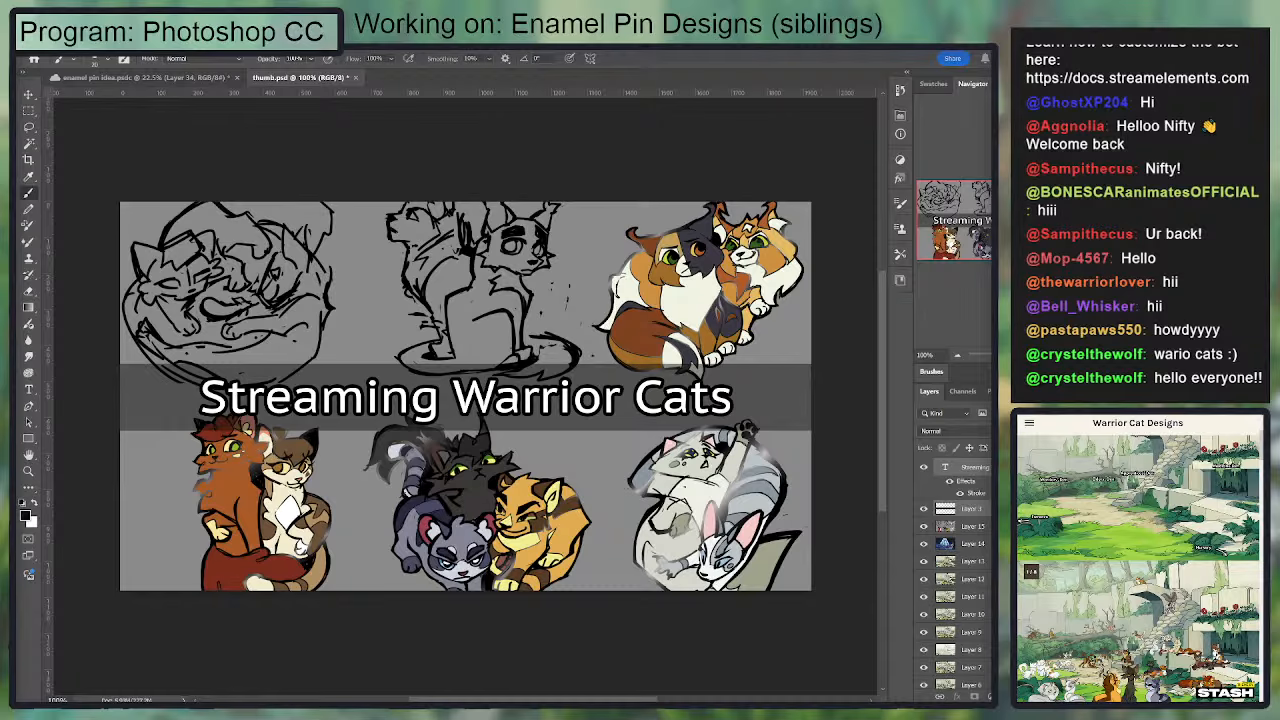
Step: Switch to the enamel pin idea document and look over the cat pin sketches in both rows
{"action": "key", "text": "ctrl+Tab"}
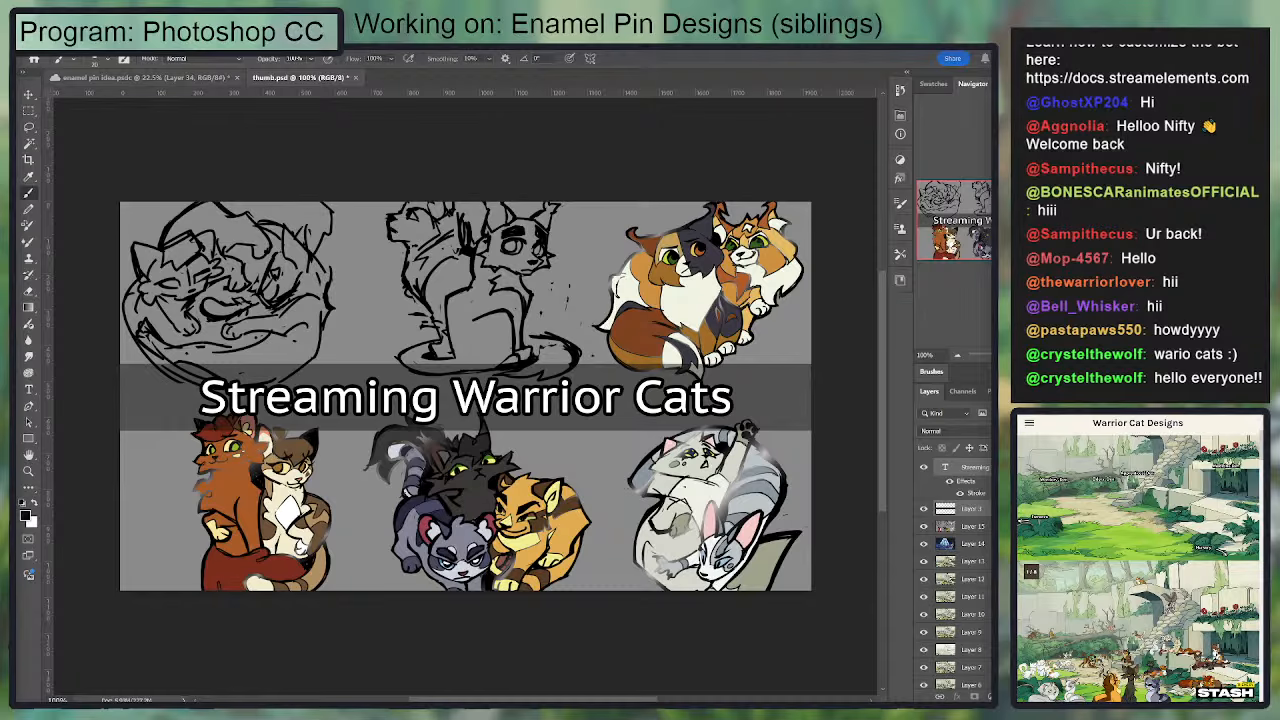
{"action": "scroll", "coordinate": [525, 540], "scroll_direction": "up", "scroll_amount": 3}
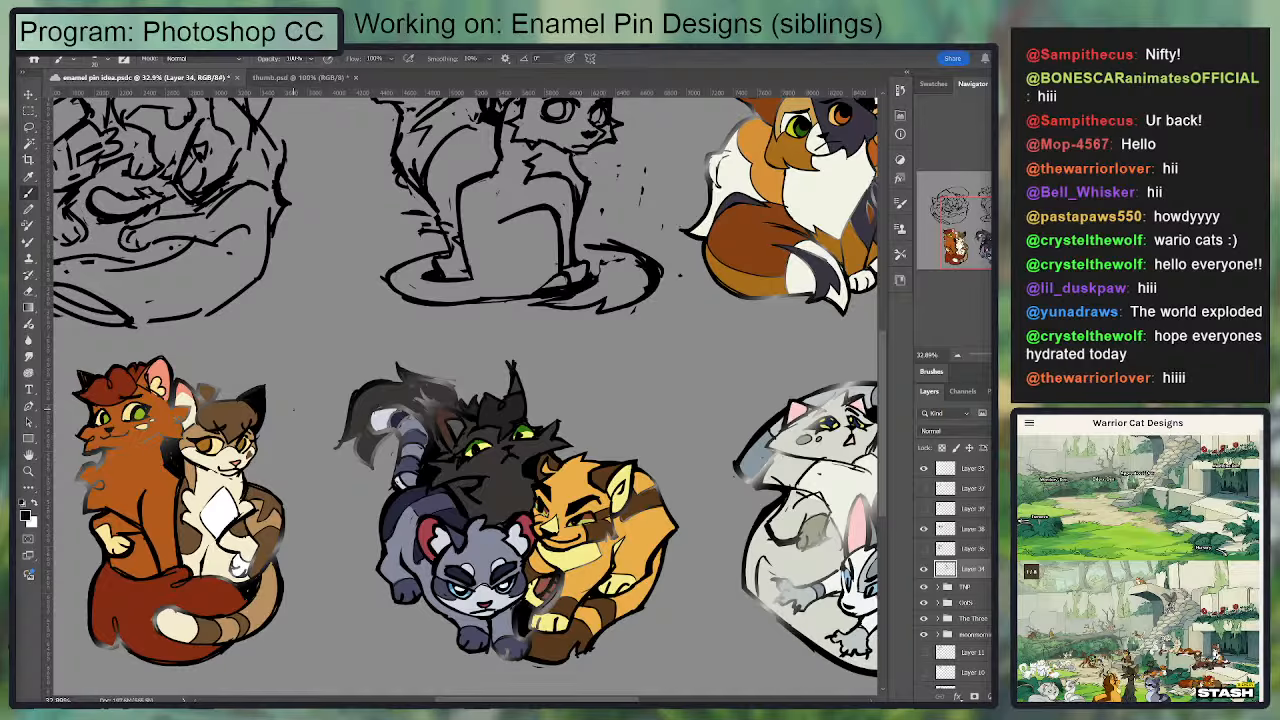
{"action": "left_click_drag", "start_coordinate": [499, 203], "coordinate": [540, 386]}
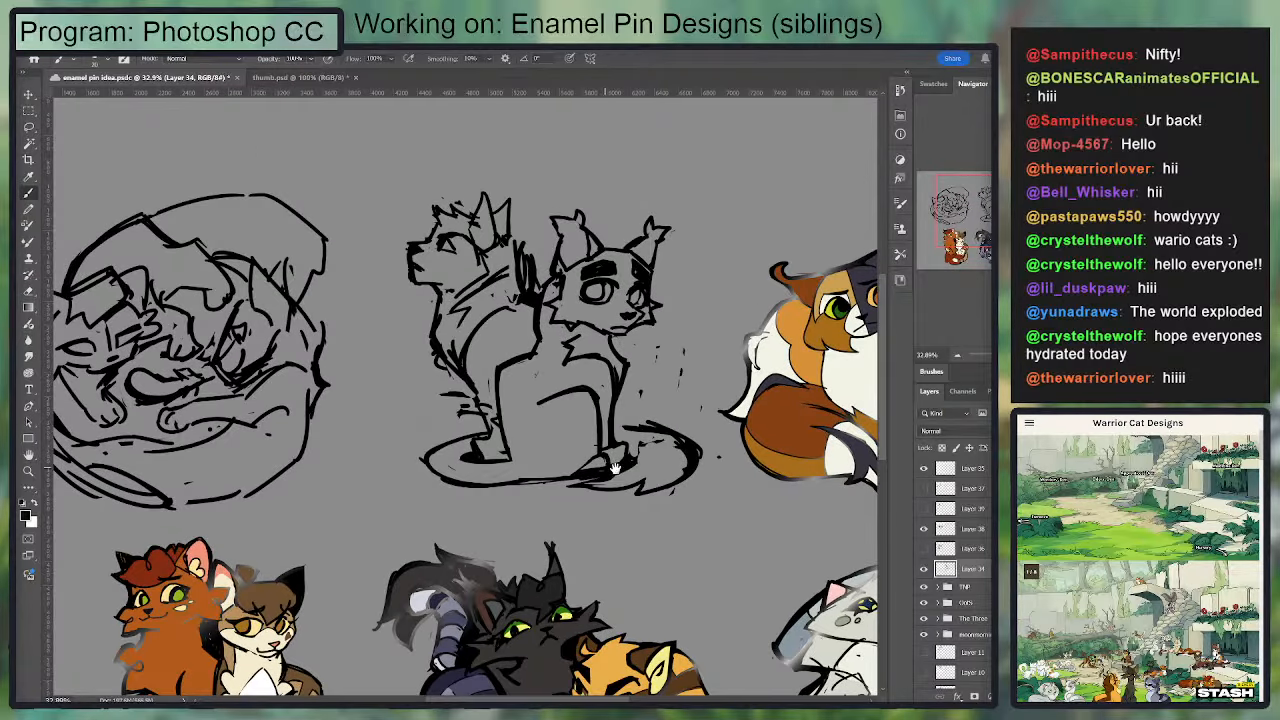
{"action": "left_click_drag", "start_coordinate": [616, 469], "coordinate": [576, 479]}
{"action": "mouse_move", "coordinate": [682, 515]}
{"action": "left_mouse_down"}
{"action": "mouse_move", "coordinate": [682, 345]}
{"action": "mouse_move", "coordinate": [873, 480]}
{"action": "left_mouse_up"}
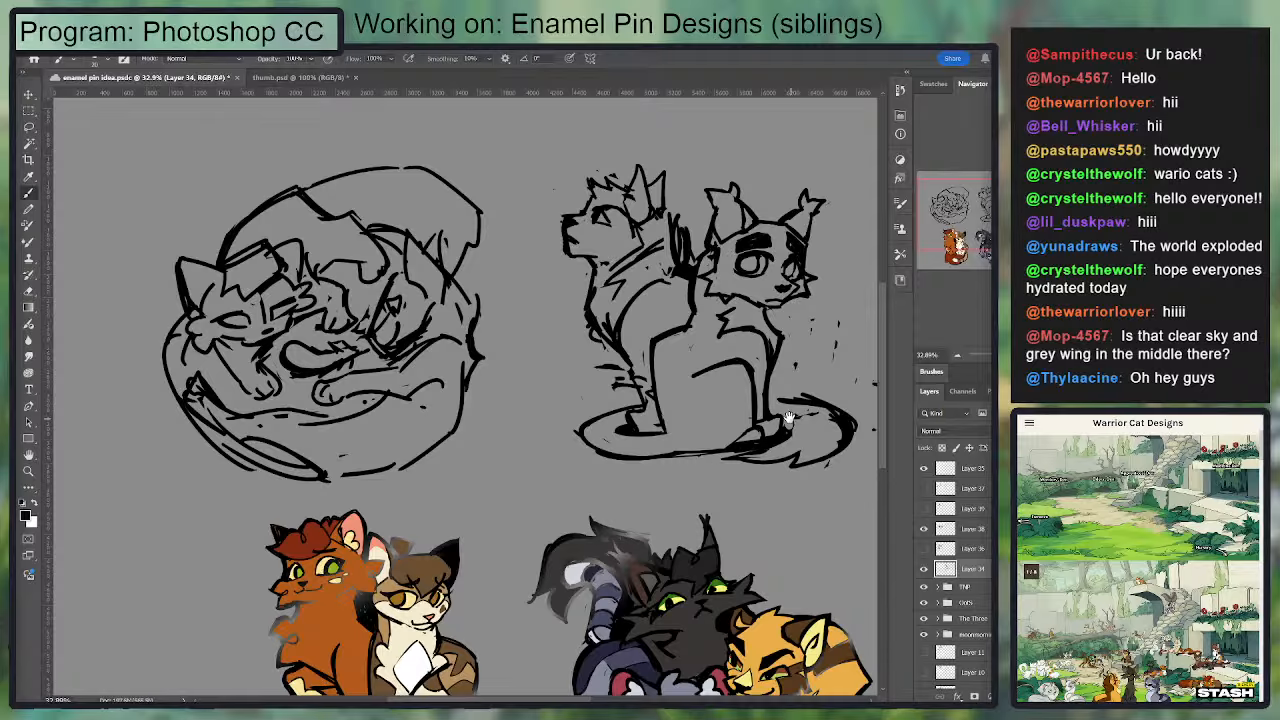
{"action": "left_click_drag", "start_coordinate": [789, 417], "coordinate": [380, 428]}
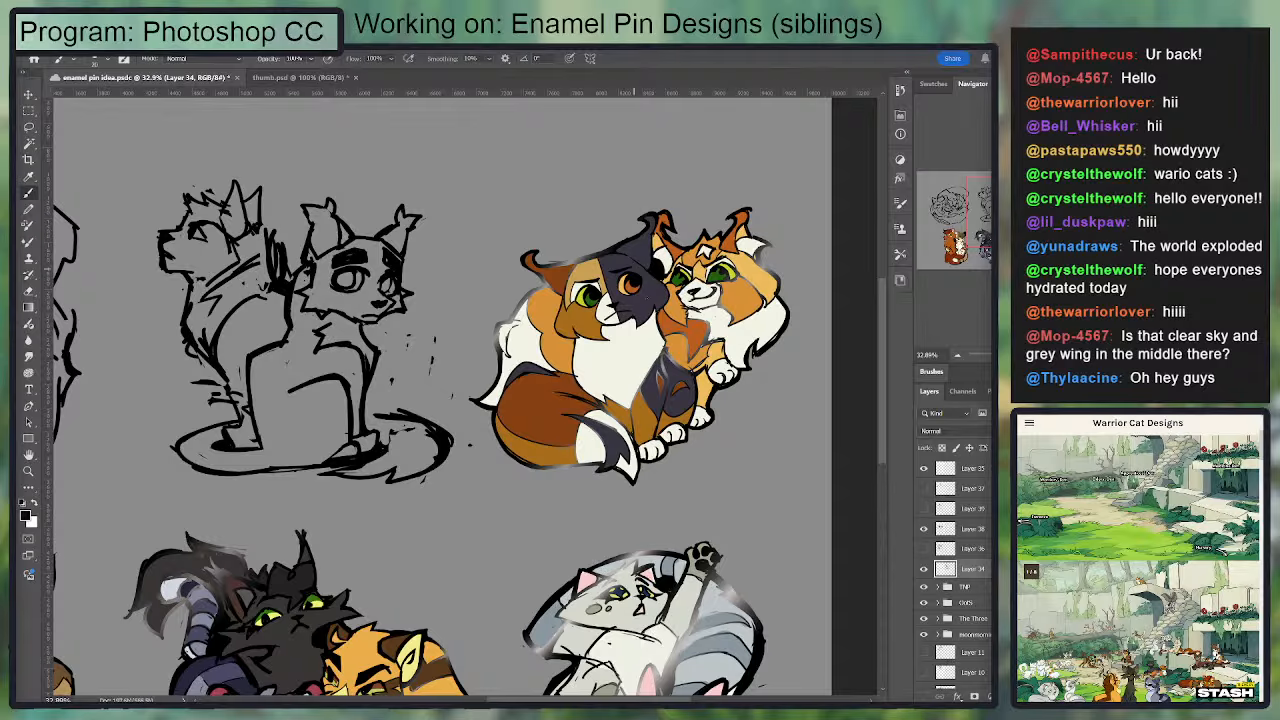
{"action": "left_click_drag", "start_coordinate": [463, 549], "coordinate": [600, 380]}
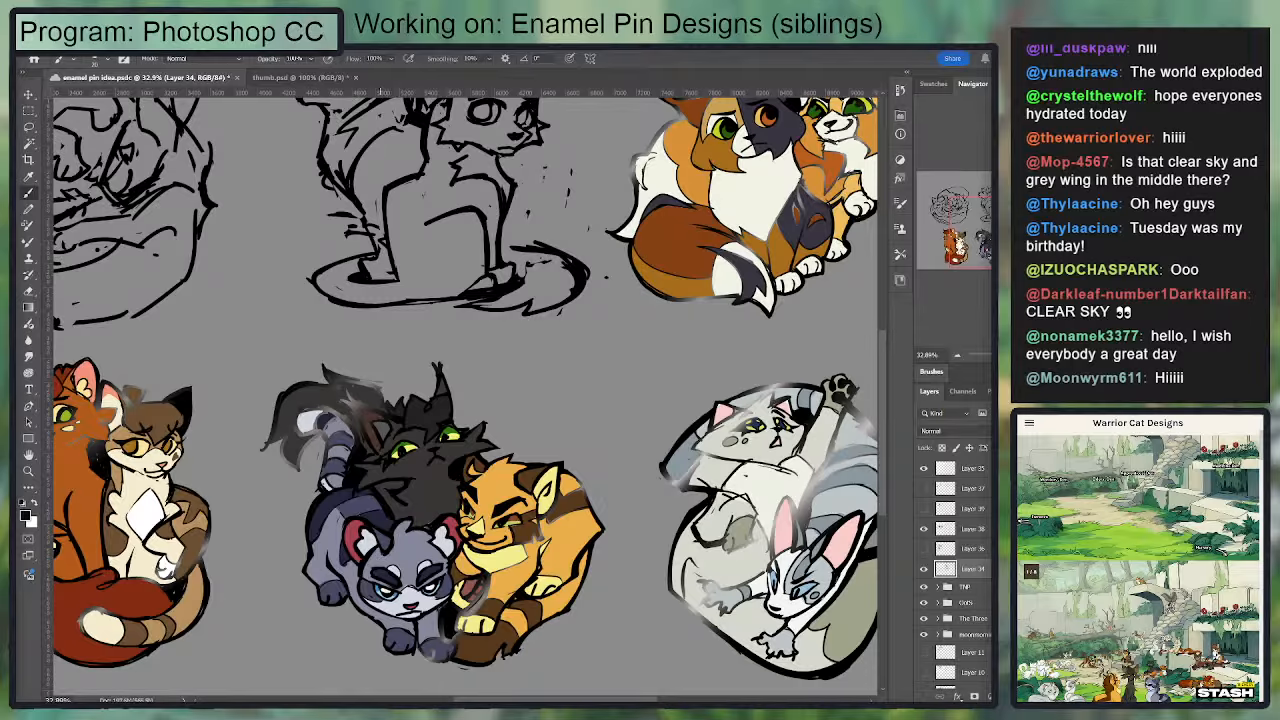
Step: Paste the enamel pin reference photo as a new layer, examine the gold-outlined pin up close, and hide the photo
{"action": "key", "text": "ctrl+v"}
{"action": "scroll", "coordinate": [431, 408], "scroll_direction": "up", "scroll_amount": 4}
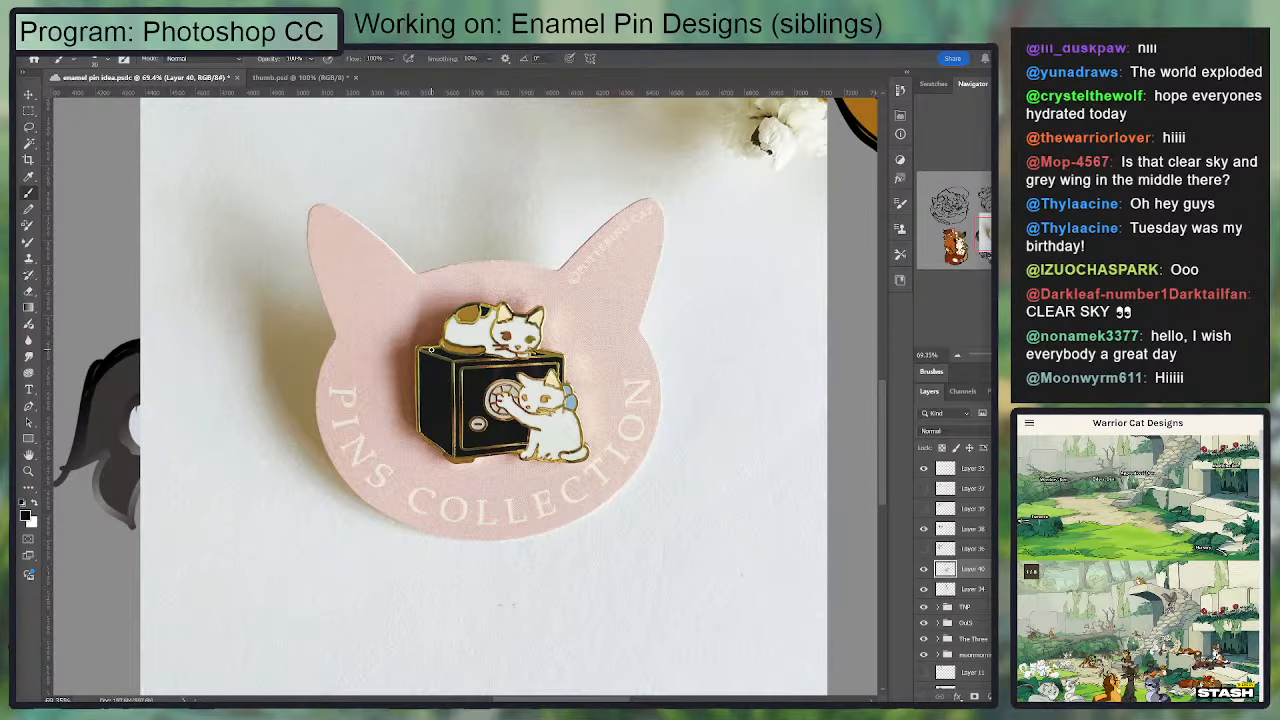
{"action": "scroll", "coordinate": [564, 424], "scroll_direction": "down", "scroll_amount": 9}
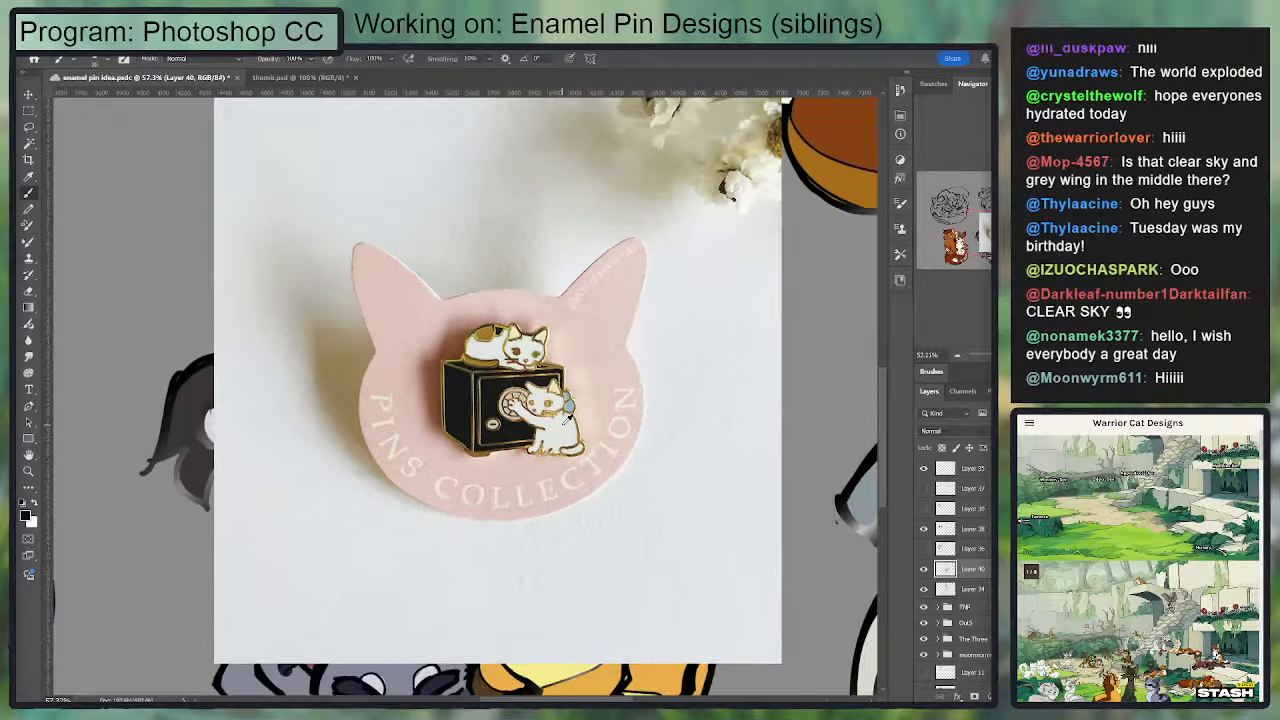
{"action": "scroll", "coordinate": [758, 532], "scroll_direction": "up", "scroll_amount": 3}
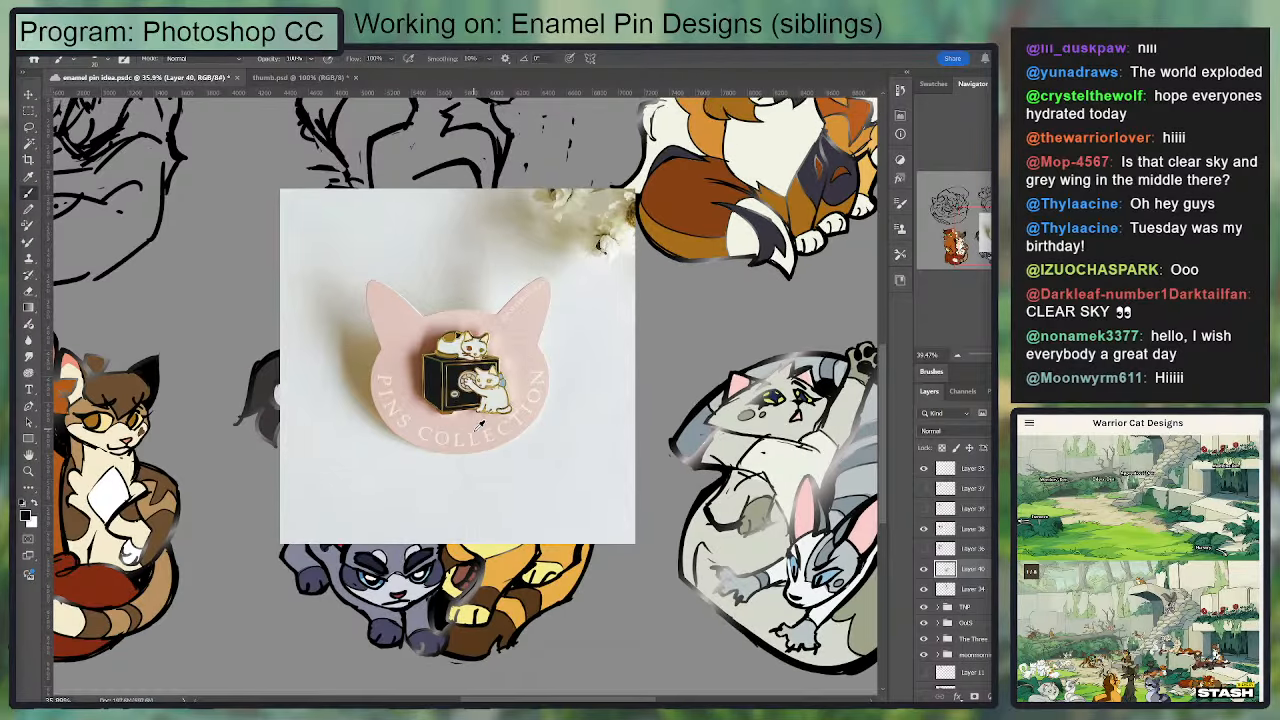
{"action": "scroll", "coordinate": [474, 392], "scroll_direction": "up", "scroll_amount": 2}
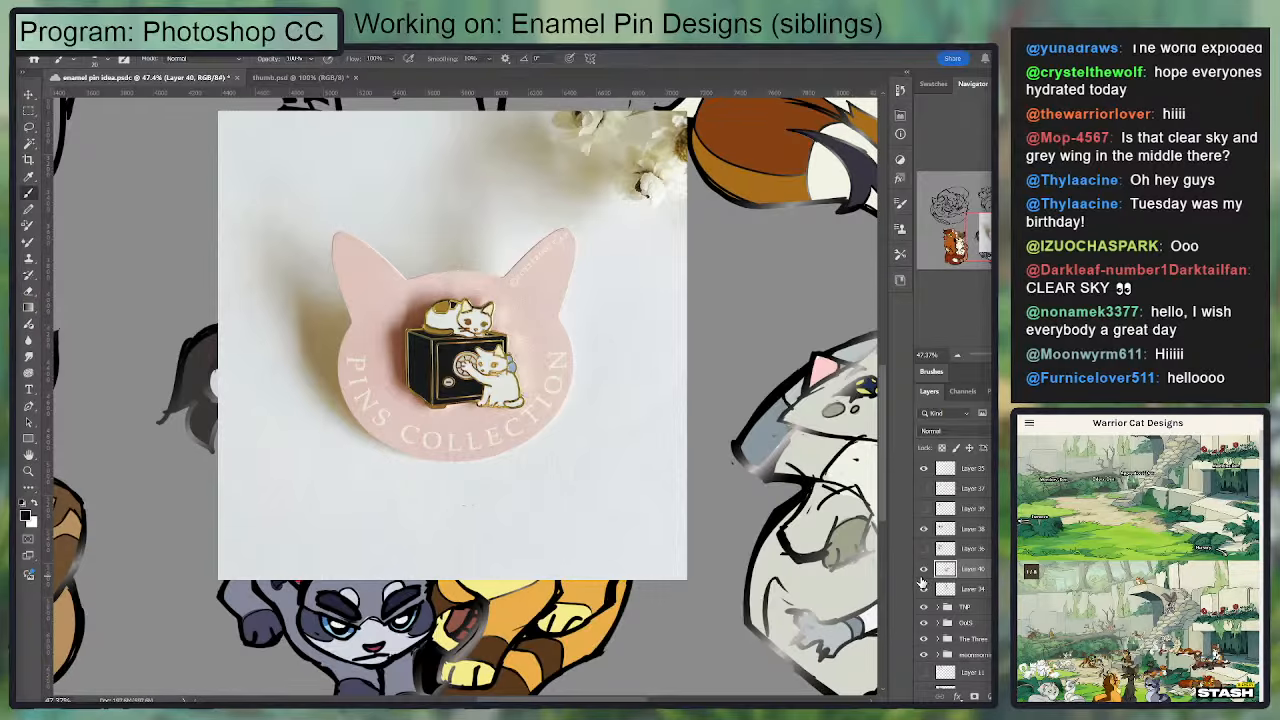
{"action": "scroll", "coordinate": [450, 360], "scroll_direction": "up", "scroll_amount": 4}
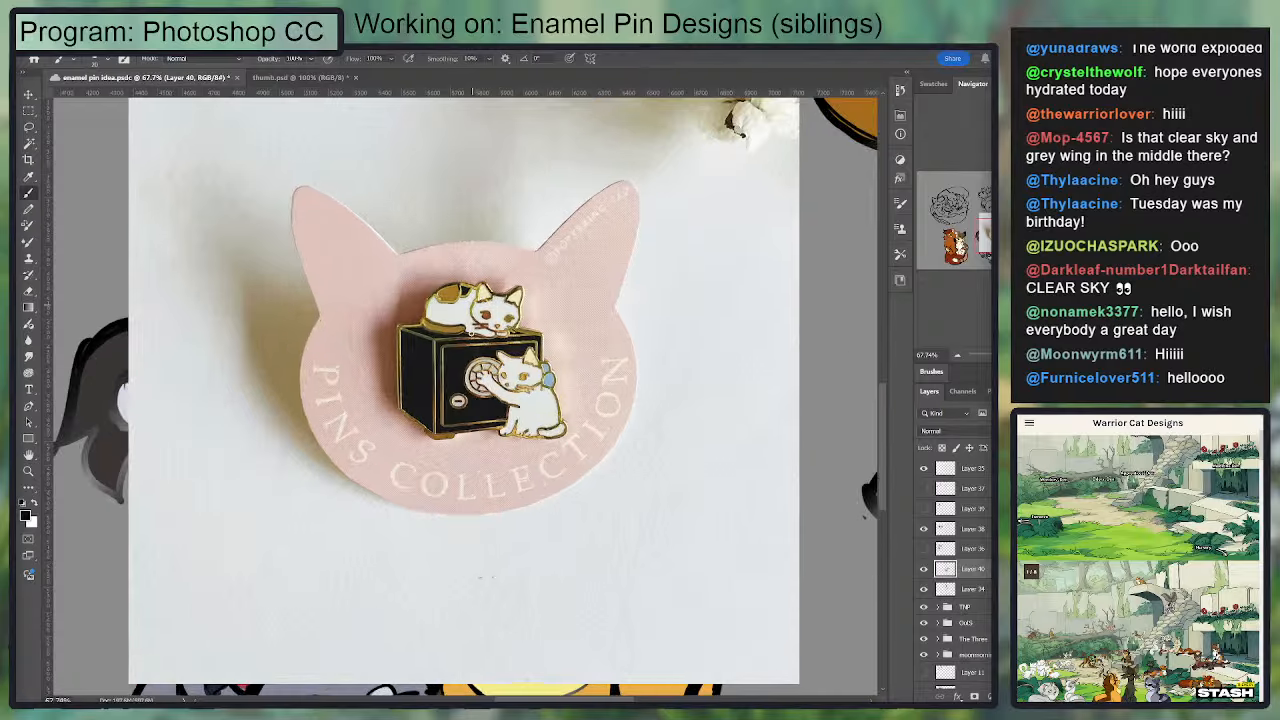
{"action": "left_click", "coordinate": [924, 569]}
{"action": "scroll", "coordinate": [423, 392], "scroll_direction": "down", "scroll_amount": 7}
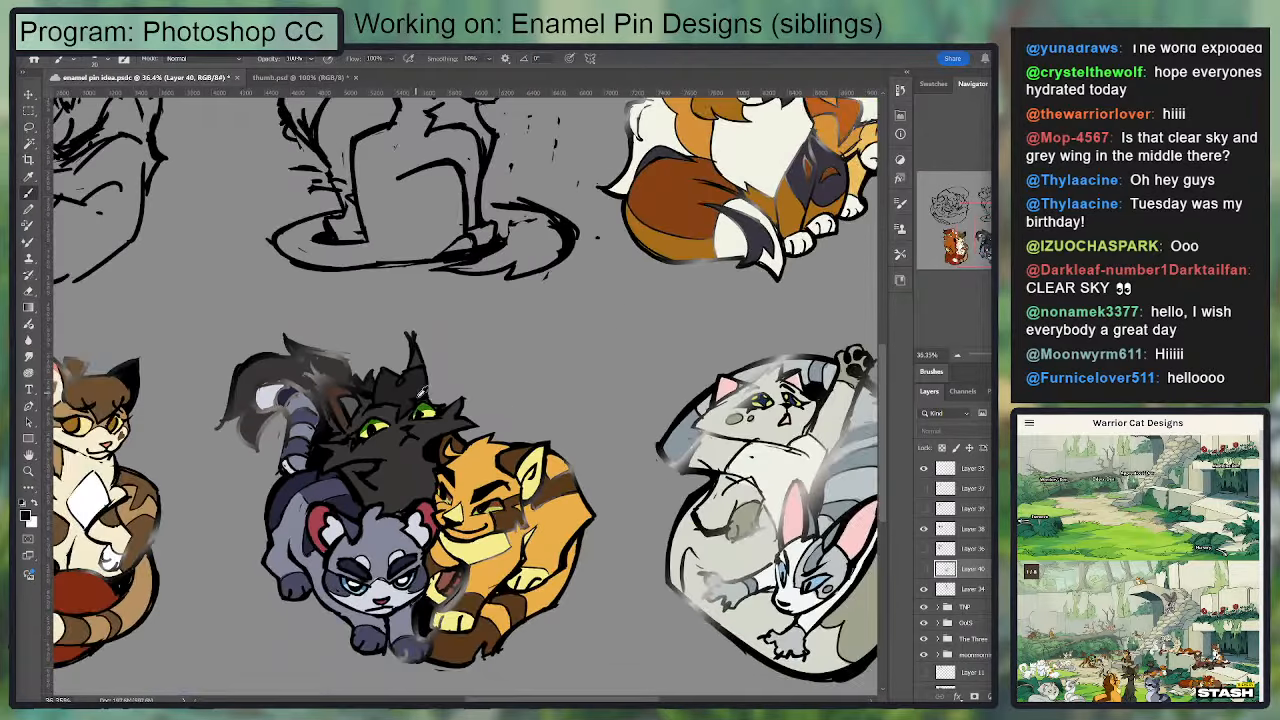
Step: Move the hidden pin photo layer to the top of the layer stack and rename it Enamel Pin Example
{"action": "left_click_drag", "start_coordinate": [985, 572], "coordinate": [973, 465]}
{"action": "double_click", "coordinate": [970, 470]}
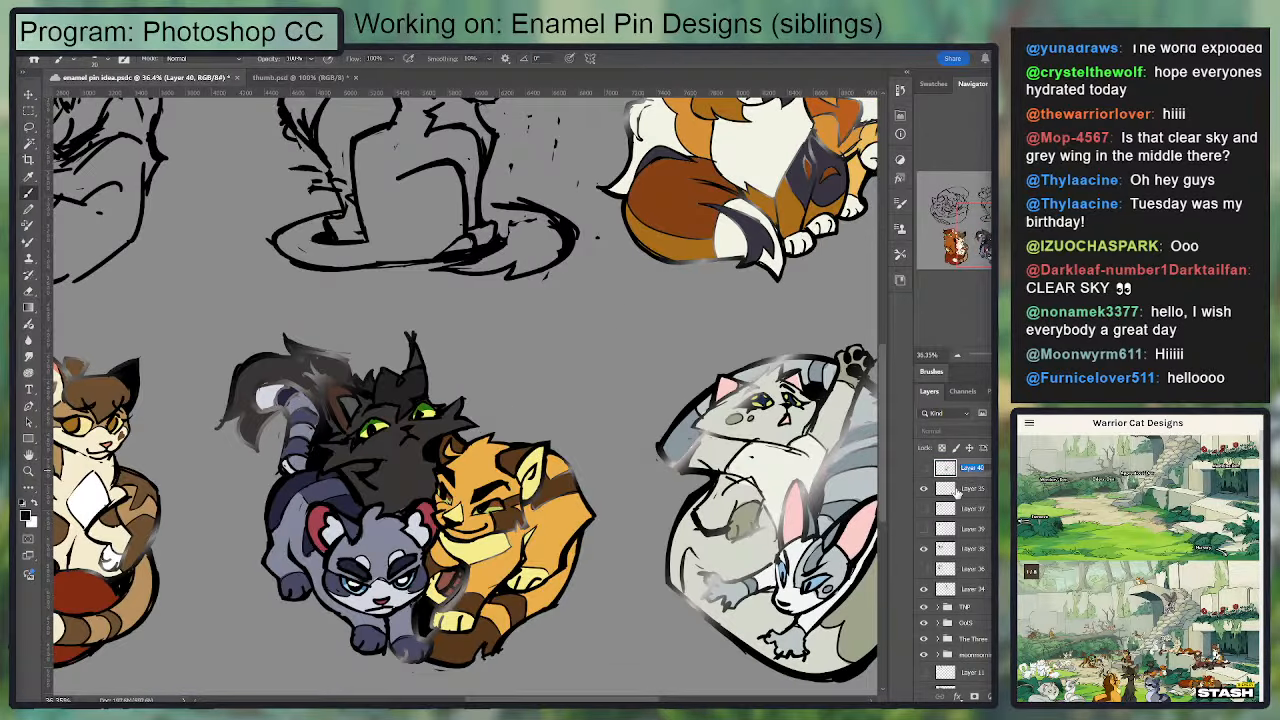
{"action": "type", "text": "Enamel Pi"}
{"action": "key", "text": "Return"}
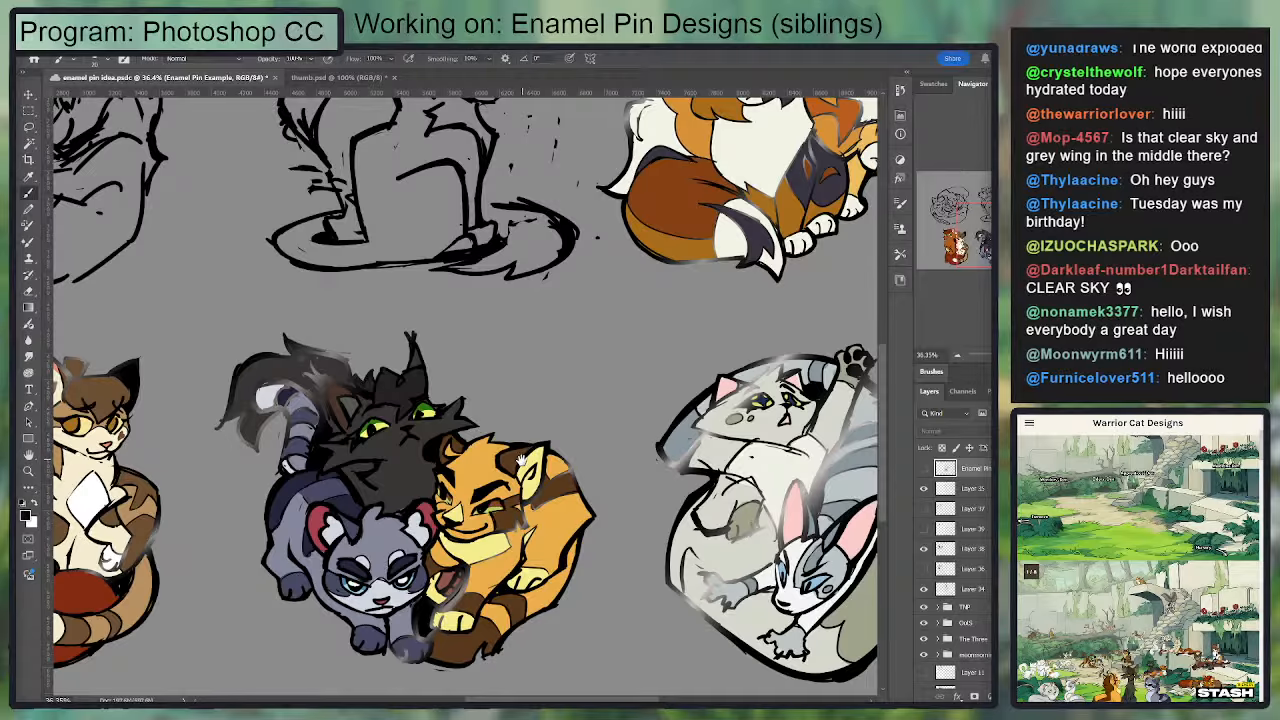
Step: Examine the coloured three-cat design in the lower row and compare it with the surrounding pin designs
{"action": "left_click_drag", "start_coordinate": [520, 462], "coordinate": [615, 407]}
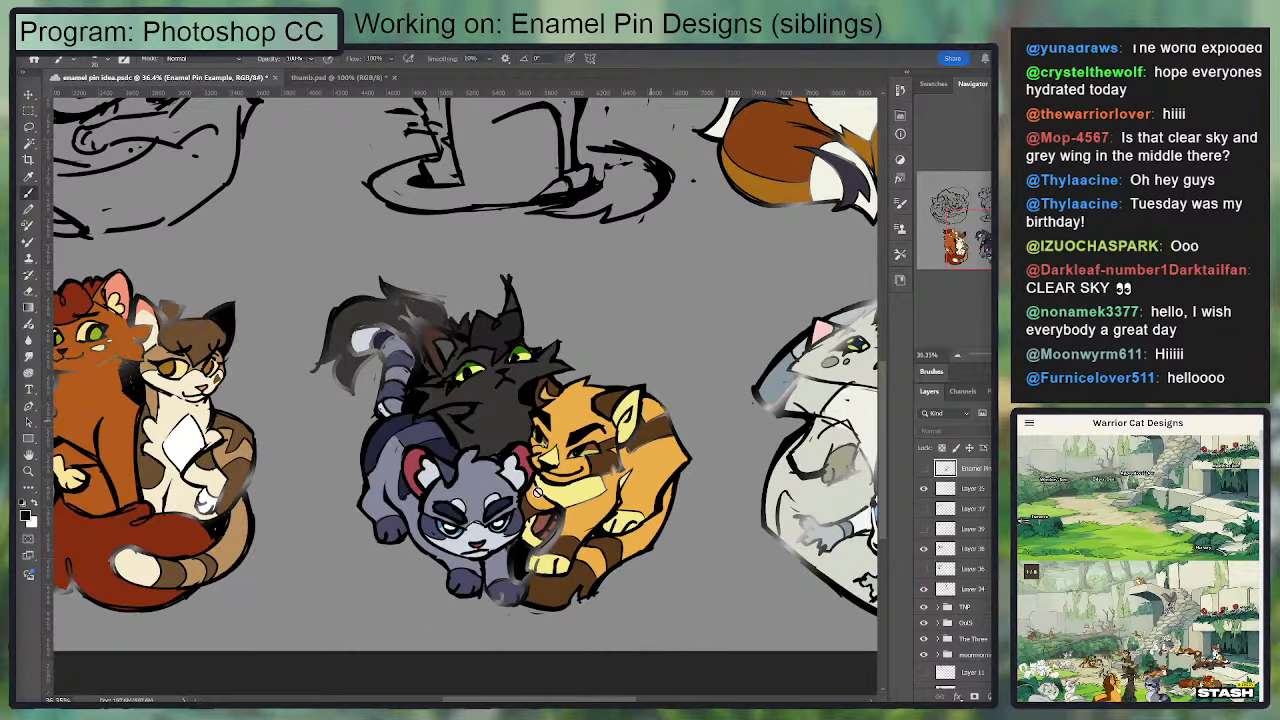
{"action": "scroll", "coordinate": [662, 430], "scroll_direction": "down", "scroll_amount": 3}
{"action": "scroll", "coordinate": [659, 442], "scroll_direction": "up", "scroll_amount": 2}
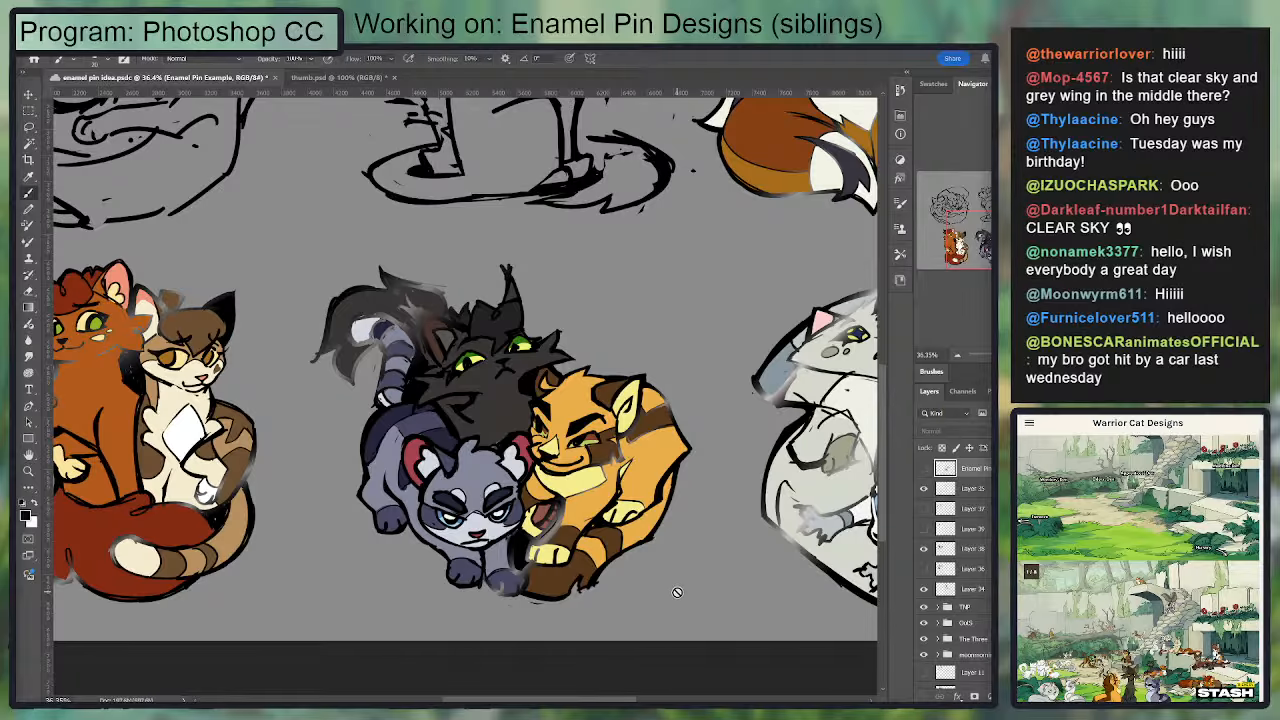
{"action": "scroll", "coordinate": [680, 456], "scroll_direction": "down", "scroll_amount": 3}
{"action": "scroll", "coordinate": [684, 470], "scroll_direction": "up", "scroll_amount": 4}
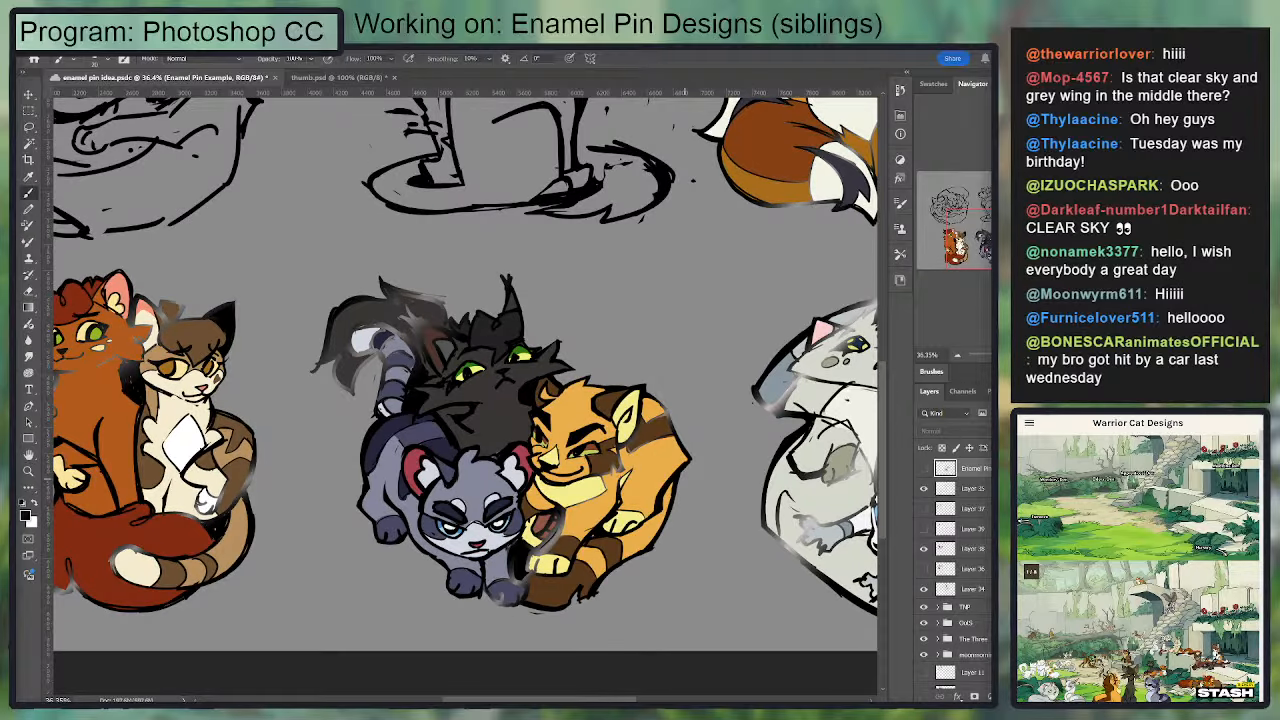
{"action": "scroll", "coordinate": [465, 430], "scroll_direction": "down", "scroll_amount": 2}
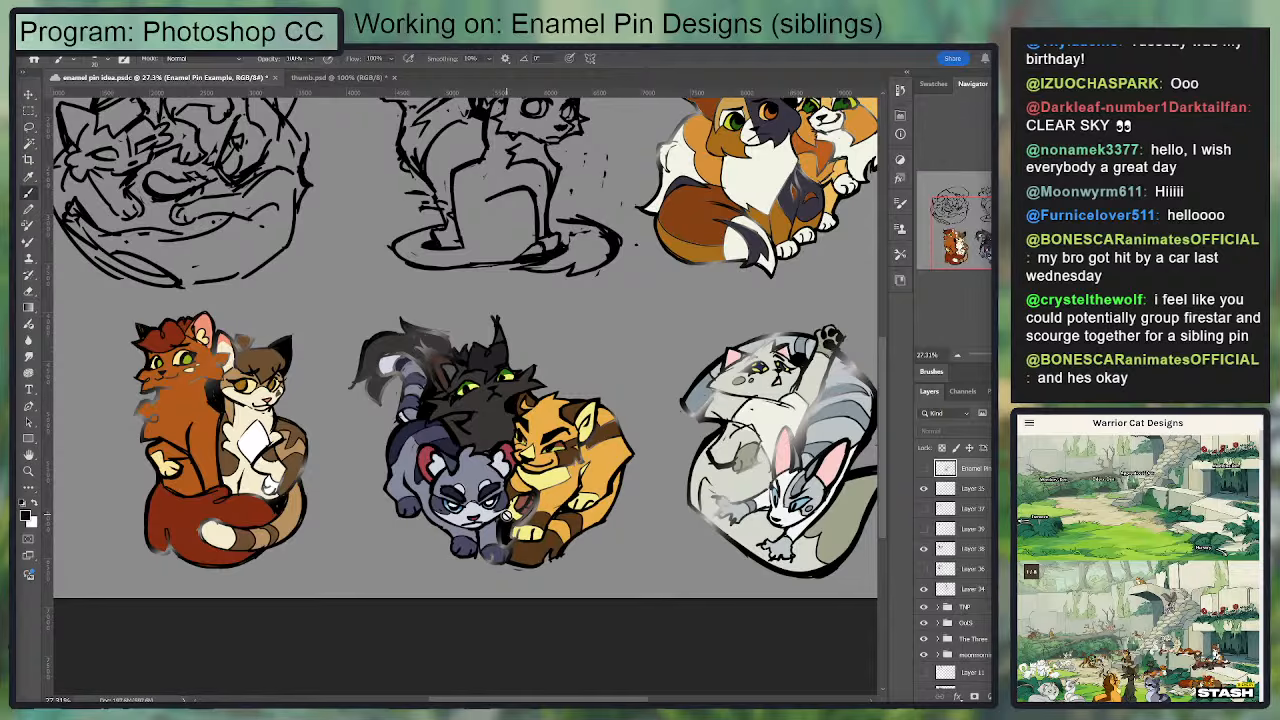
{"action": "scroll", "coordinate": [536, 513], "scroll_direction": "up", "scroll_amount": 2}
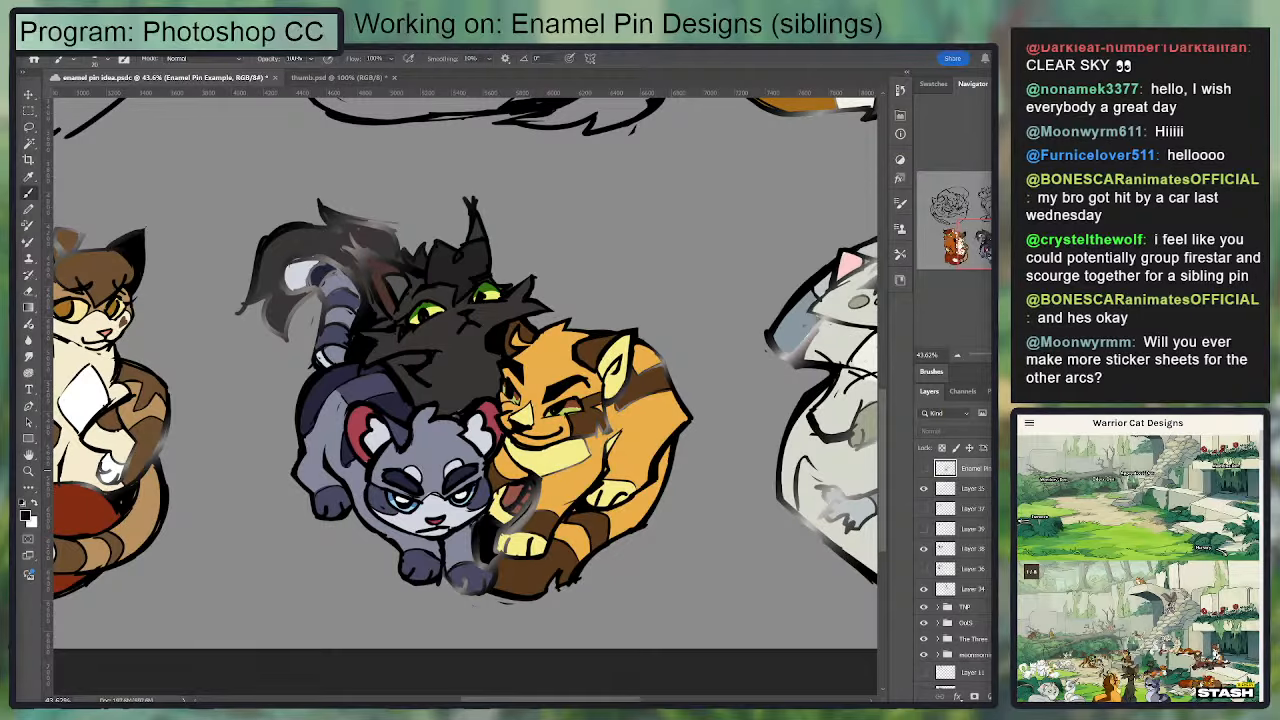
{"action": "scroll", "coordinate": [955, 570], "scroll_direction": "down", "scroll_amount": 1}
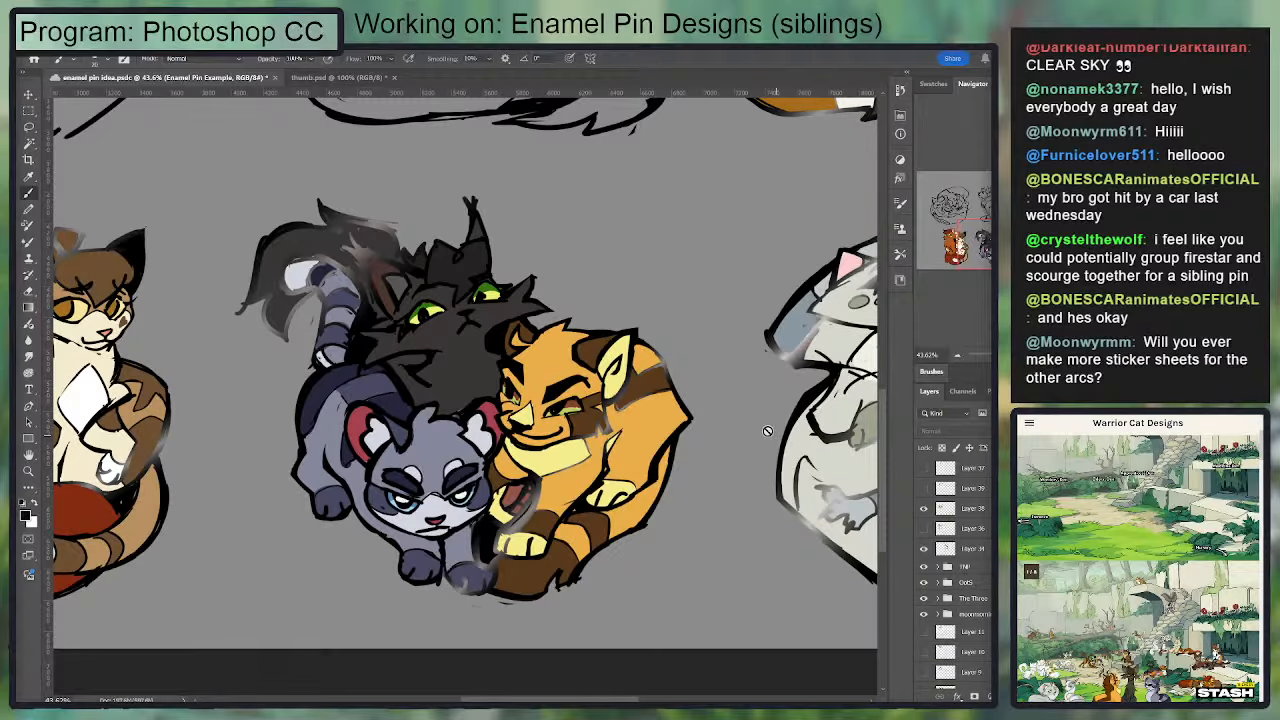
{"action": "scroll", "coordinate": [630, 378], "scroll_direction": "down", "scroll_amount": 1}
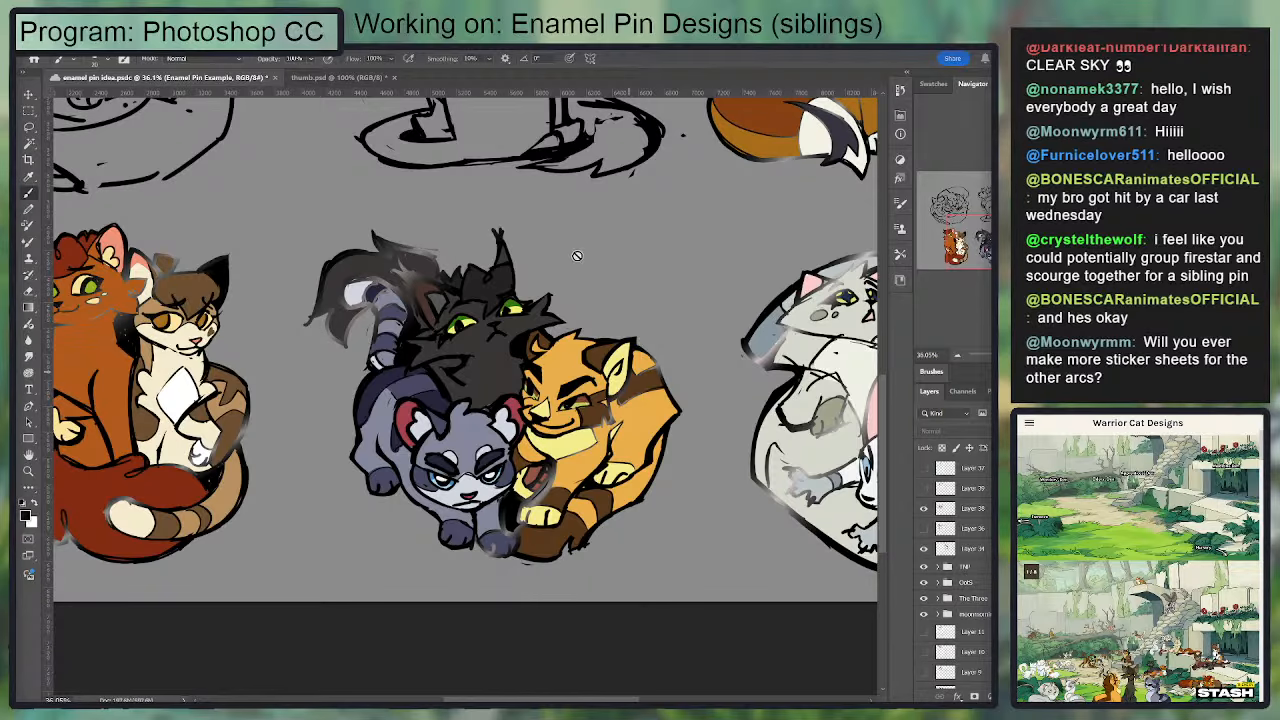
{"action": "left_click_drag", "start_coordinate": [678, 433], "coordinate": [684, 592]}
{"action": "scroll", "coordinate": [670, 460], "scroll_direction": "down", "scroll_amount": 3}
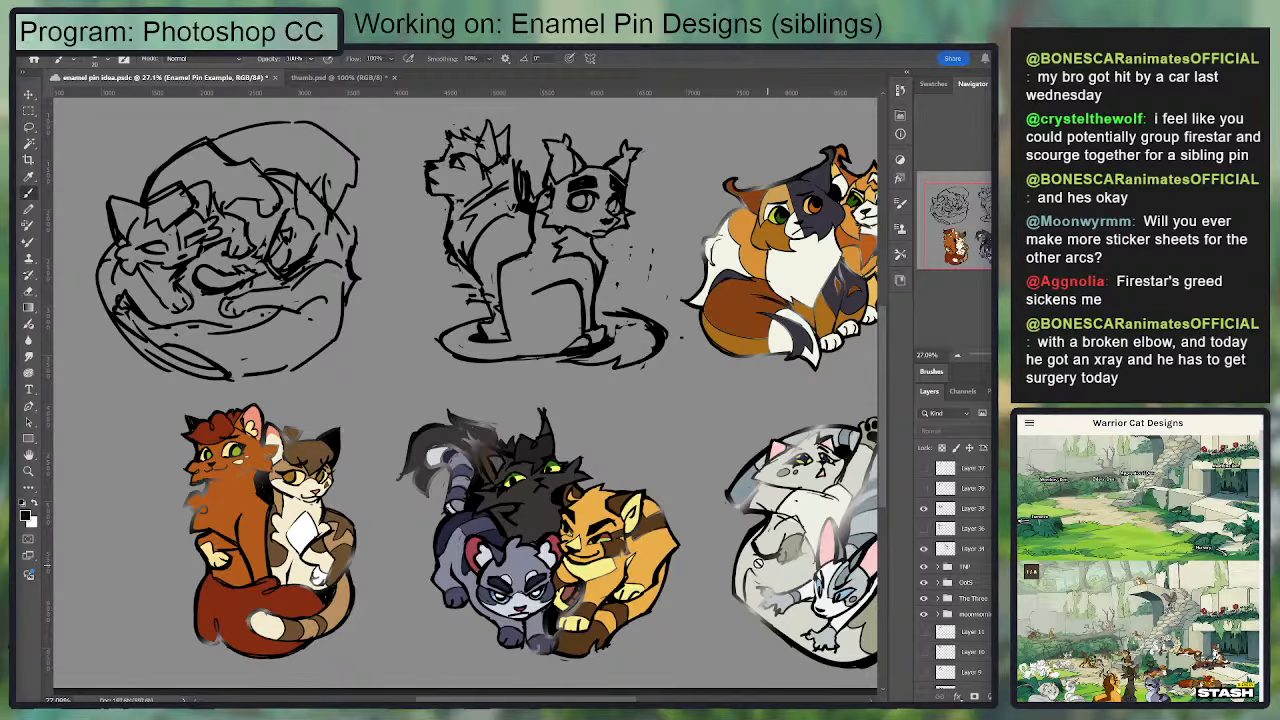
{"action": "left_click_drag", "start_coordinate": [605, 552], "coordinate": [580, 512]}
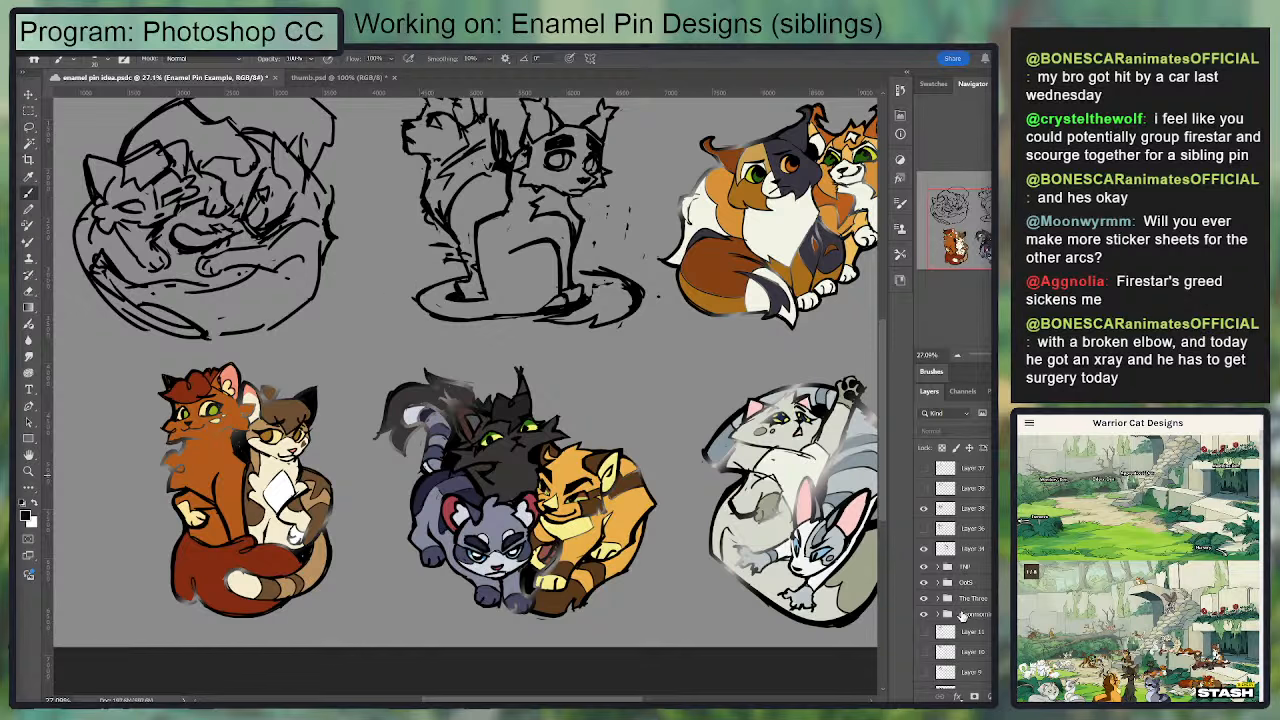
Step: Add a new layer directly above the The Three group and draw a rectangular marquee around the three-cat design
{"action": "left_click", "coordinate": [966, 582]}
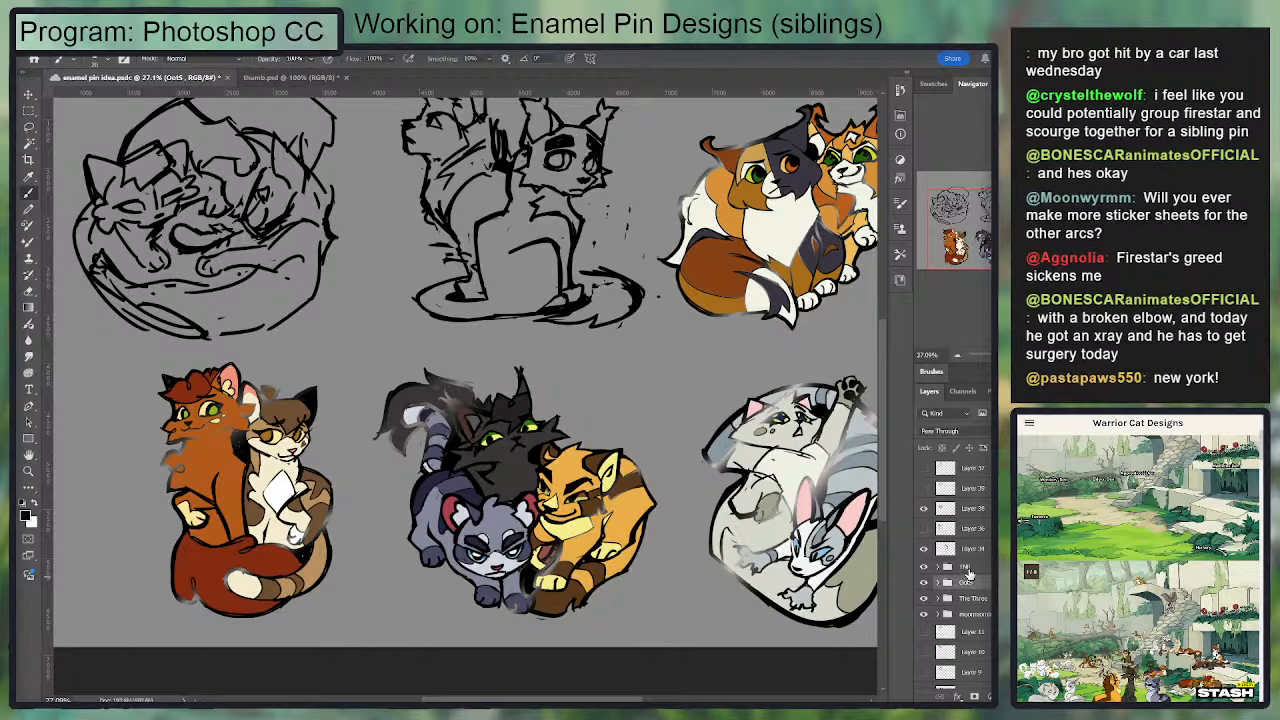
{"action": "left_click", "coordinate": [970, 598]}
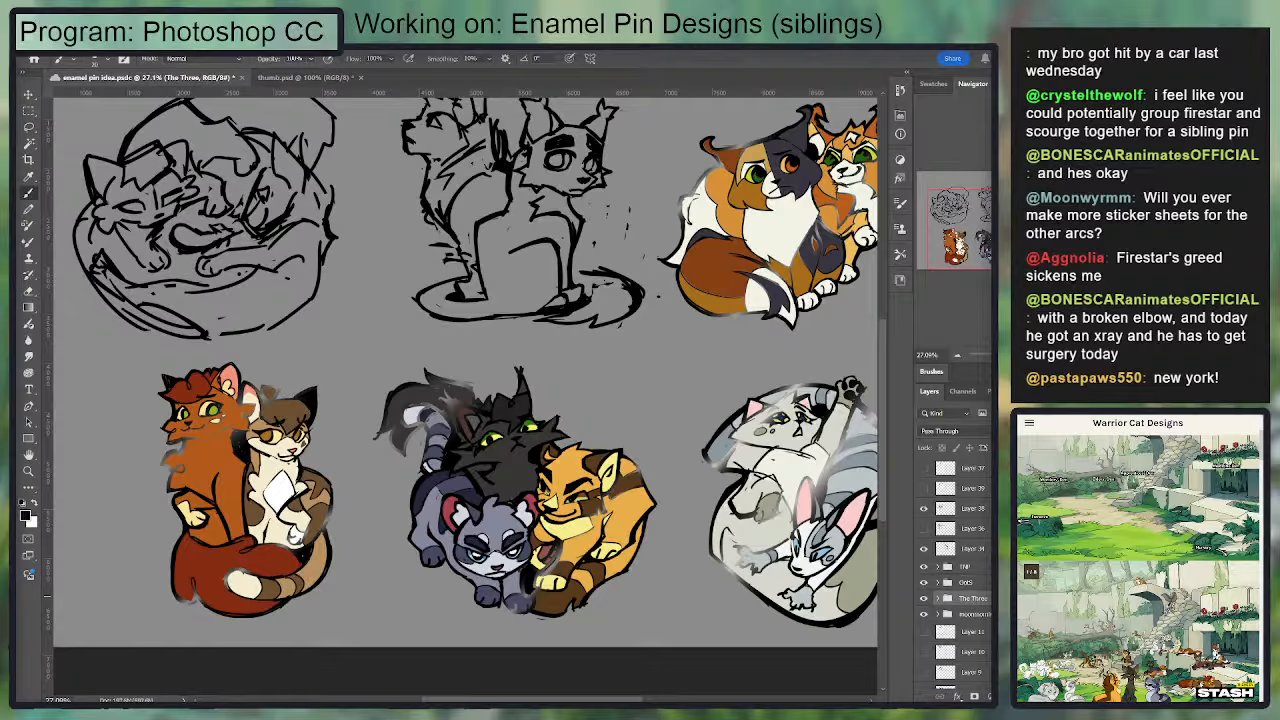
{"action": "key", "text": "ctrl+shift+alt+n"}
{"action": "key", "text": "m"}
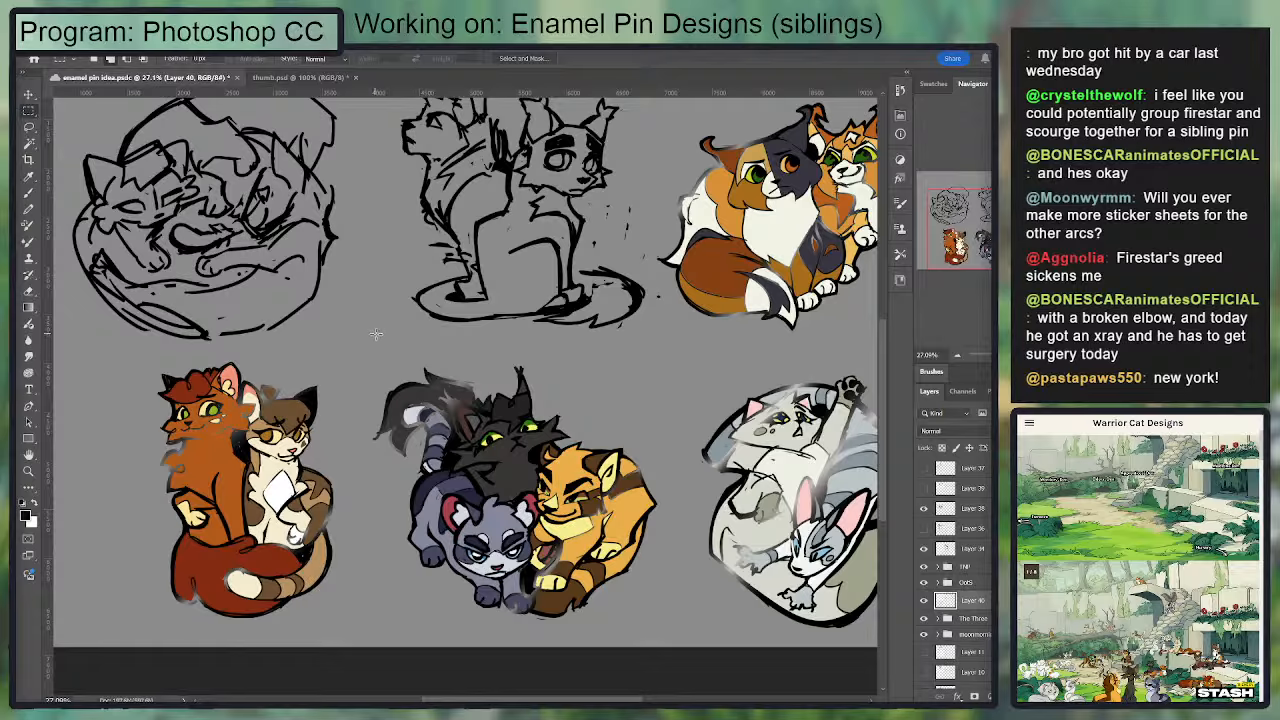
{"action": "left_click_drag", "start_coordinate": [376, 334], "coordinate": [656, 617]}
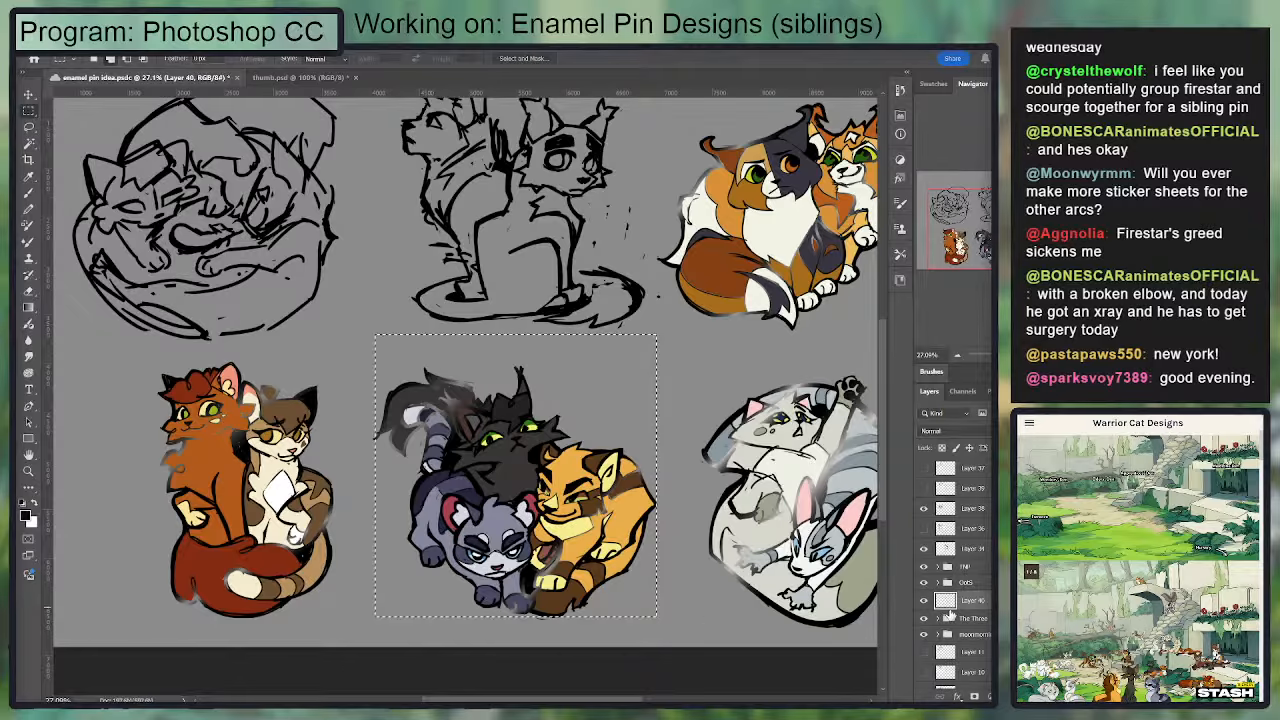
{"action": "scroll", "coordinate": [470, 518], "scroll_direction": "up", "scroll_amount": 3}
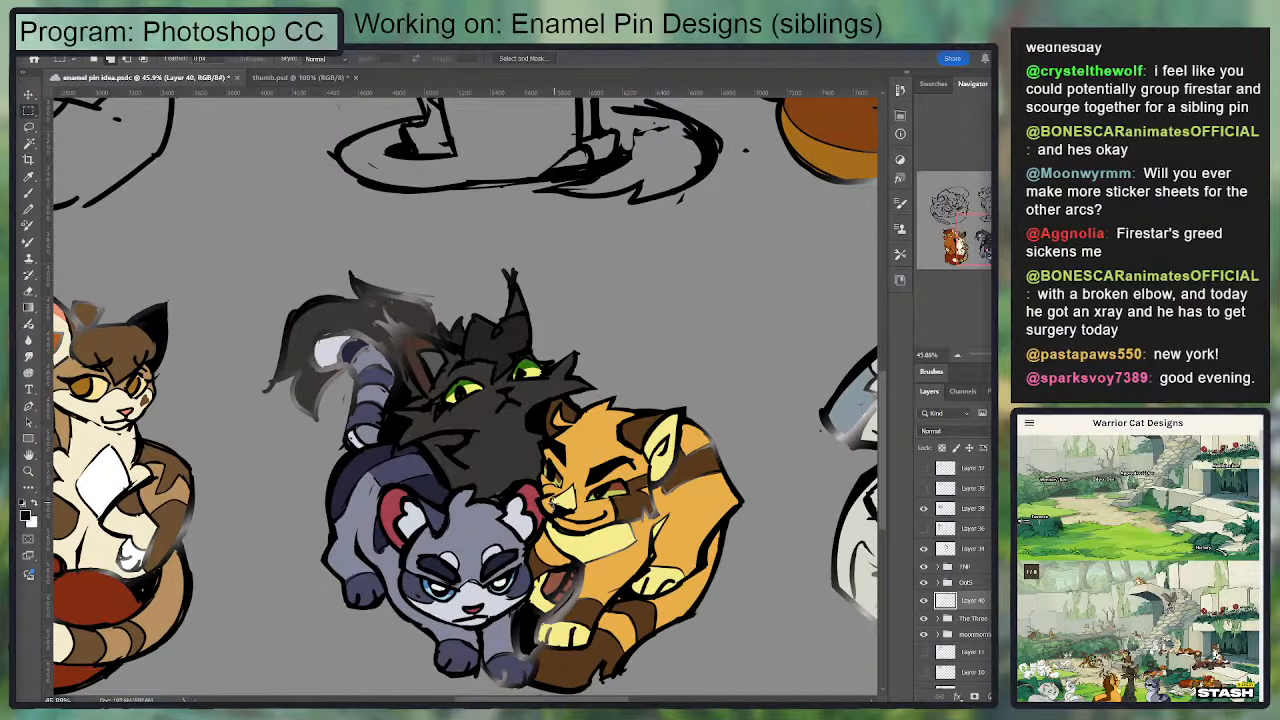
{"action": "left_click_drag", "start_coordinate": [620, 492], "coordinate": [661, 418]}
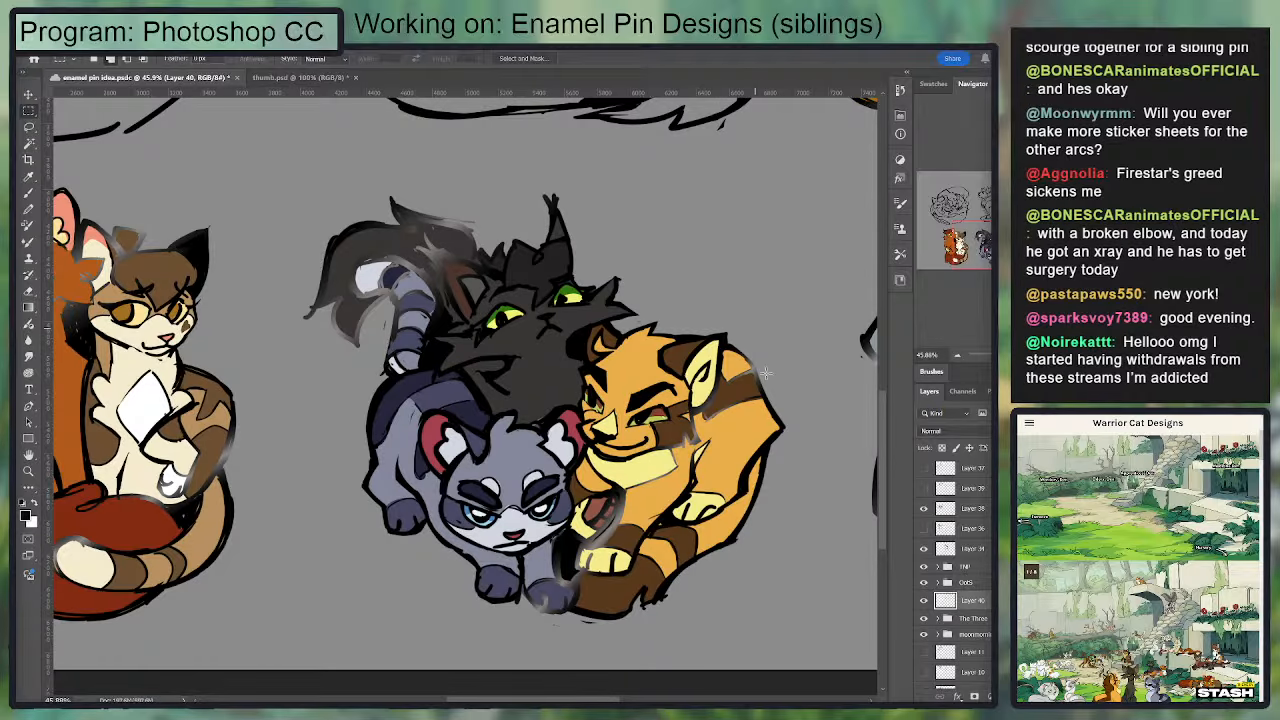
Step: Show the Enamel Pin Example layer, examine the pin's metal outlines up close, and hide the layer again
{"action": "scroll", "coordinate": [948, 468], "scroll_direction": "up", "scroll_amount": 2}
{"action": "left_click", "coordinate": [924, 468]}
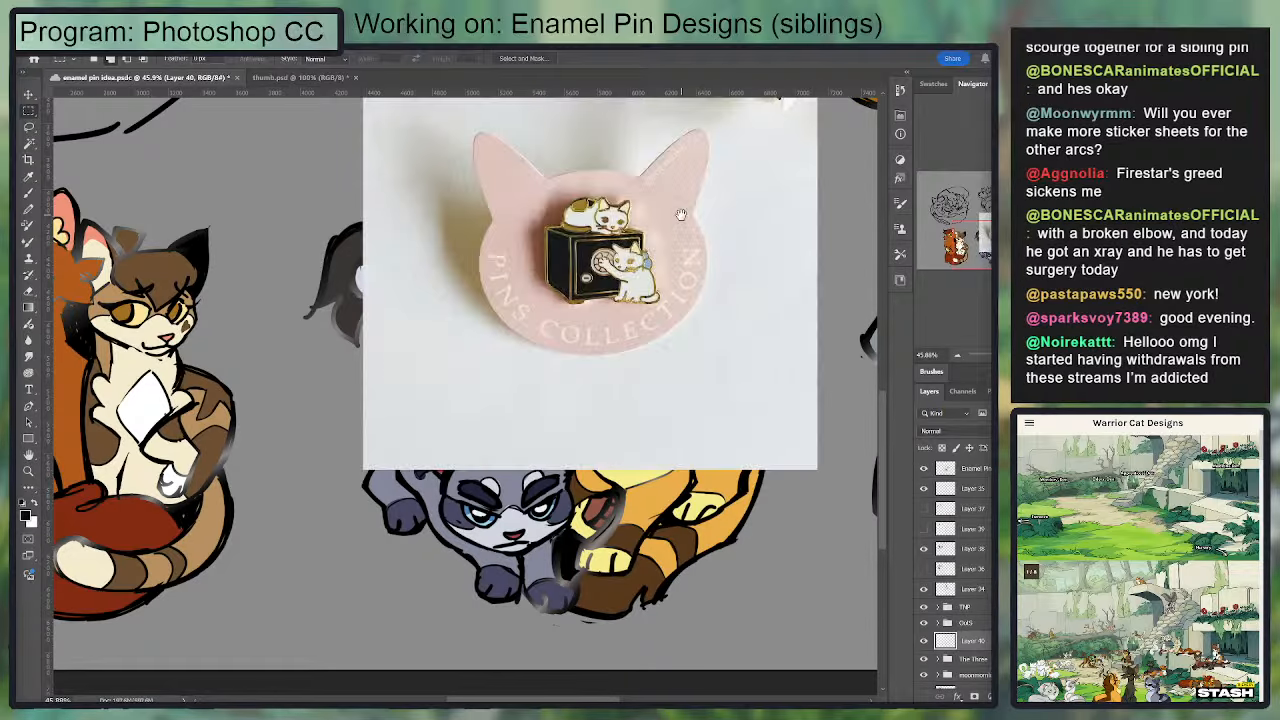
{"action": "scroll", "coordinate": [680, 214], "scroll_direction": "up", "scroll_amount": 1}
{"action": "scroll", "coordinate": [590, 340], "scroll_direction": "up", "scroll_amount": 3}
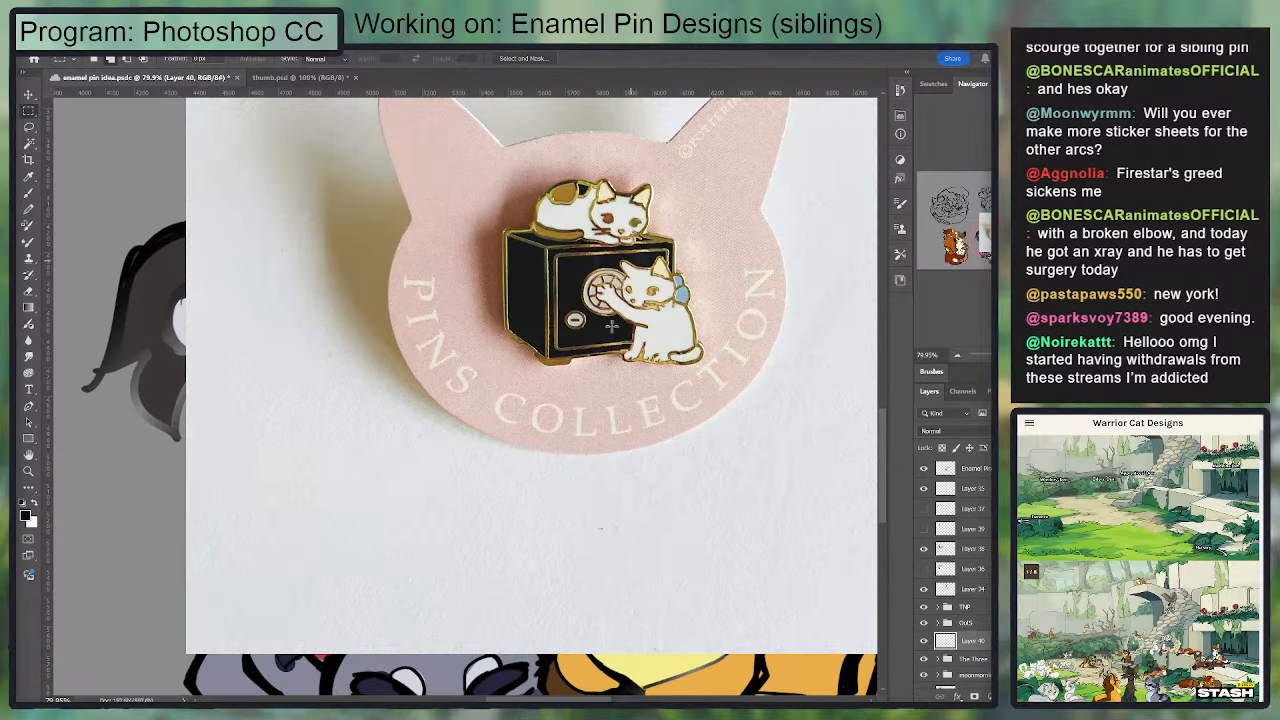
{"action": "scroll", "coordinate": [590, 345], "scroll_direction": "down", "scroll_amount": 2}
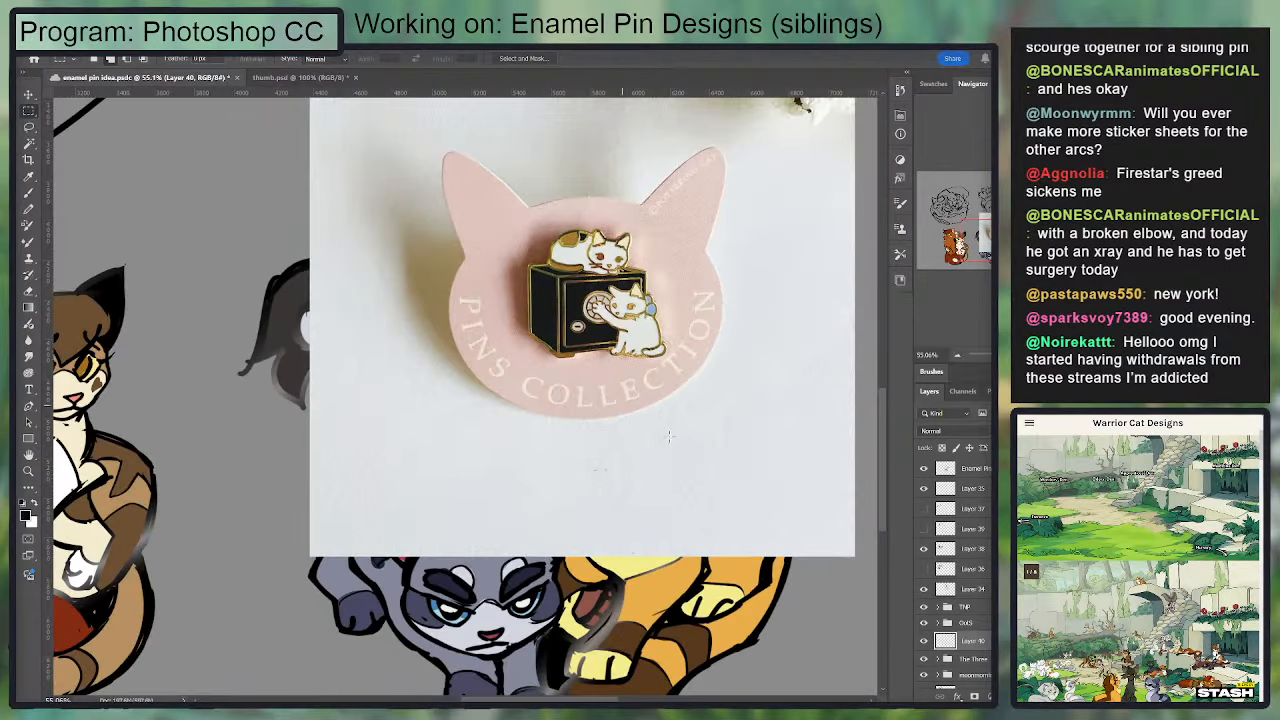
{"action": "left_click", "coordinate": [924, 468]}
Step: Examine the three-cat design and the uncoloured sketch of the curled-up sleeping cats in the upper row
{"action": "left_click_drag", "start_coordinate": [681, 585], "coordinate": [696, 527]}
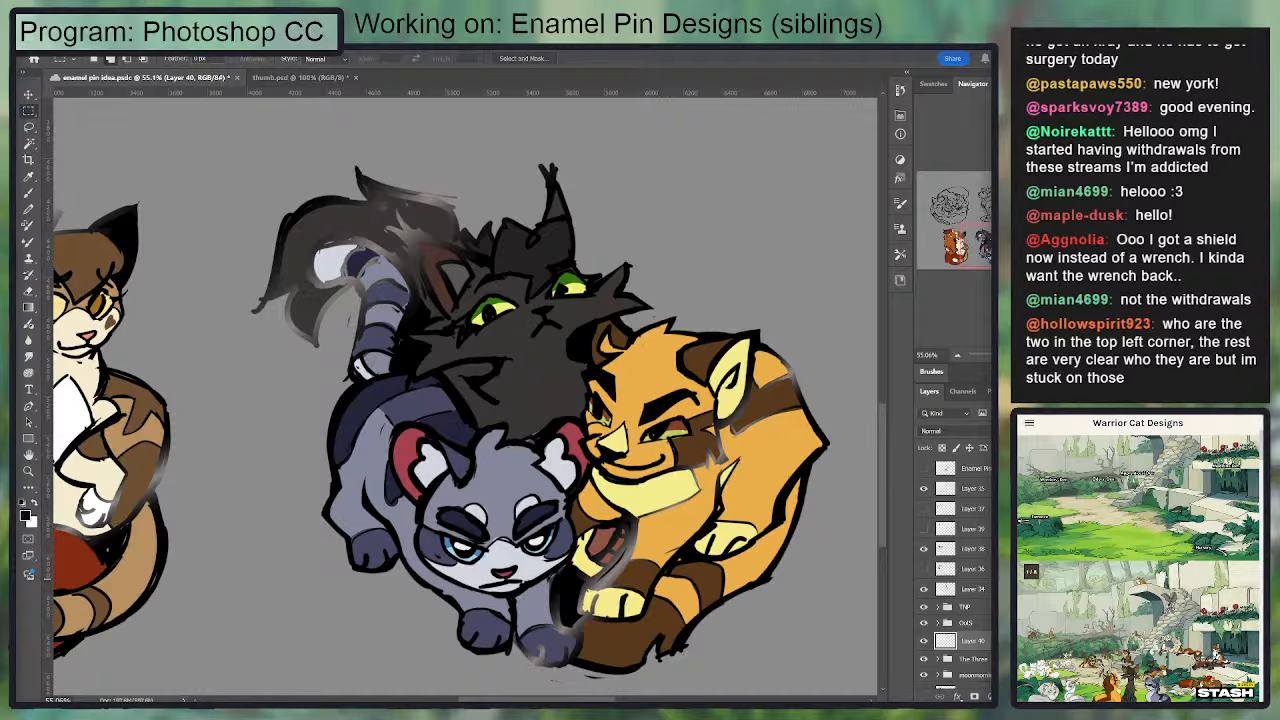
{"action": "scroll", "coordinate": [530, 440], "scroll_direction": "down", "scroll_amount": 3}
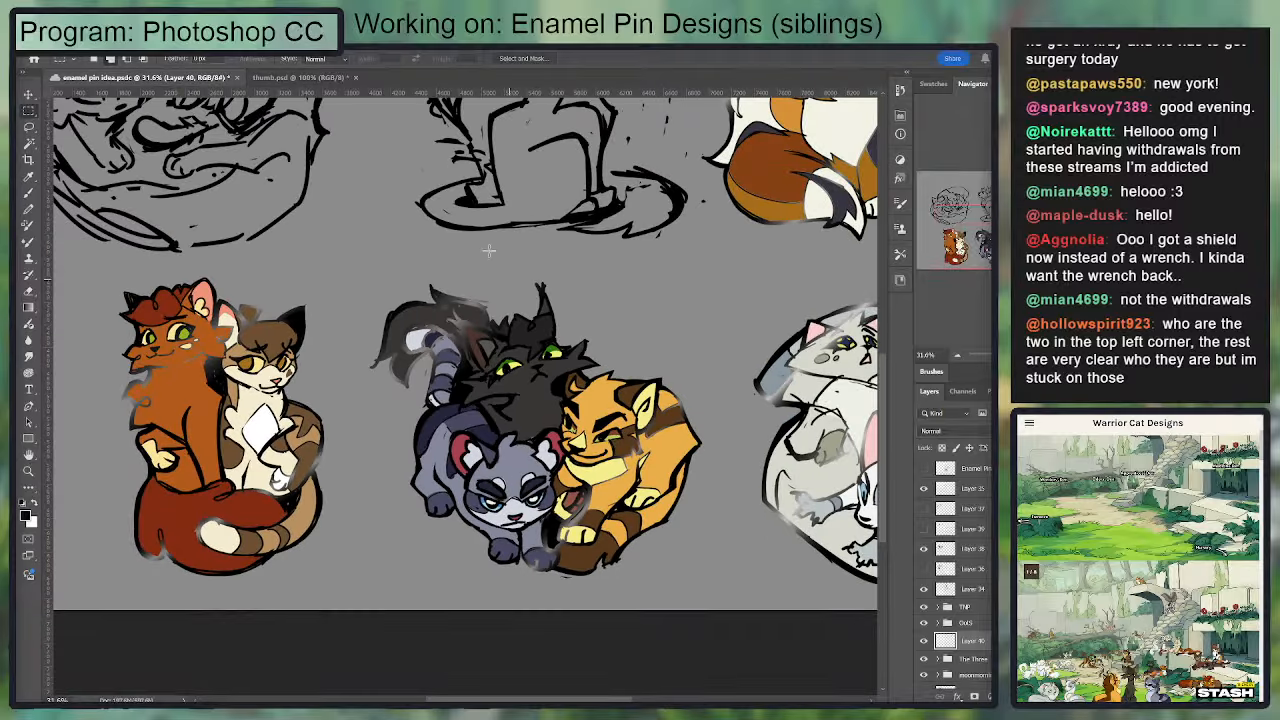
{"action": "mouse_move", "coordinate": [497, 266]}
{"action": "left_mouse_down"}
{"action": "mouse_move", "coordinate": [745, 524]}
{"action": "mouse_move", "coordinate": [846, 538]}
{"action": "mouse_move", "coordinate": [840, 555]}
{"action": "left_mouse_up"}
{"action": "scroll", "coordinate": [552, 442], "scroll_direction": "up", "scroll_amount": 4}
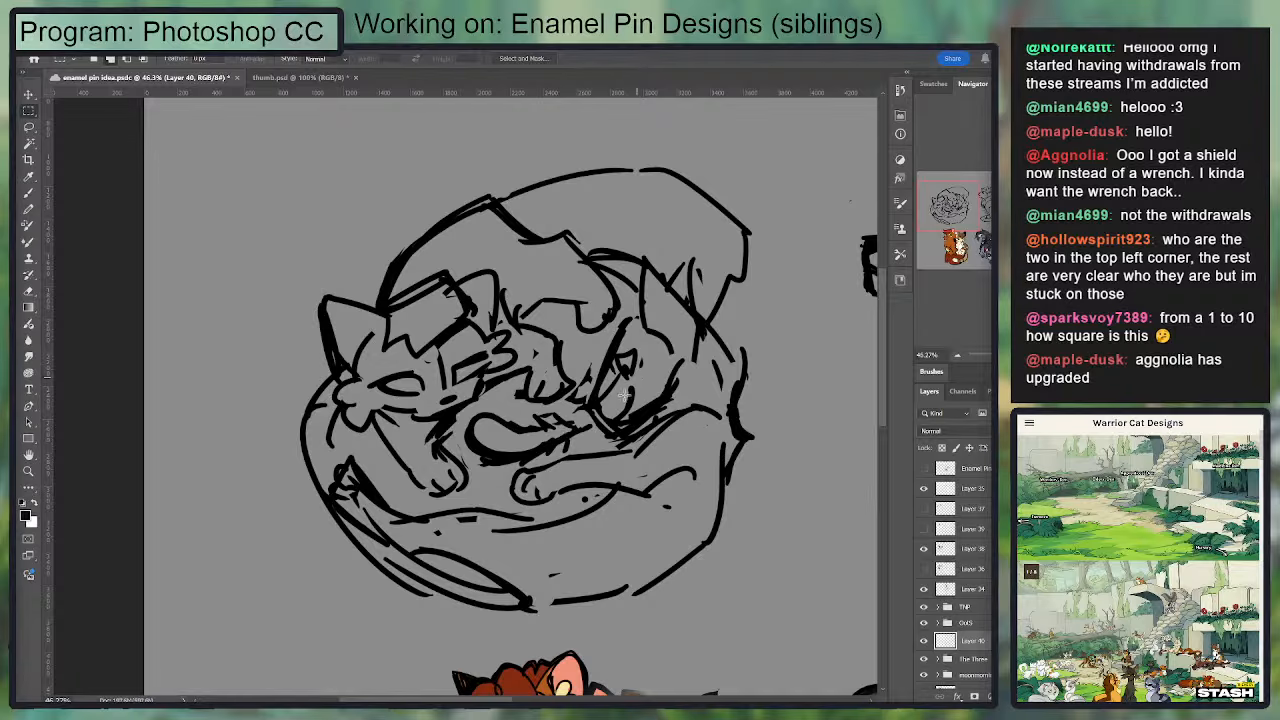
Step: Check the proportions of the three-cat design by framing it with rectangular marquees, and clear the selection
{"action": "scroll", "coordinate": [597, 402], "scroll_direction": "down", "scroll_amount": 1}
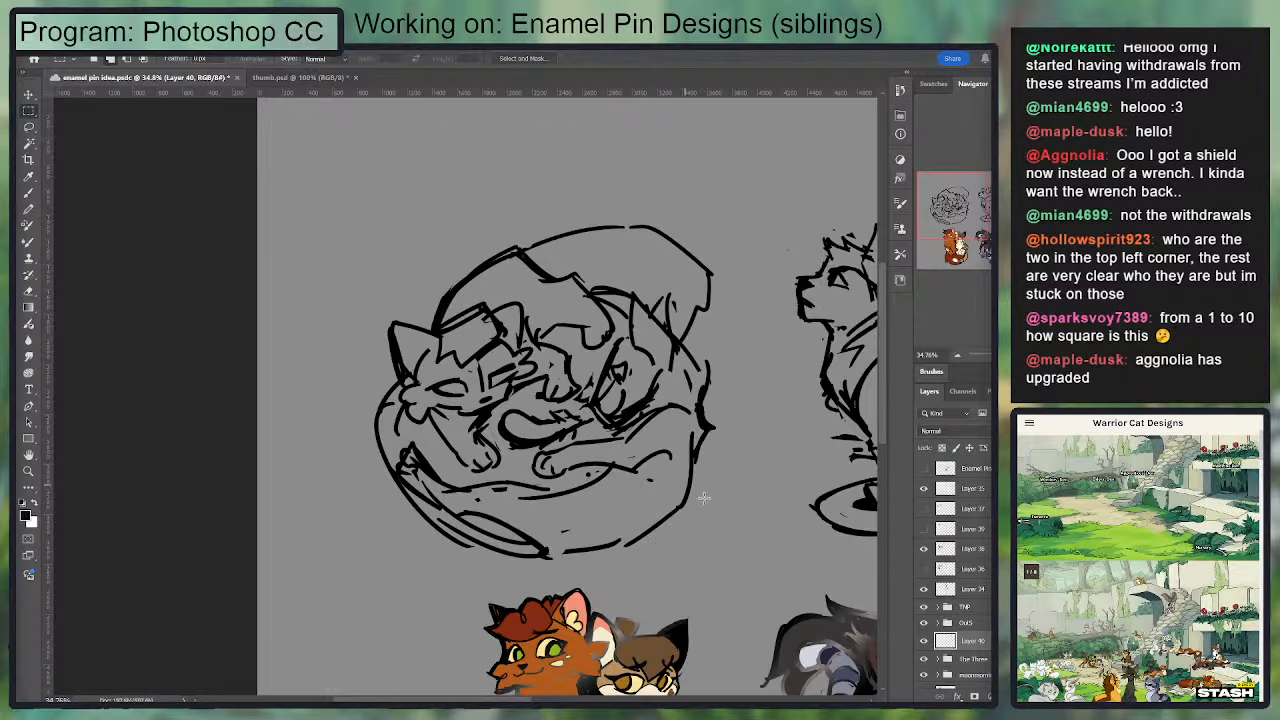
{"action": "scroll", "coordinate": [722, 426], "scroll_direction": "down", "scroll_amount": 3}
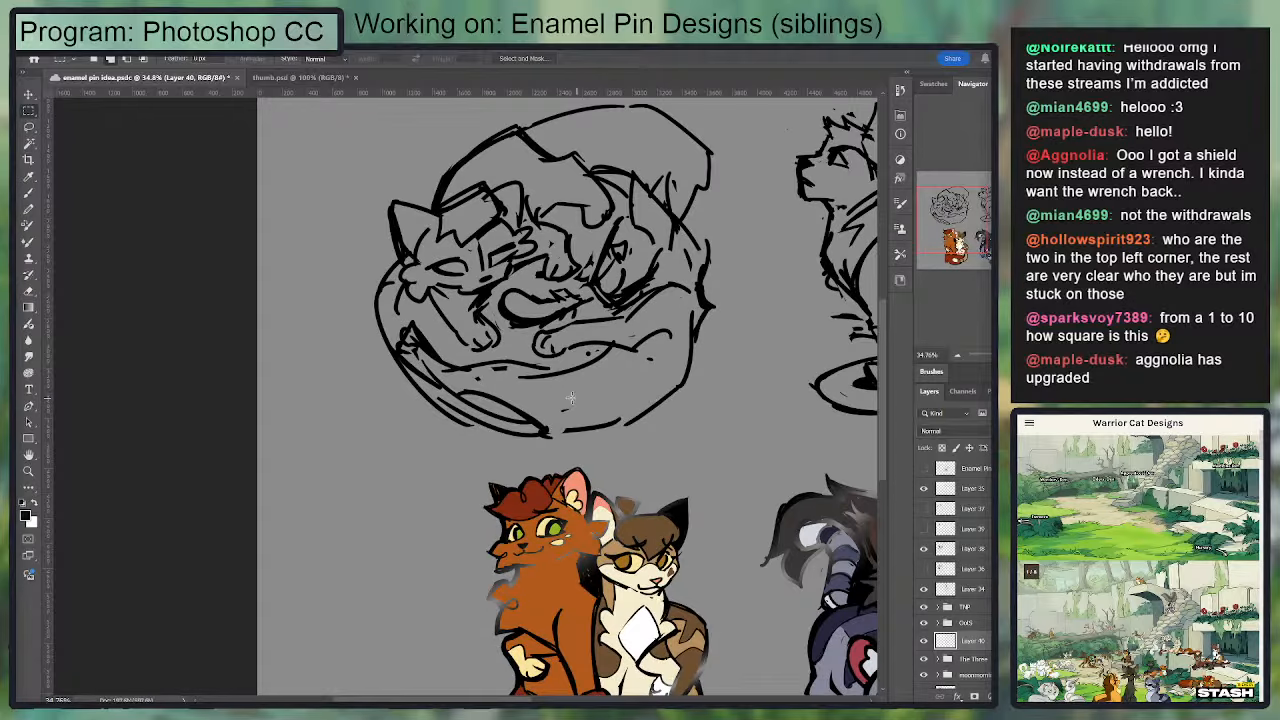
{"action": "left_click_drag", "start_coordinate": [514, 363], "coordinate": [312, 322]}
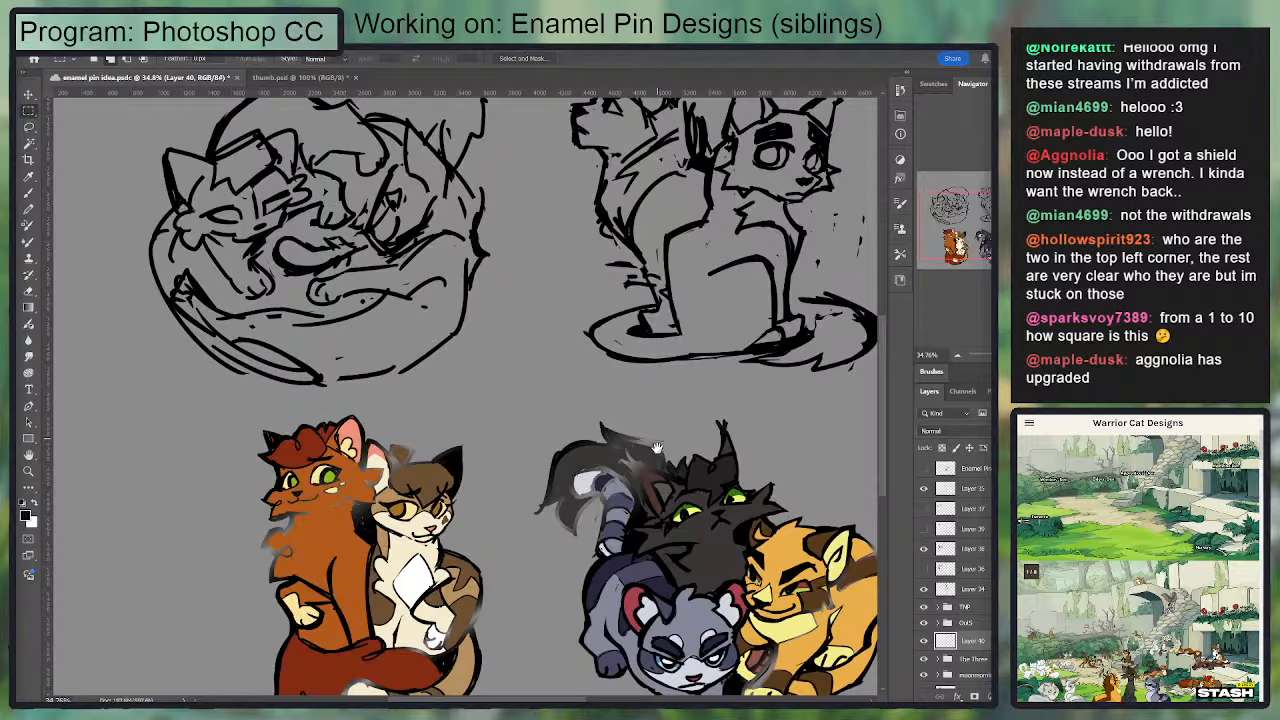
{"action": "left_click_drag", "start_coordinate": [657, 447], "coordinate": [464, 303]}
{"action": "left_click_drag", "start_coordinate": [661, 537], "coordinate": [661, 547]}
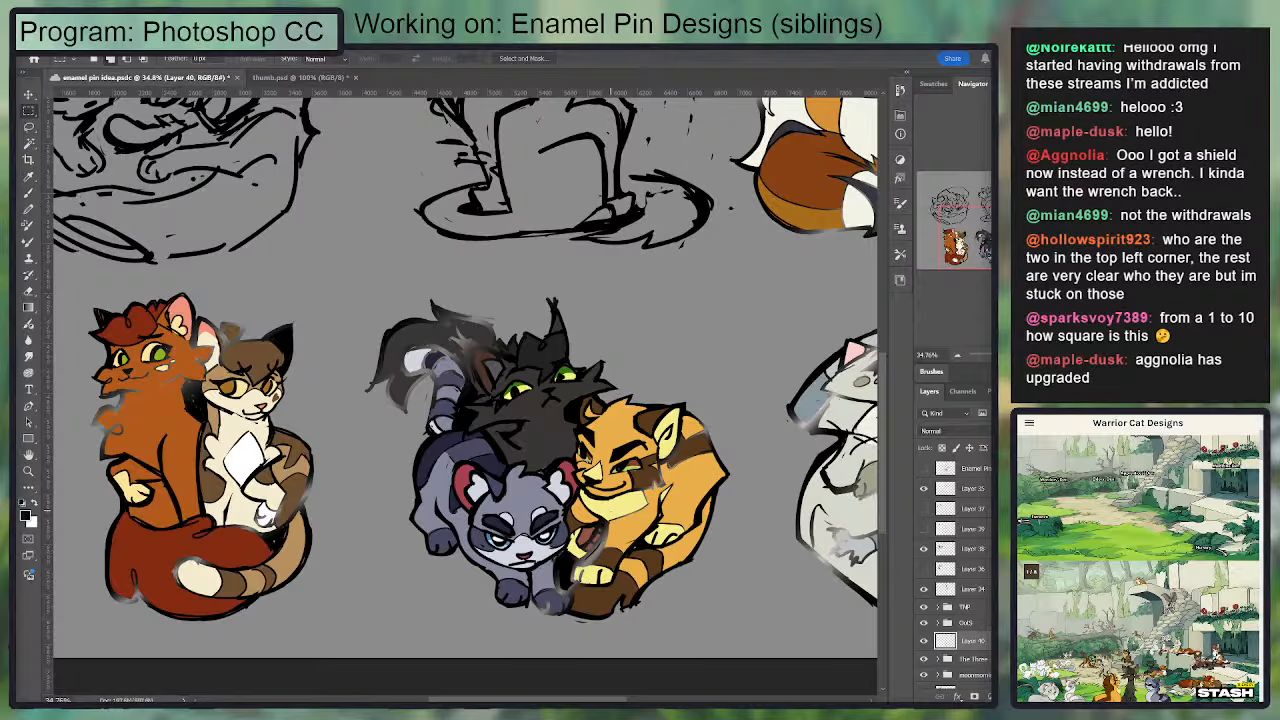
{"action": "scroll", "coordinate": [368, 392], "scroll_direction": "up", "scroll_amount": 2}
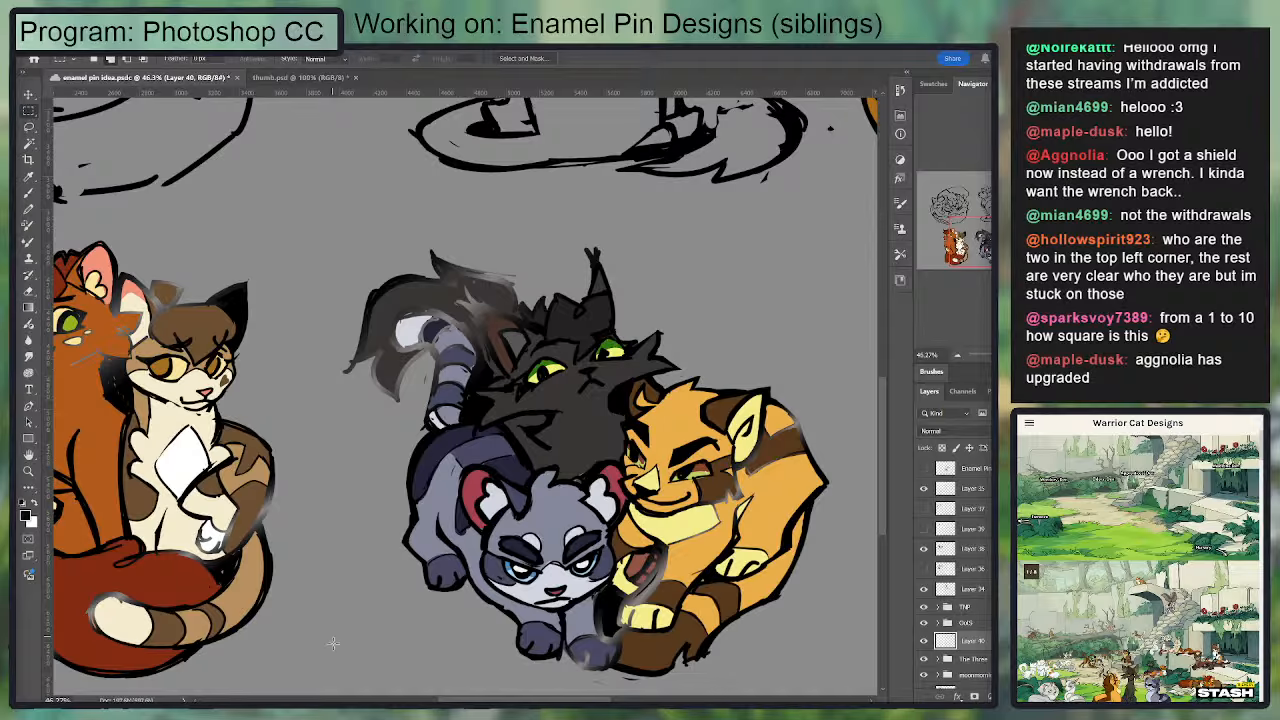
{"action": "left_click_drag", "start_coordinate": [367, 672], "coordinate": [842, 202]}
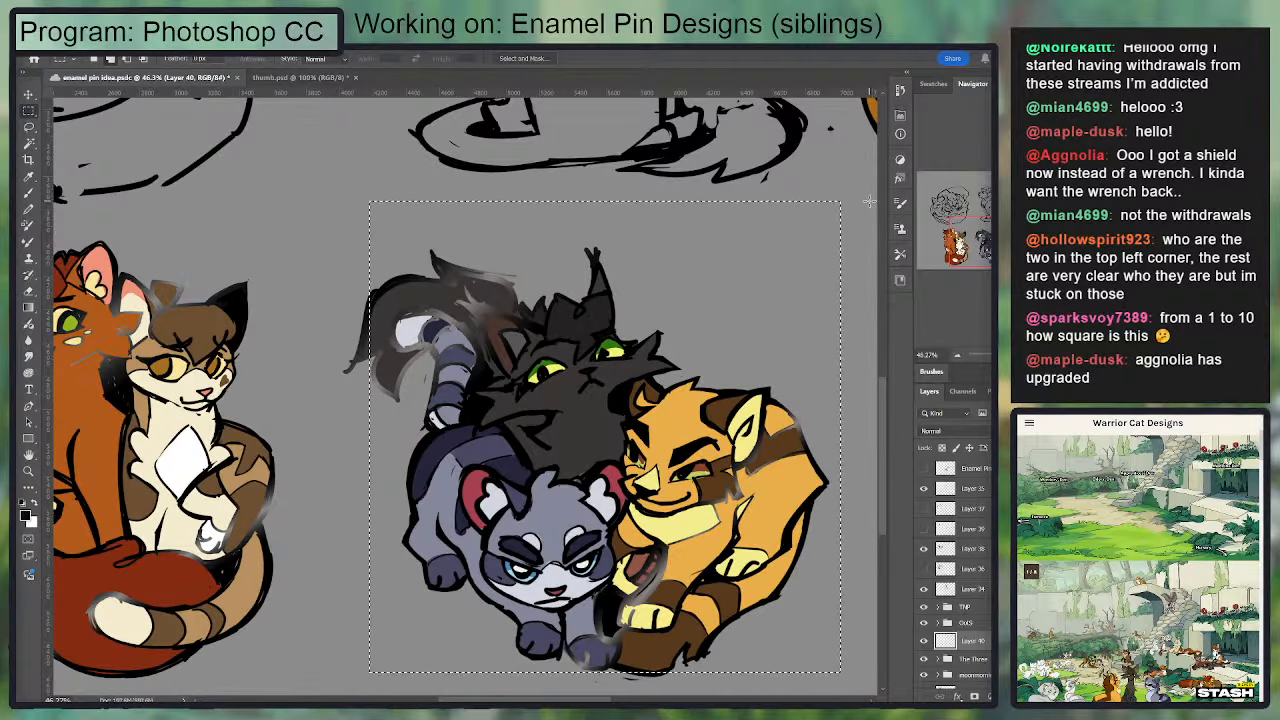
{"action": "left_click", "coordinate": [370, 670]}
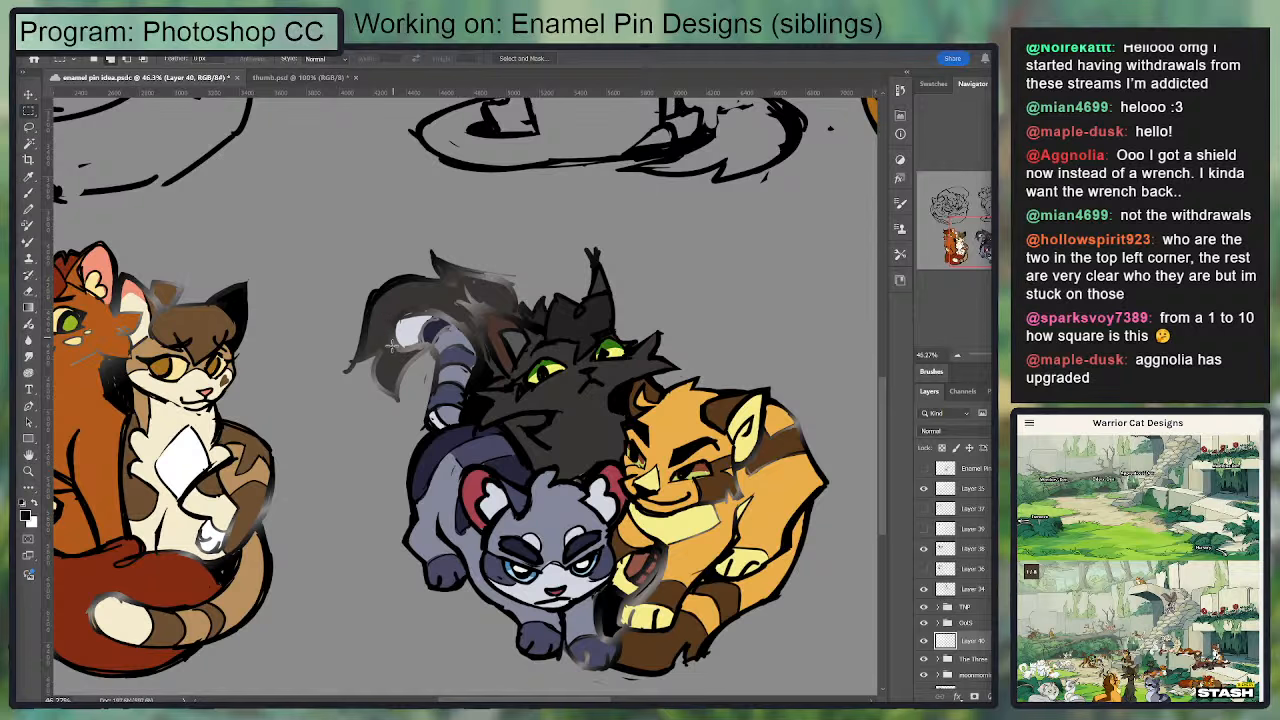
{"action": "left_click_drag", "start_coordinate": [402, 672], "coordinate": [840, 243]}
{"action": "key", "text": "ctrl+d"}
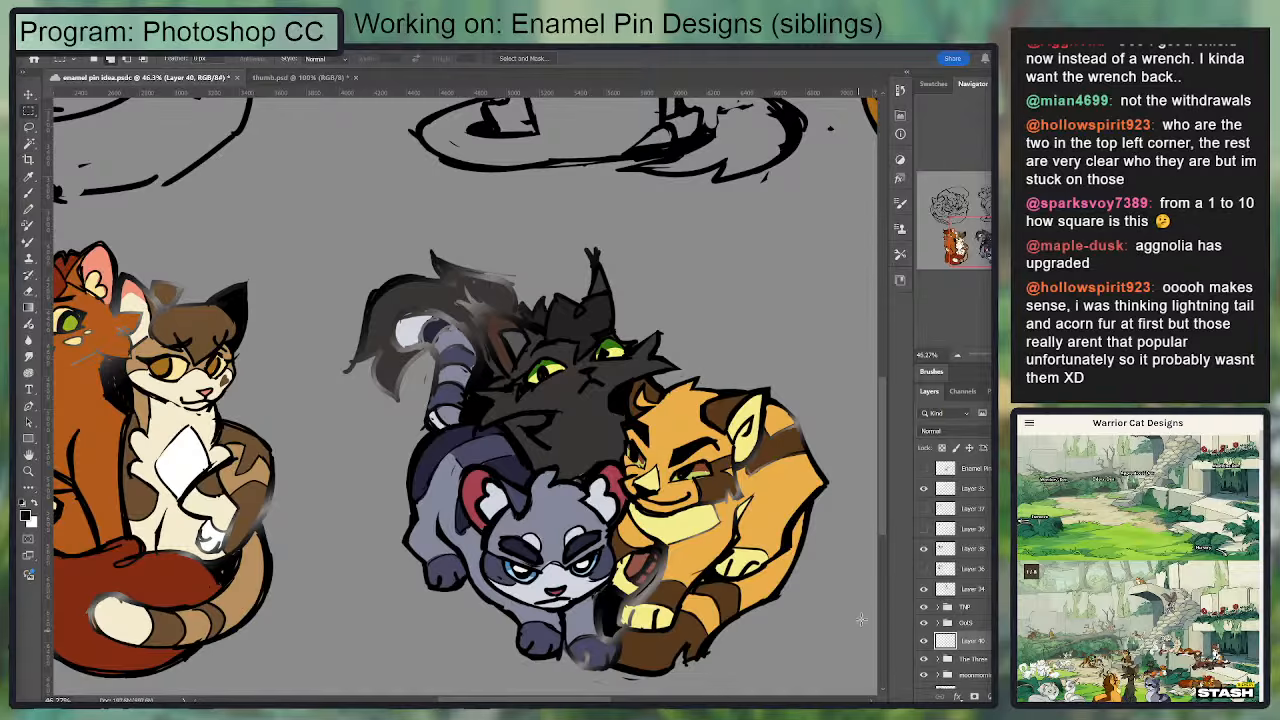
Step: Save the enamel pin idea document
{"action": "key", "text": "ctrl+s"}
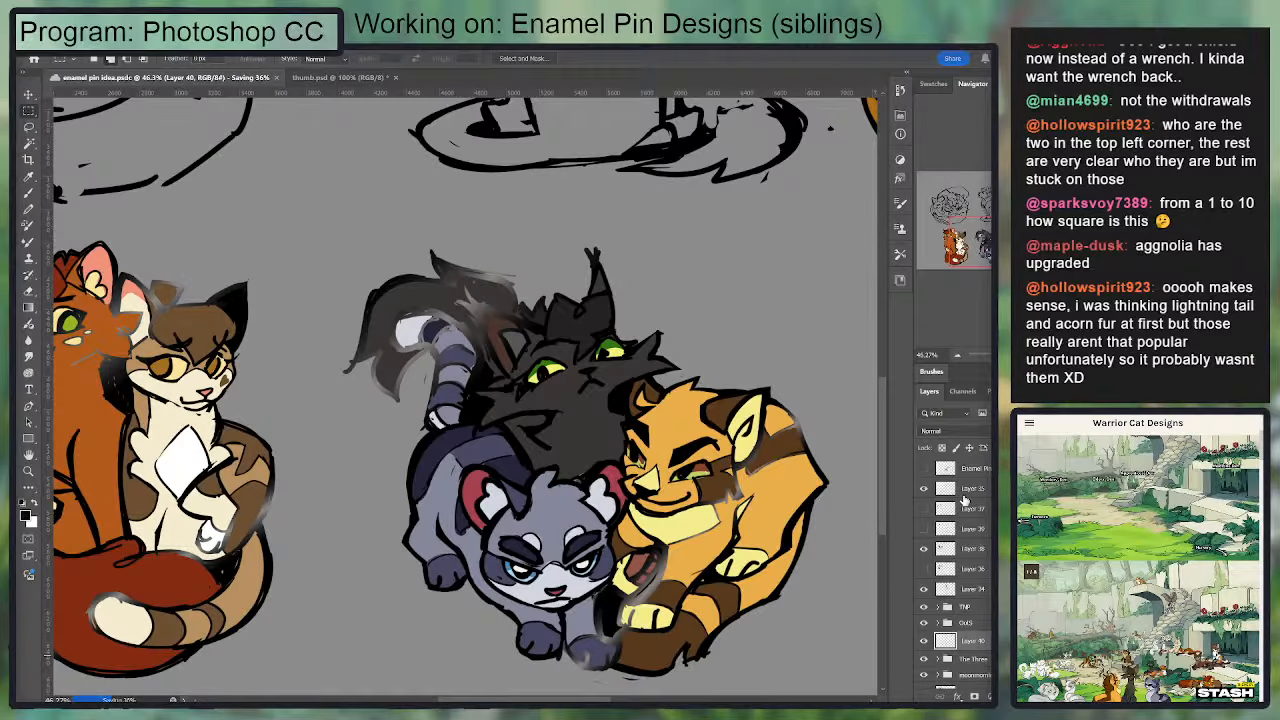
{"action": "scroll", "coordinate": [647, 380], "scroll_direction": "down", "scroll_amount": 5}
{"action": "scroll", "coordinate": [648, 376], "scroll_direction": "up", "scroll_amount": 6}
{"action": "scroll", "coordinate": [592, 408], "scroll_direction": "down", "scroll_amount": 2}
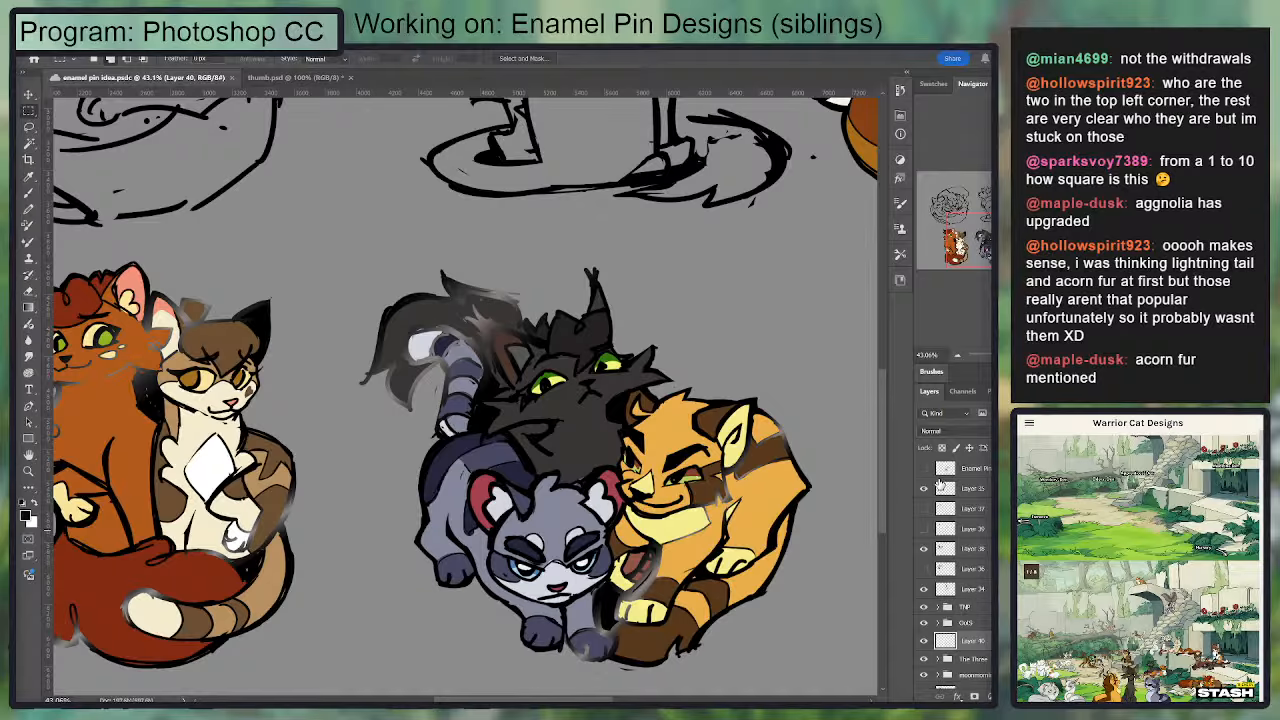
Step: Compare the alternative upper-row sketches by swapping the visibility of Layer 38 and Layer 36
{"action": "scroll", "coordinate": [716, 422], "scroll_direction": "down", "scroll_amount": 5}
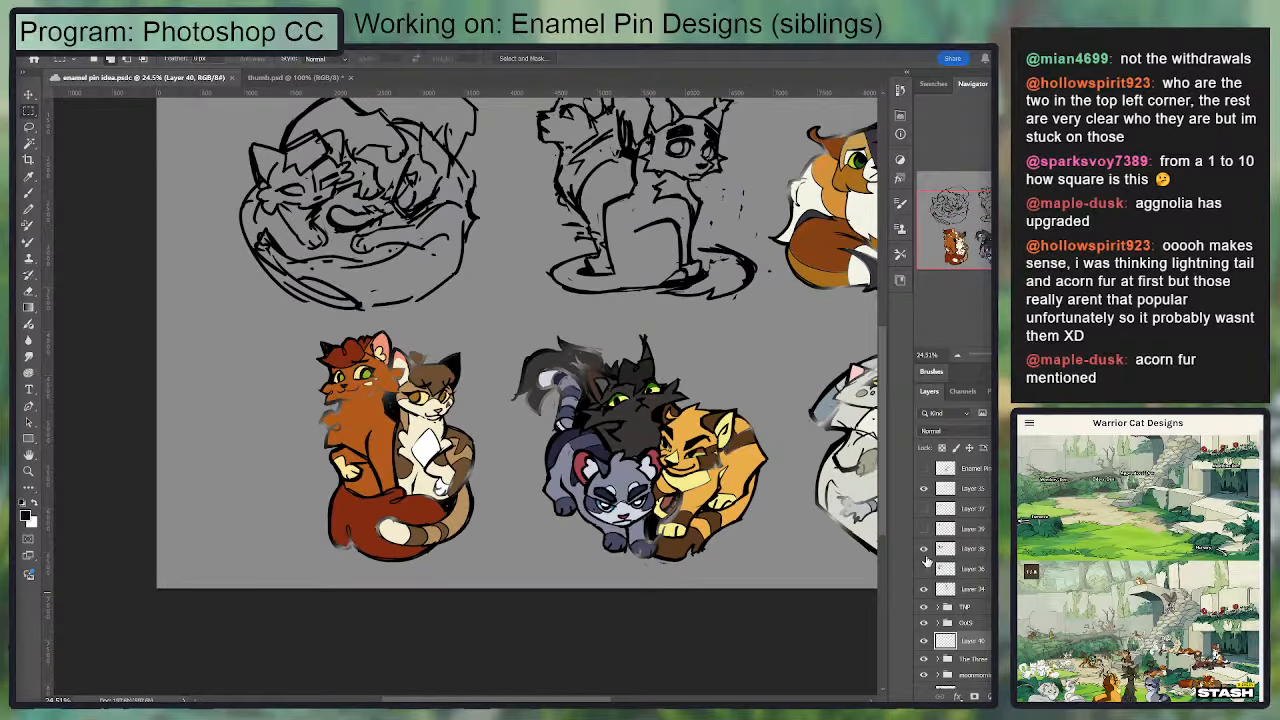
{"action": "left_click", "coordinate": [924, 550]}
{"action": "left_click_drag", "start_coordinate": [489, 267], "coordinate": [583, 491]}
{"action": "left_click", "coordinate": [924, 569]}
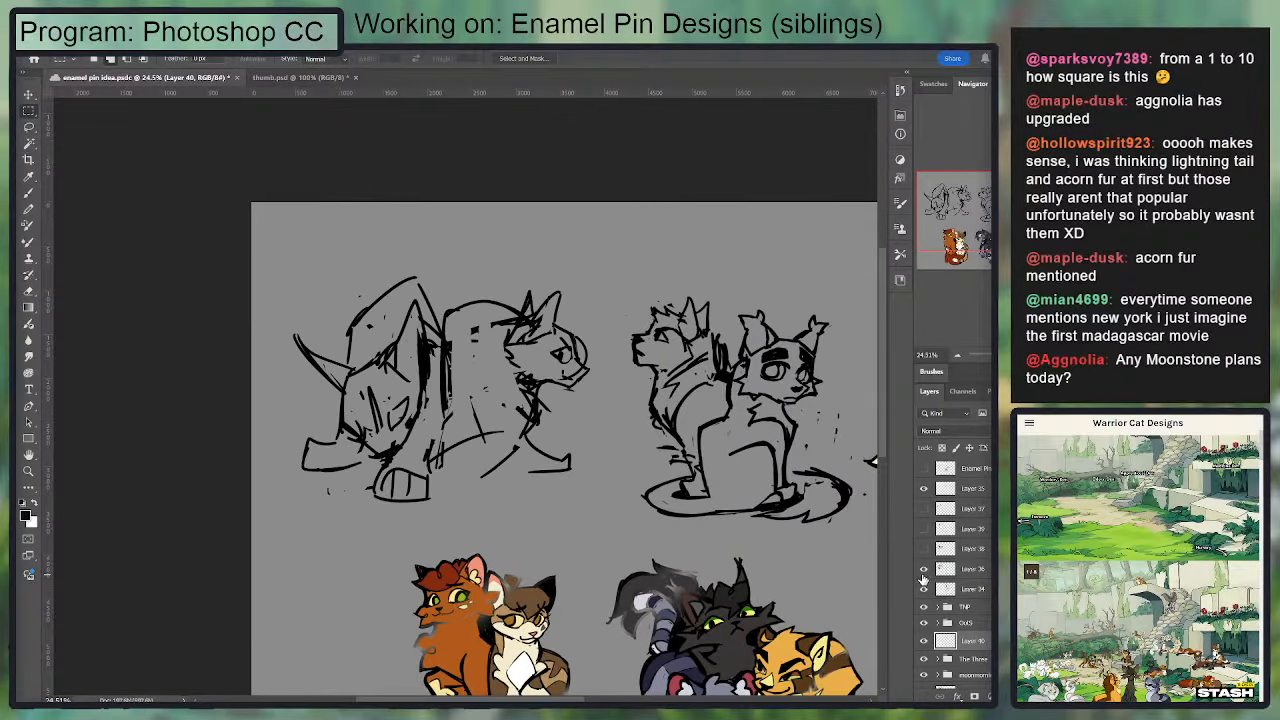
{"action": "left_click", "coordinate": [924, 569]}
{"action": "left_click", "coordinate": [924, 549]}
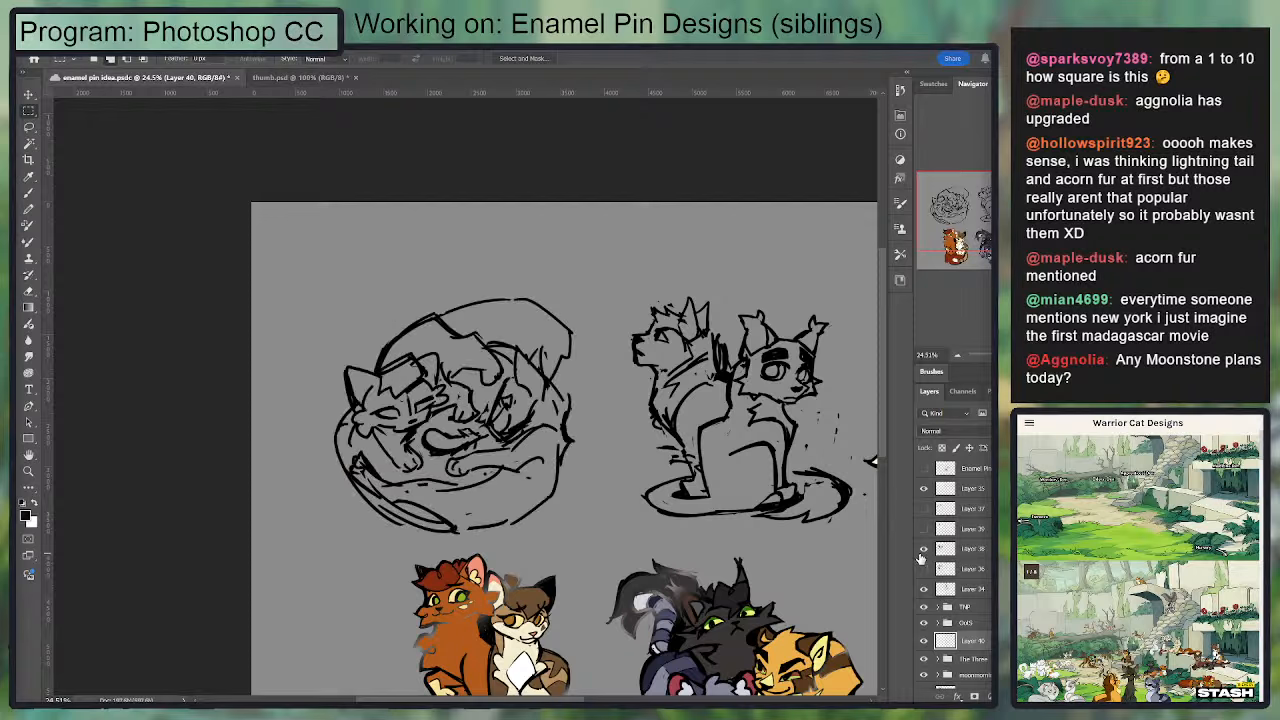
Step: Hide the curled-up cats sketch on Layer 38 and briefly preview the rough sketches on Layer 39 and Layer 37
{"action": "left_click", "coordinate": [924, 549]}
{"action": "left_click", "coordinate": [924, 528]}
{"action": "left_click", "coordinate": [924, 528]}
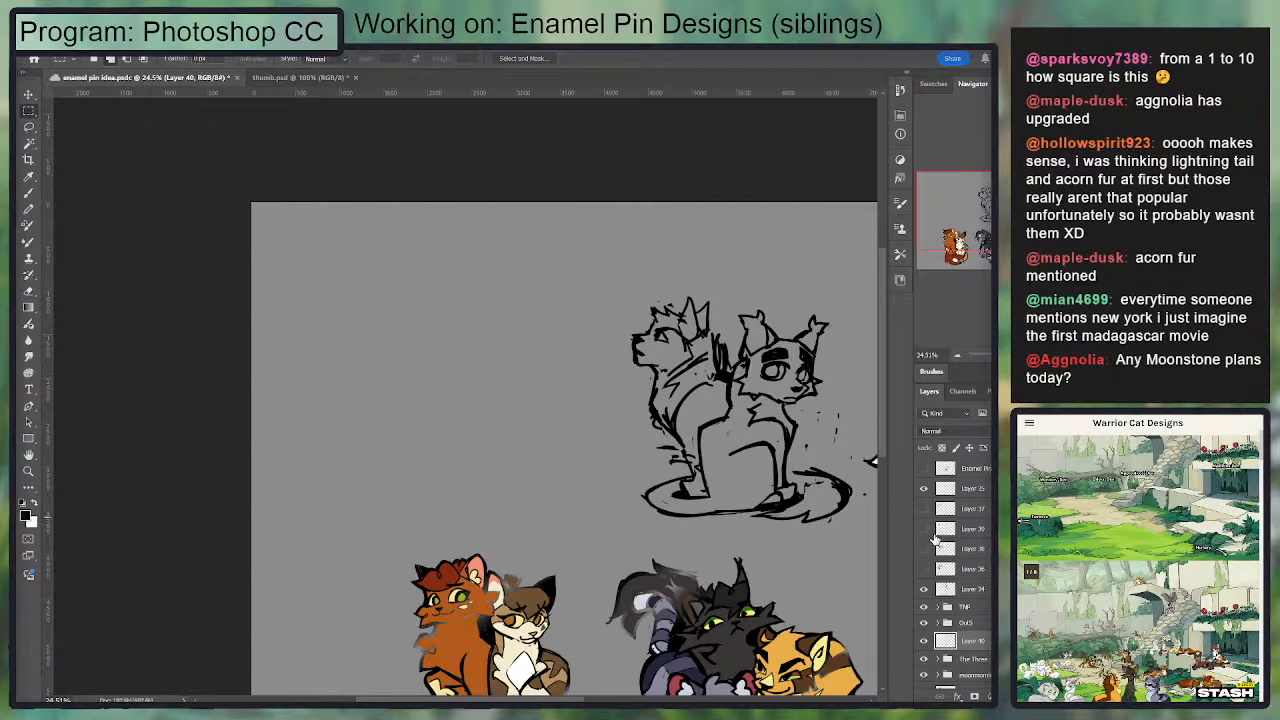
{"action": "left_click", "coordinate": [934, 533]}
{"action": "left_click", "coordinate": [924, 528]}
{"action": "left_click", "coordinate": [924, 528]}
{"action": "left_click", "coordinate": [924, 508]}
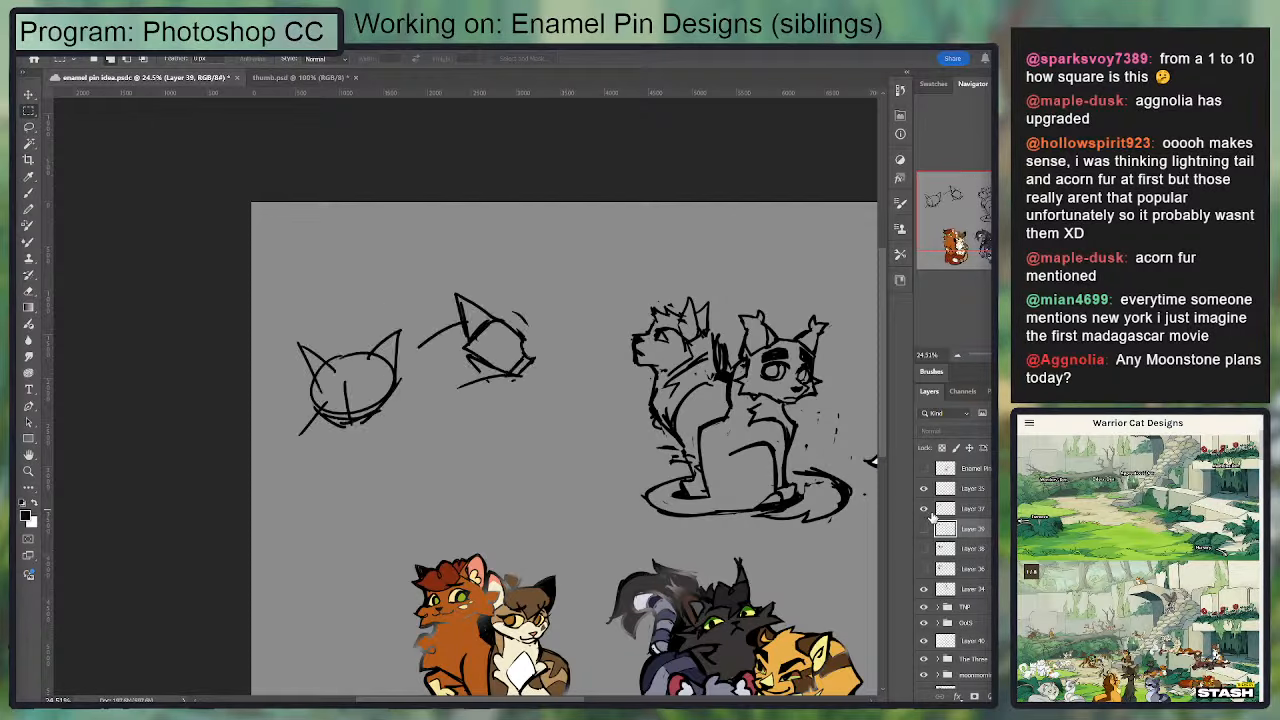
{"action": "left_click", "coordinate": [924, 508]}
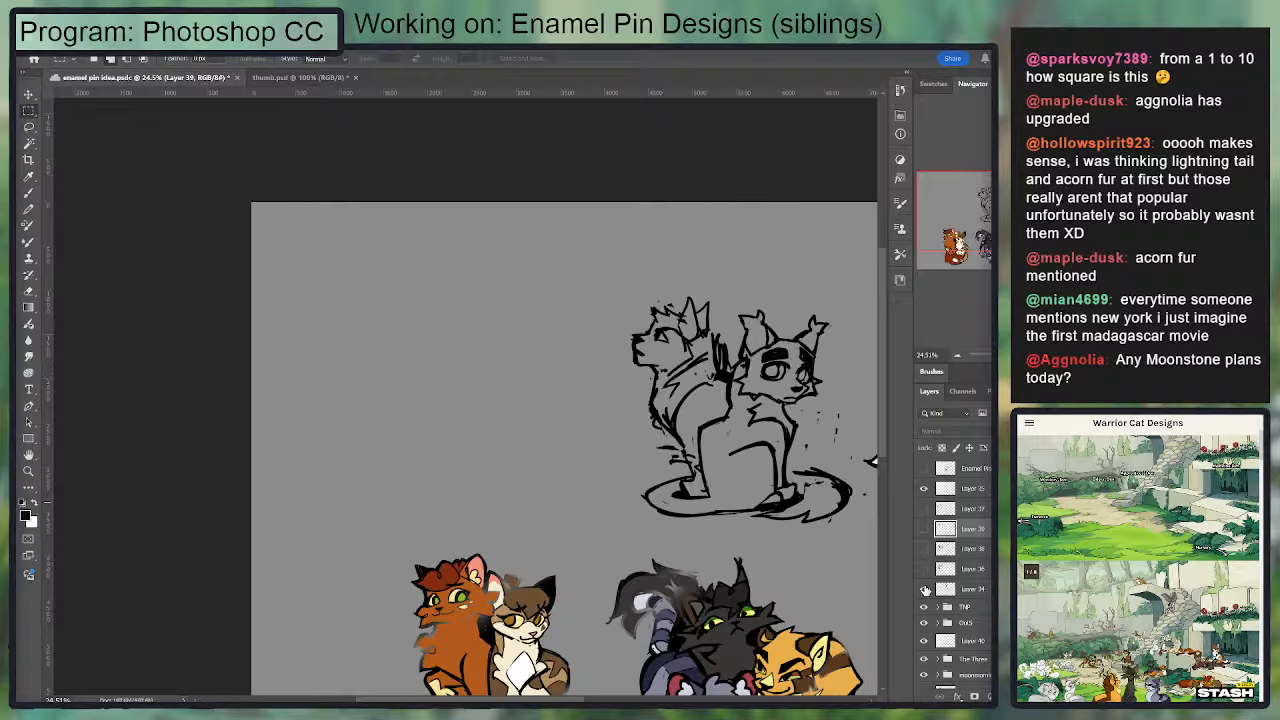
Step: Preview the sketches on Layer 36 and Layer 38 again, leaving both layers hidden
{"action": "left_click", "coordinate": [924, 569]}
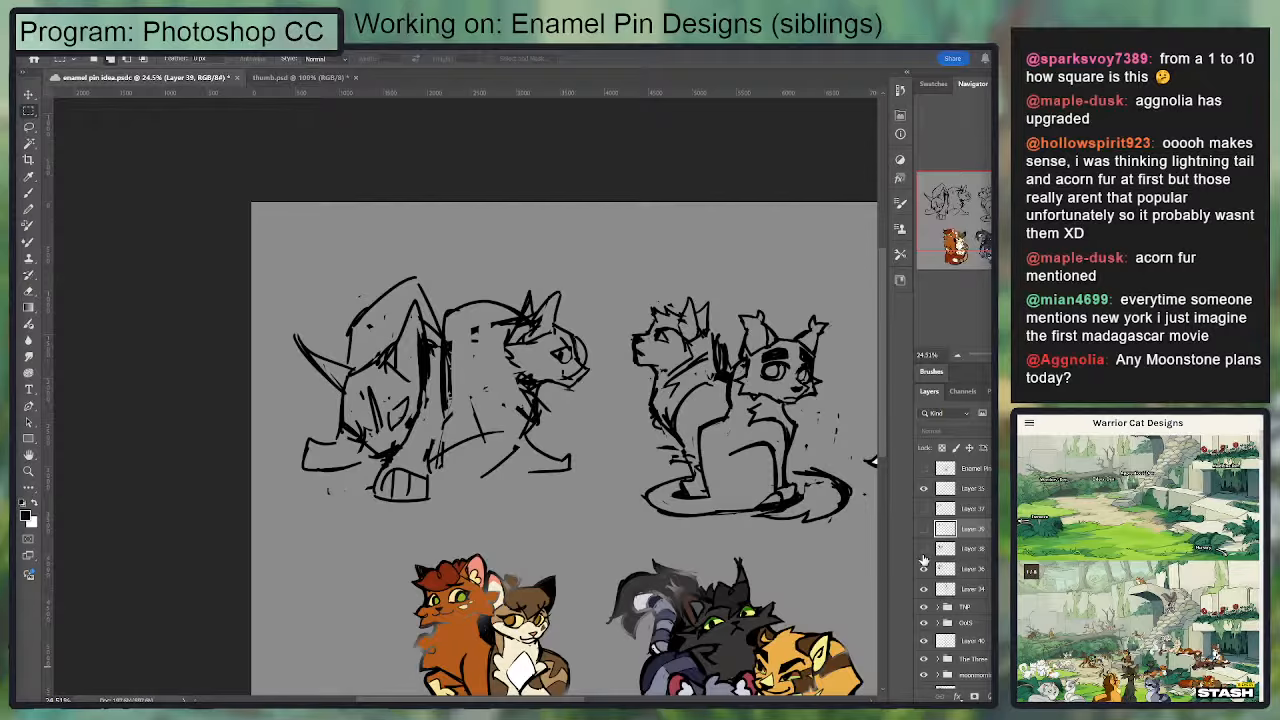
{"action": "left_click", "coordinate": [924, 551]}
{"action": "left_click", "coordinate": [924, 551]}
{"action": "left_click", "coordinate": [924, 568]}
Step: Hide all the visible layers and groups above The Three group, keeping the three-cat design shown
{"action": "left_click_drag", "start_coordinate": [691, 445], "coordinate": [521, 277]}
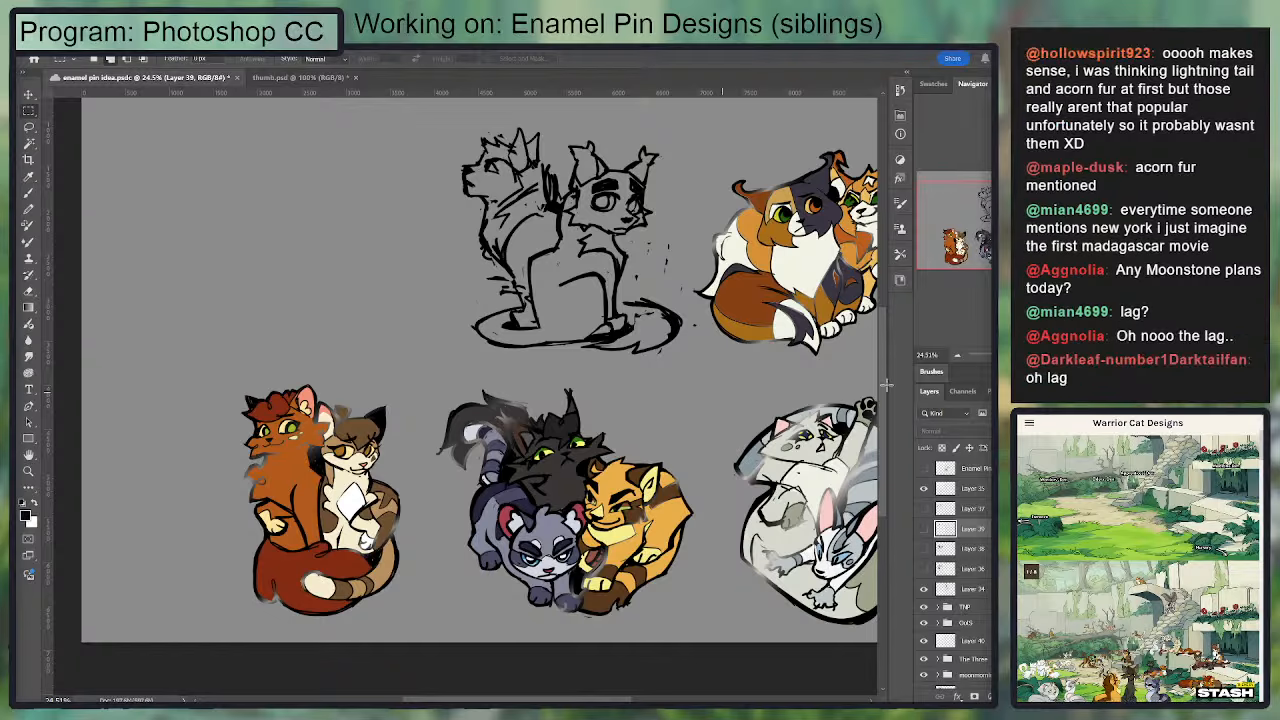
{"action": "key", "text": "ctrl+plus"}
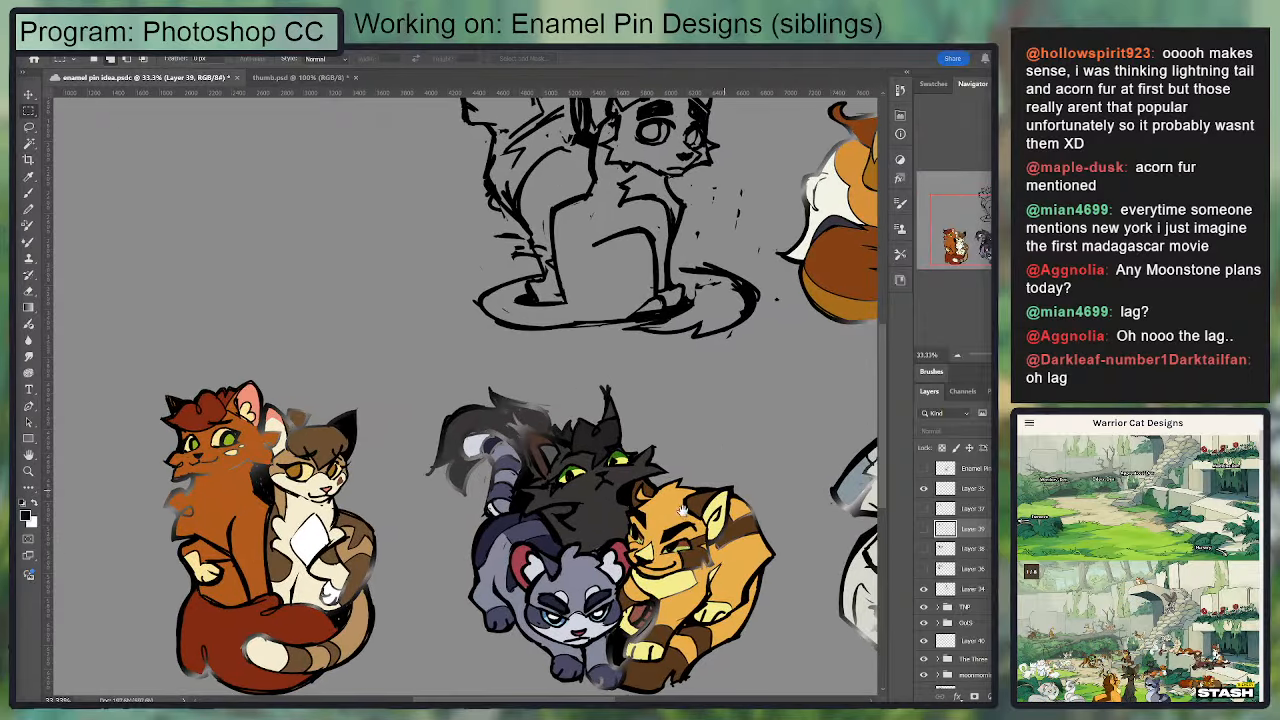
{"action": "left_click_drag", "start_coordinate": [660, 525], "coordinate": [676, 326]}
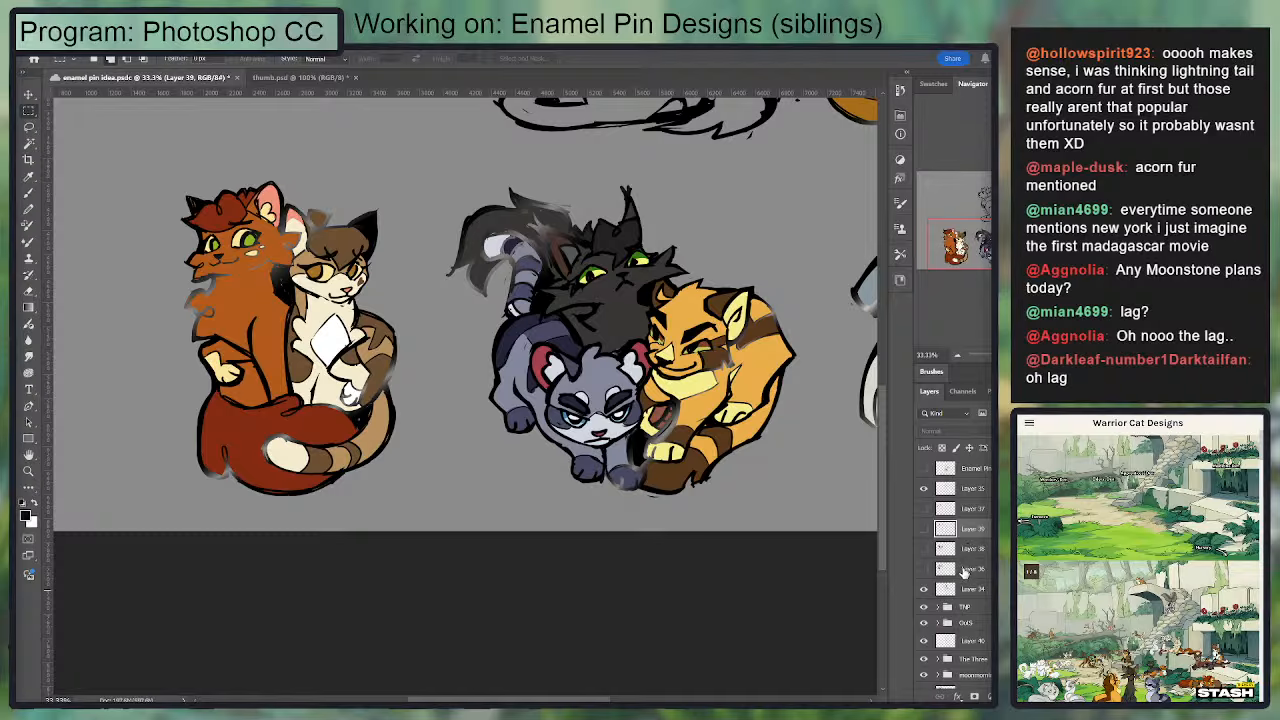
{"action": "left_click", "coordinate": [923, 488]}
{"action": "left_click", "coordinate": [923, 591]}
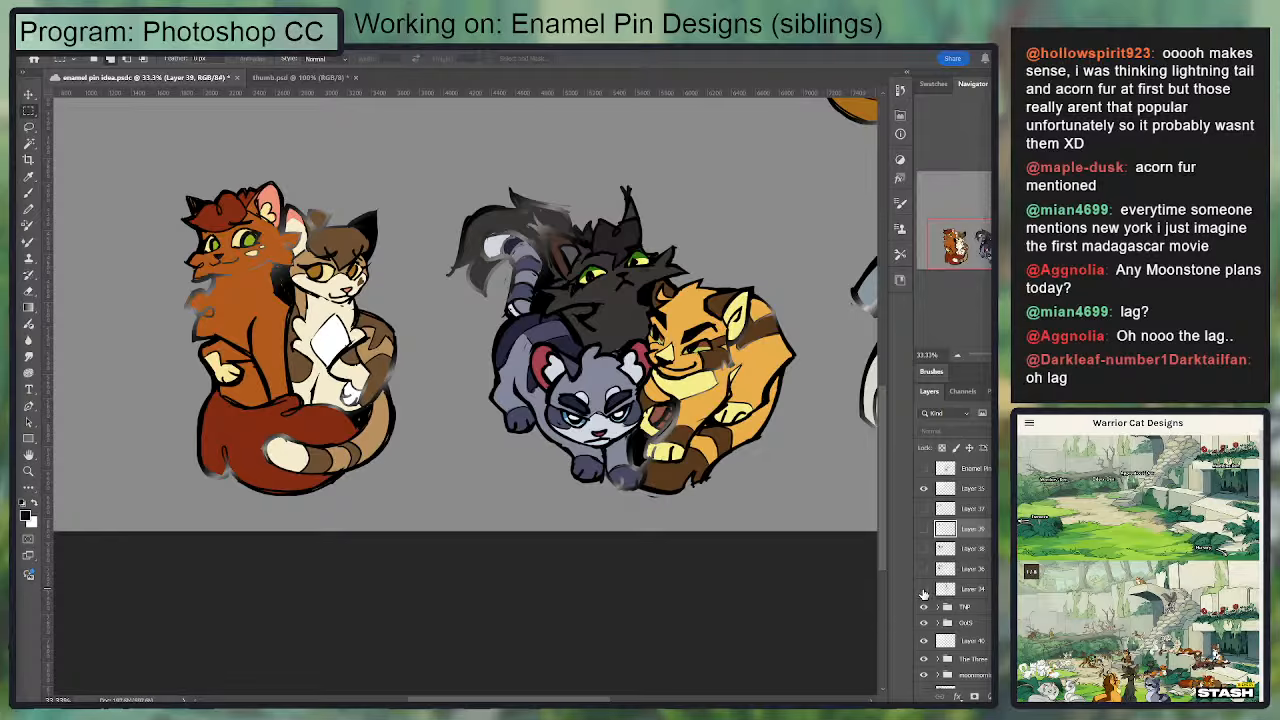
{"action": "left_click", "coordinate": [923, 593]}
{"action": "left_click_drag", "start_coordinate": [924, 640], "coordinate": [928, 489]}
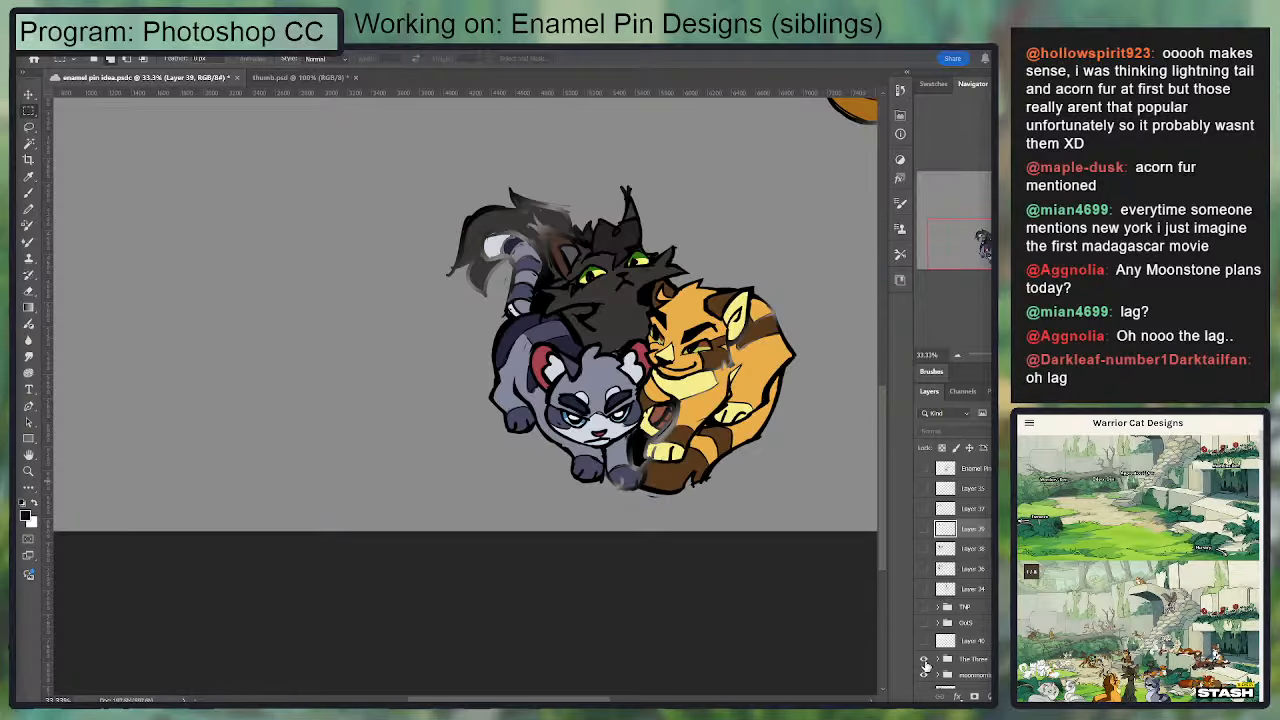
{"action": "left_click", "coordinate": [923, 660]}
{"action": "left_click", "coordinate": [923, 660]}
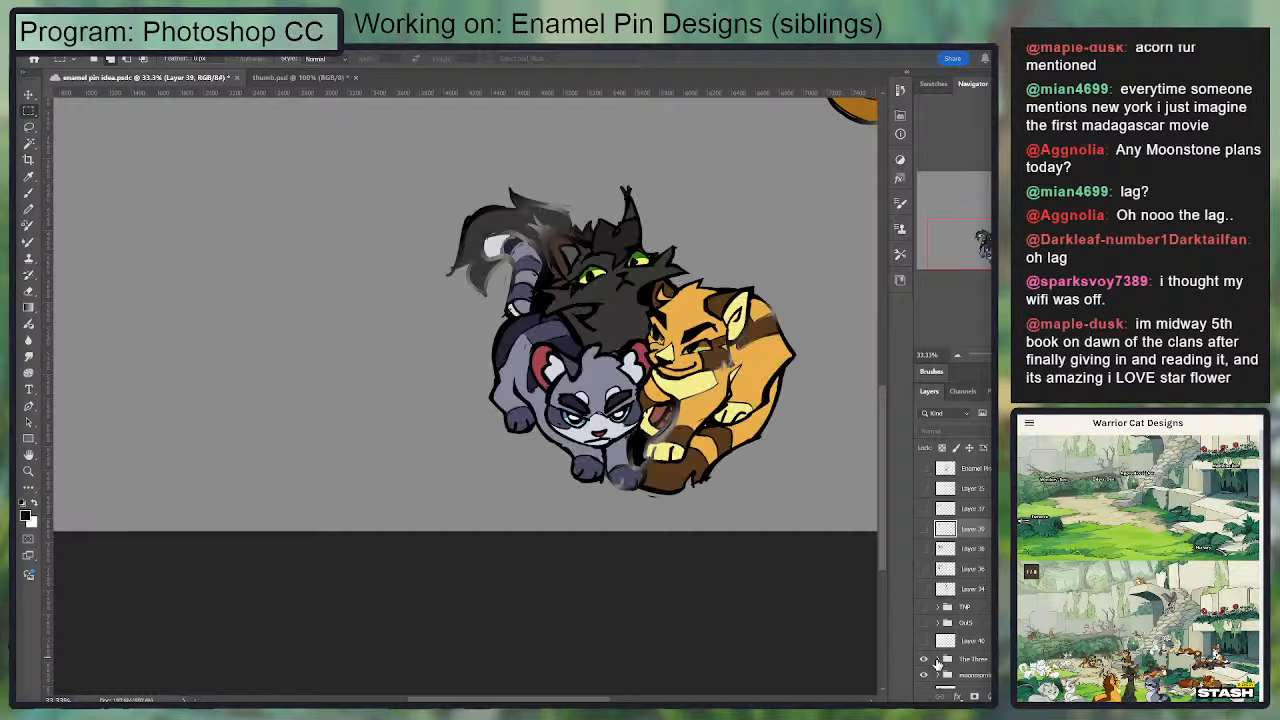
Step: Set The Three group's opacity to 30% and add a new layer directly above the group
{"action": "left_click", "coordinate": [939, 659]}
{"action": "left_click", "coordinate": [965, 659]}
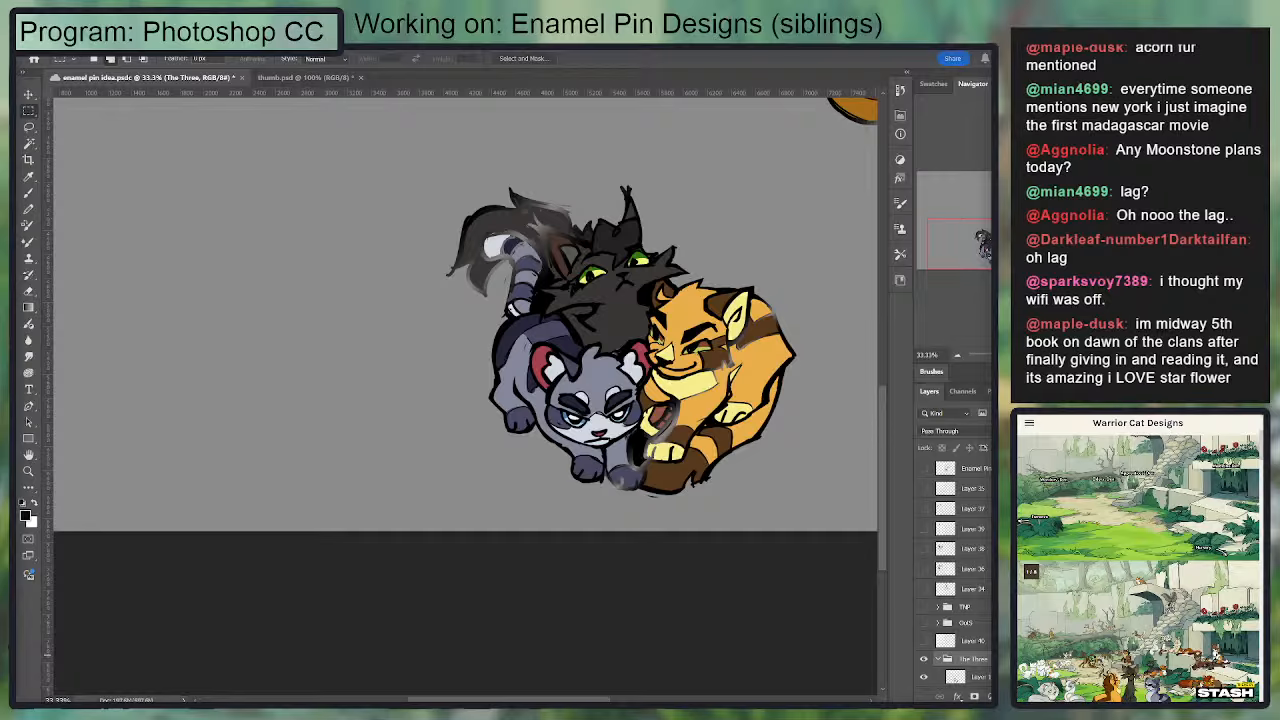
{"action": "key", "text": "3"}
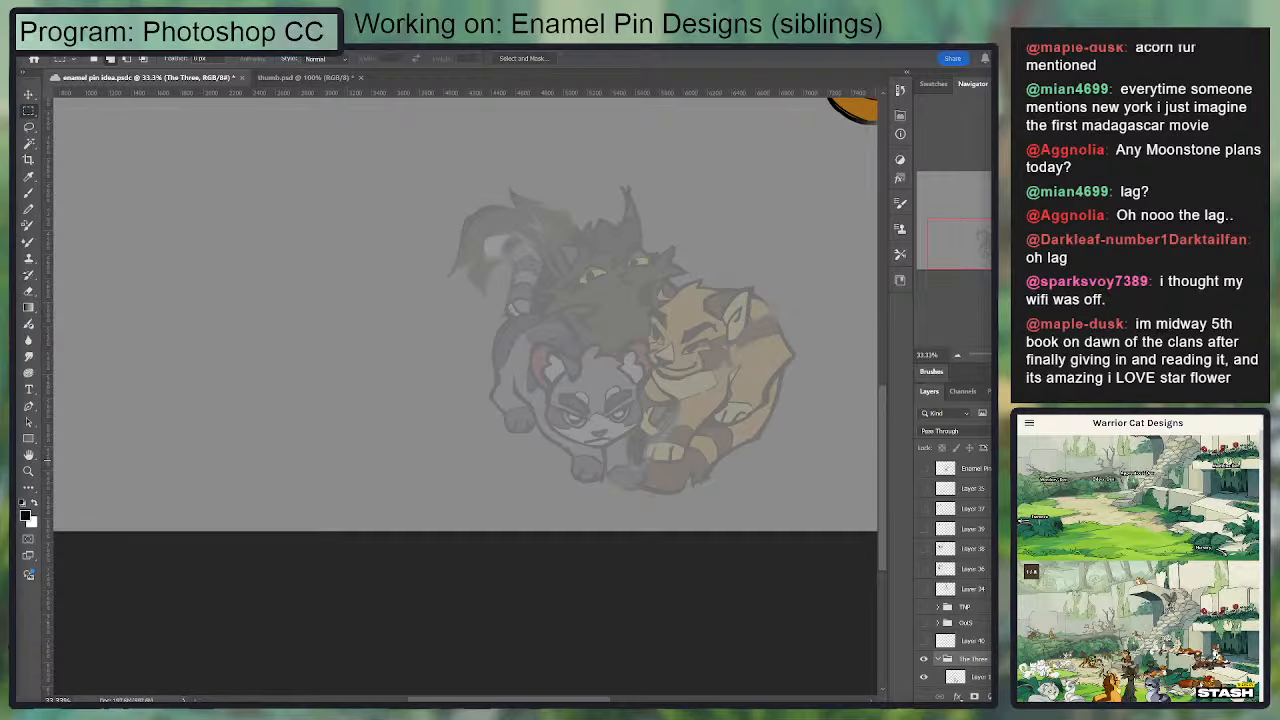
{"action": "key", "text": "ctrl+alt+shift+n"}
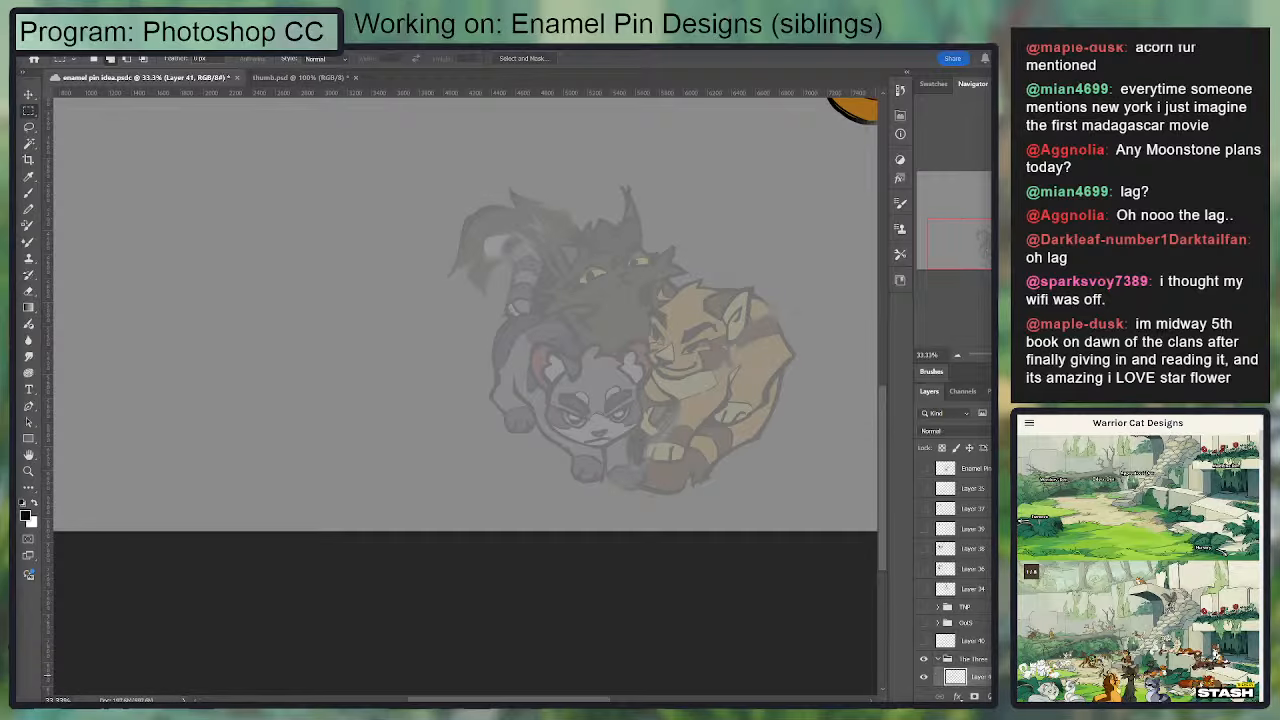
{"action": "left_click_drag", "start_coordinate": [965, 679], "coordinate": [967, 651]}
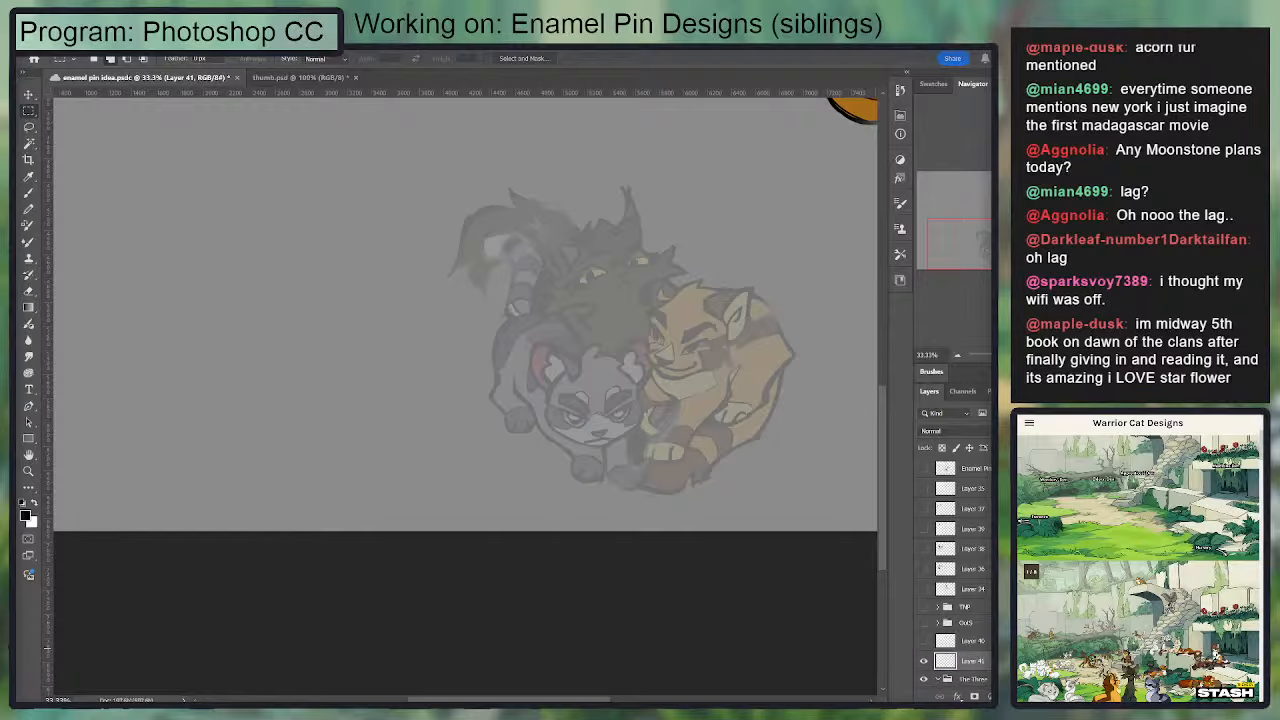
Step: Choose the Brush tool for inking the grey cat's face on the new layer
{"action": "key", "text": "ctrl+plus"}
{"action": "key", "text": "ctrl+plus"}
{"action": "key", "text": "ctrl+plus"}
{"action": "mouse_move", "coordinate": [836, 352]}
{"action": "left_mouse_down"}
{"action": "mouse_move", "coordinate": [480, 260]}
{"action": "mouse_move", "coordinate": [471, 306]}
{"action": "left_mouse_up"}
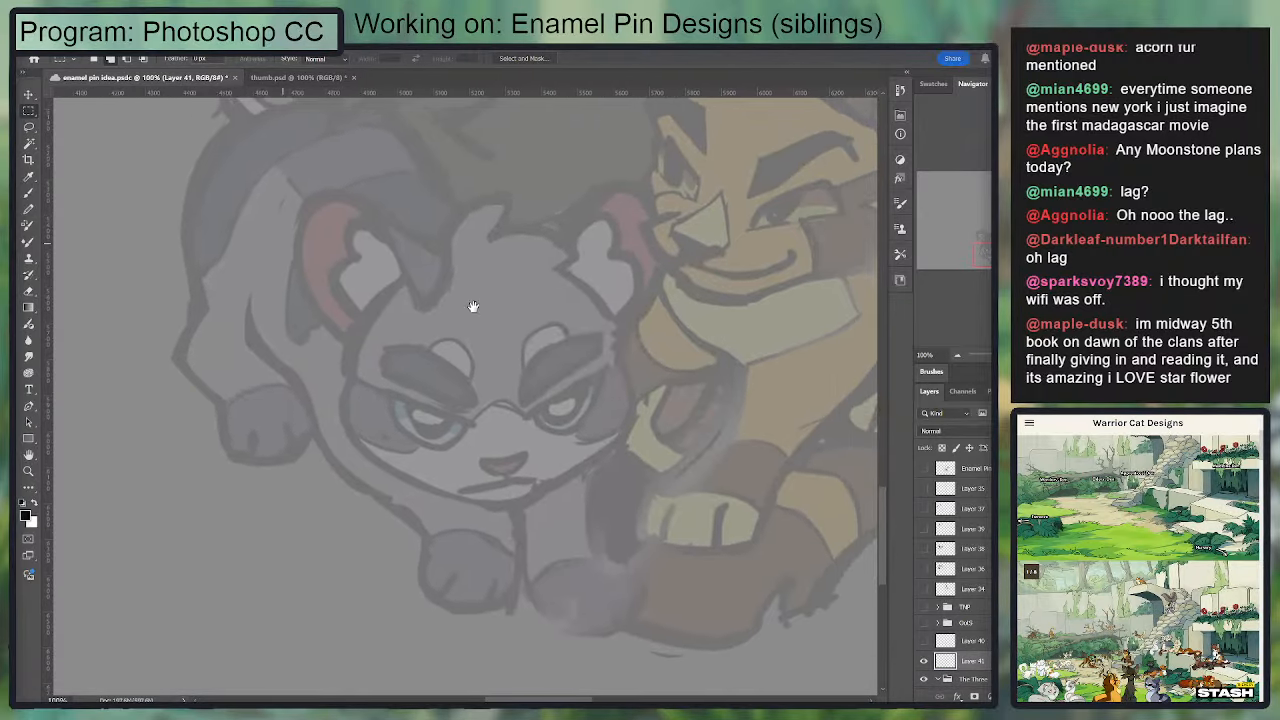
{"action": "key", "text": "b"}
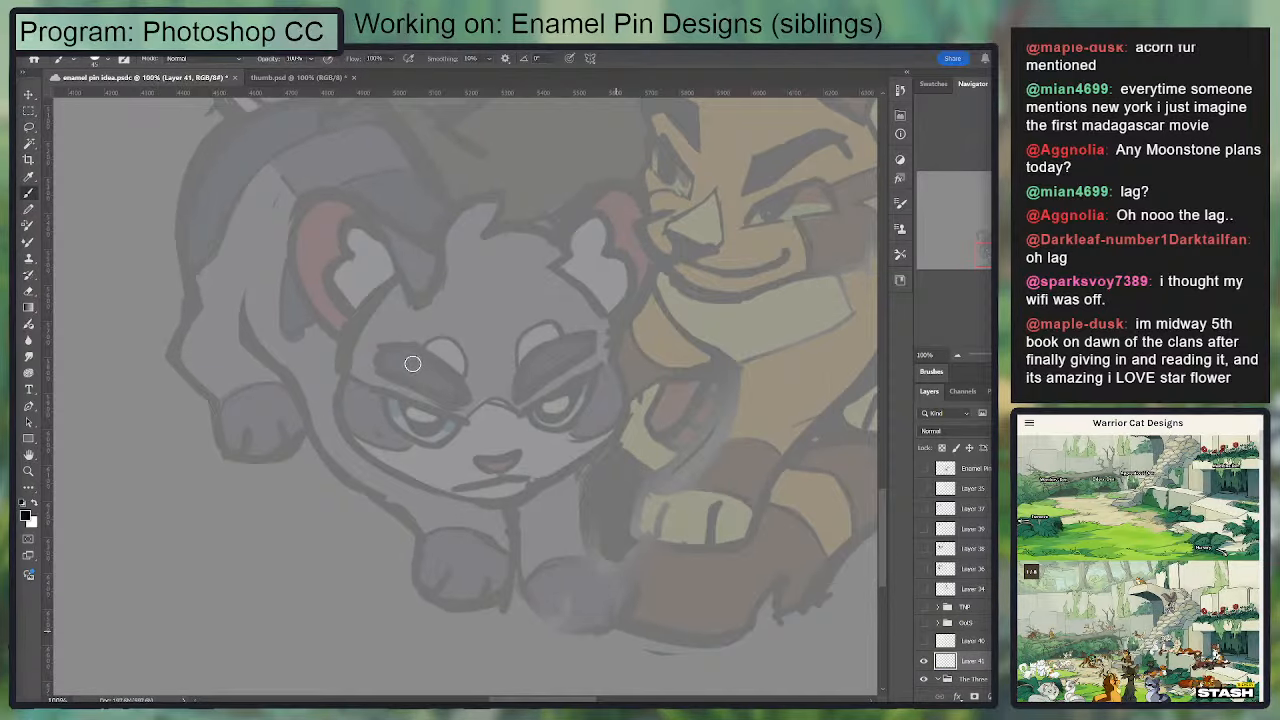
Step: Try inking the upper edges of the grey cat's eyebrows with curved black strokes, undoing each stroke
{"action": "left_click_drag", "start_coordinate": [372, 354], "coordinate": [478, 382]}
{"action": "key", "text": "ctrl+z"}
{"action": "key", "text": "p"}
{"action": "key", "text": "b"}
{"action": "left_click_drag", "start_coordinate": [513, 400], "coordinate": [568, 346]}
{"action": "key", "text": "ctrl+z"}
{"action": "key", "text": "ctrl+plus"}
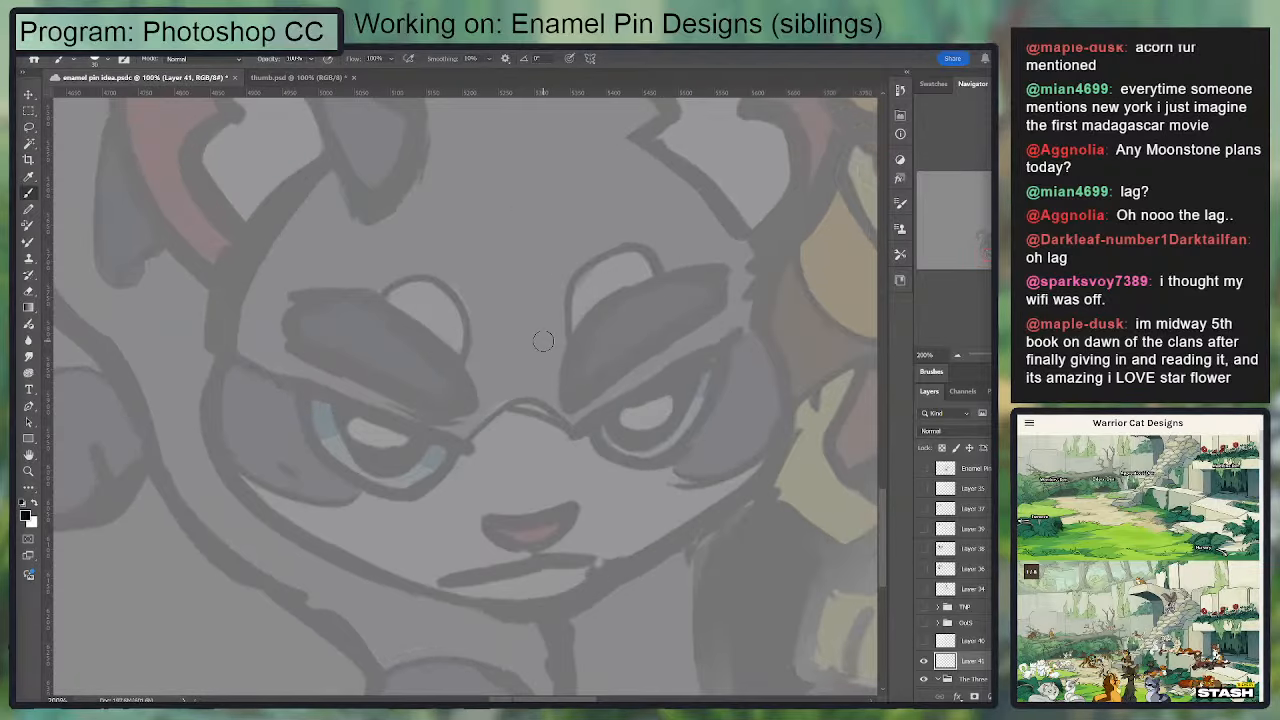
{"action": "left_click_drag", "start_coordinate": [570, 405], "coordinate": [740, 284]}
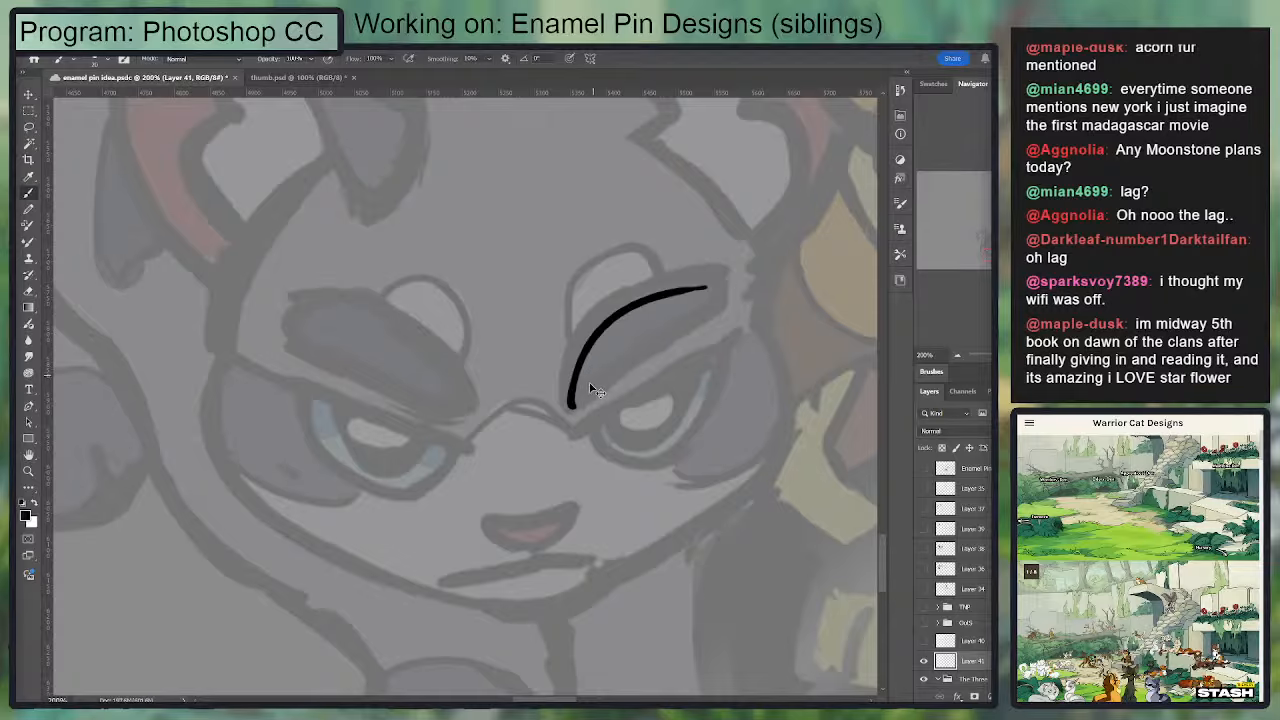
{"action": "key", "text": "ctrl+z"}
{"action": "mouse_move", "coordinate": [572, 395]}
{"action": "left_mouse_down"}
{"action": "mouse_move", "coordinate": [614, 306]}
{"action": "mouse_move", "coordinate": [749, 274]}
{"action": "left_mouse_up"}
{"action": "key", "text": "ctrl+z"}
{"action": "mouse_move", "coordinate": [564, 408]}
{"action": "left_mouse_down"}
{"action": "mouse_move", "coordinate": [671, 286]}
{"action": "mouse_move", "coordinate": [716, 268]}
{"action": "mouse_move", "coordinate": [604, 310]}
{"action": "mouse_move", "coordinate": [570, 400]}
{"action": "left_mouse_up"}
{"action": "key", "text": "ctrl+z"}
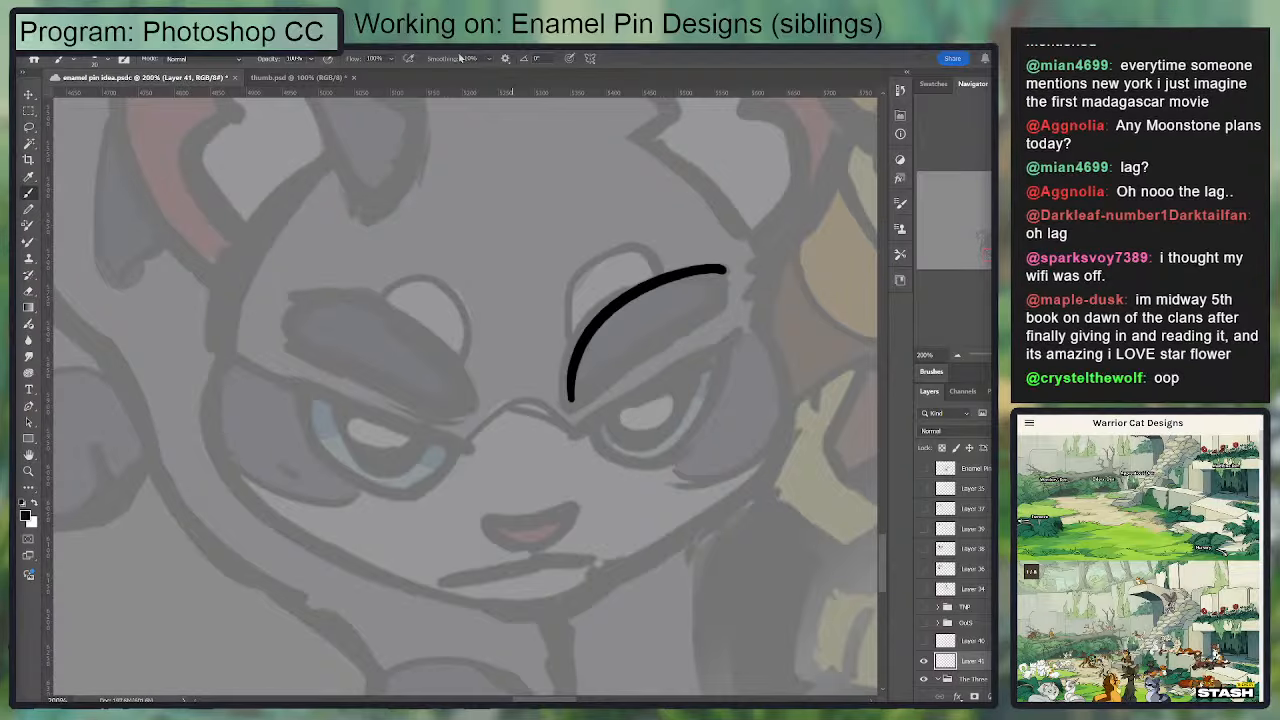
{"action": "key", "text": "ctrl+z"}
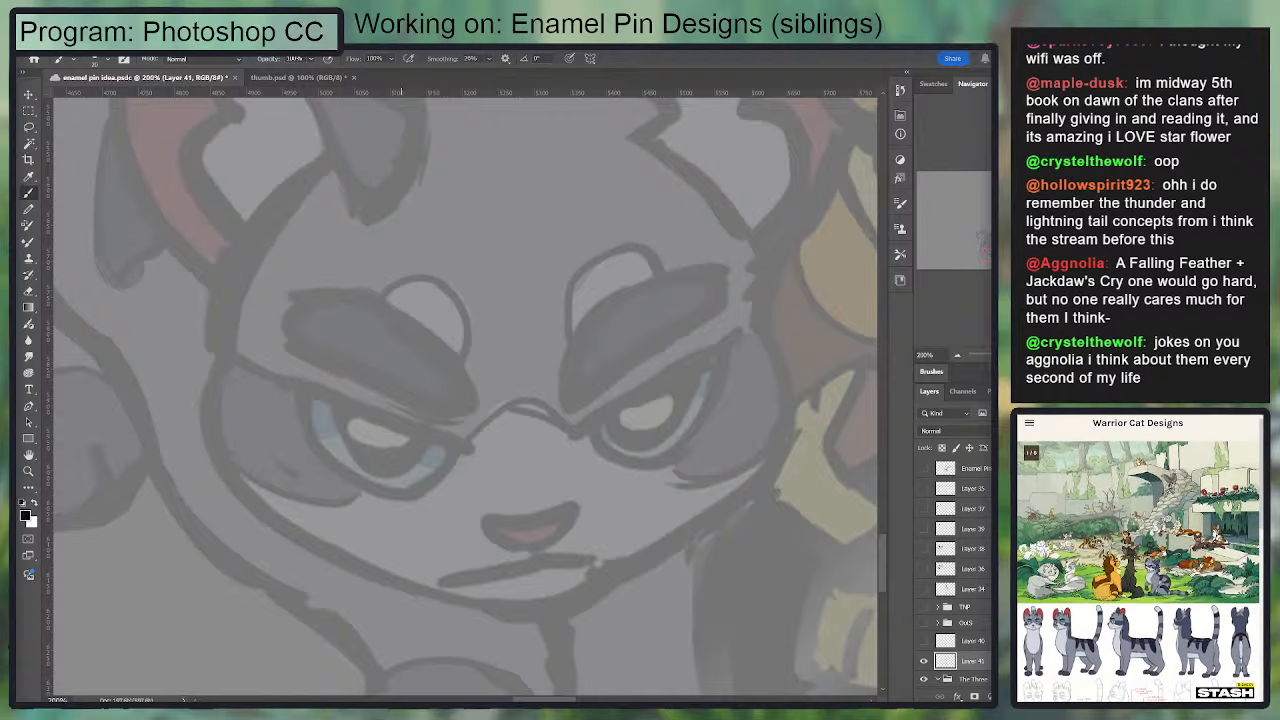
Step: Ink the upper edge of the grey cat's right-hand eyebrow with one curved black stroke, undoing strokes until it follows the sketch
{"action": "scroll", "coordinate": [582, 379], "scroll_direction": "down", "scroll_amount": 1}
{"action": "scroll", "coordinate": [582, 379], "scroll_direction": "up", "scroll_amount": 3}
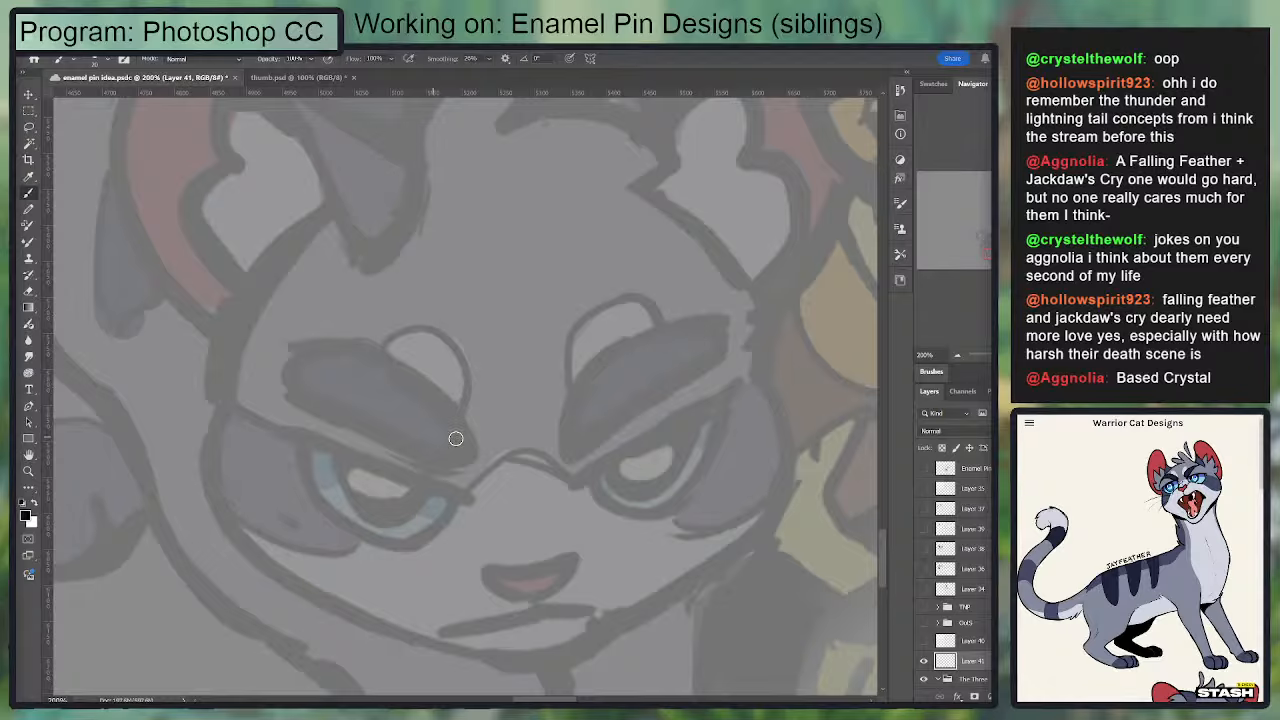
{"action": "left_click_drag", "start_coordinate": [568, 452], "coordinate": [663, 331]}
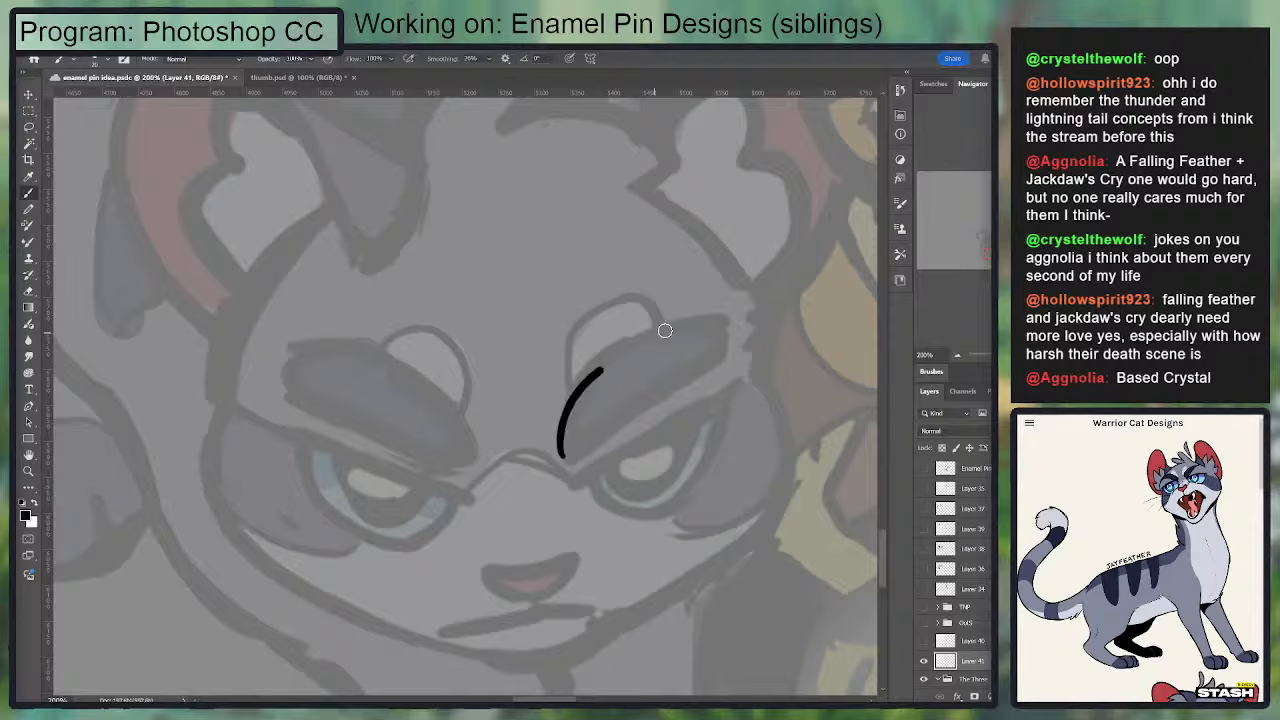
{"action": "key", "text": "ctrl+z"}
{"action": "mouse_move", "coordinate": [569, 452]}
{"action": "left_mouse_down"}
{"action": "mouse_move", "coordinate": [621, 353]}
{"action": "mouse_move", "coordinate": [695, 337]}
{"action": "left_mouse_up"}
{"action": "key", "text": "ctrl+z"}
{"action": "left_click_drag", "start_coordinate": [567, 452], "coordinate": [712, 318]}
{"action": "key", "text": "ctrl+z"}
{"action": "mouse_move", "coordinate": [566, 446]}
{"action": "left_mouse_down"}
{"action": "mouse_move", "coordinate": [562, 415]}
{"action": "mouse_move", "coordinate": [720, 320]}
{"action": "left_mouse_up"}
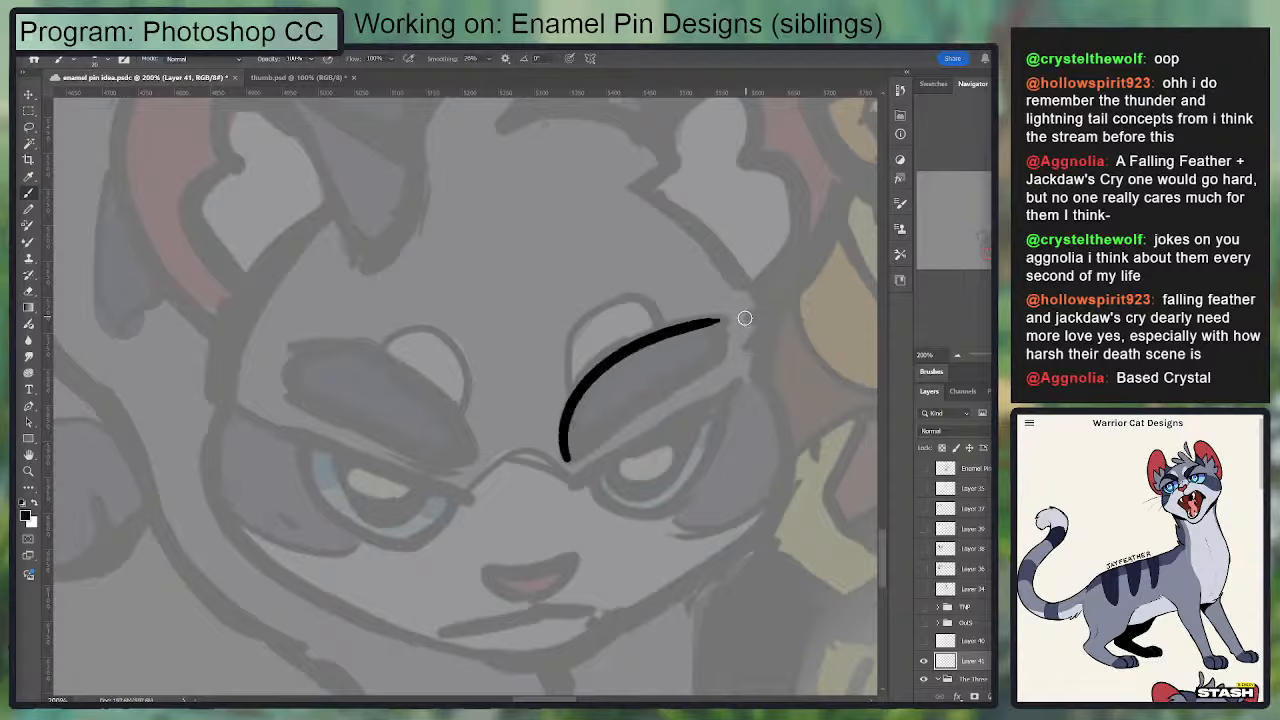
Step: Round off the inner corner of the right-hand eyebrow with a short stroke and trim the excess with the Eraser
{"action": "left_click_drag", "start_coordinate": [575, 458], "coordinate": [696, 380]}
{"action": "key", "text": "ctrl+z"}
{"action": "key", "text": "e"}
{"action": "left_click_drag", "start_coordinate": [581, 460], "coordinate": [566, 455]}
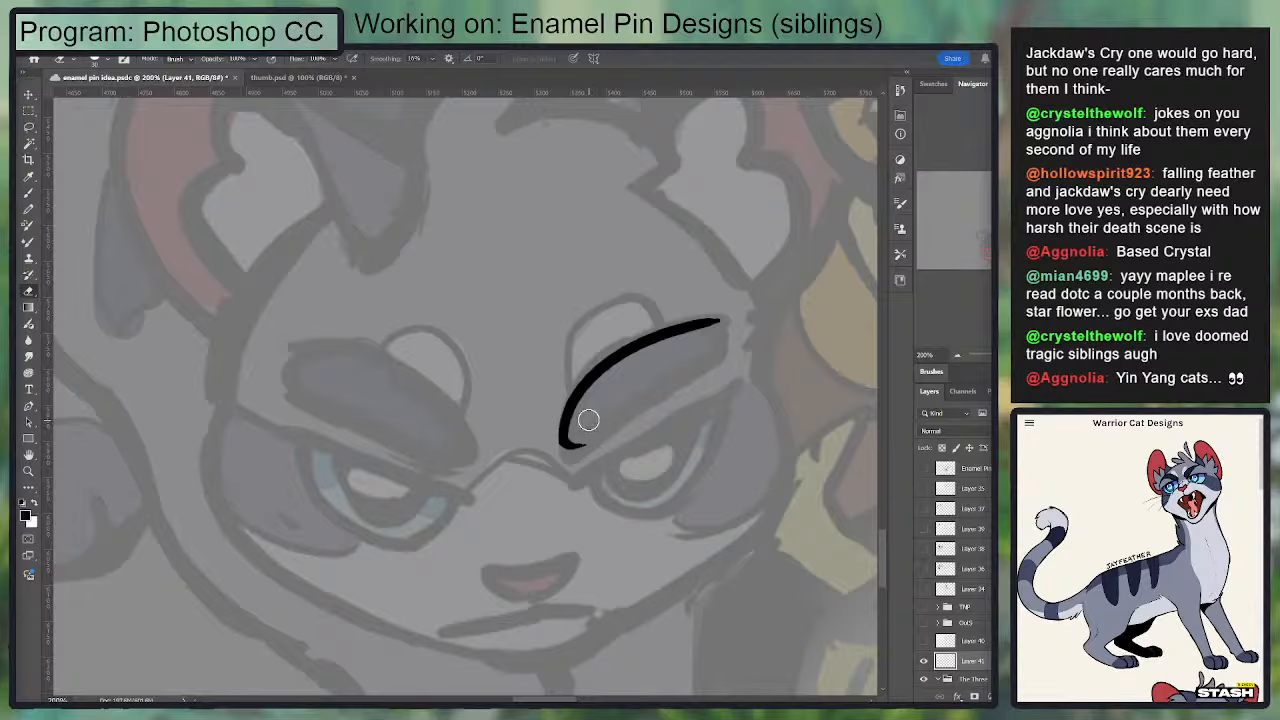
{"action": "key", "text": "b"}
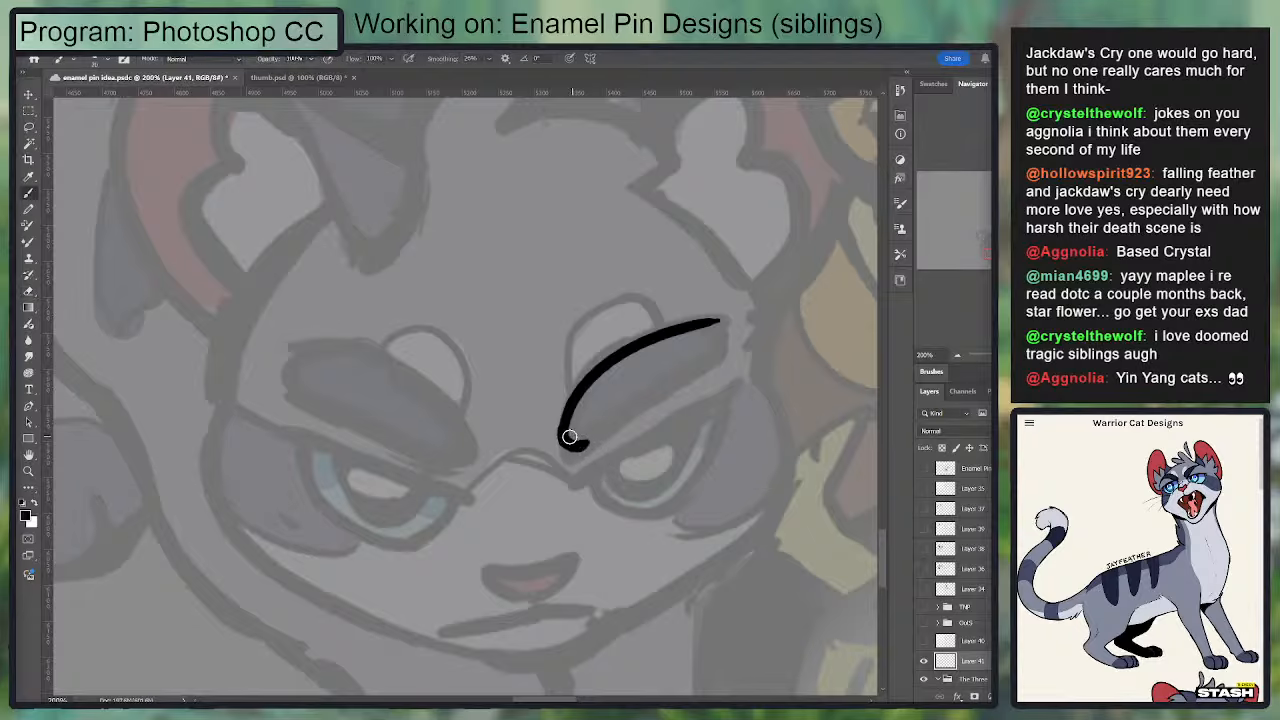
{"action": "key", "text": "e"}
{"action": "key", "text": "b"}
Step: Ink the inner part of the right-hand eyebrow's lower edge, undoing the earlier tries
{"action": "mouse_move", "coordinate": [549, 431]}
{"action": "left_mouse_down"}
{"action": "mouse_move", "coordinate": [584, 458]}
{"action": "mouse_move", "coordinate": [642, 410]}
{"action": "left_mouse_up"}
{"action": "key", "text": "e"}
{"action": "key", "text": "b"}
{"action": "key", "text": "ctrl+z"}
{"action": "key", "text": "ctrl+z"}
{"action": "key", "text": "e"}
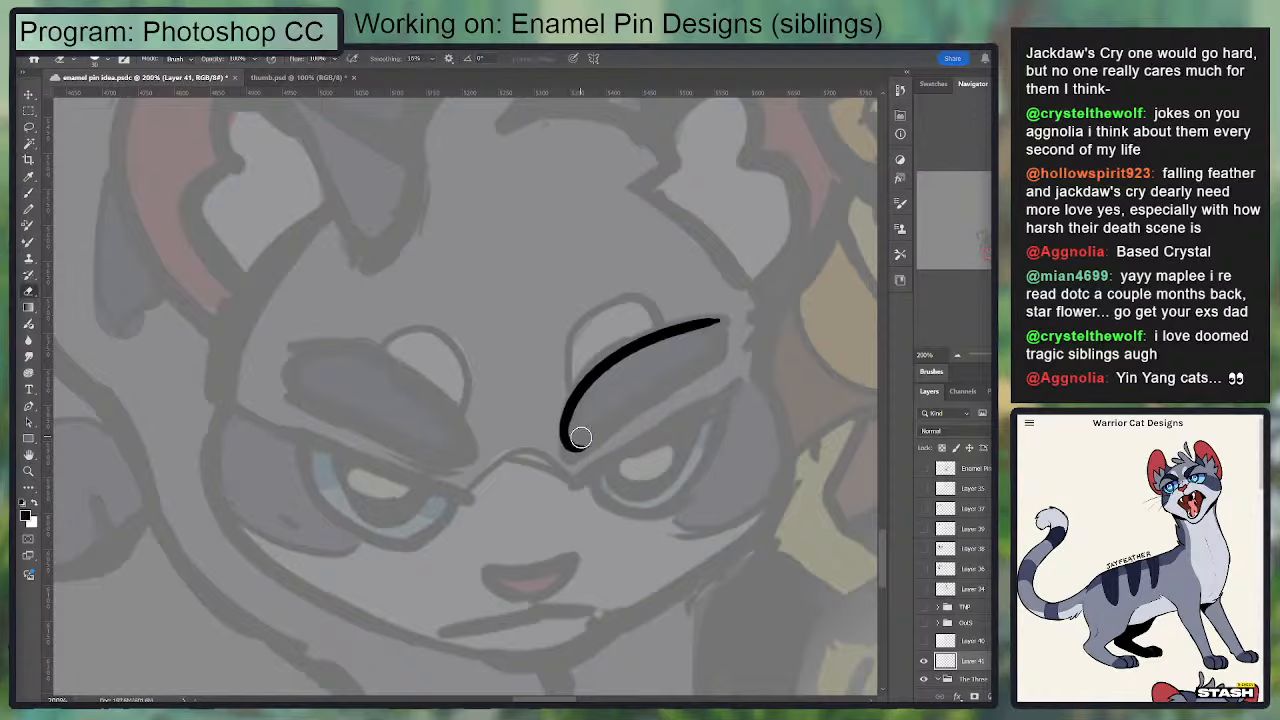
{"action": "key", "text": "b"}
{"action": "left_click_drag", "start_coordinate": [568, 445], "coordinate": [660, 400]}
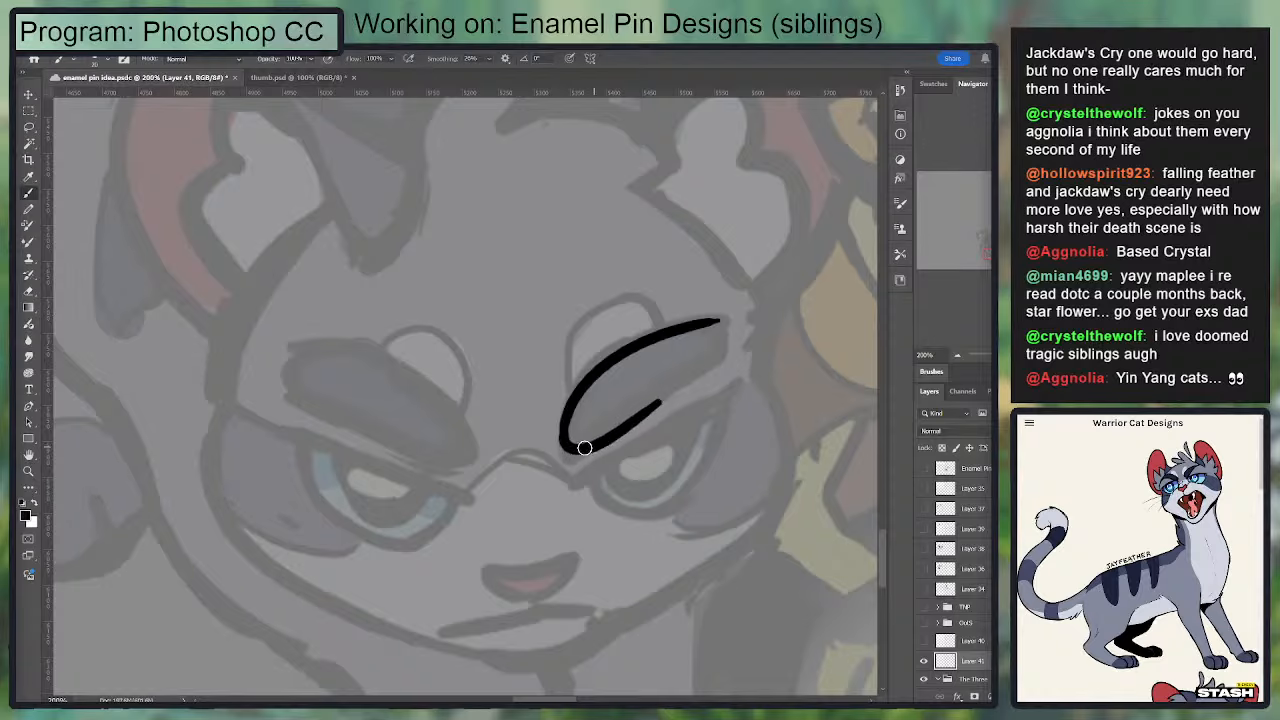
Step: Extend the right-hand eyebrow's lower edge outward and close its outline around the outer tip
{"action": "mouse_move", "coordinate": [563, 426]}
{"action": "left_mouse_down"}
{"action": "mouse_move", "coordinate": [601, 439]}
{"action": "mouse_move", "coordinate": [687, 381]}
{"action": "mouse_move", "coordinate": [582, 476]}
{"action": "mouse_move", "coordinate": [729, 345]}
{"action": "mouse_move", "coordinate": [721, 359]}
{"action": "mouse_move", "coordinate": [726, 325]}
{"action": "mouse_move", "coordinate": [707, 367]}
{"action": "left_mouse_up"}
{"action": "key", "text": "ctrl+z"}
{"action": "key", "text": "e"}
{"action": "key", "text": "b"}
{"action": "key", "text": "ctrl+z"}
{"action": "left_click_drag", "start_coordinate": [715, 319], "coordinate": [727, 346]}
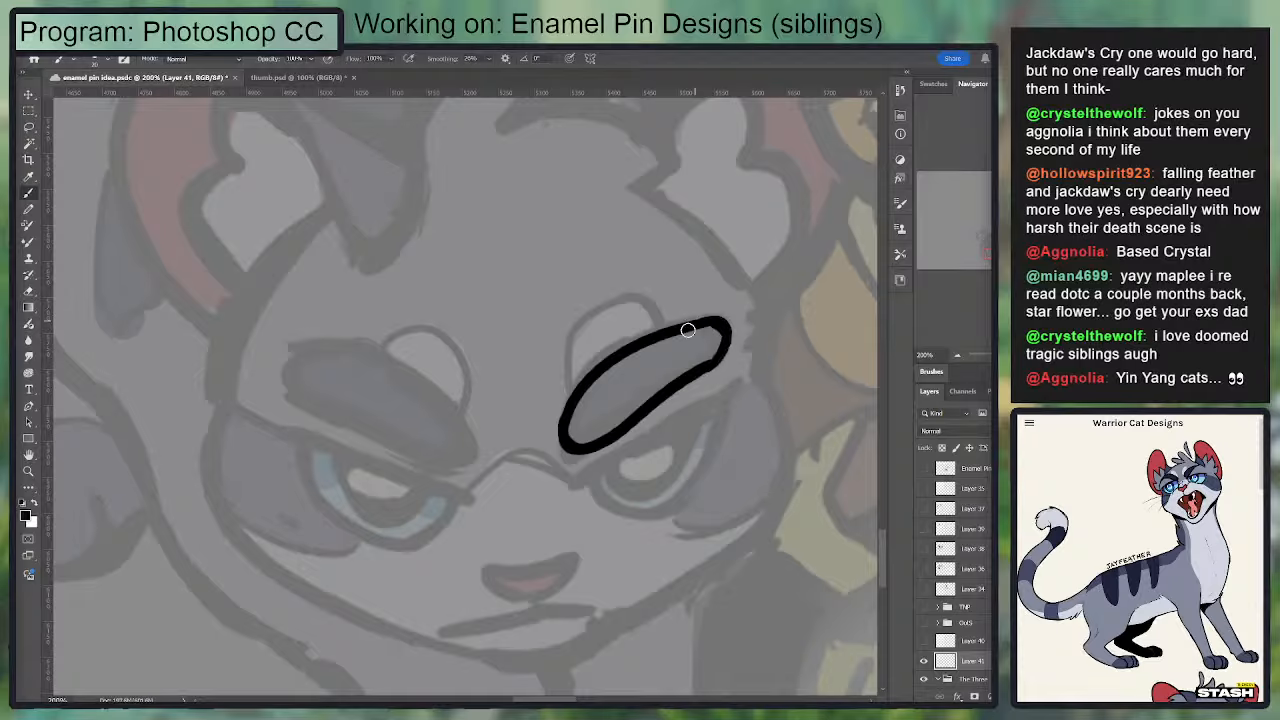
Step: Smooth the right-hand eyebrow's lower edge and outer end by alternating small eraser trims and brush strokes
{"action": "key", "text": "e"}
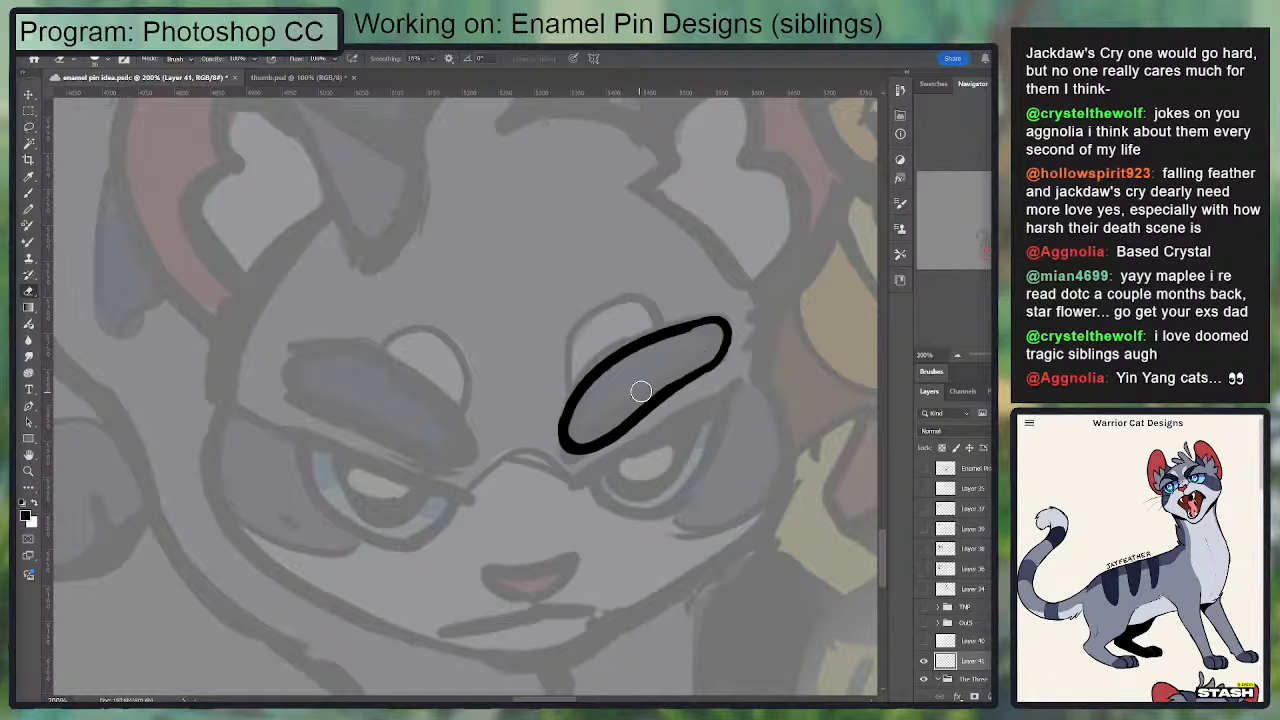
{"action": "key", "text": "b"}
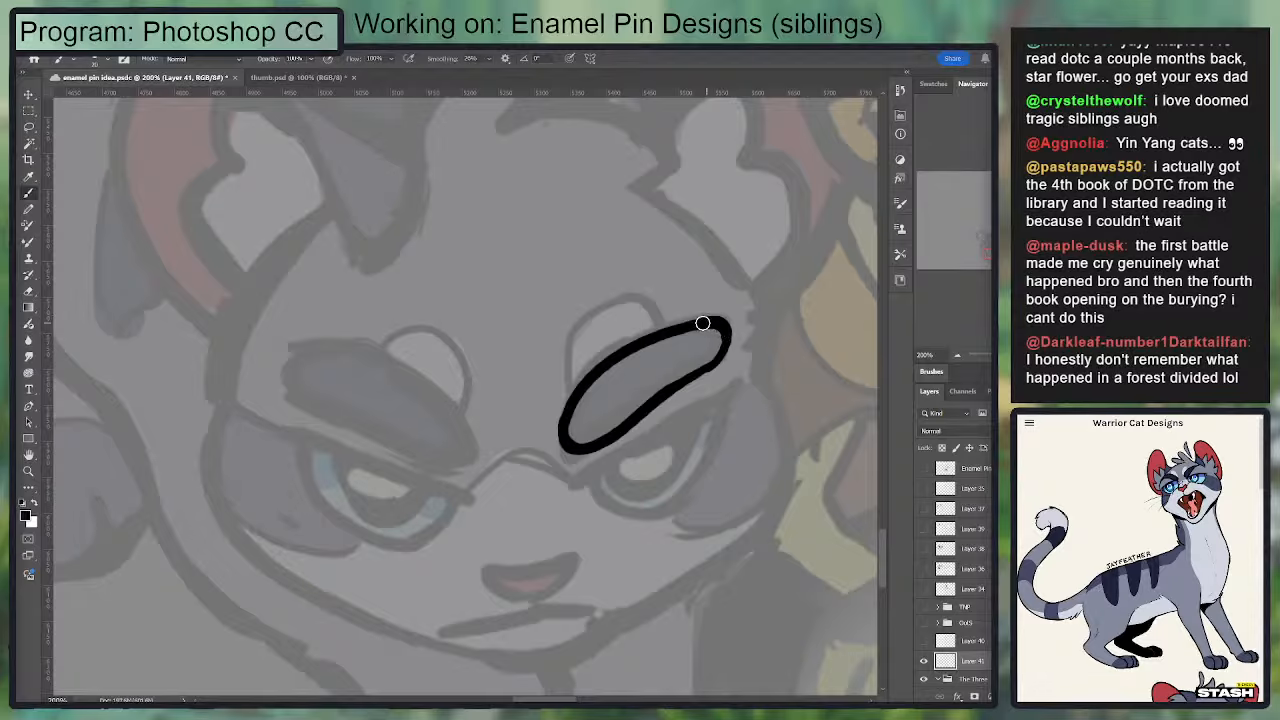
{"action": "key", "text": "e"}
{"action": "key", "text": "b"}
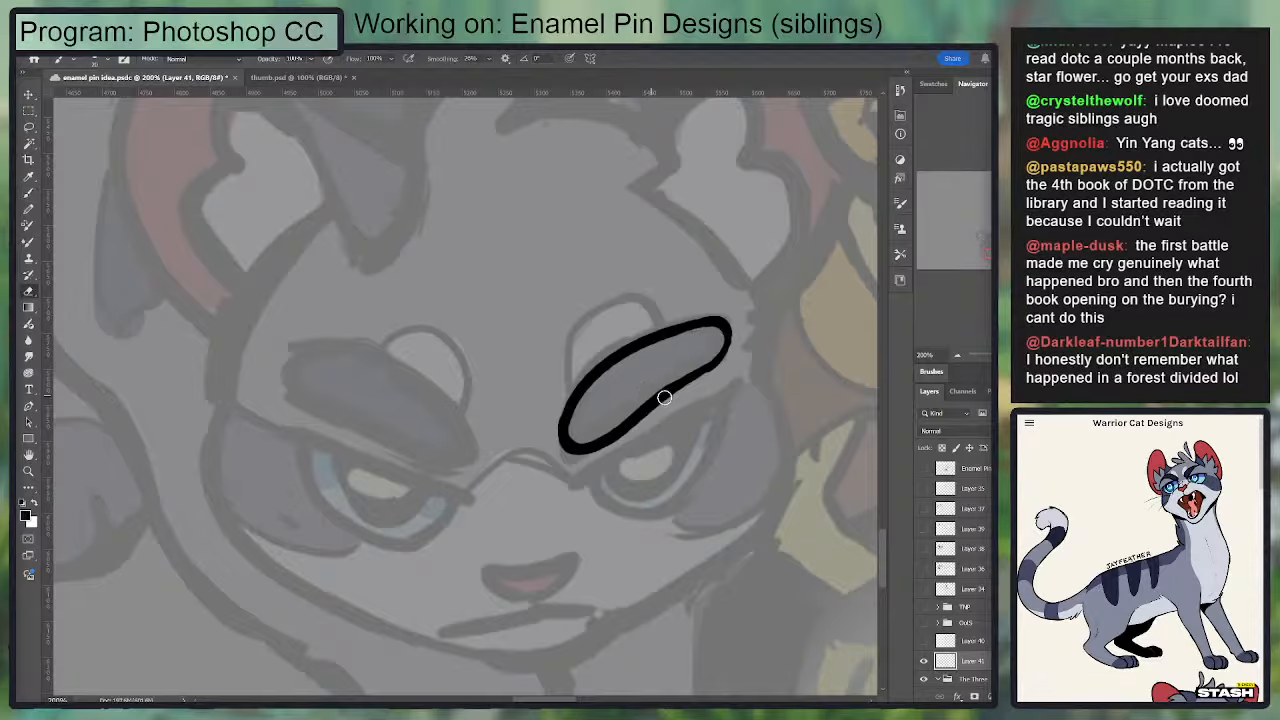
{"action": "mouse_move", "coordinate": [667, 396]}
{"action": "left_mouse_down"}
{"action": "mouse_move", "coordinate": [714, 363]}
{"action": "mouse_move", "coordinate": [729, 325]}
{"action": "mouse_move", "coordinate": [674, 386]}
{"action": "mouse_move", "coordinate": [681, 345]}
{"action": "mouse_move", "coordinate": [722, 311]}
{"action": "left_mouse_up"}
{"action": "key", "text": "ctrl+z"}
{"action": "key", "text": "e"}
{"action": "key", "text": "b"}
{"action": "left_click_drag", "start_coordinate": [638, 376], "coordinate": [722, 310]}
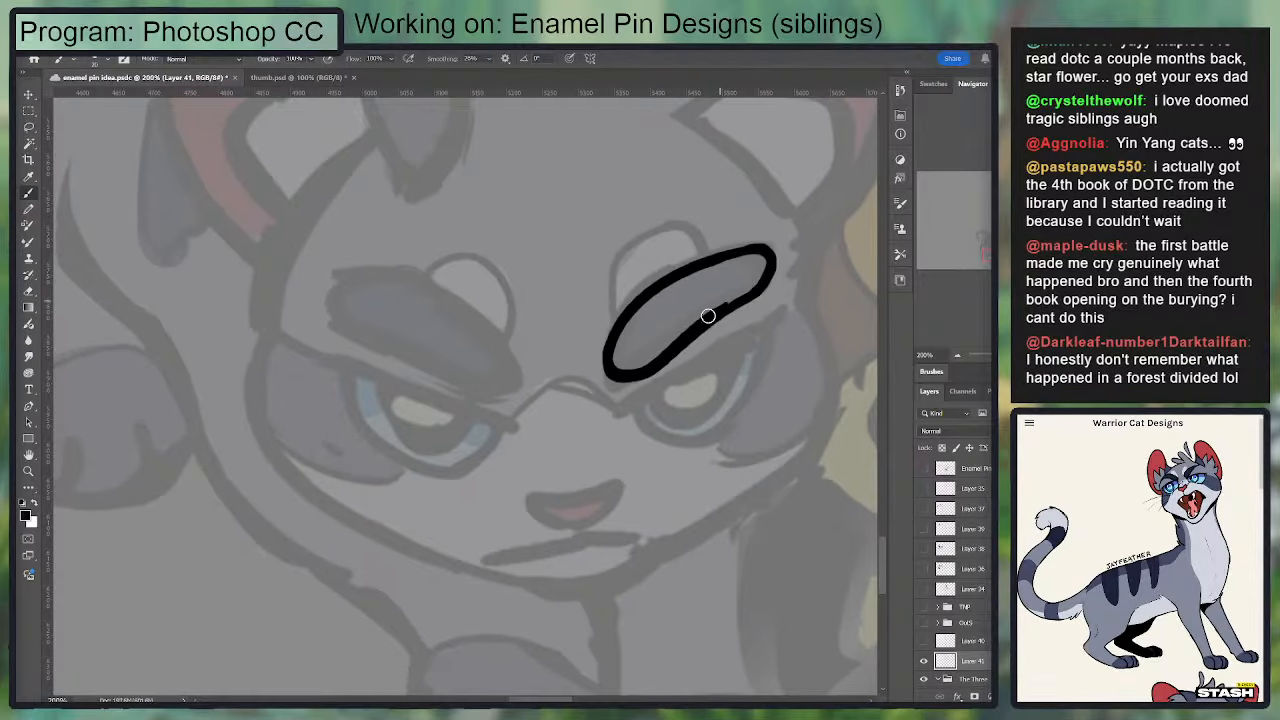
Step: Erase the outer rim of the right-hand eyebrow's tip and redraw it as a clean rounded end
{"action": "key", "text": "e"}
{"action": "mouse_move", "coordinate": [649, 354]}
{"action": "left_mouse_down"}
{"action": "mouse_move", "coordinate": [757, 279]}
{"action": "mouse_move", "coordinate": [663, 329]}
{"action": "mouse_move", "coordinate": [732, 295]}
{"action": "mouse_move", "coordinate": [657, 350]}
{"action": "left_mouse_up"}
{"action": "key", "text": "ctrl+z"}
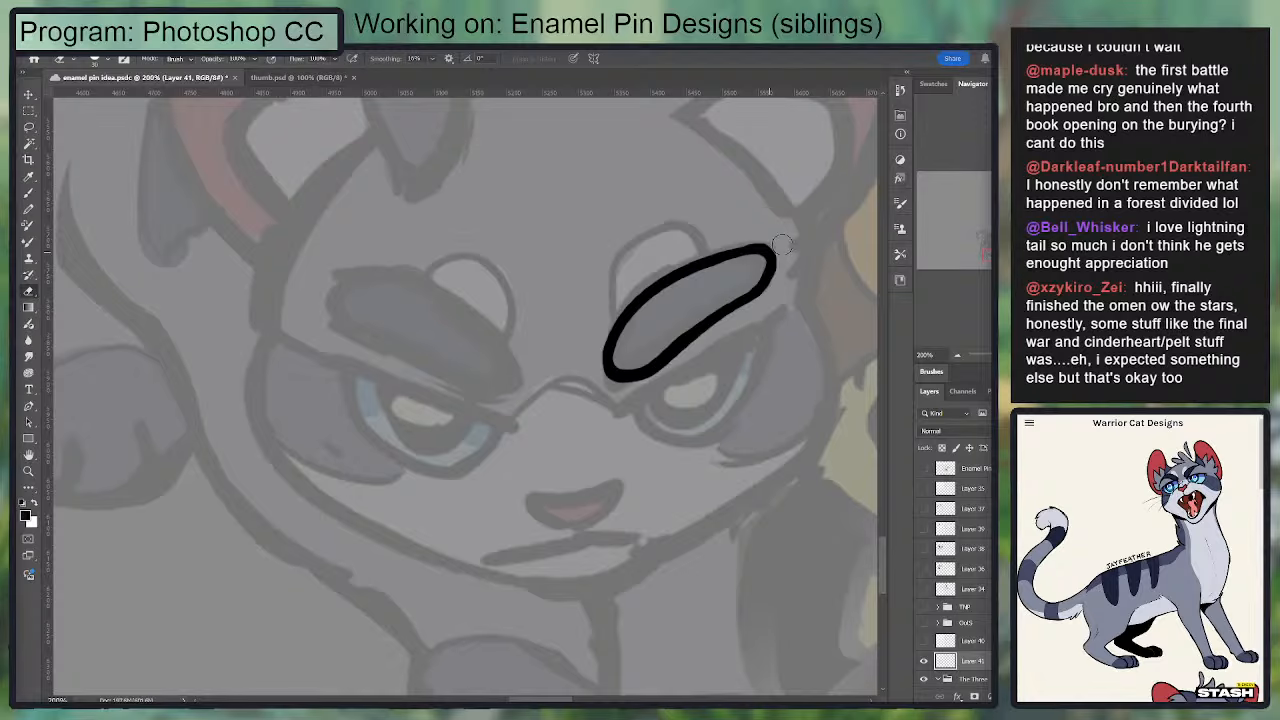
{"action": "left_click_drag", "start_coordinate": [755, 234], "coordinate": [778, 291]}
{"action": "key", "text": "b"}
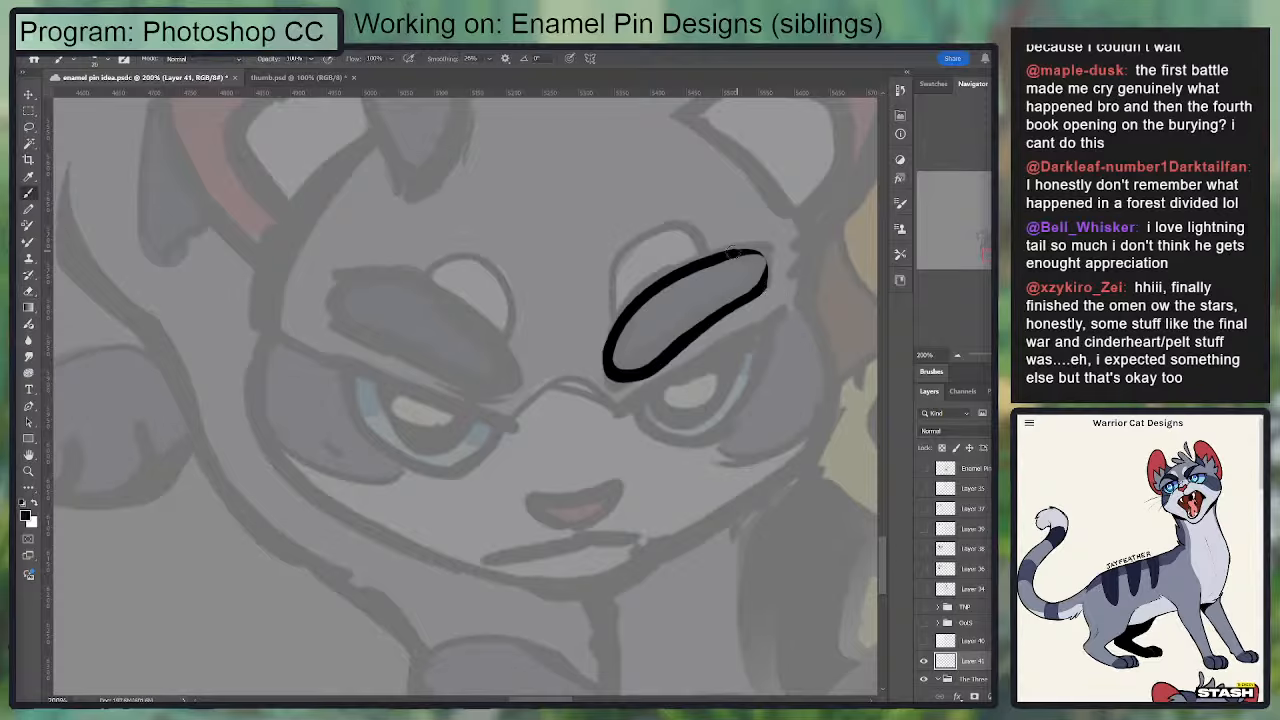
{"action": "mouse_move", "coordinate": [732, 252]}
{"action": "left_mouse_down"}
{"action": "mouse_move", "coordinate": [758, 252]}
{"action": "mouse_move", "coordinate": [768, 288]}
{"action": "left_mouse_up"}
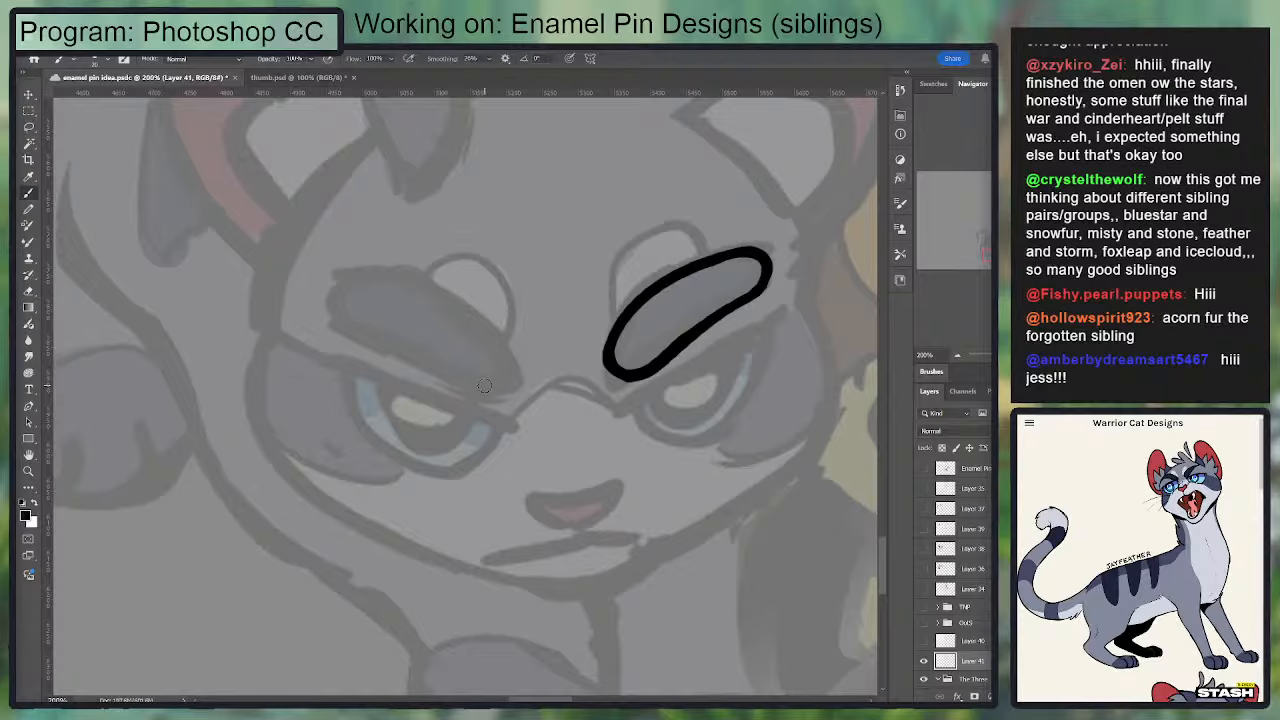
Step: Rotate the canvas and ink the rounded inner end of the grey cat's left-hand eyebrow
{"action": "mouse_move", "coordinate": [485, 388]}
{"action": "left_mouse_down"}
{"action": "mouse_move", "coordinate": [502, 331]}
{"action": "mouse_move", "coordinate": [508, 367]}
{"action": "mouse_move", "coordinate": [422, 283]}
{"action": "left_mouse_up"}
{"action": "key", "text": "ctrl+z"}
{"action": "key", "text": "r"}
{"action": "mouse_move", "coordinate": [737, 385]}
{"action": "left_mouse_down"}
{"action": "mouse_move", "coordinate": [734, 357]}
{"action": "mouse_move", "coordinate": [666, 323]}
{"action": "left_mouse_up"}
{"action": "key", "text": "space"}
{"action": "left_click_drag", "start_coordinate": [578, 374], "coordinate": [654, 343]}
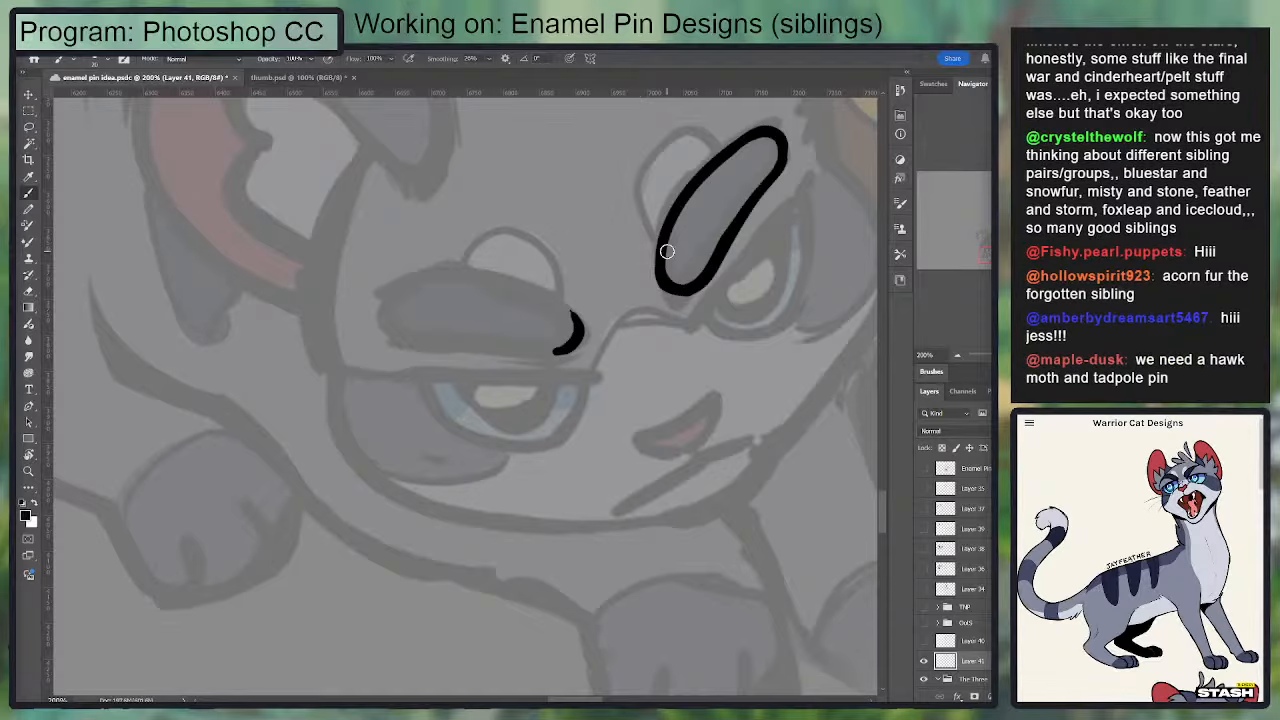
Step: Ink the upper edge of the left-hand eyebrow from its outer tip to the inner end, with the canvas rotated further
{"action": "mouse_move", "coordinate": [368, 321]}
{"action": "left_mouse_down"}
{"action": "mouse_move", "coordinate": [402, 288]}
{"action": "mouse_move", "coordinate": [482, 283]}
{"action": "left_mouse_up"}
{"action": "key", "text": "ctrl+z"}
{"action": "key", "text": "r"}
{"action": "left_click_drag", "start_coordinate": [638, 366], "coordinate": [631, 271]}
{"action": "key", "text": "ctrl+z"}
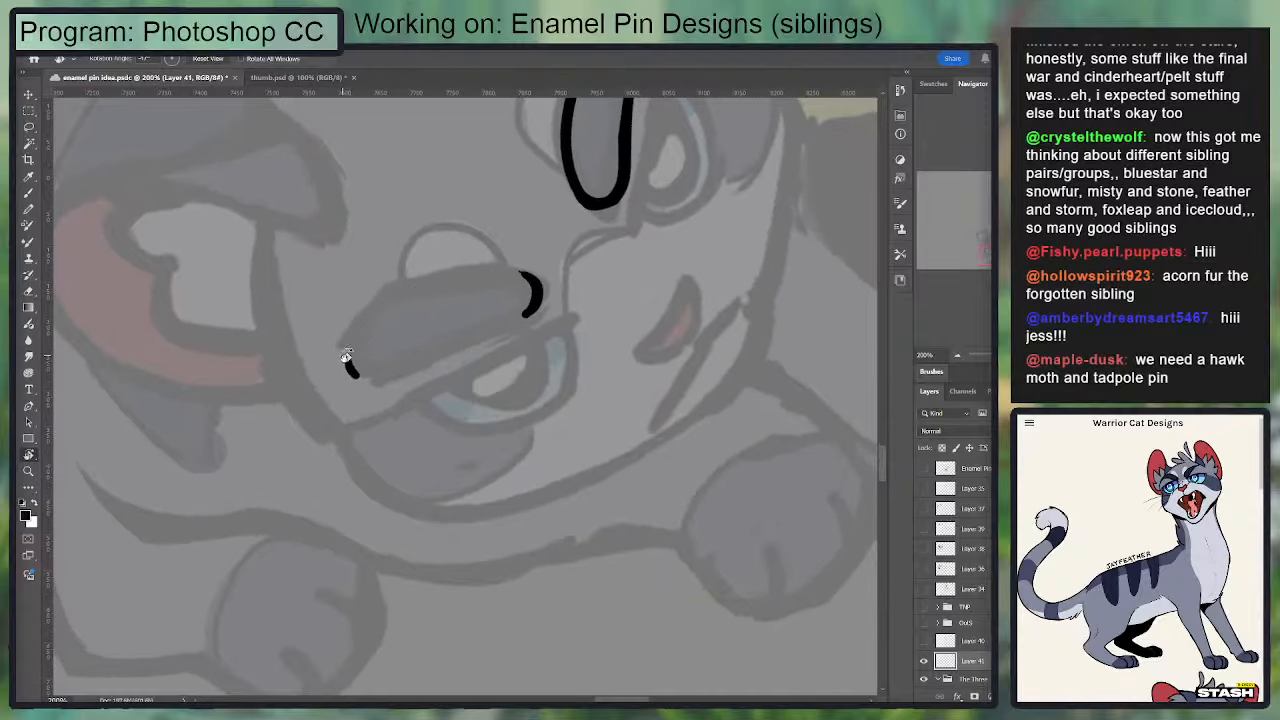
{"action": "key", "text": "b"}
{"action": "mouse_move", "coordinate": [350, 362]}
{"action": "left_mouse_down"}
{"action": "mouse_move", "coordinate": [409, 294]}
{"action": "mouse_move", "coordinate": [531, 286]}
{"action": "mouse_move", "coordinate": [508, 277]}
{"action": "mouse_move", "coordinate": [449, 291]}
{"action": "mouse_move", "coordinate": [366, 341]}
{"action": "mouse_move", "coordinate": [494, 271]}
{"action": "mouse_move", "coordinate": [532, 280]}
{"action": "mouse_move", "coordinate": [515, 309]}
{"action": "left_mouse_up"}
Step: Ink the lower edge of the left-hand eyebrow to close its outline, undoing the first try
{"action": "key", "text": "e"}
{"action": "key", "text": "b"}
{"action": "key", "text": "e"}
{"action": "key", "text": "b"}
{"action": "left_click_drag", "start_coordinate": [354, 378], "coordinate": [490, 328]}
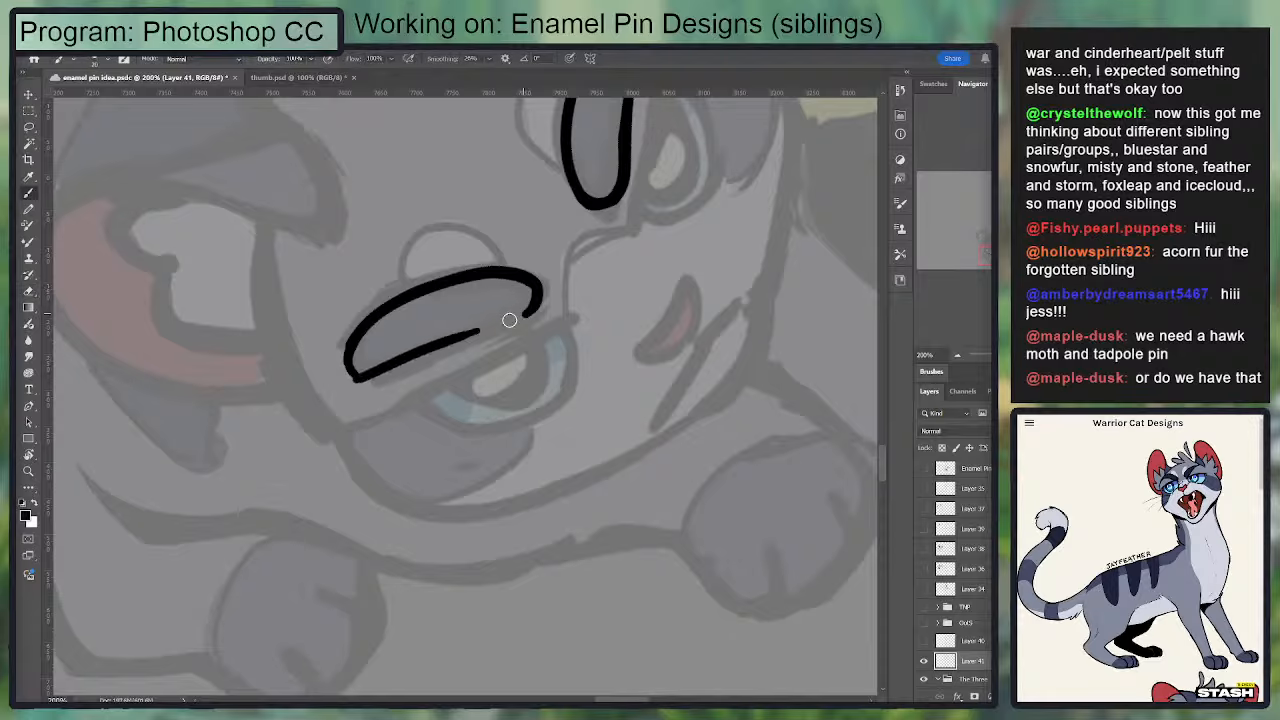
{"action": "key", "text": "ctrl+z"}
{"action": "mouse_move", "coordinate": [346, 362]}
{"action": "left_mouse_down"}
{"action": "mouse_move", "coordinate": [396, 368]}
{"action": "mouse_move", "coordinate": [500, 323]}
{"action": "mouse_move", "coordinate": [531, 281]}
{"action": "mouse_move", "coordinate": [450, 324]}
{"action": "mouse_move", "coordinate": [471, 334]}
{"action": "mouse_move", "coordinate": [530, 302]}
{"action": "left_mouse_up"}
Step: Straighten the view and reshape the left-hand eyebrow's outer tip with small brush strokes and eraser trims
{"action": "key", "text": "e"}
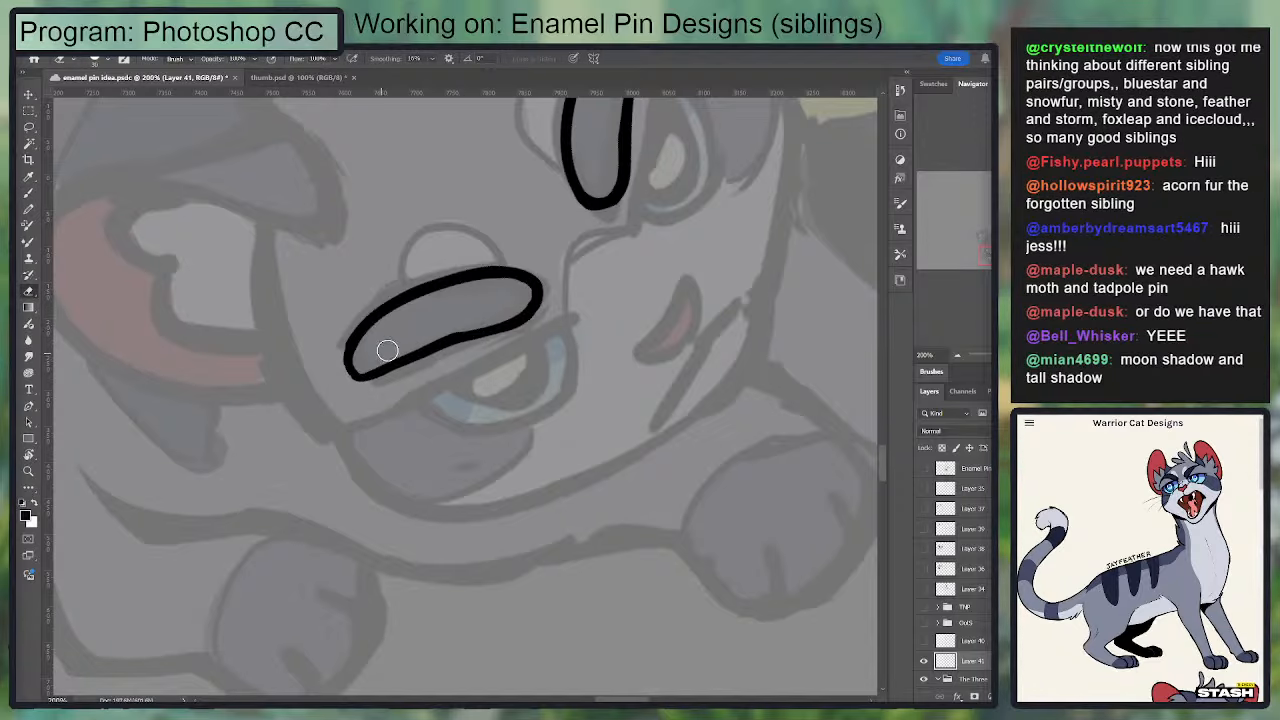
{"action": "key", "text": "b"}
{"action": "left_click_drag", "start_coordinate": [354, 357], "coordinate": [413, 353]}
{"action": "key", "text": "r"}
{"action": "mouse_move", "coordinate": [647, 474]}
{"action": "left_mouse_down"}
{"action": "mouse_move", "coordinate": [640, 489]}
{"action": "mouse_move", "coordinate": [517, 509]}
{"action": "left_mouse_up"}
{"action": "mouse_move", "coordinate": [519, 418]}
{"action": "left_mouse_down"}
{"action": "mouse_move", "coordinate": [417, 417]}
{"action": "mouse_move", "coordinate": [318, 450]}
{"action": "left_mouse_up"}
{"action": "key", "text": "e"}
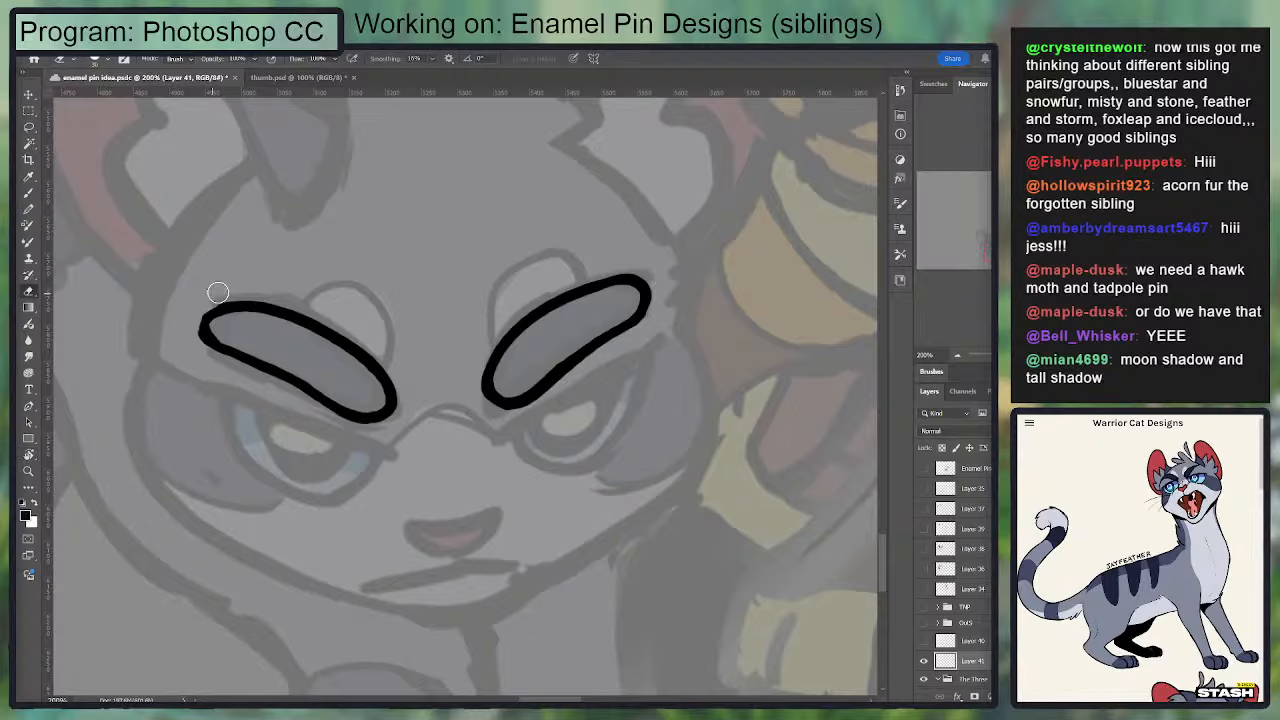
{"action": "key", "text": "b"}
{"action": "mouse_move", "coordinate": [204, 308]}
{"action": "left_mouse_down"}
{"action": "mouse_move", "coordinate": [223, 357]}
{"action": "mouse_move", "coordinate": [214, 340]}
{"action": "mouse_move", "coordinate": [225, 310]}
{"action": "left_mouse_up"}
{"action": "key", "text": "e"}
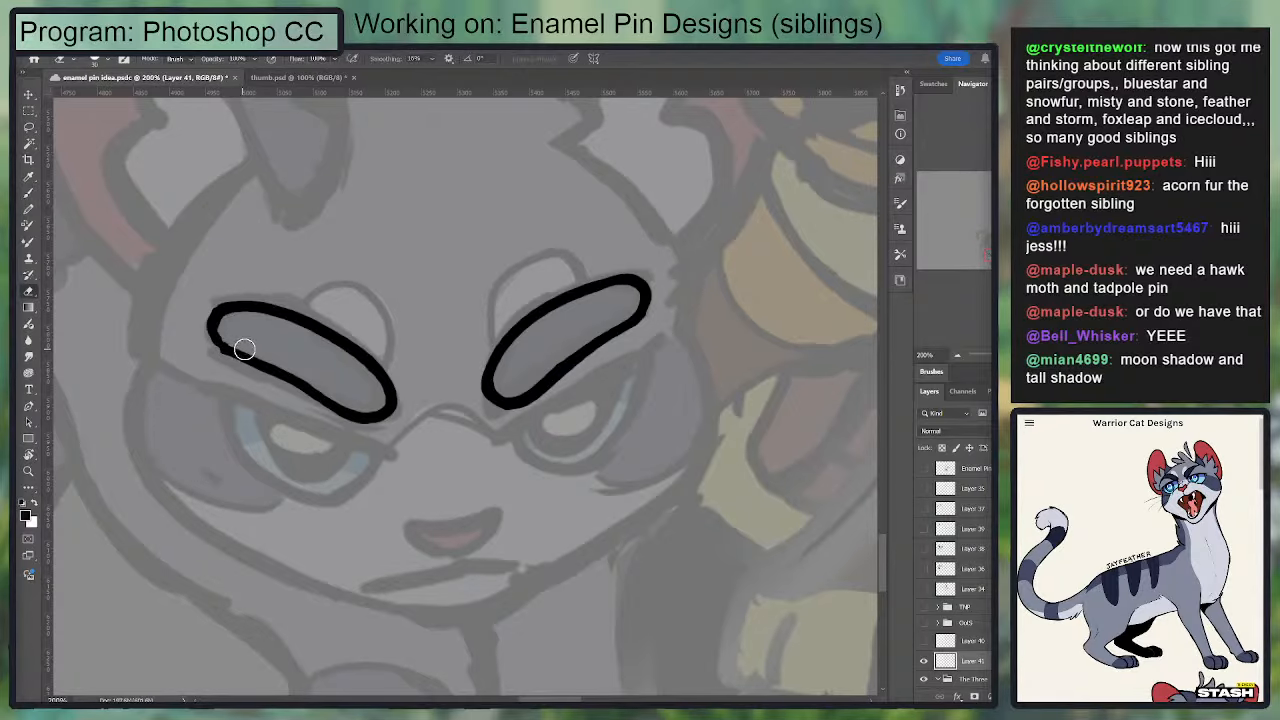
Step: Rotate the canvas and clean up the left-hand eyebrow's lower edge, erasing the uneven line and redrawing it evenly
{"action": "key", "text": "r"}
{"action": "left_click_drag", "start_coordinate": [489, 409], "coordinate": [403, 415]}
{"action": "mouse_move", "coordinate": [798, 314]}
{"action": "left_mouse_down"}
{"action": "mouse_move", "coordinate": [780, 286]}
{"action": "mouse_move", "coordinate": [629, 309]}
{"action": "mouse_move", "coordinate": [703, 449]}
{"action": "left_mouse_up"}
{"action": "left_click_drag", "start_coordinate": [791, 377], "coordinate": [720, 285]}
{"action": "key", "text": "e"}
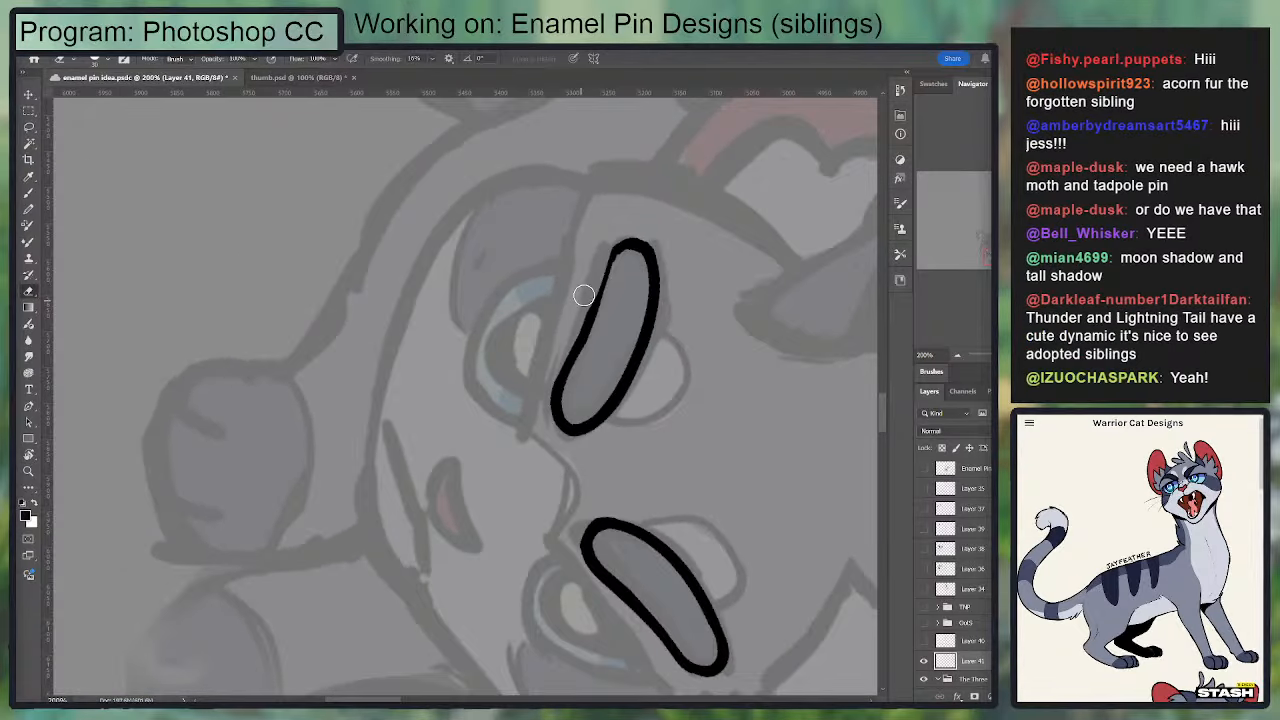
{"action": "left_click_drag", "start_coordinate": [586, 294], "coordinate": [560, 344]}
{"action": "key", "text": "b"}
{"action": "left_click_drag", "start_coordinate": [614, 251], "coordinate": [579, 353]}
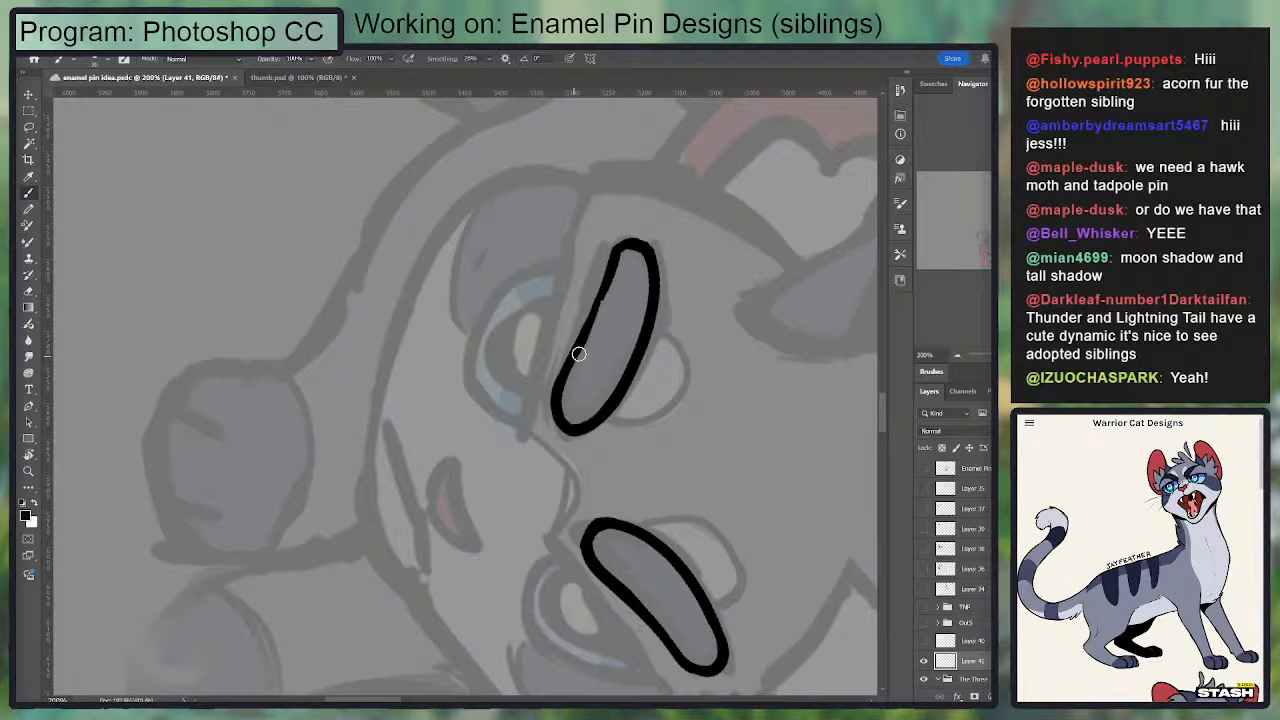
{"action": "left_click_drag", "start_coordinate": [606, 284], "coordinate": [570, 357]}
{"action": "key", "text": "r"}
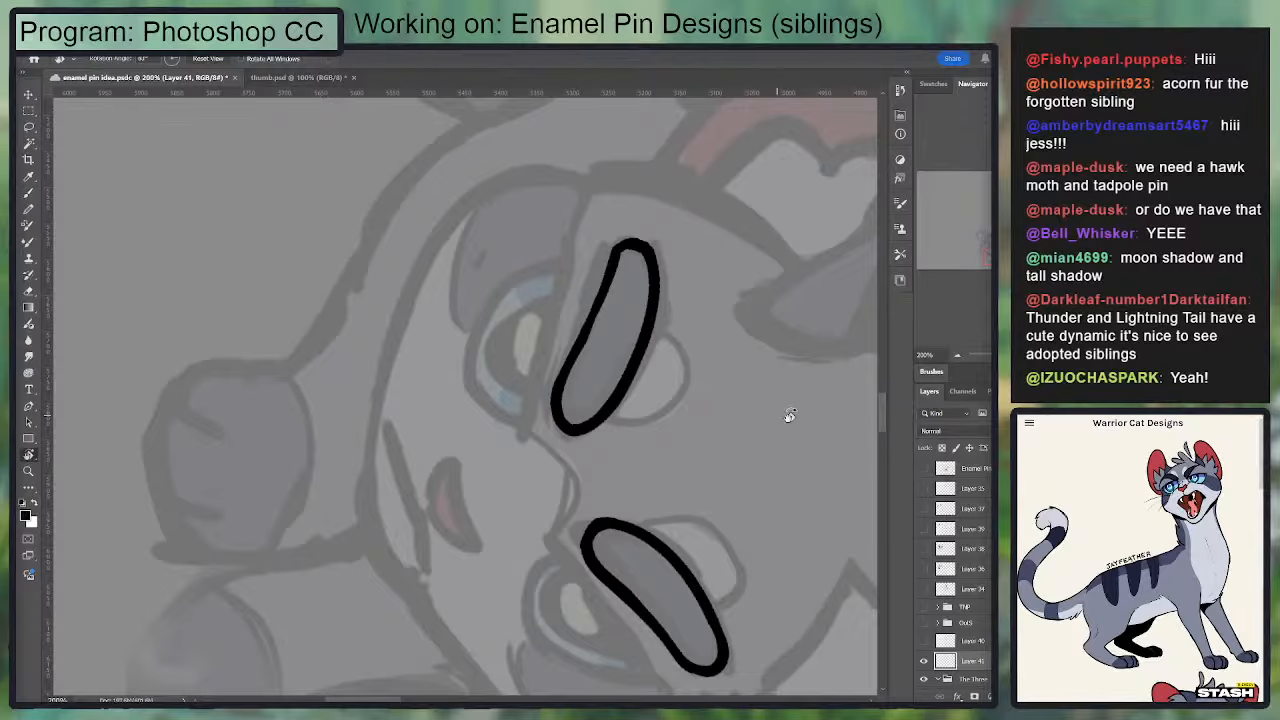
{"action": "mouse_move", "coordinate": [790, 415]}
{"action": "left_mouse_down"}
{"action": "mouse_move", "coordinate": [690, 220]}
{"action": "mouse_move", "coordinate": [487, 193]}
{"action": "left_mouse_up"}
{"action": "key", "text": "b"}
{"action": "left_click_drag", "start_coordinate": [559, 332], "coordinate": [491, 423]}
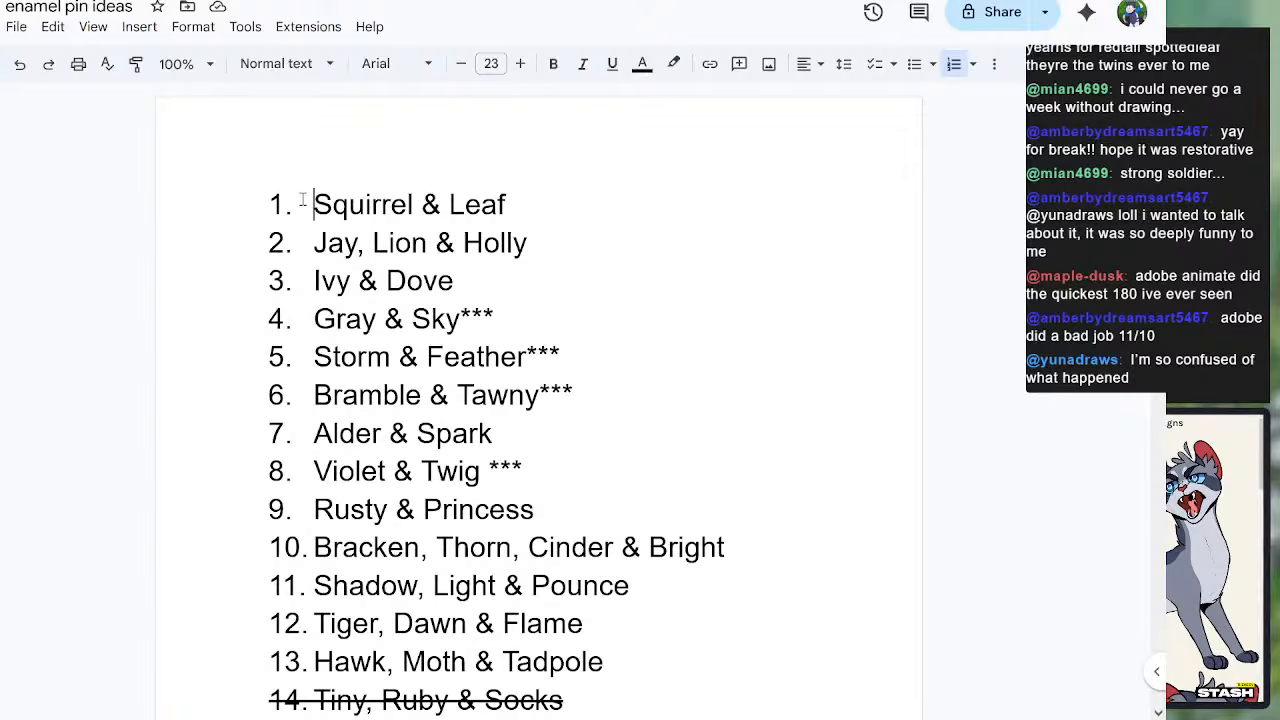
Step: Review the sibling pin ideas from Squirrel & Leaf to Rusty & Princess, highlighting the entries while going through them
{"action": "left_click_drag", "start_coordinate": [311, 204], "coordinate": [480, 272]}
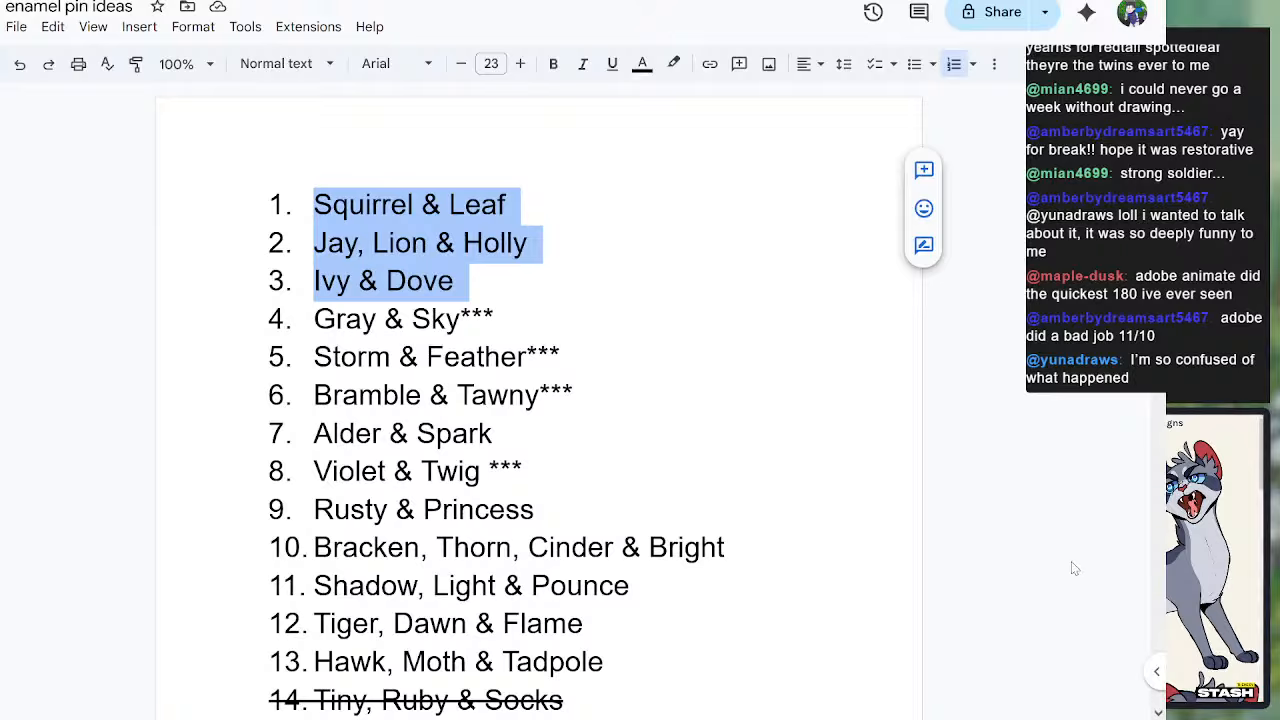
{"action": "left_click", "coordinate": [544, 332]}
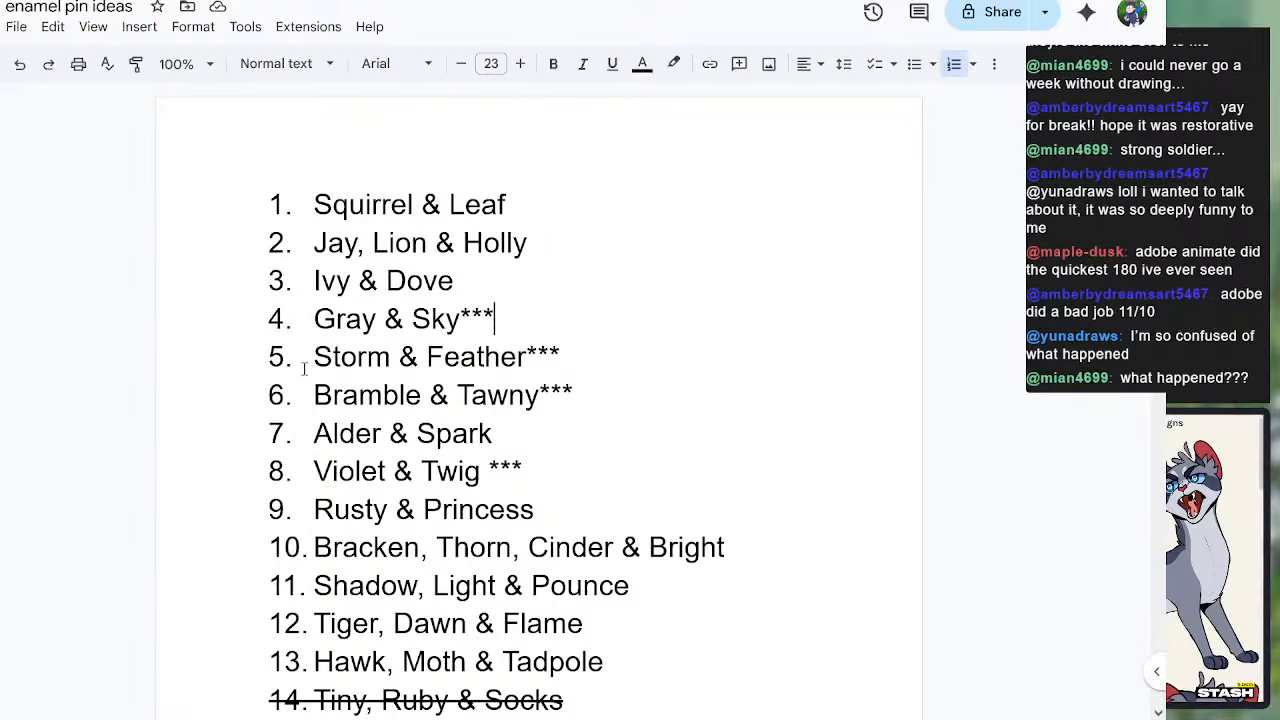
{"action": "left_click_drag", "start_coordinate": [304, 368], "coordinate": [528, 366]}
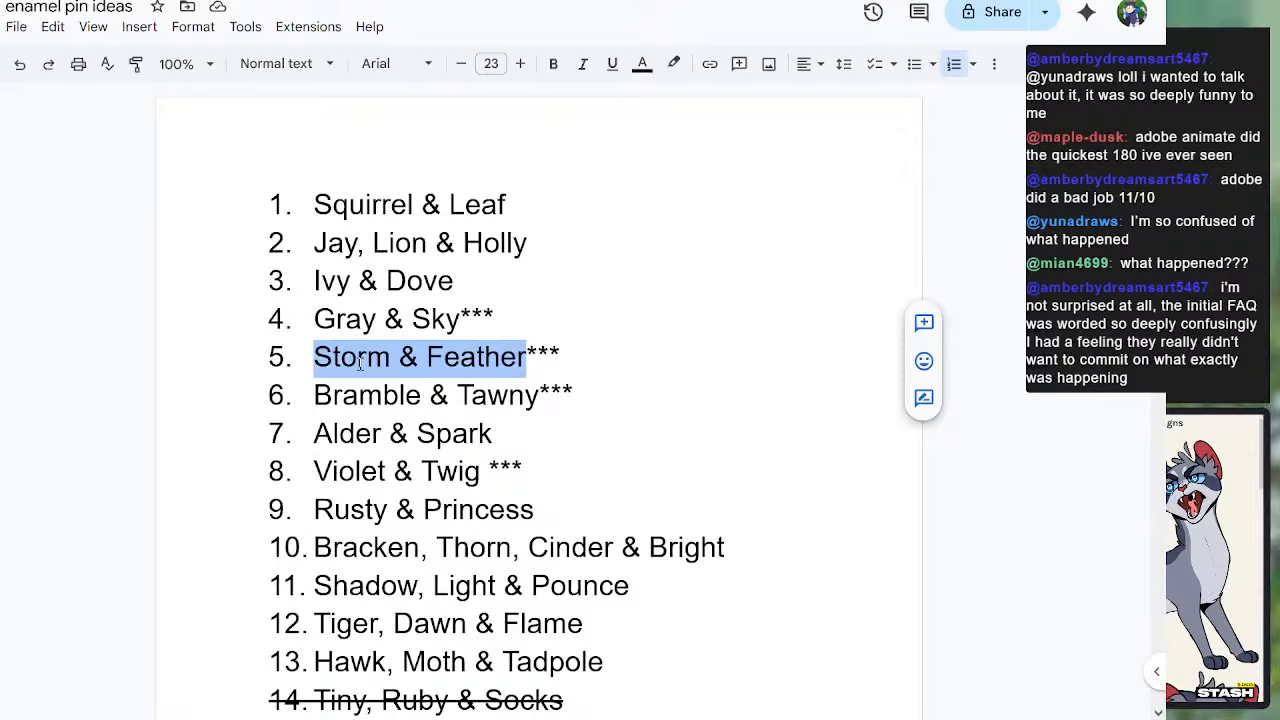
{"action": "left_click_drag", "start_coordinate": [333, 405], "coordinate": [502, 405]}
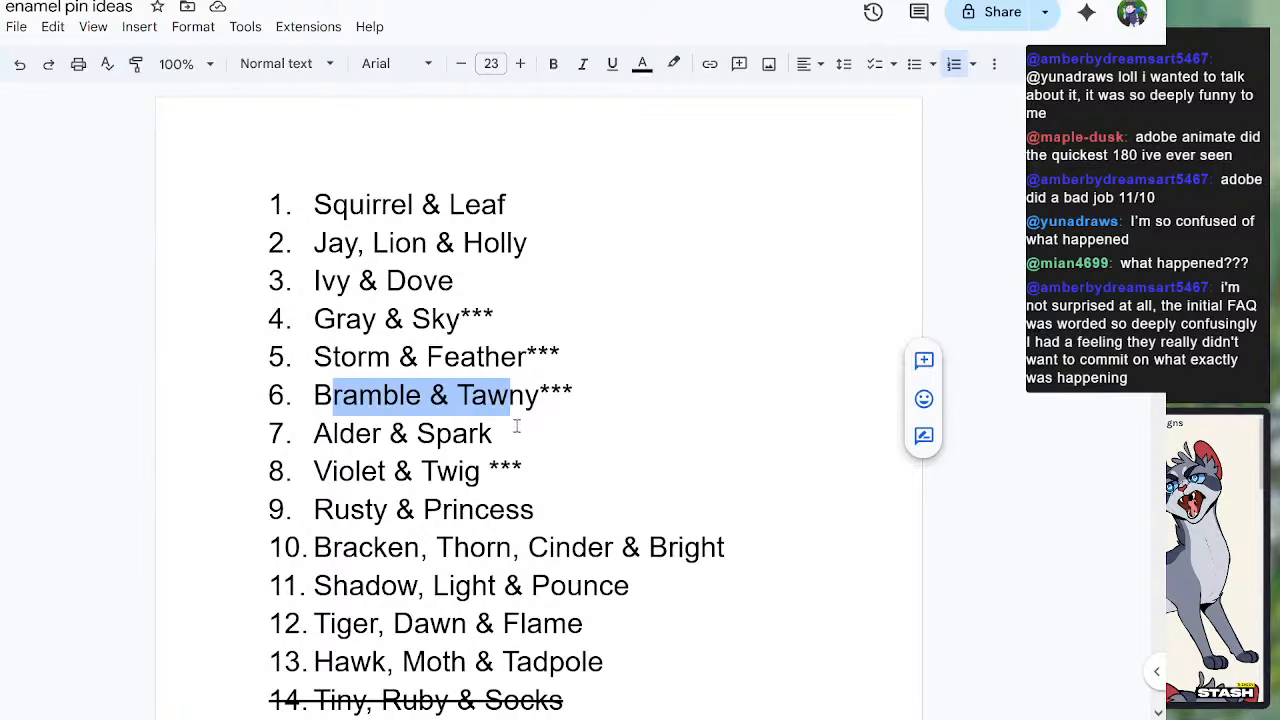
{"action": "left_click_drag", "start_coordinate": [373, 436], "coordinate": [493, 436]}
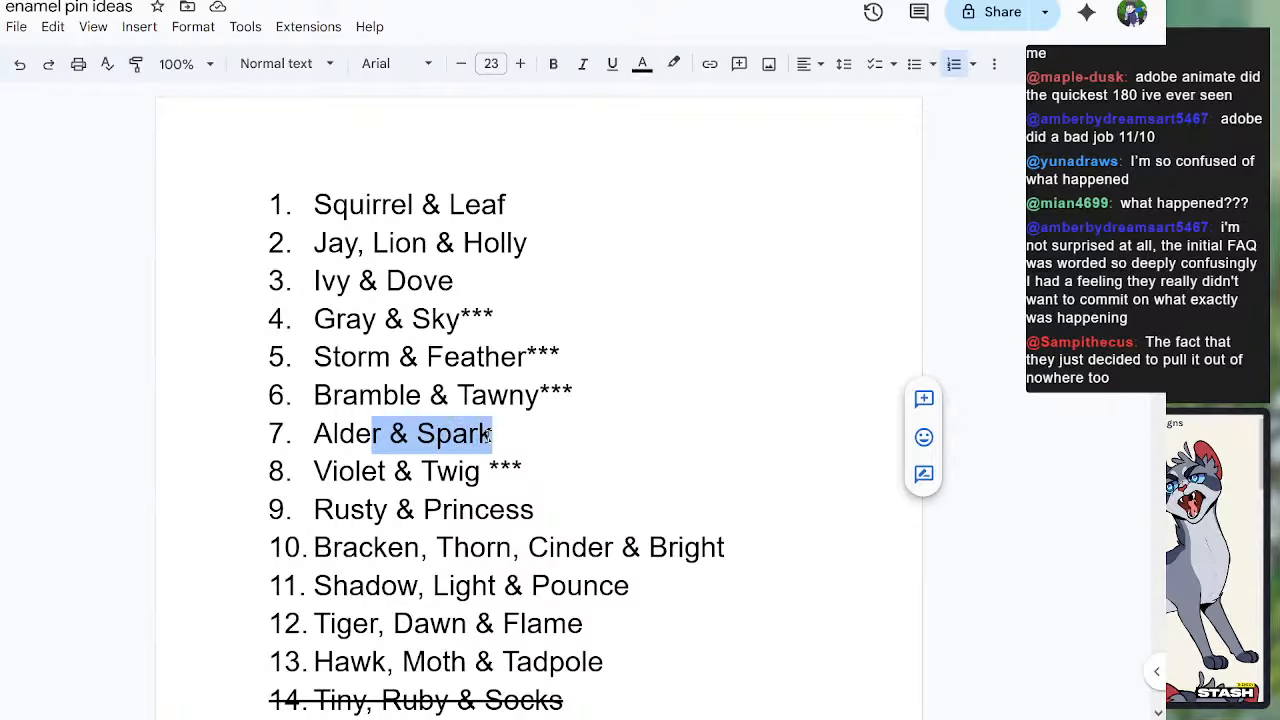
{"action": "left_click_drag", "start_coordinate": [338, 471], "coordinate": [436, 477]}
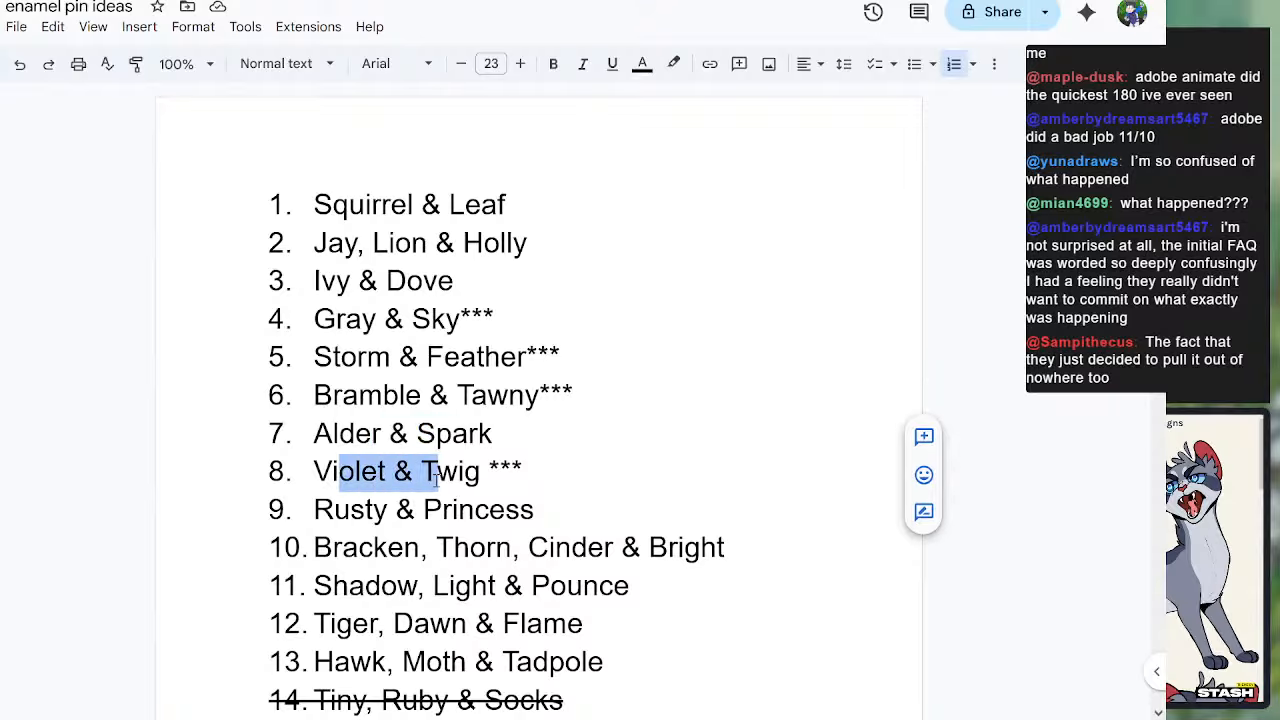
{"action": "left_click_drag", "start_coordinate": [365, 510], "coordinate": [452, 510]}
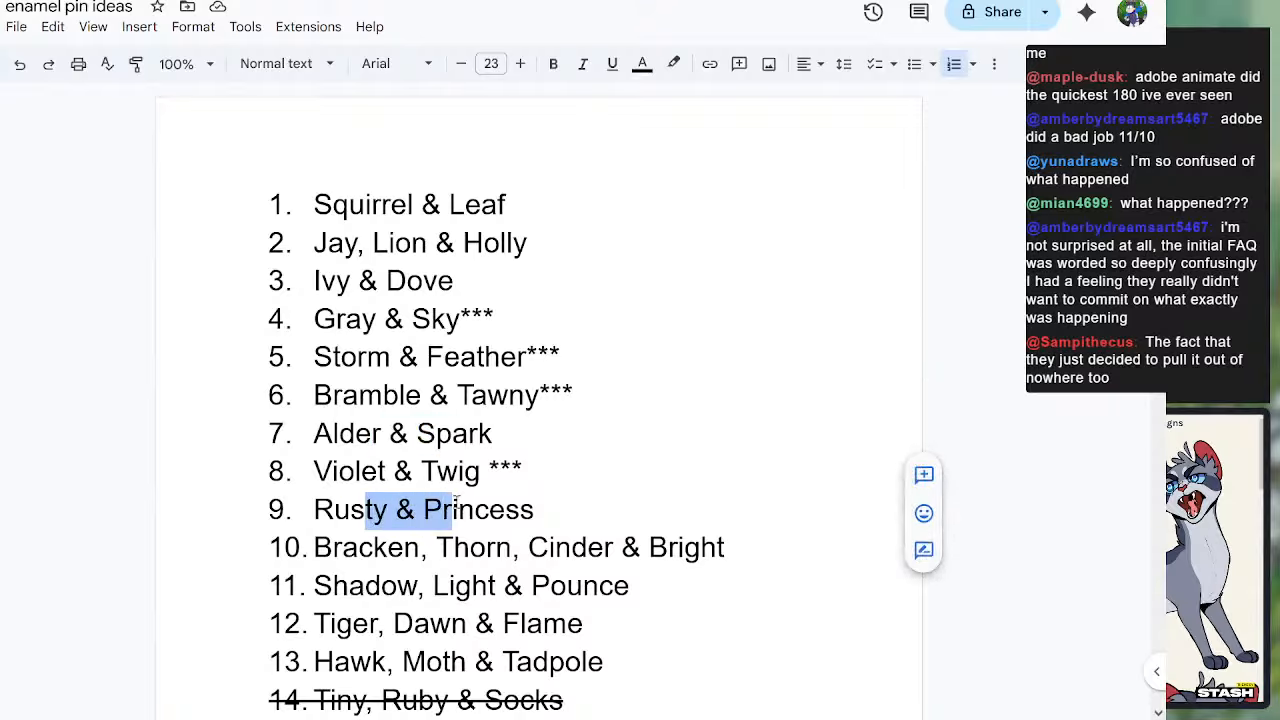
Step: Examine the four-cat idea Bracken, Thorn, Cinder & Bright, highlighting its names and glancing at the entries below it
{"action": "left_click_drag", "start_coordinate": [356, 549], "coordinate": [424, 524]}
{"action": "left_click", "coordinate": [604, 549]}
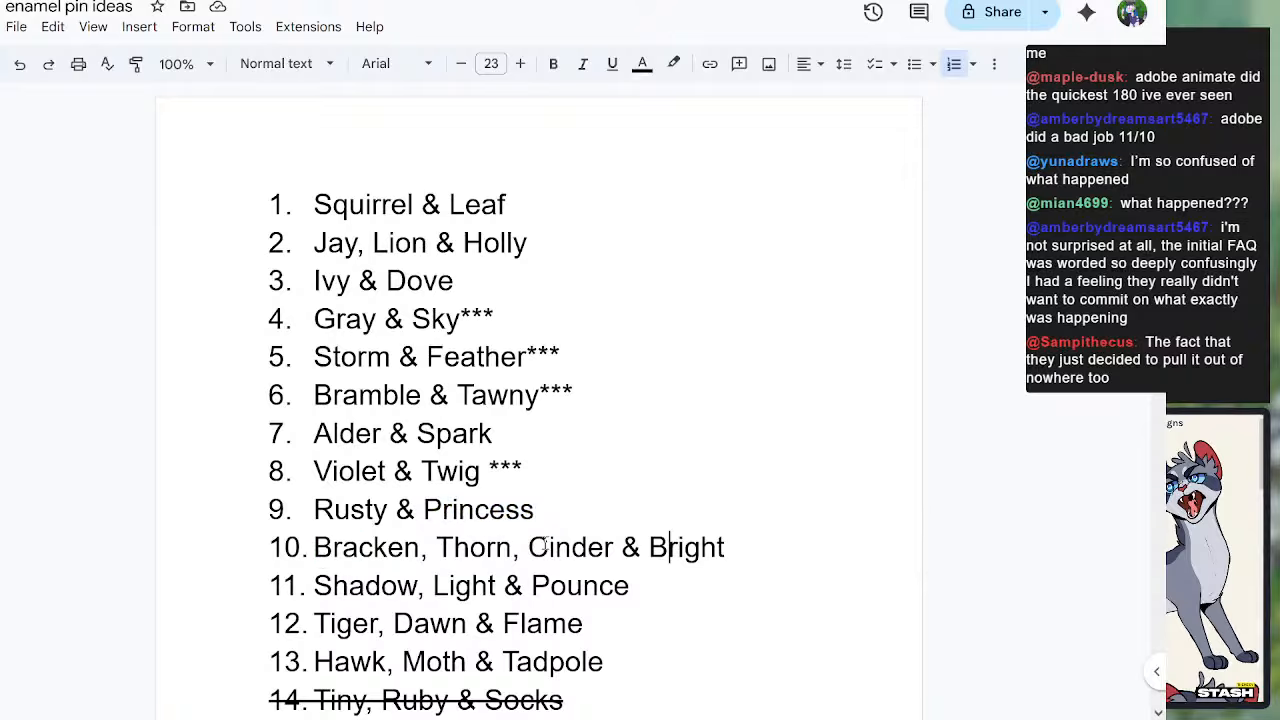
{"action": "left_click_drag", "start_coordinate": [549, 547], "coordinate": [358, 549]}
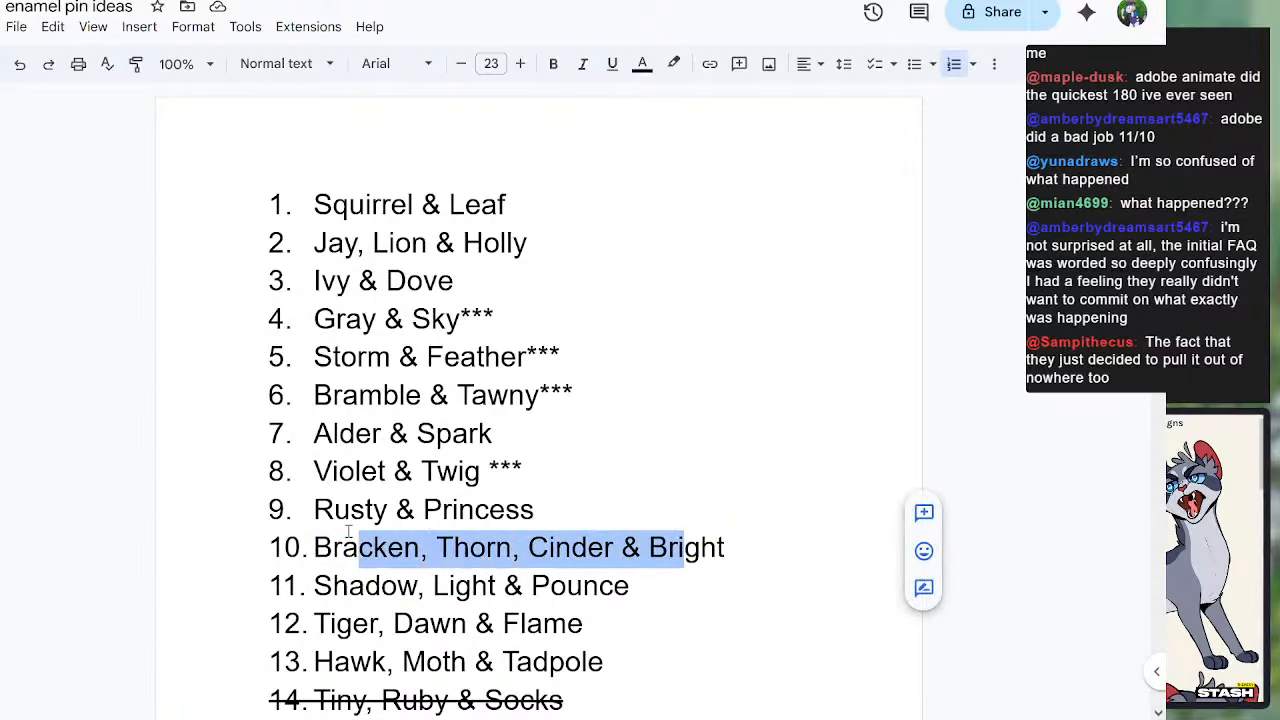
{"action": "left_click_drag", "start_coordinate": [510, 550], "coordinate": [381, 549]}
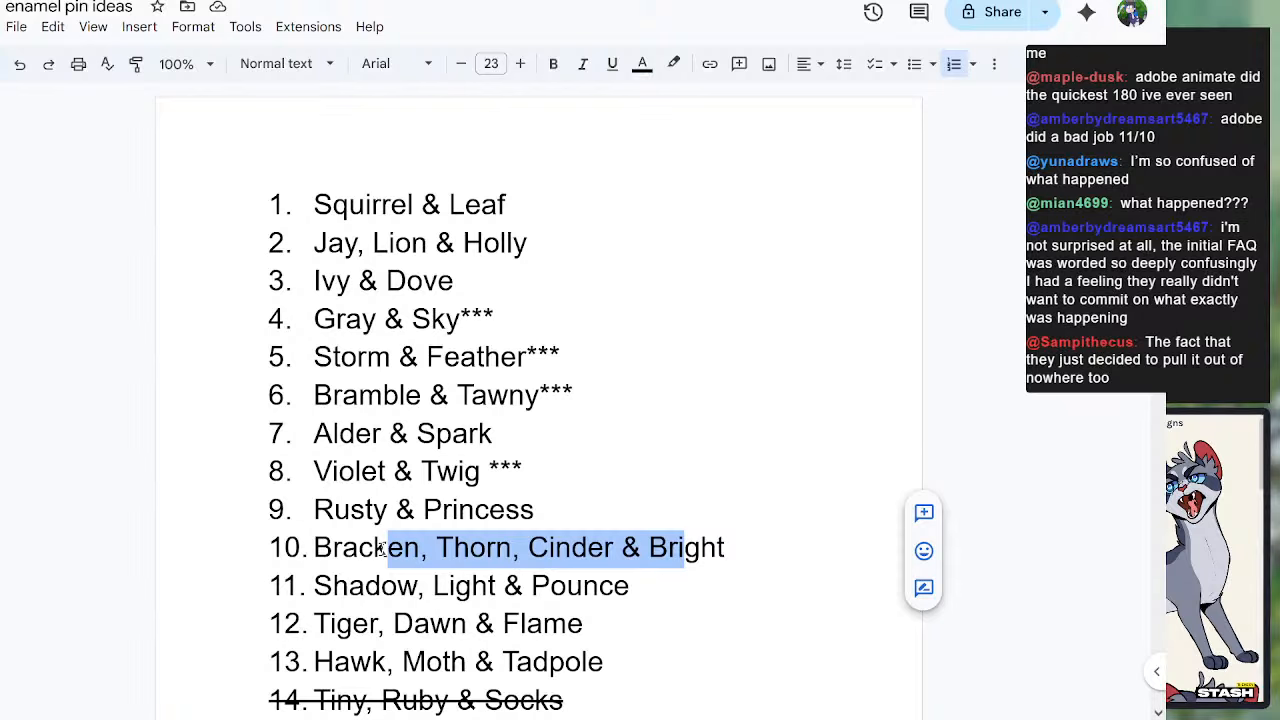
{"action": "scroll", "coordinate": [527, 502], "scroll_direction": "down", "scroll_amount": 3}
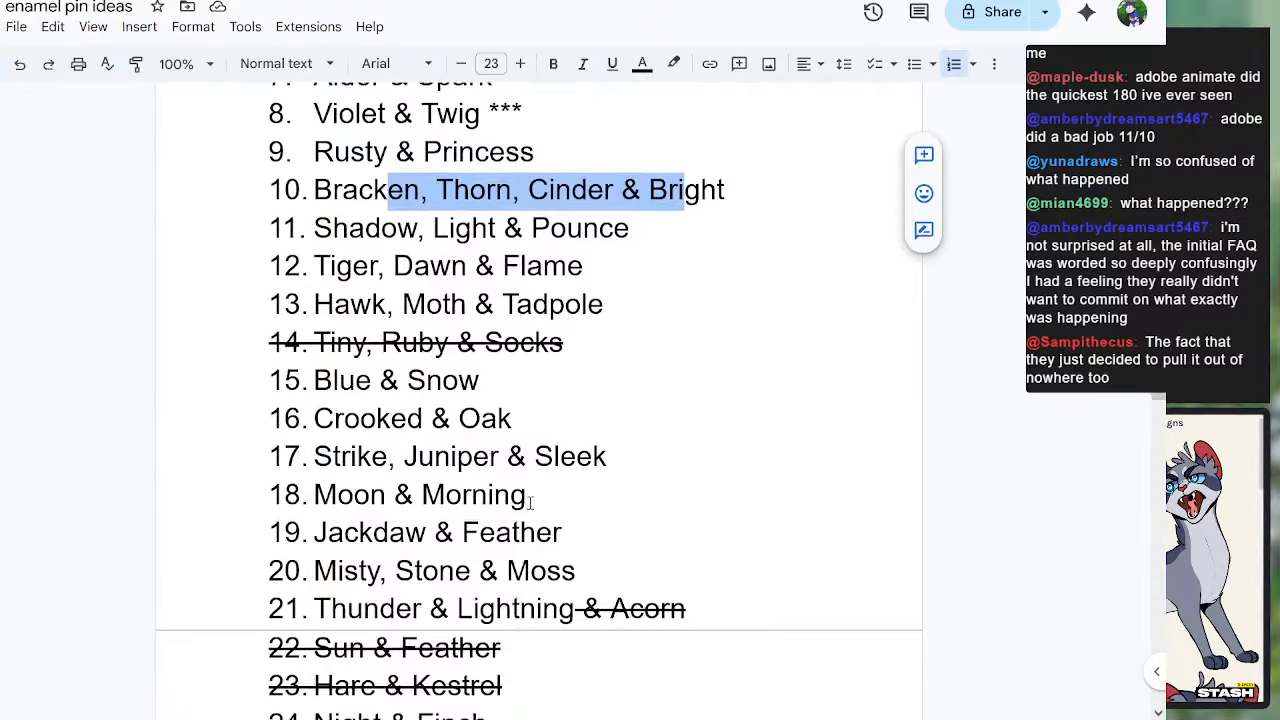
{"action": "scroll", "coordinate": [620, 511], "scroll_direction": "up", "scroll_amount": 2}
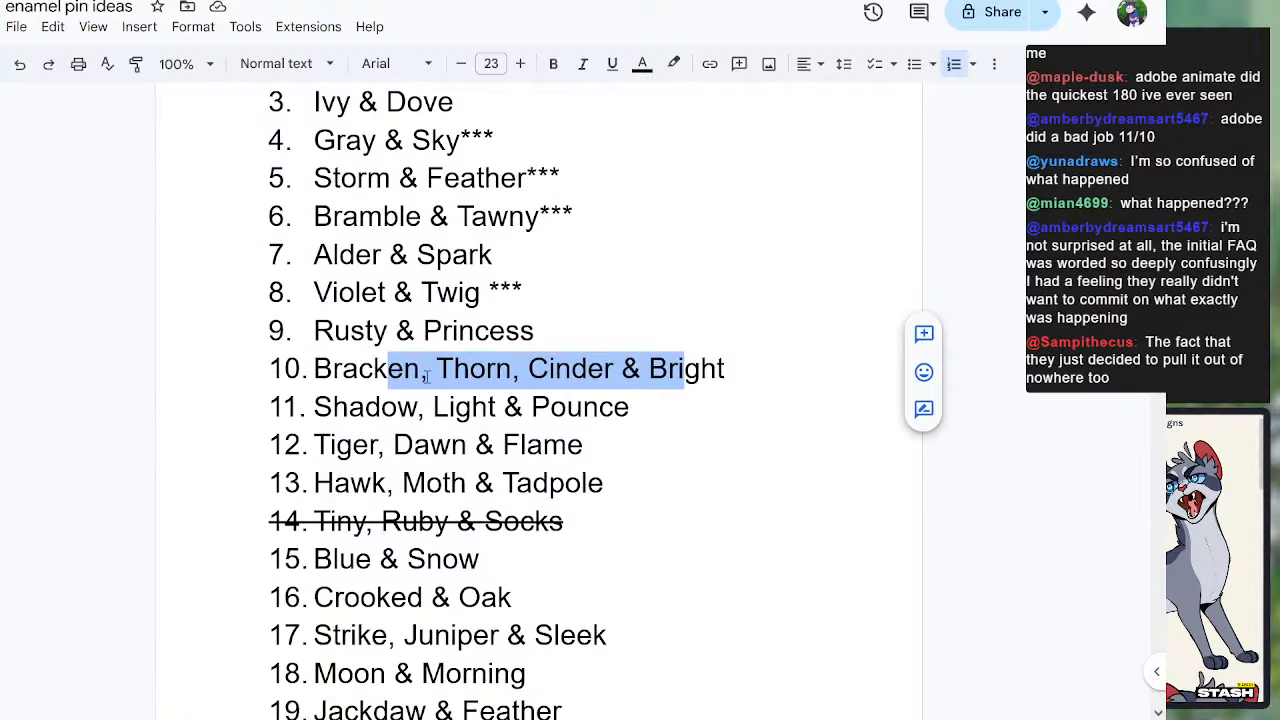
Step: Review the three-cat ideas from Shadow, Light & Pounce to Hawk, Moth & Tadpole, highlighting each one in turn
{"action": "left_click_drag", "start_coordinate": [314, 406], "coordinate": [613, 408]}
{"action": "left_click_drag", "start_coordinate": [317, 444], "coordinate": [592, 452]}
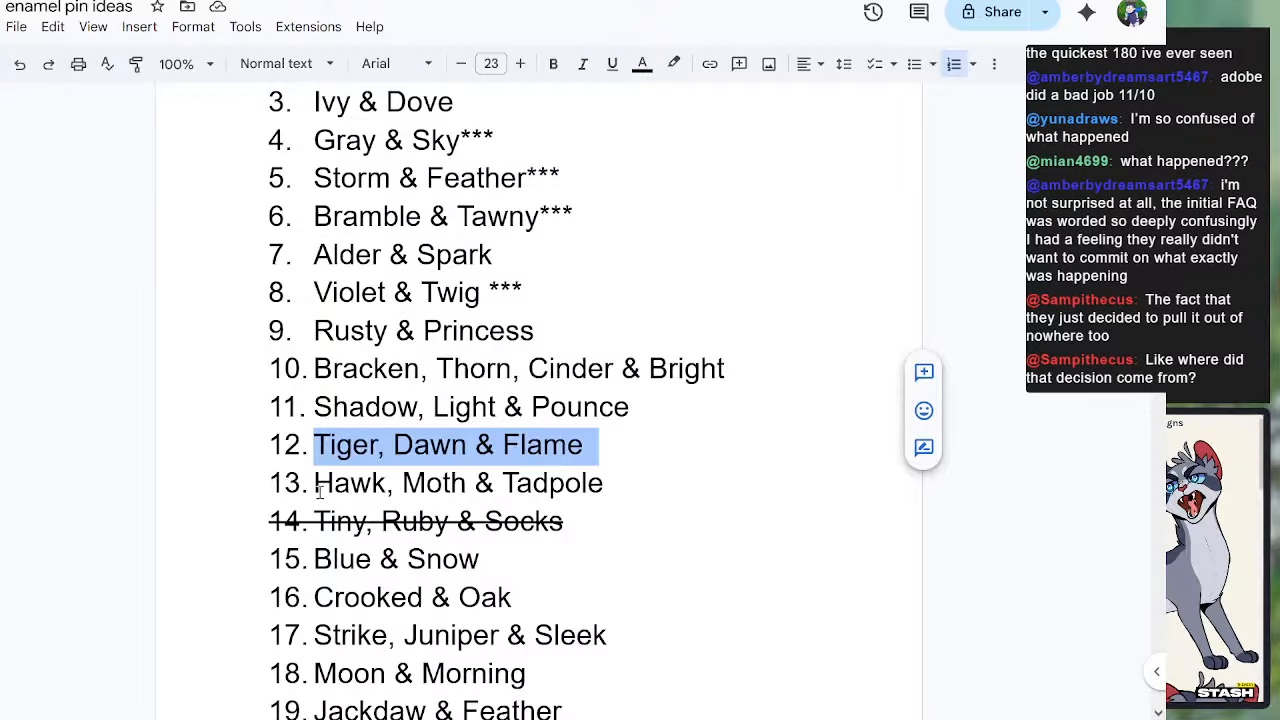
{"action": "left_click_drag", "start_coordinate": [314, 483], "coordinate": [568, 485]}
{"action": "left_click", "coordinate": [604, 483]}
{"action": "scroll", "coordinate": [603, 519], "scroll_direction": "down", "scroll_amount": 1}
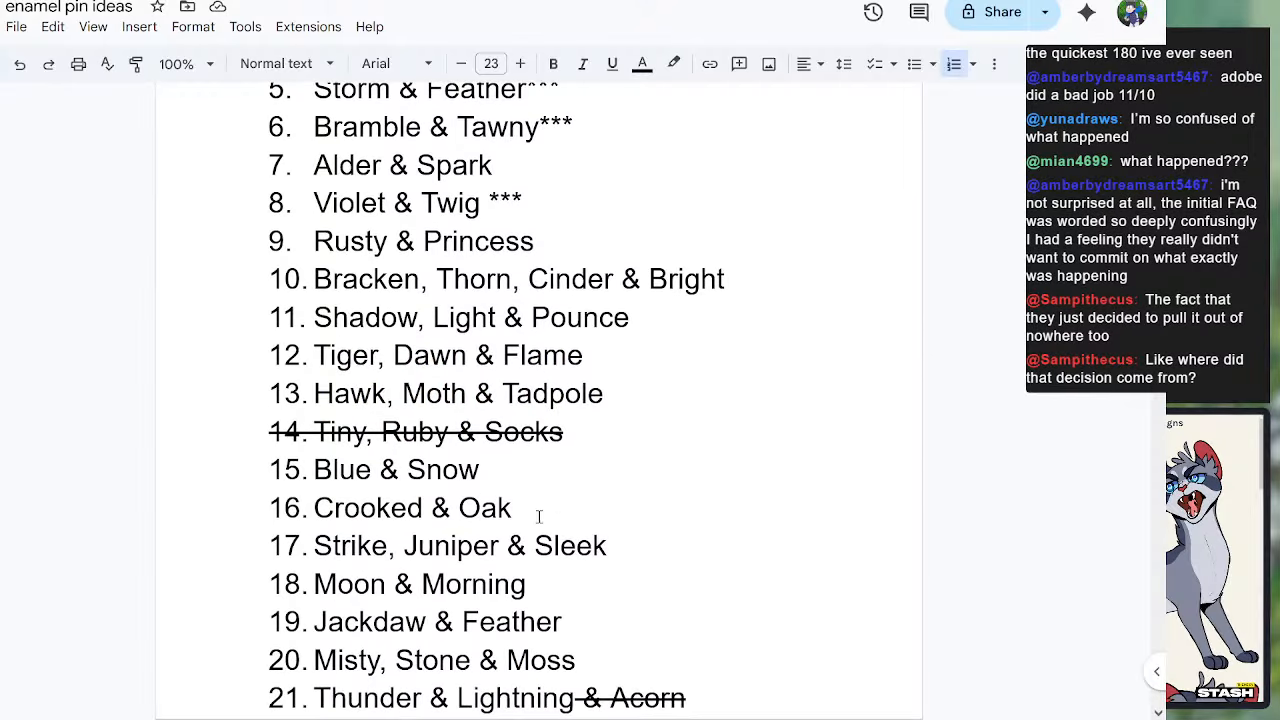
Step: Review the pin ideas from Blue & Snow to Moon & Morning, highlighting each entry in turn
{"action": "left_click_drag", "start_coordinate": [315, 470], "coordinate": [487, 486]}
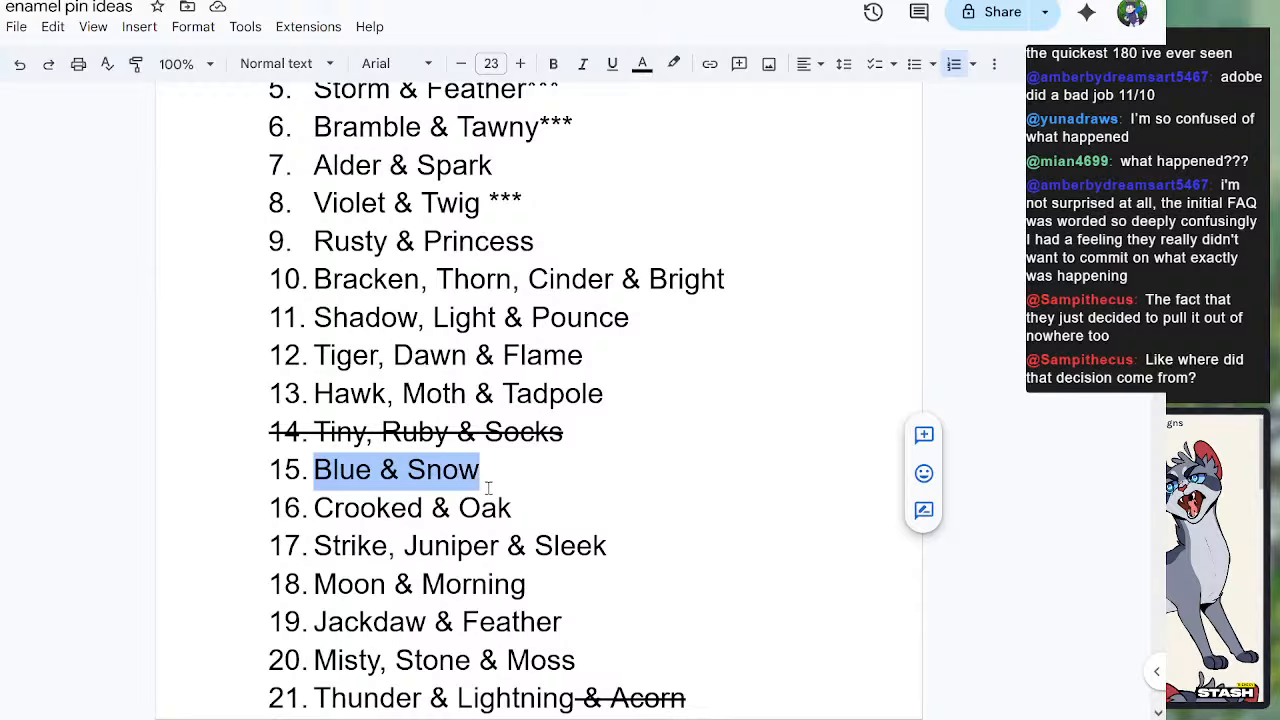
{"action": "left_click_drag", "start_coordinate": [314, 510], "coordinate": [409, 510]}
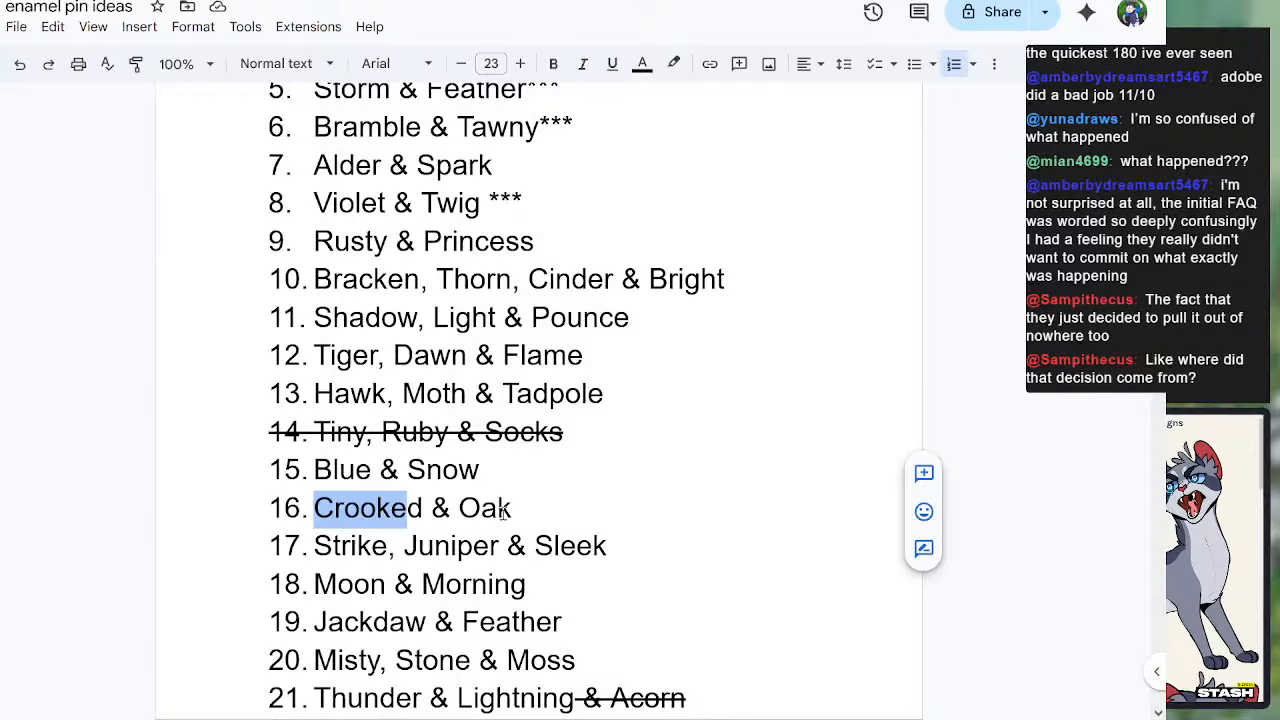
{"action": "left_click_drag", "start_coordinate": [315, 545], "coordinate": [606, 545]}
{"action": "scroll", "coordinate": [560, 540], "scroll_direction": "down", "scroll_amount": 1}
{"action": "left_click_drag", "start_coordinate": [323, 505], "coordinate": [576, 490]}
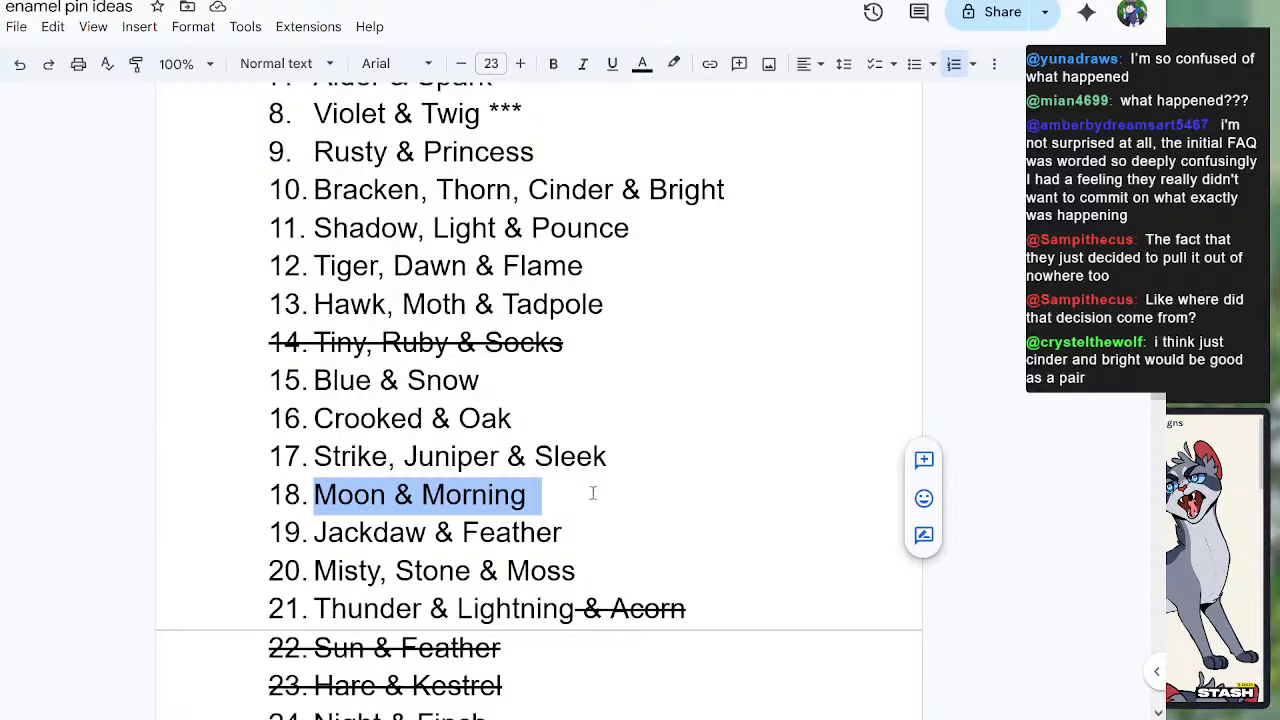
{"action": "left_click", "coordinate": [579, 523]}
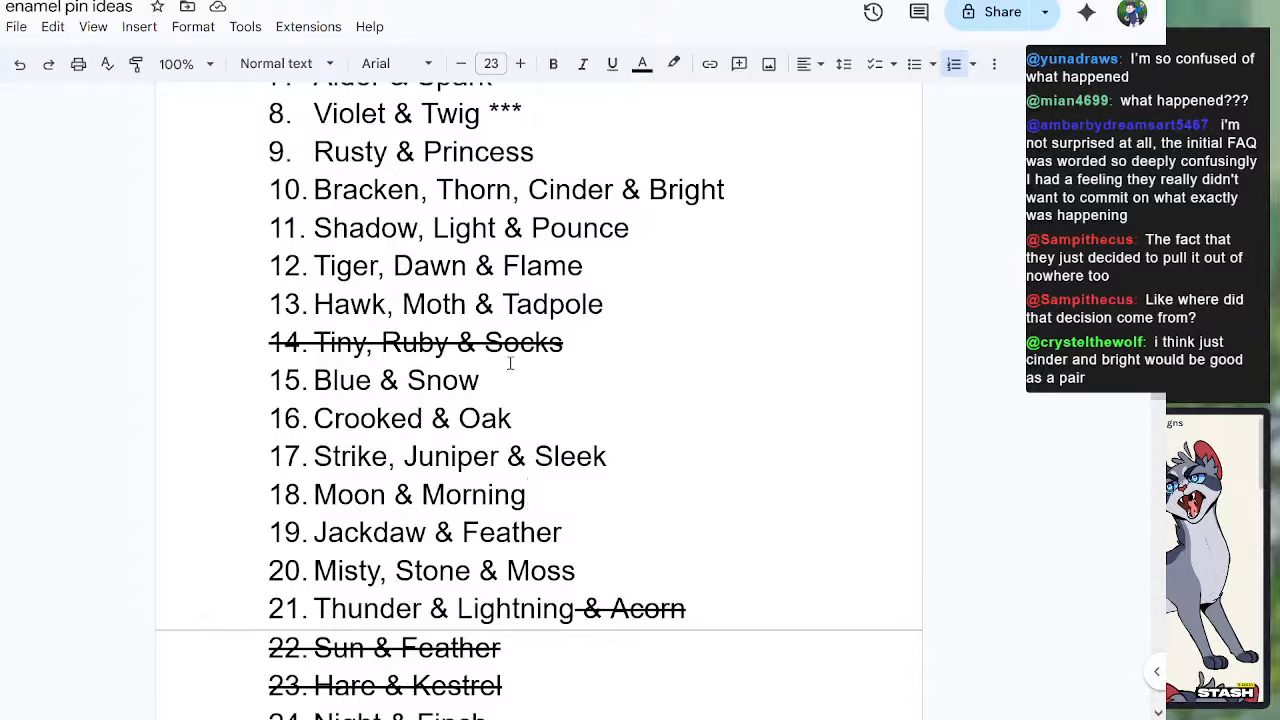
Step: Revisit idea 10 and highlight Cinder & Bright within it to consider them as a pair
{"action": "left_click_drag", "start_coordinate": [606, 190], "coordinate": [405, 195]}
{"action": "left_click_drag", "start_coordinate": [556, 190], "coordinate": [602, 195]}
{"action": "left_click_drag", "start_coordinate": [722, 192], "coordinate": [555, 193]}
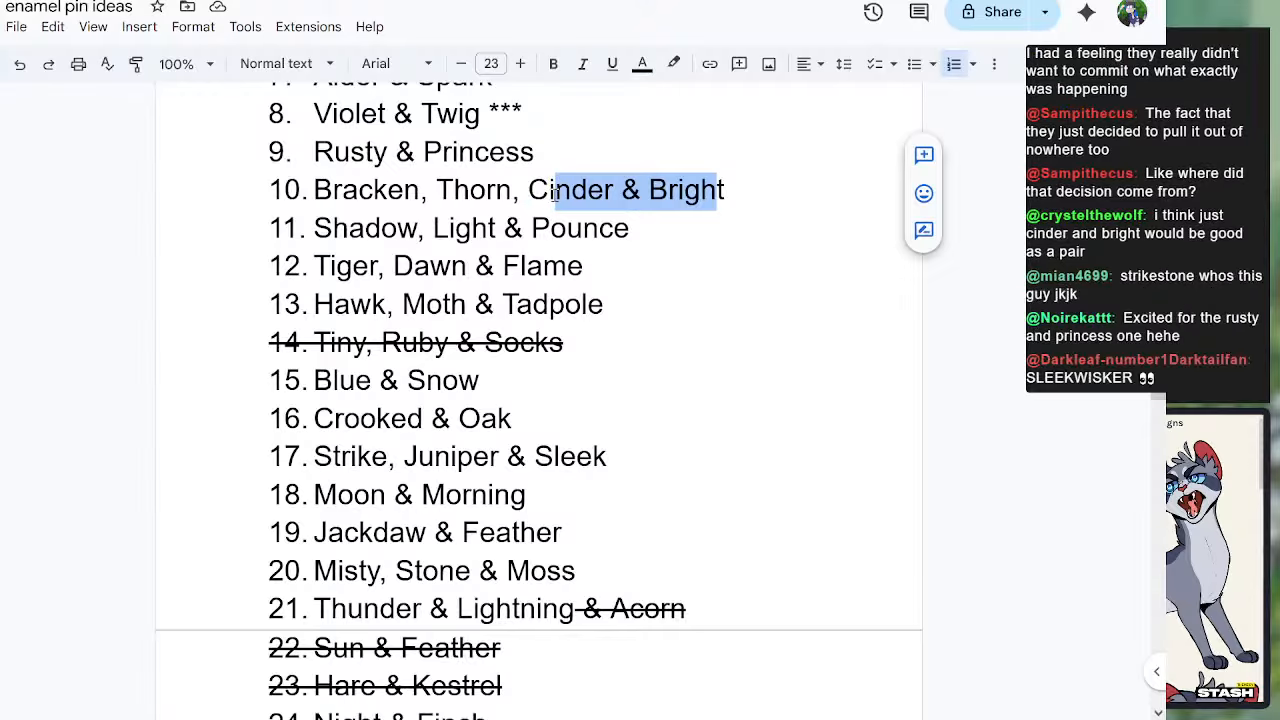
{"action": "left_click", "coordinate": [484, 438]}
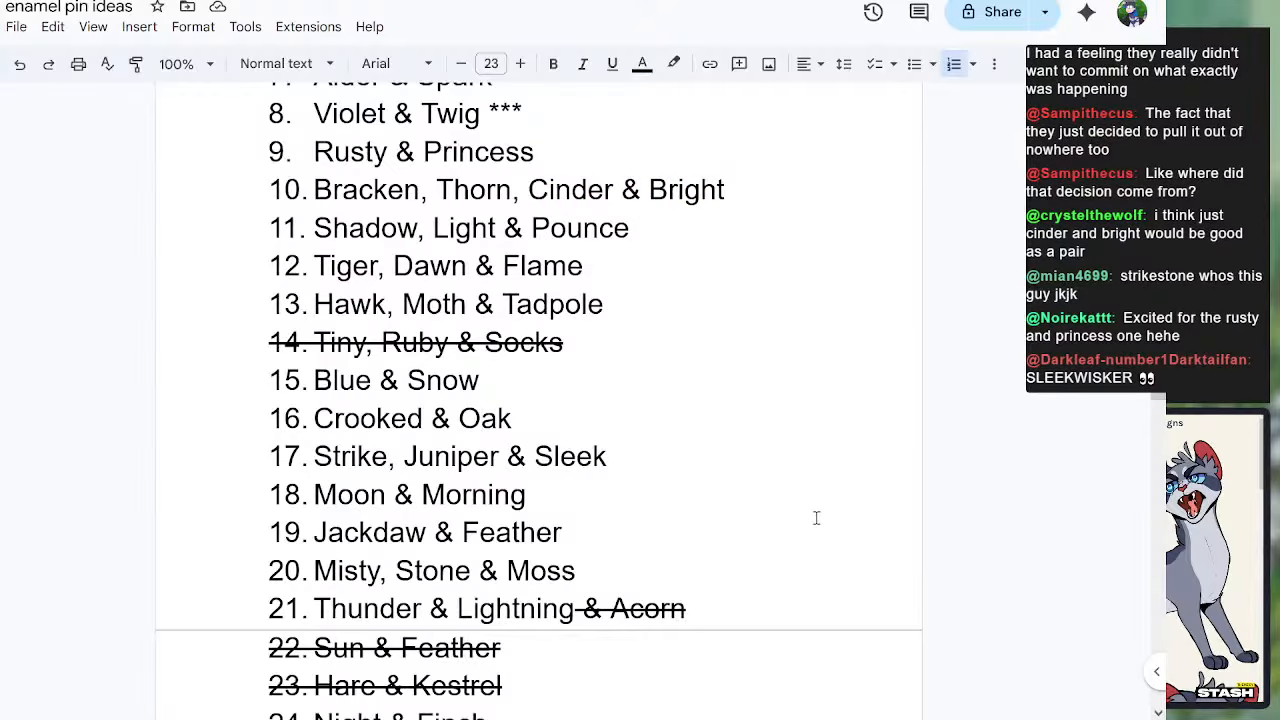
Step: Go through the pin ideas from Strike, Juniper & Sleek to Thunder & Lightning, highlighting entries along the way
{"action": "scroll", "coordinate": [728, 567], "scroll_direction": "down", "scroll_amount": 1}
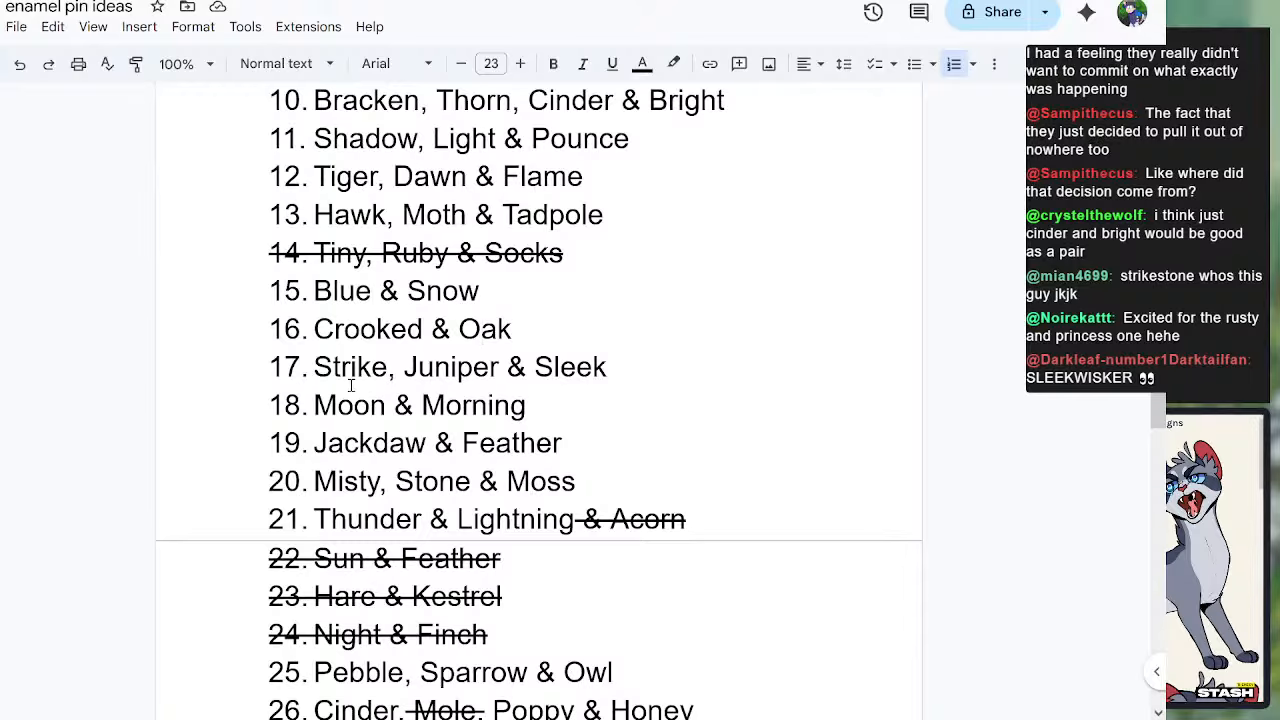
{"action": "left_click_drag", "start_coordinate": [341, 368], "coordinate": [351, 378]}
{"action": "left_click_drag", "start_coordinate": [344, 443], "coordinate": [504, 443]}
{"action": "scroll", "coordinate": [458, 395], "scroll_direction": "down", "scroll_amount": 1}
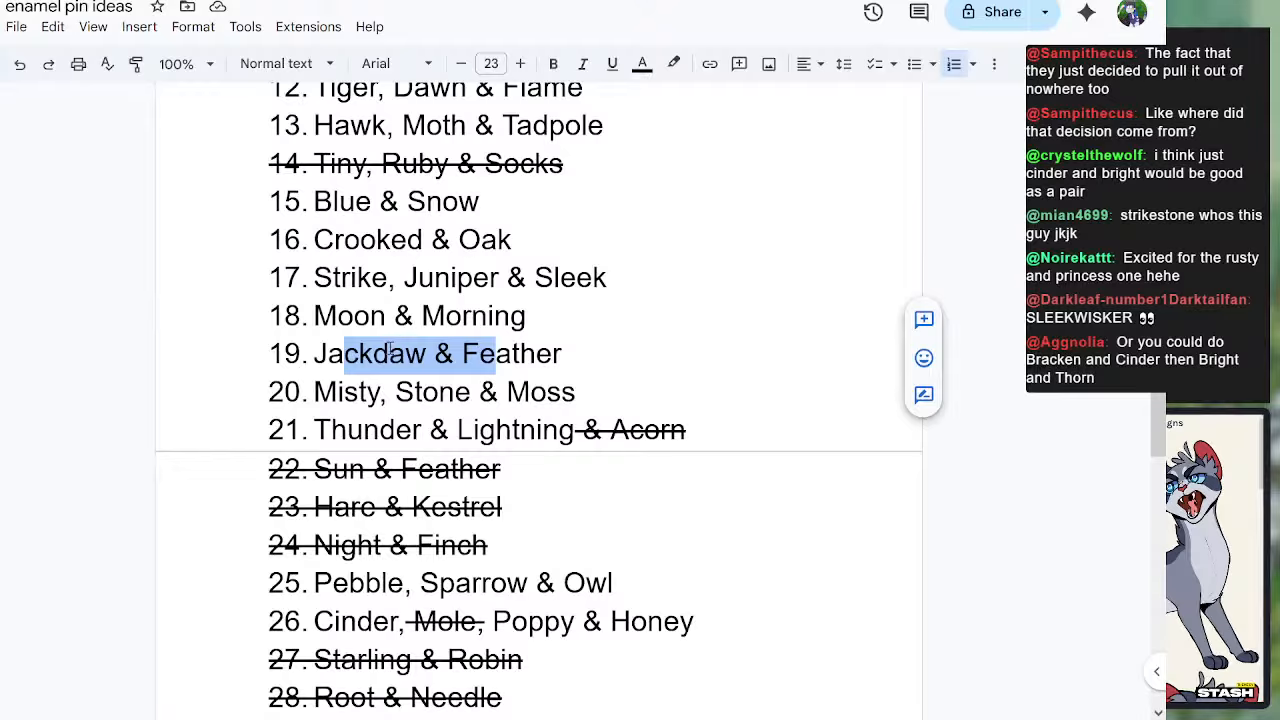
{"action": "left_click_drag", "start_coordinate": [336, 392], "coordinate": [570, 400]}
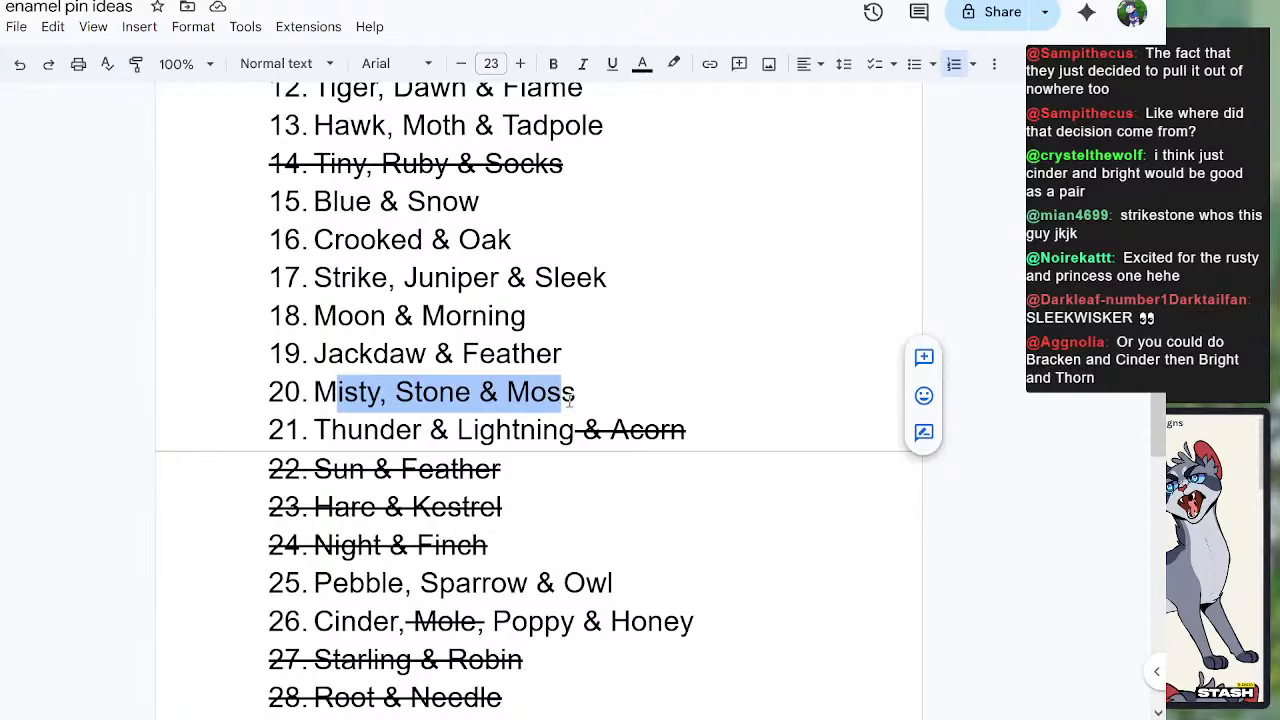
{"action": "left_click_drag", "start_coordinate": [418, 398], "coordinate": [466, 398]}
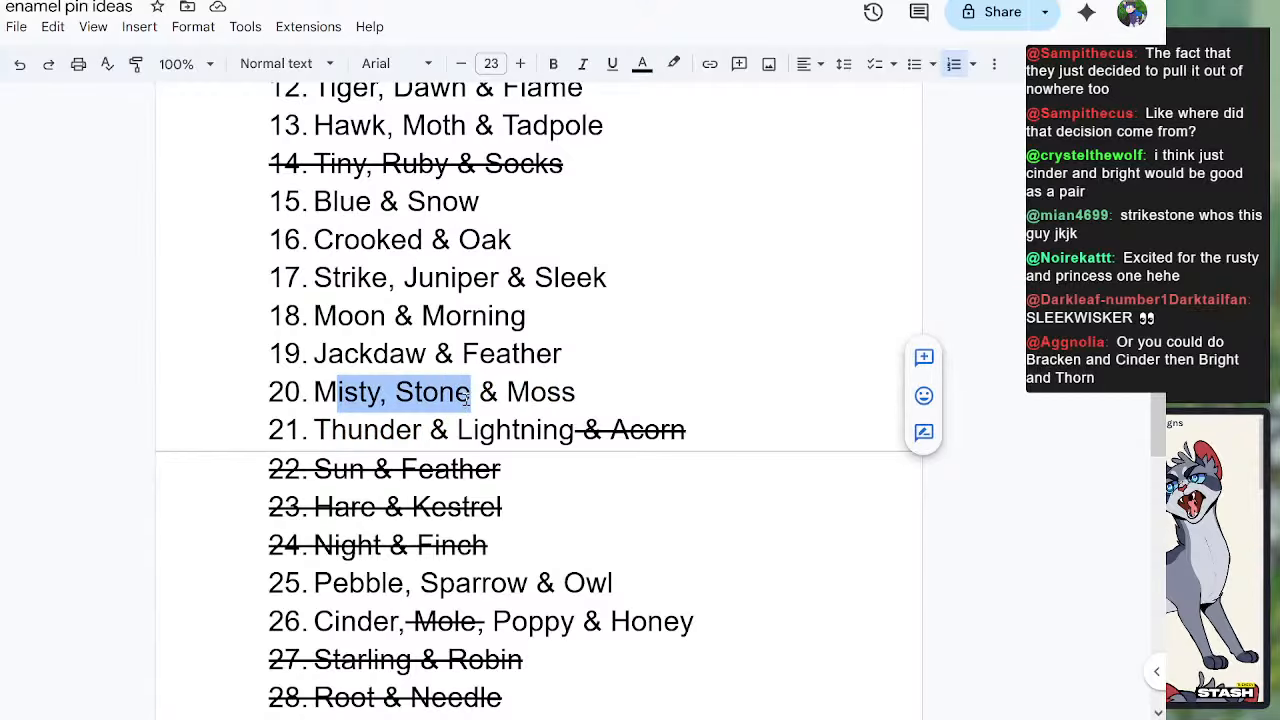
{"action": "double_click", "coordinate": [410, 428]}
{"action": "left_click_drag", "start_coordinate": [410, 428], "coordinate": [543, 430]}
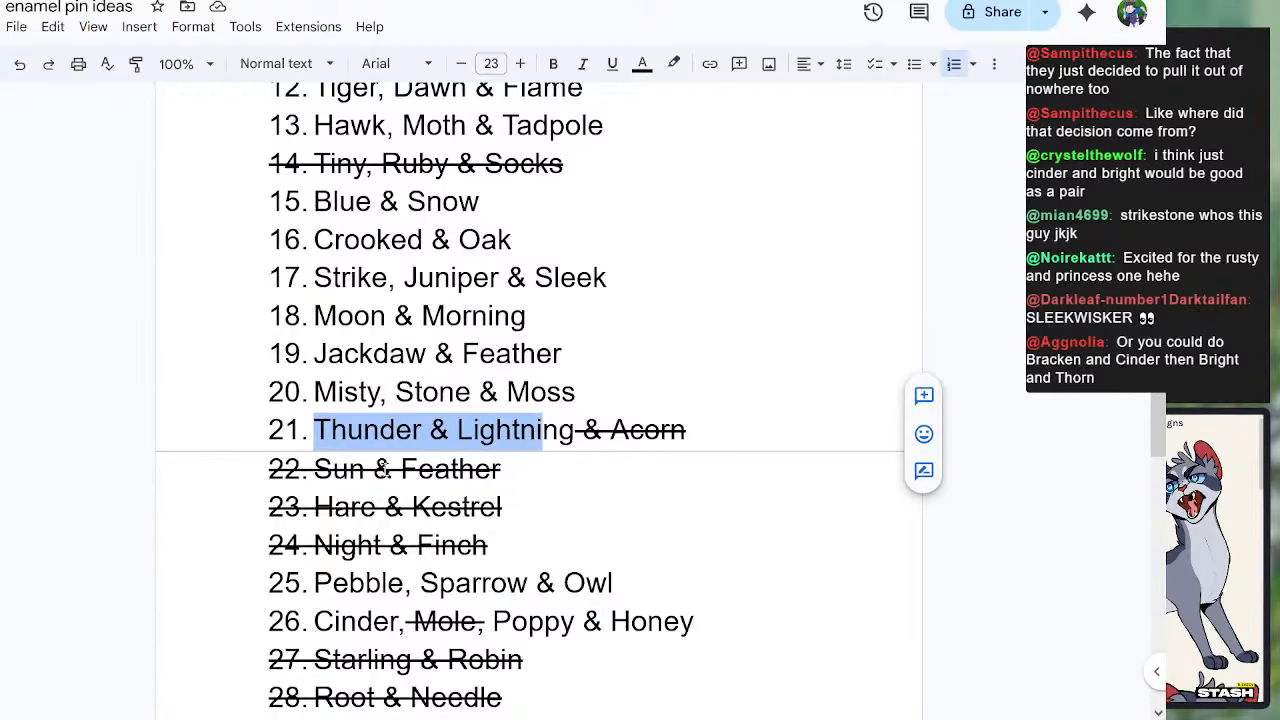
Step: Go back up to the crossed-out idea Tiny, Ruby & Socks and highlight it for review
{"action": "scroll", "coordinate": [350, 500], "scroll_direction": "down", "scroll_amount": 1}
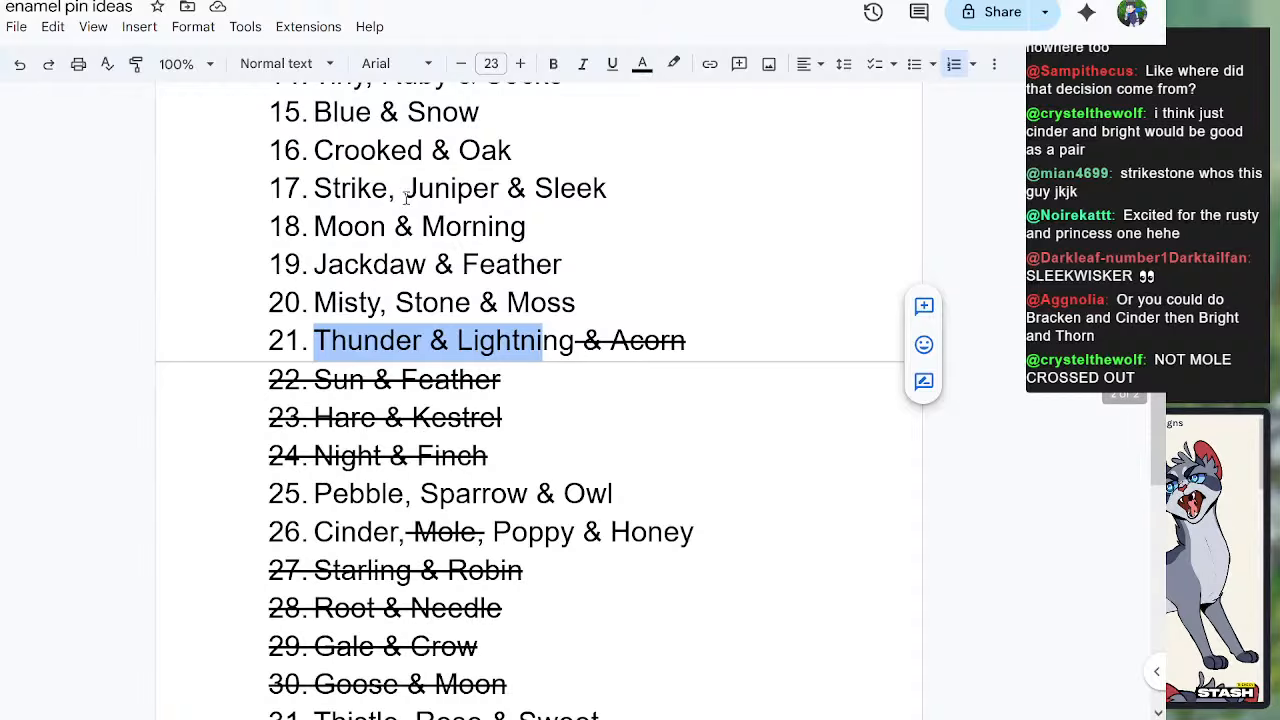
{"action": "scroll", "coordinate": [417, 383], "scroll_direction": "up", "scroll_amount": 1}
{"action": "scroll", "coordinate": [417, 383], "scroll_direction": "up", "scroll_amount": 1}
{"action": "left_click_drag", "start_coordinate": [340, 252], "coordinate": [456, 245]}
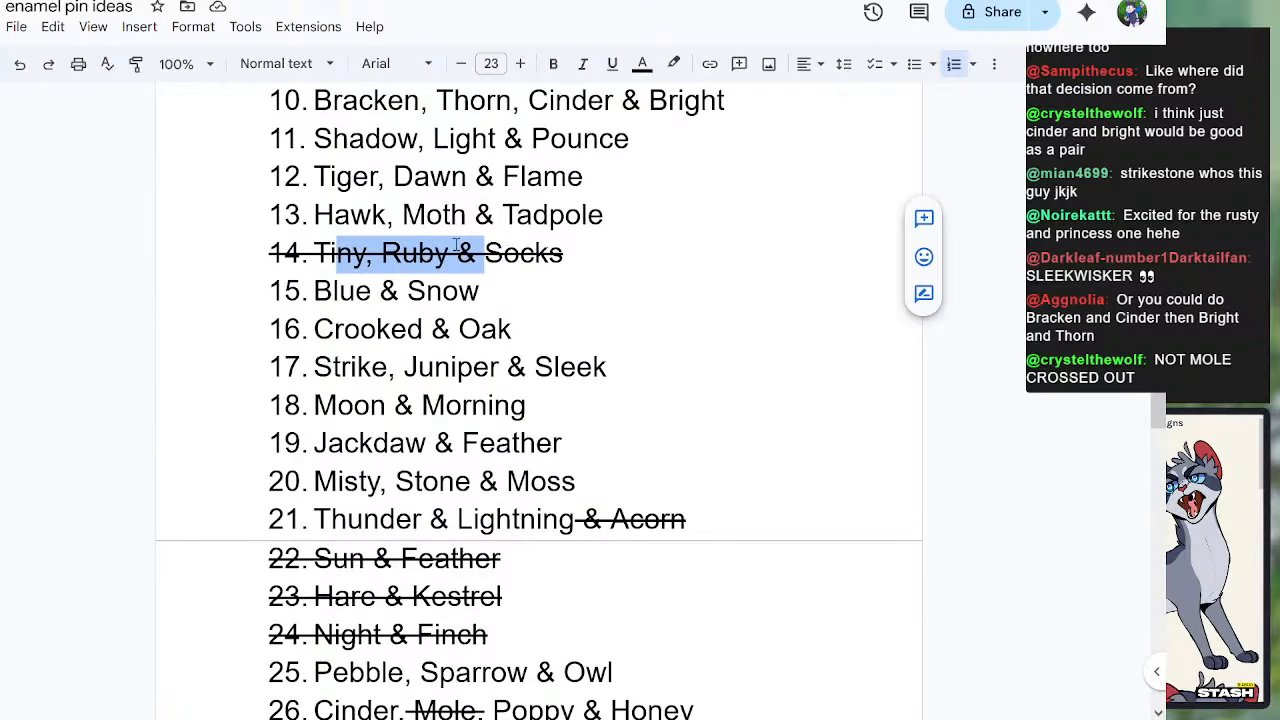
{"action": "left_click", "coordinate": [350, 290]}
{"action": "left_click_drag", "start_coordinate": [329, 252], "coordinate": [474, 256]}
{"action": "left_click", "coordinate": [414, 562]}
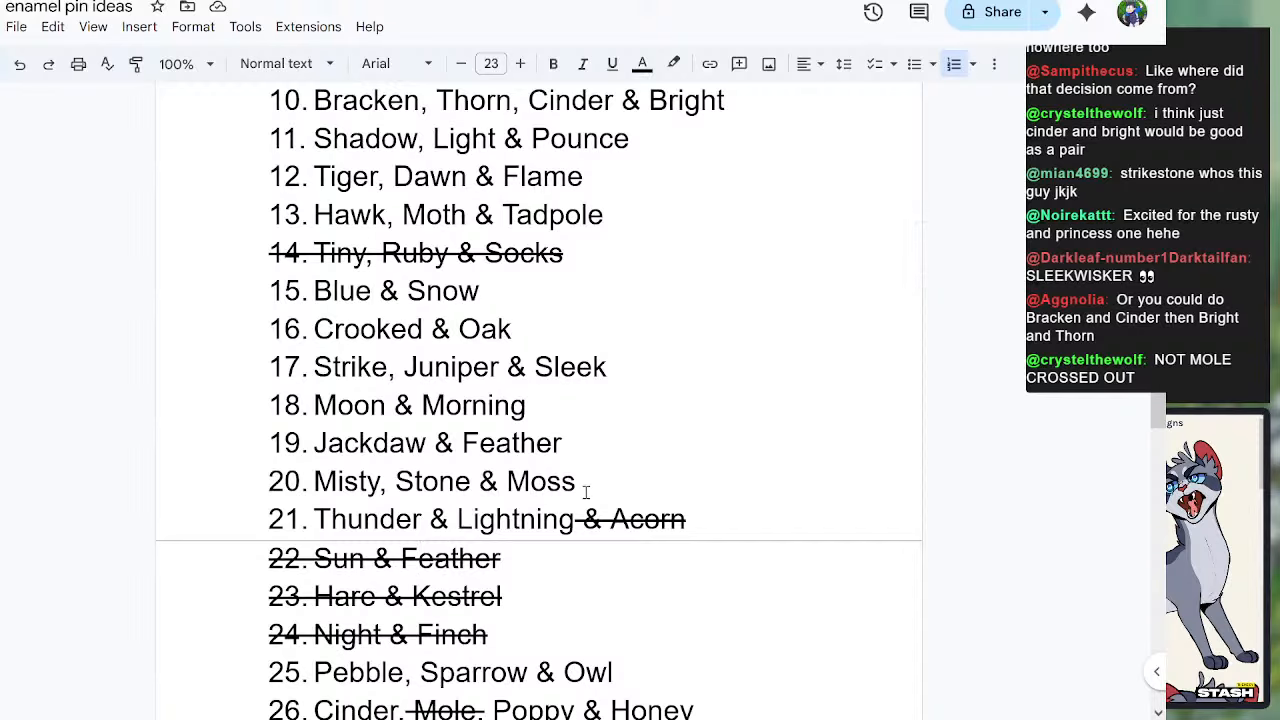
Step: Review the ideas from Sun & Feather to Cinder, Poppy & Honey, highlighting both crossed-out and kept entries
{"action": "scroll", "coordinate": [614, 497], "scroll_direction": "down", "scroll_amount": 1}
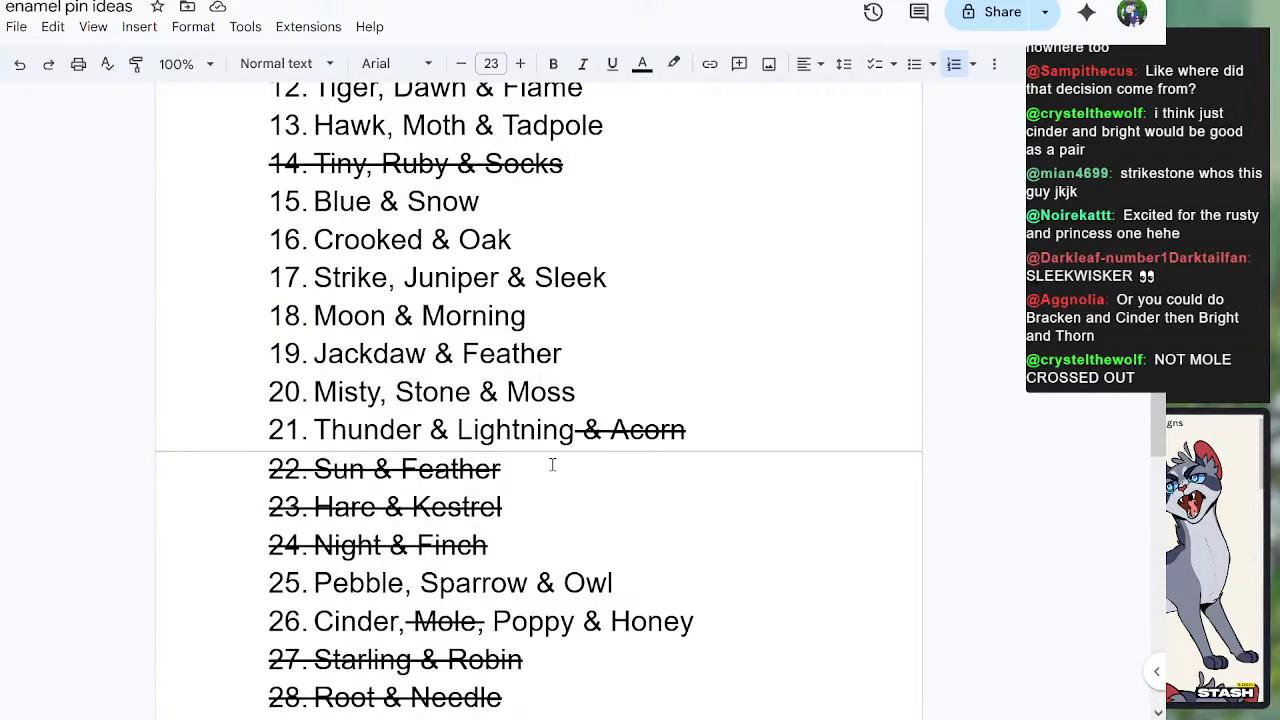
{"action": "left_click_drag", "start_coordinate": [347, 477], "coordinate": [540, 506]}
{"action": "left_click", "coordinate": [358, 545]}
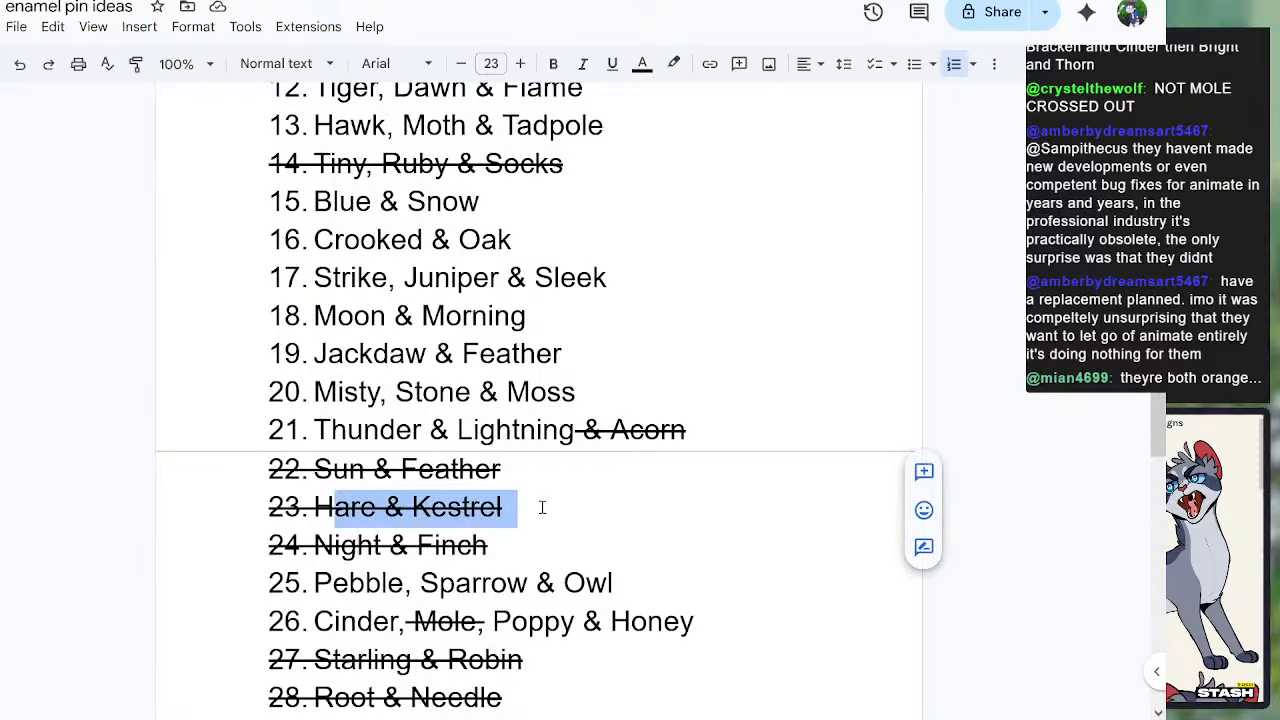
{"action": "scroll", "coordinate": [379, 388], "scroll_direction": "down", "scroll_amount": 1}
{"action": "left_click_drag", "start_coordinate": [334, 462], "coordinate": [427, 458]}
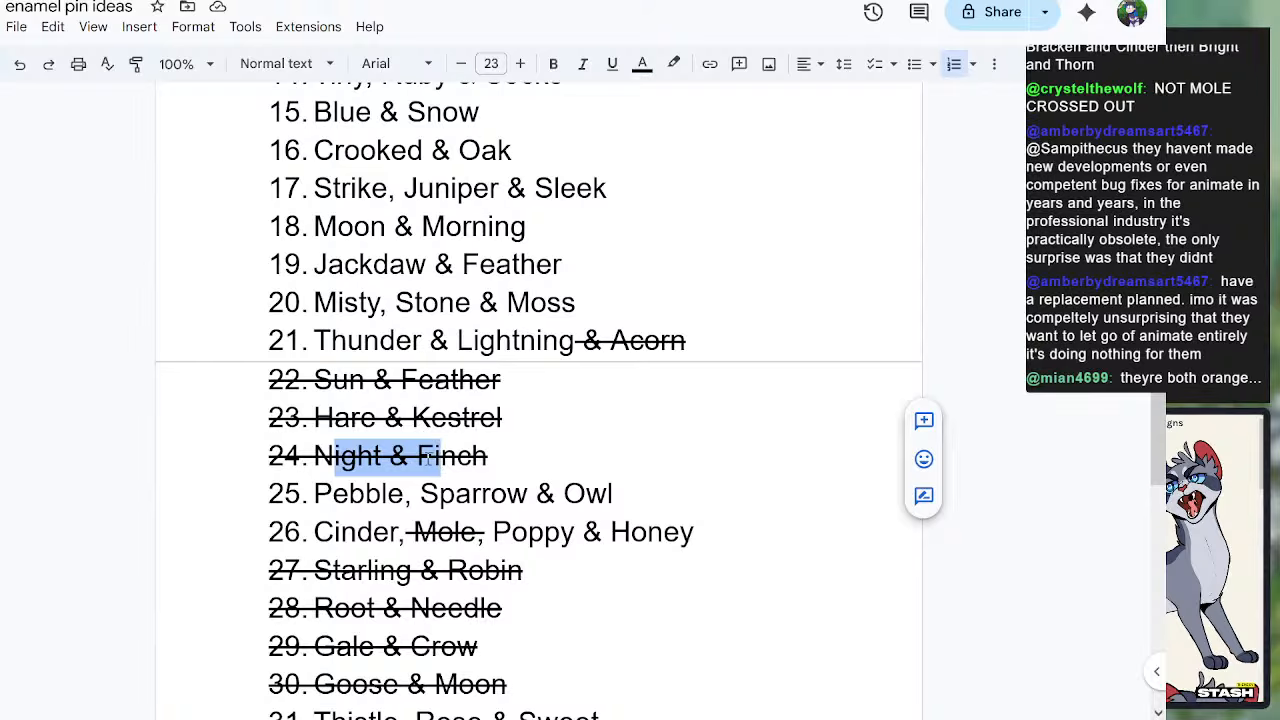
{"action": "left_click_drag", "start_coordinate": [330, 493], "coordinate": [612, 505]}
{"action": "left_click", "coordinate": [341, 531]}
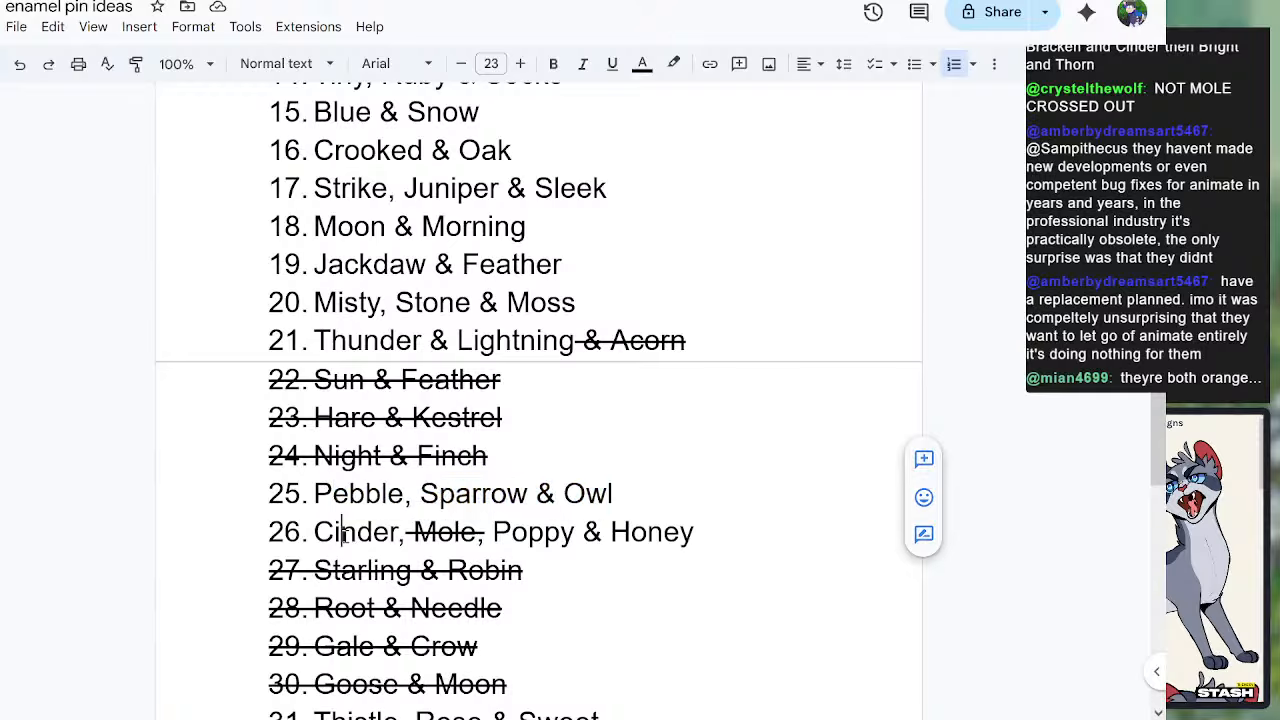
{"action": "left_click_drag", "start_coordinate": [341, 531], "coordinate": [664, 531]}
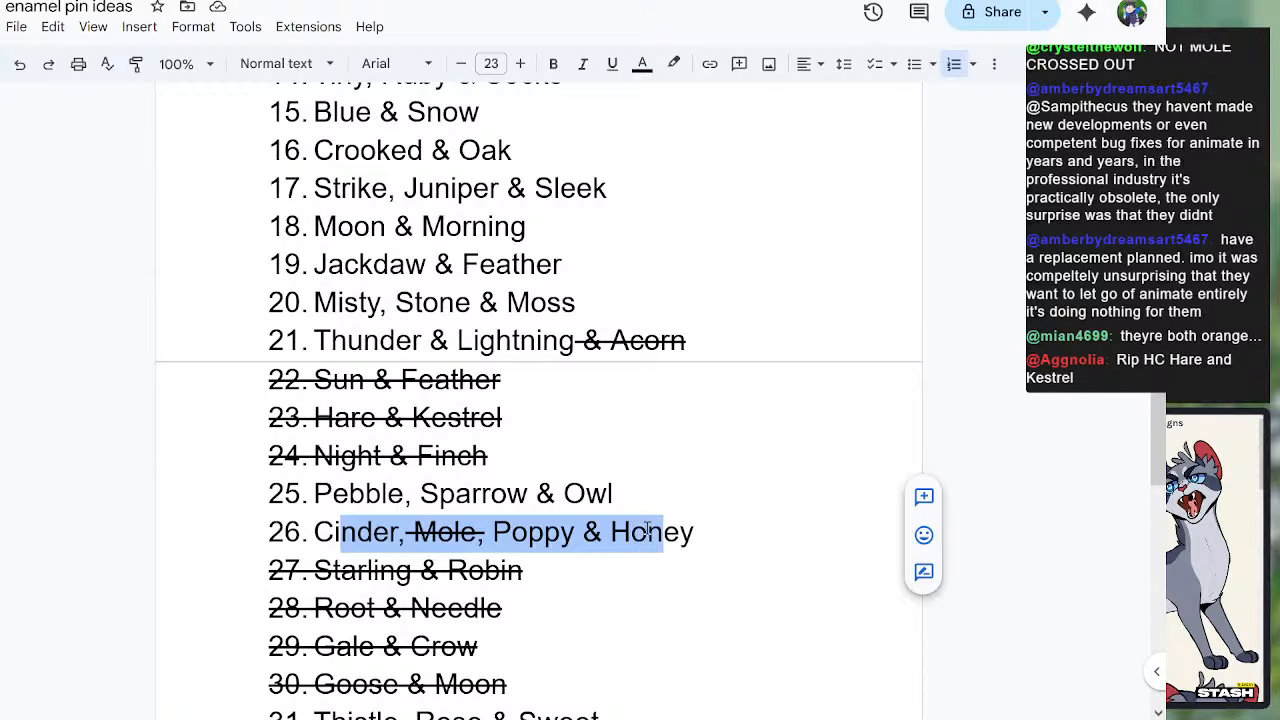
{"action": "left_click", "coordinate": [634, 531]}
Step: Review the pin ideas from Starling & Robin to Night & Claw, highlighting the kept entries from Thistle, Rose & Sweet onward
{"action": "scroll", "coordinate": [603, 519], "scroll_direction": "down", "scroll_amount": 2}
{"action": "scroll", "coordinate": [603, 519], "scroll_direction": "down", "scroll_amount": 1}
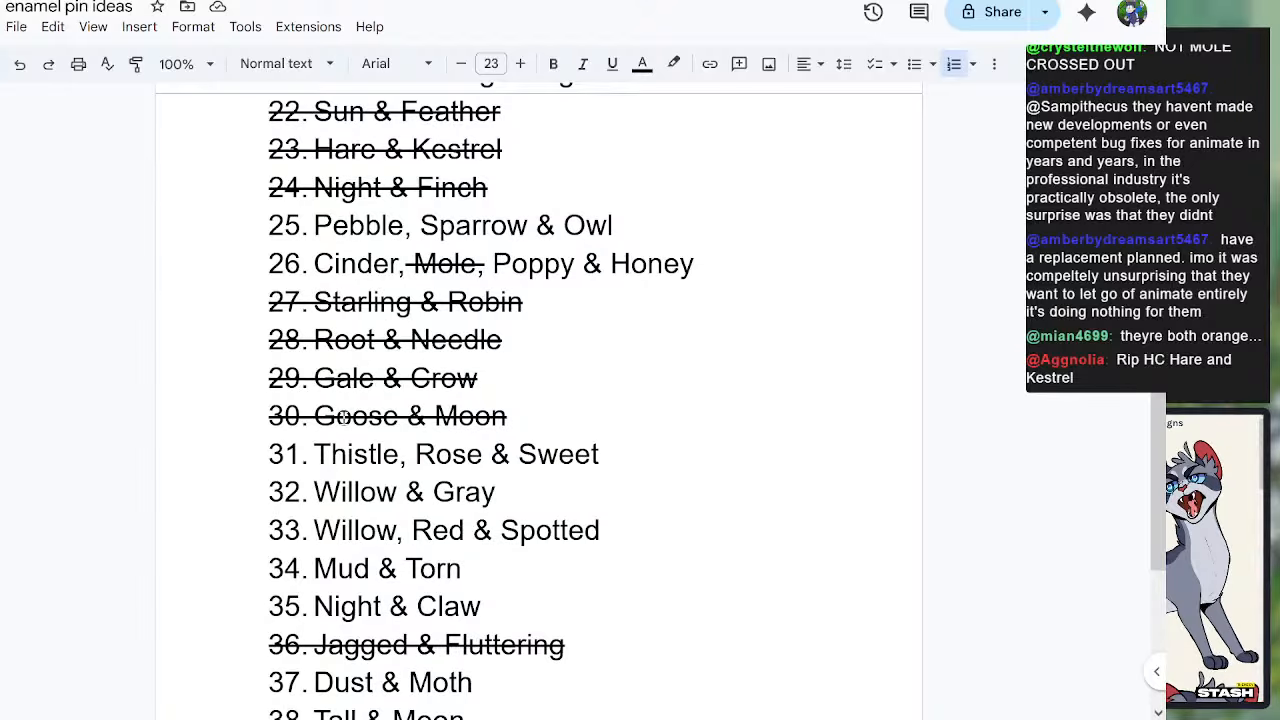
{"action": "left_click", "coordinate": [347, 454]}
{"action": "scroll", "coordinate": [467, 465], "scroll_direction": "down", "scroll_amount": 1}
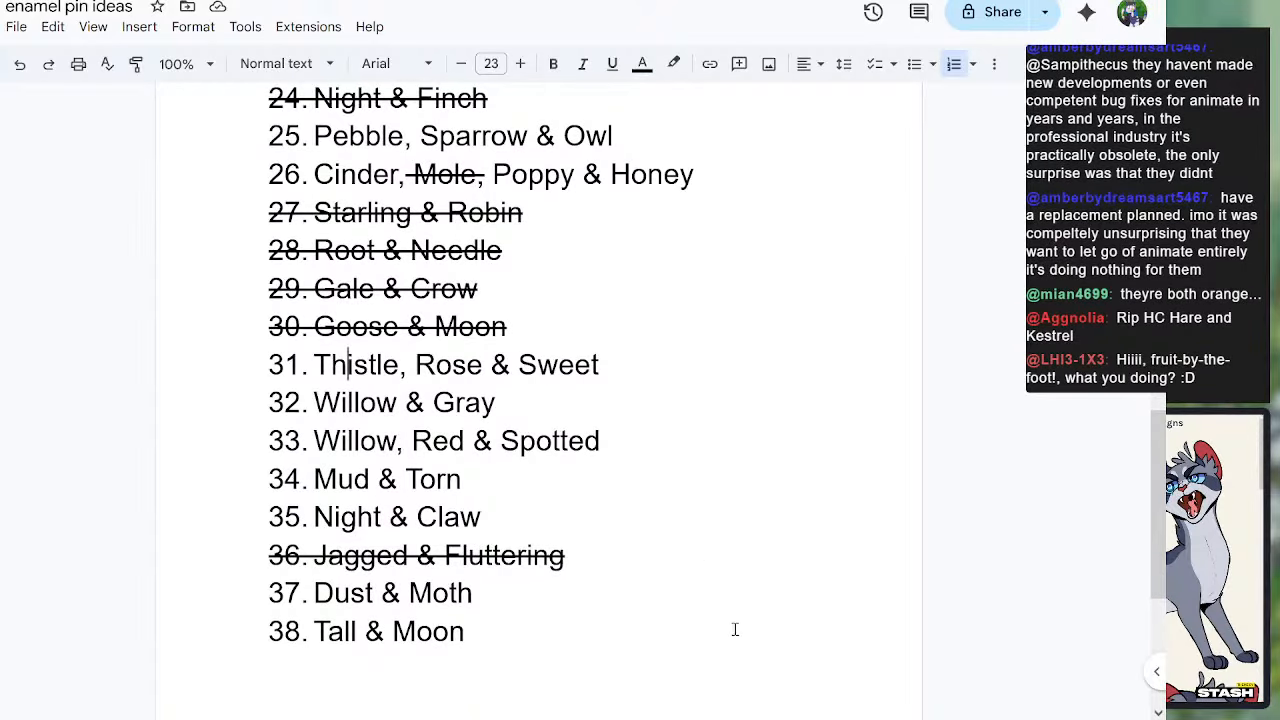
{"action": "left_click_drag", "start_coordinate": [345, 366], "coordinate": [482, 370]}
{"action": "left_click", "coordinate": [560, 368]}
{"action": "left_click_drag", "start_coordinate": [340, 404], "coordinate": [398, 404]}
{"action": "left_click", "coordinate": [466, 404]}
{"action": "left_click", "coordinate": [338, 442]}
{"action": "left_click_drag", "start_coordinate": [340, 442], "coordinate": [466, 442]}
{"action": "left_click", "coordinate": [522, 442]}
{"action": "left_click_drag", "start_coordinate": [340, 479], "coordinate": [460, 517]}
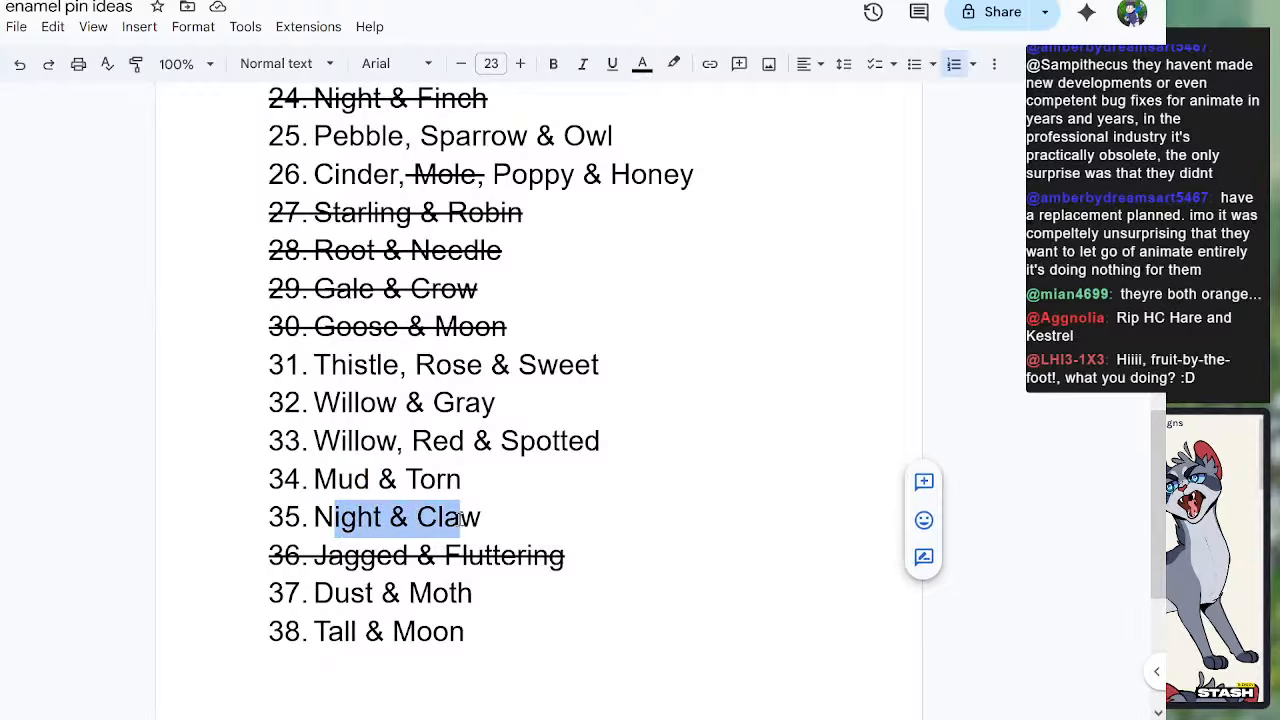
{"action": "left_click", "coordinate": [497, 513]}
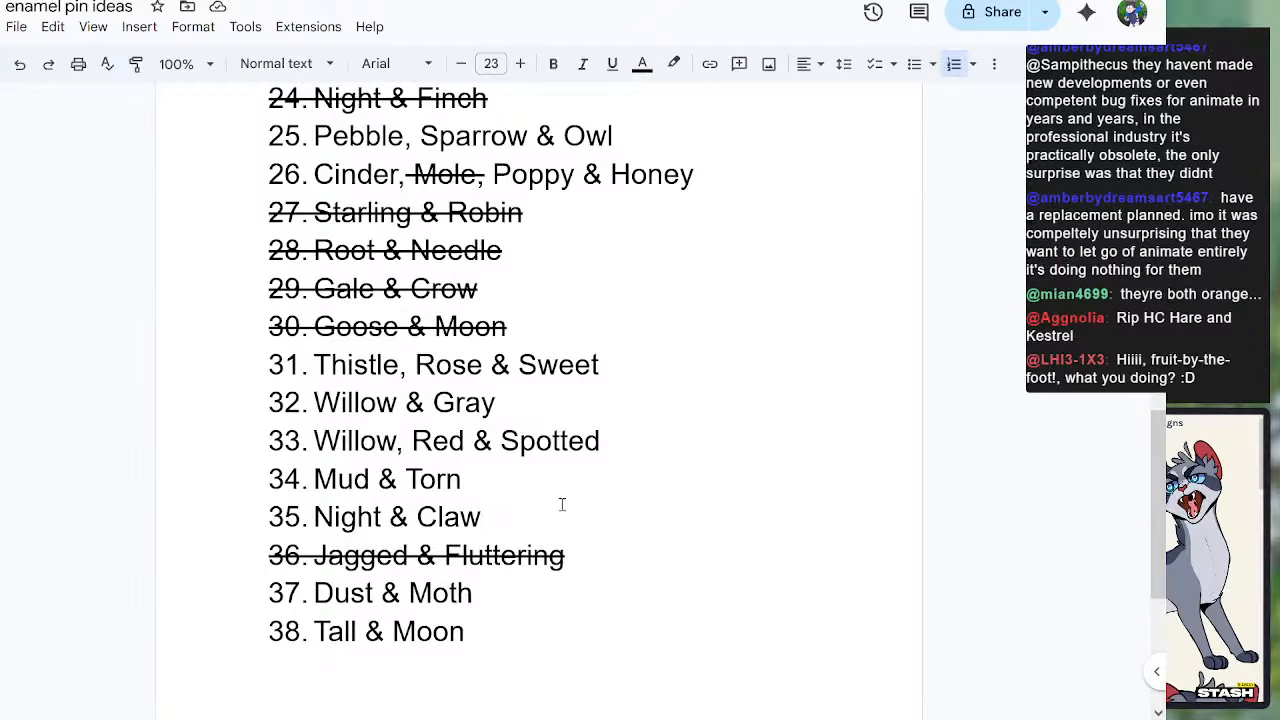
Step: Cross out idea 37, Dust & Moth, with strikethrough formatting
{"action": "scroll", "coordinate": [362, 545], "scroll_direction": "down", "scroll_amount": 1}
{"action": "left_click_drag", "start_coordinate": [322, 508], "coordinate": [384, 510]}
{"action": "left_click_drag", "start_coordinate": [525, 509], "coordinate": [314, 502]}
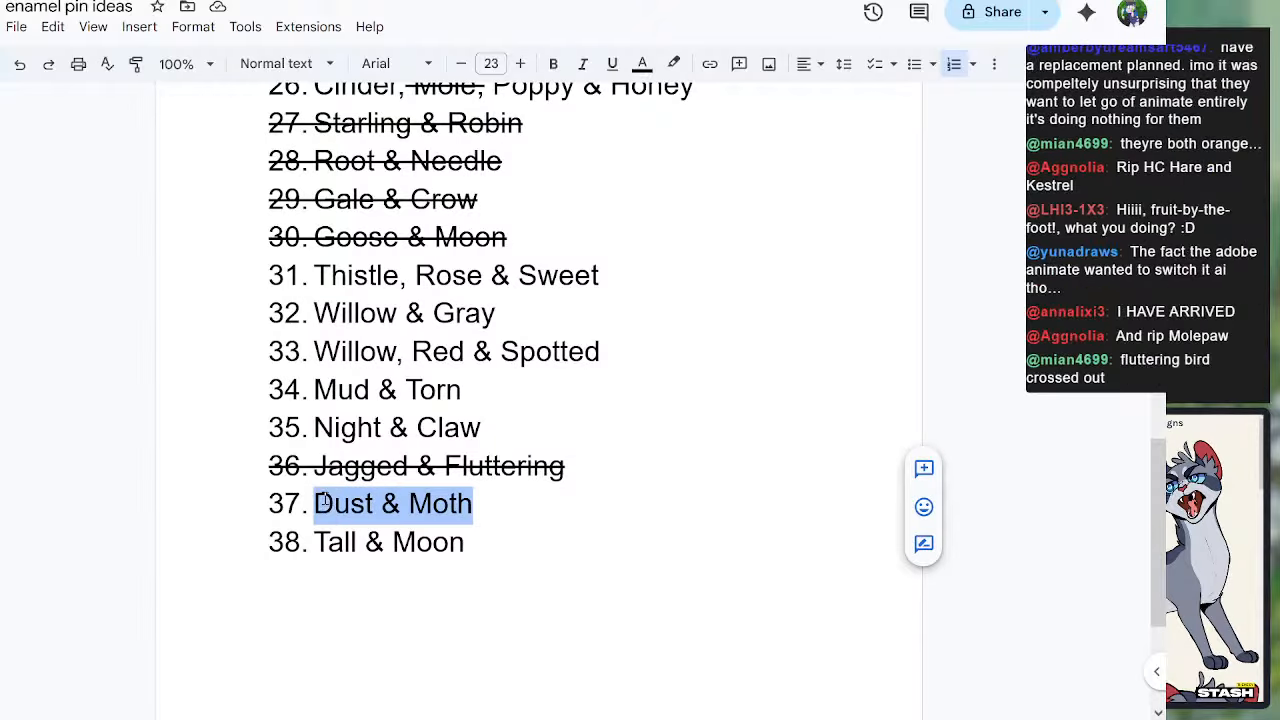
{"action": "left_click", "coordinate": [150, 28]}
{"action": "mouse_move", "coordinate": [193, 28]}
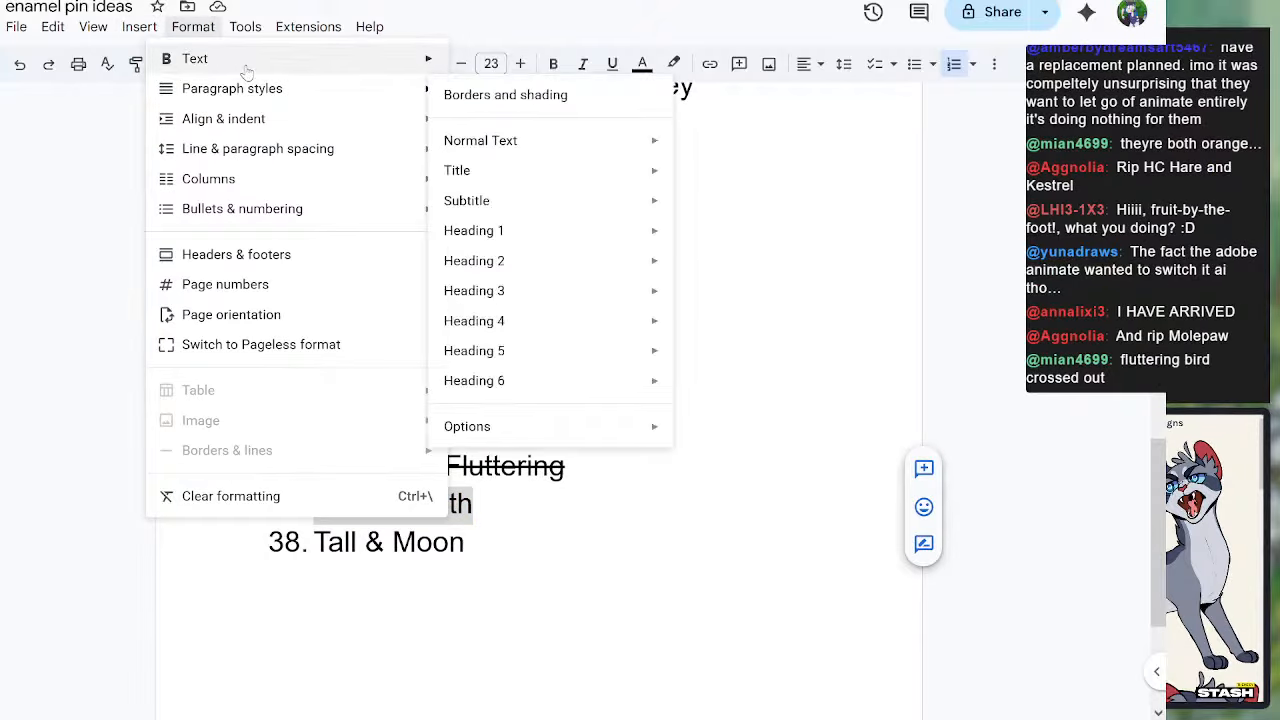
{"action": "mouse_move", "coordinate": [340, 60]}
{"action": "left_click", "coordinate": [560, 156]}
{"action": "left_click", "coordinate": [653, 544]}
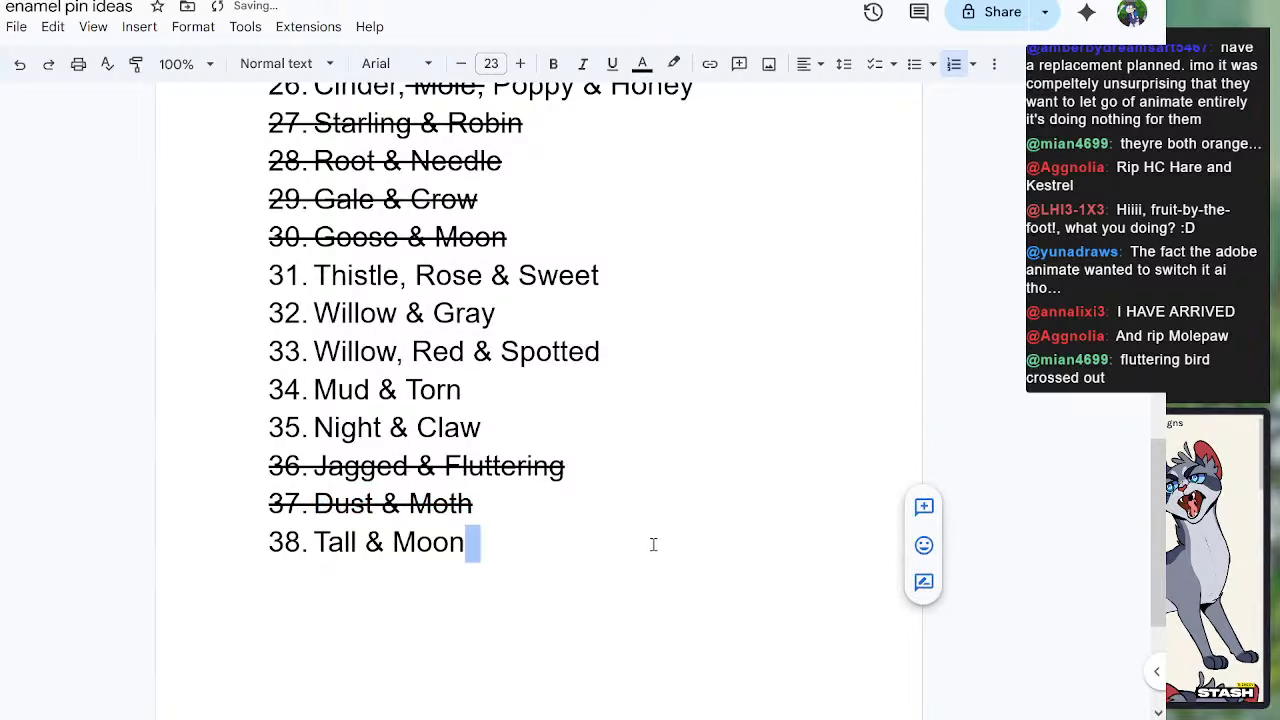
Step: Consider the last idea, Tall & Moon, highlighting its text for review
{"action": "double_click", "coordinate": [335, 586]}
{"action": "left_click", "coordinate": [345, 545]}
{"action": "scroll", "coordinate": [537, 620], "scroll_direction": "up", "scroll_amount": 1}
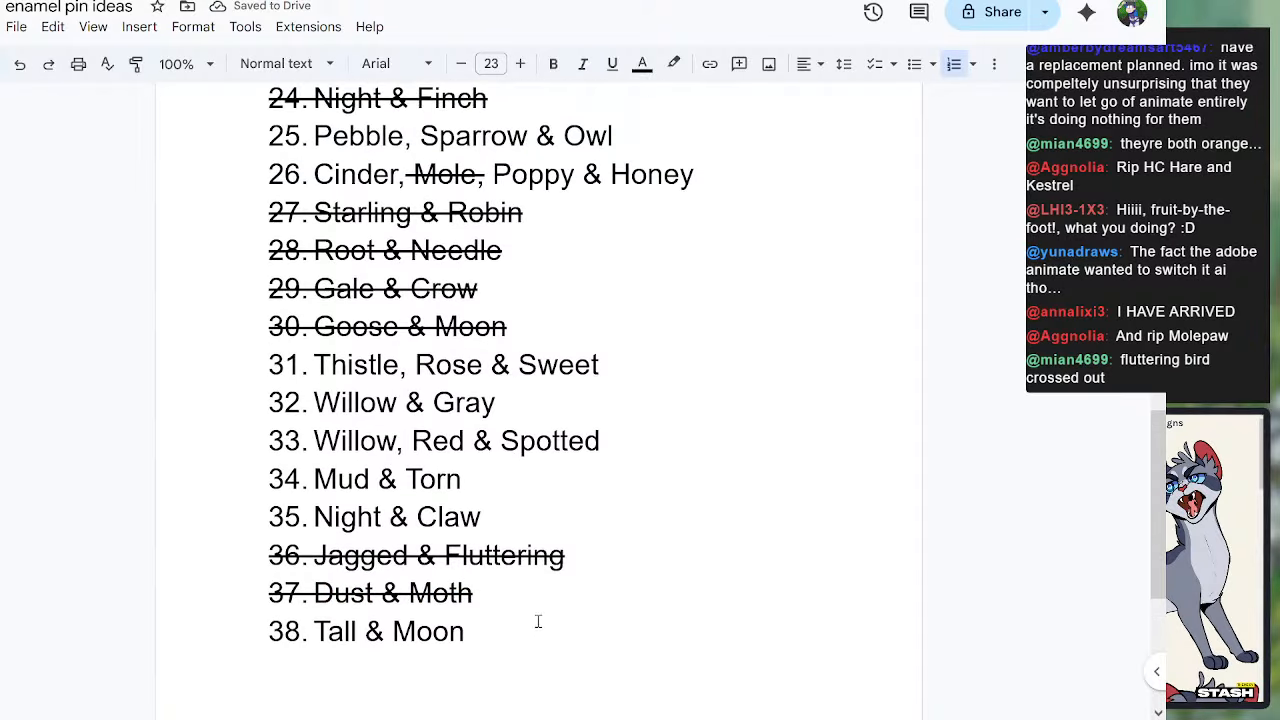
{"action": "scroll", "coordinate": [480, 592], "scroll_direction": "down", "scroll_amount": 1}
{"action": "left_click_drag", "start_coordinate": [345, 545], "coordinate": [423, 546]}
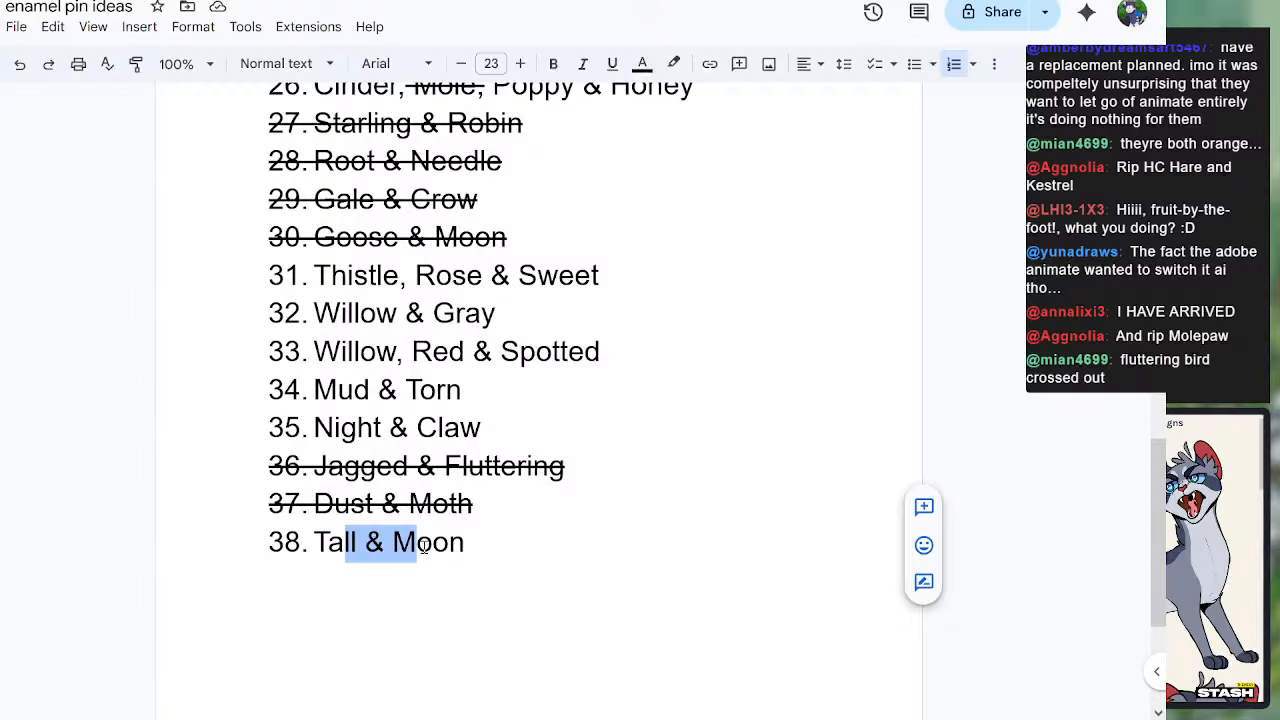
{"action": "left_click", "coordinate": [349, 563]}
{"action": "left_click_drag", "start_coordinate": [313, 545], "coordinate": [465, 542]}
{"action": "left_click", "coordinate": [428, 528]}
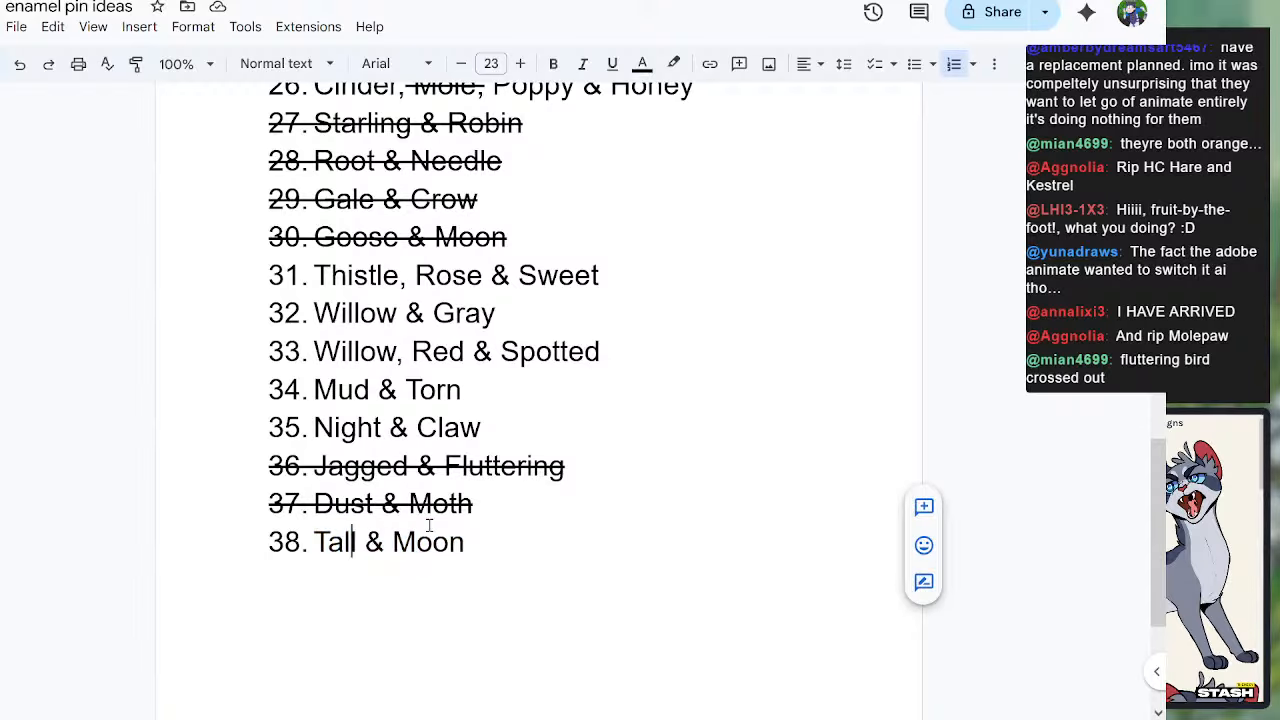
{"action": "scroll", "coordinate": [511, 537], "scroll_direction": "up", "scroll_amount": 3}
{"action": "scroll", "coordinate": [511, 537], "scroll_direction": "down", "scroll_amount": 3}
{"action": "left_click", "coordinate": [352, 545]}
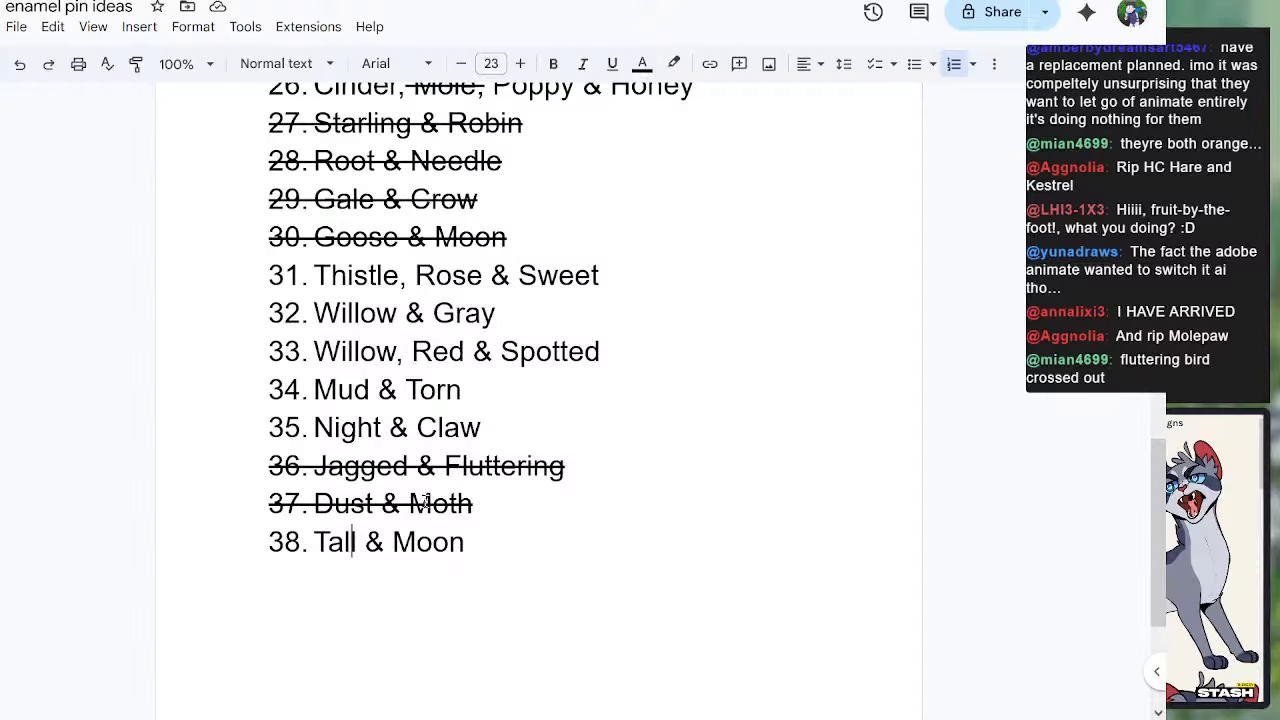
Step: Look back over the whole numbered list of pin ideas, from the final entries up to the earliest ones
{"action": "scroll", "coordinate": [342, 545], "scroll_direction": "up", "scroll_amount": 3}
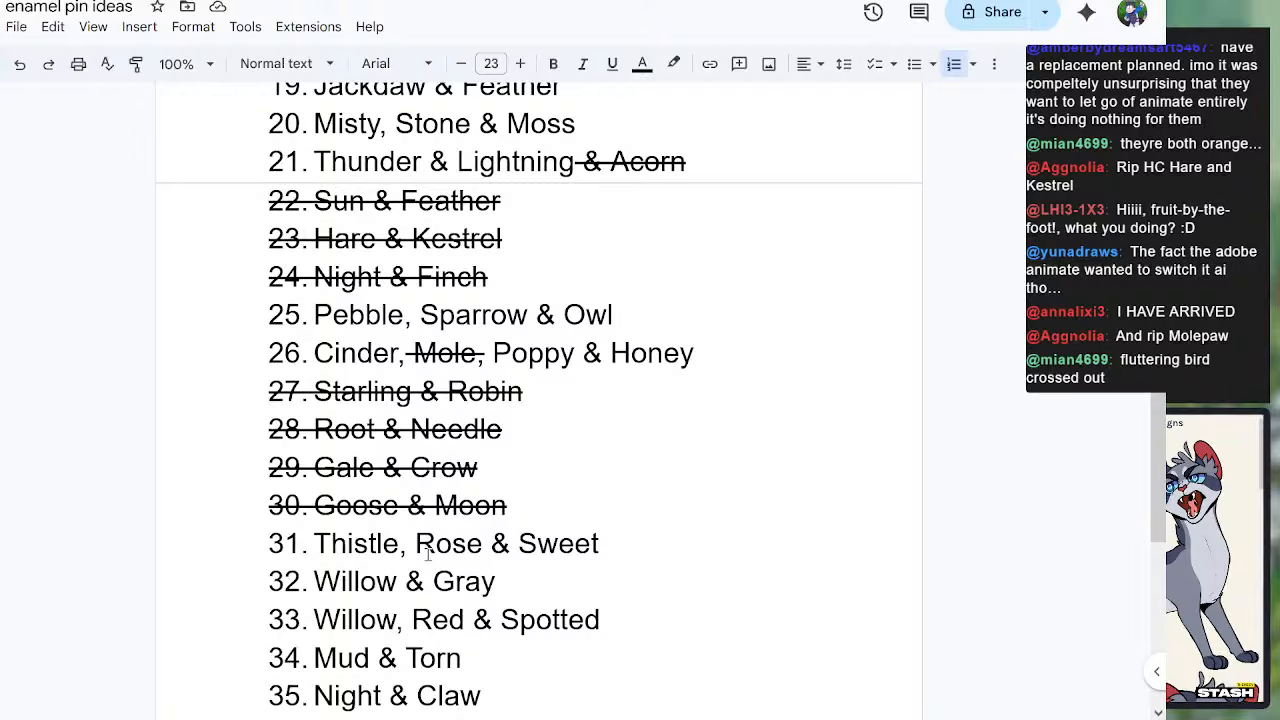
{"action": "scroll", "coordinate": [428, 556], "scroll_direction": "up", "scroll_amount": 9}
{"action": "scroll", "coordinate": [460, 570], "scroll_direction": "down", "scroll_amount": 3}
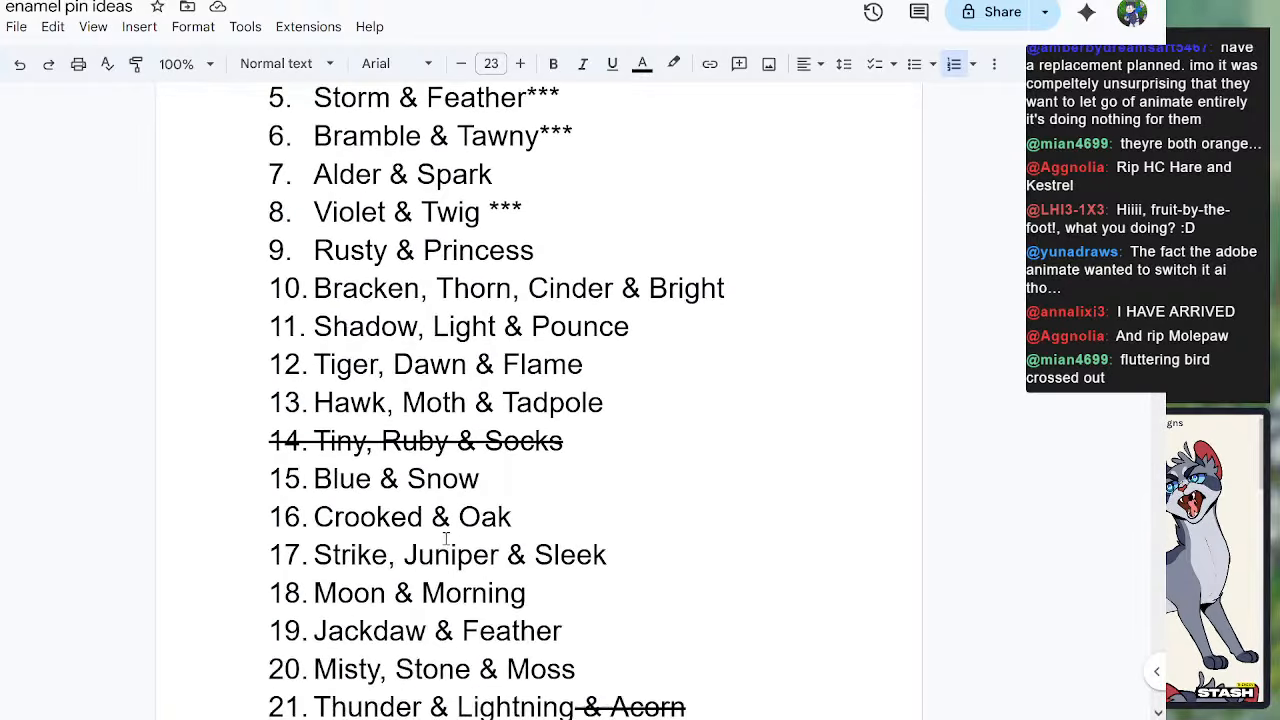
{"action": "scroll", "coordinate": [446, 540], "scroll_direction": "down", "scroll_amount": 8}
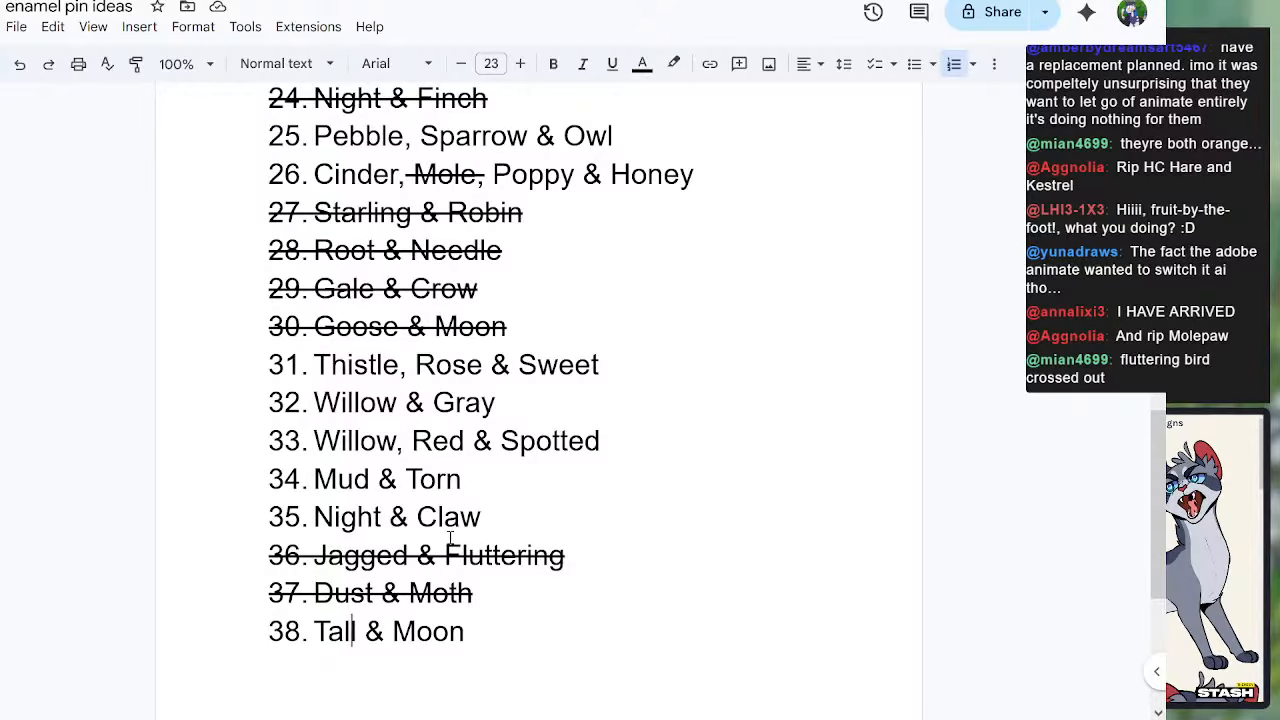
{"action": "scroll", "coordinate": [420, 560], "scroll_direction": "up", "scroll_amount": 5}
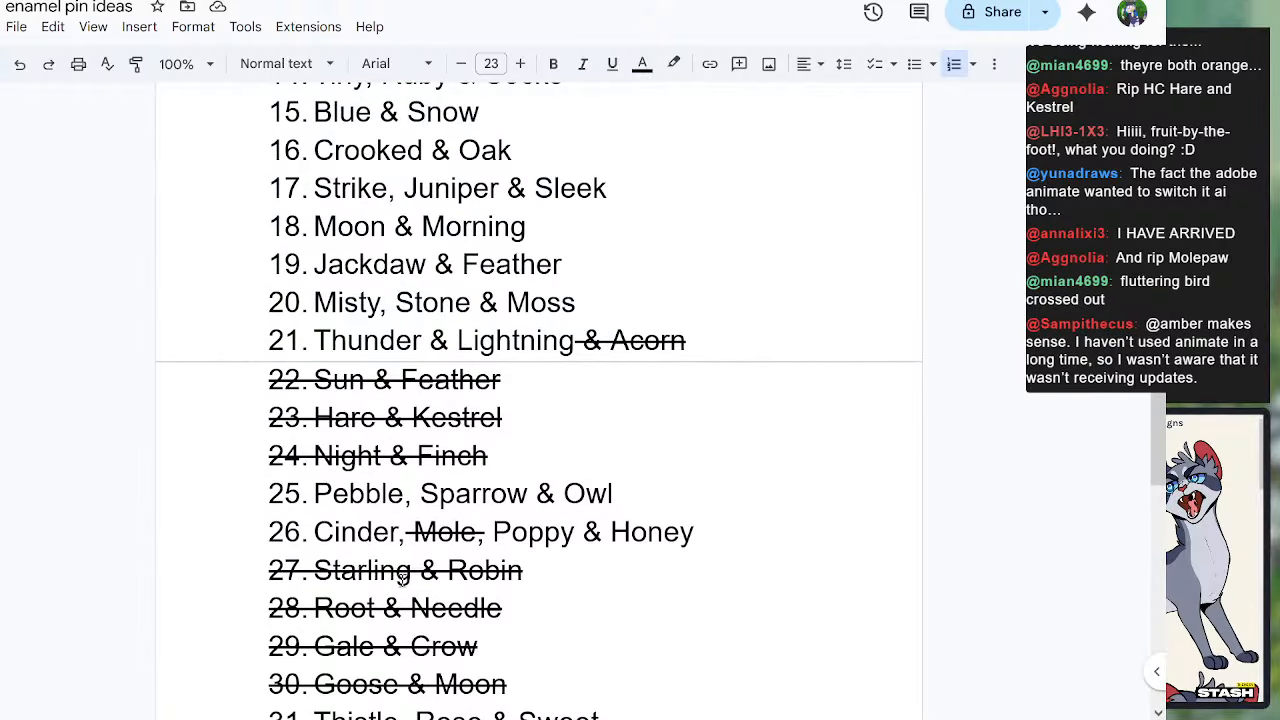
{"action": "scroll", "coordinate": [401, 578], "scroll_direction": "up", "scroll_amount": 5}
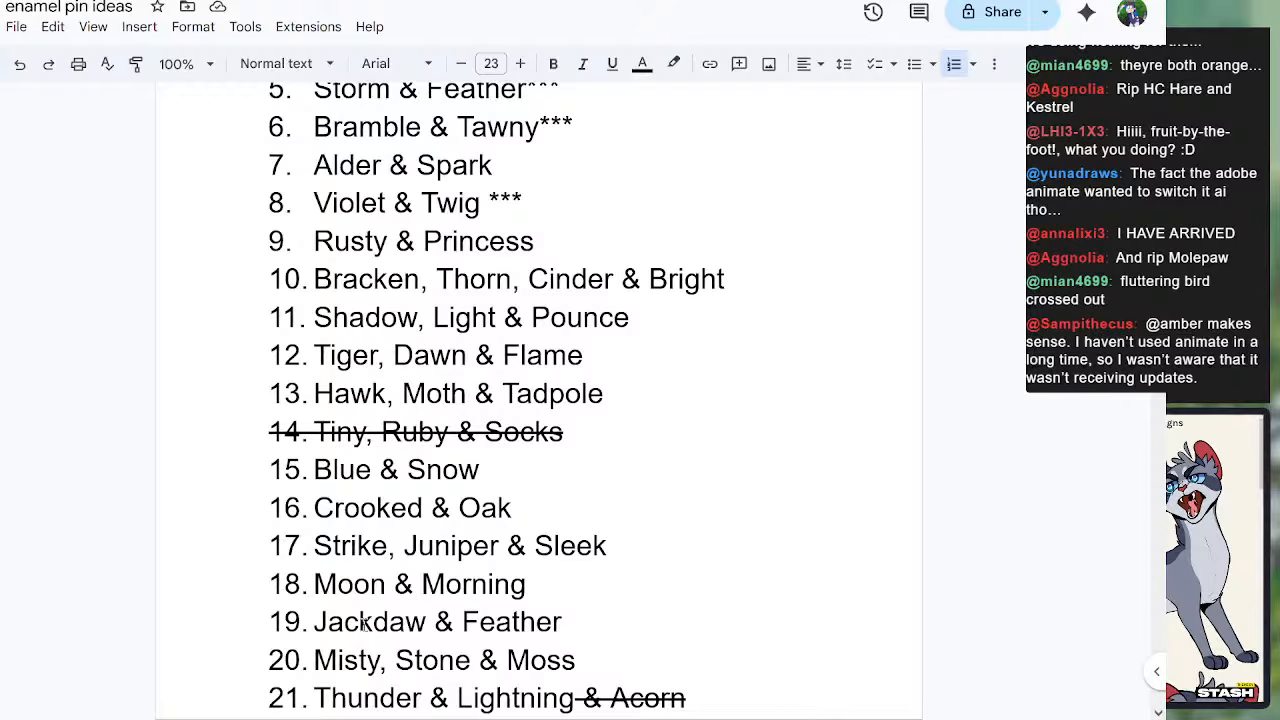
{"action": "scroll", "coordinate": [366, 620], "scroll_direction": "up", "scroll_amount": 4}
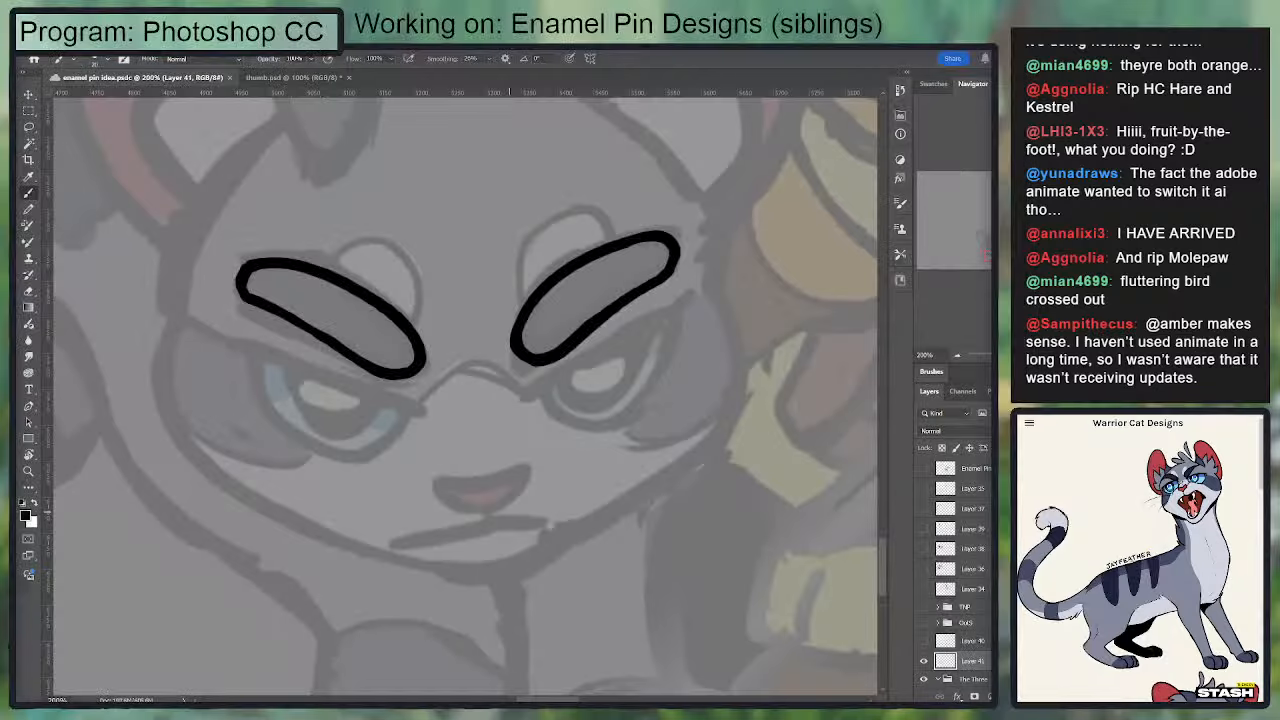
Step: Back in Photoshop, ink the slanted upper lid line of the gray cat's right-hand eye, just below the eyebrow
{"action": "scroll", "coordinate": [456, 406], "scroll_direction": "down", "scroll_amount": 1}
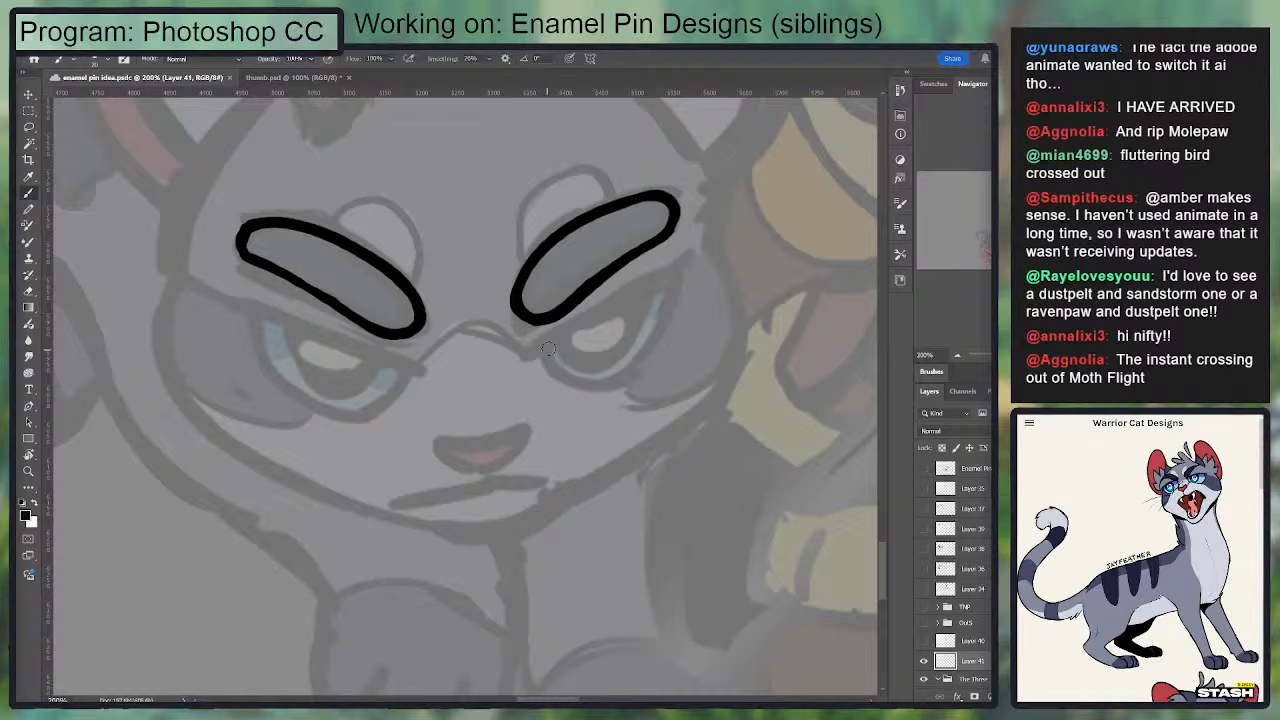
{"action": "left_click_drag", "start_coordinate": [538, 350], "coordinate": [652, 292]}
{"action": "key", "text": "ctrl+z"}
{"action": "mouse_move", "coordinate": [534, 349]}
{"action": "left_mouse_down"}
{"action": "mouse_move", "coordinate": [680, 266]}
{"action": "mouse_move", "coordinate": [612, 304]}
{"action": "mouse_move", "coordinate": [680, 268]}
{"action": "mouse_move", "coordinate": [649, 346]}
{"action": "left_mouse_up"}
{"action": "key", "text": "ctrl+z"}
{"action": "key", "text": "ctrl+z"}
{"action": "key", "text": "ctrl+z"}
{"action": "key", "text": "ctrl+z"}
{"action": "left_click_drag", "start_coordinate": [536, 346], "coordinate": [680, 266]}
{"action": "key", "text": "ctrl+z"}
{"action": "key", "text": "e"}
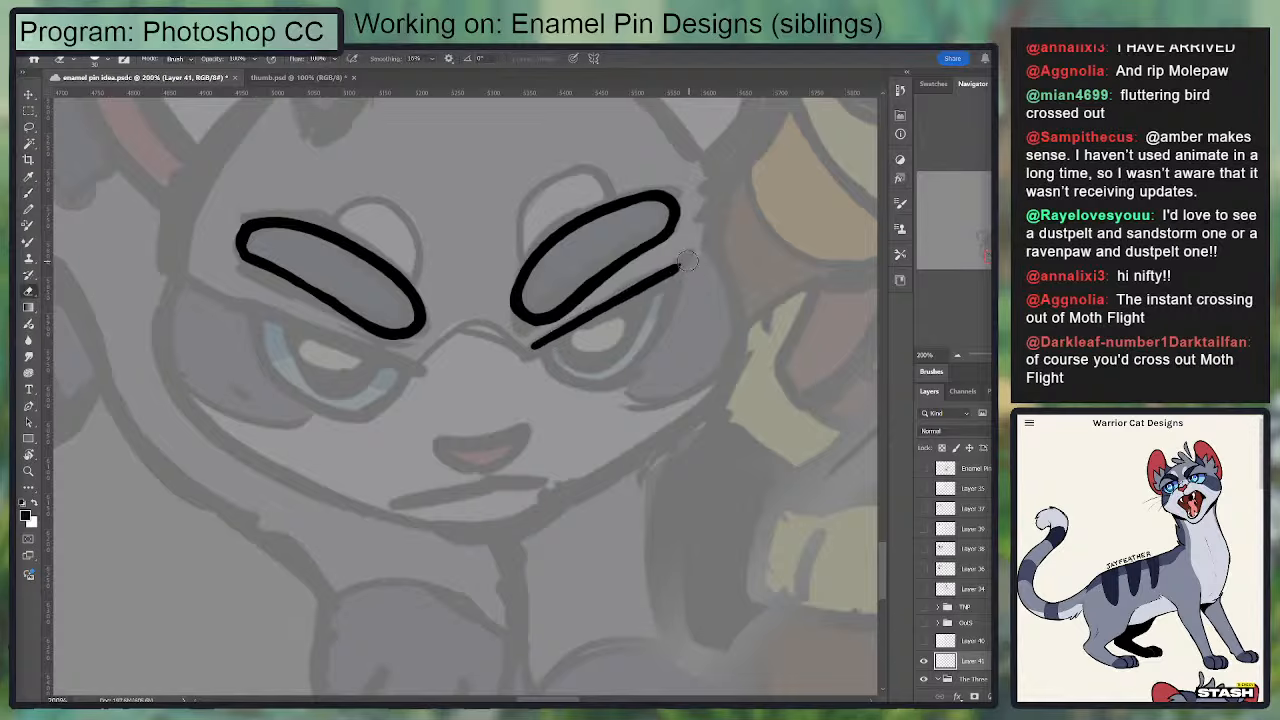
Step: Ink the inner and lower curve of the gray cat's right-hand eye, starting from the lid line's inner end
{"action": "key", "text": "b"}
{"action": "left_click_drag", "start_coordinate": [545, 346], "coordinate": [592, 387]}
{"action": "key", "text": "ctrl+z"}
{"action": "mouse_move", "coordinate": [544, 343]}
{"action": "left_mouse_down"}
{"action": "mouse_move", "coordinate": [600, 388]}
{"action": "mouse_move", "coordinate": [652, 368]}
{"action": "left_mouse_up"}
{"action": "key", "text": "e"}
{"action": "key", "text": "b"}
{"action": "key", "text": "e"}
{"action": "key", "text": "b"}
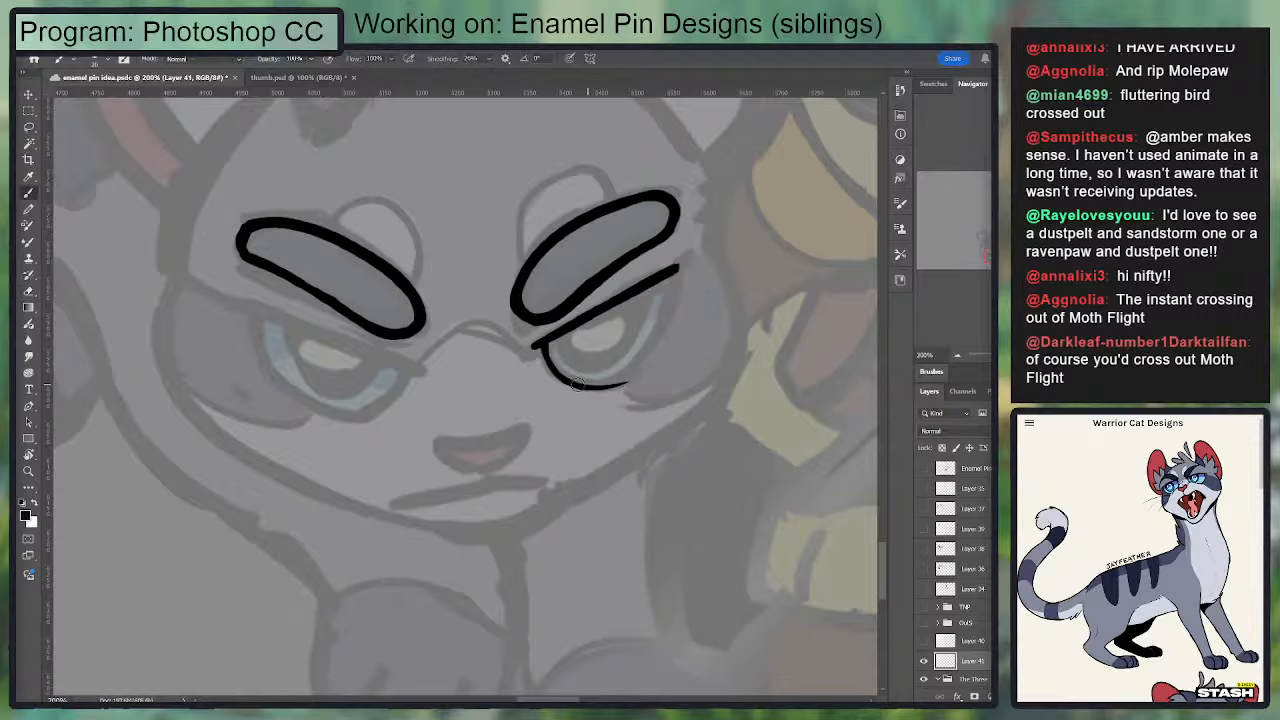
Step: Close the right-hand eye outline with a rounded outer curve up to the lid, and even out its line weight
{"action": "mouse_move", "coordinate": [581, 386]}
{"action": "left_mouse_down"}
{"action": "mouse_move", "coordinate": [620, 383]}
{"action": "mouse_move", "coordinate": [649, 354]}
{"action": "left_mouse_up"}
{"action": "key", "text": "ctrl+z"}
{"action": "mouse_move", "coordinate": [677, 269]}
{"action": "left_mouse_down"}
{"action": "mouse_move", "coordinate": [628, 374]}
{"action": "mouse_move", "coordinate": [655, 350]}
{"action": "mouse_move", "coordinate": [673, 269]}
{"action": "mouse_move", "coordinate": [653, 354]}
{"action": "left_mouse_up"}
{"action": "key", "text": "ctrl+z"}
{"action": "key", "text": "e"}
{"action": "left_click_drag", "start_coordinate": [660, 296], "coordinate": [634, 371]}
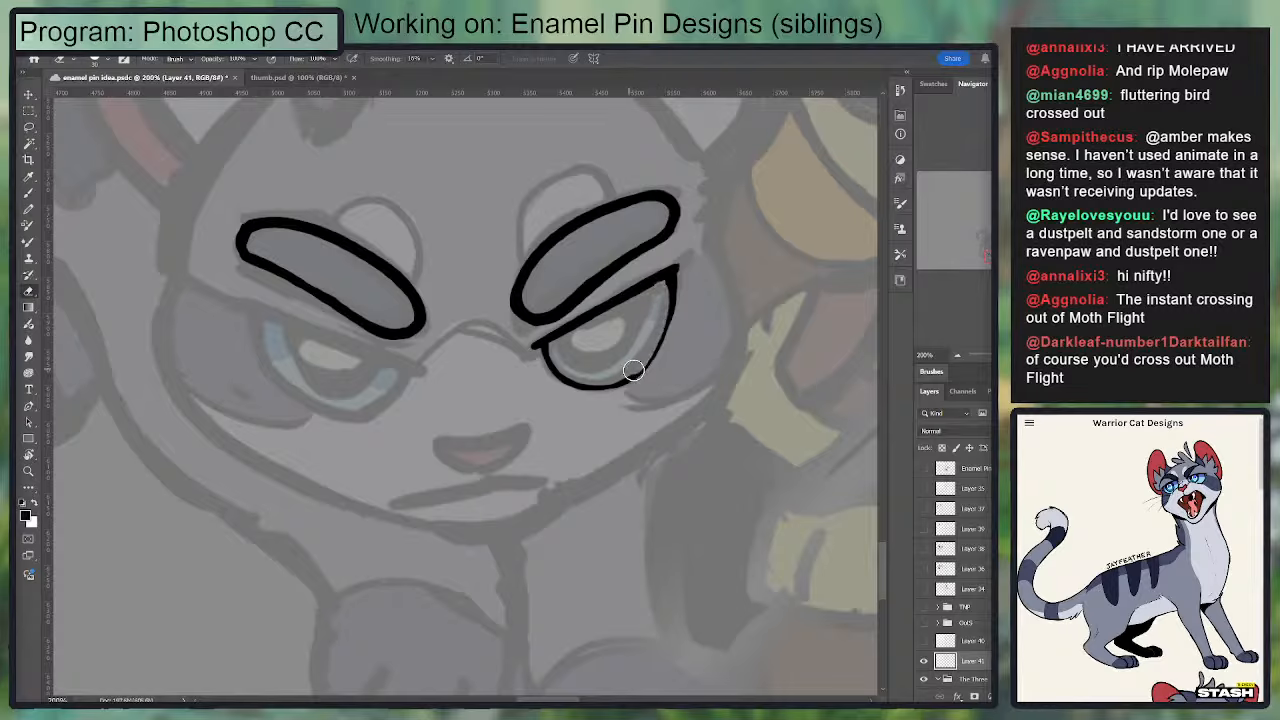
{"action": "key", "text": "b"}
{"action": "mouse_move", "coordinate": [674, 283]}
{"action": "left_mouse_down"}
{"action": "mouse_move", "coordinate": [645, 362]}
{"action": "mouse_move", "coordinate": [615, 386]}
{"action": "left_mouse_up"}
{"action": "mouse_move", "coordinate": [546, 340]}
{"action": "left_mouse_down"}
{"action": "mouse_move", "coordinate": [561, 379]}
{"action": "mouse_move", "coordinate": [598, 389]}
{"action": "mouse_move", "coordinate": [633, 382]}
{"action": "mouse_move", "coordinate": [672, 330]}
{"action": "left_mouse_up"}
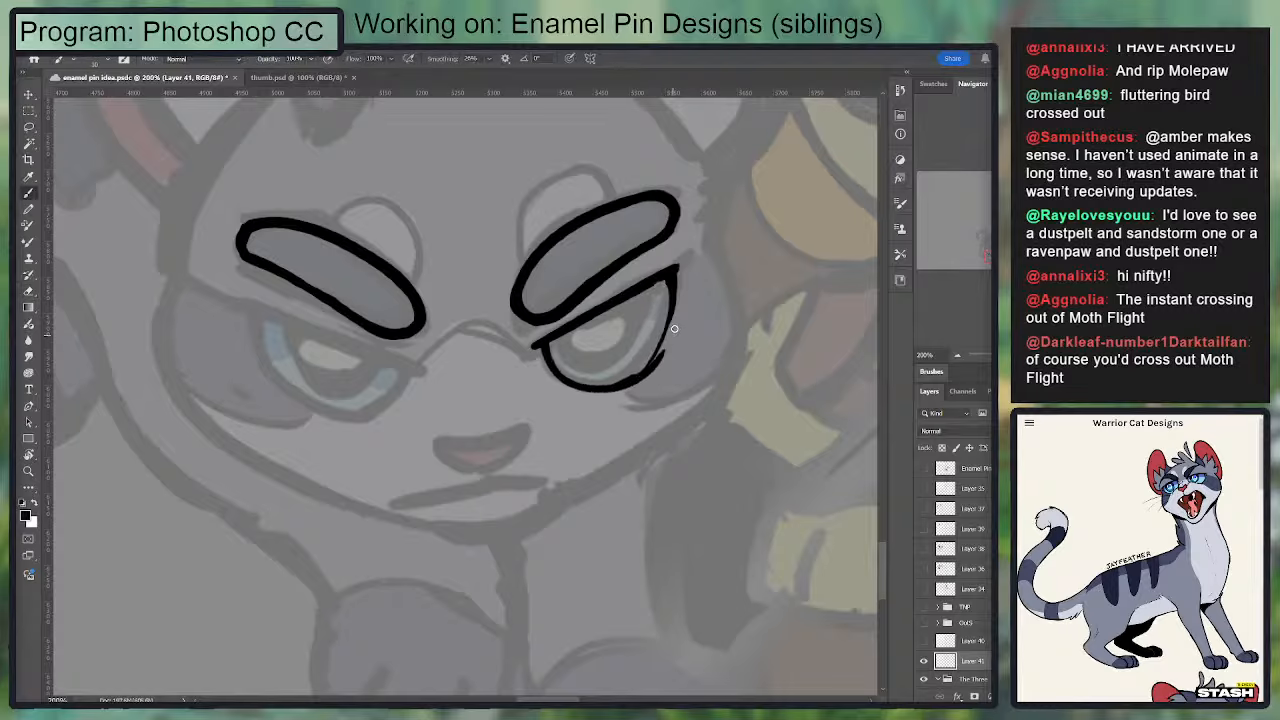
{"action": "key", "text": "ctrl+z"}
{"action": "mouse_move", "coordinate": [547, 350]}
{"action": "left_mouse_down"}
{"action": "mouse_move", "coordinate": [587, 386]}
{"action": "mouse_move", "coordinate": [622, 381]}
{"action": "mouse_move", "coordinate": [676, 285]}
{"action": "left_mouse_up"}
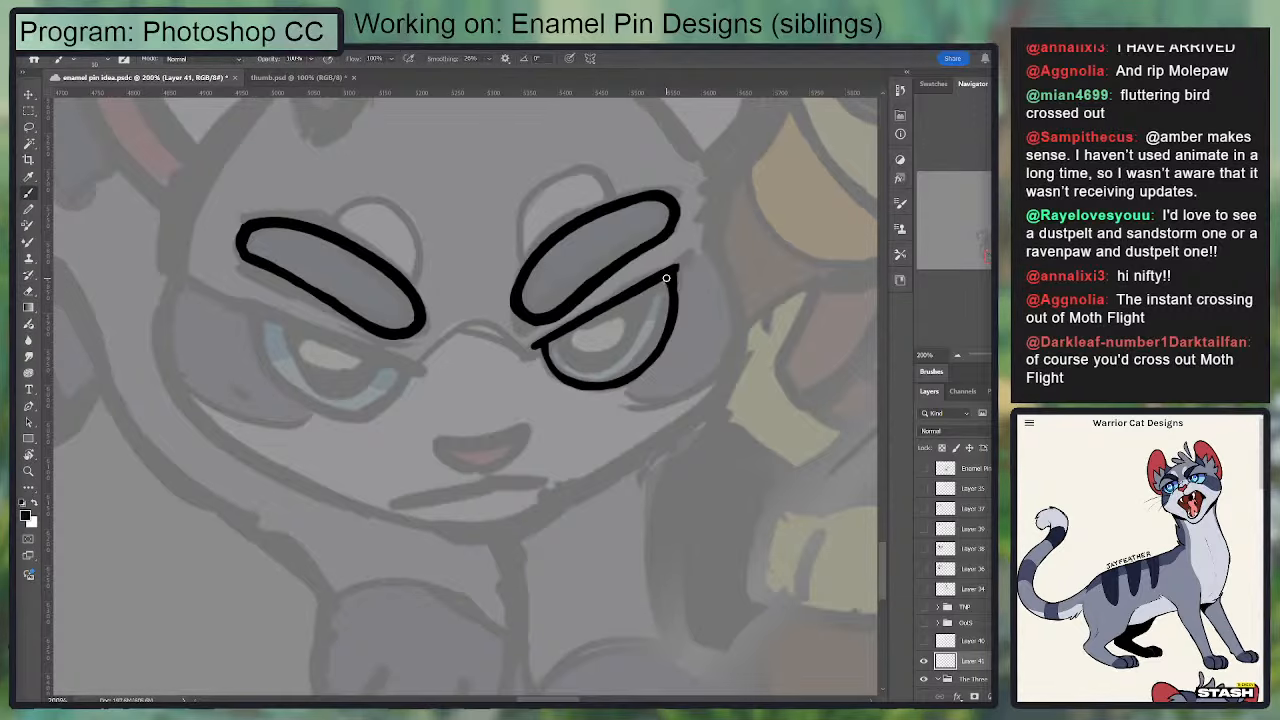
Step: Thicken and sharpen the outer corner where the right-hand eye's lid line meets the outer curve
{"action": "mouse_move", "coordinate": [668, 281]}
{"action": "left_mouse_down"}
{"action": "mouse_move", "coordinate": [663, 336]}
{"action": "mouse_move", "coordinate": [701, 323]}
{"action": "mouse_move", "coordinate": [726, 333]}
{"action": "left_mouse_up"}
{"action": "mouse_move", "coordinate": [738, 263]}
{"action": "left_mouse_down"}
{"action": "mouse_move", "coordinate": [734, 330]}
{"action": "mouse_move", "coordinate": [736, 312]}
{"action": "left_mouse_up"}
{"action": "left_click_drag", "start_coordinate": [741, 265], "coordinate": [740, 303]}
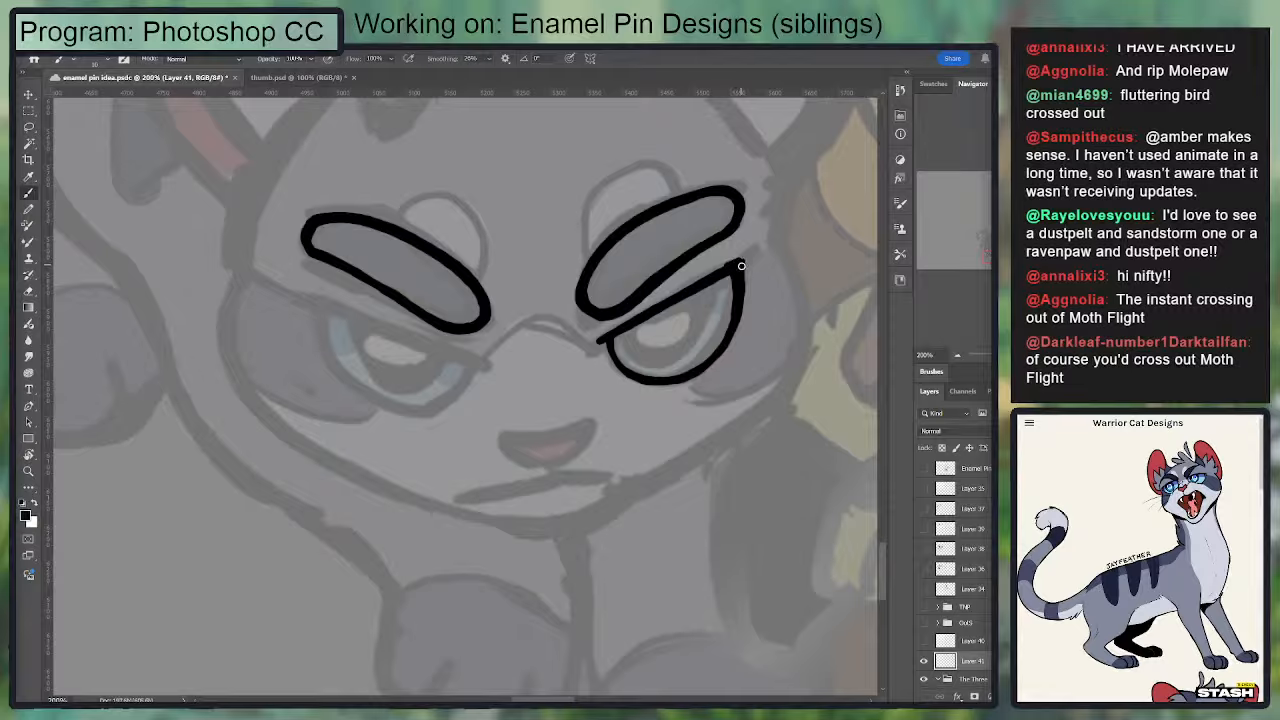
{"action": "key", "text": "e"}
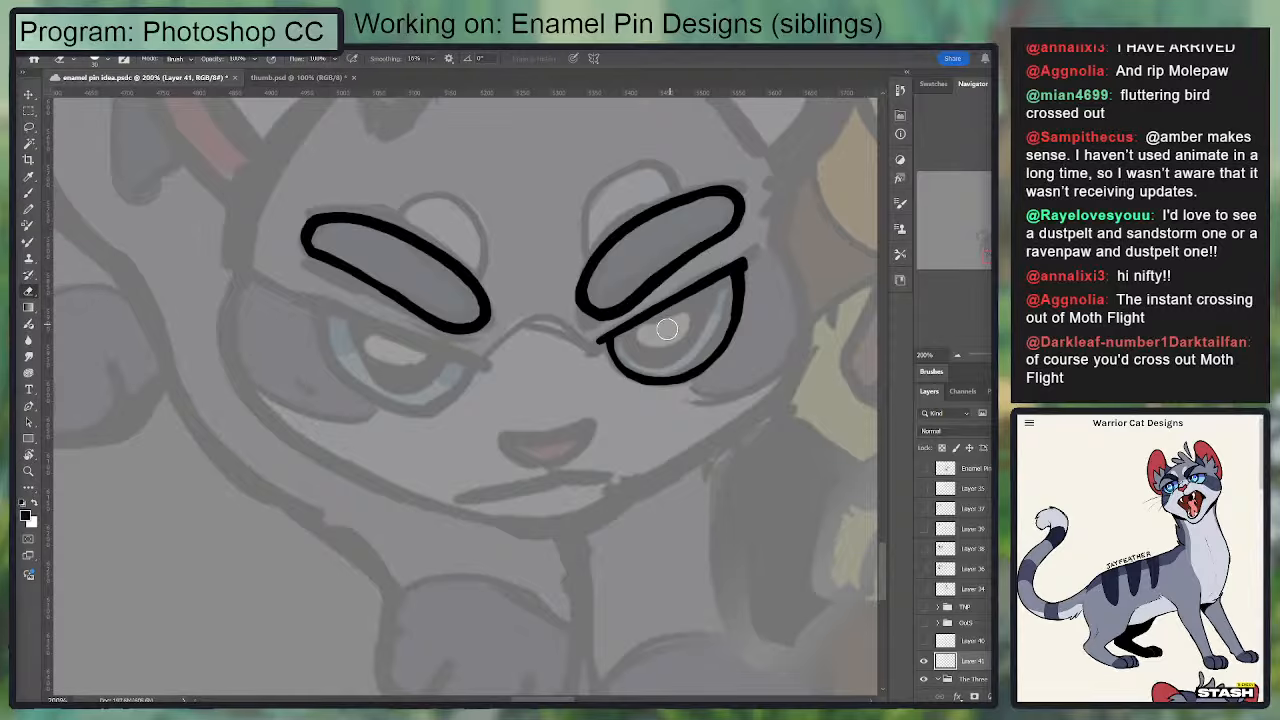
{"action": "key", "text": "b"}
Step: Ink a curved ring inside the right-hand eye, following the sketch and hanging from the lid line
{"action": "mouse_move", "coordinate": [680, 306]}
{"action": "left_mouse_down"}
{"action": "mouse_move", "coordinate": [551, 331]}
{"action": "mouse_move", "coordinate": [623, 349]}
{"action": "mouse_move", "coordinate": [683, 345]}
{"action": "left_mouse_up"}
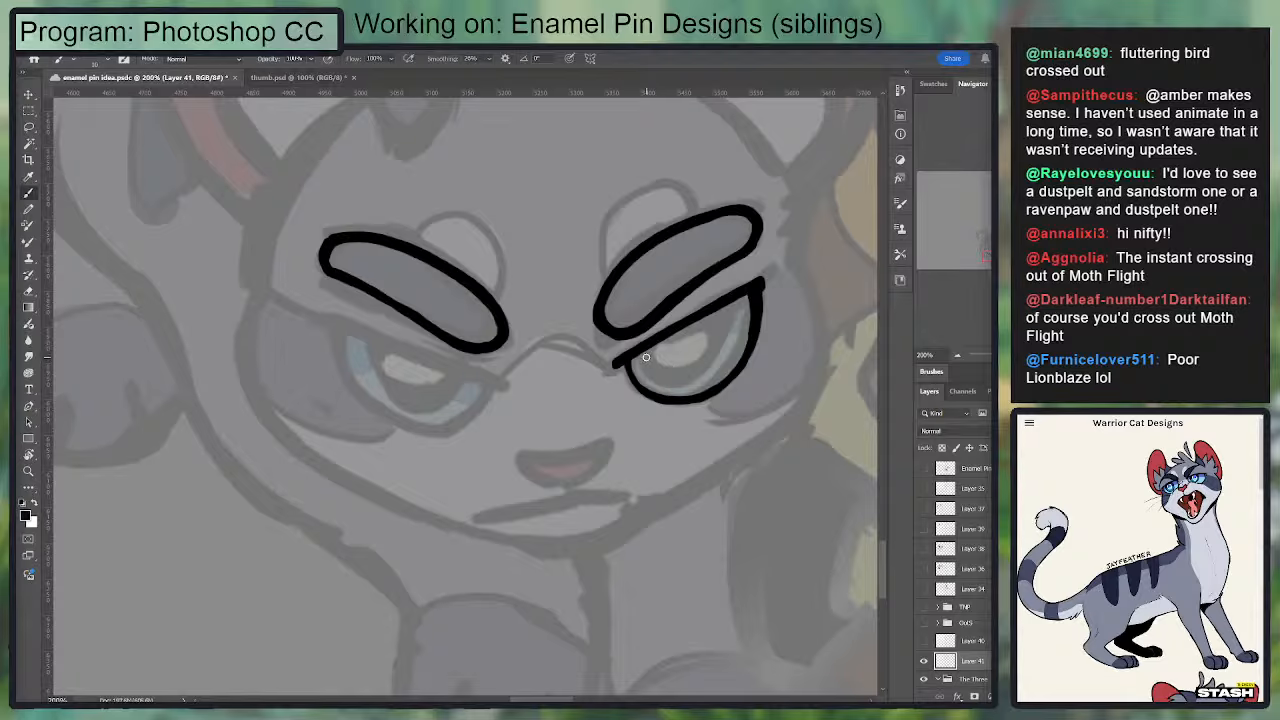
{"action": "key", "text": "ctrl+z"}
{"action": "left_click_drag", "start_coordinate": [696, 376], "coordinate": [729, 319]}
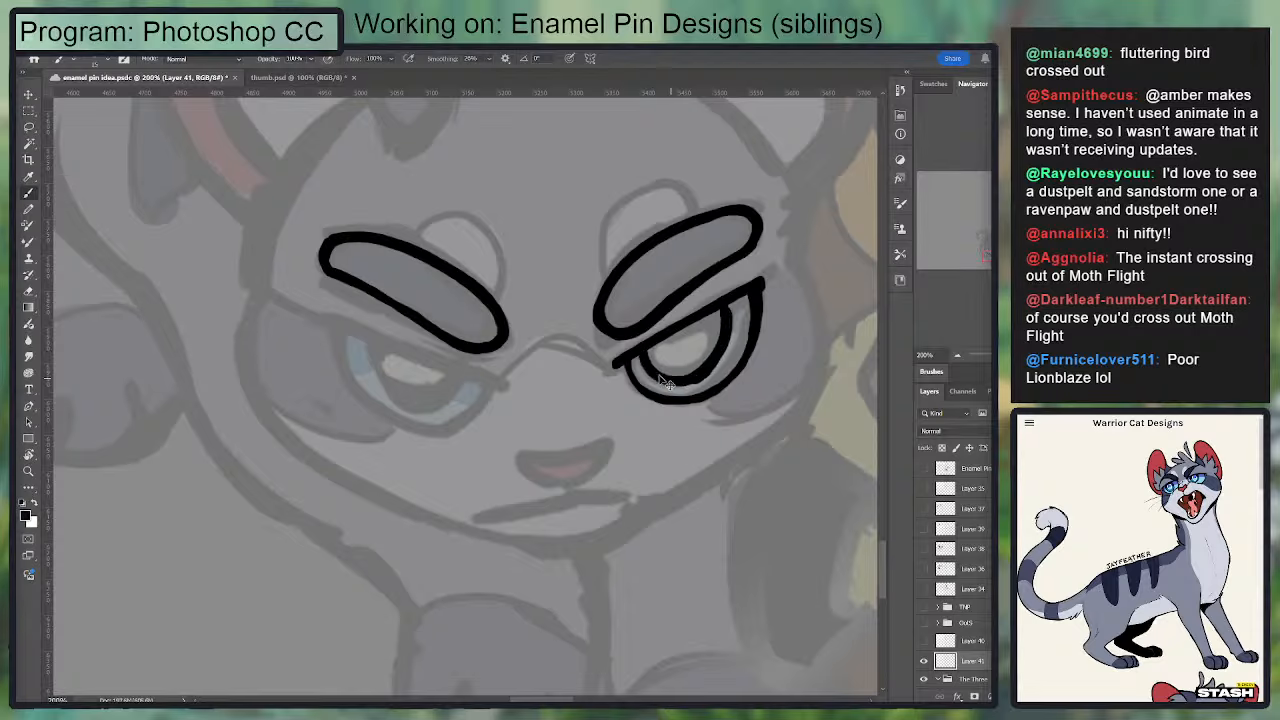
{"action": "key", "text": "ctrl+z"}
Step: Ink a smaller innermost curve around the pale center of the right-hand eye, redoing strokes until it fits
{"action": "mouse_move", "coordinate": [645, 349]}
{"action": "left_mouse_down"}
{"action": "mouse_move", "coordinate": [685, 377]}
{"action": "mouse_move", "coordinate": [711, 368]}
{"action": "mouse_move", "coordinate": [728, 302]}
{"action": "mouse_move", "coordinate": [709, 367]}
{"action": "mouse_move", "coordinate": [681, 382]}
{"action": "mouse_move", "coordinate": [656, 341]}
{"action": "mouse_move", "coordinate": [694, 343]}
{"action": "mouse_move", "coordinate": [698, 319]}
{"action": "mouse_move", "coordinate": [677, 357]}
{"action": "mouse_move", "coordinate": [708, 316]}
{"action": "mouse_move", "coordinate": [698, 345]}
{"action": "mouse_move", "coordinate": [676, 354]}
{"action": "mouse_move", "coordinate": [656, 342]}
{"action": "mouse_move", "coordinate": [680, 359]}
{"action": "mouse_move", "coordinate": [709, 316]}
{"action": "mouse_move", "coordinate": [676, 361]}
{"action": "mouse_move", "coordinate": [704, 327]}
{"action": "left_mouse_up"}
{"action": "key", "text": "ctrl+z"}
{"action": "key", "text": "ctrl+z"}
{"action": "key", "text": "ctrl+z"}
{"action": "key", "text": "ctrl+z"}
{"action": "key", "text": "ctrl+z"}
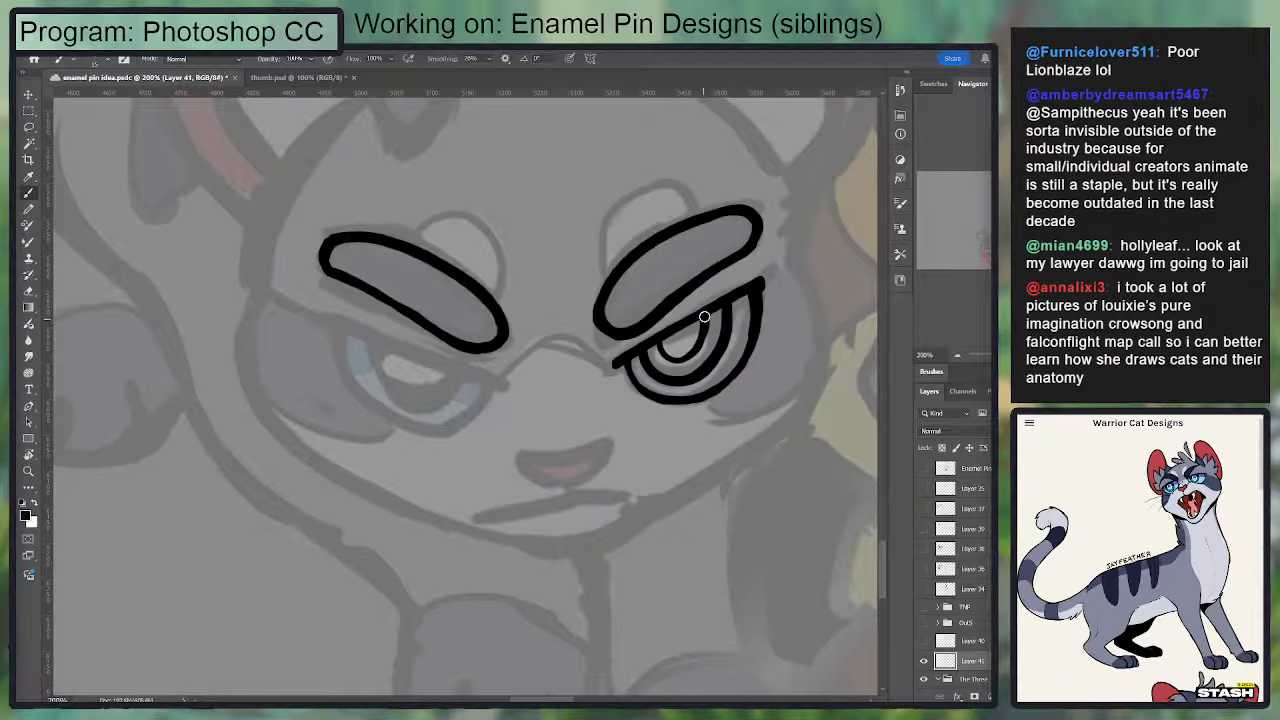
Step: Trim the inside of the right-hand eye's innermost curve with the Eraser, touching up its line with the Brush
{"action": "key", "text": "ctrl+minus"}
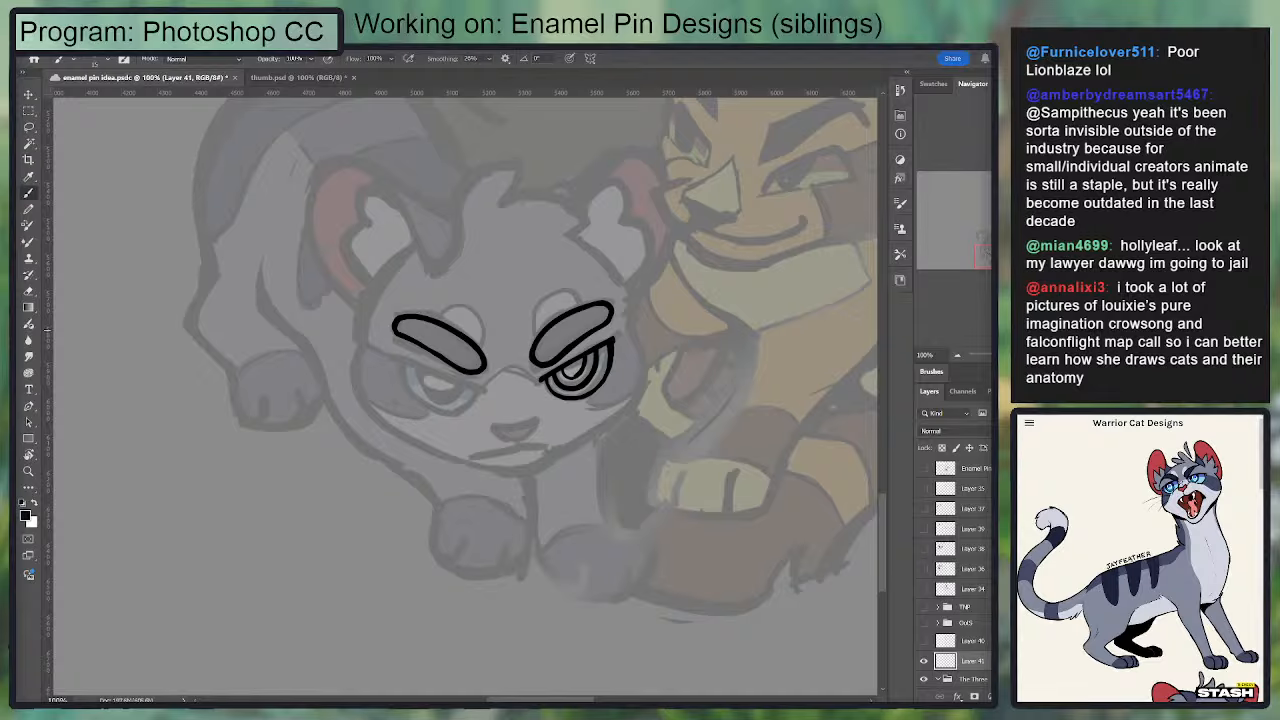
{"action": "key", "text": "ctrl+plus"}
{"action": "key", "text": "ctrl+plus"}
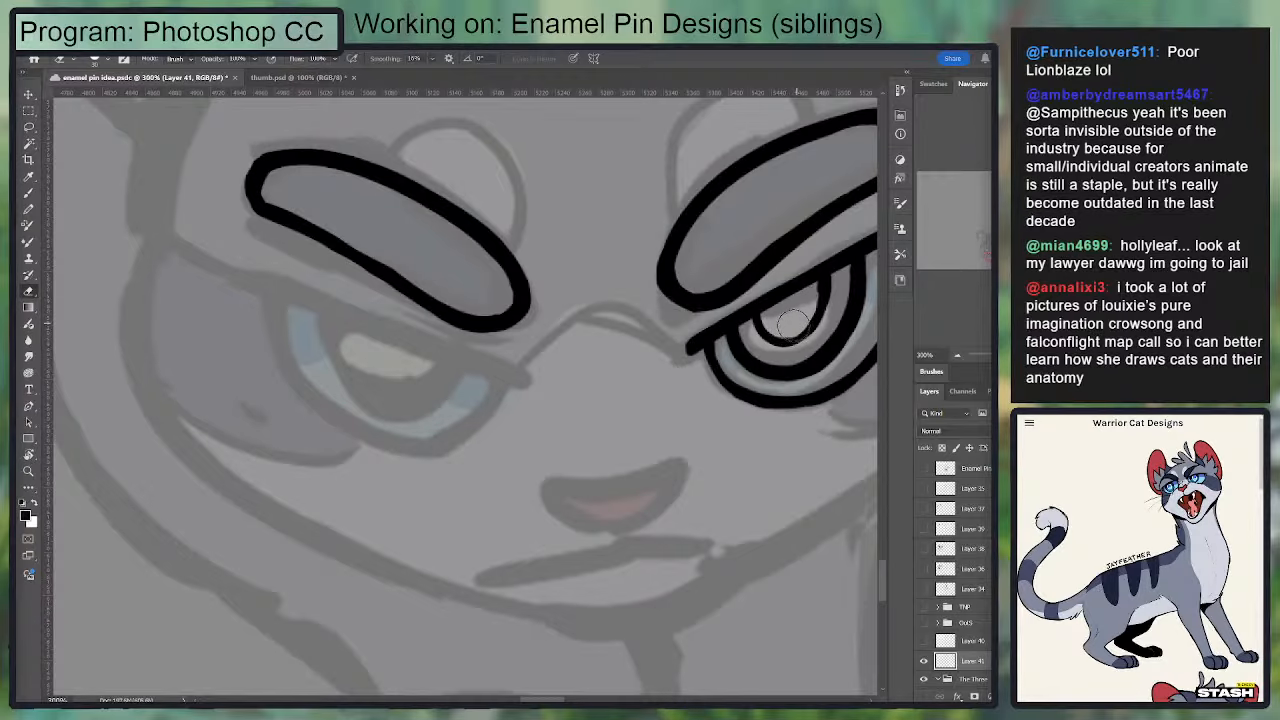
{"action": "key", "text": "b"}
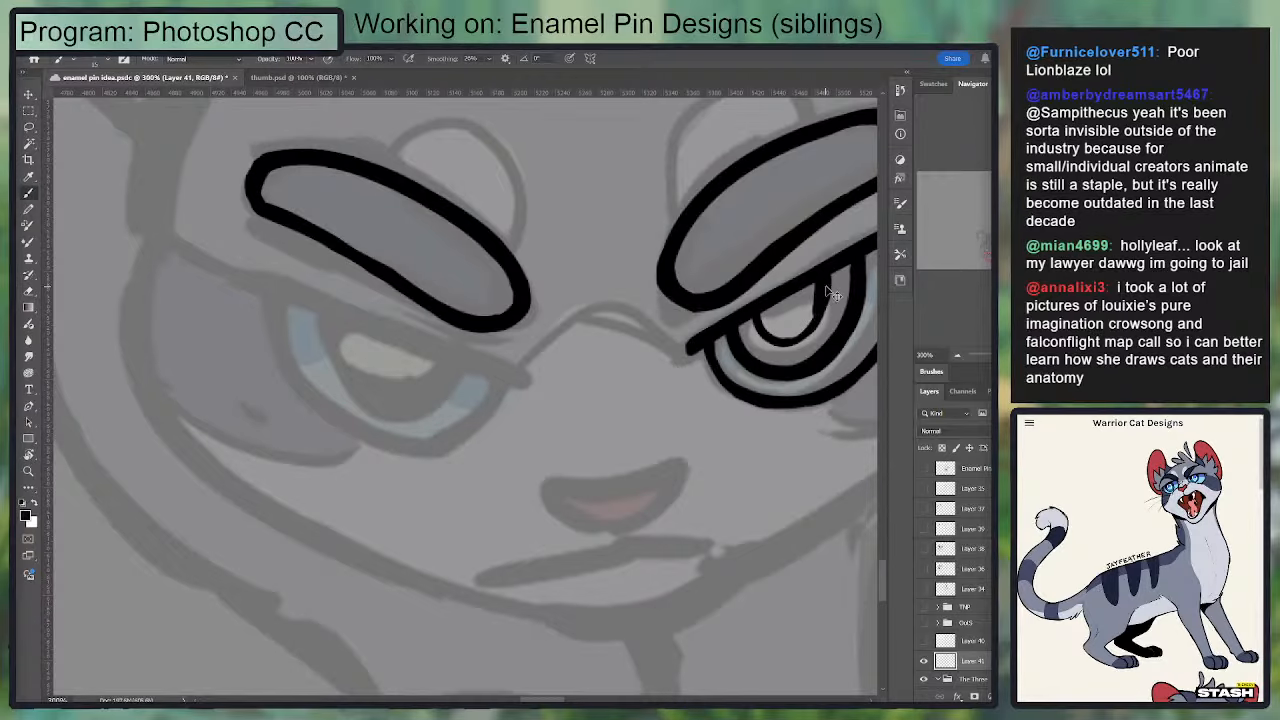
{"action": "key", "text": "e"}
{"action": "key", "text": "b"}
{"action": "key", "text": "e"}
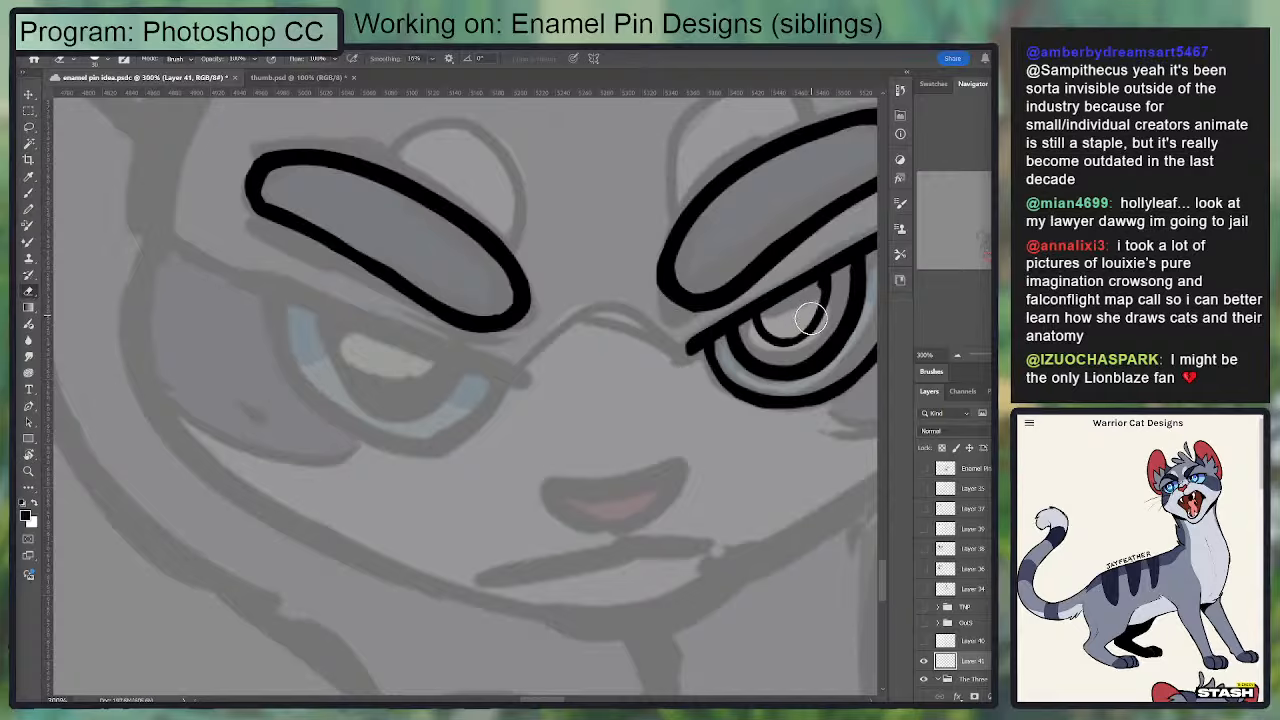
{"action": "key", "text": "b"}
{"action": "key", "text": "e"}
Step: Reduce the eraser size and refine the innermost curve's line so it stays even along its lower bend
{"action": "key", "text": "bracketleft"}
{"action": "key", "text": "bracketleft"}
{"action": "key", "text": "bracketleft"}
{"action": "key", "text": "b"}
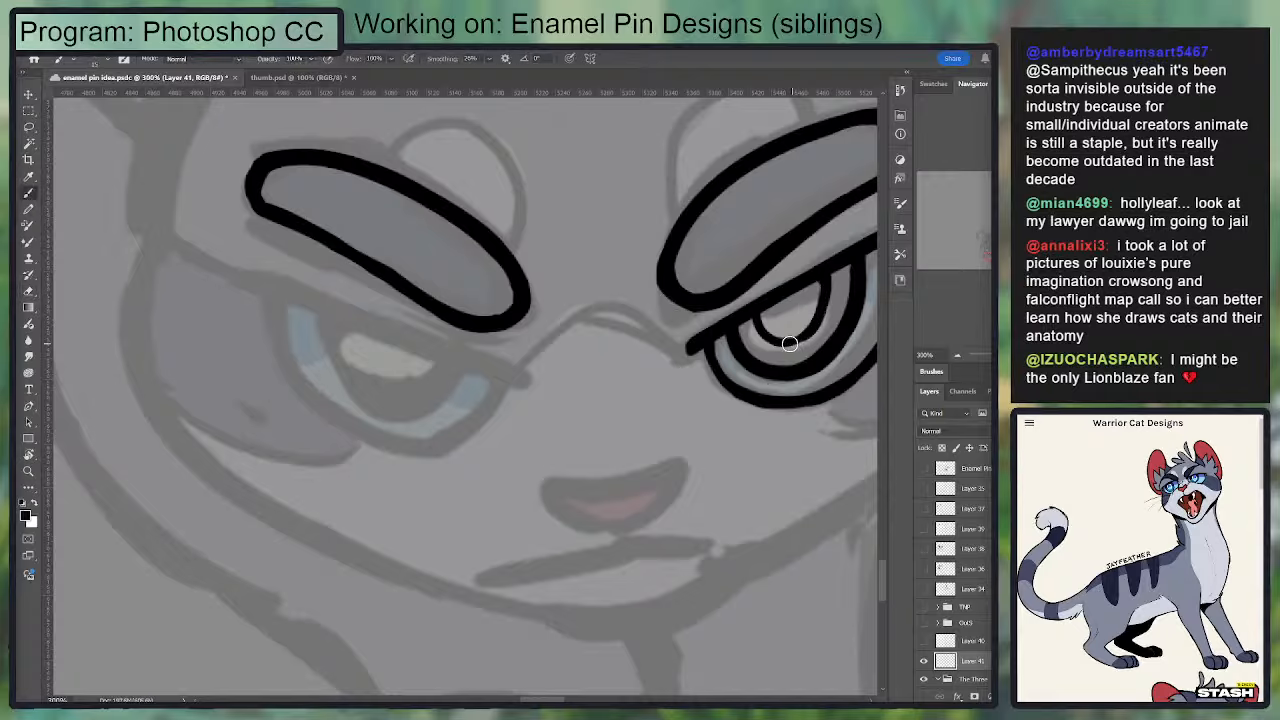
{"action": "mouse_move", "coordinate": [760, 325]}
{"action": "left_mouse_down"}
{"action": "mouse_move", "coordinate": [816, 329]}
{"action": "mouse_move", "coordinate": [827, 272]}
{"action": "mouse_move", "coordinate": [814, 321]}
{"action": "mouse_move", "coordinate": [781, 344]}
{"action": "mouse_move", "coordinate": [768, 334]}
{"action": "mouse_move", "coordinate": [800, 341]}
{"action": "mouse_move", "coordinate": [830, 283]}
{"action": "mouse_move", "coordinate": [681, 324]}
{"action": "left_mouse_up"}
{"action": "key", "text": "ctrl+z"}
{"action": "key", "text": "ctrl+z"}
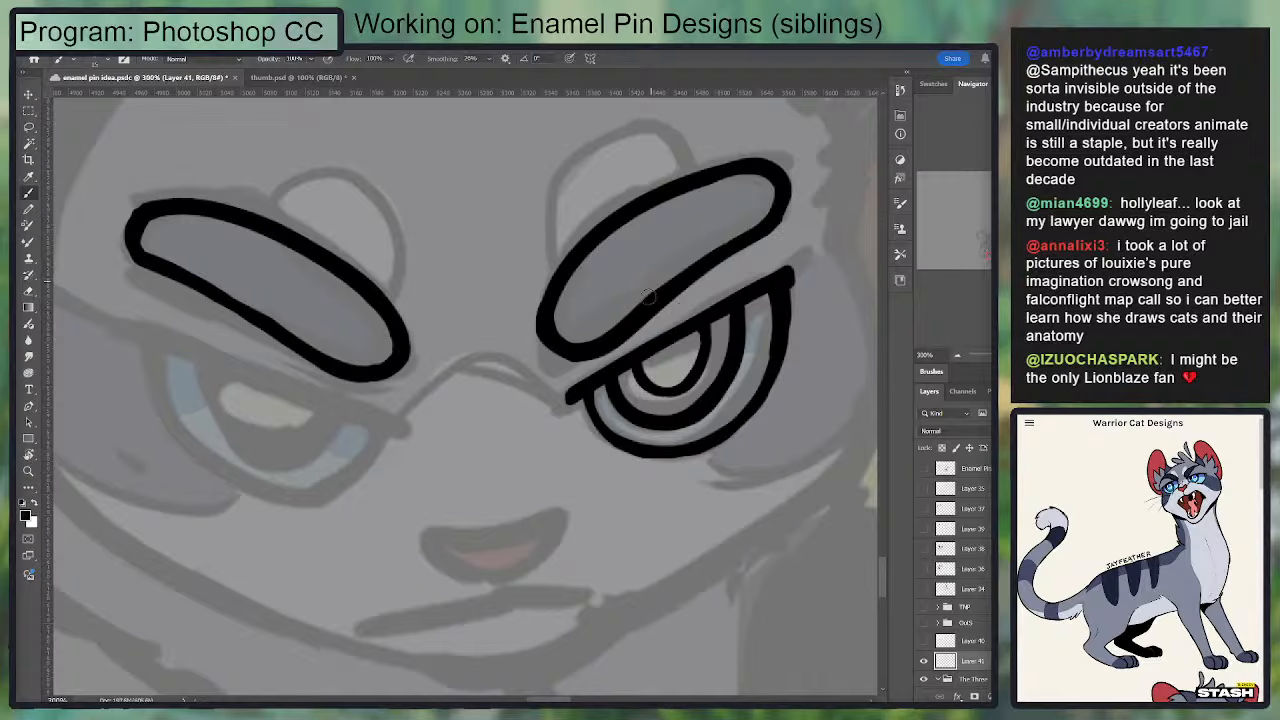
{"action": "key", "text": "e"}
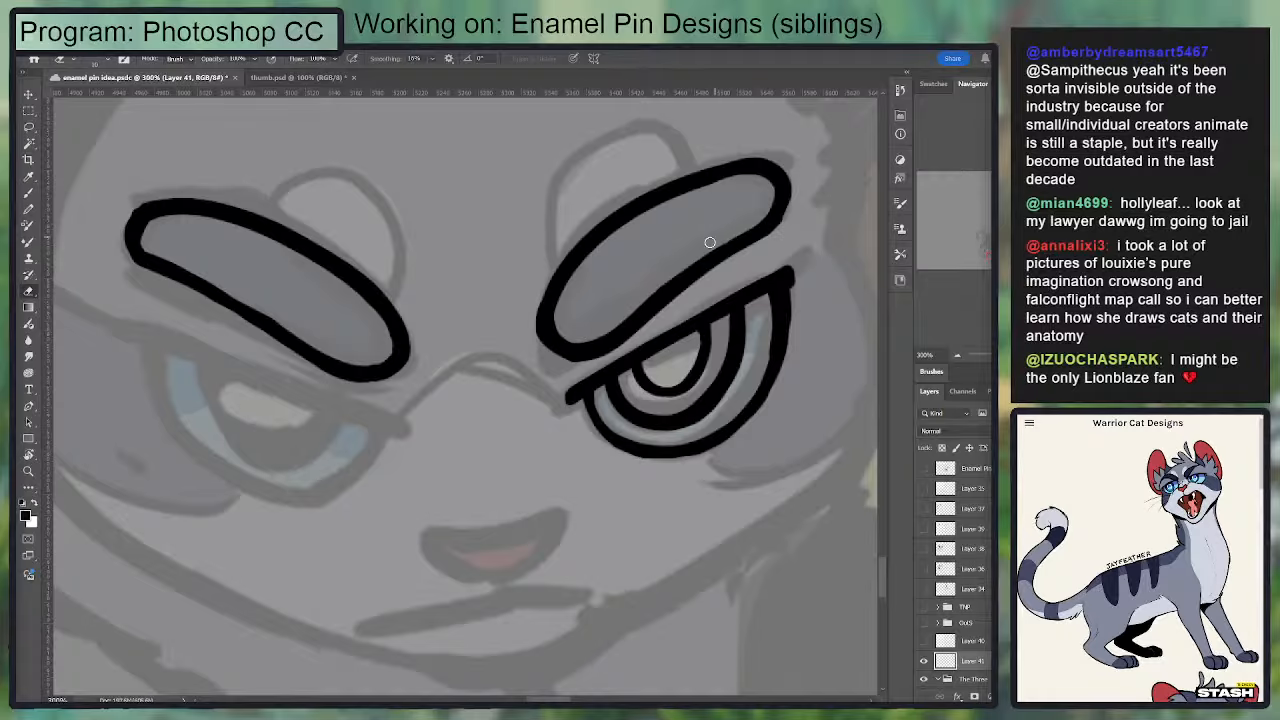
Step: Refine the outline of the right-hand eyebrow around its upper end and lower bend with the Eraser and Brush
{"action": "key", "text": "b"}
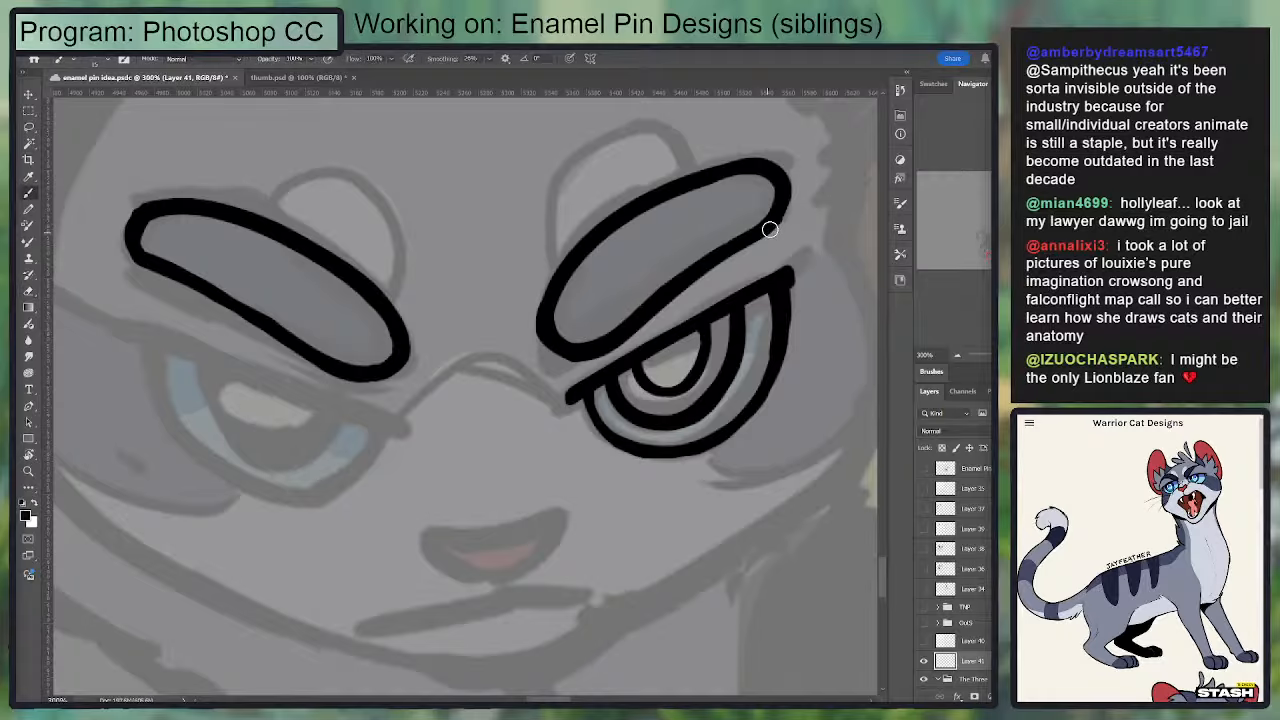
{"action": "key", "text": "e"}
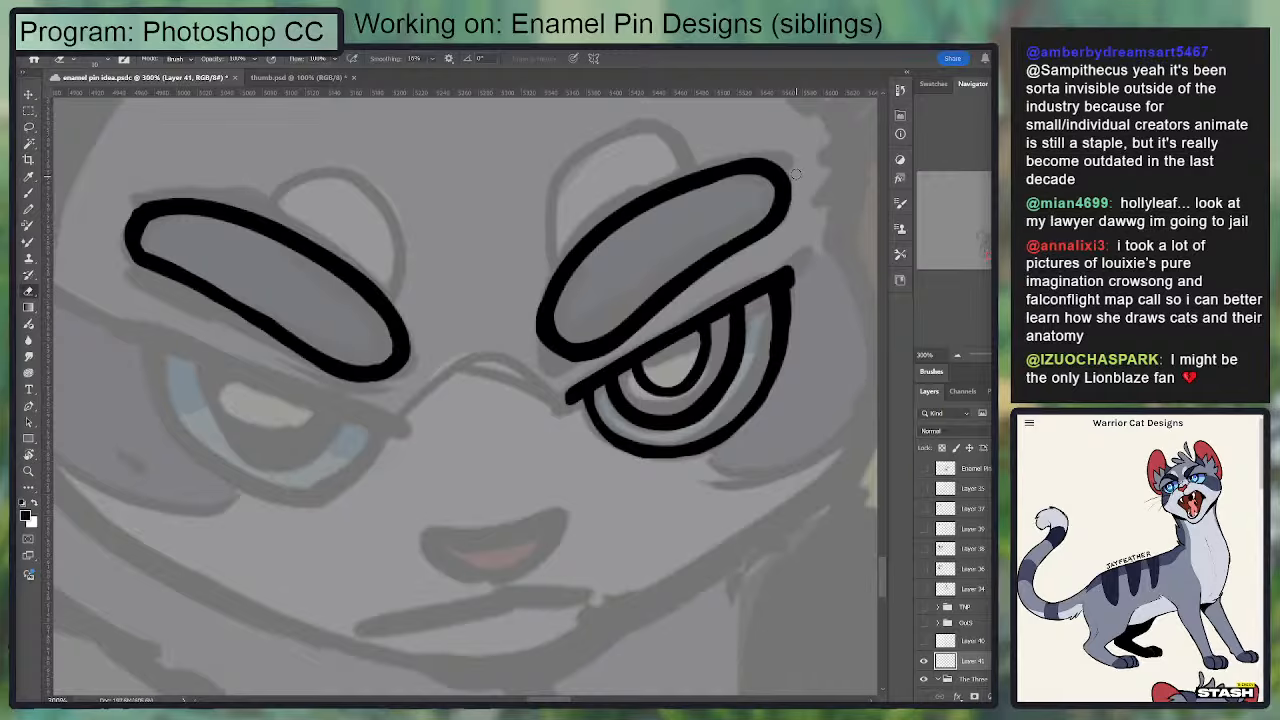
{"action": "left_click_drag", "start_coordinate": [795, 196], "coordinate": [825, 212]}
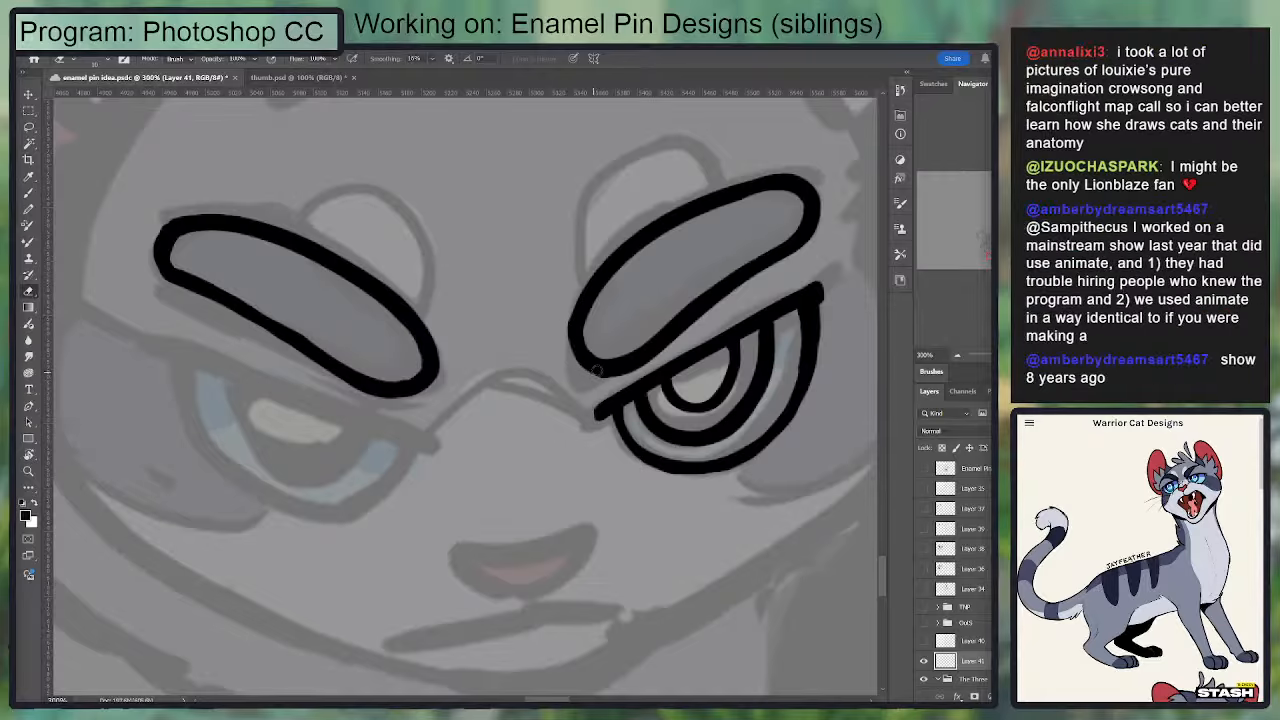
{"action": "key", "text": "b"}
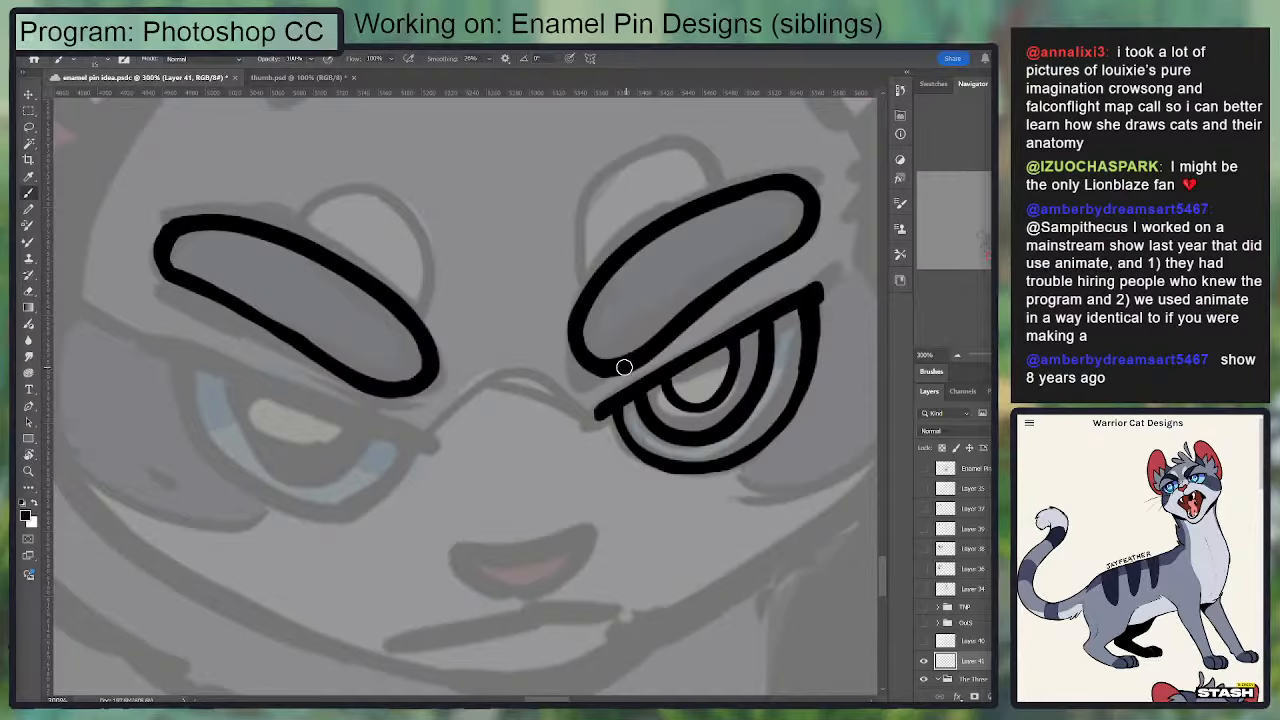
{"action": "mouse_move", "coordinate": [634, 360]}
{"action": "left_mouse_down"}
{"action": "mouse_move", "coordinate": [586, 337]}
{"action": "mouse_move", "coordinate": [560, 366]}
{"action": "mouse_move", "coordinate": [634, 257]}
{"action": "mouse_move", "coordinate": [679, 252]}
{"action": "mouse_move", "coordinate": [609, 282]}
{"action": "left_mouse_up"}
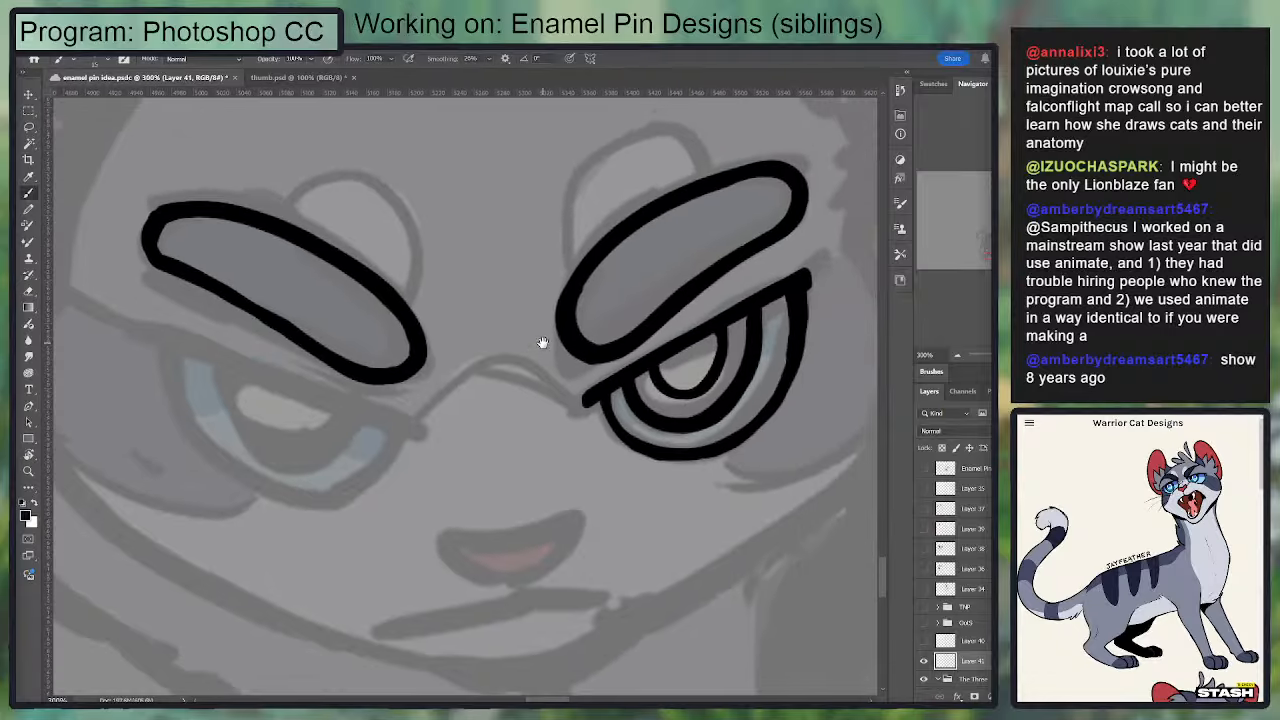
{"action": "key", "text": "e"}
{"action": "key", "text": "b"}
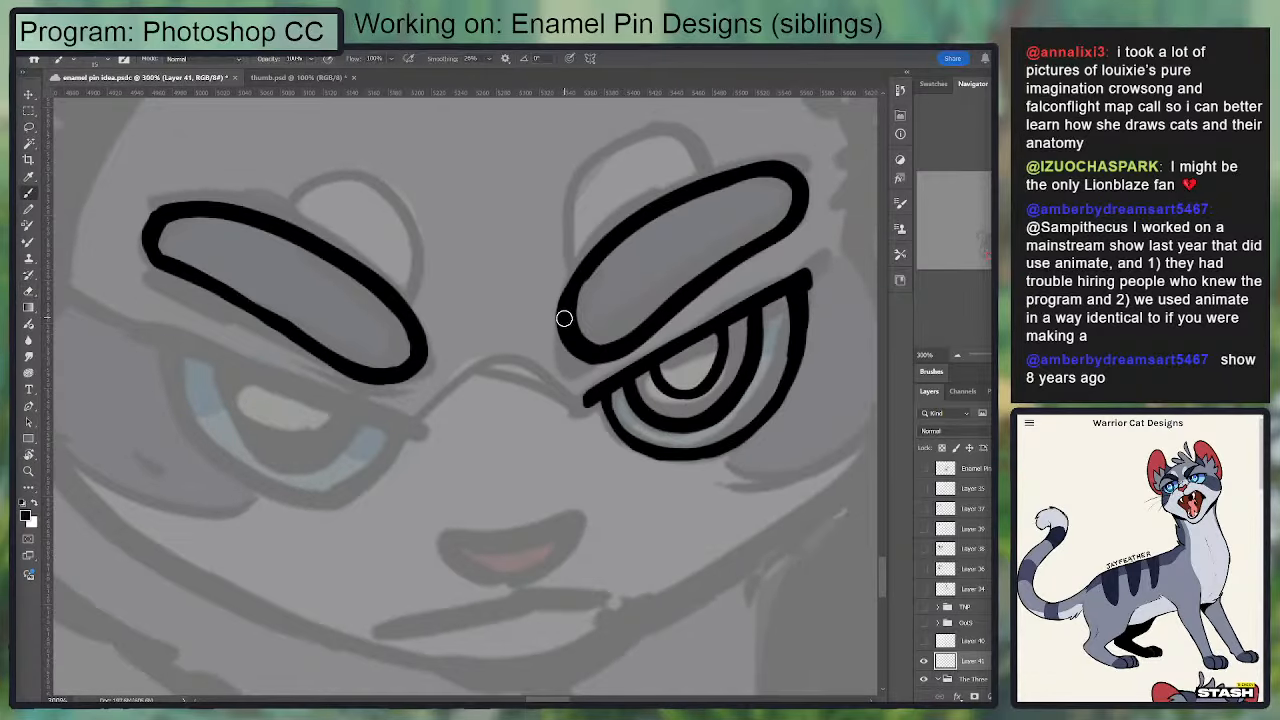
{"action": "mouse_move", "coordinate": [567, 360]}
{"action": "left_mouse_down"}
{"action": "mouse_move", "coordinate": [614, 277]}
{"action": "mouse_move", "coordinate": [624, 341]}
{"action": "left_mouse_up"}
Step: Even out the left-hand eyebrow's outline, trimming its inner edge with the Eraser and smoothing its lower line with the Brush
{"action": "left_click_drag", "start_coordinate": [417, 355], "coordinate": [491, 283]}
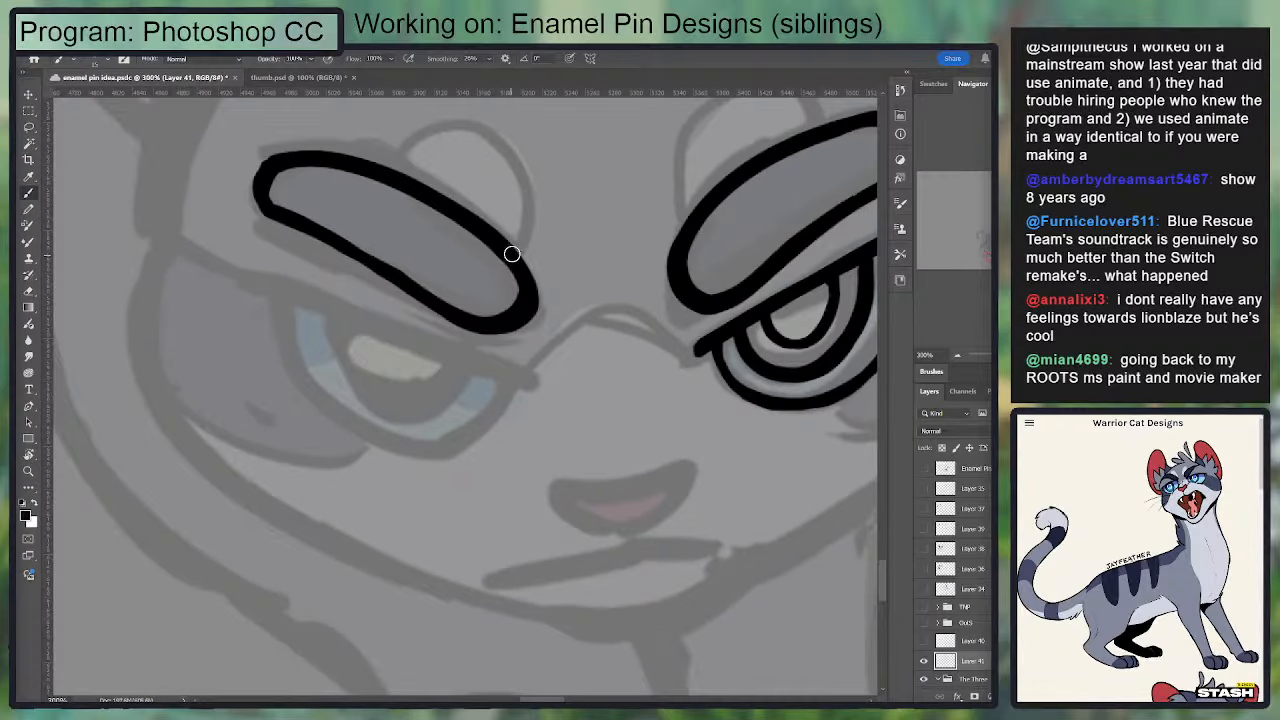
{"action": "key", "text": "e"}
{"action": "mouse_move", "coordinate": [463, 301]}
{"action": "left_mouse_down"}
{"action": "mouse_move", "coordinate": [494, 313]}
{"action": "mouse_move", "coordinate": [514, 300]}
{"action": "mouse_move", "coordinate": [513, 271]}
{"action": "mouse_move", "coordinate": [466, 241]}
{"action": "mouse_move", "coordinate": [465, 225]}
{"action": "mouse_move", "coordinate": [527, 297]}
{"action": "mouse_move", "coordinate": [507, 236]}
{"action": "mouse_move", "coordinate": [465, 219]}
{"action": "mouse_move", "coordinate": [530, 299]}
{"action": "mouse_move", "coordinate": [494, 246]}
{"action": "left_mouse_up"}
{"action": "key", "text": "b"}
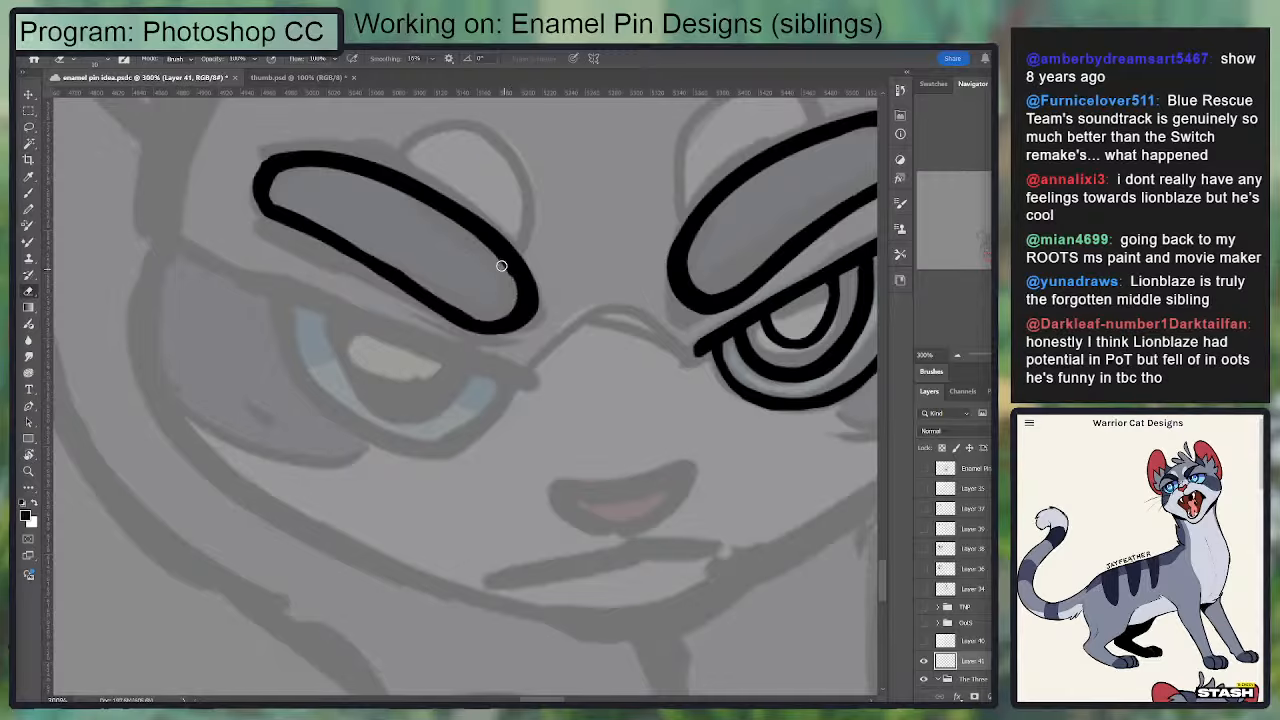
{"action": "key", "text": "r"}
{"action": "mouse_move", "coordinate": [603, 293]}
{"action": "left_mouse_down"}
{"action": "mouse_move", "coordinate": [457, 371]}
{"action": "mouse_move", "coordinate": [666, 200]}
{"action": "mouse_move", "coordinate": [607, 243]}
{"action": "mouse_move", "coordinate": [495, 249]}
{"action": "left_mouse_up"}
{"action": "left_click_drag", "start_coordinate": [596, 239], "coordinate": [430, 276]}
{"action": "key", "text": "b"}
{"action": "key", "text": "e"}
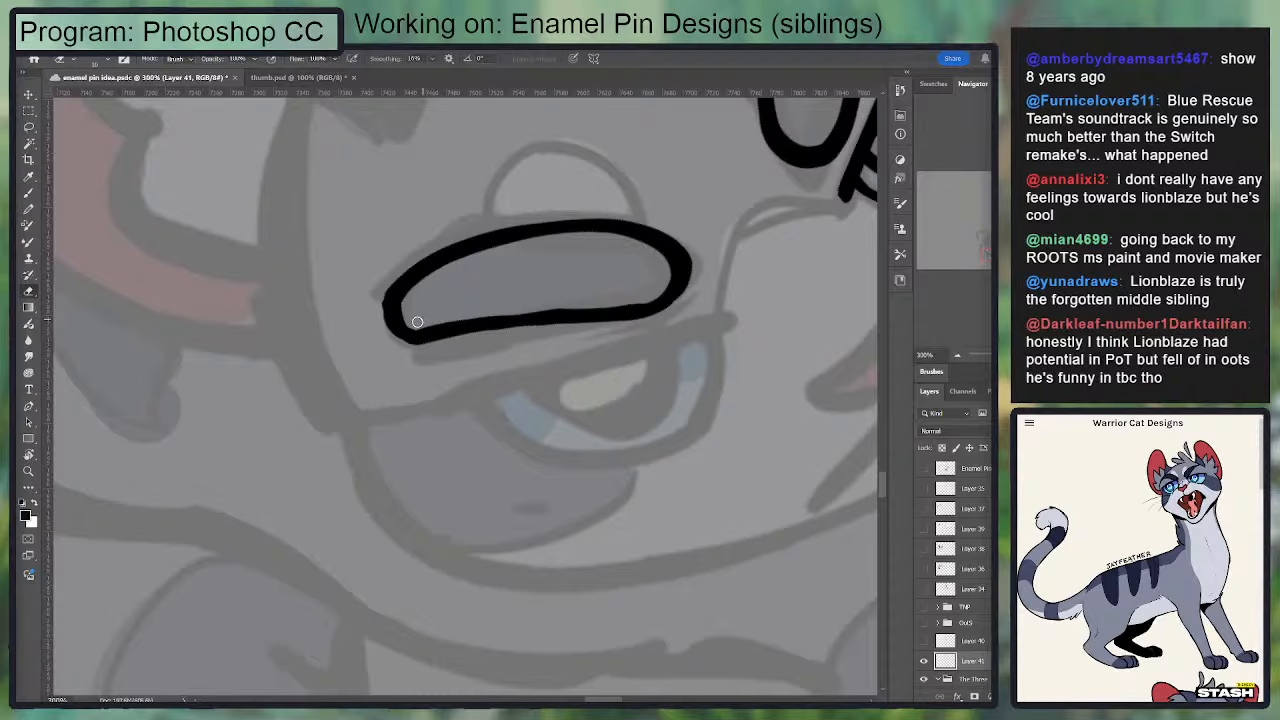
{"action": "left_click_drag", "start_coordinate": [417, 324], "coordinate": [556, 309]}
{"action": "key", "text": "b"}
{"action": "mouse_move", "coordinate": [423, 331]}
{"action": "left_mouse_down"}
{"action": "mouse_move", "coordinate": [645, 313]}
{"action": "mouse_move", "coordinate": [531, 322]}
{"action": "mouse_move", "coordinate": [662, 304]}
{"action": "mouse_move", "coordinate": [686, 285]}
{"action": "left_mouse_up"}
Step: Ink the slanted upper lid line of the left-hand eye along the sketch, redoing strokes until it runs straight
{"action": "key", "text": "r"}
{"action": "left_click_drag", "start_coordinate": [684, 444], "coordinate": [528, 468]}
{"action": "left_click_drag", "start_coordinate": [578, 386], "coordinate": [359, 302]}
{"action": "key", "text": "ctrl+minus"}
{"action": "key", "text": "ctrl+minus"}
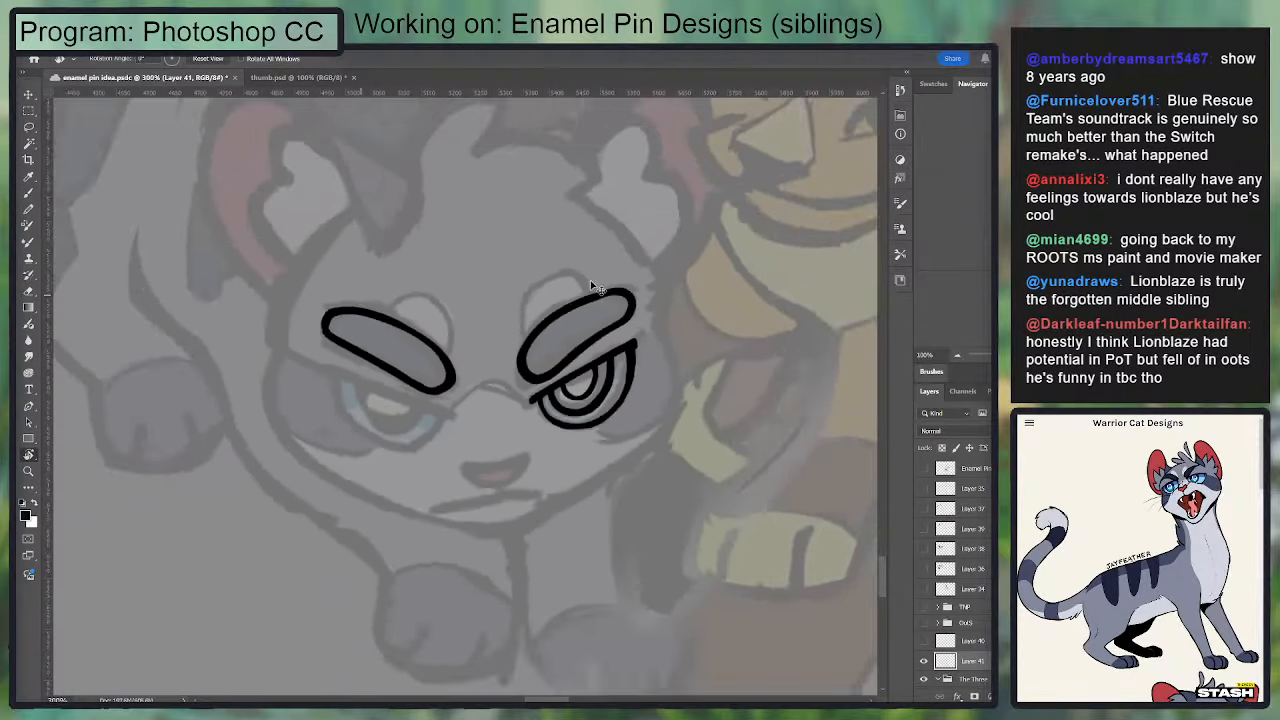
{"action": "key", "text": "ctrl+plus"}
{"action": "key", "text": "ctrl+plus"}
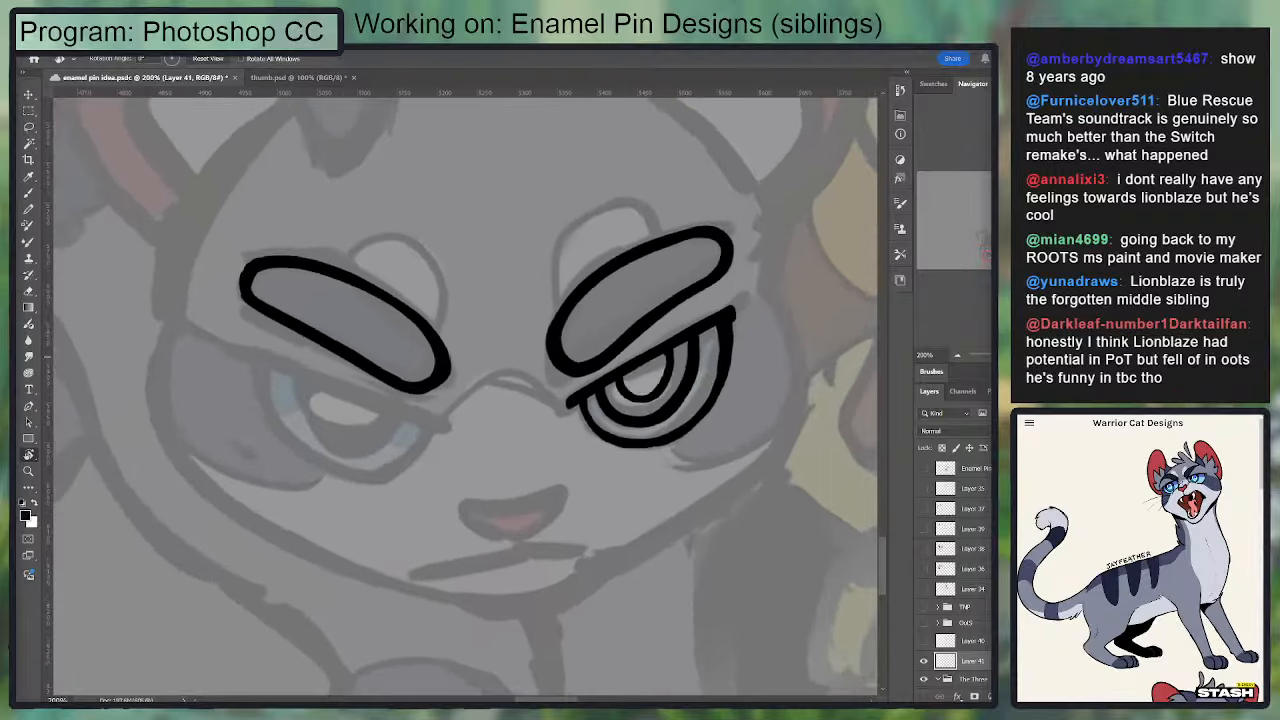
{"action": "key", "text": "b"}
{"action": "mouse_move", "coordinate": [566, 374]}
{"action": "left_mouse_down"}
{"action": "mouse_move", "coordinate": [523, 363]}
{"action": "mouse_move", "coordinate": [558, 377]}
{"action": "left_mouse_up"}
{"action": "key", "text": "ctrl+z"}
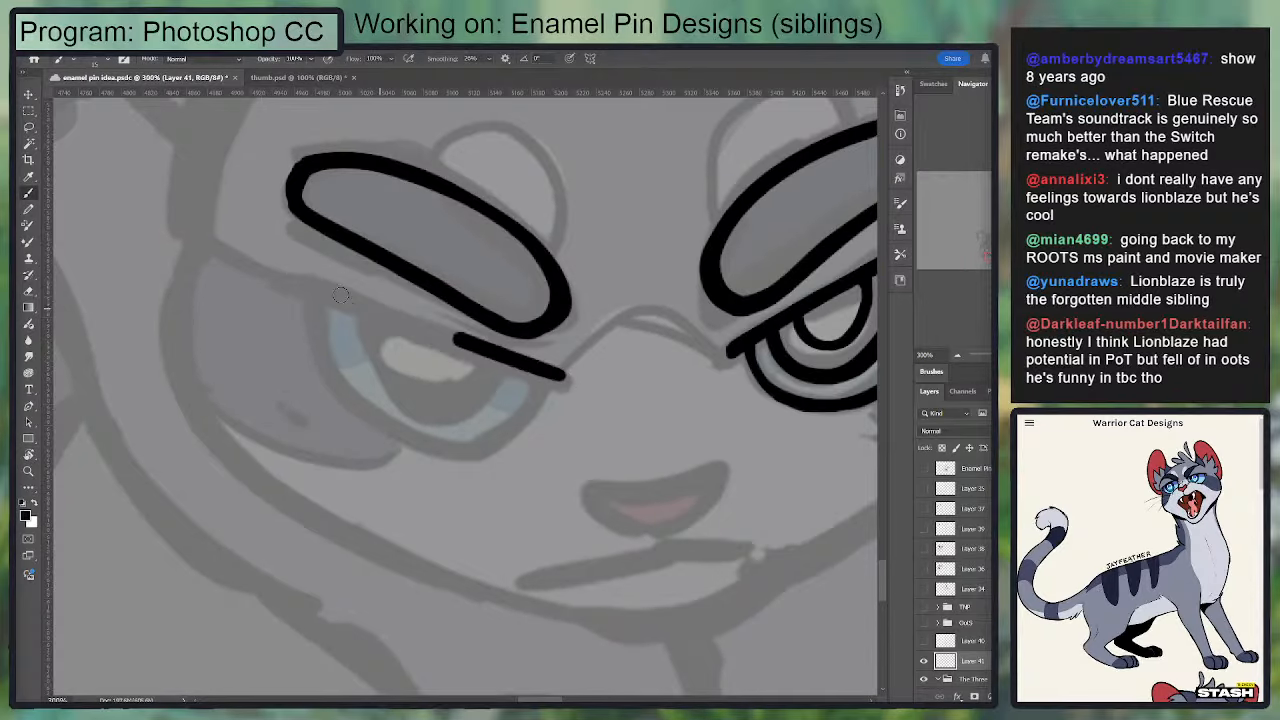
{"action": "mouse_move", "coordinate": [280, 294]}
{"action": "left_mouse_down"}
{"action": "mouse_move", "coordinate": [174, 261]}
{"action": "mouse_move", "coordinate": [463, 339]}
{"action": "left_mouse_up"}
{"action": "key", "text": "ctrl+z"}
{"action": "left_click_drag", "start_coordinate": [222, 254], "coordinate": [429, 333]}
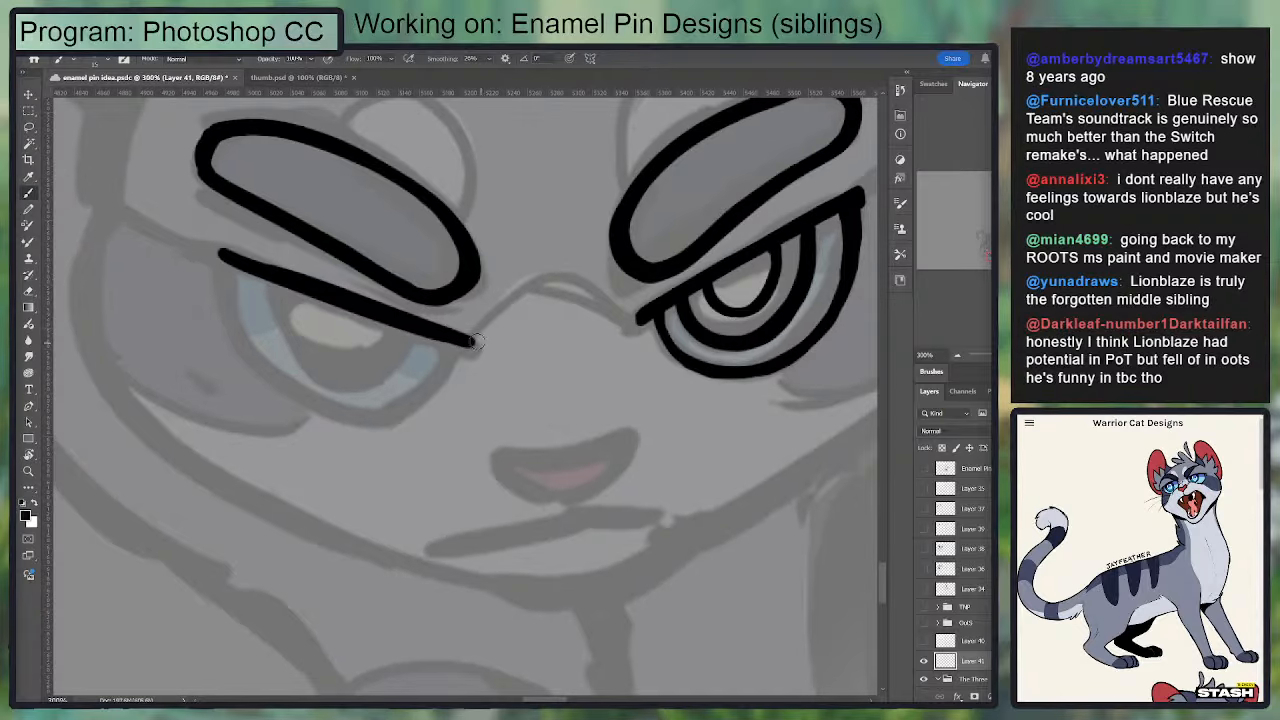
{"action": "key", "text": "ctrl+z"}
{"action": "left_click_drag", "start_coordinate": [232, 258], "coordinate": [488, 337]}
{"action": "key", "text": "ctrl+z"}
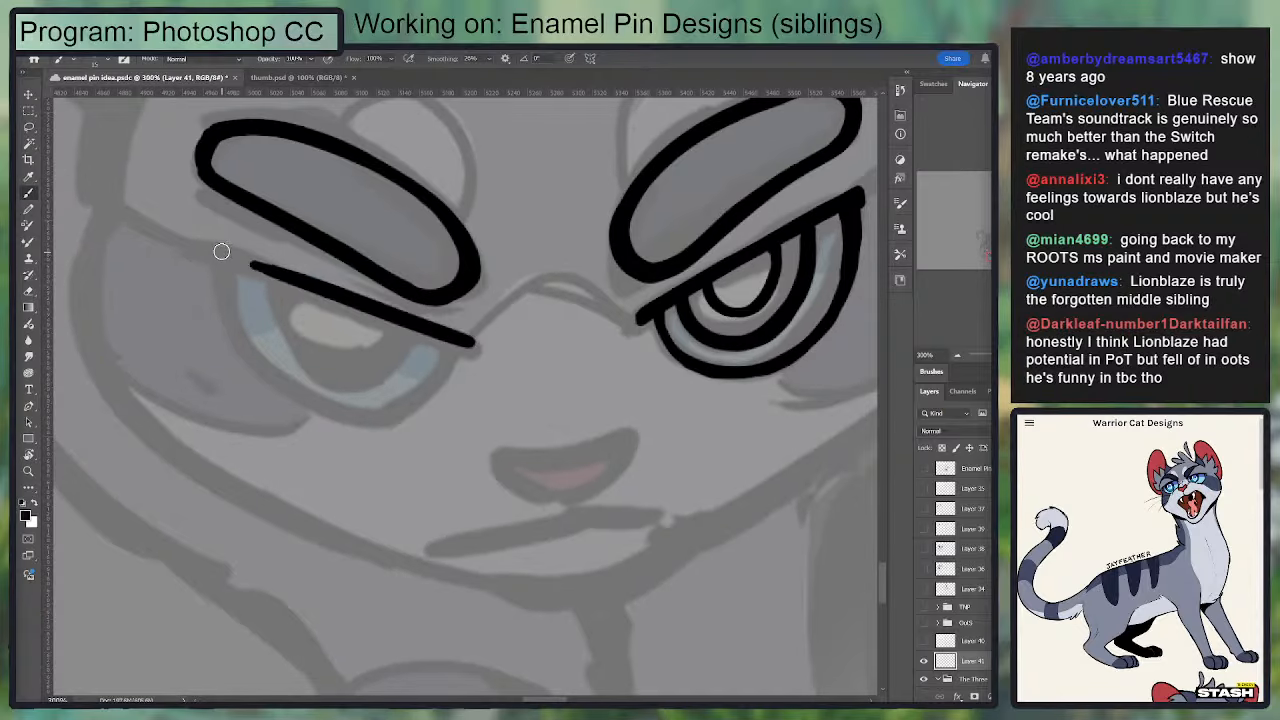
{"action": "mouse_move", "coordinate": [222, 253]}
{"action": "left_mouse_down"}
{"action": "mouse_move", "coordinate": [458, 344]}
{"action": "mouse_move", "coordinate": [717, 353]}
{"action": "left_mouse_up"}
Step: Smooth the edges and inner end of the left-hand eye's lid line with the Eraser and Brush
{"action": "key", "text": "r"}
{"action": "mouse_move", "coordinate": [722, 358]}
{"action": "left_mouse_down"}
{"action": "mouse_move", "coordinate": [766, 315]}
{"action": "mouse_move", "coordinate": [740, 237]}
{"action": "left_mouse_up"}
{"action": "key", "text": "e"}
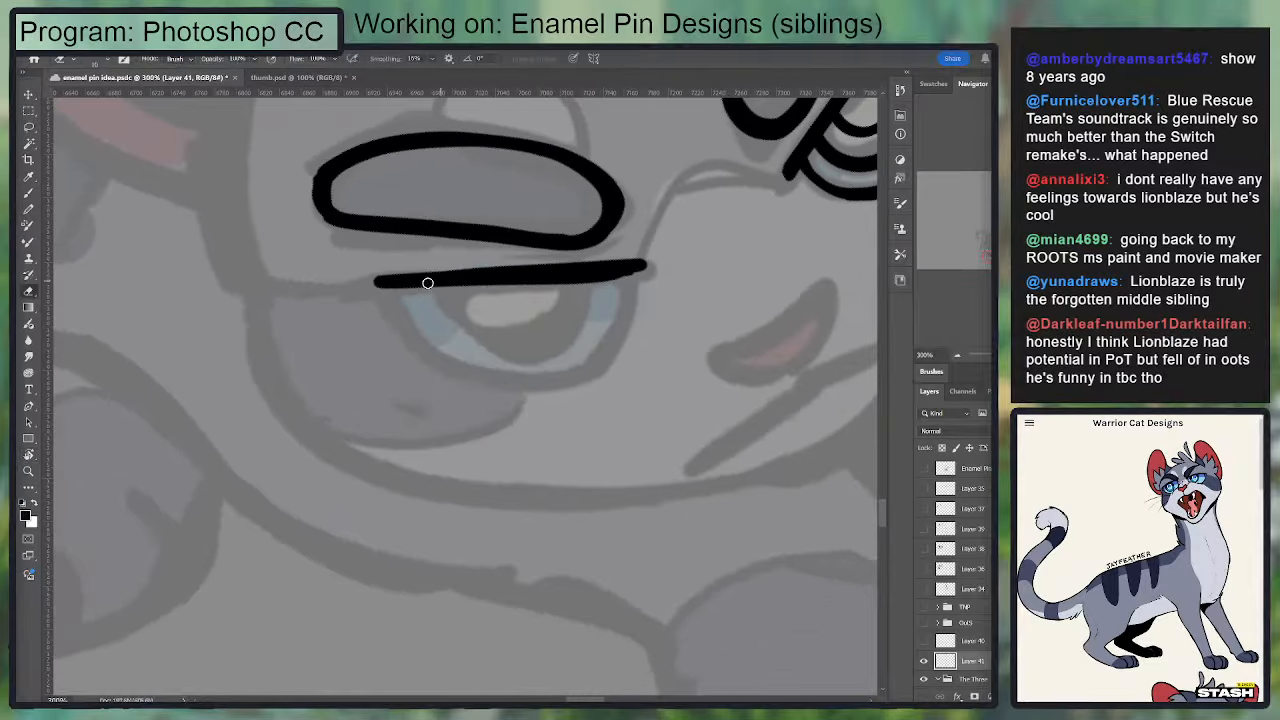
{"action": "key", "text": "b"}
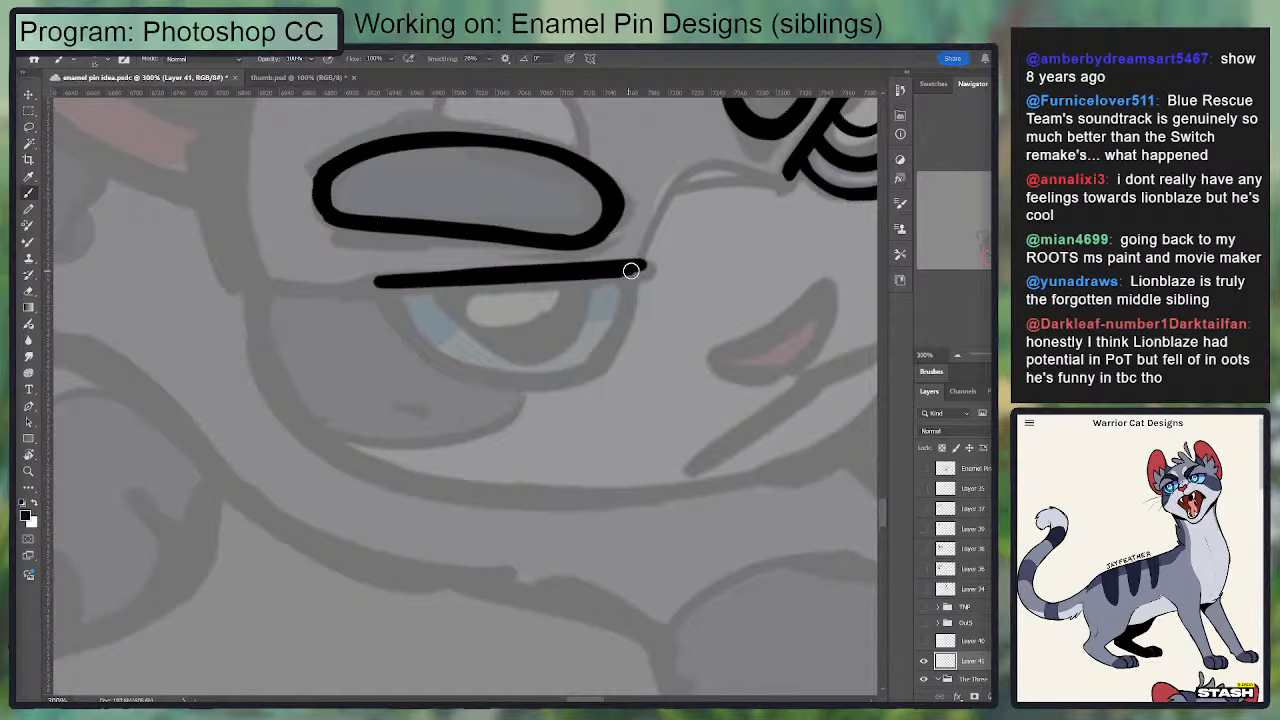
{"action": "left_click_drag", "start_coordinate": [637, 266], "coordinate": [548, 292]}
{"action": "key", "text": "e"}
{"action": "key", "text": "b"}
{"action": "key", "text": "e"}
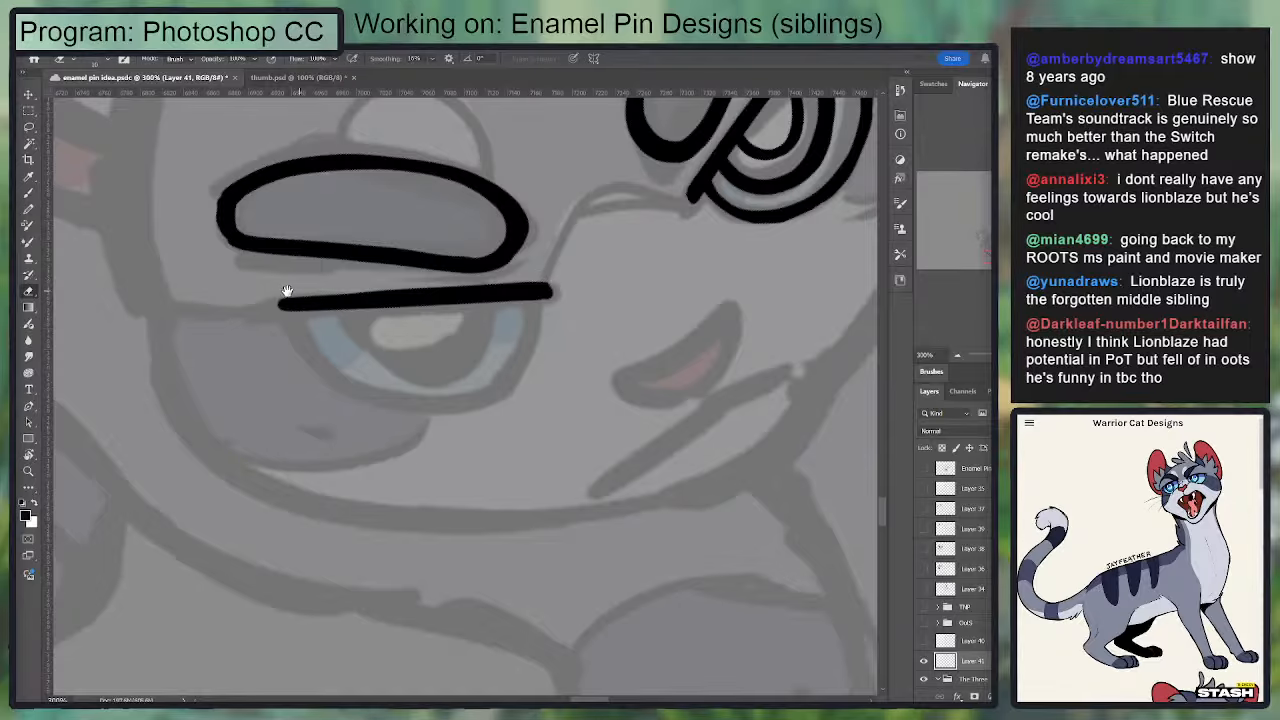
Step: Rework the outer end of the left-hand eye's lid line, redoing strokes to thicken it and trimming the tip flat
{"action": "key", "text": "r"}
{"action": "left_click_drag", "start_coordinate": [513, 498], "coordinate": [455, 373]}
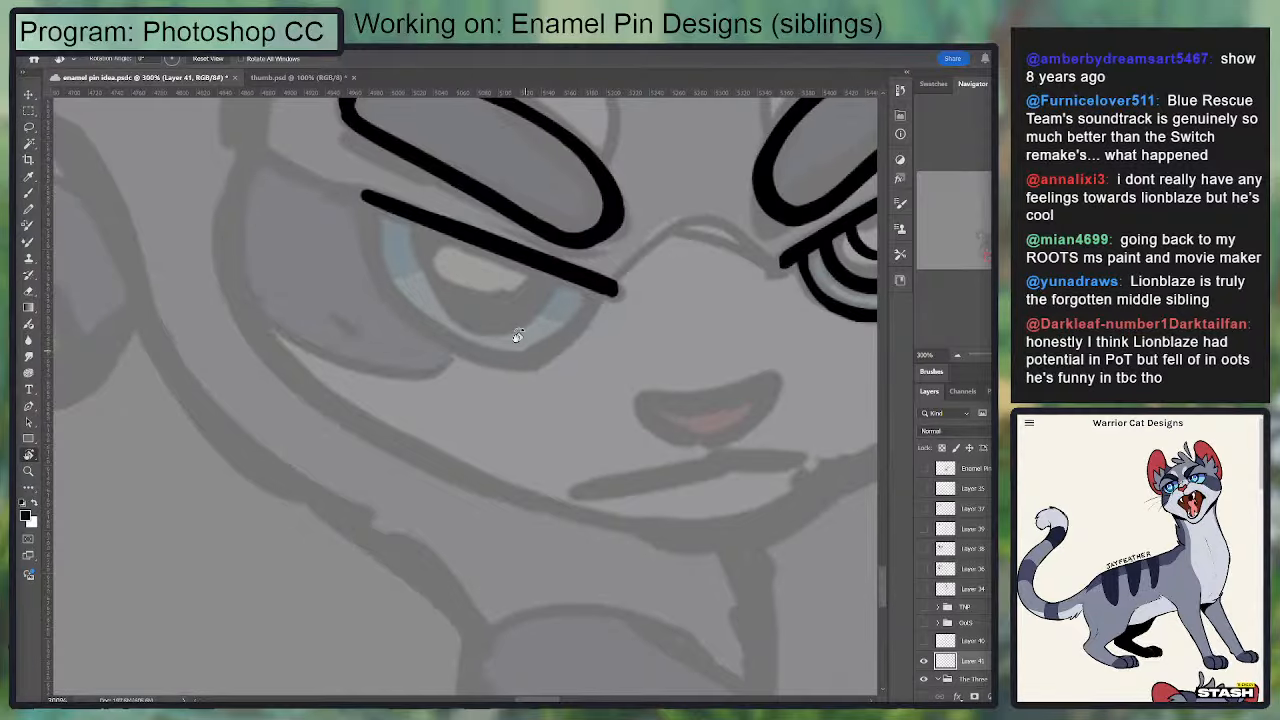
{"action": "key", "text": "b"}
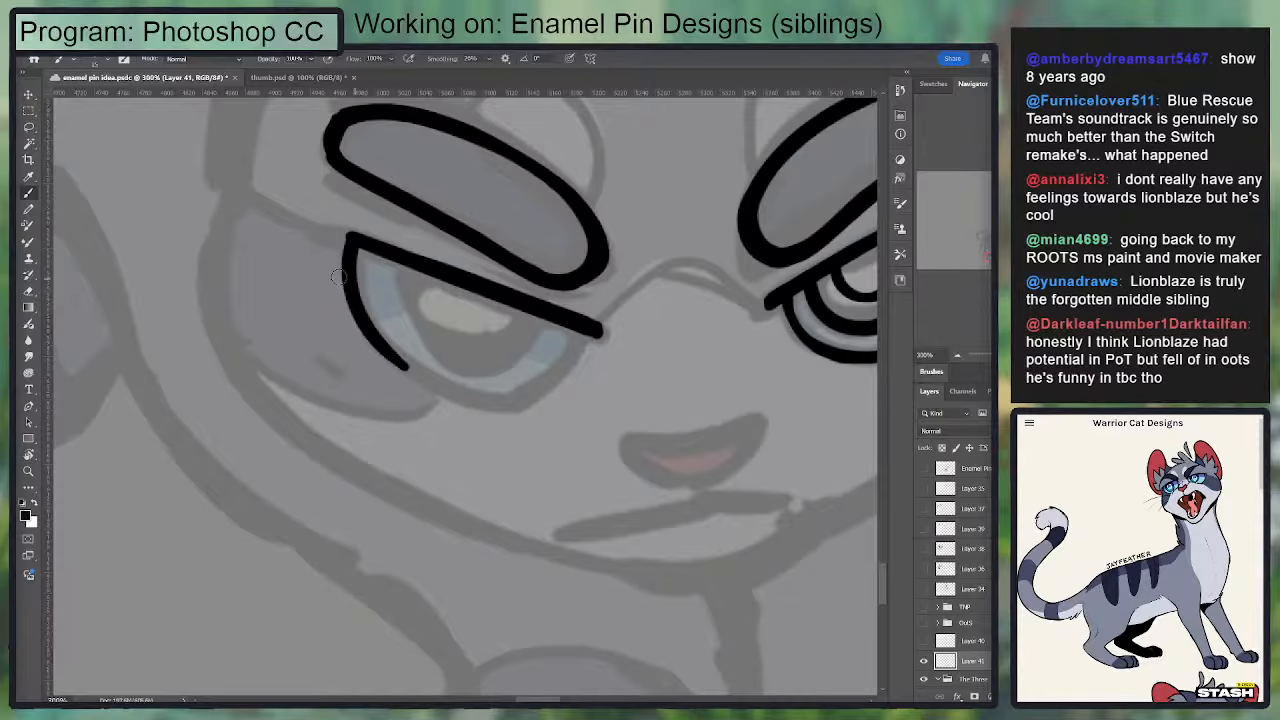
{"action": "mouse_move", "coordinate": [408, 243]}
{"action": "left_mouse_down"}
{"action": "mouse_move", "coordinate": [214, 257]}
{"action": "mouse_move", "coordinate": [260, 240]}
{"action": "mouse_move", "coordinate": [378, 268]}
{"action": "left_mouse_up"}
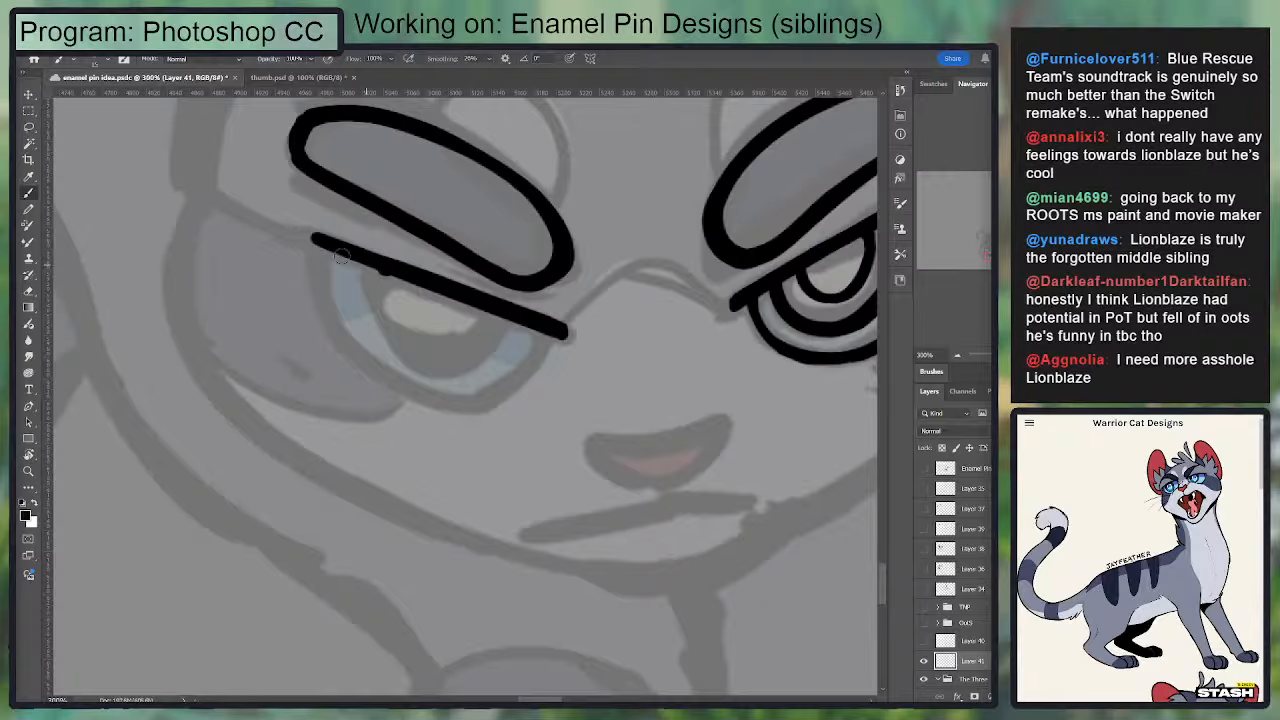
{"action": "left_click_drag", "start_coordinate": [303, 241], "coordinate": [423, 287]}
{"action": "mouse_move", "coordinate": [345, 254]}
{"action": "left_mouse_down"}
{"action": "mouse_move", "coordinate": [484, 313]}
{"action": "mouse_move", "coordinate": [314, 241]}
{"action": "mouse_move", "coordinate": [456, 295]}
{"action": "left_mouse_up"}
{"action": "key", "text": "ctrl+z"}
{"action": "key", "text": "ctrl+z"}
{"action": "key", "text": "ctrl+z"}
{"action": "key", "text": "ctrl+z"}
{"action": "key", "text": "ctrl+z"}
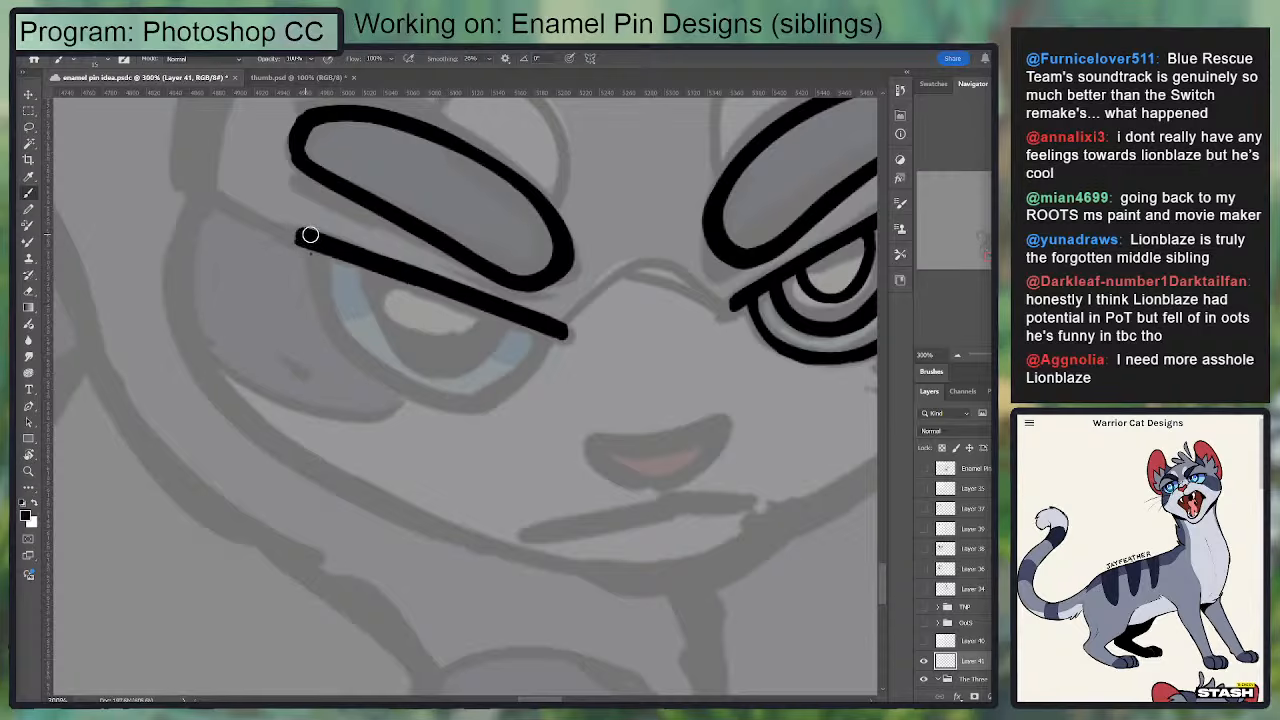
{"action": "key", "text": "e"}
{"action": "mouse_move", "coordinate": [302, 218]}
{"action": "left_mouse_down"}
{"action": "mouse_move", "coordinate": [306, 272]}
{"action": "mouse_move", "coordinate": [345, 335]}
{"action": "left_mouse_up"}
Step: Ink the outer side and bottom of the left-hand eye's curved outline from the lid line, redoing strokes
{"action": "key", "text": "b"}
{"action": "key", "text": "ctrl+z"}
{"action": "left_click_drag", "start_coordinate": [316, 256], "coordinate": [392, 388]}
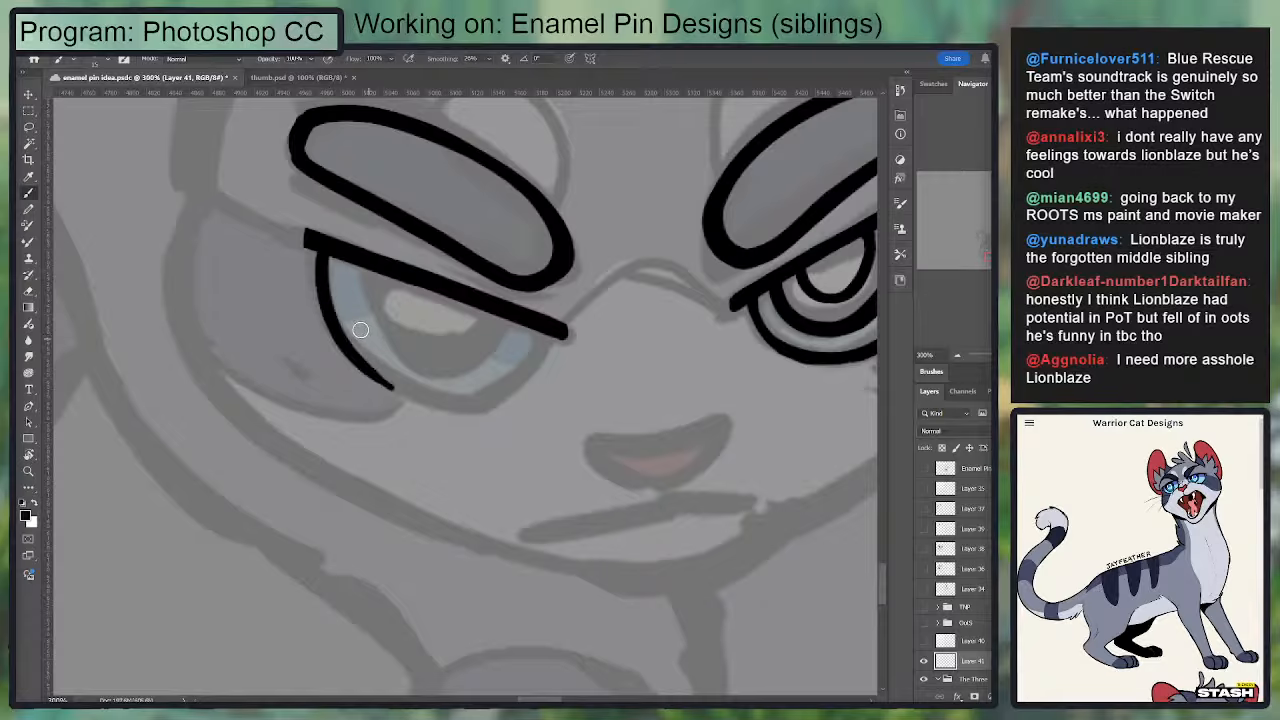
{"action": "left_click_drag", "start_coordinate": [337, 322], "coordinate": [484, 405]}
{"action": "mouse_move", "coordinate": [403, 394]}
{"action": "left_mouse_down"}
{"action": "mouse_move", "coordinate": [489, 399]}
{"action": "mouse_move", "coordinate": [517, 379]}
{"action": "mouse_move", "coordinate": [493, 397]}
{"action": "mouse_move", "coordinate": [534, 321]}
{"action": "mouse_move", "coordinate": [517, 381]}
{"action": "mouse_move", "coordinate": [474, 405]}
{"action": "mouse_move", "coordinate": [527, 363]}
{"action": "mouse_move", "coordinate": [473, 393]}
{"action": "mouse_move", "coordinate": [527, 345]}
{"action": "mouse_move", "coordinate": [484, 402]}
{"action": "left_mouse_up"}
{"action": "key", "text": "ctrl+z"}
Step: Ink the inner side of the left-hand eye's outline, closing it from the bottom up to the lid line
{"action": "key", "text": "ctrl+z"}
{"action": "key", "text": "ctrl+z"}
{"action": "key", "text": "ctrl+z"}
{"action": "key", "text": "e"}
{"action": "key", "text": "b"}
{"action": "key", "text": "ctrl+z"}
{"action": "mouse_move", "coordinate": [540, 331]}
{"action": "left_mouse_down"}
{"action": "mouse_move", "coordinate": [517, 381]}
{"action": "mouse_move", "coordinate": [485, 403]}
{"action": "mouse_move", "coordinate": [449, 405]}
{"action": "mouse_move", "coordinate": [513, 384]}
{"action": "mouse_move", "coordinate": [416, 412]}
{"action": "mouse_move", "coordinate": [502, 400]}
{"action": "left_mouse_up"}
{"action": "key", "text": "e"}
{"action": "key", "text": "b"}
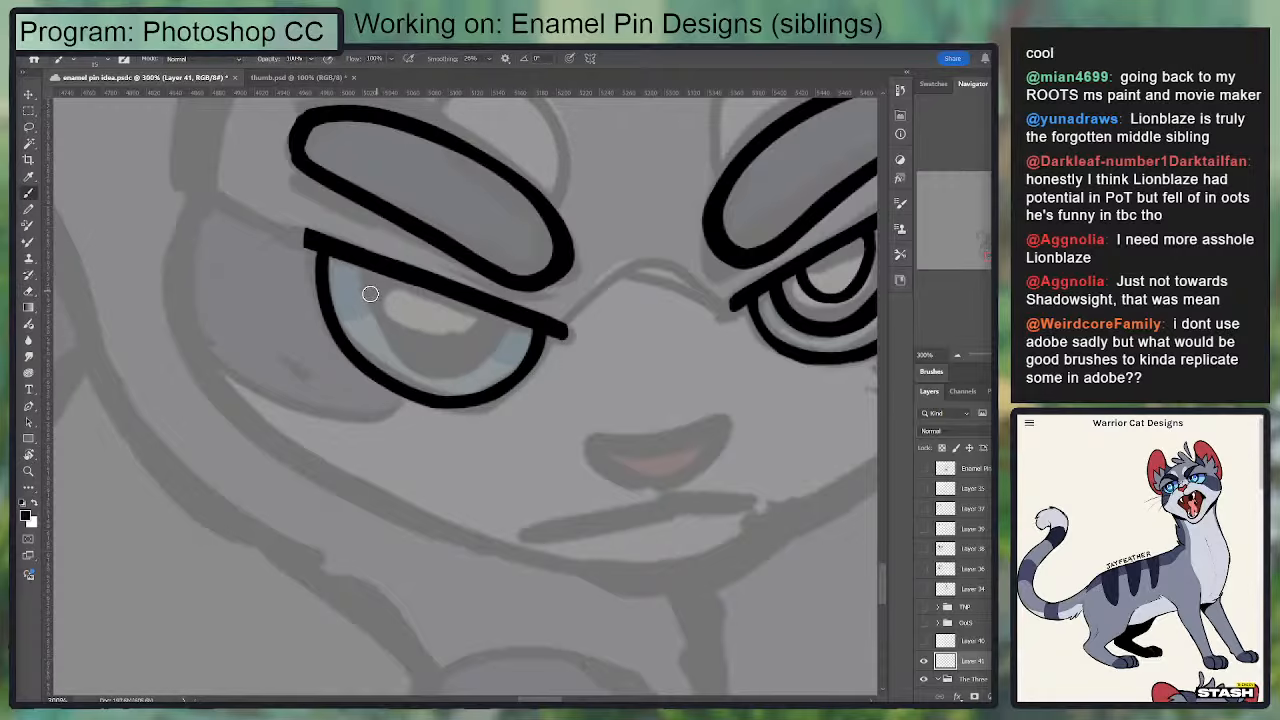
Step: Ink the outer half of a curved ring inside the left-hand eye, hanging from the lid line
{"action": "mouse_move", "coordinate": [362, 268]}
{"action": "left_mouse_down"}
{"action": "mouse_move", "coordinate": [418, 371]}
{"action": "mouse_move", "coordinate": [476, 347]}
{"action": "left_mouse_up"}
{"action": "mouse_move", "coordinate": [468, 302]}
{"action": "left_mouse_down"}
{"action": "mouse_move", "coordinate": [364, 296]}
{"action": "mouse_move", "coordinate": [368, 354]}
{"action": "left_mouse_up"}
{"action": "key", "text": "ctrl+z"}
{"action": "key", "text": "ctrl+z"}
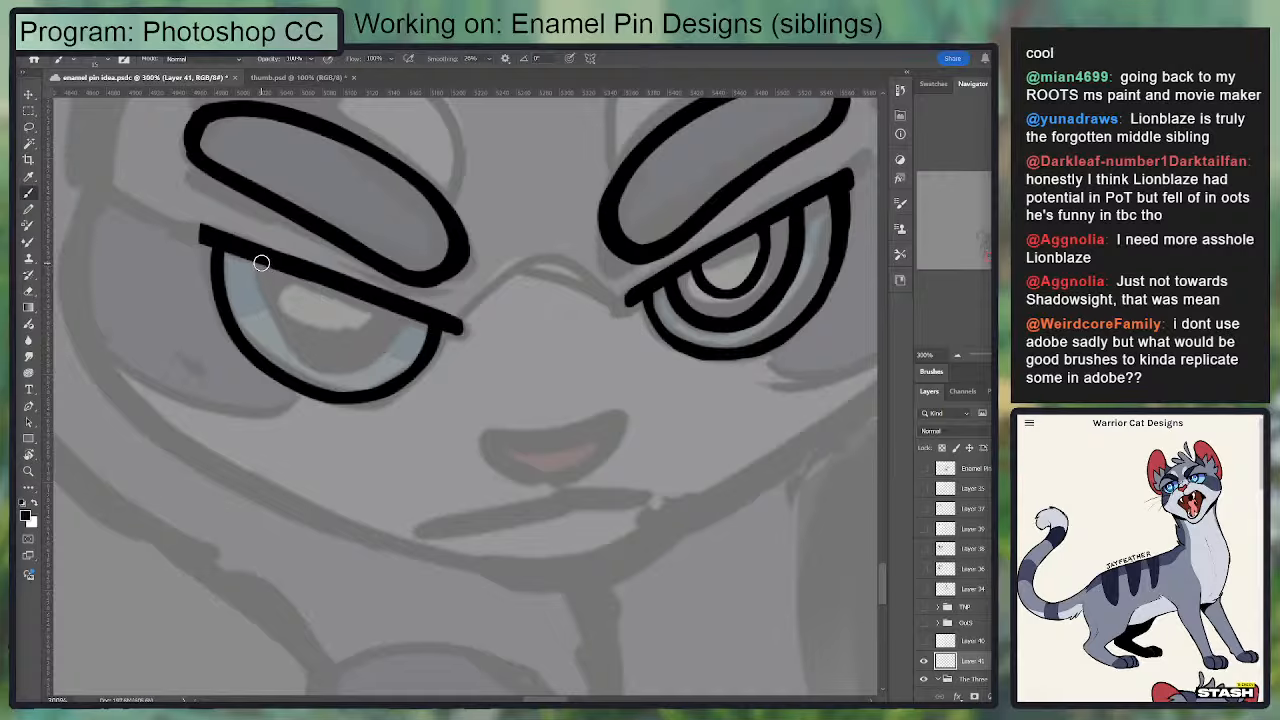
{"action": "mouse_move", "coordinate": [261, 264]}
{"action": "left_mouse_down"}
{"action": "mouse_move", "coordinate": [299, 353]}
{"action": "mouse_move", "coordinate": [330, 361]}
{"action": "left_mouse_up"}
Step: Complete the left-hand eye's ring along its bottom and inner side up to the lid line, redoing uneven strokes
{"action": "key", "text": "ctrl+z"}
{"action": "mouse_move", "coordinate": [260, 266]}
{"action": "left_mouse_down"}
{"action": "mouse_move", "coordinate": [262, 308]}
{"action": "mouse_move", "coordinate": [354, 360]}
{"action": "left_mouse_up"}
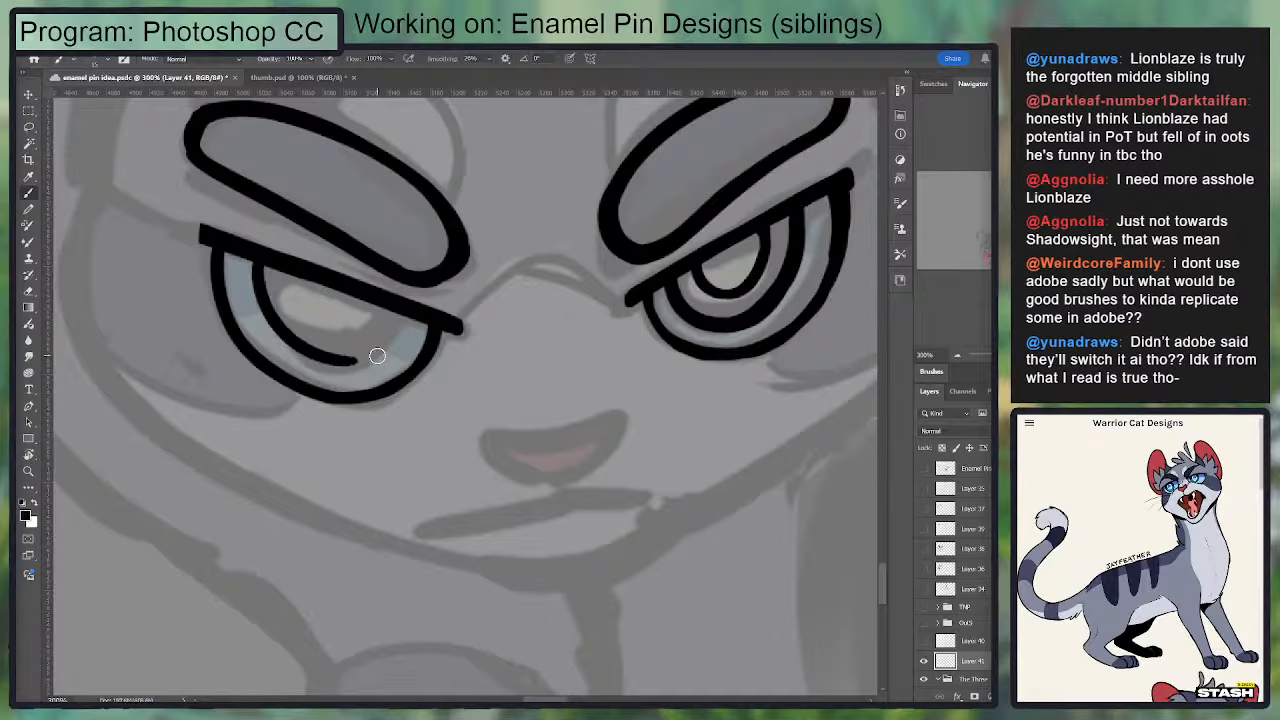
Step: Trim the inside of the left-hand eye's ring with the Eraser so its line stays even
{"action": "key", "text": "e"}
{"action": "mouse_move", "coordinate": [280, 308]}
{"action": "left_mouse_down"}
{"action": "mouse_move", "coordinate": [374, 349]}
{"action": "mouse_move", "coordinate": [278, 289]}
{"action": "mouse_move", "coordinate": [309, 360]}
{"action": "mouse_move", "coordinate": [379, 358]}
{"action": "mouse_move", "coordinate": [332, 358]}
{"action": "left_mouse_up"}
{"action": "key", "text": "b"}
{"action": "key", "text": "e"}
{"action": "key", "text": "b"}
{"action": "left_click_drag", "start_coordinate": [264, 299], "coordinate": [317, 365]}
{"action": "key", "text": "ctrl+z"}
{"action": "mouse_move", "coordinate": [266, 304]}
{"action": "left_mouse_down"}
{"action": "mouse_move", "coordinate": [310, 365]}
{"action": "mouse_move", "coordinate": [351, 372]}
{"action": "mouse_move", "coordinate": [333, 368]}
{"action": "mouse_move", "coordinate": [357, 369]}
{"action": "mouse_move", "coordinate": [389, 344]}
{"action": "mouse_move", "coordinate": [397, 307]}
{"action": "mouse_move", "coordinate": [376, 358]}
{"action": "mouse_move", "coordinate": [342, 370]}
{"action": "mouse_move", "coordinate": [372, 365]}
{"action": "mouse_move", "coordinate": [402, 304]}
{"action": "mouse_move", "coordinate": [354, 361]}
{"action": "left_mouse_up"}
{"action": "key", "text": "ctrl+z"}
{"action": "key", "text": "ctrl+z"}
{"action": "key", "text": "ctrl+z"}
{"action": "key", "text": "e"}
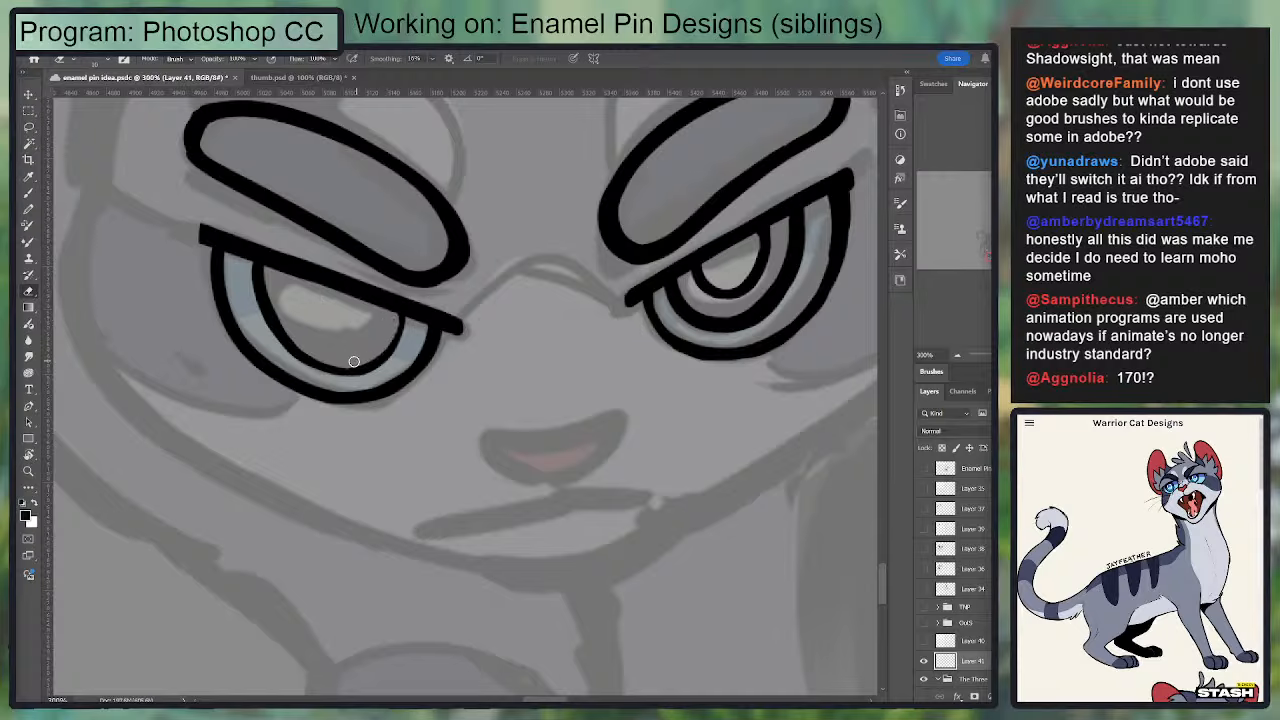
{"action": "key", "text": "b"}
{"action": "left_click_drag", "start_coordinate": [406, 310], "coordinate": [351, 373]}
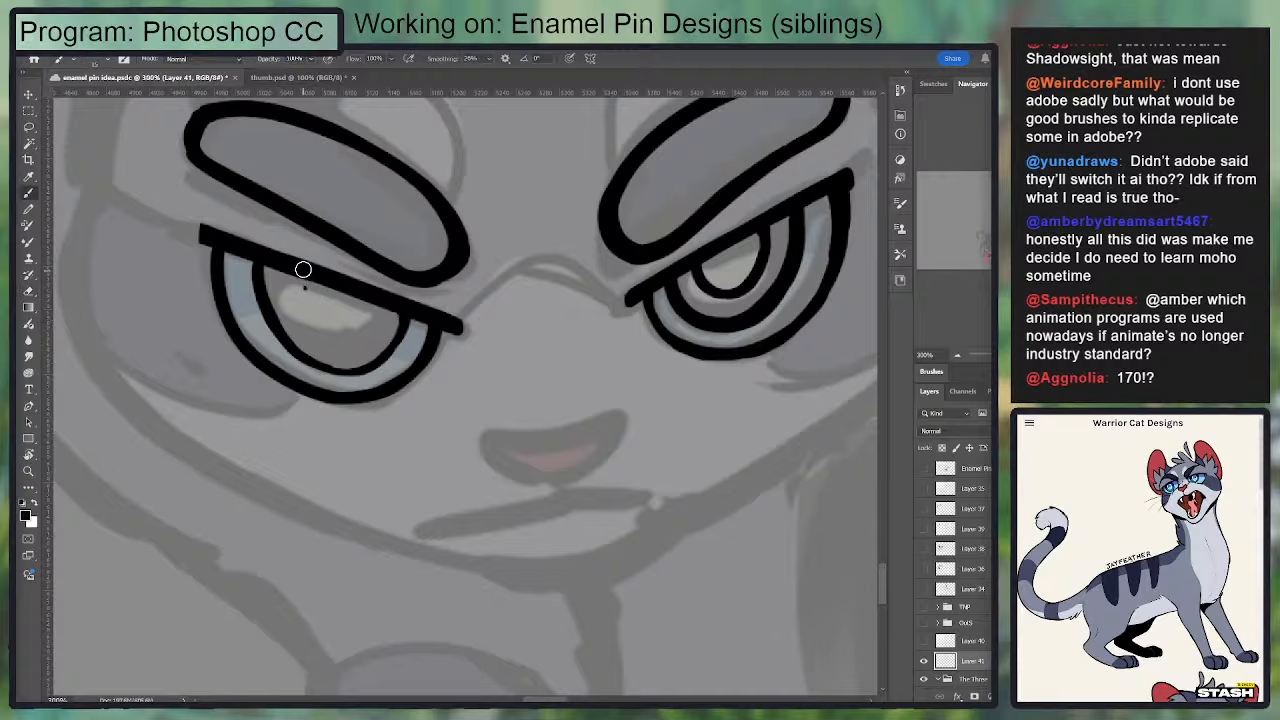
Step: Ink the innermost curve around the pale center of the left-hand eye and refine its line with the Eraser and Brush
{"action": "left_click_drag", "start_coordinate": [303, 269], "coordinate": [366, 297]}
{"action": "key", "text": "ctrl+z"}
{"action": "left_click_drag", "start_coordinate": [289, 277], "coordinate": [373, 299]}
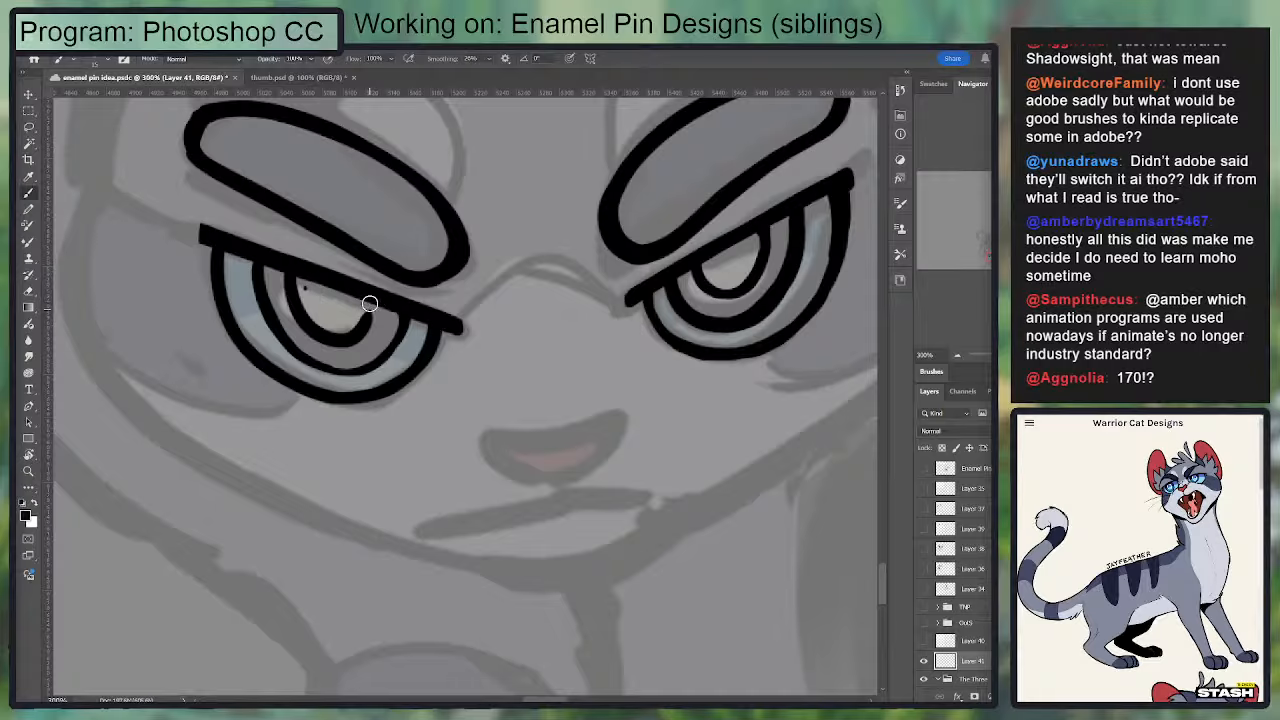
{"action": "key", "text": "e"}
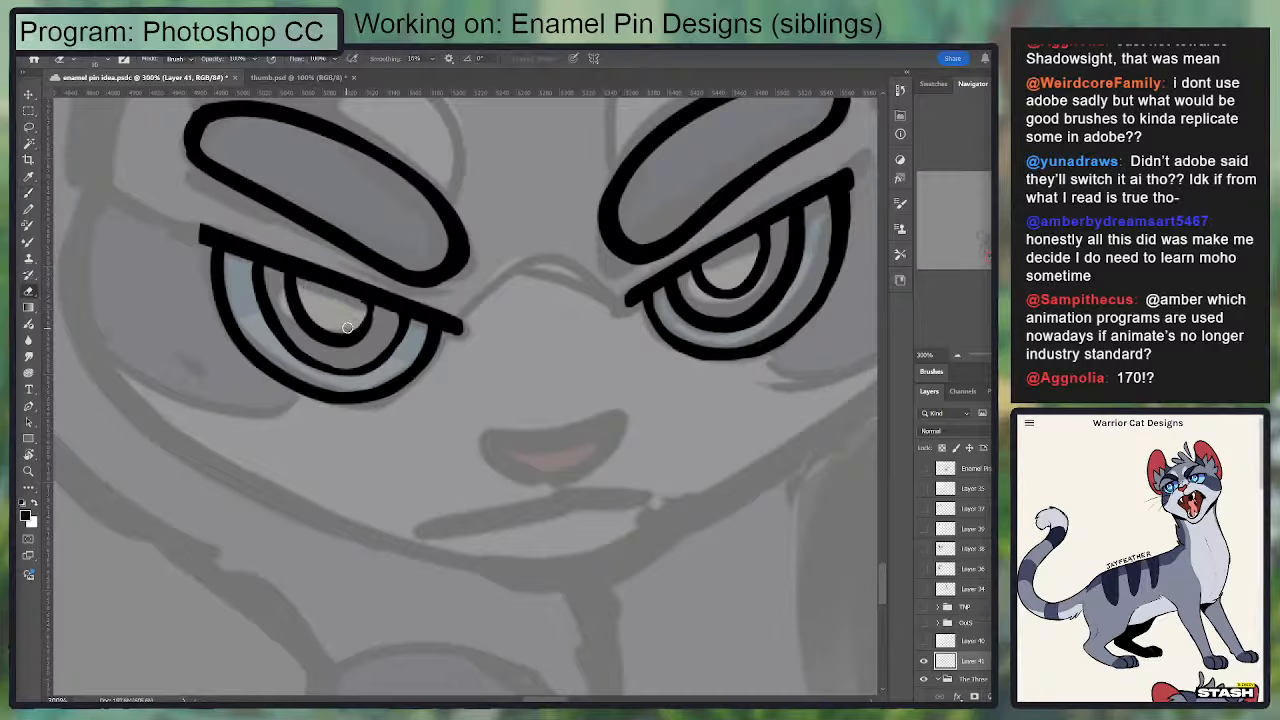
{"action": "key", "text": "b"}
{"action": "left_click_drag", "start_coordinate": [352, 335], "coordinate": [371, 294]}
{"action": "key", "text": "e"}
{"action": "key", "text": "b"}
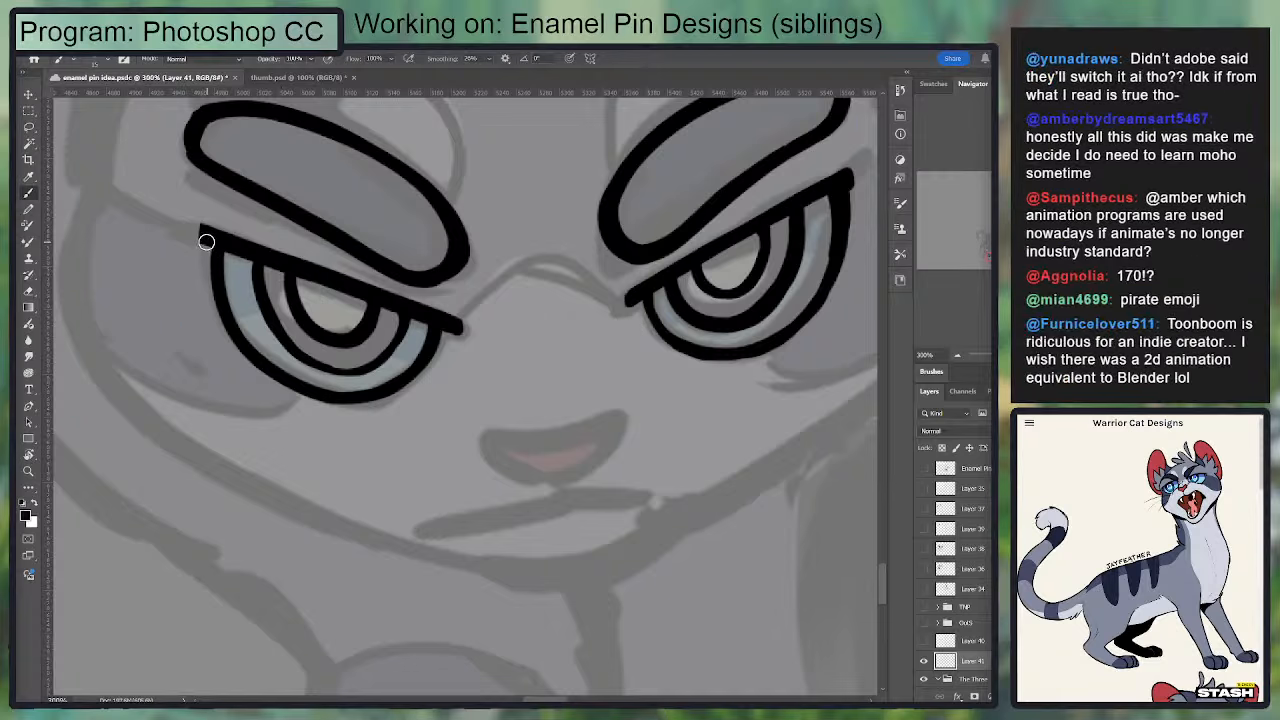
Step: Trim the outer tip of the left-hand eye's lid line and touch up the lid's inner end
{"action": "key", "text": "w"}
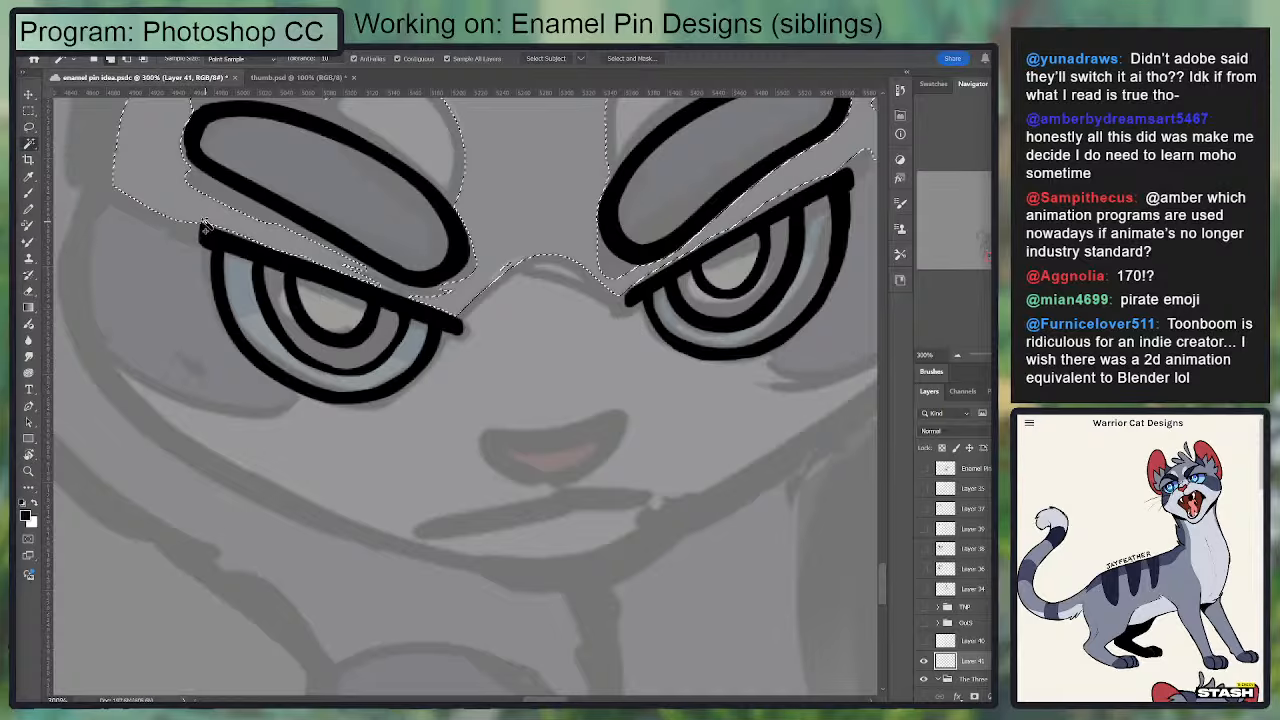
{"action": "key", "text": "e"}
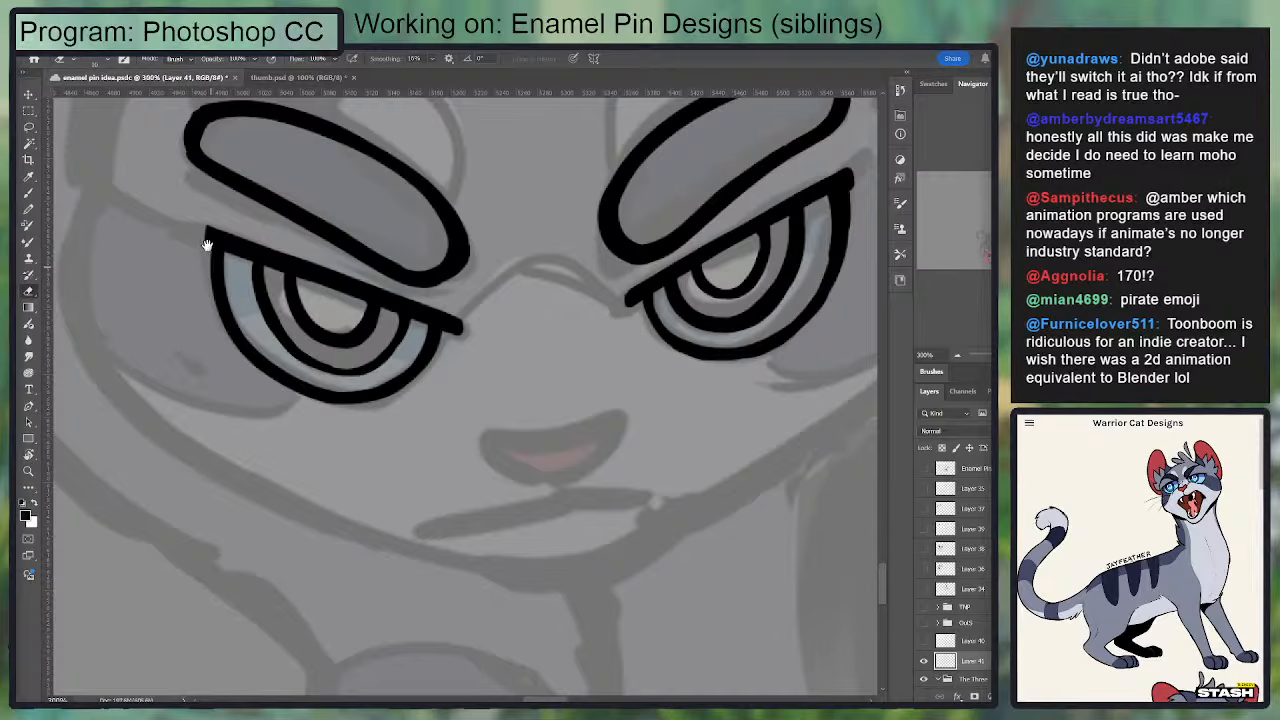
{"action": "left_click_drag", "start_coordinate": [207, 244], "coordinate": [199, 212]}
{"action": "key", "text": "b"}
{"action": "left_click_drag", "start_coordinate": [433, 291], "coordinate": [456, 296]}
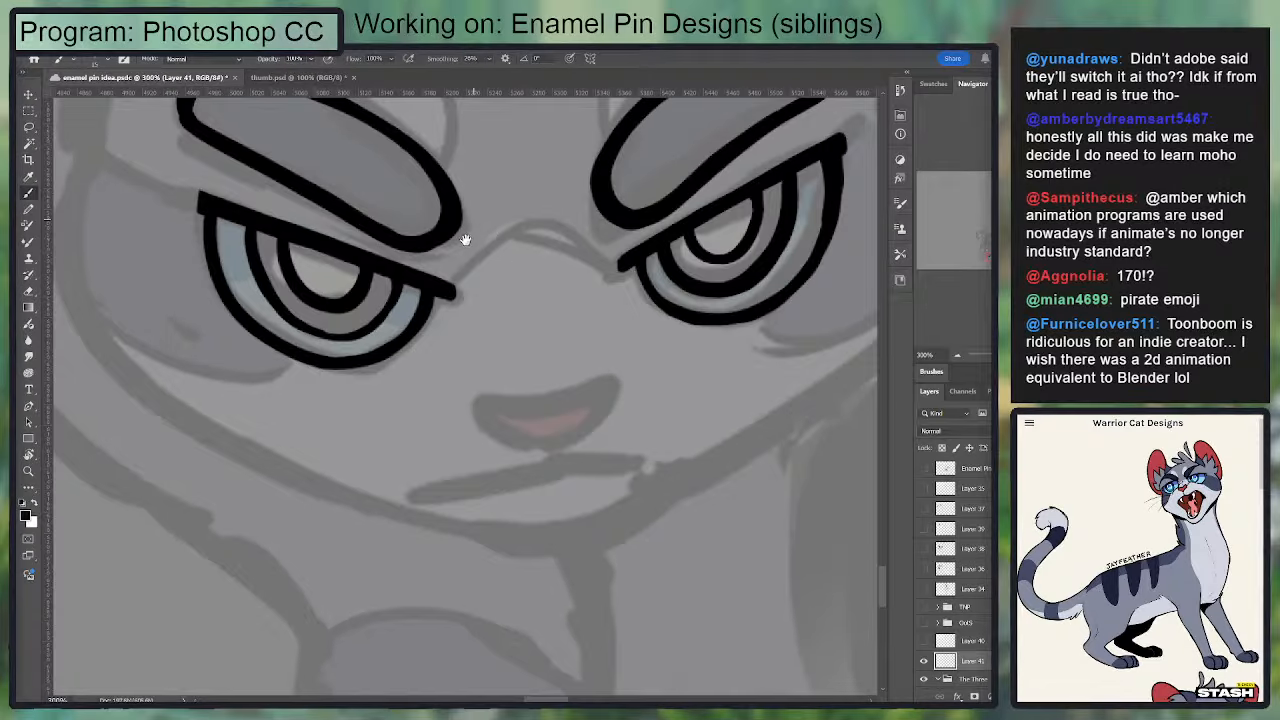
Step: Ink the left-hand half of the gray cat's nose outline along the sketch, redoing uneven strokes
{"action": "left_click_drag", "start_coordinate": [465, 240], "coordinate": [421, 168]}
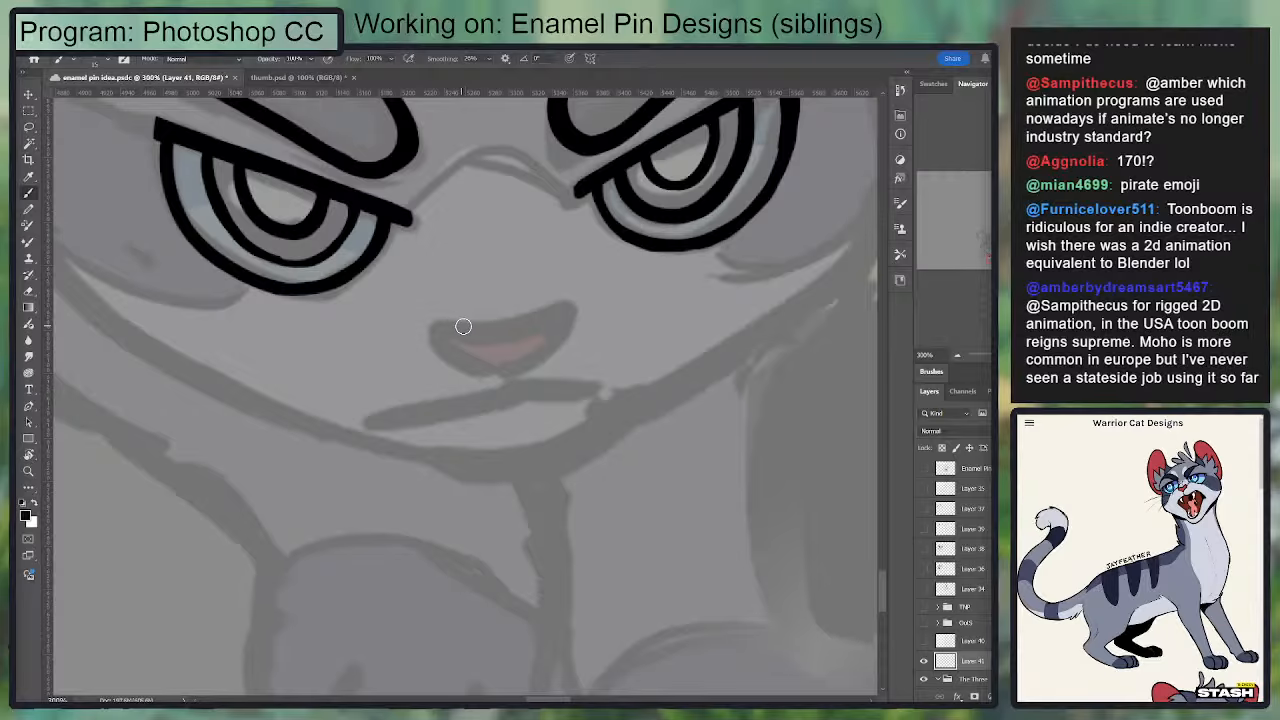
{"action": "mouse_move", "coordinate": [455, 325]}
{"action": "left_mouse_down"}
{"action": "mouse_move", "coordinate": [512, 324]}
{"action": "mouse_move", "coordinate": [438, 324]}
{"action": "mouse_move", "coordinate": [478, 362]}
{"action": "mouse_move", "coordinate": [455, 359]}
{"action": "mouse_move", "coordinate": [521, 373]}
{"action": "mouse_move", "coordinate": [446, 344]}
{"action": "mouse_move", "coordinate": [526, 376]}
{"action": "left_mouse_up"}
{"action": "key", "text": "ctrl+z"}
{"action": "key", "text": "ctrl+z"}
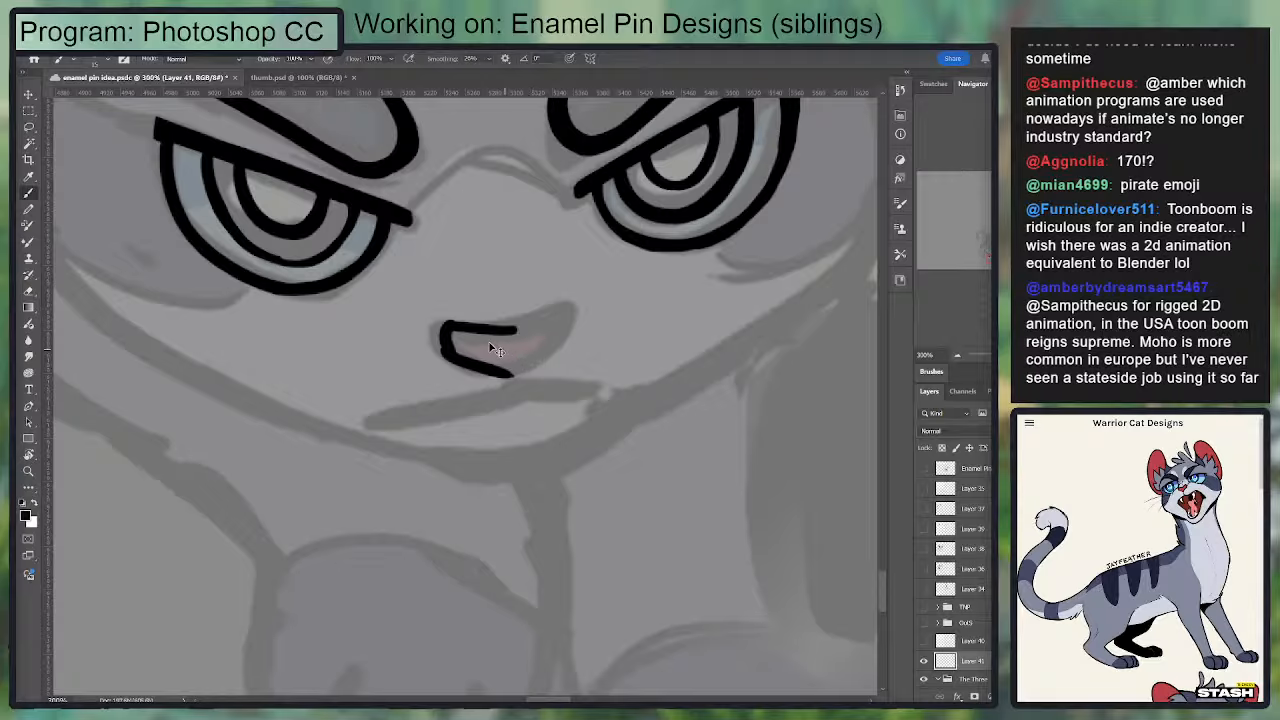
{"action": "key", "text": "ctrl+z"}
{"action": "key", "text": "ctrl+z"}
{"action": "mouse_move", "coordinate": [512, 327]}
{"action": "left_mouse_down"}
{"action": "mouse_move", "coordinate": [570, 327]}
{"action": "mouse_move", "coordinate": [553, 356]}
{"action": "mouse_move", "coordinate": [508, 381]}
{"action": "mouse_move", "coordinate": [569, 322]}
{"action": "mouse_move", "coordinate": [516, 364]}
{"action": "mouse_move", "coordinate": [560, 309]}
{"action": "mouse_move", "coordinate": [506, 381]}
{"action": "left_mouse_up"}
{"action": "key", "text": "ctrl+z"}
Step: Ink the right-hand half of the nose outline so the shape closes at the bottom
{"action": "key", "text": "e"}
{"action": "key", "text": "b"}
{"action": "mouse_move", "coordinate": [508, 324]}
{"action": "left_mouse_down"}
{"action": "mouse_move", "coordinate": [440, 331]}
{"action": "mouse_move", "coordinate": [544, 391]}
{"action": "left_mouse_up"}
{"action": "key", "text": "e"}
{"action": "key", "text": "b"}
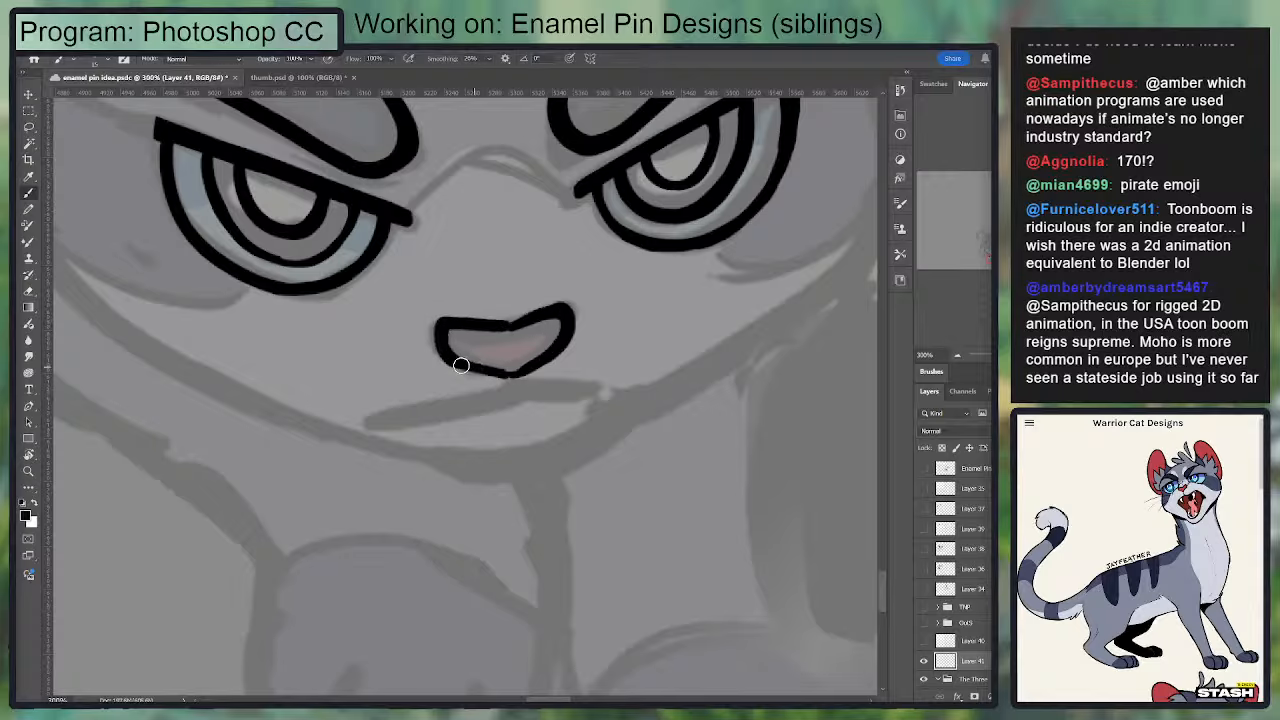
Step: Sharpen the nose's lower point and even out its lower edges with the Brush and Eraser
{"action": "mouse_move", "coordinate": [463, 366]}
{"action": "left_mouse_down"}
{"action": "mouse_move", "coordinate": [519, 379]}
{"action": "mouse_move", "coordinate": [504, 375]}
{"action": "mouse_move", "coordinate": [558, 351]}
{"action": "mouse_move", "coordinate": [497, 363]}
{"action": "mouse_move", "coordinate": [542, 344]}
{"action": "mouse_move", "coordinate": [527, 375]}
{"action": "mouse_move", "coordinate": [513, 380]}
{"action": "mouse_move", "coordinate": [572, 333]}
{"action": "left_mouse_up"}
{"action": "key", "text": "e"}
{"action": "key", "text": "b"}
{"action": "key", "text": "e"}
{"action": "left_click_drag", "start_coordinate": [518, 390], "coordinate": [590, 334]}
{"action": "key", "text": "b"}
Step: Touch up the dip in the nose's upper edge and trim the inside of the outline
{"action": "mouse_move", "coordinate": [510, 326]}
{"action": "left_mouse_down"}
{"action": "mouse_move", "coordinate": [452, 320]}
{"action": "mouse_move", "coordinate": [442, 345]}
{"action": "mouse_move", "coordinate": [462, 316]}
{"action": "mouse_move", "coordinate": [511, 322]}
{"action": "mouse_move", "coordinate": [442, 314]}
{"action": "mouse_move", "coordinate": [513, 321]}
{"action": "mouse_move", "coordinate": [562, 296]}
{"action": "mouse_move", "coordinate": [550, 314]}
{"action": "mouse_move", "coordinate": [565, 311]}
{"action": "mouse_move", "coordinate": [487, 329]}
{"action": "mouse_move", "coordinate": [556, 321]}
{"action": "mouse_move", "coordinate": [516, 361]}
{"action": "left_mouse_up"}
{"action": "key", "text": "e"}
{"action": "key", "text": "ctrl+z"}
{"action": "key", "text": "b"}
{"action": "key", "text": "e"}
{"action": "key", "text": "b"}
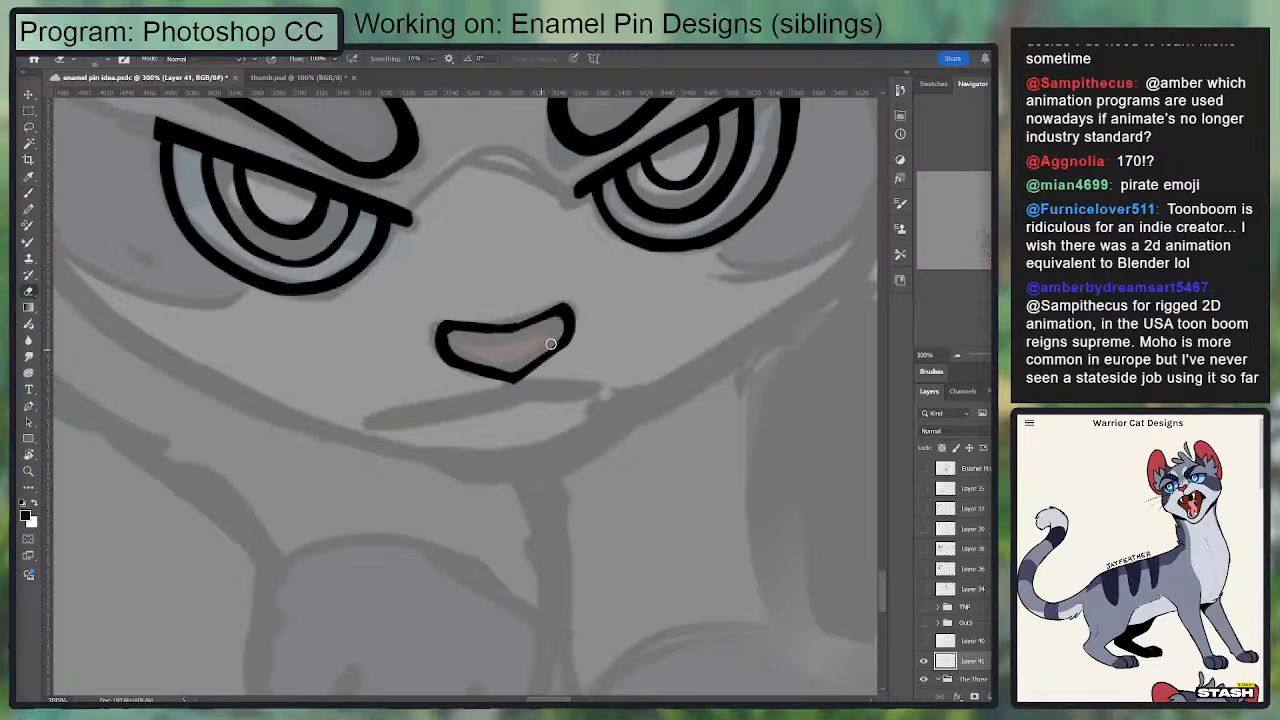
Step: Ink the short vertical line beneath the nose and the mouth line across its end, redoing uneven strokes
{"action": "left_click_drag", "start_coordinate": [567, 314], "coordinate": [512, 394]}
{"action": "key", "text": "e"}
{"action": "key", "text": "b"}
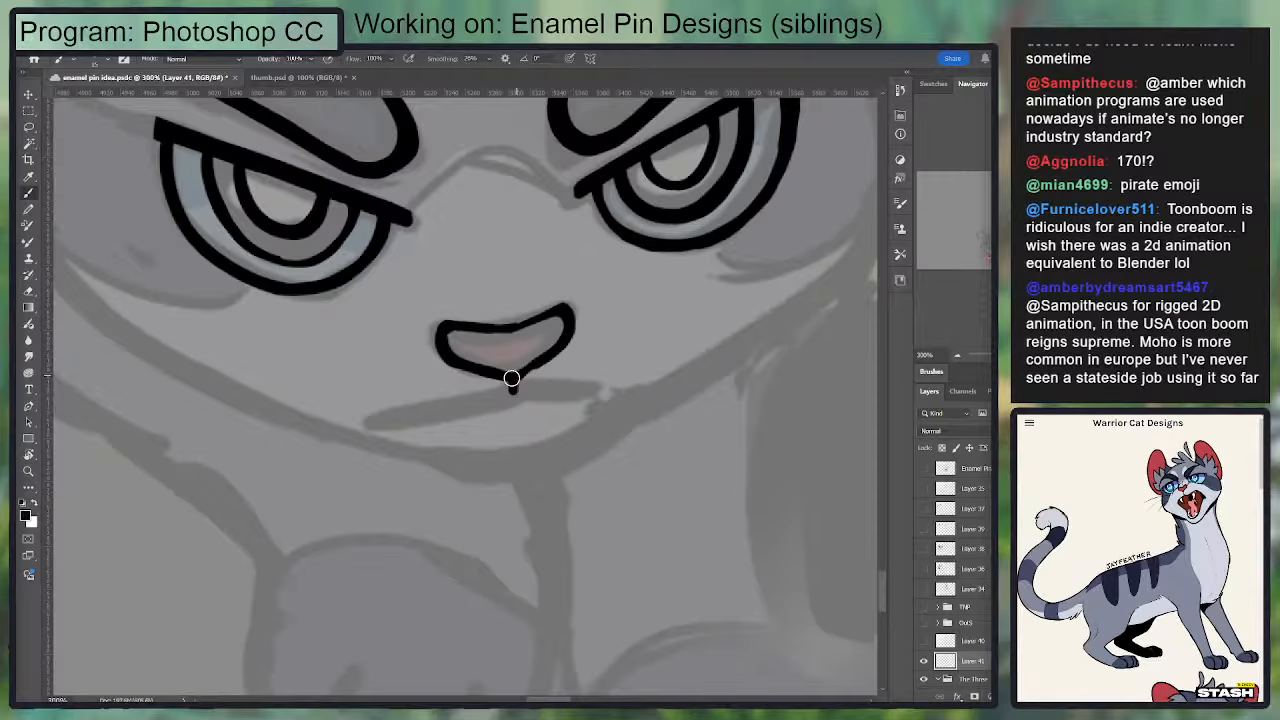
{"action": "mouse_move", "coordinate": [511, 362]}
{"action": "left_mouse_down"}
{"action": "mouse_move", "coordinate": [554, 287]}
{"action": "mouse_move", "coordinate": [435, 343]}
{"action": "mouse_move", "coordinate": [559, 328]}
{"action": "mouse_move", "coordinate": [430, 345]}
{"action": "left_mouse_up"}
{"action": "key", "text": "ctrl+z"}
{"action": "key", "text": "ctrl+z"}
{"action": "left_click_drag", "start_coordinate": [560, 318], "coordinate": [655, 322]}
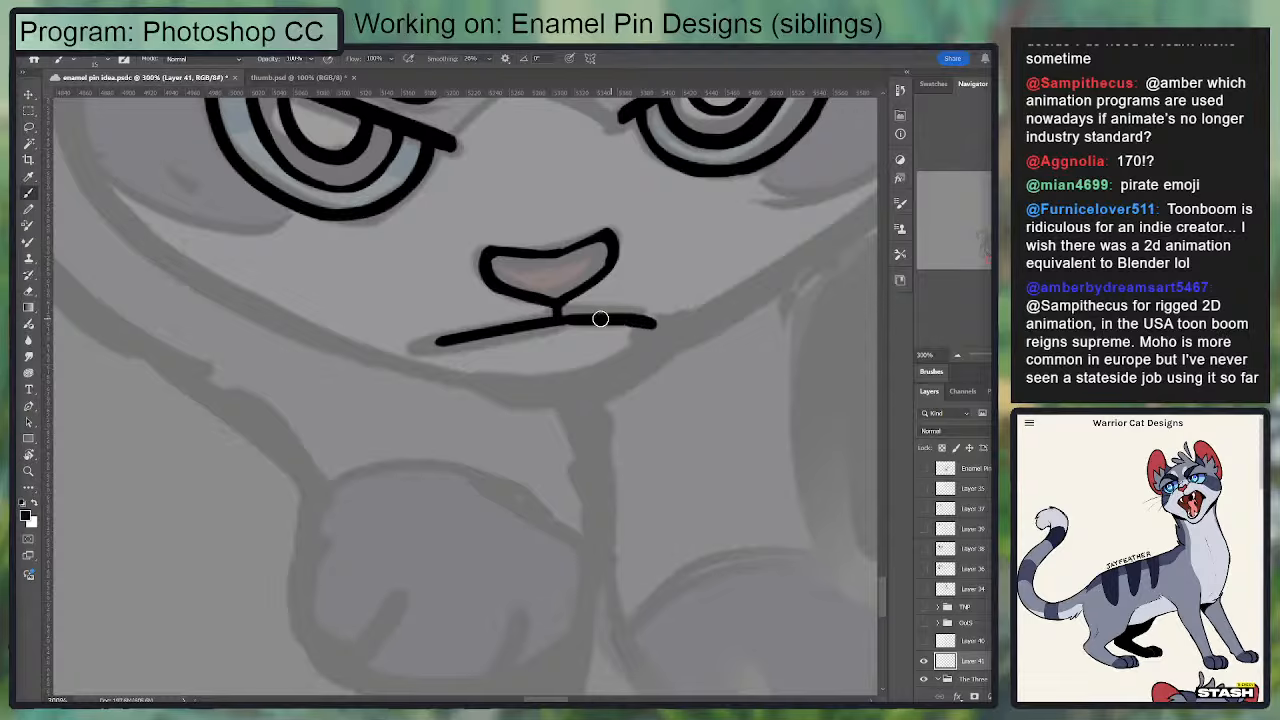
Step: Trim the right-hand half of the mouth line with the Eraser to an even thickness
{"action": "key", "text": "e"}
{"action": "mouse_move", "coordinate": [573, 314]}
{"action": "left_mouse_down"}
{"action": "mouse_move", "coordinate": [669, 327]}
{"action": "mouse_move", "coordinate": [528, 327]}
{"action": "mouse_move", "coordinate": [670, 326]}
{"action": "mouse_move", "coordinate": [617, 327]}
{"action": "left_mouse_up"}
{"action": "key", "text": "b"}
{"action": "key", "text": "e"}
{"action": "key", "text": "b"}
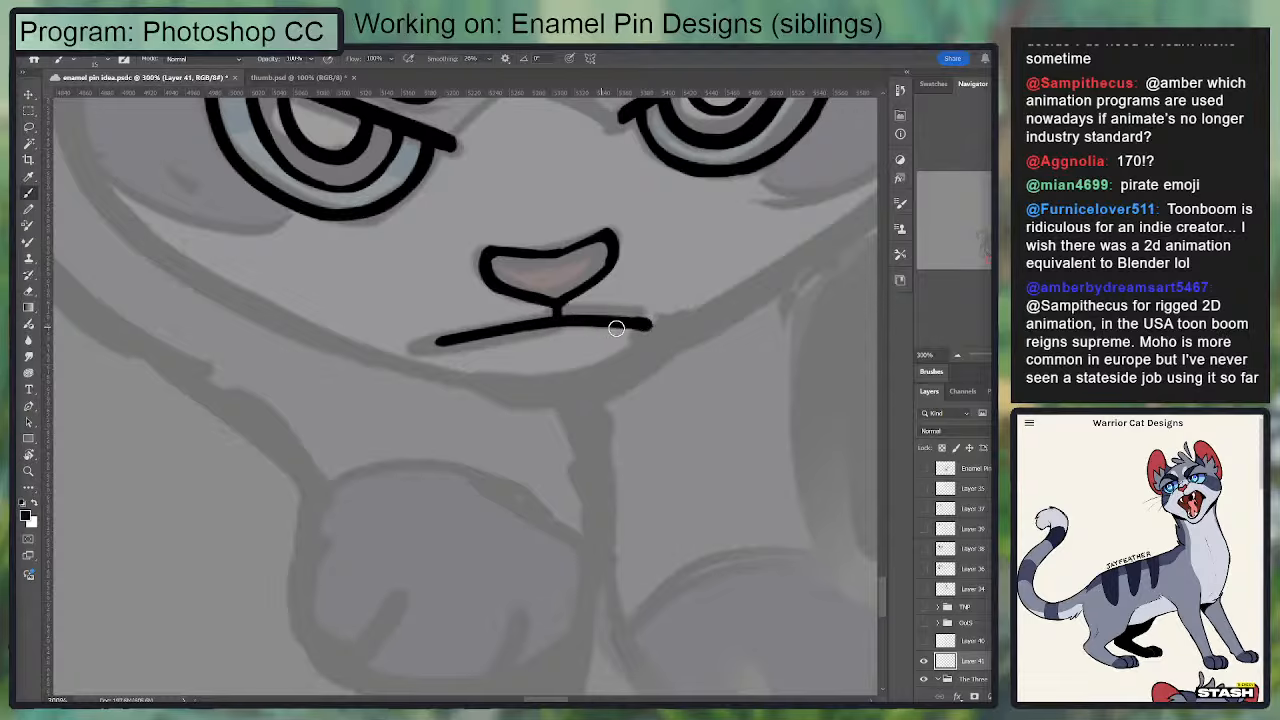
{"action": "key", "text": "e"}
{"action": "key", "text": "e"}
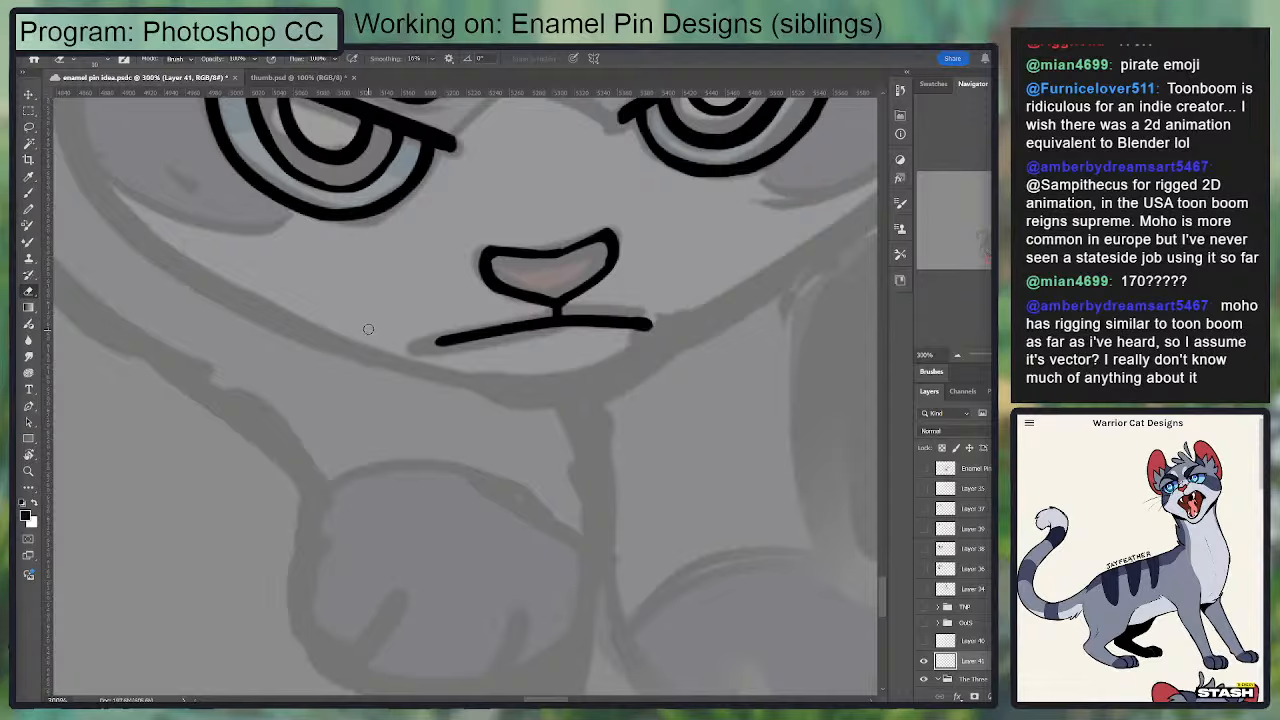
Step: Rework the left-hand half of the mouth line into a smooth, even stroke with a rounded end
{"action": "mouse_move", "coordinate": [446, 388]}
{"action": "left_mouse_down"}
{"action": "mouse_move", "coordinate": [509, 380]}
{"action": "mouse_move", "coordinate": [530, 360]}
{"action": "left_mouse_up"}
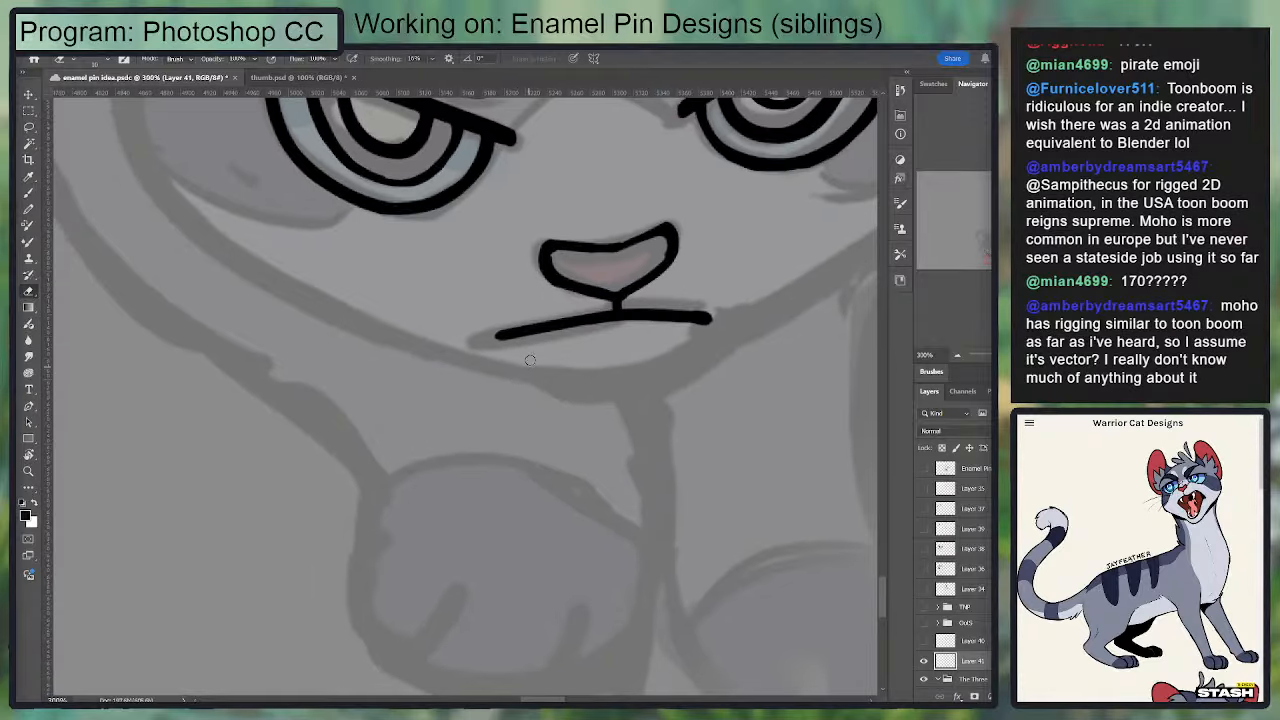
{"action": "key", "text": "b"}
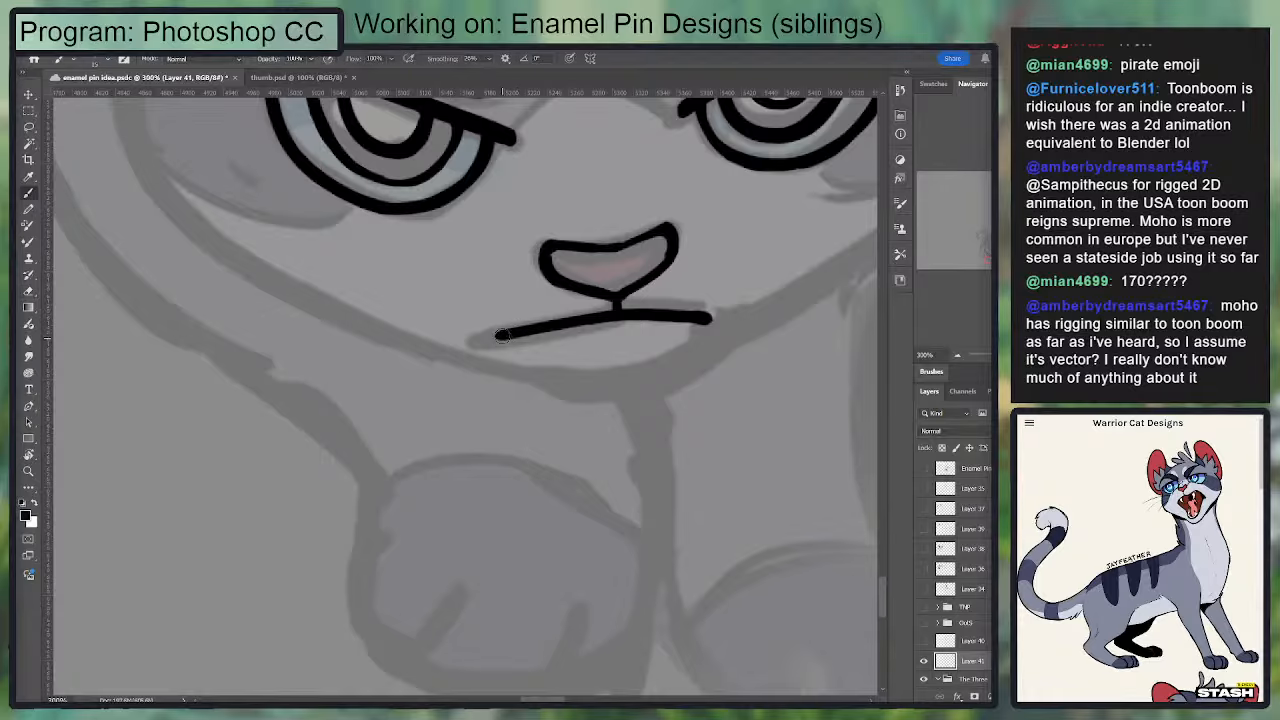
{"action": "left_click_drag", "start_coordinate": [492, 338], "coordinate": [630, 322]}
{"action": "key", "text": "ctrl+z"}
{"action": "left_click_drag", "start_coordinate": [498, 333], "coordinate": [636, 312]}
{"action": "left_click_drag", "start_coordinate": [522, 326], "coordinate": [622, 313]}
{"action": "key", "text": "ctrl+z"}
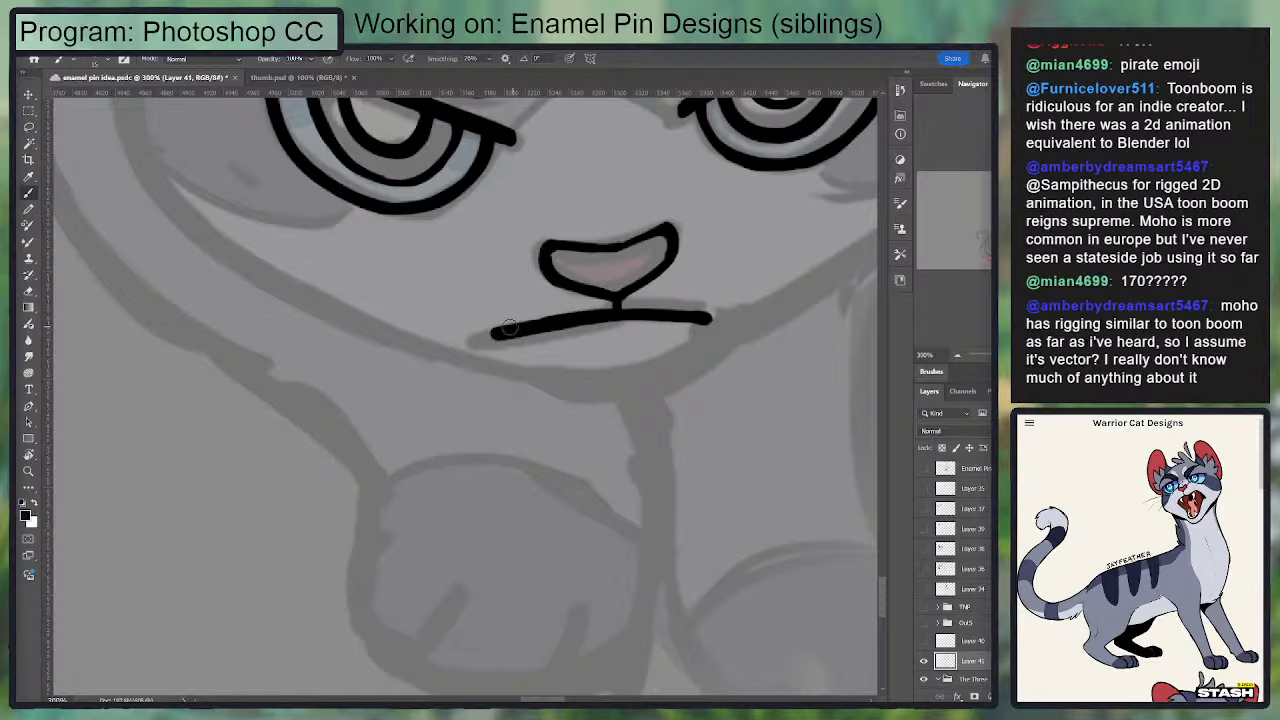
{"action": "key", "text": "ctrl+z"}
{"action": "mouse_move", "coordinate": [519, 327]}
{"action": "left_mouse_down"}
{"action": "mouse_move", "coordinate": [620, 314]}
{"action": "mouse_move", "coordinate": [513, 331]}
{"action": "left_mouse_up"}
{"action": "key", "text": "e"}
{"action": "key", "text": "b"}
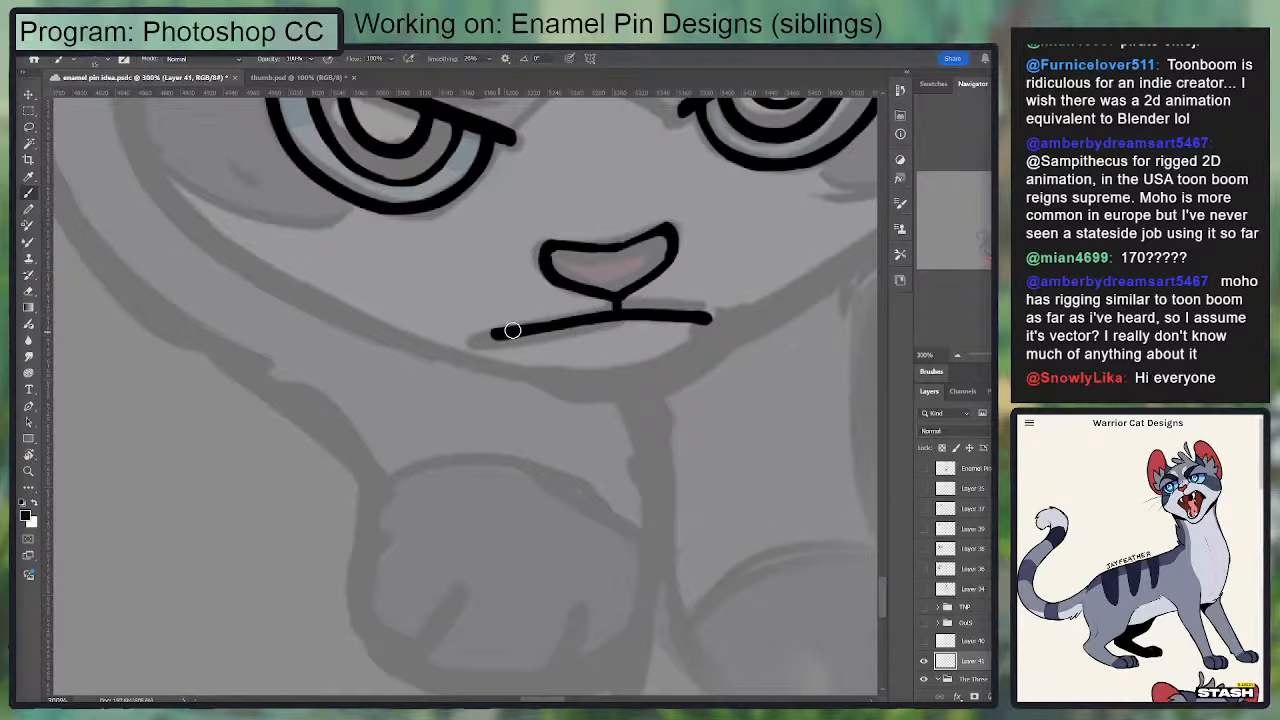
Step: Trim the underside of the mouth line's right-hand half and touch up the nose's upper right-hand corner
{"action": "key", "text": "e"}
{"action": "mouse_move", "coordinate": [682, 327]}
{"action": "left_mouse_down"}
{"action": "mouse_move", "coordinate": [721, 323]}
{"action": "mouse_move", "coordinate": [646, 394]}
{"action": "mouse_move", "coordinate": [667, 416]}
{"action": "left_mouse_up"}
{"action": "key", "text": "b"}
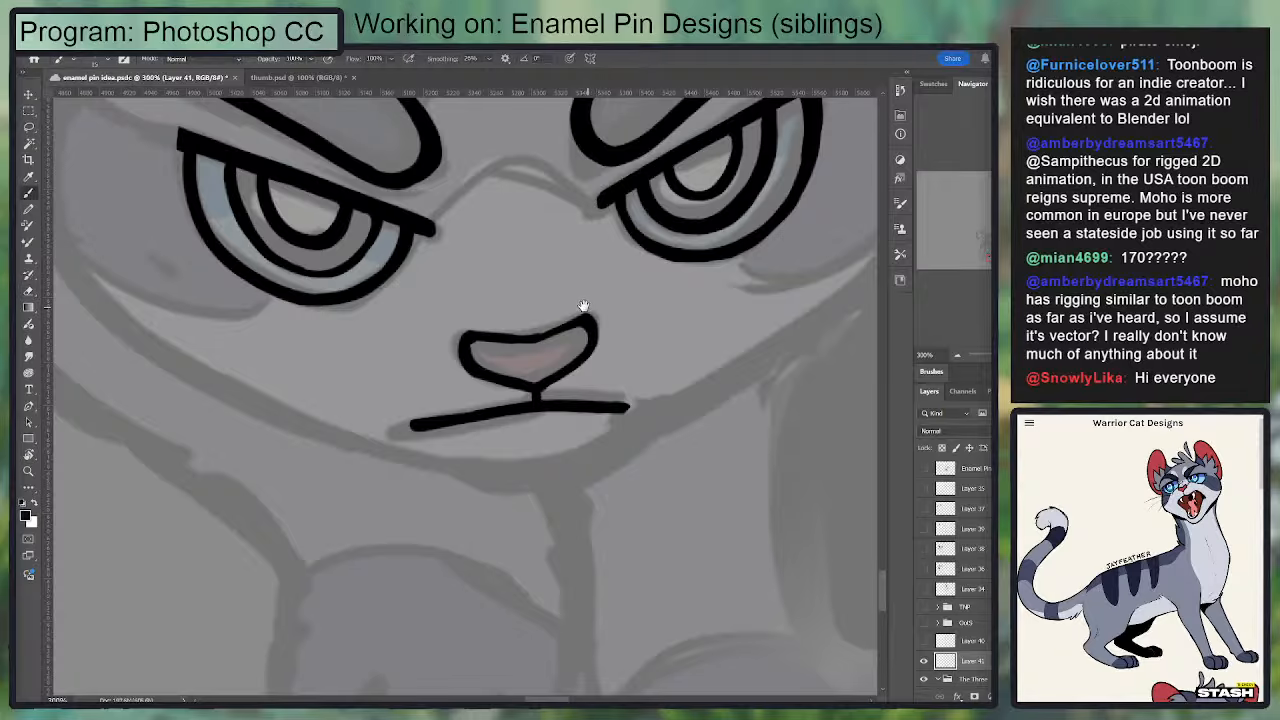
{"action": "left_click_drag", "start_coordinate": [583, 306], "coordinate": [579, 330]}
{"action": "key", "text": "e"}
{"action": "key", "text": "b"}
{"action": "left_click_drag", "start_coordinate": [517, 363], "coordinate": [583, 338]}
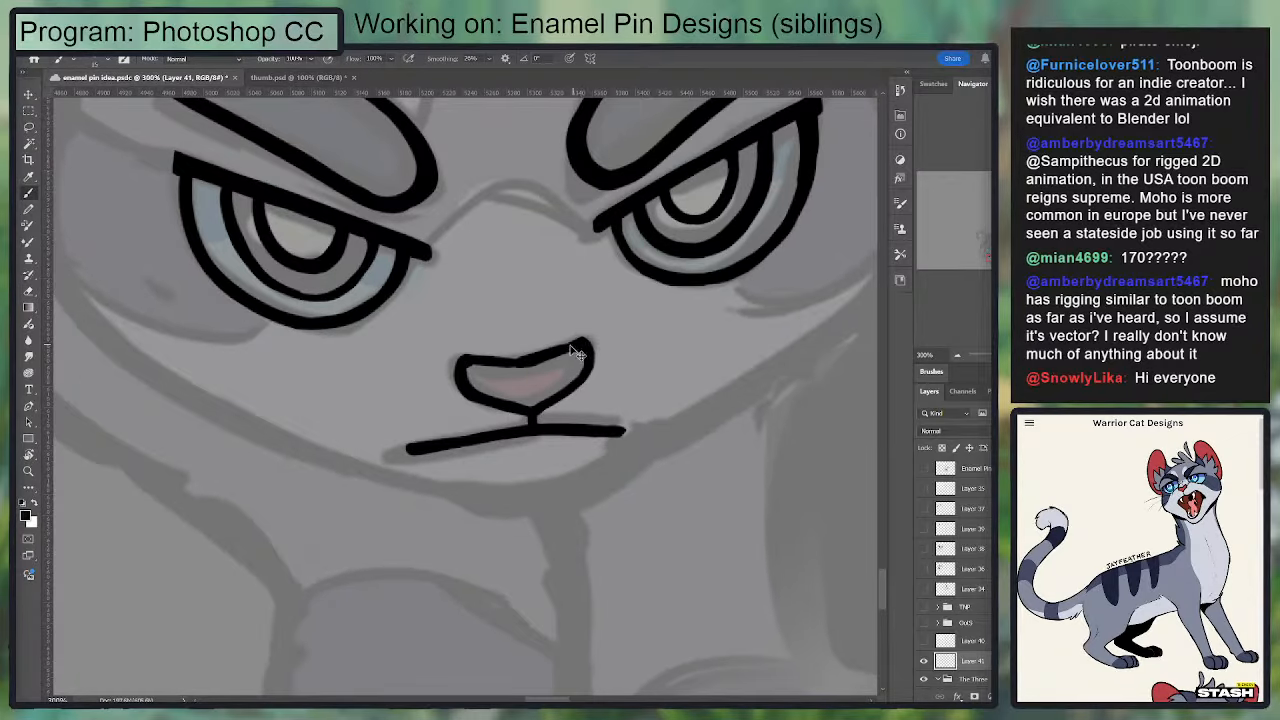
Step: Check the inked face against the whole design and touch up the right-hand half of the mouth line
{"action": "key", "text": "ctrl+minus"}
{"action": "key", "text": "ctrl+minus"}
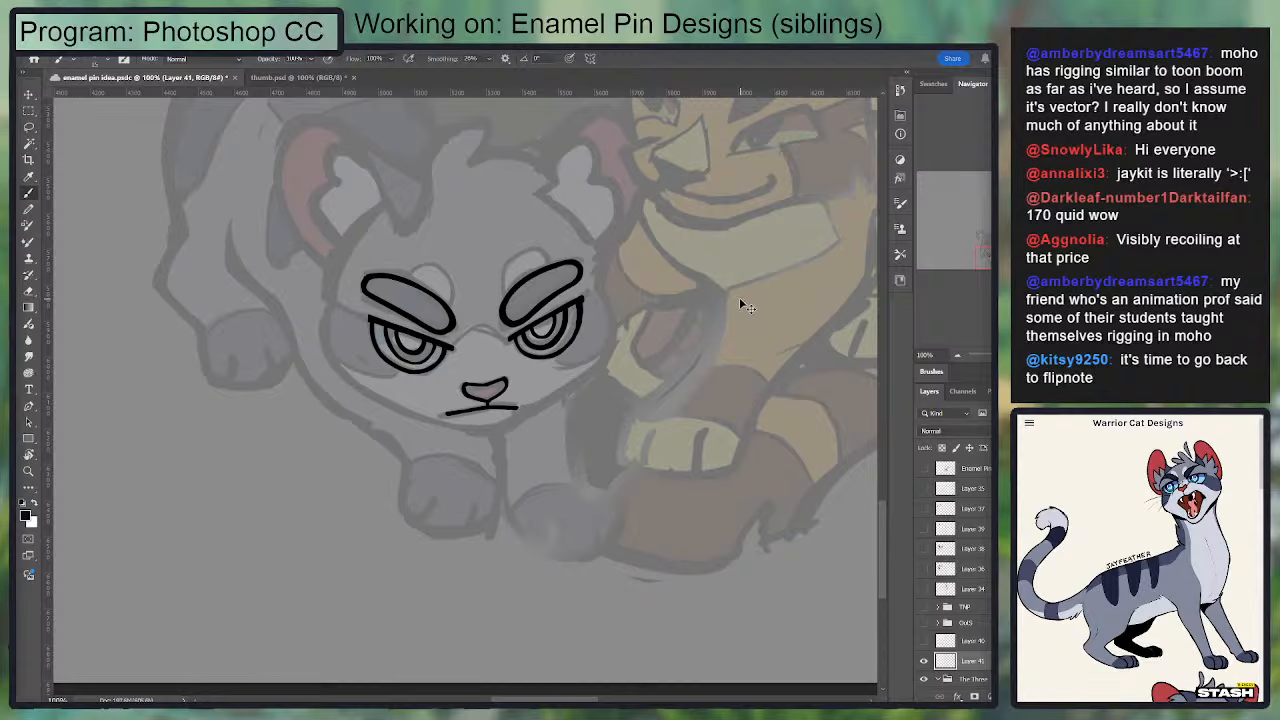
{"action": "key", "text": "ctrl+plus"}
{"action": "mouse_move", "coordinate": [515, 298]}
{"action": "left_mouse_down"}
{"action": "mouse_move", "coordinate": [569, 310]}
{"action": "mouse_move", "coordinate": [518, 316]}
{"action": "mouse_move", "coordinate": [527, 305]}
{"action": "left_mouse_up"}
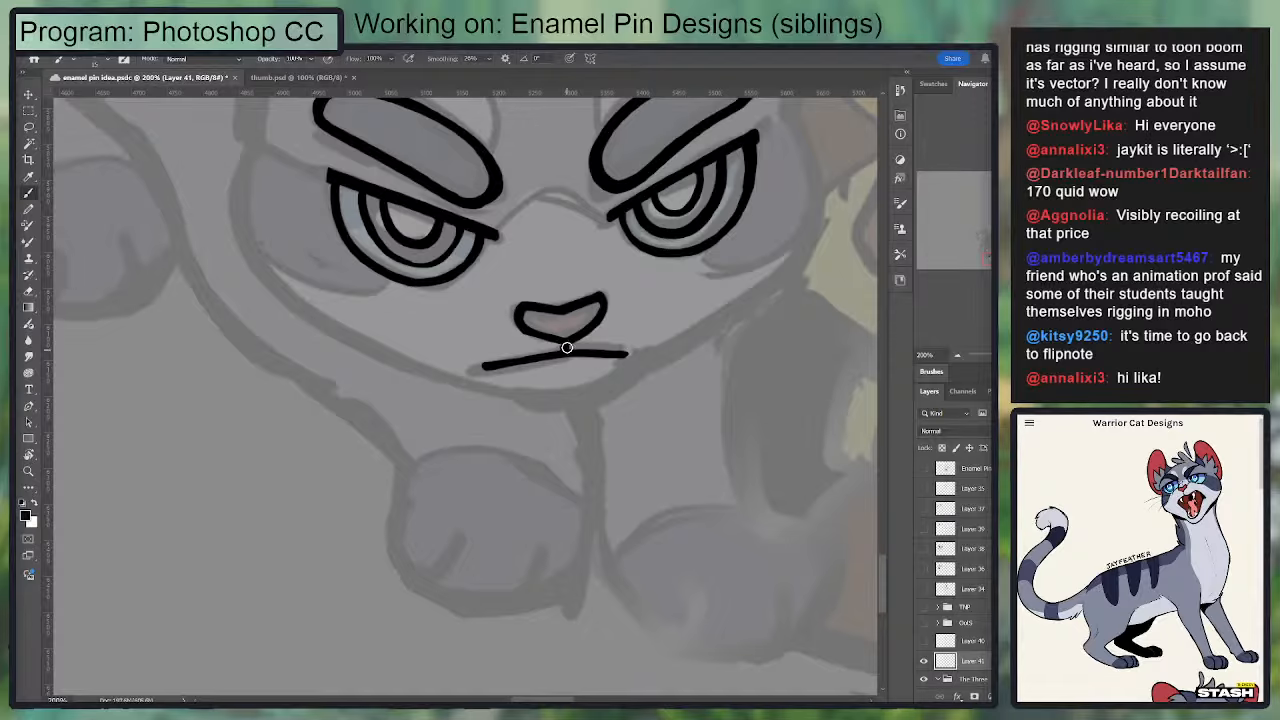
{"action": "left_click_drag", "start_coordinate": [578, 350], "coordinate": [602, 329]}
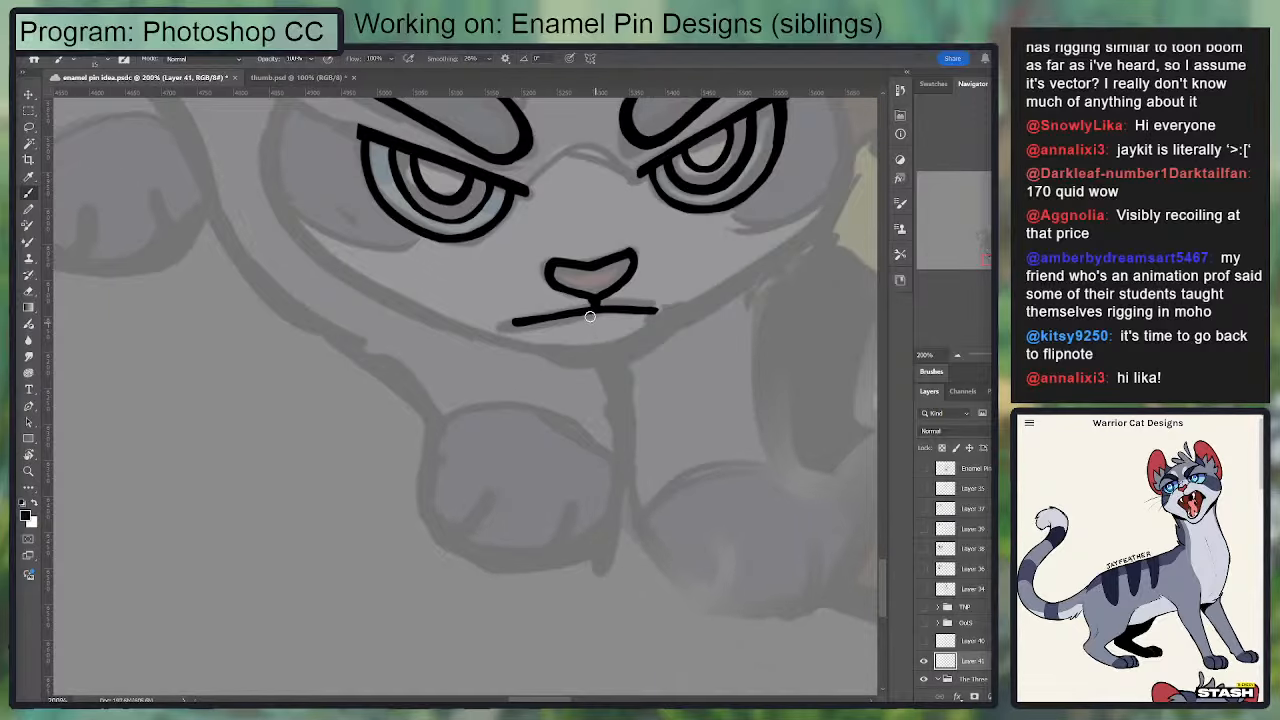
{"action": "key", "text": "e"}
{"action": "key", "text": "b"}
{"action": "left_click_drag", "start_coordinate": [600, 297], "coordinate": [556, 309]}
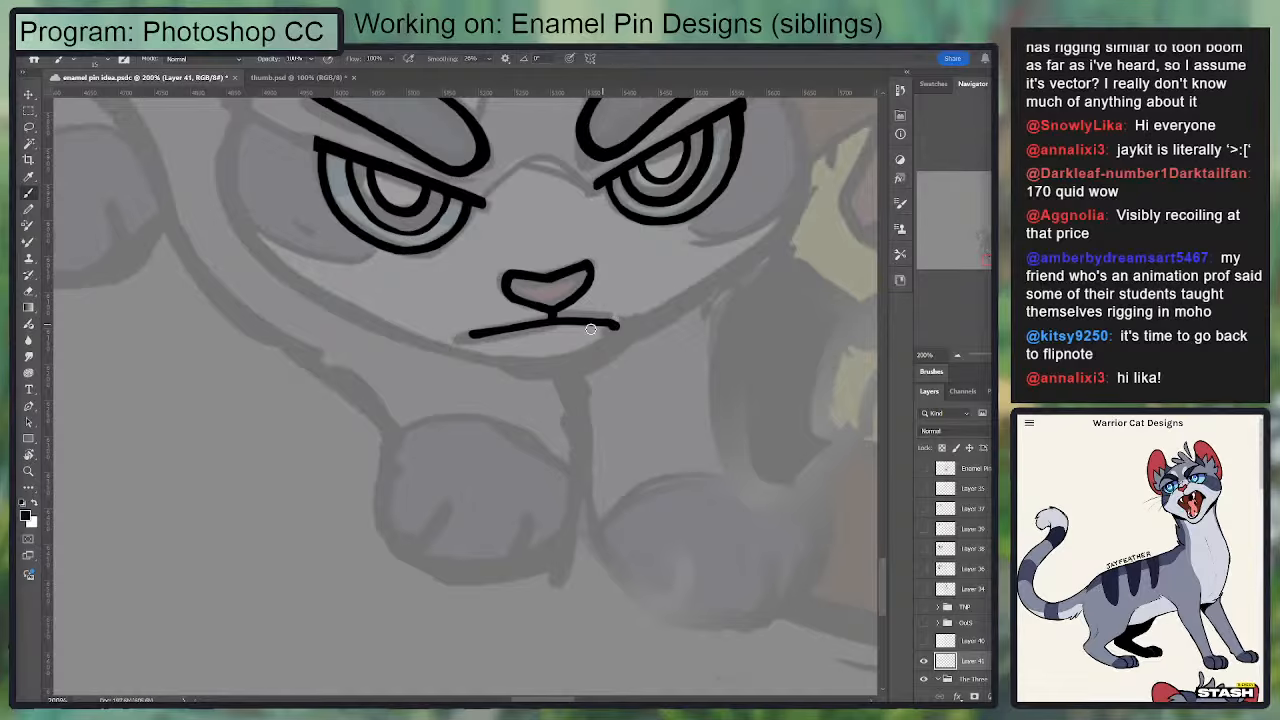
Step: Ink the chin curve and the right-hand jaw line up to the cheek, redoing the jaw stroke, and trim the line with the Eraser
{"action": "mouse_move", "coordinate": [450, 349]}
{"action": "left_mouse_down"}
{"action": "mouse_move", "coordinate": [582, 356]}
{"action": "mouse_move", "coordinate": [478, 351]}
{"action": "mouse_move", "coordinate": [612, 339]}
{"action": "mouse_move", "coordinate": [752, 268]}
{"action": "left_mouse_up"}
{"action": "left_click_drag", "start_coordinate": [727, 268], "coordinate": [627, 352]}
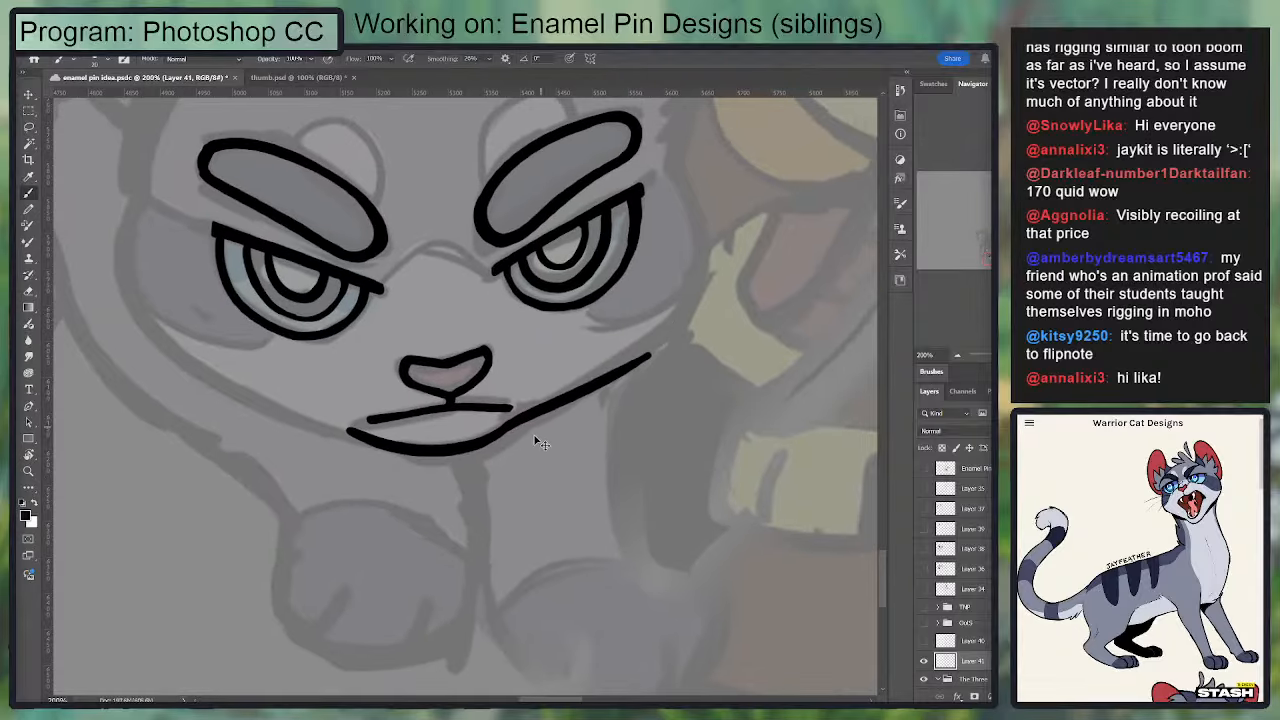
{"action": "key", "text": "ctrl+z"}
{"action": "mouse_move", "coordinate": [509, 425]}
{"action": "left_mouse_down"}
{"action": "mouse_move", "coordinate": [697, 252]}
{"action": "mouse_move", "coordinate": [642, 311]}
{"action": "left_mouse_up"}
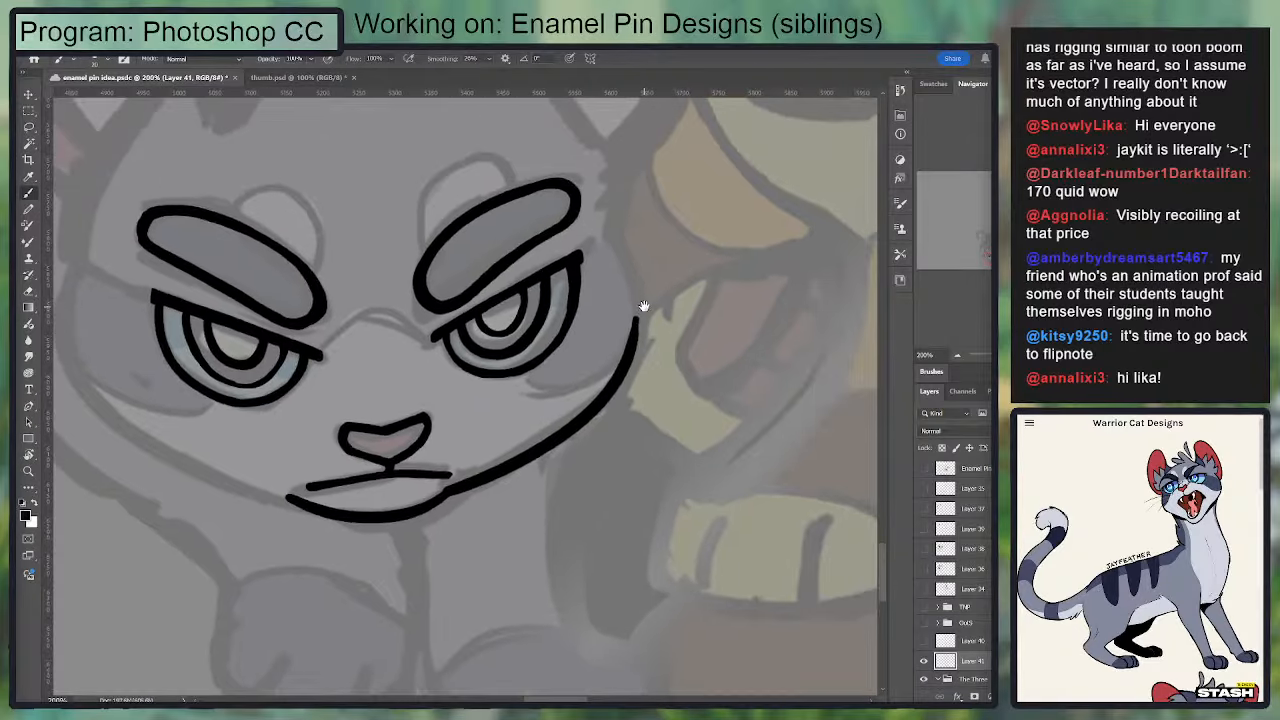
{"action": "key", "text": "e"}
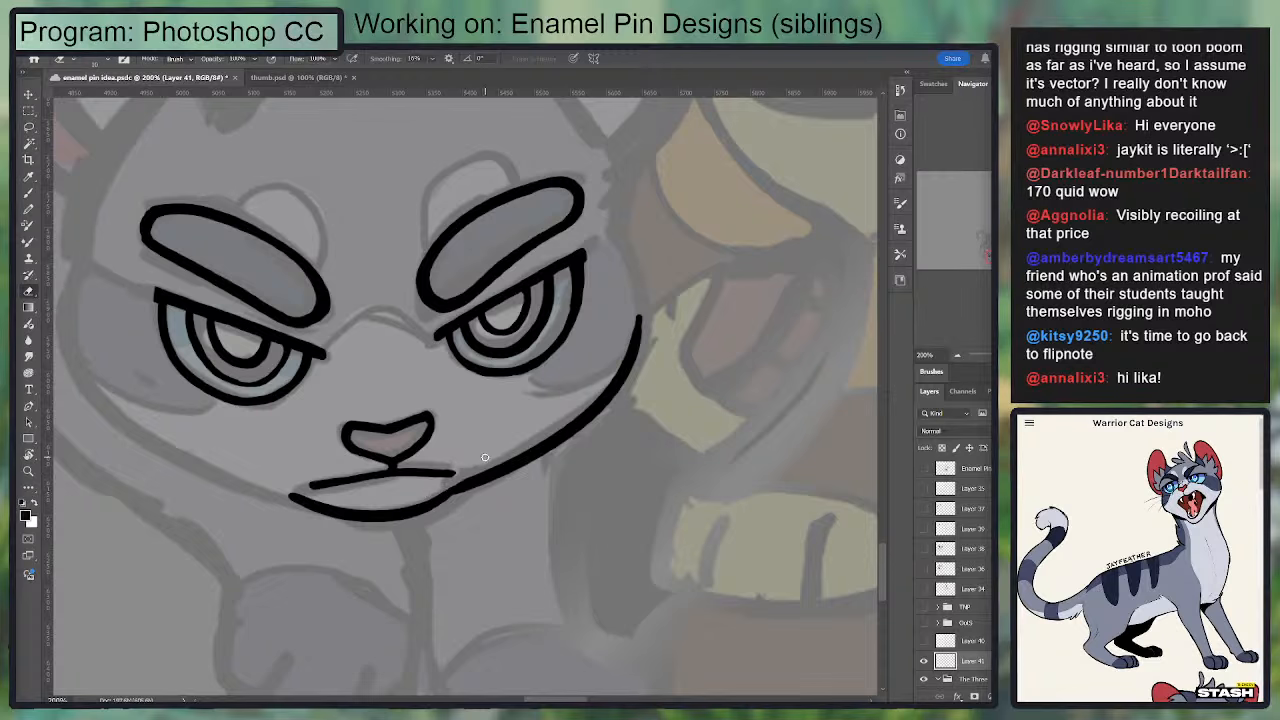
{"action": "left_click_drag", "start_coordinate": [510, 435], "coordinate": [603, 324]}
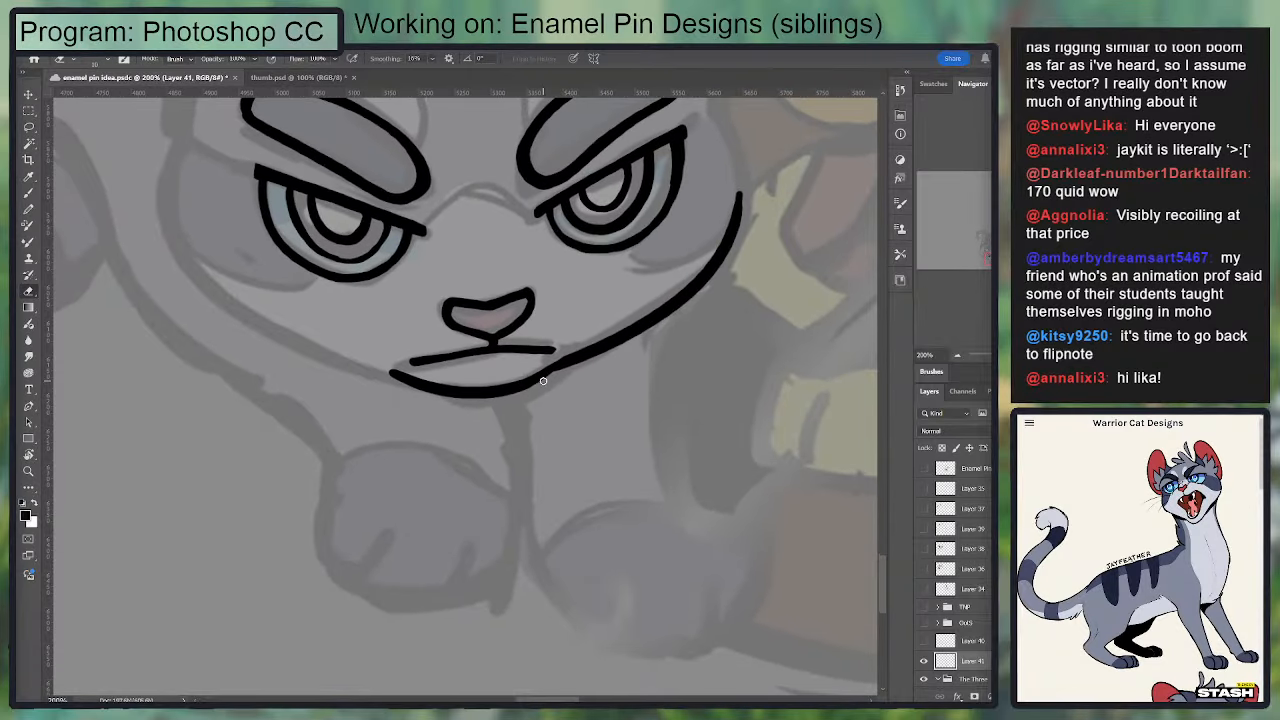
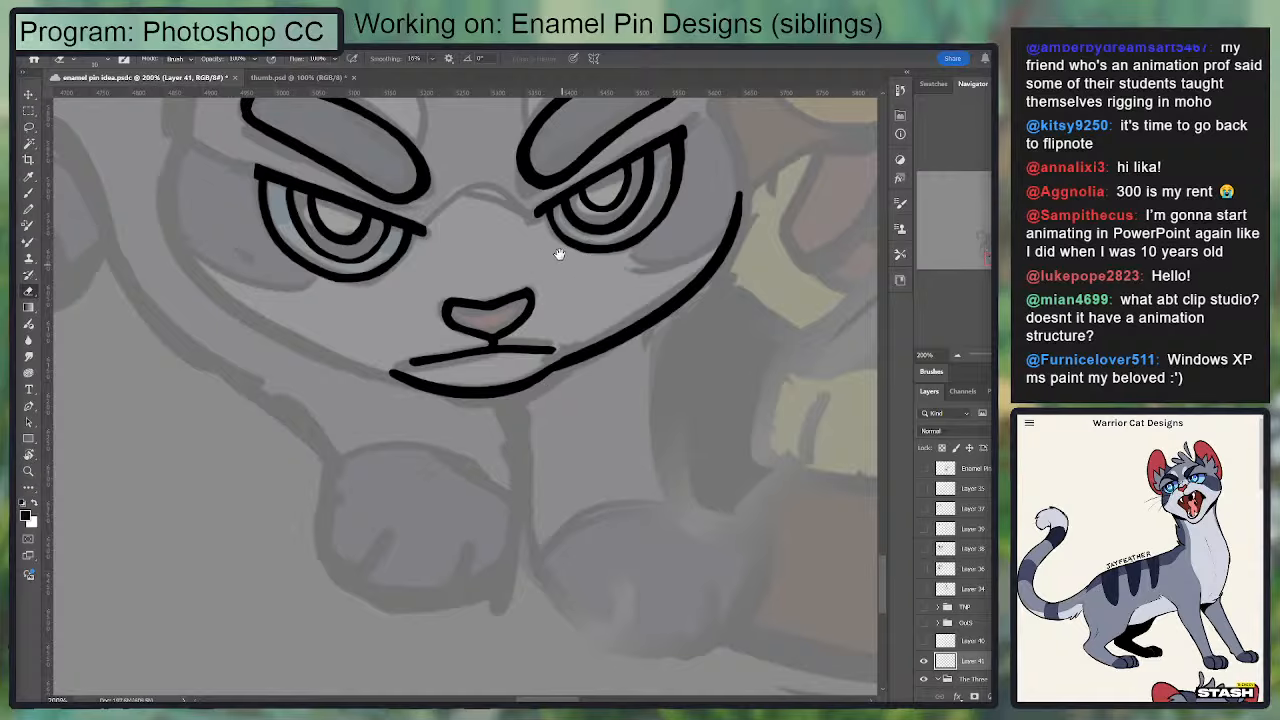
Step: Rework the gray cat's right-hand jaw line so it curves up around the cheek to beside the eye's outer corner
{"action": "mouse_move", "coordinate": [559, 254]}
{"action": "left_mouse_down"}
{"action": "mouse_move", "coordinate": [494, 329]}
{"action": "mouse_move", "coordinate": [477, 320]}
{"action": "left_mouse_up"}
{"action": "mouse_move", "coordinate": [471, 444]}
{"action": "left_mouse_down"}
{"action": "mouse_move", "coordinate": [551, 414]}
{"action": "mouse_move", "coordinate": [635, 352]}
{"action": "left_mouse_up"}
{"action": "left_click_drag", "start_coordinate": [597, 237], "coordinate": [643, 204]}
{"action": "key", "text": "ctrl+z"}
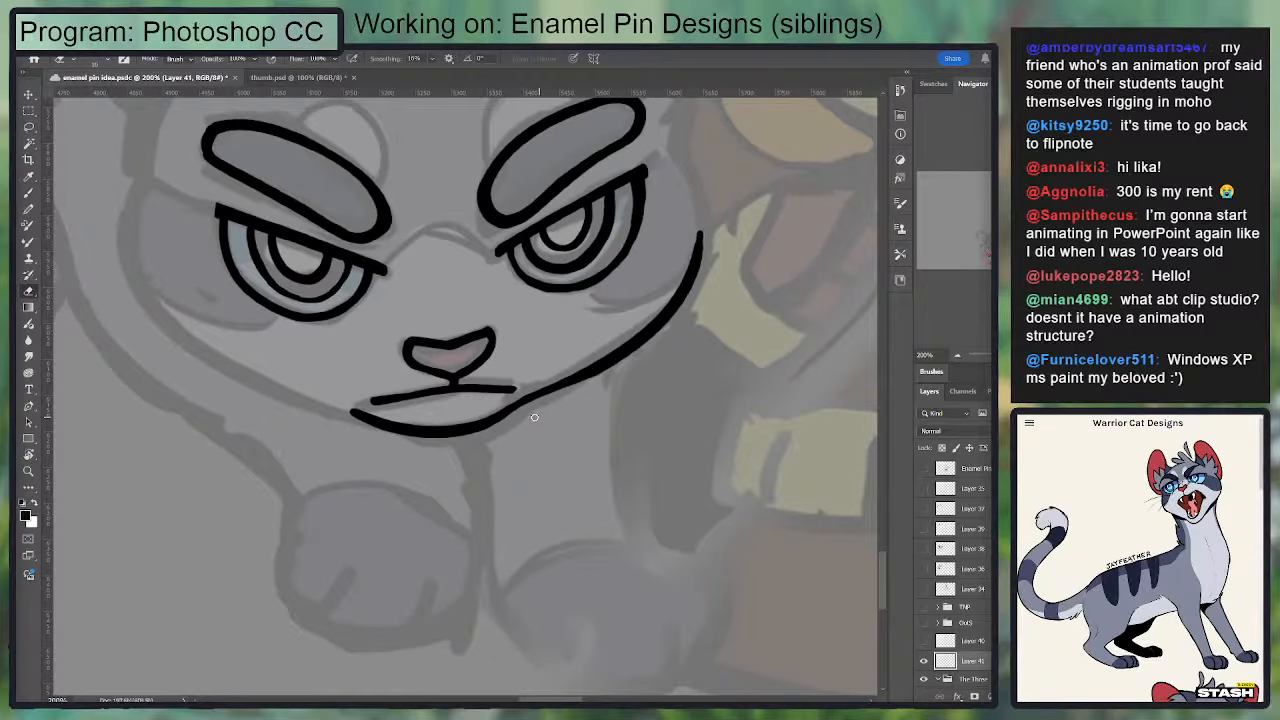
{"action": "left_click_drag", "start_coordinate": [523, 415], "coordinate": [704, 286]}
{"action": "key", "text": "b"}
{"action": "mouse_move", "coordinate": [508, 414]}
{"action": "left_mouse_down"}
{"action": "mouse_move", "coordinate": [687, 290]}
{"action": "mouse_move", "coordinate": [615, 418]}
{"action": "left_mouse_up"}
{"action": "mouse_move", "coordinate": [610, 279]}
{"action": "left_mouse_down"}
{"action": "mouse_move", "coordinate": [628, 320]}
{"action": "mouse_move", "coordinate": [630, 398]}
{"action": "mouse_move", "coordinate": [615, 309]}
{"action": "mouse_move", "coordinate": [637, 383]}
{"action": "mouse_move", "coordinate": [609, 286]}
{"action": "mouse_move", "coordinate": [634, 414]}
{"action": "mouse_move", "coordinate": [611, 287]}
{"action": "mouse_move", "coordinate": [623, 433]}
{"action": "left_mouse_up"}
{"action": "key", "text": "ctrl+z"}
{"action": "key", "text": "ctrl+z"}
{"action": "key", "text": "ctrl+z"}
{"action": "key", "text": "ctrl+z"}
{"action": "key", "text": "ctrl+z"}
{"action": "key", "text": "ctrl+z"}
{"action": "key", "text": "e"}
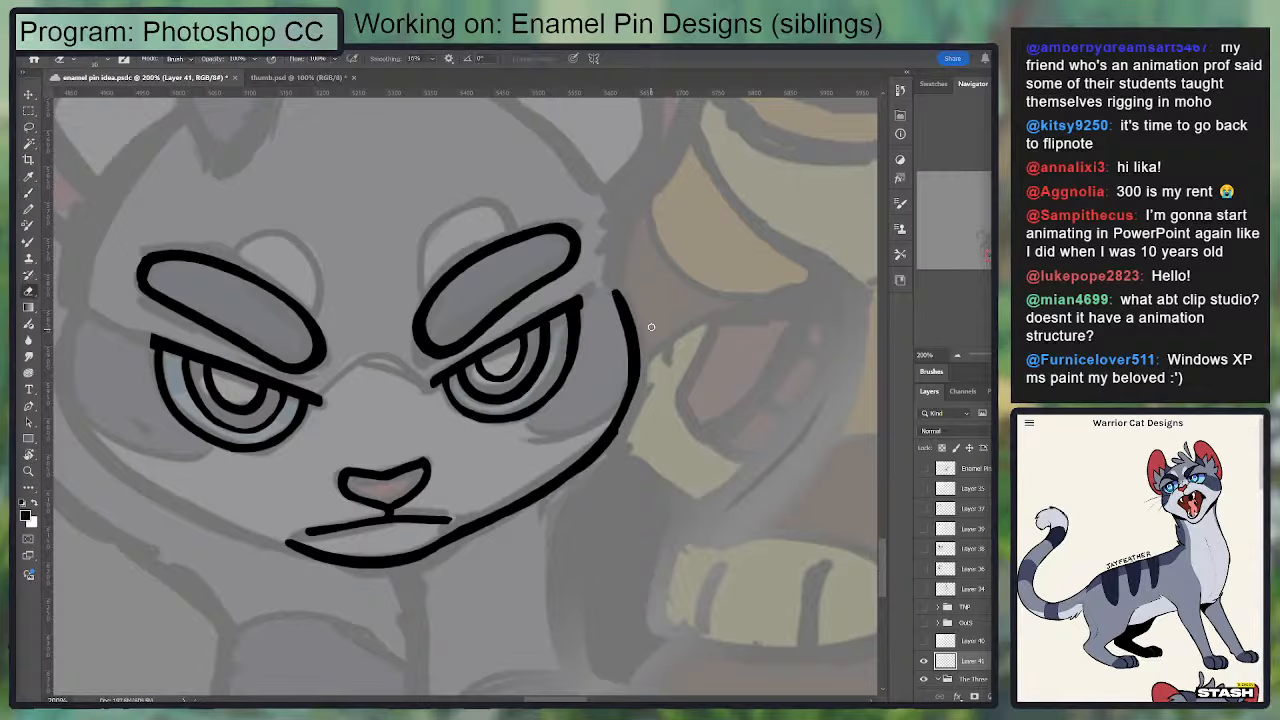
Step: Try trimming and repainting the outer edge of the right-hand cheek line and extending its upper end
{"action": "key", "text": "b"}
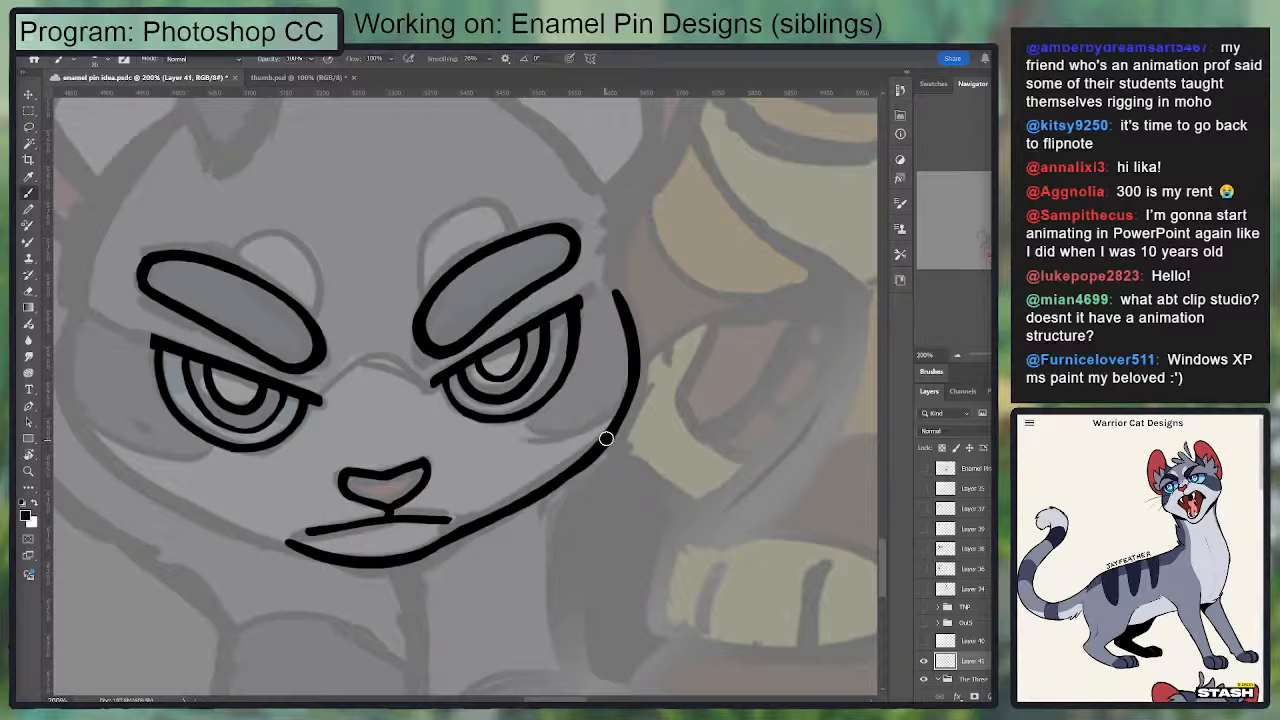
{"action": "mouse_move", "coordinate": [606, 437]}
{"action": "left_mouse_down"}
{"action": "mouse_move", "coordinate": [623, 323]}
{"action": "mouse_move", "coordinate": [608, 287]}
{"action": "mouse_move", "coordinate": [586, 451]}
{"action": "mouse_move", "coordinate": [718, 325]}
{"action": "left_mouse_up"}
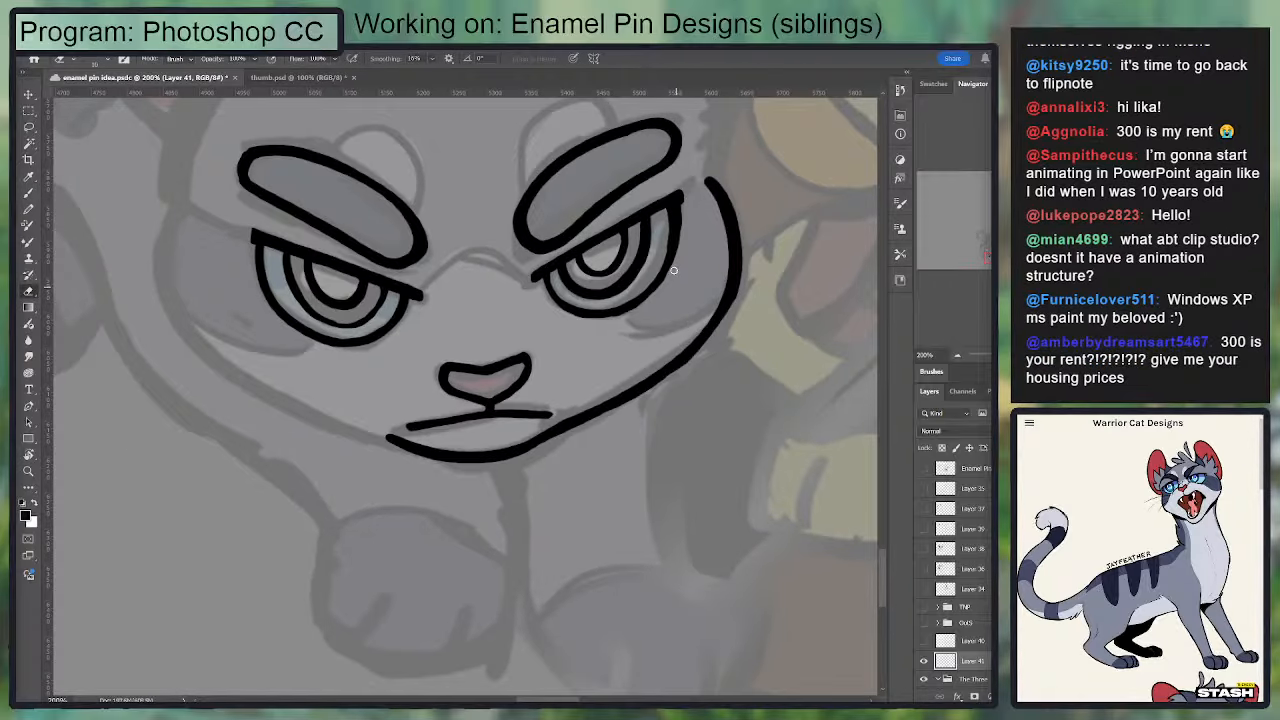
{"action": "scroll", "coordinate": [654, 315], "scroll_direction": "down", "scroll_amount": 1}
{"action": "left_click_drag", "start_coordinate": [617, 395], "coordinate": [744, 273]}
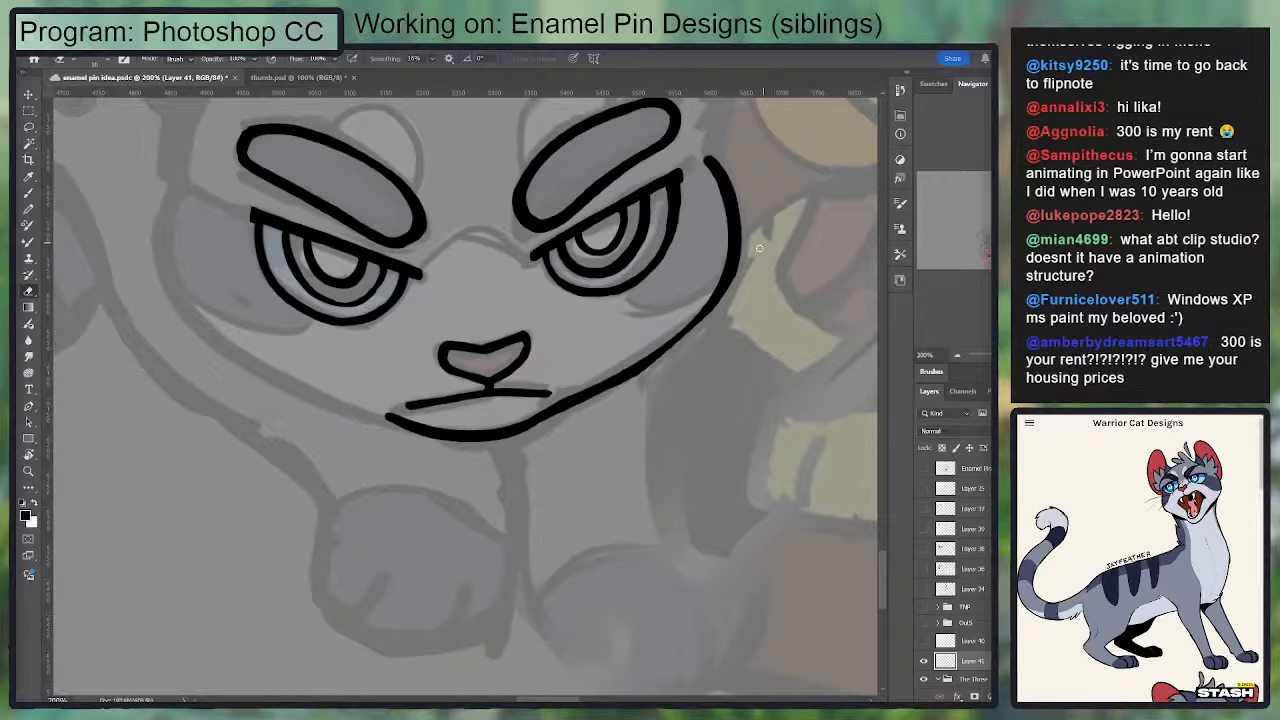
{"action": "key", "text": "b"}
{"action": "mouse_move", "coordinate": [620, 379]}
{"action": "left_mouse_down"}
{"action": "mouse_move", "coordinate": [738, 266]}
{"action": "mouse_move", "coordinate": [613, 381]}
{"action": "mouse_move", "coordinate": [734, 276]}
{"action": "left_mouse_up"}
{"action": "key", "text": "ctrl+z"}
{"action": "key", "text": "ctrl+z"}
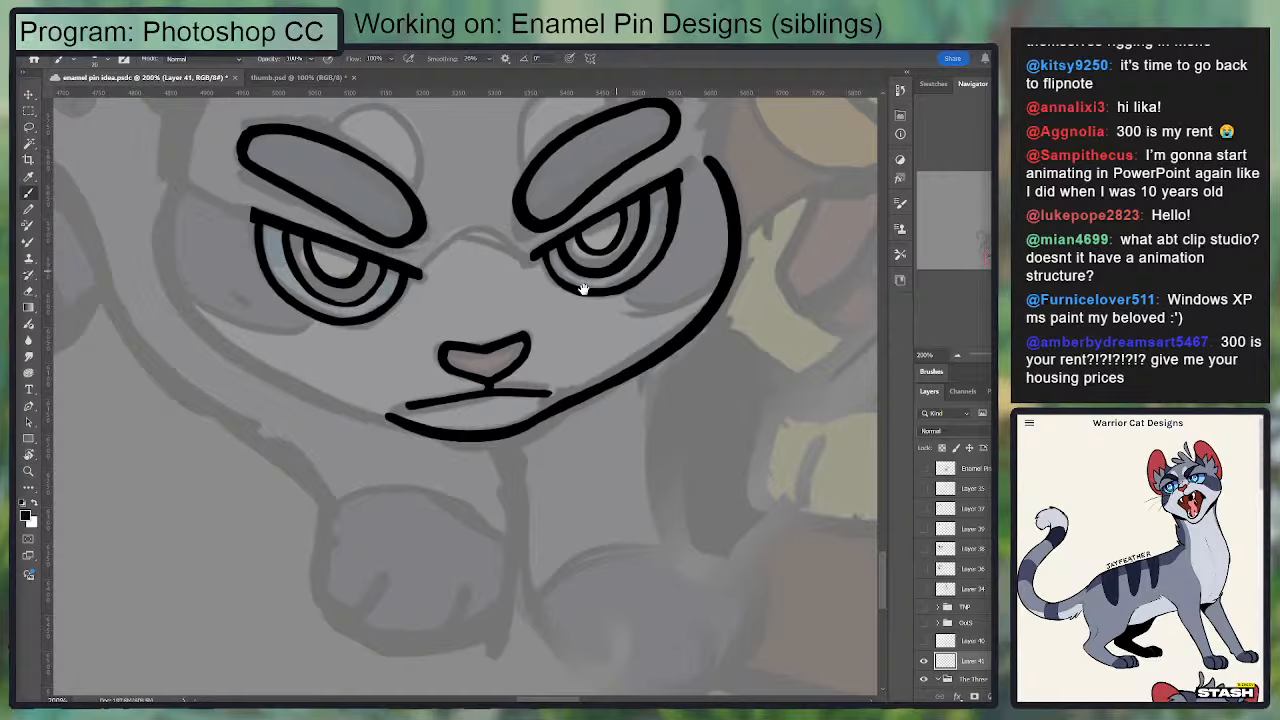
{"action": "left_click_drag", "start_coordinate": [505, 215], "coordinate": [470, 383]}
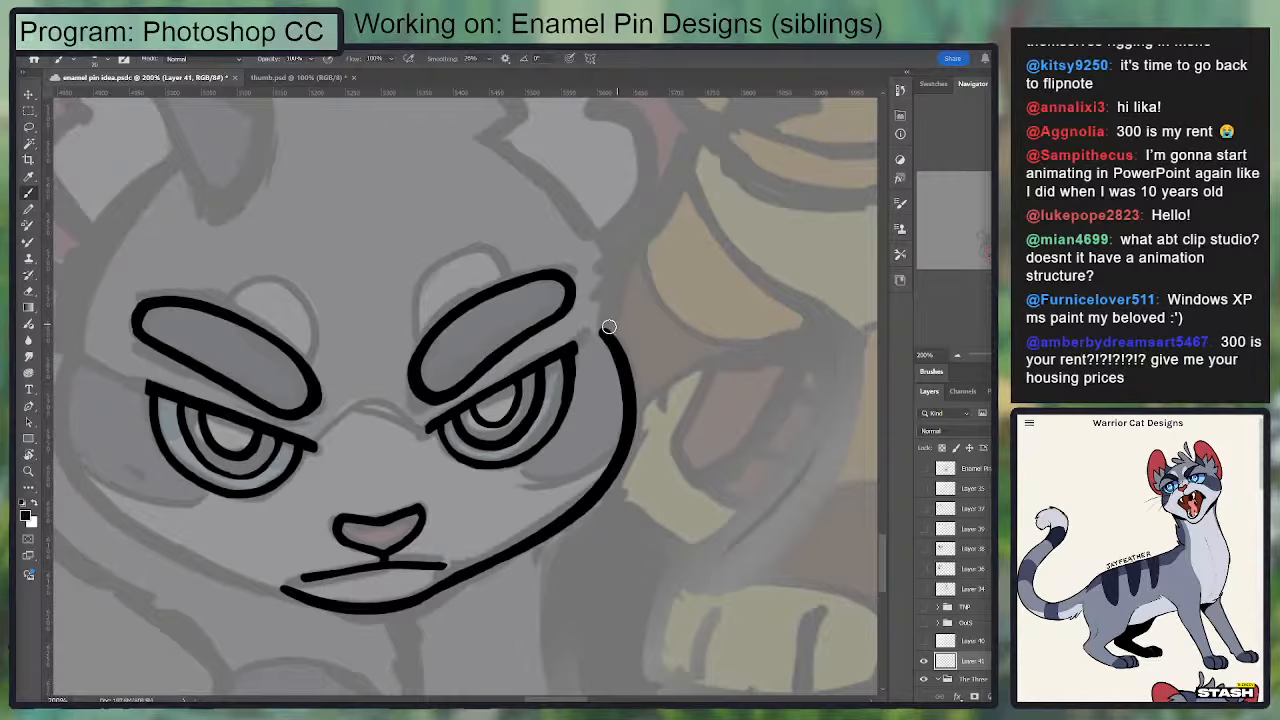
{"action": "left_click_drag", "start_coordinate": [602, 335], "coordinate": [602, 283]}
{"action": "key", "text": "ctrl+z"}
Step: Try inking the left-hand cheek and jaw curve beside the eye
{"action": "left_click_drag", "start_coordinate": [547, 248], "coordinate": [622, 244]}
{"action": "key", "text": "r"}
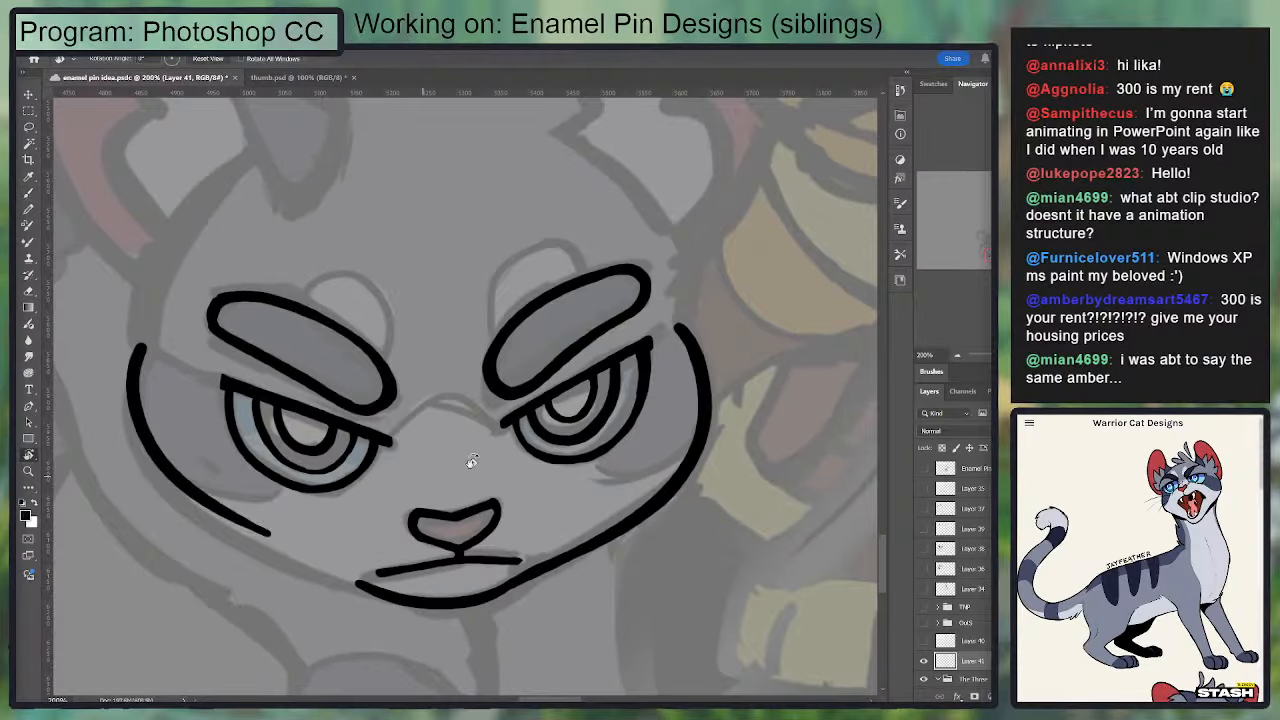
{"action": "left_click_drag", "start_coordinate": [471, 457], "coordinate": [443, 401]}
{"action": "key", "text": "ctrl+z"}
{"action": "key", "text": "b"}
{"action": "mouse_move", "coordinate": [259, 428]}
{"action": "left_mouse_down"}
{"action": "mouse_move", "coordinate": [358, 192]}
{"action": "mouse_move", "coordinate": [440, 161]}
{"action": "mouse_move", "coordinate": [252, 460]}
{"action": "mouse_move", "coordinate": [318, 265]}
{"action": "mouse_move", "coordinate": [425, 160]}
{"action": "left_mouse_up"}
{"action": "key", "text": "ctrl+z"}
{"action": "key", "text": "ctrl+z"}
{"action": "key", "text": "ctrl+z"}
Step: Try inking the left-hand jaw line from the chin up to the cheek in one long stroke
{"action": "key", "text": "e"}
{"action": "key", "text": "b"}
{"action": "left_click_drag", "start_coordinate": [262, 428], "coordinate": [338, 226]}
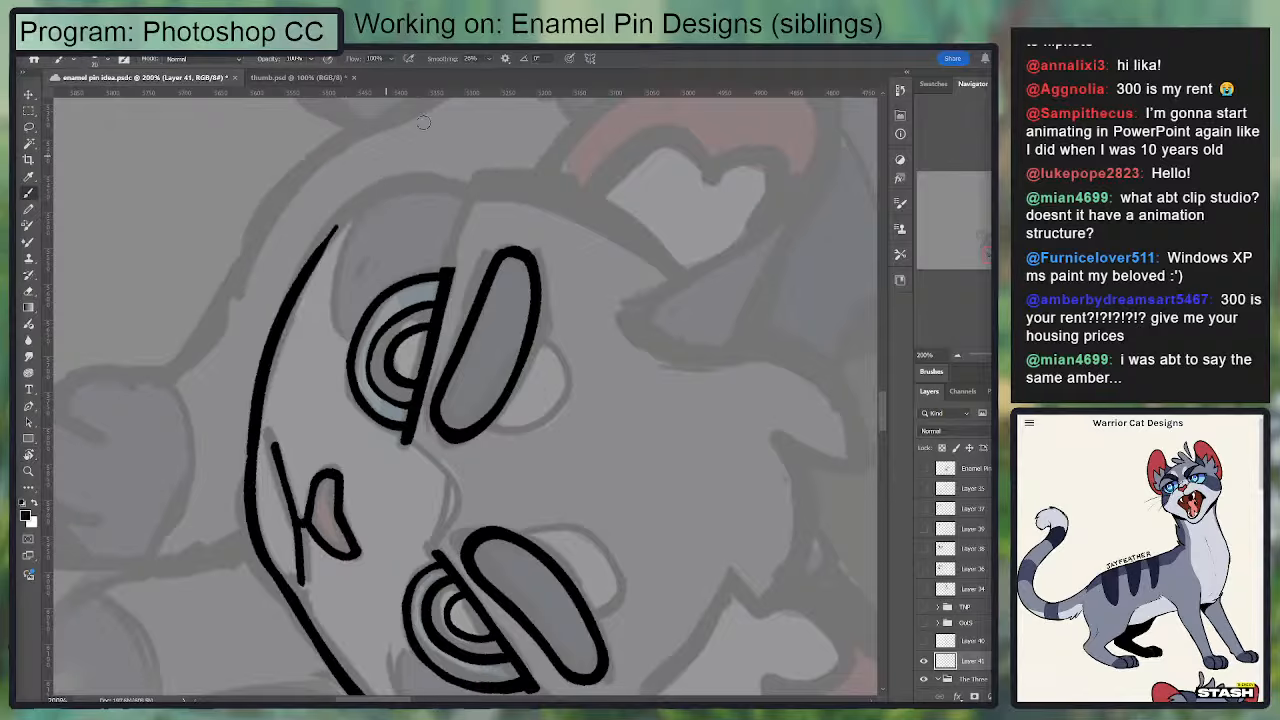
{"action": "key", "text": "ctrl+z"}
{"action": "left_click_drag", "start_coordinate": [262, 432], "coordinate": [408, 157]}
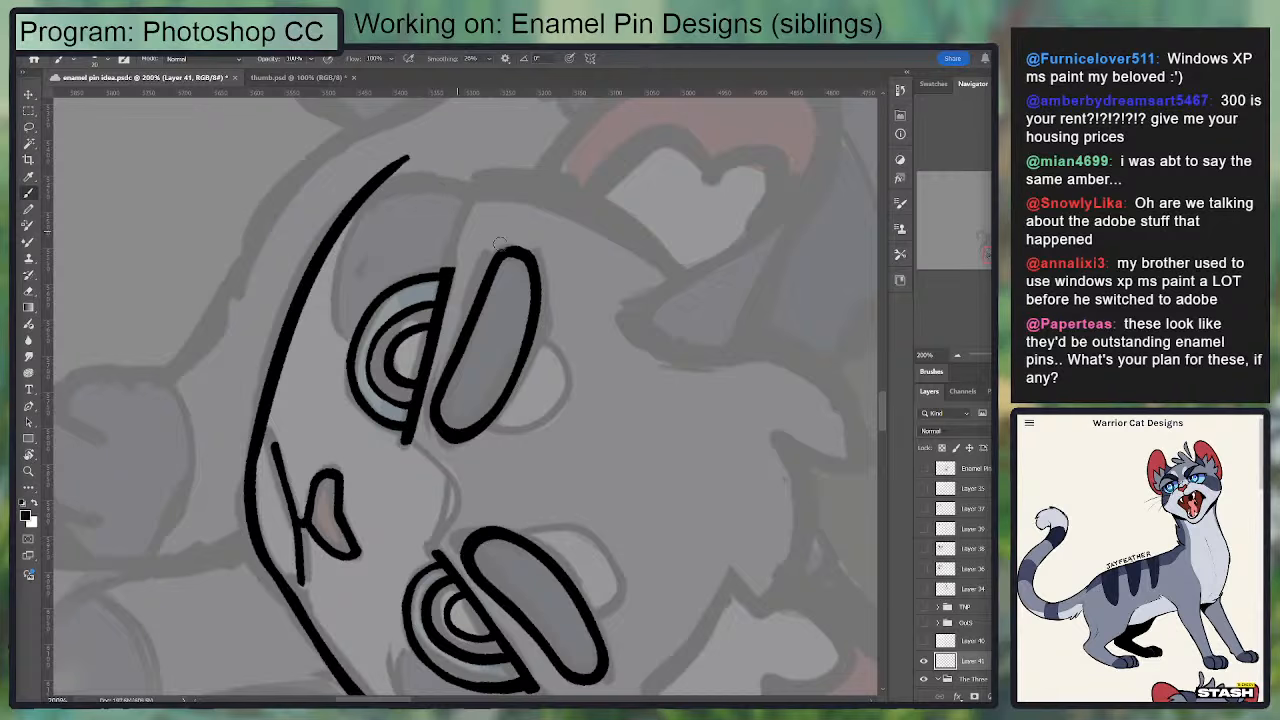
{"action": "key", "text": "r"}
{"action": "left_click_drag", "start_coordinate": [623, 266], "coordinate": [405, 227]}
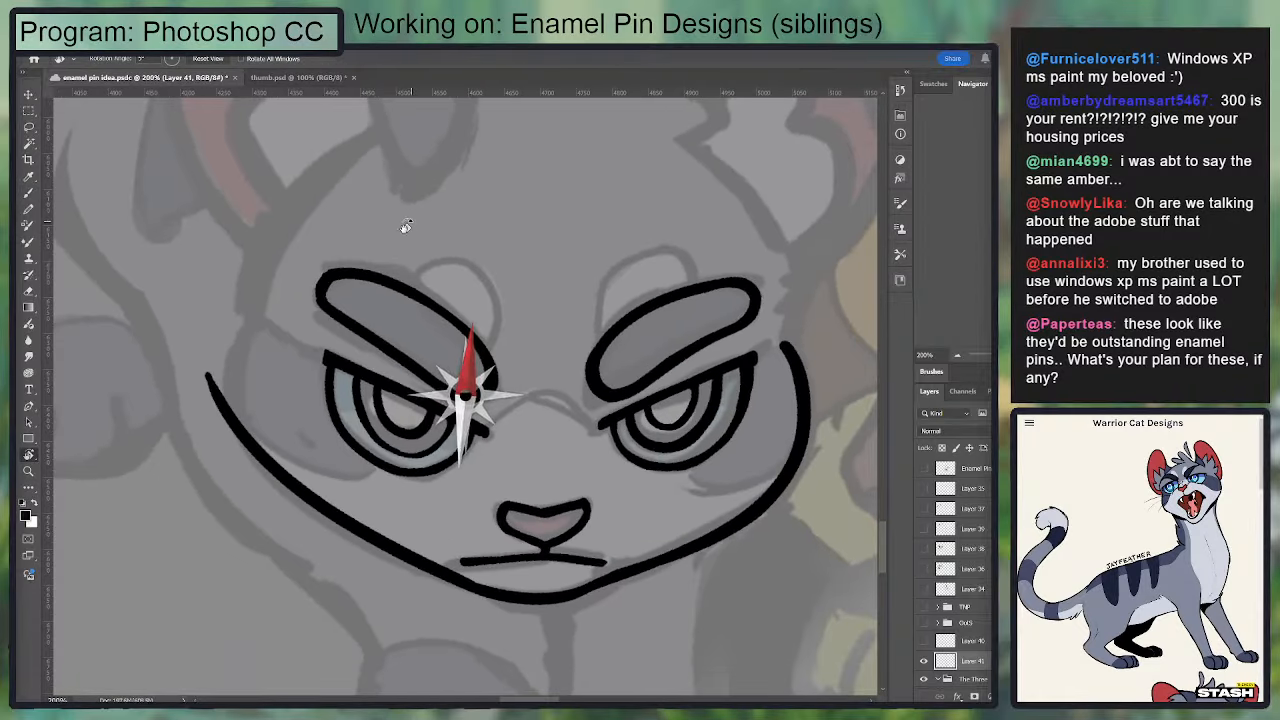
{"action": "left_click_drag", "start_coordinate": [421, 345], "coordinate": [466, 311]}
{"action": "mouse_move", "coordinate": [583, 415]}
{"action": "left_mouse_down"}
{"action": "mouse_move", "coordinate": [566, 477]}
{"action": "mouse_move", "coordinate": [537, 495]}
{"action": "left_mouse_up"}
{"action": "key", "text": "ctrl+z"}
Step: Ink the left-hand cheek curve around the outside of the eye and down the jaw, redoing the stroke until it follows the sketch
{"action": "key", "text": "b"}
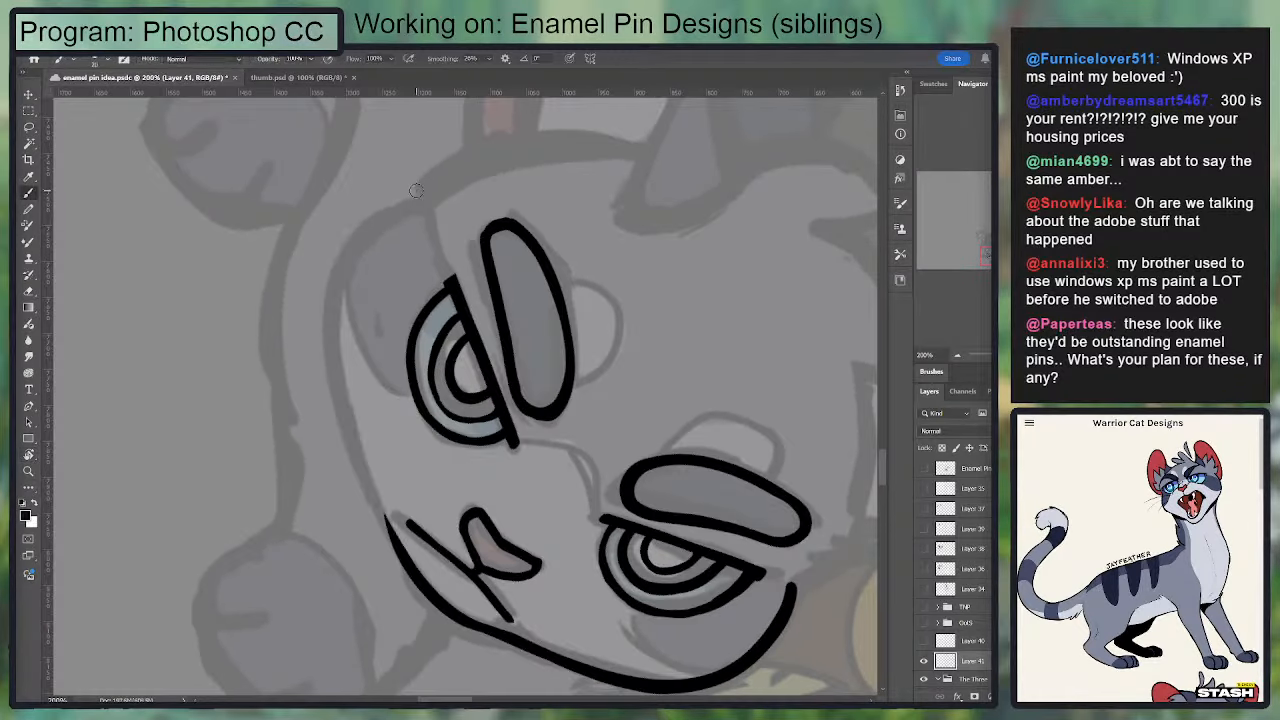
{"action": "left_click_drag", "start_coordinate": [416, 190], "coordinate": [338, 408]}
{"action": "key", "text": "ctrl+z"}
{"action": "left_click_drag", "start_coordinate": [427, 194], "coordinate": [338, 432]}
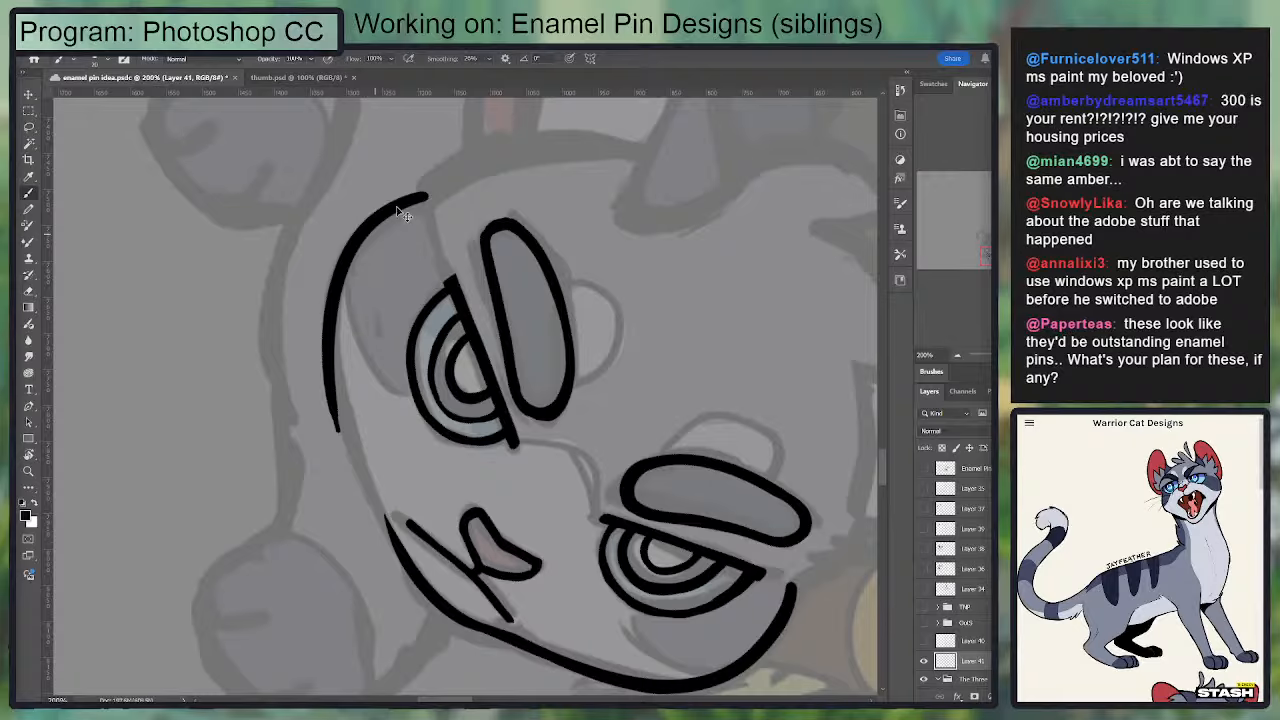
{"action": "key", "text": "ctrl+z"}
{"action": "mouse_move", "coordinate": [427, 192]}
{"action": "left_mouse_down"}
{"action": "mouse_move", "coordinate": [380, 214]}
{"action": "mouse_move", "coordinate": [362, 480]}
{"action": "left_mouse_up"}
{"action": "key", "text": "ctrl+z"}
{"action": "left_click_drag", "start_coordinate": [428, 187], "coordinate": [362, 466]}
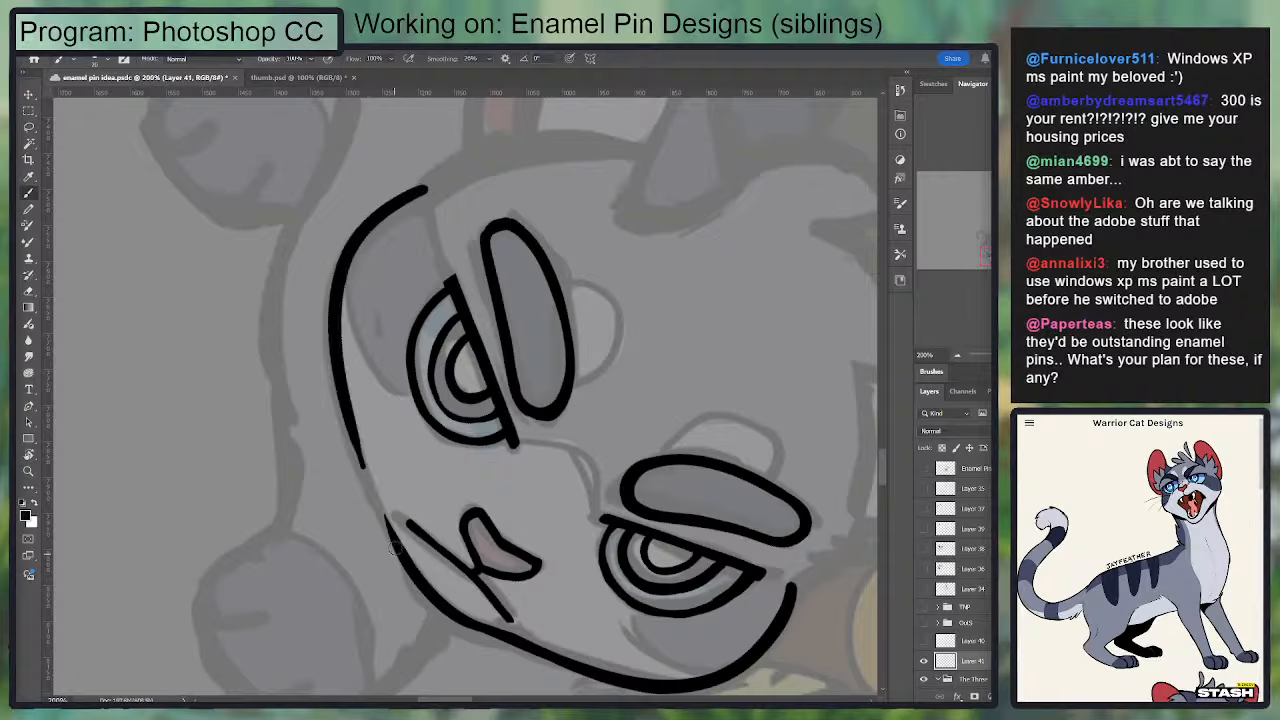
Step: Join the left-hand cheek curve to the chin line with a jaw stroke and clean up the overlap
{"action": "left_click_drag", "start_coordinate": [342, 414], "coordinate": [399, 552]}
{"action": "key", "text": "ctrl+z"}
{"action": "left_click_drag", "start_coordinate": [351, 437], "coordinate": [401, 558]}
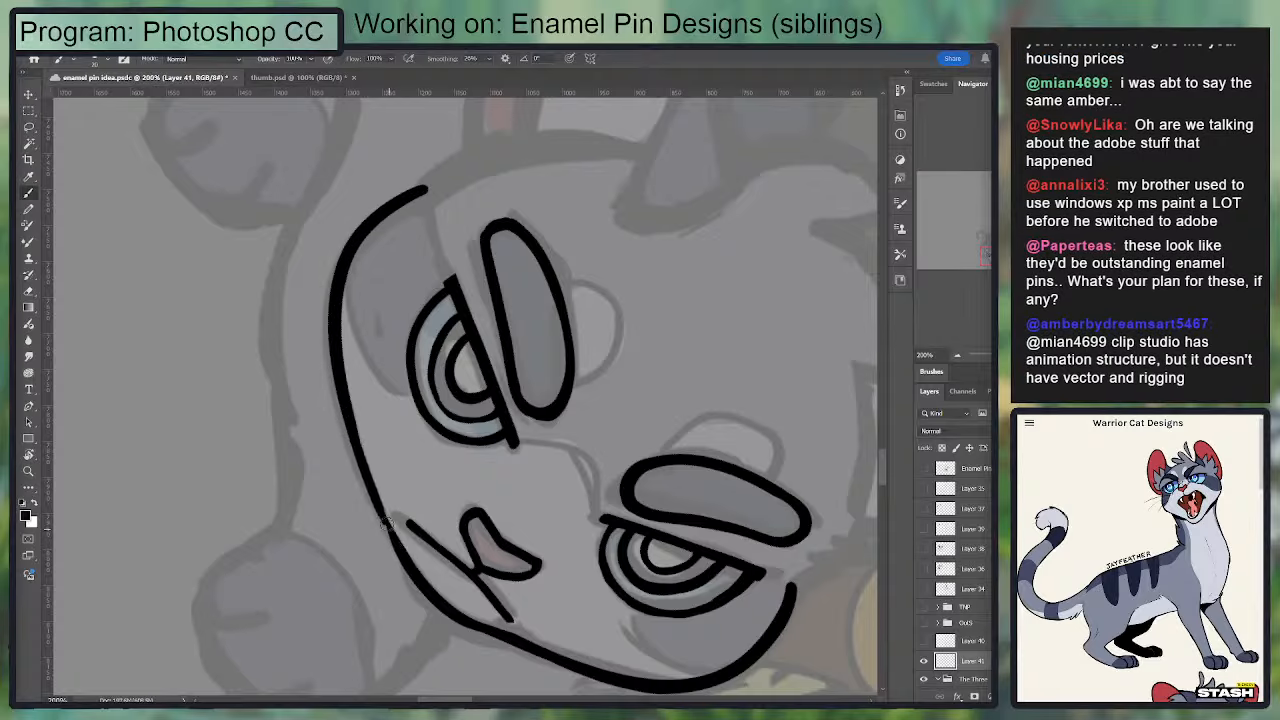
{"action": "key", "text": "e"}
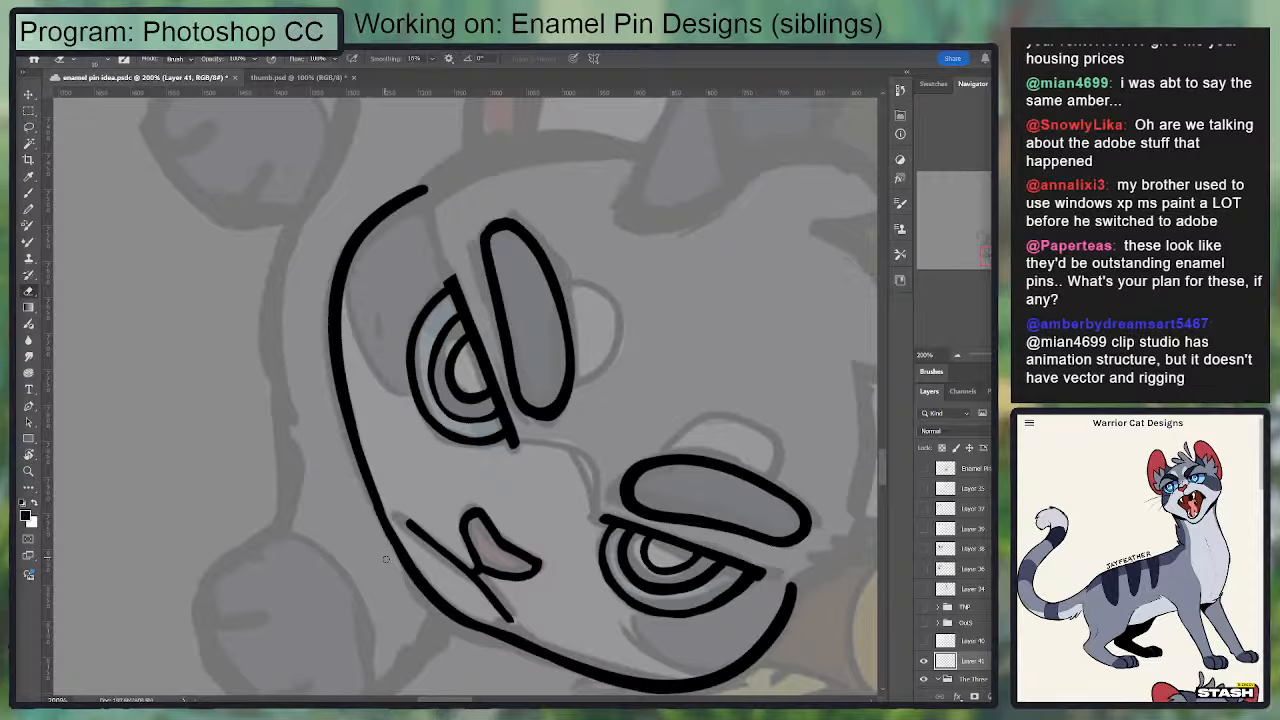
{"action": "key", "text": "b"}
{"action": "mouse_move", "coordinate": [352, 420]}
{"action": "left_mouse_down"}
{"action": "mouse_move", "coordinate": [411, 574]}
{"action": "mouse_move", "coordinate": [341, 424]}
{"action": "left_mouse_up"}
{"action": "key", "text": "ctrl+z"}
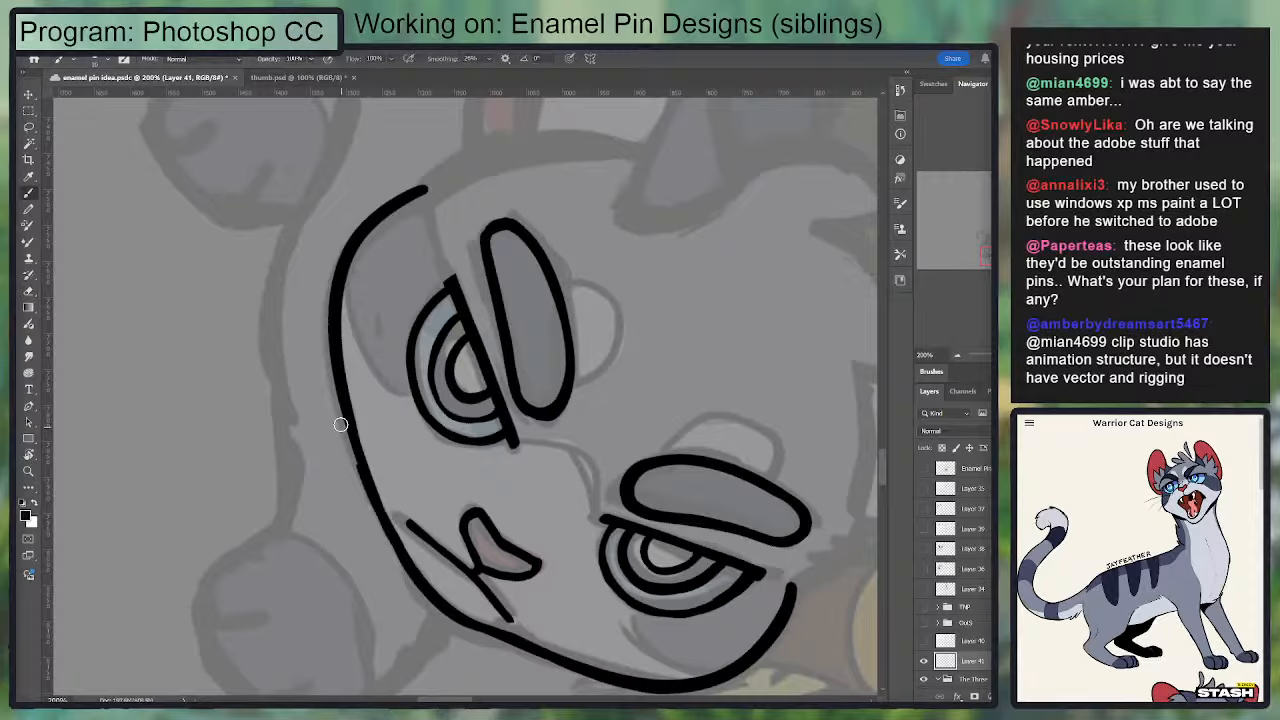
{"action": "key", "text": "ctrl+z"}
Step: Ink the left-hand side of the head from the top of the cheek up to the base of the ear
{"action": "key", "text": "r"}
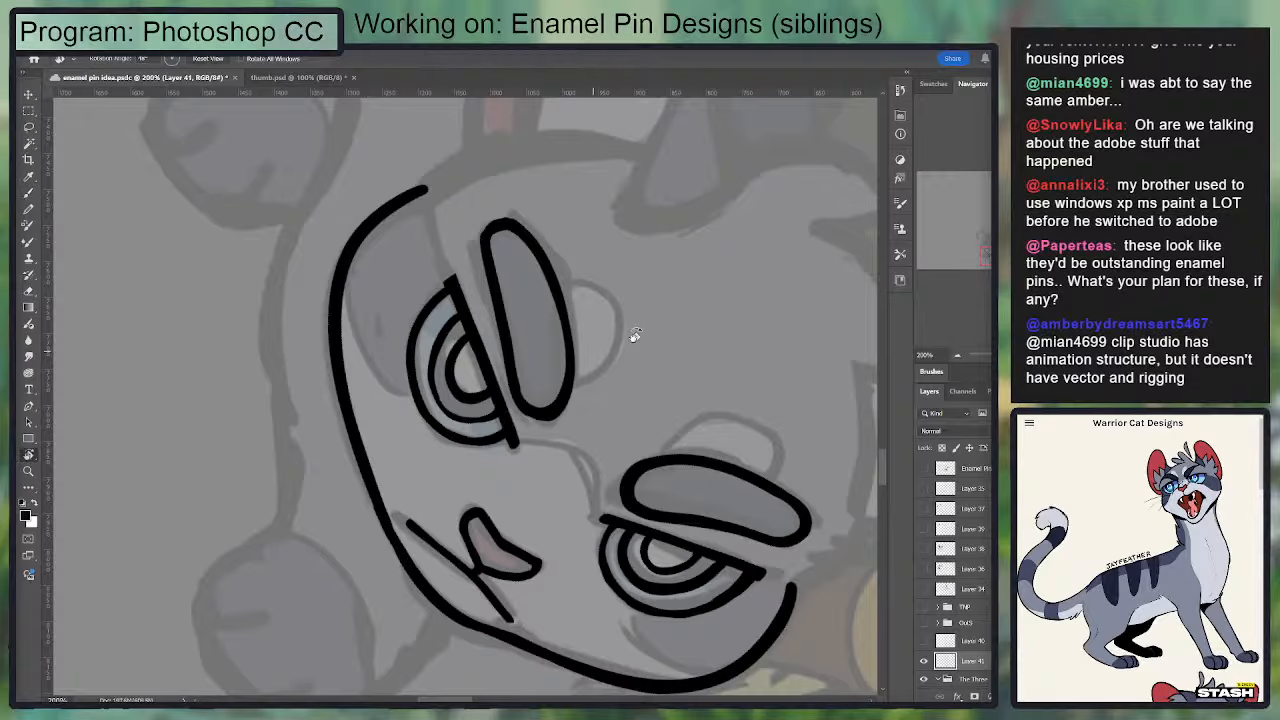
{"action": "mouse_move", "coordinate": [634, 337]}
{"action": "left_mouse_down"}
{"action": "mouse_move", "coordinate": [577, 172]}
{"action": "mouse_move", "coordinate": [526, 153]}
{"action": "left_mouse_up"}
{"action": "left_click_drag", "start_coordinate": [420, 263], "coordinate": [455, 406]}
{"action": "key", "text": "b"}
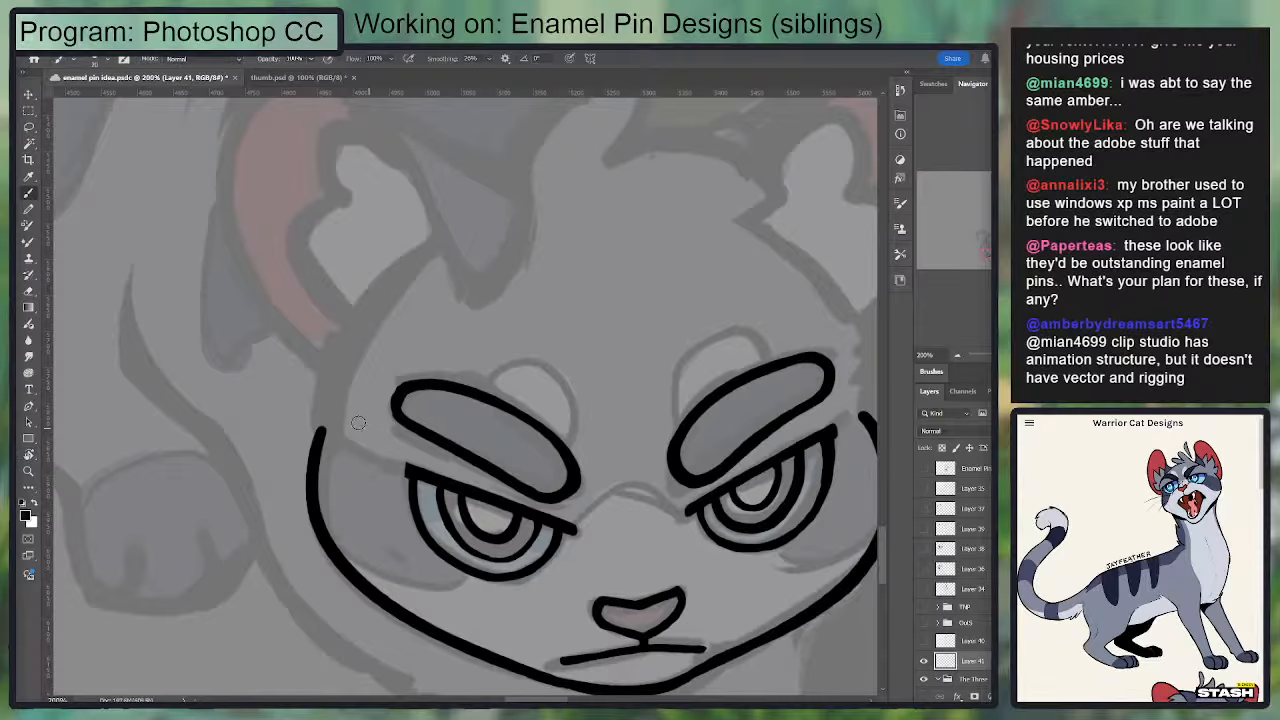
{"action": "left_click_drag", "start_coordinate": [318, 425], "coordinate": [415, 260]}
{"action": "key", "text": "ctrl+z"}
{"action": "left_click_drag", "start_coordinate": [320, 440], "coordinate": [416, 268]}
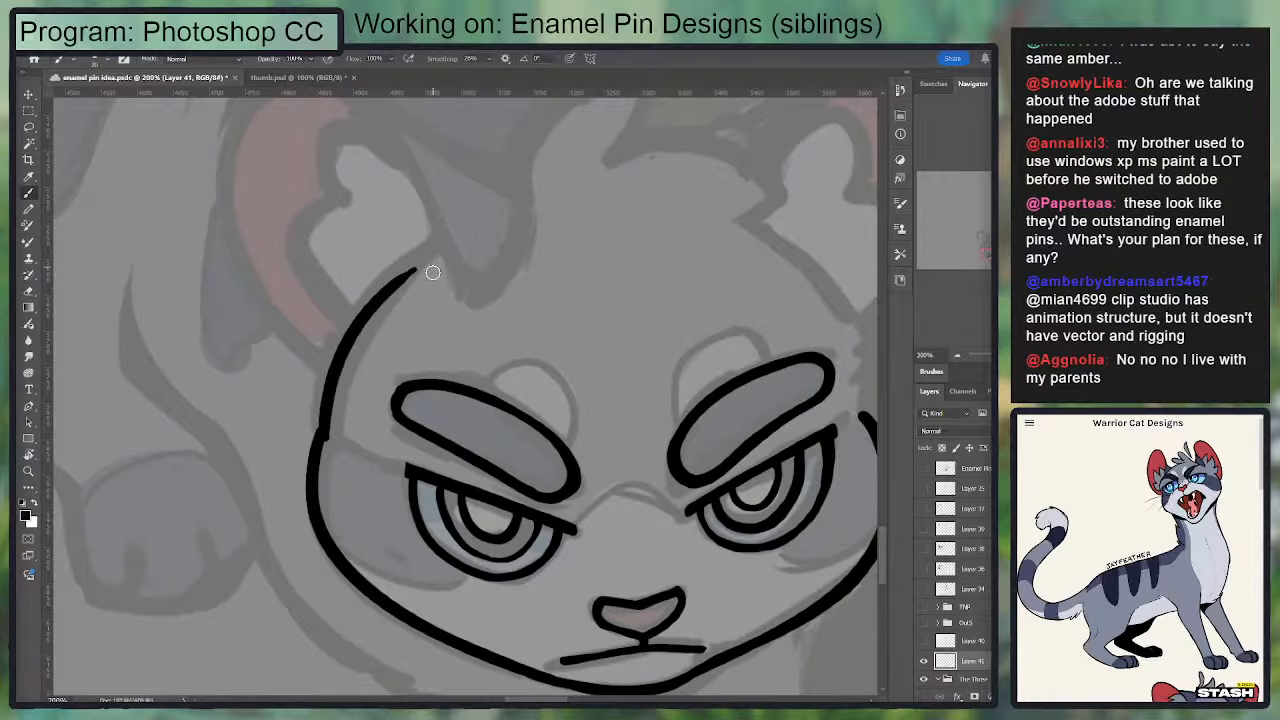
Step: Show the TNP group and the group below it, and compare the inked face with the neighbouring pin designs
{"action": "key", "text": "ctrl+minus"}
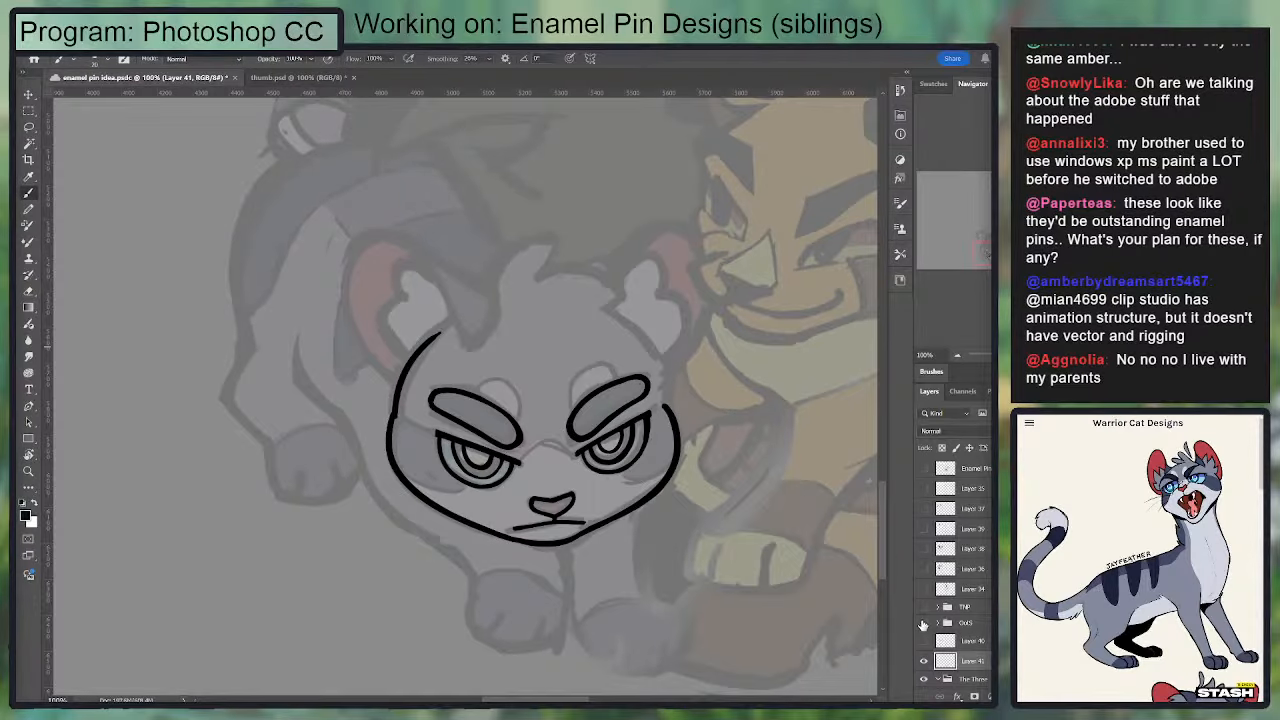
{"action": "left_click_drag", "start_coordinate": [923, 623], "coordinate": [923, 607]}
{"action": "left_click_drag", "start_coordinate": [957, 357], "coordinate": [956, 355]}
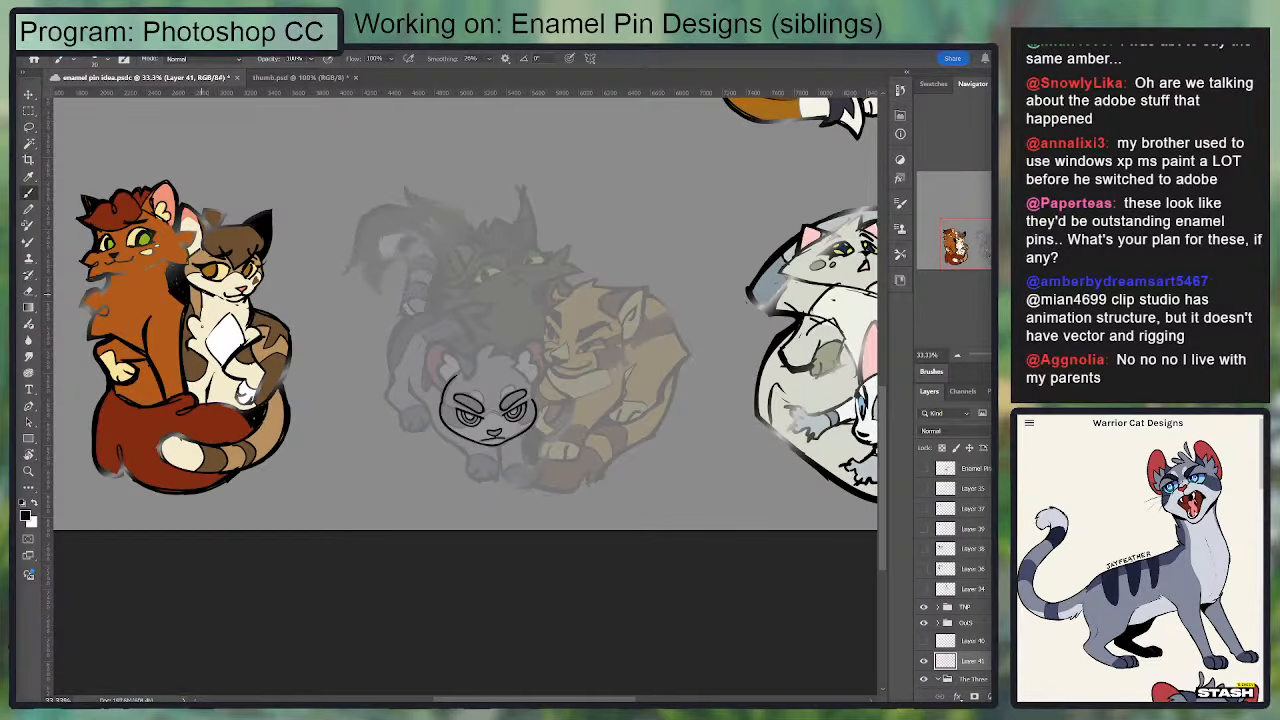
{"action": "left_click_drag", "start_coordinate": [492, 341], "coordinate": [304, 339]}
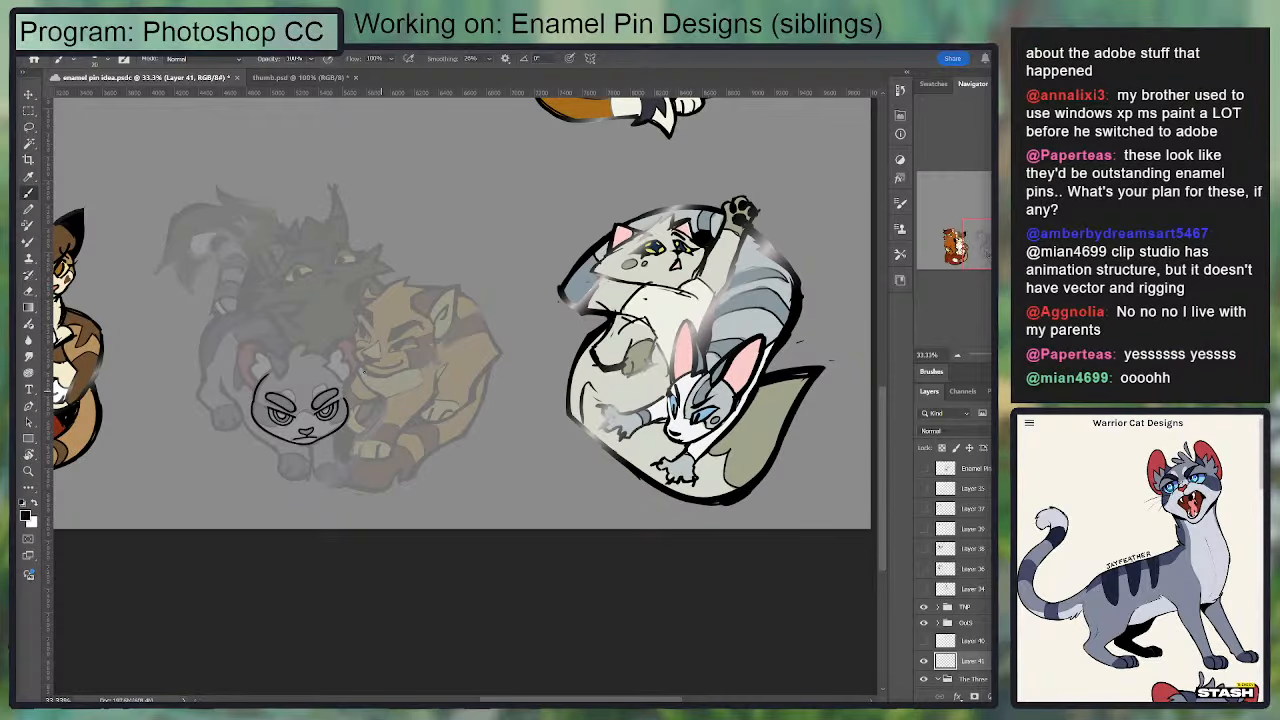
{"action": "left_click_drag", "start_coordinate": [397, 307], "coordinate": [624, 264]}
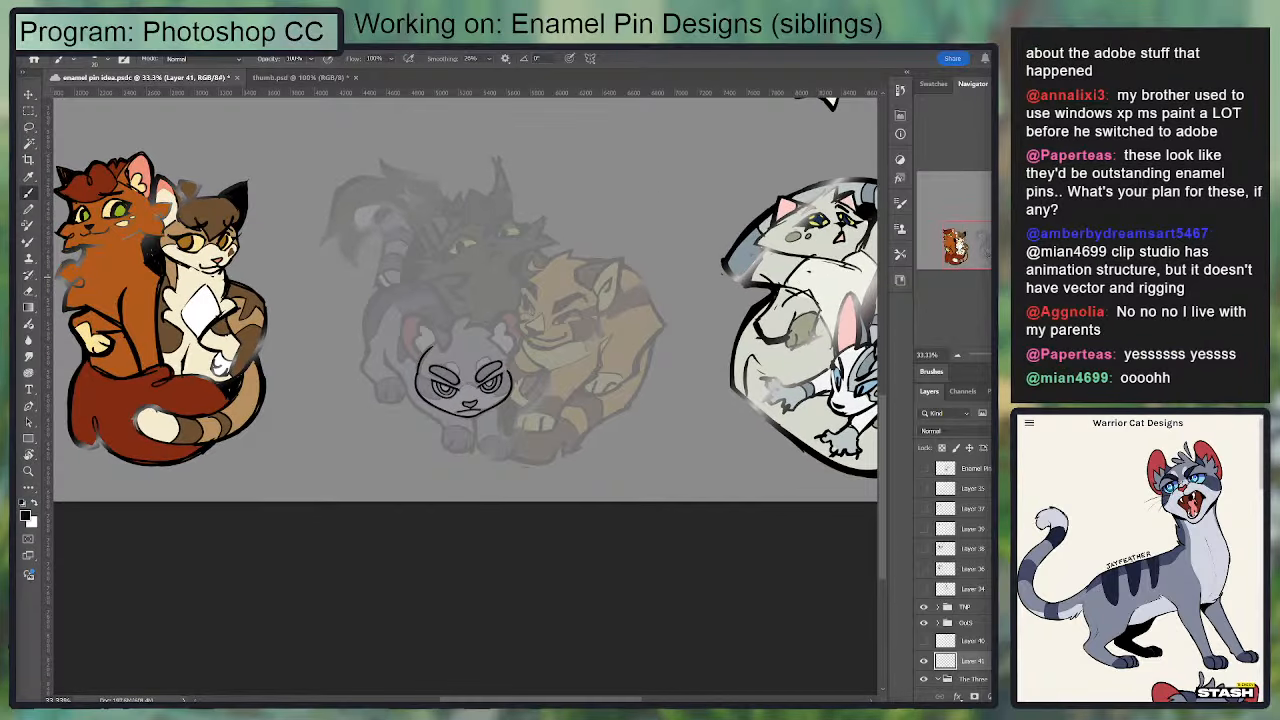
{"action": "scroll", "coordinate": [459, 374], "scroll_direction": "up", "scroll_amount": 6}
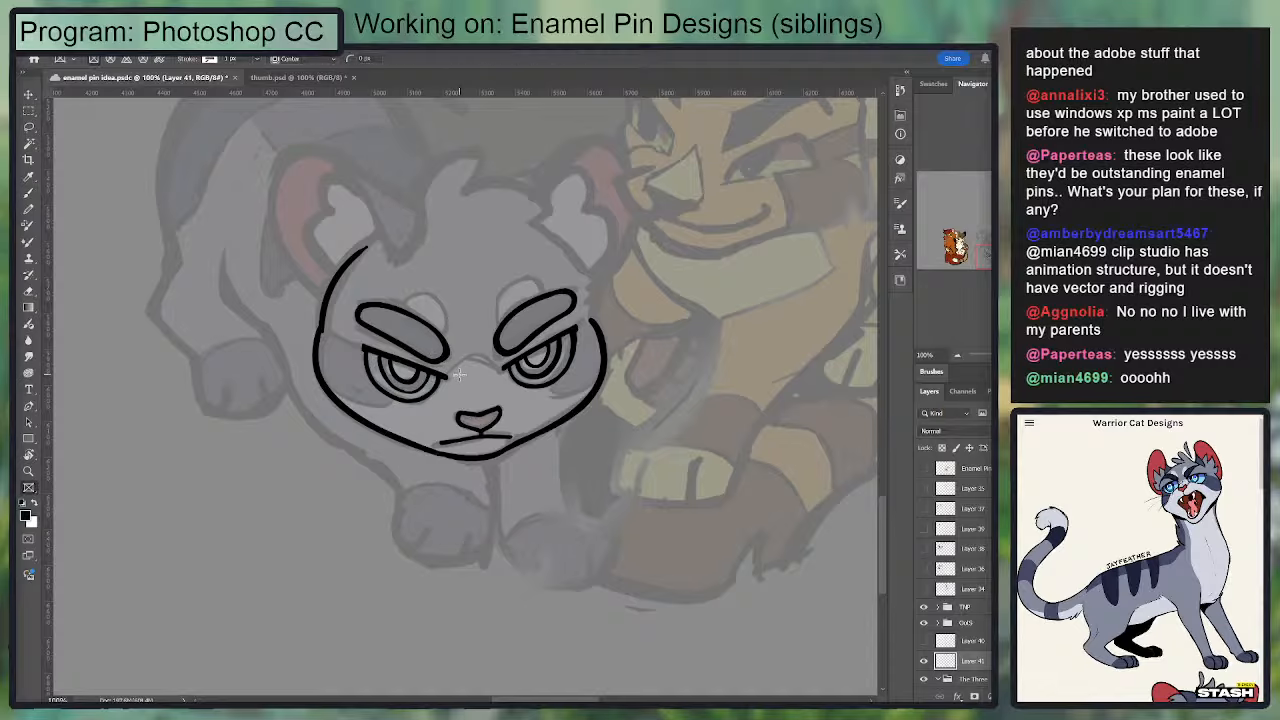
Step: Flip the canvas horizontally to check the symmetry of the inked face
{"action": "key", "text": "j"}
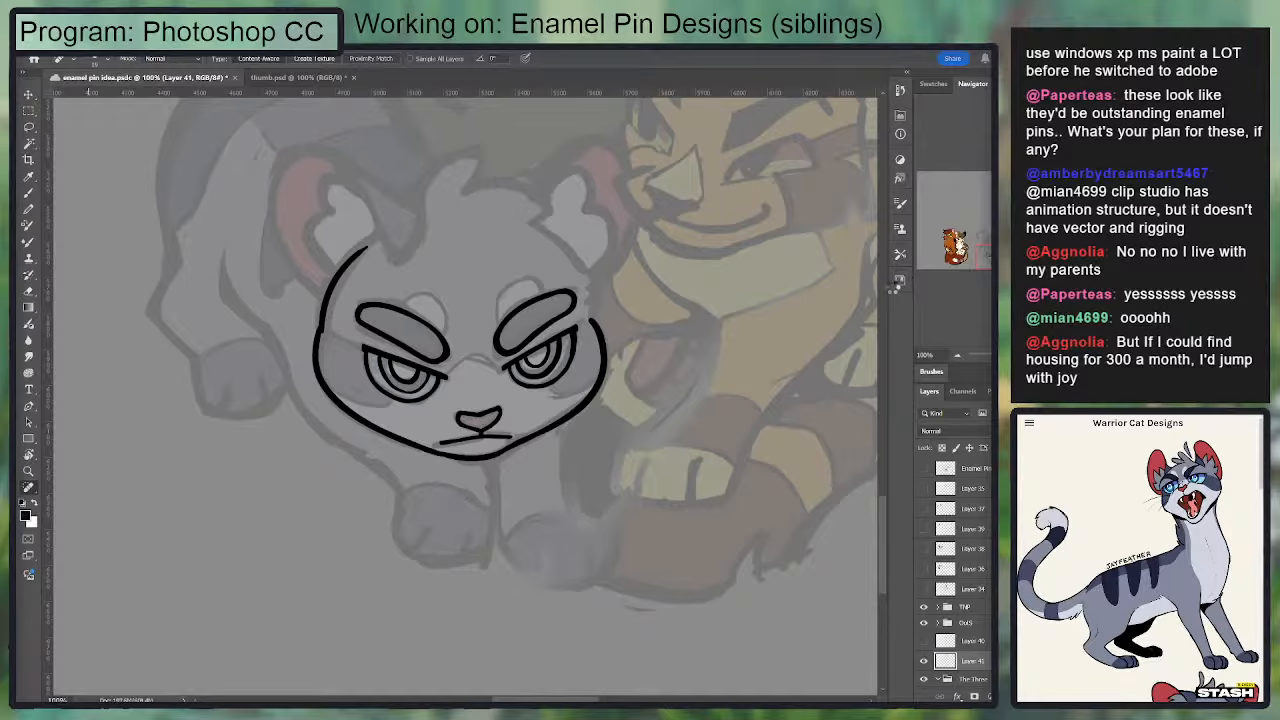
{"action": "key", "text": "ctrl+shift+h"}
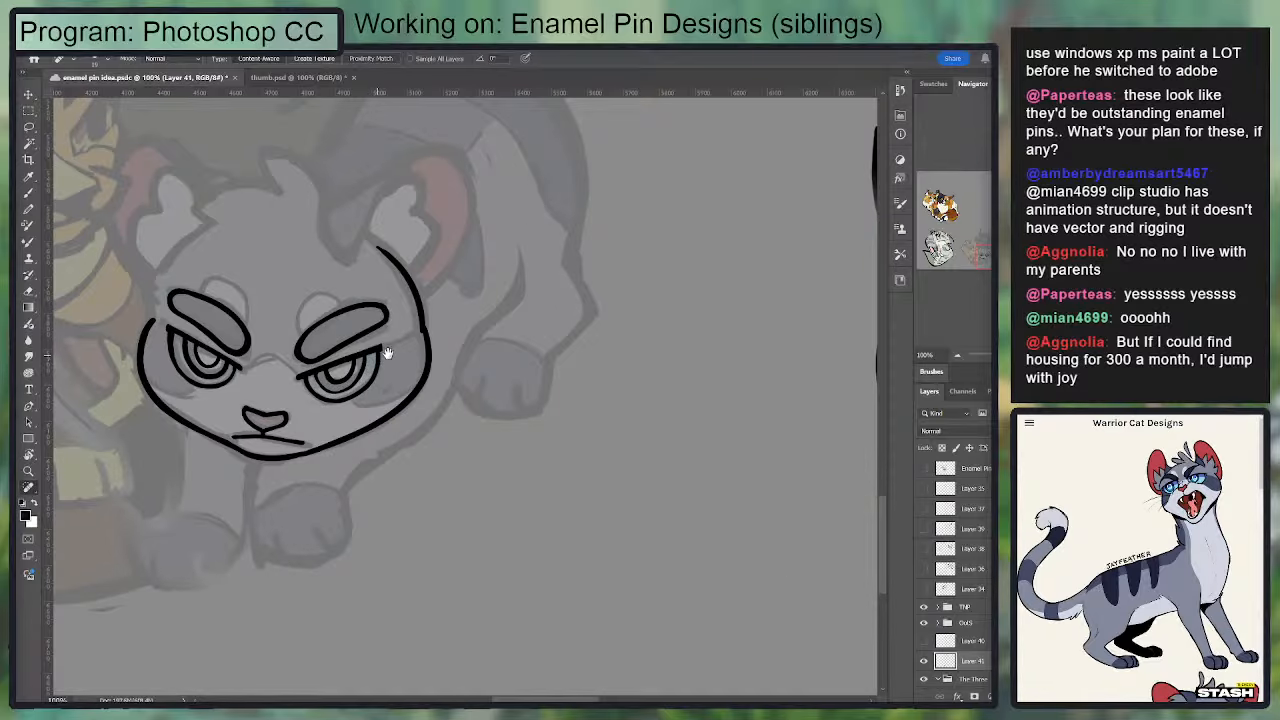
{"action": "left_click_drag", "start_coordinate": [387, 352], "coordinate": [476, 370]}
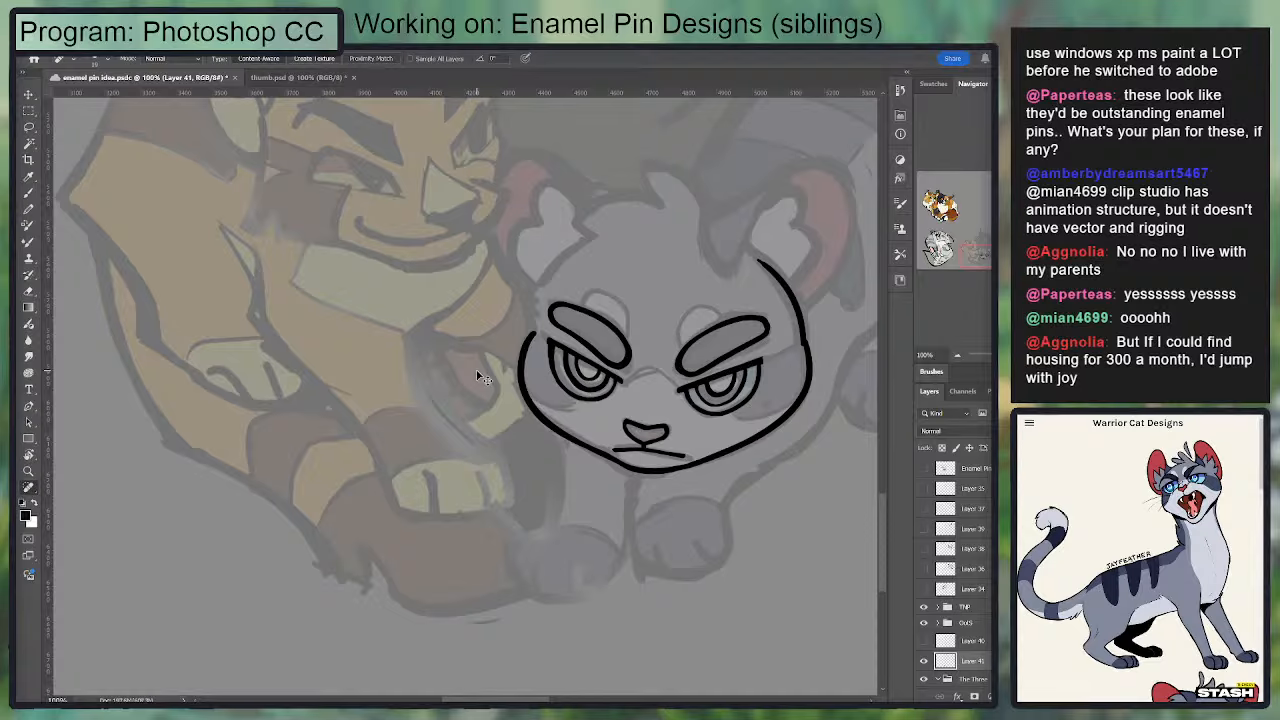
Step: Try nudging the right-hand eye and brow of the mirrored face slightly toward the nose with a lasso selection
{"action": "key", "text": "ctrl+plus"}
{"action": "left_click_drag", "start_coordinate": [614, 356], "coordinate": [345, 353]}
{"action": "key", "text": "l"}
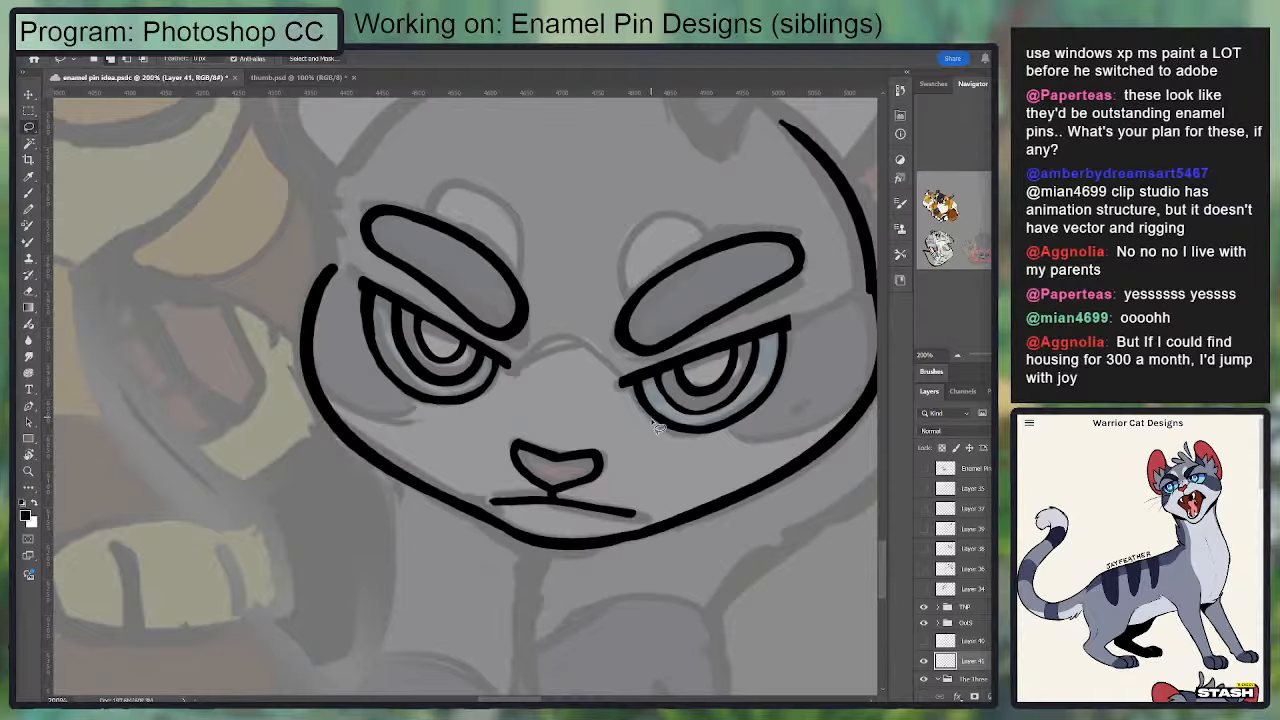
{"action": "mouse_move", "coordinate": [584, 373]}
{"action": "left_mouse_down"}
{"action": "mouse_move", "coordinate": [640, 458]}
{"action": "mouse_move", "coordinate": [720, 220]}
{"action": "mouse_move", "coordinate": [670, 230]}
{"action": "left_mouse_up"}
{"action": "key", "text": "c"}
{"action": "key", "text": "v"}
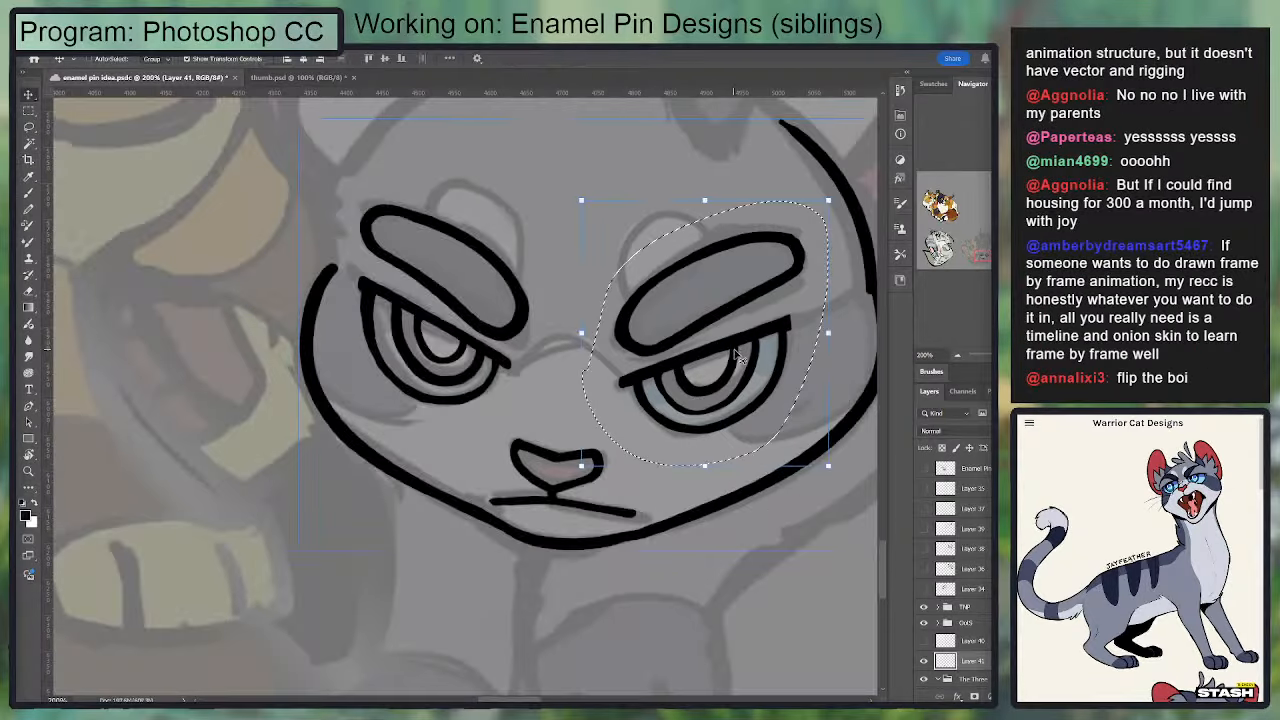
{"action": "left_click_drag", "start_coordinate": [740, 353], "coordinate": [727, 350]}
{"action": "key", "text": "ctrl+t"}
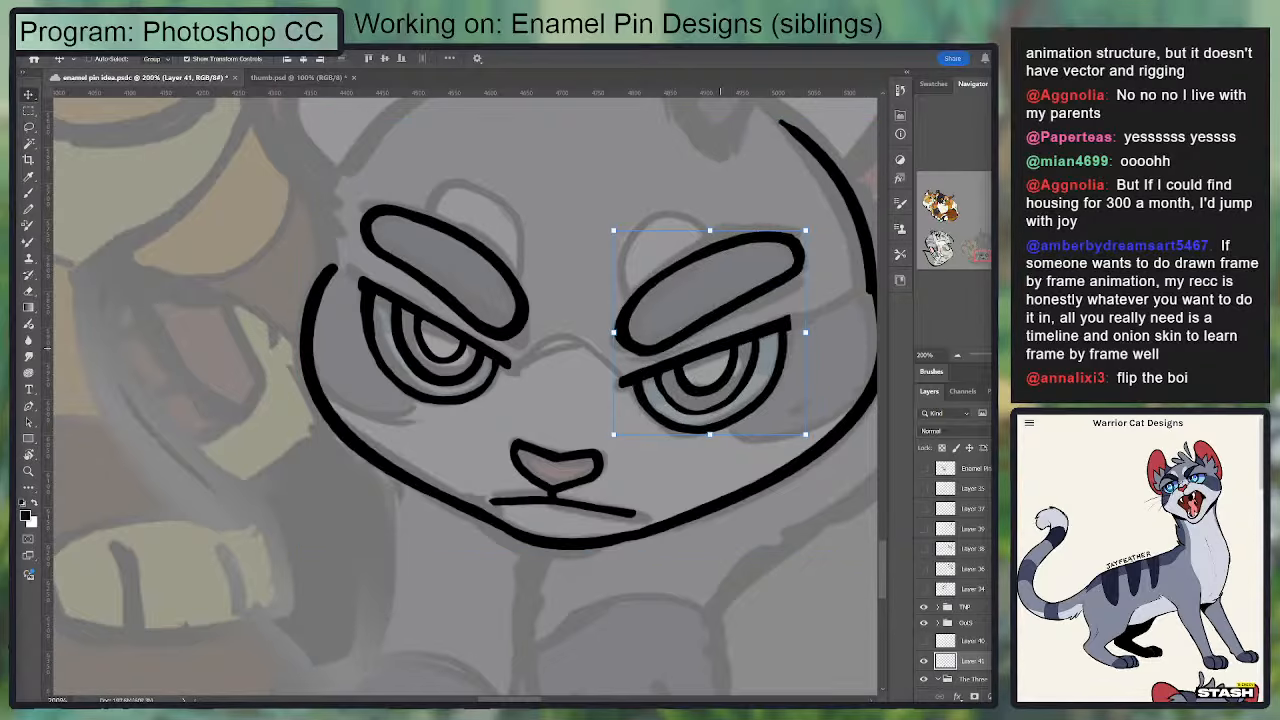
{"action": "left_click_drag", "start_coordinate": [733, 352], "coordinate": [727, 352]}
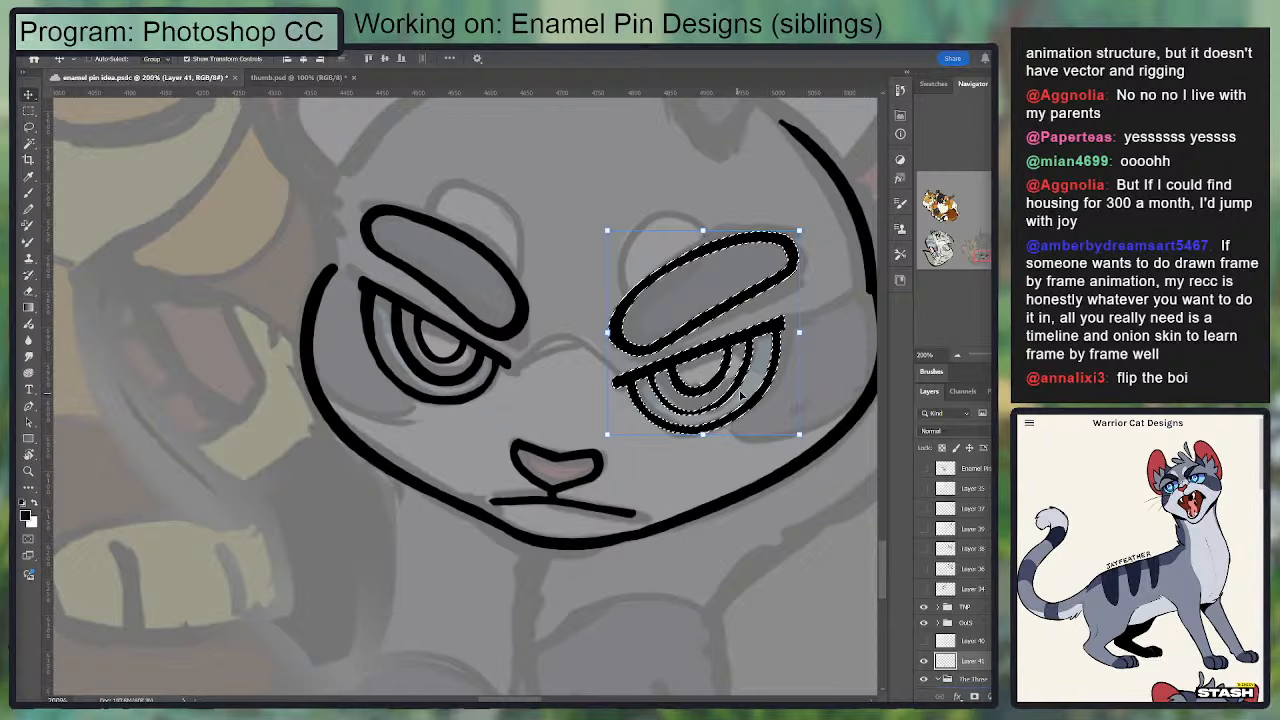
{"action": "key", "text": "ctrl+d"}
Step: Lasso the left-hand eye and brow of the mirrored face, move them slightly down and toward the nose, and deselect
{"action": "key", "text": "l"}
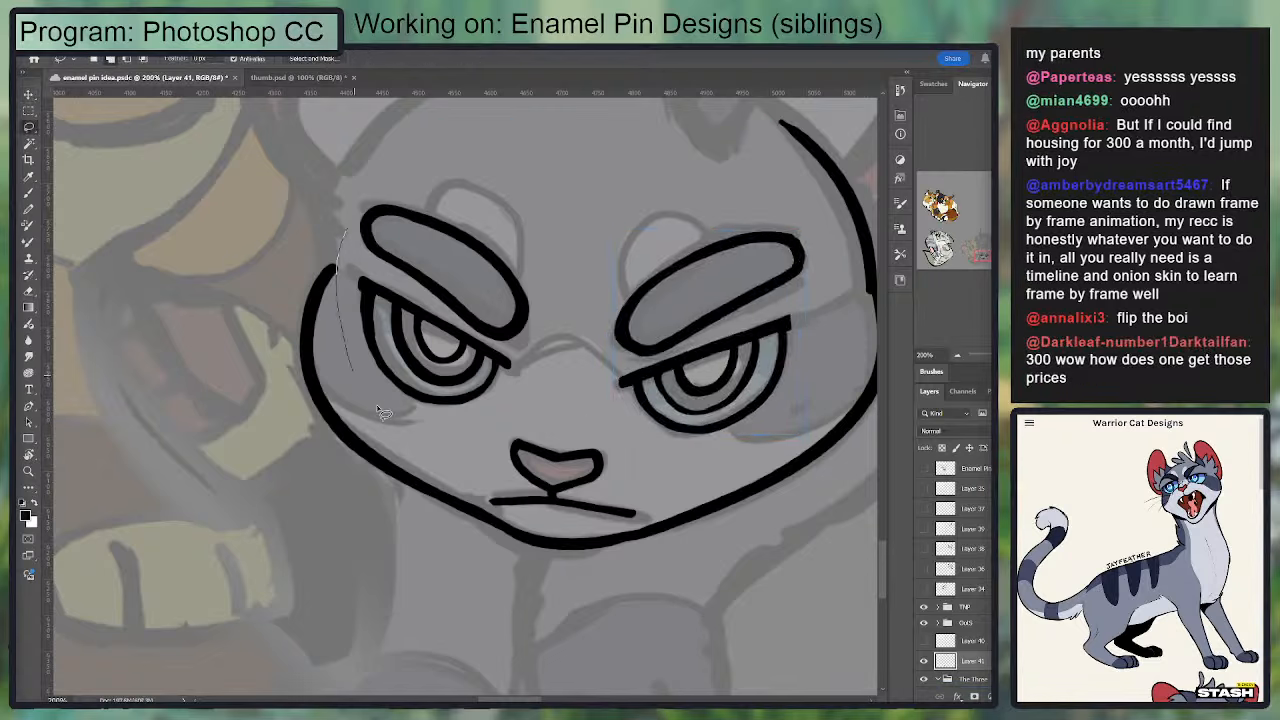
{"action": "mouse_move", "coordinate": [565, 191]}
{"action": "left_mouse_down"}
{"action": "mouse_move", "coordinate": [570, 327]}
{"action": "mouse_move", "coordinate": [541, 372]}
{"action": "mouse_move", "coordinate": [465, 417]}
{"action": "left_mouse_up"}
{"action": "left_click_drag", "start_coordinate": [332, 207], "coordinate": [347, 231]}
{"action": "left_click_drag", "start_coordinate": [525, 387], "coordinate": [340, 205]}
{"action": "key", "text": "v"}
{"action": "left_click_drag", "start_coordinate": [466, 250], "coordinate": [471, 258]}
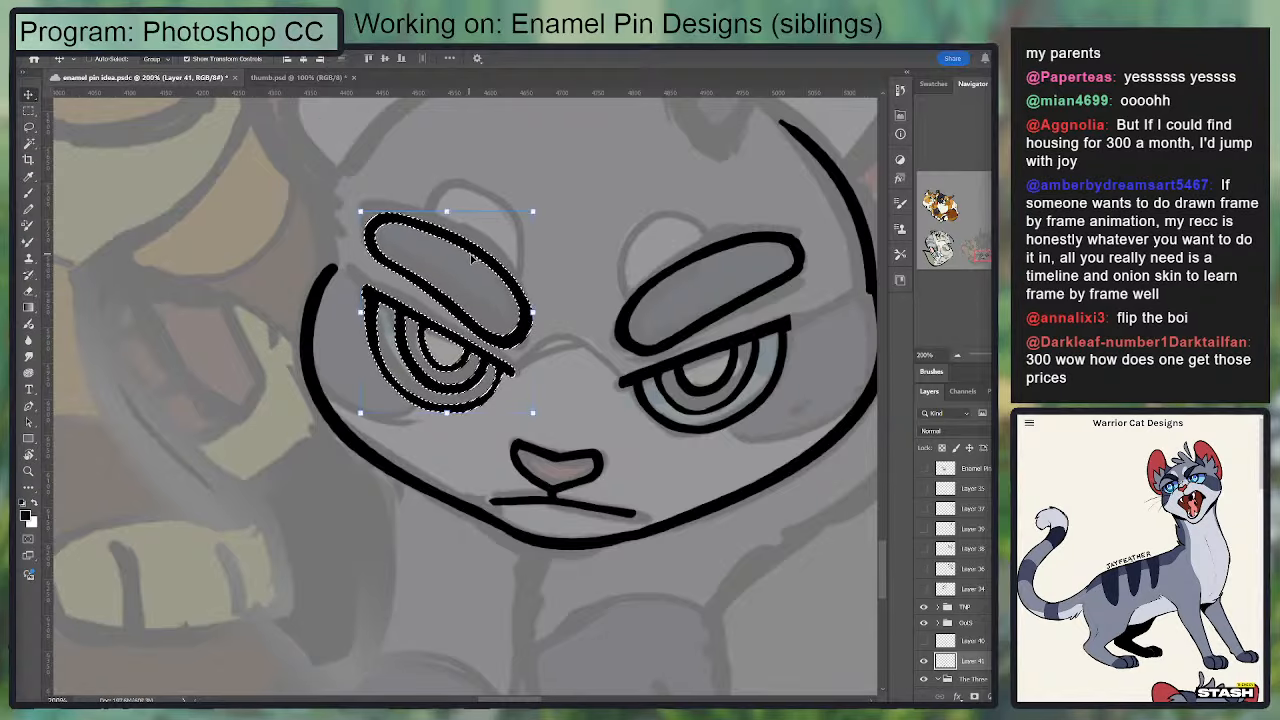
{"action": "key", "text": "ctrl+d"}
{"action": "mouse_move", "coordinate": [546, 281]}
{"action": "left_mouse_down"}
{"action": "mouse_move", "coordinate": [389, 277]}
{"action": "mouse_move", "coordinate": [419, 374]}
{"action": "left_mouse_up"}
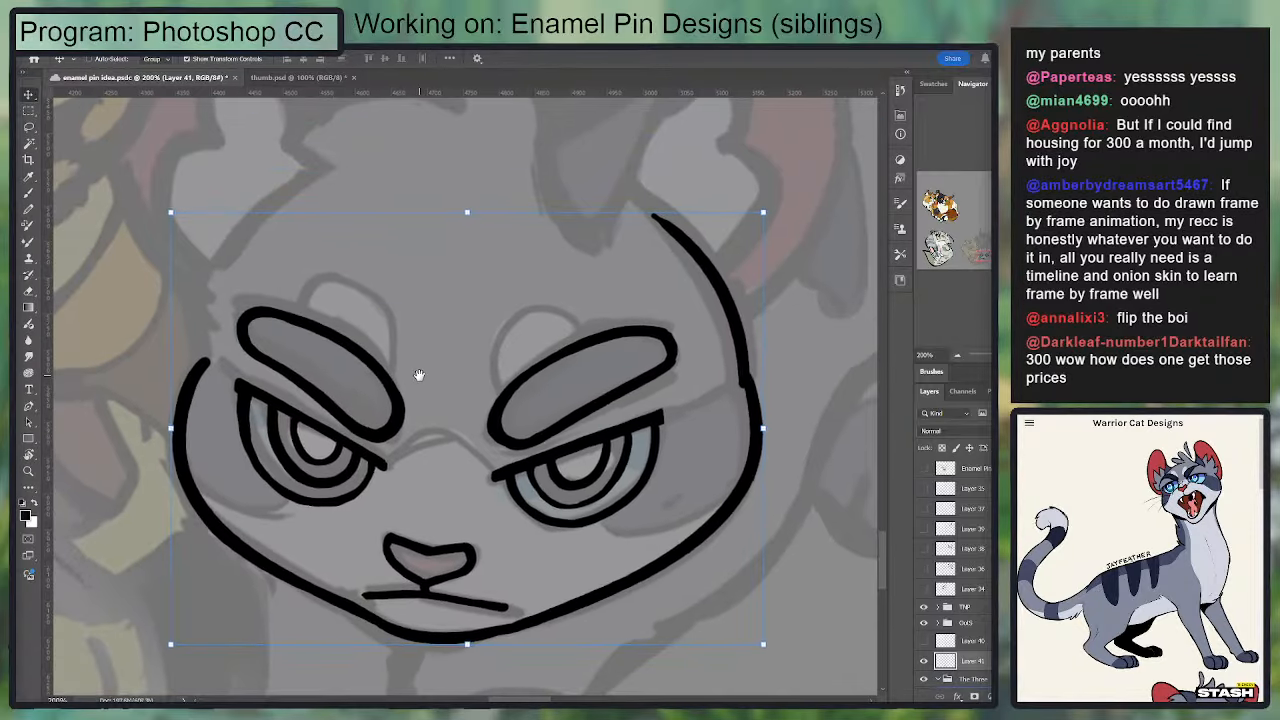
Step: Clean up and repaint the join in the right-hand head outline so the forehead and cheek lines form one smooth curve
{"action": "key", "text": "b"}
{"action": "key", "text": "e"}
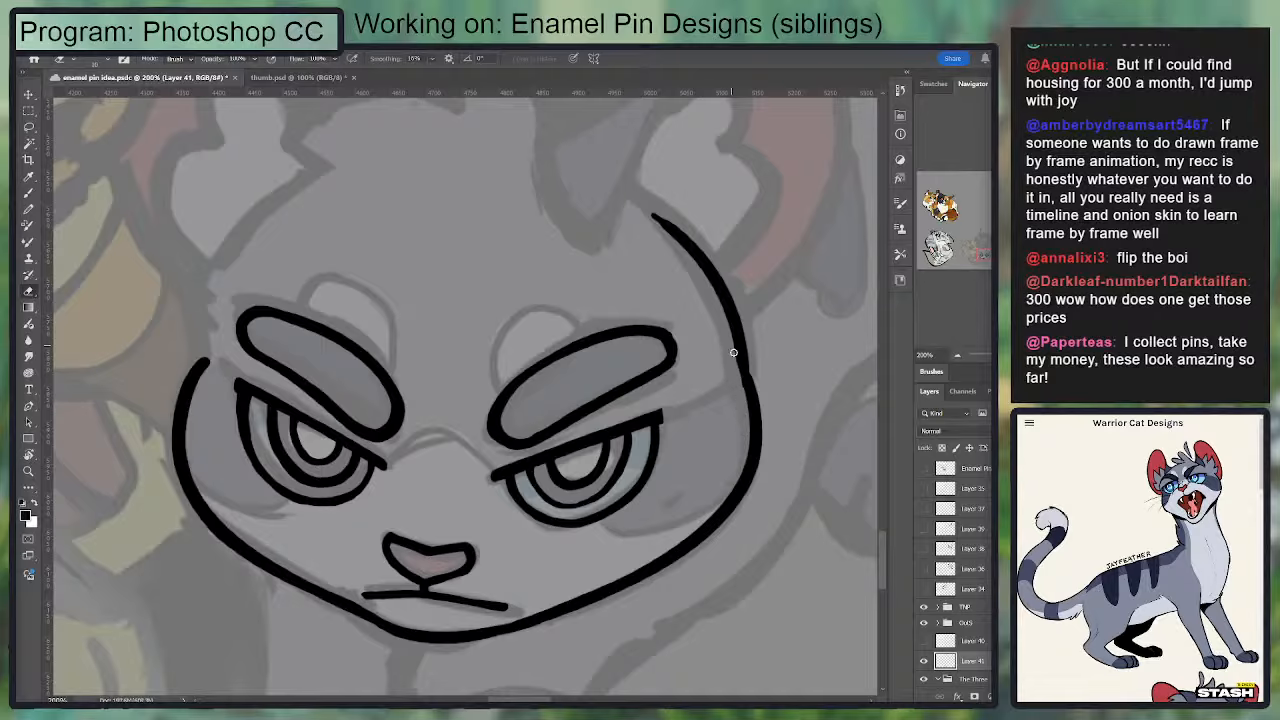
{"action": "key", "text": "b"}
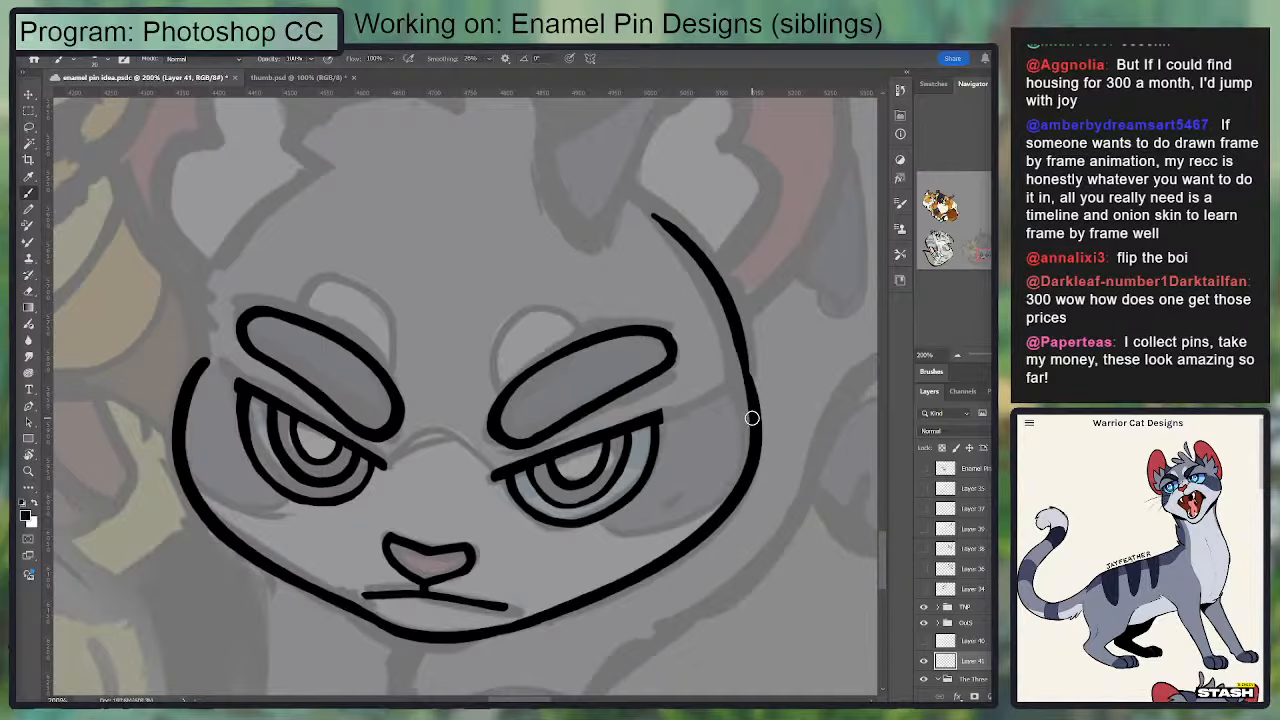
{"action": "key", "text": "ctrl+z"}
{"action": "left_click_drag", "start_coordinate": [742, 320], "coordinate": [755, 448]}
{"action": "key", "text": "ctrl+z"}
{"action": "left_click_drag", "start_coordinate": [489, 269], "coordinate": [523, 327]}
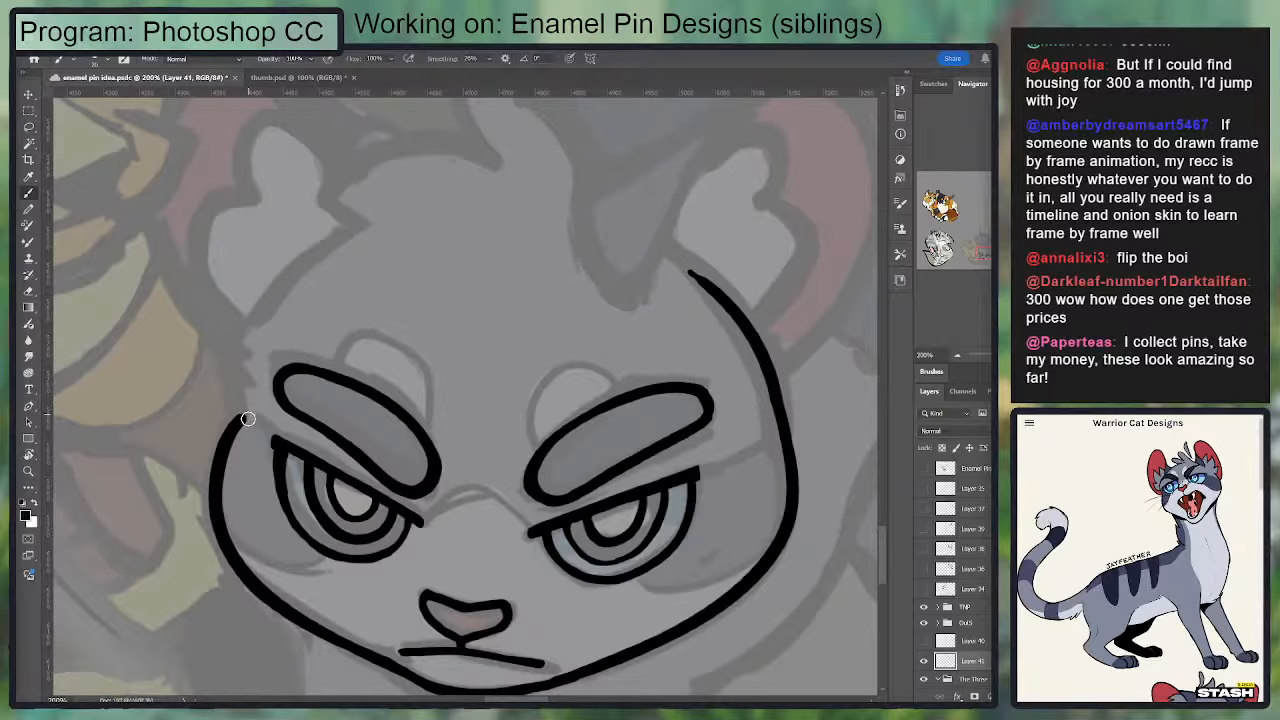
Step: Try several strokes for the left-hand head outline from the cheek up to the base of the ear
{"action": "left_click_drag", "start_coordinate": [248, 418], "coordinate": [296, 282]}
{"action": "key", "text": "ctrl+z"}
{"action": "mouse_move", "coordinate": [248, 418]}
{"action": "left_mouse_down"}
{"action": "mouse_move", "coordinate": [374, 199]}
{"action": "mouse_move", "coordinate": [323, 247]}
{"action": "mouse_move", "coordinate": [361, 224]}
{"action": "left_mouse_up"}
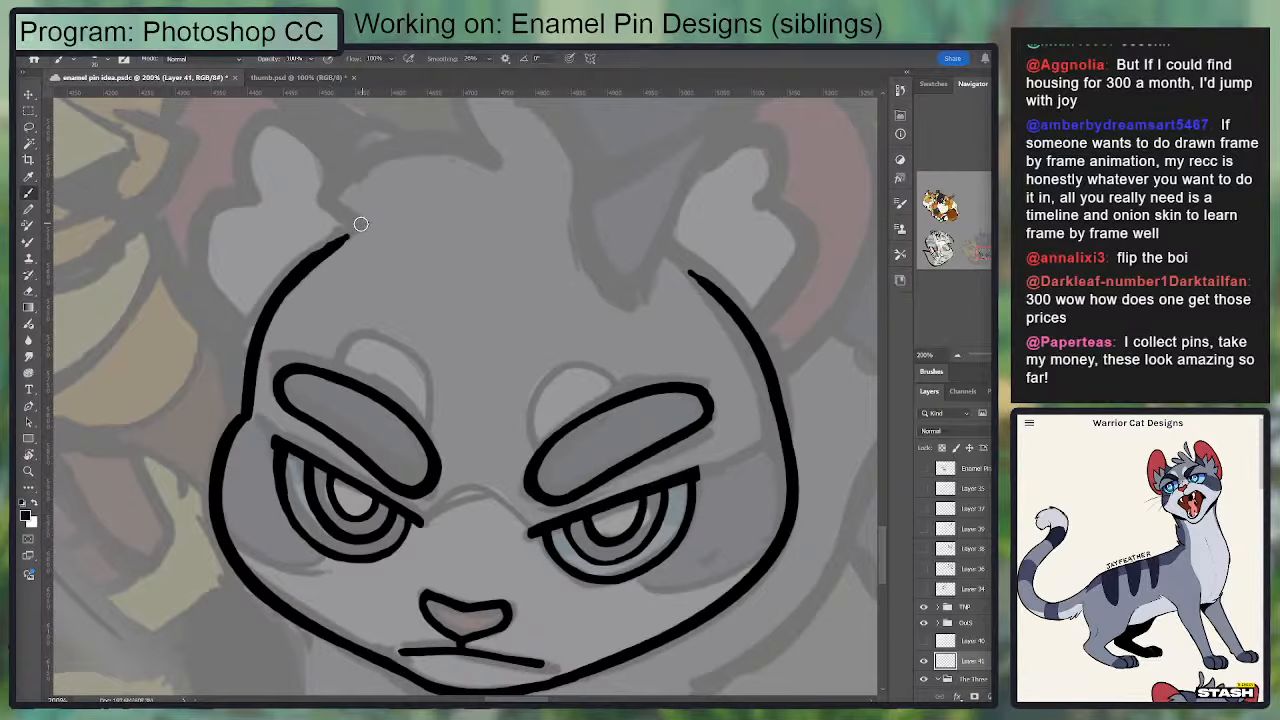
{"action": "key", "text": "ctrl+z"}
{"action": "mouse_move", "coordinate": [295, 276]}
{"action": "left_mouse_down"}
{"action": "mouse_move", "coordinate": [356, 227]}
{"action": "mouse_move", "coordinate": [268, 312]}
{"action": "left_mouse_up"}
{"action": "key", "text": "ctrl+z"}
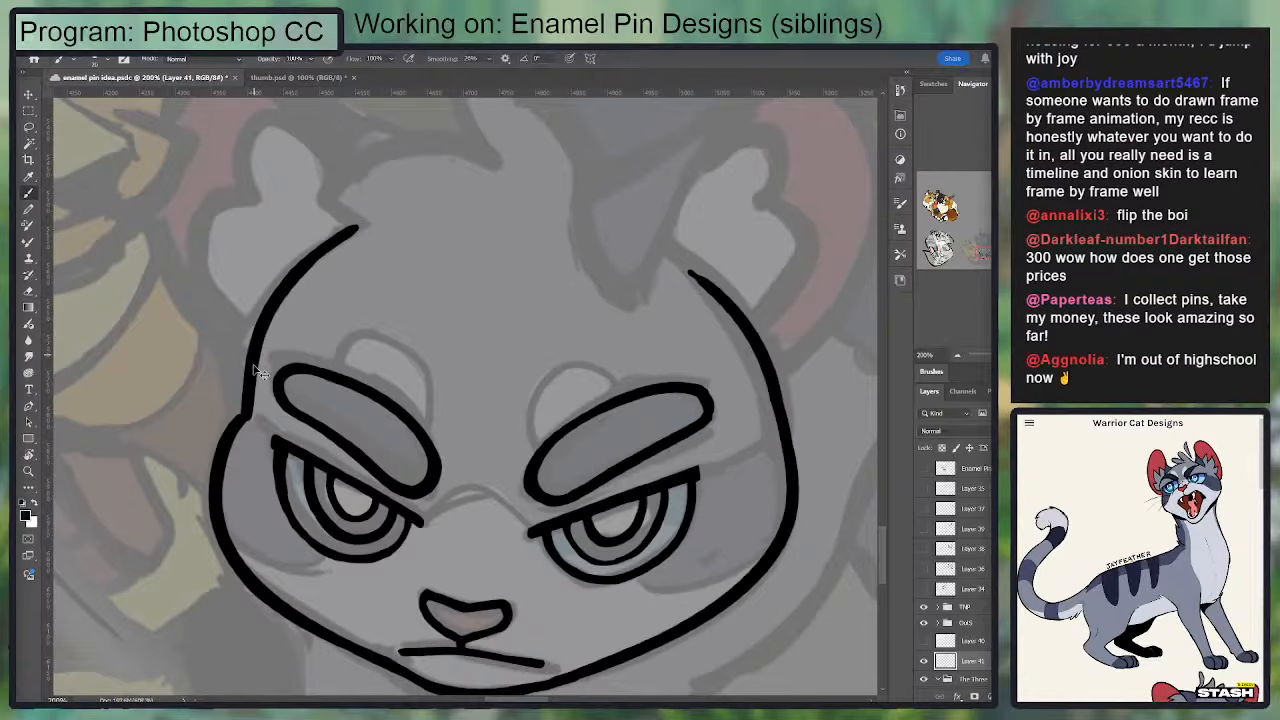
{"action": "key", "text": "ctrl+z"}
{"action": "key", "text": "ctrl+z"}
{"action": "mouse_move", "coordinate": [247, 418]}
{"action": "left_mouse_down"}
{"action": "mouse_move", "coordinate": [276, 268]}
{"action": "mouse_move", "coordinate": [366, 220]}
{"action": "left_mouse_up"}
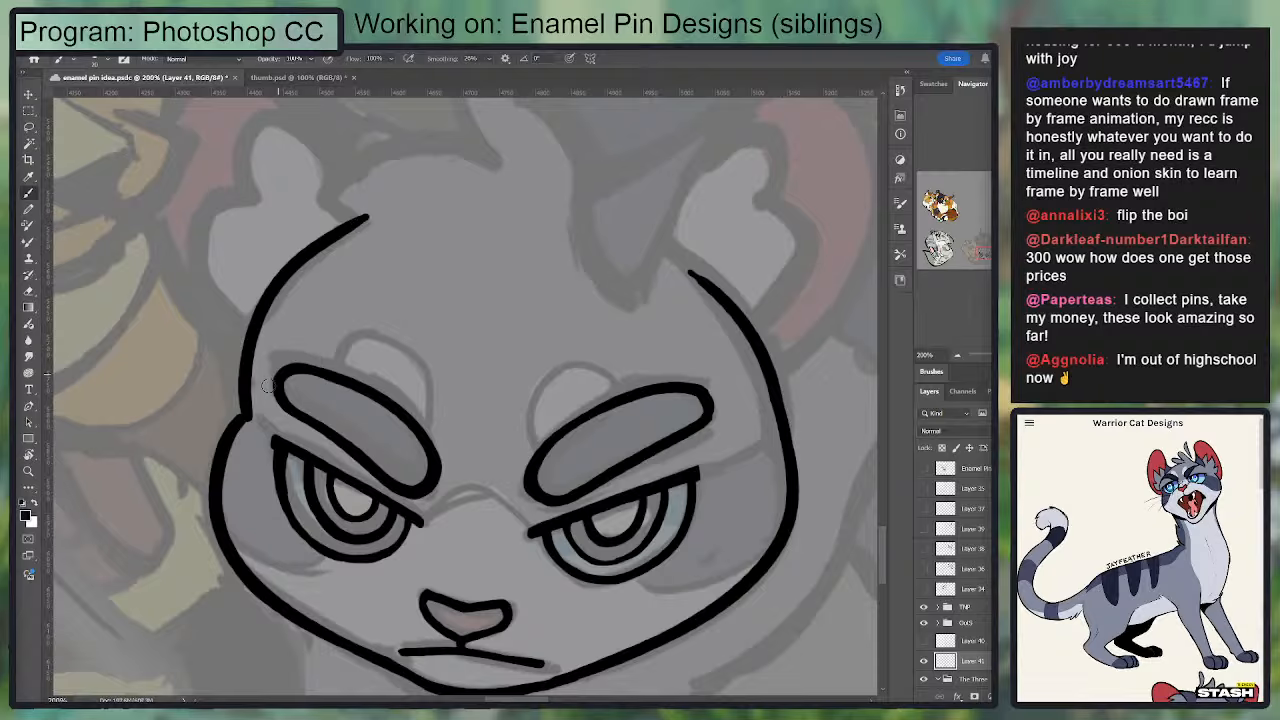
{"action": "key", "text": "ctrl+z"}
Step: Ink the left-hand head outline from the ear base down to the cheek and clean up where it meets the cheek line
{"action": "mouse_move", "coordinate": [247, 418]}
{"action": "left_mouse_down"}
{"action": "mouse_move", "coordinate": [280, 300]}
{"action": "mouse_move", "coordinate": [358, 230]}
{"action": "mouse_move", "coordinate": [248, 382]}
{"action": "mouse_move", "coordinate": [260, 300]}
{"action": "left_mouse_up"}
{"action": "key", "text": "ctrl+z"}
{"action": "key", "text": "ctrl+z"}
{"action": "key", "text": "ctrl+z"}
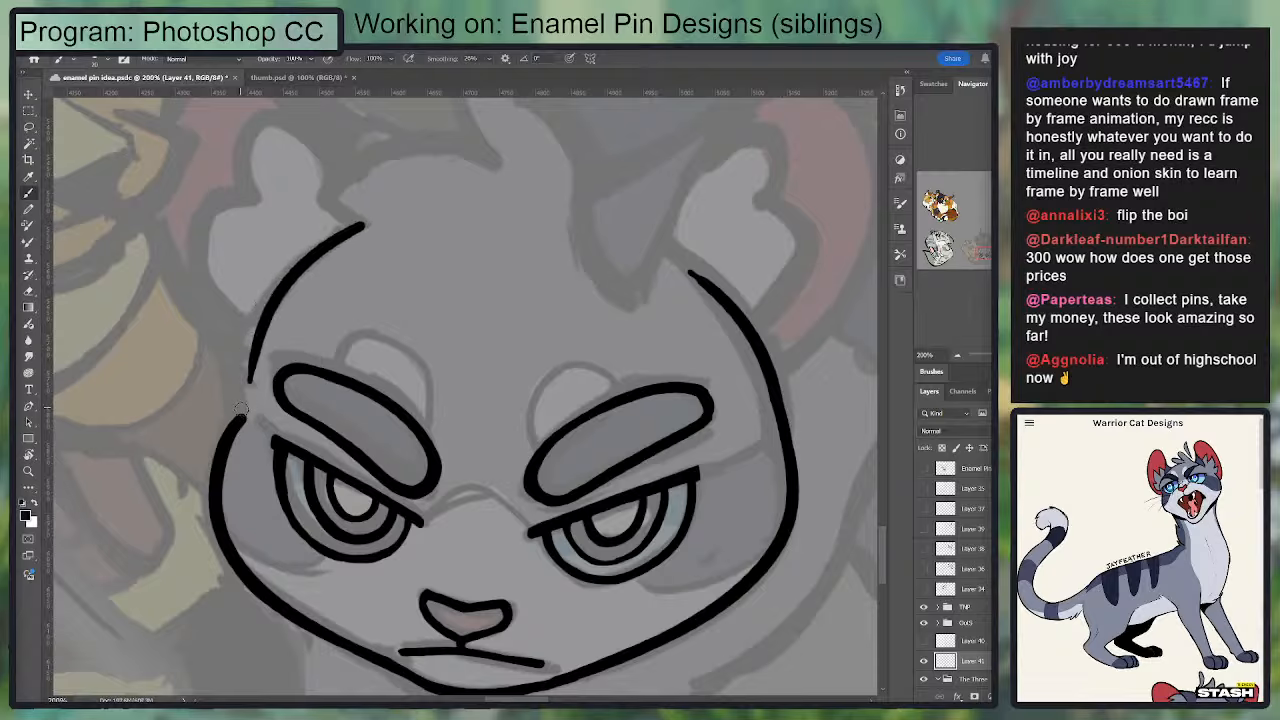
{"action": "mouse_move", "coordinate": [243, 417]}
{"action": "left_mouse_down"}
{"action": "mouse_move", "coordinate": [248, 350]}
{"action": "mouse_move", "coordinate": [272, 292]}
{"action": "mouse_move", "coordinate": [381, 213]}
{"action": "left_mouse_up"}
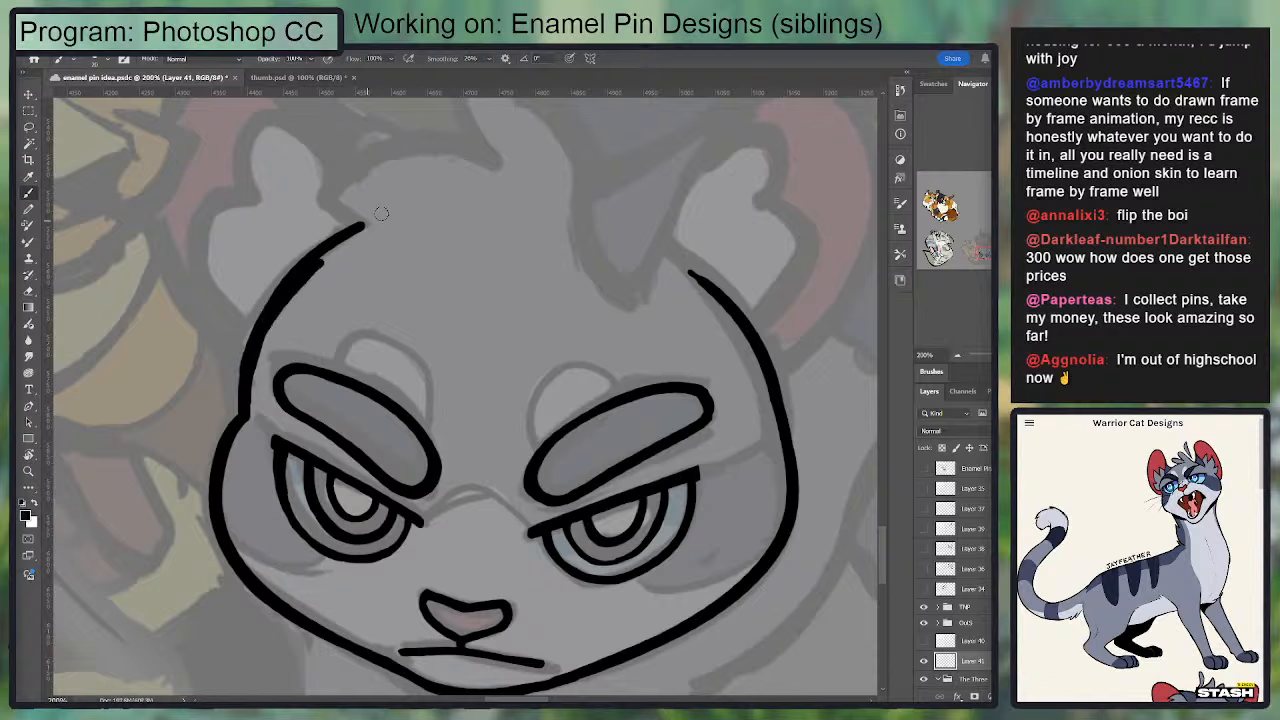
{"action": "key", "text": "ctrl+z"}
{"action": "key", "text": "e"}
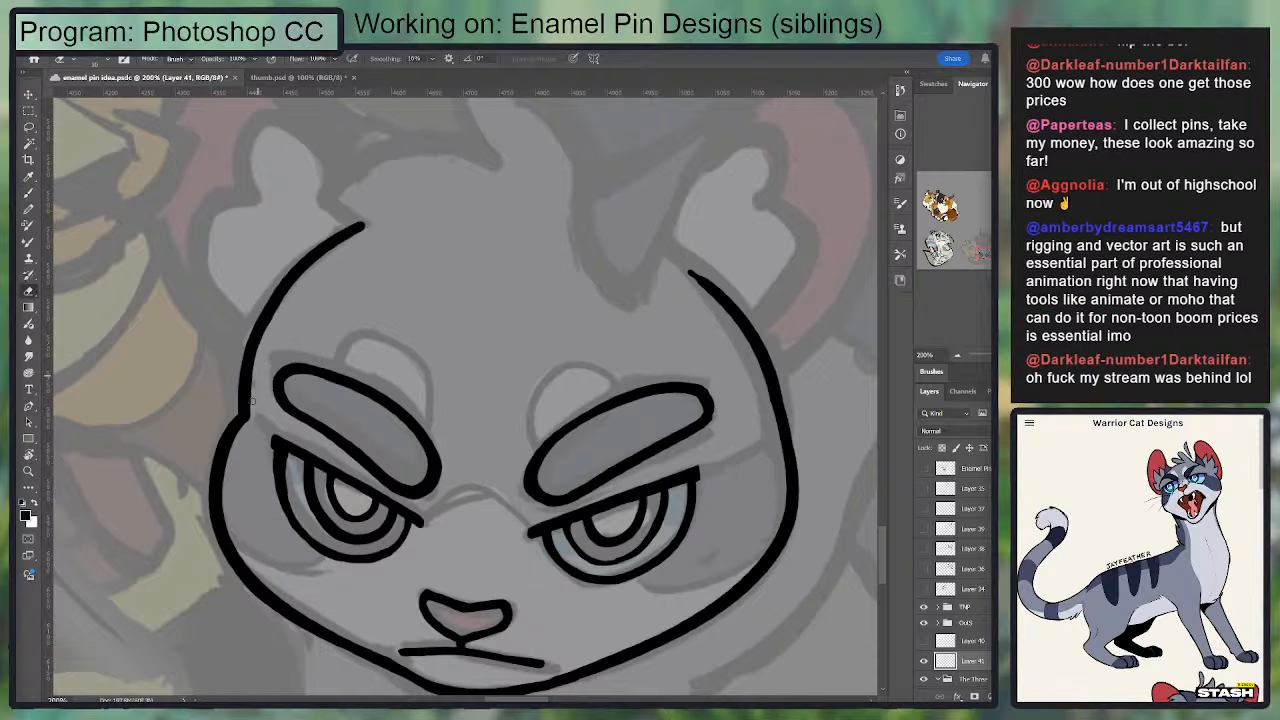
{"action": "key", "text": "b"}
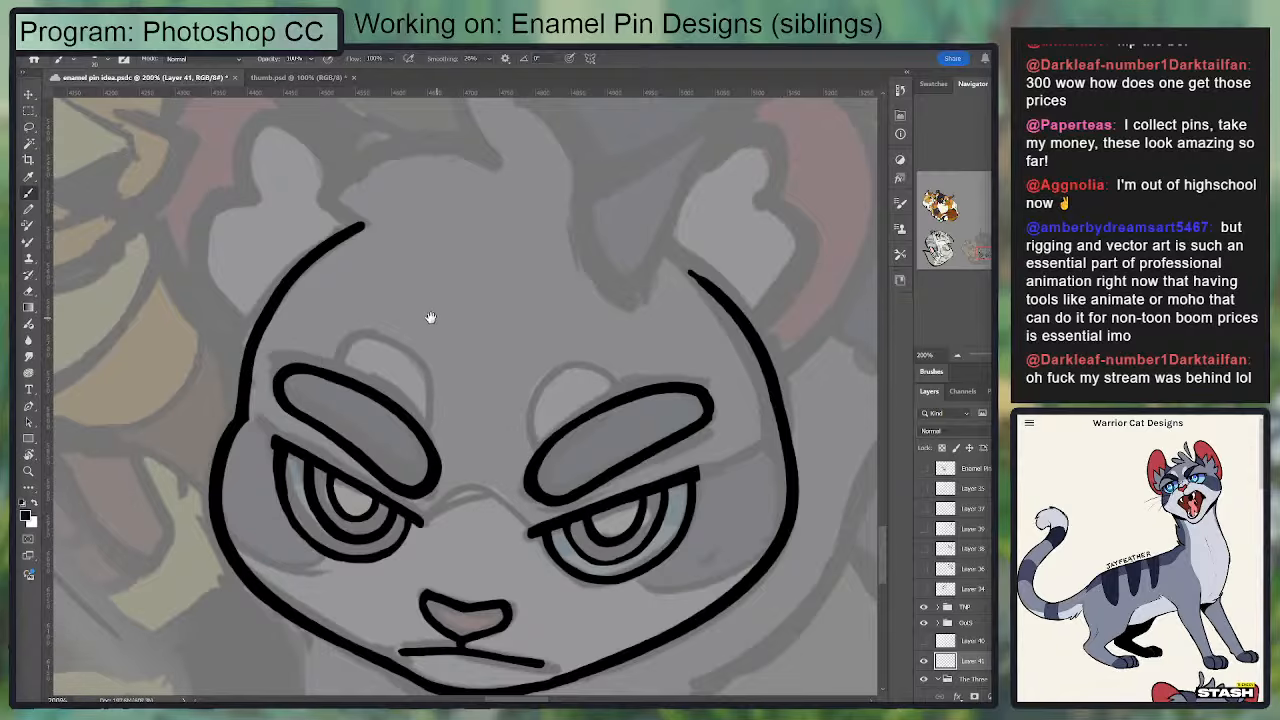
Step: Thicken the left-hand head outline between the cheek and the ear and refine its inner edge
{"action": "mouse_move", "coordinate": [430, 318]}
{"action": "left_mouse_down"}
{"action": "mouse_move", "coordinate": [486, 286]}
{"action": "mouse_move", "coordinate": [577, 300]}
{"action": "left_mouse_up"}
{"action": "key", "text": "e"}
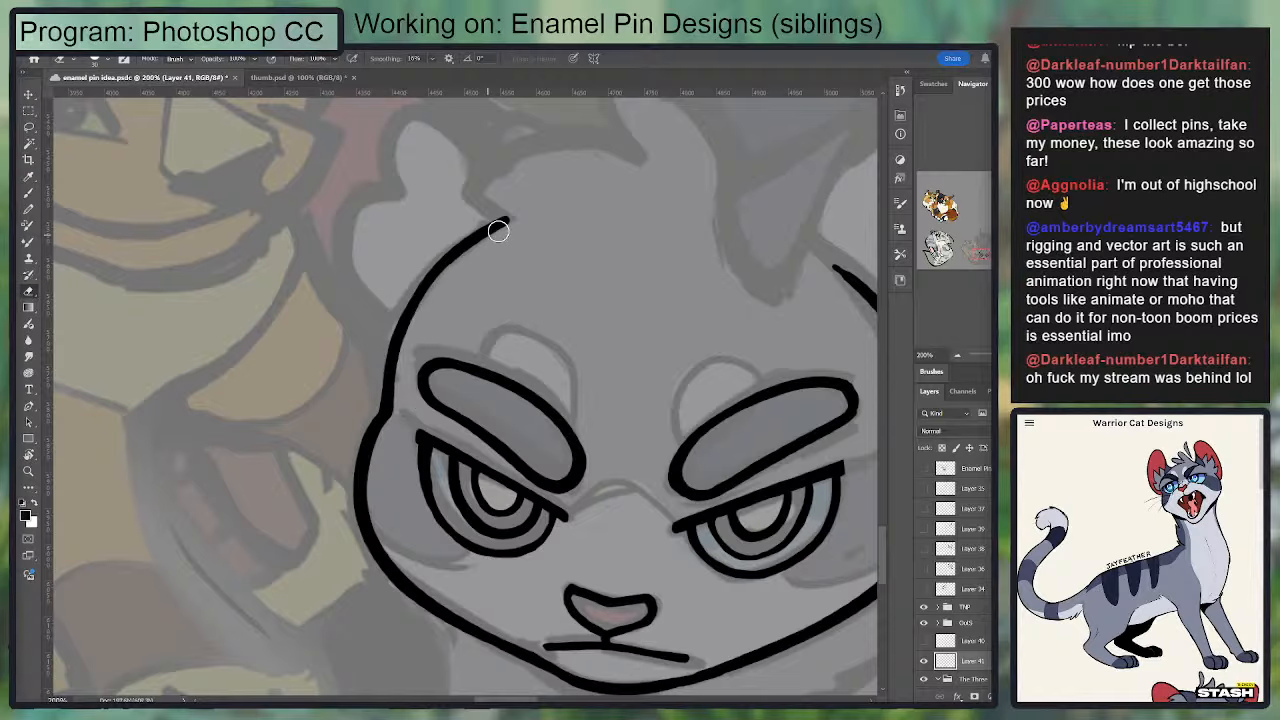
{"action": "key", "text": "b"}
{"action": "left_click_drag", "start_coordinate": [387, 390], "coordinate": [510, 212]}
{"action": "key", "text": "ctrl+z"}
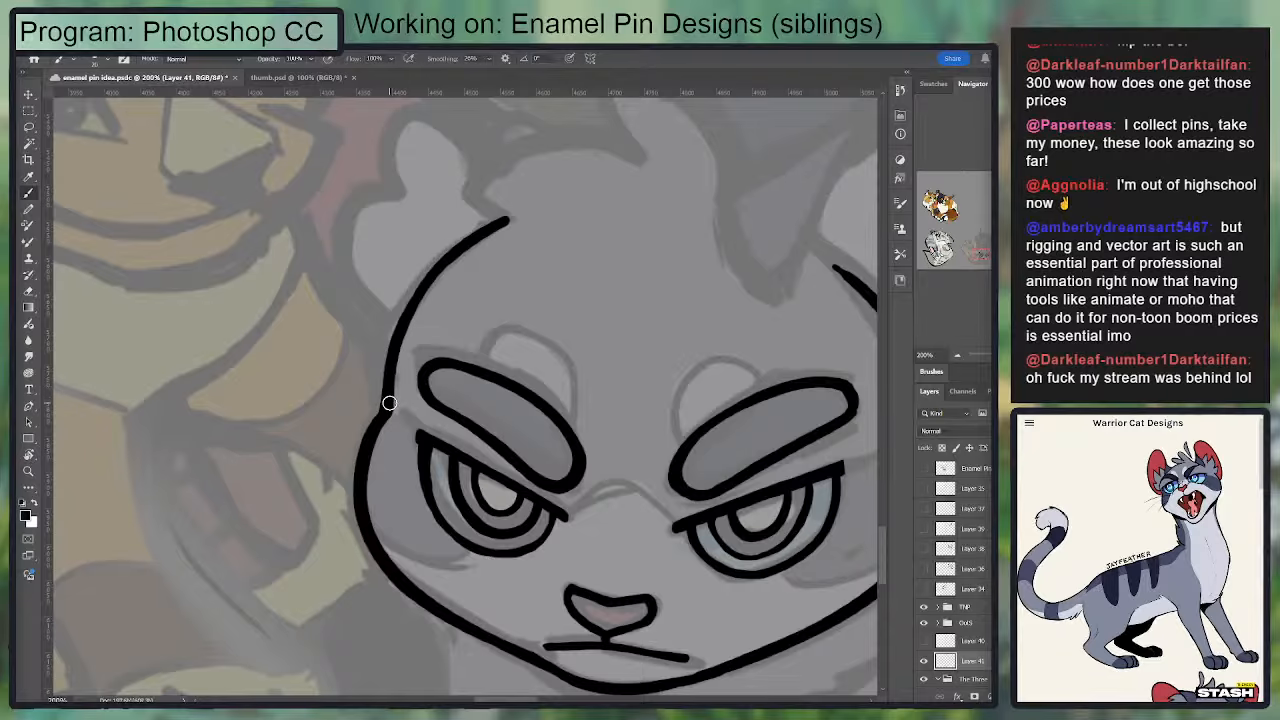
{"action": "mouse_move", "coordinate": [388, 402]}
{"action": "left_mouse_down"}
{"action": "mouse_move", "coordinate": [411, 294]}
{"action": "mouse_move", "coordinate": [498, 229]}
{"action": "left_mouse_up"}
{"action": "left_click_drag", "start_coordinate": [435, 258], "coordinate": [514, 230]}
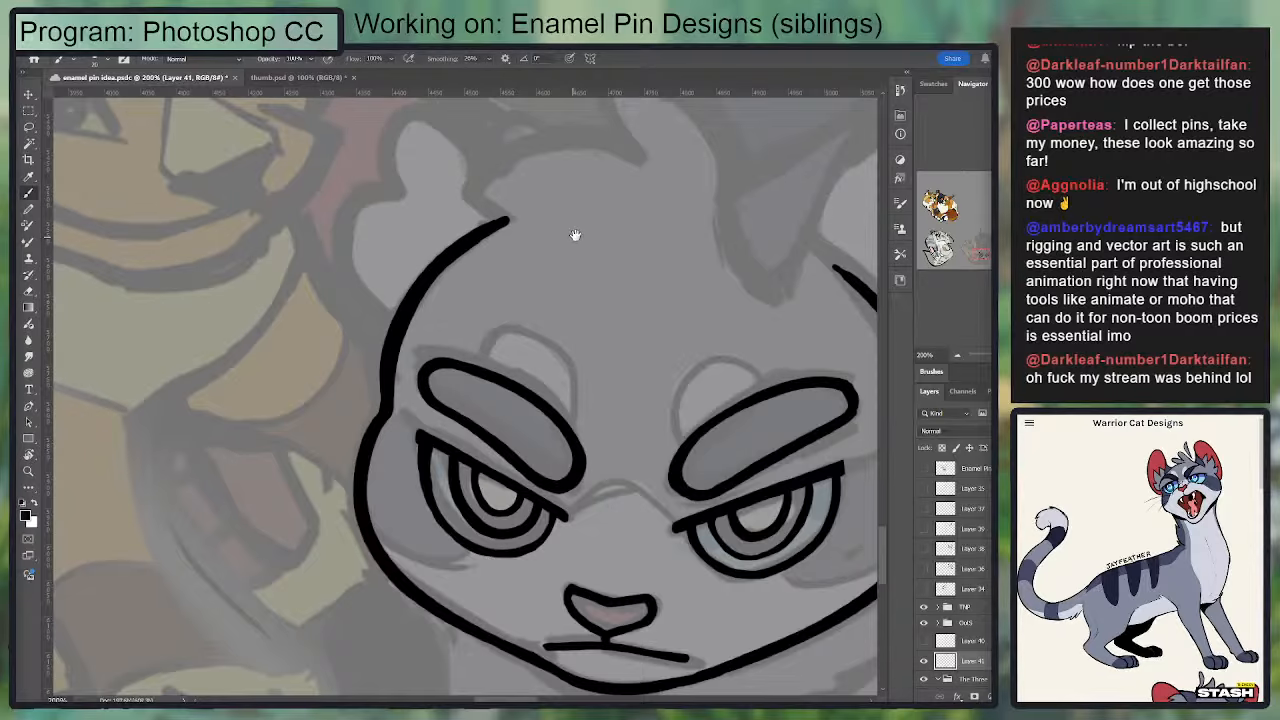
{"action": "left_click_drag", "start_coordinate": [591, 221], "coordinate": [582, 223]}
{"action": "key", "text": "e"}
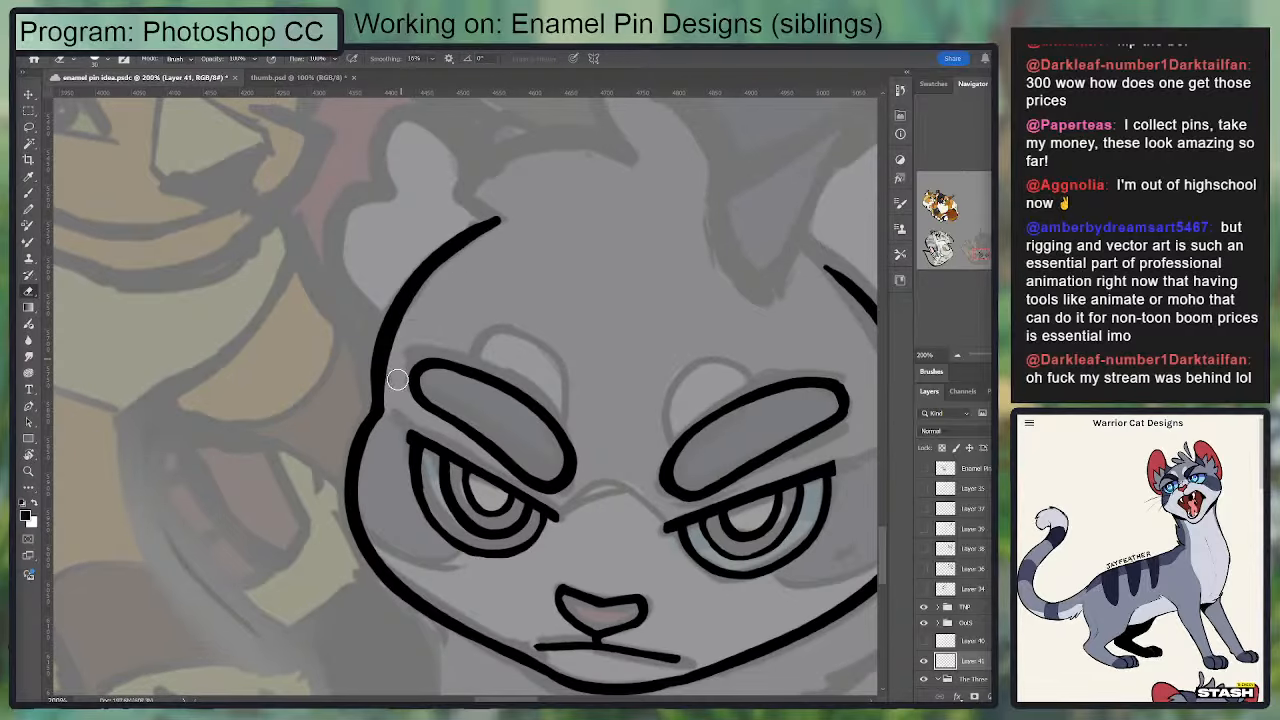
{"action": "left_click_drag", "start_coordinate": [394, 418], "coordinate": [474, 242]}
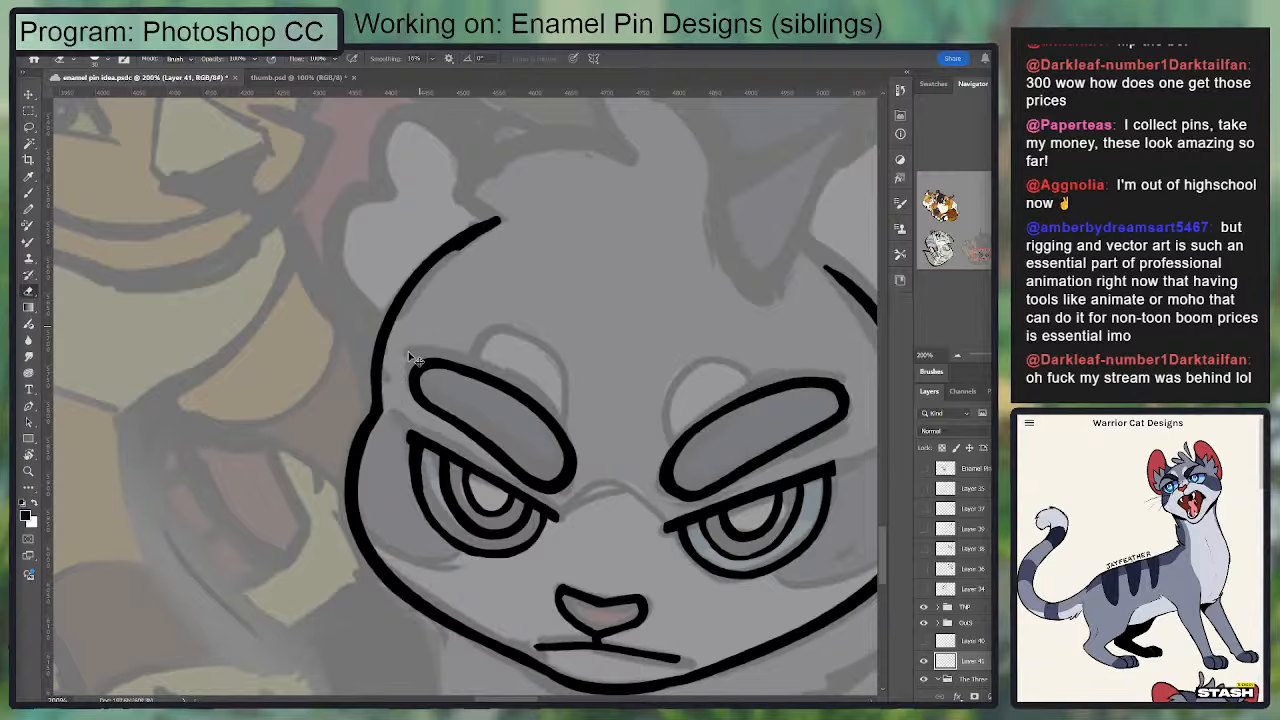
{"action": "key", "text": "ctrl+z"}
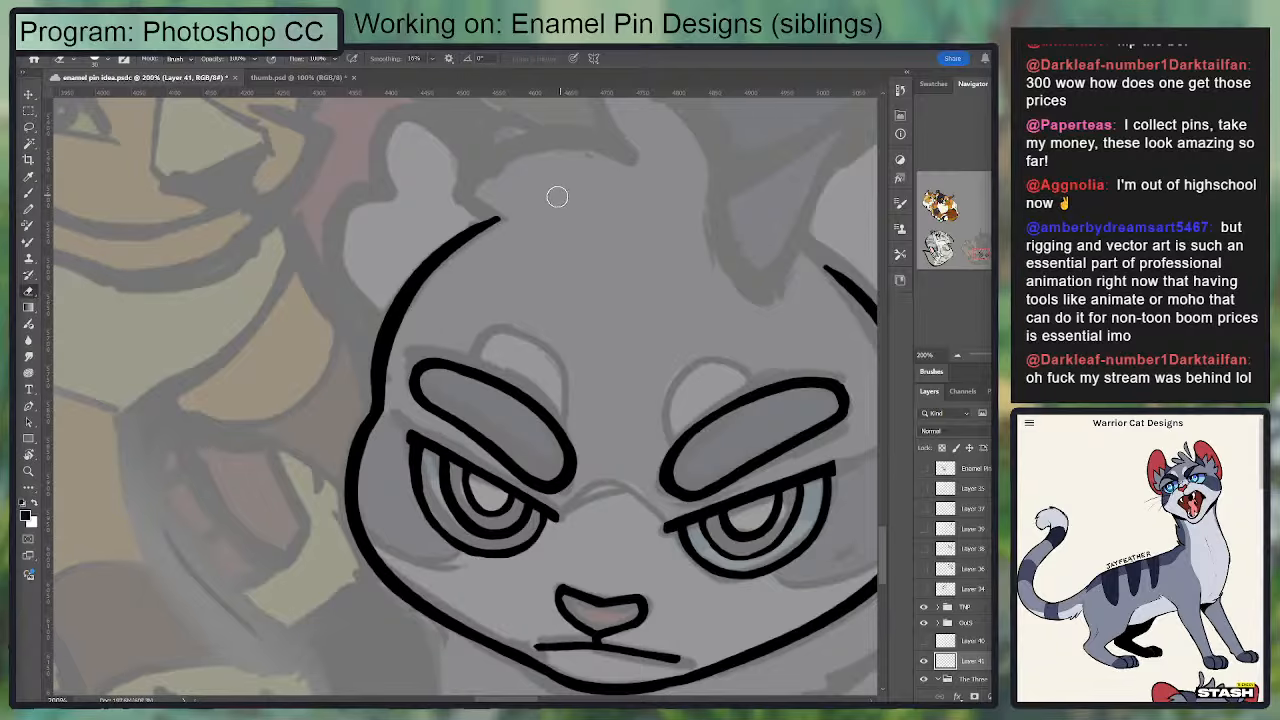
Step: Ink the curved front edge of the right-hand ear's folded tip down to its lowest point
{"action": "left_click_drag", "start_coordinate": [546, 218], "coordinate": [358, 334]}
{"action": "key", "text": "b"}
{"action": "left_click_drag", "start_coordinate": [538, 290], "coordinate": [586, 405]}
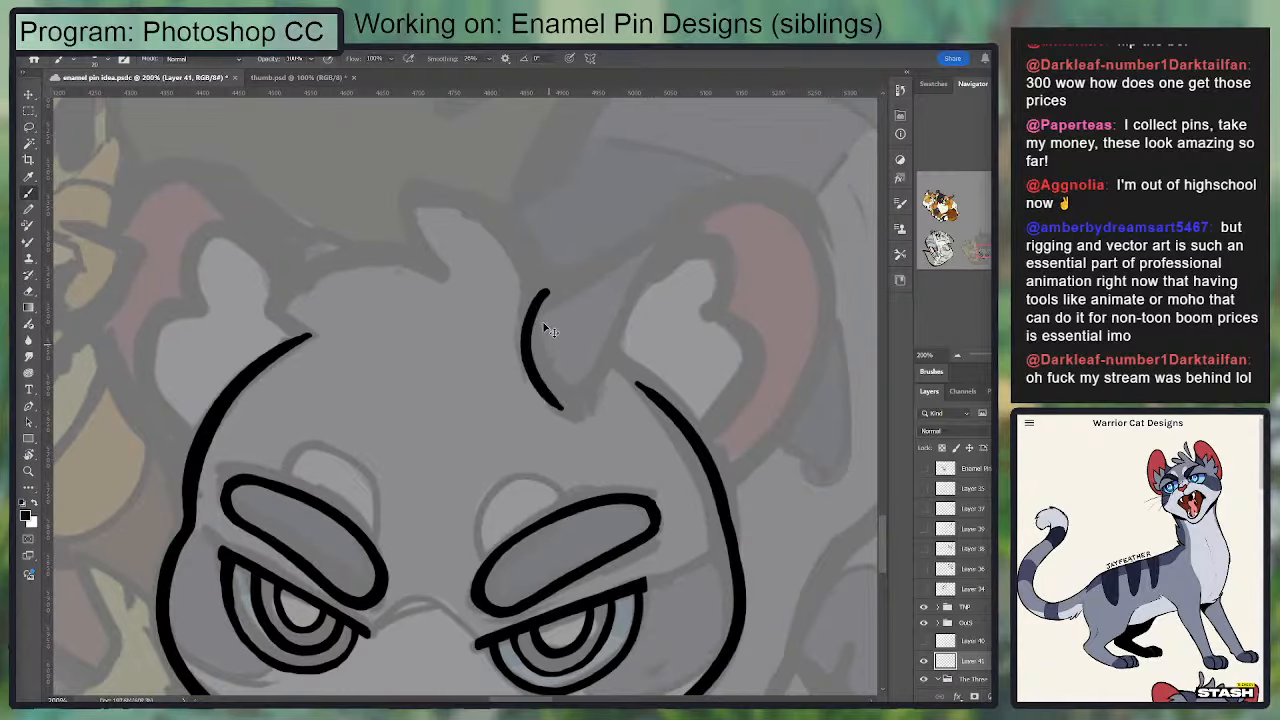
{"action": "key", "text": "ctrl+z"}
{"action": "left_click_drag", "start_coordinate": [539, 288], "coordinate": [588, 403]}
{"action": "left_click_drag", "start_coordinate": [538, 290], "coordinate": [593, 400]}
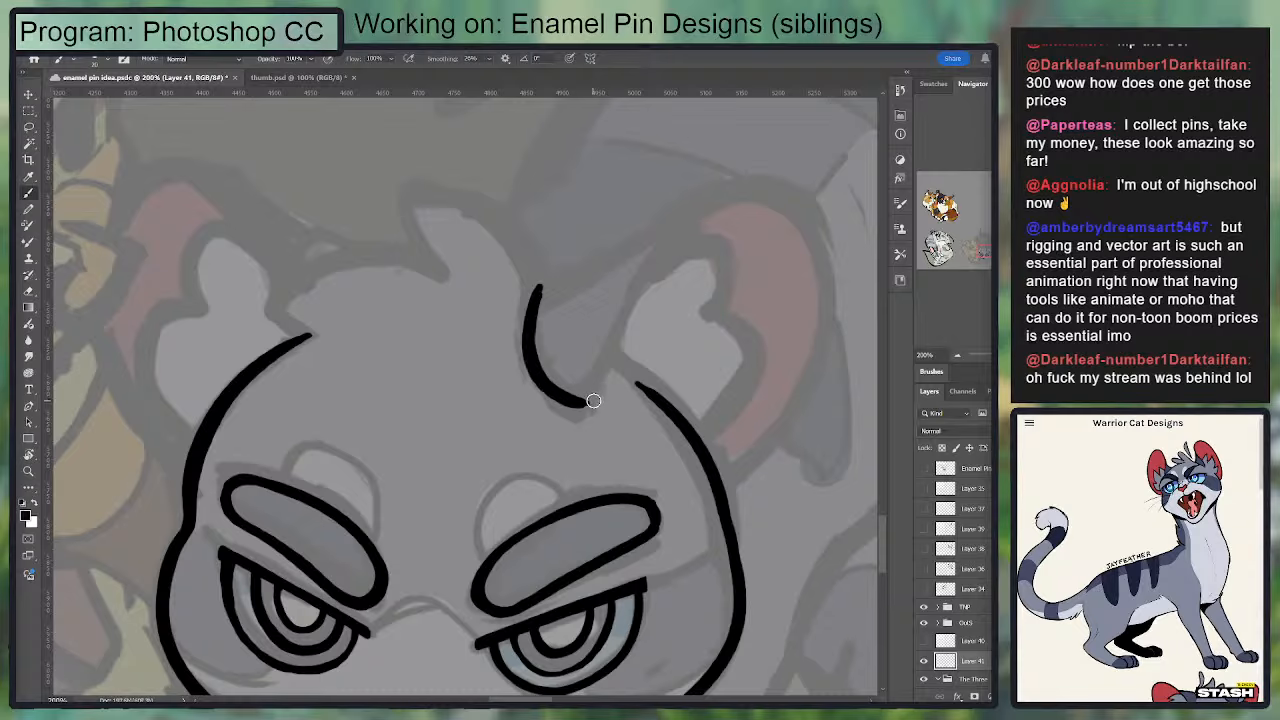
{"action": "key", "text": "e"}
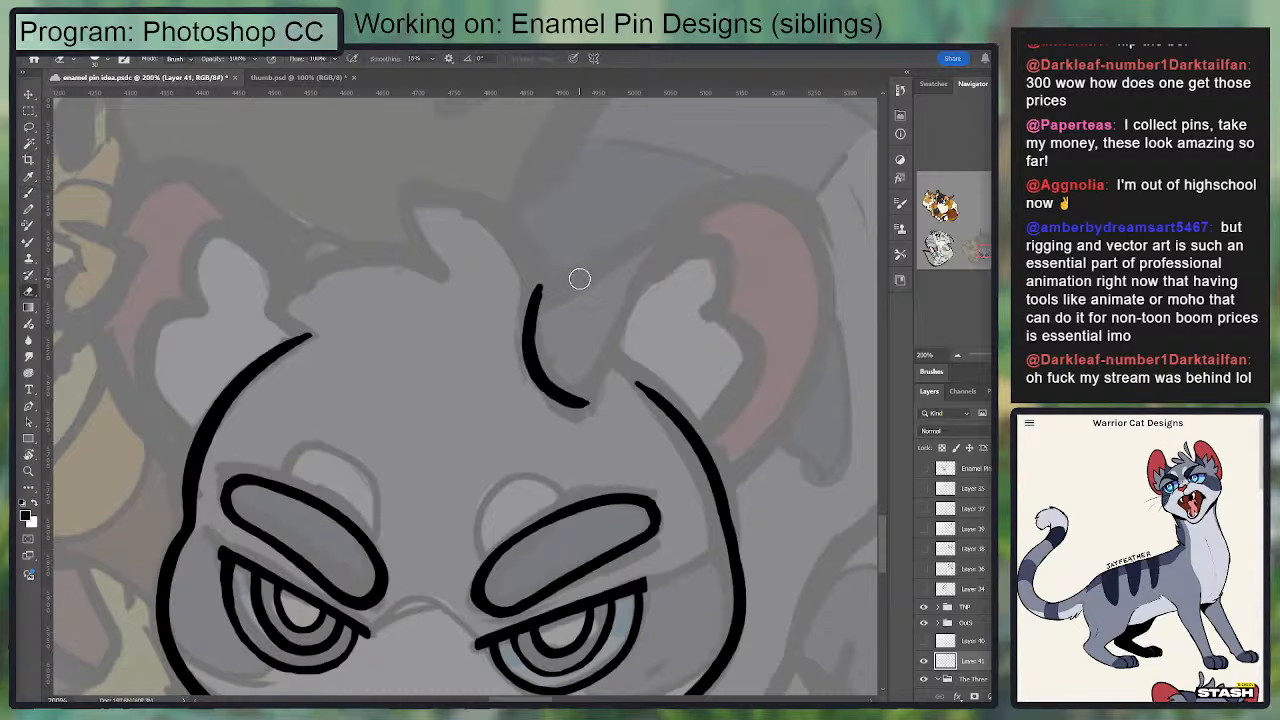
{"action": "key", "text": "b"}
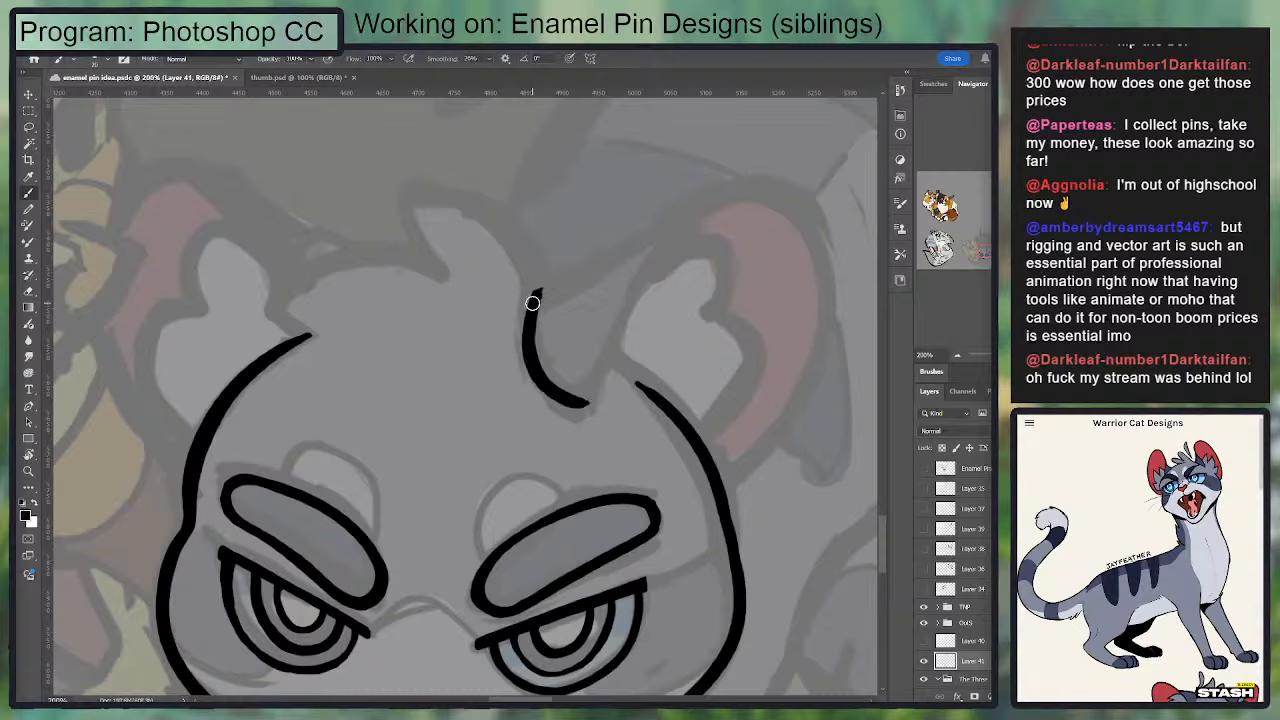
Step: Close the folded ear tip by inking its upper edge and the slanted edge running up from its lowest point
{"action": "left_click_drag", "start_coordinate": [528, 297], "coordinate": [660, 238]}
{"action": "key", "text": "ctrl+z"}
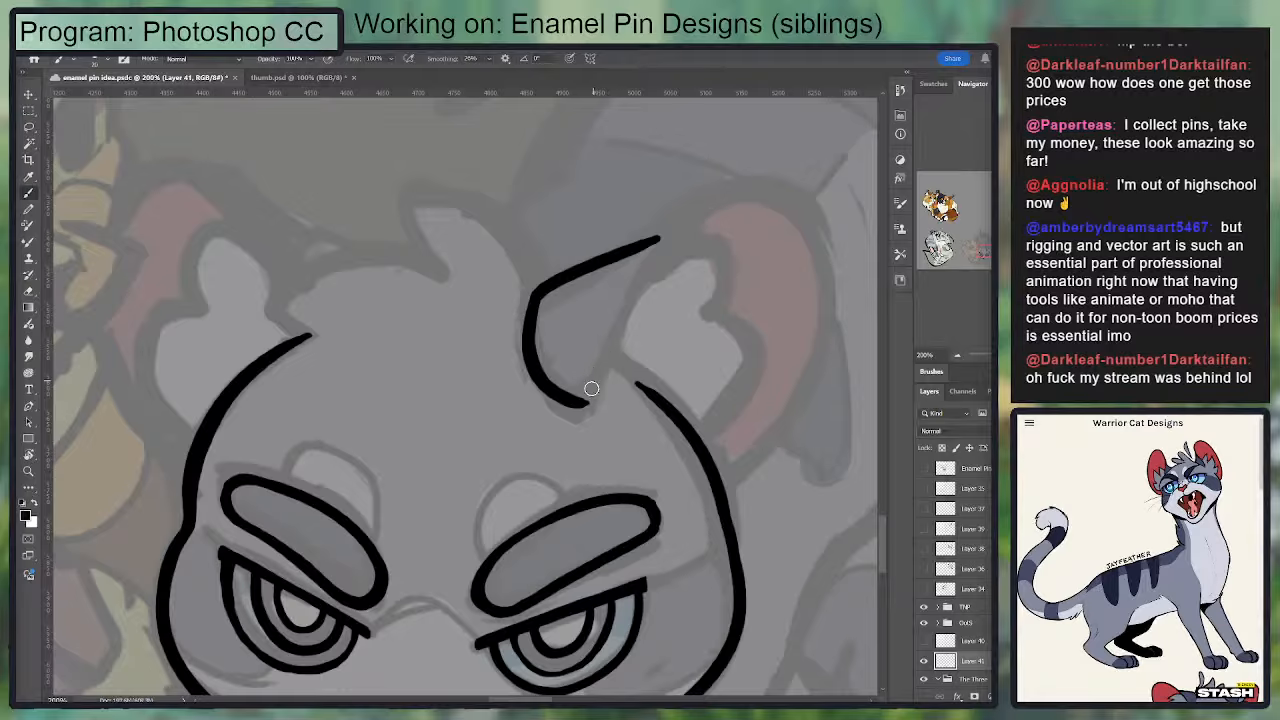
{"action": "left_click_drag", "start_coordinate": [589, 396], "coordinate": [662, 236]}
{"action": "key", "text": "ctrl+z"}
{"action": "mouse_move", "coordinate": [582, 402]}
{"action": "left_mouse_down"}
{"action": "mouse_move", "coordinate": [662, 222]}
{"action": "mouse_move", "coordinate": [751, 186]}
{"action": "left_mouse_up"}
{"action": "key", "text": "ctrl+z"}
Step: Ink the rounded top of the right-hand ear from the fold over to its outer side, redoing the stroke until smooth
{"action": "left_click_drag", "start_coordinate": [631, 286], "coordinate": [732, 190]}
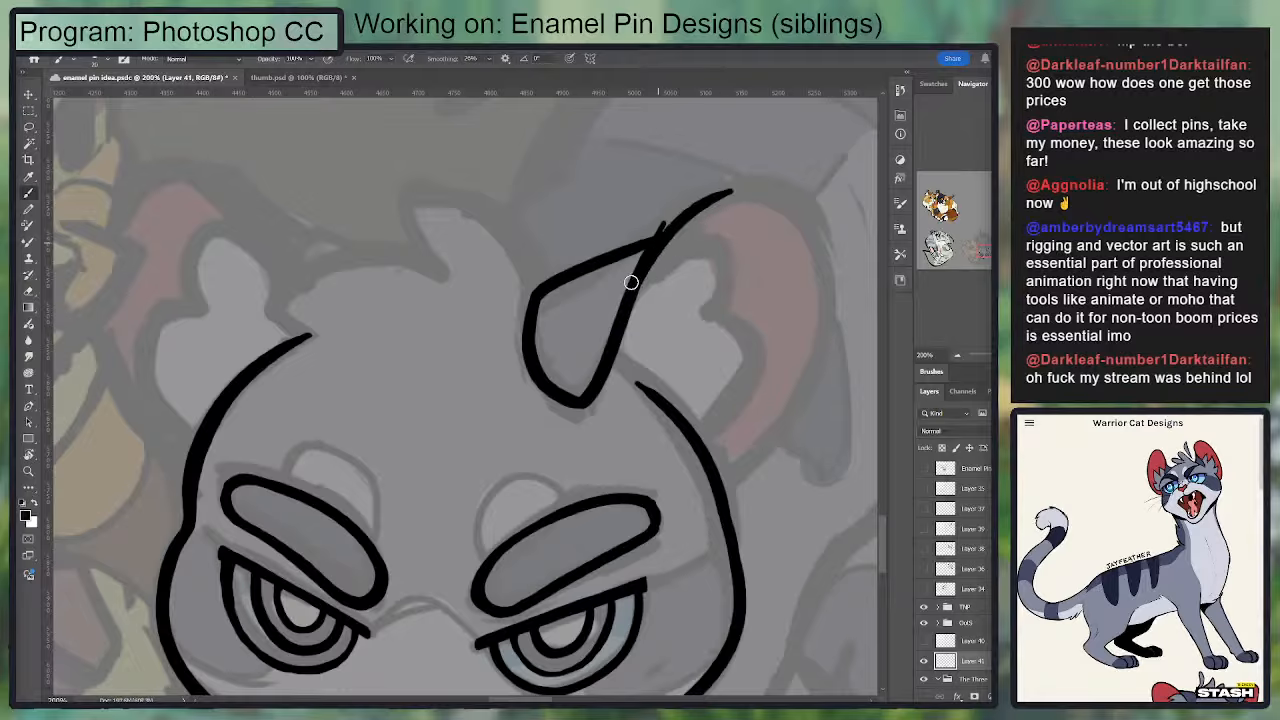
{"action": "key", "text": "ctrl+z"}
{"action": "mouse_move", "coordinate": [632, 283]}
{"action": "left_mouse_down"}
{"action": "mouse_move", "coordinate": [713, 188]}
{"action": "mouse_move", "coordinate": [761, 187]}
{"action": "left_mouse_up"}
{"action": "key", "text": "ctrl+z"}
{"action": "left_click_drag", "start_coordinate": [629, 302], "coordinate": [739, 189]}
{"action": "left_click_drag", "start_coordinate": [653, 244], "coordinate": [742, 189]}
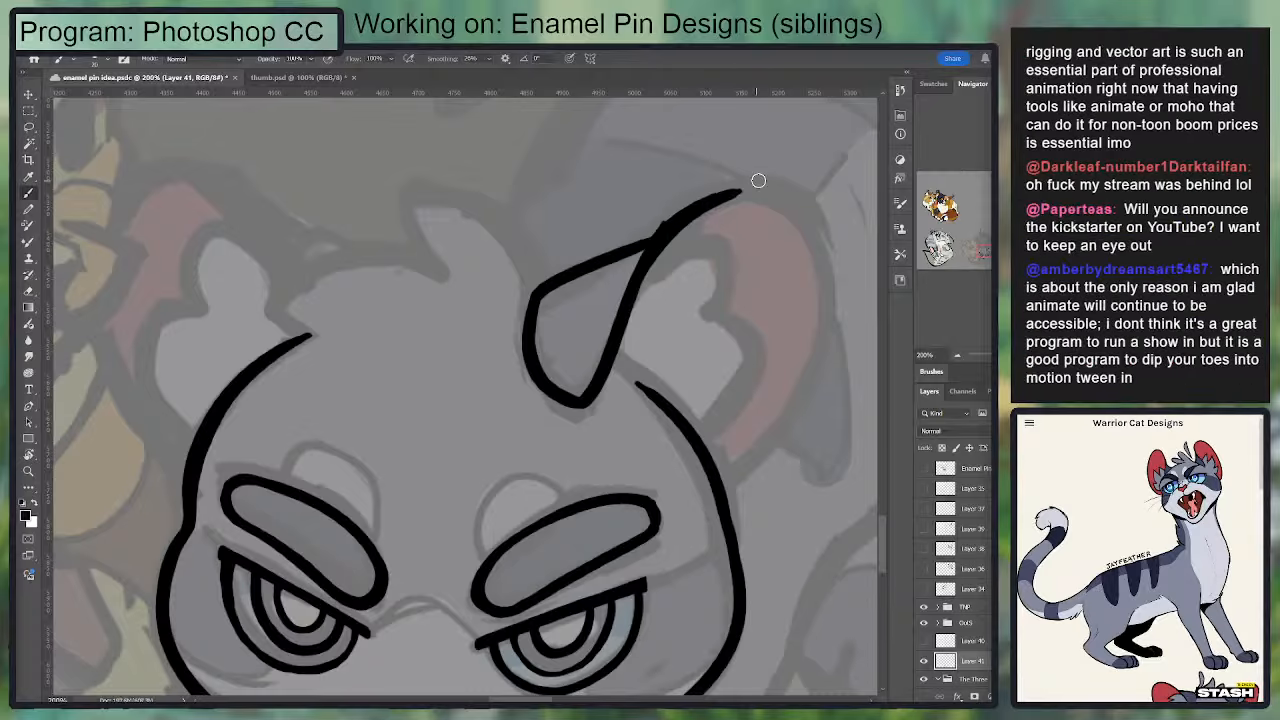
{"action": "key", "text": "ctrl+z"}
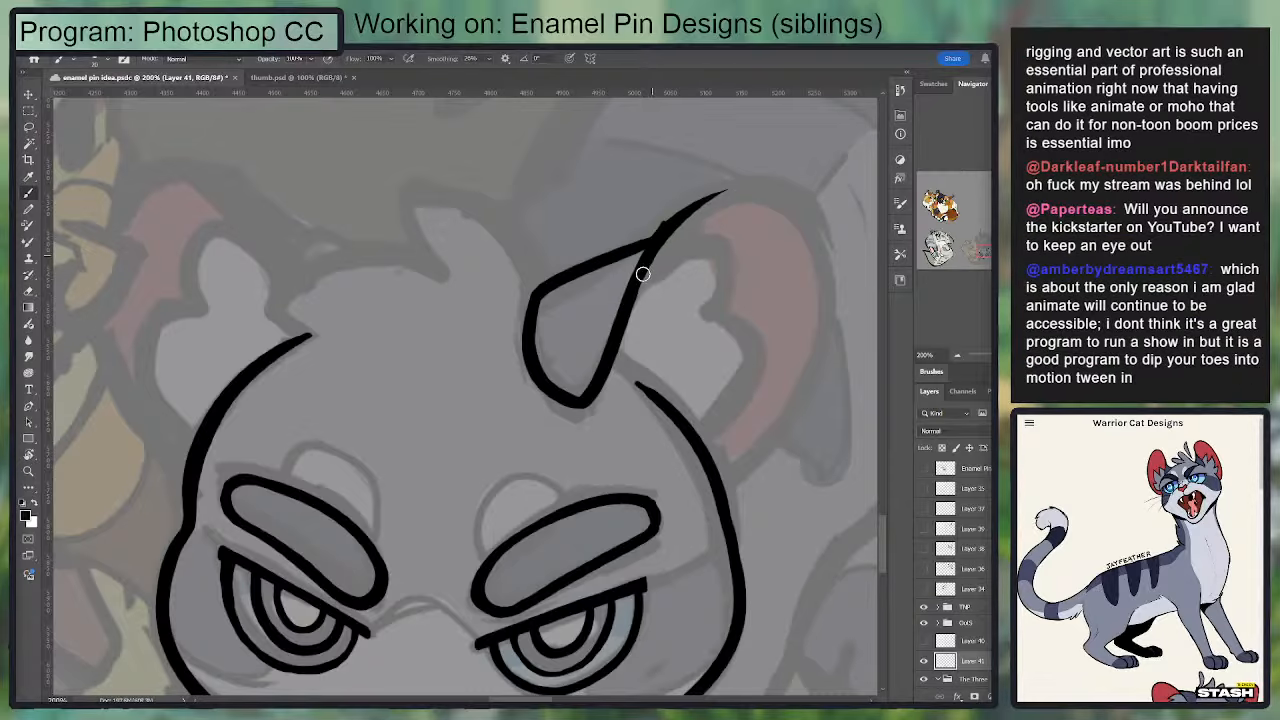
{"action": "key", "text": "ctrl+z"}
{"action": "mouse_move", "coordinate": [645, 245]}
{"action": "left_mouse_down"}
{"action": "mouse_move", "coordinate": [717, 190]}
{"action": "mouse_move", "coordinate": [768, 184]}
{"action": "mouse_move", "coordinate": [806, 196]}
{"action": "left_mouse_up"}
{"action": "key", "text": "ctrl+z"}
{"action": "mouse_move", "coordinate": [647, 245]}
{"action": "left_mouse_down"}
{"action": "mouse_move", "coordinate": [781, 181]}
{"action": "mouse_move", "coordinate": [820, 200]}
{"action": "mouse_move", "coordinate": [646, 250]}
{"action": "left_mouse_up"}
{"action": "key", "text": "ctrl+z"}
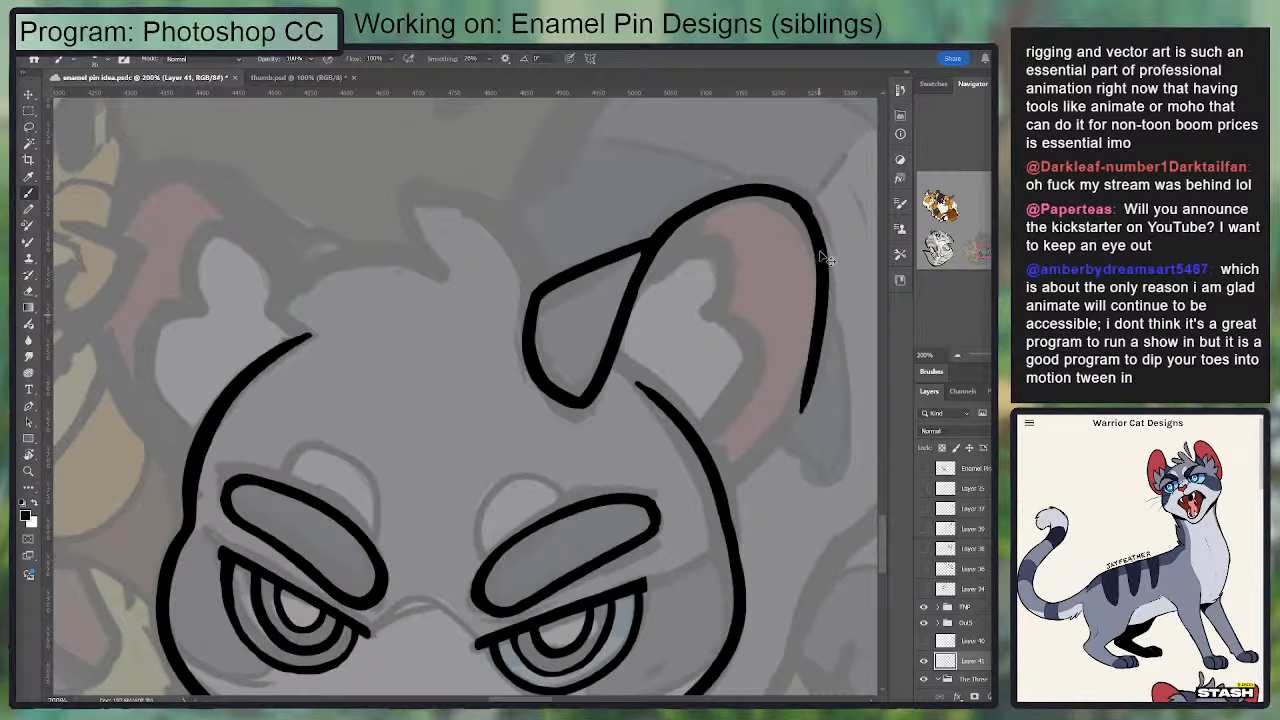
Step: Ink and trim the right-hand ear's outer edge down to the head outline, and save the document
{"action": "left_click_drag", "start_coordinate": [812, 207], "coordinate": [805, 418]}
{"action": "left_click_drag", "start_coordinate": [744, 476], "coordinate": [808, 394]}
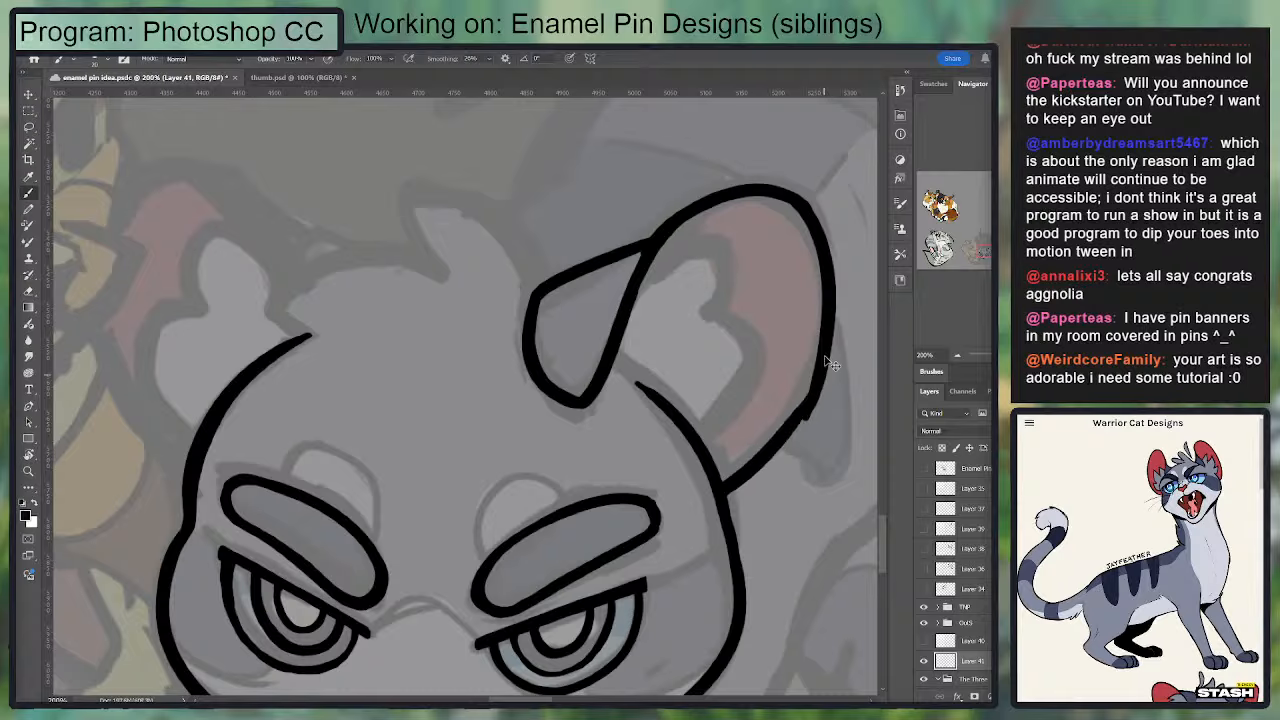
{"action": "key", "text": "ctrl+z"}
{"action": "mouse_move", "coordinate": [829, 308]}
{"action": "left_mouse_down"}
{"action": "mouse_move", "coordinate": [724, 499]}
{"action": "mouse_move", "coordinate": [762, 472]}
{"action": "left_mouse_up"}
{"action": "key", "text": "ctrl+s"}
{"action": "key", "text": "ctrl+z"}
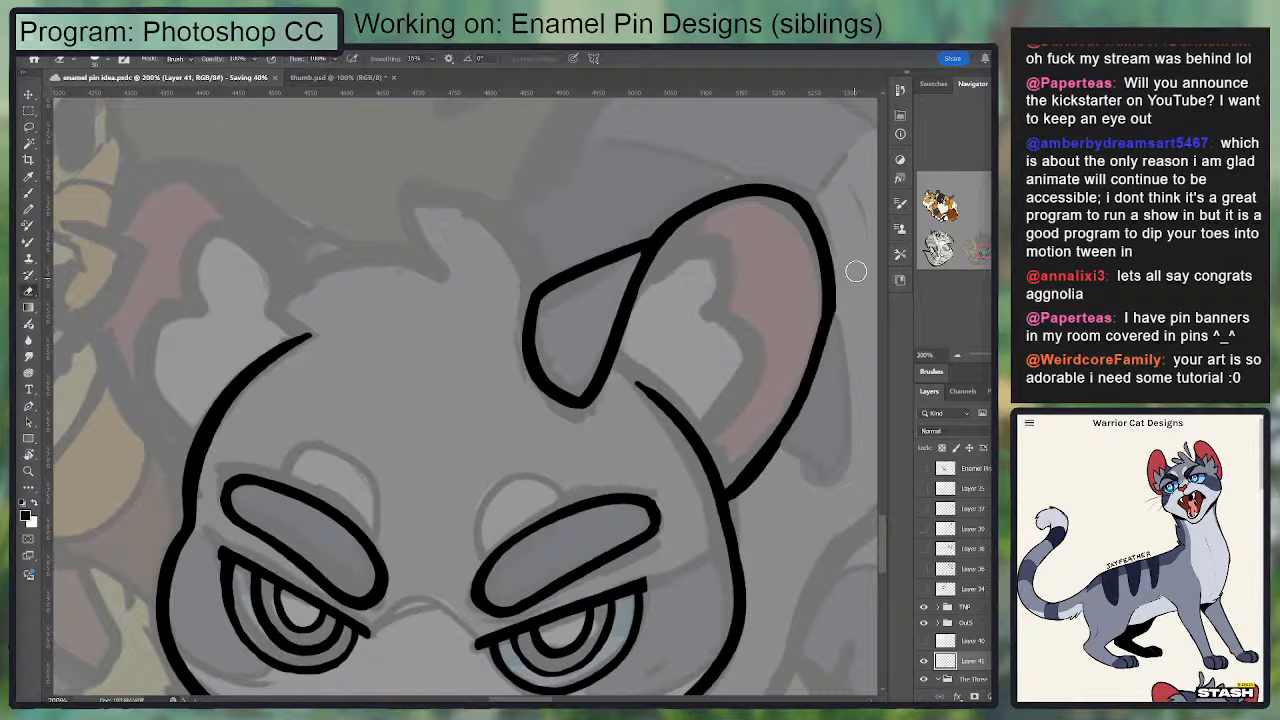
{"action": "mouse_move", "coordinate": [823, 309]}
{"action": "left_mouse_down"}
{"action": "mouse_move", "coordinate": [787, 440]}
{"action": "mouse_move", "coordinate": [768, 457]}
{"action": "left_mouse_up"}
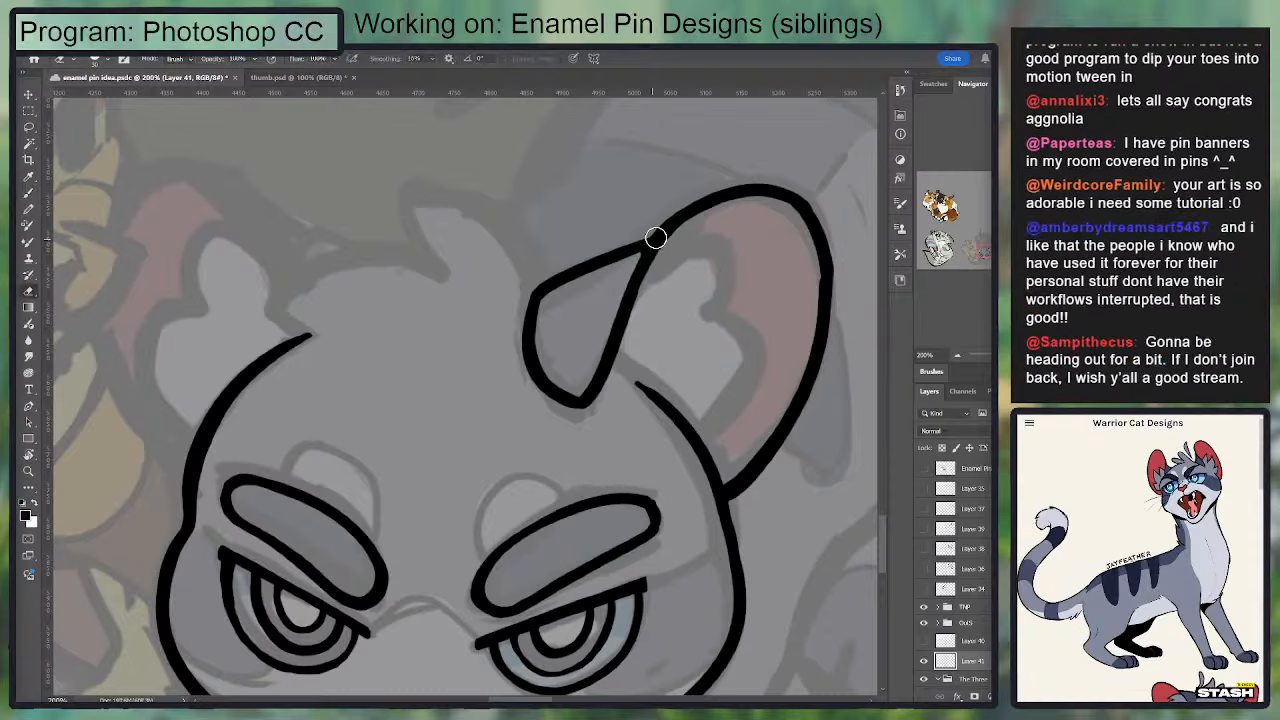
Step: Erase and redraw the upper edge of the folded ear tip with a slight arch
{"action": "mouse_move", "coordinate": [548, 287]}
{"action": "left_mouse_down"}
{"action": "mouse_move", "coordinate": [682, 209]}
{"action": "mouse_move", "coordinate": [530, 316]}
{"action": "mouse_move", "coordinate": [579, 271]}
{"action": "mouse_move", "coordinate": [651, 245]}
{"action": "mouse_move", "coordinate": [623, 240]}
{"action": "mouse_move", "coordinate": [640, 229]}
{"action": "mouse_move", "coordinate": [570, 258]}
{"action": "mouse_move", "coordinate": [530, 300]}
{"action": "mouse_move", "coordinate": [646, 243]}
{"action": "left_mouse_up"}
{"action": "key", "text": "ctrl+z"}
{"action": "key", "text": "ctrl+z"}
{"action": "key", "text": "e"}
{"action": "key", "text": "b"}
{"action": "key", "text": "ctrl+z"}
{"action": "mouse_move", "coordinate": [530, 314]}
{"action": "left_mouse_down"}
{"action": "mouse_move", "coordinate": [566, 280]}
{"action": "mouse_move", "coordinate": [648, 256]}
{"action": "left_mouse_up"}
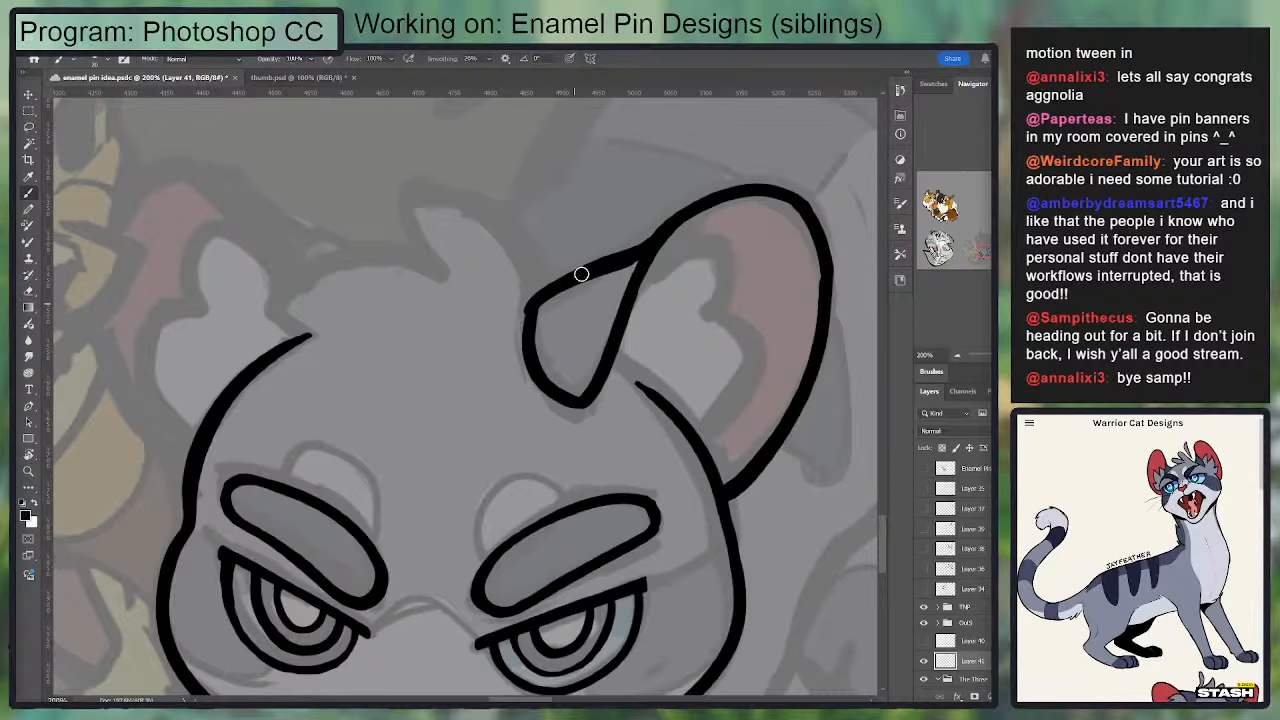
{"action": "key", "text": "ctrl+z"}
Step: Refine the front corner and upper edge of the folded ear tip with alternating eraser and brush strokes
{"action": "left_click_drag", "start_coordinate": [610, 312], "coordinate": [647, 296]}
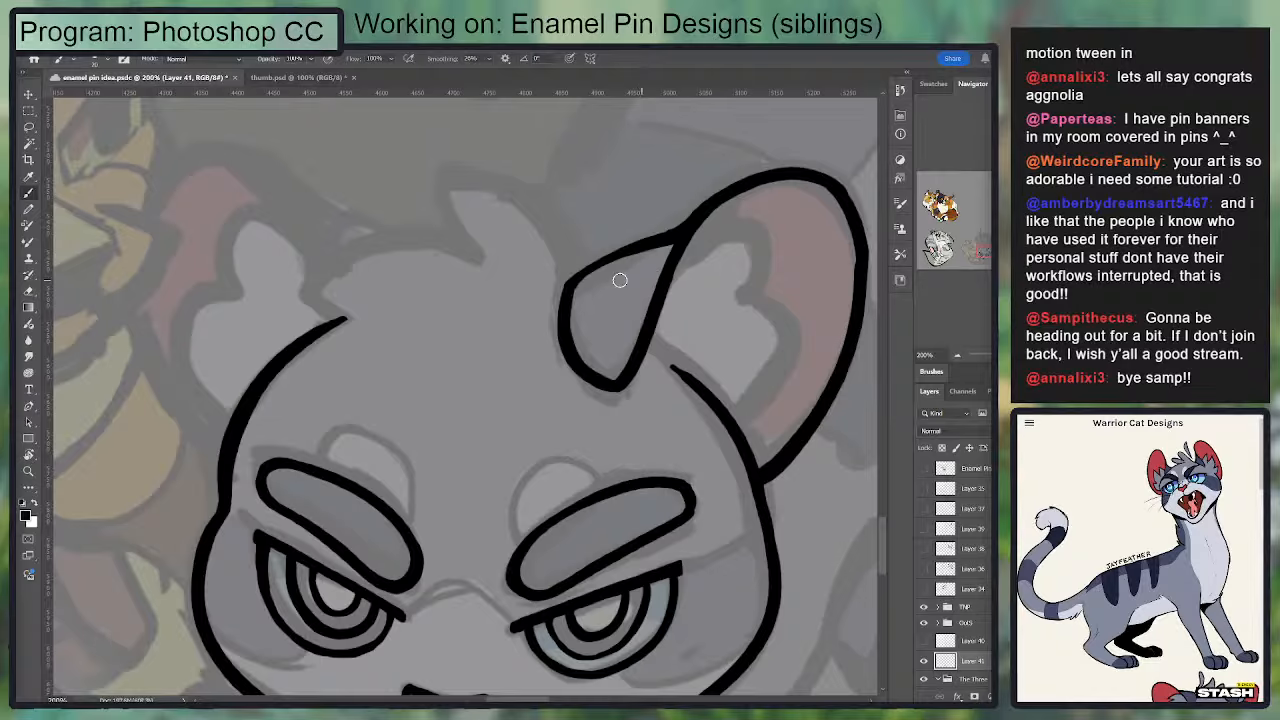
{"action": "mouse_move", "coordinate": [569, 286]}
{"action": "left_mouse_down"}
{"action": "mouse_move", "coordinate": [682, 235]}
{"action": "mouse_move", "coordinate": [571, 258]}
{"action": "mouse_move", "coordinate": [615, 390]}
{"action": "mouse_move", "coordinate": [601, 368]}
{"action": "mouse_move", "coordinate": [648, 311]}
{"action": "left_mouse_up"}
{"action": "key", "text": "e"}
{"action": "key", "text": "b"}
{"action": "key", "text": "e"}
{"action": "key", "text": "b"}
{"action": "mouse_move", "coordinate": [577, 278]}
{"action": "left_mouse_down"}
{"action": "mouse_move", "coordinate": [639, 255]}
{"action": "mouse_move", "coordinate": [588, 280]}
{"action": "left_mouse_up"}
{"action": "left_click_drag", "start_coordinate": [548, 382], "coordinate": [577, 391]}
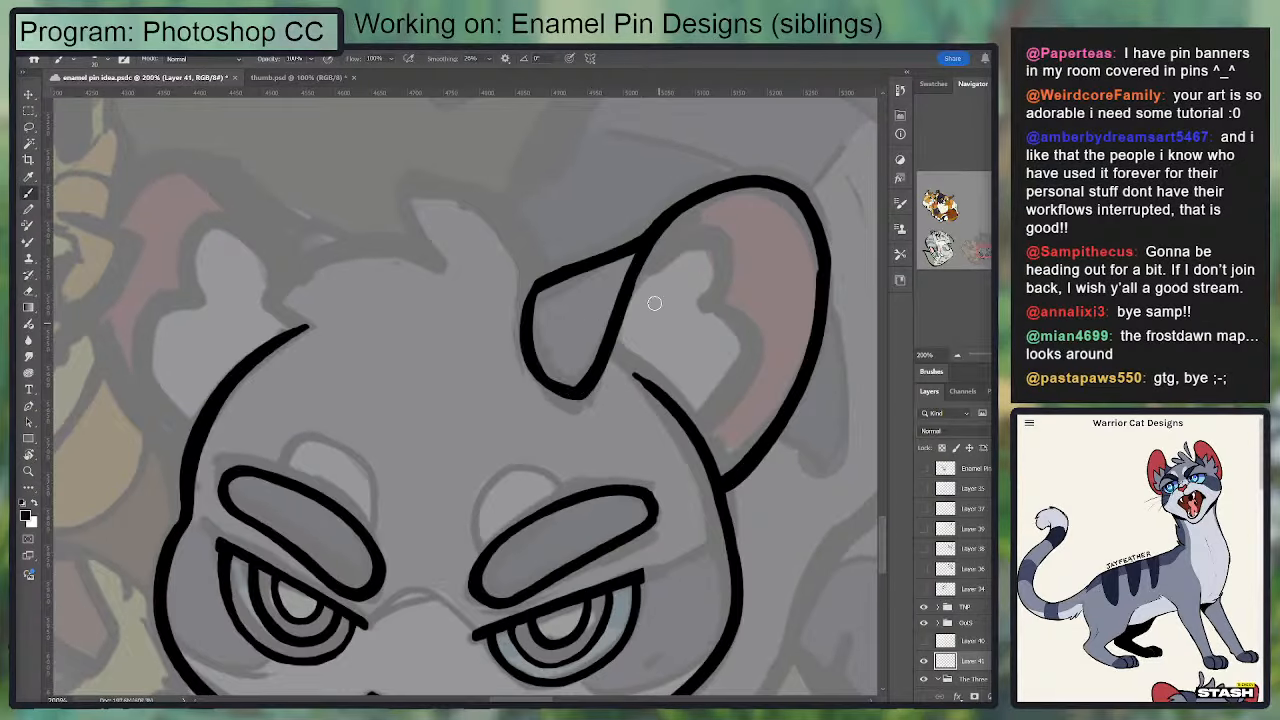
Step: Erase the head outline's end beneath the right-hand ear and redraw it from the ear fold to the ear's outer base
{"action": "left_click_drag", "start_coordinate": [604, 347], "coordinate": [698, 438]}
{"action": "key", "text": "ctrl+z"}
{"action": "key", "text": "e"}
{"action": "left_click_drag", "start_coordinate": [626, 370], "coordinate": [700, 471]}
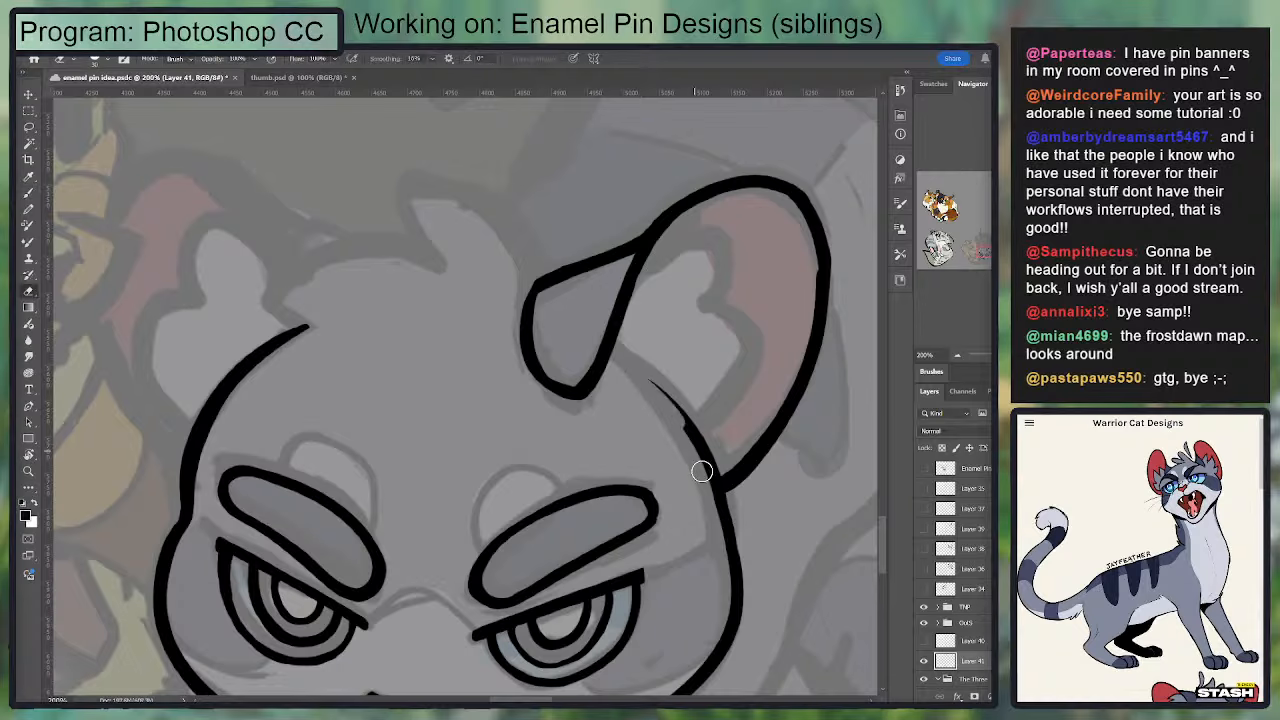
{"action": "key", "text": "b"}
{"action": "key", "text": "ctrl+z"}
{"action": "left_click_drag", "start_coordinate": [617, 351], "coordinate": [721, 480]}
{"action": "key", "text": "e"}
{"action": "mouse_move", "coordinate": [617, 367]}
{"action": "left_mouse_down"}
{"action": "mouse_move", "coordinate": [699, 484]}
{"action": "mouse_move", "coordinate": [706, 295]}
{"action": "left_mouse_up"}
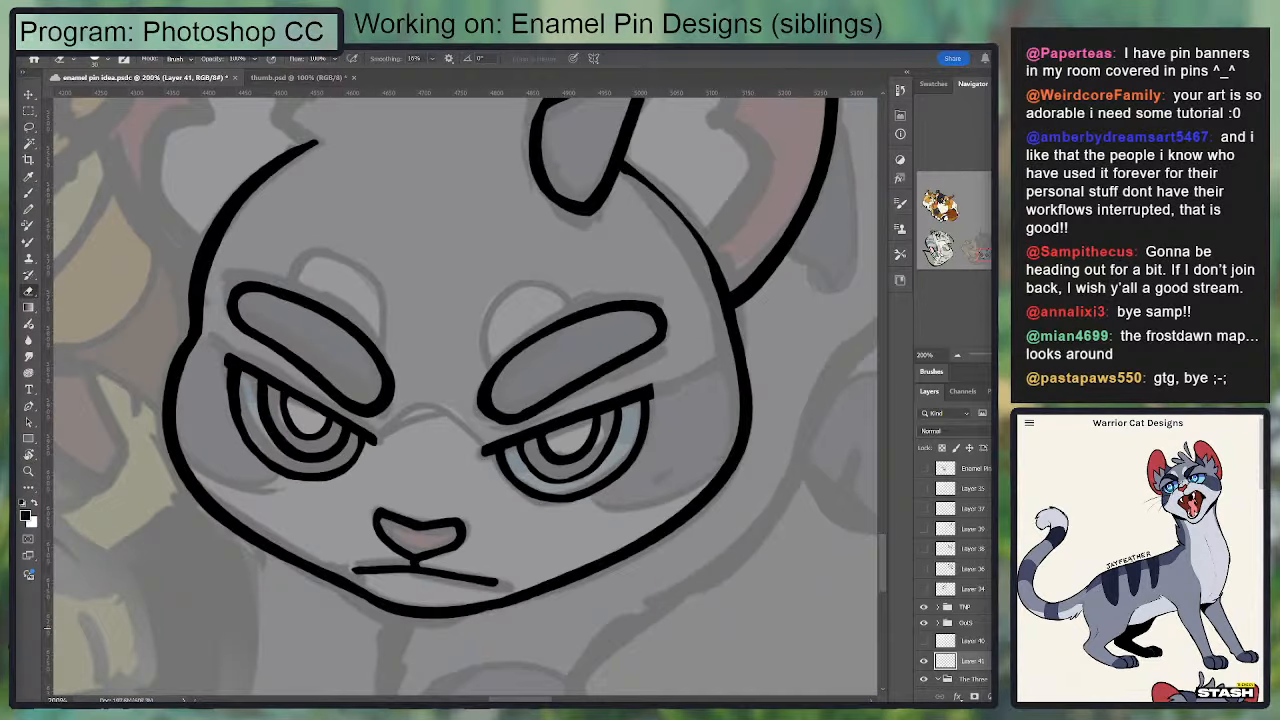
Step: Add a new layer and ink the peaked nose-bridge line between the inner corners of the eyes
{"action": "key", "text": "ctrl+shift+alt+n"}
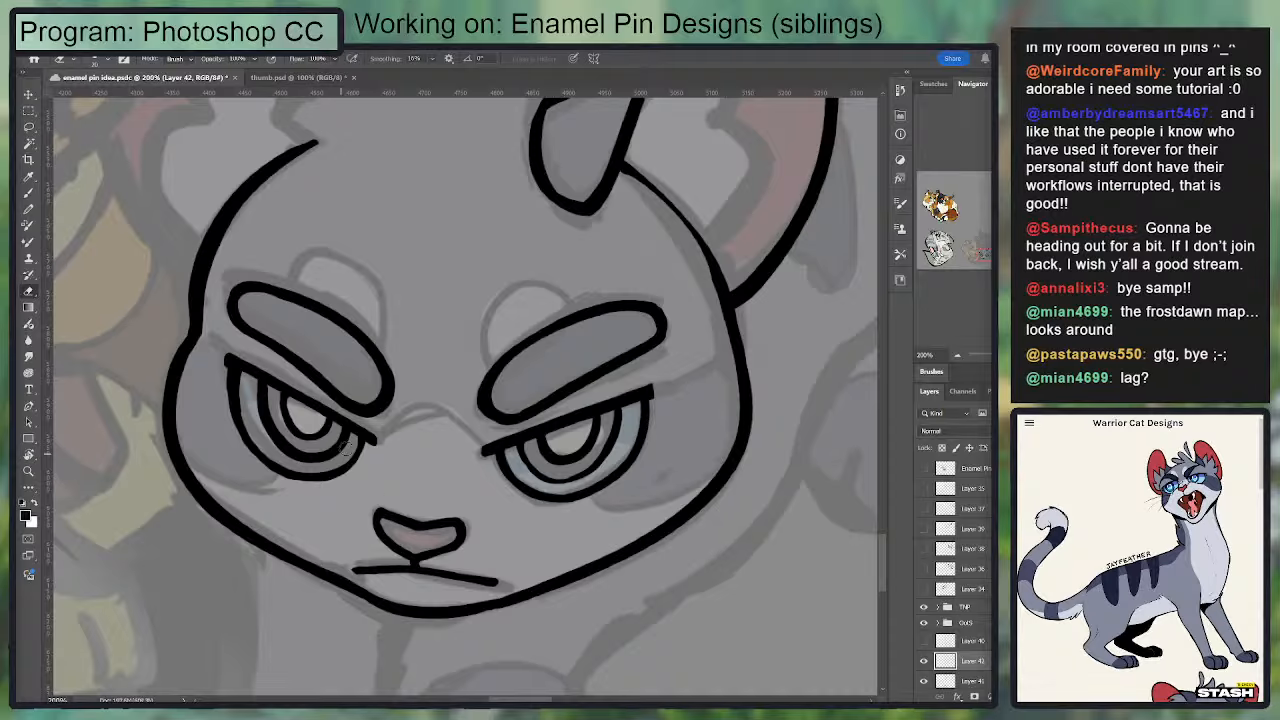
{"action": "key", "text": "b"}
{"action": "mouse_move", "coordinate": [372, 440]}
{"action": "left_mouse_down"}
{"action": "mouse_move", "coordinate": [420, 406]}
{"action": "mouse_move", "coordinate": [488, 452]}
{"action": "left_mouse_up"}
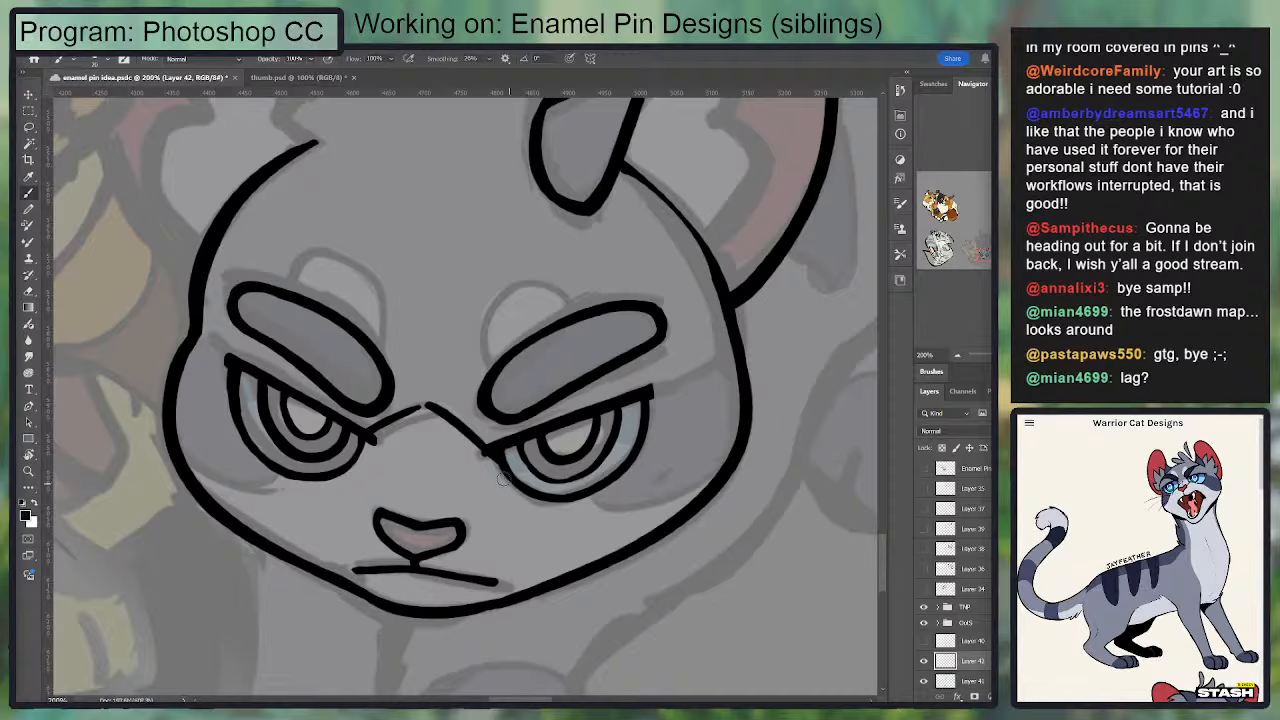
Step: Sketch the two muzzle side lines from the inner eye corners down toward the nose
{"action": "mouse_move", "coordinate": [369, 400]}
{"action": "left_mouse_down"}
{"action": "mouse_move", "coordinate": [380, 292]}
{"action": "mouse_move", "coordinate": [351, 502]}
{"action": "left_mouse_up"}
{"action": "key", "text": "ctrl+z"}
{"action": "key", "text": "ctrl+z"}
{"action": "key", "text": "ctrl+z"}
{"action": "left_click_drag", "start_coordinate": [371, 428], "coordinate": [341, 498]}
{"action": "left_click_drag", "start_coordinate": [380, 456], "coordinate": [457, 351]}
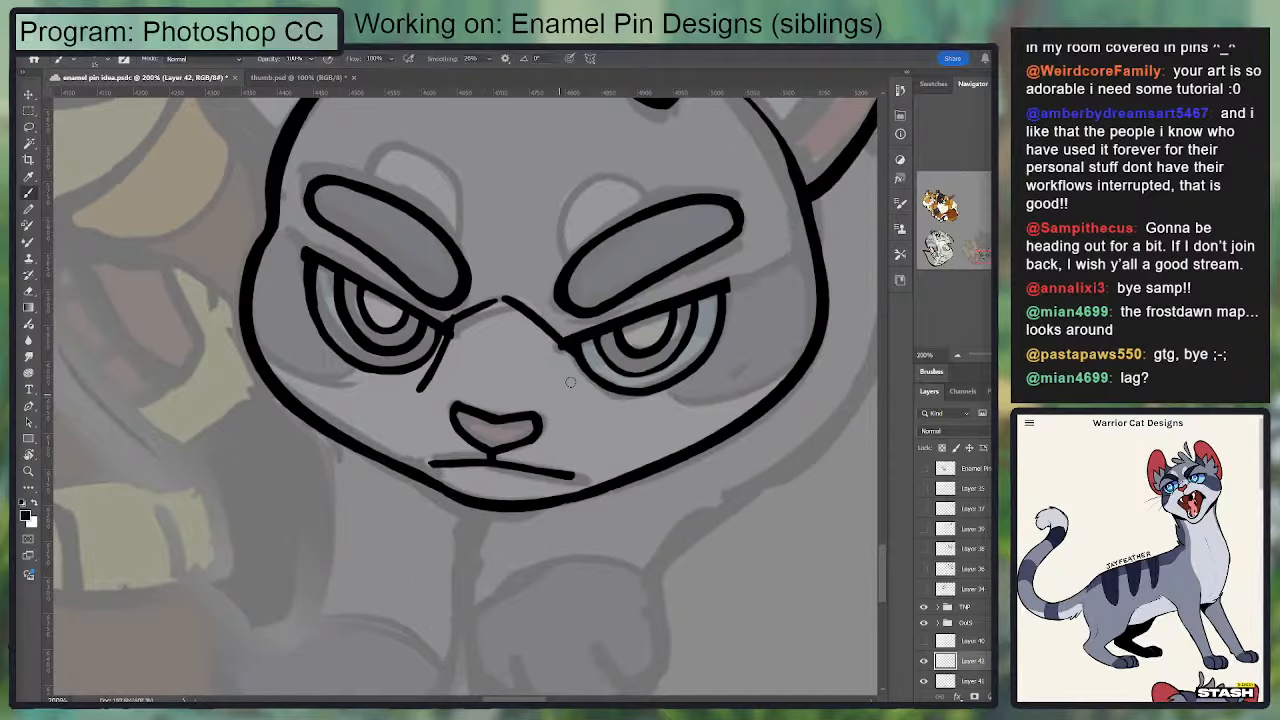
{"action": "left_click_drag", "start_coordinate": [568, 348], "coordinate": [560, 398]}
{"action": "key", "text": "ctrl+z"}
{"action": "left_click_drag", "start_coordinate": [561, 348], "coordinate": [556, 411]}
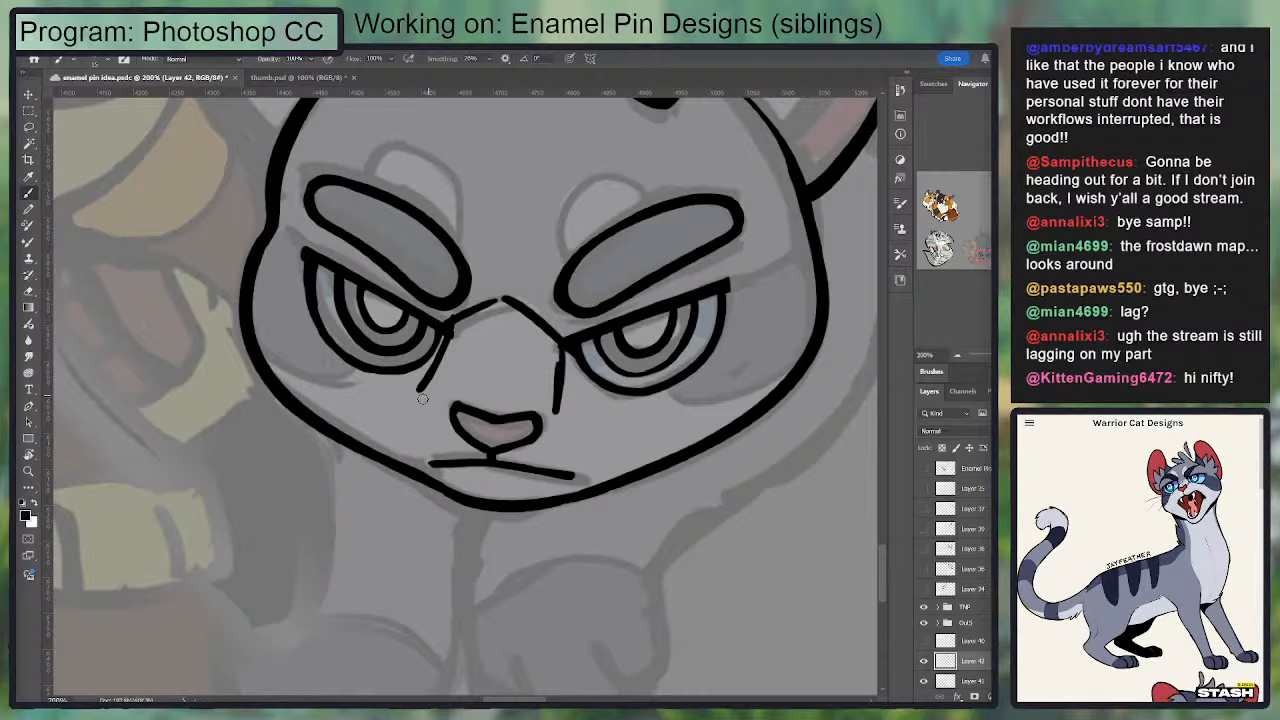
Step: Add a guide line across the top of the nose and lower the muzzle guide layer's opacity to 40%
{"action": "left_click_drag", "start_coordinate": [421, 403], "coordinate": [520, 414]}
{"action": "left_click", "coordinate": [961, 682]}
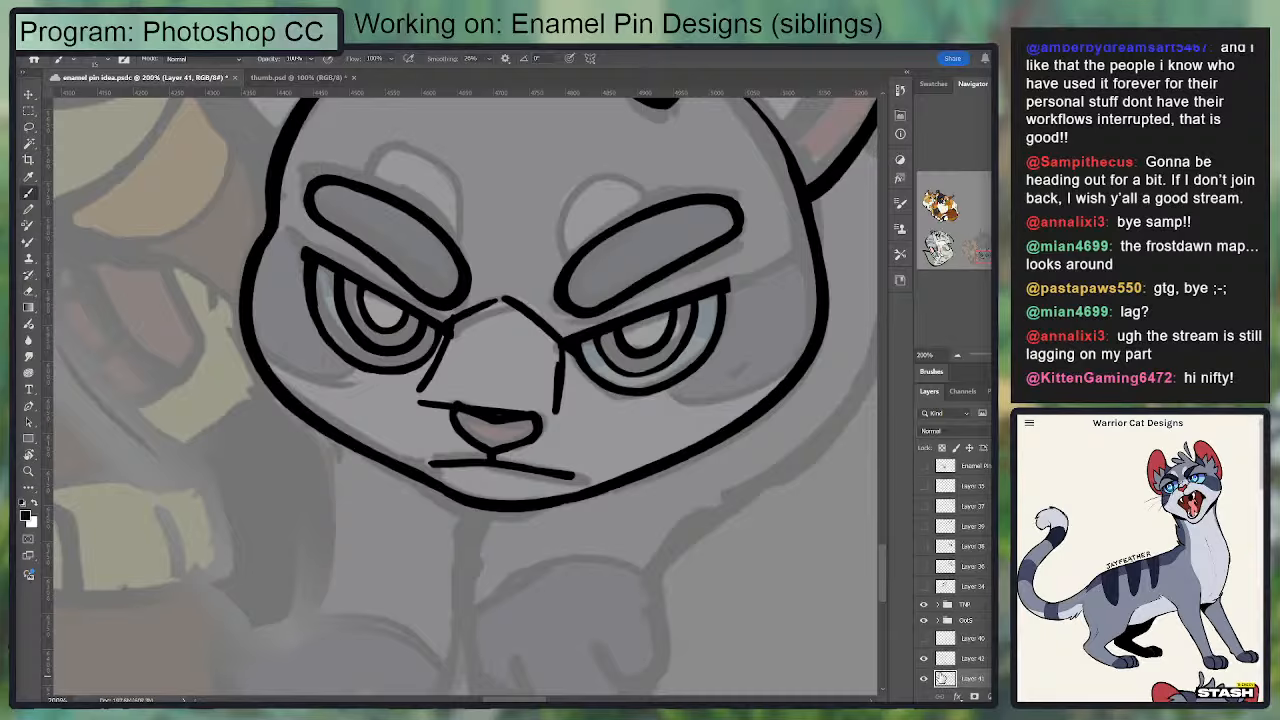
{"action": "left_click", "coordinate": [962, 663]}
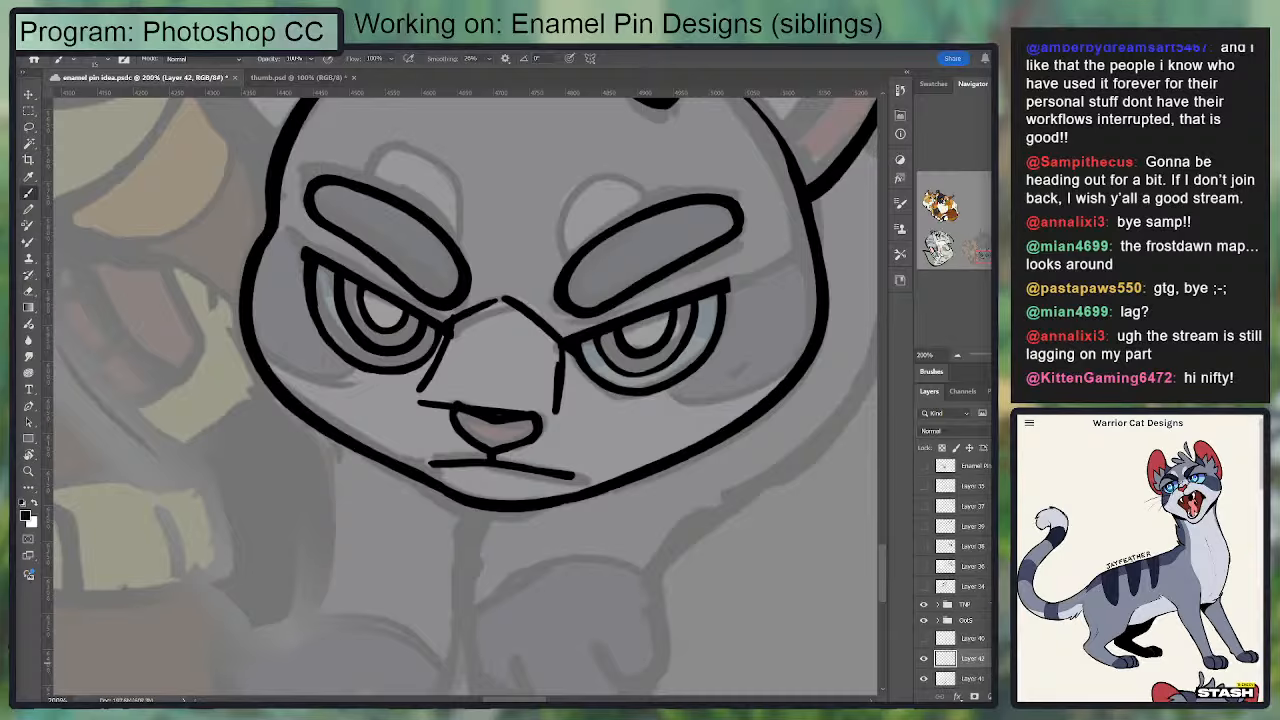
{"action": "key", "text": "4"}
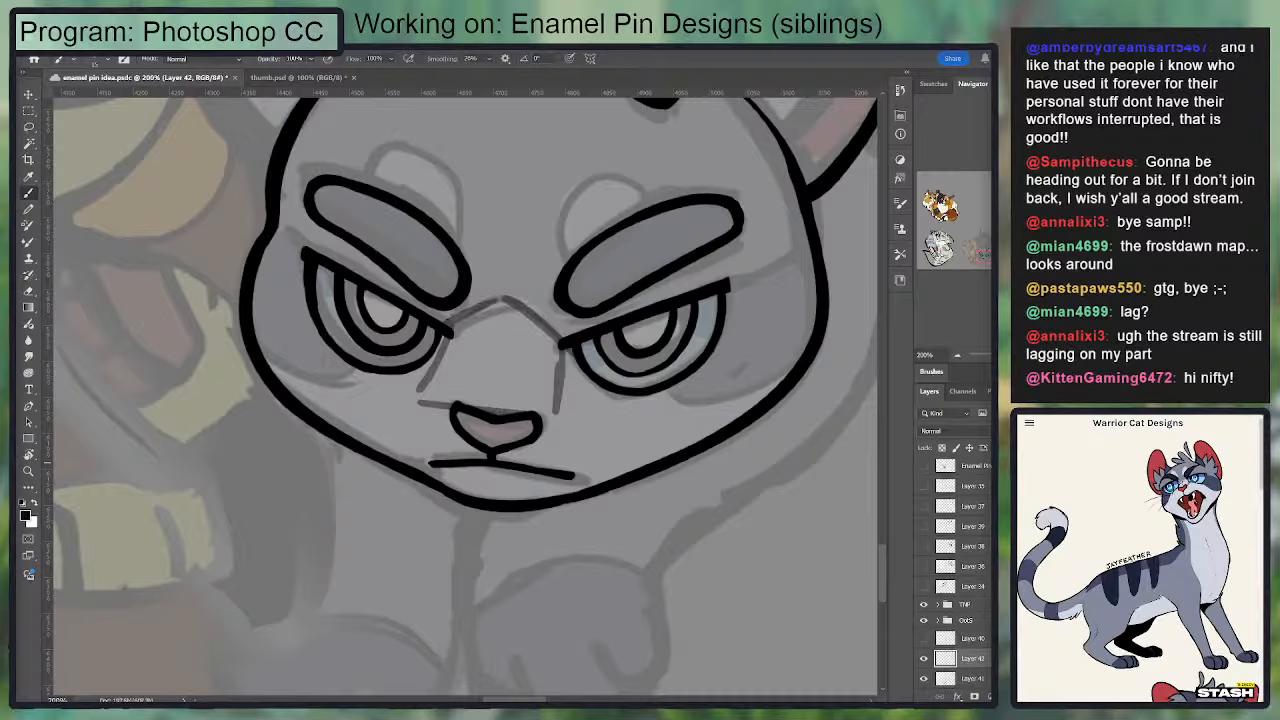
Step: Select the nose, mouth and chin on the line-art layer and shift them sideways to centre them under the muzzle guides
{"action": "left_click", "coordinate": [984, 681]}
{"action": "key", "text": "m"}
{"action": "mouse_move", "coordinate": [388, 382]}
{"action": "left_mouse_down"}
{"action": "mouse_move", "coordinate": [620, 526]}
{"action": "mouse_move", "coordinate": [627, 555]}
{"action": "left_mouse_up"}
{"action": "key", "text": "v"}
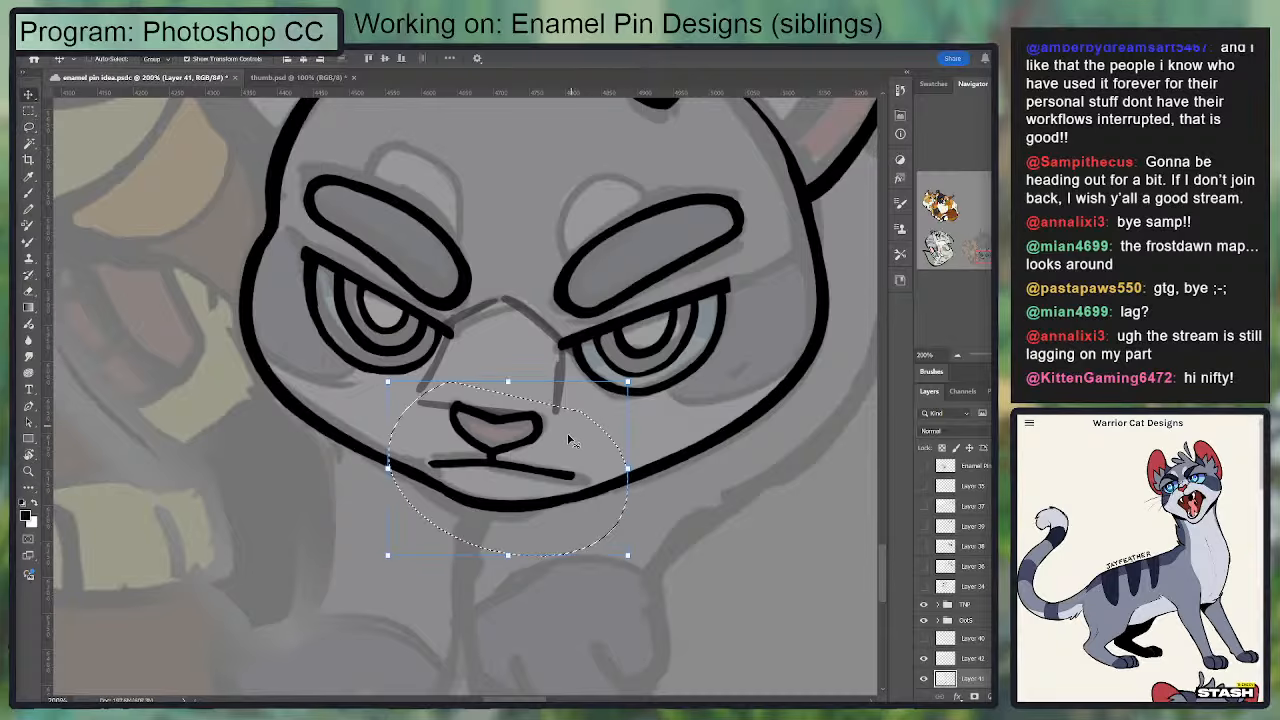
{"action": "mouse_move", "coordinate": [568, 443]}
{"action": "left_mouse_down"}
{"action": "mouse_move", "coordinate": [543, 452]}
{"action": "mouse_move", "coordinate": [535, 426]}
{"action": "left_mouse_up"}
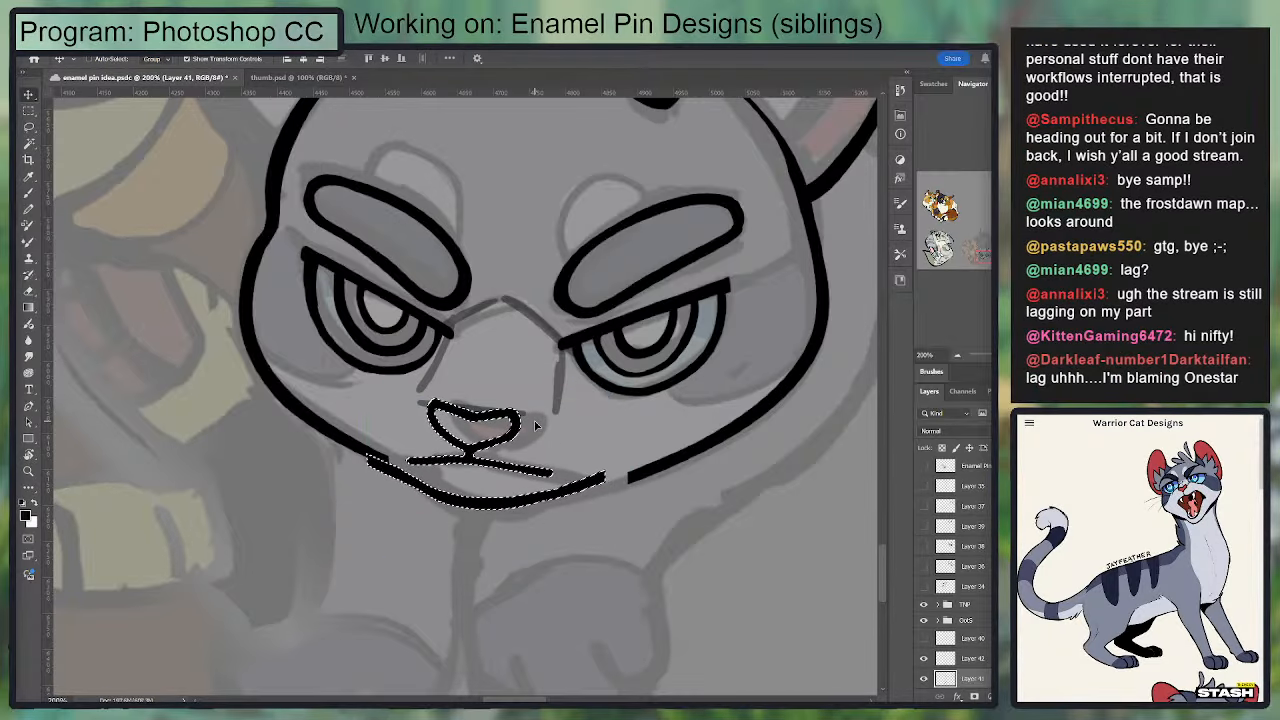
{"action": "key", "text": "ctrl+d"}
Step: Erase the misaligned chin outline ends and ink over the breaks to reconnect the chin with the jaw on both sides
{"action": "key", "text": "e"}
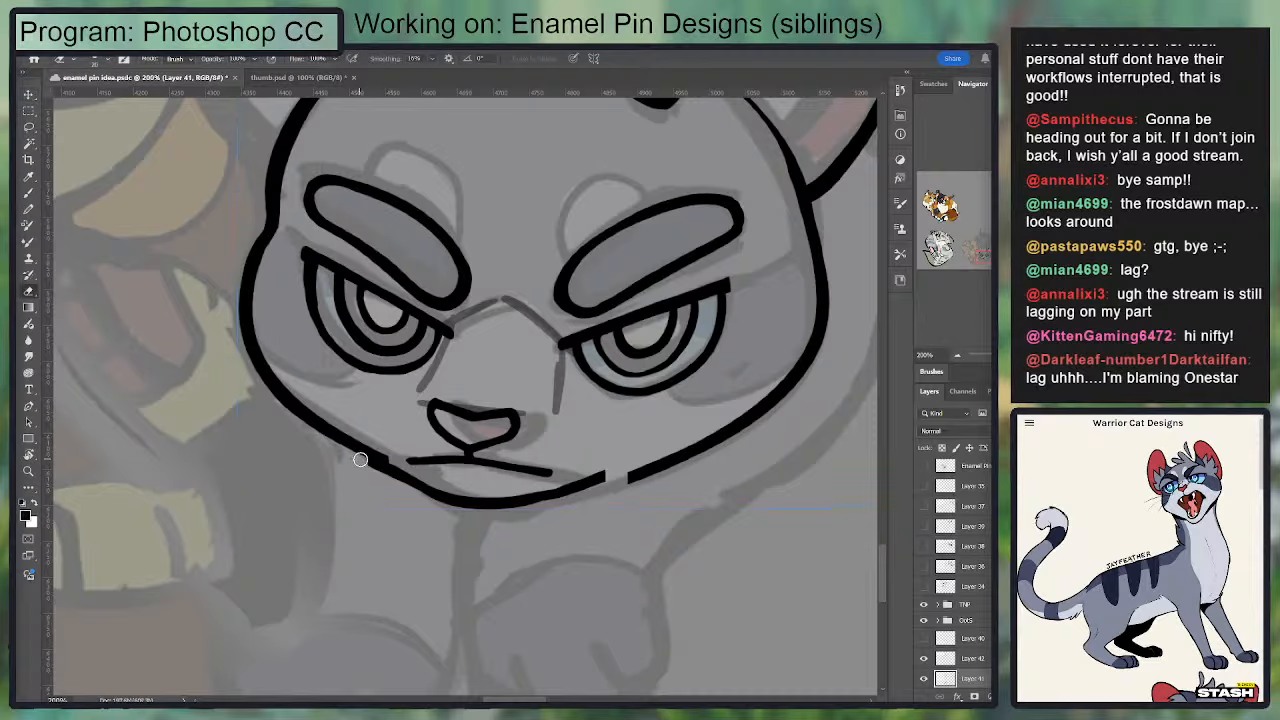
{"action": "key", "text": "b"}
{"action": "mouse_move", "coordinate": [354, 445]}
{"action": "left_mouse_down"}
{"action": "mouse_move", "coordinate": [418, 478]}
{"action": "mouse_move", "coordinate": [338, 432]}
{"action": "left_mouse_up"}
{"action": "key", "text": "e"}
{"action": "key", "text": "b"}
{"action": "key", "text": "e"}
{"action": "left_click_drag", "start_coordinate": [491, 365], "coordinate": [457, 289]}
{"action": "left_click_drag", "start_coordinate": [499, 417], "coordinate": [600, 395]}
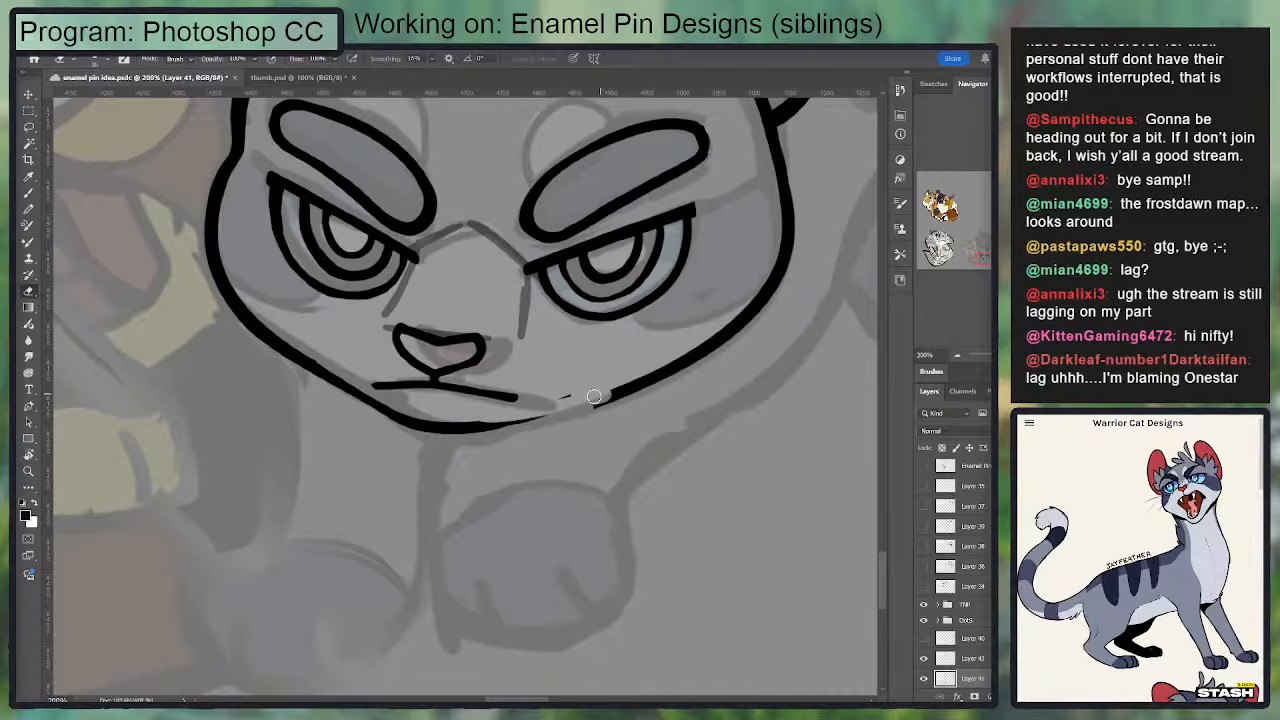
{"action": "key", "text": "b"}
{"action": "left_click_drag", "start_coordinate": [479, 423], "coordinate": [688, 360]}
{"action": "key", "text": "ctrl+z"}
{"action": "key", "text": "ctrl+z"}
Step: Trim the inner edge of the chin line and smooth its join with the right-hand jaw
{"action": "key", "text": "e"}
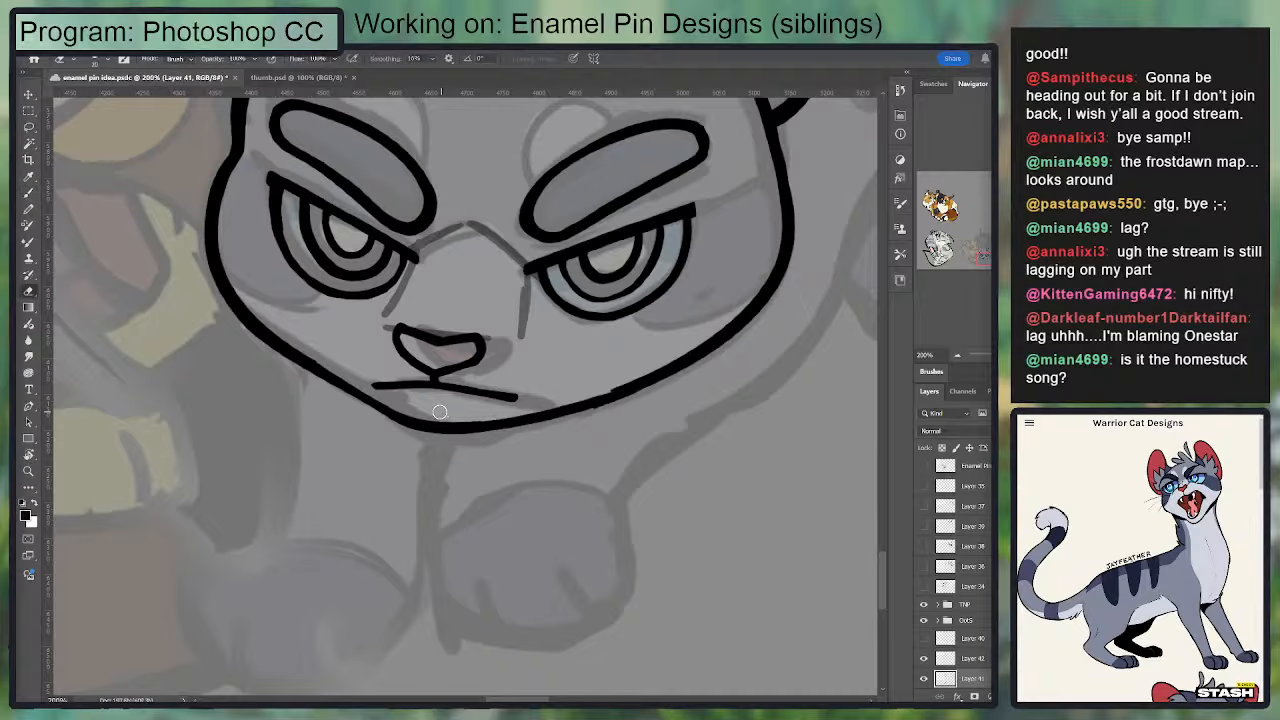
{"action": "left_click_drag", "start_coordinate": [446, 413], "coordinate": [524, 411]}
{"action": "left_click_drag", "start_coordinate": [606, 393], "coordinate": [483, 416]}
{"action": "key", "text": "b"}
{"action": "mouse_move", "coordinate": [613, 398]}
{"action": "left_mouse_down"}
{"action": "mouse_move", "coordinate": [463, 423]}
{"action": "mouse_move", "coordinate": [592, 401]}
{"action": "left_mouse_up"}
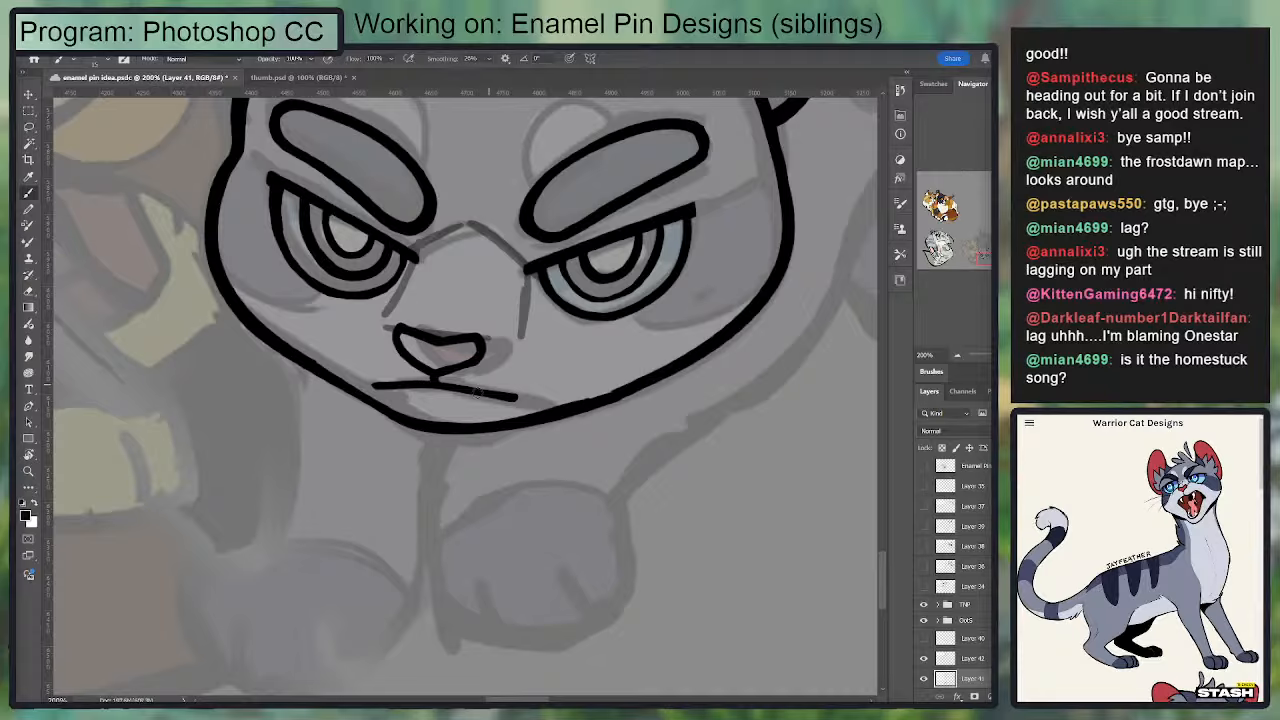
Step: Thin the chin outline with the eraser and re-ink its lower edge into an even curve
{"action": "key", "text": "w"}
{"action": "key", "text": "e"}
{"action": "left_click_drag", "start_coordinate": [408, 405], "coordinate": [583, 398]}
{"action": "key", "text": "b"}
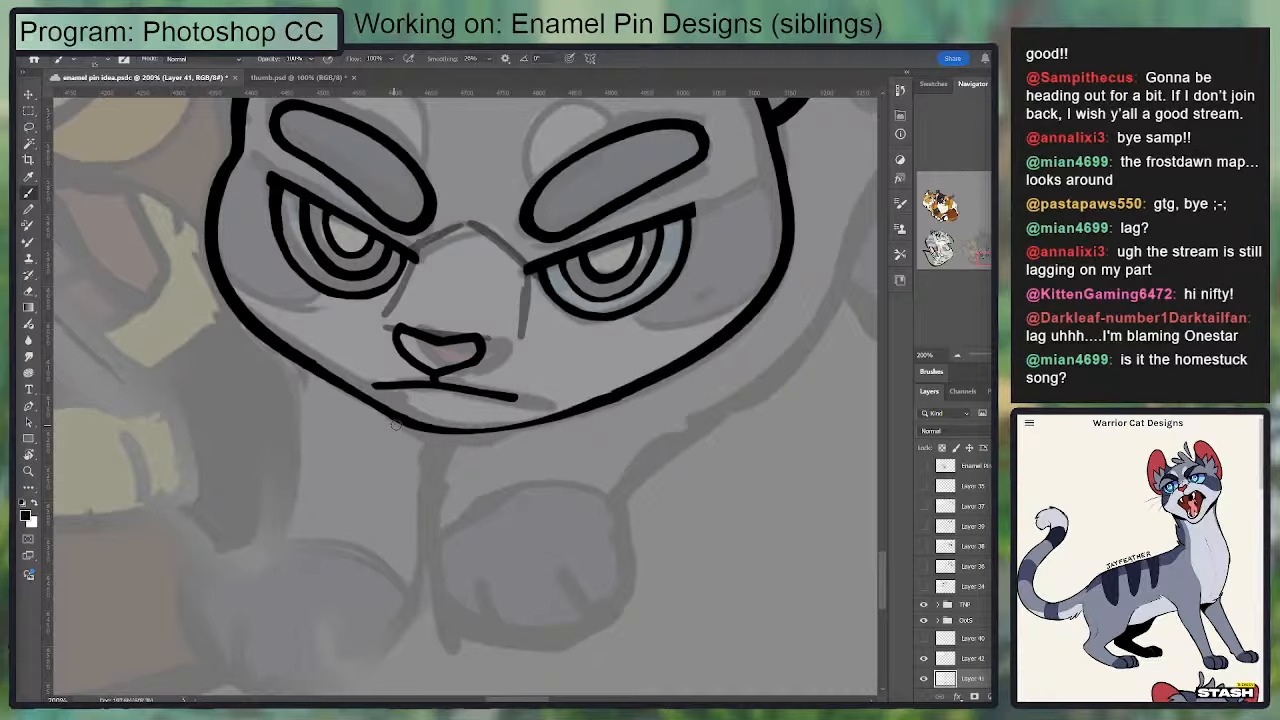
{"action": "left_click_drag", "start_coordinate": [396, 424], "coordinate": [594, 397]}
{"action": "mouse_move", "coordinate": [602, 402]}
{"action": "left_mouse_down"}
{"action": "mouse_move", "coordinate": [500, 428]}
{"action": "mouse_move", "coordinate": [608, 388]}
{"action": "left_mouse_up"}
{"action": "key", "text": "e"}
{"action": "left_click_drag", "start_coordinate": [565, 327], "coordinate": [559, 397]}
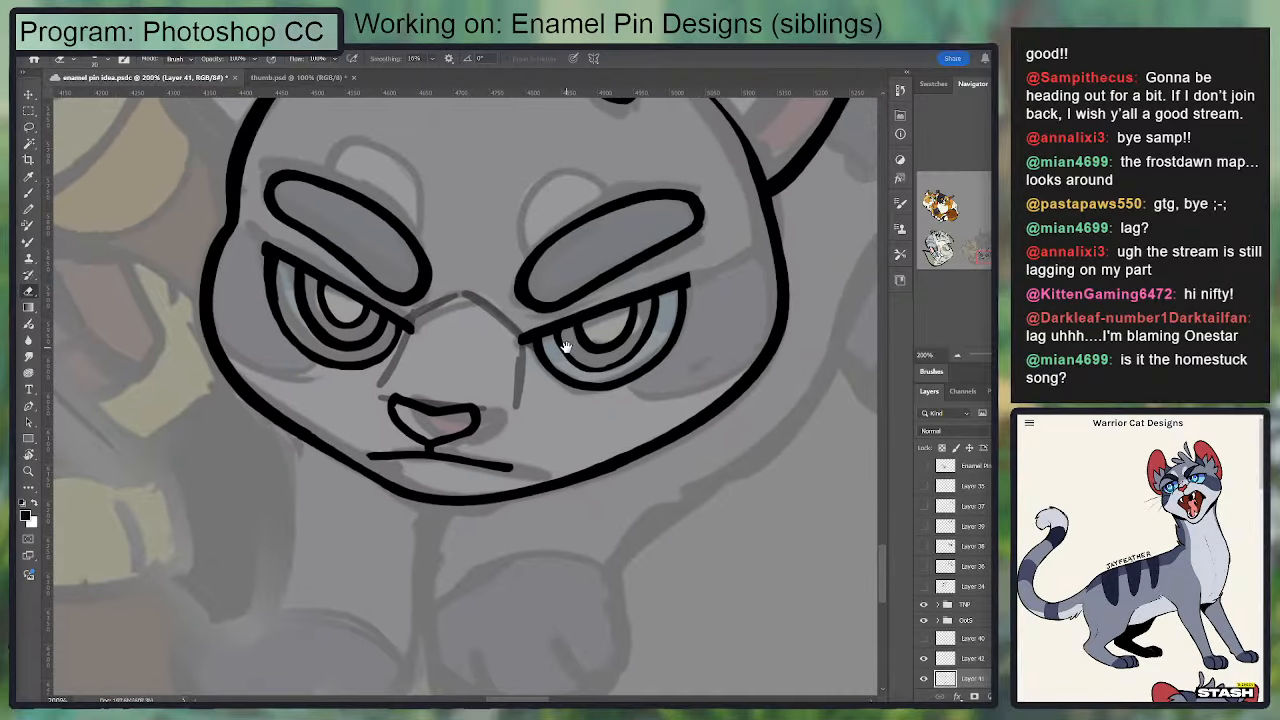
Step: Sketch forehead guide lines on the guide layer, rising from both inner eye corners, the right-hand one curving toward the folded ear
{"action": "left_click", "coordinate": [974, 661]}
{"action": "mouse_move", "coordinate": [448, 291]}
{"action": "left_mouse_down"}
{"action": "mouse_move", "coordinate": [438, 371]}
{"action": "mouse_move", "coordinate": [406, 284]}
{"action": "left_mouse_up"}
{"action": "key", "text": "b"}
{"action": "key", "text": "ctrl+z"}
{"action": "left_click_drag", "start_coordinate": [395, 392], "coordinate": [400, 227]}
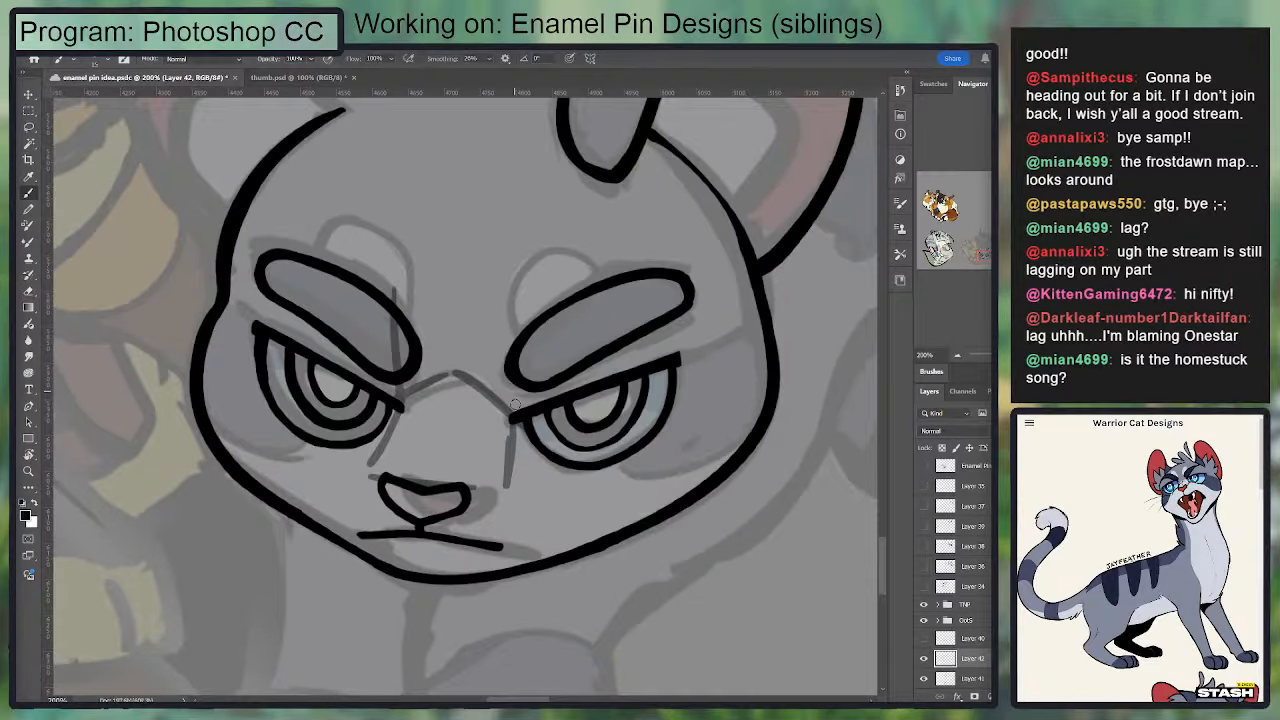
{"action": "left_click_drag", "start_coordinate": [509, 424], "coordinate": [526, 303]}
{"action": "key", "text": "ctrl+z"}
{"action": "left_click_drag", "start_coordinate": [511, 412], "coordinate": [567, 202]}
{"action": "left_click_drag", "start_coordinate": [527, 322], "coordinate": [597, 184]}
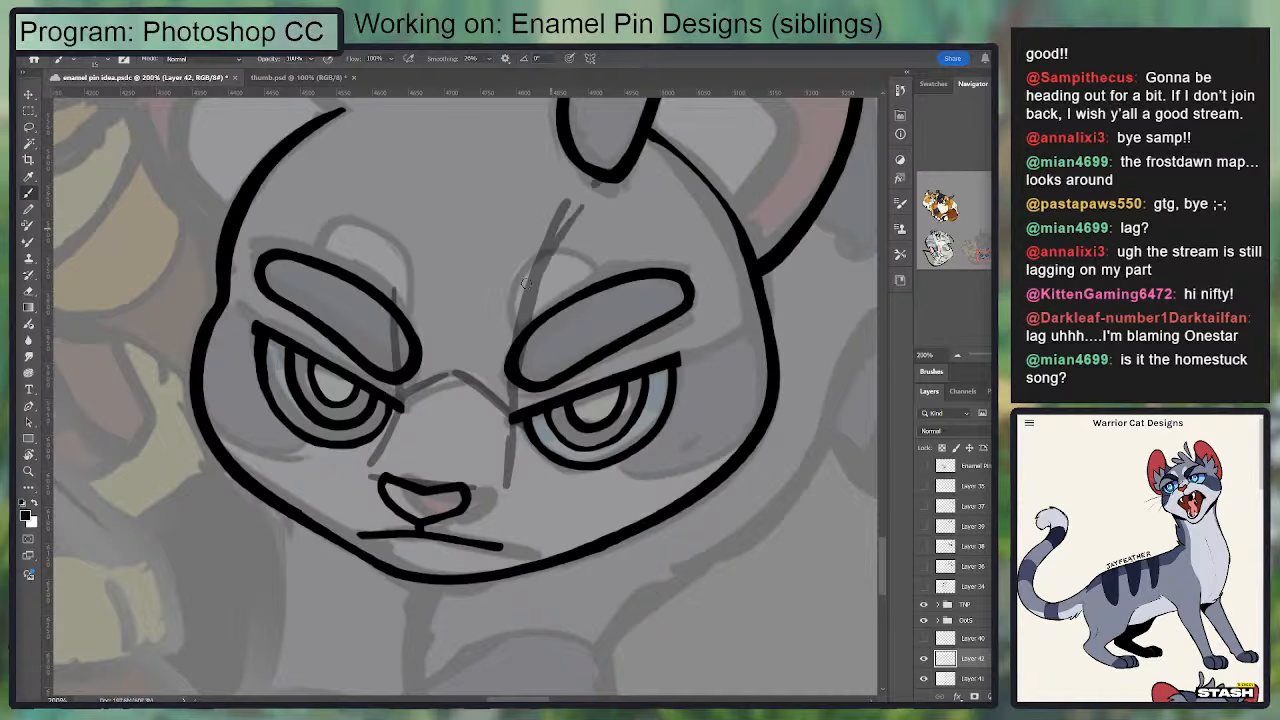
{"action": "left_click_drag", "start_coordinate": [526, 283], "coordinate": [597, 184]}
{"action": "left_click_drag", "start_coordinate": [540, 233], "coordinate": [532, 371]}
Step: Extend the left-hand forehead guide line up past the eyebrow toward the top of the head
{"action": "mouse_move", "coordinate": [387, 537]}
{"action": "left_mouse_down"}
{"action": "mouse_move", "coordinate": [384, 290]}
{"action": "mouse_move", "coordinate": [394, 498]}
{"action": "left_mouse_up"}
{"action": "key", "text": "ctrl+z"}
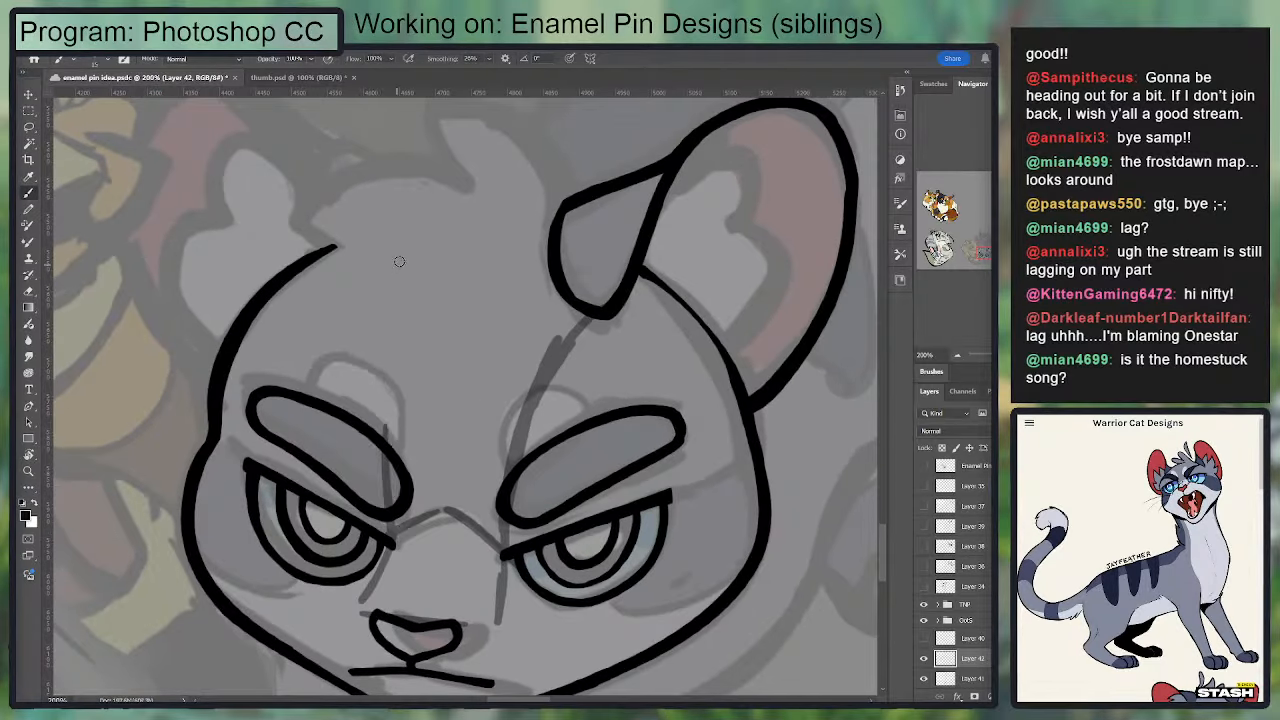
{"action": "mouse_move", "coordinate": [399, 262]}
{"action": "left_mouse_down"}
{"action": "mouse_move", "coordinate": [389, 504]}
{"action": "mouse_move", "coordinate": [418, 252]}
{"action": "left_mouse_up"}
{"action": "key", "text": "ctrl+z"}
{"action": "left_click_drag", "start_coordinate": [404, 466], "coordinate": [376, 246]}
Step: Lasso the left-hand eye and eyebrow on the line-art layer and nudge them slightly outward, away from the nose bridge
{"action": "left_click", "coordinate": [970, 641]}
{"action": "left_click", "coordinate": [975, 682]}
{"action": "key", "text": "k"}
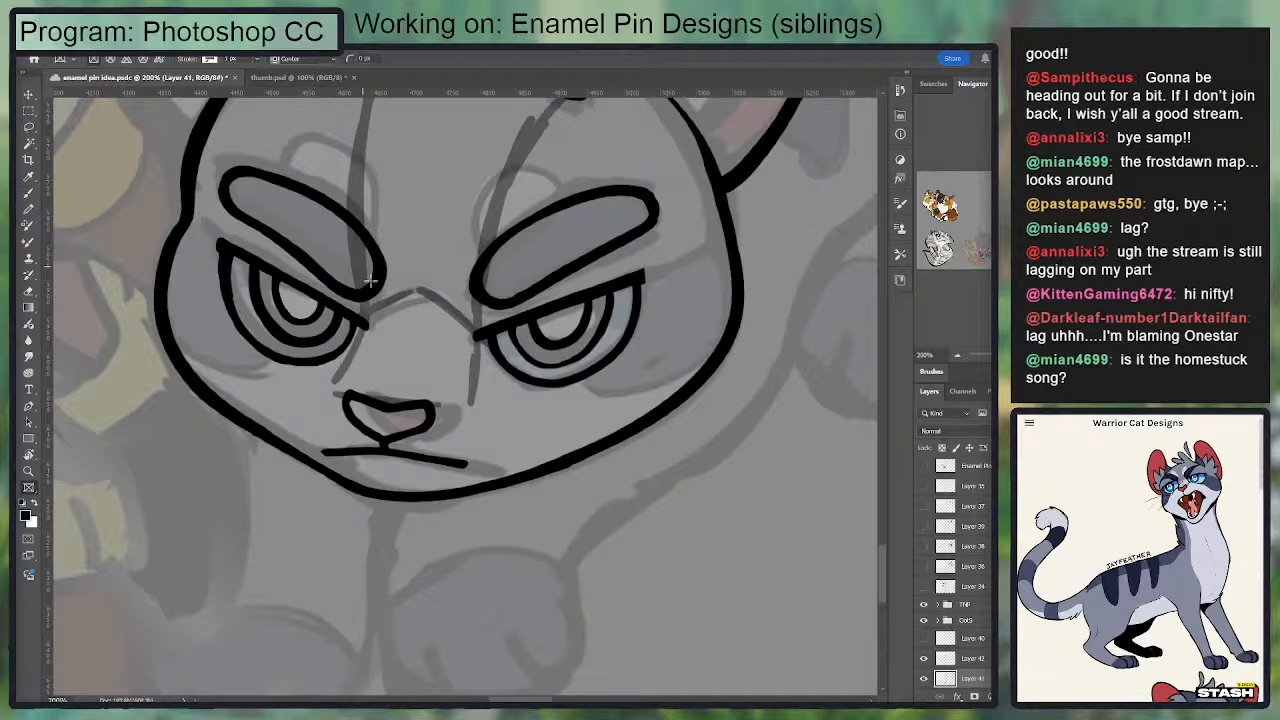
{"action": "key", "text": "l"}
{"action": "mouse_move", "coordinate": [364, 309]}
{"action": "left_mouse_down"}
{"action": "mouse_move", "coordinate": [410, 213]}
{"action": "mouse_move", "coordinate": [254, 136]}
{"action": "mouse_move", "coordinate": [206, 158]}
{"action": "mouse_move", "coordinate": [232, 244]}
{"action": "left_mouse_up"}
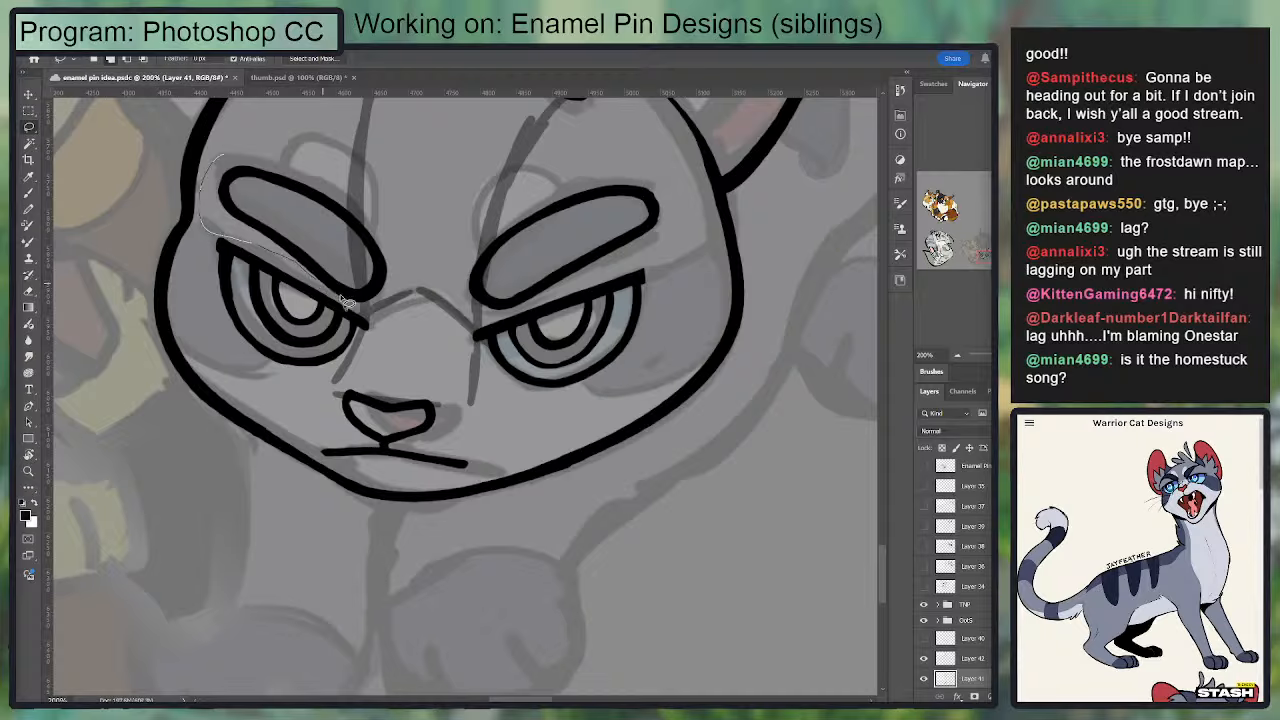
{"action": "left_click_drag", "start_coordinate": [345, 302], "coordinate": [212, 164]}
{"action": "mouse_move", "coordinate": [229, 213]}
{"action": "left_mouse_down"}
{"action": "mouse_move", "coordinate": [413, 213]}
{"action": "mouse_move", "coordinate": [382, 236]}
{"action": "left_mouse_up"}
{"action": "key", "text": "v"}
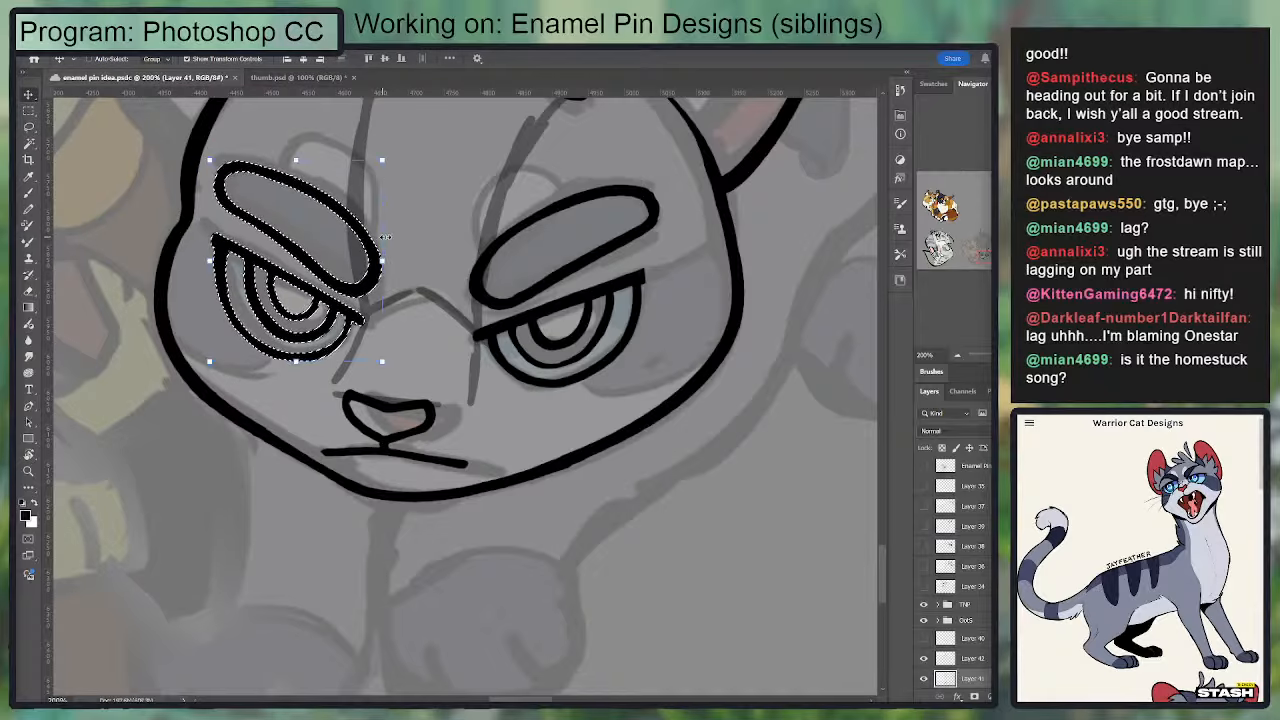
{"action": "key", "text": "ctrl+d"}
Step: Lasso the left-hand eyebrow alone, narrow it slightly with a transform and deselect it
{"action": "key", "text": "l"}
{"action": "mouse_move", "coordinate": [304, 265]}
{"action": "left_mouse_down"}
{"action": "mouse_move", "coordinate": [367, 390]}
{"action": "mouse_move", "coordinate": [455, 340]}
{"action": "mouse_move", "coordinate": [265, 252]}
{"action": "mouse_move", "coordinate": [269, 325]}
{"action": "mouse_move", "coordinate": [385, 402]}
{"action": "mouse_move", "coordinate": [450, 398]}
{"action": "mouse_move", "coordinate": [460, 300]}
{"action": "left_mouse_up"}
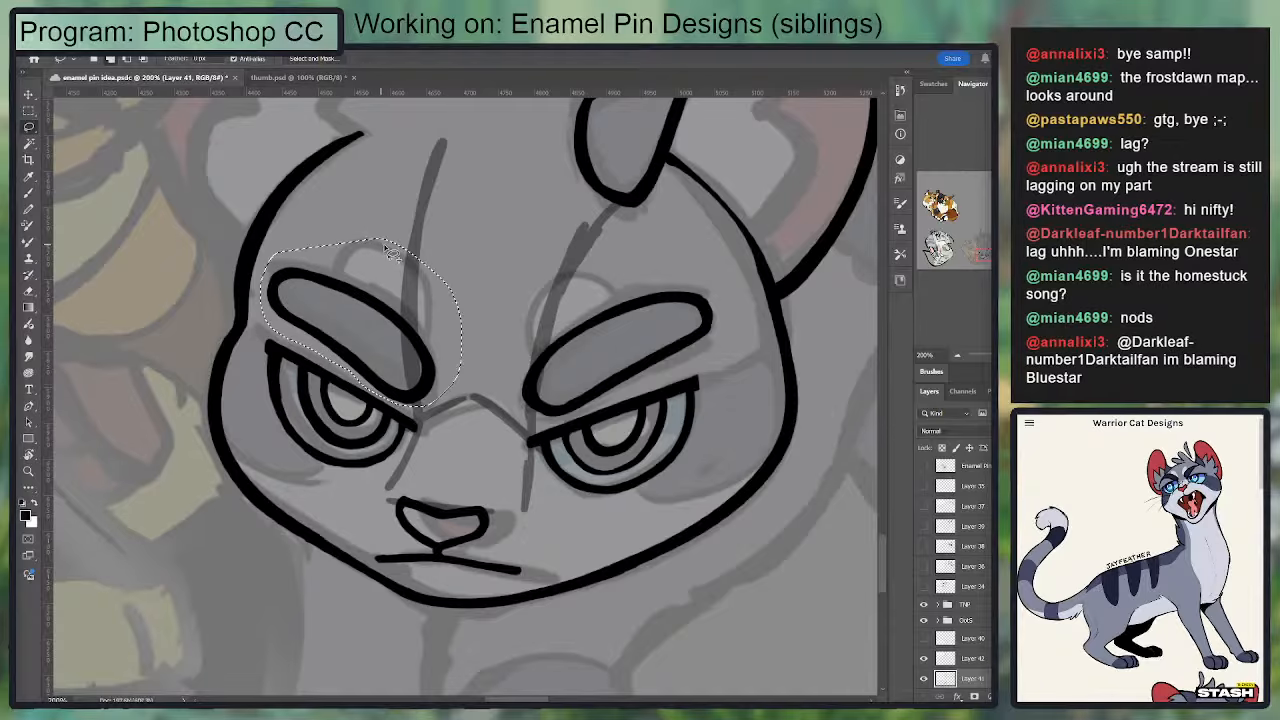
{"action": "left_click_drag", "start_coordinate": [398, 244], "coordinate": [467, 231]}
{"action": "key", "text": "v"}
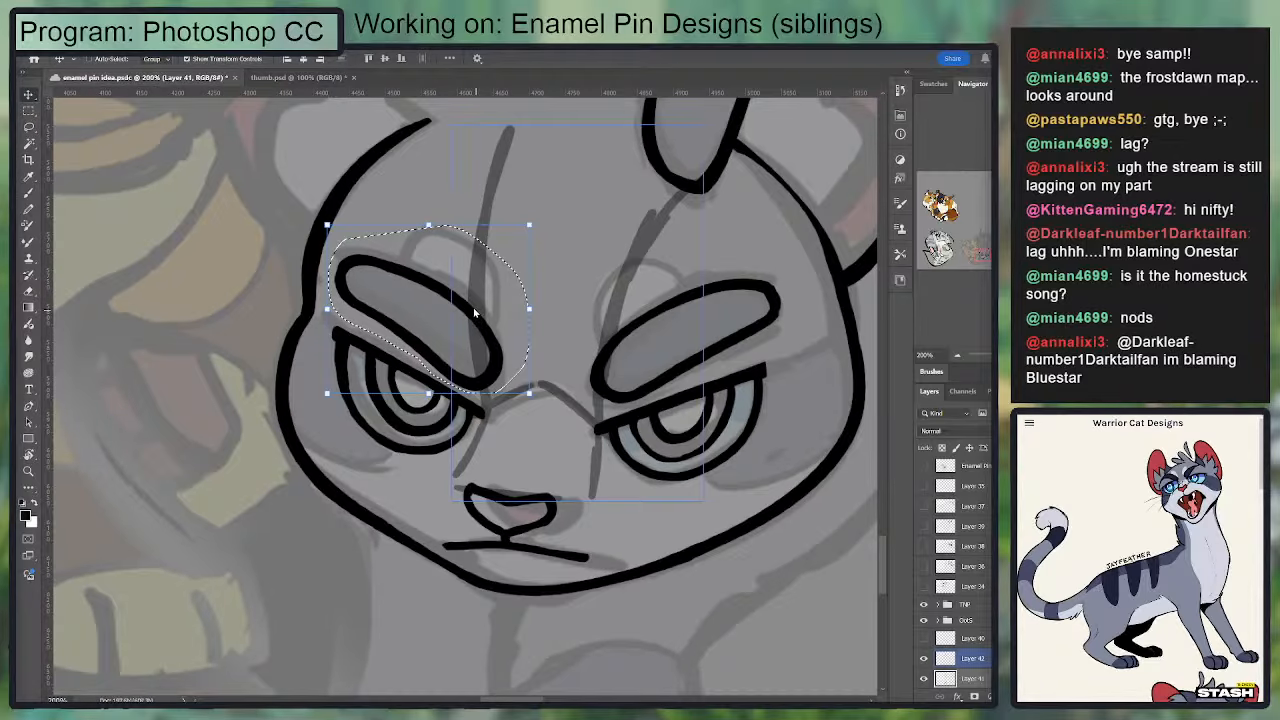
{"action": "mouse_move", "coordinate": [476, 312]}
{"action": "left_mouse_down"}
{"action": "mouse_move", "coordinate": [467, 302]}
{"action": "mouse_move", "coordinate": [469, 315]}
{"action": "mouse_move", "coordinate": [518, 305]}
{"action": "left_mouse_up"}
{"action": "key", "text": "ctrl+z"}
{"action": "key", "text": "Return"}
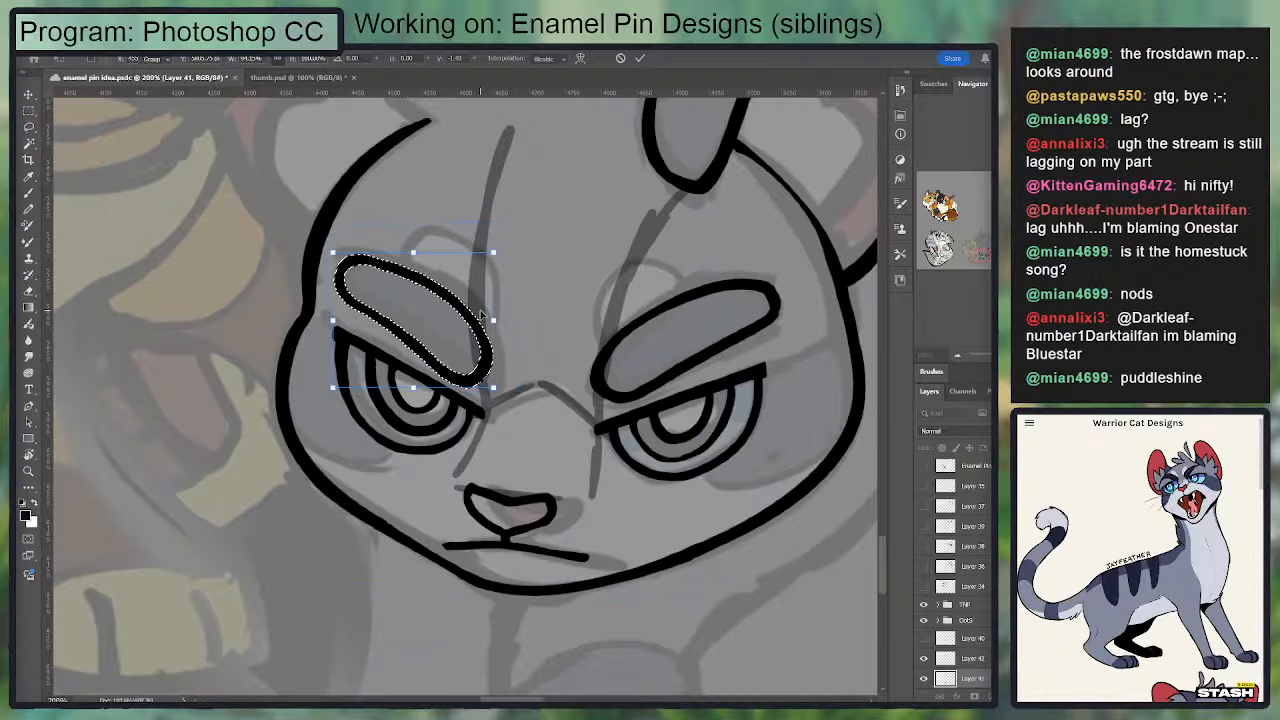
{"action": "key", "text": "ctrl+d"}
{"action": "key", "text": "b"}
{"action": "left_click_drag", "start_coordinate": [407, 261], "coordinate": [367, 283]}
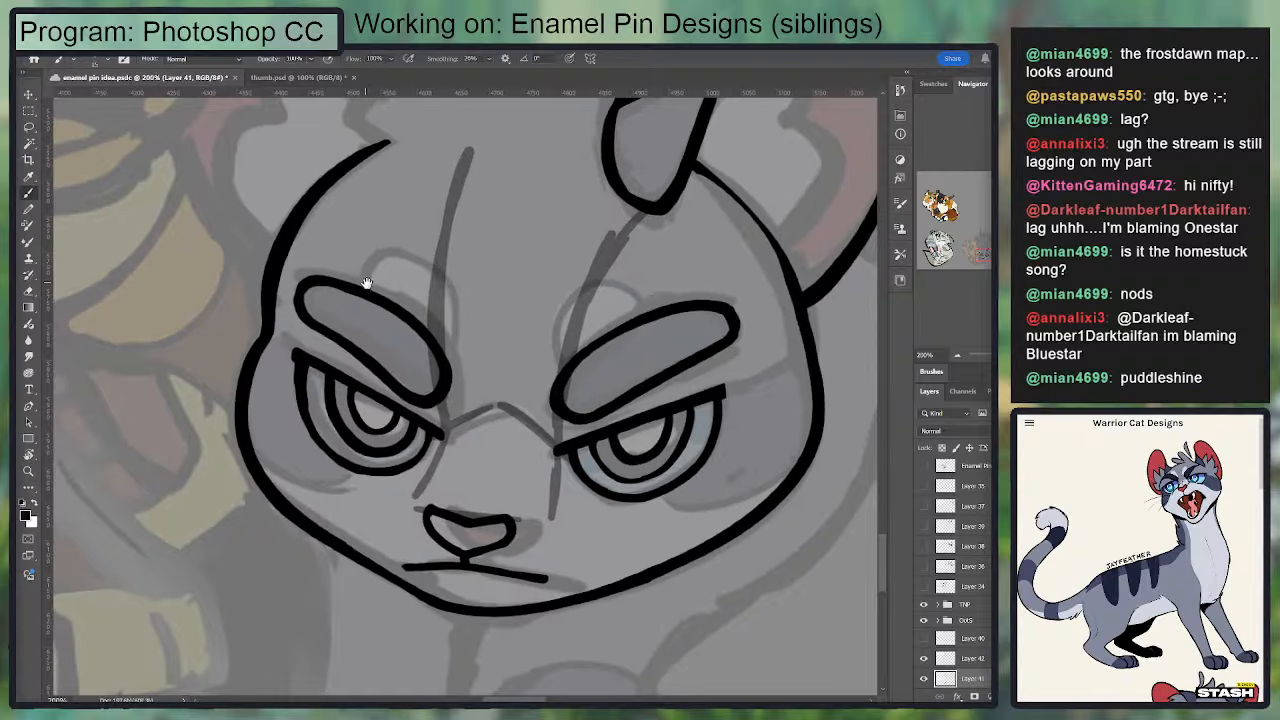
Step: Compare the face with the guides hidden and try inking a pointed marking above the left-hand eyebrow
{"action": "left_click", "coordinate": [966, 658]}
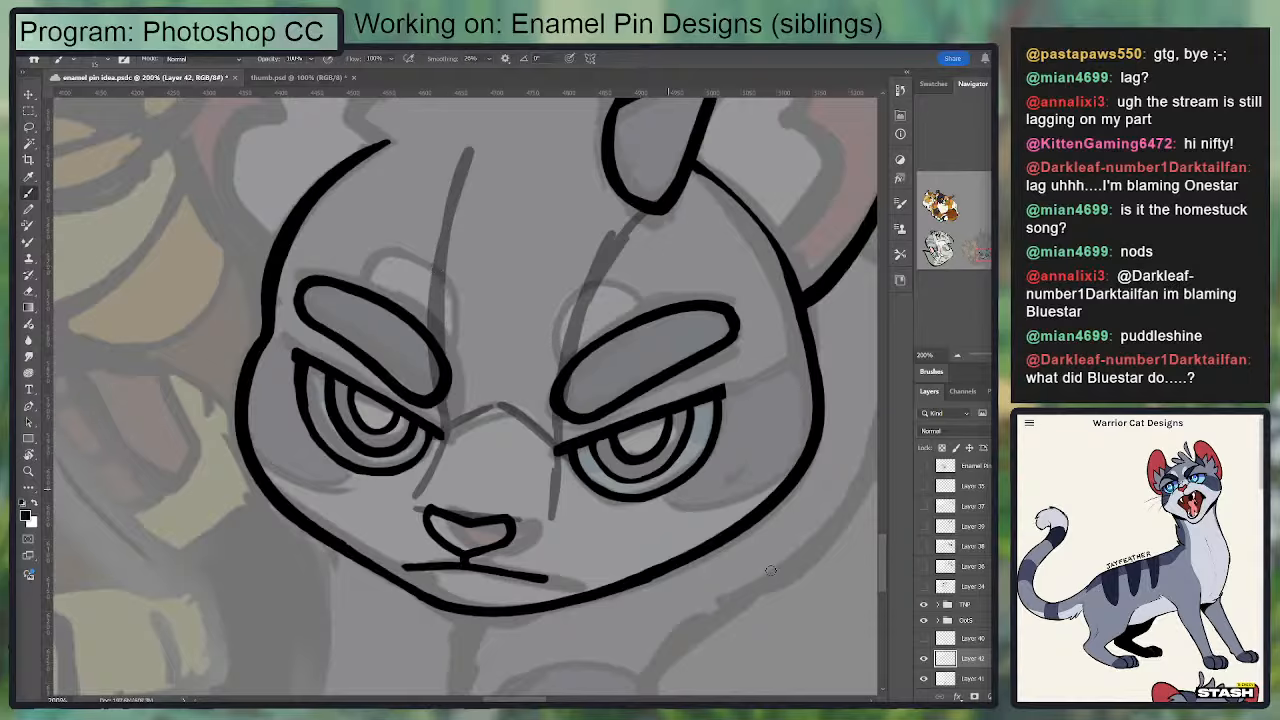
{"action": "left_click", "coordinate": [924, 660]}
{"action": "left_click", "coordinate": [924, 660]}
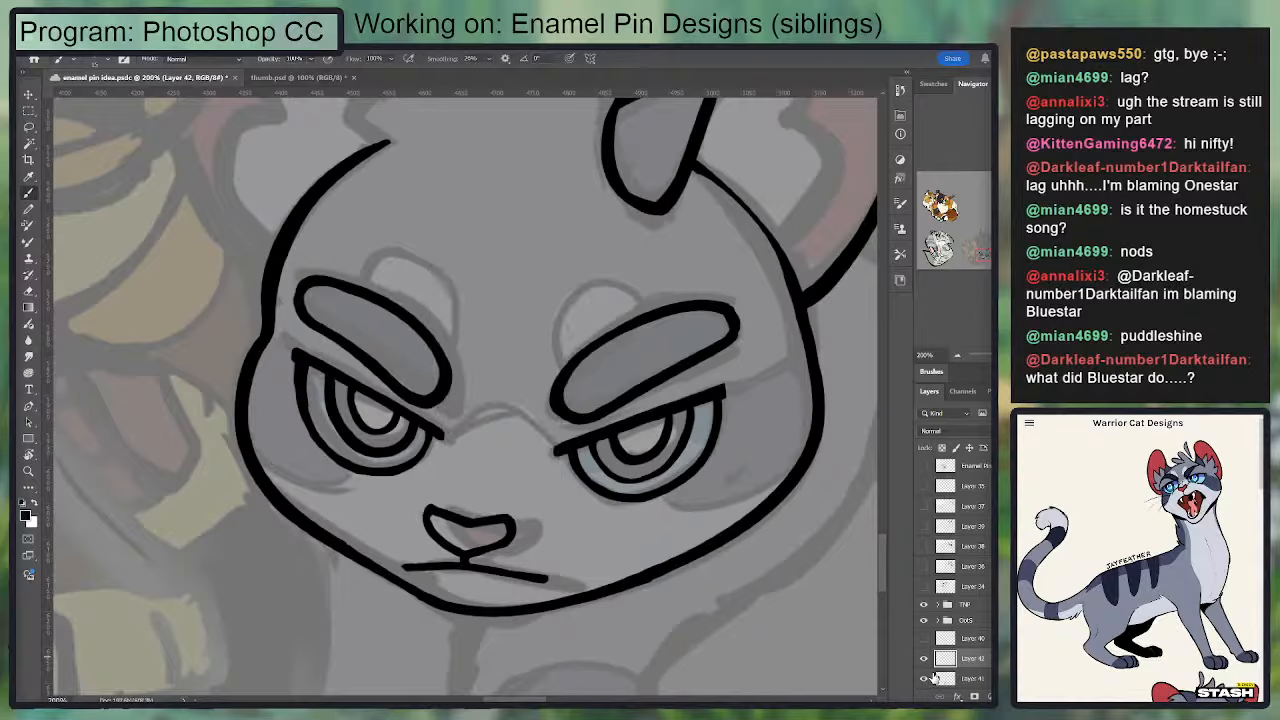
{"action": "left_click", "coordinate": [954, 681]}
{"action": "mouse_move", "coordinate": [443, 353]}
{"action": "left_mouse_down"}
{"action": "mouse_move", "coordinate": [422, 249]}
{"action": "mouse_move", "coordinate": [450, 345]}
{"action": "mouse_move", "coordinate": [459, 296]}
{"action": "mouse_move", "coordinate": [425, 258]}
{"action": "mouse_move", "coordinate": [393, 302]}
{"action": "left_mouse_up"}
{"action": "key", "text": "ctrl+z"}
{"action": "key", "text": "e"}
{"action": "key", "text": "b"}
{"action": "key", "text": "ctrl+z"}
{"action": "key", "text": "ctrl+z"}
{"action": "key", "text": "ctrl+z"}
{"action": "key", "text": "ctrl+z"}
{"action": "key", "text": "ctrl+z"}
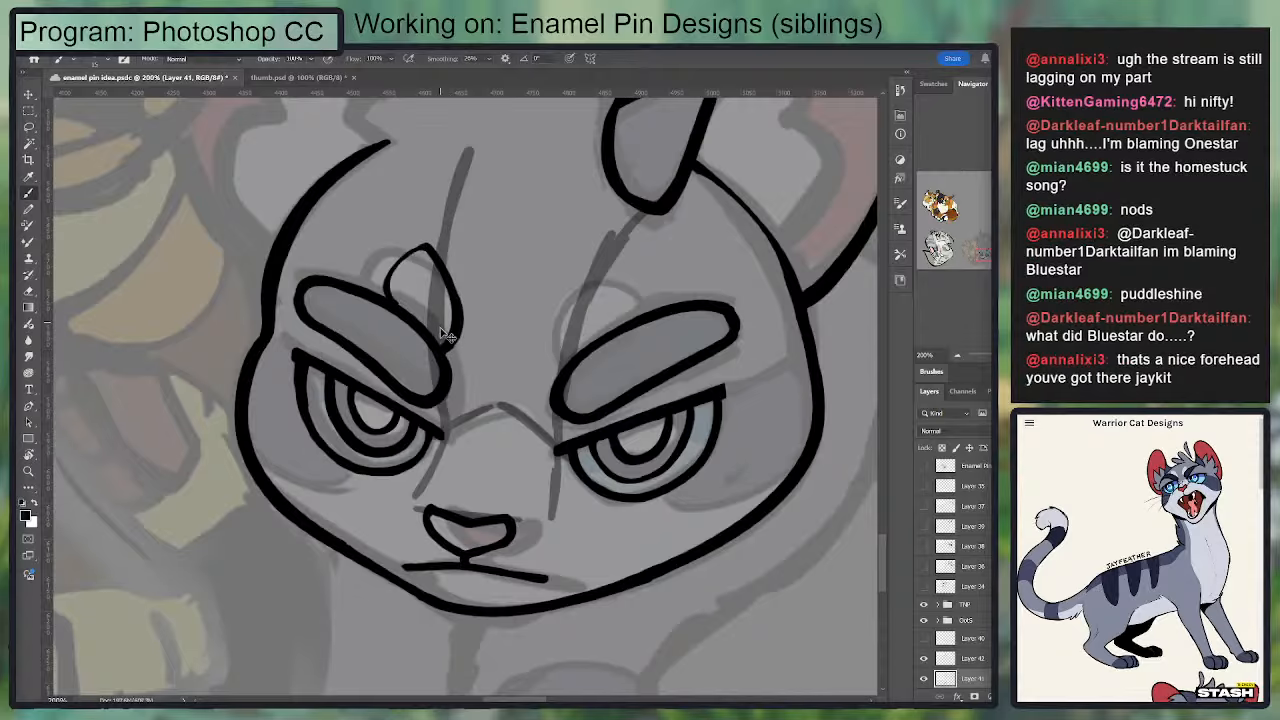
Step: Redraw the pointed marking above the left-hand eyebrow with a straighter inner side along the guide line and clean its ends
{"action": "mouse_move", "coordinate": [442, 351]}
{"action": "left_mouse_down"}
{"action": "mouse_move", "coordinate": [445, 240]}
{"action": "mouse_move", "coordinate": [387, 284]}
{"action": "mouse_move", "coordinate": [380, 274]}
{"action": "mouse_move", "coordinate": [382, 290]}
{"action": "mouse_move", "coordinate": [376, 276]}
{"action": "mouse_move", "coordinate": [438, 240]}
{"action": "mouse_move", "coordinate": [438, 294]}
{"action": "left_mouse_up"}
{"action": "key", "text": "ctrl+z"}
{"action": "key", "text": "e"}
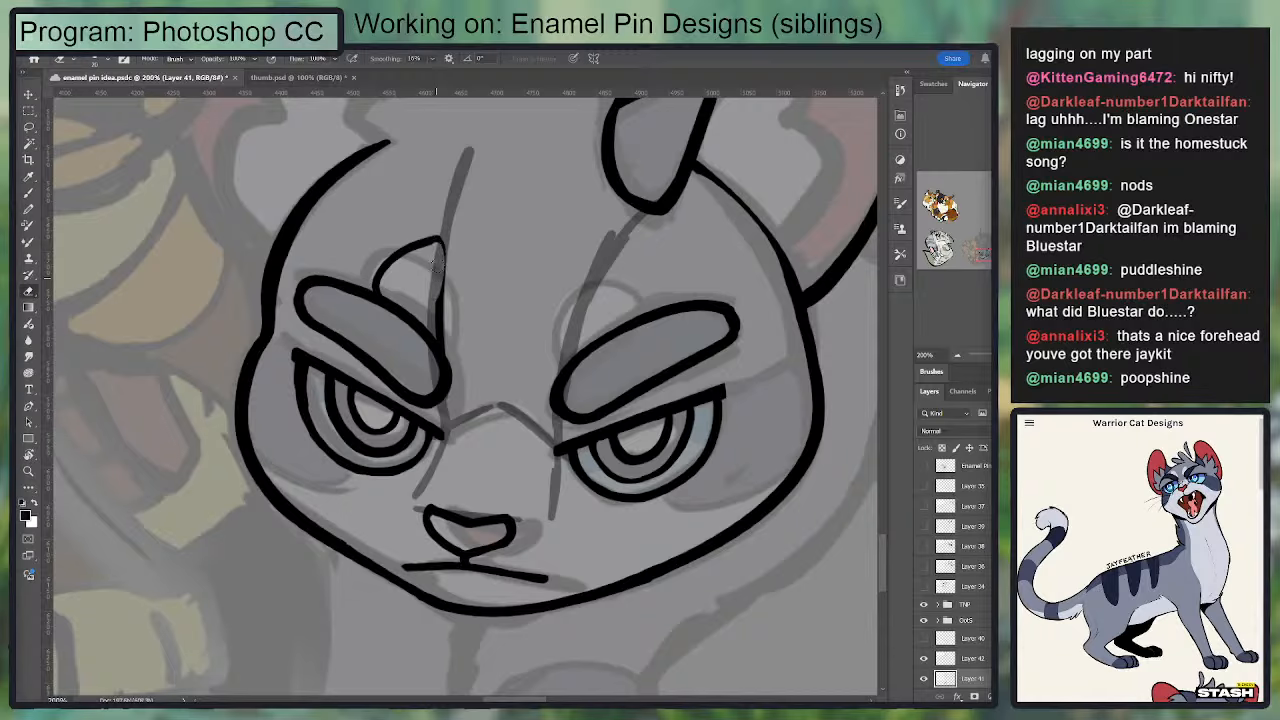
{"action": "key", "text": "b"}
{"action": "mouse_move", "coordinate": [436, 240]}
{"action": "left_mouse_down"}
{"action": "mouse_move", "coordinate": [449, 277]}
{"action": "mouse_move", "coordinate": [437, 335]}
{"action": "mouse_move", "coordinate": [435, 244]}
{"action": "mouse_move", "coordinate": [446, 259]}
{"action": "mouse_move", "coordinate": [438, 332]}
{"action": "left_mouse_up"}
{"action": "key", "text": "e"}
{"action": "key", "text": "b"}
{"action": "key", "text": "e"}
{"action": "key", "text": "b"}
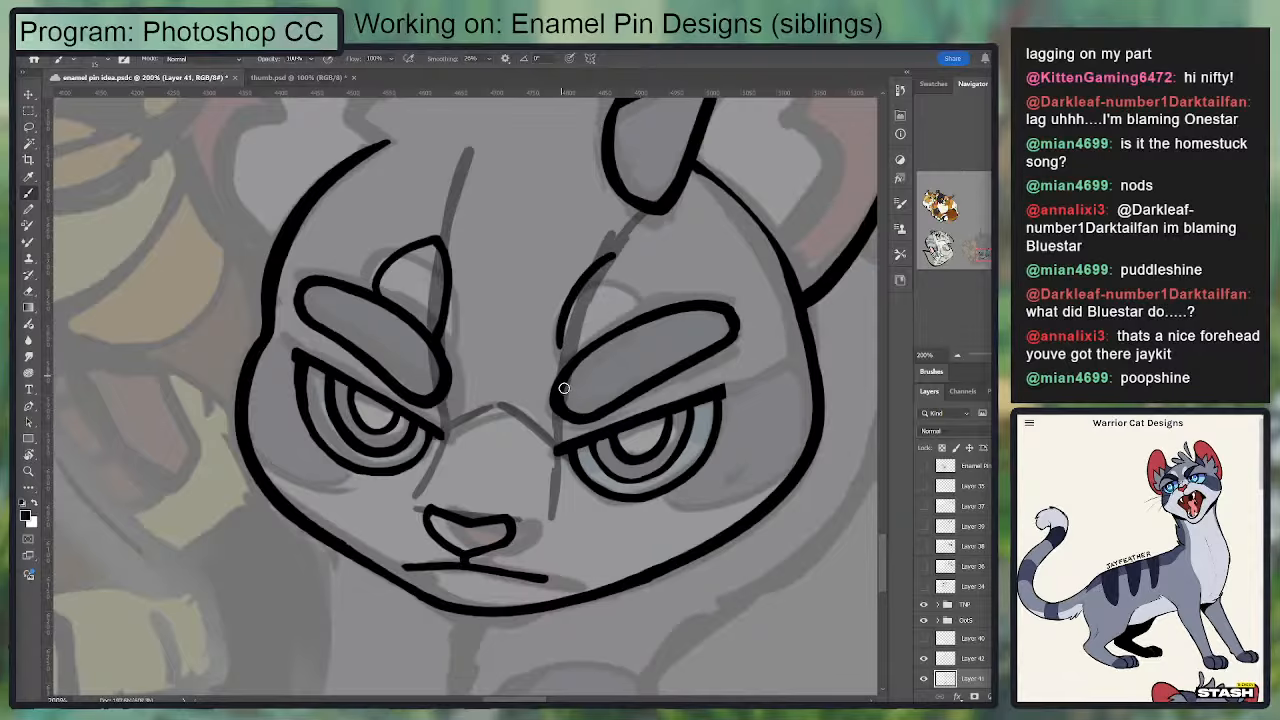
Step: Ink a matching pointed marking above the right-hand eyebrow, retrying its curved inner side until it fits
{"action": "left_click_drag", "start_coordinate": [600, 270], "coordinate": [557, 359]}
{"action": "key", "text": "ctrl+z"}
{"action": "left_click_drag", "start_coordinate": [608, 132], "coordinate": [564, 370]}
{"action": "key", "text": "ctrl+z"}
{"action": "left_click_drag", "start_coordinate": [602, 204], "coordinate": [566, 372]}
{"action": "key", "text": "ctrl+z"}
{"action": "mouse_move", "coordinate": [598, 268]}
{"action": "left_mouse_down"}
{"action": "mouse_move", "coordinate": [565, 369]}
{"action": "mouse_move", "coordinate": [565, 305]}
{"action": "mouse_move", "coordinate": [603, 262]}
{"action": "mouse_move", "coordinate": [635, 327]}
{"action": "mouse_move", "coordinate": [600, 264]}
{"action": "left_mouse_up"}
{"action": "key", "text": "ctrl+z"}
{"action": "key", "text": "ctrl+z"}
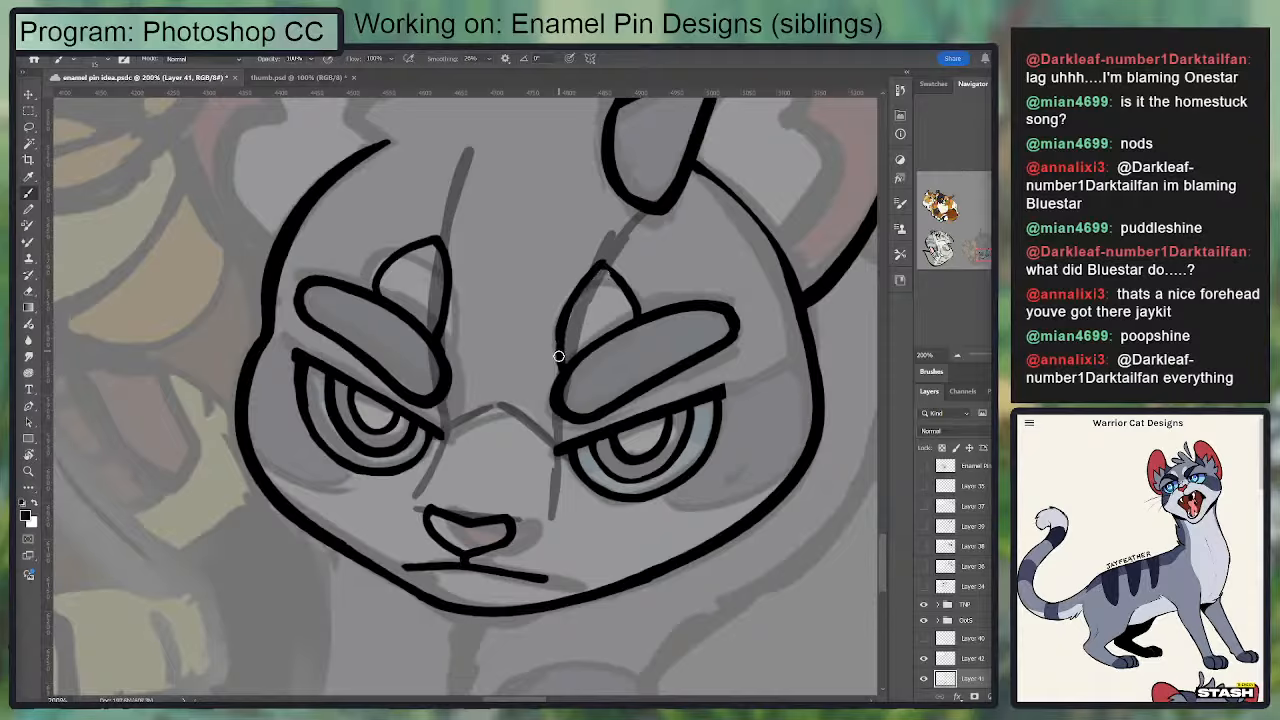
Step: Clean up the tip and inner edge of the right-hand eyebrow marking with the eraser and brush
{"action": "key", "text": "e"}
{"action": "key", "text": "b"}
{"action": "left_click_drag", "start_coordinate": [601, 281], "coordinate": [600, 264]}
{"action": "key", "text": "e"}
Step: Flip the canvas horizontally and hide the guide layer to check the face's symmetry
{"action": "key", "text": "r"}
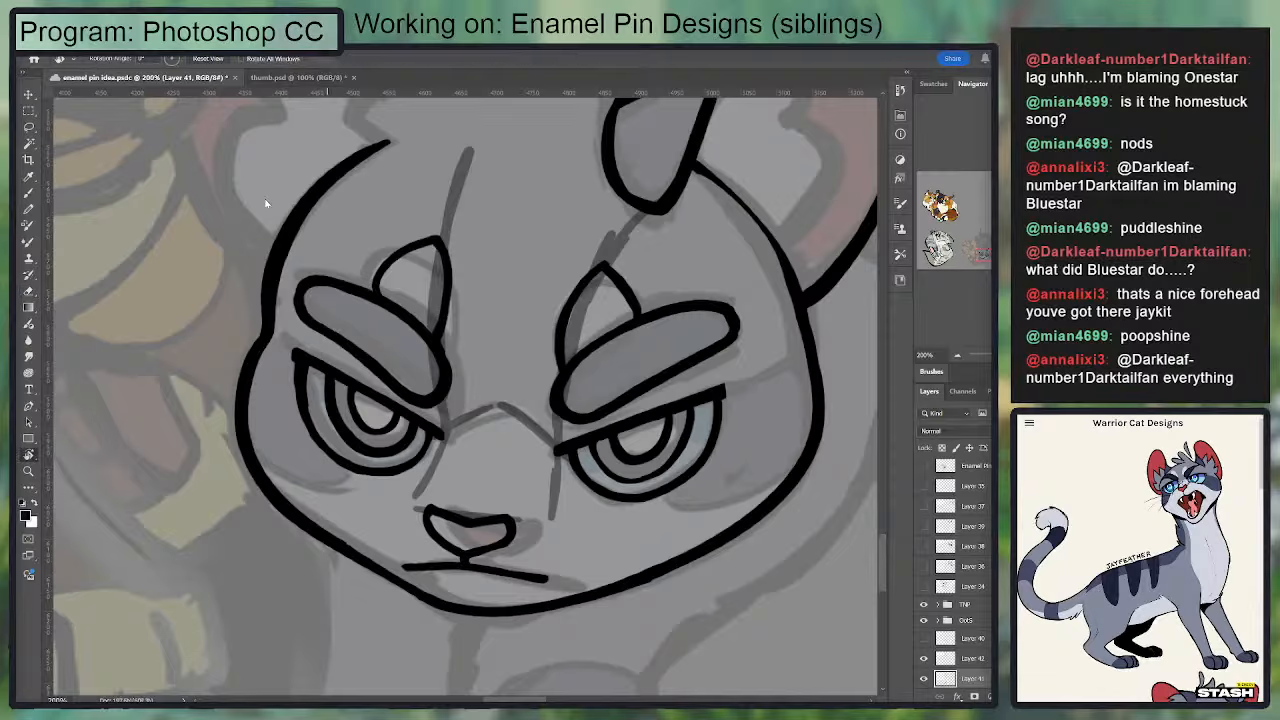
{"action": "key", "text": "ctrl+shift+h"}
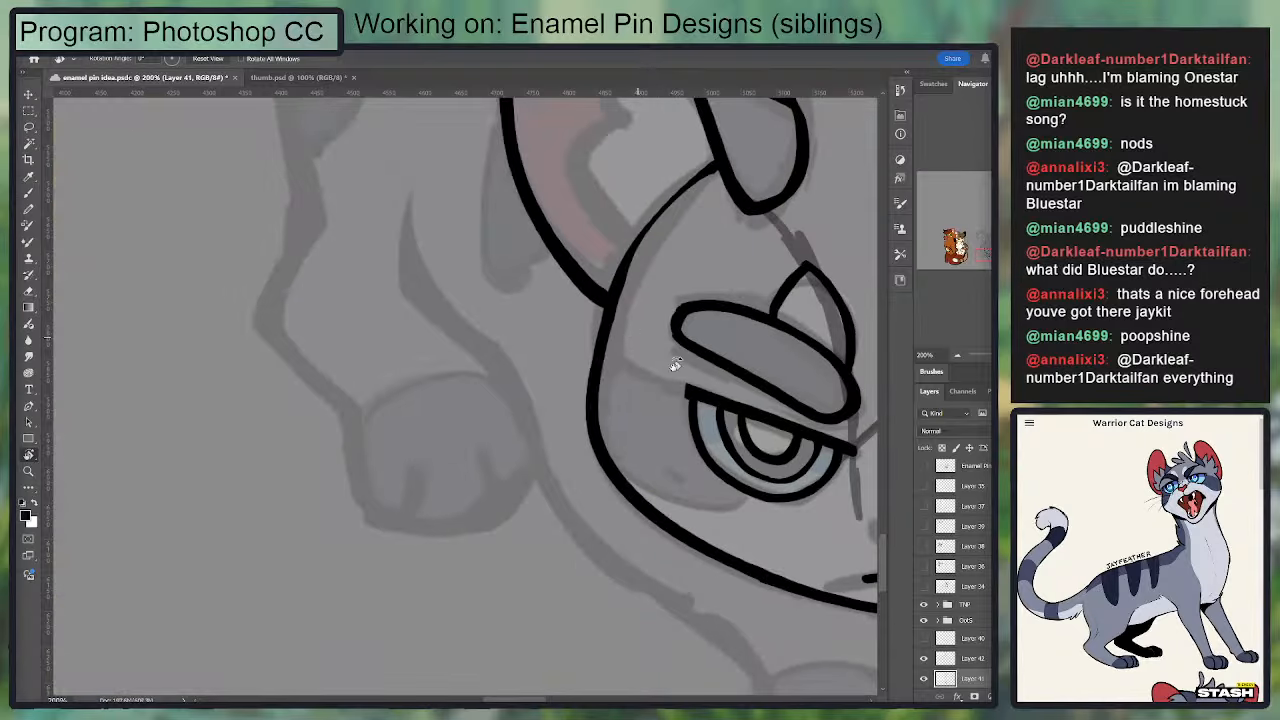
{"action": "left_click_drag", "start_coordinate": [698, 381], "coordinate": [437, 306]}
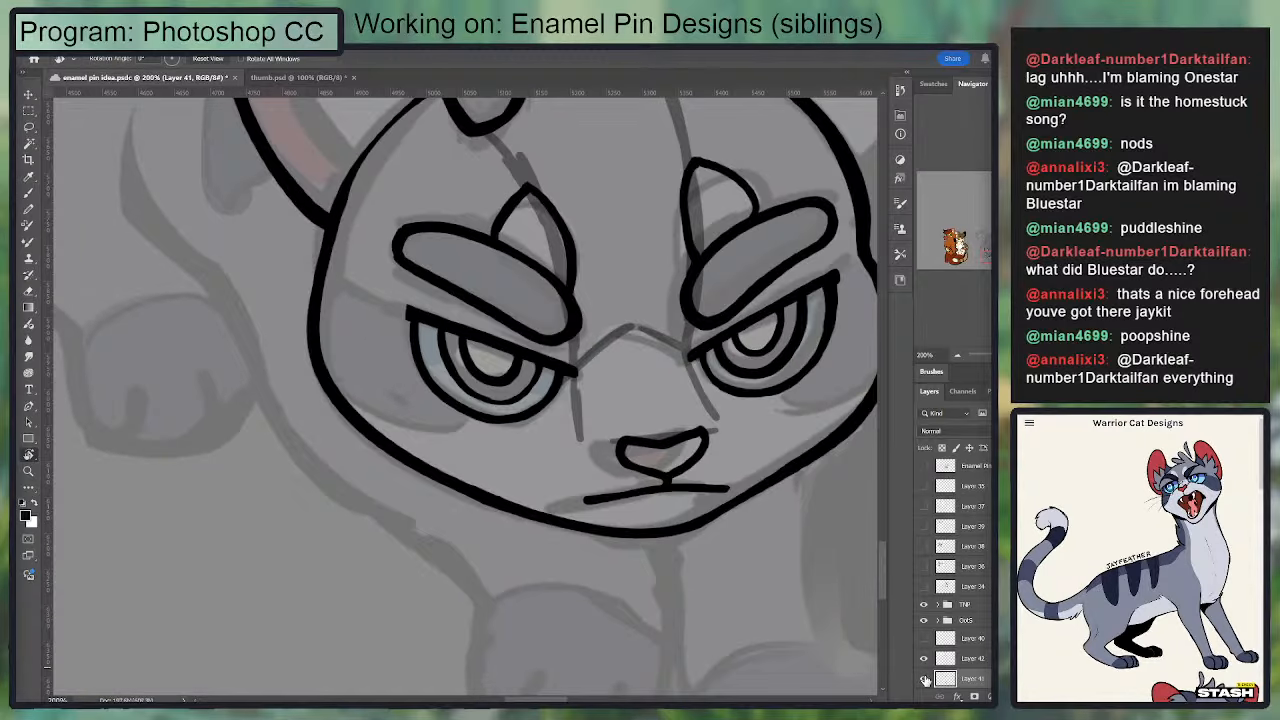
{"action": "left_click", "coordinate": [924, 680]}
{"action": "left_click", "coordinate": [924, 680]}
{"action": "left_click", "coordinate": [923, 660]}
{"action": "mouse_move", "coordinate": [678, 339]}
{"action": "left_mouse_down"}
{"action": "mouse_move", "coordinate": [616, 400]}
{"action": "mouse_move", "coordinate": [572, 518]}
{"action": "left_mouse_up"}
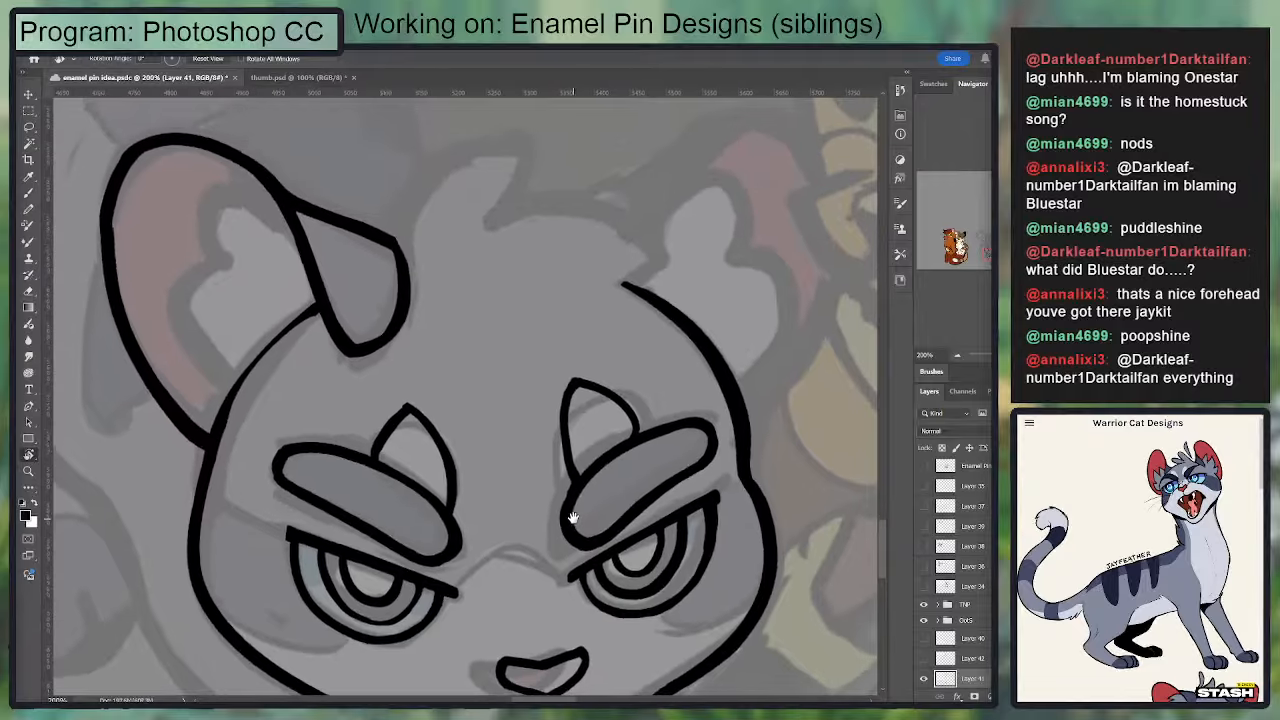
{"action": "key", "text": "l"}
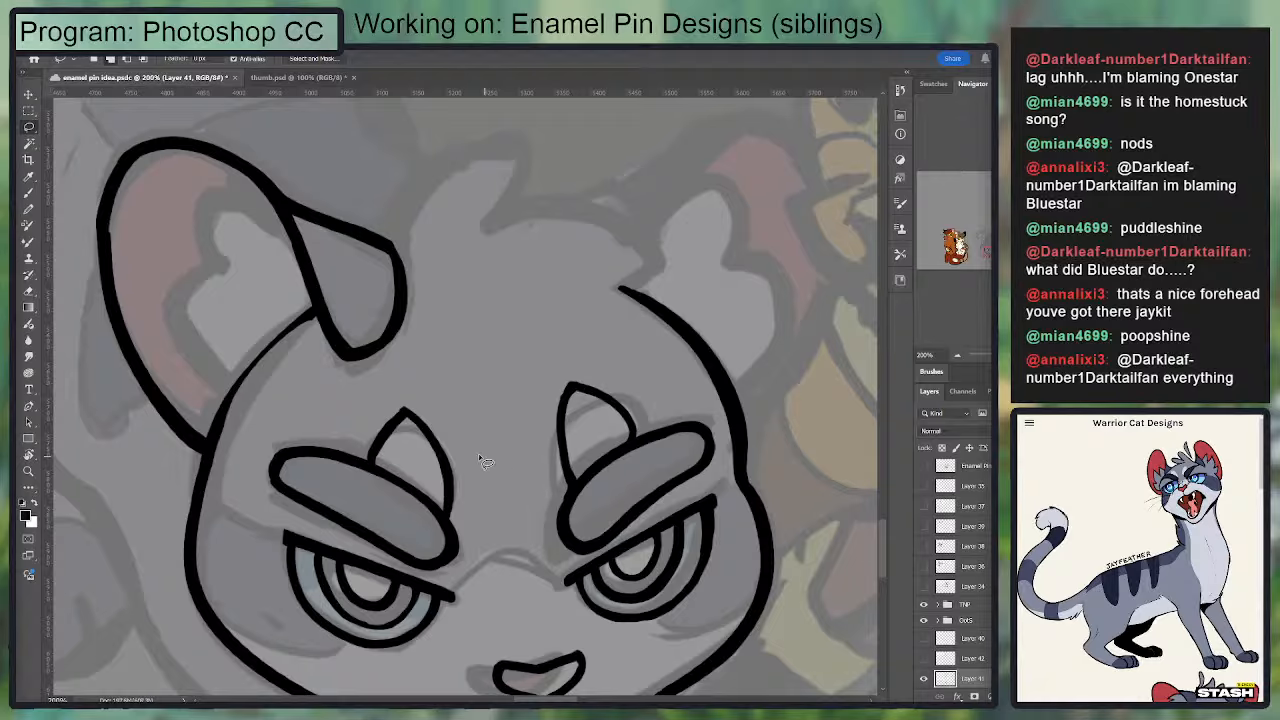
{"action": "key", "text": "e"}
{"action": "mouse_move", "coordinate": [571, 428]}
{"action": "left_mouse_down"}
{"action": "mouse_move", "coordinate": [577, 478]}
{"action": "mouse_move", "coordinate": [586, 340]}
{"action": "left_mouse_up"}
{"action": "key", "text": "b"}
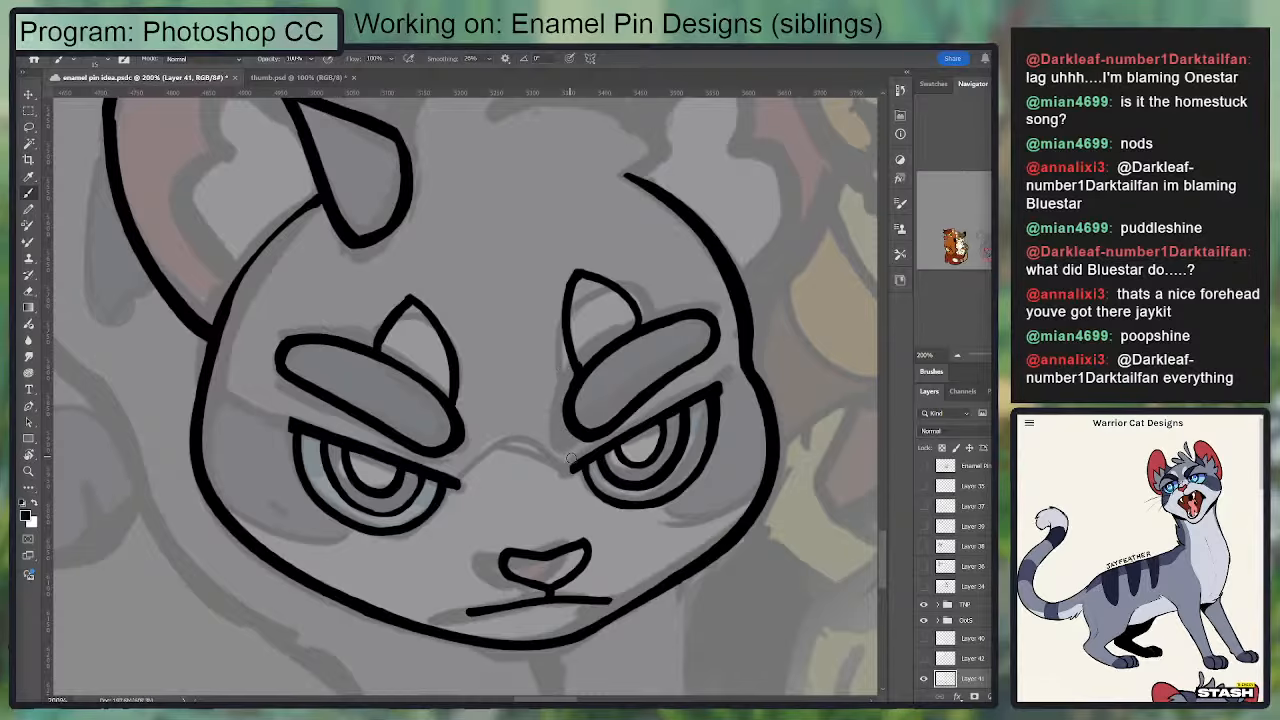
Step: Move the gray cat's left-hand eye, eyebrow and pointed marking together slightly inward toward the nose
{"action": "key", "text": "l"}
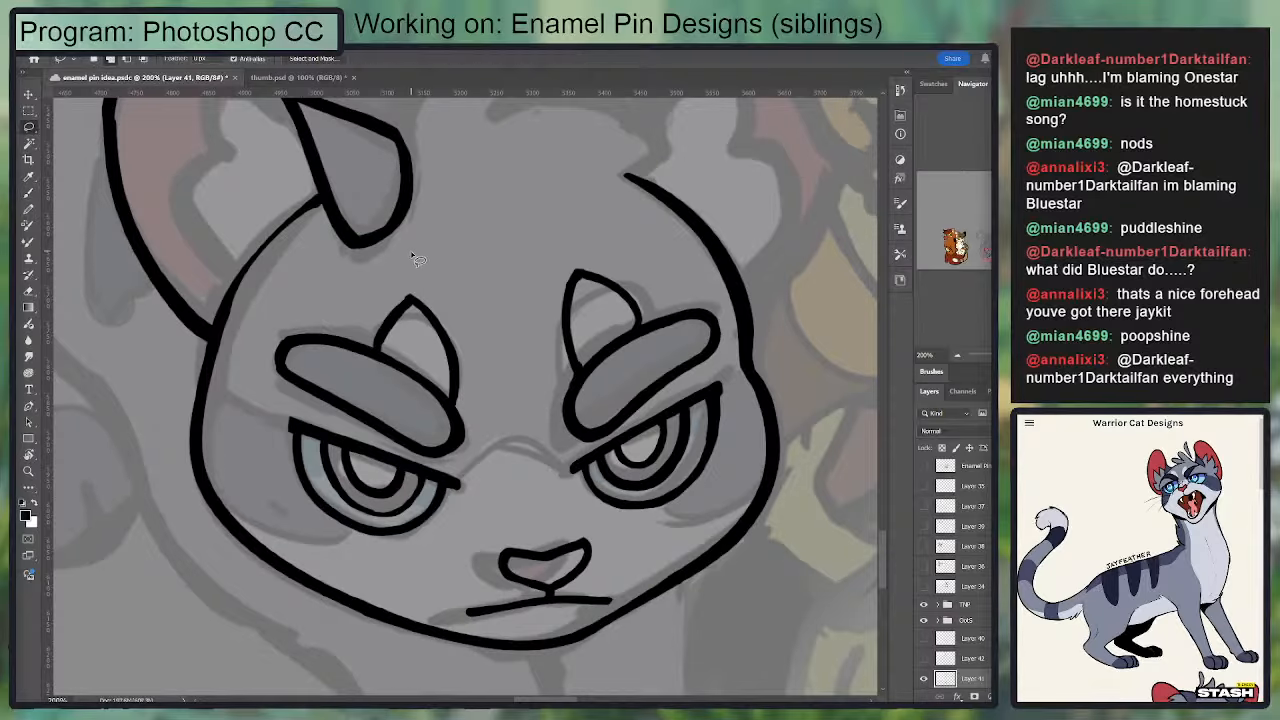
{"action": "mouse_move", "coordinate": [413, 257]}
{"action": "left_mouse_down"}
{"action": "mouse_move", "coordinate": [321, 537]}
{"action": "mouse_move", "coordinate": [355, 287]}
{"action": "mouse_move", "coordinate": [407, 551]}
{"action": "mouse_move", "coordinate": [428, 270]}
{"action": "left_mouse_up"}
{"action": "key", "text": "v"}
{"action": "left_click_drag", "start_coordinate": [450, 353], "coordinate": [448, 374]}
{"action": "key", "text": "ctrl+z"}
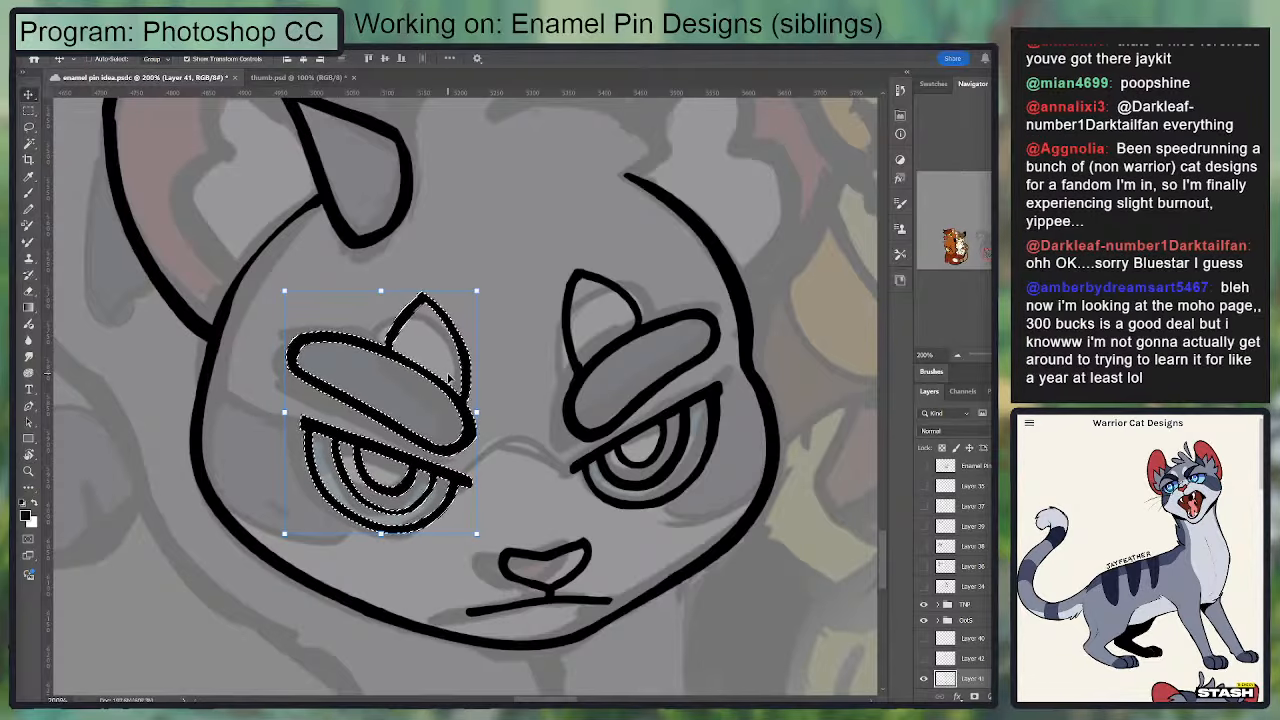
{"action": "key", "text": "ctrl+d"}
{"action": "key", "text": "b"}
{"action": "key", "text": "e"}
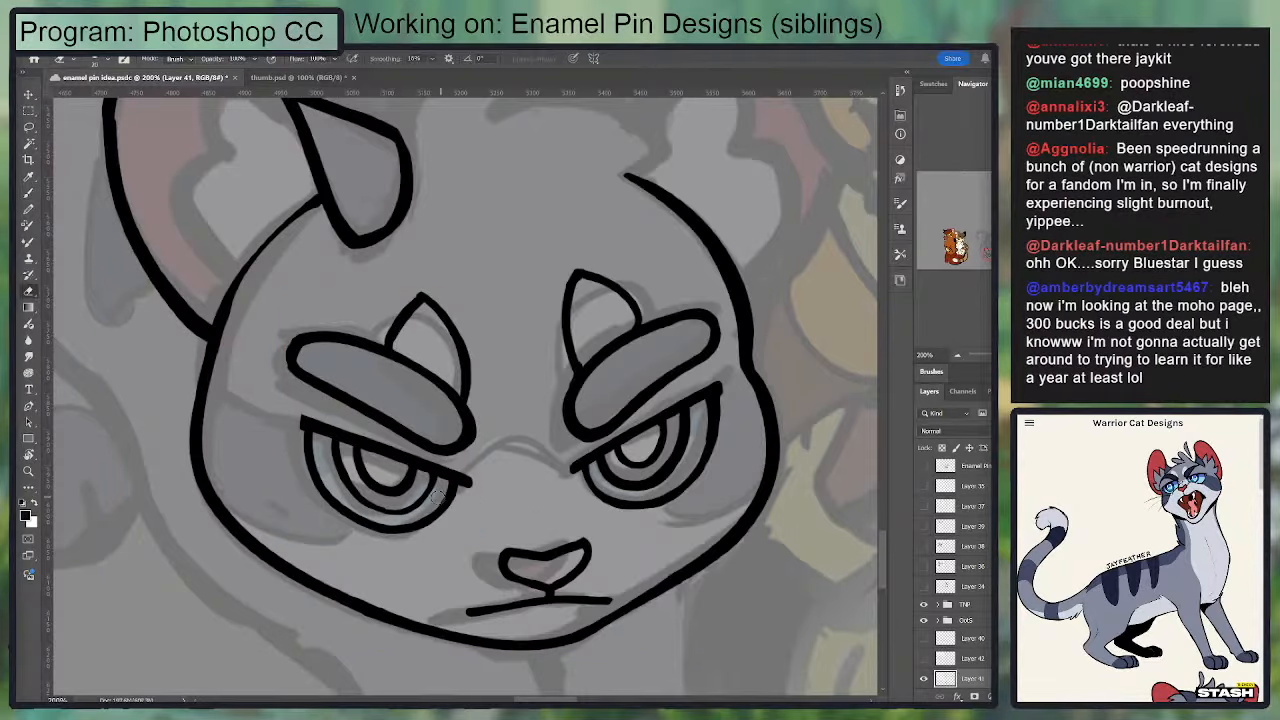
Step: Rotate the left-hand eye slightly counterclockwise and shift it a little outward beneath its eyebrow
{"action": "left_click_drag", "start_coordinate": [602, 422], "coordinate": [706, 336]}
{"action": "key", "text": "r"}
{"action": "mouse_move", "coordinate": [548, 402]}
{"action": "left_mouse_down"}
{"action": "mouse_move", "coordinate": [536, 356]}
{"action": "mouse_move", "coordinate": [520, 352]}
{"action": "mouse_move", "coordinate": [357, 392]}
{"action": "mouse_move", "coordinate": [620, 326]}
{"action": "left_mouse_up"}
{"action": "key", "text": "k"}
{"action": "key", "text": "l"}
{"action": "key", "text": "v"}
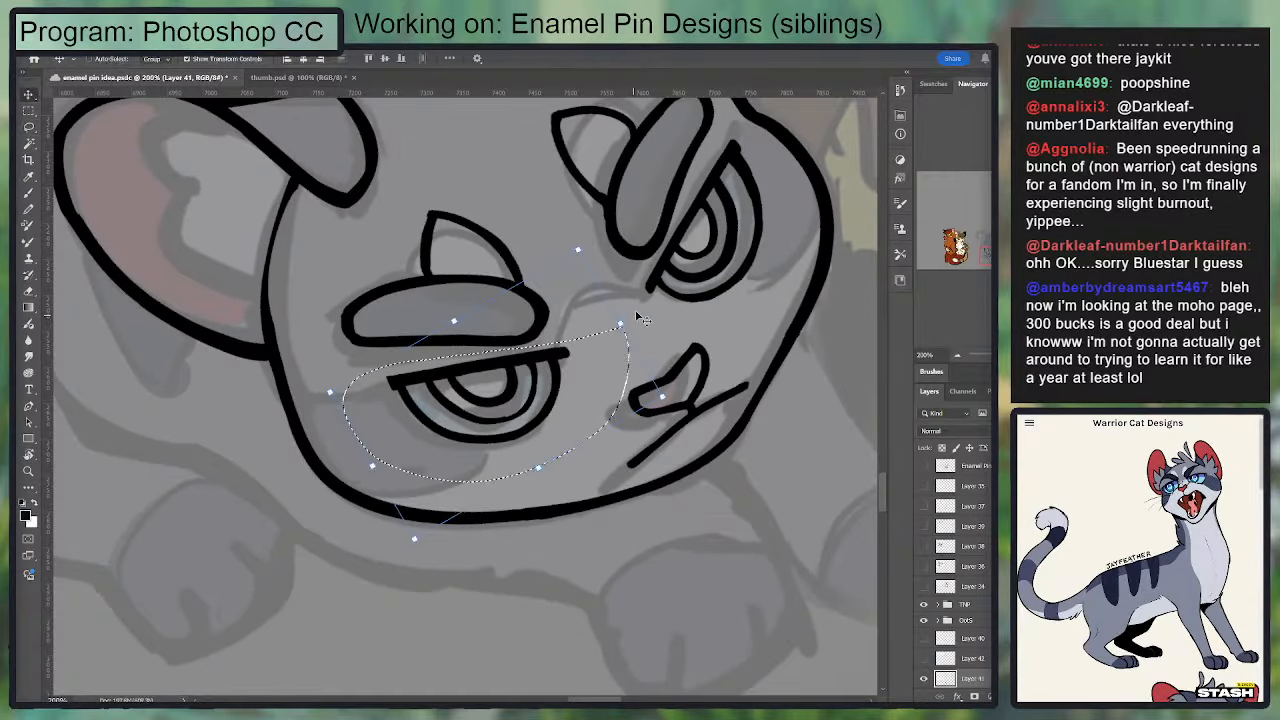
{"action": "key", "text": "ctrl+t"}
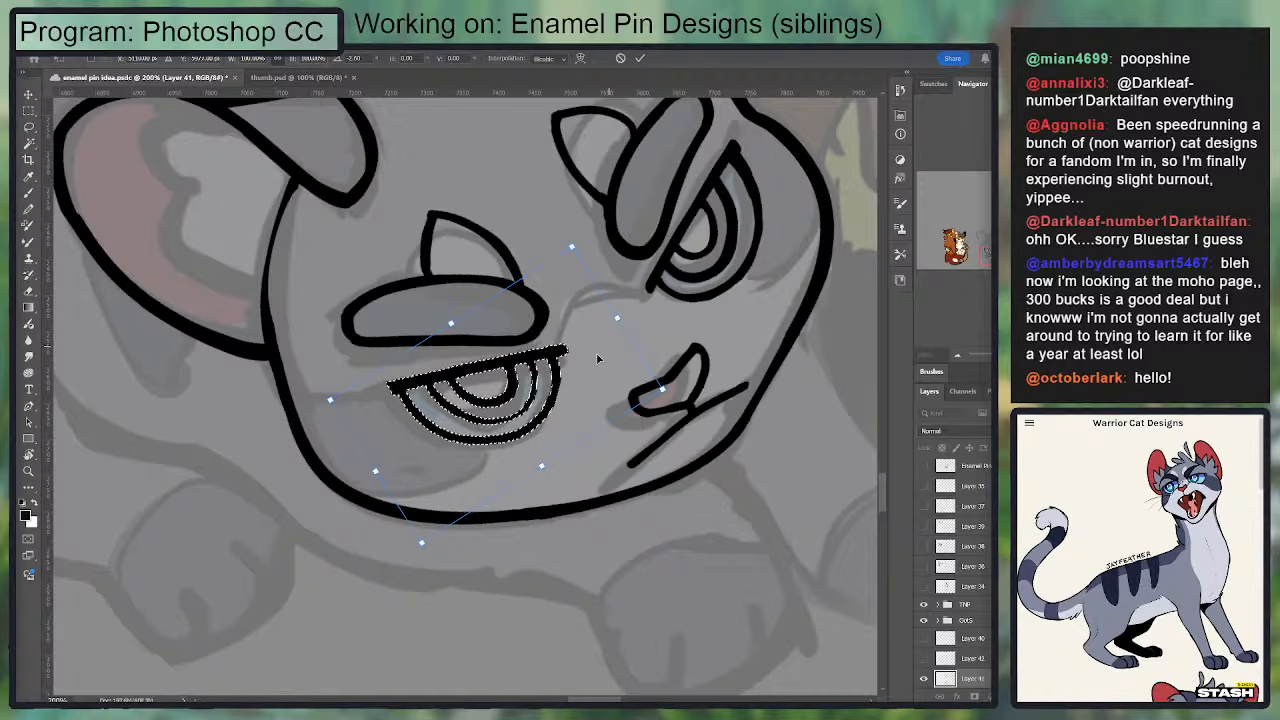
{"action": "left_click_drag", "start_coordinate": [582, 358], "coordinate": [581, 362]}
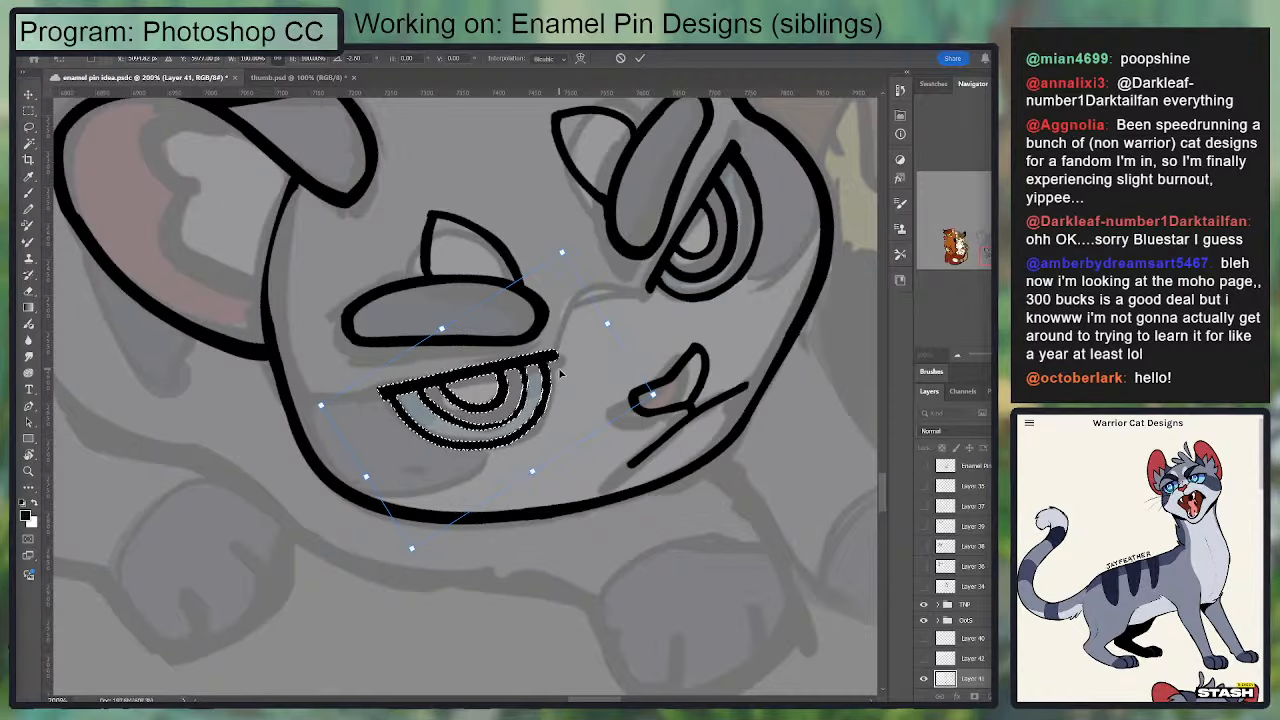
{"action": "key", "text": "Return"}
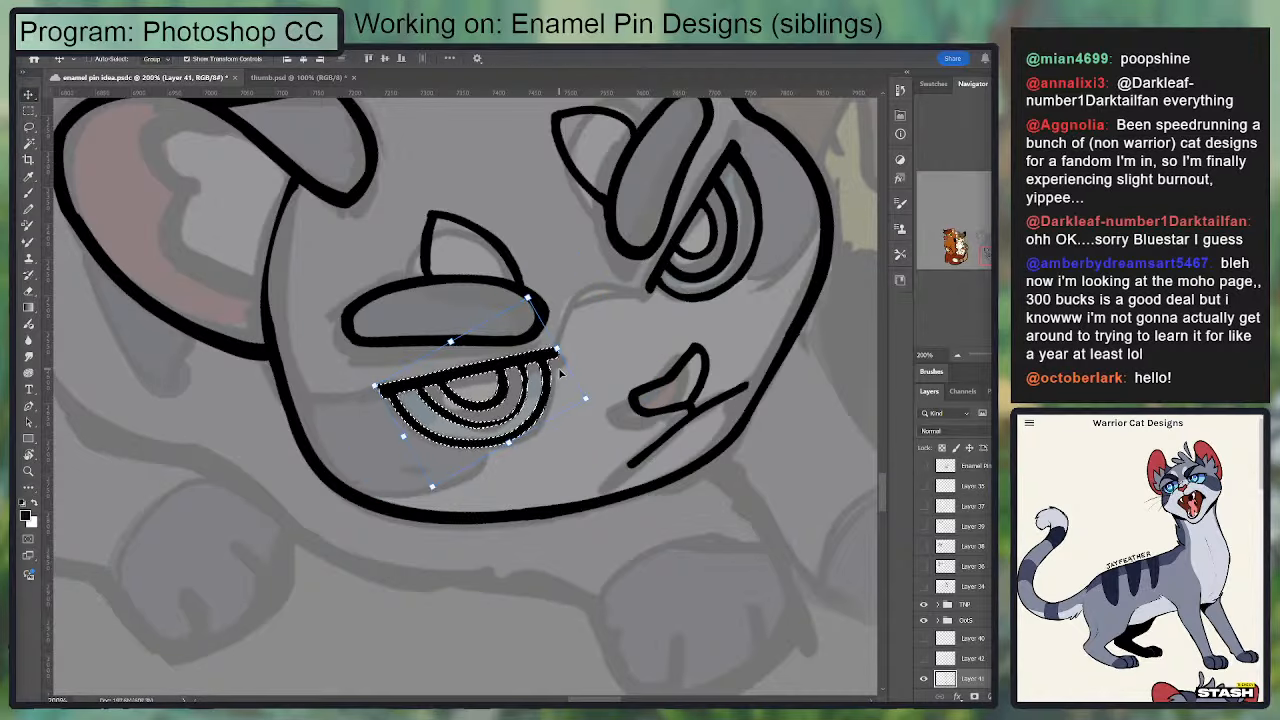
{"action": "key", "text": "ctrl+d"}
{"action": "key", "text": "r"}
{"action": "left_click", "coordinate": [205, 58]}
{"action": "key", "text": "ctrl+minus"}
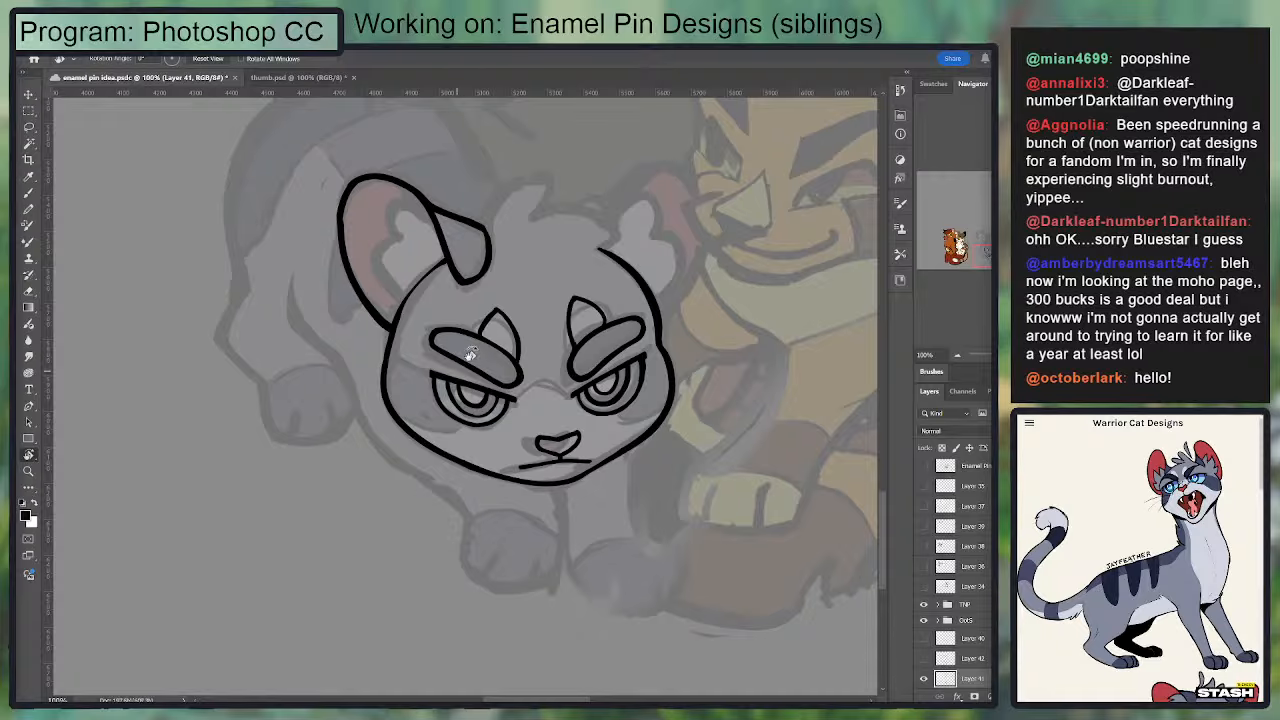
Step: Nudge the left-hand eye, eyebrow and marking as a group slightly toward the center of the face
{"action": "key", "text": "l"}
{"action": "left_click_drag", "start_coordinate": [503, 296], "coordinate": [430, 343]}
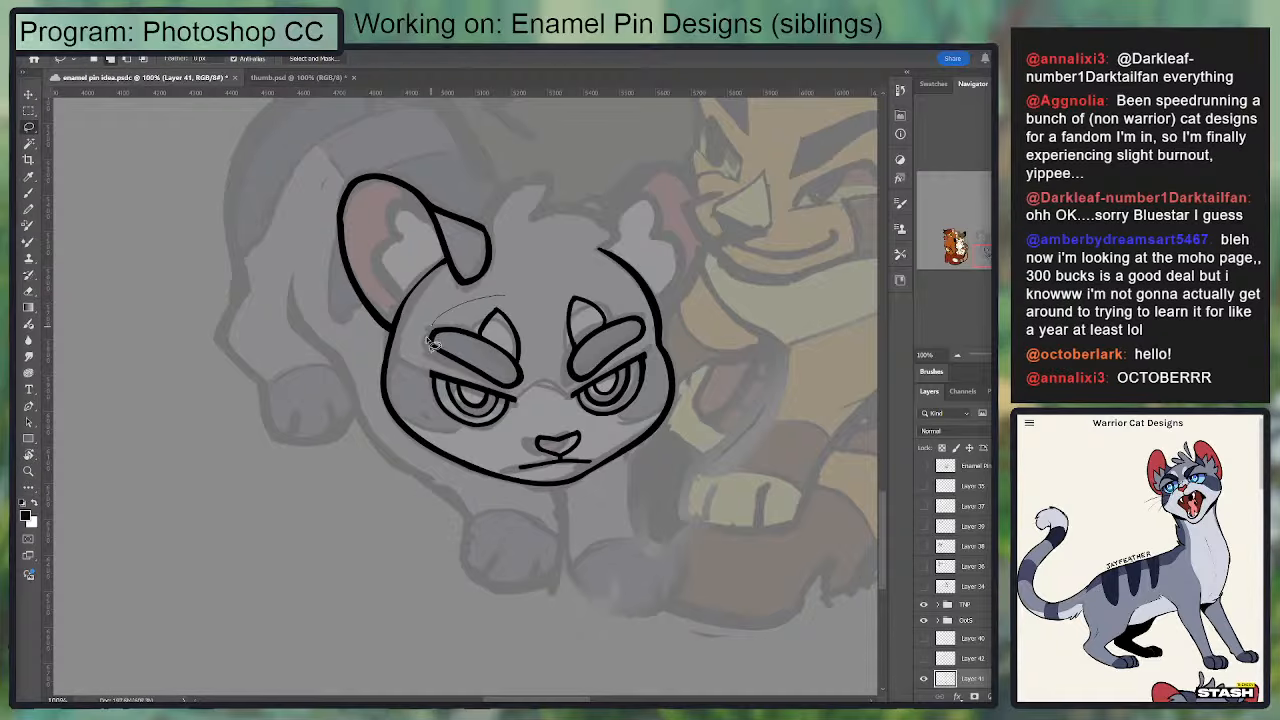
{"action": "left_click_drag", "start_coordinate": [523, 430], "coordinate": [516, 302]}
{"action": "key", "text": "c"}
{"action": "key", "text": "v"}
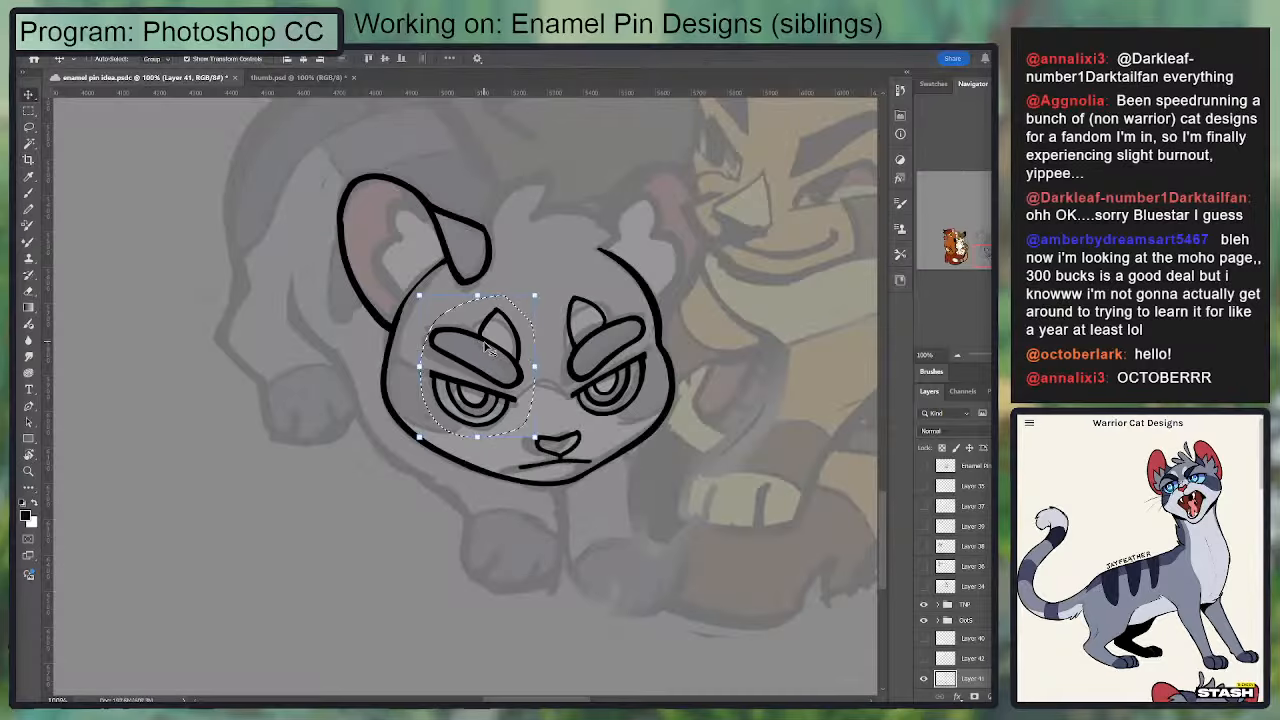
{"action": "left_click_drag", "start_coordinate": [488, 344], "coordinate": [486, 357]}
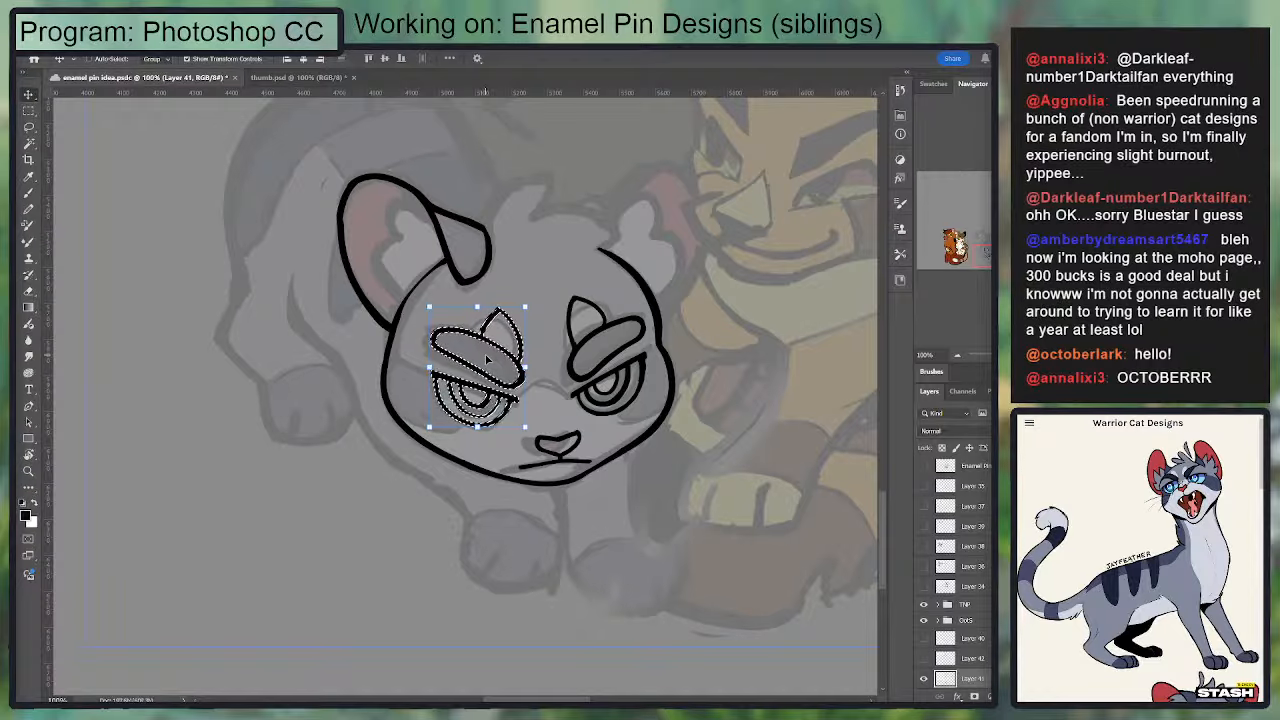
{"action": "key", "text": "ctrl+d"}
Step: Nudge the right-hand eye, eyebrow and marking as a group slightly toward the outer side of the face
{"action": "key", "text": "l"}
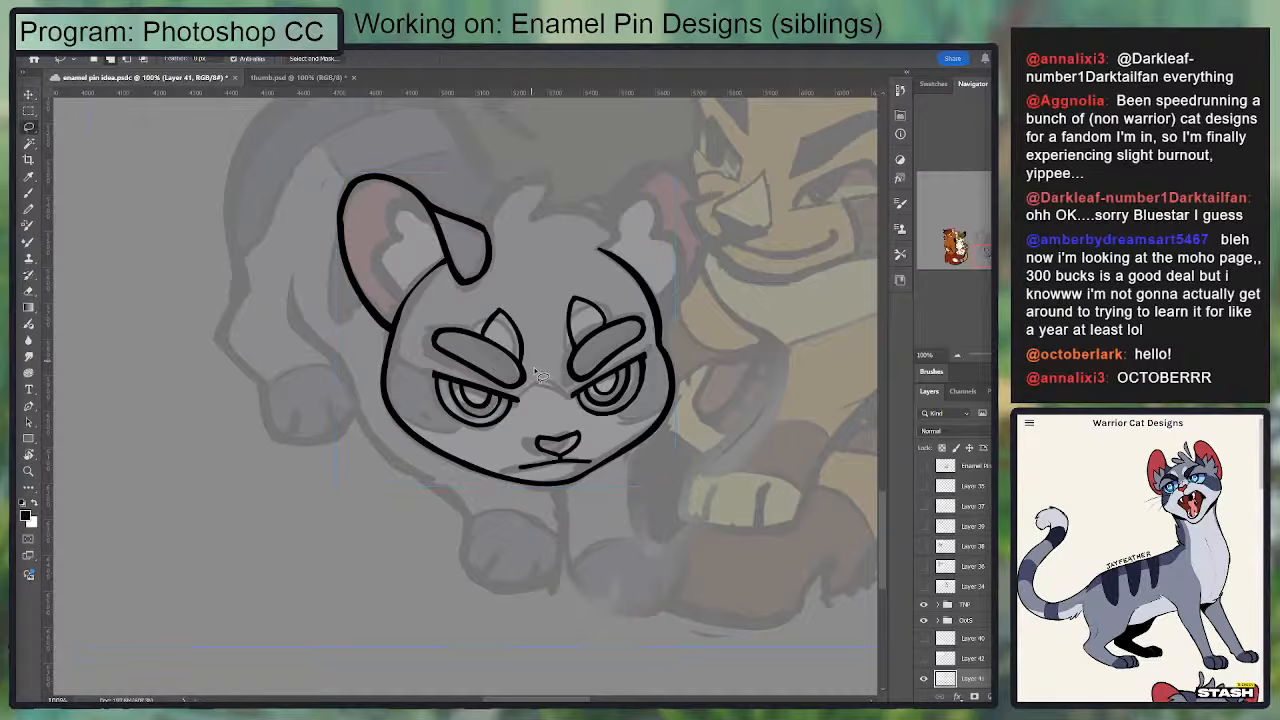
{"action": "mouse_move", "coordinate": [552, 358]}
{"action": "left_mouse_down"}
{"action": "mouse_move", "coordinate": [610, 427]}
{"action": "mouse_move", "coordinate": [656, 401]}
{"action": "mouse_move", "coordinate": [654, 323]}
{"action": "mouse_move", "coordinate": [652, 395]}
{"action": "left_mouse_up"}
{"action": "left_click_drag", "start_coordinate": [553, 350], "coordinate": [556, 336]}
{"action": "key", "text": "v"}
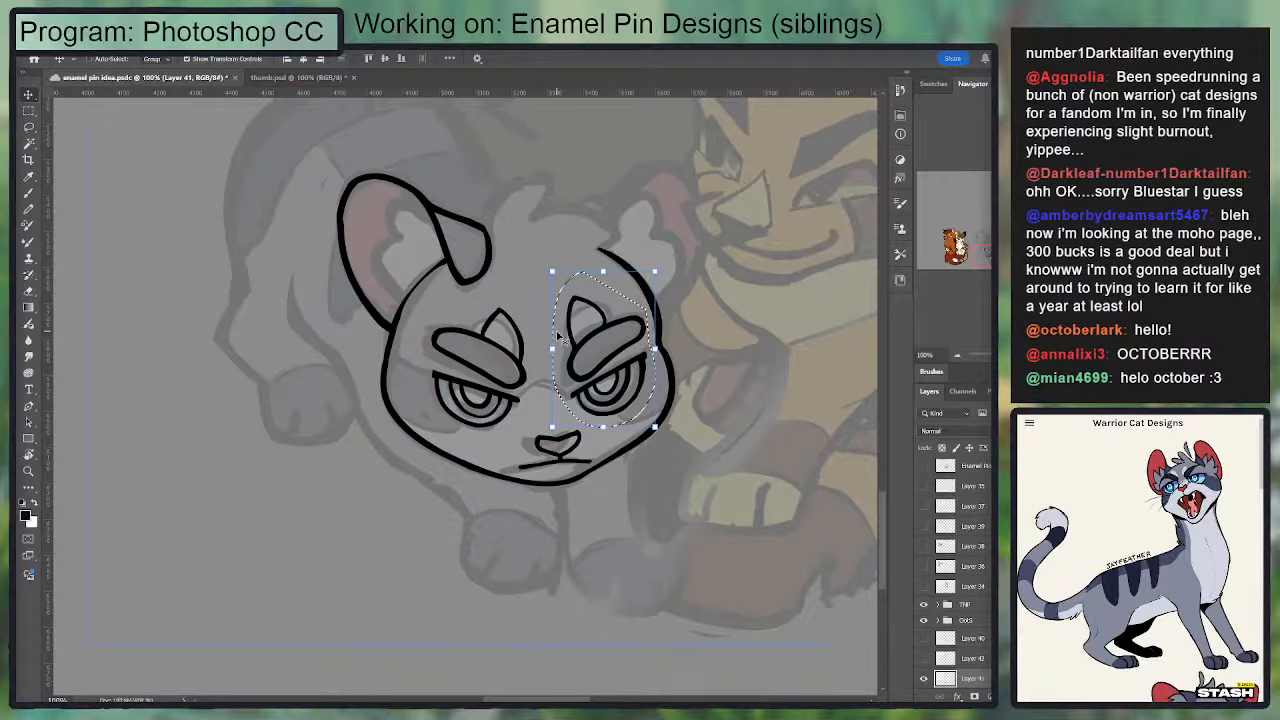
{"action": "key", "text": "ctrl+d"}
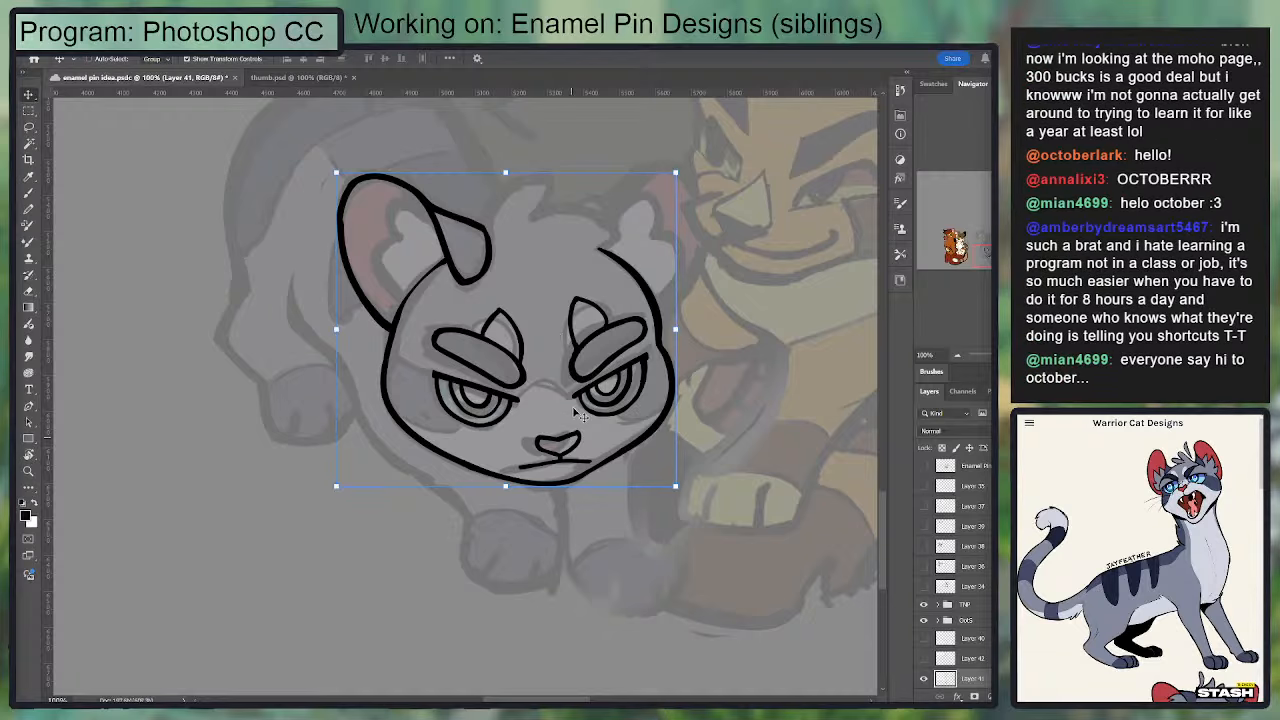
Step: Rotate the left-hand eyebrow and its marking slightly counterclockwise and adjust their position above the eye
{"action": "key", "text": "b"}
{"action": "key", "text": "ctrl+plus"}
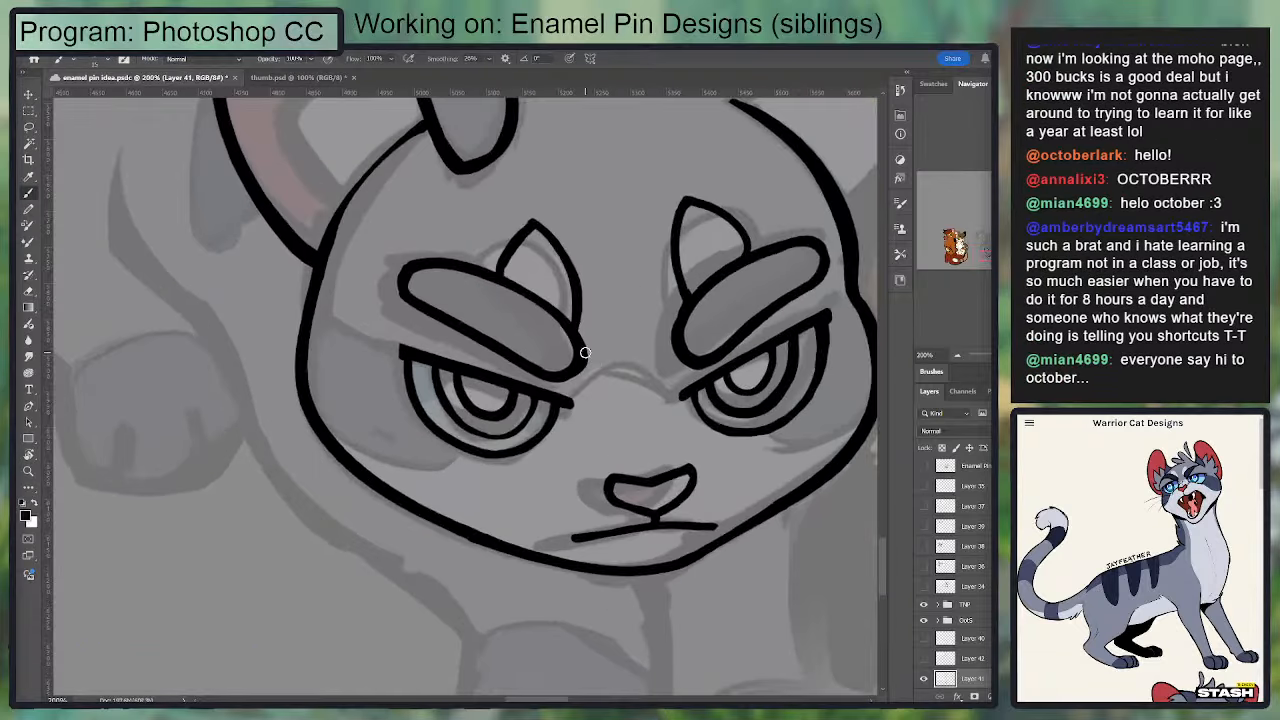
{"action": "key", "text": "l"}
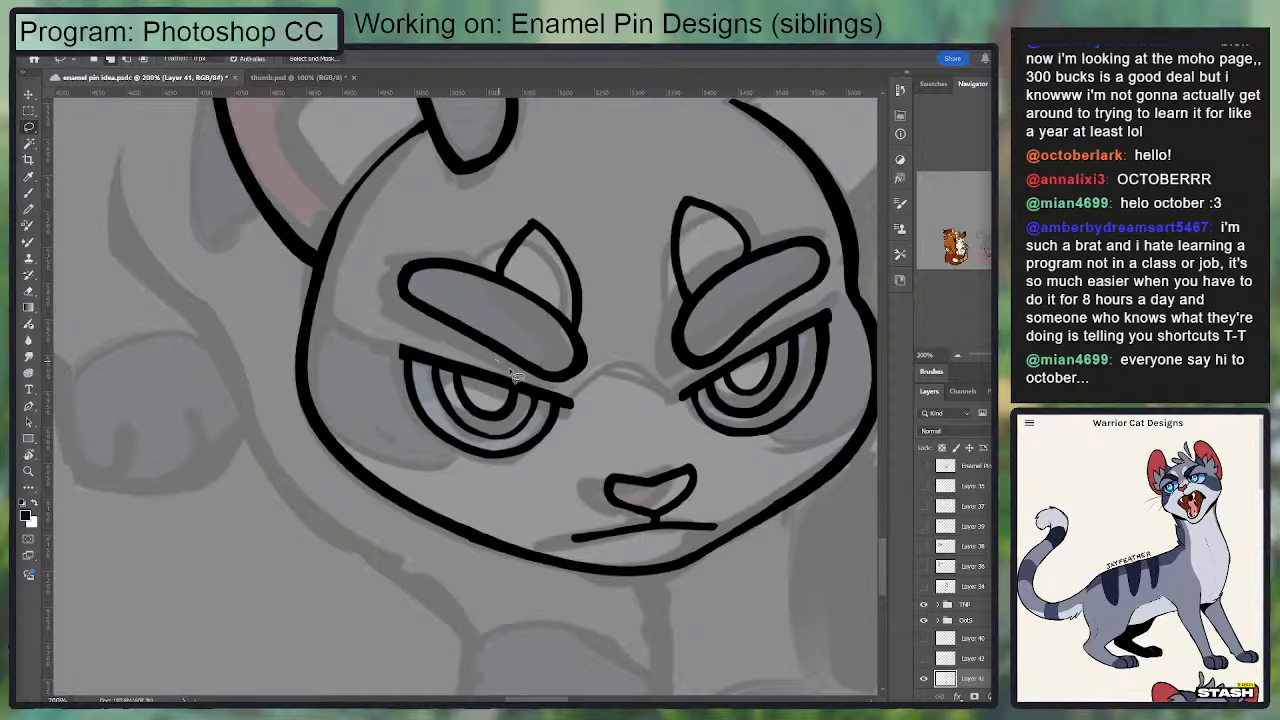
{"action": "mouse_move", "coordinate": [515, 375]}
{"action": "left_mouse_down"}
{"action": "mouse_move", "coordinate": [635, 255]}
{"action": "mouse_move", "coordinate": [364, 301]}
{"action": "mouse_move", "coordinate": [520, 380]}
{"action": "left_mouse_up"}
{"action": "key", "text": "v"}
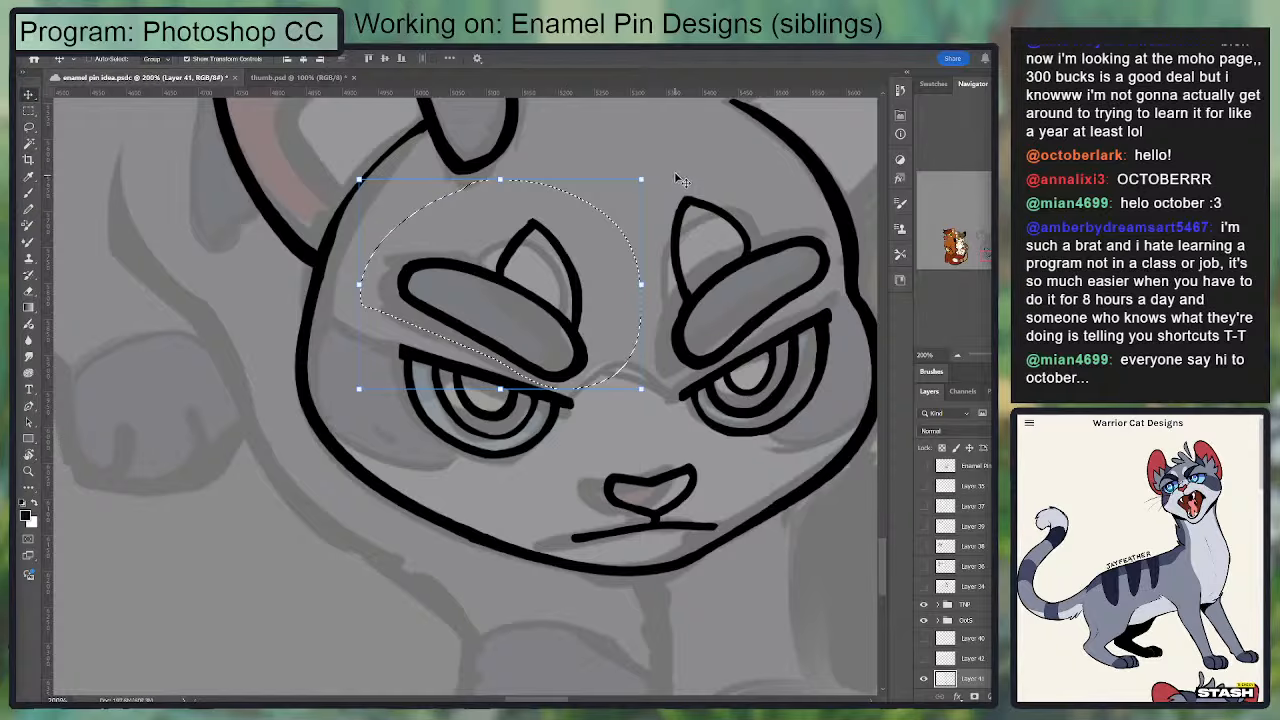
{"action": "left_click_drag", "start_coordinate": [651, 176], "coordinate": [646, 169]}
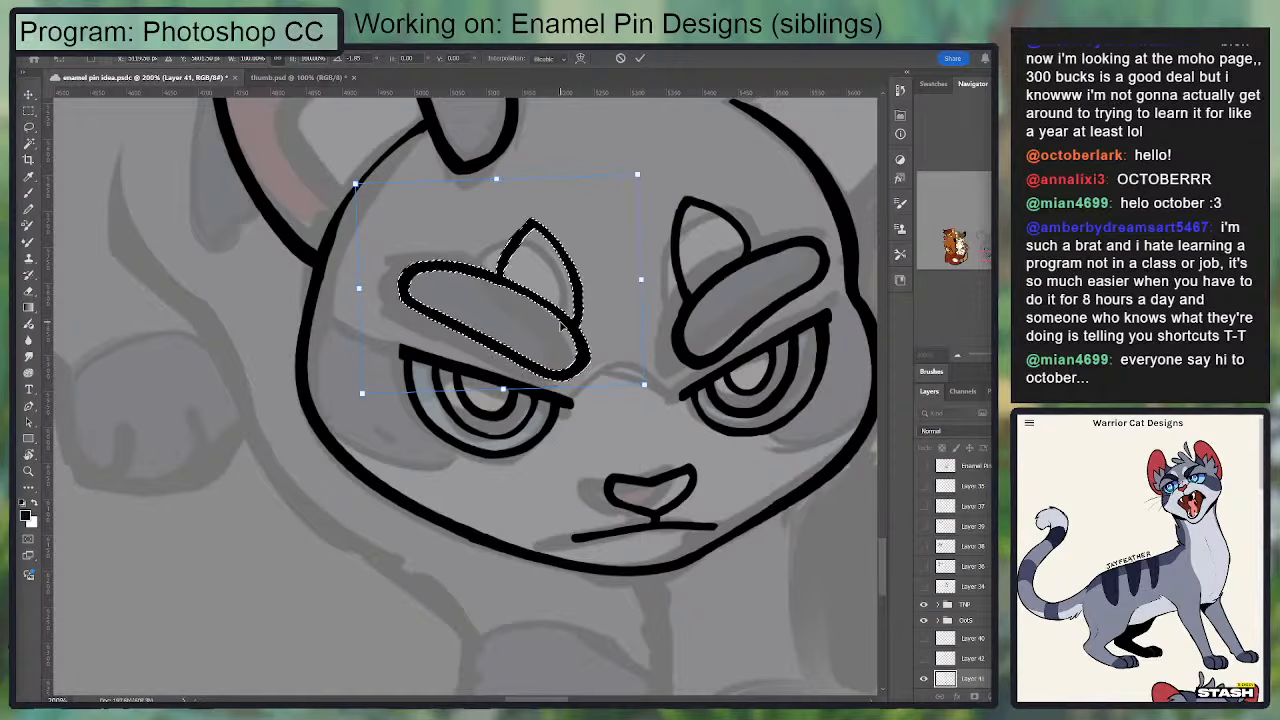
{"action": "left_click_drag", "start_coordinate": [573, 325], "coordinate": [571, 326]}
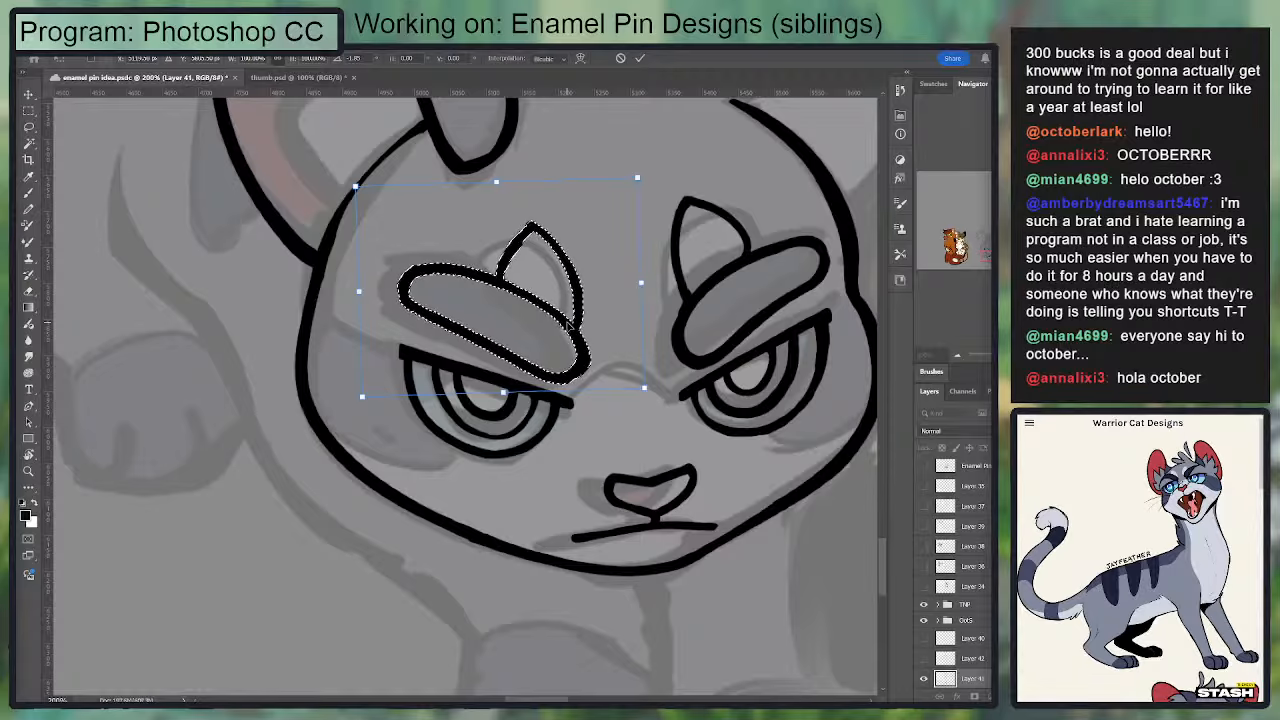
{"action": "key", "text": "Return"}
{"action": "key", "text": "b"}
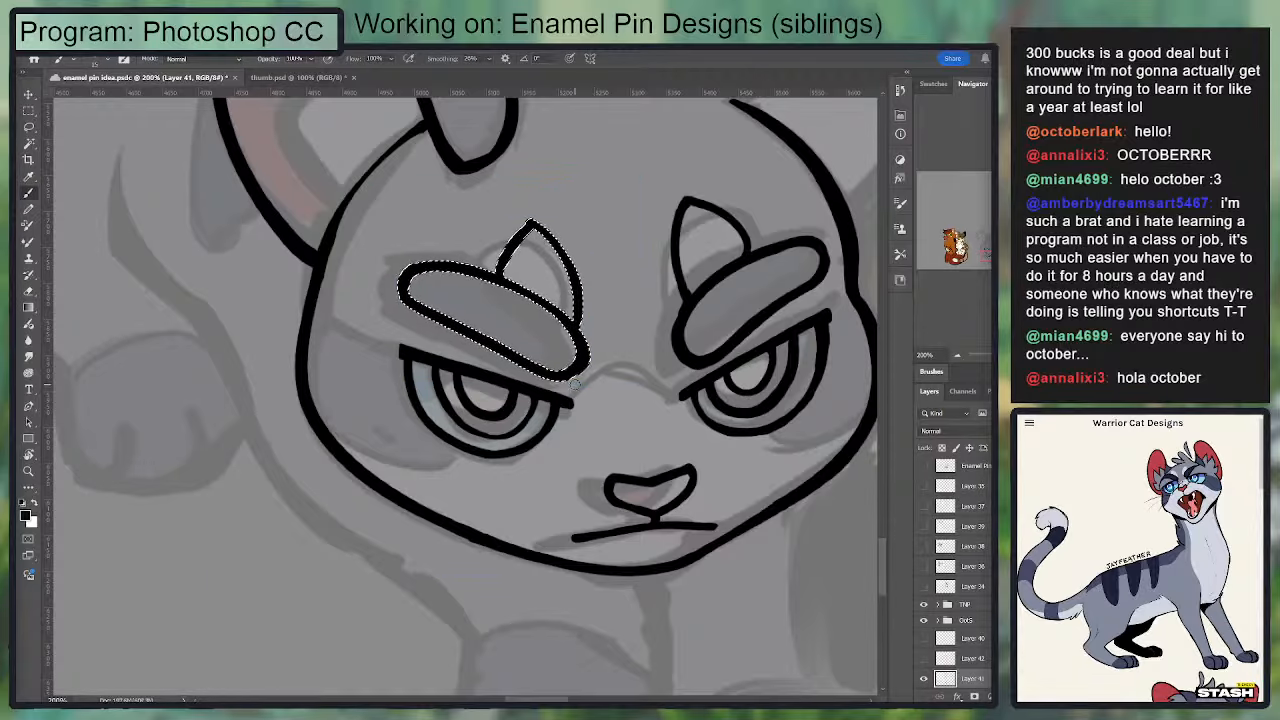
{"action": "key", "text": "ctrl+t"}
{"action": "key", "text": "Return"}
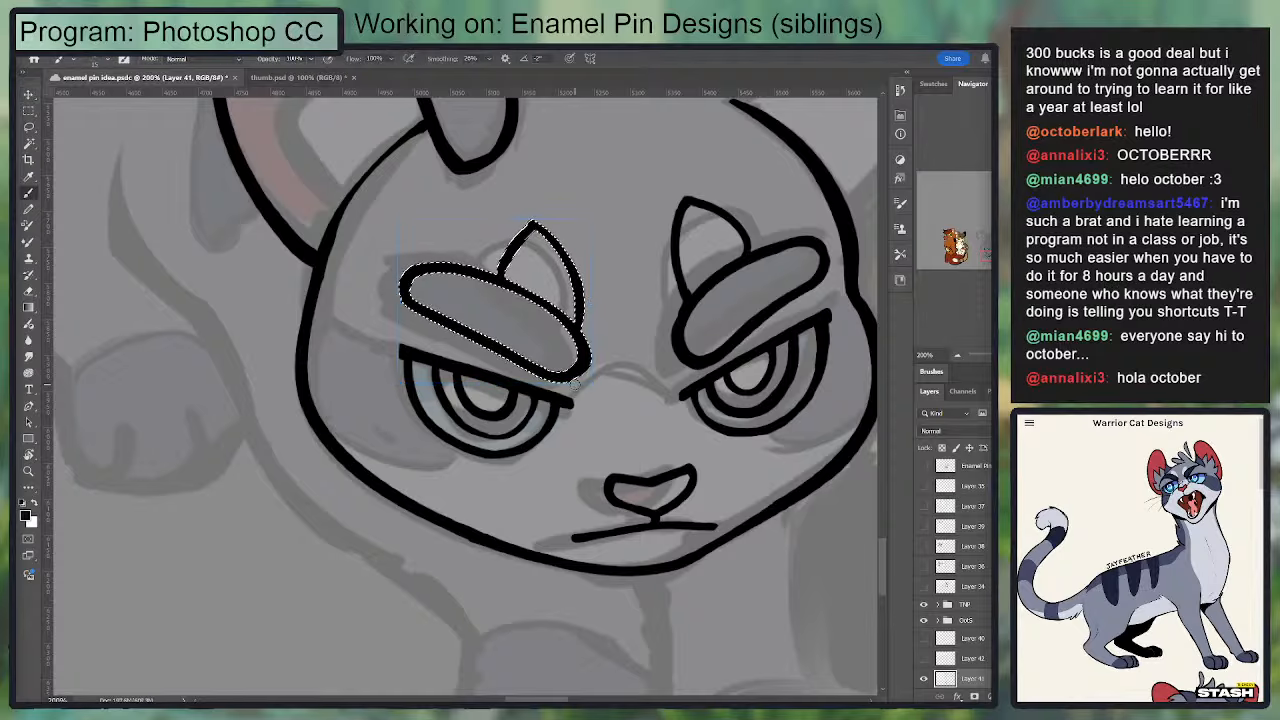
{"action": "key", "text": "ctrl+d"}
Step: Rotate the right-hand eyebrow and its marking slightly clockwise and shift them a little inward above the eye
{"action": "key", "text": "l"}
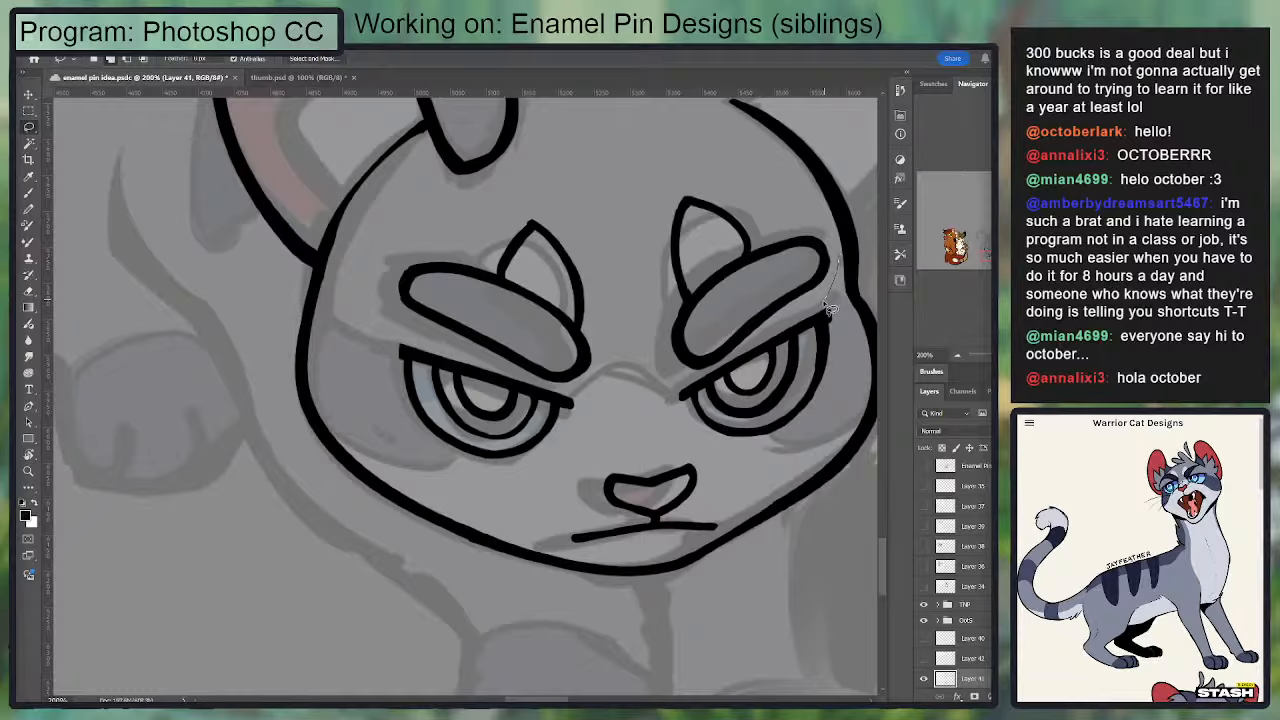
{"action": "mouse_move", "coordinate": [830, 308]}
{"action": "left_mouse_down"}
{"action": "mouse_move", "coordinate": [774, 325]}
{"action": "mouse_move", "coordinate": [723, 373]}
{"action": "left_mouse_up"}
{"action": "left_click_drag", "start_coordinate": [640, 228], "coordinate": [830, 262]}
{"action": "key", "text": "v"}
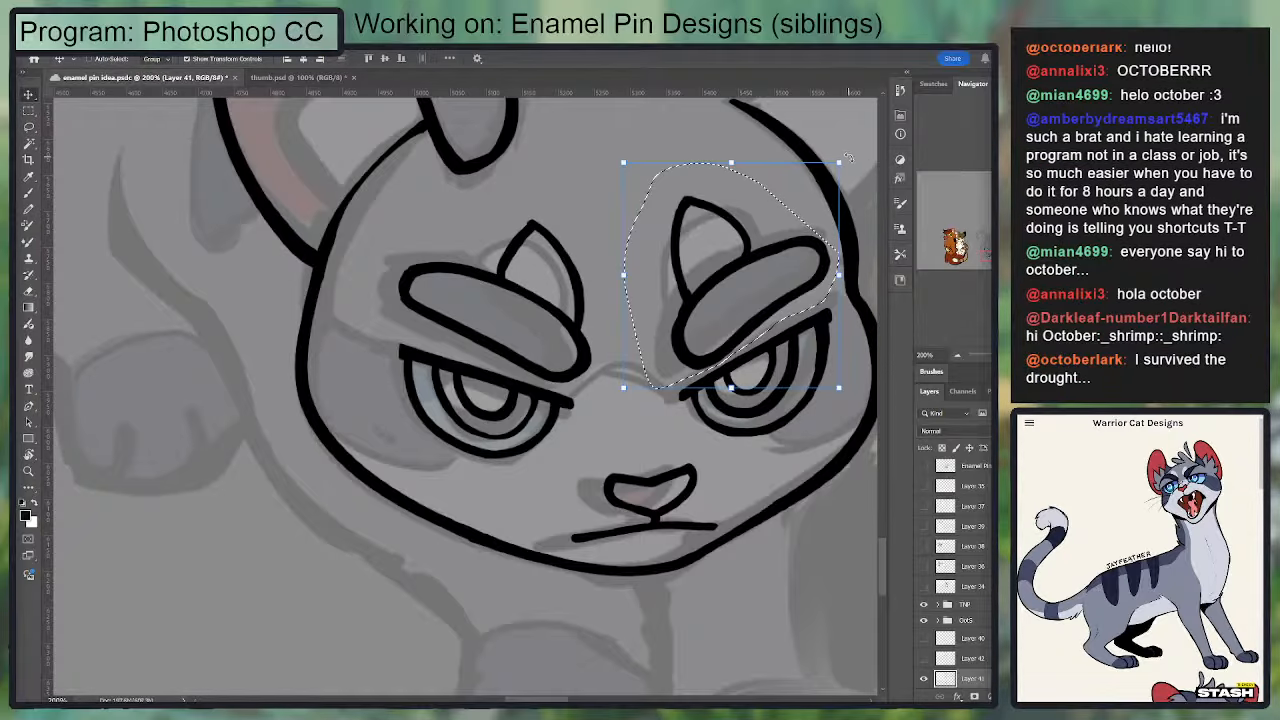
{"action": "left_click_drag", "start_coordinate": [849, 158], "coordinate": [853, 163]}
{"action": "left_click_drag", "start_coordinate": [769, 276], "coordinate": [766, 282]}
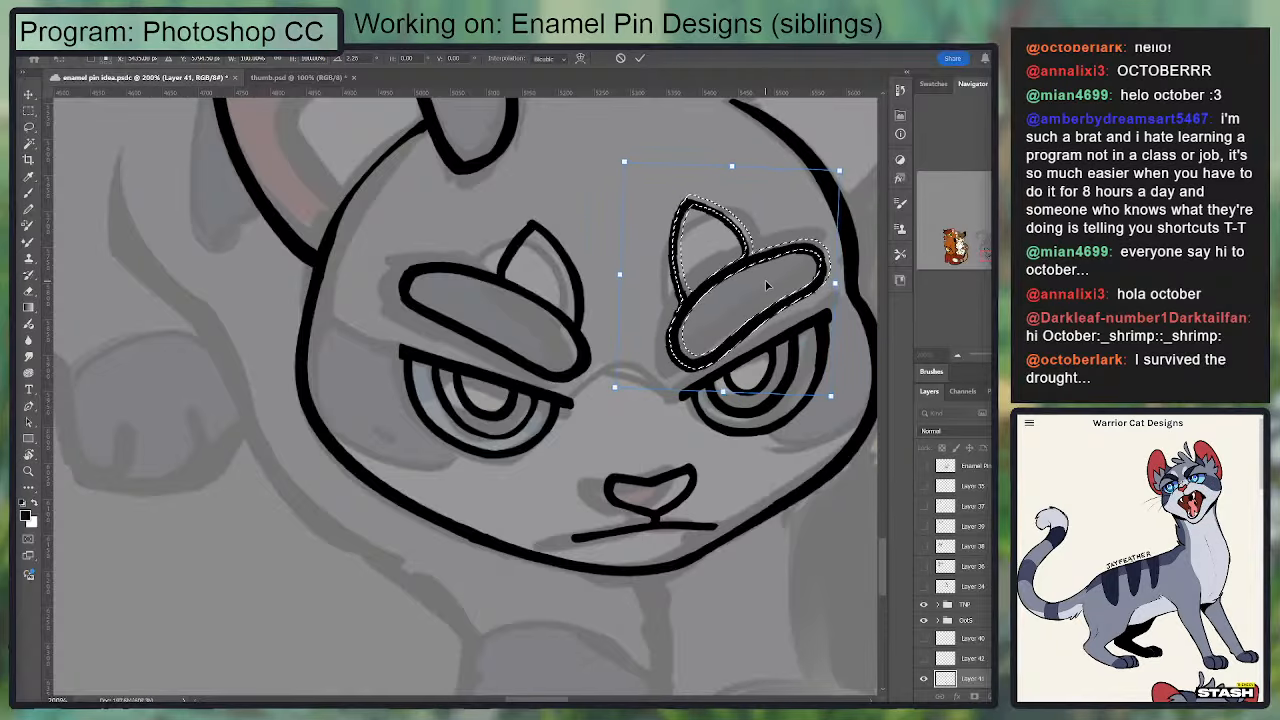
{"action": "key", "text": "Return"}
{"action": "key", "text": "b"}
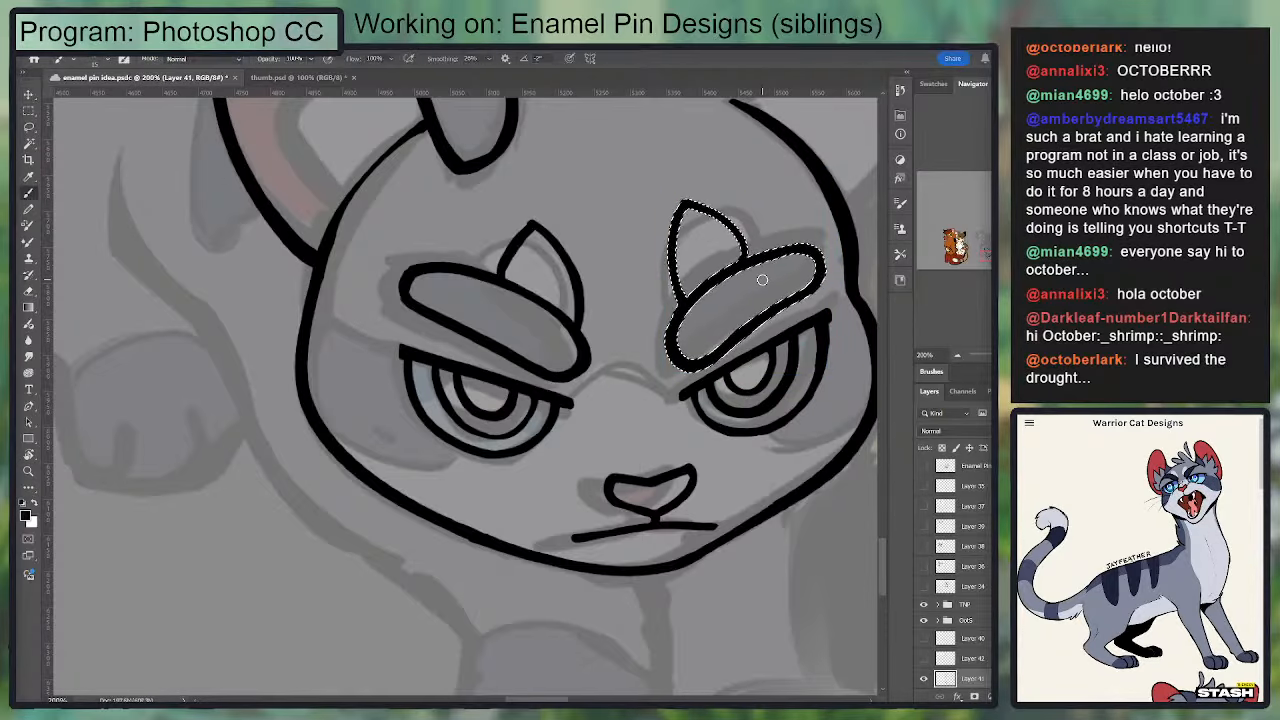
{"action": "key", "text": "ctrl+d"}
Step: Trim and re-ink the pointed marking above the right-hand eyebrow with a lower tip and narrower outer side
{"action": "left_click_drag", "start_coordinate": [563, 229], "coordinate": [485, 282]}
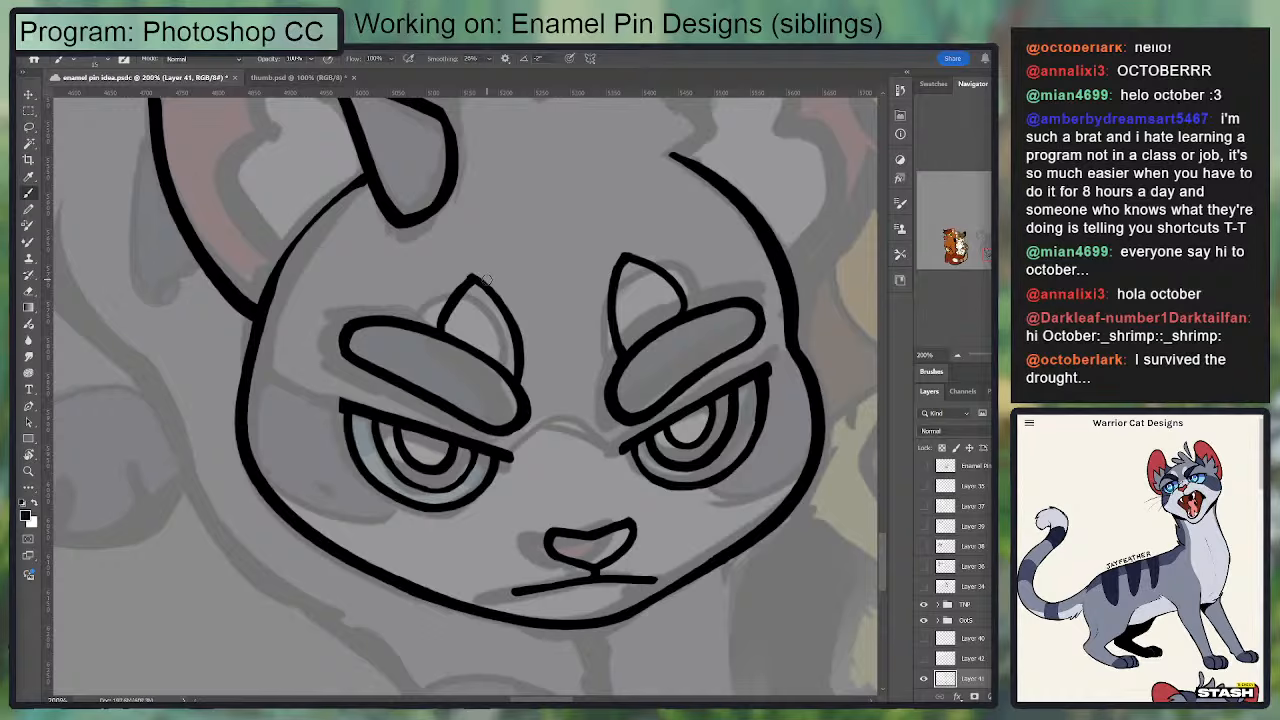
{"action": "key", "text": "e"}
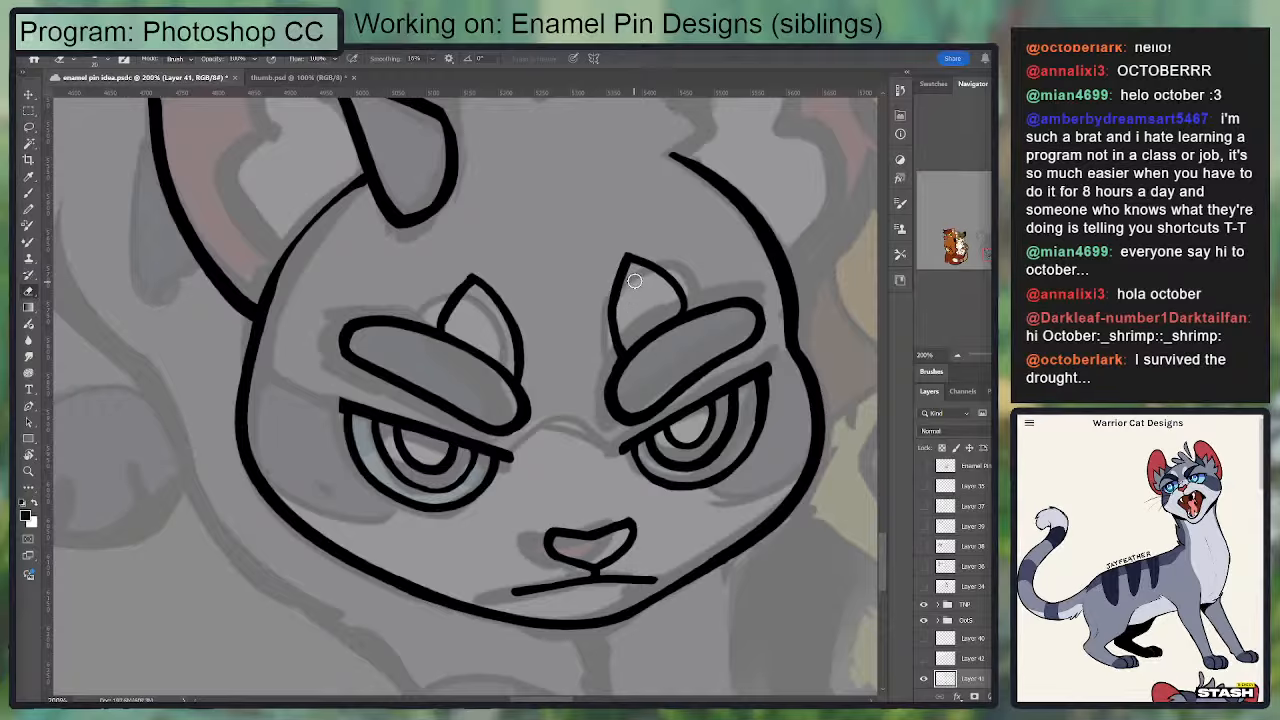
{"action": "mouse_move", "coordinate": [632, 252]}
{"action": "left_mouse_down"}
{"action": "mouse_move", "coordinate": [678, 289]}
{"action": "mouse_move", "coordinate": [684, 300]}
{"action": "mouse_move", "coordinate": [664, 281]}
{"action": "mouse_move", "coordinate": [682, 312]}
{"action": "mouse_move", "coordinate": [674, 291]}
{"action": "mouse_move", "coordinate": [627, 263]}
{"action": "mouse_move", "coordinate": [677, 299]}
{"action": "left_mouse_up"}
{"action": "key", "text": "b"}
{"action": "key", "text": "ctrl+z"}
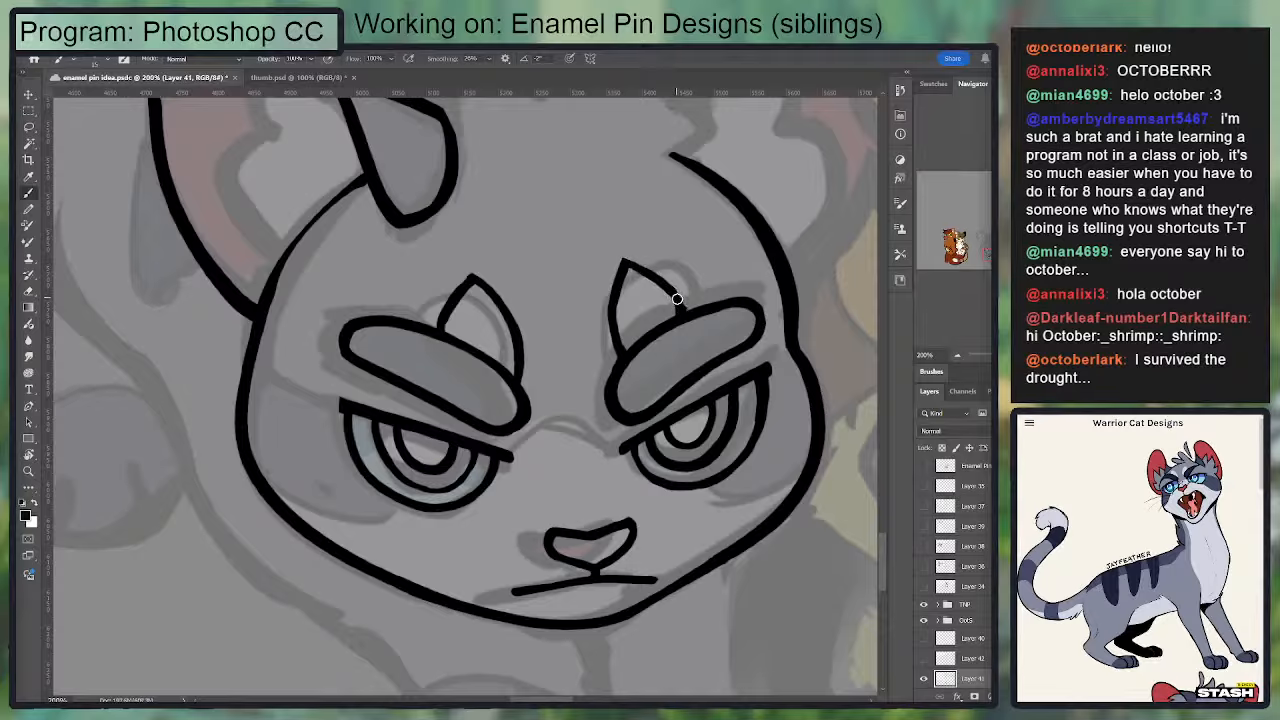
{"action": "key", "text": "e"}
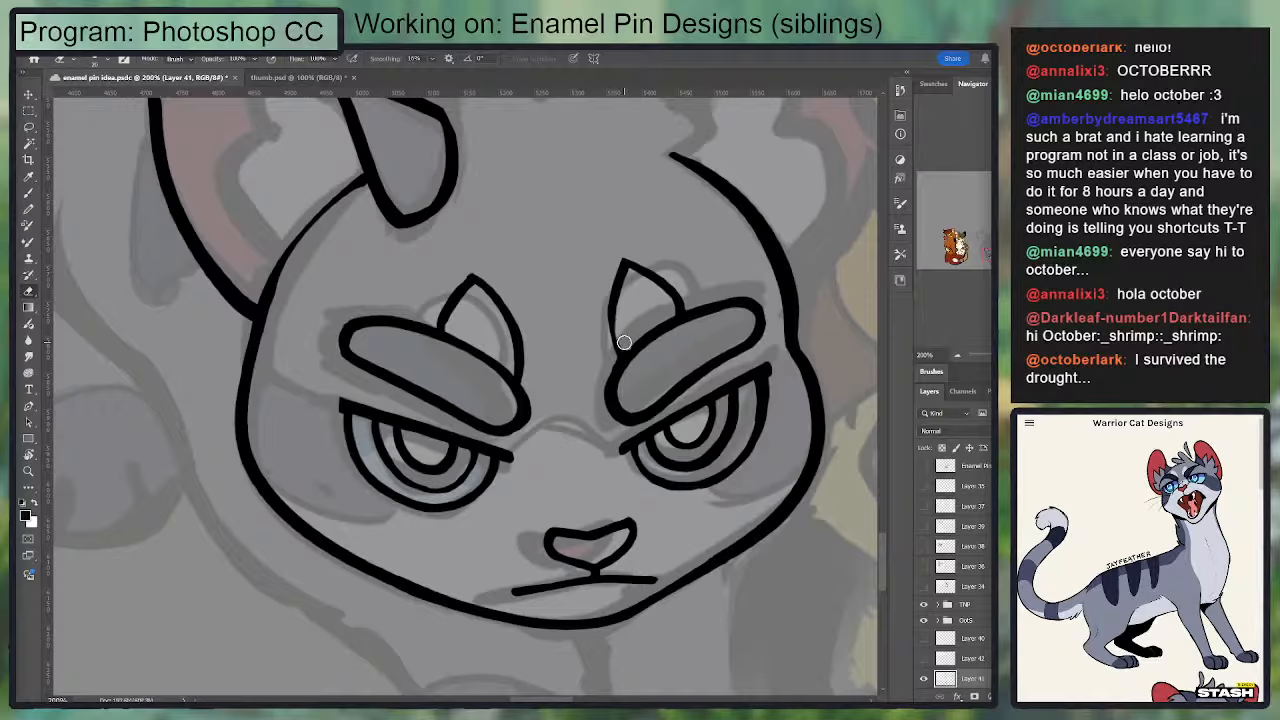
{"action": "key", "text": "b"}
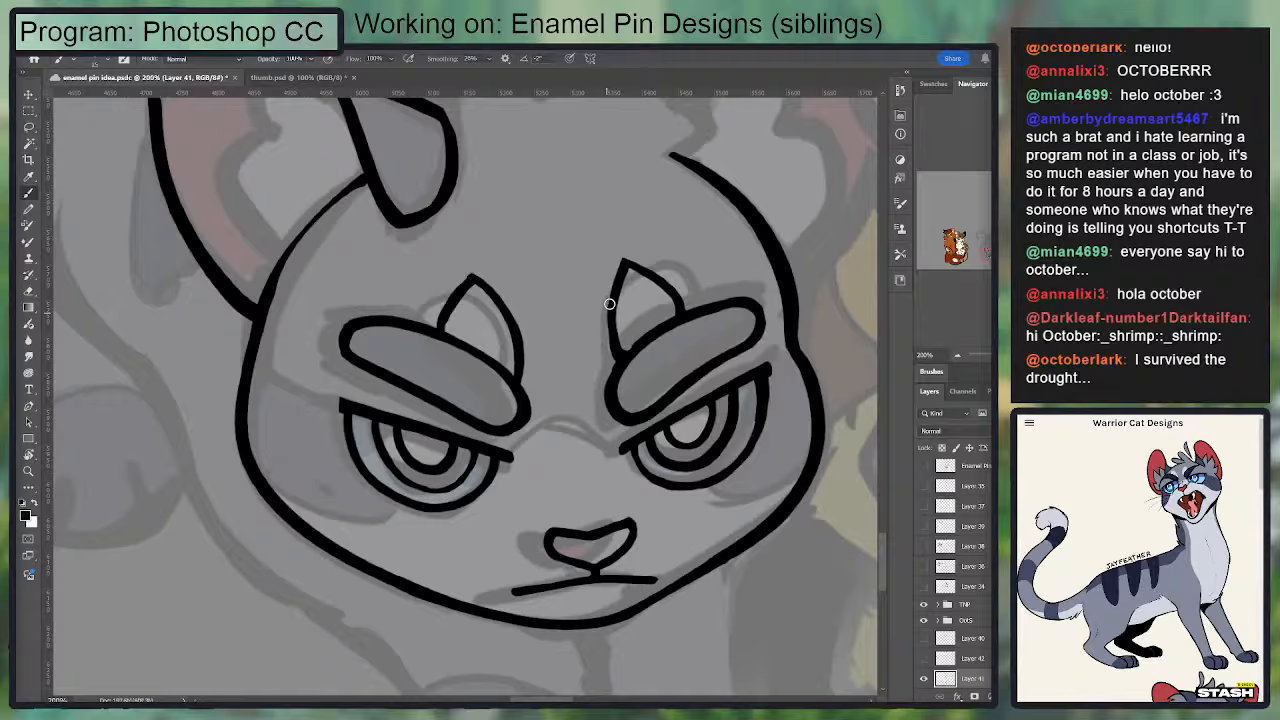
{"action": "key", "text": "e"}
{"action": "key", "text": "b"}
{"action": "left_click_drag", "start_coordinate": [625, 305], "coordinate": [586, 420]}
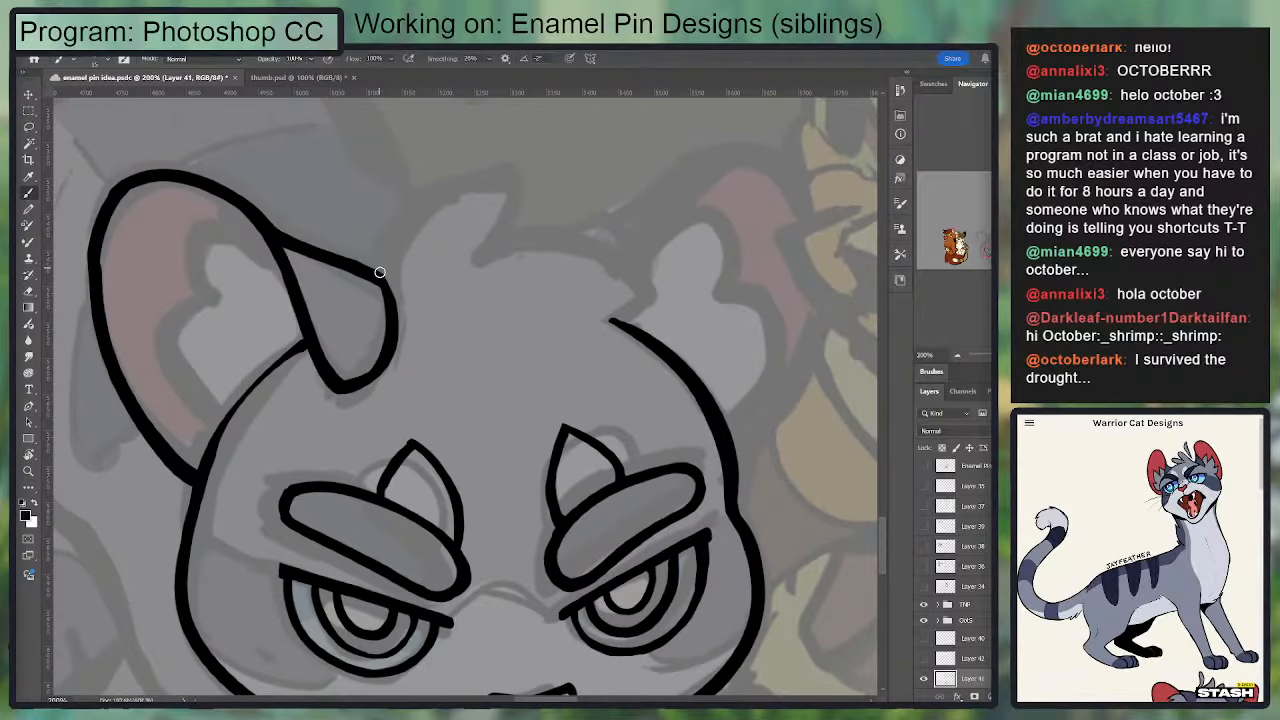
{"action": "mouse_move", "coordinate": [380, 272]}
{"action": "left_mouse_down"}
{"action": "mouse_move", "coordinate": [411, 214]}
{"action": "mouse_move", "coordinate": [476, 190]}
{"action": "left_mouse_up"}
{"action": "key", "text": "ctrl+z"}
{"action": "mouse_move", "coordinate": [274, 250]}
{"action": "left_mouse_down"}
{"action": "mouse_move", "coordinate": [207, 230]}
{"action": "mouse_move", "coordinate": [282, 265]}
{"action": "mouse_move", "coordinate": [566, 223]}
{"action": "left_mouse_up"}
{"action": "key", "text": "ctrl+z"}
Step: Thicken and smooth the outer edge of the left-hand ear outline
{"action": "key", "text": "ctrl+z"}
{"action": "key", "text": "e"}
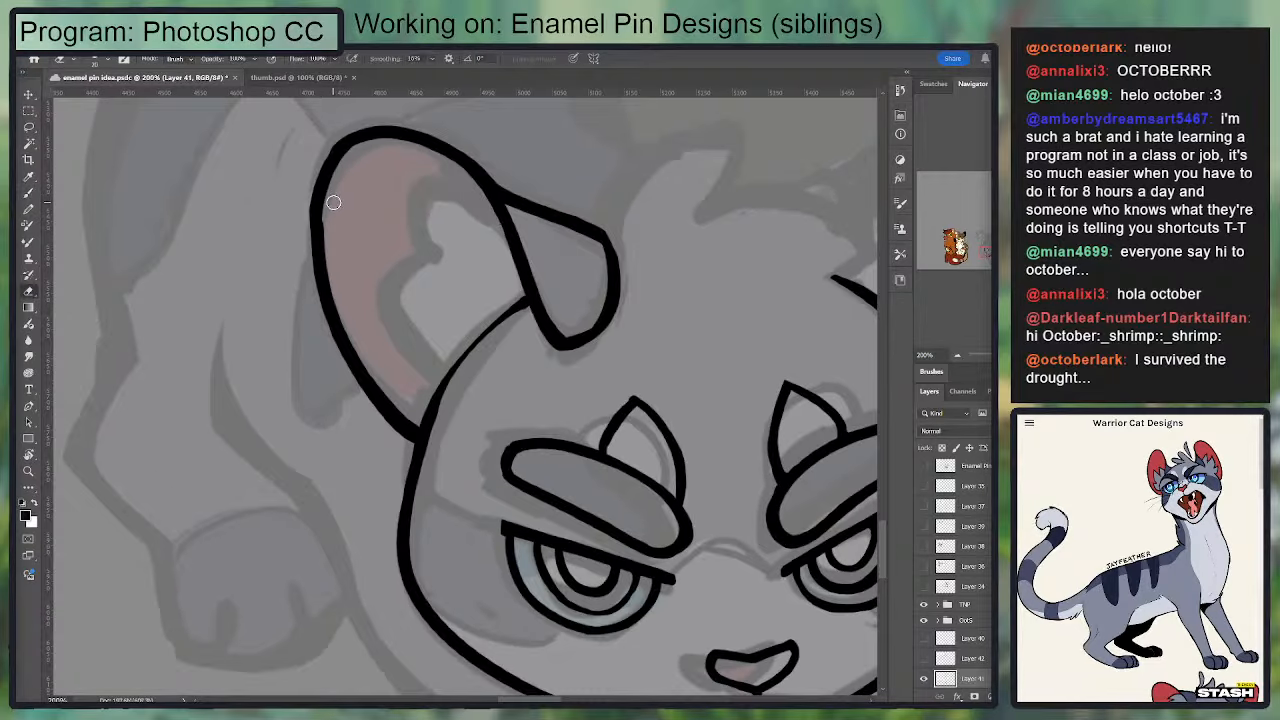
{"action": "key", "text": "b"}
{"action": "left_click_drag", "start_coordinate": [354, 140], "coordinate": [334, 309]}
{"action": "key", "text": "ctrl+z"}
{"action": "left_click_drag", "start_coordinate": [354, 137], "coordinate": [336, 279]}
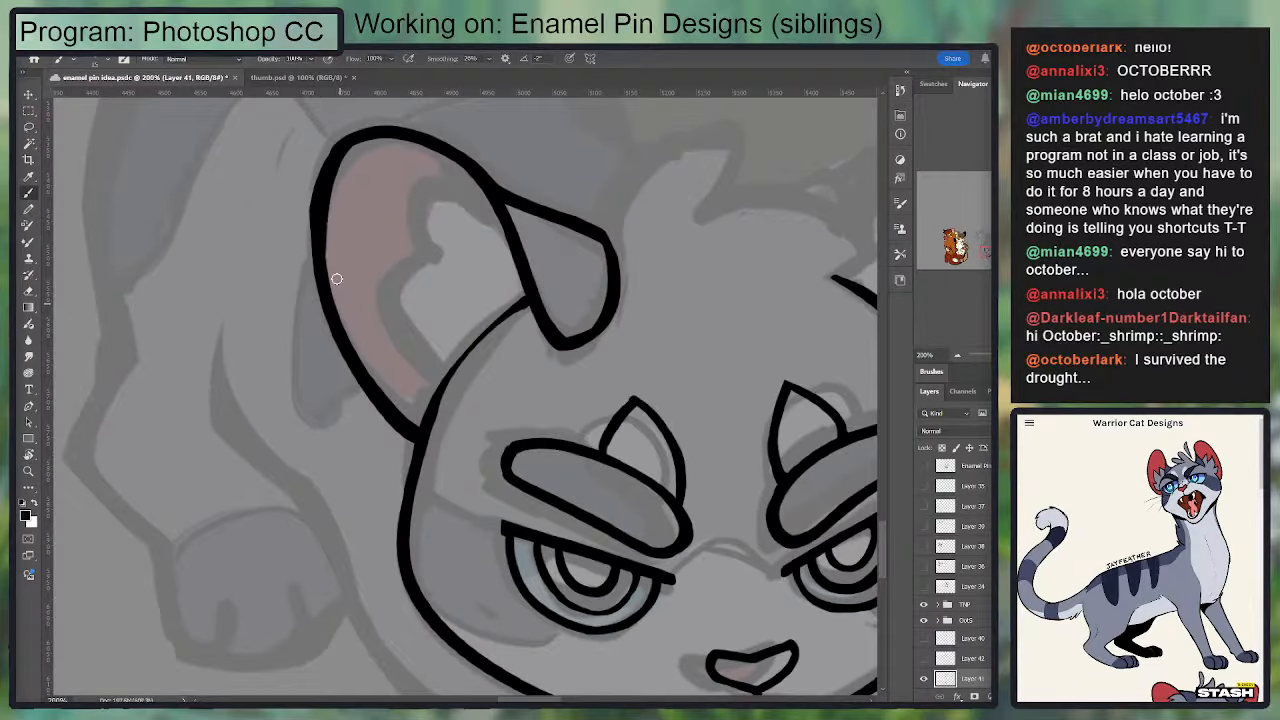
{"action": "key", "text": "ctrl+z"}
{"action": "left_click_drag", "start_coordinate": [346, 143], "coordinate": [338, 335]}
{"action": "mouse_move", "coordinate": [548, 266]}
{"action": "left_mouse_down"}
{"action": "mouse_move", "coordinate": [586, 272]}
{"action": "mouse_move", "coordinate": [543, 213]}
{"action": "left_mouse_up"}
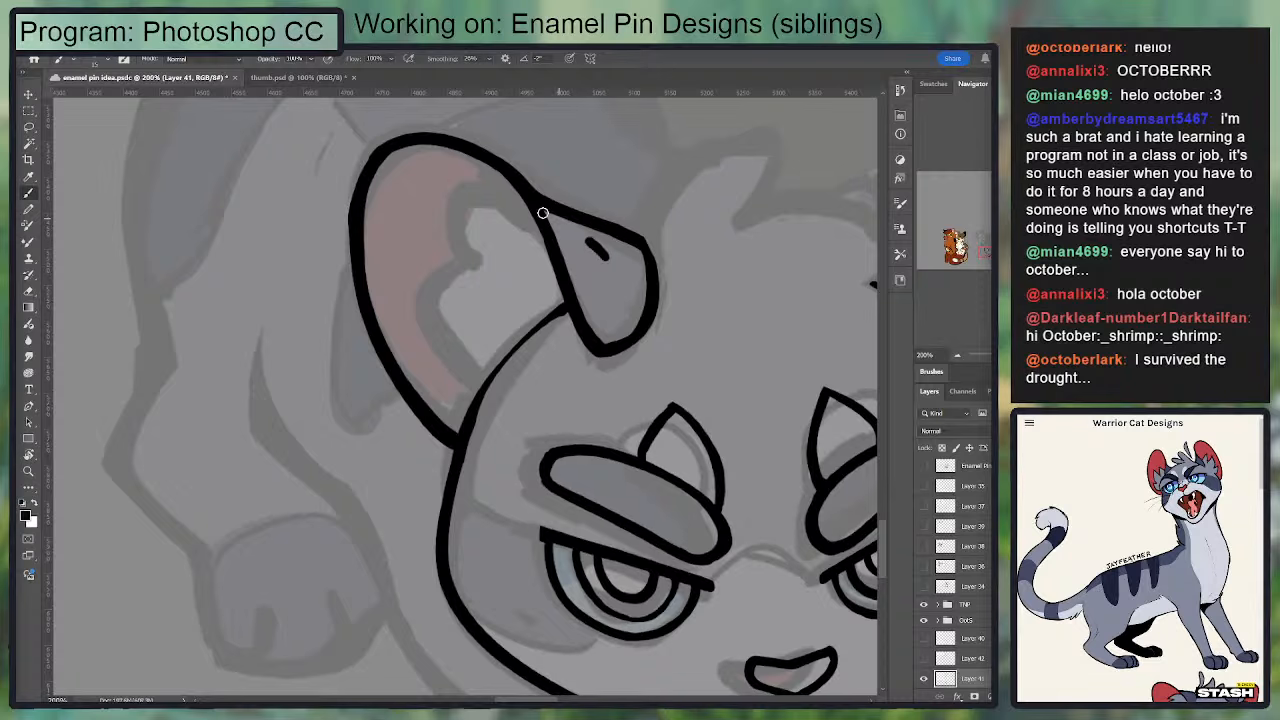
{"action": "key", "text": "ctrl+z"}
{"action": "key", "text": "e"}
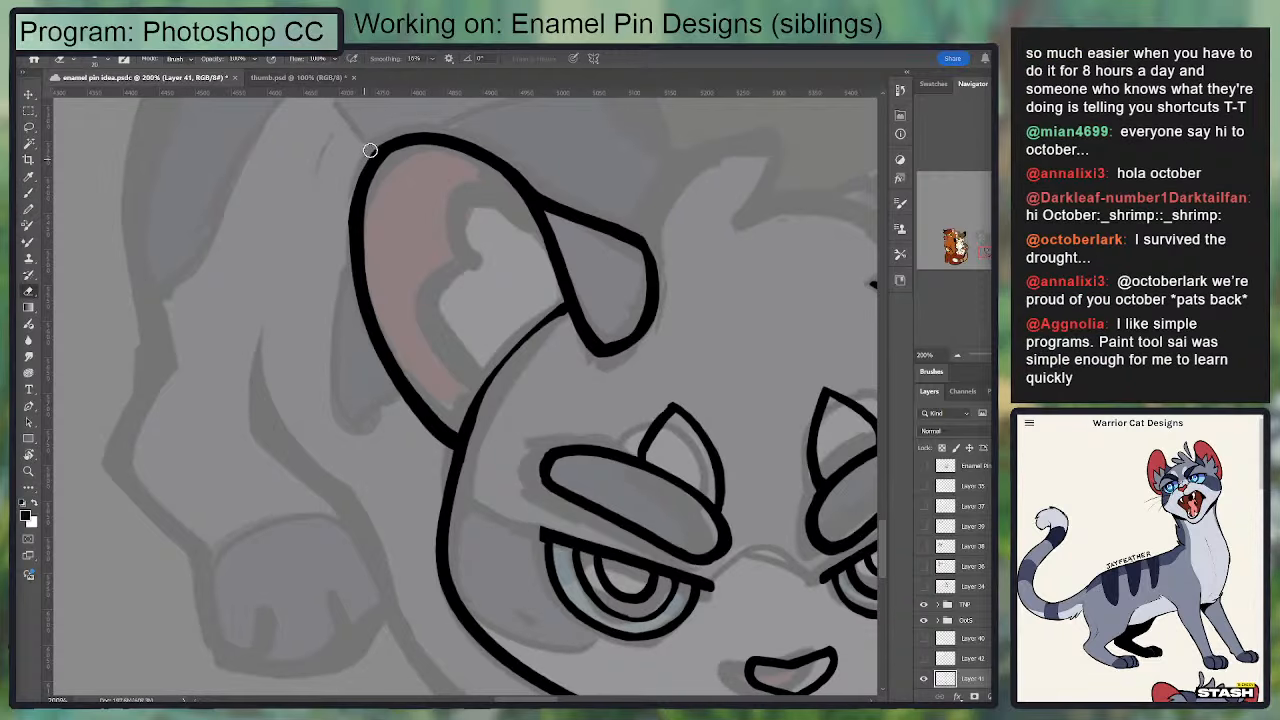
{"action": "key", "text": "b"}
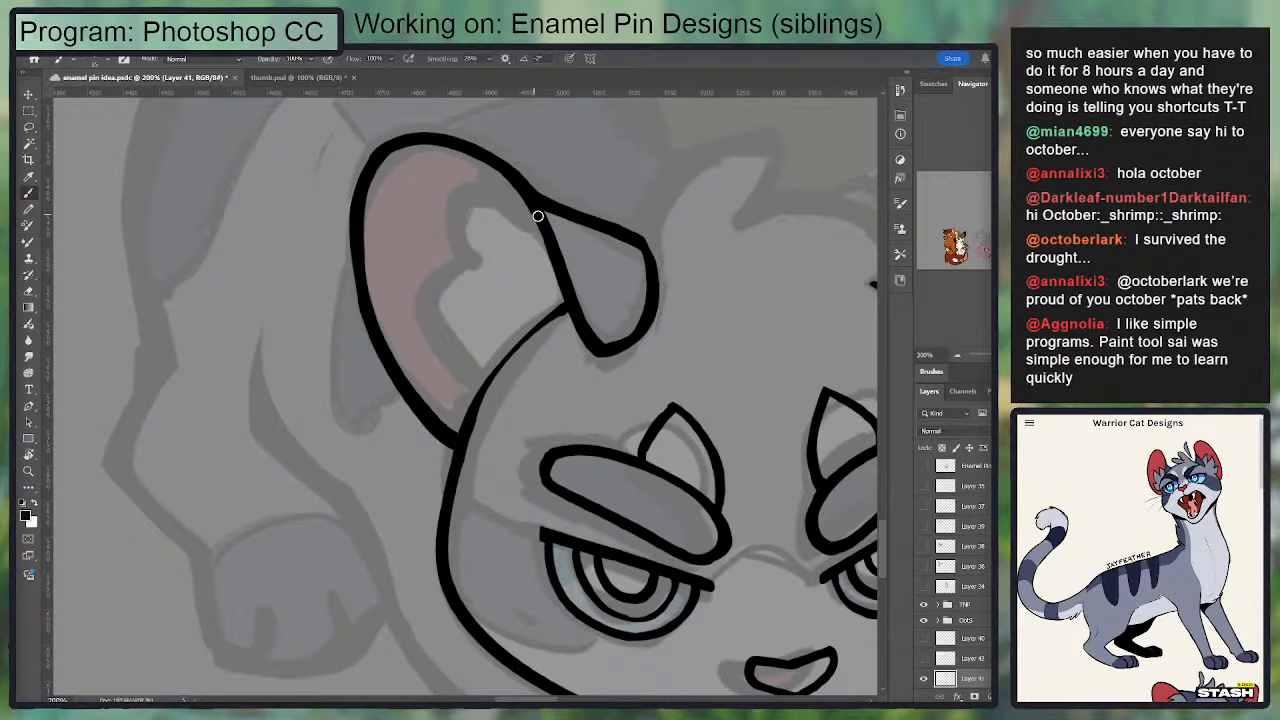
Step: Ink the notched fur tuft inside the left-hand ear, from the folded flap down to the head line
{"action": "mouse_move", "coordinate": [534, 218]}
{"action": "left_mouse_down"}
{"action": "mouse_move", "coordinate": [454, 197]}
{"action": "mouse_move", "coordinate": [480, 276]}
{"action": "left_mouse_up"}
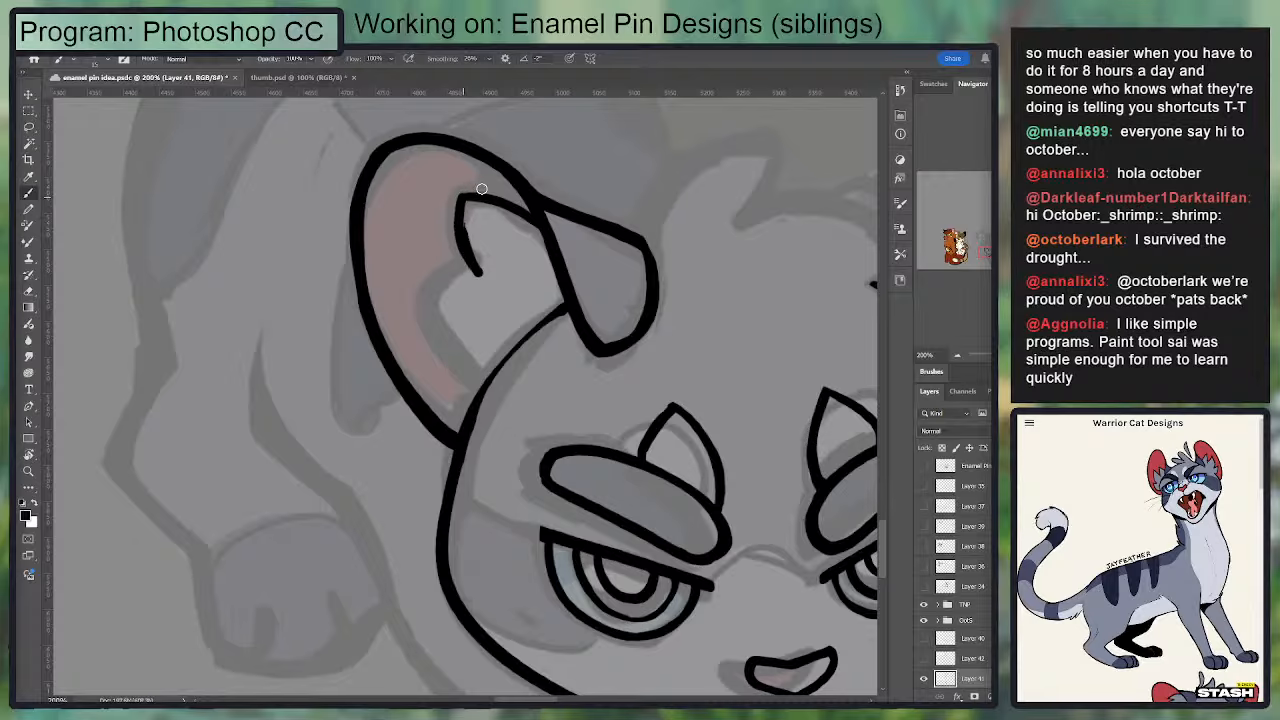
{"action": "key", "text": "ctrl+z"}
{"action": "mouse_move", "coordinate": [461, 199]}
{"action": "left_mouse_down"}
{"action": "mouse_move", "coordinate": [471, 274]}
{"action": "mouse_move", "coordinate": [467, 196]}
{"action": "mouse_move", "coordinate": [547, 229]}
{"action": "left_mouse_up"}
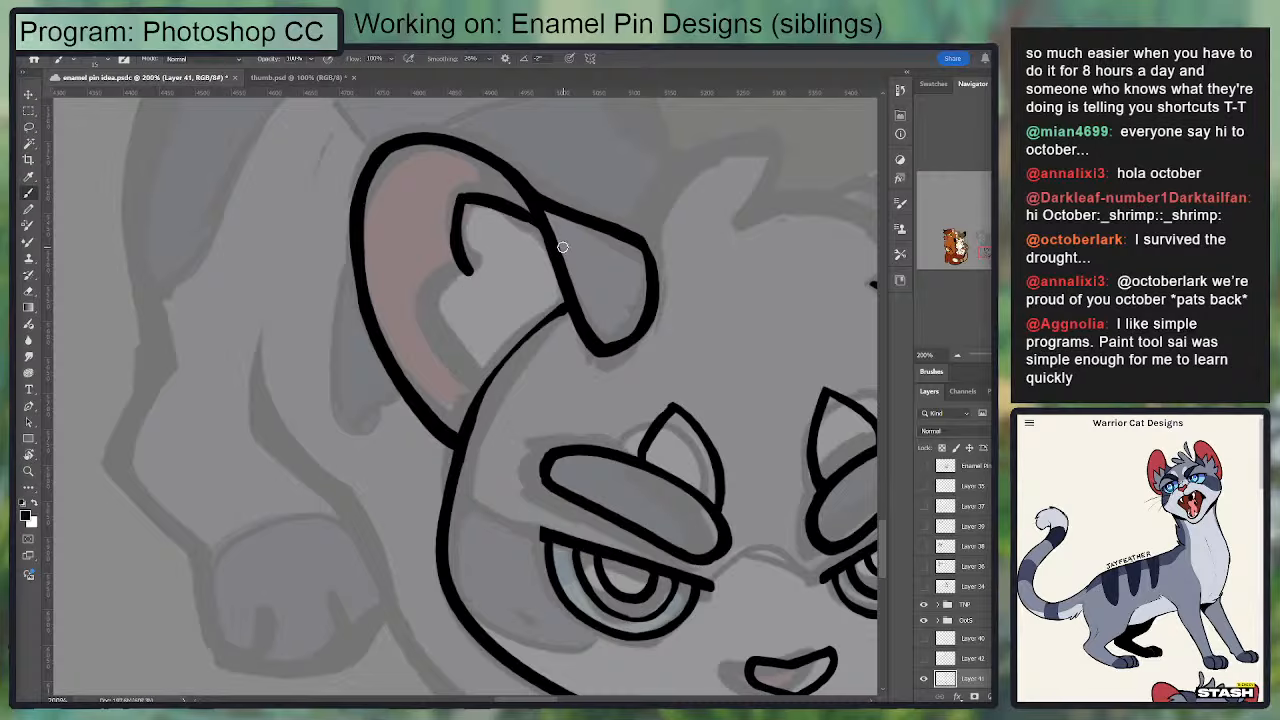
{"action": "mouse_move", "coordinate": [470, 271]}
{"action": "left_mouse_down"}
{"action": "mouse_move", "coordinate": [425, 288]}
{"action": "mouse_move", "coordinate": [460, 374]}
{"action": "left_mouse_up"}
{"action": "key", "text": "ctrl+z"}
{"action": "mouse_move", "coordinate": [425, 288]}
{"action": "left_mouse_down"}
{"action": "mouse_move", "coordinate": [474, 388]}
{"action": "mouse_move", "coordinate": [491, 386]}
{"action": "mouse_move", "coordinate": [467, 385]}
{"action": "mouse_move", "coordinate": [459, 275]}
{"action": "left_mouse_up"}
Step: Re-ink the head outline thicker between the left-hand ear's base and its folded flap
{"action": "key", "text": "e"}
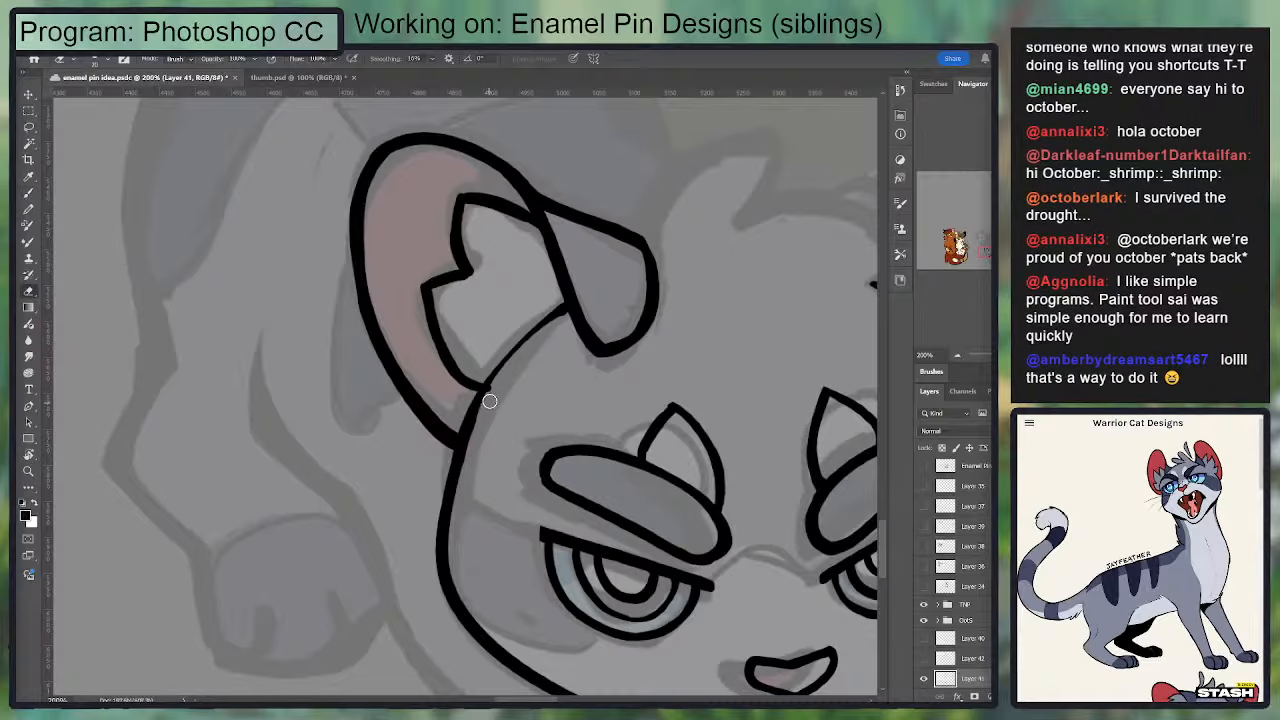
{"action": "mouse_move", "coordinate": [484, 418]}
{"action": "left_mouse_down"}
{"action": "mouse_move", "coordinate": [503, 374]}
{"action": "mouse_move", "coordinate": [471, 442]}
{"action": "mouse_move", "coordinate": [565, 314]}
{"action": "left_mouse_up"}
{"action": "key", "text": "b"}
{"action": "key", "text": "ctrl+z"}
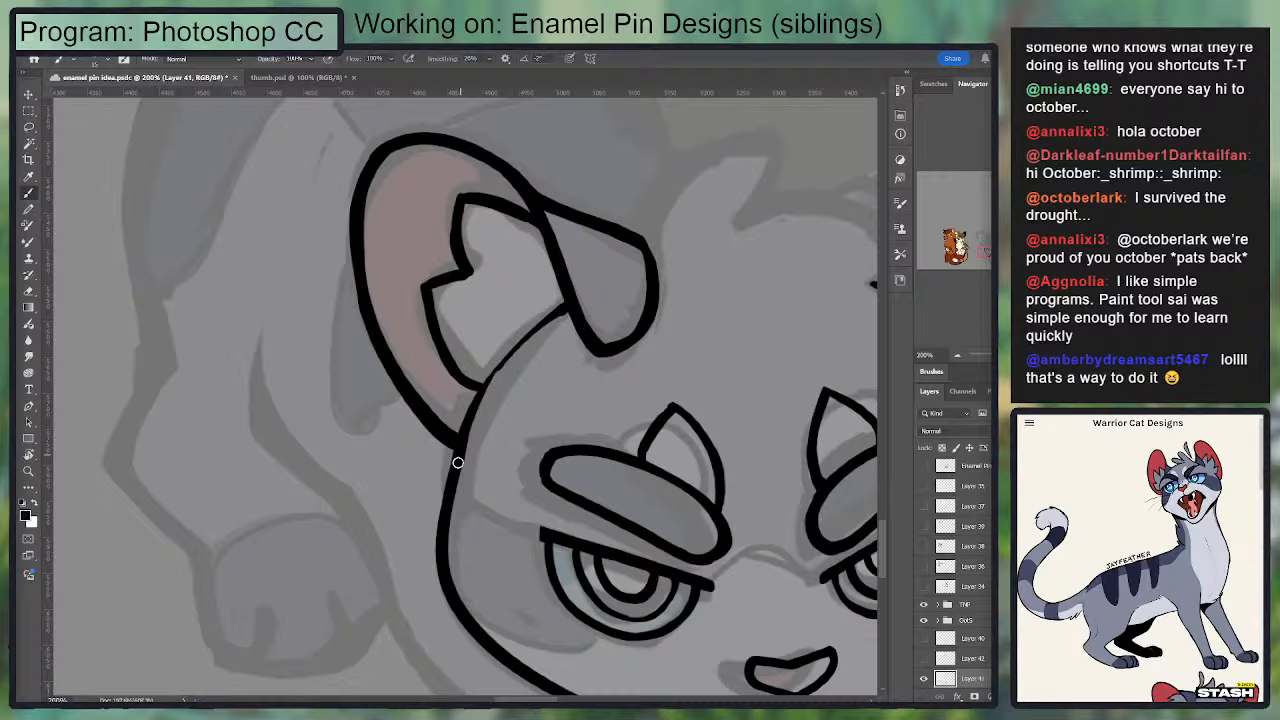
{"action": "left_click_drag", "start_coordinate": [457, 462], "coordinate": [588, 294]}
{"action": "key", "text": "ctrl+z"}
{"action": "key", "text": "ctrl+z"}
{"action": "left_click_drag", "start_coordinate": [459, 458], "coordinate": [577, 307]}
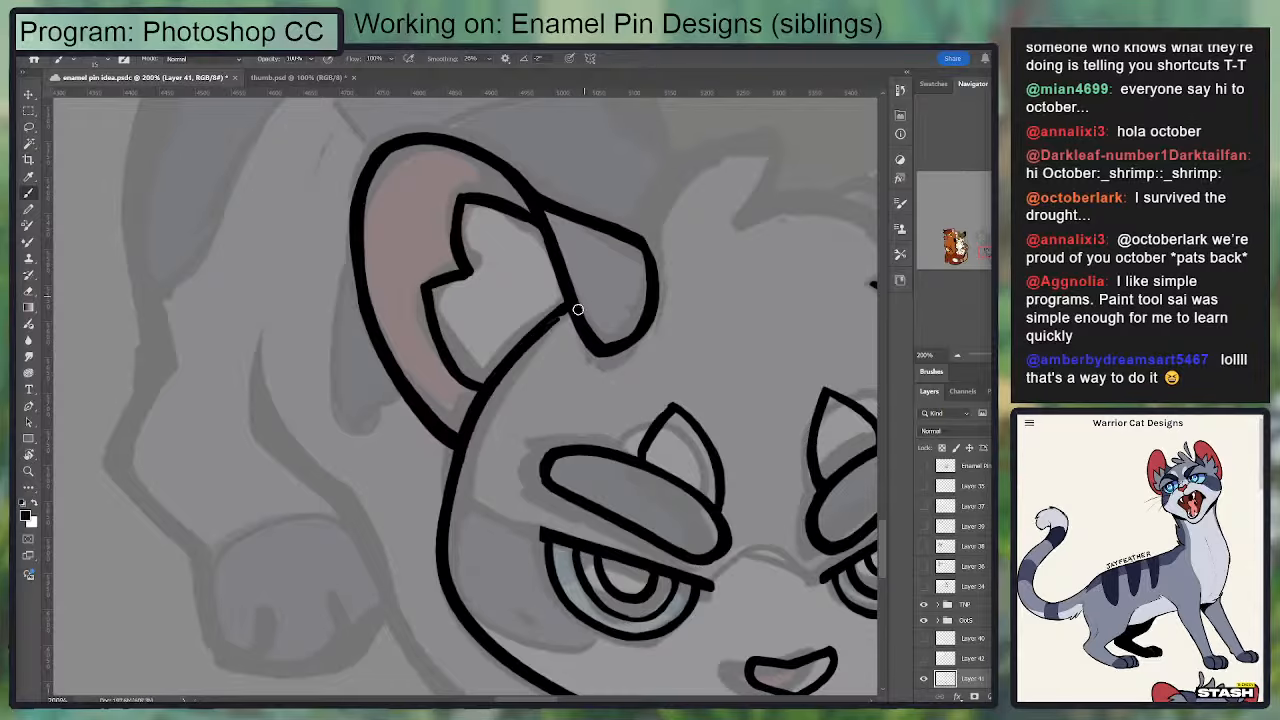
Step: Touch up the outer corner of the left-hand ear's folded flap
{"action": "key", "text": "space"}
{"action": "mouse_move", "coordinate": [513, 362]}
{"action": "left_mouse_down"}
{"action": "mouse_move", "coordinate": [391, 186]}
{"action": "mouse_move", "coordinate": [466, 343]}
{"action": "left_mouse_up"}
{"action": "left_click_drag", "start_coordinate": [547, 329], "coordinate": [506, 318]}
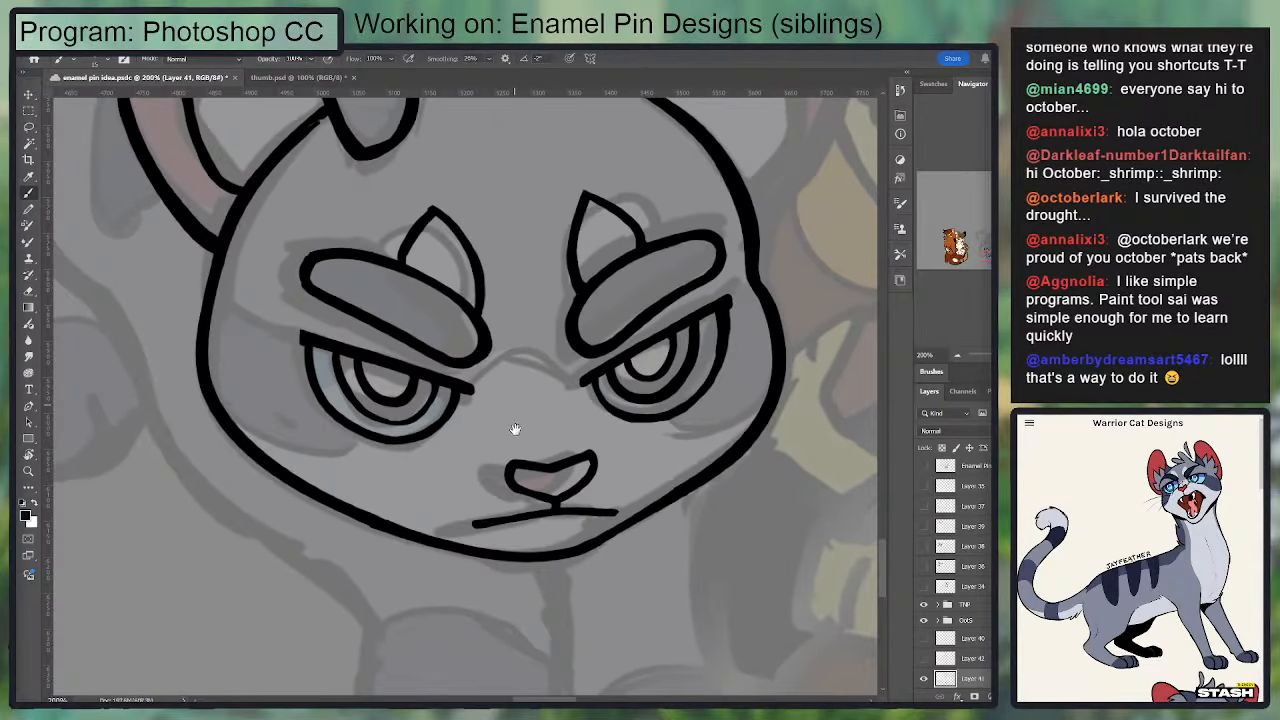
{"action": "mouse_move", "coordinate": [514, 429]}
{"action": "left_mouse_down"}
{"action": "mouse_move", "coordinate": [594, 343]}
{"action": "mouse_move", "coordinate": [586, 309]}
{"action": "mouse_move", "coordinate": [551, 274]}
{"action": "mouse_move", "coordinate": [606, 238]}
{"action": "mouse_move", "coordinate": [563, 386]}
{"action": "left_mouse_up"}
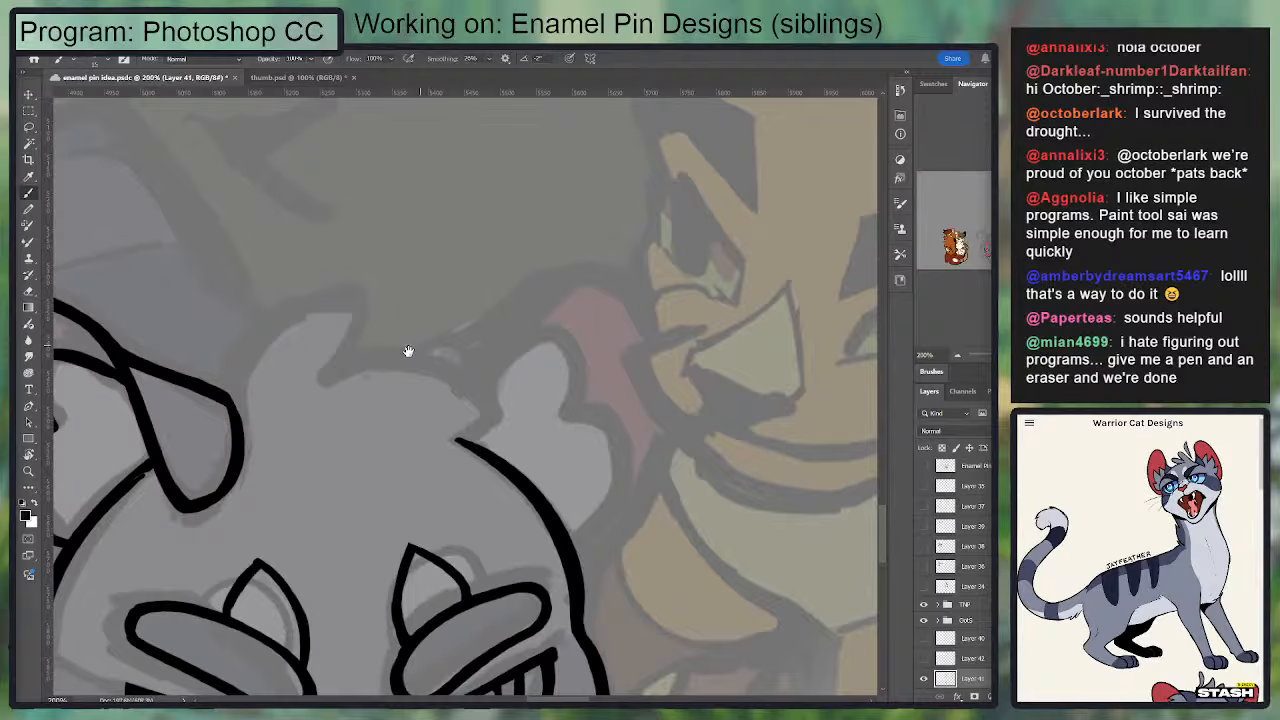
{"action": "left_click_drag", "start_coordinate": [408, 351], "coordinate": [468, 316]}
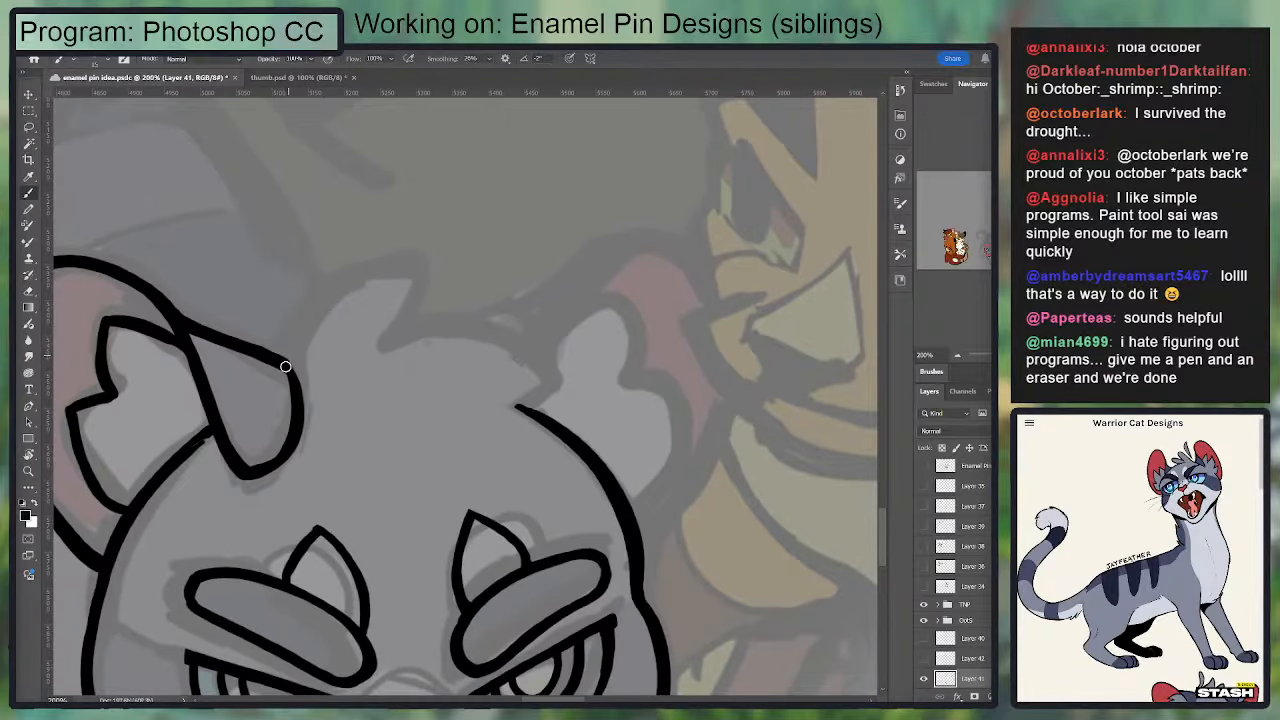
{"action": "left_click_drag", "start_coordinate": [283, 360], "coordinate": [292, 366]}
{"action": "left_click_drag", "start_coordinate": [215, 432], "coordinate": [437, 300]}
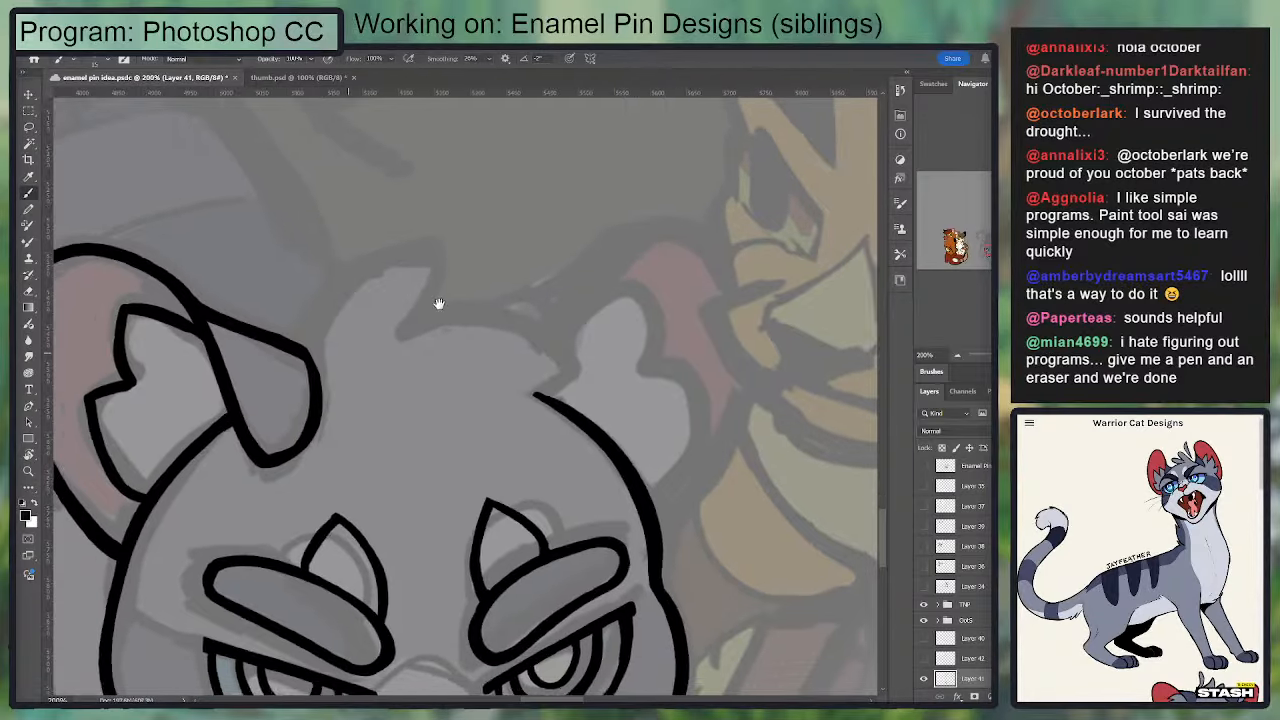
Step: Touch up the notch and points of the inner-ear fur tuft with short ink strokes
{"action": "key", "text": "e"}
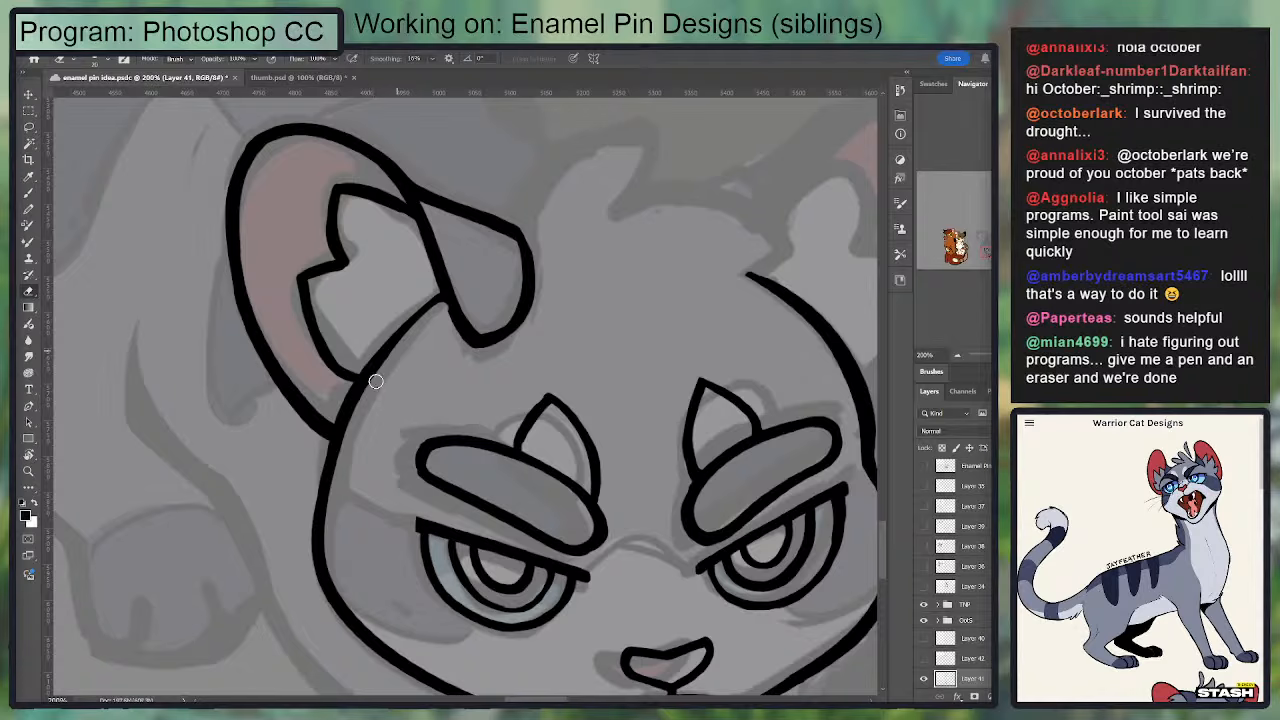
{"action": "key", "text": "b"}
{"action": "mouse_move", "coordinate": [301, 281]}
{"action": "left_mouse_down"}
{"action": "mouse_move", "coordinate": [352, 263]}
{"action": "mouse_move", "coordinate": [369, 277]}
{"action": "left_mouse_up"}
{"action": "key", "text": "e"}
{"action": "key", "text": "b"}
{"action": "left_click_drag", "start_coordinate": [337, 234], "coordinate": [355, 264]}
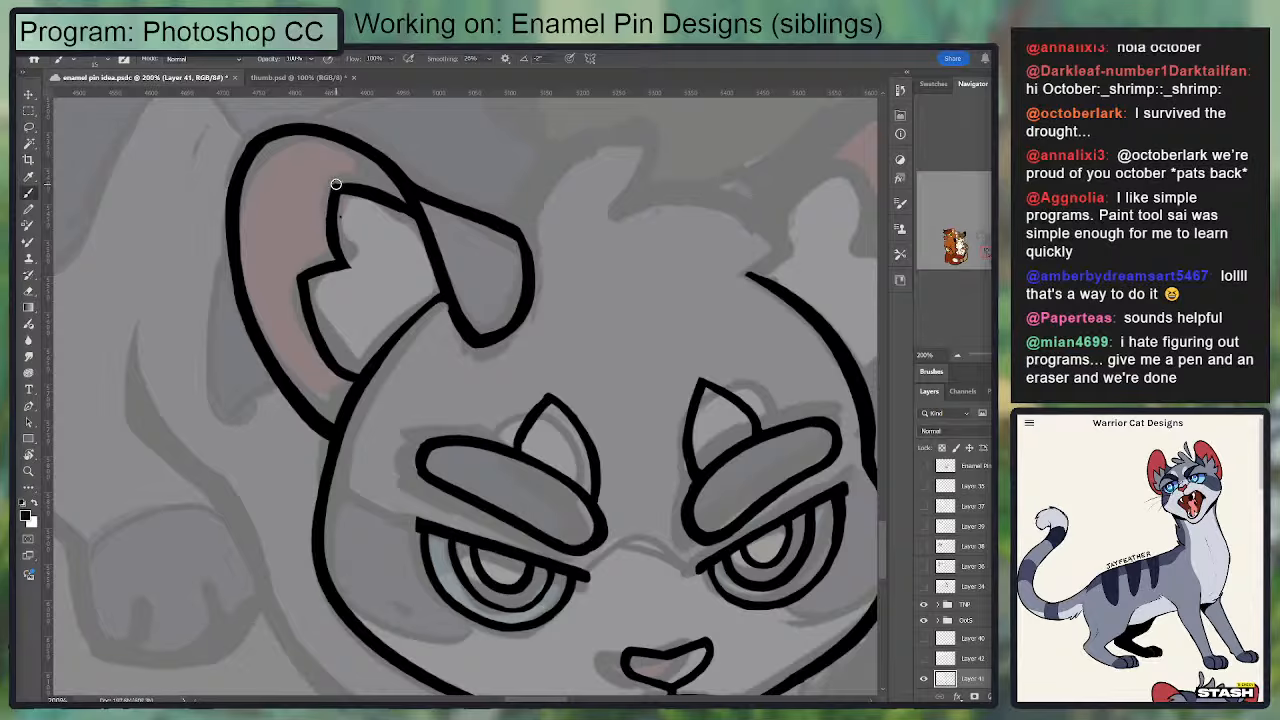
Step: Trim the upper and outer edges of the inner-ear fur tuft with the eraser for cleaner lines
{"action": "key", "text": "e"}
{"action": "mouse_move", "coordinate": [325, 179]}
{"action": "left_mouse_down"}
{"action": "mouse_move", "coordinate": [394, 191]}
{"action": "mouse_move", "coordinate": [313, 178]}
{"action": "left_mouse_up"}
{"action": "key", "text": "ctrl+z"}
{"action": "key", "text": "ctrl+z"}
{"action": "left_click_drag", "start_coordinate": [392, 192], "coordinate": [304, 184]}
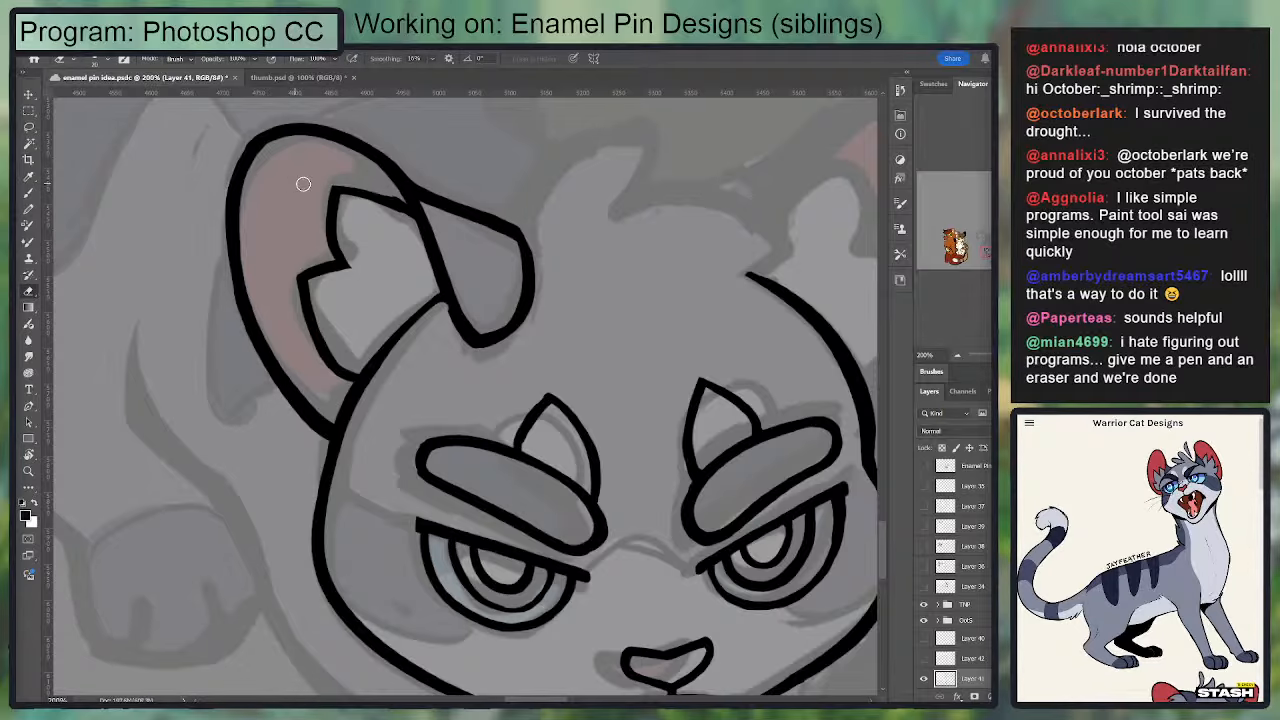
{"action": "key", "text": "ctrl+z"}
{"action": "left_click_drag", "start_coordinate": [390, 189], "coordinate": [316, 184]}
{"action": "left_click_drag", "start_coordinate": [297, 269], "coordinate": [323, 388]}
{"action": "key", "text": "ctrl+z"}
{"action": "left_click_drag", "start_coordinate": [297, 277], "coordinate": [321, 376]}
Step: Trim the outside of the head outline just below the left-hand ear's base
{"action": "key", "text": "b"}
{"action": "left_click_drag", "start_coordinate": [457, 257], "coordinate": [399, 173]}
{"action": "key", "text": "e"}
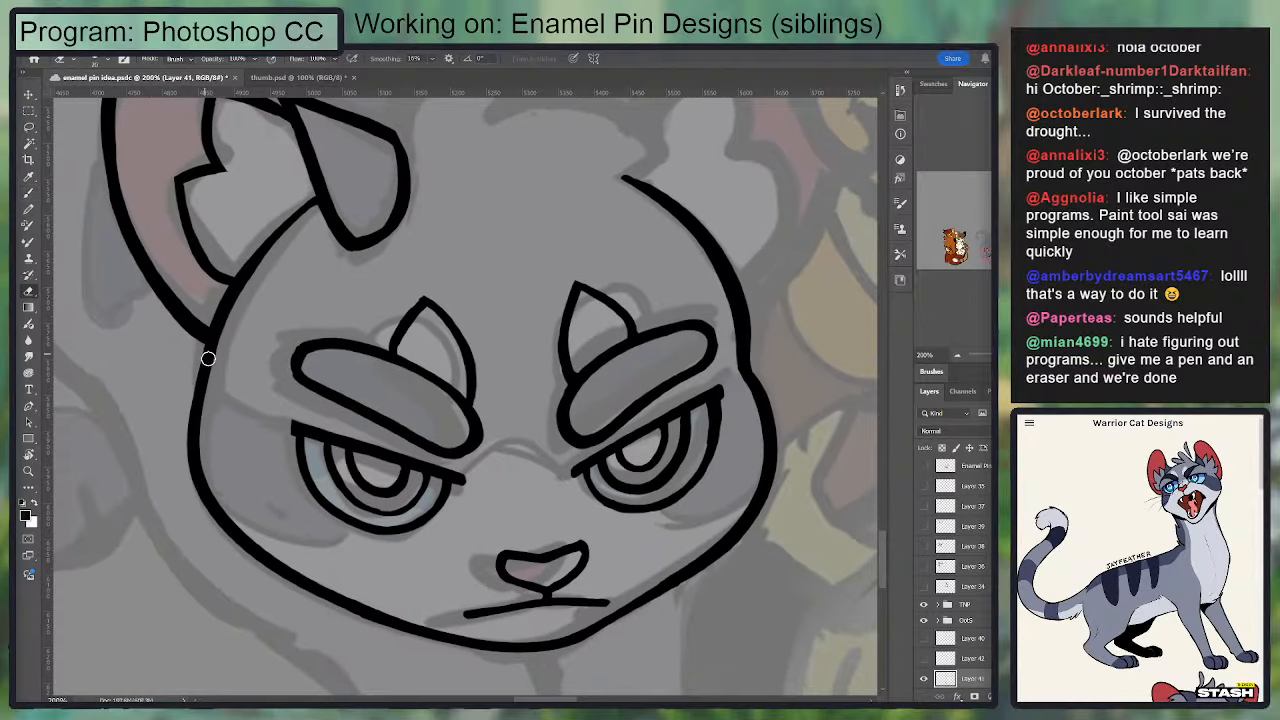
{"action": "left_click_drag", "start_coordinate": [201, 343], "coordinate": [203, 366]}
{"action": "key", "text": "b"}
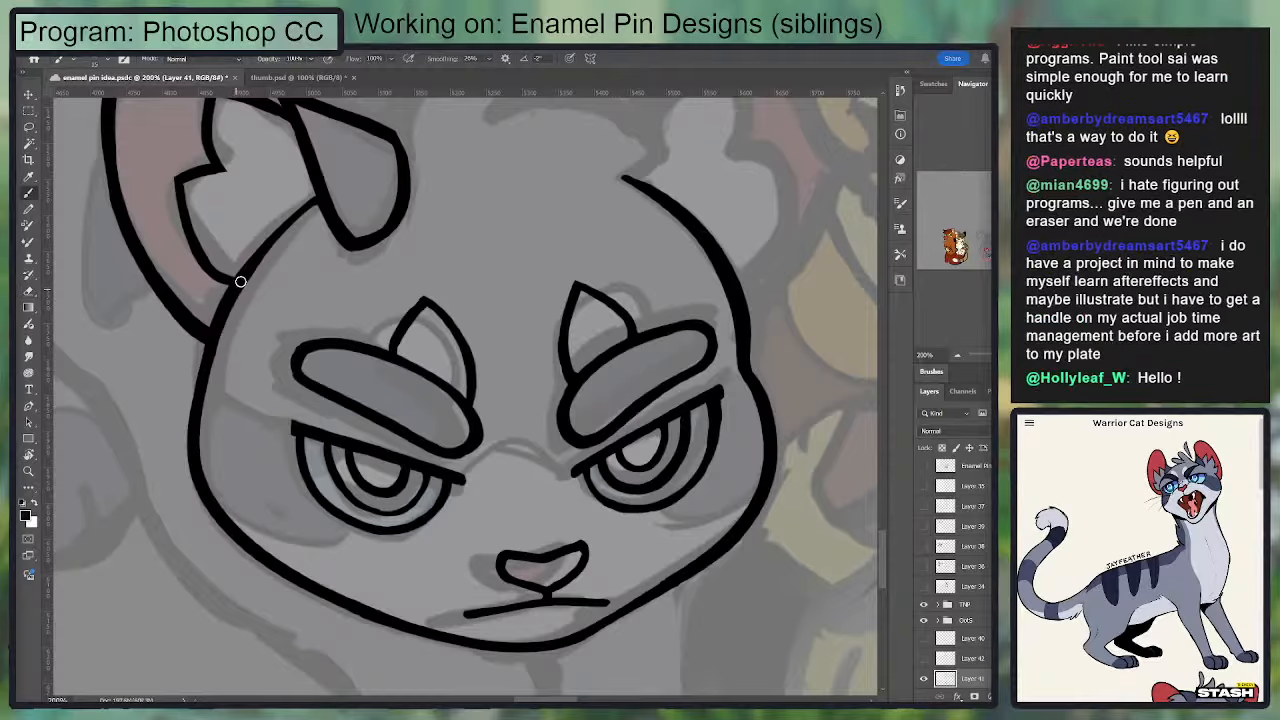
{"action": "mouse_move", "coordinate": [235, 281]}
{"action": "left_mouse_down"}
{"action": "mouse_move", "coordinate": [184, 385]}
{"action": "mouse_move", "coordinate": [194, 428]}
{"action": "left_mouse_up"}
{"action": "key", "text": "ctrl+z"}
{"action": "left_click_drag", "start_coordinate": [210, 333], "coordinate": [193, 430]}
{"action": "key", "text": "ctrl+z"}
{"action": "mouse_move", "coordinate": [229, 297]}
{"action": "left_mouse_down"}
{"action": "mouse_move", "coordinate": [197, 360]}
{"action": "mouse_move", "coordinate": [226, 514]}
{"action": "left_mouse_up"}
{"action": "key", "text": "ctrl+z"}
{"action": "mouse_move", "coordinate": [214, 314]}
{"action": "left_mouse_down"}
{"action": "mouse_move", "coordinate": [182, 444]}
{"action": "mouse_move", "coordinate": [221, 510]}
{"action": "left_mouse_up"}
{"action": "key", "text": "ctrl+z"}
{"action": "left_click_drag", "start_coordinate": [203, 357], "coordinate": [231, 522]}
{"action": "key", "text": "e"}
{"action": "left_click_drag", "start_coordinate": [218, 368], "coordinate": [266, 538]}
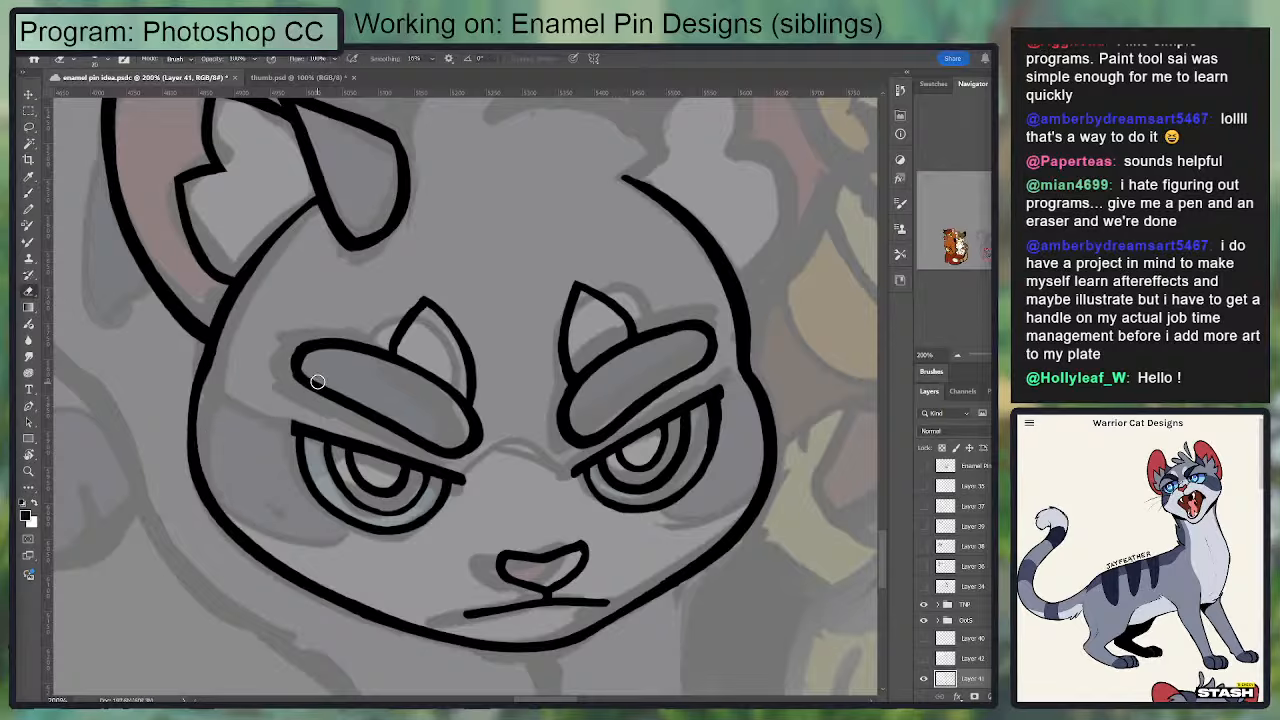
{"action": "key", "text": "ctrl+z"}
{"action": "key", "text": "ctrl+z"}
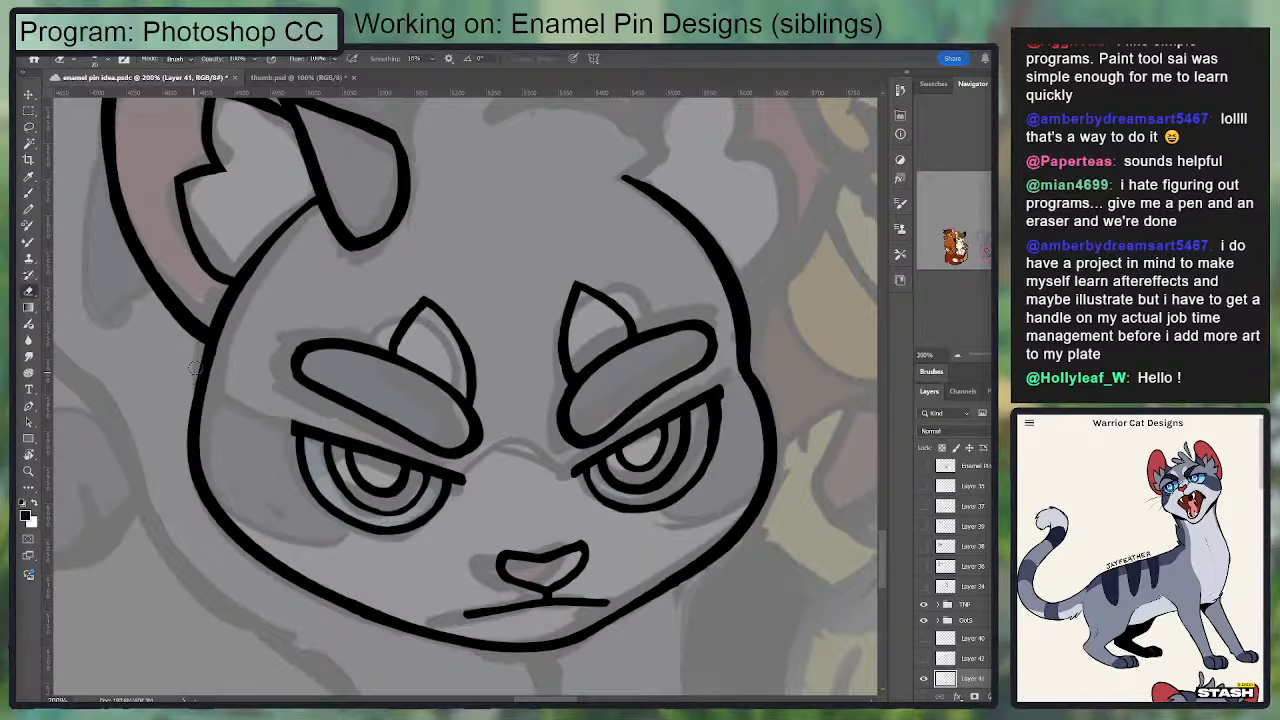
Step: Smooth and thicken the outer edge of the left-hand cheek line just below the ear
{"action": "key", "text": "b"}
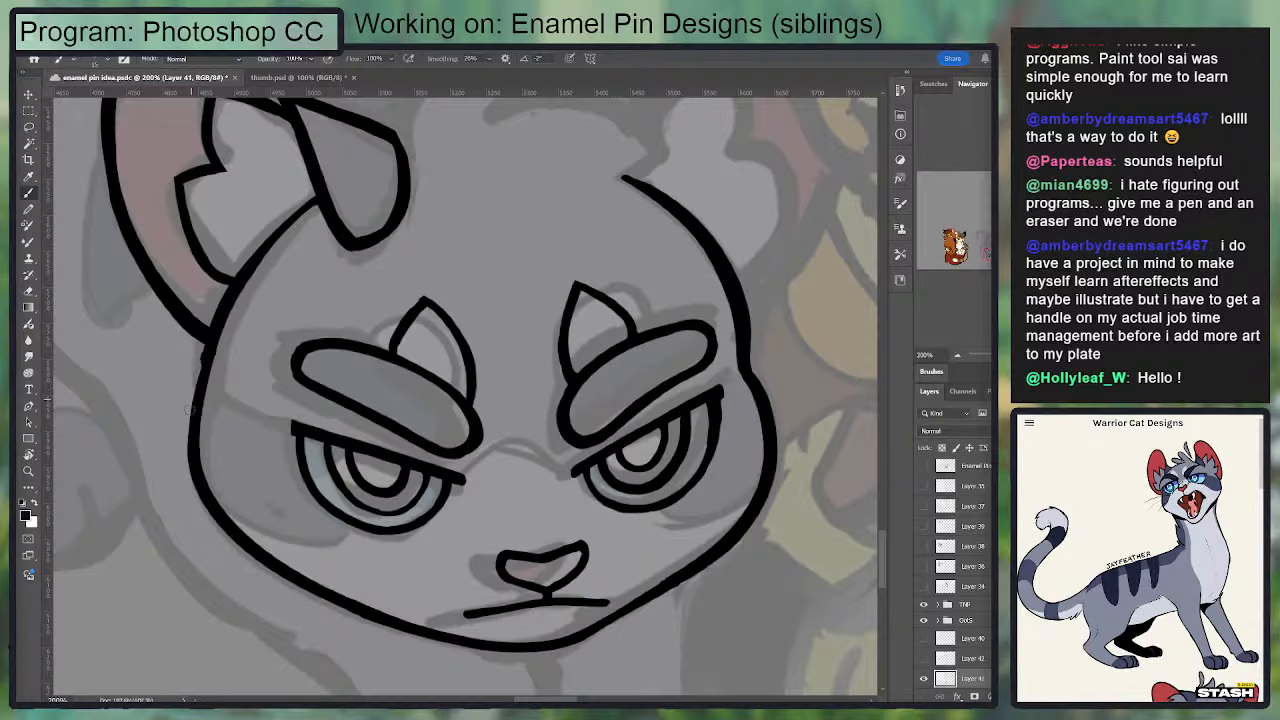
{"action": "left_click_drag", "start_coordinate": [199, 358], "coordinate": [190, 414]}
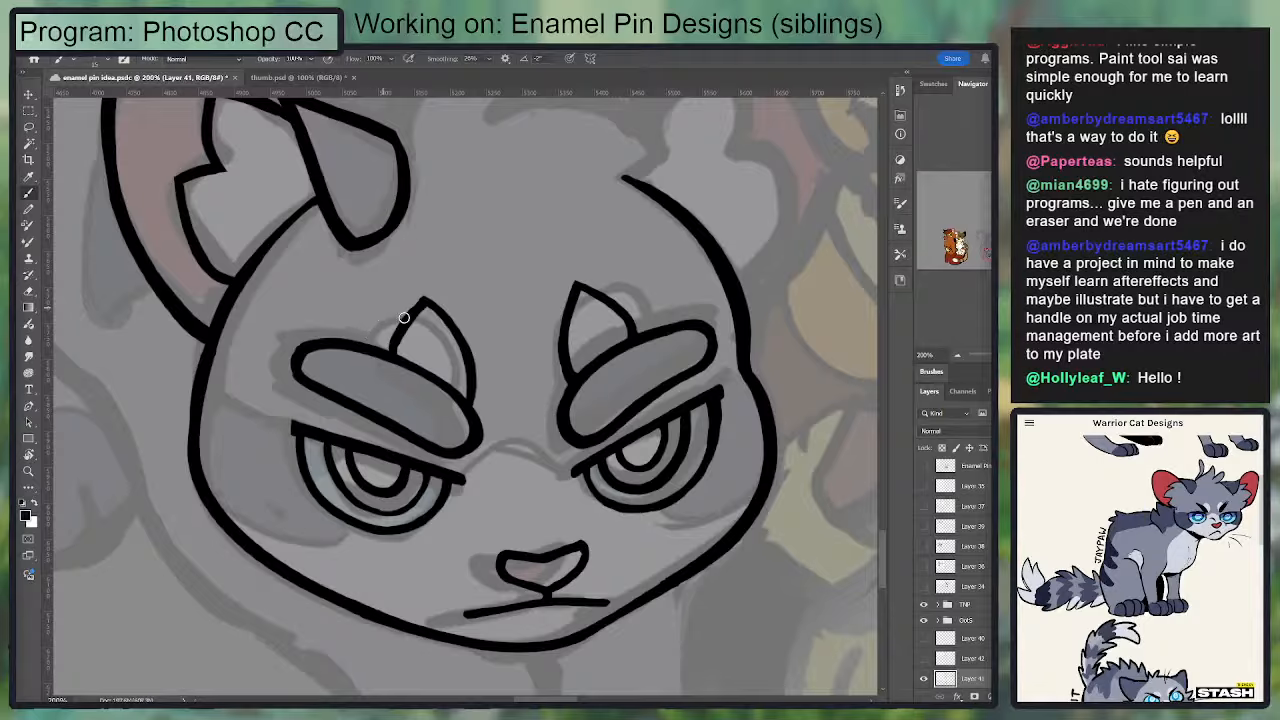
Step: Ink the outer edge of the crown's hair tuft, curving from the folded ear flap up to the tip
{"action": "left_click_drag", "start_coordinate": [518, 291], "coordinate": [529, 280]}
{"action": "left_click_drag", "start_coordinate": [544, 232], "coordinate": [410, 348]}
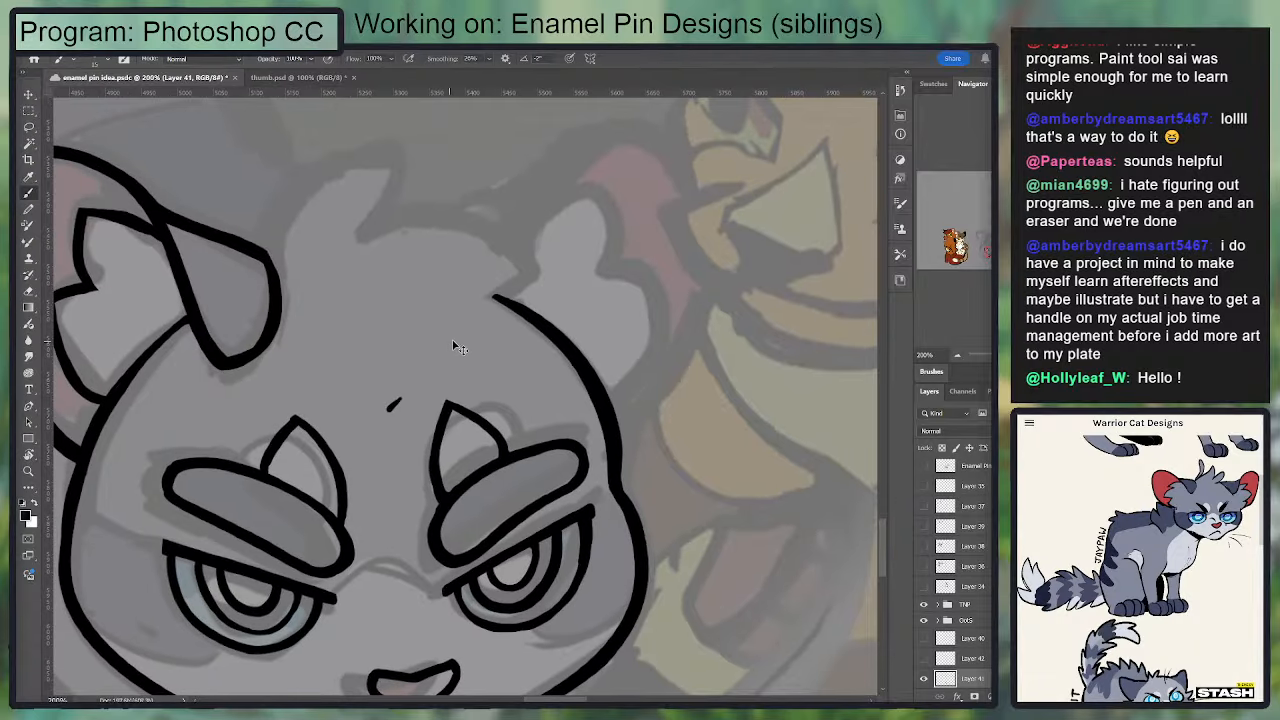
{"action": "key", "text": "ctrl+z"}
{"action": "mouse_move", "coordinate": [318, 299]}
{"action": "left_mouse_down"}
{"action": "mouse_move", "coordinate": [364, 365]}
{"action": "mouse_move", "coordinate": [420, 222]}
{"action": "left_mouse_up"}
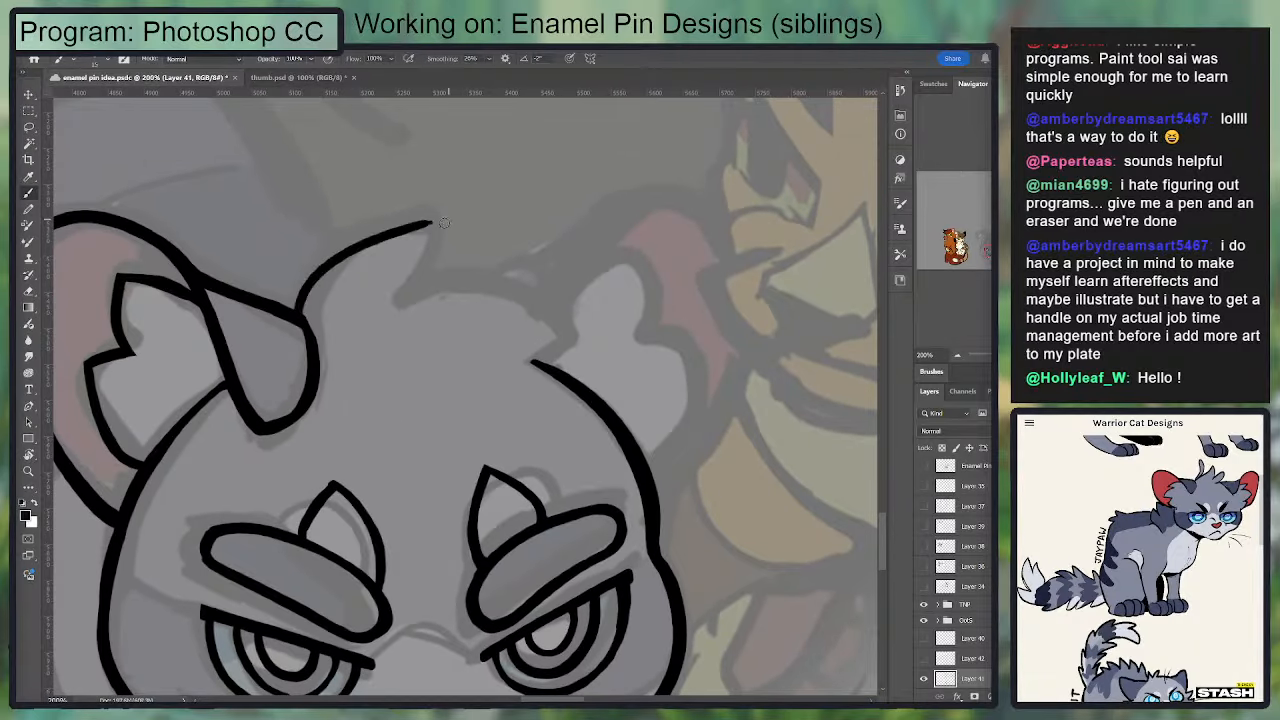
{"action": "key", "text": "ctrl+z"}
{"action": "left_click_drag", "start_coordinate": [298, 312], "coordinate": [420, 221]}
{"action": "key", "text": "ctrl+z"}
{"action": "left_click_drag", "start_coordinate": [298, 312], "coordinate": [408, 225]}
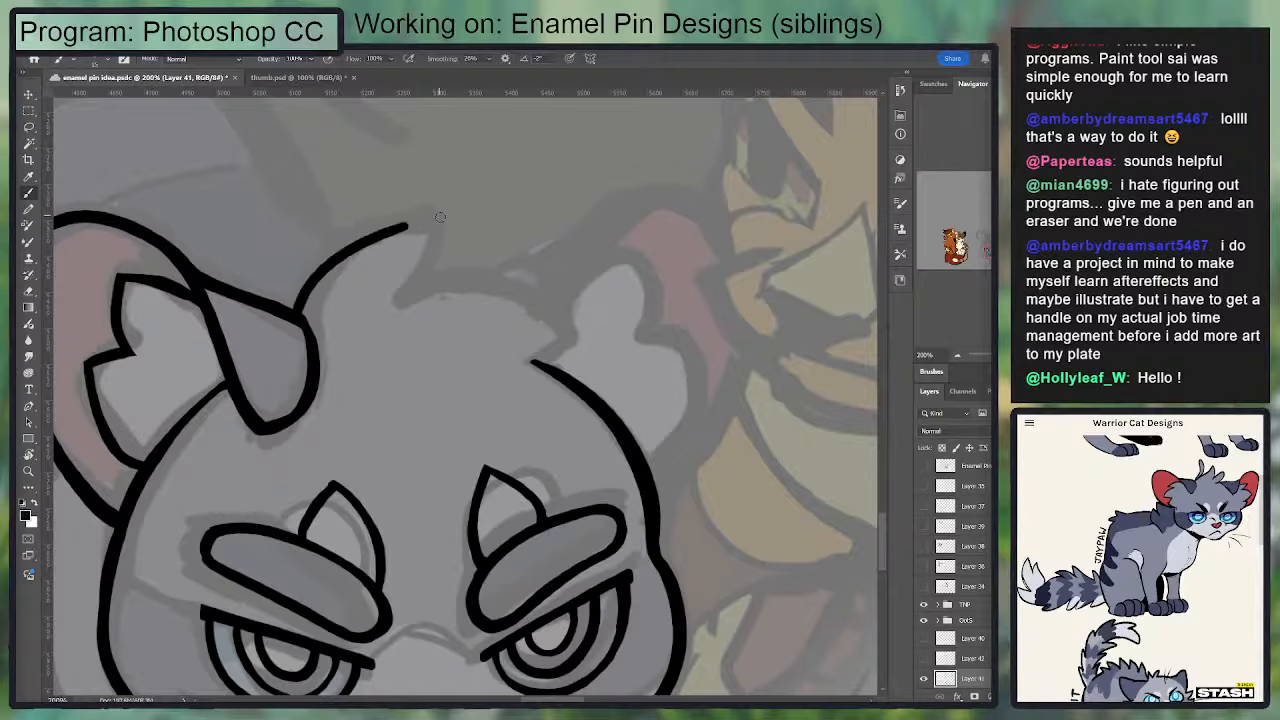
{"action": "key", "text": "ctrl+z"}
{"action": "mouse_move", "coordinate": [296, 312]}
{"action": "left_mouse_down"}
{"action": "mouse_move", "coordinate": [422, 207]}
{"action": "mouse_move", "coordinate": [433, 212]}
{"action": "mouse_move", "coordinate": [406, 217]}
{"action": "mouse_move", "coordinate": [440, 213]}
{"action": "mouse_move", "coordinate": [403, 288]}
{"action": "mouse_move", "coordinate": [424, 274]}
{"action": "mouse_move", "coordinate": [435, 212]}
{"action": "left_mouse_up"}
{"action": "key", "text": "ctrl+z"}
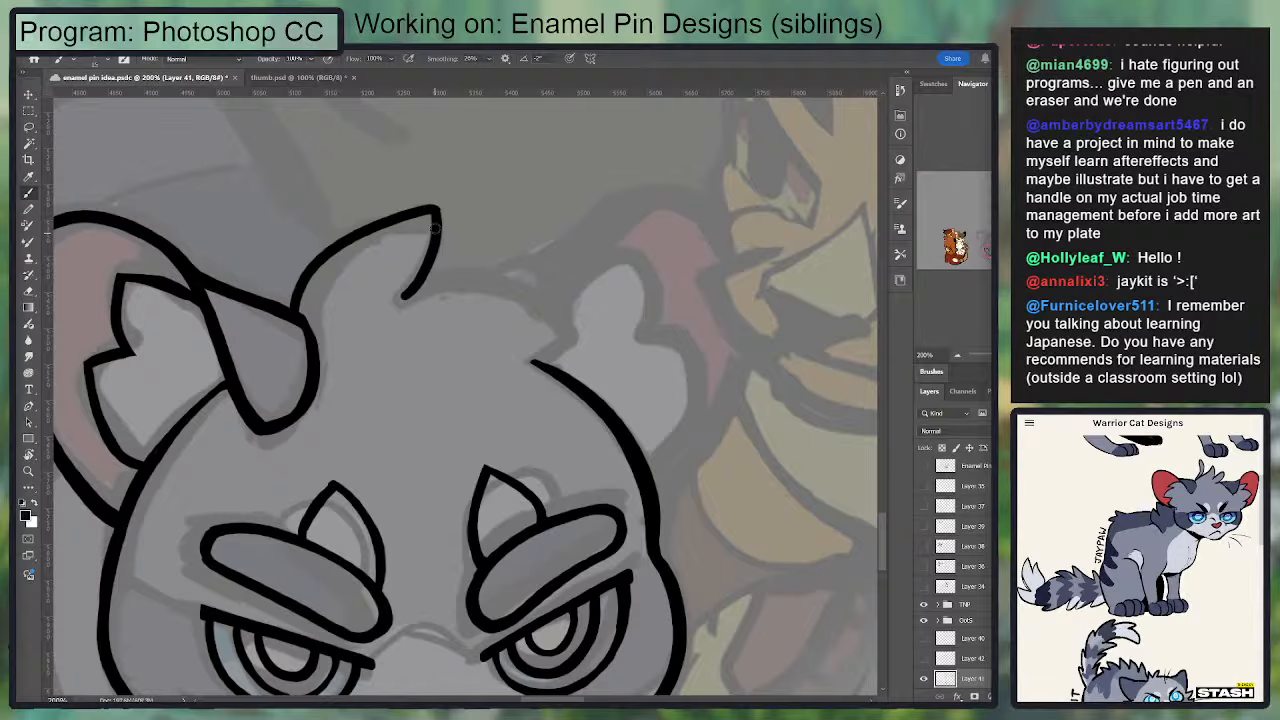
Step: Refine the hair tuft's edges and ink the crown line from its base to the pointed fur beside the right-hand ear
{"action": "left_click_drag", "start_coordinate": [396, 282], "coordinate": [502, 135]}
{"action": "mouse_move", "coordinate": [557, 390]}
{"action": "left_mouse_down"}
{"action": "mouse_move", "coordinate": [559, 288]}
{"action": "mouse_move", "coordinate": [471, 477]}
{"action": "left_mouse_up"}
{"action": "left_click_drag", "start_coordinate": [462, 218], "coordinate": [449, 272]}
{"action": "key", "text": "e"}
{"action": "mouse_move", "coordinate": [291, 301]}
{"action": "left_mouse_down"}
{"action": "mouse_move", "coordinate": [375, 218]}
{"action": "mouse_move", "coordinate": [296, 309]}
{"action": "mouse_move", "coordinate": [440, 217]}
{"action": "left_mouse_up"}
{"action": "key", "text": "b"}
{"action": "key", "text": "ctrl+z"}
{"action": "left_click_drag", "start_coordinate": [302, 309], "coordinate": [440, 210]}
{"action": "mouse_move", "coordinate": [412, 297]}
{"action": "left_mouse_down"}
{"action": "mouse_move", "coordinate": [586, 334]}
{"action": "mouse_move", "coordinate": [494, 287]}
{"action": "left_mouse_up"}
{"action": "key", "text": "ctrl+z"}
Step: Extend the pointed fur at the crown's right-hand end outward and re-ink the crown line slightly higher to meet it
{"action": "key", "text": "ctrl+z"}
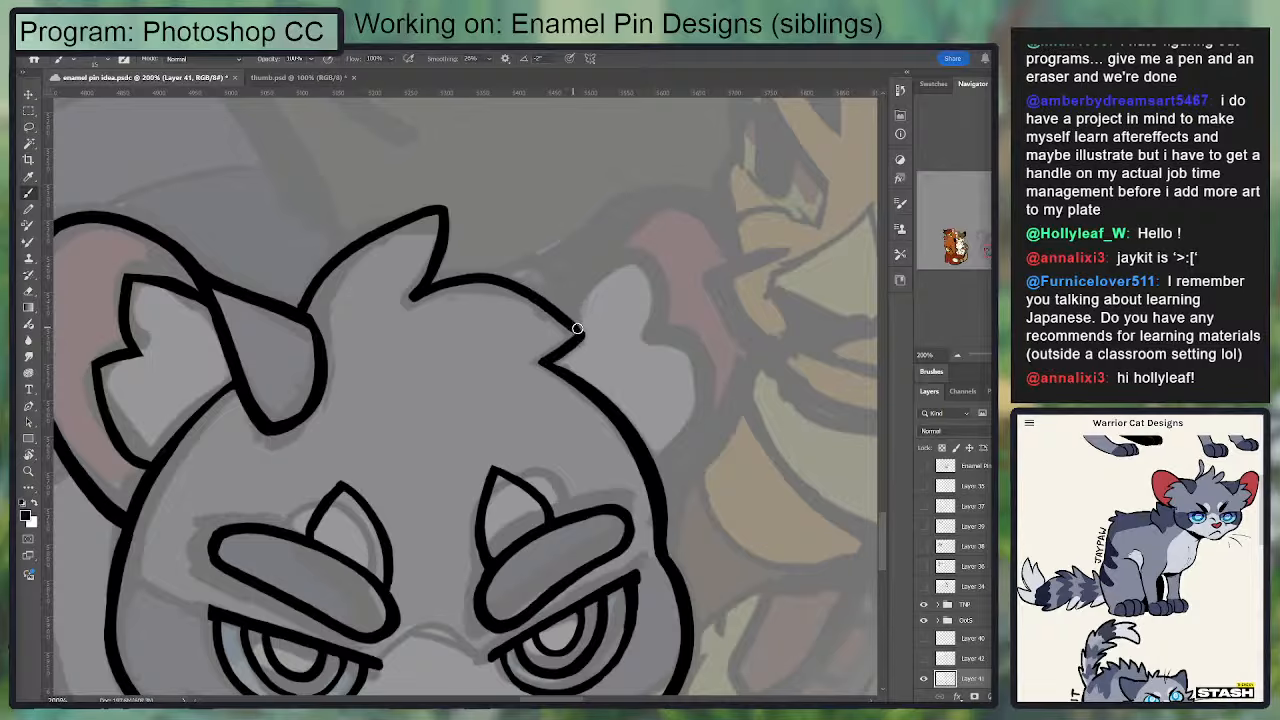
{"action": "left_click_drag", "start_coordinate": [580, 334], "coordinate": [490, 286]}
{"action": "key", "text": "ctrl+z"}
{"action": "mouse_move", "coordinate": [582, 335]}
{"action": "left_mouse_down"}
{"action": "mouse_move", "coordinate": [450, 278]}
{"action": "mouse_move", "coordinate": [591, 328]}
{"action": "mouse_move", "coordinate": [519, 363]}
{"action": "mouse_move", "coordinate": [600, 342]}
{"action": "mouse_move", "coordinate": [550, 297]}
{"action": "left_mouse_up"}
{"action": "key", "text": "ctrl+z"}
{"action": "key", "text": "e"}
{"action": "left_click", "coordinate": [592, 328]}
{"action": "key", "text": "b"}
{"action": "key", "text": "e"}
{"action": "key", "text": "b"}
{"action": "mouse_move", "coordinate": [596, 354]}
{"action": "left_mouse_down"}
{"action": "mouse_move", "coordinate": [616, 328]}
{"action": "mouse_move", "coordinate": [548, 363]}
{"action": "mouse_move", "coordinate": [594, 337]}
{"action": "mouse_move", "coordinate": [580, 360]}
{"action": "mouse_move", "coordinate": [550, 365]}
{"action": "mouse_move", "coordinate": [606, 348]}
{"action": "mouse_move", "coordinate": [597, 325]}
{"action": "left_mouse_up"}
{"action": "key", "text": "e"}
{"action": "key", "text": "b"}
{"action": "key", "text": "e"}
{"action": "key", "text": "b"}
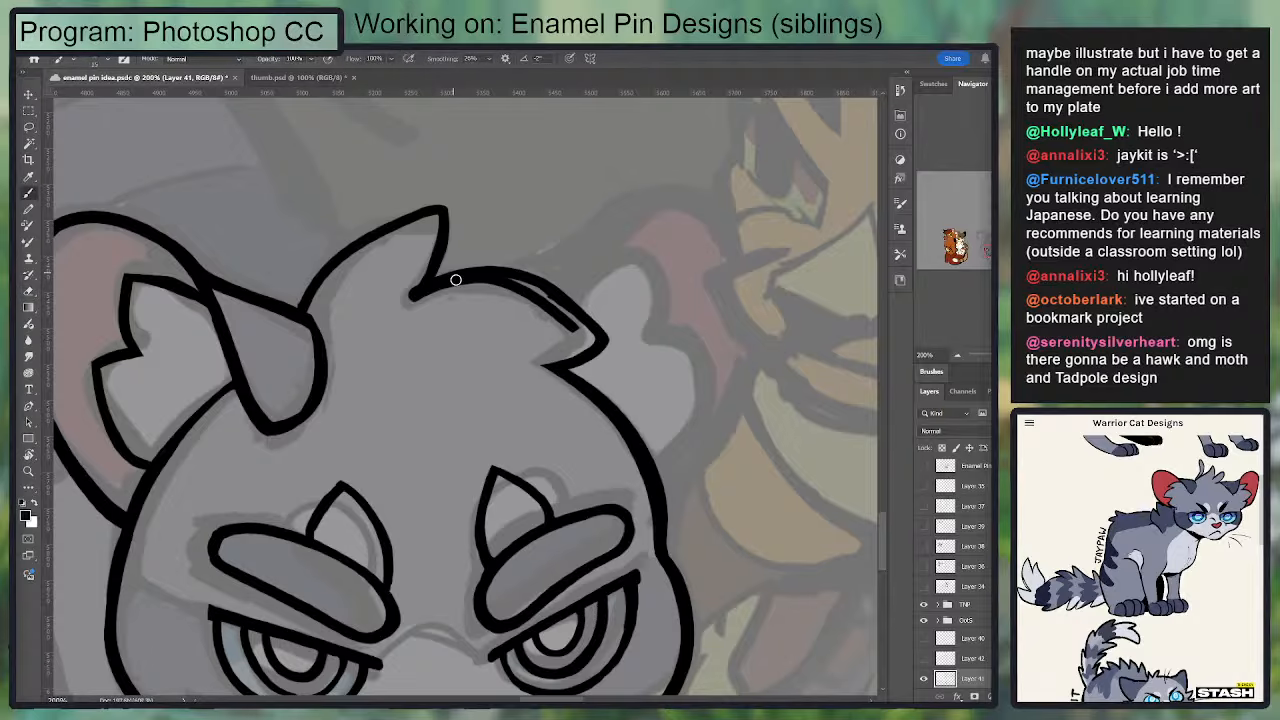
Step: Rotate the canvas and erase the doubled inner line along the crown
{"action": "key", "text": "e"}
{"action": "key", "text": "r"}
{"action": "left_click_drag", "start_coordinate": [674, 320], "coordinate": [544, 190]}
{"action": "left_click_drag", "start_coordinate": [341, 349], "coordinate": [354, 391]}
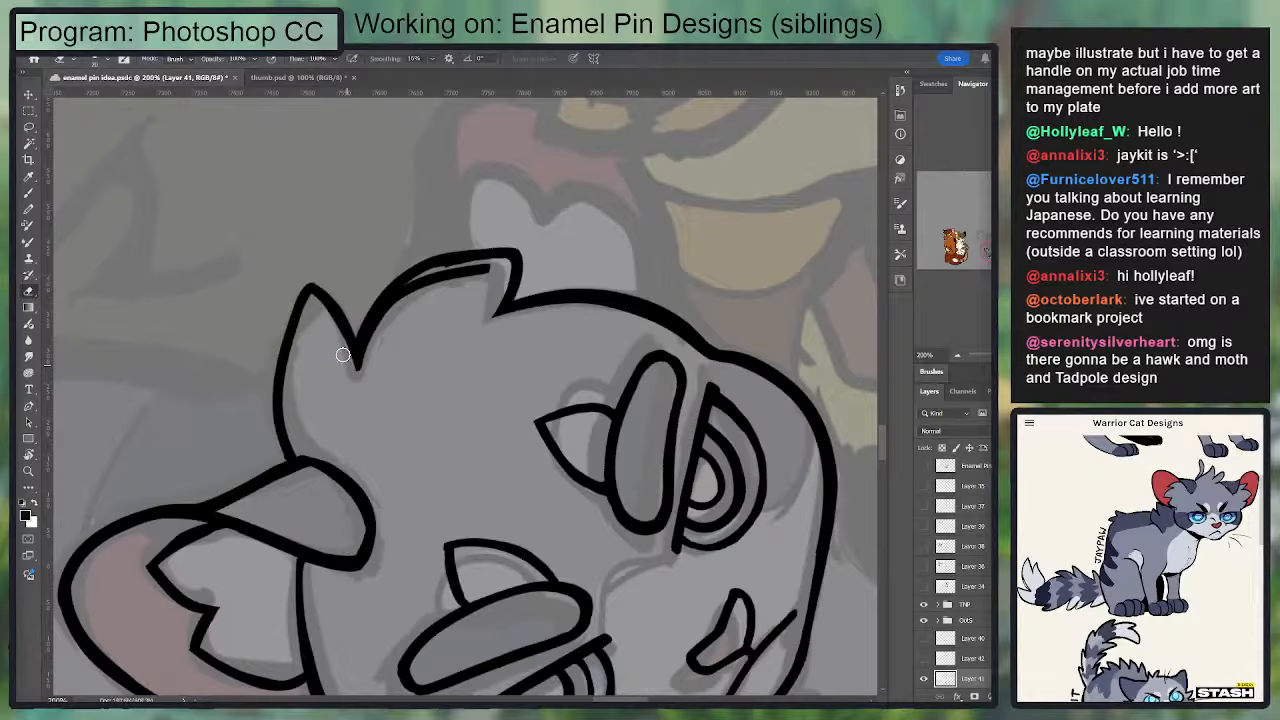
{"action": "mouse_move", "coordinate": [378, 338]}
{"action": "left_mouse_down"}
{"action": "mouse_move", "coordinate": [495, 260]}
{"action": "mouse_move", "coordinate": [457, 268]}
{"action": "mouse_move", "coordinate": [361, 384]}
{"action": "left_mouse_up"}
{"action": "key", "text": "ctrl+z"}
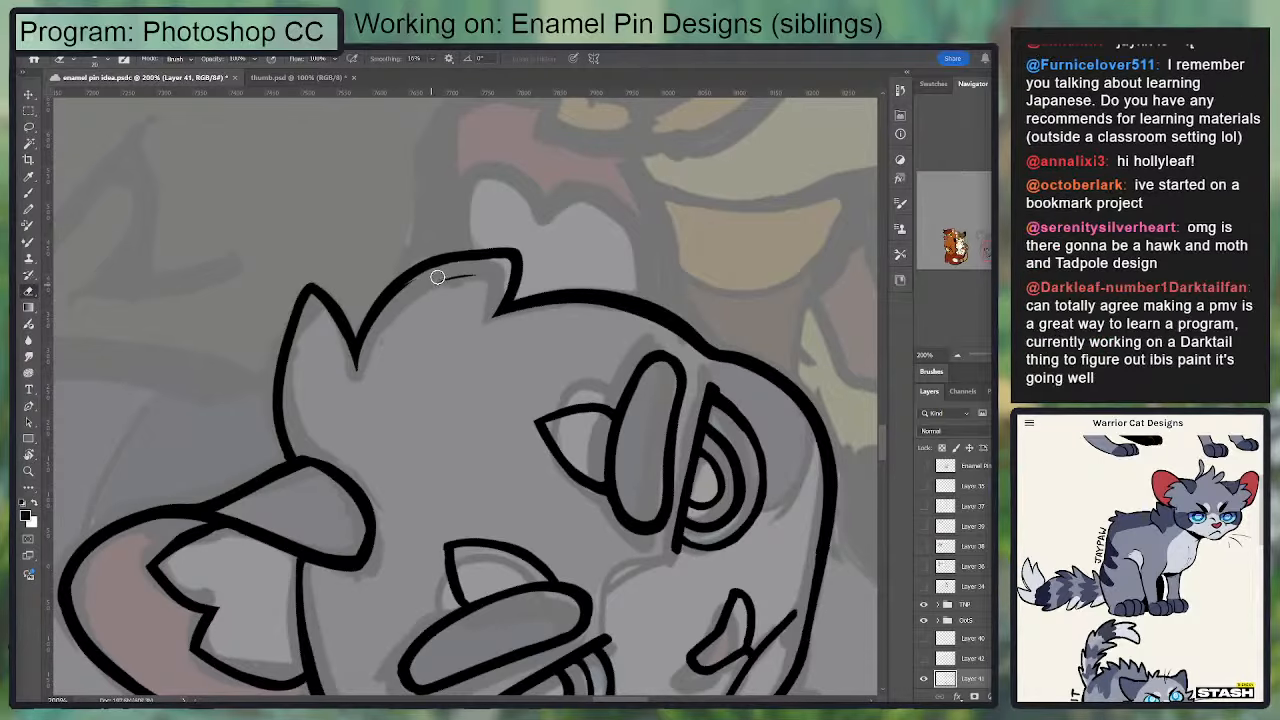
{"action": "left_click_drag", "start_coordinate": [440, 276], "coordinate": [490, 272]}
Step: Thicken the crown line between the hair tuft and the pointed fur
{"action": "key", "text": "b"}
{"action": "left_click_drag", "start_coordinate": [406, 282], "coordinate": [465, 261]}
{"action": "key", "text": "ctrl+z"}
{"action": "key", "text": "ctrl+z"}
{"action": "mouse_move", "coordinate": [383, 301]}
{"action": "left_mouse_down"}
{"action": "mouse_move", "coordinate": [439, 266]}
{"action": "mouse_move", "coordinate": [509, 258]}
{"action": "left_mouse_up"}
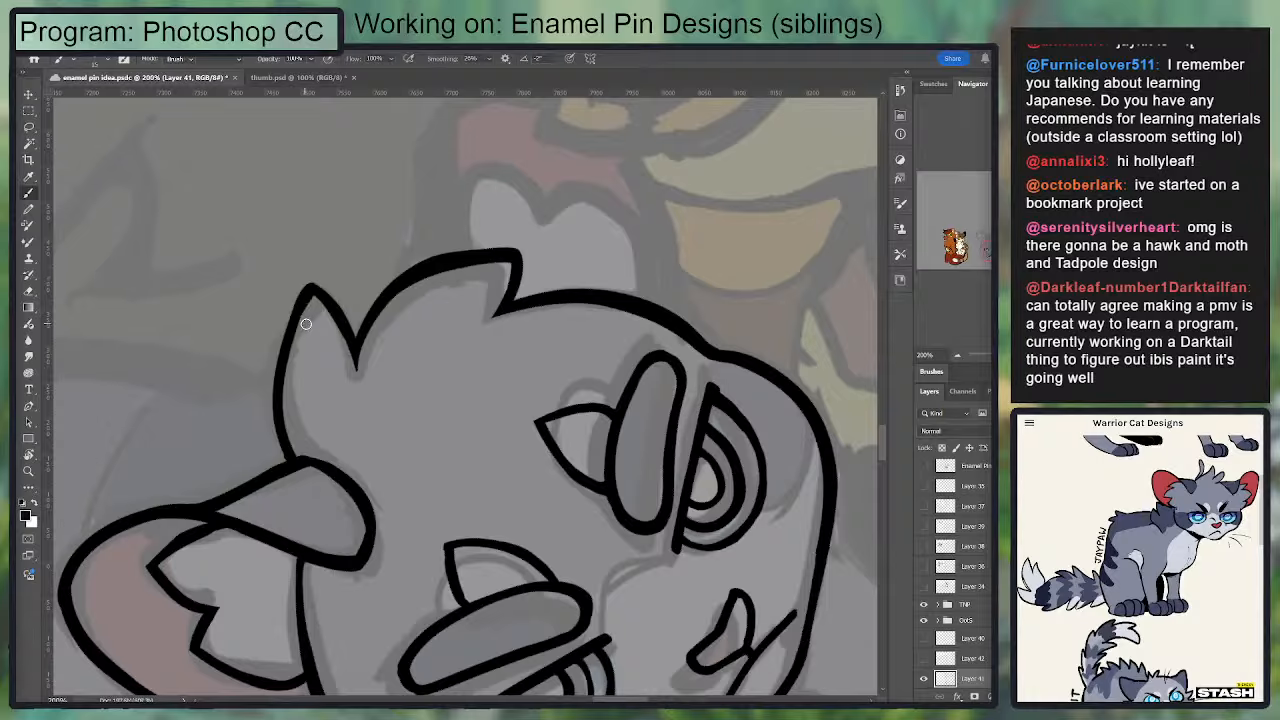
Step: Thicken the outer edge of the hair tuft down to the ear flap, and return the canvas to upright
{"action": "mouse_move", "coordinate": [305, 298]}
{"action": "left_mouse_down"}
{"action": "mouse_move", "coordinate": [277, 440]}
{"action": "mouse_move", "coordinate": [303, 464]}
{"action": "mouse_move", "coordinate": [308, 308]}
{"action": "mouse_move", "coordinate": [270, 419]}
{"action": "mouse_move", "coordinate": [286, 408]}
{"action": "mouse_move", "coordinate": [298, 322]}
{"action": "mouse_move", "coordinate": [300, 468]}
{"action": "left_mouse_up"}
{"action": "key", "text": "ctrl+z"}
{"action": "key", "text": "e"}
{"action": "key", "text": "b"}
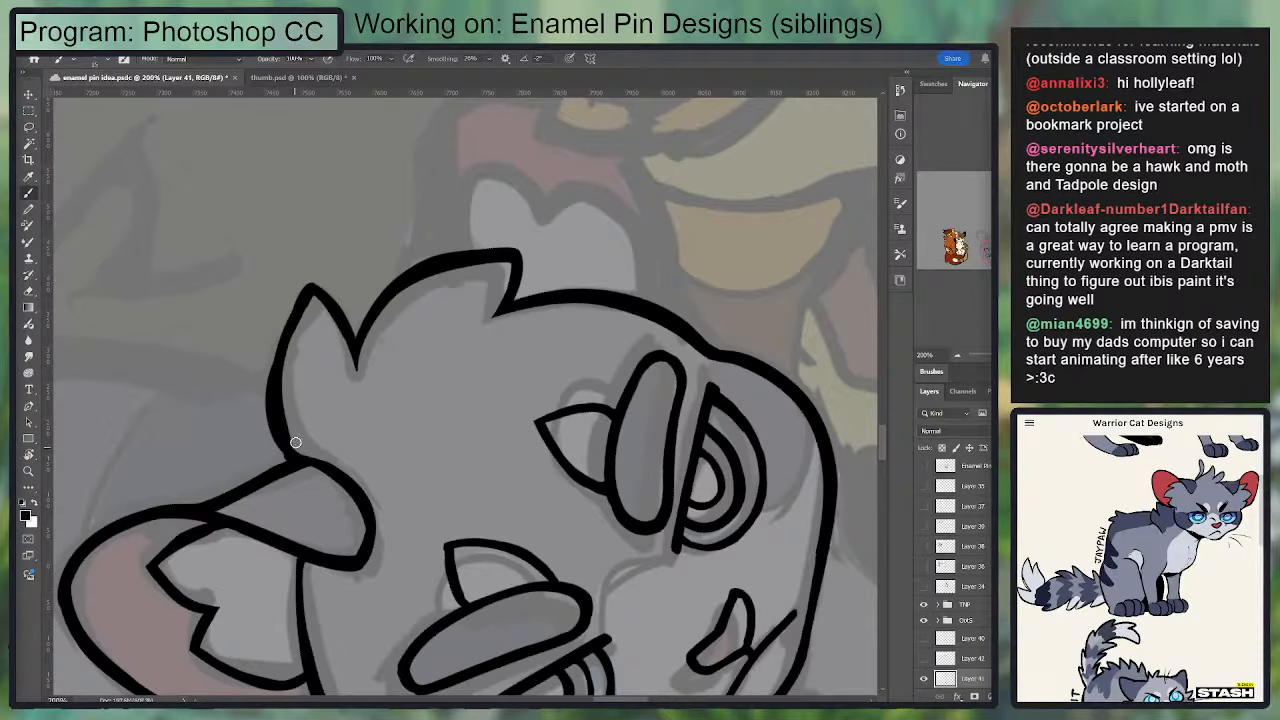
{"action": "key", "text": "r"}
{"action": "mouse_move", "coordinate": [638, 469]}
{"action": "left_mouse_down"}
{"action": "mouse_move", "coordinate": [472, 476]}
{"action": "mouse_move", "coordinate": [450, 464]}
{"action": "left_mouse_up"}
{"action": "left_click_drag", "start_coordinate": [588, 283], "coordinate": [590, 249]}
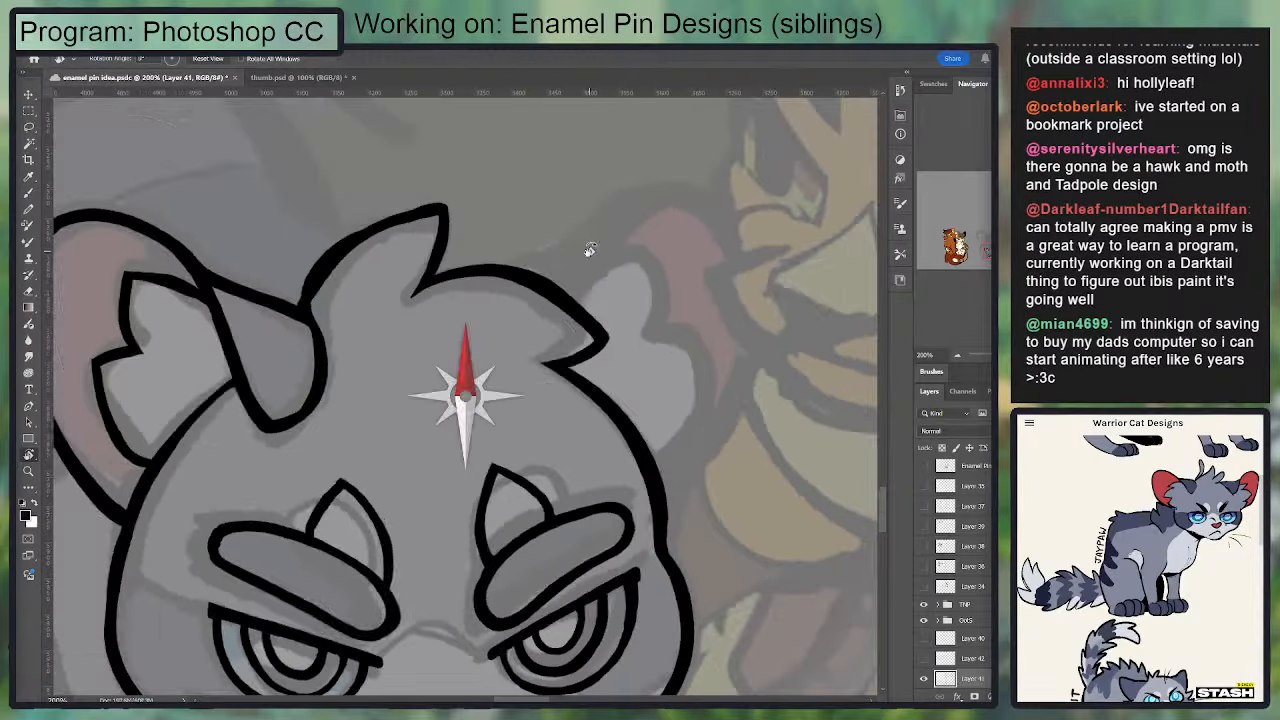
{"action": "key", "text": "b"}
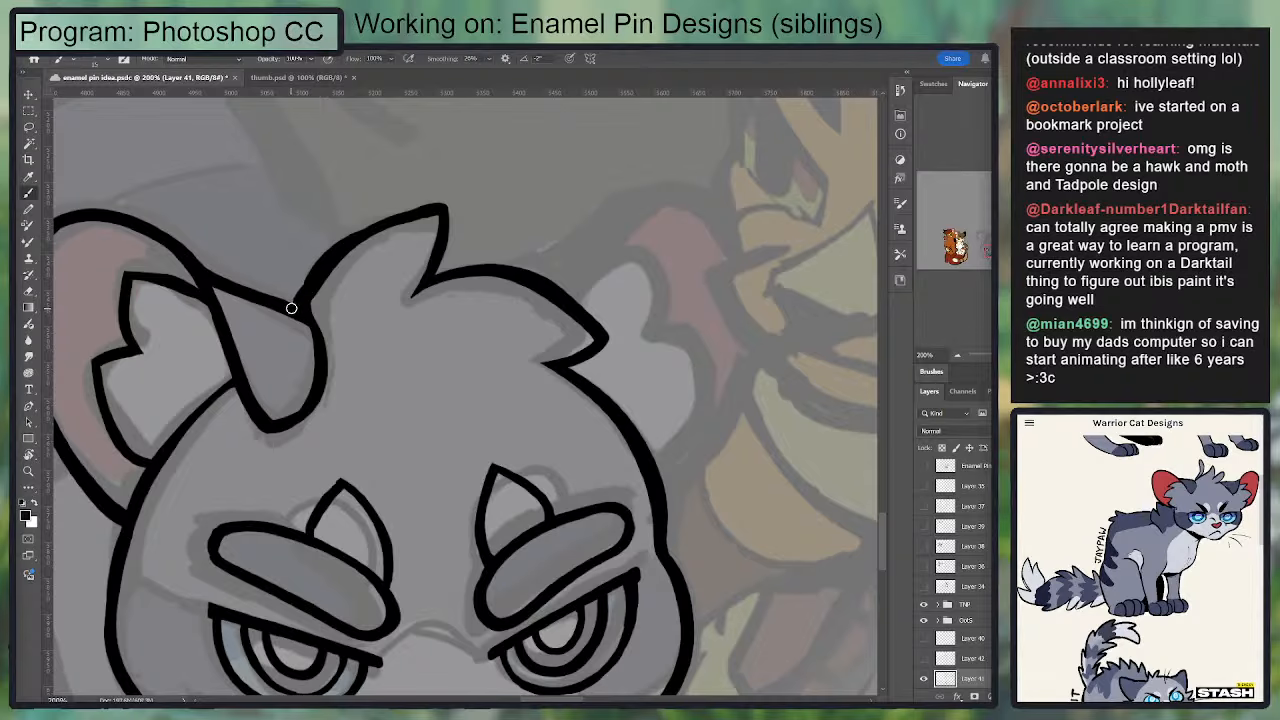
Step: Smooth and thicken the gray cat's hair tuft line from the ear flap up to the tuft's tip
{"action": "mouse_move", "coordinate": [291, 308]}
{"action": "left_mouse_down"}
{"action": "mouse_move", "coordinate": [344, 256]}
{"action": "mouse_move", "coordinate": [402, 230]}
{"action": "mouse_move", "coordinate": [343, 246]}
{"action": "mouse_move", "coordinate": [432, 207]}
{"action": "left_mouse_up"}
{"action": "key", "text": "e"}
{"action": "key", "text": "b"}
{"action": "left_click_drag", "start_coordinate": [480, 337], "coordinate": [406, 380]}
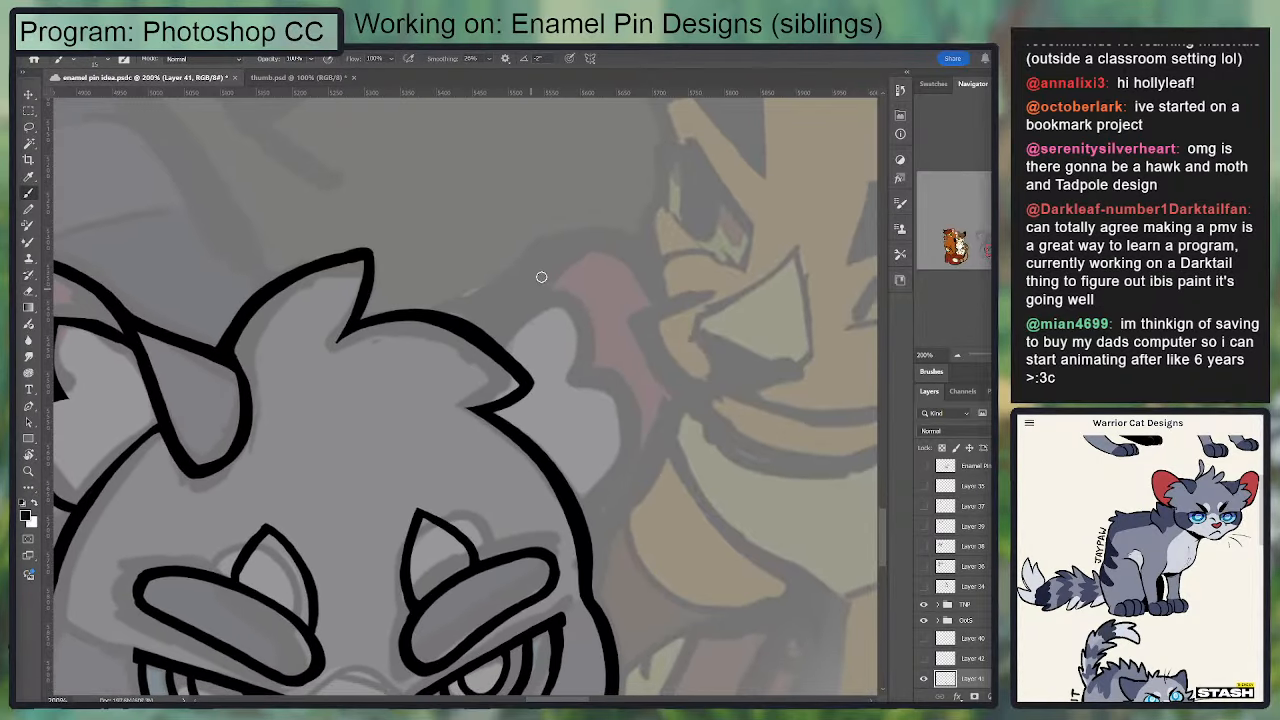
Step: Try to ink the outline of the gray cat's far ear beside the crown
{"action": "left_click_drag", "start_coordinate": [486, 326], "coordinate": [635, 234]}
{"action": "key", "text": "ctrl+z"}
{"action": "left_click_drag", "start_coordinate": [440, 448], "coordinate": [494, 183]}
{"action": "left_click_drag", "start_coordinate": [509, 435], "coordinate": [534, 373]}
{"action": "left_click_drag", "start_coordinate": [690, 240], "coordinate": [443, 428]}
{"action": "left_click_drag", "start_coordinate": [543, 324], "coordinate": [449, 419]}
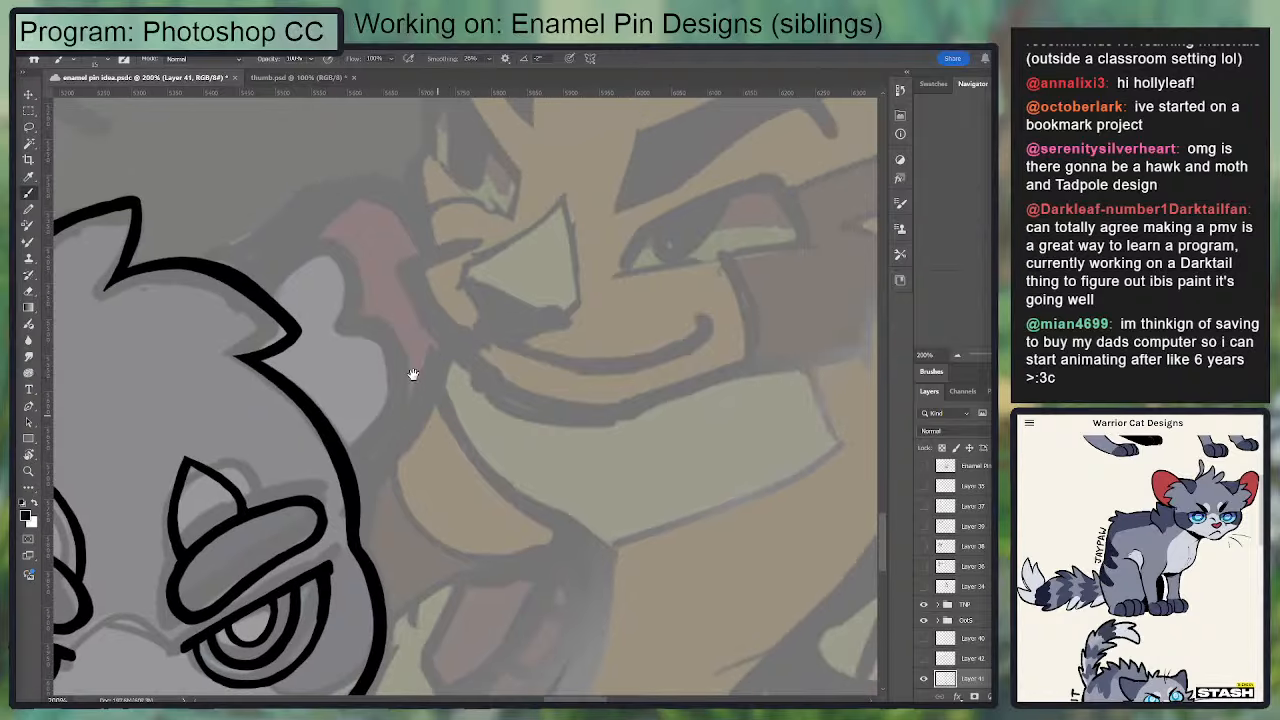
Step: Examine the gray cat's inked head at reduced and full size against the sketch underneath
{"action": "scroll", "coordinate": [231, 362], "scroll_direction": "down", "scroll_amount": 3}
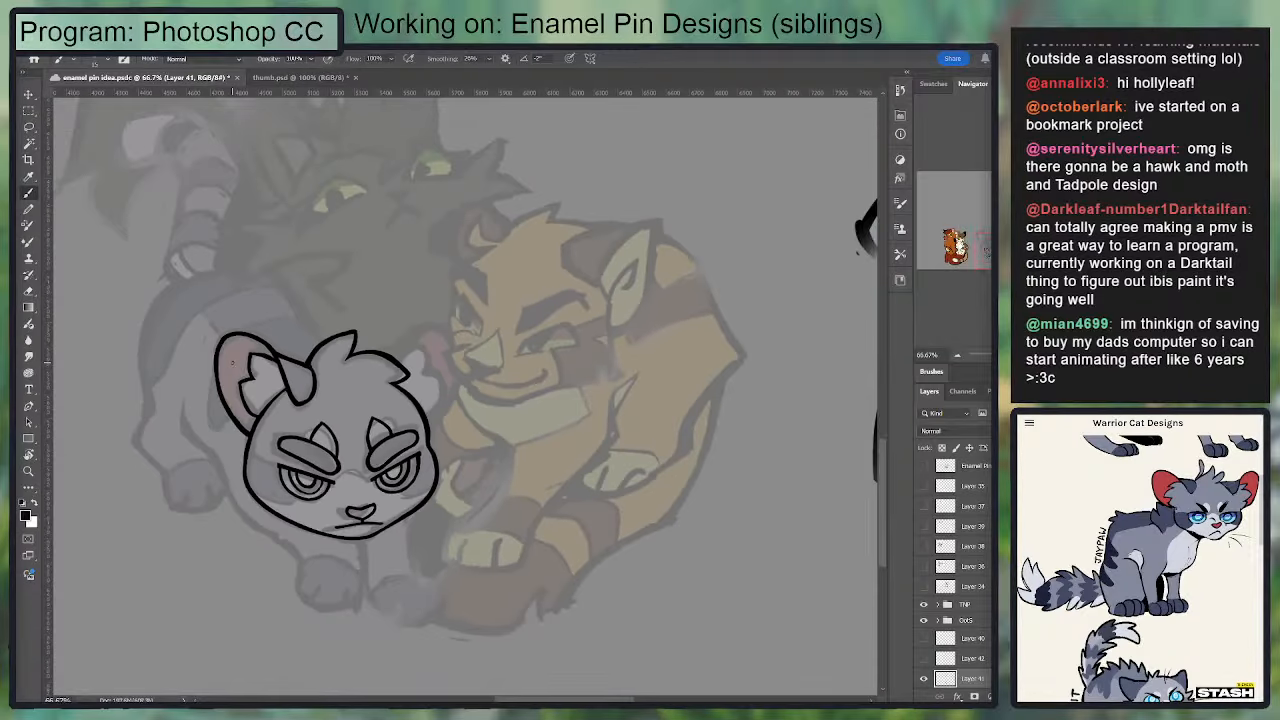
{"action": "key", "text": "ctrl+plus"}
{"action": "key", "text": "ctrl+plus"}
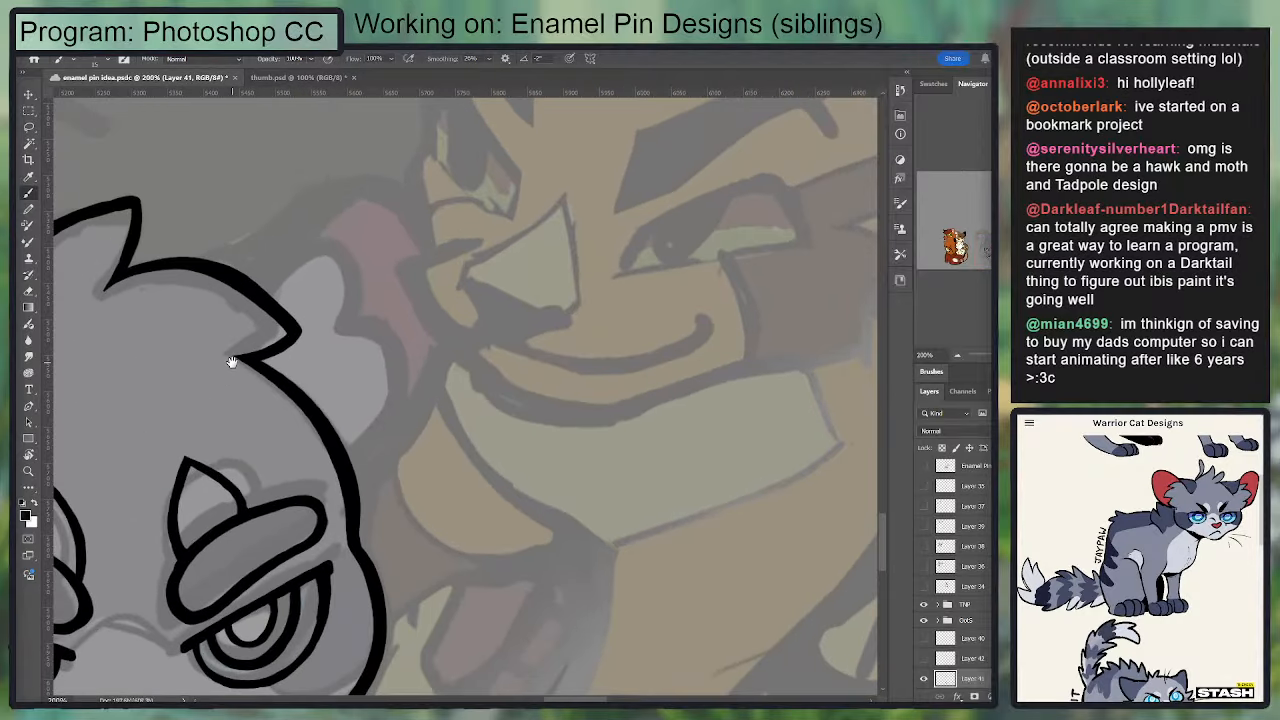
{"action": "mouse_move", "coordinate": [232, 362]}
{"action": "left_mouse_down"}
{"action": "mouse_move", "coordinate": [794, 380]}
{"action": "mouse_move", "coordinate": [818, 408]}
{"action": "left_mouse_up"}
{"action": "key", "text": "e"}
{"action": "mouse_move", "coordinate": [373, 330]}
{"action": "left_mouse_down"}
{"action": "mouse_move", "coordinate": [479, 389]}
{"action": "mouse_move", "coordinate": [560, 300]}
{"action": "left_mouse_up"}
{"action": "key", "text": "ctrl+minus"}
{"action": "key", "text": "ctrl+z"}
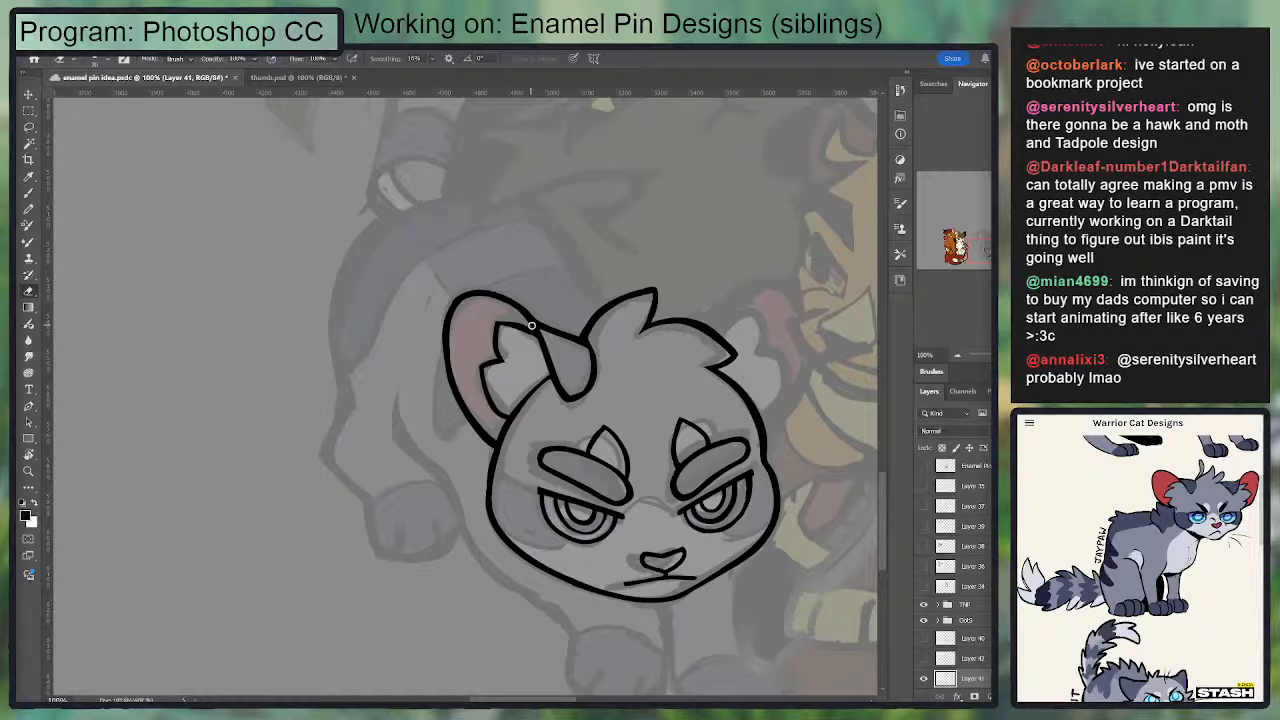
{"action": "key", "text": "b"}
{"action": "key", "text": "e"}
{"action": "mouse_move", "coordinate": [601, 338]}
{"action": "left_mouse_down"}
{"action": "mouse_move", "coordinate": [520, 300]}
{"action": "mouse_move", "coordinate": [505, 332]}
{"action": "mouse_move", "coordinate": [361, 320]}
{"action": "left_mouse_up"}
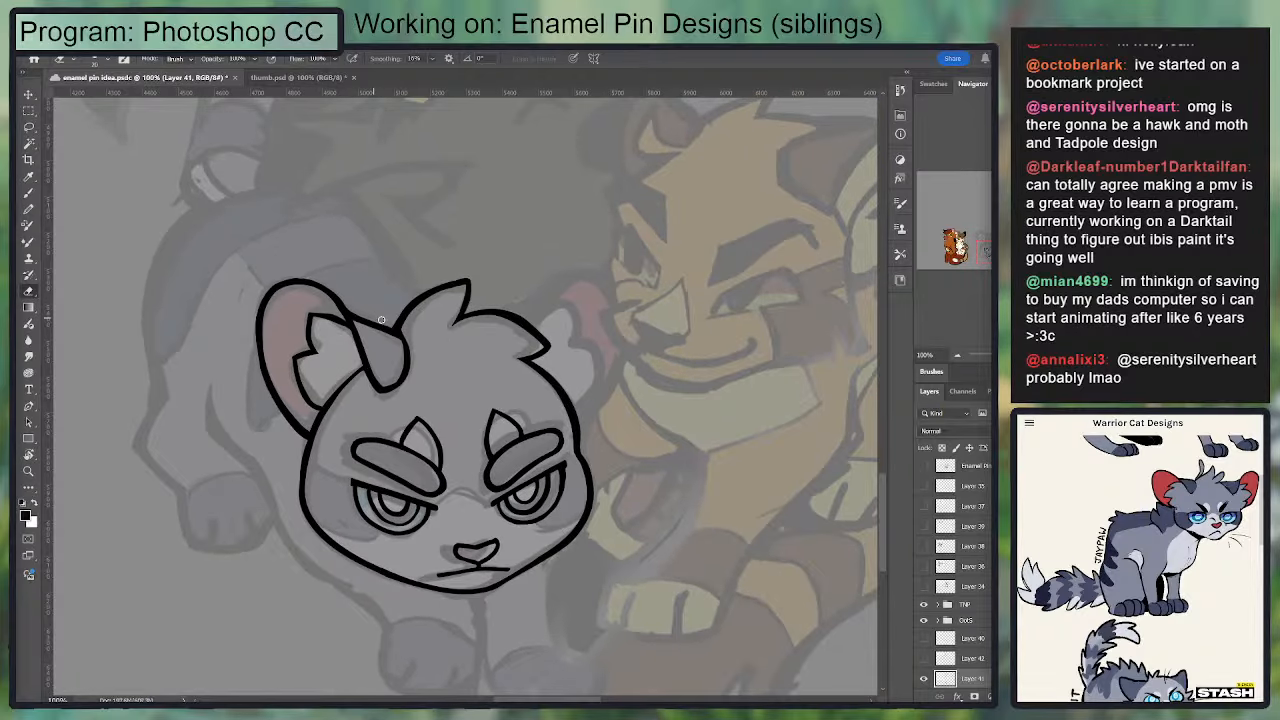
{"action": "key", "text": "b"}
{"action": "key", "text": "e"}
{"action": "left_click_drag", "start_coordinate": [549, 363], "coordinate": [546, 326]}
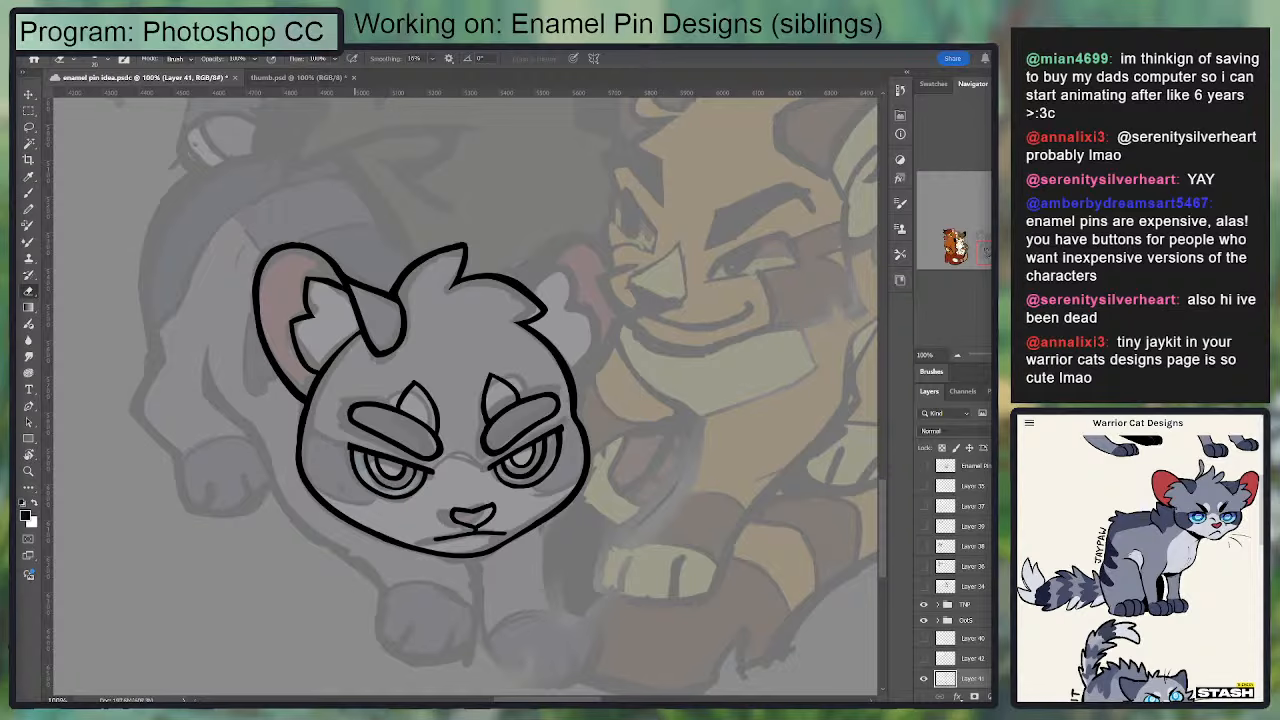
{"action": "mouse_move", "coordinate": [557, 397]}
{"action": "left_mouse_down"}
{"action": "mouse_move", "coordinate": [597, 346]}
{"action": "mouse_move", "coordinate": [545, 323]}
{"action": "mouse_move", "coordinate": [510, 415]}
{"action": "mouse_move", "coordinate": [571, 354]}
{"action": "mouse_move", "coordinate": [575, 380]}
{"action": "mouse_move", "coordinate": [555, 410]}
{"action": "left_mouse_up"}
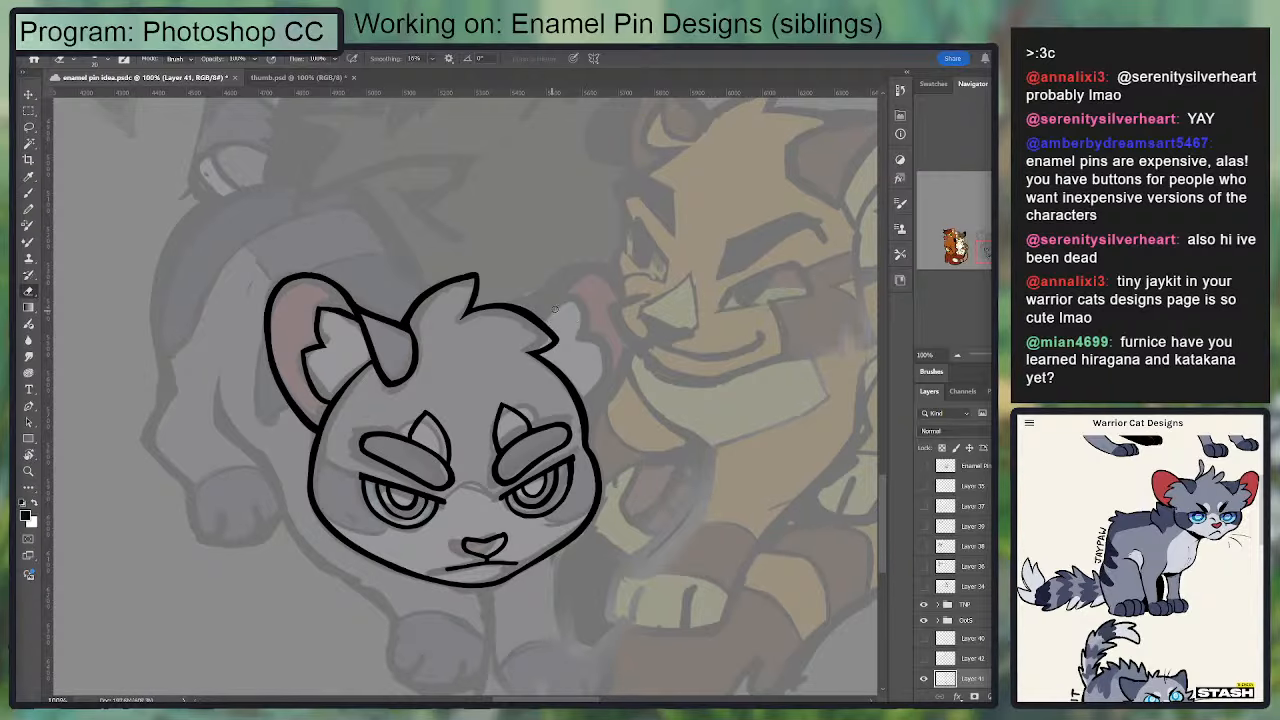
{"action": "key", "text": "ctrl+plus"}
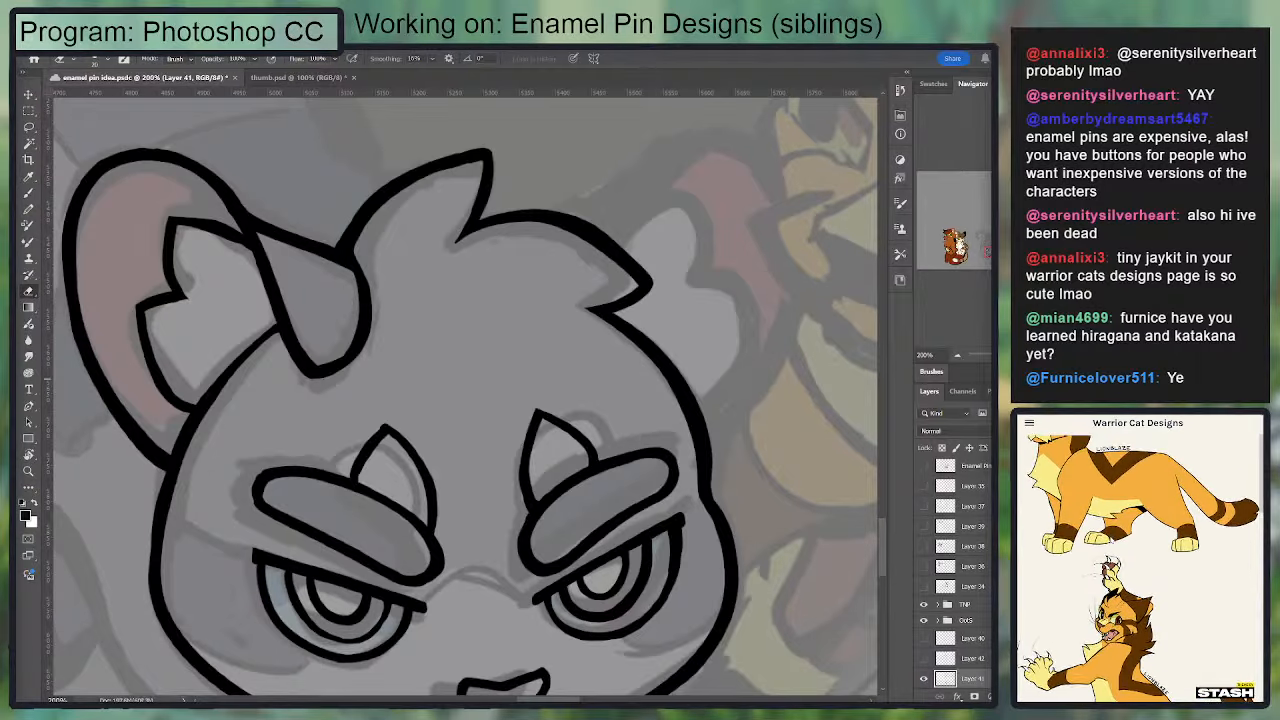
Step: Try to ink the lower edge of the golden cat's nose pad along the sketch
{"action": "left_click_drag", "start_coordinate": [817, 223], "coordinate": [380, 391]}
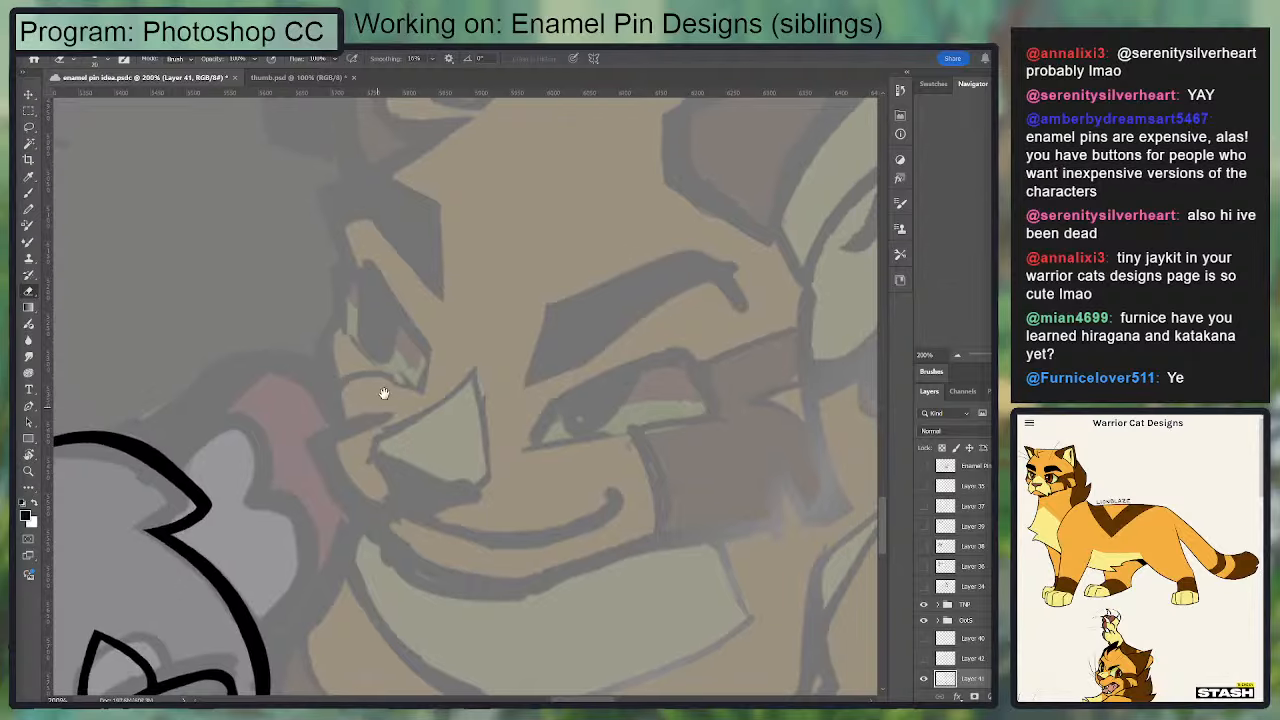
{"action": "key", "text": "b"}
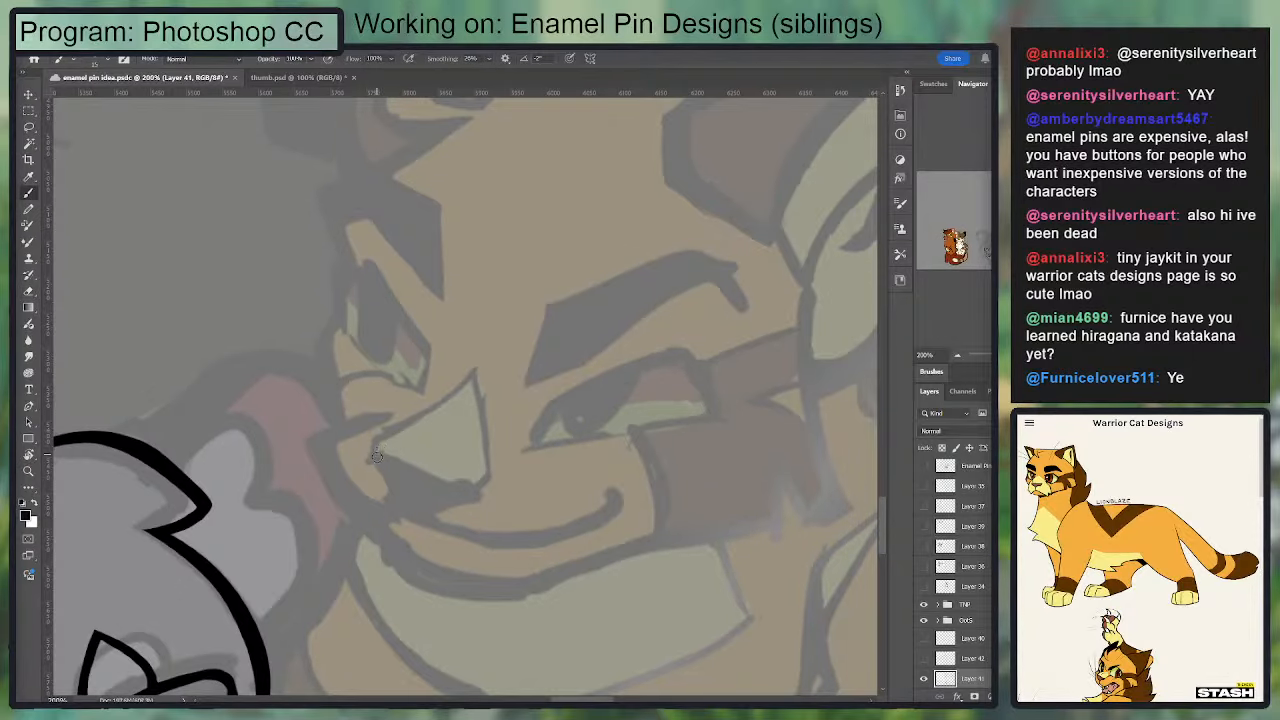
{"action": "left_click_drag", "start_coordinate": [377, 456], "coordinate": [385, 431]}
{"action": "left_click_drag", "start_coordinate": [438, 411], "coordinate": [487, 331]}
{"action": "key", "text": "ctrl+z"}
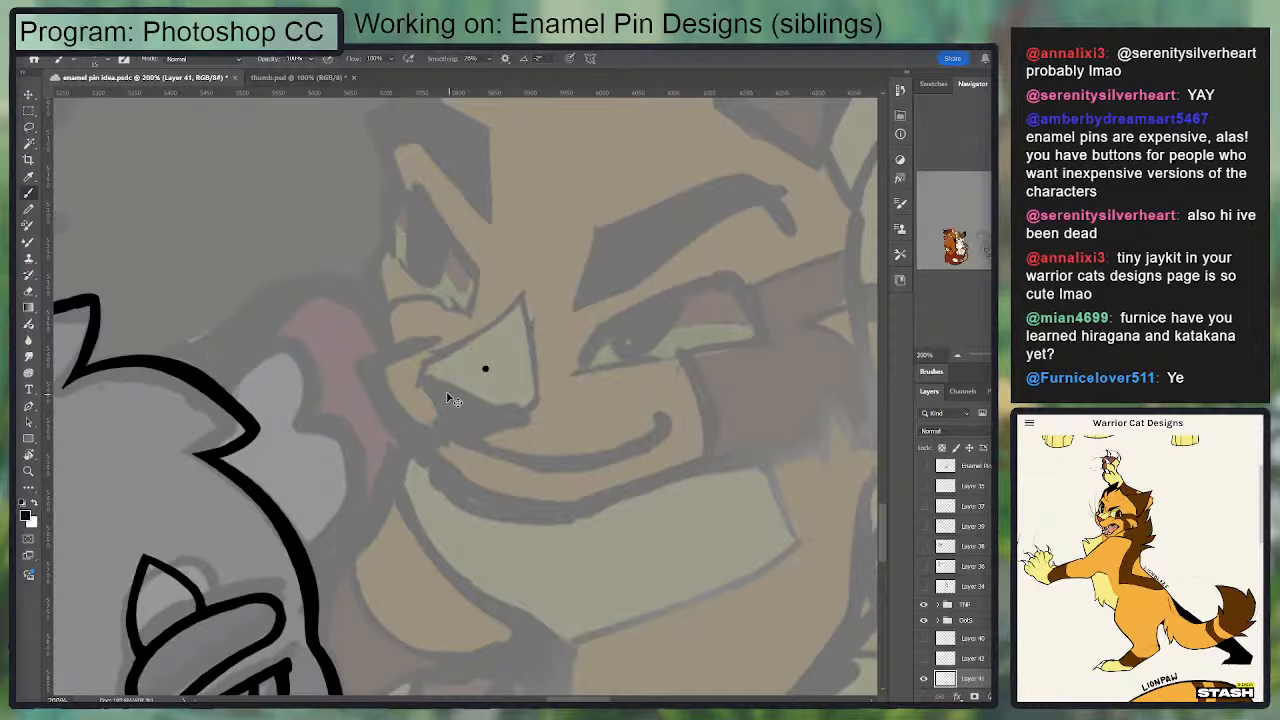
{"action": "mouse_move", "coordinate": [466, 400]}
{"action": "left_mouse_down"}
{"action": "mouse_move", "coordinate": [514, 409]}
{"action": "mouse_move", "coordinate": [424, 381]}
{"action": "mouse_move", "coordinate": [534, 410]}
{"action": "left_mouse_up"}
{"action": "key", "text": "ctrl+z"}
{"action": "key", "text": "ctrl+z"}
{"action": "key", "text": "ctrl+z"}
{"action": "mouse_move", "coordinate": [424, 375]}
{"action": "left_mouse_down"}
{"action": "mouse_move", "coordinate": [530, 419]}
{"action": "mouse_move", "coordinate": [434, 375]}
{"action": "mouse_move", "coordinate": [522, 414]}
{"action": "mouse_move", "coordinate": [737, 311]}
{"action": "left_mouse_up"}
{"action": "key", "text": "ctrl+z"}
{"action": "key", "text": "ctrl+z"}
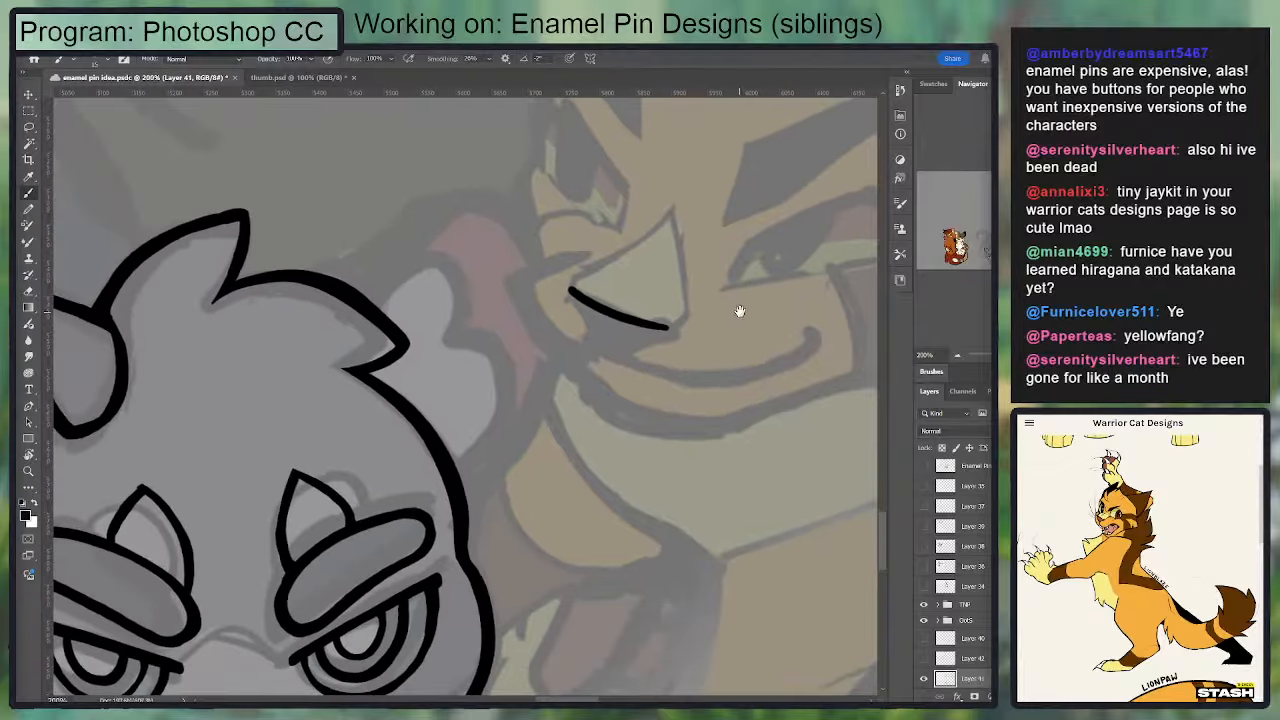
{"action": "mouse_move", "coordinate": [566, 287]}
{"action": "left_mouse_down"}
{"action": "mouse_move", "coordinate": [601, 349]}
{"action": "mouse_move", "coordinate": [670, 334]}
{"action": "mouse_move", "coordinate": [650, 346]}
{"action": "left_mouse_up"}
{"action": "key", "text": "ctrl+z"}
{"action": "key", "text": "ctrl+z"}
{"action": "key", "text": "ctrl+z"}
Step: Ink the underside of the golden cat's nose as a solid black shape ending in a point below
{"action": "mouse_move", "coordinate": [640, 352]}
{"action": "left_mouse_down"}
{"action": "mouse_move", "coordinate": [695, 270]}
{"action": "mouse_move", "coordinate": [632, 246]}
{"action": "mouse_move", "coordinate": [602, 308]}
{"action": "left_mouse_up"}
{"action": "mouse_move", "coordinate": [544, 277]}
{"action": "left_mouse_down"}
{"action": "mouse_move", "coordinate": [572, 311]}
{"action": "mouse_move", "coordinate": [543, 255]}
{"action": "mouse_move", "coordinate": [600, 293]}
{"action": "mouse_move", "coordinate": [542, 260]}
{"action": "mouse_move", "coordinate": [612, 295]}
{"action": "mouse_move", "coordinate": [556, 269]}
{"action": "mouse_move", "coordinate": [626, 286]}
{"action": "left_mouse_up"}
{"action": "mouse_move", "coordinate": [536, 256]}
{"action": "left_mouse_down"}
{"action": "mouse_move", "coordinate": [600, 293]}
{"action": "mouse_move", "coordinate": [575, 302]}
{"action": "left_mouse_up"}
{"action": "key", "text": "e"}
{"action": "mouse_move", "coordinate": [526, 250]}
{"action": "left_mouse_down"}
{"action": "mouse_move", "coordinate": [536, 280]}
{"action": "mouse_move", "coordinate": [533, 239]}
{"action": "mouse_move", "coordinate": [528, 269]}
{"action": "mouse_move", "coordinate": [577, 327]}
{"action": "mouse_move", "coordinate": [565, 319]}
{"action": "mouse_move", "coordinate": [595, 303]}
{"action": "mouse_move", "coordinate": [646, 299]}
{"action": "left_mouse_up"}
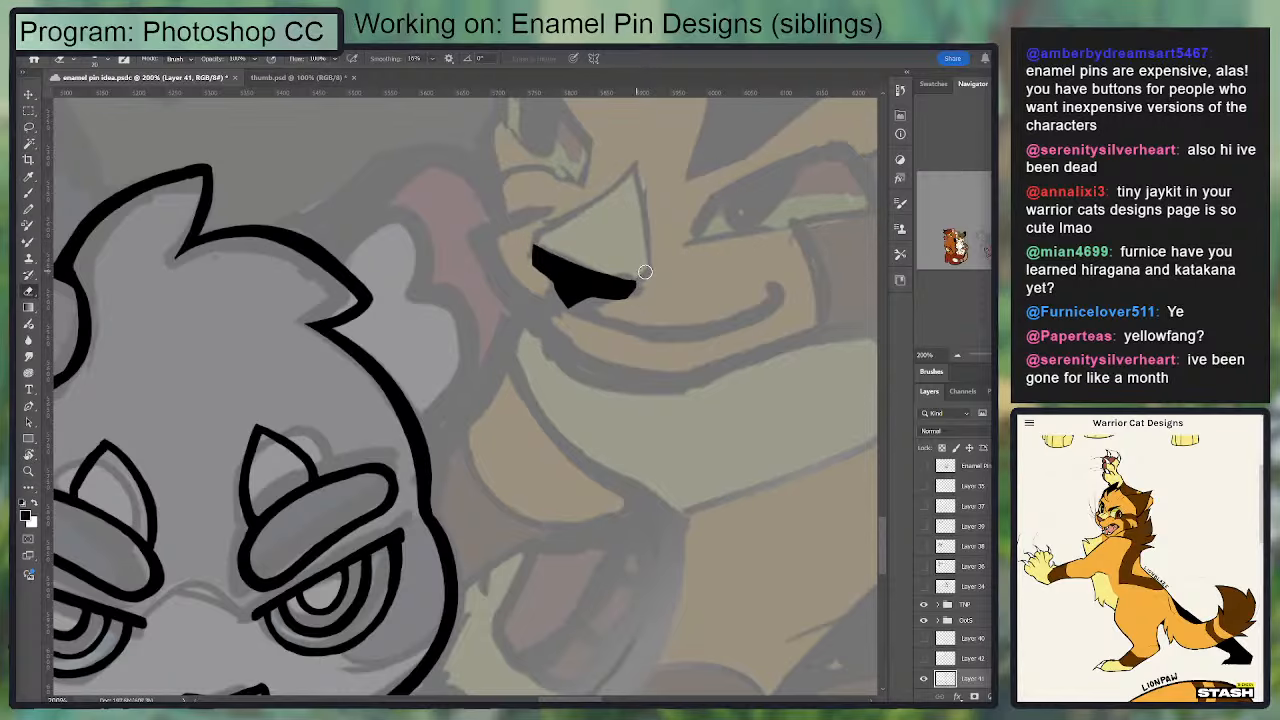
Step: Trim the nose's black underside with the eraser down to a slanted band
{"action": "left_click_drag", "start_coordinate": [620, 223], "coordinate": [604, 259]}
{"action": "key", "text": "b"}
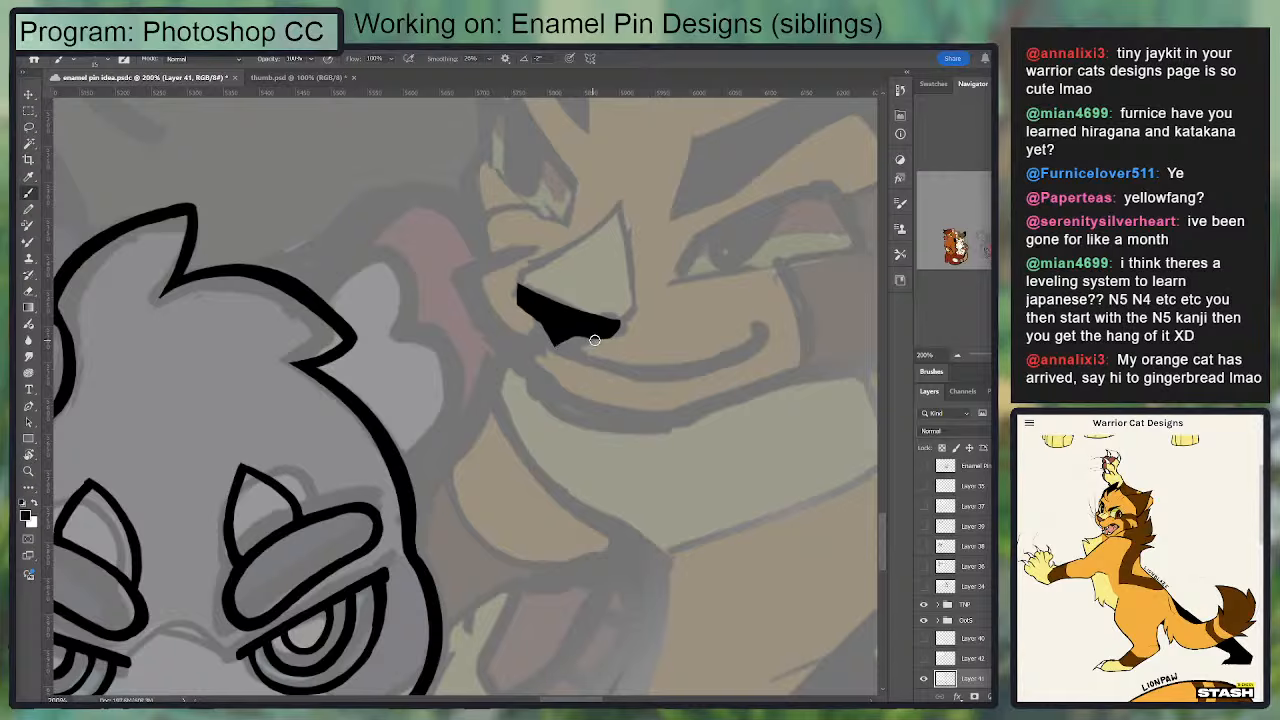
{"action": "key", "text": "e"}
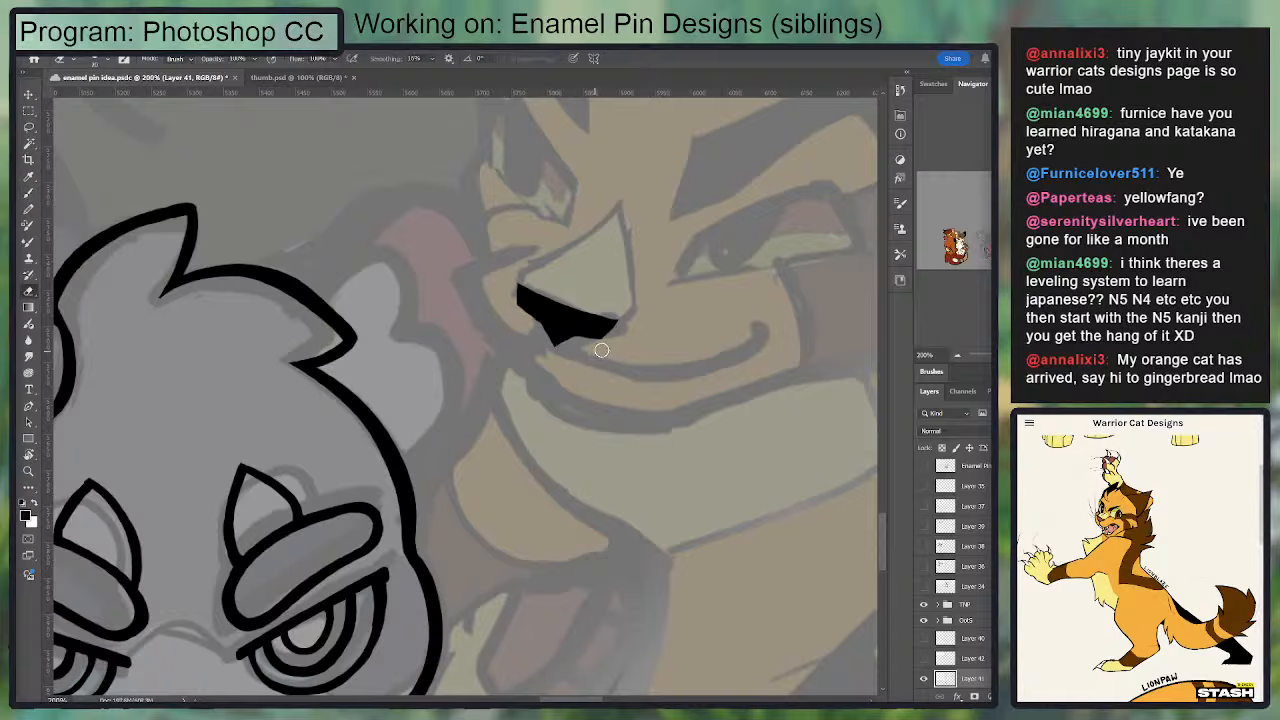
{"action": "key", "text": "b"}
{"action": "mouse_move", "coordinate": [618, 326]}
{"action": "left_mouse_down"}
{"action": "mouse_move", "coordinate": [639, 304]}
{"action": "mouse_move", "coordinate": [614, 312]}
{"action": "mouse_move", "coordinate": [640, 317]}
{"action": "mouse_move", "coordinate": [603, 345]}
{"action": "mouse_move", "coordinate": [514, 308]}
{"action": "mouse_move", "coordinate": [606, 348]}
{"action": "left_mouse_up"}
{"action": "key", "text": "e"}
{"action": "key", "text": "b"}
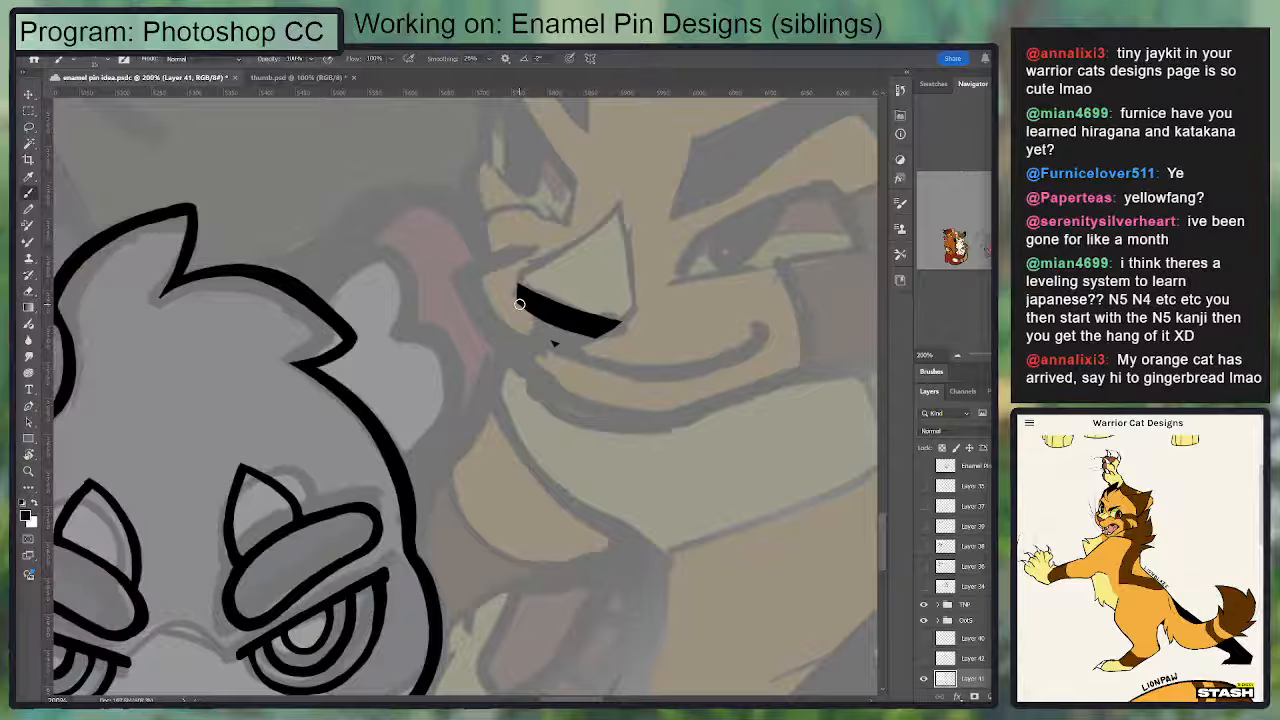
Step: Thicken the black nose band and rebuild the small point beneath it, cleaning its edges
{"action": "left_click_drag", "start_coordinate": [521, 304], "coordinate": [582, 336]}
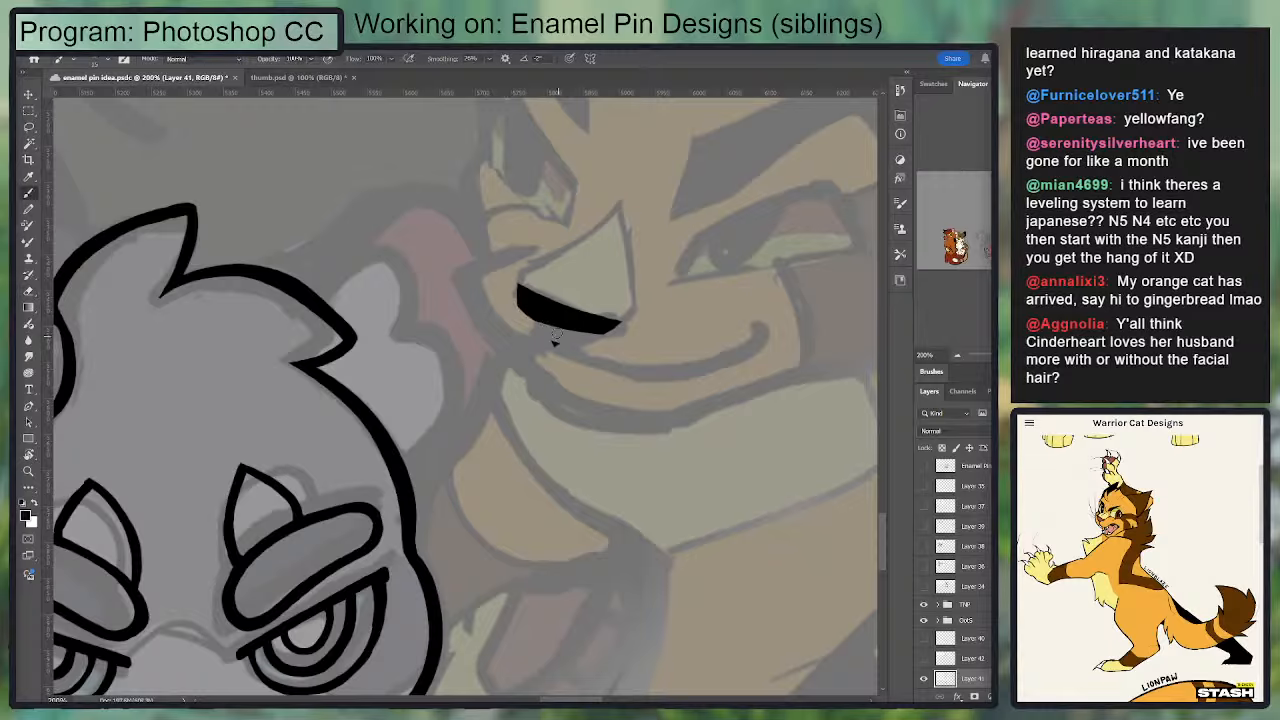
{"action": "left_click_drag", "start_coordinate": [546, 325], "coordinate": [598, 329]}
{"action": "key", "text": "e"}
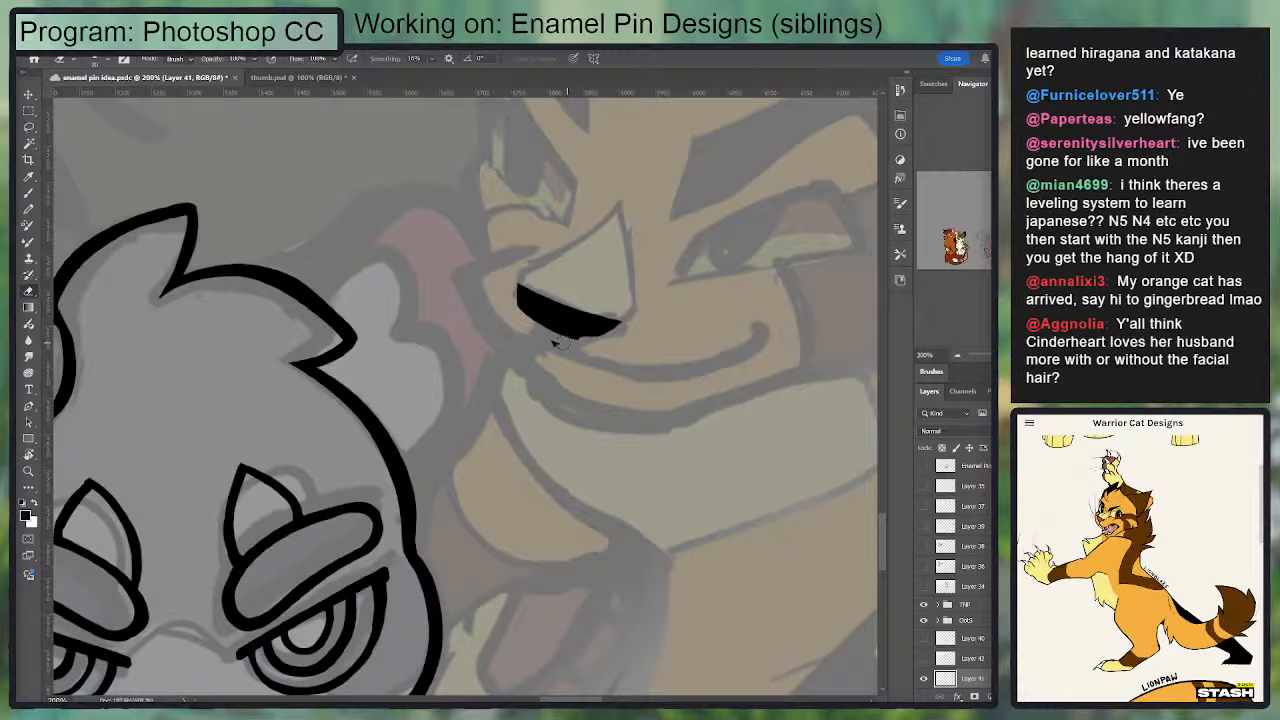
{"action": "key", "text": "b"}
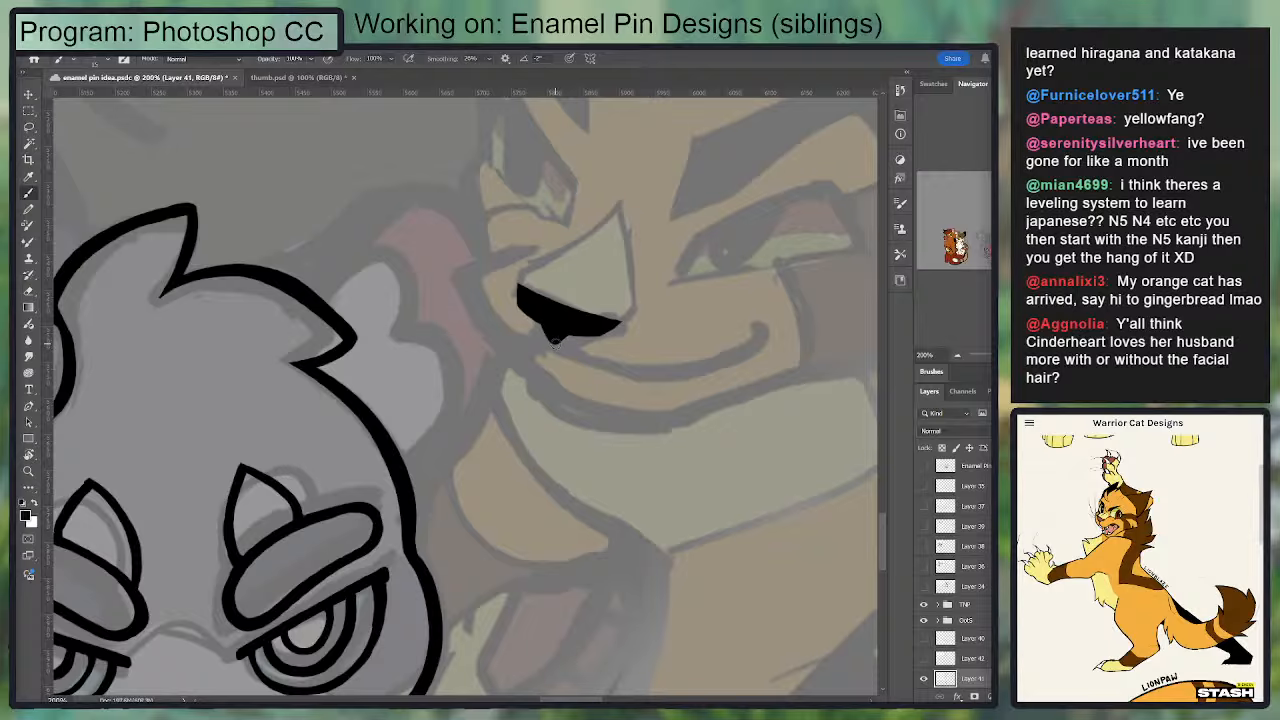
{"action": "key", "text": "e"}
{"action": "key", "text": "b"}
{"action": "key", "text": "e"}
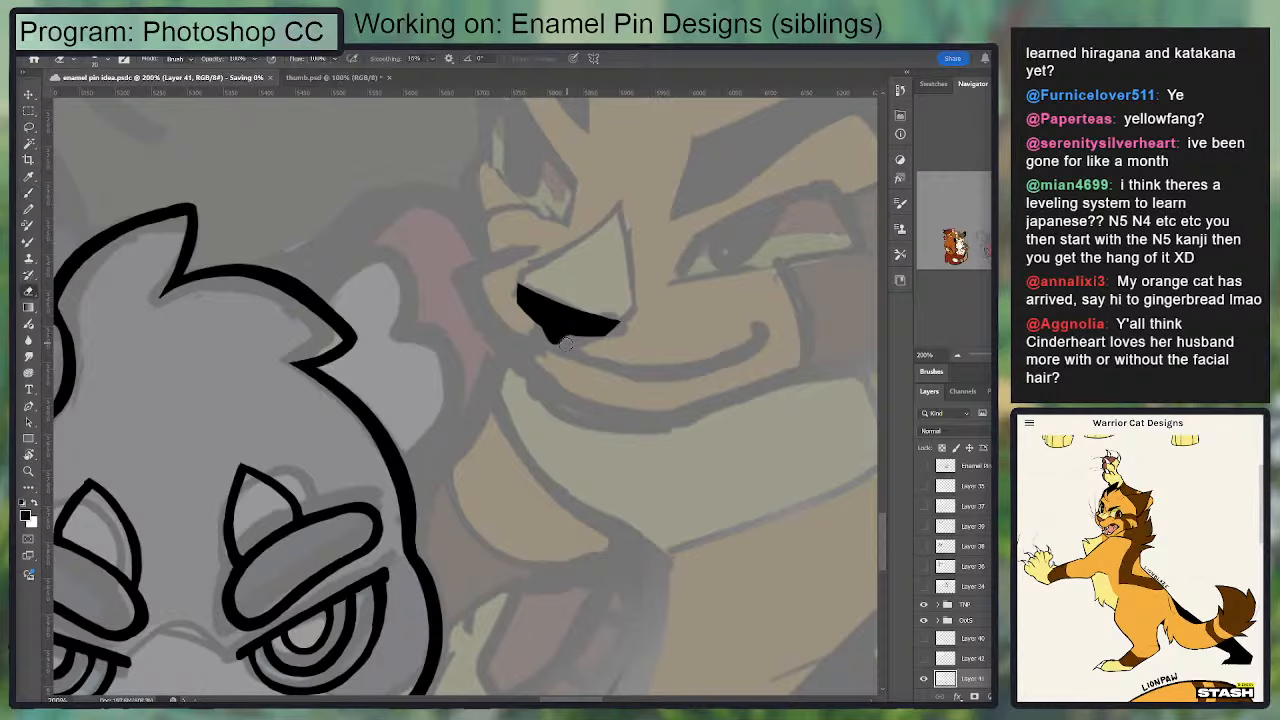
{"action": "key", "text": "b"}
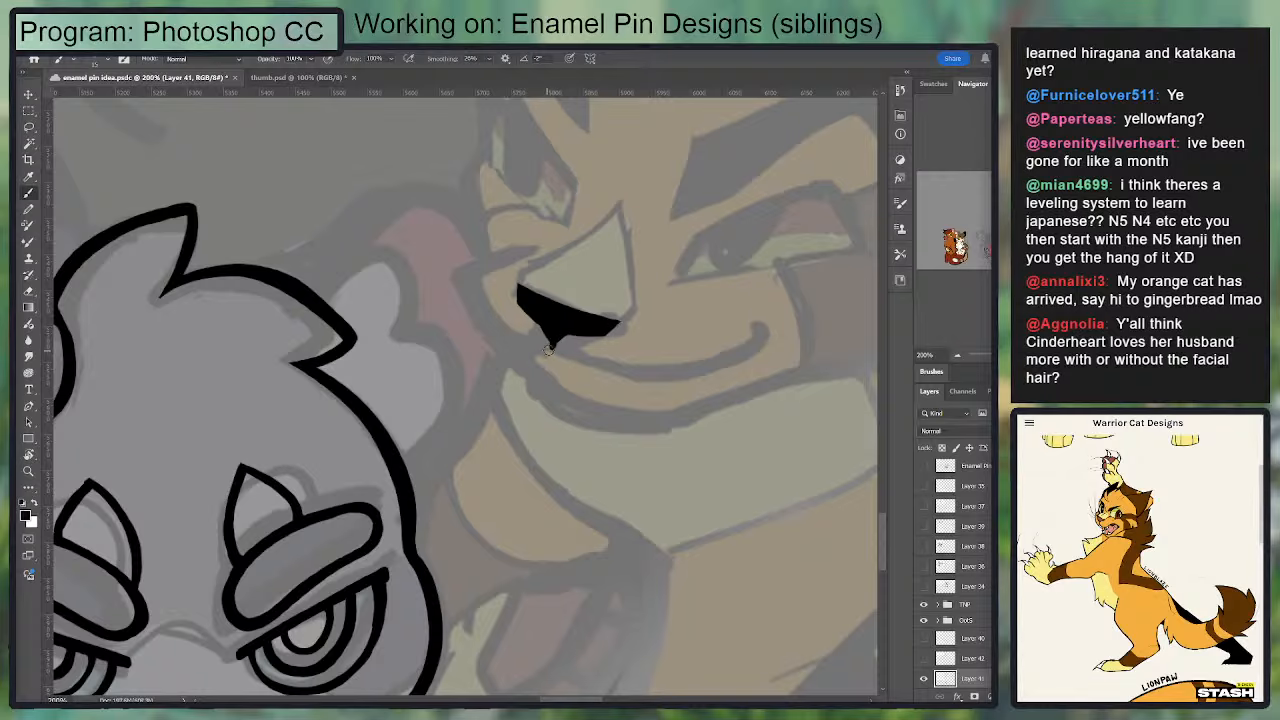
Step: Reshape the nose's lower point and the underside of its right-hand end with alternating ink and eraser touches
{"action": "mouse_move", "coordinate": [549, 350]}
{"action": "left_mouse_down"}
{"action": "mouse_move", "coordinate": [522, 340]}
{"action": "mouse_move", "coordinate": [545, 343]}
{"action": "left_mouse_up"}
{"action": "key", "text": "ctrl+z"}
{"action": "key", "text": "e"}
{"action": "key", "text": "b"}
{"action": "left_click_drag", "start_coordinate": [628, 335], "coordinate": [642, 293]}
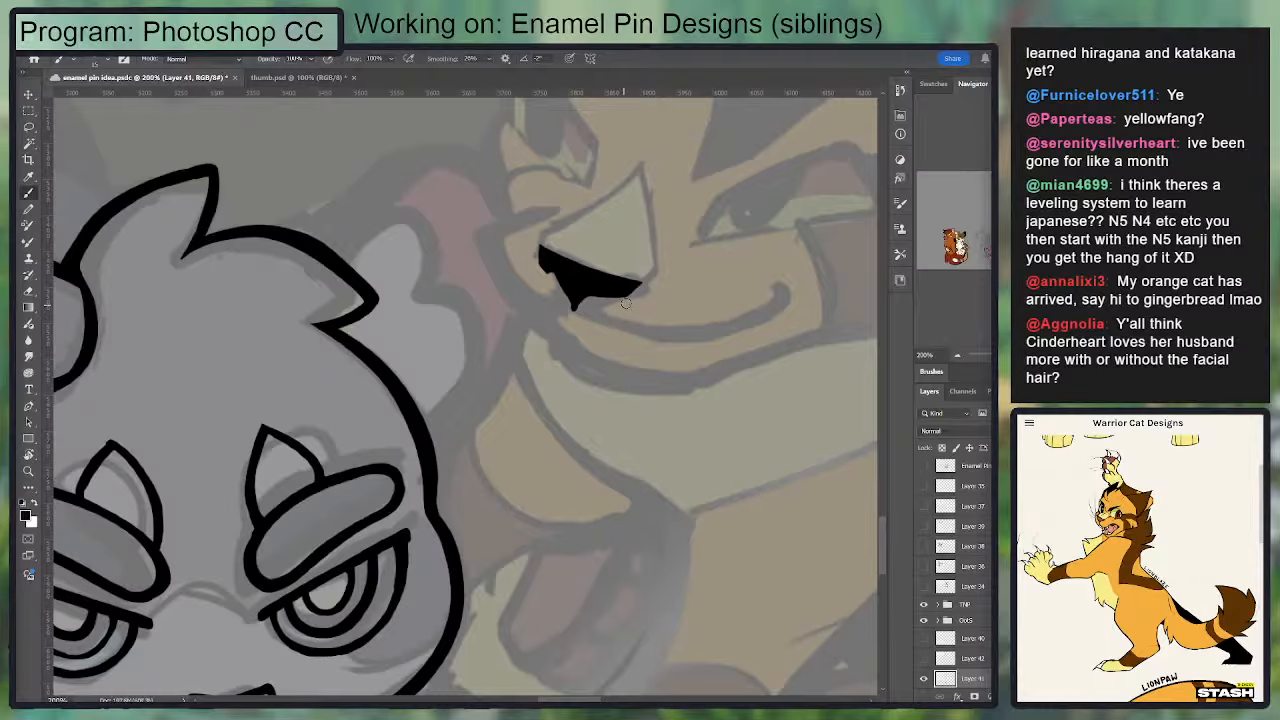
{"action": "key", "text": "e"}
{"action": "key", "text": "b"}
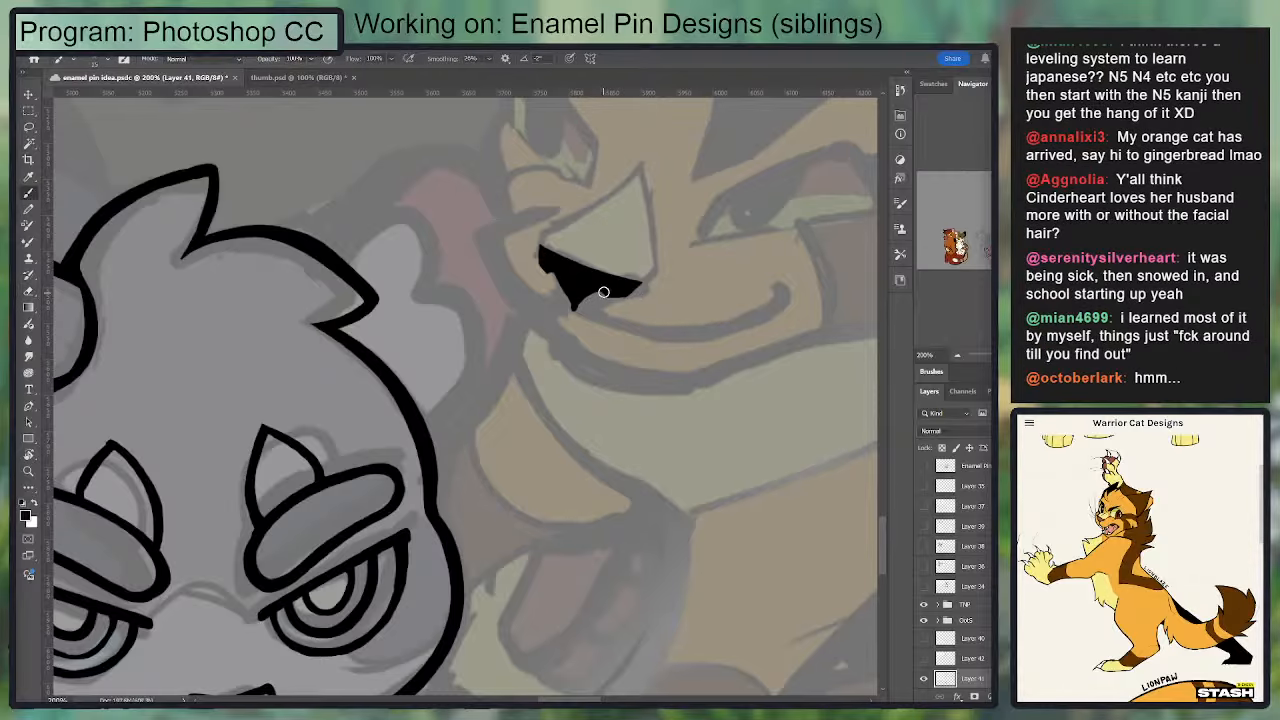
{"action": "left_click_drag", "start_coordinate": [609, 294], "coordinate": [634, 297]}
{"action": "key", "text": "e"}
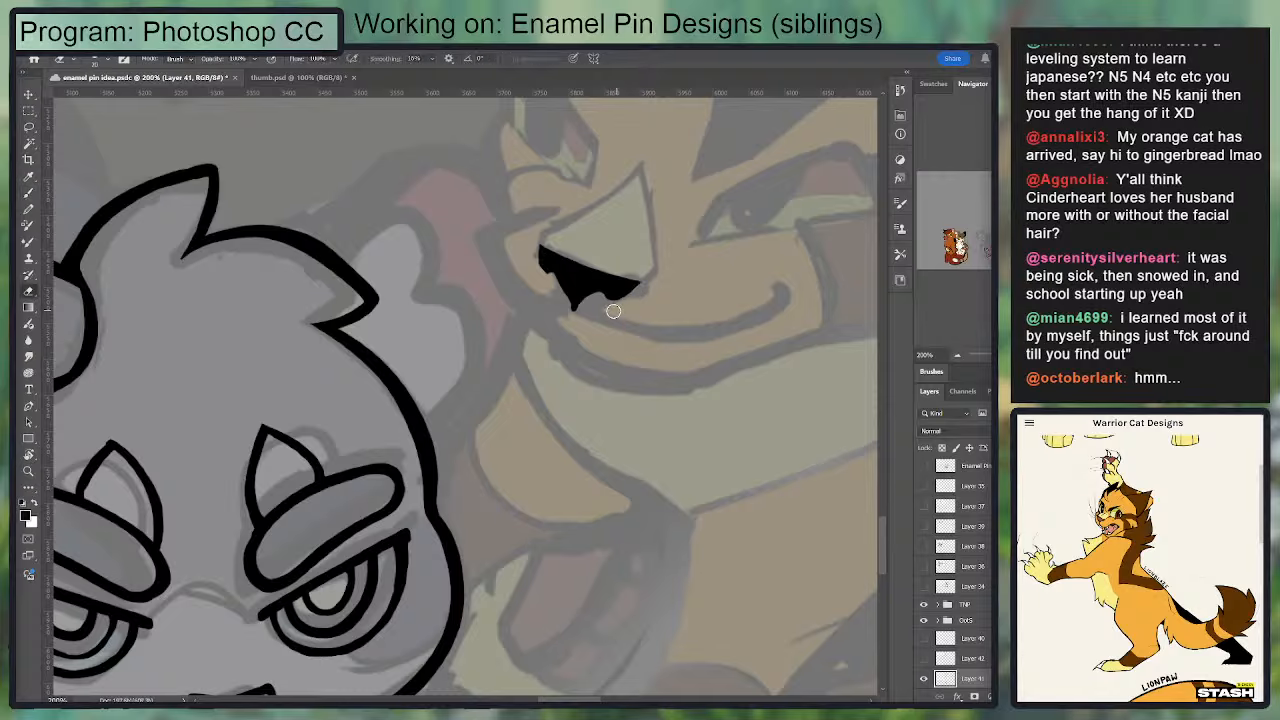
Step: Lasso the golden cat's inked nose, delete it and clear the selection
{"action": "key", "text": "l"}
{"action": "mouse_move", "coordinate": [583, 217]}
{"action": "left_mouse_down"}
{"action": "mouse_move", "coordinate": [724, 337]}
{"action": "mouse_move", "coordinate": [680, 240]}
{"action": "left_mouse_up"}
{"action": "key", "text": "Delete"}
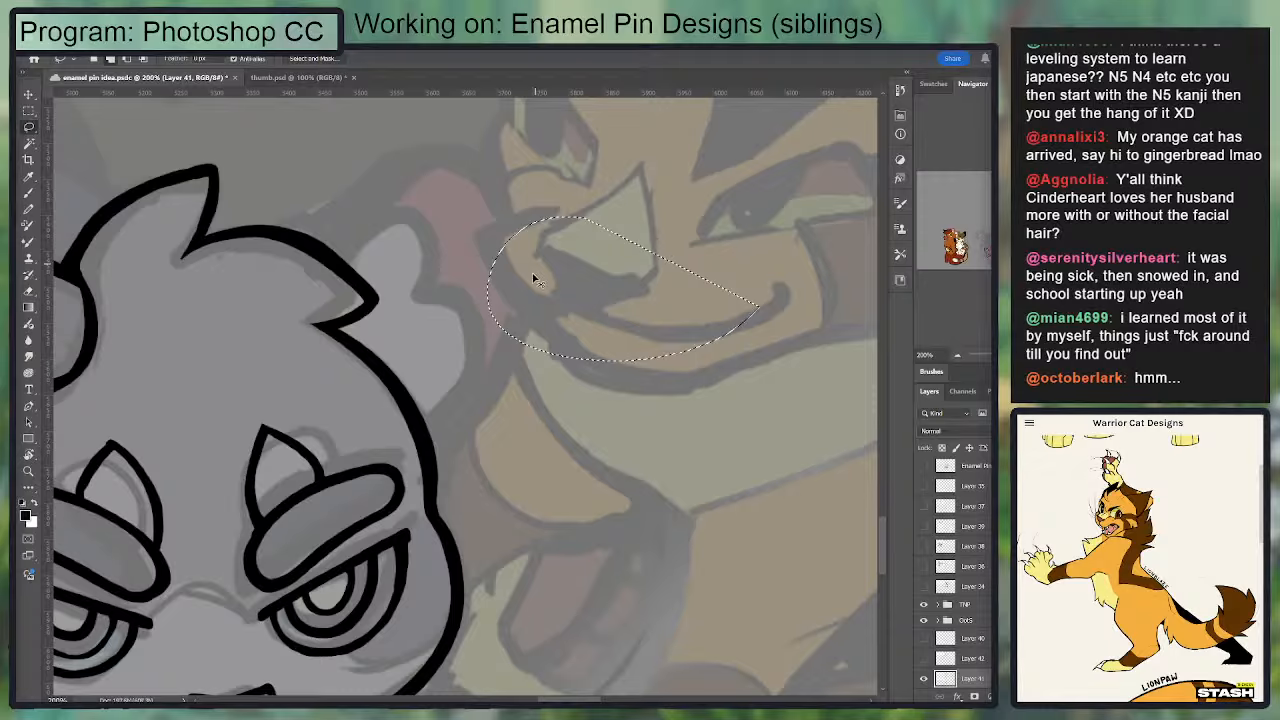
{"action": "key", "text": "ctrl+d"}
Step: Ink the golden cat's curved smile line from the muzzle to the cheek and thin it along its upper edge
{"action": "key", "text": "b"}
{"action": "mouse_move", "coordinate": [576, 311]}
{"action": "left_mouse_down"}
{"action": "mouse_move", "coordinate": [539, 306]}
{"action": "mouse_move", "coordinate": [670, 346]}
{"action": "mouse_move", "coordinate": [784, 301]}
{"action": "mouse_move", "coordinate": [710, 340]}
{"action": "mouse_move", "coordinate": [696, 253]}
{"action": "left_mouse_up"}
{"action": "key", "text": "ctrl+z"}
{"action": "left_click_drag", "start_coordinate": [670, 295], "coordinate": [677, 308]}
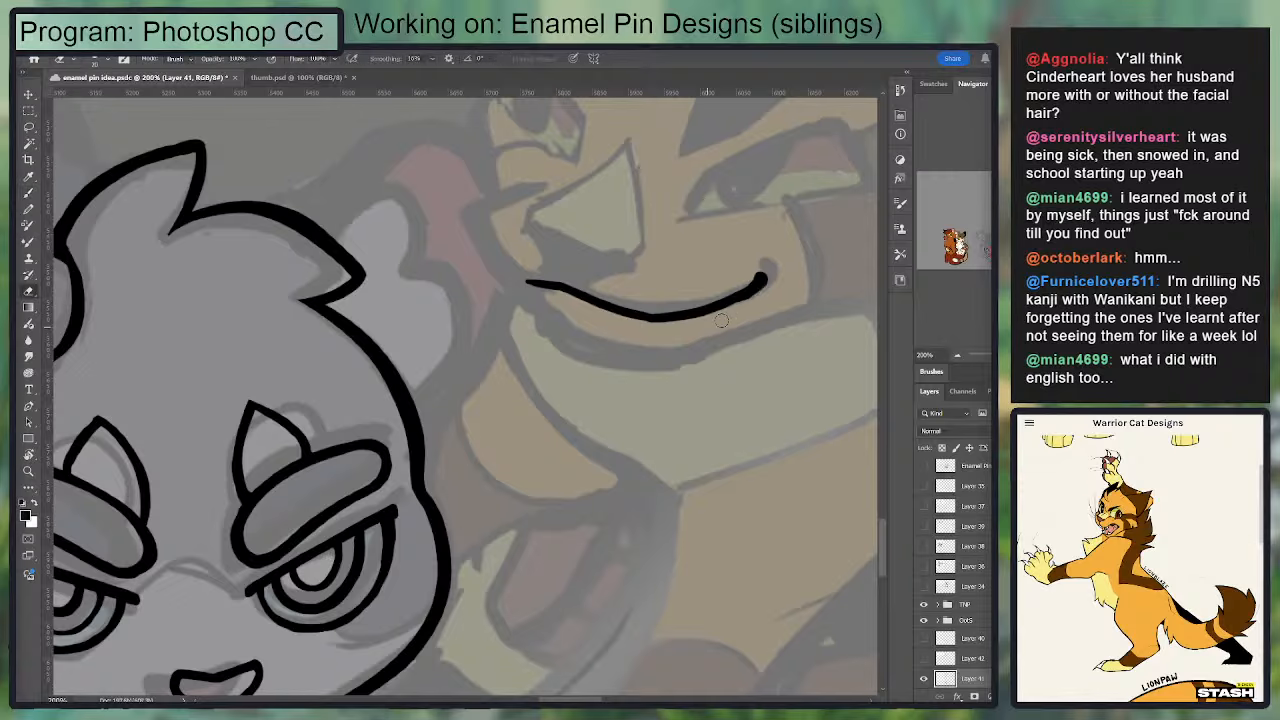
{"action": "left_click_drag", "start_coordinate": [760, 280], "coordinate": [632, 316]}
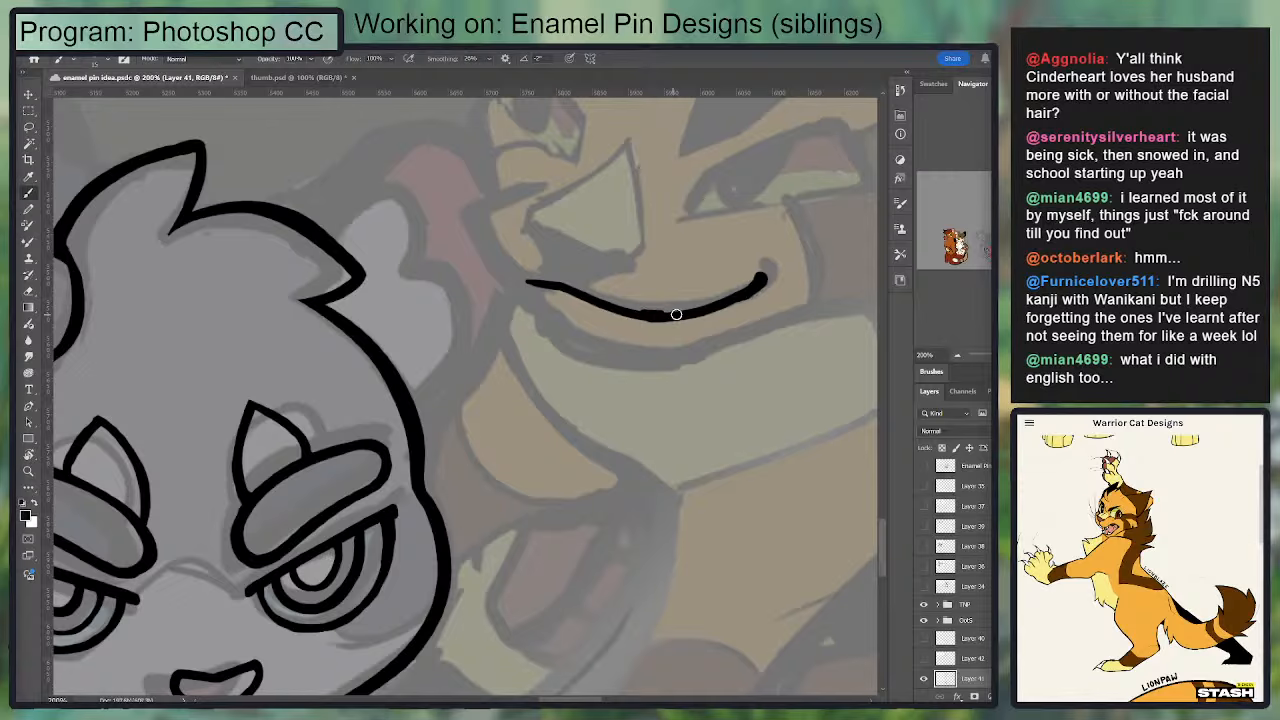
{"action": "key", "text": "e"}
{"action": "left_click_drag", "start_coordinate": [644, 302], "coordinate": [774, 278]}
Step: Even out the smile line's thickness, strengthening its left half and cleaning the edges
{"action": "key", "text": "b"}
{"action": "key", "text": "e"}
{"action": "key", "text": "b"}
{"action": "key", "text": "e"}
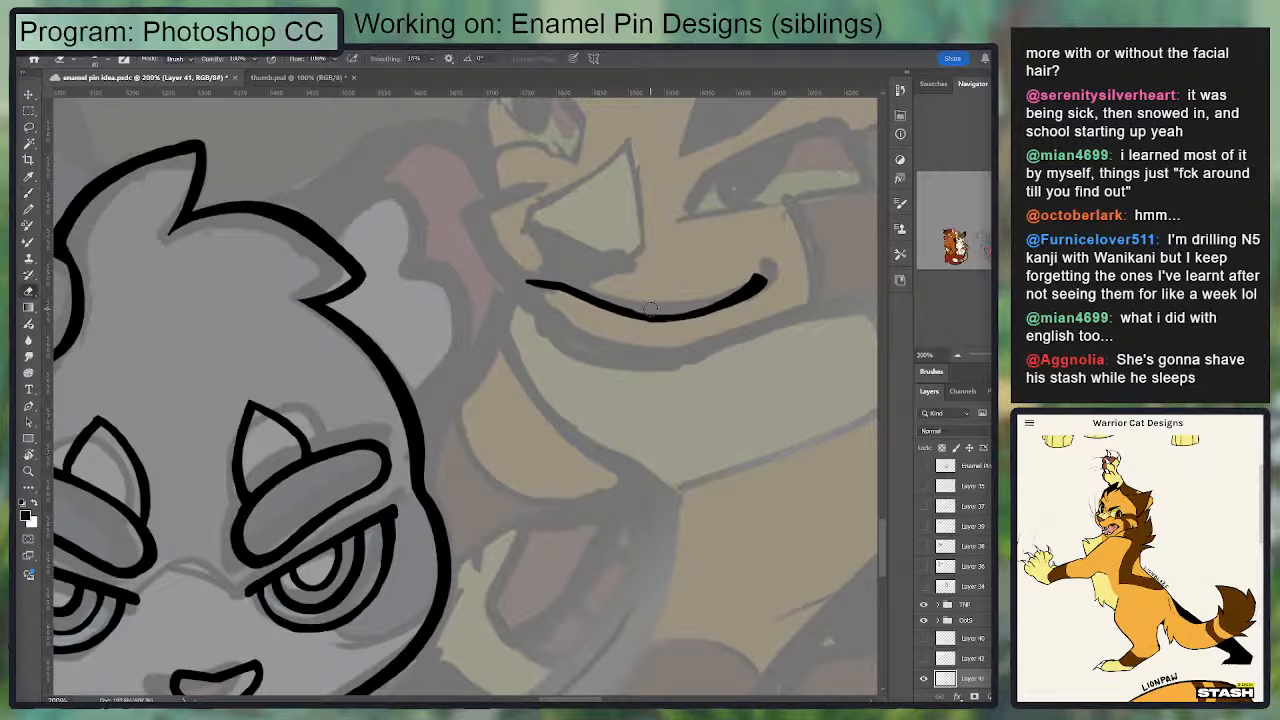
{"action": "key", "text": "b"}
{"action": "mouse_move", "coordinate": [553, 281]}
{"action": "left_mouse_down"}
{"action": "mouse_move", "coordinate": [671, 322]}
{"action": "mouse_move", "coordinate": [709, 312]}
{"action": "left_mouse_up"}
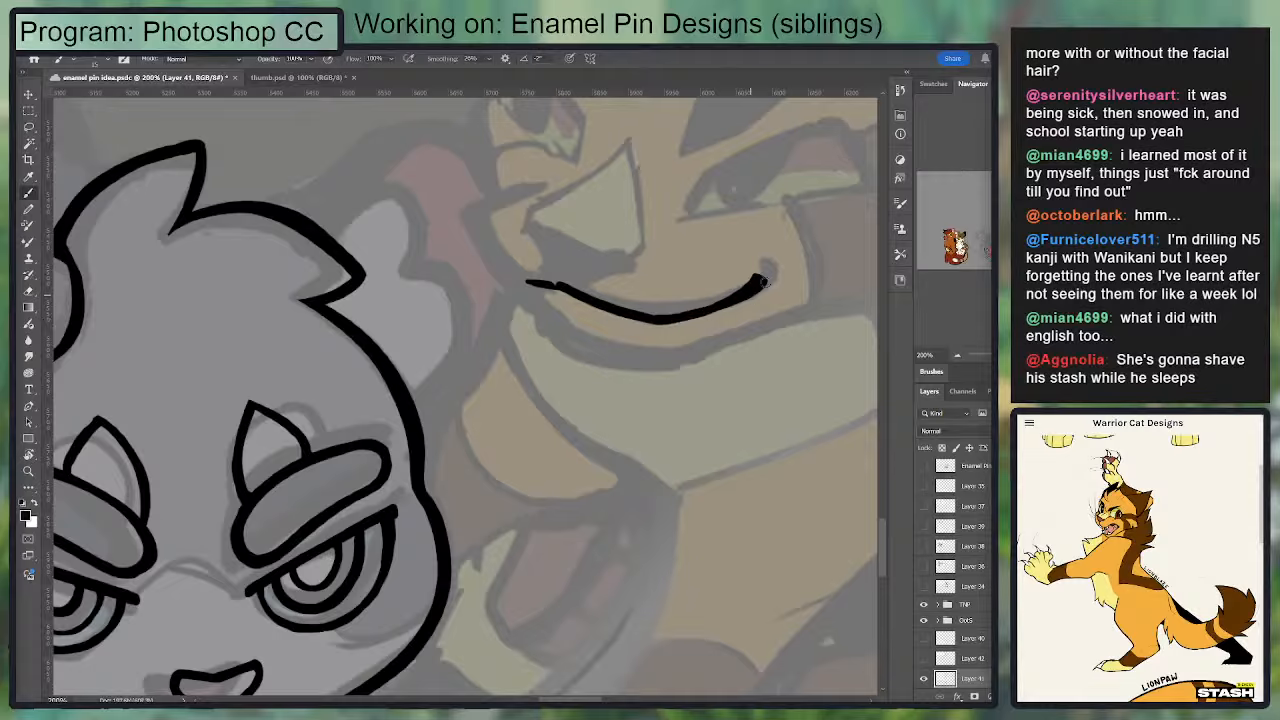
{"action": "key", "text": "e"}
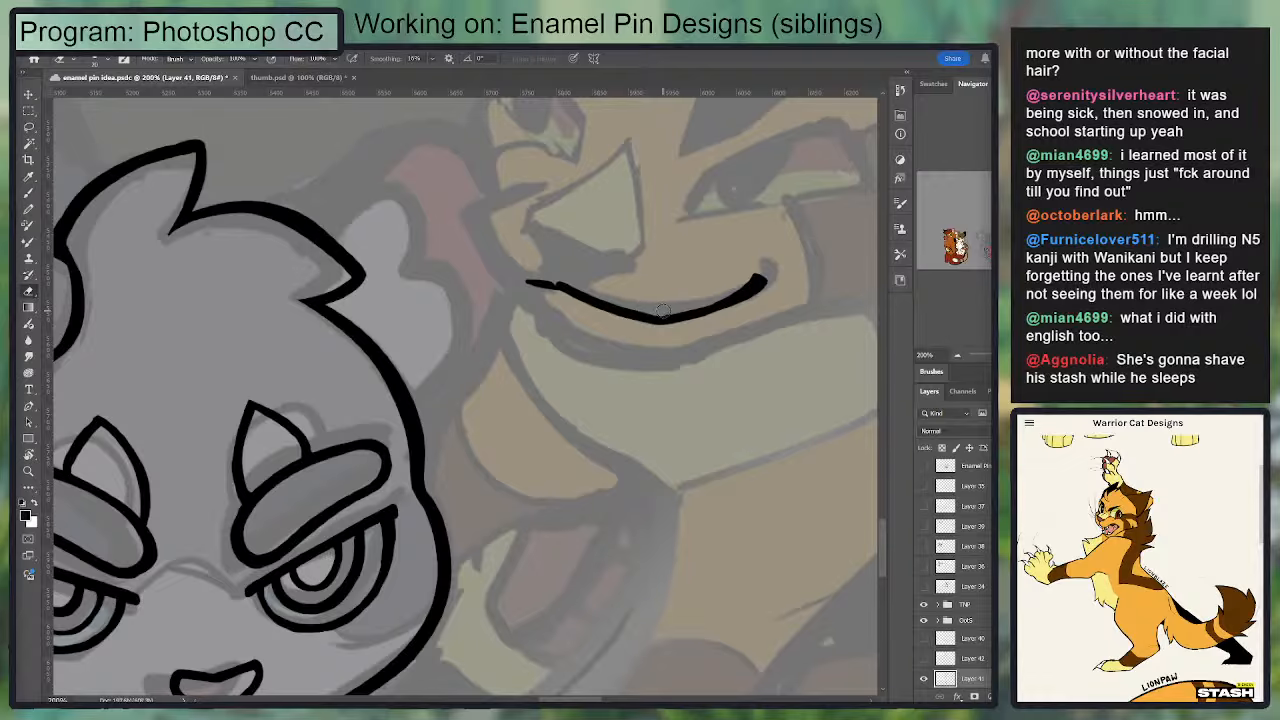
{"action": "key", "text": "b"}
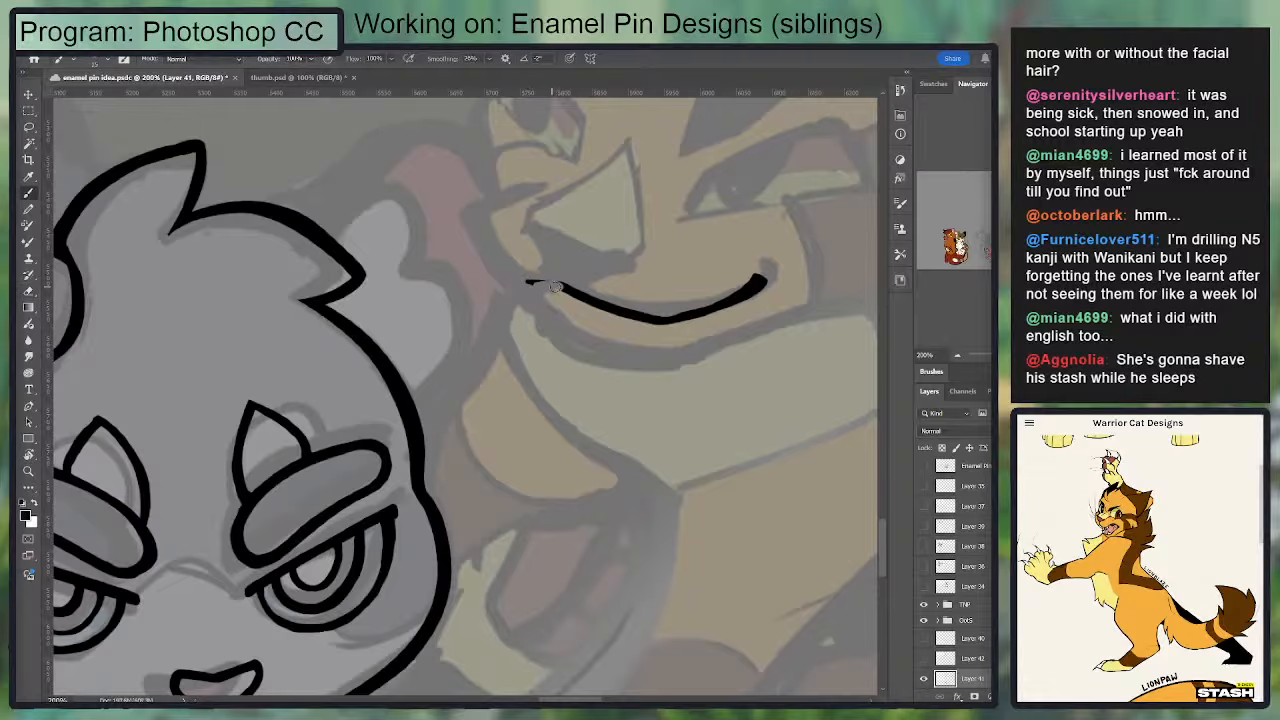
Step: Add a short upright line above the smile under the nose, and ink the nose's slanted lower edge
{"action": "left_click_drag", "start_coordinate": [556, 287], "coordinate": [544, 334]}
{"action": "left_click_drag", "start_coordinate": [511, 271], "coordinate": [611, 308]}
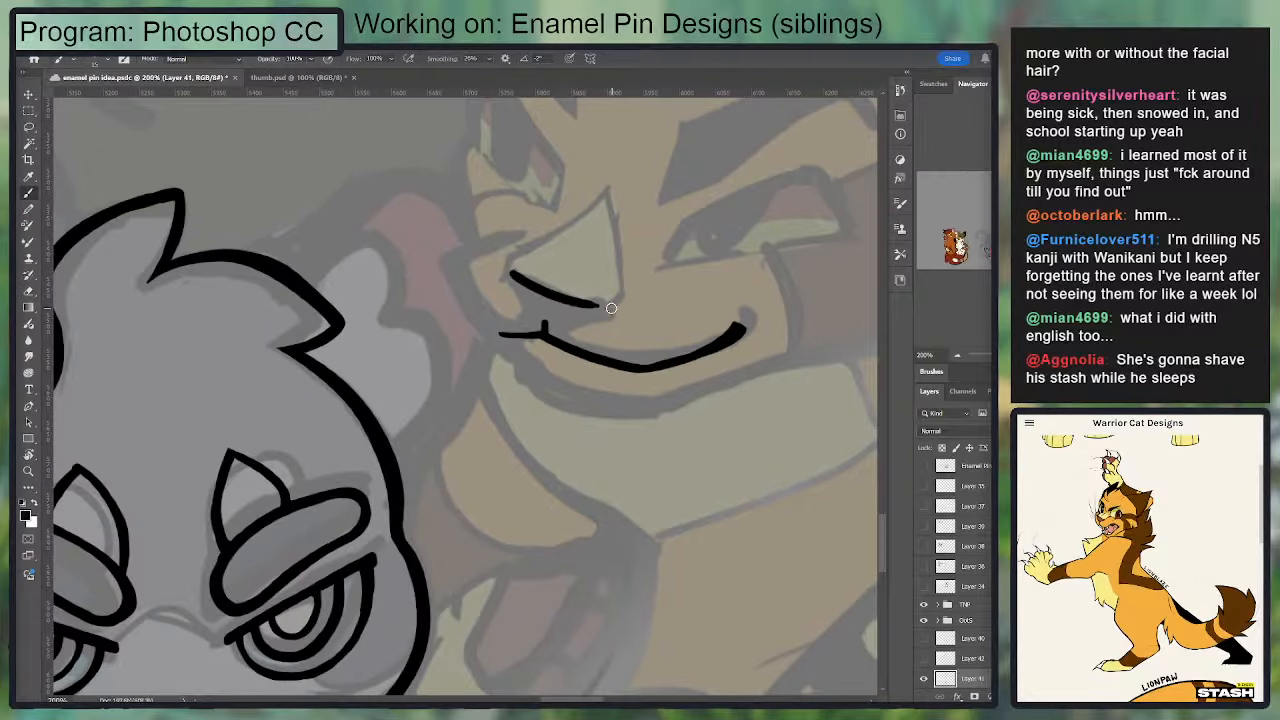
{"action": "mouse_move", "coordinate": [512, 275]}
{"action": "left_mouse_down"}
{"action": "mouse_move", "coordinate": [514, 304]}
{"action": "mouse_move", "coordinate": [543, 304]}
{"action": "mouse_move", "coordinate": [523, 289]}
{"action": "mouse_move", "coordinate": [541, 300]}
{"action": "mouse_move", "coordinate": [514, 315]}
{"action": "mouse_move", "coordinate": [526, 306]}
{"action": "mouse_move", "coordinate": [514, 290]}
{"action": "mouse_move", "coordinate": [511, 301]}
{"action": "mouse_move", "coordinate": [569, 320]}
{"action": "left_mouse_up"}
{"action": "key", "text": "ctrl+z"}
Step: Fill the golden cat's nose in black below its slanted edge, tapering it into the short upright line, and trim its edges
{"action": "key", "text": "e"}
{"action": "key", "text": "b"}
{"action": "key", "text": "e"}
{"action": "key", "text": "b"}
{"action": "key", "text": "e"}
{"action": "key", "text": "b"}
{"action": "key", "text": "e"}
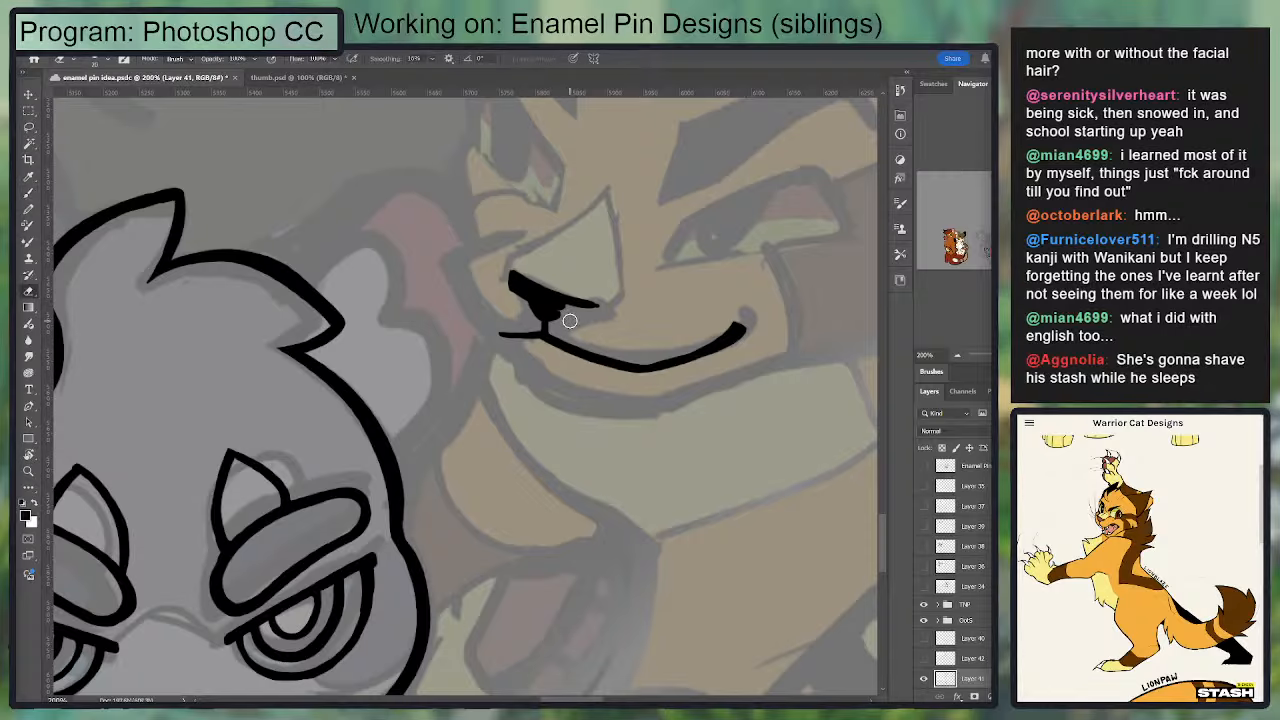
Step: Thicken the right half of the golden cat's nose into a solid black shape and trim its outer edges
{"action": "key", "text": "b"}
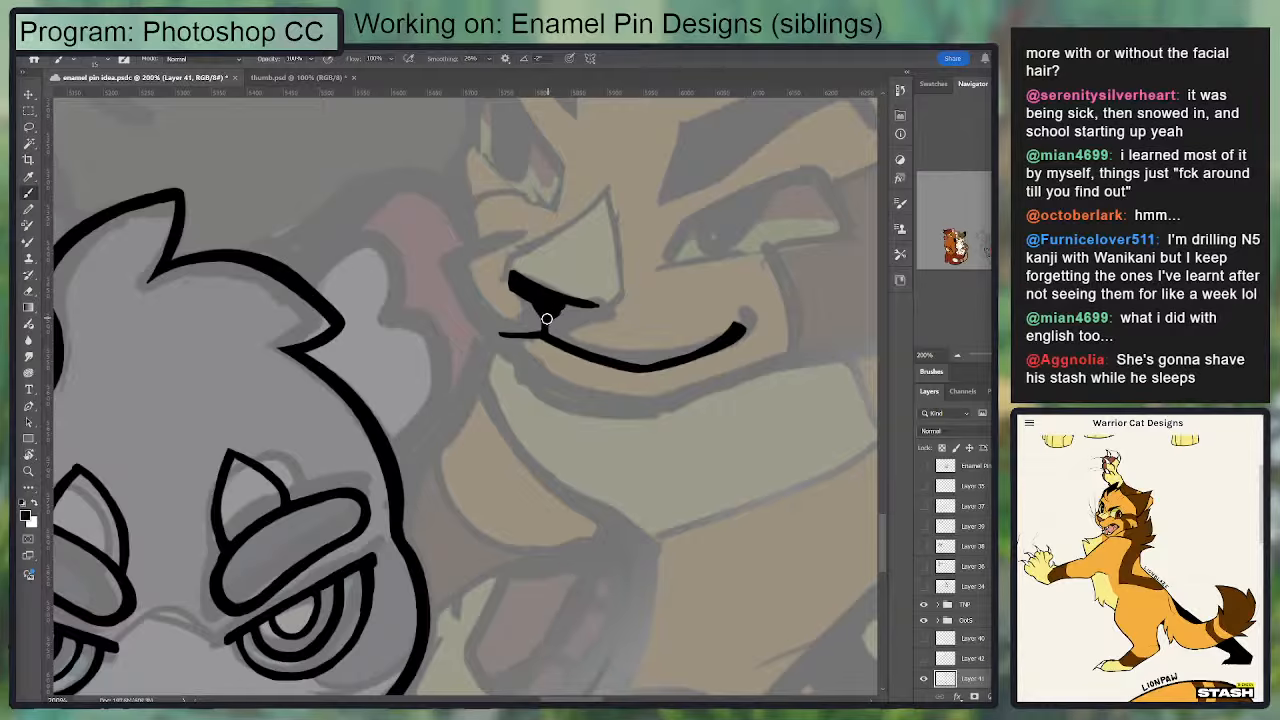
{"action": "left_click_drag", "start_coordinate": [584, 316], "coordinate": [614, 312]}
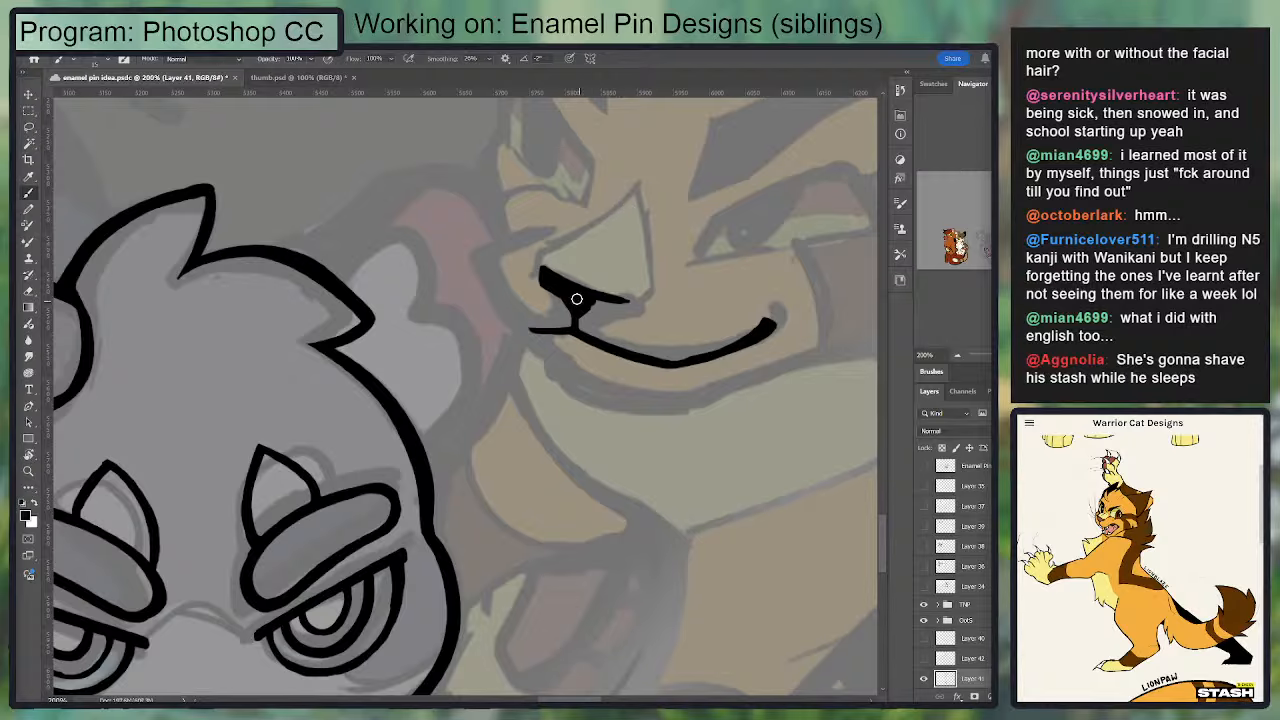
{"action": "left_click_drag", "start_coordinate": [581, 303], "coordinate": [641, 300]}
{"action": "key", "text": "e"}
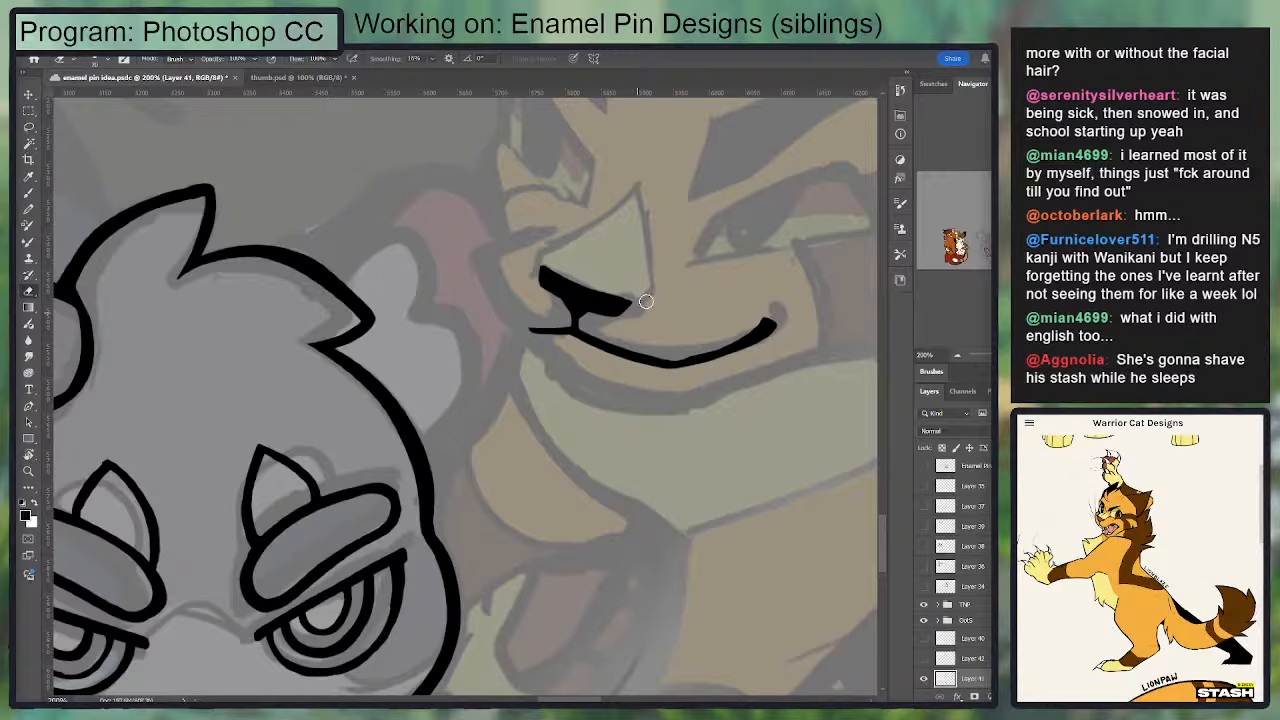
{"action": "mouse_move", "coordinate": [538, 278]}
{"action": "left_mouse_down"}
{"action": "mouse_move", "coordinate": [500, 320]}
{"action": "mouse_move", "coordinate": [544, 354]}
{"action": "mouse_move", "coordinate": [576, 357]}
{"action": "left_mouse_up"}
{"action": "key", "text": "b"}
{"action": "key", "text": "e"}
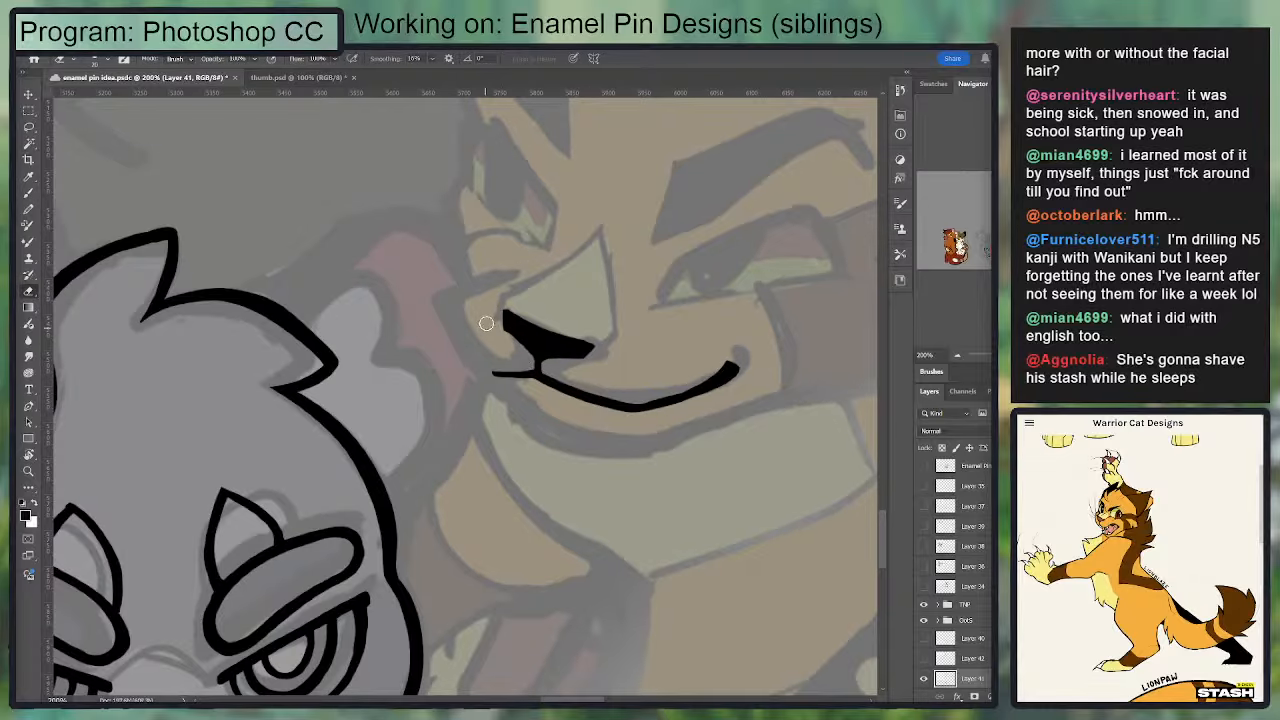
Step: Build up the nose's left tip and upper edge in black, and erase along both to sharpen the outline
{"action": "key", "text": "b"}
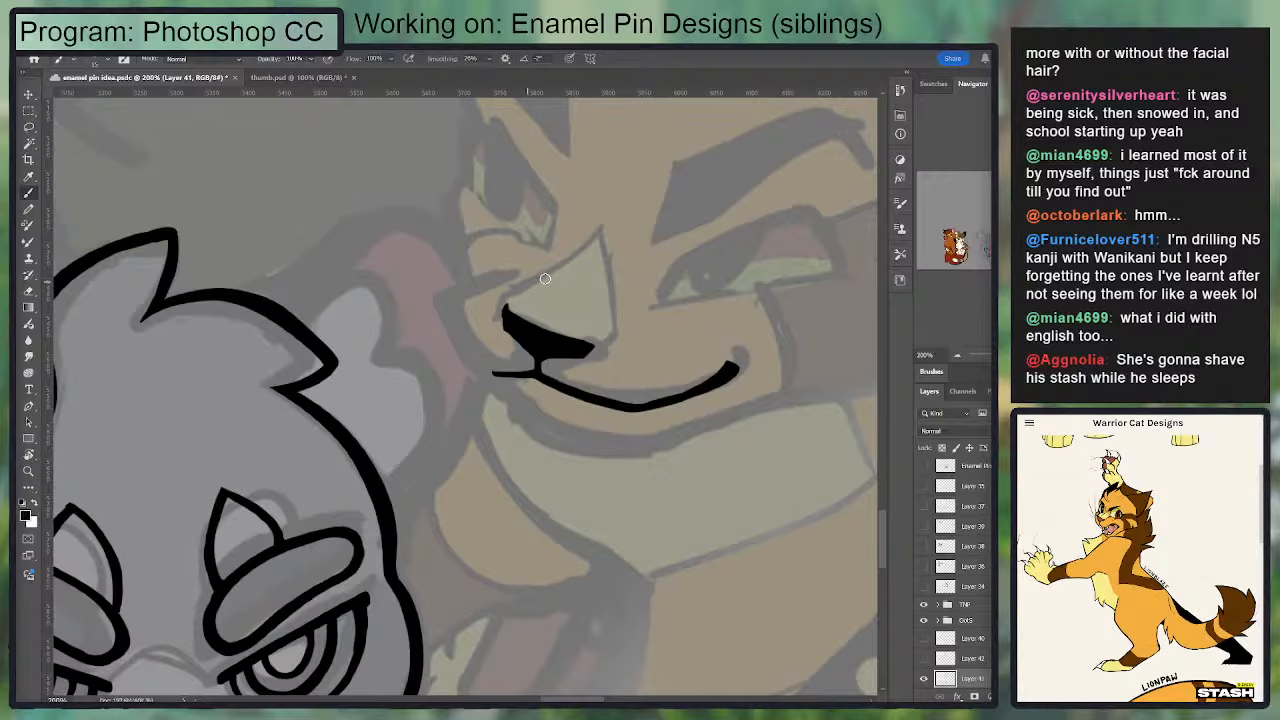
{"action": "left_click_drag", "start_coordinate": [505, 323], "coordinate": [558, 333]}
{"action": "key", "text": "e"}
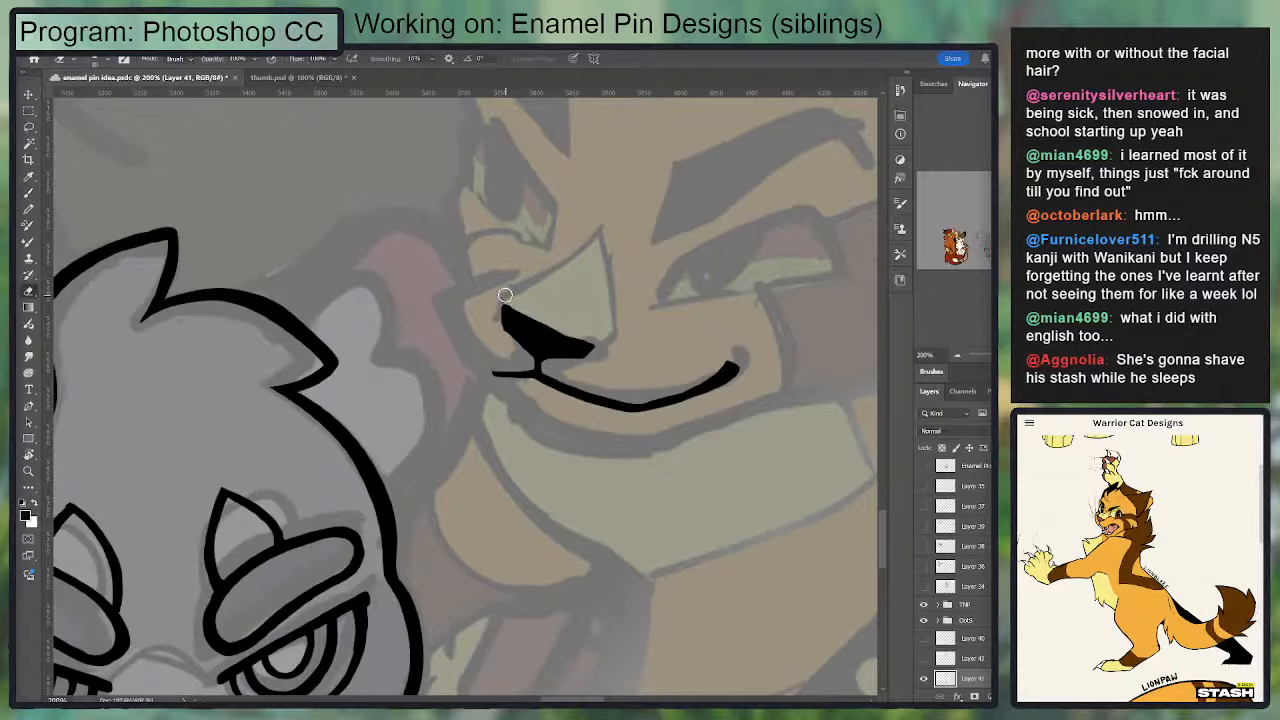
{"action": "mouse_move", "coordinate": [505, 298]}
{"action": "left_mouse_down"}
{"action": "mouse_move", "coordinate": [616, 343]}
{"action": "mouse_move", "coordinate": [512, 314]}
{"action": "mouse_move", "coordinate": [604, 347]}
{"action": "left_mouse_up"}
{"action": "key", "text": "b"}
{"action": "key", "text": "e"}
{"action": "left_click_drag", "start_coordinate": [499, 300], "coordinate": [500, 344]}
{"action": "key", "text": "b"}
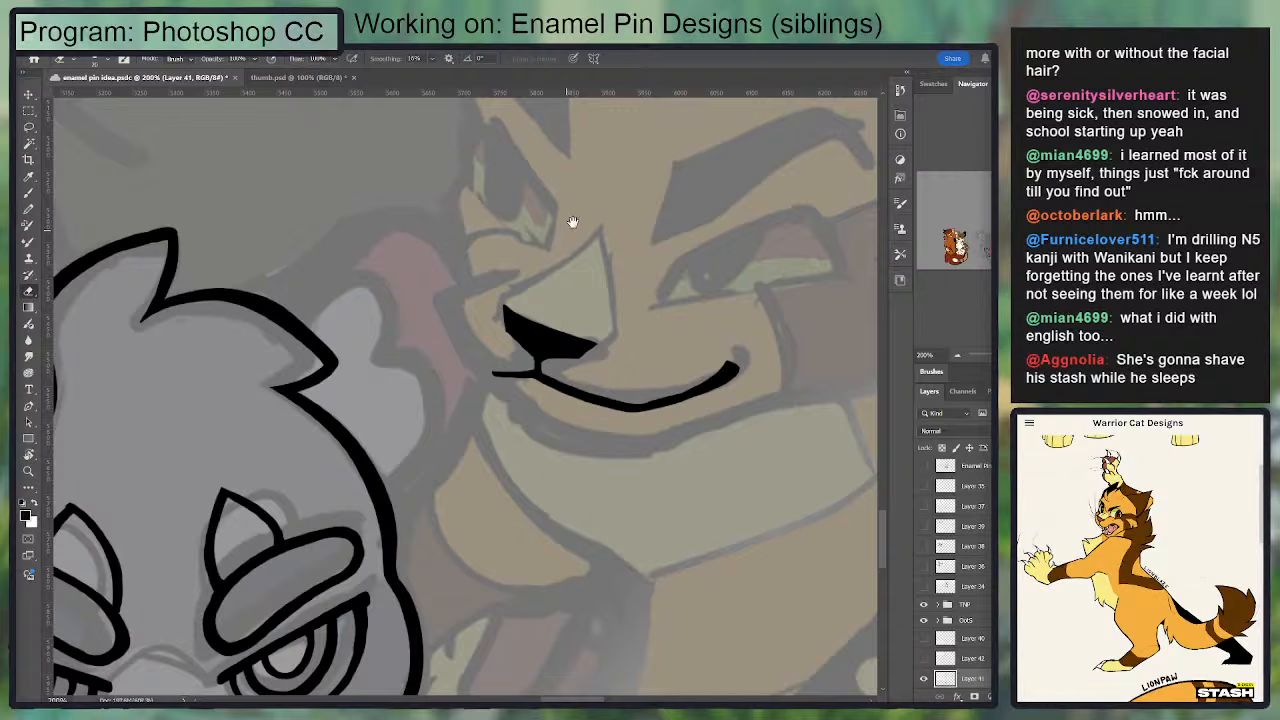
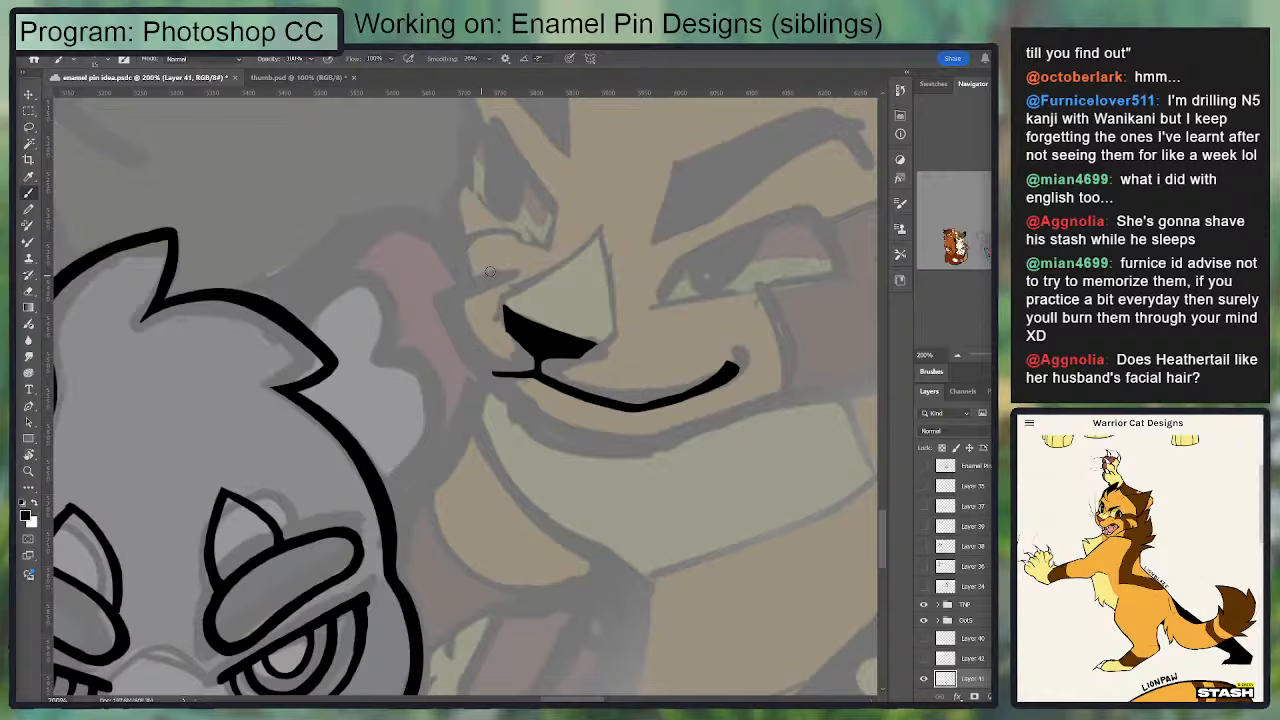
Step: Ink the outer edge of the golden cat's muzzle, from a short slanted bridge line down to the left end of the smile
{"action": "mouse_move", "coordinate": [511, 267]}
{"action": "left_mouse_down"}
{"action": "mouse_move", "coordinate": [458, 279]}
{"action": "mouse_move", "coordinate": [492, 269]}
{"action": "mouse_move", "coordinate": [490, 362]}
{"action": "left_mouse_up"}
{"action": "key", "text": "ctrl+z"}
{"action": "key", "text": "ctrl+z"}
{"action": "mouse_move", "coordinate": [448, 286]}
{"action": "left_mouse_down"}
{"action": "mouse_move", "coordinate": [506, 376]}
{"action": "mouse_move", "coordinate": [457, 276]}
{"action": "mouse_move", "coordinate": [447, 286]}
{"action": "mouse_move", "coordinate": [482, 348]}
{"action": "left_mouse_up"}
{"action": "key", "text": "ctrl+z"}
{"action": "key", "text": "ctrl+z"}
{"action": "left_click_drag", "start_coordinate": [446, 290], "coordinate": [533, 258]}
{"action": "key", "text": "ctrl+z"}
{"action": "key", "text": "e"}
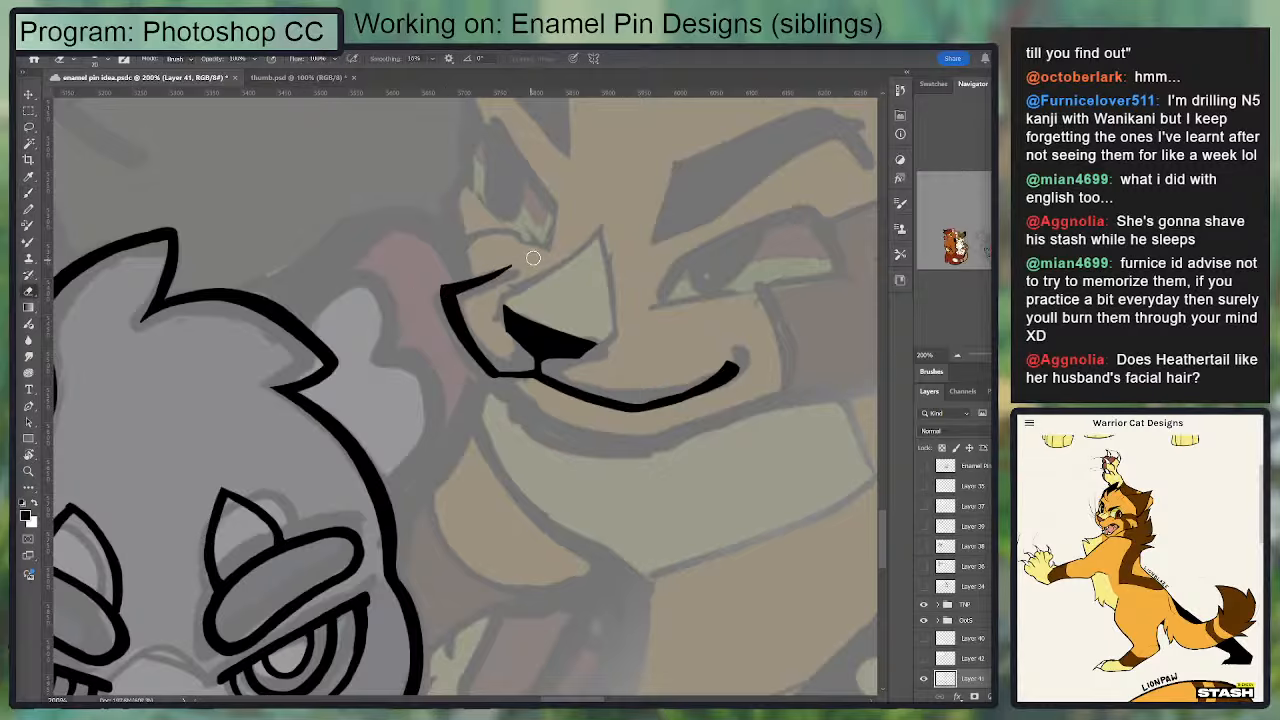
Step: Ink the golden cat's chin as a curve beneath the smile, starting at the muzzle's corner and sweeping up past the smile's far end
{"action": "key", "text": "b"}
{"action": "left_click_drag", "start_coordinate": [500, 398], "coordinate": [630, 444]}
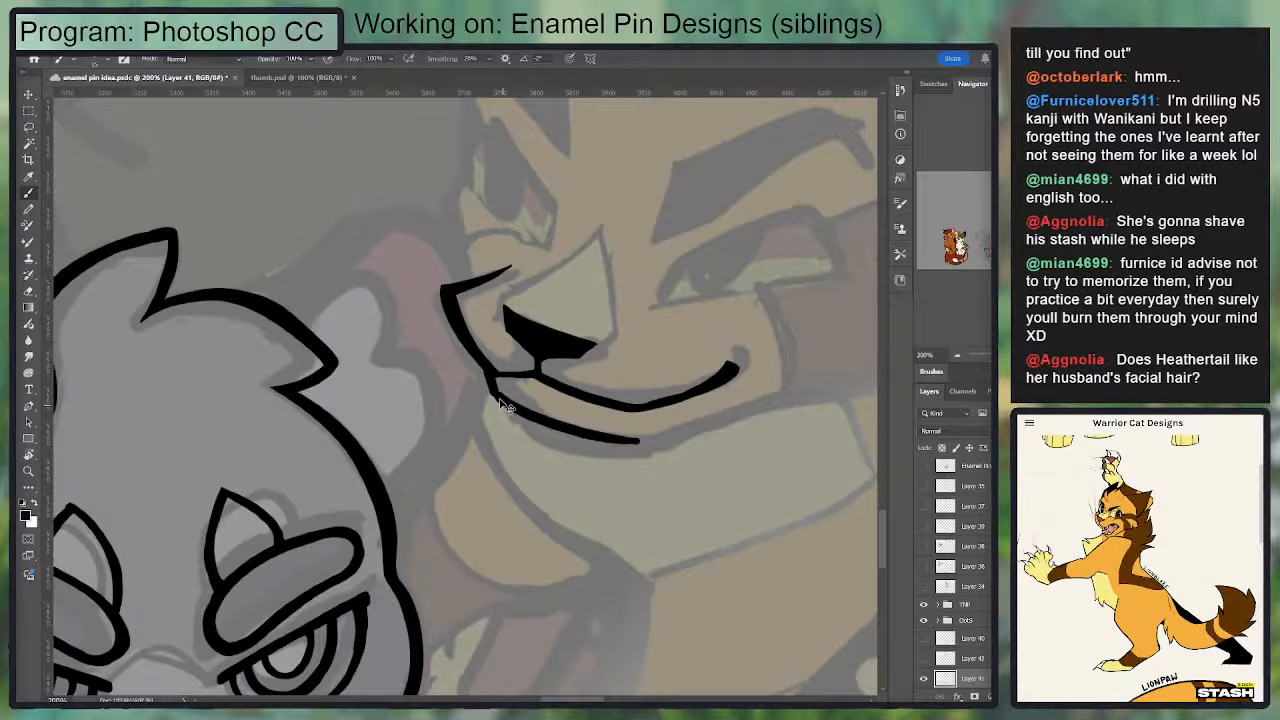
{"action": "key", "text": "ctrl+z"}
{"action": "key", "text": "ctrl+z"}
{"action": "mouse_move", "coordinate": [491, 371]}
{"action": "left_mouse_down"}
{"action": "mouse_move", "coordinate": [512, 407]}
{"action": "mouse_move", "coordinate": [630, 446]}
{"action": "left_mouse_up"}
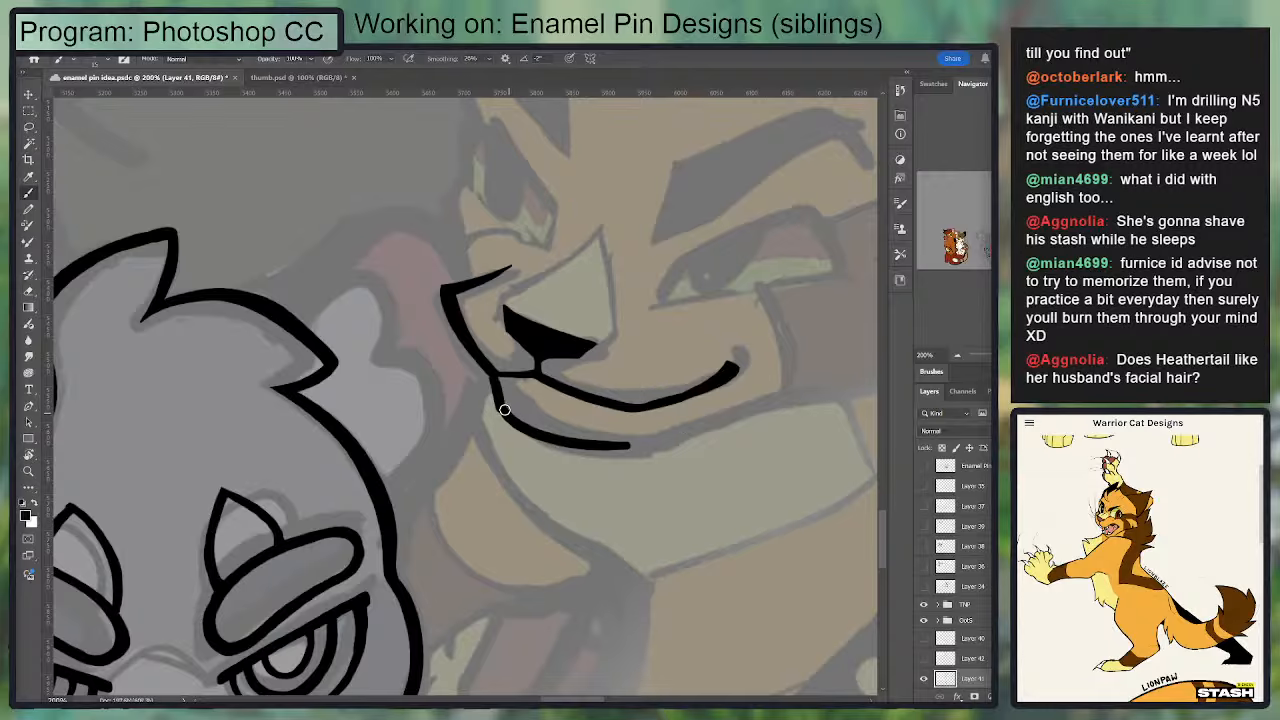
{"action": "mouse_move", "coordinate": [505, 410]}
{"action": "left_mouse_down"}
{"action": "mouse_move", "coordinate": [651, 442]}
{"action": "mouse_move", "coordinate": [601, 404]}
{"action": "mouse_move", "coordinate": [505, 373]}
{"action": "left_mouse_up"}
{"action": "key", "text": "e"}
{"action": "mouse_move", "coordinate": [367, 349]}
{"action": "left_mouse_down"}
{"action": "mouse_move", "coordinate": [518, 382]}
{"action": "mouse_move", "coordinate": [654, 340]}
{"action": "left_mouse_up"}
{"action": "key", "text": "b"}
{"action": "key", "text": "ctrl+z"}
{"action": "mouse_move", "coordinate": [455, 400]}
{"action": "left_mouse_down"}
{"action": "mouse_move", "coordinate": [664, 341]}
{"action": "mouse_move", "coordinate": [634, 348]}
{"action": "left_mouse_up"}
Step: Erase along the front of the golden cat's muzzle and redraw that edge so it flows into the chin line
{"action": "left_click_drag", "start_coordinate": [347, 290], "coordinate": [372, 378]}
{"action": "key", "text": "e"}
{"action": "left_click_drag", "start_coordinate": [314, 320], "coordinate": [363, 418]}
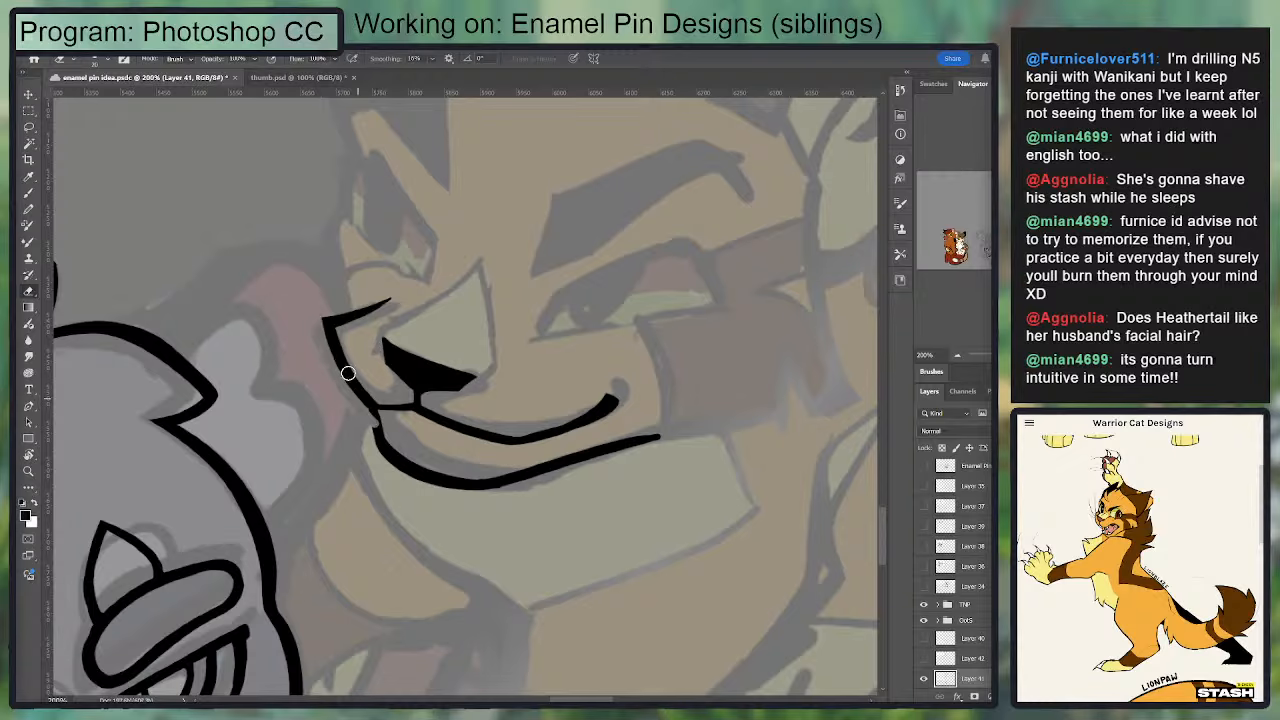
{"action": "key", "text": "b"}
{"action": "left_click_drag", "start_coordinate": [331, 329], "coordinate": [374, 418]}
{"action": "key", "text": "ctrl+z"}
{"action": "left_click_drag", "start_coordinate": [331, 329], "coordinate": [376, 405]}
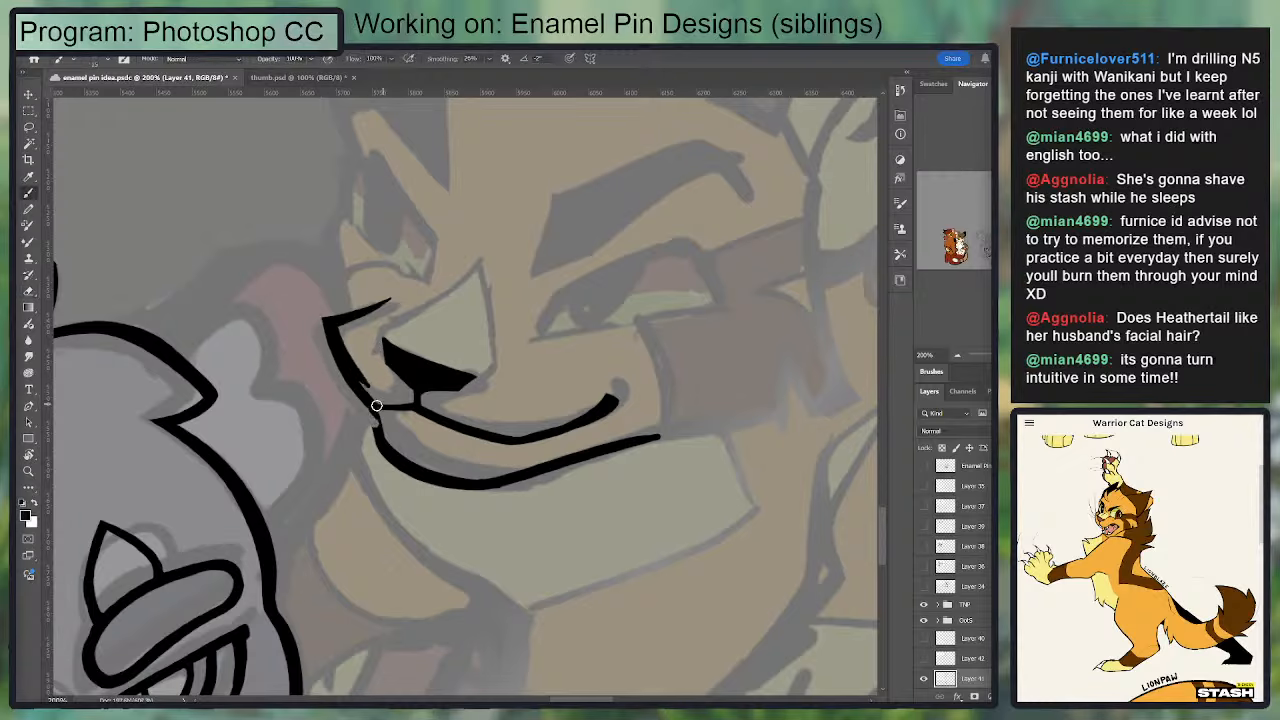
{"action": "key", "text": "ctrl+z"}
{"action": "mouse_move", "coordinate": [331, 324]}
{"action": "left_mouse_down"}
{"action": "mouse_move", "coordinate": [388, 417]}
{"action": "mouse_move", "coordinate": [370, 407]}
{"action": "mouse_move", "coordinate": [383, 446]}
{"action": "left_mouse_up"}
Step: Trim and touch up the junction where the golden cat's muzzle, mouth line and chin meet
{"action": "key", "text": "e"}
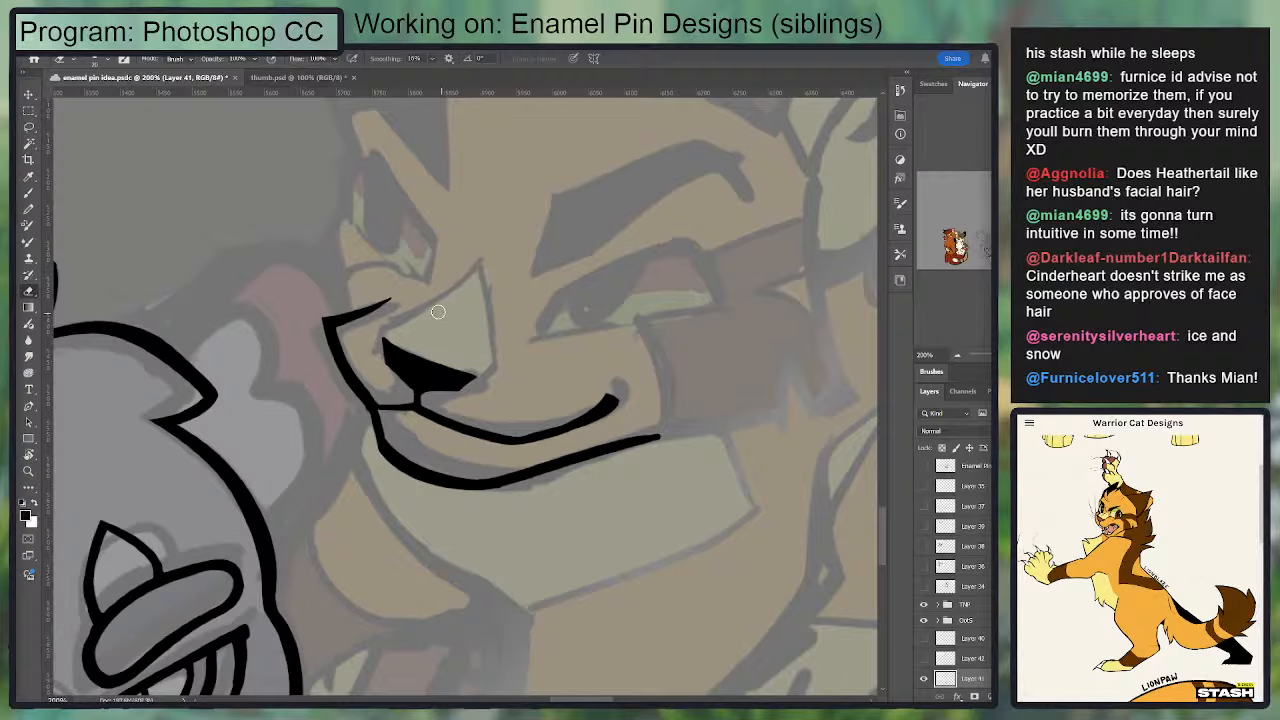
{"action": "mouse_move", "coordinate": [371, 408]}
{"action": "left_mouse_down"}
{"action": "mouse_move", "coordinate": [380, 452]}
{"action": "mouse_move", "coordinate": [390, 408]}
{"action": "left_mouse_up"}
{"action": "key", "text": "b"}
{"action": "key", "text": "e"}
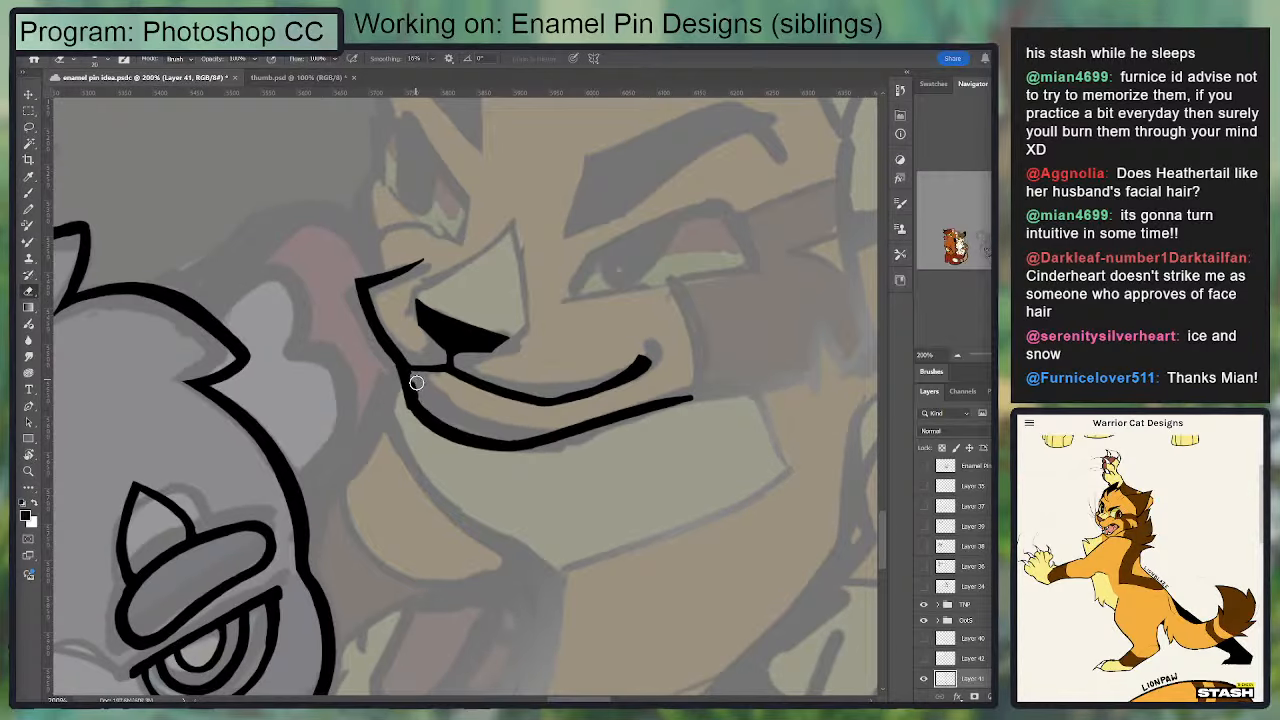
{"action": "key", "text": "b"}
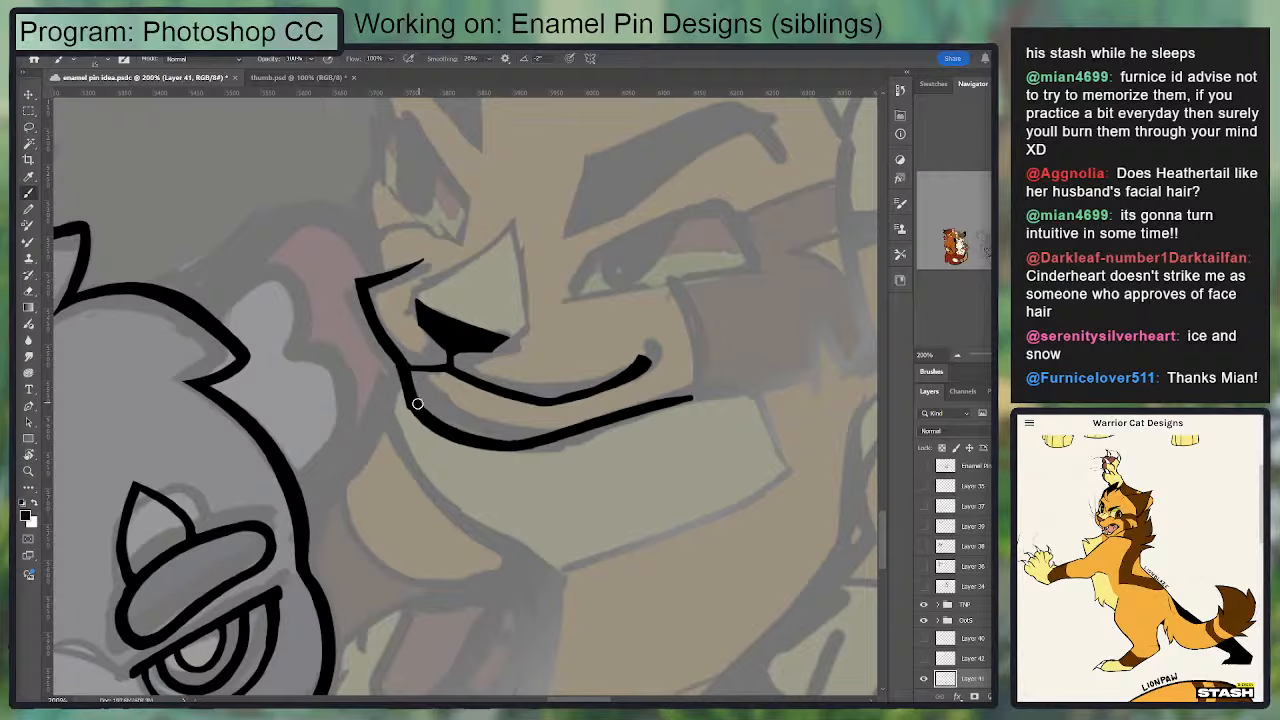
{"action": "left_click_drag", "start_coordinate": [446, 420], "coordinate": [584, 344]}
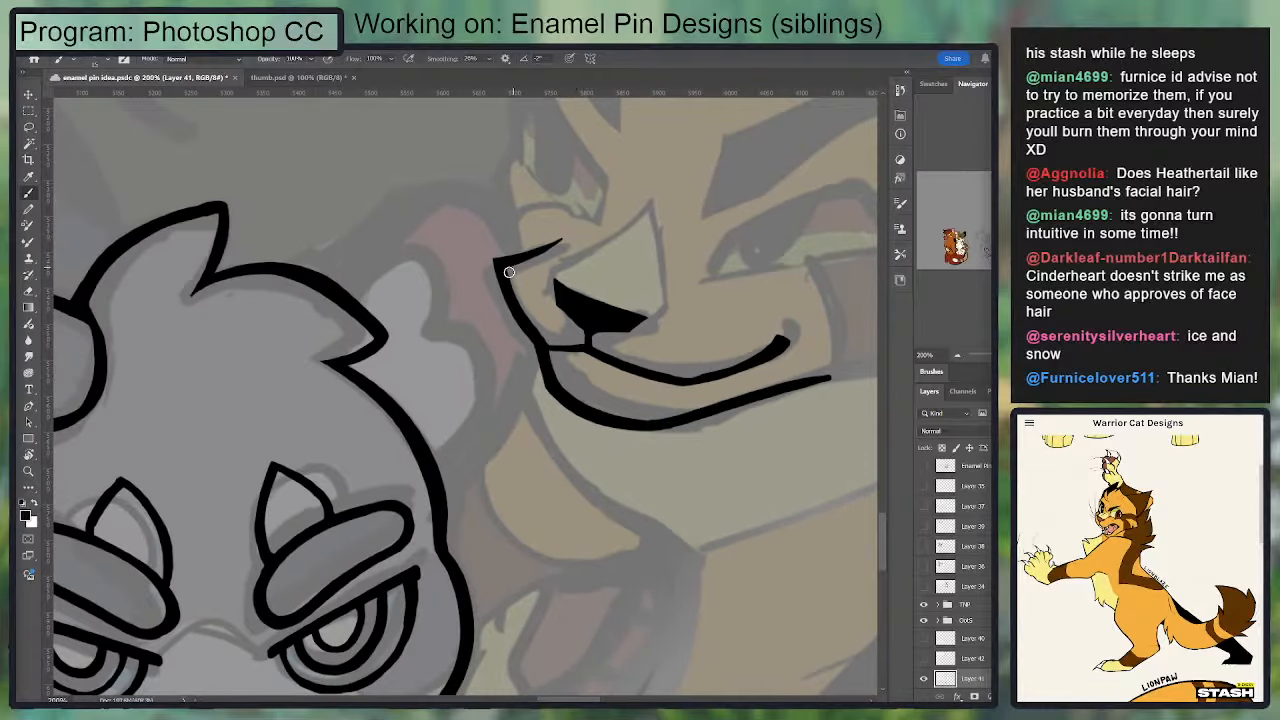
Step: Ink the rounded top of the grey cat's right ear, arching from the head to the golden cat's muzzle
{"action": "mouse_move", "coordinate": [337, 284]}
{"action": "left_mouse_down"}
{"action": "mouse_move", "coordinate": [477, 201]}
{"action": "mouse_move", "coordinate": [465, 201]}
{"action": "left_mouse_up"}
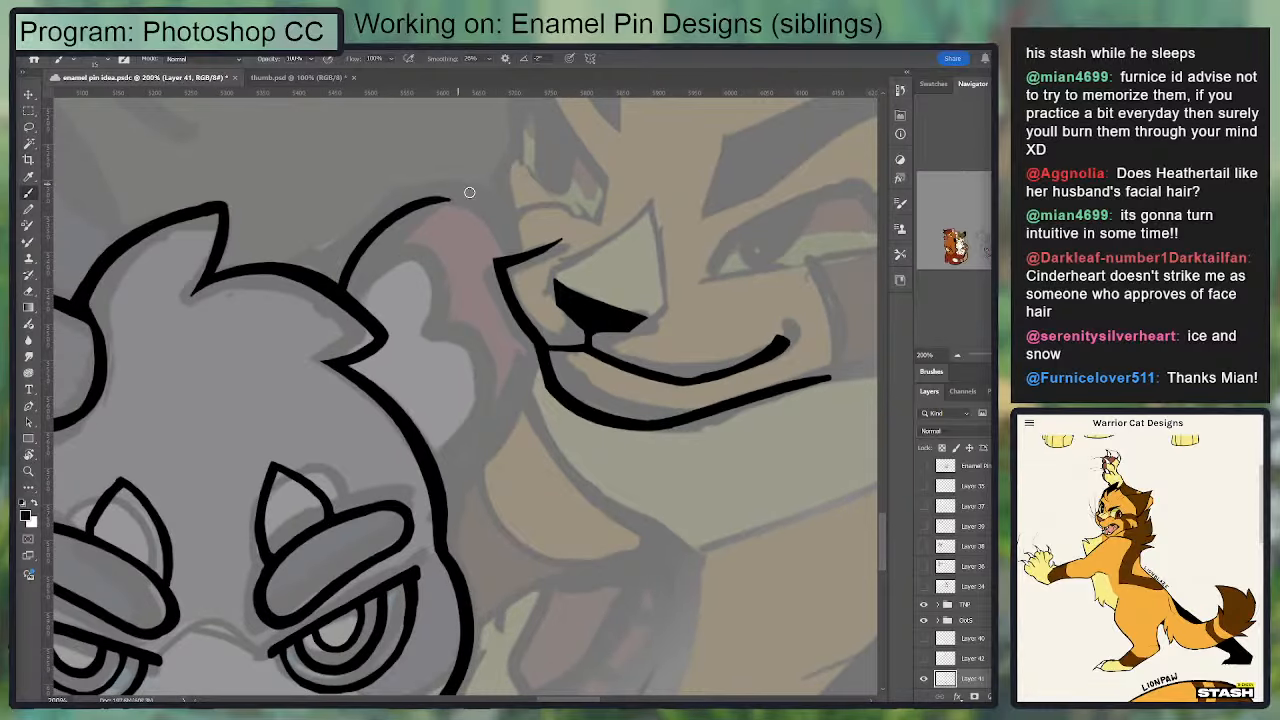
{"action": "key", "text": "ctrl+z"}
{"action": "left_click_drag", "start_coordinate": [514, 254], "coordinate": [463, 200]}
{"action": "mouse_move", "coordinate": [514, 250]}
{"action": "left_mouse_down"}
{"action": "mouse_move", "coordinate": [445, 183]}
{"action": "mouse_move", "coordinate": [352, 284]}
{"action": "mouse_move", "coordinate": [460, 181]}
{"action": "mouse_move", "coordinate": [496, 207]}
{"action": "mouse_move", "coordinate": [397, 198]}
{"action": "mouse_move", "coordinate": [507, 226]}
{"action": "mouse_move", "coordinate": [403, 209]}
{"action": "mouse_move", "coordinate": [438, 197]}
{"action": "left_mouse_up"}
{"action": "key", "text": "ctrl+z"}
{"action": "key", "text": "e"}
{"action": "key", "text": "b"}
{"action": "key", "text": "ctrl+z"}
{"action": "mouse_move", "coordinate": [531, 341]}
{"action": "left_mouse_down"}
{"action": "mouse_move", "coordinate": [477, 466]}
{"action": "mouse_move", "coordinate": [443, 494]}
{"action": "mouse_move", "coordinate": [515, 338]}
{"action": "left_mouse_up"}
{"action": "key", "text": "ctrl+z"}
{"action": "key", "text": "ctrl+z"}
{"action": "mouse_move", "coordinate": [620, 318]}
{"action": "left_mouse_down"}
{"action": "mouse_move", "coordinate": [920, 222]}
{"action": "mouse_move", "coordinate": [553, 329]}
{"action": "left_mouse_up"}
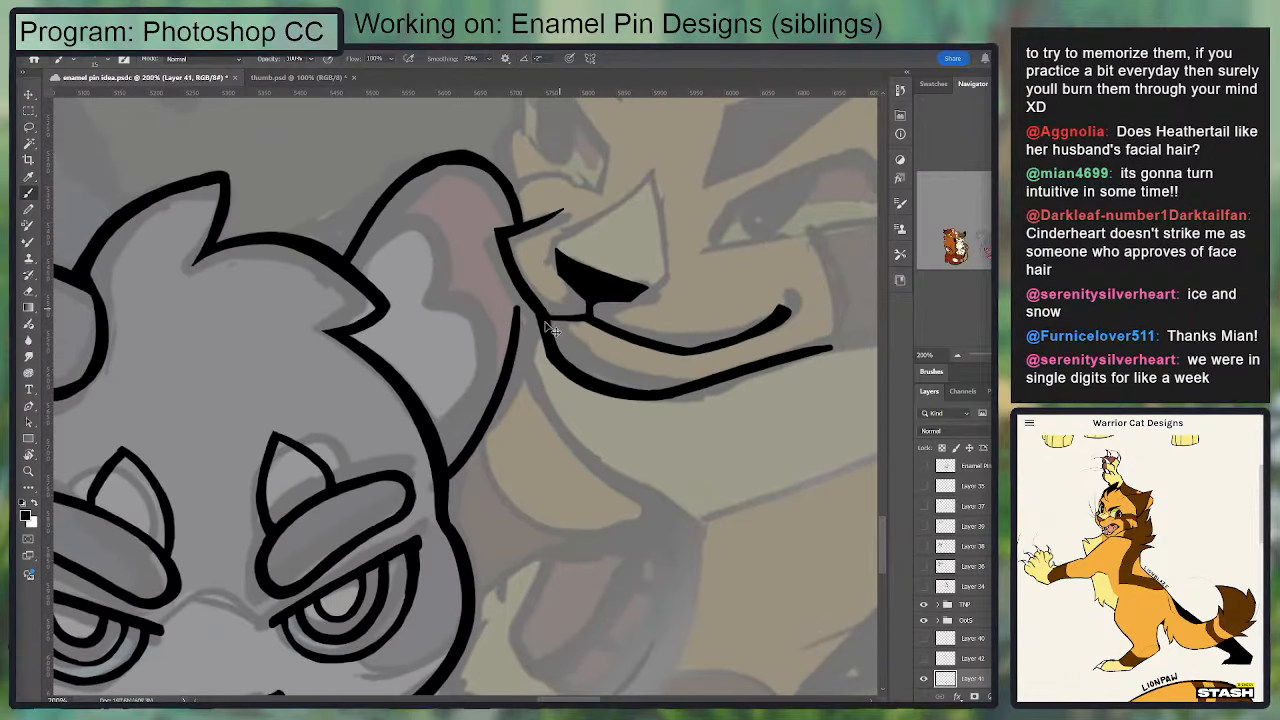
{"action": "key", "text": "ctrl+z"}
Step: Enlarge the brush and ink the lower outer edge of the grey cat's right ear, from the golden cat's muzzle to the head
{"action": "key", "text": "ctrl+minus"}
{"action": "key", "text": "bracketright"}
{"action": "left_click_drag", "start_coordinate": [602, 394], "coordinate": [682, 360]}
{"action": "left_click_drag", "start_coordinate": [618, 328], "coordinate": [582, 410]}
{"action": "key", "text": "ctrl+z"}
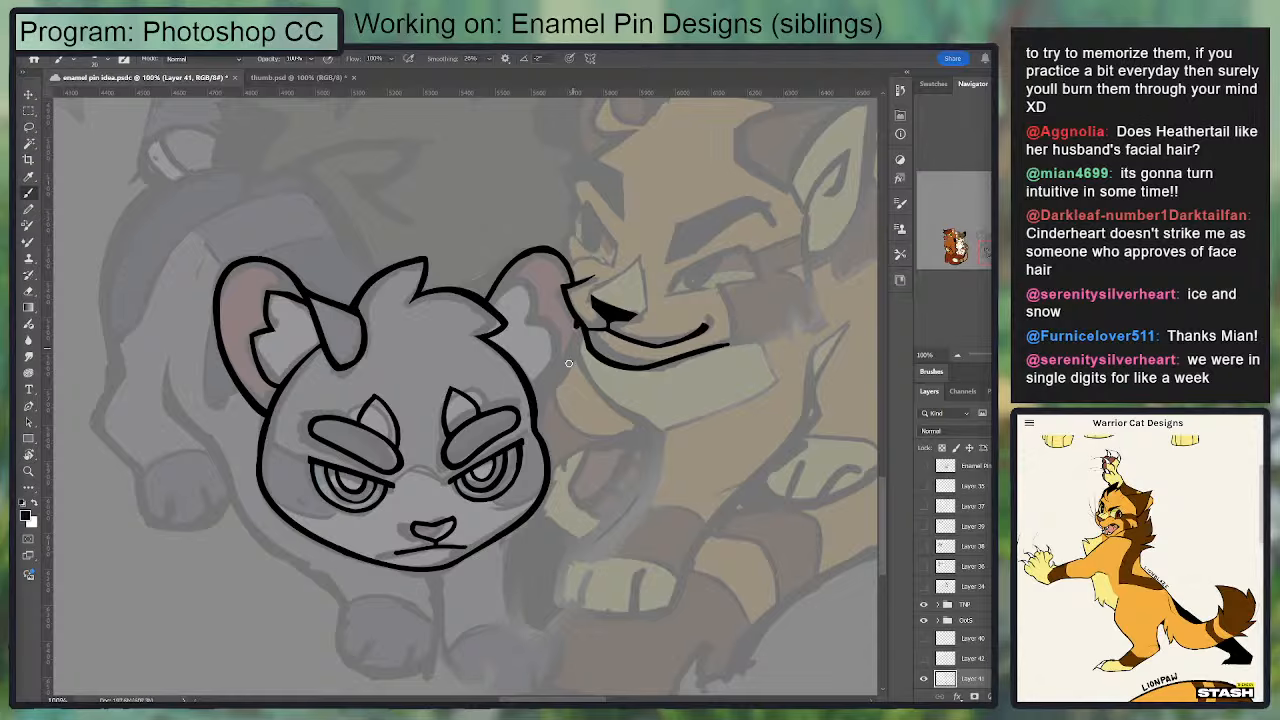
{"action": "mouse_move", "coordinate": [569, 363]}
{"action": "left_mouse_down"}
{"action": "mouse_move", "coordinate": [537, 410]}
{"action": "mouse_move", "coordinate": [580, 345]}
{"action": "mouse_move", "coordinate": [534, 414]}
{"action": "mouse_move", "coordinate": [578, 325]}
{"action": "left_mouse_up"}
{"action": "key", "text": "ctrl+z"}
{"action": "key", "text": "ctrl+z"}
{"action": "key", "text": "ctrl+z"}
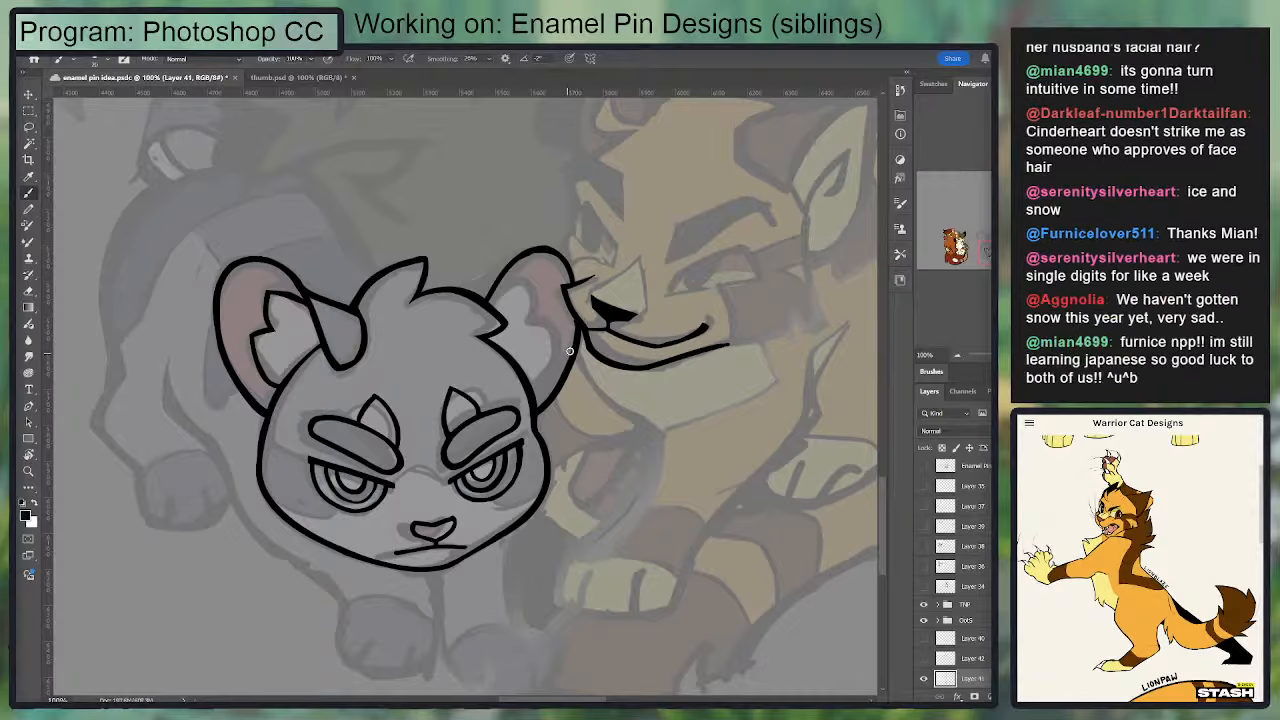
{"action": "left_click_drag", "start_coordinate": [577, 326], "coordinate": [542, 415]}
Step: Ink the pointed upper fur tuft inside the grey cat's right ear
{"action": "mouse_move", "coordinate": [490, 300]}
{"action": "left_mouse_down"}
{"action": "mouse_move", "coordinate": [519, 260]}
{"action": "mouse_move", "coordinate": [462, 296]}
{"action": "mouse_move", "coordinate": [506, 268]}
{"action": "mouse_move", "coordinate": [529, 280]}
{"action": "mouse_move", "coordinate": [519, 318]}
{"action": "mouse_move", "coordinate": [503, 293]}
{"action": "mouse_move", "coordinate": [533, 297]}
{"action": "mouse_move", "coordinate": [539, 385]}
{"action": "left_mouse_up"}
{"action": "key", "text": "ctrl+z"}
{"action": "key", "text": "ctrl+z"}
{"action": "key", "text": "ctrl+z"}
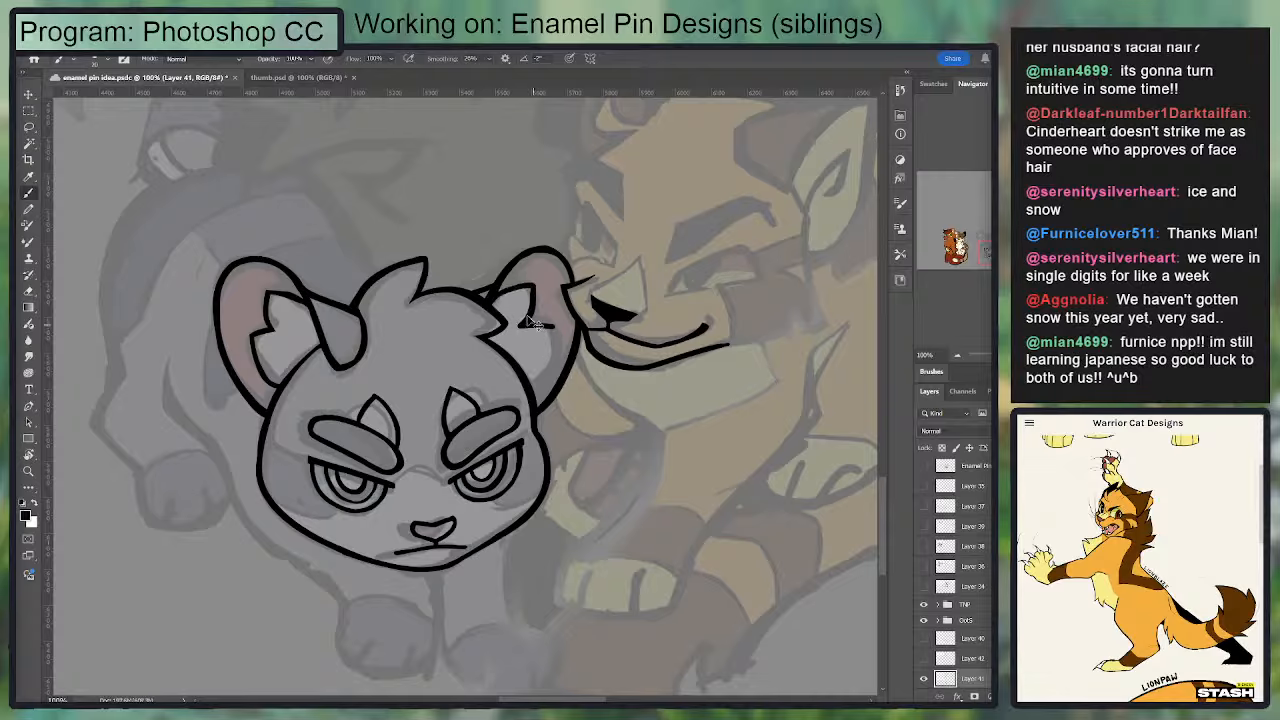
{"action": "key", "text": "ctrl+z"}
{"action": "key", "text": "ctrl+z"}
{"action": "left_click_drag", "start_coordinate": [492, 298], "coordinate": [535, 288]}
{"action": "key", "text": "ctrl+plus"}
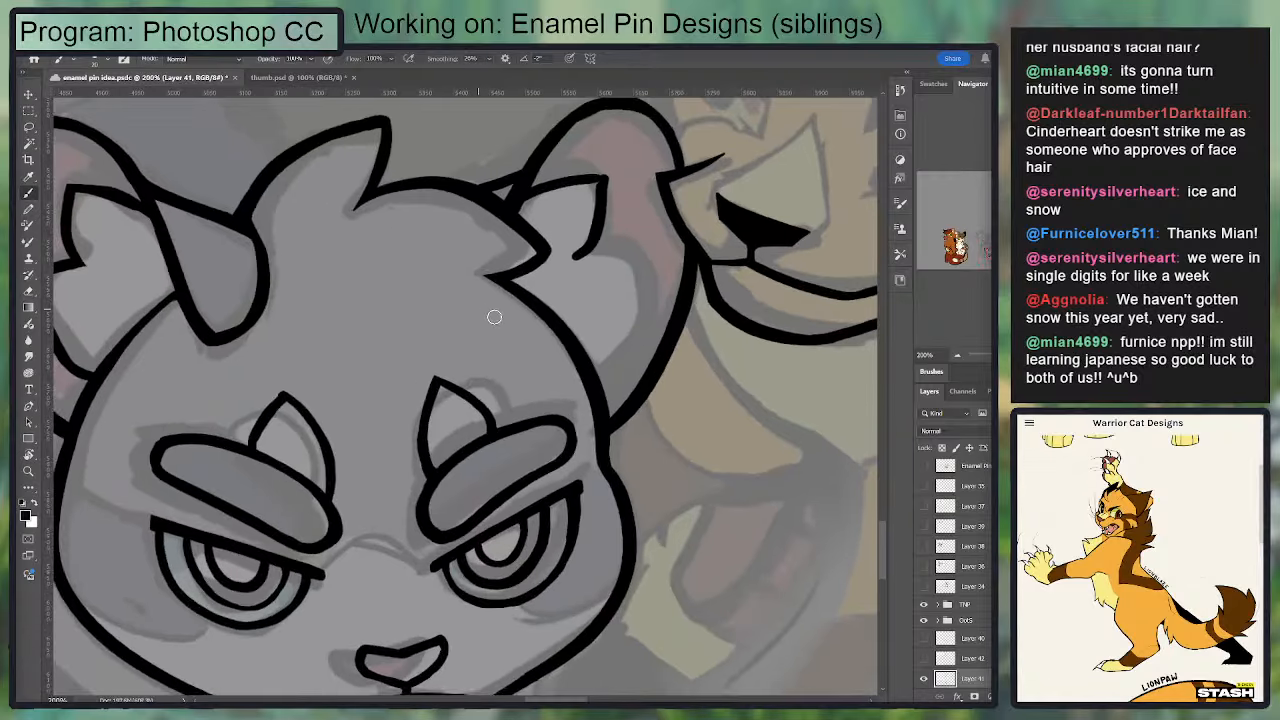
Step: Trim the upper tuft's end and ink the curved lower tuft inside the right ear down to the grey cat's head
{"action": "key", "text": "e"}
{"action": "mouse_move", "coordinate": [569, 254]}
{"action": "left_mouse_down"}
{"action": "mouse_move", "coordinate": [587, 222]}
{"action": "mouse_move", "coordinate": [563, 283]}
{"action": "mouse_move", "coordinate": [531, 289]}
{"action": "mouse_move", "coordinate": [530, 273]}
{"action": "mouse_move", "coordinate": [840, 257]}
{"action": "mouse_move", "coordinate": [714, 257]}
{"action": "mouse_move", "coordinate": [691, 229]}
{"action": "mouse_move", "coordinate": [676, 241]}
{"action": "mouse_move", "coordinate": [674, 362]}
{"action": "mouse_move", "coordinate": [720, 290]}
{"action": "mouse_move", "coordinate": [689, 243]}
{"action": "mouse_move", "coordinate": [707, 289]}
{"action": "left_mouse_up"}
{"action": "key", "text": "b"}
{"action": "key", "text": "e"}
{"action": "key", "text": "b"}
{"action": "key", "text": "ctrl+z"}
{"action": "mouse_move", "coordinate": [688, 247]}
{"action": "left_mouse_down"}
{"action": "mouse_move", "coordinate": [703, 295]}
{"action": "mouse_move", "coordinate": [490, 250]}
{"action": "mouse_move", "coordinate": [668, 298]}
{"action": "mouse_move", "coordinate": [779, 198]}
{"action": "left_mouse_up"}
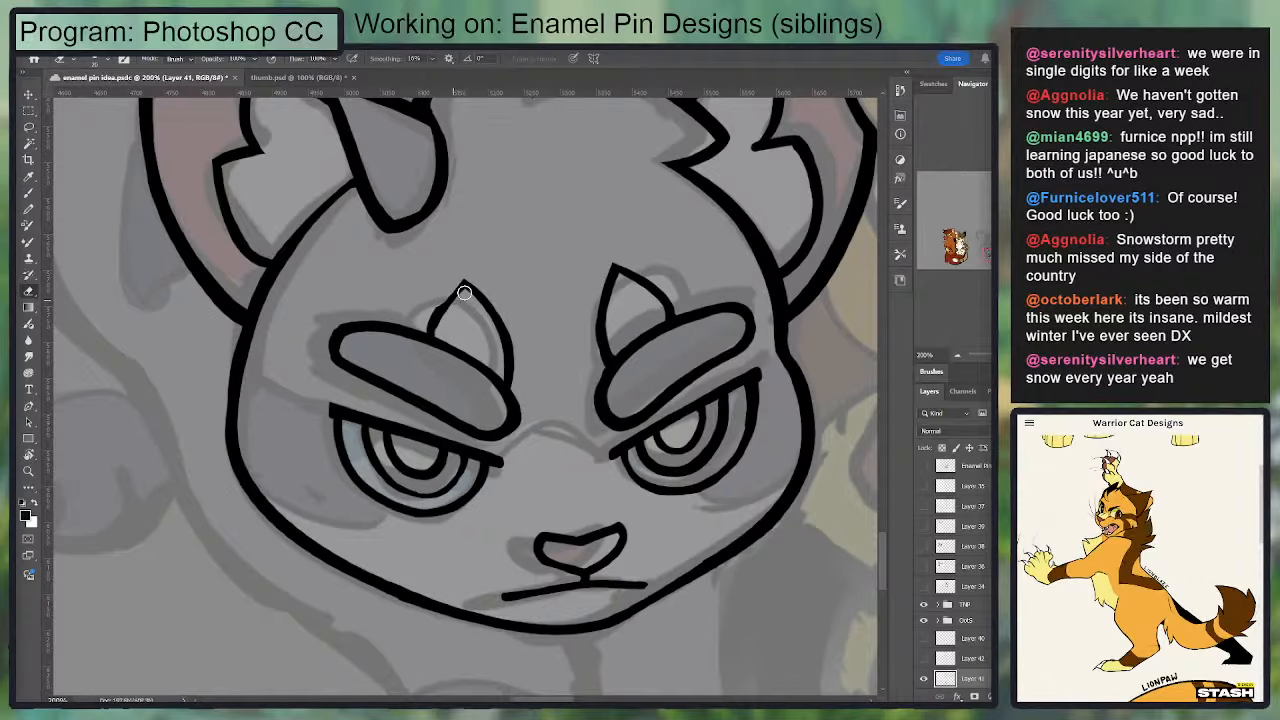
Step: Clean up the fur tuft lines inside the grey cat's right ear with alternating eraser and brush touches
{"action": "mouse_move", "coordinate": [466, 276]}
{"action": "left_mouse_down"}
{"action": "mouse_move", "coordinate": [487, 302]}
{"action": "mouse_move", "coordinate": [342, 318]}
{"action": "mouse_move", "coordinate": [358, 264]}
{"action": "left_mouse_up"}
{"action": "key", "text": "e"}
{"action": "mouse_move", "coordinate": [490, 204]}
{"action": "left_mouse_down"}
{"action": "mouse_move", "coordinate": [443, 200]}
{"action": "mouse_move", "coordinate": [389, 246]}
{"action": "left_mouse_up"}
{"action": "key", "text": "b"}
{"action": "key", "text": "e"}
{"action": "left_click_drag", "start_coordinate": [523, 219], "coordinate": [529, 201]}
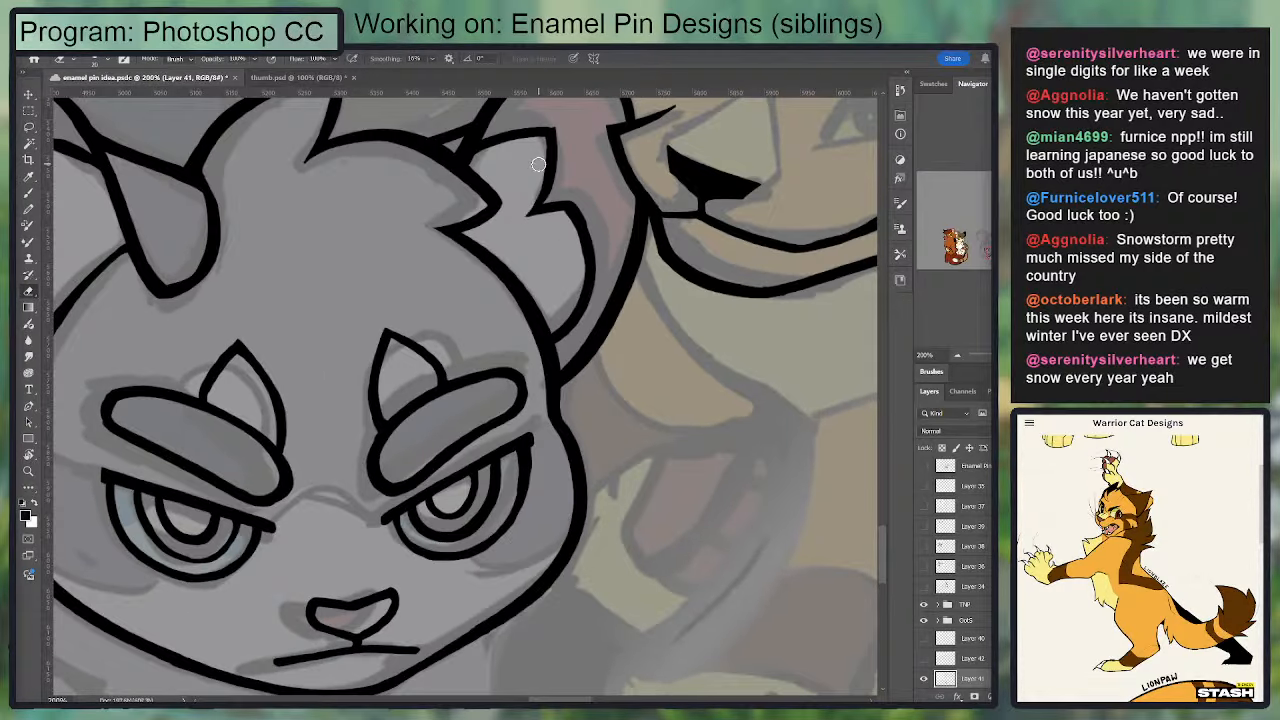
{"action": "key", "text": "b"}
{"action": "key", "text": "e"}
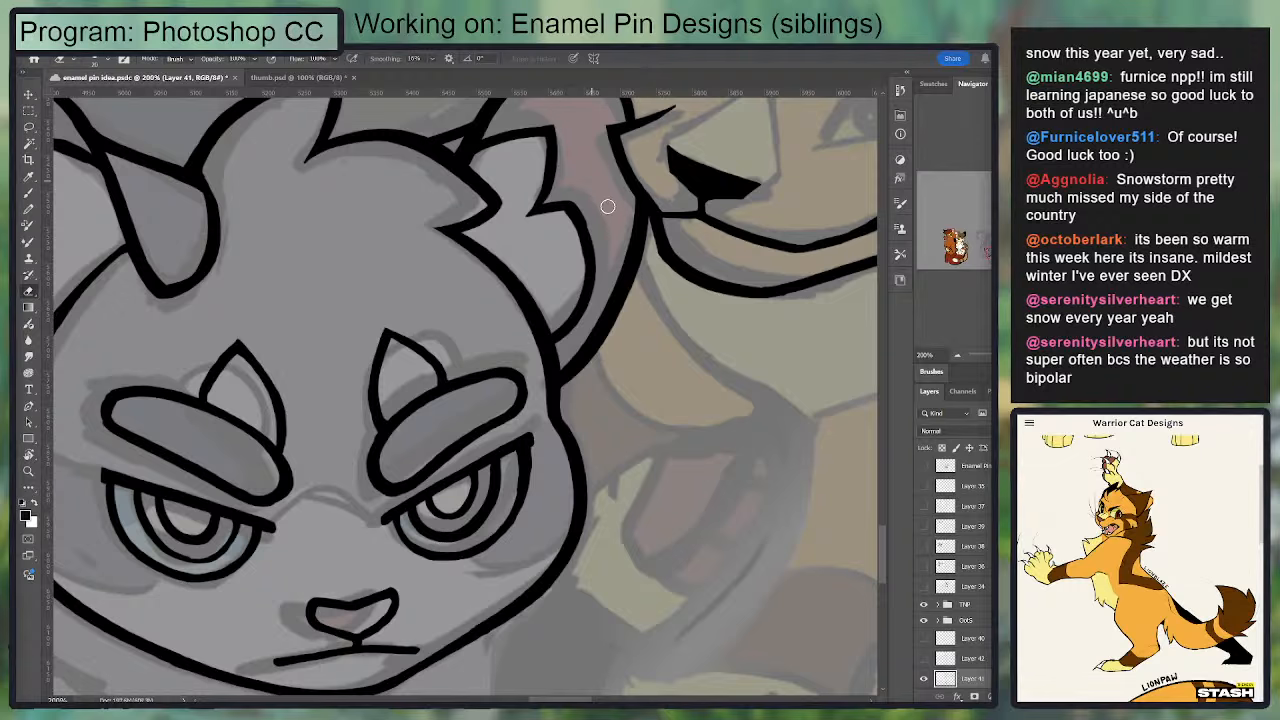
{"action": "left_click_drag", "start_coordinate": [622, 253], "coordinate": [630, 291]}
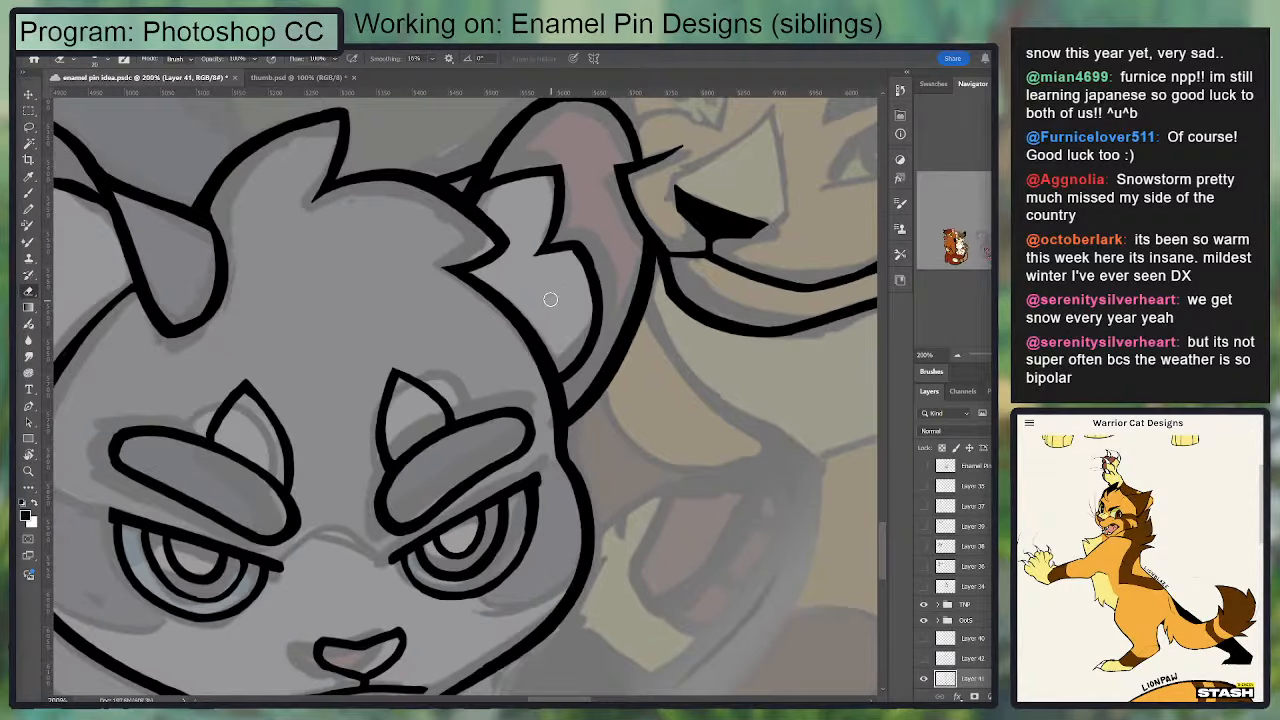
{"action": "left_click_drag", "start_coordinate": [543, 309], "coordinate": [561, 295]}
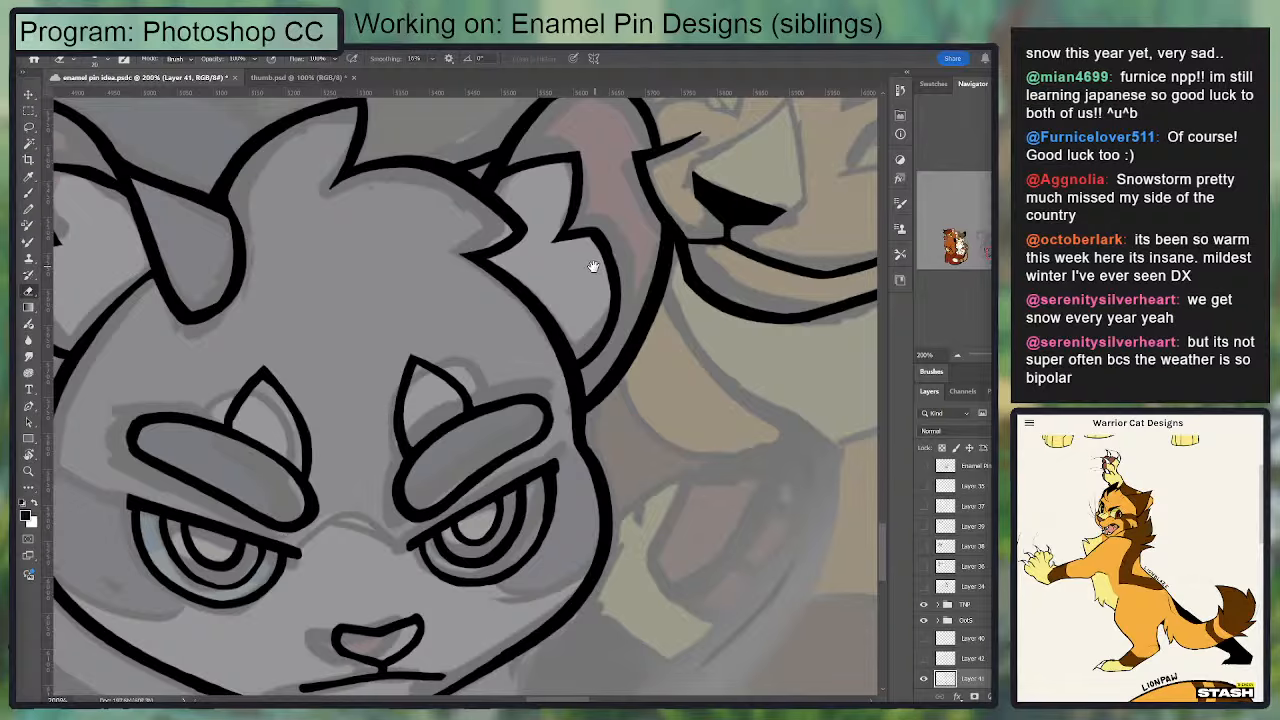
Step: Sharpen the lower tuft in the grey cat's right ear into an angular point and smooth its outer curve
{"action": "left_click_drag", "start_coordinate": [594, 266], "coordinate": [620, 266]}
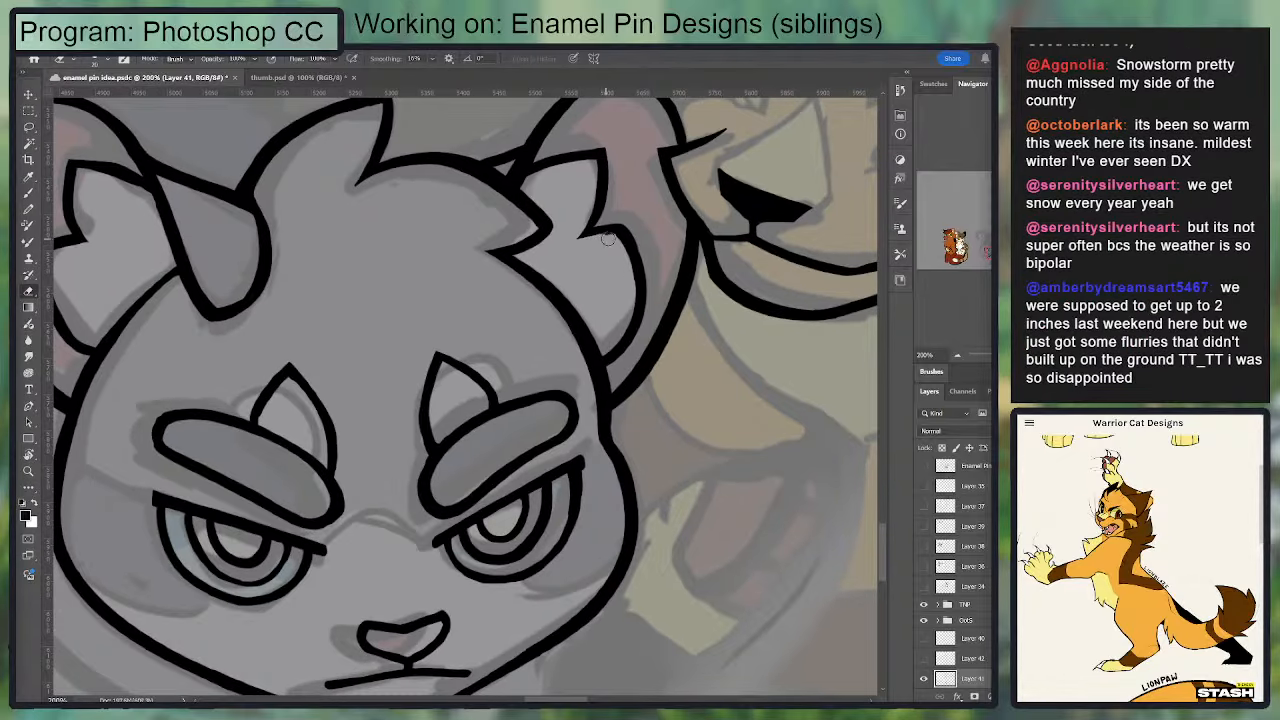
{"action": "key", "text": "b"}
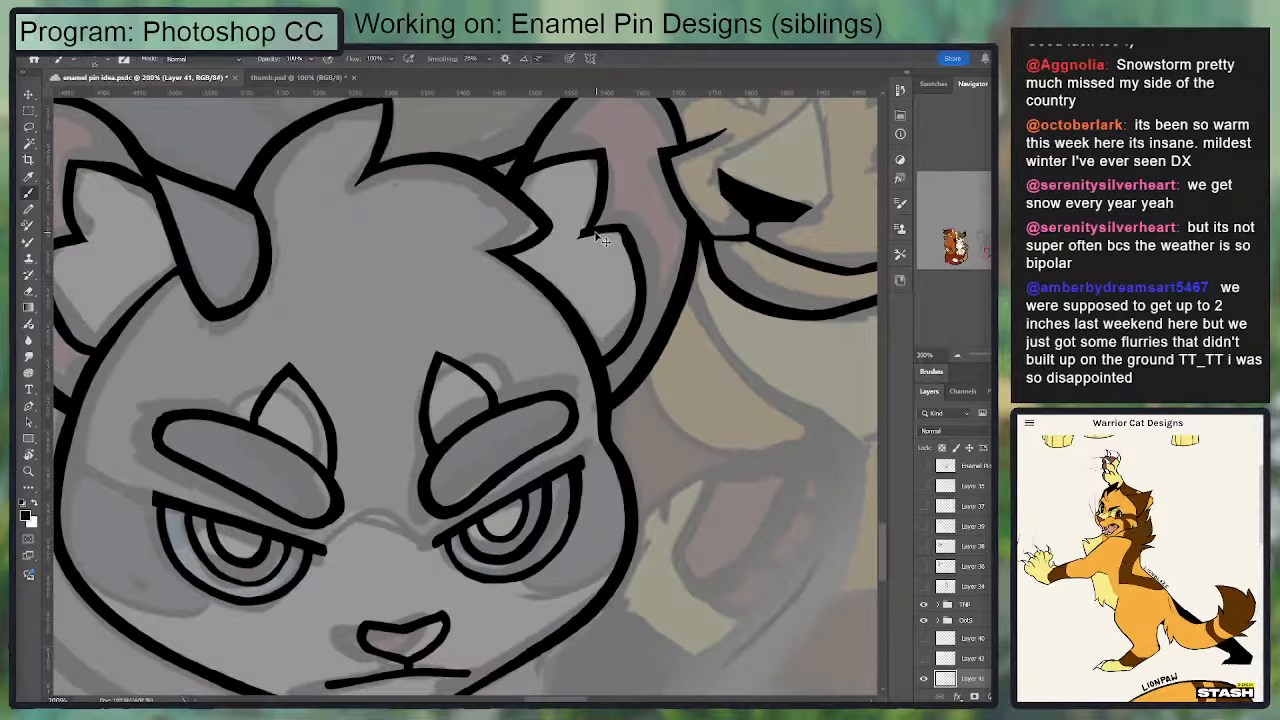
{"action": "mouse_move", "coordinate": [598, 238]}
{"action": "left_mouse_down"}
{"action": "mouse_move", "coordinate": [630, 226]}
{"action": "mouse_move", "coordinate": [641, 295]}
{"action": "mouse_move", "coordinate": [623, 232]}
{"action": "mouse_move", "coordinate": [632, 316]}
{"action": "mouse_move", "coordinate": [615, 237]}
{"action": "mouse_move", "coordinate": [625, 308]}
{"action": "left_mouse_up"}
{"action": "key", "text": "e"}
{"action": "key", "text": "b"}
{"action": "key", "text": "e"}
{"action": "key", "text": "b"}
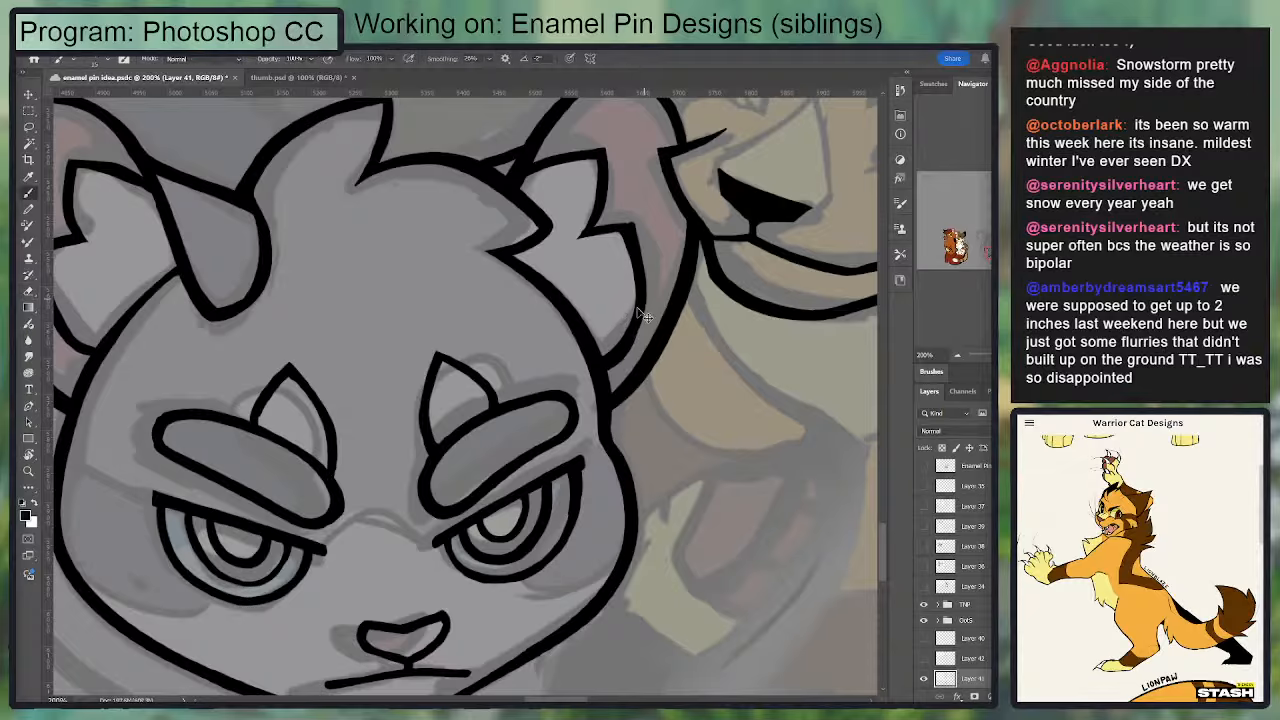
{"action": "key", "text": "e"}
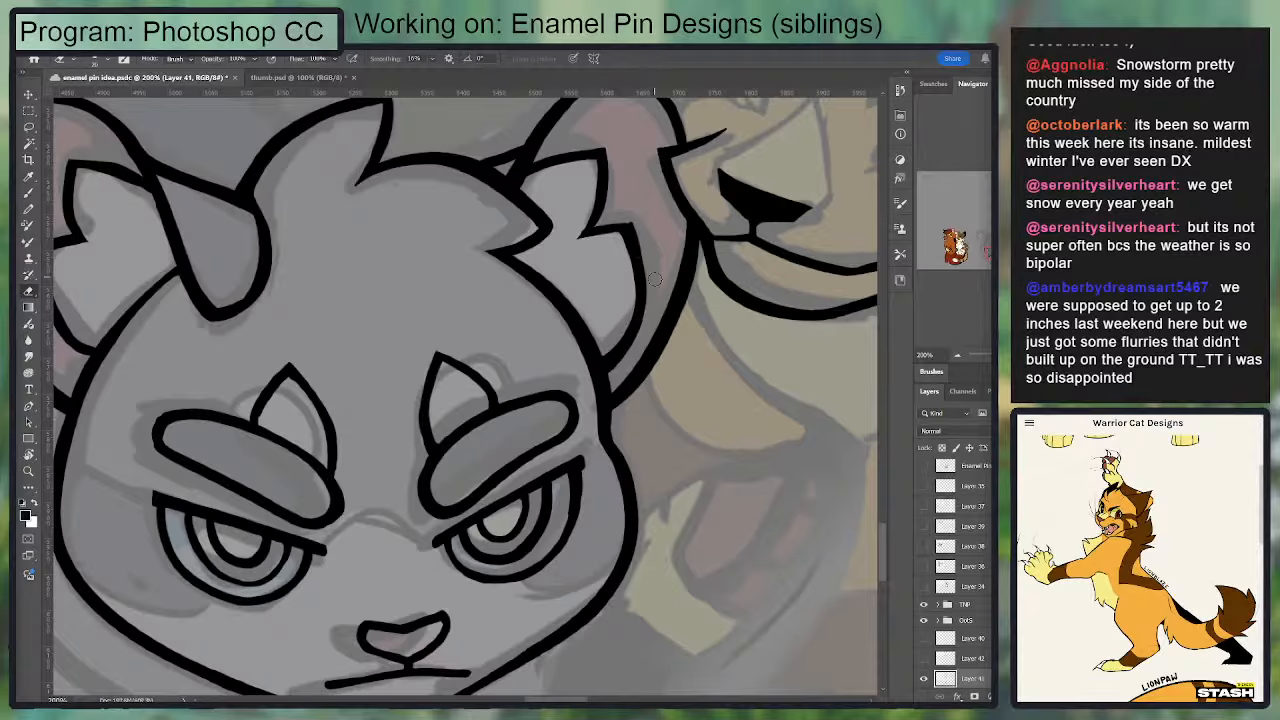
{"action": "key", "text": "b"}
Step: Erase the lower outer edge of the grey cat's left ear where it joins the head
{"action": "left_click_drag", "start_coordinate": [550, 246], "coordinate": [732, 192]}
{"action": "left_click_drag", "start_coordinate": [291, 356], "coordinate": [269, 248]}
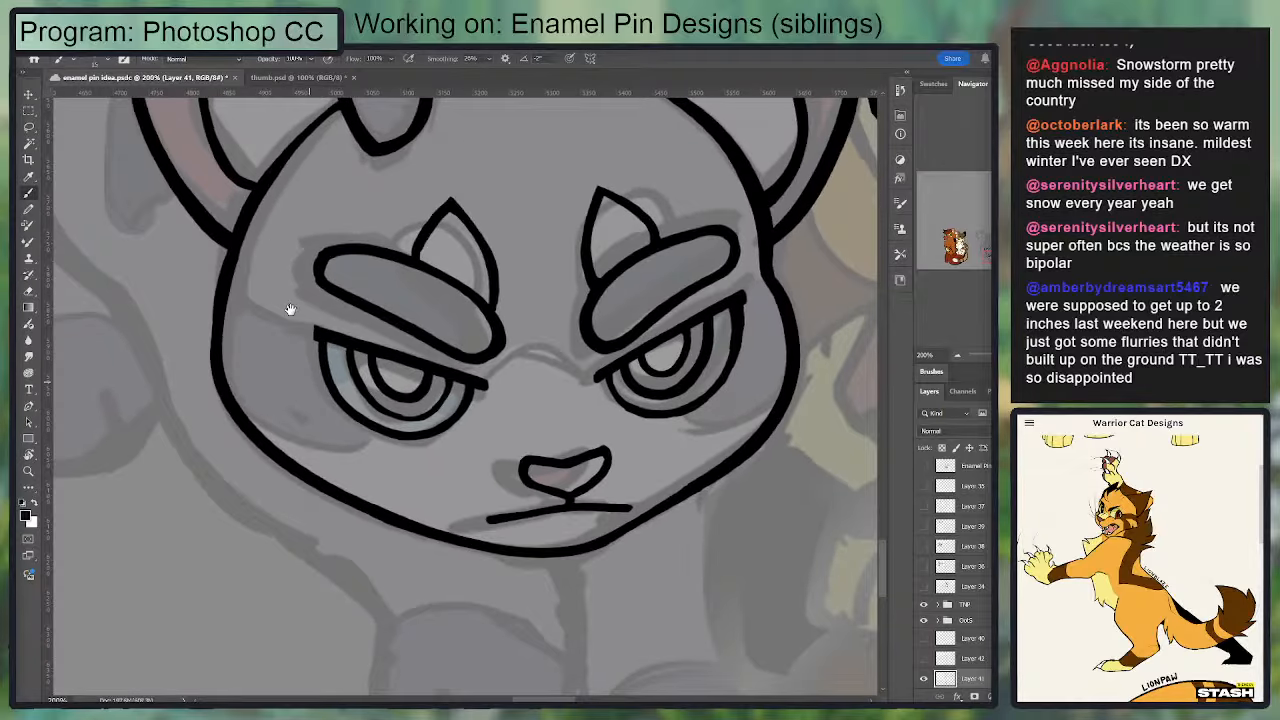
{"action": "key", "text": "ctrl+minus"}
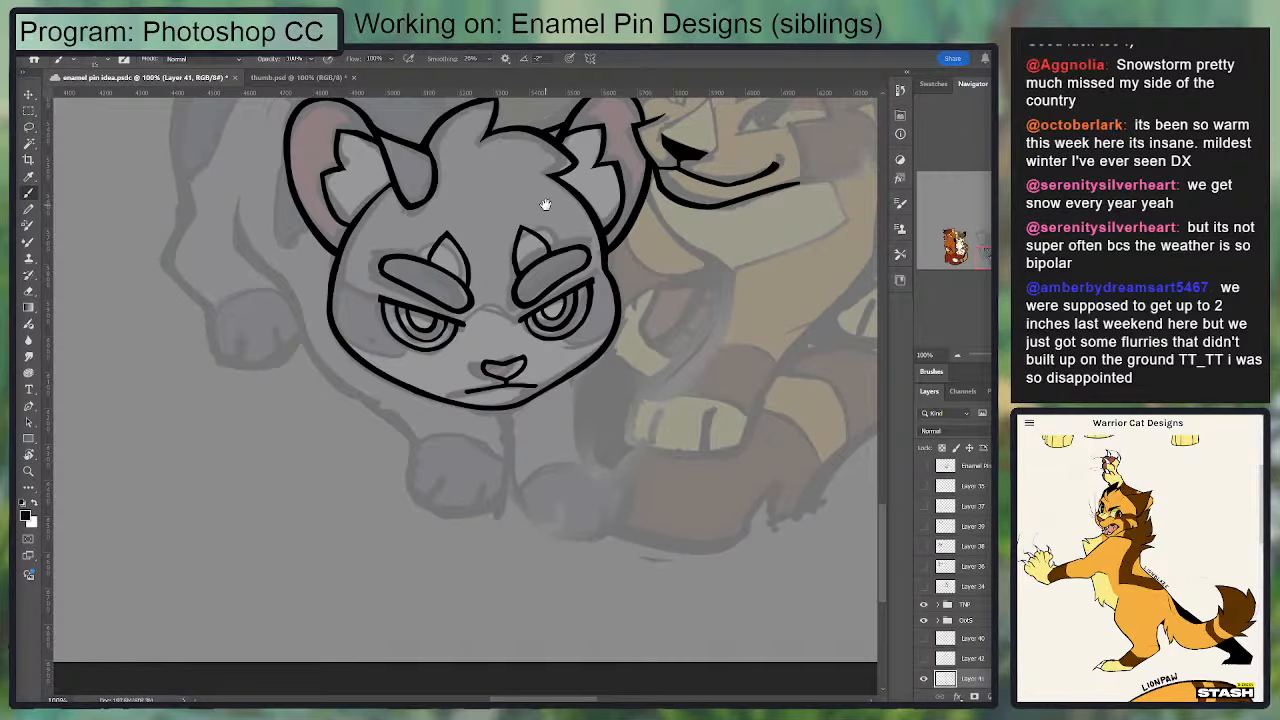
{"action": "left_click_drag", "start_coordinate": [545, 205], "coordinate": [465, 342]}
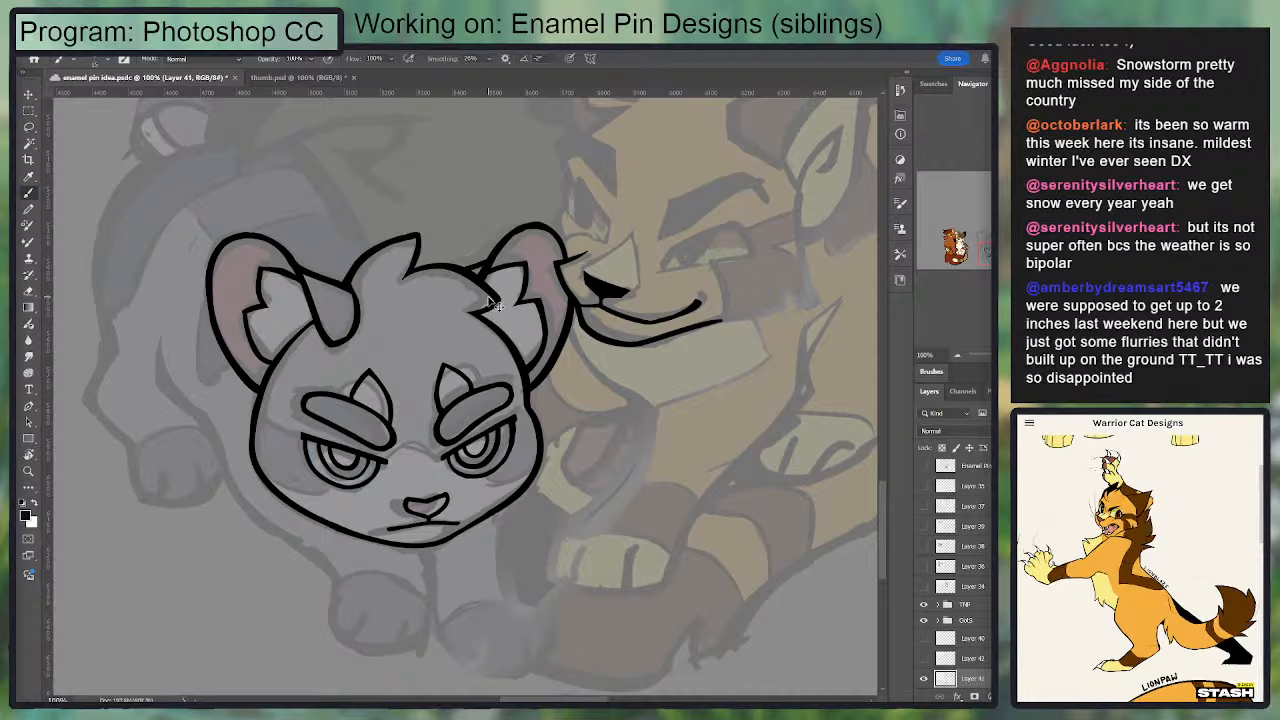
{"action": "key", "text": "ctrl+plus"}
{"action": "left_click_drag", "start_coordinate": [468, 314], "coordinate": [557, 448]}
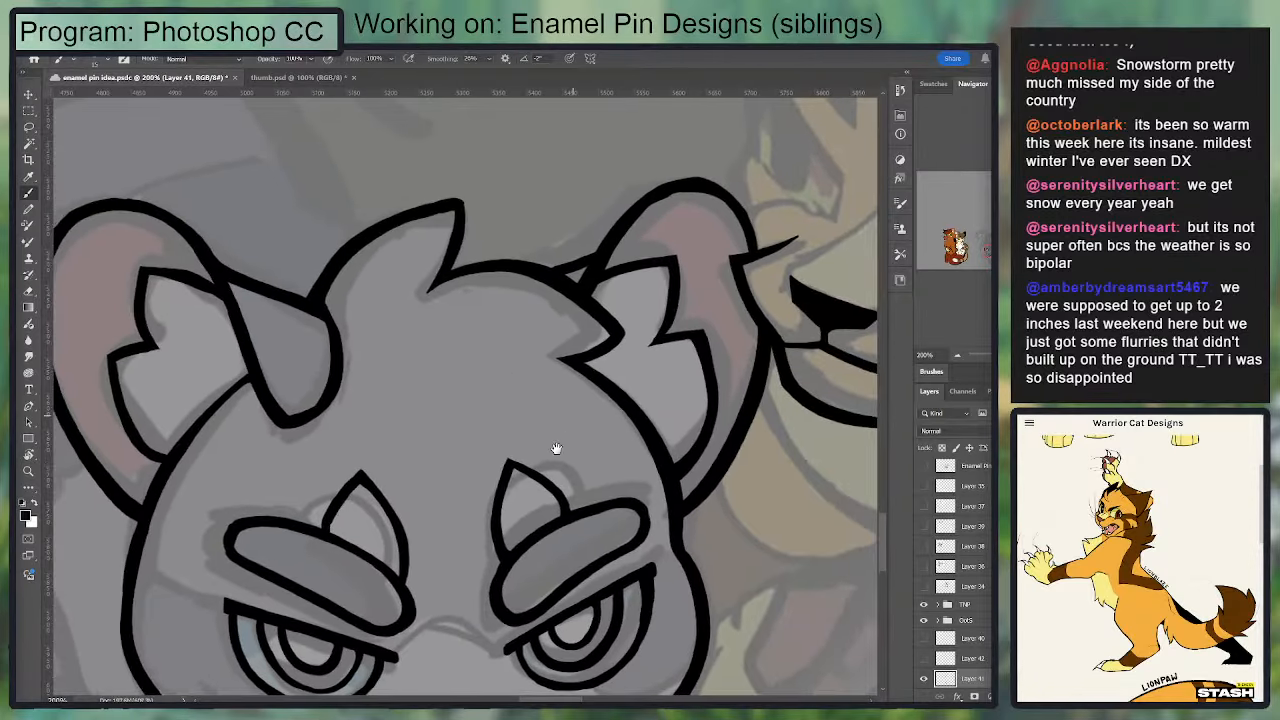
{"action": "key", "text": "e"}
{"action": "mouse_move", "coordinate": [152, 451]}
{"action": "left_mouse_down"}
{"action": "mouse_move", "coordinate": [237, 414]}
{"action": "mouse_move", "coordinate": [174, 377]}
{"action": "left_mouse_up"}
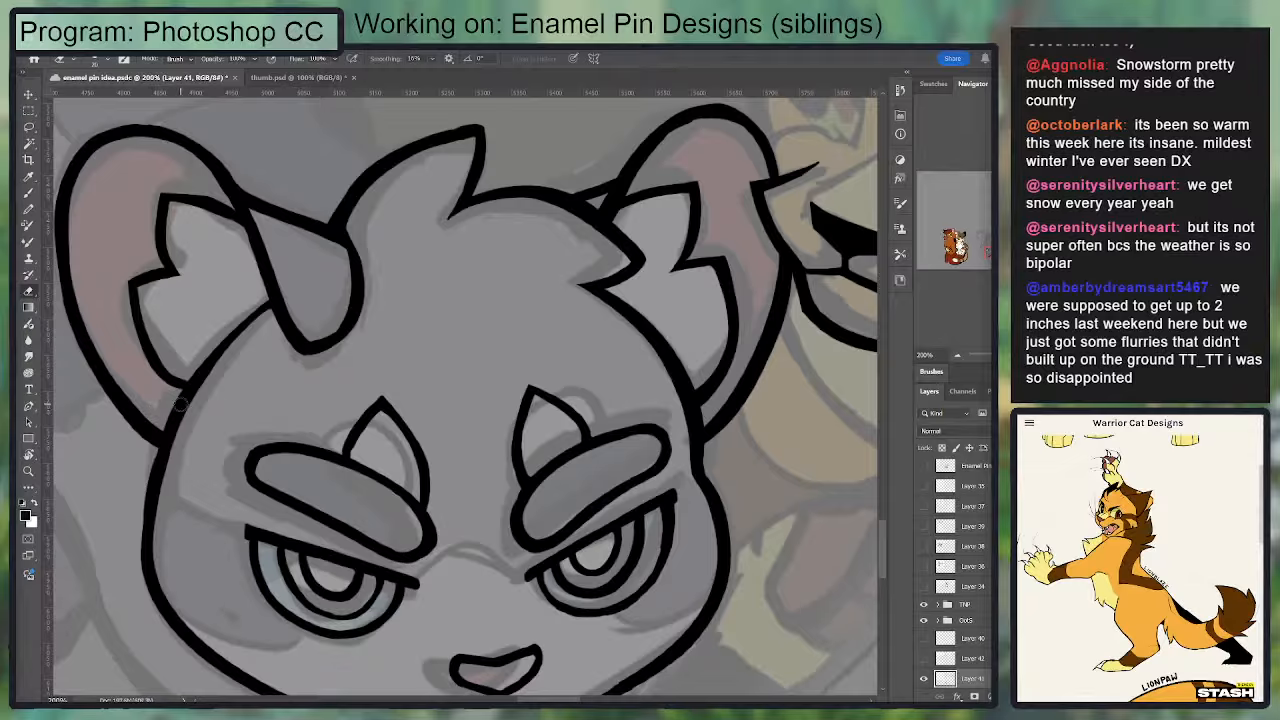
{"action": "mouse_move", "coordinate": [155, 424]}
{"action": "left_mouse_down"}
{"action": "mouse_move", "coordinate": [97, 350]}
{"action": "mouse_move", "coordinate": [75, 280]}
{"action": "left_mouse_up"}
{"action": "mouse_move", "coordinate": [186, 219]}
{"action": "left_mouse_down"}
{"action": "mouse_move", "coordinate": [270, 205]}
{"action": "mouse_move", "coordinate": [201, 357]}
{"action": "left_mouse_up"}
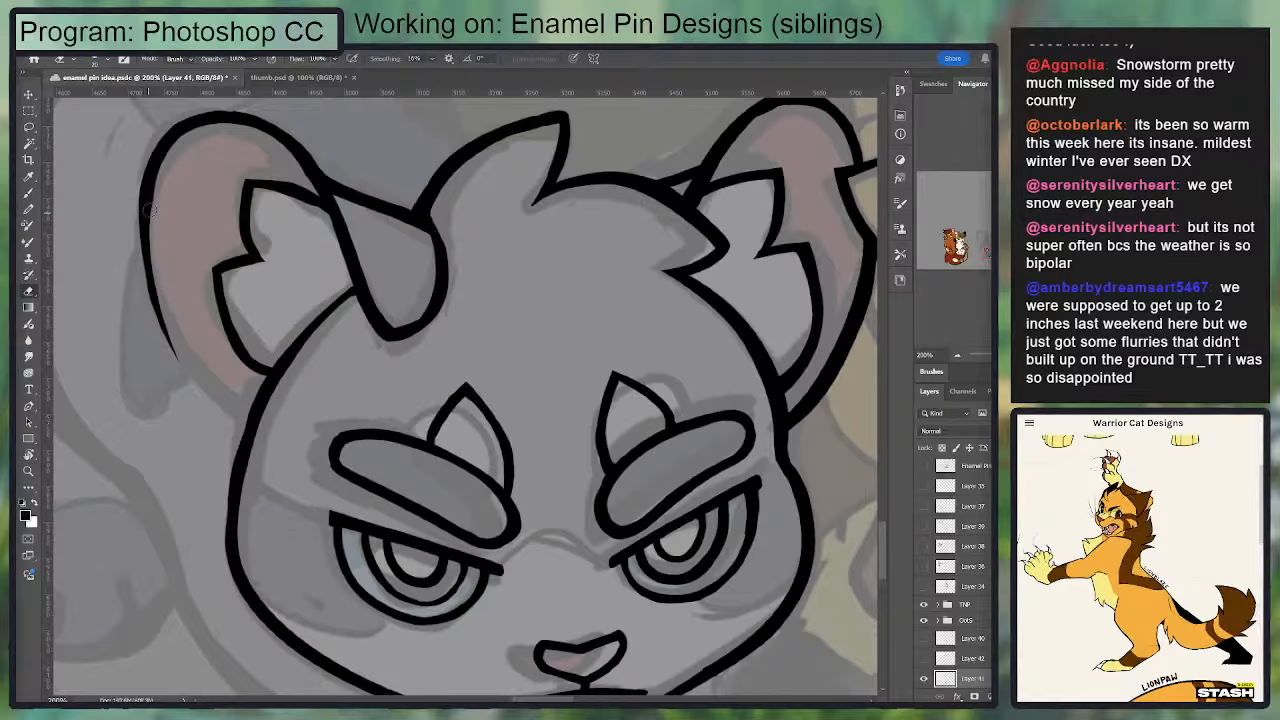
Step: Redraw the left ear's lower outer edge as a fuller curve that joins the side of the grey cat's head
{"action": "left_click_drag", "start_coordinate": [164, 190], "coordinate": [207, 420]}
{"action": "key", "text": "b"}
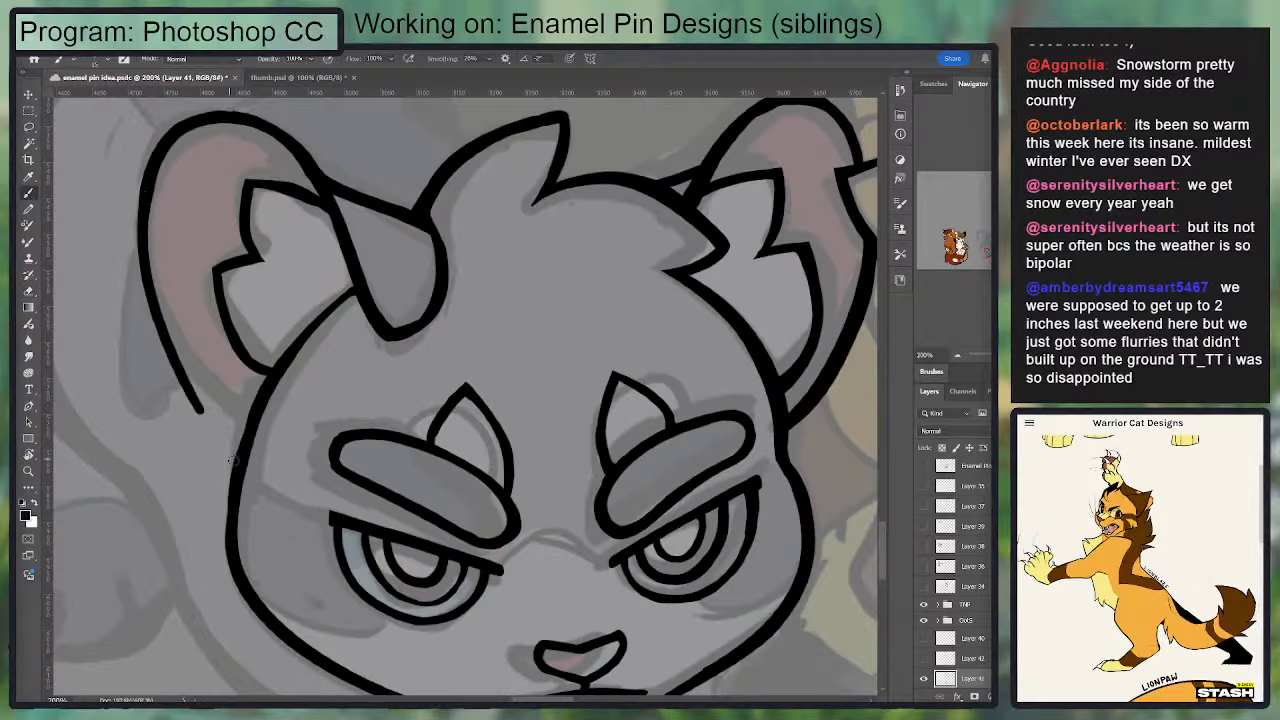
{"action": "key", "text": "ctrl+z"}
{"action": "mouse_move", "coordinate": [149, 197]}
{"action": "left_mouse_down"}
{"action": "mouse_move", "coordinate": [134, 261]}
{"action": "mouse_move", "coordinate": [217, 422]}
{"action": "left_mouse_up"}
{"action": "key", "text": "ctrl+z"}
{"action": "left_click_drag", "start_coordinate": [144, 232], "coordinate": [236, 450]}
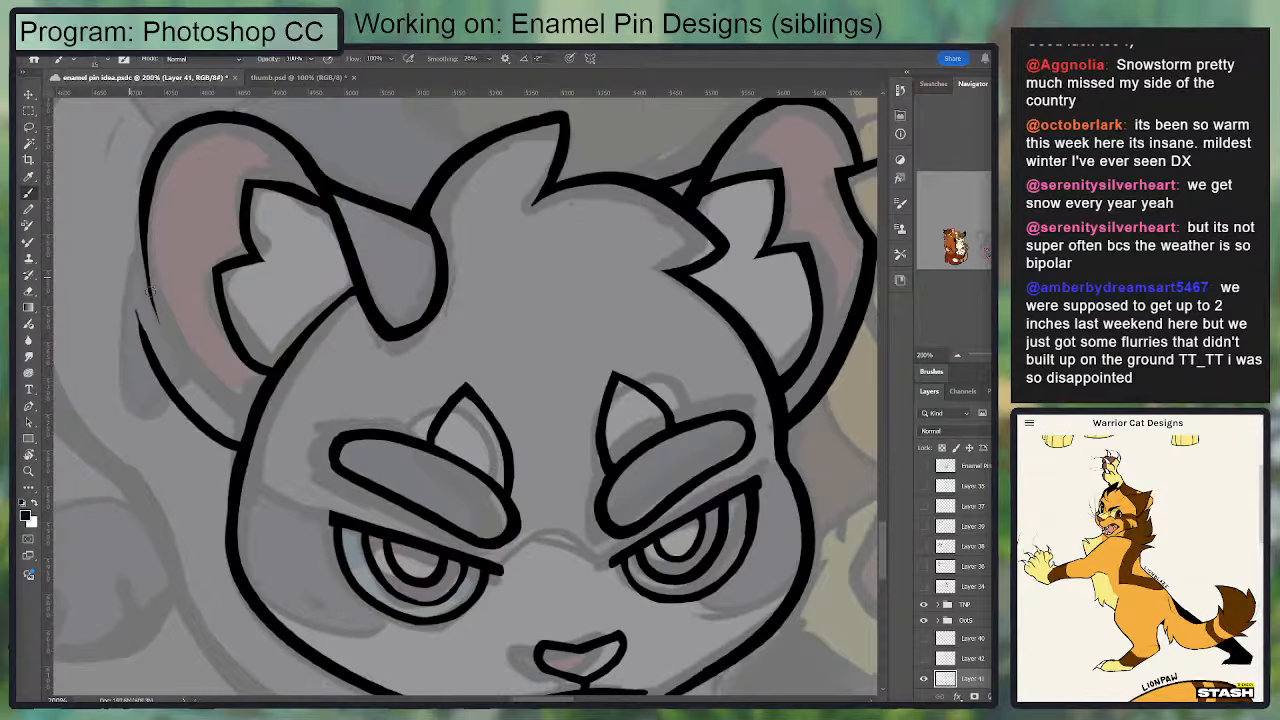
{"action": "key", "text": "ctrl+z"}
{"action": "left_click_drag", "start_coordinate": [144, 206], "coordinate": [205, 431]}
{"action": "left_click_drag", "start_coordinate": [168, 374], "coordinate": [246, 450]}
{"action": "key", "text": "ctrl+z"}
{"action": "left_click_drag", "start_coordinate": [192, 415], "coordinate": [246, 462]}
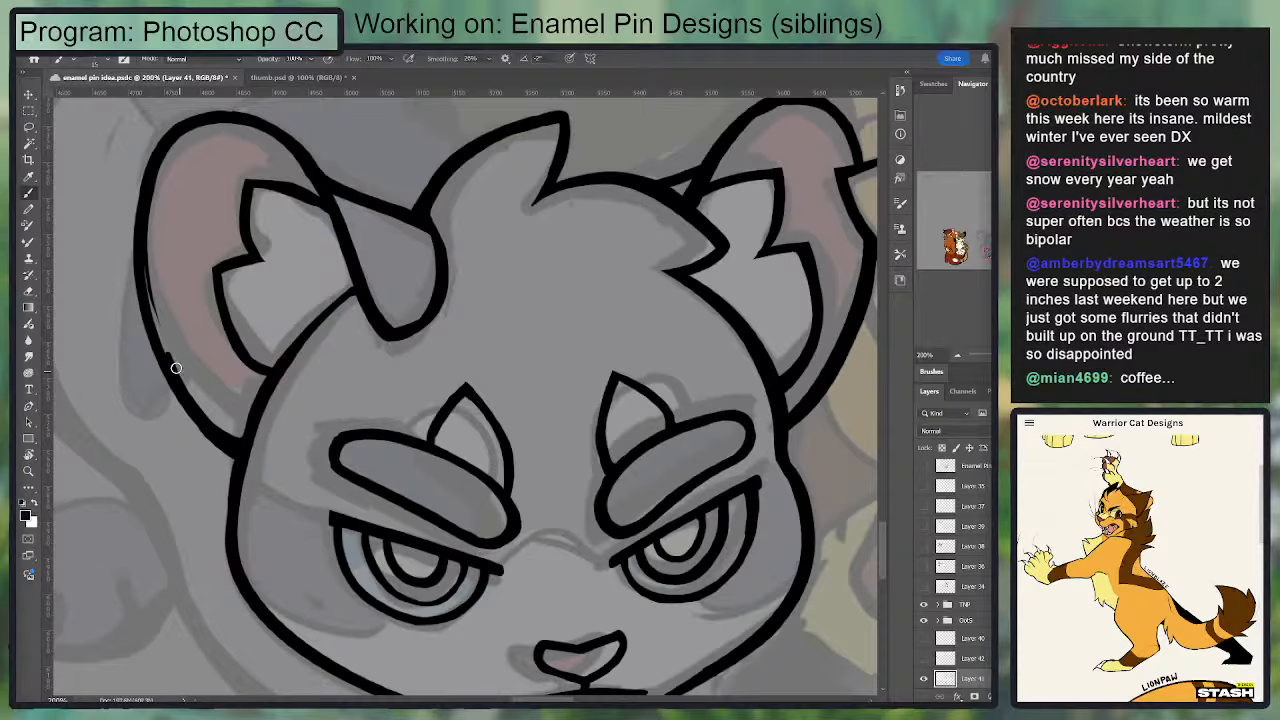
Step: Erase the stray inner line along the left ear's outer edge and ink over it to form one solid, even outline
{"action": "key", "text": "e"}
{"action": "left_click_drag", "start_coordinate": [151, 244], "coordinate": [170, 348]}
{"action": "key", "text": "b"}
{"action": "left_click_drag", "start_coordinate": [140, 214], "coordinate": [200, 400]}
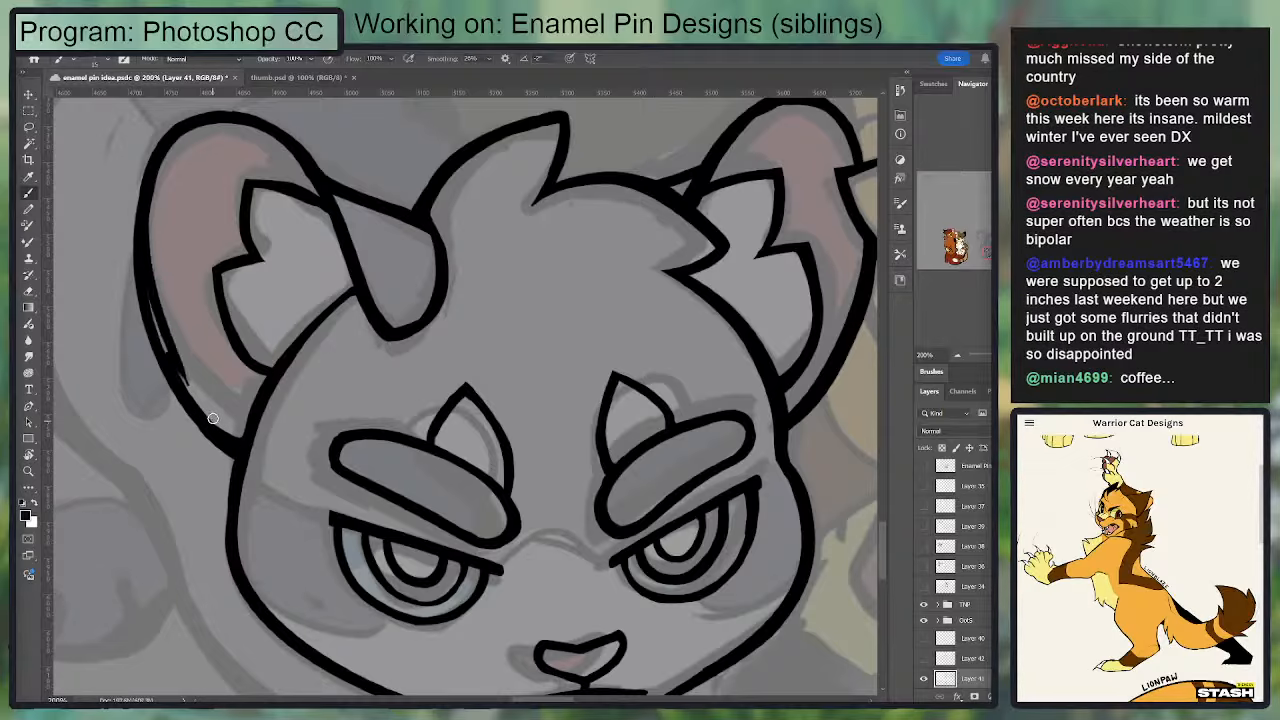
{"action": "key", "text": "ctrl+z"}
{"action": "left_click_drag", "start_coordinate": [143, 228], "coordinate": [186, 415]}
{"action": "left_click_drag", "start_coordinate": [149, 272], "coordinate": [224, 435]}
{"action": "key", "text": "ctrl+z"}
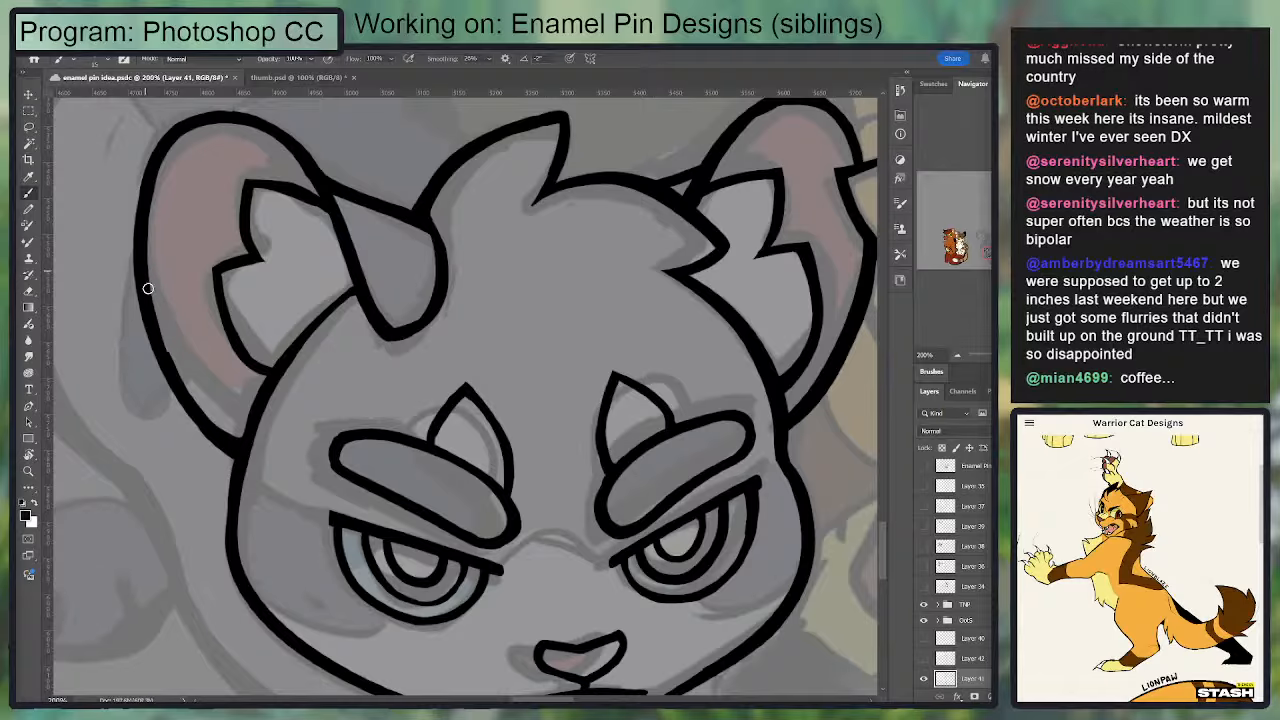
Step: Ink over the outer edge of the grey cat's left ear down to where it meets the head
{"action": "left_click_drag", "start_coordinate": [149, 282], "coordinate": [245, 447]}
{"action": "key", "text": "e"}
{"action": "key", "text": "b"}
{"action": "left_click_drag", "start_coordinate": [303, 303], "coordinate": [414, 206]}
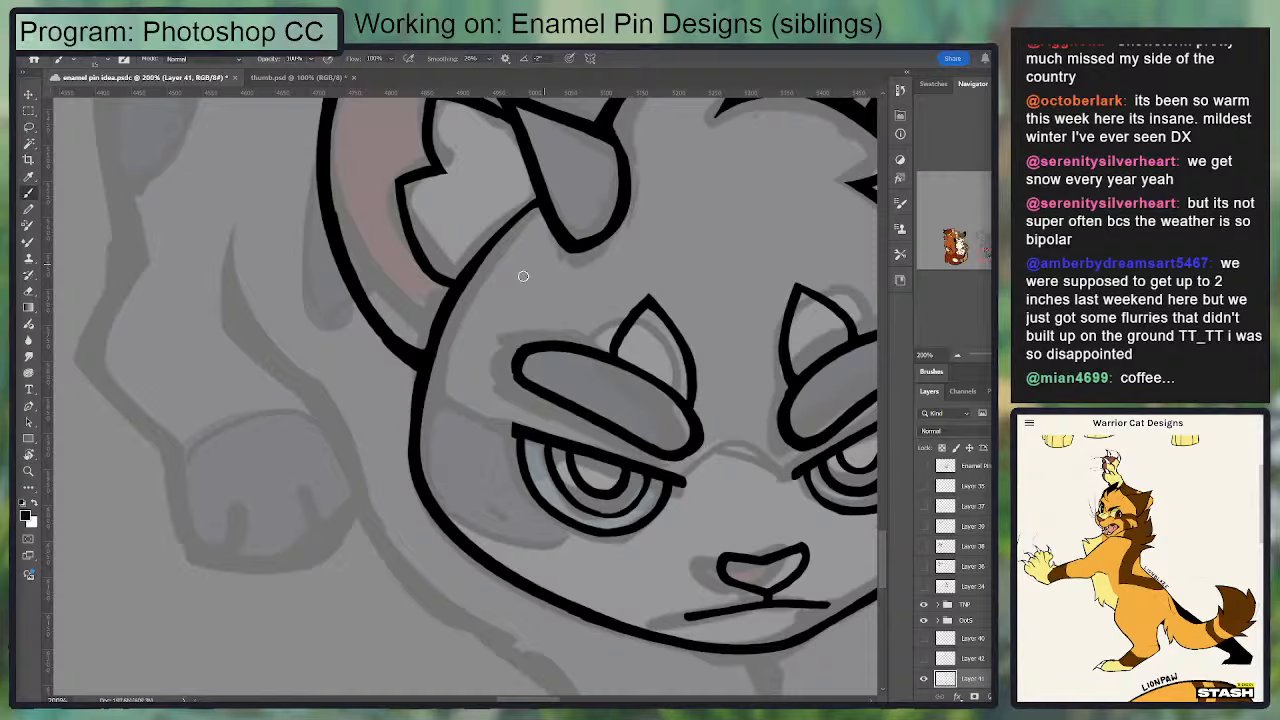
Step: Lasso the fur tuft lines inside the grey cat's left ear and delete them
{"action": "key", "text": "l"}
{"action": "mouse_move", "coordinate": [462, 273]}
{"action": "left_mouse_down"}
{"action": "mouse_move", "coordinate": [430, 308]}
{"action": "mouse_move", "coordinate": [447, 128]}
{"action": "mouse_move", "coordinate": [490, 153]}
{"action": "left_mouse_up"}
{"action": "mouse_move", "coordinate": [493, 160]}
{"action": "left_mouse_down"}
{"action": "mouse_move", "coordinate": [444, 298]}
{"action": "mouse_move", "coordinate": [456, 252]}
{"action": "mouse_move", "coordinate": [363, 214]}
{"action": "left_mouse_up"}
{"action": "left_click_drag", "start_coordinate": [303, 305], "coordinate": [181, 289]}
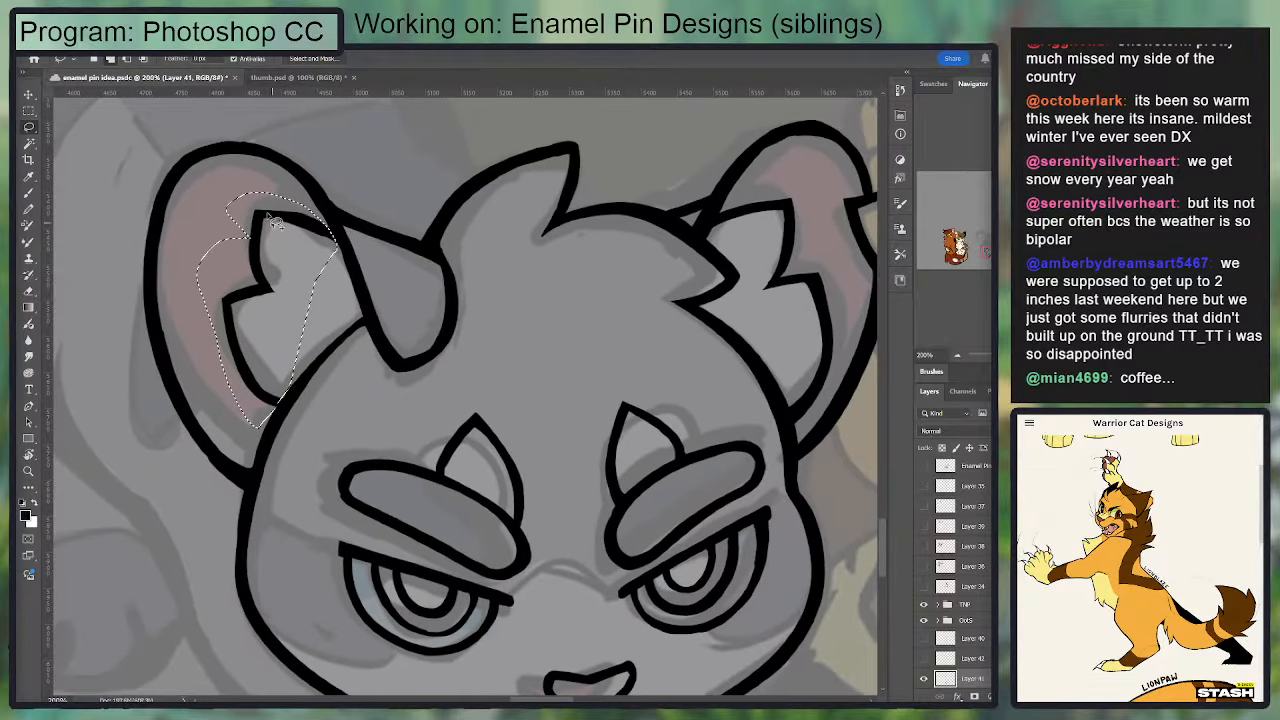
{"action": "left_click_drag", "start_coordinate": [248, 212], "coordinate": [225, 237]}
{"action": "key", "text": "v"}
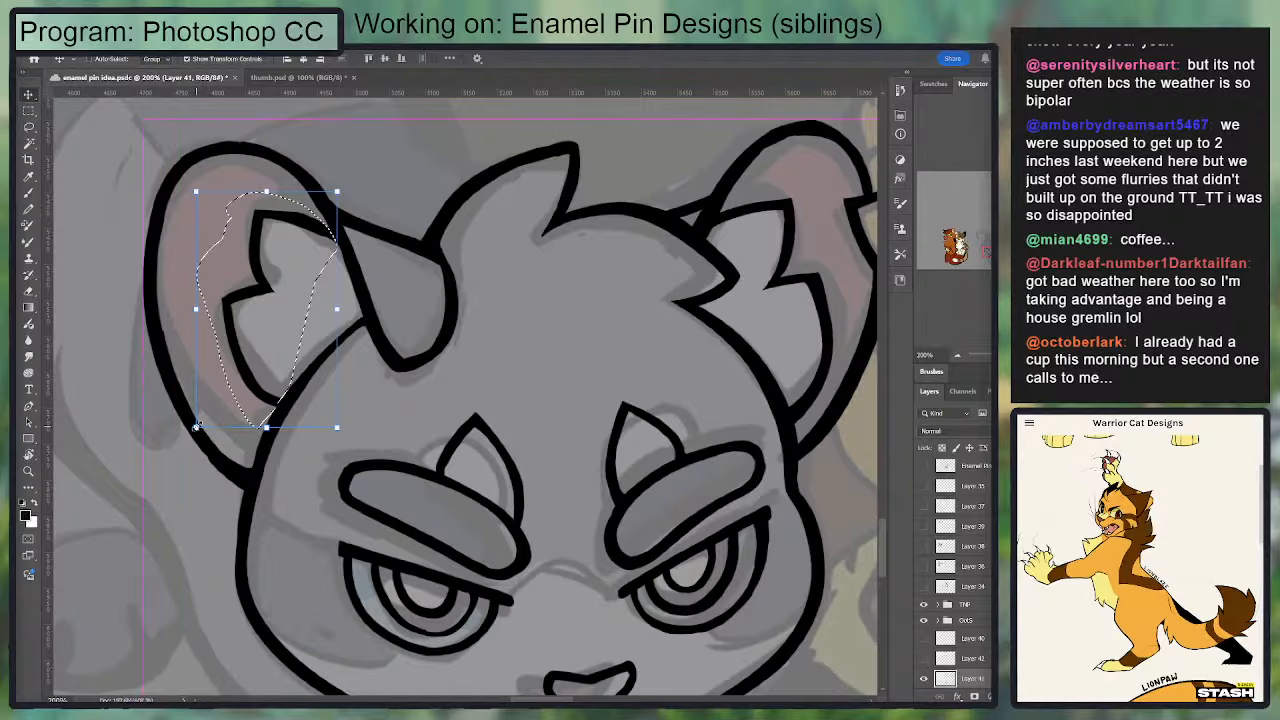
{"action": "key", "text": "Delete"}
{"action": "key", "text": "ctrl+d"}
{"action": "key", "text": "b"}
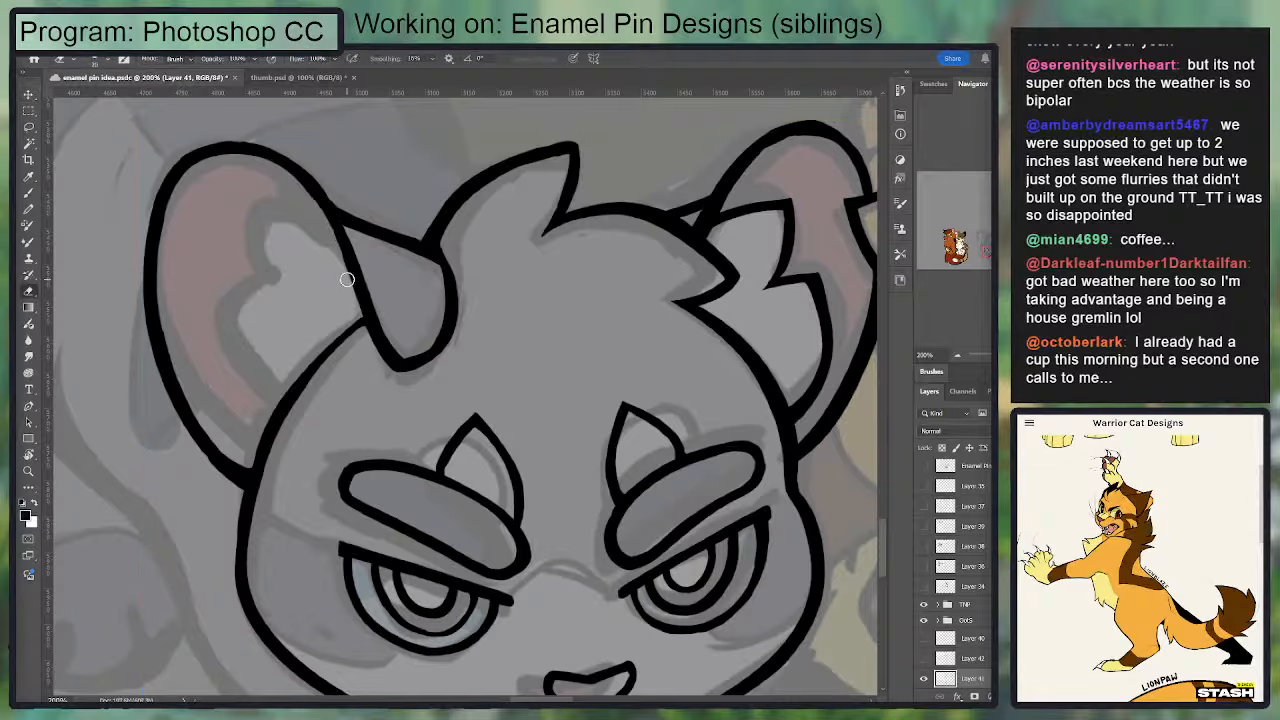
Step: Redraw the left ear's inner fur as an upper pointed tuft and a lower tuft curving down to the head
{"action": "mouse_move", "coordinate": [338, 238]}
{"action": "left_mouse_down"}
{"action": "mouse_move", "coordinate": [240, 201]}
{"action": "mouse_move", "coordinate": [312, 217]}
{"action": "mouse_move", "coordinate": [241, 204]}
{"action": "mouse_move", "coordinate": [366, 252]}
{"action": "left_mouse_up"}
{"action": "key", "text": "ctrl+z"}
{"action": "key", "text": "ctrl+minus"}
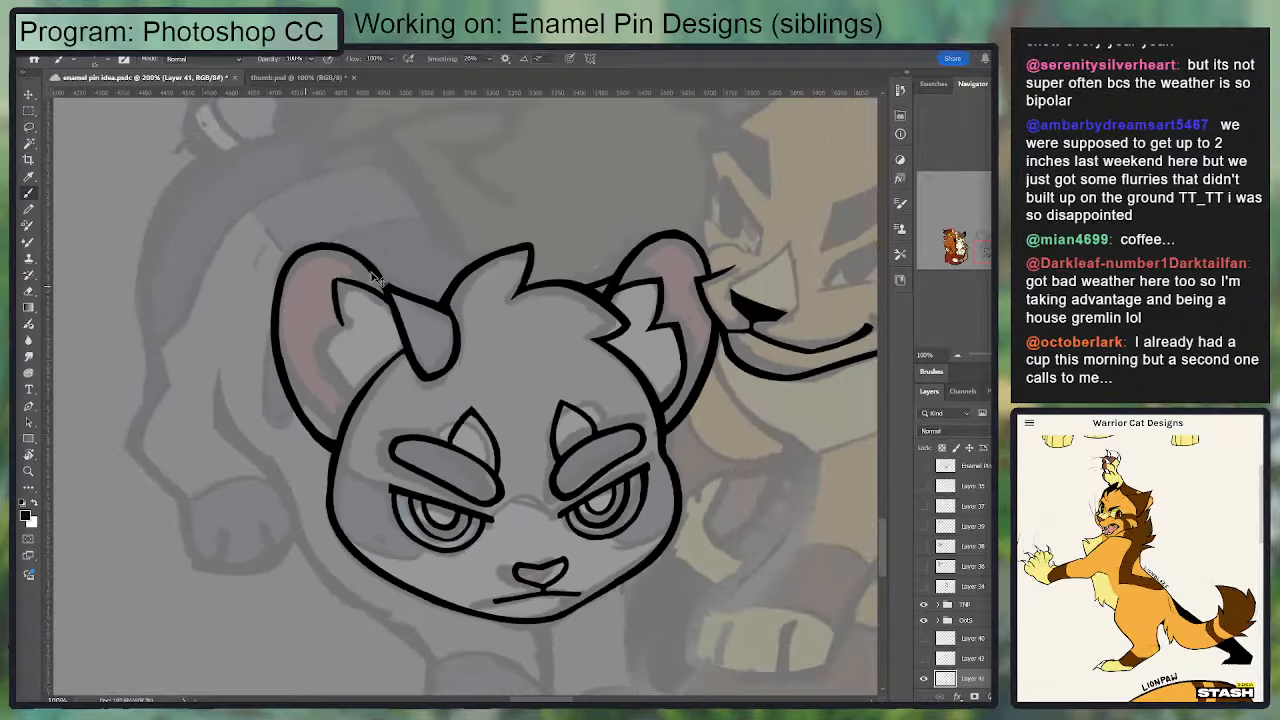
{"action": "left_click_drag", "start_coordinate": [356, 304], "coordinate": [367, 347]}
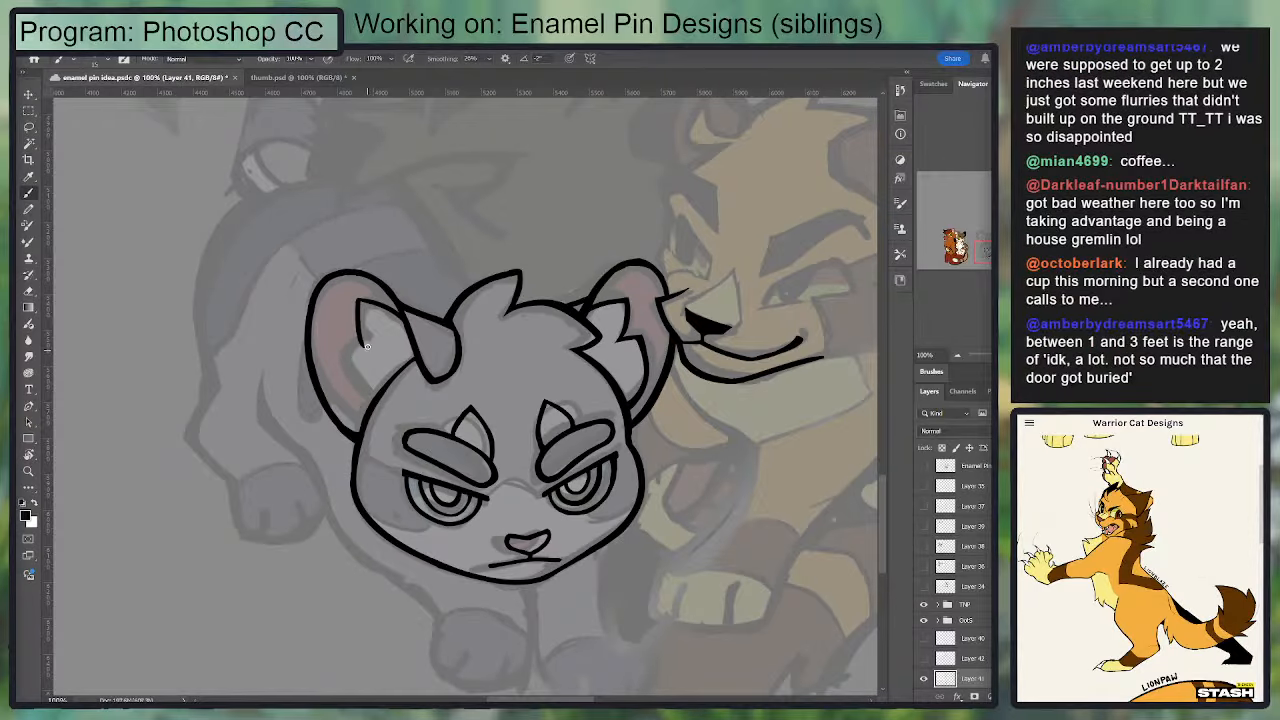
{"action": "key", "text": "ctrl+z"}
{"action": "left_click_drag", "start_coordinate": [358, 301], "coordinate": [367, 345]}
{"action": "key", "text": "e"}
{"action": "key", "text": "b"}
{"action": "mouse_move", "coordinate": [353, 296]}
{"action": "left_mouse_down"}
{"action": "mouse_move", "coordinate": [355, 341]}
{"action": "mouse_move", "coordinate": [337, 346]}
{"action": "mouse_move", "coordinate": [339, 397]}
{"action": "mouse_move", "coordinate": [357, 412]}
{"action": "left_mouse_up"}
{"action": "key", "text": "ctrl+z"}
{"action": "mouse_move", "coordinate": [344, 346]}
{"action": "left_mouse_down"}
{"action": "mouse_move", "coordinate": [340, 414]}
{"action": "mouse_move", "coordinate": [366, 421]}
{"action": "left_mouse_up"}
{"action": "key", "text": "ctrl+z"}
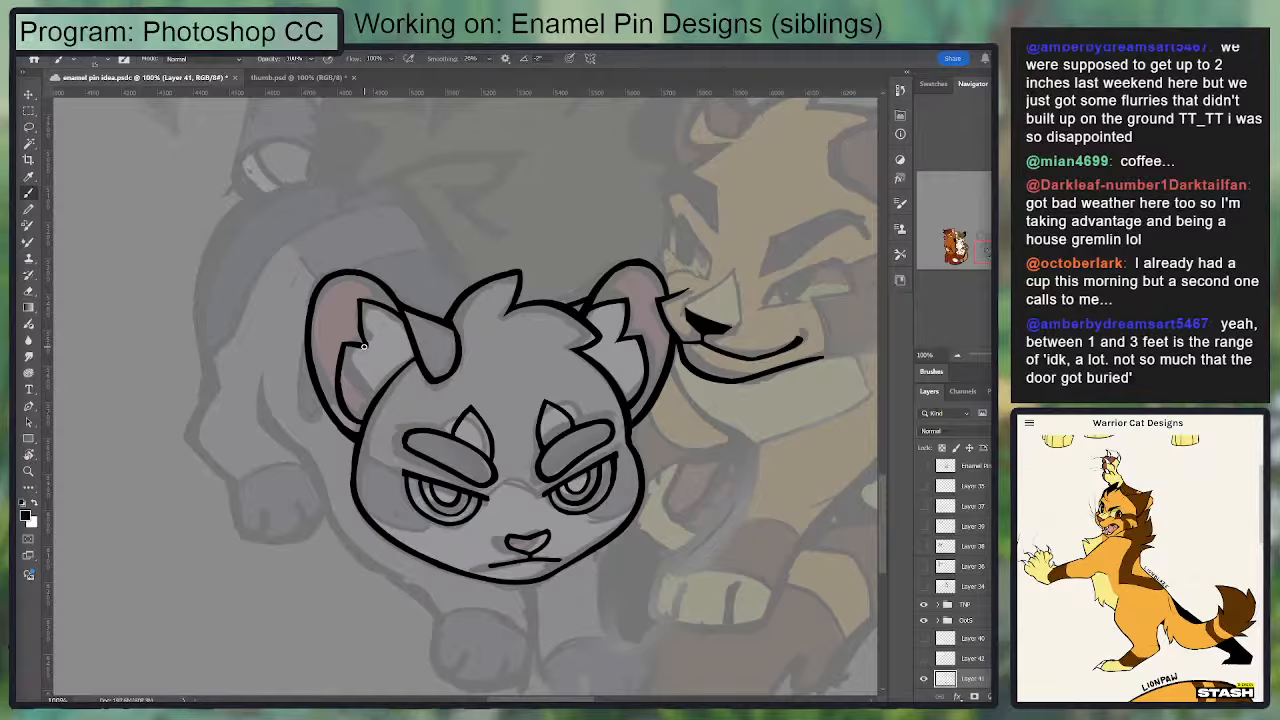
Step: Trim the notch between the left ear's two tufts with the Eraser to sharpen it
{"action": "key", "text": "e"}
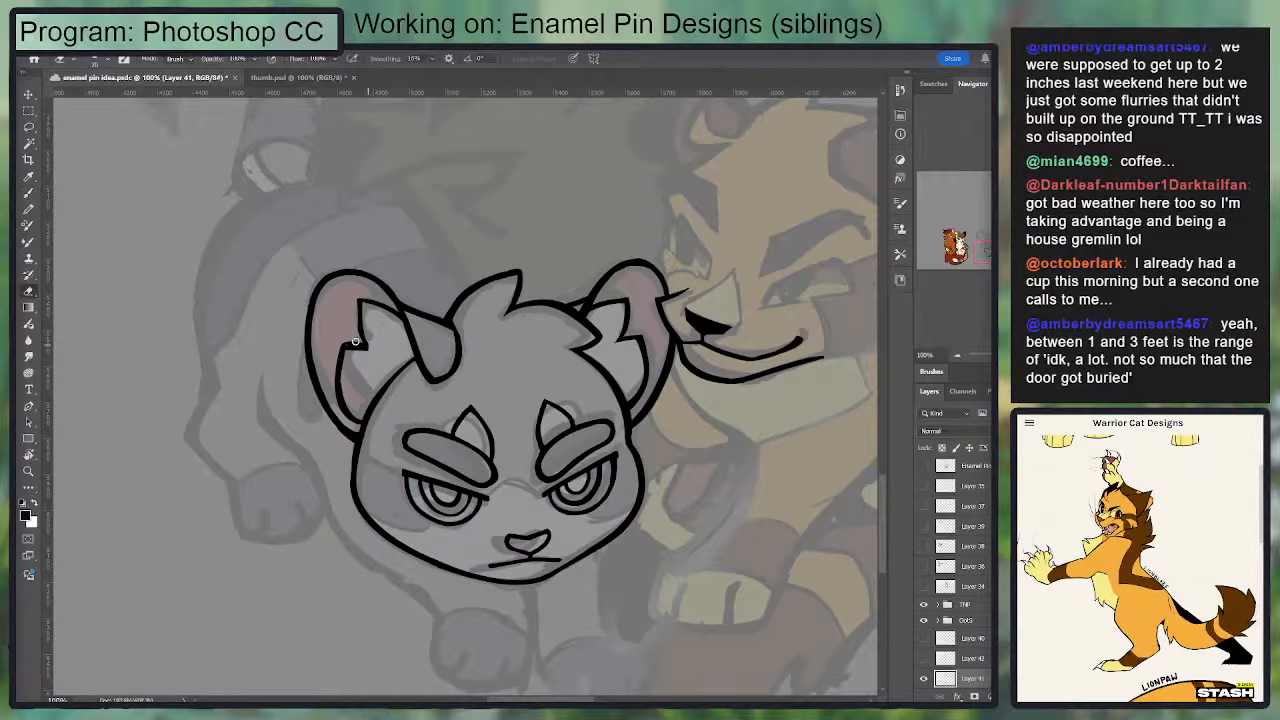
{"action": "key", "text": "b"}
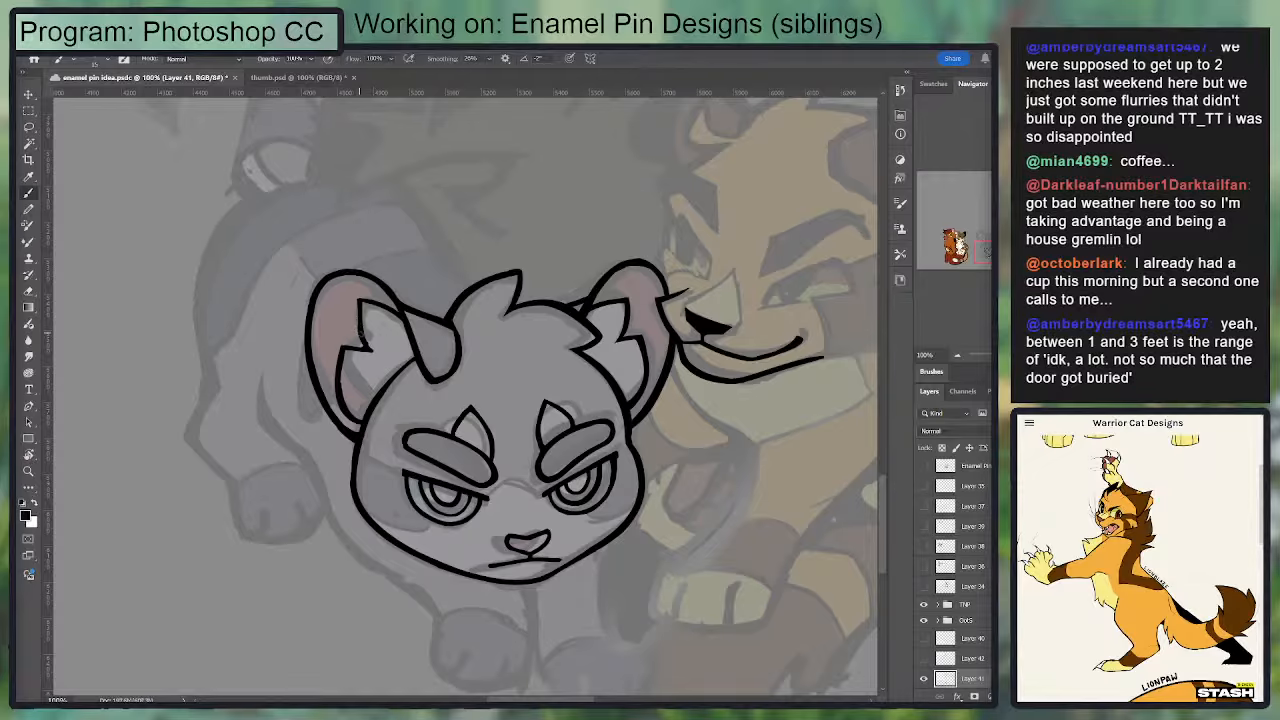
{"action": "key", "text": "e"}
{"action": "left_click_drag", "start_coordinate": [367, 333], "coordinate": [371, 349]}
{"action": "key", "text": "ctrl+plus"}
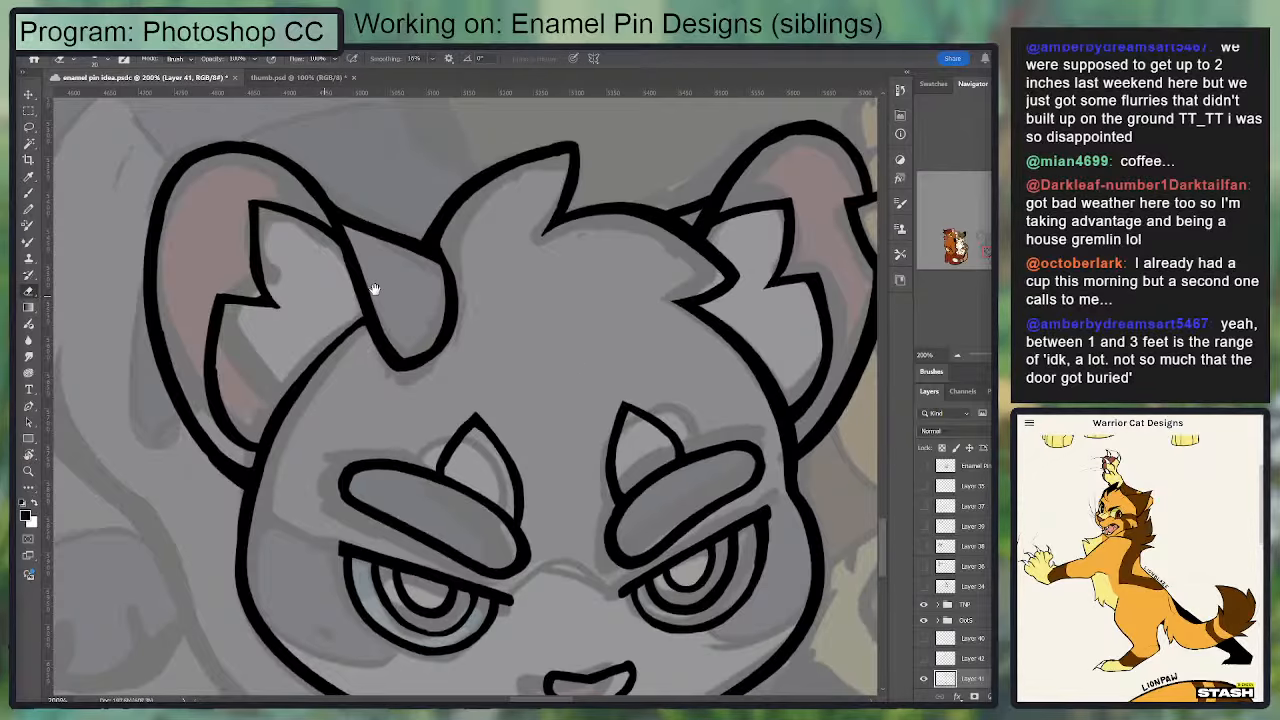
{"action": "left_click_drag", "start_coordinate": [374, 288], "coordinate": [483, 306]}
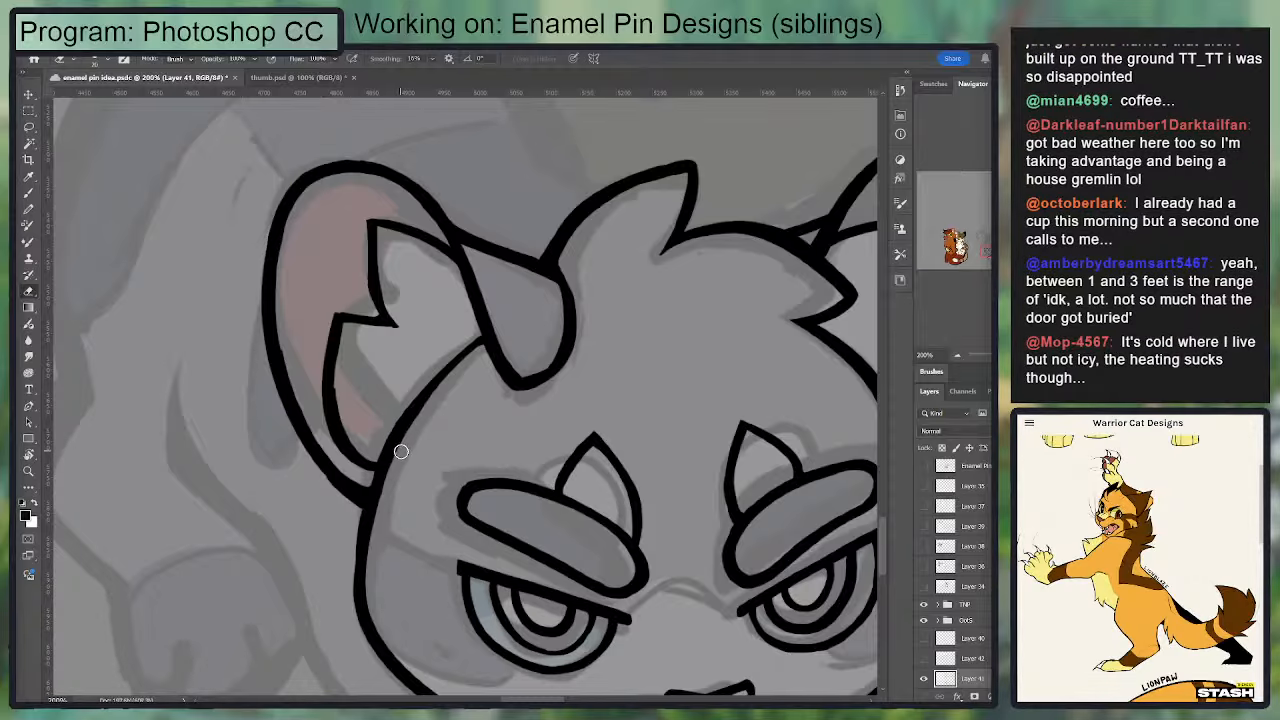
Step: Thicken the lines of the left ear's upper and lower tufts and even out the notch between them
{"action": "key", "text": "b"}
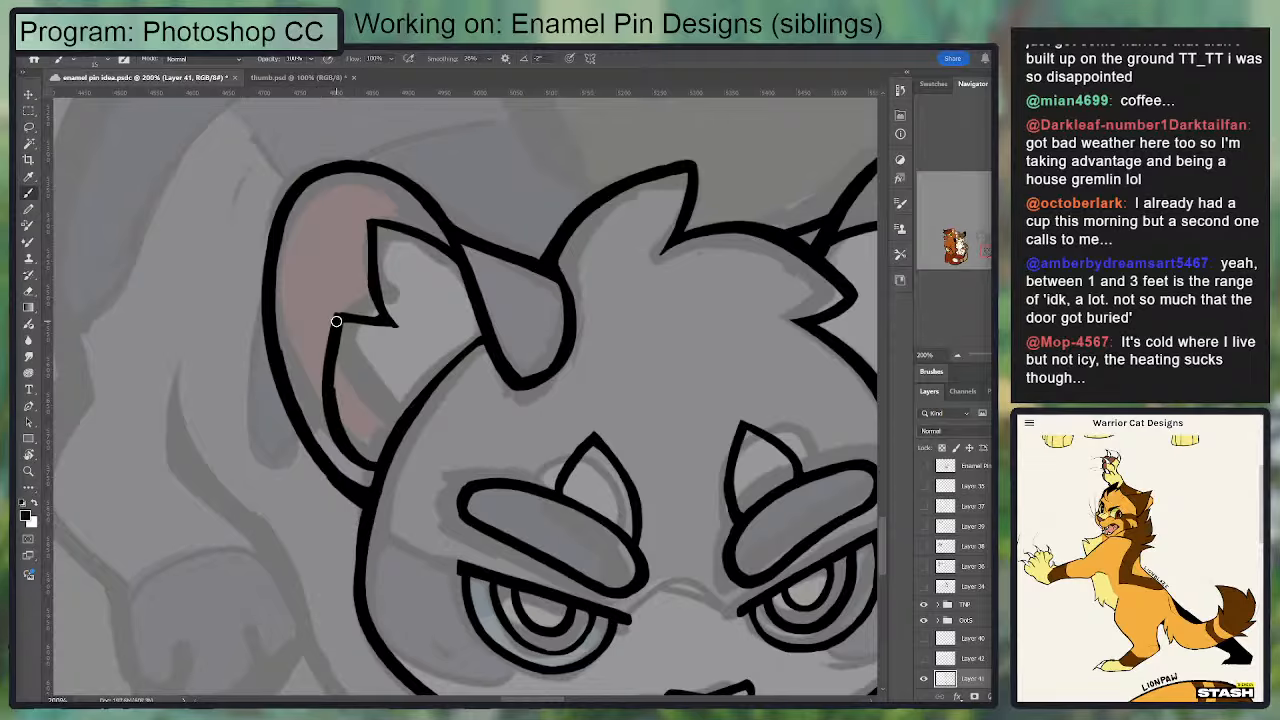
{"action": "left_click_drag", "start_coordinate": [336, 321], "coordinate": [352, 440]}
{"action": "key", "text": "e"}
{"action": "key", "text": "b"}
{"action": "left_click_drag", "start_coordinate": [371, 284], "coordinate": [391, 322]}
{"action": "mouse_move", "coordinate": [371, 223]}
{"action": "left_mouse_down"}
{"action": "mouse_move", "coordinate": [375, 297]}
{"action": "mouse_move", "coordinate": [407, 322]}
{"action": "mouse_move", "coordinate": [393, 291]}
{"action": "left_mouse_up"}
{"action": "key", "text": "e"}
{"action": "left_click_drag", "start_coordinate": [612, 255], "coordinate": [374, 283]}
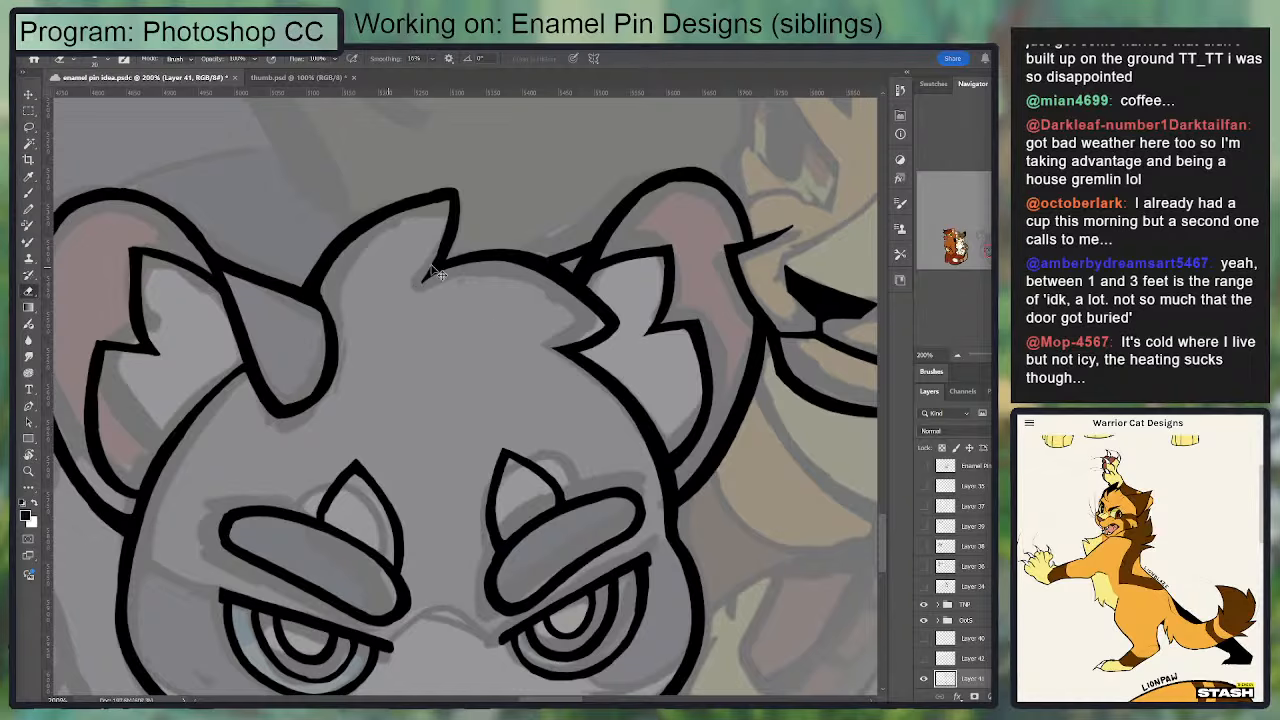
Step: Ink the rounded outer side and underside of the grey cat's left front paw over the sketch
{"action": "key", "text": "ctrl+minus"}
{"action": "left_click_drag", "start_coordinate": [506, 212], "coordinate": [606, 177]}
{"action": "left_click_drag", "start_coordinate": [514, 303], "coordinate": [543, 155]}
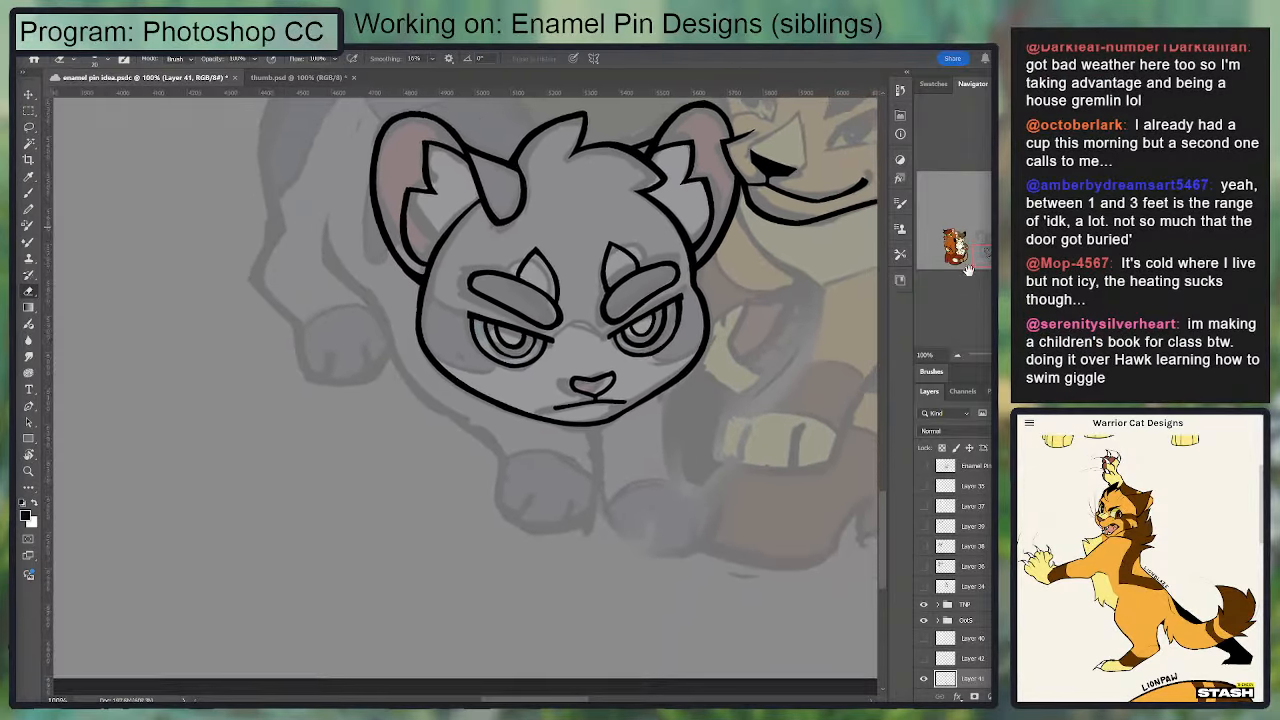
{"action": "left_click", "coordinate": [984, 357]}
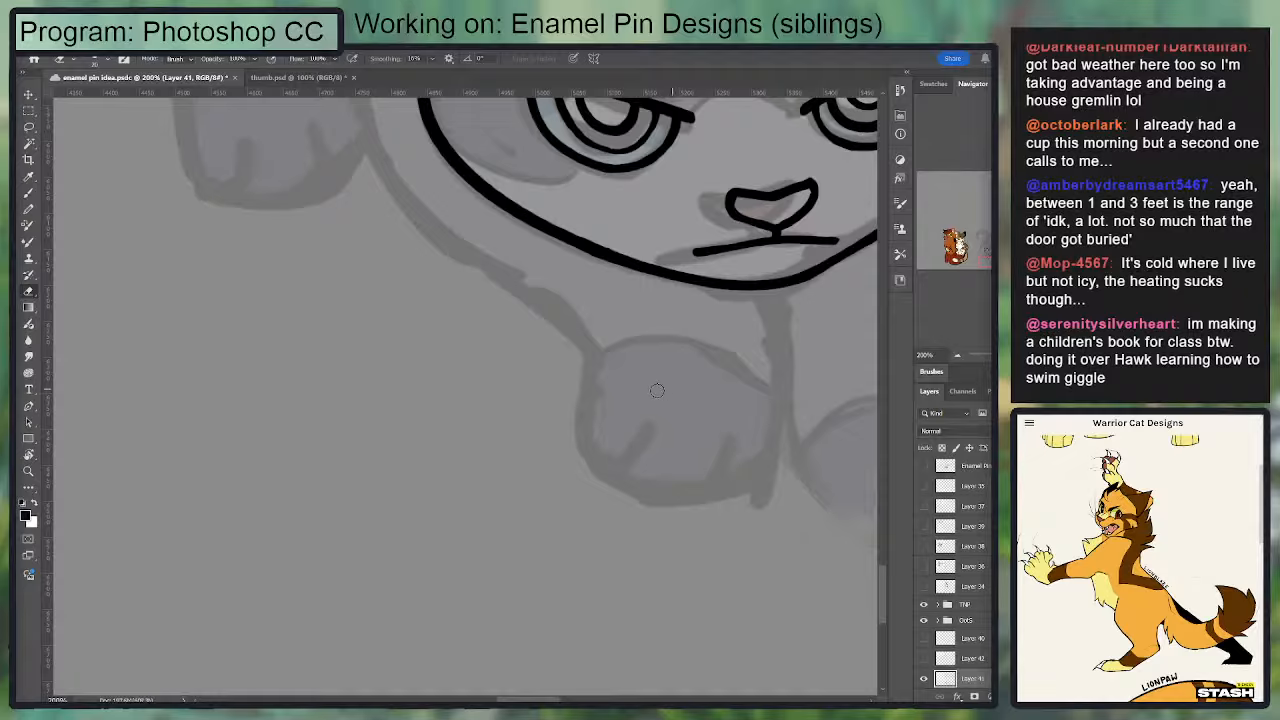
{"action": "key", "text": "b"}
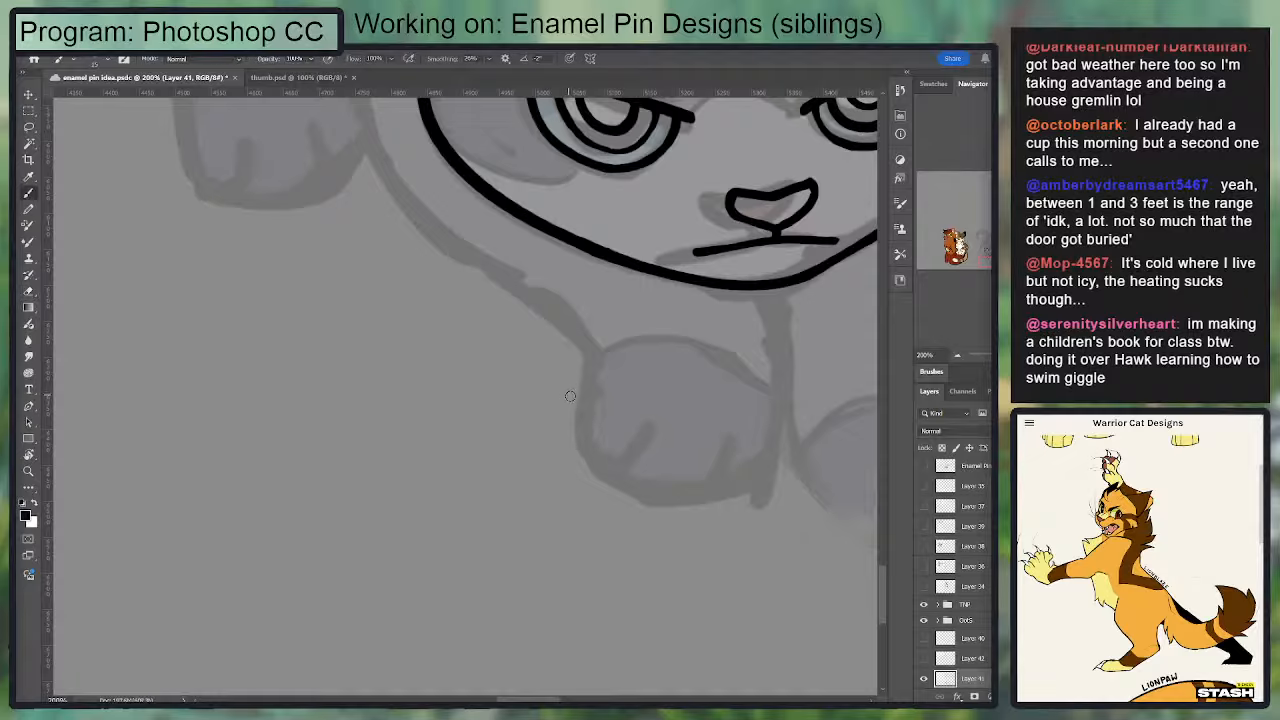
{"action": "left_click_drag", "start_coordinate": [600, 356], "coordinate": [652, 474]}
{"action": "key", "text": "ctrl+z"}
{"action": "left_click_drag", "start_coordinate": [600, 356], "coordinate": [700, 478]}
{"action": "key", "text": "ctrl+z"}
{"action": "left_click_drag", "start_coordinate": [600, 354], "coordinate": [668, 492]}
{"action": "left_click_drag", "start_coordinate": [762, 486], "coordinate": [732, 484]}
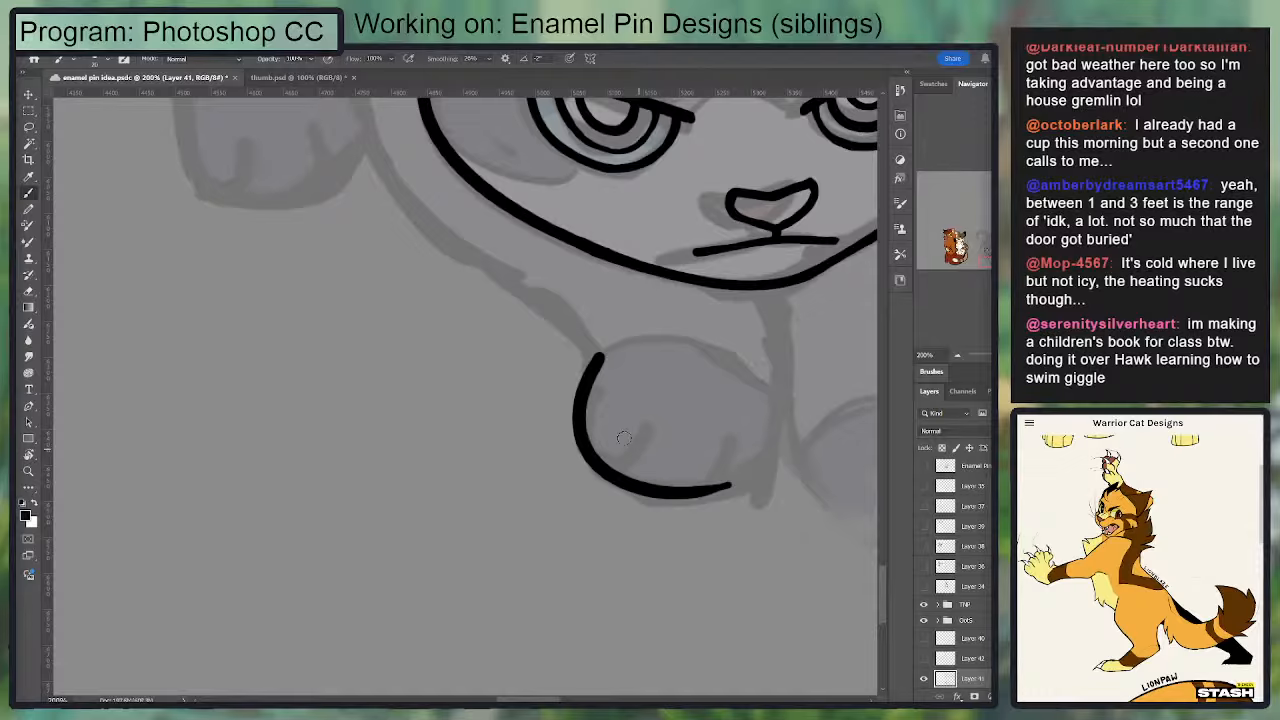
Step: Ink the inner line of the left front leg from the chin down into the paw's underside
{"action": "mouse_move", "coordinate": [778, 292]}
{"action": "left_mouse_down"}
{"action": "mouse_move", "coordinate": [725, 490]}
{"action": "mouse_move", "coordinate": [776, 306]}
{"action": "left_mouse_up"}
{"action": "key", "text": "ctrl+z"}
{"action": "mouse_move", "coordinate": [698, 296]}
{"action": "left_mouse_down"}
{"action": "mouse_move", "coordinate": [578, 326]}
{"action": "mouse_move", "coordinate": [668, 400]}
{"action": "left_mouse_up"}
{"action": "key", "text": "ctrl+z"}
{"action": "mouse_move", "coordinate": [651, 323]}
{"action": "left_mouse_down"}
{"action": "mouse_move", "coordinate": [665, 417]}
{"action": "mouse_move", "coordinate": [670, 343]}
{"action": "mouse_move", "coordinate": [654, 325]}
{"action": "mouse_move", "coordinate": [664, 450]}
{"action": "left_mouse_up"}
{"action": "key", "text": "ctrl+z"}
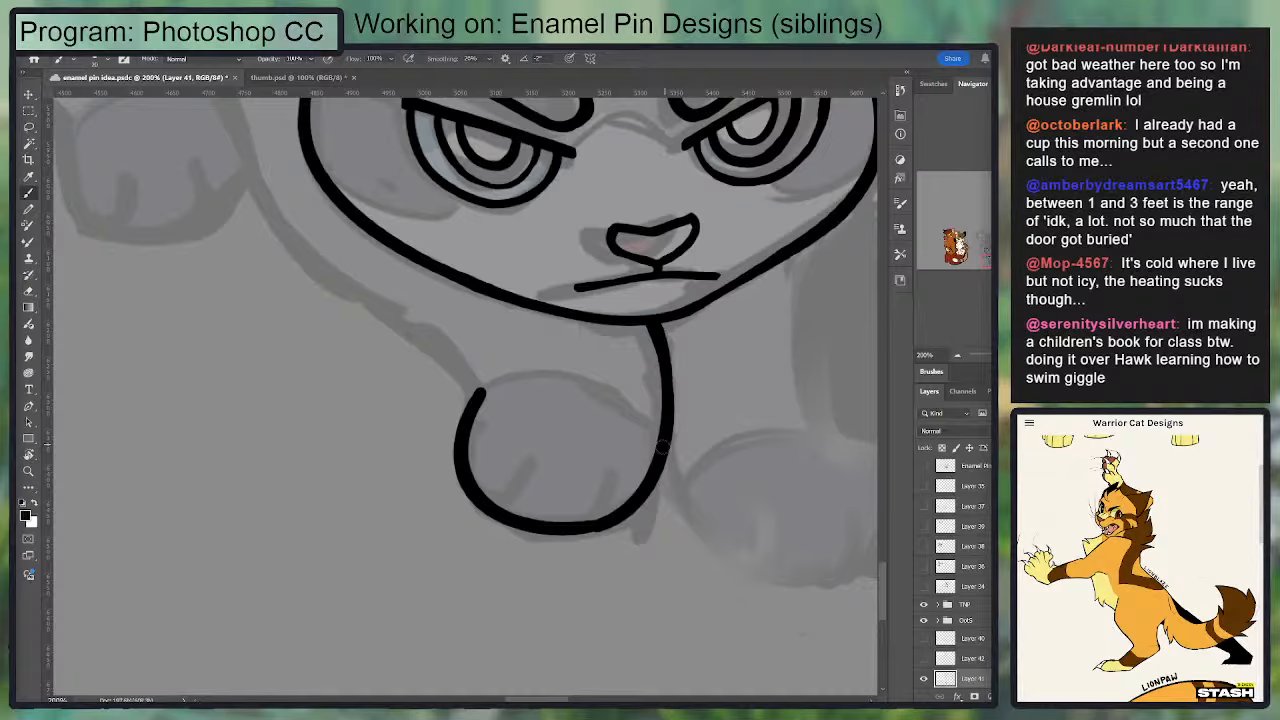
{"action": "key", "text": "ctrl+z"}
{"action": "left_click_drag", "start_coordinate": [651, 321], "coordinate": [650, 490]}
Step: Draw two short curved toe lines rising from the bottom edge of the left front paw
{"action": "left_click_drag", "start_coordinate": [487, 500], "coordinate": [530, 456]}
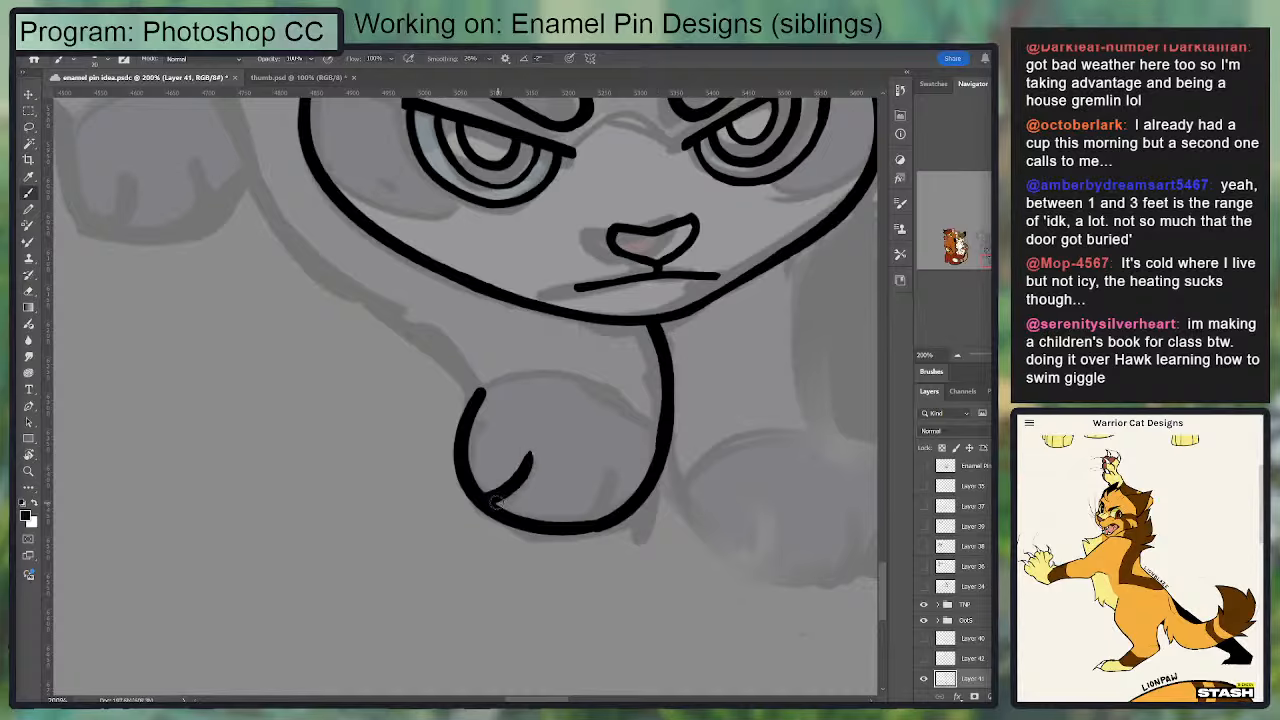
{"action": "mouse_move", "coordinate": [491, 503]}
{"action": "left_mouse_down"}
{"action": "mouse_move", "coordinate": [529, 468]}
{"action": "mouse_move", "coordinate": [498, 477]}
{"action": "mouse_move", "coordinate": [504, 492]}
{"action": "mouse_move", "coordinate": [527, 453]}
{"action": "mouse_move", "coordinate": [488, 492]}
{"action": "mouse_move", "coordinate": [523, 436]}
{"action": "left_mouse_up"}
{"action": "key", "text": "e"}
{"action": "key", "text": "ctrl+z"}
{"action": "key", "text": "ctrl+z"}
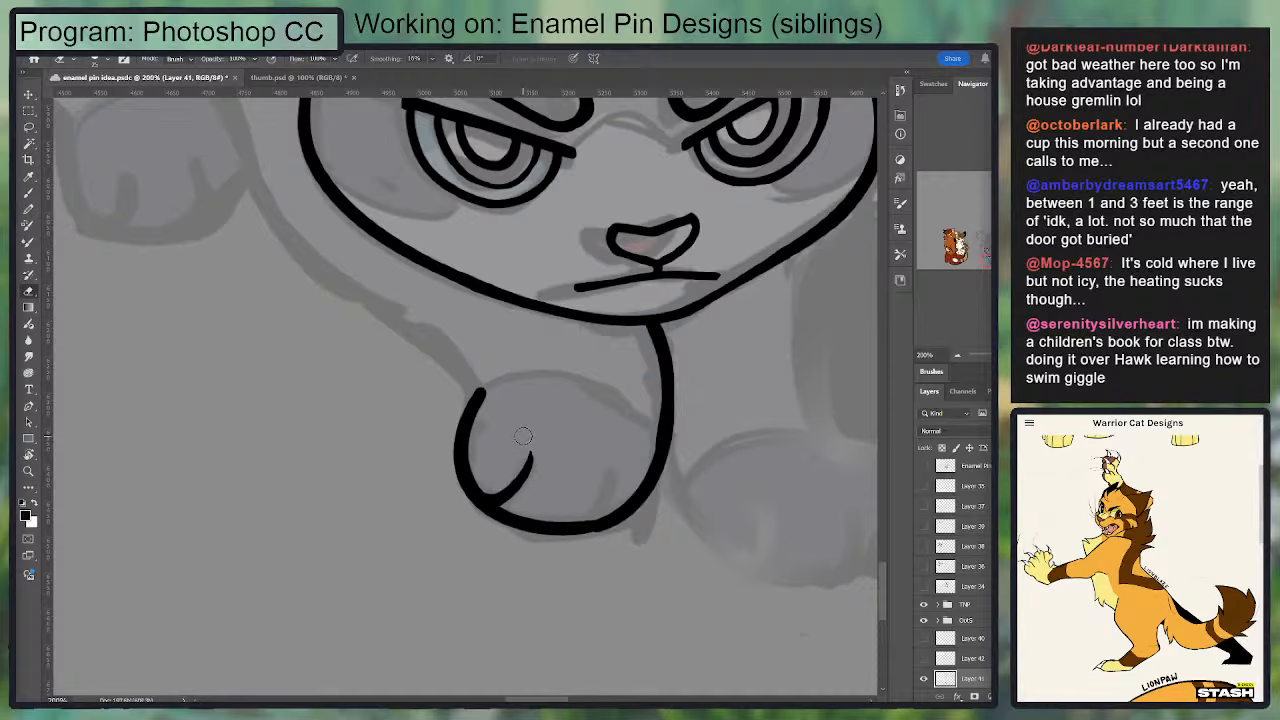
{"action": "key", "text": "b"}
{"action": "left_click_drag", "start_coordinate": [613, 462], "coordinate": [604, 512]}
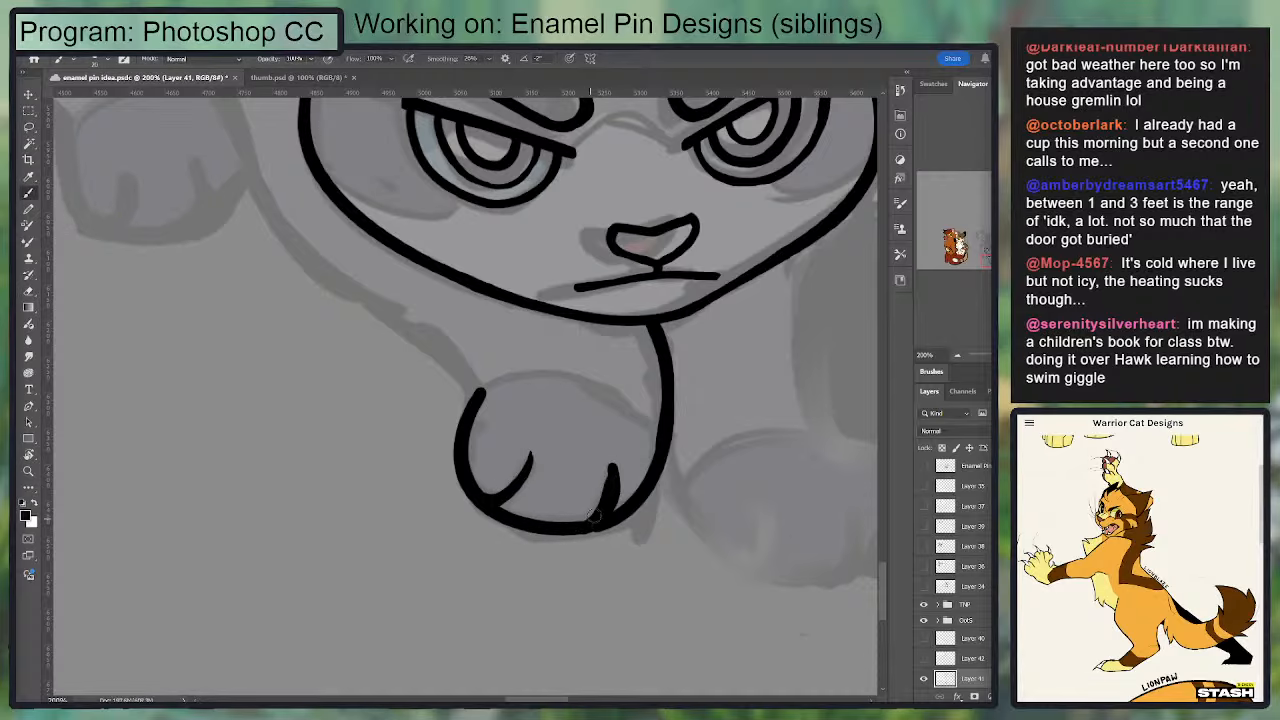
{"action": "key", "text": "e"}
{"action": "left_click_drag", "start_coordinate": [657, 371], "coordinate": [457, 421]}
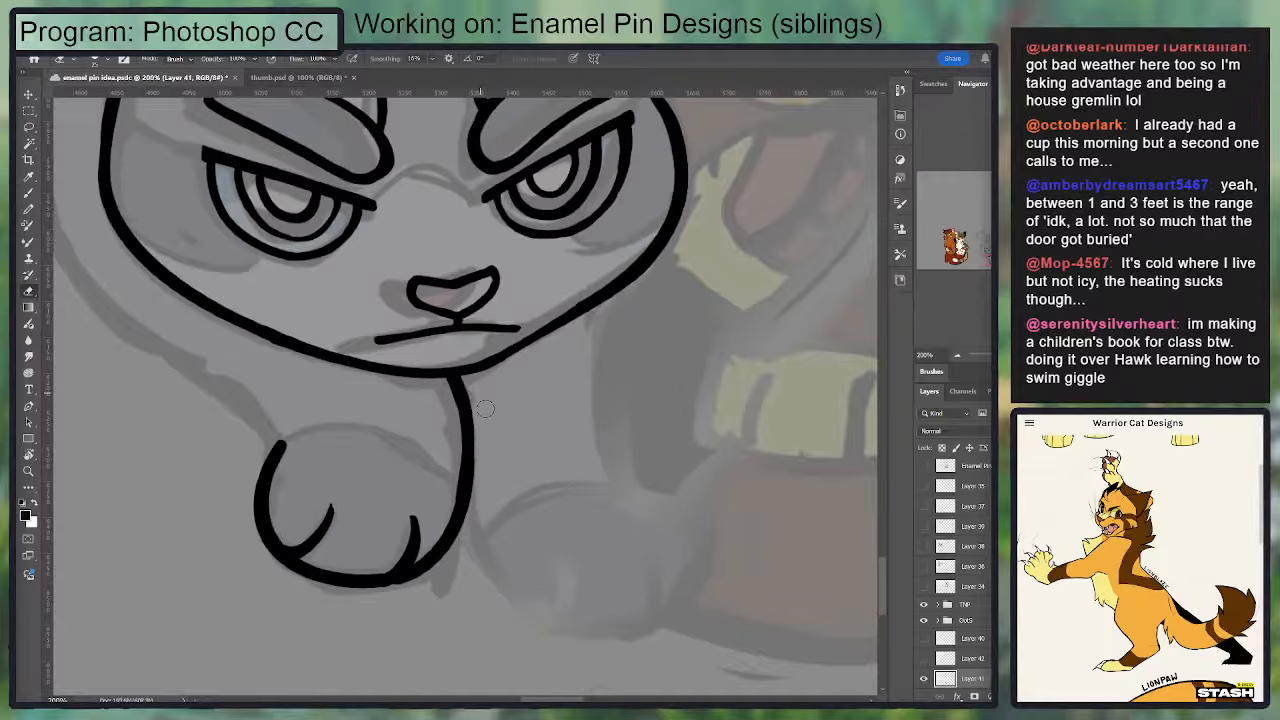
Step: Ink the outer line of the grey cat's right front leg from the jaw down to the ankle
{"action": "key", "text": "ctrl+minus"}
{"action": "key", "text": "ctrl+minus"}
{"action": "key", "text": "ctrl+minus"}
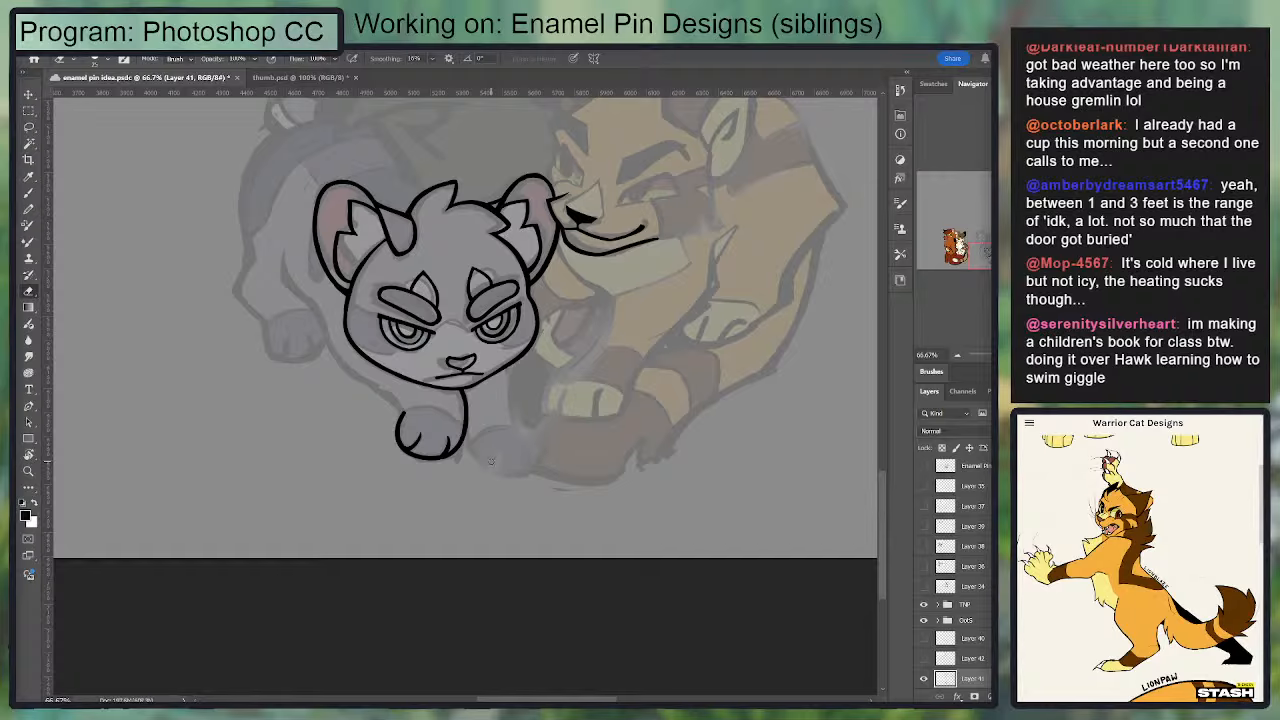
{"action": "key", "text": "ctrl+plus"}
{"action": "mouse_move", "coordinate": [559, 371]}
{"action": "left_mouse_down"}
{"action": "mouse_move", "coordinate": [577, 328]}
{"action": "mouse_move", "coordinate": [565, 396]}
{"action": "left_mouse_up"}
{"action": "key", "text": "b"}
{"action": "left_click_drag", "start_coordinate": [562, 301], "coordinate": [568, 405]}
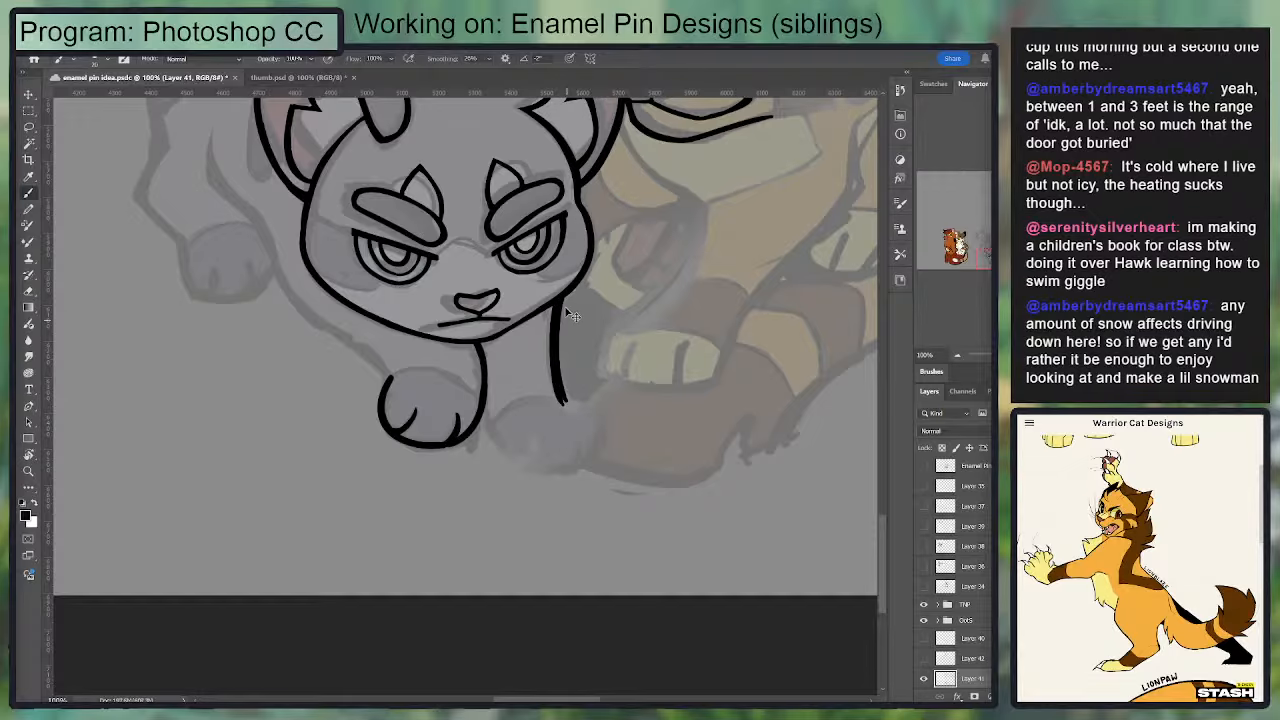
{"action": "key", "text": "ctrl+z"}
{"action": "left_click_drag", "start_coordinate": [561, 300], "coordinate": [573, 411]}
{"action": "key", "text": "ctrl+z"}
Step: Ink the curved inner side and underside of the right front paw, starting at the left paw
{"action": "mouse_move", "coordinate": [484, 404]}
{"action": "left_mouse_down"}
{"action": "mouse_move", "coordinate": [532, 464]}
{"action": "mouse_move", "coordinate": [488, 442]}
{"action": "mouse_move", "coordinate": [570, 463]}
{"action": "left_mouse_up"}
{"action": "key", "text": "ctrl+z"}
Step: Close the right front paw with a rounded outer side joining the ankle to the underside
{"action": "key", "text": "ctrl+z"}
{"action": "left_click_drag", "start_coordinate": [481, 418], "coordinate": [563, 465]}
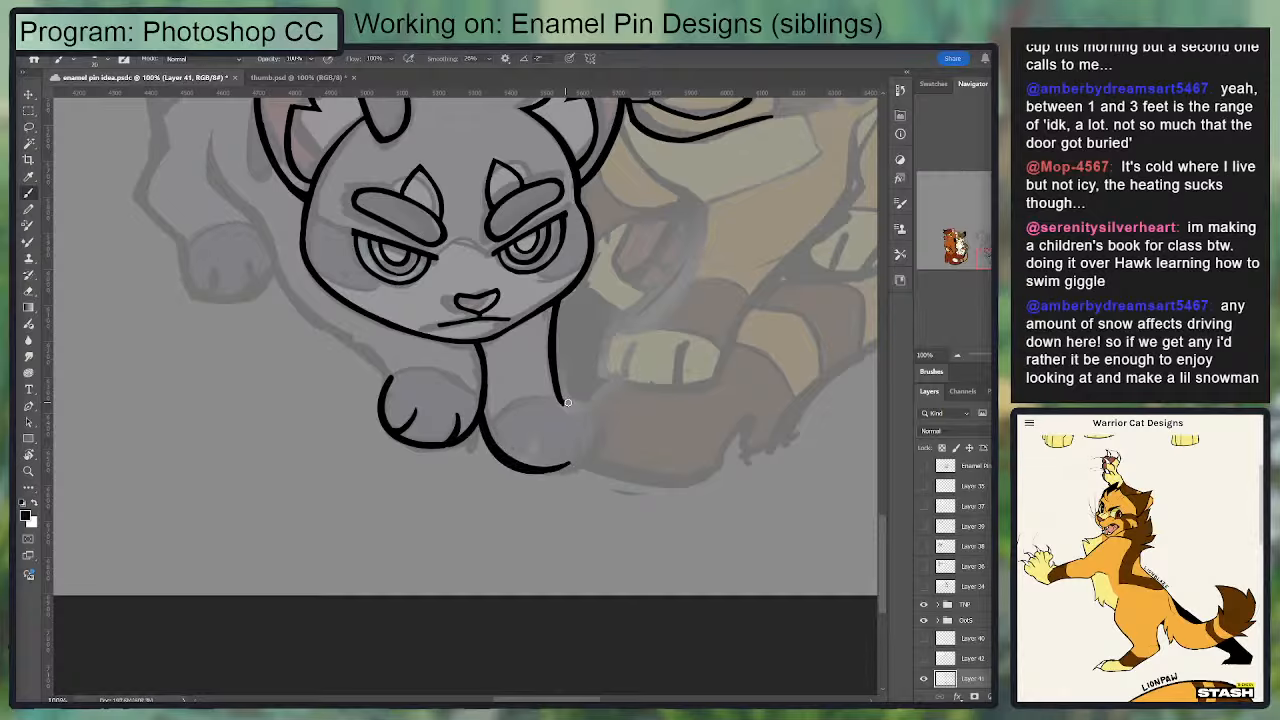
{"action": "mouse_move", "coordinate": [568, 403]}
{"action": "left_mouse_down"}
{"action": "mouse_move", "coordinate": [600, 439]}
{"action": "mouse_move", "coordinate": [590, 428]}
{"action": "mouse_move", "coordinate": [587, 463]}
{"action": "mouse_move", "coordinate": [599, 443]}
{"action": "mouse_move", "coordinate": [550, 473]}
{"action": "mouse_move", "coordinate": [569, 457]}
{"action": "mouse_move", "coordinate": [507, 460]}
{"action": "mouse_move", "coordinate": [562, 468]}
{"action": "mouse_move", "coordinate": [600, 438]}
{"action": "left_mouse_up"}
{"action": "key", "text": "ctrl+z"}
{"action": "key", "text": "e"}
{"action": "key", "text": "b"}
{"action": "key", "text": "e"}
{"action": "left_click_drag", "start_coordinate": [534, 478], "coordinate": [606, 458]}
{"action": "key", "text": "b"}
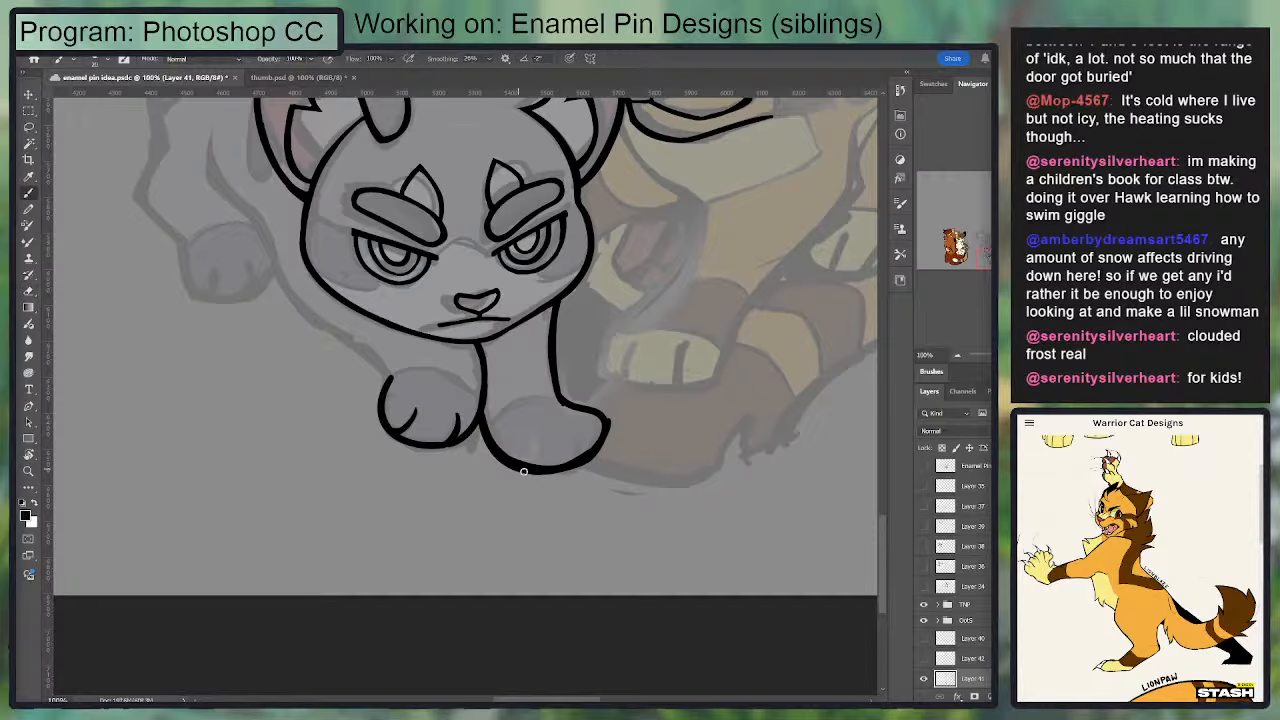
{"action": "mouse_move", "coordinate": [523, 471]}
{"action": "left_mouse_down"}
{"action": "mouse_move", "coordinate": [579, 467]}
{"action": "mouse_move", "coordinate": [606, 437]}
{"action": "left_mouse_up"}
Step: Rotate the canvas, try new strokes along the right paw's underside, and trim that edge with the Eraser
{"action": "key", "text": "e"}
{"action": "mouse_move", "coordinate": [505, 447]}
{"action": "left_mouse_down"}
{"action": "mouse_move", "coordinate": [679, 514]}
{"action": "mouse_move", "coordinate": [467, 522]}
{"action": "mouse_move", "coordinate": [425, 467]}
{"action": "mouse_move", "coordinate": [409, 402]}
{"action": "mouse_move", "coordinate": [443, 353]}
{"action": "mouse_move", "coordinate": [466, 444]}
{"action": "left_mouse_up"}
{"action": "key", "text": "r"}
{"action": "key", "text": "b"}
{"action": "mouse_move", "coordinate": [436, 345]}
{"action": "left_mouse_down"}
{"action": "mouse_move", "coordinate": [428, 422]}
{"action": "mouse_move", "coordinate": [498, 425]}
{"action": "mouse_move", "coordinate": [460, 436]}
{"action": "left_mouse_up"}
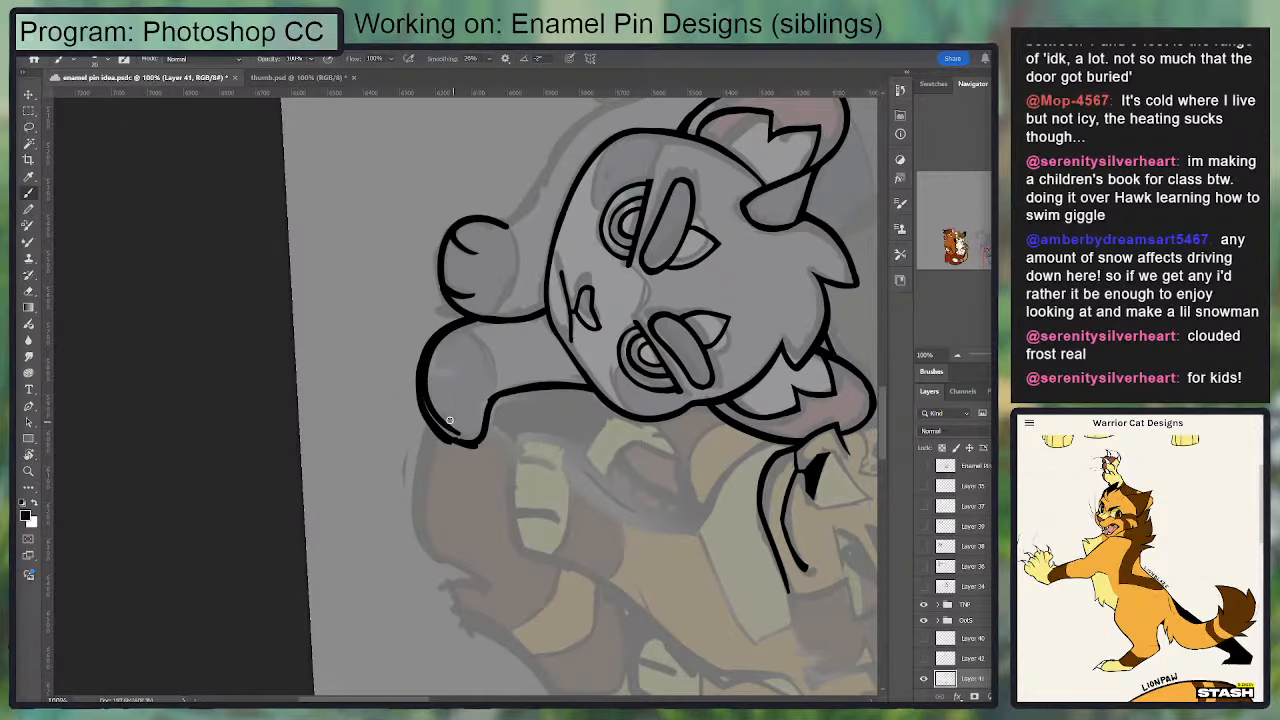
{"action": "key", "text": "ctrl+z"}
{"action": "left_click_drag", "start_coordinate": [434, 340], "coordinate": [444, 431]}
{"action": "key", "text": "ctrl+z"}
{"action": "key", "text": "e"}
{"action": "left_click_drag", "start_coordinate": [446, 342], "coordinate": [427, 384]}
{"action": "key", "text": "r"}
{"action": "left_click_drag", "start_coordinate": [743, 336], "coordinate": [484, 146]}
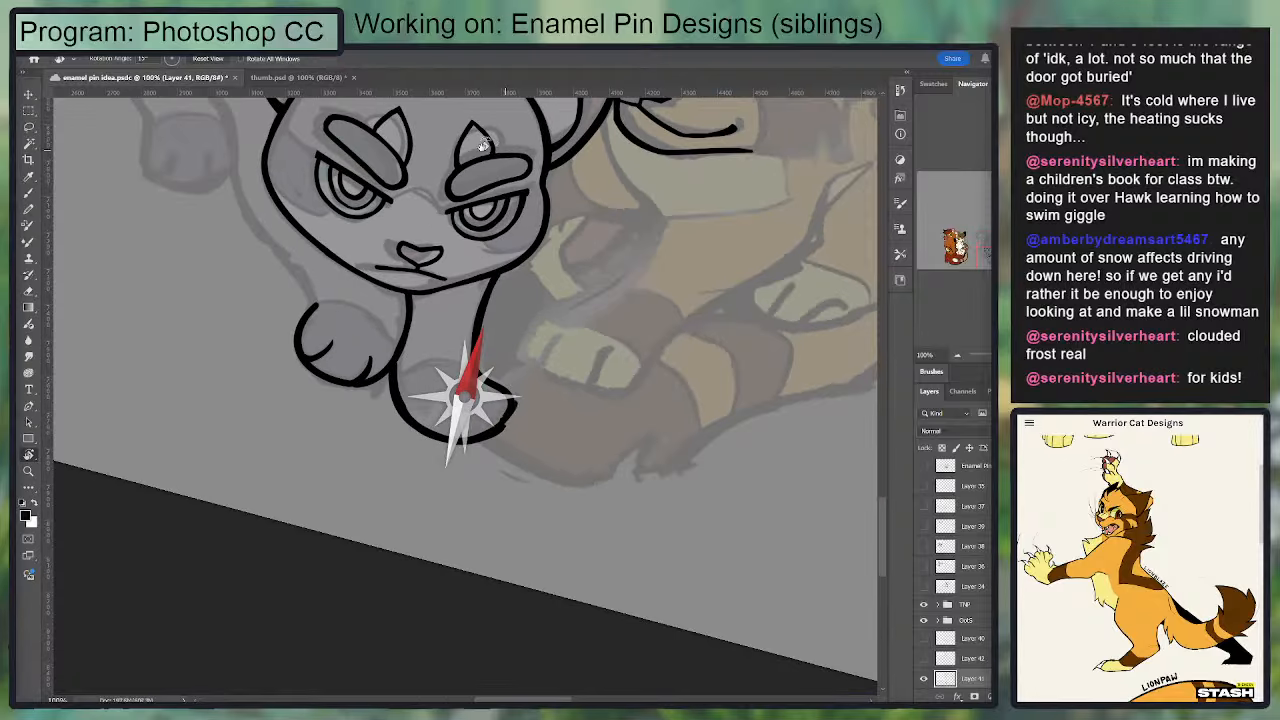
Step: Straighten the canvas, then smooth the right paw's outer edge and reinforce the line where it meets the ankle
{"action": "left_click_drag", "start_coordinate": [649, 356], "coordinate": [694, 261]}
{"action": "key", "text": "e"}
{"action": "mouse_move", "coordinate": [517, 380]}
{"action": "left_mouse_down"}
{"action": "mouse_move", "coordinate": [511, 429]}
{"action": "mouse_move", "coordinate": [485, 371]}
{"action": "mouse_move", "coordinate": [501, 411]}
{"action": "mouse_move", "coordinate": [471, 428]}
{"action": "mouse_move", "coordinate": [505, 398]}
{"action": "left_mouse_up"}
{"action": "key", "text": "b"}
{"action": "key", "text": "e"}
{"action": "key", "text": "b"}
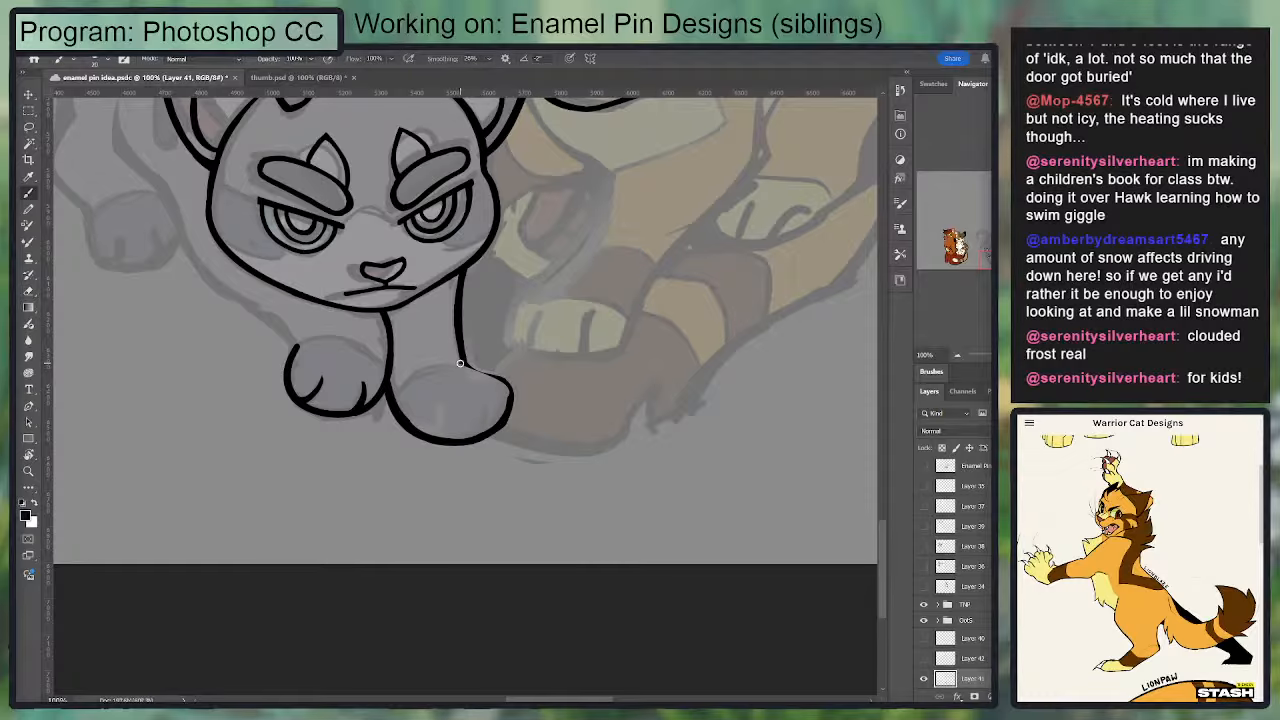
{"action": "mouse_move", "coordinate": [461, 361]}
{"action": "left_mouse_down"}
{"action": "mouse_move", "coordinate": [512, 387]}
{"action": "mouse_move", "coordinate": [502, 383]}
{"action": "mouse_move", "coordinate": [510, 412]}
{"action": "mouse_move", "coordinate": [503, 374]}
{"action": "mouse_move", "coordinate": [502, 437]}
{"action": "mouse_move", "coordinate": [625, 415]}
{"action": "left_mouse_up"}
{"action": "key", "text": "e"}
{"action": "key", "text": "b"}
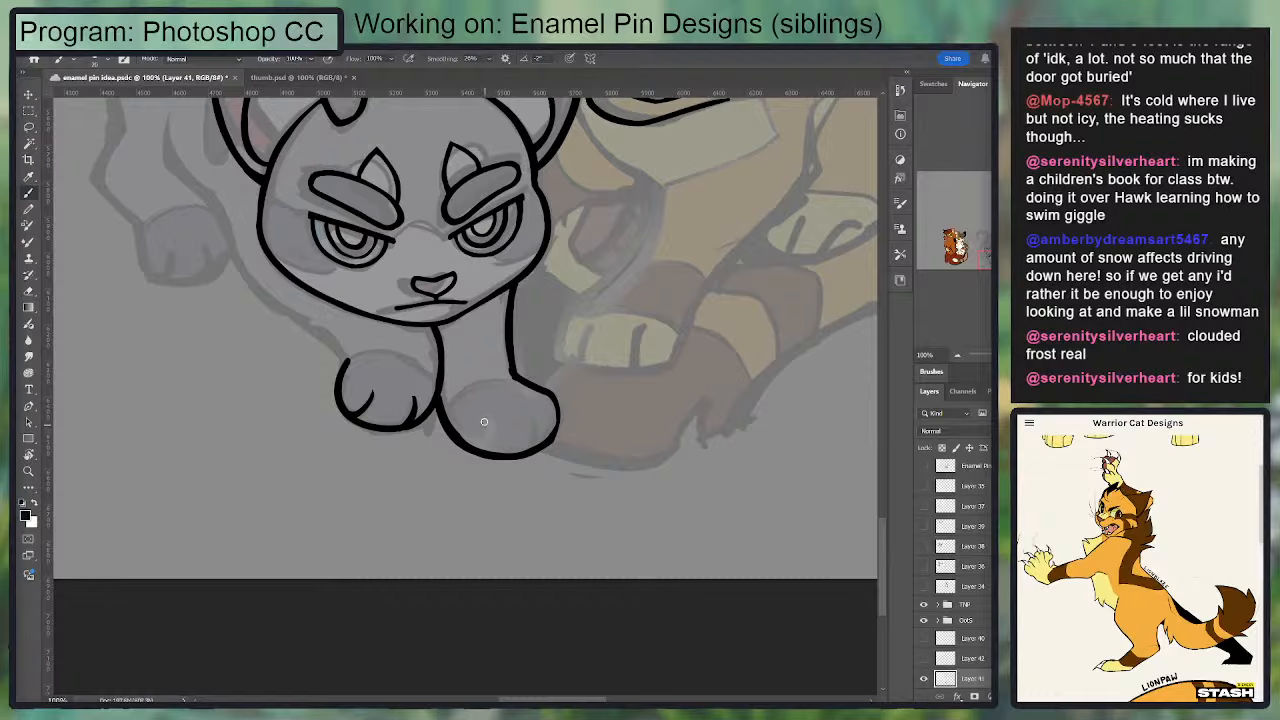
Step: Draw two short curved toe lines in the right front paw
{"action": "left_click_drag", "start_coordinate": [480, 414], "coordinate": [483, 453]}
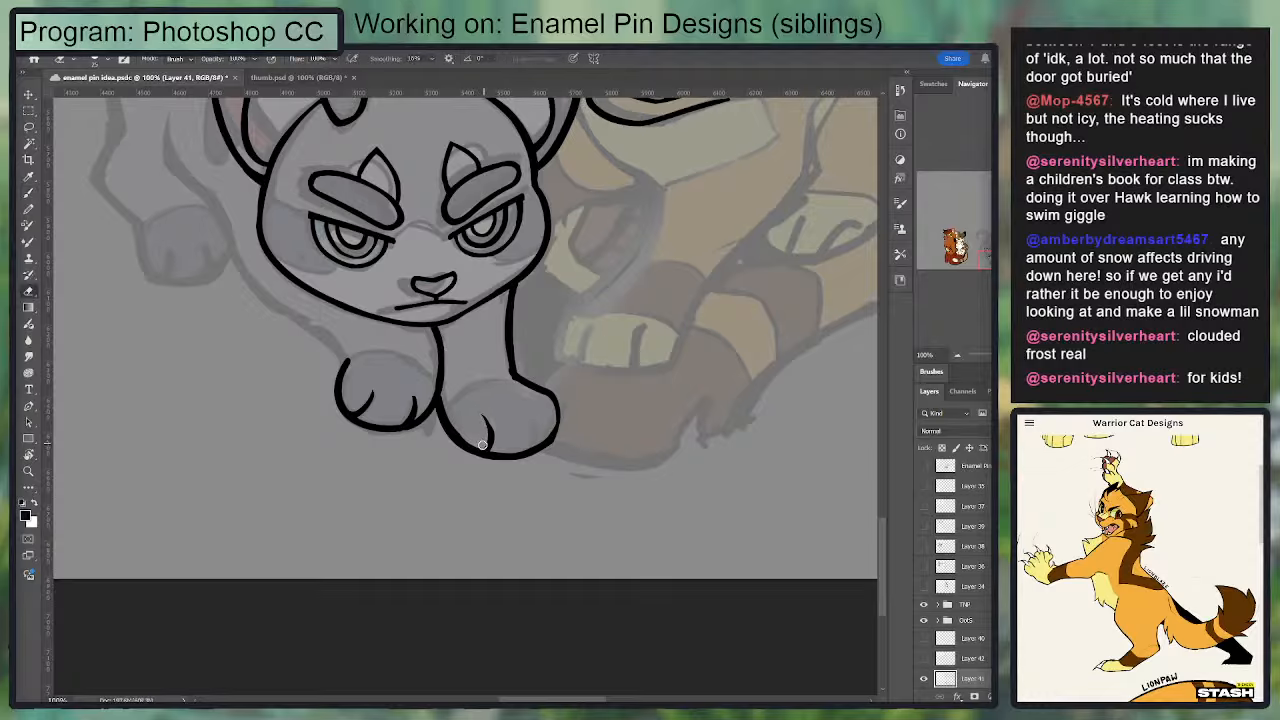
{"action": "left_click_drag", "start_coordinate": [528, 408], "coordinate": [530, 452]}
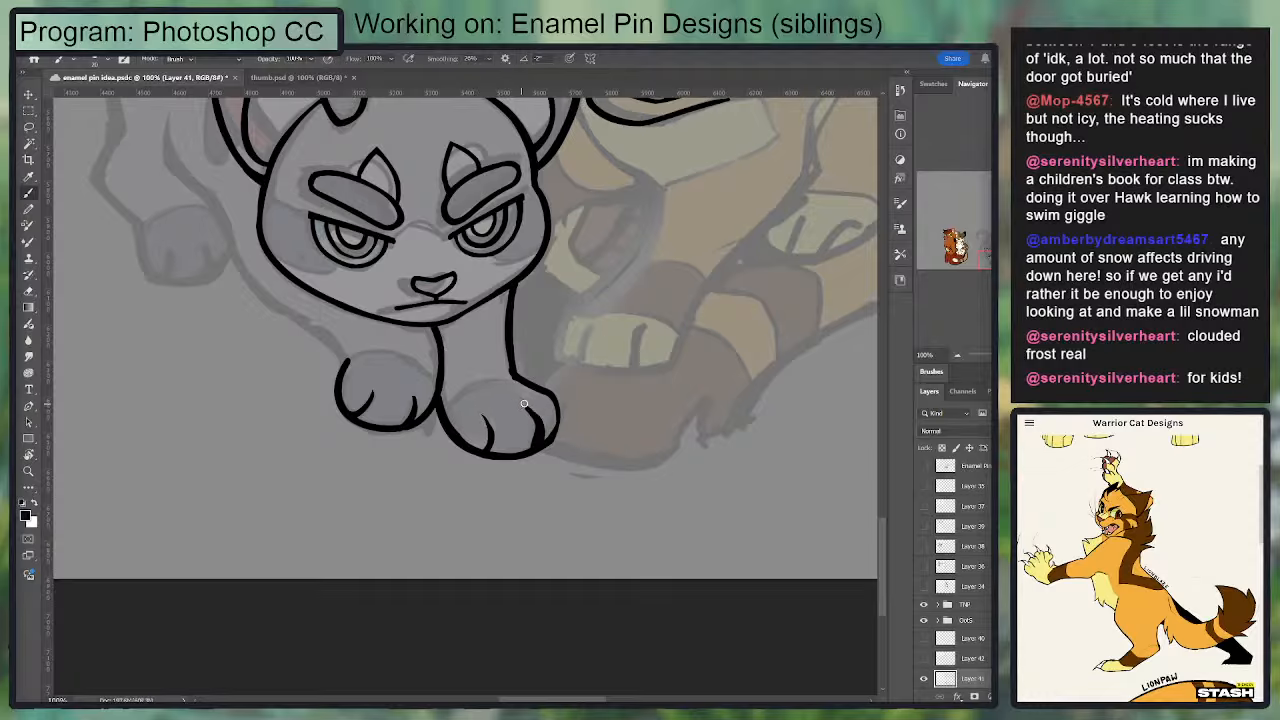
{"action": "key", "text": "e"}
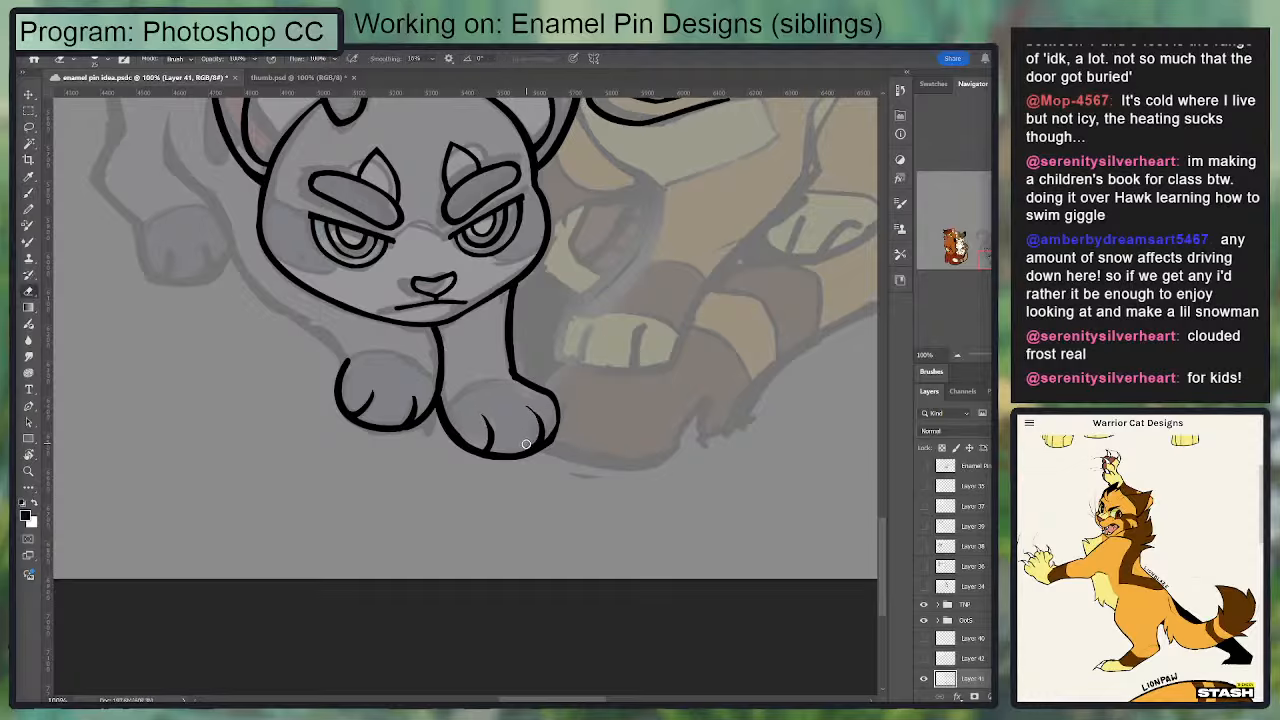
Step: Erase the right paw's outer edge and redraw it as a tighter curve around the outer toe
{"action": "left_click_drag", "start_coordinate": [549, 423], "coordinate": [526, 444]}
{"action": "key", "text": "b"}
{"action": "key", "text": "ctrl+z"}
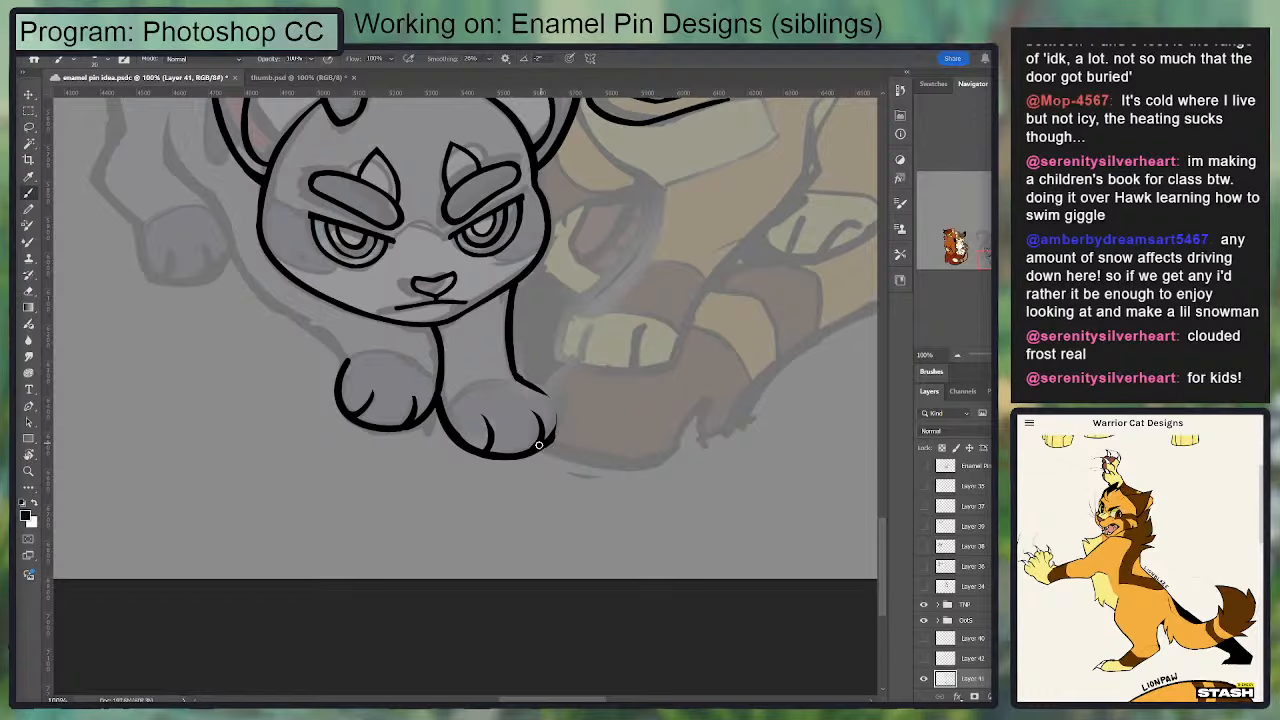
{"action": "mouse_move", "coordinate": [549, 441]}
{"action": "left_mouse_down"}
{"action": "mouse_move", "coordinate": [538, 389]}
{"action": "mouse_move", "coordinate": [555, 404]}
{"action": "mouse_move", "coordinate": [546, 446]}
{"action": "left_mouse_up"}
{"action": "key", "text": "ctrl+z"}
{"action": "key", "text": "e"}
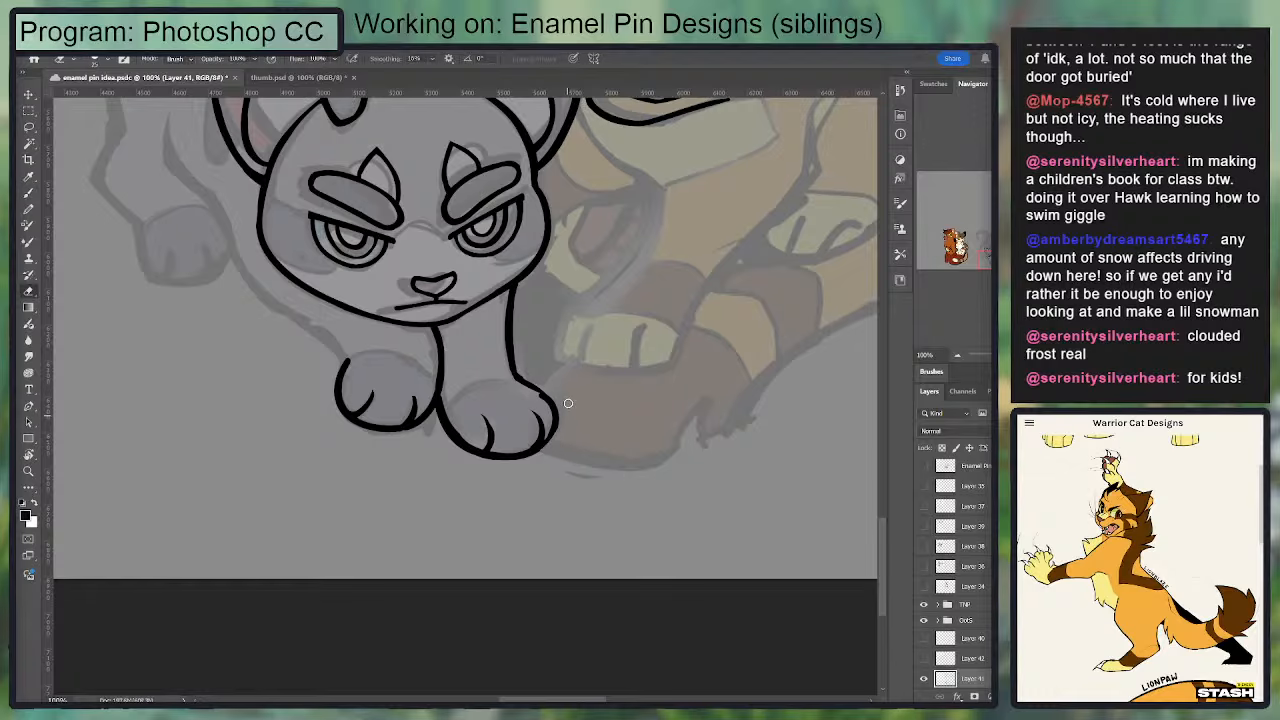
Step: Erase the bump where the right front leg meets its paw and redraw the ankle as a smooth curve
{"action": "key", "text": "b"}
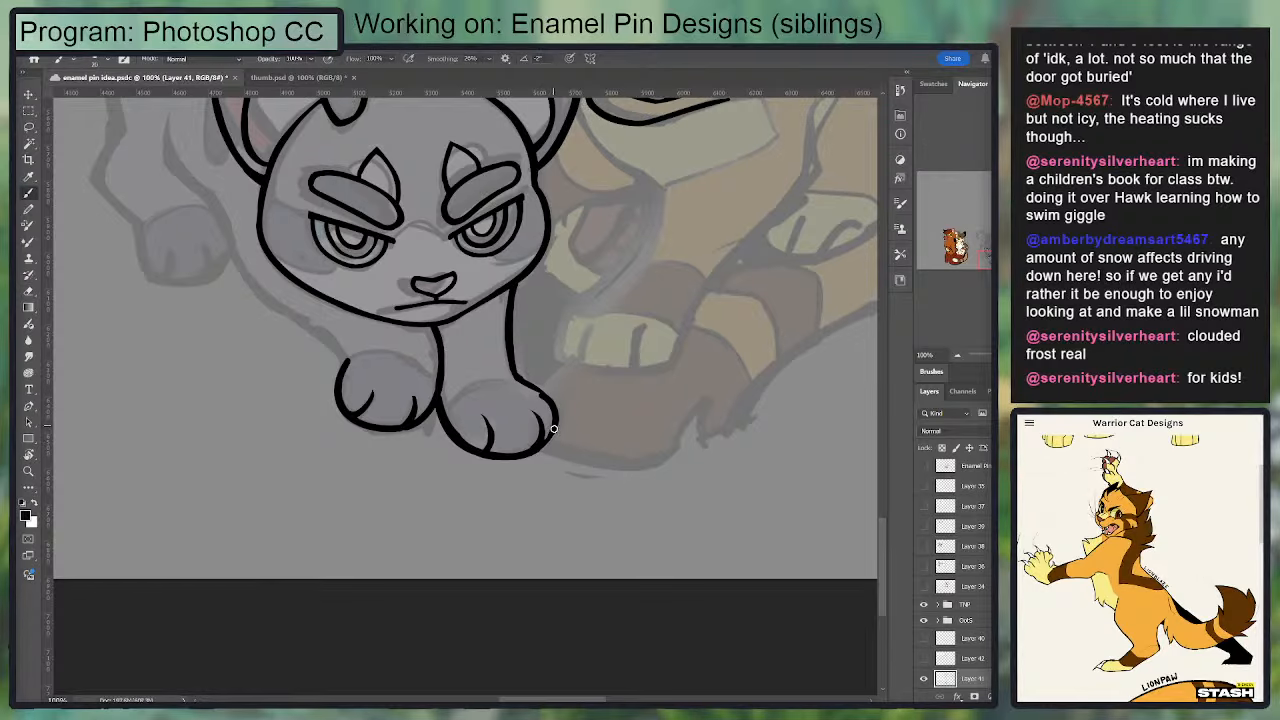
{"action": "key", "text": "e"}
{"action": "left_click_drag", "start_coordinate": [545, 398], "coordinate": [518, 375]}
{"action": "key", "text": "r"}
{"action": "left_click_drag", "start_coordinate": [660, 383], "coordinate": [644, 450]}
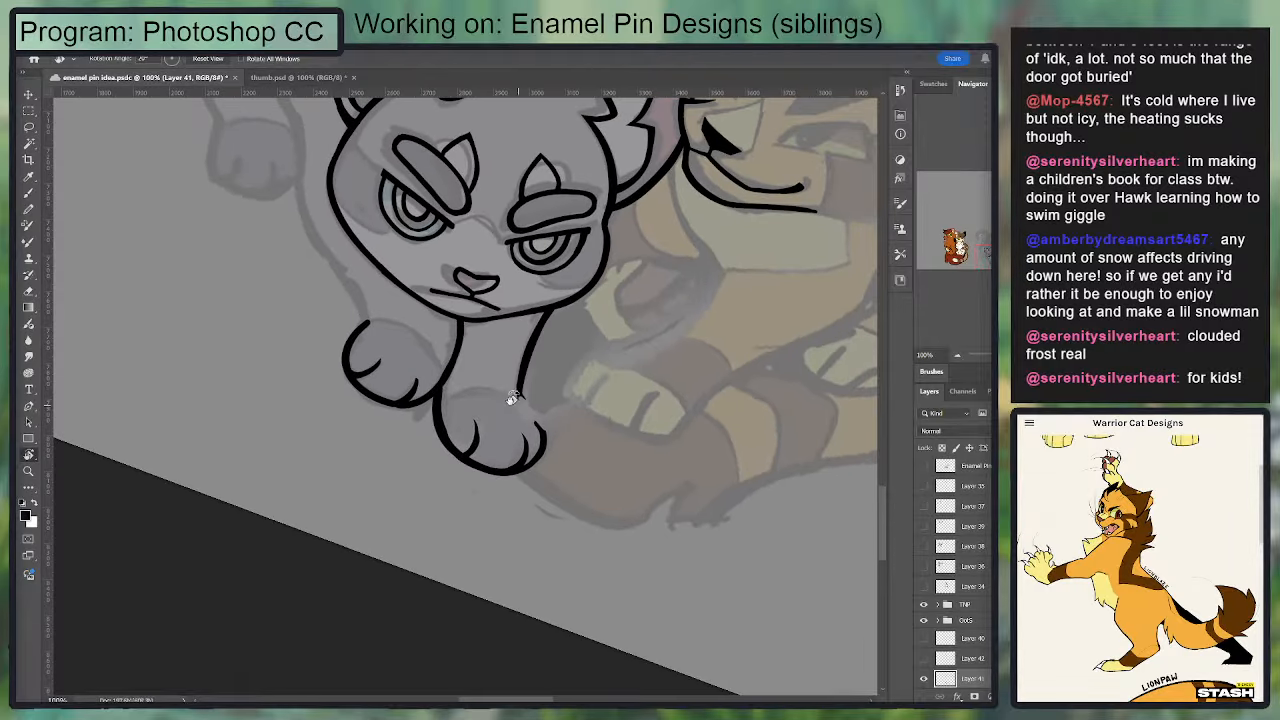
{"action": "key", "text": "b"}
{"action": "mouse_move", "coordinate": [519, 398]}
{"action": "left_mouse_down"}
{"action": "mouse_move", "coordinate": [541, 432]}
{"action": "mouse_move", "coordinate": [520, 380]}
{"action": "left_mouse_up"}
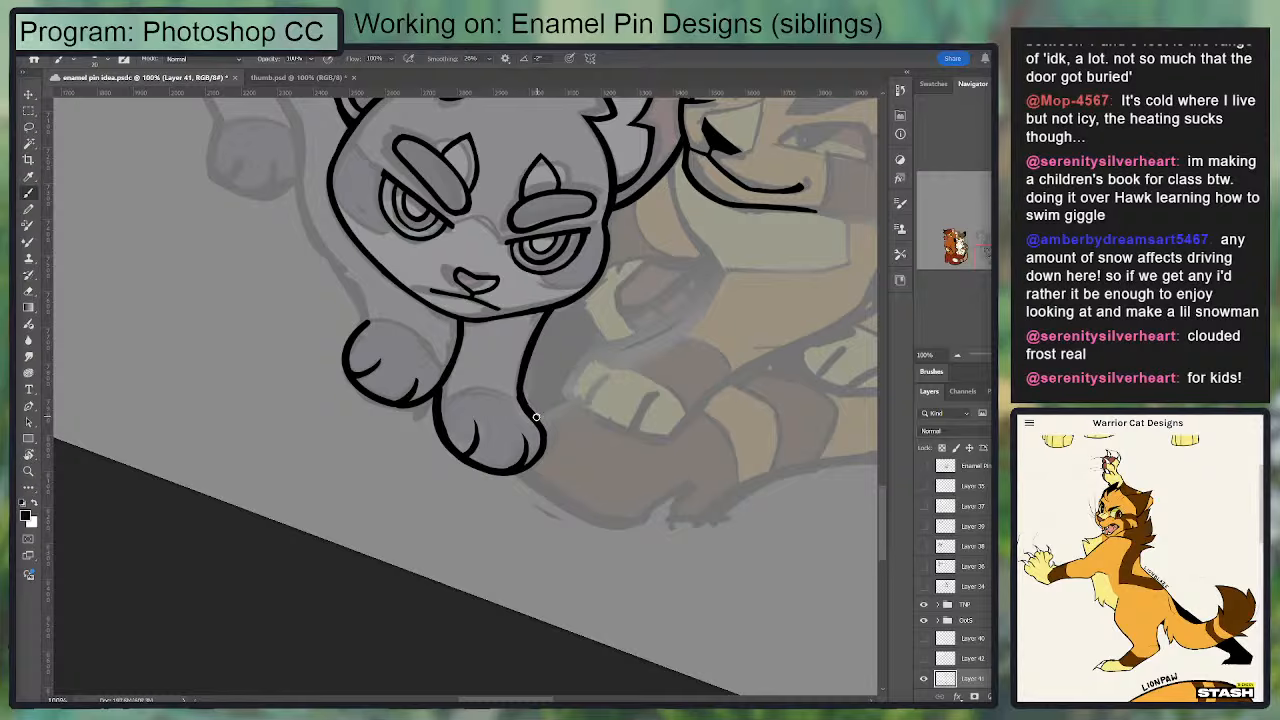
{"action": "key", "text": "e"}
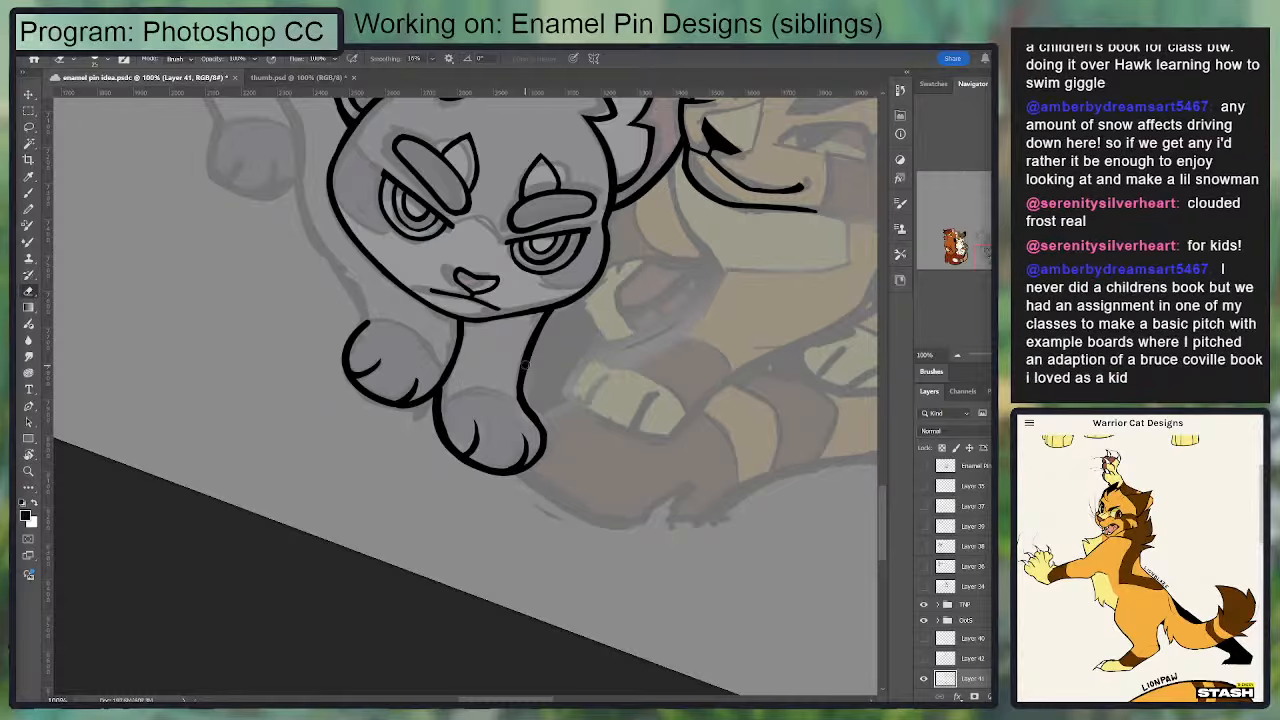
Step: Draw the left front leg's outer contour from beside the cheek down to the top of its paw
{"action": "left_click_drag", "start_coordinate": [415, 370], "coordinate": [476, 410]}
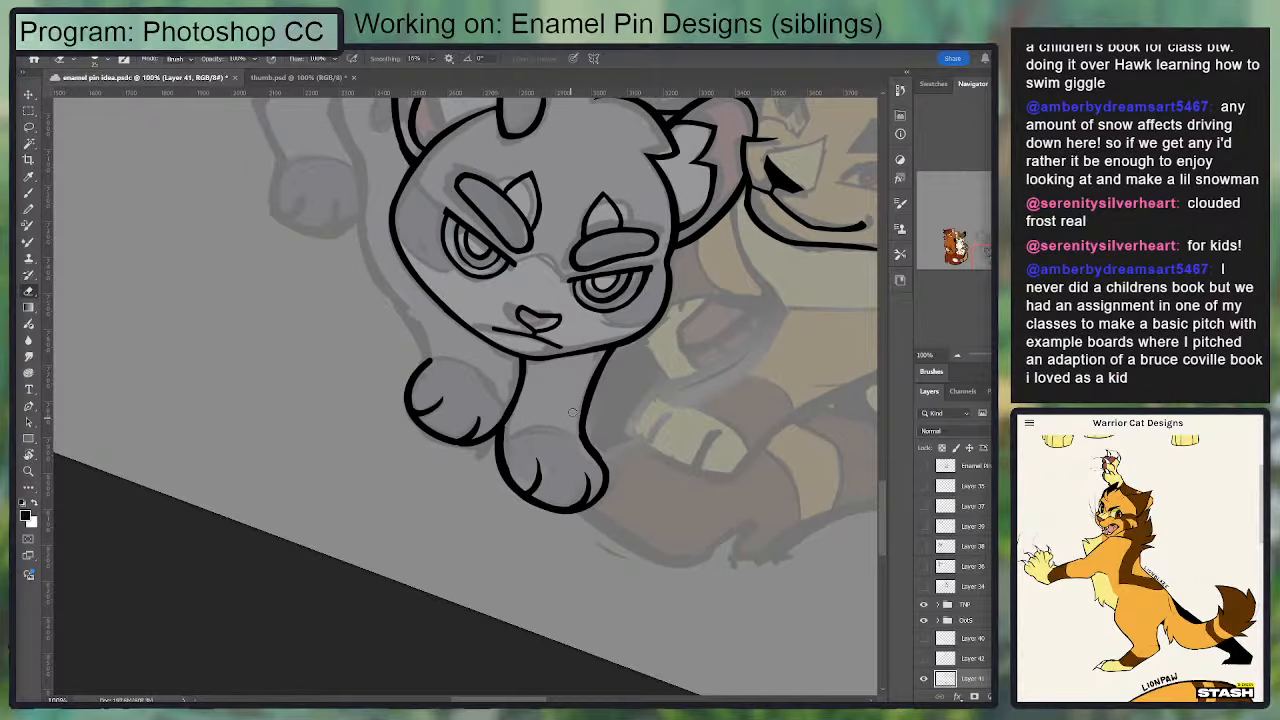
{"action": "key", "text": "b"}
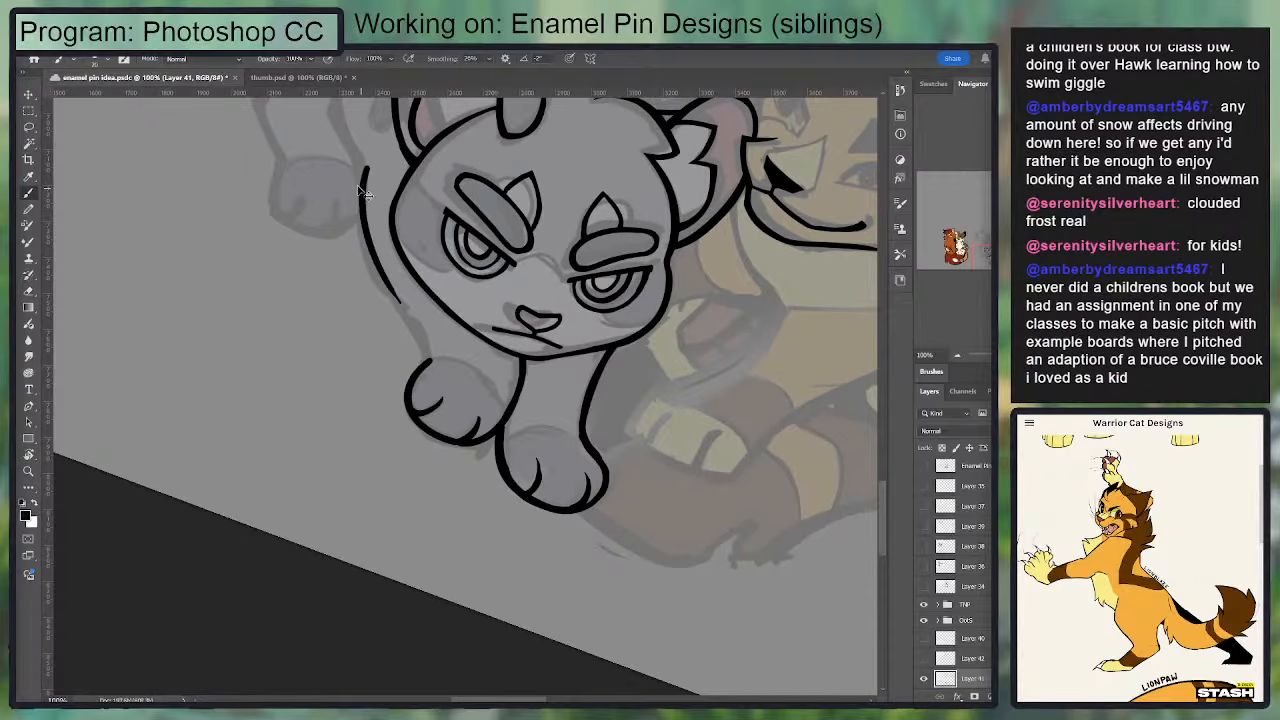
{"action": "mouse_move", "coordinate": [359, 157]}
{"action": "left_mouse_down"}
{"action": "mouse_move", "coordinate": [398, 302]}
{"action": "mouse_move", "coordinate": [435, 360]}
{"action": "mouse_move", "coordinate": [412, 310]}
{"action": "left_mouse_up"}
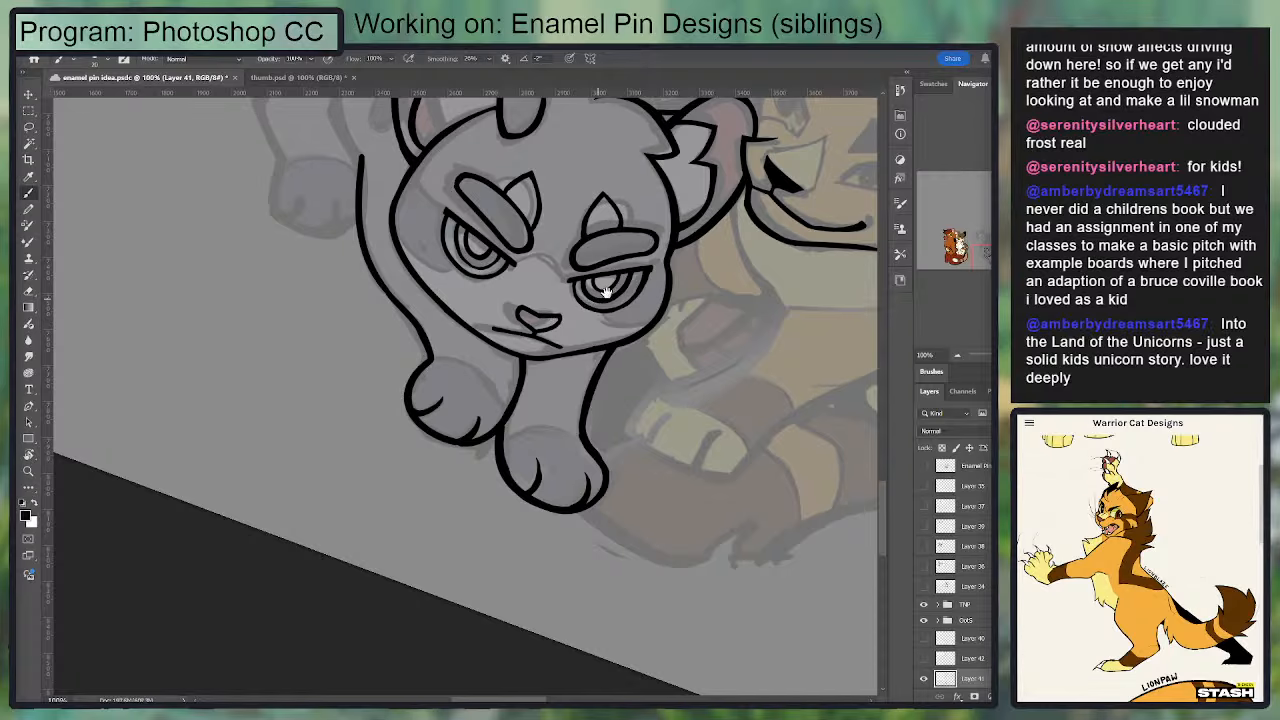
{"action": "left_click_drag", "start_coordinate": [605, 291], "coordinate": [645, 291]}
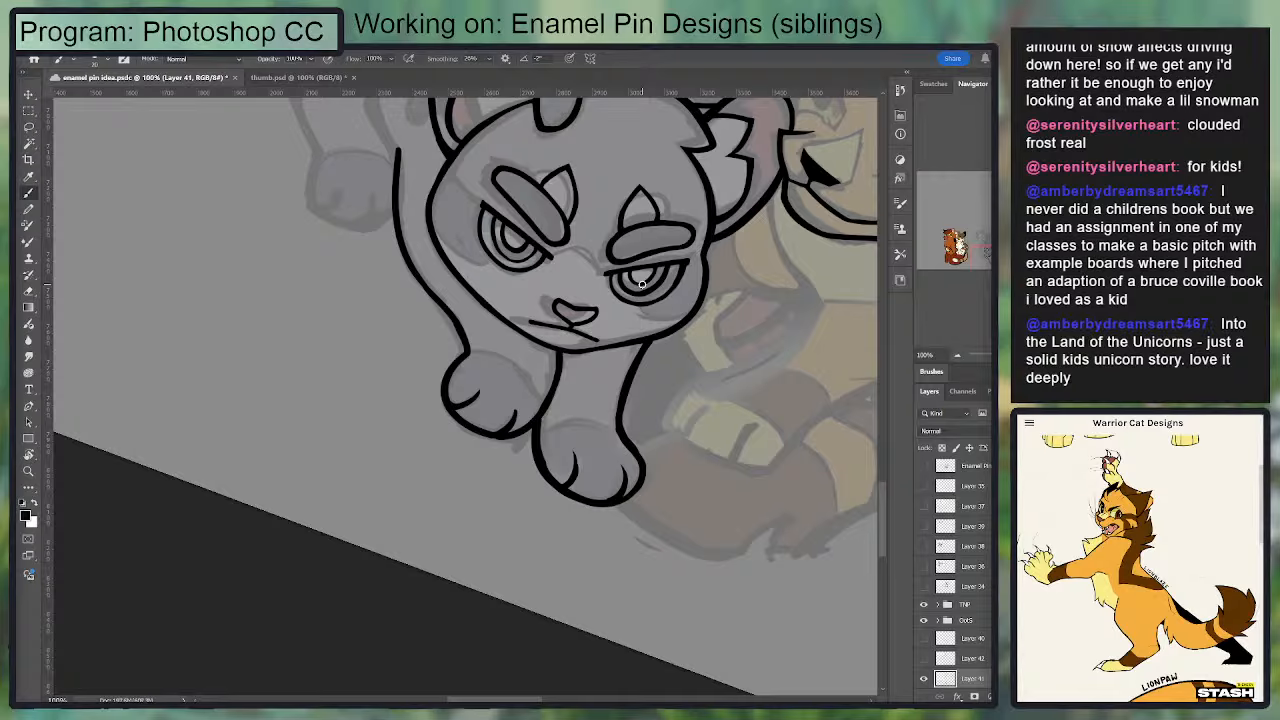
Step: Clean up the inner front leg line and close the small gap where the two front paws meet
{"action": "key", "text": "ctrl+plus"}
{"action": "key", "text": "r"}
{"action": "mouse_move", "coordinate": [772, 374]}
{"action": "left_mouse_down"}
{"action": "mouse_move", "coordinate": [763, 286]}
{"action": "mouse_move", "coordinate": [718, 202]}
{"action": "left_mouse_up"}
{"action": "key", "text": "e"}
{"action": "mouse_move", "coordinate": [583, 225]}
{"action": "left_mouse_down"}
{"action": "mouse_move", "coordinate": [629, 346]}
{"action": "mouse_move", "coordinate": [558, 227]}
{"action": "mouse_move", "coordinate": [628, 300]}
{"action": "mouse_move", "coordinate": [620, 210]}
{"action": "left_mouse_up"}
{"action": "key", "text": "b"}
{"action": "key", "text": "e"}
{"action": "key", "text": "b"}
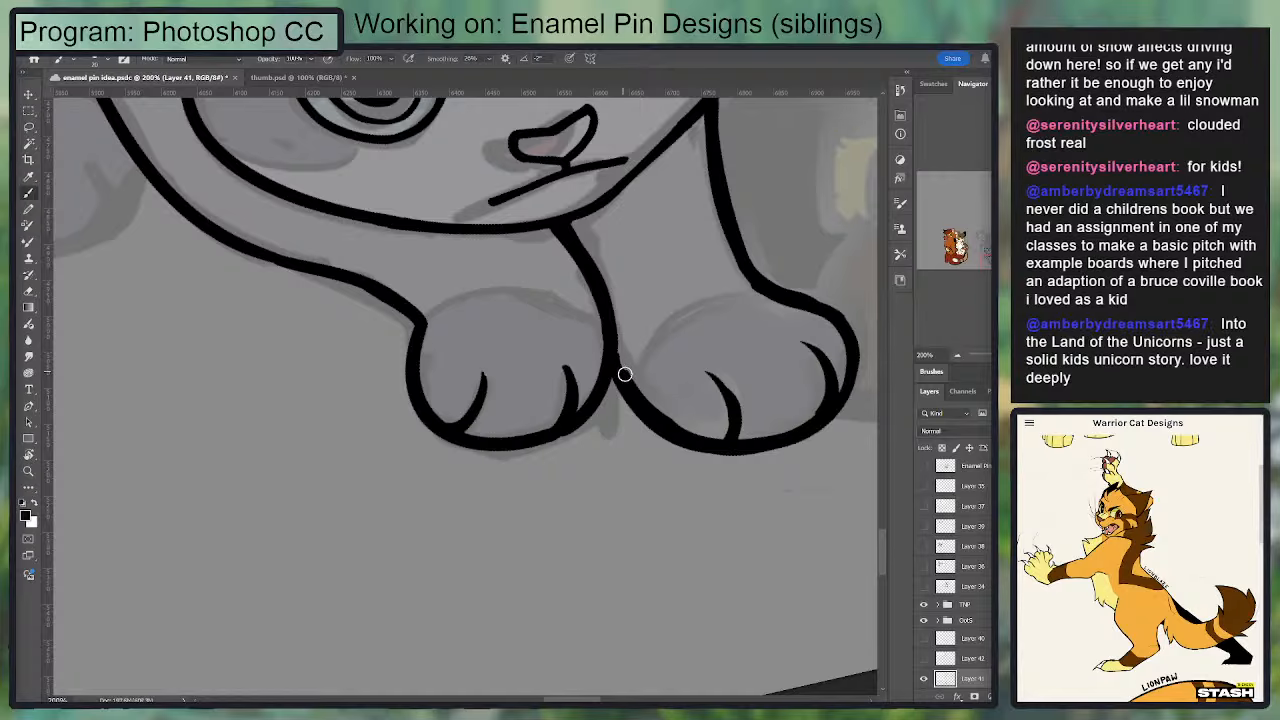
{"action": "left_click_drag", "start_coordinate": [650, 342], "coordinate": [646, 320]}
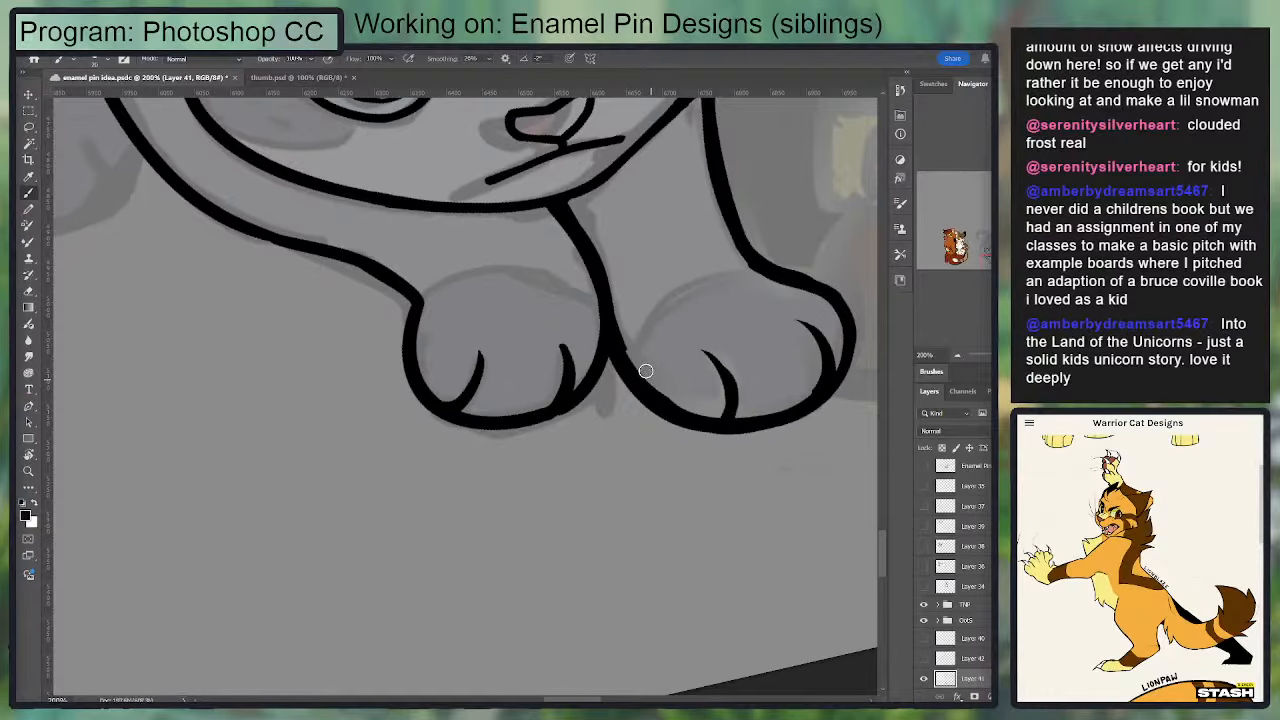
{"action": "key", "text": "ctrl+minus"}
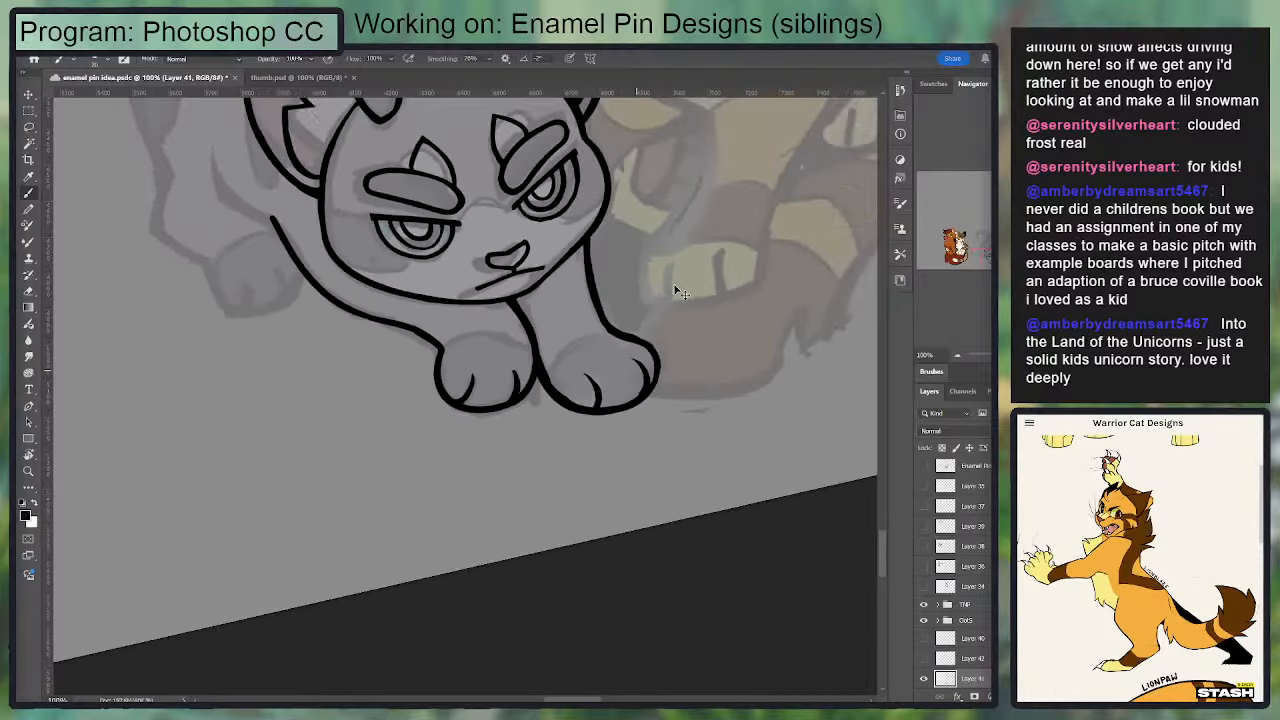
Step: Straighten the canvas and draw the hind leg's inner curve running into the front leg contour, tapering its upper end
{"action": "key", "text": "r"}
{"action": "left_click_drag", "start_coordinate": [718, 388], "coordinate": [641, 454]}
{"action": "left_click_drag", "start_coordinate": [622, 309], "coordinate": [707, 480]}
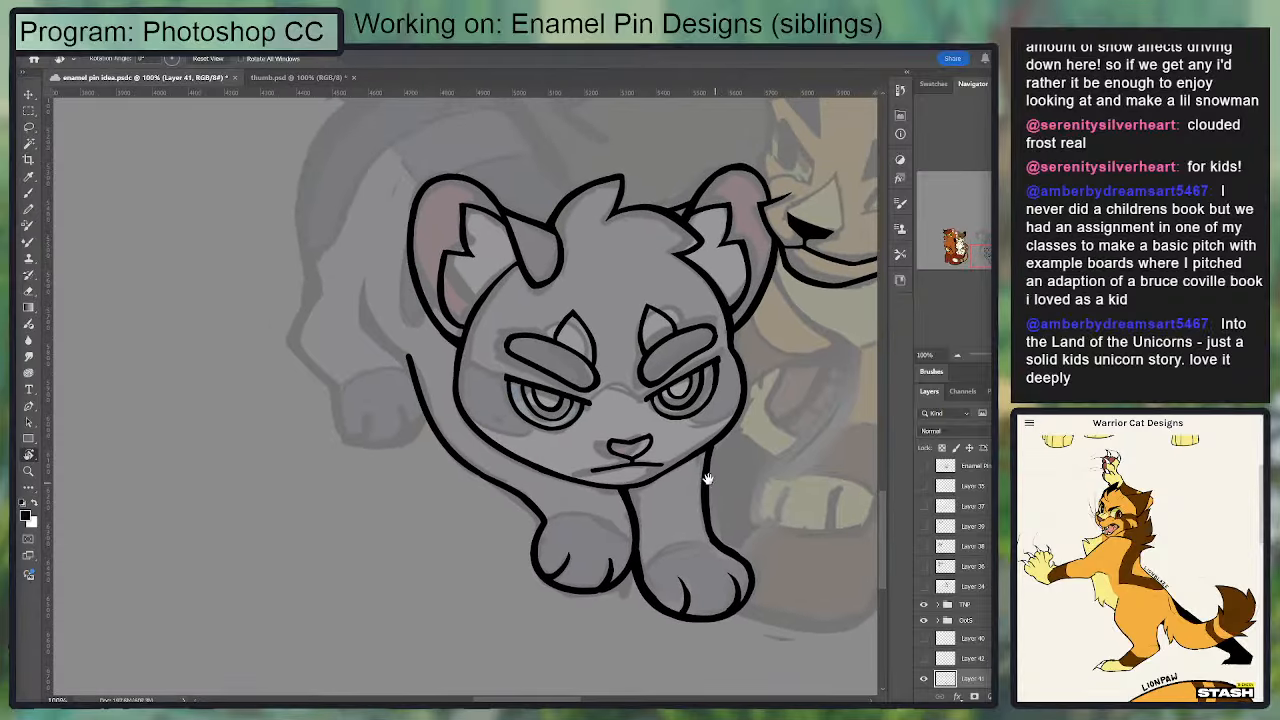
{"action": "key", "text": "b"}
{"action": "left_click_drag", "start_coordinate": [363, 272], "coordinate": [371, 330]}
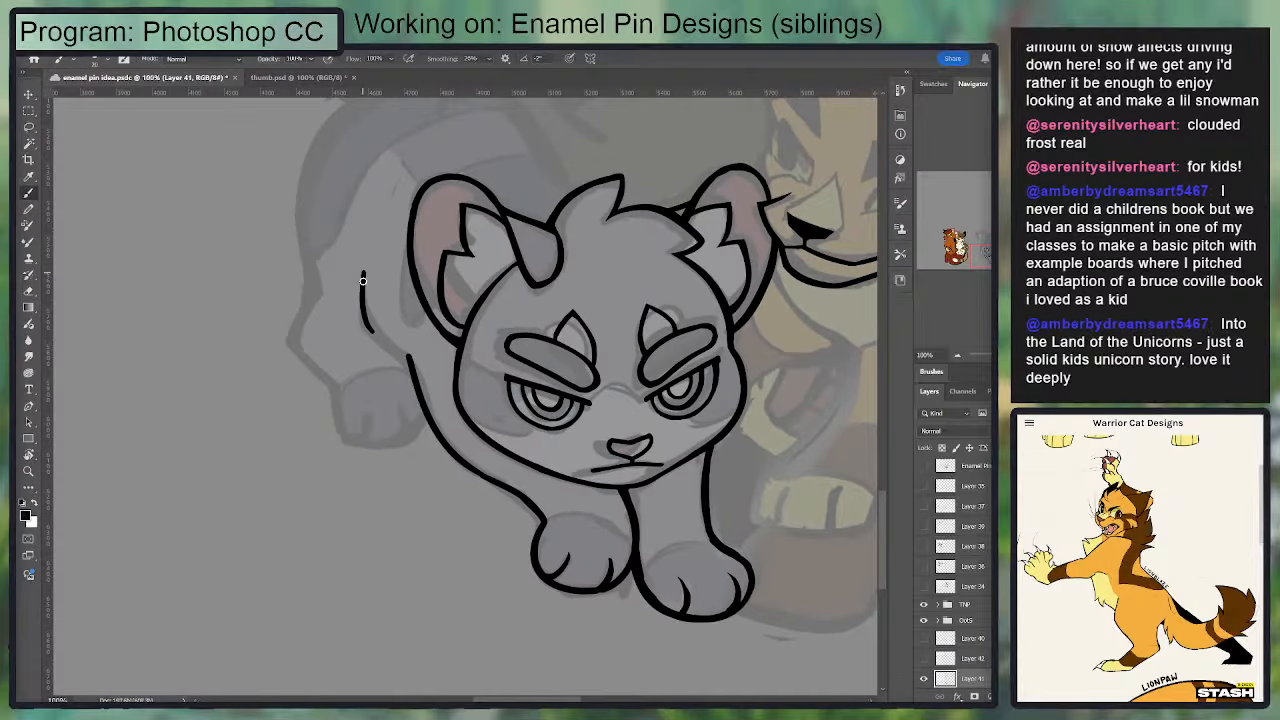
{"action": "mouse_move", "coordinate": [363, 280]}
{"action": "left_mouse_down"}
{"action": "mouse_move", "coordinate": [372, 322]}
{"action": "mouse_move", "coordinate": [412, 360]}
{"action": "mouse_move", "coordinate": [364, 268]}
{"action": "mouse_move", "coordinate": [363, 333]}
{"action": "left_mouse_up"}
{"action": "key", "text": "e"}
{"action": "left_click_drag", "start_coordinate": [368, 275], "coordinate": [370, 304]}
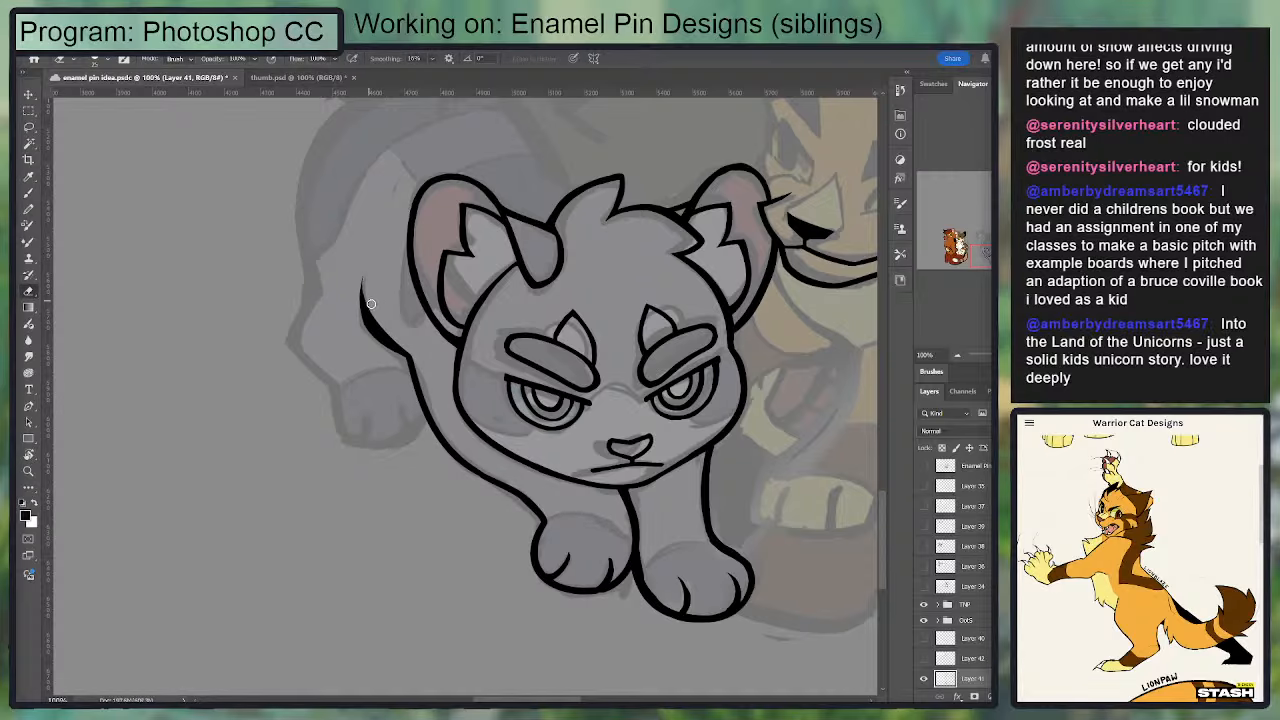
Step: Trim the hind leg's inner curve with the Eraser to thin and smooth the line
{"action": "left_click_drag", "start_coordinate": [426, 186], "coordinate": [409, 203]}
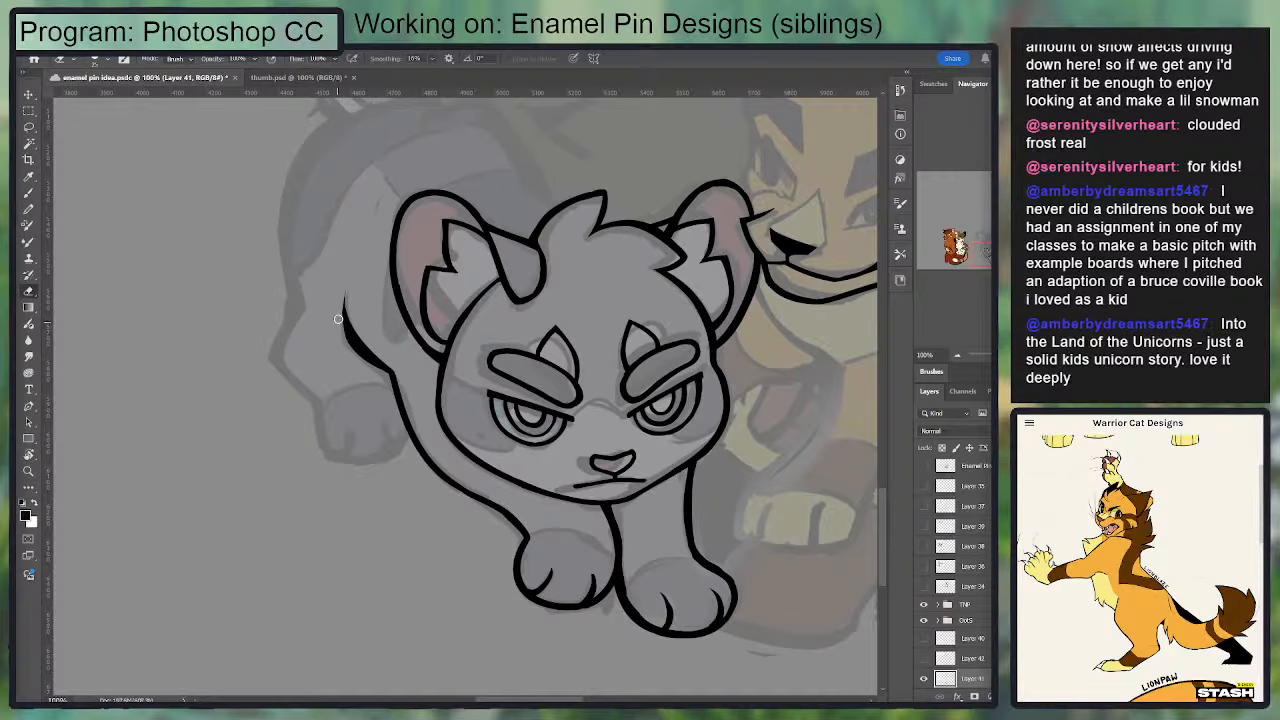
{"action": "left_click_drag", "start_coordinate": [338, 319], "coordinate": [386, 376]}
{"action": "key", "text": "ctrl+z"}
{"action": "left_click_drag", "start_coordinate": [509, 232], "coordinate": [500, 347]}
{"action": "left_click_drag", "start_coordinate": [340, 424], "coordinate": [370, 474]}
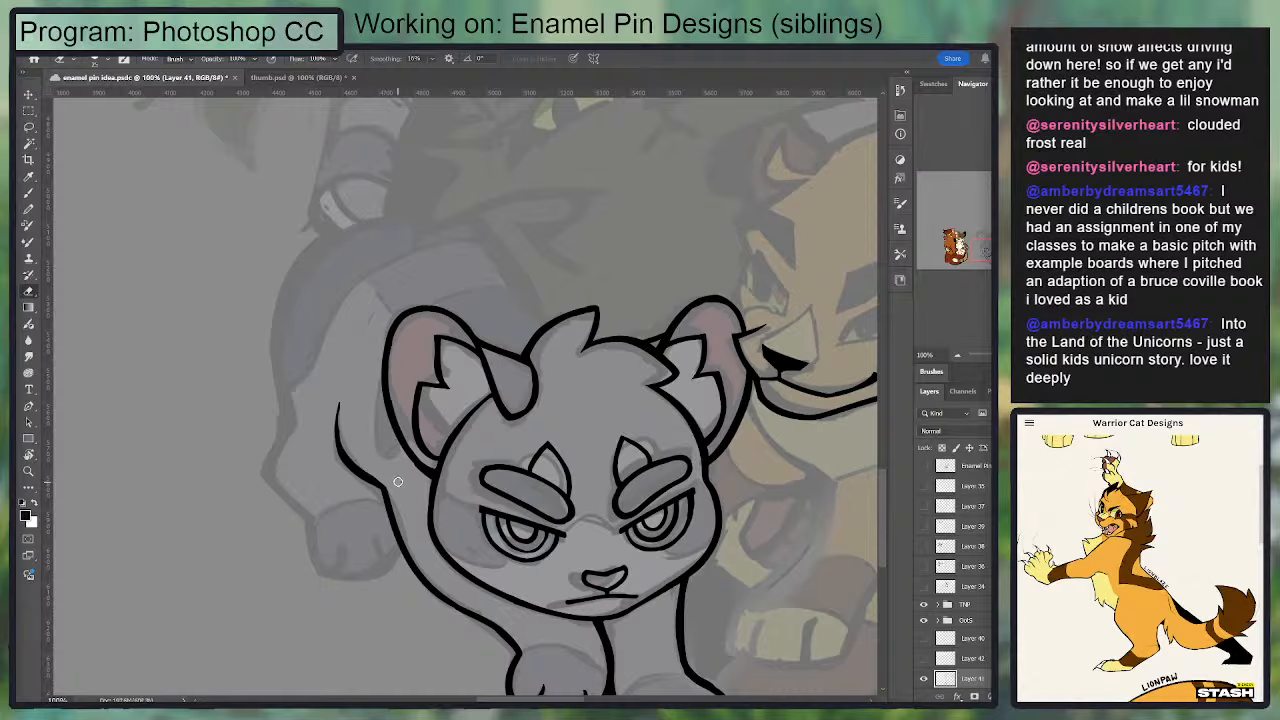
{"action": "left_click_drag", "start_coordinate": [342, 399], "coordinate": [351, 455]}
Step: Redraw and trim the junction between the hind leg's inner curve and the front leg contour so it flows smoothly
{"action": "left_click_drag", "start_coordinate": [718, 407], "coordinate": [746, 311]}
{"action": "key", "text": "b"}
{"action": "left_click_drag", "start_coordinate": [411, 392], "coordinate": [441, 455]}
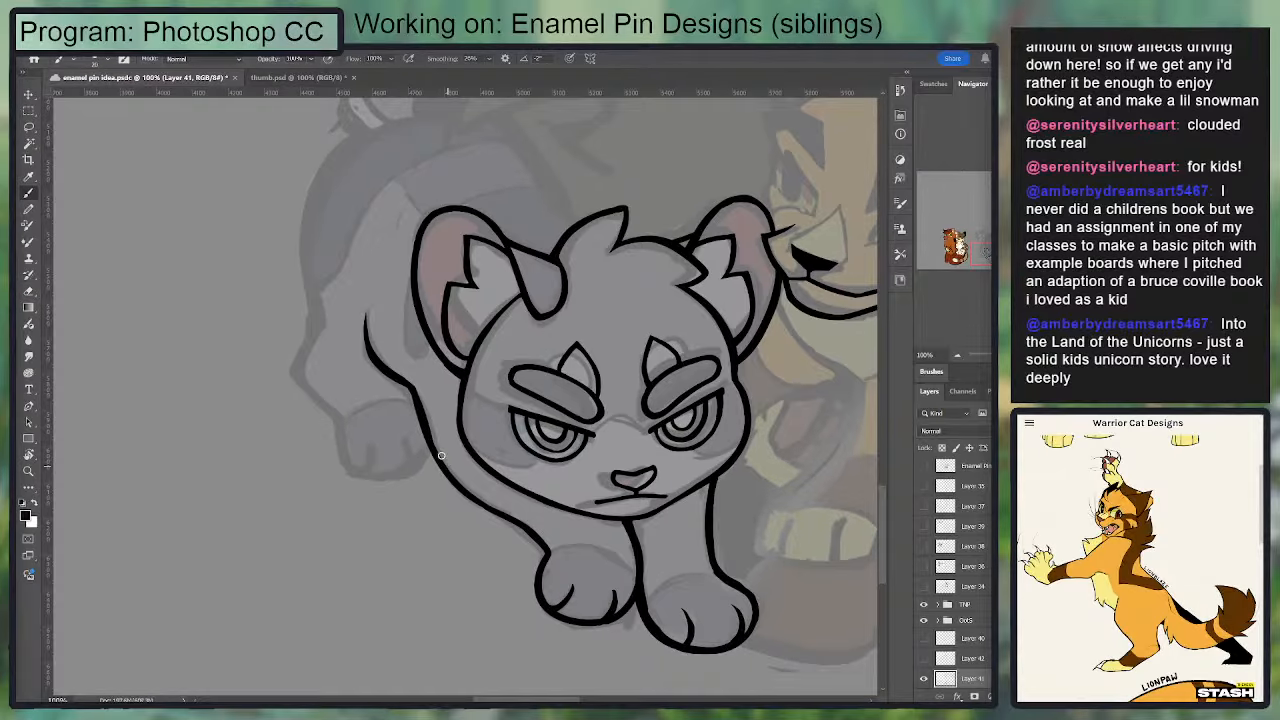
{"action": "key", "text": "ctrl+z"}
{"action": "mouse_move", "coordinate": [408, 387]}
{"action": "left_mouse_down"}
{"action": "mouse_move", "coordinate": [457, 482]}
{"action": "mouse_move", "coordinate": [436, 453]}
{"action": "left_mouse_up"}
{"action": "key", "text": "e"}
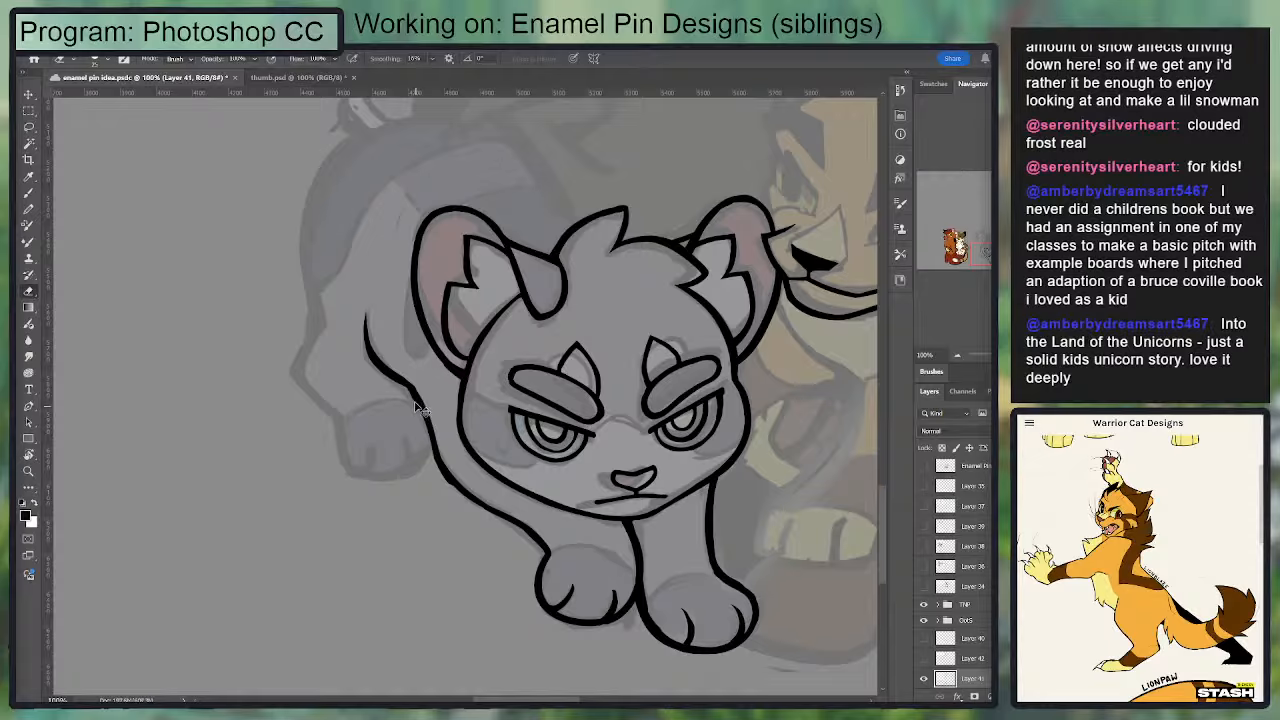
{"action": "left_click_drag", "start_coordinate": [405, 391], "coordinate": [427, 481]}
Step: Draw the hind leg's outer contour as a bent line from the hock down to the ankle
{"action": "key", "text": "b"}
{"action": "left_click_drag", "start_coordinate": [316, 318], "coordinate": [300, 378]}
{"action": "key", "text": "ctrl+z"}
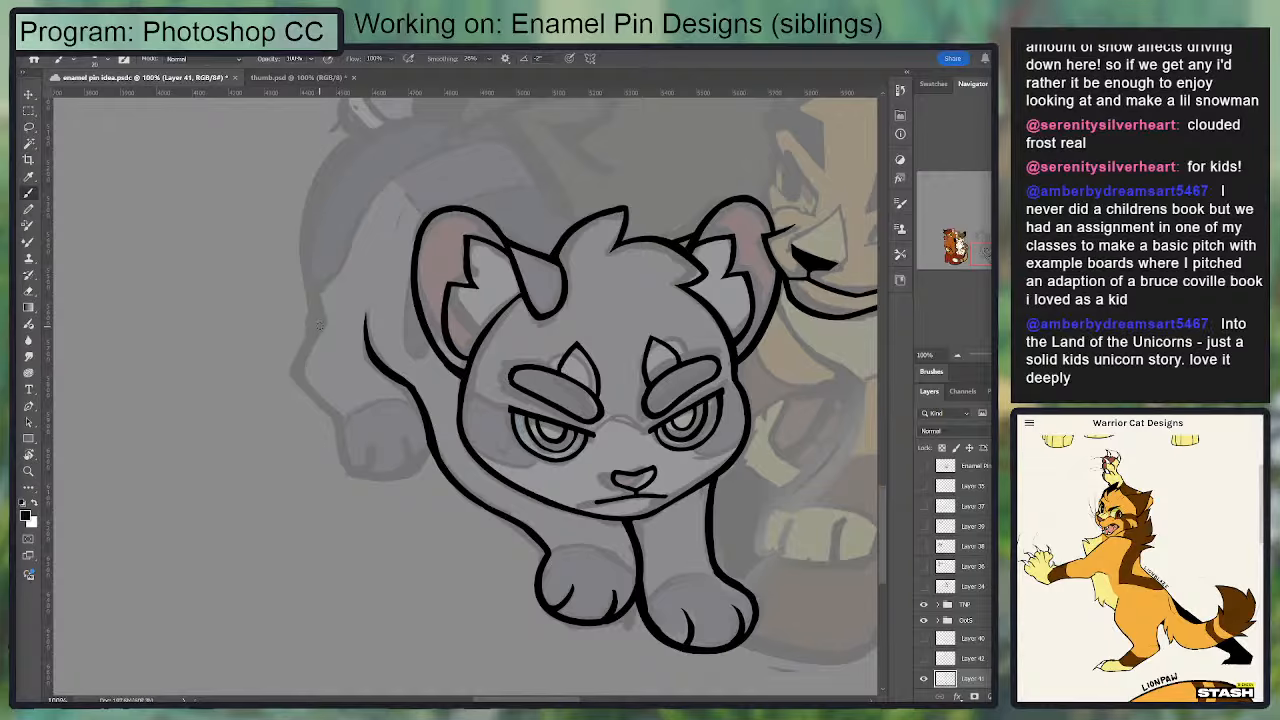
{"action": "left_click_drag", "start_coordinate": [322, 320], "coordinate": [340, 410]}
{"action": "key", "text": "ctrl+plus"}
{"action": "mouse_move", "coordinate": [282, 293]}
{"action": "left_mouse_down"}
{"action": "mouse_move", "coordinate": [406, 320]}
{"action": "mouse_move", "coordinate": [412, 299]}
{"action": "left_mouse_up"}
{"action": "key", "text": "ctrl+z"}
{"action": "left_click_drag", "start_coordinate": [301, 245], "coordinate": [332, 450]}
{"action": "mouse_move", "coordinate": [262, 322]}
{"action": "left_mouse_down"}
{"action": "mouse_move", "coordinate": [343, 448]}
{"action": "mouse_move", "coordinate": [280, 386]}
{"action": "mouse_move", "coordinate": [354, 466]}
{"action": "left_mouse_up"}
{"action": "key", "text": "ctrl+z"}
{"action": "key", "text": "e"}
{"action": "left_click_drag", "start_coordinate": [400, 338], "coordinate": [408, 306]}
Step: Outline the hind paw from the ankle around its underside to the front leg contour
{"action": "left_click_drag", "start_coordinate": [375, 387], "coordinate": [419, 491]}
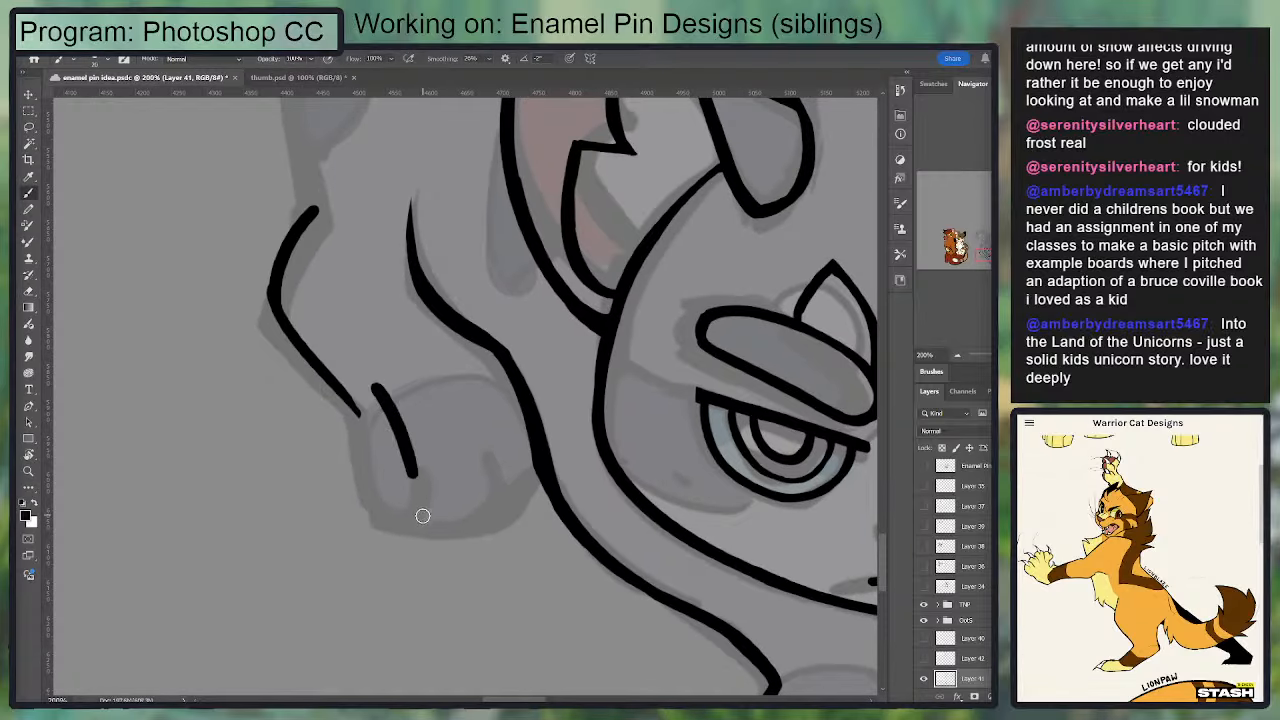
{"action": "key", "text": "ctrl+z"}
{"action": "mouse_move", "coordinate": [354, 404]}
{"action": "left_mouse_down"}
{"action": "mouse_move", "coordinate": [385, 513]}
{"action": "mouse_move", "coordinate": [541, 476]}
{"action": "mouse_move", "coordinate": [457, 528]}
{"action": "left_mouse_up"}
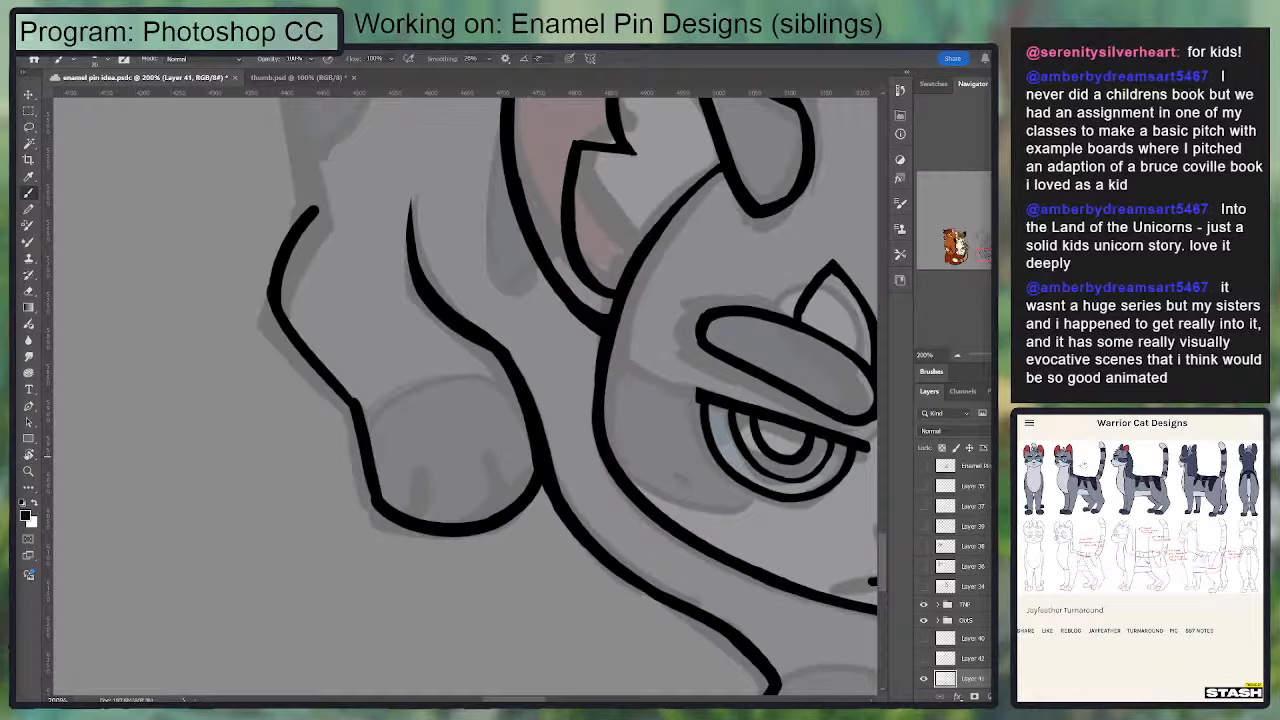
Step: Rework the hind paw's outer edge with Brush and Eraser strokes to smooth the line below the ankle
{"action": "key", "text": "e"}
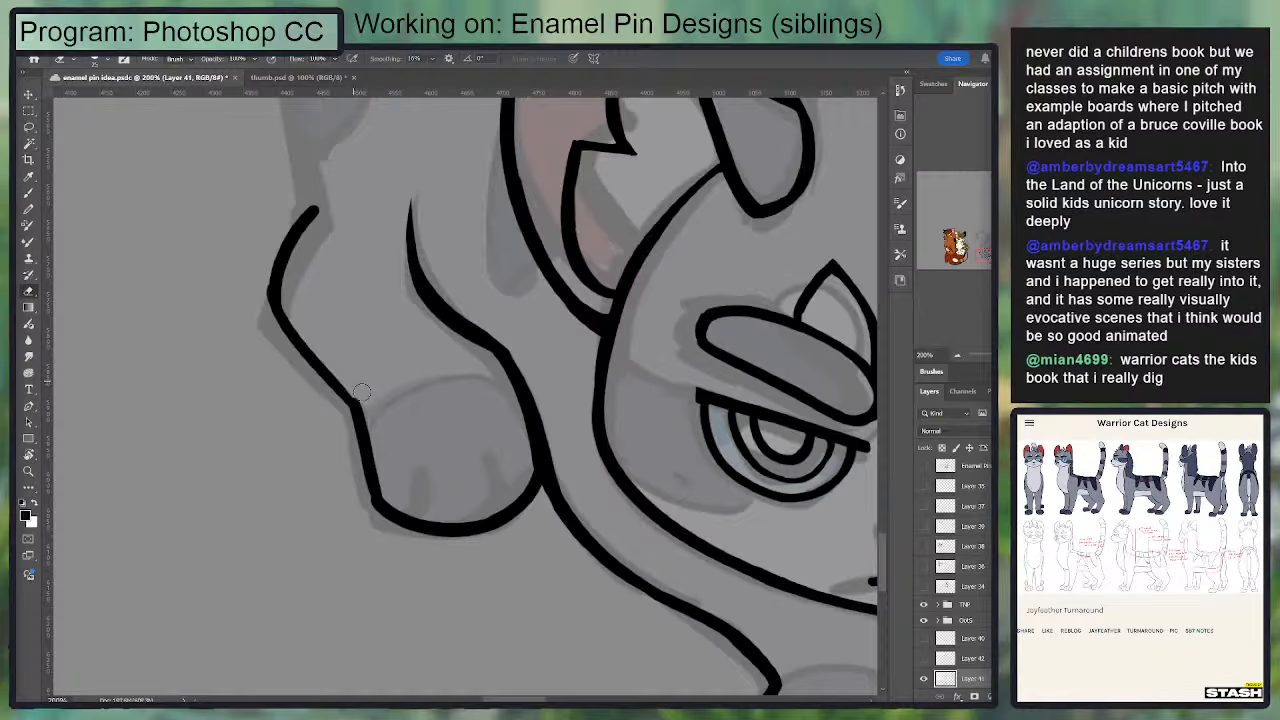
{"action": "key", "text": "b"}
{"action": "left_click_drag", "start_coordinate": [347, 400], "coordinate": [377, 500]}
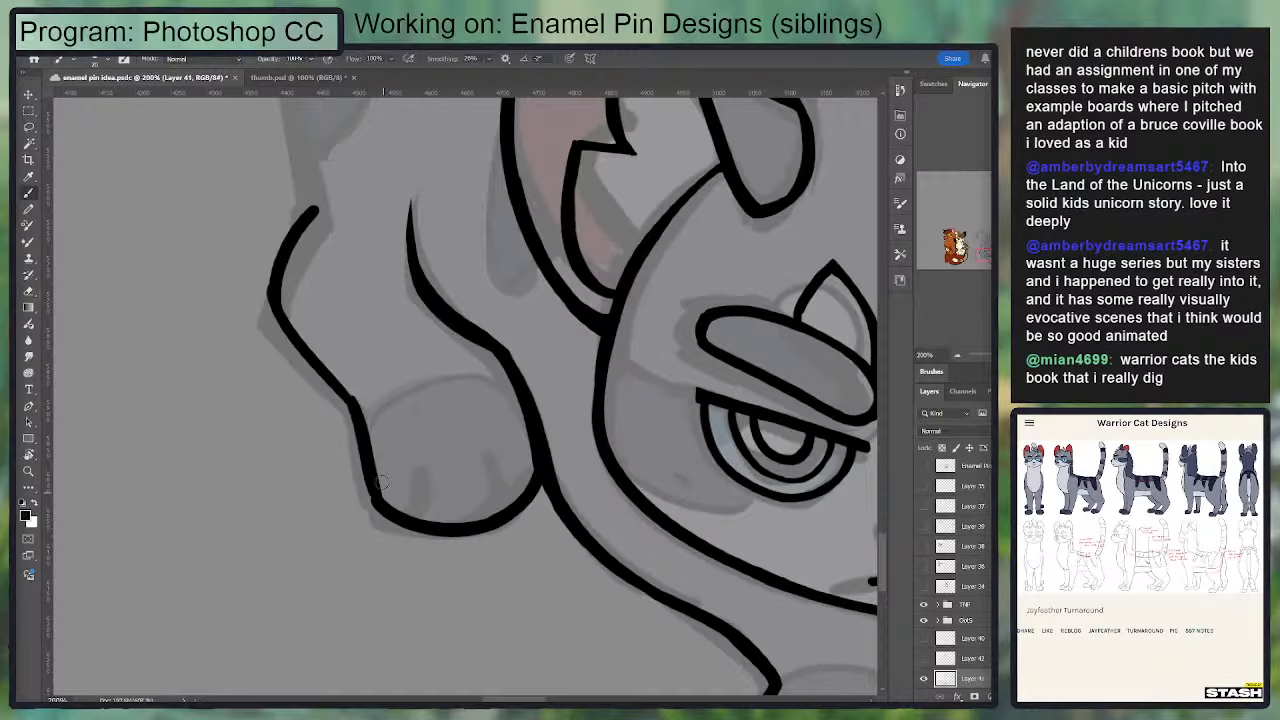
{"action": "key", "text": "ctrl+z"}
{"action": "left_click_drag", "start_coordinate": [347, 397], "coordinate": [388, 491]}
{"action": "key", "text": "ctrl+z"}
{"action": "mouse_move", "coordinate": [348, 402]}
{"action": "left_mouse_down"}
{"action": "mouse_move", "coordinate": [391, 514]}
{"action": "mouse_move", "coordinate": [378, 422]}
{"action": "left_mouse_up"}
{"action": "key", "text": "e"}
{"action": "key", "text": "b"}
{"action": "key", "text": "e"}
{"action": "mouse_move", "coordinate": [354, 464]}
{"action": "left_mouse_down"}
{"action": "mouse_move", "coordinate": [346, 415]}
{"action": "mouse_move", "coordinate": [356, 477]}
{"action": "mouse_move", "coordinate": [365, 440]}
{"action": "mouse_move", "coordinate": [341, 395]}
{"action": "mouse_move", "coordinate": [369, 444]}
{"action": "left_mouse_up"}
{"action": "key", "text": "b"}
{"action": "key", "text": "ctrl+z"}
{"action": "left_click_drag", "start_coordinate": [338, 390], "coordinate": [369, 456]}
{"action": "key", "text": "ctrl+z"}
Step: Draw a curved line across the top of the hind paw, separating it from the leg
{"action": "left_click_drag", "start_coordinate": [435, 397], "coordinate": [560, 323]}
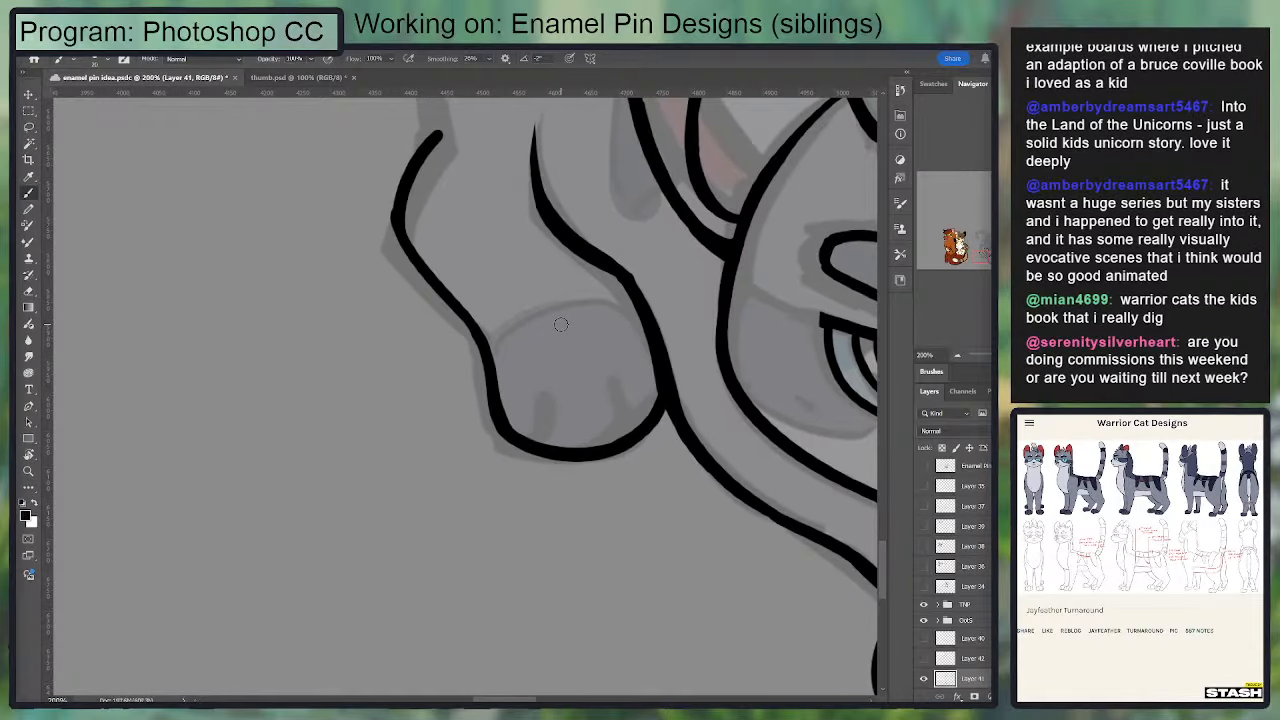
{"action": "left_click_drag", "start_coordinate": [497, 382], "coordinate": [617, 317]}
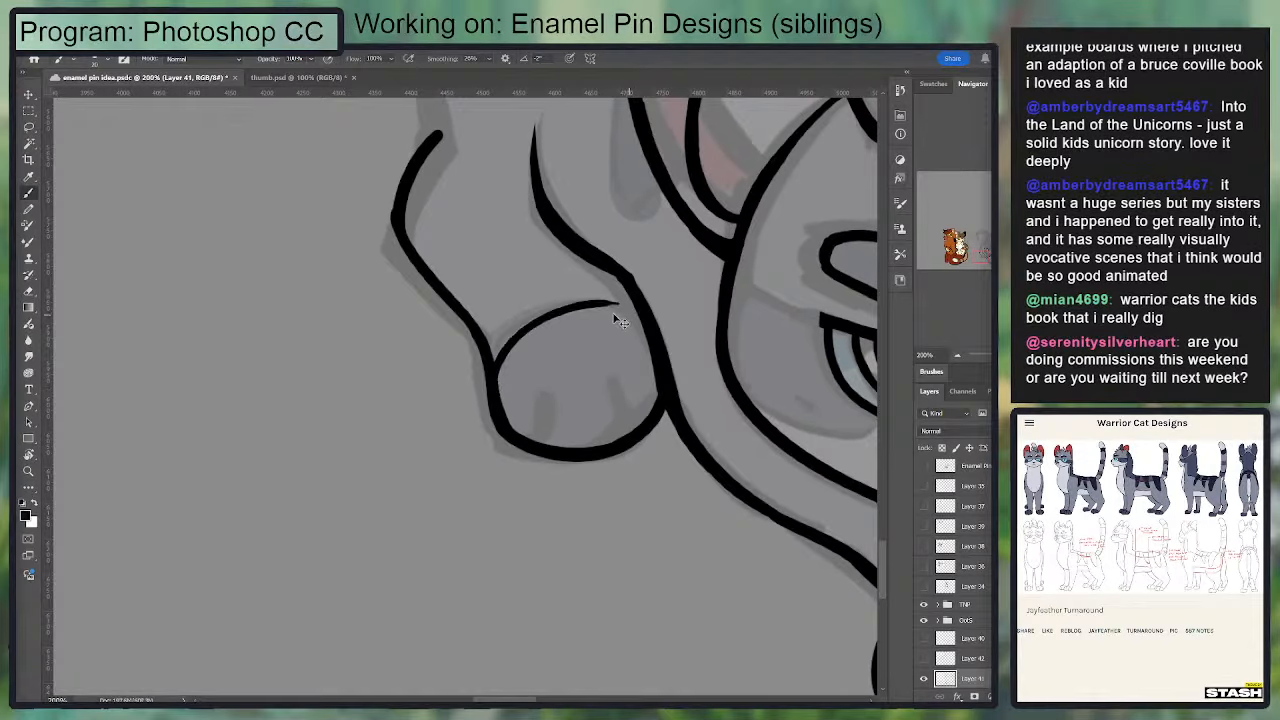
{"action": "key", "text": "ctrl+z"}
{"action": "mouse_move", "coordinate": [491, 351]}
{"action": "left_mouse_down"}
{"action": "mouse_move", "coordinate": [643, 315]}
{"action": "mouse_move", "coordinate": [538, 299]}
{"action": "mouse_move", "coordinate": [490, 359]}
{"action": "mouse_move", "coordinate": [309, 406]}
{"action": "mouse_move", "coordinate": [315, 330]}
{"action": "left_mouse_up"}
{"action": "key", "text": "ctrl+z"}
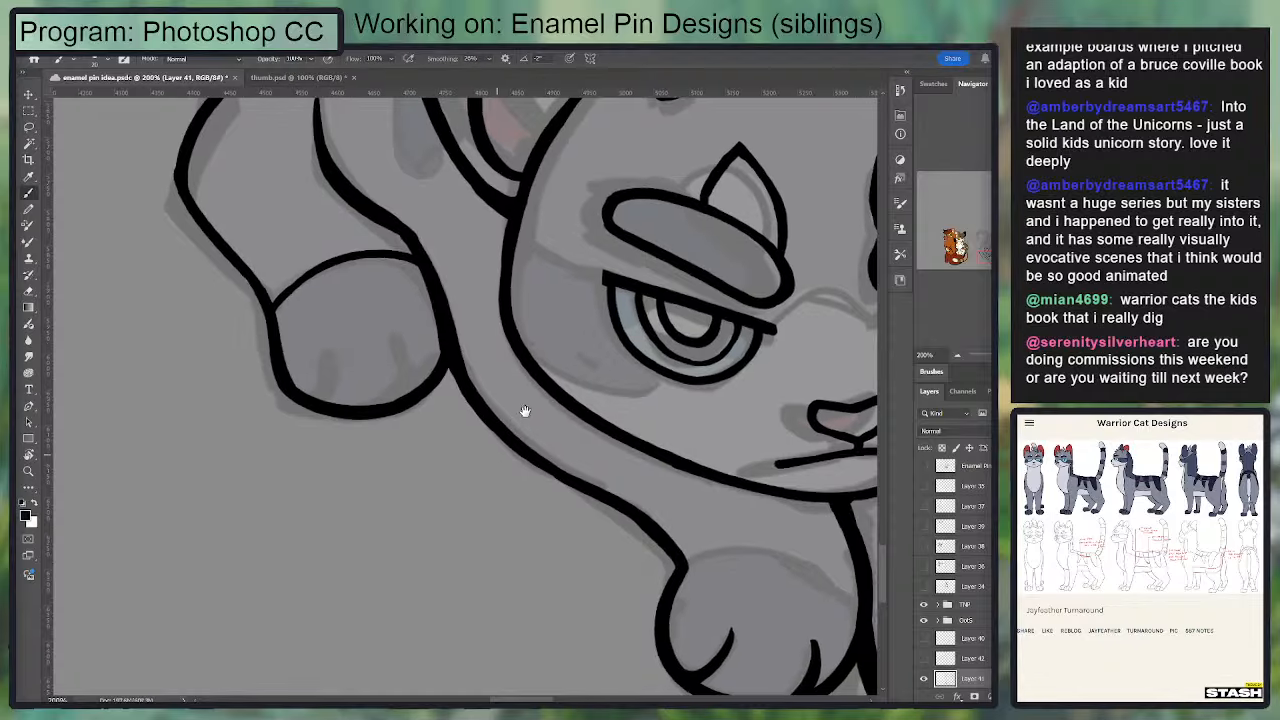
Step: Draw two short curved toe lines in the hind paw and tidy them with the Eraser
{"action": "left_click_drag", "start_coordinate": [522, 412], "coordinate": [574, 352]}
{"action": "mouse_move", "coordinate": [377, 286]}
{"action": "left_mouse_down"}
{"action": "mouse_move", "coordinate": [374, 351]}
{"action": "mouse_move", "coordinate": [387, 296]}
{"action": "mouse_move", "coordinate": [386, 336]}
{"action": "left_mouse_up"}
{"action": "key", "text": "ctrl+z"}
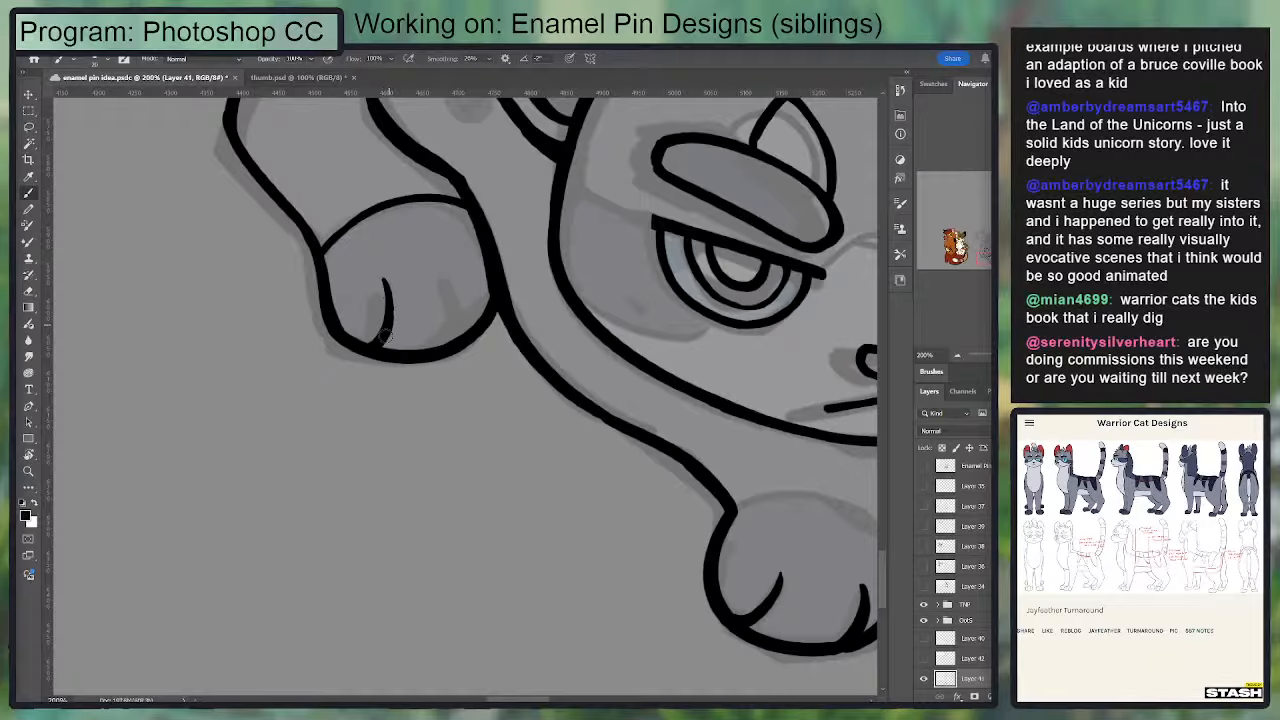
{"action": "key", "text": "ctrl+z"}
{"action": "left_click_drag", "start_coordinate": [387, 290], "coordinate": [384, 340]}
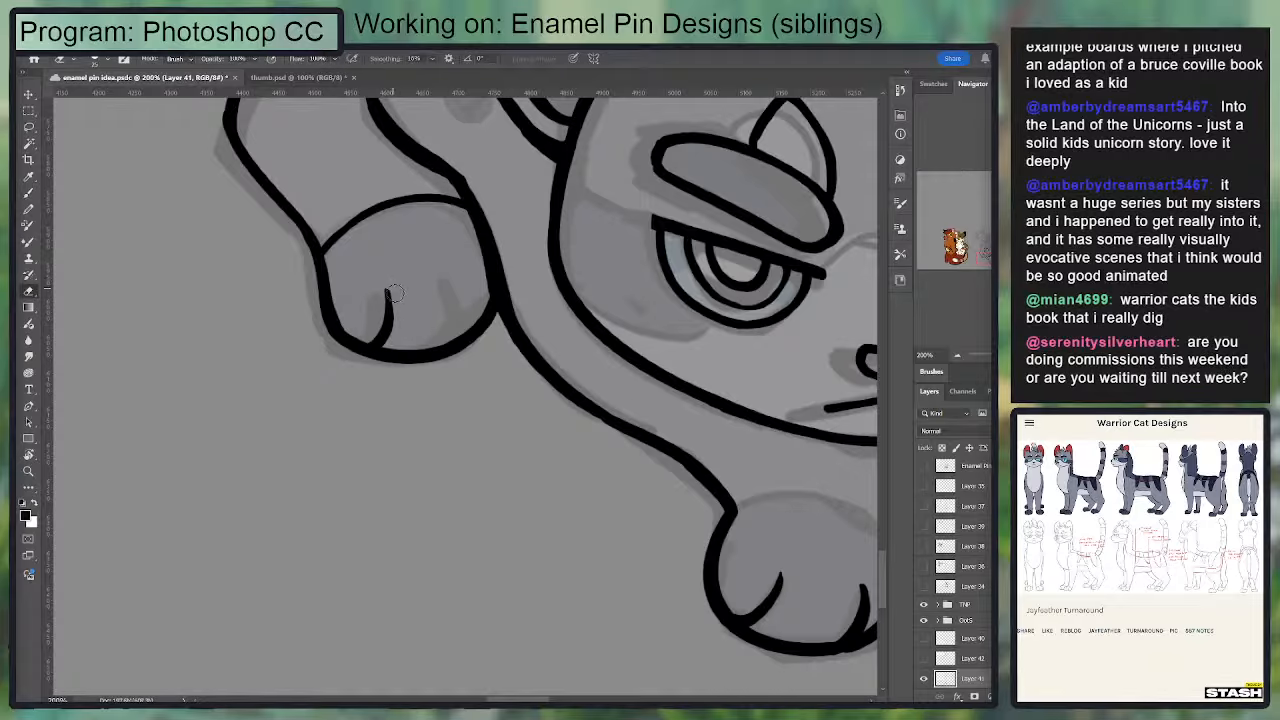
{"action": "mouse_move", "coordinate": [452, 281]}
{"action": "left_mouse_down"}
{"action": "mouse_move", "coordinate": [451, 346]}
{"action": "mouse_move", "coordinate": [459, 287]}
{"action": "mouse_move", "coordinate": [454, 328]}
{"action": "mouse_move", "coordinate": [447, 278]}
{"action": "left_mouse_up"}
{"action": "key", "text": "e"}
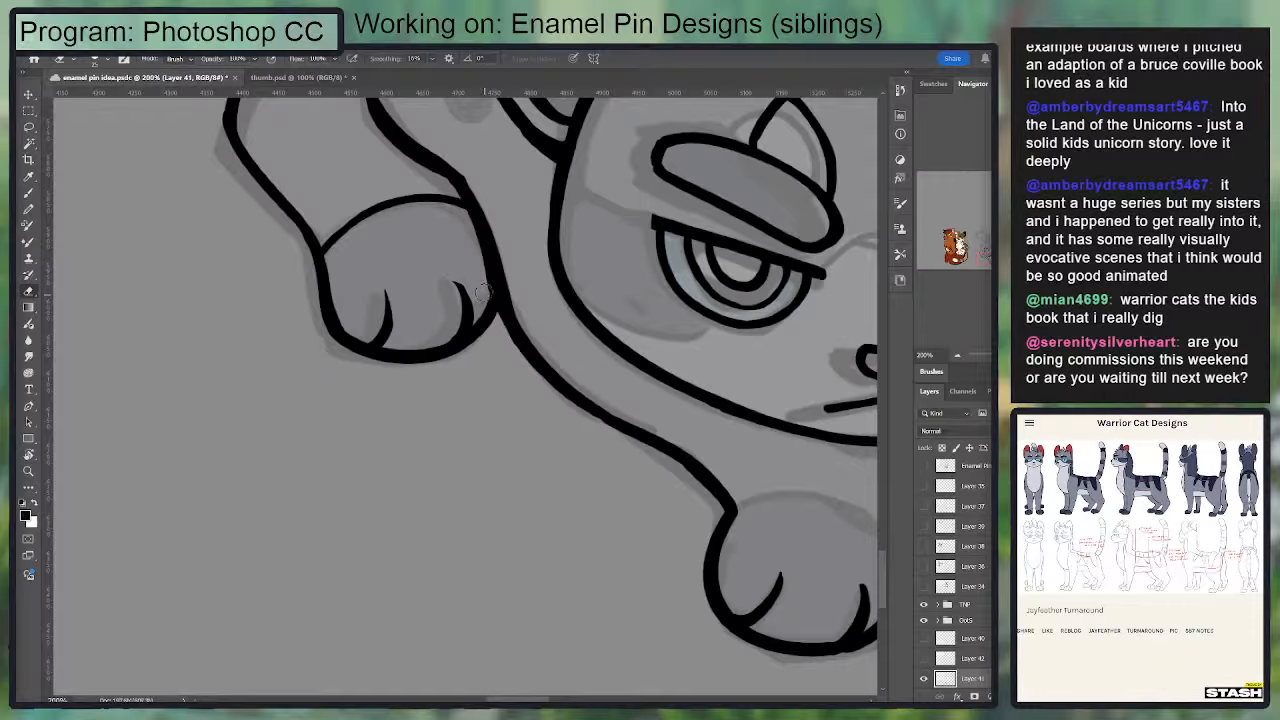
{"action": "key", "text": "ctrl+z"}
{"action": "mouse_move", "coordinate": [477, 298]}
{"action": "left_mouse_down"}
{"action": "mouse_move", "coordinate": [439, 270]}
{"action": "mouse_move", "coordinate": [427, 445]}
{"action": "left_mouse_up"}
{"action": "key", "text": "b"}
Step: Draw the rump contour as one long curve from the hock up to the base of the tail
{"action": "left_click_drag", "start_coordinate": [366, 289], "coordinate": [265, 220]}
{"action": "left_click_drag", "start_coordinate": [264, 343], "coordinate": [303, 443]}
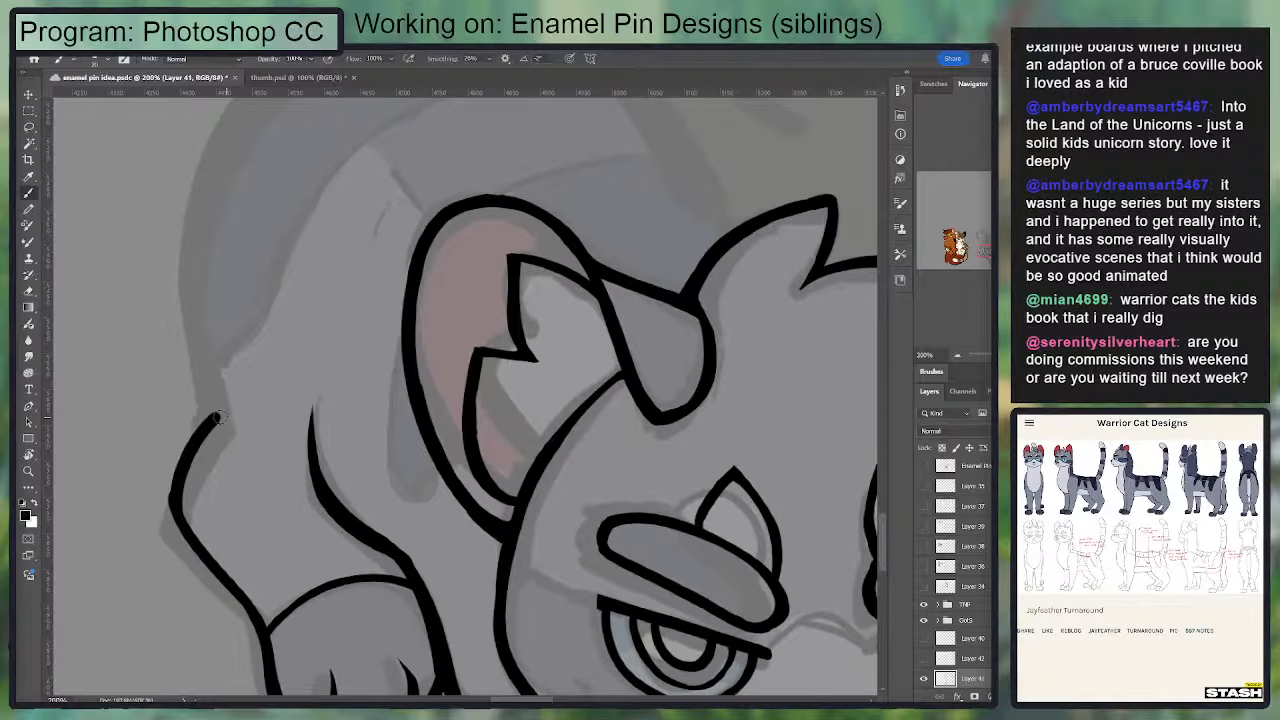
{"action": "mouse_move", "coordinate": [217, 418]}
{"action": "left_mouse_down"}
{"action": "mouse_move", "coordinate": [224, 199]}
{"action": "mouse_move", "coordinate": [192, 356]}
{"action": "mouse_move", "coordinate": [220, 156]}
{"action": "left_mouse_up"}
{"action": "key", "text": "ctrl+z"}
{"action": "mouse_move", "coordinate": [193, 226]}
{"action": "left_mouse_down"}
{"action": "mouse_move", "coordinate": [166, 309]}
{"action": "mouse_move", "coordinate": [176, 347]}
{"action": "left_mouse_up"}
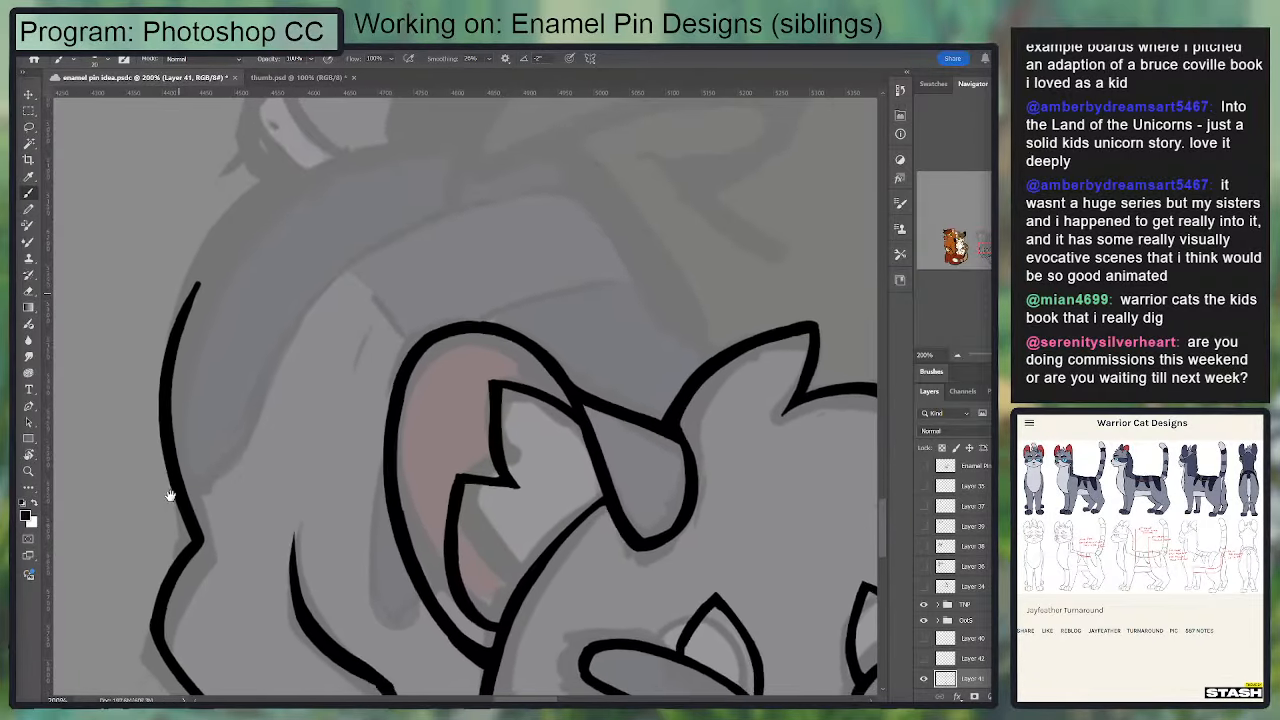
{"action": "key", "text": "ctrl+z"}
{"action": "left_click_drag", "start_coordinate": [202, 542], "coordinate": [304, 190]}
{"action": "key", "text": "ctrl+z"}
{"action": "mouse_move", "coordinate": [210, 537]}
{"action": "left_mouse_down"}
{"action": "mouse_move", "coordinate": [276, 226]}
{"action": "mouse_move", "coordinate": [412, 172]}
{"action": "left_mouse_up"}
{"action": "key", "text": "ctrl+z"}
{"action": "left_click_drag", "start_coordinate": [200, 537], "coordinate": [372, 150]}
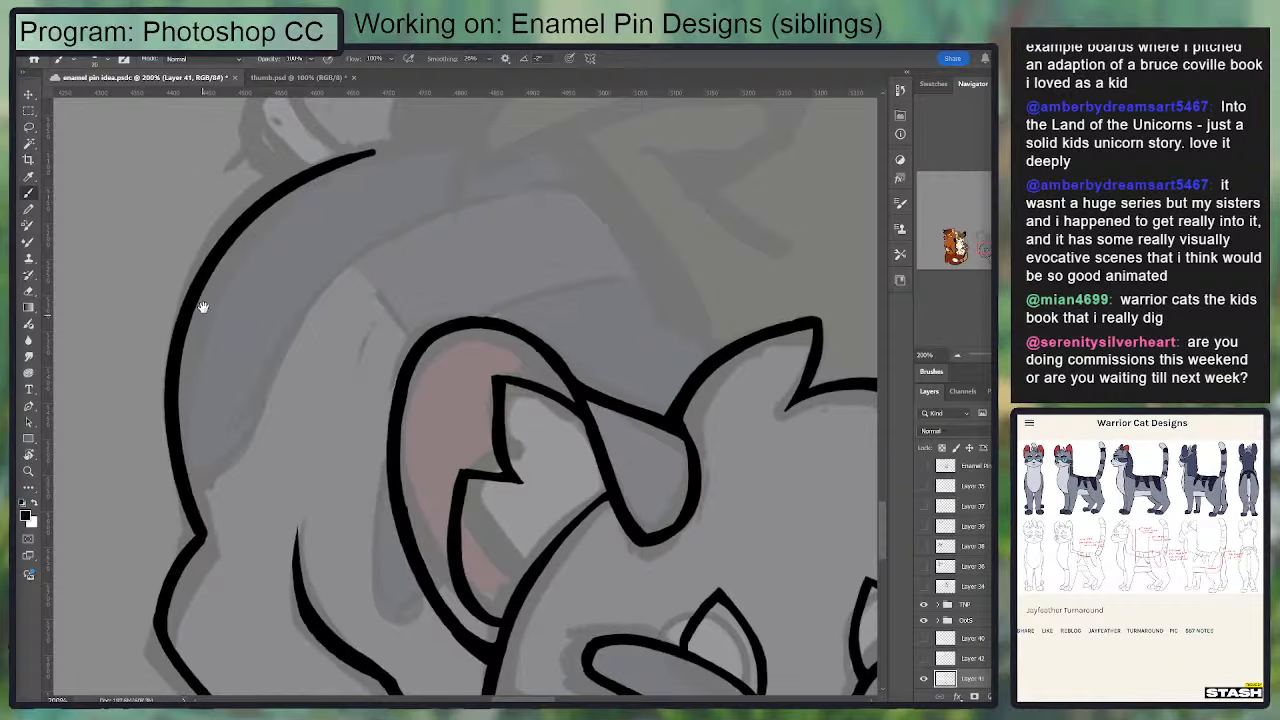
Step: Refine the corner where the rump contour meets the hind leg and save the document
{"action": "mouse_move", "coordinate": [219, 525]}
{"action": "left_mouse_down"}
{"action": "mouse_move", "coordinate": [256, 395]}
{"action": "mouse_move", "coordinate": [224, 468]}
{"action": "left_mouse_up"}
{"action": "key", "text": "e"}
{"action": "key", "text": "b"}
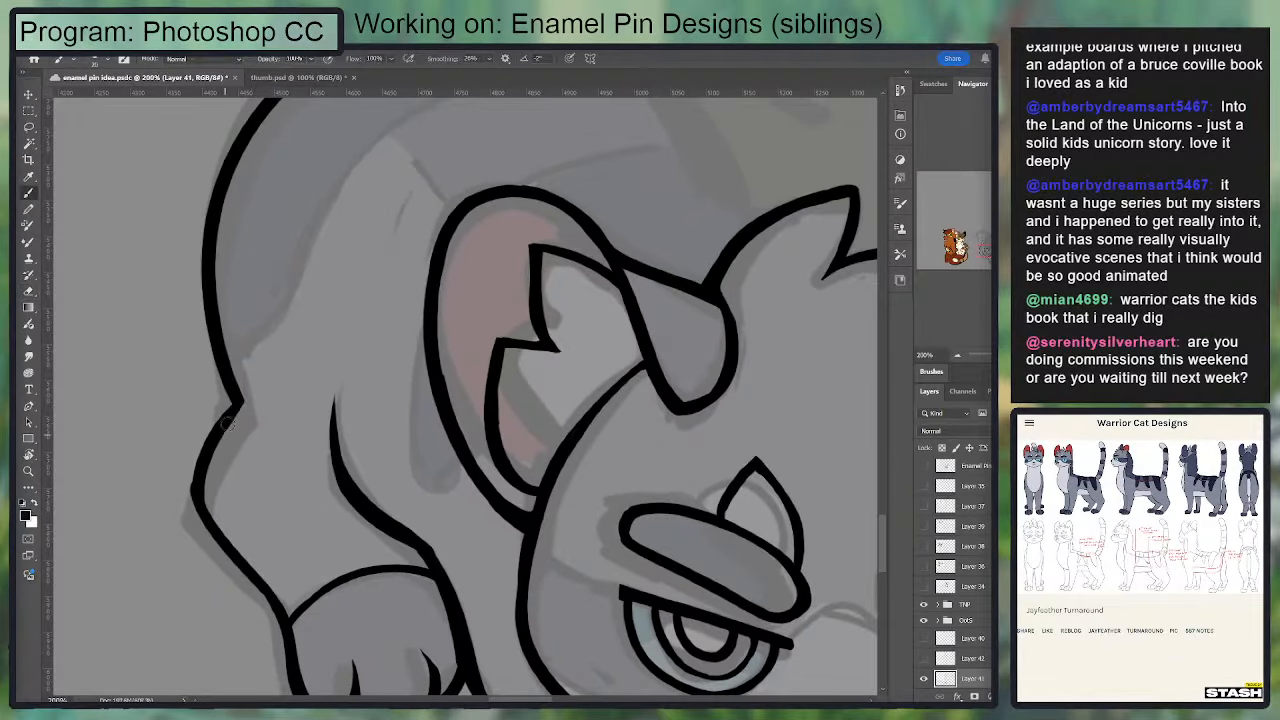
{"action": "mouse_move", "coordinate": [239, 402]}
{"action": "left_mouse_down"}
{"action": "mouse_move", "coordinate": [194, 465]}
{"action": "mouse_move", "coordinate": [193, 496]}
{"action": "left_mouse_up"}
{"action": "key", "text": "ctrl+z"}
{"action": "mouse_move", "coordinate": [245, 395]}
{"action": "left_mouse_down"}
{"action": "mouse_move", "coordinate": [248, 262]}
{"action": "mouse_move", "coordinate": [232, 238]}
{"action": "left_mouse_up"}
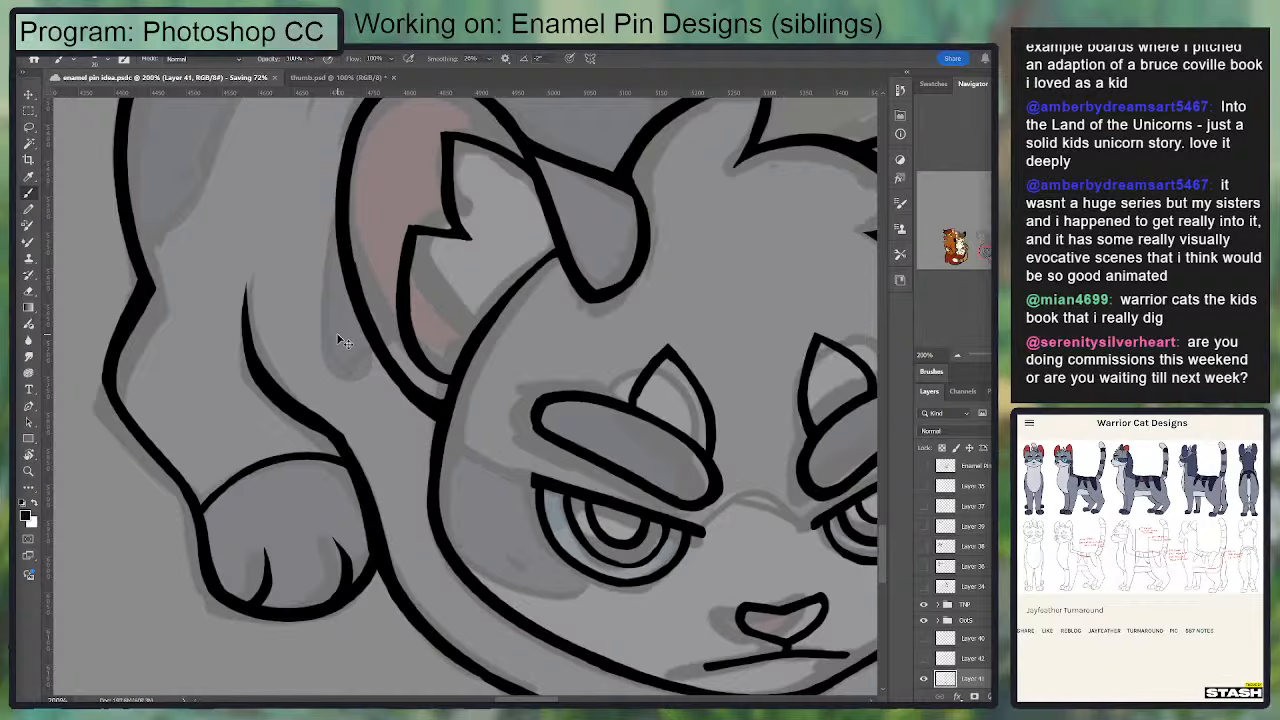
{"action": "key", "text": "ctrl+minus"}
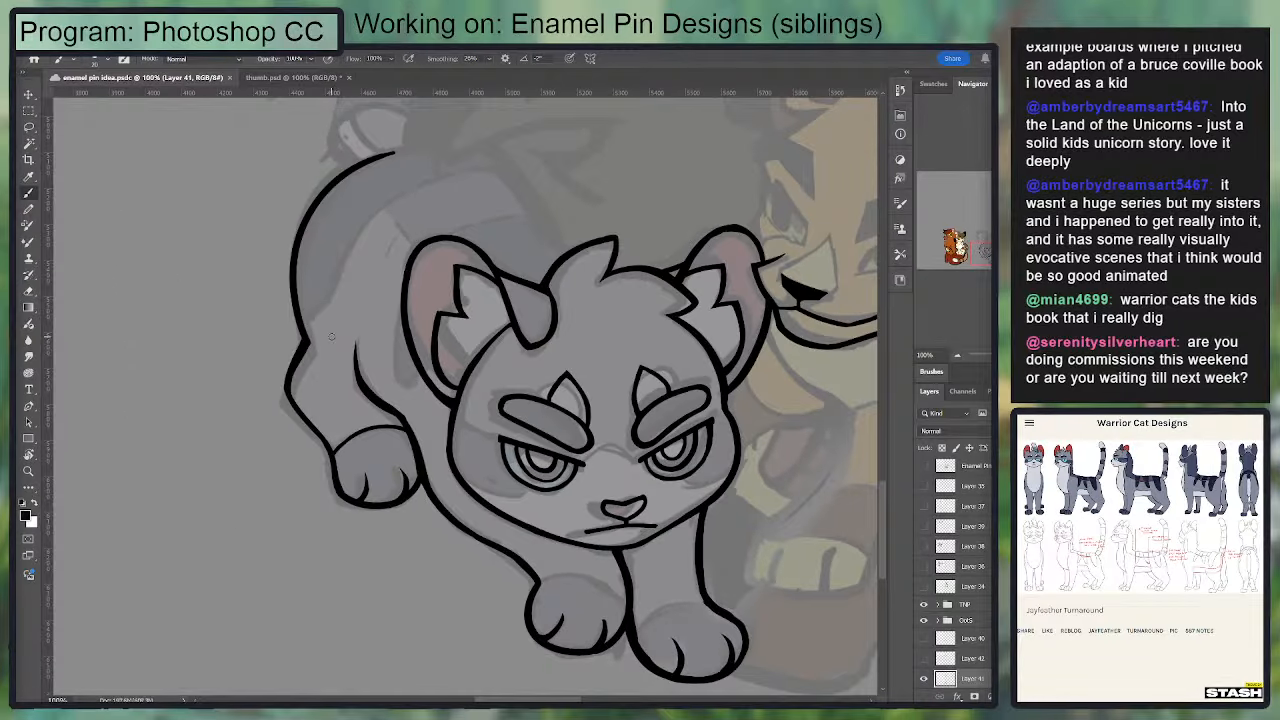
Step: Touch up the upper corner of the grey cat's nose outline
{"action": "key", "text": "ctrl+plus"}
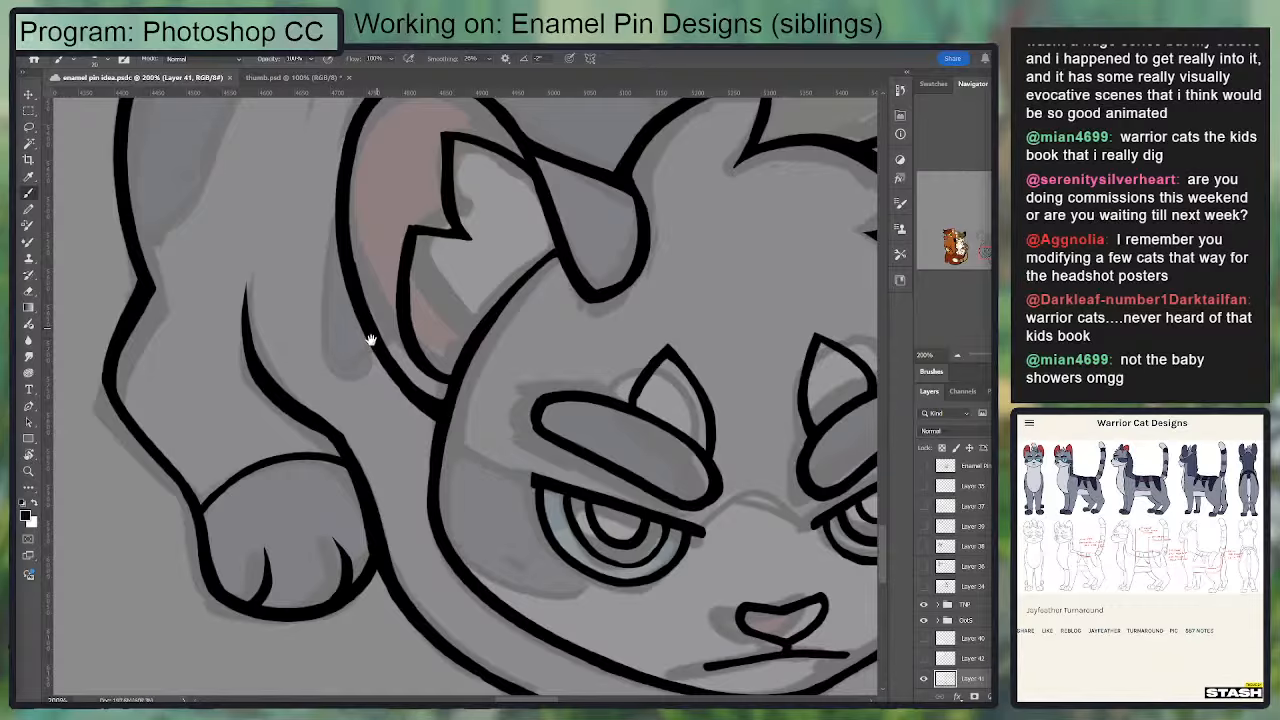
{"action": "left_click_drag", "start_coordinate": [251, 268], "coordinate": [201, 252]}
{"action": "left_click_drag", "start_coordinate": [641, 440], "coordinate": [563, 350]}
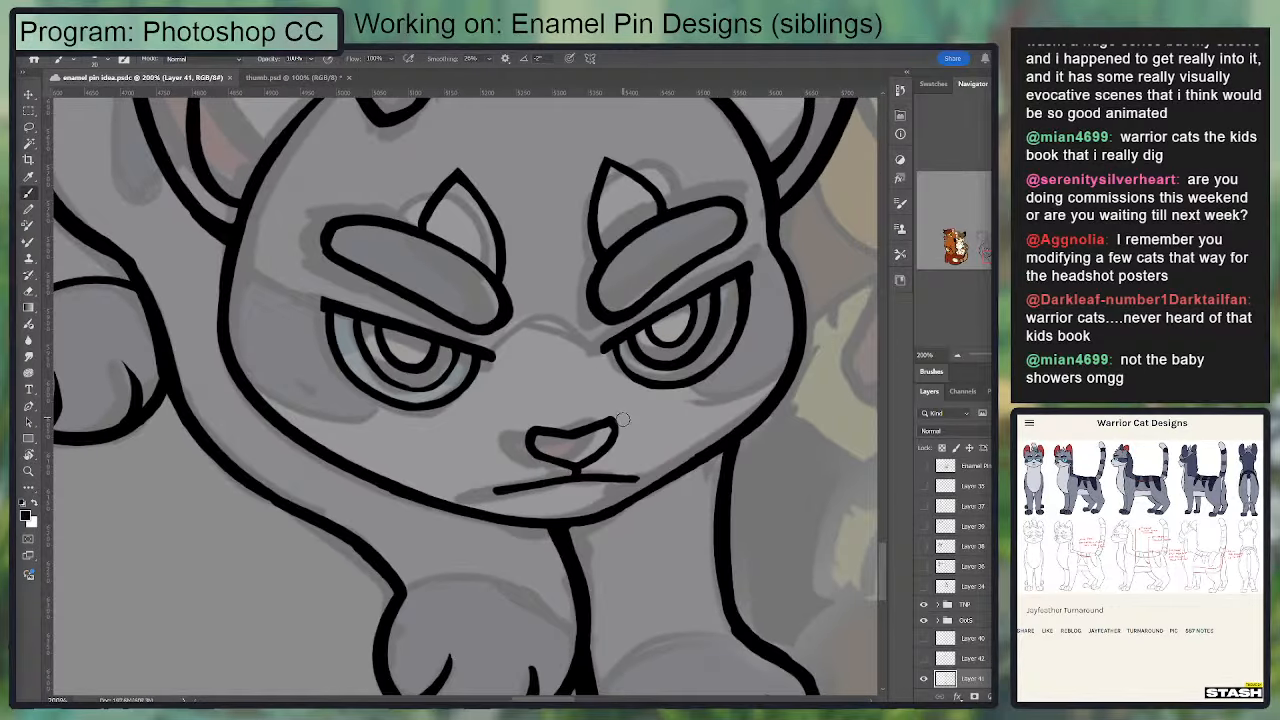
{"action": "key", "text": "e"}
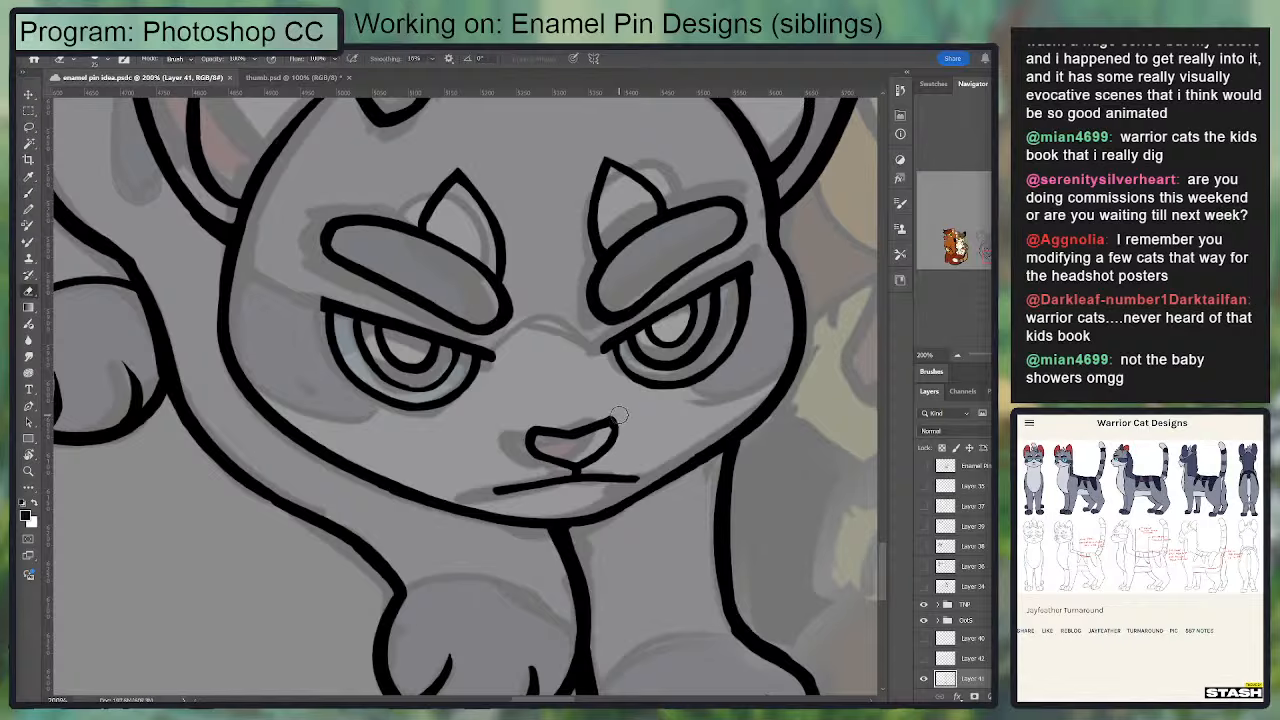
{"action": "key", "text": "b"}
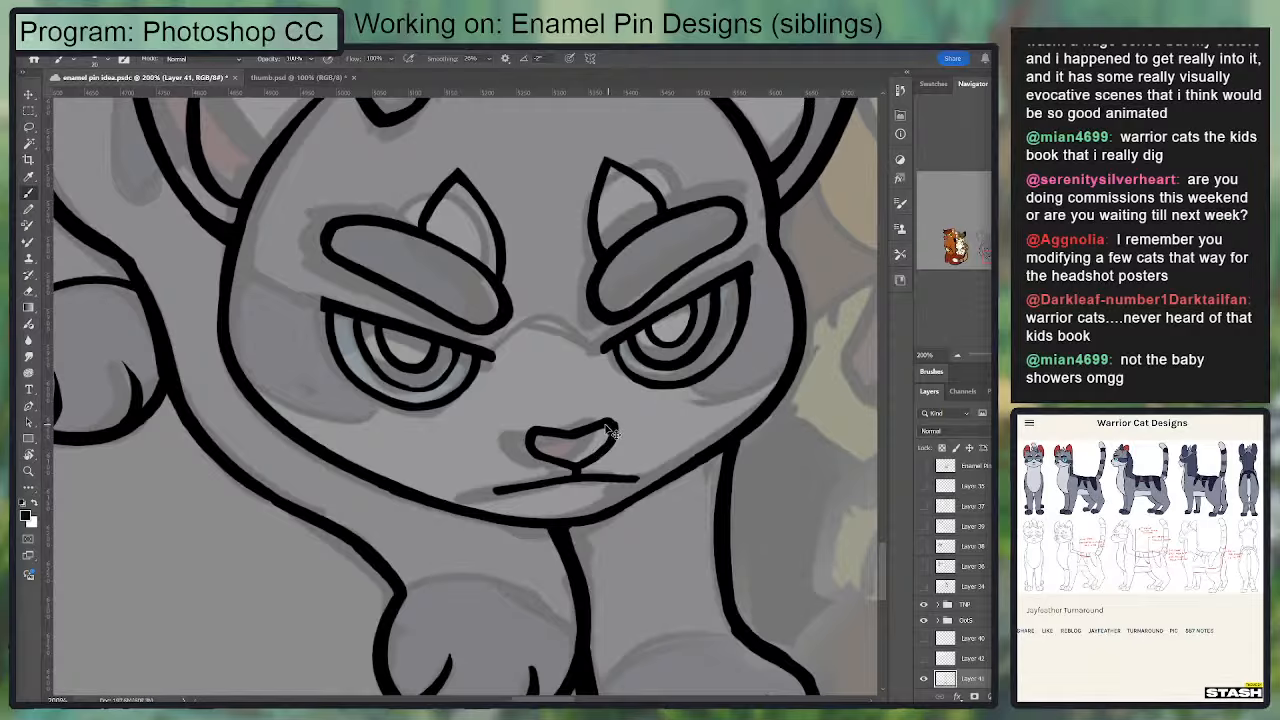
{"action": "key", "text": "ctrl+z"}
{"action": "left_click_drag", "start_coordinate": [601, 423], "coordinate": [610, 440]}
Step: Trim the grey cat's inner eye corners and draw a smooth arched line across the nose bridge joining both eyes
{"action": "key", "text": "e"}
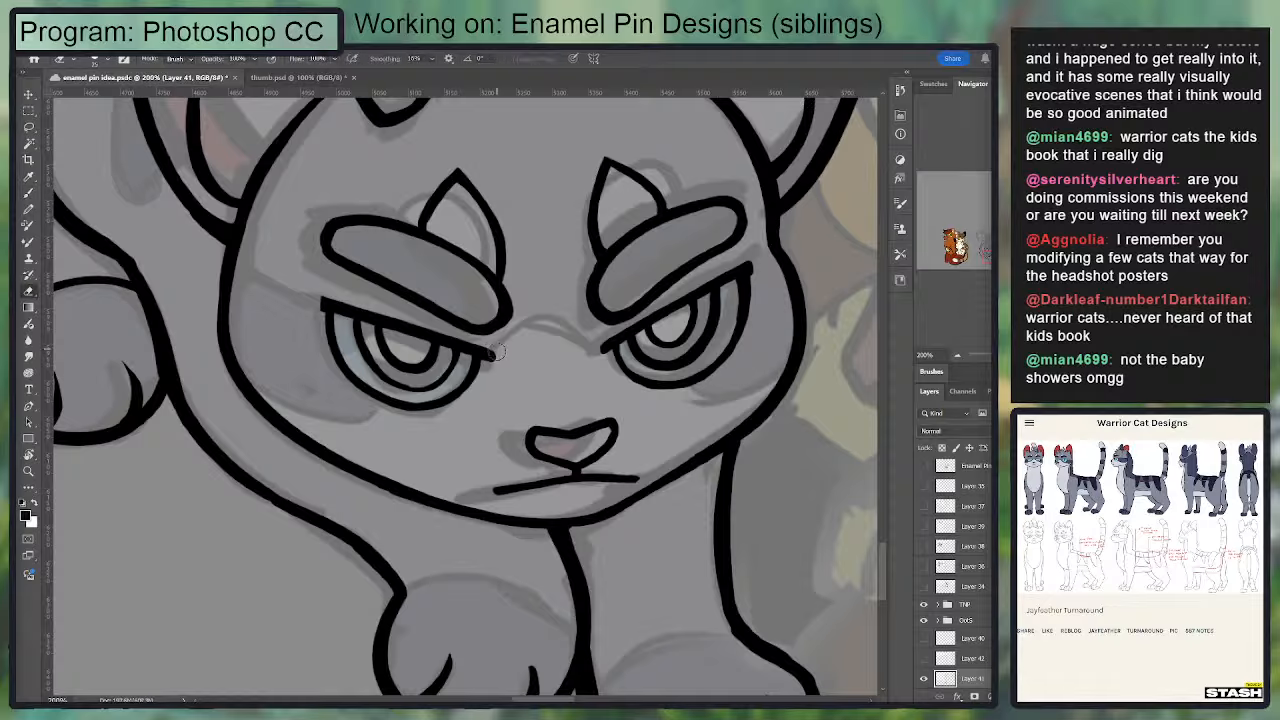
{"action": "key", "text": "b"}
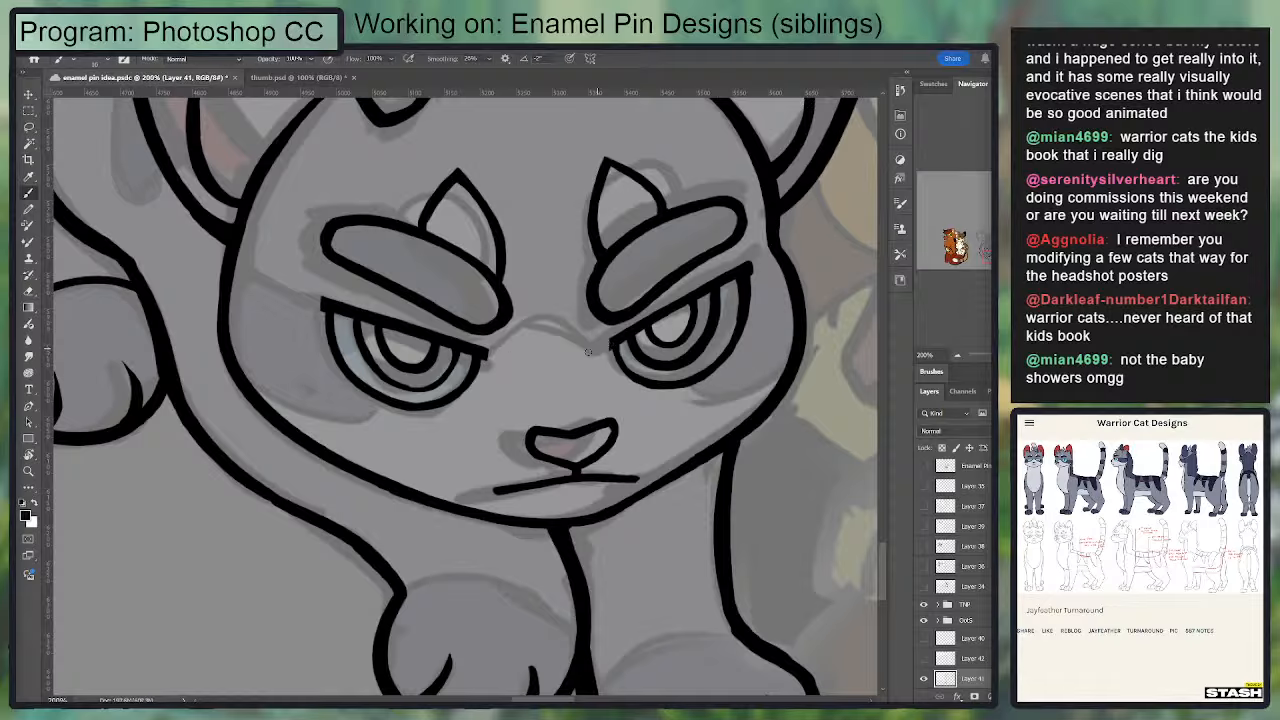
{"action": "mouse_move", "coordinate": [490, 370]}
{"action": "left_mouse_down"}
{"action": "mouse_move", "coordinate": [533, 329]}
{"action": "mouse_move", "coordinate": [575, 328]}
{"action": "mouse_move", "coordinate": [606, 364]}
{"action": "left_mouse_up"}
{"action": "key", "text": "ctrl+z"}
{"action": "mouse_move", "coordinate": [486, 356]}
{"action": "left_mouse_down"}
{"action": "mouse_move", "coordinate": [536, 320]}
{"action": "mouse_move", "coordinate": [595, 345]}
{"action": "left_mouse_up"}
{"action": "key", "text": "ctrl+z"}
{"action": "left_click_drag", "start_coordinate": [492, 352], "coordinate": [550, 318]}
{"action": "key", "text": "ctrl+z"}
{"action": "mouse_move", "coordinate": [496, 356]}
{"action": "left_mouse_down"}
{"action": "mouse_move", "coordinate": [550, 318]}
{"action": "mouse_move", "coordinate": [597, 347]}
{"action": "left_mouse_up"}
{"action": "key", "text": "ctrl+z"}
{"action": "key", "text": "ctrl+z"}
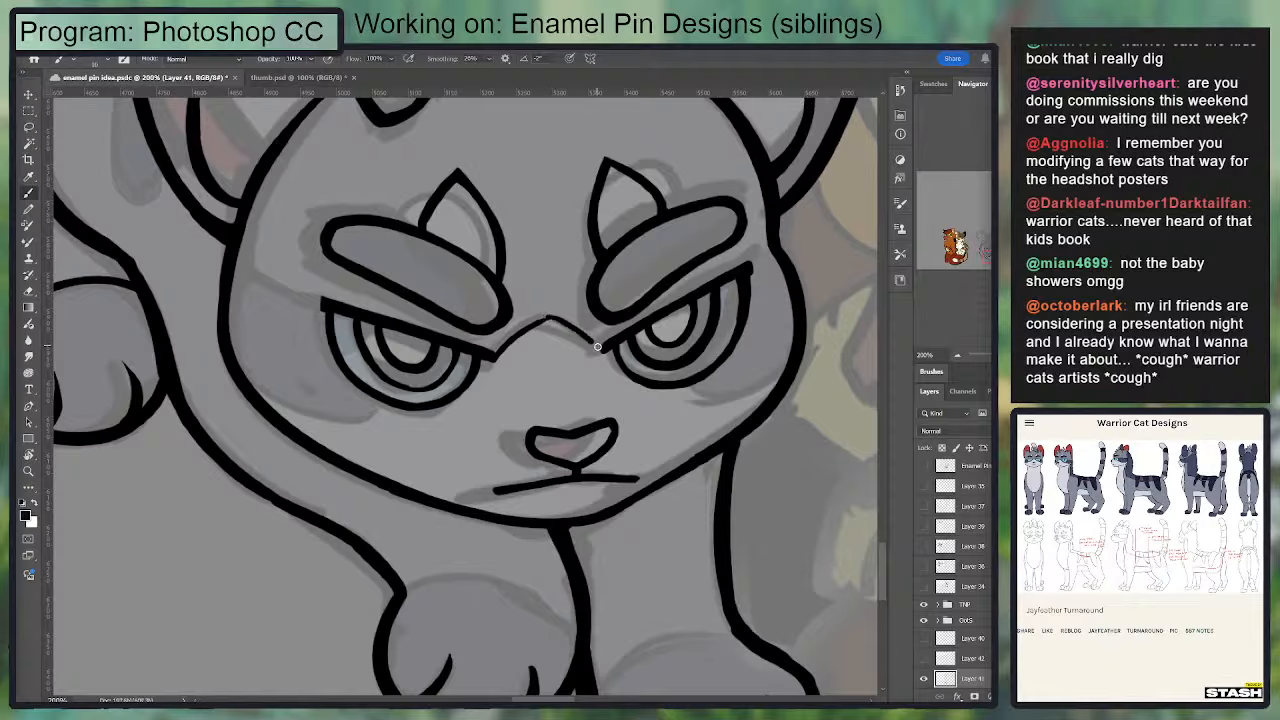
{"action": "key", "text": "e"}
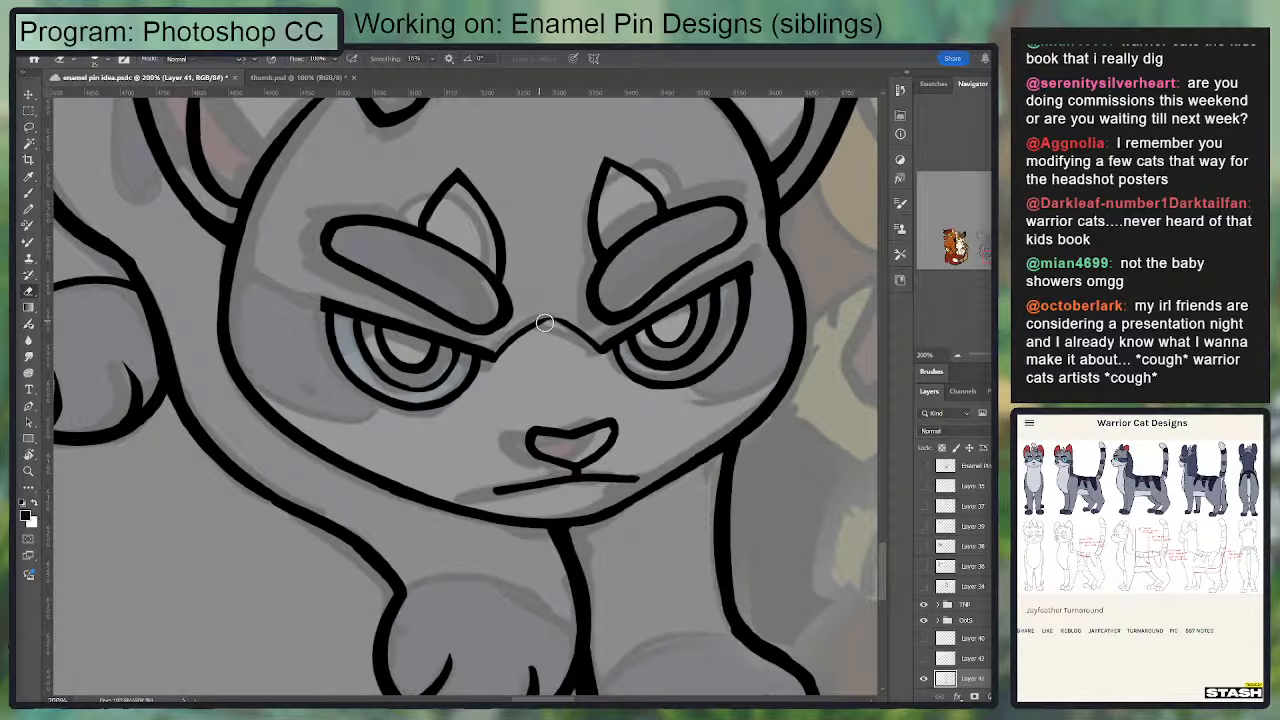
{"action": "key", "text": "b"}
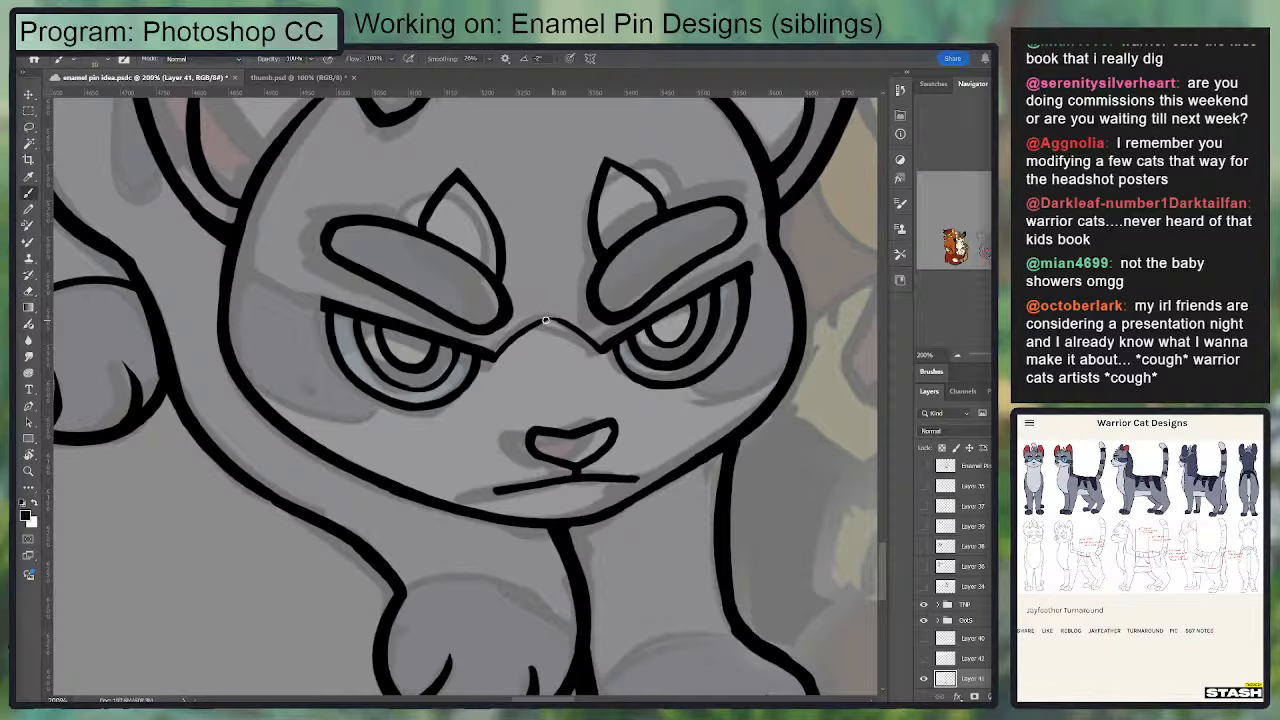
Step: Draw the thin cheek-marking lines beside the right-hand eye and curving beneath both eyes to the grey cat's face outline
{"action": "left_click_drag", "start_coordinate": [629, 326], "coordinate": [625, 296]}
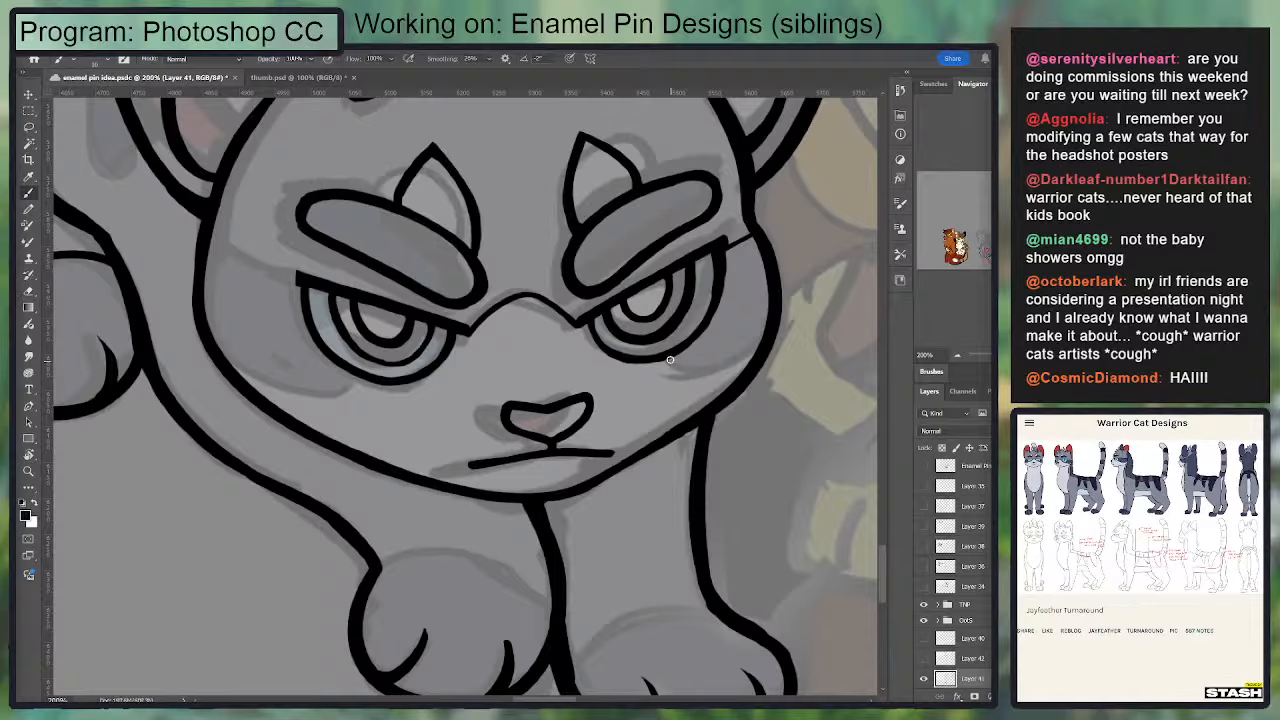
{"action": "mouse_move", "coordinate": [670, 359]}
{"action": "left_mouse_down"}
{"action": "mouse_move", "coordinate": [725, 373]}
{"action": "mouse_move", "coordinate": [755, 346]}
{"action": "left_mouse_up"}
{"action": "key", "text": "ctrl+z"}
{"action": "mouse_move", "coordinate": [669, 358]}
{"action": "left_mouse_down"}
{"action": "mouse_move", "coordinate": [736, 367]}
{"action": "mouse_move", "coordinate": [752, 342]}
{"action": "left_mouse_up"}
{"action": "mouse_move", "coordinate": [238, 375]}
{"action": "left_mouse_down"}
{"action": "mouse_move", "coordinate": [275, 393]}
{"action": "mouse_move", "coordinate": [366, 377]}
{"action": "left_mouse_up"}
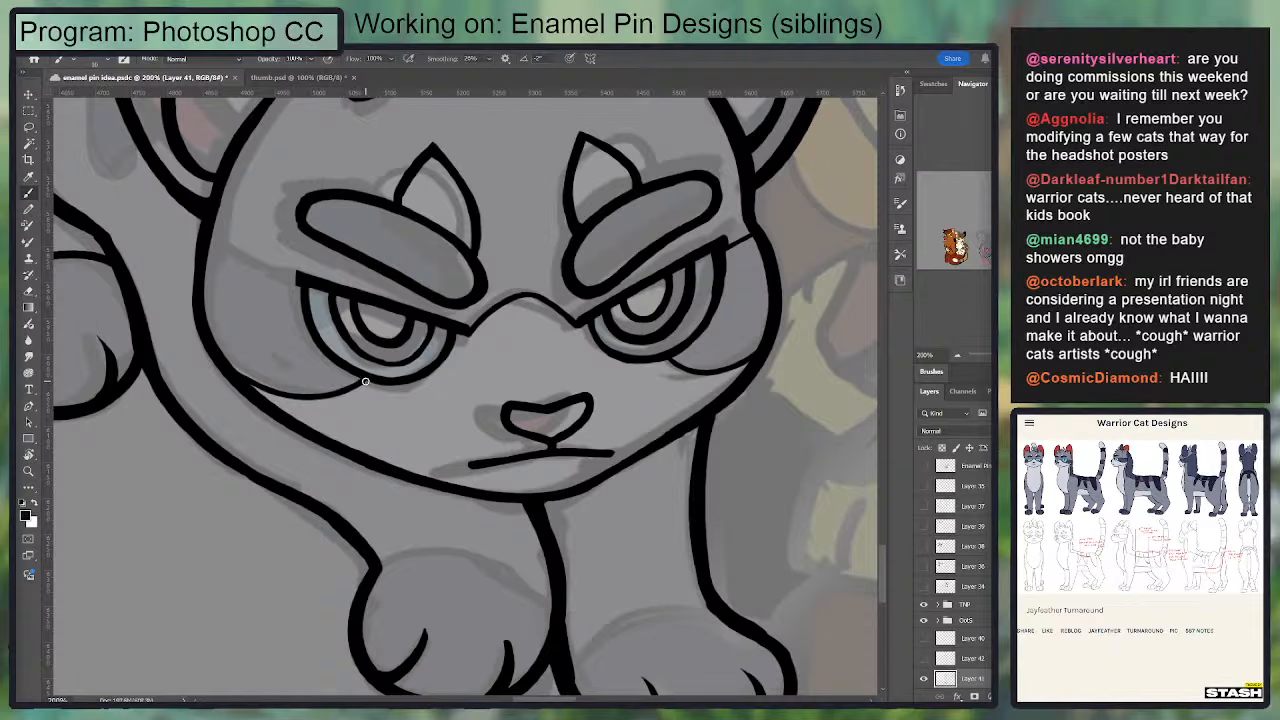
Step: Draw a thin line from the face outline to the outer corner of the grey cat's left-hand eye
{"action": "left_click_drag", "start_coordinate": [333, 315], "coordinate": [345, 387]}
{"action": "left_click_drag", "start_coordinate": [222, 318], "coordinate": [328, 364]}
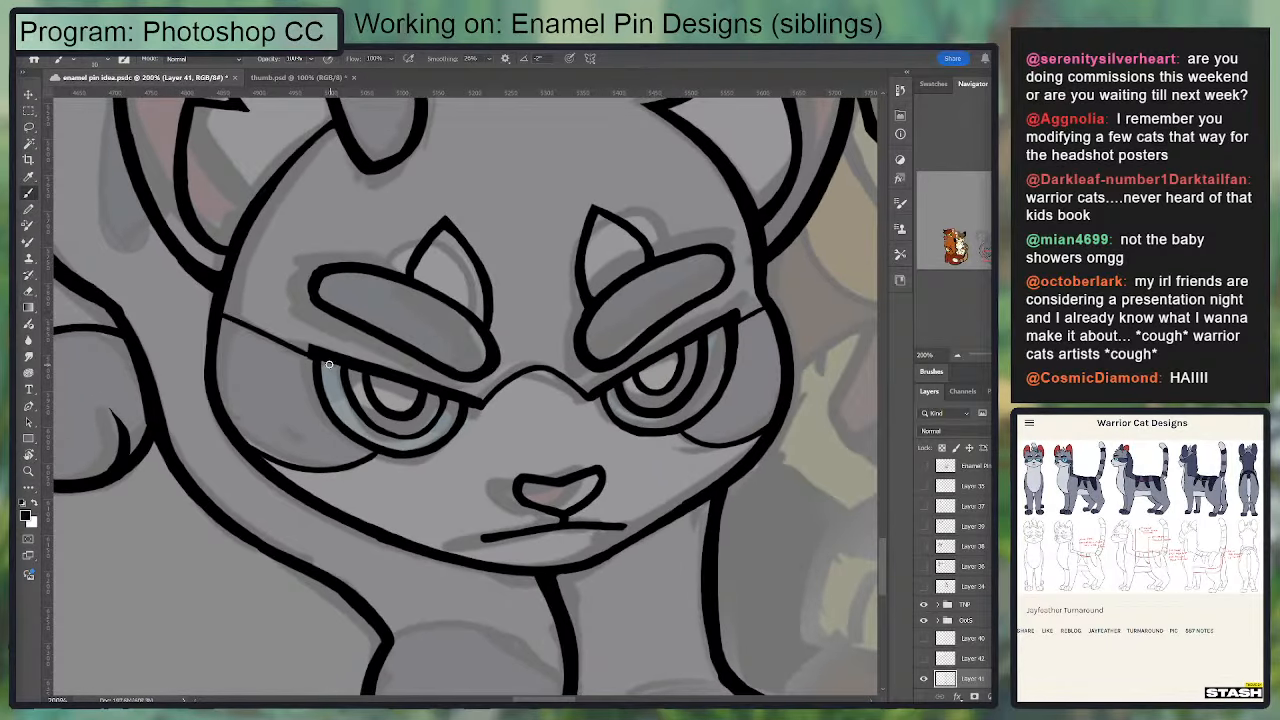
{"action": "key", "text": "ctrl+z"}
{"action": "mouse_move", "coordinate": [223, 320]}
{"action": "left_mouse_down"}
{"action": "mouse_move", "coordinate": [334, 370]}
{"action": "mouse_move", "coordinate": [206, 317]}
{"action": "mouse_move", "coordinate": [329, 363]}
{"action": "left_mouse_up"}
{"action": "key", "text": "ctrl+z"}
{"action": "key", "text": "ctrl+z"}
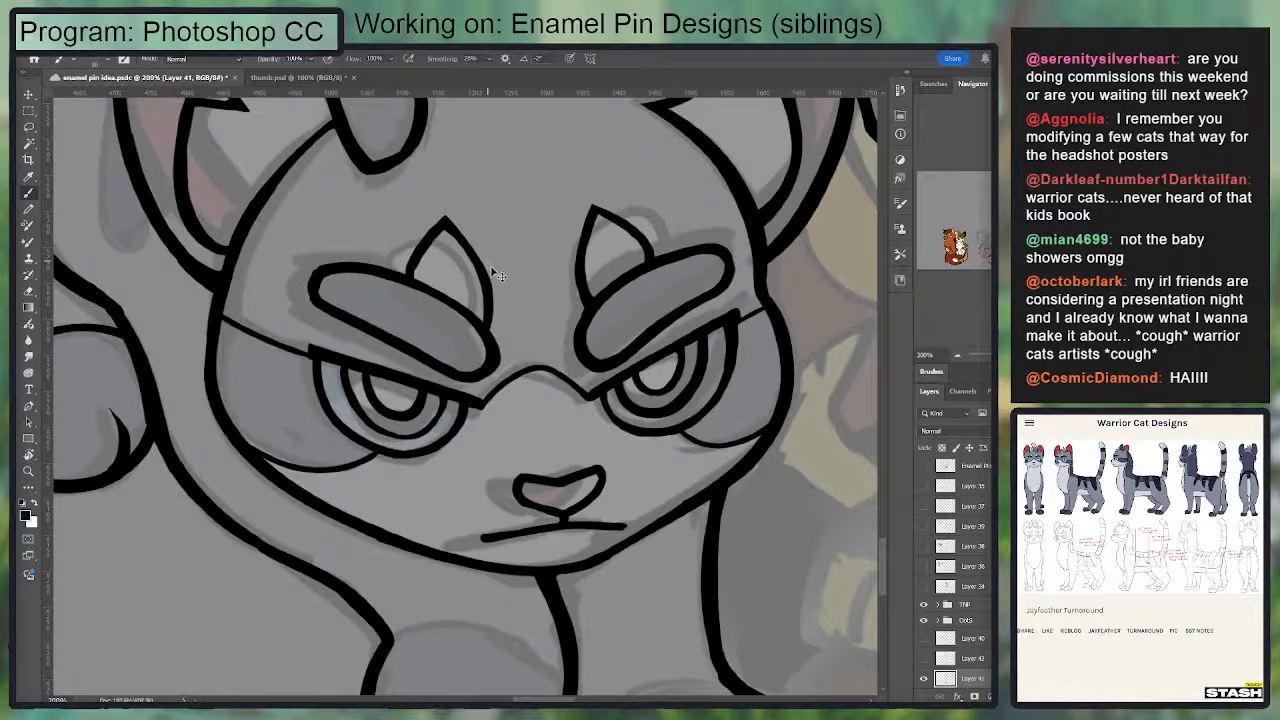
Step: Clean up the junction between the grey cat's folded ear and head tuft with the Eraser and Brush
{"action": "key", "text": "ctrl+minus"}
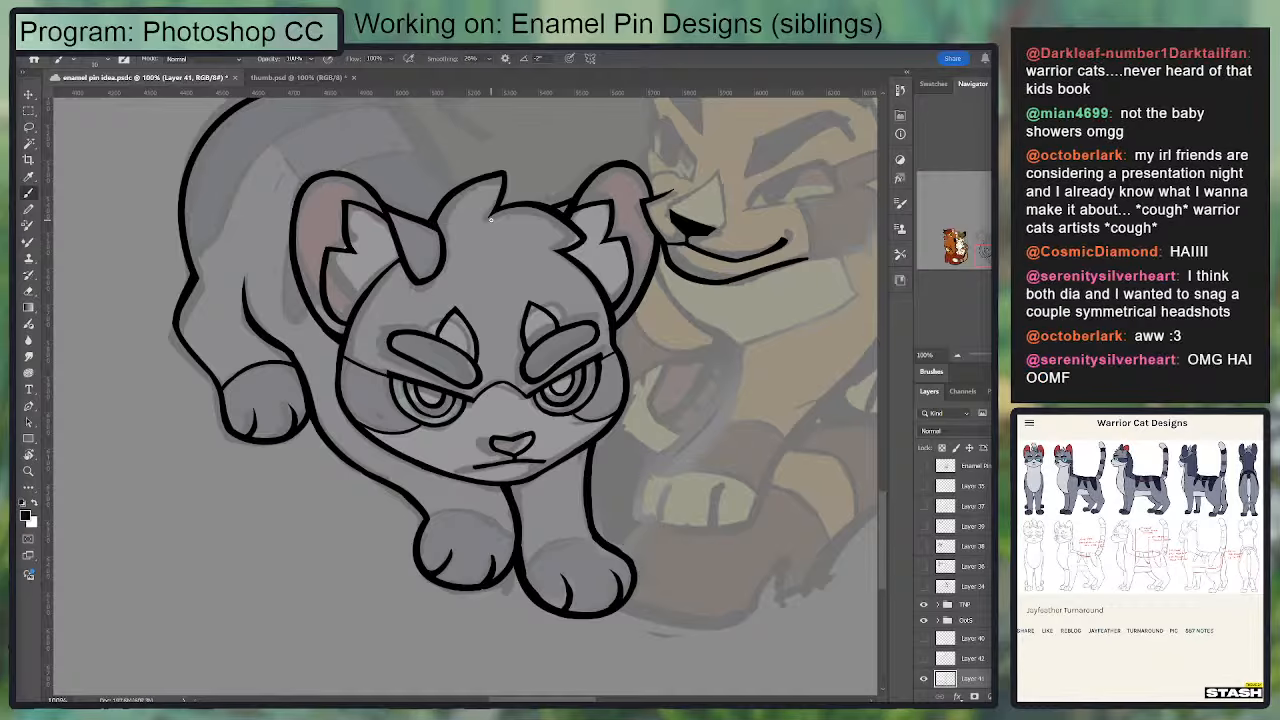
{"action": "left_click_drag", "start_coordinate": [400, 298], "coordinate": [449, 420]}
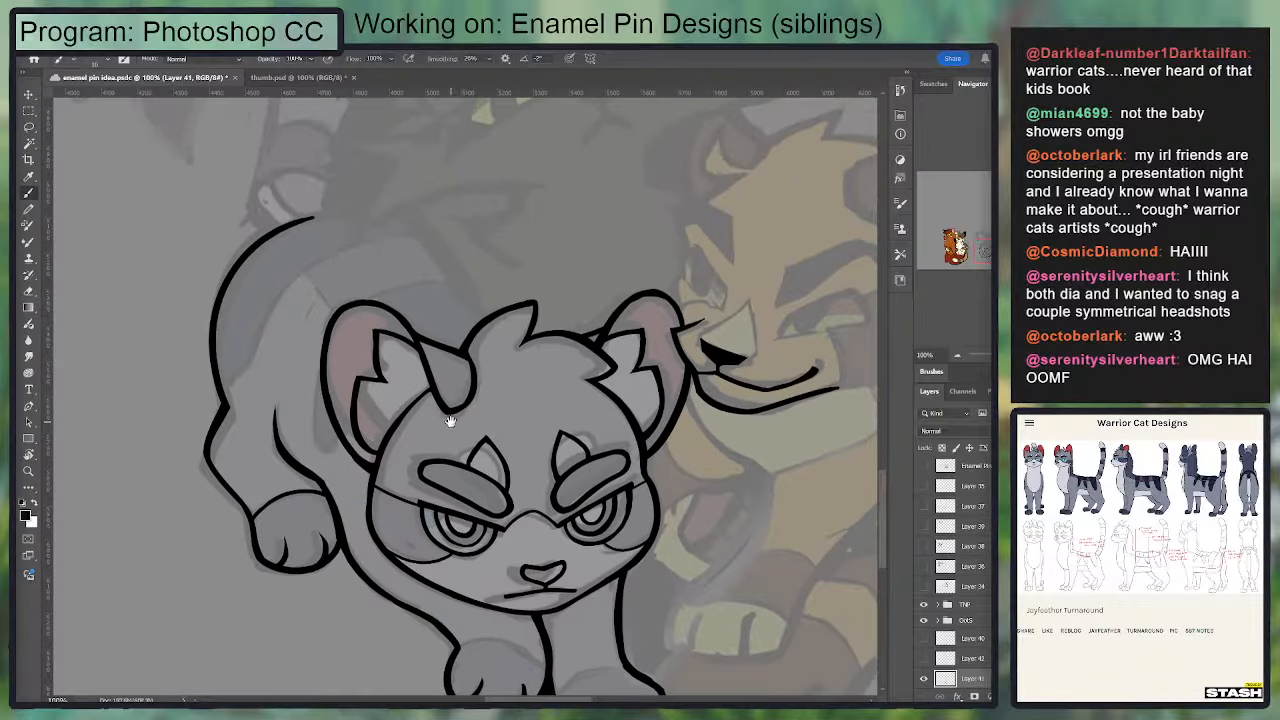
{"action": "key", "text": "ctrl+plus"}
{"action": "key", "text": "e"}
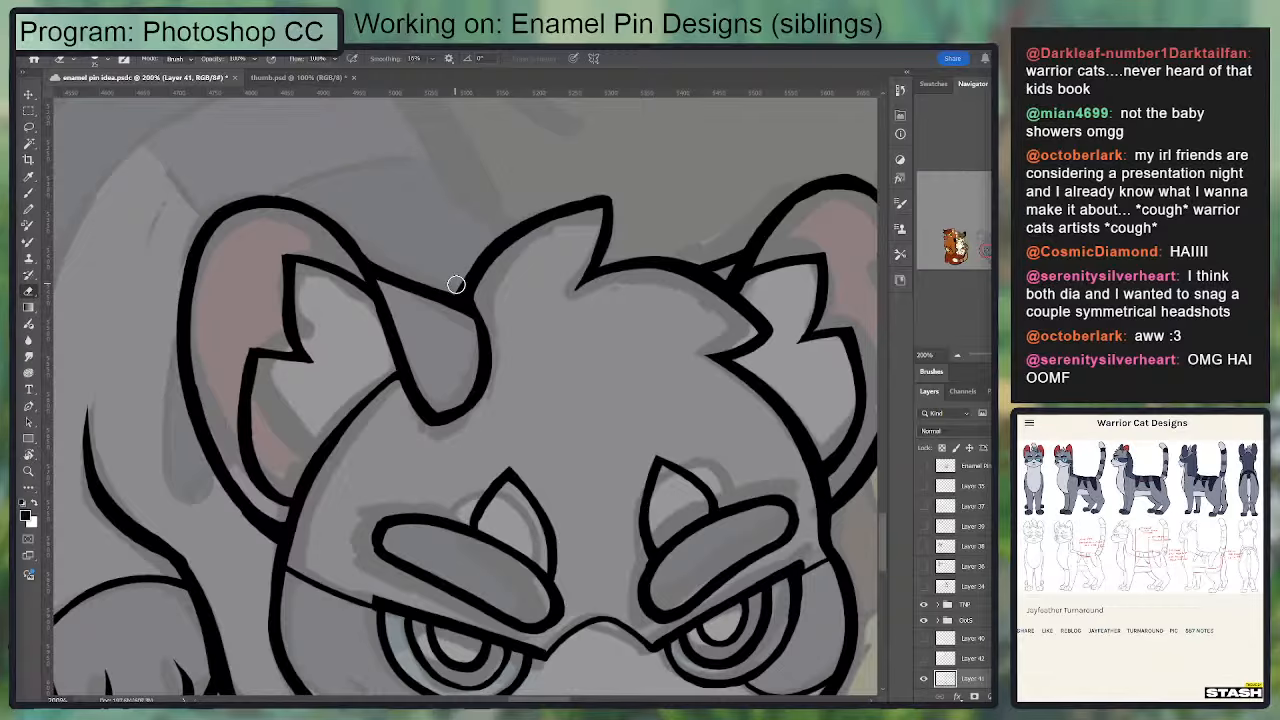
{"action": "left_click_drag", "start_coordinate": [457, 285], "coordinate": [481, 253]}
{"action": "key", "text": "b"}
{"action": "left_click_drag", "start_coordinate": [468, 297], "coordinate": [419, 283]}
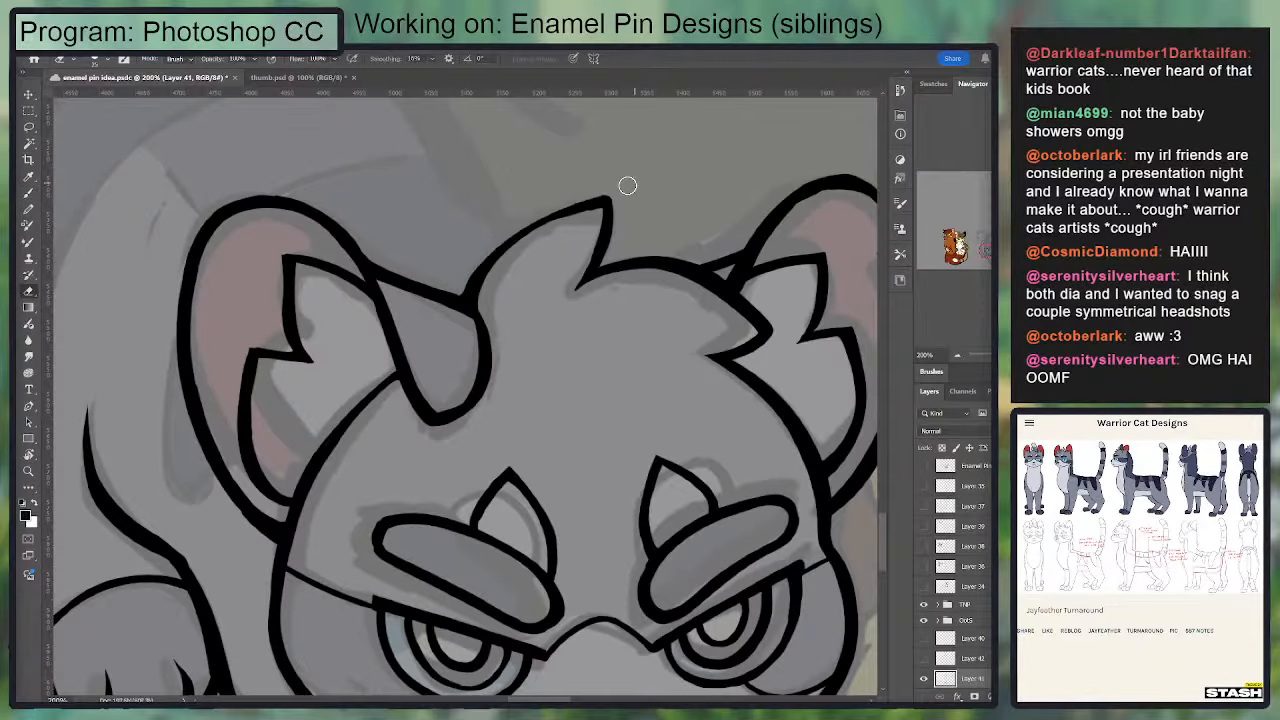
Step: Redraw the upper edge of the grey cat's head tuft from the ear junction to its tip
{"action": "left_click_drag", "start_coordinate": [475, 301], "coordinate": [603, 202]}
{"action": "key", "text": "ctrl+z"}
{"action": "left_click_drag", "start_coordinate": [469, 303], "coordinate": [606, 202]}
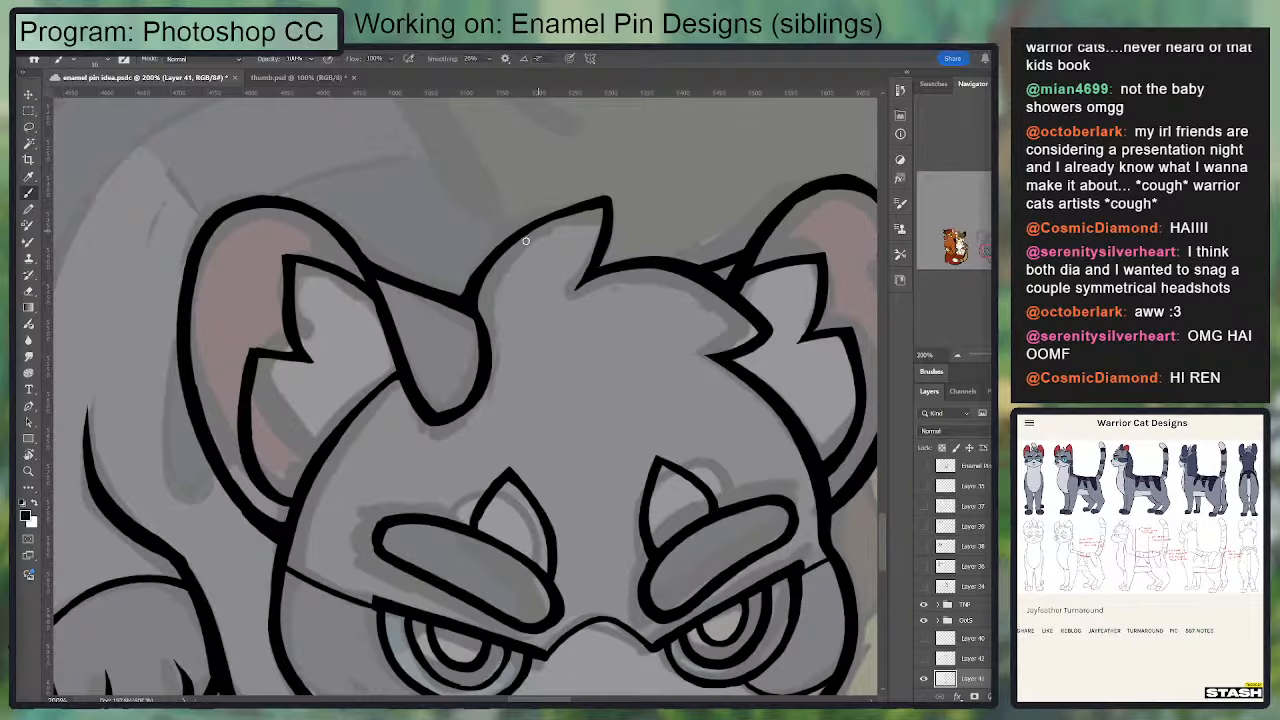
{"action": "mouse_move", "coordinate": [476, 282]}
{"action": "left_mouse_down"}
{"action": "mouse_move", "coordinate": [487, 248]}
{"action": "mouse_move", "coordinate": [606, 196]}
{"action": "left_mouse_up"}
{"action": "key", "text": "ctrl+minus"}
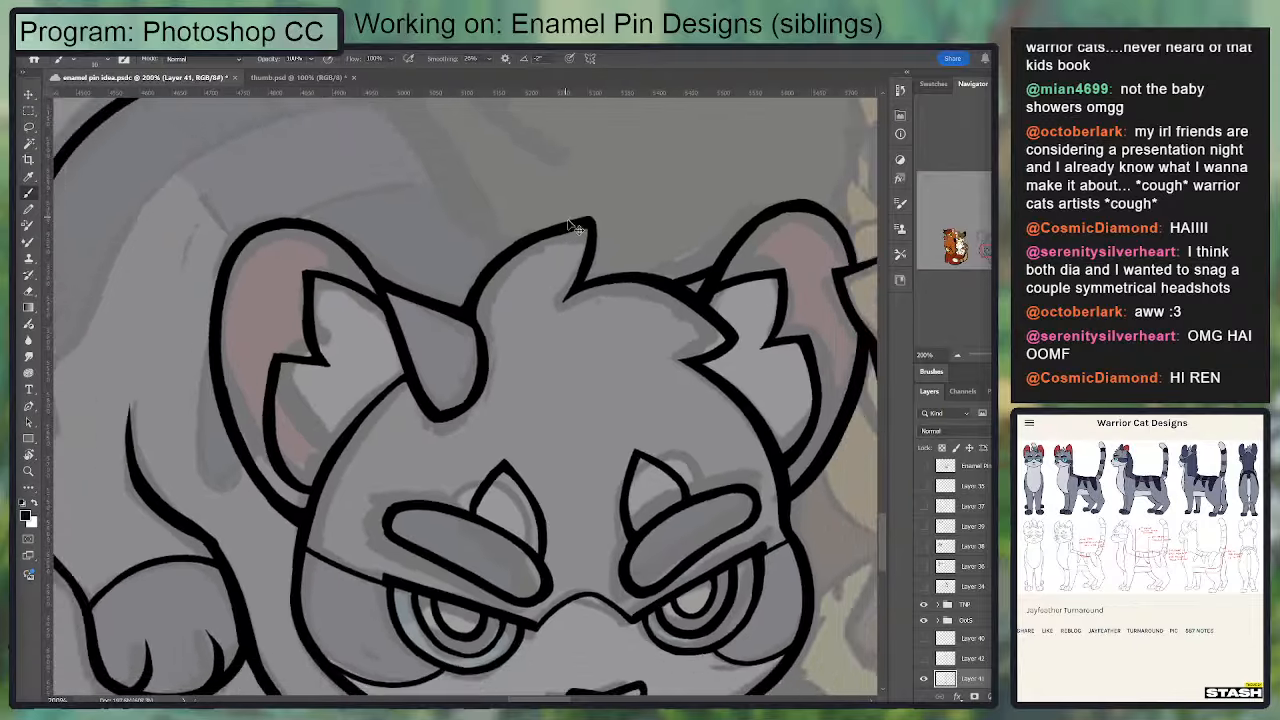
Step: Search the Warrior Cat Designs site for Lionblaze and open the design page to examine the golden cat's reference art
{"action": "left_click_drag", "start_coordinate": [498, 333], "coordinate": [512, 292]}
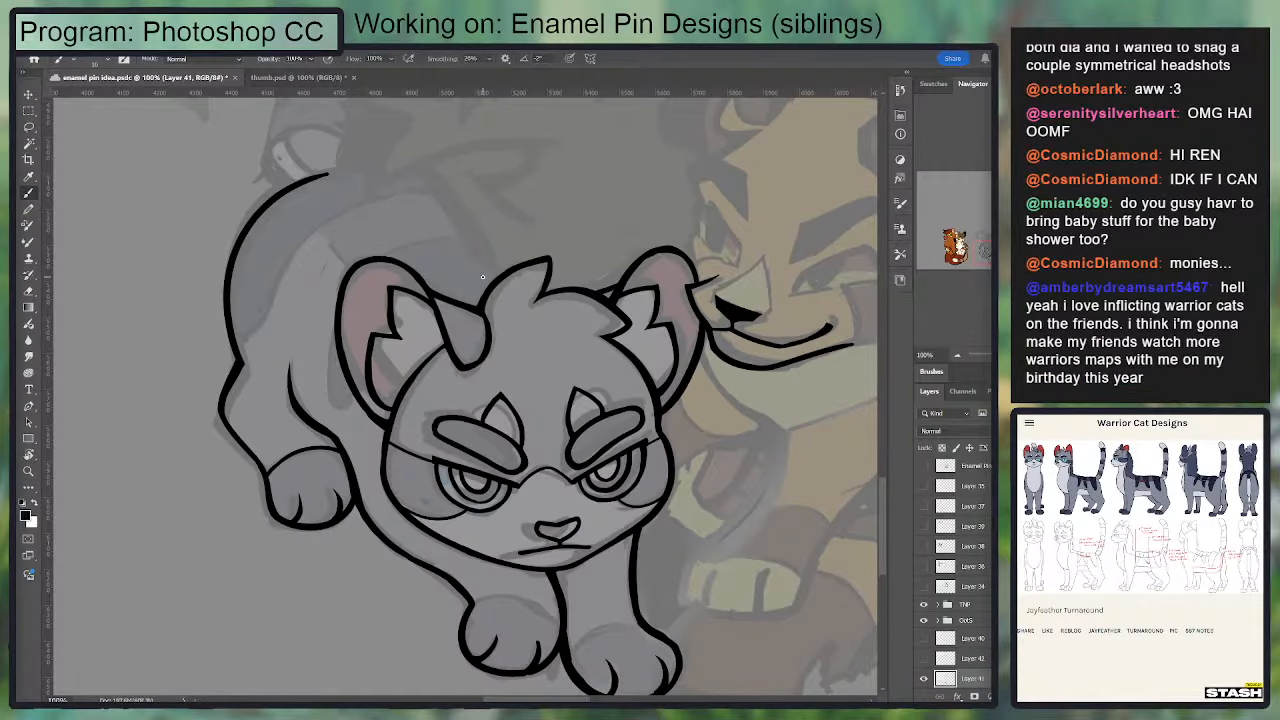
{"action": "left_click_drag", "start_coordinate": [590, 318], "coordinate": [337, 349]}
{"action": "key", "text": "ctrl+plus"}
{"action": "scroll", "coordinate": [402, 320], "scroll_direction": "up", "scroll_amount": 4}
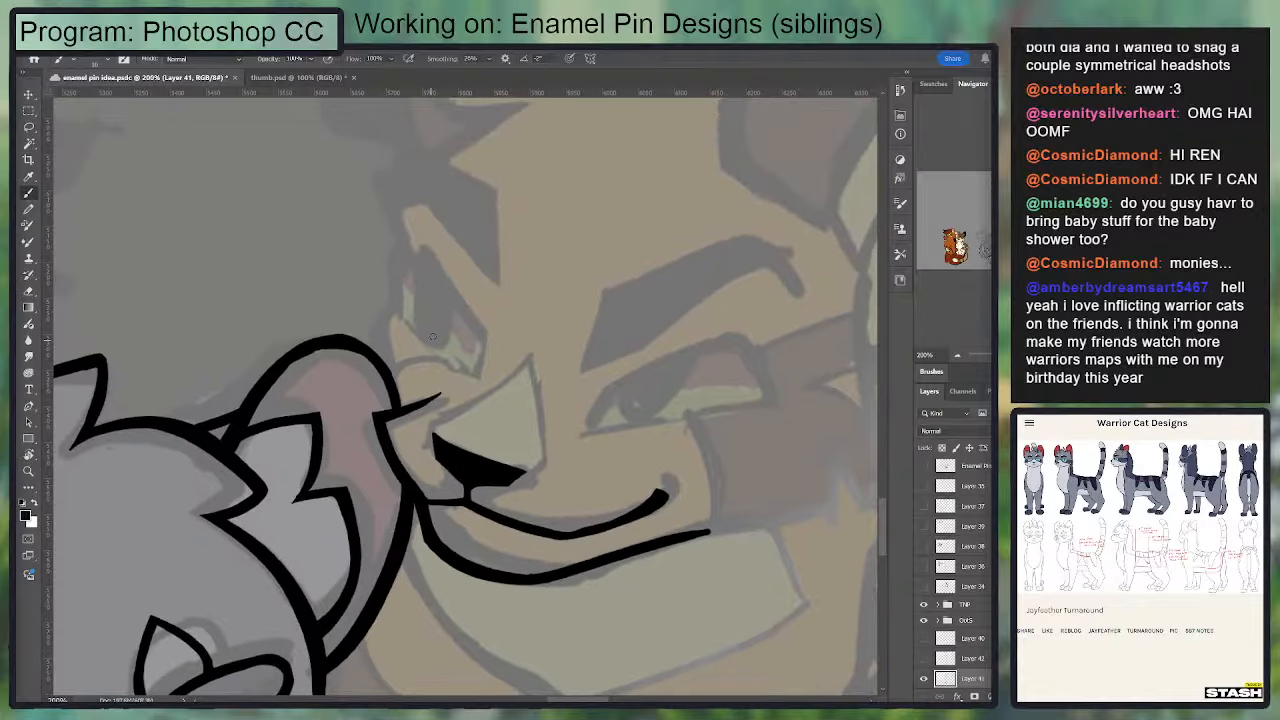
{"action": "left_click_drag", "start_coordinate": [774, 409], "coordinate": [845, 377]}
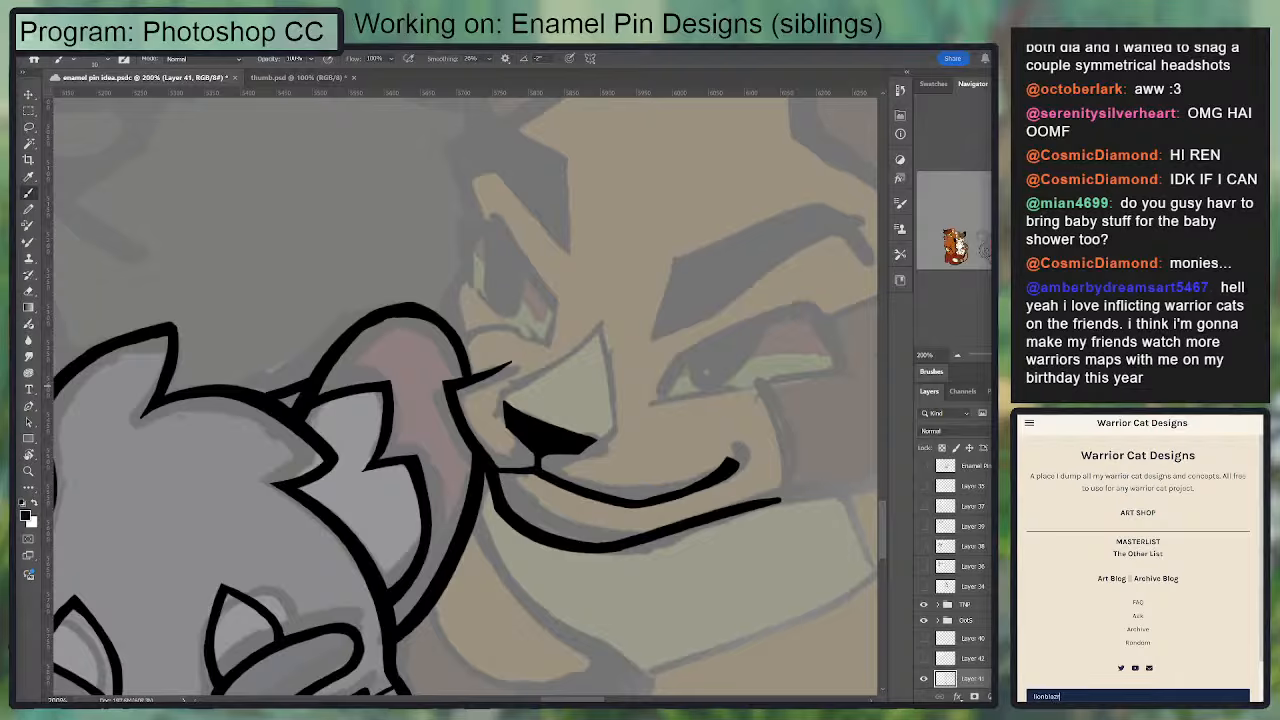
{"action": "key", "text": "Return"}
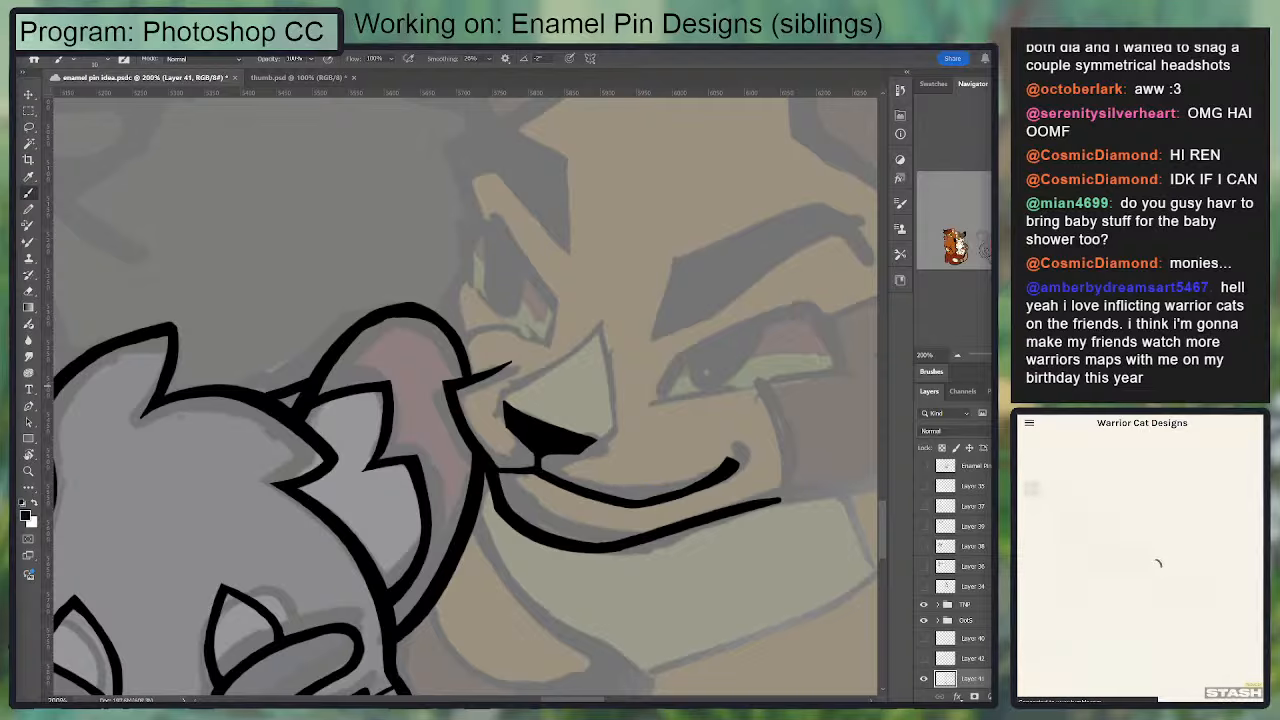
{"action": "left_click", "coordinate": [1082, 546]}
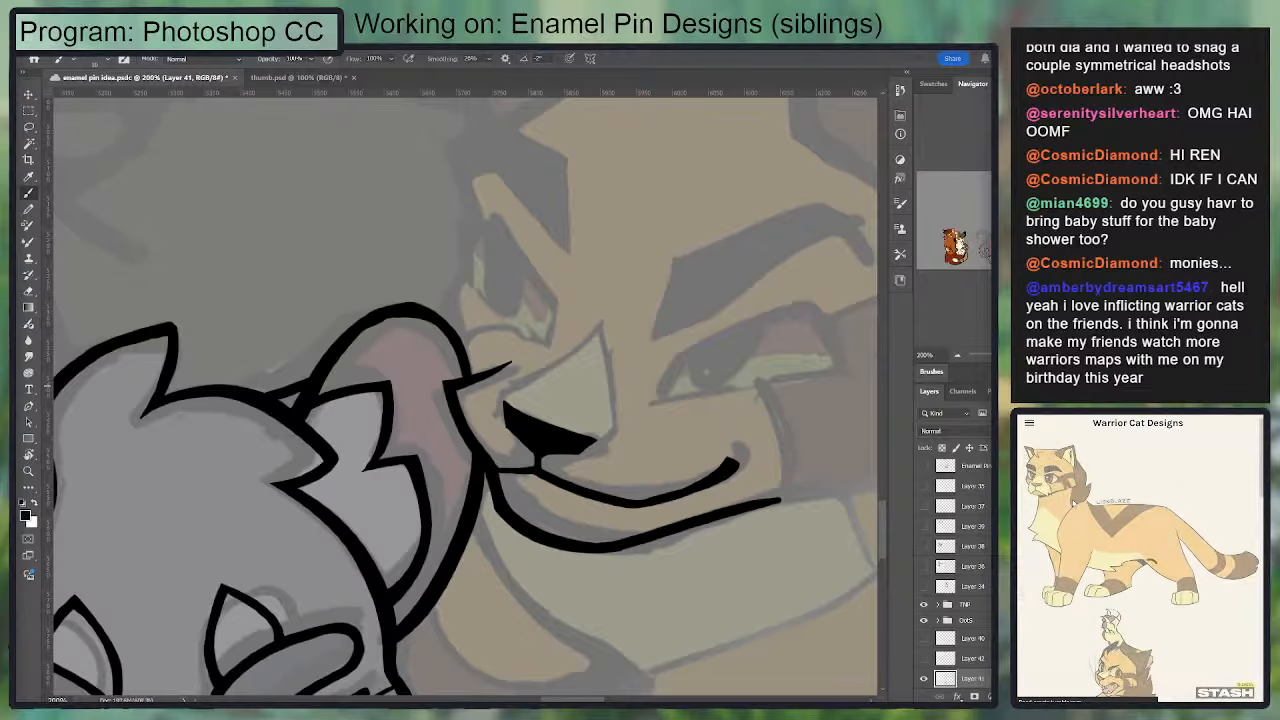
{"action": "scroll", "coordinate": [1075, 503], "scroll_direction": "down", "scroll_amount": 2}
{"action": "scroll", "coordinate": [1117, 543], "scroll_direction": "down", "scroll_amount": 2}
{"action": "scroll", "coordinate": [1118, 543], "scroll_direction": "up", "scroll_amount": 4}
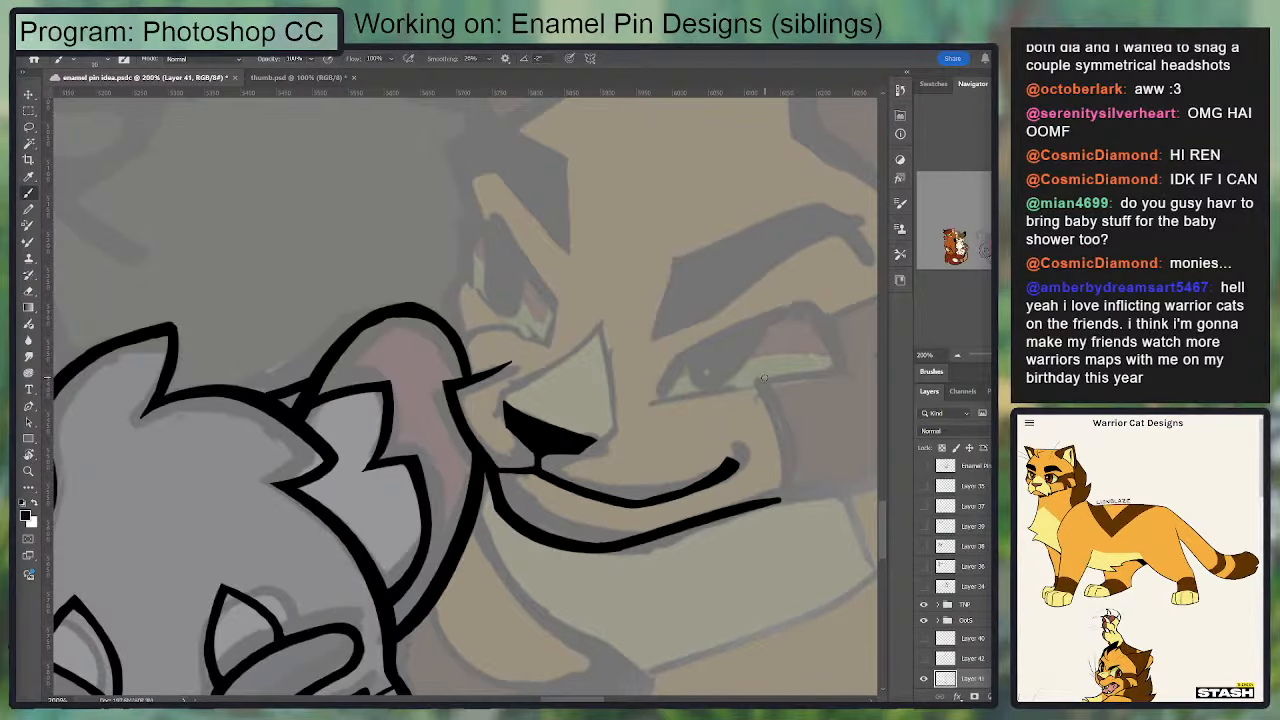
Step: Draw a short slanted line for the inner corner of the golden cat's larger eye
{"action": "left_click_drag", "start_coordinate": [763, 377], "coordinate": [729, 371]}
{"action": "left_click_drag", "start_coordinate": [625, 393], "coordinate": [655, 350]}
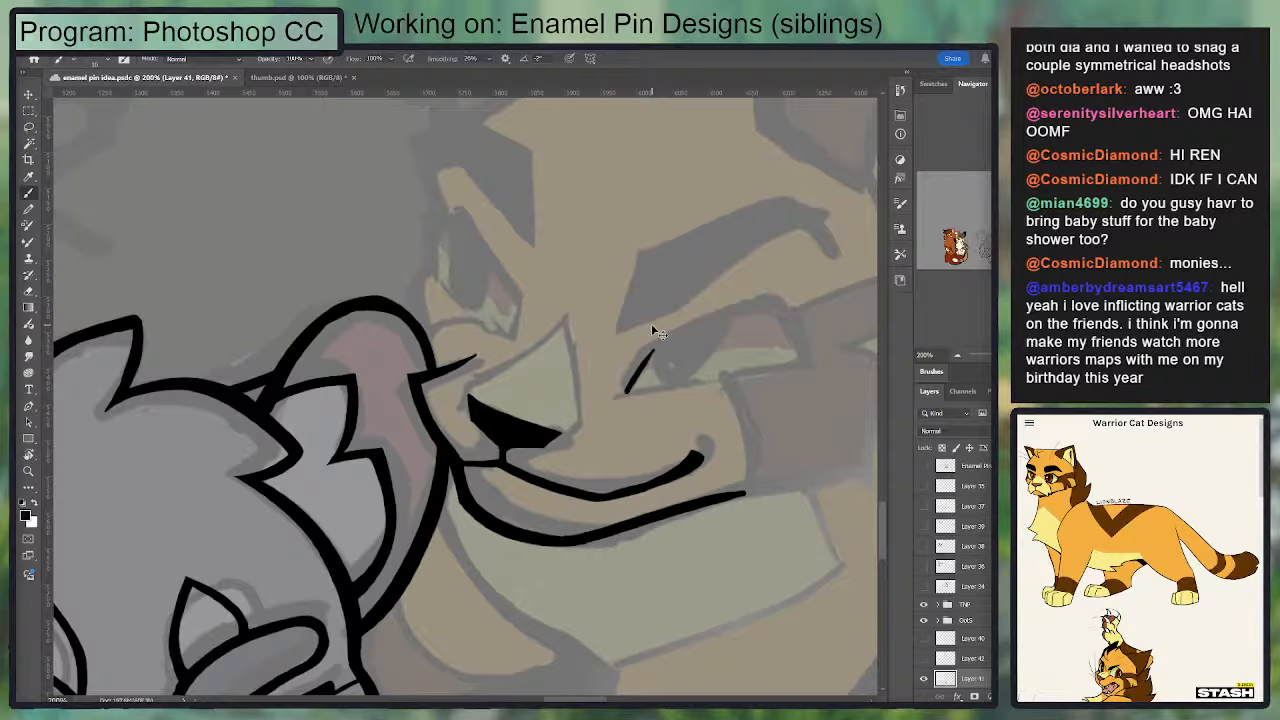
{"action": "scroll", "coordinate": [1138, 560], "scroll_direction": "down", "scroll_amount": 1}
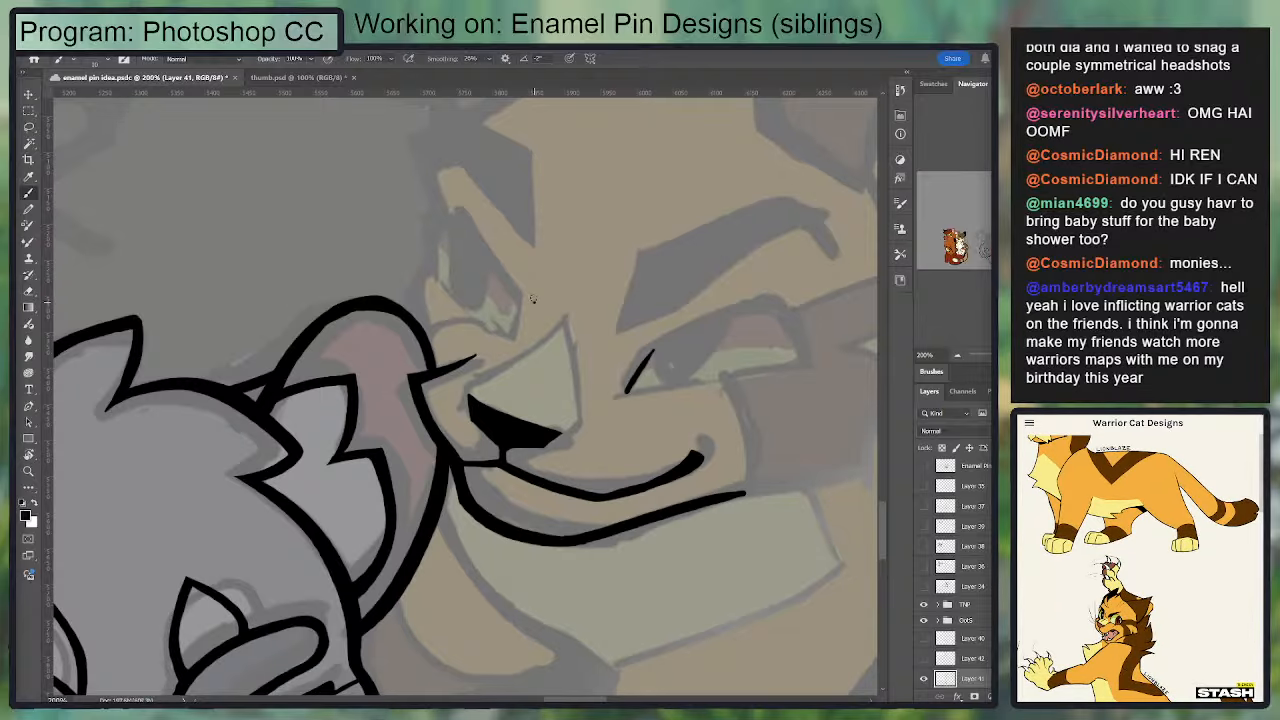
{"action": "key", "text": "ctrl+z"}
{"action": "mouse_move", "coordinate": [645, 349]}
{"action": "left_mouse_down"}
{"action": "mouse_move", "coordinate": [622, 382]}
{"action": "mouse_move", "coordinate": [641, 354]}
{"action": "left_mouse_up"}
{"action": "key", "text": "ctrl+z"}
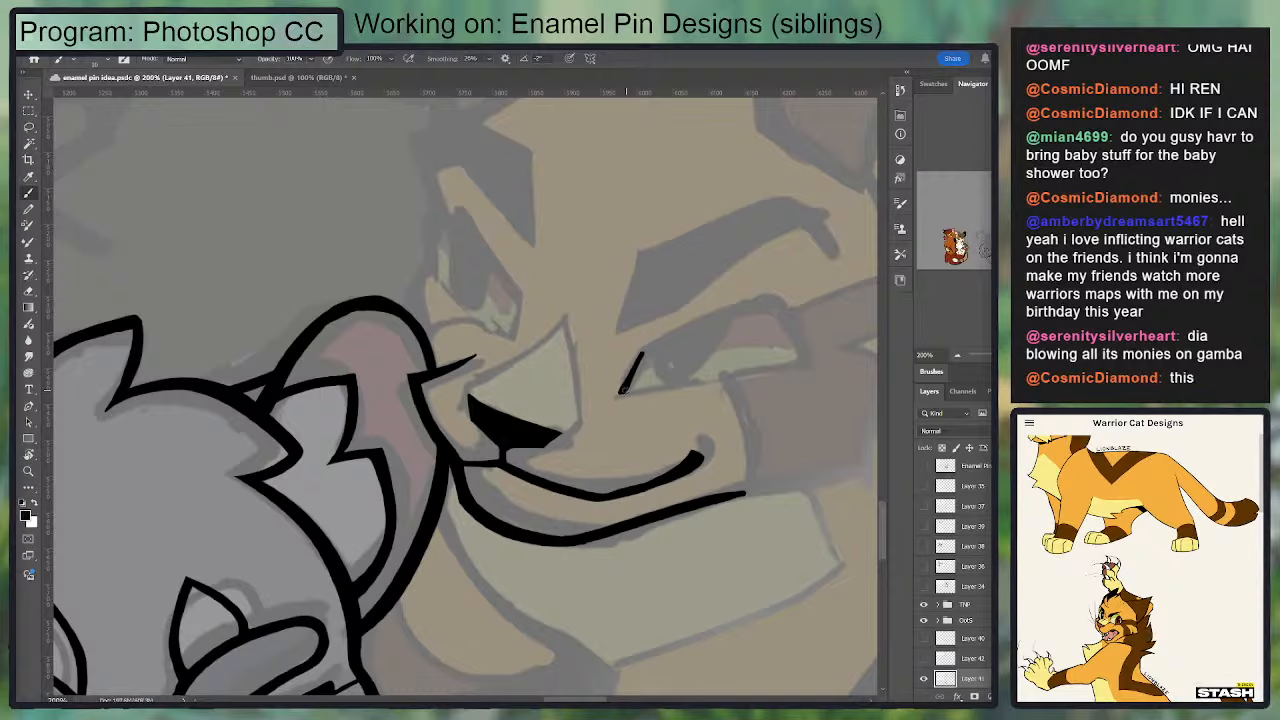
Step: Draw the lower lid as one slightly rising line from the inner corner of the golden cat's larger eye
{"action": "left_click_drag", "start_coordinate": [615, 395], "coordinate": [800, 370]}
{"action": "key", "text": "ctrl+z"}
{"action": "left_click_drag", "start_coordinate": [615, 395], "coordinate": [800, 370]}
{"action": "key", "text": "ctrl+z"}
{"action": "left_click_drag", "start_coordinate": [615, 396], "coordinate": [799, 362]}
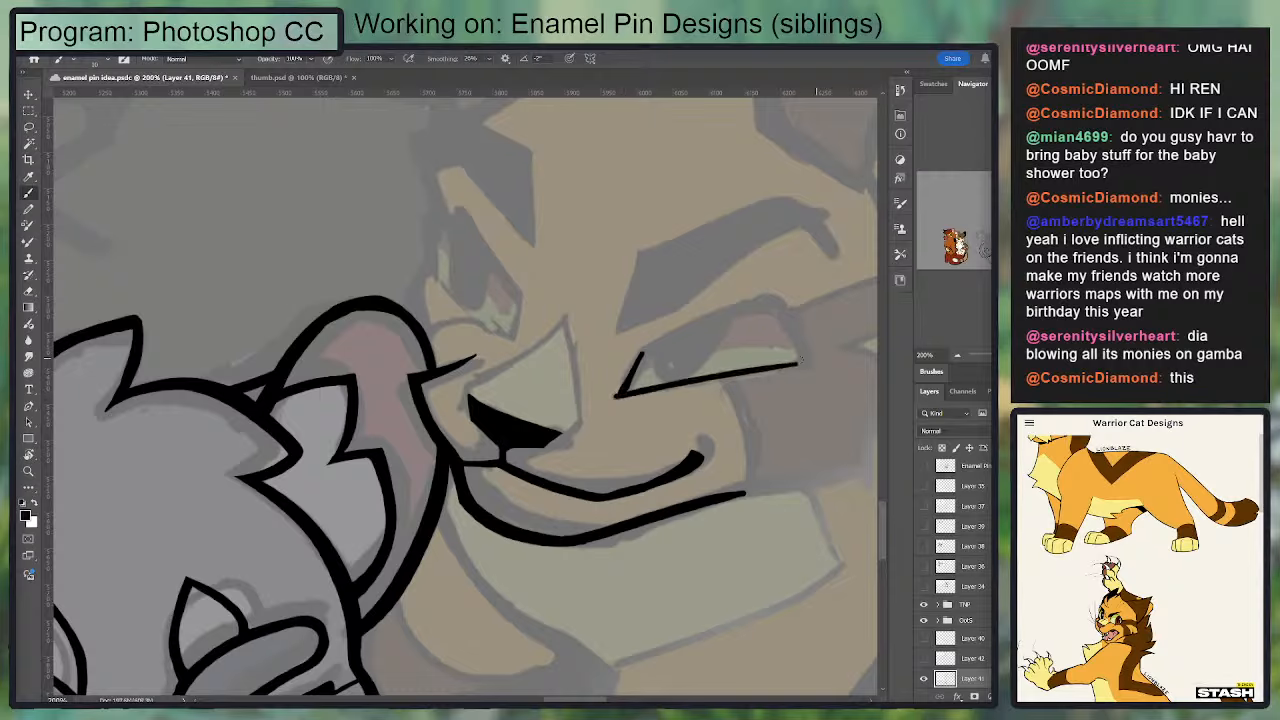
Step: Draw the curved upper lid of the golden cat's larger eye and bring it down around the outer corner
{"action": "left_click_drag", "start_coordinate": [627, 354], "coordinate": [772, 297]}
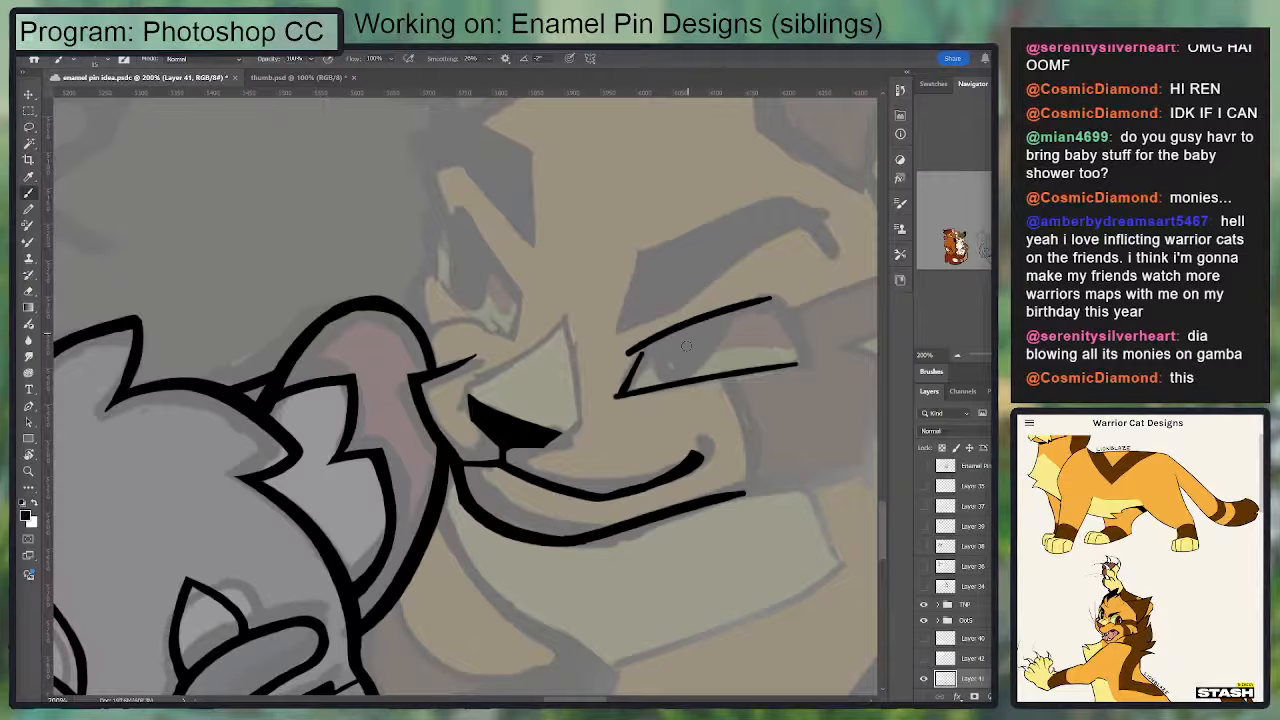
{"action": "left_click_drag", "start_coordinate": [624, 354], "coordinate": [756, 303]}
{"action": "key", "text": "ctrl+z"}
{"action": "left_click_drag", "start_coordinate": [632, 355], "coordinate": [736, 313]}
{"action": "key", "text": "ctrl+z"}
{"action": "mouse_move", "coordinate": [642, 350]}
{"action": "left_mouse_down"}
{"action": "mouse_move", "coordinate": [778, 302]}
{"action": "mouse_move", "coordinate": [801, 348]}
{"action": "mouse_move", "coordinate": [780, 363]}
{"action": "mouse_move", "coordinate": [797, 341]}
{"action": "mouse_move", "coordinate": [797, 354]}
{"action": "left_mouse_up"}
Step: Shape the outer corner of the golden cat's larger eye into a solid pointed wedge using the Brush and Eraser
{"action": "key", "text": "e"}
{"action": "key", "text": "b"}
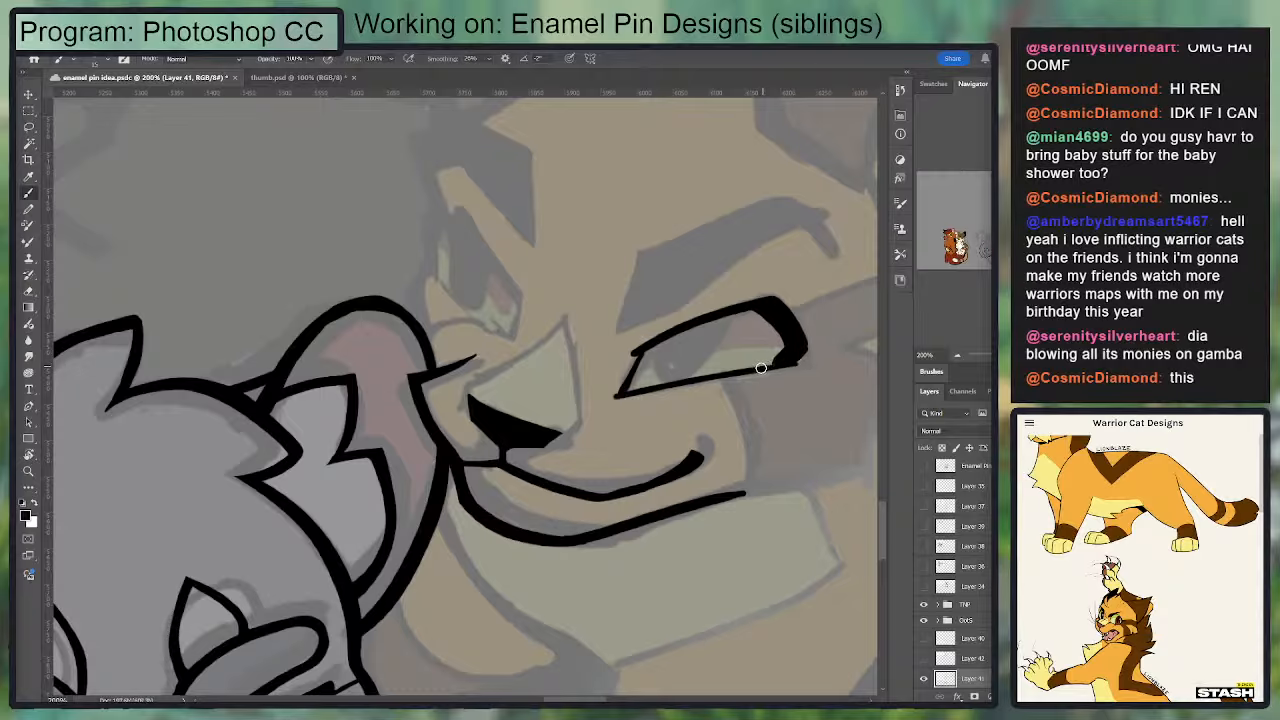
{"action": "mouse_move", "coordinate": [790, 364]}
{"action": "left_mouse_down"}
{"action": "mouse_move", "coordinate": [817, 338]}
{"action": "mouse_move", "coordinate": [797, 311]}
{"action": "mouse_move", "coordinate": [818, 335]}
{"action": "mouse_move", "coordinate": [753, 371]}
{"action": "mouse_move", "coordinate": [710, 331]}
{"action": "left_mouse_up"}
{"action": "key", "text": "e"}
{"action": "key", "text": "b"}
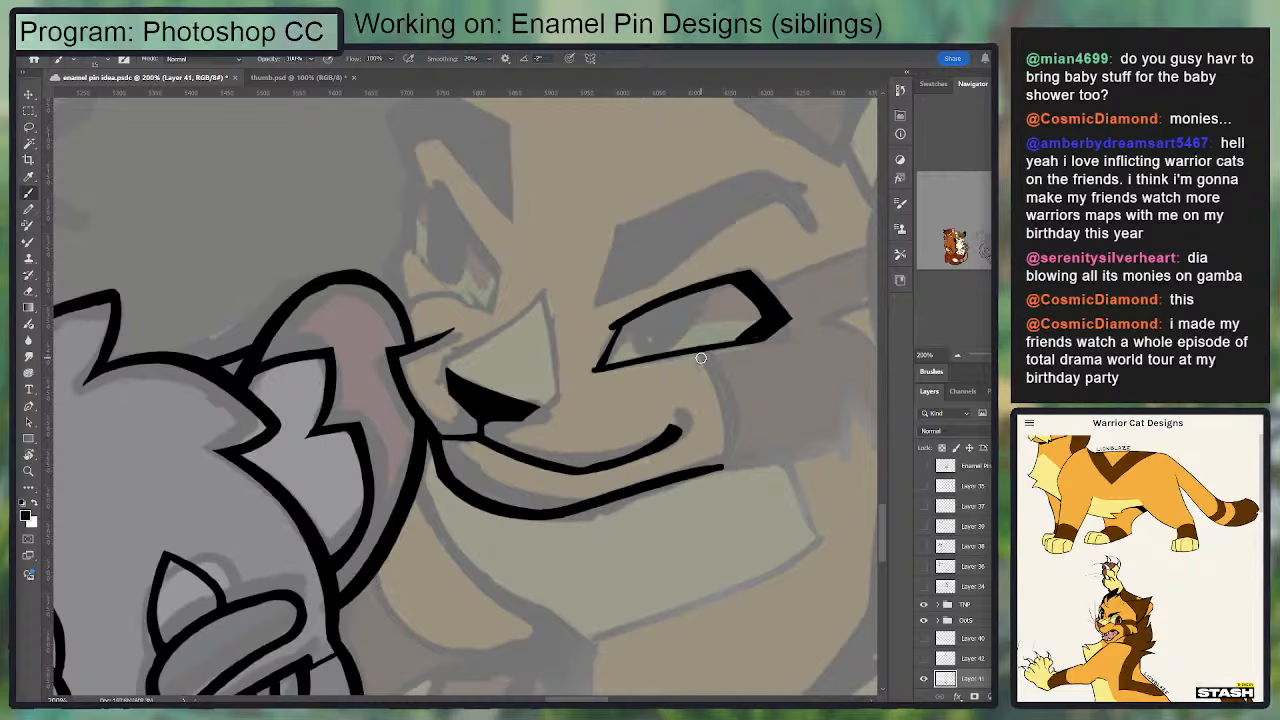
{"action": "key", "text": "e"}
{"action": "key", "text": "b"}
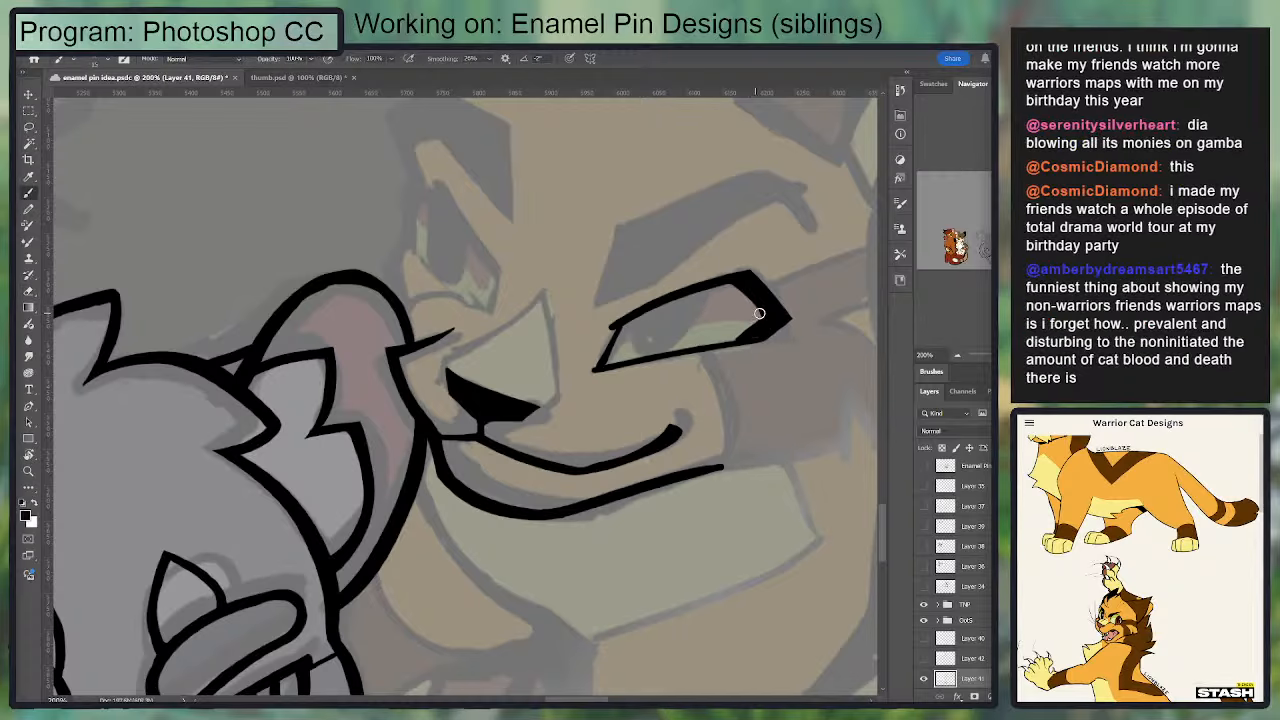
Step: Hollow out the solid wedge at the outer corner of the golden cat's larger eye, leaving a thick black outline
{"action": "key", "text": "e"}
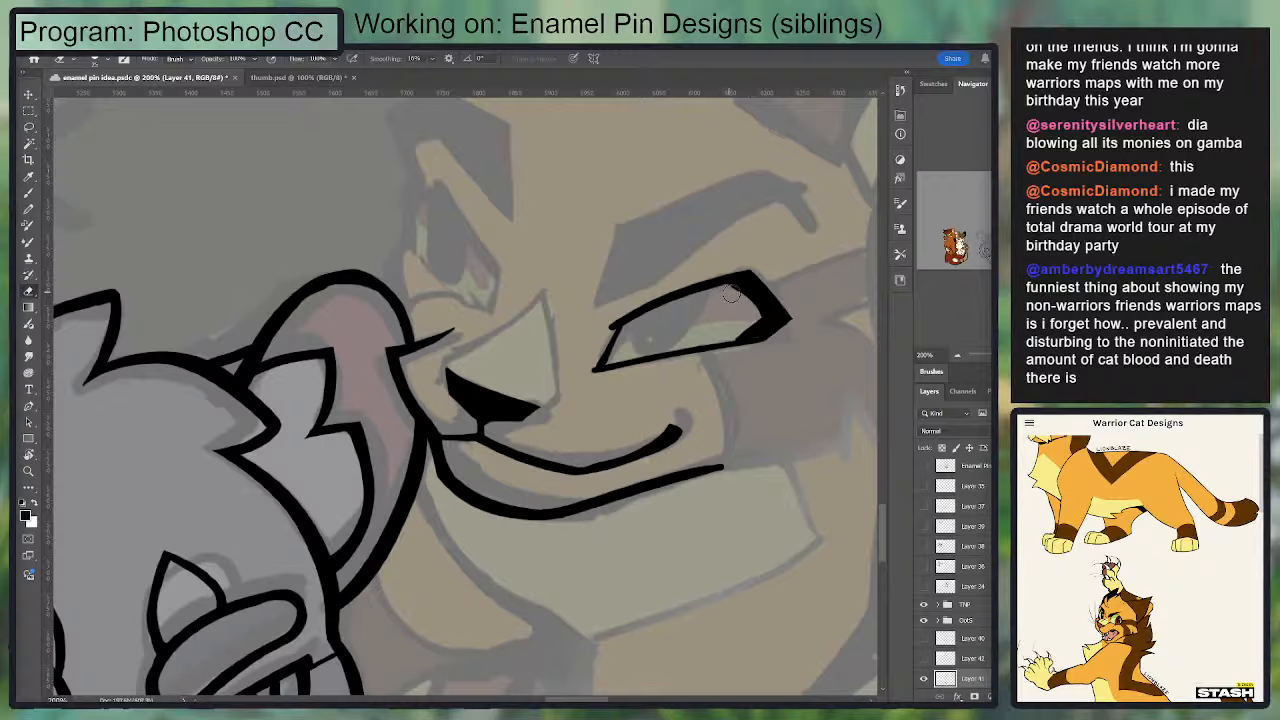
{"action": "mouse_move", "coordinate": [732, 290]}
{"action": "left_mouse_down"}
{"action": "mouse_move", "coordinate": [768, 312]}
{"action": "mouse_move", "coordinate": [728, 280]}
{"action": "mouse_move", "coordinate": [765, 305]}
{"action": "left_mouse_up"}
{"action": "key", "text": "b"}
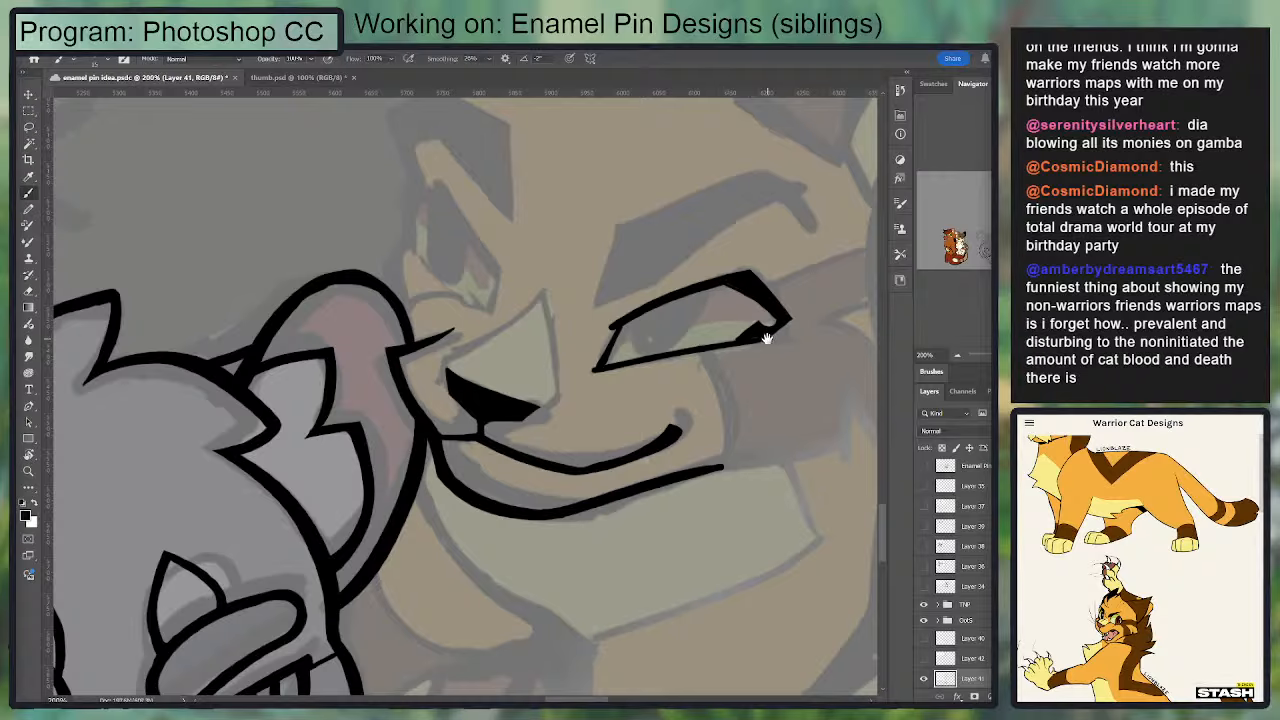
{"action": "key", "text": "e"}
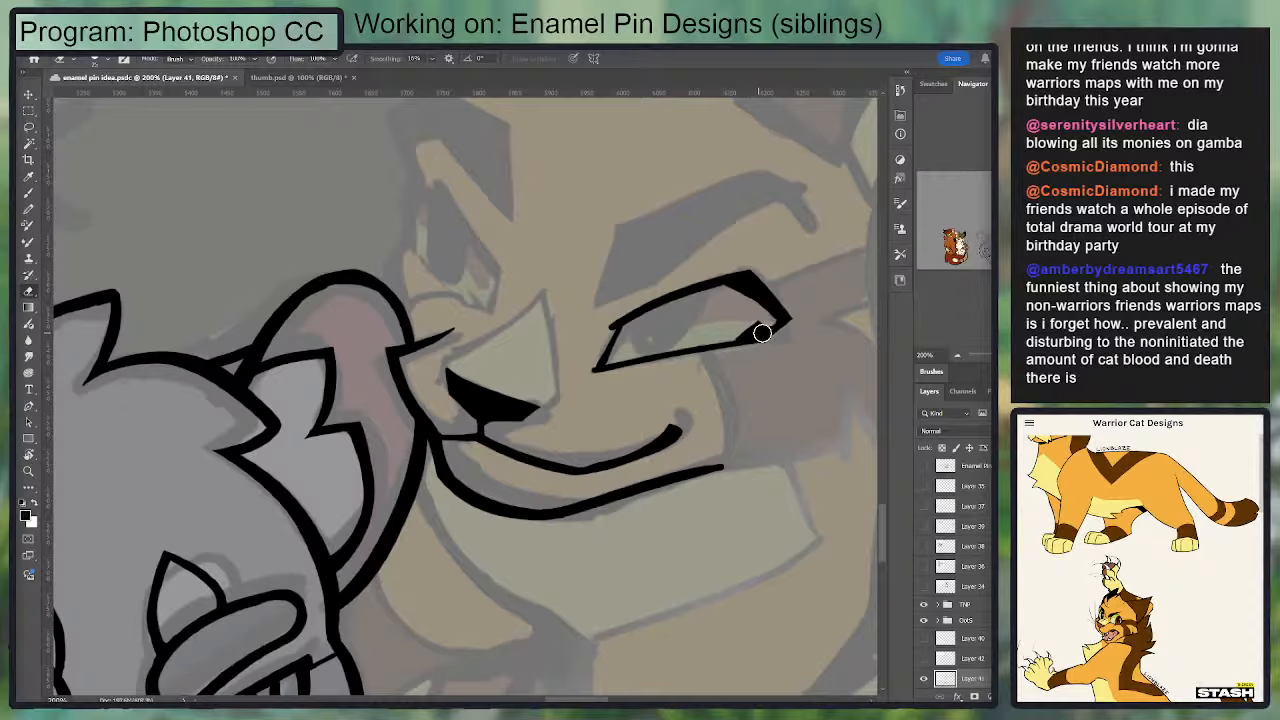
{"action": "left_click_drag", "start_coordinate": [762, 332], "coordinate": [728, 331]}
{"action": "key", "text": "b"}
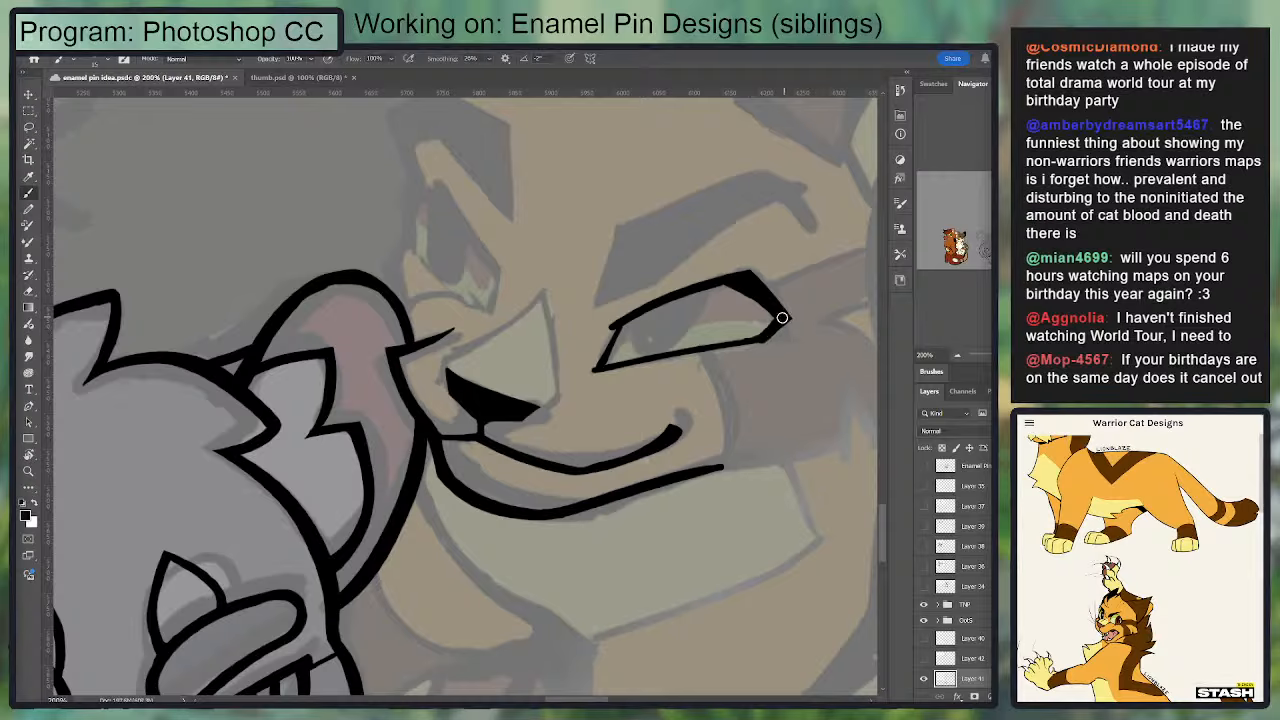
Step: Straighten the outer edge of the golden cat's larger eye and extend the lower lid slightly past the corner
{"action": "key", "text": "e"}
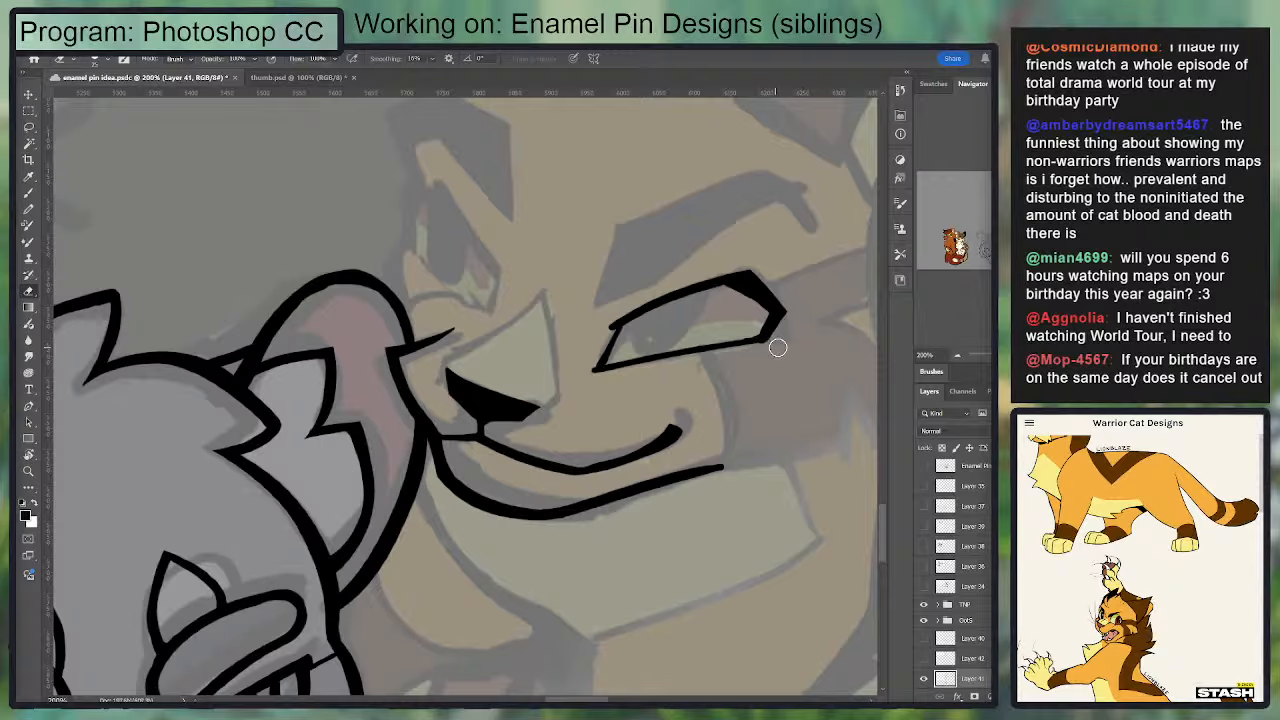
{"action": "key", "text": "b"}
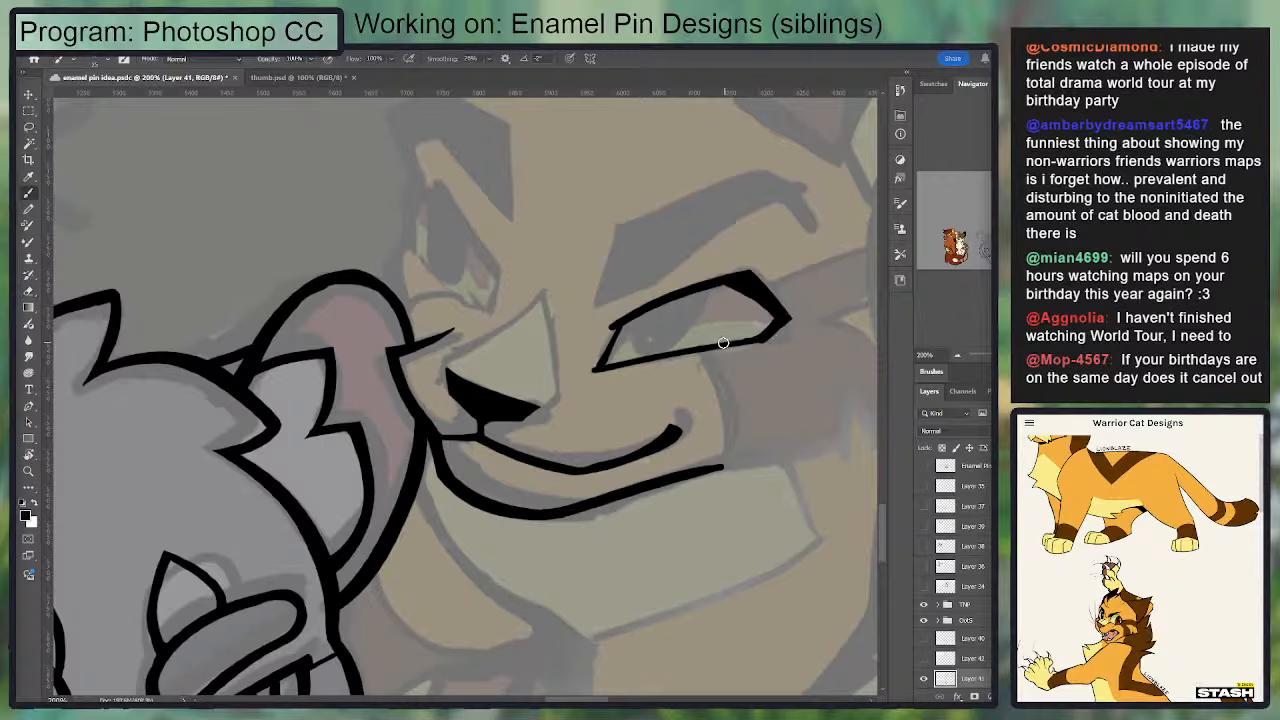
{"action": "key", "text": "e"}
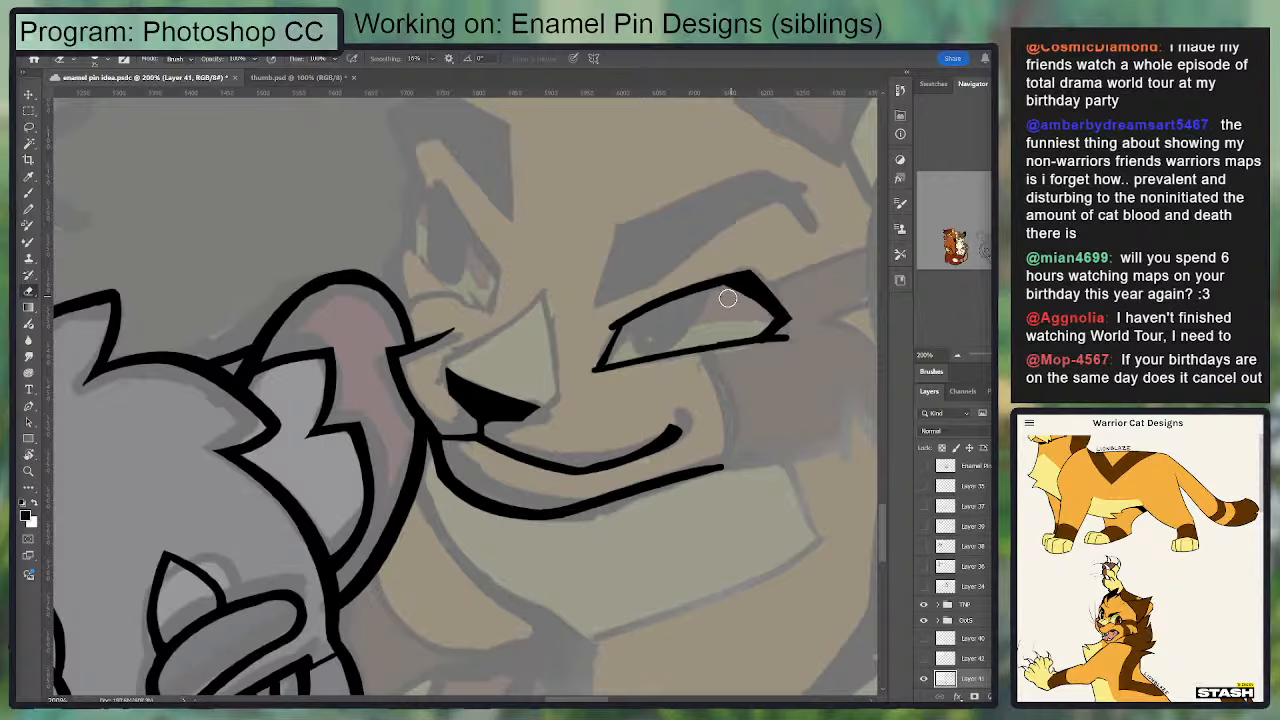
{"action": "key", "text": "b"}
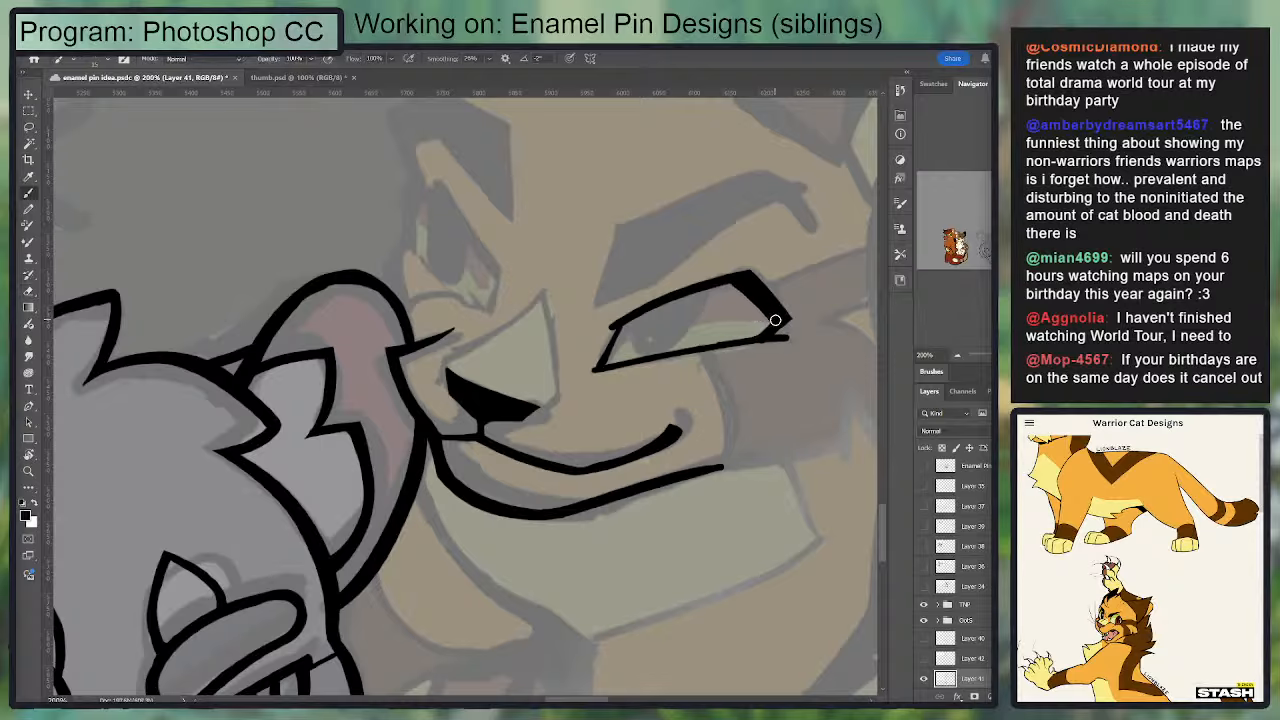
{"action": "key", "text": "e"}
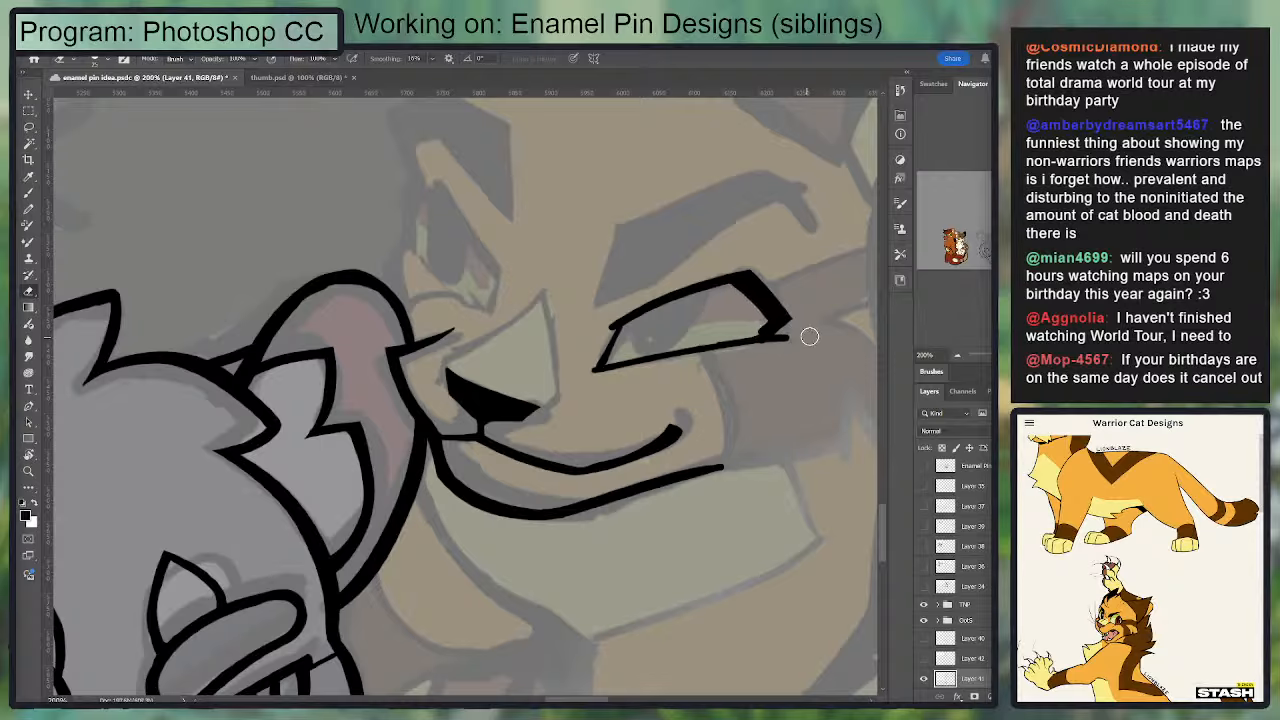
{"action": "key", "text": "b"}
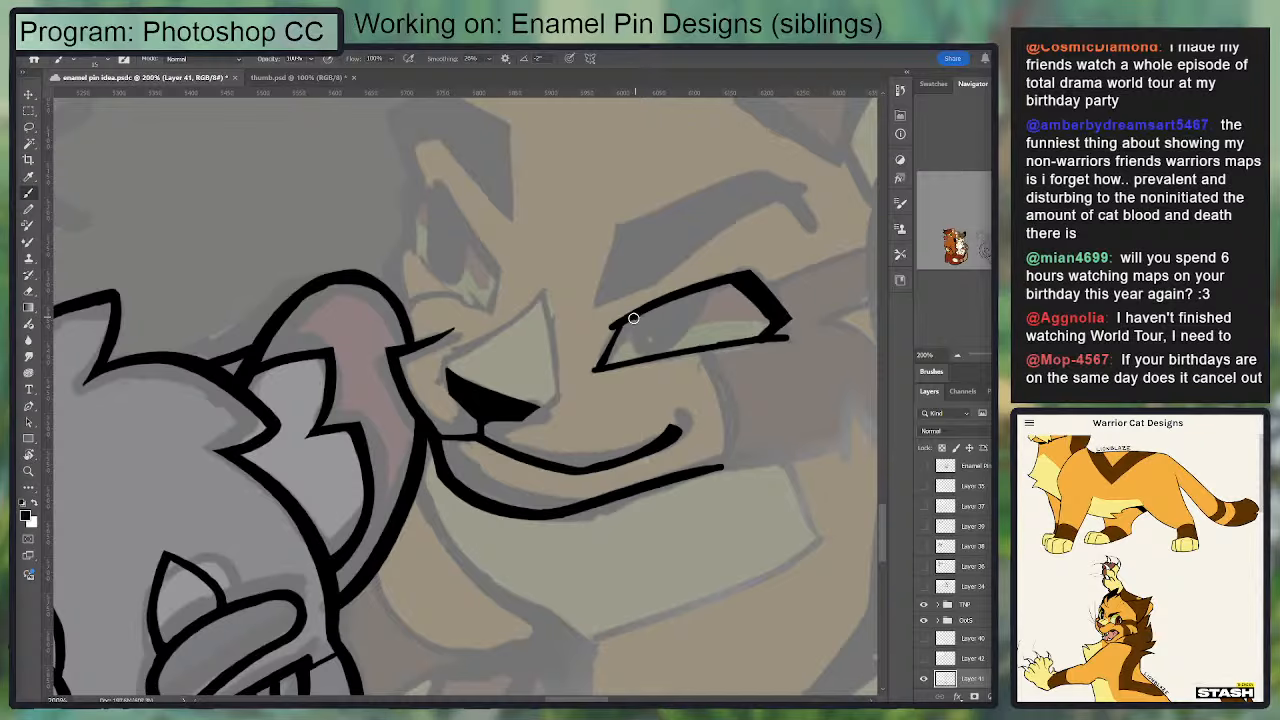
Step: Fill a solid black slanted oval pupil against the inner side of the golden cat's larger eye
{"action": "mouse_move", "coordinate": [633, 318]}
{"action": "left_mouse_down"}
{"action": "mouse_move", "coordinate": [645, 356]}
{"action": "mouse_move", "coordinate": [696, 298]}
{"action": "mouse_move", "coordinate": [705, 316]}
{"action": "mouse_move", "coordinate": [651, 356]}
{"action": "mouse_move", "coordinate": [645, 330]}
{"action": "mouse_move", "coordinate": [652, 340]}
{"action": "mouse_move", "coordinate": [664, 318]}
{"action": "mouse_move", "coordinate": [665, 338]}
{"action": "left_mouse_up"}
{"action": "key", "text": "ctrl+z"}
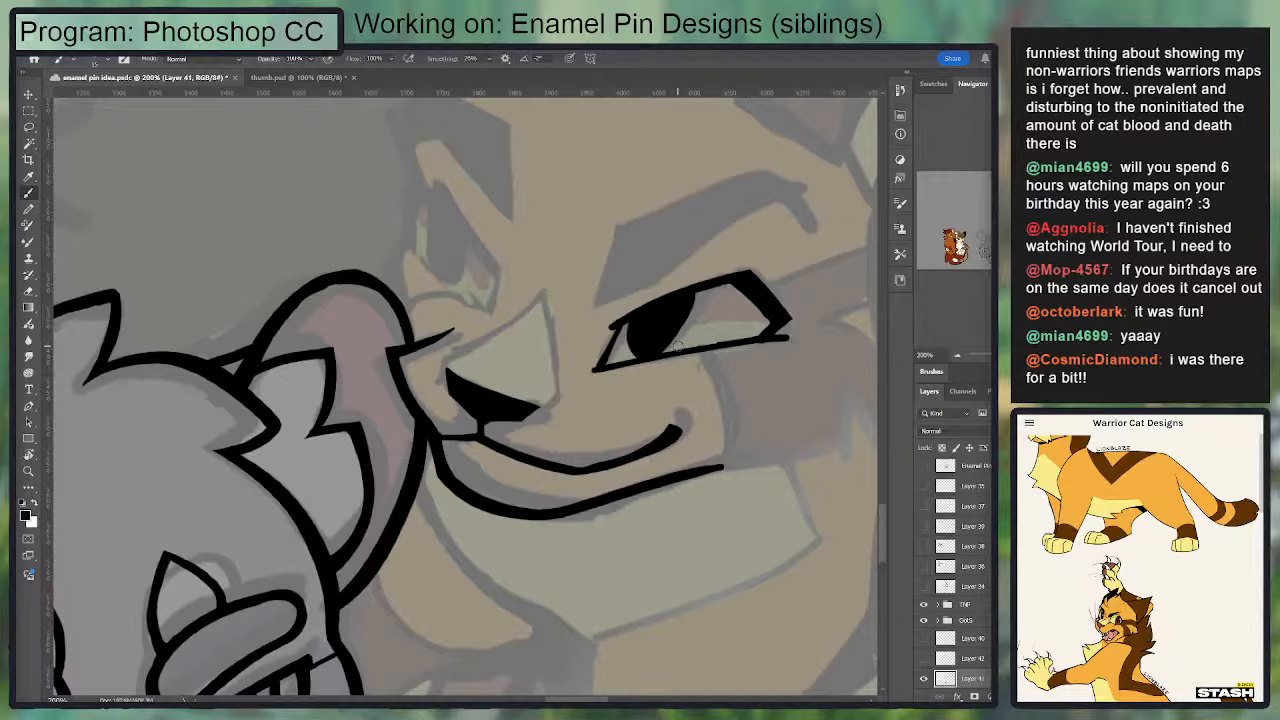
{"action": "mouse_move", "coordinate": [569, 384]}
{"action": "left_mouse_down"}
{"action": "mouse_move", "coordinate": [640, 254]}
{"action": "mouse_move", "coordinate": [471, 286]}
{"action": "left_mouse_up"}
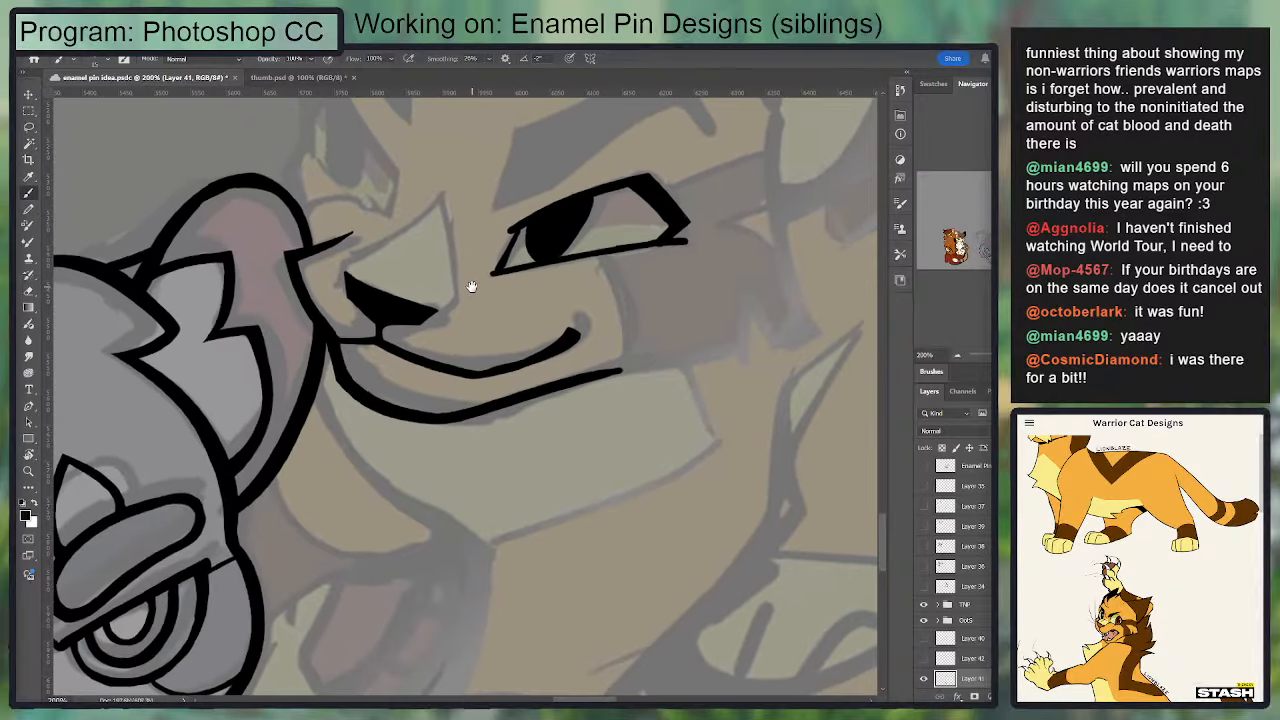
Step: Try hollowing out the golden cat's pupil into an outlined ring with the Eraser
{"action": "key", "text": "e"}
{"action": "mouse_move", "coordinate": [544, 236]}
{"action": "left_mouse_down"}
{"action": "mouse_move", "coordinate": [548, 248]}
{"action": "mouse_move", "coordinate": [580, 210]}
{"action": "left_mouse_up"}
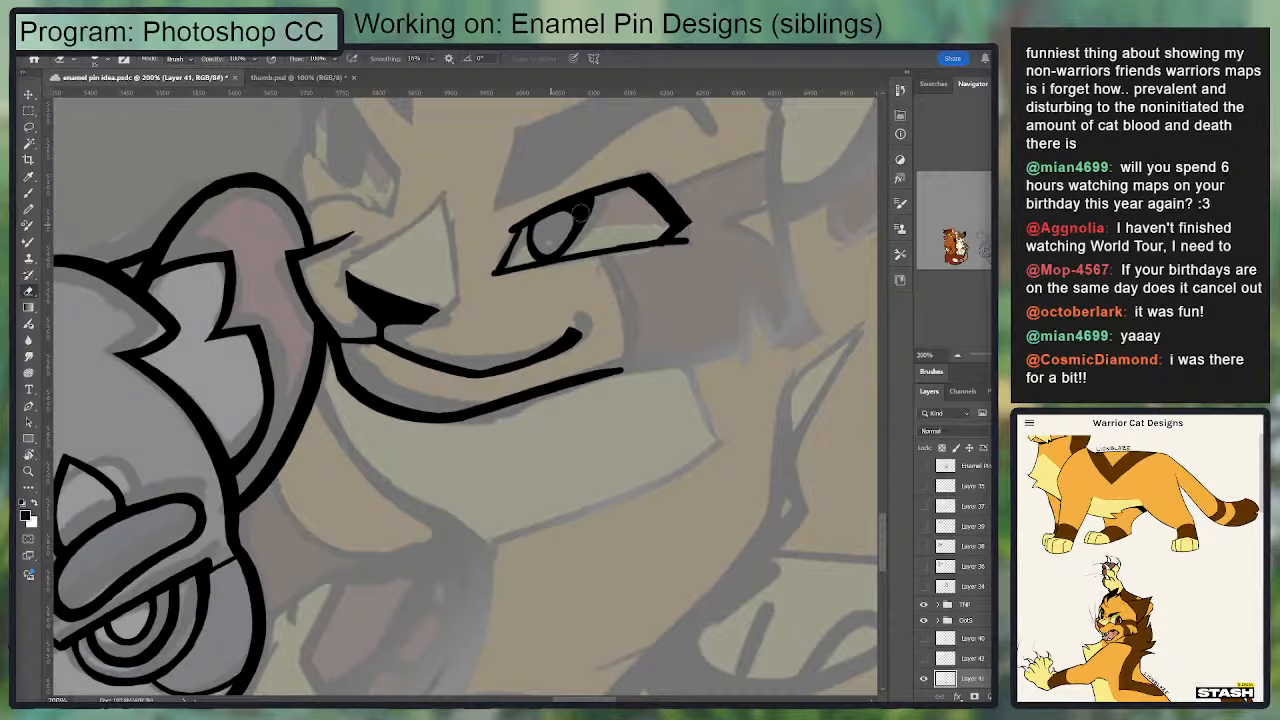
{"action": "key", "text": "ctrl+minus"}
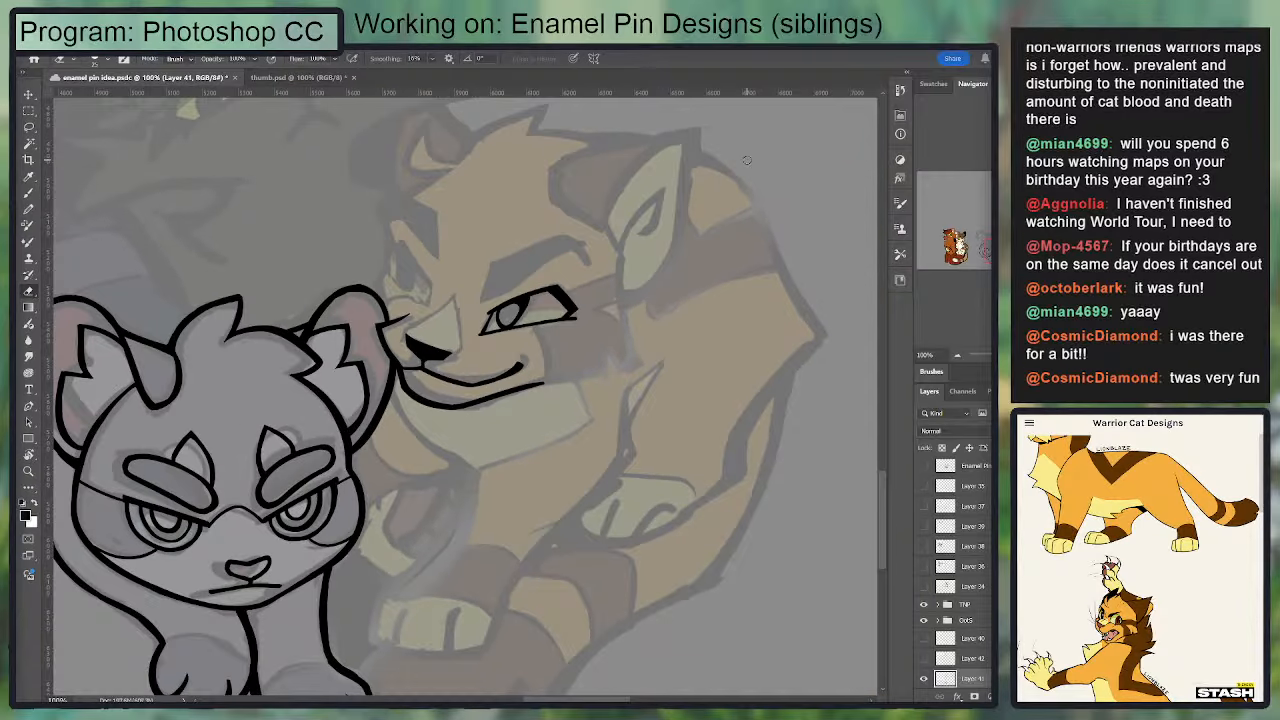
{"action": "left_click_drag", "start_coordinate": [579, 266], "coordinate": [803, 186]}
{"action": "key", "text": "ctrl+z"}
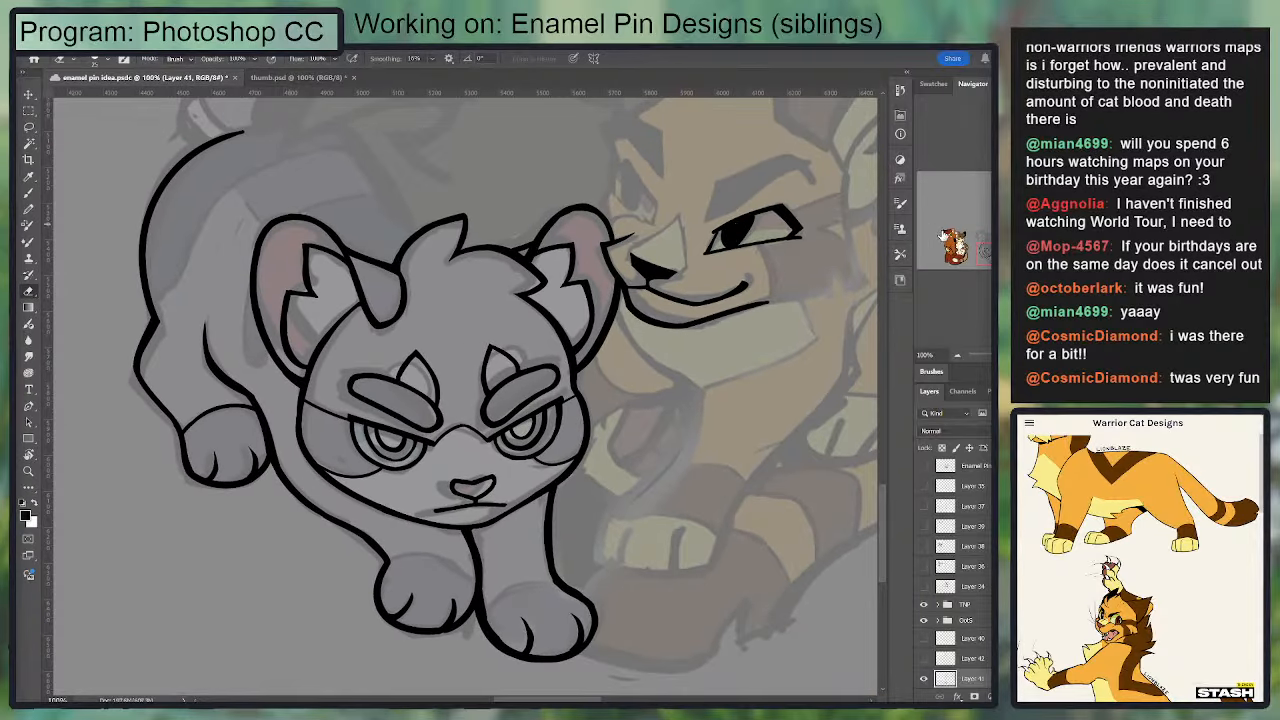
Step: Try reworking the iris rings inside the grey cat's eyes with the Brush and Eraser
{"action": "key", "text": "ctrl+plus"}
{"action": "left_click_drag", "start_coordinate": [667, 200], "coordinate": [584, 154]}
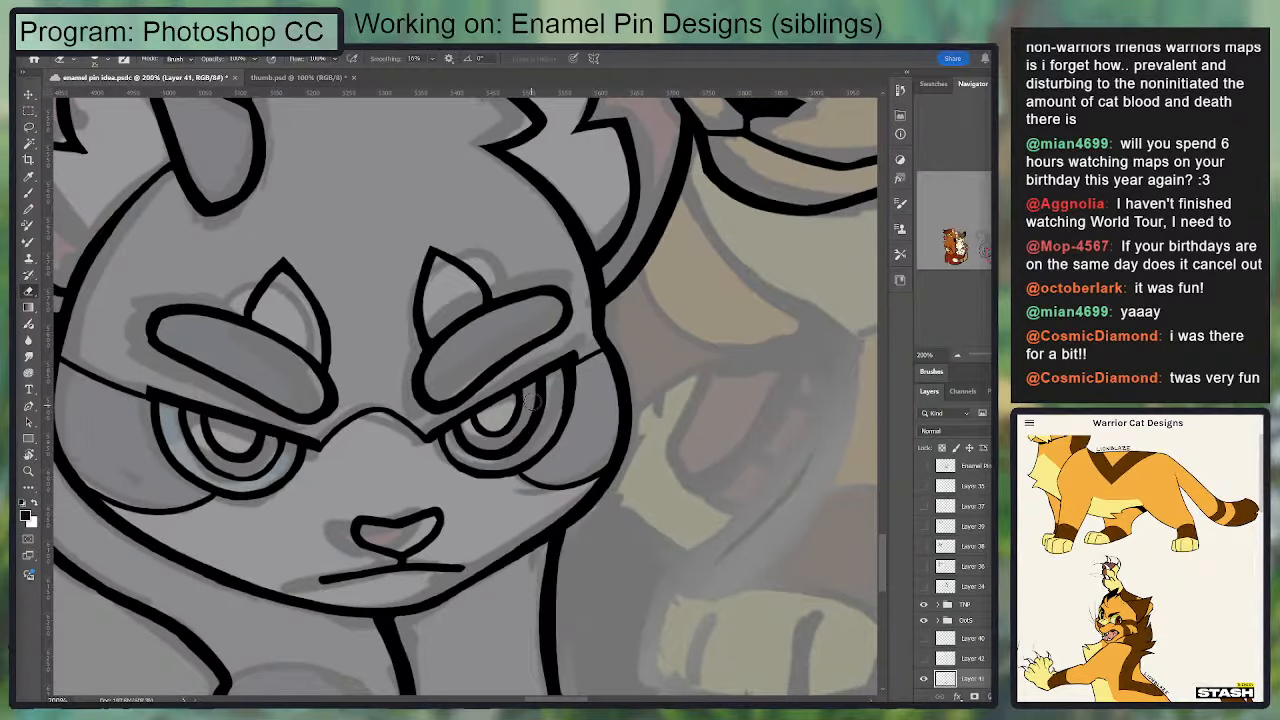
{"action": "key", "text": "b"}
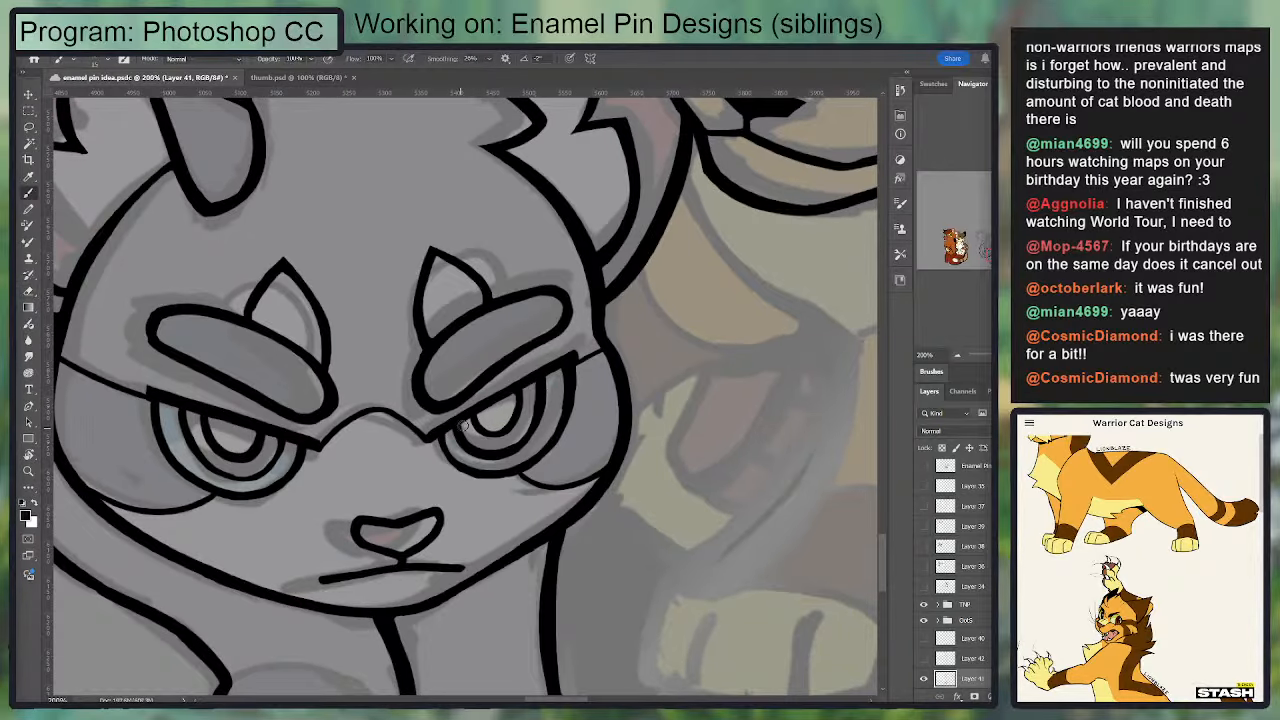
{"action": "key", "text": "ctrl+z"}
{"action": "mouse_move", "coordinate": [646, 249]}
{"action": "left_mouse_down"}
{"action": "mouse_move", "coordinate": [529, 295]}
{"action": "mouse_move", "coordinate": [514, 277]}
{"action": "left_mouse_up"}
{"action": "key", "text": "e"}
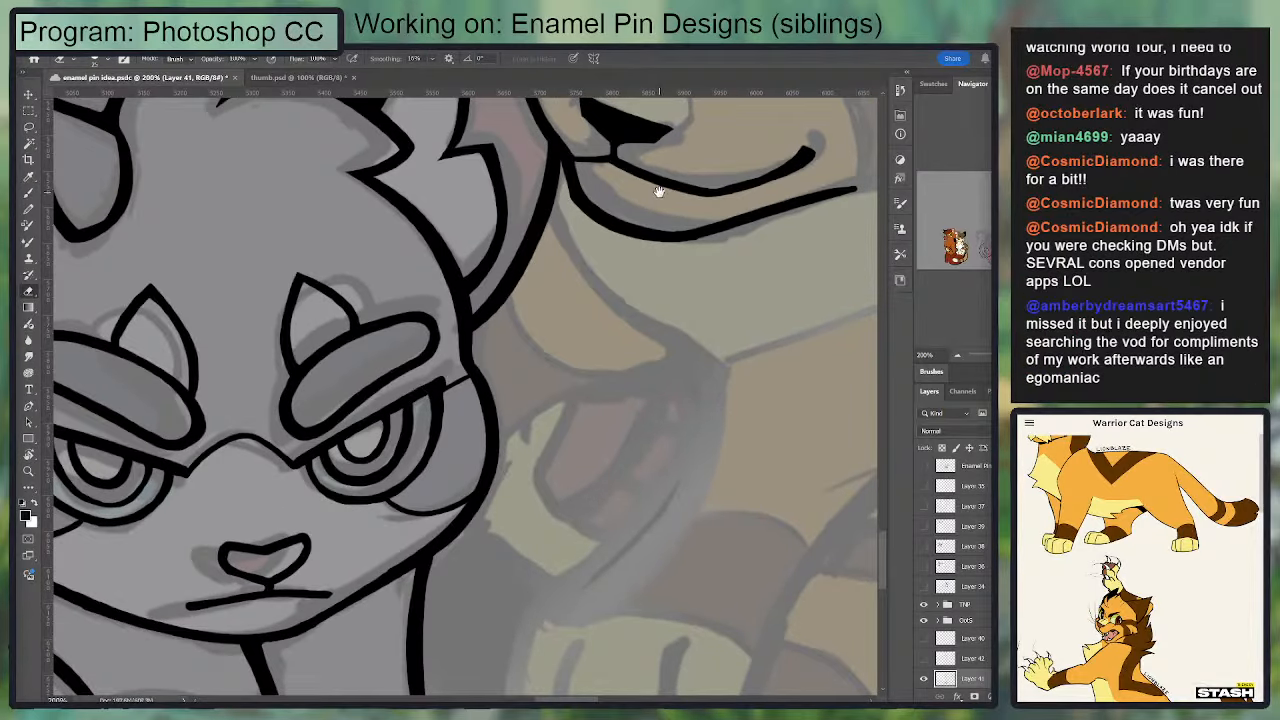
{"action": "mouse_move", "coordinate": [474, 387]}
{"action": "left_mouse_down"}
{"action": "mouse_move", "coordinate": [571, 280]}
{"action": "mouse_move", "coordinate": [560, 299]}
{"action": "left_mouse_up"}
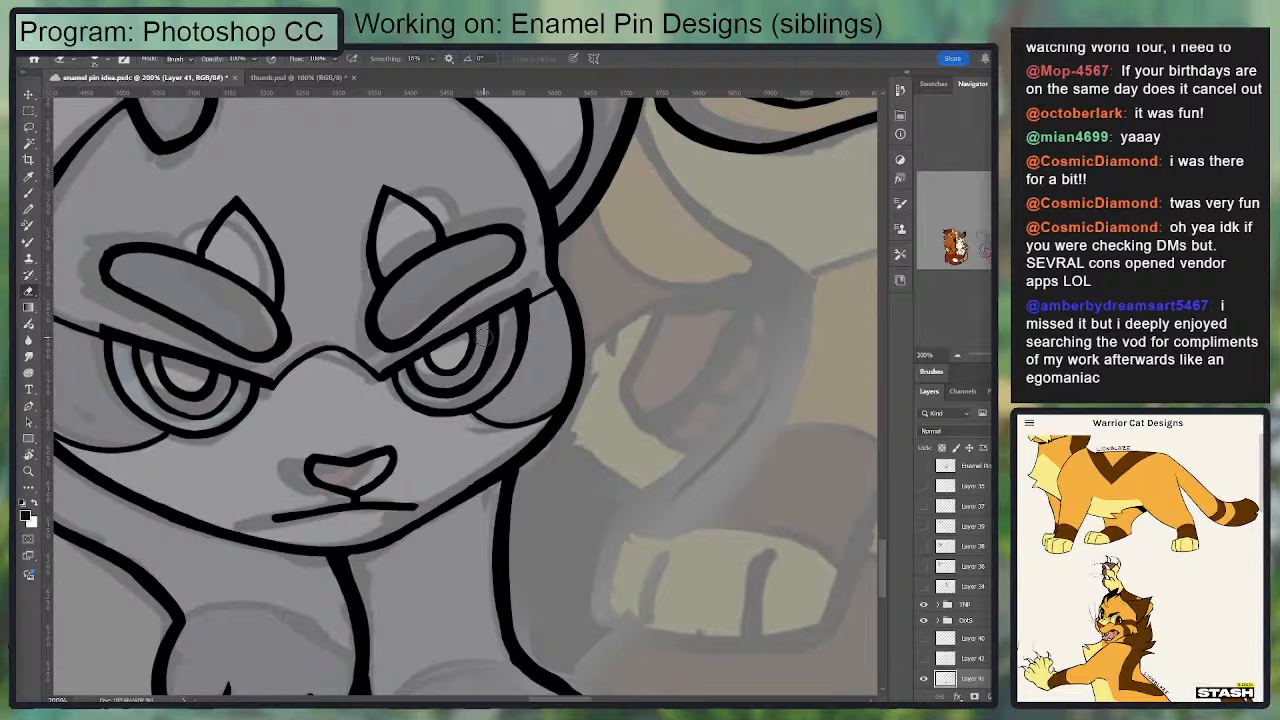
{"action": "key", "text": "b"}
{"action": "left_click_drag", "start_coordinate": [140, 352], "coordinate": [226, 396]}
{"action": "key", "text": "ctrl+z"}
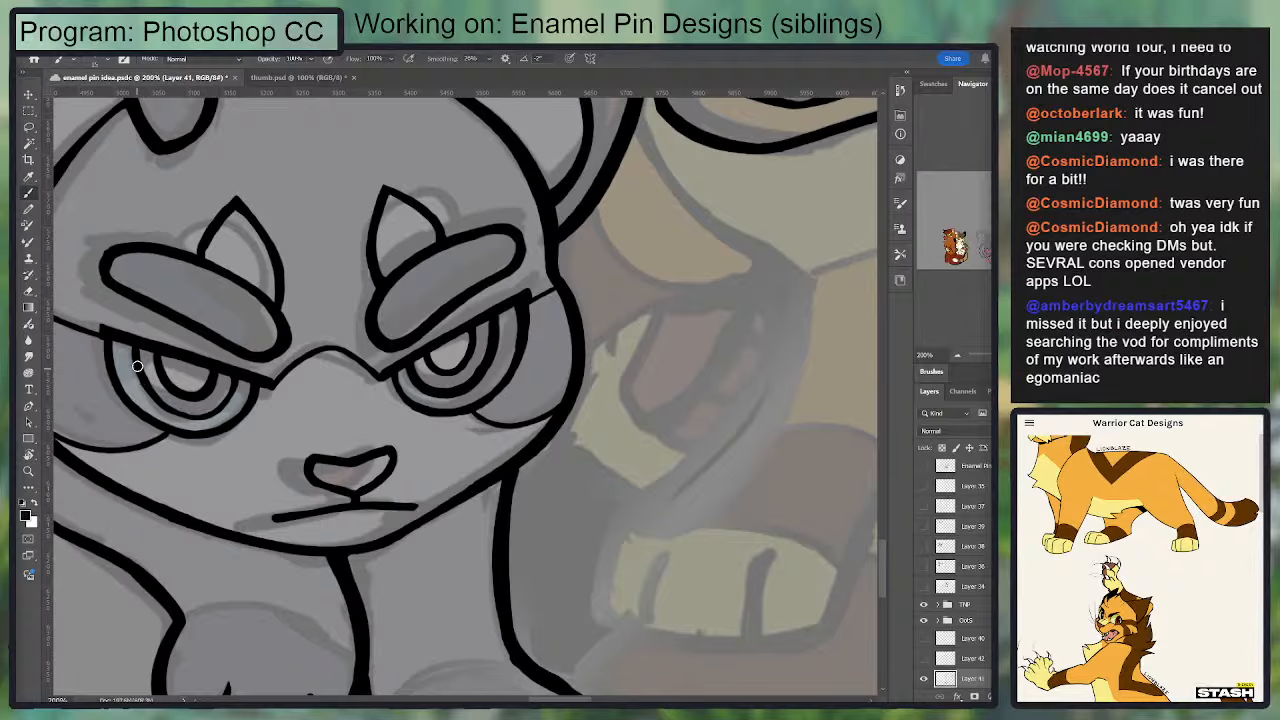
{"action": "left_click_drag", "start_coordinate": [138, 366], "coordinate": [228, 392]}
{"action": "key", "text": "ctrl+z"}
{"action": "key", "text": "ctrl+z"}
{"action": "mouse_move", "coordinate": [141, 376]}
{"action": "left_mouse_down"}
{"action": "mouse_move", "coordinate": [189, 411]}
{"action": "mouse_move", "coordinate": [229, 396]}
{"action": "mouse_move", "coordinate": [237, 372]}
{"action": "mouse_move", "coordinate": [211, 405]}
{"action": "mouse_move", "coordinate": [240, 375]}
{"action": "left_mouse_up"}
{"action": "key", "text": "ctrl+z"}
{"action": "key", "text": "ctrl+z"}
Step: Draw the golden cat's smaller eye's upper lid as a steep straight line with a short slanted stroke off its top
{"action": "mouse_move", "coordinate": [437, 206]}
{"action": "left_mouse_down"}
{"action": "mouse_move", "coordinate": [257, 406]}
{"action": "mouse_move", "coordinate": [232, 468]}
{"action": "left_mouse_up"}
{"action": "left_click_drag", "start_coordinate": [684, 115], "coordinate": [587, 354]}
{"action": "left_click_drag", "start_coordinate": [496, 314], "coordinate": [475, 262]}
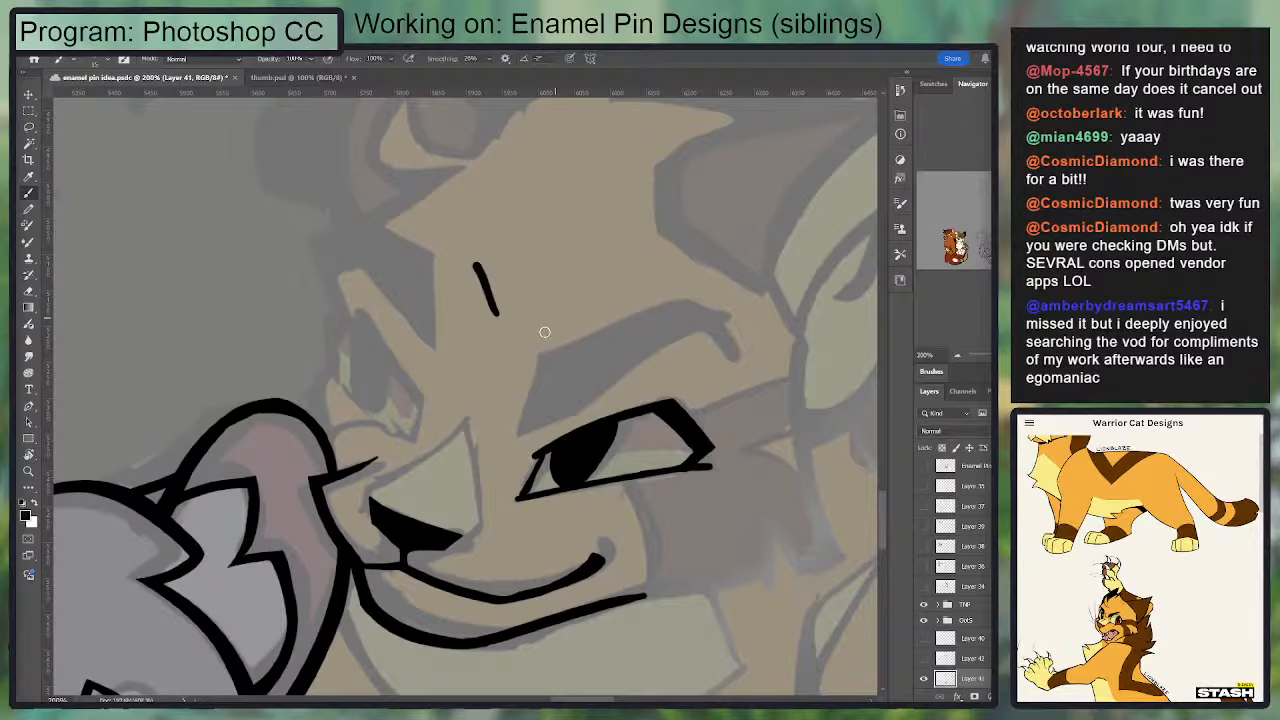
{"action": "key", "text": "ctrl+z"}
{"action": "mouse_move", "coordinate": [356, 316]}
{"action": "left_mouse_down"}
{"action": "mouse_move", "coordinate": [424, 401]}
{"action": "mouse_move", "coordinate": [361, 319]}
{"action": "mouse_move", "coordinate": [330, 340]}
{"action": "left_mouse_up"}
{"action": "key", "text": "ctrl+z"}
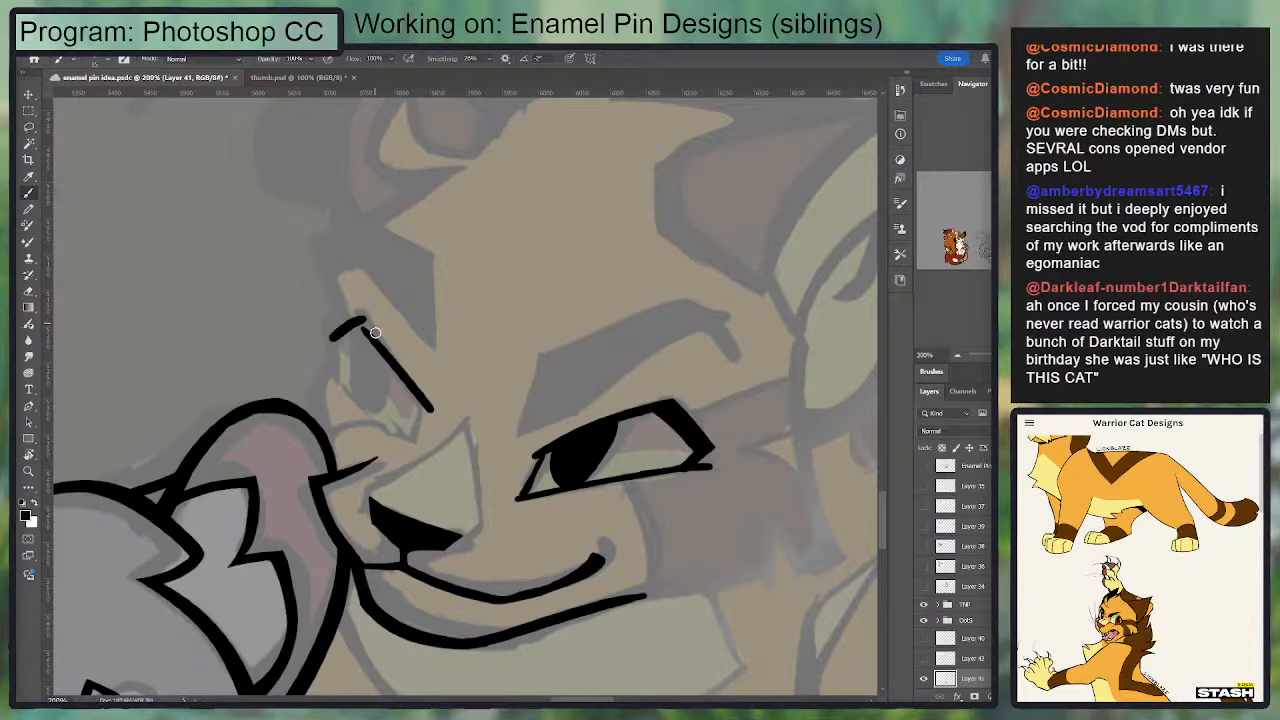
Step: Sharpen the peak of the golden cat's smaller eye and turn its short top stroke down at the outer corner
{"action": "key", "text": "e"}
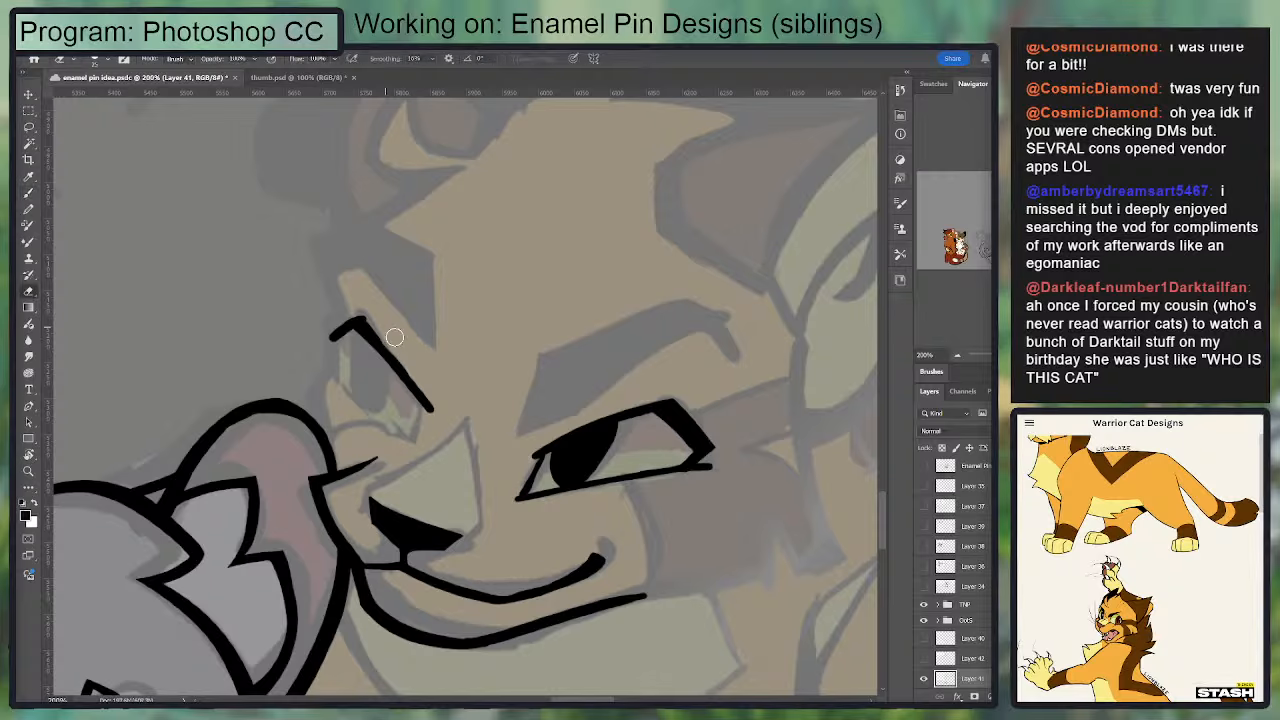
{"action": "key", "text": "b"}
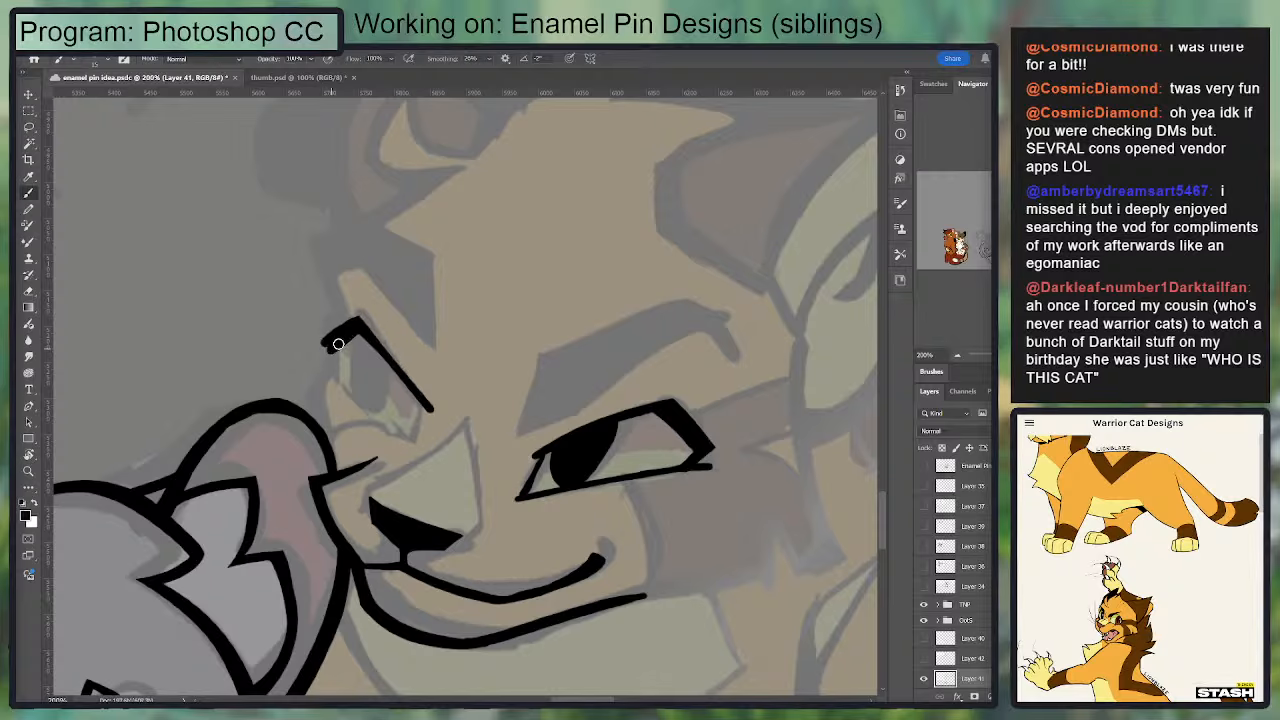
{"action": "key", "text": "e"}
{"action": "key", "text": "b"}
{"action": "mouse_move", "coordinate": [324, 349]}
{"action": "left_mouse_down"}
{"action": "mouse_move", "coordinate": [349, 385]}
{"action": "mouse_move", "coordinate": [326, 350]}
{"action": "mouse_move", "coordinate": [380, 290]}
{"action": "left_mouse_up"}
{"action": "key", "text": "e"}
{"action": "key", "text": "b"}
{"action": "key", "text": "e"}
{"action": "key", "text": "b"}
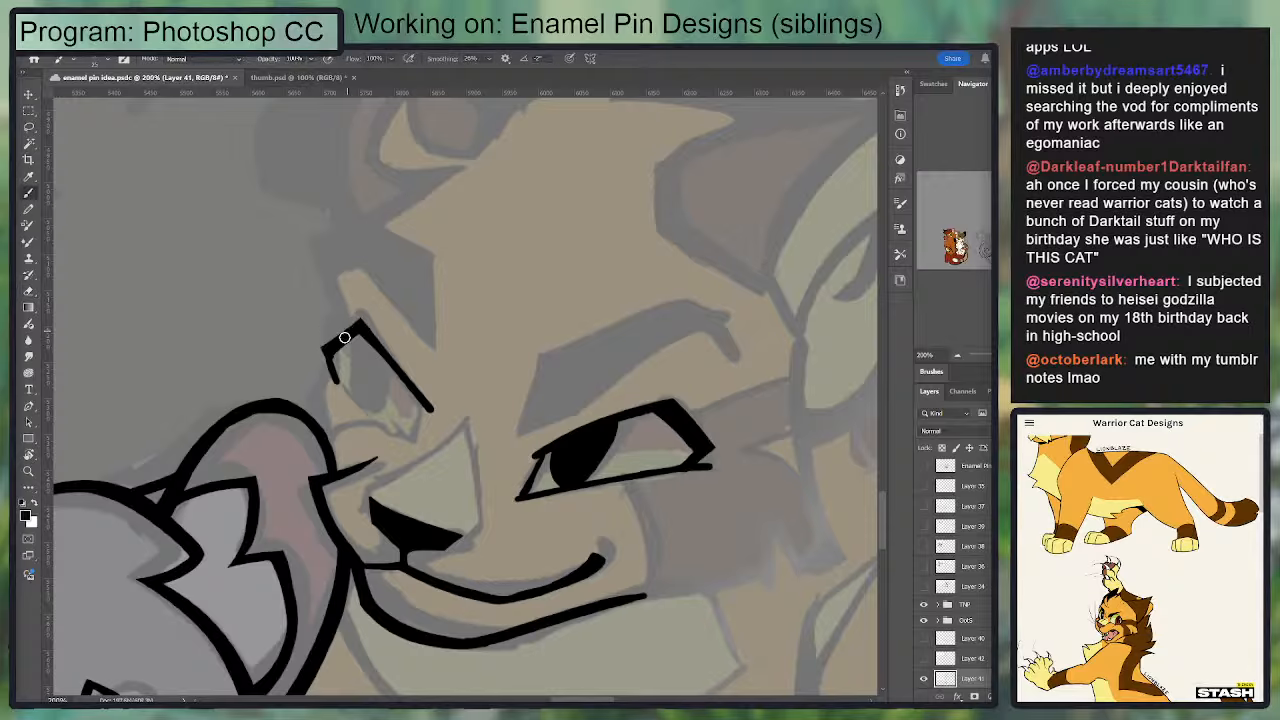
Step: Thicken the outer corner of the golden cat's smaller eye into a pointed black wedge
{"action": "mouse_move", "coordinate": [335, 338]}
{"action": "left_mouse_down"}
{"action": "mouse_move", "coordinate": [321, 349]}
{"action": "mouse_move", "coordinate": [334, 368]}
{"action": "left_mouse_up"}
{"action": "key", "text": "e"}
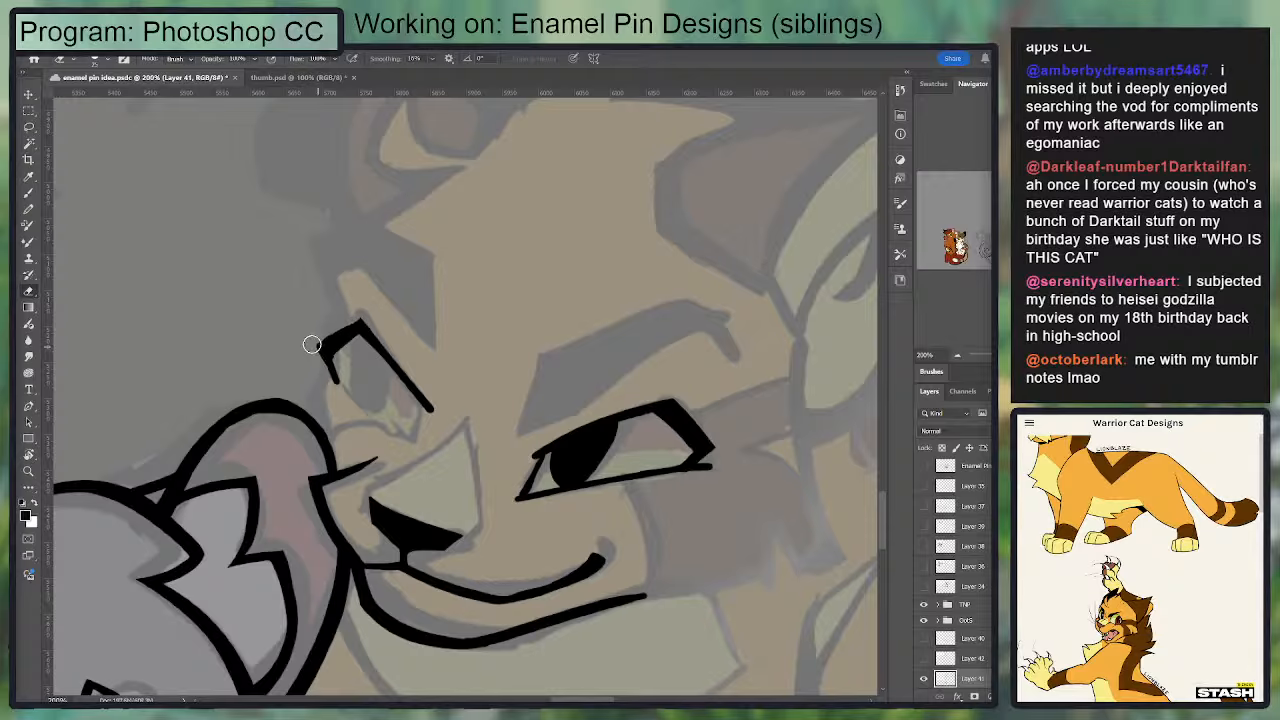
{"action": "key", "text": "b"}
{"action": "mouse_move", "coordinate": [366, 303]}
{"action": "left_mouse_down"}
{"action": "mouse_move", "coordinate": [283, 354]}
{"action": "mouse_move", "coordinate": [362, 330]}
{"action": "mouse_move", "coordinate": [339, 381]}
{"action": "mouse_move", "coordinate": [326, 379]}
{"action": "mouse_move", "coordinate": [341, 394]}
{"action": "left_mouse_up"}
{"action": "key", "text": "e"}
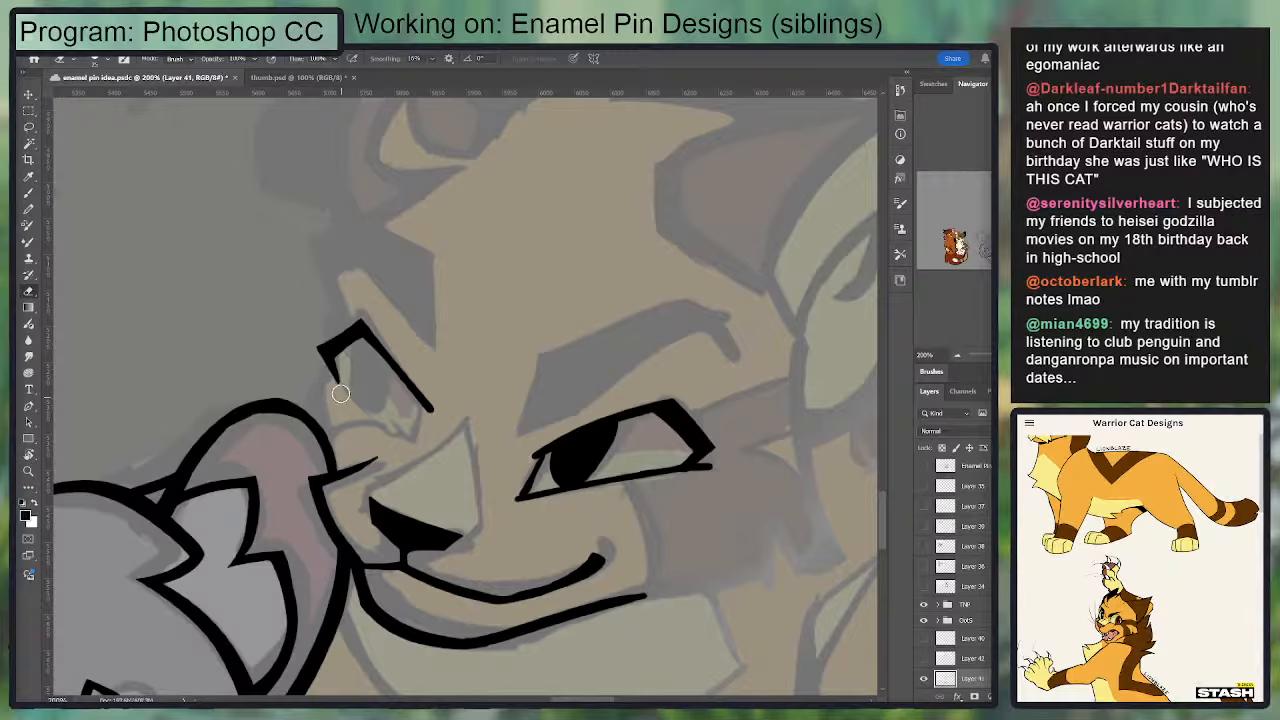
{"action": "key", "text": "b"}
Step: Draw the lower lid of the golden cat's smaller eye as a diagonal line running from the outer corner towards the nose
{"action": "key", "text": "e"}
{"action": "left_click_drag", "start_coordinate": [309, 347], "coordinate": [383, 425]}
{"action": "key", "text": "b"}
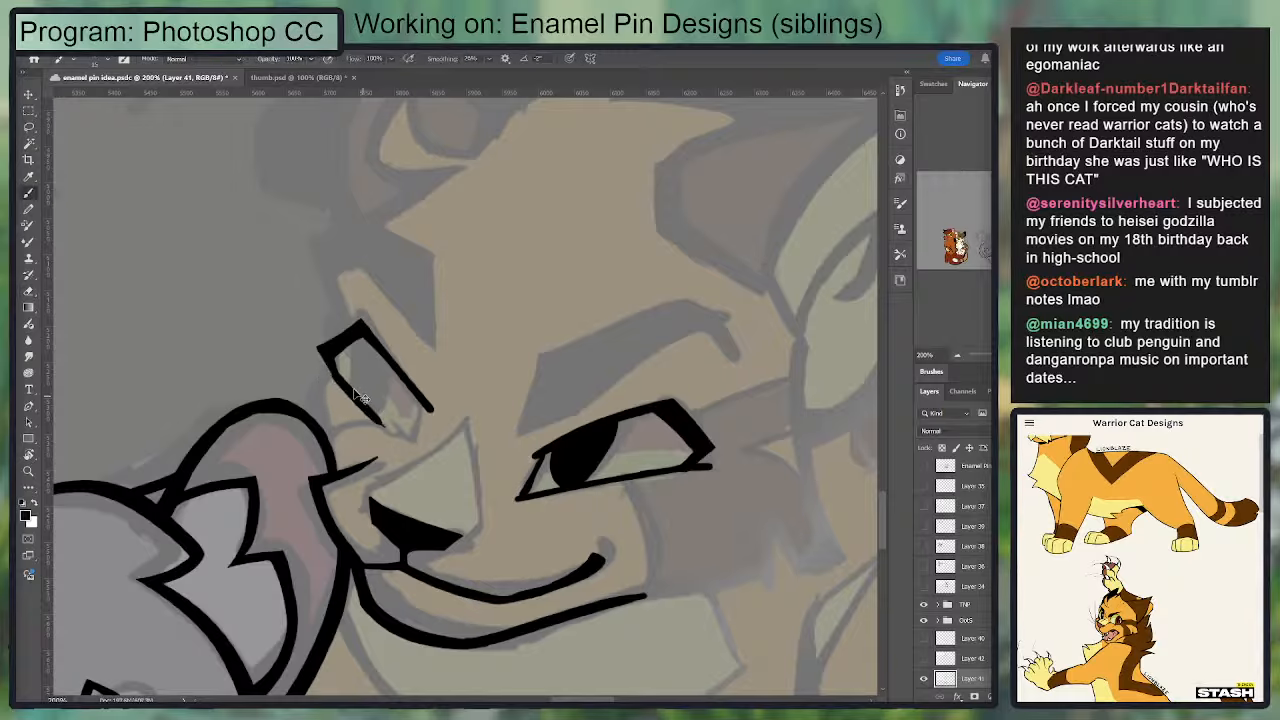
{"action": "key", "text": "ctrl+z"}
{"action": "left_click_drag", "start_coordinate": [326, 376], "coordinate": [420, 441]}
{"action": "key", "text": "ctrl+z"}
{"action": "mouse_move", "coordinate": [333, 377]}
{"action": "left_mouse_down"}
{"action": "mouse_move", "coordinate": [408, 452]}
{"action": "mouse_move", "coordinate": [419, 409]}
{"action": "left_mouse_up"}
{"action": "key", "text": "ctrl+z"}
Step: Close the inner corner of the golden cat's smaller eye with a short slanted line and sharpen its lower point
{"action": "mouse_move", "coordinate": [409, 452]}
{"action": "left_mouse_down"}
{"action": "mouse_move", "coordinate": [418, 411]}
{"action": "mouse_move", "coordinate": [411, 452]}
{"action": "mouse_move", "coordinate": [375, 421]}
{"action": "mouse_move", "coordinate": [453, 347]}
{"action": "left_mouse_up"}
{"action": "key", "text": "e"}
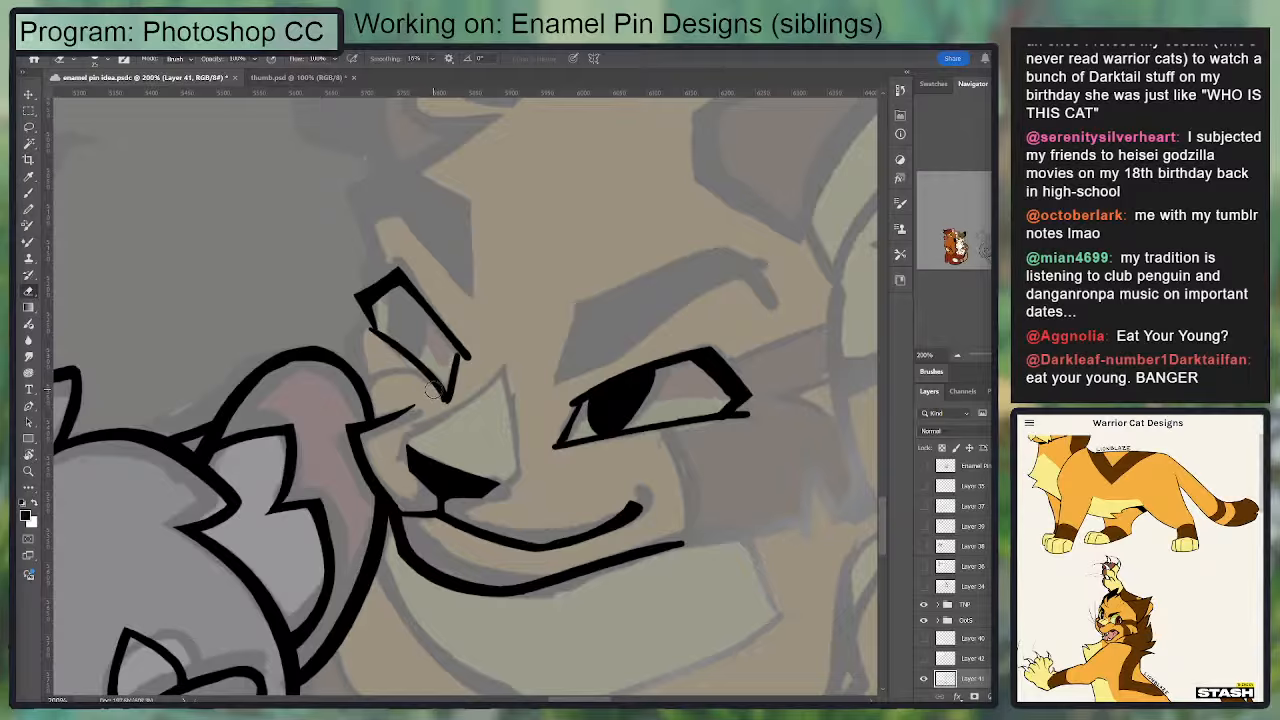
{"action": "key", "text": "b"}
{"action": "left_click_drag", "start_coordinate": [447, 392], "coordinate": [455, 355]}
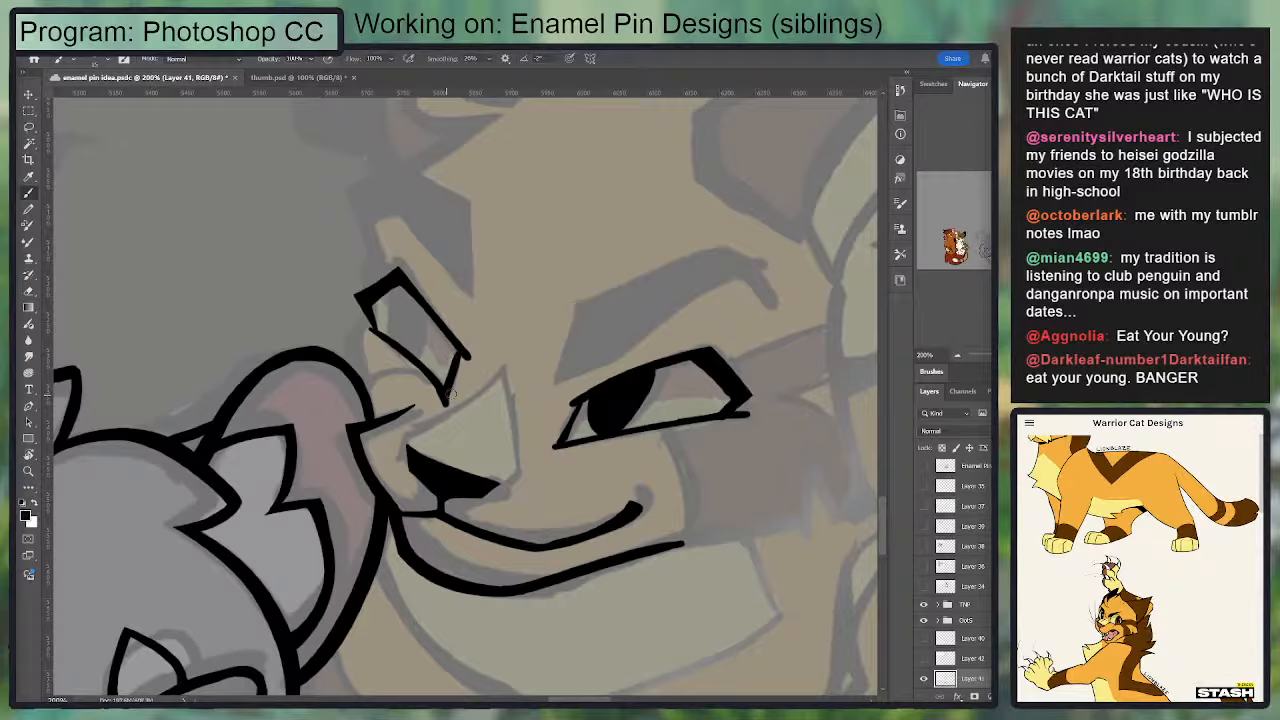
{"action": "key", "text": "e"}
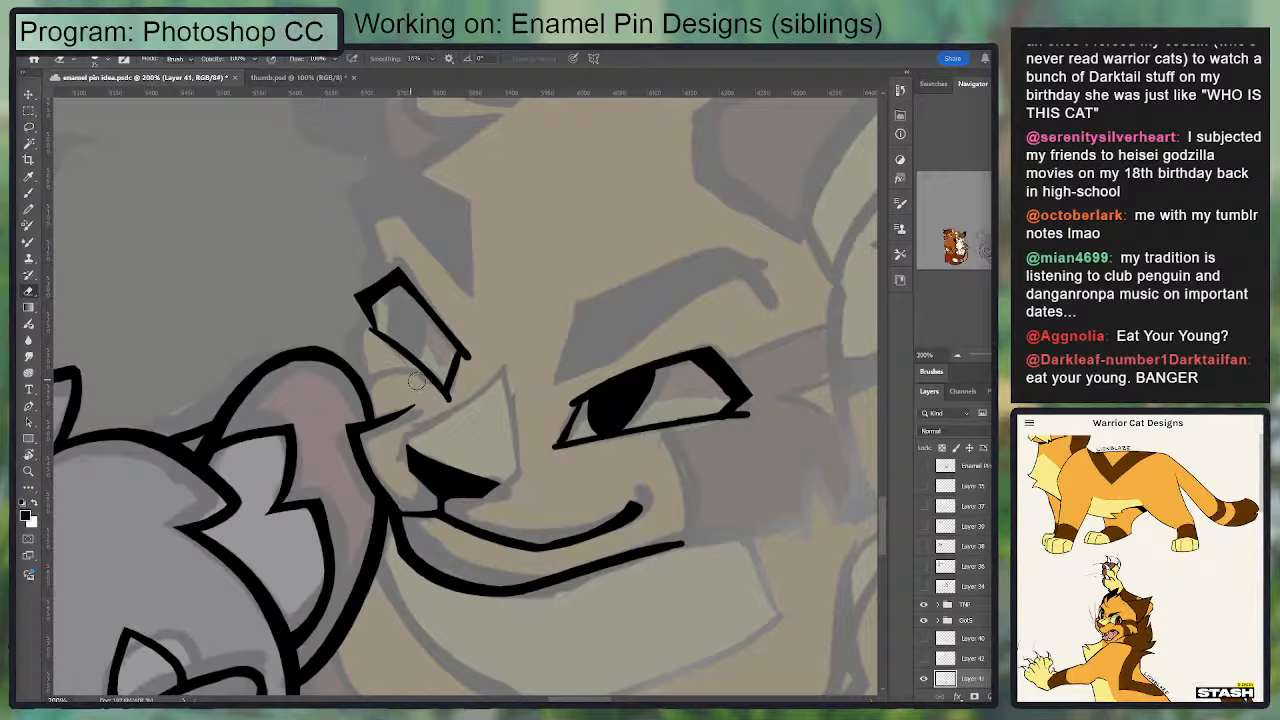
{"action": "key", "text": "b"}
{"action": "left_click_drag", "start_coordinate": [445, 389], "coordinate": [463, 348]}
Step: Thicken and smooth the outer corner of the golden cat's smaller eye, trimming back its protruding tip
{"action": "key", "text": "e"}
{"action": "key", "text": "b"}
{"action": "mouse_move", "coordinate": [364, 295]}
{"action": "left_mouse_down"}
{"action": "mouse_move", "coordinate": [394, 267]}
{"action": "mouse_move", "coordinate": [357, 305]}
{"action": "left_mouse_up"}
{"action": "key", "text": "e"}
{"action": "key", "text": "b"}
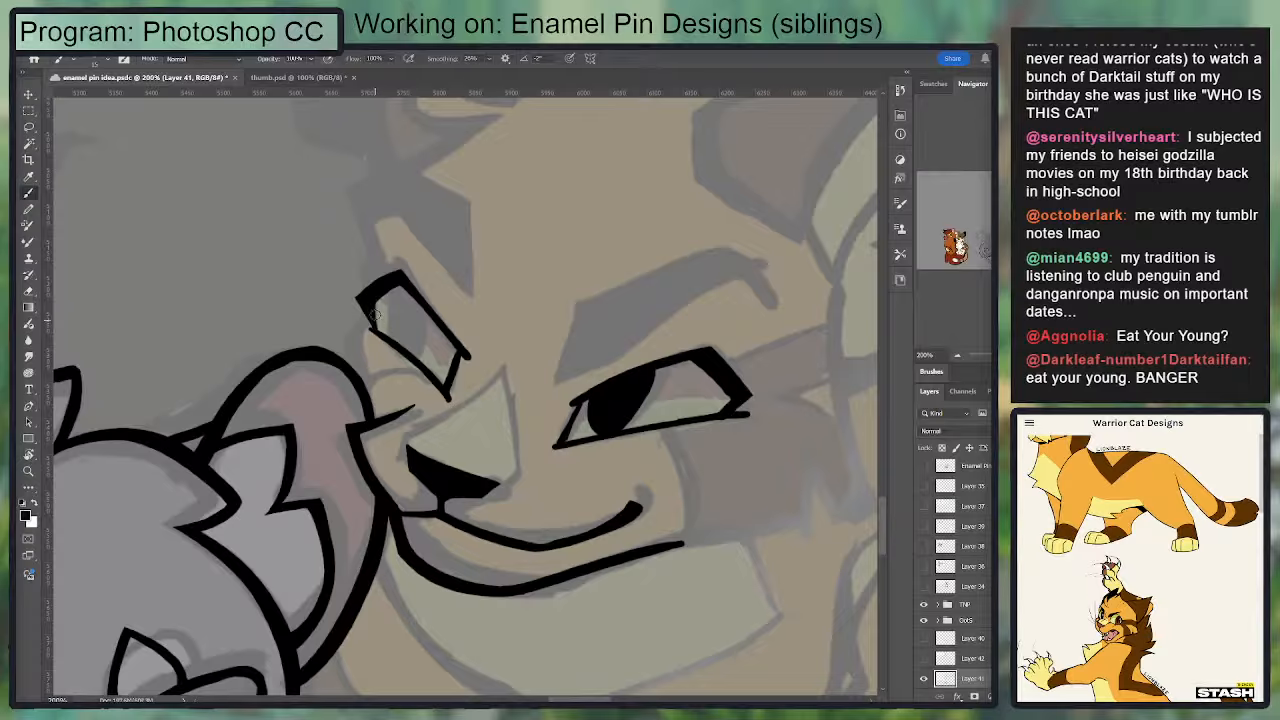
{"action": "key", "text": "e"}
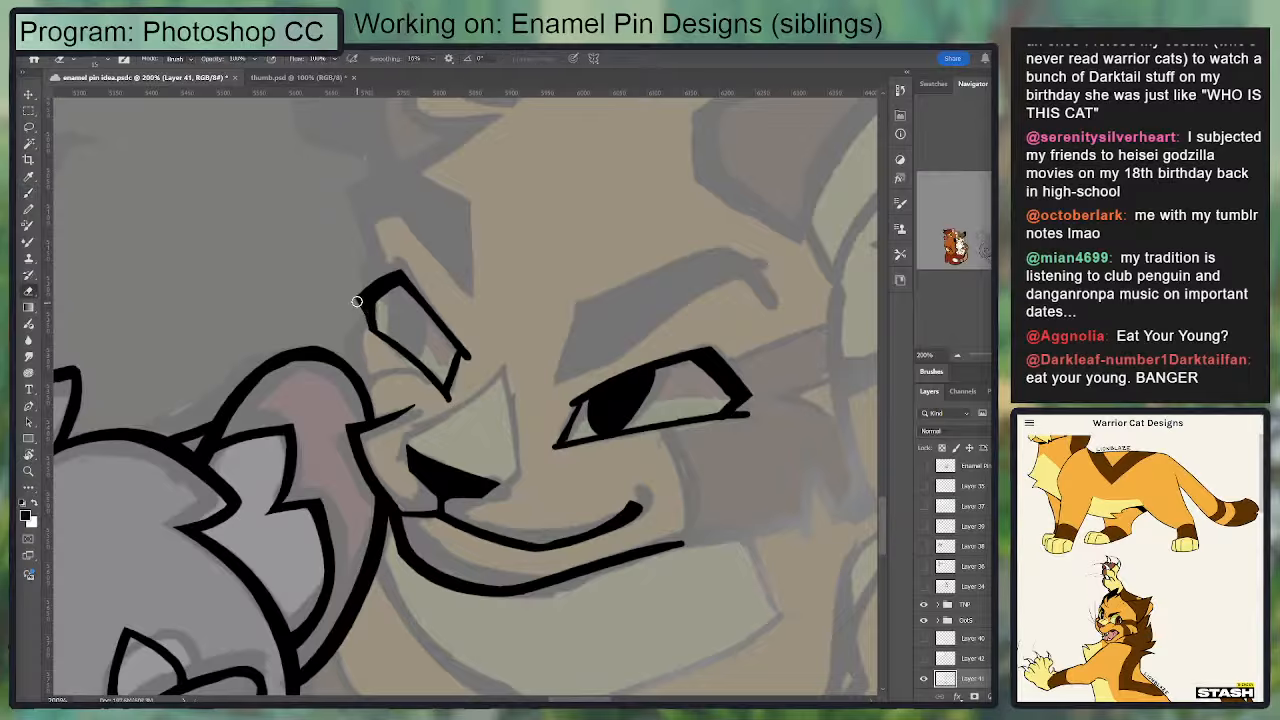
{"action": "mouse_move", "coordinate": [360, 297]}
{"action": "left_mouse_down"}
{"action": "mouse_move", "coordinate": [398, 272]}
{"action": "mouse_move", "coordinate": [386, 316]}
{"action": "mouse_move", "coordinate": [420, 340]}
{"action": "mouse_move", "coordinate": [408, 300]}
{"action": "mouse_move", "coordinate": [407, 352]}
{"action": "mouse_move", "coordinate": [417, 328]}
{"action": "mouse_move", "coordinate": [399, 282]}
{"action": "mouse_move", "coordinate": [408, 295]}
{"action": "left_mouse_up"}
Step: Fill a solid black pupil in the golden cat's smaller eye and clean up the outside of its lower lid
{"action": "key", "text": "b"}
{"action": "key", "text": "e"}
{"action": "key", "text": "b"}
{"action": "key", "text": "ctrl+z"}
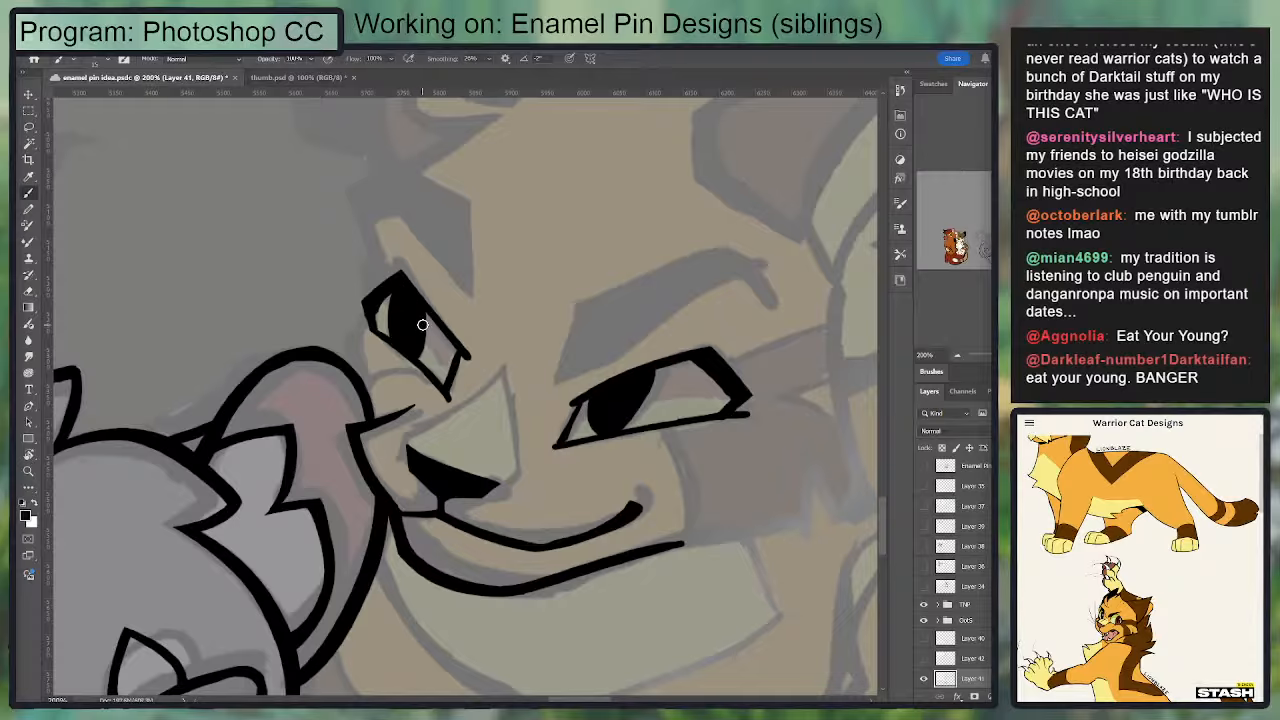
{"action": "key", "text": "e"}
{"action": "left_click_drag", "start_coordinate": [360, 329], "coordinate": [434, 391]}
{"action": "key", "text": "b"}
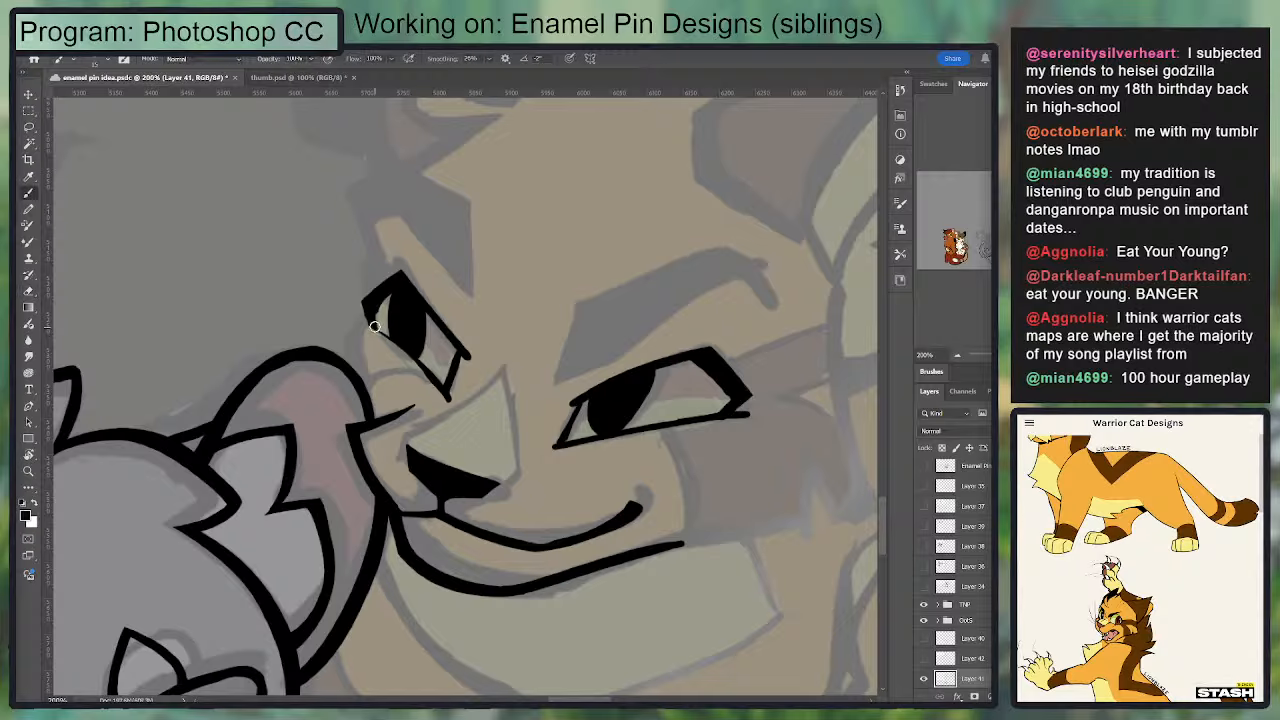
Step: Remove the golden cat's smaller eye by selecting its line art with the Lasso and deleting it
{"action": "left_click_drag", "start_coordinate": [374, 323], "coordinate": [447, 398]}
{"action": "key", "text": "ctrl+z"}
{"action": "key", "text": "e"}
{"action": "mouse_move", "coordinate": [427, 329]}
{"action": "left_mouse_down"}
{"action": "mouse_move", "coordinate": [420, 353]}
{"action": "mouse_move", "coordinate": [423, 307]}
{"action": "mouse_move", "coordinate": [500, 334]}
{"action": "mouse_move", "coordinate": [346, 247]}
{"action": "left_mouse_up"}
{"action": "key", "text": "b"}
{"action": "key", "text": "e"}
{"action": "key", "text": "b"}
{"action": "key", "text": "l"}
{"action": "key", "text": "Delete"}
{"action": "key", "text": "ctrl+d"}
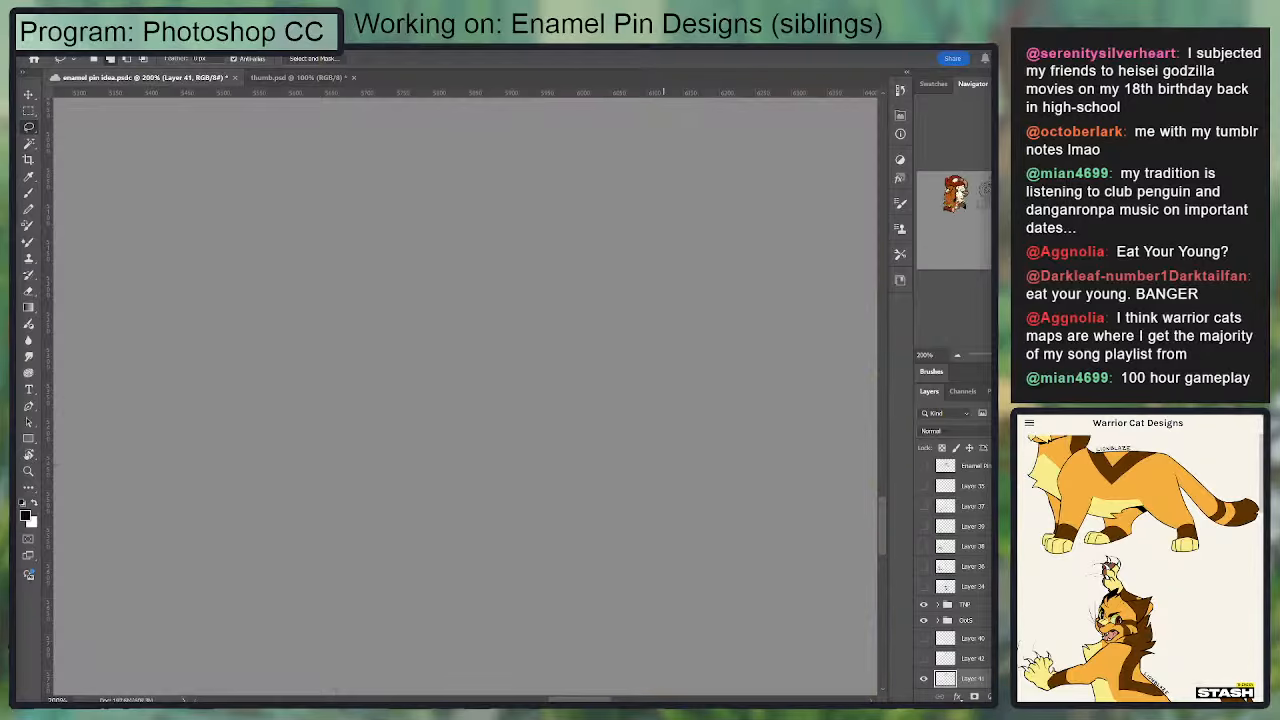
{"action": "key", "text": "ctrl+z"}
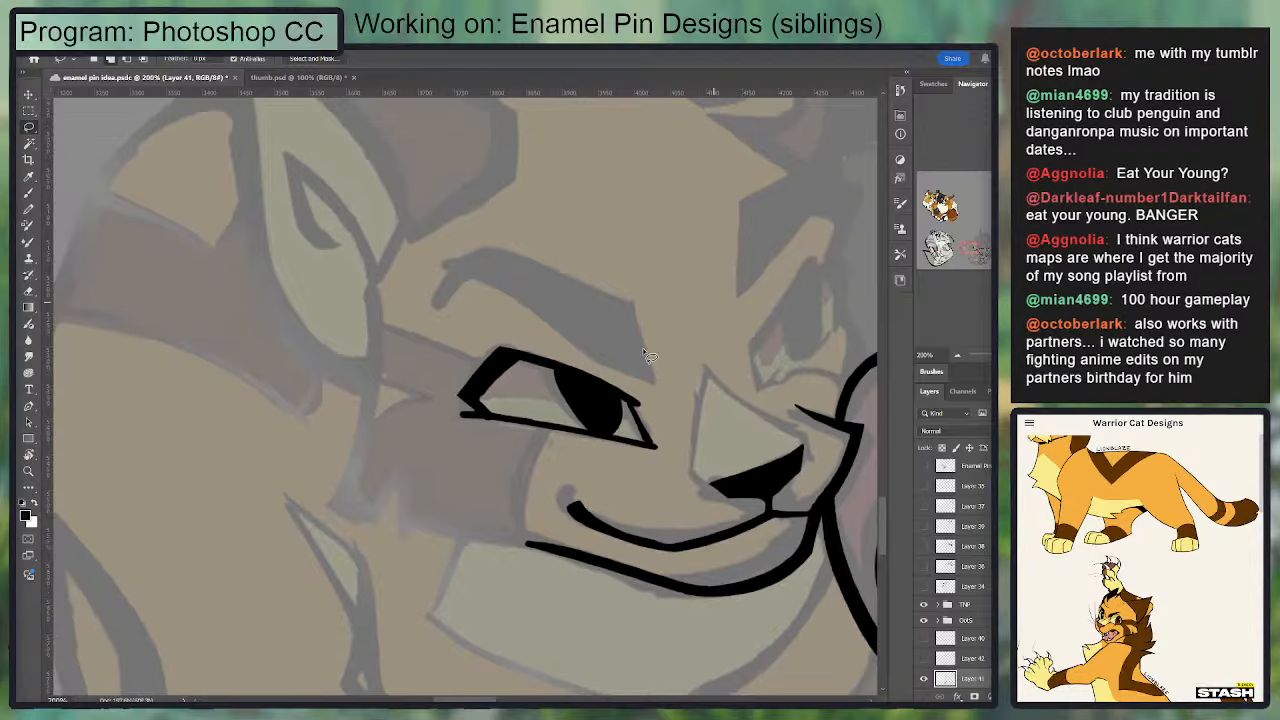
Step: Redraw the golden cat's smaller eye with a short vertical inner corner line and a diagonal, slightly curved upper lid
{"action": "left_click_drag", "start_coordinate": [611, 304], "coordinate": [481, 291]}
{"action": "key", "text": "b"}
{"action": "left_click_drag", "start_coordinate": [628, 330], "coordinate": [628, 376]}
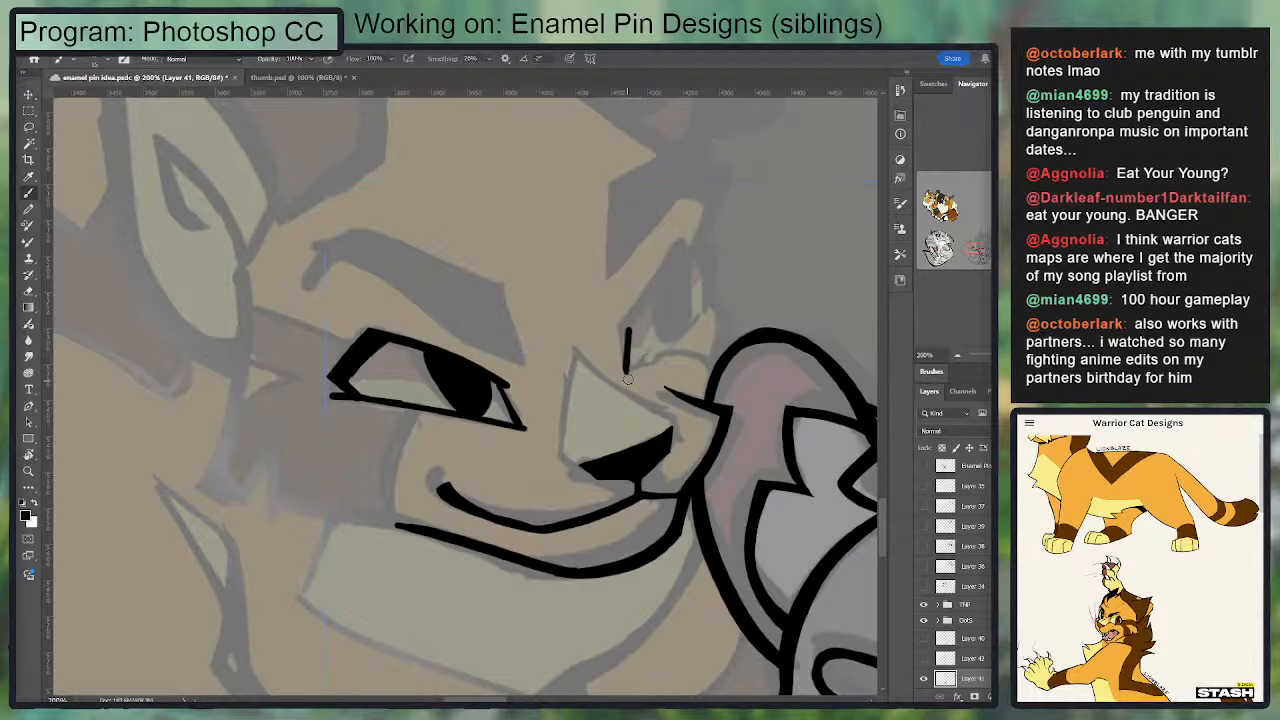
{"action": "key", "text": "e"}
{"action": "mouse_move", "coordinate": [620, 332]}
{"action": "left_mouse_down"}
{"action": "mouse_move", "coordinate": [623, 376]}
{"action": "mouse_move", "coordinate": [688, 257]}
{"action": "left_mouse_up"}
{"action": "key", "text": "b"}
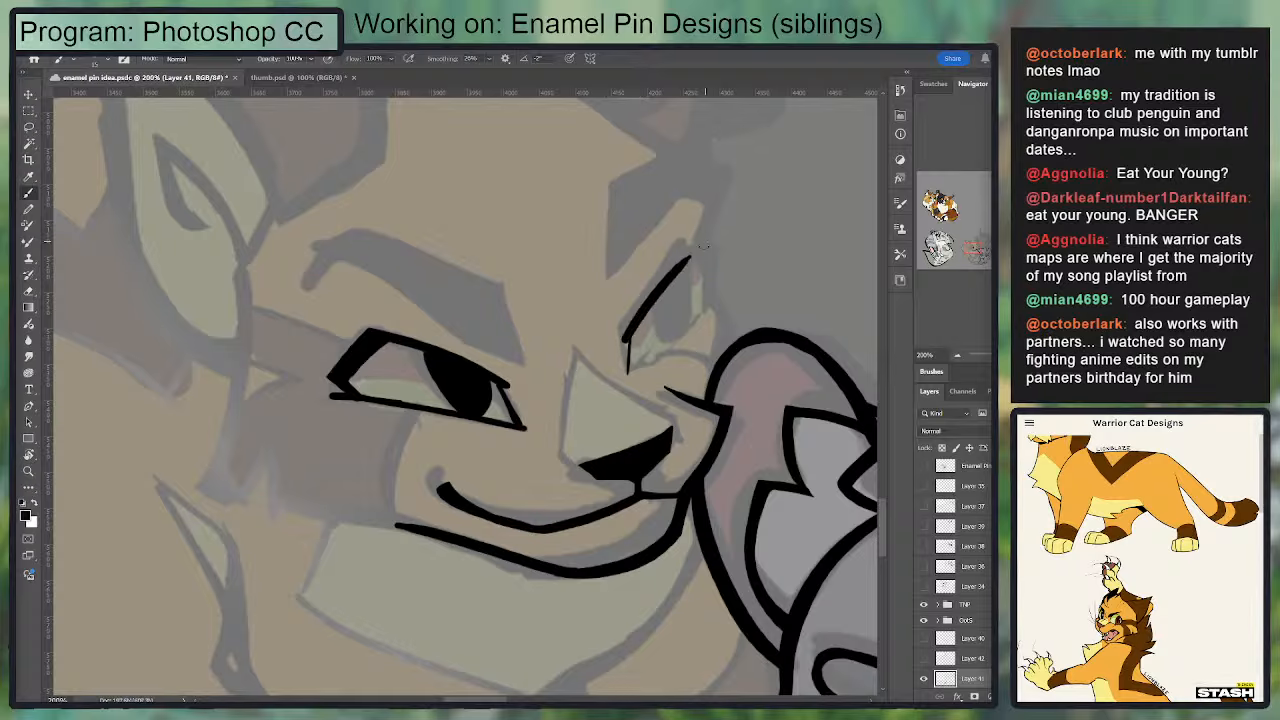
{"action": "key", "text": "ctrl+z"}
{"action": "left_click_drag", "start_coordinate": [624, 336], "coordinate": [690, 255]}
{"action": "key", "text": "ctrl+z"}
{"action": "left_click_drag", "start_coordinate": [622, 340], "coordinate": [688, 252]}
{"action": "key", "text": "ctrl+z"}
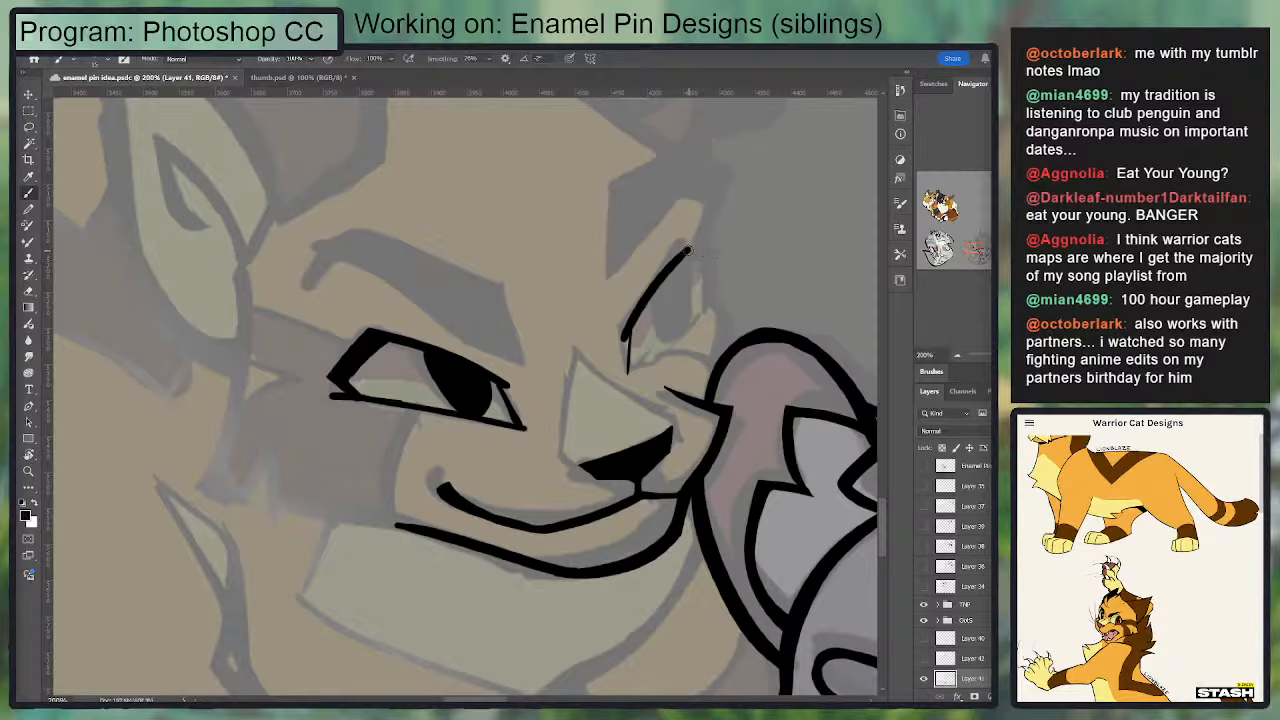
Step: Add a short outer corner stroke and a thin diagonal lower lid to the golden cat's smaller eye
{"action": "left_click_drag", "start_coordinate": [690, 250], "coordinate": [715, 283]}
{"action": "left_click_drag", "start_coordinate": [702, 252], "coordinate": [715, 280]}
{"action": "left_click_drag", "start_coordinate": [631, 375], "coordinate": [707, 295]}
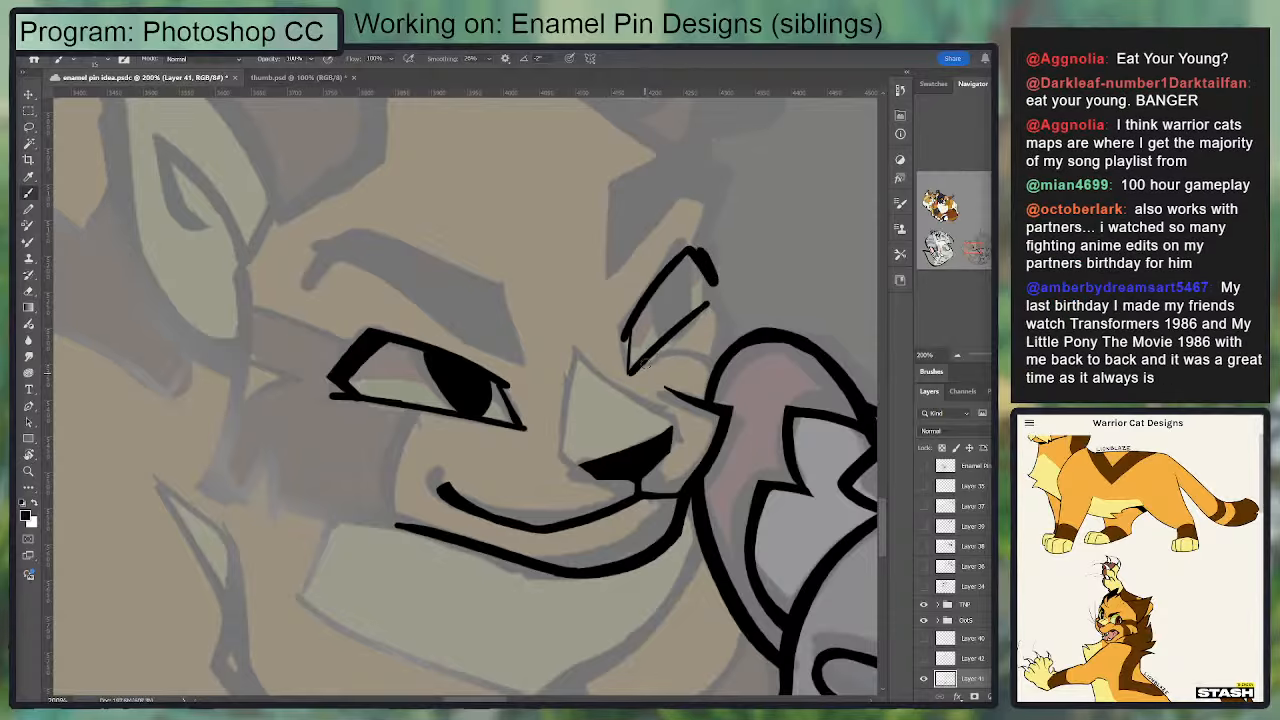
{"action": "key", "text": "e"}
{"action": "mouse_move", "coordinate": [635, 366]}
{"action": "left_mouse_down"}
{"action": "mouse_move", "coordinate": [712, 291]}
{"action": "mouse_move", "coordinate": [636, 372]}
{"action": "mouse_move", "coordinate": [712, 297]}
{"action": "mouse_move", "coordinate": [632, 368]}
{"action": "mouse_move", "coordinate": [710, 296]}
{"action": "left_mouse_up"}
{"action": "key", "text": "b"}
{"action": "key", "text": "e"}
{"action": "key", "text": "b"}
{"action": "key", "text": "e"}
{"action": "left_click_drag", "start_coordinate": [629, 368], "coordinate": [638, 360]}
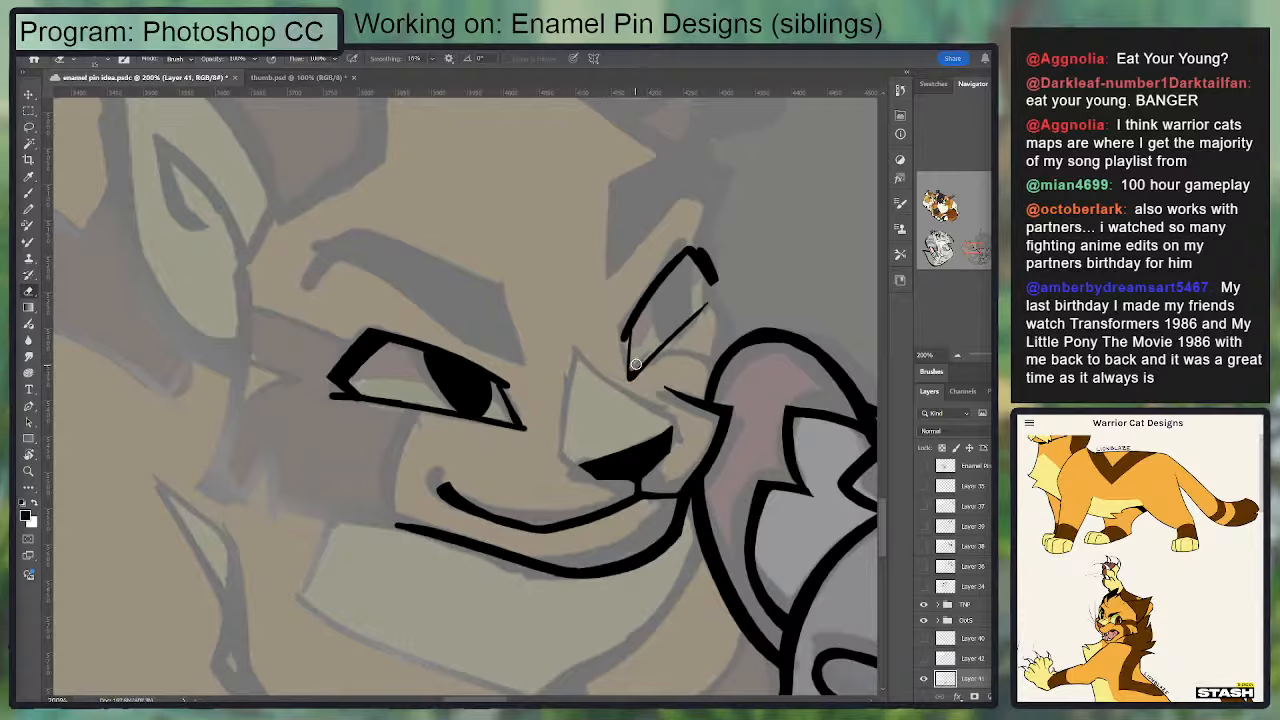
Step: Reinforce the vertical inner corner line of the smaller eye and its joint with the upper lid
{"action": "key", "text": "b"}
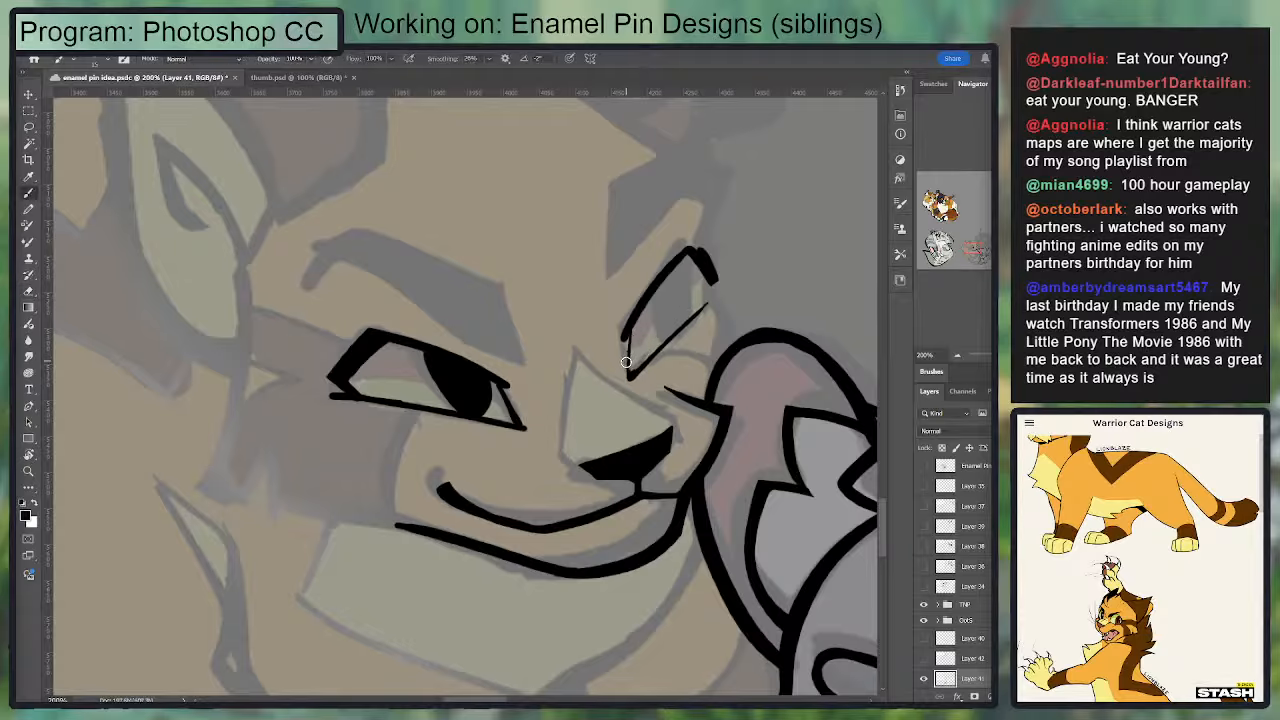
{"action": "left_click_drag", "start_coordinate": [630, 338], "coordinate": [626, 374]}
{"action": "key", "text": "e"}
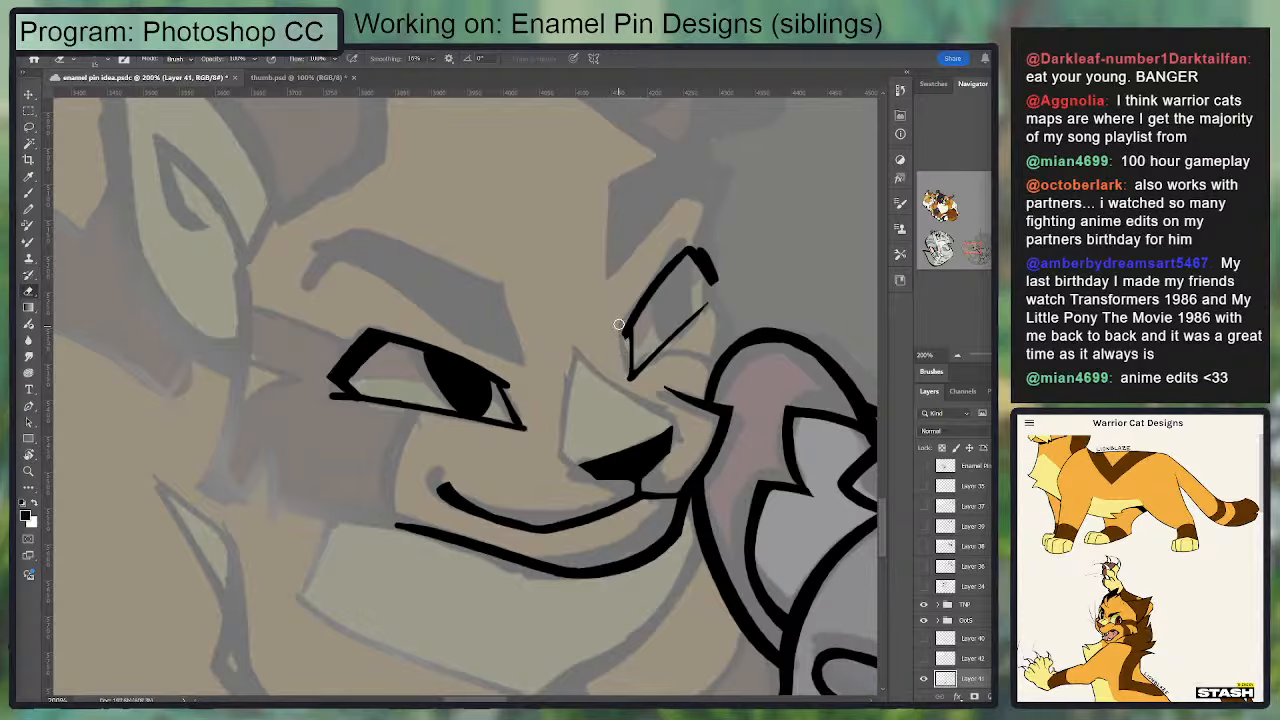
{"action": "key", "text": "b"}
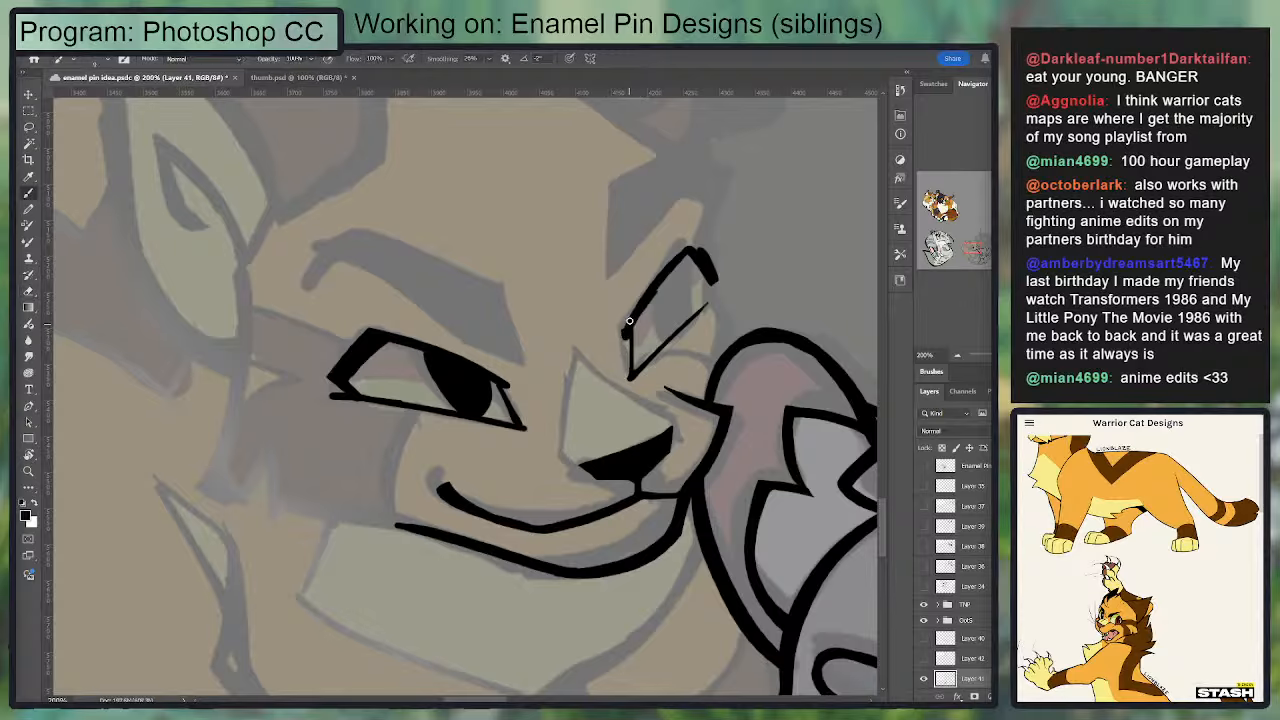
{"action": "left_click_drag", "start_coordinate": [629, 321], "coordinate": [624, 342]}
Step: Refine the inner tip of the golden cat's larger eye where the upper lid ends near the nose
{"action": "left_click_drag", "start_coordinate": [486, 382], "coordinate": [517, 390]}
{"action": "key", "text": "ctrl+z"}
{"action": "left_click_drag", "start_coordinate": [458, 357], "coordinate": [515, 383]}
{"action": "key", "text": "e"}
Step: Extend the smaller eye's upper lid slightly past the inner corner and trim the tip and corner line
{"action": "left_click_drag", "start_coordinate": [581, 342], "coordinate": [527, 358]}
{"action": "key", "text": "b"}
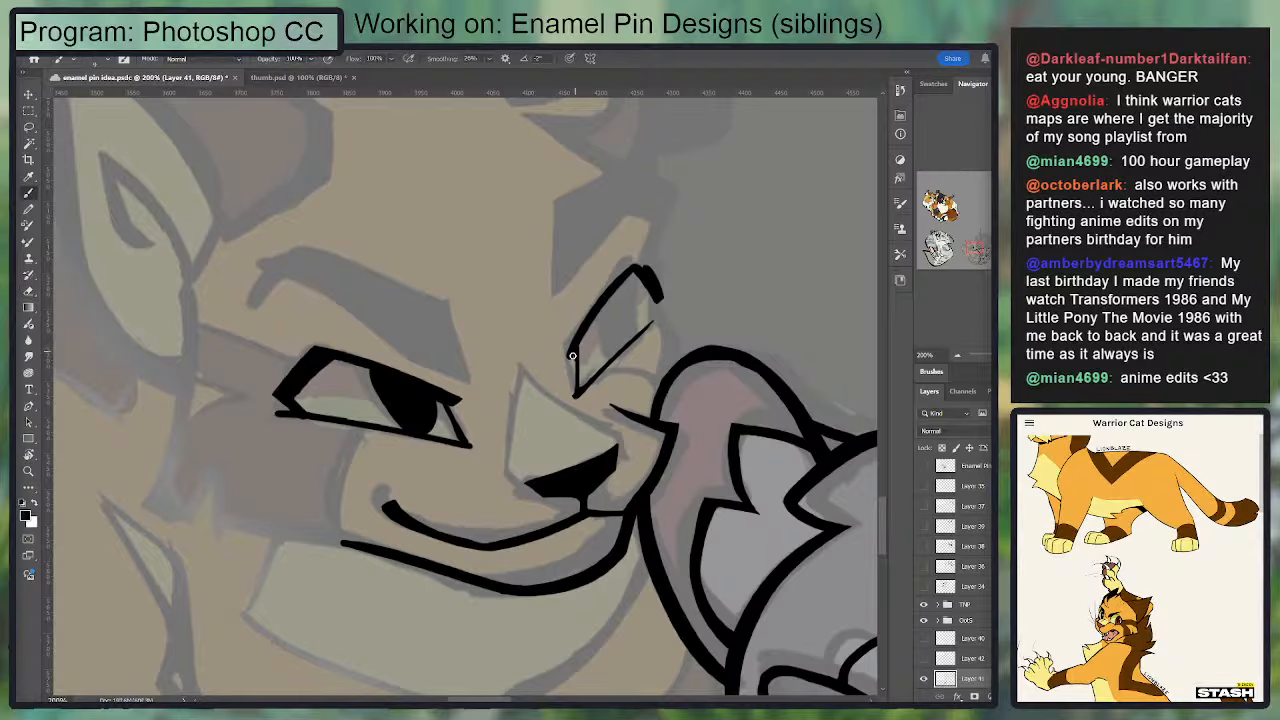
{"action": "key", "text": "ctrl+z"}
{"action": "left_click_drag", "start_coordinate": [570, 354], "coordinate": [585, 329]}
{"action": "key", "text": "e"}
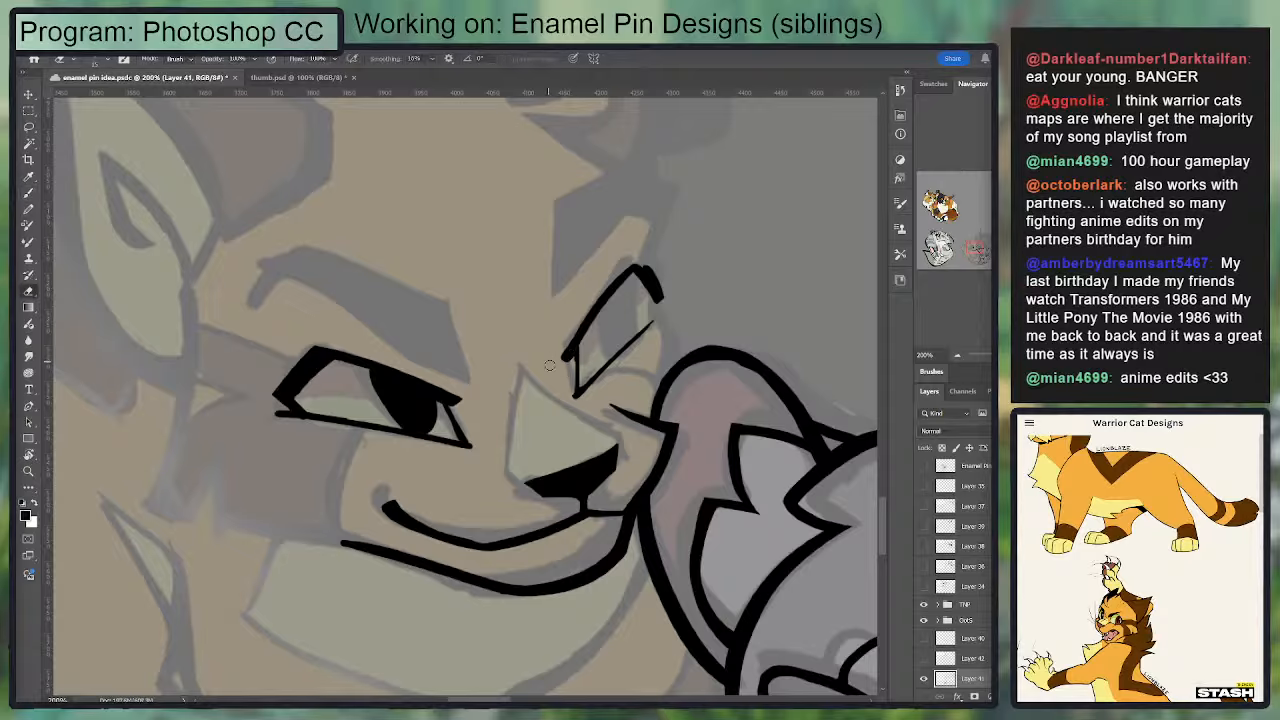
{"action": "key", "text": "b"}
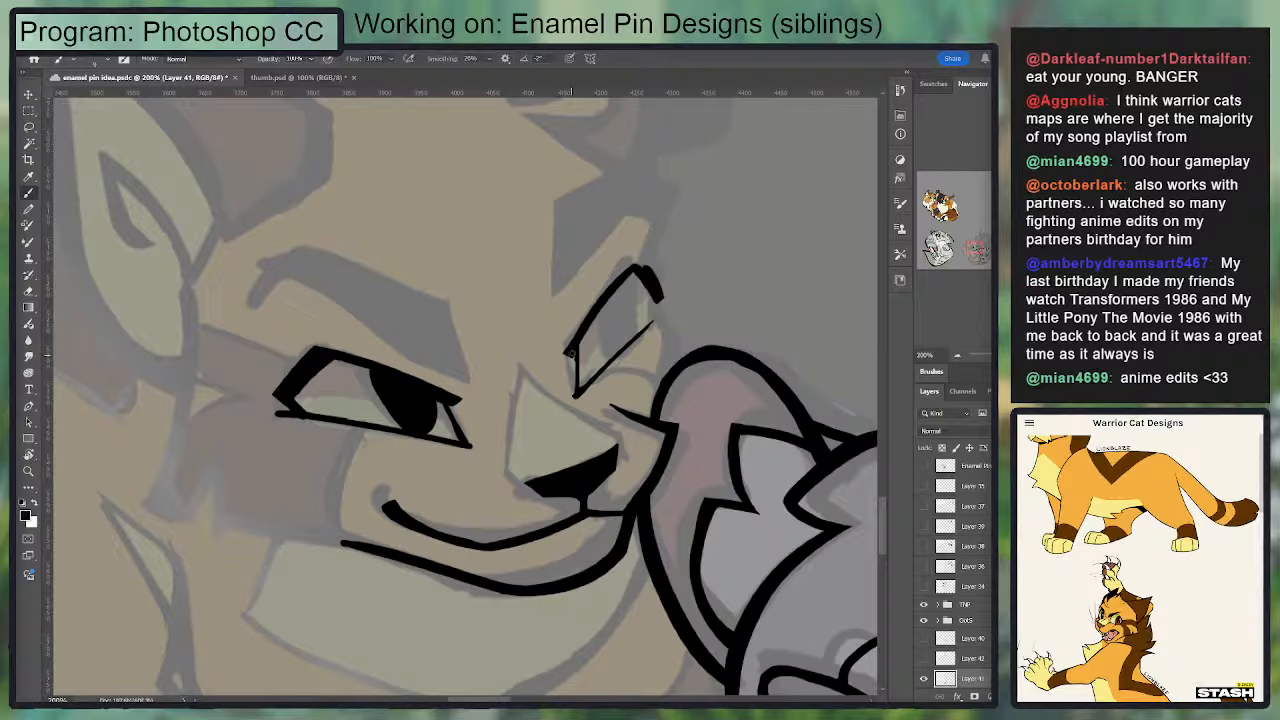
{"action": "key", "text": "e"}
{"action": "left_click_drag", "start_coordinate": [569, 357], "coordinate": [578, 396]}
Step: Draw a solid black, narrow oval pupil in the smaller eye between the upper and lower lids
{"action": "key", "text": "b"}
{"action": "left_click_drag", "start_coordinate": [606, 302], "coordinate": [614, 350]}
{"action": "left_click_drag", "start_coordinate": [634, 280], "coordinate": [616, 350]}
{"action": "key", "text": "ctrl+z"}
{"action": "key", "text": "ctrl+z"}
{"action": "mouse_move", "coordinate": [608, 300]}
{"action": "left_mouse_down"}
{"action": "mouse_move", "coordinate": [620, 348]}
{"action": "mouse_move", "coordinate": [620, 290]}
{"action": "mouse_move", "coordinate": [617, 327]}
{"action": "left_mouse_up"}
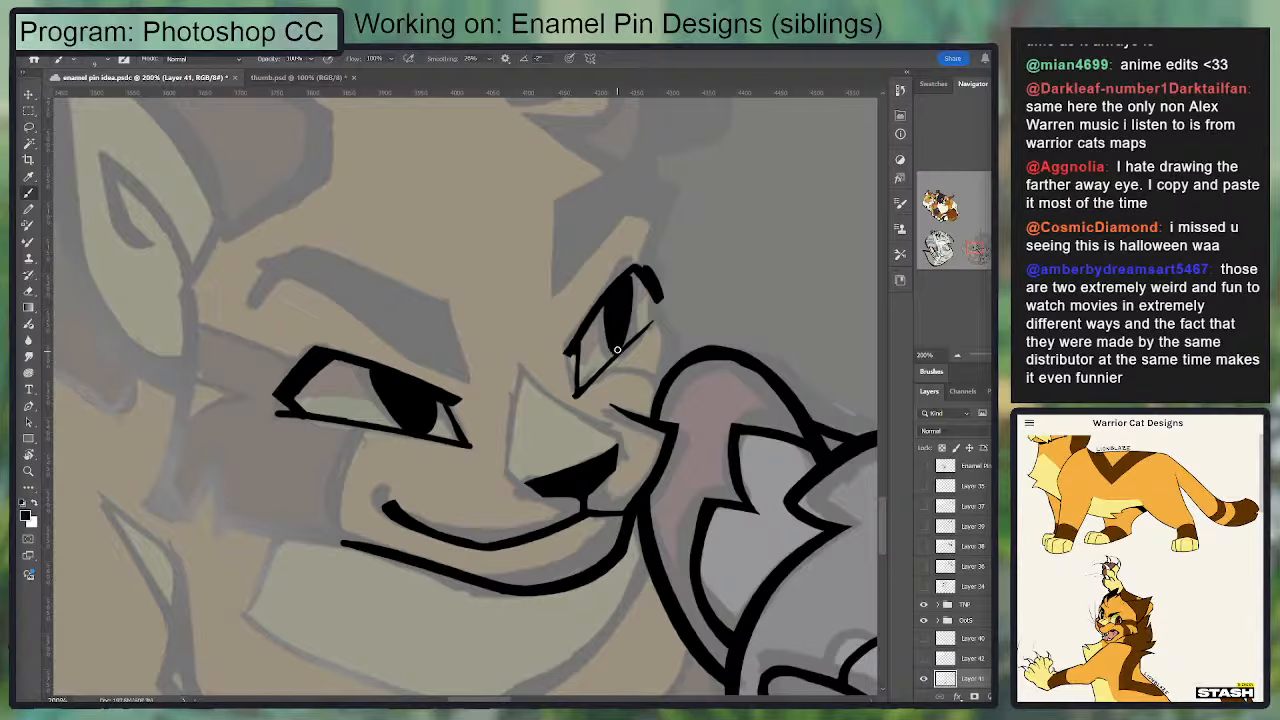
Step: Thicken the smaller eye's upper lid and close its outer corner by joining it to the lower lid
{"action": "left_click_drag", "start_coordinate": [578, 346], "coordinate": [617, 287]}
{"action": "key", "text": "ctrl+z"}
{"action": "mouse_move", "coordinate": [574, 351]}
{"action": "left_mouse_down"}
{"action": "mouse_move", "coordinate": [646, 266]}
{"action": "mouse_move", "coordinate": [625, 279]}
{"action": "mouse_move", "coordinate": [637, 271]}
{"action": "mouse_move", "coordinate": [650, 291]}
{"action": "mouse_move", "coordinate": [658, 322]}
{"action": "left_mouse_up"}
{"action": "key", "text": "ctrl+z"}
{"action": "key", "text": "e"}
{"action": "key", "text": "b"}
{"action": "key", "text": "e"}
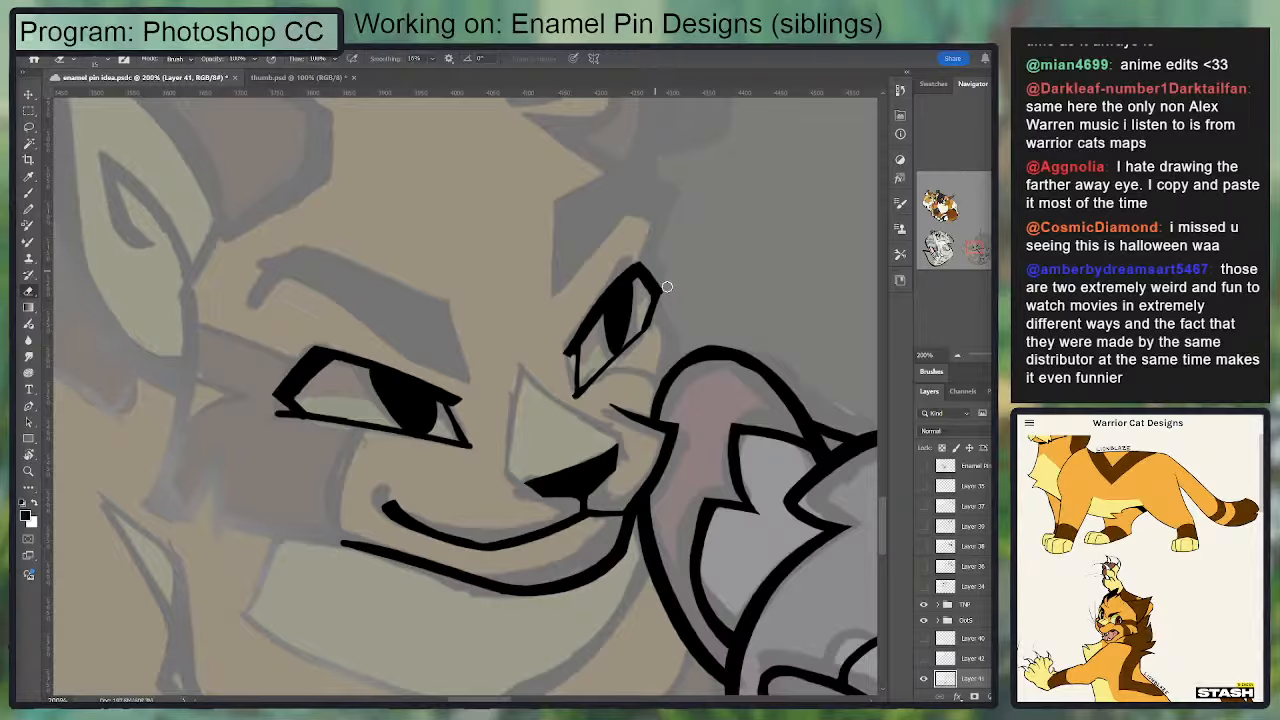
Step: Ink the golden cat's cheek contour from the smaller eye's outer corner down to the grey cat's ear
{"action": "key", "text": "b"}
{"action": "mouse_move", "coordinate": [653, 311]}
{"action": "left_mouse_down"}
{"action": "mouse_move", "coordinate": [676, 345]}
{"action": "mouse_move", "coordinate": [658, 297]}
{"action": "mouse_move", "coordinate": [678, 345]}
{"action": "mouse_move", "coordinate": [660, 382]}
{"action": "left_mouse_up"}
{"action": "key", "text": "ctrl+z"}
{"action": "key", "text": "ctrl+z"}
{"action": "left_click_drag", "start_coordinate": [674, 338], "coordinate": [664, 387]}
{"action": "key", "text": "ctrl+z"}
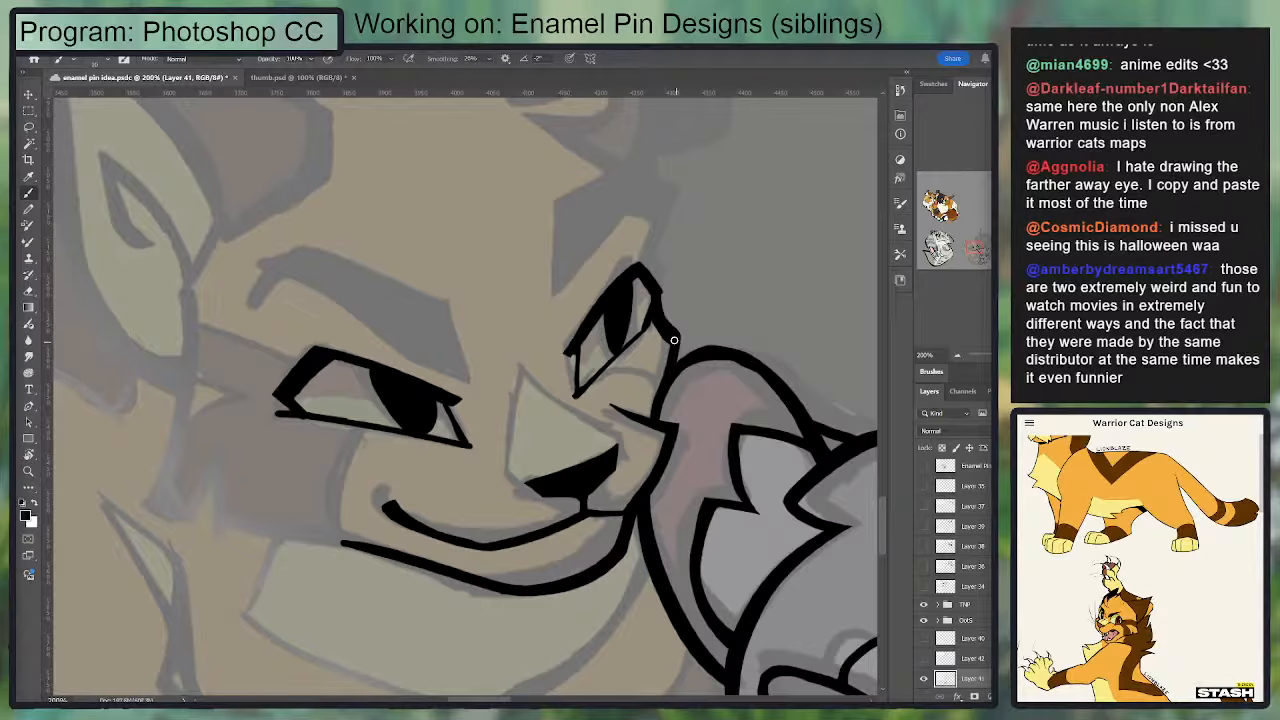
Step: Clean up the outer edge of the smaller eye's upper lid with the Eraser
{"action": "key", "text": "e"}
{"action": "key", "text": "b"}
{"action": "key", "text": "e"}
{"action": "left_click_drag", "start_coordinate": [560, 350], "coordinate": [656, 246]}
{"action": "key", "text": "b"}
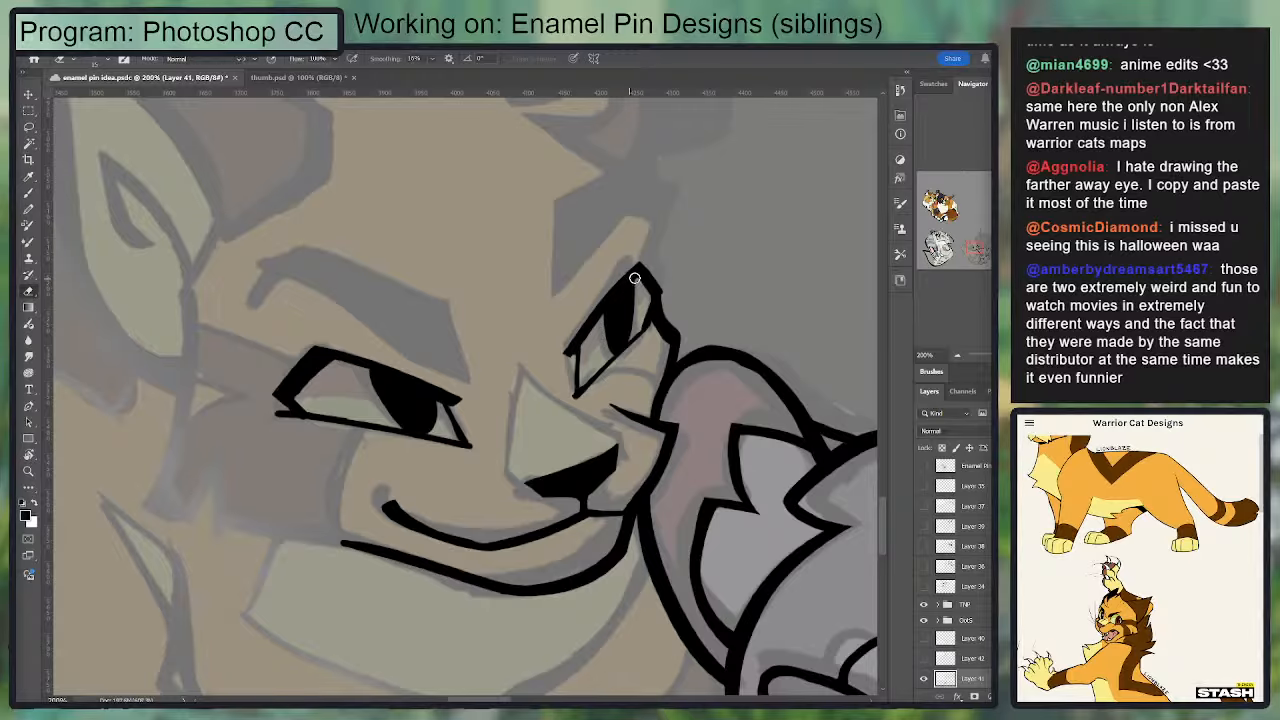
Step: Trim the smaller eye's lower inner point, shortening the tip where the lower lid meets the corner line
{"action": "mouse_move", "coordinate": [556, 408]}
{"action": "left_mouse_down"}
{"action": "mouse_move", "coordinate": [591, 328]}
{"action": "mouse_move", "coordinate": [613, 330]}
{"action": "left_mouse_up"}
{"action": "key", "text": "e"}
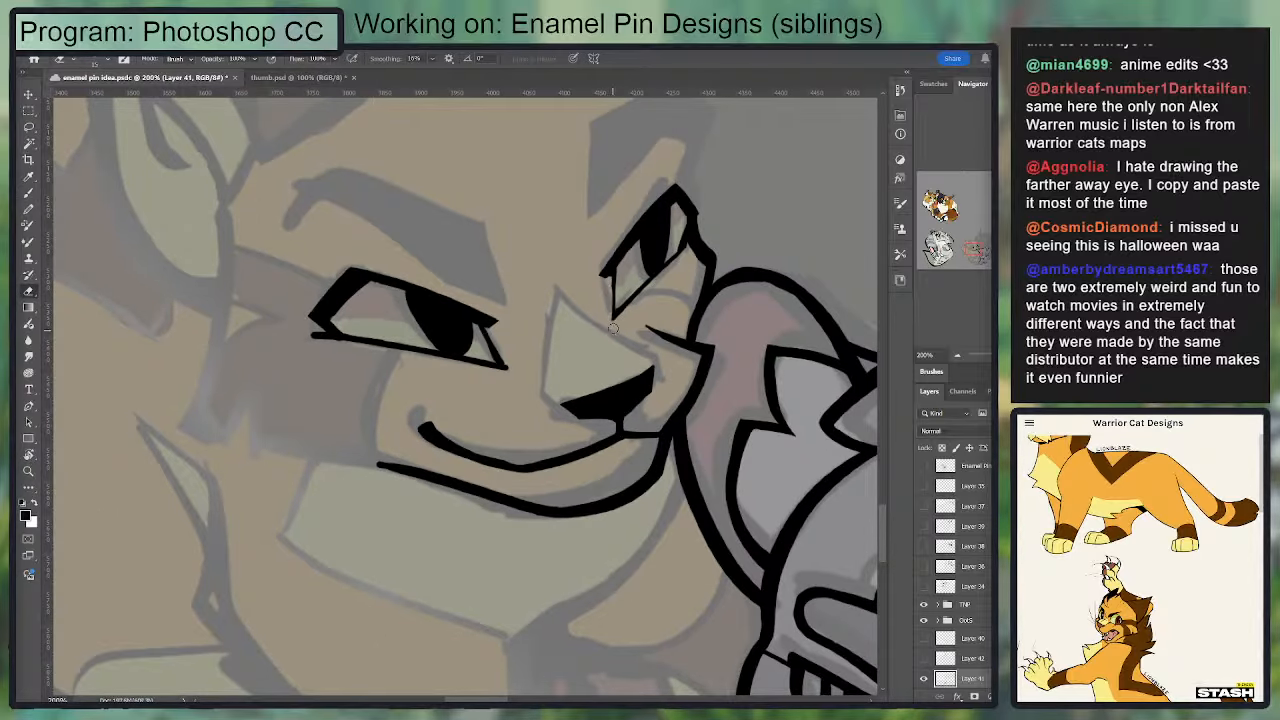
{"action": "key", "text": "b"}
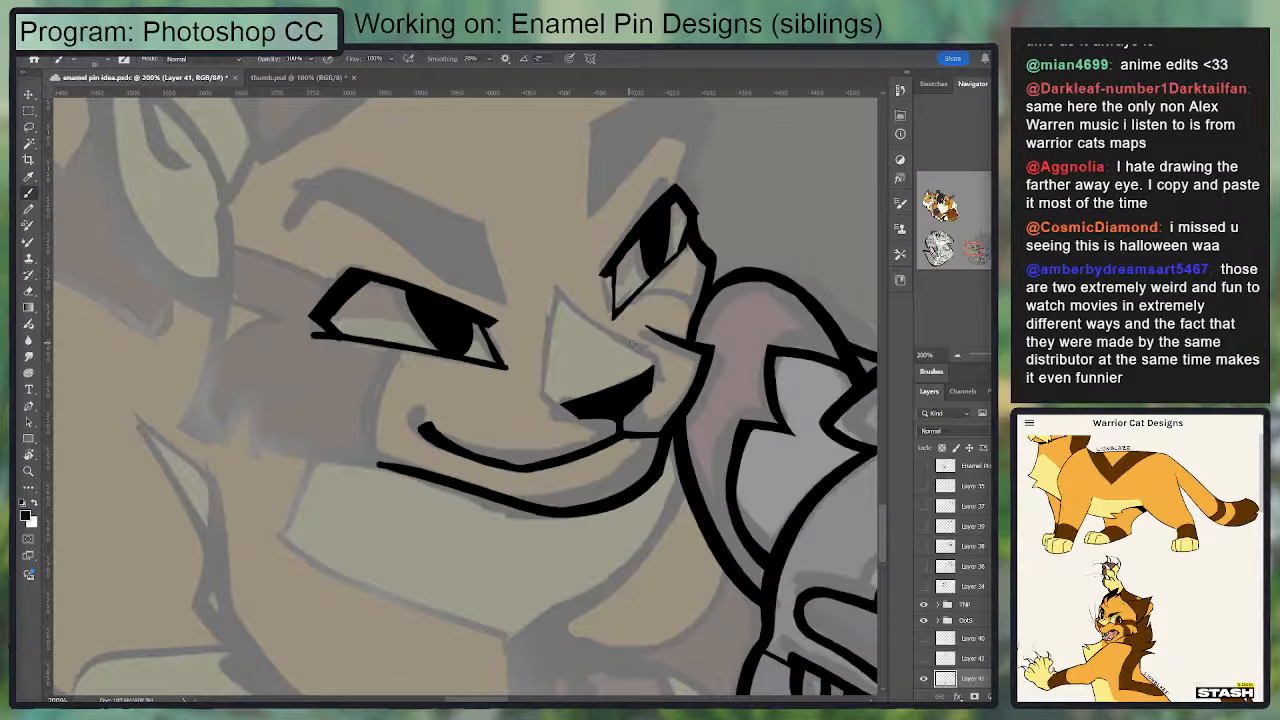
{"action": "key", "text": "e"}
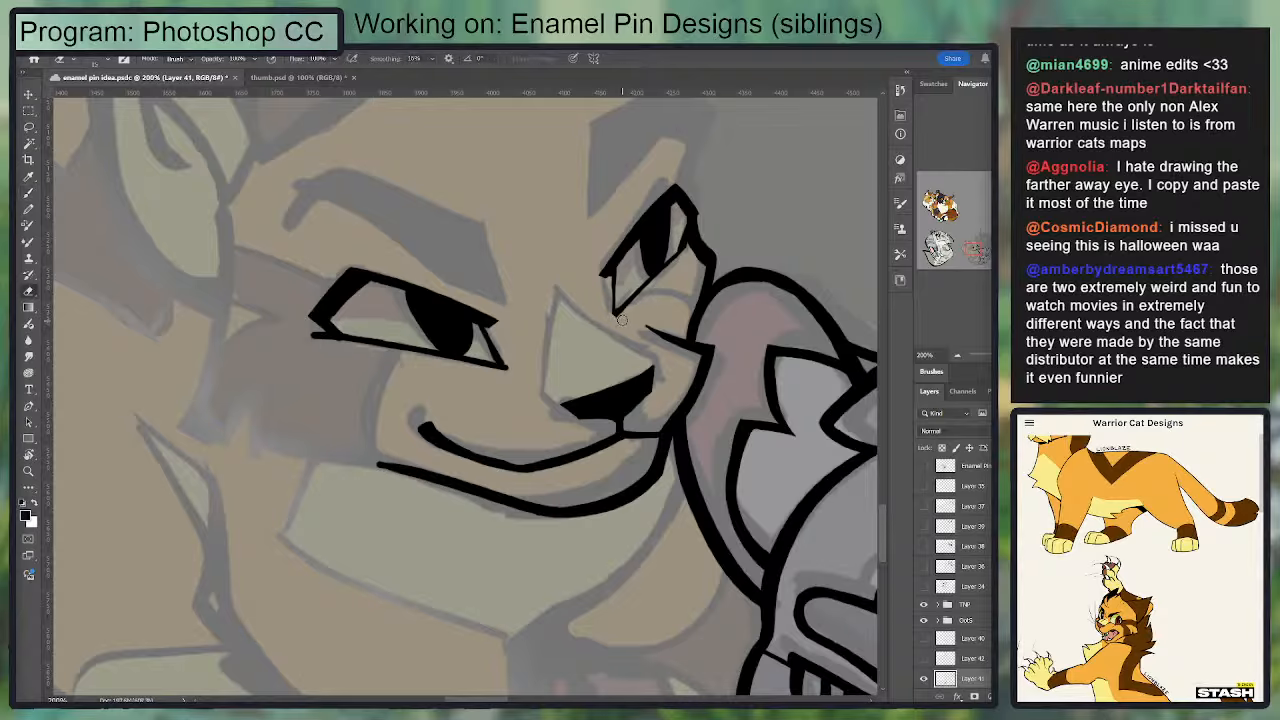
{"action": "key", "text": "b"}
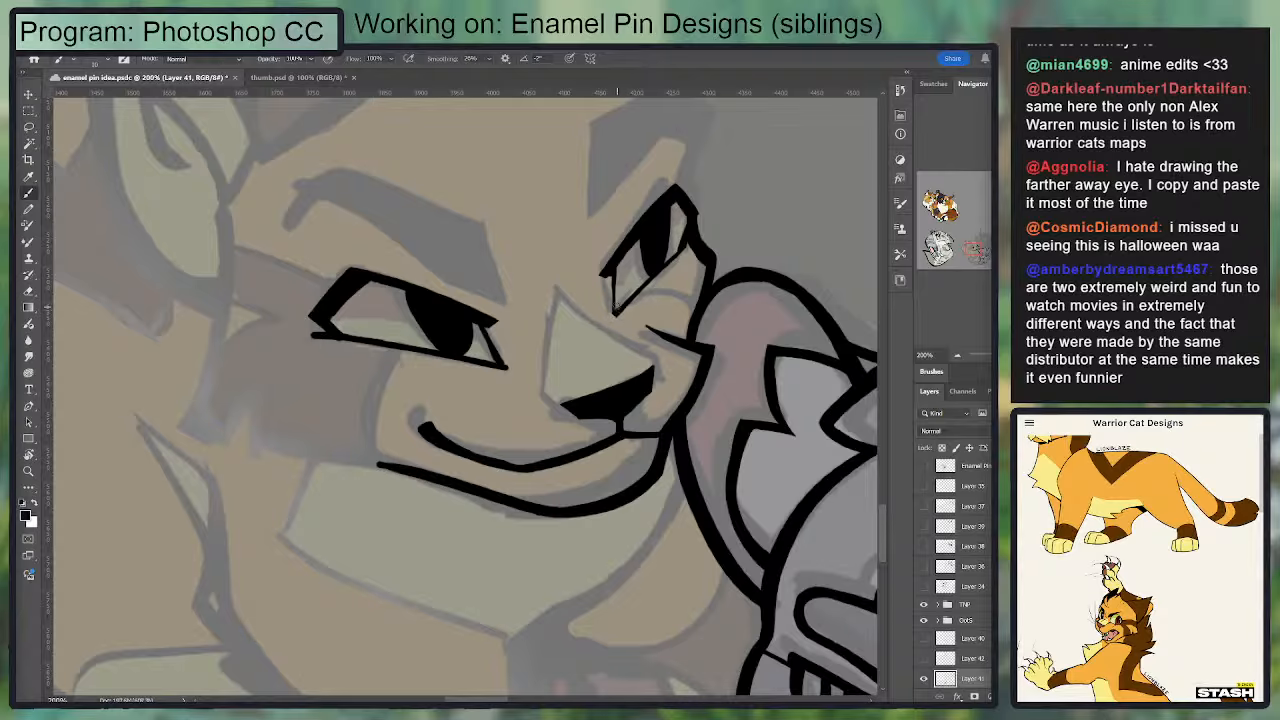
{"action": "key", "text": "e"}
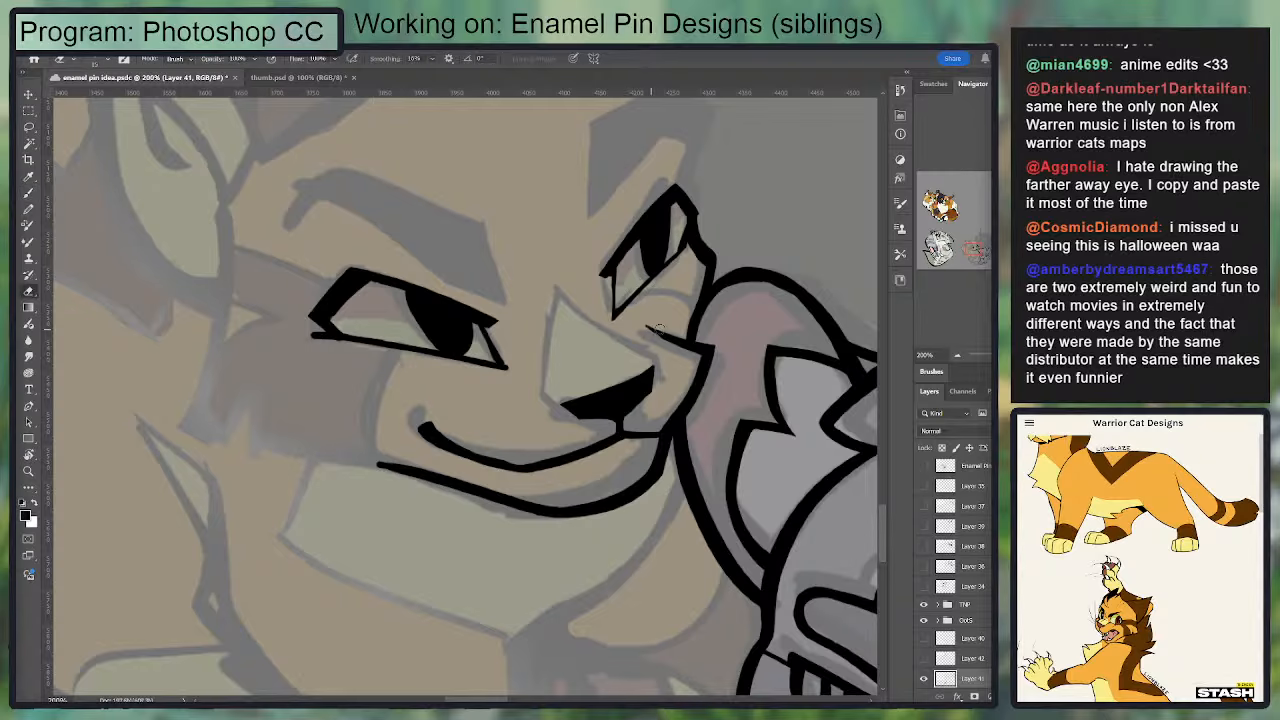
{"action": "left_click_drag", "start_coordinate": [620, 325], "coordinate": [607, 307]}
{"action": "key", "text": "b"}
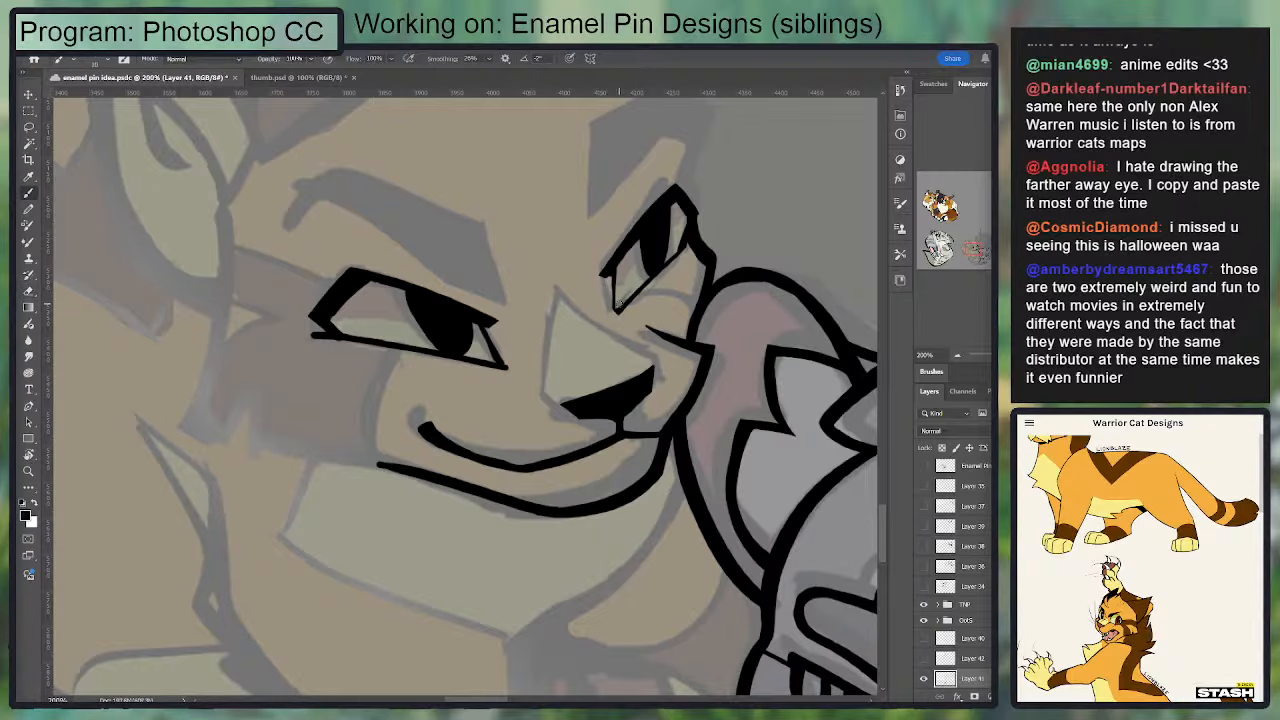
{"action": "key", "text": "e"}
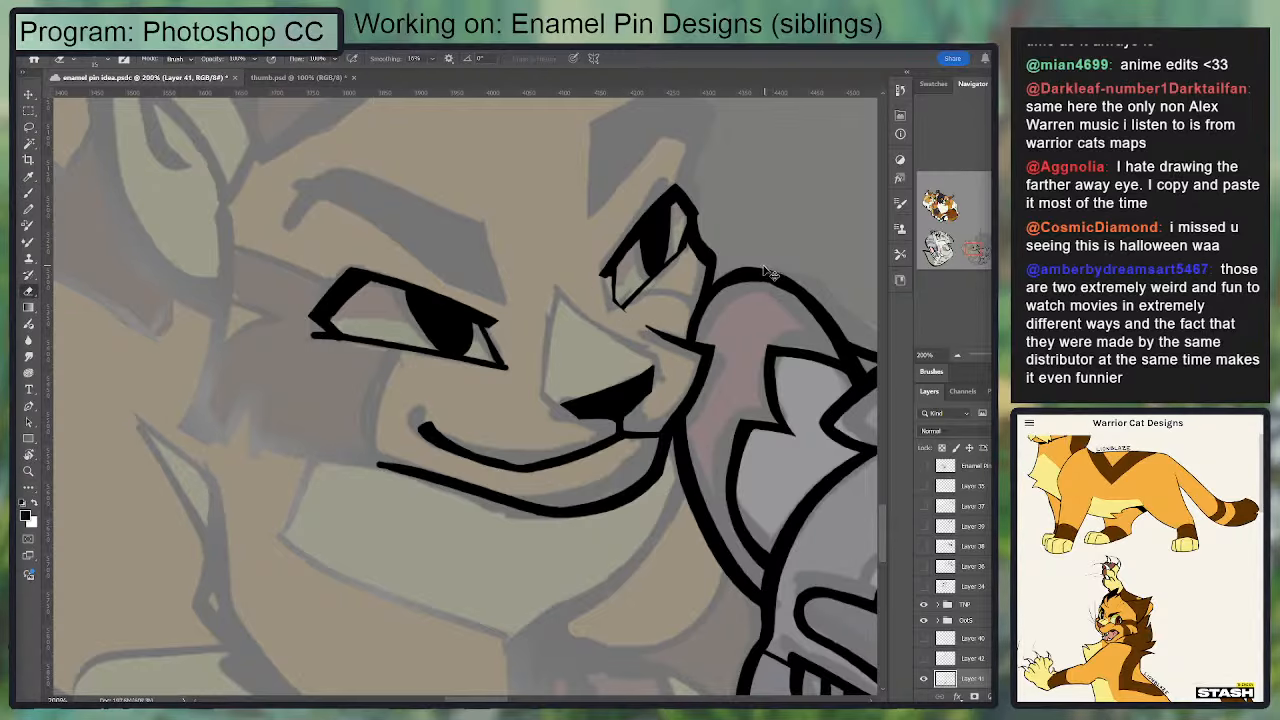
{"action": "key", "text": "ctrl+minus"}
{"action": "key", "text": "ctrl+plus"}
Step: Reshape the smaller eye's inner corner line as a slight curve ending in a sharp lower point
{"action": "key", "text": "b"}
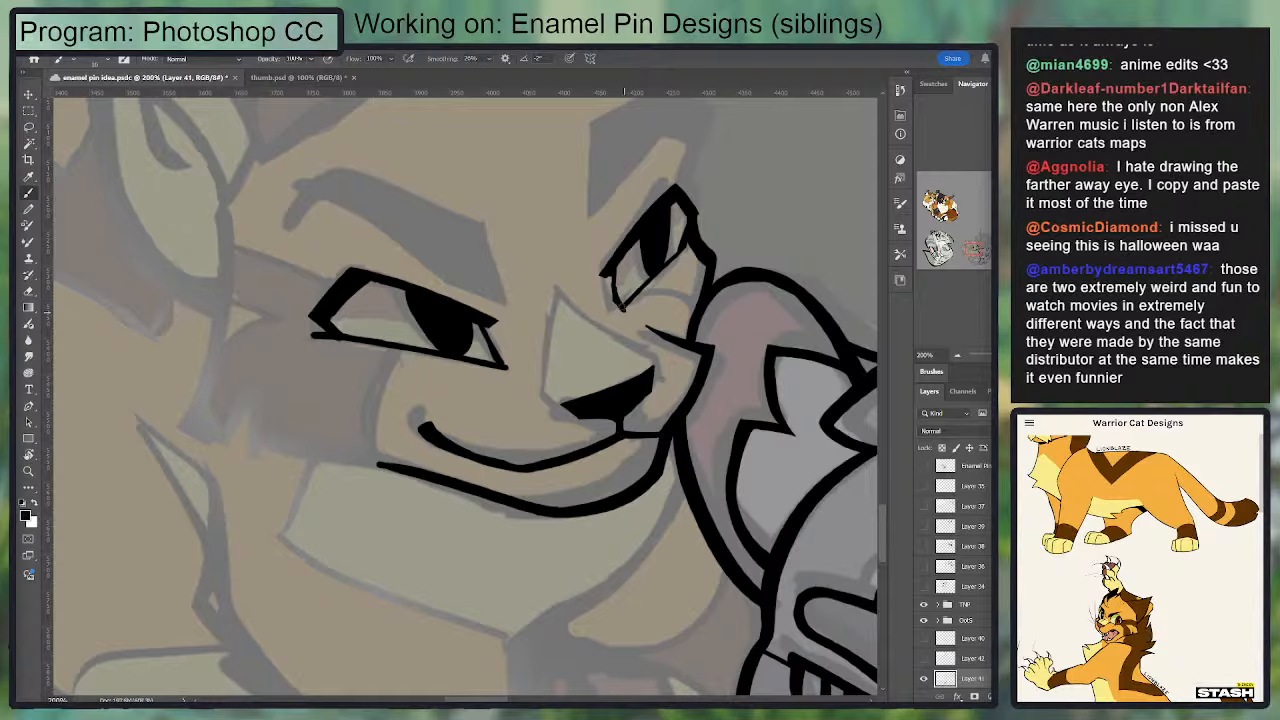
{"action": "key", "text": "e"}
{"action": "key", "text": "b"}
{"action": "left_click_drag", "start_coordinate": [614, 271], "coordinate": [620, 300]}
{"action": "key", "text": "e"}
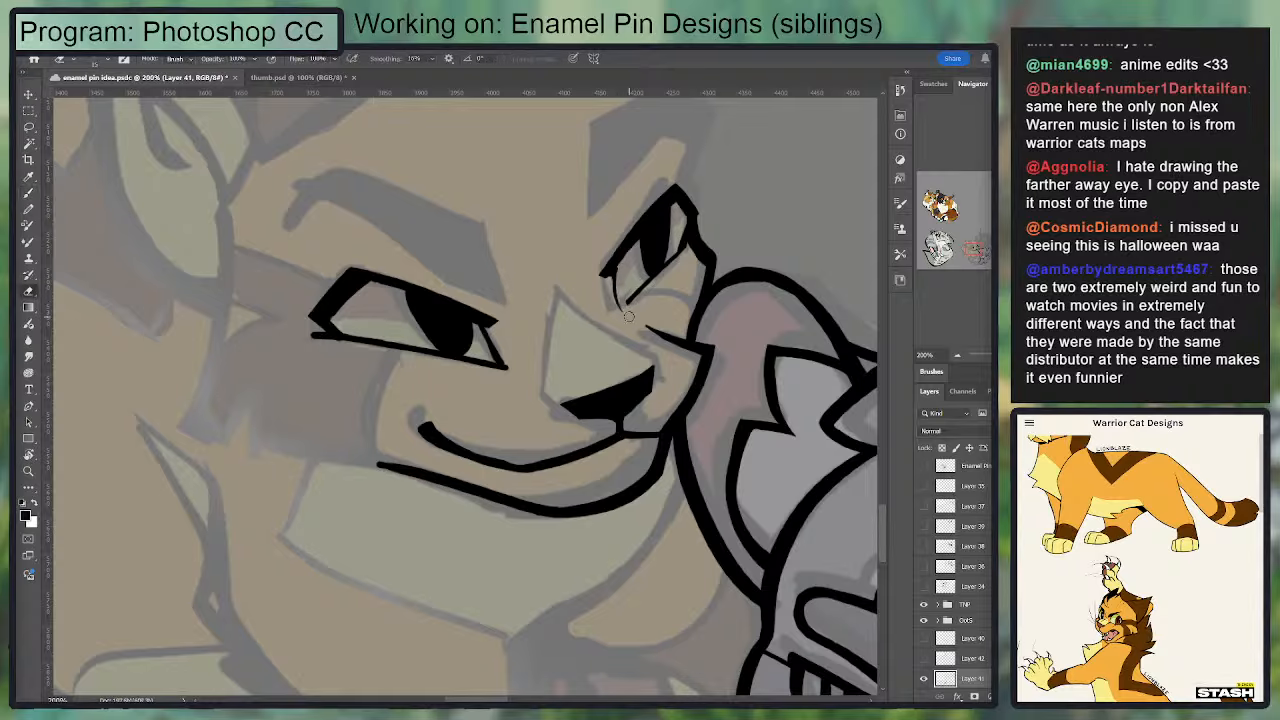
{"action": "key", "text": "b"}
{"action": "key", "text": "e"}
{"action": "key", "text": "b"}
{"action": "key", "text": "e"}
{"action": "key", "text": "b"}
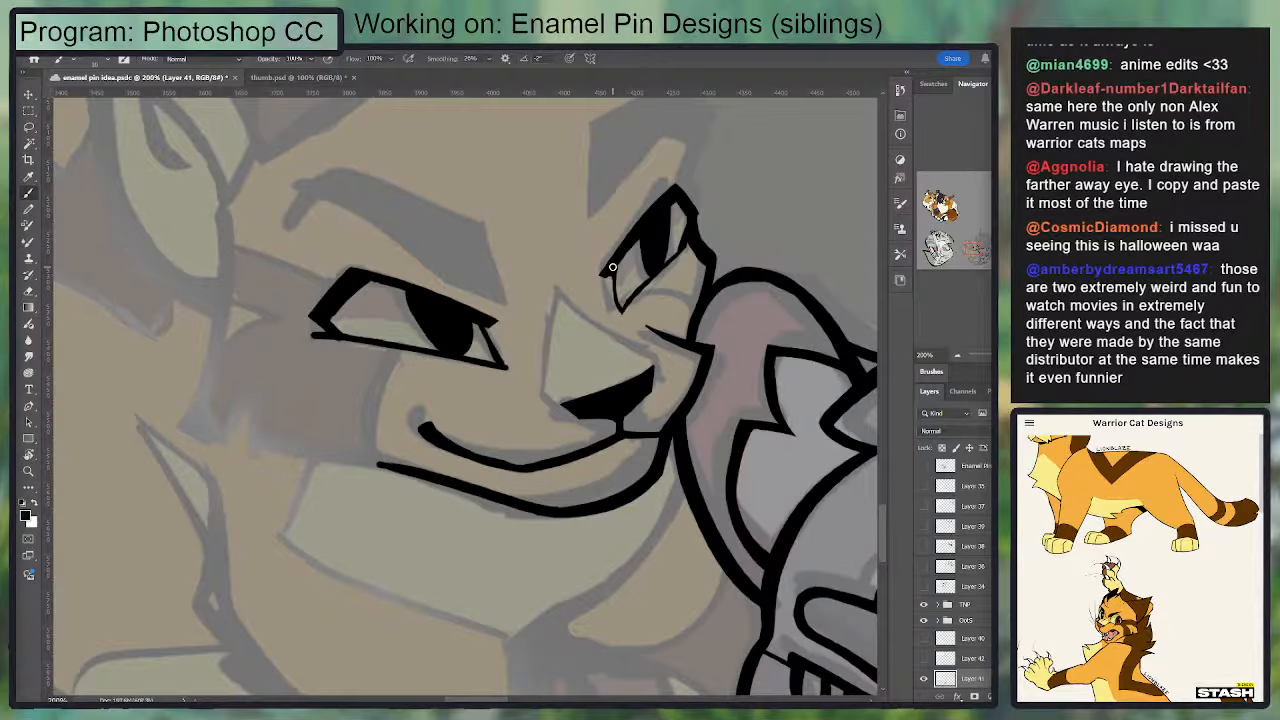
{"action": "key", "text": "e"}
{"action": "key", "text": "b"}
Step: Straighten and strengthen the smaller eye's inner corner line between the upper lid and the lower point
{"action": "key", "text": "ctrl+minus"}
{"action": "key", "text": "ctrl+minus"}
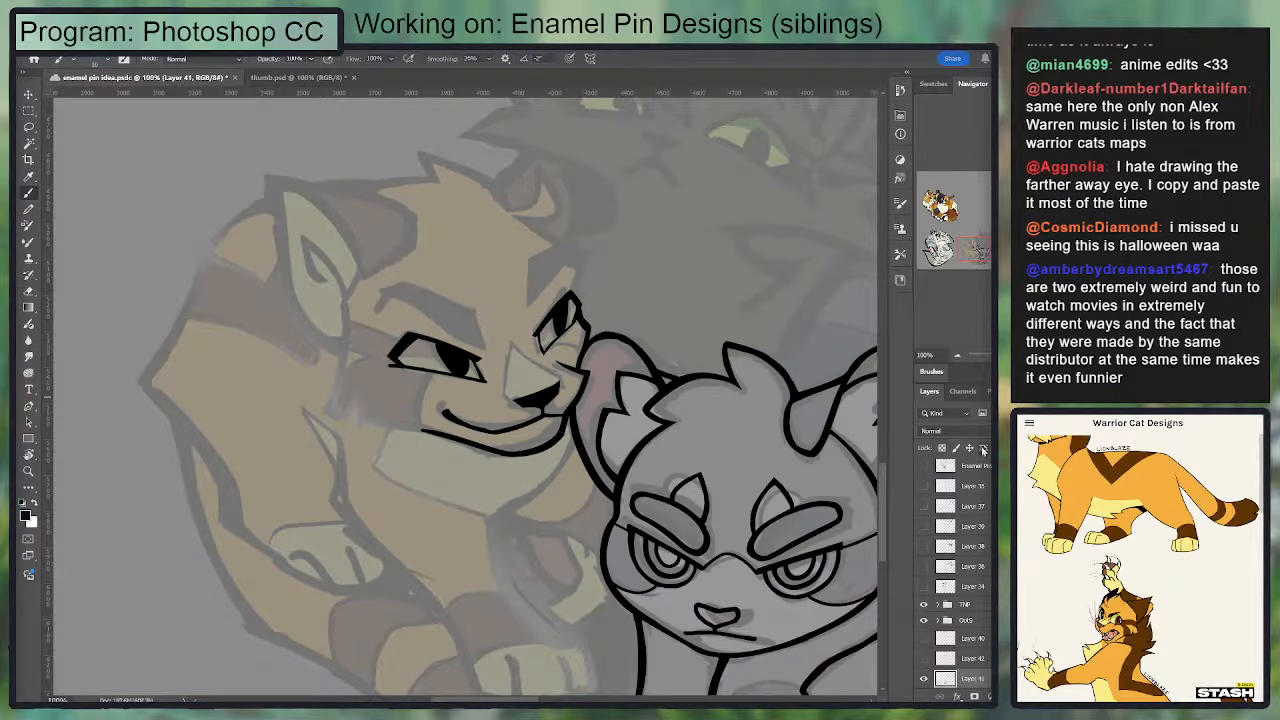
{"action": "key", "text": "ctrl+plus"}
{"action": "key", "text": "ctrl+plus"}
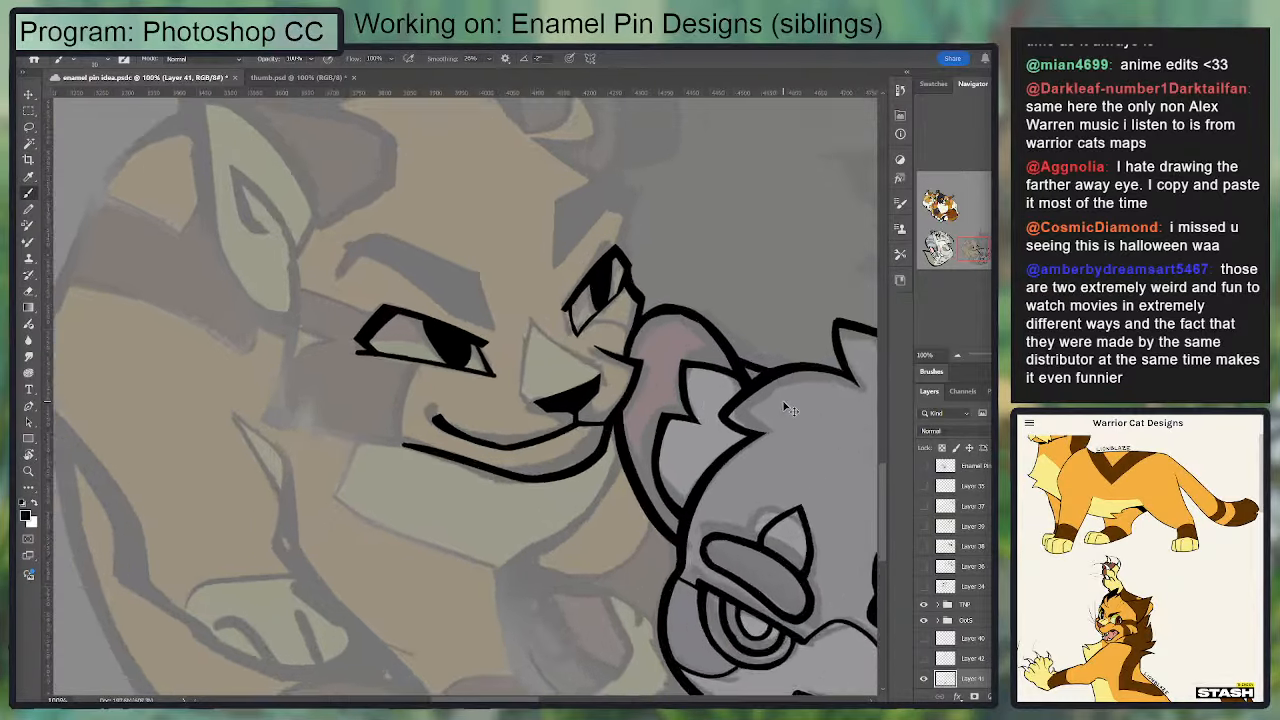
{"action": "key", "text": "e"}
{"action": "key", "text": "b"}
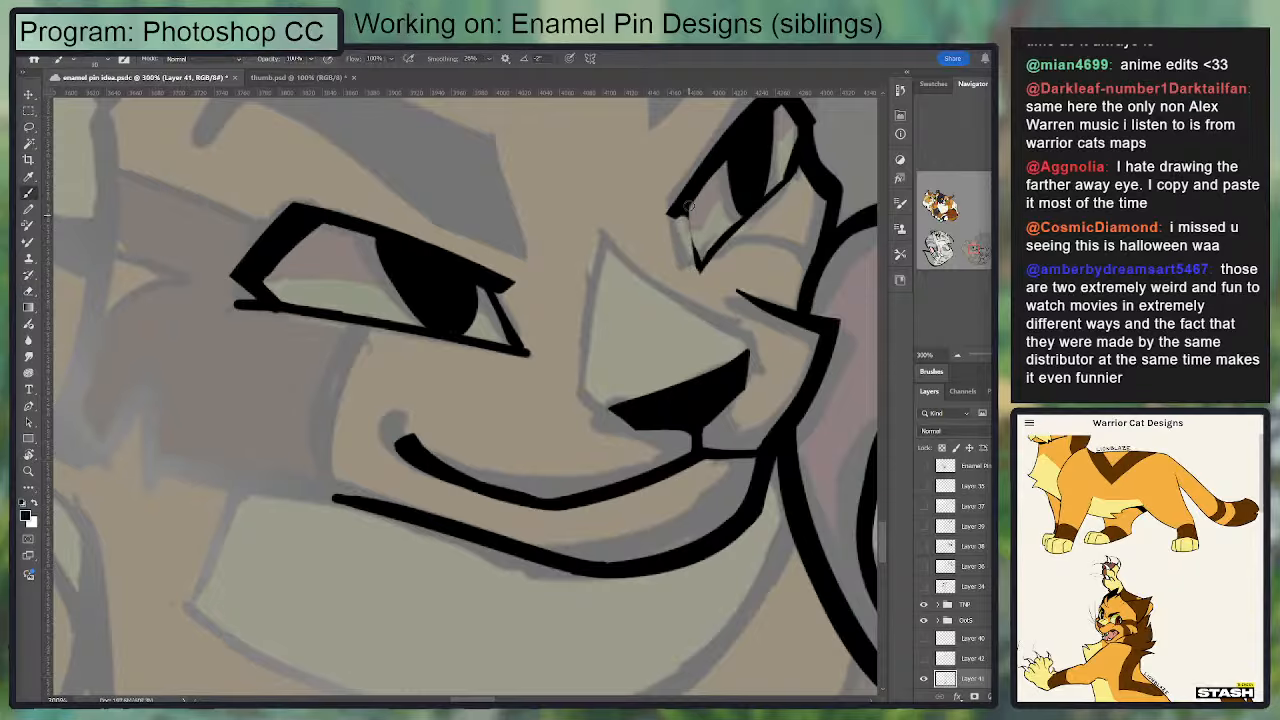
{"action": "mouse_move", "coordinate": [688, 198]}
{"action": "left_mouse_down"}
{"action": "mouse_move", "coordinate": [702, 281]}
{"action": "mouse_move", "coordinate": [722, 247]}
{"action": "left_mouse_up"}
{"action": "key", "text": "e"}
{"action": "key", "text": "b"}
{"action": "key", "text": "ctrl+minus"}
{"action": "key", "text": "ctrl+minus"}
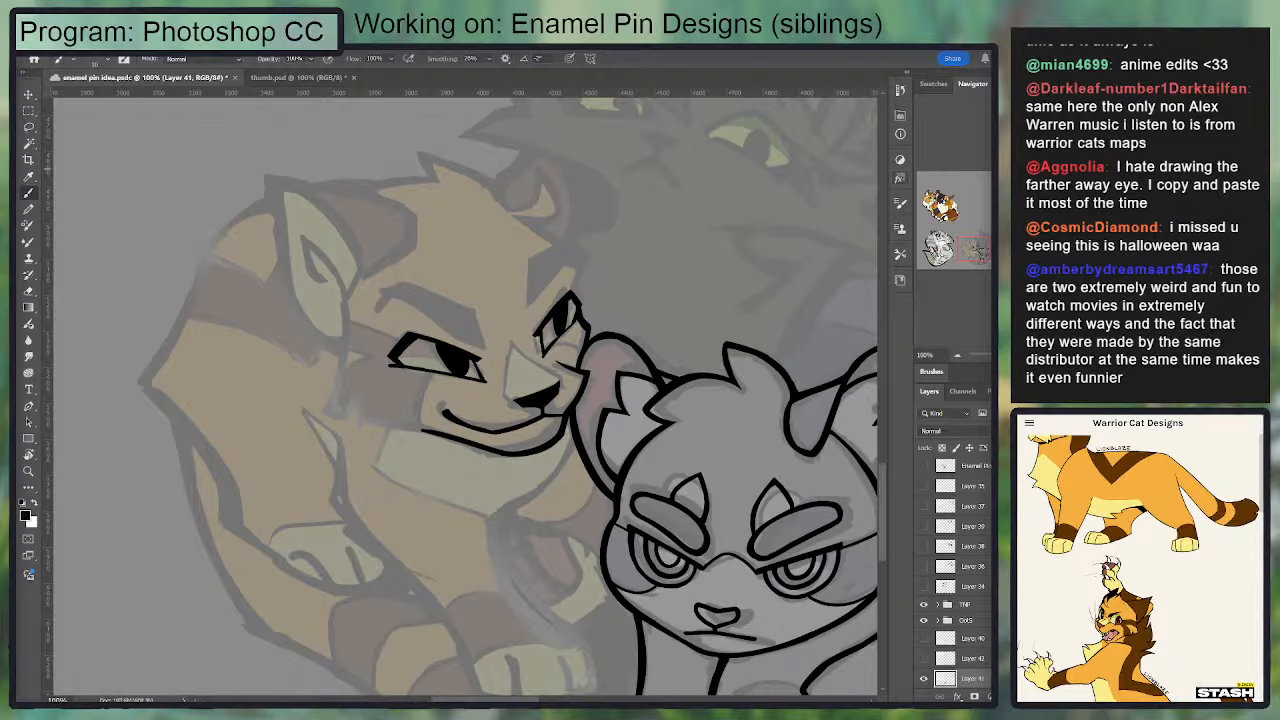
{"action": "key", "text": "ctrl+plus"}
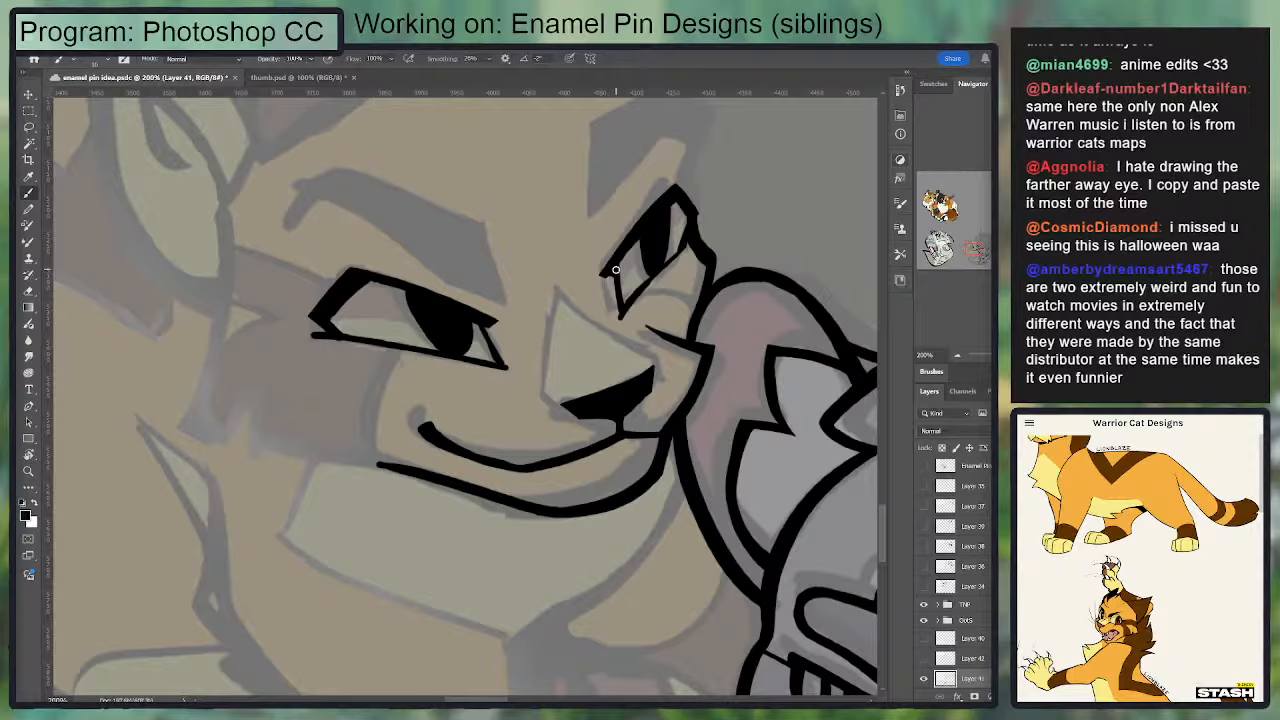
Step: Try to outline the eyebrow above the larger eye with thin strokes along its hooked outer tip and lower edge
{"action": "mouse_move", "coordinate": [294, 215]}
{"action": "left_mouse_down"}
{"action": "mouse_move", "coordinate": [331, 171]}
{"action": "mouse_move", "coordinate": [315, 189]}
{"action": "mouse_move", "coordinate": [505, 296]}
{"action": "left_mouse_up"}
{"action": "key", "text": "ctrl+z"}
{"action": "key", "text": "ctrl+z"}
{"action": "key", "text": "ctrl+z"}
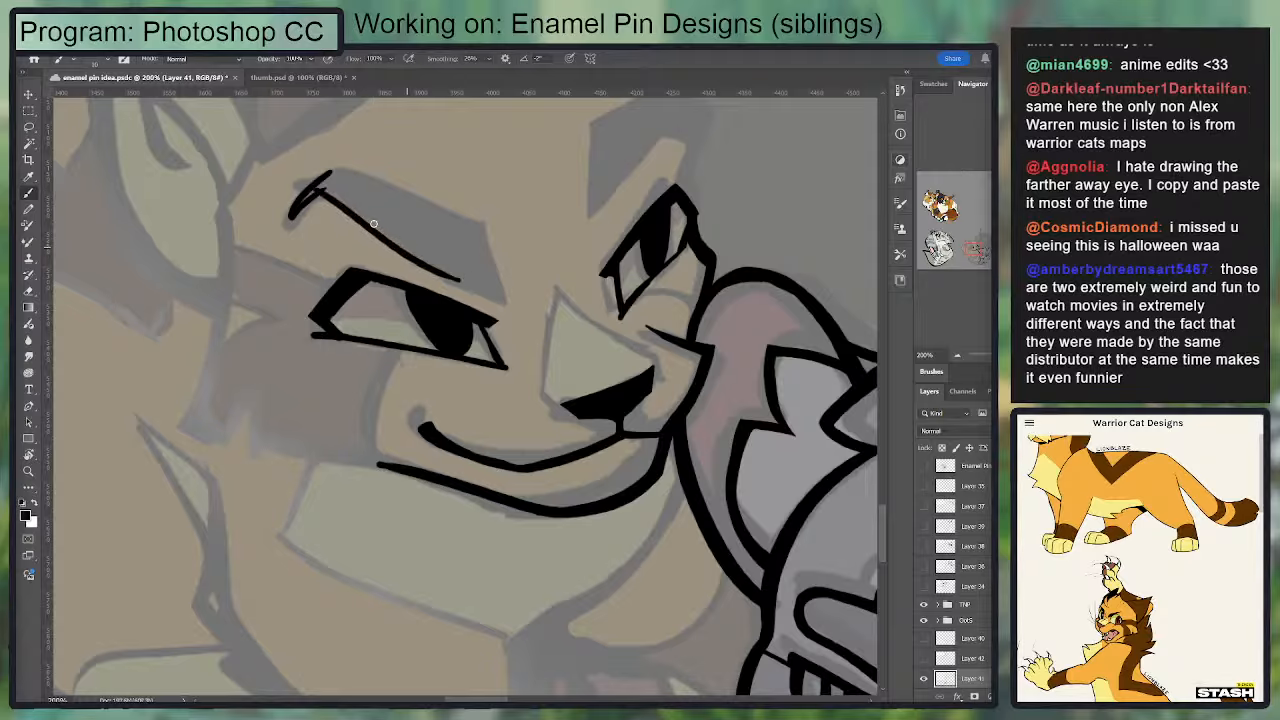
{"action": "key", "text": "ctrl+z"}
{"action": "mouse_move", "coordinate": [318, 190]}
{"action": "left_mouse_down"}
{"action": "mouse_move", "coordinate": [458, 286]}
{"action": "mouse_move", "coordinate": [502, 298]}
{"action": "left_mouse_up"}
{"action": "key", "text": "ctrl+z"}
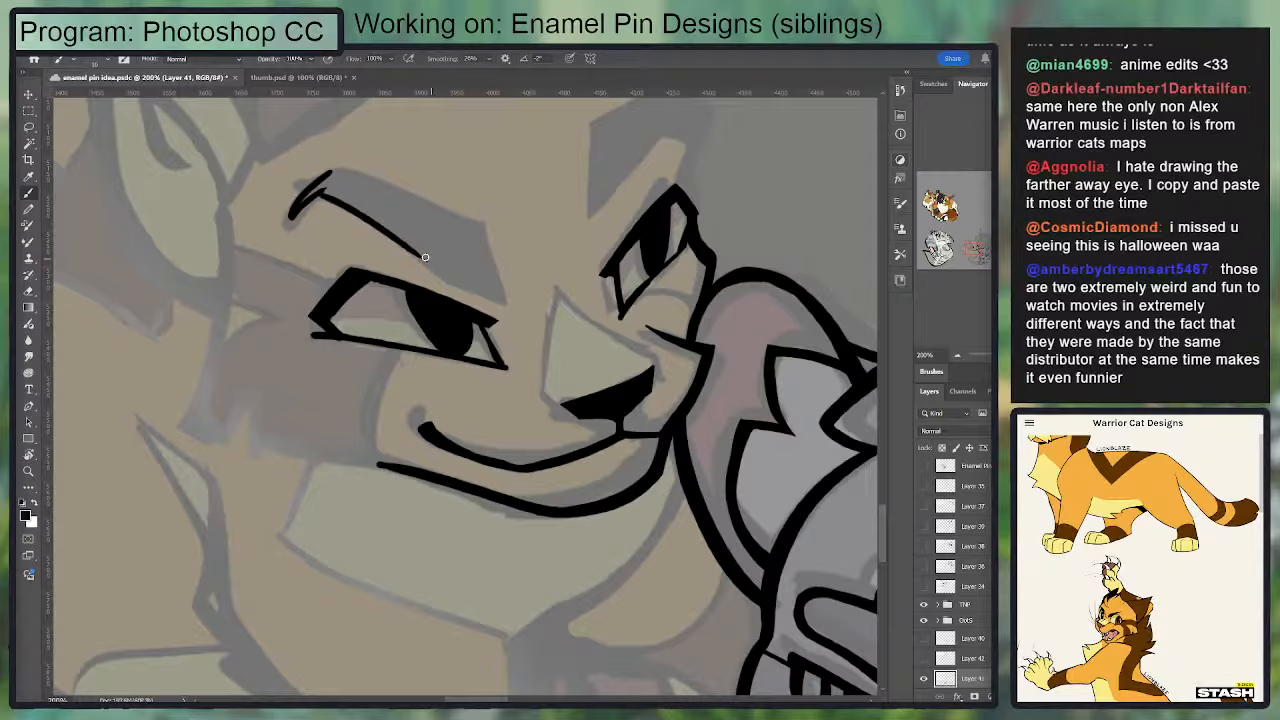
{"action": "left_click_drag", "start_coordinate": [404, 246], "coordinate": [452, 284]}
{"action": "key", "text": "ctrl+z"}
{"action": "mouse_move", "coordinate": [402, 243]}
{"action": "left_mouse_down"}
{"action": "mouse_move", "coordinate": [452, 285]}
{"action": "mouse_move", "coordinate": [513, 297]}
{"action": "mouse_move", "coordinate": [485, 226]}
{"action": "mouse_move", "coordinate": [336, 169]}
{"action": "left_mouse_up"}
Step: Try to close the larger eye's eyebrow outline with a thin upper edge running from the inner end to the outer tip
{"action": "key", "text": "ctrl+z"}
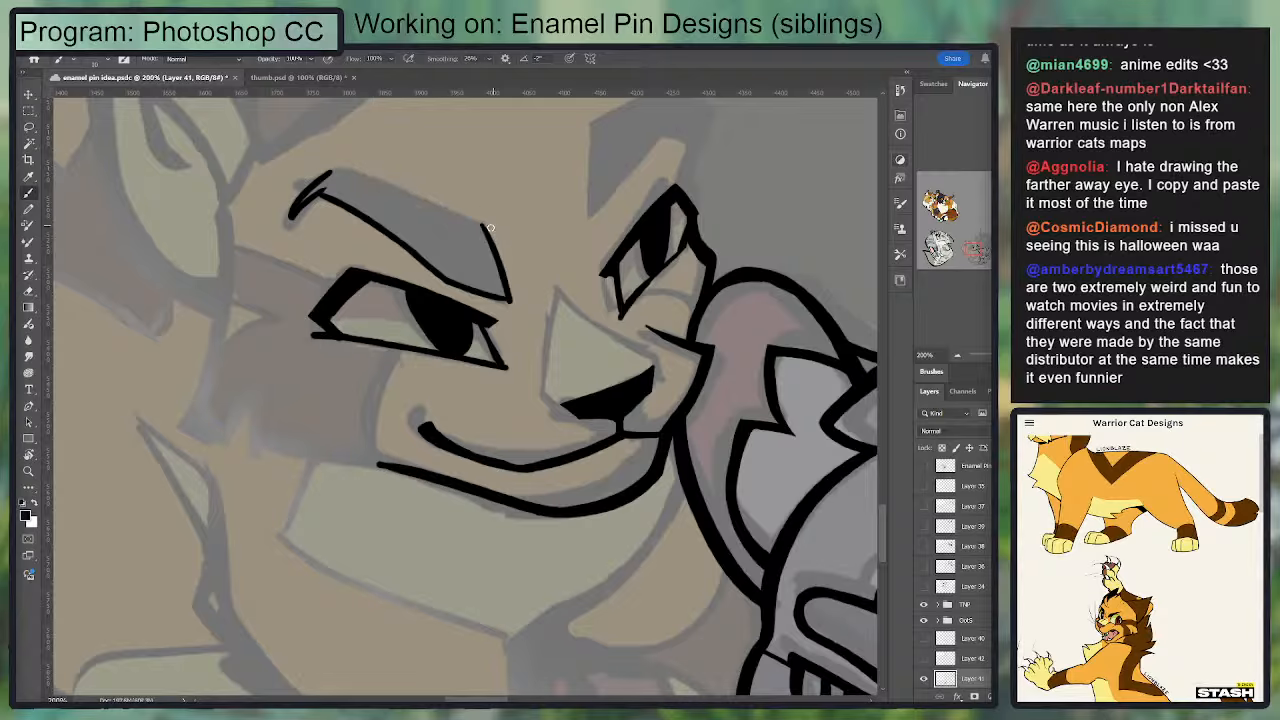
{"action": "mouse_move", "coordinate": [486, 227]}
{"action": "left_mouse_down"}
{"action": "mouse_move", "coordinate": [318, 176]}
{"action": "mouse_move", "coordinate": [512, 248]}
{"action": "mouse_move", "coordinate": [491, 228]}
{"action": "mouse_move", "coordinate": [312, 168]}
{"action": "mouse_move", "coordinate": [432, 213]}
{"action": "left_mouse_up"}
{"action": "key", "text": "ctrl+z"}
{"action": "key", "text": "ctrl+z"}
{"action": "key", "text": "ctrl+z"}
{"action": "key", "text": "ctrl+z"}
{"action": "mouse_move", "coordinate": [345, 175]}
{"action": "left_mouse_down"}
{"action": "mouse_move", "coordinate": [419, 211]}
{"action": "mouse_move", "coordinate": [328, 172]}
{"action": "left_mouse_up"}
Step: Select the inside of the outlined eyebrow with the Magic Wand and fill it with black
{"action": "key", "text": "w"}
{"action": "left_click", "coordinate": [428, 236]}
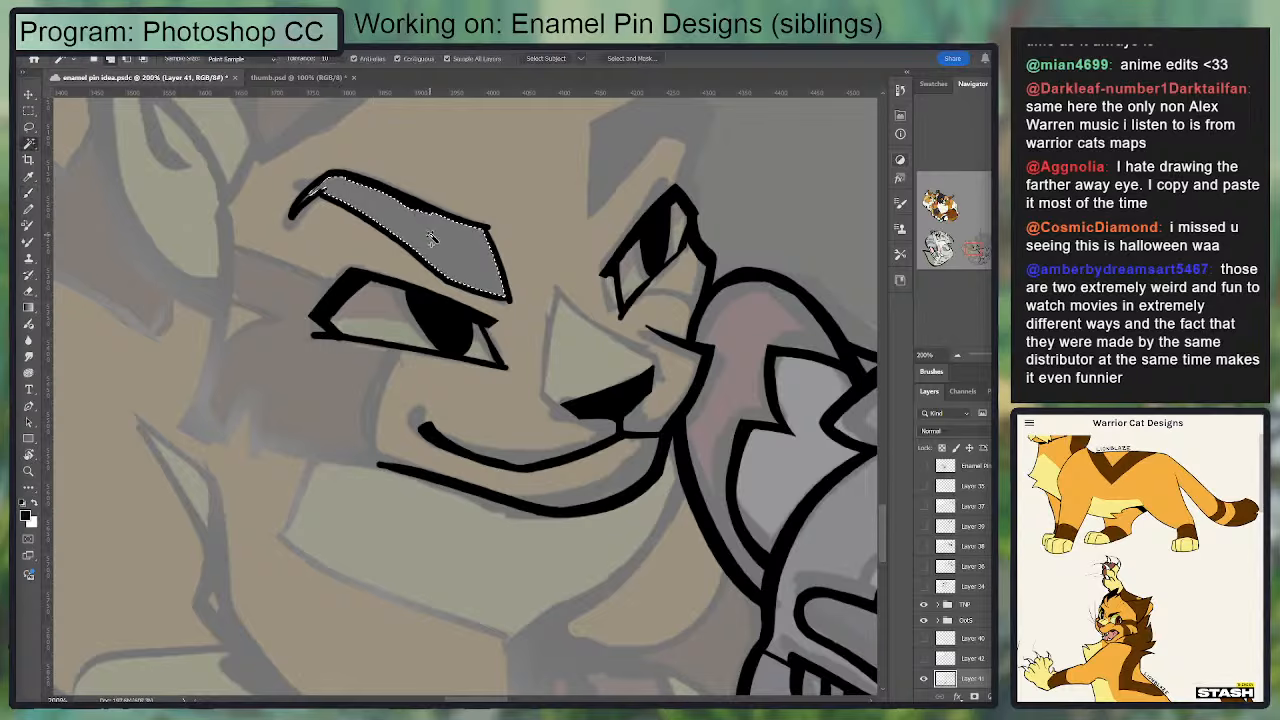
{"action": "key", "text": "g"}
{"action": "key", "text": "ctrl+d"}
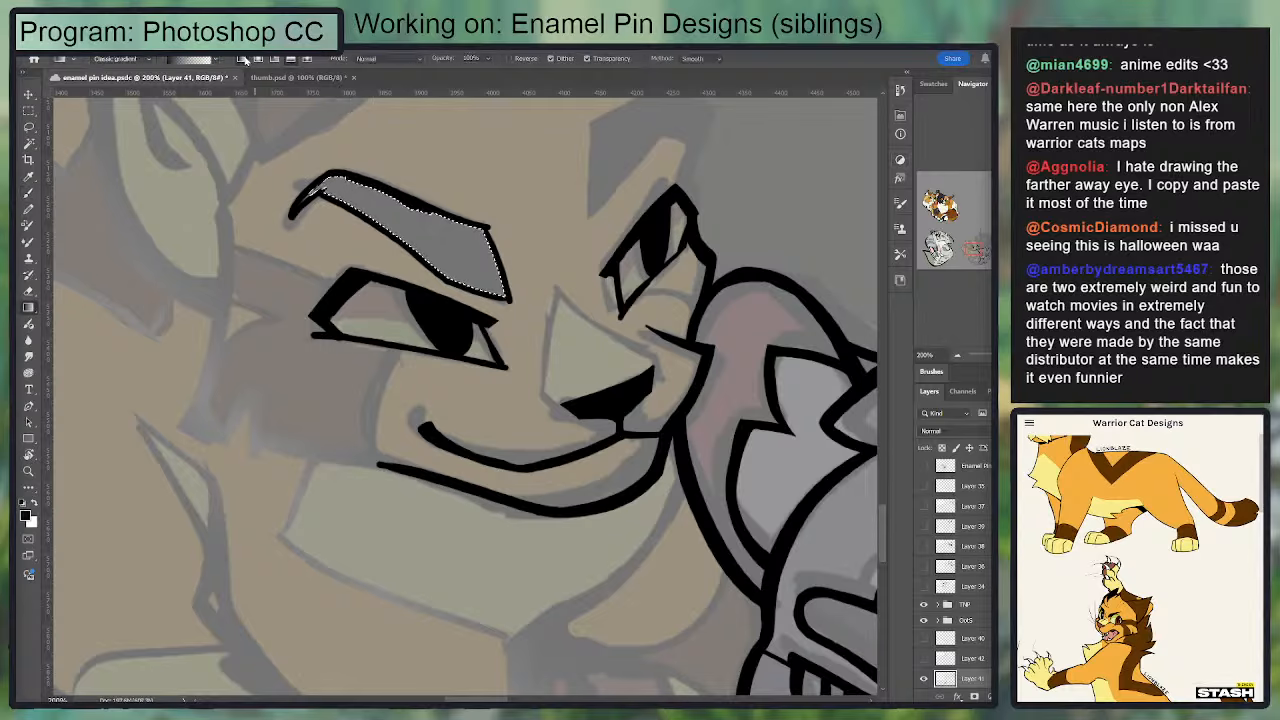
{"action": "left_click_drag", "start_coordinate": [528, 210], "coordinate": [692, 183]}
{"action": "key", "text": "ctrl+d"}
{"action": "key", "text": "b"}
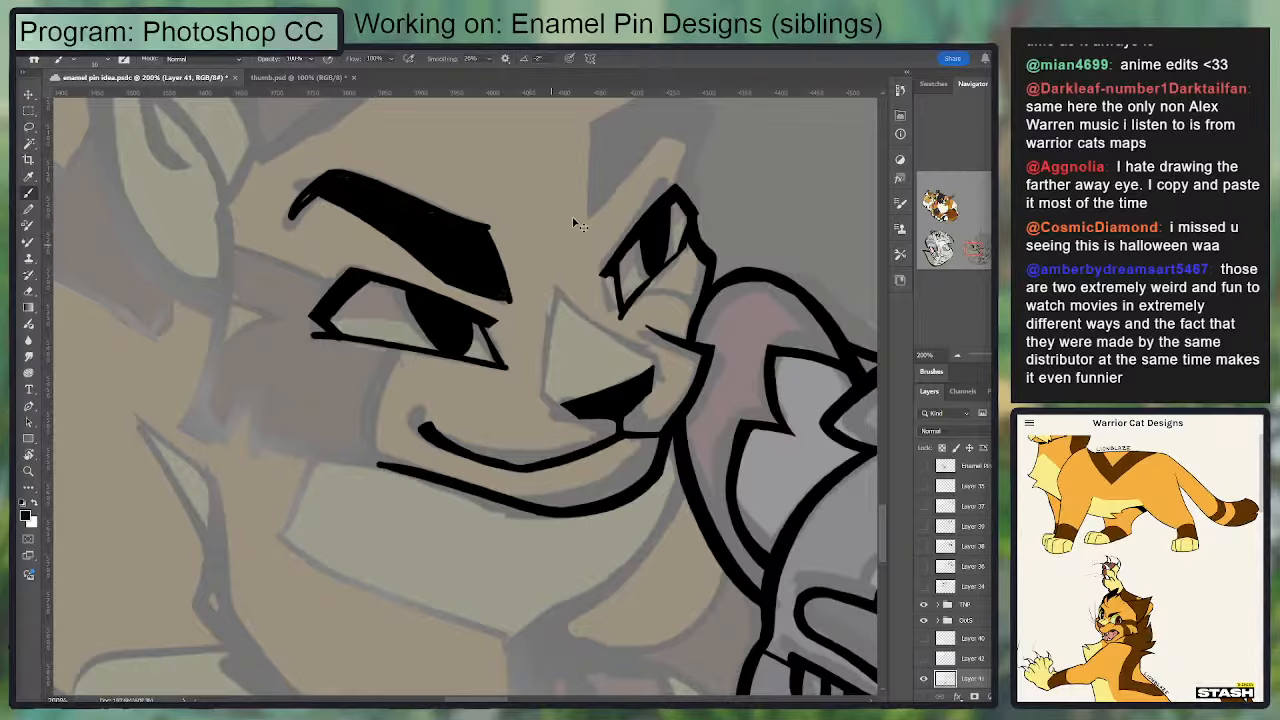
Step: Undo the fill and the thin outline of the eyebrow above the larger eye
{"action": "key", "text": "ctrl+z"}
{"action": "key", "text": "ctrl+z"}
{"action": "key", "text": "r"}
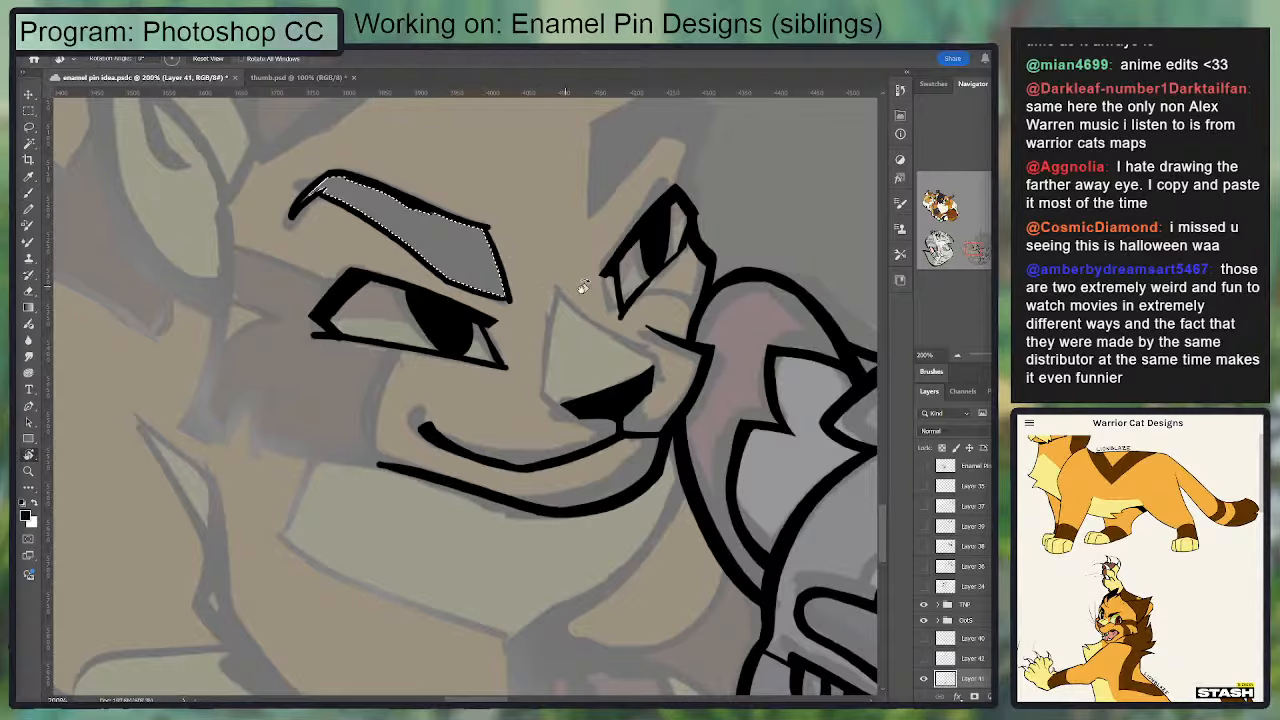
{"action": "left_click_drag", "start_coordinate": [582, 286], "coordinate": [582, 163]}
{"action": "key", "text": "ctrl+d"}
{"action": "key", "text": "ctrl+z"}
{"action": "key", "text": "ctrl+z"}
{"action": "key", "text": "ctrl+z"}
{"action": "key", "text": "ctrl+z"}
{"action": "key", "text": "ctrl+z"}
{"action": "key", "text": "ctrl+z"}
{"action": "key", "text": "ctrl+z"}
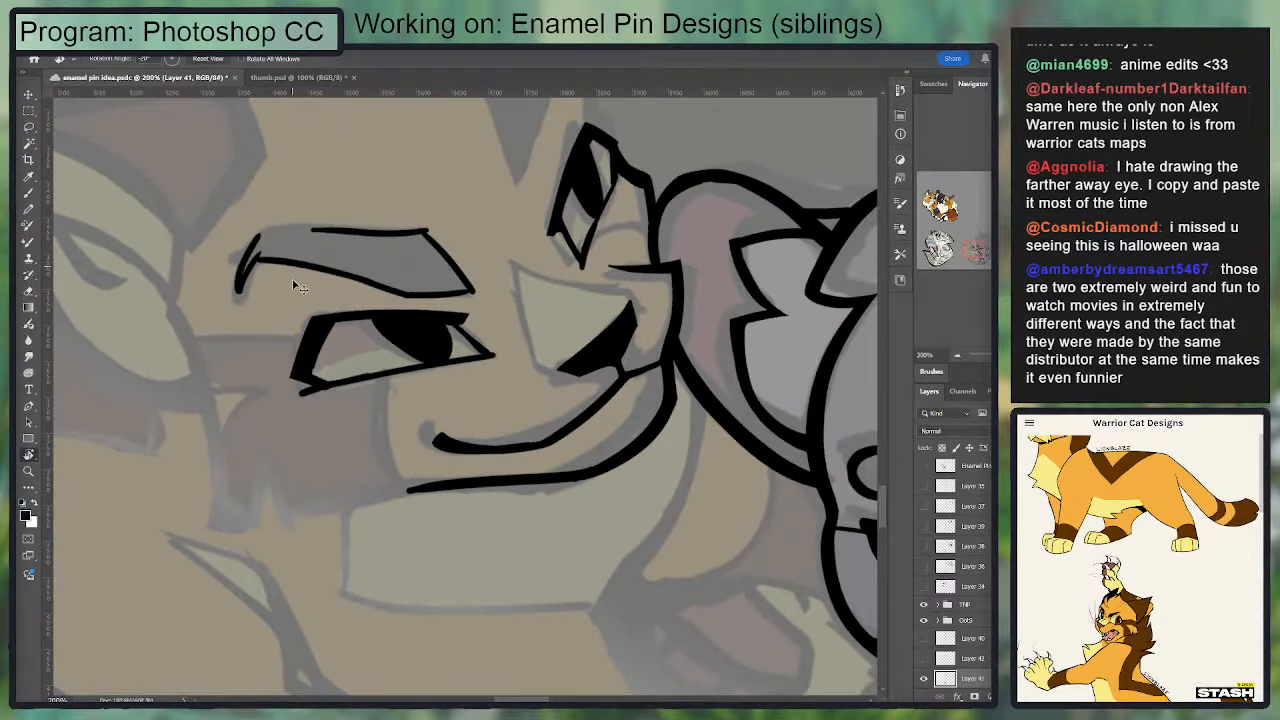
{"action": "key", "text": "ctrl+z"}
{"action": "key", "text": "b"}
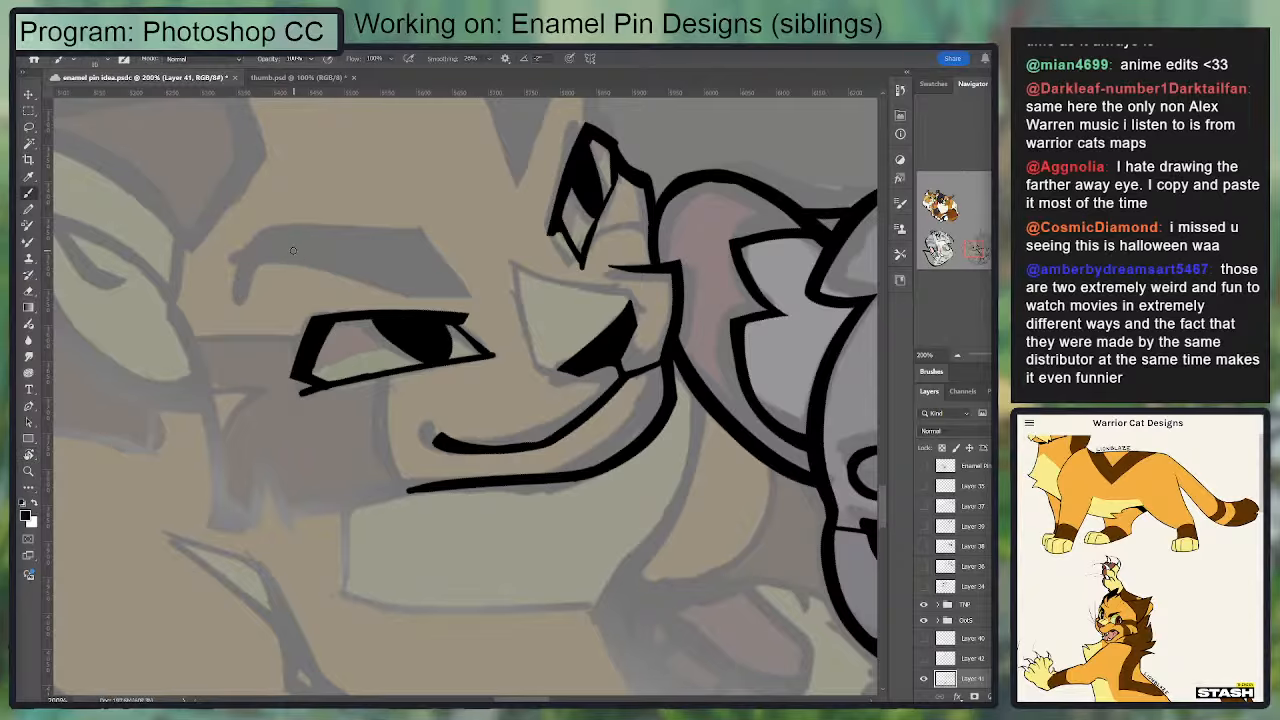
Step: Ink the larger eye's eyebrow tip as a short, thick curved stroke and taper its lower end to a point
{"action": "left_click_drag", "start_coordinate": [270, 235], "coordinate": [237, 302]}
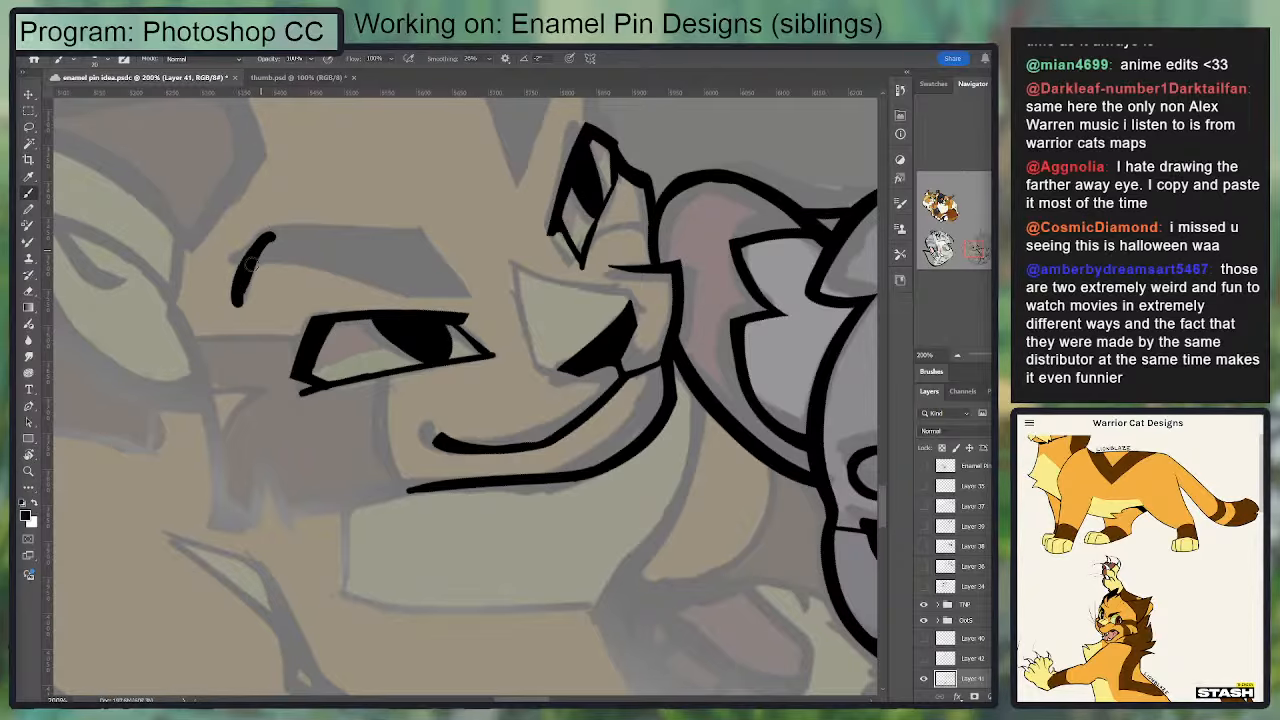
{"action": "key", "text": "e"}
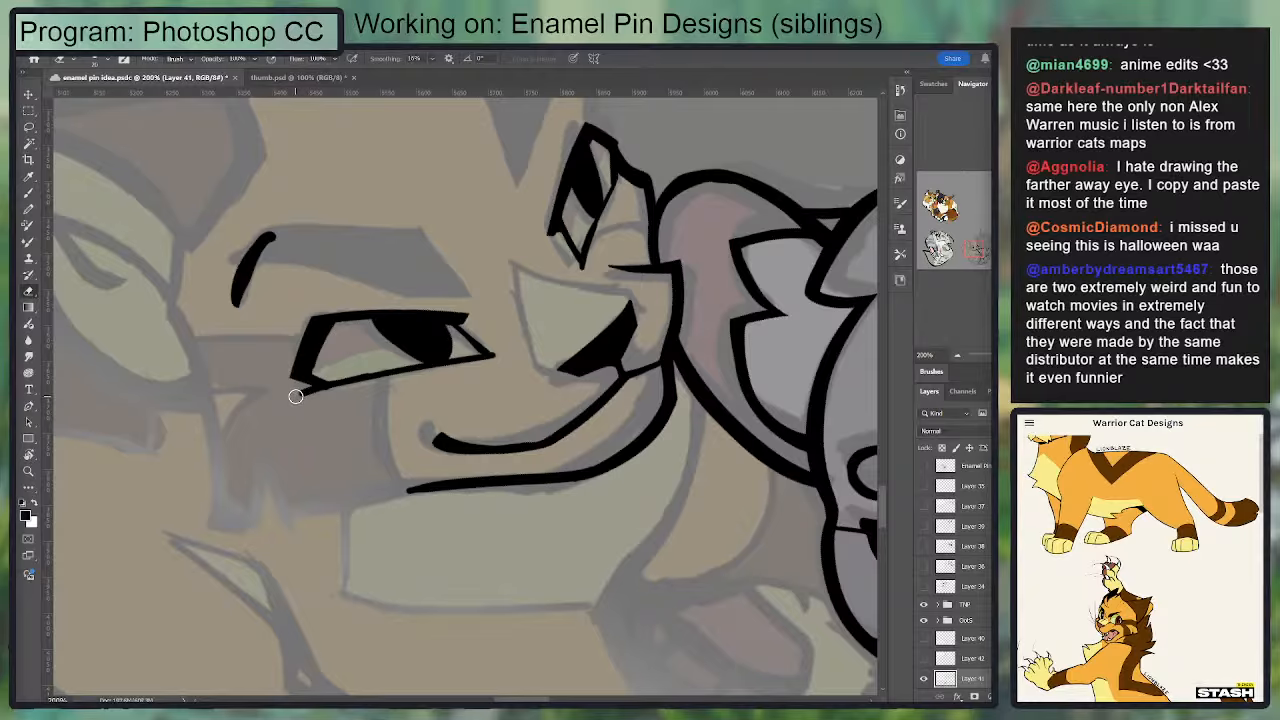
{"action": "key", "text": "b"}
{"action": "left_click_drag", "start_coordinate": [237, 290], "coordinate": [238, 302]}
{"action": "key", "text": "e"}
{"action": "key", "text": "b"}
{"action": "mouse_move", "coordinate": [262, 256]}
{"action": "left_mouse_down"}
{"action": "mouse_move", "coordinate": [240, 296]}
{"action": "mouse_move", "coordinate": [276, 238]}
{"action": "left_mouse_up"}
{"action": "key", "text": "e"}
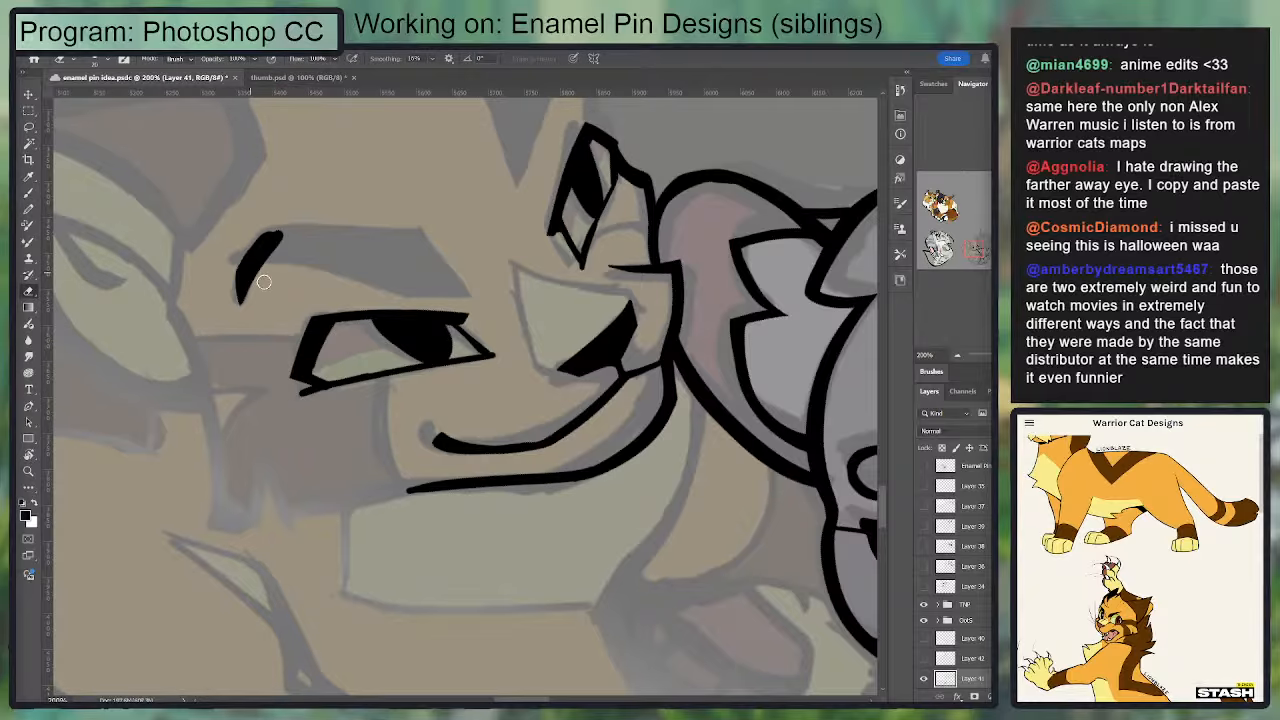
Step: Outline the upper and lower edges of the larger eye's eyebrow from the outer tip, erasing the excess at the inner end
{"action": "key", "text": "r"}
{"action": "mouse_move", "coordinate": [391, 257]}
{"action": "left_mouse_down"}
{"action": "mouse_move", "coordinate": [234, 214]}
{"action": "mouse_move", "coordinate": [296, 408]}
{"action": "mouse_move", "coordinate": [358, 318]}
{"action": "left_mouse_up"}
{"action": "key", "text": "b"}
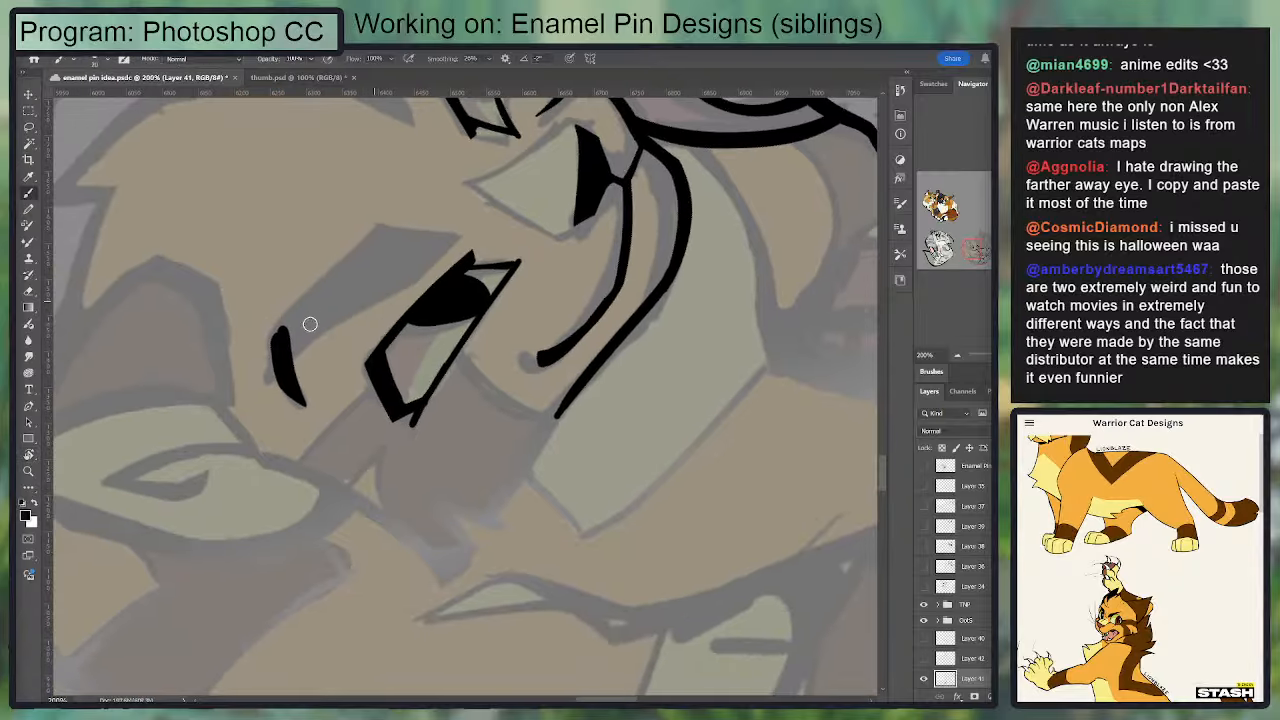
{"action": "mouse_move", "coordinate": [281, 330]}
{"action": "left_mouse_down"}
{"action": "mouse_move", "coordinate": [389, 230]}
{"action": "mouse_move", "coordinate": [470, 239]}
{"action": "mouse_move", "coordinate": [345, 305]}
{"action": "left_mouse_up"}
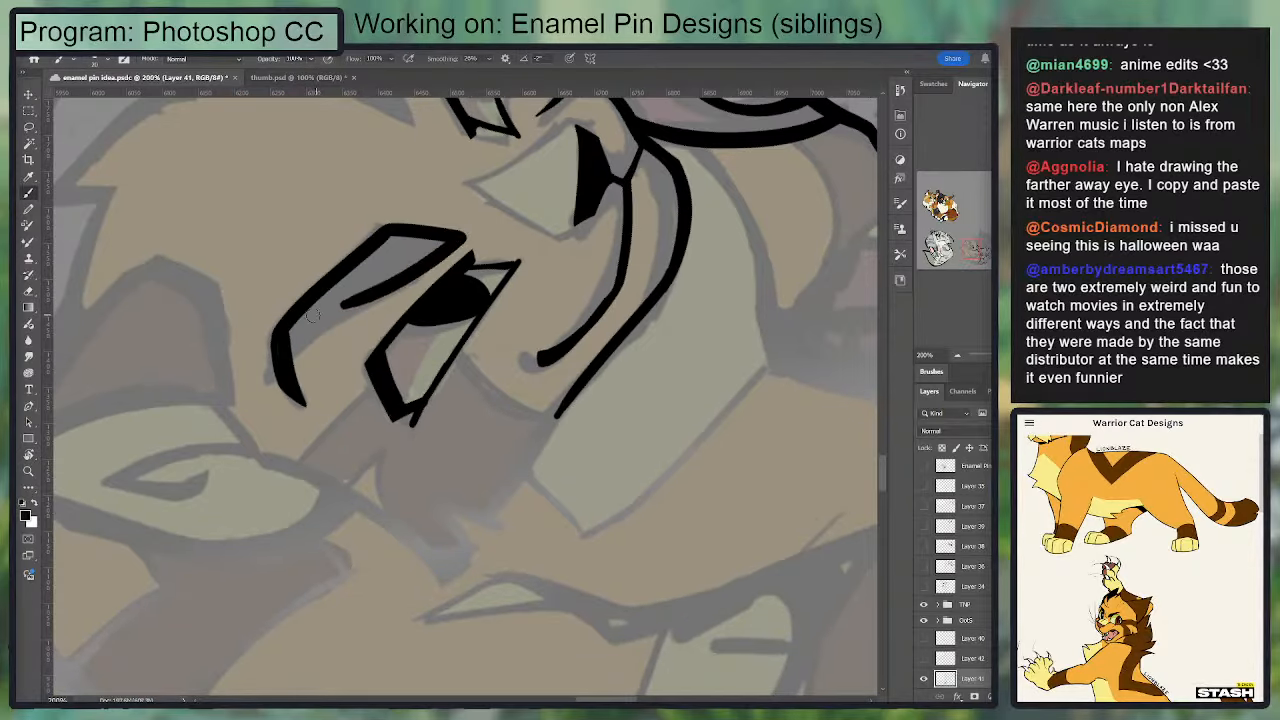
{"action": "key", "text": "ctrl+z"}
{"action": "key", "text": "ctrl+z"}
{"action": "mouse_move", "coordinate": [289, 362]}
{"action": "left_mouse_down"}
{"action": "mouse_move", "coordinate": [455, 241]}
{"action": "mouse_move", "coordinate": [408, 276]}
{"action": "left_mouse_up"}
{"action": "left_click", "coordinate": [456, 236]}
{"action": "key", "text": "e"}
{"action": "left_click_drag", "start_coordinate": [458, 236], "coordinate": [380, 301]}
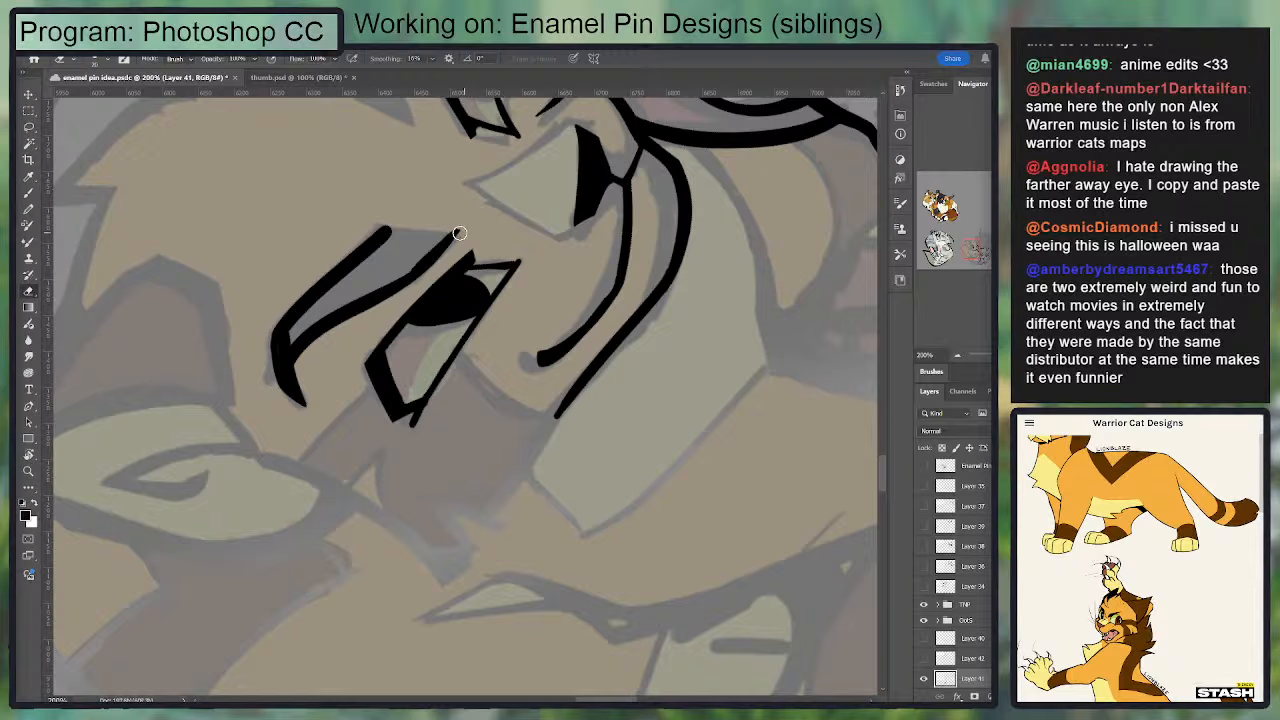
Step: Close the inner end of the larger eye's eyebrow, start filling it with black and trim its inner edge sharp
{"action": "key", "text": "b"}
{"action": "mouse_move", "coordinate": [372, 228]}
{"action": "left_mouse_down"}
{"action": "mouse_move", "coordinate": [462, 232]}
{"action": "mouse_move", "coordinate": [378, 250]}
{"action": "mouse_move", "coordinate": [434, 238]}
{"action": "mouse_move", "coordinate": [402, 270]}
{"action": "left_mouse_up"}
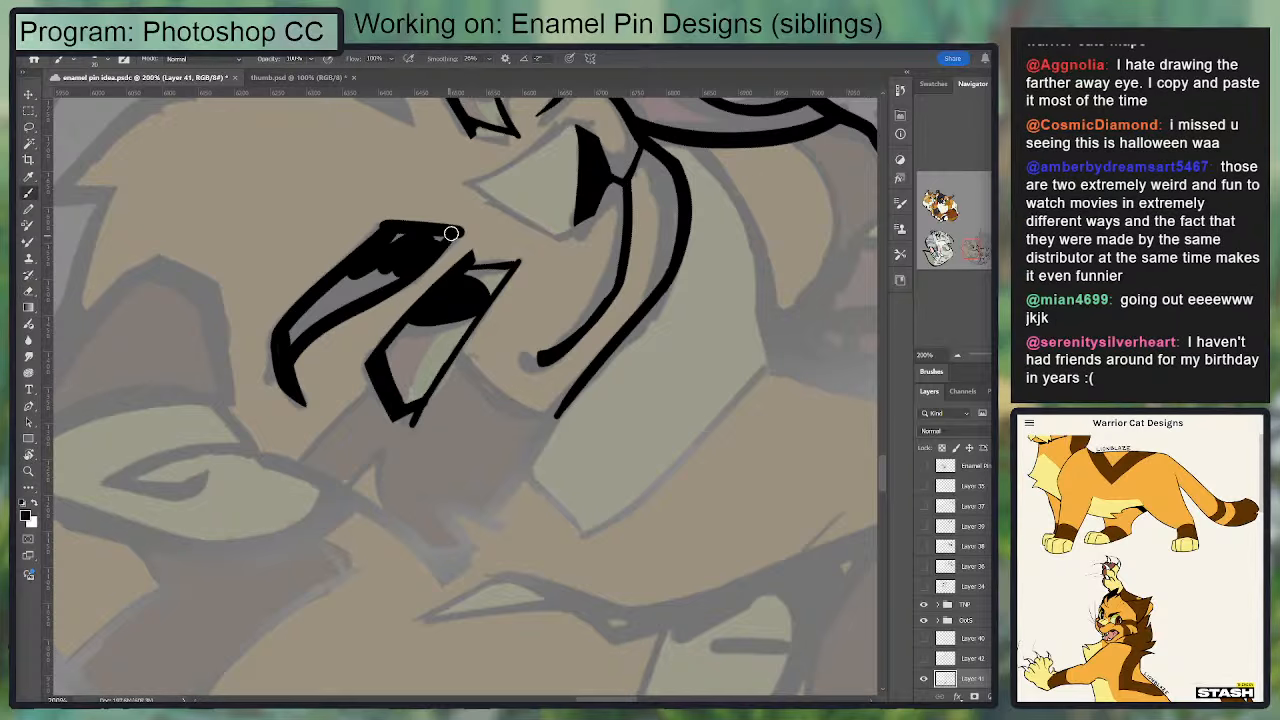
{"action": "left_click_drag", "start_coordinate": [449, 232], "coordinate": [411, 290]}
{"action": "key", "text": "e"}
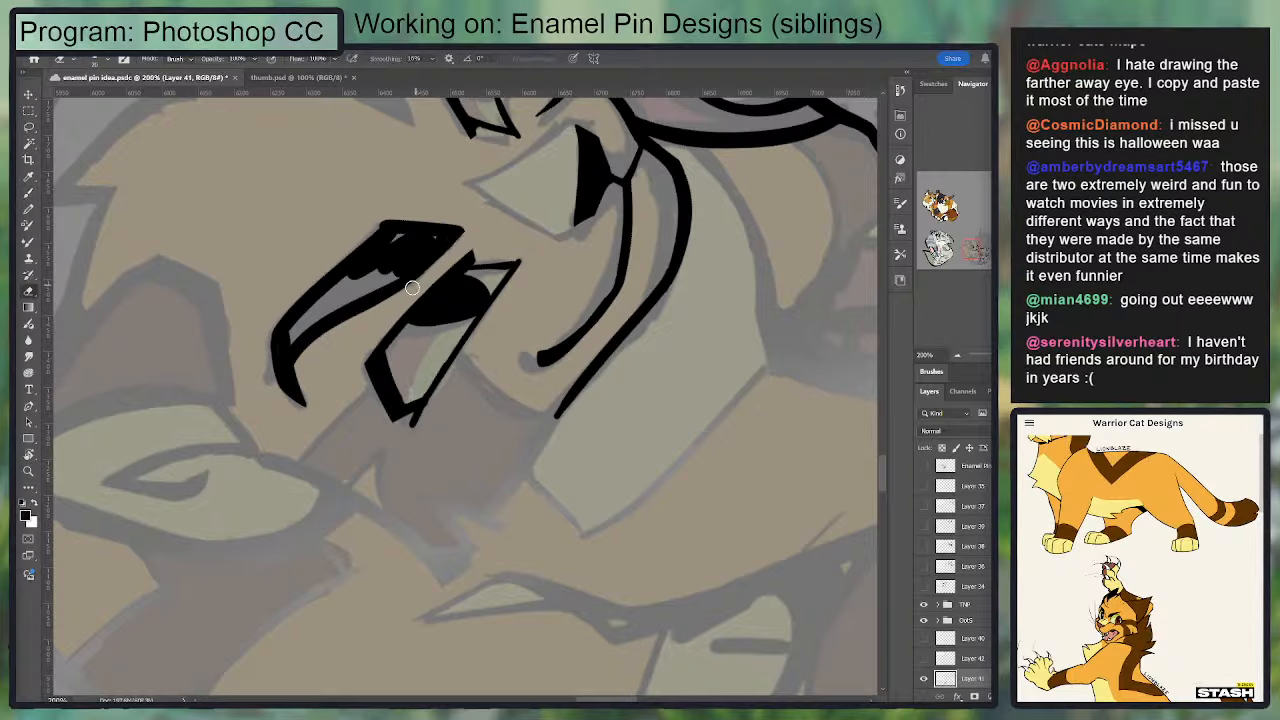
{"action": "mouse_move", "coordinate": [466, 228]}
{"action": "left_mouse_down"}
{"action": "mouse_move", "coordinate": [377, 241]}
{"action": "mouse_move", "coordinate": [384, 228]}
{"action": "mouse_move", "coordinate": [306, 298]}
{"action": "mouse_move", "coordinate": [400, 239]}
{"action": "mouse_move", "coordinate": [439, 238]}
{"action": "mouse_move", "coordinate": [424, 209]}
{"action": "mouse_move", "coordinate": [491, 194]}
{"action": "left_mouse_up"}
{"action": "key", "text": "b"}
{"action": "key", "text": "e"}
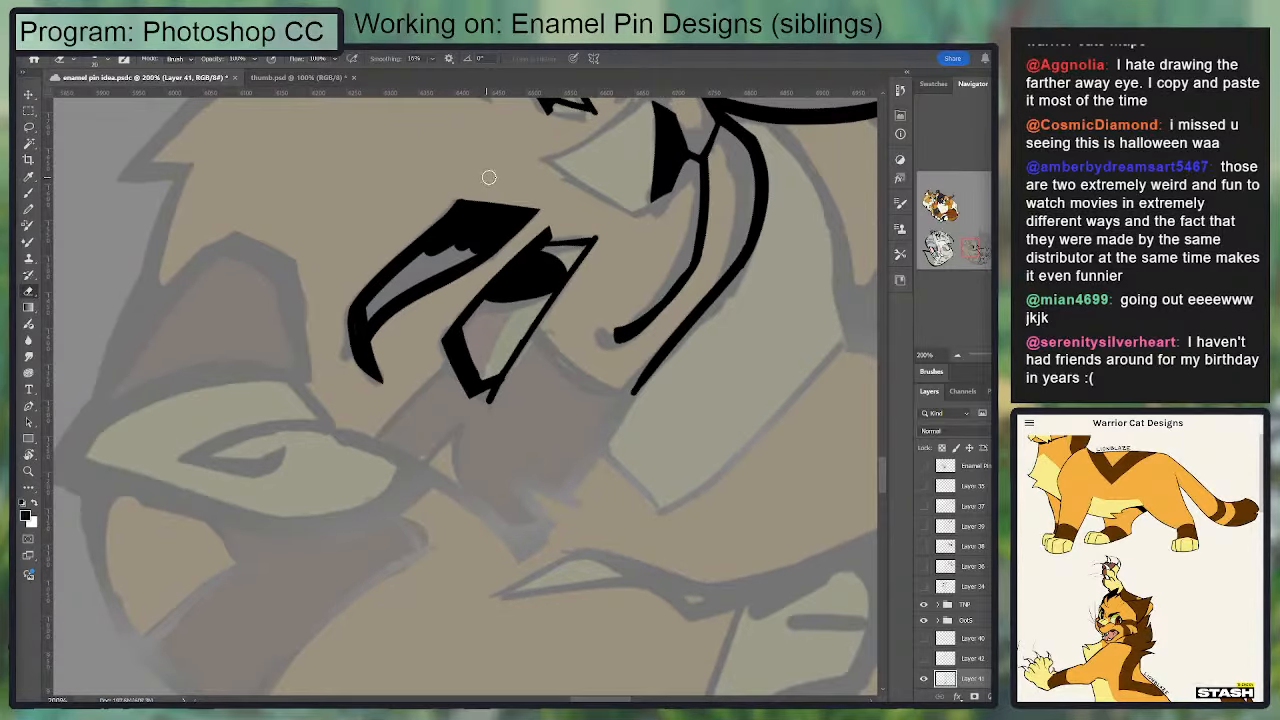
Step: Fill the remaining gap in the larger eye's eyebrow with solid black and clean up its upper outer edge
{"action": "key", "text": "b"}
{"action": "mouse_move", "coordinate": [433, 245]}
{"action": "left_mouse_down"}
{"action": "mouse_move", "coordinate": [368, 320]}
{"action": "mouse_move", "coordinate": [491, 236]}
{"action": "mouse_move", "coordinate": [449, 249]}
{"action": "left_mouse_up"}
{"action": "key", "text": "e"}
{"action": "mouse_move", "coordinate": [440, 206]}
{"action": "left_mouse_down"}
{"action": "mouse_move", "coordinate": [320, 310]}
{"action": "mouse_move", "coordinate": [437, 214]}
{"action": "left_mouse_up"}
{"action": "key", "text": "ctrl+z"}
{"action": "key", "text": "ctrl+z"}
{"action": "mouse_move", "coordinate": [347, 312]}
{"action": "left_mouse_down"}
{"action": "mouse_move", "coordinate": [449, 210]}
{"action": "mouse_move", "coordinate": [451, 192]}
{"action": "left_mouse_up"}
{"action": "key", "text": "r"}
{"action": "mouse_move", "coordinate": [550, 411]}
{"action": "left_mouse_down"}
{"action": "mouse_move", "coordinate": [378, 462]}
{"action": "mouse_move", "coordinate": [429, 471]}
{"action": "mouse_move", "coordinate": [423, 457]}
{"action": "mouse_move", "coordinate": [503, 263]}
{"action": "left_mouse_up"}
{"action": "key", "text": "e"}
{"action": "key", "text": "b"}
{"action": "key", "text": "e"}
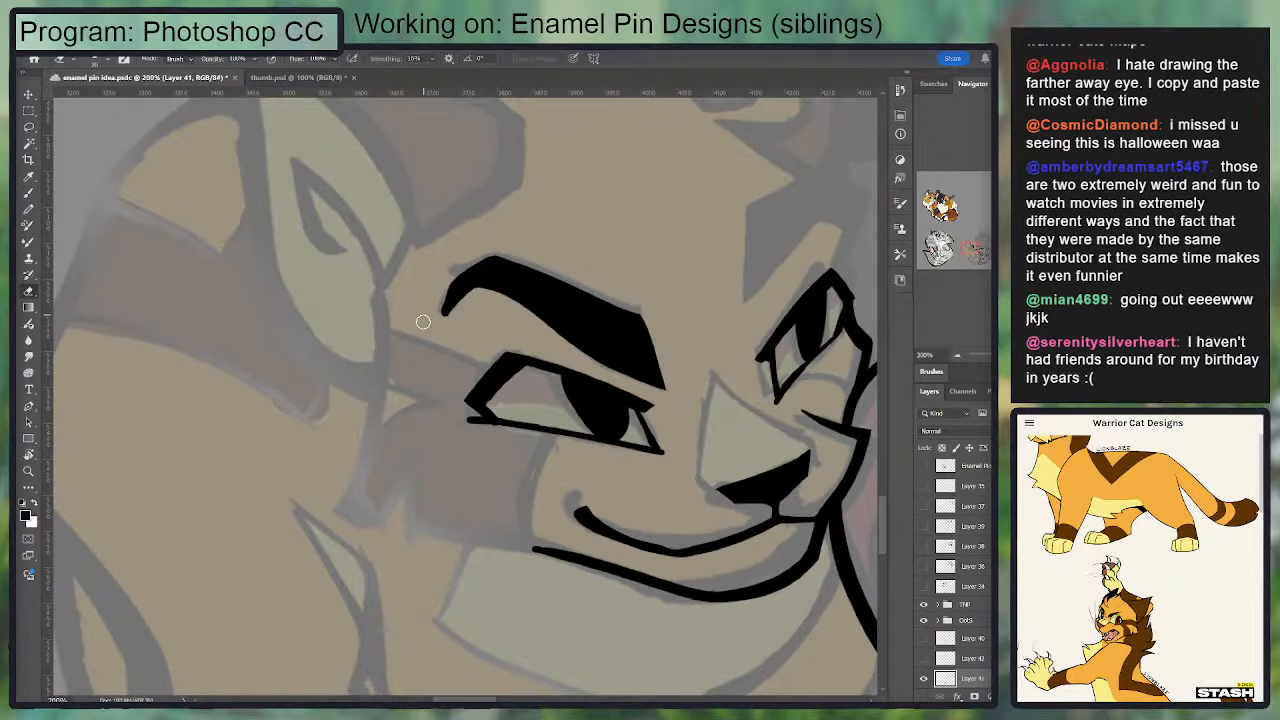
Step: Erase around the outer arch of the larger eye's eyebrow to narrow it into a tapered tip
{"action": "left_click_drag", "start_coordinate": [437, 327], "coordinate": [532, 232]}
{"action": "mouse_move", "coordinate": [472, 293]}
{"action": "left_mouse_down"}
{"action": "mouse_move", "coordinate": [549, 331]}
{"action": "mouse_move", "coordinate": [526, 309]}
{"action": "mouse_move", "coordinate": [563, 325]}
{"action": "left_mouse_up"}
{"action": "key", "text": "b"}
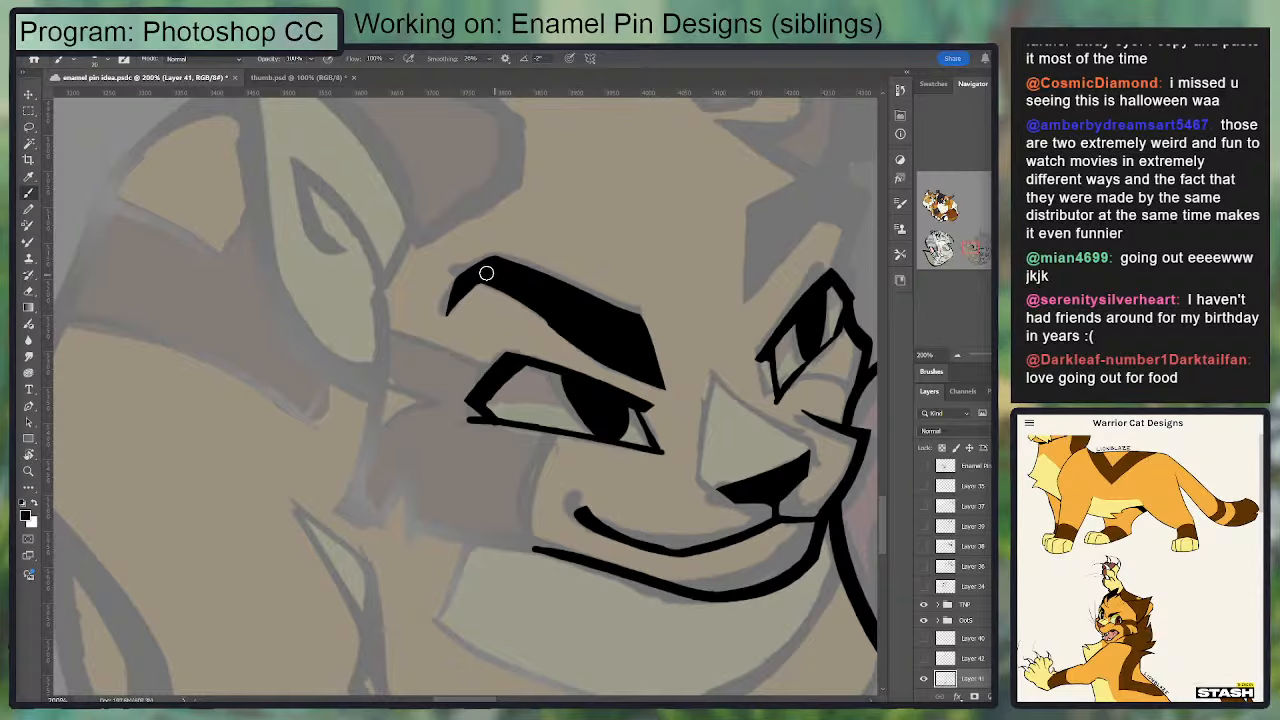
{"action": "key", "text": "e"}
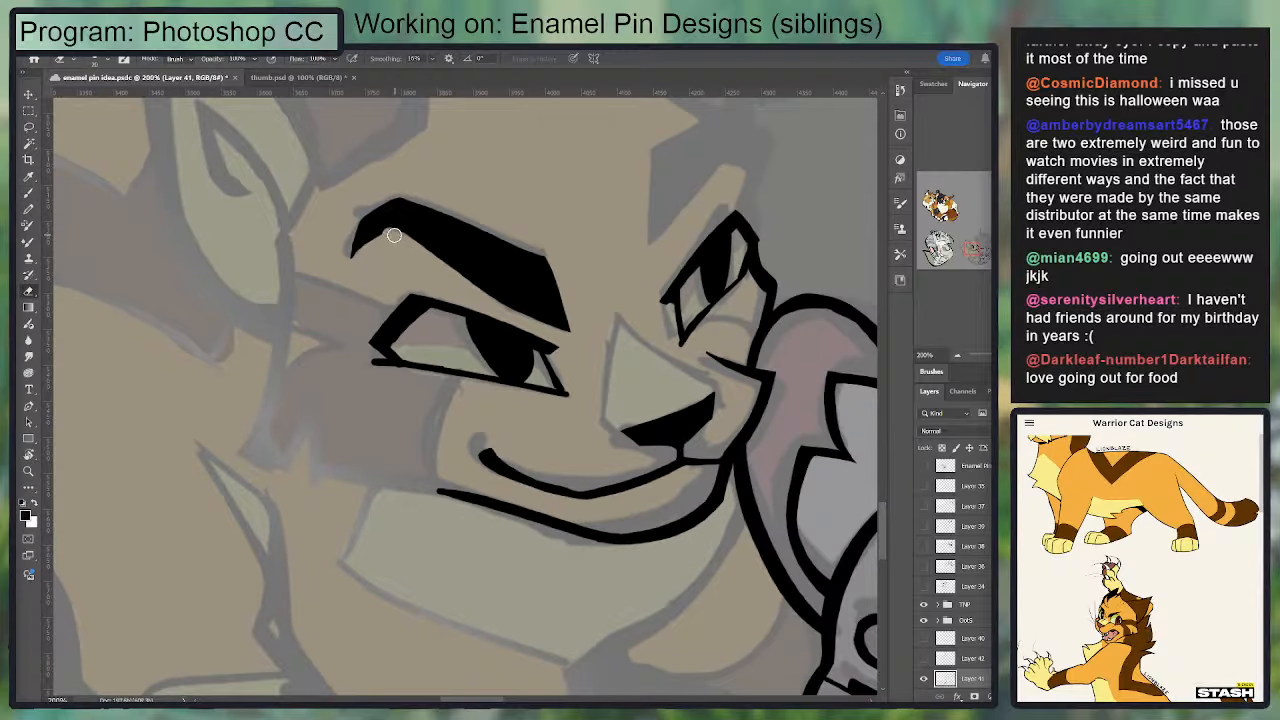
{"action": "mouse_move", "coordinate": [394, 235]}
{"action": "left_mouse_down"}
{"action": "mouse_move", "coordinate": [360, 250]}
{"action": "mouse_move", "coordinate": [357, 214]}
{"action": "mouse_move", "coordinate": [391, 193]}
{"action": "left_mouse_up"}
{"action": "key", "text": "b"}
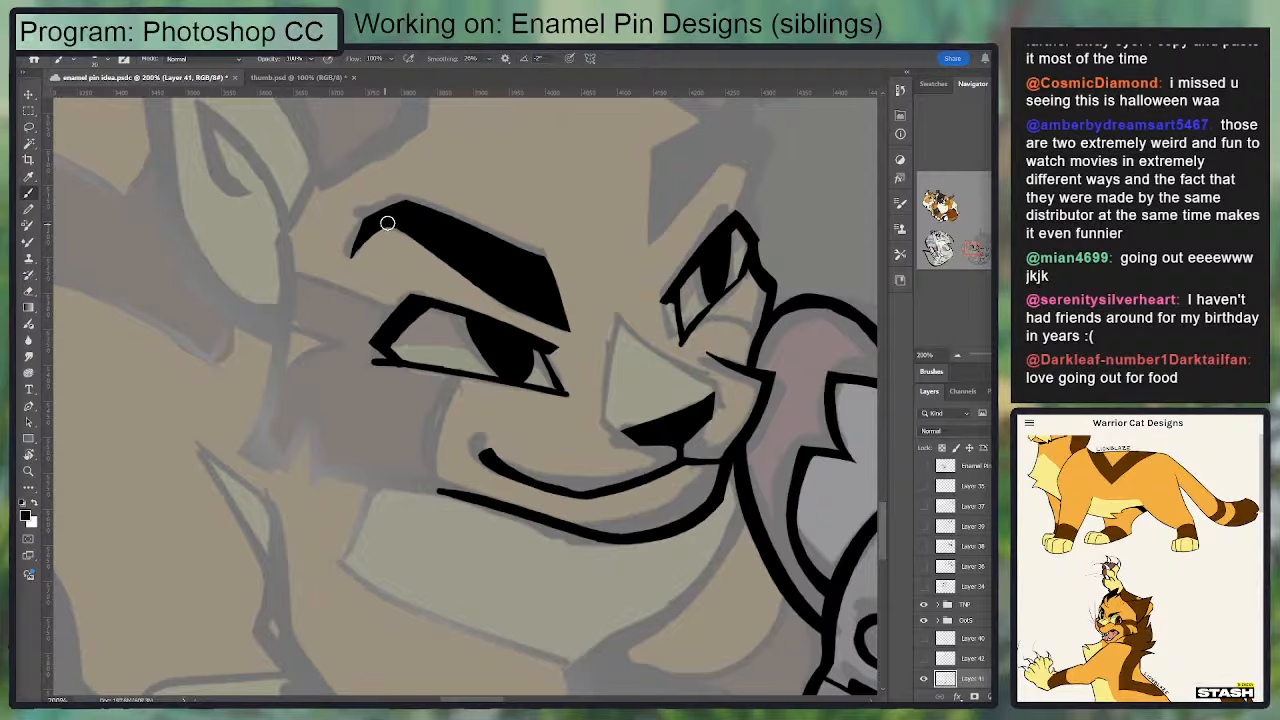
Step: Smooth the upper edge of the larger eye's eyebrow and straighten its slanted inner end
{"action": "left_click_drag", "start_coordinate": [486, 234], "coordinate": [514, 228]}
{"action": "left_click_drag", "start_coordinate": [436, 263], "coordinate": [343, 347]}
{"action": "key", "text": "ctrl+z"}
{"action": "key", "text": "ctrl+z"}
{"action": "left_click_drag", "start_coordinate": [523, 199], "coordinate": [432, 307]}
{"action": "key", "text": "e"}
{"action": "key", "text": "b"}
{"action": "mouse_move", "coordinate": [470, 380]}
{"action": "left_mouse_down"}
{"action": "mouse_move", "coordinate": [477, 424]}
{"action": "mouse_move", "coordinate": [454, 360]}
{"action": "mouse_move", "coordinate": [328, 311]}
{"action": "left_mouse_up"}
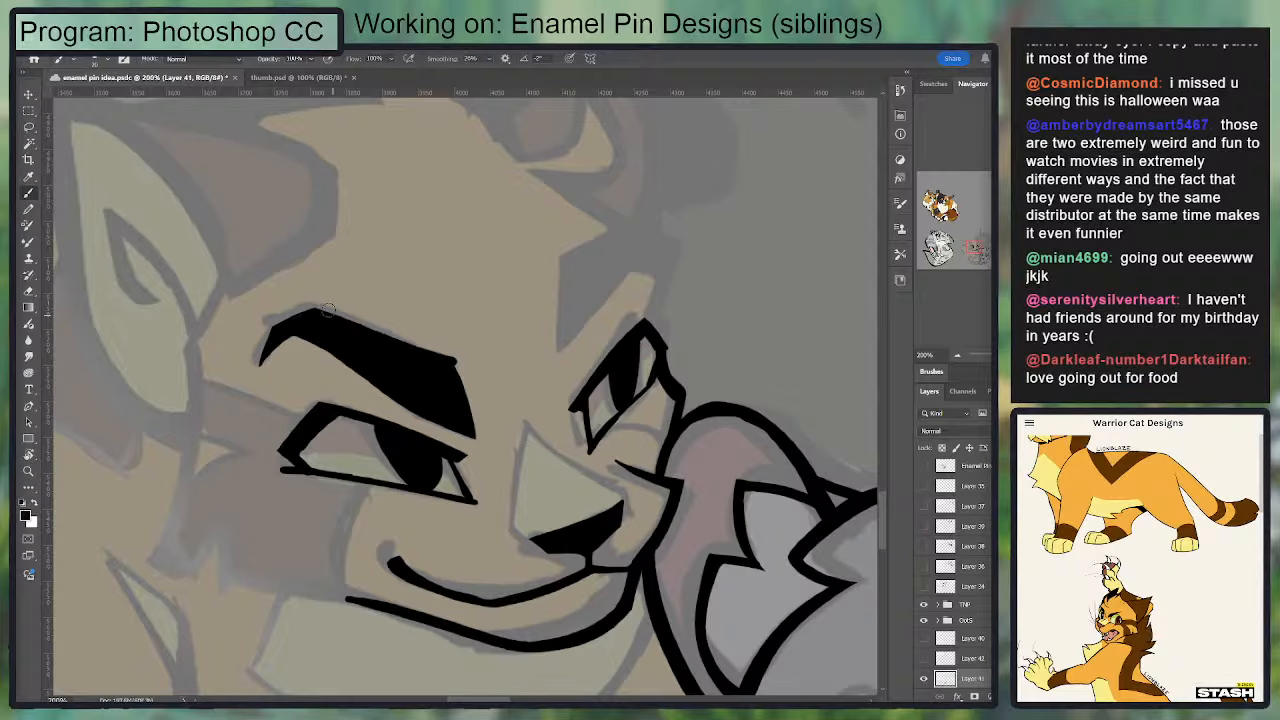
{"action": "left_click_drag", "start_coordinate": [451, 363], "coordinate": [464, 421]}
{"action": "key", "text": "e"}
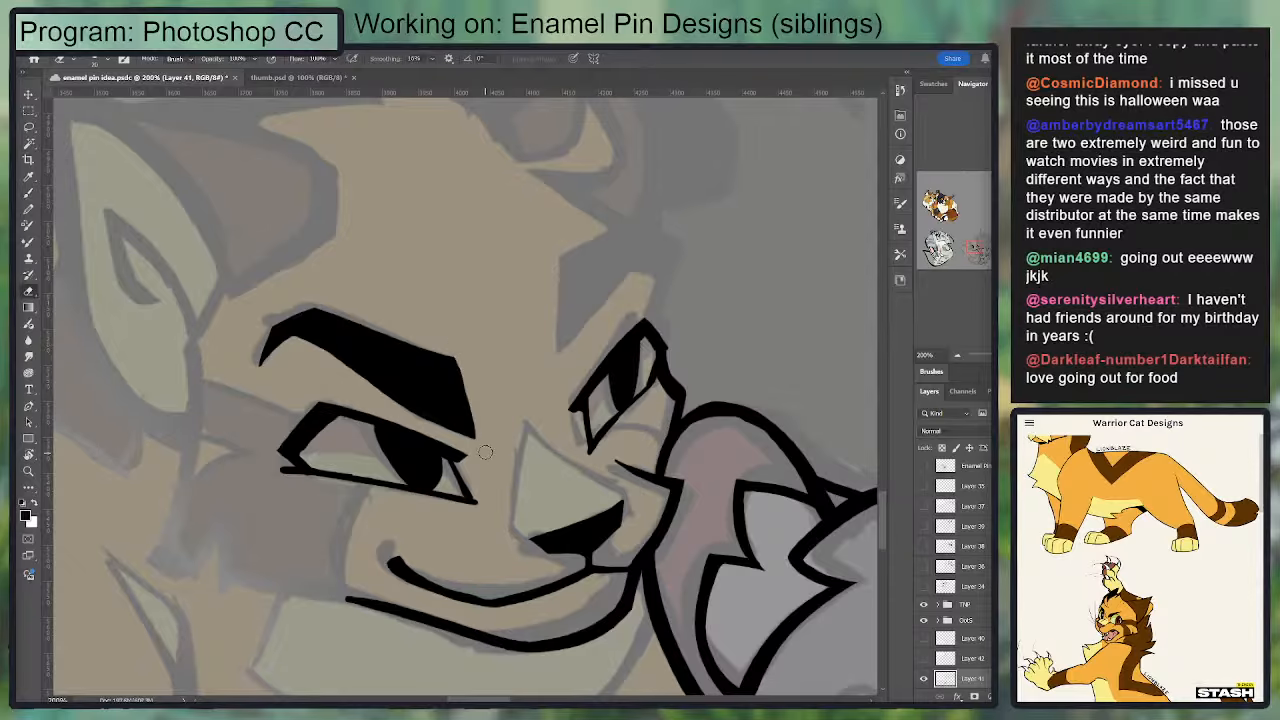
Step: Rework the outer tip of the larger eye's eyebrow into a shorter, cleaner point
{"action": "mouse_move", "coordinate": [293, 342]}
{"action": "left_mouse_down"}
{"action": "mouse_move", "coordinate": [247, 387]}
{"action": "mouse_move", "coordinate": [285, 352]}
{"action": "left_mouse_up"}
{"action": "left_click_drag", "start_coordinate": [381, 277], "coordinate": [477, 220]}
{"action": "key", "text": "b"}
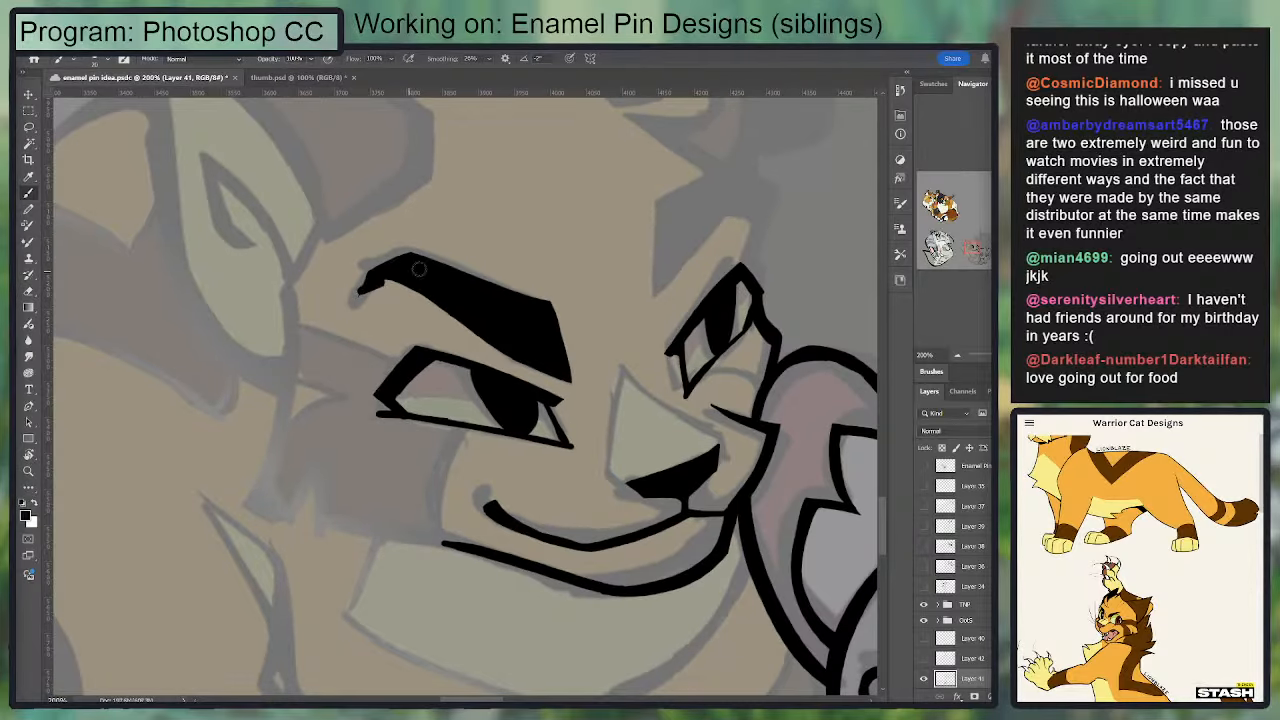
{"action": "key", "text": "e"}
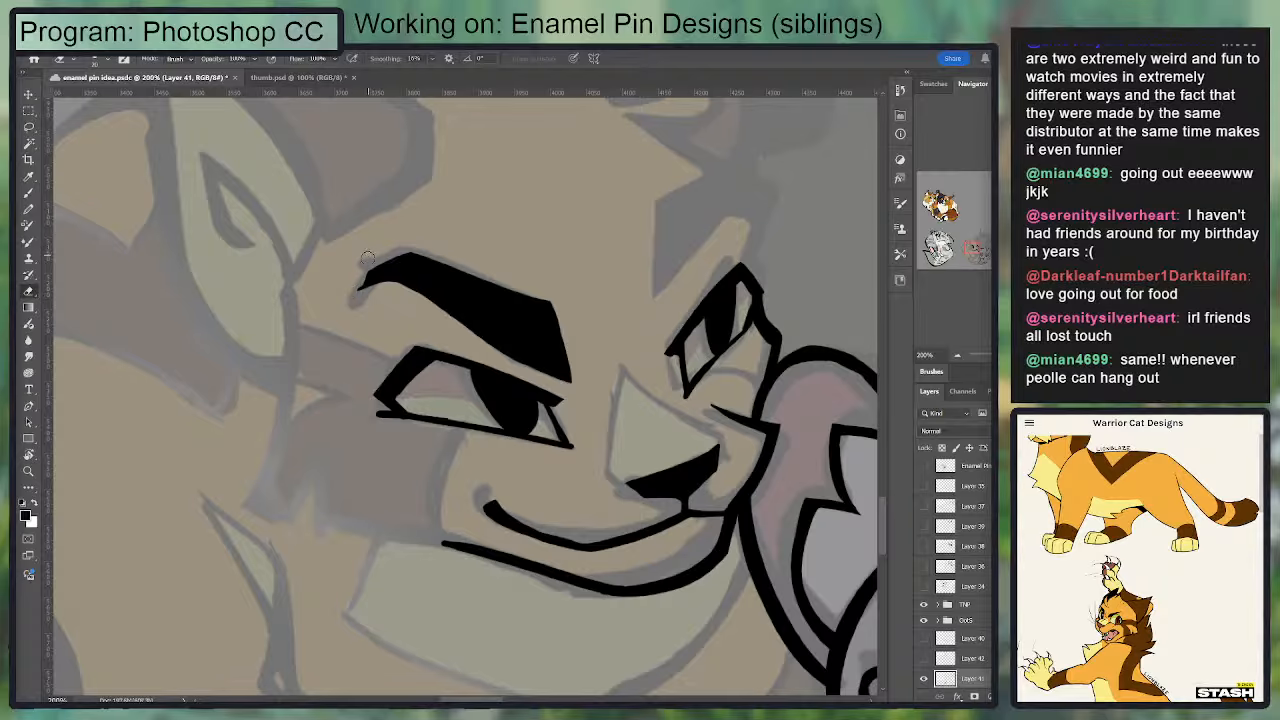
{"action": "mouse_move", "coordinate": [387, 286]}
{"action": "left_mouse_down"}
{"action": "mouse_move", "coordinate": [489, 348]}
{"action": "mouse_move", "coordinate": [553, 331]}
{"action": "mouse_move", "coordinate": [377, 337]}
{"action": "left_mouse_up"}
Step: Block in the far eyebrow above the smaller eye with solid black, narrowing to a point at its lower end
{"action": "key", "text": "b"}
{"action": "mouse_move", "coordinate": [520, 212]}
{"action": "left_mouse_down"}
{"action": "mouse_move", "coordinate": [521, 318]}
{"action": "mouse_move", "coordinate": [586, 232]}
{"action": "left_mouse_up"}
{"action": "mouse_move", "coordinate": [520, 296]}
{"action": "left_mouse_down"}
{"action": "mouse_move", "coordinate": [578, 228]}
{"action": "mouse_move", "coordinate": [583, 196]}
{"action": "mouse_move", "coordinate": [528, 212]}
{"action": "left_mouse_up"}
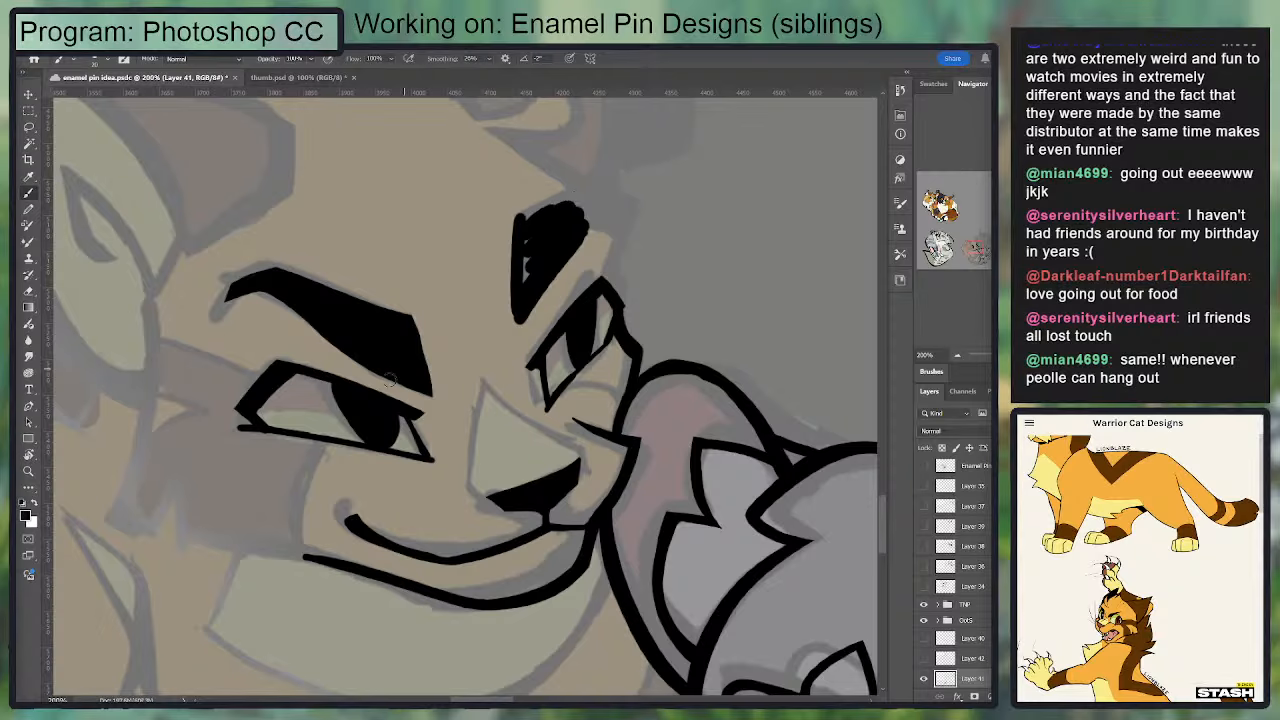
{"action": "left_click_drag", "start_coordinate": [241, 281], "coordinate": [360, 352]}
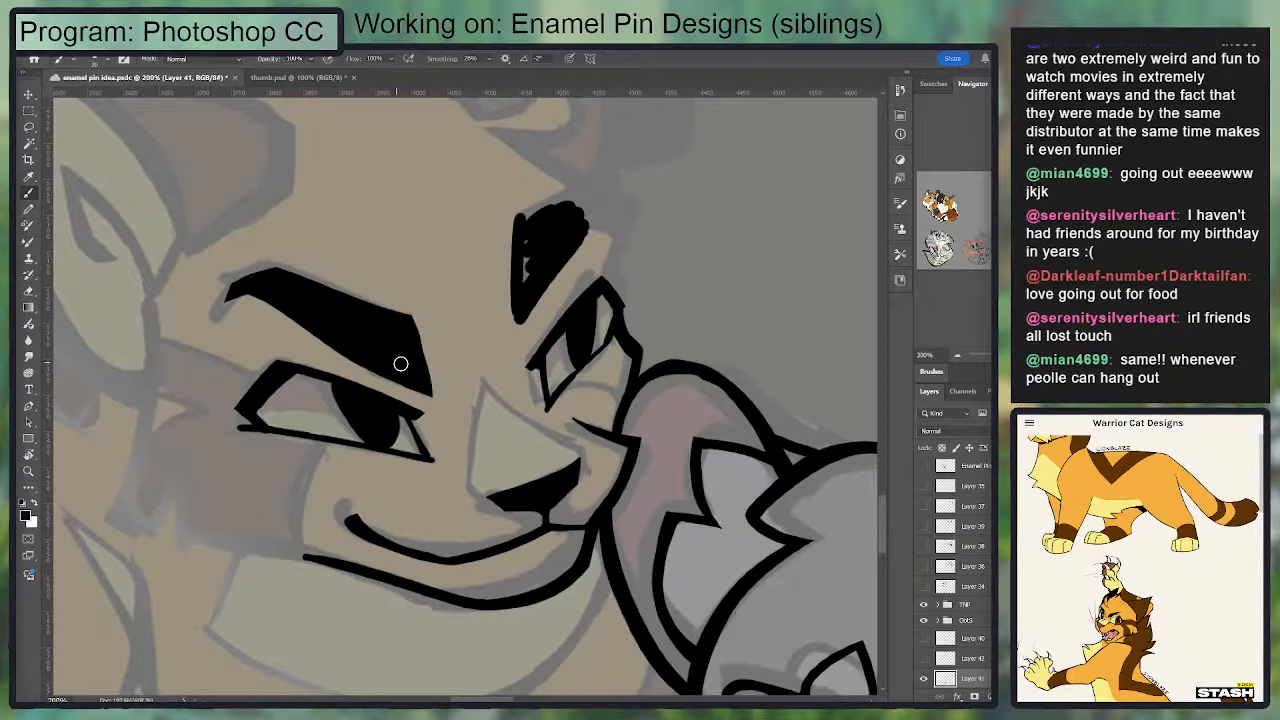
{"action": "mouse_move", "coordinate": [475, 348]}
{"action": "left_mouse_down"}
{"action": "mouse_move", "coordinate": [500, 275]}
{"action": "mouse_move", "coordinate": [462, 265]}
{"action": "mouse_move", "coordinate": [524, 271]}
{"action": "mouse_move", "coordinate": [502, 286]}
{"action": "mouse_move", "coordinate": [497, 275]}
{"action": "mouse_move", "coordinate": [498, 299]}
{"action": "mouse_move", "coordinate": [495, 220]}
{"action": "mouse_move", "coordinate": [493, 336]}
{"action": "mouse_move", "coordinate": [481, 218]}
{"action": "mouse_move", "coordinate": [498, 340]}
{"action": "left_mouse_up"}
{"action": "key", "text": "e"}
{"action": "key", "text": "b"}
Step: Ink the far eyebrow's angled top edge and the face contour linking its outer tip down to the smaller eye
{"action": "mouse_move", "coordinate": [503, 217]}
{"action": "left_mouse_down"}
{"action": "mouse_move", "coordinate": [601, 201]}
{"action": "mouse_move", "coordinate": [575, 202]}
{"action": "mouse_move", "coordinate": [590, 270]}
{"action": "mouse_move", "coordinate": [602, 204]}
{"action": "left_mouse_up"}
{"action": "key", "text": "ctrl+z"}
{"action": "key", "text": "ctrl+z"}
{"action": "key", "text": "ctrl+z"}
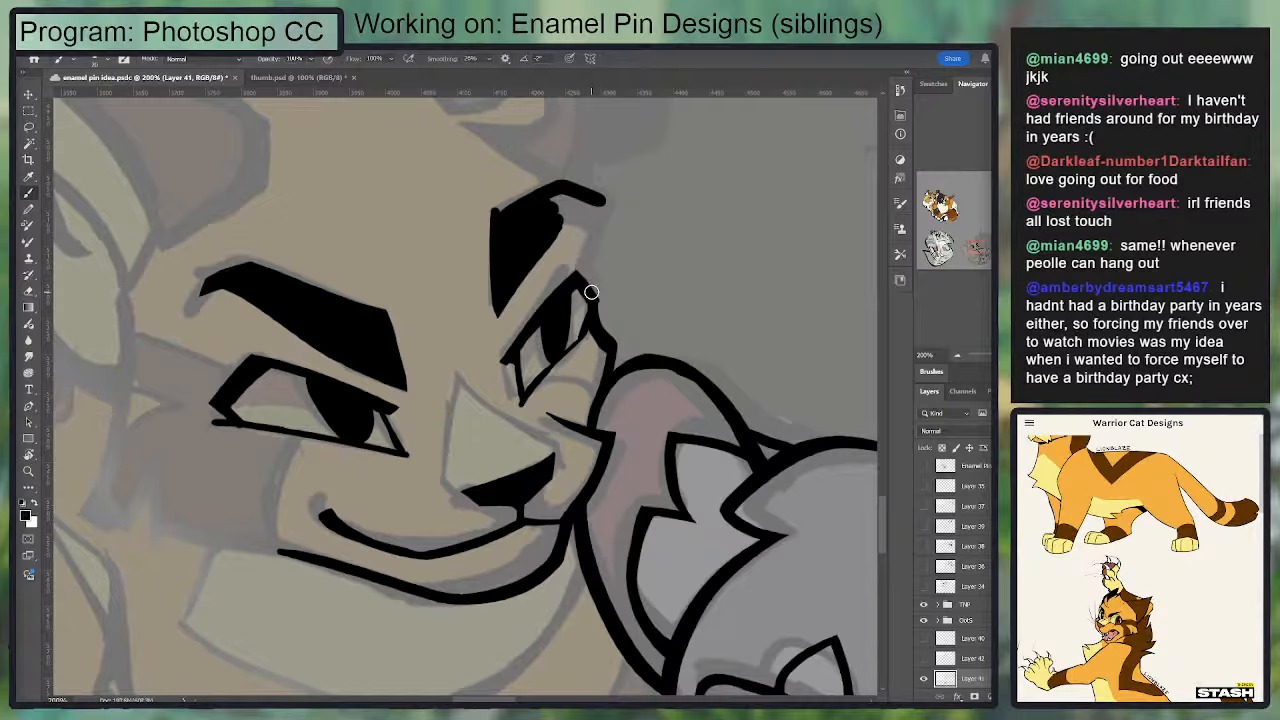
{"action": "mouse_move", "coordinate": [592, 294]}
{"action": "left_mouse_down"}
{"action": "mouse_move", "coordinate": [600, 201]}
{"action": "mouse_move", "coordinate": [578, 284]}
{"action": "mouse_move", "coordinate": [609, 217]}
{"action": "mouse_move", "coordinate": [604, 283]}
{"action": "left_mouse_up"}
{"action": "key", "text": "e"}
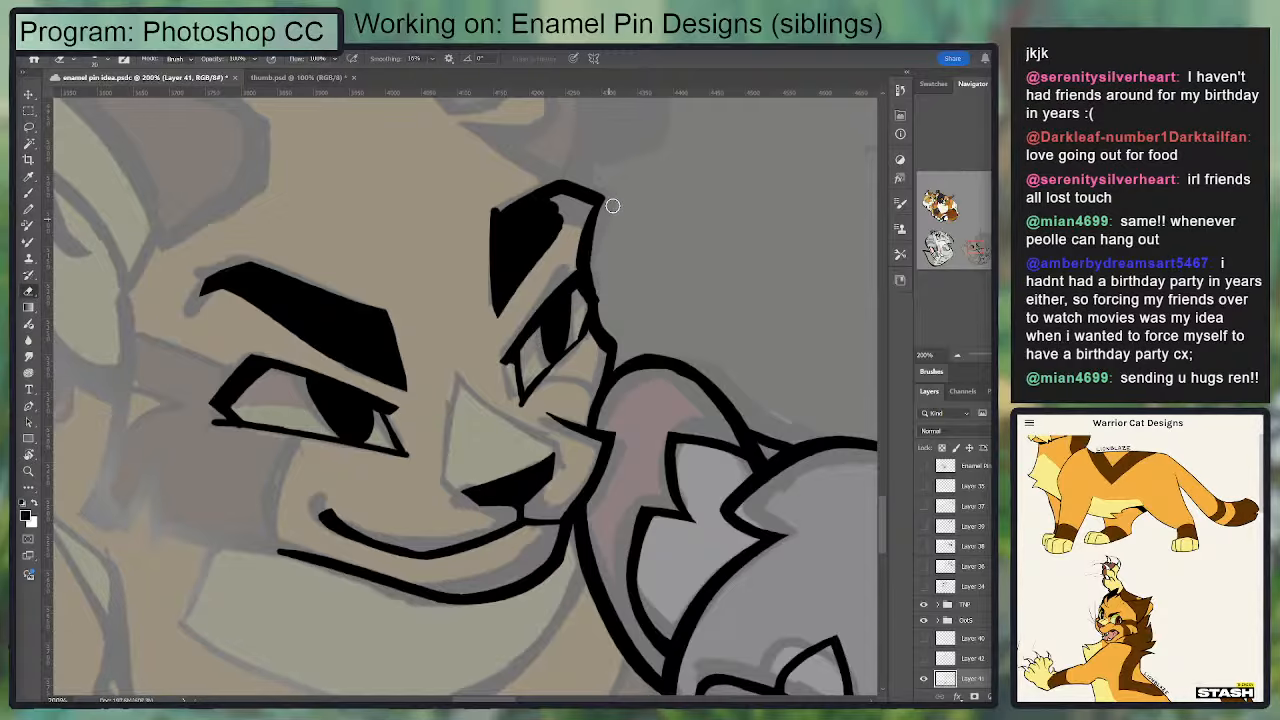
Step: Fill the far eyebrow's outer end with black and clean its upper and lower edges with the Eraser
{"action": "key", "text": "b"}
{"action": "mouse_move", "coordinate": [594, 208]}
{"action": "left_mouse_down"}
{"action": "mouse_move", "coordinate": [543, 207]}
{"action": "mouse_move", "coordinate": [583, 208]}
{"action": "left_mouse_up"}
{"action": "key", "text": "e"}
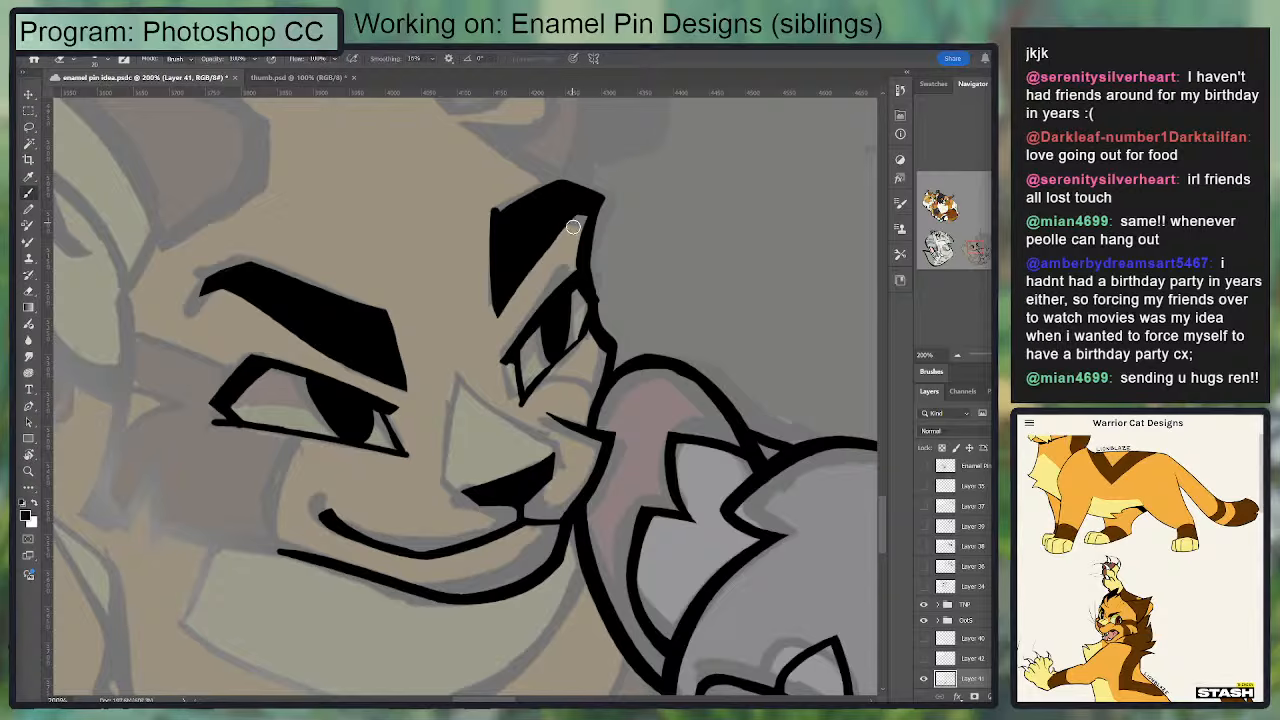
{"action": "left_click_drag", "start_coordinate": [498, 212], "coordinate": [572, 175]}
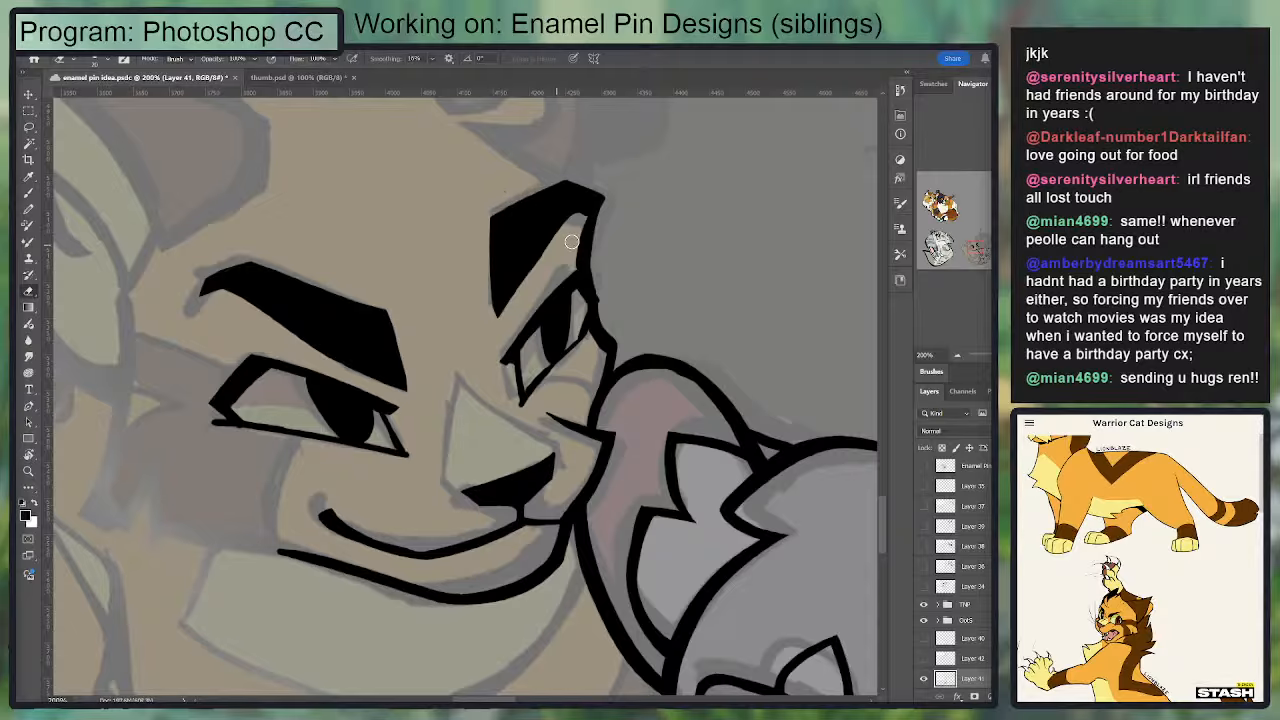
{"action": "key", "text": "b"}
{"action": "key", "text": "e"}
{"action": "left_click_drag", "start_coordinate": [568, 235], "coordinate": [548, 260]}
{"action": "key", "text": "b"}
Step: Build up the inner end of the larger eye's eyebrow with solid black along its upper corner and inner edge
{"action": "left_click_drag", "start_coordinate": [372, 296], "coordinate": [410, 392]}
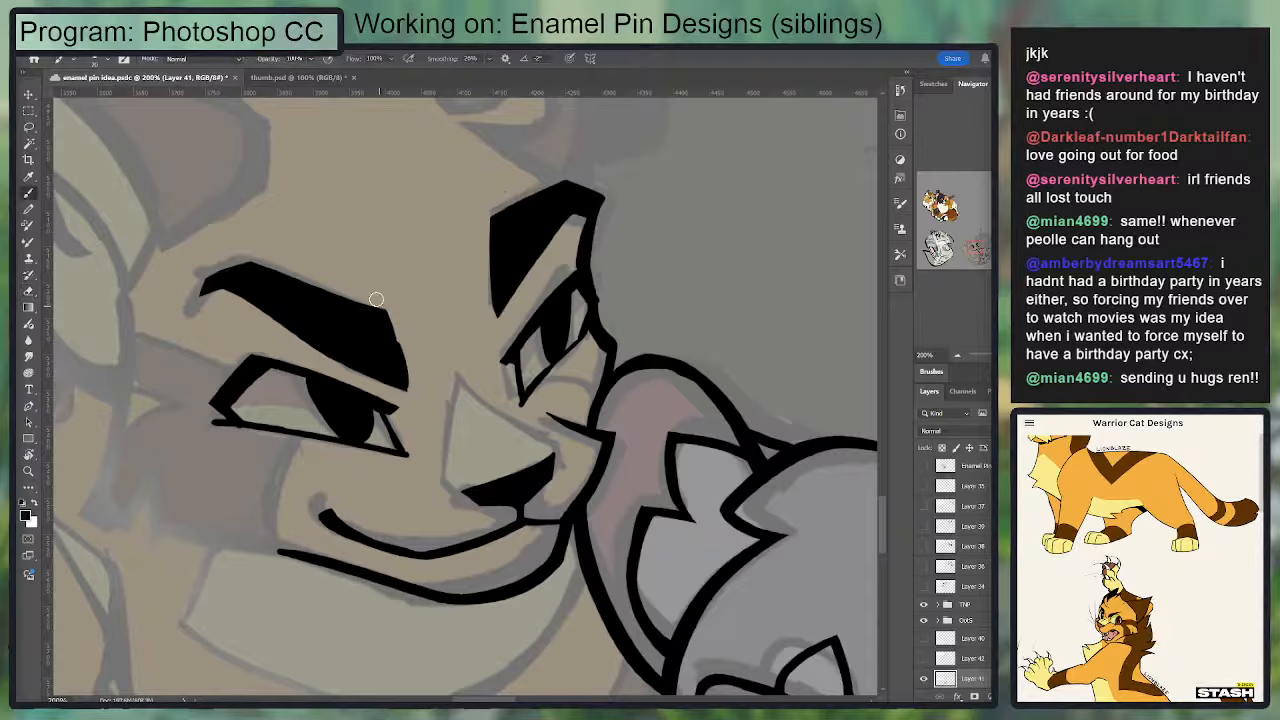
{"action": "left_click_drag", "start_coordinate": [376, 299], "coordinate": [398, 374]}
{"action": "key", "text": "r"}
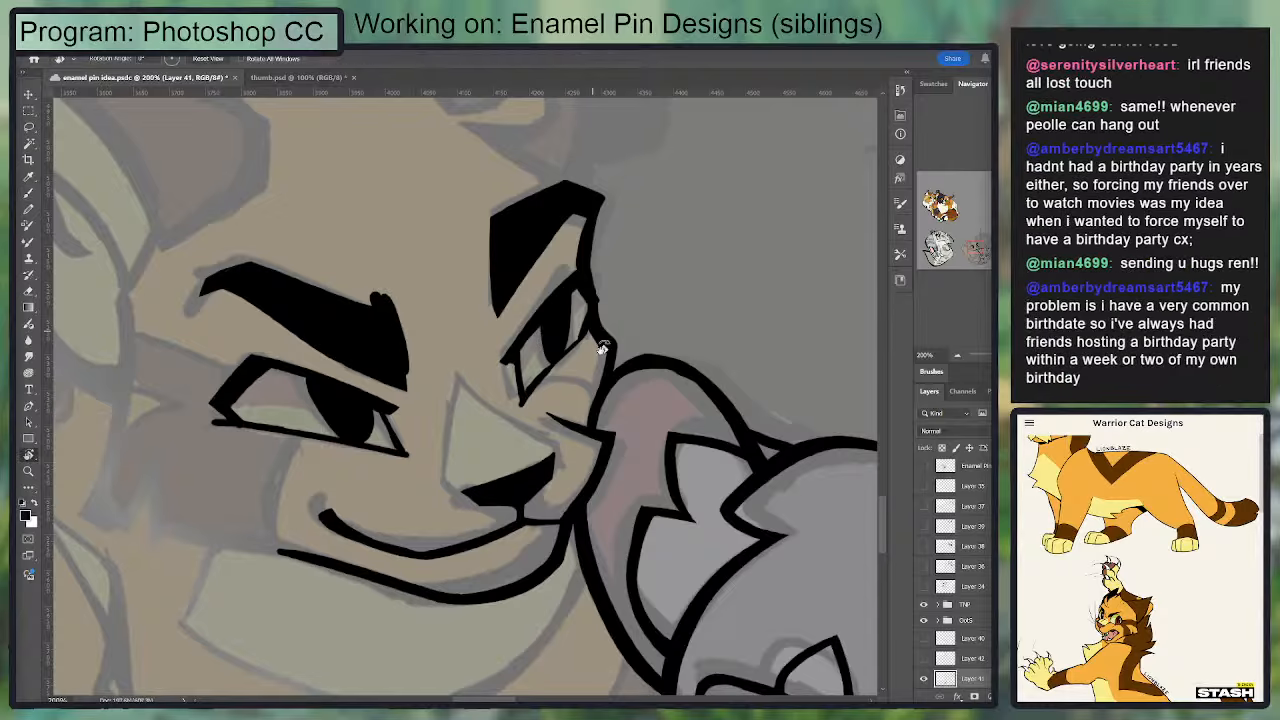
{"action": "left_click_drag", "start_coordinate": [602, 347], "coordinate": [491, 390]}
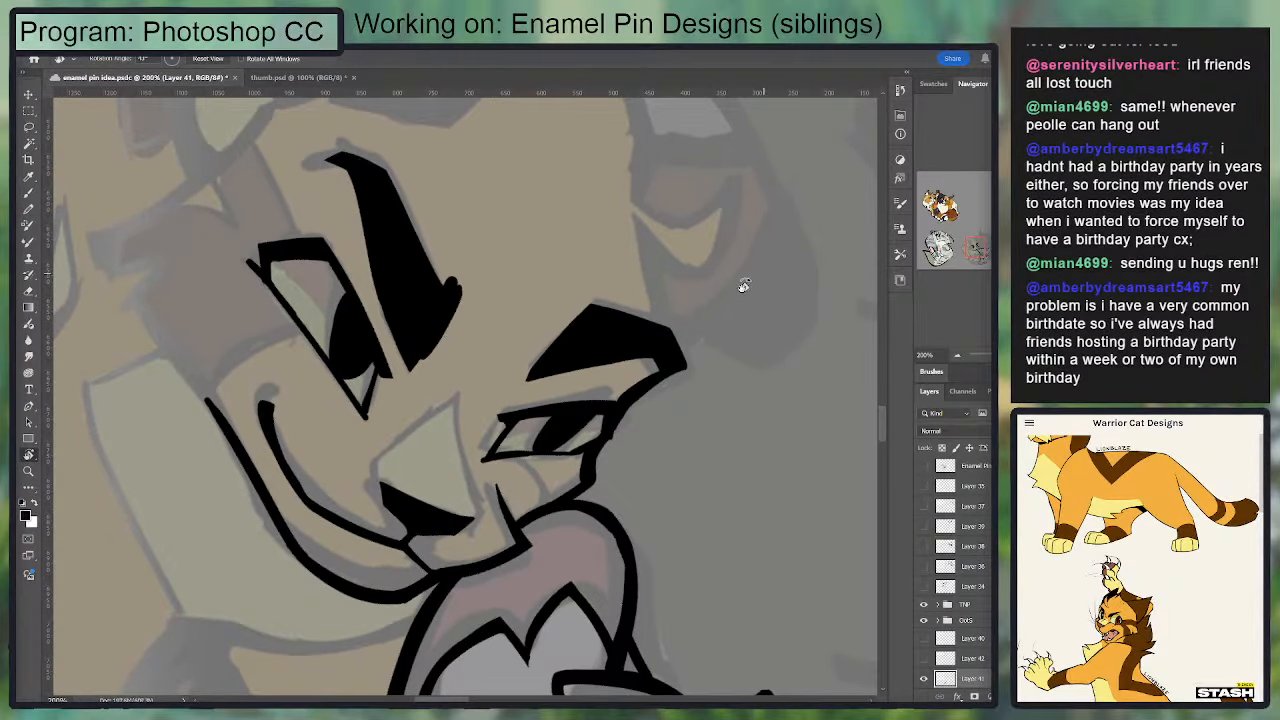
{"action": "left_click_drag", "start_coordinate": [707, 345], "coordinate": [640, 300]}
{"action": "mouse_move", "coordinate": [745, 408]}
{"action": "left_mouse_down"}
{"action": "mouse_move", "coordinate": [605, 446]}
{"action": "mouse_move", "coordinate": [598, 465]}
{"action": "left_mouse_up"}
{"action": "key", "text": "b"}
{"action": "left_click_drag", "start_coordinate": [632, 328], "coordinate": [650, 422]}
{"action": "key", "text": "ctrl+z"}
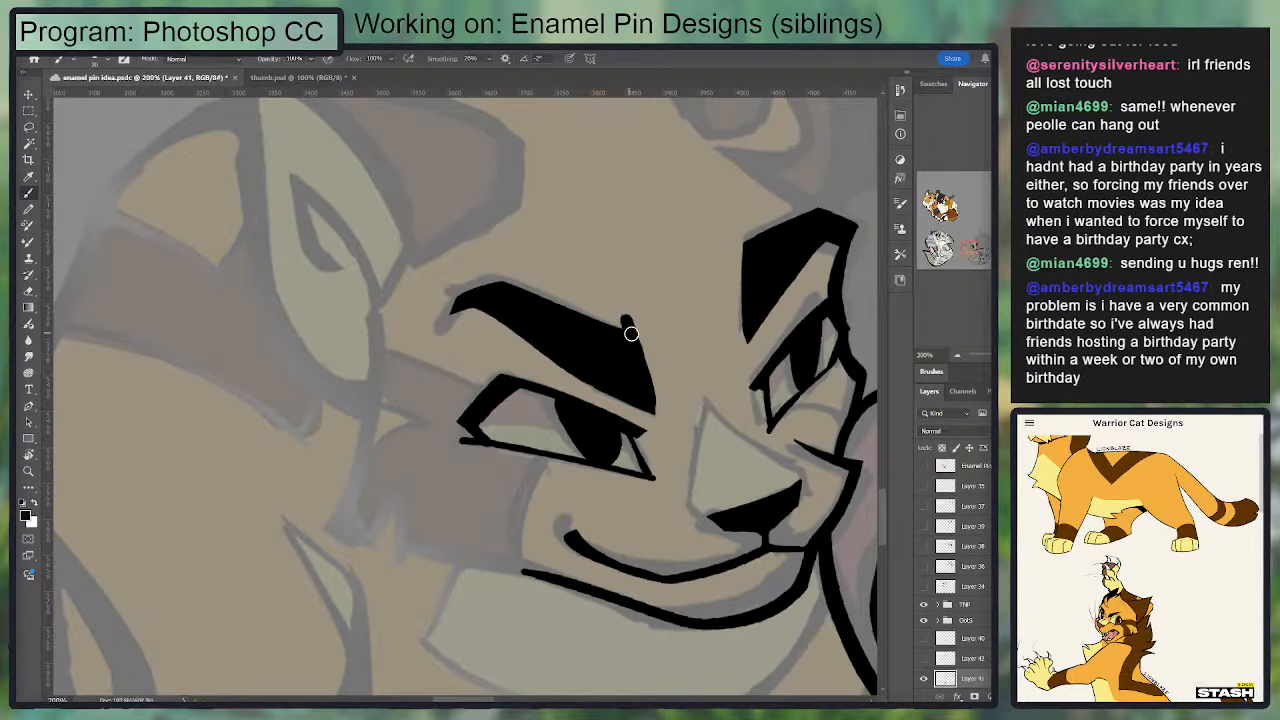
{"action": "left_click_drag", "start_coordinate": [629, 324], "coordinate": [651, 380]}
{"action": "key", "text": "ctrl+z"}
Step: Save the enamel pin document
{"action": "mouse_move", "coordinate": [637, 335]}
{"action": "left_mouse_down"}
{"action": "mouse_move", "coordinate": [652, 401]}
{"action": "mouse_move", "coordinate": [537, 229]}
{"action": "mouse_move", "coordinate": [575, 260]}
{"action": "left_mouse_up"}
{"action": "key", "text": "r"}
{"action": "key", "text": "r"}
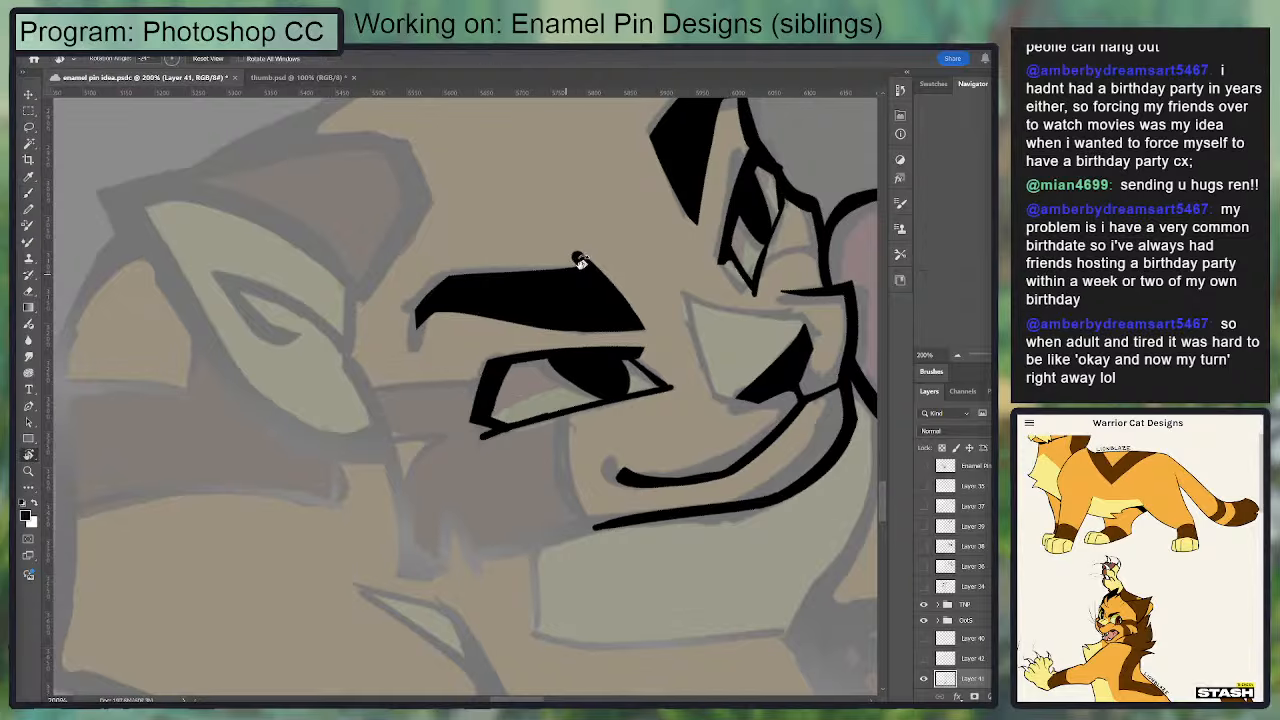
{"action": "key", "text": "b"}
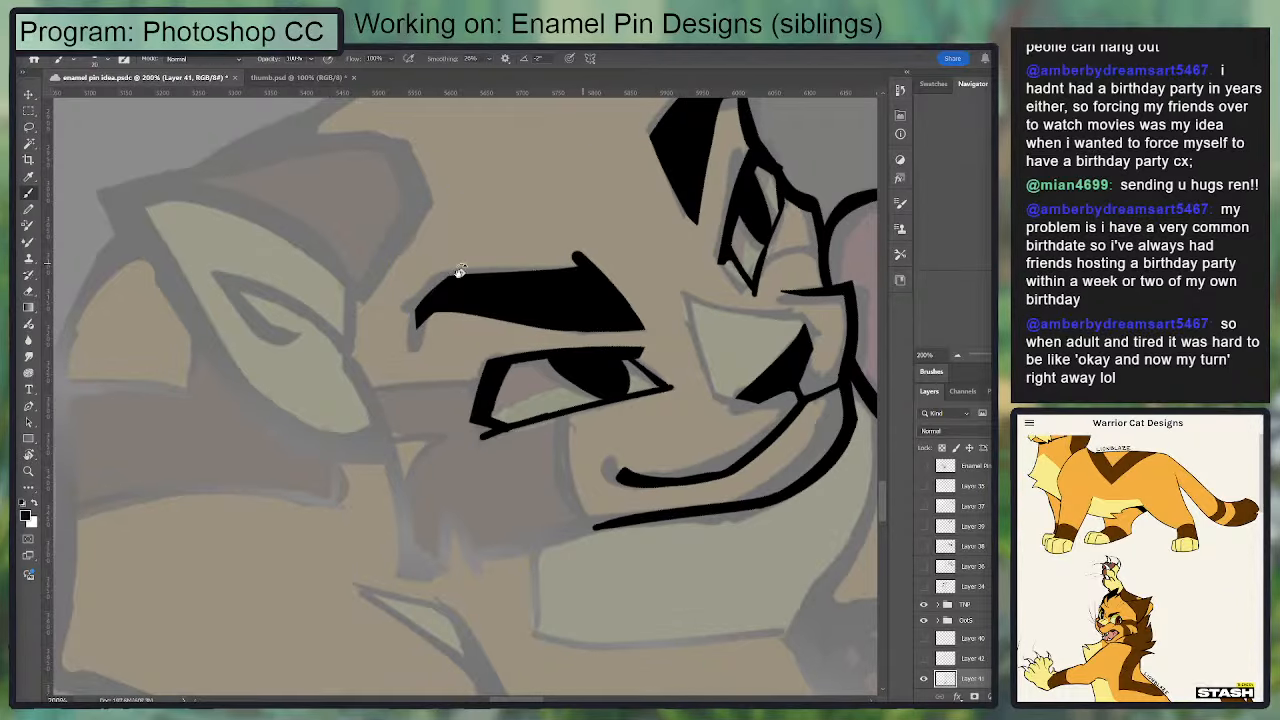
{"action": "key", "text": "r"}
{"action": "left_click", "coordinate": [534, 264]}
{"action": "key", "text": "ctrl+s"}
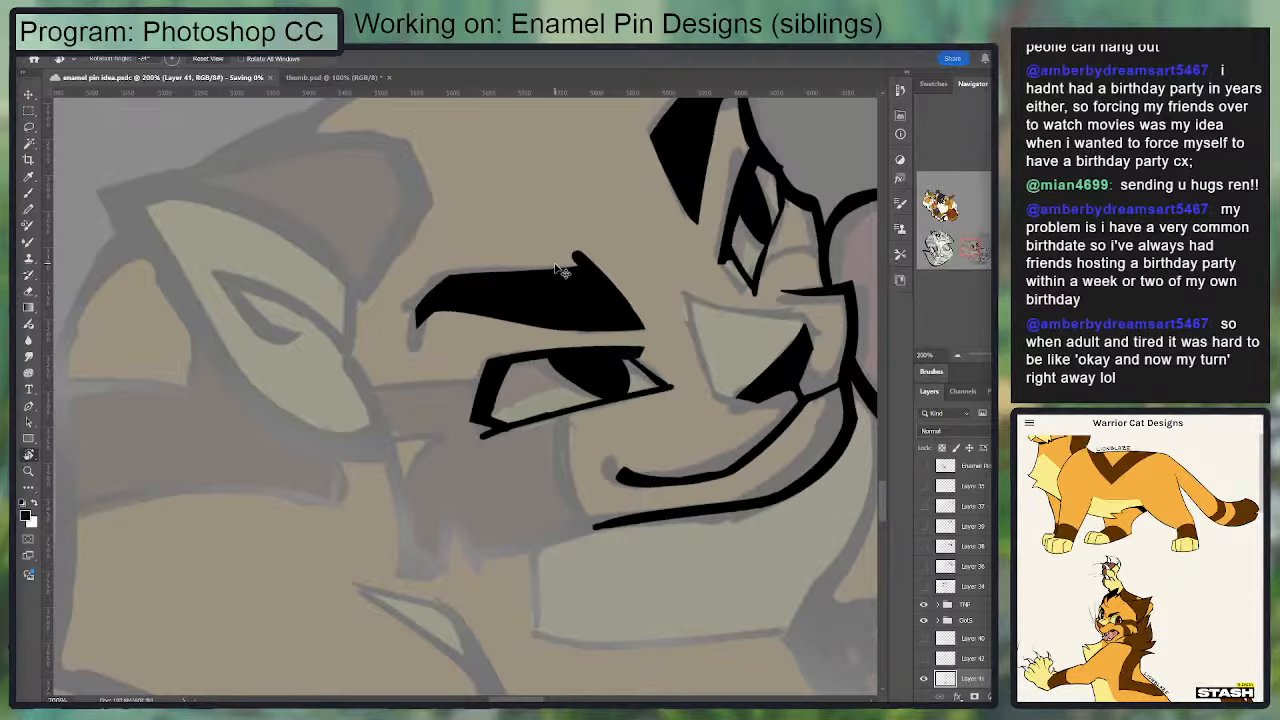
Step: Erase the spur at the inner upper corner of the larger eye's eyebrow and even out its top edge
{"action": "left_click_drag", "start_coordinate": [505, 302], "coordinate": [594, 288]}
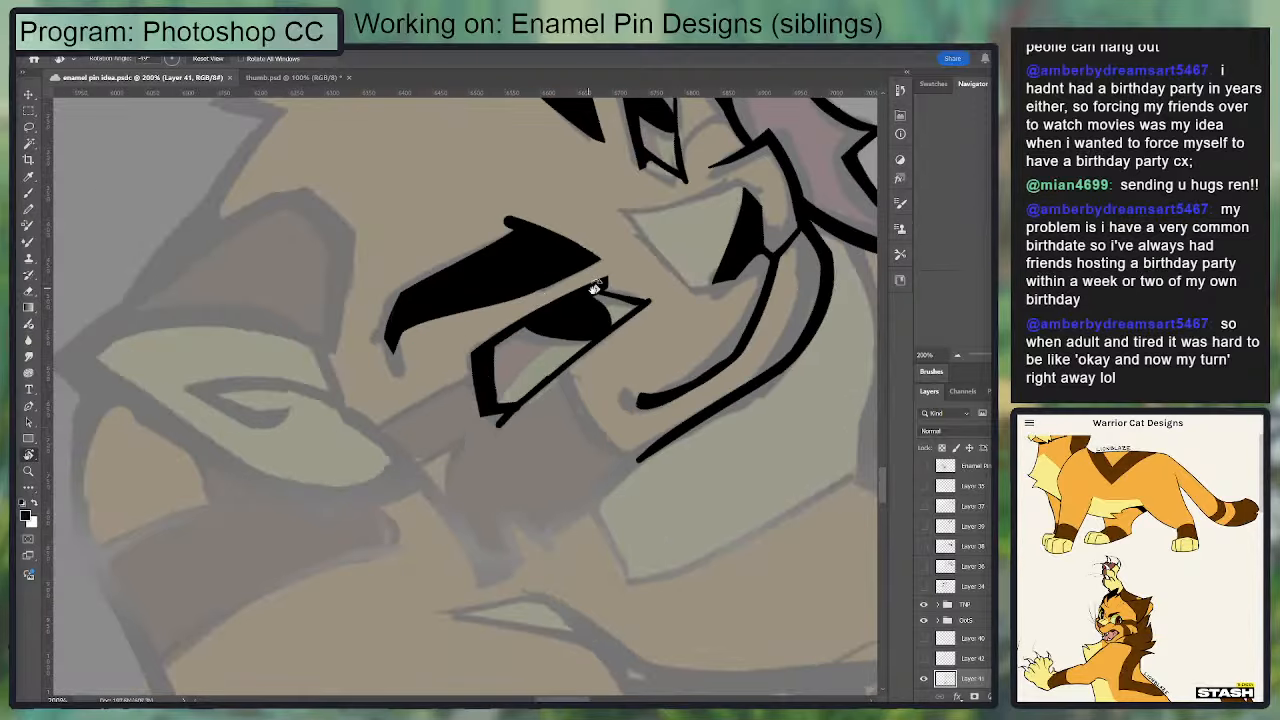
{"action": "key", "text": "Escape"}
{"action": "key", "text": "b"}
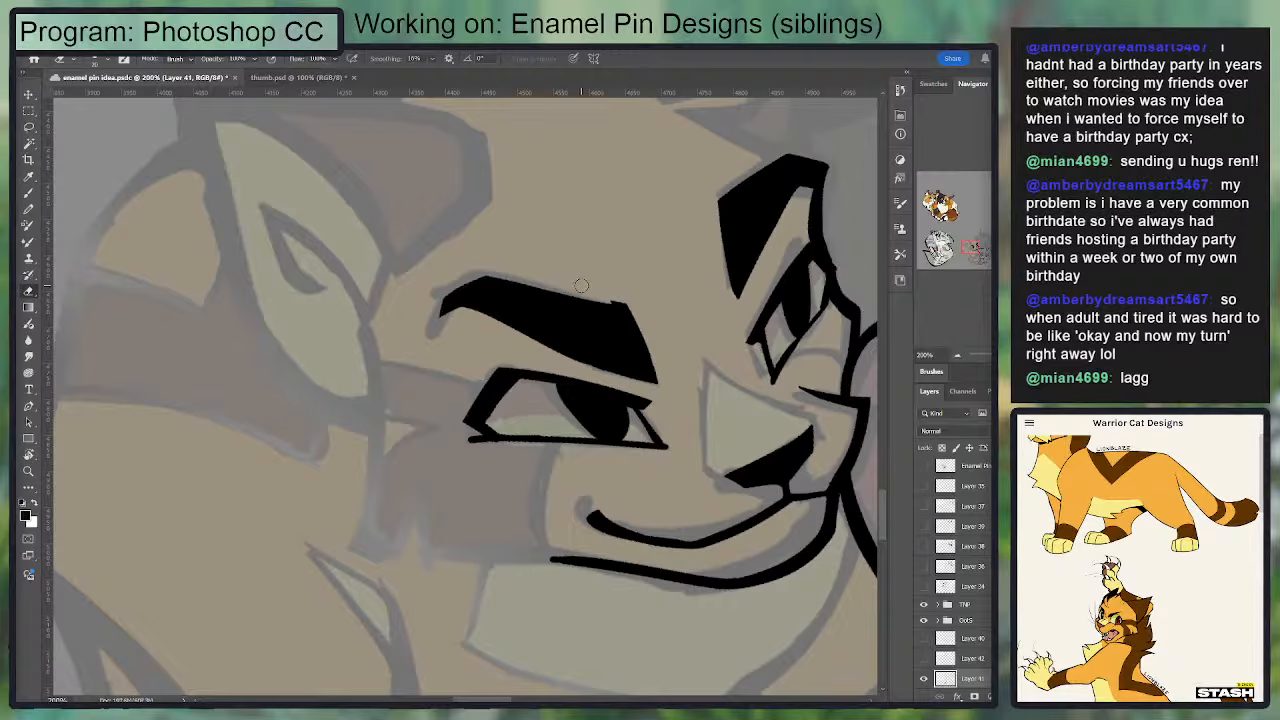
{"action": "left_click_drag", "start_coordinate": [634, 306], "coordinate": [462, 275]}
{"action": "left_click_drag", "start_coordinate": [657, 284], "coordinate": [699, 278]}
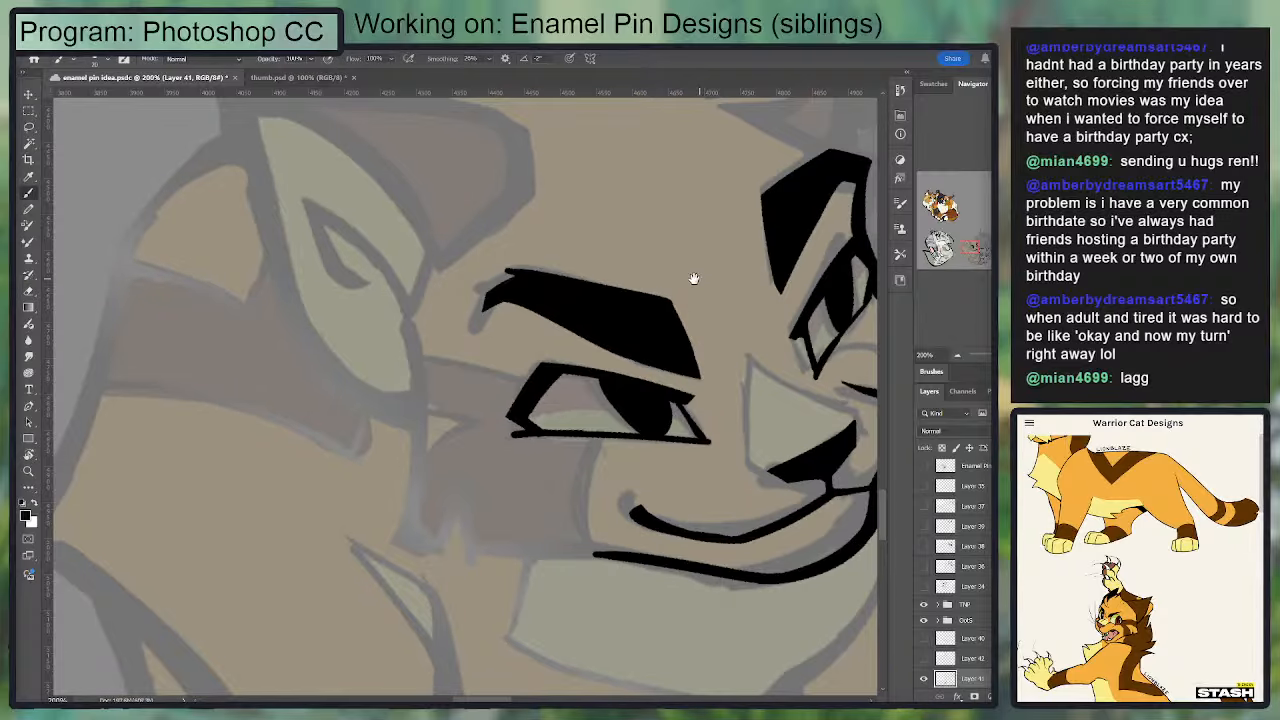
{"action": "mouse_move", "coordinate": [565, 290]}
{"action": "left_mouse_down"}
{"action": "mouse_move", "coordinate": [748, 276]}
{"action": "mouse_move", "coordinate": [550, 284]}
{"action": "left_mouse_up"}
{"action": "key", "text": "ctrl+z"}
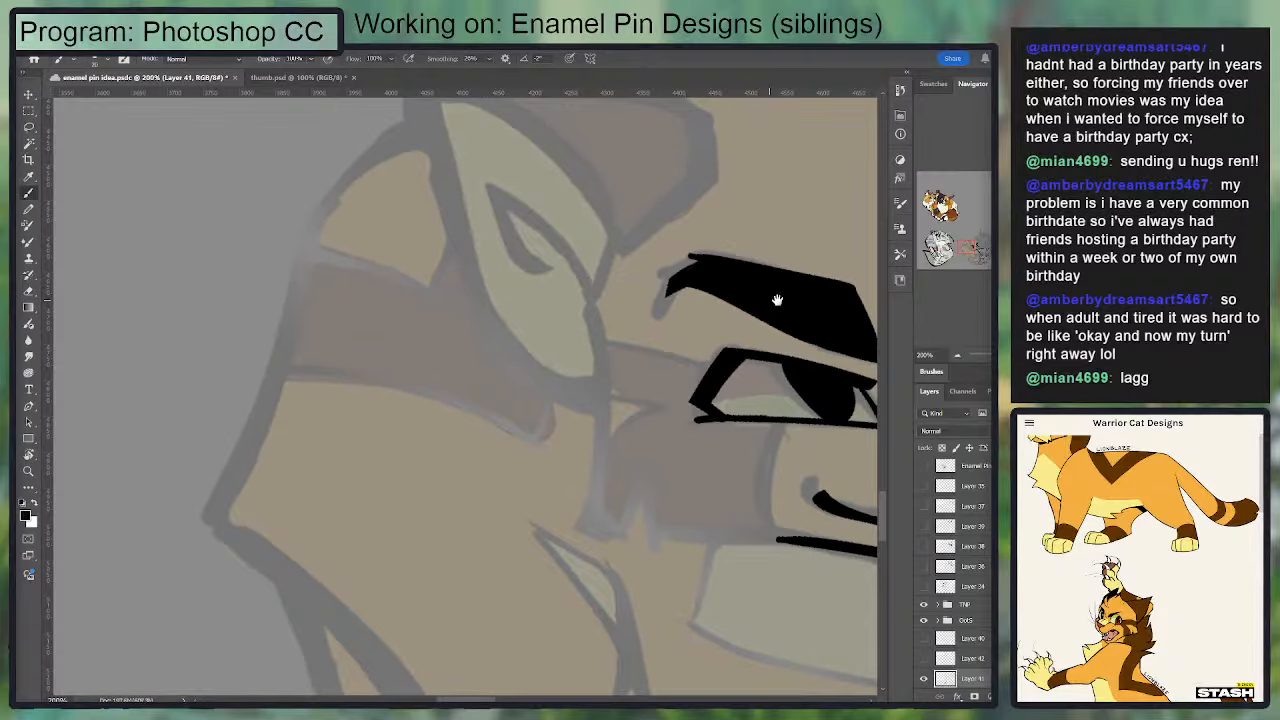
Step: Straighten the inner edge of the larger eye's eyebrow and redraw its long top edge with the Brush
{"action": "left_click_drag", "start_coordinate": [777, 300], "coordinate": [627, 290]}
{"action": "left_click_drag", "start_coordinate": [705, 282], "coordinate": [567, 248]}
{"action": "key", "text": "r"}
{"action": "left_click_drag", "start_coordinate": [794, 394], "coordinate": [709, 486]}
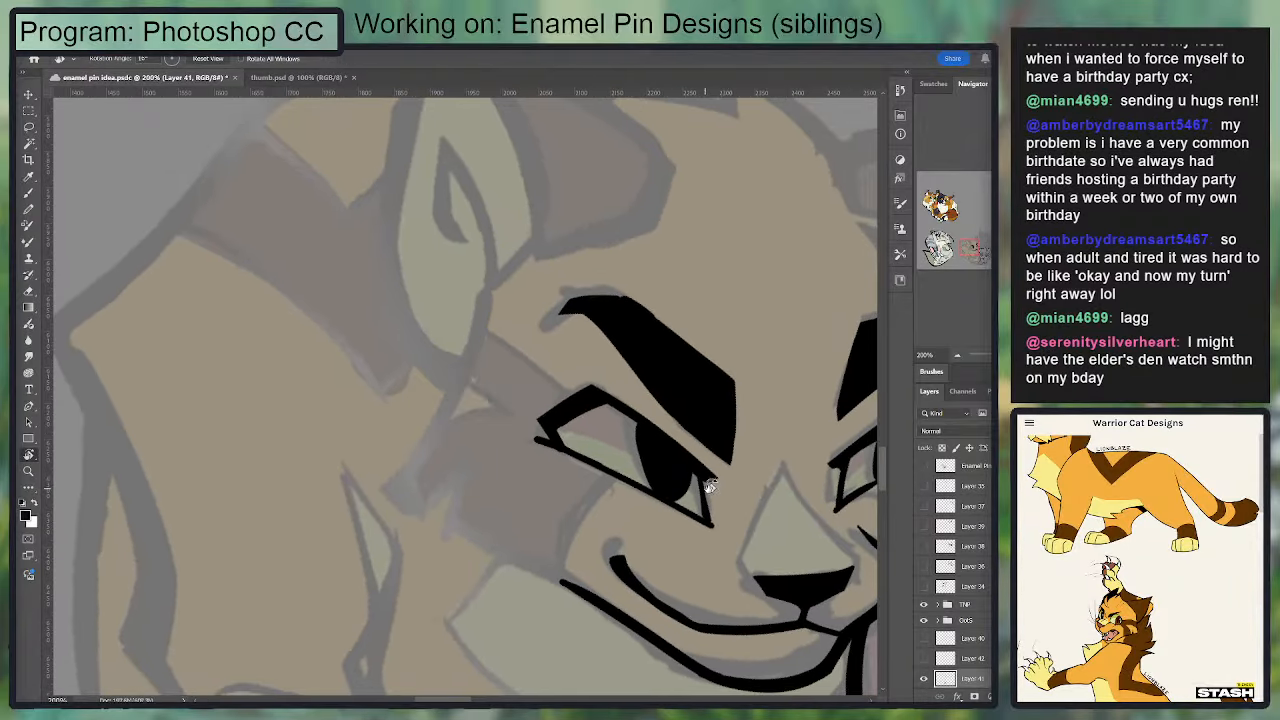
{"action": "key", "text": "b"}
{"action": "mouse_move", "coordinate": [733, 410]}
{"action": "left_mouse_down"}
{"action": "mouse_move", "coordinate": [735, 378]}
{"action": "mouse_move", "coordinate": [728, 444]}
{"action": "left_mouse_up"}
{"action": "mouse_move", "coordinate": [733, 388]}
{"action": "left_mouse_down"}
{"action": "mouse_move", "coordinate": [727, 448]}
{"action": "mouse_move", "coordinate": [689, 341]}
{"action": "mouse_move", "coordinate": [652, 315]}
{"action": "mouse_move", "coordinate": [533, 322]}
{"action": "mouse_move", "coordinate": [665, 302]}
{"action": "left_mouse_up"}
Step: Reshape the outer end of the larger eye's eyebrow into a thin, downward-curving taper
{"action": "key", "text": "e"}
{"action": "key", "text": "b"}
{"action": "key", "text": "e"}
{"action": "left_click_drag", "start_coordinate": [711, 385], "coordinate": [501, 288]}
{"action": "key", "text": "b"}
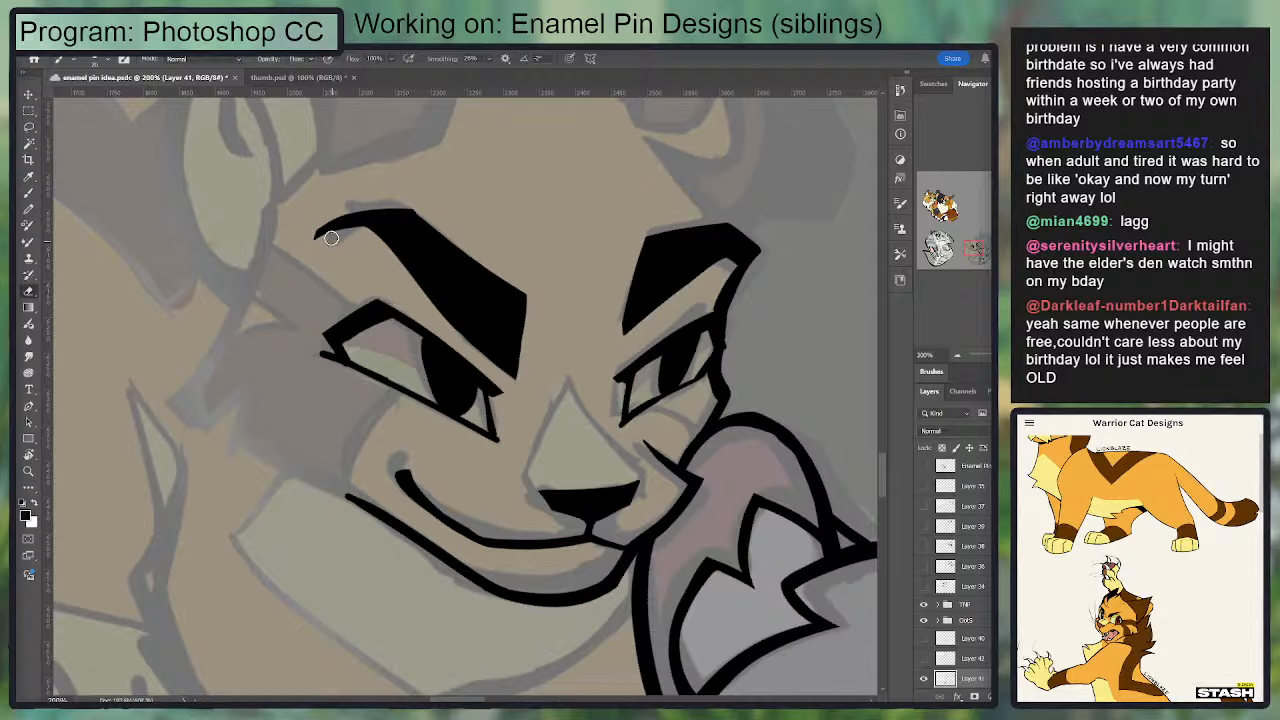
{"action": "mouse_move", "coordinate": [321, 233]}
{"action": "left_mouse_down"}
{"action": "mouse_move", "coordinate": [396, 237]}
{"action": "mouse_move", "coordinate": [361, 235]}
{"action": "mouse_move", "coordinate": [521, 305]}
{"action": "left_mouse_up"}
Step: Sharpen the larger eyebrow's curved outer tip and clean its underside with the Eraser
{"action": "key", "text": "e"}
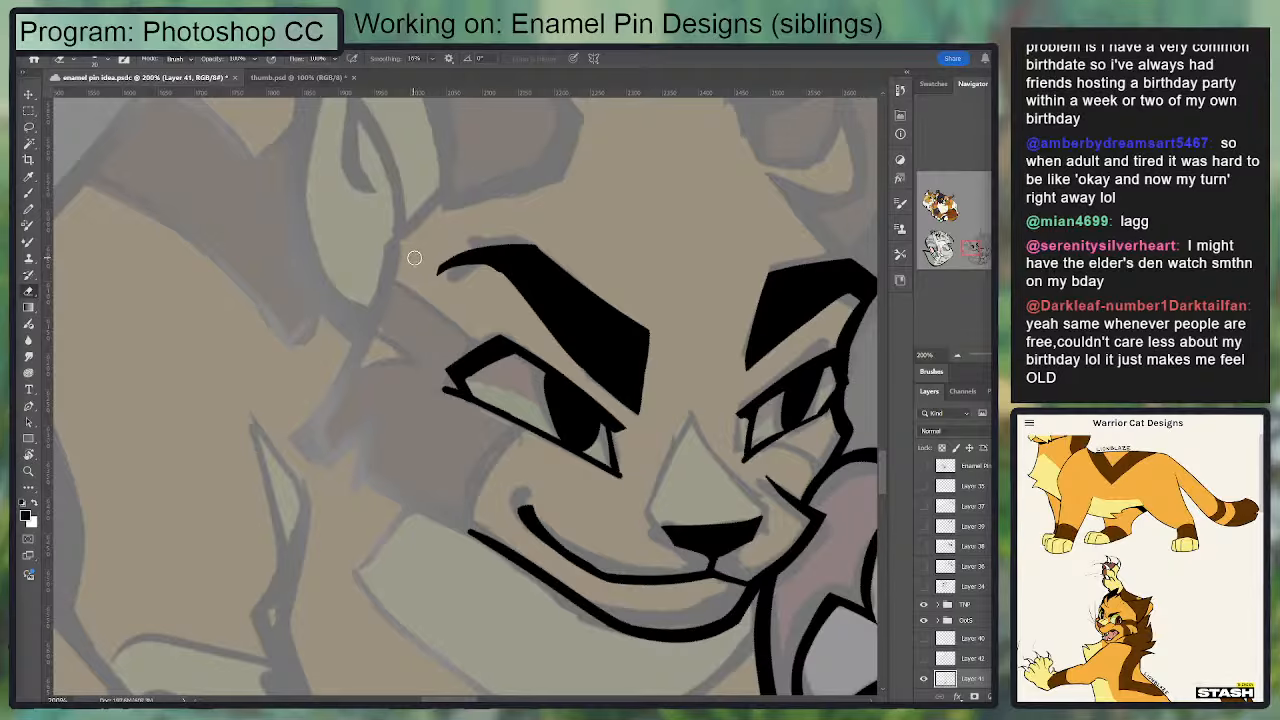
{"action": "mouse_move", "coordinate": [445, 243]}
{"action": "left_mouse_down"}
{"action": "mouse_move", "coordinate": [583, 240]}
{"action": "mouse_move", "coordinate": [657, 264]}
{"action": "left_mouse_up"}
{"action": "key", "text": "b"}
{"action": "key", "text": "e"}
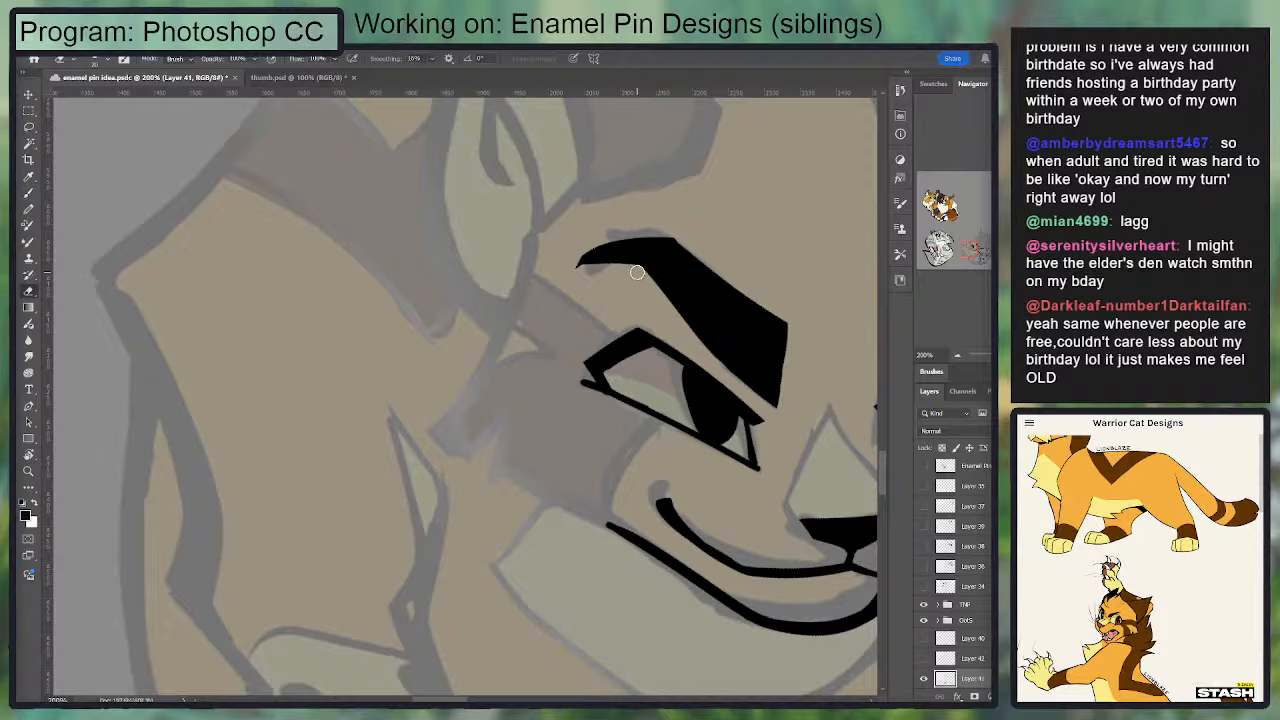
{"action": "left_click_drag", "start_coordinate": [577, 273], "coordinate": [625, 269]}
{"action": "left_click_drag", "start_coordinate": [508, 338], "coordinate": [373, 296]}
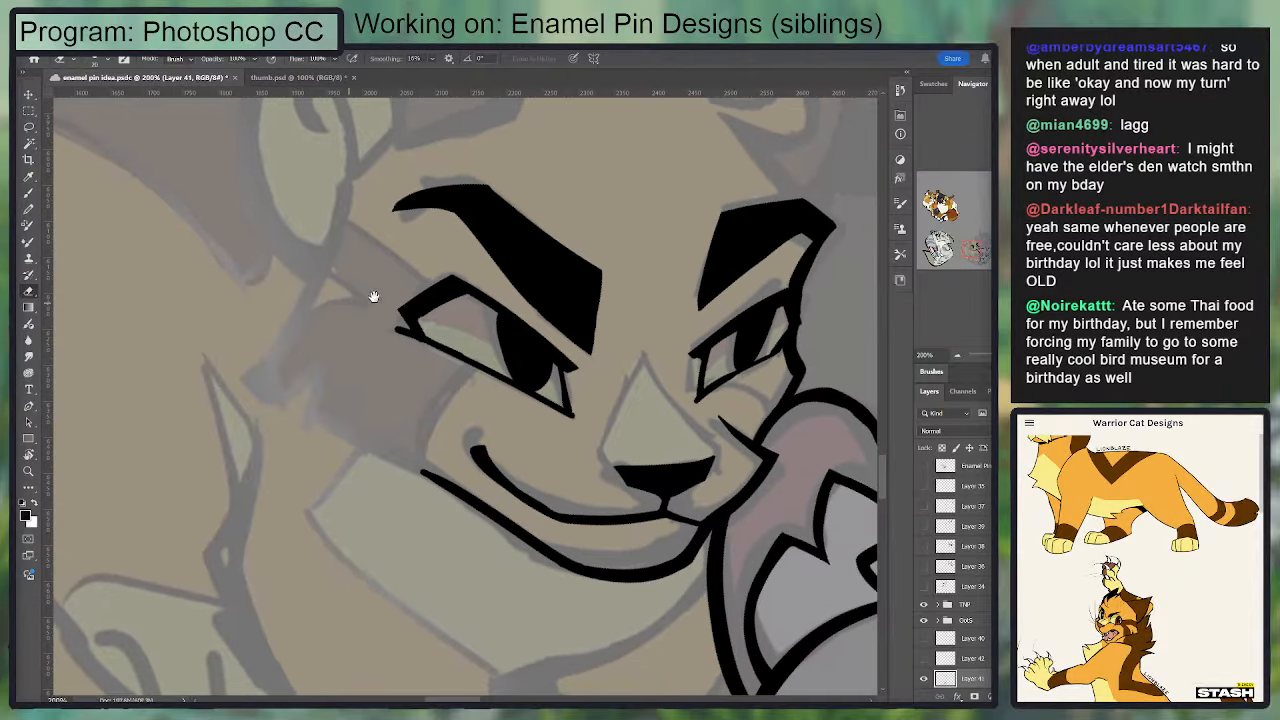
Step: Thicken the larger eyebrow's outer end into a blunt downward hook and trim its upper edge into a slope
{"action": "left_click_drag", "start_coordinate": [609, 254], "coordinate": [577, 356]}
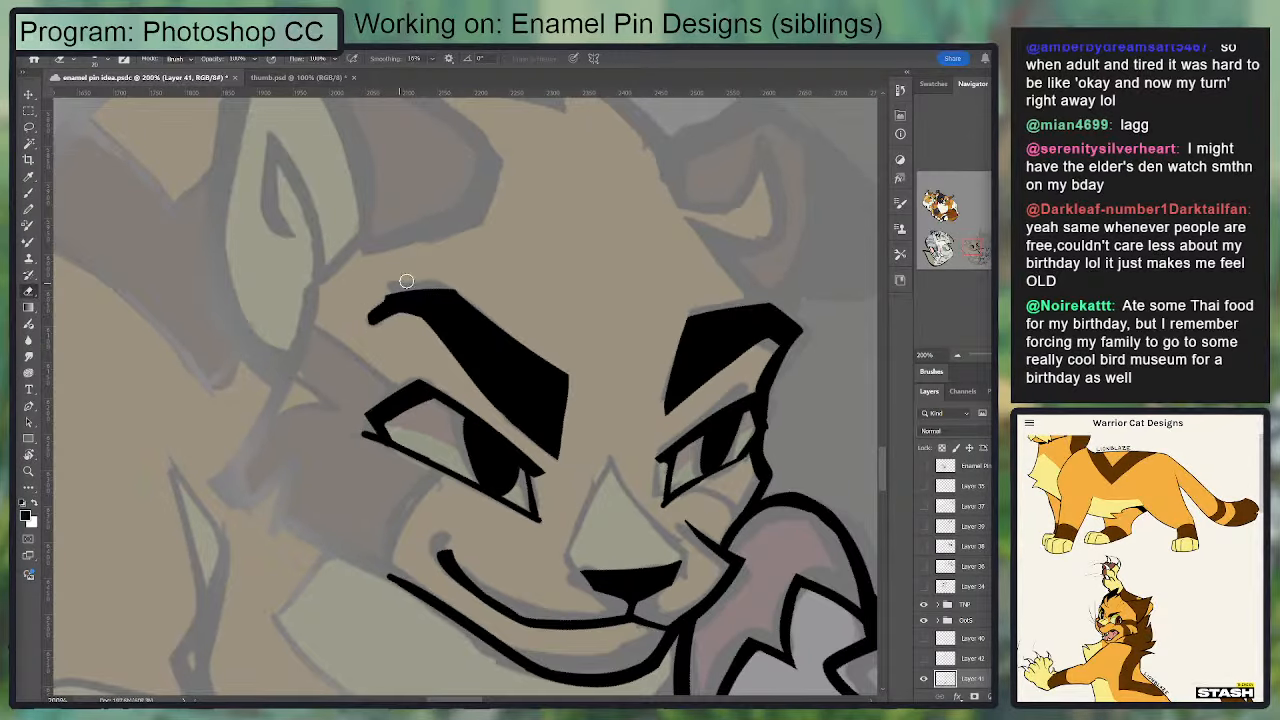
{"action": "key", "text": "b"}
{"action": "mouse_move", "coordinate": [389, 306]}
{"action": "left_mouse_down"}
{"action": "mouse_move", "coordinate": [447, 289]}
{"action": "mouse_move", "coordinate": [336, 325]}
{"action": "mouse_move", "coordinate": [488, 282]}
{"action": "left_mouse_up"}
{"action": "key", "text": "e"}
{"action": "key", "text": "b"}
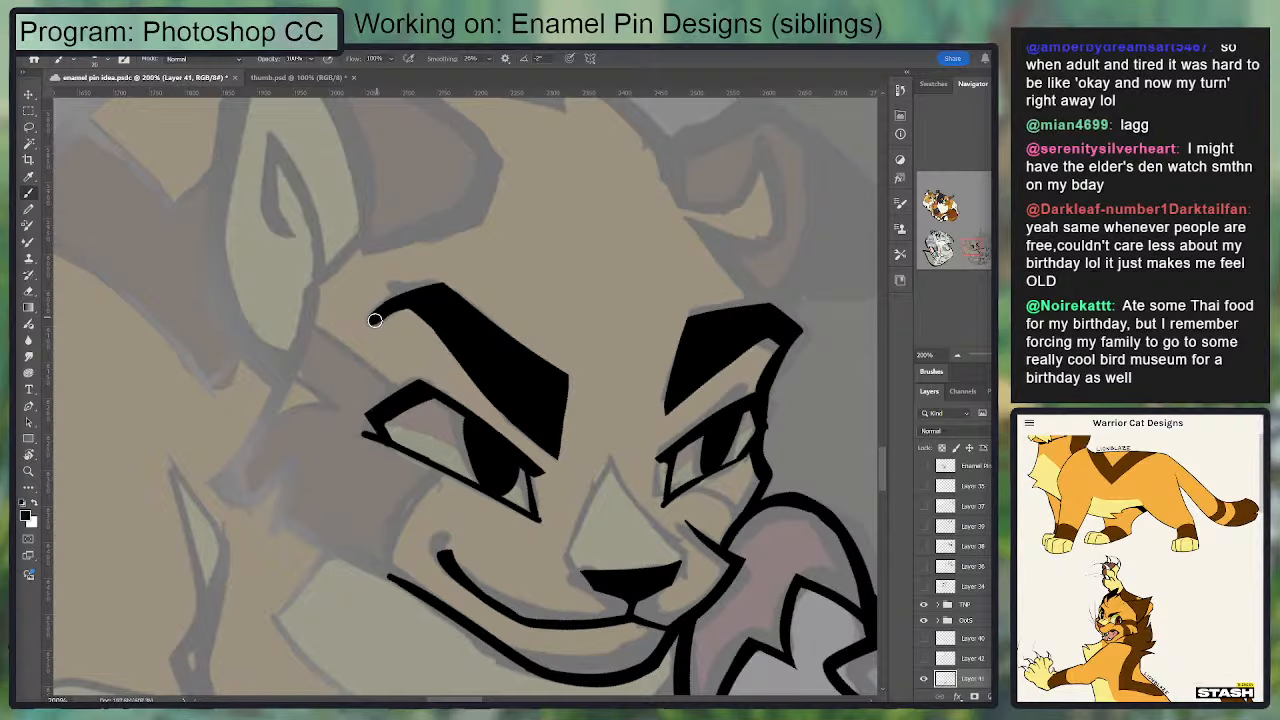
{"action": "mouse_move", "coordinate": [374, 320]}
{"action": "left_mouse_down"}
{"action": "mouse_move", "coordinate": [430, 308]}
{"action": "mouse_move", "coordinate": [496, 228]}
{"action": "left_mouse_up"}
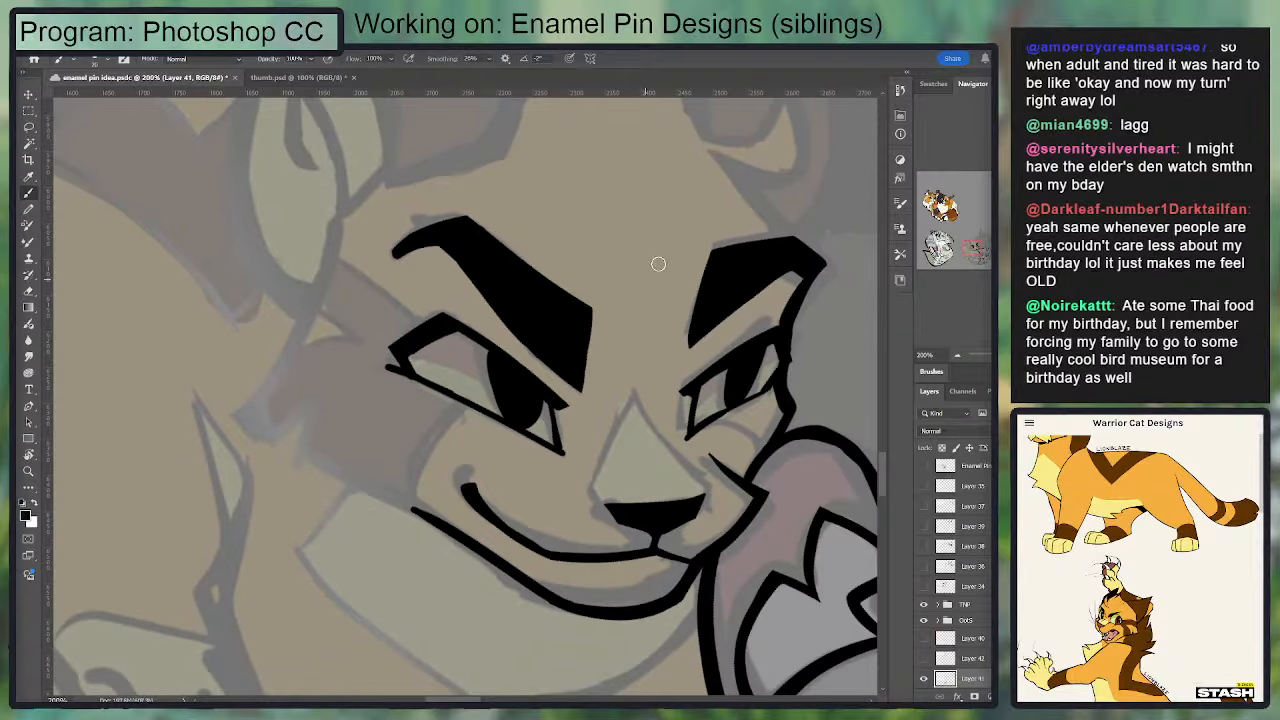
Step: Ink the upper edge, pointed tip and outer curve of the fur tuft inside the golden cat's far ear
{"action": "key", "text": "r"}
{"action": "left_click_drag", "start_coordinate": [752, 389], "coordinate": [774, 272]}
{"action": "left_click_drag", "start_coordinate": [564, 300], "coordinate": [514, 564]}
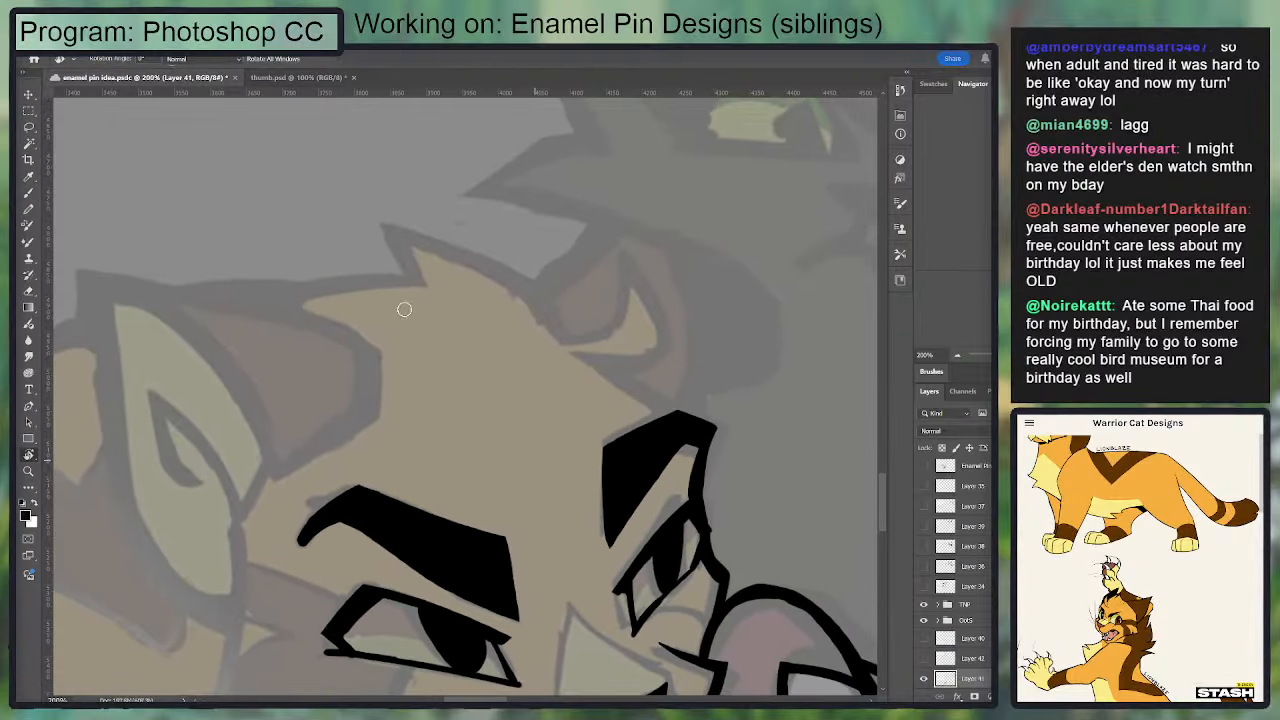
{"action": "key", "text": "b"}
{"action": "mouse_move", "coordinate": [557, 337]}
{"action": "left_mouse_down"}
{"action": "mouse_move", "coordinate": [606, 323]}
{"action": "mouse_move", "coordinate": [620, 263]}
{"action": "mouse_move", "coordinate": [655, 358]}
{"action": "left_mouse_up"}
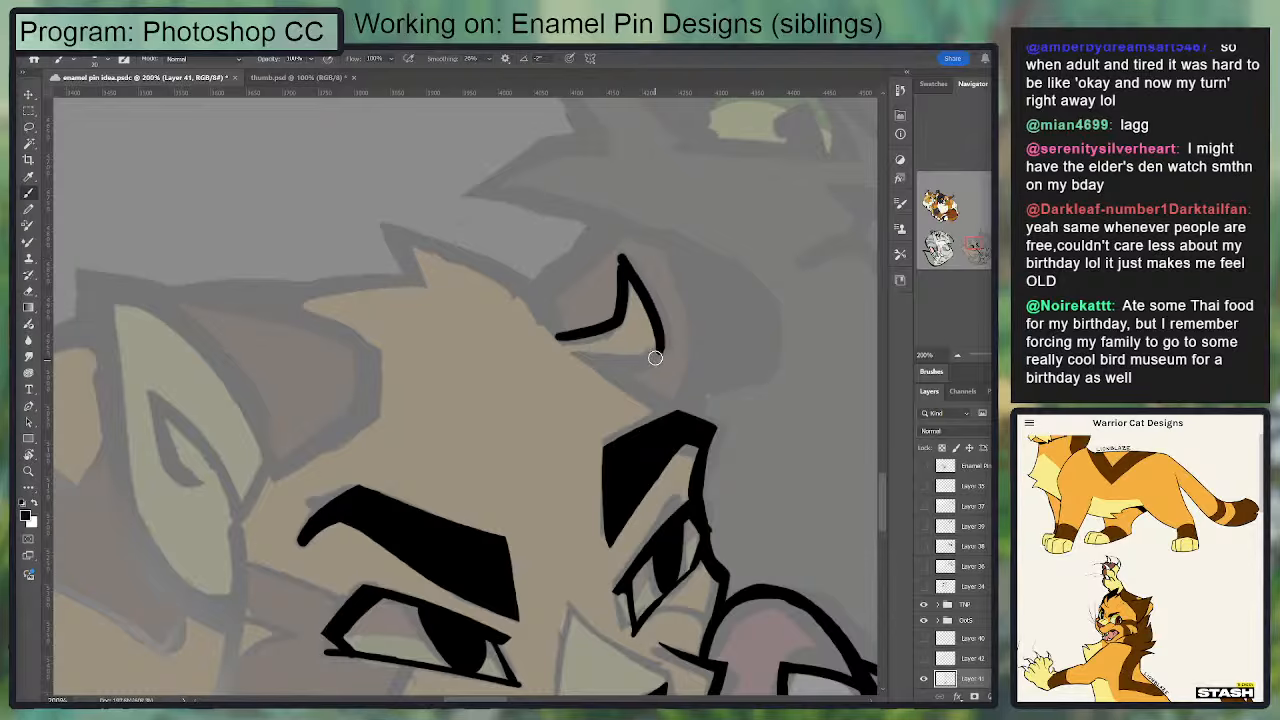
{"action": "left_click_drag", "start_coordinate": [604, 273], "coordinate": [484, 212]}
{"action": "left_click_drag", "start_coordinate": [537, 351], "coordinate": [535, 373]}
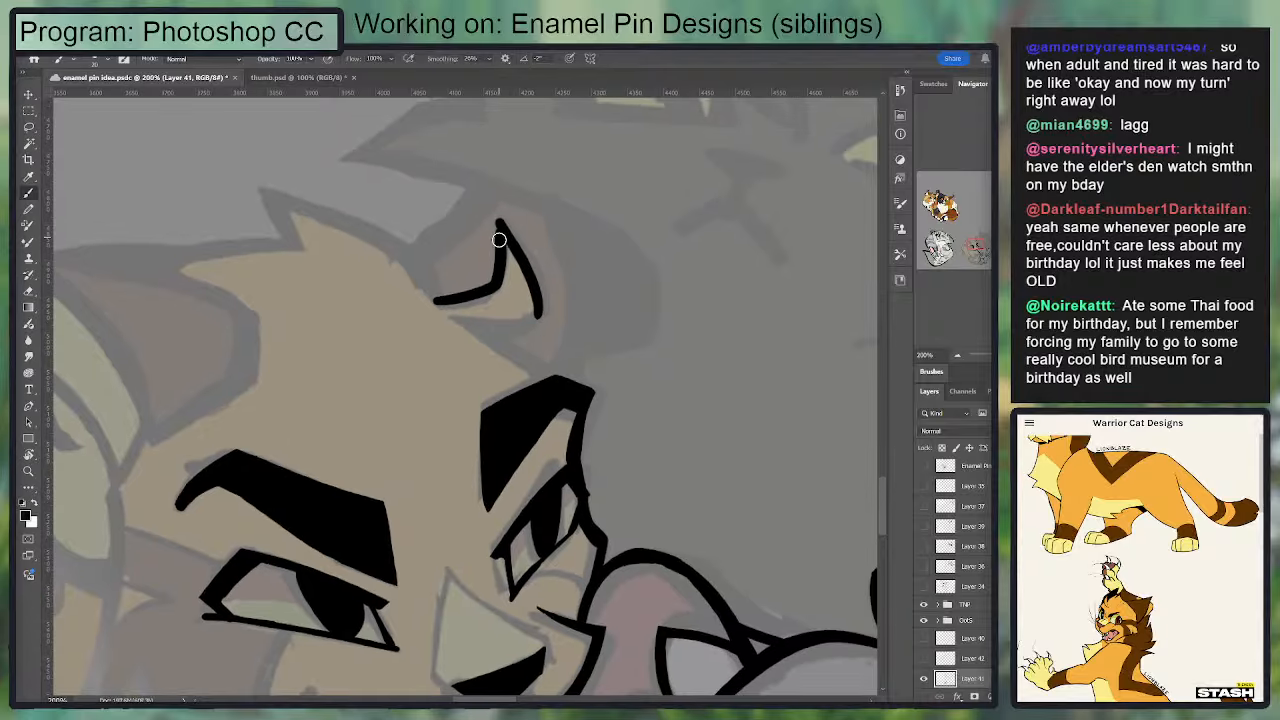
{"action": "key", "text": "e"}
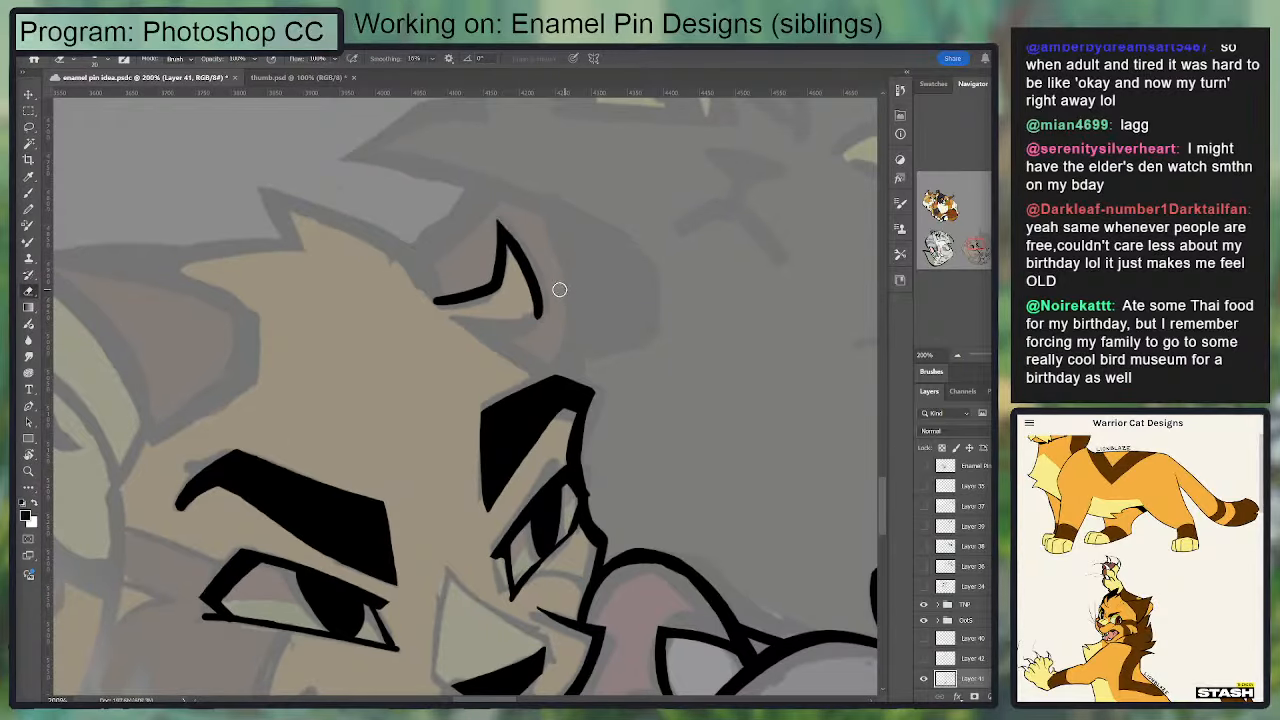
Step: Ink the lower edge of the far ear's fur tuft and refine its line ends and thickness with the Eraser
{"action": "key", "text": "b"}
{"action": "mouse_move", "coordinate": [455, 320]}
{"action": "left_mouse_down"}
{"action": "mouse_move", "coordinate": [478, 330]}
{"action": "mouse_move", "coordinate": [541, 310]}
{"action": "mouse_move", "coordinate": [535, 301]}
{"action": "mouse_move", "coordinate": [527, 331]}
{"action": "left_mouse_up"}
{"action": "key", "text": "e"}
{"action": "left_click_drag", "start_coordinate": [526, 284], "coordinate": [526, 304]}
{"action": "key", "text": "b"}
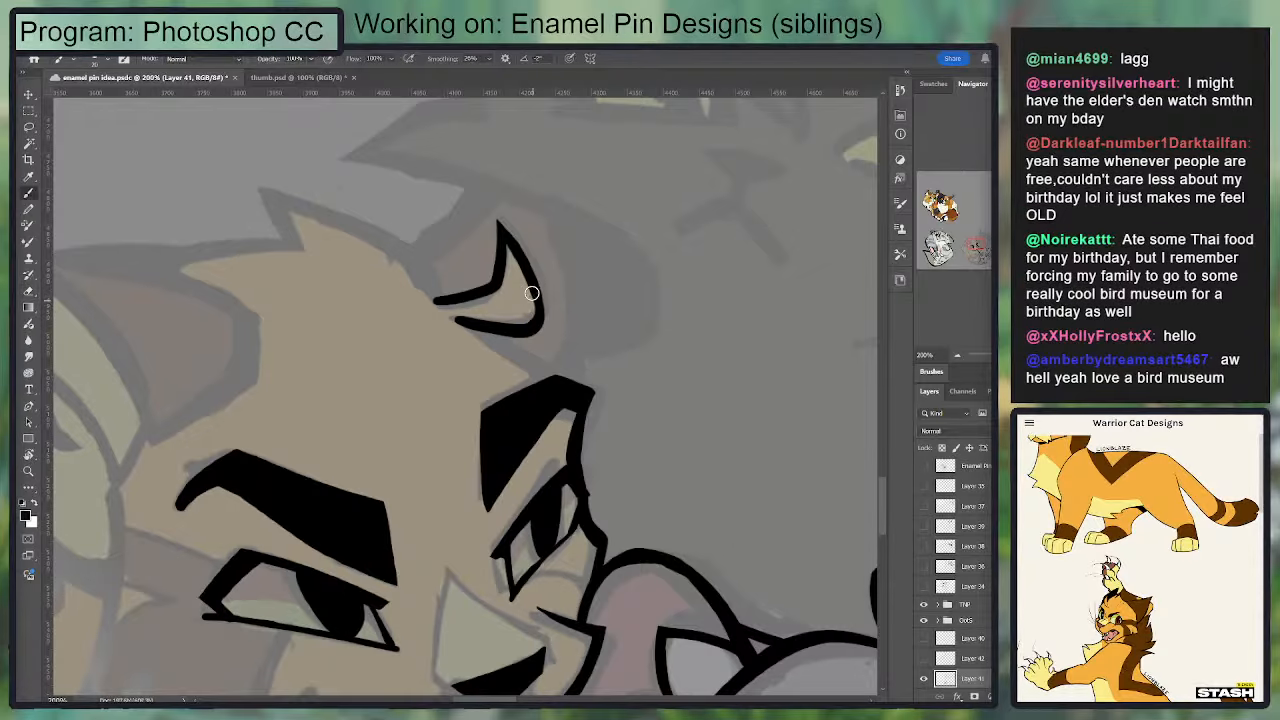
{"action": "key", "text": "e"}
{"action": "left_click_drag", "start_coordinate": [447, 314], "coordinate": [537, 312]}
{"action": "key", "text": "b"}
{"action": "key", "text": "e"}
{"action": "left_click_drag", "start_coordinate": [463, 331], "coordinate": [495, 334]}
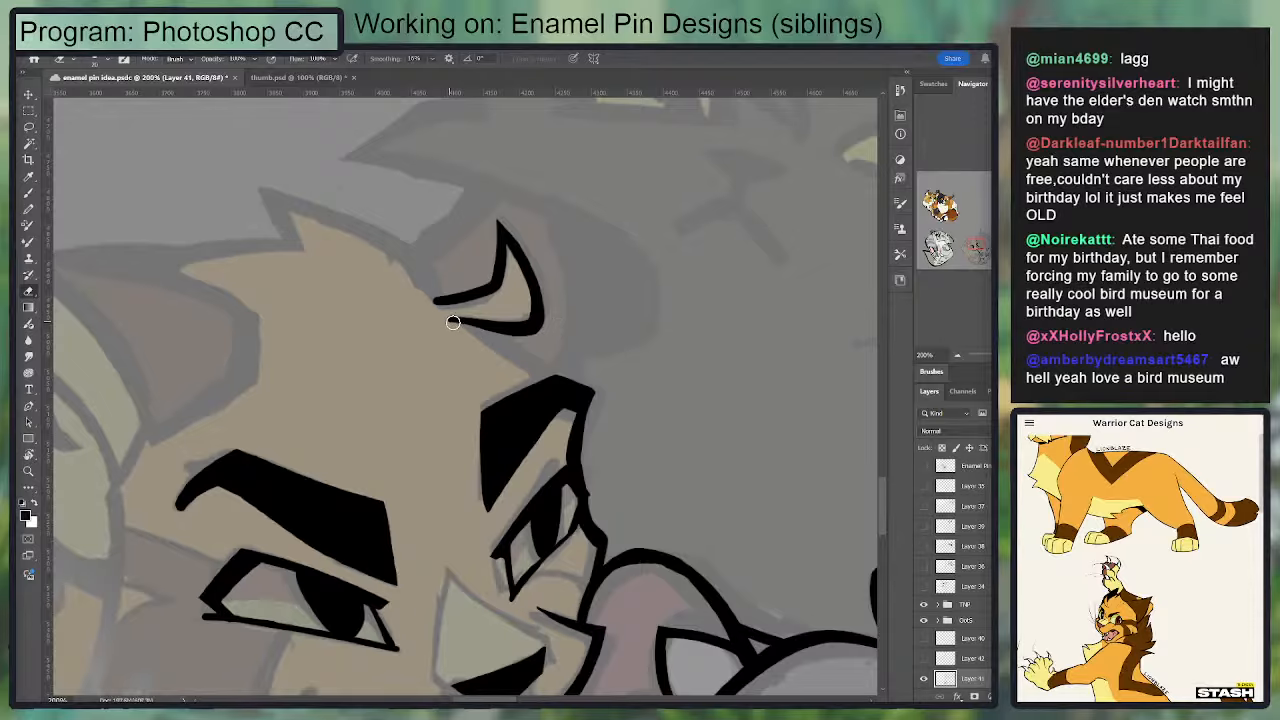
Step: Ink the slanted forehead contour from the far ear tuft's lower end down to the far eyebrow's outer tip
{"action": "left_click_drag", "start_coordinate": [424, 310], "coordinate": [476, 288]}
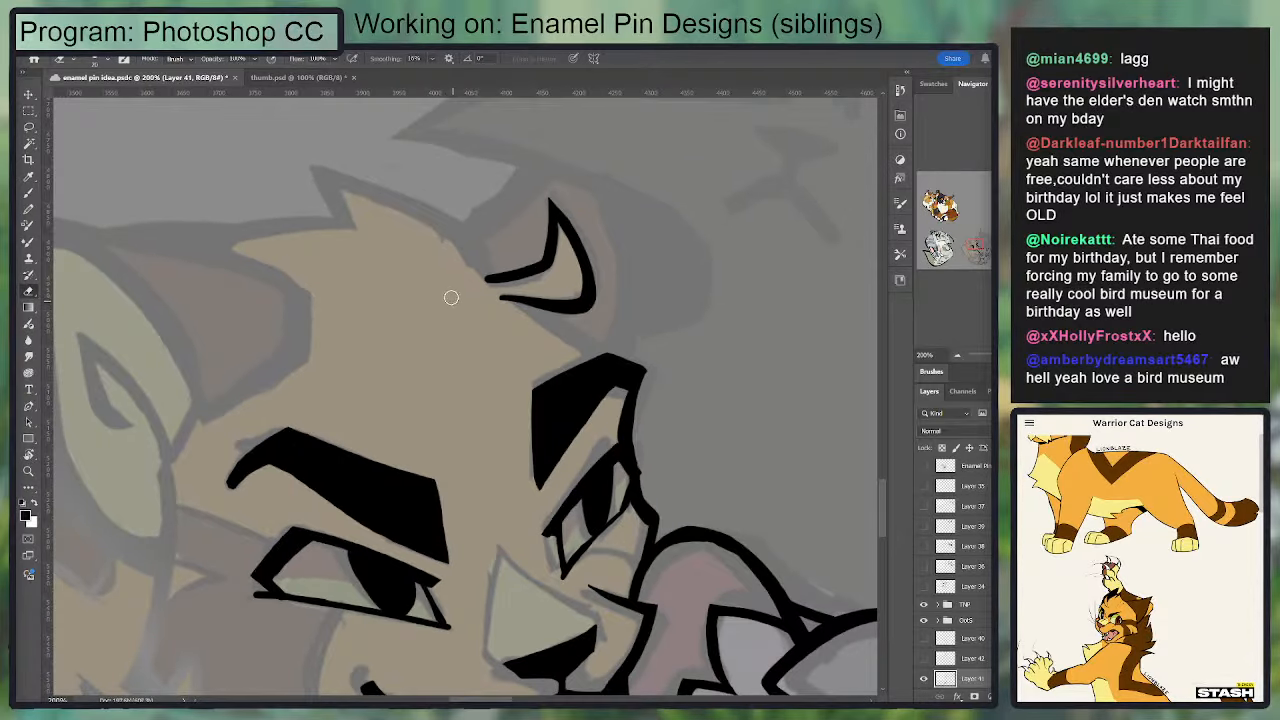
{"action": "key", "text": "b"}
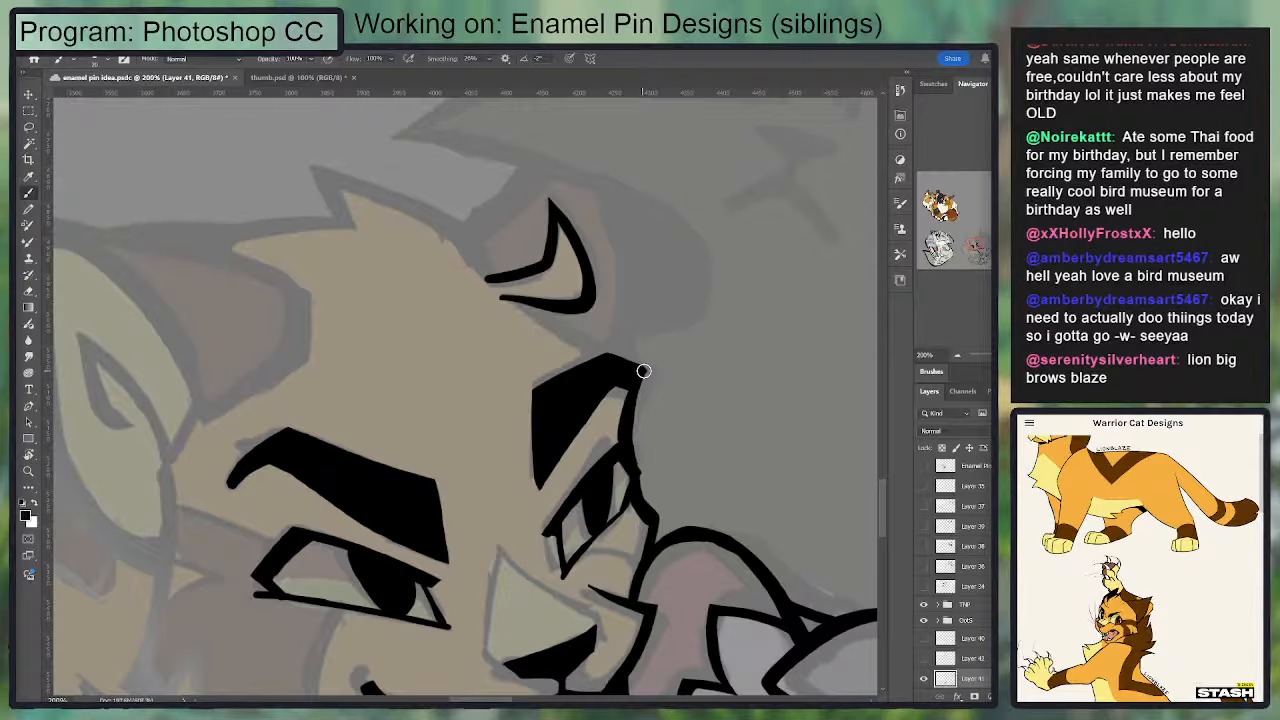
{"action": "mouse_move", "coordinate": [644, 371]}
{"action": "left_mouse_down"}
{"action": "mouse_move", "coordinate": [536, 310]}
{"action": "mouse_move", "coordinate": [642, 365]}
{"action": "left_mouse_up"}
{"action": "key", "text": "ctrl+z"}
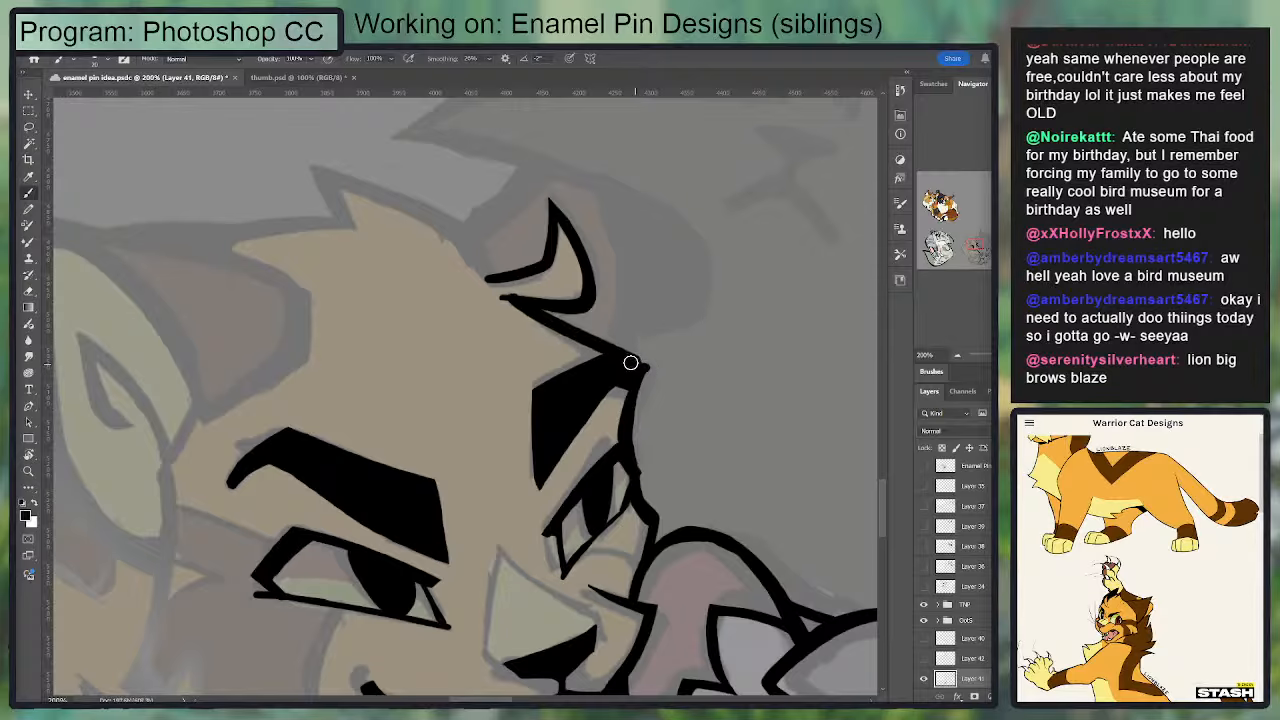
{"action": "key", "text": "ctrl+z"}
{"action": "left_click_drag", "start_coordinate": [500, 297], "coordinate": [626, 368]}
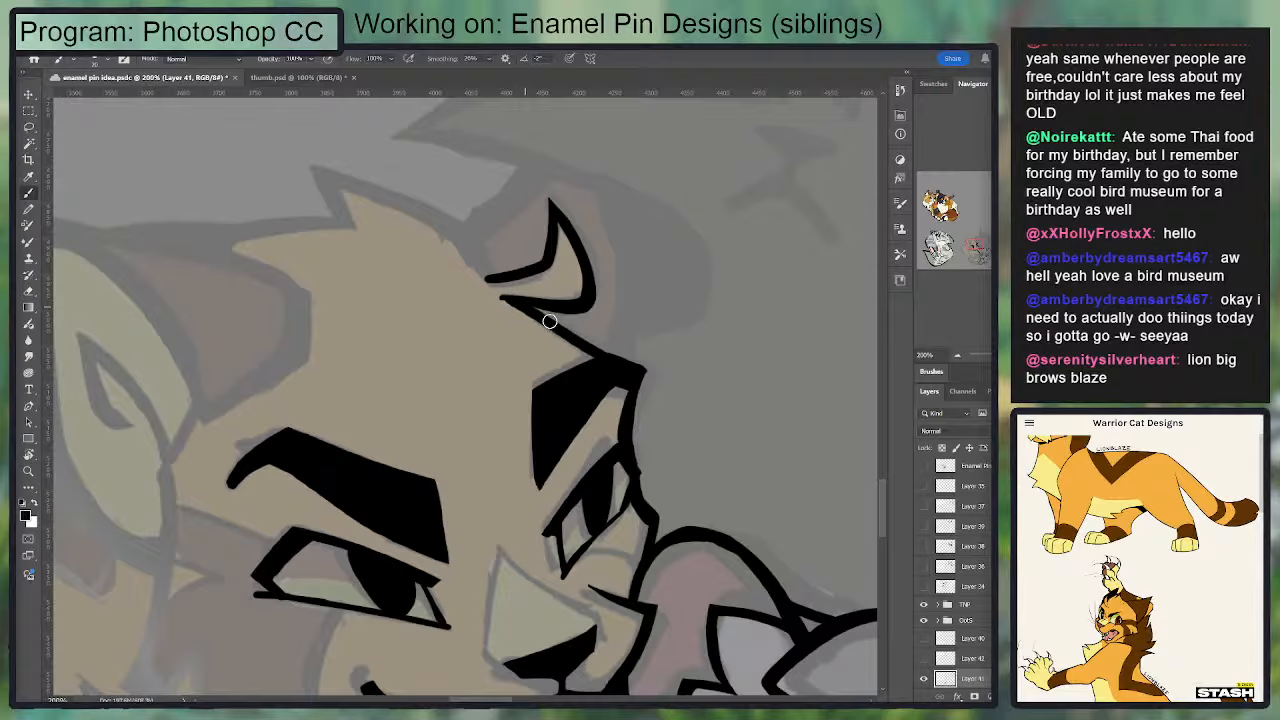
{"action": "left_click_drag", "start_coordinate": [549, 321], "coordinate": [640, 366]}
{"action": "key", "text": "e"}
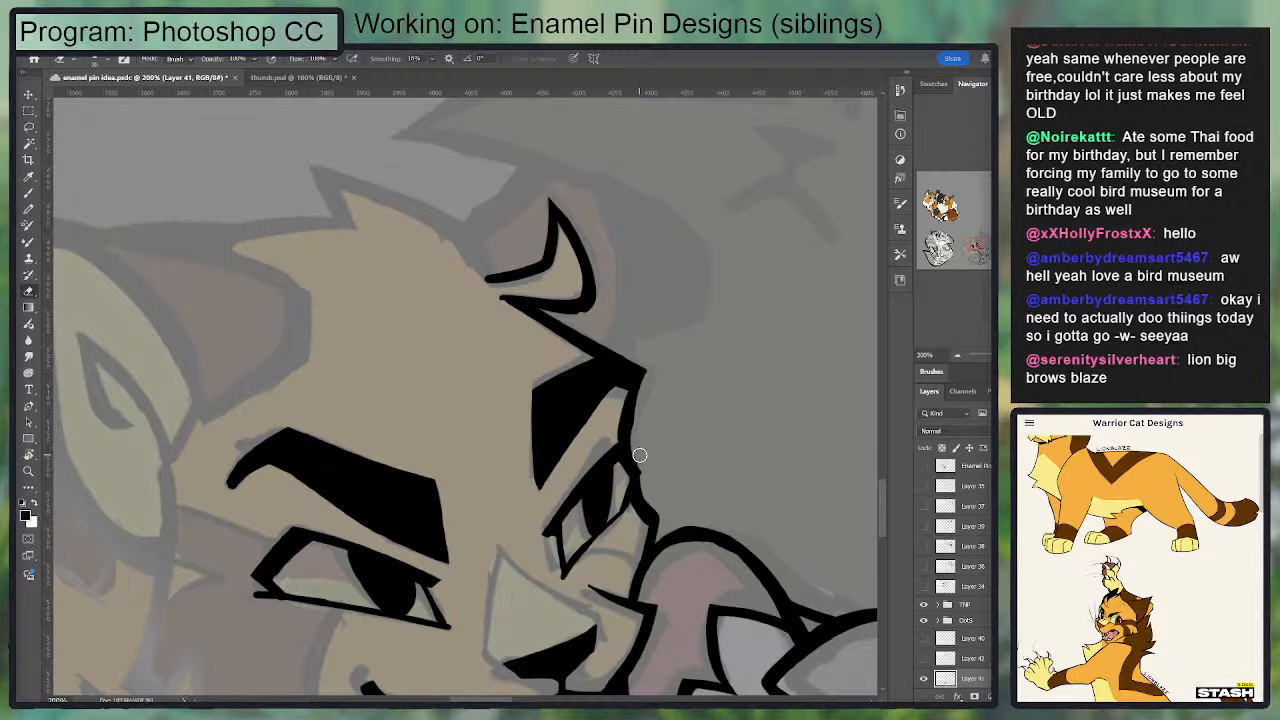
Step: Refine the curves and inner corners of the far ear's fur tuft, alternating Brush and Eraser
{"action": "key", "text": "b"}
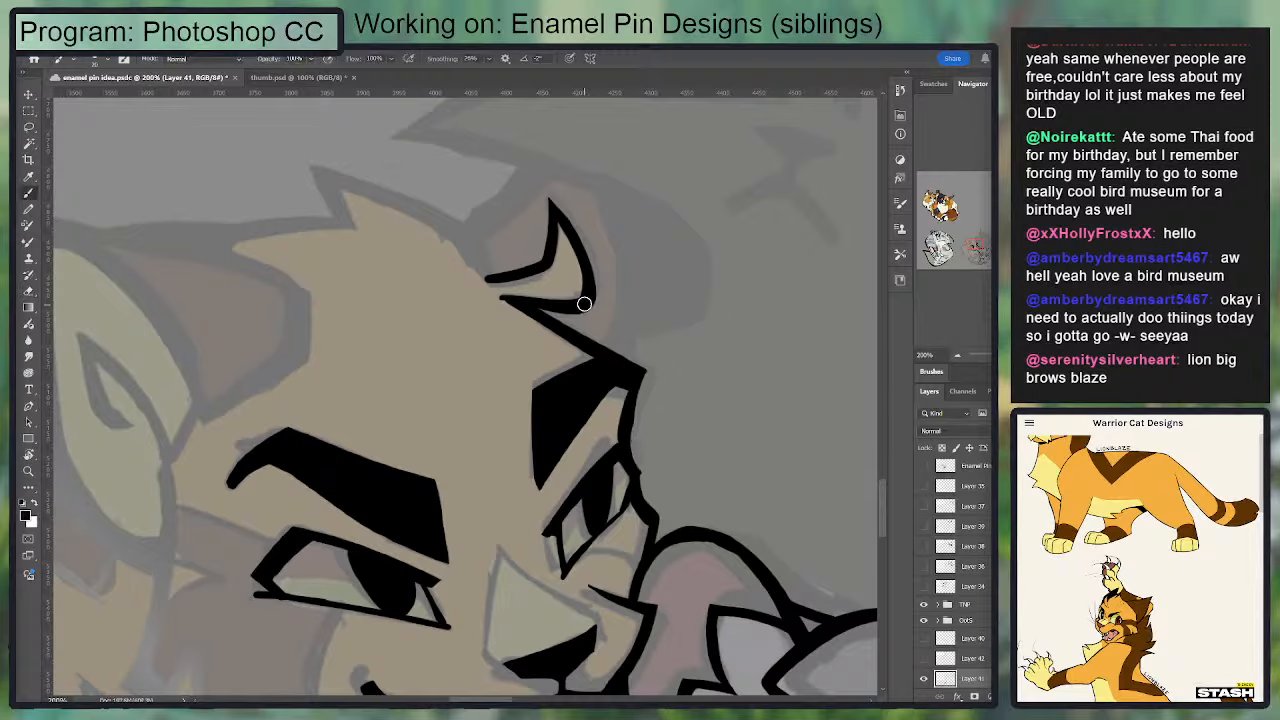
{"action": "key", "text": "e"}
{"action": "mouse_move", "coordinate": [488, 292]}
{"action": "left_mouse_down"}
{"action": "mouse_move", "coordinate": [571, 303]}
{"action": "mouse_move", "coordinate": [475, 294]}
{"action": "left_mouse_up"}
{"action": "key", "text": "b"}
{"action": "key", "text": "ctrl+z"}
{"action": "key", "text": "e"}
{"action": "key", "text": "ctrl+z"}
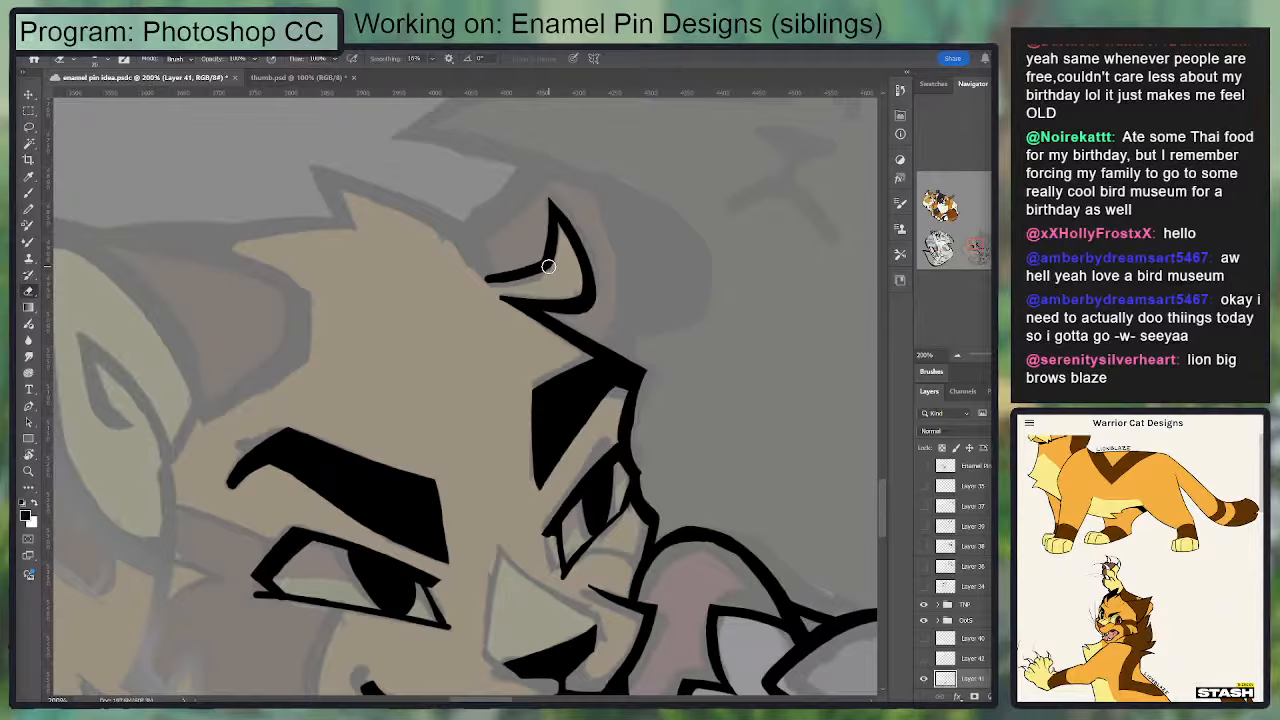
{"action": "left_click_drag", "start_coordinate": [548, 265], "coordinate": [570, 308]}
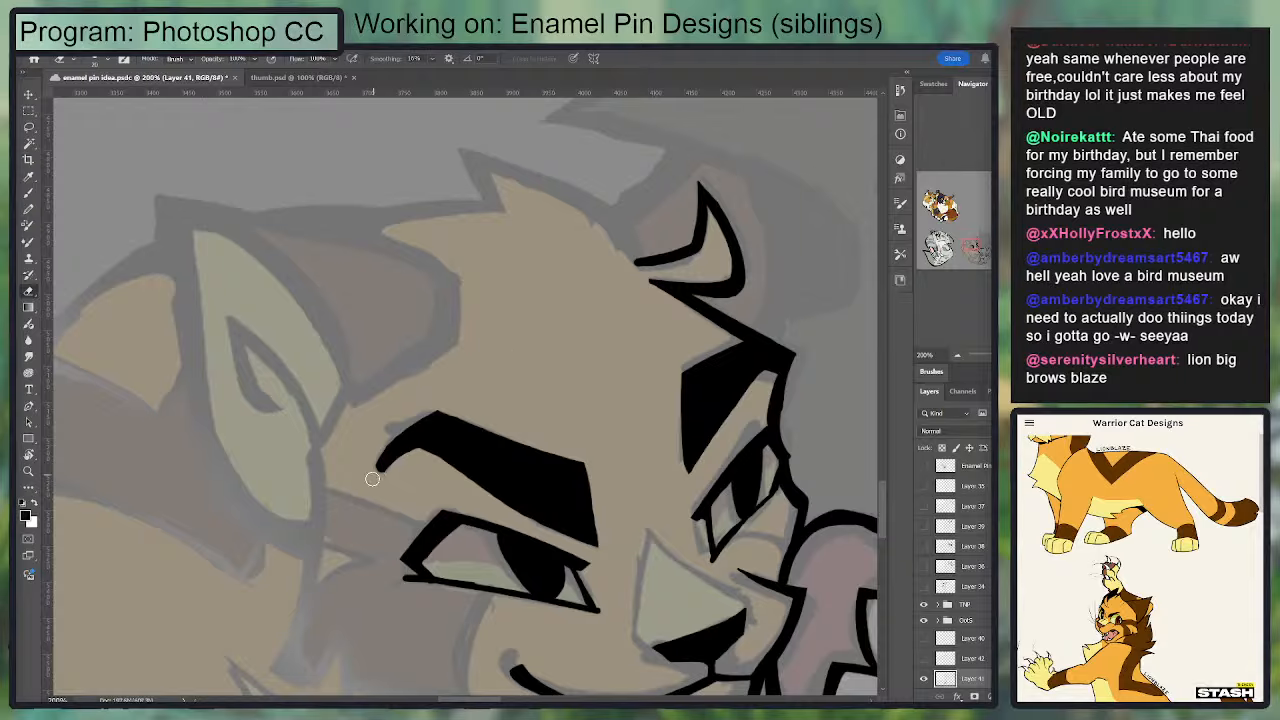
Step: Ink the top of the head from the far ear's base up to the pointed hair tuft and into its notch
{"action": "key", "text": "b"}
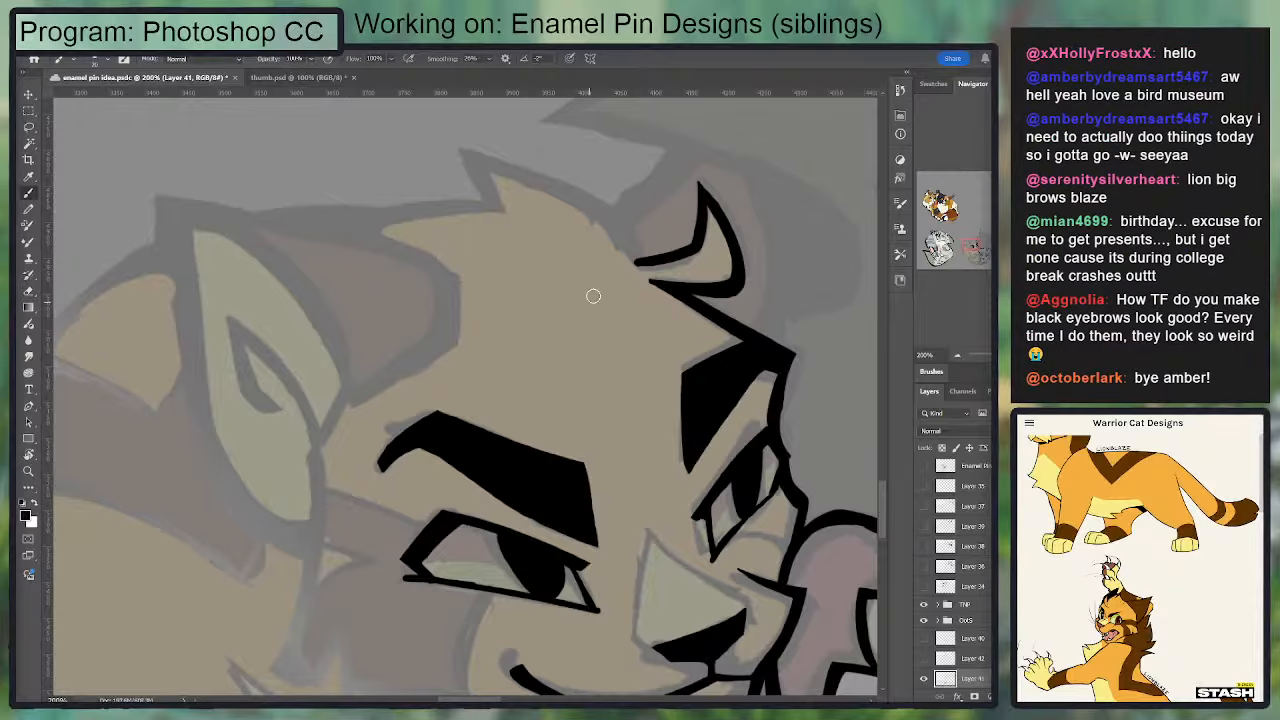
{"action": "mouse_move", "coordinate": [639, 260]}
{"action": "left_mouse_down"}
{"action": "mouse_move", "coordinate": [563, 166]}
{"action": "mouse_move", "coordinate": [518, 152]}
{"action": "mouse_move", "coordinate": [621, 233]}
{"action": "mouse_move", "coordinate": [620, 210]}
{"action": "mouse_move", "coordinate": [470, 150]}
{"action": "left_mouse_up"}
{"action": "key", "text": "ctrl+z"}
{"action": "key", "text": "ctrl+z"}
{"action": "key", "text": "ctrl+z"}
{"action": "mouse_move", "coordinate": [636, 240]}
{"action": "left_mouse_down"}
{"action": "mouse_move", "coordinate": [455, 147]}
{"action": "mouse_move", "coordinate": [490, 200]}
{"action": "left_mouse_up"}
{"action": "key", "text": "e"}
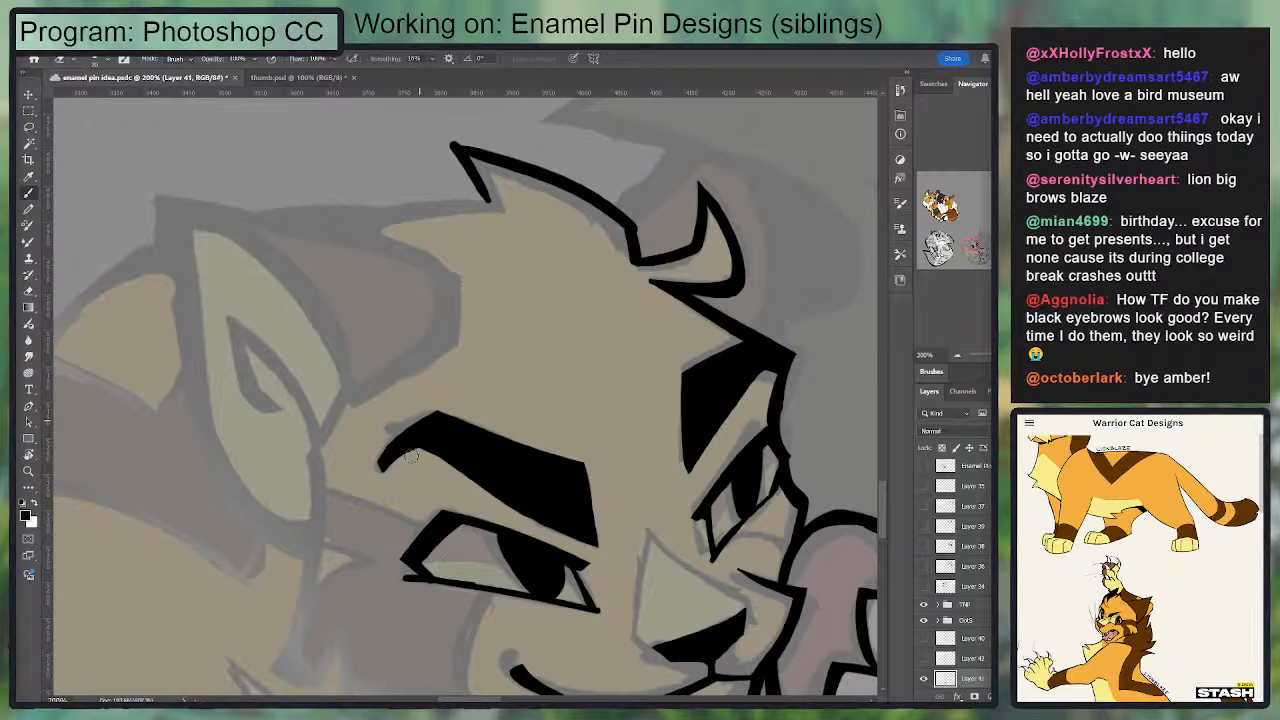
Step: Clean the underside of the near eyebrow's outer end and thicken the short back edge of the pointed hair tuft
{"action": "mouse_move", "coordinate": [415, 455]}
{"action": "left_mouse_down"}
{"action": "mouse_move", "coordinate": [392, 468]}
{"action": "mouse_move", "coordinate": [454, 443]}
{"action": "left_mouse_up"}
{"action": "left_click_drag", "start_coordinate": [563, 335], "coordinate": [526, 377]}
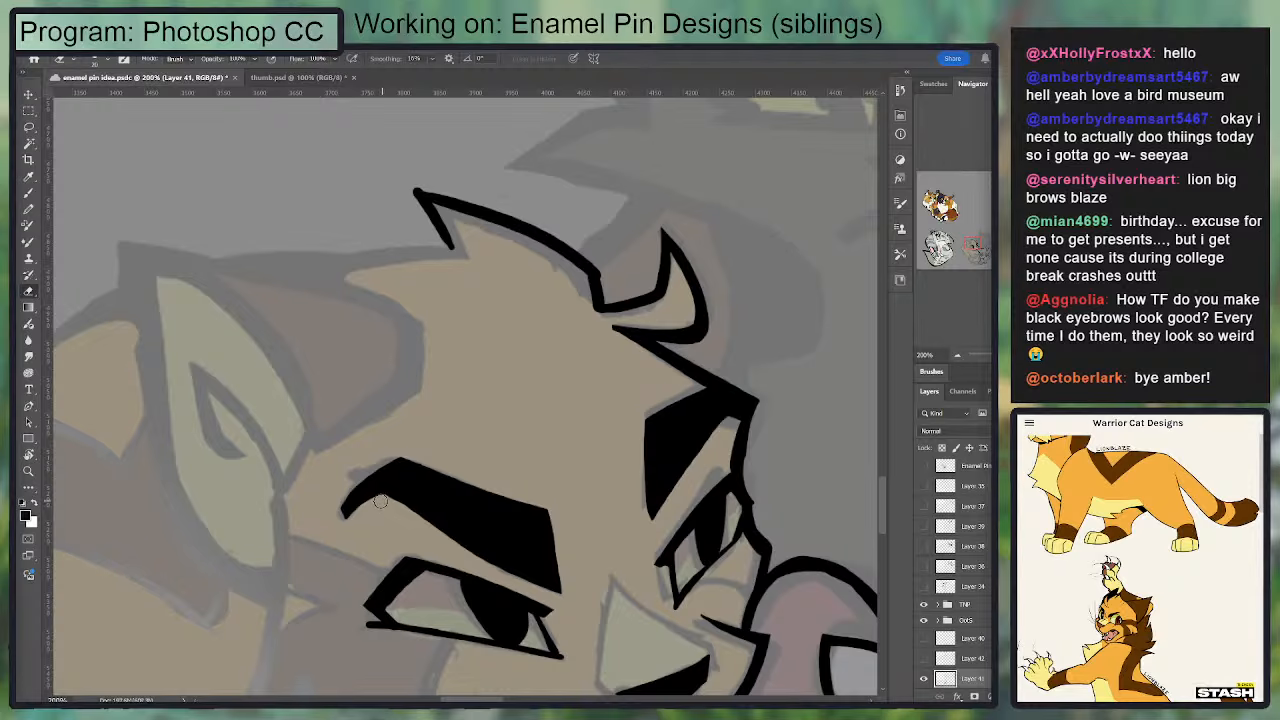
{"action": "key", "text": "b"}
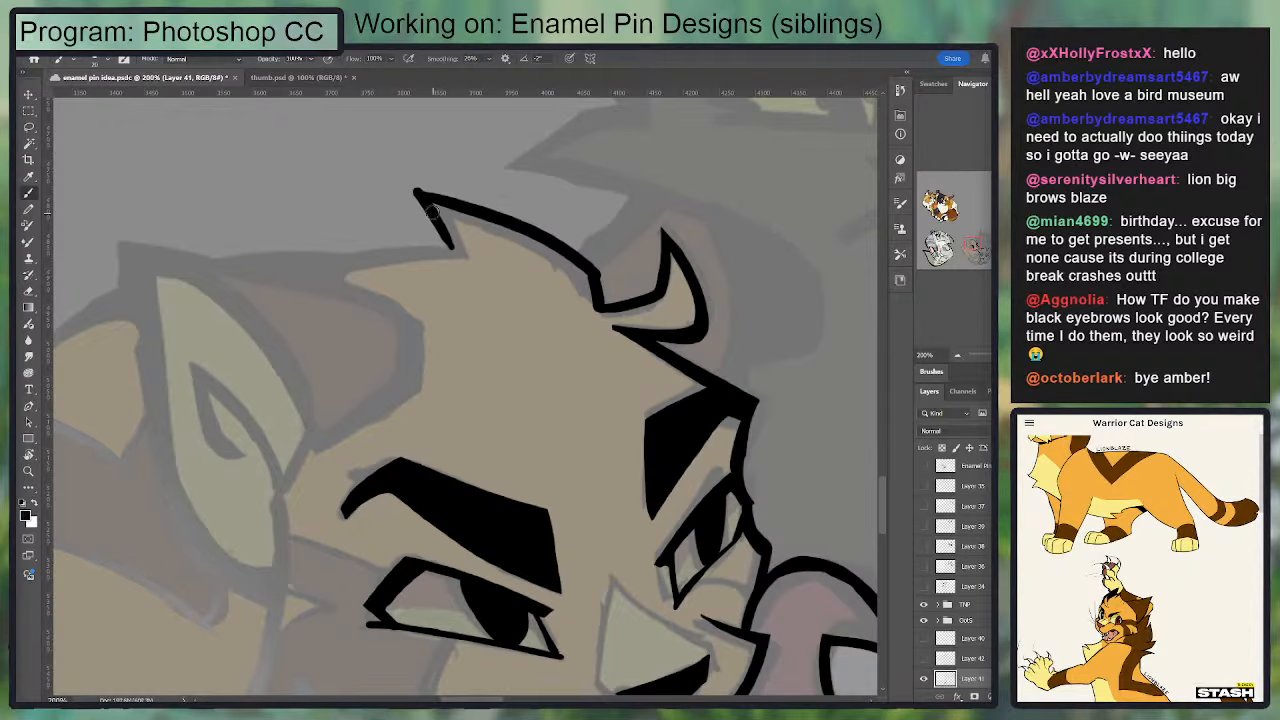
{"action": "left_click_drag", "start_coordinate": [432, 212], "coordinate": [460, 250]}
{"action": "key", "text": "e"}
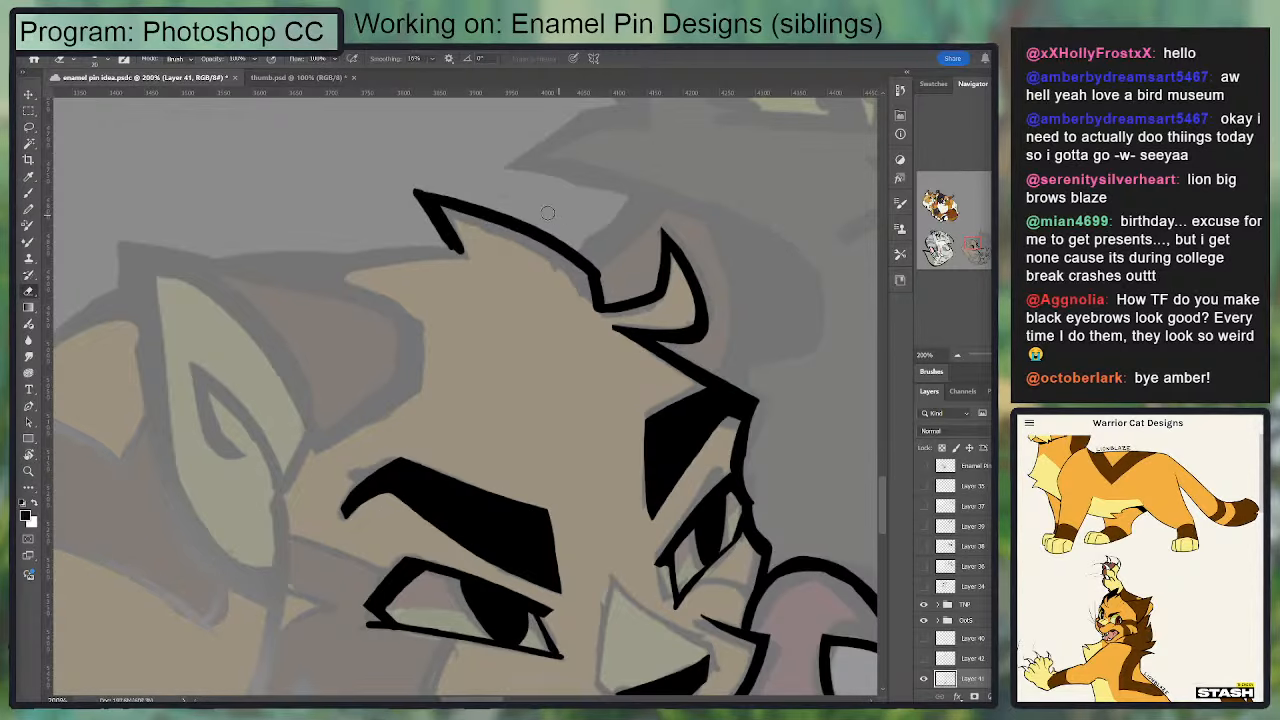
Step: Mirror the canvas view with its rotation reset and thicken the corner where the far ear meets the top of the head
{"action": "key", "text": "r"}
{"action": "left_click_drag", "start_coordinate": [587, 265], "coordinate": [317, 258]}
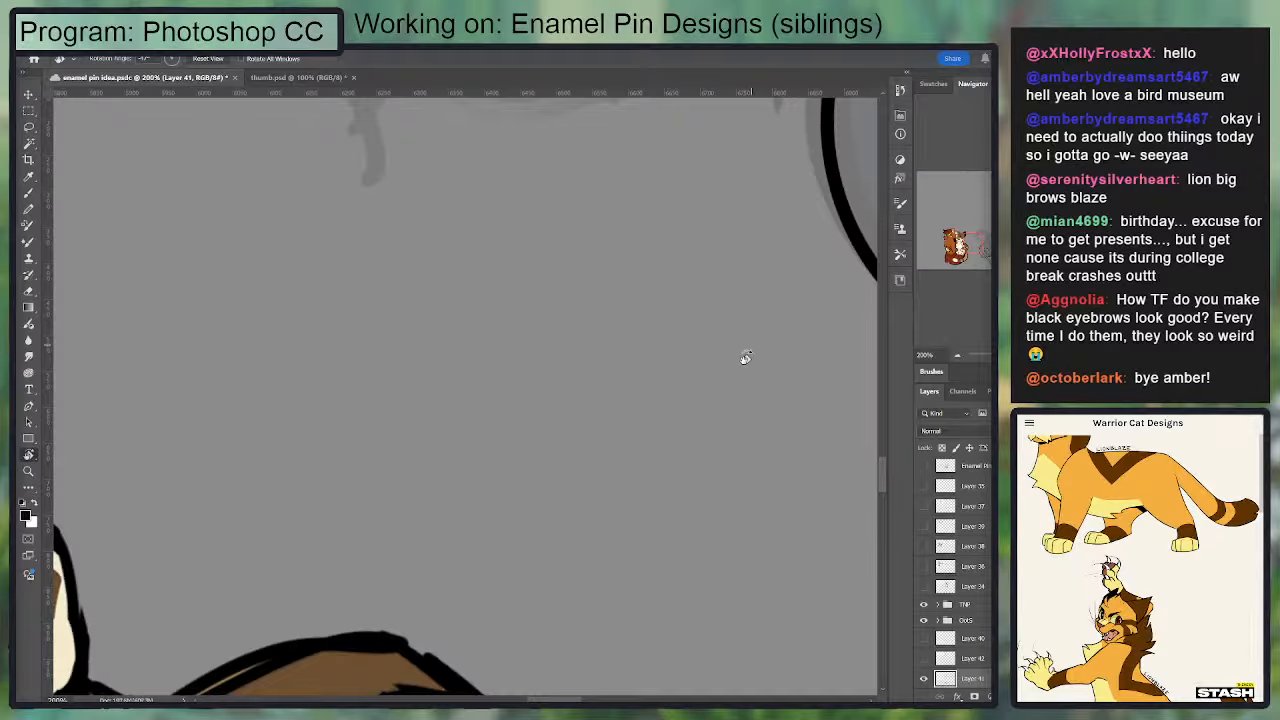
{"action": "left_click", "coordinate": [988, 248]}
{"action": "left_click", "coordinate": [990, 245]}
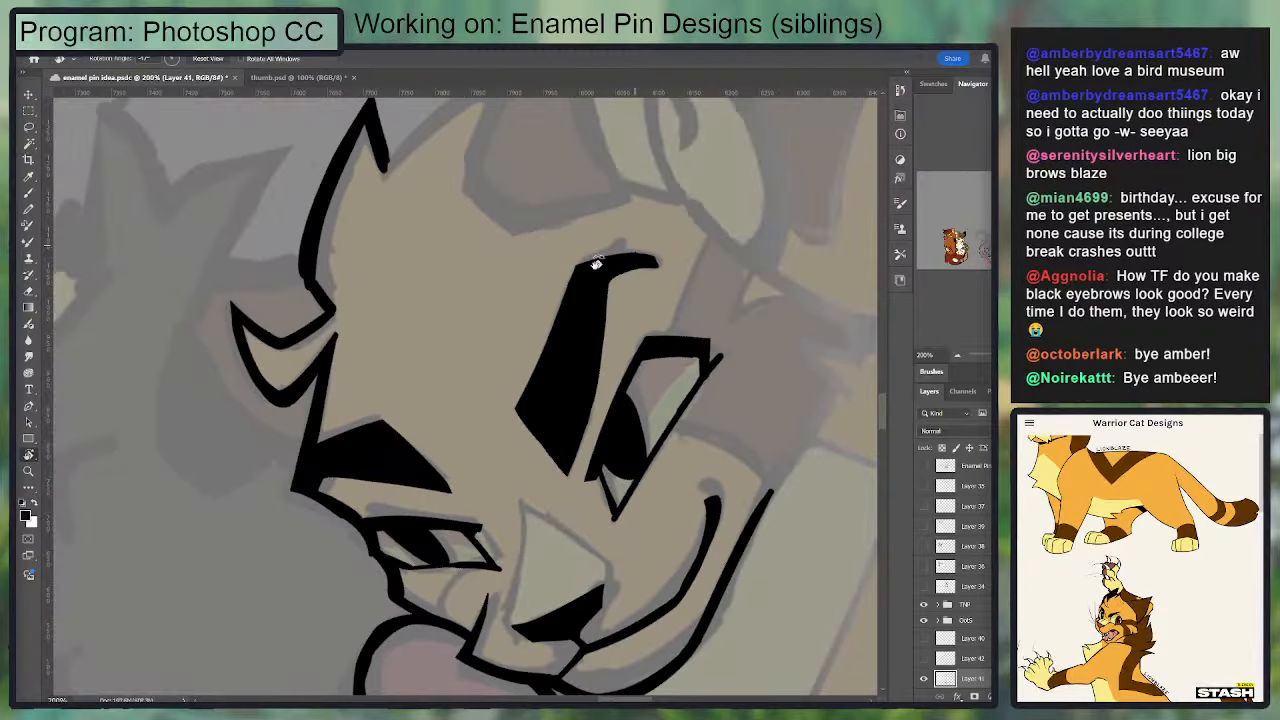
{"action": "left_click_drag", "start_coordinate": [501, 231], "coordinate": [554, 180]}
{"action": "left_click", "coordinate": [198, 62]}
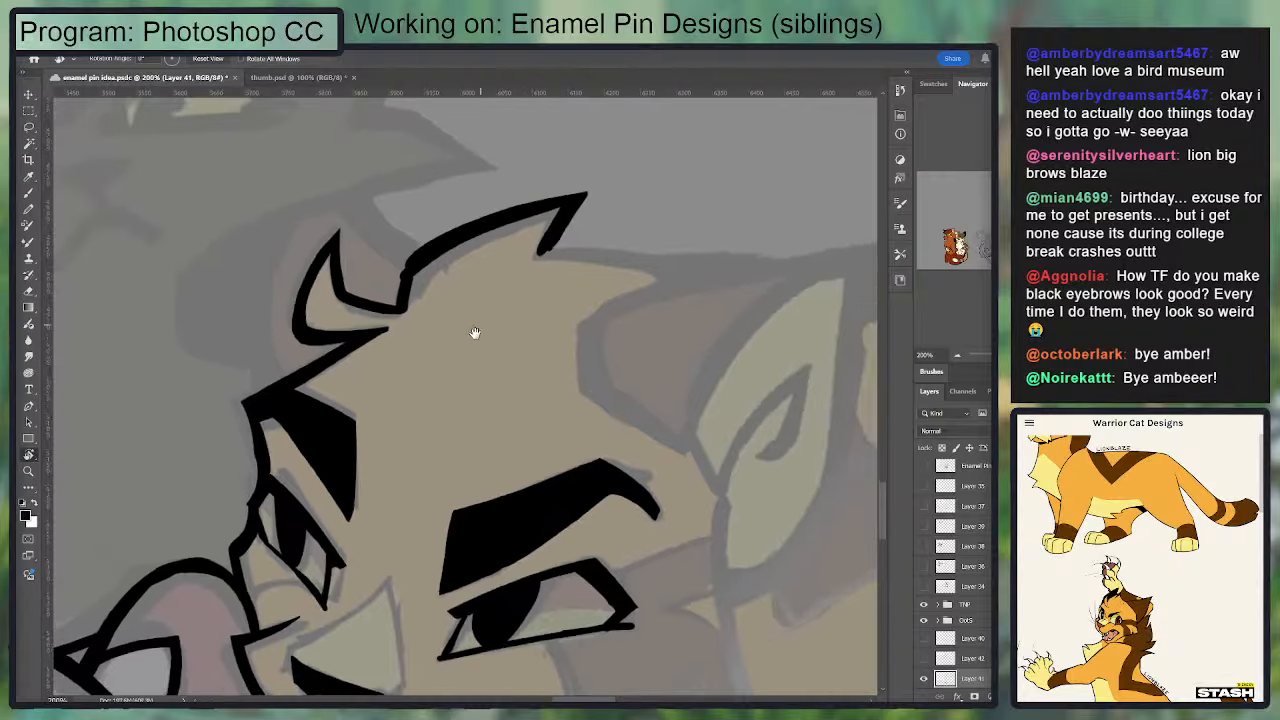
{"action": "key", "text": "b"}
{"action": "key", "text": "e"}
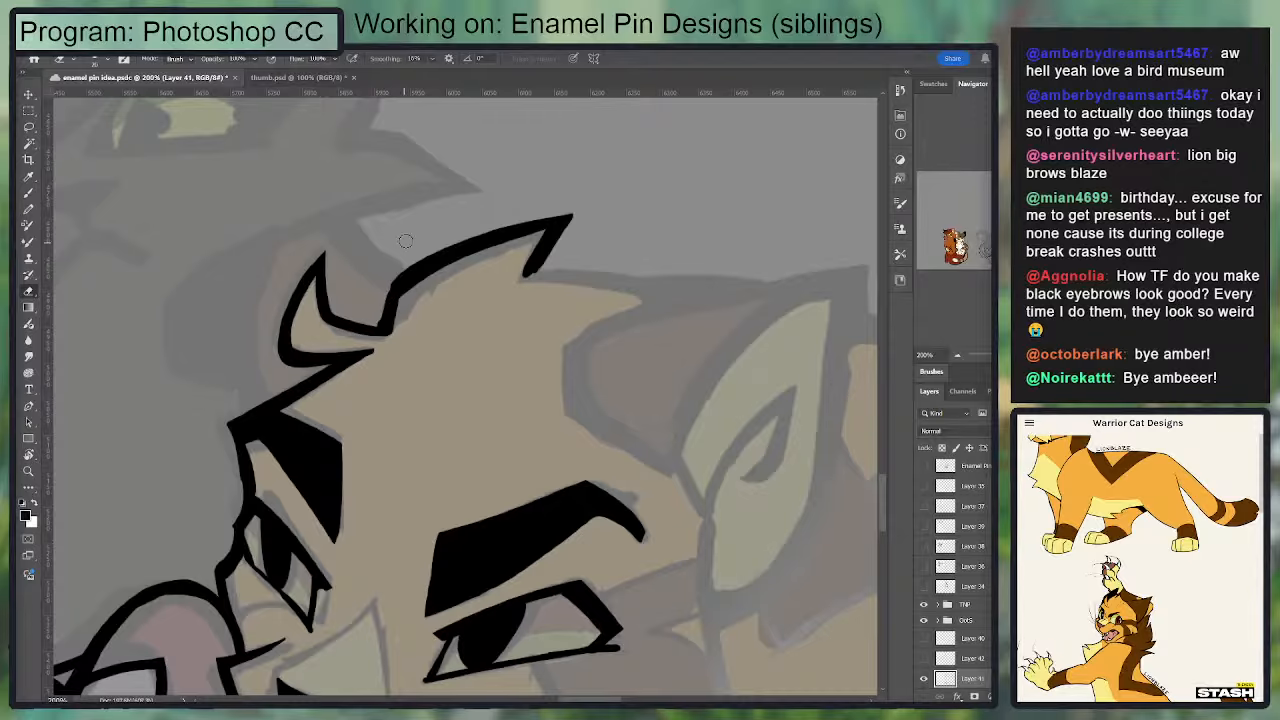
{"action": "key", "text": "b"}
{"action": "mouse_move", "coordinate": [383, 315]}
{"action": "left_mouse_down"}
{"action": "mouse_move", "coordinate": [391, 283]}
{"action": "mouse_move", "coordinate": [425, 276]}
{"action": "left_mouse_up"}
{"action": "key", "text": "e"}
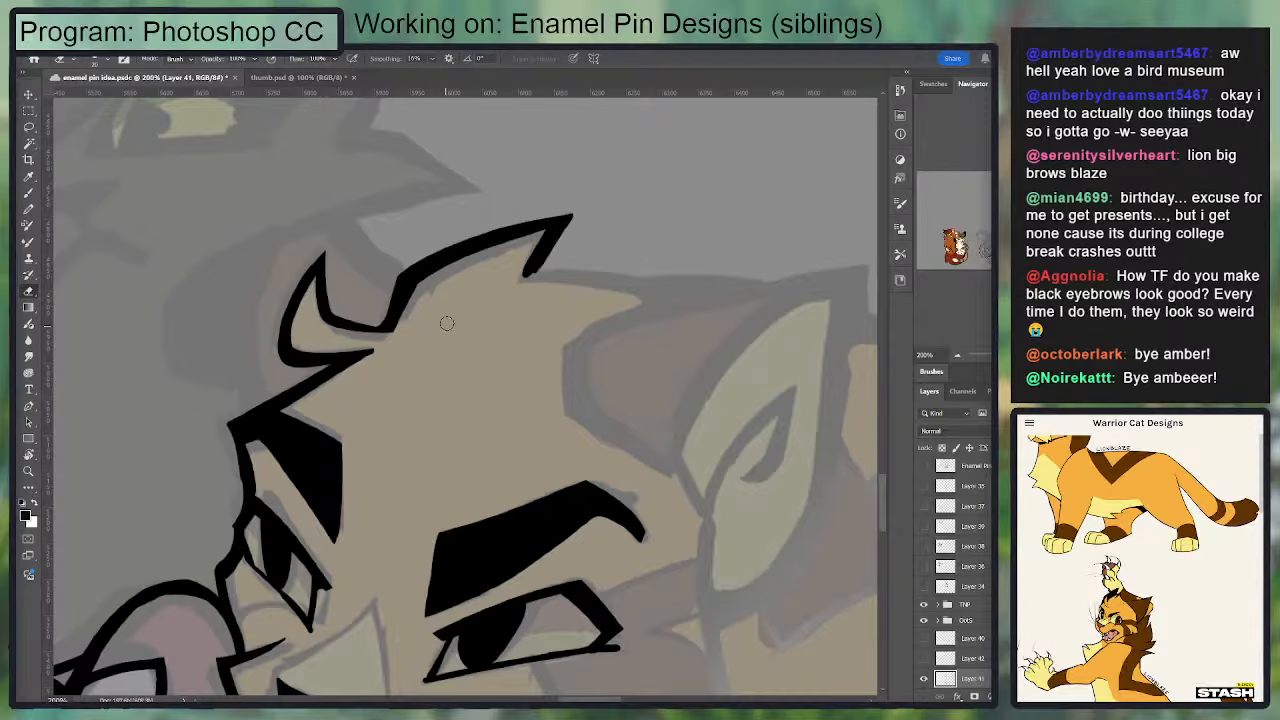
Step: Ink the curved back of the head from the hair tuft's notch toward the near ear and clean its underside and corner
{"action": "key", "text": "b"}
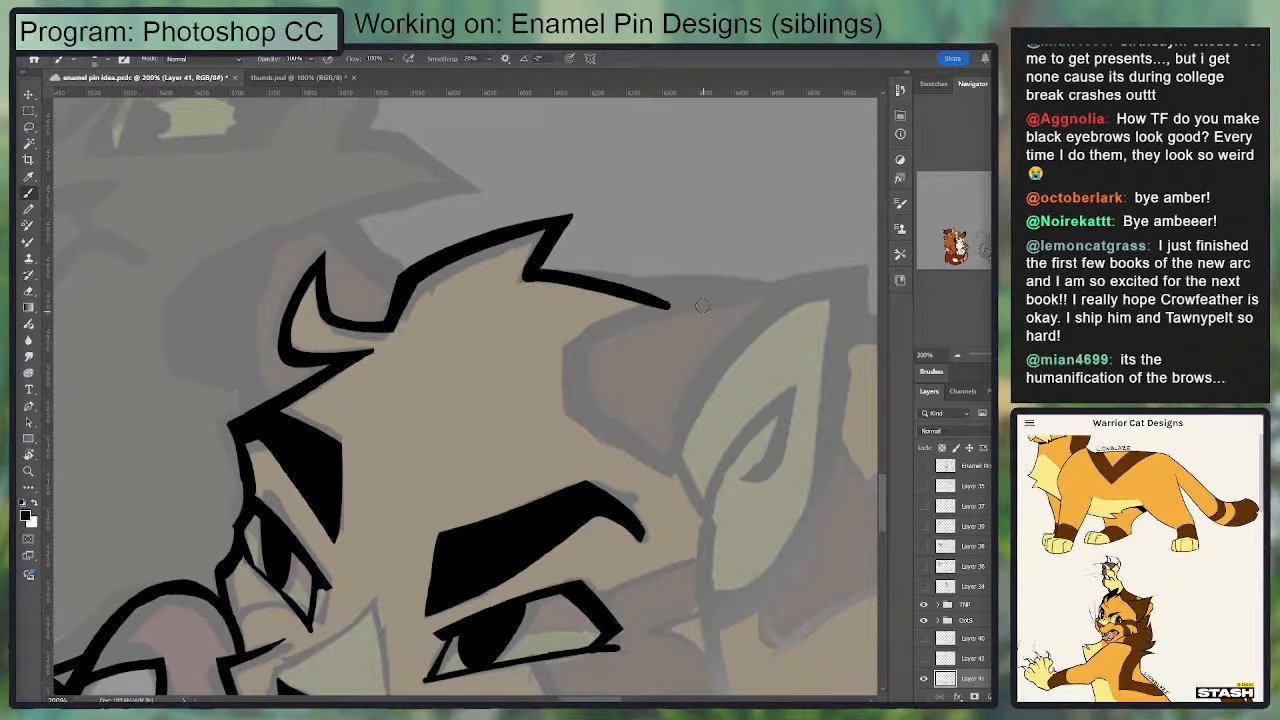
{"action": "mouse_move", "coordinate": [700, 303]}
{"action": "left_mouse_down"}
{"action": "mouse_move", "coordinate": [520, 275]}
{"action": "mouse_move", "coordinate": [689, 313]}
{"action": "left_mouse_up"}
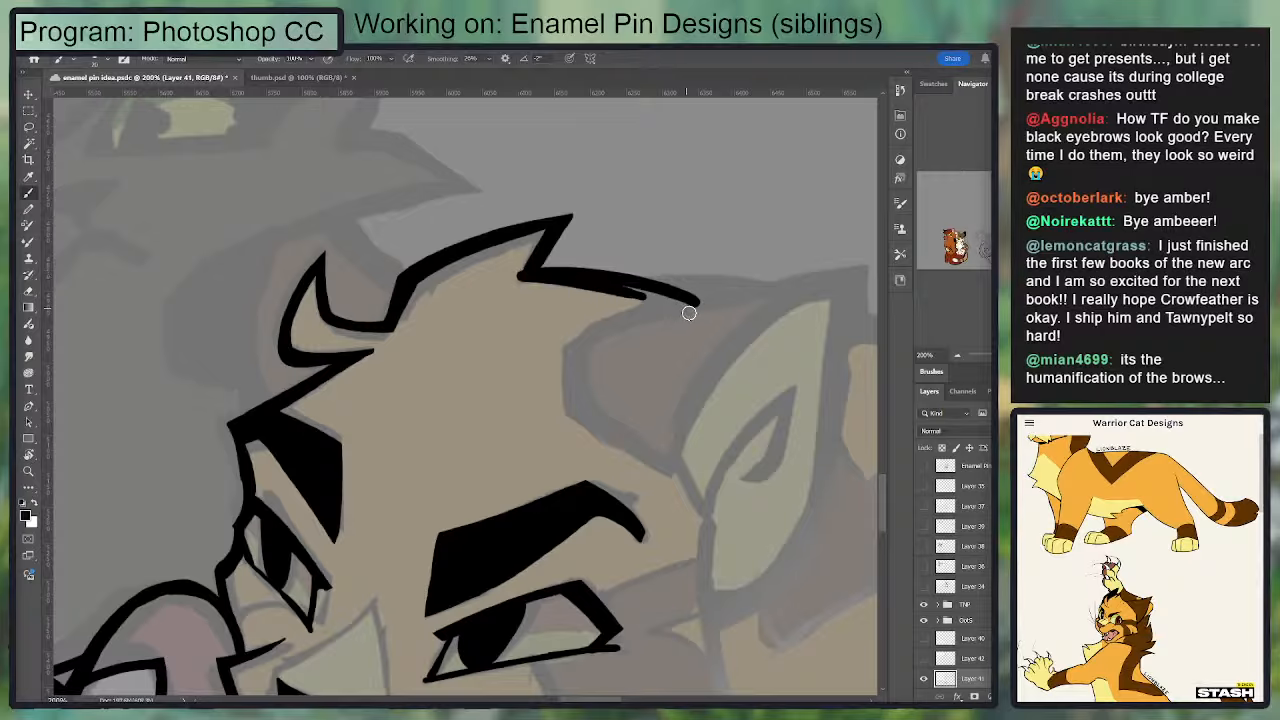
{"action": "key", "text": "e"}
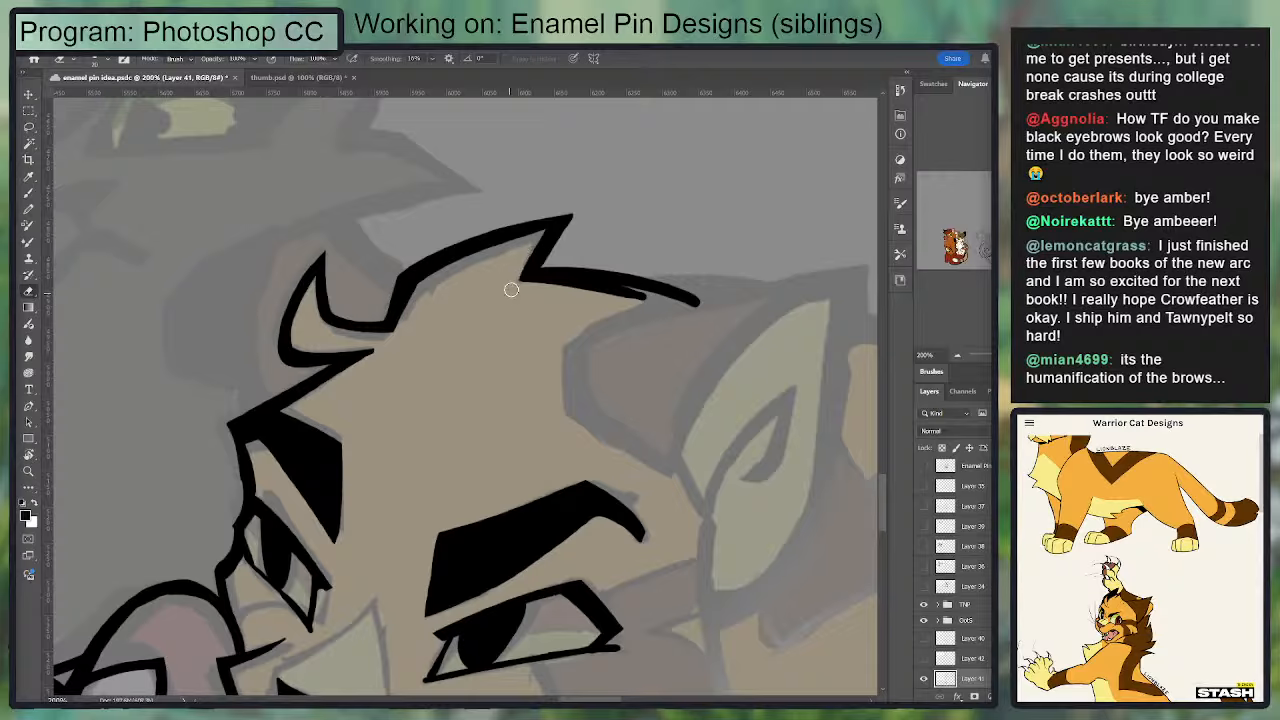
{"action": "mouse_move", "coordinate": [512, 284]}
{"action": "left_mouse_down"}
{"action": "mouse_move", "coordinate": [611, 293]}
{"action": "mouse_move", "coordinate": [501, 289]}
{"action": "left_mouse_up"}
{"action": "mouse_move", "coordinate": [647, 305]}
{"action": "left_mouse_down"}
{"action": "mouse_move", "coordinate": [527, 270]}
{"action": "mouse_move", "coordinate": [519, 280]}
{"action": "mouse_move", "coordinate": [592, 282]}
{"action": "left_mouse_up"}
{"action": "key", "text": "b"}
{"action": "key", "text": "e"}
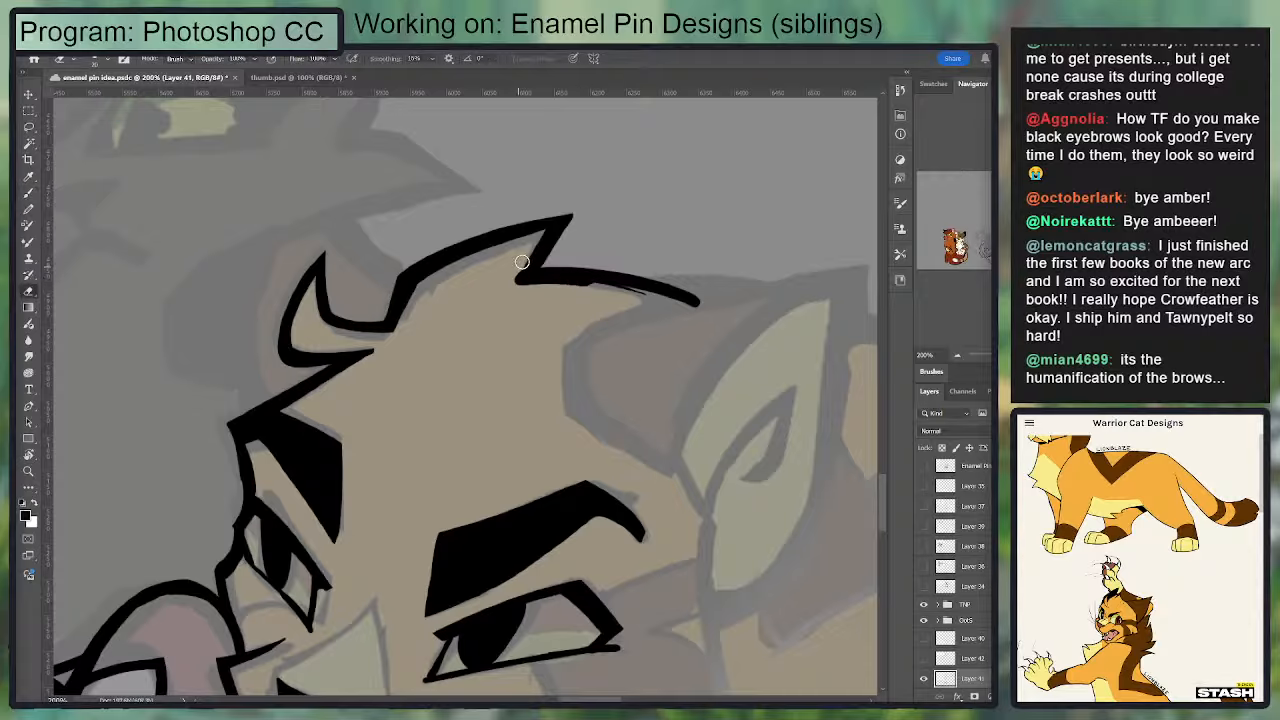
{"action": "mouse_move", "coordinate": [501, 291]}
{"action": "left_mouse_down"}
{"action": "mouse_move", "coordinate": [680, 309]}
{"action": "mouse_move", "coordinate": [491, 286]}
{"action": "mouse_move", "coordinate": [704, 311]}
{"action": "mouse_move", "coordinate": [521, 277]}
{"action": "left_mouse_up"}
{"action": "key", "text": "b"}
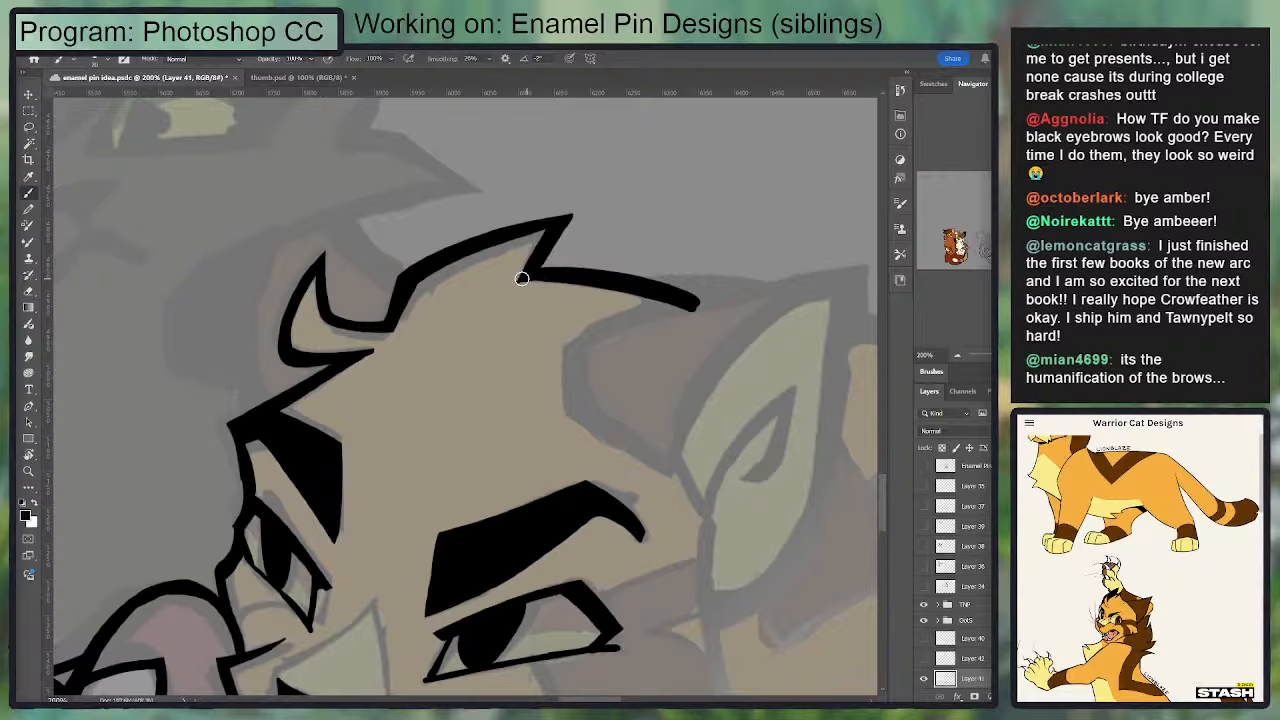
Step: Ink the near ear's inner front edge and its long upper edge running out toward the ear tip
{"action": "key", "text": "space"}
{"action": "left_click_drag", "start_coordinate": [660, 300], "coordinate": [622, 286]}
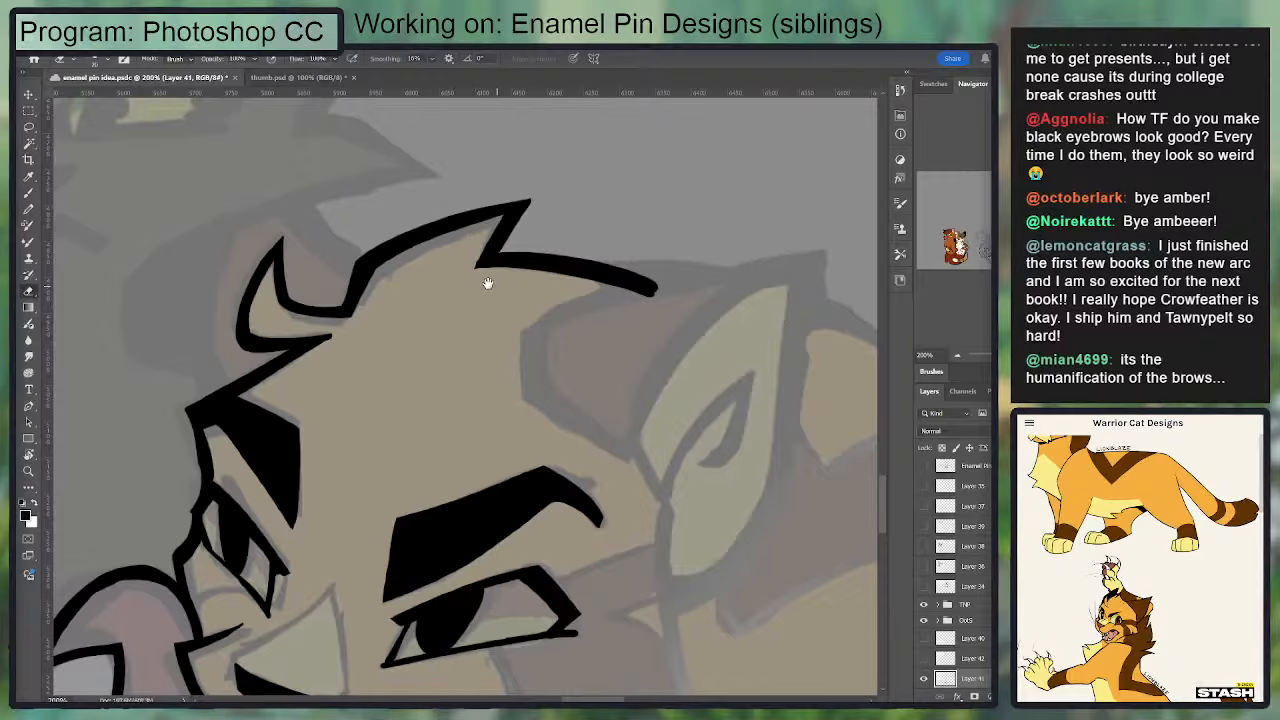
{"action": "left_click_drag", "start_coordinate": [488, 283], "coordinate": [446, 263]}
{"action": "mouse_move", "coordinate": [503, 371]}
{"action": "left_mouse_down"}
{"action": "mouse_move", "coordinate": [491, 297]}
{"action": "mouse_move", "coordinate": [632, 268]}
{"action": "left_mouse_up"}
{"action": "left_click_drag", "start_coordinate": [514, 297], "coordinate": [753, 241]}
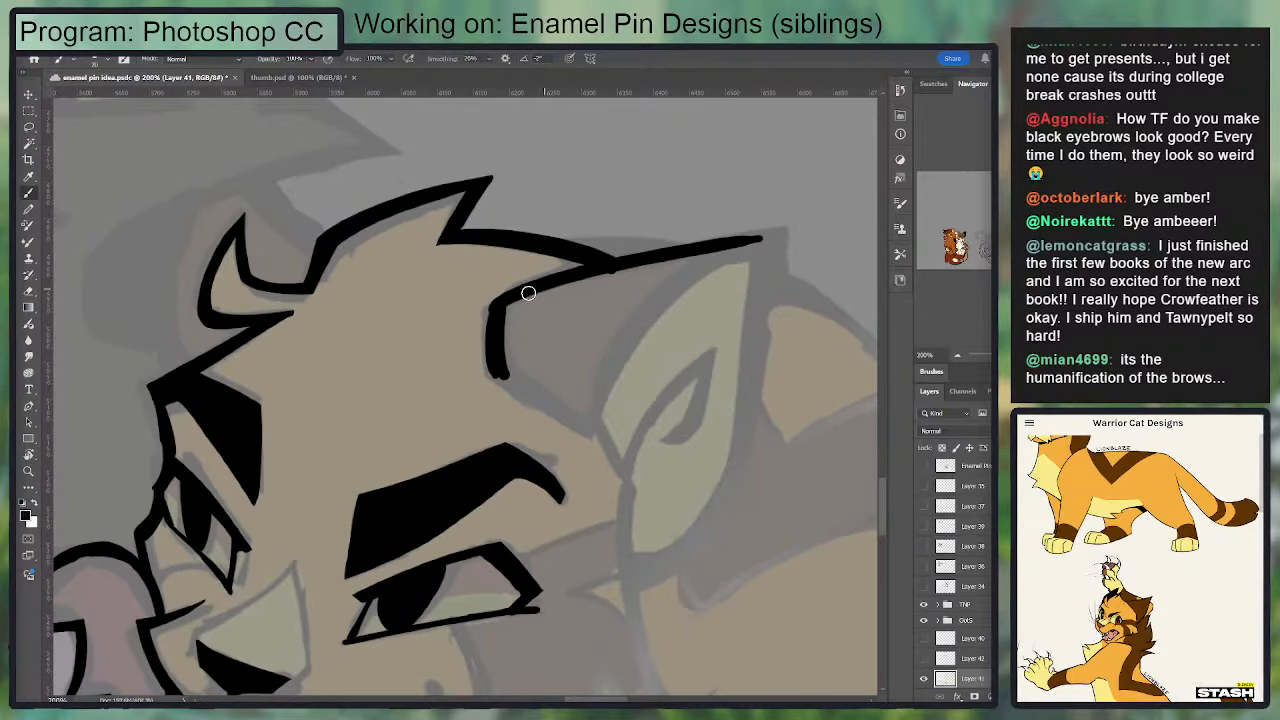
{"action": "left_click_drag", "start_coordinate": [506, 299], "coordinate": [802, 232]}
Step: Extend the jawline from the chin back to the cheek and start the narrow pointed notch of the cheek fur
{"action": "key", "text": "ctrl+minus"}
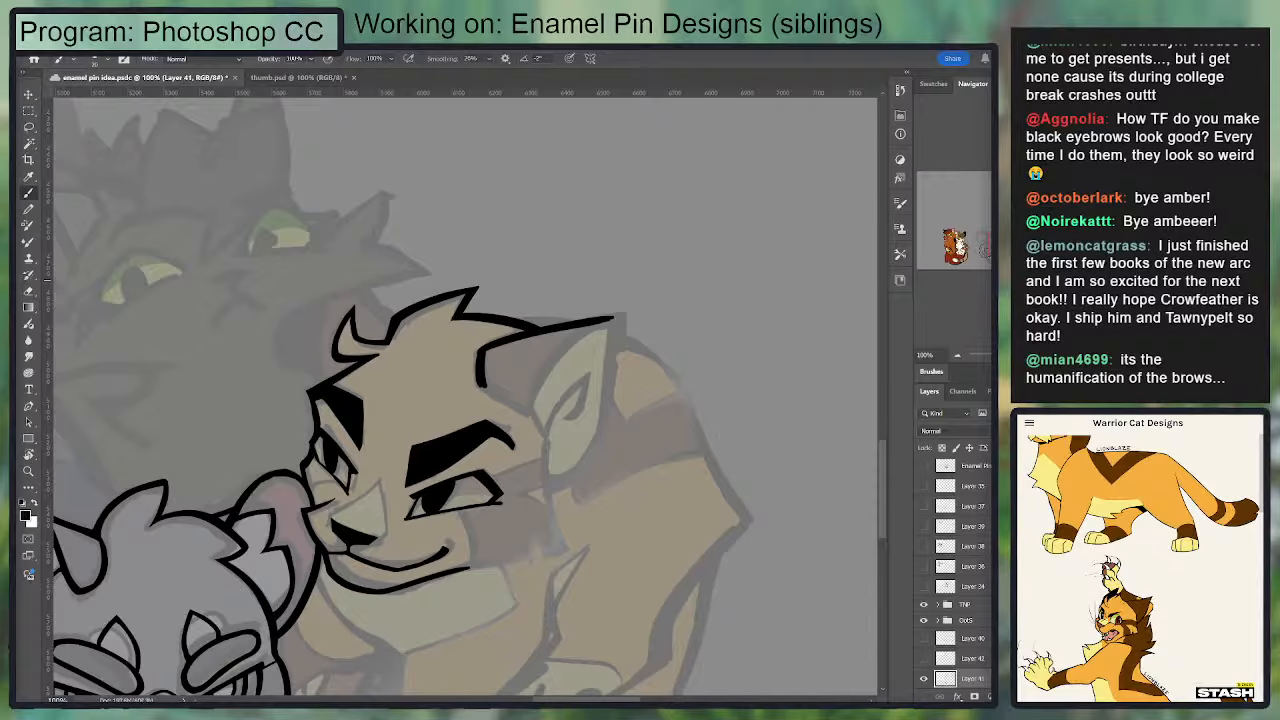
{"action": "key", "text": "ctrl+plus"}
{"action": "left_click_drag", "start_coordinate": [632, 360], "coordinate": [714, 161]}
{"action": "left_click_drag", "start_coordinate": [373, 386], "coordinate": [362, 307]}
{"action": "mouse_move", "coordinate": [549, 451]}
{"action": "left_mouse_down"}
{"action": "mouse_move", "coordinate": [592, 453]}
{"action": "mouse_move", "coordinate": [681, 425]}
{"action": "mouse_move", "coordinate": [657, 441]}
{"action": "mouse_move", "coordinate": [668, 369]}
{"action": "mouse_move", "coordinate": [691, 433]}
{"action": "left_mouse_up"}
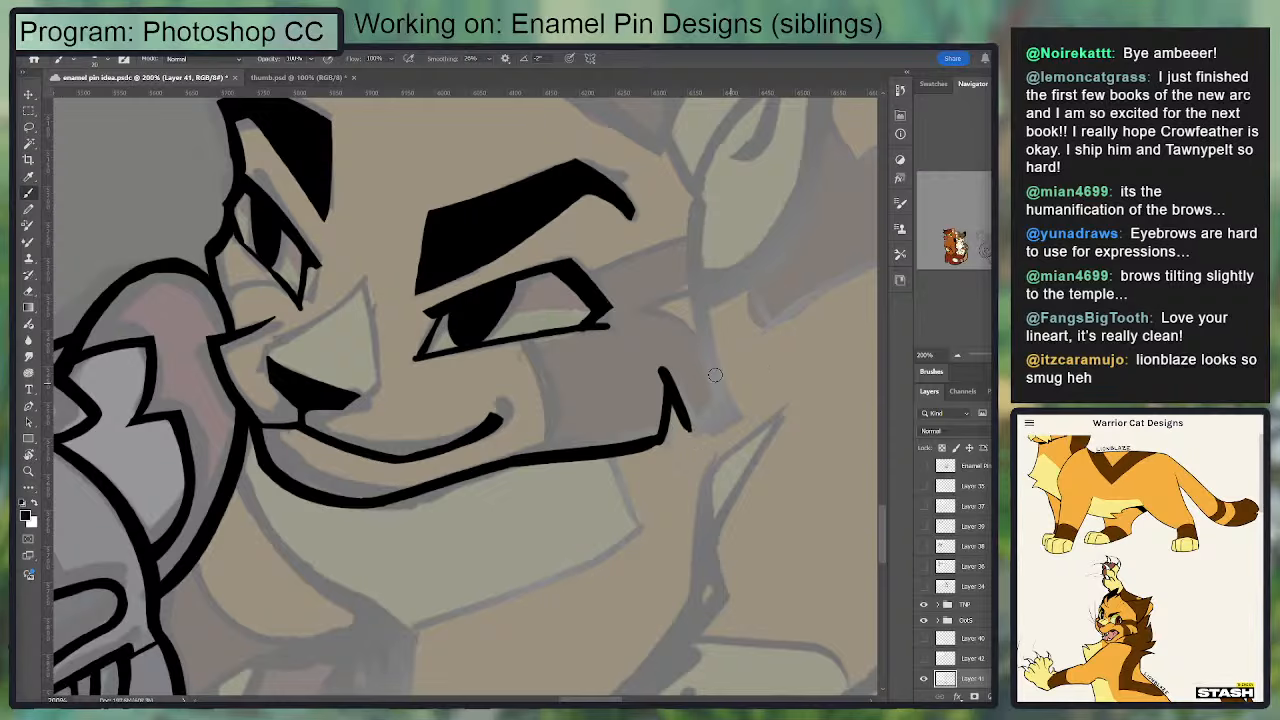
Step: Sharpen the narrow notch in the cheek fur and even out its line thickness, alternating Eraser and Brush
{"action": "key", "text": "e"}
{"action": "mouse_move", "coordinate": [657, 362]}
{"action": "left_mouse_down"}
{"action": "mouse_move", "coordinate": [657, 438]}
{"action": "mouse_move", "coordinate": [639, 446]}
{"action": "mouse_move", "coordinate": [661, 442]}
{"action": "mouse_move", "coordinate": [669, 375]}
{"action": "mouse_move", "coordinate": [650, 428]}
{"action": "mouse_move", "coordinate": [657, 367]}
{"action": "mouse_move", "coordinate": [671, 389]}
{"action": "mouse_move", "coordinate": [662, 450]}
{"action": "left_mouse_up"}
{"action": "key", "text": "b"}
{"action": "key", "text": "e"}
{"action": "key", "text": "b"}
{"action": "mouse_move", "coordinate": [670, 400]}
{"action": "left_mouse_down"}
{"action": "mouse_move", "coordinate": [661, 452]}
{"action": "mouse_move", "coordinate": [675, 402]}
{"action": "mouse_move", "coordinate": [690, 427]}
{"action": "left_mouse_up"}
{"action": "key", "text": "e"}
{"action": "key", "text": "b"}
{"action": "key", "text": "e"}
{"action": "key", "text": "b"}
Step: Ink the cheek tuft's lower edge and the long back line of the cheek from the near ear's base down to the tuft tip
{"action": "mouse_move", "coordinate": [669, 366]}
{"action": "left_mouse_down"}
{"action": "mouse_move", "coordinate": [742, 406]}
{"action": "mouse_move", "coordinate": [734, 422]}
{"action": "mouse_move", "coordinate": [704, 201]}
{"action": "mouse_move", "coordinate": [690, 292]}
{"action": "mouse_move", "coordinate": [731, 411]}
{"action": "left_mouse_up"}
{"action": "key", "text": "ctrl+z"}
{"action": "key", "text": "ctrl+z"}
{"action": "mouse_move", "coordinate": [702, 198]}
{"action": "left_mouse_down"}
{"action": "mouse_move", "coordinate": [727, 381]}
{"action": "mouse_move", "coordinate": [744, 402]}
{"action": "left_mouse_up"}
{"action": "key", "text": "ctrl+z"}
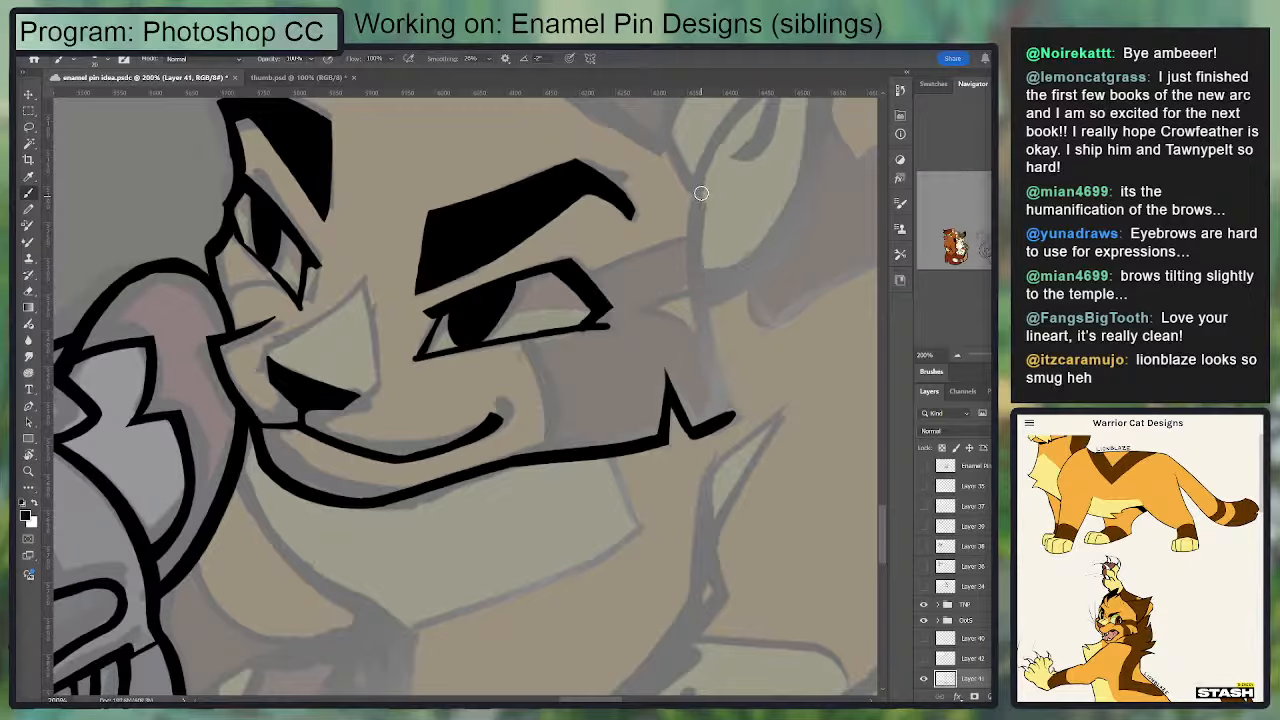
{"action": "left_click_drag", "start_coordinate": [701, 196], "coordinate": [737, 403]}
{"action": "key", "text": "ctrl+z"}
{"action": "left_click_drag", "start_coordinate": [700, 201], "coordinate": [737, 410]}
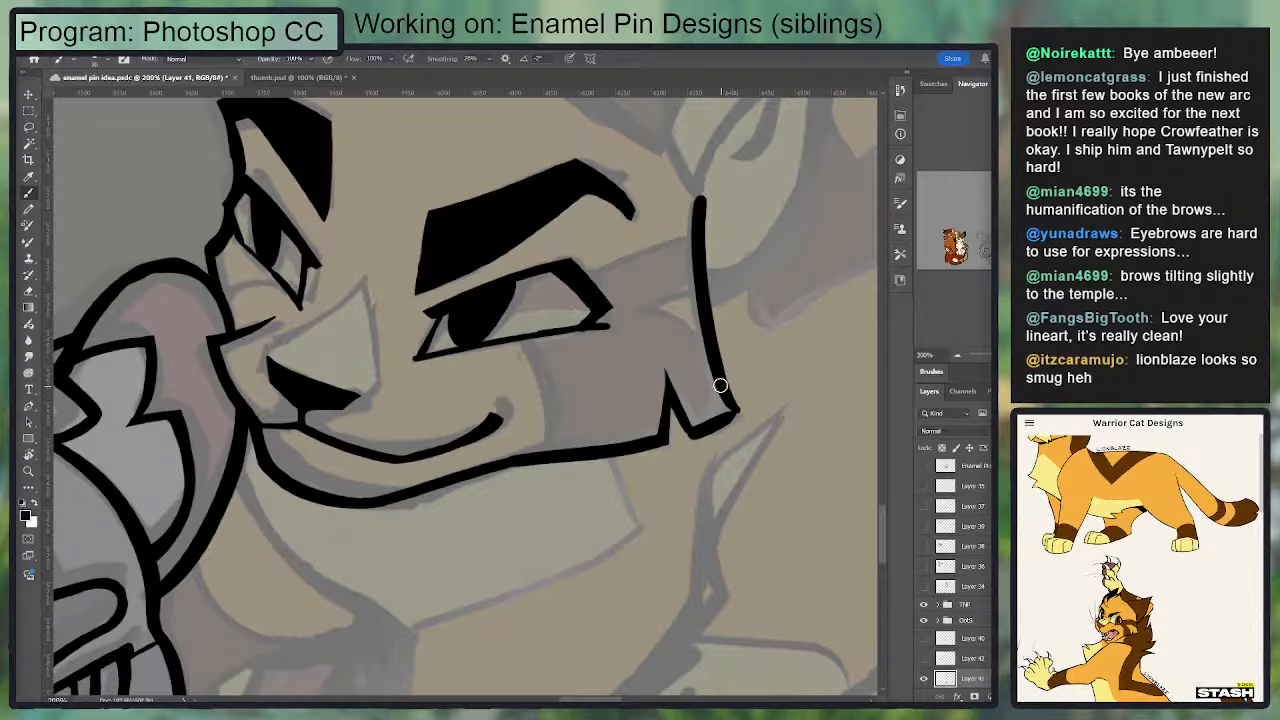
Step: Refine the inner corners and pointed tip of the cheek tuft, alternating Eraser and Brush
{"action": "scroll", "coordinate": [712, 346], "scroll_direction": "down", "scroll_amount": 1}
{"action": "key", "text": "e"}
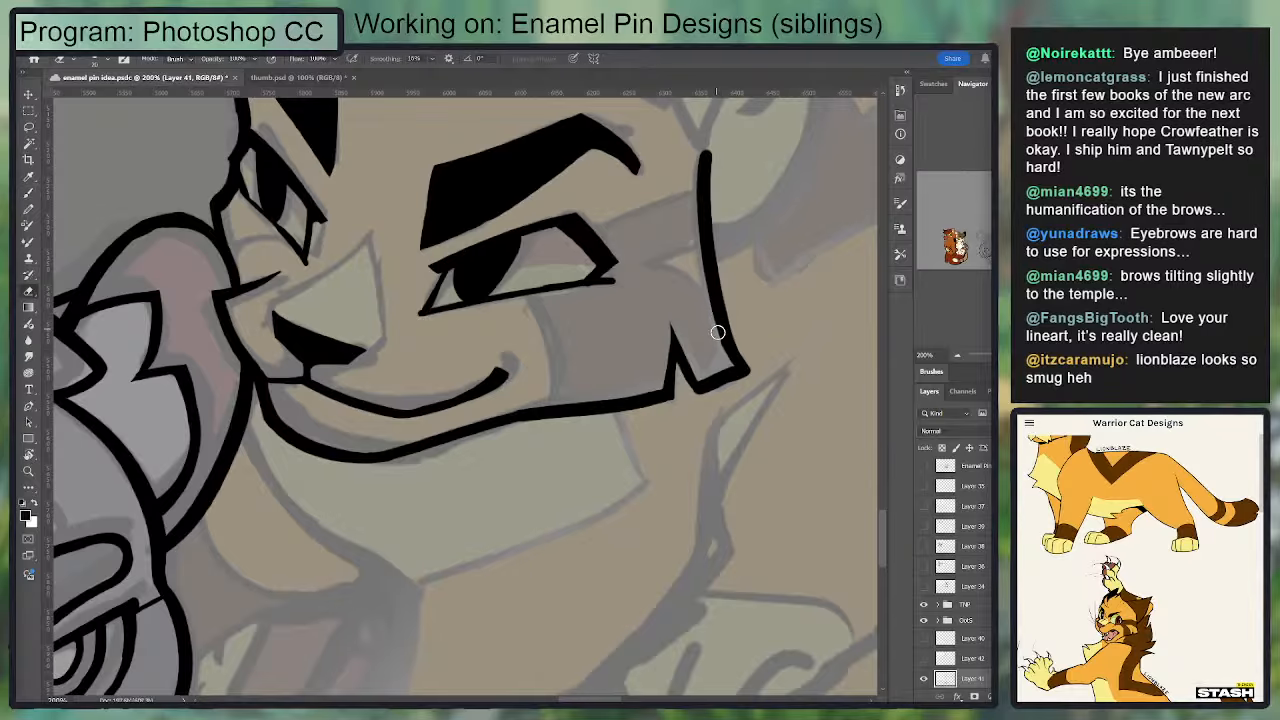
{"action": "mouse_move", "coordinate": [711, 343]}
{"action": "left_mouse_down"}
{"action": "mouse_move", "coordinate": [690, 351]}
{"action": "mouse_move", "coordinate": [711, 373]}
{"action": "left_mouse_up"}
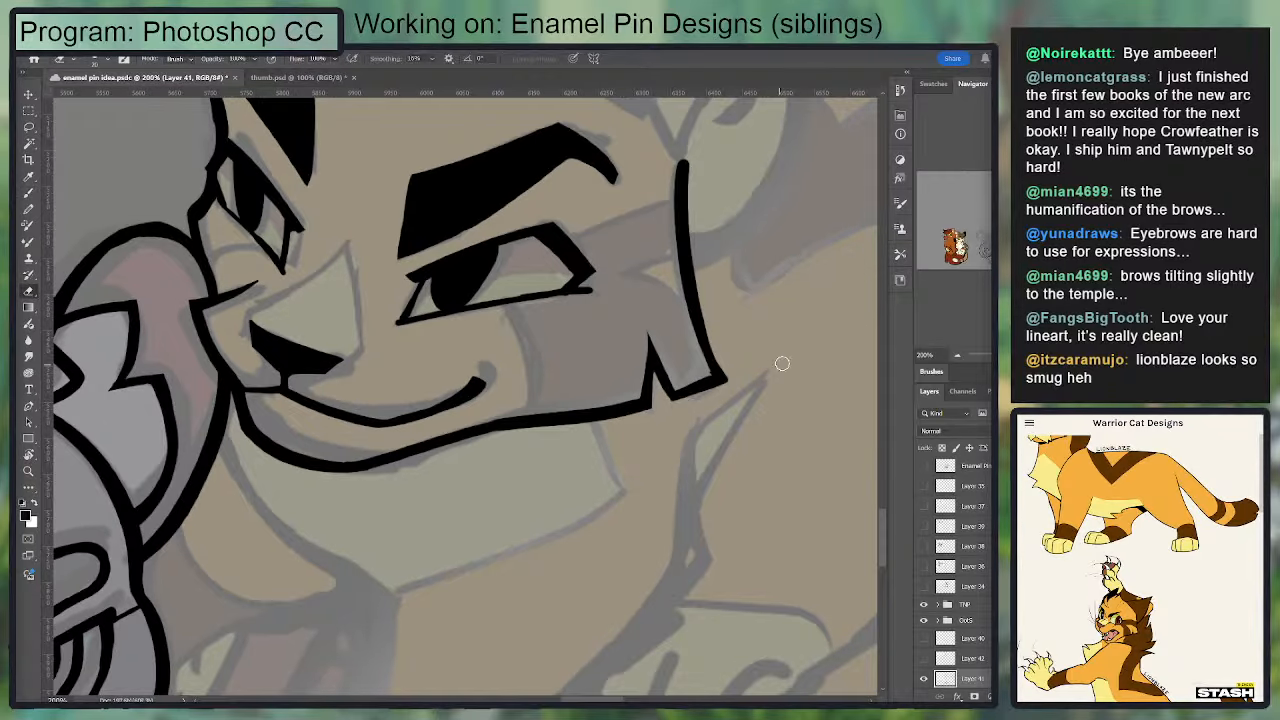
{"action": "left_click_drag", "start_coordinate": [771, 360], "coordinate": [801, 336]}
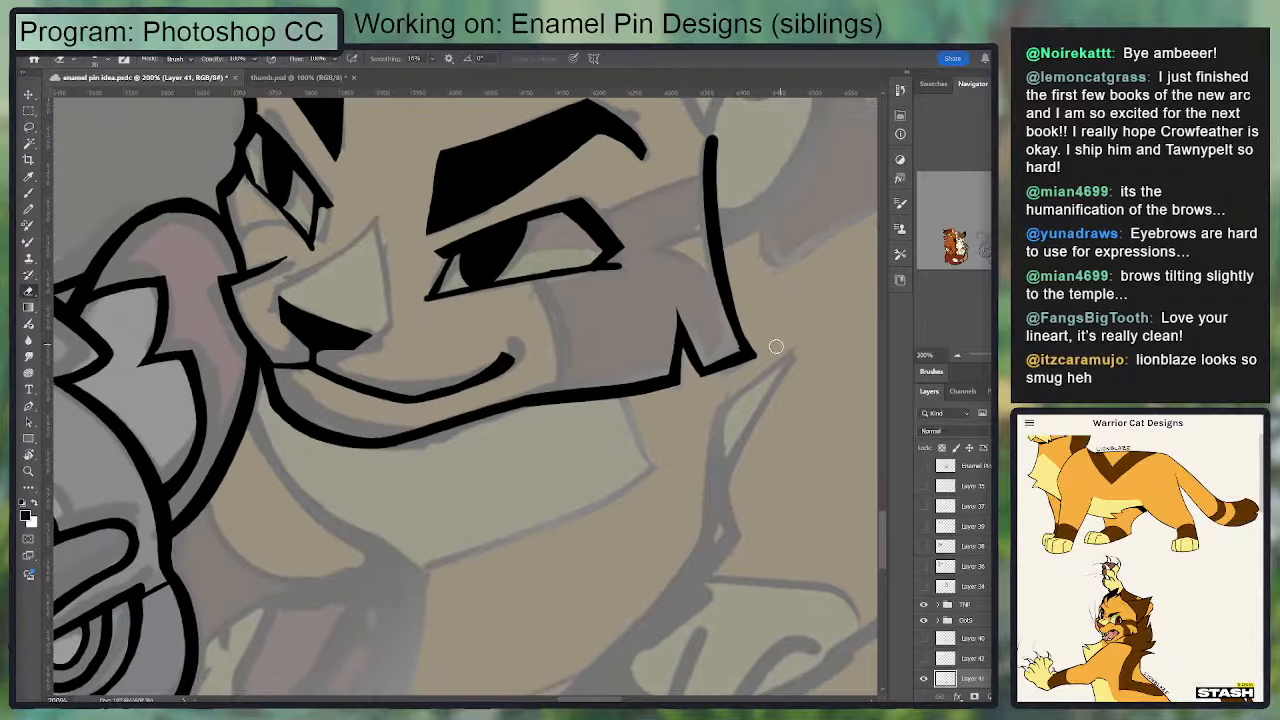
{"action": "key", "text": "b"}
{"action": "mouse_move", "coordinate": [707, 367]}
{"action": "left_mouse_down"}
{"action": "mouse_move", "coordinate": [755, 354]}
{"action": "mouse_move", "coordinate": [735, 300]}
{"action": "mouse_move", "coordinate": [745, 350]}
{"action": "mouse_move", "coordinate": [723, 357]}
{"action": "mouse_move", "coordinate": [758, 348]}
{"action": "left_mouse_up"}
{"action": "key", "text": "e"}
{"action": "key", "text": "b"}
{"action": "key", "text": "e"}
{"action": "mouse_move", "coordinate": [737, 280]}
{"action": "left_mouse_down"}
{"action": "mouse_move", "coordinate": [766, 349]}
{"action": "mouse_move", "coordinate": [731, 374]}
{"action": "left_mouse_up"}
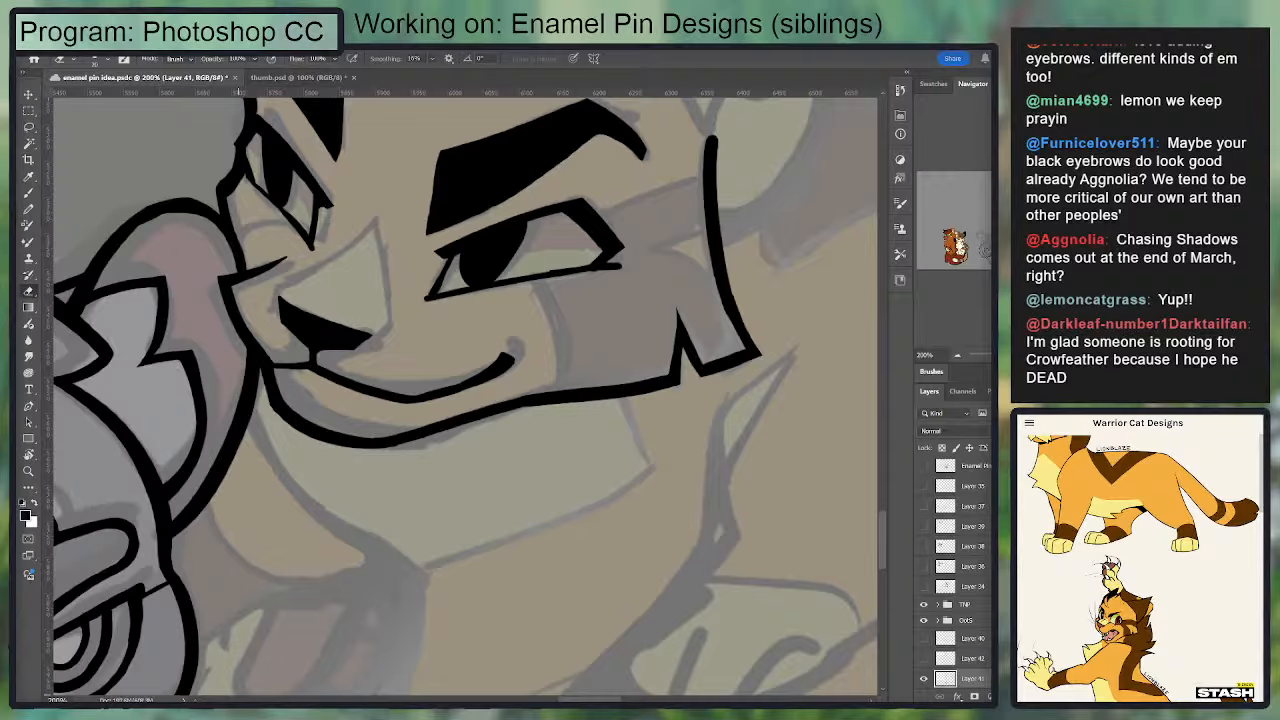
Step: Retouch the lower part of the cheek's back line where it runs into the cheek tuft's tip
{"action": "scroll", "coordinate": [460, 390], "scroll_direction": "down", "scroll_amount": 1}
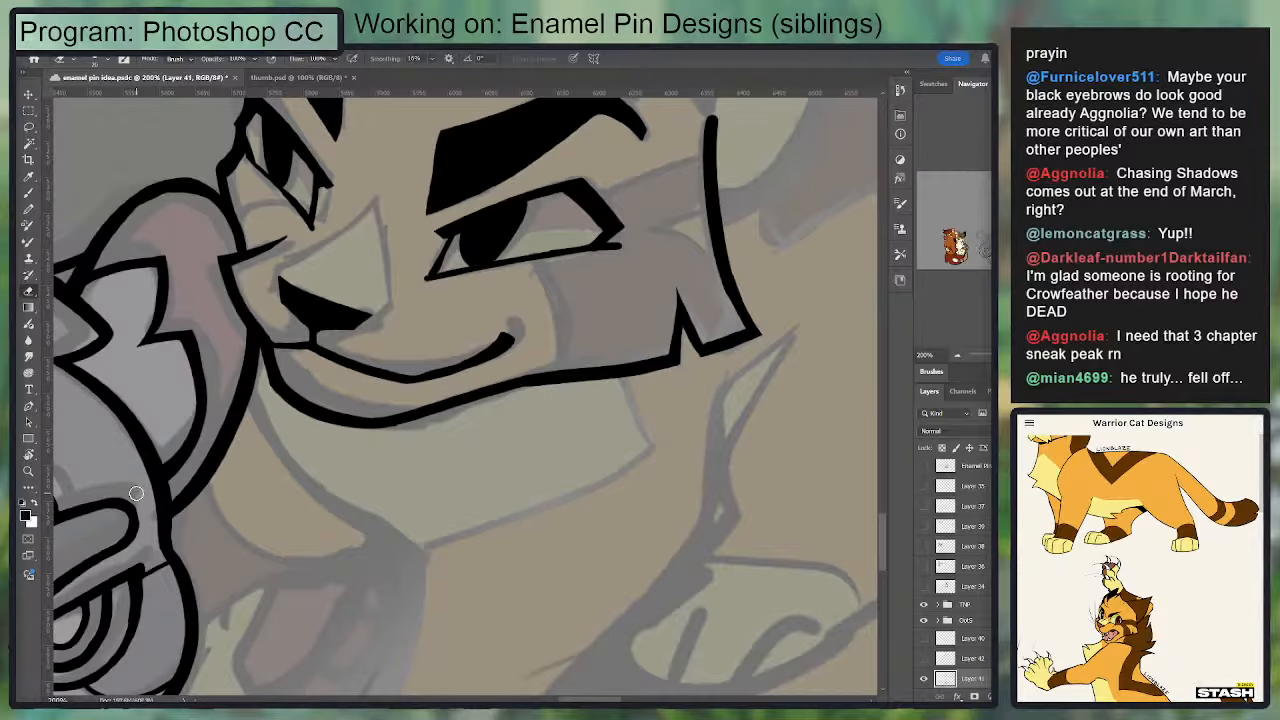
{"action": "mouse_move", "coordinate": [728, 262]}
{"action": "left_mouse_down"}
{"action": "mouse_move", "coordinate": [598, 409]}
{"action": "mouse_move", "coordinate": [616, 364]}
{"action": "mouse_move", "coordinate": [656, 444]}
{"action": "left_mouse_up"}
{"action": "key", "text": "b"}
{"action": "key", "text": "ctrl+z"}
{"action": "left_click_drag", "start_coordinate": [604, 346], "coordinate": [657, 444]}
{"action": "key", "text": "e"}
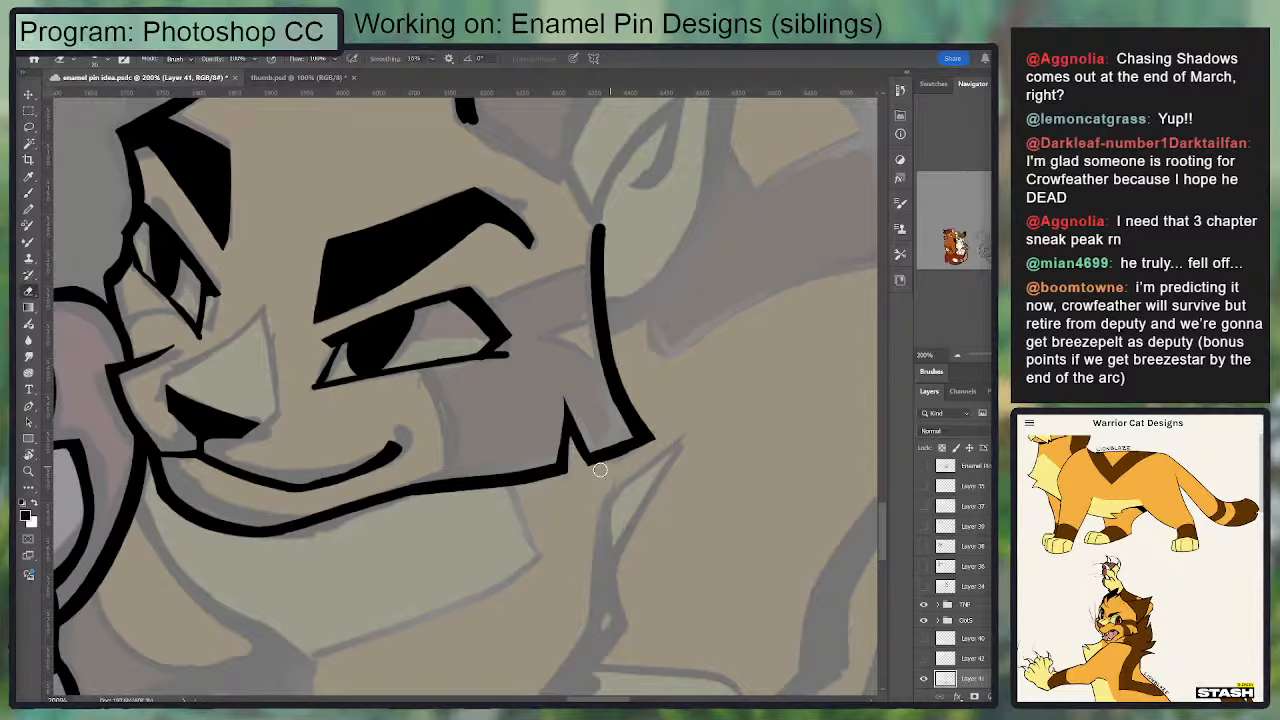
{"action": "left_click_drag", "start_coordinate": [646, 306], "coordinate": [604, 481]}
Step: Ink the near ear's lower front edge and the curved fold line from its base up to a pointed ear tip
{"action": "key", "text": "b"}
{"action": "mouse_move", "coordinate": [428, 291]}
{"action": "left_mouse_down"}
{"action": "mouse_move", "coordinate": [544, 358]}
{"action": "mouse_move", "coordinate": [695, 150]}
{"action": "left_mouse_up"}
{"action": "key", "text": "ctrl+z"}
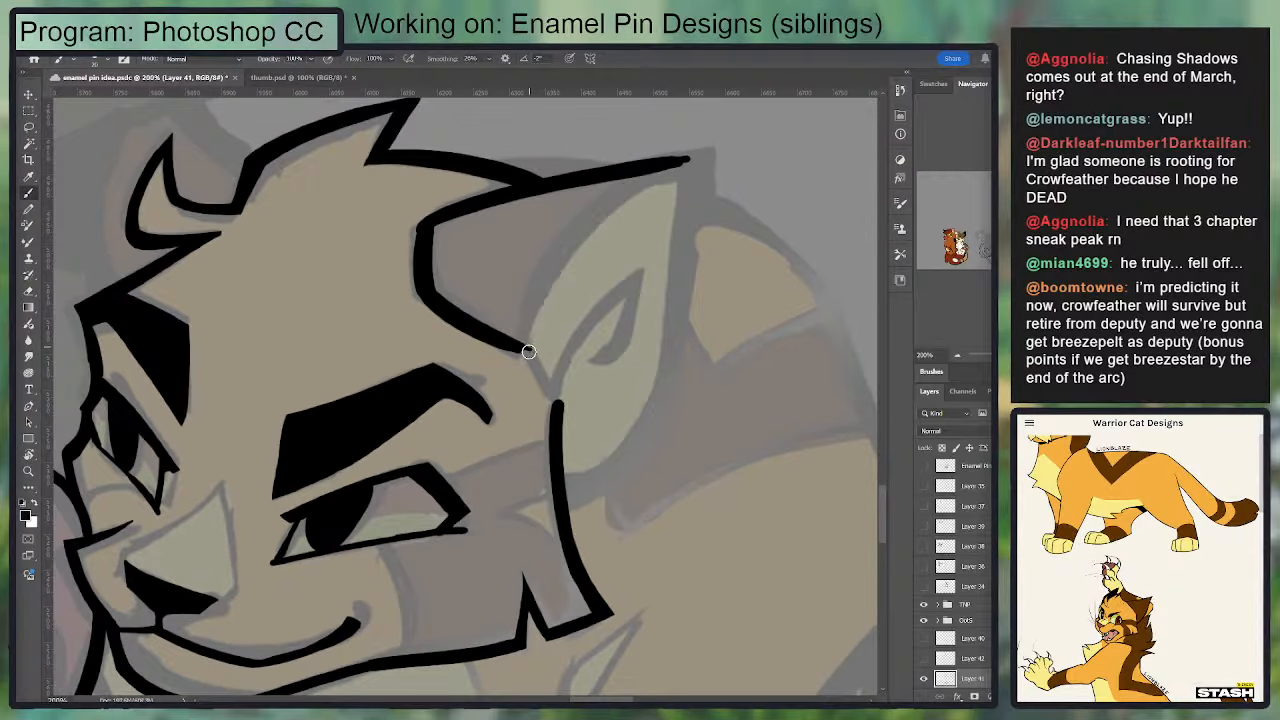
{"action": "left_click_drag", "start_coordinate": [528, 352], "coordinate": [684, 142]}
{"action": "key", "text": "ctrl+z"}
{"action": "left_click_drag", "start_coordinate": [518, 356], "coordinate": [693, 147]}
{"action": "left_click_drag", "start_coordinate": [606, 206], "coordinate": [691, 161]}
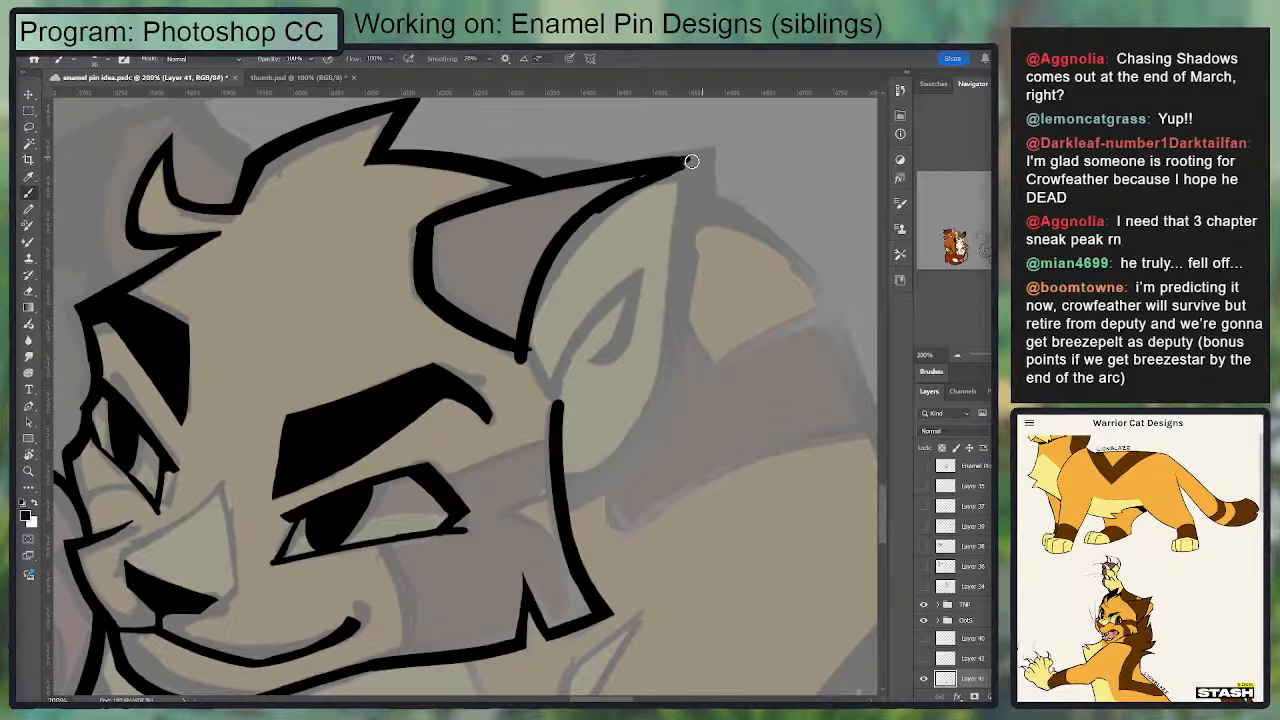
{"action": "key", "text": "ctrl+z"}
{"action": "left_click_drag", "start_coordinate": [627, 186], "coordinate": [711, 155]}
{"action": "mouse_move", "coordinate": [711, 156]}
{"action": "left_mouse_down"}
{"action": "mouse_move", "coordinate": [682, 350]}
{"action": "mouse_move", "coordinate": [640, 428]}
{"action": "left_mouse_up"}
{"action": "key", "text": "ctrl+z"}
{"action": "key", "text": "ctrl+z"}
{"action": "left_click_drag", "start_coordinate": [703, 163], "coordinate": [629, 457]}
Step: Ink the near ear's curved back edge from the ear tip down to the cheek's back line
{"action": "key", "text": "ctrl+z"}
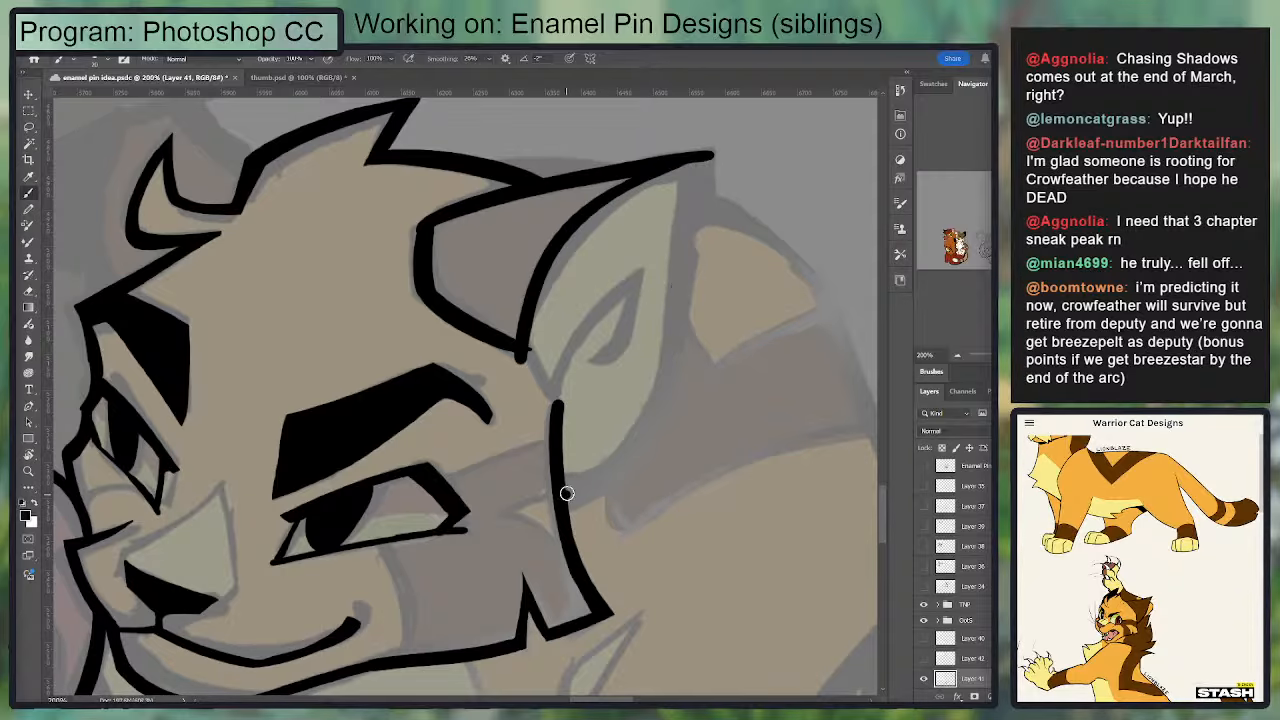
{"action": "left_click_drag", "start_coordinate": [567, 493], "coordinate": [615, 454]}
{"action": "key", "text": "ctrl+minus"}
{"action": "key", "text": "ctrl+minus"}
{"action": "left_click_drag", "start_coordinate": [465, 433], "coordinate": [572, 316]}
{"action": "key", "text": "ctrl+z"}
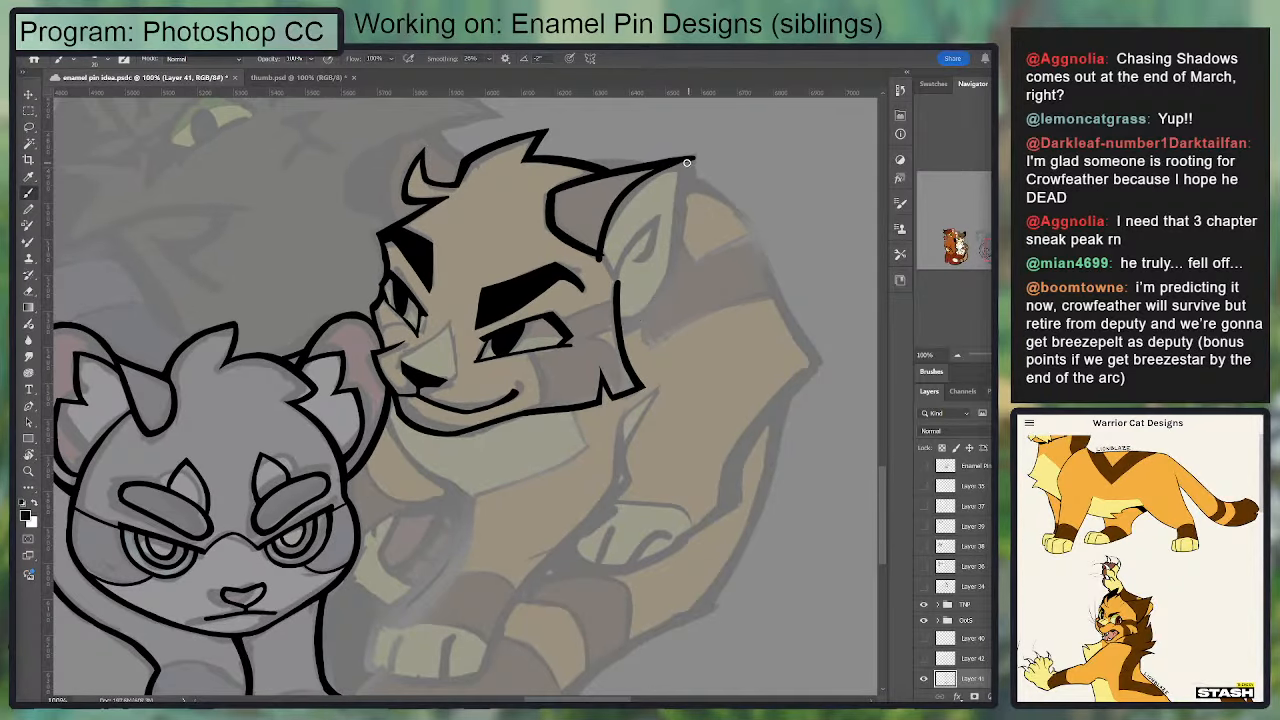
{"action": "mouse_move", "coordinate": [687, 162]}
{"action": "left_mouse_down"}
{"action": "mouse_move", "coordinate": [665, 299]}
{"action": "mouse_move", "coordinate": [637, 331]}
{"action": "mouse_move", "coordinate": [664, 296]}
{"action": "mouse_move", "coordinate": [689, 176]}
{"action": "mouse_move", "coordinate": [674, 283]}
{"action": "mouse_move", "coordinate": [622, 326]}
{"action": "mouse_move", "coordinate": [660, 284]}
{"action": "left_mouse_up"}
{"action": "key", "text": "ctrl+z"}
{"action": "key", "text": "ctrl+z"}
{"action": "key", "text": "e"}
{"action": "key", "text": "b"}
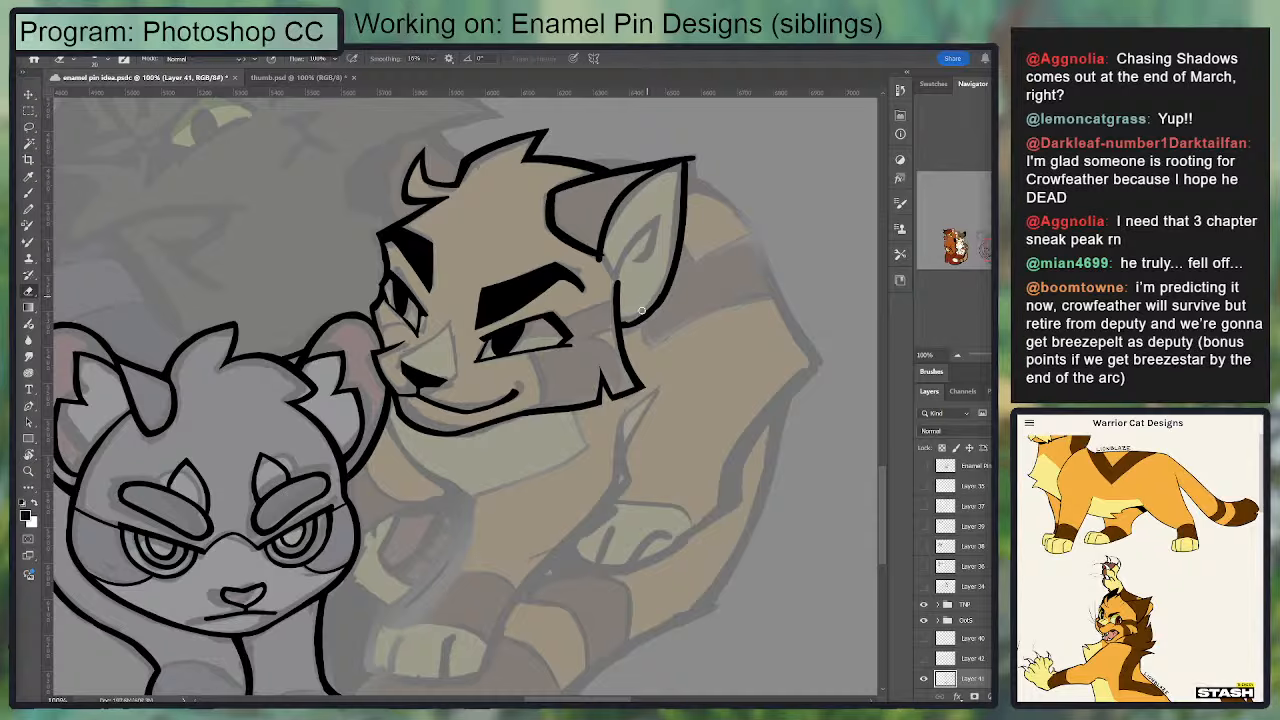
{"action": "mouse_move", "coordinate": [622, 326]}
{"action": "left_mouse_down"}
{"action": "mouse_move", "coordinate": [668, 259]}
{"action": "mouse_move", "coordinate": [621, 323]}
{"action": "mouse_move", "coordinate": [658, 298]}
{"action": "mouse_move", "coordinate": [621, 326]}
{"action": "left_mouse_up"}
Step: Connect the near ear's front base to the top of the cheek's back line and clean up the join
{"action": "key", "text": "e"}
{"action": "key", "text": "b"}
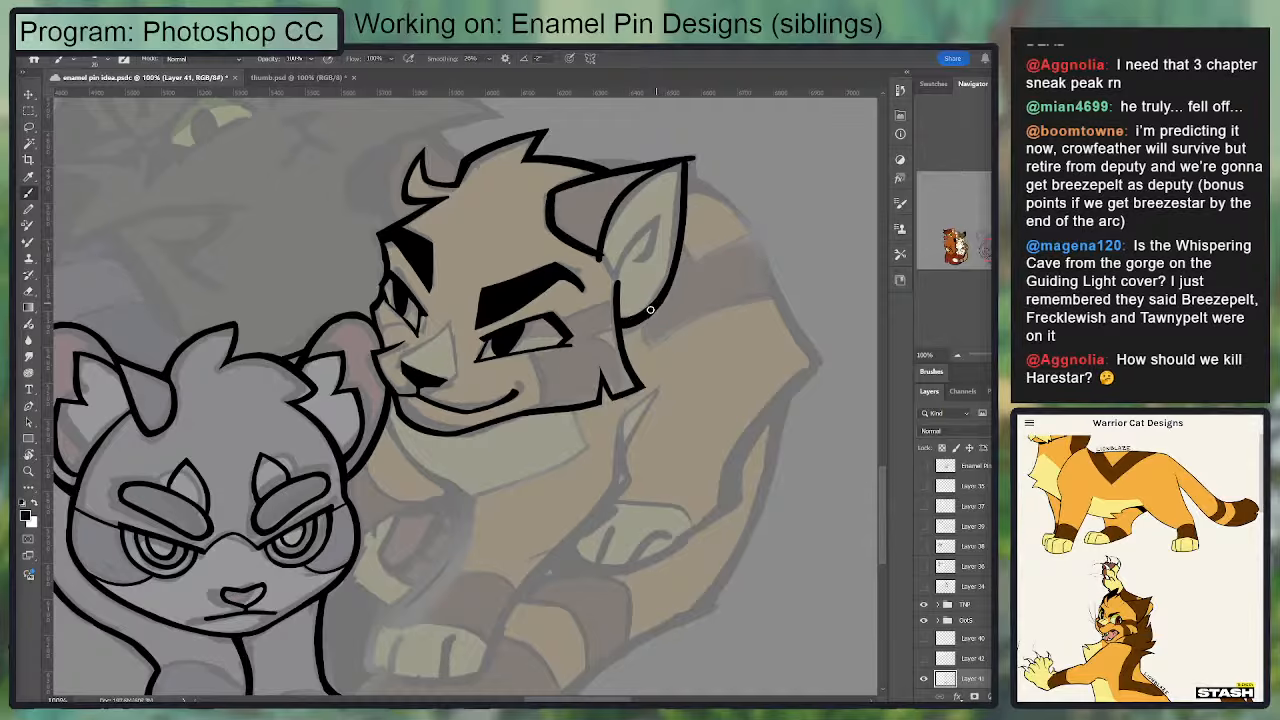
{"action": "left_click_drag", "start_coordinate": [601, 252], "coordinate": [604, 267]}
{"action": "key", "text": "e"}
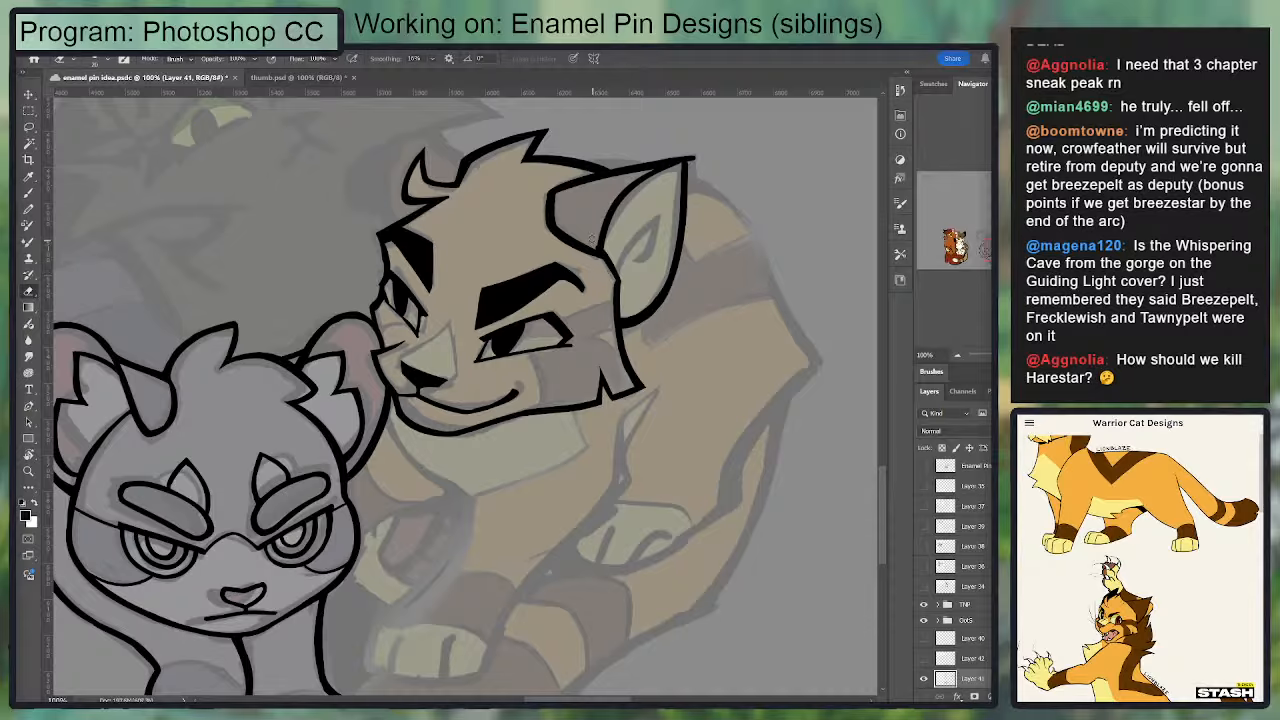
{"action": "key", "text": "b"}
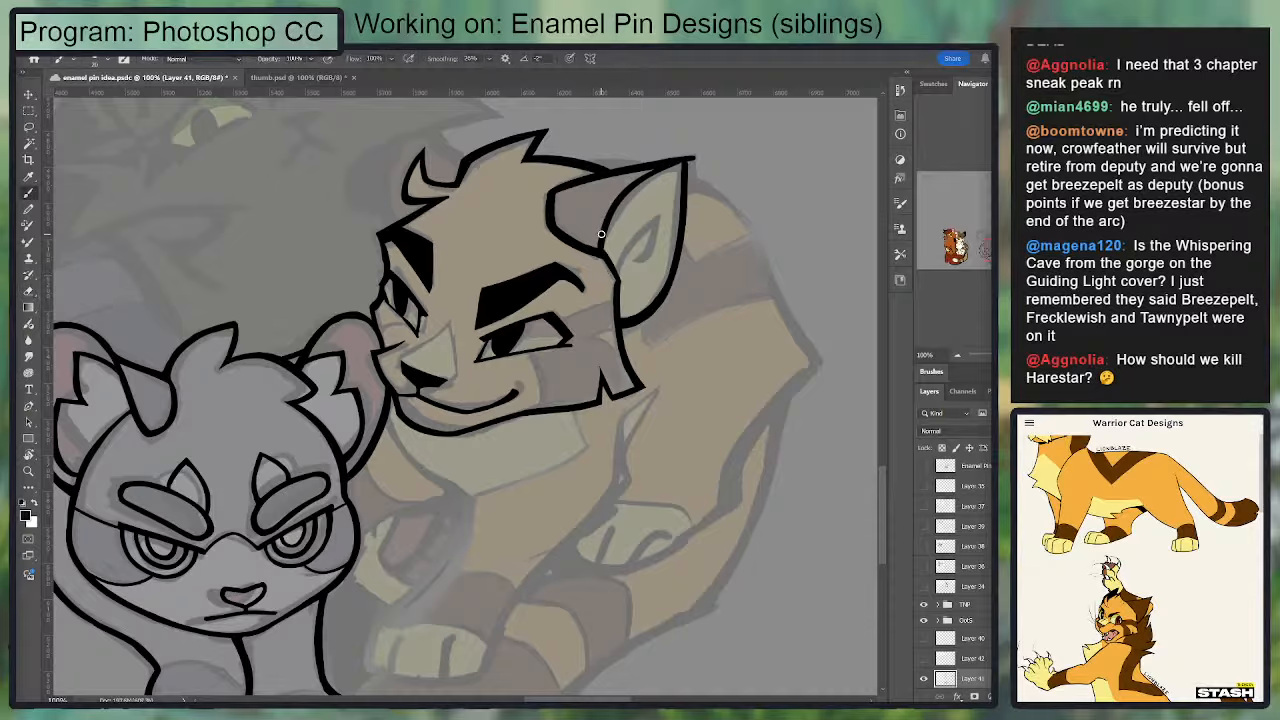
{"action": "key", "text": "e"}
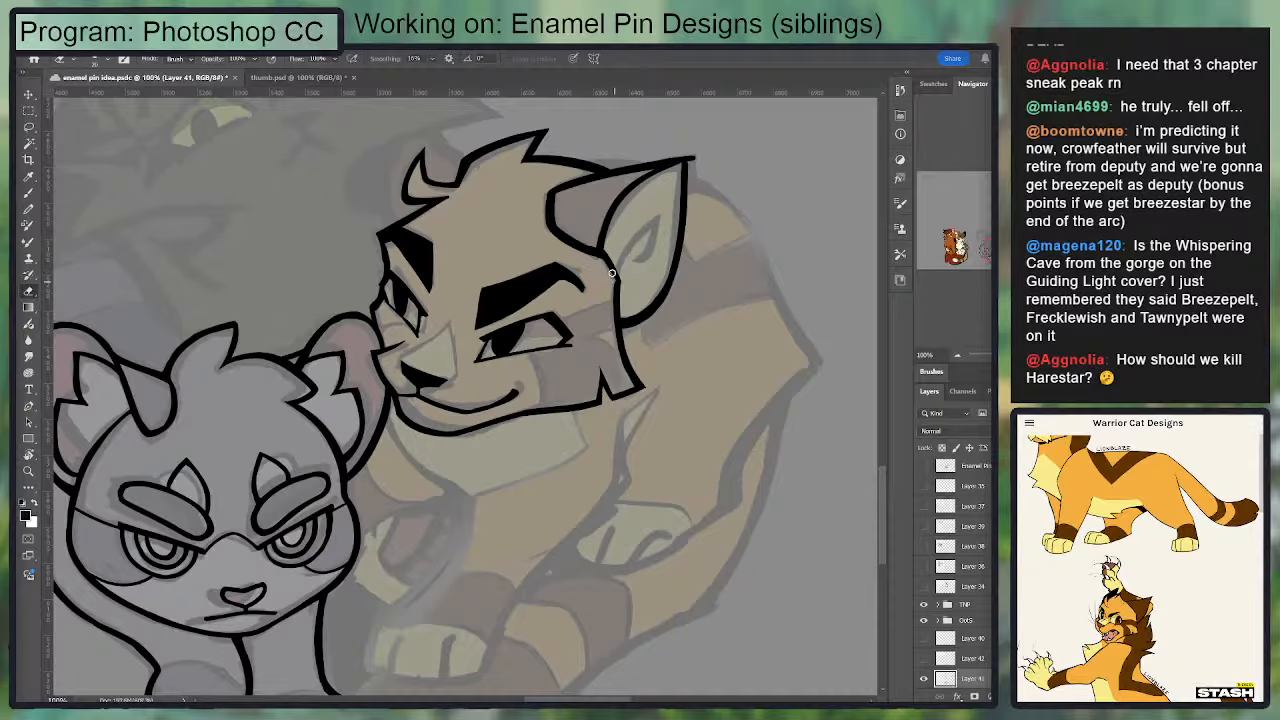
{"action": "left_click_drag", "start_coordinate": [667, 243], "coordinate": [659, 288]}
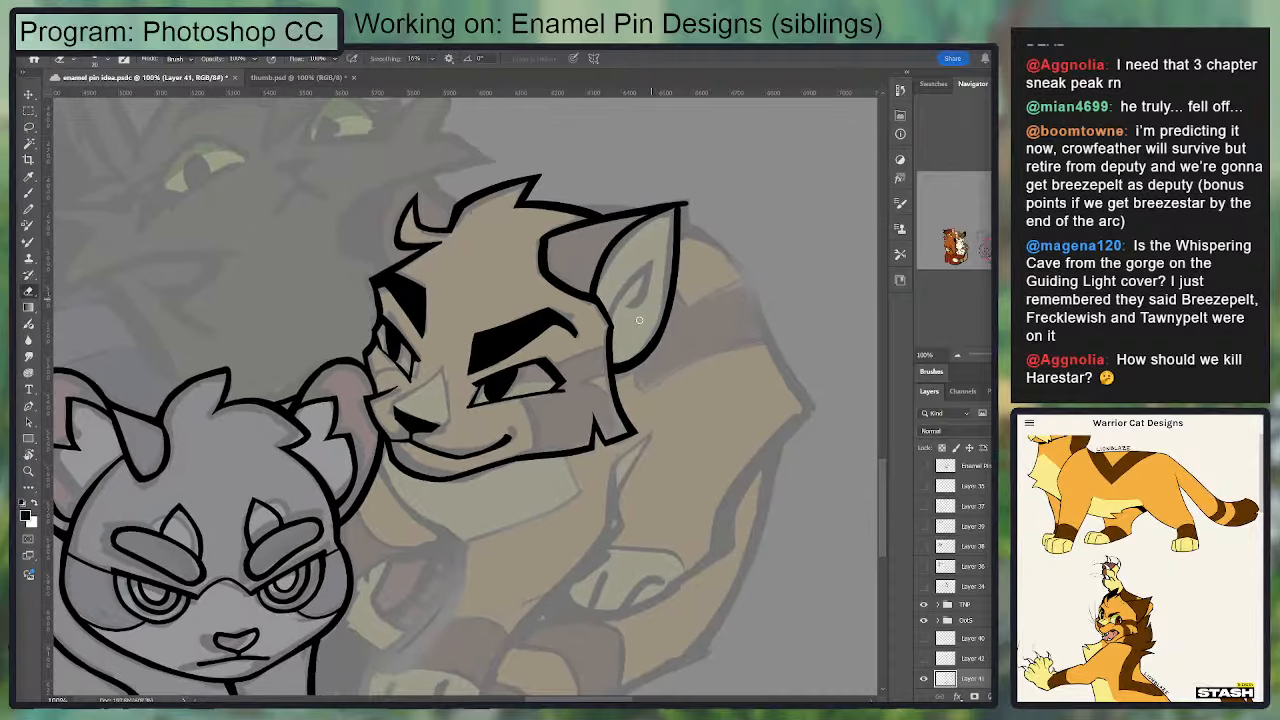
Step: Ink the small pointed fur mark inside the near ear and trim its edges
{"action": "key", "text": "b"}
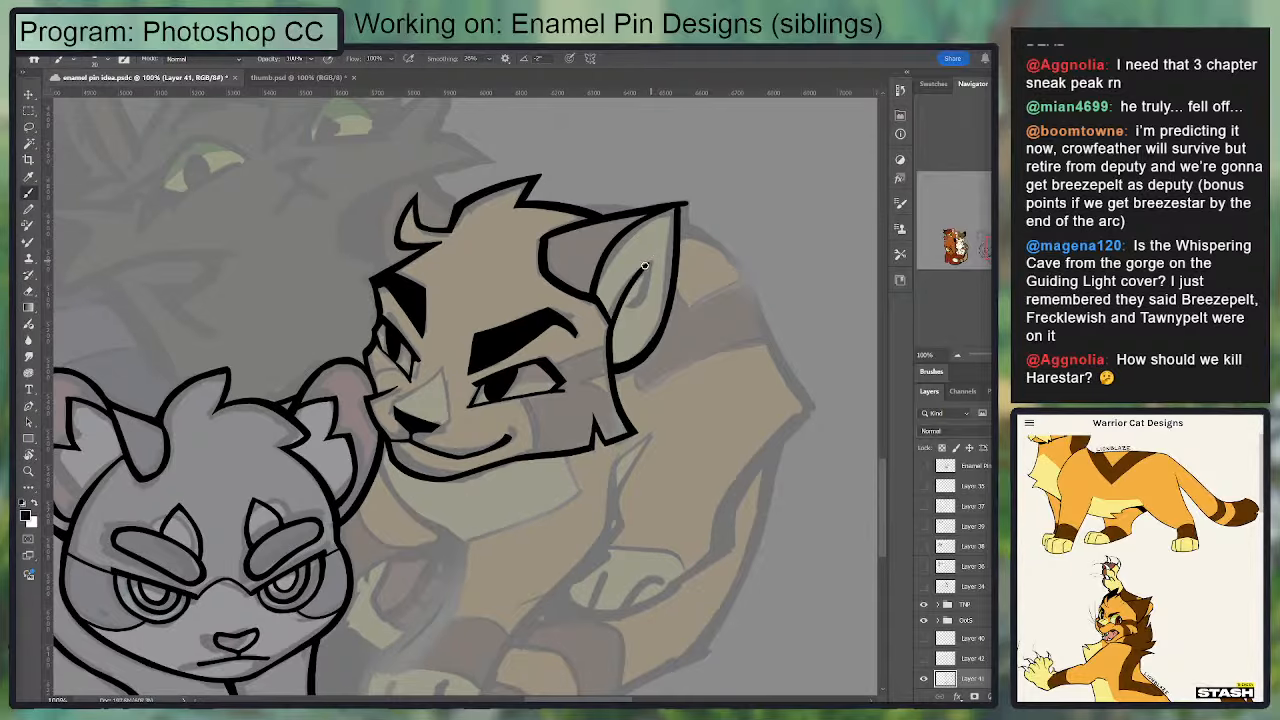
{"action": "left_click_drag", "start_coordinate": [649, 258], "coordinate": [653, 258]}
{"action": "key", "text": "ctrl+z"}
{"action": "mouse_move", "coordinate": [611, 323]}
{"action": "left_mouse_down"}
{"action": "mouse_move", "coordinate": [656, 257]}
{"action": "mouse_move", "coordinate": [647, 316]}
{"action": "mouse_move", "coordinate": [630, 303]}
{"action": "mouse_move", "coordinate": [653, 266]}
{"action": "mouse_move", "coordinate": [646, 307]}
{"action": "mouse_move", "coordinate": [629, 303]}
{"action": "mouse_move", "coordinate": [638, 293]}
{"action": "mouse_move", "coordinate": [629, 306]}
{"action": "mouse_move", "coordinate": [652, 266]}
{"action": "left_mouse_up"}
{"action": "key", "text": "ctrl+z"}
{"action": "key", "text": "e"}
{"action": "key", "text": "b"}
{"action": "key", "text": "e"}
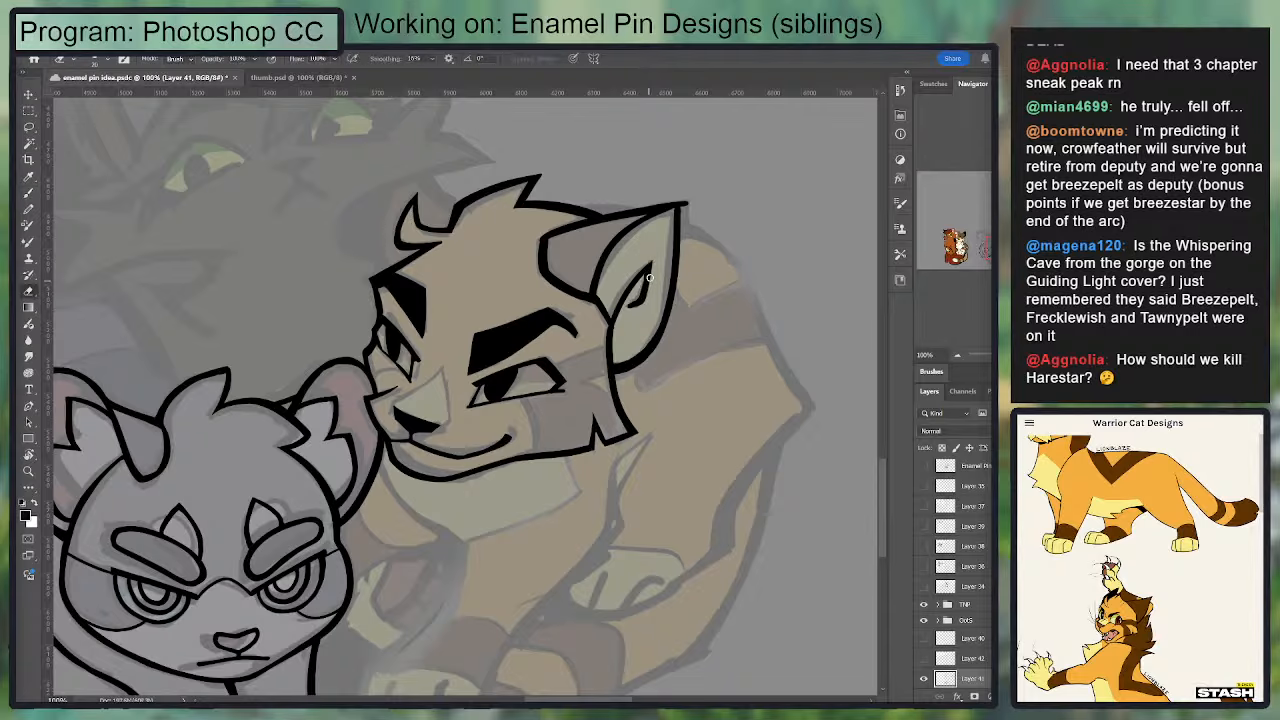
{"action": "left_click_drag", "start_coordinate": [641, 311], "coordinate": [654, 302]}
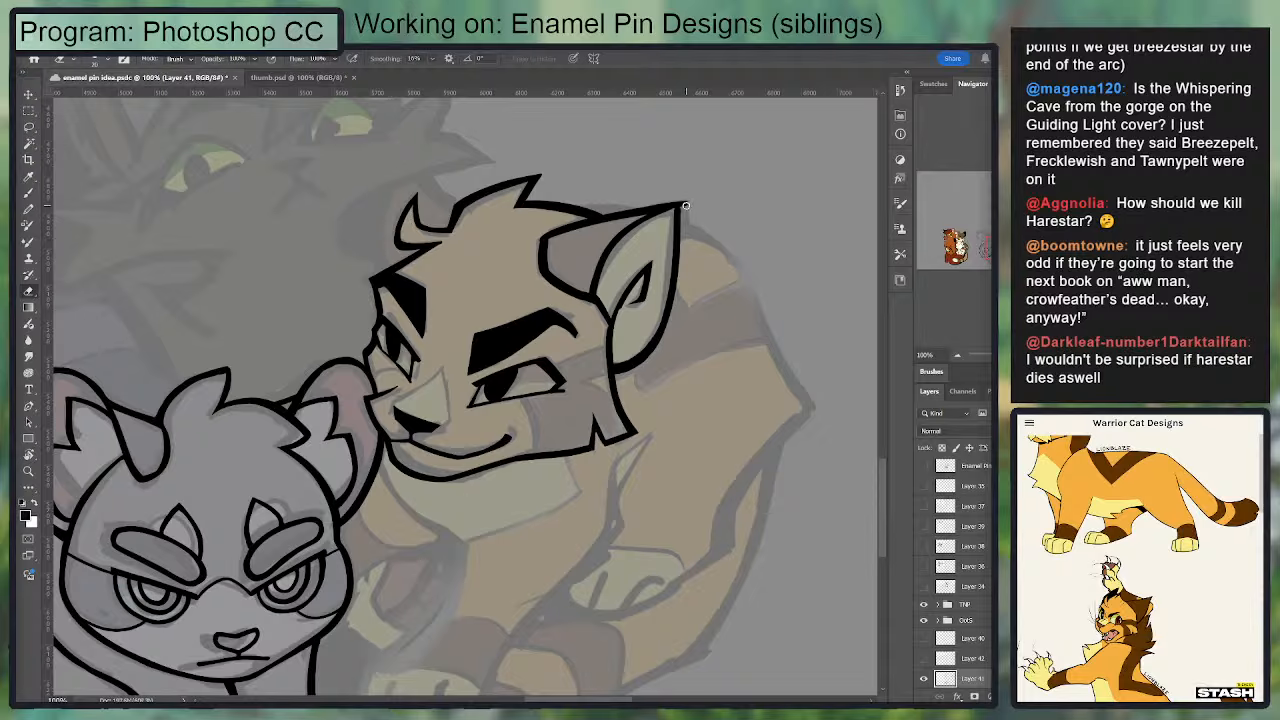
Step: Clean up and sharpen the near ear's pointed tip
{"action": "key", "text": "b"}
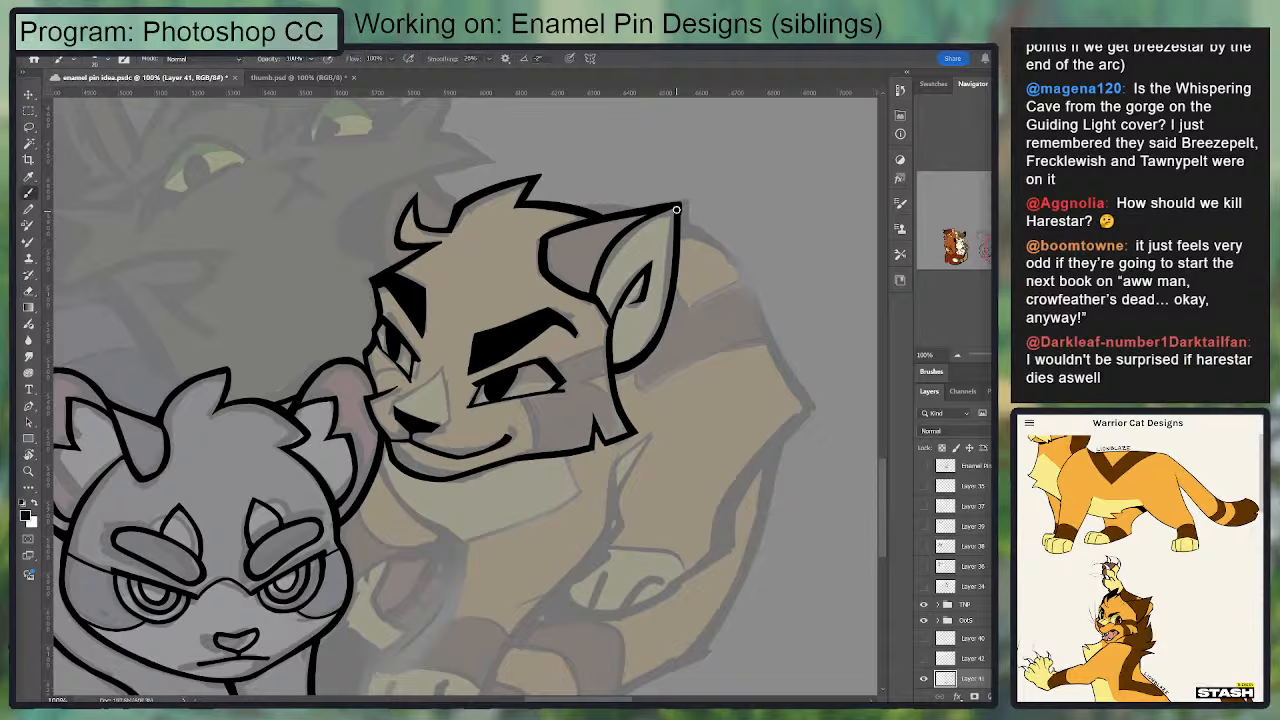
{"action": "left_click_drag", "start_coordinate": [676, 210], "coordinate": [681, 226]}
{"action": "key", "text": "e"}
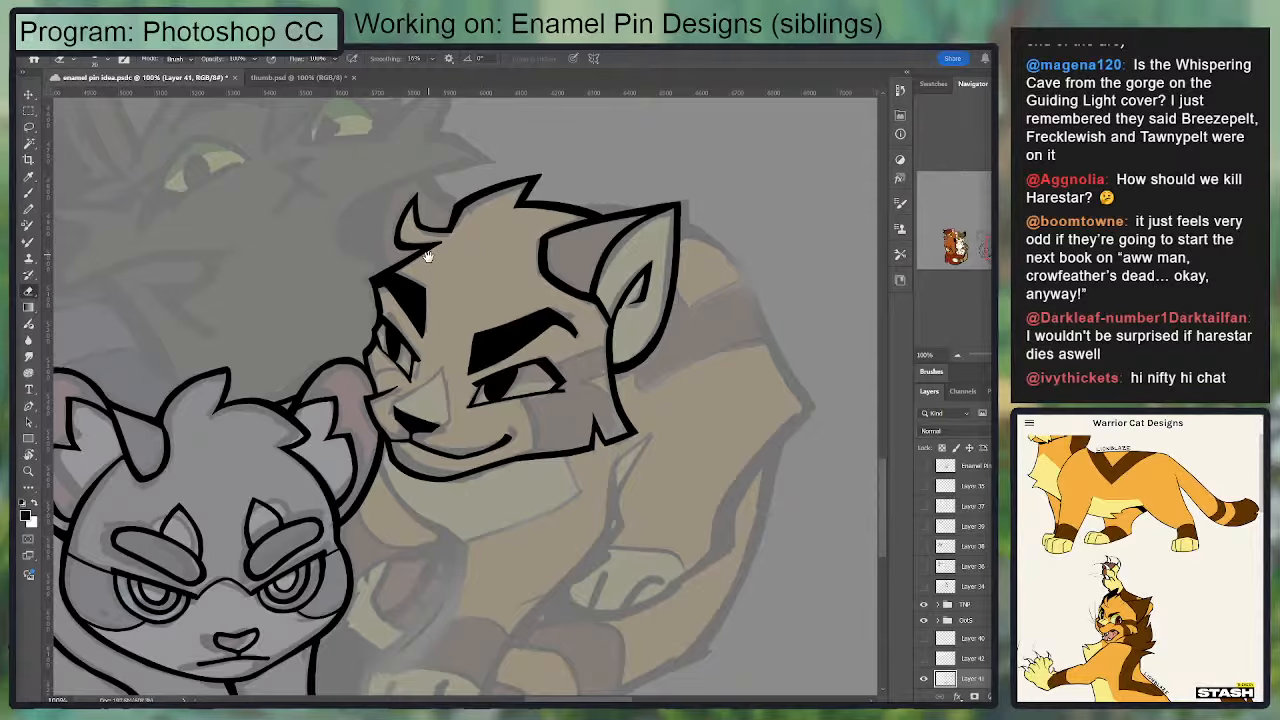
Step: Retouch the golden cat's face outline beside the far eye, from the brow corner down to the far cheek
{"action": "mouse_move", "coordinate": [430, 257]}
{"action": "left_mouse_down"}
{"action": "mouse_move", "coordinate": [444, 351]}
{"action": "mouse_move", "coordinate": [447, 250]}
{"action": "left_mouse_up"}
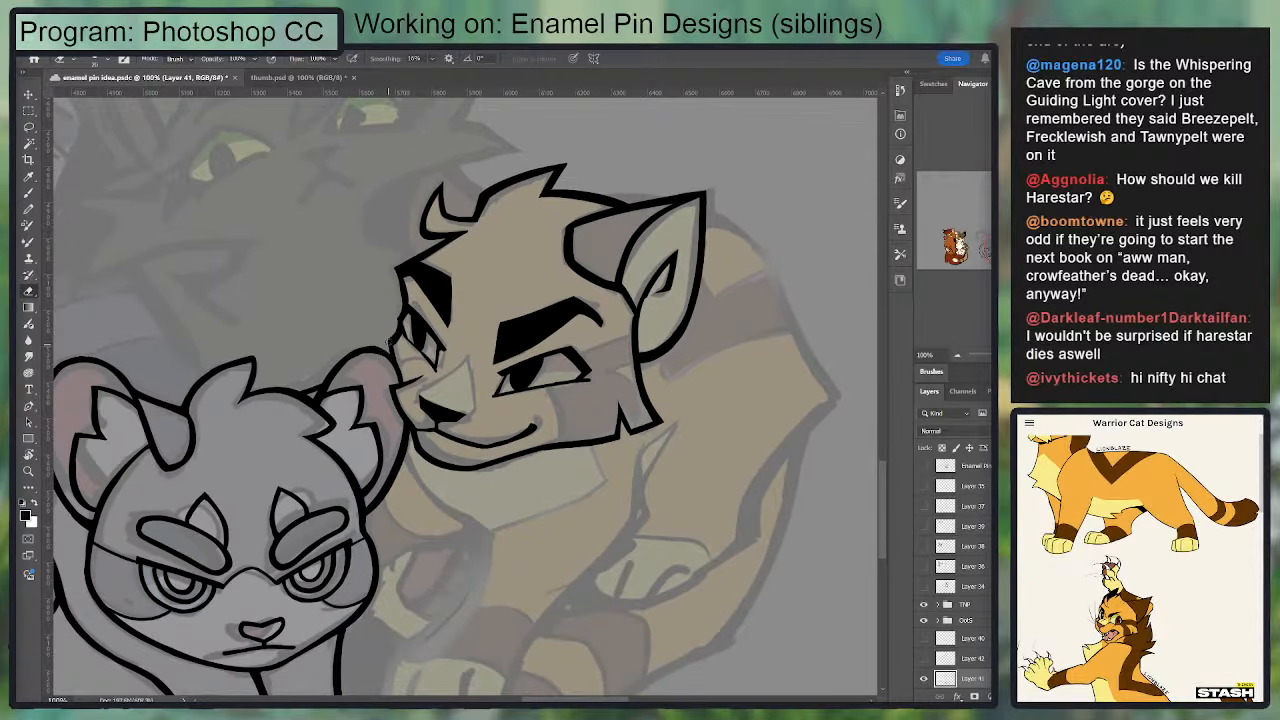
{"action": "key", "text": "b"}
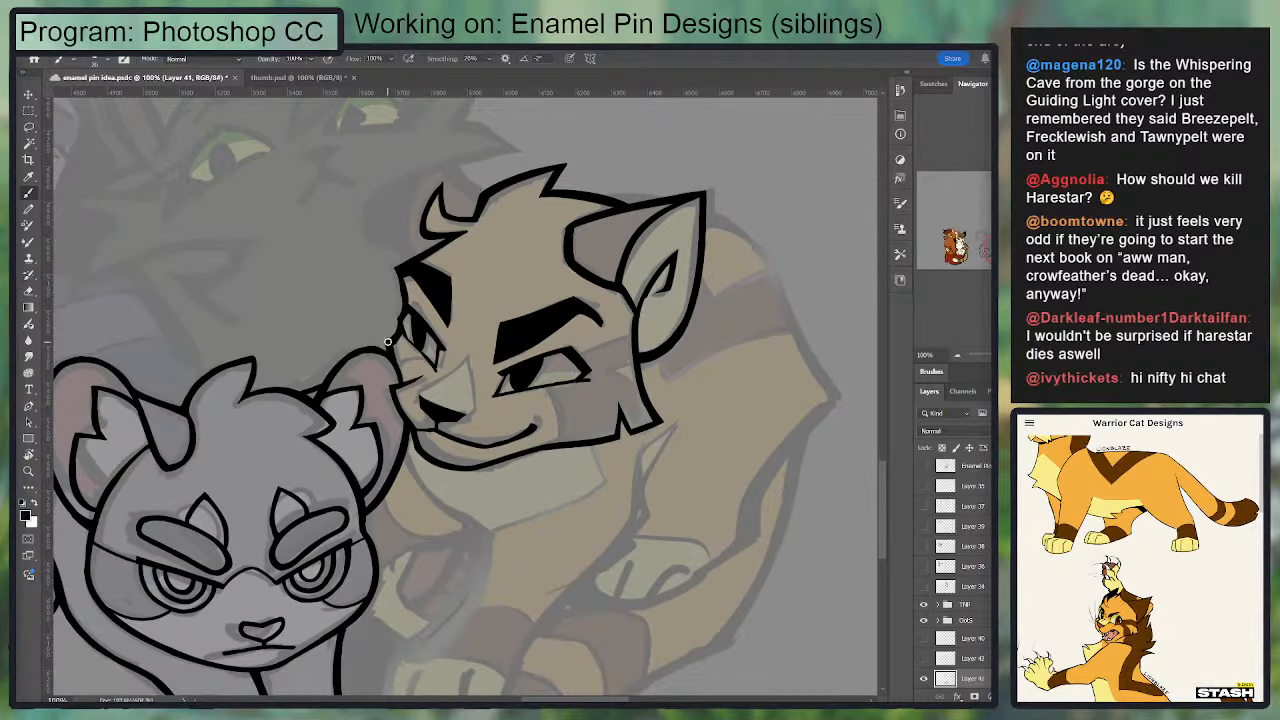
{"action": "key", "text": "e"}
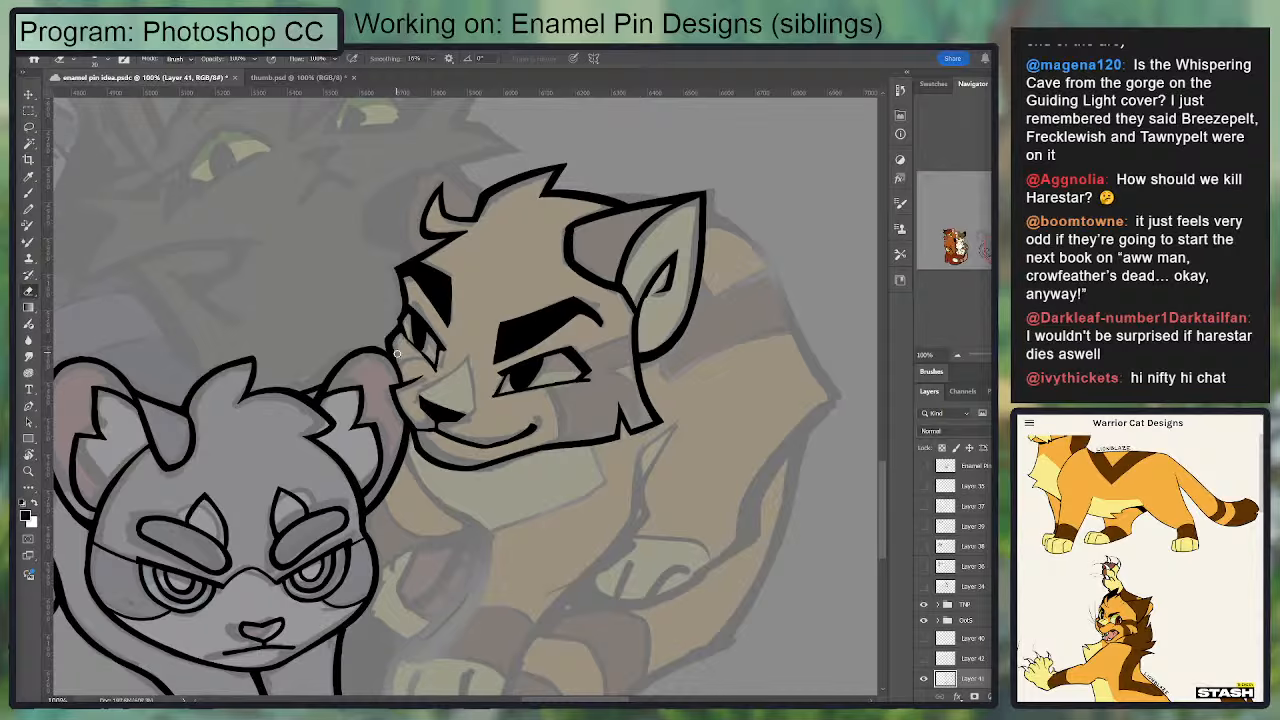
{"action": "key", "text": "b"}
{"action": "key", "text": "e"}
{"action": "key", "text": "b"}
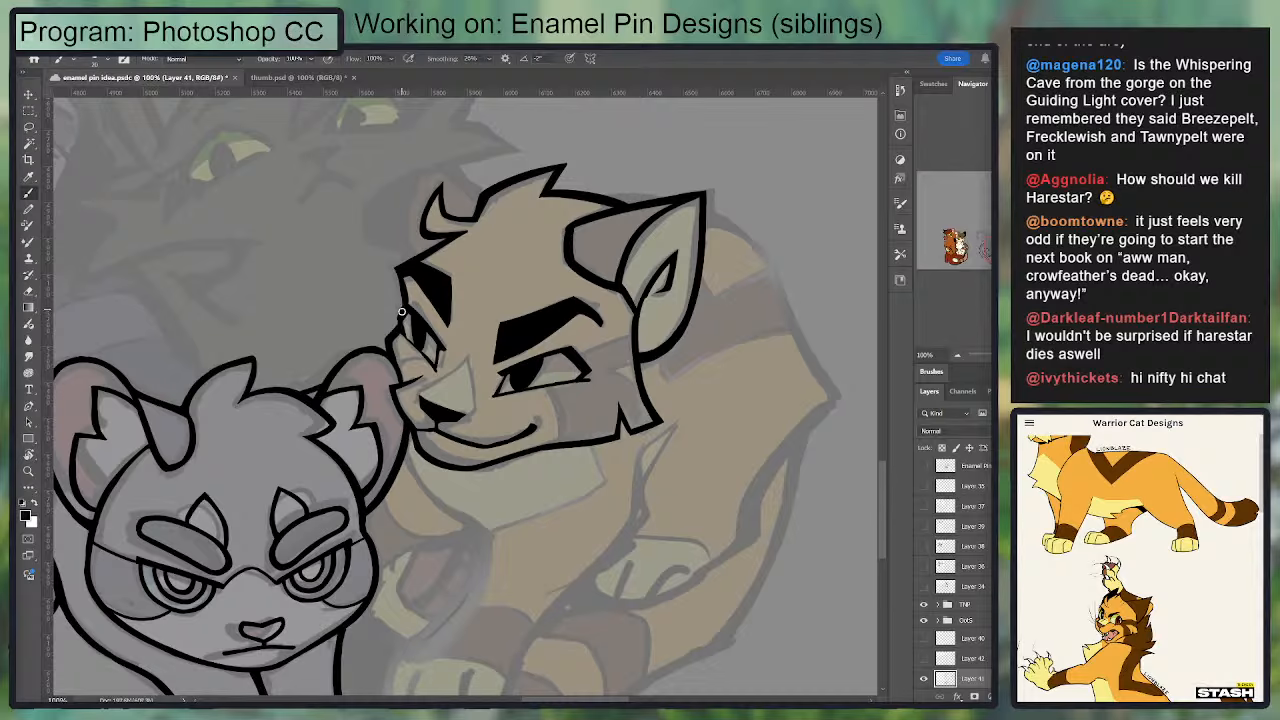
{"action": "left_click_drag", "start_coordinate": [403, 285], "coordinate": [405, 313]}
{"action": "key", "text": "e"}
{"action": "key", "text": "b"}
{"action": "key", "text": "e"}
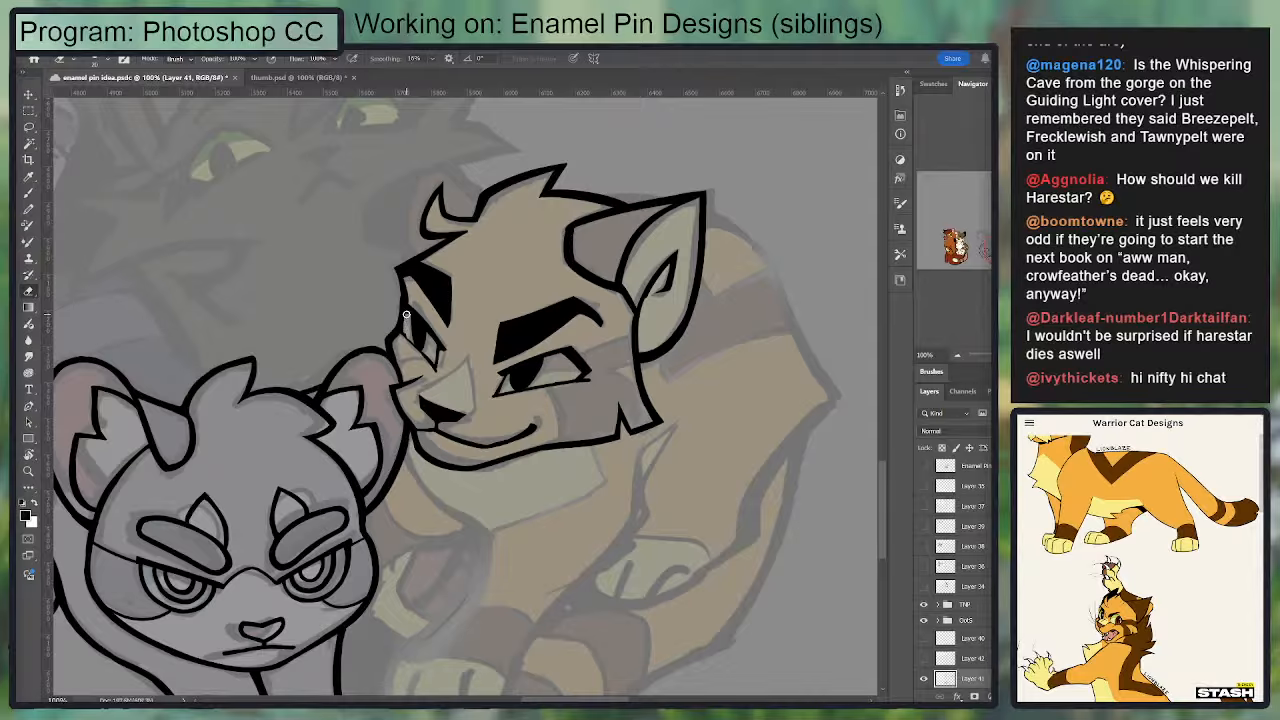
{"action": "key", "text": "b"}
Step: Refine the far brow's outer corner and the face outline down to the far eye, undoing unwanted retouches
{"action": "scroll", "coordinate": [407, 318], "scroll_direction": "up", "scroll_amount": 3}
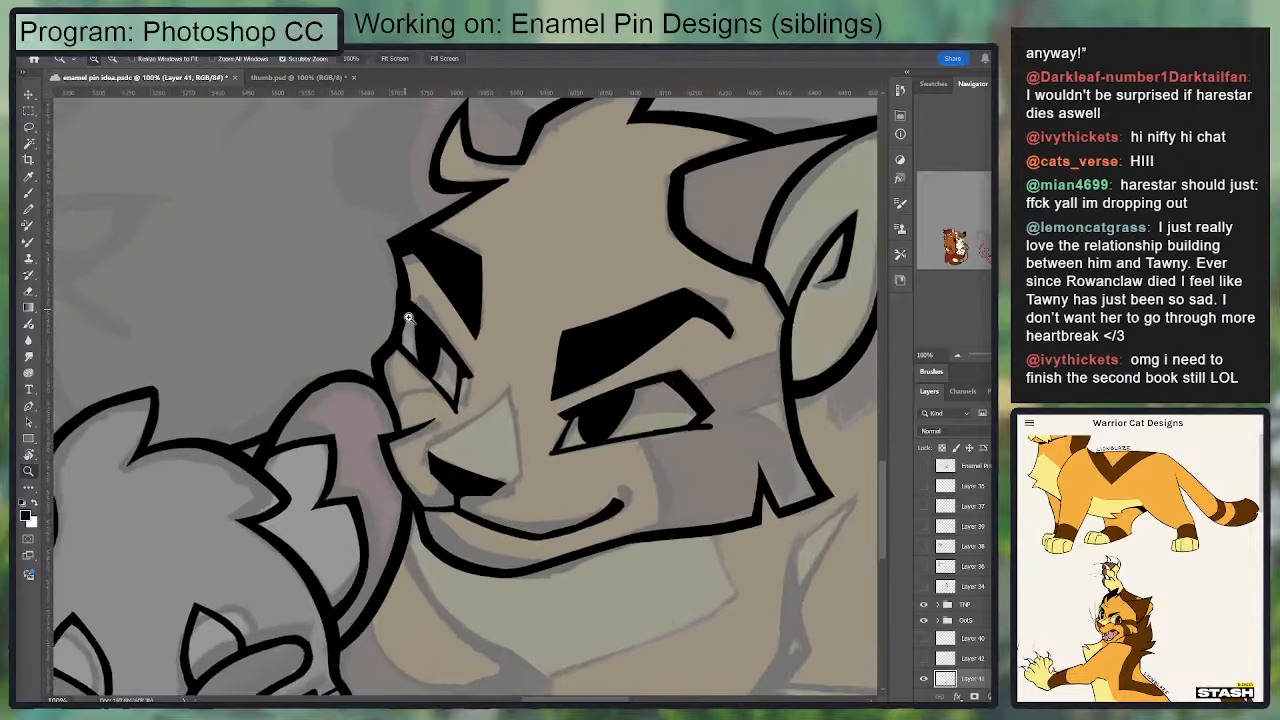
{"action": "key", "text": "e"}
{"action": "mouse_move", "coordinate": [385, 264]}
{"action": "left_mouse_down"}
{"action": "mouse_move", "coordinate": [391, 326]}
{"action": "mouse_move", "coordinate": [375, 358]}
{"action": "mouse_move", "coordinate": [389, 346]}
{"action": "mouse_move", "coordinate": [382, 219]}
{"action": "mouse_move", "coordinate": [392, 233]}
{"action": "mouse_move", "coordinate": [375, 350]}
{"action": "mouse_move", "coordinate": [398, 324]}
{"action": "mouse_move", "coordinate": [372, 366]}
{"action": "mouse_move", "coordinate": [398, 337]}
{"action": "mouse_move", "coordinate": [397, 233]}
{"action": "left_mouse_up"}
{"action": "key", "text": "b"}
{"action": "key", "text": "e"}
{"action": "key", "text": "b"}
{"action": "key", "text": "e"}
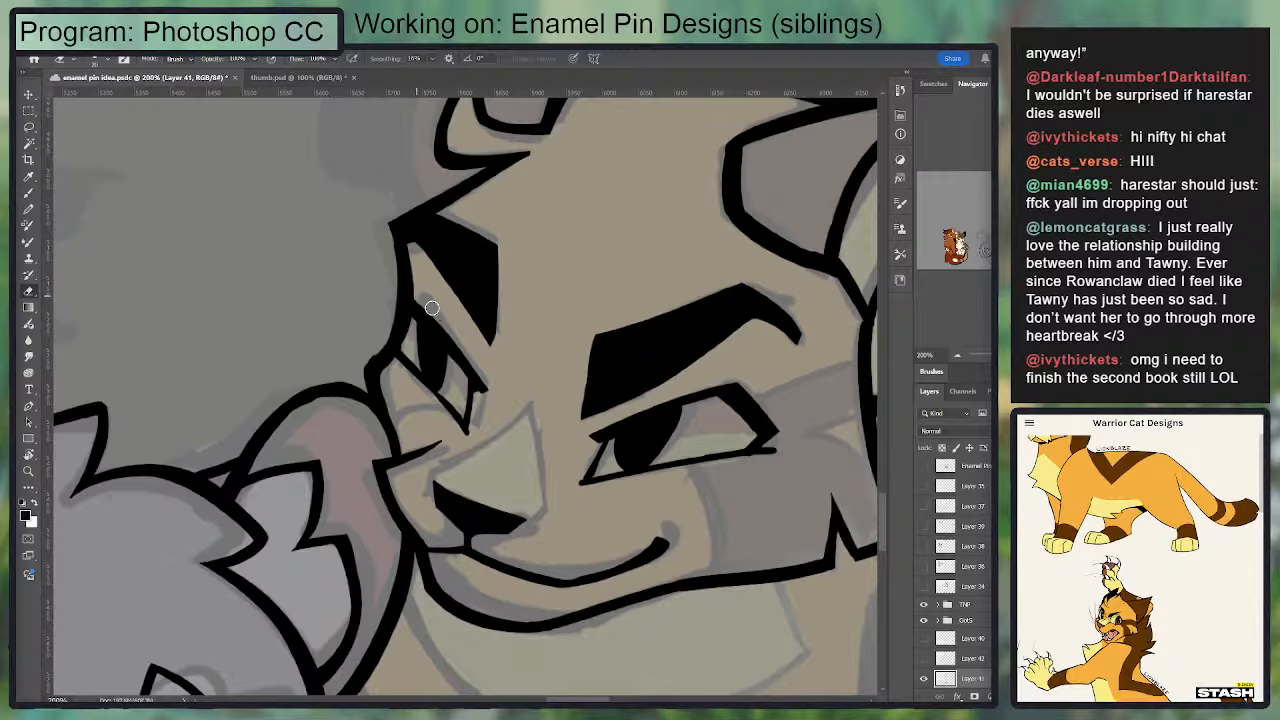
{"action": "key", "text": "ctrl+z"}
{"action": "key", "text": "ctrl+z"}
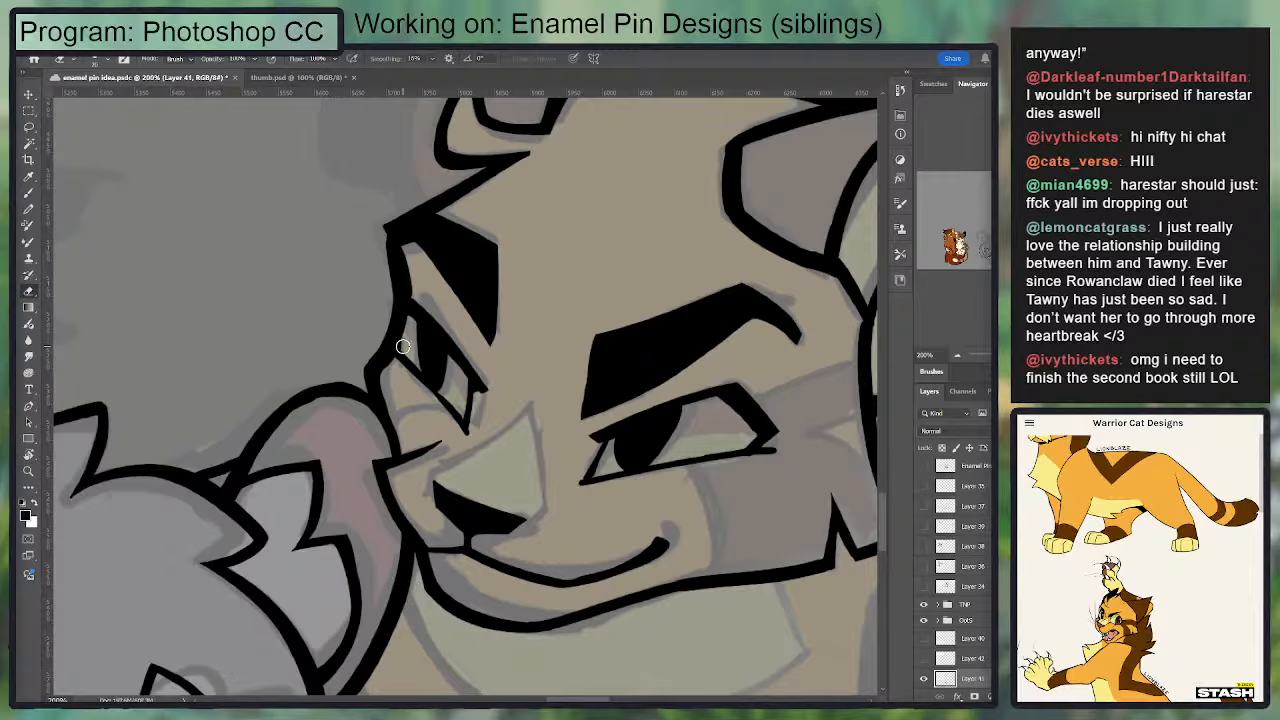
{"action": "key", "text": "b"}
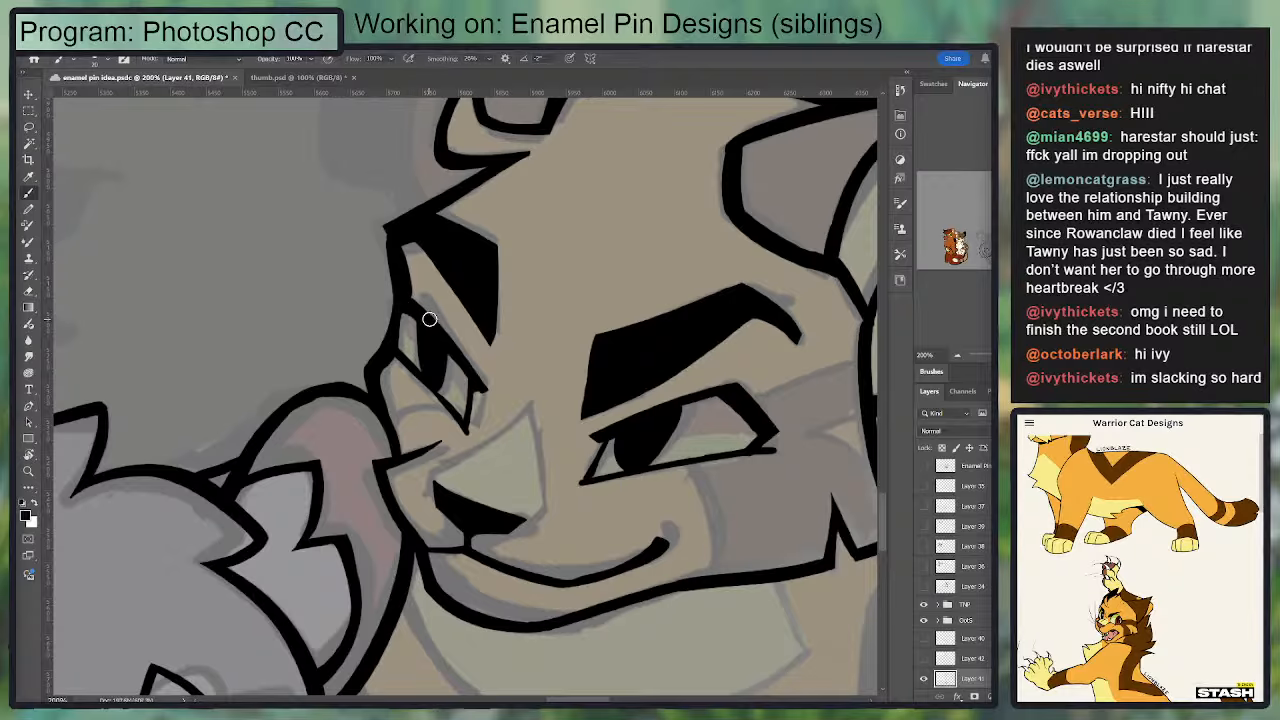
{"action": "key", "text": "ctrl+minus"}
{"action": "left_click_drag", "start_coordinate": [669, 334], "coordinate": [645, 219]}
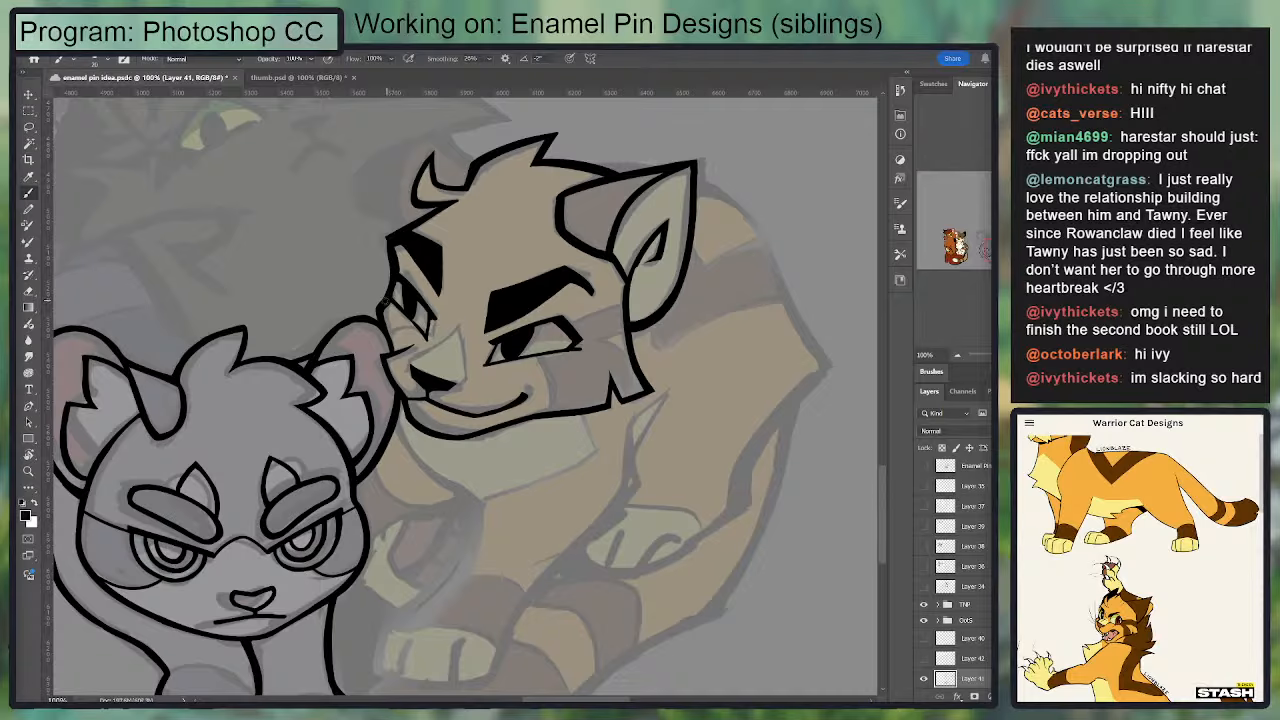
{"action": "key", "text": "e"}
{"action": "key", "text": "b"}
Step: Lasso the golden cat's far eye, transform it slightly to adjust its fit within the face, and deselect it
{"action": "scroll", "coordinate": [391, 238], "scroll_direction": "right", "scroll_amount": 2}
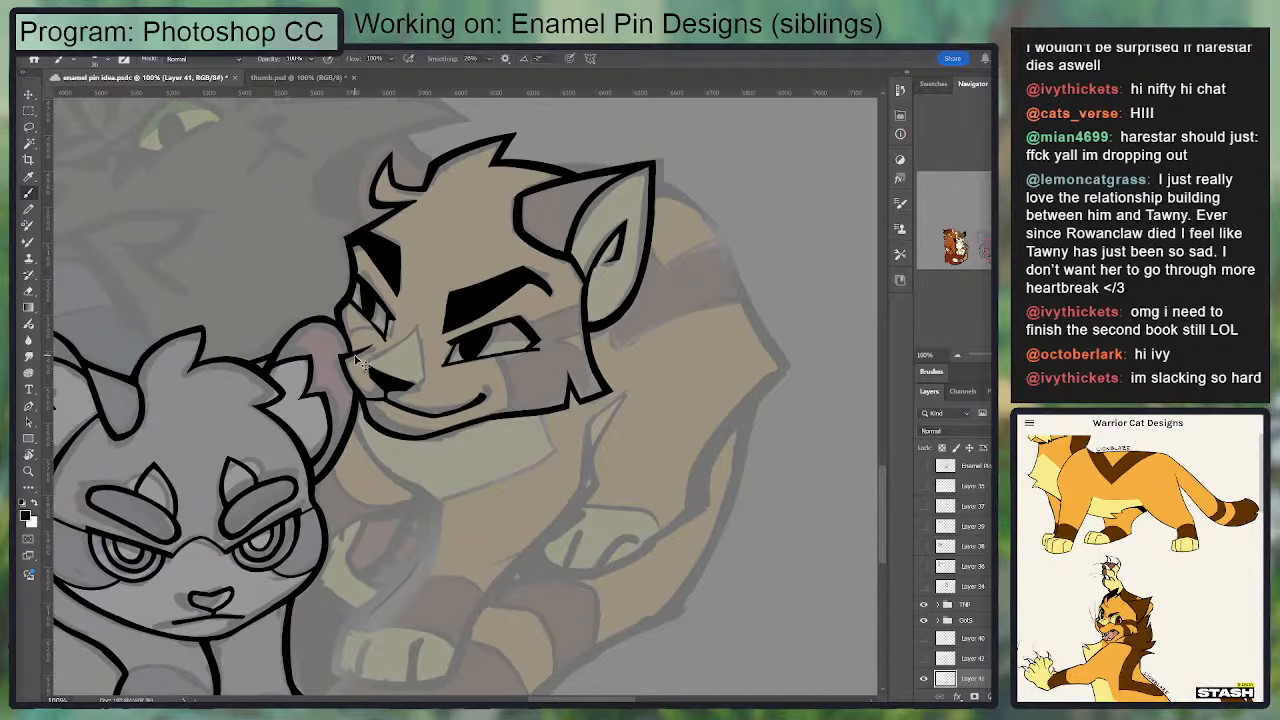
{"action": "key", "text": "ctrl+plus"}
{"action": "key", "text": "l"}
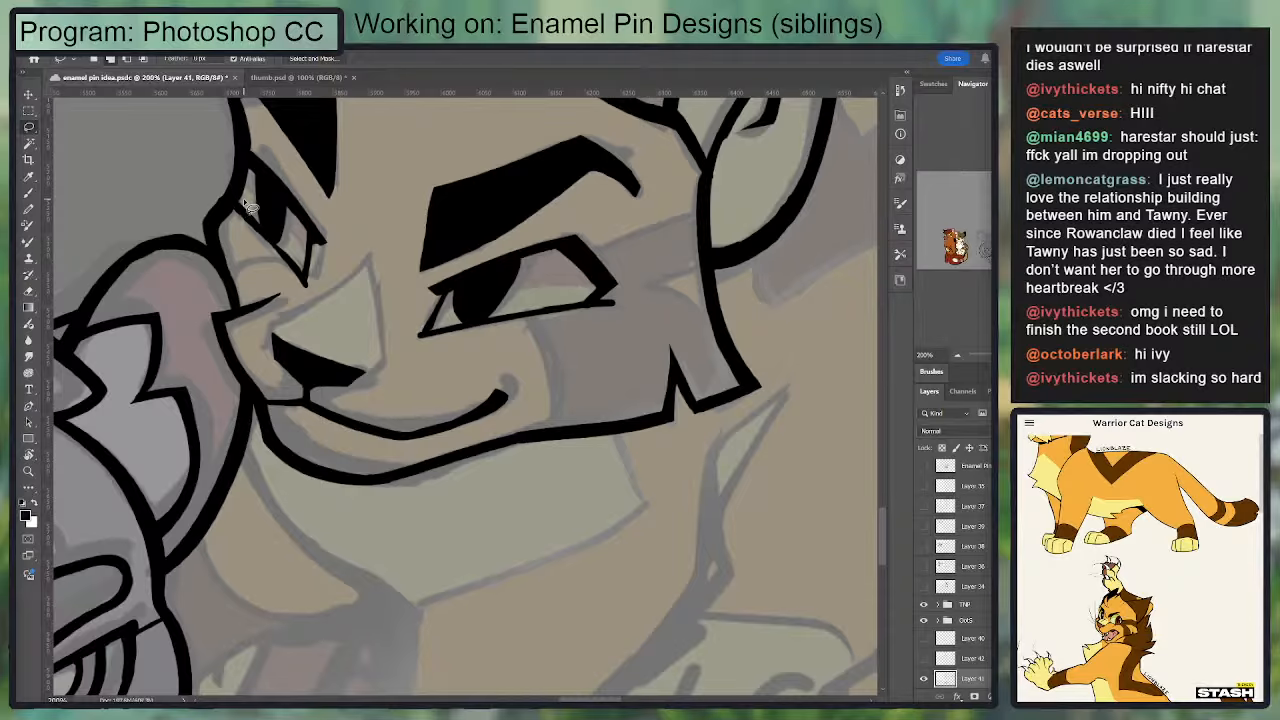
{"action": "mouse_move", "coordinate": [250, 207]}
{"action": "left_mouse_down"}
{"action": "mouse_move", "coordinate": [246, 246]}
{"action": "mouse_move", "coordinate": [334, 292]}
{"action": "mouse_move", "coordinate": [302, 182]}
{"action": "mouse_move", "coordinate": [258, 157]}
{"action": "mouse_move", "coordinate": [232, 222]}
{"action": "left_mouse_up"}
{"action": "key", "text": "v"}
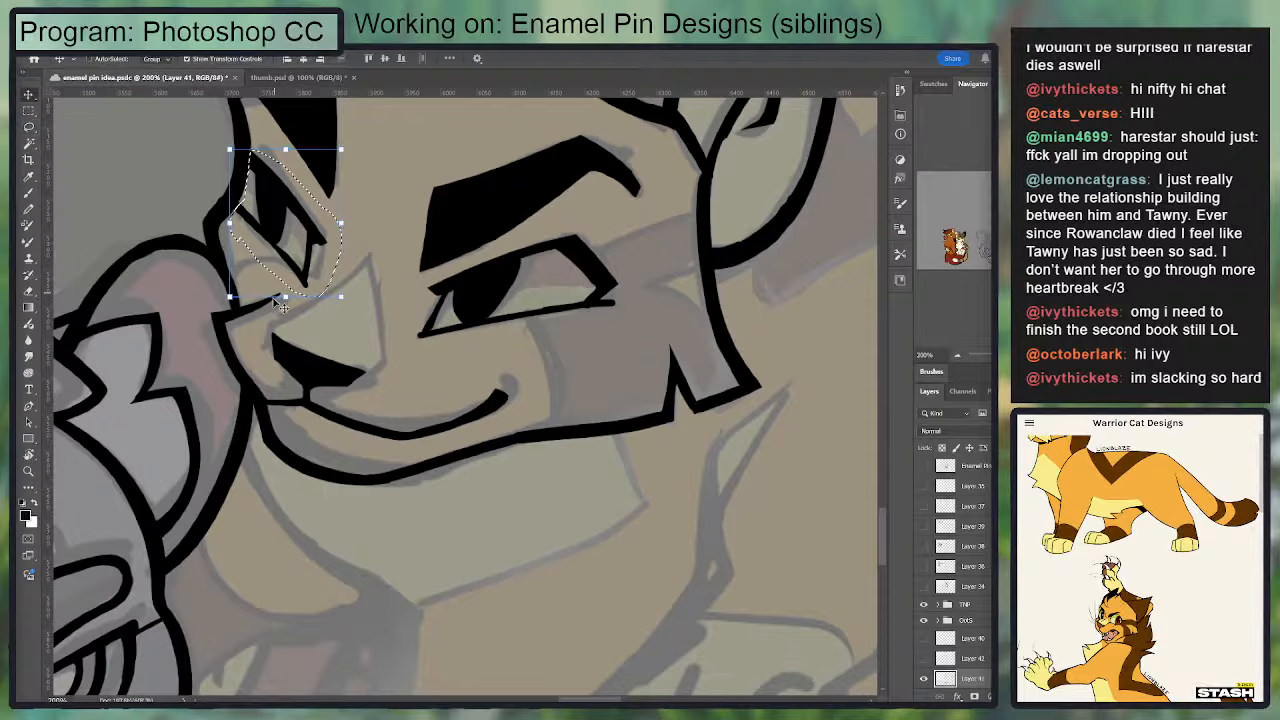
{"action": "left_click_drag", "start_coordinate": [285, 297], "coordinate": [279, 303]}
{"action": "key", "text": "Return"}
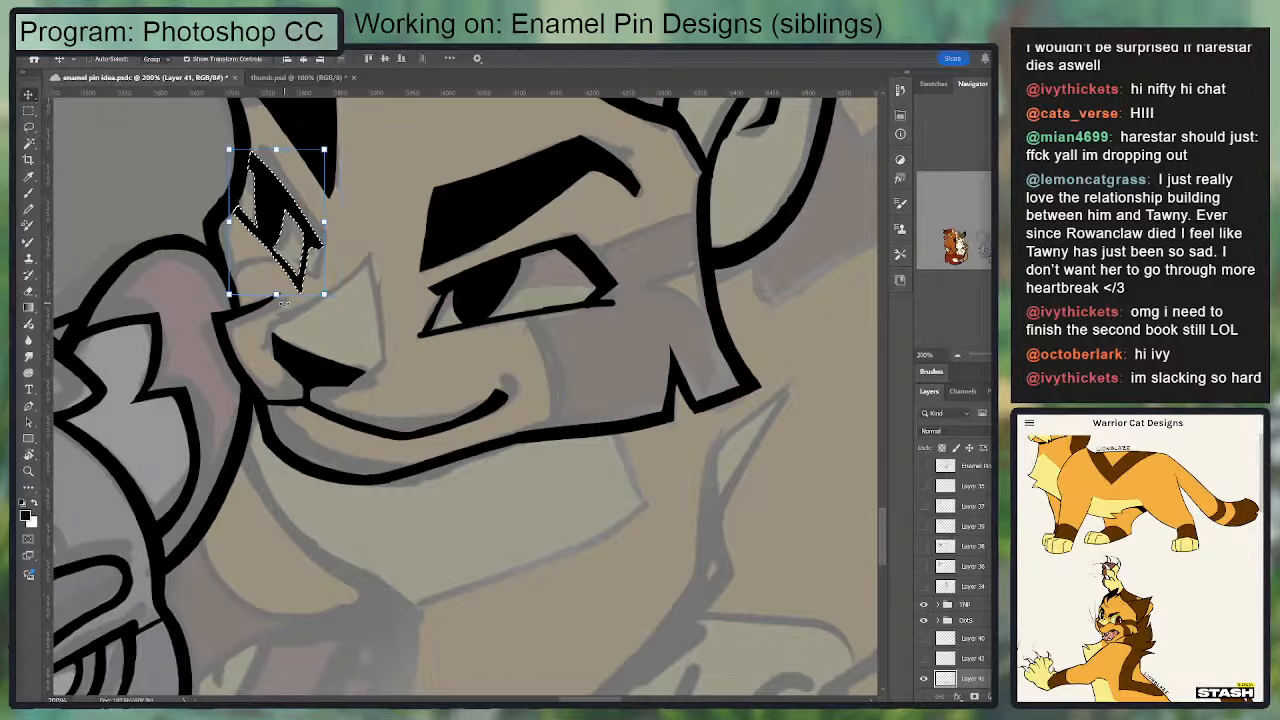
{"action": "left_click", "coordinate": [325, 221]}
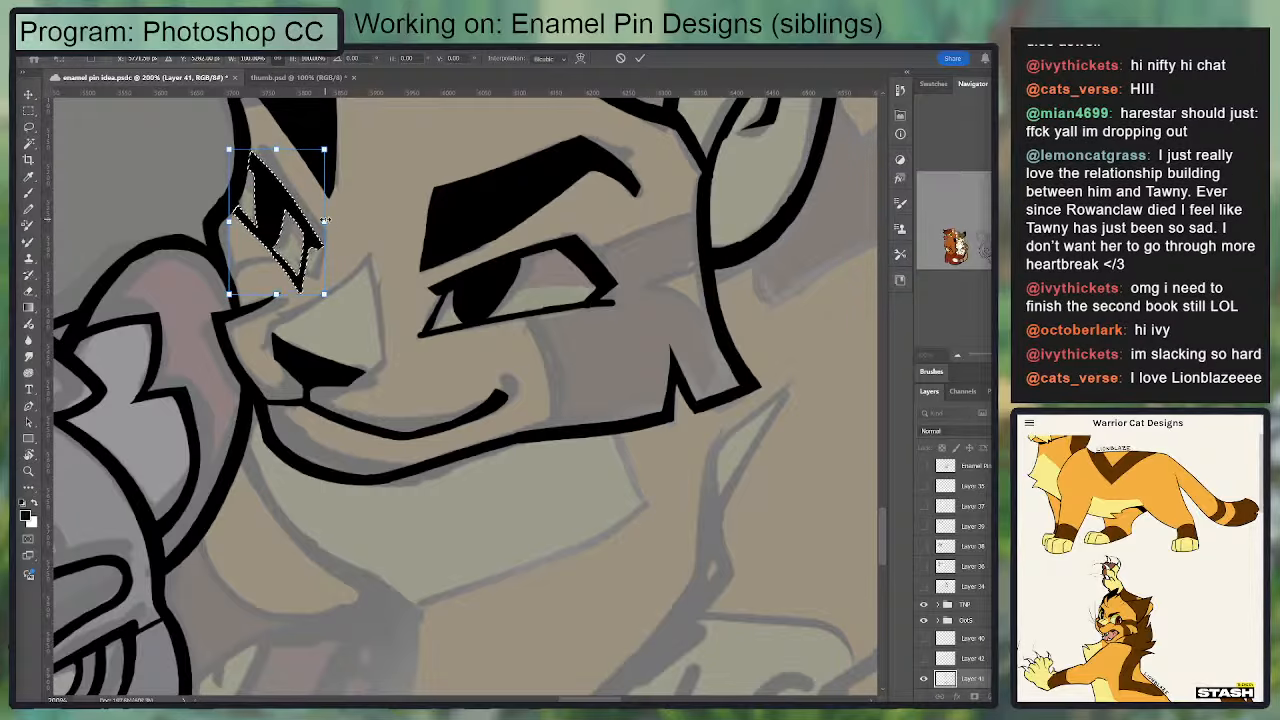
{"action": "key", "text": "Return"}
{"action": "key", "text": "ctrl+d"}
{"action": "key", "text": "b"}
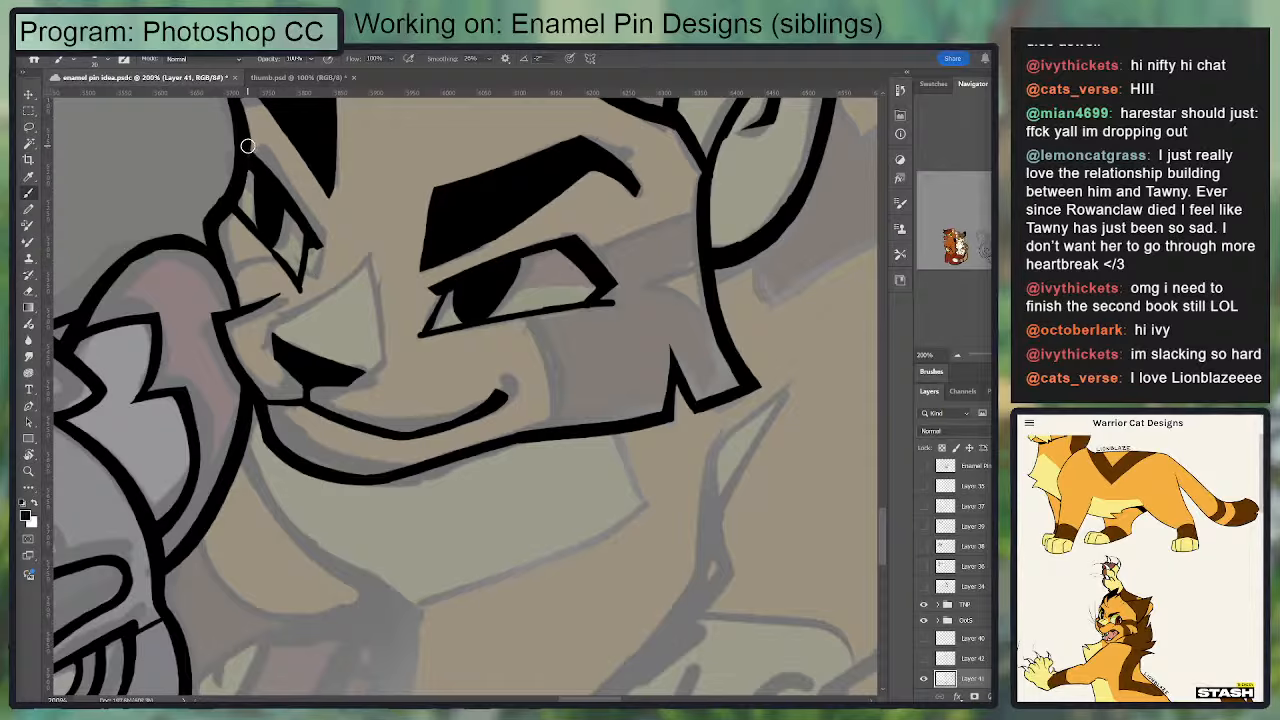
Step: Ink the golden cat's back line from behind the near ear to the angular corner at the back's far end
{"action": "left_click_drag", "start_coordinate": [560, 349], "coordinate": [674, 306]}
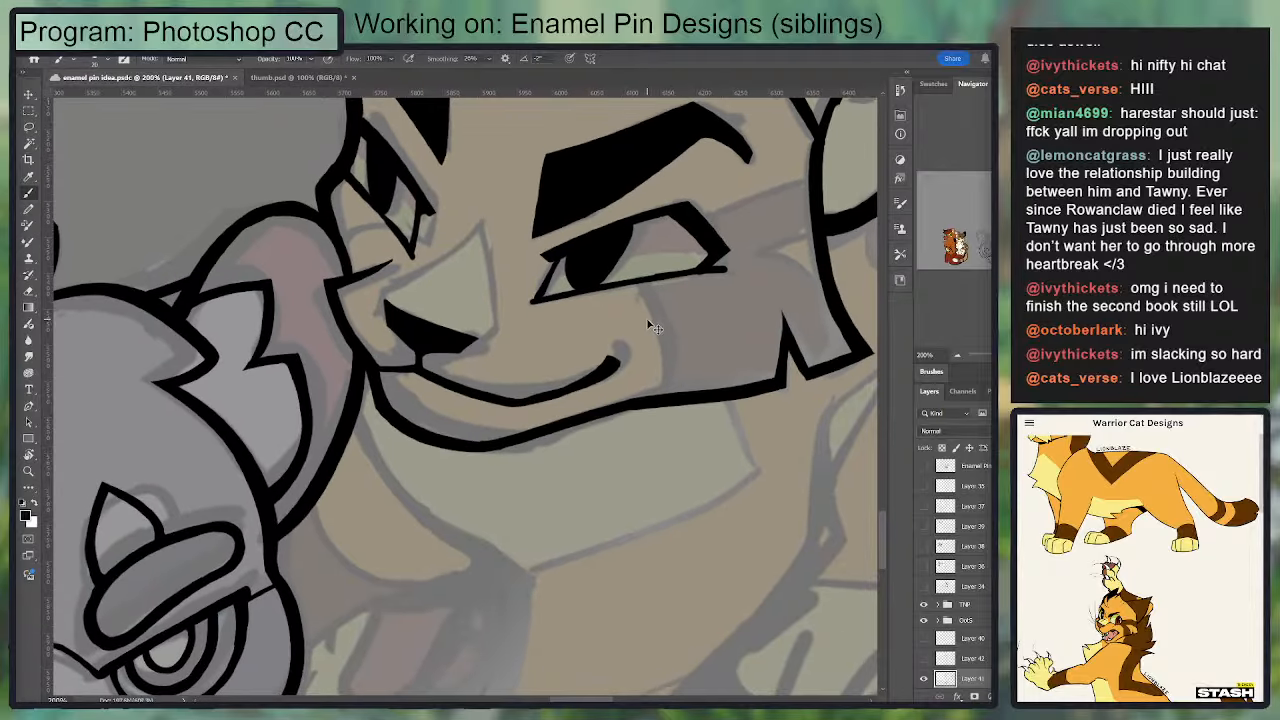
{"action": "key", "text": "ctrl+minus"}
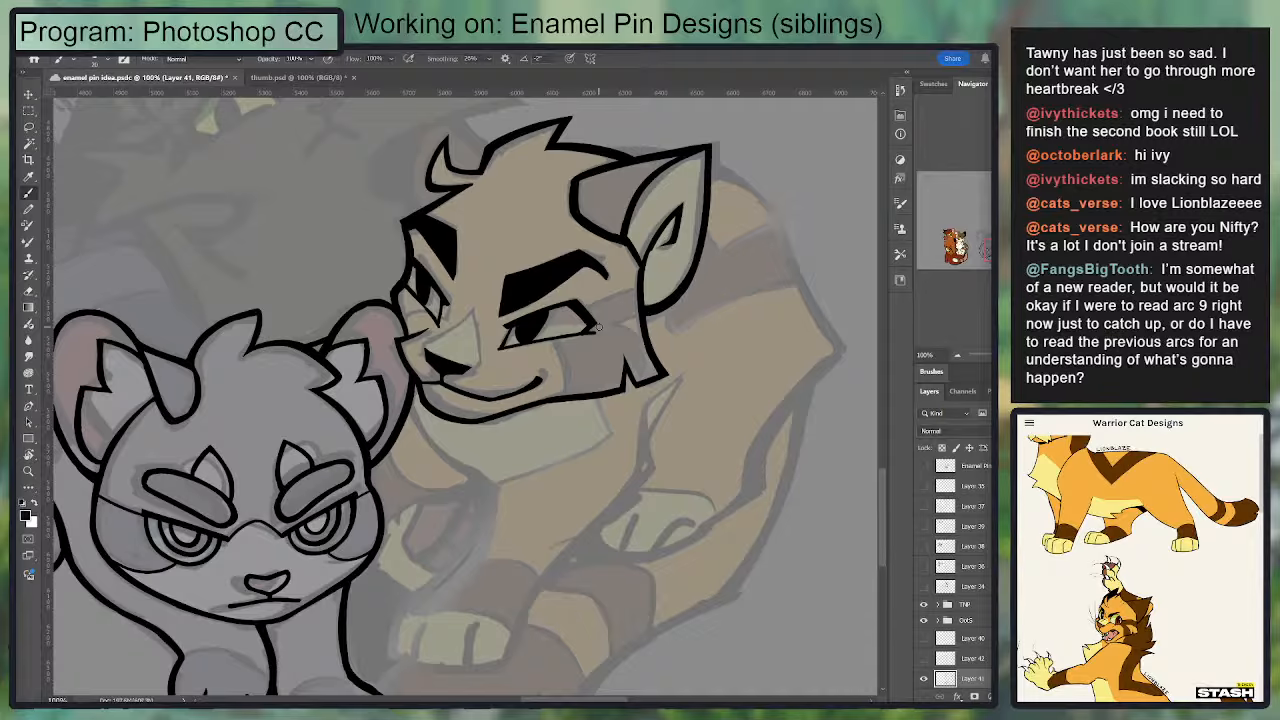
{"action": "left_click_drag", "start_coordinate": [508, 317], "coordinate": [492, 375]}
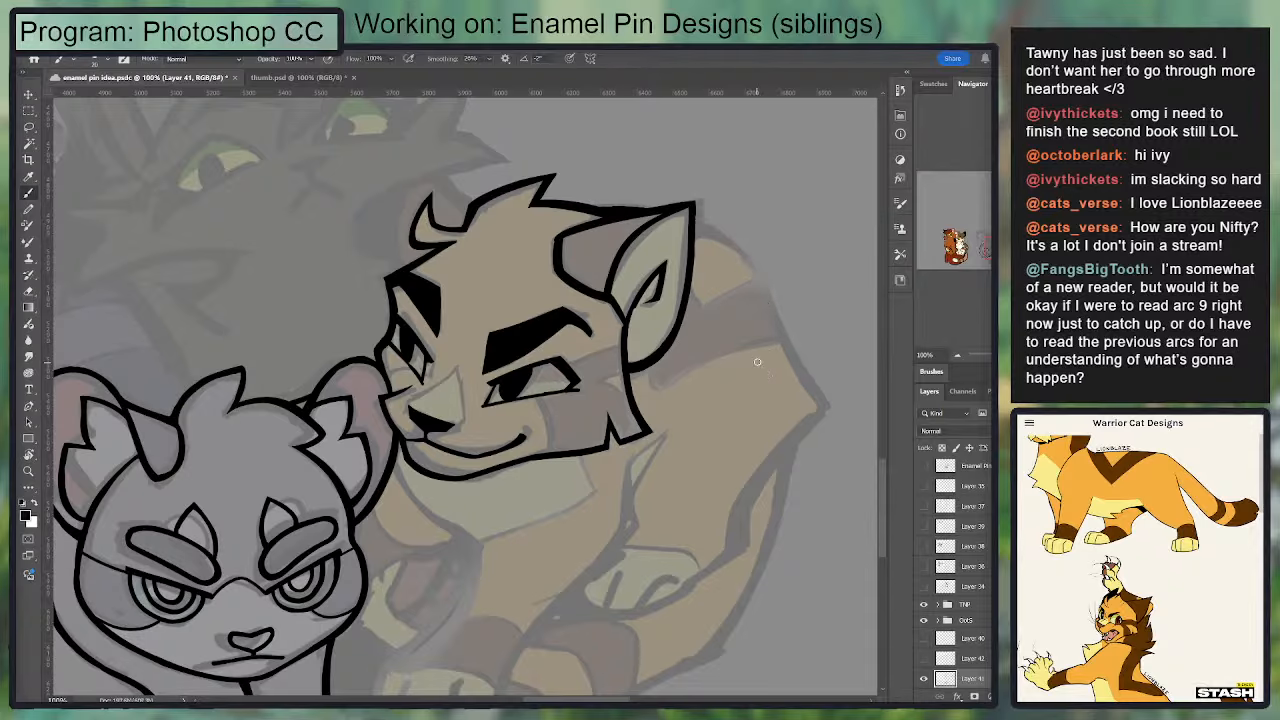
{"action": "key", "text": "r"}
{"action": "left_click_drag", "start_coordinate": [774, 384], "coordinate": [568, 352]}
{"action": "key", "text": "b"}
{"action": "mouse_move", "coordinate": [457, 284]}
{"action": "left_mouse_down"}
{"action": "mouse_move", "coordinate": [486, 275]}
{"action": "mouse_move", "coordinate": [456, 286]}
{"action": "left_mouse_up"}
{"action": "key", "text": "ctrl+z"}
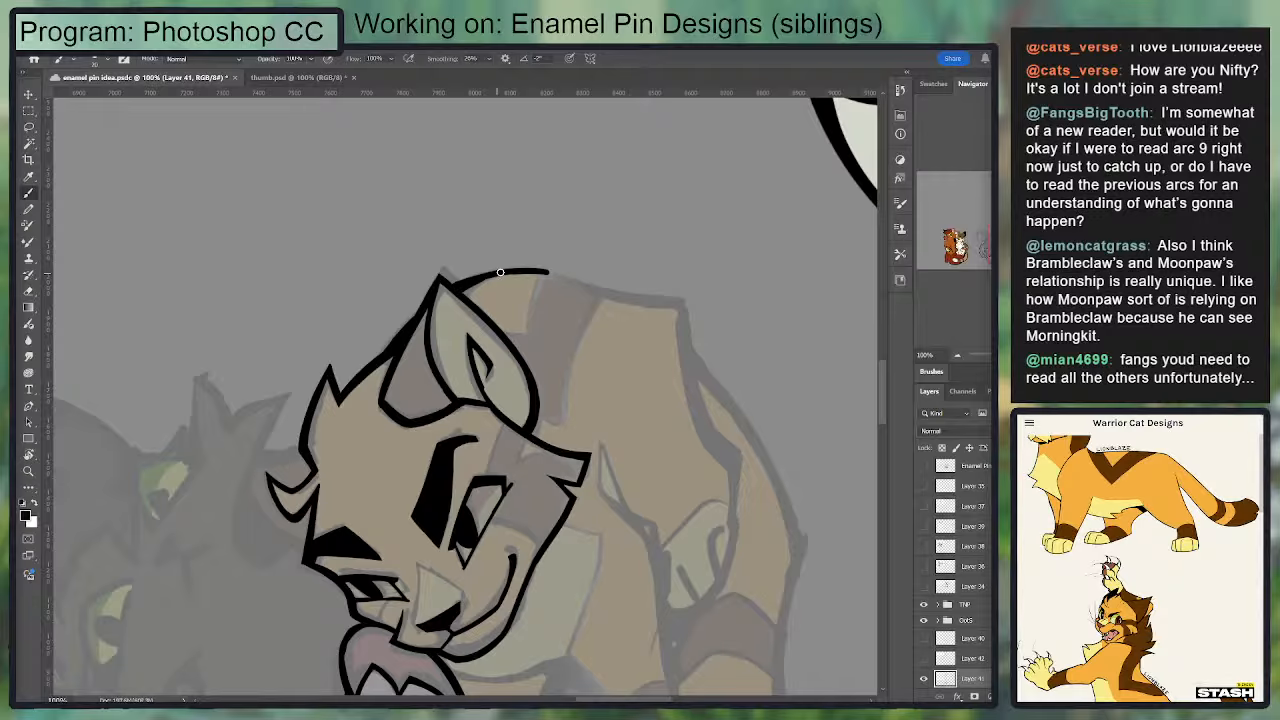
{"action": "mouse_move", "coordinate": [493, 277]}
{"action": "left_mouse_down"}
{"action": "mouse_move", "coordinate": [555, 274]}
{"action": "mouse_move", "coordinate": [662, 300]}
{"action": "left_mouse_up"}
{"action": "key", "text": "ctrl+z"}
{"action": "left_click_drag", "start_coordinate": [543, 273], "coordinate": [678, 303]}
{"action": "key", "text": "ctrl+z"}
{"action": "left_click_drag", "start_coordinate": [543, 273], "coordinate": [676, 300]}
{"action": "key", "text": "ctrl+z"}
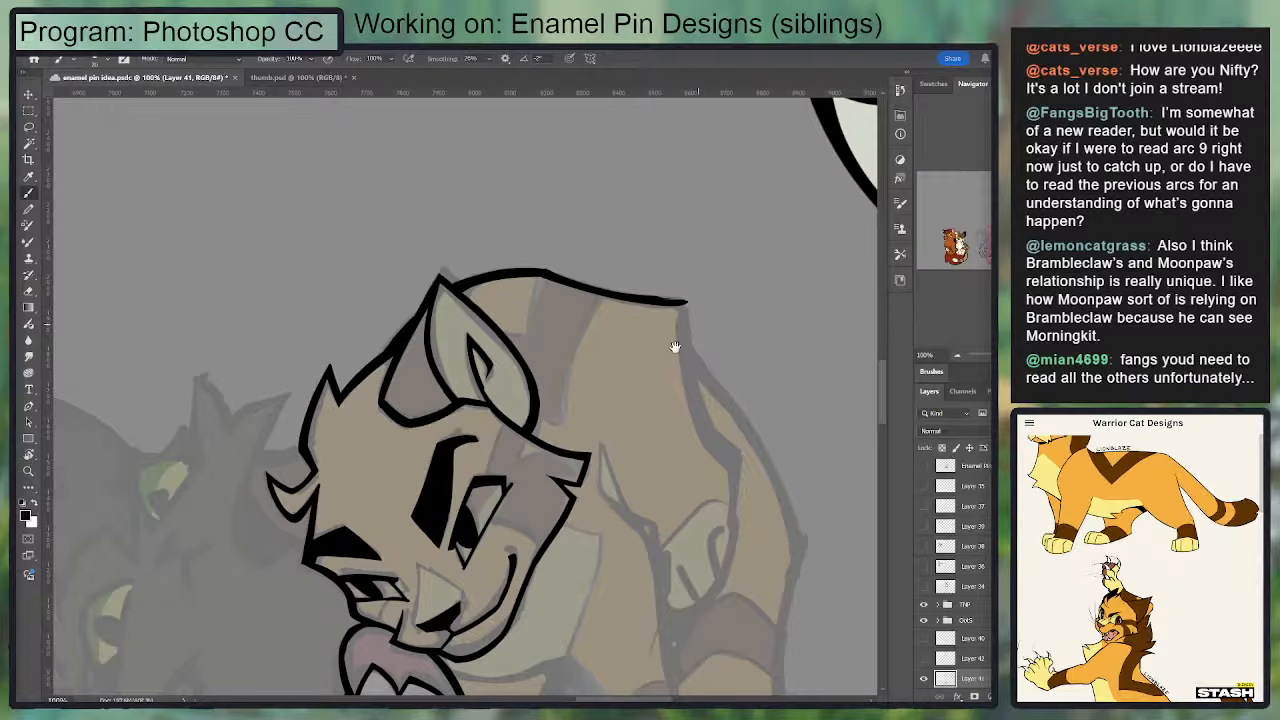
Step: Ink the body's rear edge from the back's corner down and inward to the paw beneath, thickening the line above the lower bend
{"action": "key", "text": "r"}
{"action": "left_click_drag", "start_coordinate": [706, 520], "coordinate": [540, 597]}
{"action": "left_click_drag", "start_coordinate": [560, 531], "coordinate": [599, 331]}
{"action": "key", "text": "b"}
{"action": "mouse_move", "coordinate": [622, 458]}
{"action": "left_mouse_down"}
{"action": "mouse_move", "coordinate": [711, 318]}
{"action": "mouse_move", "coordinate": [627, 443]}
{"action": "left_mouse_up"}
{"action": "key", "text": "ctrl+z"}
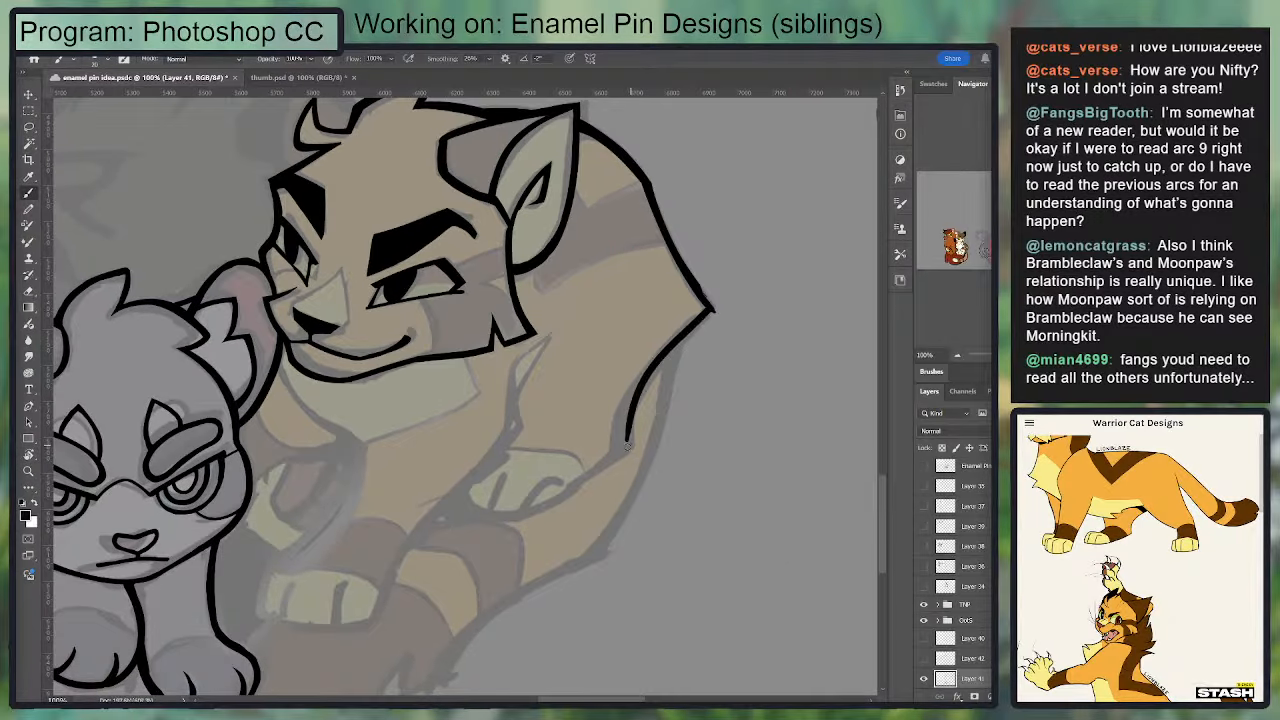
{"action": "left_click_drag", "start_coordinate": [662, 363], "coordinate": [617, 454]}
{"action": "key", "text": "ctrl+z"}
{"action": "mouse_move", "coordinate": [665, 361]}
{"action": "left_mouse_down"}
{"action": "mouse_move", "coordinate": [617, 453]}
{"action": "mouse_move", "coordinate": [631, 406]}
{"action": "mouse_move", "coordinate": [625, 443]}
{"action": "mouse_move", "coordinate": [550, 498]}
{"action": "left_mouse_up"}
{"action": "key", "text": "ctrl+z"}
{"action": "mouse_move", "coordinate": [618, 449]}
{"action": "left_mouse_down"}
{"action": "mouse_move", "coordinate": [560, 500]}
{"action": "mouse_move", "coordinate": [624, 448]}
{"action": "mouse_move", "coordinate": [590, 471]}
{"action": "mouse_move", "coordinate": [616, 456]}
{"action": "left_mouse_up"}
Step: Trim the pointed corner of the back and smooth the sloping back line leading into it
{"action": "key", "text": "e"}
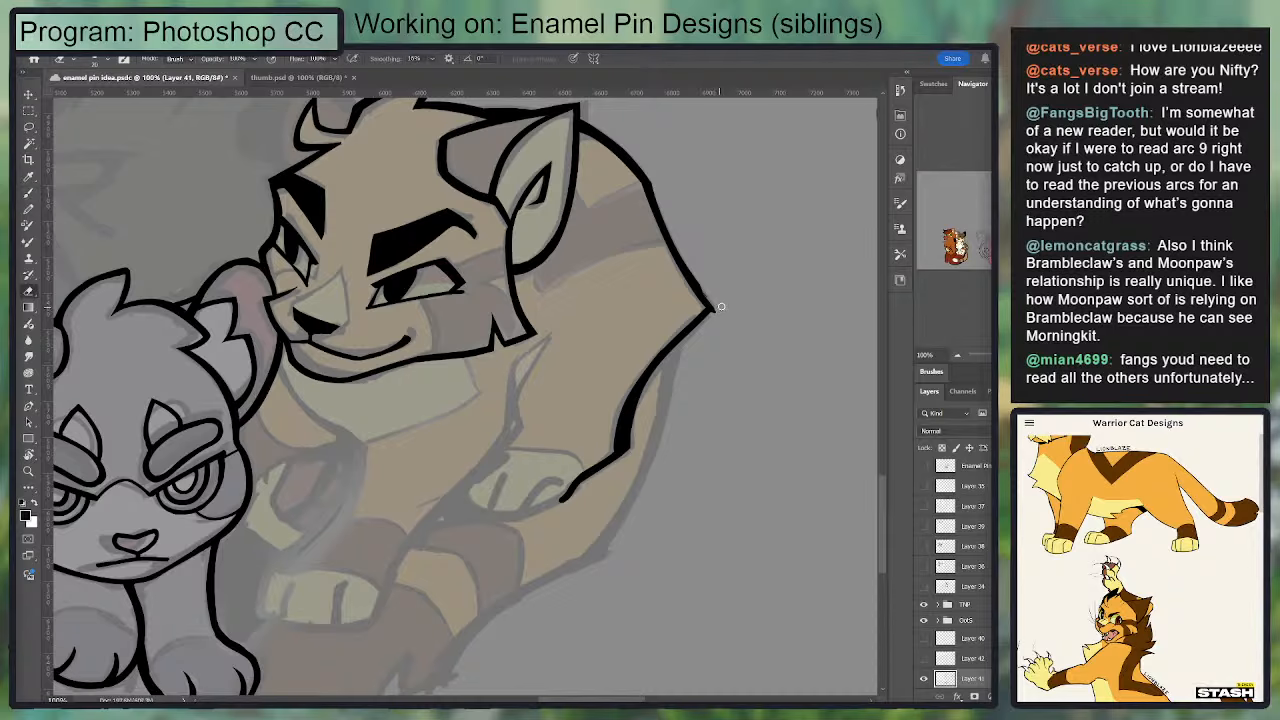
{"action": "left_click_drag", "start_coordinate": [712, 310], "coordinate": [657, 370]}
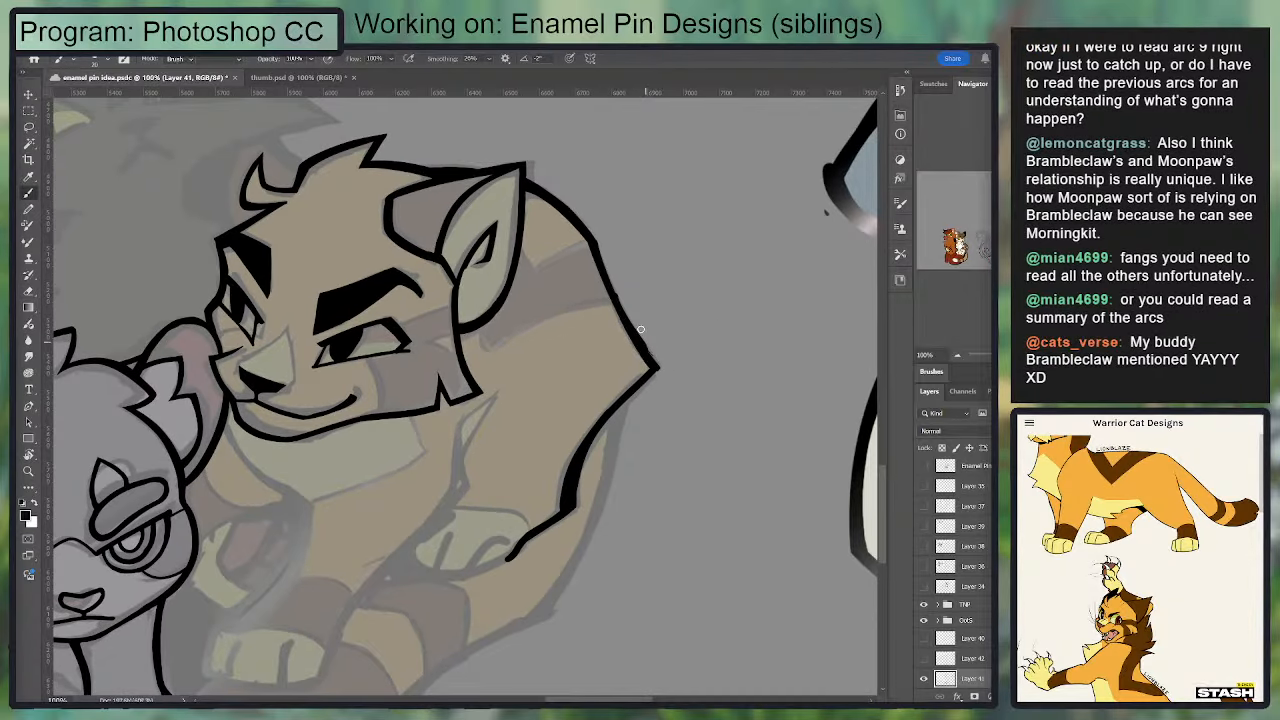
{"action": "key", "text": "b"}
{"action": "left_click_drag", "start_coordinate": [606, 278], "coordinate": [643, 356]}
{"action": "mouse_move", "coordinate": [681, 403]}
{"action": "left_mouse_down"}
{"action": "mouse_move", "coordinate": [726, 329]}
{"action": "mouse_move", "coordinate": [678, 438]}
{"action": "left_mouse_up"}
{"action": "key", "text": "ctrl+z"}
{"action": "left_click_drag", "start_coordinate": [606, 316], "coordinate": [657, 409]}
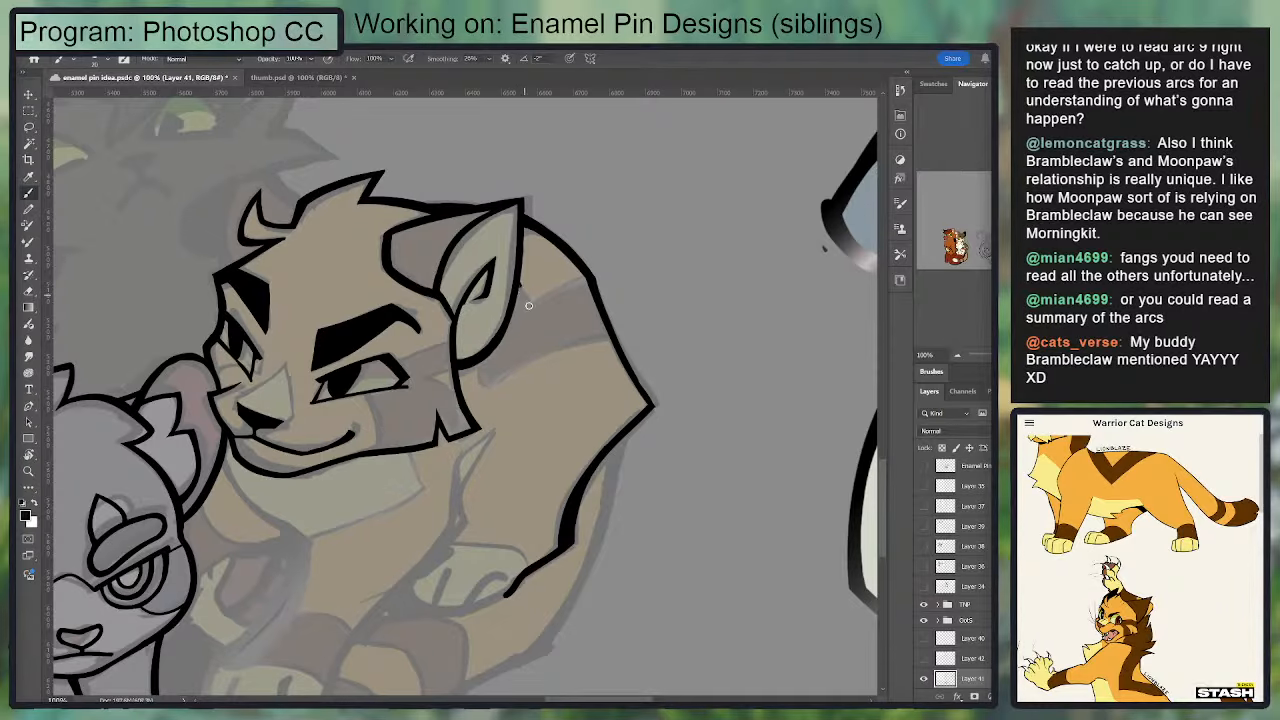
Step: Ink the foreleg's front edge and its long rear edge from below the cheek tuft down toward the front paw
{"action": "mouse_move", "coordinate": [524, 290]}
{"action": "left_mouse_down"}
{"action": "mouse_move", "coordinate": [586, 289]}
{"action": "mouse_move", "coordinate": [561, 452]}
{"action": "mouse_move", "coordinate": [630, 322]}
{"action": "left_mouse_up"}
{"action": "left_click_drag", "start_coordinate": [551, 466], "coordinate": [592, 308]}
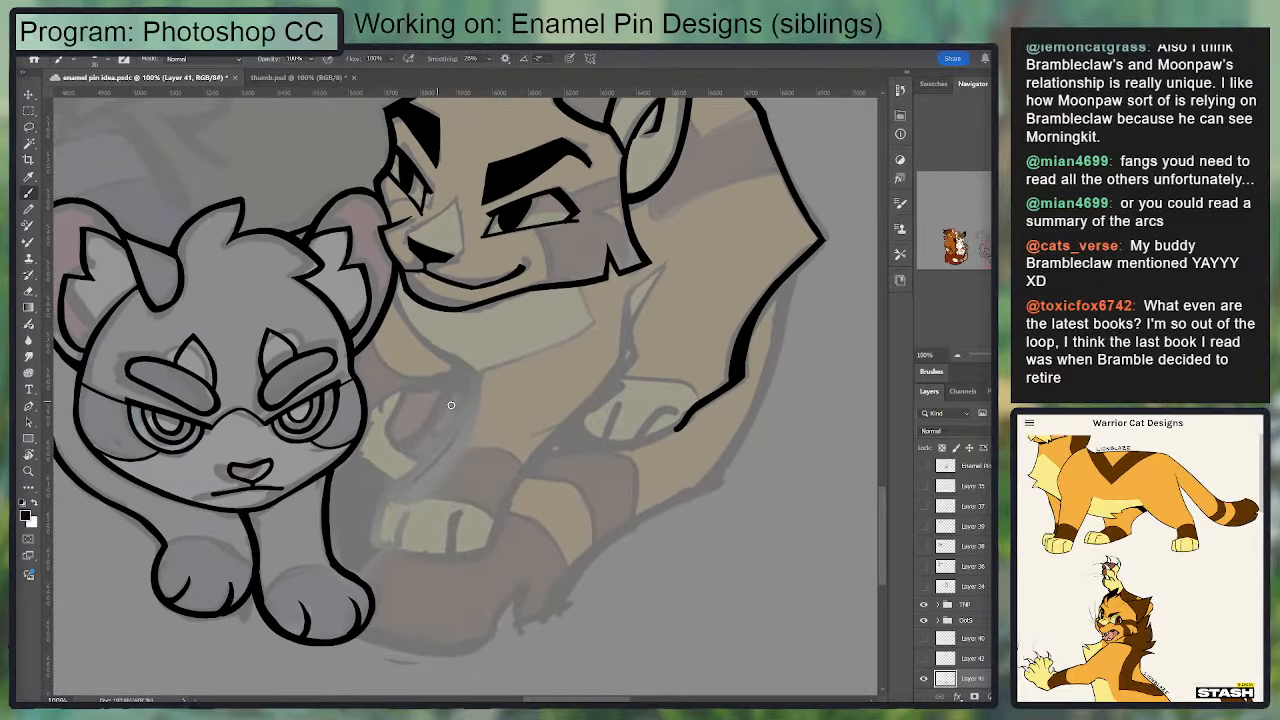
{"action": "mouse_move", "coordinate": [474, 374]}
{"action": "left_mouse_down"}
{"action": "mouse_move", "coordinate": [421, 498]}
{"action": "mouse_move", "coordinate": [449, 466]}
{"action": "mouse_move", "coordinate": [476, 396]}
{"action": "mouse_move", "coordinate": [420, 493]}
{"action": "left_mouse_up"}
{"action": "key", "text": "ctrl+z"}
{"action": "key", "text": "ctrl+z"}
{"action": "left_click_drag", "start_coordinate": [623, 347], "coordinate": [622, 360]}
{"action": "key", "text": "ctrl+z"}
{"action": "mouse_move", "coordinate": [634, 289]}
{"action": "left_mouse_down"}
{"action": "mouse_move", "coordinate": [621, 370]}
{"action": "mouse_move", "coordinate": [486, 486]}
{"action": "left_mouse_up"}
{"action": "key", "text": "ctrl+z"}
{"action": "left_click_drag", "start_coordinate": [624, 346], "coordinate": [500, 512]}
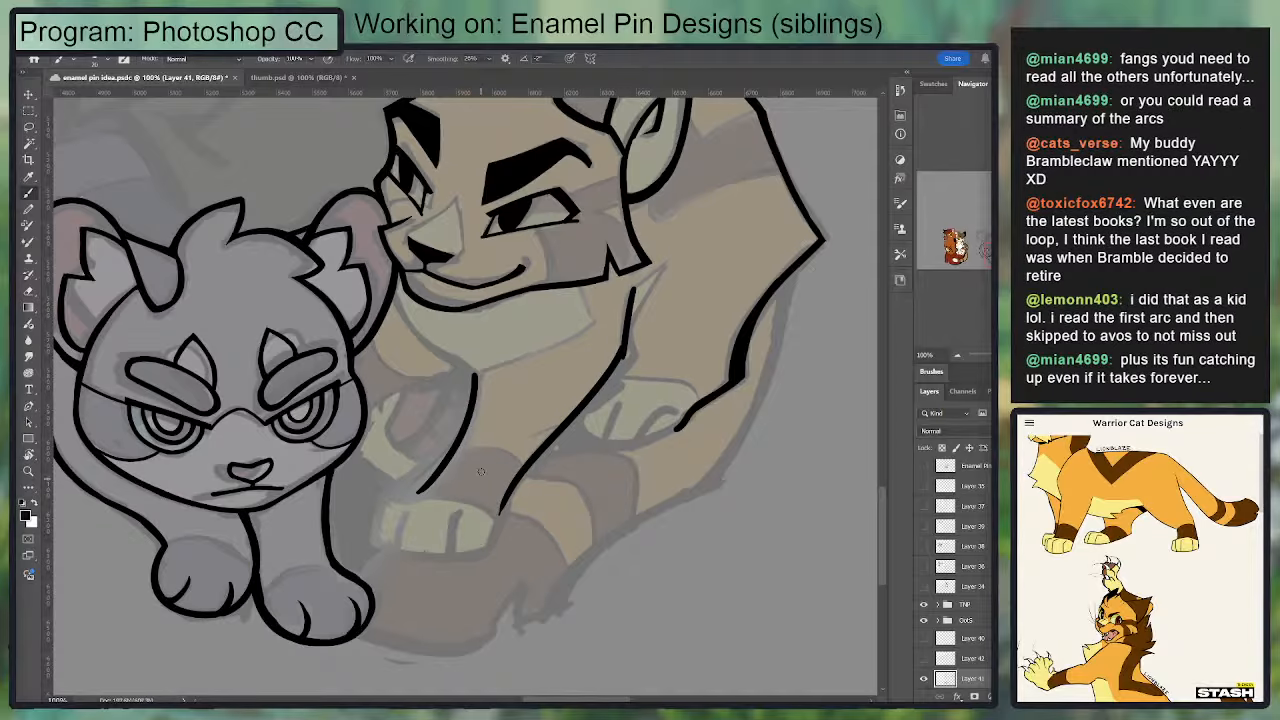
Step: Ink the golden cat's front paw from the foreleg's front edge around the toes and along the sole
{"action": "key", "text": "ctrl+plus"}
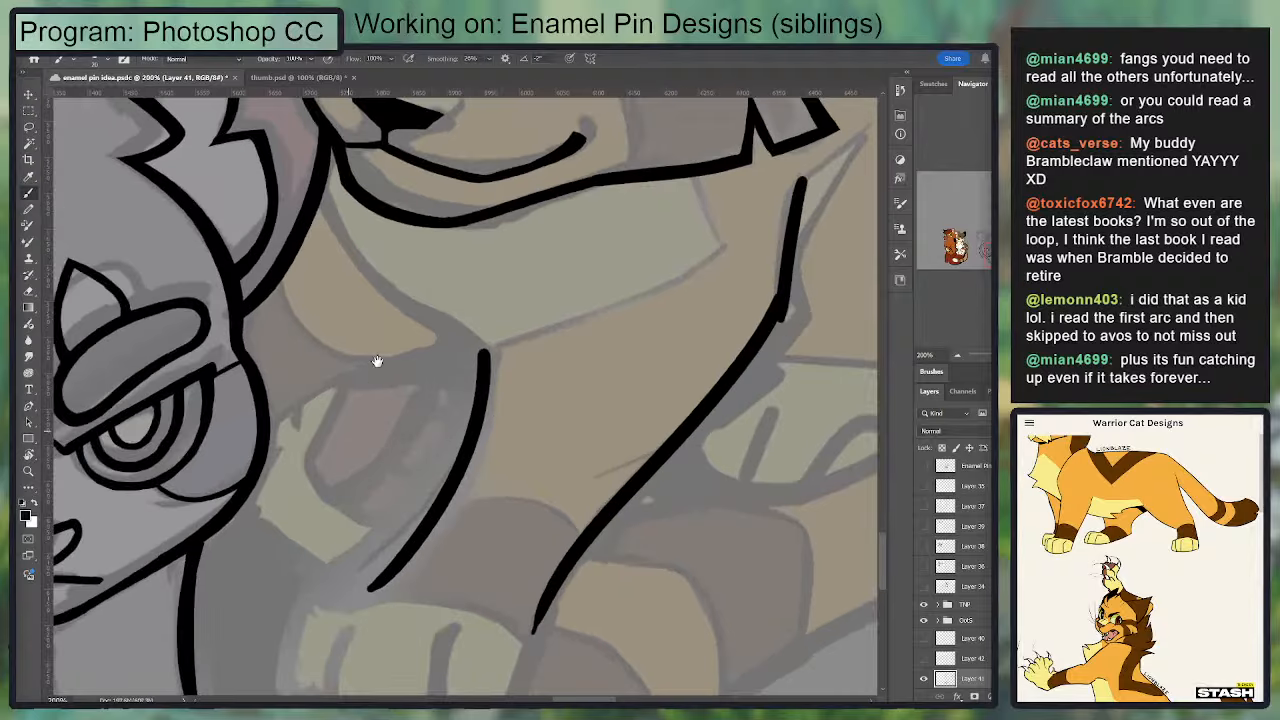
{"action": "left_click_drag", "start_coordinate": [376, 362], "coordinate": [509, 130]}
{"action": "left_click_drag", "start_coordinate": [513, 355], "coordinate": [444, 372]}
{"action": "key", "text": "ctrl+z"}
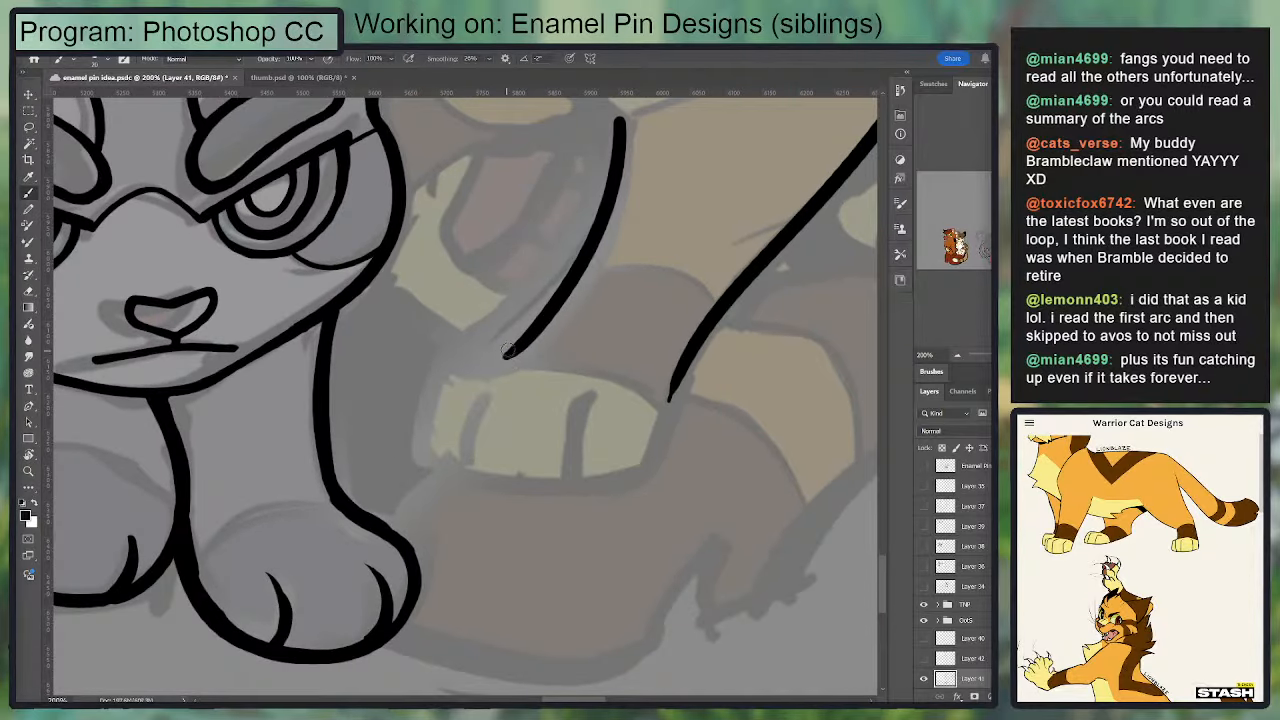
{"action": "mouse_move", "coordinate": [528, 338]}
{"action": "left_mouse_down"}
{"action": "mouse_move", "coordinate": [438, 374]}
{"action": "mouse_move", "coordinate": [412, 472]}
{"action": "mouse_move", "coordinate": [614, 488]}
{"action": "left_mouse_up"}
{"action": "key", "text": "ctrl+z"}
{"action": "mouse_move", "coordinate": [408, 468]}
{"action": "left_mouse_down"}
{"action": "mouse_move", "coordinate": [602, 492]}
{"action": "mouse_move", "coordinate": [636, 468]}
{"action": "left_mouse_up"}
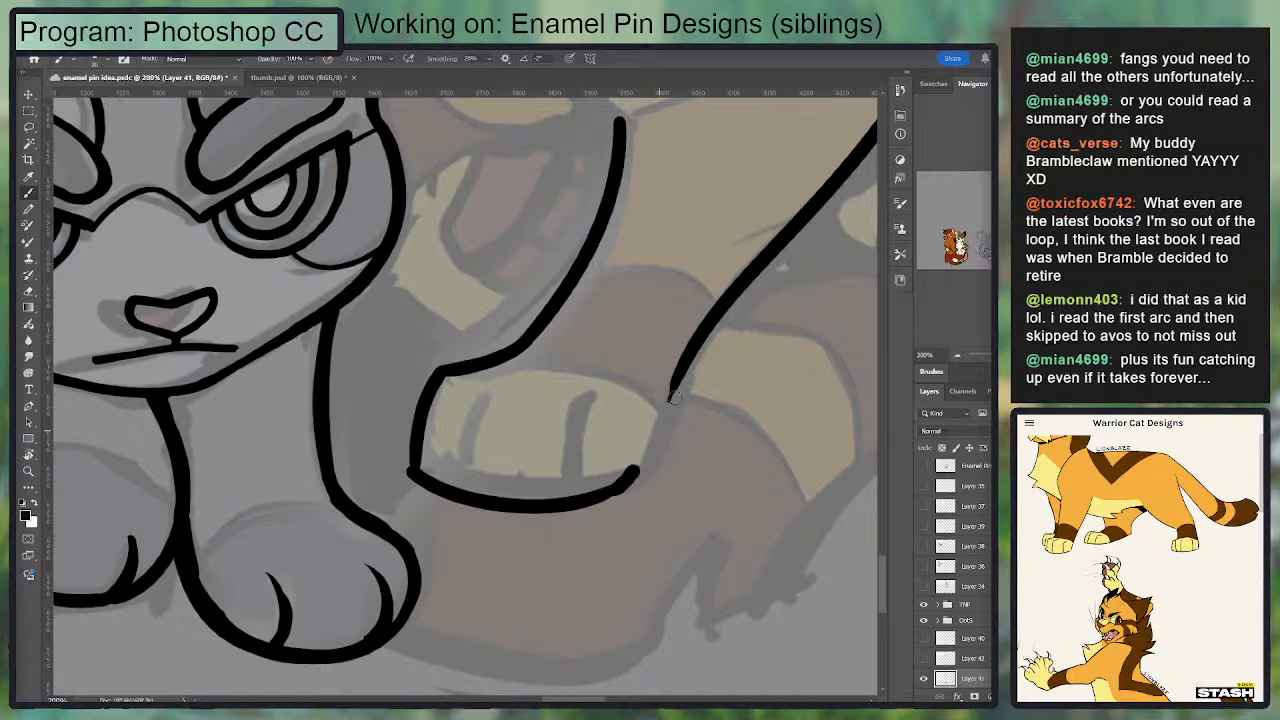
Step: Extend the foreleg's rear edge down to meet the sole, closing the back of the front paw
{"action": "left_click_drag", "start_coordinate": [675, 394], "coordinate": [634, 472]}
{"action": "key", "text": "ctrl+z"}
{"action": "left_click_drag", "start_coordinate": [676, 386], "coordinate": [624, 486]}
{"action": "left_click_drag", "start_coordinate": [697, 343], "coordinate": [617, 480]}
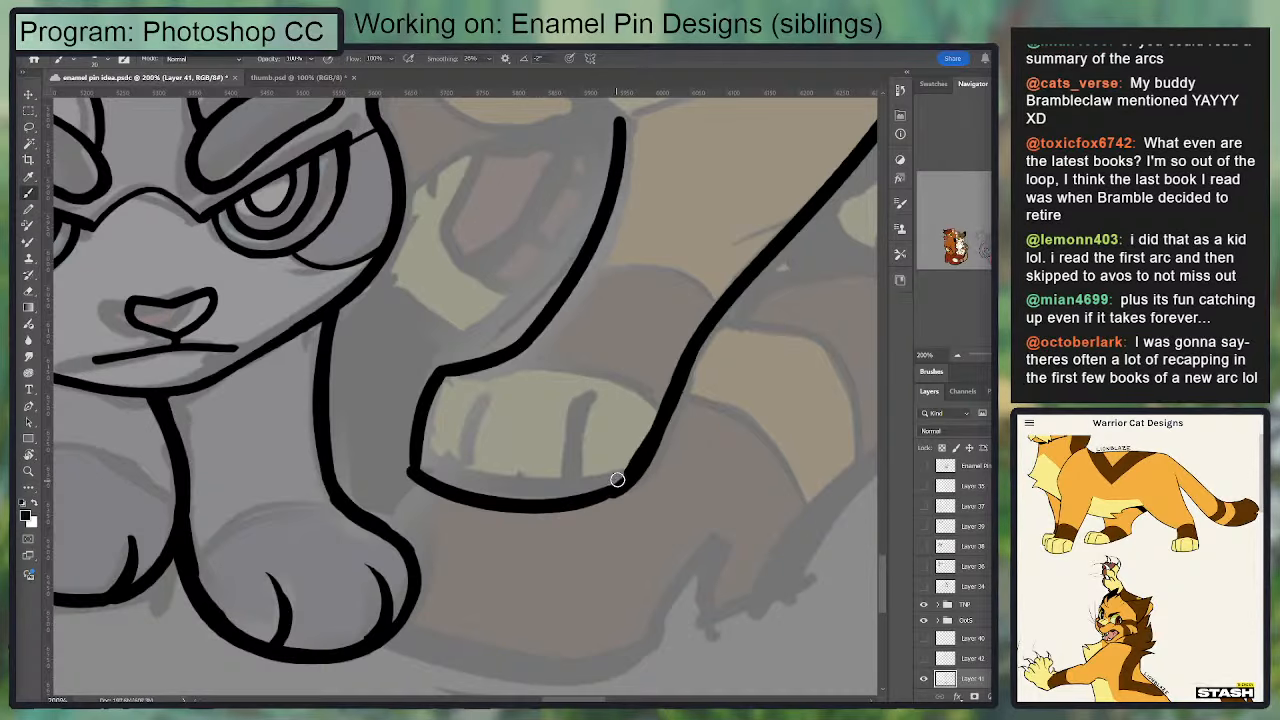
{"action": "key", "text": "ctrl+z"}
{"action": "left_click_drag", "start_coordinate": [689, 352], "coordinate": [611, 490]}
{"action": "key", "text": "e"}
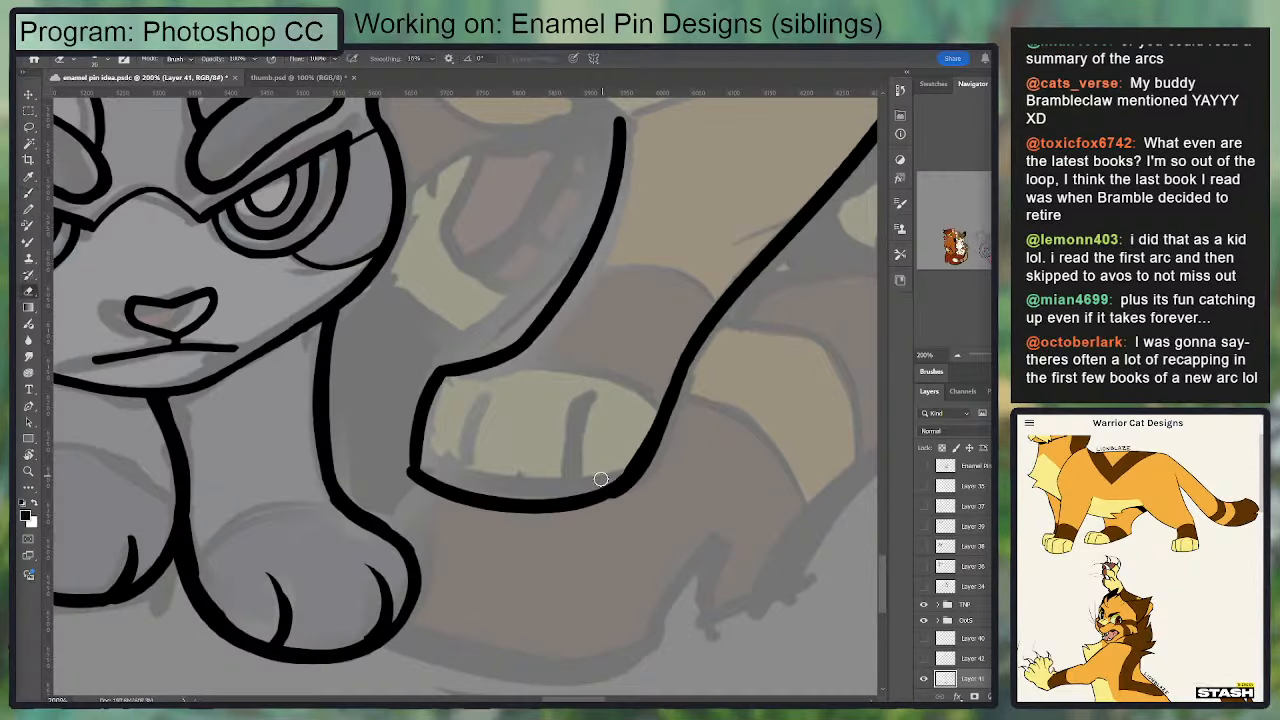
{"action": "key", "text": "b"}
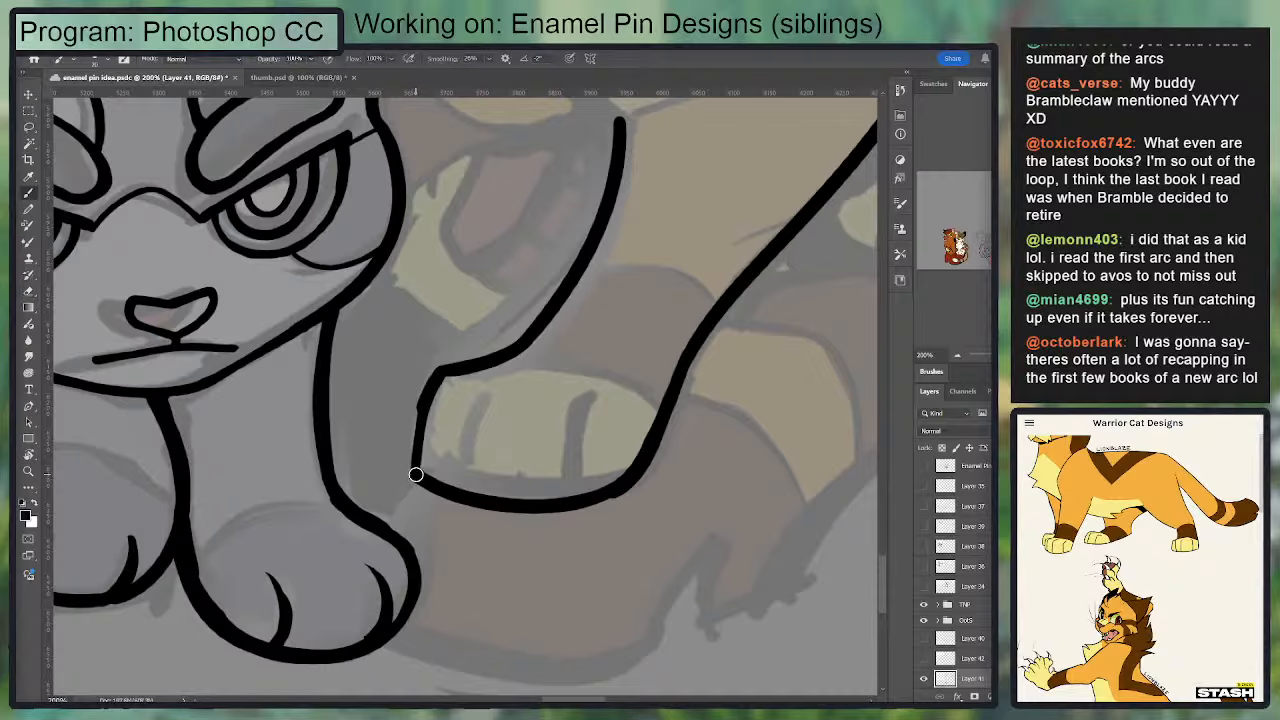
Step: Touch up the front paw's outer toe edge and ink the first toe line, tapering its curved upper end
{"action": "mouse_move", "coordinate": [416, 474]}
{"action": "left_mouse_down"}
{"action": "mouse_move", "coordinate": [443, 368]}
{"action": "mouse_move", "coordinate": [424, 480]}
{"action": "left_mouse_up"}
{"action": "key", "text": "ctrl+z"}
{"action": "key", "text": "ctrl+z"}
{"action": "key", "text": "ctrl+z"}
{"action": "left_click_drag", "start_coordinate": [497, 350], "coordinate": [483, 353]}
{"action": "key", "text": "ctrl+z"}
{"action": "mouse_move", "coordinate": [452, 488]}
{"action": "left_mouse_down"}
{"action": "mouse_move", "coordinate": [472, 398]}
{"action": "mouse_move", "coordinate": [452, 488]}
{"action": "left_mouse_up"}
{"action": "key", "text": "ctrl+z"}
{"action": "key", "text": "ctrl+z"}
{"action": "key", "text": "ctrl+z"}
{"action": "left_click_drag", "start_coordinate": [497, 388], "coordinate": [452, 490]}
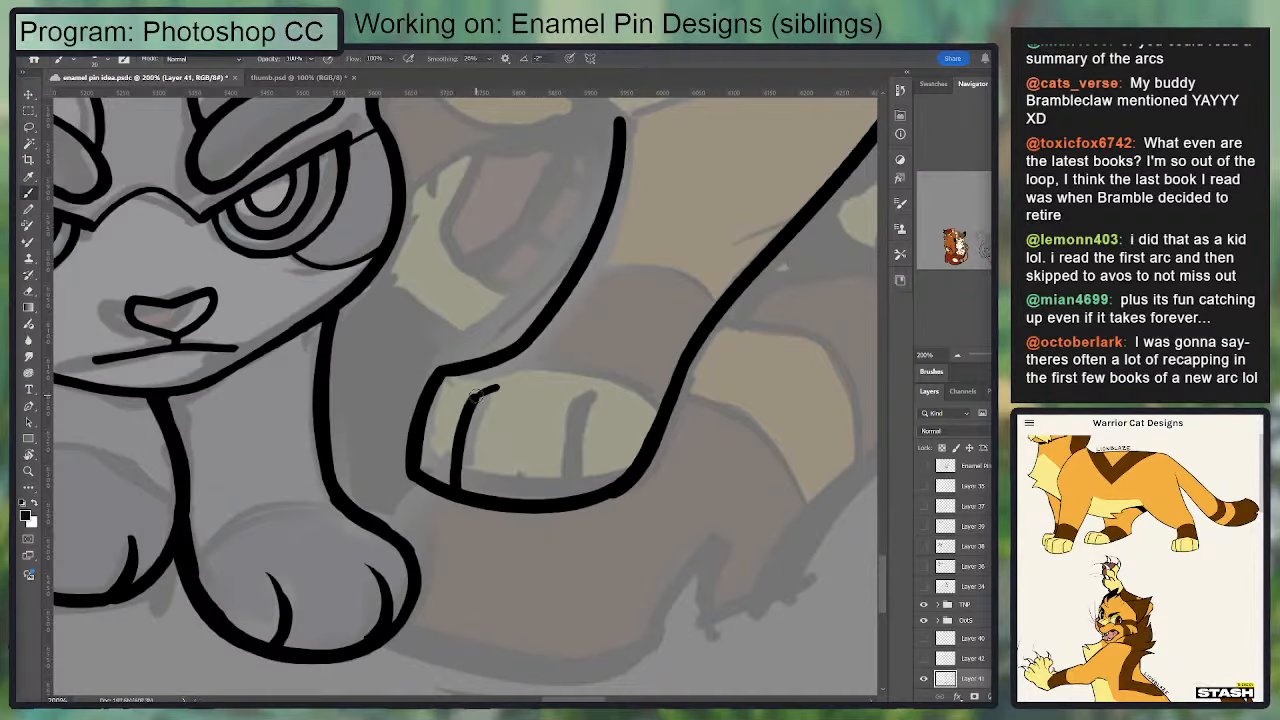
{"action": "key", "text": "e"}
{"action": "left_click_drag", "start_coordinate": [468, 392], "coordinate": [495, 389]}
{"action": "key", "text": "b"}
{"action": "key", "text": "e"}
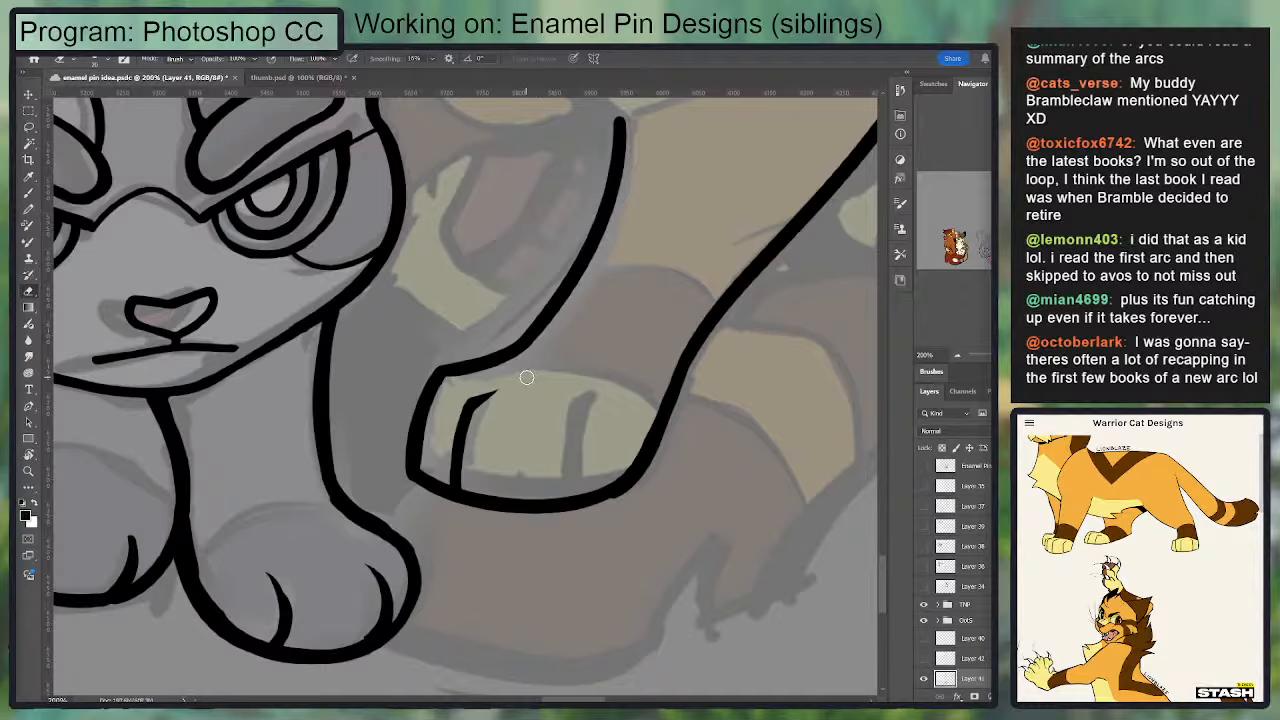
Step: Ink the front paw's second toe line from the sole upward and taper its hooked upper end
{"action": "mouse_move", "coordinate": [555, 420]}
{"action": "left_mouse_down"}
{"action": "mouse_move", "coordinate": [529, 410]}
{"action": "mouse_move", "coordinate": [533, 398]}
{"action": "mouse_move", "coordinate": [504, 483]}
{"action": "left_mouse_up"}
{"action": "key", "text": "b"}
{"action": "key", "text": "ctrl+z"}
{"action": "key", "text": "ctrl+z"}
{"action": "left_click_drag", "start_coordinate": [519, 403], "coordinate": [514, 488]}
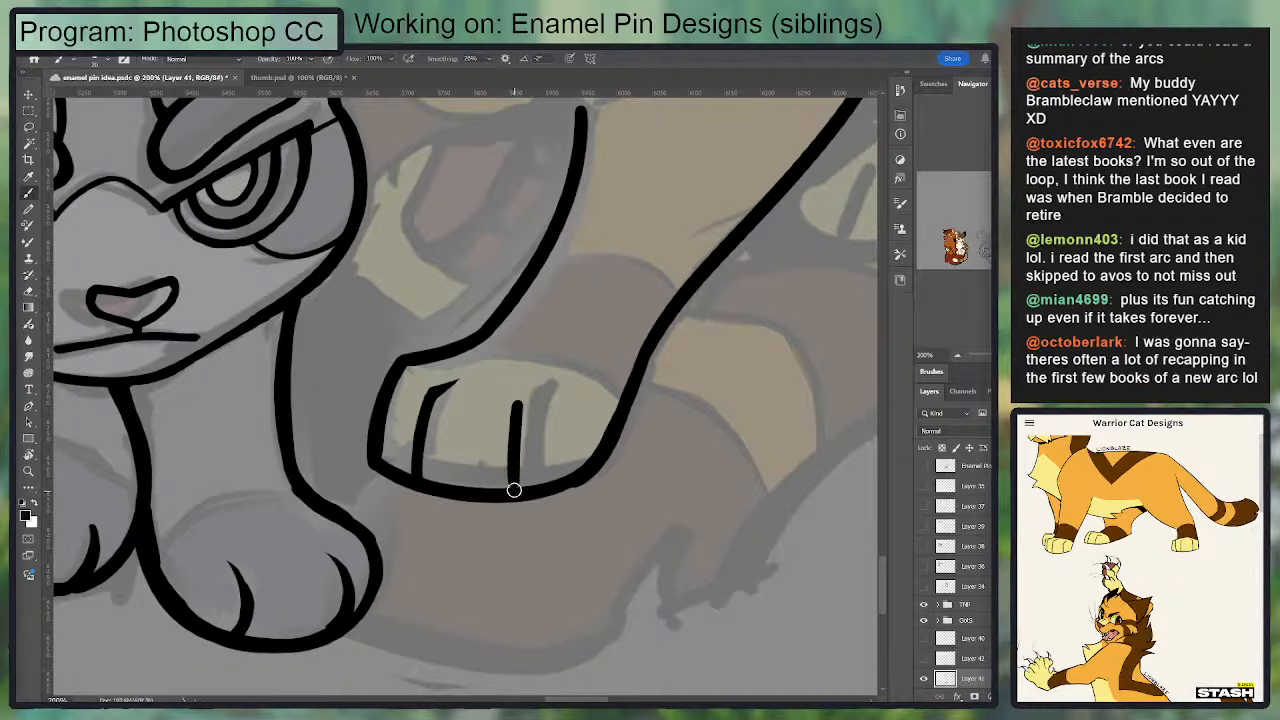
{"action": "mouse_move", "coordinate": [520, 407]}
{"action": "left_mouse_down"}
{"action": "mouse_move", "coordinate": [544, 384]}
{"action": "mouse_move", "coordinate": [492, 409]}
{"action": "mouse_move", "coordinate": [545, 389]}
{"action": "mouse_move", "coordinate": [501, 403]}
{"action": "mouse_move", "coordinate": [514, 490]}
{"action": "left_mouse_up"}
{"action": "key", "text": "e"}
{"action": "key", "text": "b"}
{"action": "key", "text": "e"}
{"action": "key", "text": "b"}
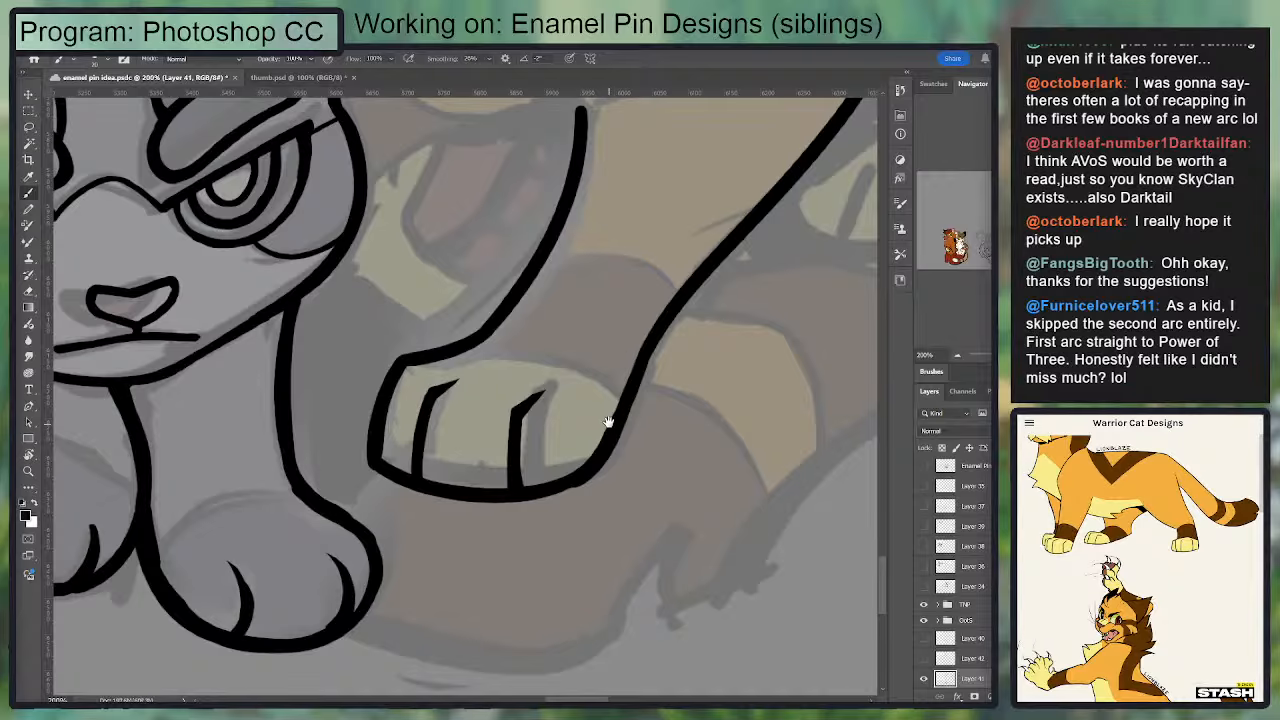
Step: Try a curved marking line across the top of the front paw, above the toe lines
{"action": "left_click_drag", "start_coordinate": [608, 422], "coordinate": [626, 404]}
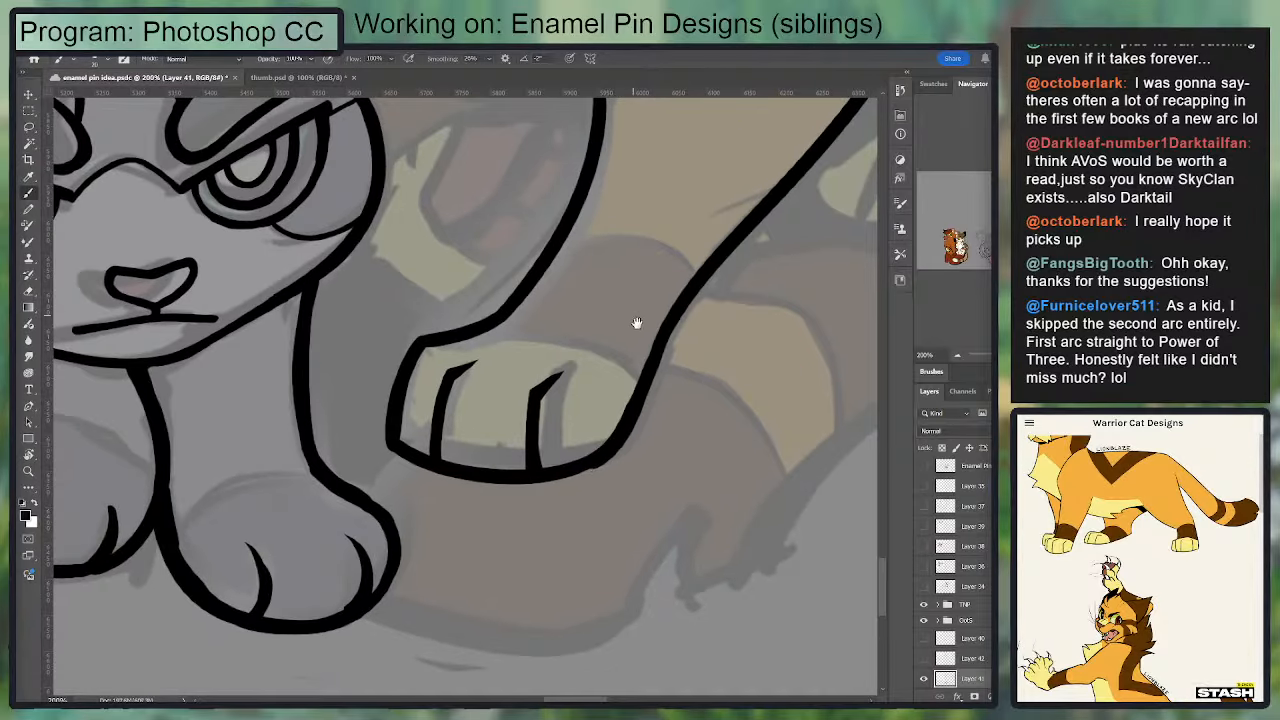
{"action": "mouse_move", "coordinate": [633, 293]}
{"action": "left_mouse_down"}
{"action": "mouse_move", "coordinate": [571, 323]}
{"action": "mouse_move", "coordinate": [588, 300]}
{"action": "left_mouse_up"}
{"action": "mouse_move", "coordinate": [447, 333]}
{"action": "left_mouse_down"}
{"action": "mouse_move", "coordinate": [480, 330]}
{"action": "mouse_move", "coordinate": [576, 370]}
{"action": "left_mouse_up"}
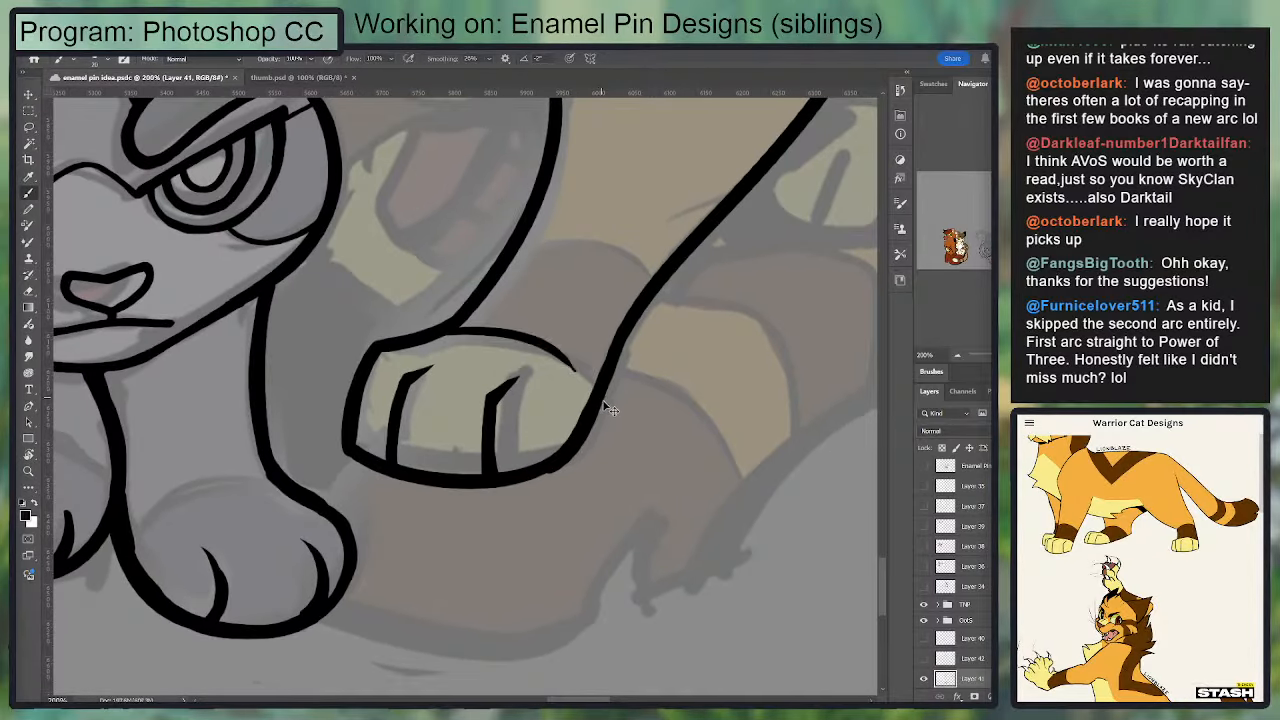
{"action": "key", "text": "ctrl+z"}
Step: Smooth and thicken the foreleg's front edge where it bends into the top of the front paw
{"action": "left_click_drag", "start_coordinate": [525, 291], "coordinate": [500, 376]}
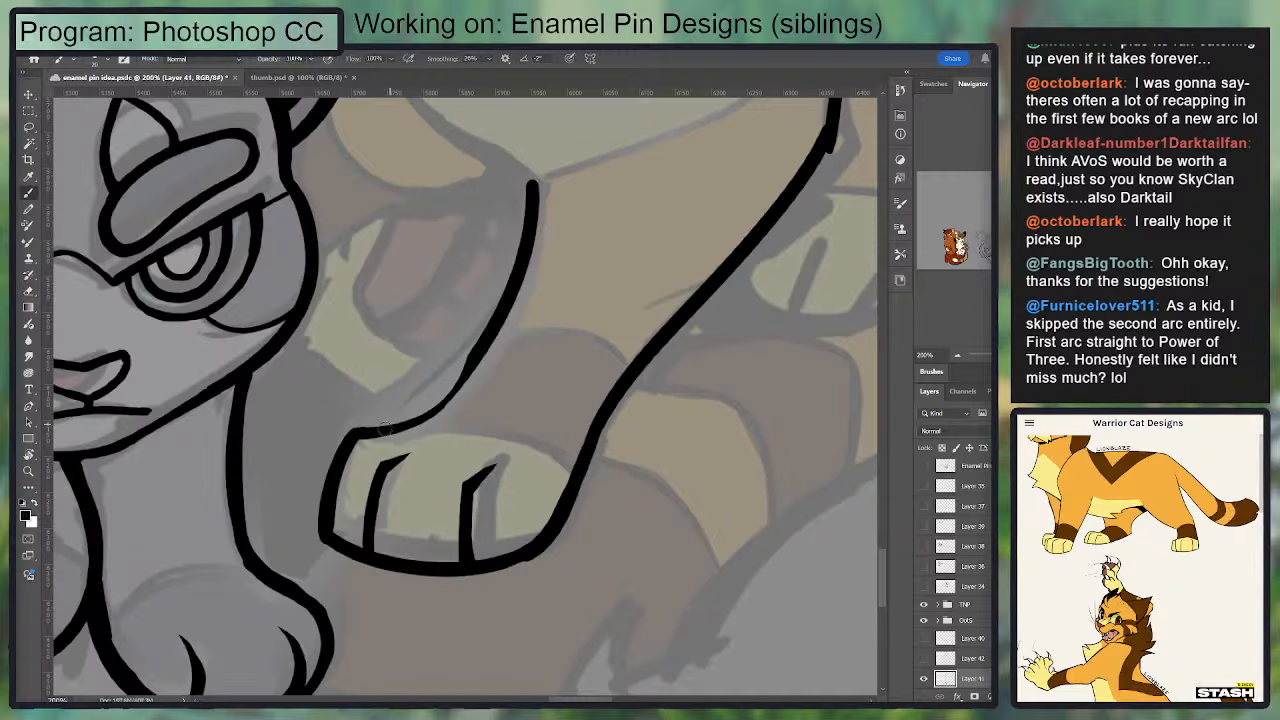
{"action": "left_click_drag", "start_coordinate": [352, 438], "coordinate": [442, 412]}
{"action": "key", "text": "ctrl+z"}
{"action": "mouse_move", "coordinate": [433, 414]}
{"action": "left_mouse_down"}
{"action": "mouse_move", "coordinate": [509, 310]}
{"action": "mouse_move", "coordinate": [426, 402]}
{"action": "left_mouse_up"}
{"action": "key", "text": "e"}
{"action": "key", "text": "b"}
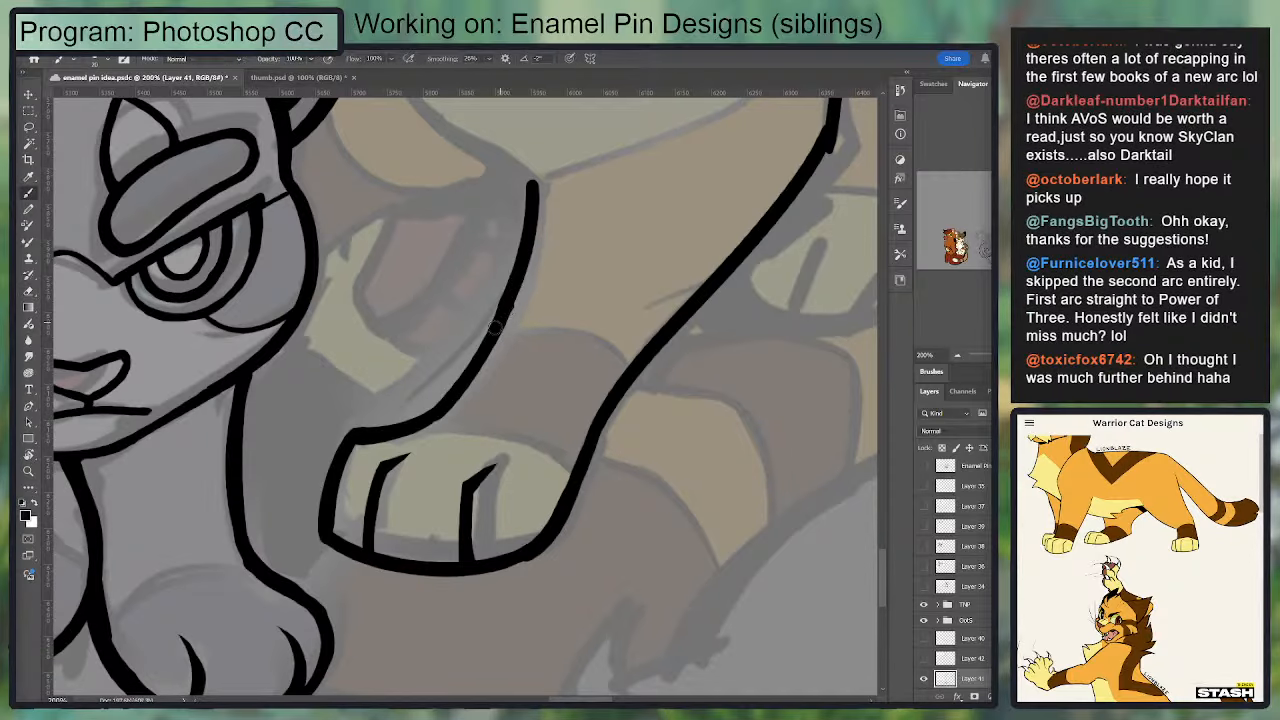
Step: Ink the chest line from the chin to the foreleg and the raised far paw's upper edge to the grey cat's cheek
{"action": "mouse_move", "coordinate": [534, 186]}
{"action": "left_mouse_down"}
{"action": "mouse_move", "coordinate": [482, 418]}
{"action": "mouse_move", "coordinate": [354, 330]}
{"action": "mouse_move", "coordinate": [350, 309]}
{"action": "left_mouse_up"}
{"action": "left_click_drag", "start_coordinate": [322, 245], "coordinate": [386, 334]}
{"action": "key", "text": "ctrl+z"}
{"action": "key", "text": "ctrl+z"}
{"action": "mouse_move", "coordinate": [321, 246]}
{"action": "left_mouse_down"}
{"action": "mouse_move", "coordinate": [486, 417]}
{"action": "mouse_move", "coordinate": [377, 354]}
{"action": "left_mouse_up"}
{"action": "key", "text": "ctrl+z"}
{"action": "key", "text": "ctrl+z"}
{"action": "mouse_move", "coordinate": [482, 413]}
{"action": "left_mouse_down"}
{"action": "mouse_move", "coordinate": [351, 330]}
{"action": "mouse_move", "coordinate": [392, 354]}
{"action": "mouse_move", "coordinate": [310, 263]}
{"action": "mouse_move", "coordinate": [312, 246]}
{"action": "mouse_move", "coordinate": [424, 366]}
{"action": "left_mouse_up"}
{"action": "key", "text": "e"}
{"action": "left_click_drag", "start_coordinate": [360, 315], "coordinate": [479, 386]}
{"action": "left_click_drag", "start_coordinate": [548, 353], "coordinate": [729, 256]}
Step: Ink the raised far paw's lower edge from the grey cat's cheek, curving toward the near foreleg
{"action": "key", "text": "ctrl+minus"}
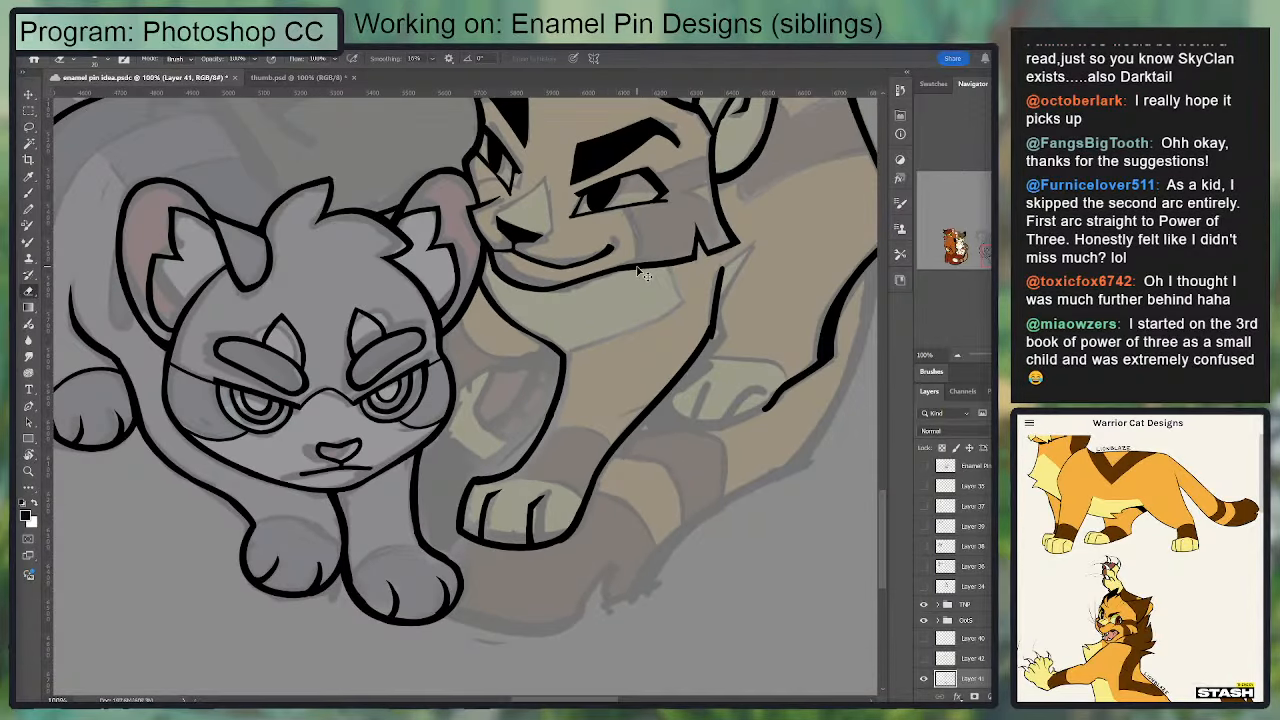
{"action": "key", "text": "ctrl+minus"}
{"action": "key", "text": "ctrl+plus"}
{"action": "key", "text": "ctrl+plus"}
{"action": "key", "text": "b"}
{"action": "mouse_move", "coordinate": [458, 382]}
{"action": "left_mouse_down"}
{"action": "mouse_move", "coordinate": [647, 309]}
{"action": "mouse_move", "coordinate": [477, 358]}
{"action": "mouse_move", "coordinate": [457, 382]}
{"action": "left_mouse_up"}
{"action": "key", "text": "ctrl+z"}
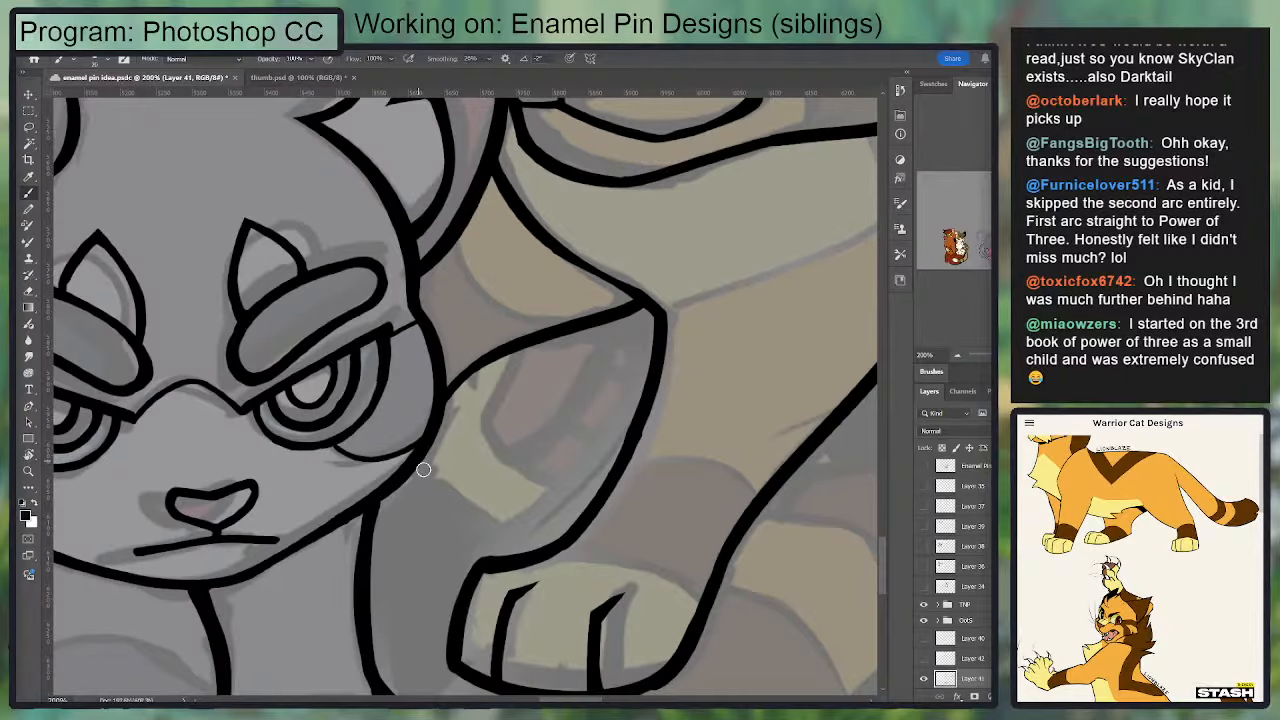
{"action": "mouse_move", "coordinate": [415, 469]}
{"action": "left_mouse_down"}
{"action": "mouse_move", "coordinate": [477, 540]}
{"action": "mouse_move", "coordinate": [557, 510]}
{"action": "left_mouse_up"}
{"action": "left_click_drag", "start_coordinate": [470, 530], "coordinate": [576, 491]}
{"action": "left_click_drag", "start_coordinate": [611, 421], "coordinate": [612, 417]}
{"action": "key", "text": "ctrl+z"}
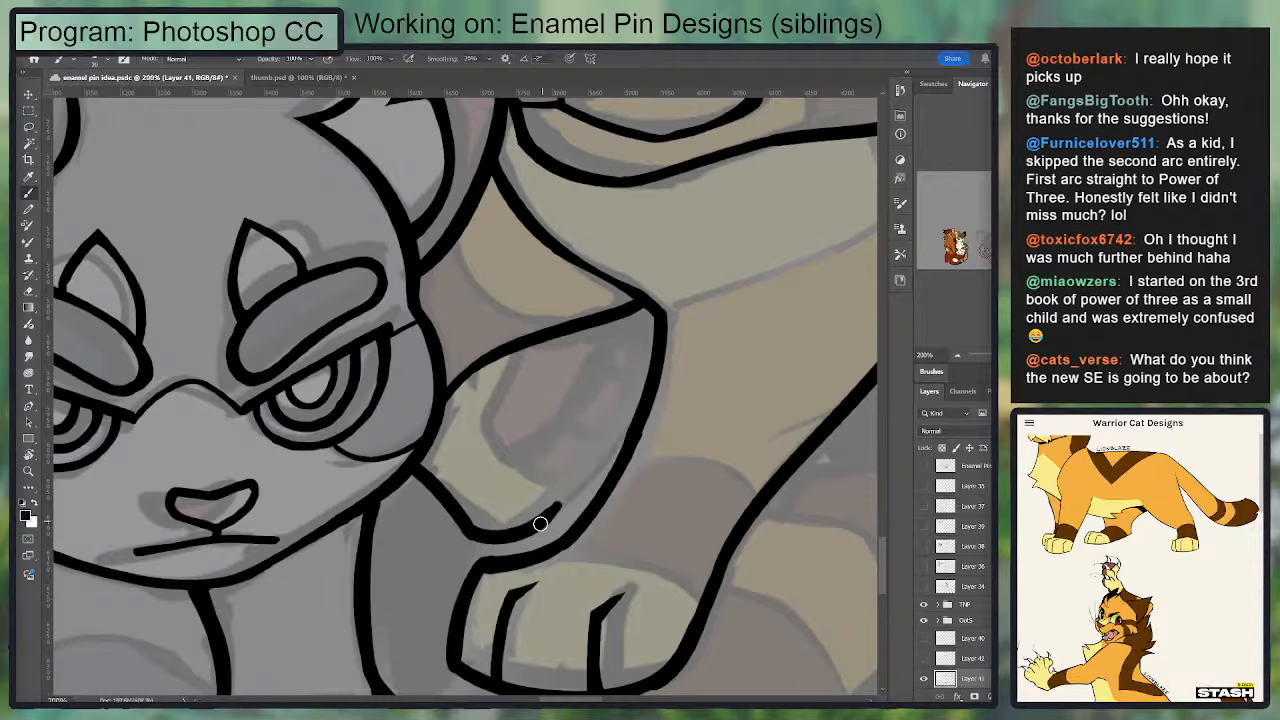
Step: Continue the raised paw's outline up alongside the foreleg, cap it with a short top line and thicken the inner edge
{"action": "mouse_move", "coordinate": [540, 522]}
{"action": "left_mouse_down"}
{"action": "mouse_move", "coordinate": [631, 344]}
{"action": "mouse_move", "coordinate": [535, 354]}
{"action": "mouse_move", "coordinate": [630, 352]}
{"action": "left_mouse_up"}
{"action": "key", "text": "ctrl+z"}
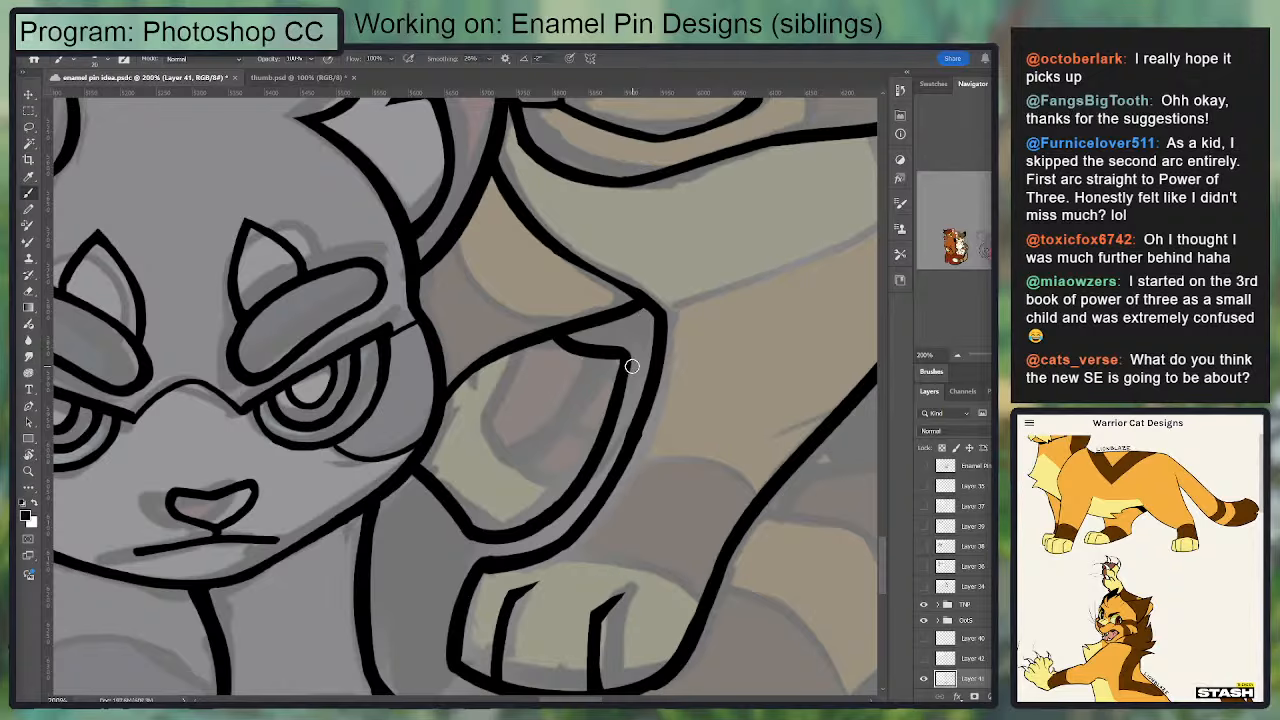
{"action": "key", "text": "e"}
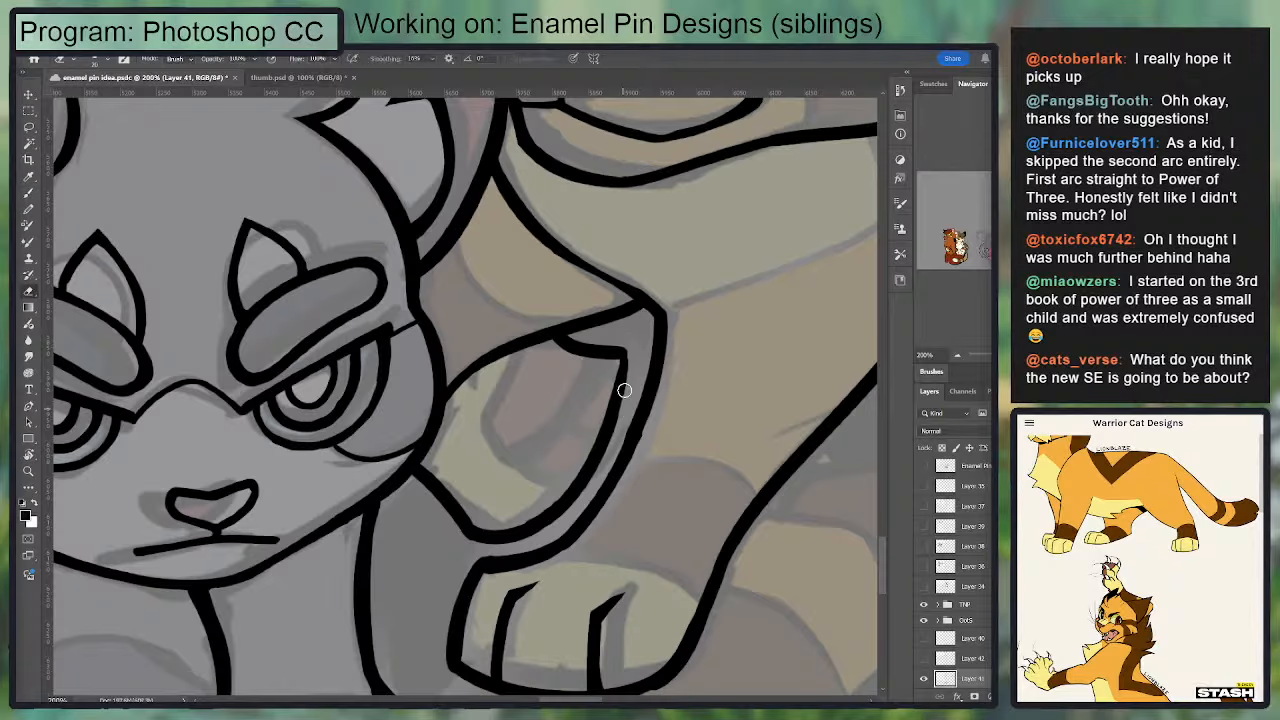
{"action": "key", "text": "b"}
{"action": "left_click_drag", "start_coordinate": [614, 360], "coordinate": [565, 488]}
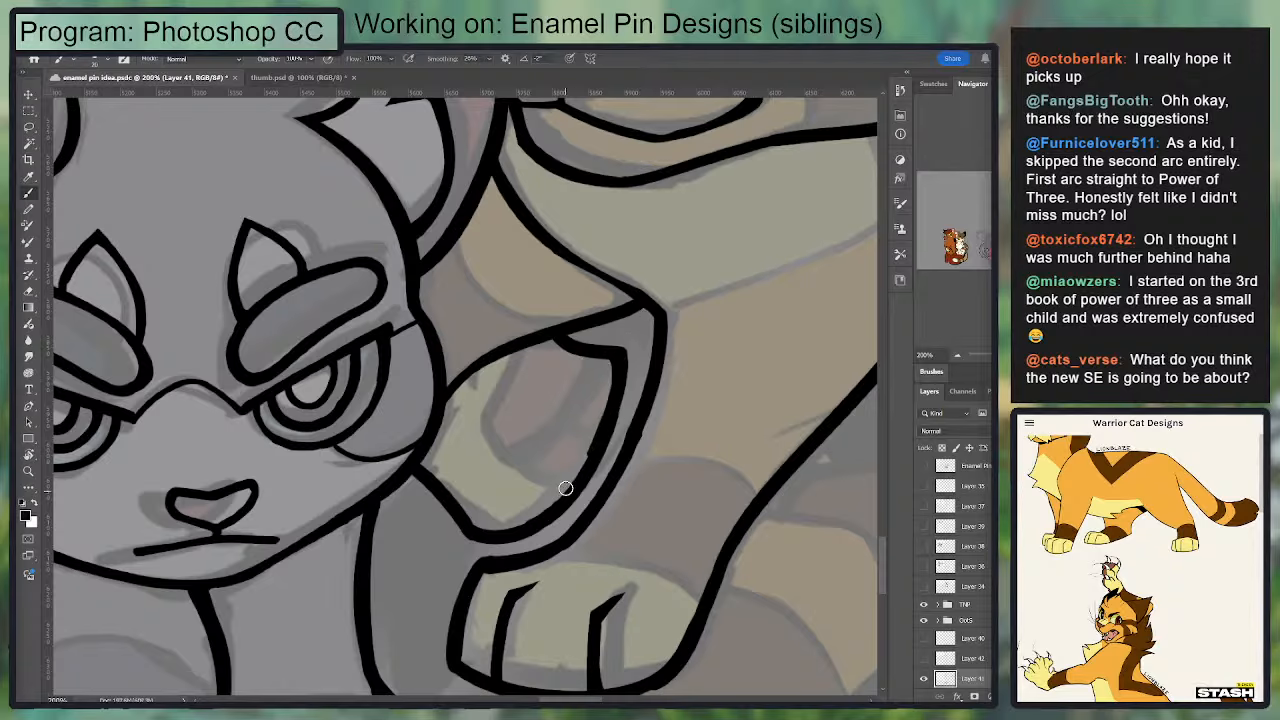
Step: Try inking a large central pad and smaller toe pads inside the raised paw
{"action": "mouse_move", "coordinate": [510, 370]}
{"action": "left_mouse_down"}
{"action": "mouse_move", "coordinate": [456, 422]}
{"action": "mouse_move", "coordinate": [495, 462]}
{"action": "mouse_move", "coordinate": [530, 452]}
{"action": "mouse_move", "coordinate": [578, 355]}
{"action": "mouse_move", "coordinate": [554, 332]}
{"action": "left_mouse_up"}
{"action": "key", "text": "ctrl+z"}
{"action": "mouse_move", "coordinate": [500, 466]}
{"action": "left_mouse_down"}
{"action": "mouse_move", "coordinate": [568, 483]}
{"action": "mouse_move", "coordinate": [535, 497]}
{"action": "mouse_move", "coordinate": [566, 490]}
{"action": "left_mouse_up"}
{"action": "key", "text": "ctrl+z"}
{"action": "mouse_move", "coordinate": [570, 484]}
{"action": "left_mouse_down"}
{"action": "mouse_move", "coordinate": [535, 500]}
{"action": "mouse_move", "coordinate": [587, 466]}
{"action": "mouse_move", "coordinate": [555, 442]}
{"action": "left_mouse_up"}
{"action": "key", "text": "ctrl+z"}
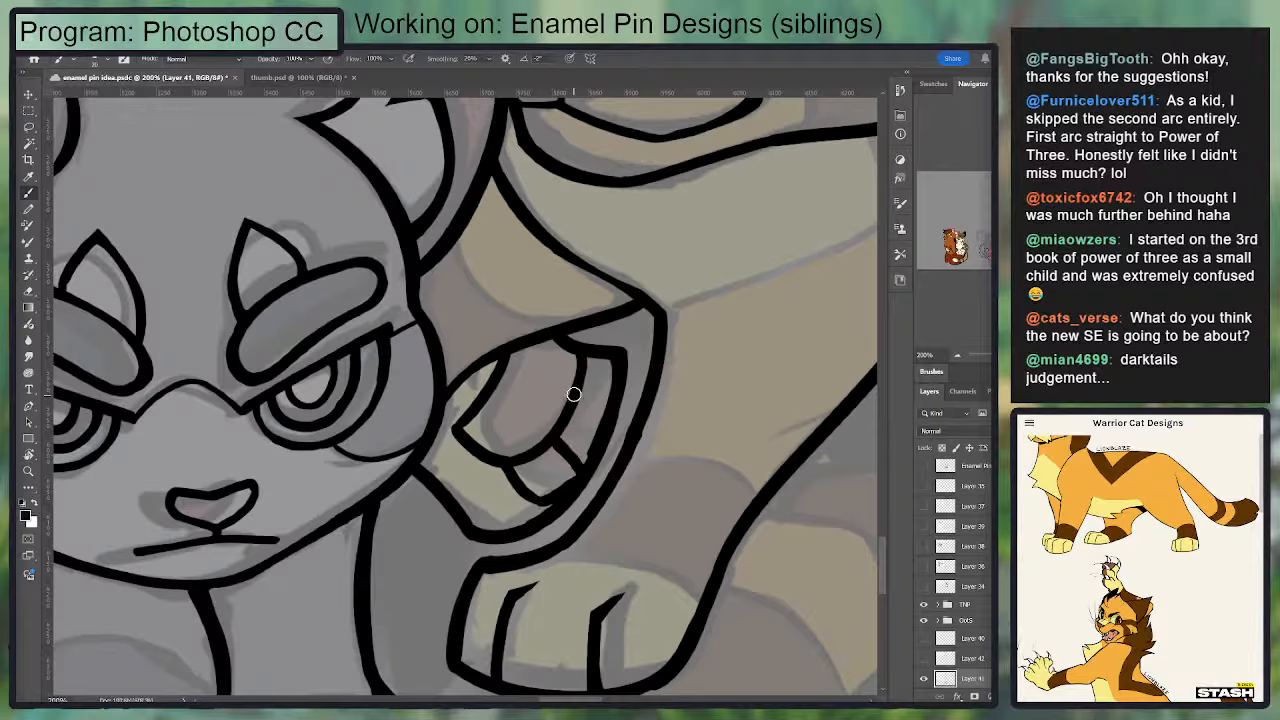
{"action": "mouse_move", "coordinate": [577, 395]}
{"action": "left_mouse_down"}
{"action": "mouse_move", "coordinate": [612, 406]}
{"action": "mouse_move", "coordinate": [594, 448]}
{"action": "mouse_move", "coordinate": [530, 450]}
{"action": "mouse_move", "coordinate": [514, 434]}
{"action": "mouse_move", "coordinate": [523, 420]}
{"action": "mouse_move", "coordinate": [540, 450]}
{"action": "left_mouse_up"}
{"action": "key", "text": "e"}
{"action": "key", "text": "b"}
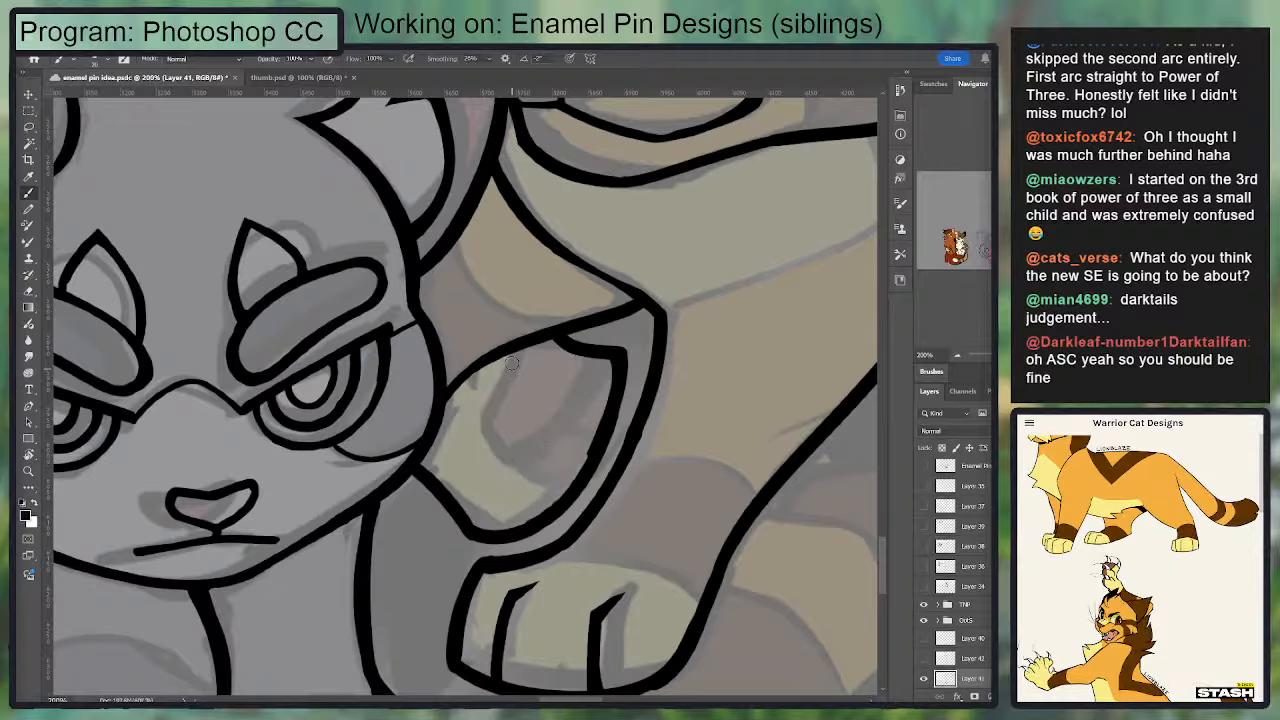
Step: Redraw the raised paw's main pad as a rounded shape with a smaller toe pad beneath it
{"action": "mouse_move", "coordinate": [511, 363]}
{"action": "left_mouse_down"}
{"action": "mouse_move", "coordinate": [478, 405]}
{"action": "mouse_move", "coordinate": [488, 440]}
{"action": "left_mouse_up"}
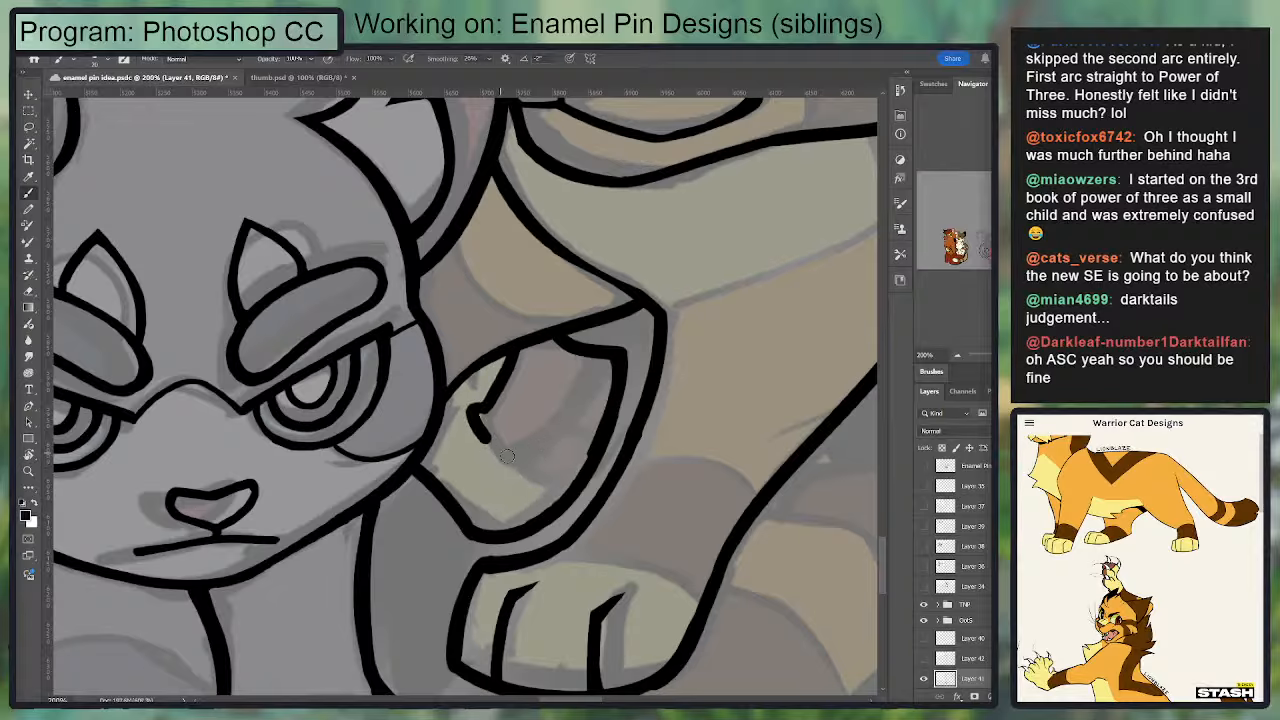
{"action": "key", "text": "ctrl+z"}
{"action": "key", "text": "ctrl+z"}
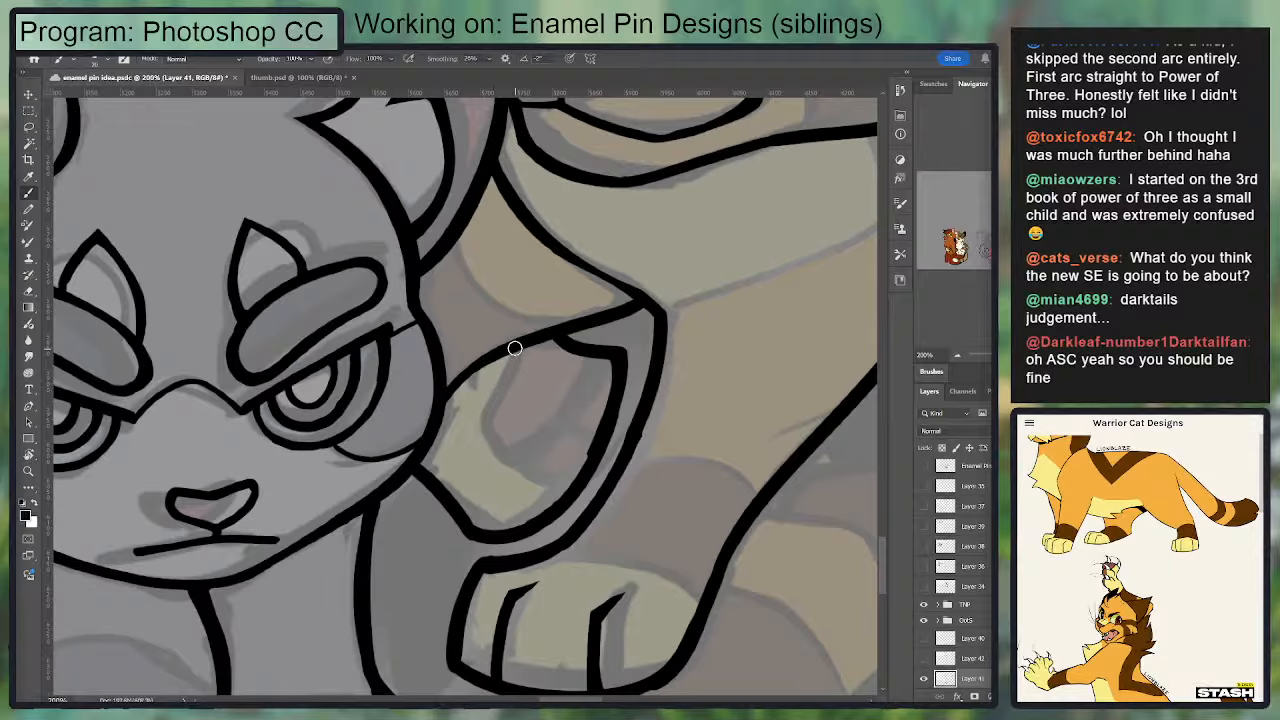
{"action": "mouse_move", "coordinate": [514, 348]}
{"action": "left_mouse_down"}
{"action": "mouse_move", "coordinate": [478, 425]}
{"action": "mouse_move", "coordinate": [520, 445]}
{"action": "mouse_move", "coordinate": [593, 341]}
{"action": "mouse_move", "coordinate": [553, 415]}
{"action": "mouse_move", "coordinate": [588, 471]}
{"action": "mouse_move", "coordinate": [590, 453]}
{"action": "left_mouse_up"}
{"action": "key", "text": "e"}
{"action": "key", "text": "b"}
{"action": "key", "text": "e"}
{"action": "key", "text": "b"}
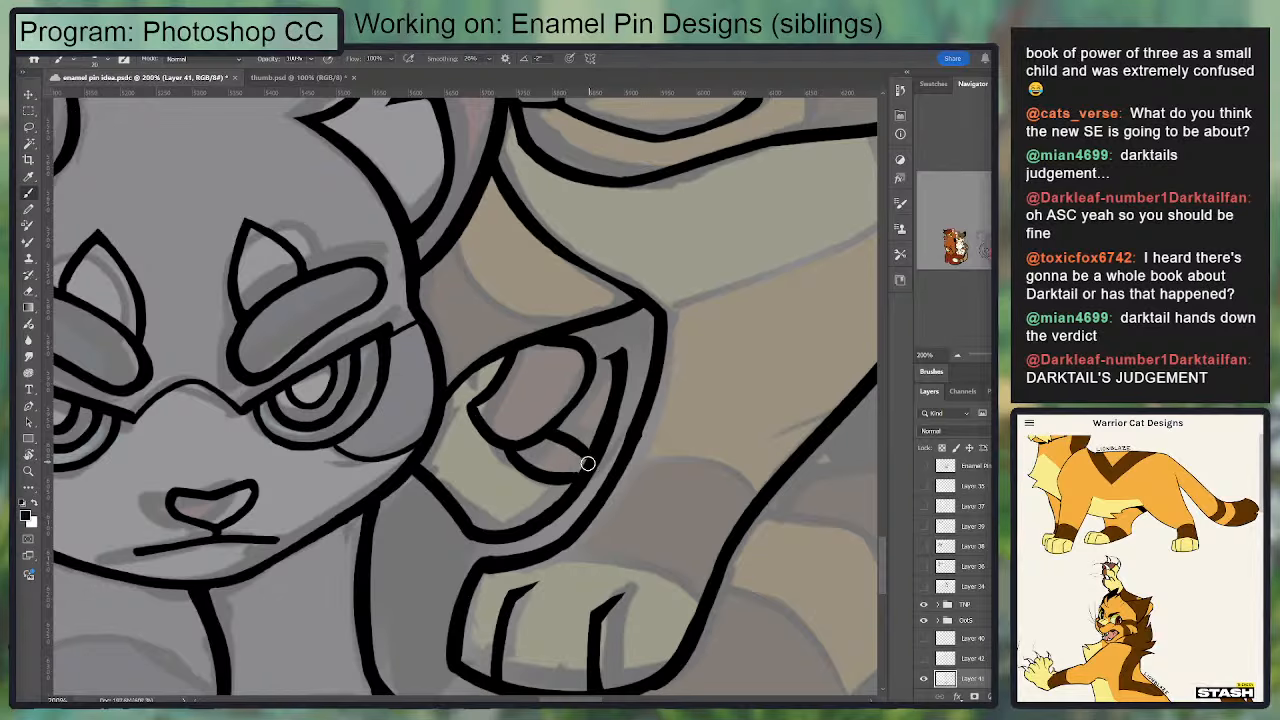
Step: Redo the small toe pads between the main pad and the raised paw's outer edge, cleaning up their dividing lines
{"action": "key", "text": "ctrl+minus"}
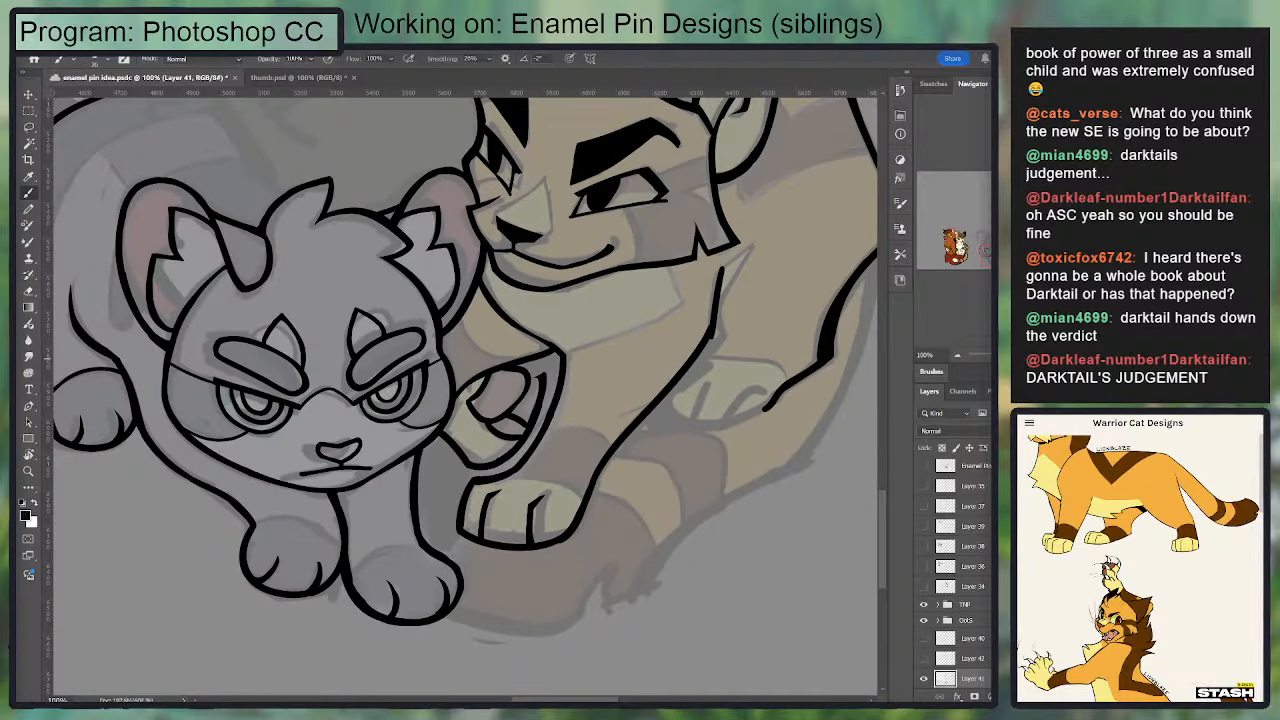
{"action": "key", "text": "ctrl+plus"}
{"action": "mouse_move", "coordinate": [538, 447]}
{"action": "left_mouse_down"}
{"action": "mouse_move", "coordinate": [562, 350]}
{"action": "mouse_move", "coordinate": [532, 382]}
{"action": "mouse_move", "coordinate": [583, 416]}
{"action": "left_mouse_up"}
{"action": "key", "text": "ctrl+z"}
{"action": "key", "text": "ctrl+z"}
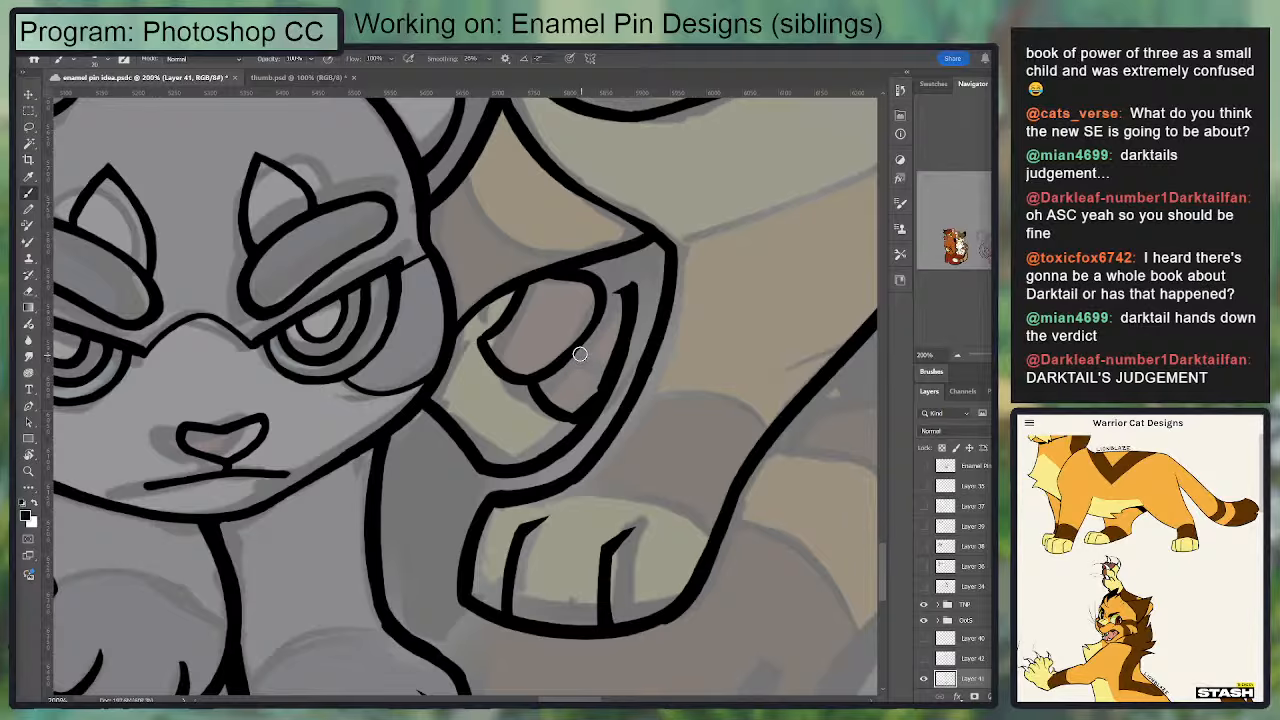
{"action": "key", "text": "ctrl+z"}
{"action": "mouse_move", "coordinate": [578, 416]}
{"action": "left_mouse_down"}
{"action": "mouse_move", "coordinate": [600, 365]}
{"action": "mouse_move", "coordinate": [564, 359]}
{"action": "mouse_move", "coordinate": [605, 383]}
{"action": "left_mouse_up"}
{"action": "key", "text": "e"}
{"action": "mouse_move", "coordinate": [598, 314]}
{"action": "left_mouse_down"}
{"action": "mouse_move", "coordinate": [626, 325]}
{"action": "mouse_move", "coordinate": [604, 368]}
{"action": "left_mouse_up"}
{"action": "key", "text": "b"}
{"action": "mouse_move", "coordinate": [604, 312]}
{"action": "left_mouse_down"}
{"action": "mouse_move", "coordinate": [596, 282]}
{"action": "mouse_move", "coordinate": [634, 284]}
{"action": "mouse_move", "coordinate": [622, 307]}
{"action": "mouse_move", "coordinate": [607, 307]}
{"action": "mouse_move", "coordinate": [614, 287]}
{"action": "mouse_move", "coordinate": [673, 256]}
{"action": "mouse_move", "coordinate": [730, 161]}
{"action": "mouse_move", "coordinate": [608, 338]}
{"action": "left_mouse_up"}
{"action": "key", "text": "e"}
{"action": "key", "text": "b"}
{"action": "key", "text": "e"}
{"action": "key", "text": "b"}
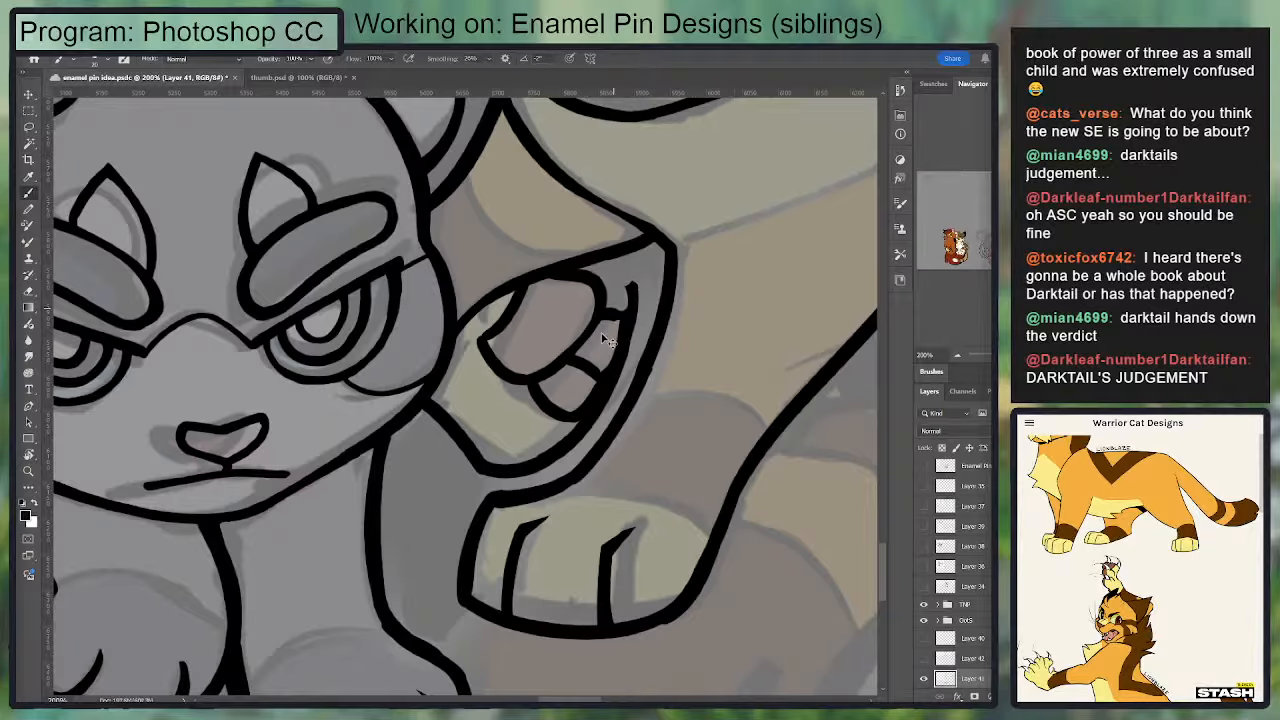
Step: Undo the raised paw's pads along with its lower and inner outline
{"action": "key", "text": "ctrl+z"}
{"action": "key", "text": "ctrl+z"}
{"action": "key", "text": "ctrl+z"}
{"action": "key", "text": "ctrl+z"}
{"action": "key", "text": "ctrl+z"}
{"action": "key", "text": "ctrl+z"}
{"action": "key", "text": "ctrl+z"}
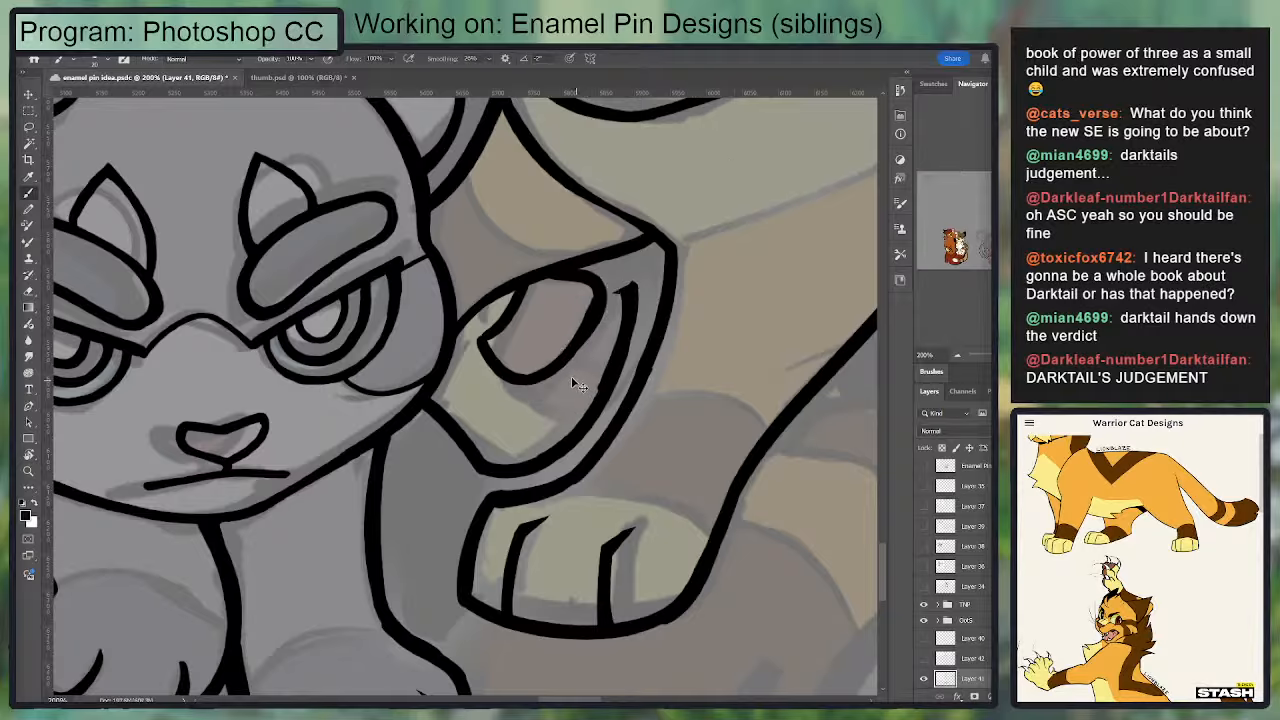
{"action": "key", "text": "ctrl+z"}
{"action": "key", "text": "ctrl+z"}
{"action": "key", "text": "ctrl+z"}
{"action": "key", "text": "ctrl+z"}
{"action": "key", "text": "ctrl+z"}
{"action": "key", "text": "ctrl+z"}
{"action": "key", "text": "ctrl+z"}
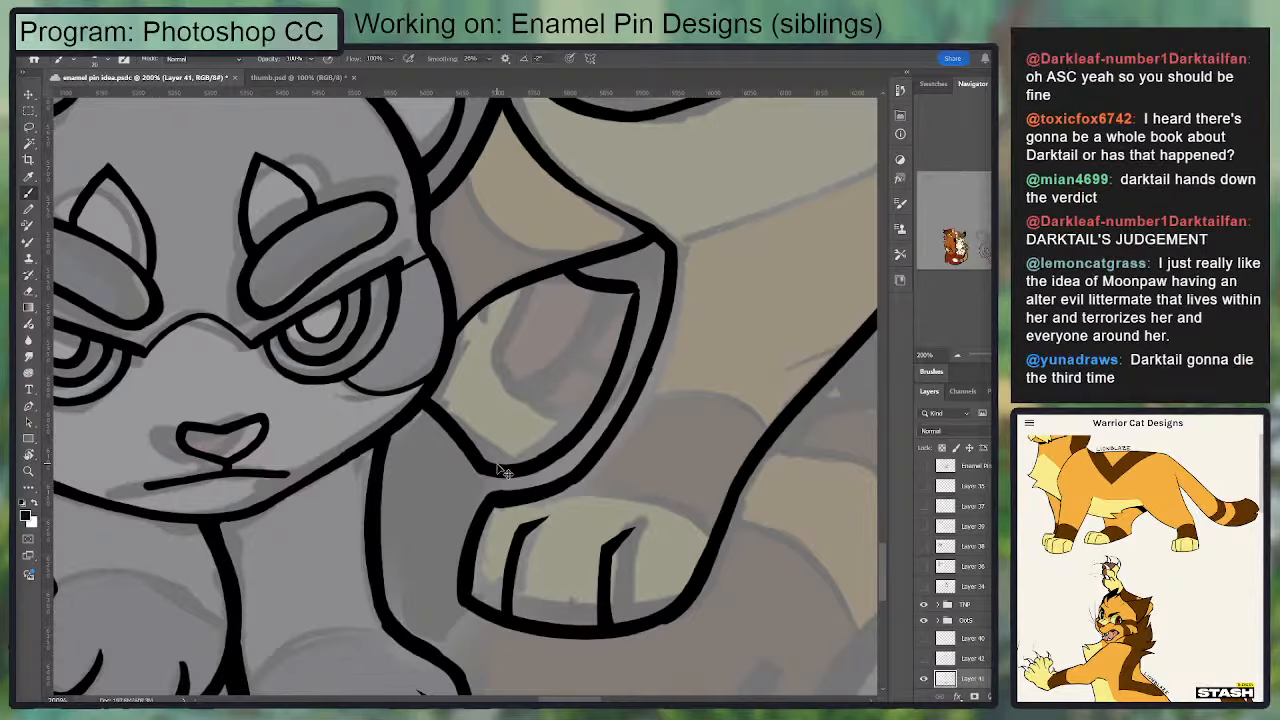
{"action": "key", "text": "ctrl+z"}
{"action": "key", "text": "ctrl+z"}
{"action": "key", "text": "ctrl+z"}
{"action": "key", "text": "ctrl+z"}
Step: Redraw the raised paw's outline as one smoother curve from the grey cat's cheek up alongside the foreleg
{"action": "mouse_move", "coordinate": [420, 400]}
{"action": "left_mouse_down"}
{"action": "mouse_move", "coordinate": [536, 464]}
{"action": "mouse_move", "coordinate": [626, 318]}
{"action": "left_mouse_up"}
{"action": "key", "text": "ctrl+z"}
{"action": "mouse_move", "coordinate": [513, 457]}
{"action": "left_mouse_down"}
{"action": "mouse_move", "coordinate": [630, 283]}
{"action": "mouse_move", "coordinate": [618, 352]}
{"action": "mouse_move", "coordinate": [628, 306]}
{"action": "mouse_move", "coordinate": [543, 435]}
{"action": "mouse_move", "coordinate": [625, 298]}
{"action": "left_mouse_up"}
{"action": "key", "text": "ctrl+z"}
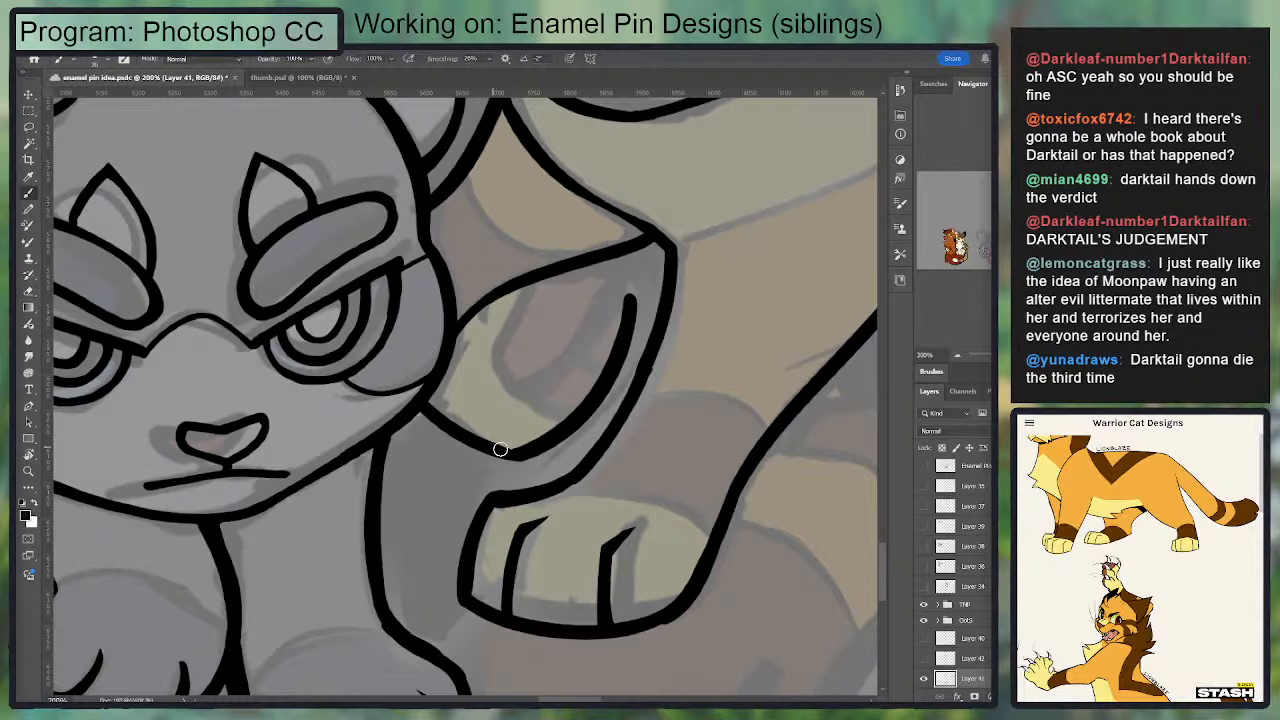
{"action": "left_click_drag", "start_coordinate": [629, 295], "coordinate": [568, 276]}
{"action": "key", "text": "ctrl+z"}
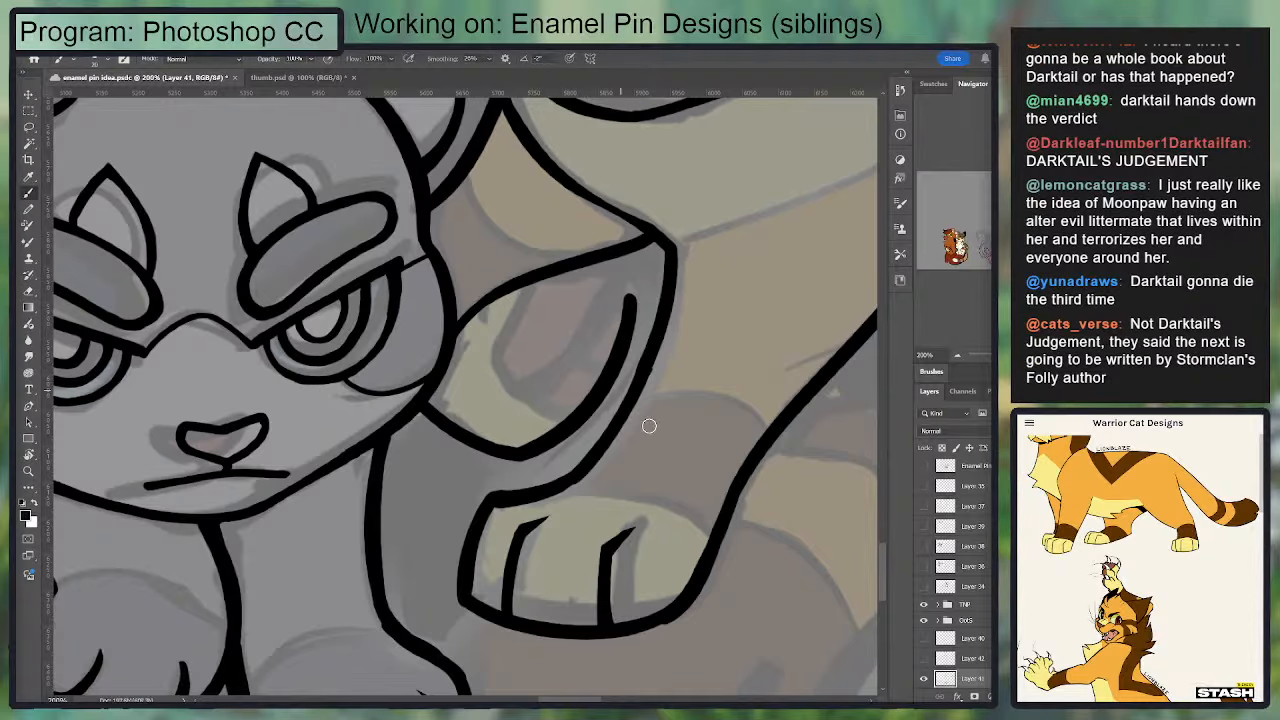
Step: Ink a small rounded main pad inside the golden cat's raised paw, beside its inner toe line
{"action": "key", "text": "r"}
{"action": "left_click_drag", "start_coordinate": [647, 436], "coordinate": [337, 454]}
{"action": "key", "text": "space"}
{"action": "left_click_drag", "start_coordinate": [436, 419], "coordinate": [446, 329]}
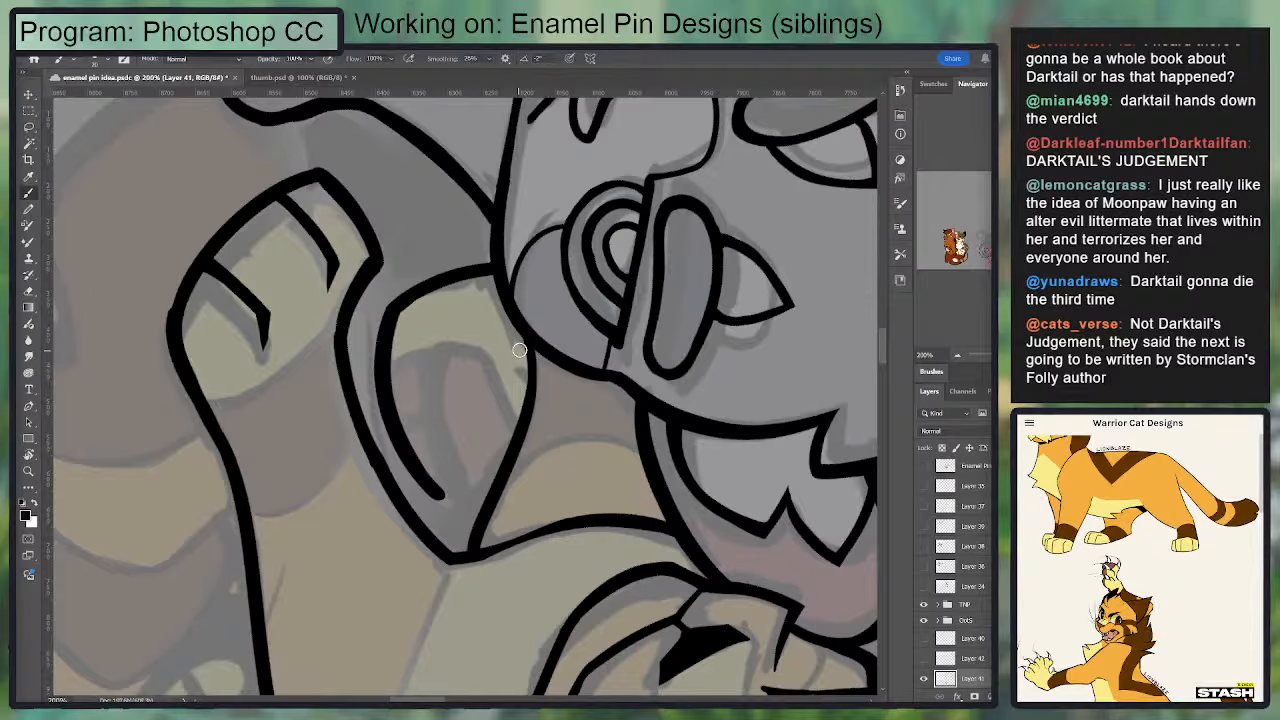
{"action": "key", "text": "ctrl+minus"}
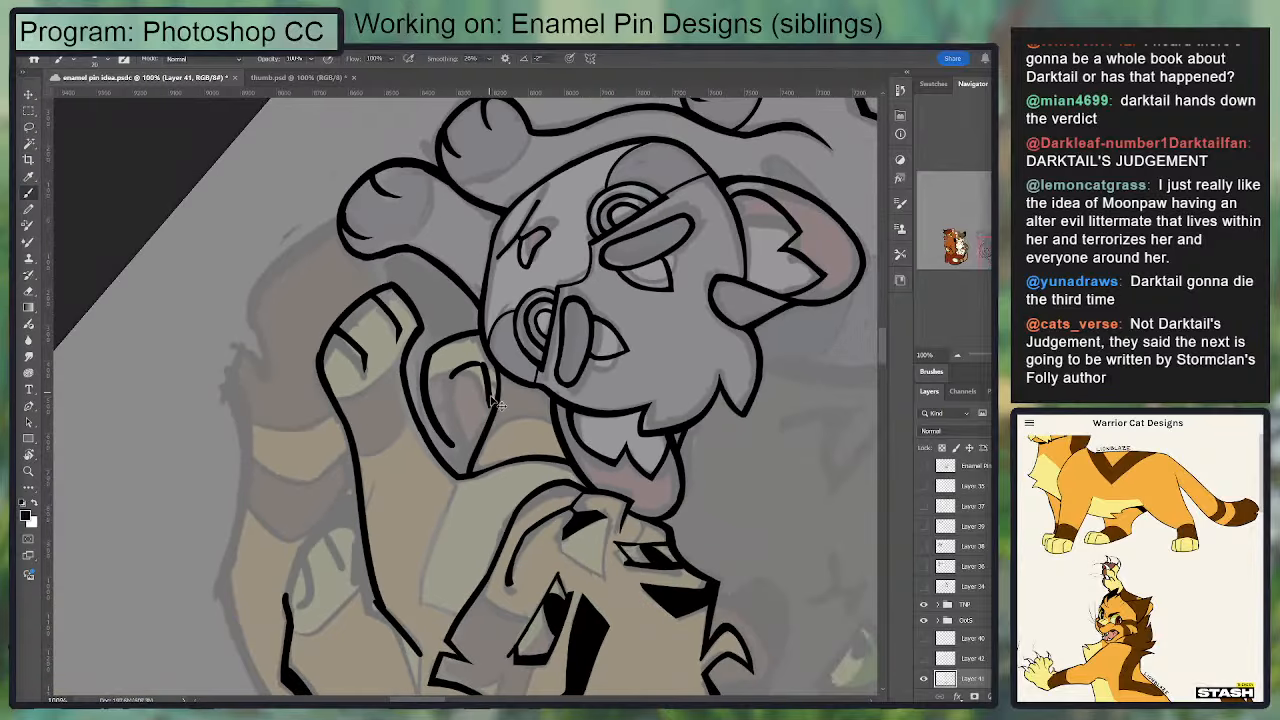
{"action": "mouse_move", "coordinate": [452, 377]}
{"action": "left_mouse_down"}
{"action": "mouse_move", "coordinate": [472, 437]}
{"action": "mouse_move", "coordinate": [437, 404]}
{"action": "left_mouse_up"}
{"action": "key", "text": "ctrl+z"}
{"action": "key", "text": "ctrl+z"}
{"action": "mouse_move", "coordinate": [446, 379]}
{"action": "left_mouse_down"}
{"action": "mouse_move", "coordinate": [428, 394]}
{"action": "mouse_move", "coordinate": [457, 393]}
{"action": "left_mouse_up"}
{"action": "key", "text": "ctrl+z"}
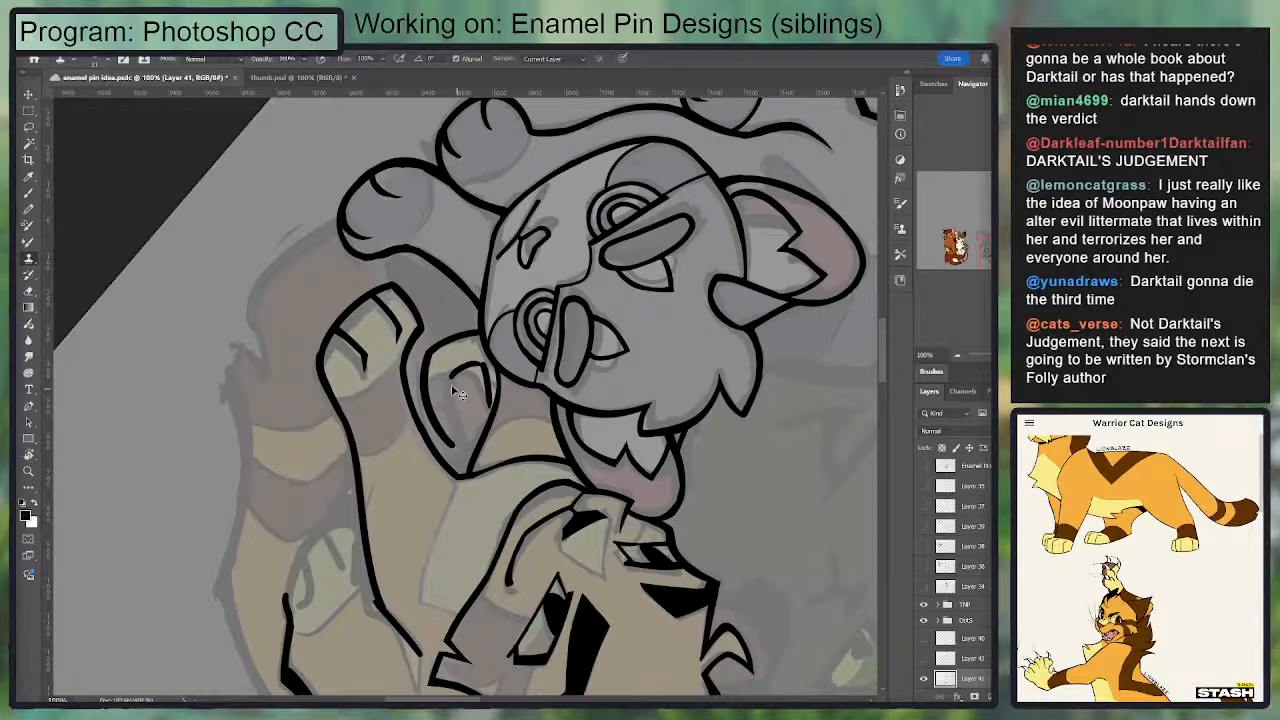
{"action": "left_click_drag", "start_coordinate": [450, 387], "coordinate": [469, 430]}
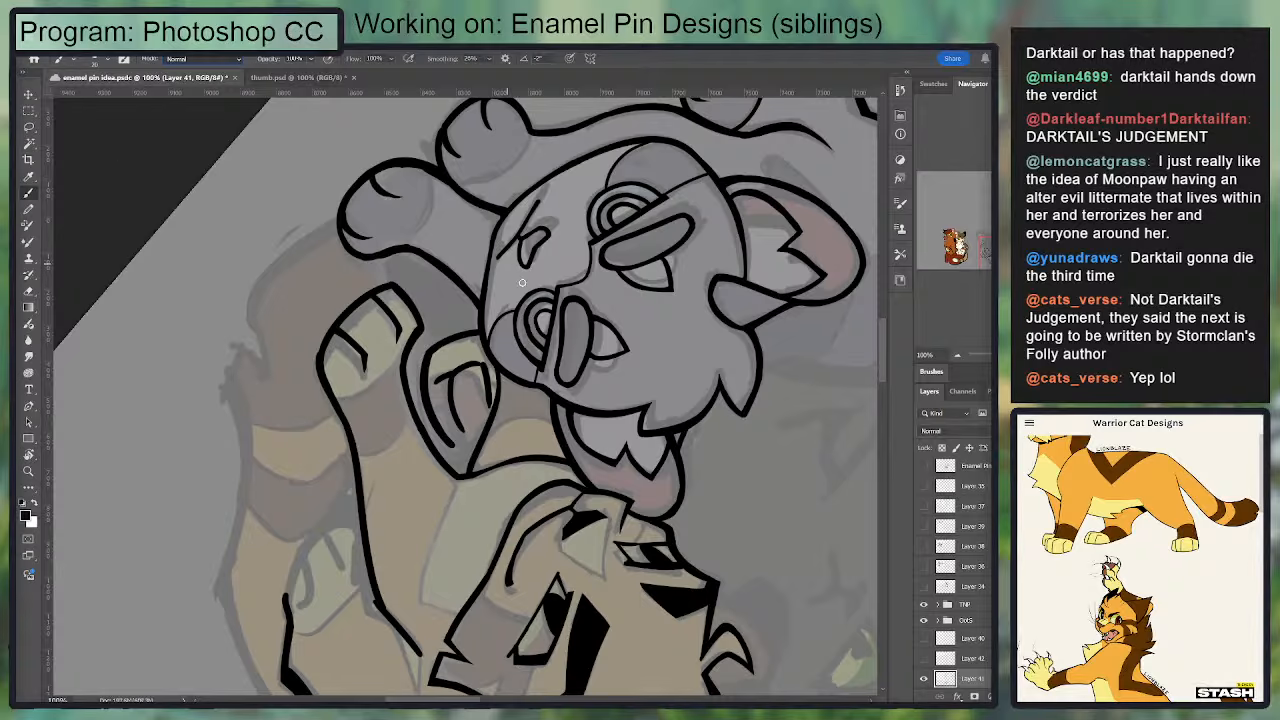
Step: Save the enamel pin artwork and the recovered thumbnail file
{"action": "key", "text": "ctrl+s"}
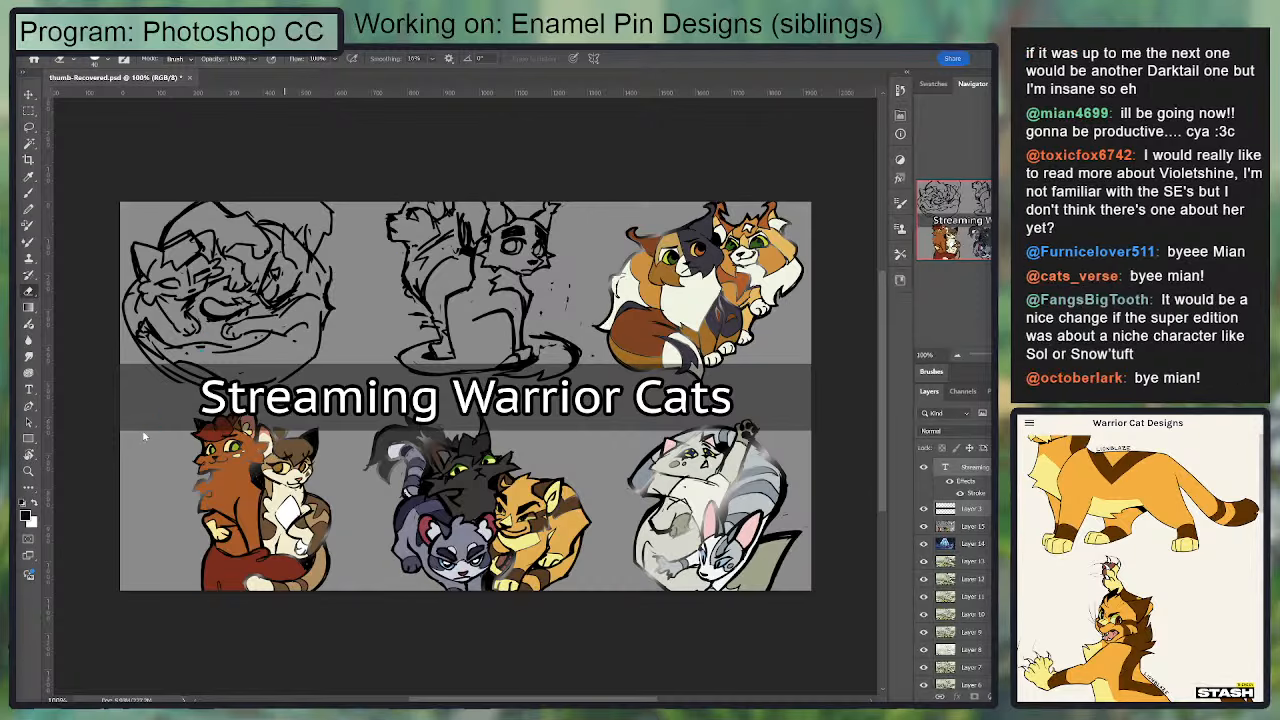
{"action": "key", "text": "ctrl+s"}
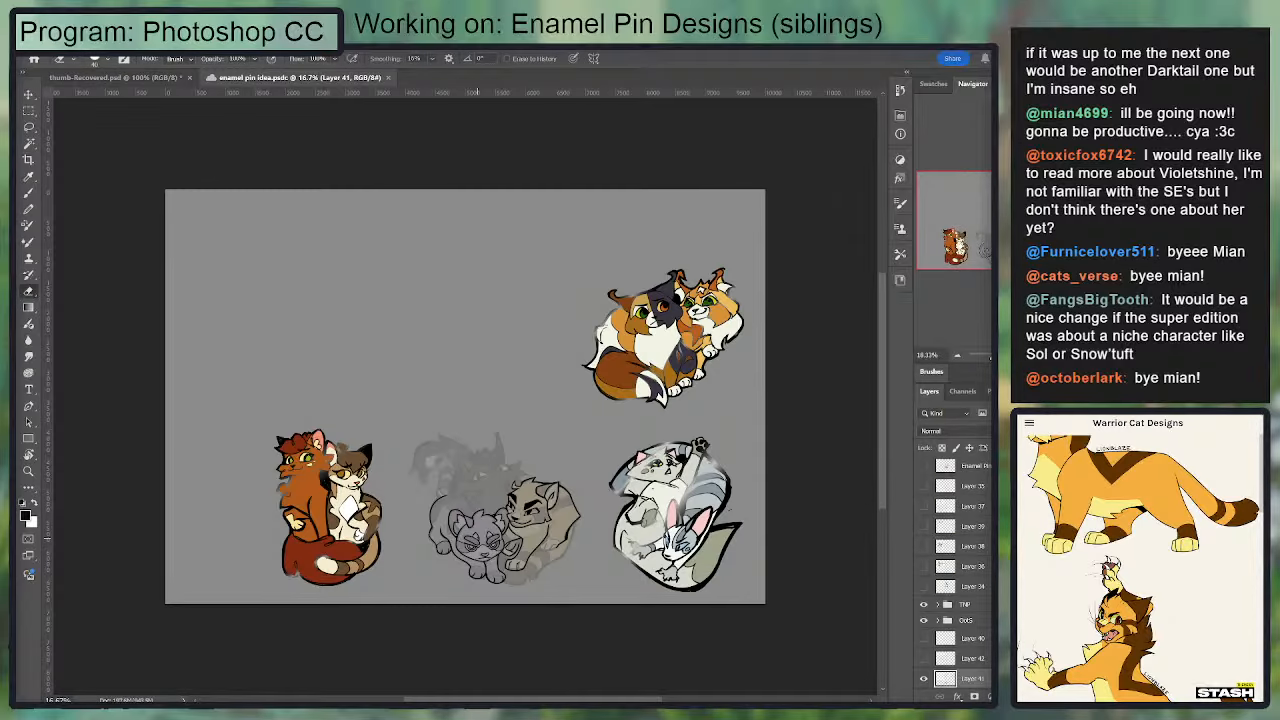
Step: Try reshaping the raised paw's main pad and dividing the strip beside it into small toe pads
{"action": "scroll", "coordinate": [477, 538], "scroll_direction": "up", "scroll_amount": 10}
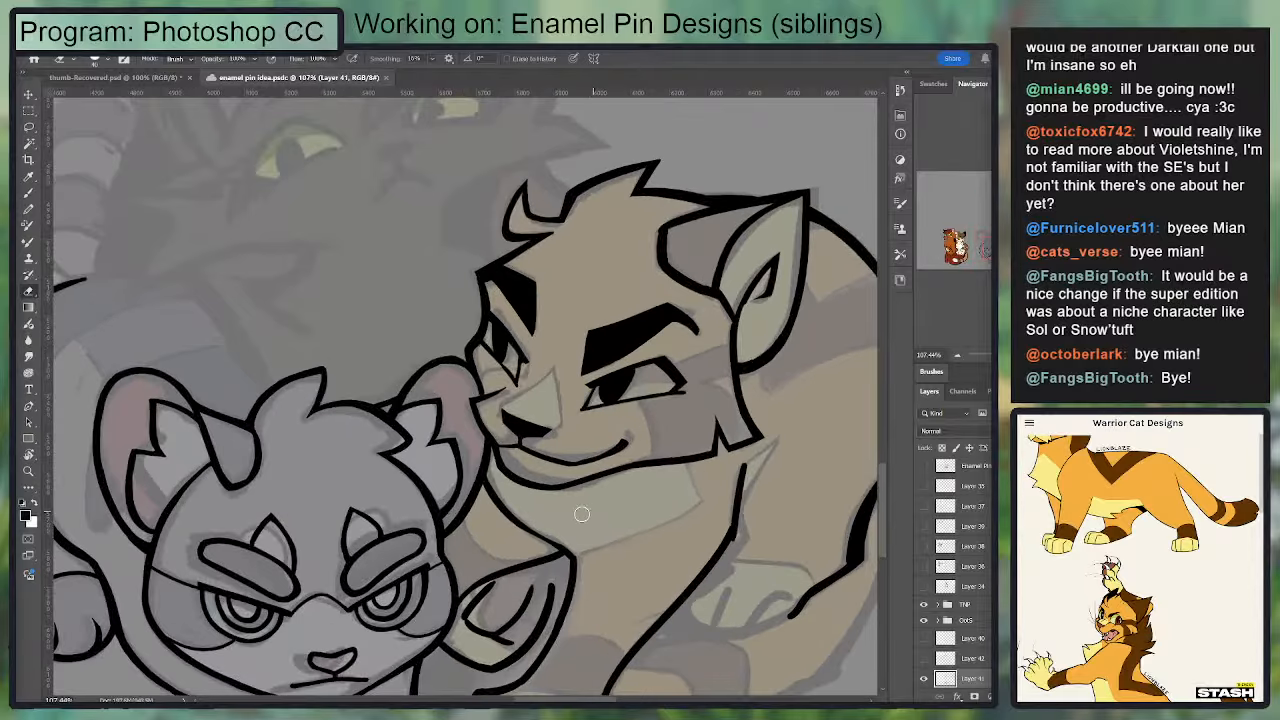
{"action": "left_click_drag", "start_coordinate": [561, 568], "coordinate": [597, 397]}
{"action": "scroll", "coordinate": [962, 590], "scroll_direction": "down", "scroll_amount": 2}
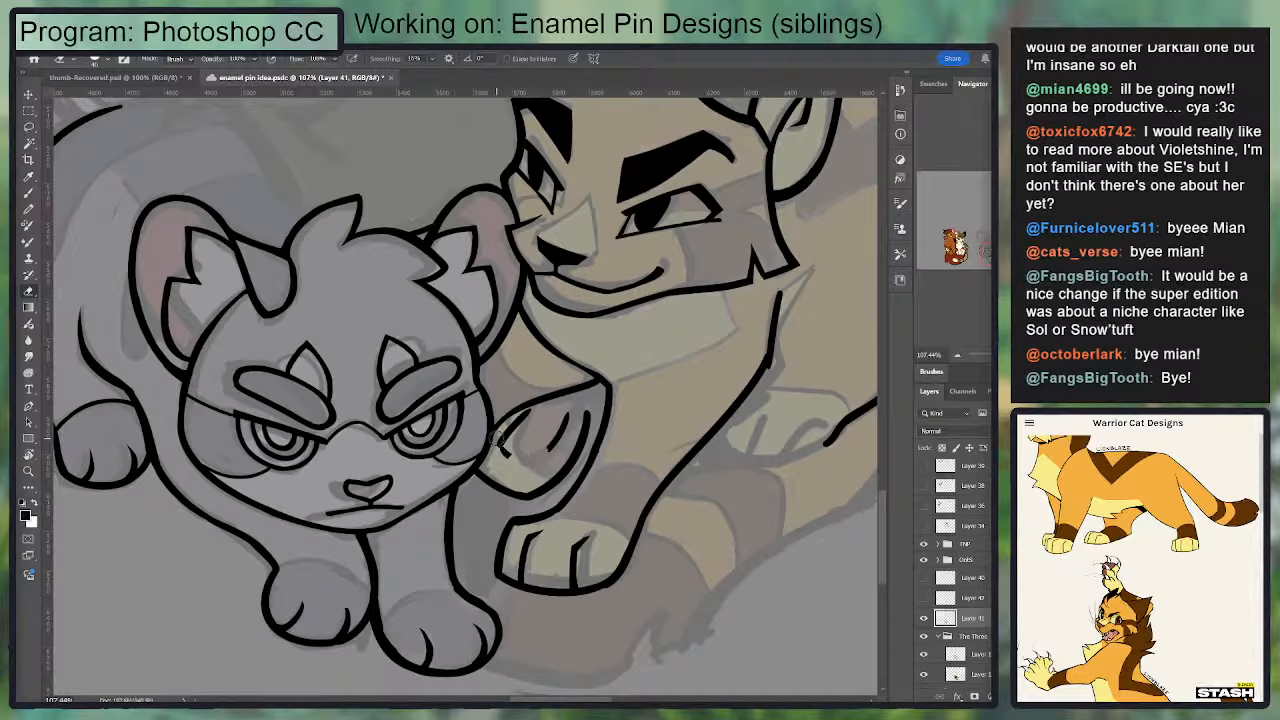
{"action": "mouse_move", "coordinate": [500, 440]}
{"action": "left_mouse_down"}
{"action": "mouse_move", "coordinate": [570, 411]}
{"action": "mouse_move", "coordinate": [524, 407]}
{"action": "mouse_move", "coordinate": [502, 448]}
{"action": "mouse_move", "coordinate": [573, 457]}
{"action": "mouse_move", "coordinate": [504, 444]}
{"action": "mouse_move", "coordinate": [537, 461]}
{"action": "left_mouse_up"}
{"action": "key", "text": "b"}
{"action": "key", "text": "ctrl+z"}
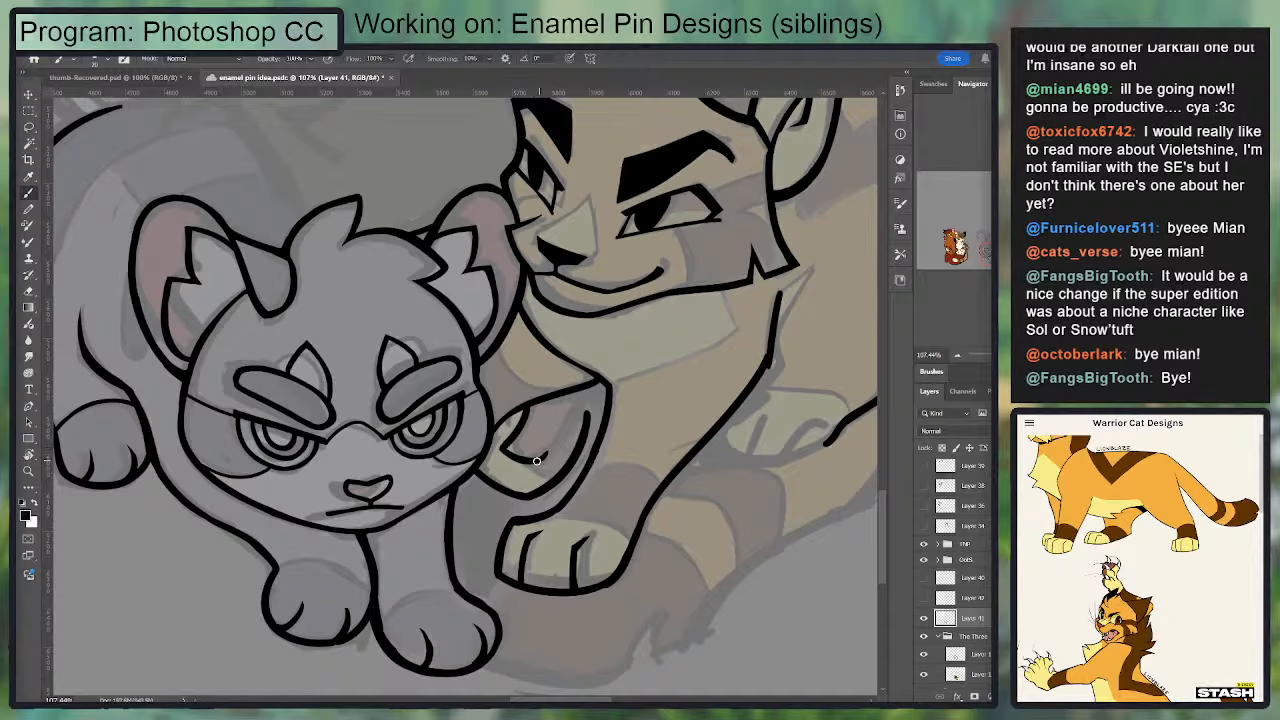
{"action": "mouse_move", "coordinate": [537, 459]}
{"action": "left_mouse_down"}
{"action": "mouse_move", "coordinate": [565, 470]}
{"action": "mouse_move", "coordinate": [551, 448]}
{"action": "mouse_move", "coordinate": [574, 453]}
{"action": "left_mouse_up"}
{"action": "key", "text": "e"}
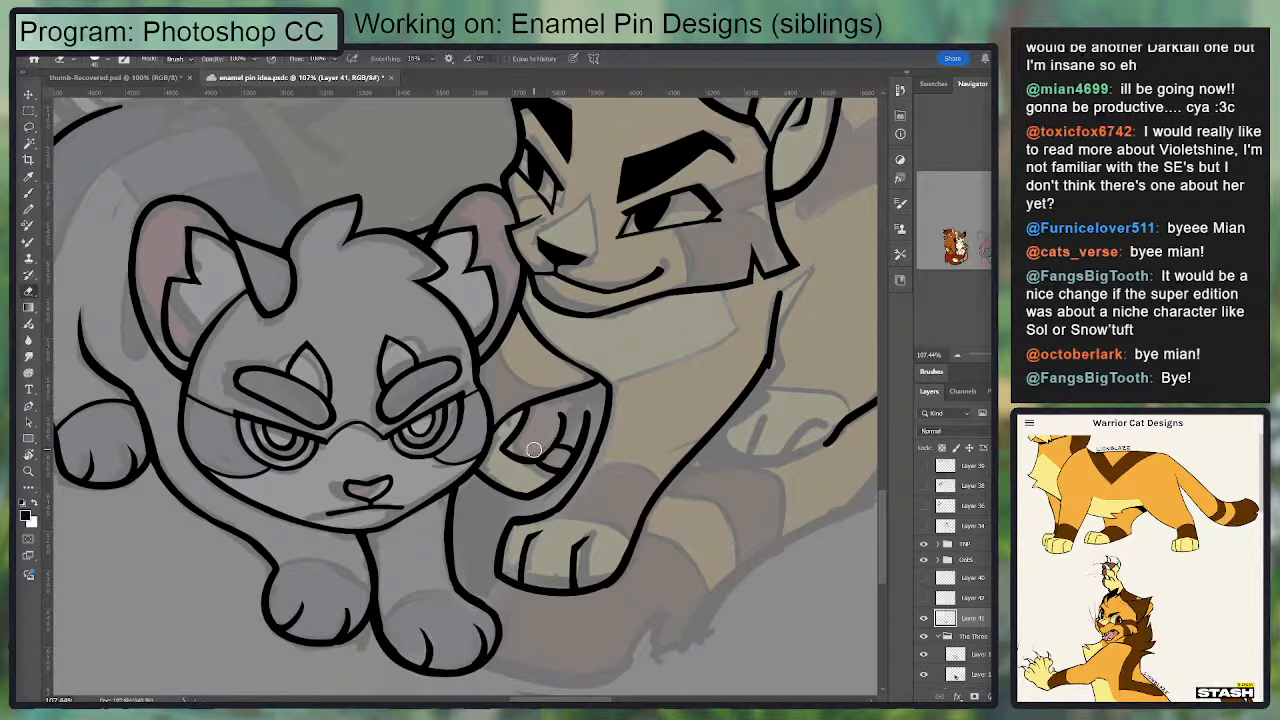
{"action": "key", "text": "b"}
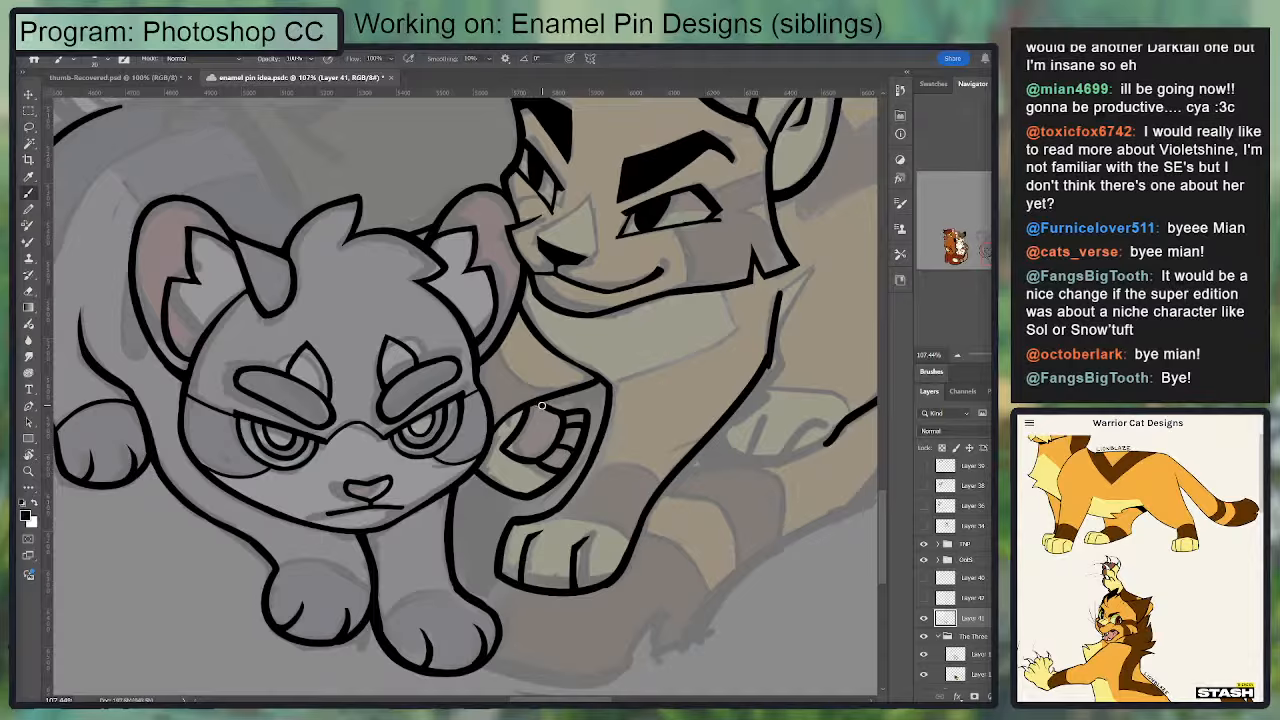
{"action": "left_click_drag", "start_coordinate": [551, 415], "coordinate": [586, 410]}
{"action": "key", "text": "ctrl+z"}
{"action": "key", "text": "ctrl+z"}
Step: Check the line art against the sketch, erase the raised paw's inner line and redraw its rounded palm edge
{"action": "left_click", "coordinate": [923, 618]}
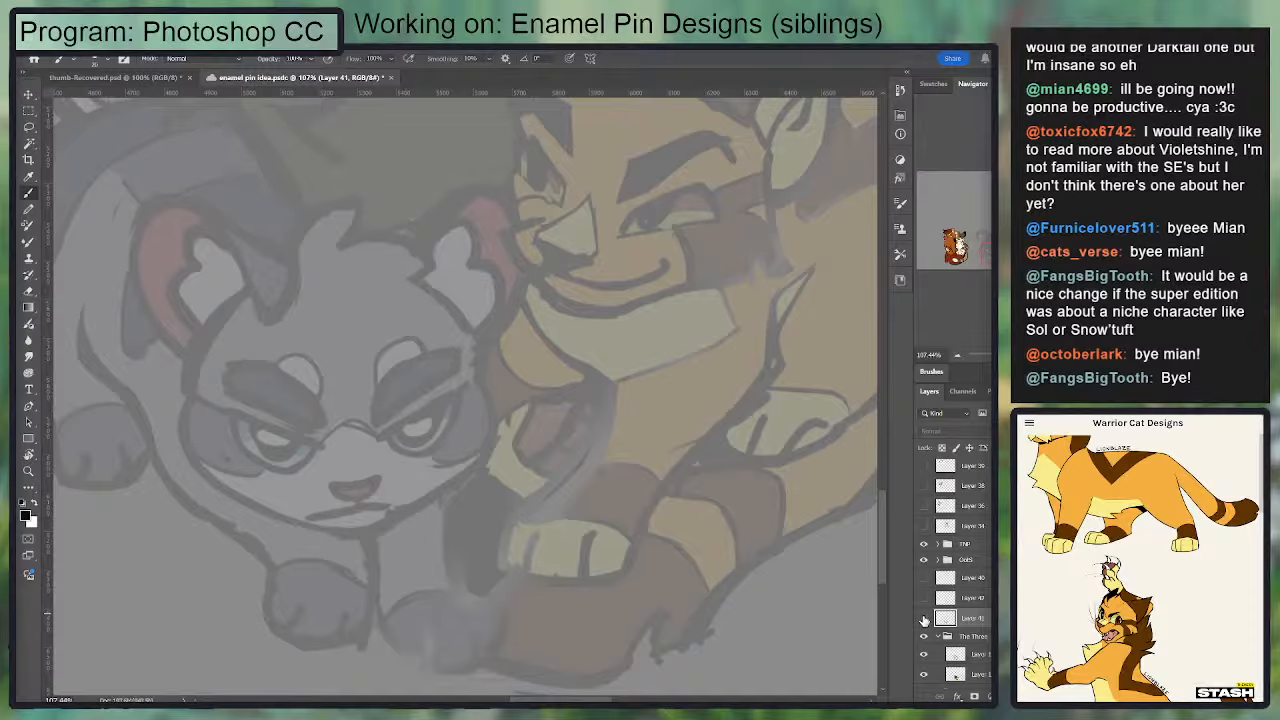
{"action": "left_click", "coordinate": [923, 619]}
{"action": "key", "text": "r"}
{"action": "mouse_move", "coordinate": [650, 470]}
{"action": "left_mouse_down"}
{"action": "mouse_move", "coordinate": [591, 551]}
{"action": "mouse_move", "coordinate": [500, 590]}
{"action": "left_mouse_up"}
{"action": "key", "text": "e"}
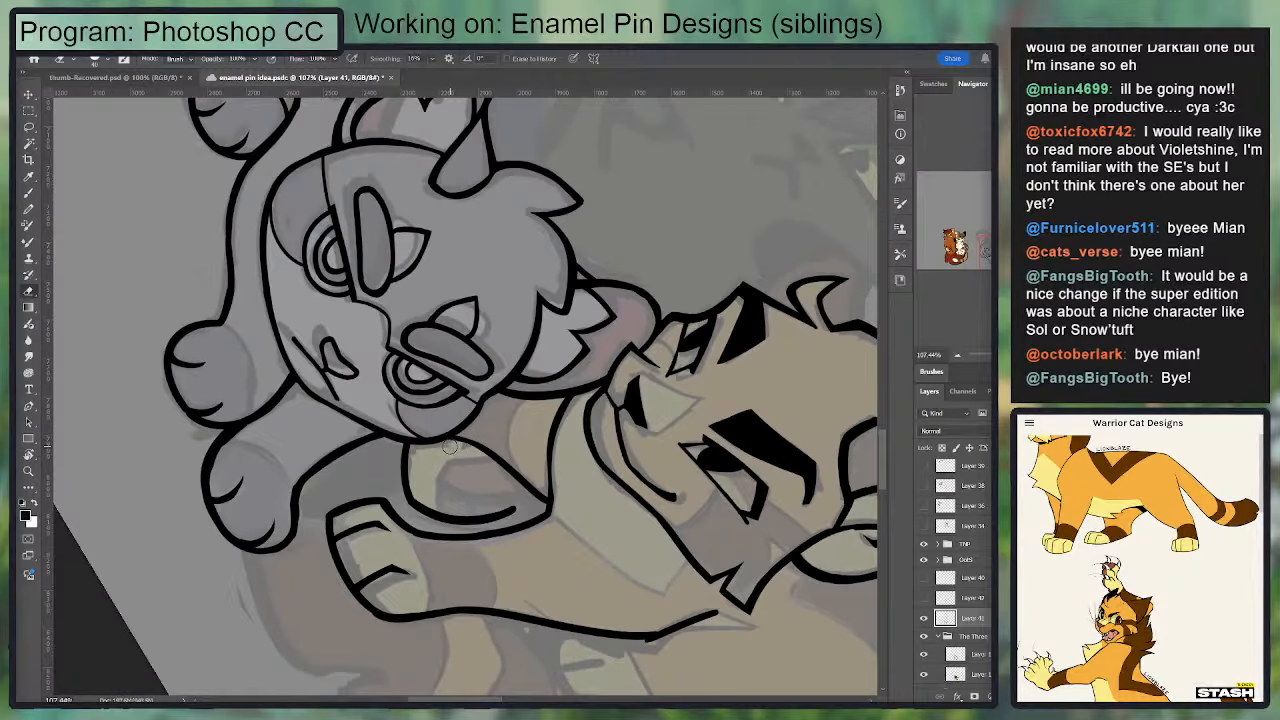
{"action": "mouse_move", "coordinate": [505, 503]}
{"action": "left_mouse_down"}
{"action": "mouse_move", "coordinate": [413, 498]}
{"action": "mouse_move", "coordinate": [423, 506]}
{"action": "mouse_move", "coordinate": [444, 510]}
{"action": "mouse_move", "coordinate": [415, 461]}
{"action": "mouse_move", "coordinate": [413, 493]}
{"action": "left_mouse_up"}
{"action": "key", "text": "b"}
{"action": "mouse_move", "coordinate": [408, 445]}
{"action": "left_mouse_down"}
{"action": "mouse_move", "coordinate": [407, 505]}
{"action": "mouse_move", "coordinate": [477, 513]}
{"action": "left_mouse_up"}
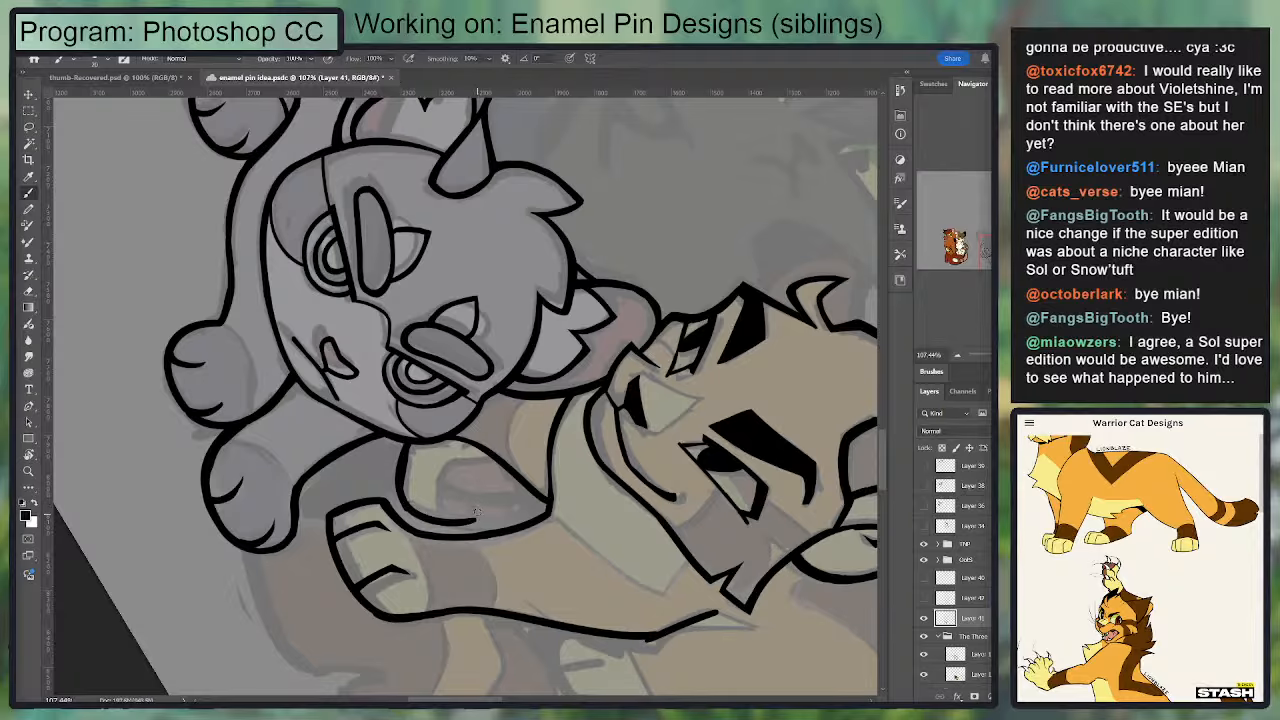
{"action": "mouse_move", "coordinate": [504, 471]}
{"action": "left_mouse_down"}
{"action": "mouse_move", "coordinate": [486, 518]}
{"action": "mouse_move", "coordinate": [467, 516]}
{"action": "mouse_move", "coordinate": [510, 507]}
{"action": "left_mouse_up"}
{"action": "key", "text": "ctrl+z"}
{"action": "mouse_move", "coordinate": [489, 469]}
{"action": "left_mouse_down"}
{"action": "mouse_move", "coordinate": [501, 496]}
{"action": "mouse_move", "coordinate": [470, 410]}
{"action": "mouse_move", "coordinate": [550, 400]}
{"action": "mouse_move", "coordinate": [504, 403]}
{"action": "mouse_move", "coordinate": [526, 403]}
{"action": "left_mouse_up"}
Step: Ink the raised paw's folded upper toe and extend its outer edge down to the paw's lower outline
{"action": "key", "text": "r"}
{"action": "key", "text": "e"}
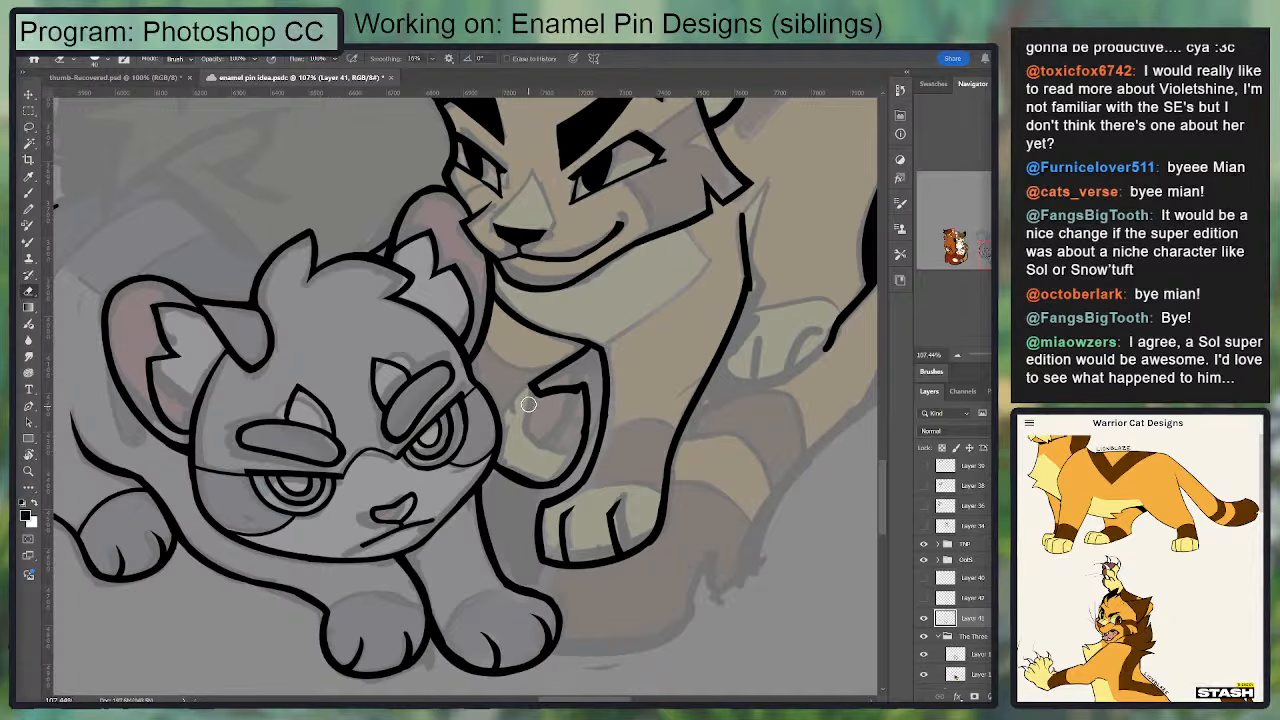
{"action": "key", "text": "r"}
{"action": "left_click_drag", "start_coordinate": [668, 432], "coordinate": [658, 467]}
{"action": "key", "text": "b"}
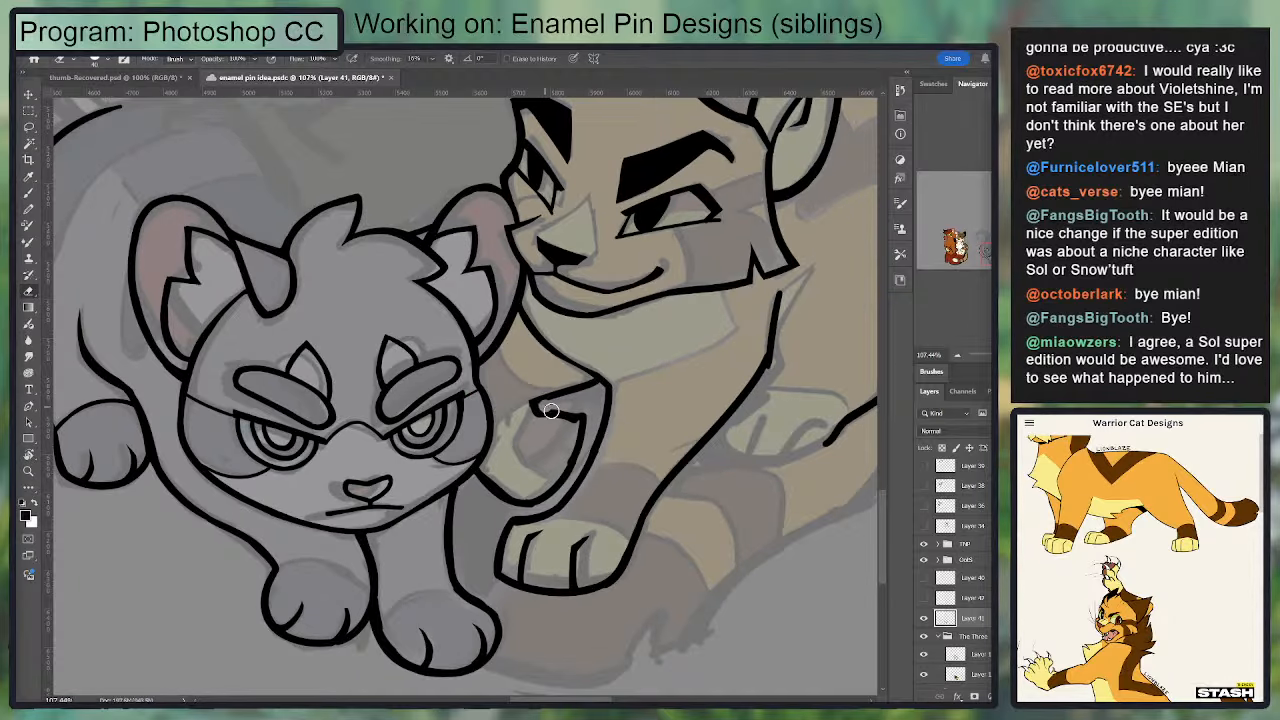
{"action": "mouse_move", "coordinate": [580, 432]}
{"action": "left_mouse_down"}
{"action": "mouse_move", "coordinate": [541, 416]}
{"action": "mouse_move", "coordinate": [592, 434]}
{"action": "mouse_move", "coordinate": [582, 457]}
{"action": "mouse_move", "coordinate": [575, 431]}
{"action": "mouse_move", "coordinate": [554, 483]}
{"action": "mouse_move", "coordinate": [567, 439]}
{"action": "mouse_move", "coordinate": [564, 463]}
{"action": "mouse_move", "coordinate": [580, 425]}
{"action": "mouse_move", "coordinate": [538, 497]}
{"action": "left_mouse_up"}
{"action": "key", "text": "e"}
{"action": "key", "text": "b"}
{"action": "key", "text": "ctrl+z"}
{"action": "key", "text": "e"}
{"action": "key", "text": "b"}
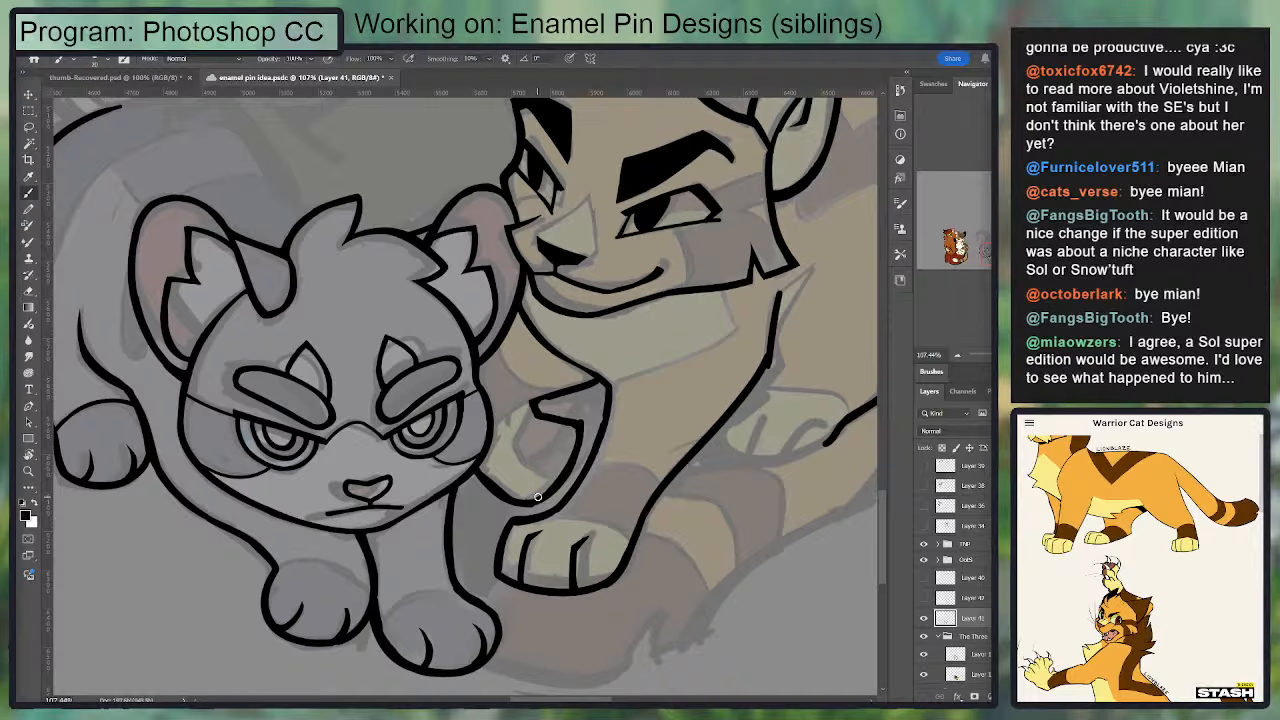
Step: Add a curved toe line in the middle of the raised paw and thicken the folded toe's corner
{"action": "left_click_drag", "start_coordinate": [537, 446], "coordinate": [580, 462]}
{"action": "key", "text": "ctrl+z"}
{"action": "key", "text": "e"}
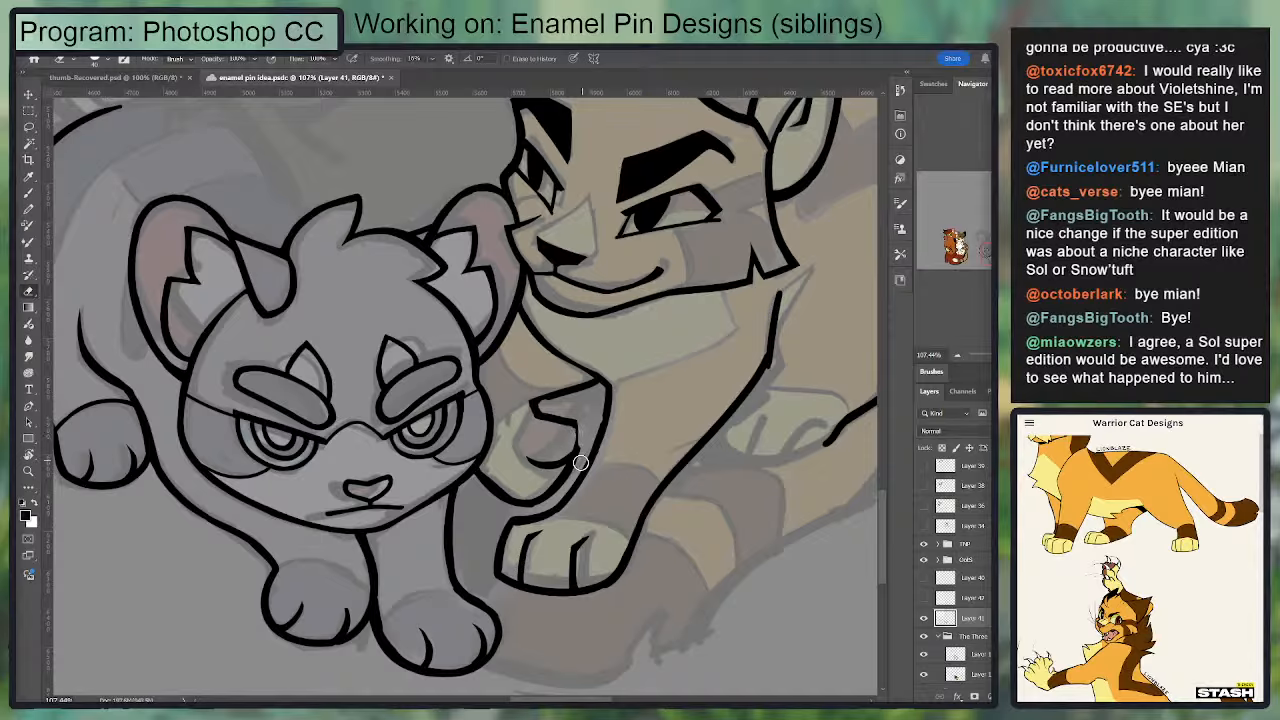
{"action": "key", "text": "b"}
{"action": "mouse_move", "coordinate": [537, 403]}
{"action": "left_mouse_down"}
{"action": "mouse_move", "coordinate": [579, 427]}
{"action": "mouse_move", "coordinate": [568, 478]}
{"action": "left_mouse_up"}
{"action": "left_click_drag", "start_coordinate": [580, 432], "coordinate": [566, 477]}
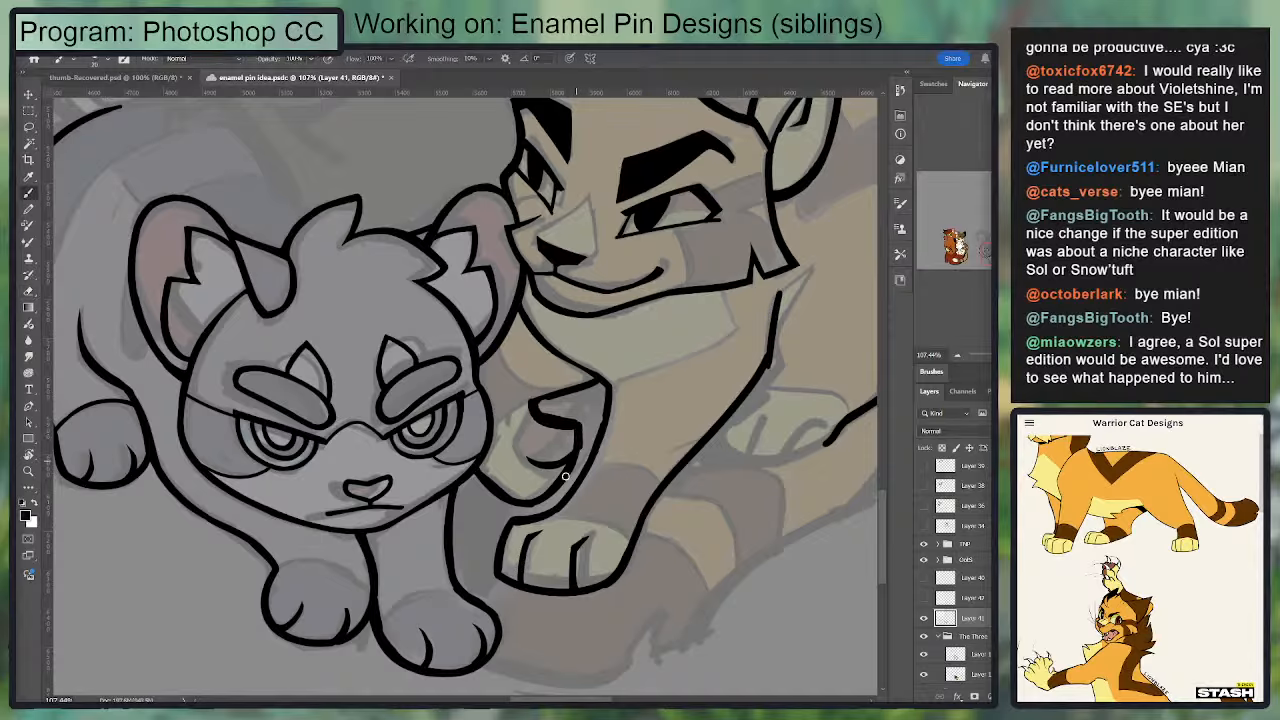
Step: Trim and touch up the raised paw's outer toe edge beside the foreleg outline
{"action": "key", "text": "e"}
{"action": "left_click_drag", "start_coordinate": [610, 404], "coordinate": [622, 360]}
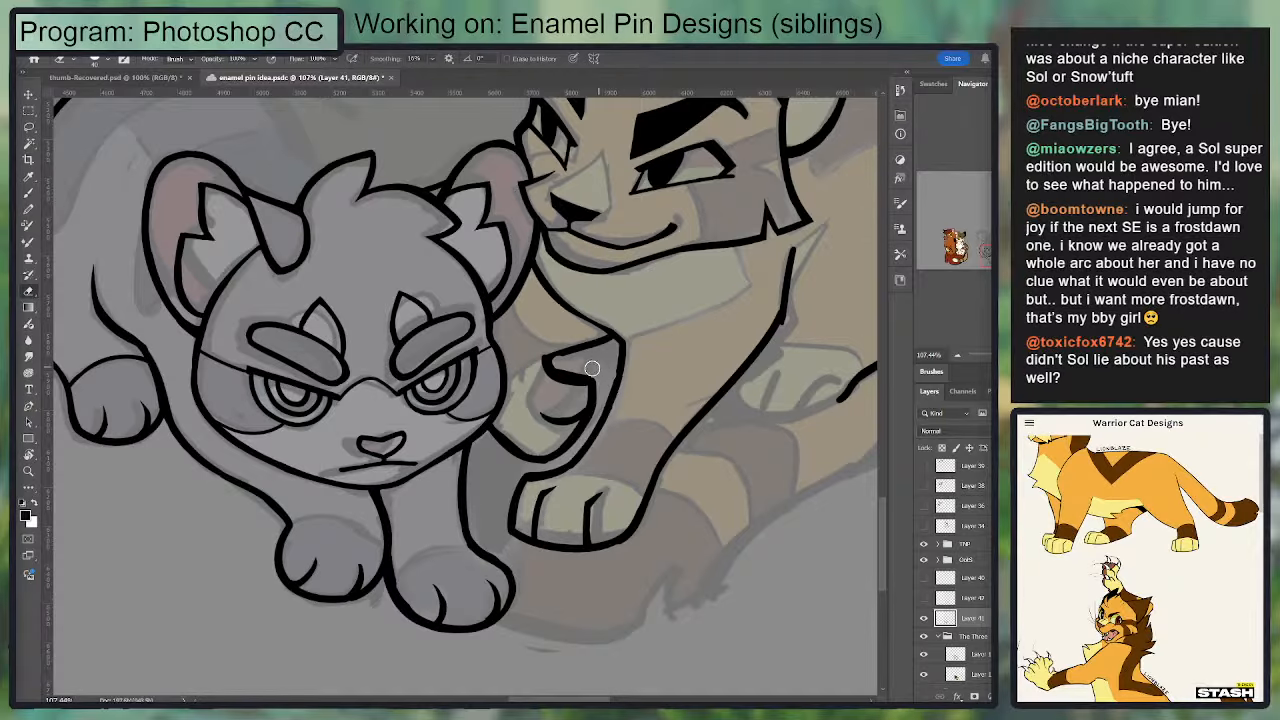
{"action": "key", "text": "b"}
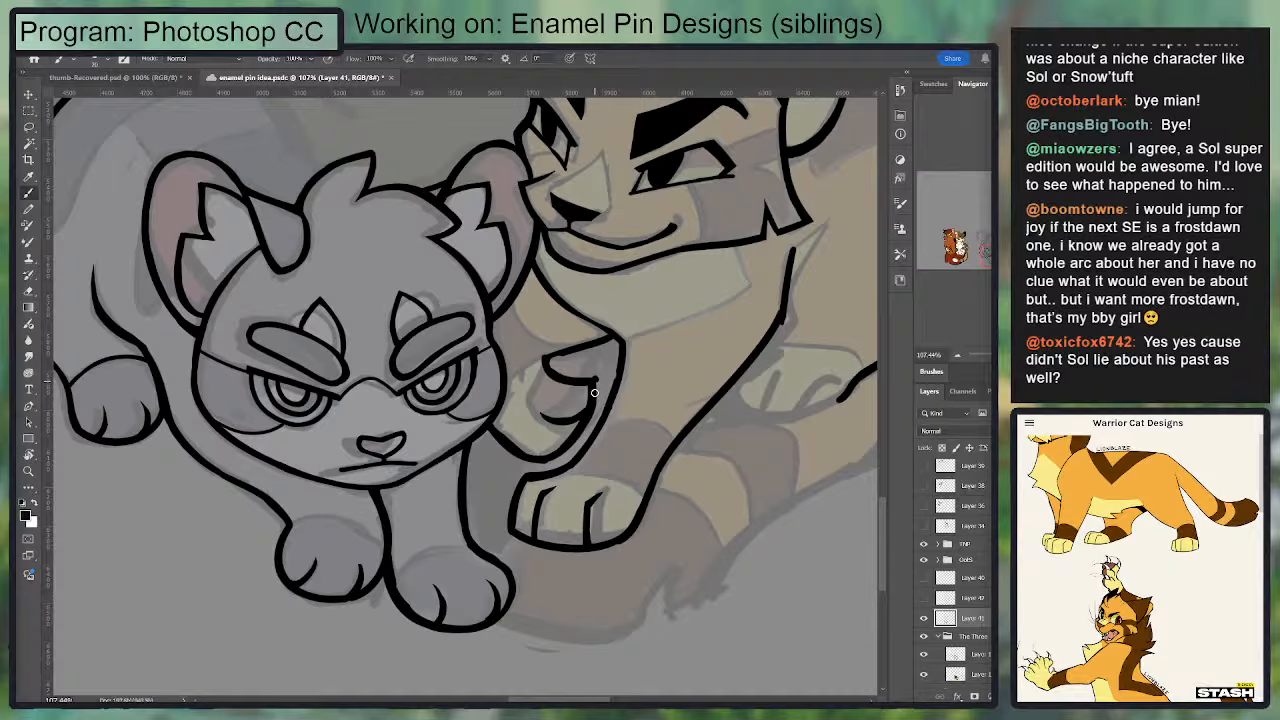
{"action": "key", "text": "e"}
{"action": "left_click_drag", "start_coordinate": [599, 380], "coordinate": [581, 437]}
{"action": "key", "text": "b"}
{"action": "mouse_move", "coordinate": [594, 386]}
{"action": "left_mouse_down"}
{"action": "mouse_move", "coordinate": [552, 457]}
{"action": "mouse_move", "coordinate": [597, 394]}
{"action": "left_mouse_up"}
{"action": "key", "text": "e"}
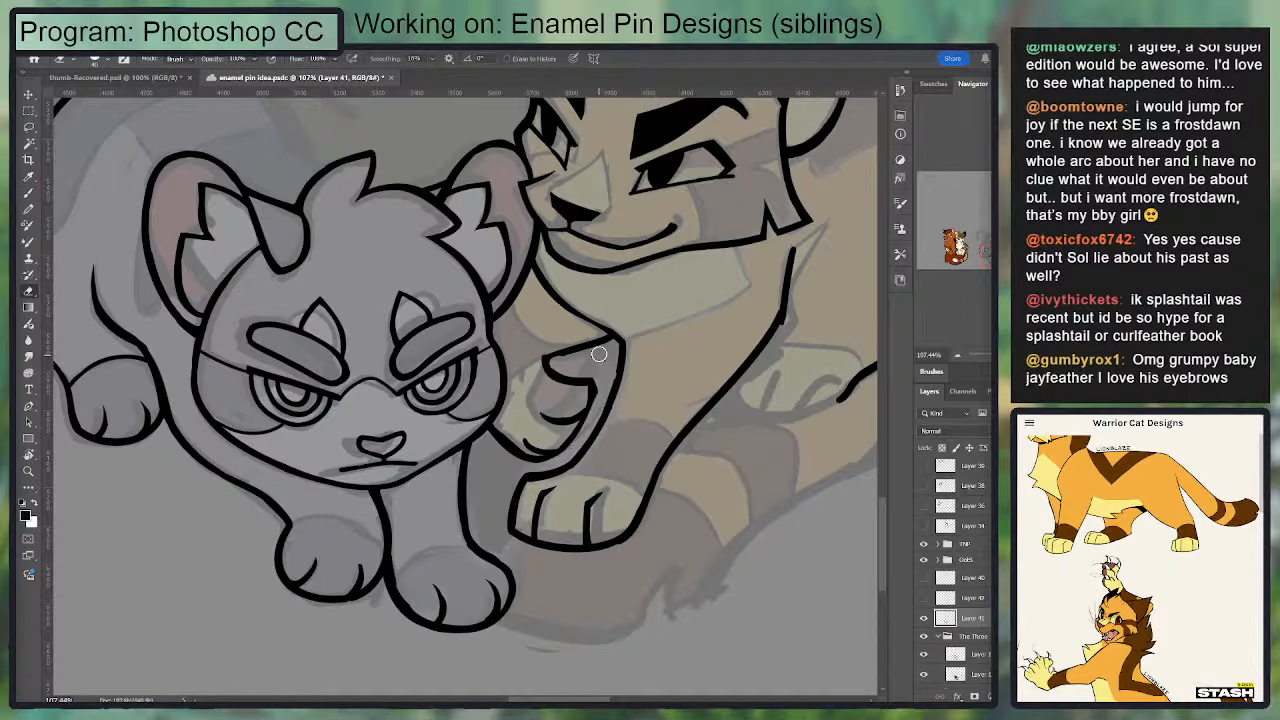
Step: Clean up the narrow gap between the raised paw's toes and the foreleg outline with a smaller eraser
{"action": "key", "text": "ctrl+z"}
{"action": "left_click_drag", "start_coordinate": [556, 466], "coordinate": [598, 416]}
{"action": "key", "text": "ctrl+z"}
{"action": "key", "text": "bracketleft"}
{"action": "key", "text": "bracketleft"}
{"action": "key", "text": "bracketleft"}
{"action": "mouse_move", "coordinate": [546, 465]}
{"action": "left_mouse_down"}
{"action": "mouse_move", "coordinate": [599, 410]}
{"action": "mouse_move", "coordinate": [606, 380]}
{"action": "mouse_move", "coordinate": [586, 433]}
{"action": "left_mouse_up"}
{"action": "key", "text": "b"}
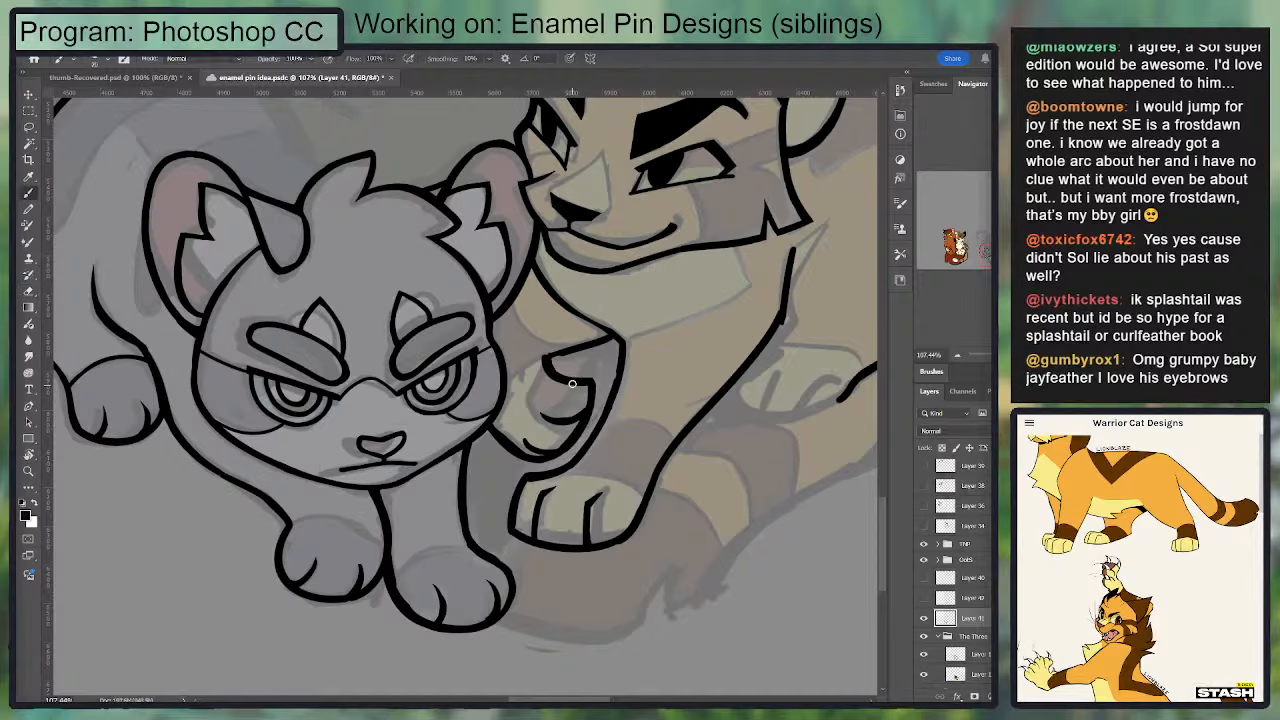
{"action": "key", "text": "e"}
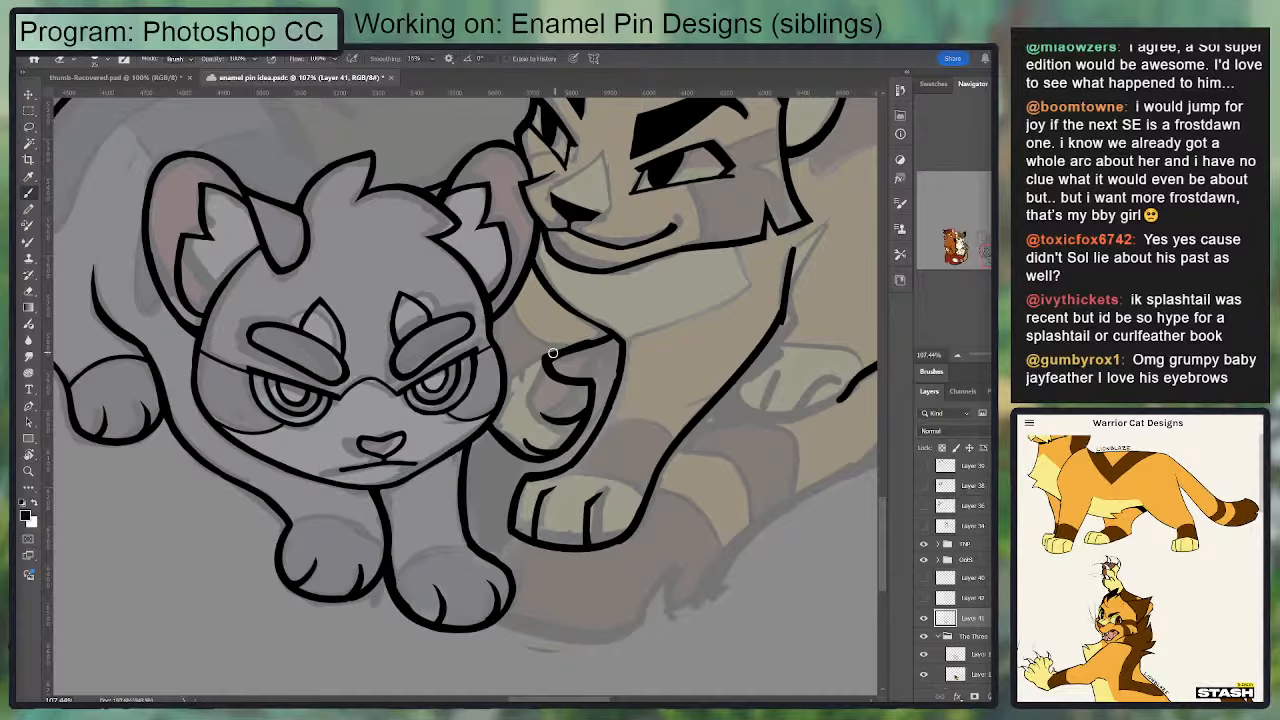
Step: Ink the raised paw's upper edge from the grey cat's cheek to the folded toe, retrying the curve
{"action": "key", "text": "b"}
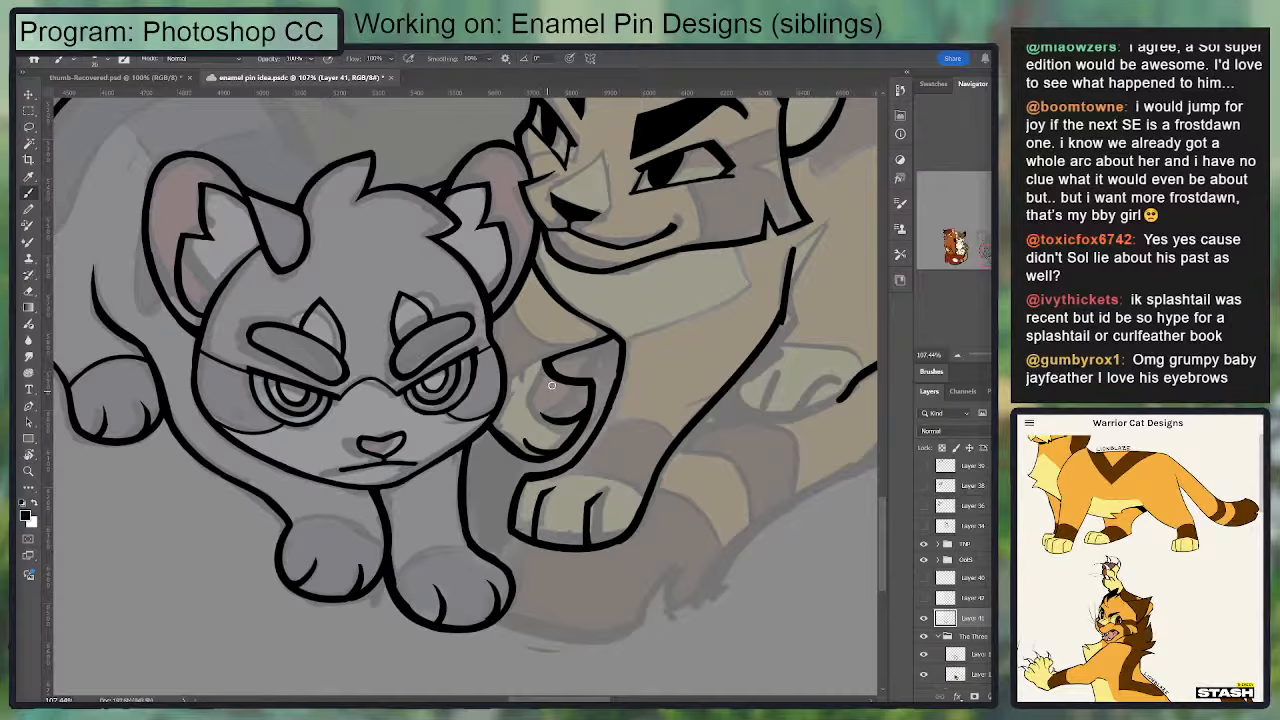
{"action": "mouse_move", "coordinate": [542, 368]}
{"action": "left_mouse_down"}
{"action": "mouse_move", "coordinate": [615, 336]}
{"action": "mouse_move", "coordinate": [540, 355]}
{"action": "left_mouse_up"}
{"action": "key", "text": "e"}
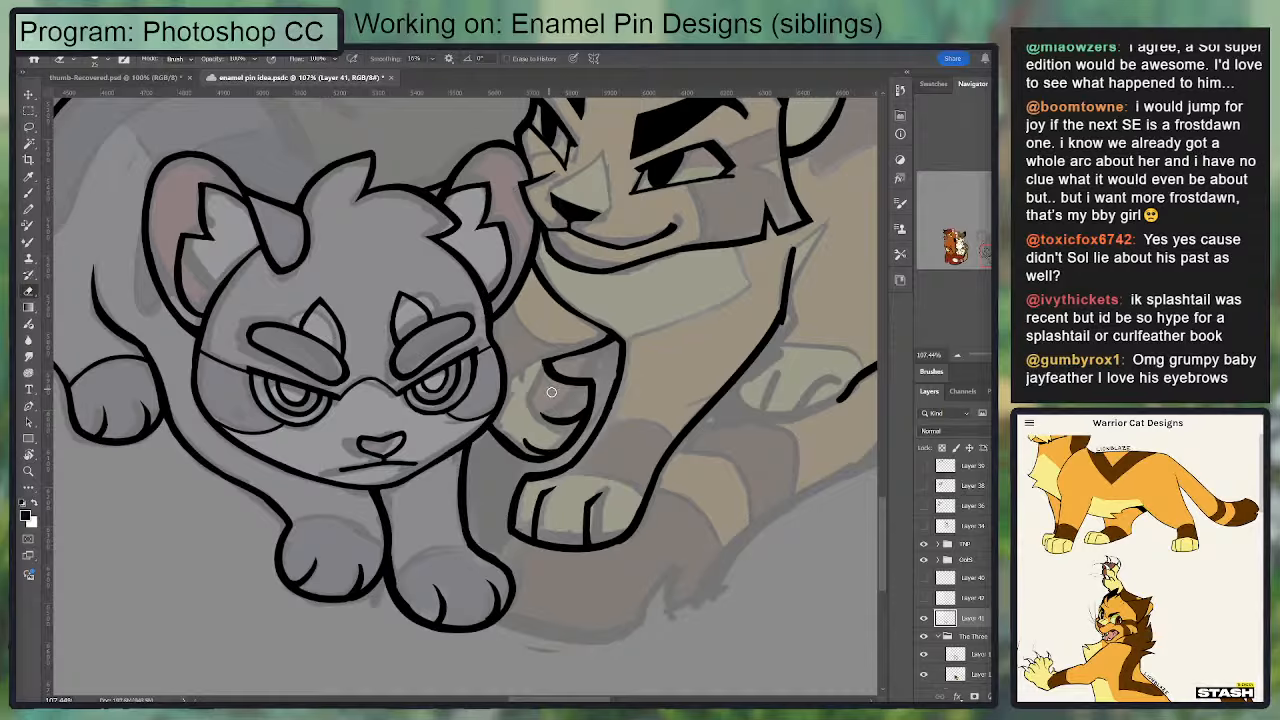
{"action": "key", "text": "b"}
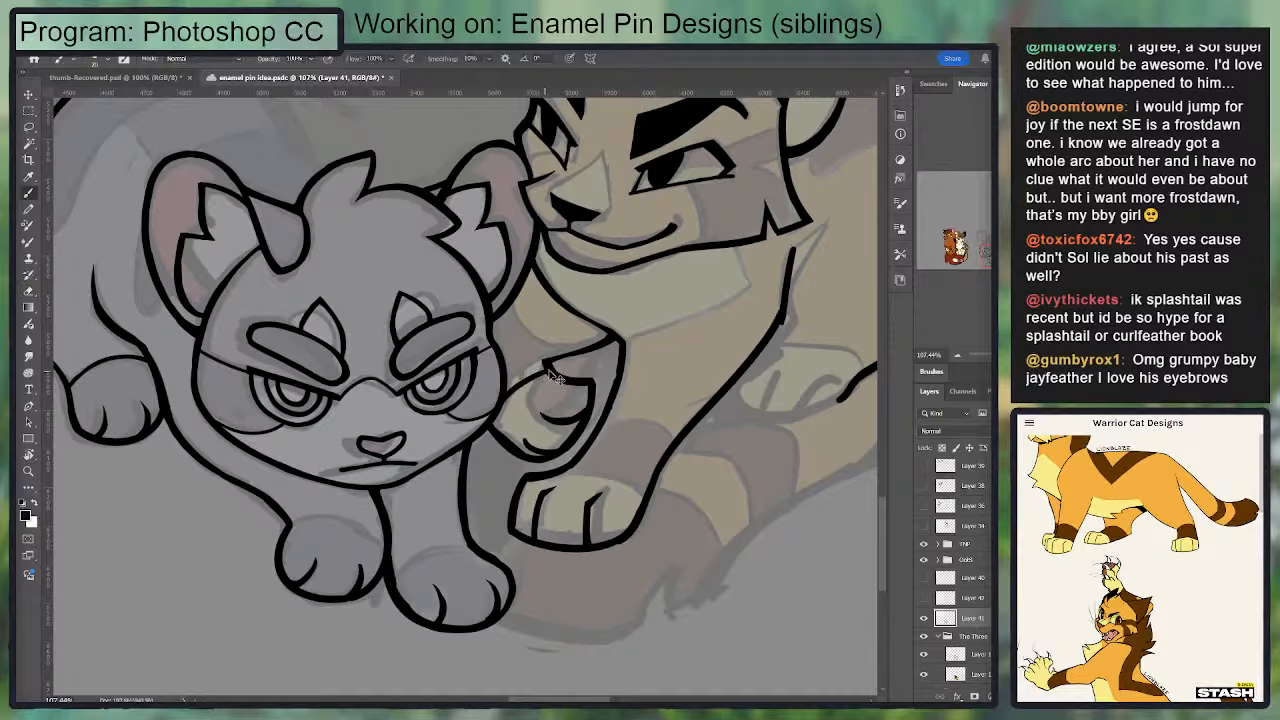
{"action": "key", "text": "ctrl+z"}
{"action": "mouse_move", "coordinate": [500, 430]}
{"action": "left_mouse_down"}
{"action": "mouse_move", "coordinate": [547, 372]}
{"action": "mouse_move", "coordinate": [503, 379]}
{"action": "mouse_move", "coordinate": [517, 364]}
{"action": "left_mouse_up"}
{"action": "key", "text": "ctrl+z"}
Step: Ink a thin curved marking line across the raised foreleg, just above the paw
{"action": "mouse_move", "coordinate": [517, 300]}
{"action": "left_mouse_down"}
{"action": "mouse_move", "coordinate": [574, 357]}
{"action": "mouse_move", "coordinate": [507, 303]}
{"action": "mouse_move", "coordinate": [563, 351]}
{"action": "mouse_move", "coordinate": [406, 441]}
{"action": "left_mouse_up"}
{"action": "key", "text": "ctrl+z"}
{"action": "key", "text": "ctrl+z"}
{"action": "key", "text": "e"}
{"action": "key", "text": "b"}
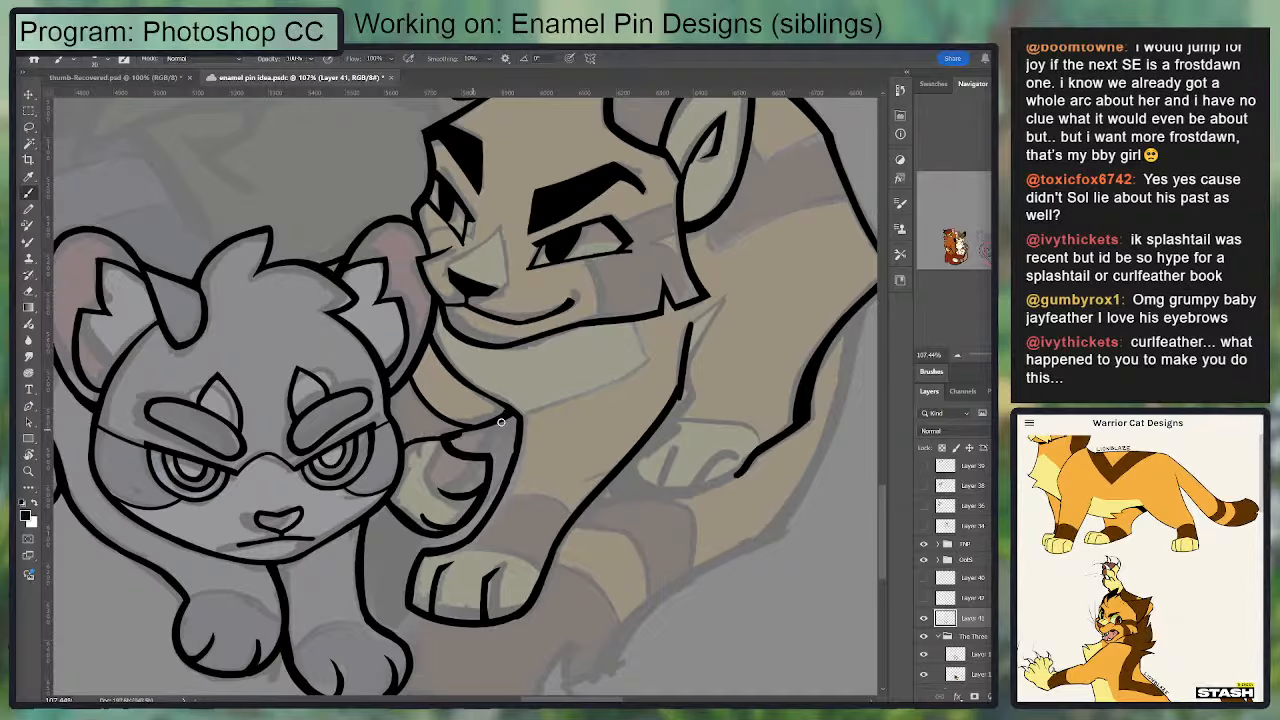
Step: Ink the pale sock's curved edge across the golden cat's front paw and the dark band's upper edge above it
{"action": "key", "text": "e"}
{"action": "scroll", "coordinate": [494, 366], "scroll_direction": "down", "scroll_amount": 2}
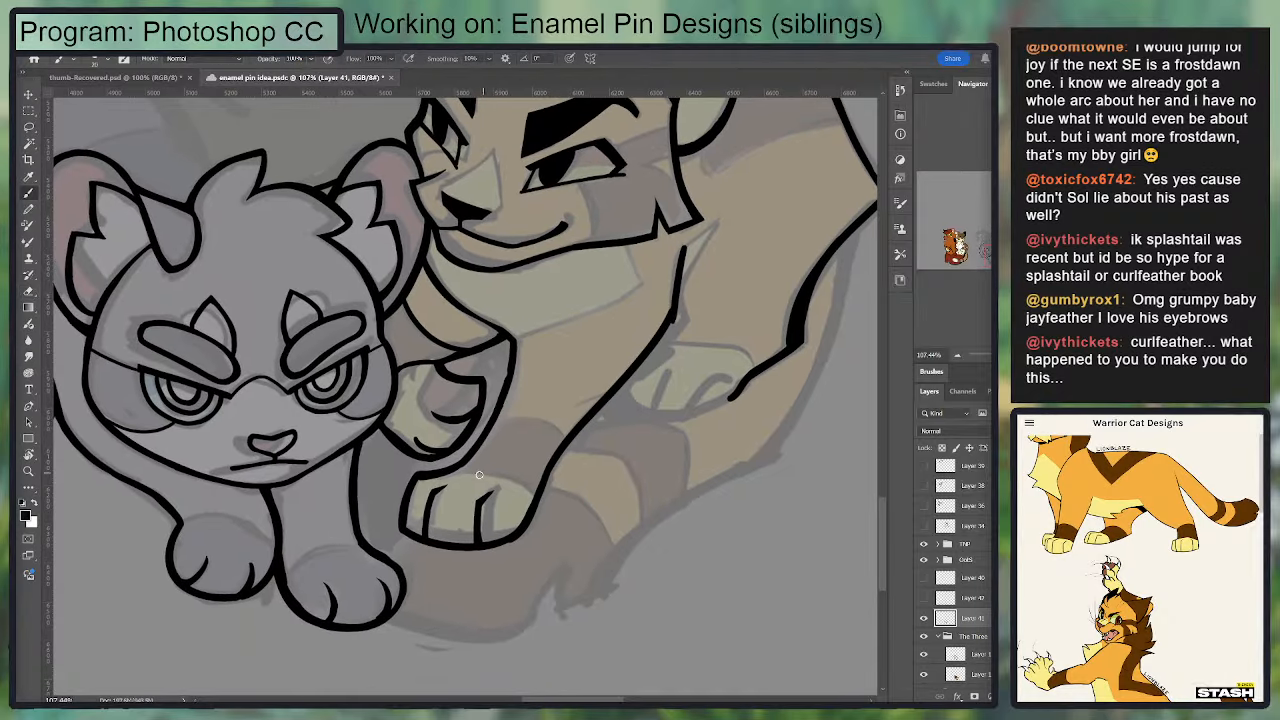
{"action": "key", "text": "b"}
{"action": "mouse_move", "coordinate": [511, 356]}
{"action": "left_mouse_down"}
{"action": "mouse_move", "coordinate": [480, 437]}
{"action": "mouse_move", "coordinate": [508, 323]}
{"action": "left_mouse_up"}
{"action": "key", "text": "ctrl+z"}
{"action": "key", "text": "ctrl+z"}
{"action": "mouse_move", "coordinate": [458, 401]}
{"action": "left_mouse_down"}
{"action": "mouse_move", "coordinate": [518, 403]}
{"action": "mouse_move", "coordinate": [543, 430]}
{"action": "left_mouse_up"}
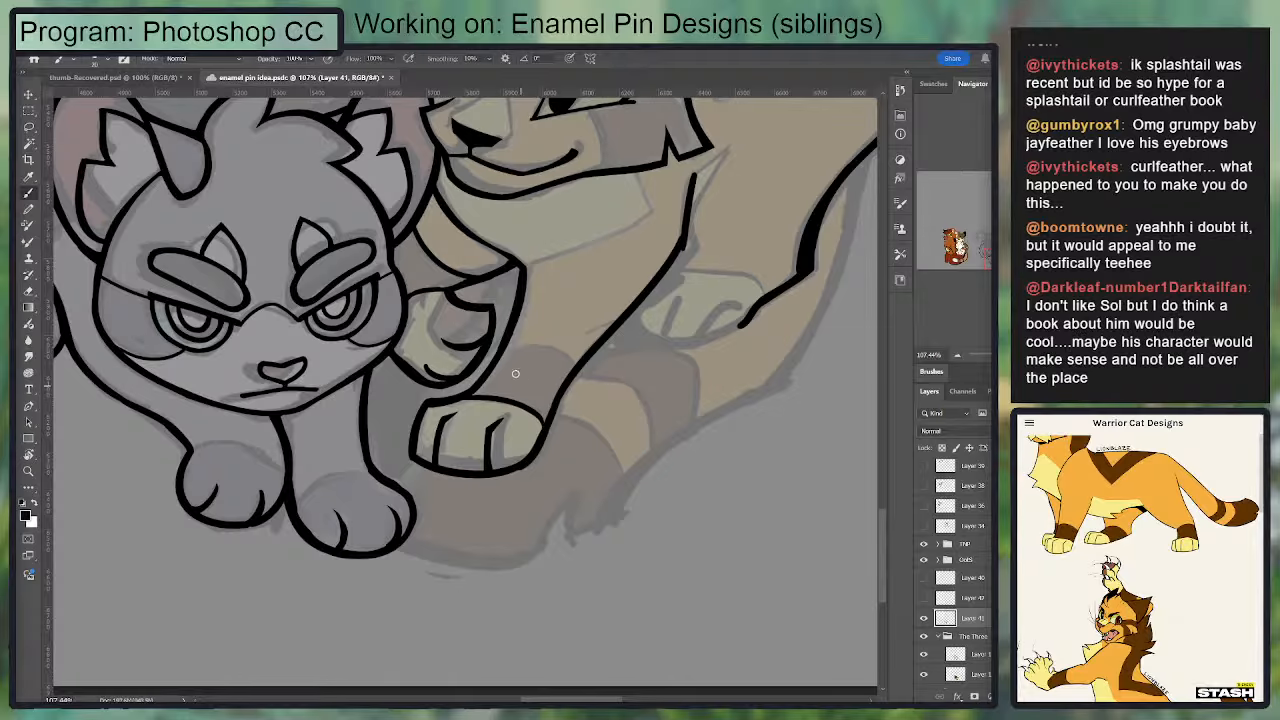
{"action": "mouse_move", "coordinate": [502, 349]}
{"action": "left_mouse_down"}
{"action": "mouse_move", "coordinate": [581, 372]}
{"action": "mouse_move", "coordinate": [536, 346]}
{"action": "mouse_move", "coordinate": [505, 349]}
{"action": "mouse_move", "coordinate": [565, 351]}
{"action": "mouse_move", "coordinate": [578, 365]}
{"action": "left_mouse_up"}
{"action": "key", "text": "ctrl+z"}
{"action": "key", "text": "ctrl+z"}
Step: Add a short toe dividing line near the raised paw's lower edge and clean up around it
{"action": "key", "text": "e"}
{"action": "mouse_move", "coordinate": [435, 338]}
{"action": "left_mouse_down"}
{"action": "mouse_move", "coordinate": [469, 355]}
{"action": "mouse_move", "coordinate": [445, 337]}
{"action": "mouse_move", "coordinate": [491, 333]}
{"action": "mouse_move", "coordinate": [432, 340]}
{"action": "mouse_move", "coordinate": [464, 356]}
{"action": "mouse_move", "coordinate": [430, 333]}
{"action": "mouse_move", "coordinate": [452, 380]}
{"action": "left_mouse_up"}
{"action": "key", "text": "b"}
{"action": "key", "text": "e"}
{"action": "key", "text": "b"}
{"action": "key", "text": "e"}
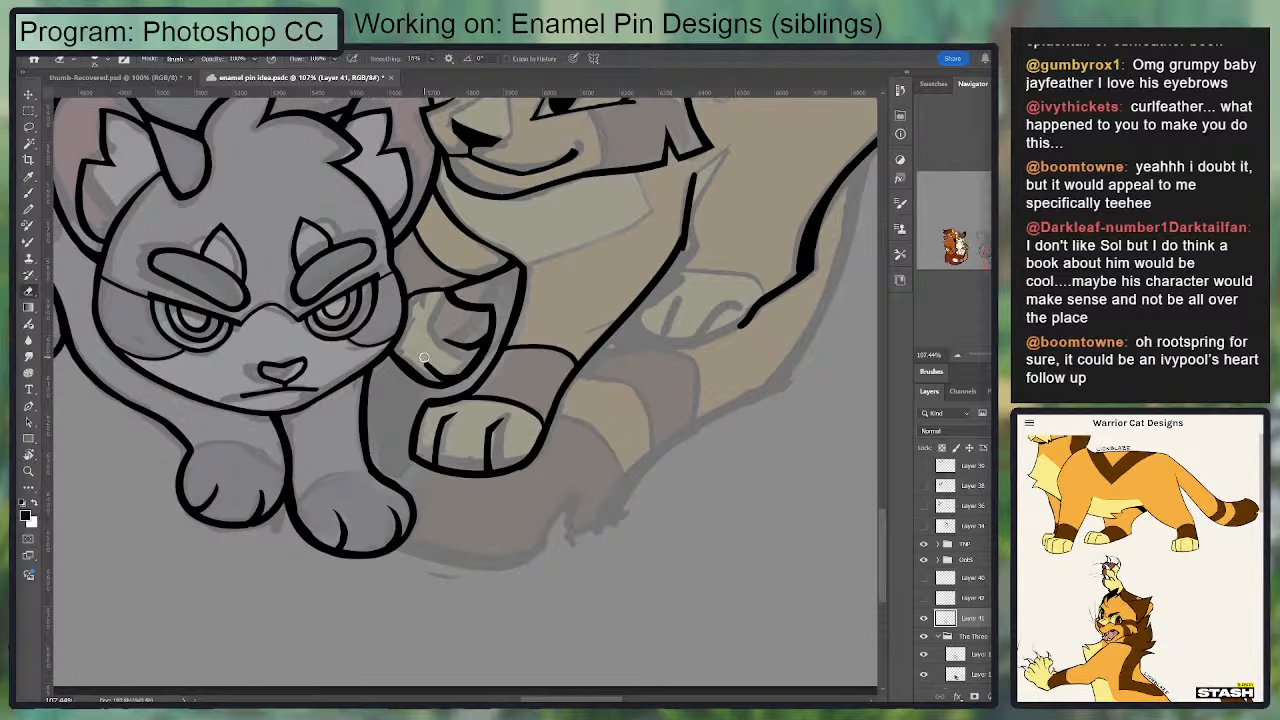
{"action": "key", "text": "b"}
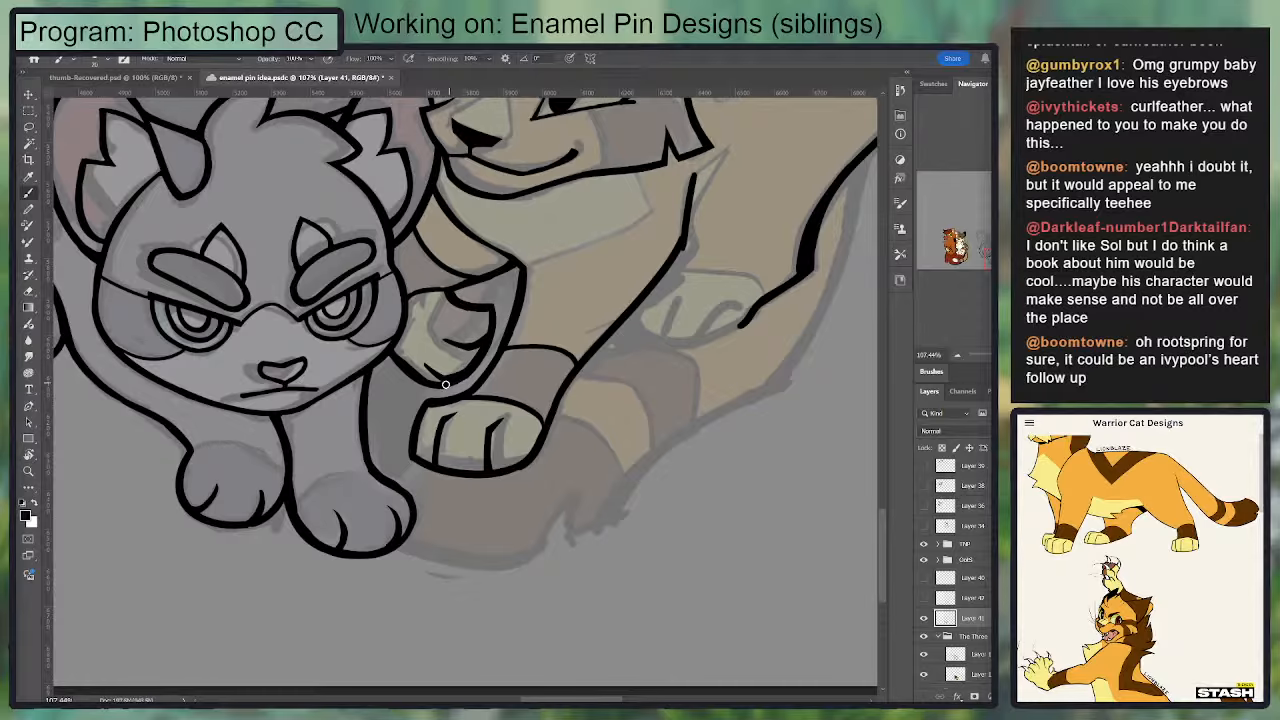
{"action": "key", "text": "e"}
Step: Redraw the upper edge of the front leg's dark band as a bolder arch across the leg
{"action": "left_click_drag", "start_coordinate": [432, 398], "coordinate": [478, 344]}
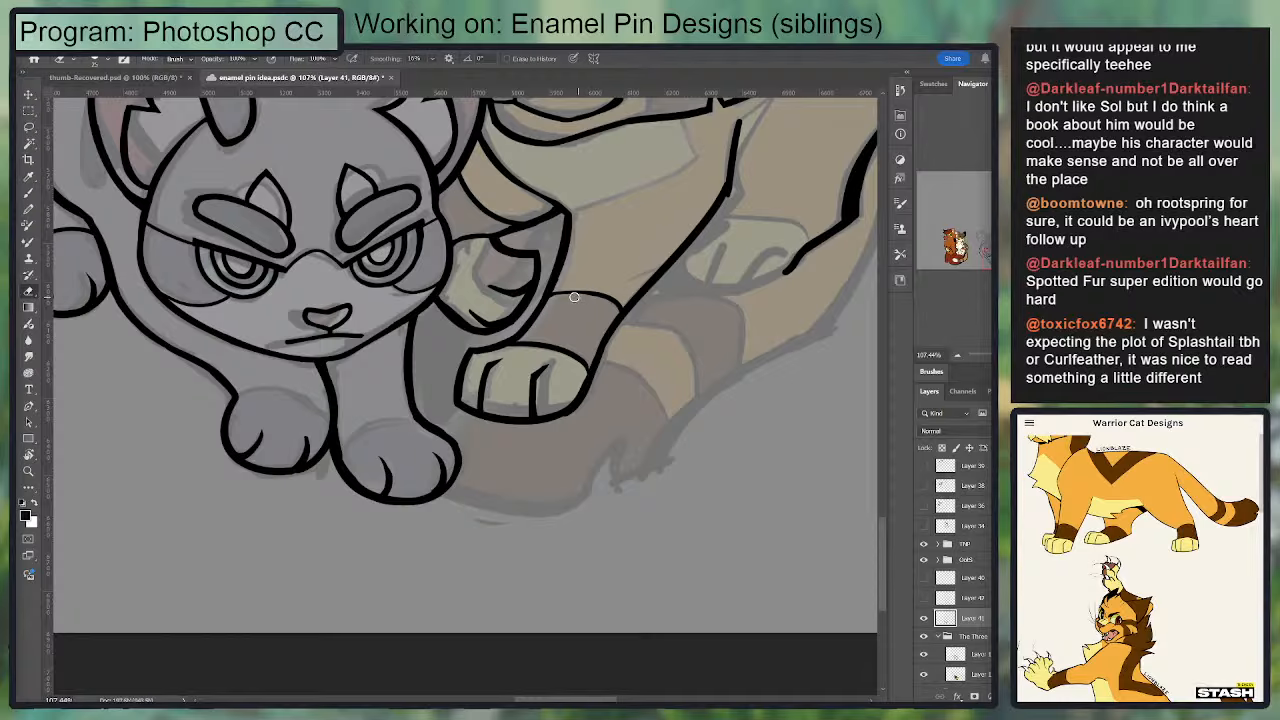
{"action": "key", "text": "b"}
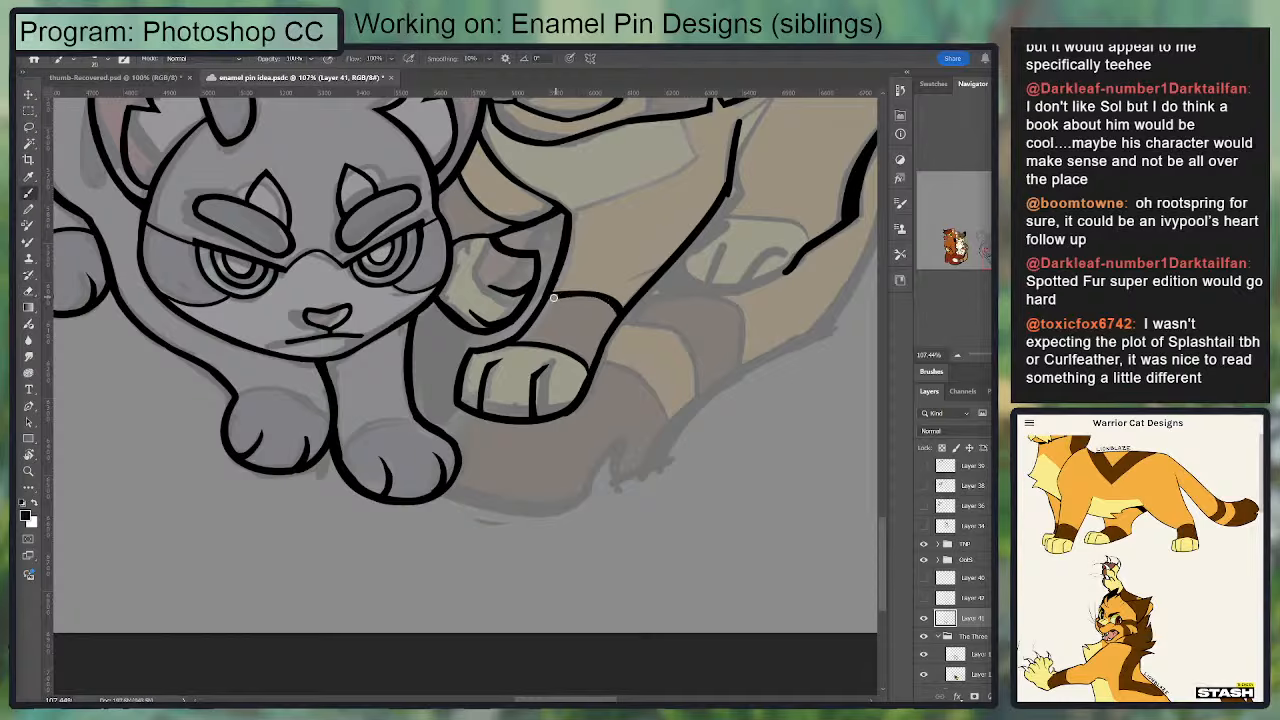
{"action": "mouse_move", "coordinate": [559, 300]}
{"action": "left_mouse_down"}
{"action": "mouse_move", "coordinate": [610, 291]}
{"action": "mouse_move", "coordinate": [622, 310]}
{"action": "left_mouse_up"}
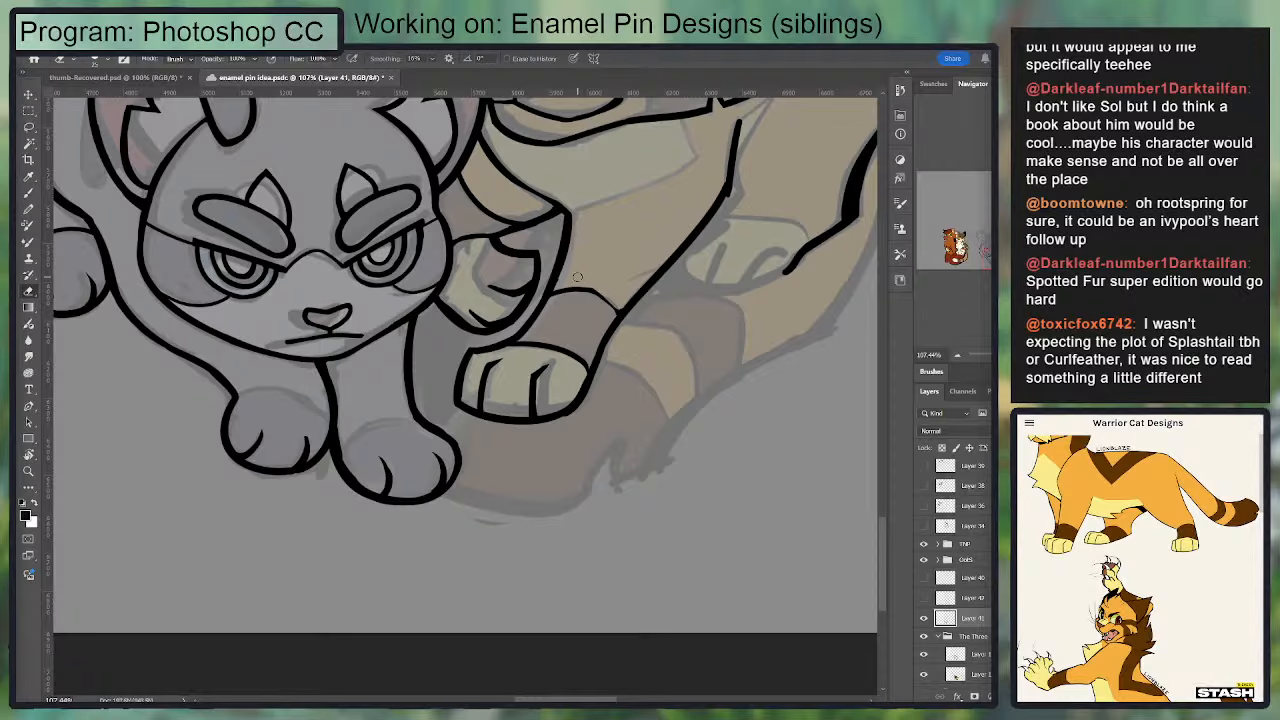
Step: Clean up the stripe marking and toe lines on the golden cat's raised paw
{"action": "key", "text": "e"}
{"action": "left_click_drag", "start_coordinate": [508, 333], "coordinate": [539, 372]}
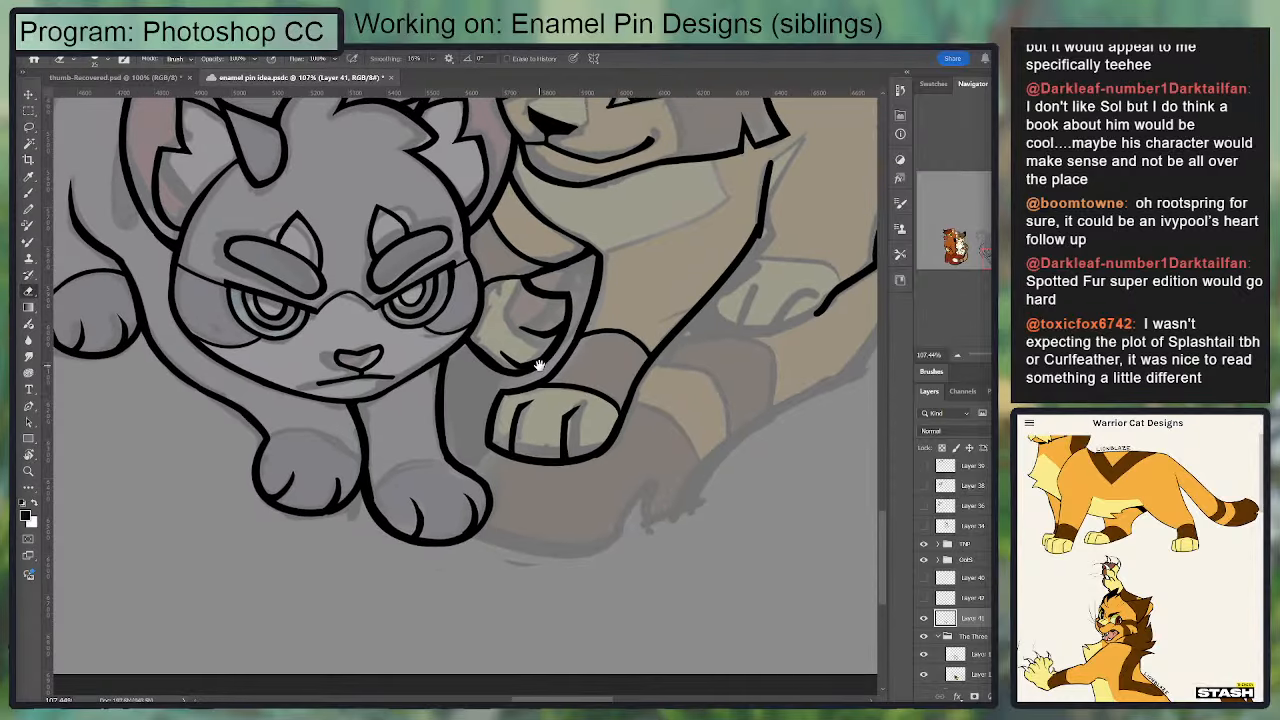
{"action": "mouse_move", "coordinate": [528, 282]}
{"action": "left_mouse_down"}
{"action": "mouse_move", "coordinate": [574, 291]}
{"action": "mouse_move", "coordinate": [570, 303]}
{"action": "left_mouse_up"}
{"action": "key", "text": "b"}
{"action": "key", "text": "e"}
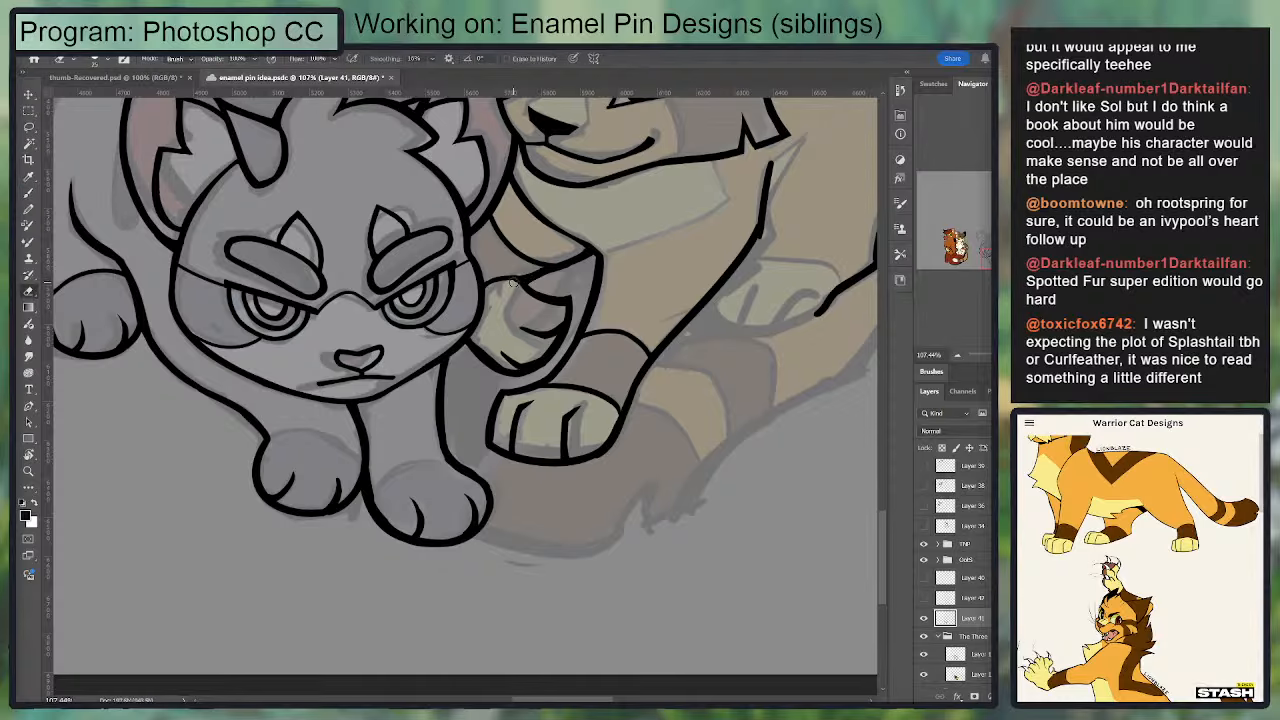
{"action": "left_click_drag", "start_coordinate": [533, 307], "coordinate": [521, 421]}
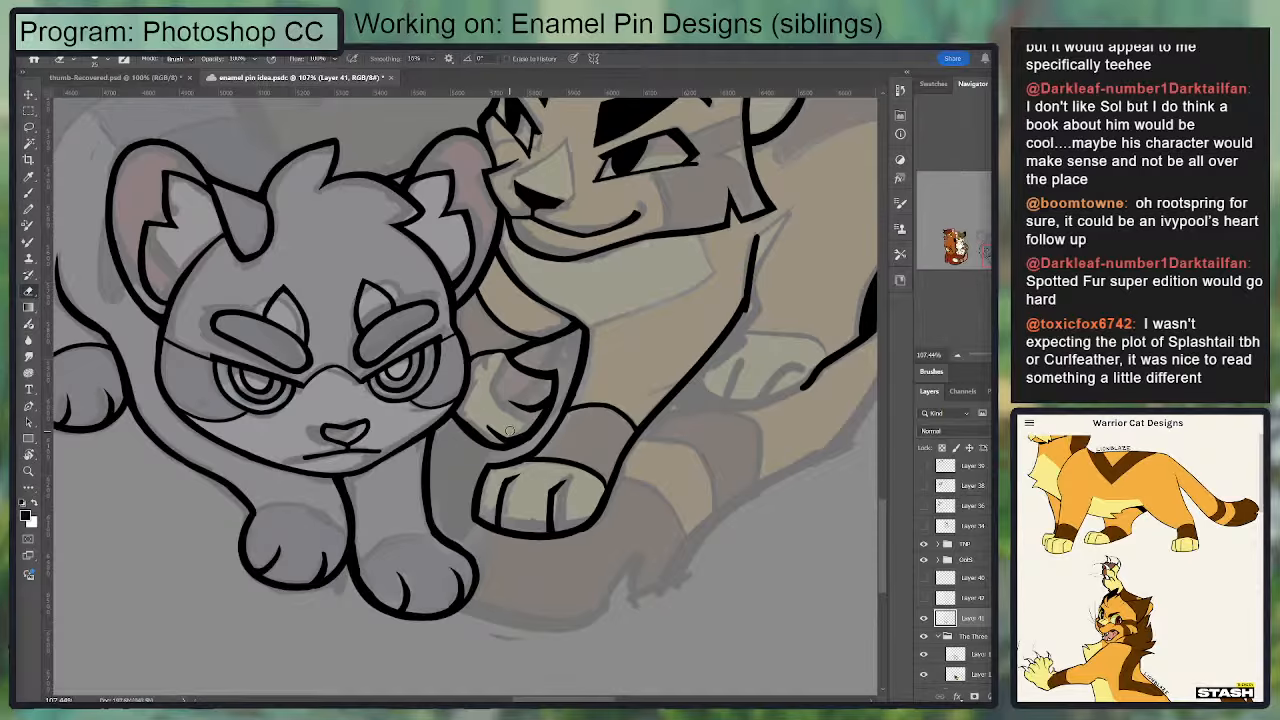
{"action": "left_click_drag", "start_coordinate": [530, 411], "coordinate": [612, 325]}
Step: Ink curved sock edges across the tops of the gray cat's two lower front paws
{"action": "key", "text": "b"}
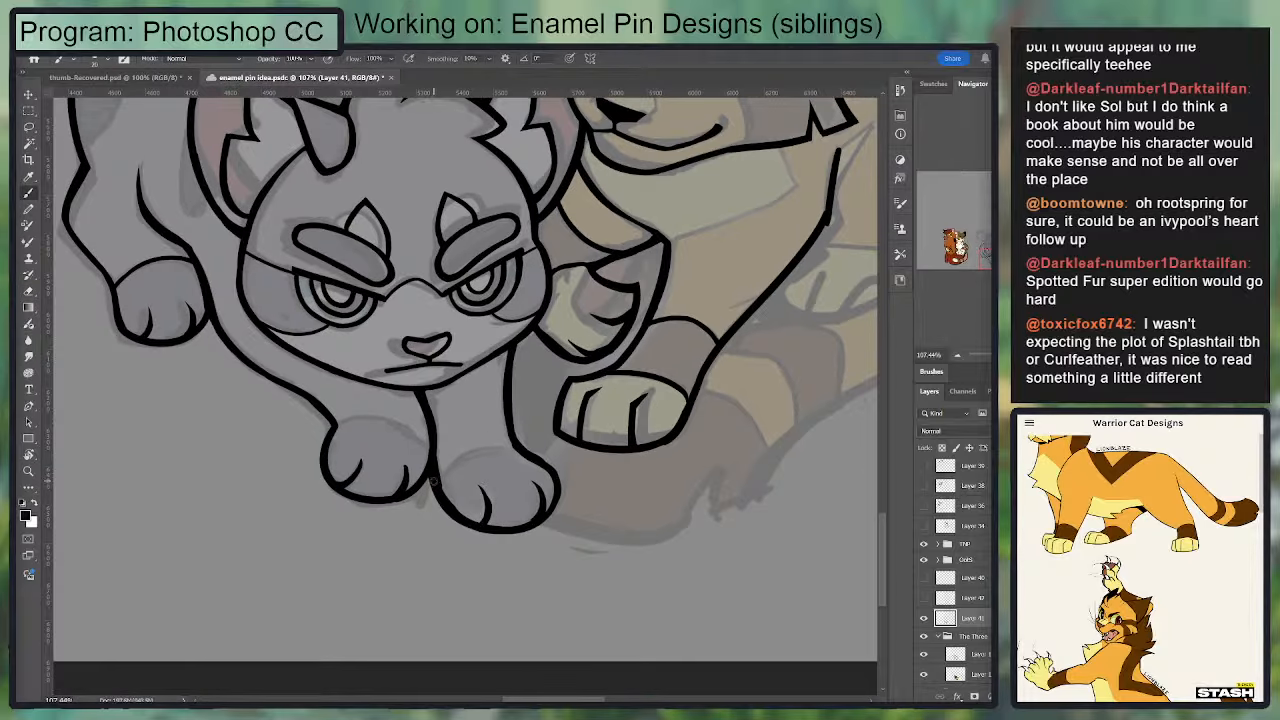
{"action": "left_click_drag", "start_coordinate": [439, 467], "coordinate": [525, 455]}
{"action": "key", "text": "ctrl+z"}
{"action": "mouse_move", "coordinate": [437, 470]}
{"action": "left_mouse_down"}
{"action": "mouse_move", "coordinate": [472, 444]}
{"action": "mouse_move", "coordinate": [517, 447]}
{"action": "left_mouse_up"}
{"action": "key", "text": "ctrl+z"}
{"action": "mouse_move", "coordinate": [436, 484]}
{"action": "left_mouse_down"}
{"action": "mouse_move", "coordinate": [510, 446]}
{"action": "mouse_move", "coordinate": [525, 452]}
{"action": "left_mouse_up"}
{"action": "mouse_move", "coordinate": [340, 428]}
{"action": "left_mouse_down"}
{"action": "mouse_move", "coordinate": [379, 412]}
{"action": "mouse_move", "coordinate": [443, 418]}
{"action": "left_mouse_up"}
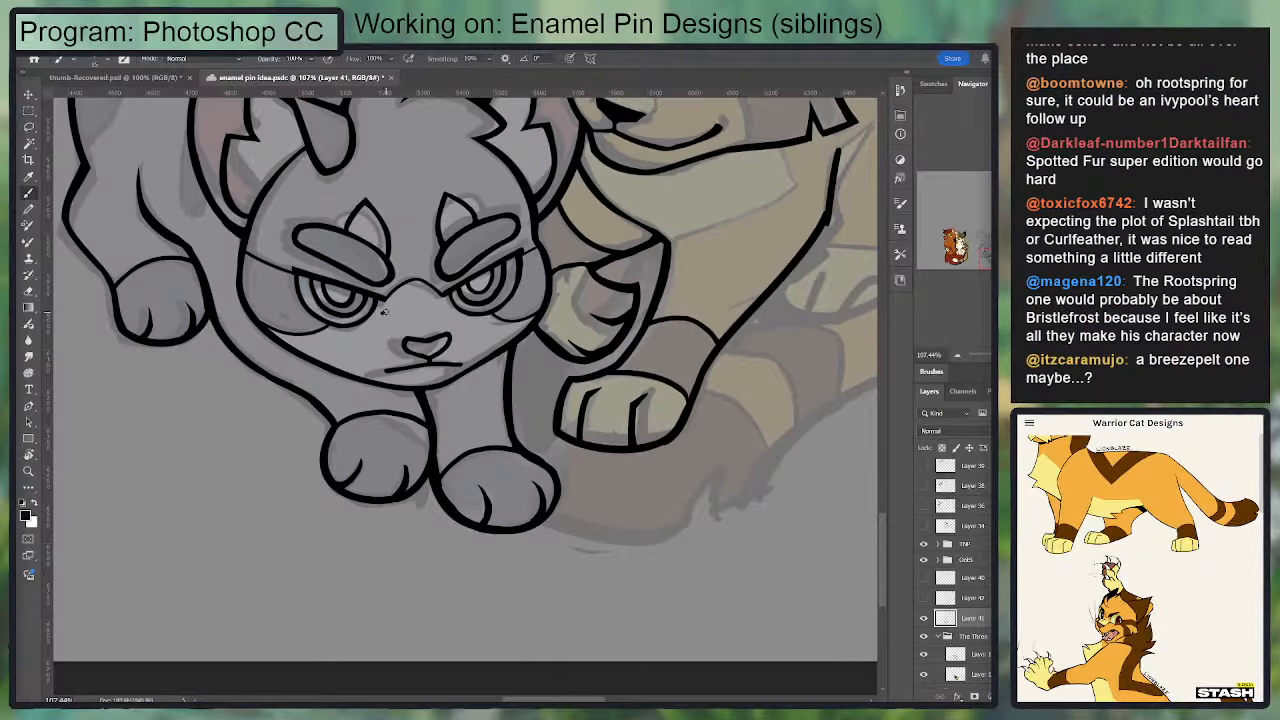
Step: Ink the lower curve and short angled side of the pale chest patch beneath the golden cat's chin
{"action": "left_click_drag", "start_coordinate": [415, 322], "coordinate": [471, 337]}
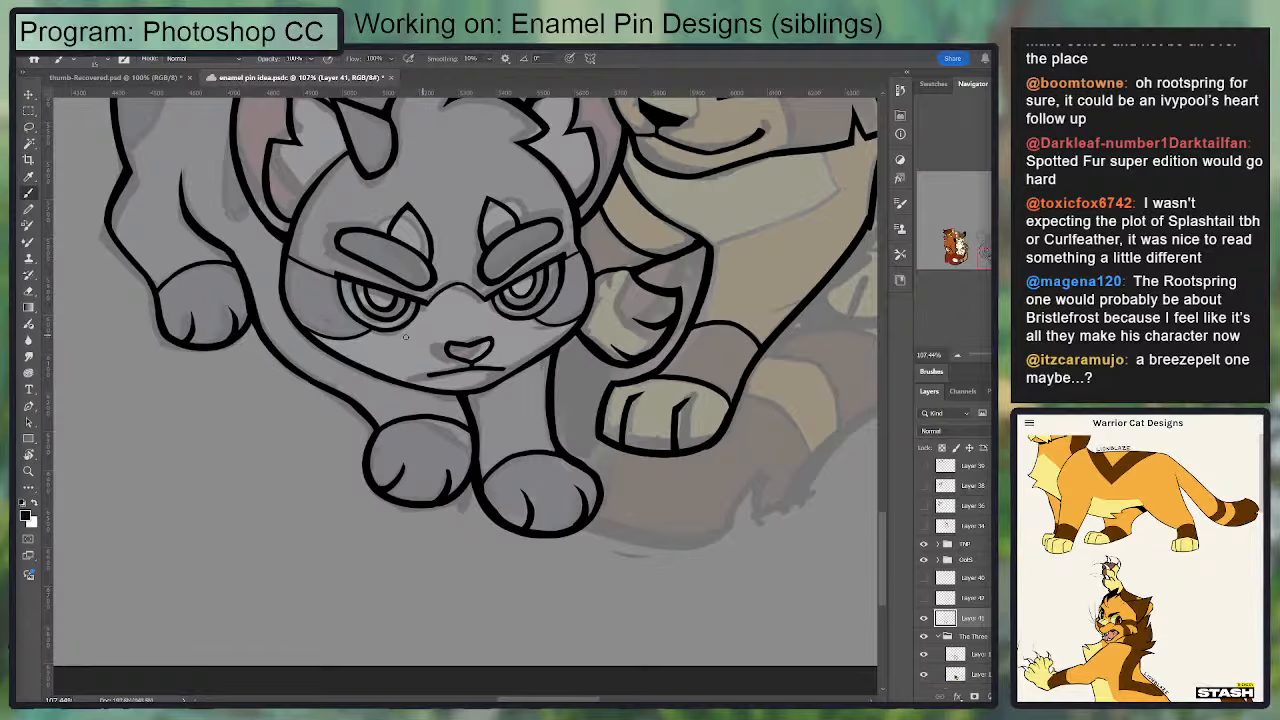
{"action": "left_click_drag", "start_coordinate": [340, 297], "coordinate": [398, 364]}
{"action": "left_click_drag", "start_coordinate": [704, 184], "coordinate": [638, 343]}
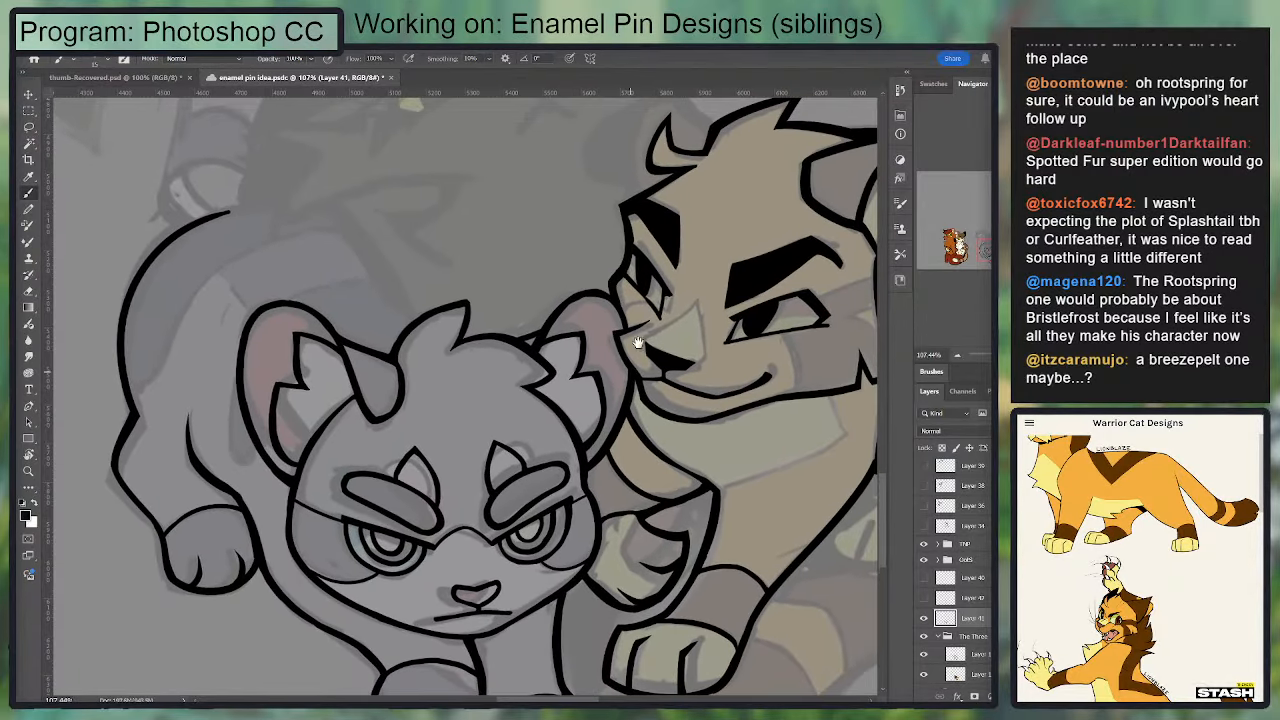
{"action": "left_click_drag", "start_coordinate": [717, 350], "coordinate": [462, 250]}
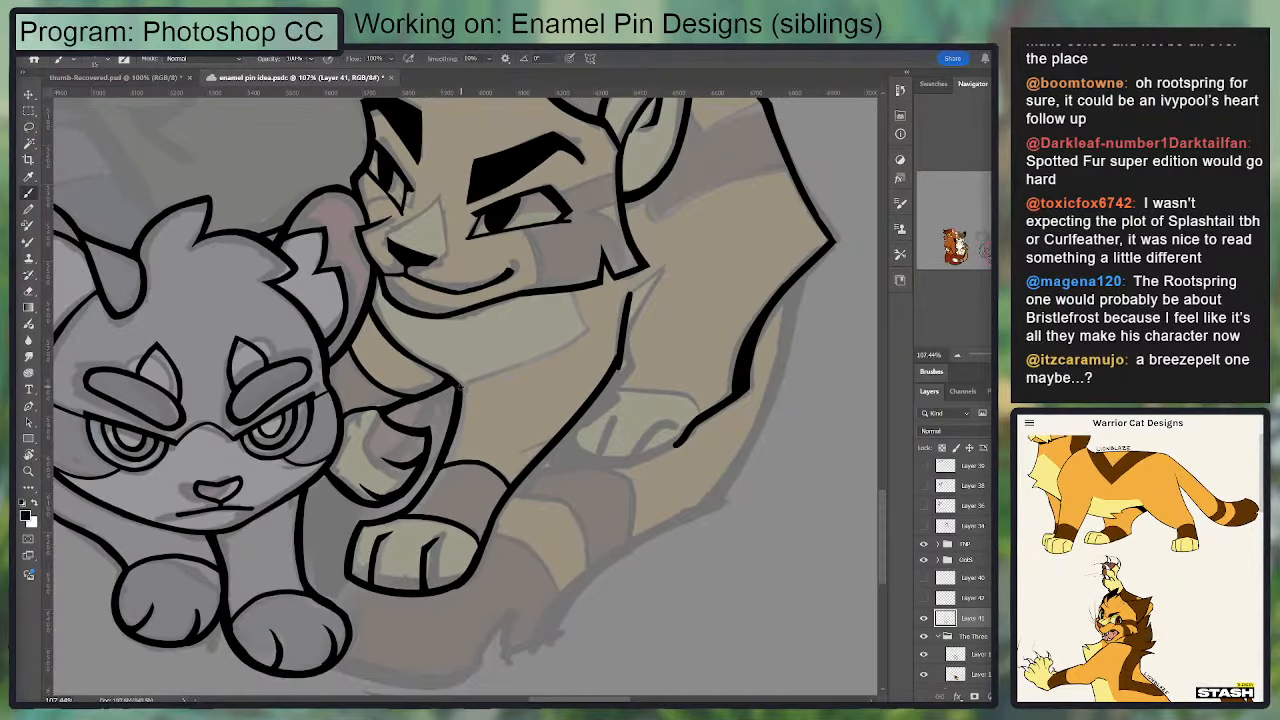
{"action": "mouse_move", "coordinate": [461, 387]}
{"action": "left_mouse_down"}
{"action": "mouse_move", "coordinate": [572, 335]}
{"action": "mouse_move", "coordinate": [584, 345]}
{"action": "mouse_move", "coordinate": [587, 329]}
{"action": "mouse_move", "coordinate": [469, 382]}
{"action": "left_mouse_up"}
{"action": "key", "text": "ctrl+z"}
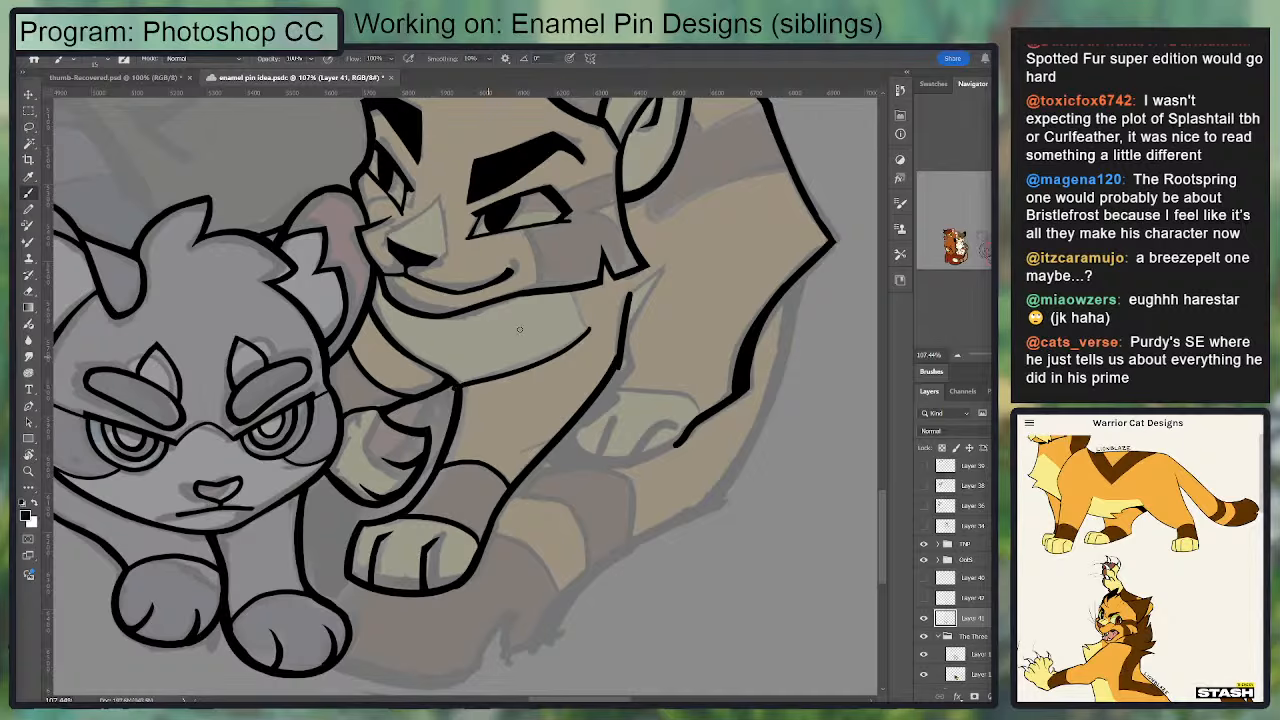
{"action": "left_click_drag", "start_coordinate": [572, 292], "coordinate": [589, 331]}
{"action": "key", "text": "ctrl+z"}
{"action": "key", "text": "e"}
{"action": "key", "text": "b"}
{"action": "key", "text": "ctrl+z"}
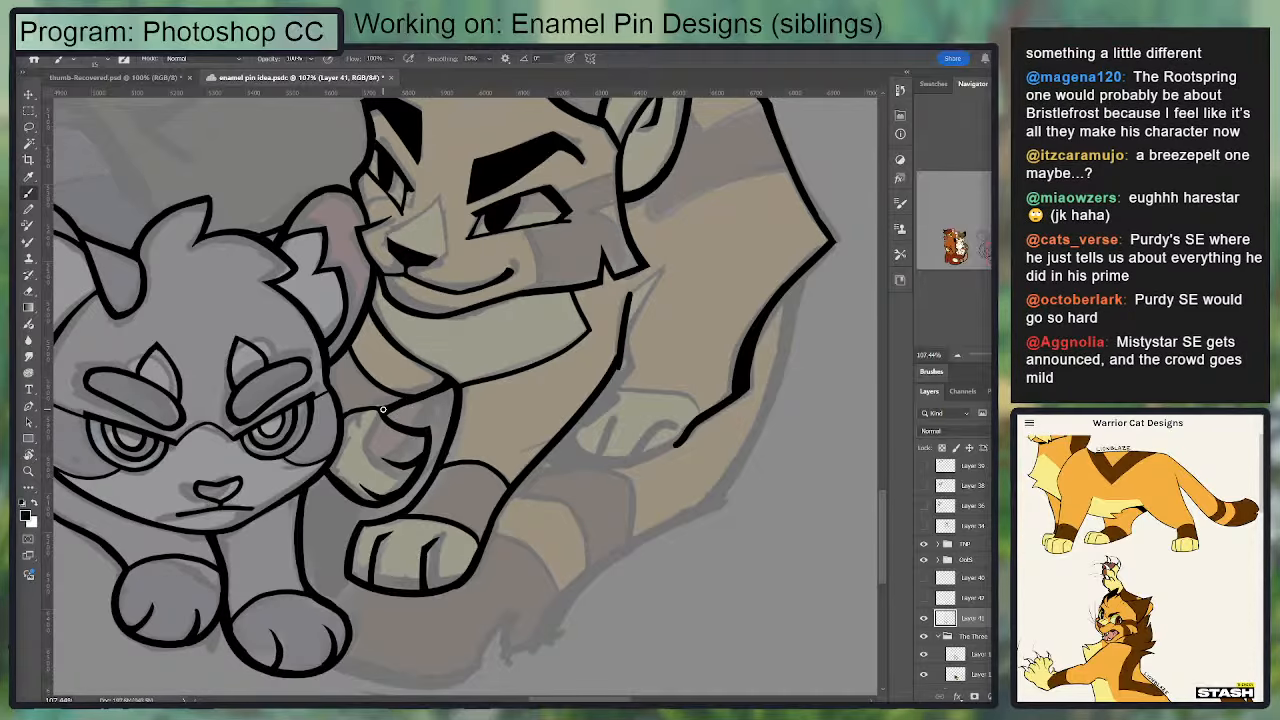
Step: Refine the golden cat's chest line where it meets the chest patch and the raised foreleg
{"action": "left_click_drag", "start_coordinate": [481, 386], "coordinate": [486, 342]}
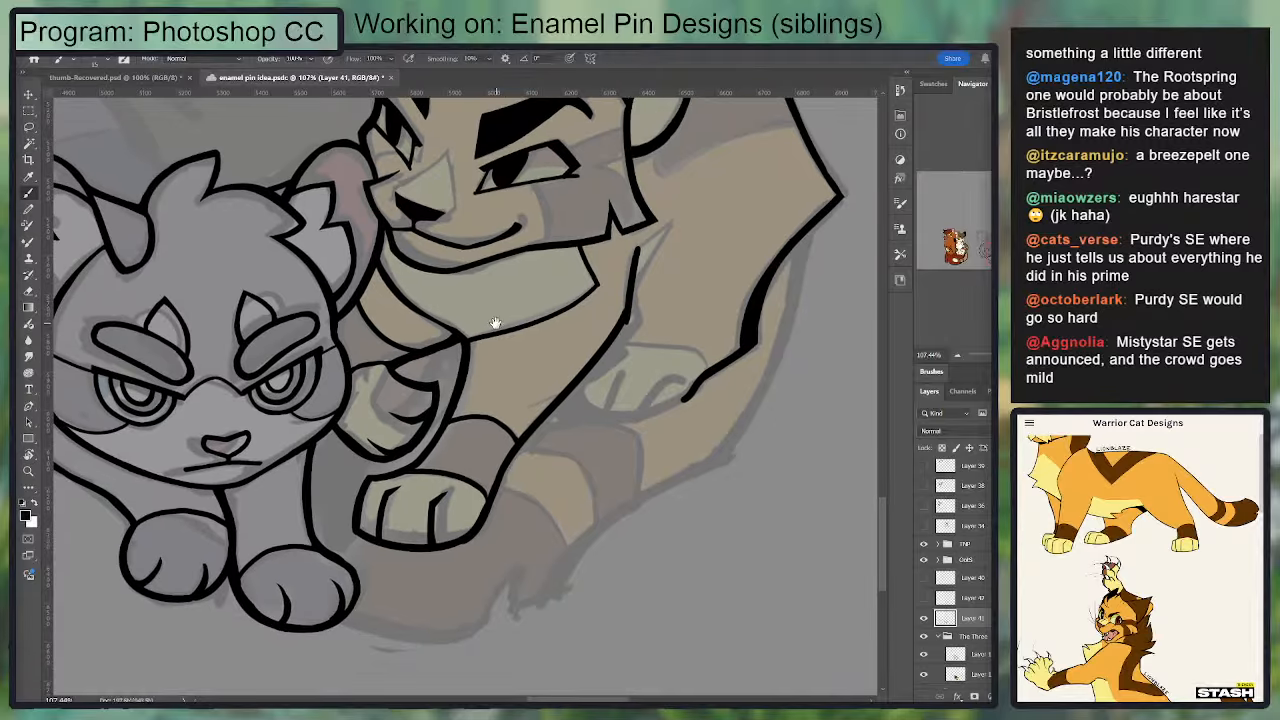
{"action": "key", "text": "e"}
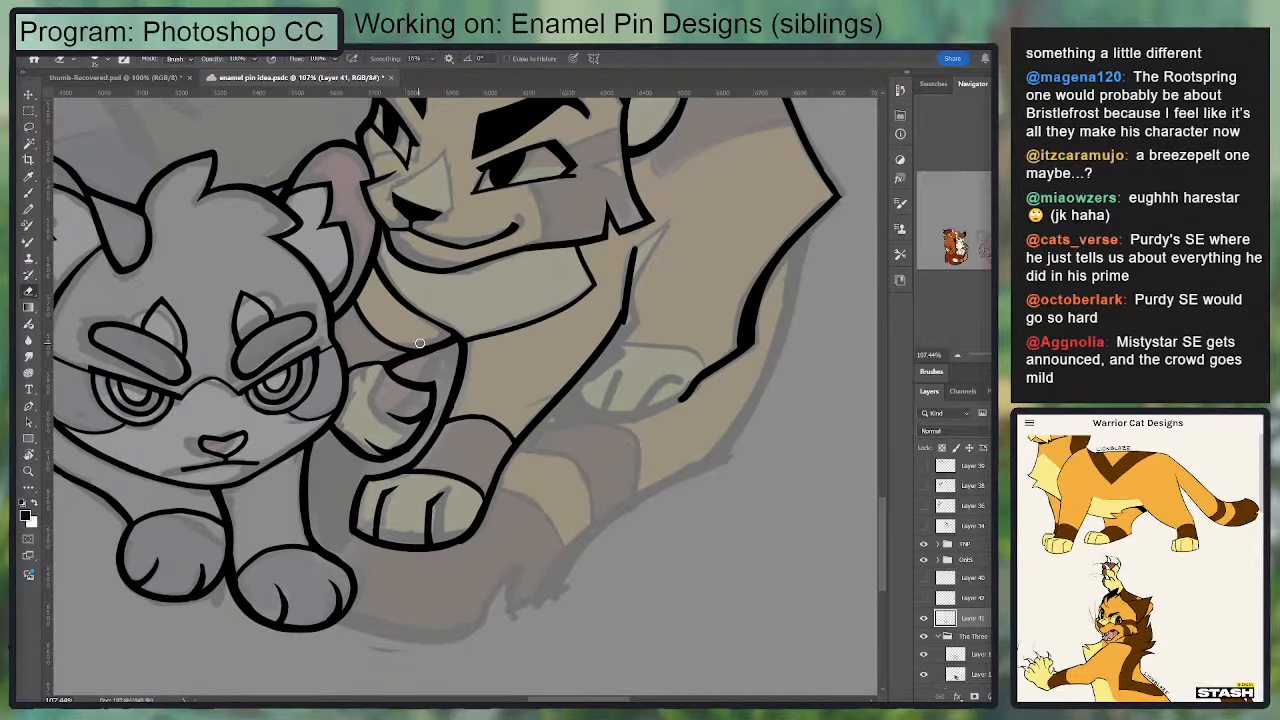
{"action": "key", "text": "b"}
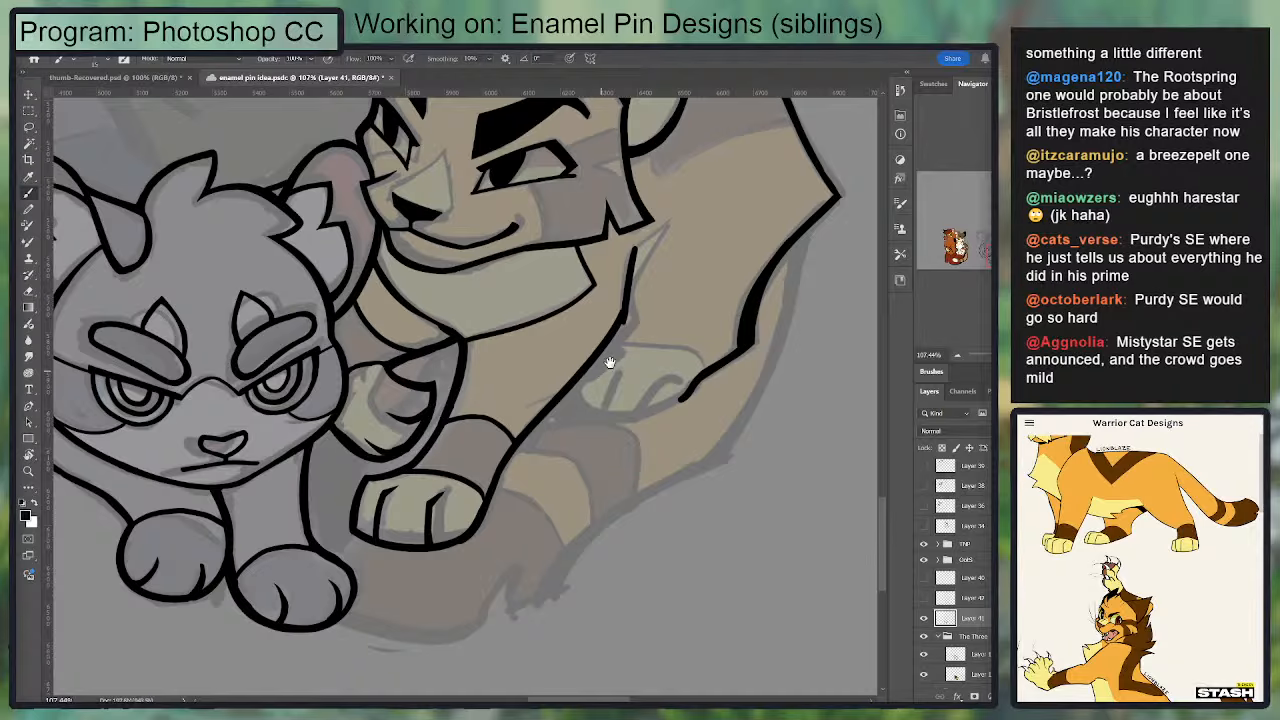
{"action": "left_click_drag", "start_coordinate": [606, 363], "coordinate": [641, 351]}
{"action": "key", "text": "ctrl+z"}
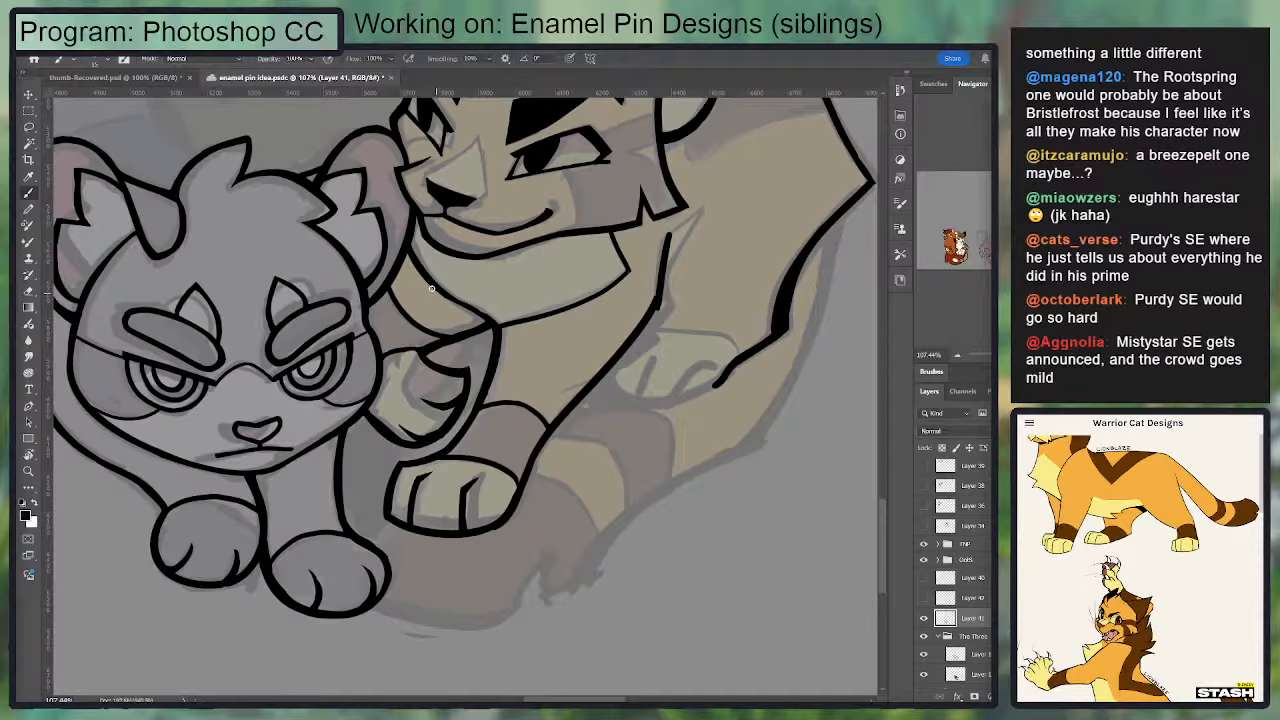
{"action": "left_click_drag", "start_coordinate": [441, 290], "coordinate": [486, 319]}
{"action": "left_click_drag", "start_coordinate": [440, 460], "coordinate": [460, 394]}
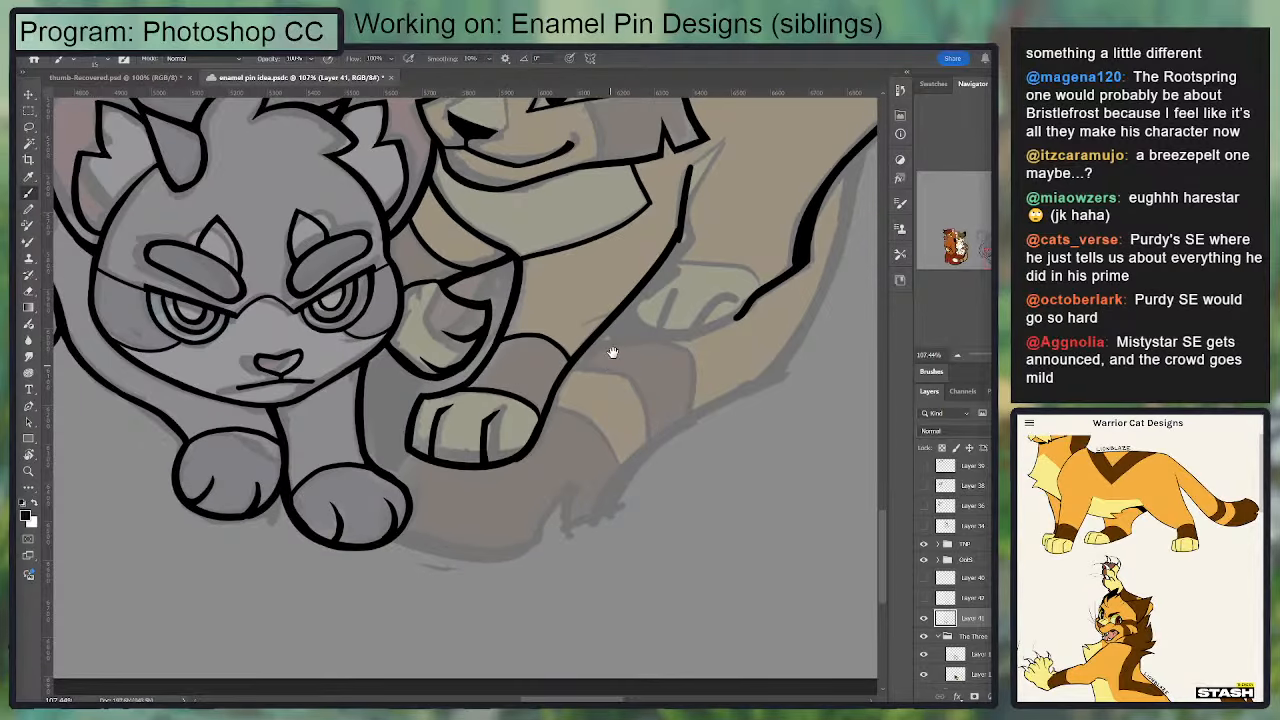
Step: Ink the lower outline of the golden cat's hind paw behind the front leg, with a first curved toe line
{"action": "mouse_move", "coordinate": [613, 353]}
{"action": "left_mouse_down"}
{"action": "mouse_move", "coordinate": [437, 406]}
{"action": "mouse_move", "coordinate": [575, 385]}
{"action": "mouse_move", "coordinate": [583, 358]}
{"action": "mouse_move", "coordinate": [561, 395]}
{"action": "mouse_move", "coordinate": [547, 391]}
{"action": "mouse_move", "coordinate": [581, 344]}
{"action": "mouse_move", "coordinate": [550, 391]}
{"action": "mouse_move", "coordinate": [596, 350]}
{"action": "mouse_move", "coordinate": [557, 396]}
{"action": "mouse_move", "coordinate": [568, 383]}
{"action": "mouse_move", "coordinate": [521, 403]}
{"action": "left_mouse_up"}
{"action": "key", "text": "e"}
{"action": "key", "text": "b"}
{"action": "key", "text": "e"}
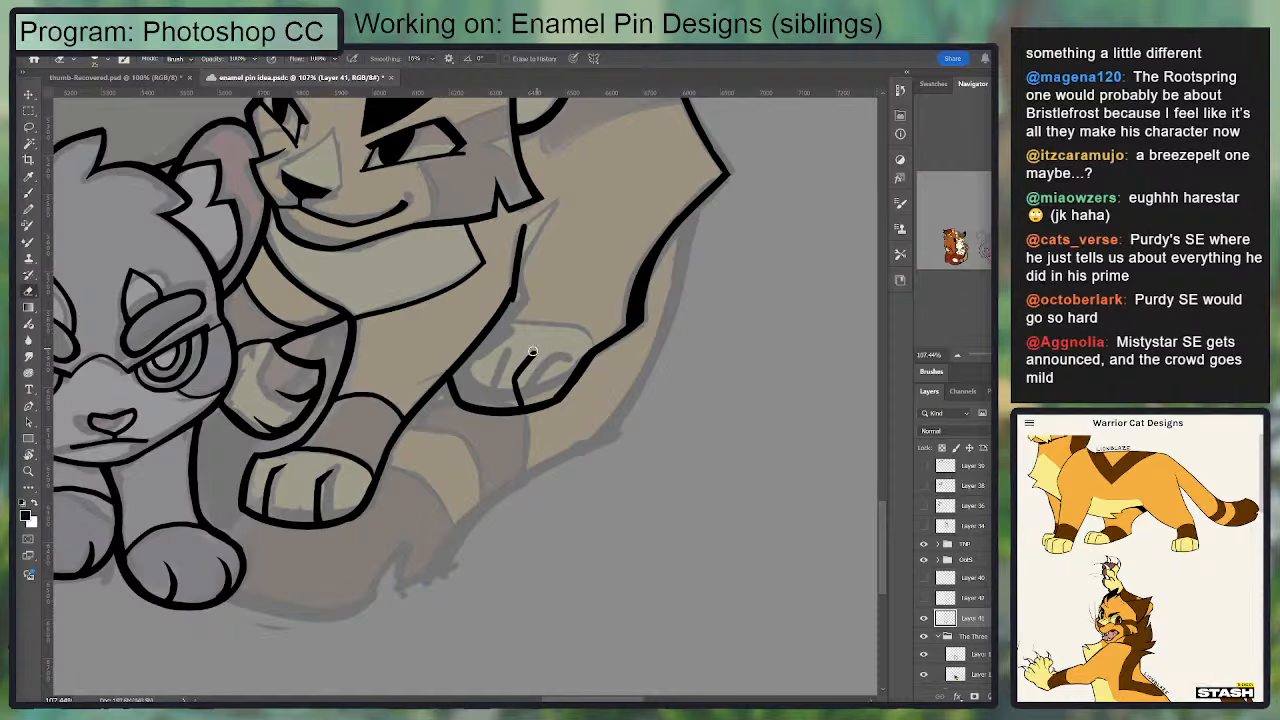
{"action": "key", "text": "b"}
{"action": "mouse_move", "coordinate": [531, 354]}
{"action": "left_mouse_down"}
{"action": "mouse_move", "coordinate": [513, 386]}
{"action": "mouse_move", "coordinate": [536, 357]}
{"action": "mouse_move", "coordinate": [524, 390]}
{"action": "mouse_move", "coordinate": [521, 375]}
{"action": "mouse_move", "coordinate": [535, 389]}
{"action": "mouse_move", "coordinate": [575, 369]}
{"action": "mouse_move", "coordinate": [582, 389]}
{"action": "mouse_move", "coordinate": [567, 372]}
{"action": "mouse_move", "coordinate": [595, 328]}
{"action": "mouse_move", "coordinate": [555, 383]}
{"action": "left_mouse_up"}
{"action": "key", "text": "ctrl+z"}
Step: Ink the hind paw's second toe line and its curved upper edge, cleaning up the strokes with the eraser
{"action": "key", "text": "e"}
{"action": "key", "text": "b"}
{"action": "key", "text": "e"}
{"action": "key", "text": "b"}
{"action": "mouse_move", "coordinate": [520, 337]}
{"action": "left_mouse_down"}
{"action": "mouse_move", "coordinate": [506, 362]}
{"action": "mouse_move", "coordinate": [517, 387]}
{"action": "mouse_move", "coordinate": [526, 334]}
{"action": "mouse_move", "coordinate": [514, 359]}
{"action": "mouse_move", "coordinate": [519, 346]}
{"action": "mouse_move", "coordinate": [506, 350]}
{"action": "mouse_move", "coordinate": [526, 334]}
{"action": "mouse_move", "coordinate": [597, 363]}
{"action": "mouse_move", "coordinate": [584, 348]}
{"action": "mouse_move", "coordinate": [500, 344]}
{"action": "mouse_move", "coordinate": [594, 352]}
{"action": "mouse_move", "coordinate": [487, 346]}
{"action": "left_mouse_up"}
{"action": "key", "text": "e"}
{"action": "key", "text": "b"}
{"action": "key", "text": "e"}
{"action": "key", "text": "b"}
{"action": "key", "text": "e"}
{"action": "key", "text": "b"}
{"action": "key", "text": "ctrl+z"}
{"action": "key", "text": "ctrl+z"}
{"action": "key", "text": "ctrl+z"}
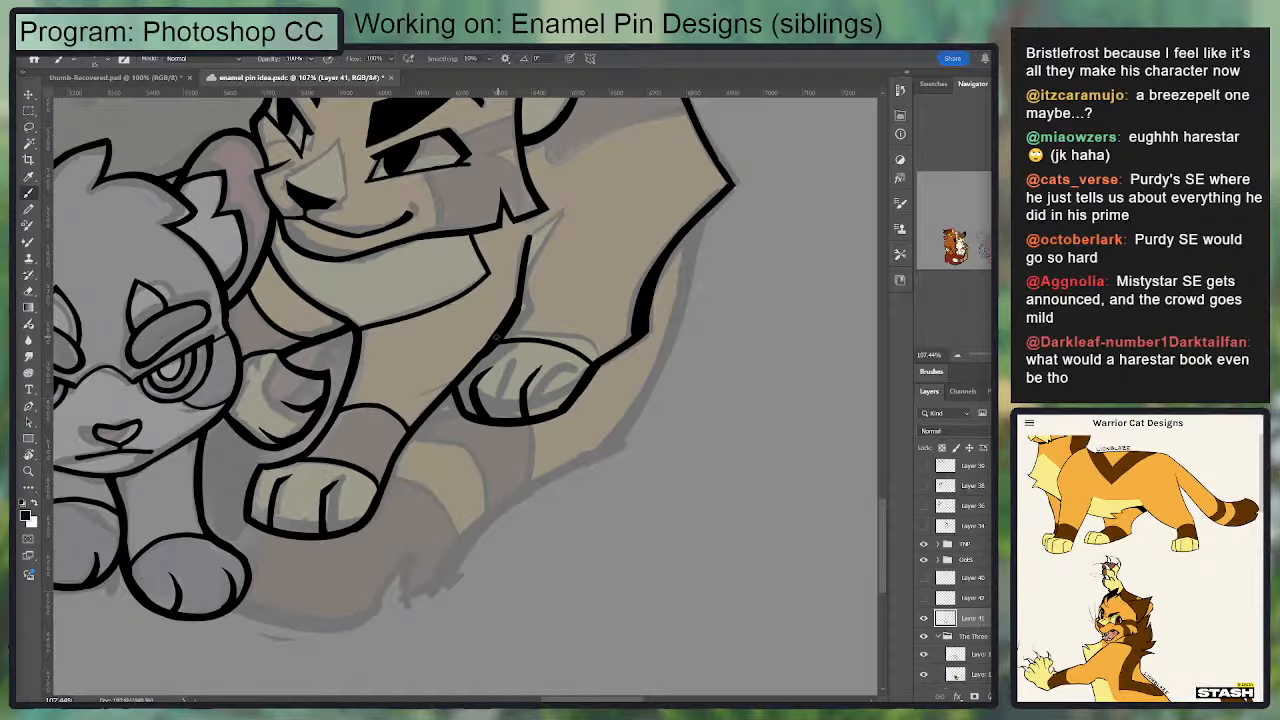
Step: Redraw the golden cat's front leg edge as a heavier line from the hind paw up toward the chest
{"action": "key", "text": "ctrl+z"}
{"action": "left_click_drag", "start_coordinate": [474, 362], "coordinate": [522, 302]}
{"action": "key", "text": "ctrl+z"}
{"action": "left_click_drag", "start_coordinate": [476, 361], "coordinate": [520, 298]}
Step: Touch up the lower outline of the golden cat's hind paw and clean up around its strokes
{"action": "key", "text": "e"}
{"action": "key", "text": "b"}
{"action": "mouse_move", "coordinate": [471, 417]}
{"action": "left_mouse_down"}
{"action": "mouse_move", "coordinate": [577, 407]}
{"action": "mouse_move", "coordinate": [507, 414]}
{"action": "mouse_move", "coordinate": [476, 396]}
{"action": "mouse_move", "coordinate": [483, 383]}
{"action": "mouse_move", "coordinate": [490, 414]}
{"action": "mouse_move", "coordinate": [483, 393]}
{"action": "mouse_move", "coordinate": [487, 417]}
{"action": "mouse_move", "coordinate": [474, 416]}
{"action": "mouse_move", "coordinate": [584, 409]}
{"action": "mouse_move", "coordinate": [562, 414]}
{"action": "mouse_move", "coordinate": [584, 401]}
{"action": "mouse_move", "coordinate": [575, 409]}
{"action": "mouse_move", "coordinate": [583, 384]}
{"action": "mouse_move", "coordinate": [479, 370]}
{"action": "mouse_move", "coordinate": [466, 385]}
{"action": "mouse_move", "coordinate": [511, 352]}
{"action": "mouse_move", "coordinate": [535, 381]}
{"action": "left_mouse_up"}
{"action": "key", "text": "e"}
{"action": "key", "text": "b"}
{"action": "key", "text": "e"}
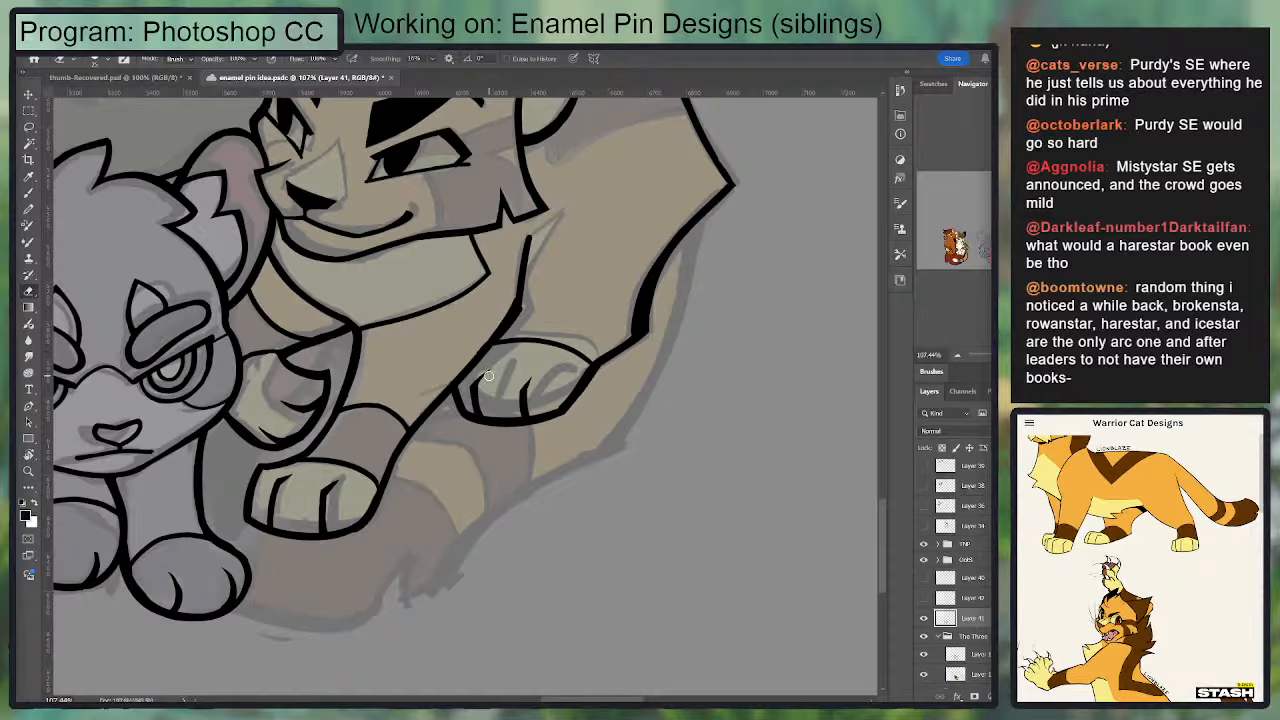
Step: Ink and clean up the toe lines on the orange cat's outer paw
{"action": "key", "text": "b"}
{"action": "key", "text": "e"}
{"action": "key", "text": "b"}
{"action": "key", "text": "e"}
{"action": "key", "text": "b"}
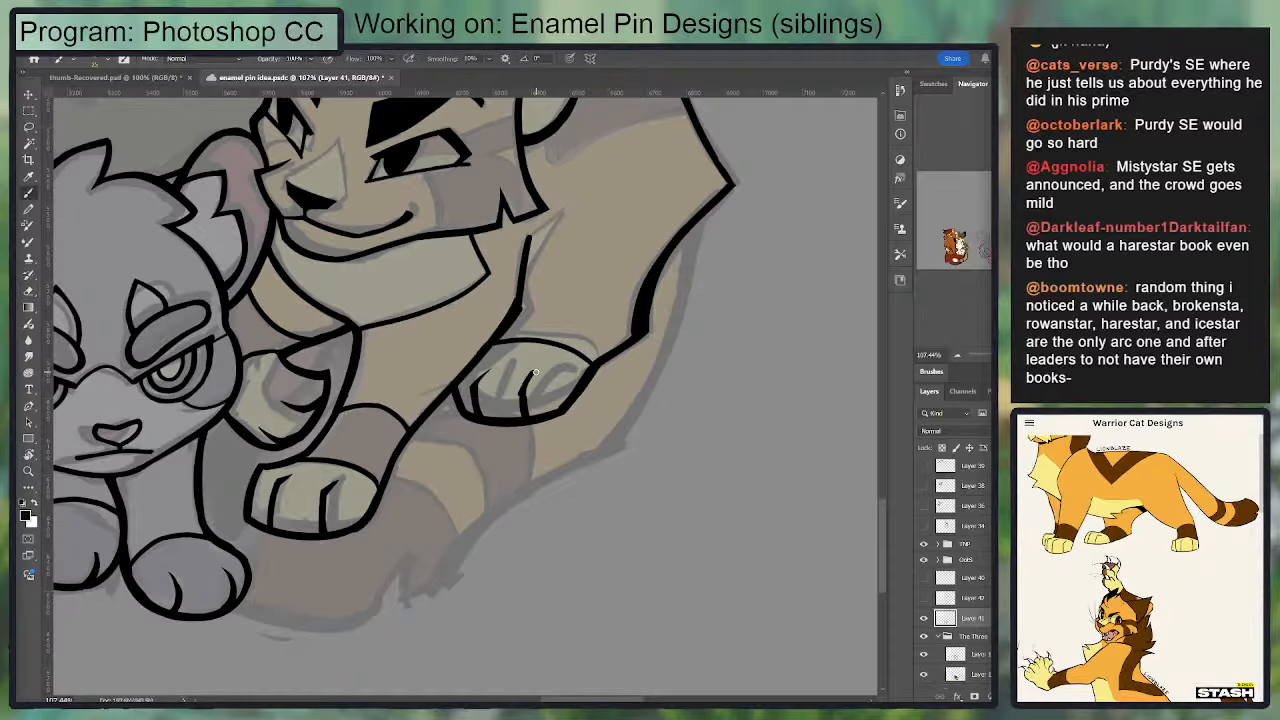
{"action": "key", "text": "e"}
{"action": "key", "text": "b"}
{"action": "key", "text": "e"}
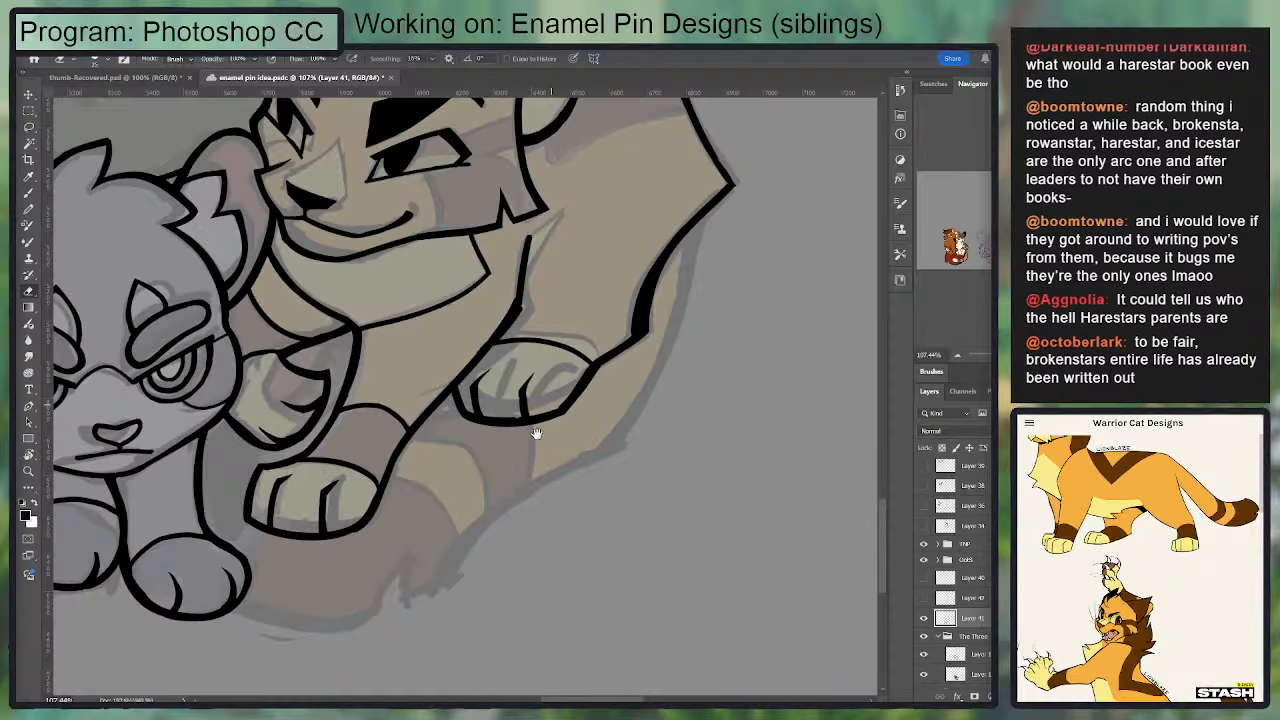
Step: Try to ink a curved marking line across the leg above the orange cat's outer paw
{"action": "left_click_drag", "start_coordinate": [524, 410], "coordinate": [498, 458]}
{"action": "key", "text": "b"}
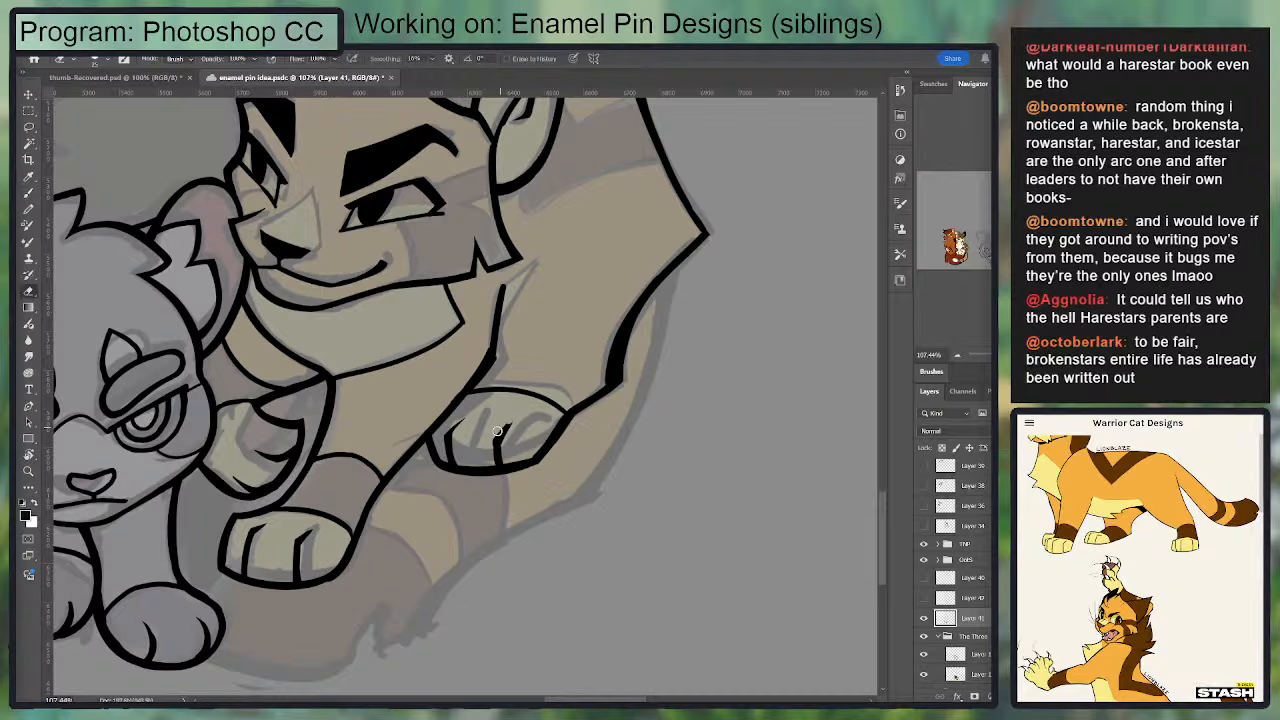
{"action": "left_click_drag", "start_coordinate": [534, 374], "coordinate": [512, 402]}
{"action": "mouse_move", "coordinate": [582, 420]}
{"action": "left_mouse_down"}
{"action": "mouse_move", "coordinate": [539, 383]}
{"action": "mouse_move", "coordinate": [478, 392]}
{"action": "left_mouse_up"}
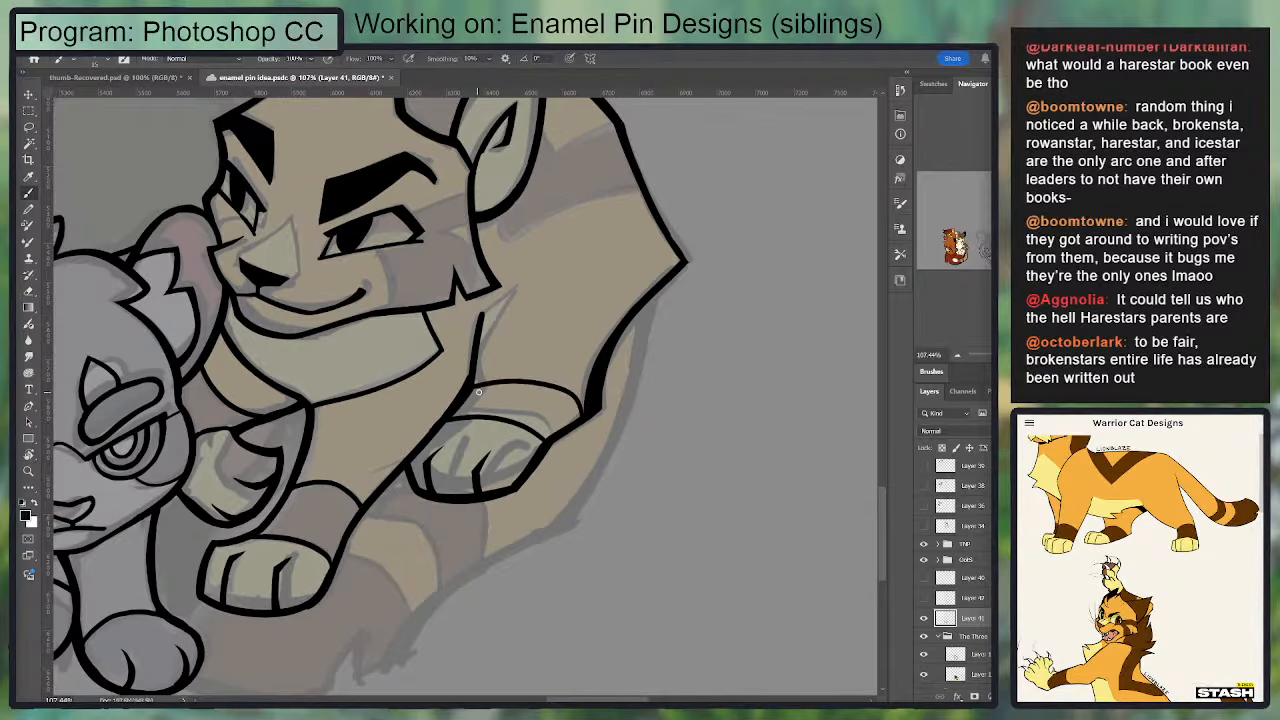
{"action": "key", "text": "ctrl+z"}
{"action": "key", "text": "e"}
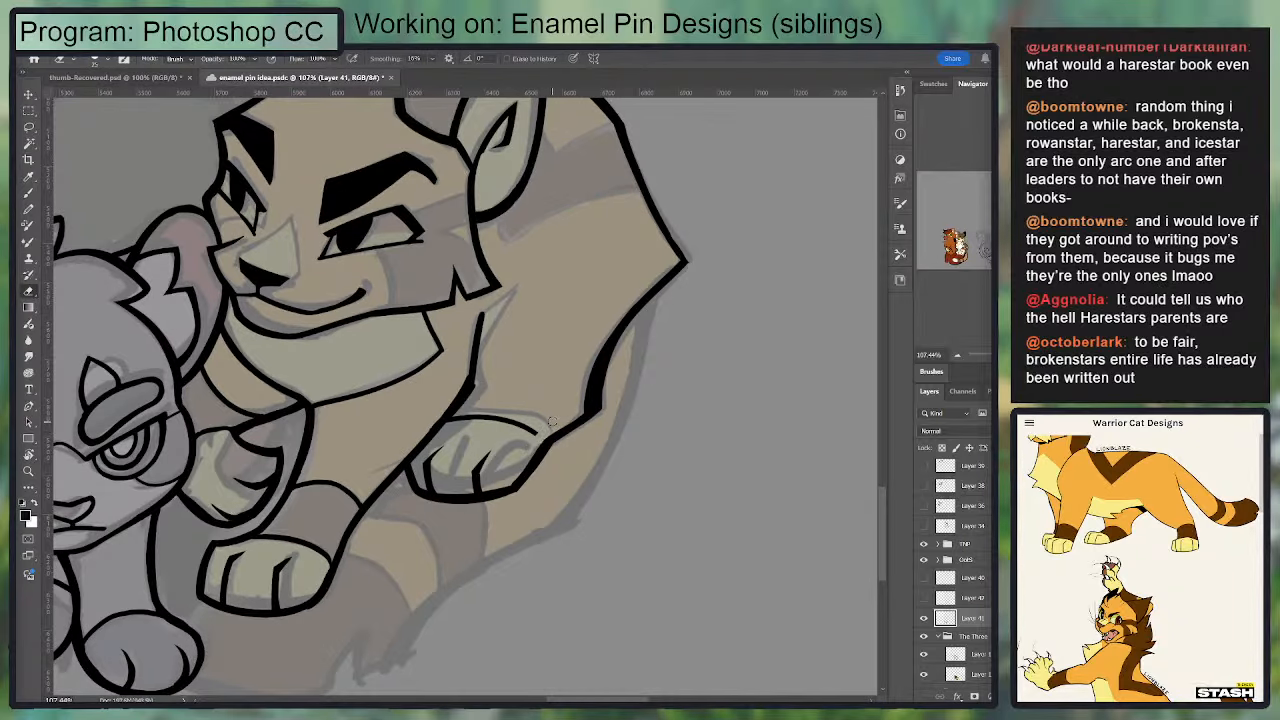
{"action": "key", "text": "b"}
{"action": "left_click_drag", "start_coordinate": [492, 421], "coordinate": [540, 451]}
{"action": "mouse_move", "coordinate": [523, 387]}
{"action": "left_mouse_down"}
{"action": "mouse_move", "coordinate": [586, 425]}
{"action": "mouse_move", "coordinate": [566, 386]}
{"action": "mouse_move", "coordinate": [458, 387]}
{"action": "left_mouse_up"}
{"action": "key", "text": "ctrl+z"}
{"action": "key", "text": "ctrl+z"}
{"action": "key", "text": "ctrl+z"}
{"action": "key", "text": "ctrl+z"}
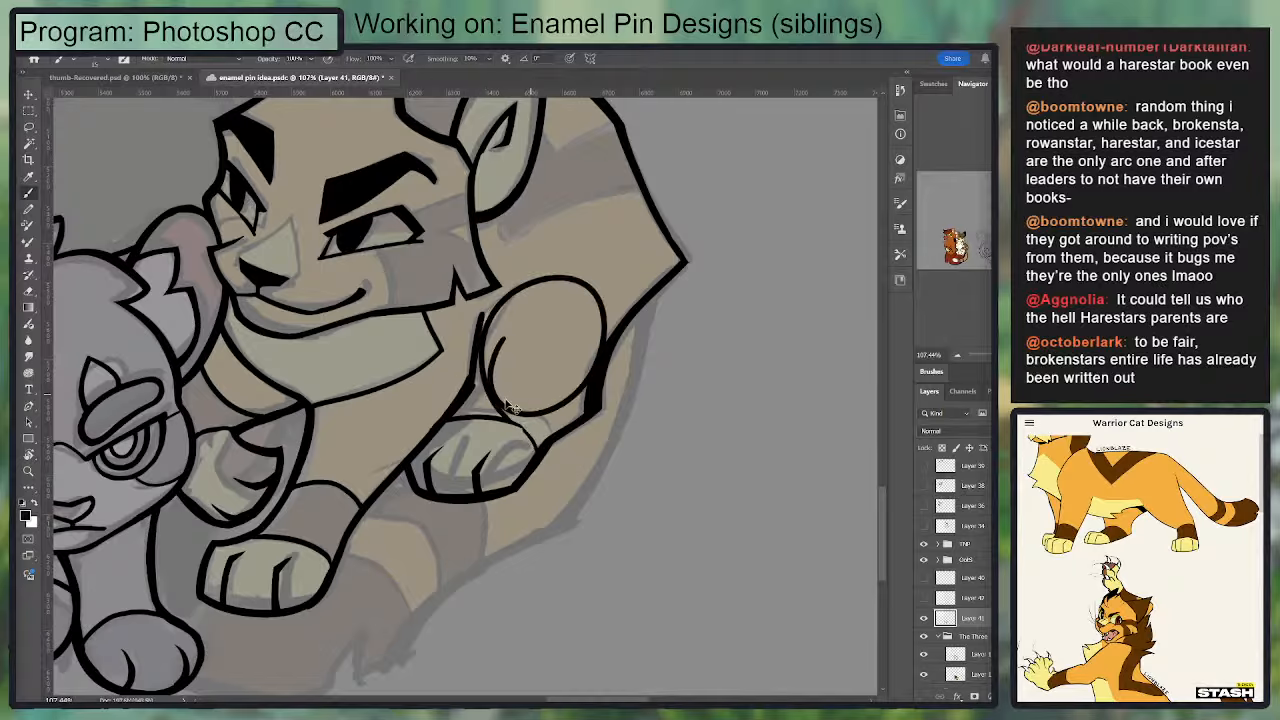
Step: Thicken the bend in the orange cat's inner leg line above the outer paw into a sharp corner and trim its edge
{"action": "mouse_move", "coordinate": [479, 360]}
{"action": "left_mouse_down"}
{"action": "mouse_move", "coordinate": [482, 386]}
{"action": "mouse_move", "coordinate": [440, 429]}
{"action": "left_mouse_up"}
{"action": "key", "text": "ctrl+z"}
{"action": "left_click_drag", "start_coordinate": [479, 391], "coordinate": [440, 428]}
{"action": "key", "text": "ctrl+z"}
{"action": "left_click_drag", "start_coordinate": [484, 384], "coordinate": [424, 439]}
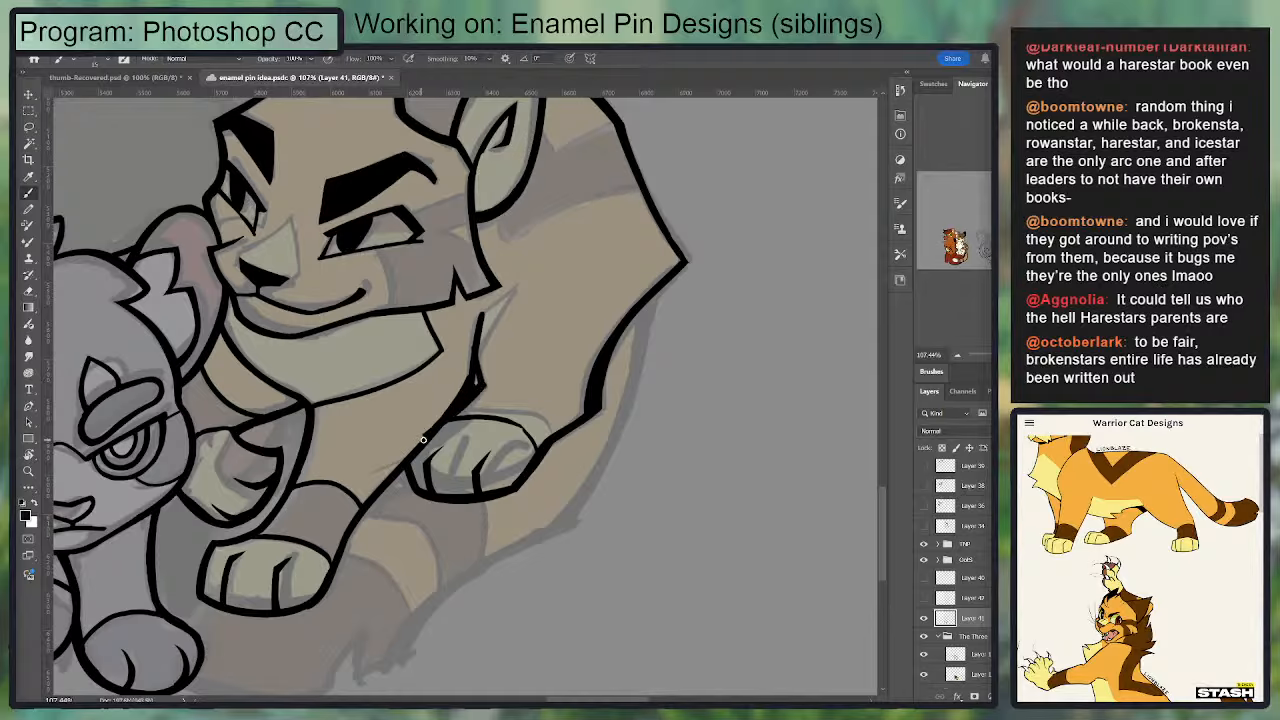
{"action": "key", "text": "e"}
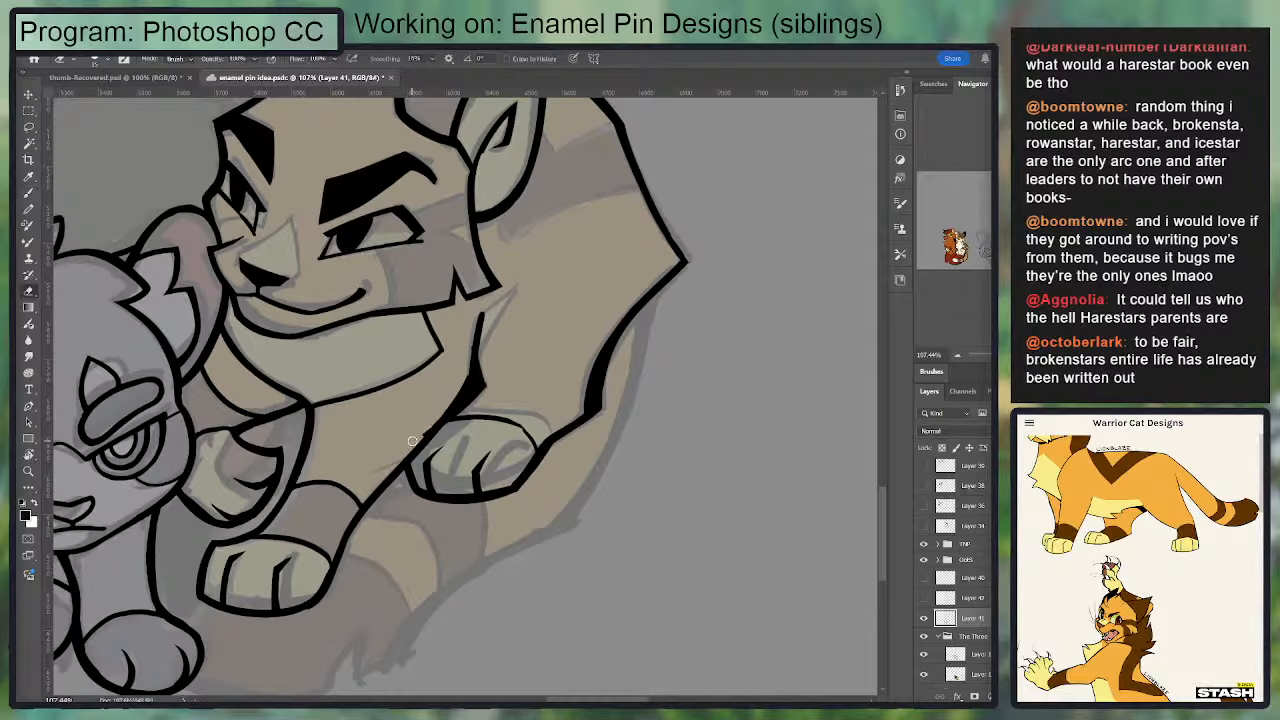
{"action": "left_click_drag", "start_coordinate": [462, 371], "coordinate": [408, 447]}
Step: Ink a diagonal fur line from the inner leg bend up toward the orange cat's shoulder
{"action": "key", "text": "b"}
{"action": "mouse_move", "coordinate": [473, 370]}
{"action": "left_mouse_down"}
{"action": "mouse_move", "coordinate": [483, 316]}
{"action": "mouse_move", "coordinate": [461, 385]}
{"action": "mouse_move", "coordinate": [489, 381]}
{"action": "mouse_move", "coordinate": [528, 281]}
{"action": "left_mouse_up"}
{"action": "key", "text": "e"}
{"action": "key", "text": "b"}
{"action": "key", "text": "e"}
{"action": "key", "text": "b"}
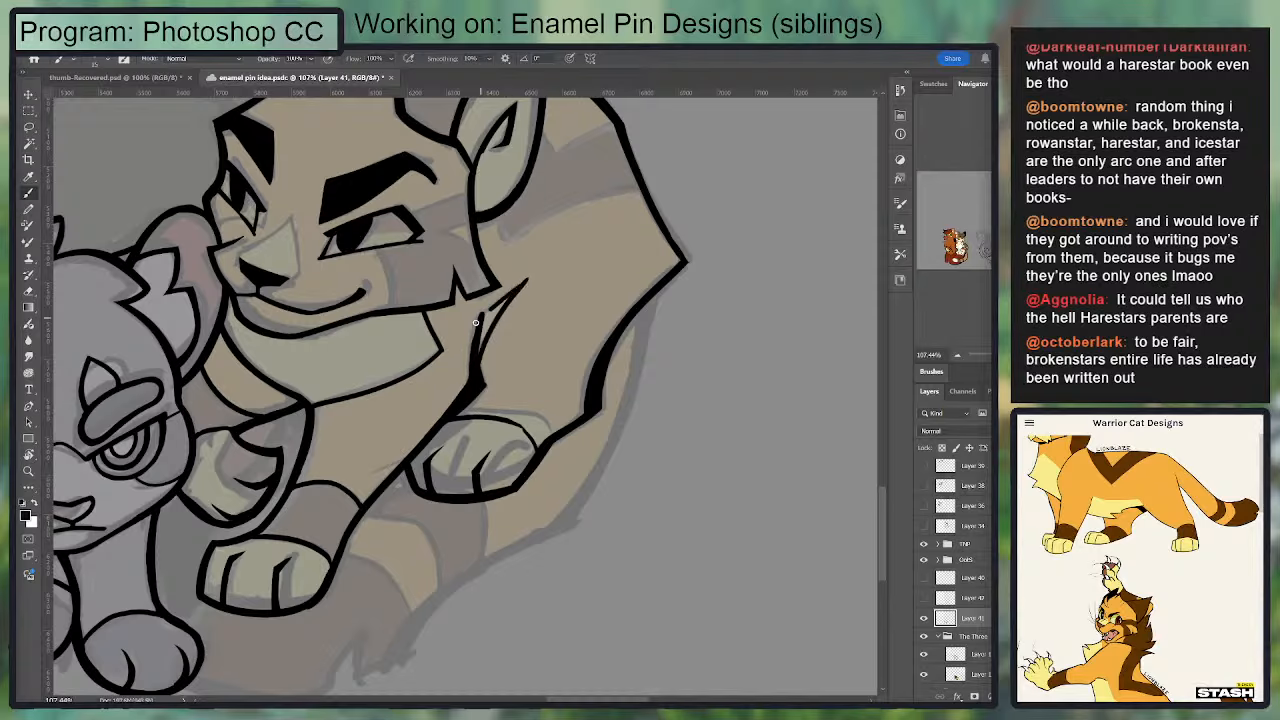
{"action": "key", "text": "ctrl+z"}
{"action": "left_click_drag", "start_coordinate": [480, 322], "coordinate": [531, 273]}
{"action": "key", "text": "ctrl+z"}
{"action": "mouse_move", "coordinate": [477, 360]}
{"action": "left_mouse_down"}
{"action": "mouse_move", "coordinate": [527, 277]}
{"action": "mouse_move", "coordinate": [477, 358]}
{"action": "left_mouse_up"}
Step: Erase the excess around the diagonal shoulder line to give it a clean, tapered tip
{"action": "key", "text": "e"}
{"action": "mouse_move", "coordinate": [528, 286]}
{"action": "left_mouse_down"}
{"action": "mouse_move", "coordinate": [489, 354]}
{"action": "mouse_move", "coordinate": [528, 425]}
{"action": "mouse_move", "coordinate": [505, 376]}
{"action": "mouse_move", "coordinate": [544, 336]}
{"action": "left_mouse_up"}
{"action": "key", "text": "b"}
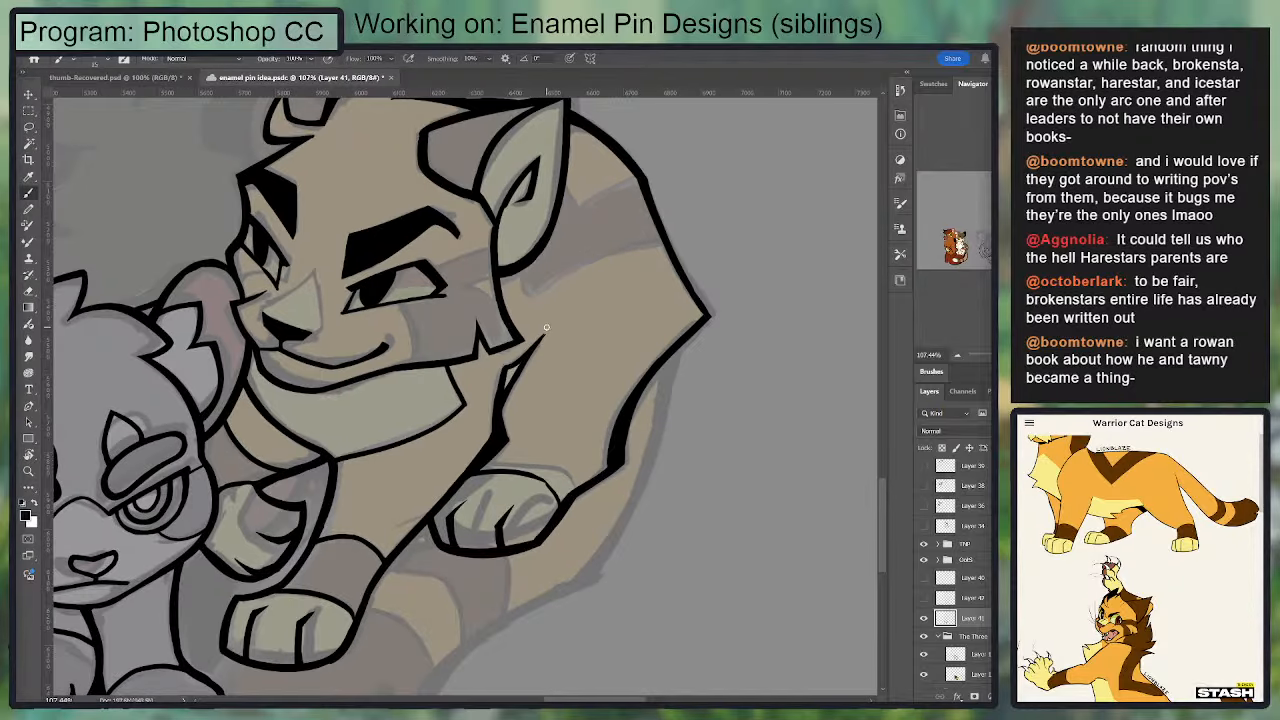
{"action": "key", "text": "ctrl+z"}
{"action": "key", "text": "e"}
{"action": "mouse_move", "coordinate": [498, 405]}
{"action": "left_mouse_down"}
{"action": "mouse_move", "coordinate": [511, 363]}
{"action": "mouse_move", "coordinate": [495, 383]}
{"action": "mouse_move", "coordinate": [497, 372]}
{"action": "mouse_move", "coordinate": [493, 395]}
{"action": "mouse_move", "coordinate": [517, 397]}
{"action": "mouse_move", "coordinate": [500, 425]}
{"action": "mouse_move", "coordinate": [554, 342]}
{"action": "left_mouse_up"}
{"action": "key", "text": "b"}
{"action": "key", "text": "e"}
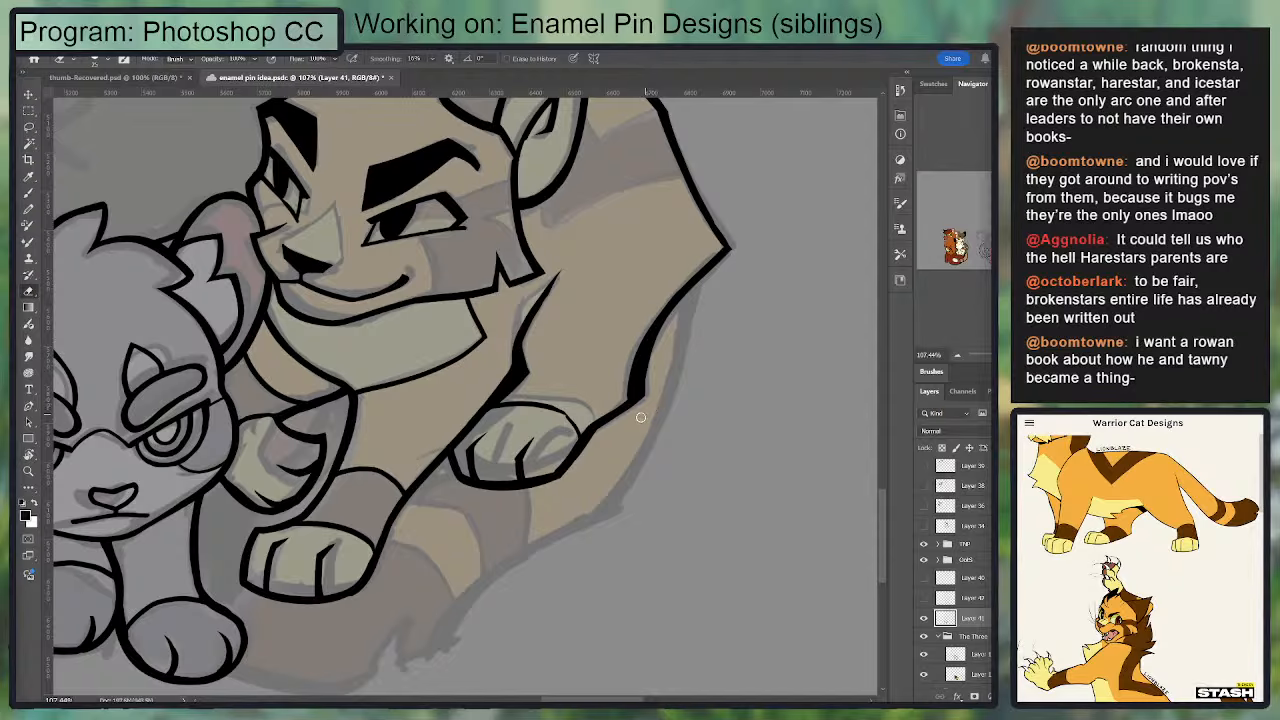
Step: Try another marking line across the leg above the outer paw and a rework of the paw's upper edge
{"action": "key", "text": "b"}
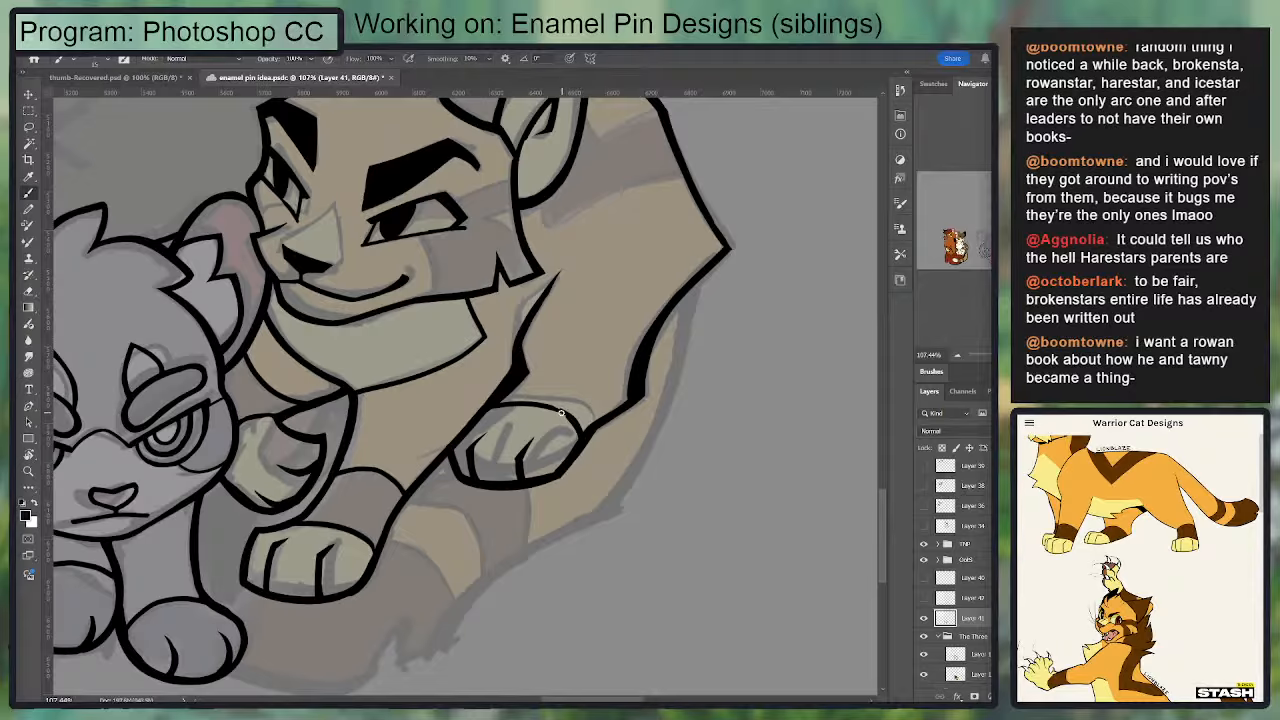
{"action": "left_click_drag", "start_coordinate": [526, 370], "coordinate": [640, 372]}
{"action": "key", "text": "ctrl+z"}
{"action": "mouse_move", "coordinate": [524, 372]}
{"action": "left_mouse_down"}
{"action": "mouse_move", "coordinate": [570, 368]}
{"action": "mouse_move", "coordinate": [619, 402]}
{"action": "left_mouse_up"}
{"action": "key", "text": "ctrl+z"}
{"action": "key", "text": "e"}
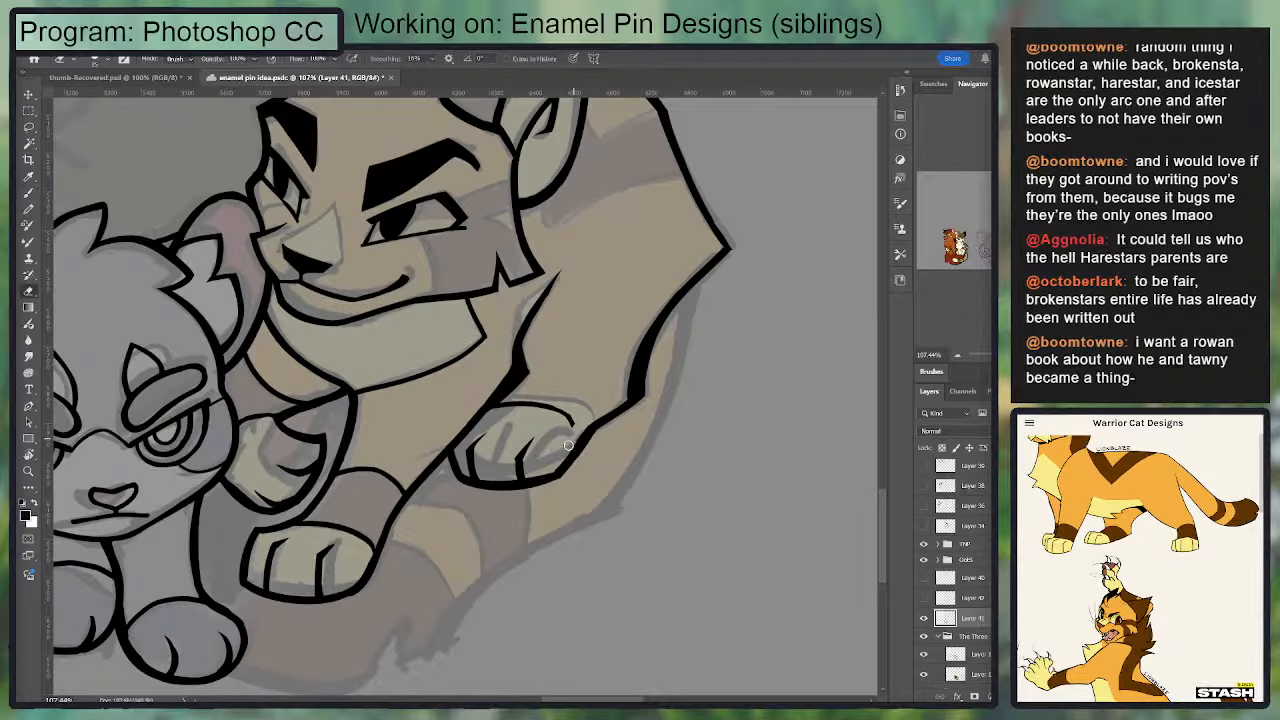
{"action": "mouse_move", "coordinate": [575, 424]}
{"action": "left_mouse_down"}
{"action": "mouse_move", "coordinate": [554, 404]}
{"action": "mouse_move", "coordinate": [488, 415]}
{"action": "mouse_move", "coordinate": [582, 434]}
{"action": "mouse_move", "coordinate": [587, 447]}
{"action": "mouse_move", "coordinate": [552, 406]}
{"action": "mouse_move", "coordinate": [486, 413]}
{"action": "mouse_move", "coordinate": [482, 427]}
{"action": "mouse_move", "coordinate": [565, 407]}
{"action": "mouse_move", "coordinate": [476, 414]}
{"action": "left_mouse_up"}
{"action": "key", "text": "b"}
{"action": "key", "text": "ctrl+z"}
{"action": "key", "text": "ctrl+z"}
{"action": "key", "text": "ctrl+z"}
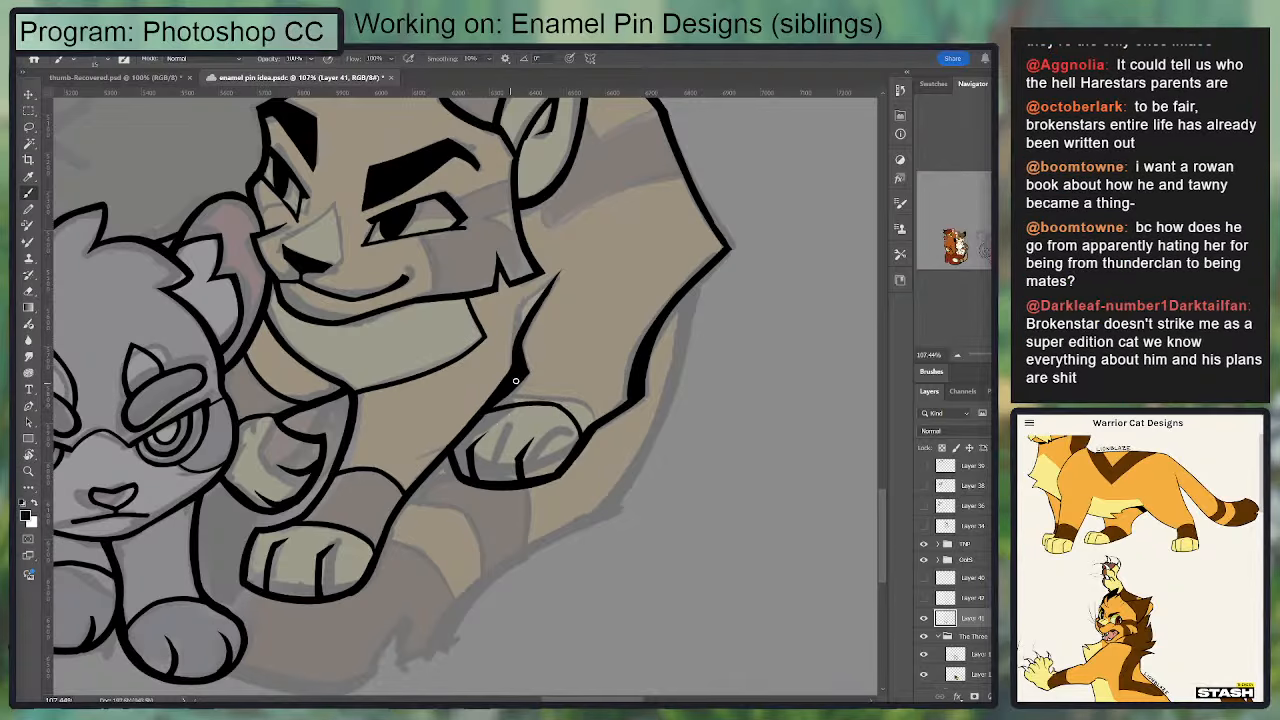
Step: Touch up the inner leg line between the bend and the top of the orange cat's outer paw
{"action": "left_click_drag", "start_coordinate": [522, 376], "coordinate": [462, 440]}
{"action": "left_click_drag", "start_coordinate": [602, 409], "coordinate": [549, 303]}
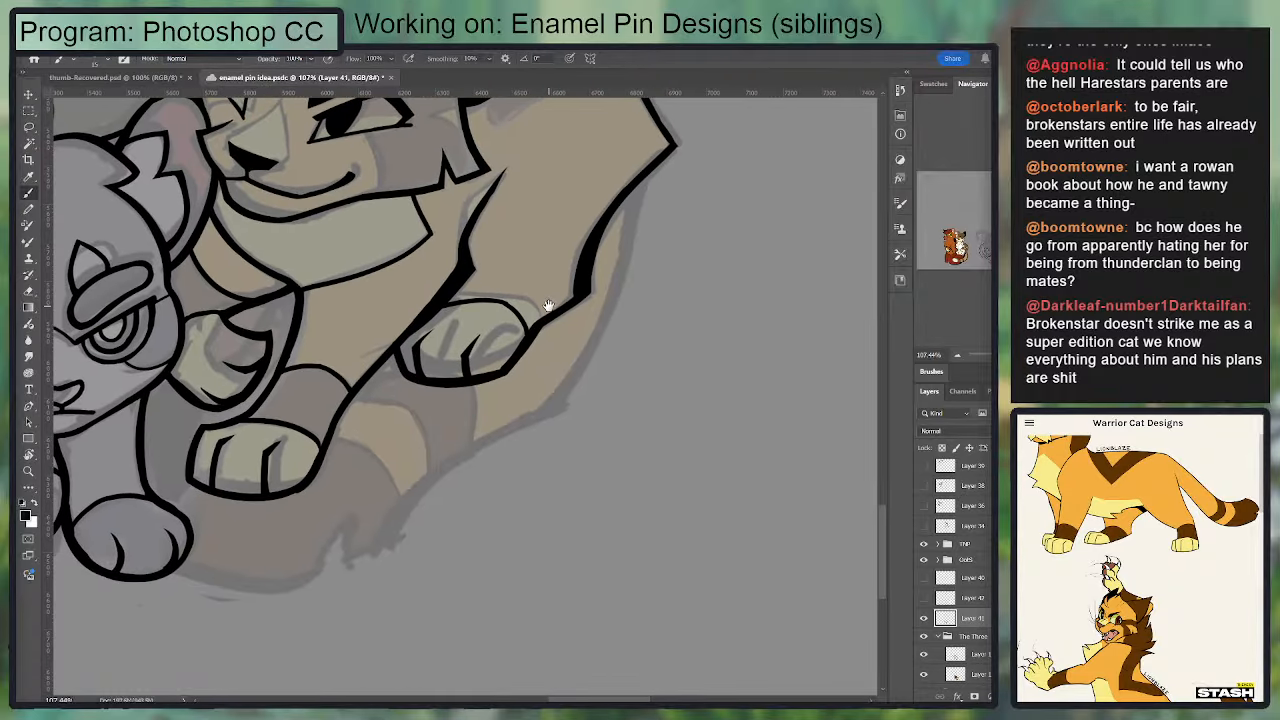
{"action": "key", "text": "e"}
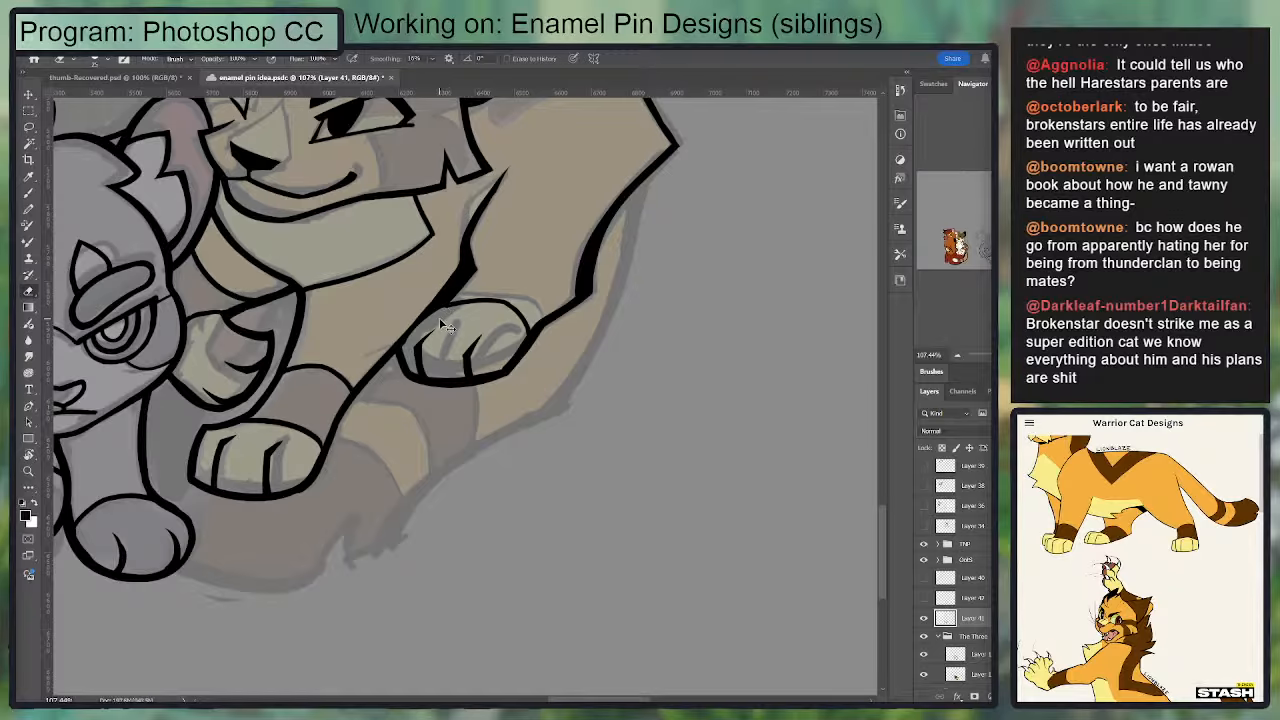
{"action": "key", "text": "b"}
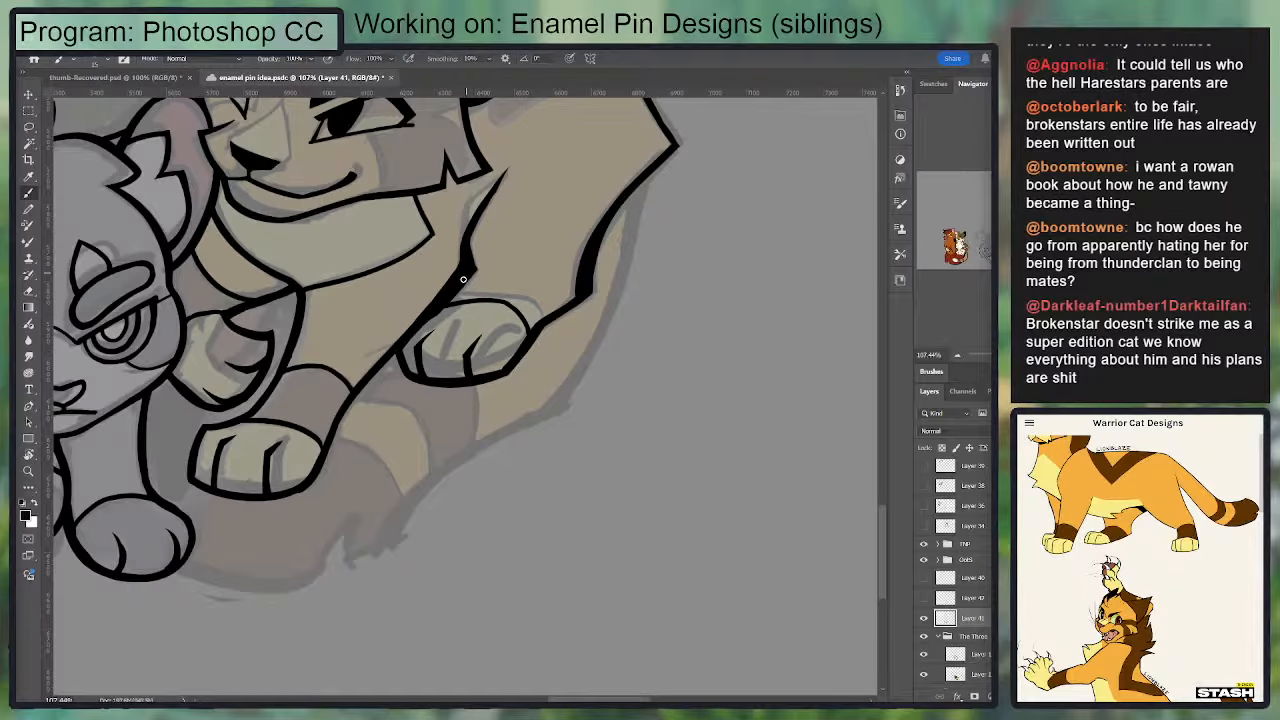
{"action": "key", "text": "e"}
{"action": "left_click_drag", "start_coordinate": [495, 303], "coordinate": [523, 259]}
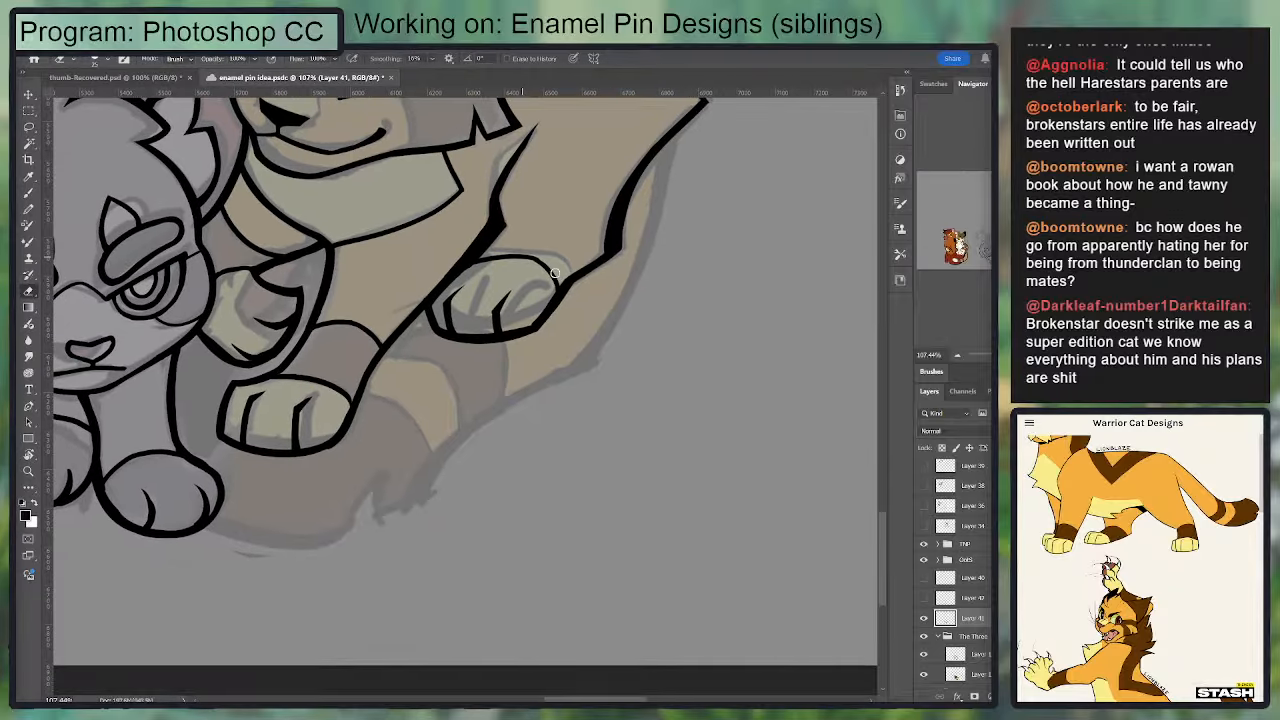
Step: Ink the outer edge of the orange cat's tail as a long curve from the haunch downward
{"action": "key", "text": "b"}
{"action": "mouse_move", "coordinate": [574, 353]}
{"action": "left_mouse_down"}
{"action": "mouse_move", "coordinate": [546, 363]}
{"action": "mouse_move", "coordinate": [481, 453]}
{"action": "left_mouse_up"}
{"action": "left_click_drag", "start_coordinate": [578, 242], "coordinate": [482, 468]}
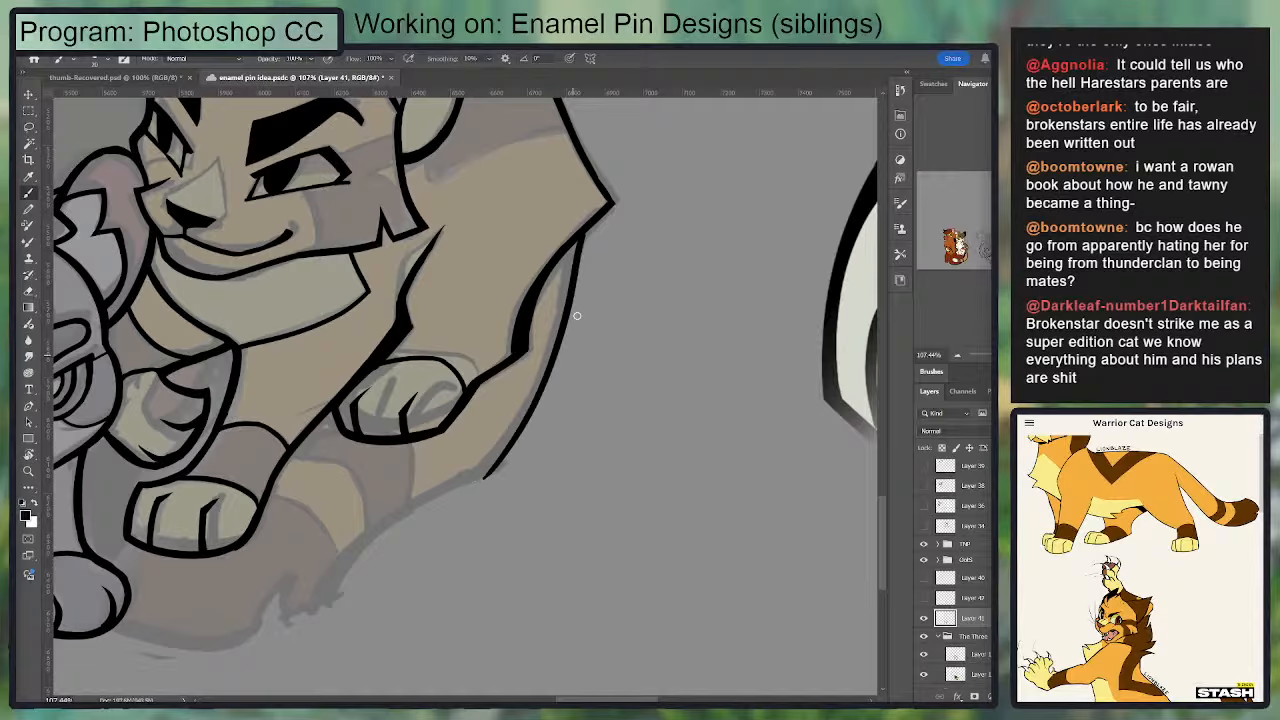
{"action": "key", "text": "ctrl+z"}
{"action": "left_click_drag", "start_coordinate": [577, 238], "coordinate": [496, 450]}
Step: Extend the tail's outer outline from the end of the long curve to the tail tip, cleaning up the join
{"action": "key", "text": "r"}
{"action": "left_click_drag", "start_coordinate": [716, 385], "coordinate": [606, 249]}
{"action": "mouse_move", "coordinate": [711, 358]}
{"action": "left_mouse_down"}
{"action": "mouse_move", "coordinate": [757, 291]}
{"action": "mouse_move", "coordinate": [323, 347]}
{"action": "mouse_move", "coordinate": [542, 228]}
{"action": "left_mouse_up"}
{"action": "key", "text": "b"}
{"action": "mouse_move", "coordinate": [321, 327]}
{"action": "left_mouse_down"}
{"action": "mouse_move", "coordinate": [528, 231]}
{"action": "mouse_move", "coordinate": [462, 249]}
{"action": "mouse_move", "coordinate": [412, 322]}
{"action": "mouse_move", "coordinate": [554, 187]}
{"action": "left_mouse_up"}
{"action": "key", "text": "r"}
{"action": "key", "text": "b"}
{"action": "key", "text": "ctrl+z"}
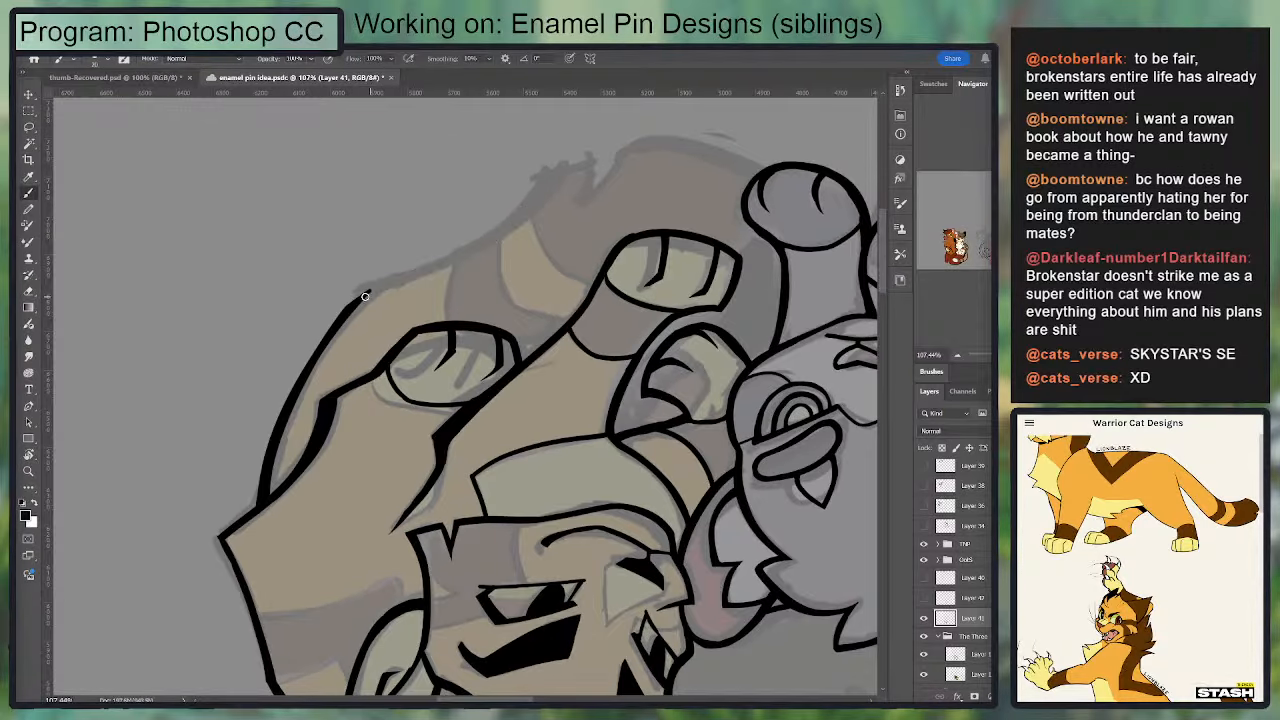
{"action": "mouse_move", "coordinate": [353, 299]}
{"action": "left_mouse_down"}
{"action": "mouse_move", "coordinate": [461, 252]}
{"action": "mouse_move", "coordinate": [547, 171]}
{"action": "mouse_move", "coordinate": [336, 297]}
{"action": "mouse_move", "coordinate": [334, 334]}
{"action": "mouse_move", "coordinate": [402, 279]}
{"action": "mouse_move", "coordinate": [312, 346]}
{"action": "left_mouse_up"}
{"action": "key", "text": "ctrl+z"}
{"action": "key", "text": "e"}
{"action": "key", "text": "b"}
{"action": "key", "text": "e"}
{"action": "mouse_move", "coordinate": [398, 264]}
{"action": "left_mouse_down"}
{"action": "mouse_move", "coordinate": [356, 290]}
{"action": "mouse_move", "coordinate": [388, 287]}
{"action": "mouse_move", "coordinate": [319, 345]}
{"action": "left_mouse_up"}
{"action": "key", "text": "b"}
{"action": "key", "text": "ctrl+z"}
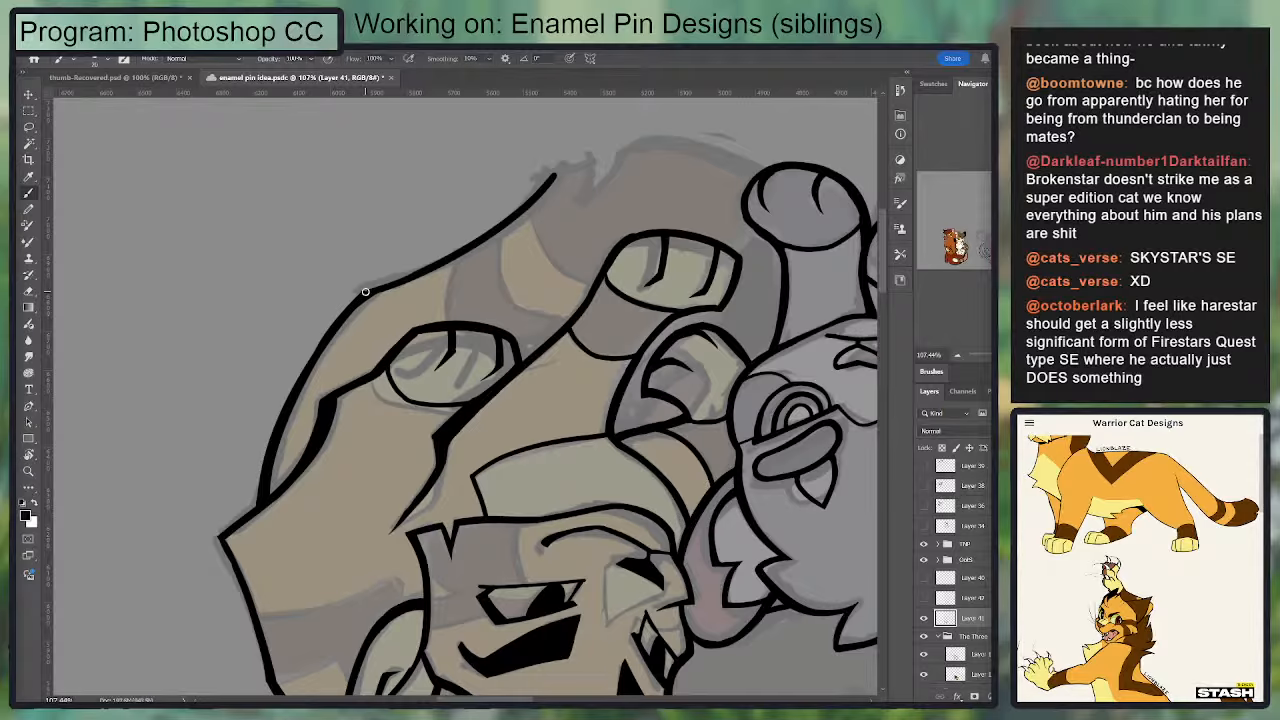
Step: Ink the pointed fur tuft at the end of the tail's outer outline
{"action": "mouse_move", "coordinate": [510, 210]}
{"action": "left_mouse_down"}
{"action": "mouse_move", "coordinate": [390, 281]}
{"action": "mouse_move", "coordinate": [472, 233]}
{"action": "mouse_move", "coordinate": [465, 274]}
{"action": "mouse_move", "coordinate": [289, 349]}
{"action": "mouse_move", "coordinate": [444, 230]}
{"action": "mouse_move", "coordinate": [277, 348]}
{"action": "mouse_move", "coordinate": [386, 285]}
{"action": "mouse_move", "coordinate": [296, 181]}
{"action": "mouse_move", "coordinate": [702, 240]}
{"action": "mouse_move", "coordinate": [562, 192]}
{"action": "left_mouse_up"}
{"action": "key", "text": "ctrl+z"}
{"action": "key", "text": "e"}
{"action": "key", "text": "ctrl+z"}
Step: Thin and smooth the tail's outer outline between the bend and the fur tuft
{"action": "key", "text": "r"}
{"action": "left_click_drag", "start_coordinate": [460, 360], "coordinate": [497, 306]}
{"action": "key", "text": "e"}
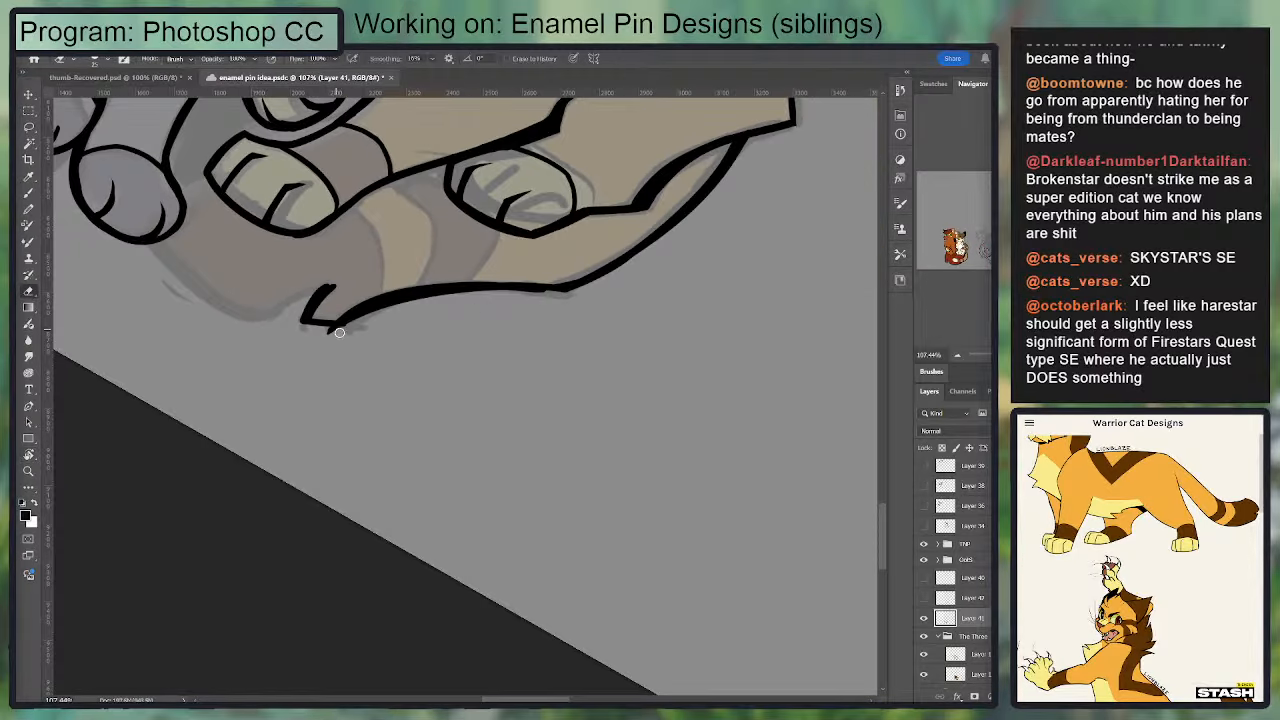
{"action": "left_click_drag", "start_coordinate": [338, 331], "coordinate": [540, 291]}
{"action": "key", "text": "ctrl+z"}
{"action": "left_click_drag", "start_coordinate": [334, 332], "coordinate": [454, 298]}
{"action": "left_click_drag", "start_coordinate": [382, 314], "coordinate": [566, 298]}
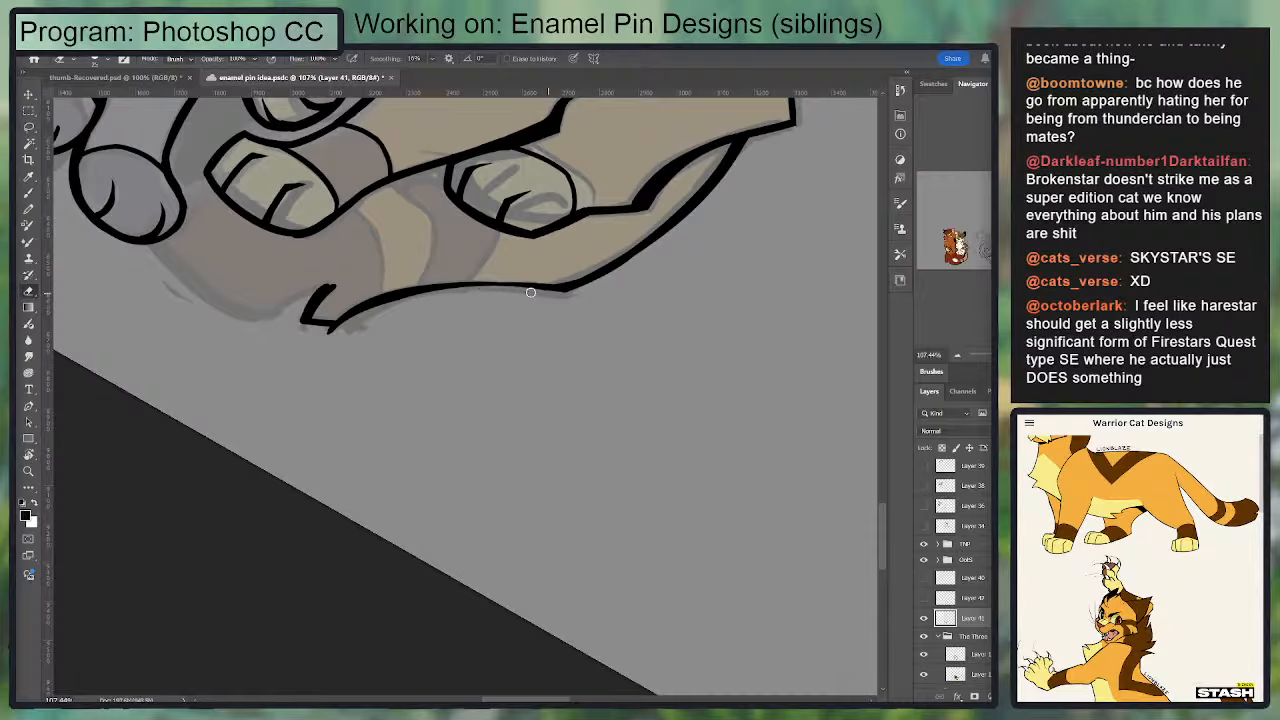
{"action": "key", "text": "b"}
{"action": "left_click_drag", "start_coordinate": [443, 287], "coordinate": [559, 290]}
{"action": "key", "text": "e"}
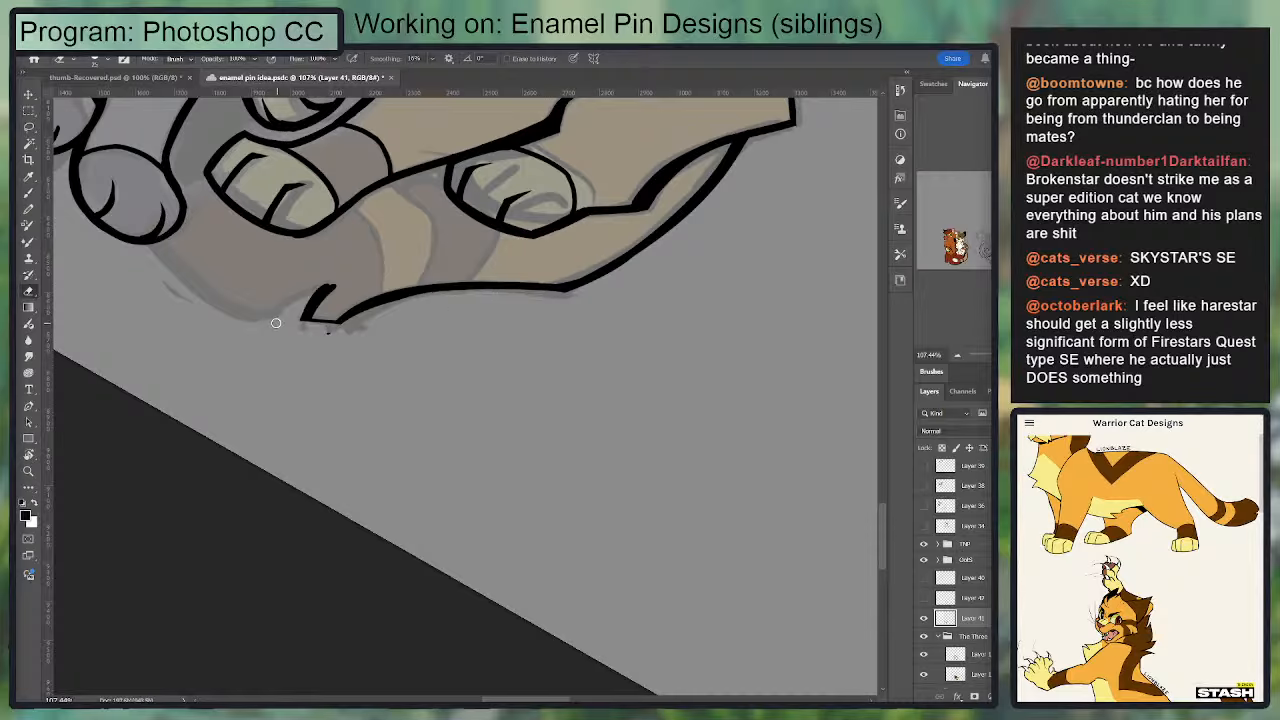
Step: Sharpen the tuft's point and add a curved fur line beside it
{"action": "key", "text": "b"}
{"action": "mouse_move", "coordinate": [340, 320]}
{"action": "left_mouse_down"}
{"action": "mouse_move", "coordinate": [306, 318]}
{"action": "mouse_move", "coordinate": [334, 280]}
{"action": "mouse_move", "coordinate": [430, 269]}
{"action": "left_mouse_up"}
{"action": "key", "text": "e"}
{"action": "key", "text": "b"}
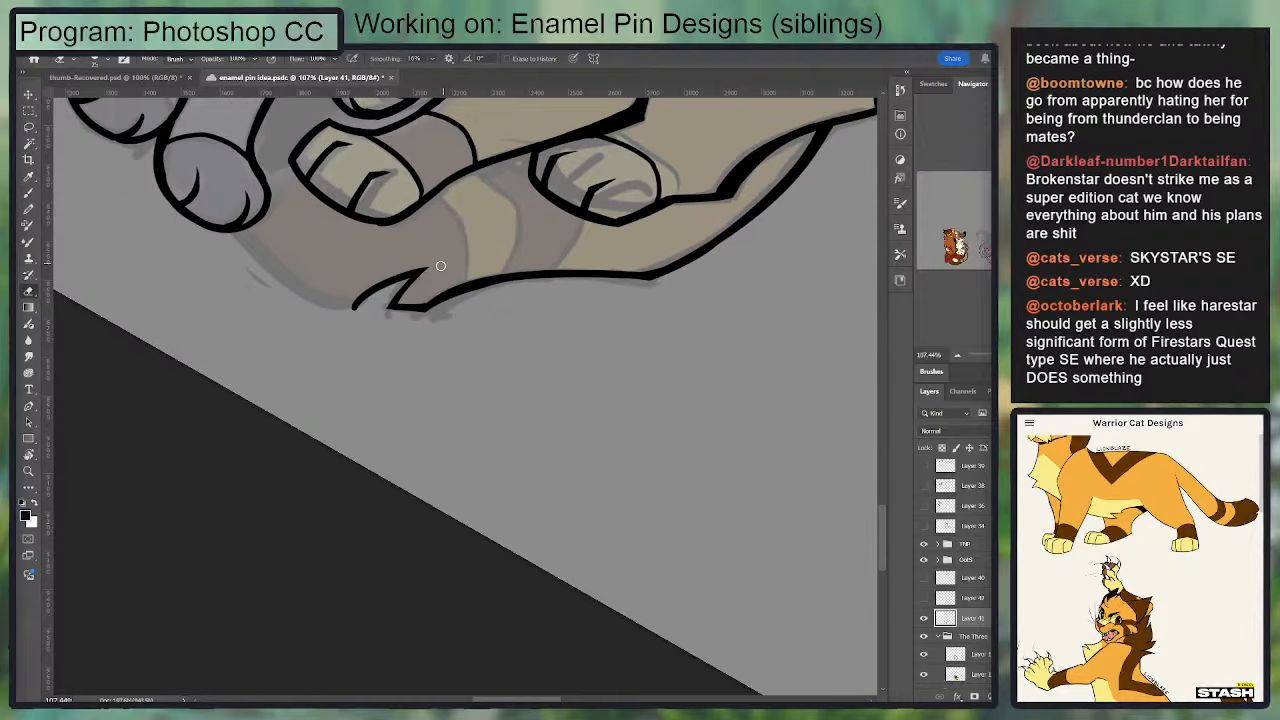
Step: Ink the rounded end of the tail as a curve between the grey cat's paw and the fur tuft
{"action": "key", "text": "b"}
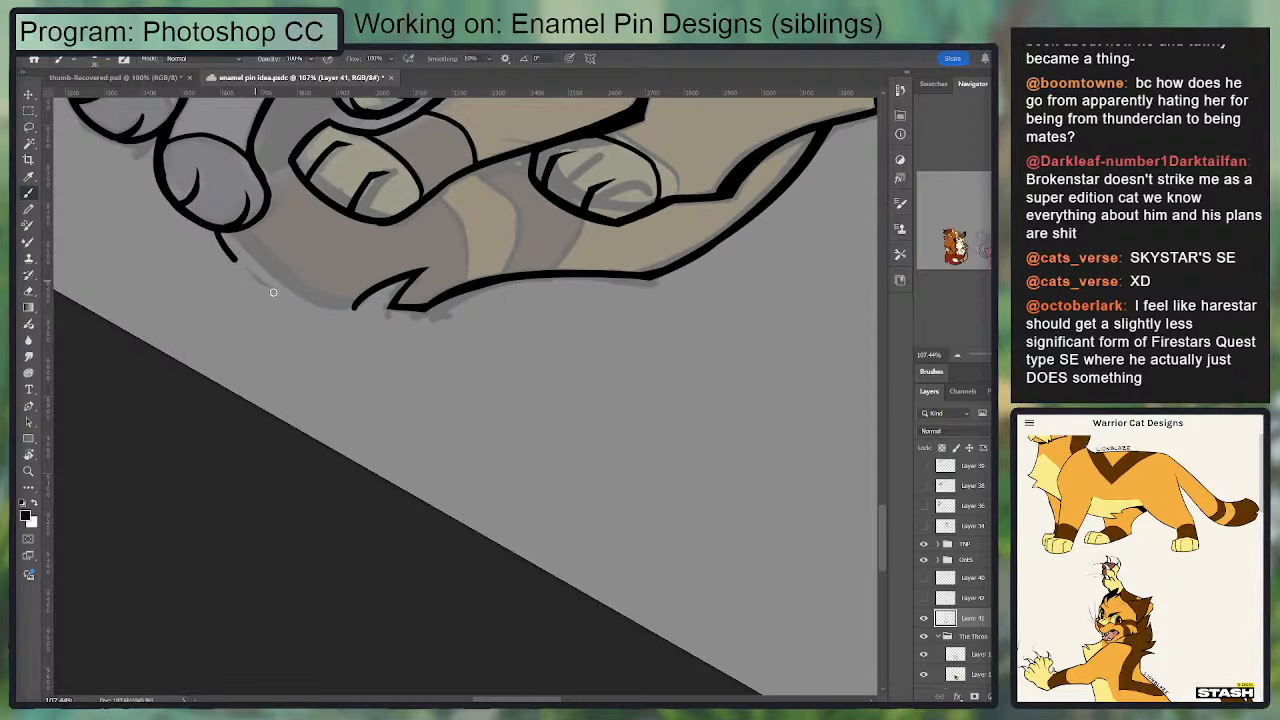
{"action": "key", "text": "r"}
{"action": "mouse_move", "coordinate": [486, 317]}
{"action": "left_mouse_down"}
{"action": "mouse_move", "coordinate": [551, 240]}
{"action": "mouse_move", "coordinate": [400, 400]}
{"action": "left_mouse_up"}
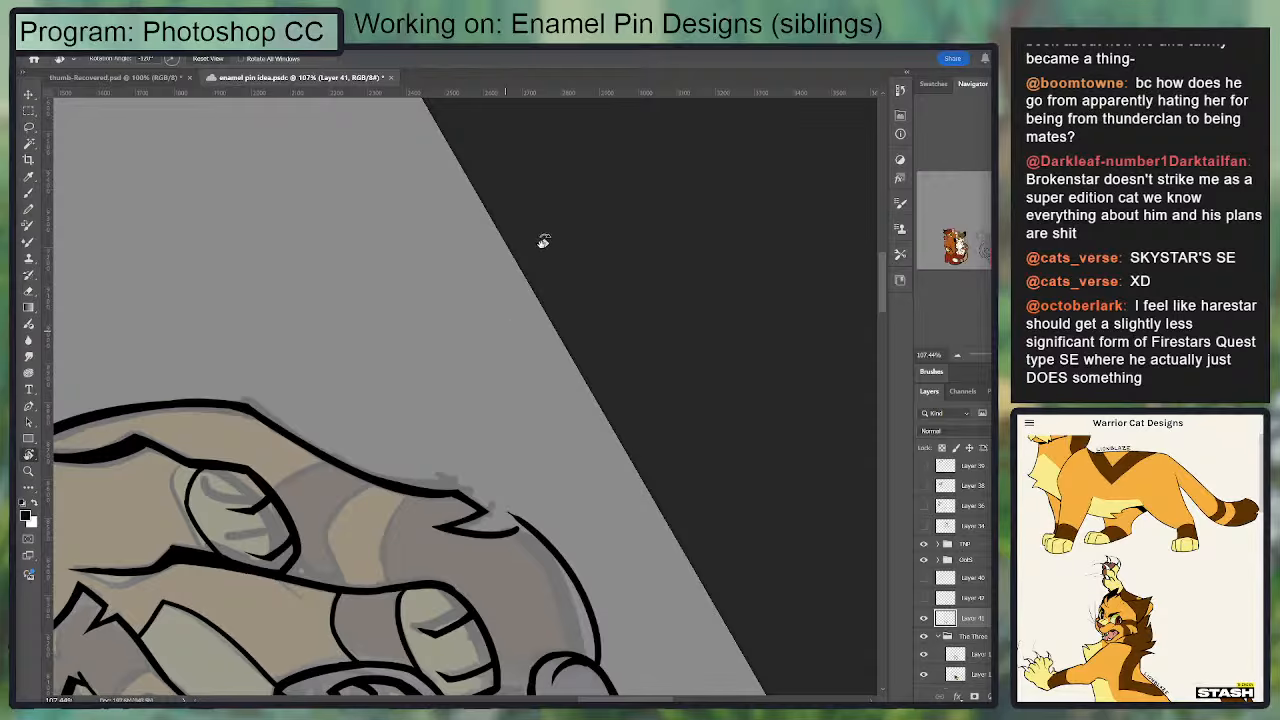
{"action": "left_click_drag", "start_coordinate": [543, 242], "coordinate": [428, 364]}
{"action": "left_click_drag", "start_coordinate": [600, 320], "coordinate": [344, 247]}
{"action": "mouse_move", "coordinate": [676, 318]}
{"action": "left_mouse_down"}
{"action": "mouse_move", "coordinate": [650, 268]}
{"action": "mouse_move", "coordinate": [322, 337]}
{"action": "left_mouse_up"}
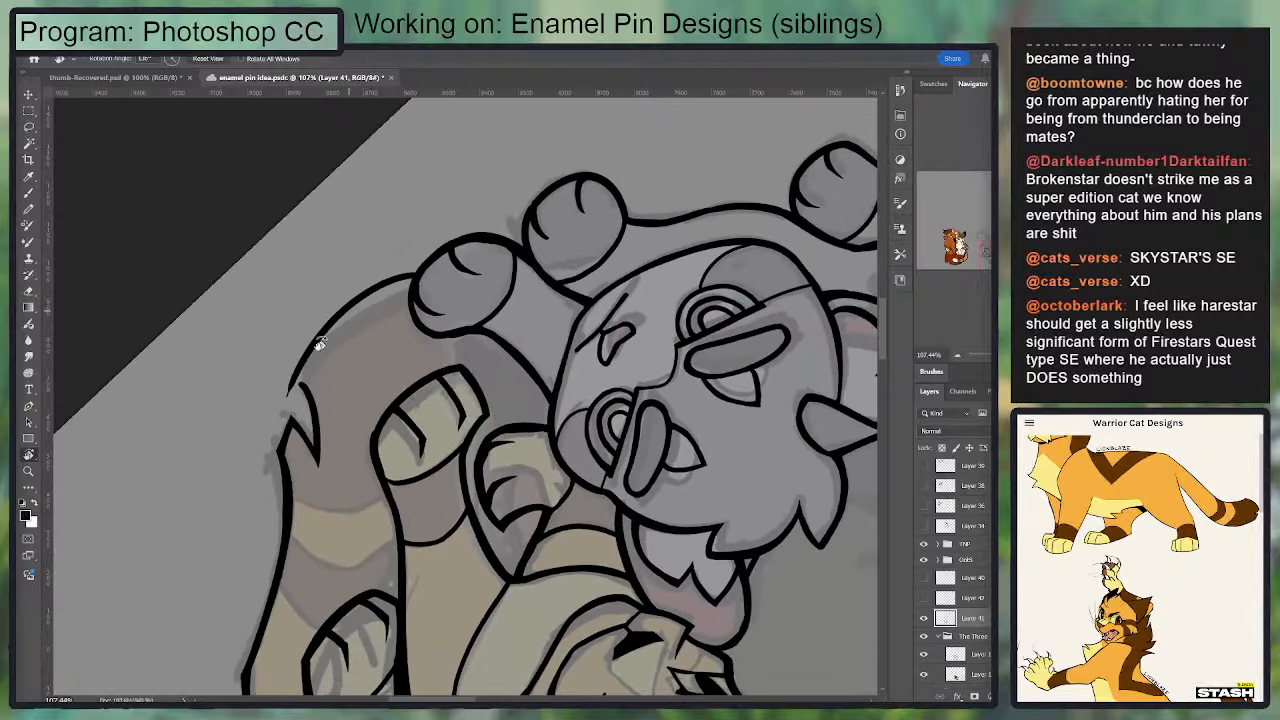
{"action": "key", "text": "b"}
{"action": "mouse_move", "coordinate": [402, 316]}
{"action": "left_mouse_down"}
{"action": "mouse_move", "coordinate": [348, 336]}
{"action": "mouse_move", "coordinate": [307, 381]}
{"action": "left_mouse_up"}
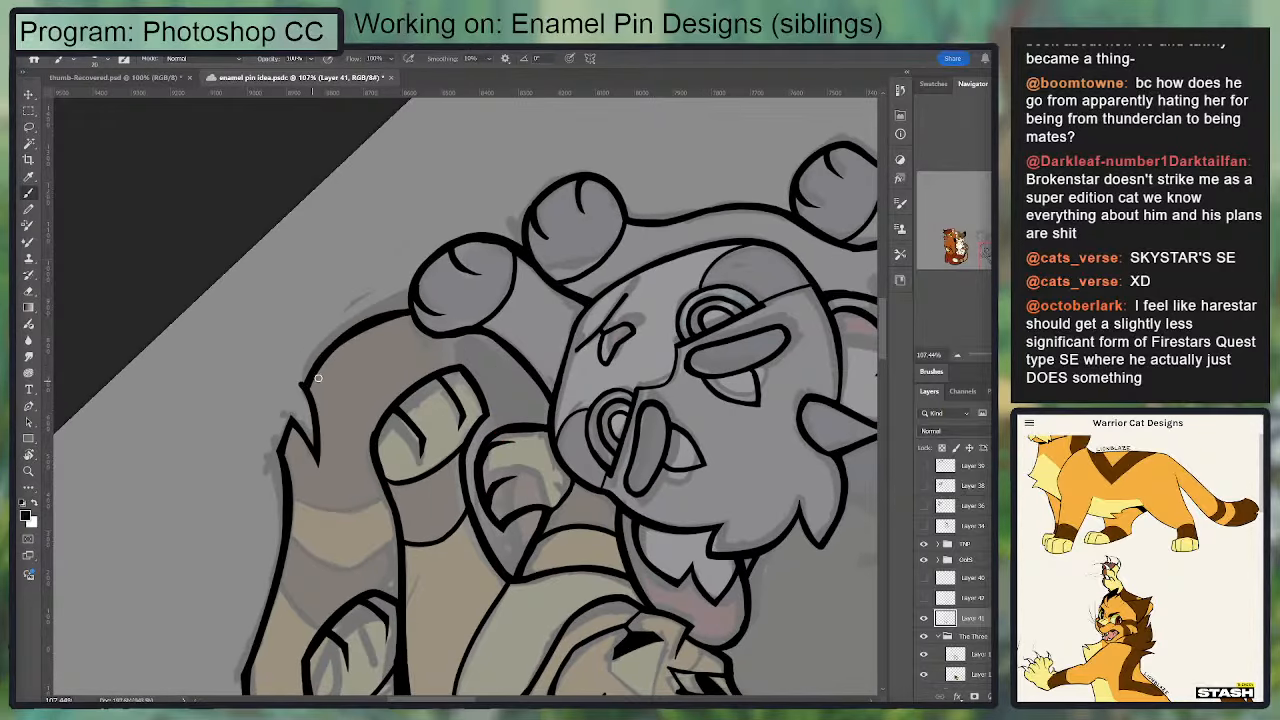
Step: Thicken the tail's rounded end curve and join it cleanly to the fur tuft
{"action": "mouse_move", "coordinate": [407, 315]}
{"action": "left_mouse_down"}
{"action": "mouse_move", "coordinate": [317, 367]}
{"action": "mouse_move", "coordinate": [389, 325]}
{"action": "left_mouse_up"}
{"action": "key", "text": "e"}
{"action": "key", "text": "b"}
{"action": "left_click_drag", "start_coordinate": [310, 386], "coordinate": [412, 317]}
Step: Trim the underside of the tail's rounded end and restroke it from the grey cat's paw to the tuft
{"action": "key", "text": "r"}
{"action": "mouse_move", "coordinate": [625, 270]}
{"action": "left_mouse_down"}
{"action": "mouse_move", "coordinate": [496, 236]}
{"action": "mouse_move", "coordinate": [221, 391]}
{"action": "left_mouse_up"}
{"action": "left_click_drag", "start_coordinate": [462, 412], "coordinate": [420, 282]}
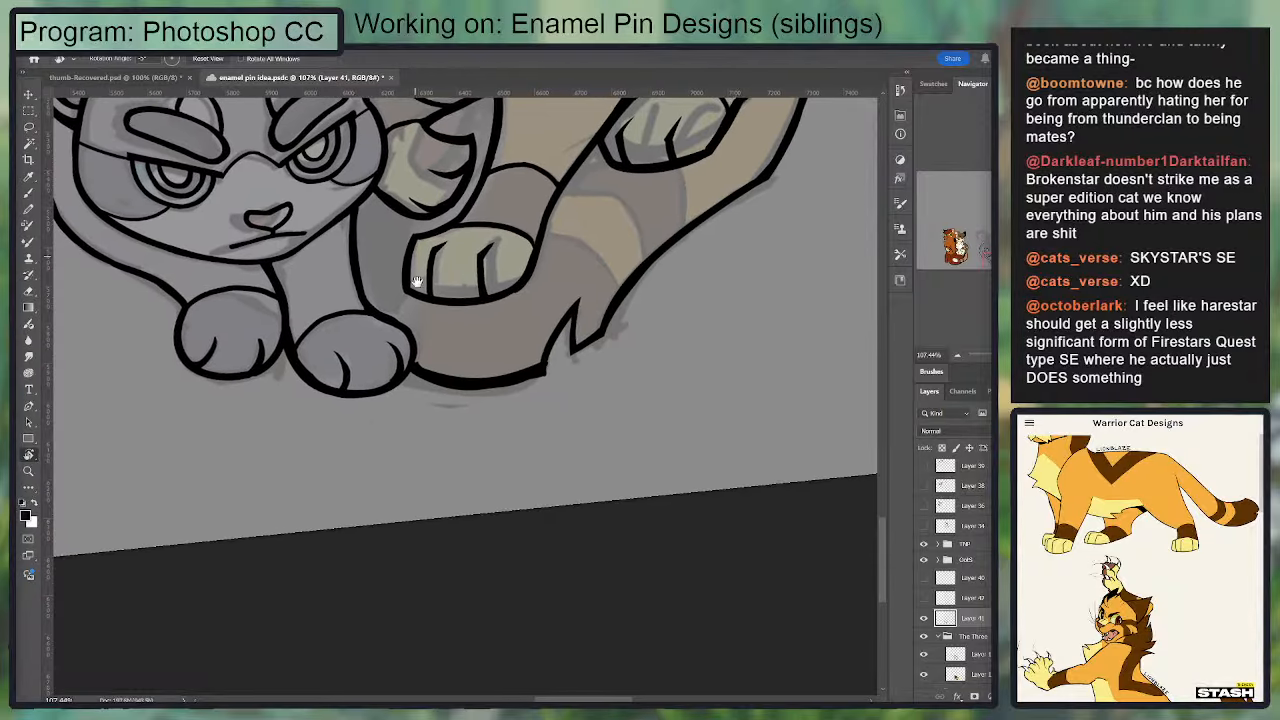
{"action": "key", "text": "e"}
{"action": "left_click_drag", "start_coordinate": [414, 384], "coordinate": [587, 361]}
{"action": "key", "text": "b"}
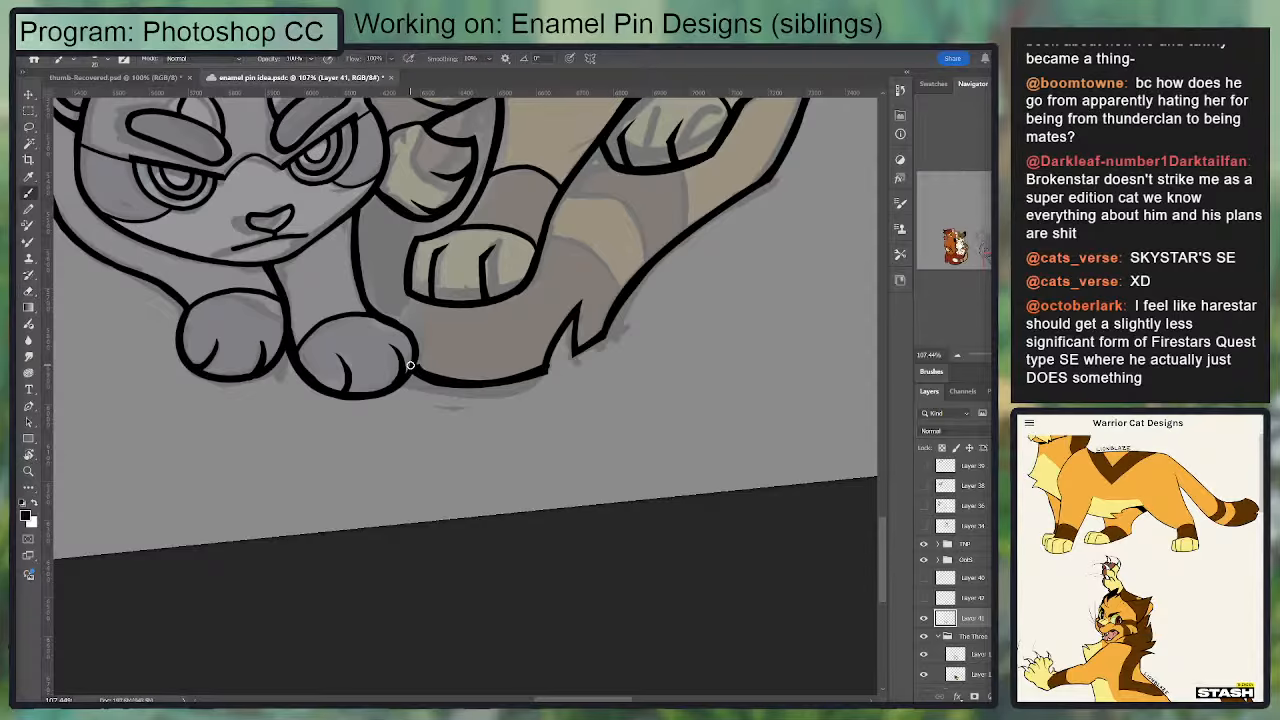
{"action": "left_click_drag", "start_coordinate": [411, 366], "coordinate": [545, 371]}
{"action": "key", "text": "e"}
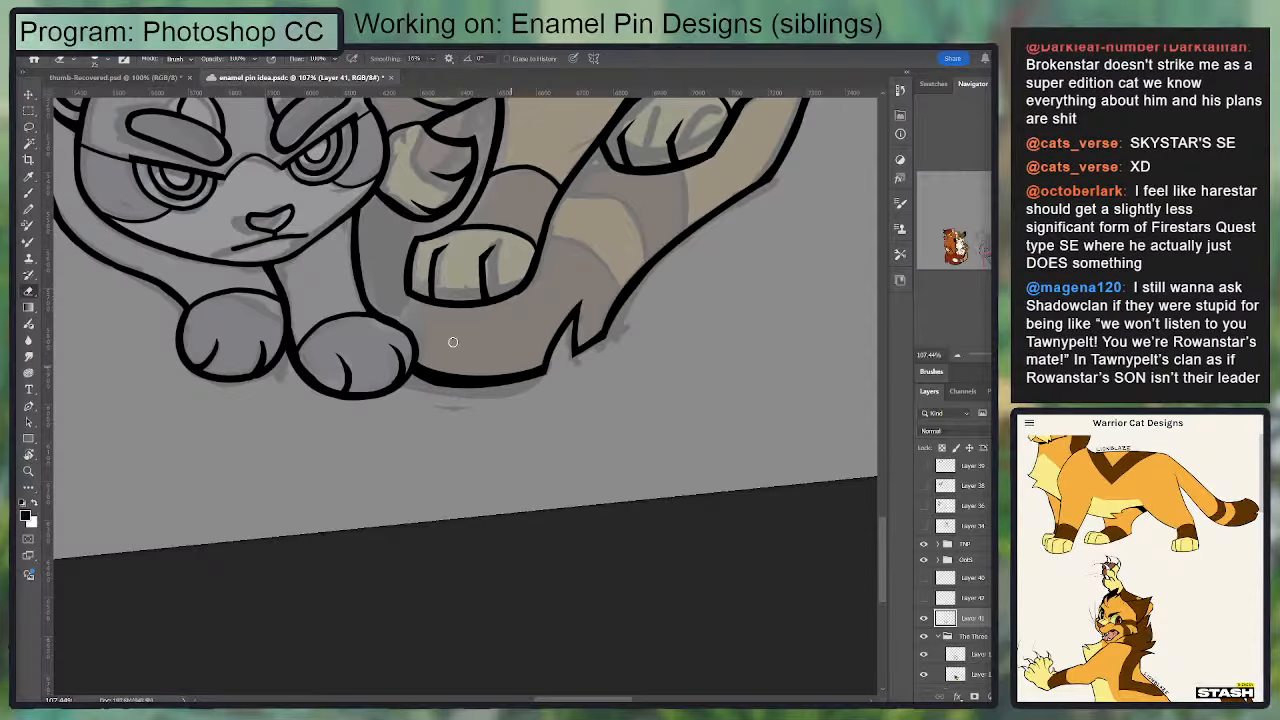
Step: Ink the short tail edge between the grey cat's paw and the orange cat's front paw
{"action": "key", "text": "b"}
{"action": "mouse_move", "coordinate": [408, 330]}
{"action": "left_mouse_down"}
{"action": "mouse_move", "coordinate": [405, 298]}
{"action": "mouse_move", "coordinate": [425, 297]}
{"action": "mouse_move", "coordinate": [409, 324]}
{"action": "left_mouse_up"}
{"action": "key", "text": "ctrl+z"}
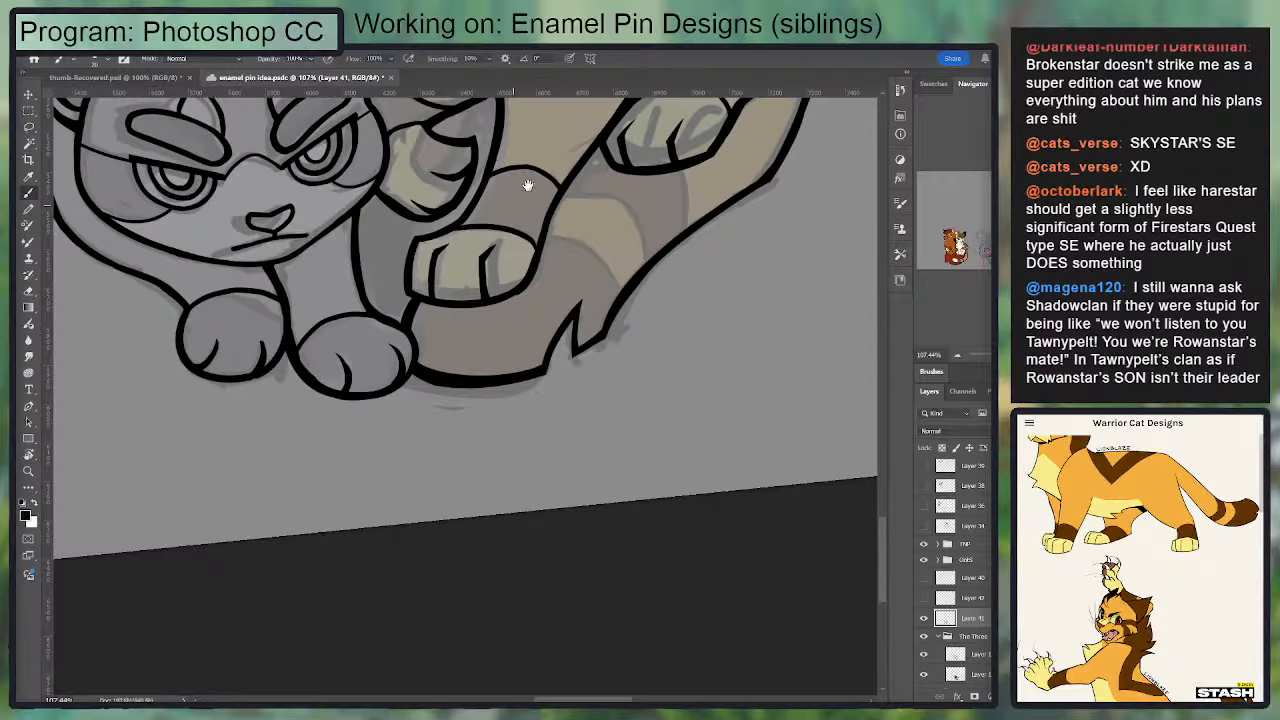
{"action": "mouse_move", "coordinate": [527, 185]}
{"action": "left_mouse_down"}
{"action": "mouse_move", "coordinate": [508, 292]}
{"action": "mouse_move", "coordinate": [481, 328]}
{"action": "left_mouse_up"}
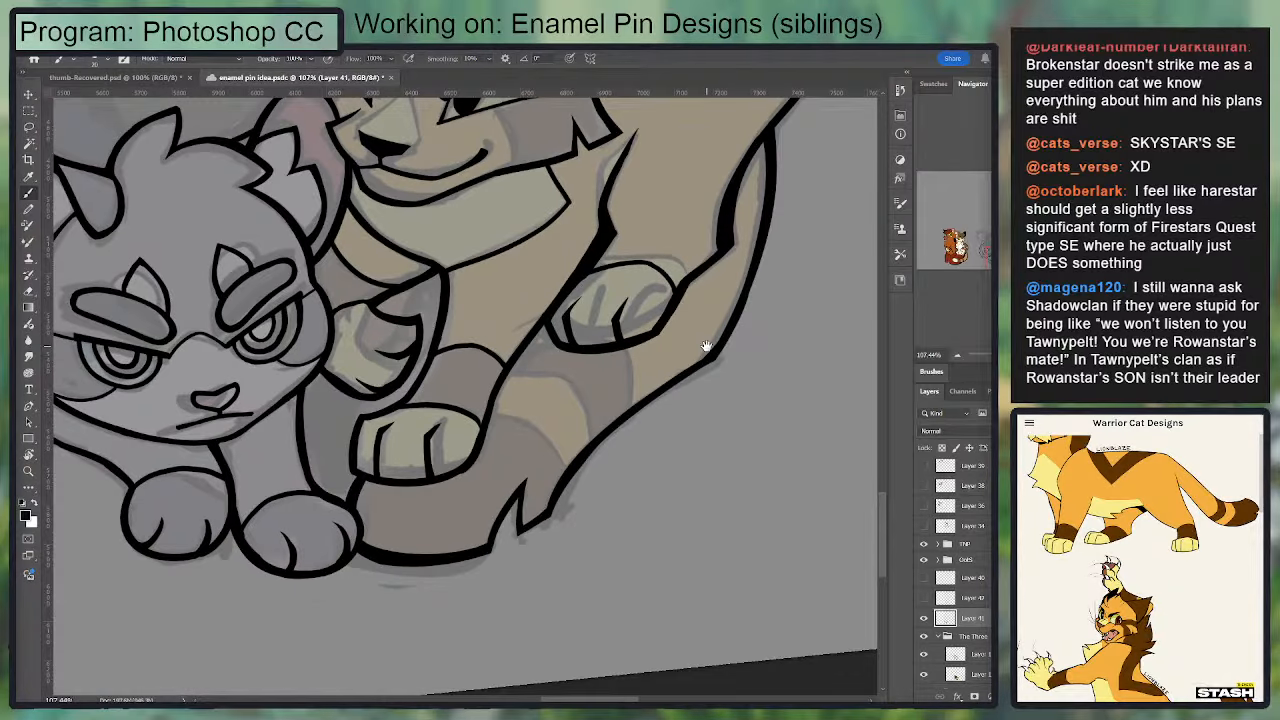
{"action": "left_click_drag", "start_coordinate": [468, 366], "coordinate": [425, 405]}
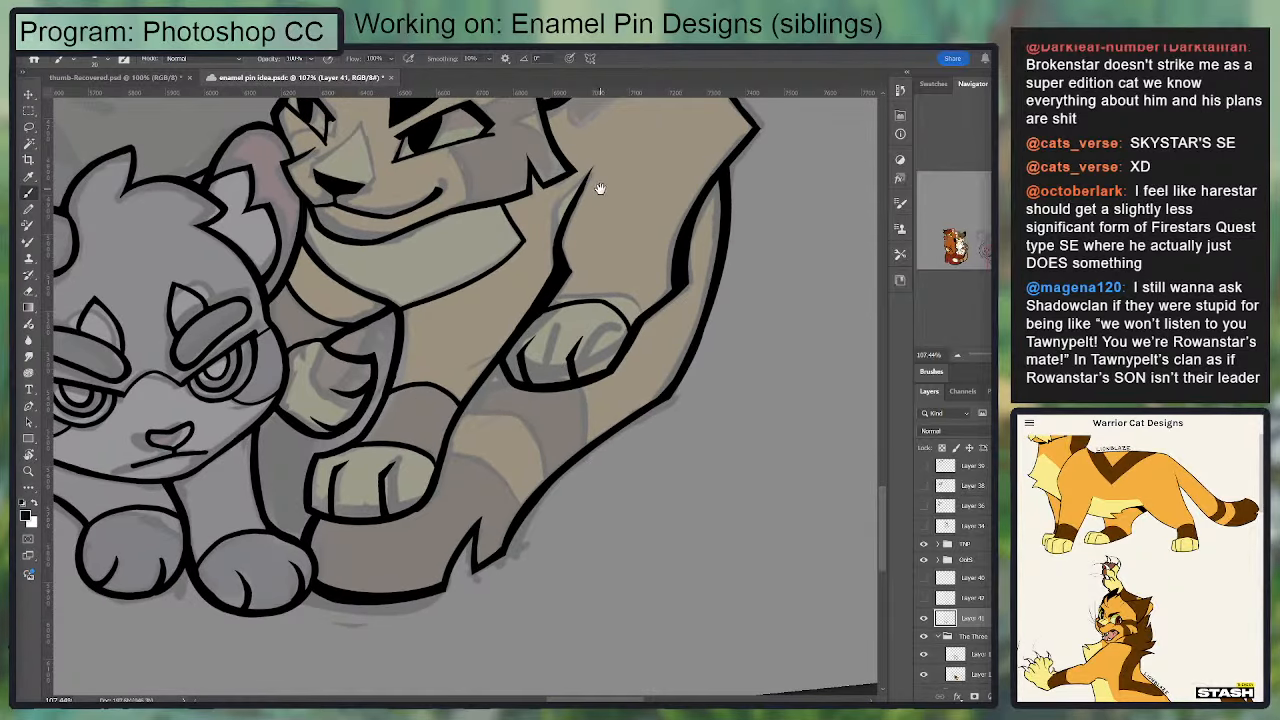
Step: Clean up the top edge line of the orange cat's hanging paw by erasing the excess ink
{"action": "key", "text": "e"}
{"action": "mouse_move", "coordinate": [624, 308]}
{"action": "left_mouse_down"}
{"action": "mouse_move", "coordinate": [567, 300]}
{"action": "mouse_move", "coordinate": [538, 313]}
{"action": "mouse_move", "coordinate": [626, 320]}
{"action": "left_mouse_up"}
{"action": "key", "text": "b"}
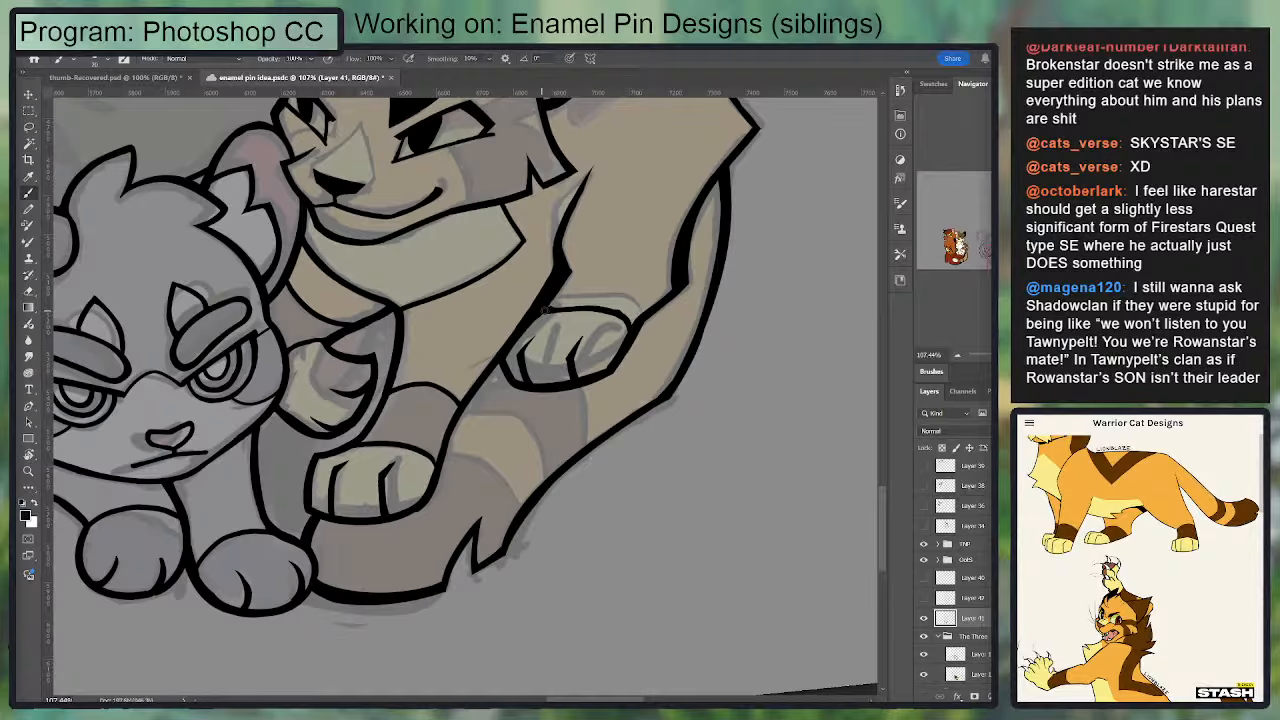
{"action": "key", "text": "e"}
{"action": "left_click_drag", "start_coordinate": [548, 306], "coordinate": [627, 311]}
{"action": "key", "text": "b"}
Step: Ink the upper edge of the orange cat's shoulder stripe, angled from behind the ear to the back outline
{"action": "left_click_drag", "start_coordinate": [613, 219], "coordinate": [590, 281]}
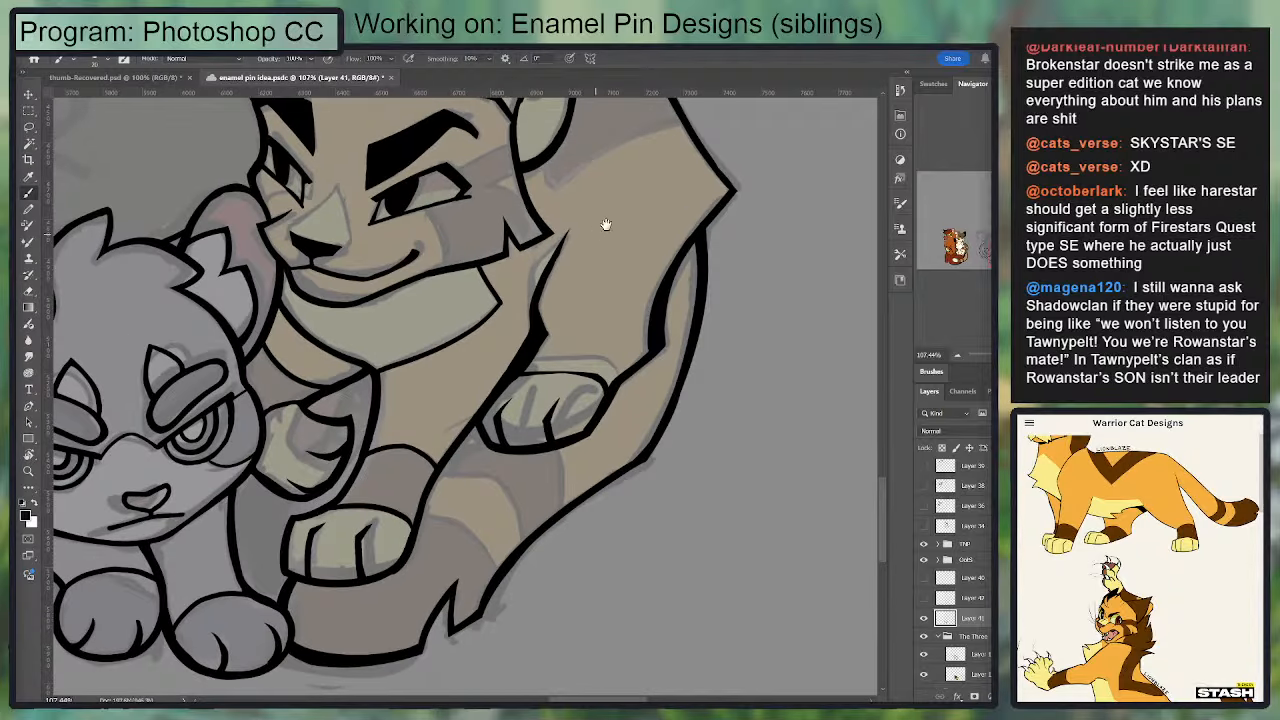
{"action": "left_click_drag", "start_coordinate": [605, 224], "coordinate": [610, 359]}
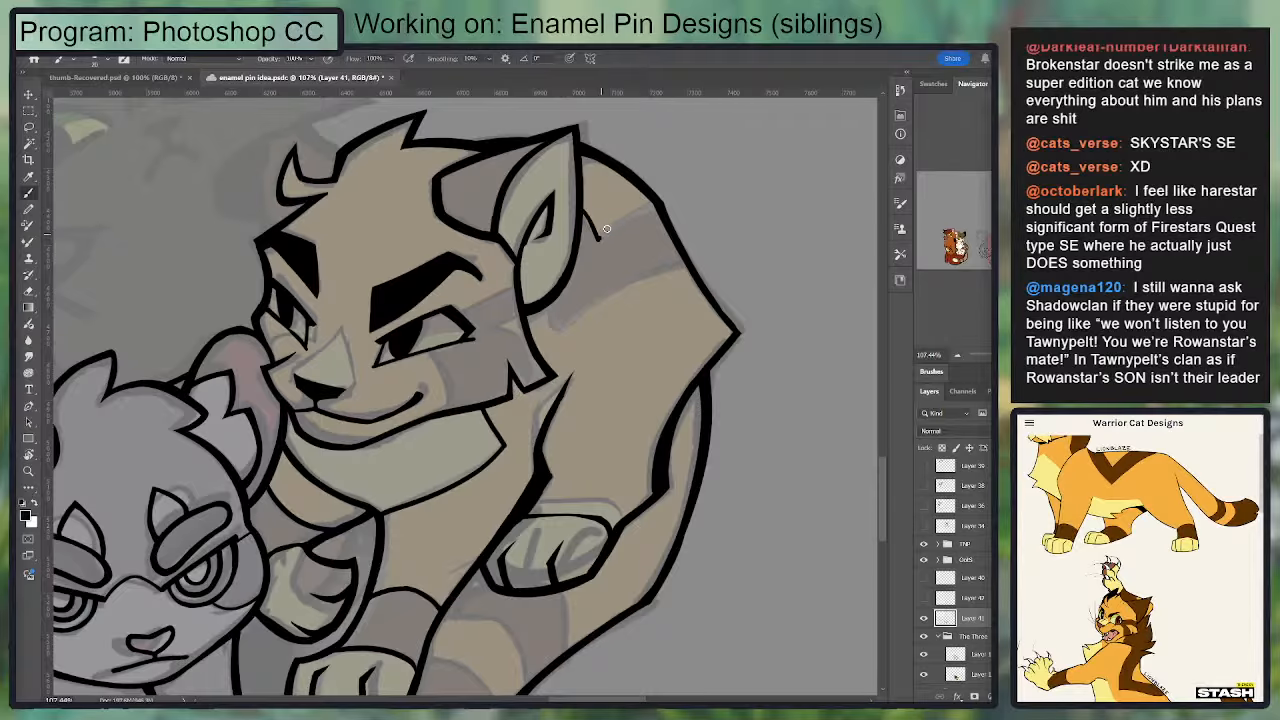
{"action": "left_click_drag", "start_coordinate": [600, 239], "coordinate": [667, 197]}
{"action": "key", "text": "ctrl+z"}
{"action": "mouse_move", "coordinate": [598, 242]}
{"action": "left_mouse_down"}
{"action": "mouse_move", "coordinate": [653, 205]}
{"action": "mouse_move", "coordinate": [610, 248]}
{"action": "mouse_move", "coordinate": [583, 212]}
{"action": "left_mouse_up"}
{"action": "key", "text": "ctrl+z"}
Step: Ink the lower edge of the shoulder stripe as a pointed line from the neck to the back outline
{"action": "mouse_move", "coordinate": [551, 305]}
{"action": "left_mouse_down"}
{"action": "mouse_move", "coordinate": [570, 350]}
{"action": "mouse_move", "coordinate": [683, 262]}
{"action": "mouse_move", "coordinate": [558, 374]}
{"action": "mouse_move", "coordinate": [689, 257]}
{"action": "mouse_move", "coordinate": [564, 348]}
{"action": "mouse_move", "coordinate": [569, 358]}
{"action": "left_mouse_up"}
{"action": "key", "text": "ctrl+z"}
{"action": "key", "text": "ctrl+z"}
{"action": "key", "text": "ctrl+z"}
{"action": "key", "text": "e"}
{"action": "key", "text": "ctrl+z"}
{"action": "key", "text": "ctrl+z"}
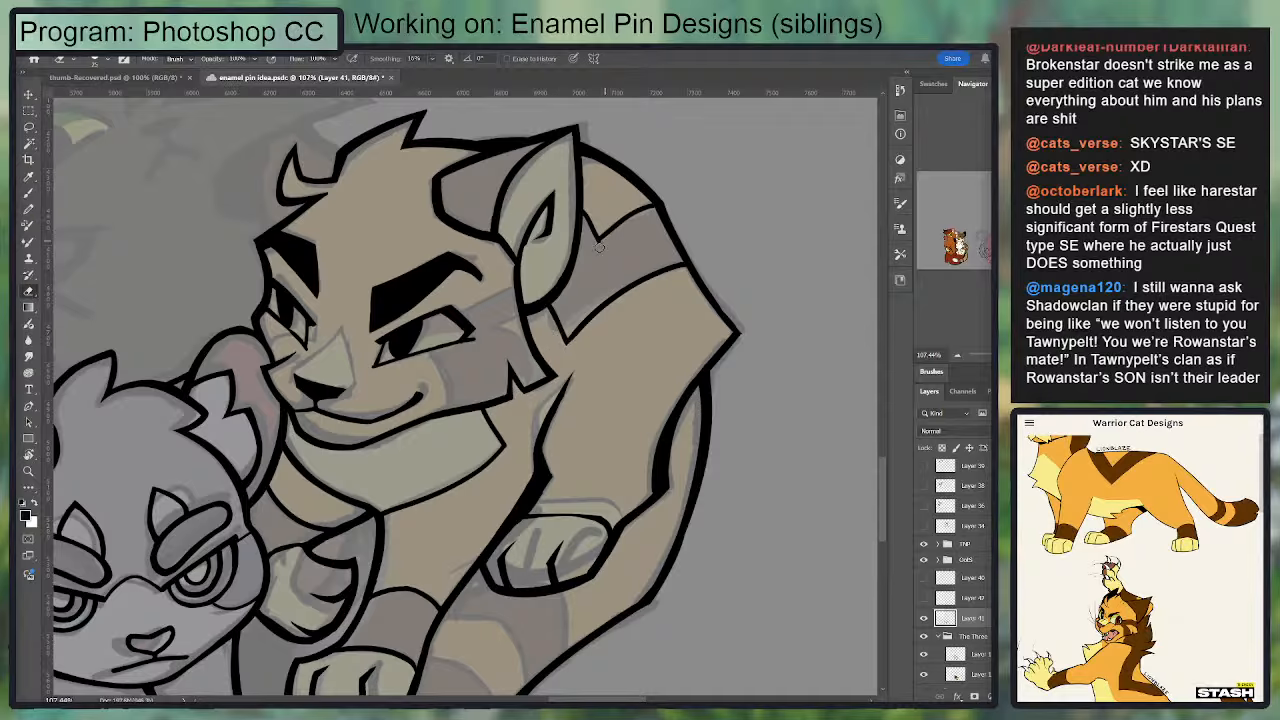
{"action": "key", "text": "b"}
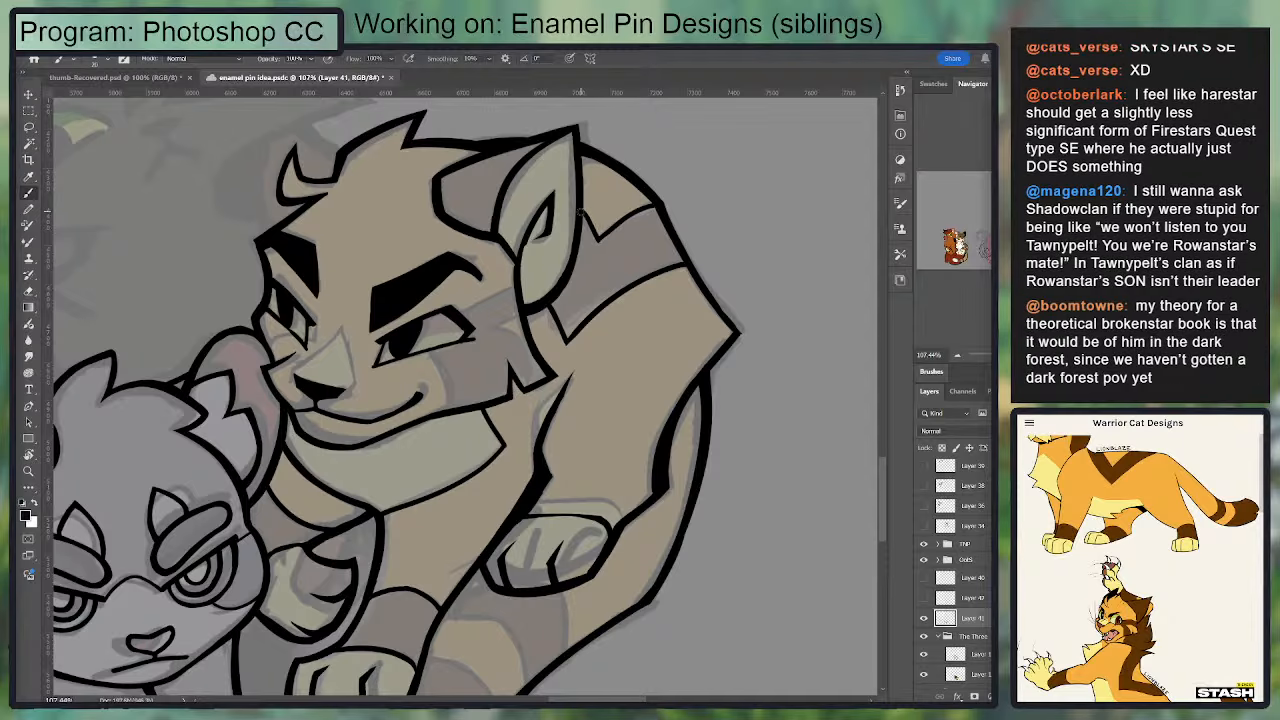
Step: Ink the front edge of the orange cat's cheek patch from below the near eye to the jawline
{"action": "left_click_drag", "start_coordinate": [635, 251], "coordinate": [708, 163]}
{"action": "left_click_drag", "start_coordinate": [506, 262], "coordinate": [525, 318]}
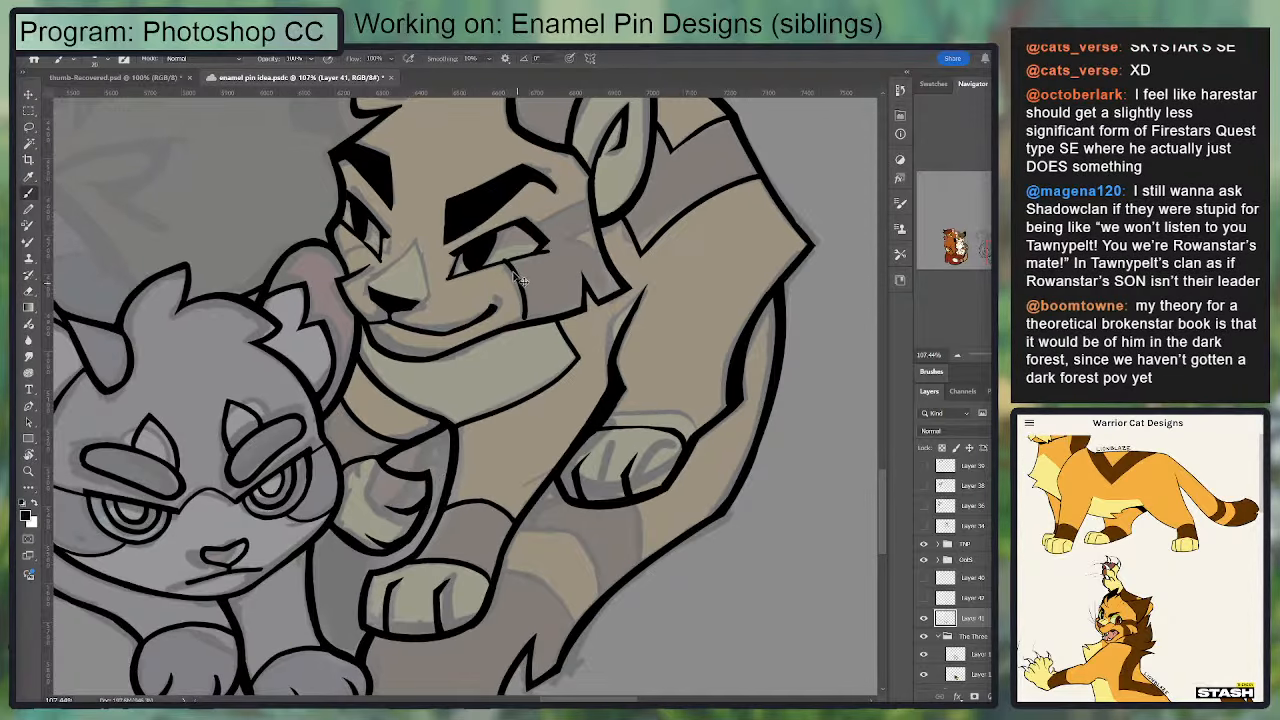
{"action": "key", "text": "ctrl+z"}
{"action": "left_click_drag", "start_coordinate": [504, 262], "coordinate": [525, 319]}
Step: Ink the cheek patch's upper edge from the eye corner toward the ear, with a pointed notch below it
{"action": "mouse_move", "coordinate": [563, 240]}
{"action": "left_mouse_down"}
{"action": "mouse_move", "coordinate": [600, 224]}
{"action": "mouse_move", "coordinate": [564, 235]}
{"action": "mouse_move", "coordinate": [594, 193]}
{"action": "left_mouse_up"}
{"action": "key", "text": "ctrl+z"}
{"action": "key", "text": "ctrl+z"}
{"action": "mouse_move", "coordinate": [530, 222]}
{"action": "left_mouse_down"}
{"action": "mouse_move", "coordinate": [594, 201]}
{"action": "mouse_move", "coordinate": [582, 248]}
{"action": "left_mouse_up"}
{"action": "key", "text": "e"}
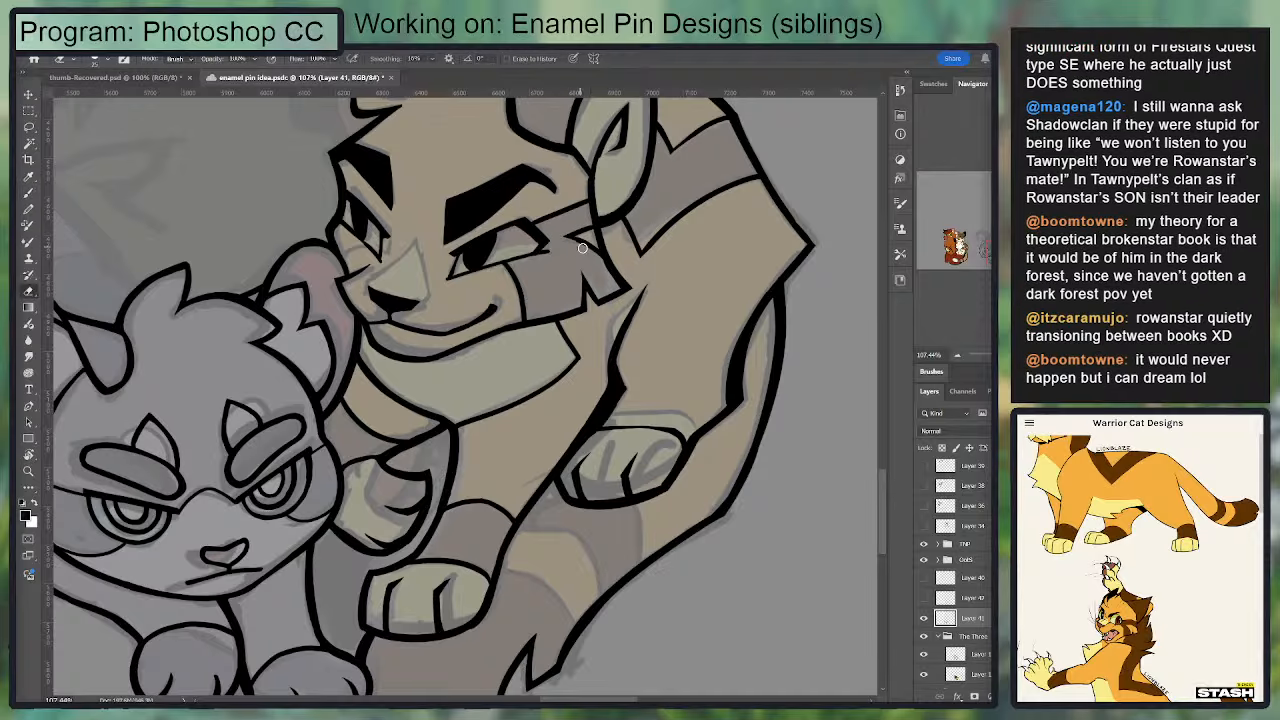
{"action": "key", "text": "b"}
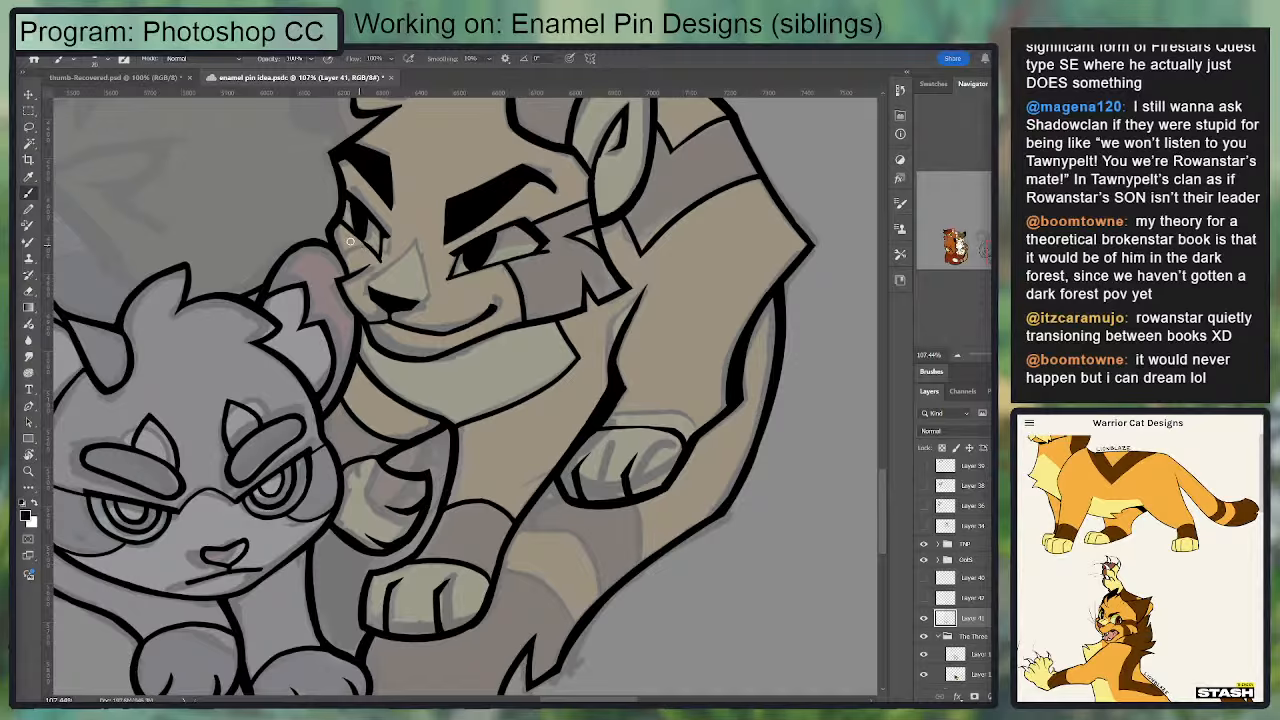
Step: Ink the short marking lines on the orange cat's far cheek, below the far eye and beside the muzzle
{"action": "left_click_drag", "start_coordinate": [358, 236], "coordinate": [340, 254]}
{"action": "scroll", "coordinate": [376, 285], "scroll_direction": "up", "scroll_amount": 2}
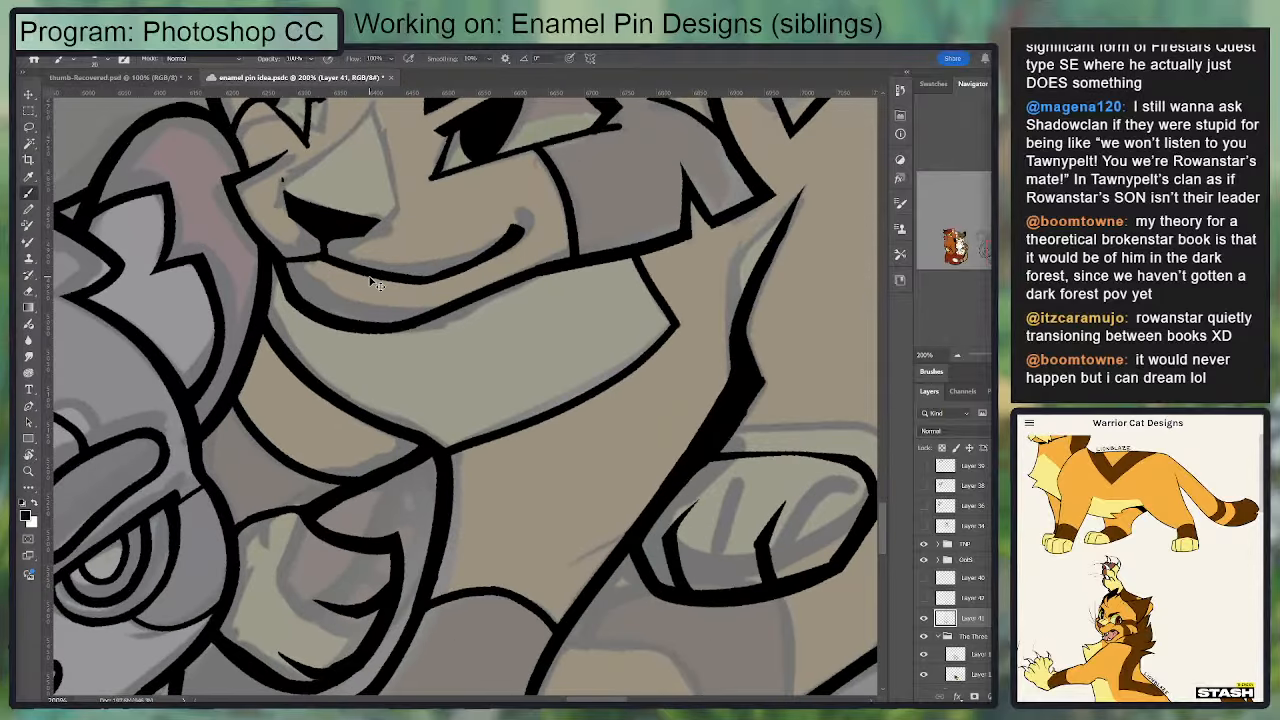
{"action": "left_click_drag", "start_coordinate": [436, 273], "coordinate": [483, 340]}
{"action": "left_click_drag", "start_coordinate": [386, 337], "coordinate": [392, 300]}
{"action": "key", "text": "ctrl+z"}
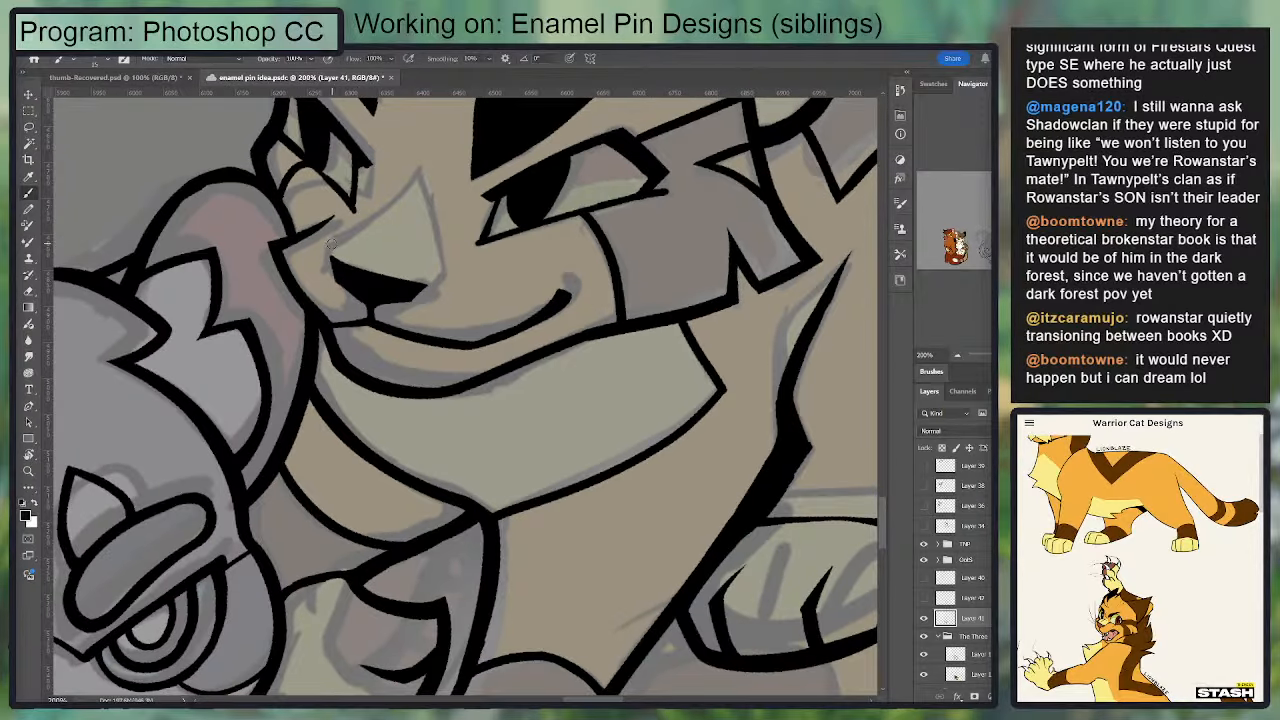
Step: Outline the pointed light marking on the bridge of the orange cat's nose and clean up its ends
{"action": "mouse_move", "coordinate": [332, 242]}
{"action": "left_mouse_down"}
{"action": "mouse_move", "coordinate": [414, 176]}
{"action": "mouse_move", "coordinate": [486, 156]}
{"action": "left_mouse_up"}
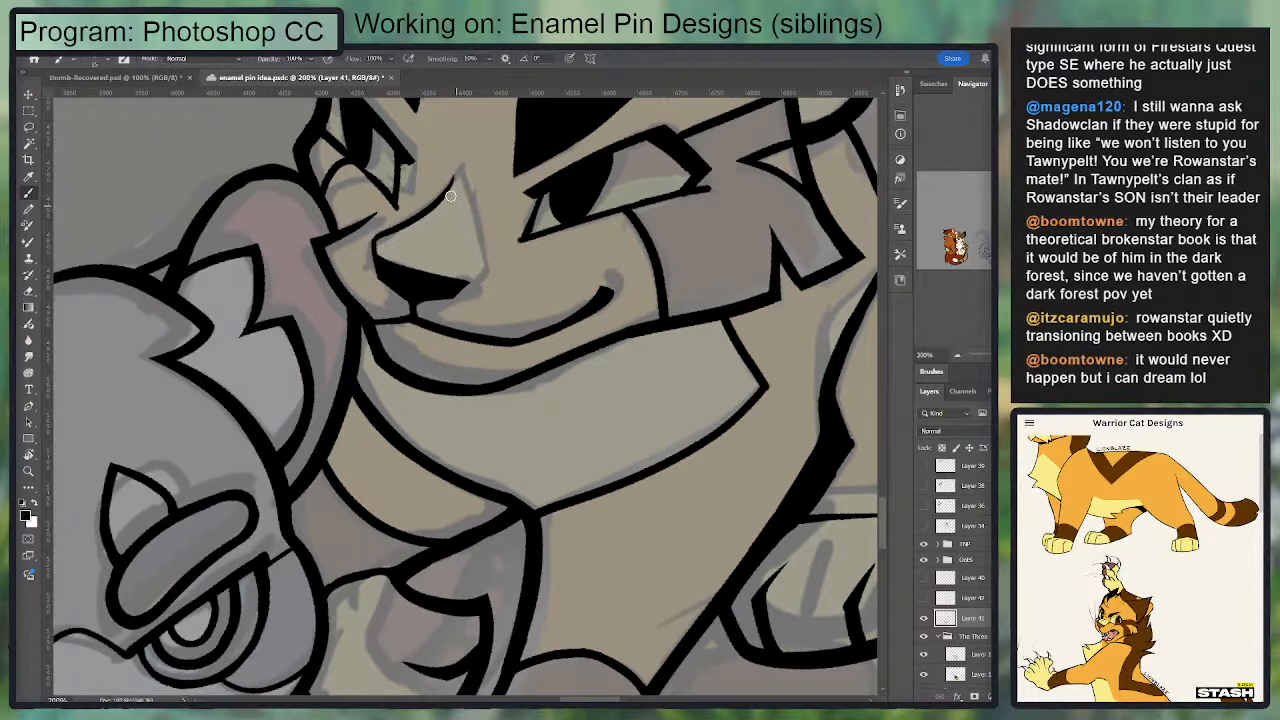
{"action": "key", "text": "ctrl+z"}
{"action": "mouse_move", "coordinate": [373, 241]}
{"action": "left_mouse_down"}
{"action": "mouse_move", "coordinate": [469, 156]}
{"action": "mouse_move", "coordinate": [488, 258]}
{"action": "left_mouse_up"}
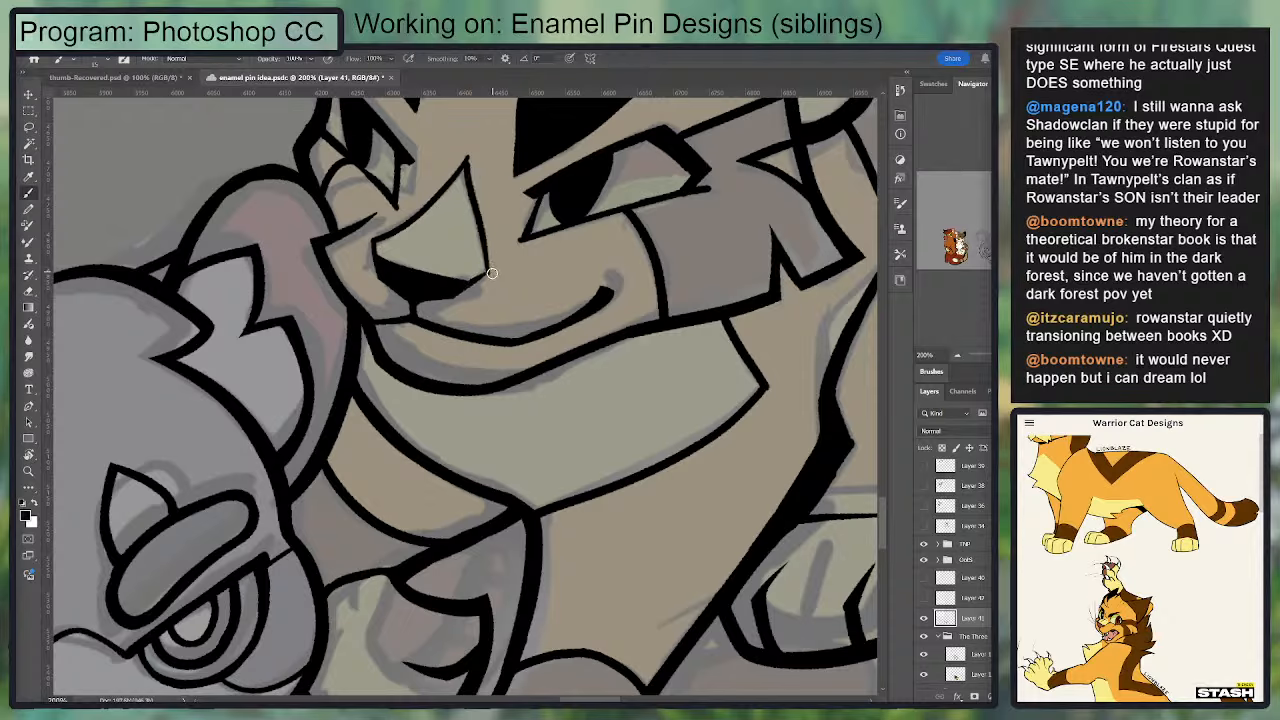
{"action": "key", "text": "e"}
{"action": "key", "text": "b"}
{"action": "key", "text": "e"}
{"action": "key", "text": "ctrl+minus"}
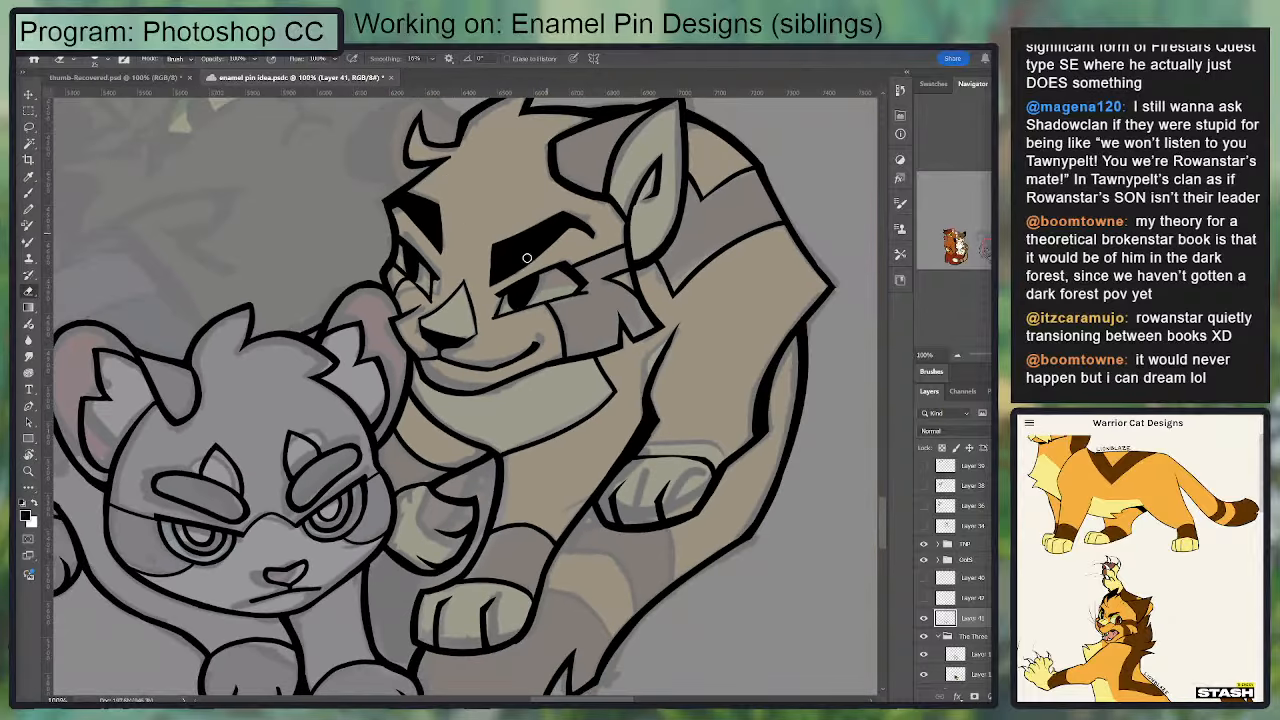
Step: Add a new layer and ink the first upper and lower lid lines of the black cat's near eye
{"action": "left_click_drag", "start_coordinate": [405, 152], "coordinate": [357, 222]}
{"action": "left_click_drag", "start_coordinate": [288, 366], "coordinate": [364, 309]}
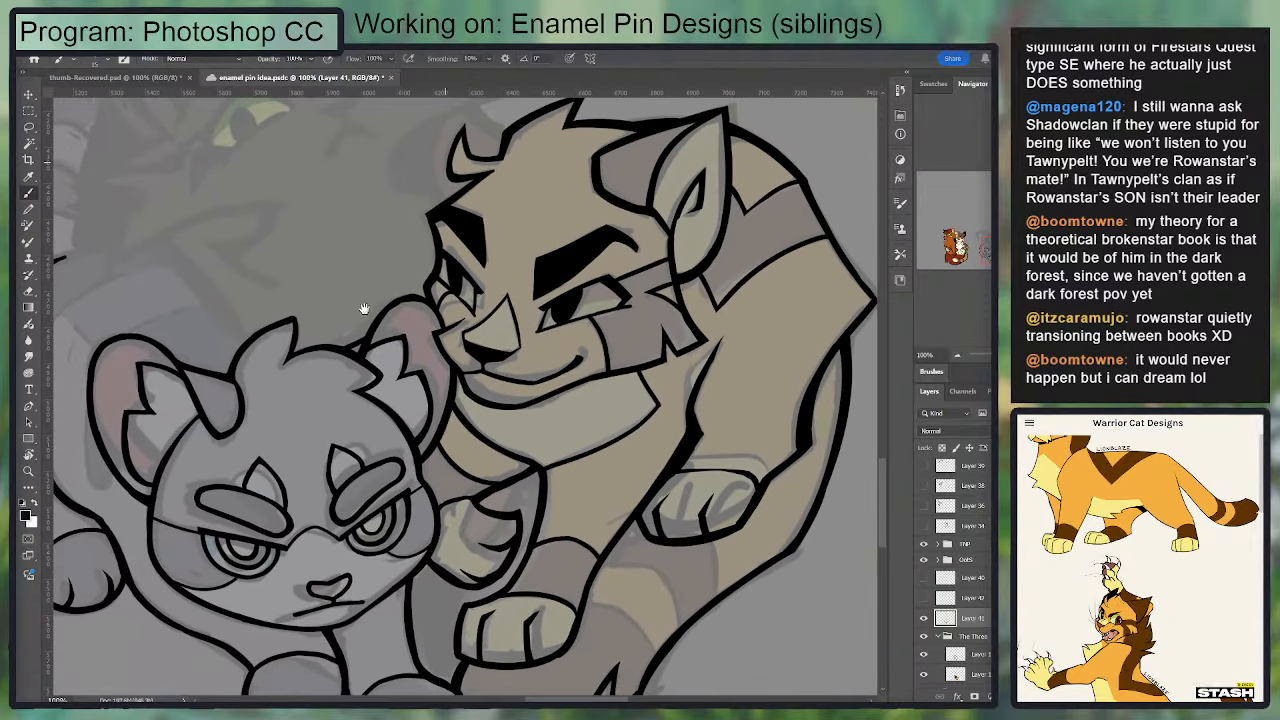
{"action": "left_click_drag", "start_coordinate": [378, 392], "coordinate": [376, 287]}
{"action": "key", "text": "b"}
{"action": "left_click_drag", "start_coordinate": [297, 357], "coordinate": [512, 315]}
{"action": "left_click_drag", "start_coordinate": [512, 315], "coordinate": [521, 452]}
{"action": "left_click_drag", "start_coordinate": [523, 354], "coordinate": [516, 446]}
{"action": "left_click_drag", "start_coordinate": [517, 289], "coordinate": [431, 358]}
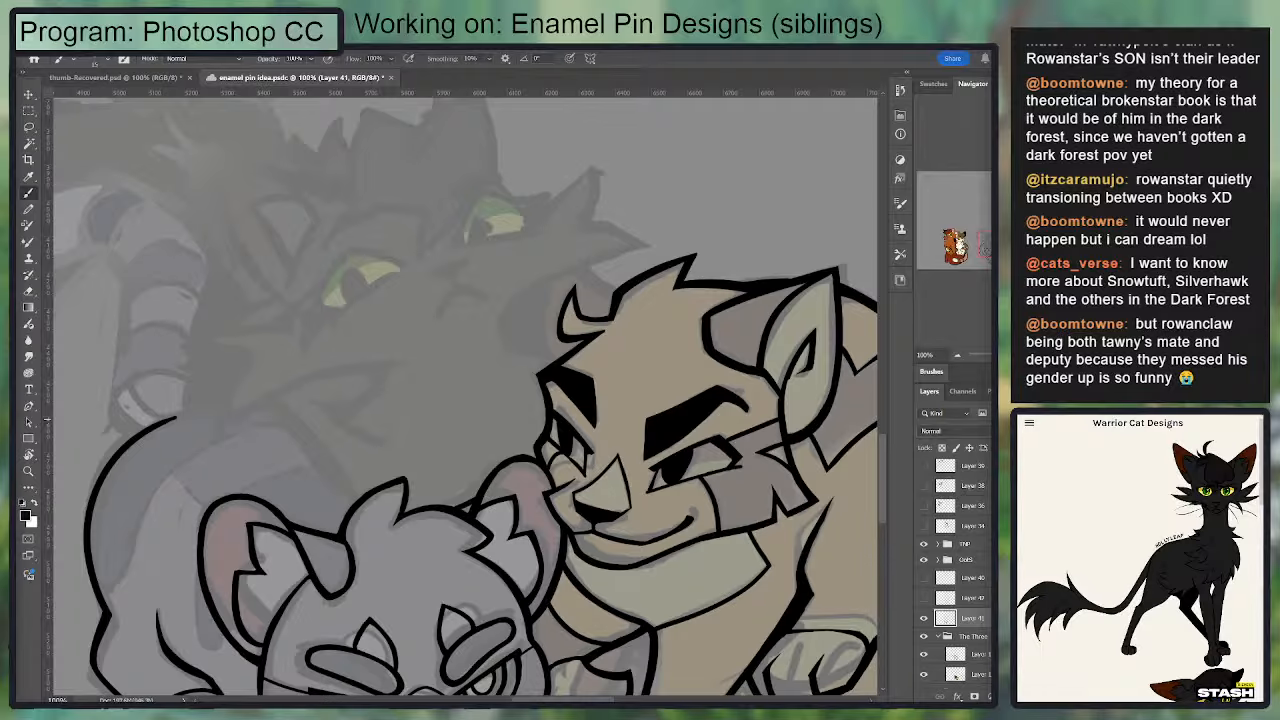
{"action": "scroll", "coordinate": [531, 258], "scroll_direction": "up", "scroll_amount": 2}
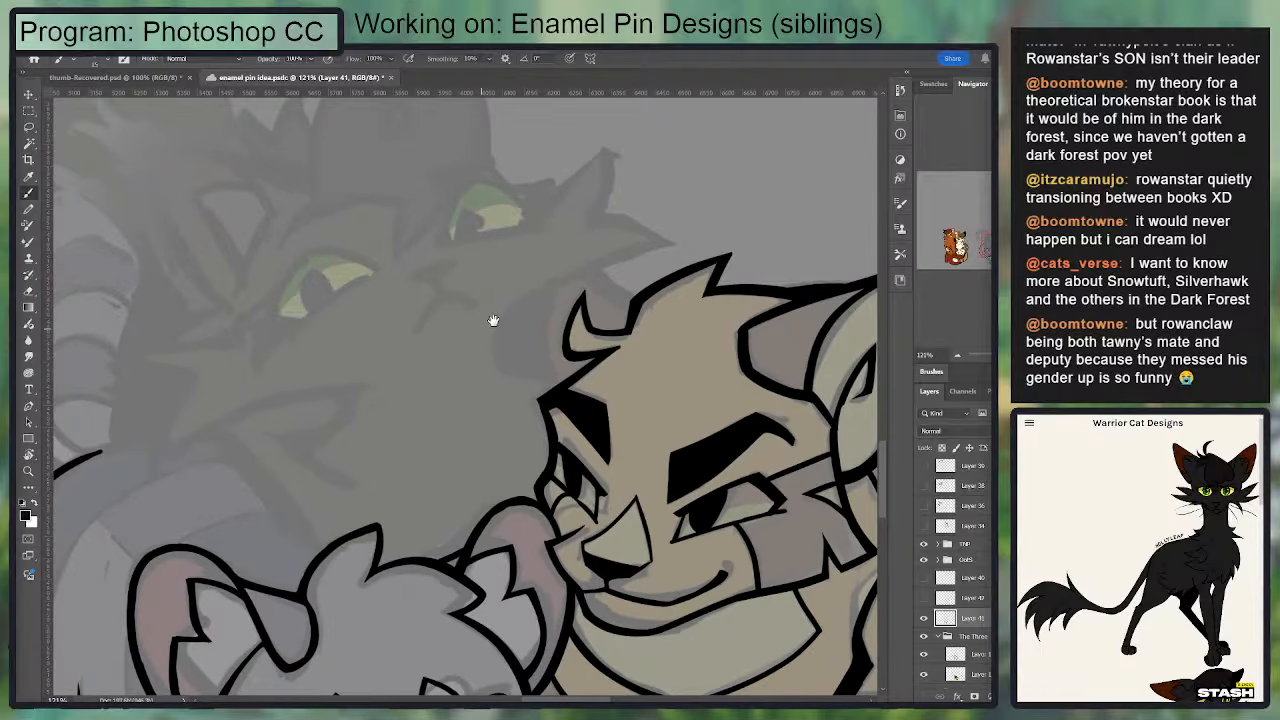
{"action": "left_click_drag", "start_coordinate": [493, 320], "coordinate": [523, 298]}
{"action": "key", "text": "ctrl+shift+alt+n"}
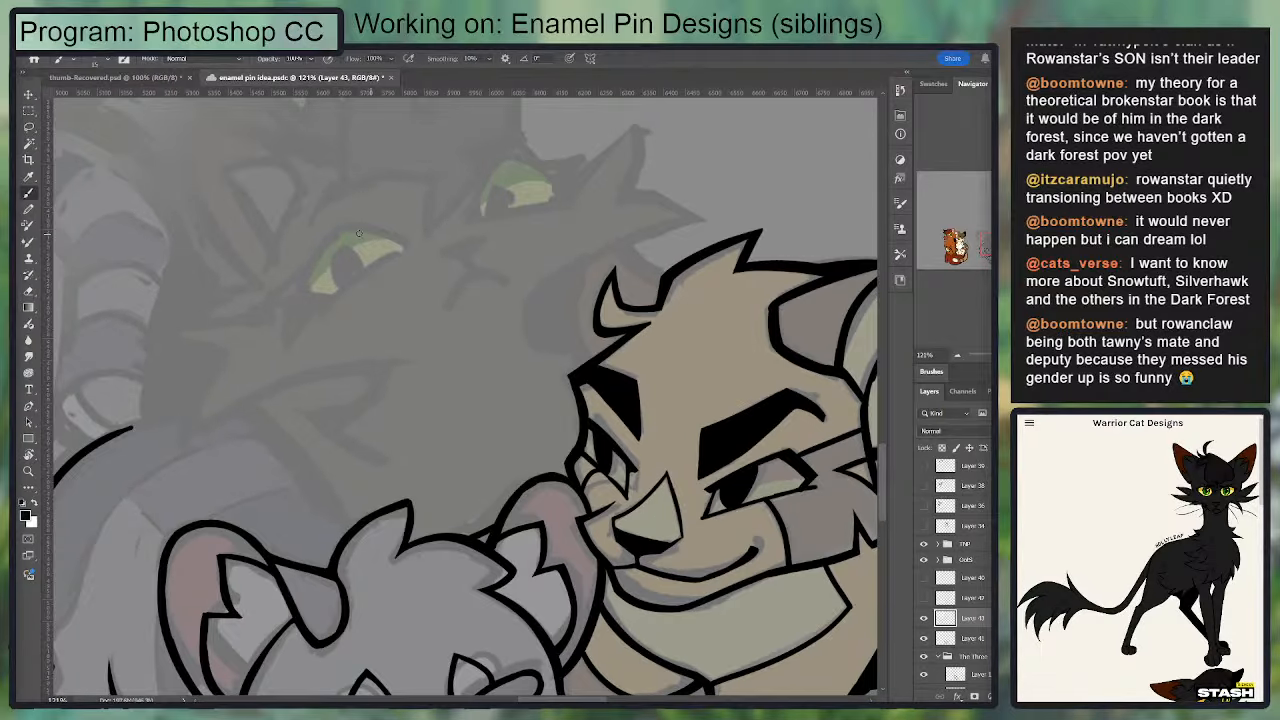
{"action": "mouse_move", "coordinate": [329, 221]}
{"action": "left_mouse_down"}
{"action": "mouse_move", "coordinate": [360, 218]}
{"action": "mouse_move", "coordinate": [398, 241]}
{"action": "mouse_move", "coordinate": [348, 221]}
{"action": "mouse_move", "coordinate": [414, 244]}
{"action": "mouse_move", "coordinate": [328, 305]}
{"action": "left_mouse_up"}
{"action": "key", "text": "ctrl+z"}
Step: Complete the black cat's near eye outline as a closed almond shape, trimming and thickening its corners
{"action": "key", "text": "ctrl+z"}
{"action": "key", "text": "e"}
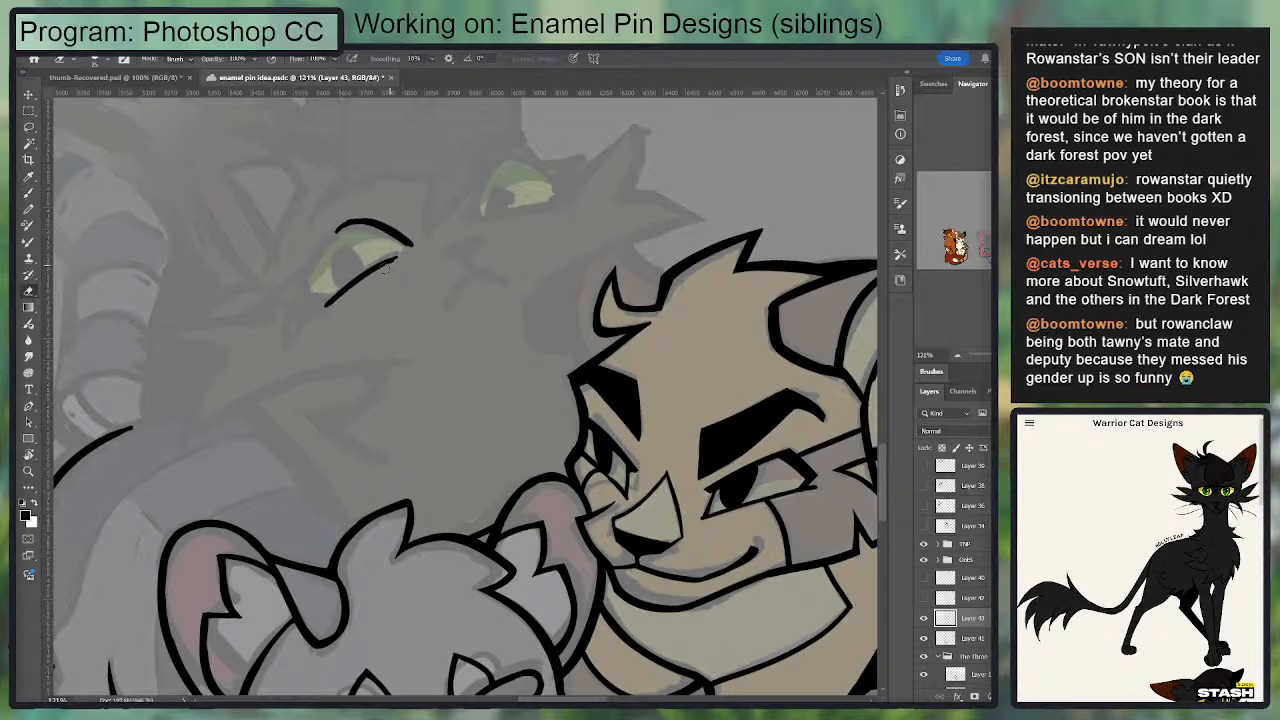
{"action": "key", "text": "b"}
{"action": "mouse_move", "coordinate": [396, 258]}
{"action": "left_mouse_down"}
{"action": "mouse_move", "coordinate": [352, 290]}
{"action": "mouse_move", "coordinate": [408, 246]}
{"action": "mouse_move", "coordinate": [338, 292]}
{"action": "mouse_move", "coordinate": [350, 286]}
{"action": "left_mouse_up"}
{"action": "key", "text": "ctrl+z"}
{"action": "key", "text": "e"}
{"action": "mouse_move", "coordinate": [400, 254]}
{"action": "left_mouse_down"}
{"action": "mouse_move", "coordinate": [373, 289]}
{"action": "mouse_move", "coordinate": [397, 250]}
{"action": "mouse_move", "coordinate": [313, 299]}
{"action": "mouse_move", "coordinate": [362, 281]}
{"action": "mouse_move", "coordinate": [326, 289]}
{"action": "mouse_move", "coordinate": [303, 268]}
{"action": "mouse_move", "coordinate": [340, 222]}
{"action": "left_mouse_up"}
{"action": "key", "text": "b"}
{"action": "key", "text": "e"}
{"action": "key", "text": "b"}
{"action": "left_click_drag", "start_coordinate": [306, 290], "coordinate": [372, 218]}
{"action": "key", "text": "e"}
{"action": "mouse_move", "coordinate": [310, 257]}
{"action": "left_mouse_down"}
{"action": "mouse_move", "coordinate": [358, 215]}
{"action": "mouse_move", "coordinate": [298, 296]}
{"action": "left_mouse_up"}
{"action": "key", "text": "b"}
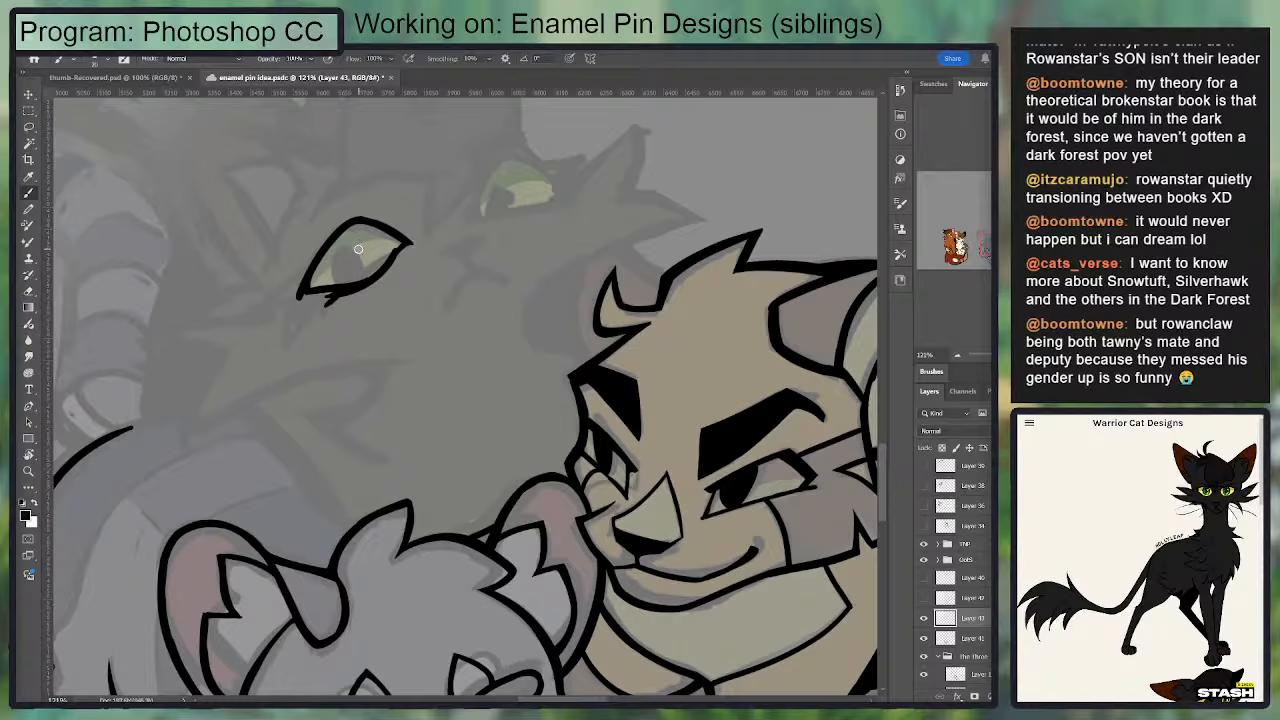
Step: Paint a solid black oval pupil inside the near eye and tidy the lower lid line
{"action": "mouse_move", "coordinate": [360, 248]}
{"action": "left_mouse_down"}
{"action": "mouse_move", "coordinate": [348, 277]}
{"action": "mouse_move", "coordinate": [366, 264]}
{"action": "mouse_move", "coordinate": [347, 277]}
{"action": "mouse_move", "coordinate": [352, 247]}
{"action": "mouse_move", "coordinate": [370, 242]}
{"action": "mouse_move", "coordinate": [377, 263]}
{"action": "mouse_move", "coordinate": [346, 268]}
{"action": "mouse_move", "coordinate": [395, 281]}
{"action": "left_mouse_up"}
{"action": "key", "text": "ctrl+z"}
{"action": "key", "text": "ctrl+z"}
{"action": "key", "text": "ctrl+z"}
{"action": "key", "text": "e"}
{"action": "key", "text": "b"}
{"action": "key", "text": "e"}
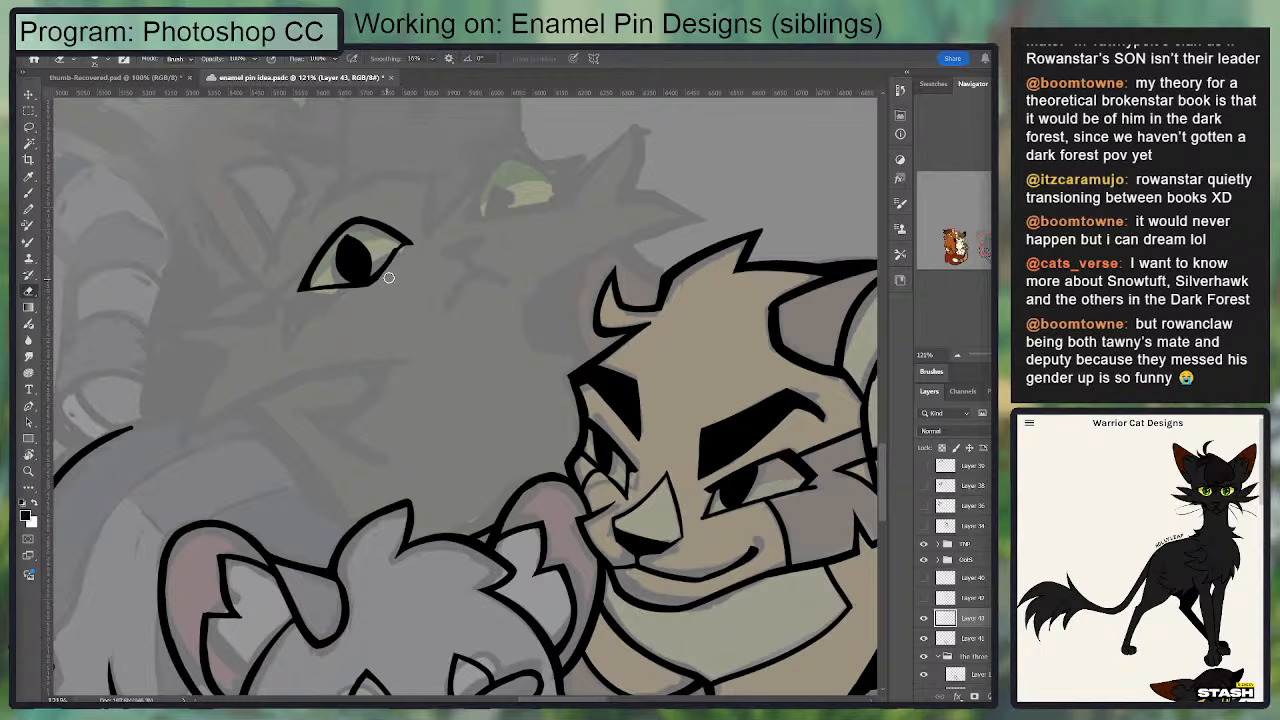
{"action": "key", "text": "b"}
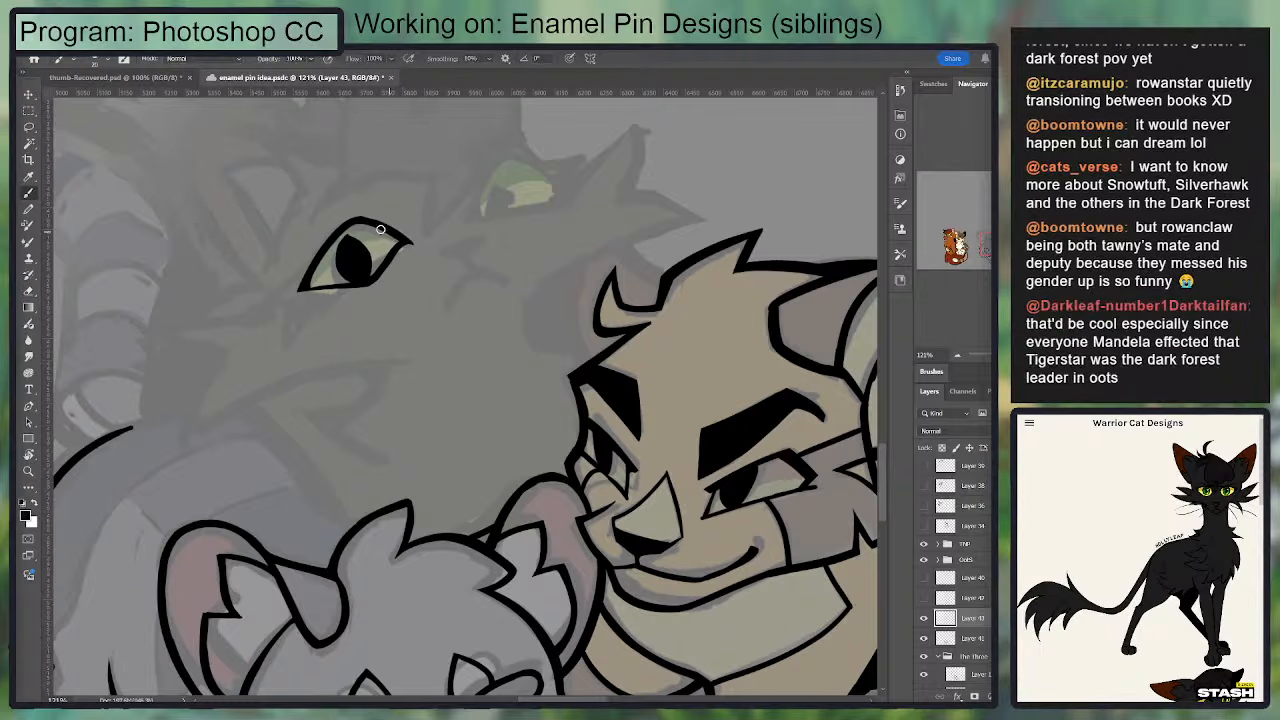
Step: Reset the canvas rotation and ink a tapered eyeliner wing from the outer corner of the black cat's eye
{"action": "left_click_drag", "start_coordinate": [374, 243], "coordinate": [494, 233]}
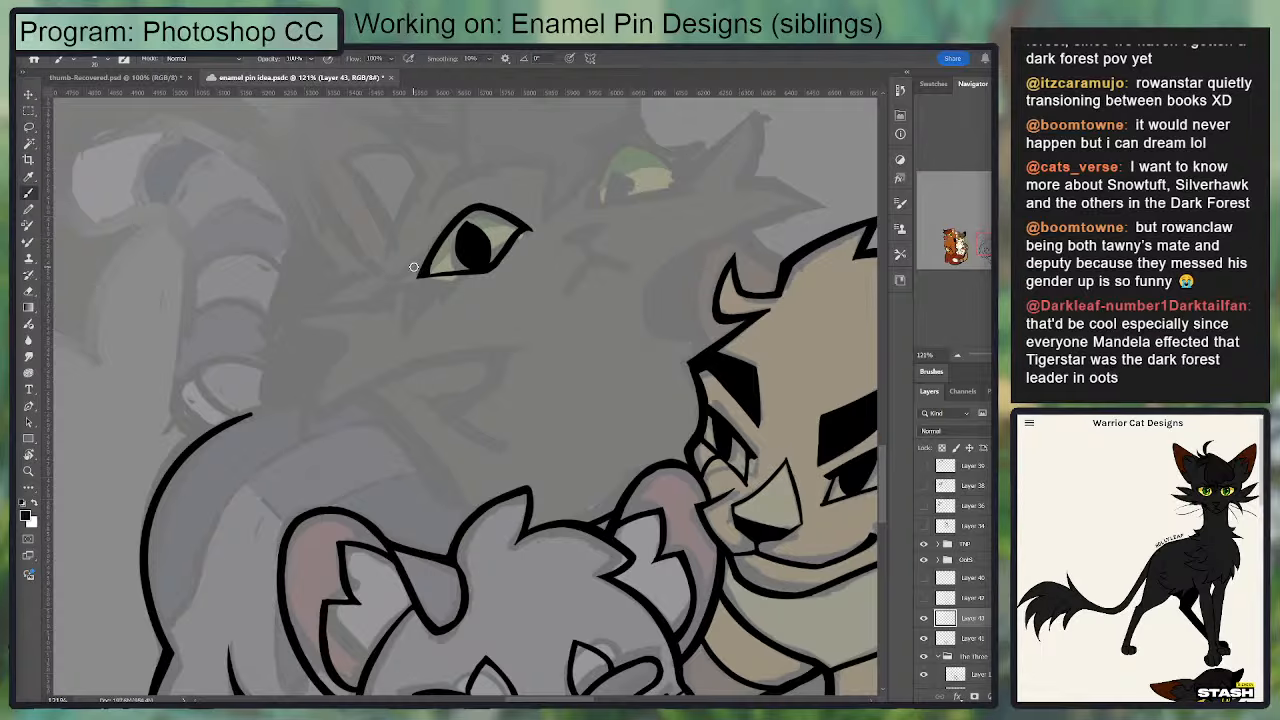
{"action": "key", "text": "v"}
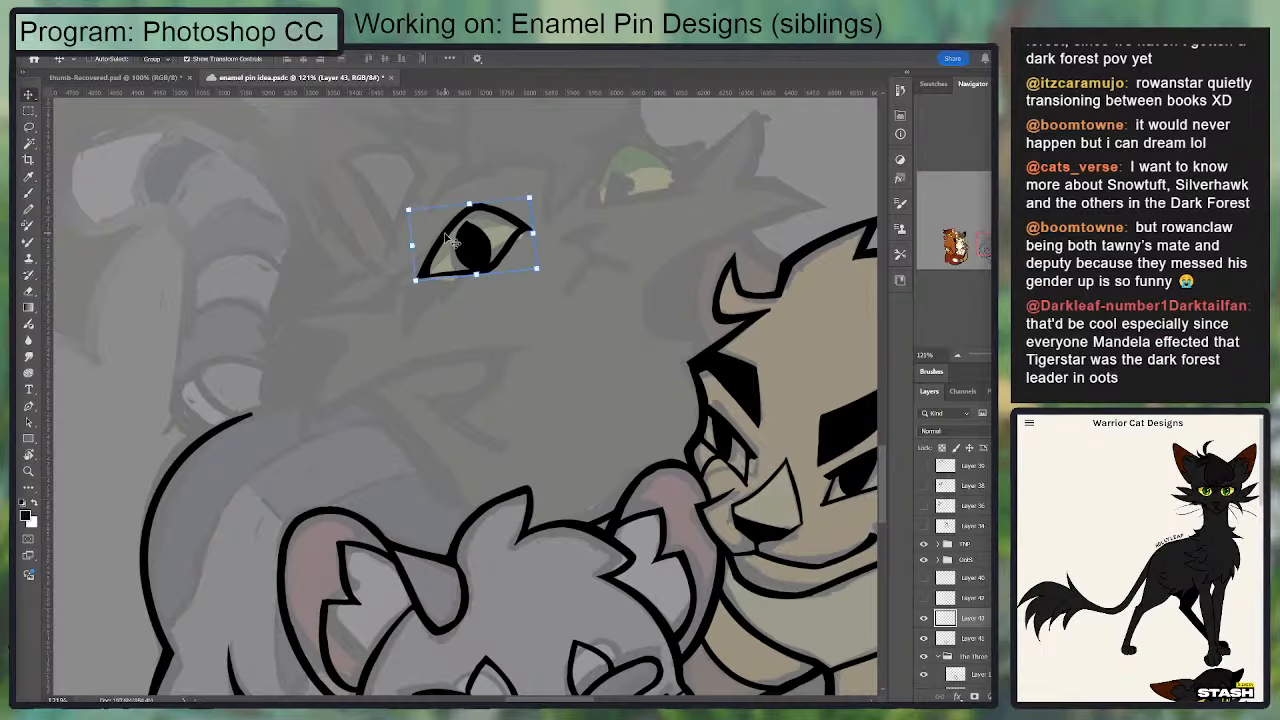
{"action": "key", "text": "r"}
{"action": "left_click_drag", "start_coordinate": [449, 243], "coordinate": [461, 242]}
{"action": "key", "text": "v"}
{"action": "key", "text": "e"}
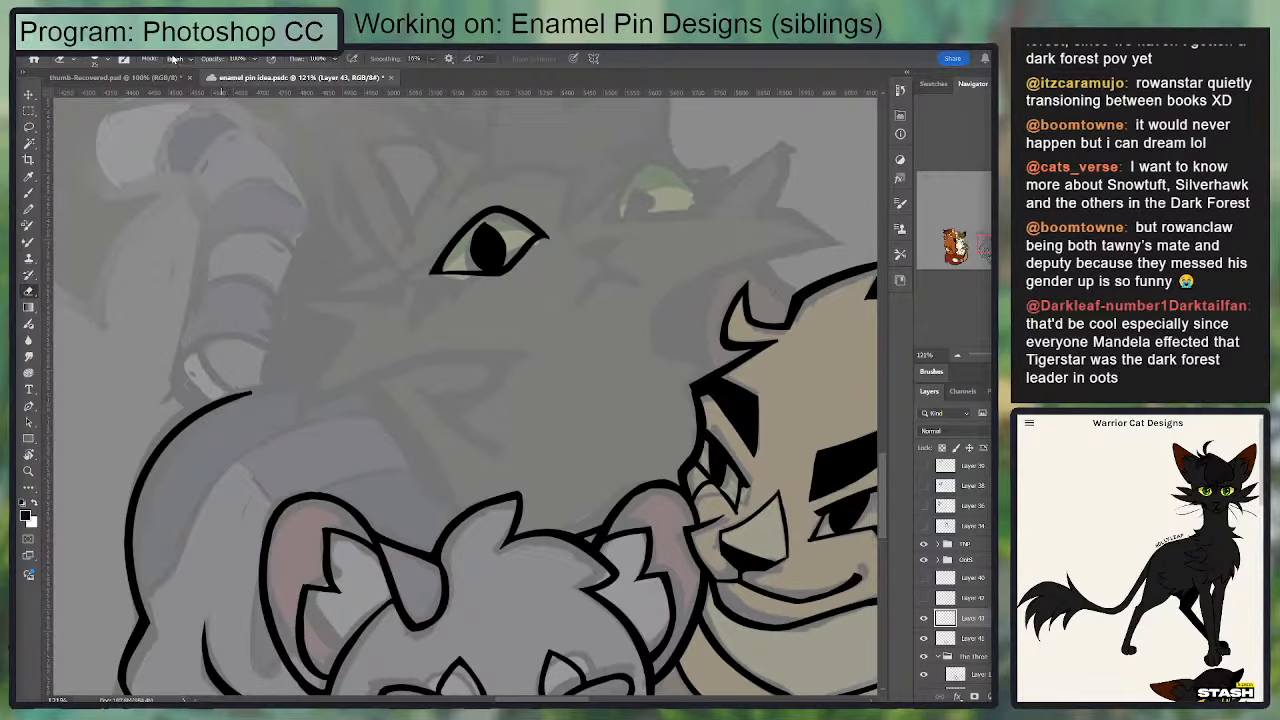
{"action": "key", "text": "r"}
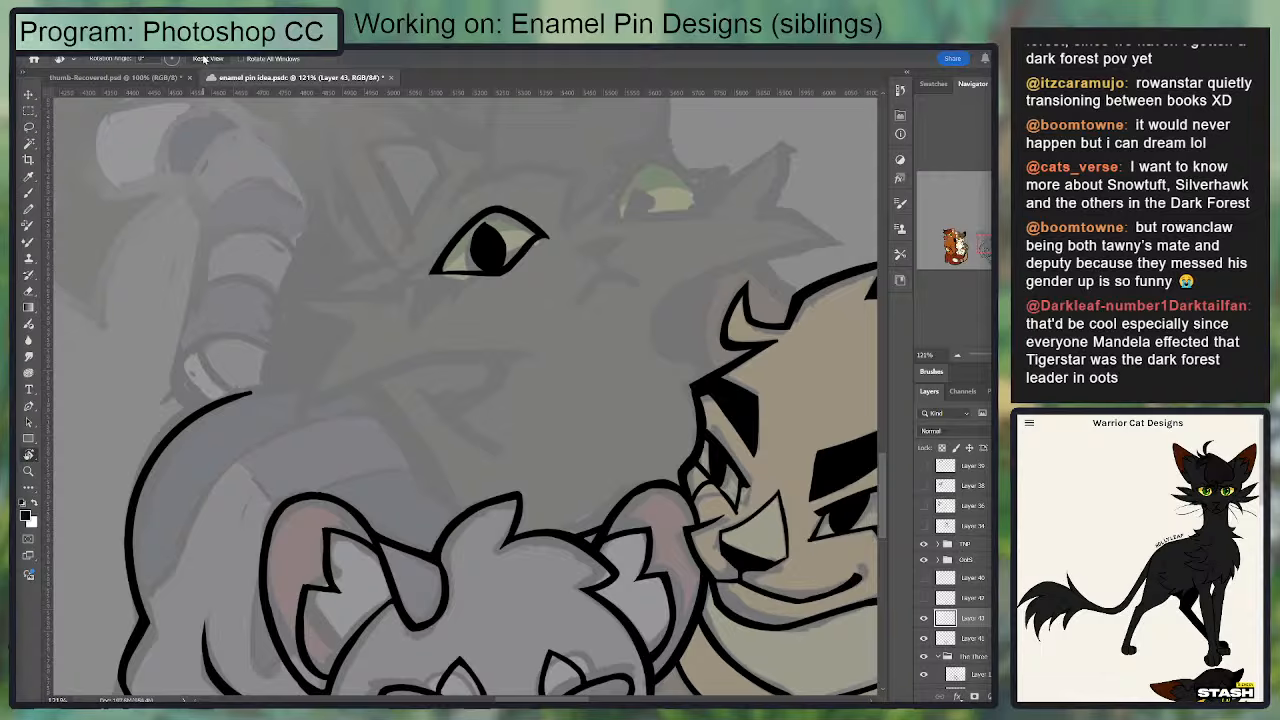
{"action": "key", "text": "b"}
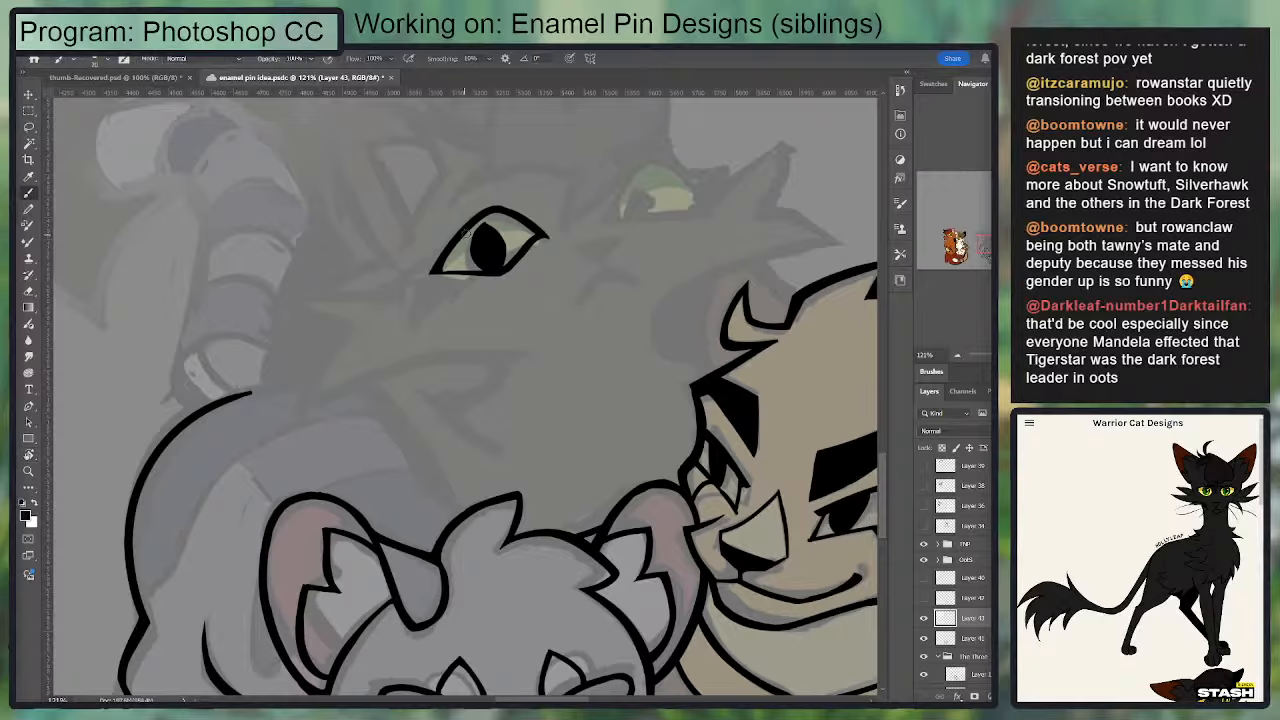
{"action": "left_click_drag", "start_coordinate": [432, 268], "coordinate": [362, 280]}
{"action": "key", "text": "ctrl+z"}
{"action": "mouse_move", "coordinate": [470, 225]}
{"action": "left_mouse_down"}
{"action": "mouse_move", "coordinate": [377, 283]}
{"action": "mouse_move", "coordinate": [434, 270]}
{"action": "mouse_move", "coordinate": [446, 238]}
{"action": "left_mouse_up"}
Step: Try extending the eyeliner wing with an extra stroke under the outer corner of the eye
{"action": "key", "text": "e"}
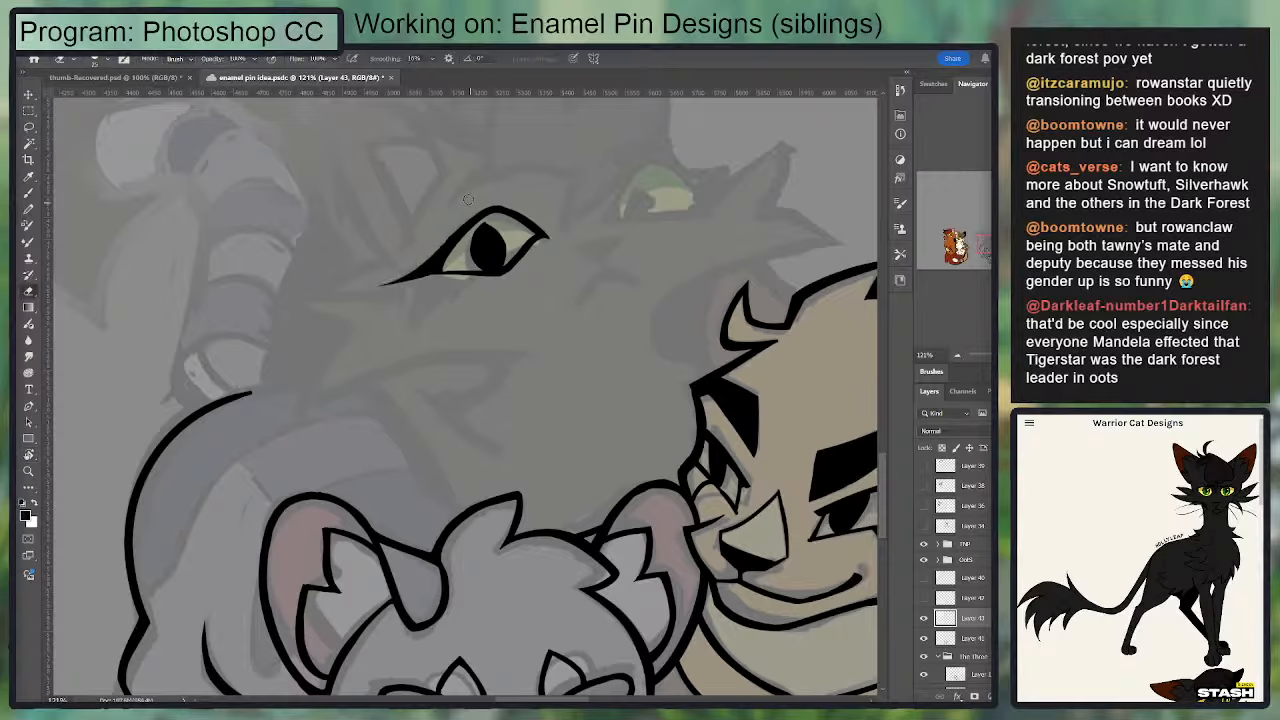
{"action": "key", "text": "b"}
{"action": "left_click_drag", "start_coordinate": [371, 284], "coordinate": [449, 283]}
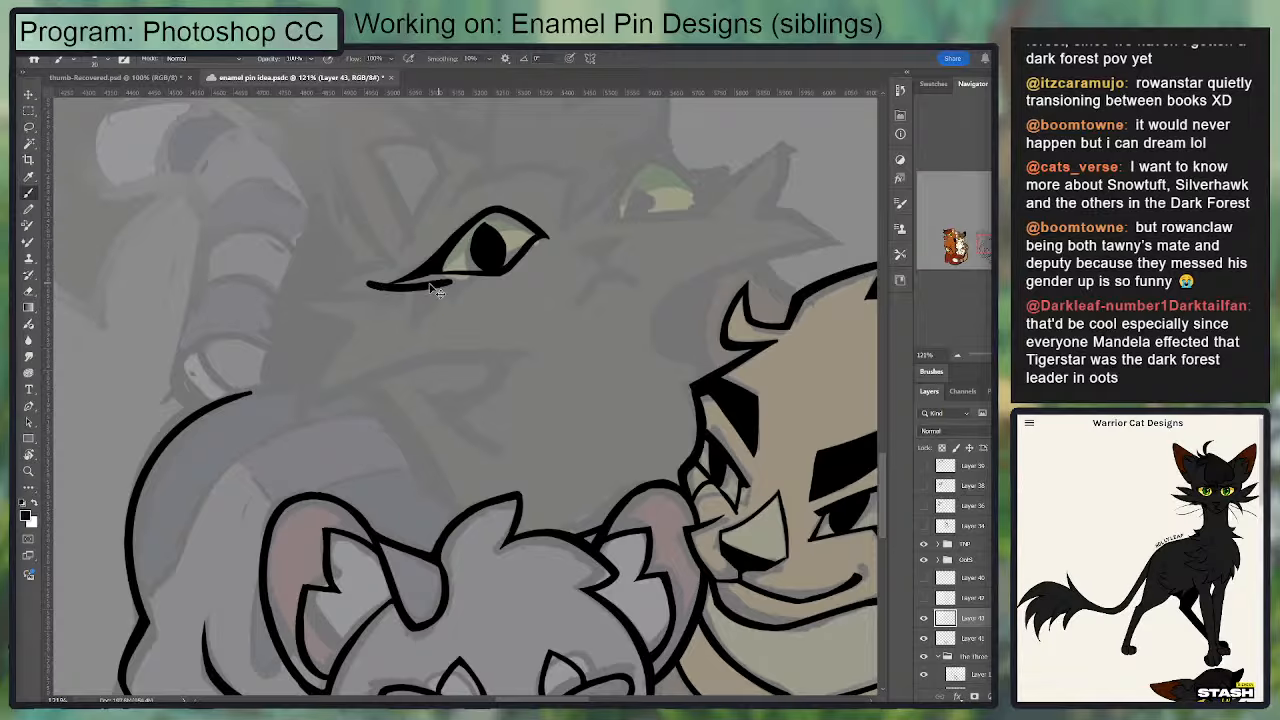
{"action": "key", "text": "ctrl+z"}
Step: Shorten the eyeliner wing and ink pointed lashes below the outer half of the eye
{"action": "key", "text": "e"}
{"action": "mouse_move", "coordinate": [371, 287]}
{"action": "left_mouse_down"}
{"action": "mouse_move", "coordinate": [456, 279]}
{"action": "mouse_move", "coordinate": [410, 320]}
{"action": "left_mouse_up"}
{"action": "key", "text": "b"}
{"action": "key", "text": "ctrl+z"}
{"action": "mouse_move", "coordinate": [438, 270]}
{"action": "left_mouse_down"}
{"action": "mouse_move", "coordinate": [413, 320]}
{"action": "mouse_move", "coordinate": [470, 274]}
{"action": "mouse_move", "coordinate": [410, 292]}
{"action": "mouse_move", "coordinate": [489, 275]}
{"action": "left_mouse_up"}
{"action": "key", "text": "e"}
{"action": "key", "text": "b"}
{"action": "key", "text": "e"}
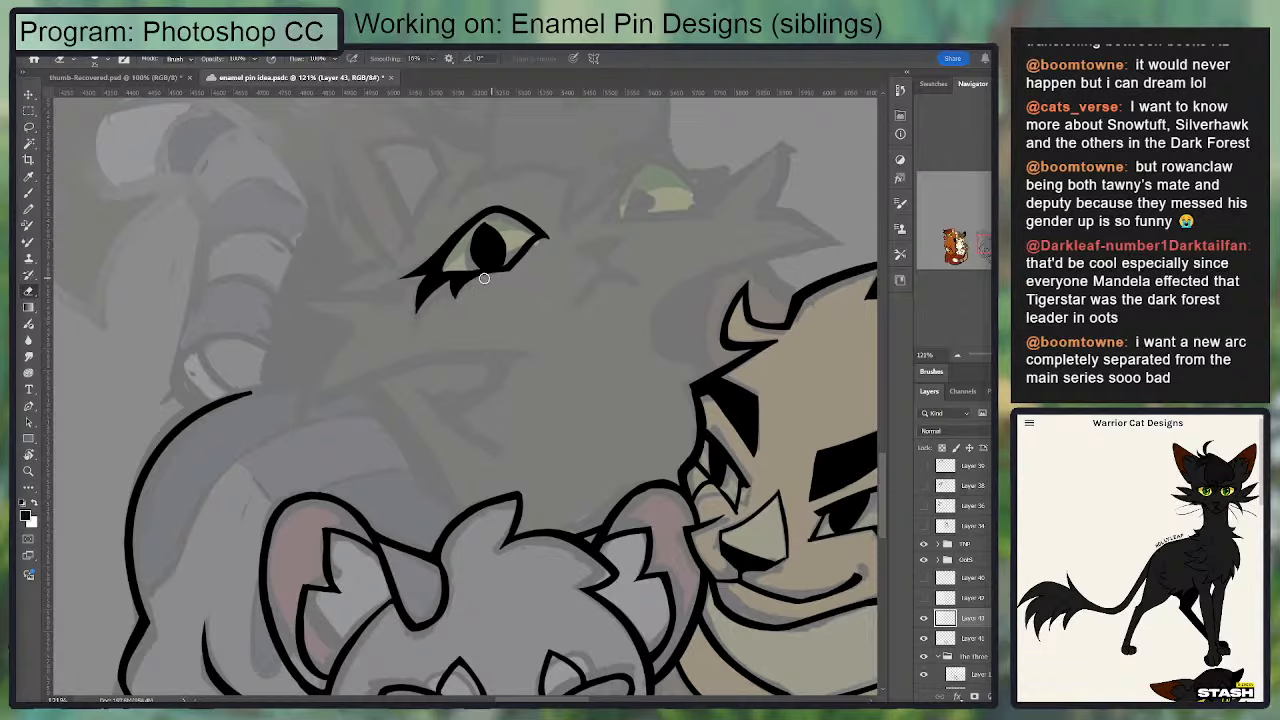
{"action": "key", "text": "b"}
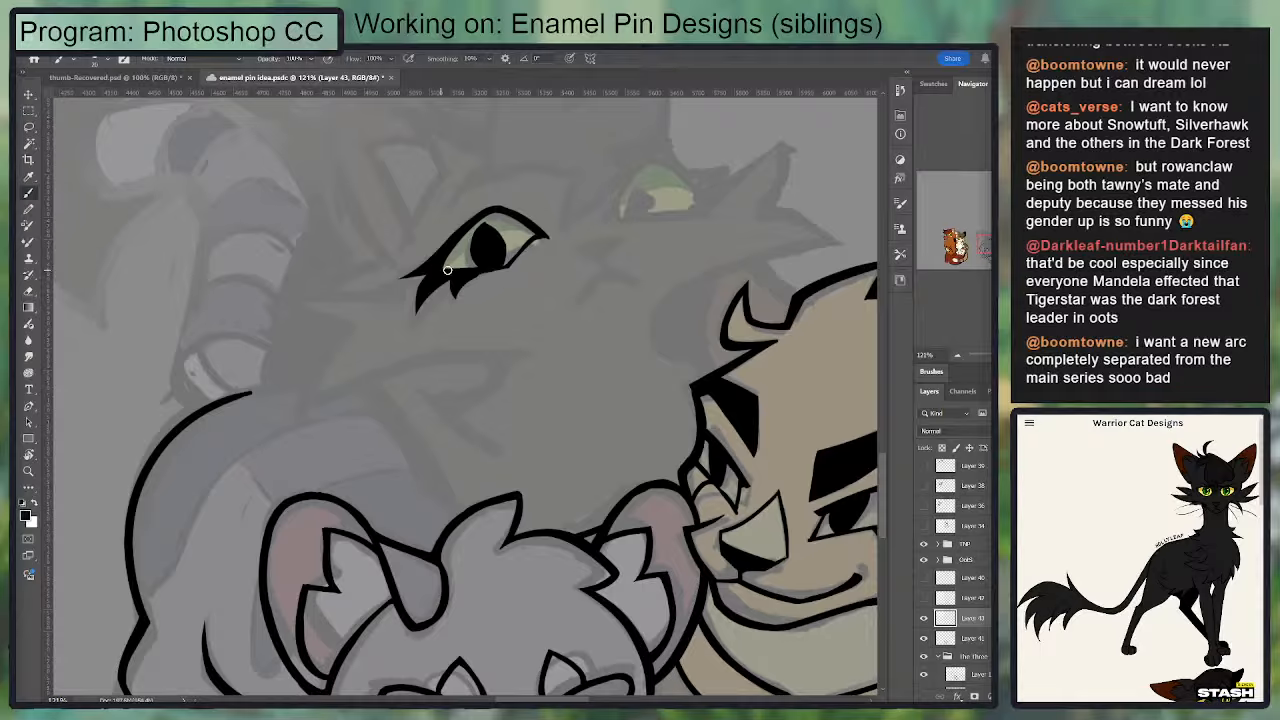
Step: Erase the long outer lash back to a short point close to the eyeliner wing
{"action": "key", "text": "e"}
{"action": "mouse_move", "coordinate": [445, 284]}
{"action": "left_mouse_down"}
{"action": "mouse_move", "coordinate": [418, 308]}
{"action": "mouse_move", "coordinate": [442, 290]}
{"action": "mouse_move", "coordinate": [402, 300]}
{"action": "left_mouse_up"}
{"action": "key", "text": "b"}
{"action": "key", "text": "e"}
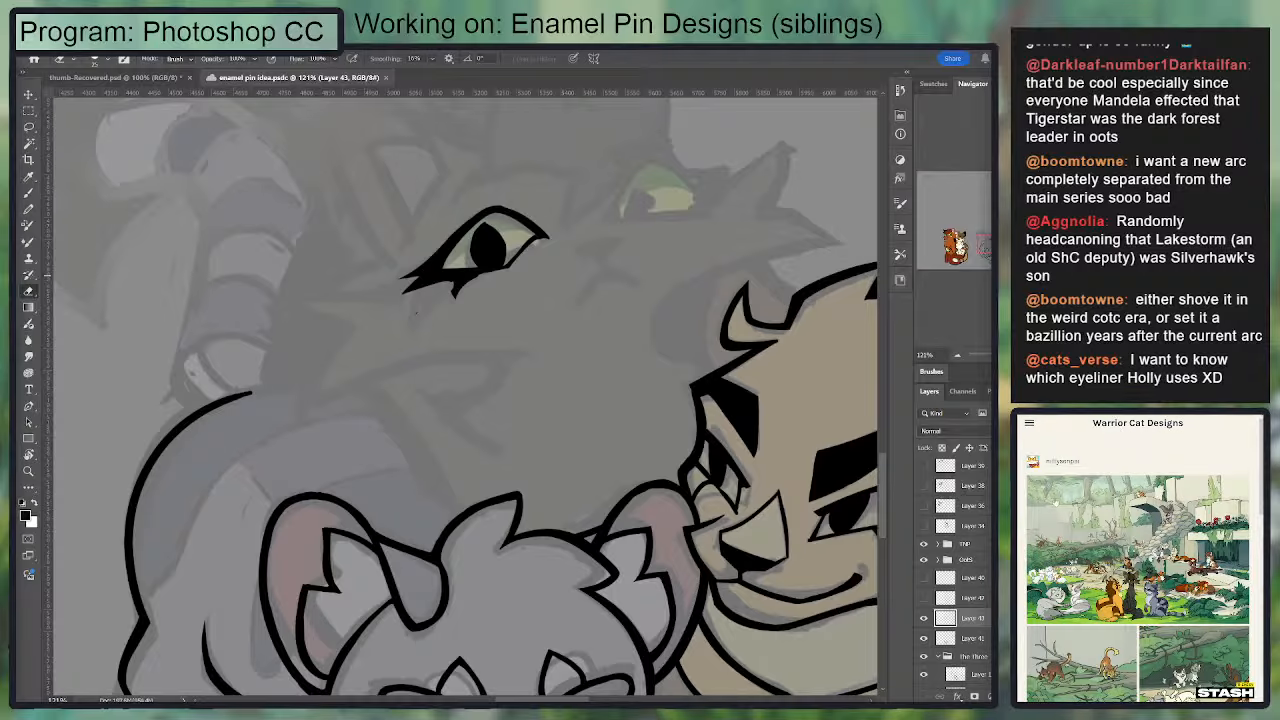
Step: Reshape the eyeliner into one long tapered wing with small pointed lashes along the lower lid
{"action": "key", "text": "b"}
{"action": "mouse_move", "coordinate": [432, 260]}
{"action": "left_mouse_down"}
{"action": "mouse_move", "coordinate": [398, 281]}
{"action": "mouse_move", "coordinate": [431, 277]}
{"action": "mouse_move", "coordinate": [413, 266]}
{"action": "mouse_move", "coordinate": [443, 288]}
{"action": "mouse_move", "coordinate": [405, 297]}
{"action": "mouse_move", "coordinate": [455, 295]}
{"action": "left_mouse_up"}
{"action": "key", "text": "e"}
{"action": "mouse_move", "coordinate": [455, 295]}
{"action": "left_mouse_down"}
{"action": "mouse_move", "coordinate": [415, 311]}
{"action": "mouse_move", "coordinate": [490, 268]}
{"action": "mouse_move", "coordinate": [456, 297]}
{"action": "left_mouse_up"}
{"action": "key", "text": "b"}
{"action": "key", "text": "ctrl+z"}
{"action": "key", "text": "e"}
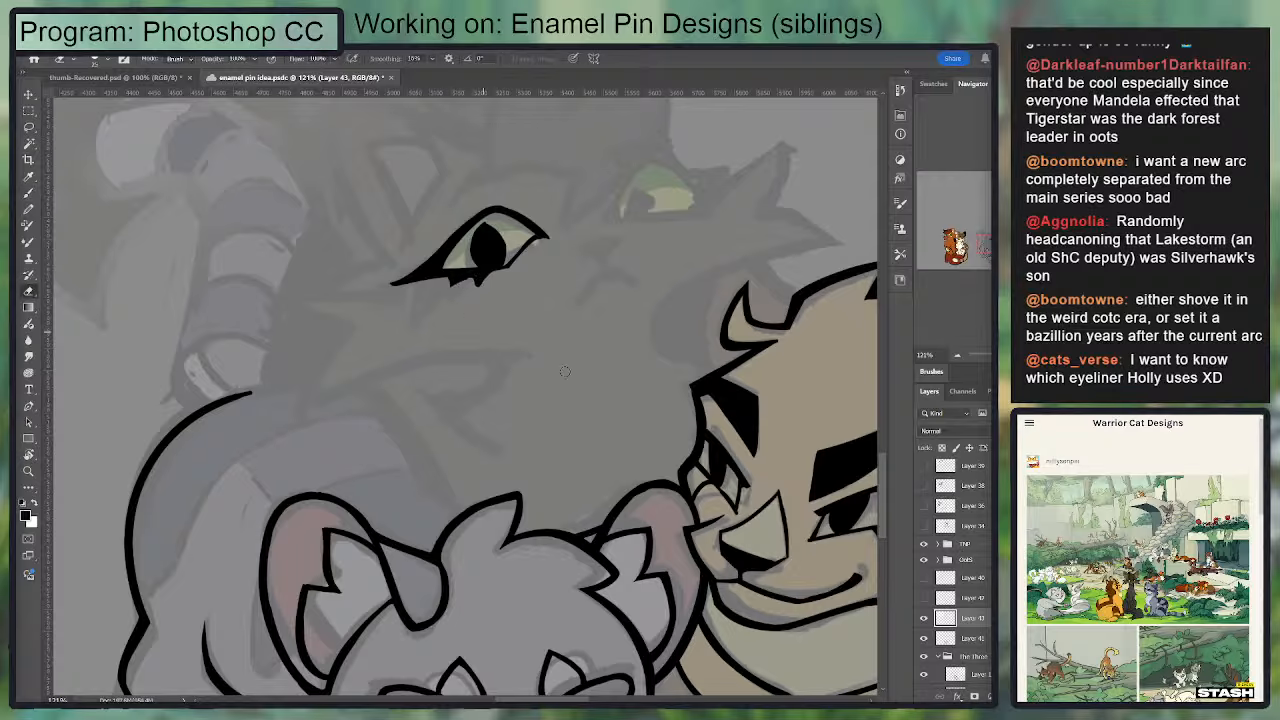
Step: Search the Warrior Cat Designs reference site for "hollyleaf"
{"action": "left_click", "coordinate": [1029, 424]}
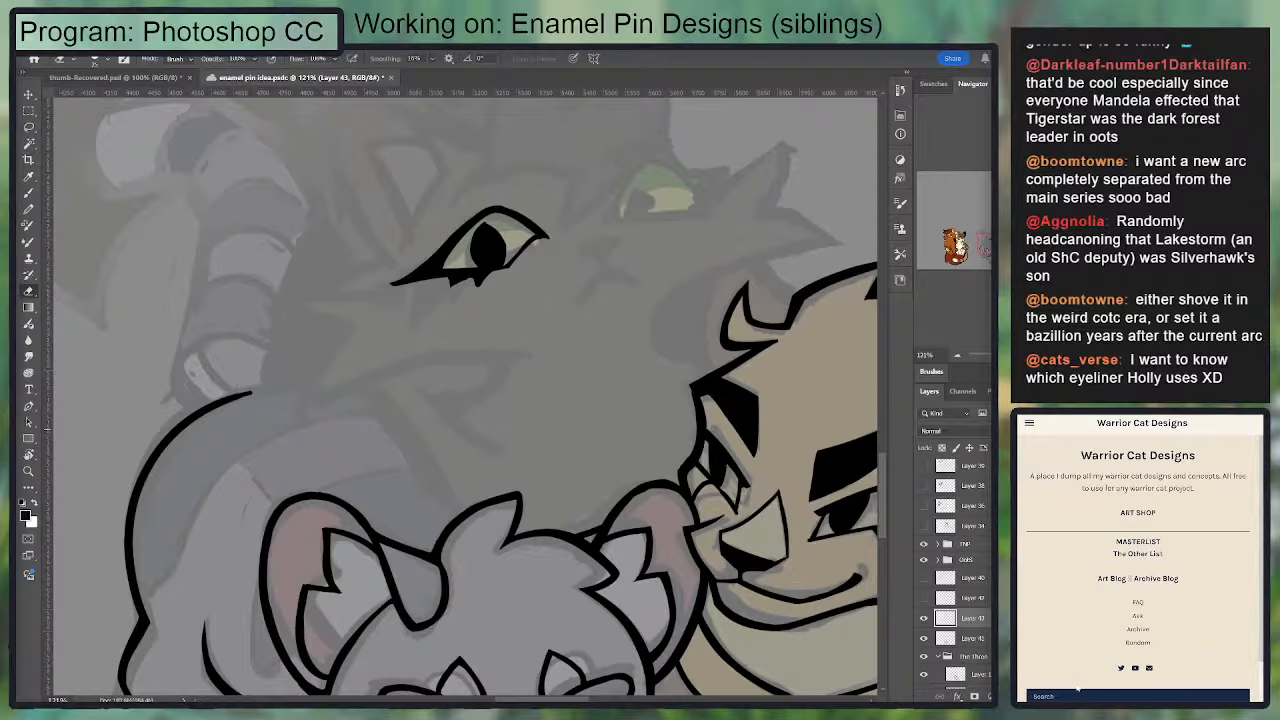
{"action": "type", "text": "holly"}
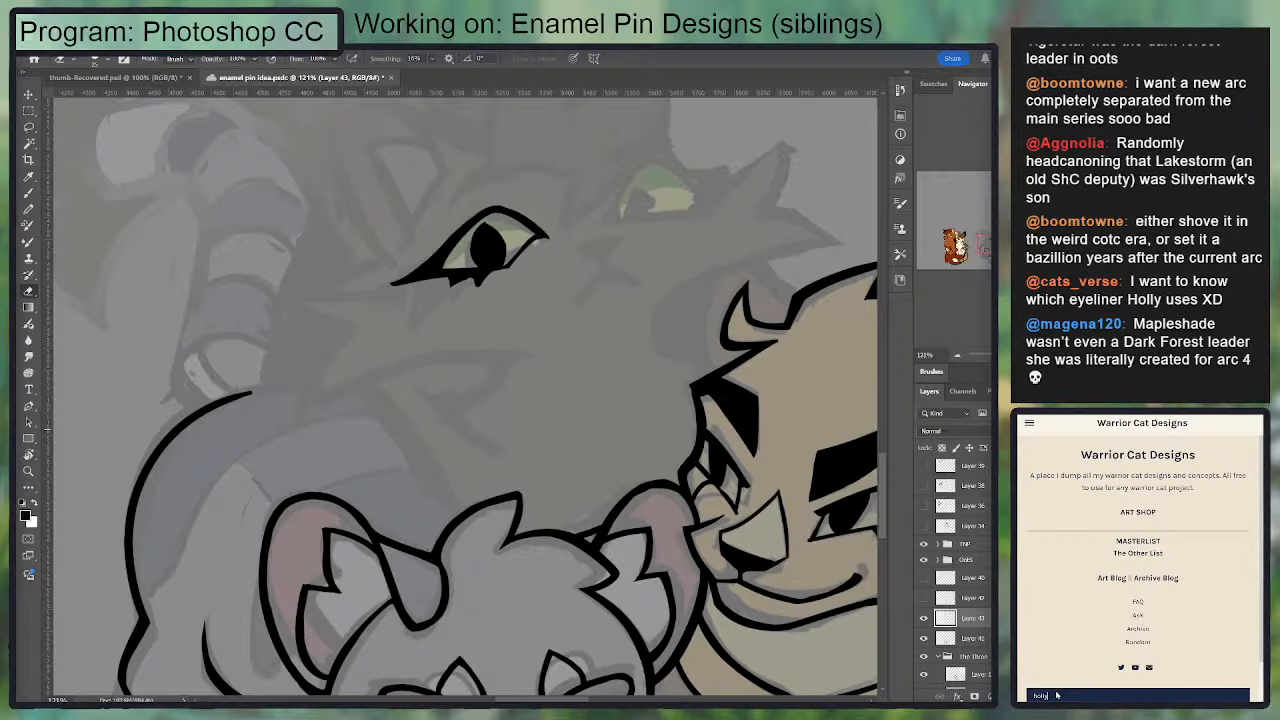
{"action": "type", "text": "leaf"}
{"action": "key", "text": "Return"}
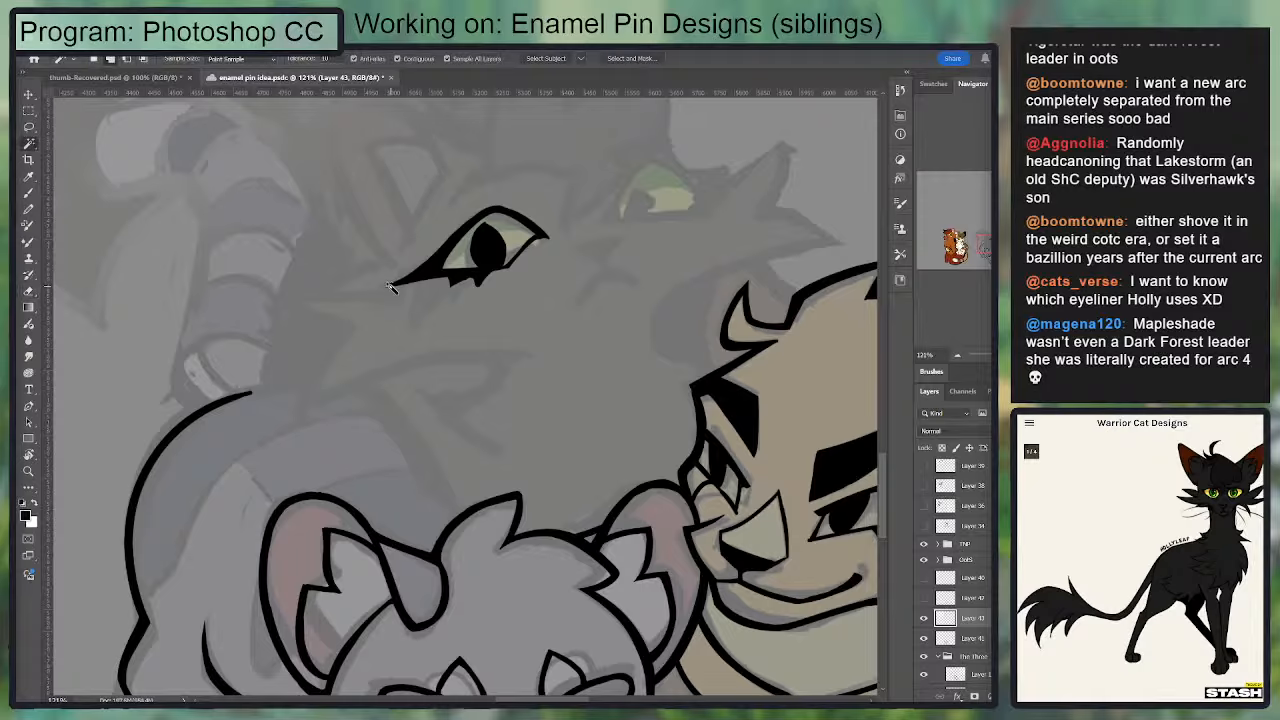
Step: Shorten the tip of the black cat's first eyeliner wing and sharpen the small lashes along the lower lid
{"action": "mouse_move", "coordinate": [445, 281]}
{"action": "left_mouse_down"}
{"action": "mouse_move", "coordinate": [371, 289]}
{"action": "mouse_move", "coordinate": [471, 274]}
{"action": "mouse_move", "coordinate": [445, 281]}
{"action": "mouse_move", "coordinate": [468, 288]}
{"action": "left_mouse_up"}
{"action": "key", "text": "b"}
{"action": "key", "text": "e"}
{"action": "key", "text": "b"}
{"action": "key", "text": "e"}
{"action": "key", "text": "b"}
{"action": "key", "text": "e"}
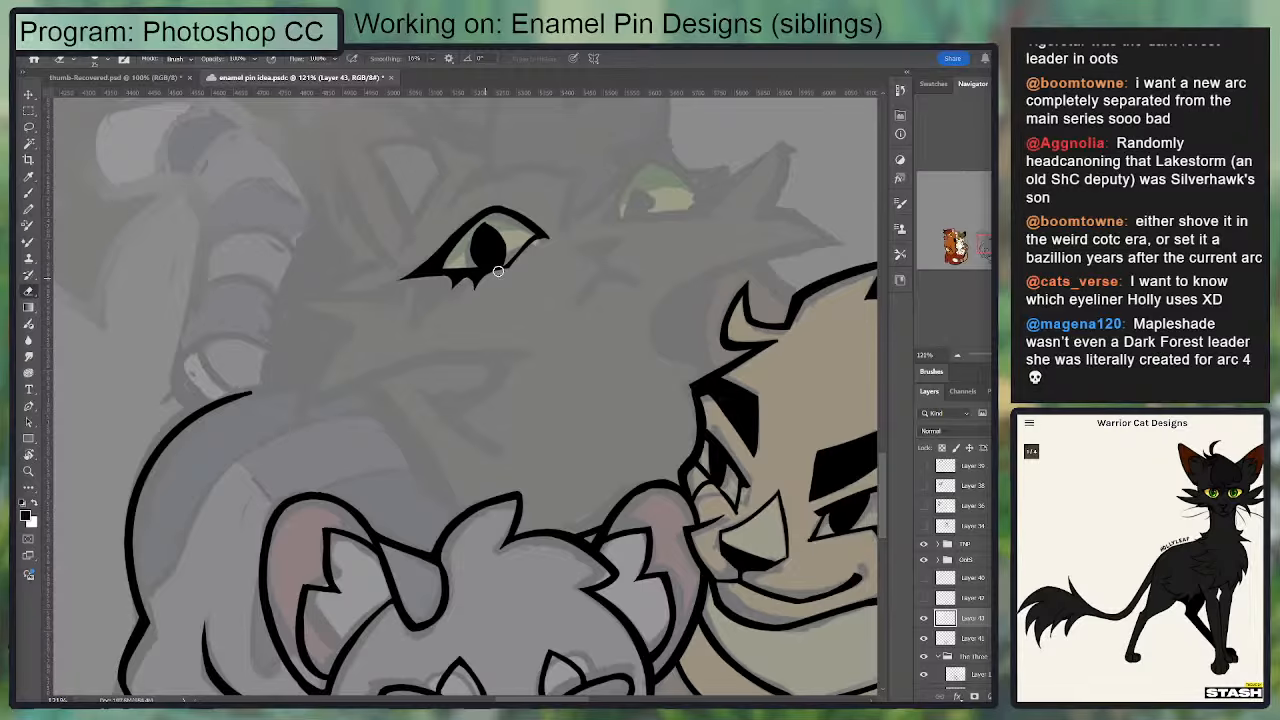
{"action": "key", "text": "b"}
Step: Redraw the first eye's outer lid line out to a longer wing tip and clean up its edges
{"action": "mouse_move", "coordinate": [531, 249]}
{"action": "left_mouse_down"}
{"action": "mouse_move", "coordinate": [495, 269]}
{"action": "mouse_move", "coordinate": [503, 262]}
{"action": "left_mouse_up"}
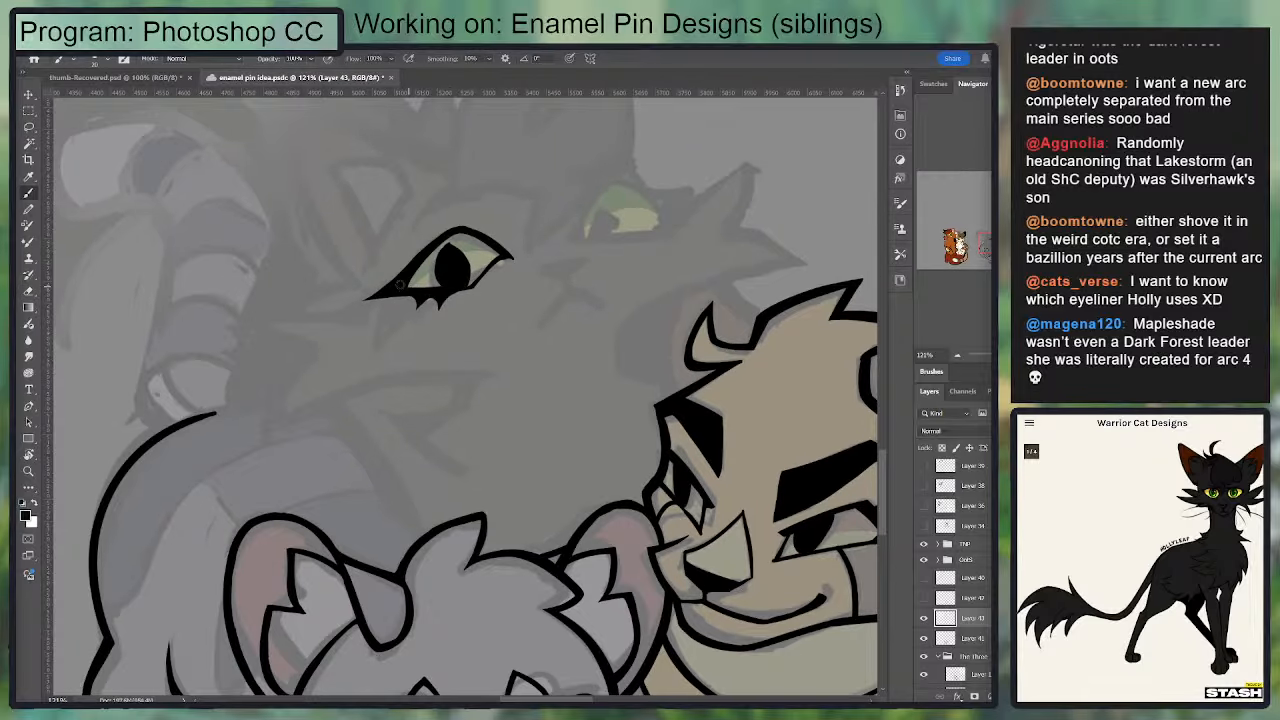
{"action": "left_click_drag", "start_coordinate": [359, 300], "coordinate": [443, 246]}
{"action": "key", "text": "ctrl+z"}
{"action": "left_click_drag", "start_coordinate": [357, 301], "coordinate": [449, 238]}
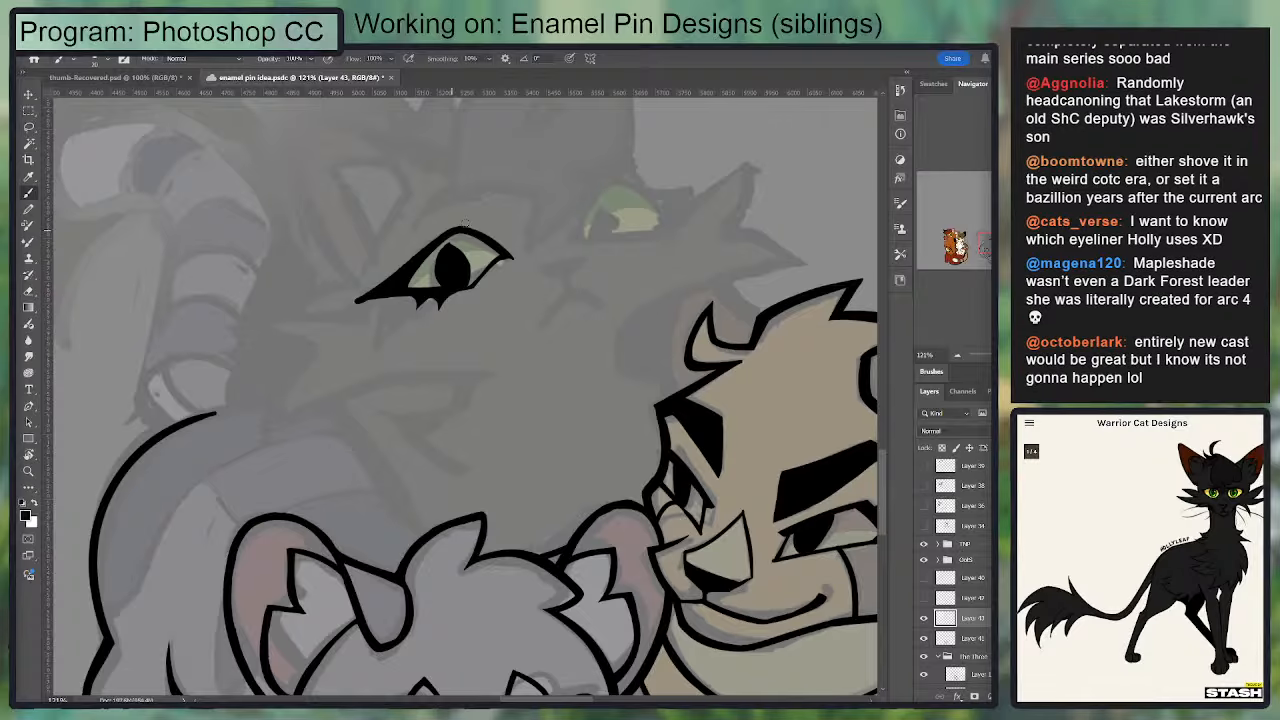
{"action": "key", "text": "e"}
{"action": "left_click_drag", "start_coordinate": [342, 304], "coordinate": [402, 300]}
Step: Ink the arched upper lid and short lower lid of the black cat's second eye over the sketch
{"action": "mouse_move", "coordinate": [580, 234]}
{"action": "left_mouse_down"}
{"action": "mouse_move", "coordinate": [472, 270]}
{"action": "mouse_move", "coordinate": [527, 220]}
{"action": "left_mouse_up"}
{"action": "key", "text": "b"}
{"action": "left_click_drag", "start_coordinate": [461, 263], "coordinate": [541, 254]}
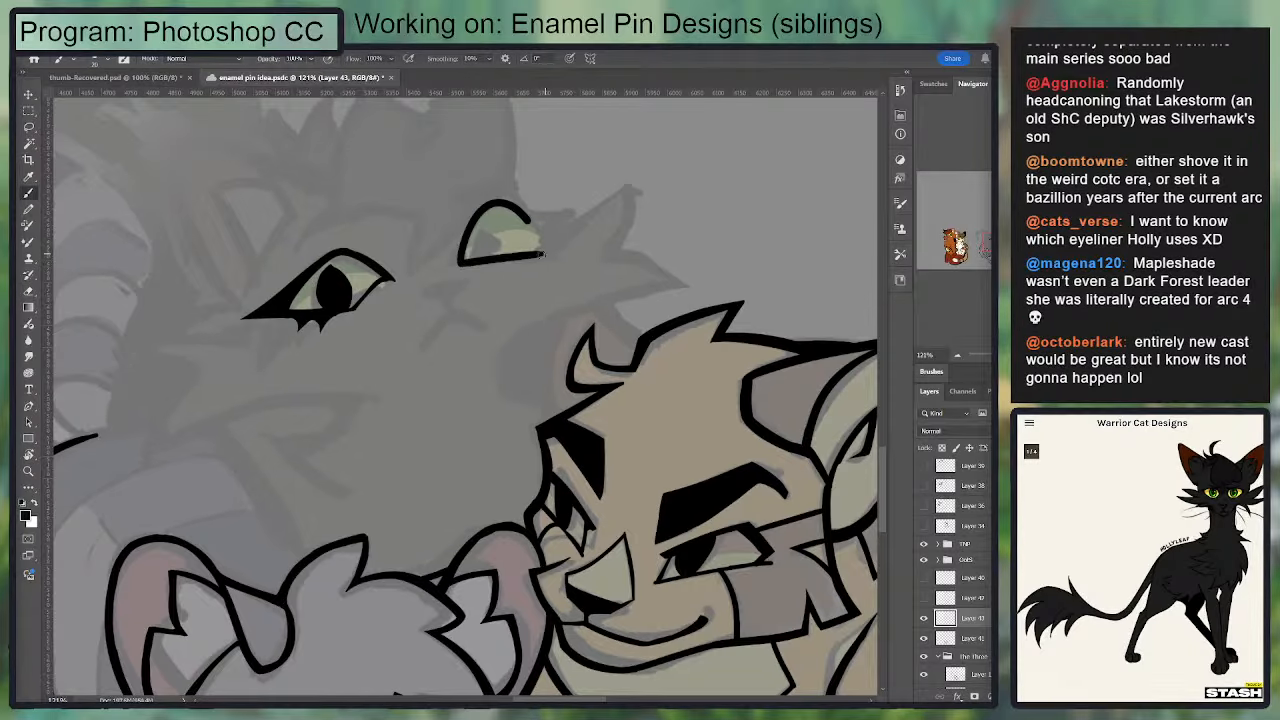
{"action": "key", "text": "ctrl+z"}
{"action": "mouse_move", "coordinate": [460, 262]}
{"action": "left_mouse_down"}
{"action": "mouse_move", "coordinate": [524, 260]}
{"action": "mouse_move", "coordinate": [498, 265]}
{"action": "mouse_move", "coordinate": [582, 216]}
{"action": "mouse_move", "coordinate": [533, 232]}
{"action": "mouse_move", "coordinate": [480, 213]}
{"action": "mouse_move", "coordinate": [544, 229]}
{"action": "mouse_move", "coordinate": [498, 260]}
{"action": "left_mouse_up"}
Step: Reshape the second eye's lids into a slanted almond outline with an upper lid extending past the outer corner
{"action": "key", "text": "e"}
{"action": "key", "text": "b"}
{"action": "key", "text": "e"}
{"action": "key", "text": "b"}
{"action": "key", "text": "e"}
{"action": "key", "text": "b"}
{"action": "key", "text": "ctrl+z"}
{"action": "key", "text": "e"}
{"action": "key", "text": "b"}
{"action": "key", "text": "ctrl+z"}
{"action": "left_click_drag", "start_coordinate": [541, 223], "coordinate": [482, 210]}
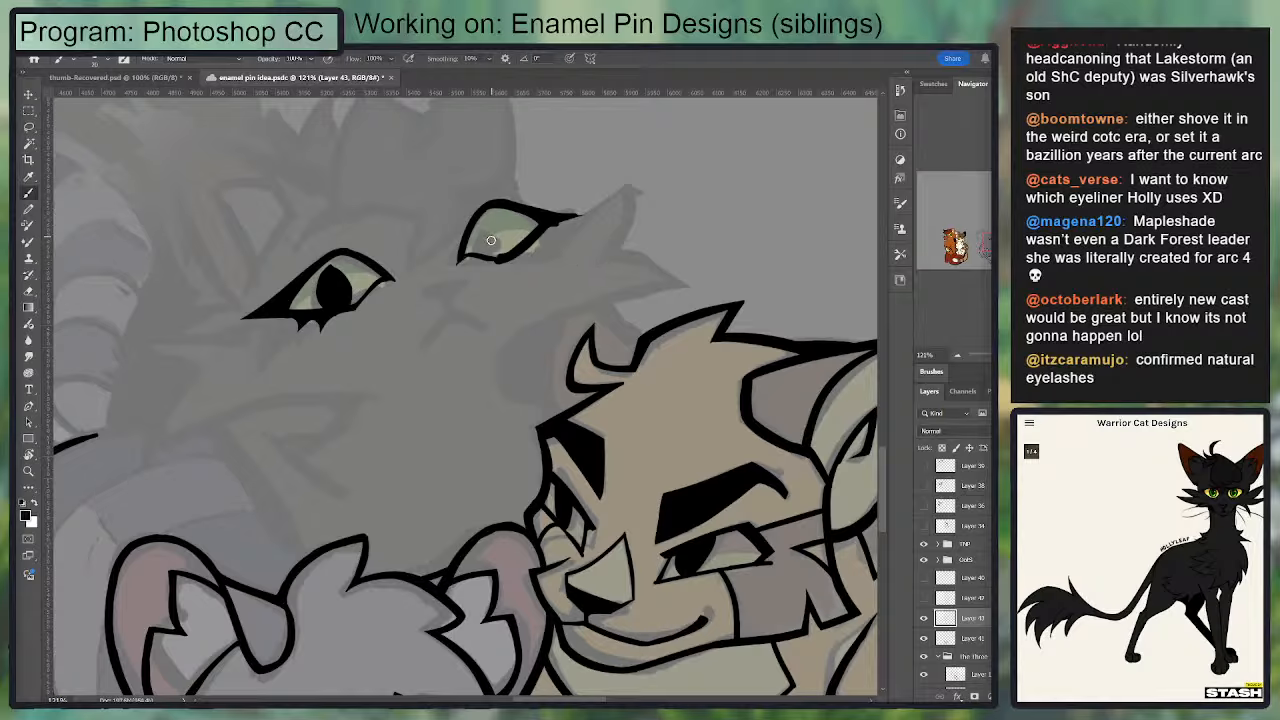
Step: Thin the second eye's upper lid and build a solid upswept eyeliner wing at its outer corner
{"action": "mouse_move", "coordinate": [491, 240]}
{"action": "left_mouse_down"}
{"action": "mouse_move", "coordinate": [520, 240]}
{"action": "mouse_move", "coordinate": [472, 244]}
{"action": "mouse_move", "coordinate": [488, 208]}
{"action": "left_mouse_up"}
{"action": "key", "text": "e"}
{"action": "mouse_move", "coordinate": [456, 252]}
{"action": "left_mouse_down"}
{"action": "mouse_move", "coordinate": [484, 205]}
{"action": "mouse_move", "coordinate": [584, 217]}
{"action": "mouse_move", "coordinate": [602, 205]}
{"action": "mouse_move", "coordinate": [544, 236]}
{"action": "mouse_move", "coordinate": [586, 207]}
{"action": "left_mouse_up"}
{"action": "key", "text": "b"}
{"action": "key", "text": "e"}
{"action": "key", "text": "b"}
{"action": "left_click_drag", "start_coordinate": [578, 210], "coordinate": [531, 242]}
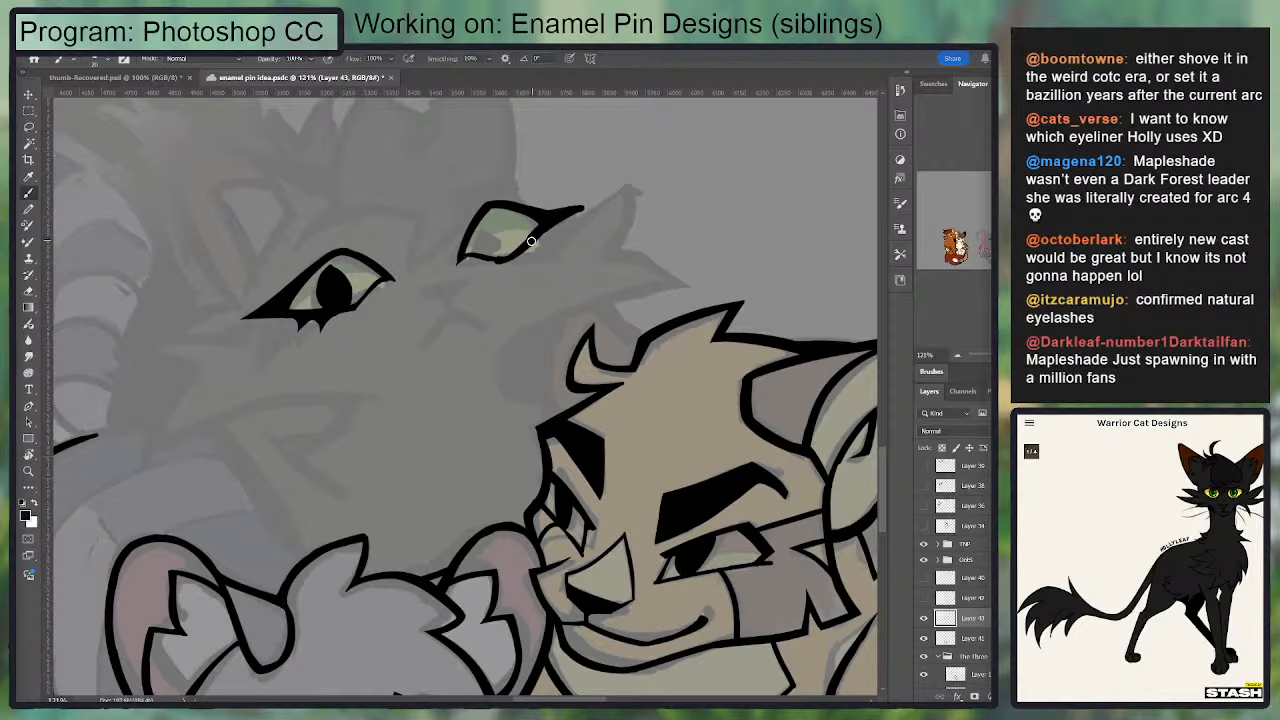
Step: Sharpen the second eye's wing to a point and ink a small lash below the outer corner
{"action": "key", "text": "e"}
{"action": "mouse_move", "coordinate": [590, 203]}
{"action": "left_mouse_down"}
{"action": "mouse_move", "coordinate": [500, 202]}
{"action": "mouse_move", "coordinate": [596, 203]}
{"action": "left_mouse_up"}
{"action": "key", "text": "b"}
{"action": "key", "text": "e"}
{"action": "mouse_move", "coordinate": [514, 206]}
{"action": "left_mouse_down"}
{"action": "mouse_move", "coordinate": [574, 208]}
{"action": "mouse_move", "coordinate": [615, 190]}
{"action": "left_mouse_up"}
{"action": "key", "text": "b"}
{"action": "left_click_drag", "start_coordinate": [532, 240], "coordinate": [548, 248]}
{"action": "key", "text": "e"}
{"action": "key", "text": "b"}
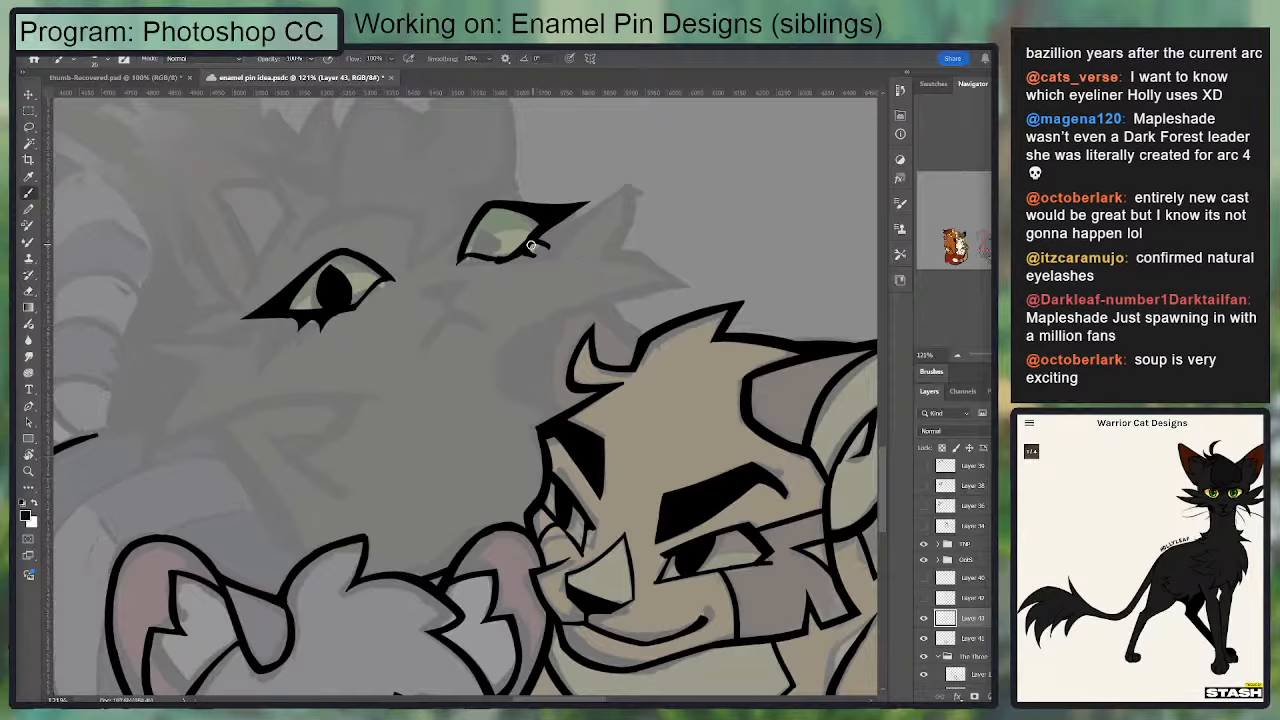
{"action": "key", "text": "e"}
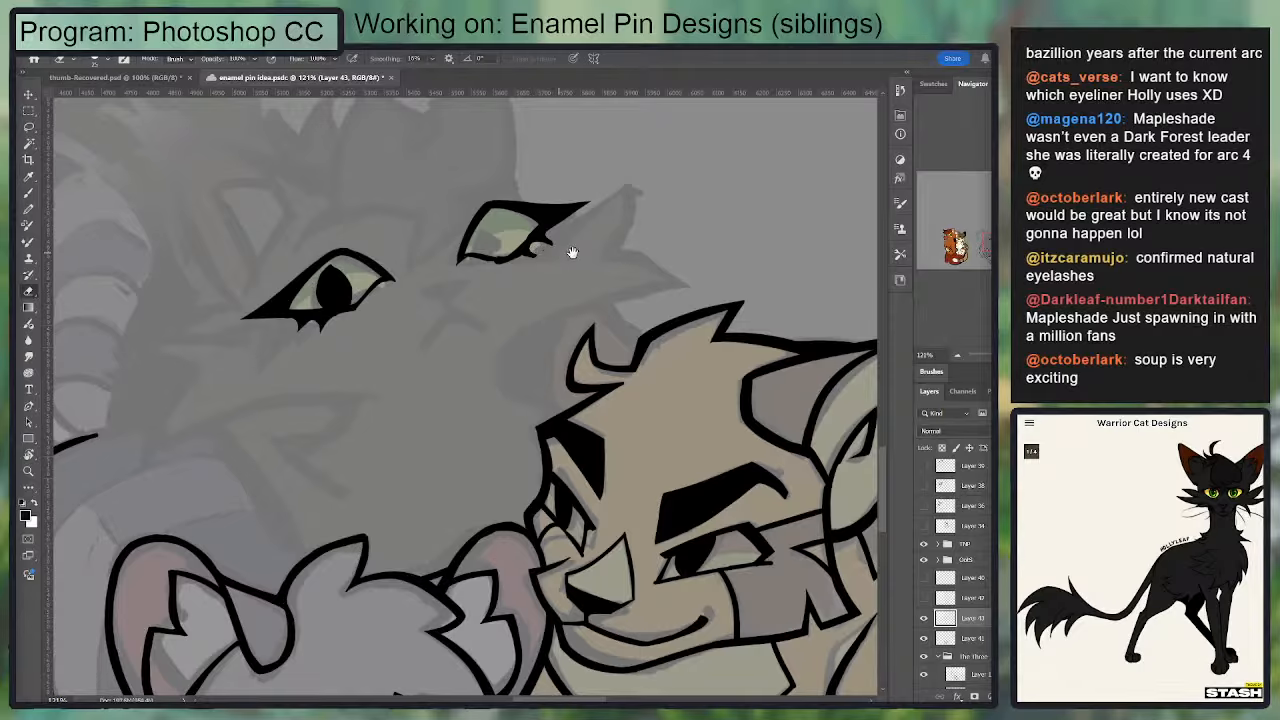
Step: Fill in the second eye's black pupil and add another pointed lash along the lower lid
{"action": "mouse_move", "coordinate": [575, 257]}
{"action": "left_mouse_down"}
{"action": "mouse_move", "coordinate": [605, 259]}
{"action": "mouse_move", "coordinate": [543, 258]}
{"action": "mouse_move", "coordinate": [518, 230]}
{"action": "left_mouse_up"}
{"action": "key", "text": "b"}
{"action": "key", "text": "e"}
{"action": "key", "text": "b"}
{"action": "key", "text": "b"}
{"action": "key", "text": "ctrl+z"}
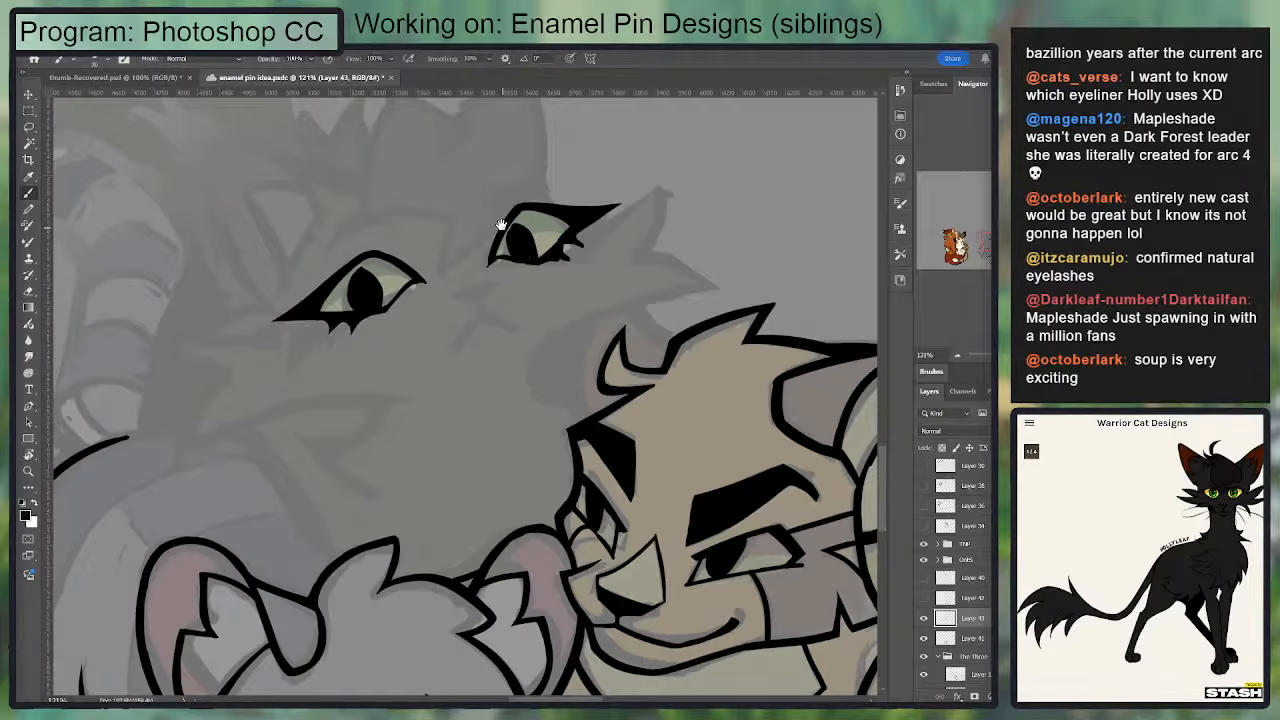
{"action": "key", "text": "e"}
{"action": "key", "text": "b"}
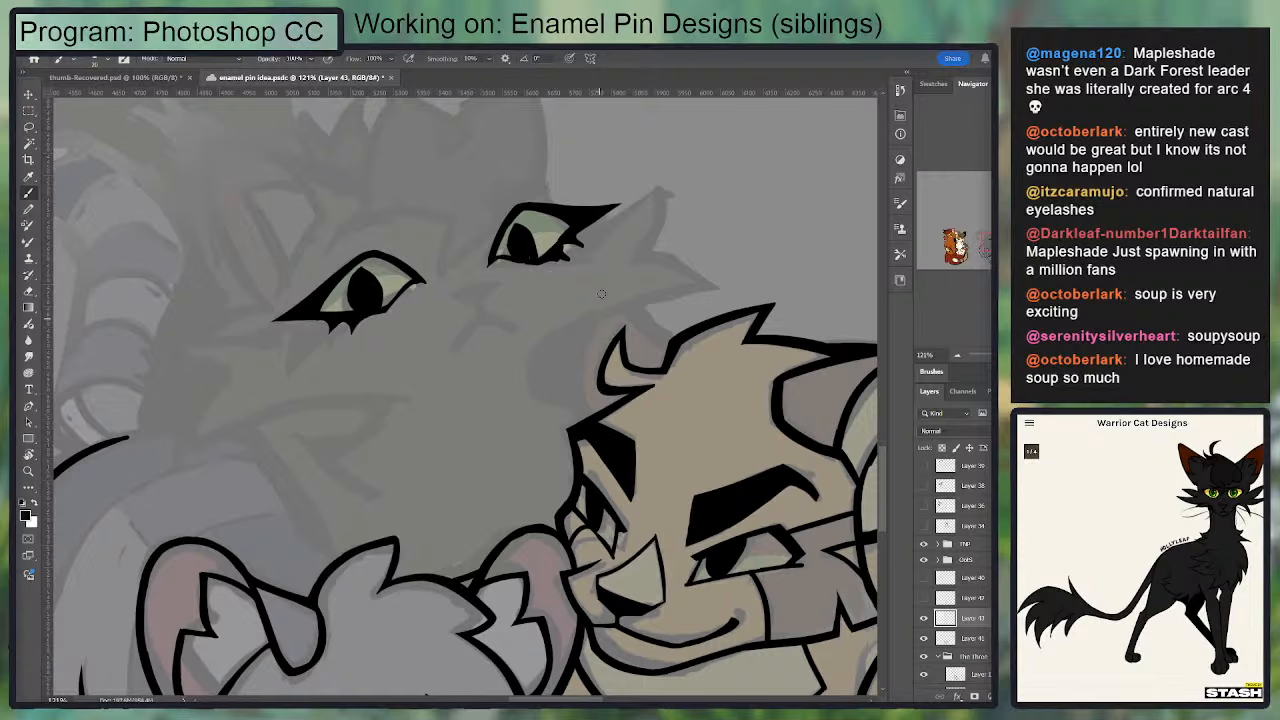
Step: Refine the second eye's lower lashes and trim the upper edge of its lid and wing
{"action": "key", "text": "e"}
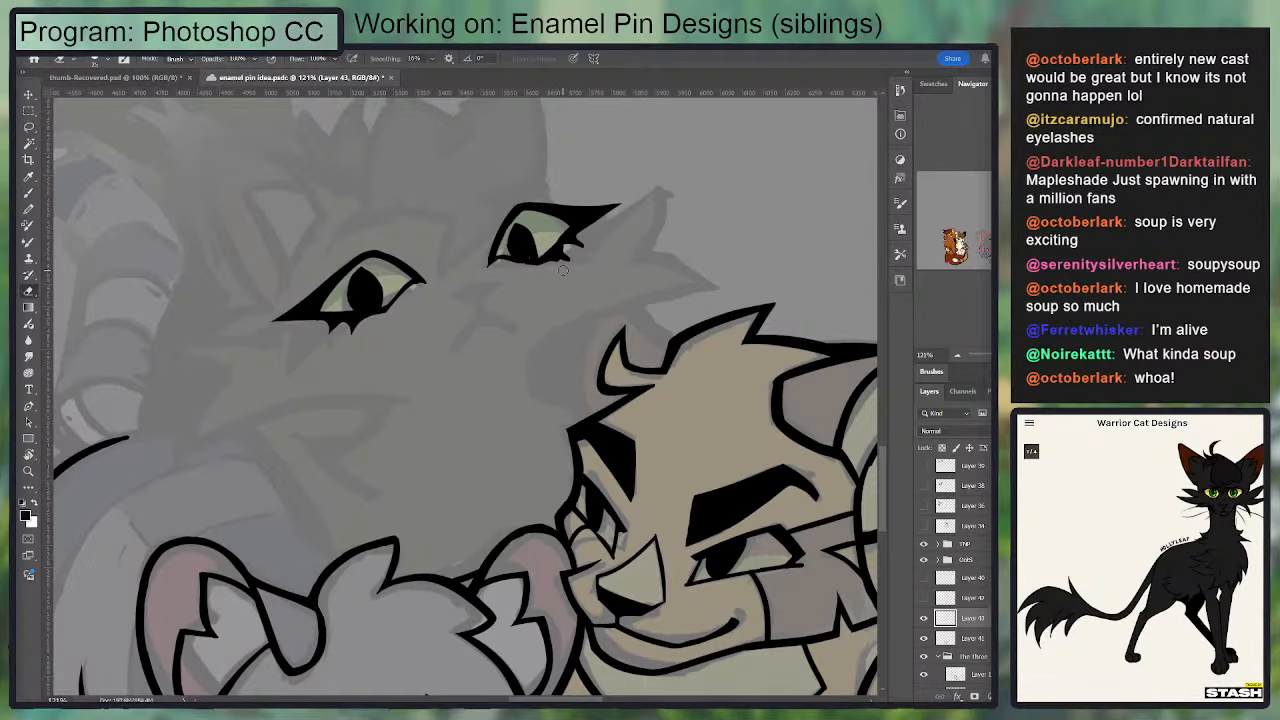
{"action": "left_click_drag", "start_coordinate": [528, 259], "coordinate": [522, 313]}
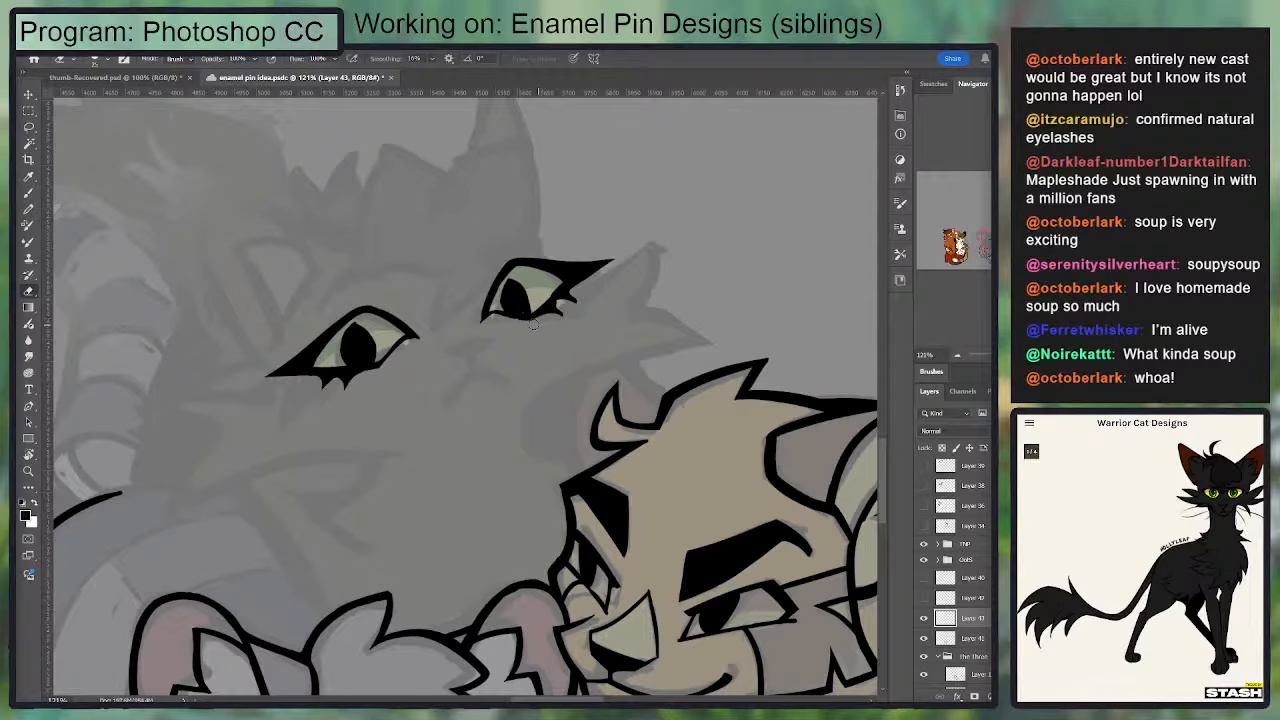
{"action": "key", "text": "b"}
{"action": "key", "text": "e"}
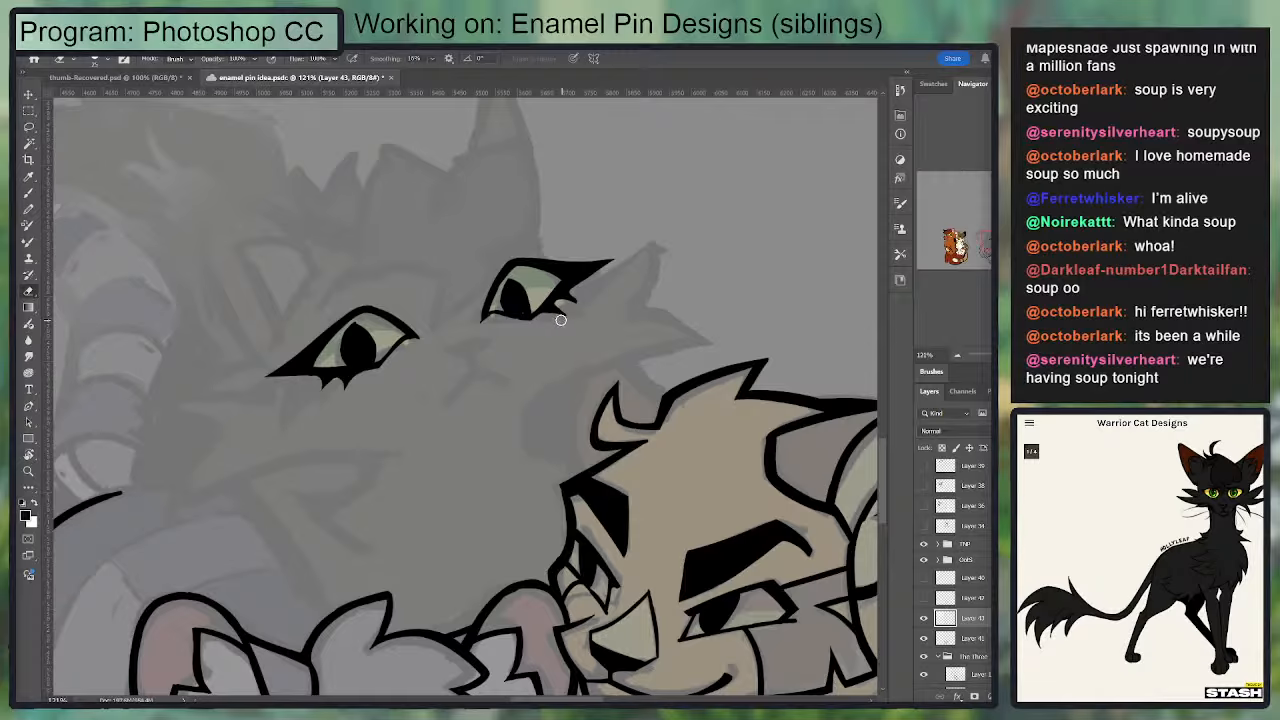
{"action": "key", "text": "b"}
{"action": "left_click_drag", "start_coordinate": [562, 295], "coordinate": [575, 291]}
{"action": "key", "text": "e"}
{"action": "left_click_drag", "start_coordinate": [499, 255], "coordinate": [622, 251]}
Step: Select the whole second eye and shift it slightly toward the first eye
{"action": "key", "text": "l"}
{"action": "mouse_move", "coordinate": [528, 225]}
{"action": "left_mouse_down"}
{"action": "mouse_move", "coordinate": [557, 374]}
{"action": "mouse_move", "coordinate": [534, 220]}
{"action": "left_mouse_up"}
{"action": "key", "text": "v"}
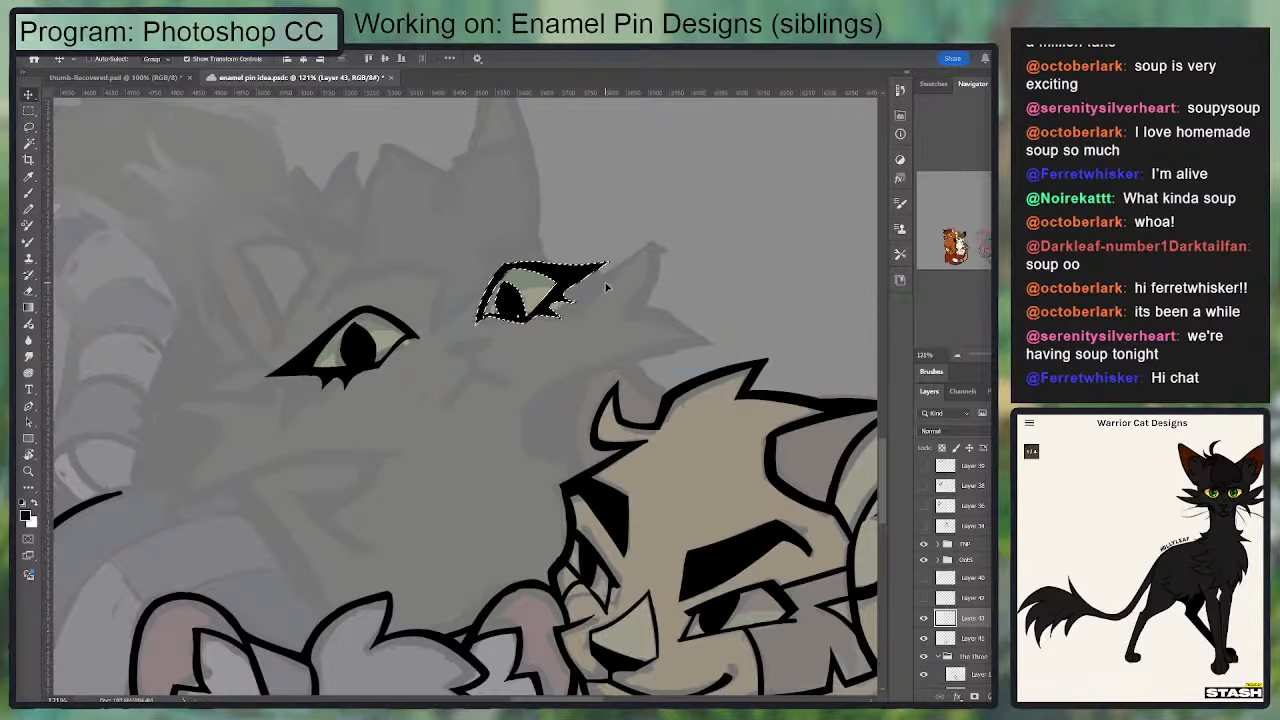
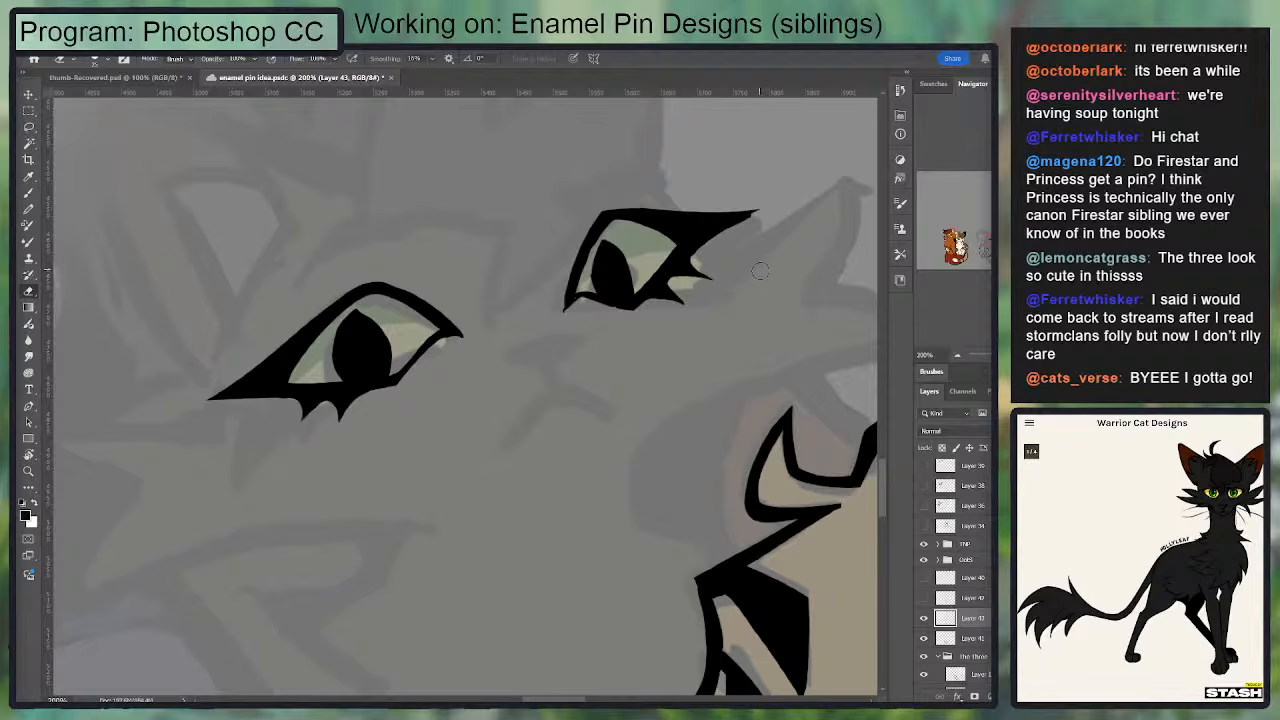
Step: Trim the inner edge and inner corner of the second eye's outline
{"action": "key", "text": "b"}
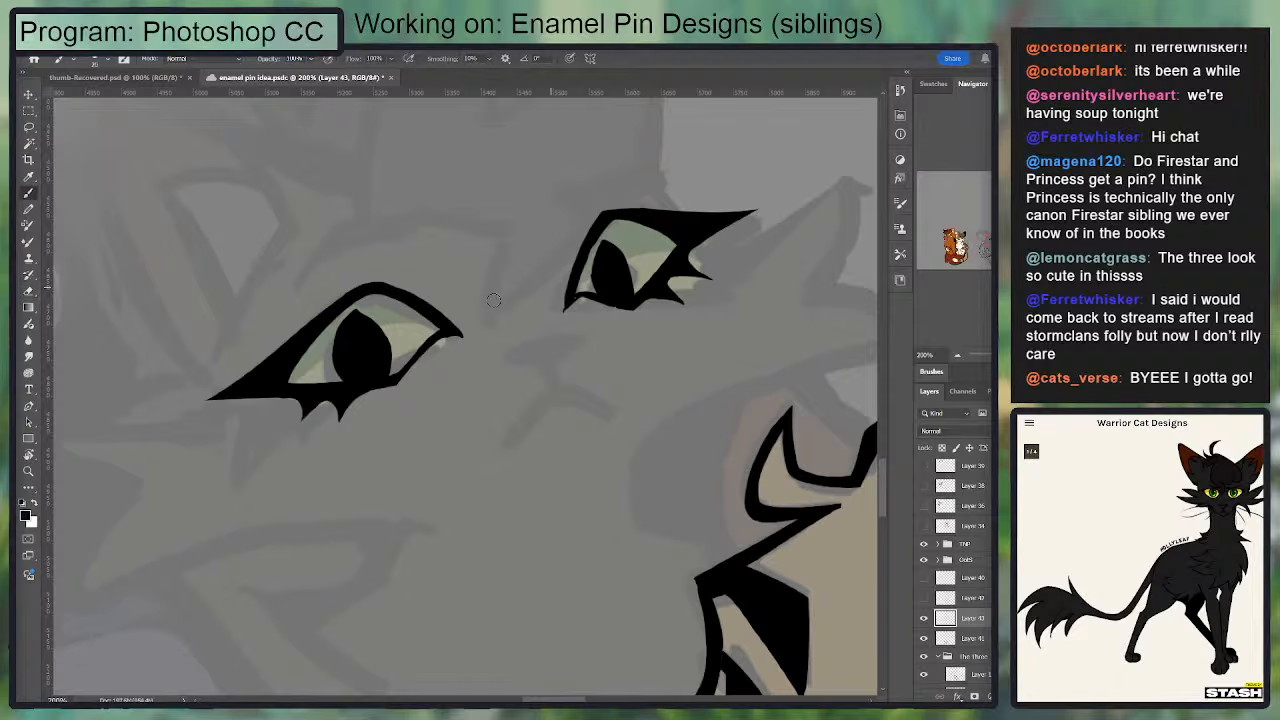
{"action": "mouse_move", "coordinate": [562, 308]}
{"action": "left_mouse_down"}
{"action": "mouse_move", "coordinate": [561, 277]}
{"action": "mouse_move", "coordinate": [592, 207]}
{"action": "left_mouse_up"}
{"action": "key", "text": "ctrl+z"}
{"action": "key", "text": "e"}
{"action": "left_click_drag", "start_coordinate": [566, 306], "coordinate": [586, 234]}
Step: Ink the solid black nose between the eyes and carve its upper edge into shape
{"action": "key", "text": "b"}
{"action": "mouse_move", "coordinate": [572, 330]}
{"action": "left_mouse_down"}
{"action": "mouse_move", "coordinate": [515, 346]}
{"action": "mouse_move", "coordinate": [569, 357]}
{"action": "mouse_move", "coordinate": [582, 320]}
{"action": "mouse_move", "coordinate": [523, 347]}
{"action": "mouse_move", "coordinate": [549, 362]}
{"action": "mouse_move", "coordinate": [577, 334]}
{"action": "mouse_move", "coordinate": [541, 353]}
{"action": "mouse_move", "coordinate": [564, 341]}
{"action": "mouse_move", "coordinate": [512, 346]}
{"action": "mouse_move", "coordinate": [556, 359]}
{"action": "mouse_move", "coordinate": [534, 340]}
{"action": "mouse_move", "coordinate": [580, 320]}
{"action": "mouse_move", "coordinate": [545, 348]}
{"action": "mouse_move", "coordinate": [581, 328]}
{"action": "mouse_move", "coordinate": [561, 366]}
{"action": "mouse_move", "coordinate": [532, 353]}
{"action": "left_mouse_up"}
{"action": "key", "text": "ctrl+z"}
{"action": "key", "text": "e"}
{"action": "key", "text": "b"}
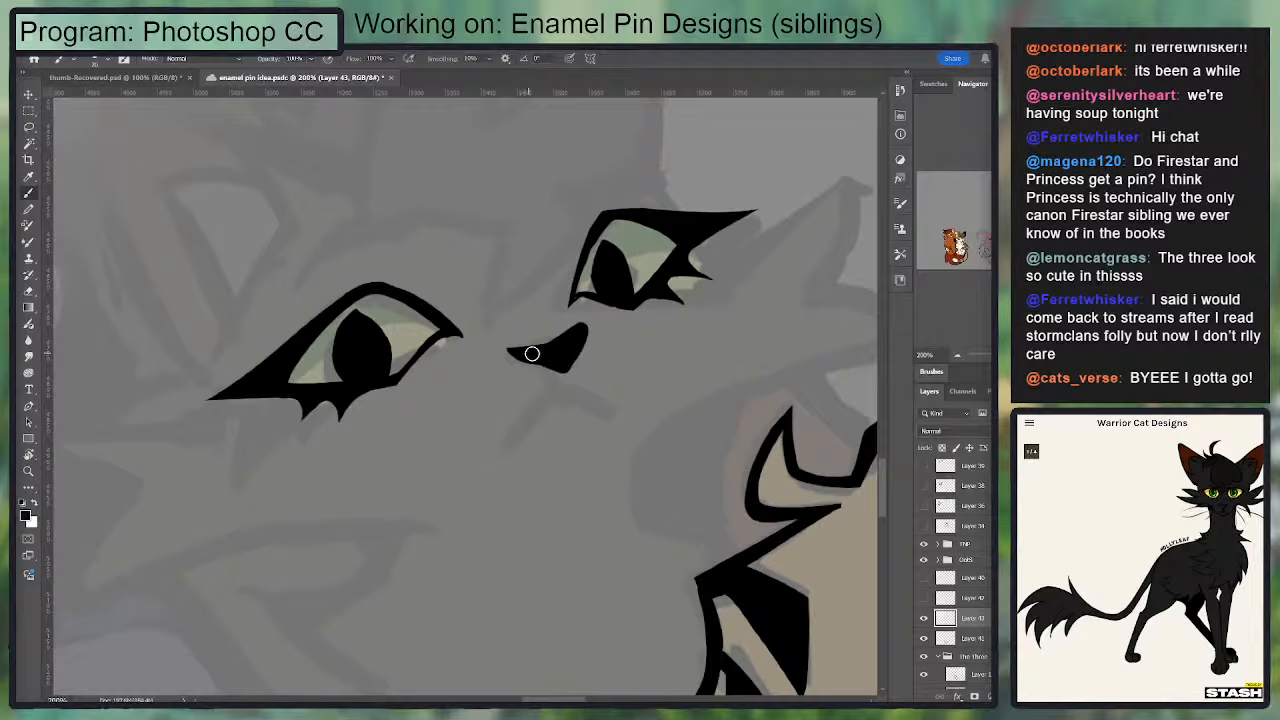
{"action": "key", "text": "e"}
{"action": "mouse_move", "coordinate": [590, 322]}
{"action": "left_mouse_down"}
{"action": "mouse_move", "coordinate": [554, 380]}
{"action": "mouse_move", "coordinate": [505, 358]}
{"action": "mouse_move", "coordinate": [563, 326]}
{"action": "mouse_move", "coordinate": [520, 358]}
{"action": "mouse_move", "coordinate": [548, 360]}
{"action": "mouse_move", "coordinate": [568, 394]}
{"action": "mouse_move", "coordinate": [554, 272]}
{"action": "mouse_move", "coordinate": [497, 310]}
{"action": "left_mouse_up"}
{"action": "key", "text": "b"}
Step: Refine the nose's shape and ink the forked mouth lines below it
{"action": "key", "text": "e"}
{"action": "key", "text": "b"}
{"action": "key", "text": "e"}
{"action": "key", "text": "b"}
{"action": "key", "text": "e"}
{"action": "key", "text": "b"}
{"action": "key", "text": "e"}
{"action": "key", "text": "b"}
{"action": "left_click_drag", "start_coordinate": [545, 258], "coordinate": [597, 285]}
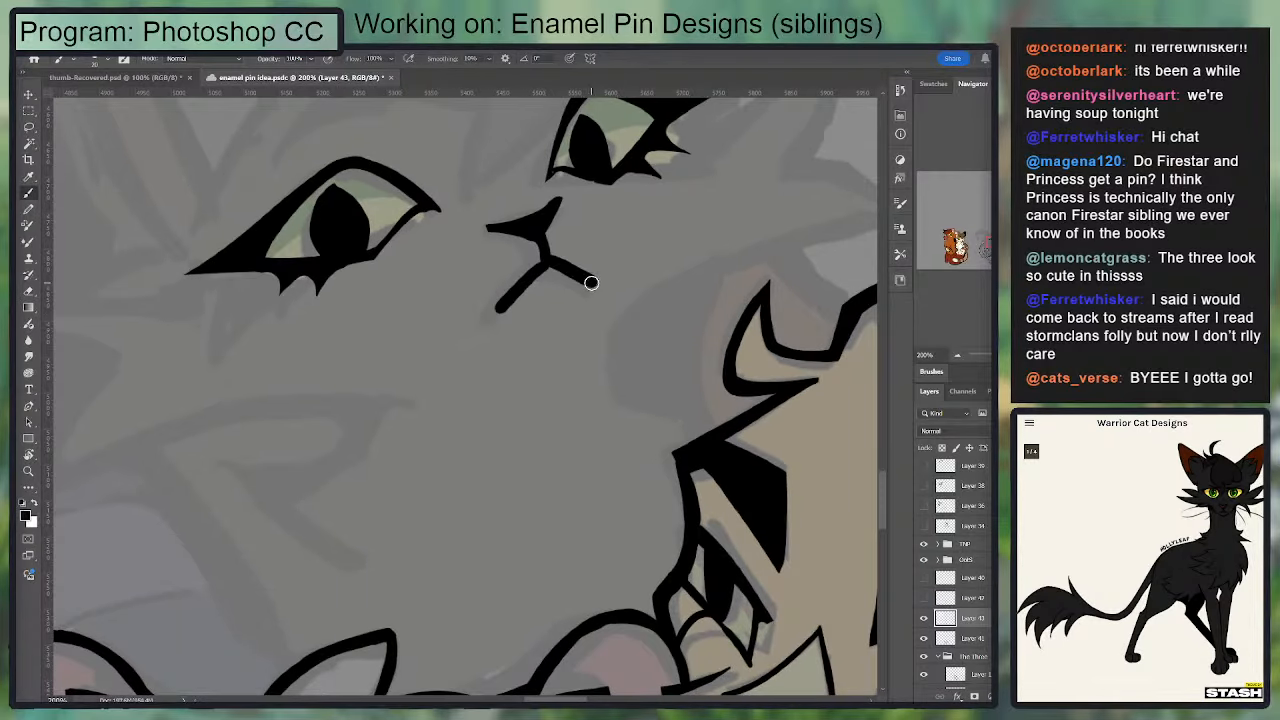
Step: Clean up the ends and junction of the mouth lines and sharpen the nose's corners
{"action": "key", "text": "e"}
{"action": "key", "text": "b"}
{"action": "key", "text": "e"}
{"action": "mouse_move", "coordinate": [498, 308]}
{"action": "left_mouse_down"}
{"action": "mouse_move", "coordinate": [540, 271]}
{"action": "mouse_move", "coordinate": [514, 317]}
{"action": "left_mouse_up"}
{"action": "left_click_drag", "start_coordinate": [560, 276], "coordinate": [494, 354]}
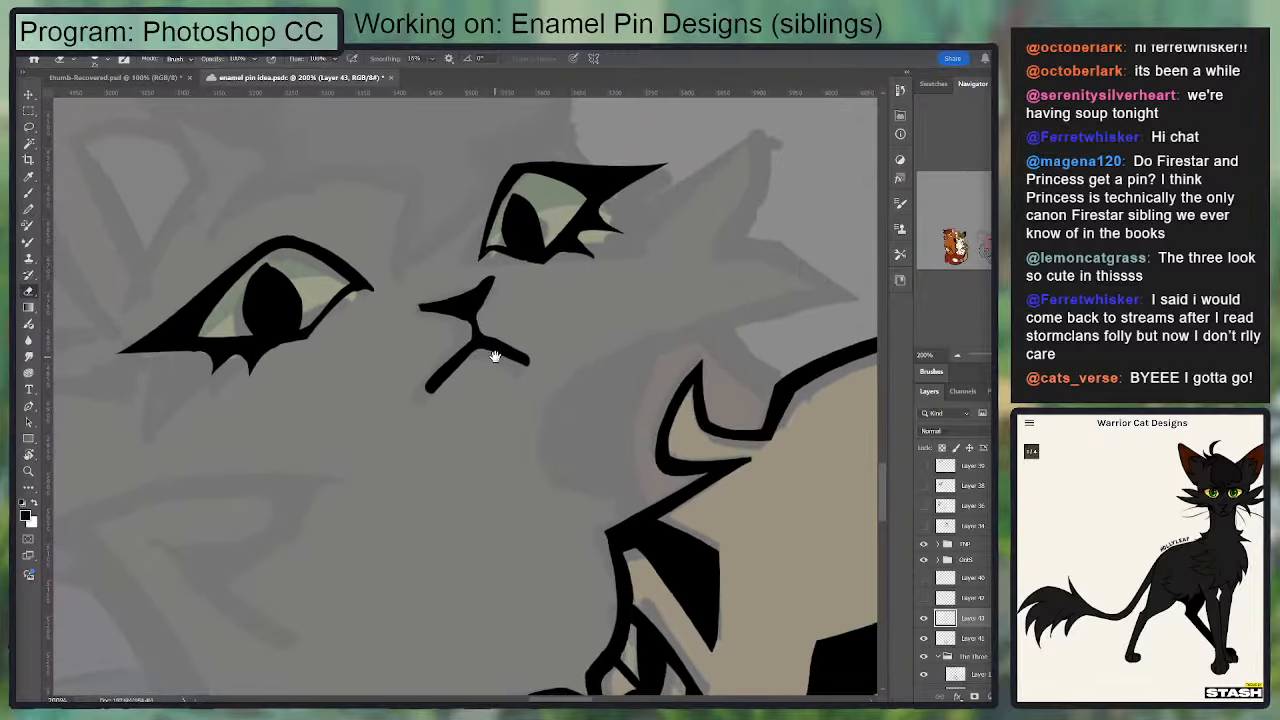
{"action": "key", "text": "b"}
{"action": "mouse_move", "coordinate": [472, 304]}
{"action": "left_mouse_down"}
{"action": "mouse_move", "coordinate": [489, 268]}
{"action": "mouse_move", "coordinate": [441, 288]}
{"action": "mouse_move", "coordinate": [451, 309]}
{"action": "mouse_move", "coordinate": [428, 307]}
{"action": "mouse_move", "coordinate": [473, 311]}
{"action": "mouse_move", "coordinate": [464, 325]}
{"action": "mouse_move", "coordinate": [427, 316]}
{"action": "mouse_move", "coordinate": [445, 304]}
{"action": "mouse_move", "coordinate": [427, 304]}
{"action": "mouse_move", "coordinate": [474, 314]}
{"action": "left_mouse_up"}
{"action": "key", "text": "e"}
{"action": "key", "text": "b"}
{"action": "key", "text": "e"}
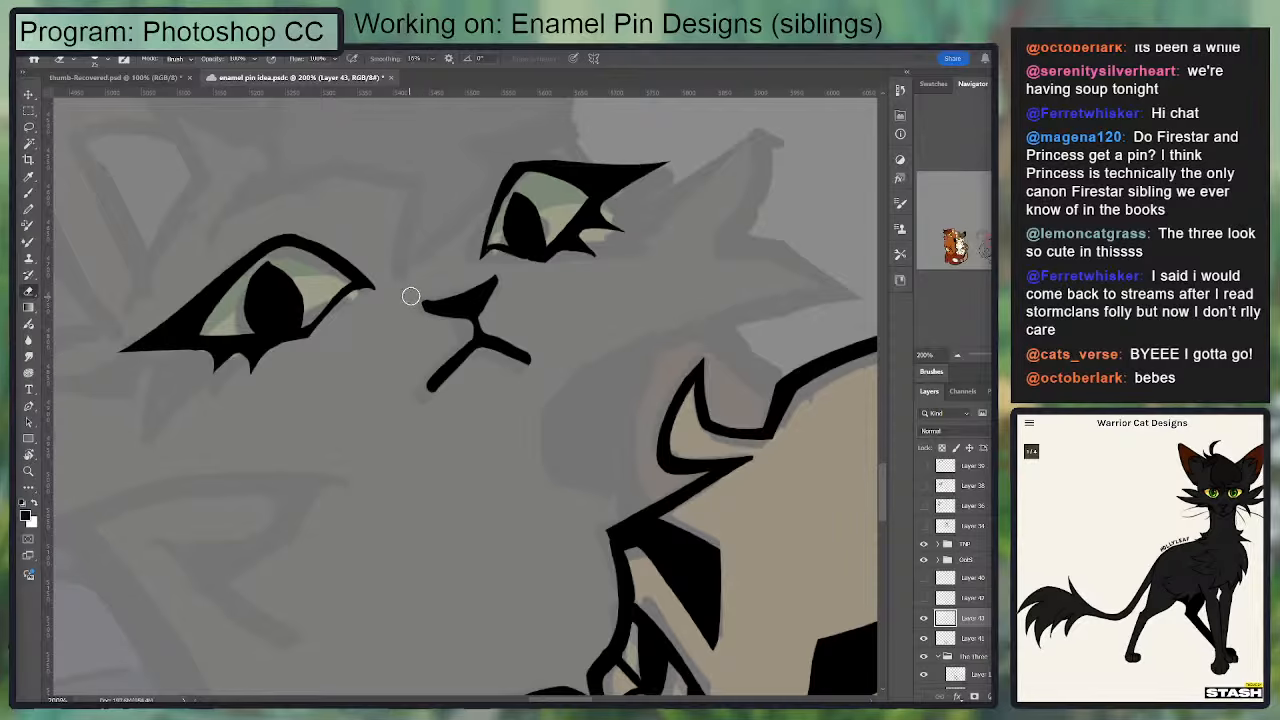
{"action": "left_click_drag", "start_coordinate": [505, 250], "coordinate": [516, 312]}
Step: Select the nose and mouth and shift them slightly toward the first eye
{"action": "key", "text": "l"}
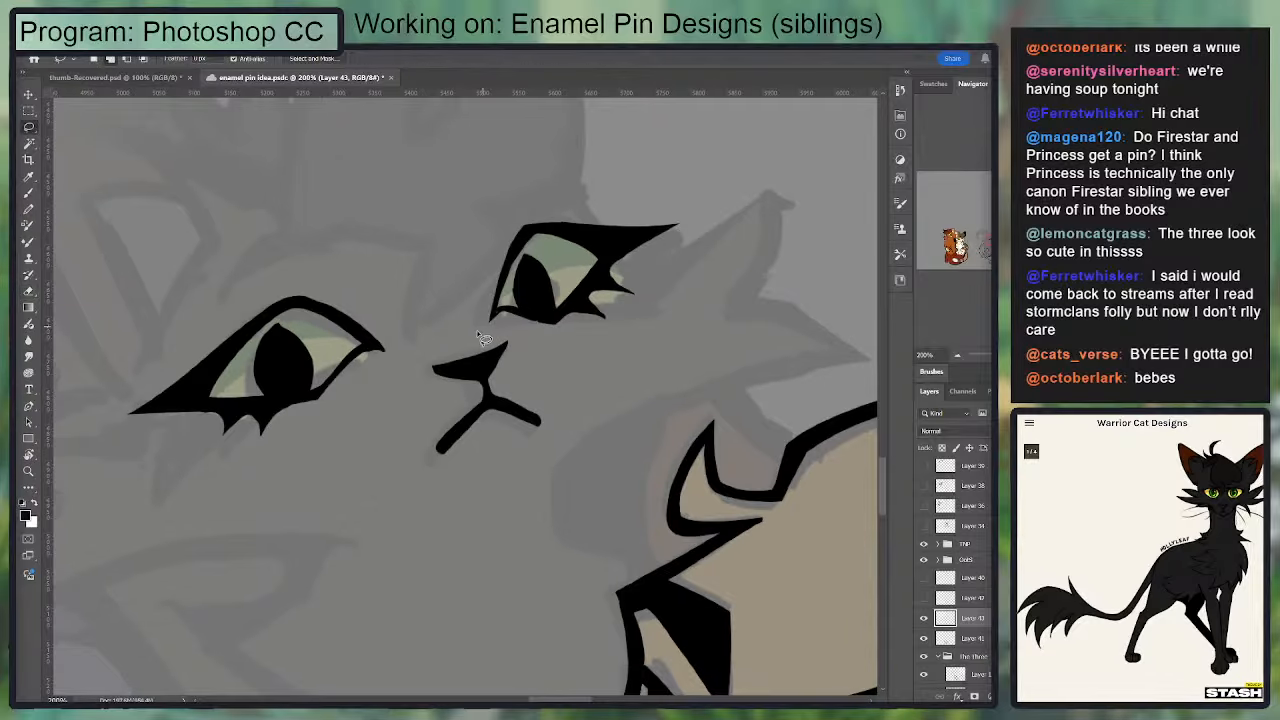
{"action": "mouse_move", "coordinate": [459, 345]}
{"action": "left_mouse_down"}
{"action": "mouse_move", "coordinate": [563, 487]}
{"action": "mouse_move", "coordinate": [461, 368]}
{"action": "mouse_move", "coordinate": [483, 400]}
{"action": "left_mouse_up"}
{"action": "key", "text": "v"}
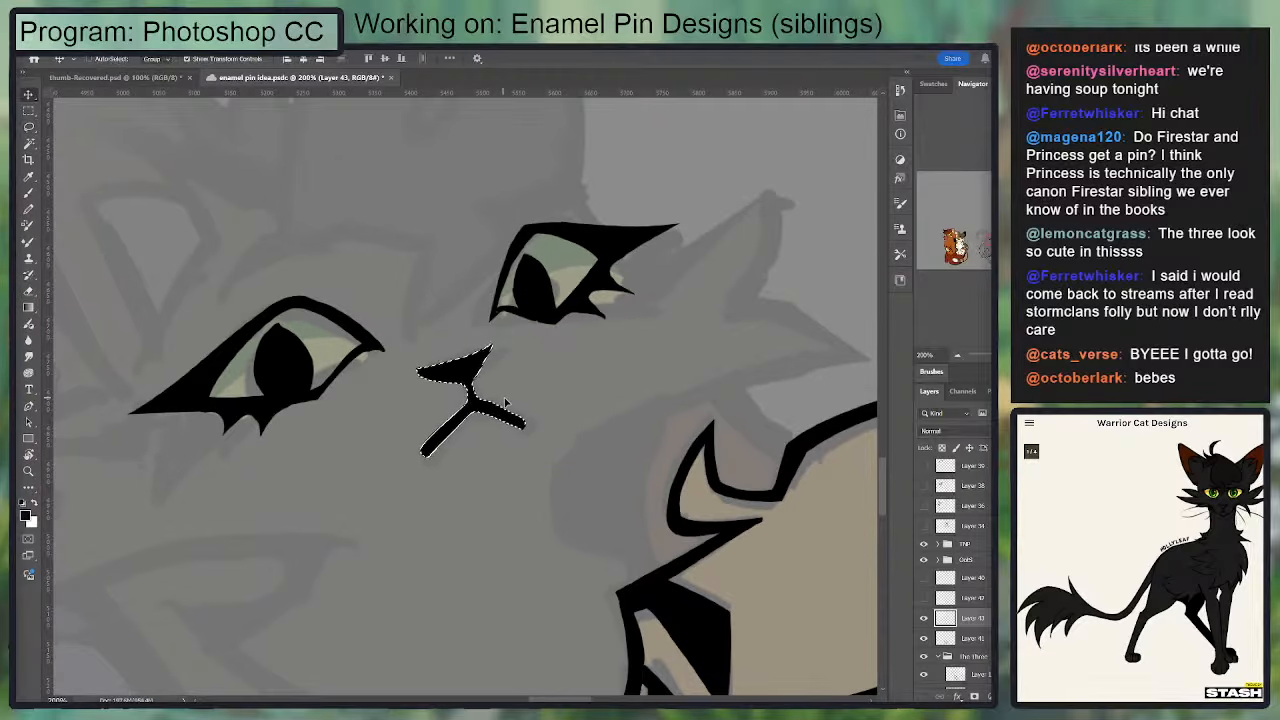
{"action": "key", "text": "ctrl+d"}
{"action": "left_click_drag", "start_coordinate": [357, 289], "coordinate": [438, 207]}
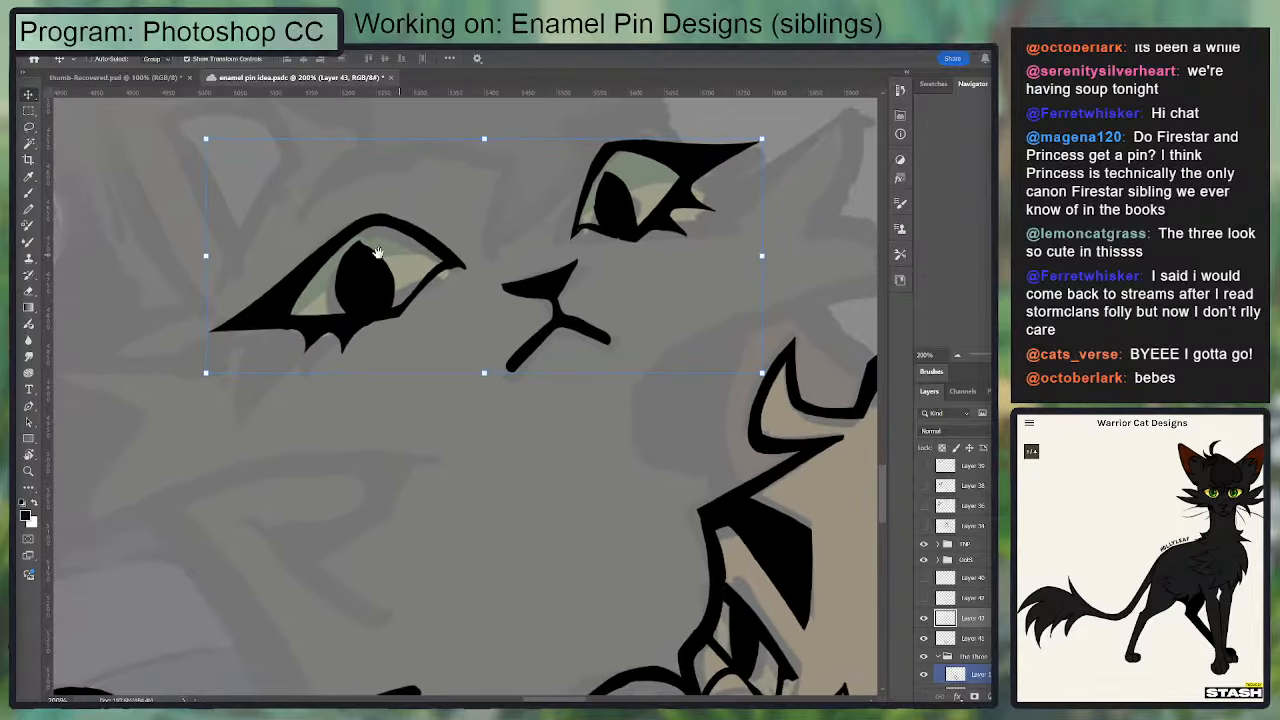
Step: Trim the edge of the first eye's pointed outer wing
{"action": "key", "text": "b"}
{"action": "key", "text": "e"}
{"action": "left_click_drag", "start_coordinate": [291, 335], "coordinate": [205, 333]}
{"action": "left_click_drag", "start_coordinate": [380, 280], "coordinate": [187, 365]}
{"action": "key", "text": "b"}
{"action": "mouse_move", "coordinate": [506, 255]}
{"action": "left_mouse_down"}
{"action": "mouse_move", "coordinate": [544, 267]}
{"action": "mouse_move", "coordinate": [674, 188]}
{"action": "mouse_move", "coordinate": [628, 304]}
{"action": "left_mouse_up"}
{"action": "key", "text": "ctrl+z"}
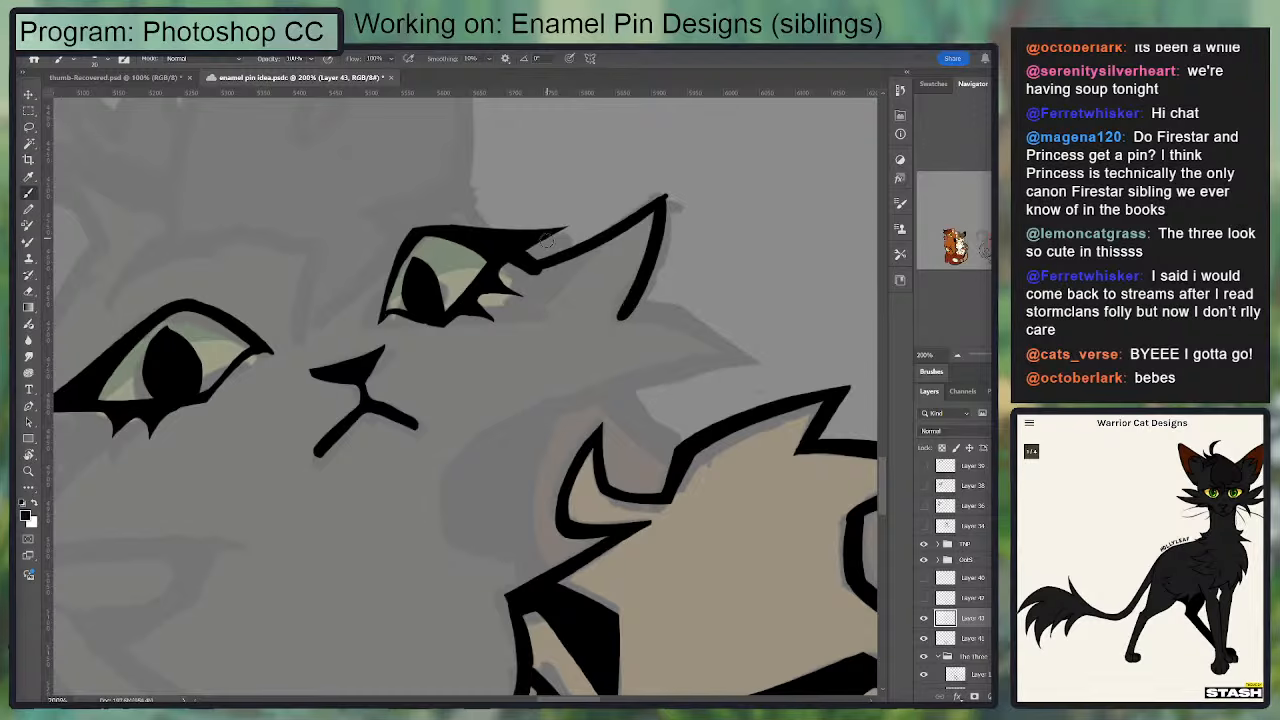
{"action": "key", "text": "ctrl+z"}
Step: Ink the upper cheek fur tuft from the second eye's outer corner and sharpen its tip
{"action": "mouse_move", "coordinate": [510, 255]}
{"action": "left_mouse_down"}
{"action": "mouse_move", "coordinate": [560, 228]}
{"action": "mouse_move", "coordinate": [469, 241]}
{"action": "mouse_move", "coordinate": [489, 232]}
{"action": "mouse_move", "coordinate": [545, 337]}
{"action": "mouse_move", "coordinate": [537, 346]}
{"action": "mouse_move", "coordinate": [697, 322]}
{"action": "left_mouse_up"}
{"action": "key", "text": "e"}
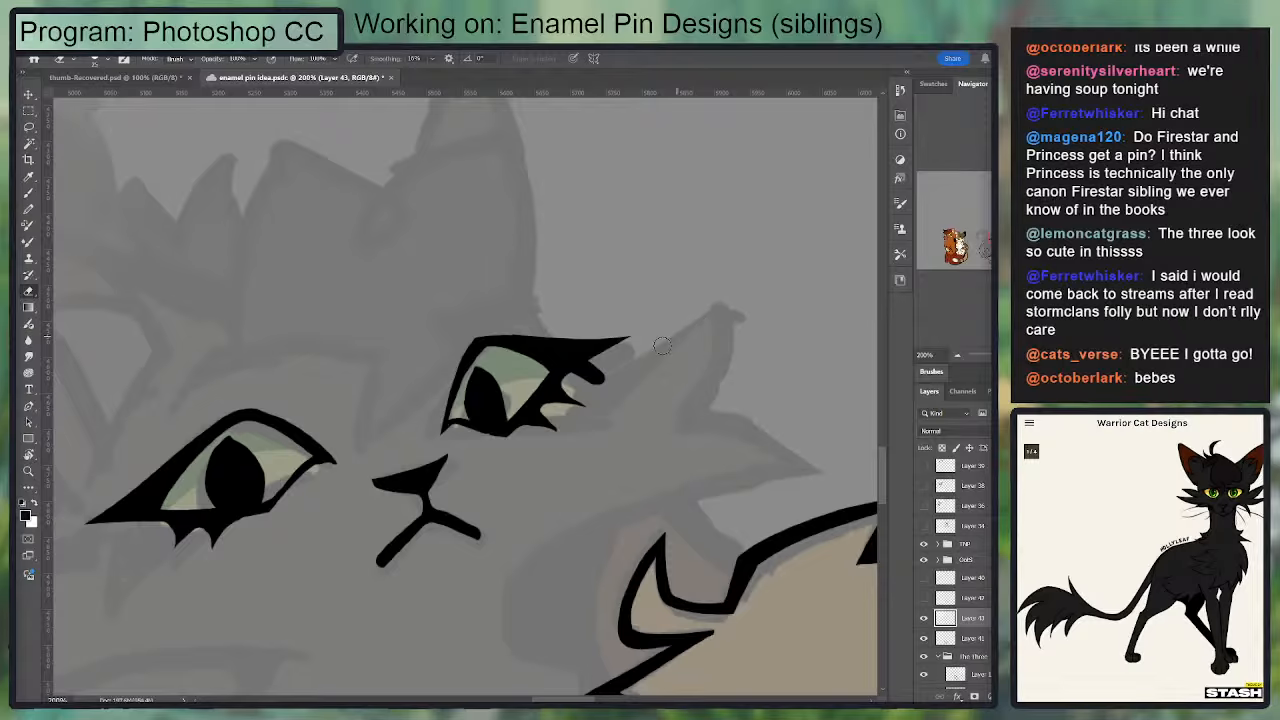
{"action": "key", "text": "b"}
{"action": "mouse_move", "coordinate": [566, 346]}
{"action": "left_mouse_down"}
{"action": "mouse_move", "coordinate": [748, 302]}
{"action": "mouse_move", "coordinate": [822, 246]}
{"action": "mouse_move", "coordinate": [744, 280]}
{"action": "left_mouse_up"}
{"action": "key", "text": "ctrl+z"}
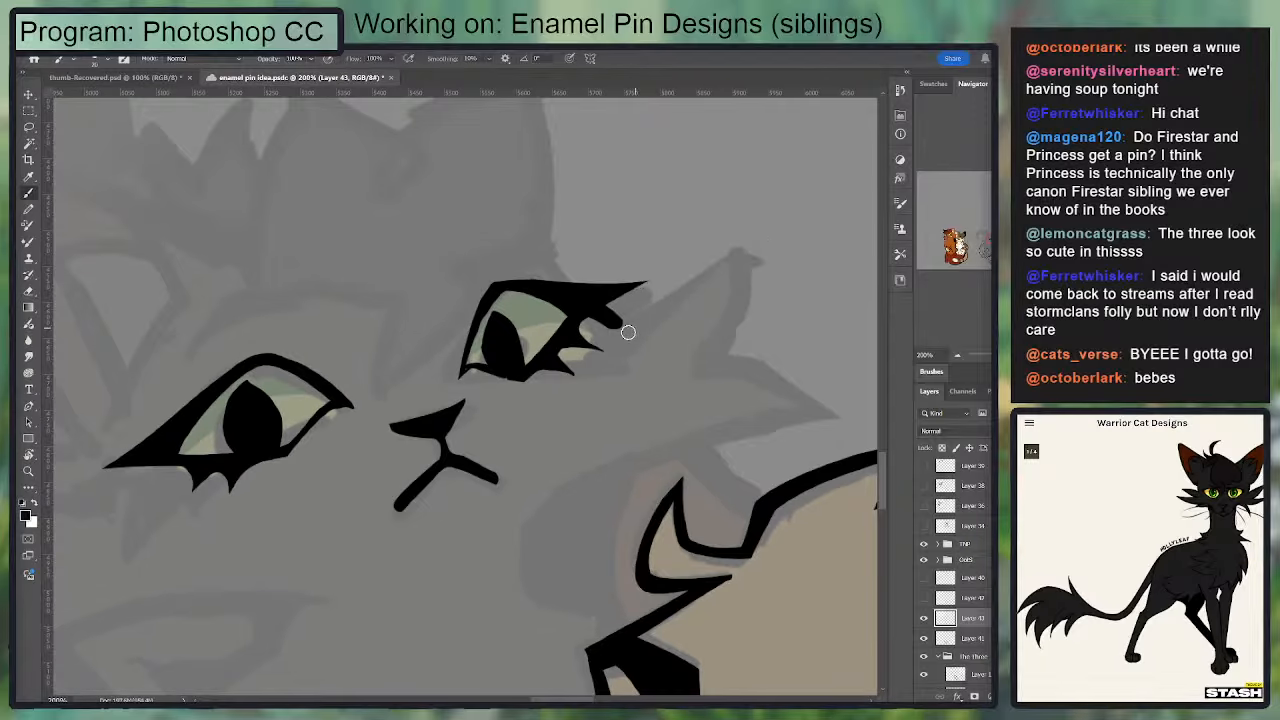
{"action": "mouse_move", "coordinate": [636, 318]}
{"action": "left_mouse_down"}
{"action": "mouse_move", "coordinate": [737, 257]}
{"action": "mouse_move", "coordinate": [700, 362]}
{"action": "mouse_move", "coordinate": [737, 298]}
{"action": "mouse_move", "coordinate": [744, 253]}
{"action": "left_mouse_up"}
{"action": "key", "text": "e"}
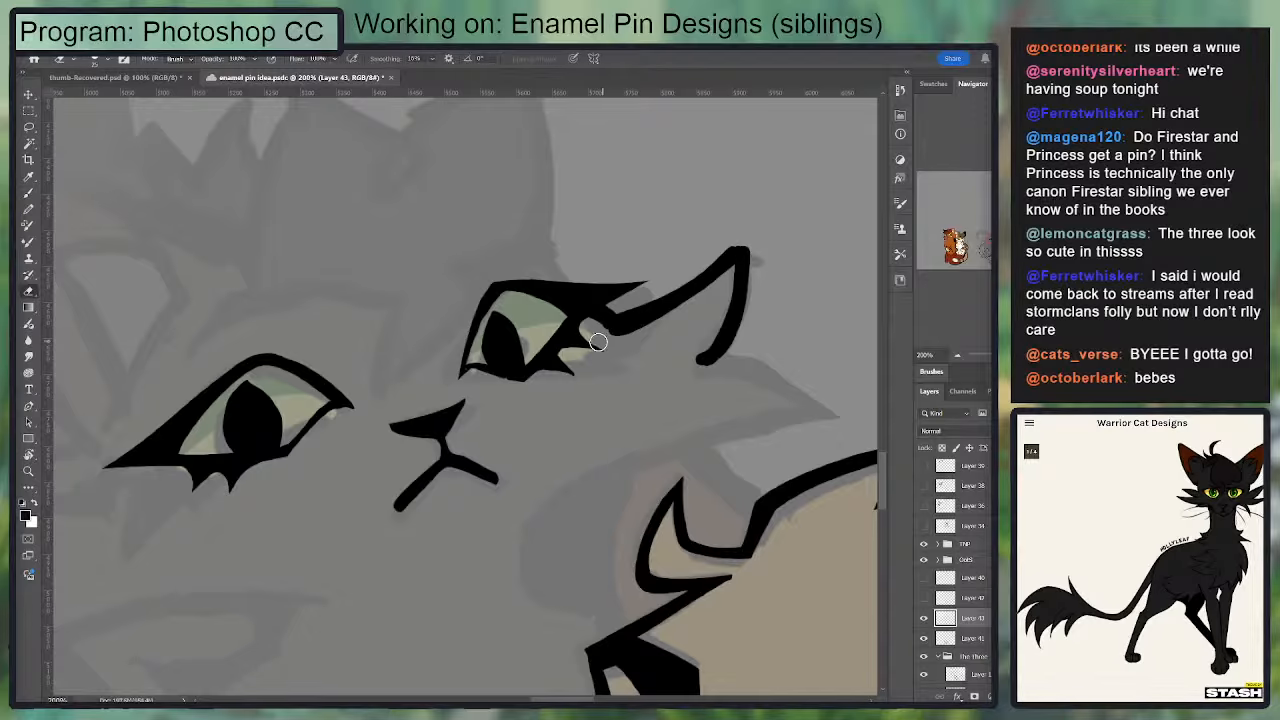
{"action": "key", "text": "ctrl+z"}
{"action": "mouse_move", "coordinate": [593, 328]}
{"action": "left_mouse_down"}
{"action": "mouse_move", "coordinate": [637, 339]}
{"action": "mouse_move", "coordinate": [605, 340]}
{"action": "mouse_move", "coordinate": [688, 314]}
{"action": "left_mouse_up"}
{"action": "left_click_drag", "start_coordinate": [696, 260], "coordinate": [666, 209]}
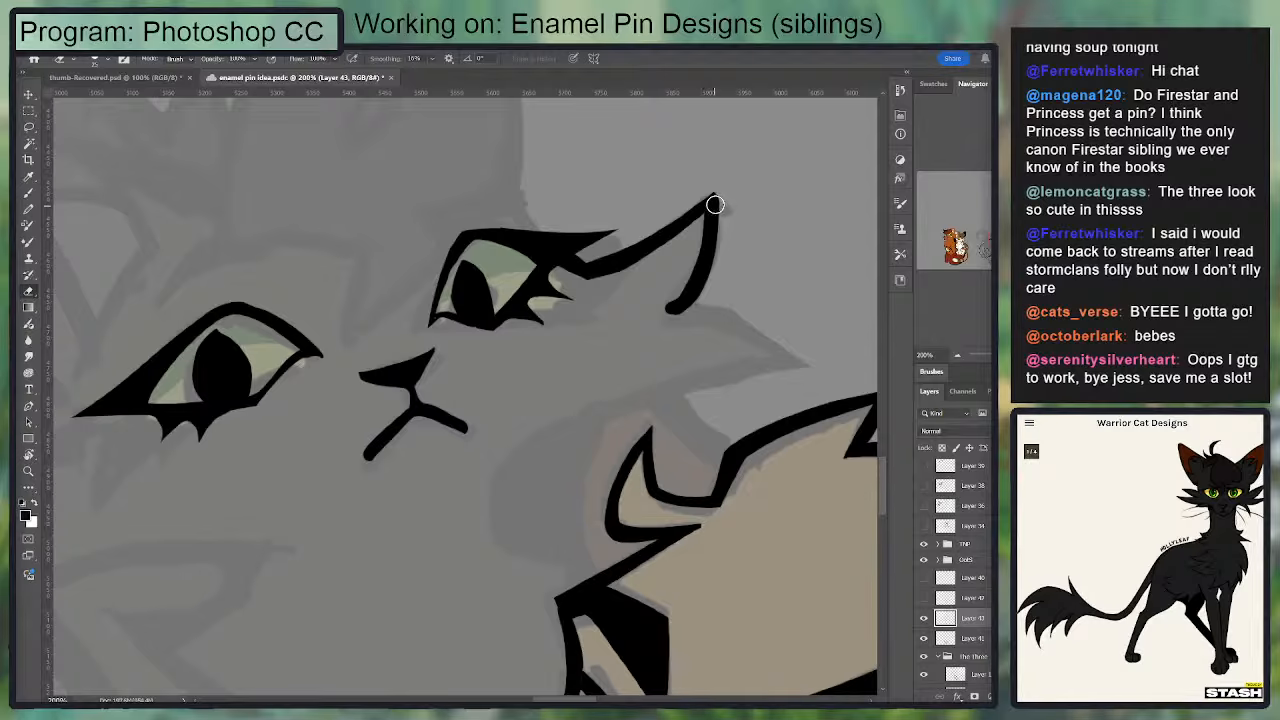
Step: Ink the lower cheek tuft as a second point and continue its underside into the jaw line
{"action": "key", "text": "b"}
{"action": "mouse_move", "coordinate": [708, 260]}
{"action": "left_mouse_down"}
{"action": "mouse_move", "coordinate": [660, 316]}
{"action": "mouse_move", "coordinate": [740, 277]}
{"action": "left_mouse_up"}
{"action": "key", "text": "e"}
{"action": "key", "text": "b"}
{"action": "mouse_move", "coordinate": [664, 319]}
{"action": "left_mouse_down"}
{"action": "mouse_move", "coordinate": [800, 368]}
{"action": "mouse_move", "coordinate": [600, 403]}
{"action": "mouse_move", "coordinate": [506, 463]}
{"action": "mouse_move", "coordinate": [497, 484]}
{"action": "mouse_move", "coordinate": [560, 428]}
{"action": "mouse_move", "coordinate": [494, 488]}
{"action": "mouse_move", "coordinate": [510, 457]}
{"action": "mouse_move", "coordinate": [637, 387]}
{"action": "left_mouse_up"}
{"action": "key", "text": "e"}
{"action": "key", "text": "b"}
{"action": "key", "text": "ctrl+z"}
{"action": "key", "text": "e"}
{"action": "key", "text": "b"}
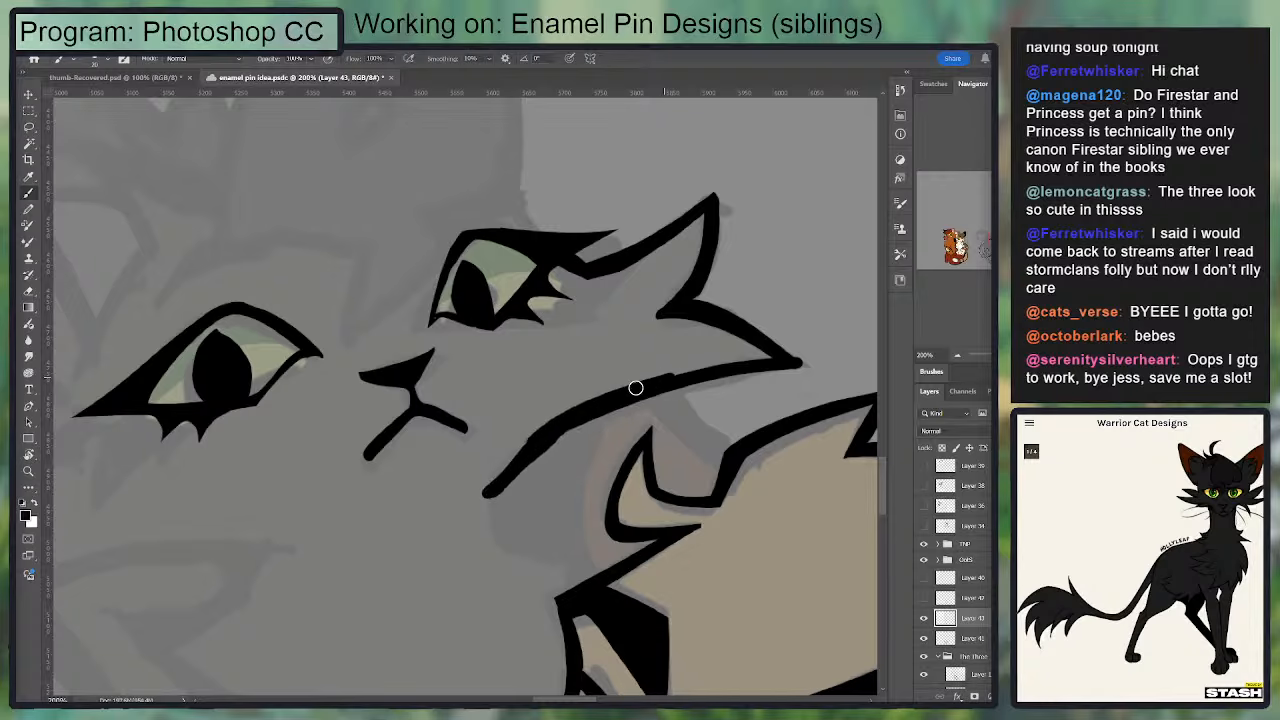
Step: Smooth the lower cheek tuft and jaw line by trimming their uneven edges
{"action": "key", "text": "e"}
{"action": "left_click_drag", "start_coordinate": [755, 355], "coordinate": [601, 384]}
{"action": "key", "text": "b"}
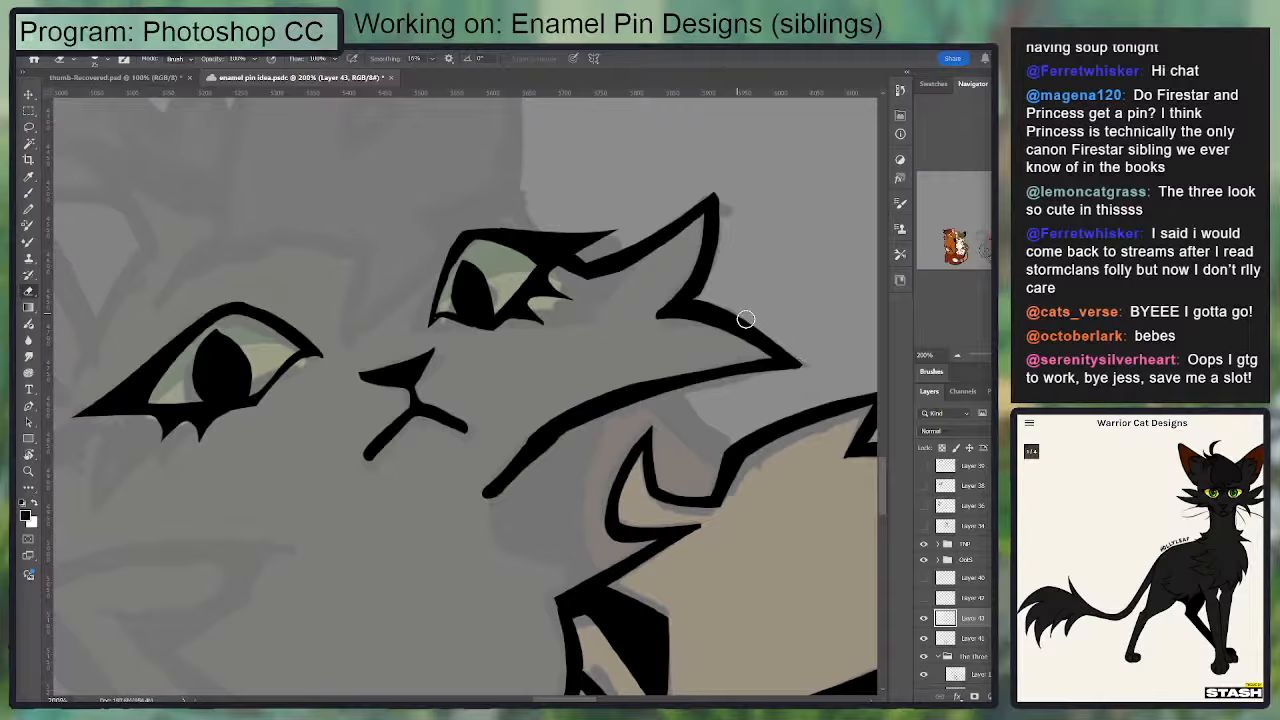
{"action": "key", "text": "e"}
{"action": "mouse_move", "coordinate": [648, 323]}
{"action": "left_mouse_down"}
{"action": "mouse_move", "coordinate": [711, 329]}
{"action": "mouse_move", "coordinate": [784, 252]}
{"action": "left_mouse_up"}
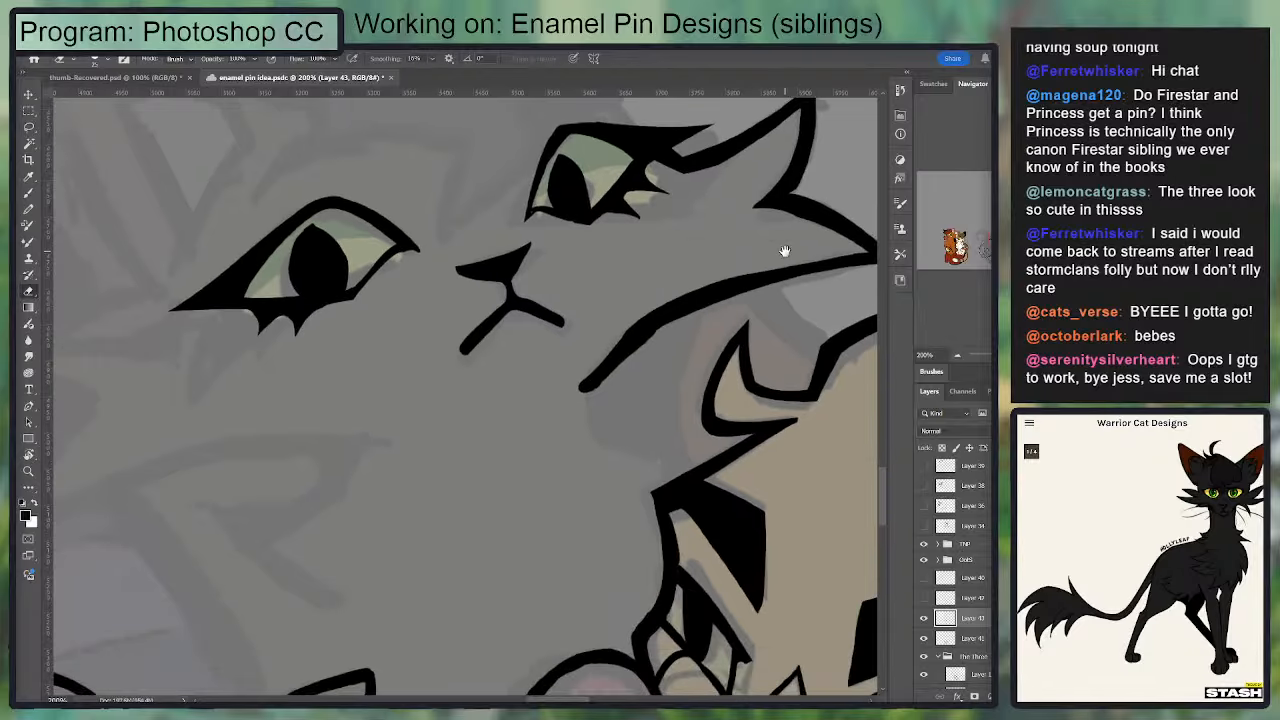
{"action": "left_click_drag", "start_coordinate": [620, 325], "coordinate": [543, 410]}
Step: Select the first eye and nudge it slightly away from the nose
{"action": "key", "text": "ctrl+minus"}
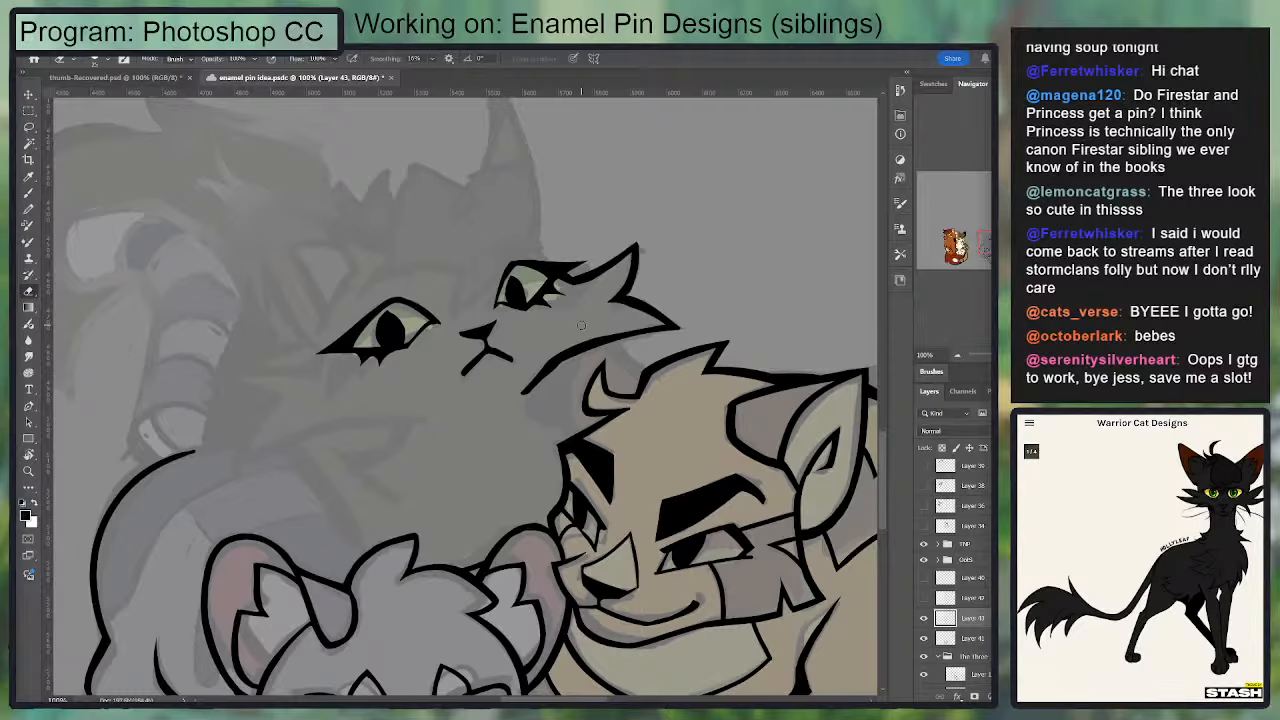
{"action": "left_click_drag", "start_coordinate": [630, 386], "coordinate": [642, 444]}
{"action": "key", "text": "ctrl+plus"}
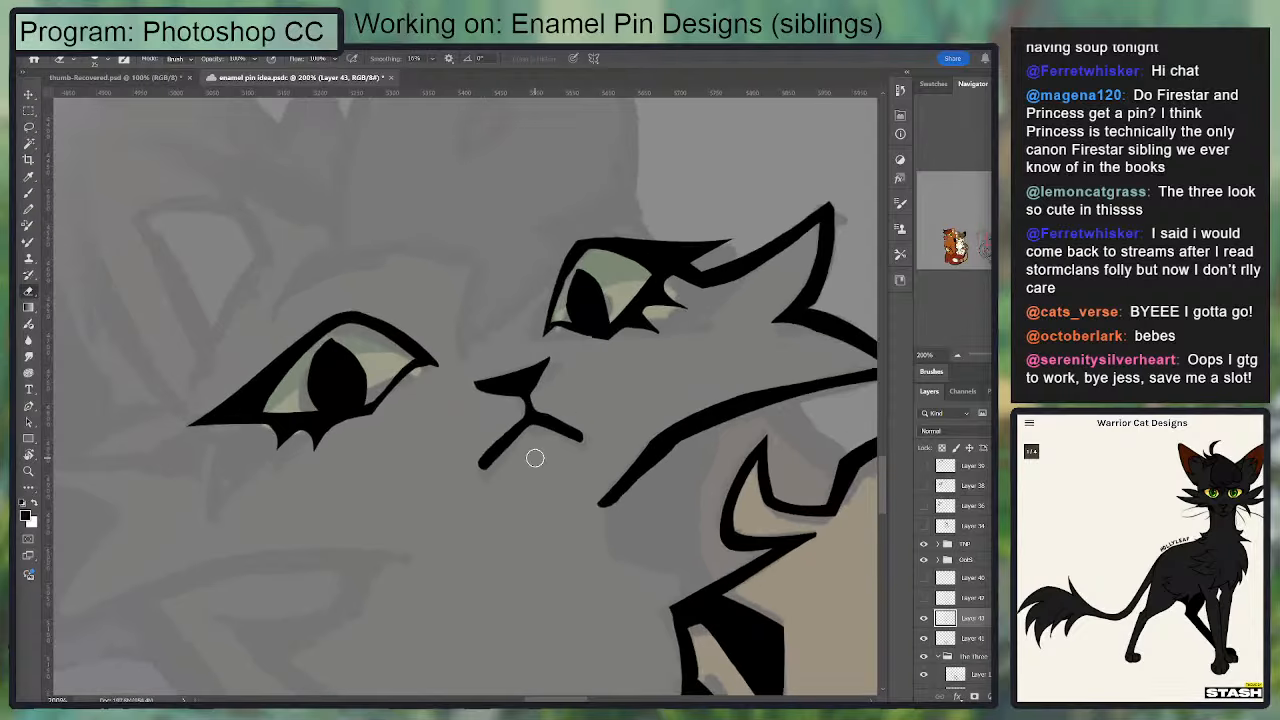
{"action": "key", "text": "ctrl+shift+d"}
{"action": "key", "text": "v"}
{"action": "left_click_drag", "start_coordinate": [402, 323], "coordinate": [398, 325]}
{"action": "key", "text": "ctrl+d"}
{"action": "scroll", "coordinate": [486, 343], "scroll_direction": "up", "scroll_amount": 3}
Step: Try to ink a short curved line for the nose bridge between the two eyes
{"action": "key", "text": "b"}
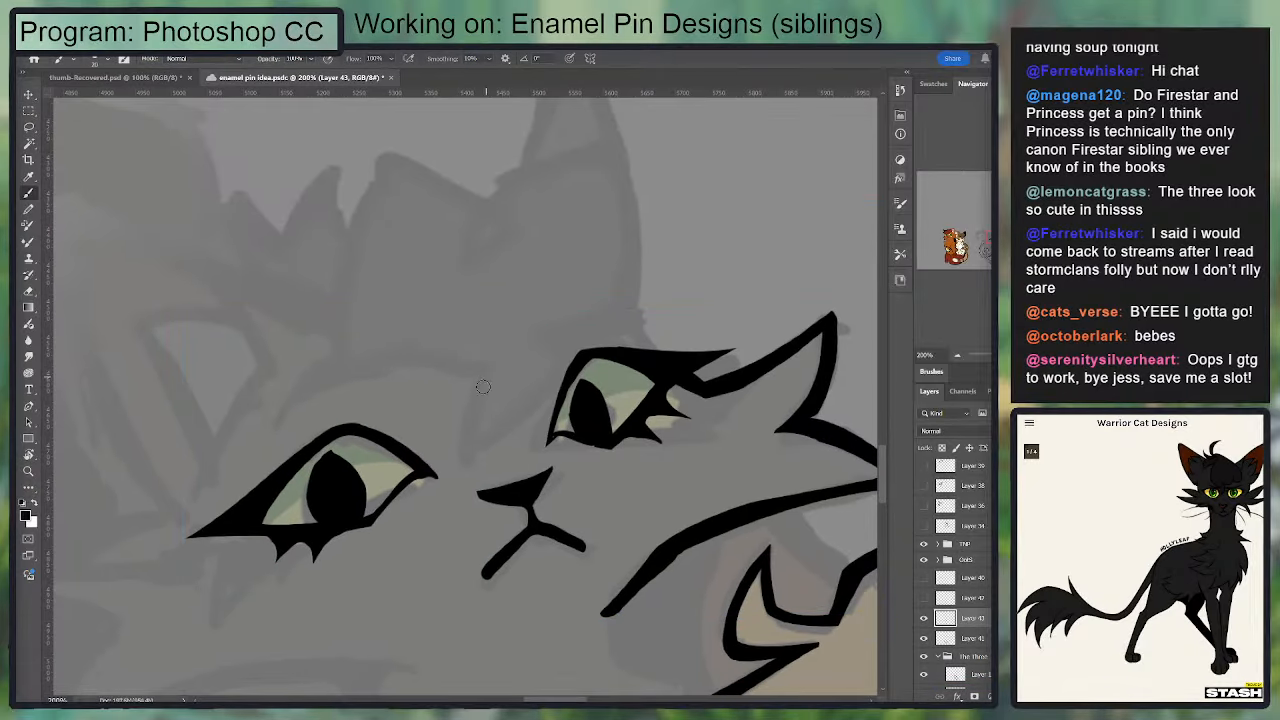
{"action": "left_click_drag", "start_coordinate": [485, 365], "coordinate": [467, 440]}
{"action": "key", "text": "ctrl+z"}
{"action": "mouse_move", "coordinate": [482, 366]}
{"action": "left_mouse_down"}
{"action": "mouse_move", "coordinate": [470, 454]}
{"action": "mouse_move", "coordinate": [470, 409]}
{"action": "mouse_move", "coordinate": [485, 370]}
{"action": "mouse_move", "coordinate": [481, 462]}
{"action": "left_mouse_up"}
{"action": "key", "text": "e"}
{"action": "key", "text": "b"}
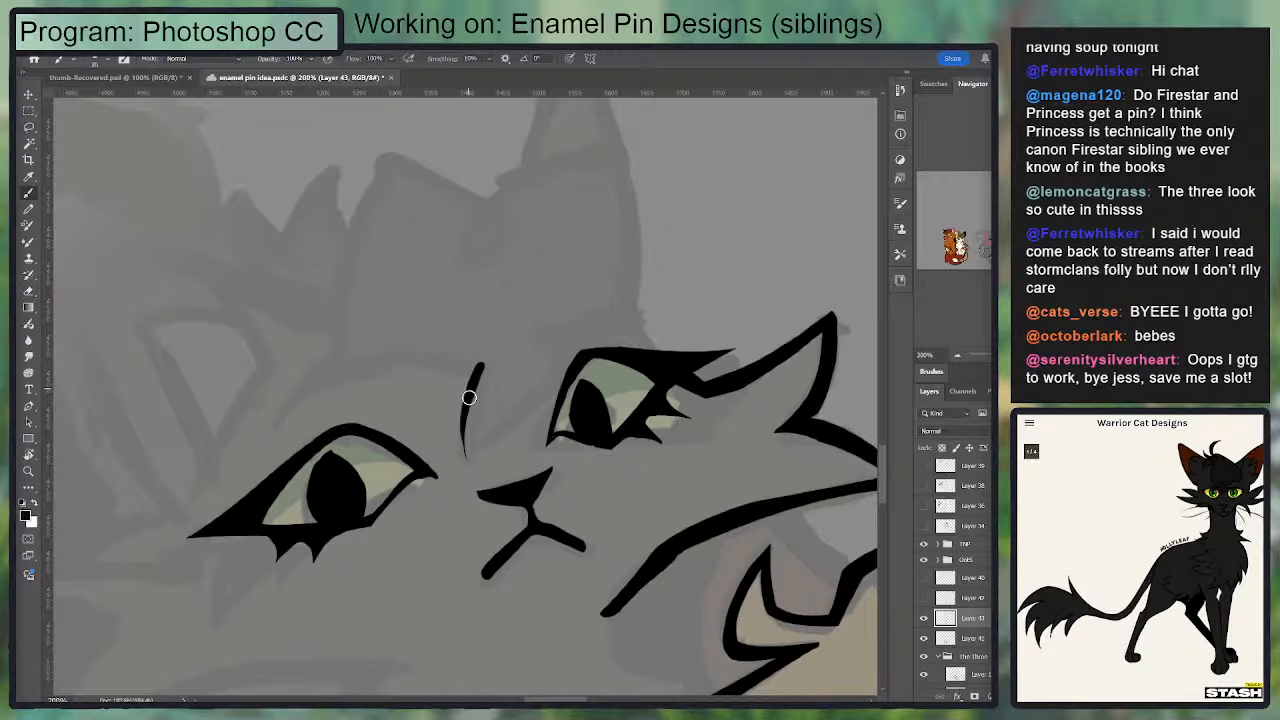
{"action": "mouse_move", "coordinate": [469, 399]}
{"action": "left_mouse_down"}
{"action": "mouse_move", "coordinate": [470, 468]}
{"action": "mouse_move", "coordinate": [505, 338]}
{"action": "left_mouse_up"}
{"action": "key", "text": "e"}
{"action": "key", "text": "b"}
Step: Try to ink a tapered line from the nose bridge up to the second eye, ending in a brow hook
{"action": "left_click_drag", "start_coordinate": [471, 467], "coordinate": [557, 353]}
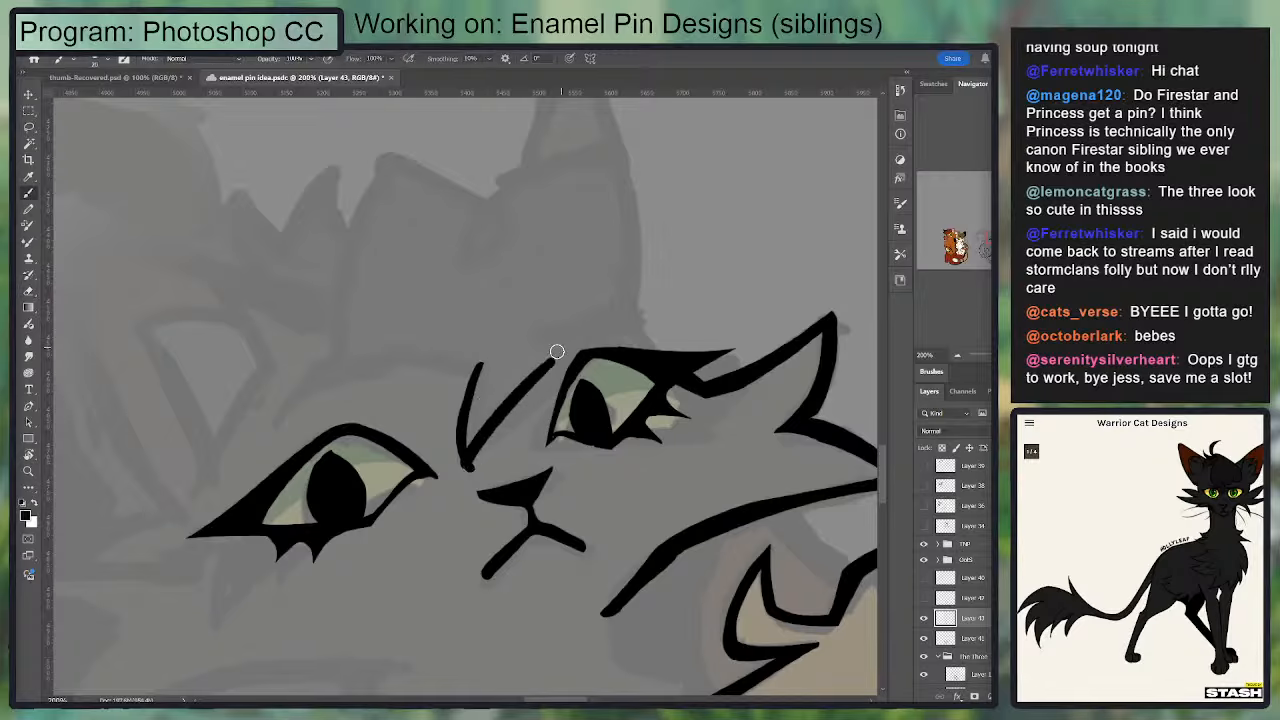
{"action": "key", "text": "ctrl+z"}
{"action": "mouse_move", "coordinate": [470, 467]}
{"action": "left_mouse_down"}
{"action": "mouse_move", "coordinate": [570, 355]}
{"action": "mouse_move", "coordinate": [472, 466]}
{"action": "mouse_move", "coordinate": [549, 393]}
{"action": "left_mouse_up"}
{"action": "key", "text": "ctrl+z"}
{"action": "key", "text": "e"}
{"action": "left_click_drag", "start_coordinate": [477, 477], "coordinate": [544, 416]}
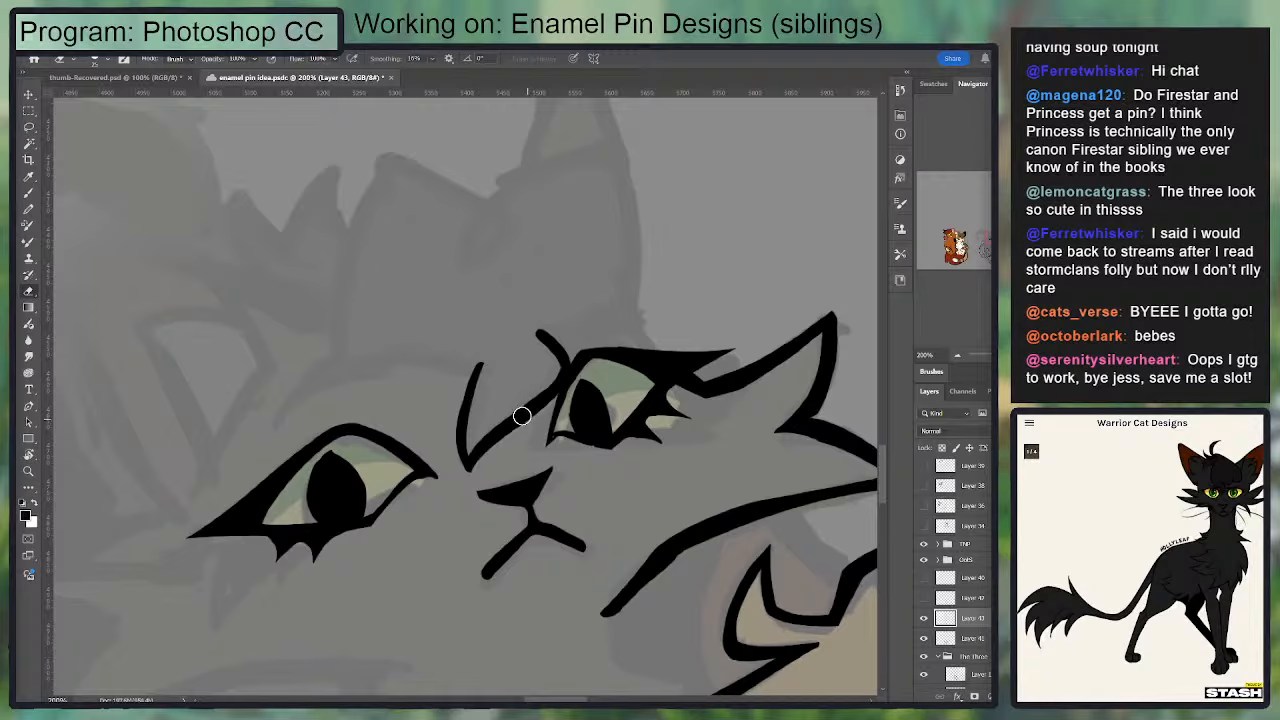
{"action": "key", "text": "b"}
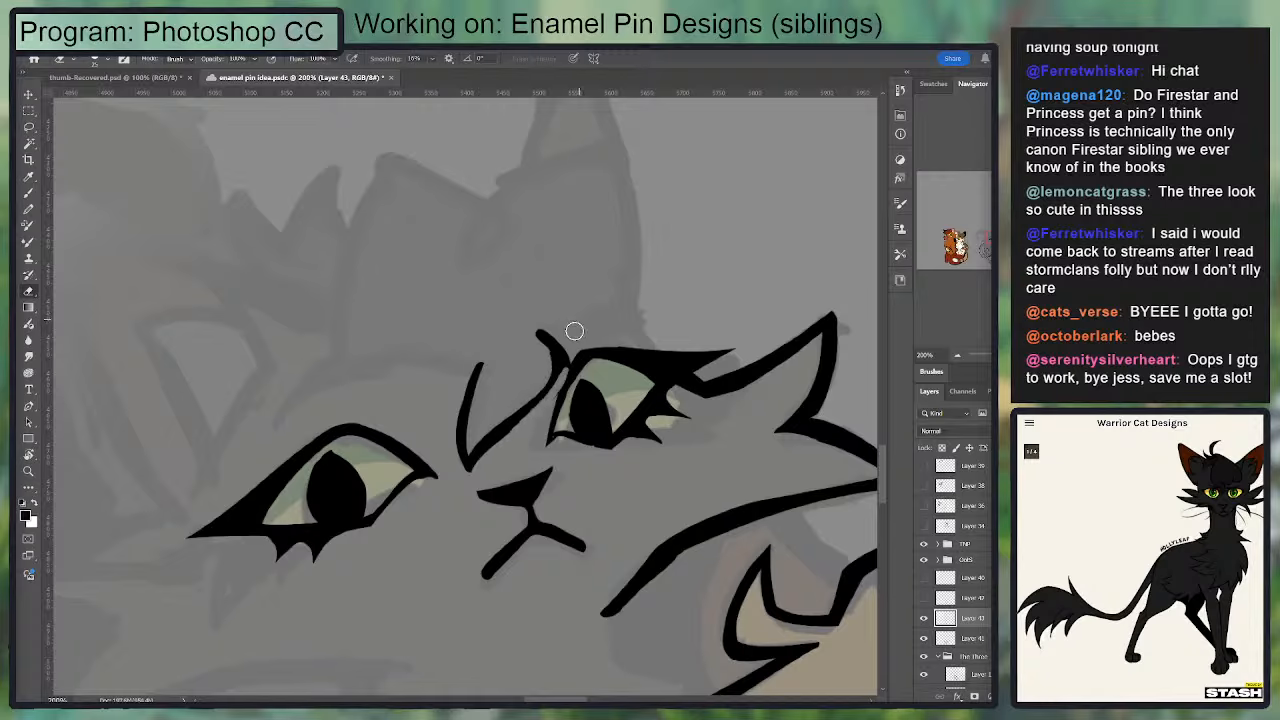
Step: Try to ink the forehead outline above the second eye with a large arc across its top
{"action": "mouse_move", "coordinate": [552, 360]}
{"action": "left_mouse_down"}
{"action": "mouse_move", "coordinate": [493, 430]}
{"action": "mouse_move", "coordinate": [538, 412]}
{"action": "mouse_move", "coordinate": [577, 354]}
{"action": "left_mouse_up"}
{"action": "key", "text": "ctrl+z"}
{"action": "key", "text": "e"}
{"action": "key", "text": "b"}
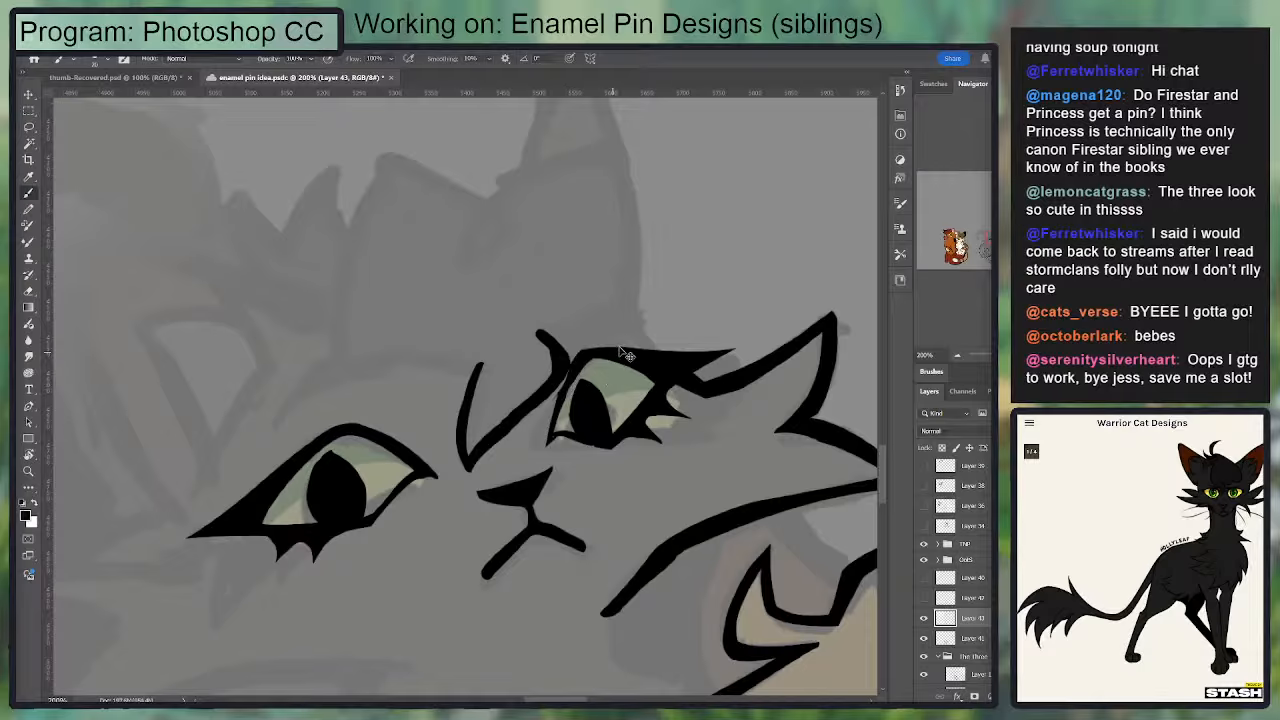
{"action": "key", "text": "ctrl+z"}
{"action": "key", "text": "ctrl+z"}
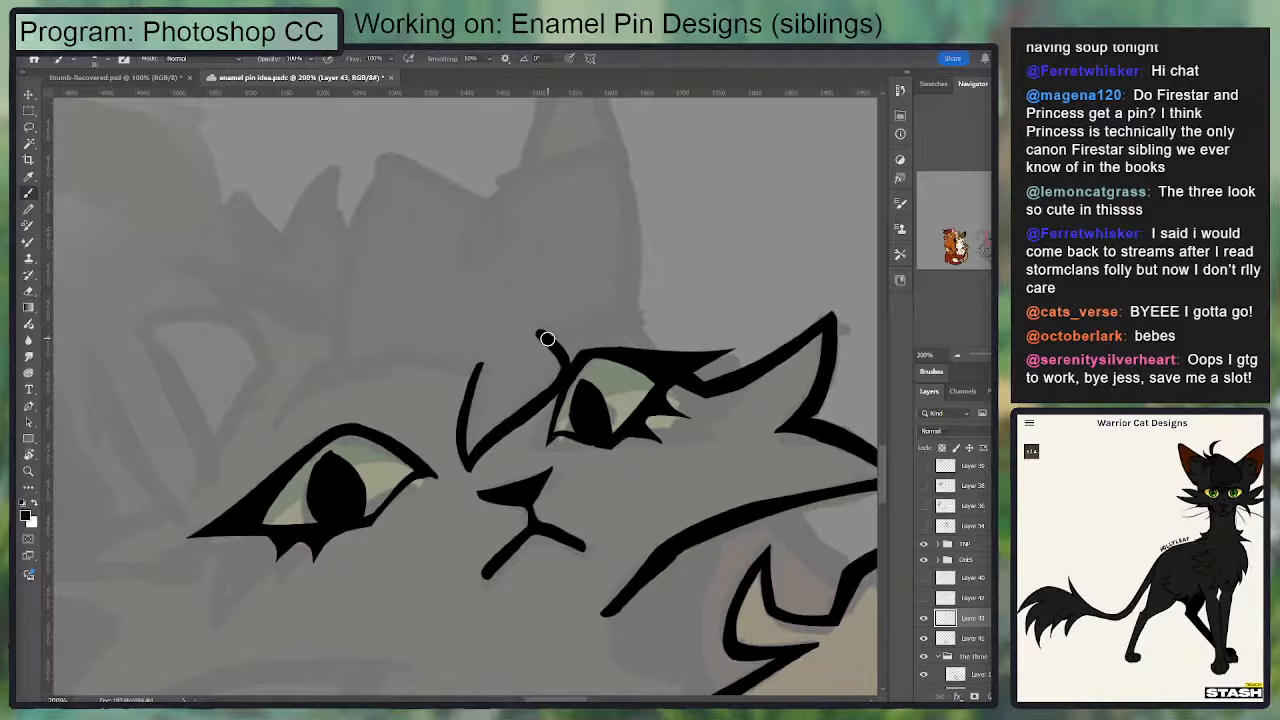
{"action": "left_click_drag", "start_coordinate": [547, 340], "coordinate": [624, 312]}
{"action": "key", "text": "e"}
{"action": "mouse_move", "coordinate": [634, 289]}
{"action": "left_mouse_down"}
{"action": "mouse_move", "coordinate": [642, 388]}
{"action": "mouse_move", "coordinate": [622, 416]}
{"action": "mouse_move", "coordinate": [602, 248]}
{"action": "mouse_move", "coordinate": [460, 358]}
{"action": "left_mouse_up"}
{"action": "key", "text": "b"}
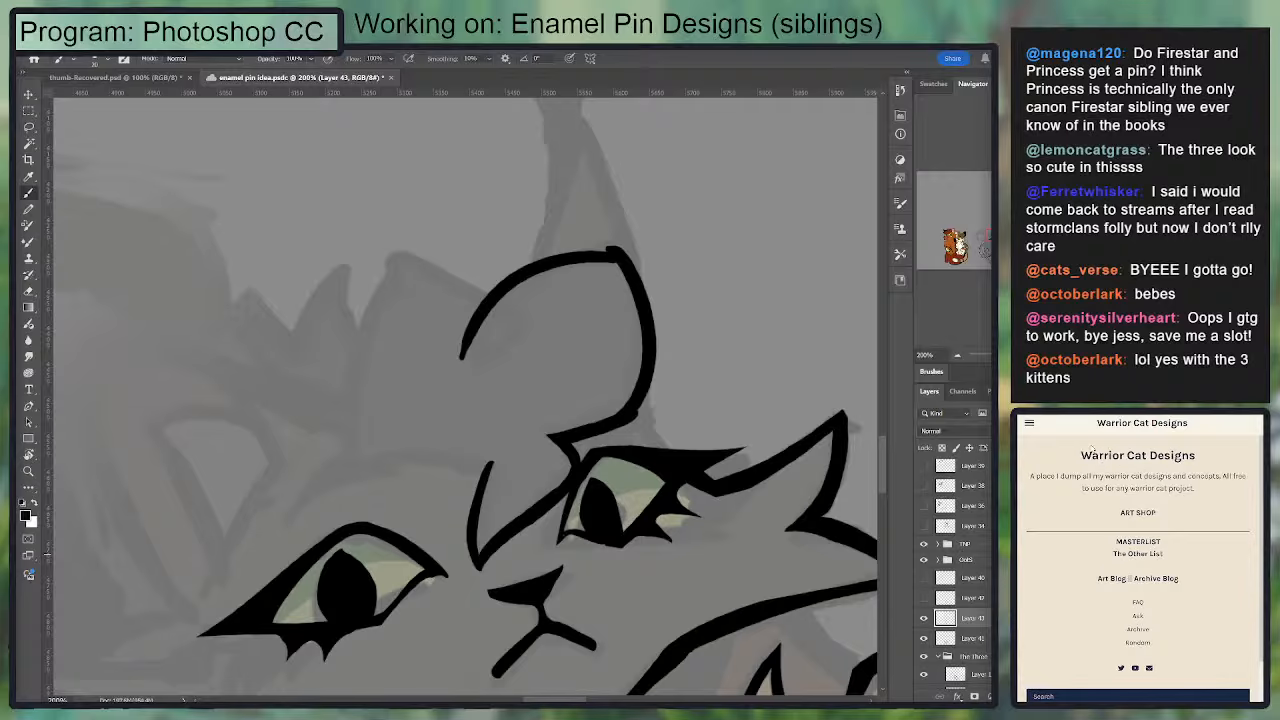
Step: Undo the forehead, brow and nose bridge lines
{"action": "key", "text": "ctrl+z"}
{"action": "key", "text": "ctrl+z"}
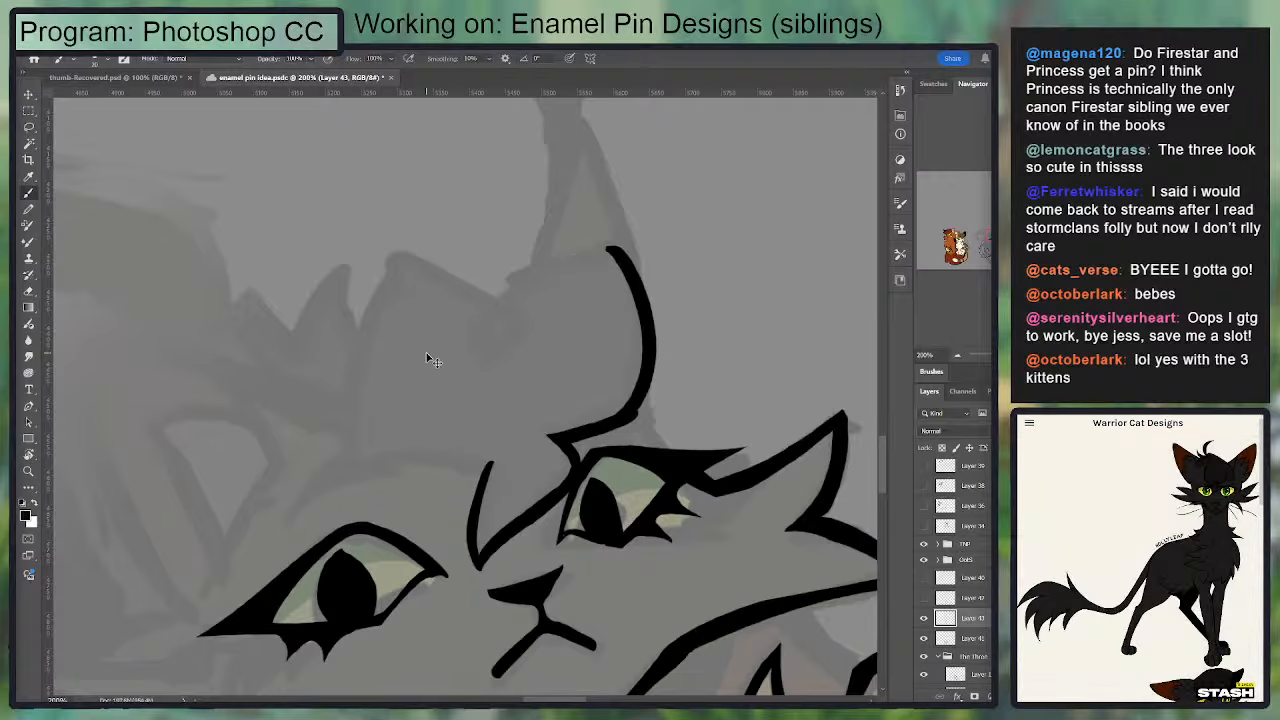
{"action": "key", "text": "ctrl+z"}
{"action": "key", "text": "ctrl+z"}
{"action": "key", "text": "ctrl+z"}
{"action": "key", "text": "ctrl+z"}
{"action": "key", "text": "ctrl+z"}
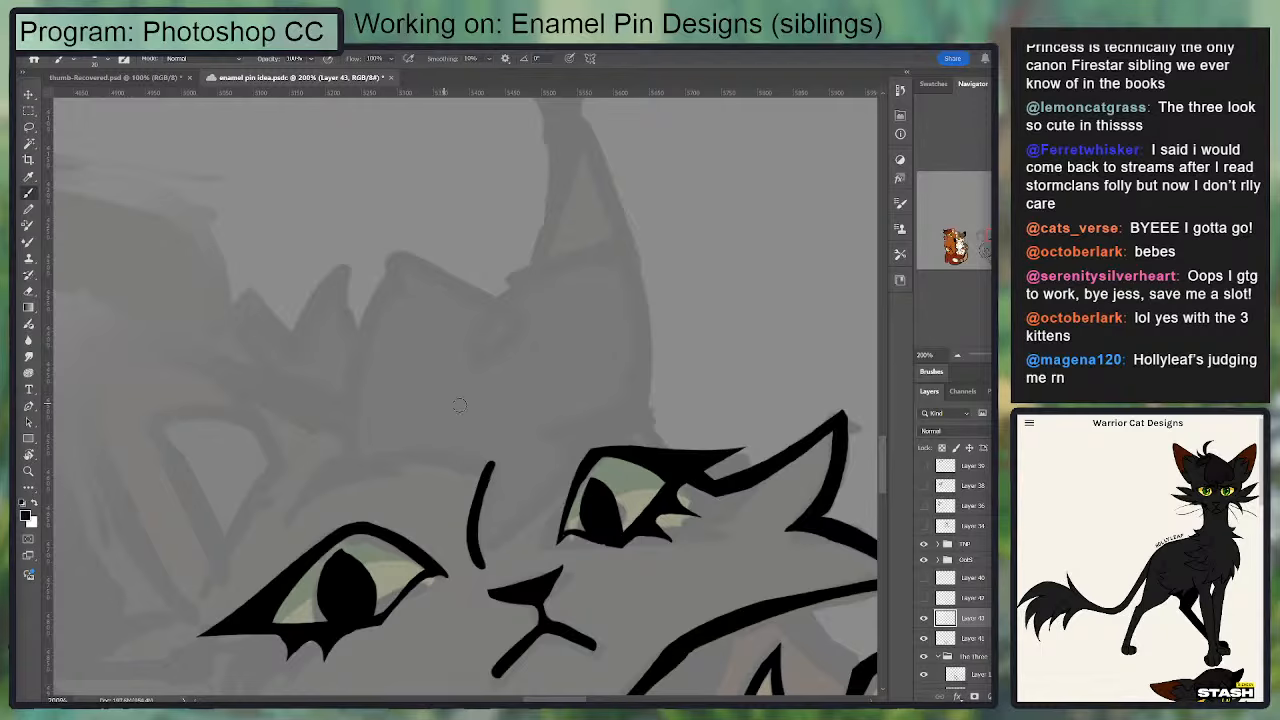
{"action": "left_click_drag", "start_coordinate": [540, 497], "coordinate": [625, 312]}
{"action": "key", "text": "ctrl+z"}
{"action": "key", "text": "ctrl+z"}
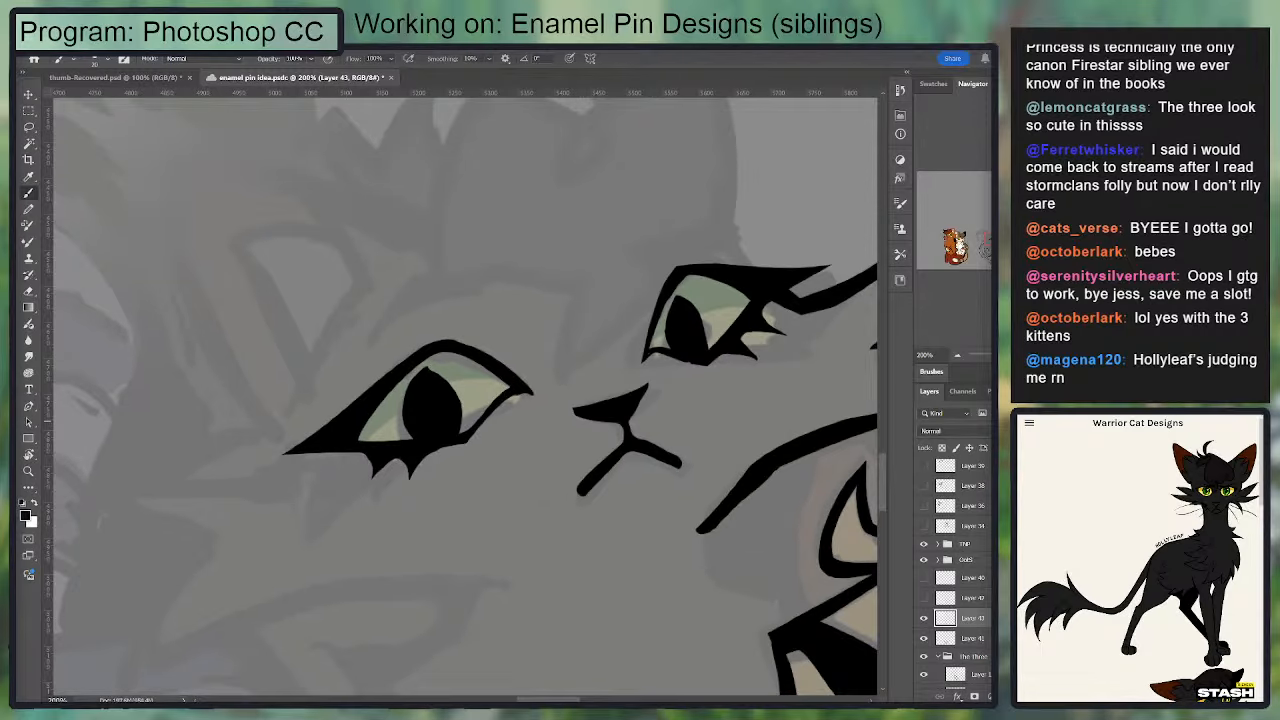
Step: Paste the three-kittens photo onto a new layer and place it in the empty space above the black cat's cheek
{"action": "key", "text": "ctrl+alt+shift+n"}
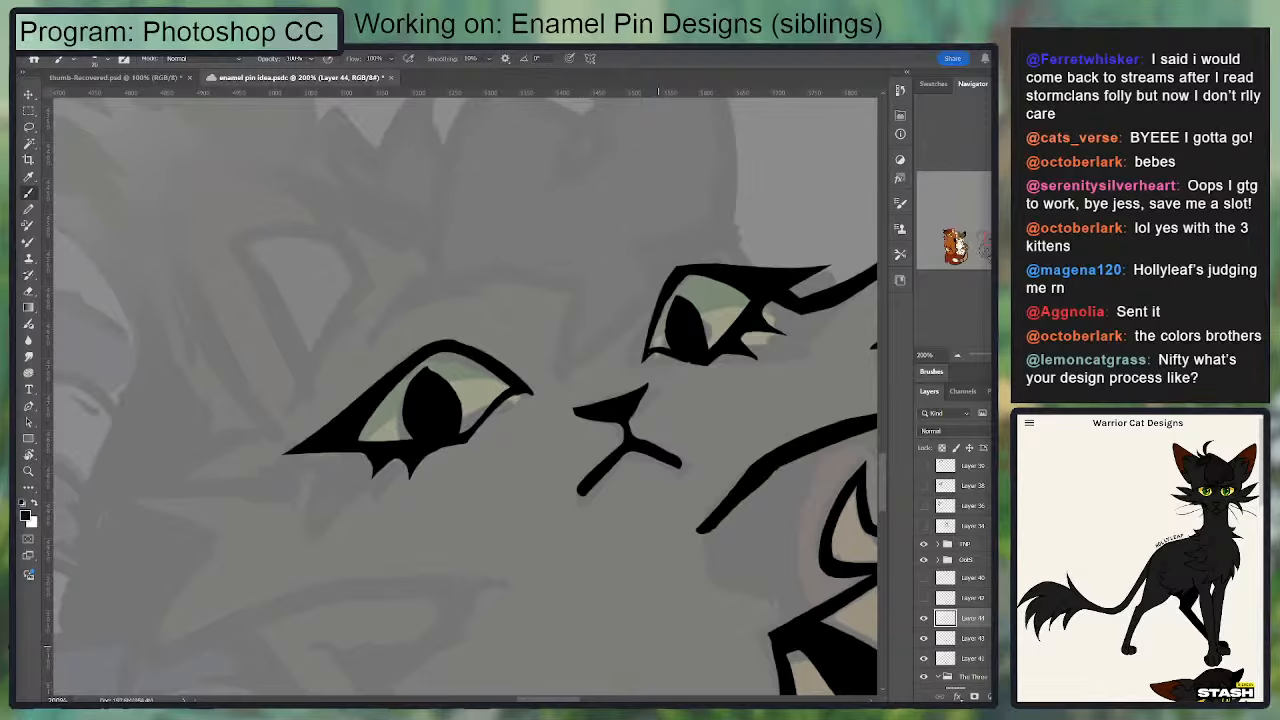
{"action": "scroll", "coordinate": [623, 341], "scroll_direction": "down", "scroll_amount": 6}
{"action": "key", "text": "ctrl+v"}
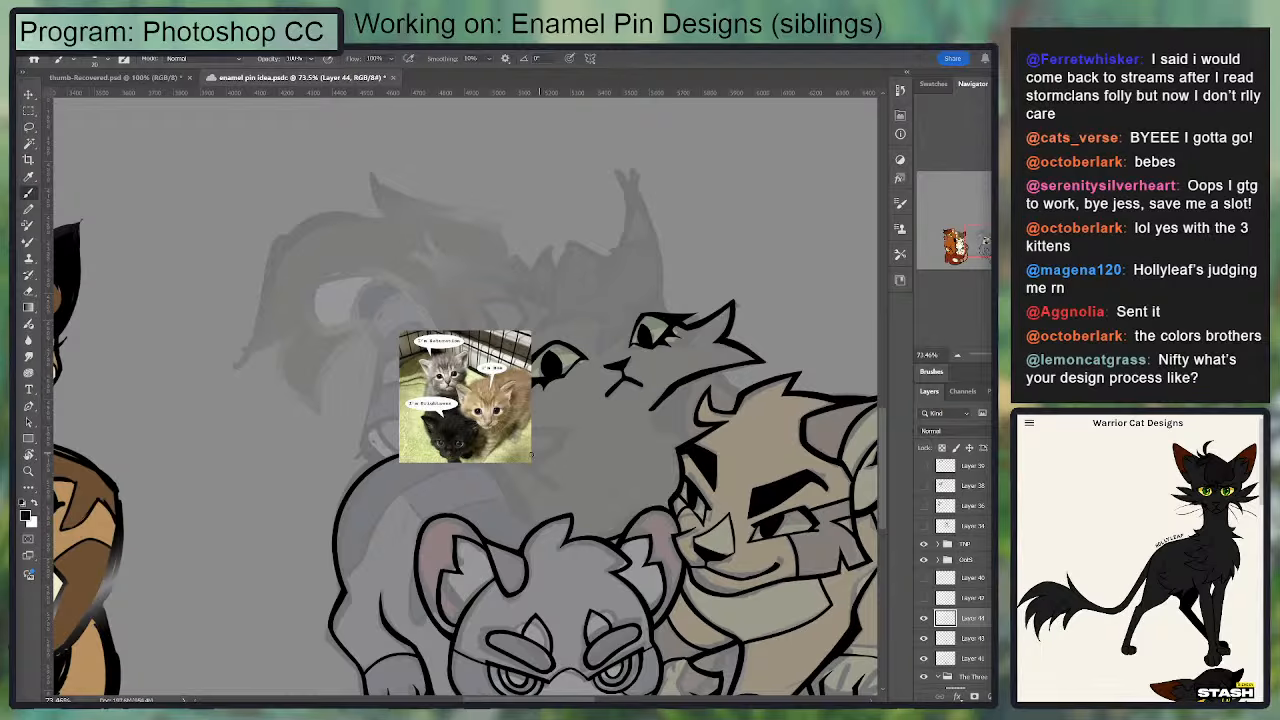
{"action": "key", "text": "v"}
{"action": "left_click_drag", "start_coordinate": [490, 428], "coordinate": [789, 249]}
{"action": "left_click_drag", "start_coordinate": [761, 284], "coordinate": [717, 332]}
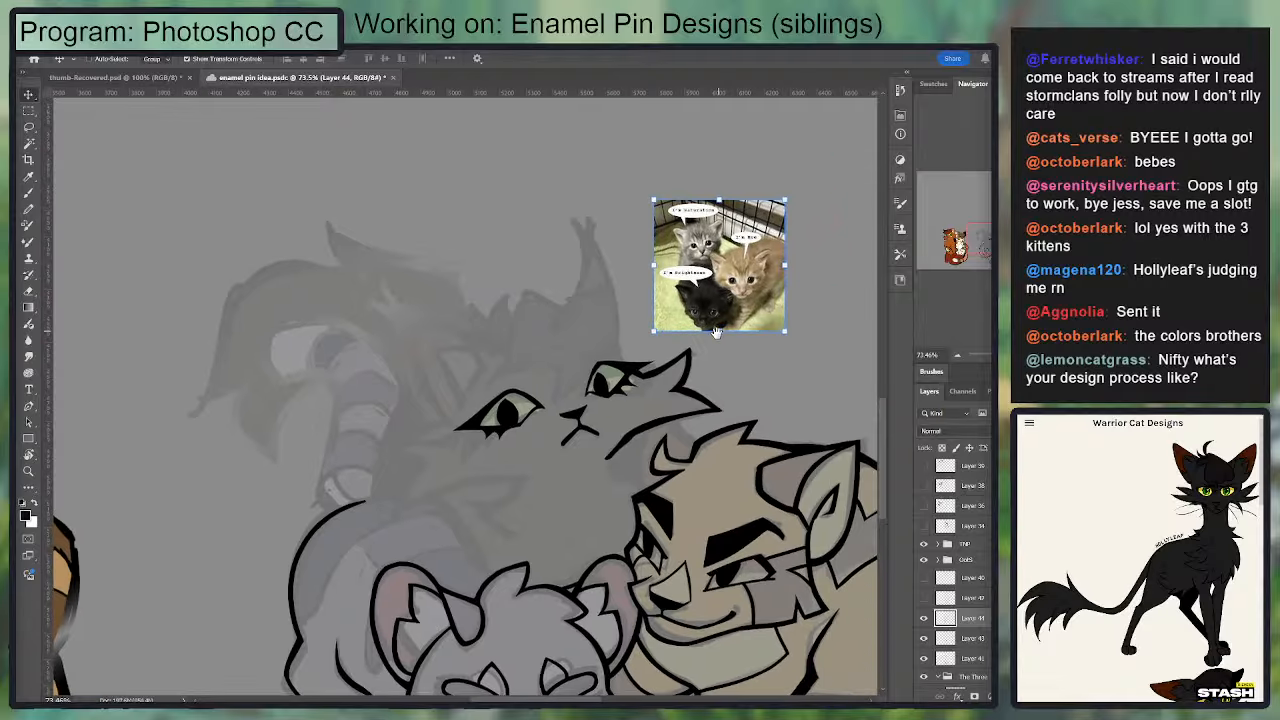
Step: Toggle the kitten photo's visibility off and on, and make the line art layer, Layer 43, active again
{"action": "scroll", "coordinate": [720, 330], "scroll_direction": "up", "scroll_amount": 4}
{"action": "key", "text": "b"}
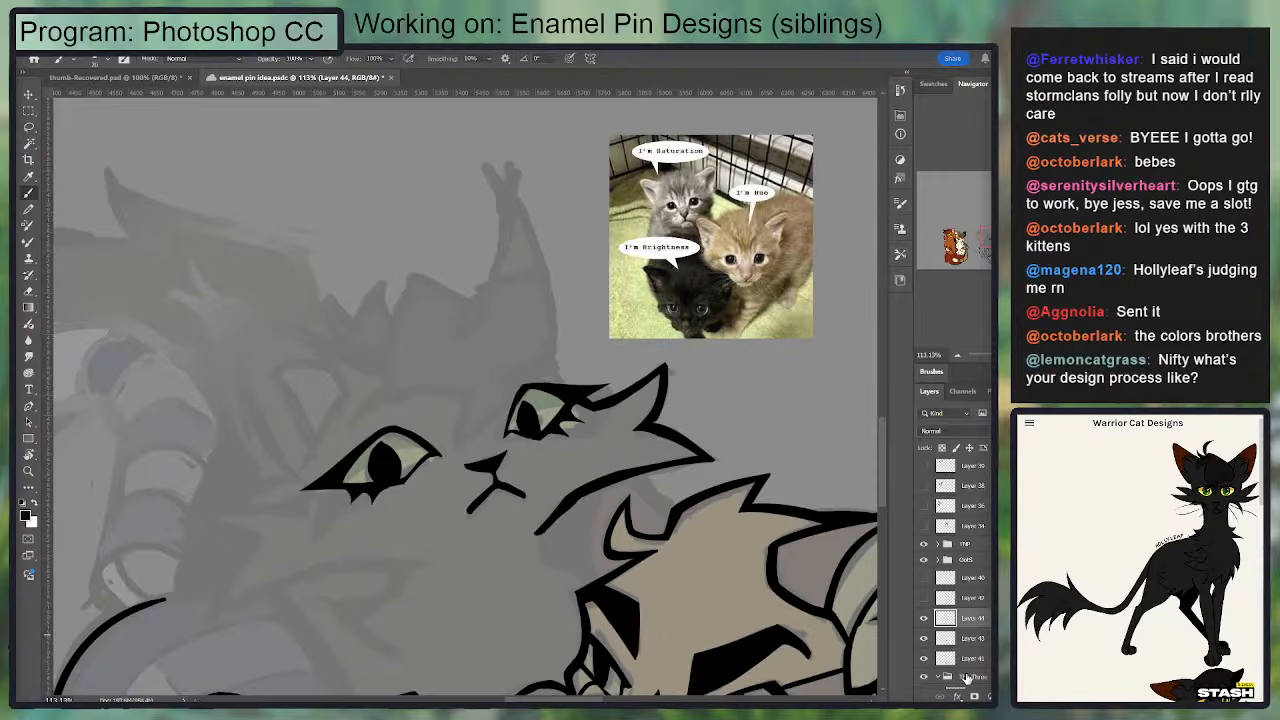
{"action": "left_click", "coordinate": [923, 618]}
{"action": "left_click", "coordinate": [923, 618]}
{"action": "left_click", "coordinate": [958, 637]}
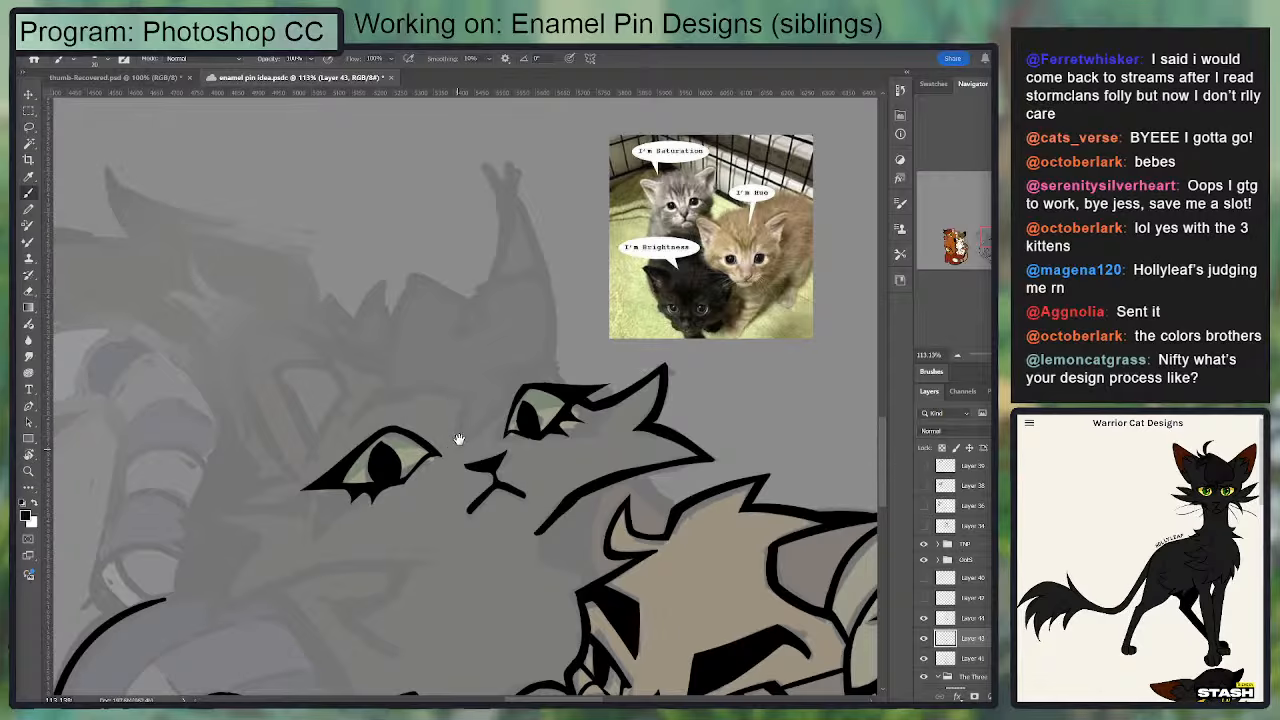
{"action": "left_click_drag", "start_coordinate": [459, 439], "coordinate": [470, 381]}
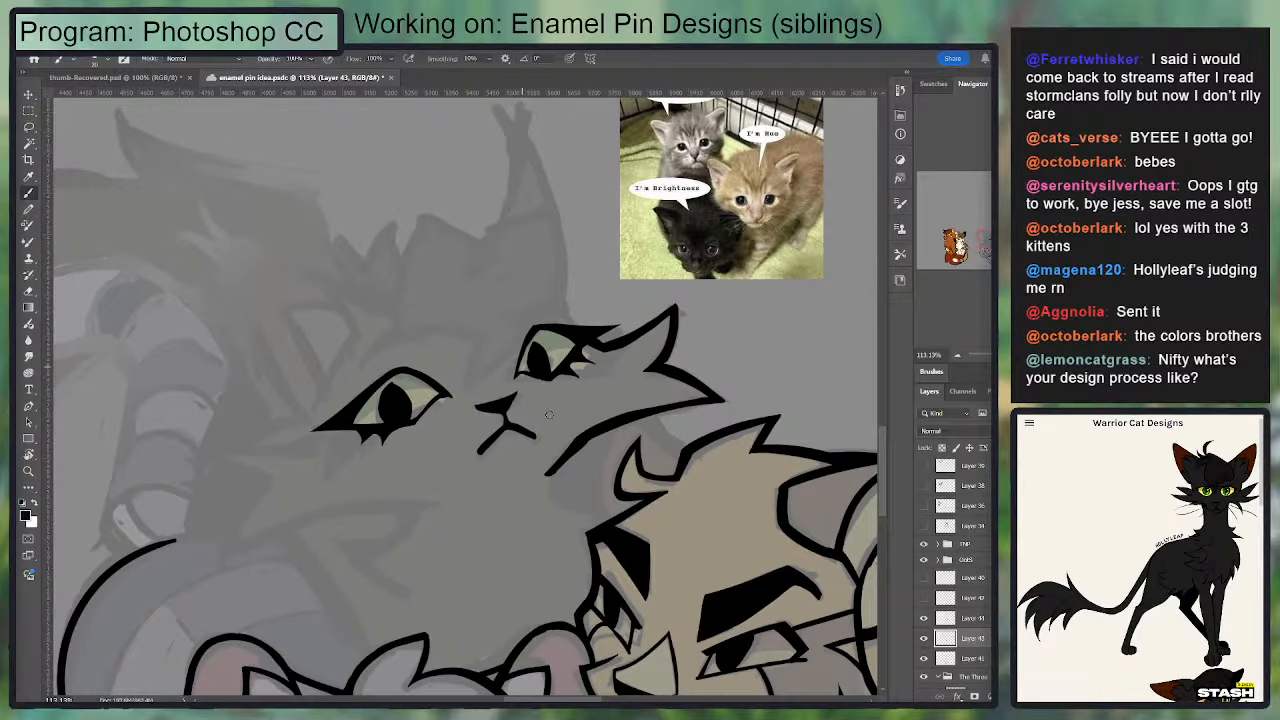
Step: Add a new layer above Layer 43 and ink the first eye's brow line and the bridge of the nose
{"action": "left_click", "coordinate": [923, 618]}
{"action": "left_click", "coordinate": [923, 618]}
{"action": "key", "text": "ctrl+shift+alt+n"}
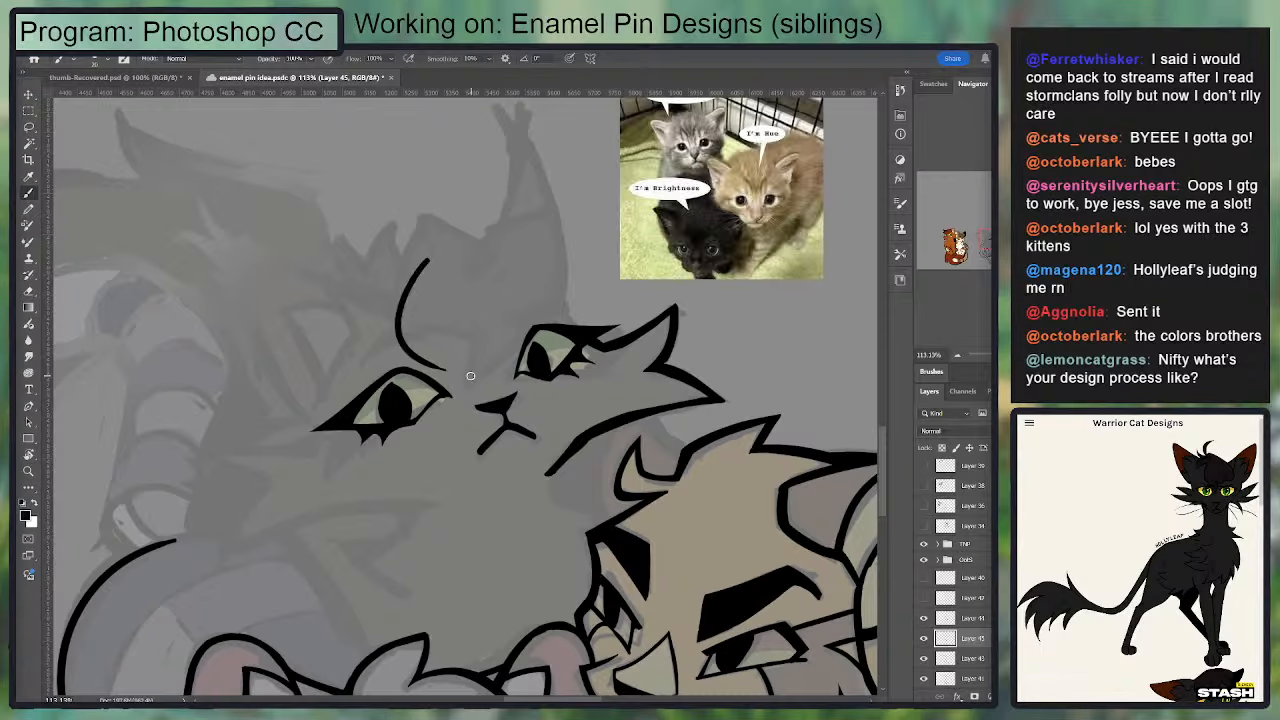
{"action": "mouse_move", "coordinate": [433, 268]}
{"action": "left_mouse_down"}
{"action": "mouse_move", "coordinate": [395, 337]}
{"action": "mouse_move", "coordinate": [468, 370]}
{"action": "mouse_move", "coordinate": [499, 346]}
{"action": "left_mouse_up"}
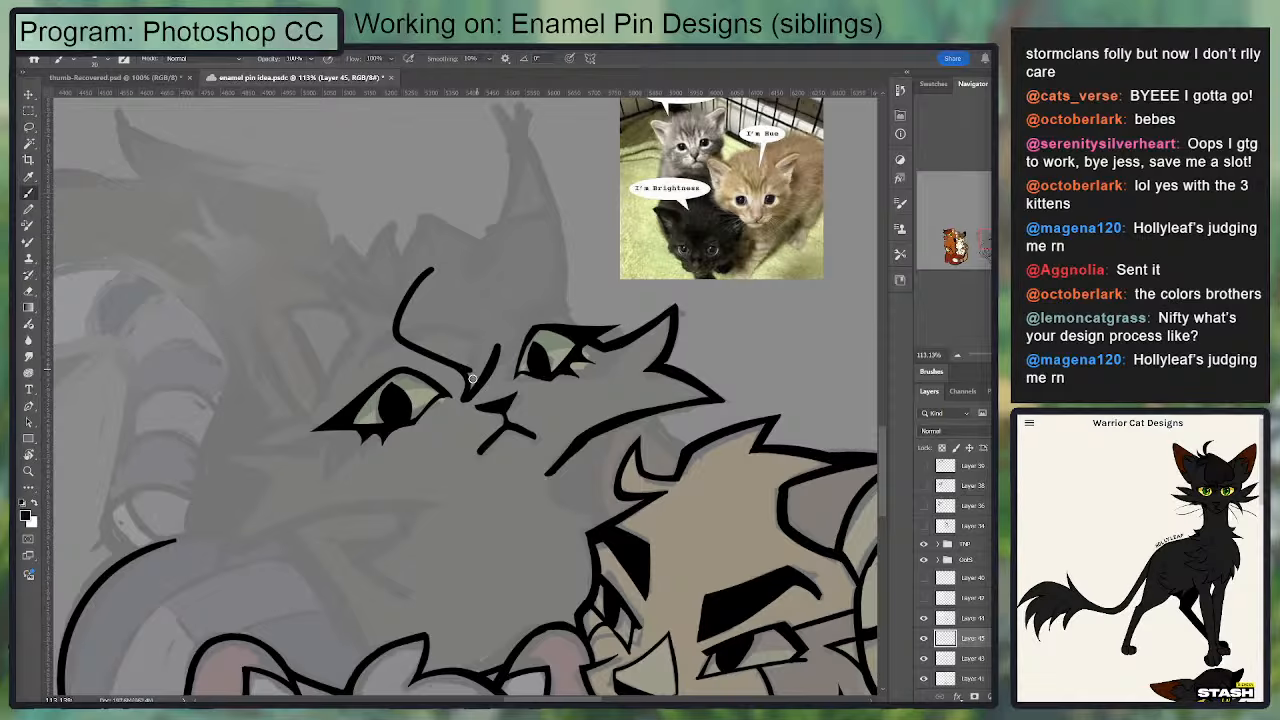
{"action": "key", "text": "e"}
{"action": "mouse_move", "coordinate": [459, 405]}
{"action": "left_mouse_down"}
{"action": "mouse_move", "coordinate": [454, 374]}
{"action": "mouse_move", "coordinate": [477, 390]}
{"action": "mouse_move", "coordinate": [462, 362]}
{"action": "mouse_move", "coordinate": [407, 351]}
{"action": "mouse_move", "coordinate": [474, 359]}
{"action": "mouse_move", "coordinate": [474, 398]}
{"action": "mouse_move", "coordinate": [495, 347]}
{"action": "mouse_move", "coordinate": [466, 400]}
{"action": "mouse_move", "coordinate": [511, 340]}
{"action": "left_mouse_up"}
{"action": "key", "text": "b"}
{"action": "key", "text": "e"}
{"action": "key", "text": "b"}
{"action": "key", "text": "e"}
{"action": "key", "text": "b"}
Step: Try to ink the forehead outline above the second eye with a looping arc toward the ear
{"action": "mouse_move", "coordinate": [490, 366]}
{"action": "left_mouse_down"}
{"action": "mouse_move", "coordinate": [474, 390]}
{"action": "mouse_move", "coordinate": [495, 321]}
{"action": "mouse_move", "coordinate": [569, 265]}
{"action": "left_mouse_up"}
{"action": "key", "text": "e"}
{"action": "key", "text": "b"}
{"action": "key", "text": "ctrl+z"}
{"action": "mouse_move", "coordinate": [493, 320]}
{"action": "left_mouse_down"}
{"action": "mouse_move", "coordinate": [577, 303]}
{"action": "mouse_move", "coordinate": [510, 198]}
{"action": "left_mouse_up"}
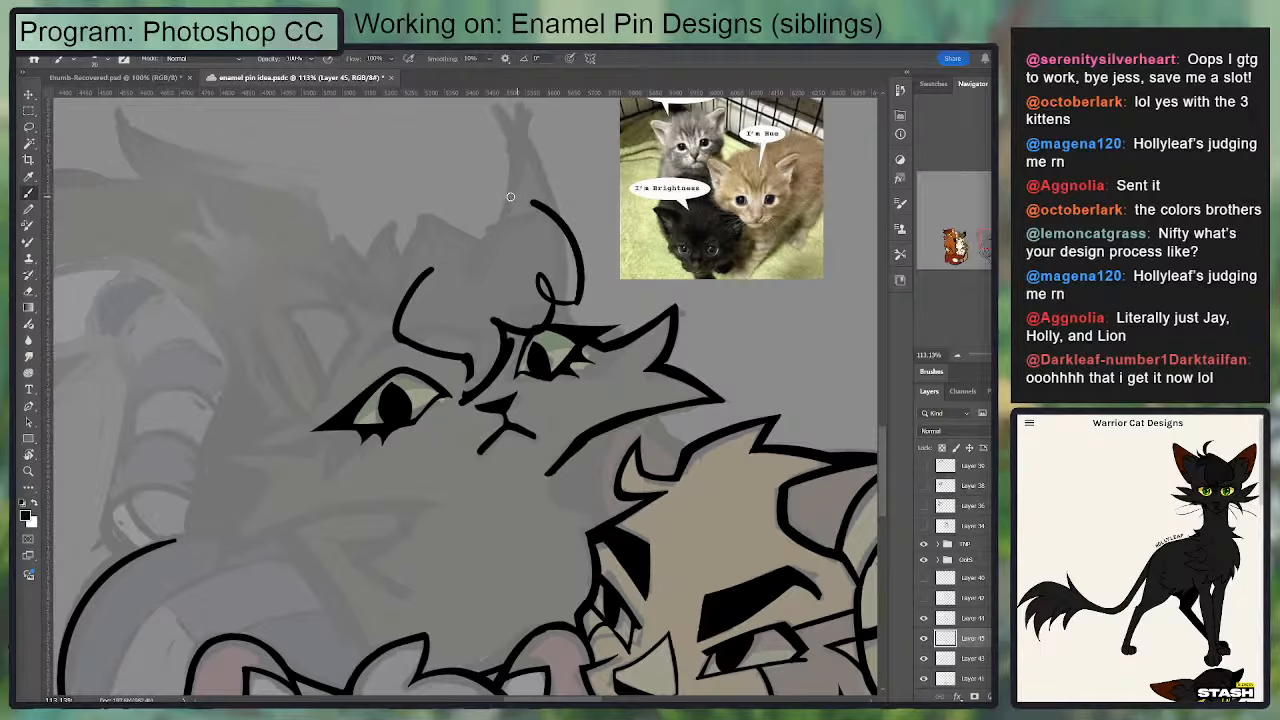
{"action": "key", "text": "ctrl+z"}
{"action": "key", "text": "ctrl+z"}
{"action": "key", "text": "ctrl+z"}
{"action": "mouse_move", "coordinate": [516, 332]}
{"action": "left_mouse_down"}
{"action": "mouse_move", "coordinate": [585, 240]}
{"action": "mouse_move", "coordinate": [520, 212]}
{"action": "mouse_move", "coordinate": [559, 242]}
{"action": "left_mouse_up"}
{"action": "key", "text": "ctrl+z"}
{"action": "key", "text": "ctrl+z"}
{"action": "key", "text": "ctrl+z"}
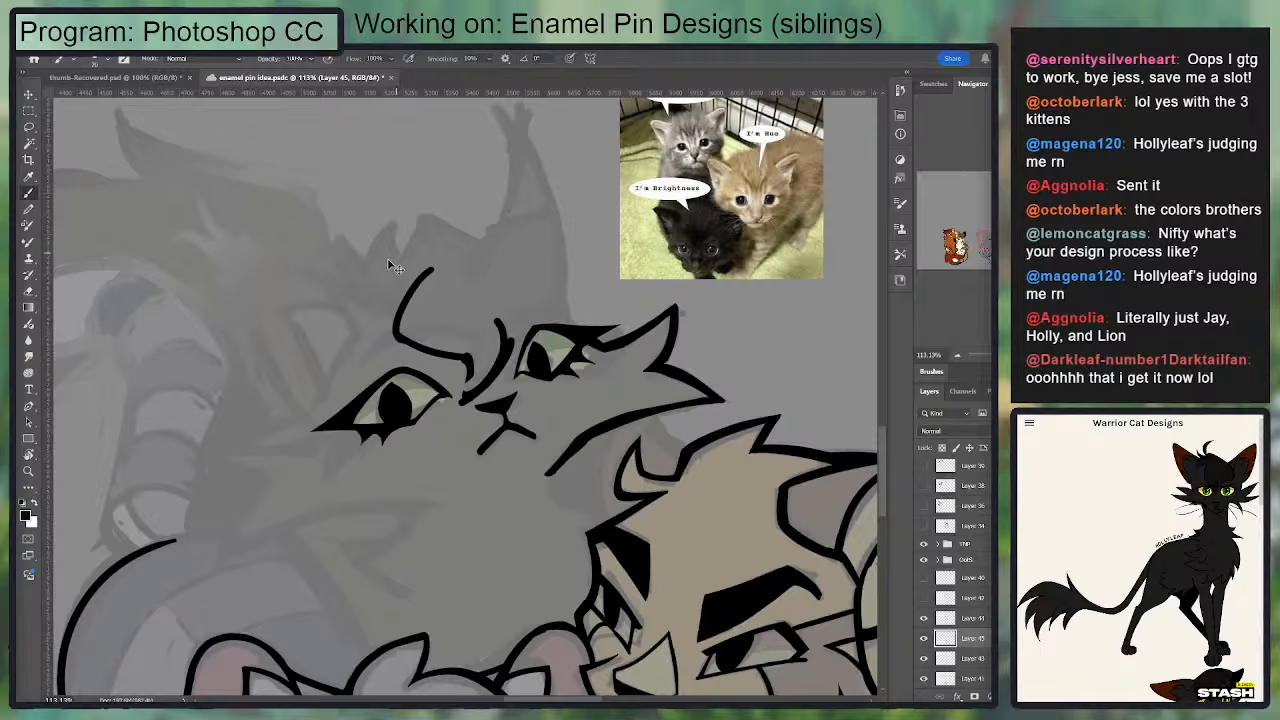
Step: Ink a short curved outline stroke on the forehead above the first eye's brow line
{"action": "left_click_drag", "start_coordinate": [369, 298], "coordinate": [501, 218]}
{"action": "key", "text": "ctrl+z"}
{"action": "left_click_drag", "start_coordinate": [388, 284], "coordinate": [426, 220]}
{"action": "key", "text": "ctrl+z"}
{"action": "mouse_move", "coordinate": [424, 221]}
{"action": "left_mouse_down"}
{"action": "mouse_move", "coordinate": [557, 264]}
{"action": "mouse_move", "coordinate": [573, 284]}
{"action": "left_mouse_up"}
{"action": "key", "text": "ctrl+z"}
{"action": "key", "text": "e"}
{"action": "mouse_move", "coordinate": [510, 362]}
{"action": "left_mouse_down"}
{"action": "mouse_move", "coordinate": [472, 405]}
{"action": "mouse_move", "coordinate": [470, 360]}
{"action": "mouse_move", "coordinate": [456, 412]}
{"action": "mouse_move", "coordinate": [504, 336]}
{"action": "mouse_move", "coordinate": [510, 351]}
{"action": "left_mouse_up"}
{"action": "key", "text": "b"}
{"action": "left_click_drag", "start_coordinate": [511, 304], "coordinate": [533, 302]}
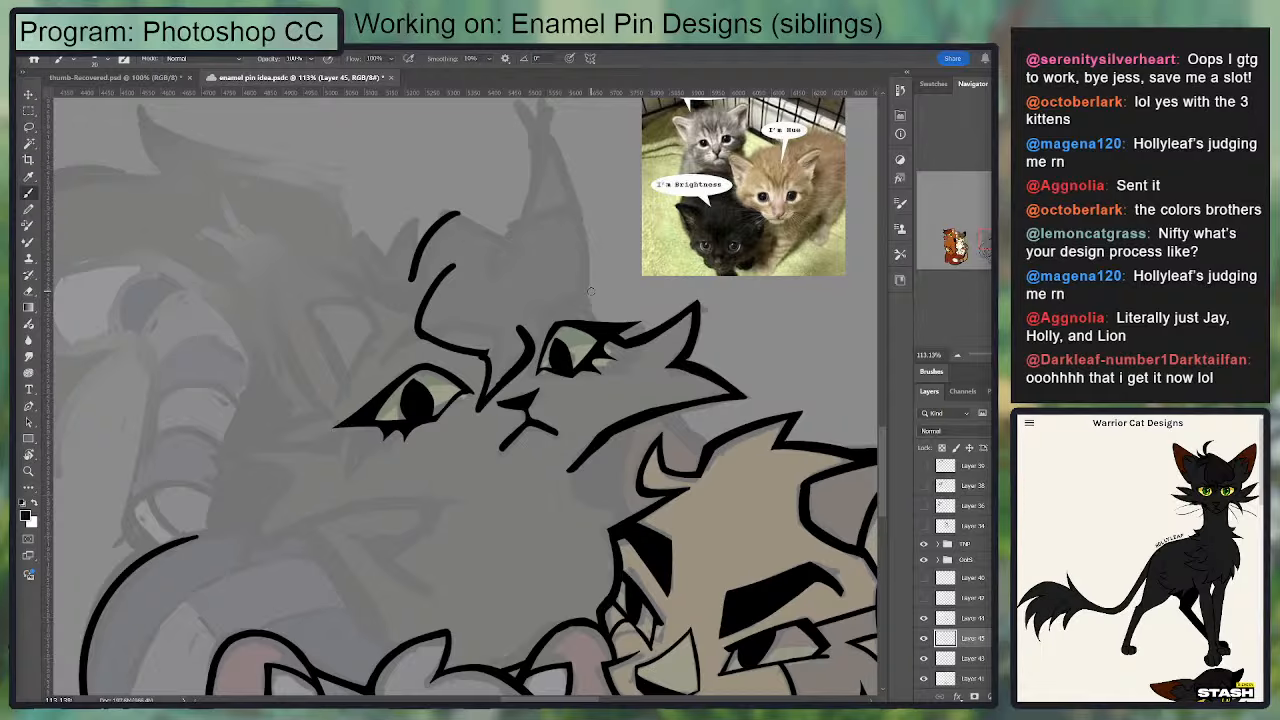
Step: Show and hide the Layer 36 sketch and the group beneath The Three folder to check their contents
{"action": "left_click", "coordinate": [925, 506]}
{"action": "scroll", "coordinate": [662, 405], "scroll_direction": "down", "scroll_amount": 9}
{"action": "left_click_drag", "start_coordinate": [408, 310], "coordinate": [680, 546]}
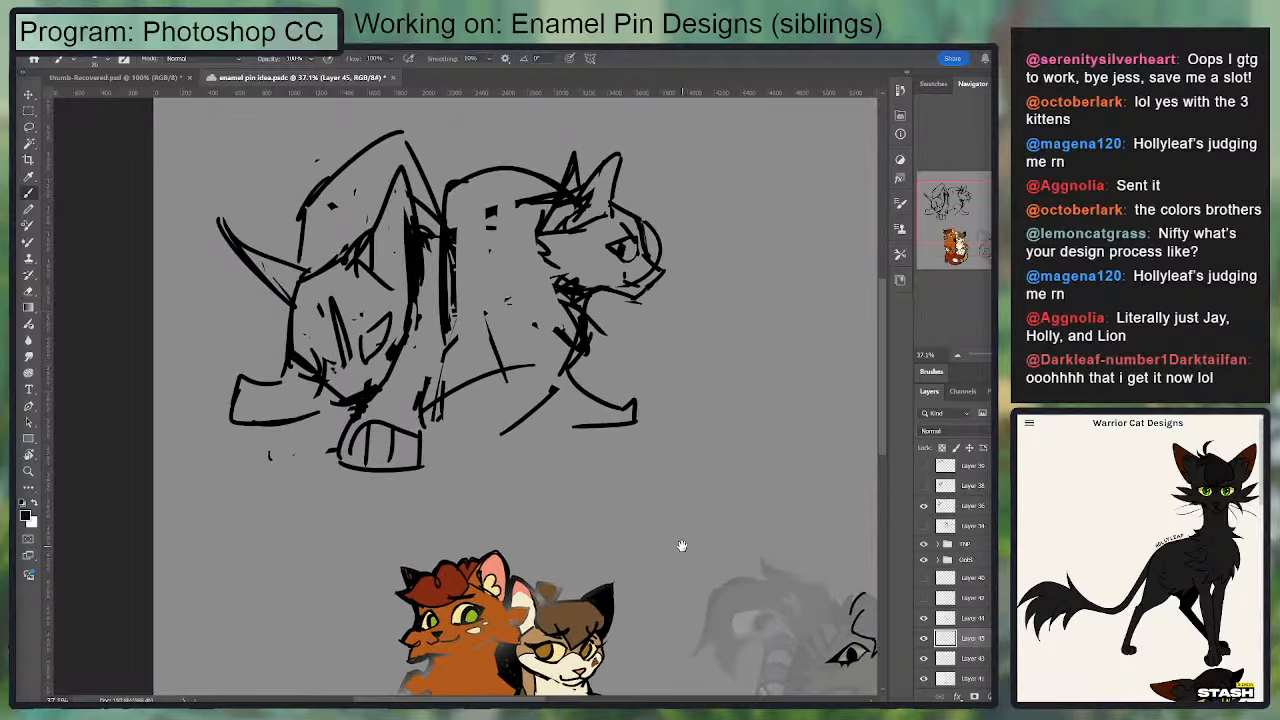
{"action": "scroll", "coordinate": [678, 544], "scroll_direction": "down", "scroll_amount": 3}
{"action": "left_click", "coordinate": [924, 506]}
{"action": "scroll", "coordinate": [924, 570], "scroll_direction": "down", "scroll_amount": 5}
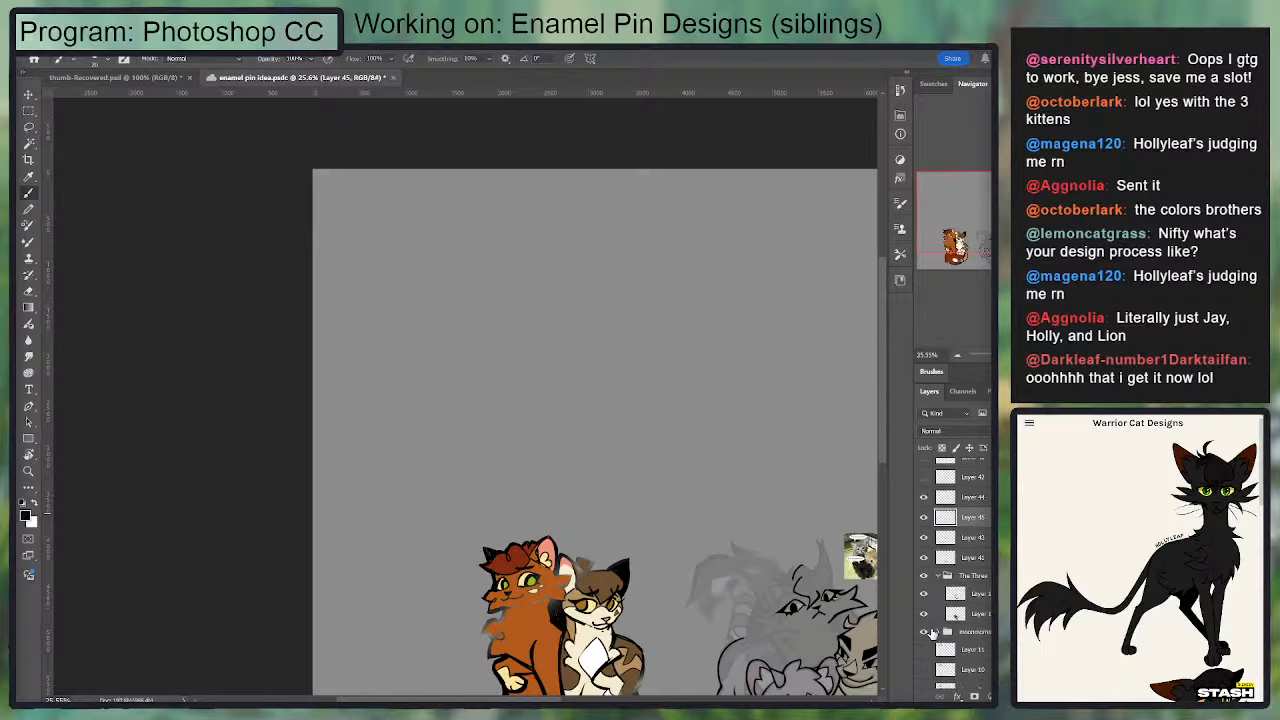
{"action": "left_click", "coordinate": [924, 630]}
{"action": "left_click", "coordinate": [924, 630]}
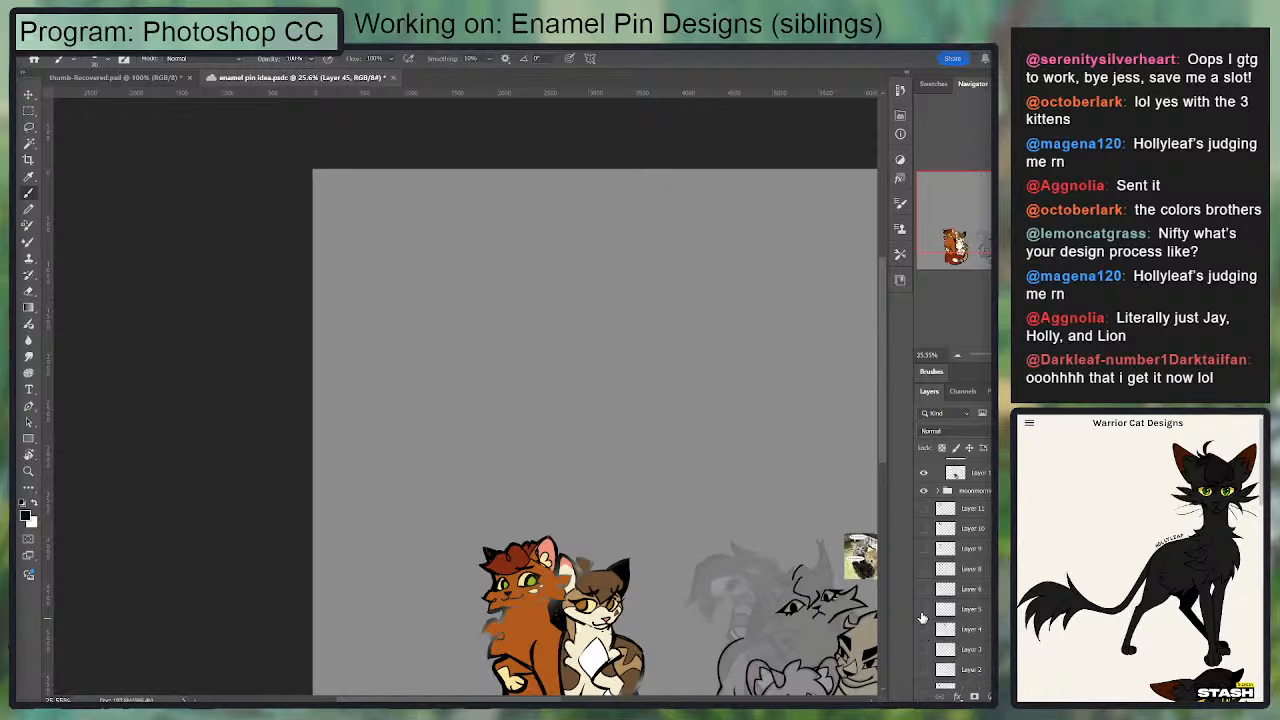
Step: Look through the hidden sketches on Layers 5, 6, 8 and 9, hiding each one again
{"action": "left_click", "coordinate": [924, 609]}
{"action": "left_click", "coordinate": [924, 609]}
{"action": "left_click", "coordinate": [924, 589]}
{"action": "left_click", "coordinate": [924, 589]}
{"action": "left_click", "coordinate": [924, 569]}
{"action": "left_click", "coordinate": [924, 569]}
{"action": "left_click", "coordinate": [925, 551]}
{"action": "left_click", "coordinate": [925, 551]}
Step: Show Layer 10, enlarge its three-cat sketch and place it in the empty space above the pin designs
{"action": "left_click", "coordinate": [924, 531]}
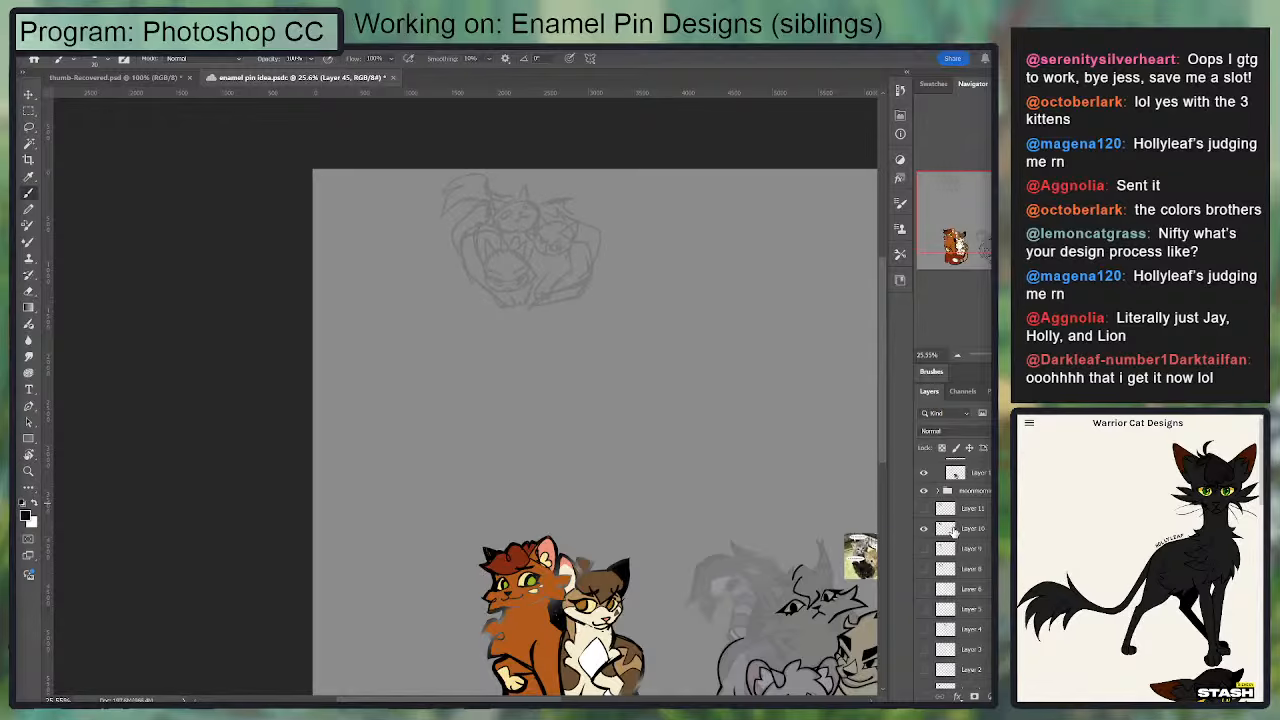
{"action": "left_click", "coordinate": [955, 530]}
{"action": "key", "text": "v"}
{"action": "mouse_move", "coordinate": [599, 313]}
{"action": "left_mouse_down"}
{"action": "mouse_move", "coordinate": [829, 507]}
{"action": "mouse_move", "coordinate": [784, 468]}
{"action": "mouse_move", "coordinate": [487, 331]}
{"action": "left_mouse_up"}
{"action": "mouse_move", "coordinate": [410, 208]}
{"action": "left_mouse_down"}
{"action": "mouse_move", "coordinate": [508, 328]}
{"action": "mouse_move", "coordinate": [478, 290]}
{"action": "left_mouse_up"}
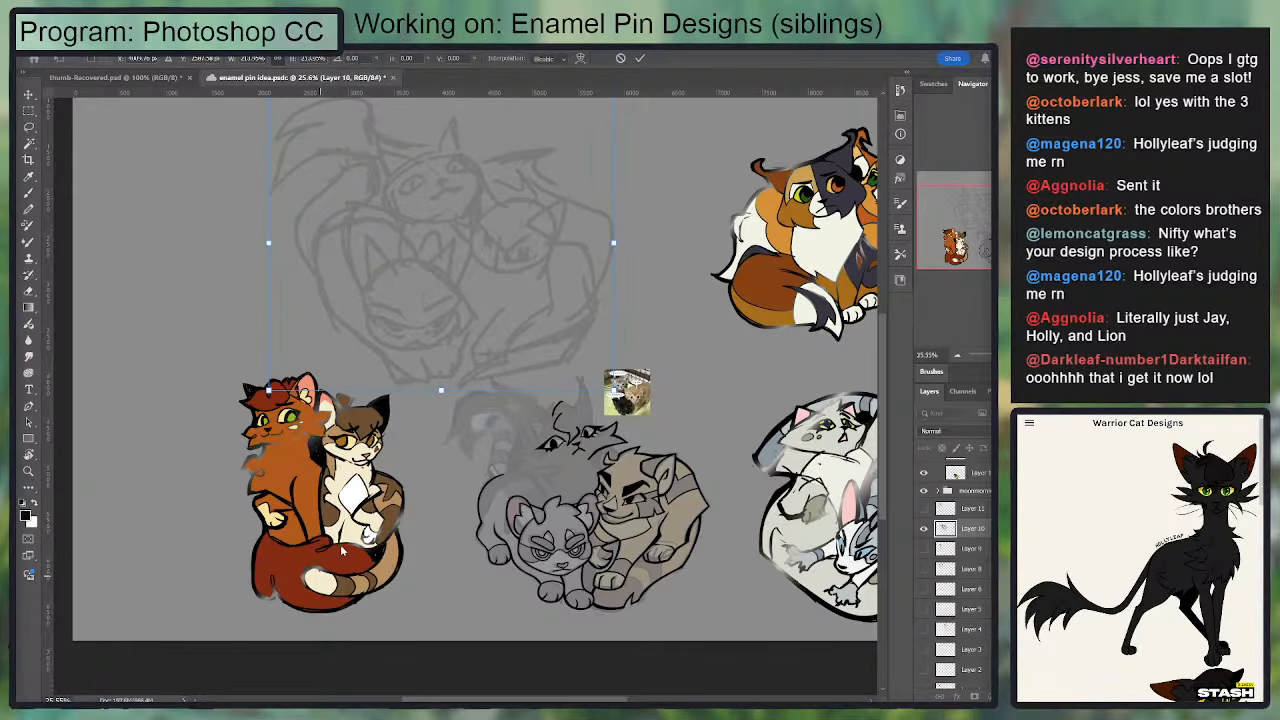
{"action": "left_click_drag", "start_coordinate": [712, 460], "coordinate": [645, 463]}
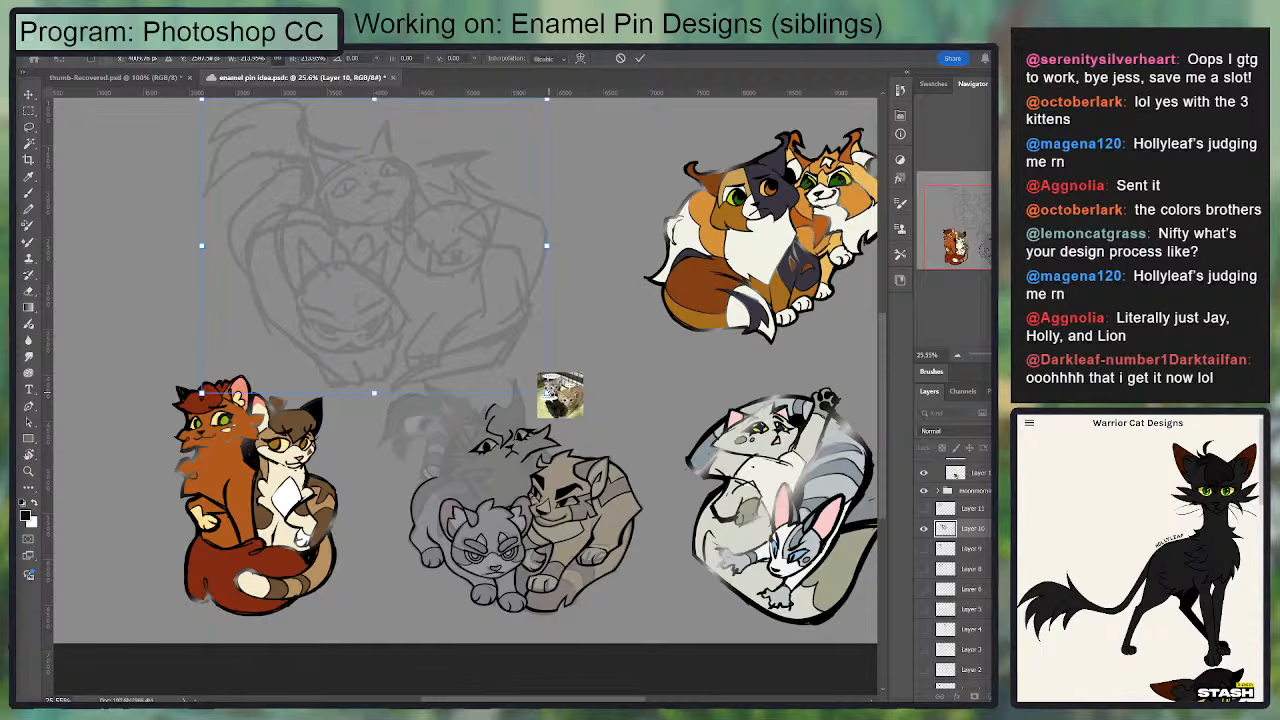
{"action": "left_click_drag", "start_coordinate": [549, 392], "coordinate": [455, 314]}
{"action": "left_click_drag", "start_coordinate": [476, 368], "coordinate": [519, 371]}
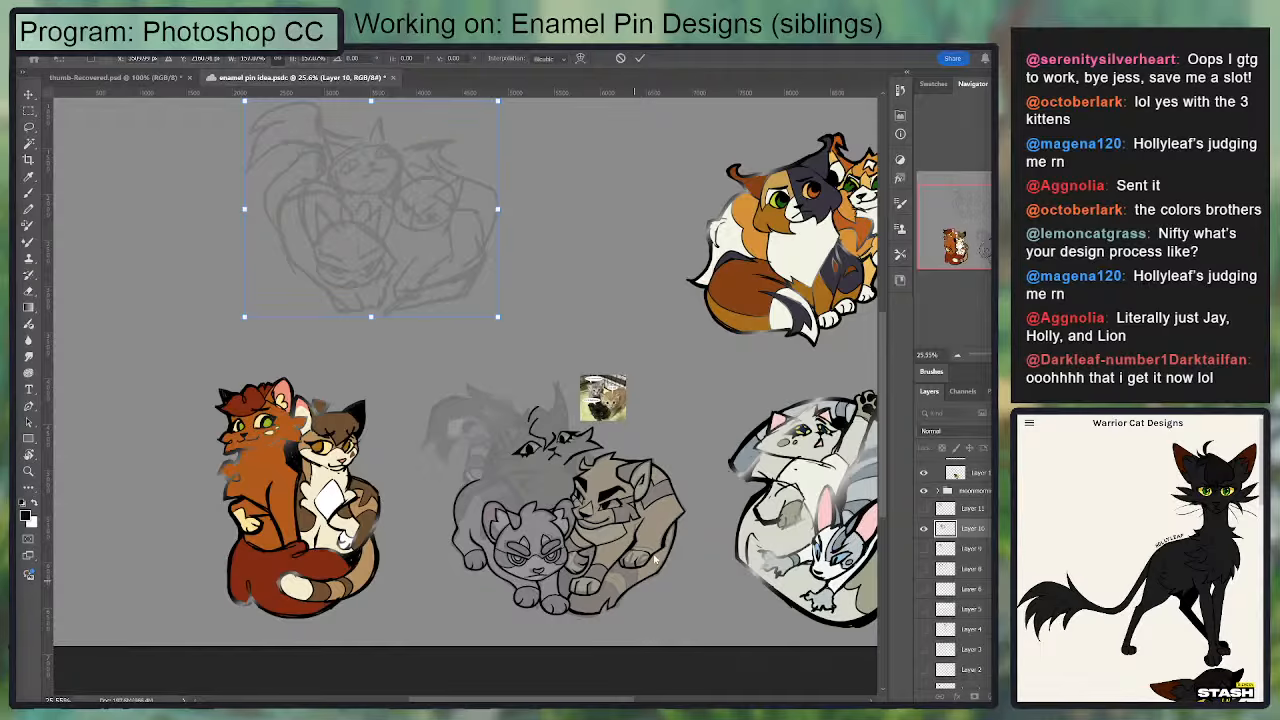
Step: Compare the enlarged three-cat sketch with the pin designs and hide Layer 10
{"action": "scroll", "coordinate": [547, 580], "scroll_direction": "up", "scroll_amount": 4}
{"action": "scroll", "coordinate": [461, 430], "scroll_direction": "down", "scroll_amount": 5}
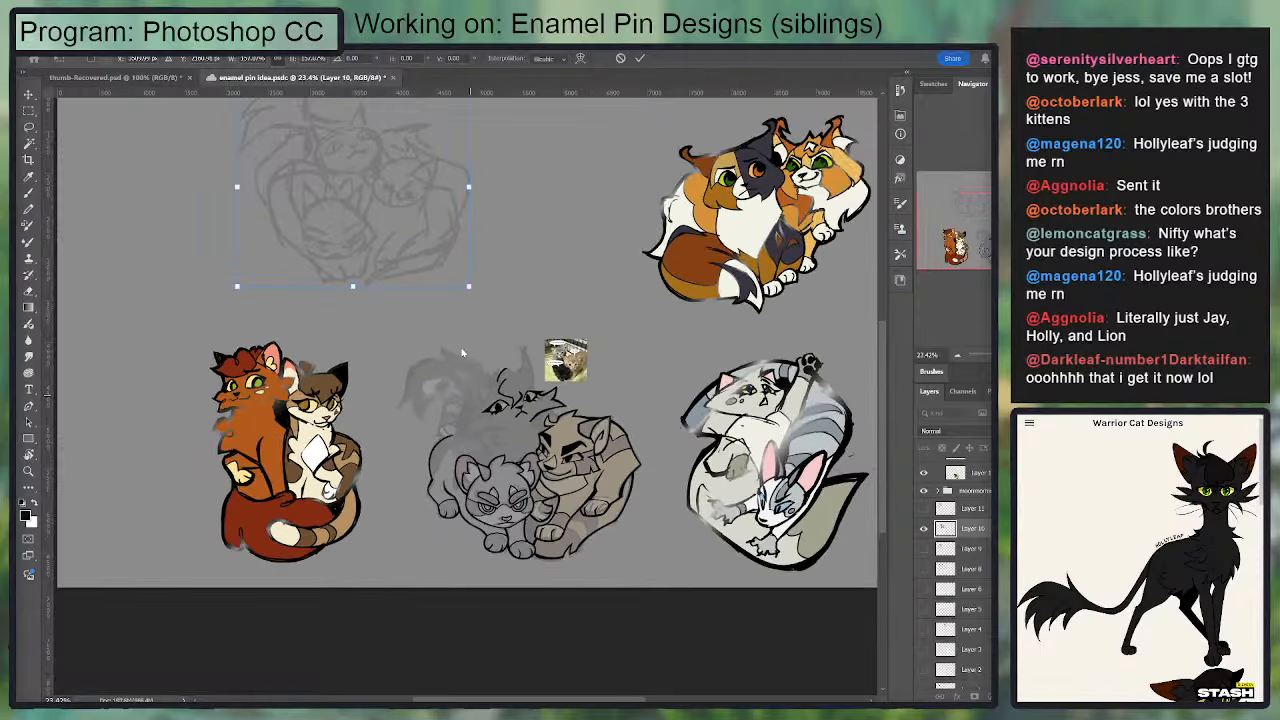
{"action": "scroll", "coordinate": [918, 528], "scroll_direction": "up", "scroll_amount": 9}
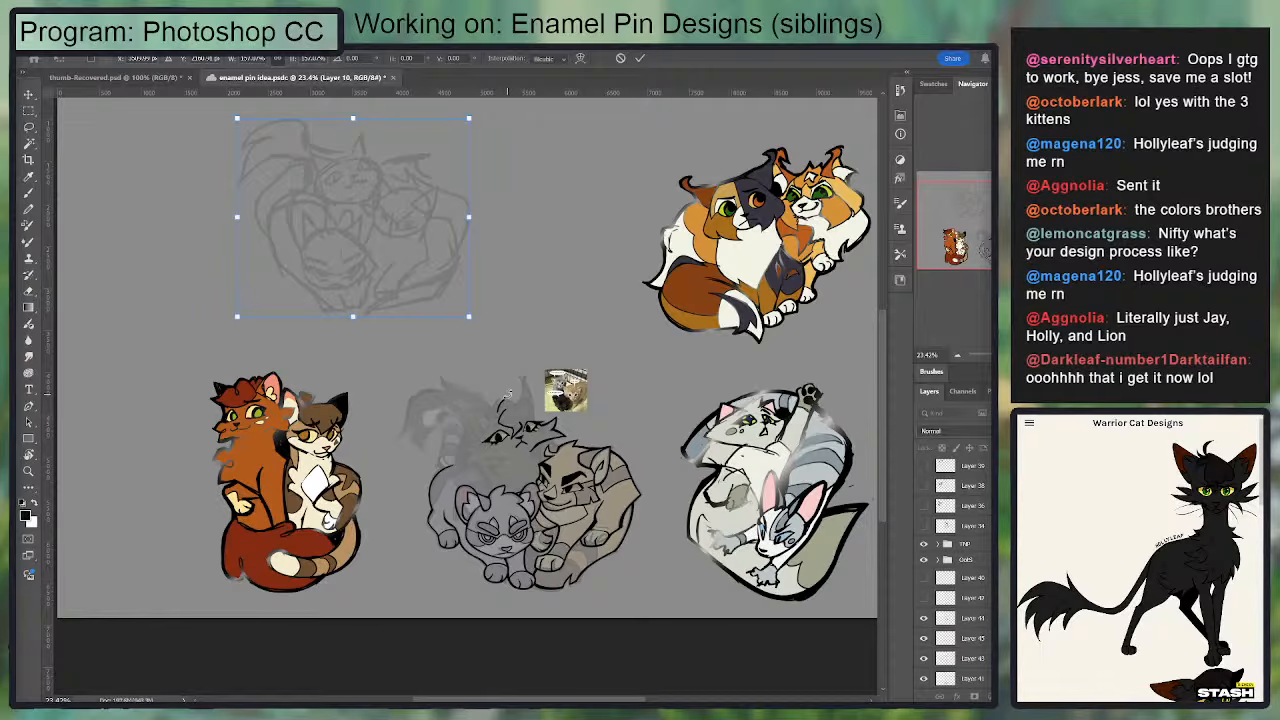
{"action": "scroll", "coordinate": [956, 590], "scroll_direction": "down", "scroll_amount": 3}
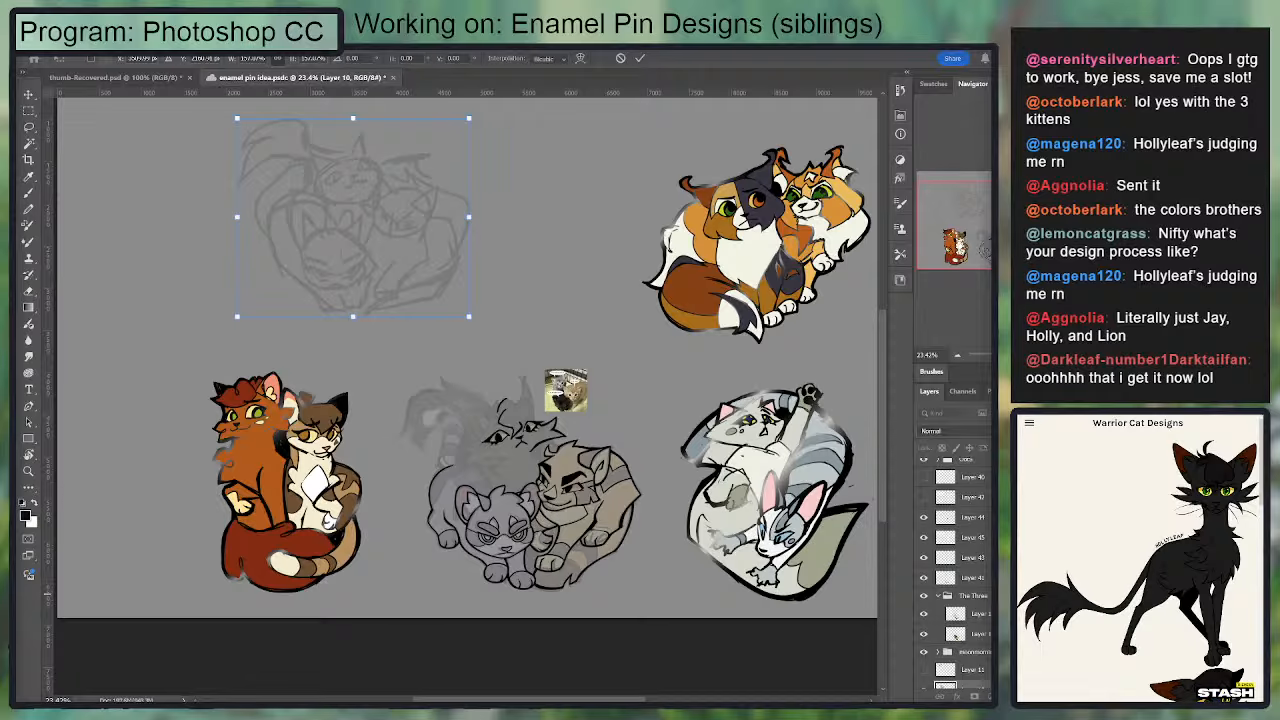
{"action": "scroll", "coordinate": [942, 620], "scroll_direction": "down", "scroll_amount": 3}
{"action": "left_click", "coordinate": [922, 612]}
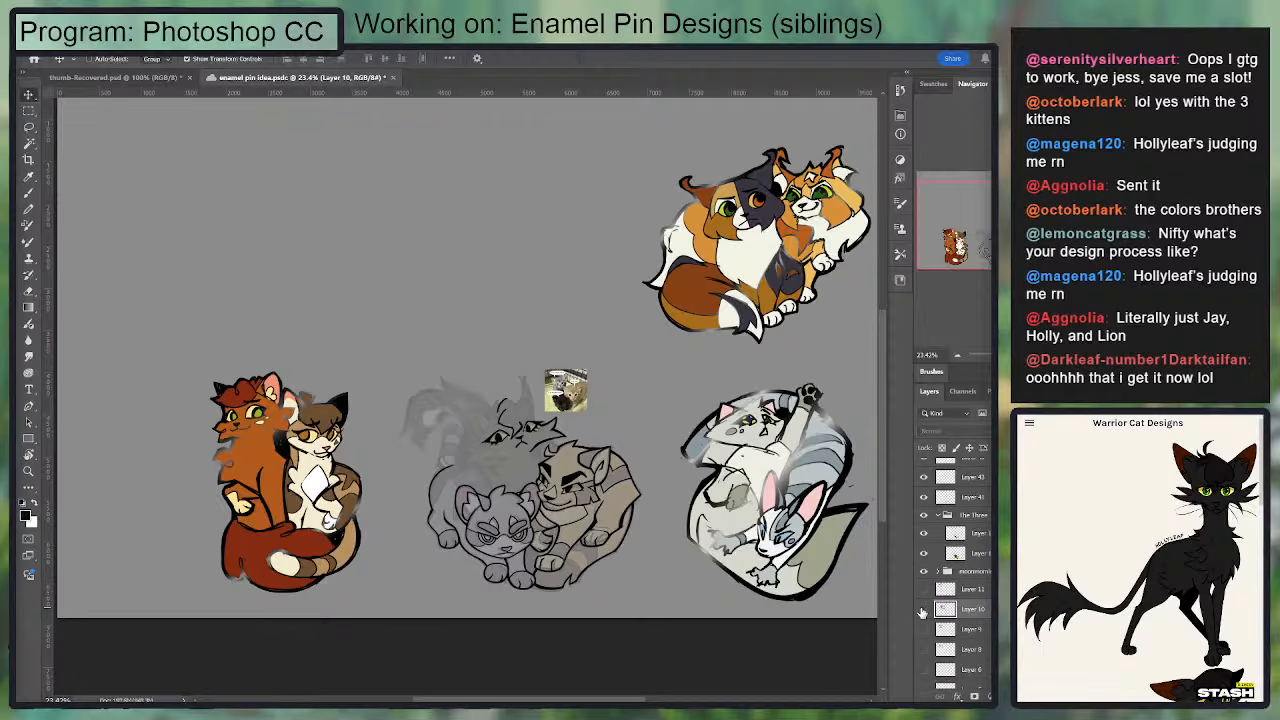
Step: Look through the hidden cat sketches on Layers 38, 36 and 34, hiding each one again
{"action": "left_click", "coordinate": [934, 540]}
{"action": "scroll", "coordinate": [934, 540], "scroll_direction": "up", "scroll_amount": 6}
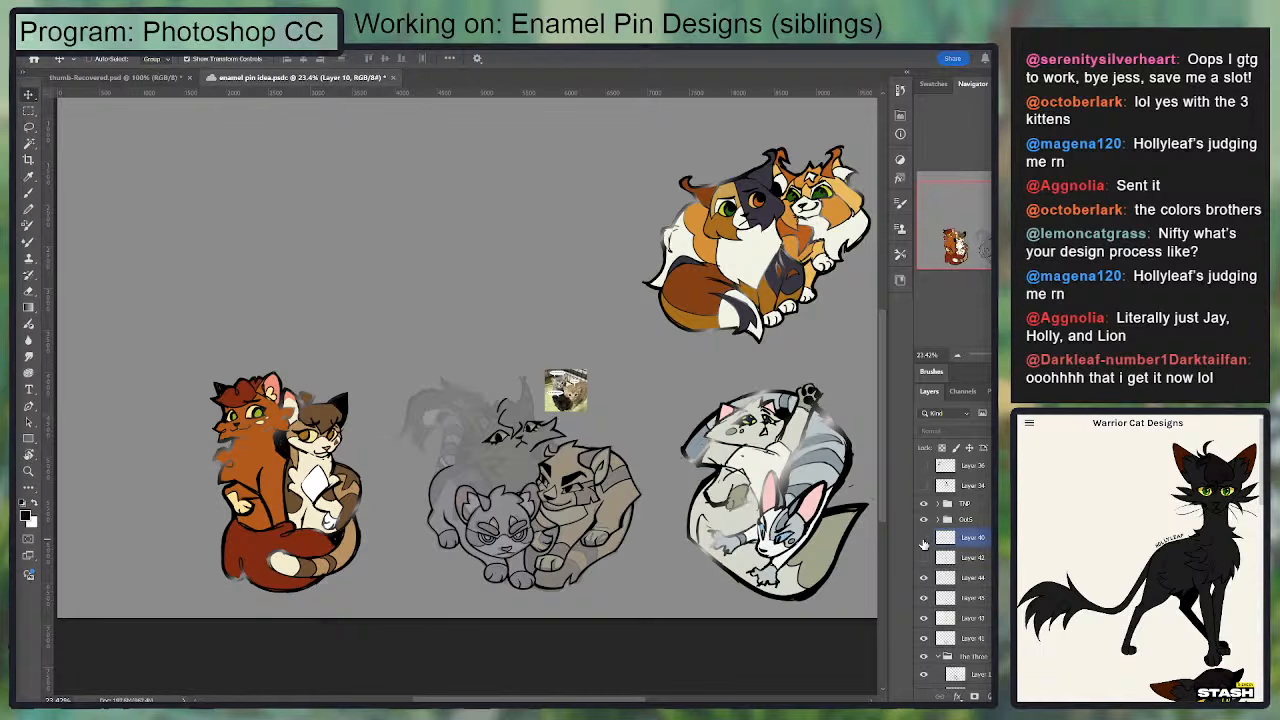
{"action": "scroll", "coordinate": [924, 540], "scroll_direction": "up", "scroll_amount": 2}
{"action": "left_click", "coordinate": [924, 507]}
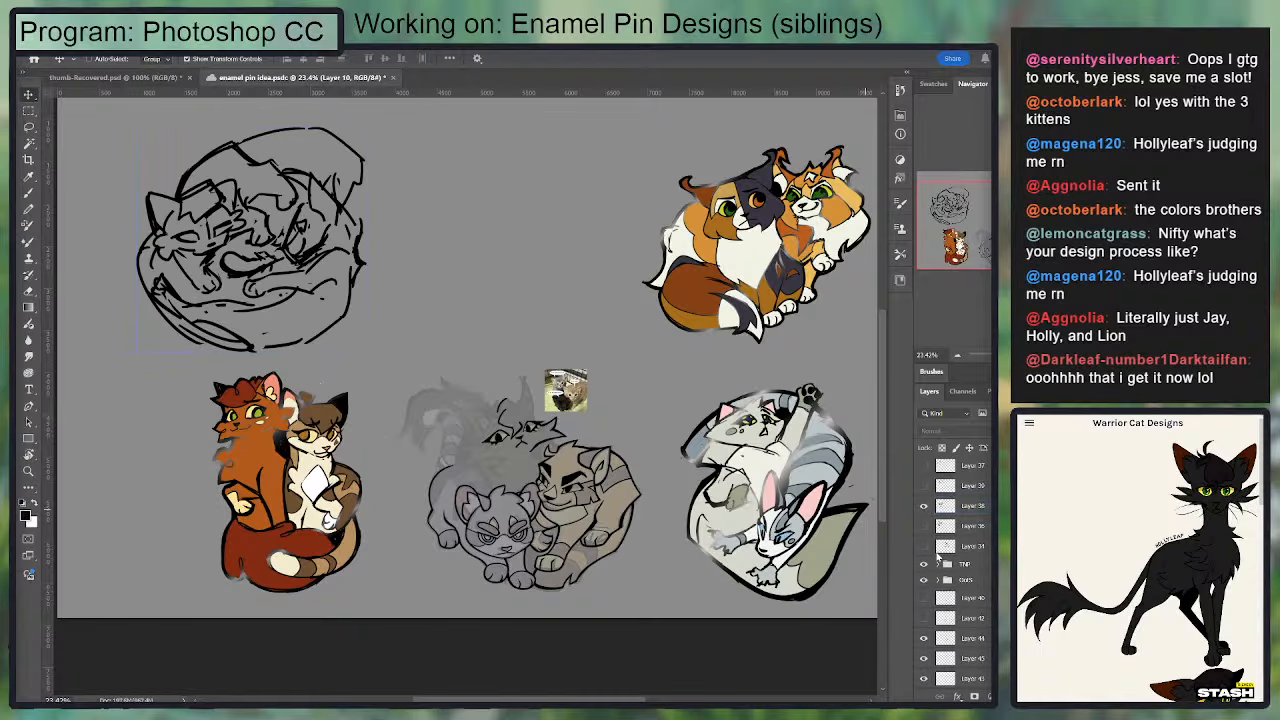
{"action": "left_click", "coordinate": [924, 507]}
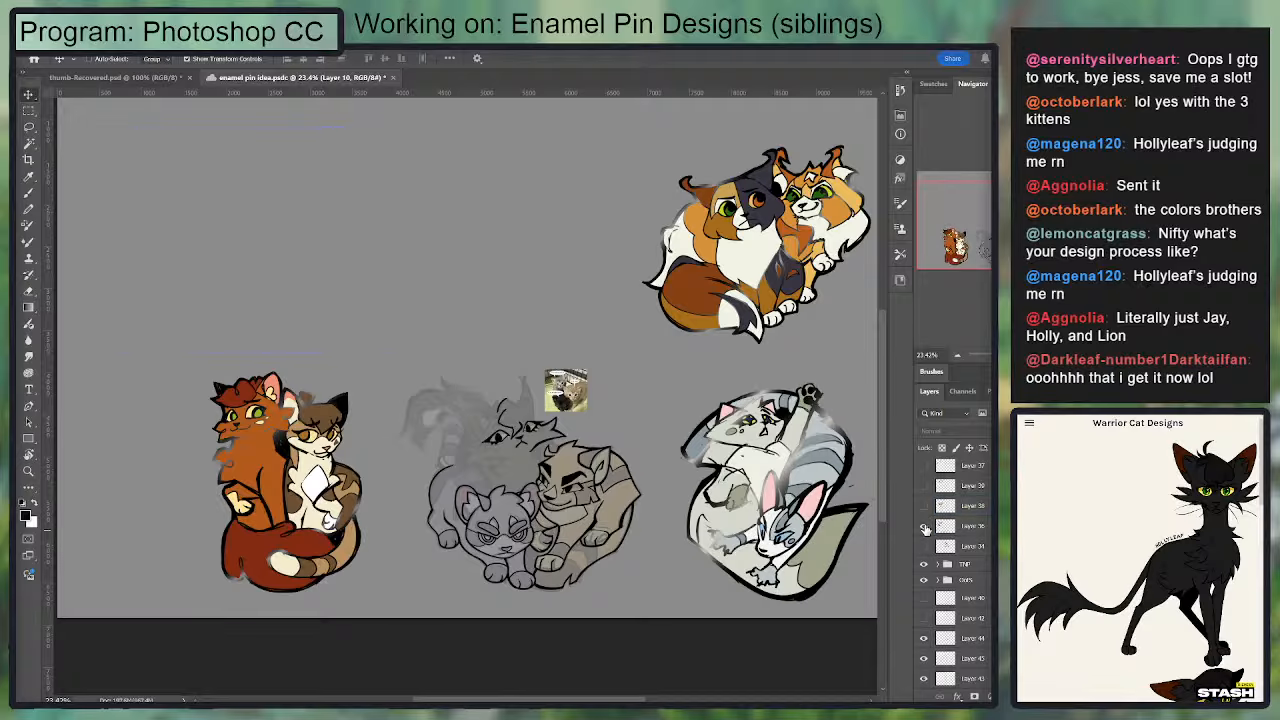
{"action": "left_click", "coordinate": [924, 526]}
{"action": "left_click", "coordinate": [924, 526]}
{"action": "left_click", "coordinate": [924, 546]}
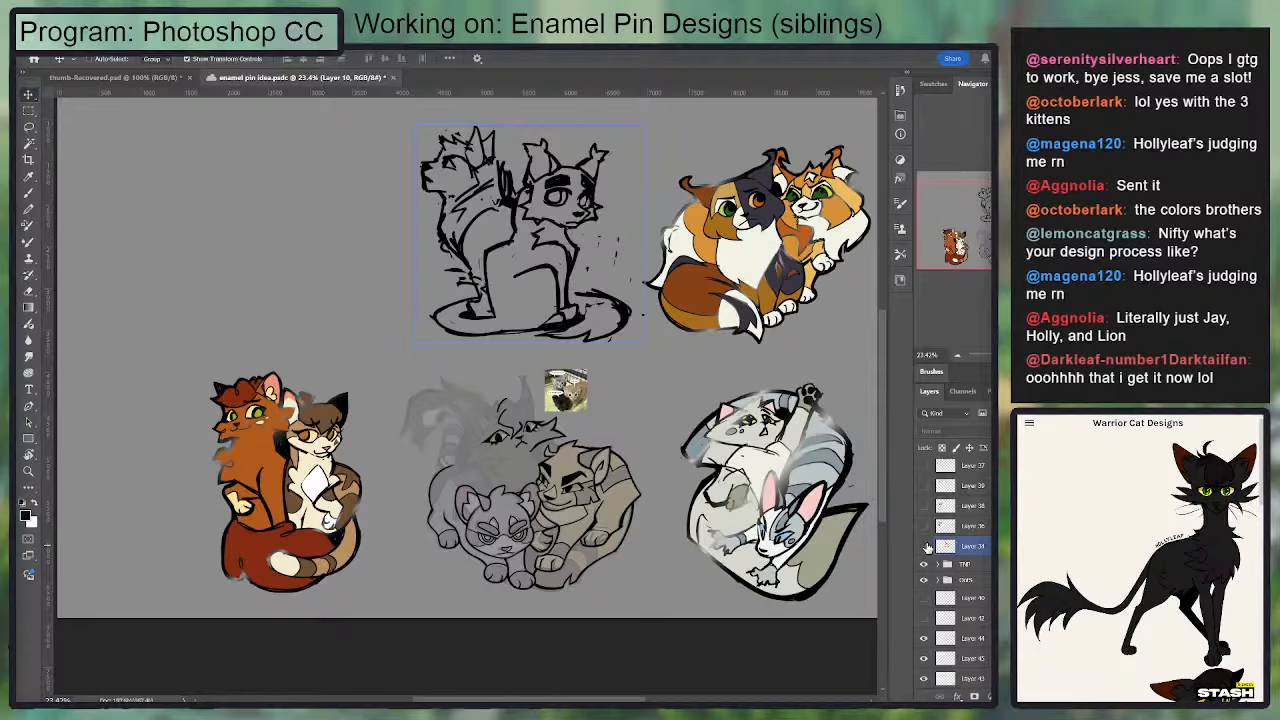
{"action": "left_click", "coordinate": [924, 546]}
{"action": "scroll", "coordinate": [534, 501], "scroll_direction": "up", "scroll_amount": 5}
Step: Toggle Layers 41 and 43 to identify their line art, and make Layer 45 active for brush inking
{"action": "left_click", "coordinate": [965, 580]}
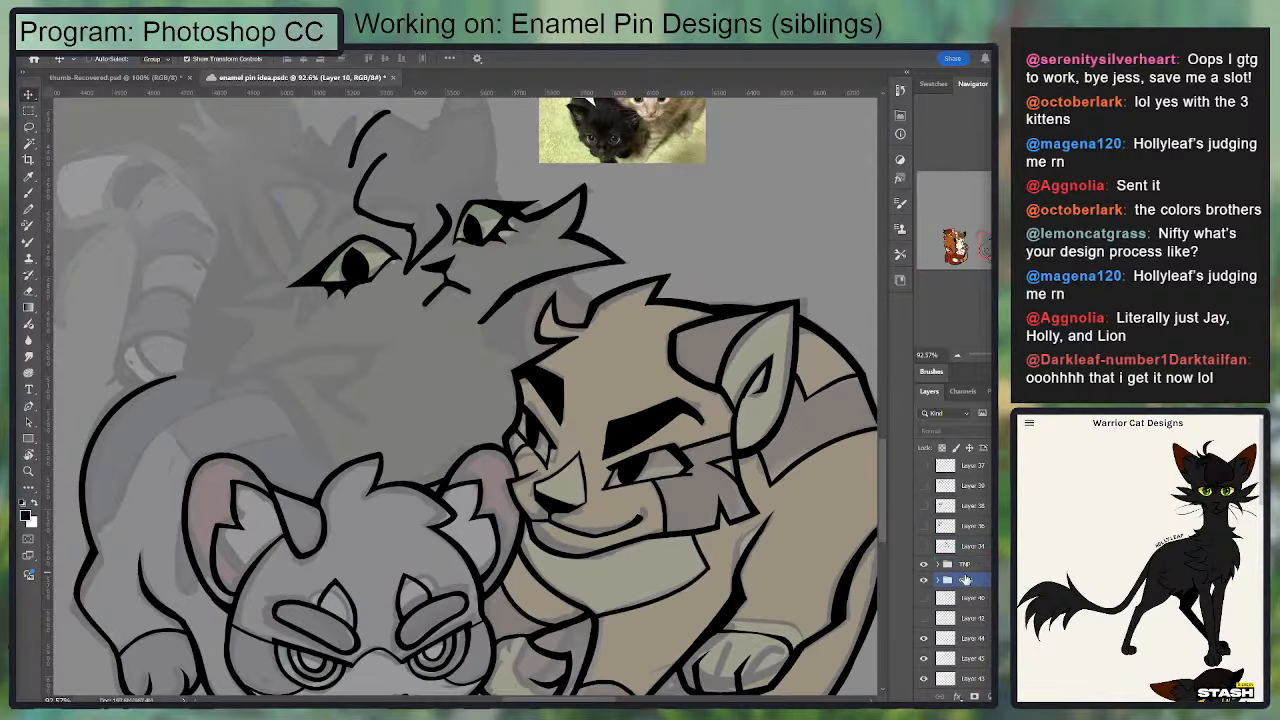
{"action": "scroll", "coordinate": [965, 580], "scroll_direction": "down", "scroll_amount": 3}
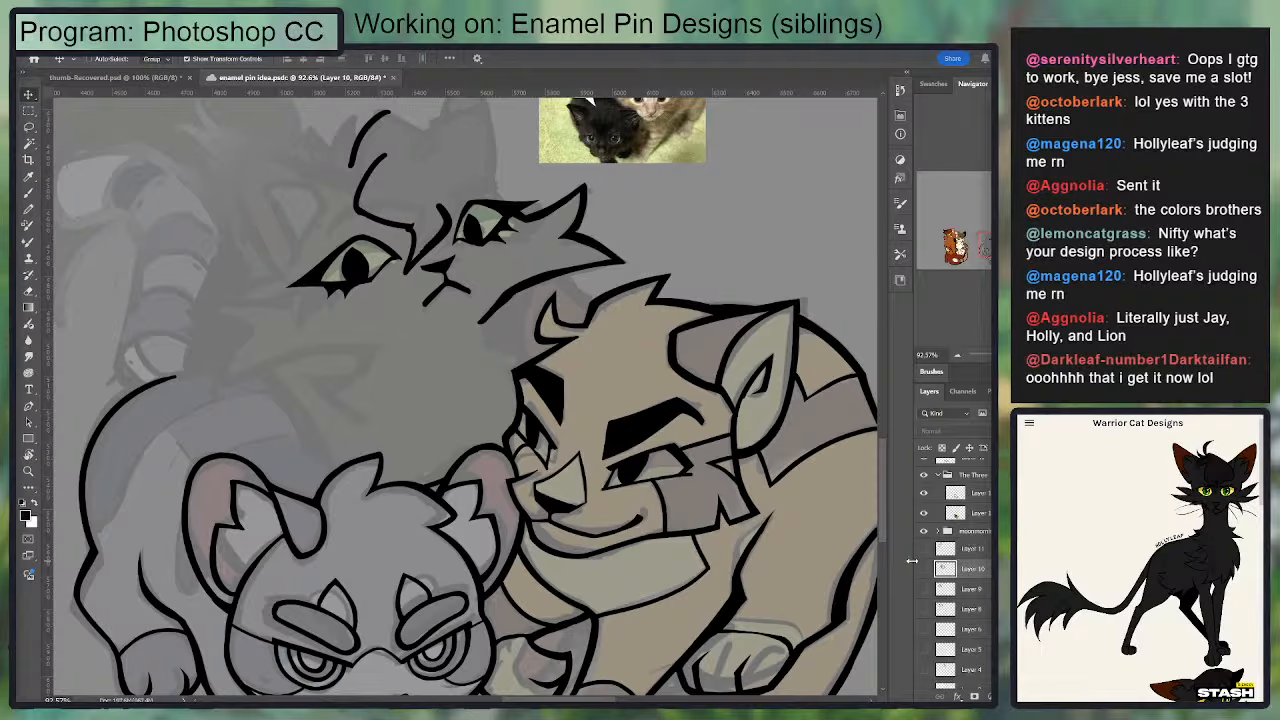
{"action": "scroll", "coordinate": [945, 566], "scroll_direction": "up", "scroll_amount": 2}
{"action": "left_click", "coordinate": [951, 542]}
{"action": "left_click", "coordinate": [927, 540]}
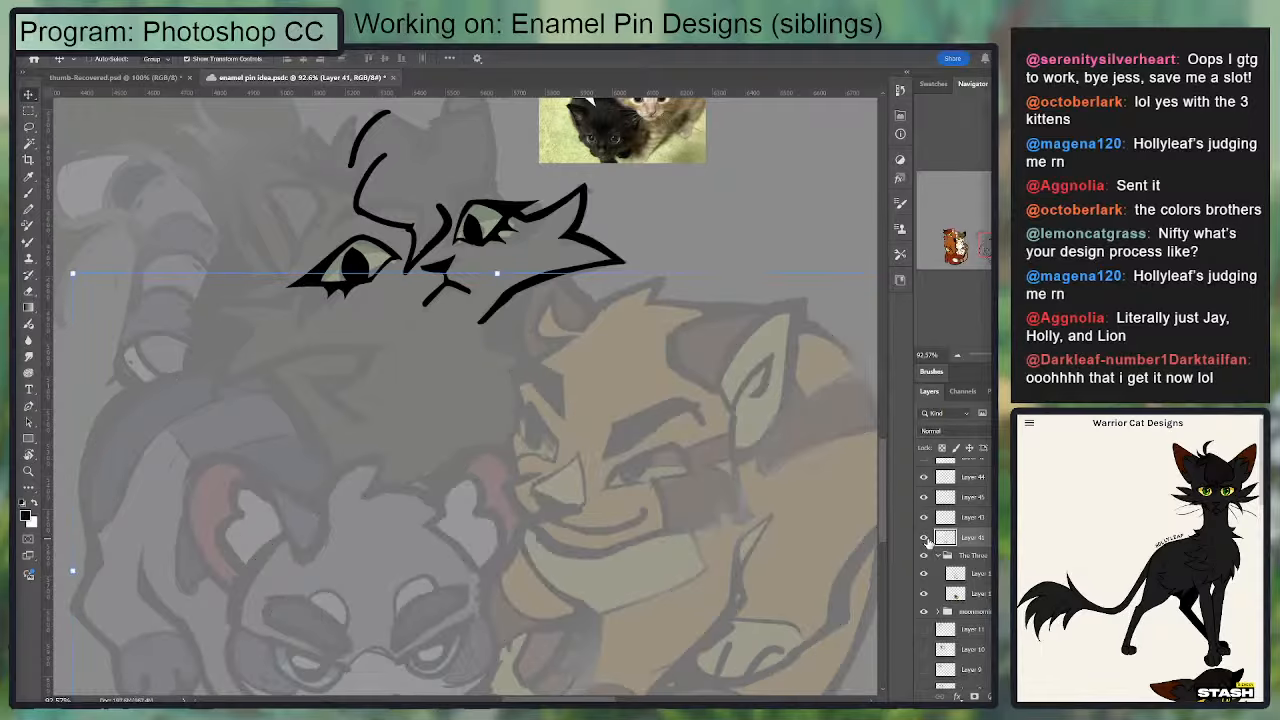
{"action": "left_click", "coordinate": [926, 539]}
{"action": "left_click", "coordinate": [923, 521]}
{"action": "left_click", "coordinate": [924, 521]}
{"action": "left_click", "coordinate": [956, 524]}
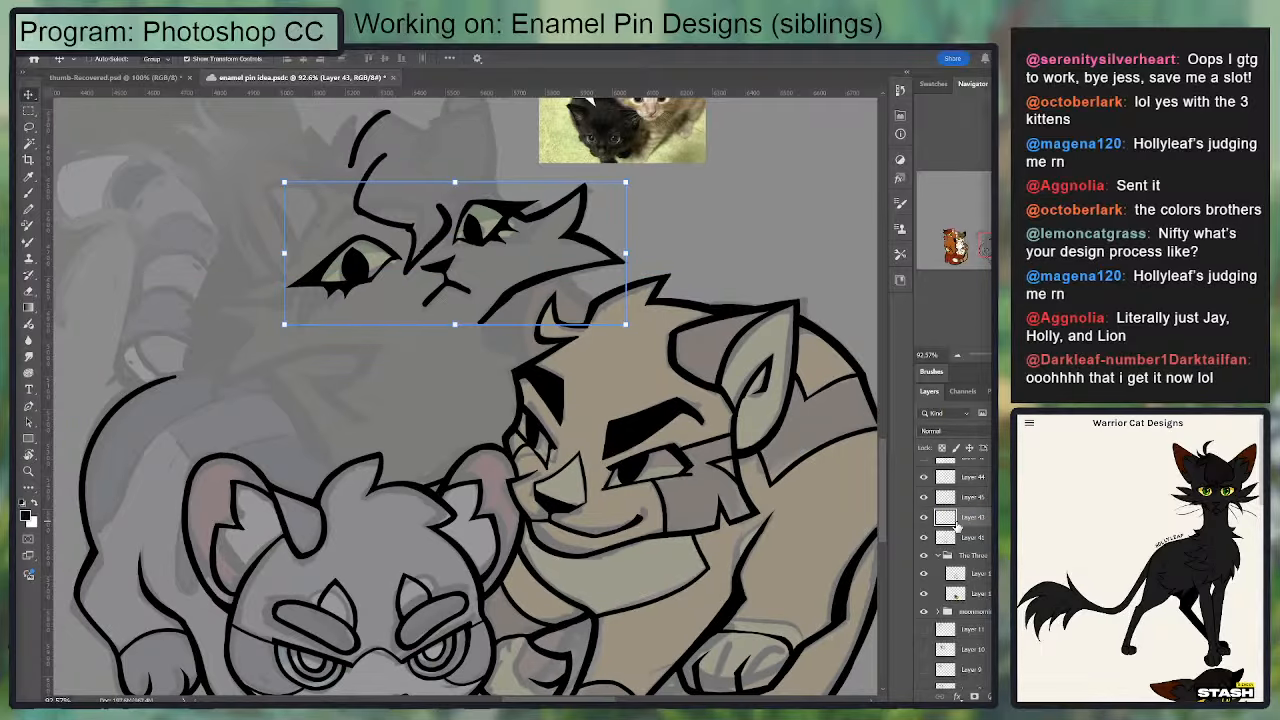
{"action": "left_click", "coordinate": [968, 500]}
{"action": "left_click_drag", "start_coordinate": [421, 325], "coordinate": [438, 493]}
{"action": "key", "text": "b"}
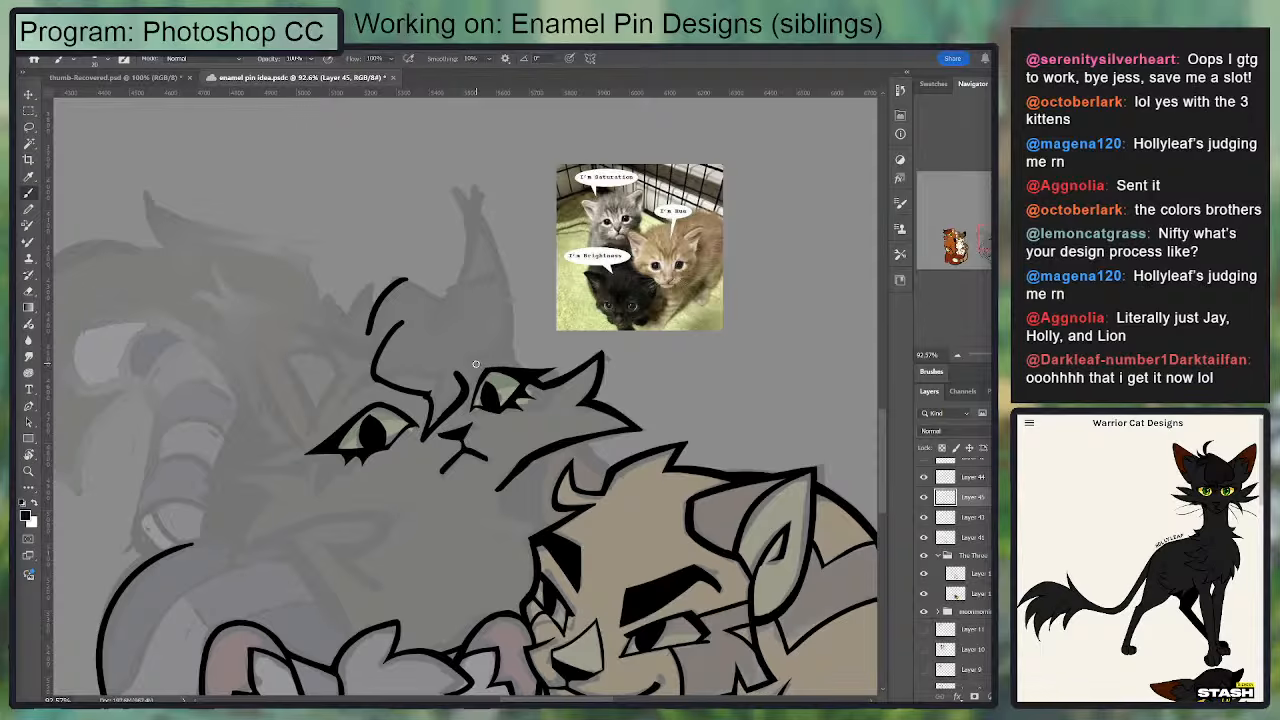
Step: Try to ink a looping arc from the second eye's brow up around the base of the ear
{"action": "mouse_move", "coordinate": [478, 365]}
{"action": "left_mouse_down"}
{"action": "mouse_move", "coordinate": [494, 329]}
{"action": "mouse_move", "coordinate": [507, 352]}
{"action": "mouse_move", "coordinate": [481, 329]}
{"action": "mouse_move", "coordinate": [521, 325]}
{"action": "mouse_move", "coordinate": [441, 276]}
{"action": "left_mouse_up"}
{"action": "key", "text": "ctrl+z"}
{"action": "mouse_move", "coordinate": [485, 325]}
{"action": "left_mouse_down"}
{"action": "mouse_move", "coordinate": [516, 353]}
{"action": "mouse_move", "coordinate": [500, 335]}
{"action": "mouse_move", "coordinate": [516, 353]}
{"action": "mouse_move", "coordinate": [511, 279]}
{"action": "mouse_move", "coordinate": [439, 271]}
{"action": "left_mouse_up"}
{"action": "key", "text": "e"}
{"action": "key", "text": "b"}
{"action": "key", "text": "e"}
{"action": "key", "text": "b"}
{"action": "mouse_move", "coordinate": [514, 285]}
{"action": "left_mouse_down"}
{"action": "mouse_move", "coordinate": [362, 329]}
{"action": "mouse_move", "coordinate": [436, 274]}
{"action": "left_mouse_up"}
Step: Undo the arc strokes above the second eye, keeping the face line art on Layer 43 visible
{"action": "key", "text": "ctrl+z"}
{"action": "key", "text": "ctrl+z"}
{"action": "key", "text": "ctrl+z"}
{"action": "key", "text": "ctrl+z"}
{"action": "key", "text": "ctrl+z"}
{"action": "key", "text": "ctrl+z"}
{"action": "key", "text": "ctrl+z"}
{"action": "key", "text": "ctrl+z"}
{"action": "key", "text": "ctrl+z"}
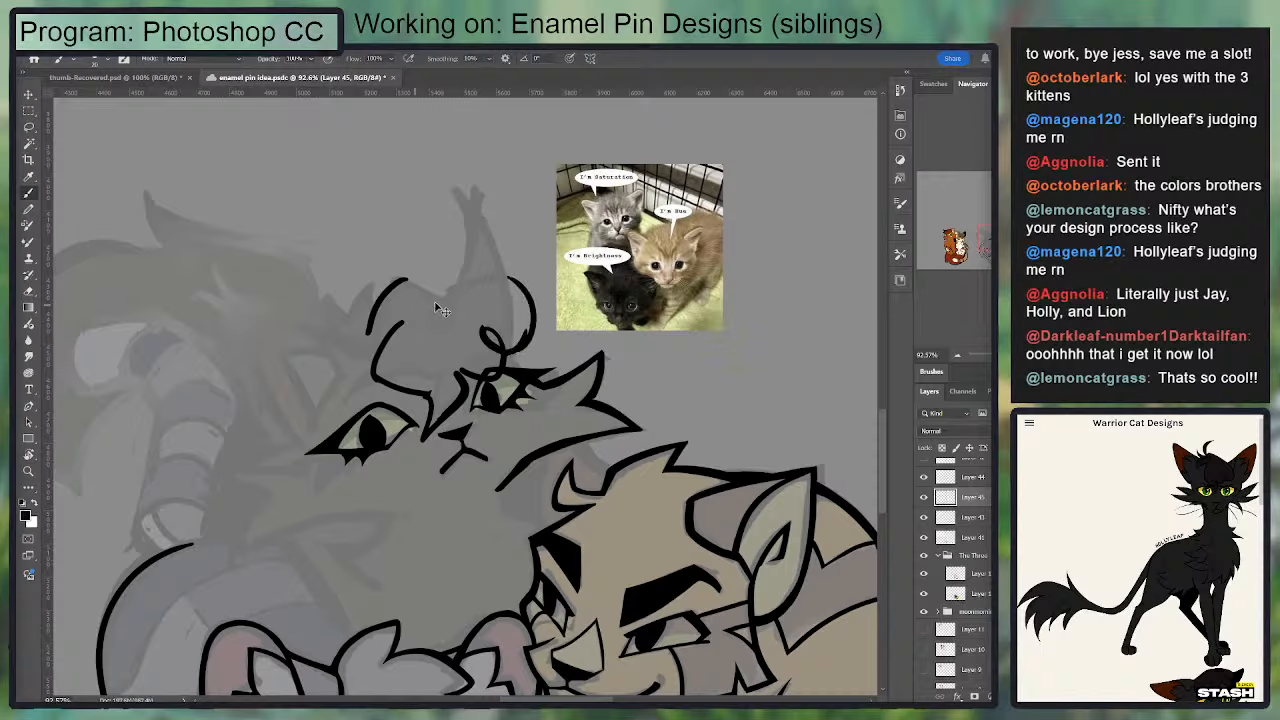
Step: Try an angular forehead outline rising above the first brow and sloping down past the second eye
{"action": "key", "text": "ctrl+z"}
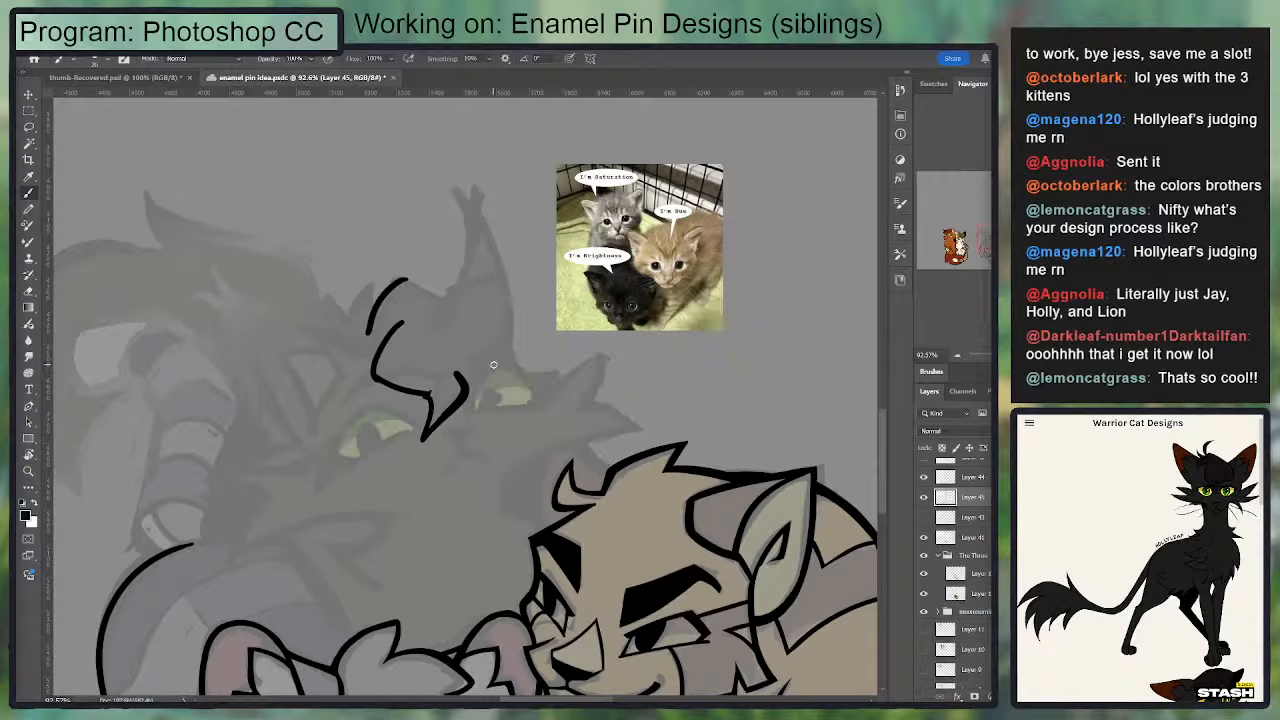
{"action": "key", "text": "ctrl+shift+z"}
{"action": "key", "text": "e"}
{"action": "mouse_move", "coordinate": [370, 328]}
{"action": "left_mouse_down"}
{"action": "mouse_move", "coordinate": [412, 266]}
{"action": "mouse_move", "coordinate": [545, 302]}
{"action": "left_mouse_up"}
{"action": "key", "text": "b"}
{"action": "key", "text": "ctrl+z"}
{"action": "mouse_move", "coordinate": [406, 271]}
{"action": "left_mouse_down"}
{"action": "mouse_move", "coordinate": [538, 348]}
{"action": "mouse_move", "coordinate": [456, 346]}
{"action": "left_mouse_up"}
{"action": "key", "text": "ctrl+z"}
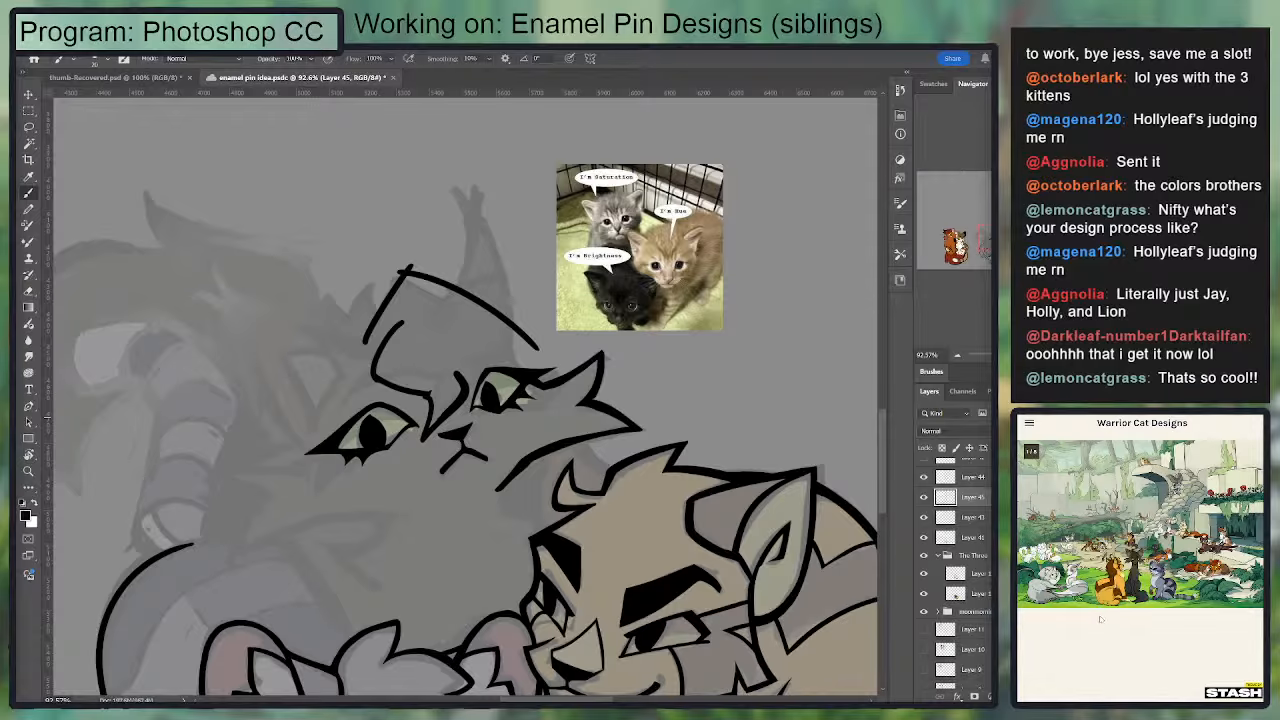
Step: Erase the angular forehead outline above both eyes
{"action": "scroll", "coordinate": [505, 339], "scroll_direction": "up", "scroll_amount": 2}
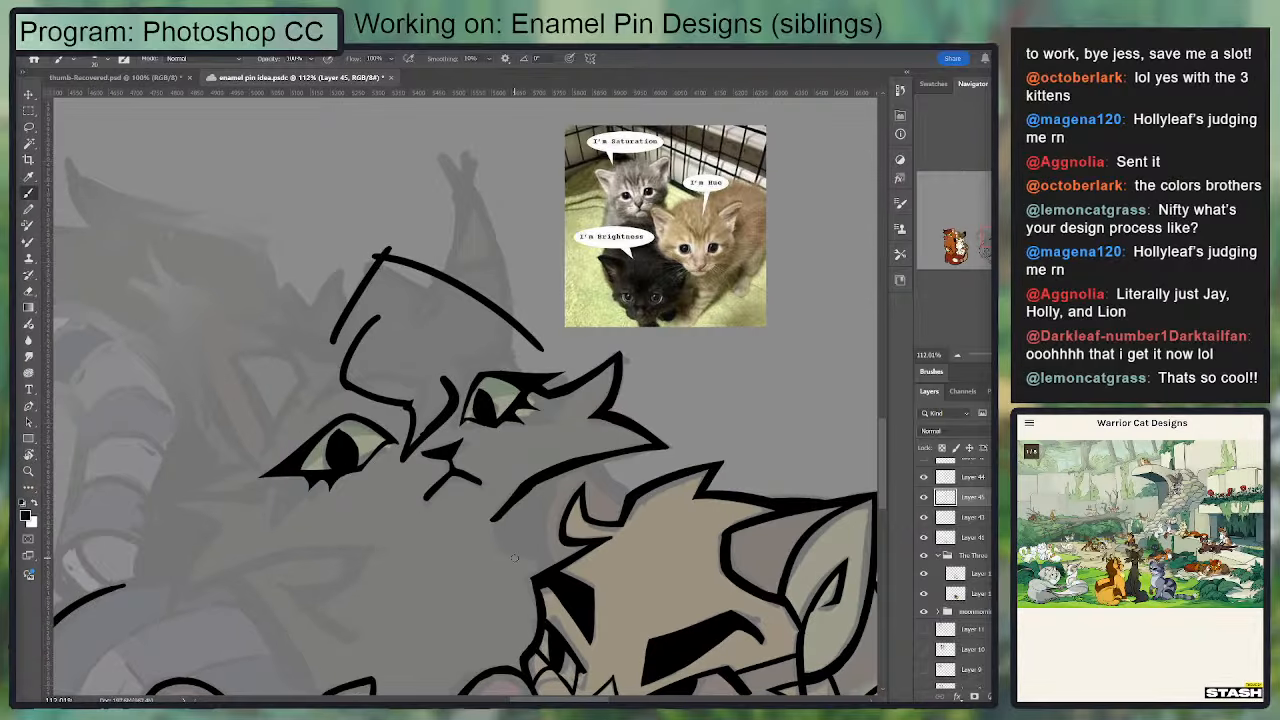
{"action": "key", "text": "e"}
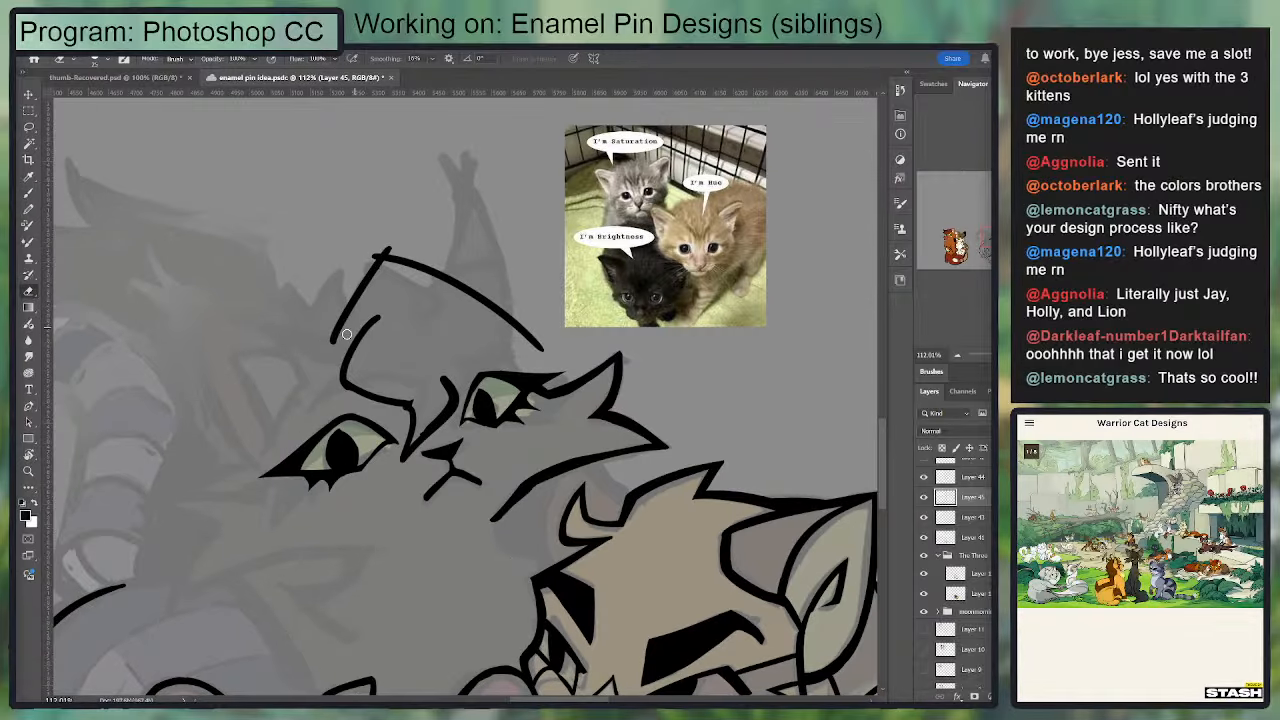
{"action": "mouse_move", "coordinate": [348, 330]}
{"action": "left_mouse_down"}
{"action": "mouse_move", "coordinate": [371, 263]}
{"action": "mouse_move", "coordinate": [420, 268]}
{"action": "left_mouse_up"}
{"action": "mouse_move", "coordinate": [555, 343]}
{"action": "left_mouse_down"}
{"action": "mouse_move", "coordinate": [479, 312]}
{"action": "mouse_move", "coordinate": [425, 262]}
{"action": "left_mouse_up"}
{"action": "key", "text": "b"}
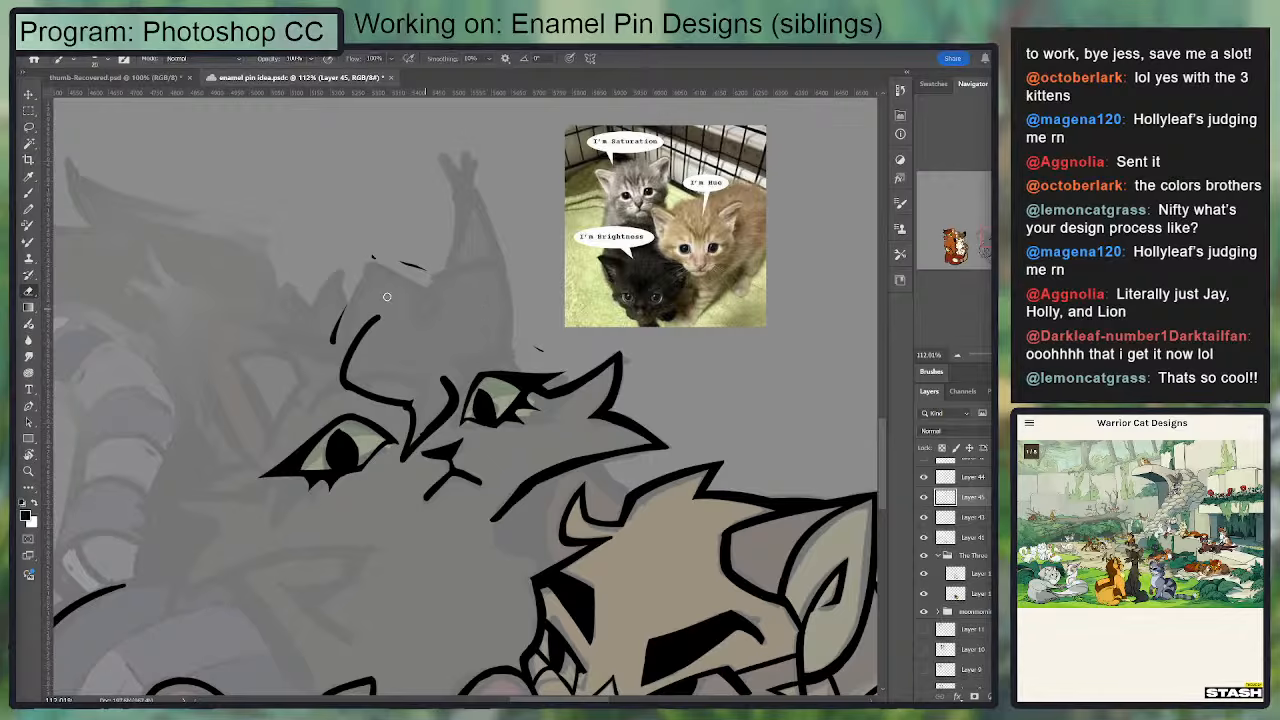
Step: Erase the first eye's brow line and redraw it as a curve from the forehead to the nose bridge
{"action": "mouse_move", "coordinate": [335, 306]}
{"action": "left_mouse_down"}
{"action": "mouse_move", "coordinate": [370, 291]}
{"action": "mouse_move", "coordinate": [365, 392]}
{"action": "mouse_move", "coordinate": [410, 405]}
{"action": "left_mouse_up"}
{"action": "key", "text": "ctrl+z"}
{"action": "key", "text": "e"}
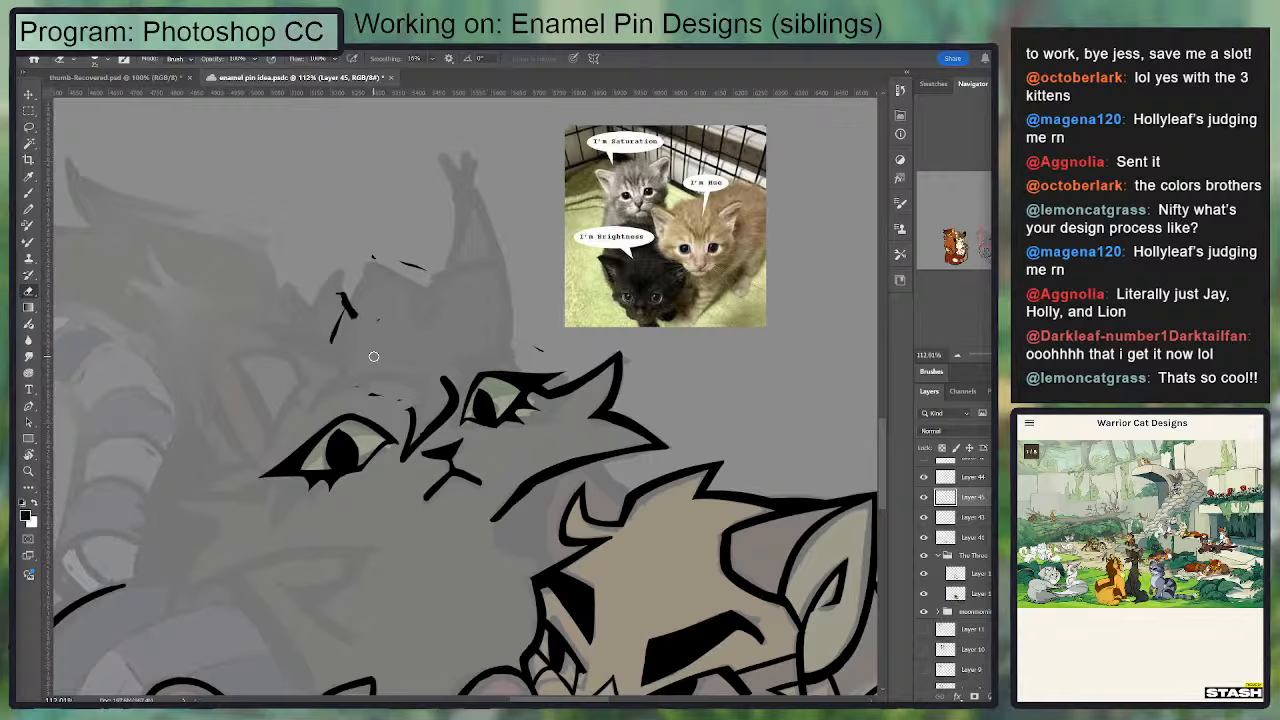
{"action": "key", "text": "b"}
{"action": "left_click_drag", "start_coordinate": [343, 300], "coordinate": [413, 410]}
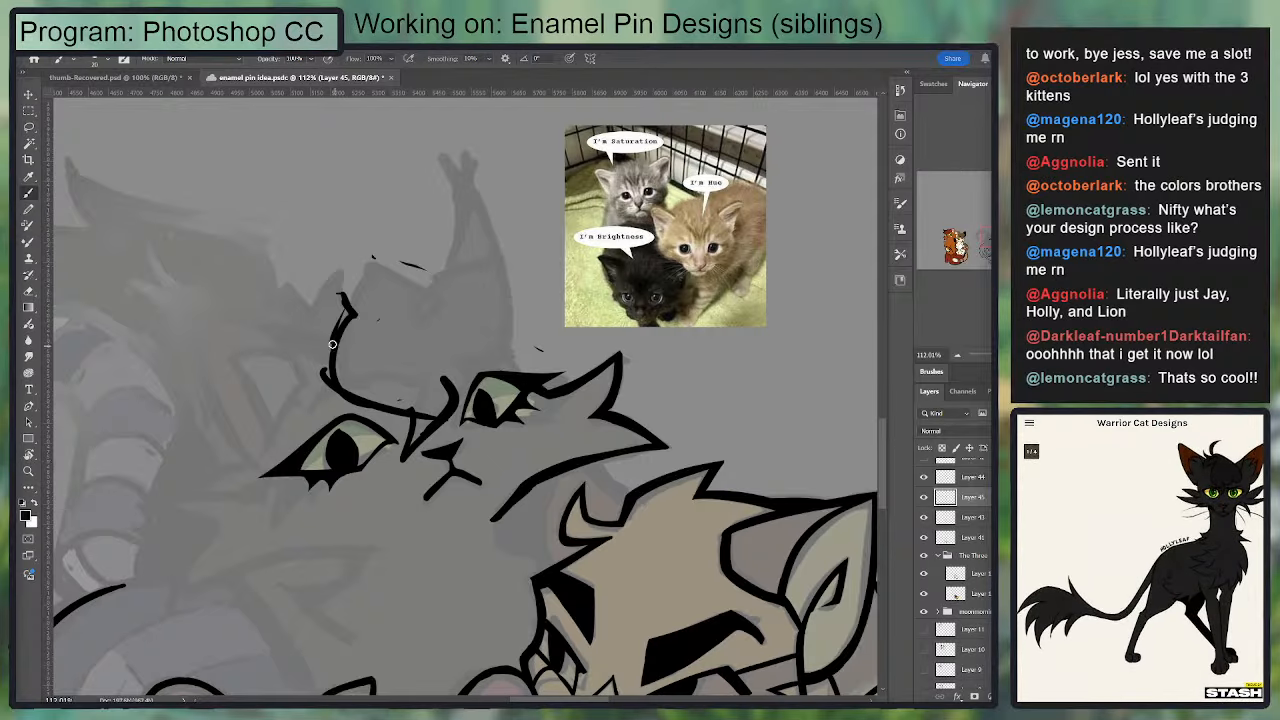
Step: Reshape the first eye's brow into a steeper forehead line angling into the nose bridge, erasing the excess strokes
{"action": "key", "text": "e"}
{"action": "mouse_move", "coordinate": [343, 296]}
{"action": "left_mouse_down"}
{"action": "mouse_move", "coordinate": [359, 362]}
{"action": "mouse_move", "coordinate": [374, 326]}
{"action": "mouse_move", "coordinate": [366, 340]}
{"action": "mouse_move", "coordinate": [353, 298]}
{"action": "mouse_move", "coordinate": [388, 411]}
{"action": "left_mouse_up"}
{"action": "key", "text": "b"}
{"action": "key", "text": "e"}
{"action": "mouse_move", "coordinate": [358, 320]}
{"action": "left_mouse_down"}
{"action": "mouse_move", "coordinate": [360, 398]}
{"action": "mouse_move", "coordinate": [341, 314]}
{"action": "mouse_move", "coordinate": [346, 345]}
{"action": "mouse_move", "coordinate": [359, 306]}
{"action": "mouse_move", "coordinate": [372, 404]}
{"action": "mouse_move", "coordinate": [424, 409]}
{"action": "mouse_move", "coordinate": [406, 456]}
{"action": "left_mouse_up"}
{"action": "key", "text": "b"}
{"action": "key", "text": "e"}
{"action": "mouse_move", "coordinate": [406, 456]}
{"action": "left_mouse_down"}
{"action": "mouse_move", "coordinate": [467, 376]}
{"action": "mouse_move", "coordinate": [452, 414]}
{"action": "left_mouse_up"}
{"action": "key", "text": "b"}
{"action": "mouse_move", "coordinate": [347, 395]}
{"action": "left_mouse_down"}
{"action": "mouse_move", "coordinate": [422, 418]}
{"action": "mouse_move", "coordinate": [409, 418]}
{"action": "mouse_move", "coordinate": [402, 452]}
{"action": "left_mouse_up"}
{"action": "key", "text": "ctrl+z"}
Step: Try a second brow line rising from the nose bridge and curling over the second eye
{"action": "mouse_move", "coordinate": [402, 452]}
{"action": "left_mouse_down"}
{"action": "mouse_move", "coordinate": [443, 409]}
{"action": "mouse_move", "coordinate": [472, 407]}
{"action": "mouse_move", "coordinate": [493, 329]}
{"action": "left_mouse_up"}
{"action": "key", "text": "ctrl+z"}
{"action": "key", "text": "ctrl+z"}
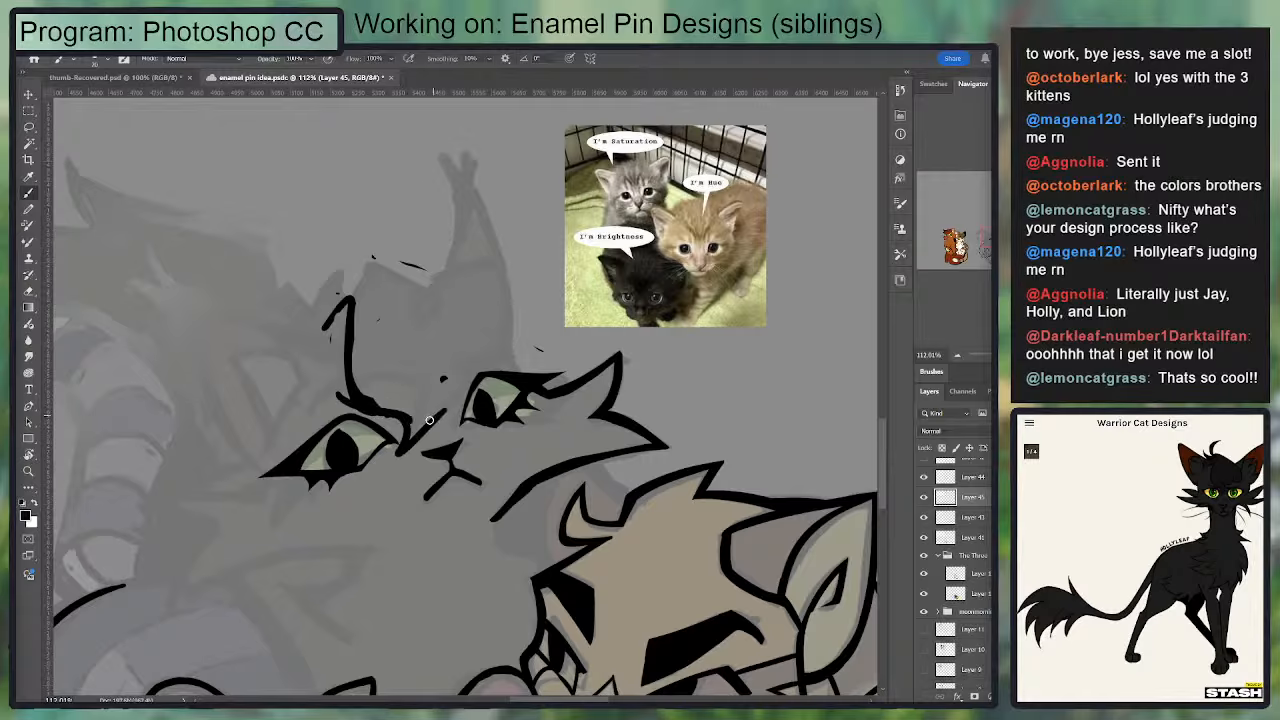
{"action": "mouse_move", "coordinate": [412, 441]}
{"action": "left_mouse_down"}
{"action": "mouse_move", "coordinate": [431, 385]}
{"action": "mouse_move", "coordinate": [440, 415]}
{"action": "mouse_move", "coordinate": [478, 384]}
{"action": "mouse_move", "coordinate": [495, 335]}
{"action": "mouse_move", "coordinate": [437, 274]}
{"action": "left_mouse_up"}
{"action": "key", "text": "ctrl+z"}
{"action": "mouse_move", "coordinate": [512, 297]}
{"action": "left_mouse_down"}
{"action": "mouse_move", "coordinate": [470, 294]}
{"action": "mouse_move", "coordinate": [528, 328]}
{"action": "mouse_move", "coordinate": [511, 357]}
{"action": "mouse_move", "coordinate": [525, 347]}
{"action": "mouse_move", "coordinate": [533, 316]}
{"action": "left_mouse_up"}
{"action": "key", "text": "ctrl+z"}
{"action": "key", "text": "ctrl+z"}
{"action": "key", "text": "ctrl+z"}
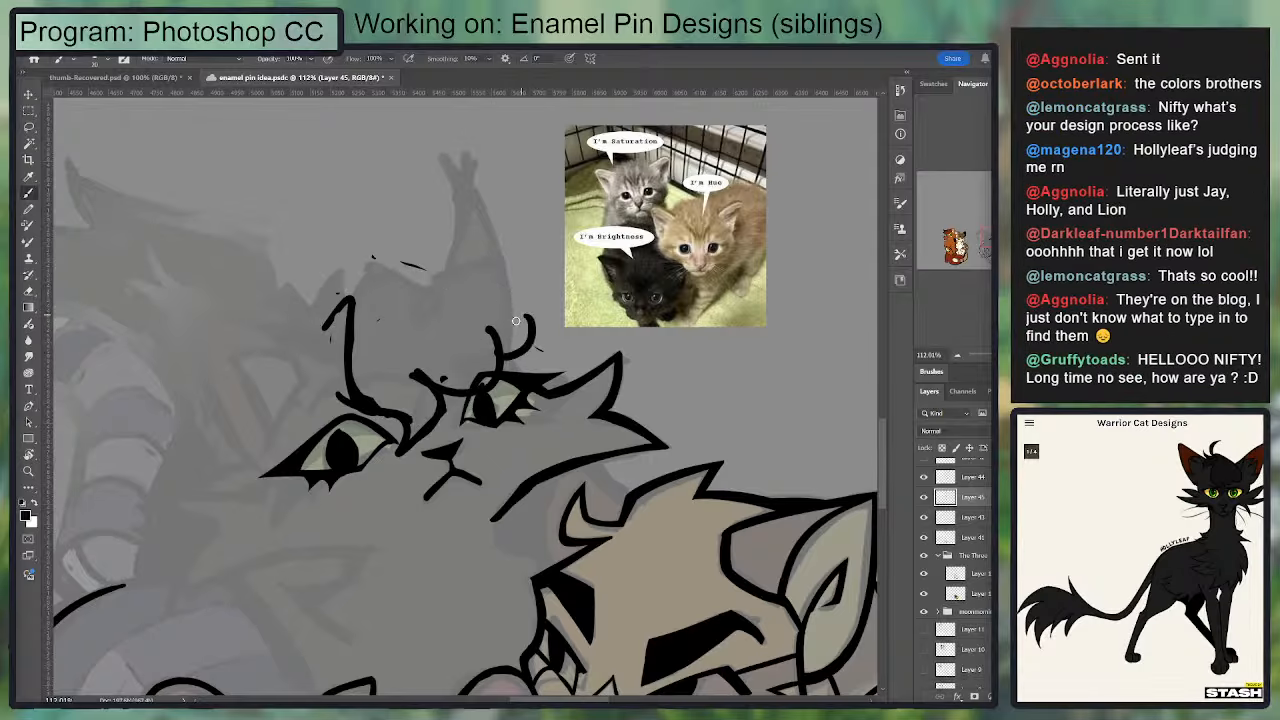
{"action": "key", "text": "ctrl+z"}
Step: Try reshaping the second brow into a loop above the second eye, adjusting where it meets the first brow
{"action": "key", "text": "ctrl+z"}
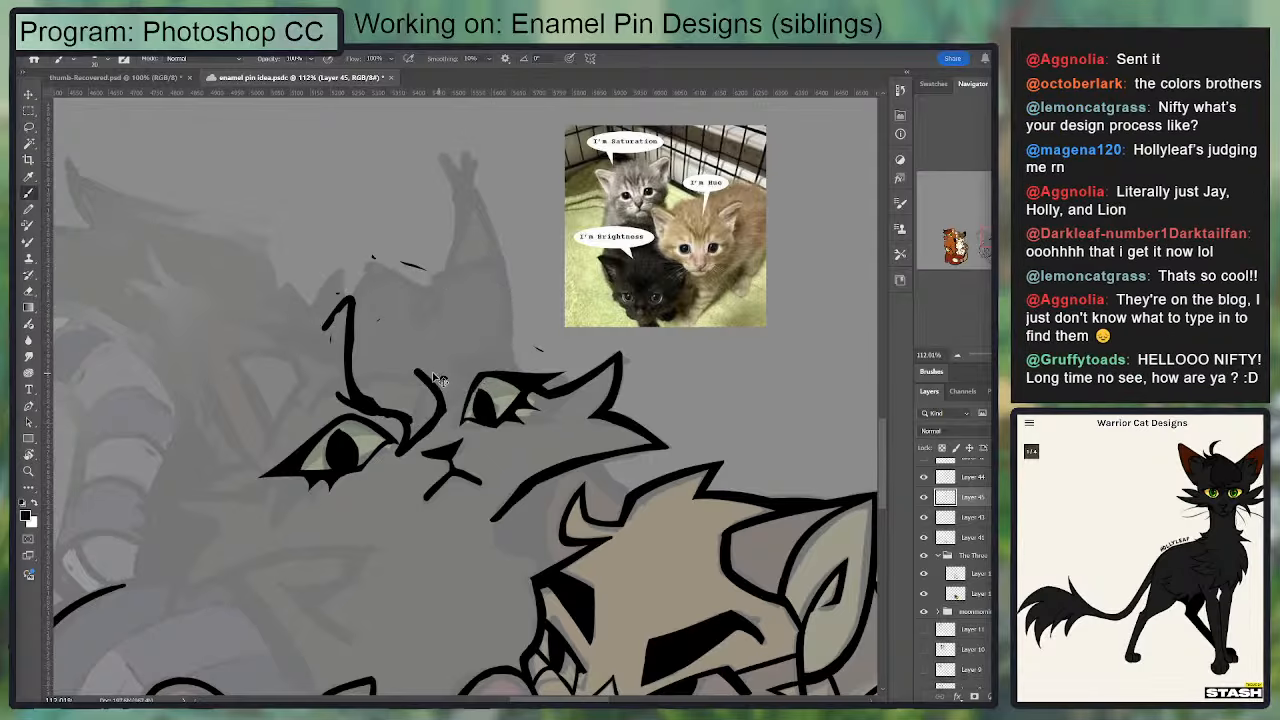
{"action": "mouse_move", "coordinate": [438, 382]}
{"action": "left_mouse_down"}
{"action": "mouse_move", "coordinate": [478, 342]}
{"action": "mouse_move", "coordinate": [522, 354]}
{"action": "mouse_move", "coordinate": [480, 358]}
{"action": "mouse_move", "coordinate": [454, 325]}
{"action": "mouse_move", "coordinate": [485, 357]}
{"action": "mouse_move", "coordinate": [459, 380]}
{"action": "mouse_move", "coordinate": [413, 376]}
{"action": "left_mouse_up"}
Step: Try a rounded forehead outline arching from the second eye over to the first brow, with a short side stroke
{"action": "key", "text": "ctrl+z"}
{"action": "key", "text": "e"}
{"action": "key", "text": "b"}
{"action": "mouse_move", "coordinate": [476, 350]}
{"action": "left_mouse_down"}
{"action": "mouse_move", "coordinate": [467, 389]}
{"action": "mouse_move", "coordinate": [403, 388]}
{"action": "mouse_move", "coordinate": [433, 419]}
{"action": "mouse_move", "coordinate": [446, 414]}
{"action": "mouse_move", "coordinate": [412, 390]}
{"action": "mouse_move", "coordinate": [428, 414]}
{"action": "mouse_move", "coordinate": [441, 404]}
{"action": "mouse_move", "coordinate": [418, 448]}
{"action": "mouse_move", "coordinate": [376, 437]}
{"action": "mouse_move", "coordinate": [338, 392]}
{"action": "left_mouse_up"}
{"action": "key", "text": "e"}
{"action": "key", "text": "b"}
{"action": "key", "text": "e"}
{"action": "mouse_move", "coordinate": [394, 420]}
{"action": "left_mouse_down"}
{"action": "mouse_move", "coordinate": [350, 384]}
{"action": "mouse_move", "coordinate": [409, 420]}
{"action": "left_mouse_up"}
{"action": "key", "text": "b"}
{"action": "key", "text": "v"}
{"action": "mouse_move", "coordinate": [352, 384]}
{"action": "left_mouse_down"}
{"action": "mouse_move", "coordinate": [396, 420]}
{"action": "mouse_move", "coordinate": [414, 401]}
{"action": "left_mouse_up"}
{"action": "key", "text": "b"}
{"action": "mouse_move", "coordinate": [504, 344]}
{"action": "left_mouse_down"}
{"action": "mouse_move", "coordinate": [509, 309]}
{"action": "mouse_move", "coordinate": [445, 262]}
{"action": "left_mouse_up"}
{"action": "key", "text": "ctrl+z"}
{"action": "mouse_move", "coordinate": [504, 352]}
{"action": "left_mouse_down"}
{"action": "mouse_move", "coordinate": [501, 287]}
{"action": "mouse_move", "coordinate": [516, 338]}
{"action": "mouse_move", "coordinate": [331, 267]}
{"action": "left_mouse_up"}
{"action": "key", "text": "ctrl+z"}
{"action": "mouse_move", "coordinate": [519, 350]}
{"action": "left_mouse_down"}
{"action": "mouse_move", "coordinate": [352, 266]}
{"action": "mouse_move", "coordinate": [319, 322]}
{"action": "left_mouse_up"}
{"action": "mouse_move", "coordinate": [292, 325]}
{"action": "left_mouse_down"}
{"action": "mouse_move", "coordinate": [334, 323]}
{"action": "mouse_move", "coordinate": [325, 343]}
{"action": "mouse_move", "coordinate": [341, 292]}
{"action": "mouse_move", "coordinate": [334, 350]}
{"action": "left_mouse_up"}
{"action": "key", "text": "e"}
{"action": "key", "text": "b"}
{"action": "left_click_drag", "start_coordinate": [338, 298], "coordinate": [360, 390]}
Step: Lasso all the brow and forehead lines above both eyes, delete them and clear the selection
{"action": "key", "text": "l"}
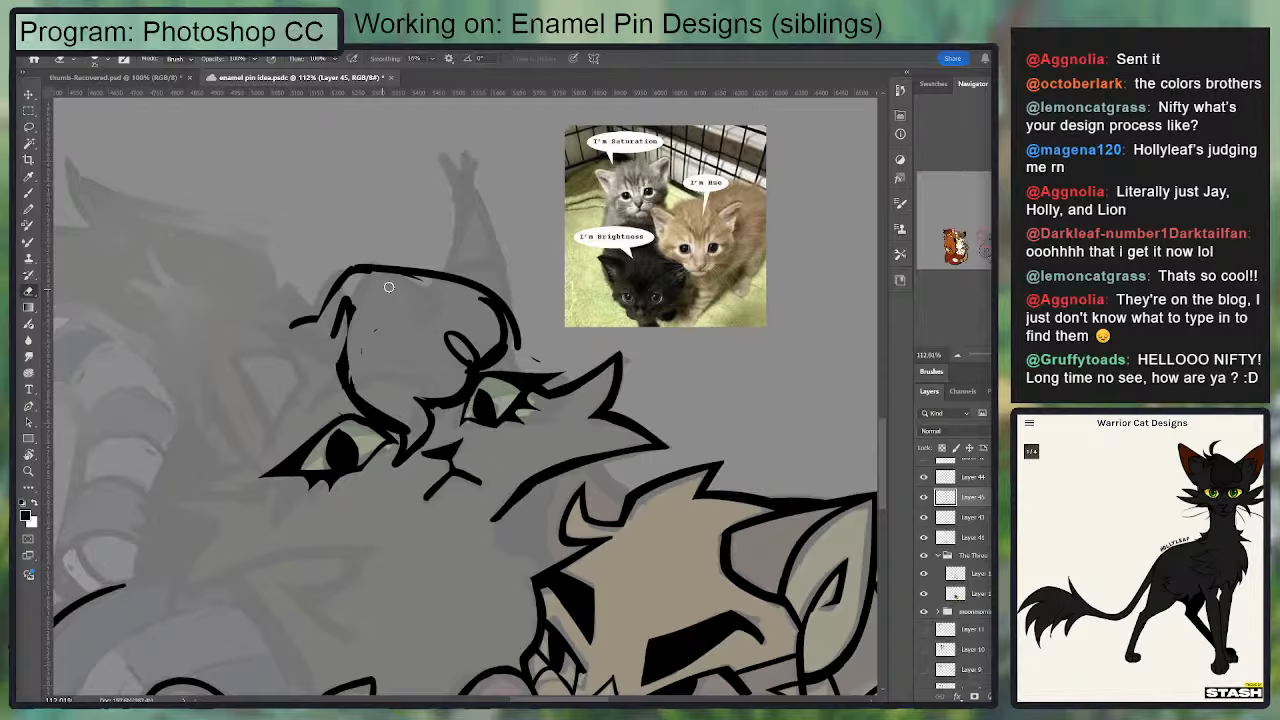
{"action": "left_click_drag", "start_coordinate": [428, 218], "coordinate": [338, 472]}
{"action": "key", "text": "Delete"}
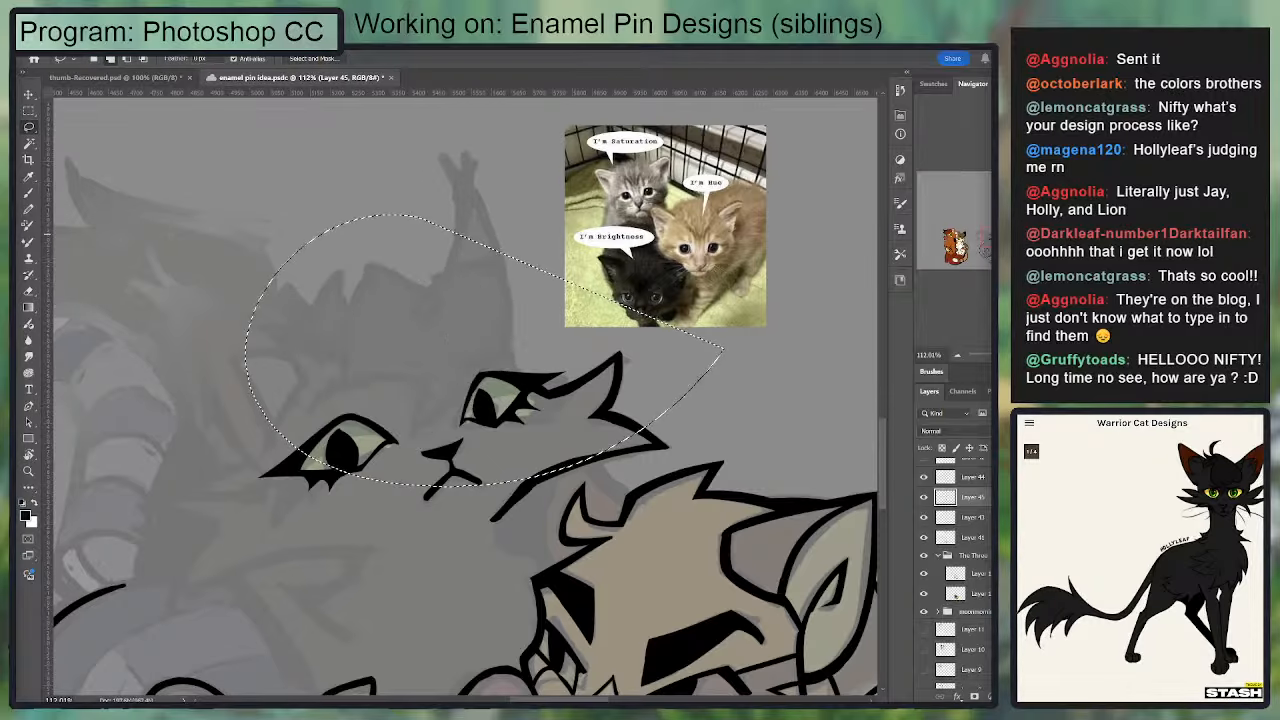
{"action": "key", "text": "ctrl+d"}
{"action": "key", "text": "b"}
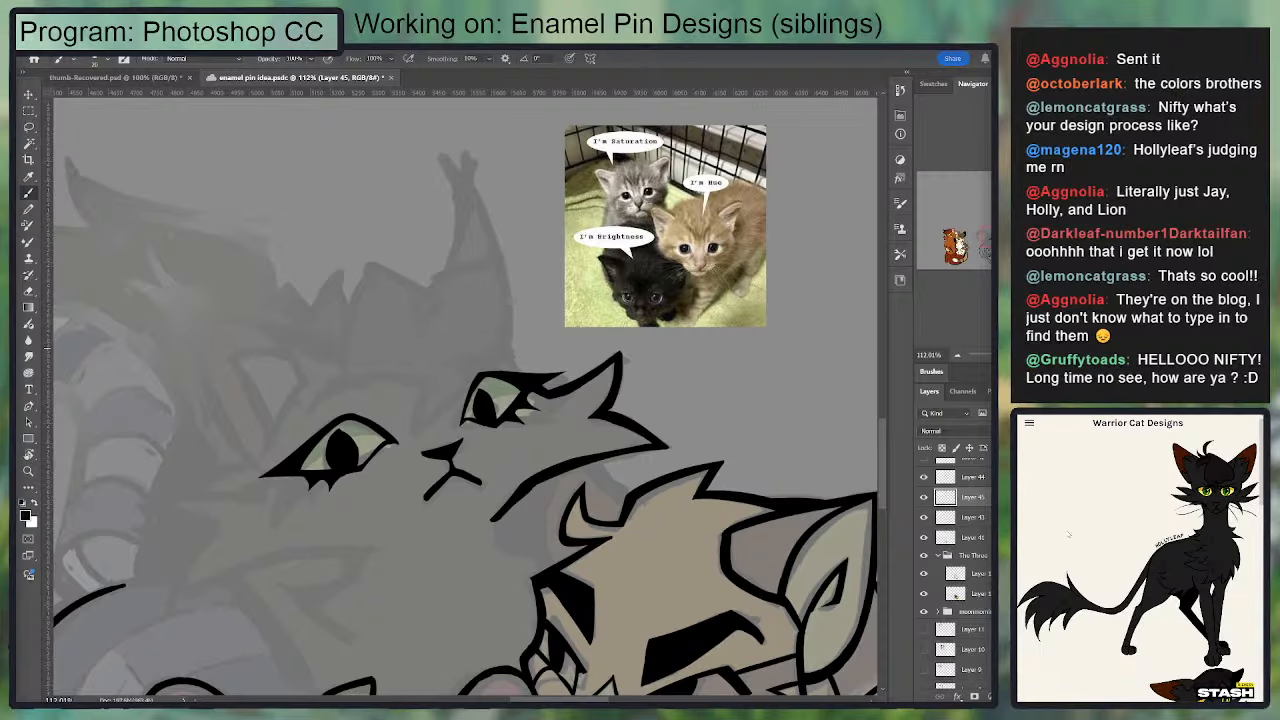
Step: Try several curved forehead strokes above the first eye, undoing each one
{"action": "left_click_drag", "start_coordinate": [355, 370], "coordinate": [399, 264]}
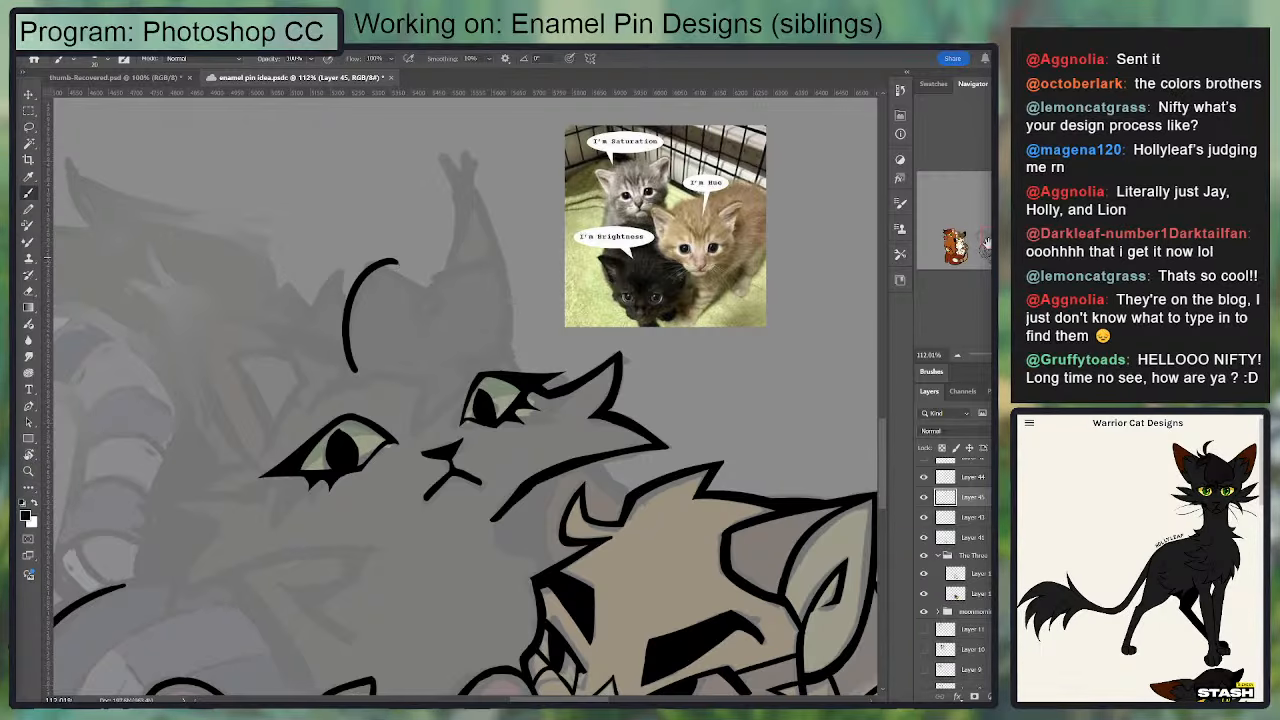
{"action": "mouse_move", "coordinate": [986, 245]}
{"action": "left_mouse_down"}
{"action": "mouse_move", "coordinate": [933, 237]}
{"action": "mouse_move", "coordinate": [987, 240]}
{"action": "left_mouse_up"}
{"action": "mouse_move", "coordinate": [422, 360]}
{"action": "left_mouse_down"}
{"action": "mouse_move", "coordinate": [477, 343]}
{"action": "mouse_move", "coordinate": [502, 312]}
{"action": "left_mouse_up"}
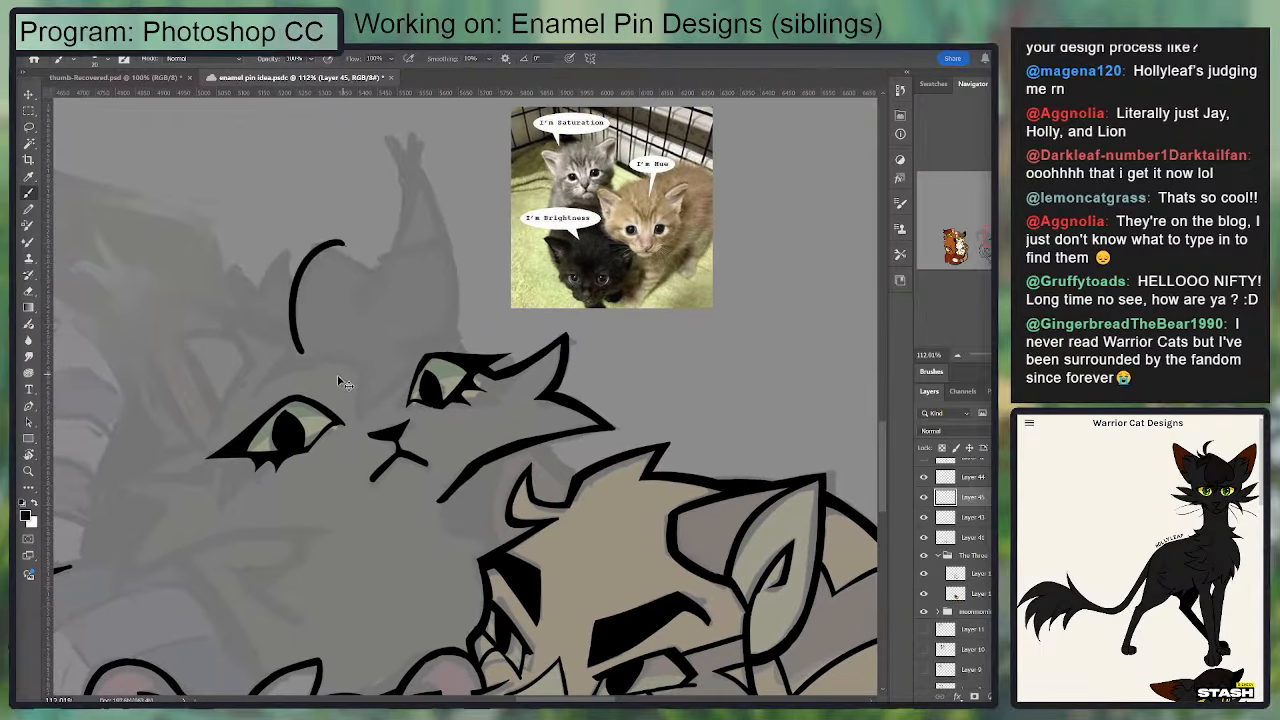
{"action": "key", "text": "ctrl+z"}
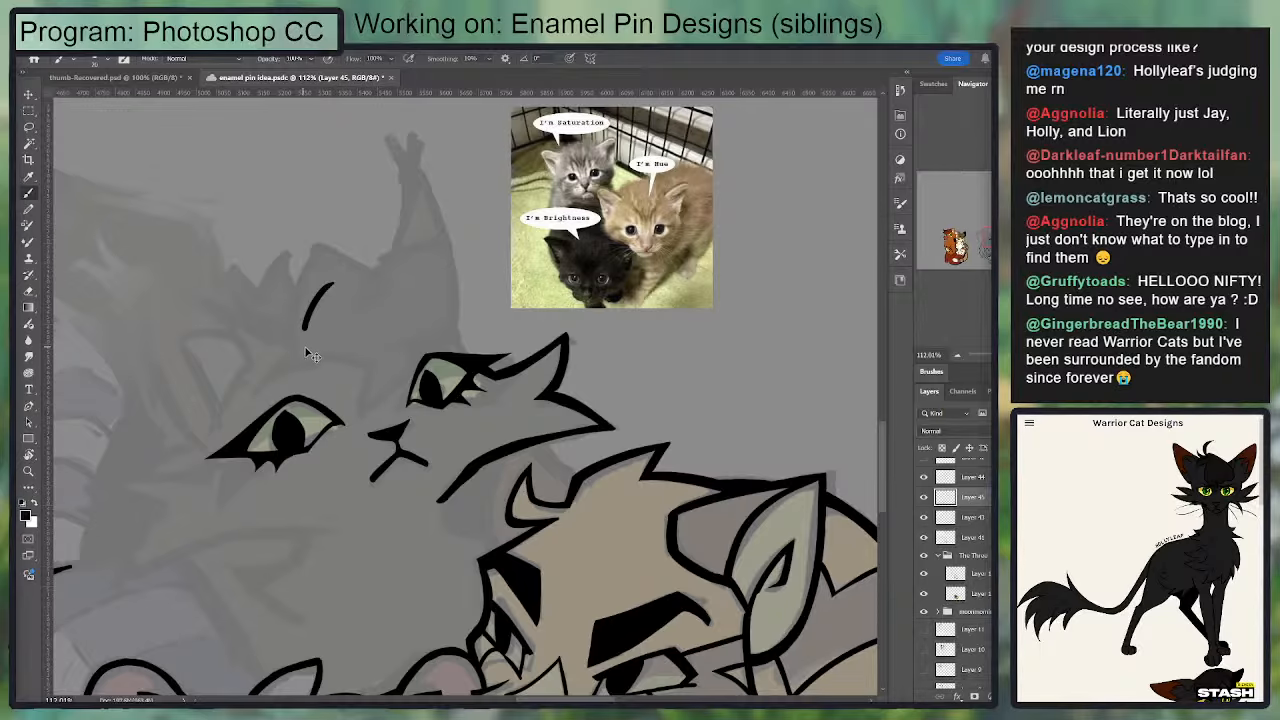
{"action": "mouse_move", "coordinate": [277, 348]}
{"action": "left_mouse_down"}
{"action": "mouse_move", "coordinate": [386, 328]}
{"action": "mouse_move", "coordinate": [266, 352]}
{"action": "mouse_move", "coordinate": [405, 310]}
{"action": "left_mouse_up"}
{"action": "key", "text": "ctrl+z"}
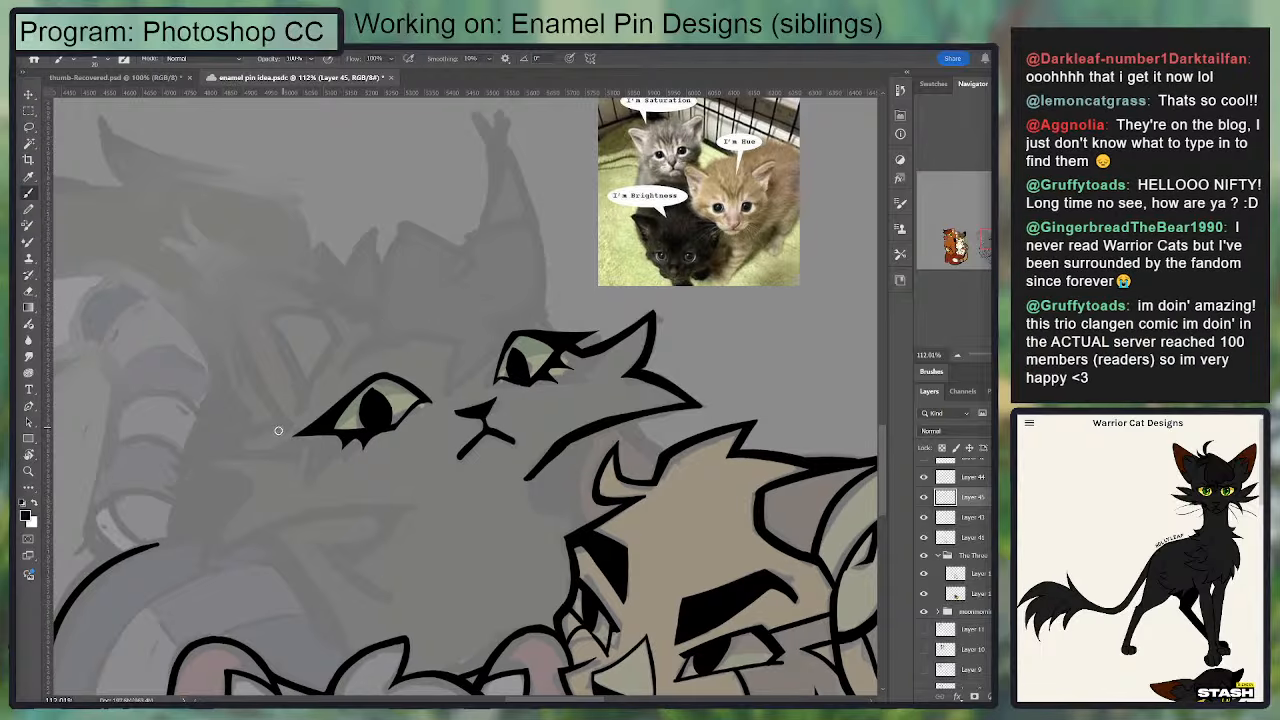
{"action": "mouse_move", "coordinate": [279, 431]}
{"action": "left_mouse_down"}
{"action": "mouse_move", "coordinate": [316, 362]}
{"action": "mouse_move", "coordinate": [411, 317]}
{"action": "left_mouse_up"}
{"action": "key", "text": "ctrl+z"}
Step: Draw a low forehead arc over both eyes and add a slanting head line extending out past the first eye
{"action": "key", "text": "ctrl+z"}
{"action": "key", "text": "ctrl+z"}
{"action": "left_click_drag", "start_coordinate": [336, 357], "coordinate": [485, 309]}
{"action": "mouse_move", "coordinate": [406, 320]}
{"action": "left_mouse_down"}
{"action": "mouse_move", "coordinate": [517, 313]}
{"action": "mouse_move", "coordinate": [337, 339]}
{"action": "mouse_move", "coordinate": [494, 290]}
{"action": "mouse_move", "coordinate": [548, 328]}
{"action": "left_mouse_up"}
{"action": "key", "text": "ctrl+z"}
{"action": "key", "text": "ctrl+z"}
{"action": "left_click_drag", "start_coordinate": [550, 328], "coordinate": [505, 291]}
{"action": "key", "text": "ctrl+z"}
{"action": "key", "text": "ctrl+z"}
{"action": "mouse_move", "coordinate": [549, 326]}
{"action": "left_mouse_down"}
{"action": "mouse_move", "coordinate": [499, 291]}
{"action": "mouse_move", "coordinate": [468, 293]}
{"action": "mouse_move", "coordinate": [334, 350]}
{"action": "mouse_move", "coordinate": [435, 300]}
{"action": "mouse_move", "coordinate": [352, 322]}
{"action": "mouse_move", "coordinate": [514, 297]}
{"action": "left_mouse_up"}
{"action": "key", "text": "ctrl+z"}
{"action": "key", "text": "e"}
{"action": "key", "text": "b"}
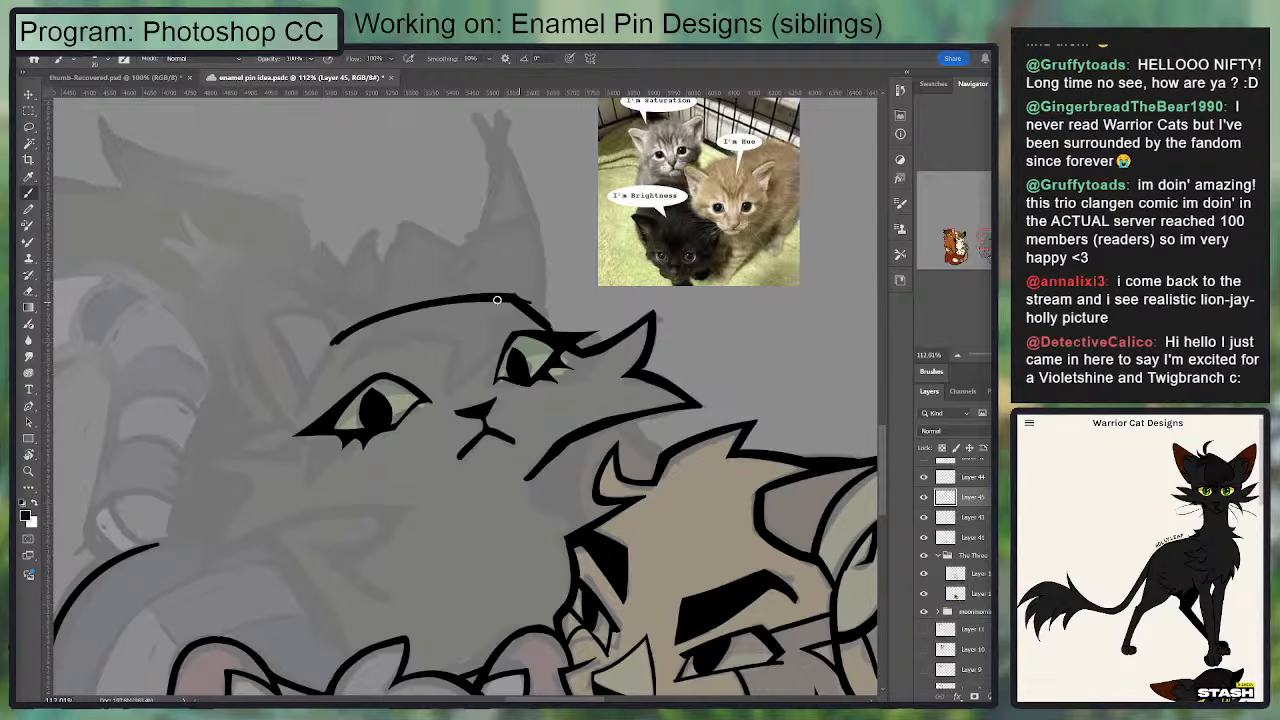
{"action": "mouse_move", "coordinate": [378, 338]}
{"action": "left_mouse_down"}
{"action": "mouse_move", "coordinate": [442, 380]}
{"action": "mouse_move", "coordinate": [366, 331]}
{"action": "mouse_move", "coordinate": [295, 309]}
{"action": "left_mouse_up"}
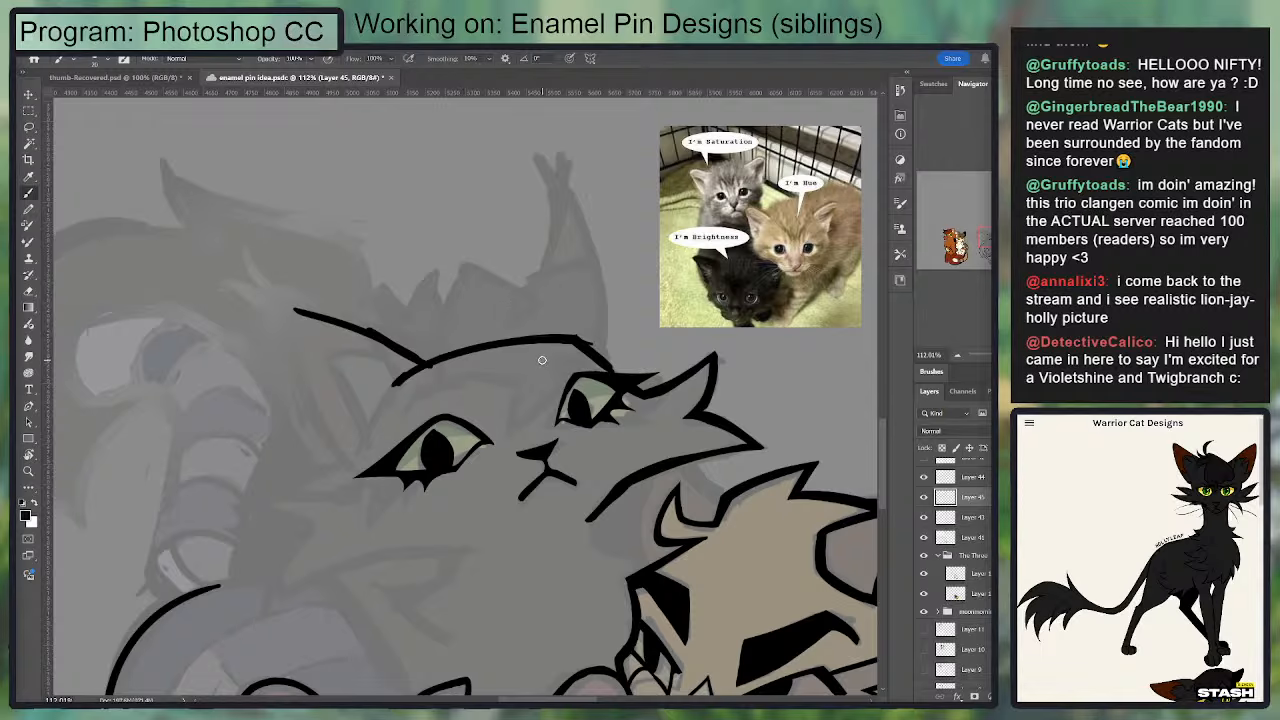
Step: Draw a curved tuft line on the forehead arc and the first eye's brow running down to the nose bridge
{"action": "mouse_move", "coordinate": [438, 338]}
{"action": "left_mouse_down"}
{"action": "mouse_move", "coordinate": [455, 306]}
{"action": "mouse_move", "coordinate": [508, 352]}
{"action": "left_mouse_up"}
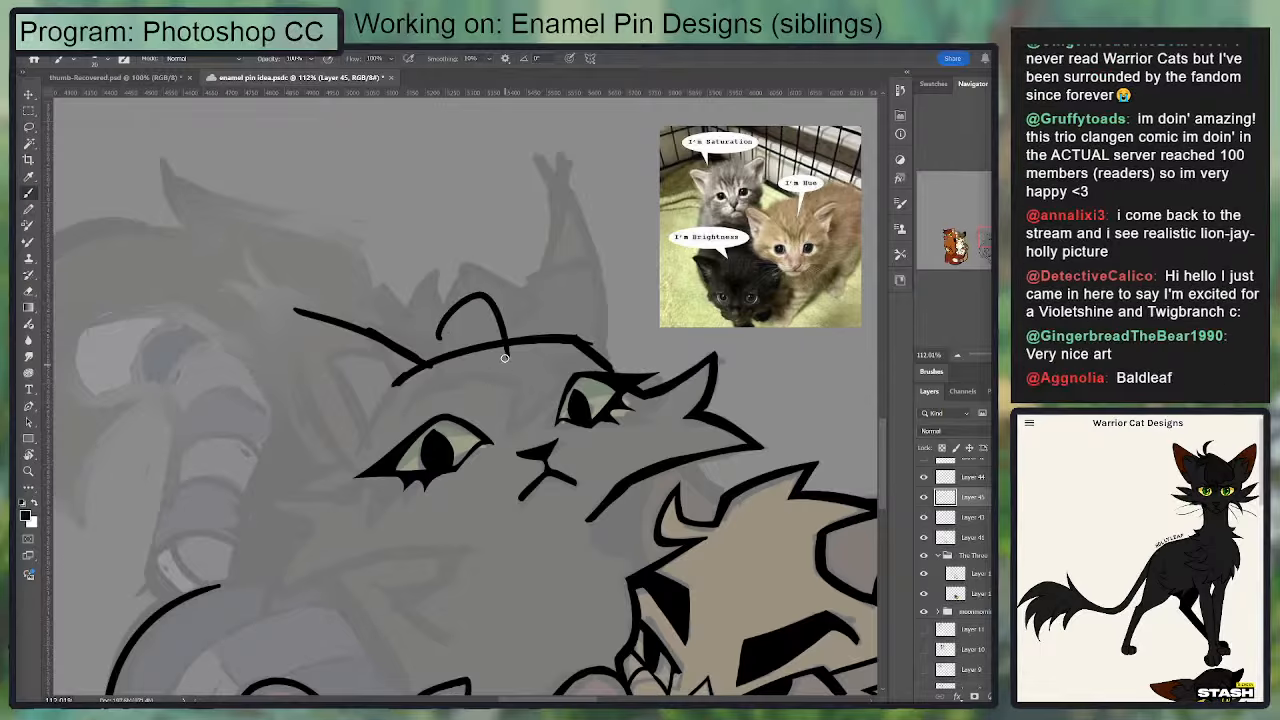
{"action": "key", "text": "ctrl+z"}
{"action": "left_click_drag", "start_coordinate": [431, 342], "coordinate": [474, 296]}
{"action": "mouse_move", "coordinate": [473, 295]}
{"action": "left_mouse_down"}
{"action": "mouse_move", "coordinate": [488, 415]}
{"action": "mouse_move", "coordinate": [454, 402]}
{"action": "mouse_move", "coordinate": [514, 438]}
{"action": "left_mouse_up"}
{"action": "key", "text": "ctrl+z"}
{"action": "key", "text": "ctrl+z"}
{"action": "mouse_move", "coordinate": [457, 399]}
{"action": "left_mouse_down"}
{"action": "mouse_move", "coordinate": [489, 419]}
{"action": "mouse_move", "coordinate": [501, 471]}
{"action": "mouse_move", "coordinate": [547, 403]}
{"action": "left_mouse_up"}
{"action": "key", "text": "ctrl+z"}
{"action": "key", "text": "ctrl+z"}
{"action": "mouse_move", "coordinate": [447, 381]}
{"action": "left_mouse_down"}
{"action": "mouse_move", "coordinate": [498, 440]}
{"action": "mouse_move", "coordinate": [532, 394]}
{"action": "left_mouse_up"}
{"action": "key", "text": "ctrl+z"}
{"action": "key", "text": "ctrl+z"}
{"action": "mouse_move", "coordinate": [505, 445]}
{"action": "left_mouse_down"}
{"action": "mouse_move", "coordinate": [443, 385]}
{"action": "mouse_move", "coordinate": [461, 404]}
{"action": "mouse_move", "coordinate": [474, 395]}
{"action": "mouse_move", "coordinate": [456, 365]}
{"action": "mouse_move", "coordinate": [501, 430]}
{"action": "mouse_move", "coordinate": [445, 362]}
{"action": "left_mouse_up"}
Step: Refine the forehead tuft where it meets the first brow with alternating eraser and brush strokes
{"action": "key", "text": "e"}
{"action": "key", "text": "b"}
{"action": "key", "text": "e"}
{"action": "mouse_move", "coordinate": [473, 307]}
{"action": "left_mouse_down"}
{"action": "mouse_move", "coordinate": [458, 374]}
{"action": "mouse_move", "coordinate": [508, 426]}
{"action": "mouse_move", "coordinate": [467, 396]}
{"action": "mouse_move", "coordinate": [499, 455]}
{"action": "mouse_move", "coordinate": [438, 377]}
{"action": "mouse_move", "coordinate": [468, 410]}
{"action": "mouse_move", "coordinate": [471, 300]}
{"action": "left_mouse_up"}
{"action": "key", "text": "b"}
{"action": "key", "text": "e"}
{"action": "key", "text": "b"}
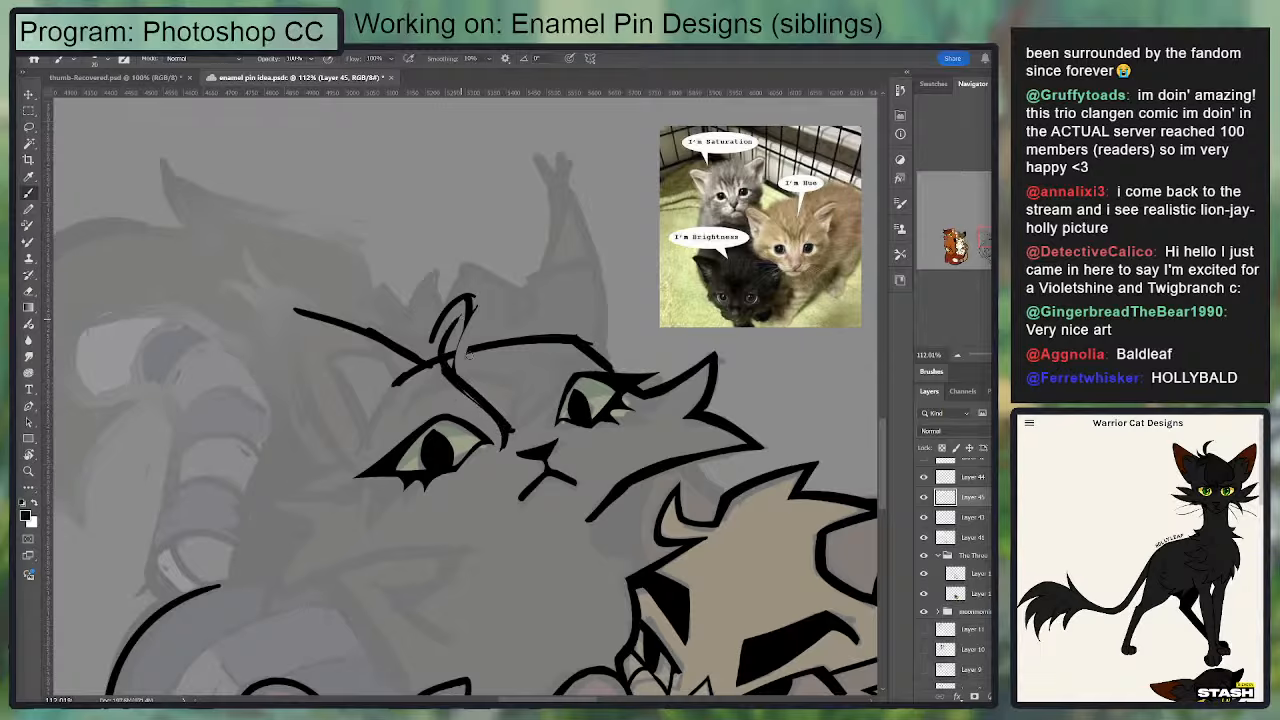
Step: Draw the second eye's brow as a curve rising from the nose bridge to the forehead arc
{"action": "left_click_drag", "start_coordinate": [515, 386], "coordinate": [506, 434]}
{"action": "key", "text": "ctrl+z"}
{"action": "mouse_move", "coordinate": [515, 386]}
{"action": "left_mouse_down"}
{"action": "mouse_move", "coordinate": [508, 443]}
{"action": "mouse_move", "coordinate": [523, 404]}
{"action": "mouse_move", "coordinate": [566, 376]}
{"action": "mouse_move", "coordinate": [568, 341]}
{"action": "mouse_move", "coordinate": [620, 332]}
{"action": "mouse_move", "coordinate": [520, 284]}
{"action": "left_mouse_up"}
{"action": "key", "text": "ctrl+z"}
{"action": "key", "text": "ctrl+z"}
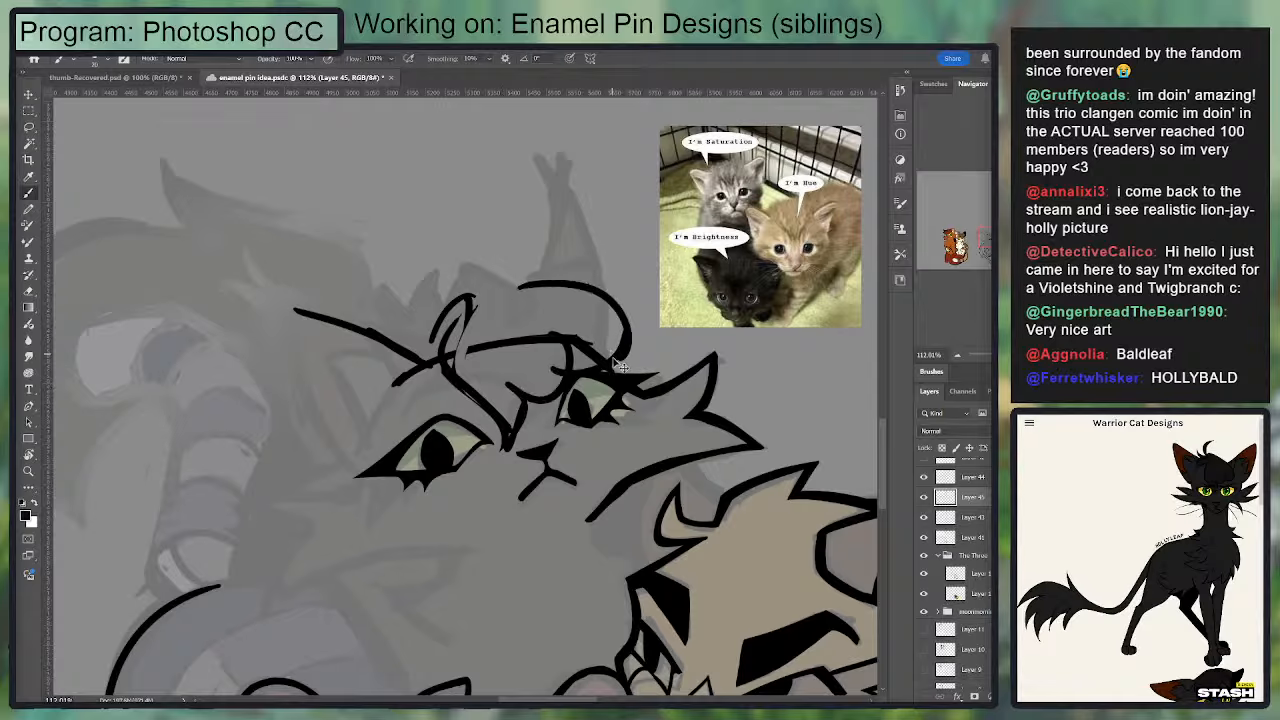
{"action": "key", "text": "ctrl+z"}
Step: Outline a rounded crown from the tuft, dipping into a smaller bump that ends at the second eye
{"action": "left_click_drag", "start_coordinate": [566, 372], "coordinate": [535, 292]}
{"action": "mouse_move", "coordinate": [450, 285]}
{"action": "left_mouse_down"}
{"action": "mouse_move", "coordinate": [612, 334]}
{"action": "mouse_move", "coordinate": [562, 302]}
{"action": "mouse_move", "coordinate": [418, 341]}
{"action": "mouse_move", "coordinate": [590, 335]}
{"action": "left_mouse_up"}
{"action": "key", "text": "ctrl+z"}
{"action": "key", "text": "ctrl+z"}
{"action": "key", "text": "ctrl+z"}
{"action": "key", "text": "ctrl+z"}
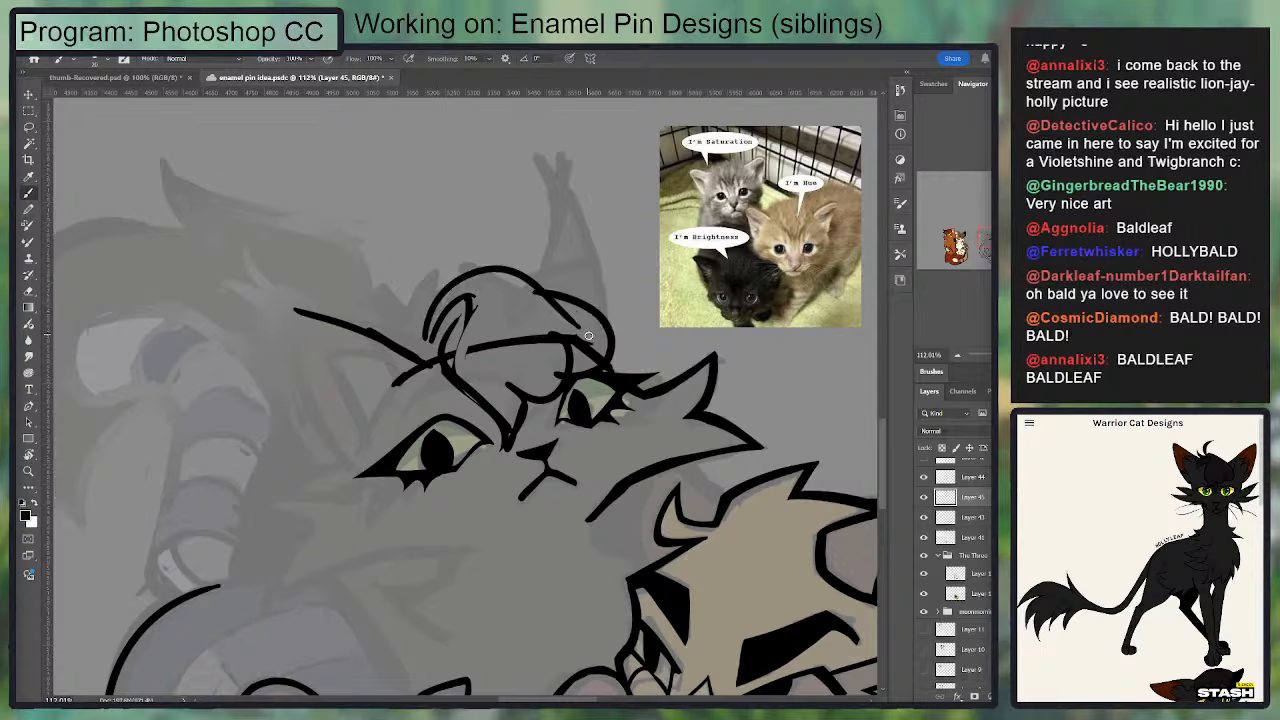
{"action": "left_click_drag", "start_coordinate": [502, 273], "coordinate": [588, 328]}
{"action": "key", "text": "e"}
{"action": "mouse_move", "coordinate": [541, 291]}
{"action": "left_mouse_down"}
{"action": "mouse_move", "coordinate": [598, 320]}
{"action": "mouse_move", "coordinate": [560, 298]}
{"action": "mouse_move", "coordinate": [606, 364]}
{"action": "left_mouse_up"}
{"action": "key", "text": "b"}
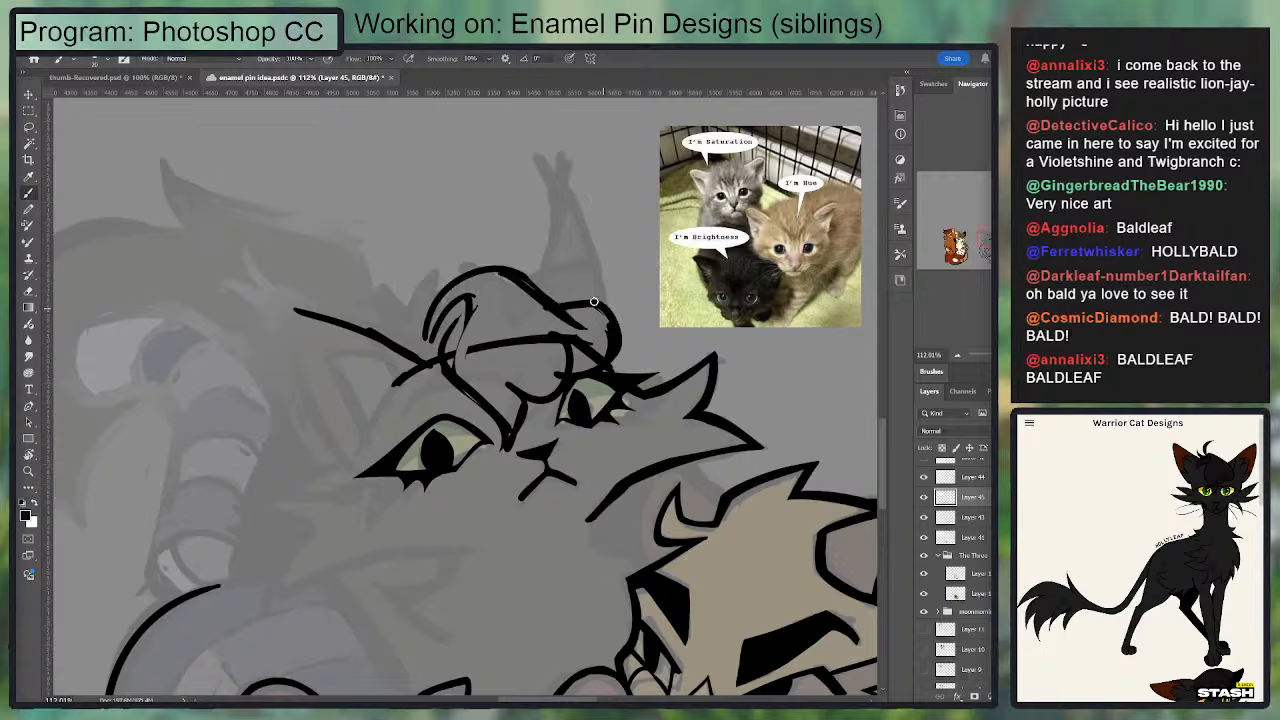
Step: Erase the low arc inside the crown and curl the second brow into the top of the second eye
{"action": "key", "text": "e"}
{"action": "mouse_move", "coordinate": [556, 315]}
{"action": "left_mouse_down"}
{"action": "mouse_move", "coordinate": [602, 342]}
{"action": "mouse_move", "coordinate": [562, 320]}
{"action": "mouse_move", "coordinate": [537, 360]}
{"action": "mouse_move", "coordinate": [499, 345]}
{"action": "left_mouse_up"}
{"action": "key", "text": "b"}
{"action": "left_click_drag", "start_coordinate": [563, 376], "coordinate": [560, 364]}
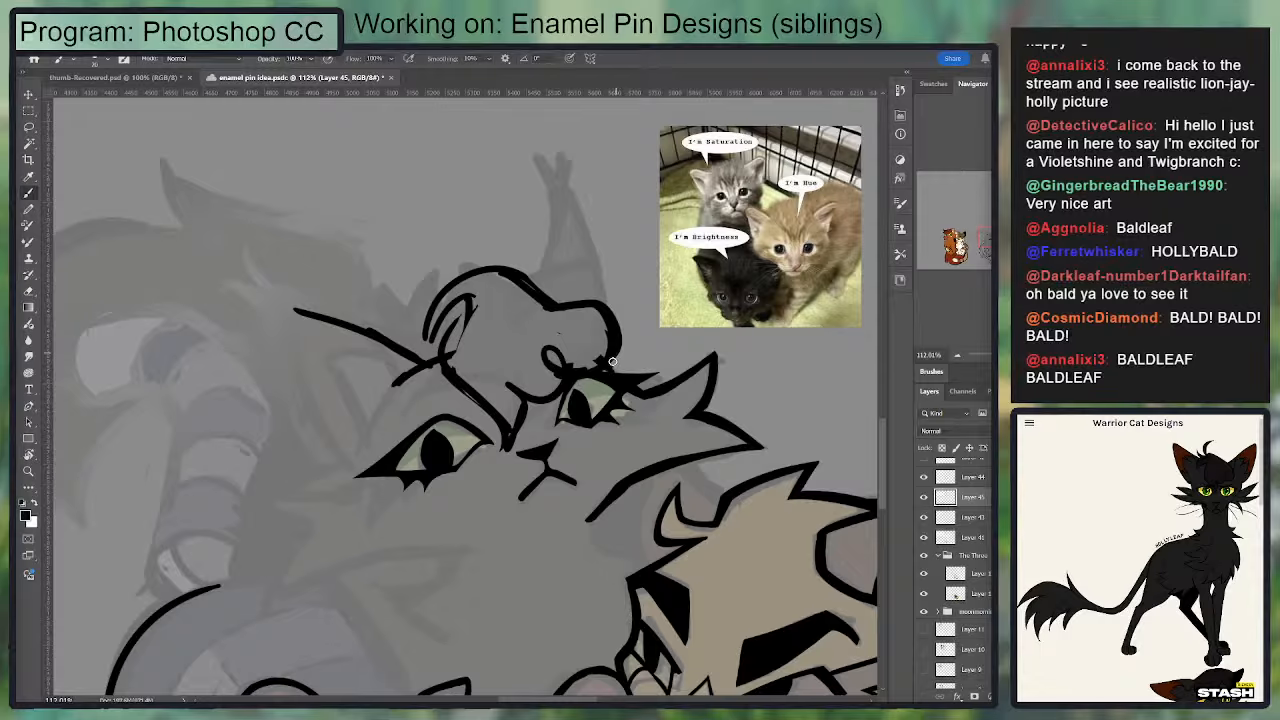
{"action": "key", "text": "e"}
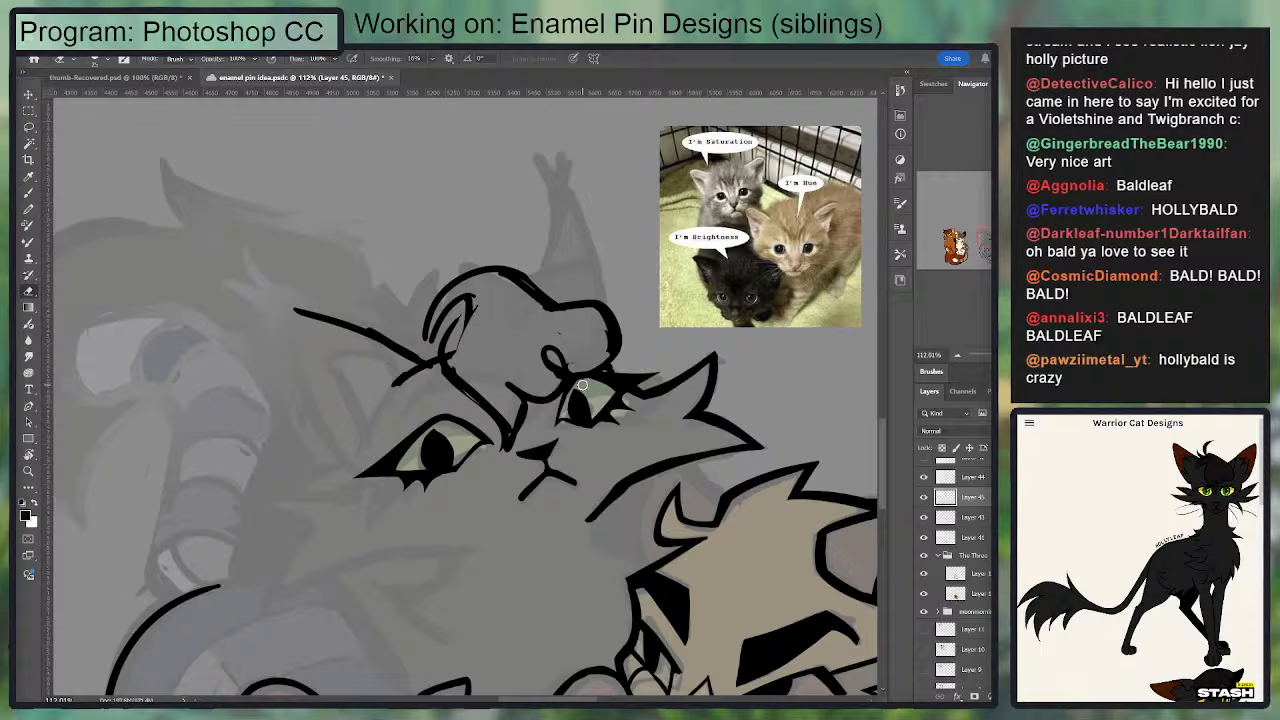
{"action": "key", "text": "b"}
{"action": "key", "text": "e"}
{"action": "key", "text": "b"}
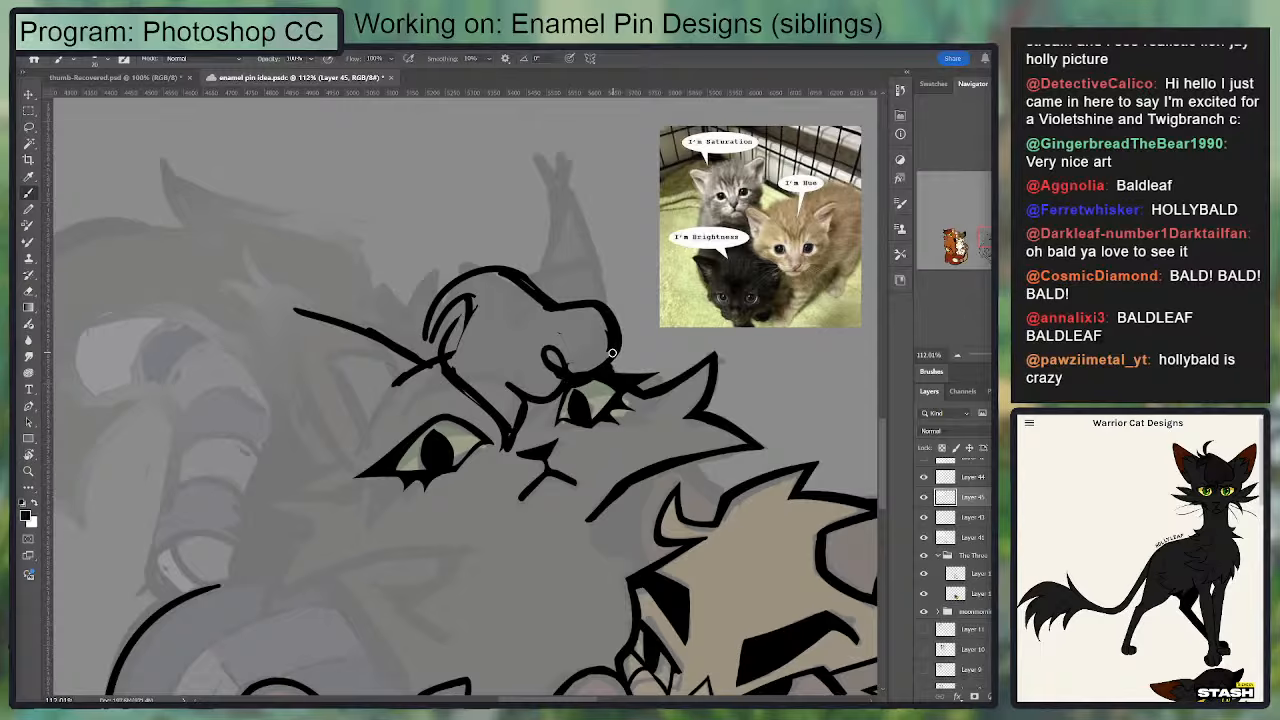
{"action": "key", "text": "e"}
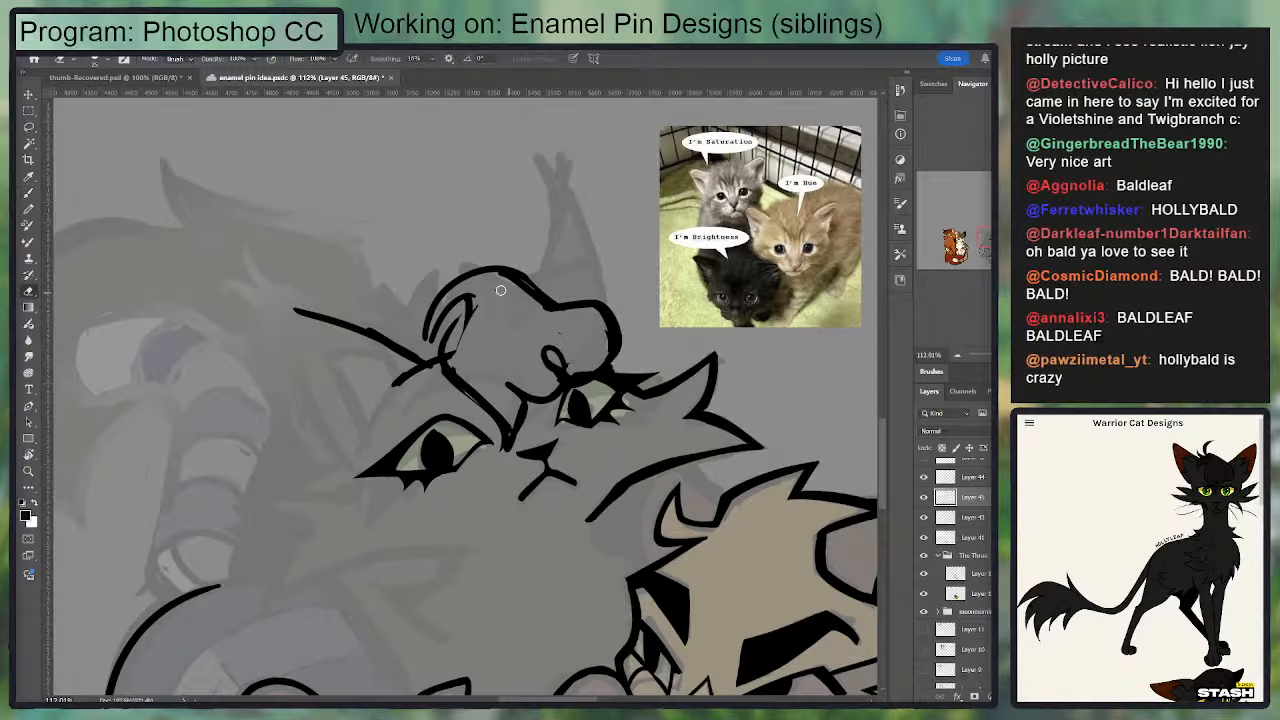
Step: Reshape the crown outline into a flatter slope running down to the bump over the second eye
{"action": "key", "text": "b"}
{"action": "left_click_drag", "start_coordinate": [518, 277], "coordinate": [594, 308]}
{"action": "key", "text": "e"}
{"action": "mouse_move", "coordinate": [486, 268]}
{"action": "left_mouse_down"}
{"action": "mouse_move", "coordinate": [604, 307]}
{"action": "mouse_move", "coordinate": [588, 317]}
{"action": "left_mouse_up"}
{"action": "key", "text": "b"}
{"action": "key", "text": "e"}
{"action": "key", "text": "b"}
{"action": "left_click_drag", "start_coordinate": [500, 291], "coordinate": [606, 317]}
Step: Draw a fan of pointed fur tufts beside the crown, meeting at the top of the first brow
{"action": "mouse_move", "coordinate": [433, 333]}
{"action": "left_mouse_down"}
{"action": "mouse_move", "coordinate": [395, 321]}
{"action": "mouse_move", "coordinate": [429, 267]}
{"action": "left_mouse_up"}
{"action": "key", "text": "ctrl+z"}
{"action": "left_click_drag", "start_coordinate": [429, 267], "coordinate": [432, 335]}
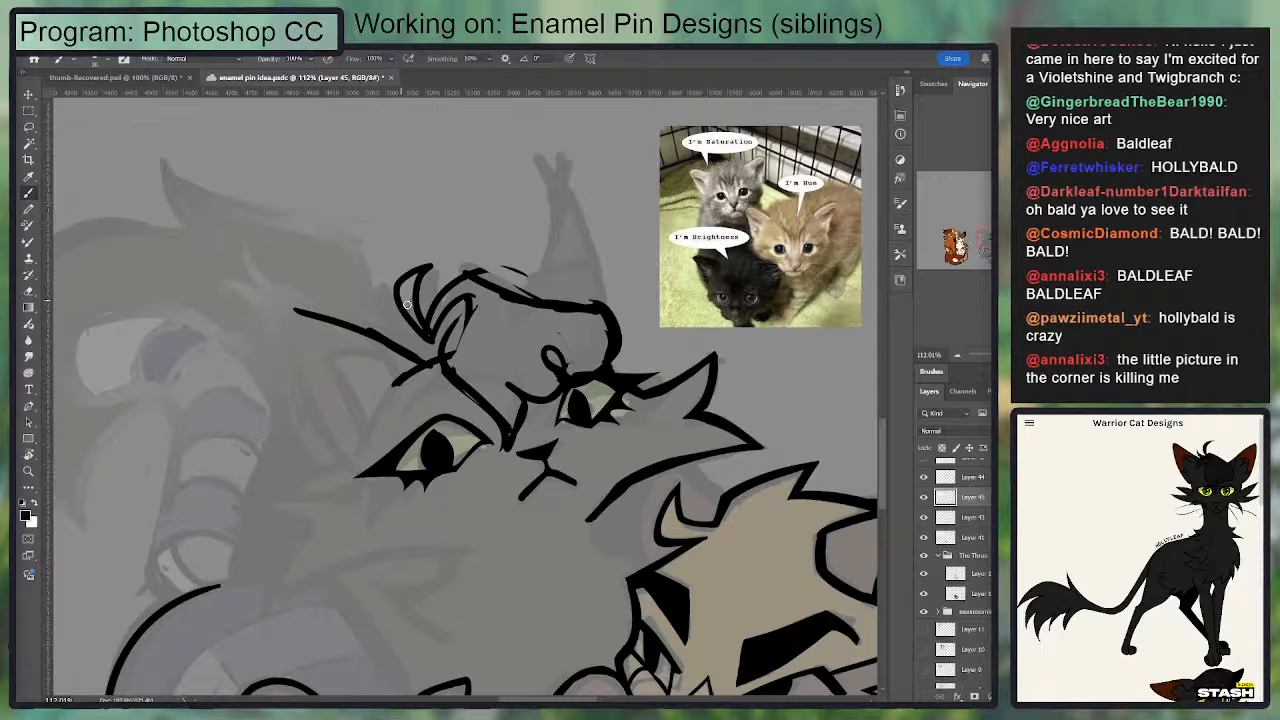
{"action": "mouse_move", "coordinate": [428, 264]}
{"action": "left_mouse_down"}
{"action": "mouse_move", "coordinate": [431, 329]}
{"action": "mouse_move", "coordinate": [372, 293]}
{"action": "left_mouse_up"}
{"action": "mouse_move", "coordinate": [372, 293]}
{"action": "left_mouse_down"}
{"action": "mouse_move", "coordinate": [417, 344]}
{"action": "mouse_move", "coordinate": [371, 295]}
{"action": "mouse_move", "coordinate": [367, 312]}
{"action": "mouse_move", "coordinate": [416, 347]}
{"action": "mouse_move", "coordinate": [388, 342]}
{"action": "mouse_move", "coordinate": [437, 341]}
{"action": "mouse_move", "coordinate": [414, 355]}
{"action": "mouse_move", "coordinate": [445, 350]}
{"action": "left_mouse_up"}
{"action": "key", "text": "ctrl+z"}
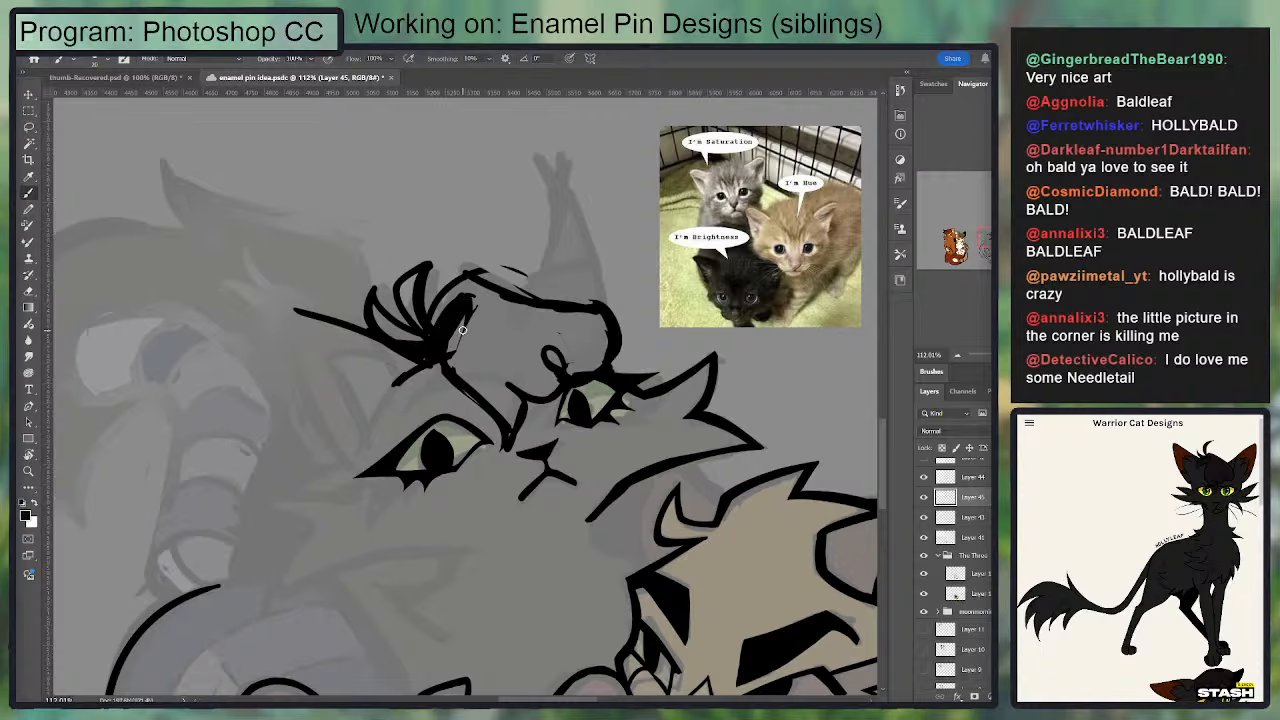
Step: Erase the excess inside the tuft and redraw the crown outline as a rounded dome with a bump over the second eye
{"action": "key", "text": "e"}
{"action": "left_click_drag", "start_coordinate": [472, 298], "coordinate": [454, 368]}
{"action": "mouse_move", "coordinate": [462, 278]}
{"action": "left_mouse_down"}
{"action": "mouse_move", "coordinate": [421, 297]}
{"action": "mouse_move", "coordinate": [521, 289]}
{"action": "mouse_move", "coordinate": [465, 271]}
{"action": "mouse_move", "coordinate": [558, 326]}
{"action": "left_mouse_up"}
{"action": "key", "text": "b"}
{"action": "key", "text": "ctrl+z"}
{"action": "key", "text": "ctrl+z"}
{"action": "mouse_move", "coordinate": [430, 319]}
{"action": "left_mouse_down"}
{"action": "mouse_move", "coordinate": [504, 271]}
{"action": "mouse_move", "coordinate": [558, 316]}
{"action": "mouse_move", "coordinate": [485, 277]}
{"action": "mouse_move", "coordinate": [553, 326]}
{"action": "mouse_move", "coordinate": [543, 317]}
{"action": "mouse_move", "coordinate": [588, 324]}
{"action": "left_mouse_up"}
{"action": "key", "text": "e"}
{"action": "key", "text": "b"}
{"action": "mouse_move", "coordinate": [519, 296]}
{"action": "left_mouse_down"}
{"action": "mouse_move", "coordinate": [604, 331]}
{"action": "mouse_move", "coordinate": [624, 228]}
{"action": "left_mouse_up"}
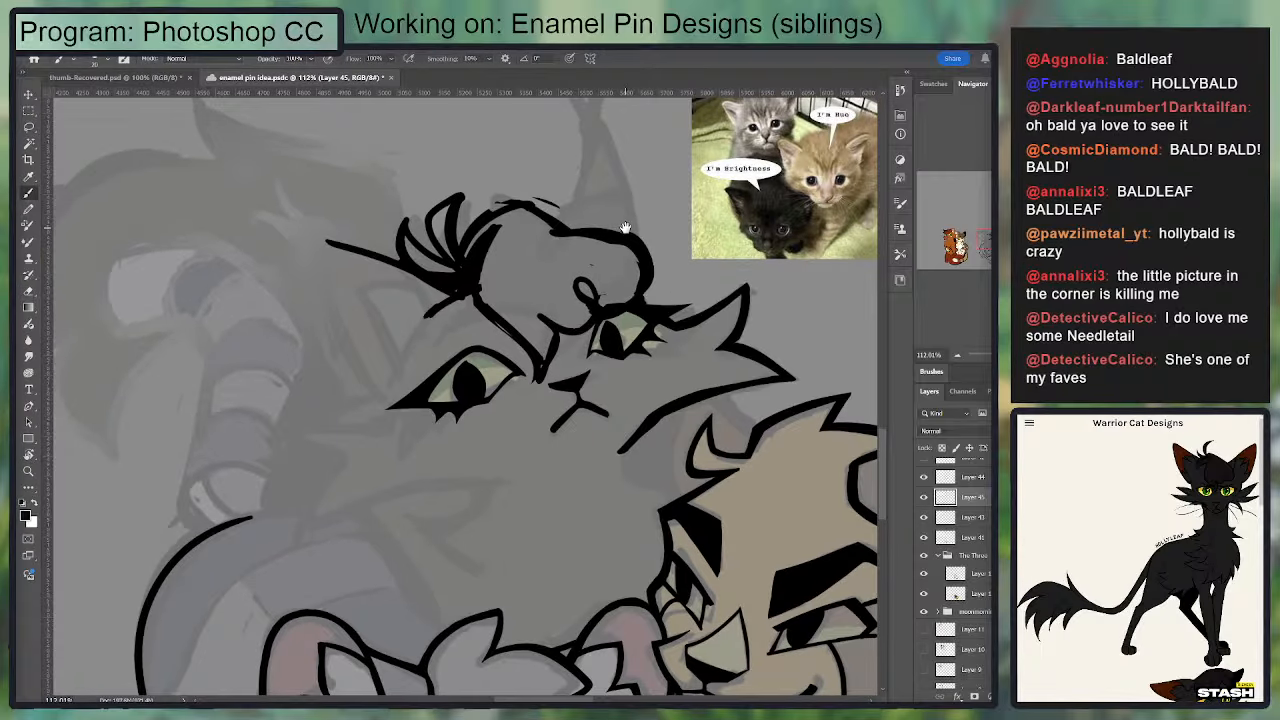
Step: Move the forehead and brow lines slightly up, and touch up the tuft's base above the first brow
{"action": "key", "text": "v"}
{"action": "mouse_move", "coordinate": [622, 282]}
{"action": "left_mouse_down"}
{"action": "mouse_move", "coordinate": [616, 267]}
{"action": "mouse_move", "coordinate": [606, 296]}
{"action": "mouse_move", "coordinate": [602, 281]}
{"action": "left_mouse_up"}
{"action": "key", "text": "ctrl+z"}
{"action": "key", "text": "b"}
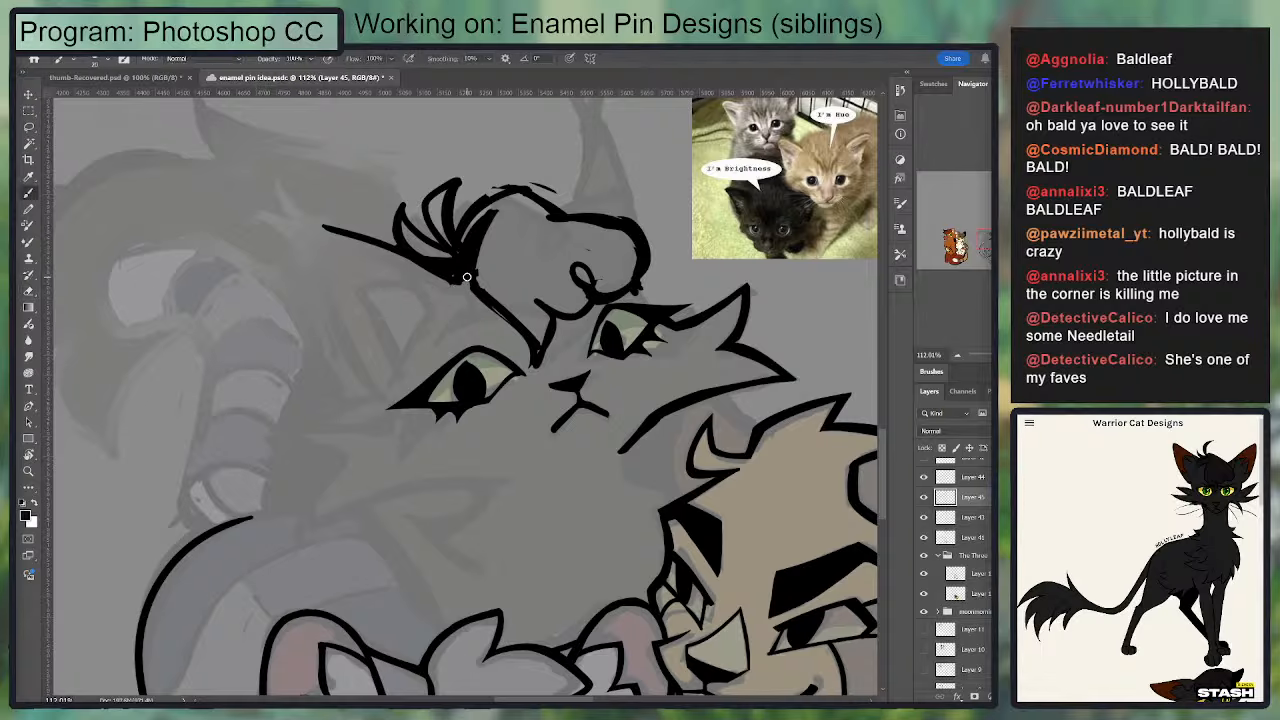
{"action": "key", "text": "ctrl+z"}
{"action": "left_click_drag", "start_coordinate": [435, 276], "coordinate": [462, 290]}
{"action": "key", "text": "e"}
{"action": "key", "text": "b"}
{"action": "key", "text": "e"}
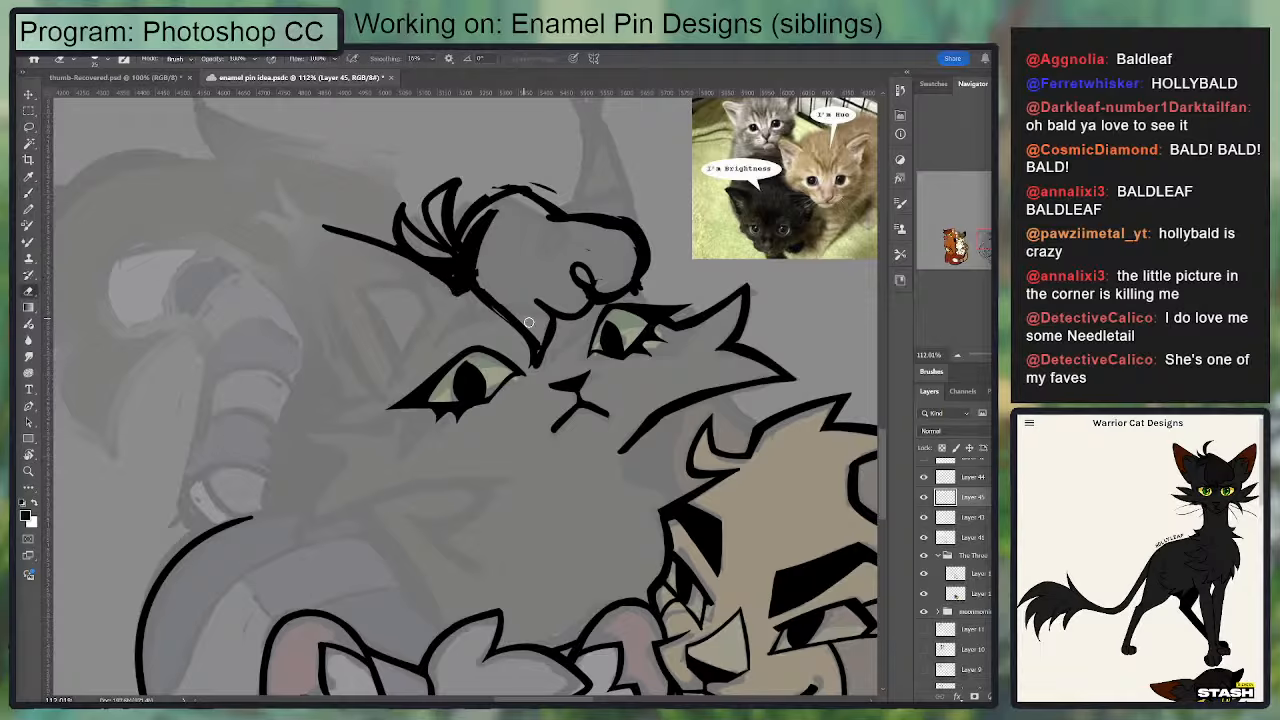
Step: Undo the last brow strokes and erase the old brow lines running from the tuft down between the eyes
{"action": "mouse_move", "coordinate": [529, 322]}
{"action": "left_mouse_down"}
{"action": "mouse_move", "coordinate": [538, 355]}
{"action": "mouse_move", "coordinate": [548, 335]}
{"action": "mouse_move", "coordinate": [570, 343]}
{"action": "mouse_move", "coordinate": [603, 290]}
{"action": "mouse_move", "coordinate": [526, 375]}
{"action": "mouse_move", "coordinate": [530, 322]}
{"action": "mouse_move", "coordinate": [531, 386]}
{"action": "left_mouse_up"}
{"action": "key", "text": "b"}
{"action": "key", "text": "ctrl+z"}
{"action": "key", "text": "ctrl+z"}
{"action": "key", "text": "ctrl+z"}
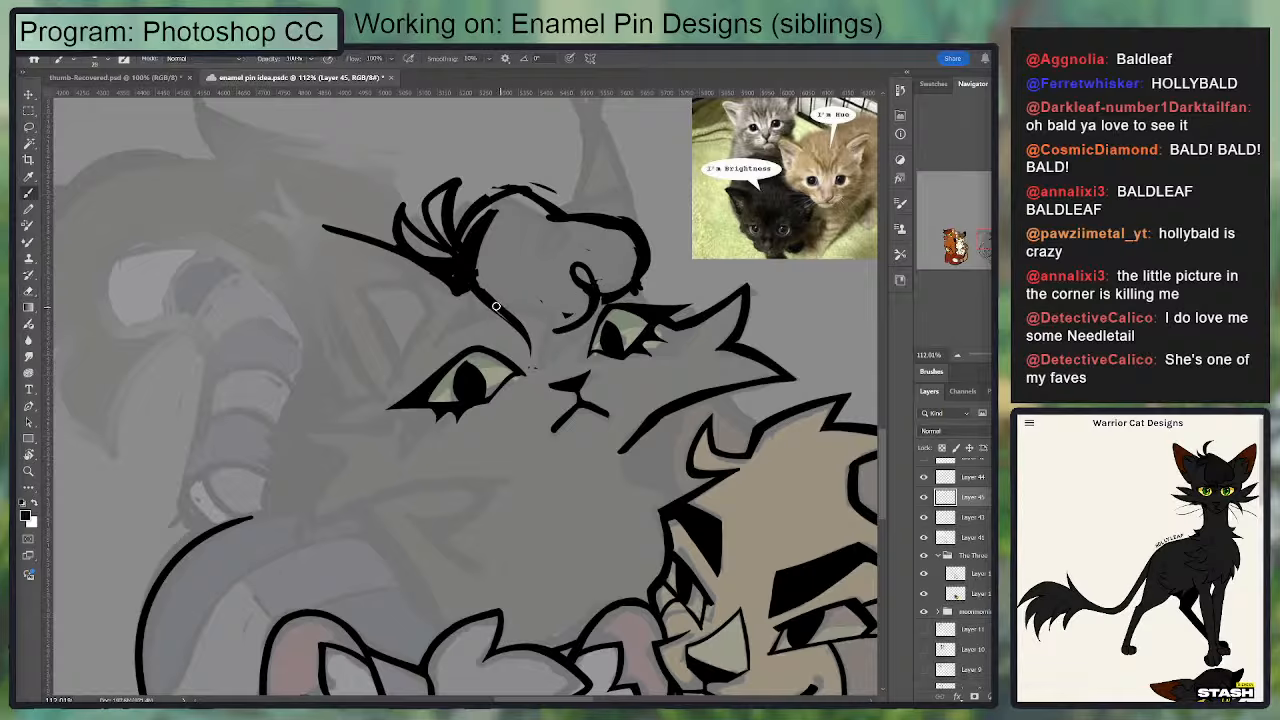
{"action": "key", "text": "ctrl+z"}
{"action": "key", "text": "e"}
{"action": "left_click_drag", "start_coordinate": [485, 291], "coordinate": [534, 328]}
{"action": "left_click_drag", "start_coordinate": [497, 266], "coordinate": [517, 316]}
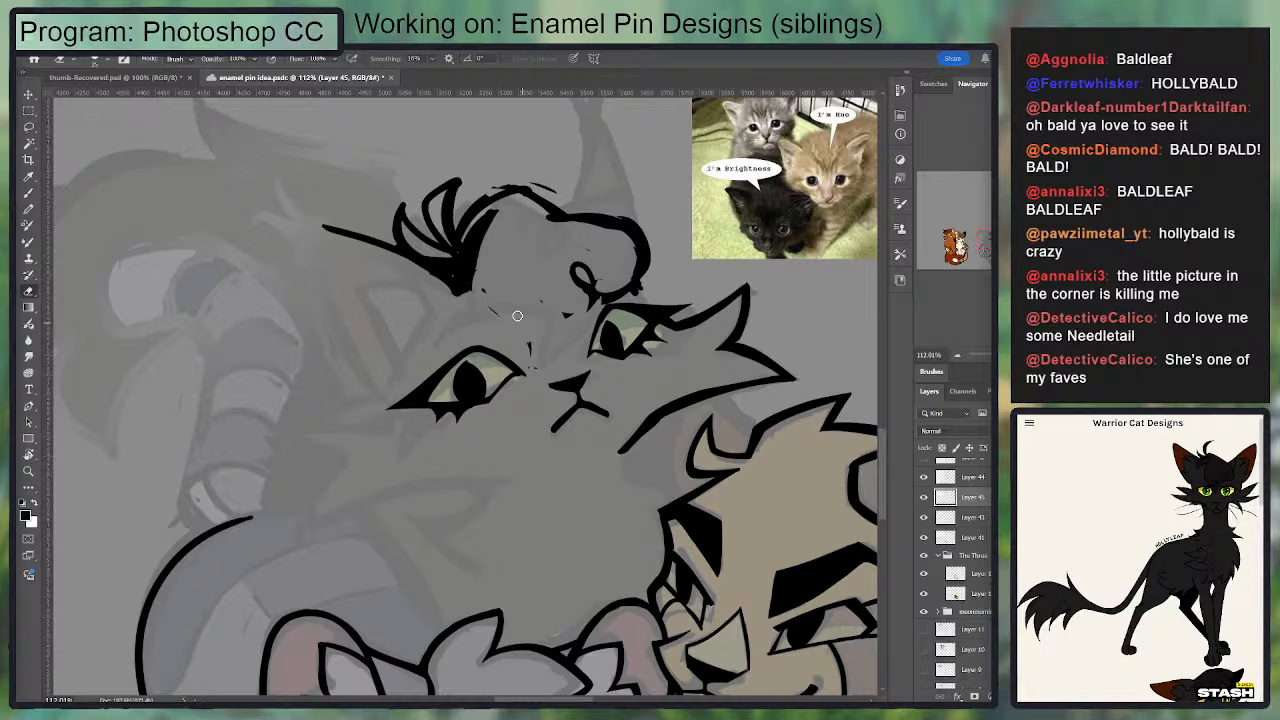
Step: Draw a rounded forehead line from the tuft to a point between the eyes, and connect it to the curl beside the second eye
{"action": "key", "text": "b"}
{"action": "mouse_move", "coordinate": [488, 222]}
{"action": "left_mouse_down"}
{"action": "mouse_move", "coordinate": [478, 338]}
{"action": "mouse_move", "coordinate": [537, 368]}
{"action": "left_mouse_up"}
{"action": "left_click_drag", "start_coordinate": [570, 316], "coordinate": [528, 380]}
{"action": "key", "text": "ctrl+z"}
{"action": "key", "text": "e"}
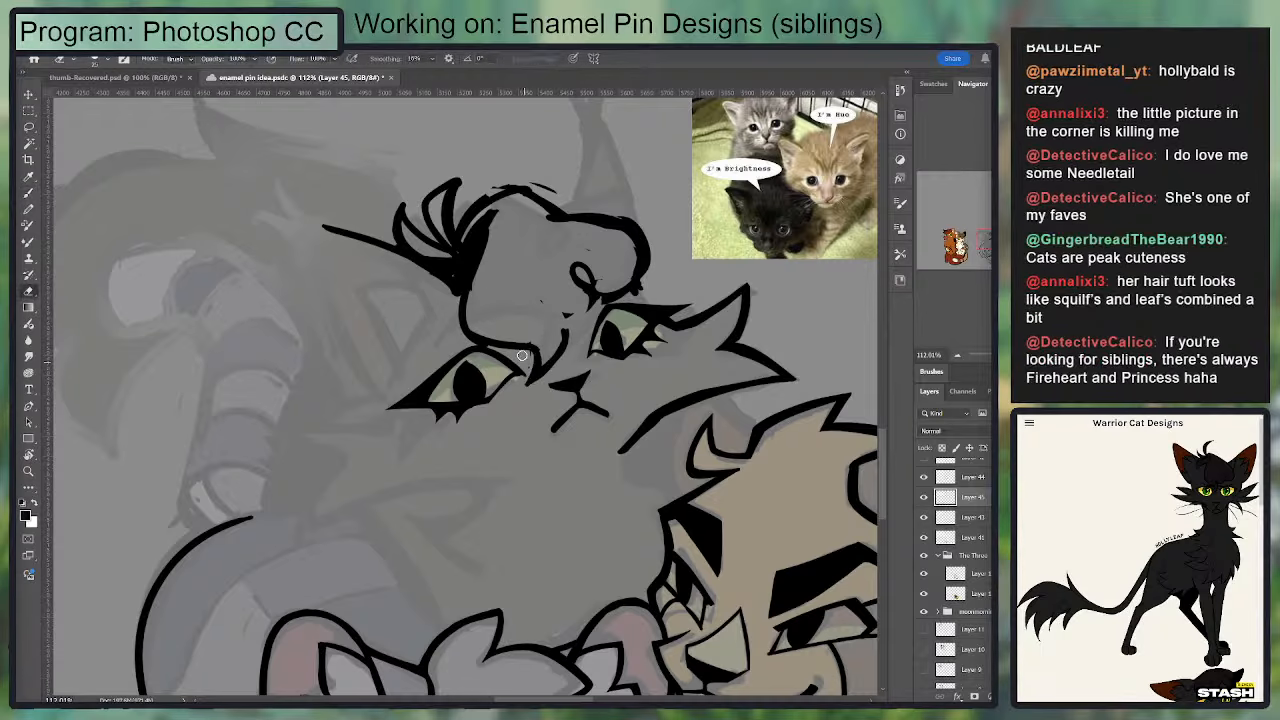
{"action": "key", "text": "b"}
{"action": "left_click_drag", "start_coordinate": [562, 335], "coordinate": [591, 282]}
{"action": "key", "text": "ctrl+z"}
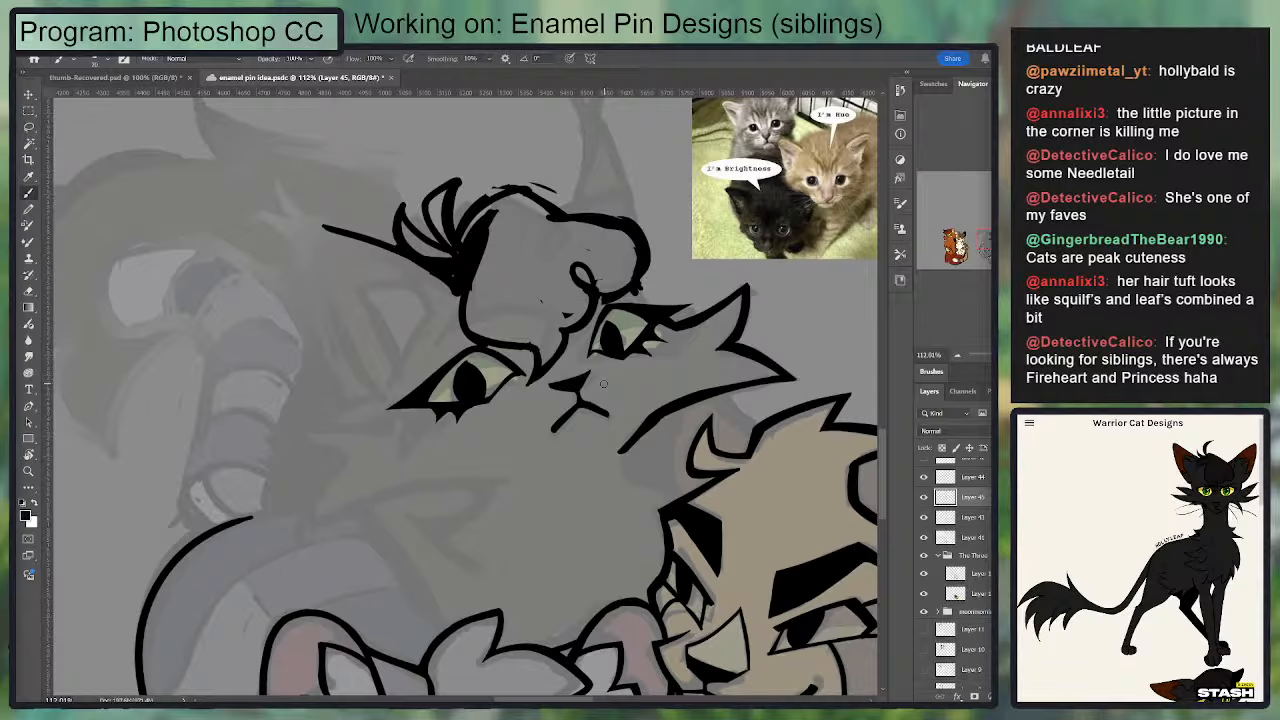
{"action": "key", "text": "e"}
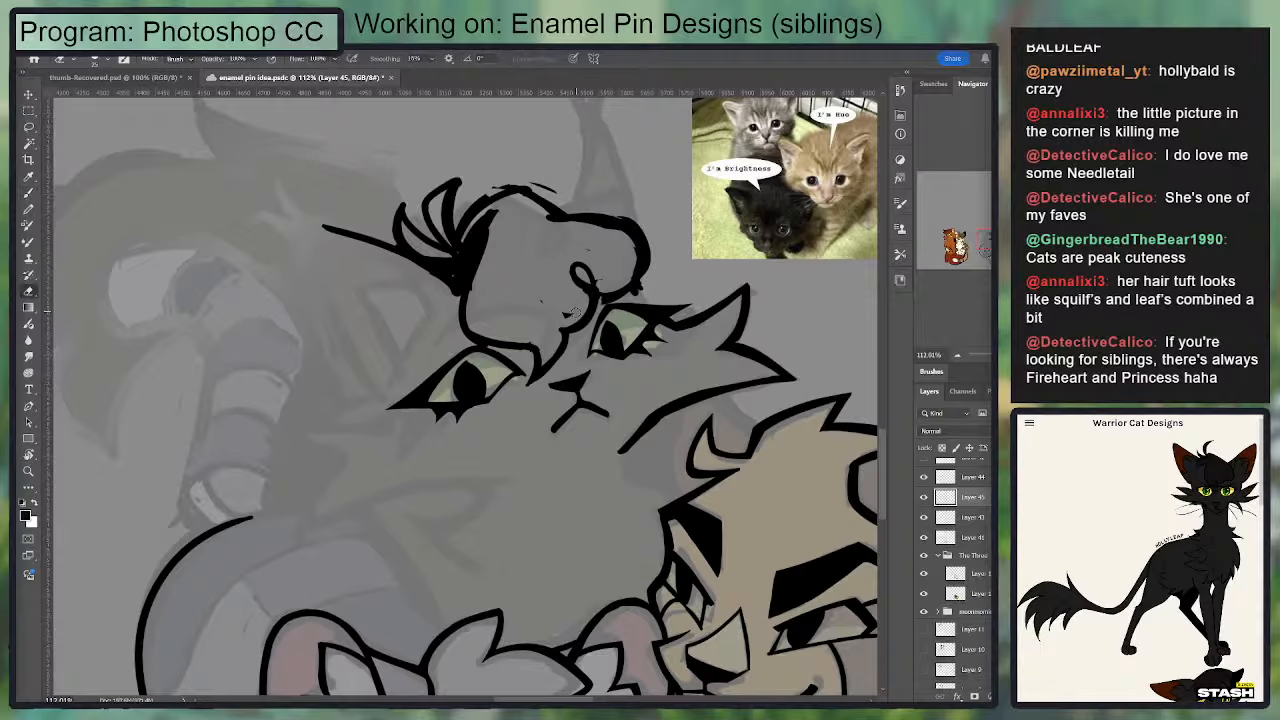
Step: Redraw the crown as one smooth slope from its peak to the bump over the second eye, and clean up both edges
{"action": "key", "text": "b"}
{"action": "mouse_move", "coordinate": [611, 289]}
{"action": "left_mouse_down"}
{"action": "mouse_move", "coordinate": [636, 272]}
{"action": "mouse_move", "coordinate": [604, 300]}
{"action": "mouse_move", "coordinate": [641, 268]}
{"action": "left_mouse_up"}
{"action": "key", "text": "e"}
{"action": "key", "text": "b"}
{"action": "mouse_move", "coordinate": [518, 198]}
{"action": "left_mouse_down"}
{"action": "mouse_move", "coordinate": [622, 227]}
{"action": "mouse_move", "coordinate": [535, 192]}
{"action": "mouse_move", "coordinate": [638, 217]}
{"action": "left_mouse_up"}
{"action": "key", "text": "e"}
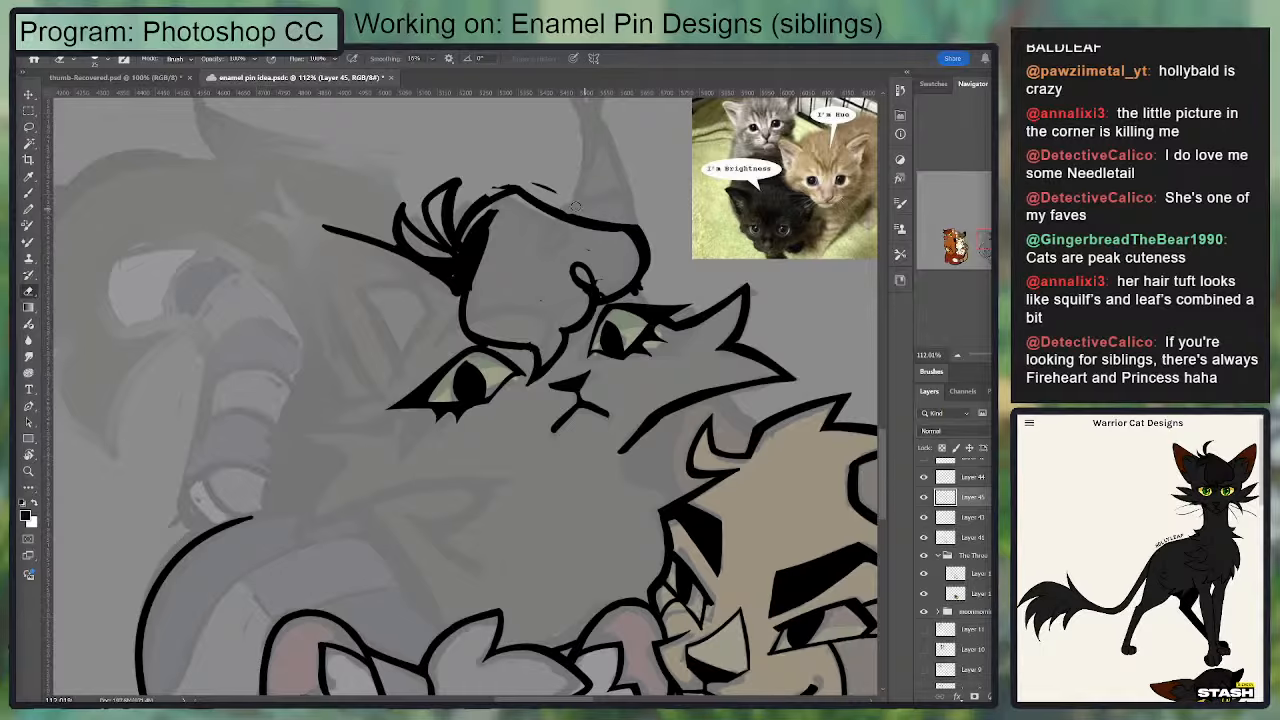
{"action": "key", "text": "b"}
{"action": "mouse_move", "coordinate": [512, 184]}
{"action": "left_mouse_down"}
{"action": "mouse_move", "coordinate": [482, 194]}
{"action": "mouse_move", "coordinate": [519, 190]}
{"action": "left_mouse_up"}
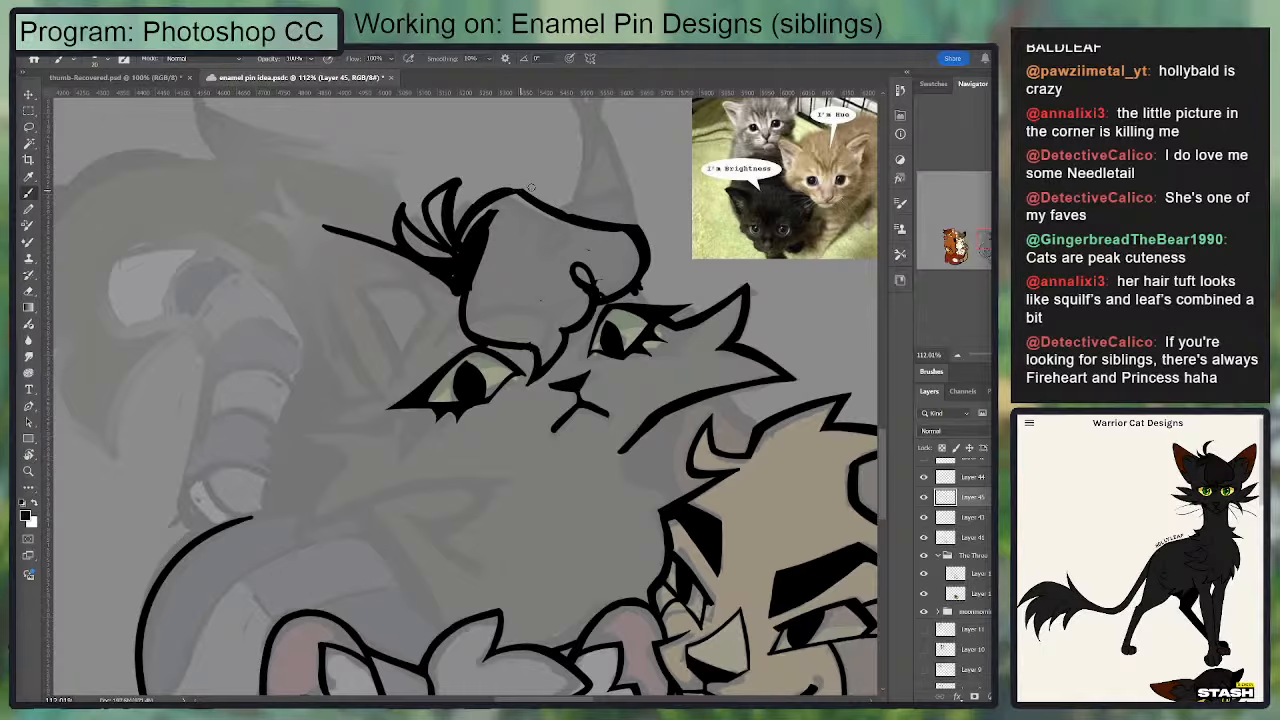
{"action": "left_click_drag", "start_coordinate": [597, 207], "coordinate": [568, 340]}
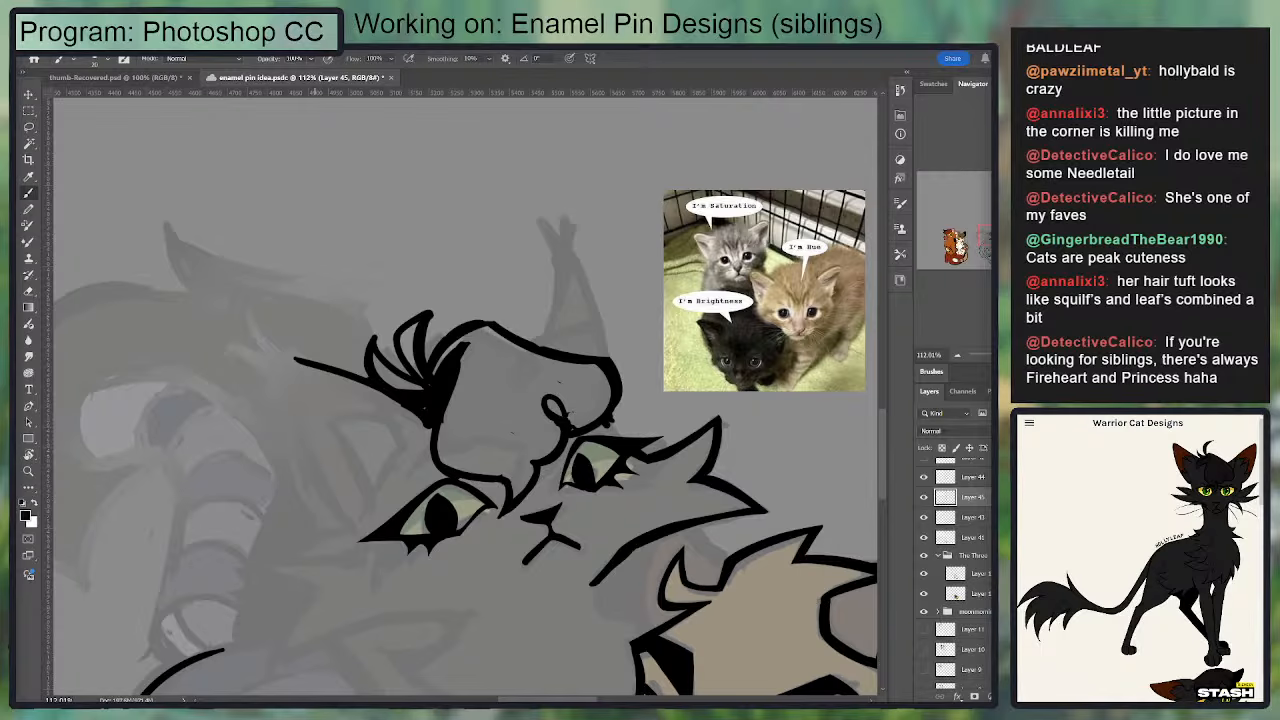
Step: Switch to the enamel pin ideas document and review the numbered list of sibling groups from the beginning
{"action": "key", "text": "alt+Tab"}
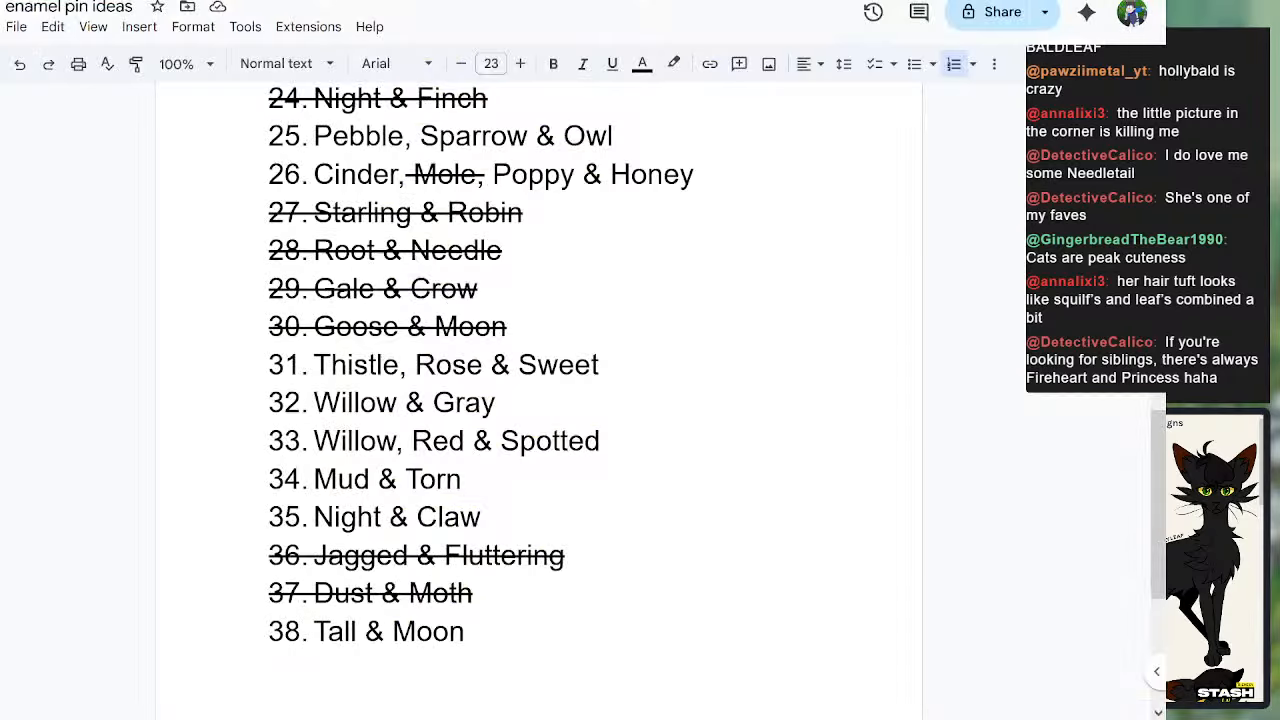
{"action": "scroll", "coordinate": [538, 400], "scroll_direction": "up", "scroll_amount": 10}
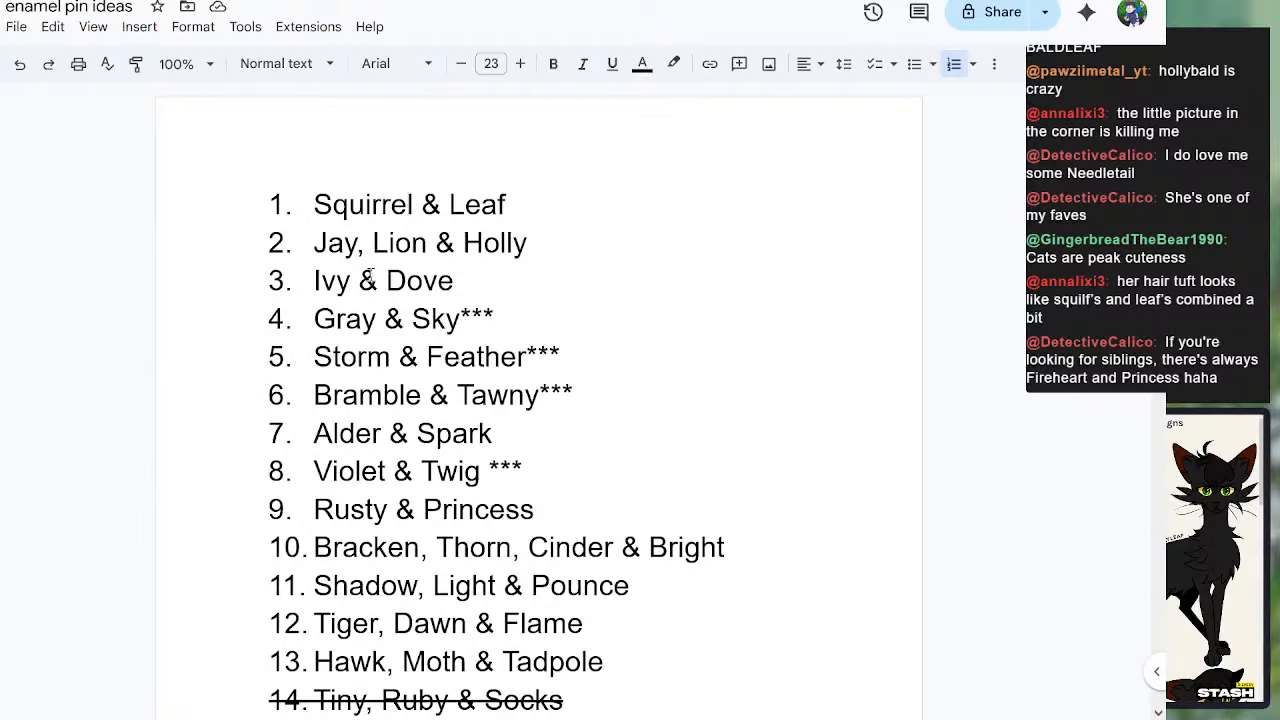
{"action": "left_click_drag", "start_coordinate": [386, 282], "coordinate": [418, 288]}
{"action": "left_click", "coordinate": [340, 318]}
{"action": "left_click", "coordinate": [412, 320]}
{"action": "left_click", "coordinate": [340, 362]}
{"action": "left_click", "coordinate": [484, 360]}
{"action": "left_click", "coordinate": [360, 396]}
{"action": "left_click", "coordinate": [466, 471]}
{"action": "scroll", "coordinate": [513, 537], "scroll_direction": "down", "scroll_amount": 1}
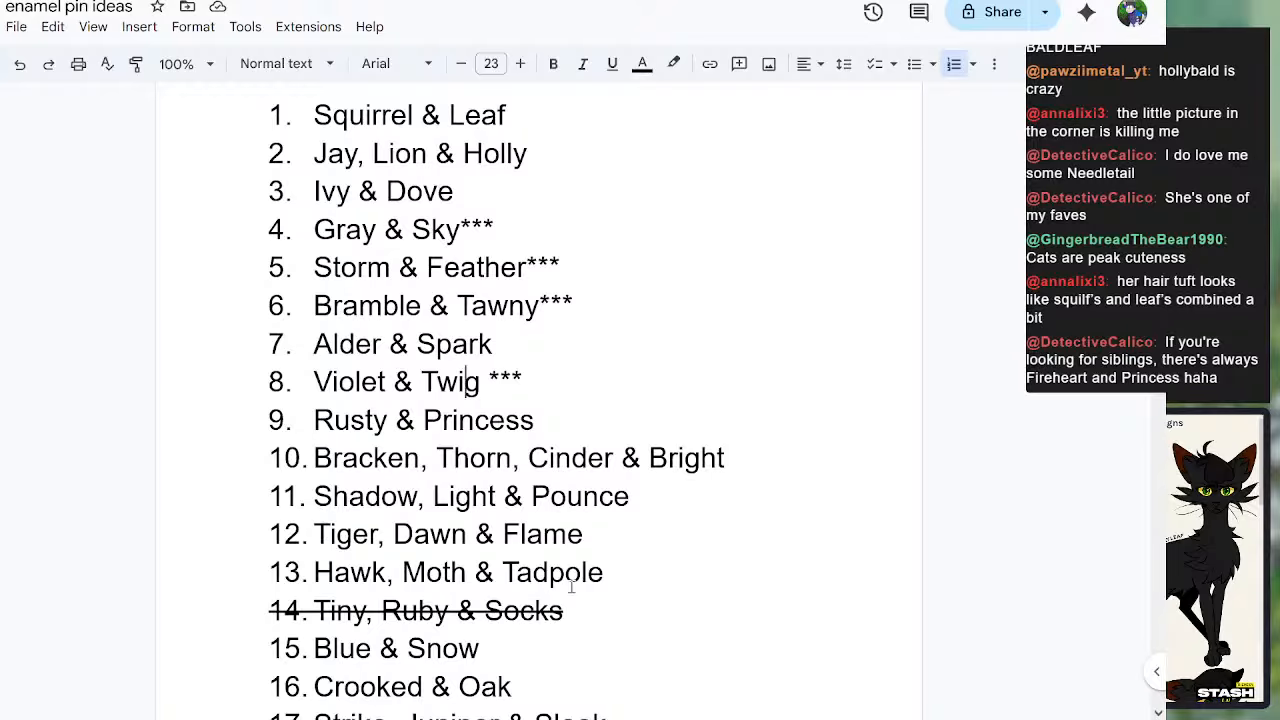
{"action": "scroll", "coordinate": [594, 552], "scroll_direction": "down", "scroll_amount": 1}
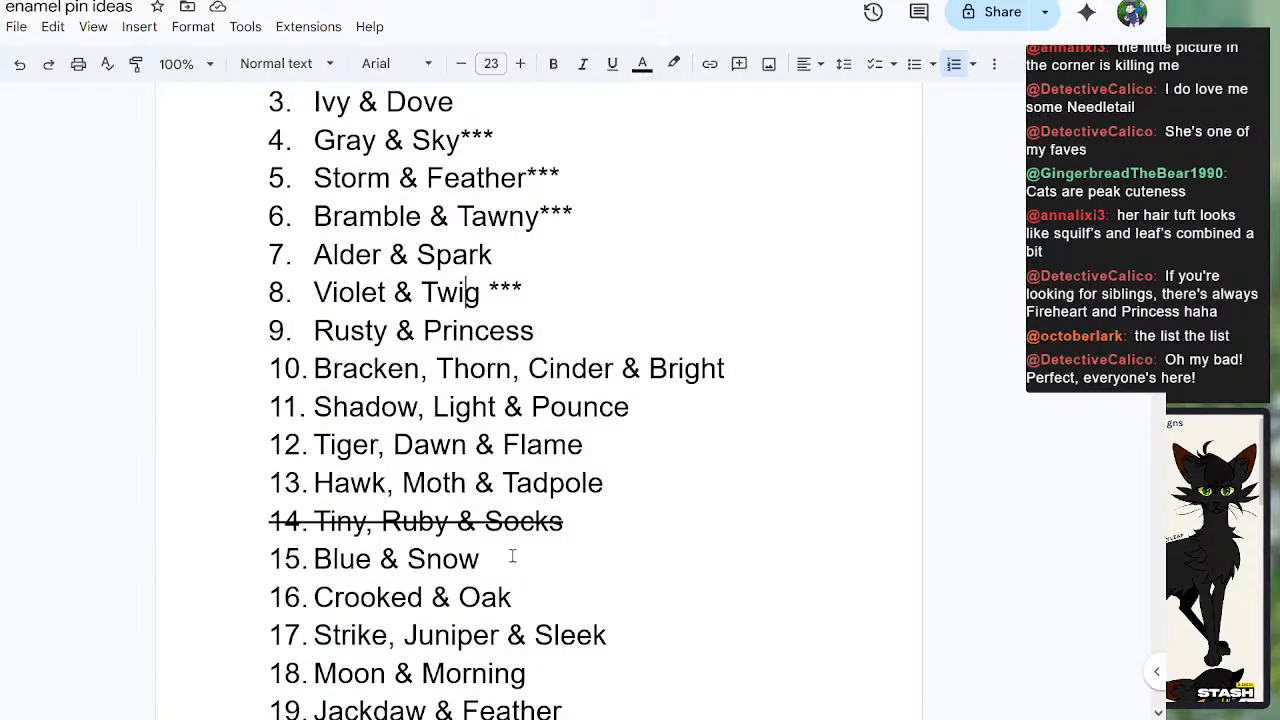
{"action": "scroll", "coordinate": [605, 503], "scroll_direction": "down", "scroll_amount": 1}
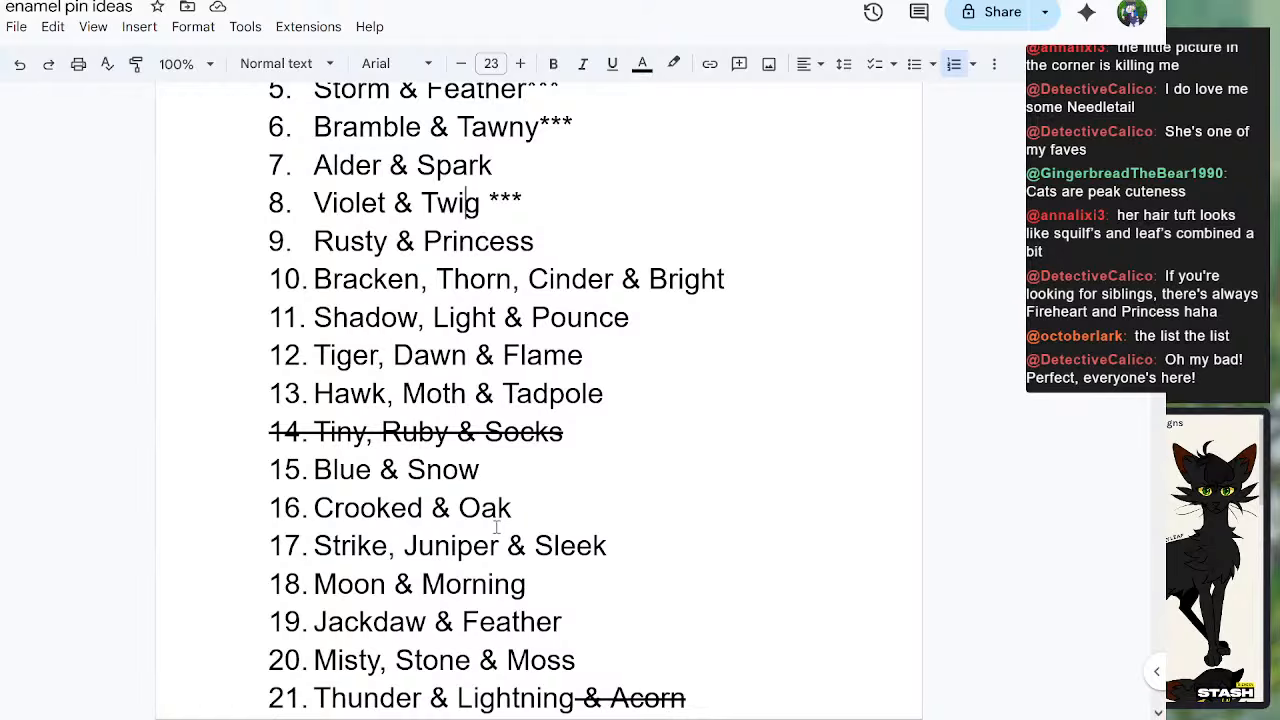
Step: Add "Fire & Scourge" as item 39 at the end of the list
{"action": "scroll", "coordinate": [452, 484], "scroll_direction": "down", "scroll_amount": 8}
{"action": "left_click", "coordinate": [770, 593]}
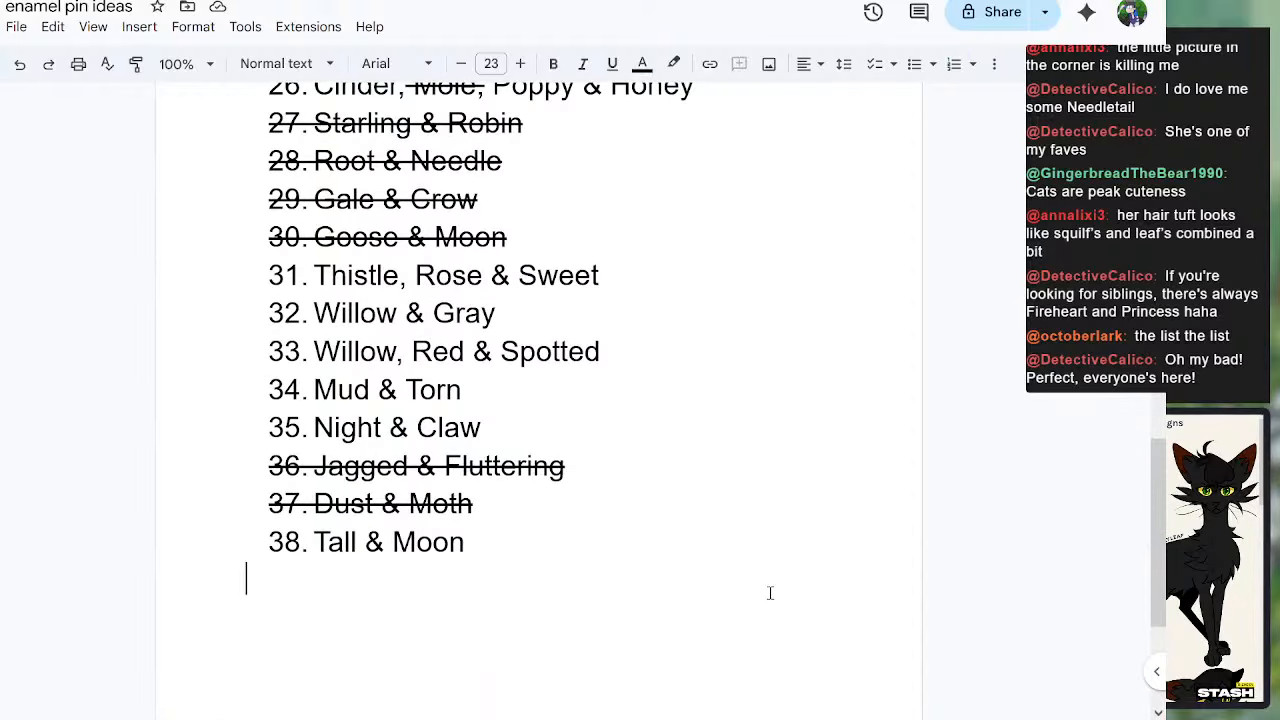
{"action": "key", "text": "Return"}
{"action": "type", "text": "Fir"}
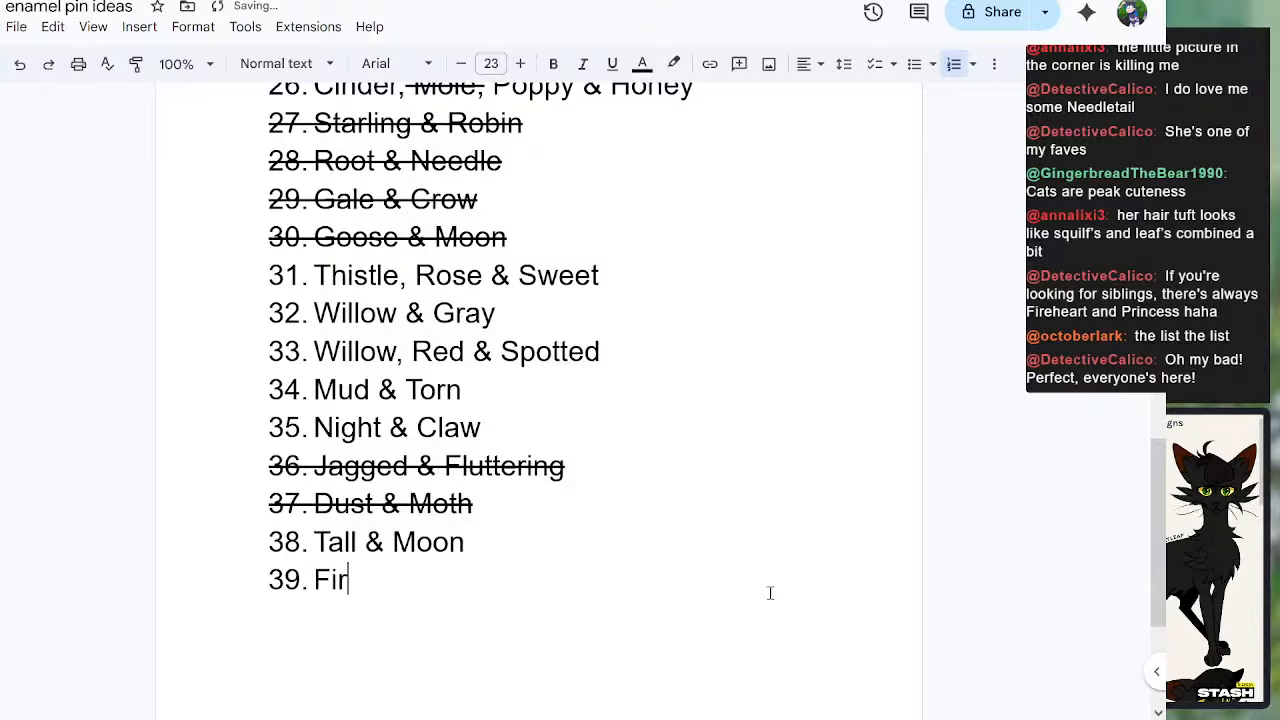
{"action": "type", "text": "es"}
{"action": "key", "text": "BackSpace"}
{"action": "type", "text": "& Scourge"}
Step: Review the sibling groups in the second half of the list down to the last entry
{"action": "scroll", "coordinate": [705, 510], "scroll_direction": "up", "scroll_amount": 6}
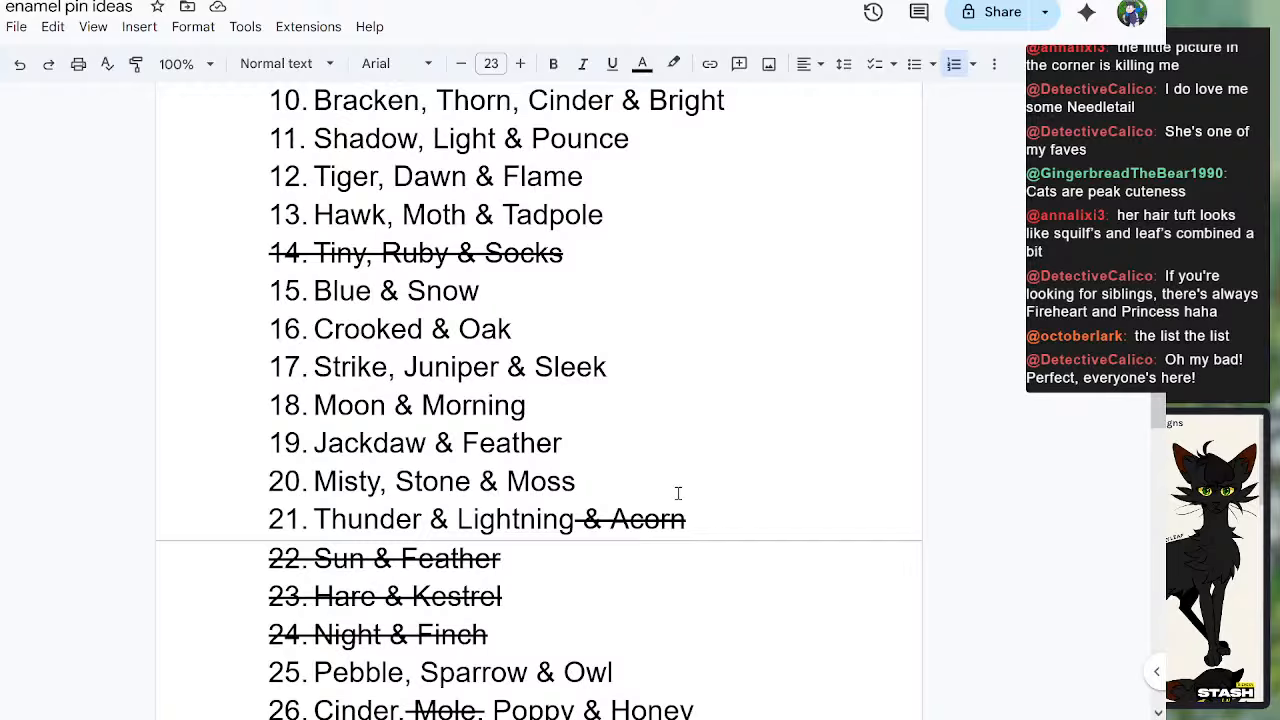
{"action": "scroll", "coordinate": [678, 493], "scroll_direction": "down", "scroll_amount": 2}
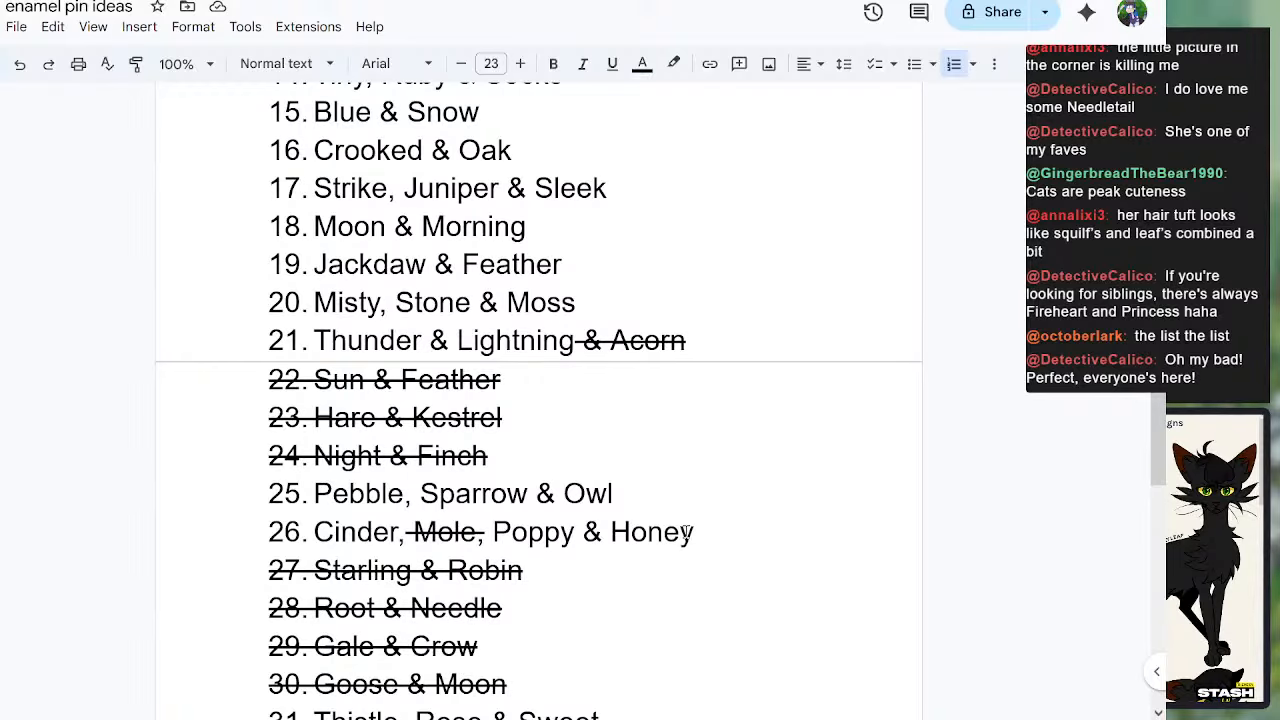
{"action": "scroll", "coordinate": [614, 552], "scroll_direction": "down", "scroll_amount": 2}
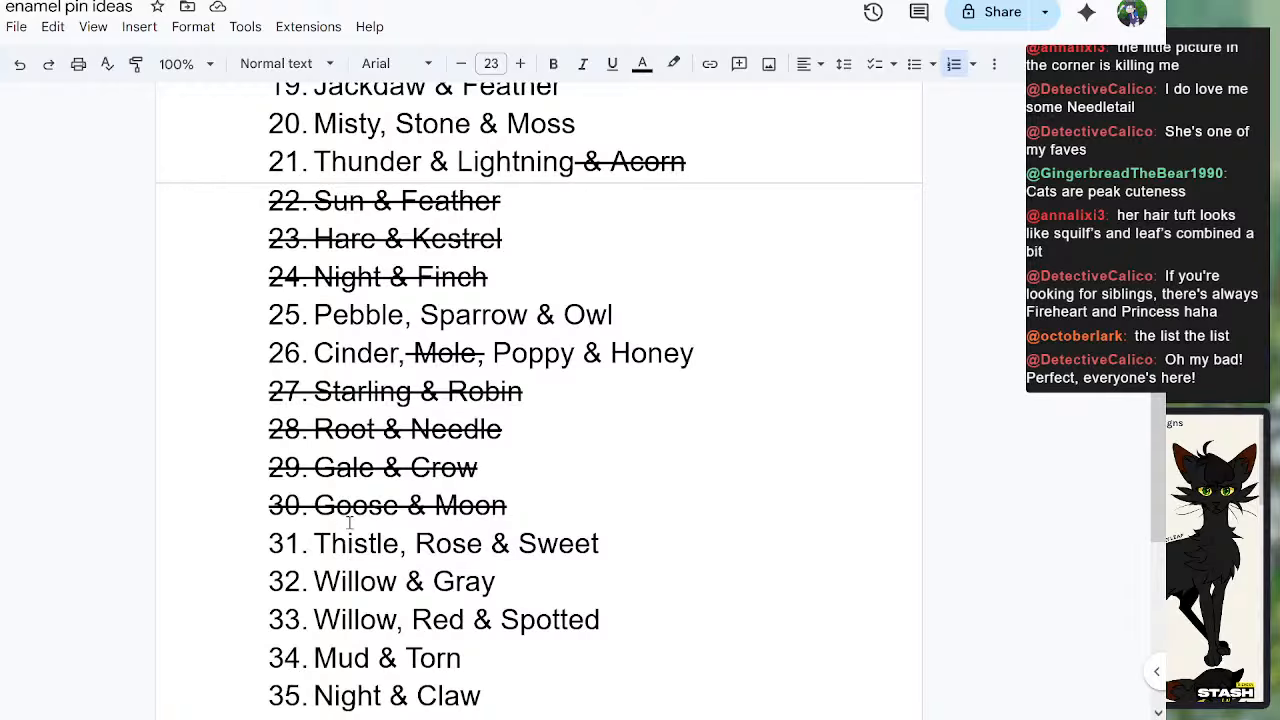
{"action": "scroll", "coordinate": [502, 577], "scroll_direction": "down", "scroll_amount": 1}
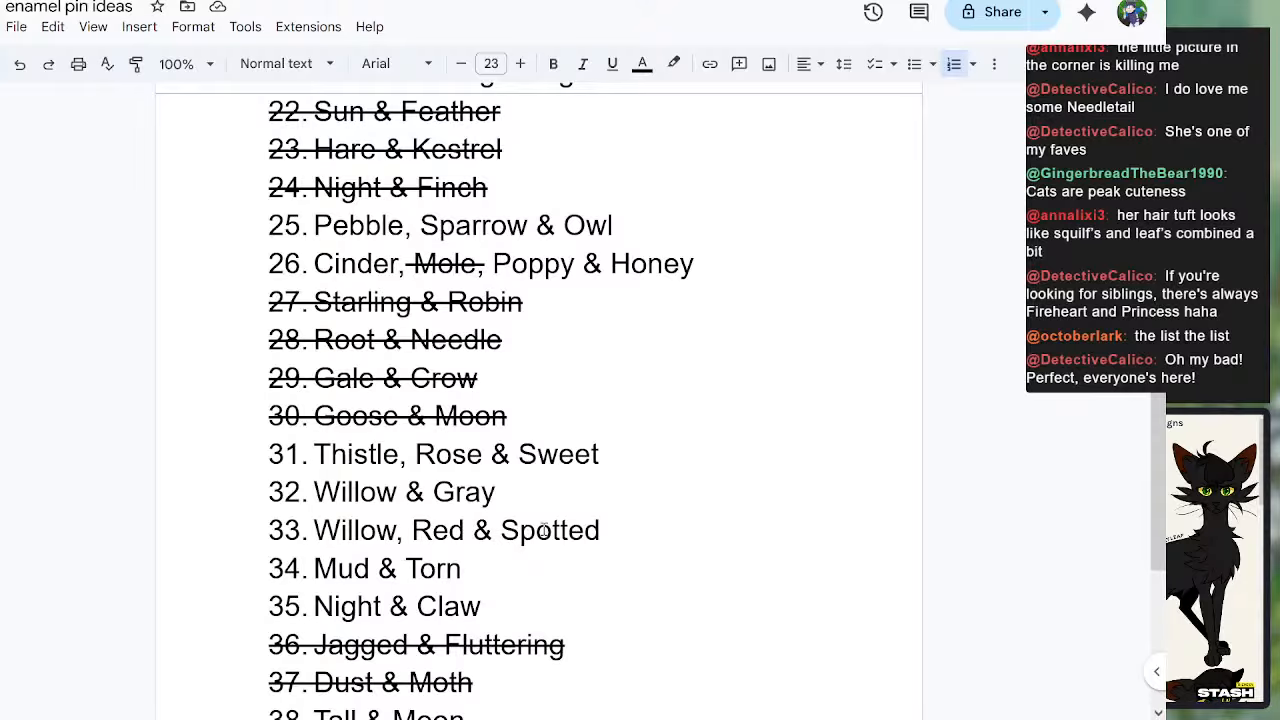
{"action": "scroll", "coordinate": [318, 485], "scroll_direction": "down", "scroll_amount": 1}
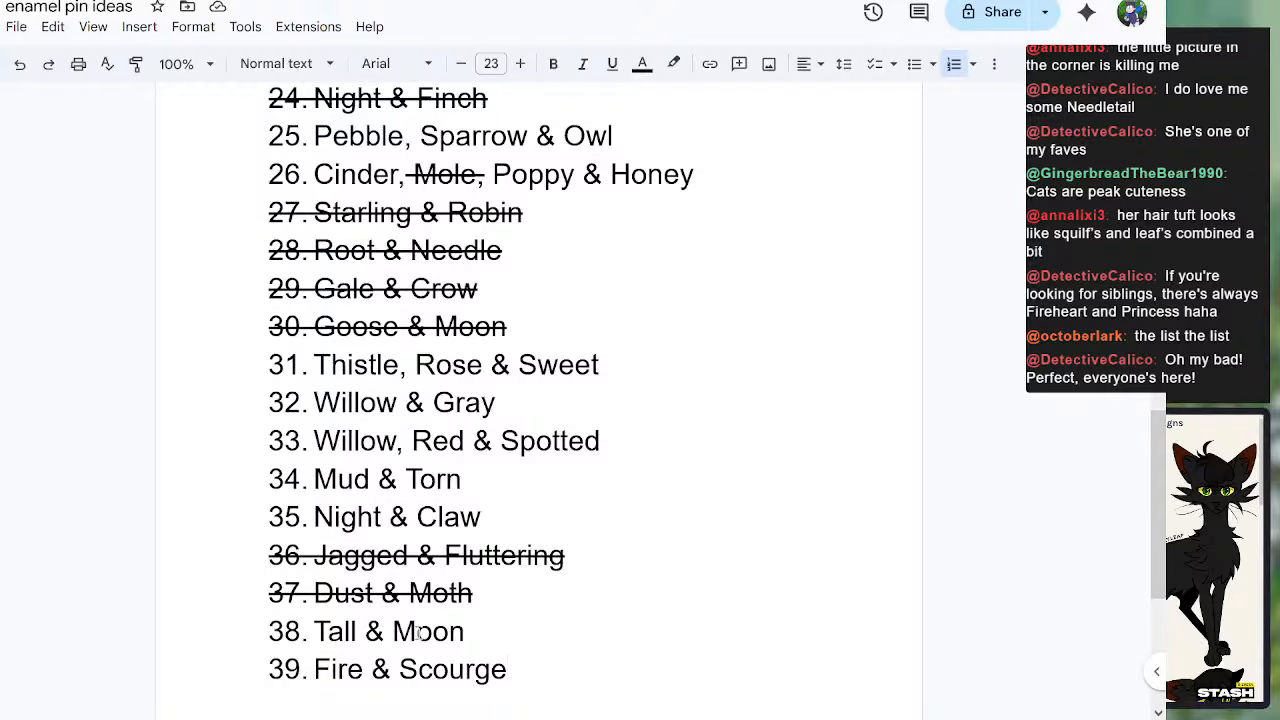
{"action": "scroll", "coordinate": [369, 632], "scroll_direction": "down", "scroll_amount": 2}
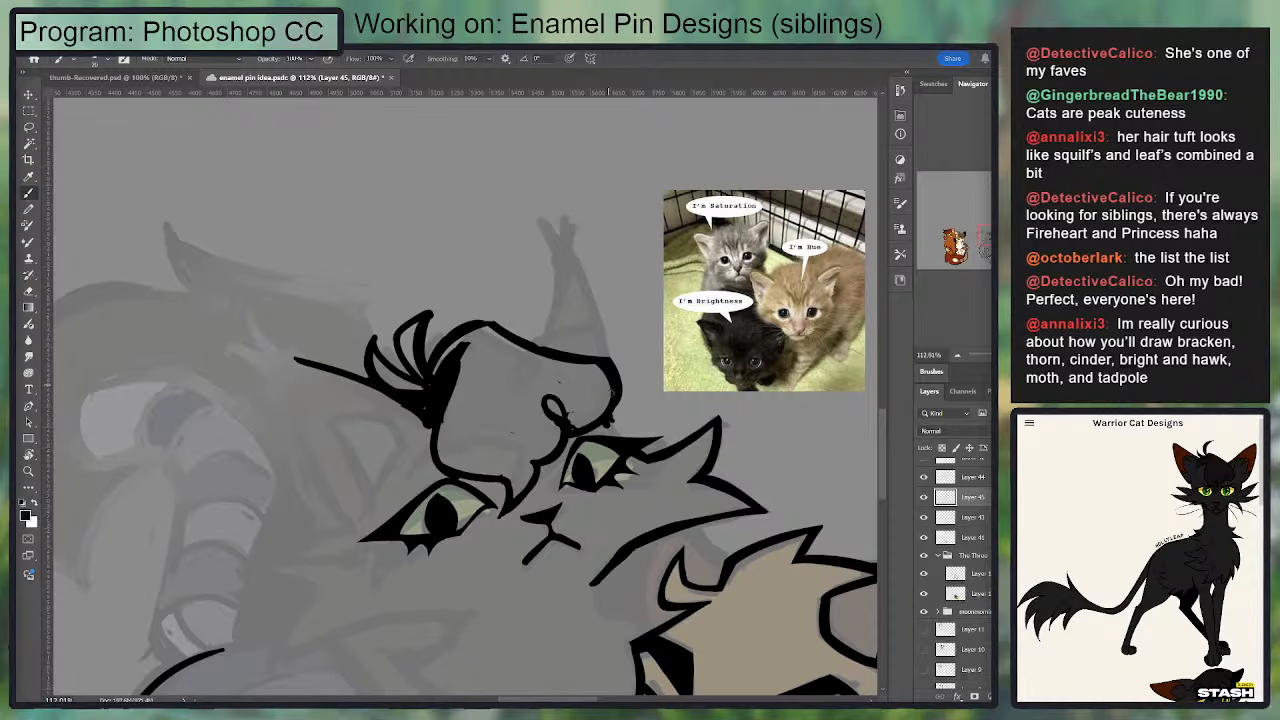
Step: Return to Photoshop and clean up the curl and the lower edge of the bump over the second eye
{"action": "key", "text": "e"}
{"action": "key", "text": "b"}
{"action": "mouse_move", "coordinate": [606, 424]}
{"action": "left_mouse_down"}
{"action": "mouse_move", "coordinate": [567, 420]}
{"action": "mouse_move", "coordinate": [611, 393]}
{"action": "mouse_move", "coordinate": [579, 431]}
{"action": "mouse_move", "coordinate": [566, 426]}
{"action": "mouse_move", "coordinate": [602, 404]}
{"action": "mouse_move", "coordinate": [601, 423]}
{"action": "mouse_move", "coordinate": [649, 366]}
{"action": "mouse_move", "coordinate": [621, 356]}
{"action": "mouse_move", "coordinate": [677, 305]}
{"action": "left_mouse_up"}
{"action": "key", "text": "e"}
{"action": "key", "text": "b"}
{"action": "key", "text": "e"}
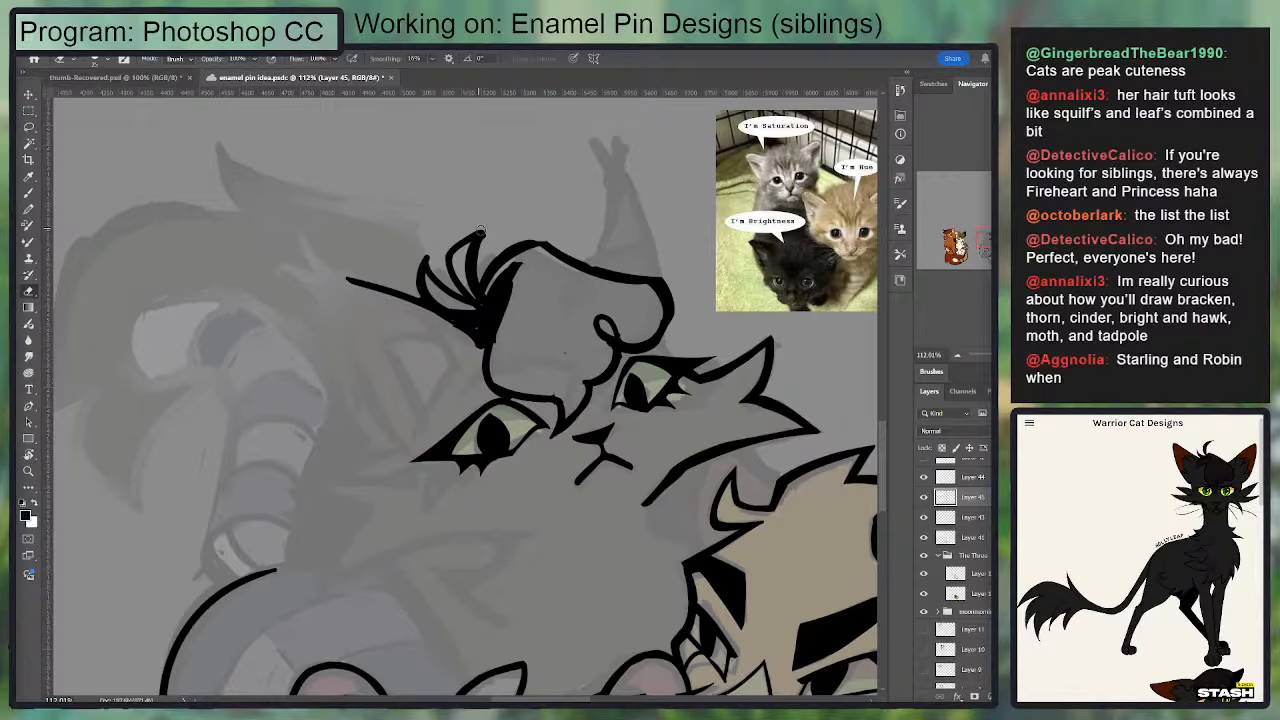
Step: Trim the tallest fur tuft beside the crown and thicken the line running from the tuft's base to its outer tip
{"action": "left_click_drag", "start_coordinate": [489, 230], "coordinate": [479, 272]}
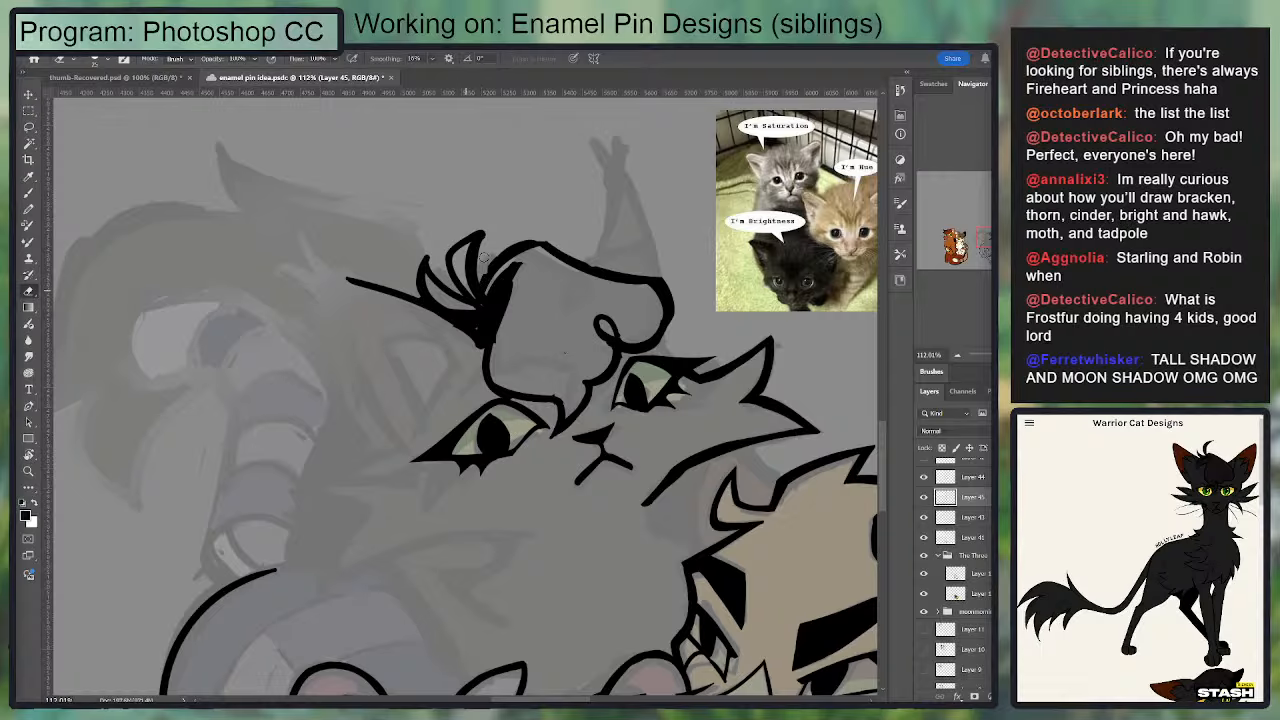
{"action": "key", "text": "b"}
{"action": "mouse_move", "coordinate": [480, 292]}
{"action": "left_mouse_down"}
{"action": "mouse_move", "coordinate": [511, 255]}
{"action": "mouse_move", "coordinate": [658, 306]}
{"action": "left_mouse_up"}
{"action": "key", "text": "e"}
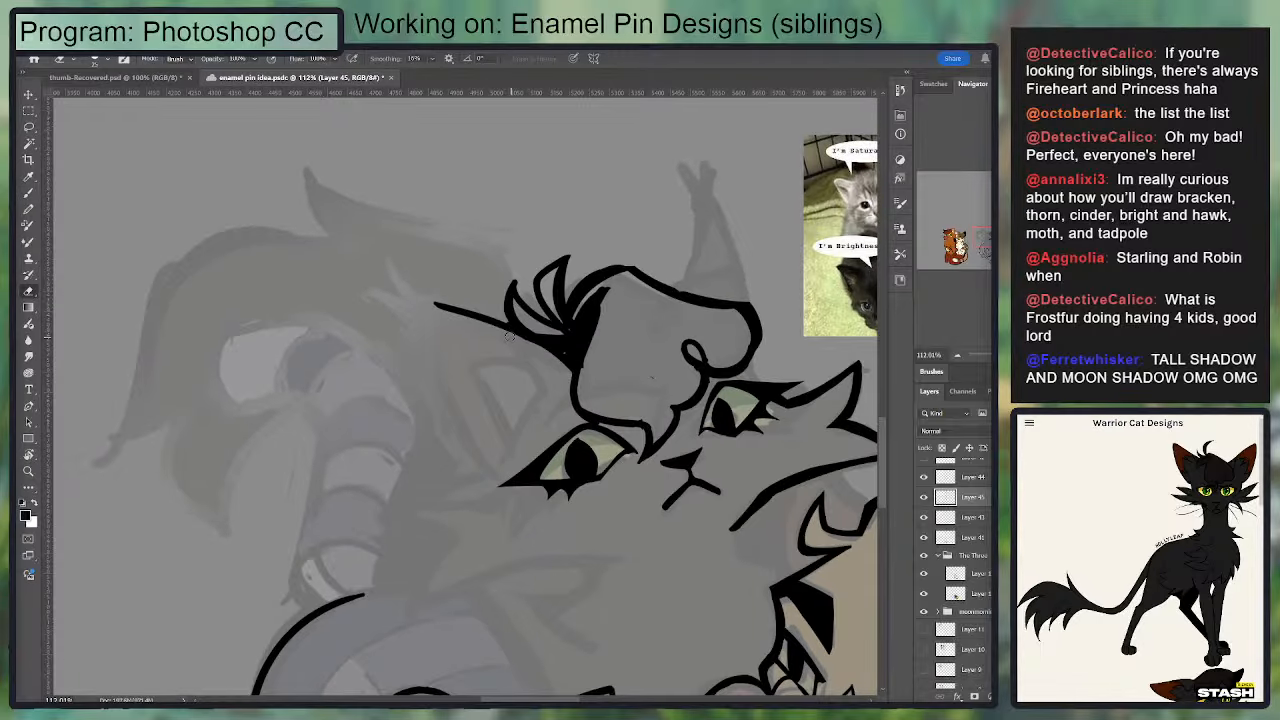
{"action": "key", "text": "b"}
{"action": "left_click_drag", "start_coordinate": [576, 368], "coordinate": [449, 306]}
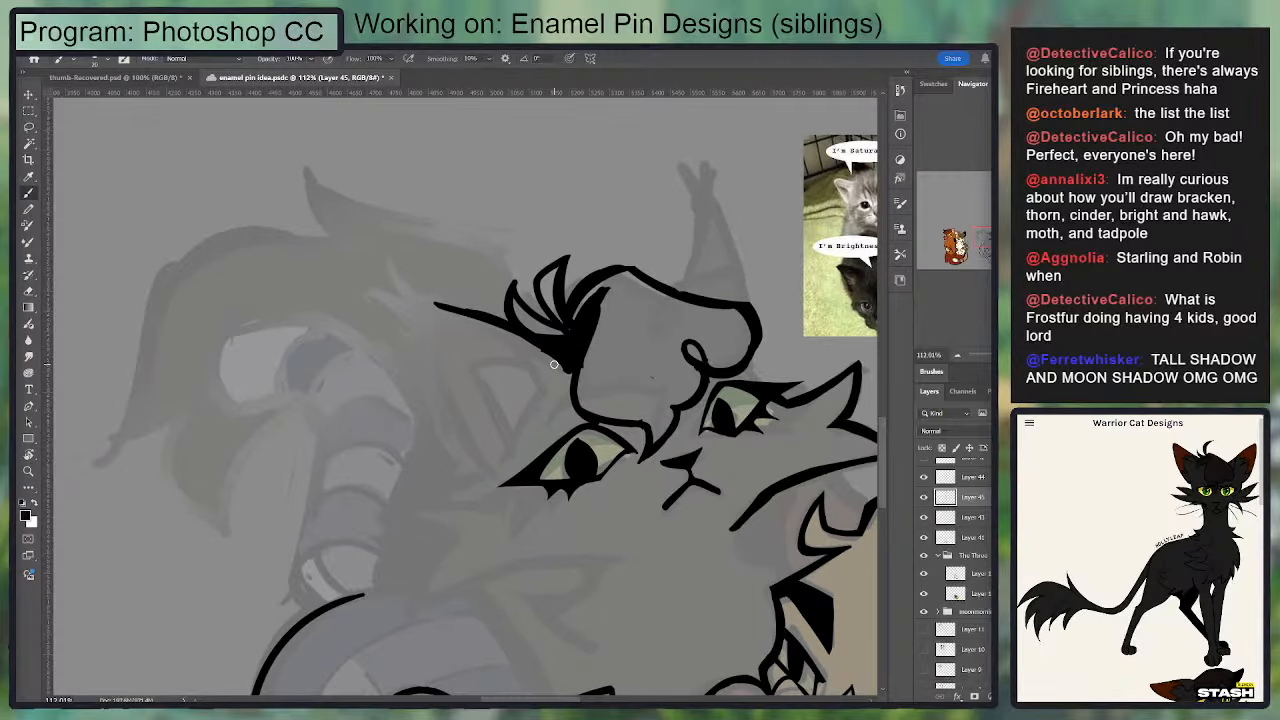
{"action": "key", "text": "e"}
{"action": "left_click_drag", "start_coordinate": [530, 348], "coordinate": [559, 377]}
{"action": "key", "text": "b"}
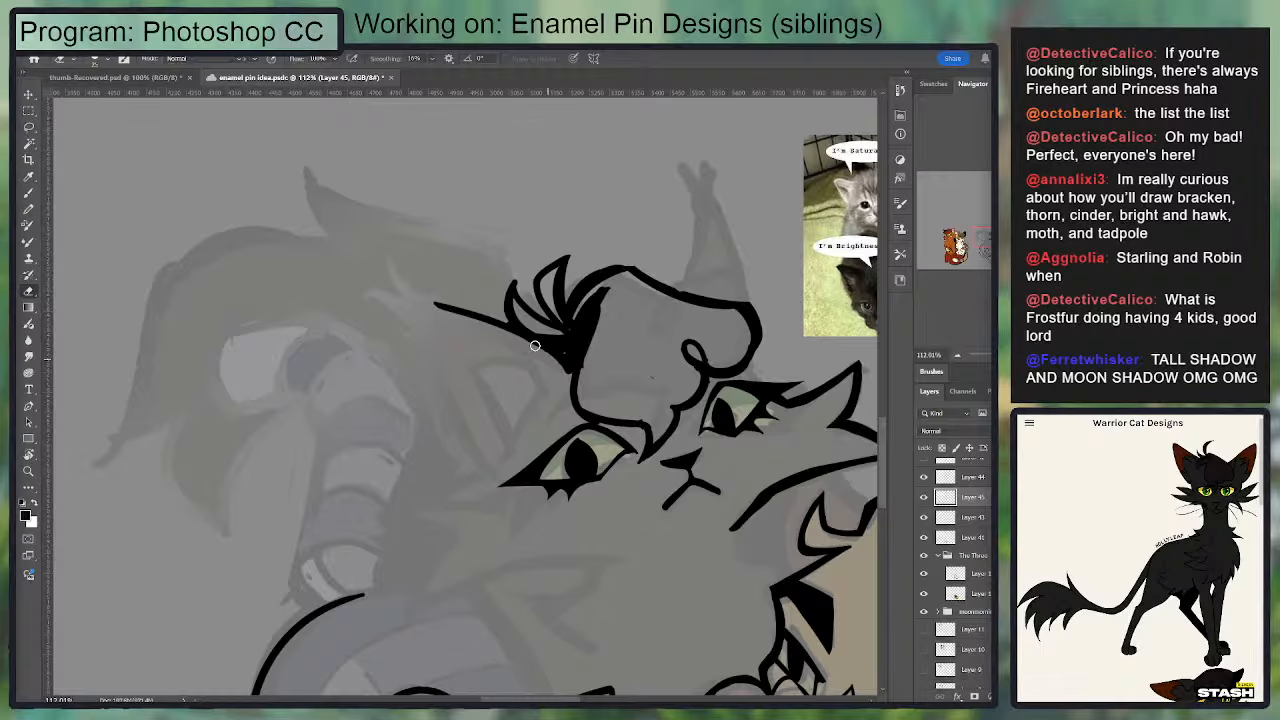
{"action": "mouse_move", "coordinate": [482, 316]}
{"action": "left_mouse_down"}
{"action": "mouse_move", "coordinate": [544, 390]}
{"action": "mouse_move", "coordinate": [478, 305]}
{"action": "mouse_move", "coordinate": [512, 307]}
{"action": "mouse_move", "coordinate": [526, 349]}
{"action": "mouse_move", "coordinate": [484, 322]}
{"action": "mouse_move", "coordinate": [544, 384]}
{"action": "left_mouse_up"}
{"action": "key", "text": "ctrl+z"}
{"action": "key", "text": "ctrl+z"}
{"action": "key", "text": "ctrl+z"}
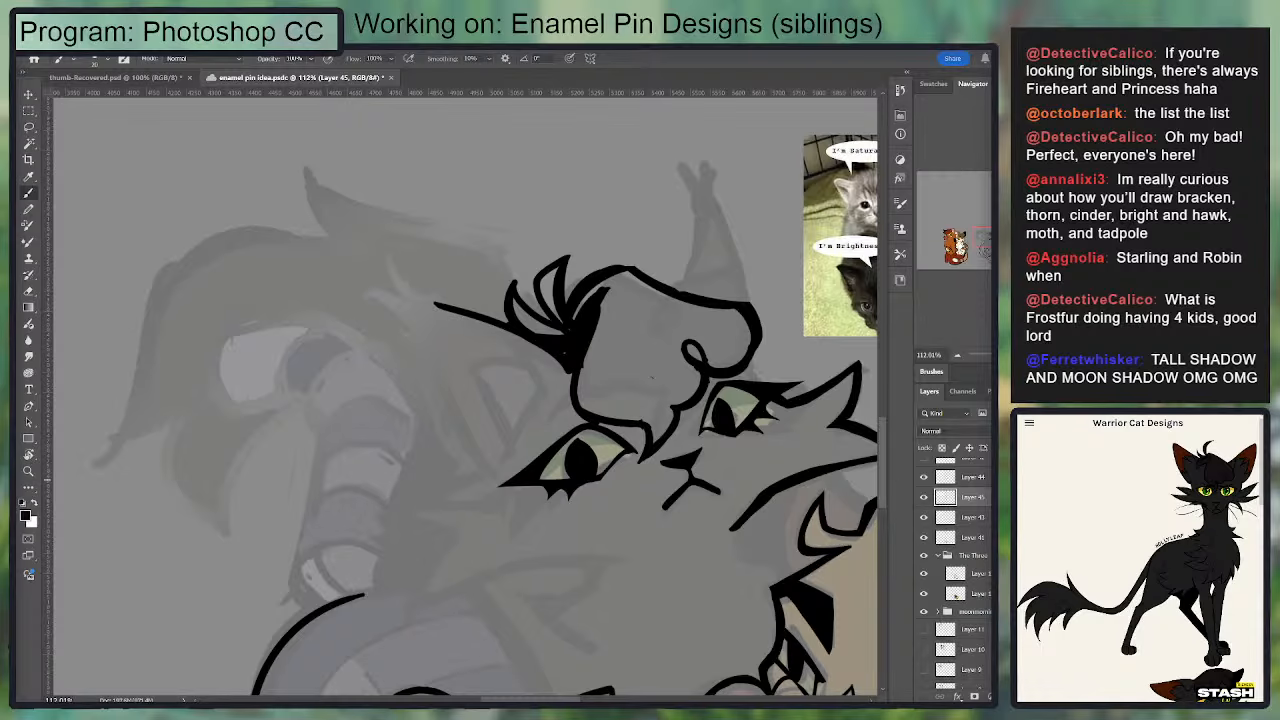
Step: Draw a pointed cheek fur spike extending outward beside the first eye
{"action": "left_click_drag", "start_coordinate": [742, 328], "coordinate": [684, 312]}
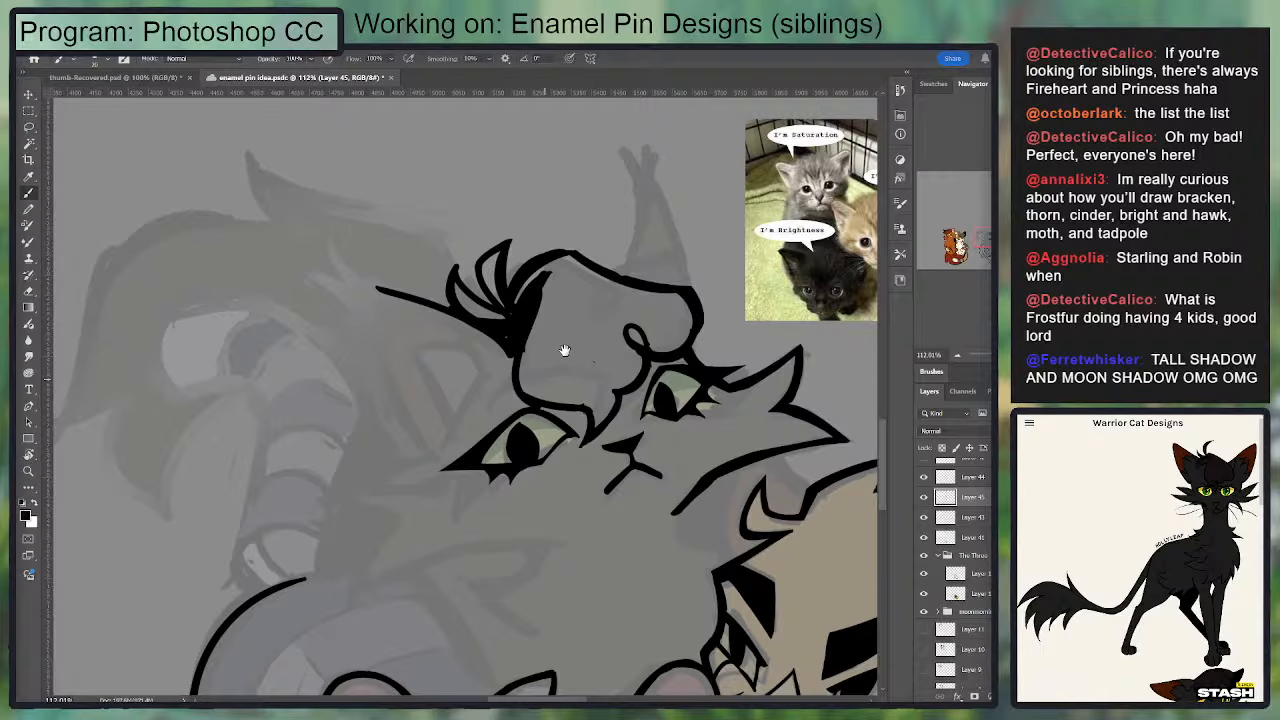
{"action": "left_click_drag", "start_coordinate": [564, 350], "coordinate": [609, 275]}
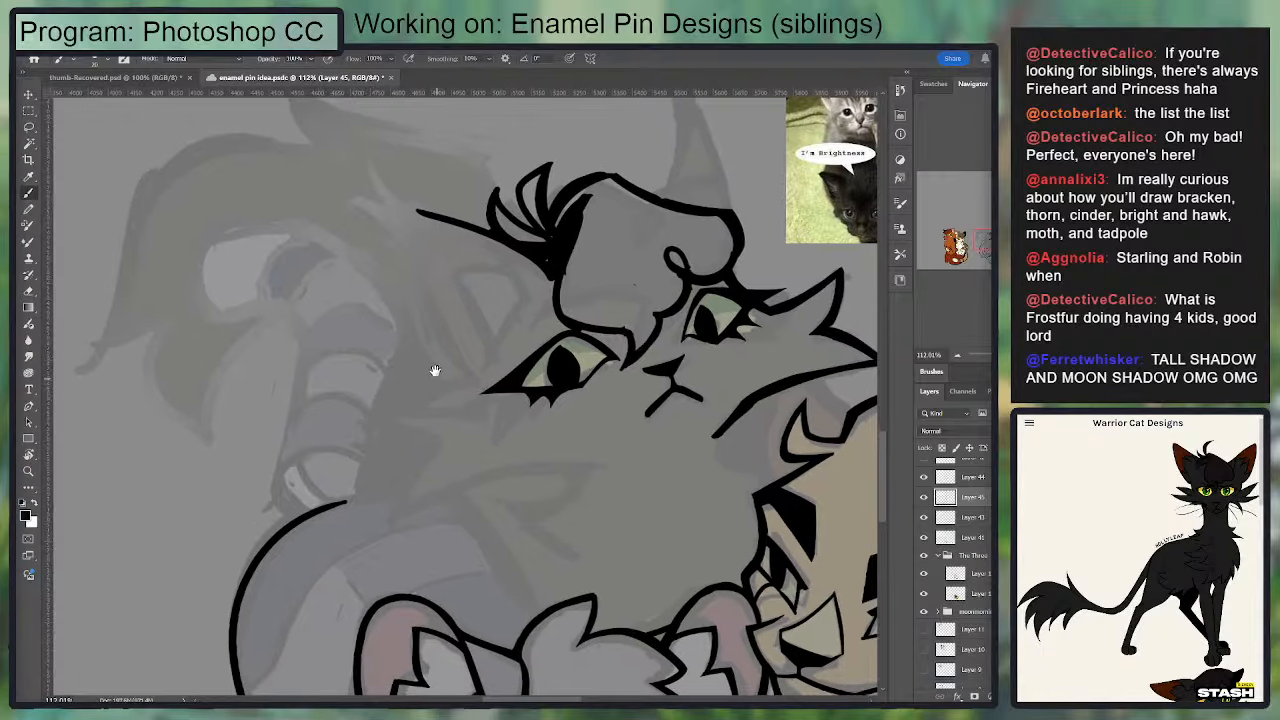
{"action": "mouse_move", "coordinate": [481, 395]}
{"action": "left_mouse_down"}
{"action": "mouse_move", "coordinate": [468, 363]}
{"action": "mouse_move", "coordinate": [360, 378]}
{"action": "mouse_move", "coordinate": [449, 418]}
{"action": "left_mouse_up"}
{"action": "key", "text": "ctrl+z"}
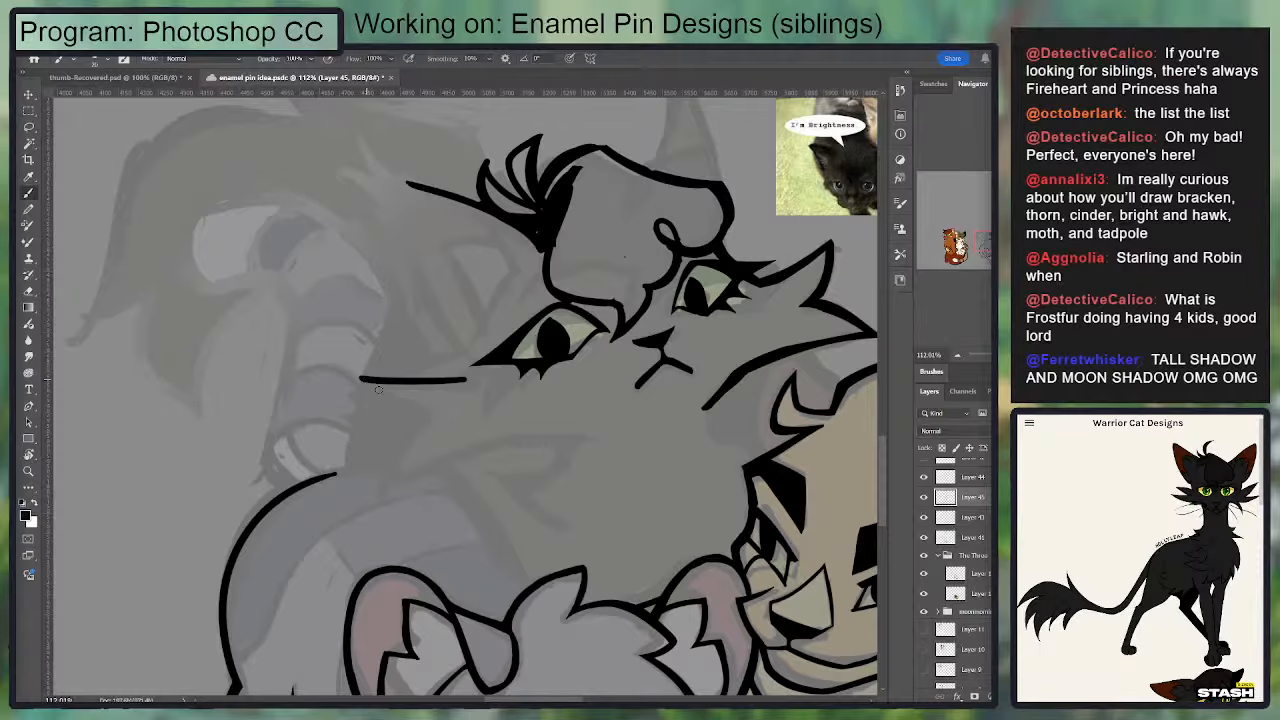
{"action": "mouse_move", "coordinate": [364, 380]}
{"action": "left_mouse_down"}
{"action": "mouse_move", "coordinate": [440, 412]}
{"action": "mouse_move", "coordinate": [414, 410]}
{"action": "mouse_move", "coordinate": [398, 482]}
{"action": "left_mouse_up"}
{"action": "key", "text": "e"}
{"action": "key", "text": "b"}
{"action": "key", "text": "ctrl+z"}
Step: Draw the cheek line curving down from the base of the fur spike toward the body, and trim its inner edge
{"action": "left_click_drag", "start_coordinate": [440, 410], "coordinate": [395, 482]}
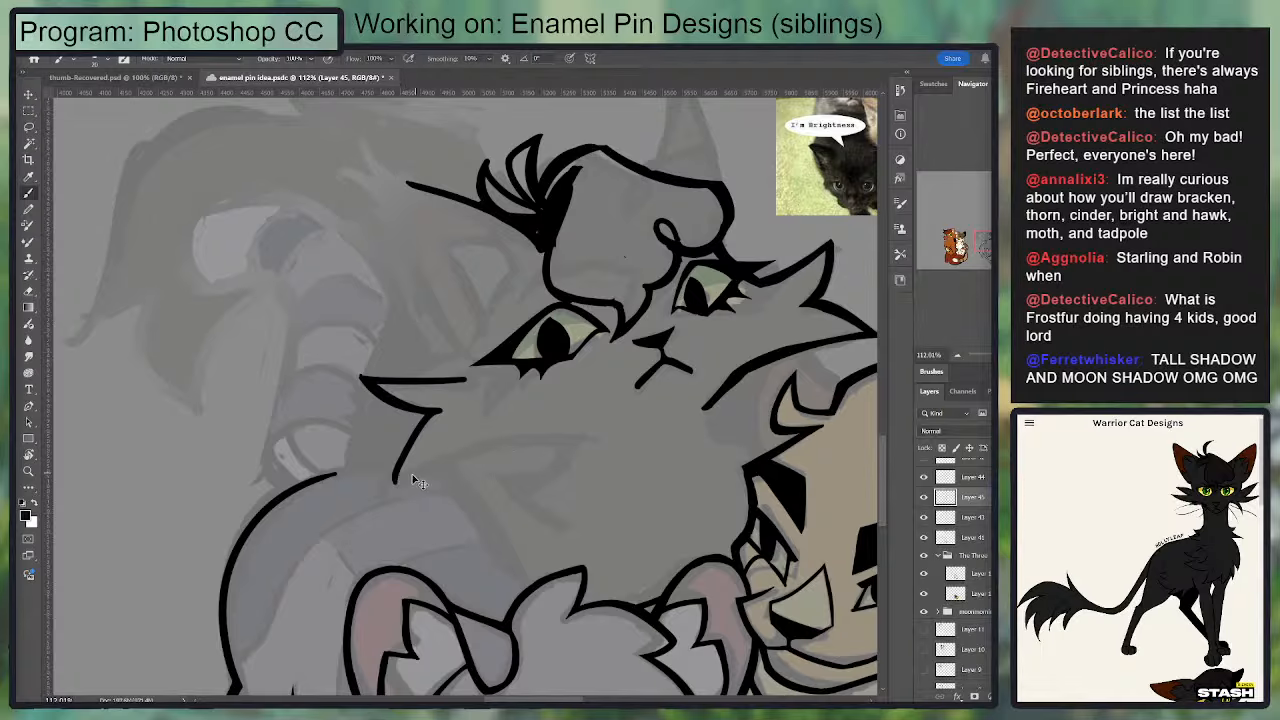
{"action": "left_click_drag", "start_coordinate": [440, 410], "coordinate": [394, 486]}
{"action": "key", "text": "e"}
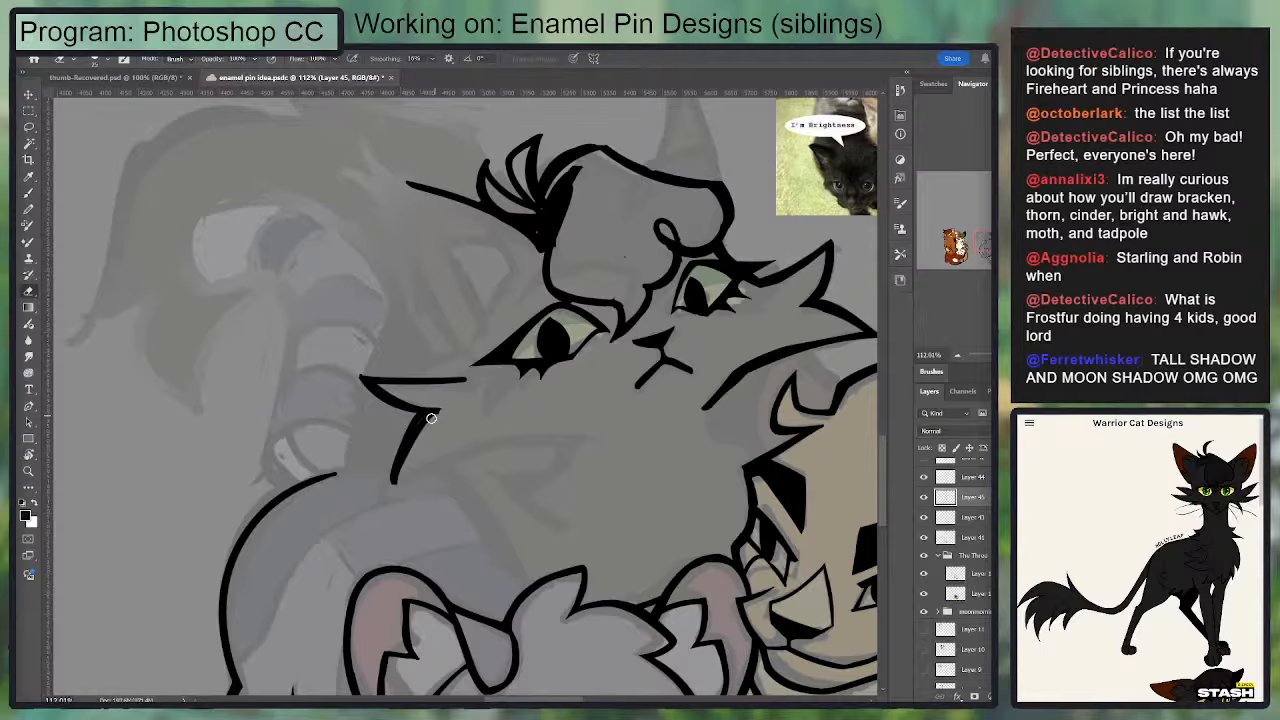
{"action": "left_click_drag", "start_coordinate": [441, 415], "coordinate": [401, 484]}
{"action": "key", "text": "b"}
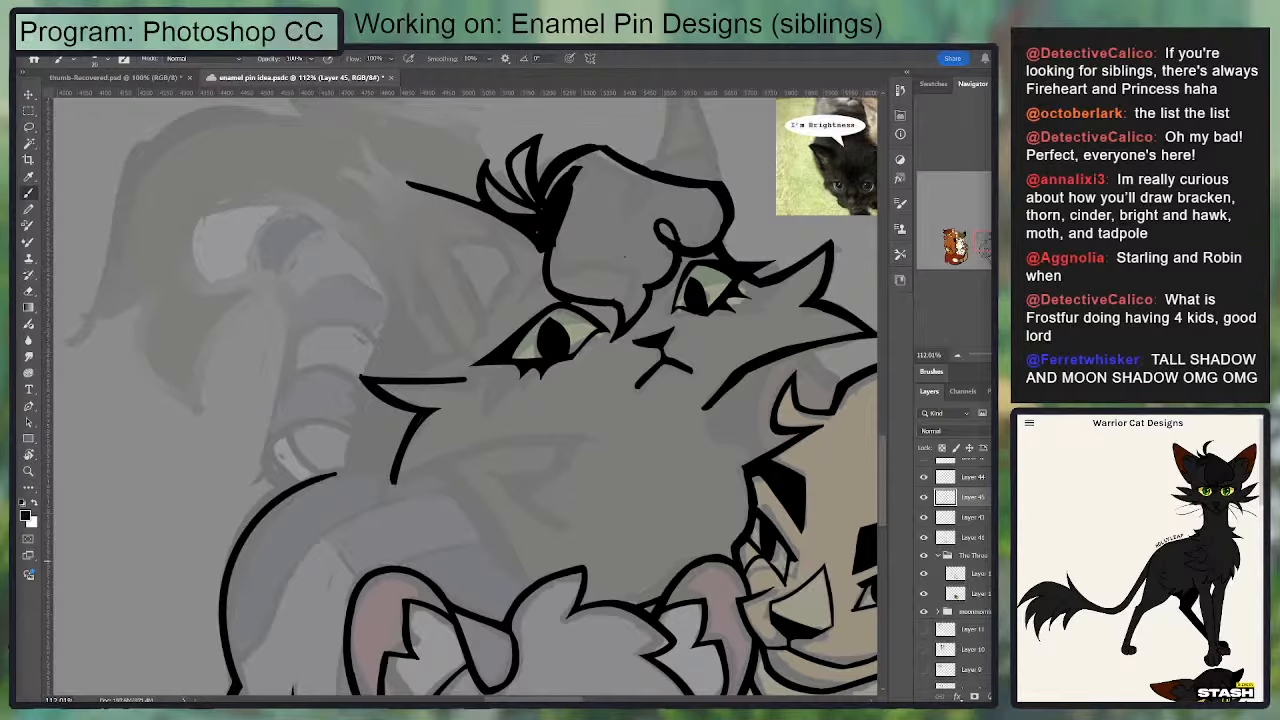
Step: Fade Layer 45 to a faint guide and make Layer 43, which holds the black cat's eyes and nose, the active visible layer
{"action": "left_click_drag", "start_coordinate": [1062, 449], "coordinate": [1030, 461]}
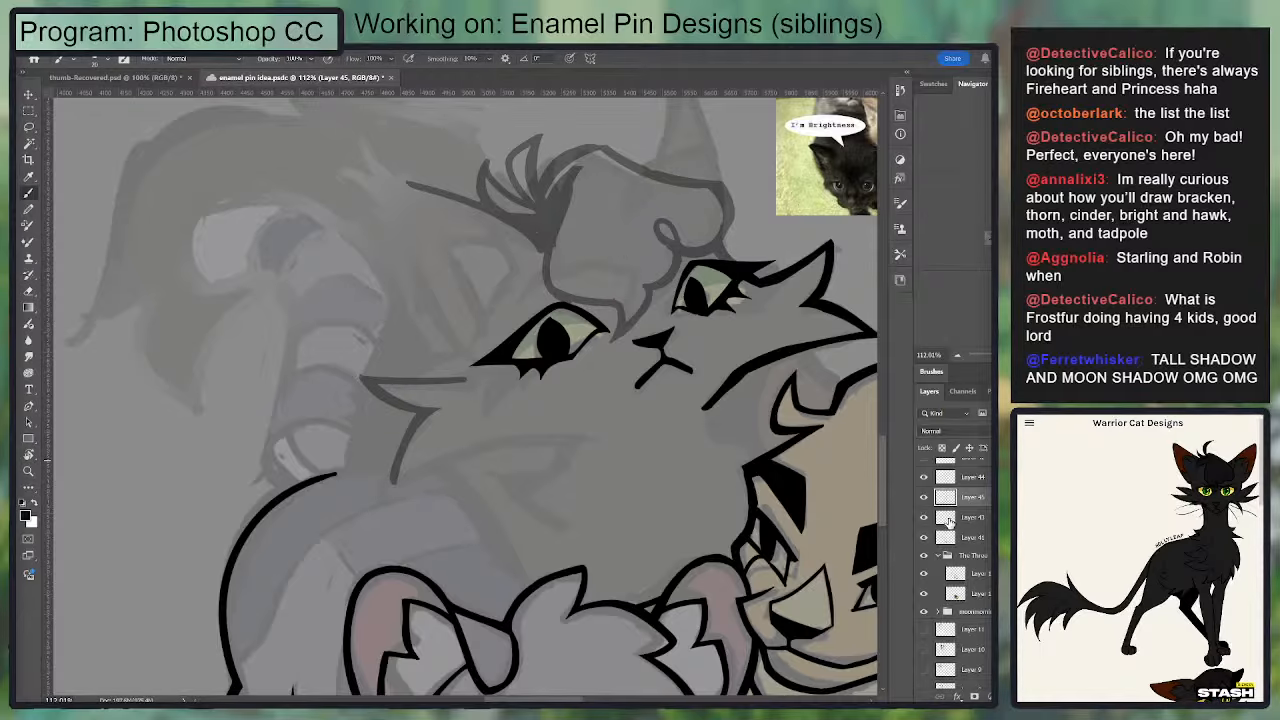
{"action": "left_click", "coordinate": [960, 517]}
{"action": "left_click_drag", "start_coordinate": [630, 232], "coordinate": [512, 307]}
{"action": "left_click", "coordinate": [923, 517]}
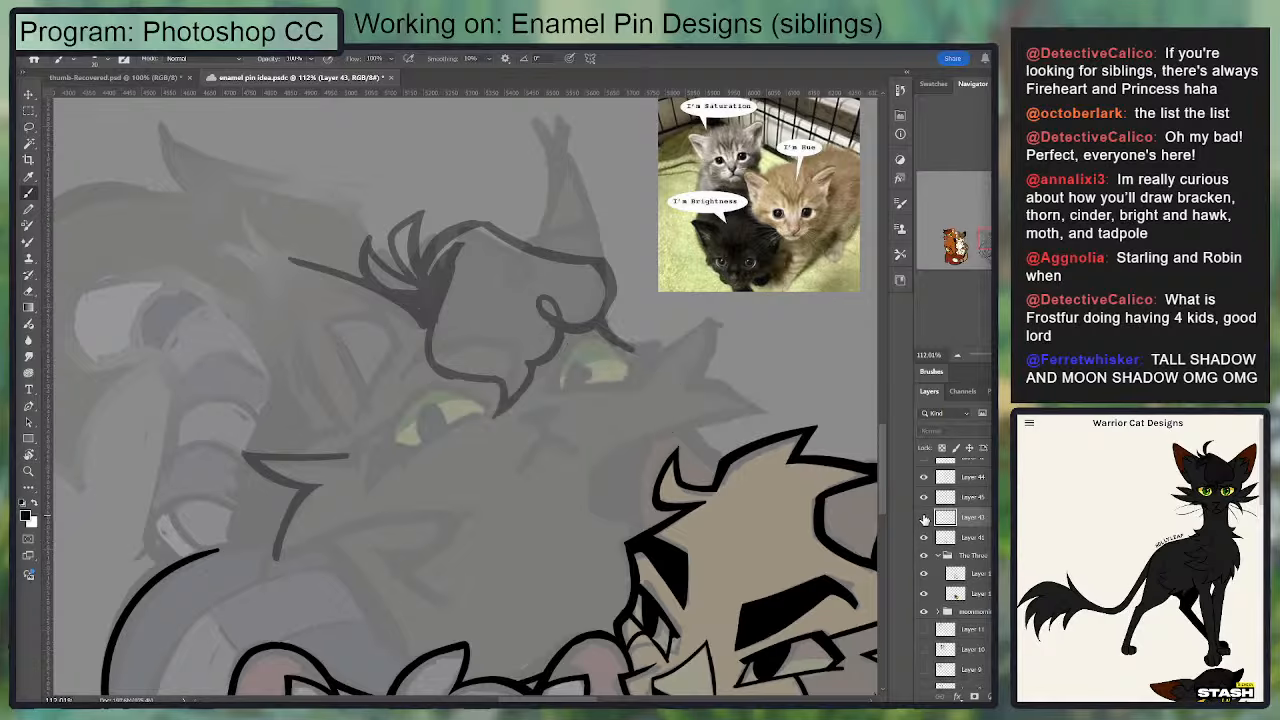
{"action": "left_click", "coordinate": [923, 517]}
{"action": "key", "text": "ctrl+plus"}
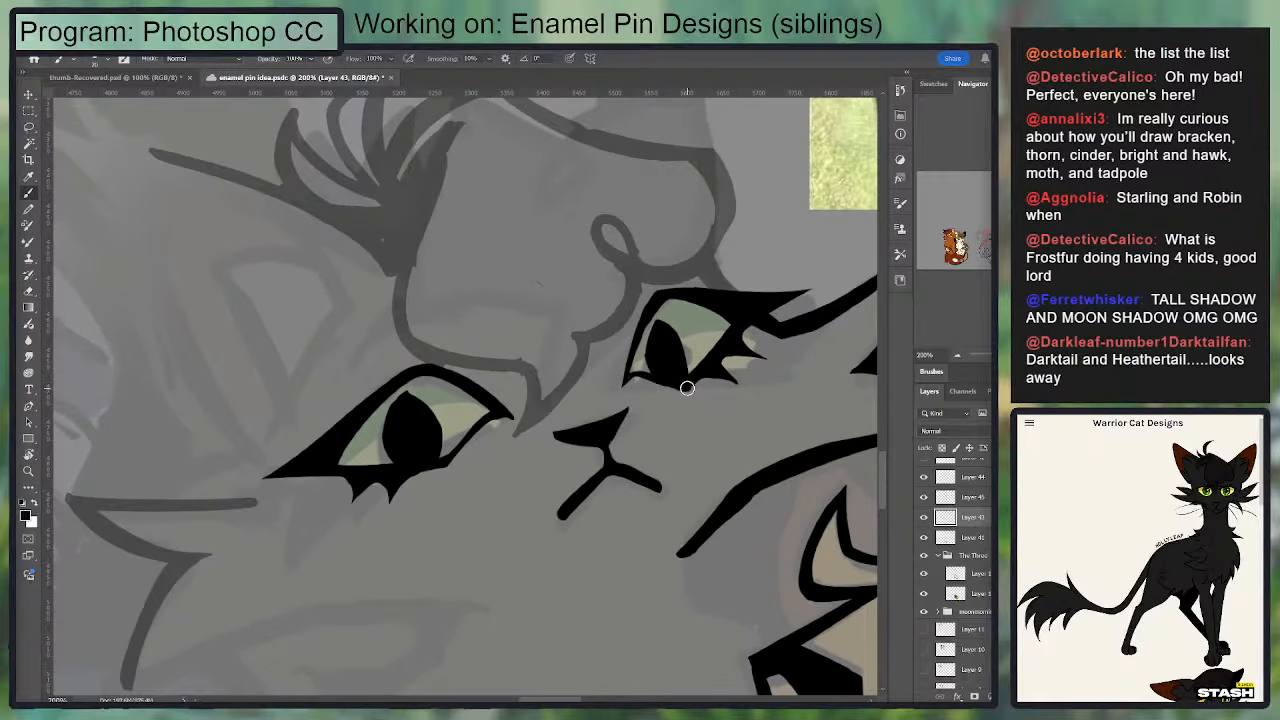
Step: Redraw the forelock's edge in solid black from the tuft base down past the first eye to its lower point
{"action": "key", "text": "e"}
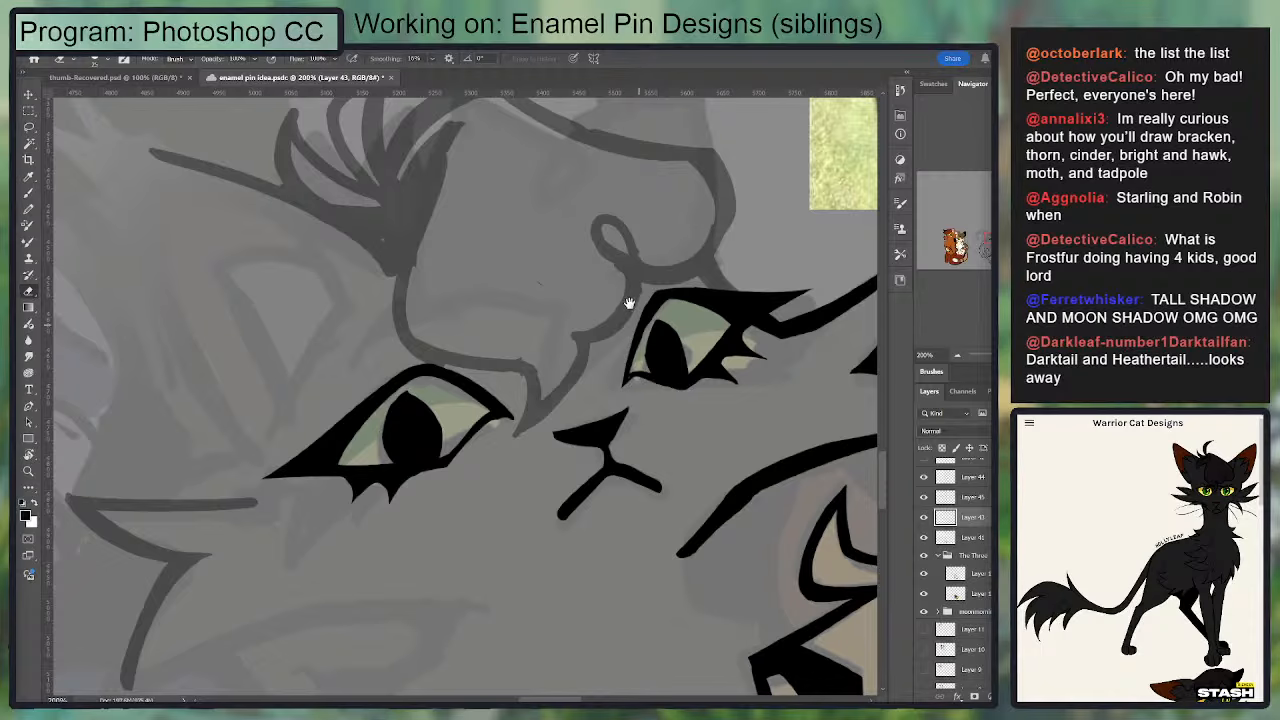
{"action": "left_click_drag", "start_coordinate": [628, 303], "coordinate": [577, 343]}
{"action": "key", "text": "b"}
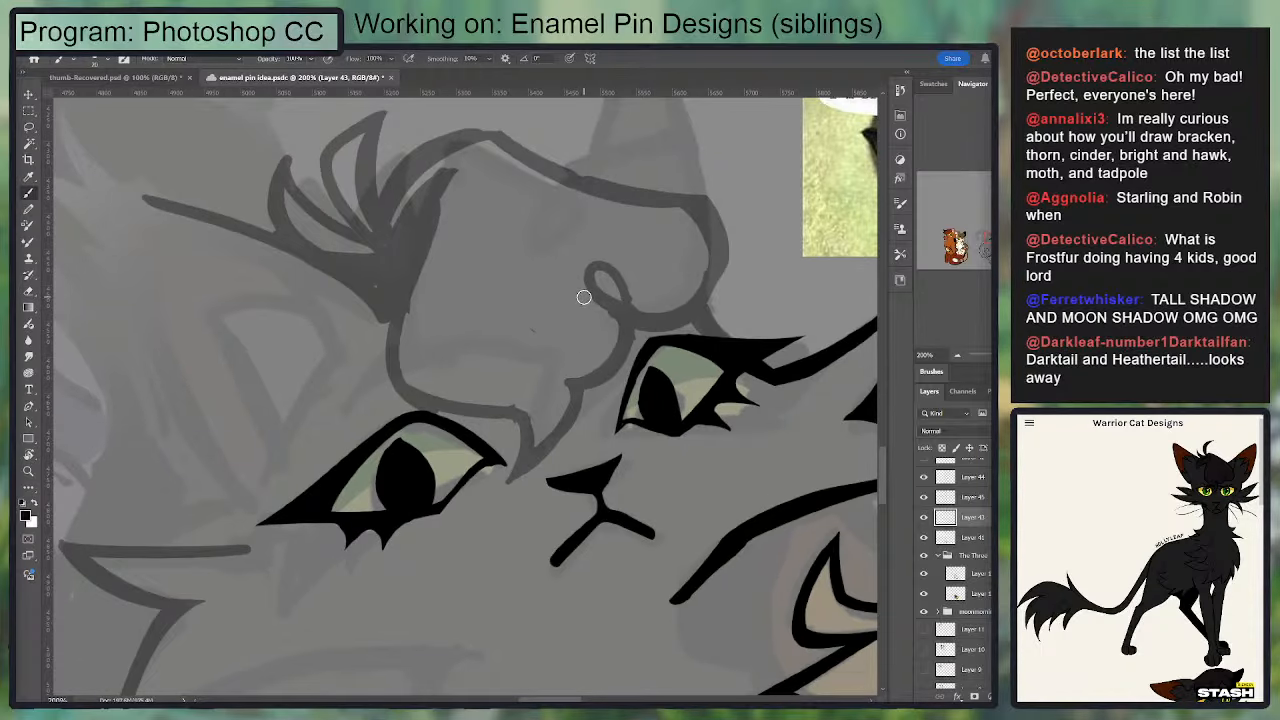
{"action": "left_click_drag", "start_coordinate": [437, 205], "coordinate": [400, 390]}
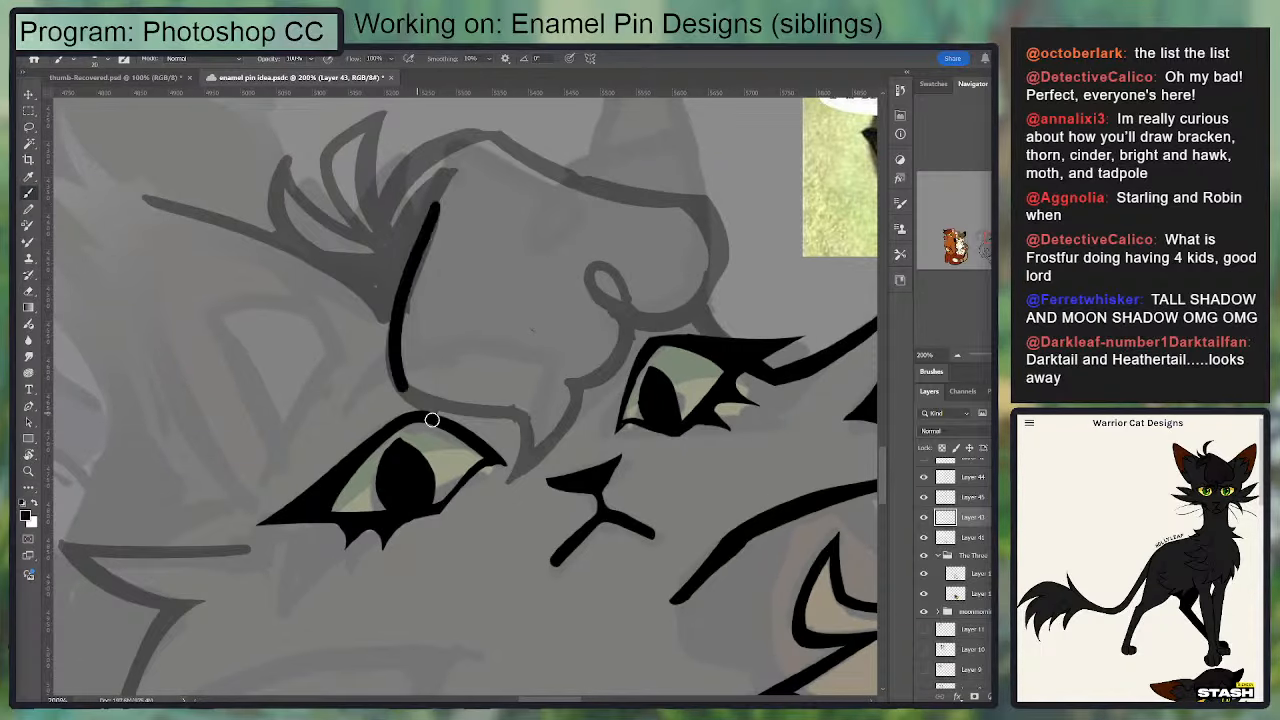
{"action": "key", "text": "ctrl+z"}
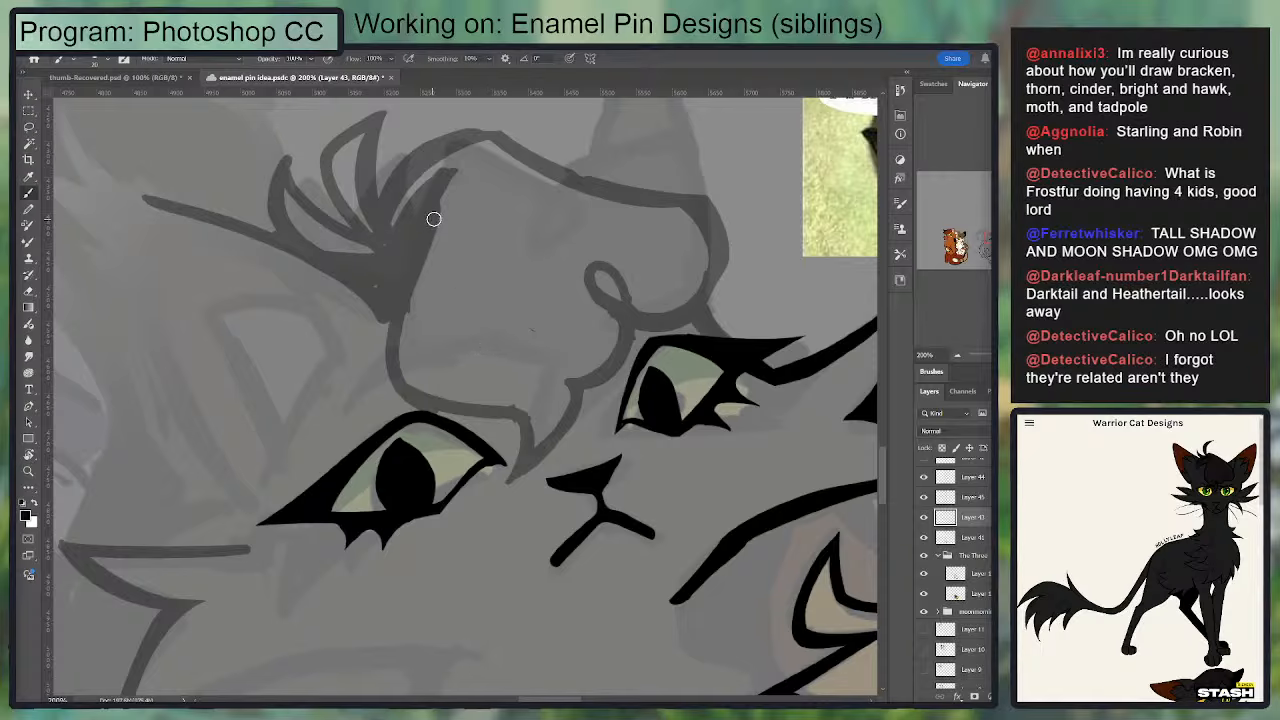
{"action": "mouse_move", "coordinate": [436, 216]}
{"action": "left_mouse_down"}
{"action": "mouse_move", "coordinate": [498, 393]}
{"action": "mouse_move", "coordinate": [411, 260]}
{"action": "mouse_move", "coordinate": [557, 413]}
{"action": "mouse_move", "coordinate": [520, 409]}
{"action": "mouse_move", "coordinate": [507, 490]}
{"action": "left_mouse_up"}
{"action": "key", "text": "ctrl+z"}
Step: Draw the other side of the forelock's pointed tip, curving up from between the eyes
{"action": "key", "text": "ctrl+z"}
{"action": "mouse_move", "coordinate": [517, 411]}
{"action": "left_mouse_down"}
{"action": "mouse_move", "coordinate": [514, 486]}
{"action": "mouse_move", "coordinate": [579, 374]}
{"action": "left_mouse_up"}
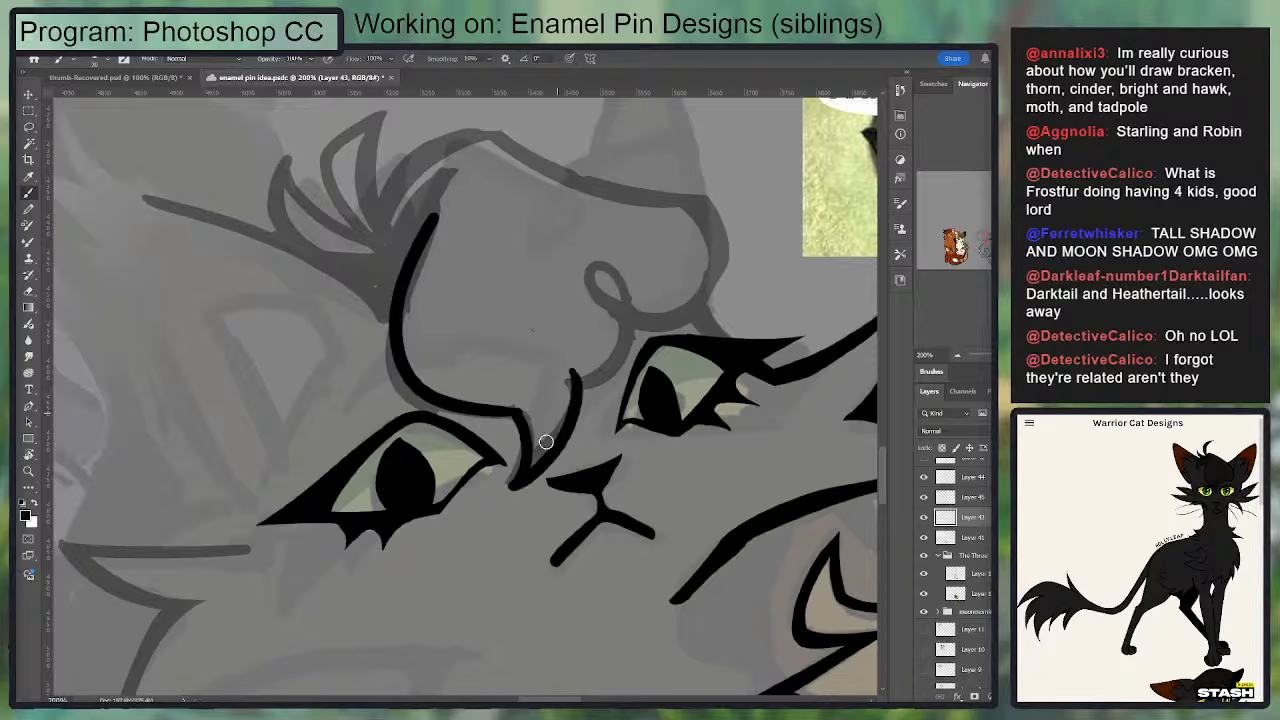
{"action": "key", "text": "ctrl+z"}
{"action": "mouse_move", "coordinate": [528, 483]}
{"action": "left_mouse_down"}
{"action": "mouse_move", "coordinate": [568, 388]}
{"action": "mouse_move", "coordinate": [562, 448]}
{"action": "mouse_move", "coordinate": [527, 487]}
{"action": "mouse_move", "coordinate": [583, 404]}
{"action": "mouse_move", "coordinate": [521, 483]}
{"action": "left_mouse_up"}
{"action": "key", "text": "ctrl+z"}
{"action": "key", "text": "ctrl+z"}
{"action": "key", "text": "ctrl+z"}
Step: Erase the excess ink around the forelock's point so that it tapers cleanly between the eyes
{"action": "key", "text": "e"}
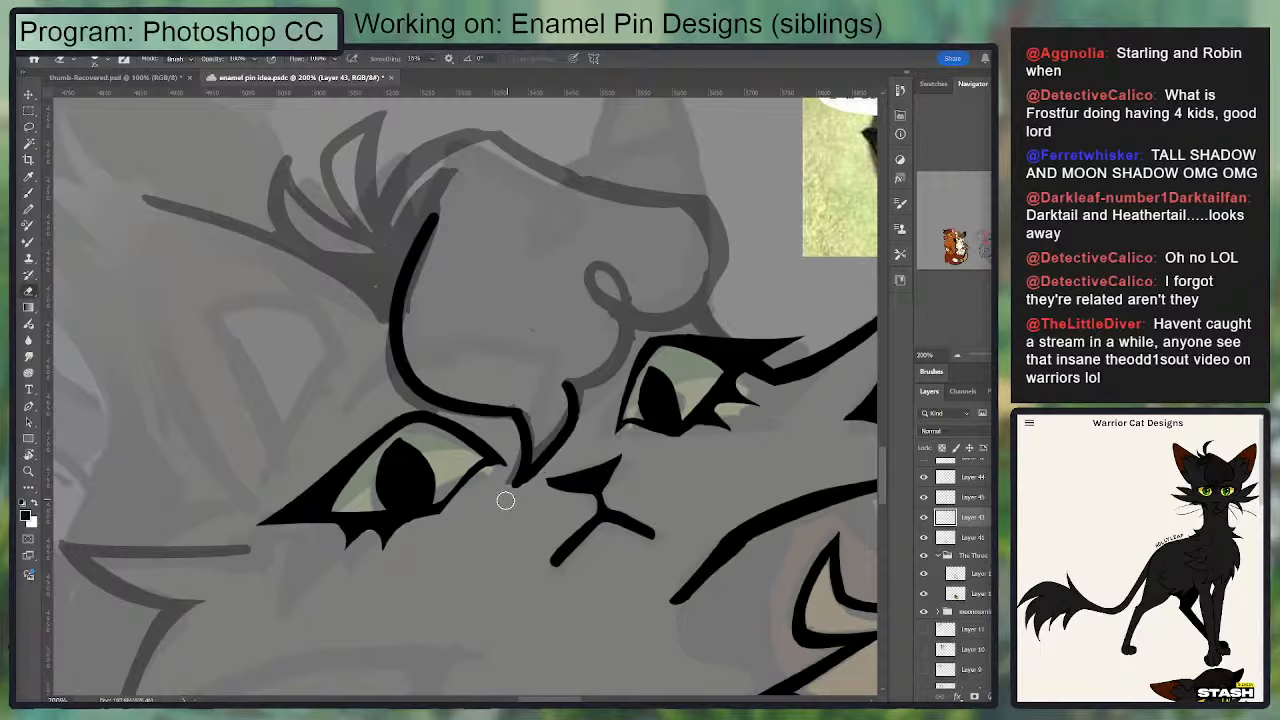
{"action": "key", "text": "b"}
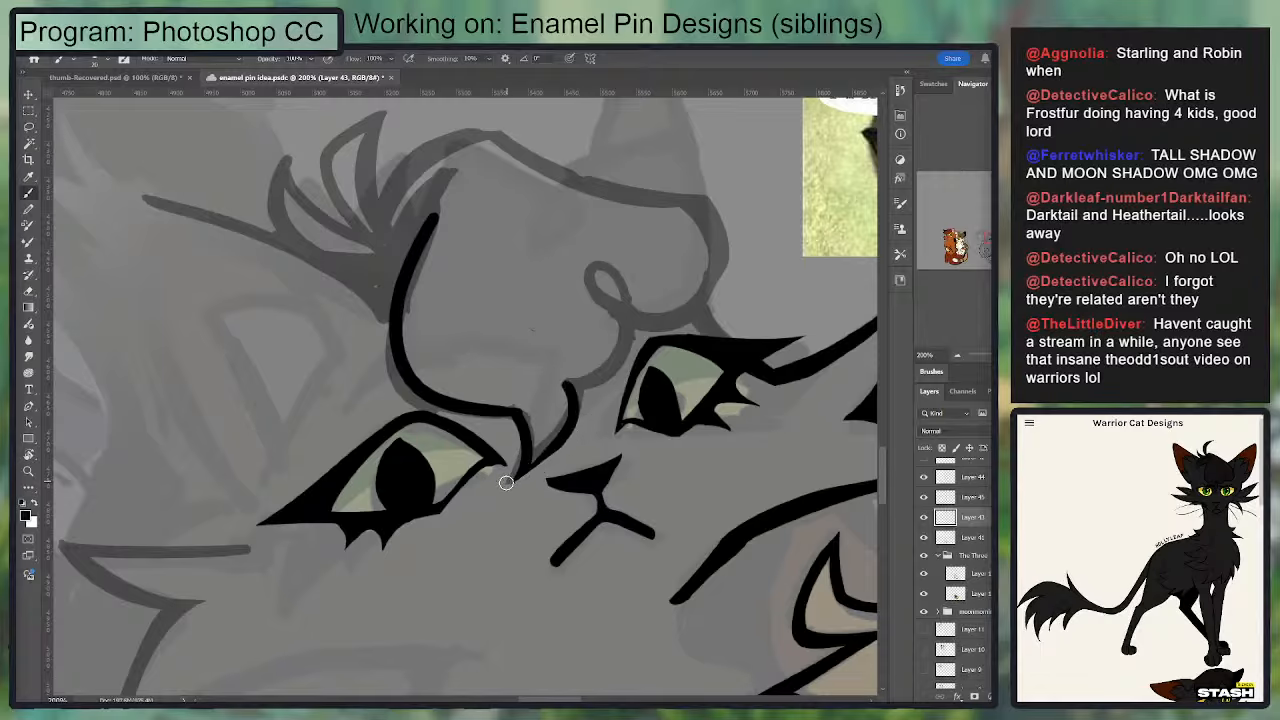
{"action": "key", "text": "e"}
{"action": "mouse_move", "coordinate": [498, 488]}
{"action": "left_mouse_down"}
{"action": "mouse_move", "coordinate": [519, 423]}
{"action": "mouse_move", "coordinate": [538, 422]}
{"action": "mouse_move", "coordinate": [535, 464]}
{"action": "mouse_move", "coordinate": [569, 416]}
{"action": "mouse_move", "coordinate": [564, 386]}
{"action": "mouse_move", "coordinate": [537, 452]}
{"action": "mouse_move", "coordinate": [553, 432]}
{"action": "mouse_move", "coordinate": [561, 398]}
{"action": "left_mouse_up"}
{"action": "key", "text": "b"}
{"action": "key", "text": "e"}
{"action": "left_click_drag", "start_coordinate": [630, 277], "coordinate": [647, 307]}
{"action": "key", "text": "b"}
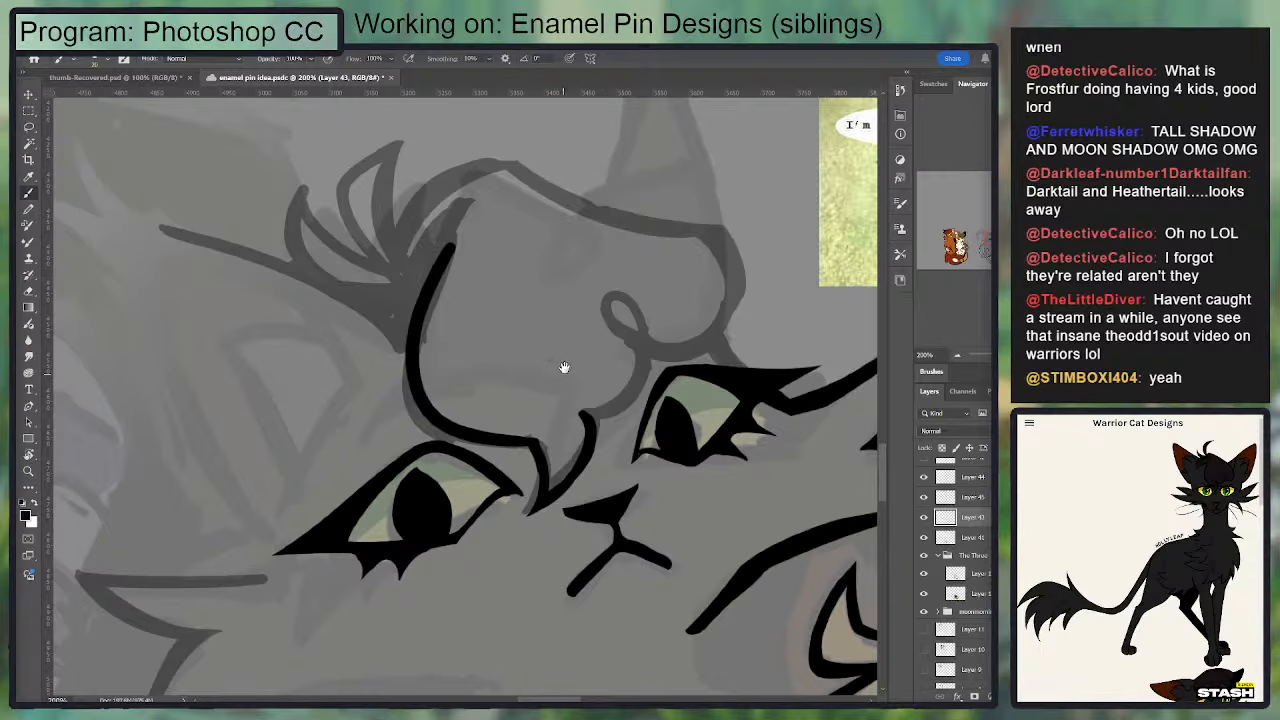
Step: Trim the forelock tip's edge again and ink the line rising from it into the looping curl beside the second eye
{"action": "left_click_drag", "start_coordinate": [564, 367], "coordinate": [576, 391]}
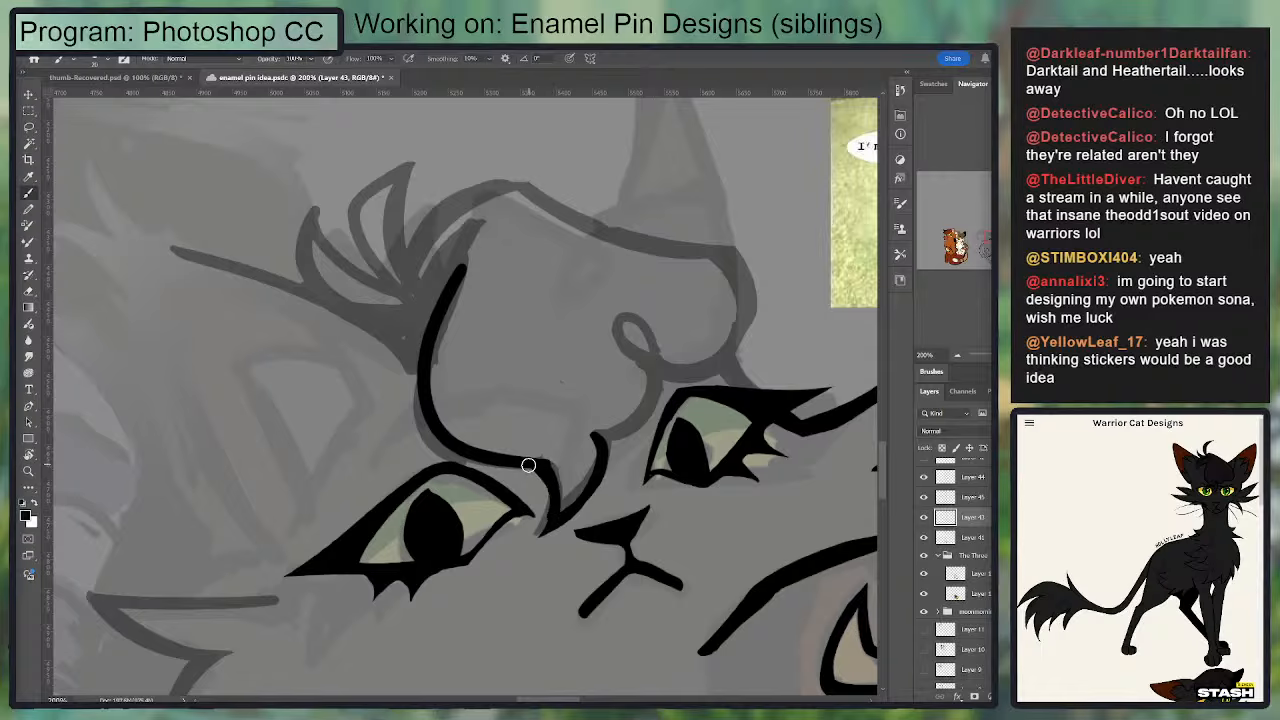
{"action": "key", "text": "e"}
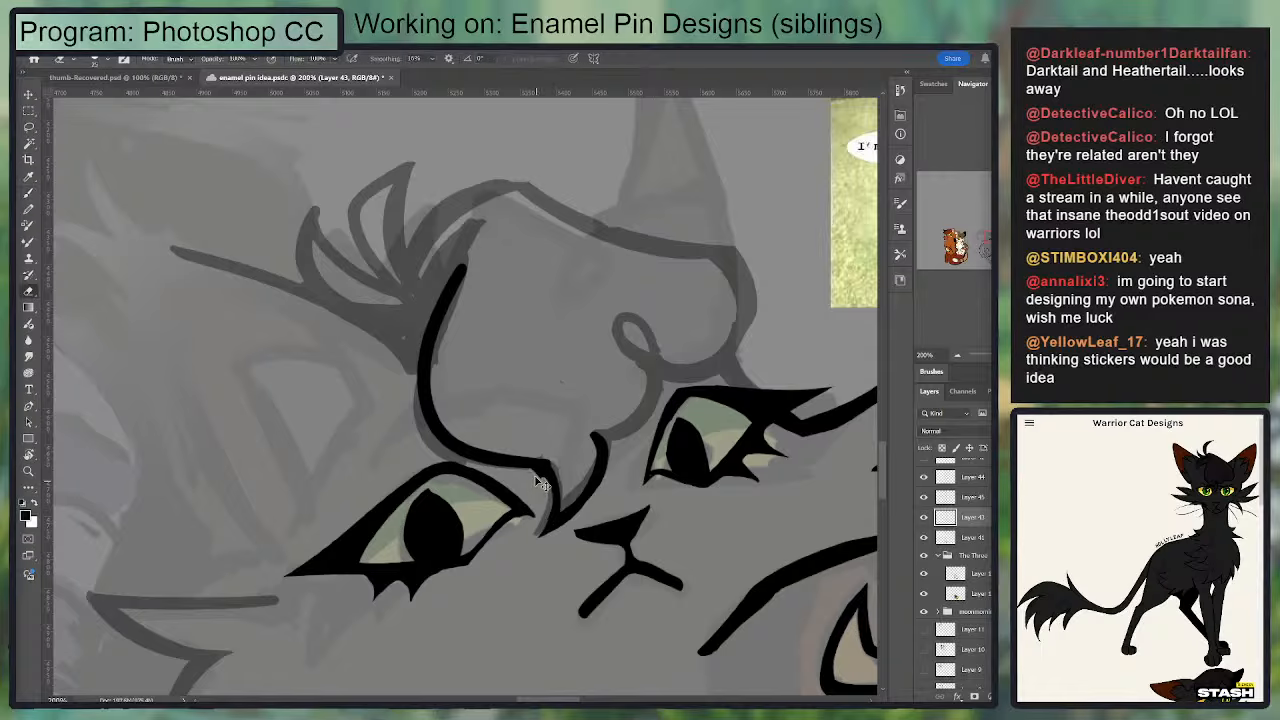
{"action": "left_click_drag", "start_coordinate": [537, 476], "coordinate": [533, 529]}
{"action": "key", "text": "b"}
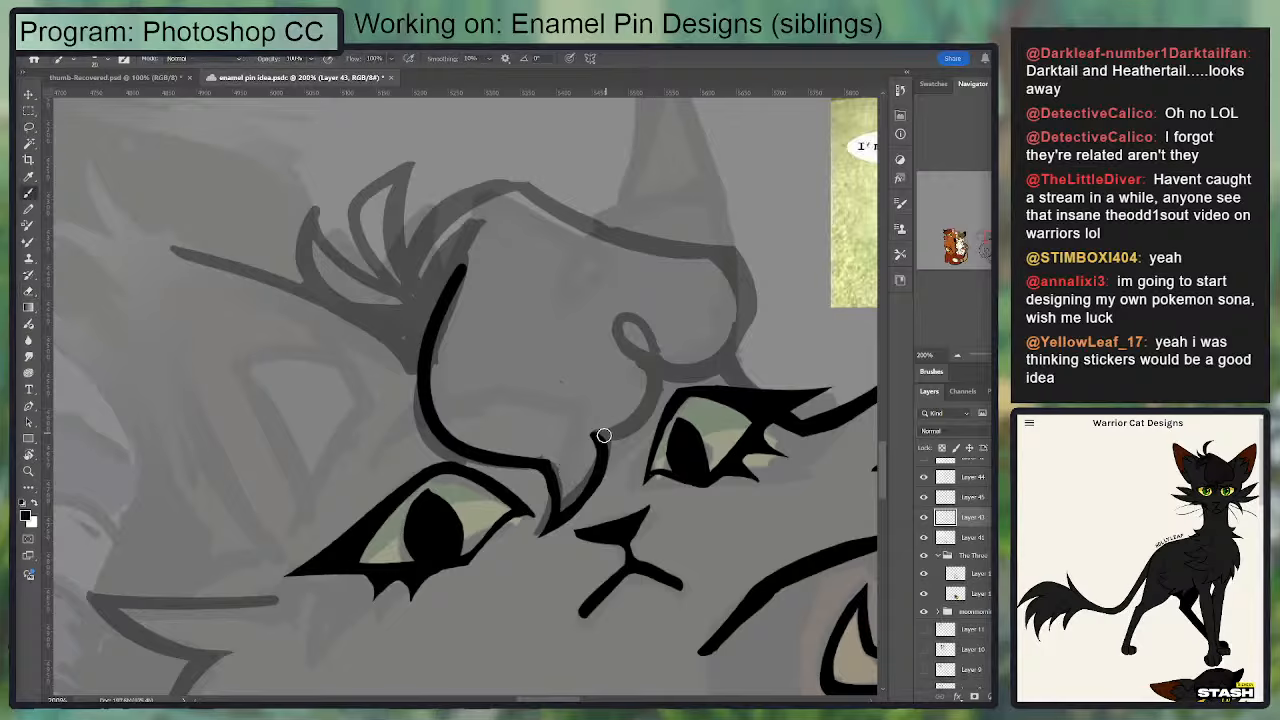
{"action": "mouse_move", "coordinate": [610, 436]}
{"action": "left_mouse_down"}
{"action": "mouse_move", "coordinate": [656, 342]}
{"action": "mouse_move", "coordinate": [618, 324]}
{"action": "mouse_move", "coordinate": [705, 367]}
{"action": "mouse_move", "coordinate": [622, 325]}
{"action": "mouse_move", "coordinate": [644, 326]}
{"action": "mouse_move", "coordinate": [652, 402]}
{"action": "mouse_move", "coordinate": [661, 373]}
{"action": "mouse_move", "coordinate": [609, 429]}
{"action": "mouse_move", "coordinate": [652, 393]}
{"action": "mouse_move", "coordinate": [662, 356]}
{"action": "mouse_move", "coordinate": [647, 409]}
{"action": "mouse_move", "coordinate": [588, 428]}
{"action": "mouse_move", "coordinate": [593, 418]}
{"action": "mouse_move", "coordinate": [579, 430]}
{"action": "mouse_move", "coordinate": [584, 454]}
{"action": "mouse_move", "coordinate": [536, 473]}
{"action": "mouse_move", "coordinate": [554, 516]}
{"action": "left_mouse_up"}
{"action": "key", "text": "ctrl+z"}
{"action": "key", "text": "ctrl+z"}
{"action": "key", "text": "e"}
{"action": "key", "text": "b"}
{"action": "key", "text": "ctrl+z"}
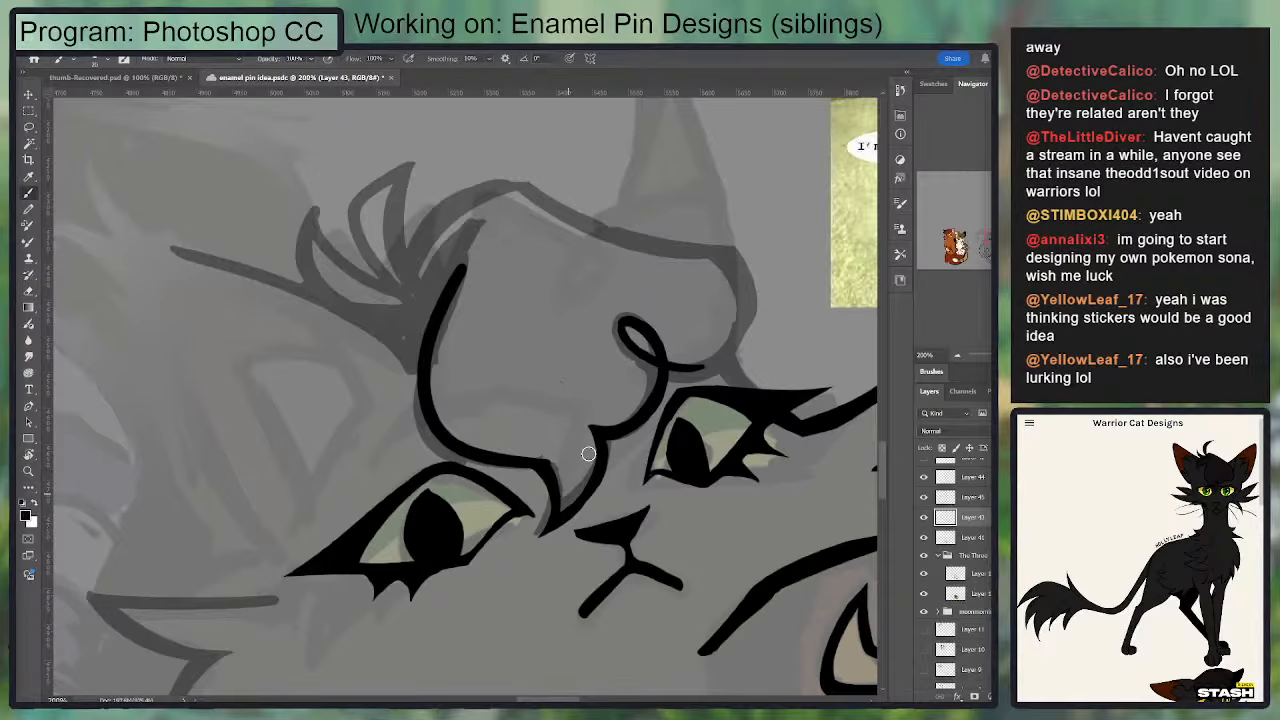
Step: Thicken the upper end of the forelock's edge into a tapered black wedge at the crown and trim its sides
{"action": "scroll", "coordinate": [595, 450], "scroll_direction": "up", "scroll_amount": 3}
{"action": "key", "text": "e"}
{"action": "key", "text": "b"}
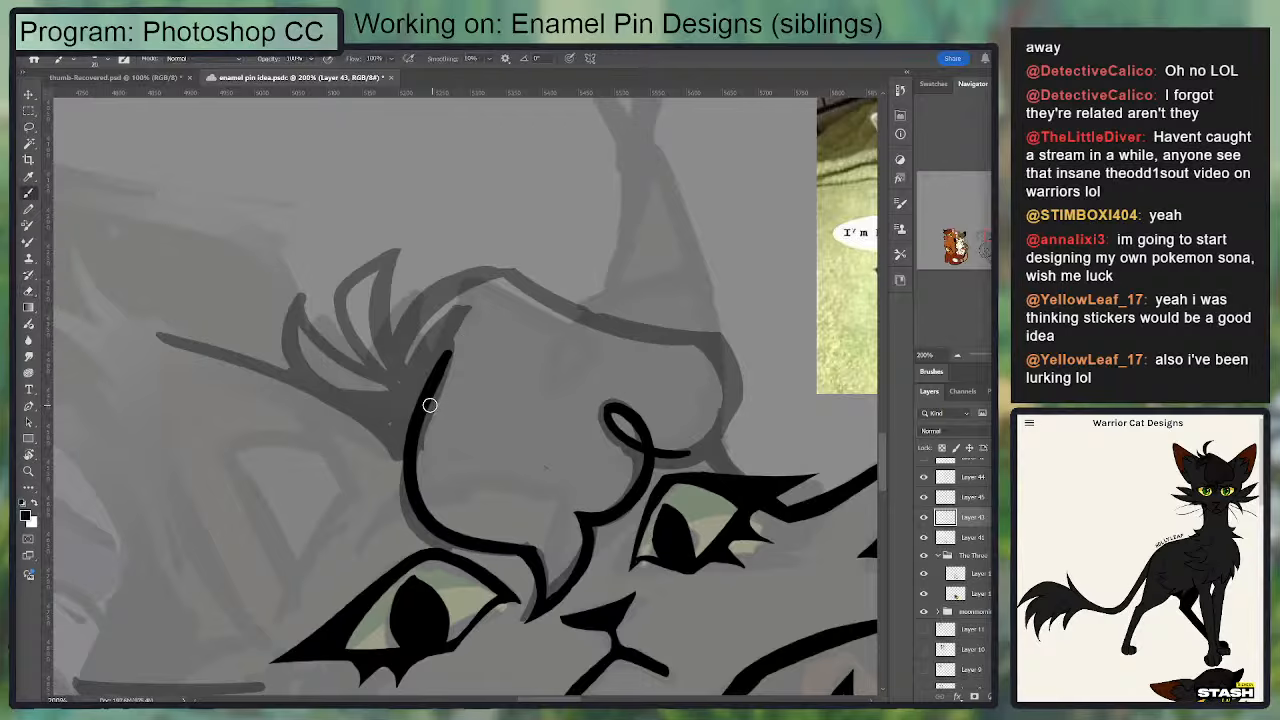
{"action": "mouse_move", "coordinate": [429, 406]}
{"action": "left_mouse_down"}
{"action": "mouse_move", "coordinate": [454, 318]}
{"action": "mouse_move", "coordinate": [416, 374]}
{"action": "mouse_move", "coordinate": [448, 328]}
{"action": "mouse_move", "coordinate": [423, 370]}
{"action": "mouse_move", "coordinate": [432, 338]}
{"action": "mouse_move", "coordinate": [464, 318]}
{"action": "left_mouse_up"}
{"action": "key", "text": "e"}
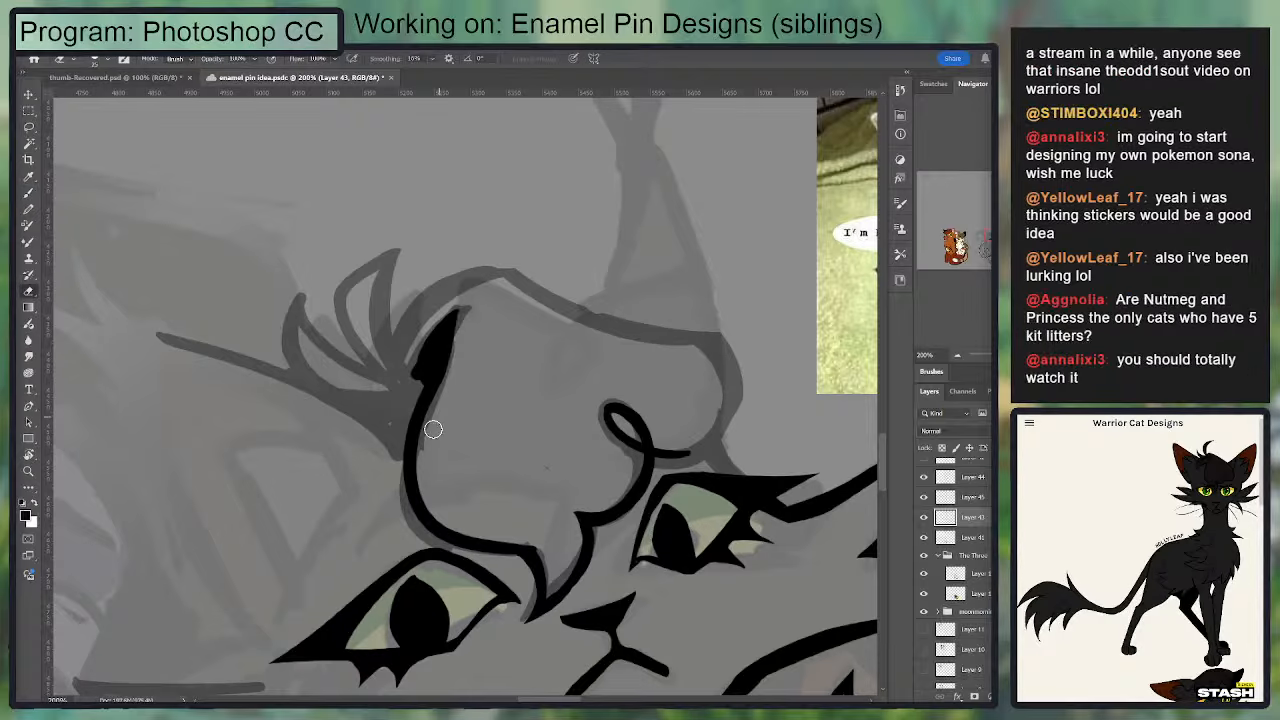
{"action": "mouse_move", "coordinate": [429, 430]}
{"action": "left_mouse_down"}
{"action": "mouse_move", "coordinate": [432, 381]}
{"action": "mouse_move", "coordinate": [401, 374]}
{"action": "mouse_move", "coordinate": [412, 384]}
{"action": "mouse_move", "coordinate": [412, 352]}
{"action": "mouse_move", "coordinate": [425, 381]}
{"action": "mouse_move", "coordinate": [411, 371]}
{"action": "mouse_move", "coordinate": [430, 331]}
{"action": "left_mouse_up"}
{"action": "key", "text": "b"}
{"action": "key", "text": "e"}
{"action": "left_click_drag", "start_coordinate": [403, 380], "coordinate": [467, 294]}
{"action": "key", "text": "b"}
Step: Ink the top outline of the head from the tuft base over the crown's peak to the corner above the second eye
{"action": "mouse_move", "coordinate": [402, 354]}
{"action": "left_mouse_down"}
{"action": "mouse_move", "coordinate": [494, 271]}
{"action": "mouse_move", "coordinate": [418, 307]}
{"action": "mouse_move", "coordinate": [501, 272]}
{"action": "mouse_move", "coordinate": [704, 344]}
{"action": "left_mouse_up"}
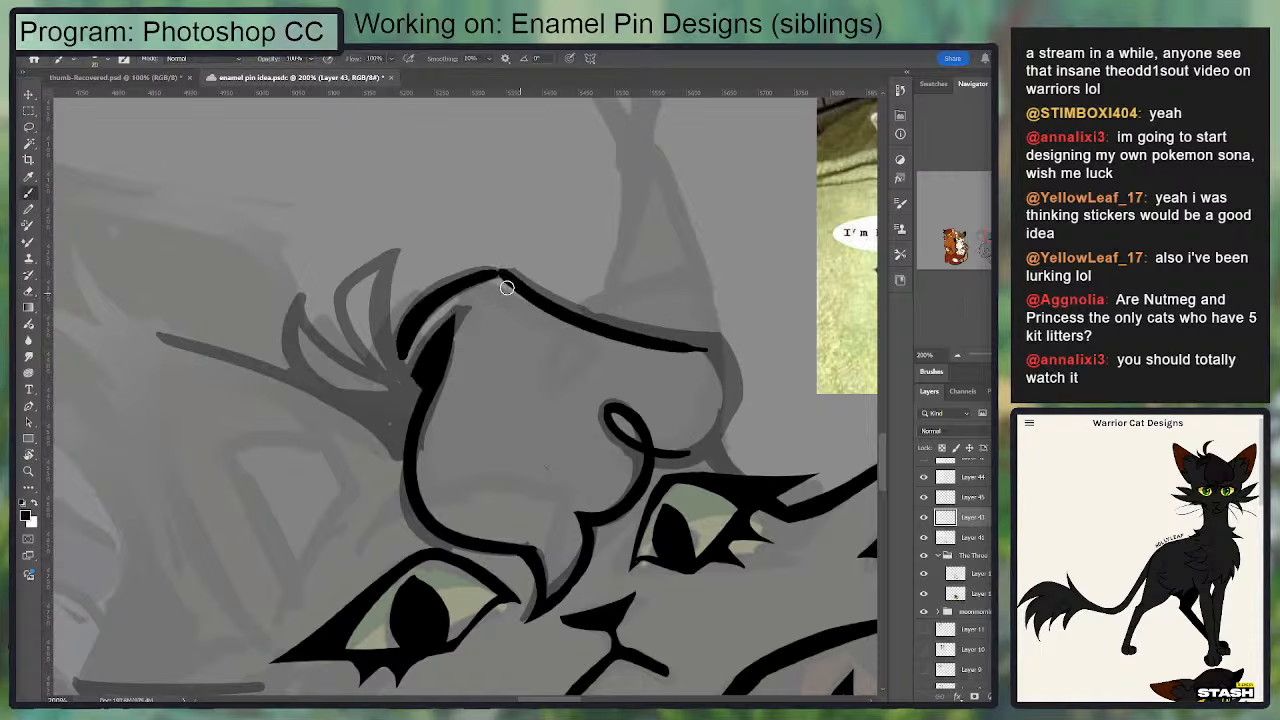
{"action": "key", "text": "ctrl+z"}
{"action": "mouse_move", "coordinate": [499, 272]}
{"action": "left_mouse_down"}
{"action": "mouse_move", "coordinate": [543, 300]}
{"action": "mouse_move", "coordinate": [735, 344]}
{"action": "left_mouse_up"}
{"action": "key", "text": "ctrl+z"}
{"action": "left_click_drag", "start_coordinate": [493, 270], "coordinate": [727, 345]}
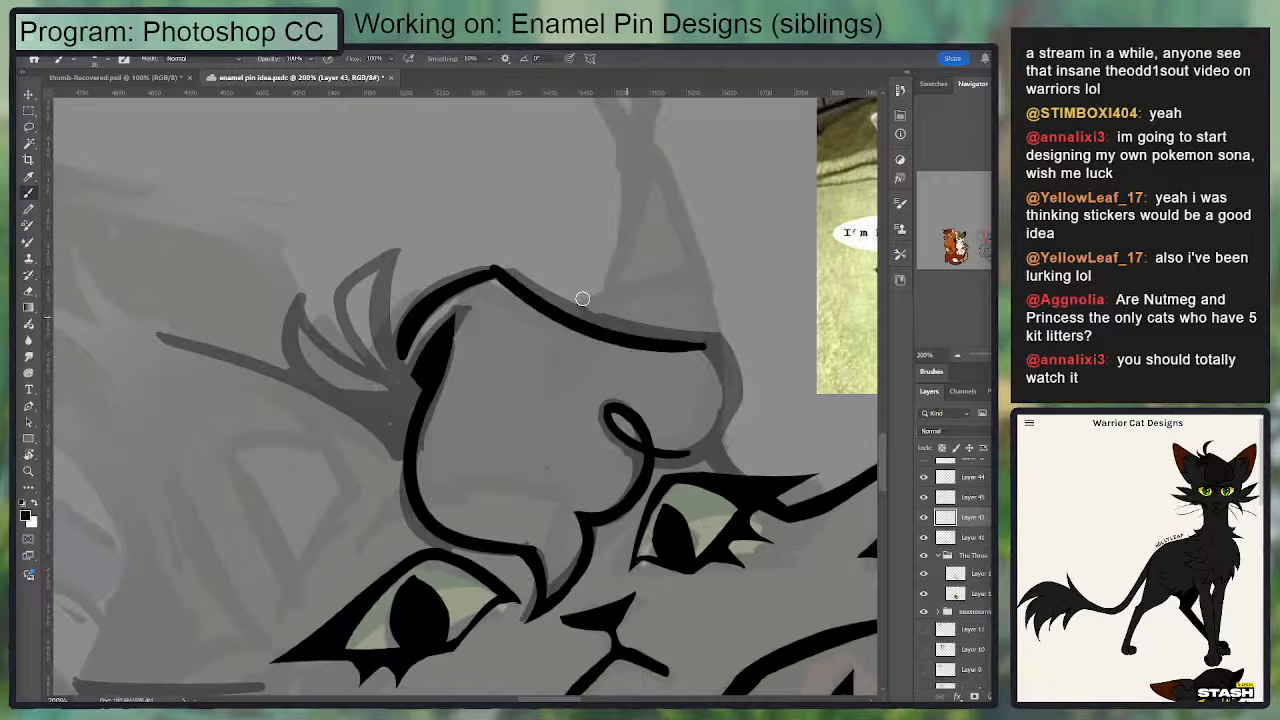
{"action": "key", "text": "ctrl+z"}
{"action": "left_click_drag", "start_coordinate": [492, 271], "coordinate": [725, 345]}
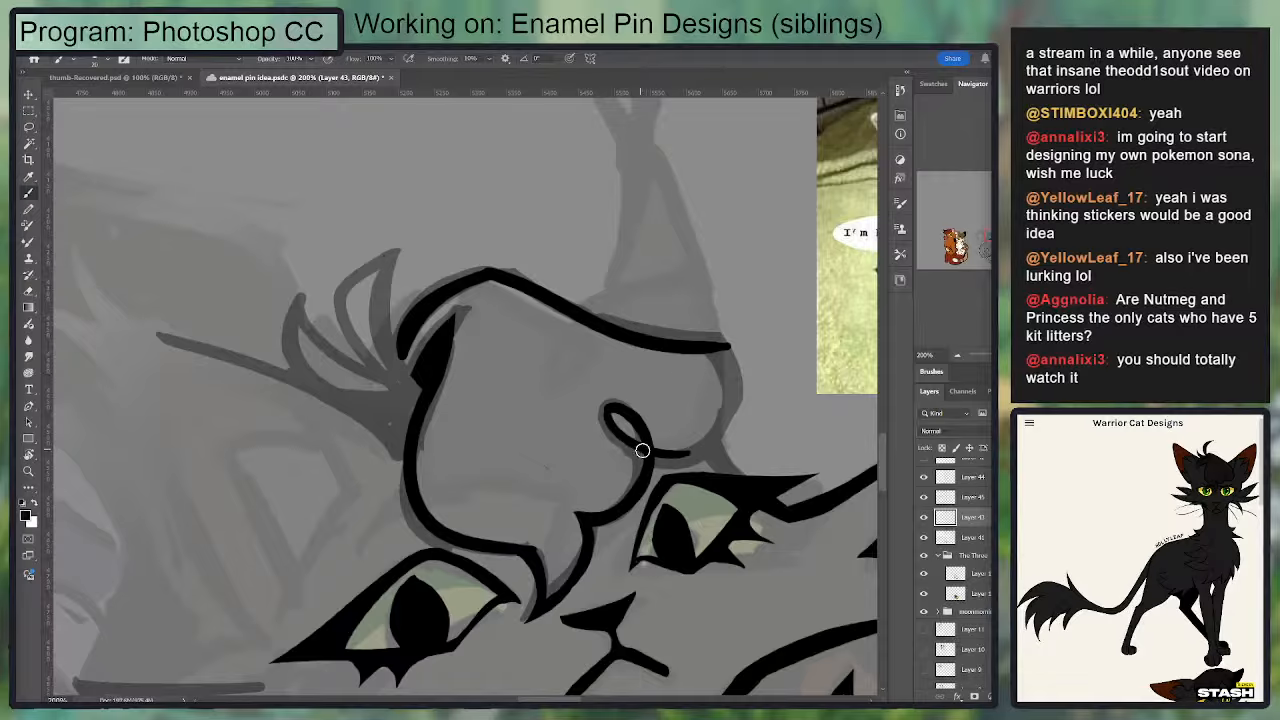
Step: Extend the curl into a rounded bump over the second eye, joining it to the end of the crown line, and trim the join
{"action": "left_click_drag", "start_coordinate": [643, 450], "coordinate": [737, 436]}
{"action": "key", "text": "ctrl+z"}
{"action": "mouse_move", "coordinate": [644, 450]}
{"action": "left_mouse_down"}
{"action": "mouse_move", "coordinate": [720, 429]}
{"action": "mouse_move", "coordinate": [730, 351]}
{"action": "mouse_move", "coordinate": [730, 404]}
{"action": "left_mouse_up"}
{"action": "key", "text": "e"}
{"action": "left_click_drag", "start_coordinate": [711, 333], "coordinate": [734, 439]}
{"action": "key", "text": "b"}
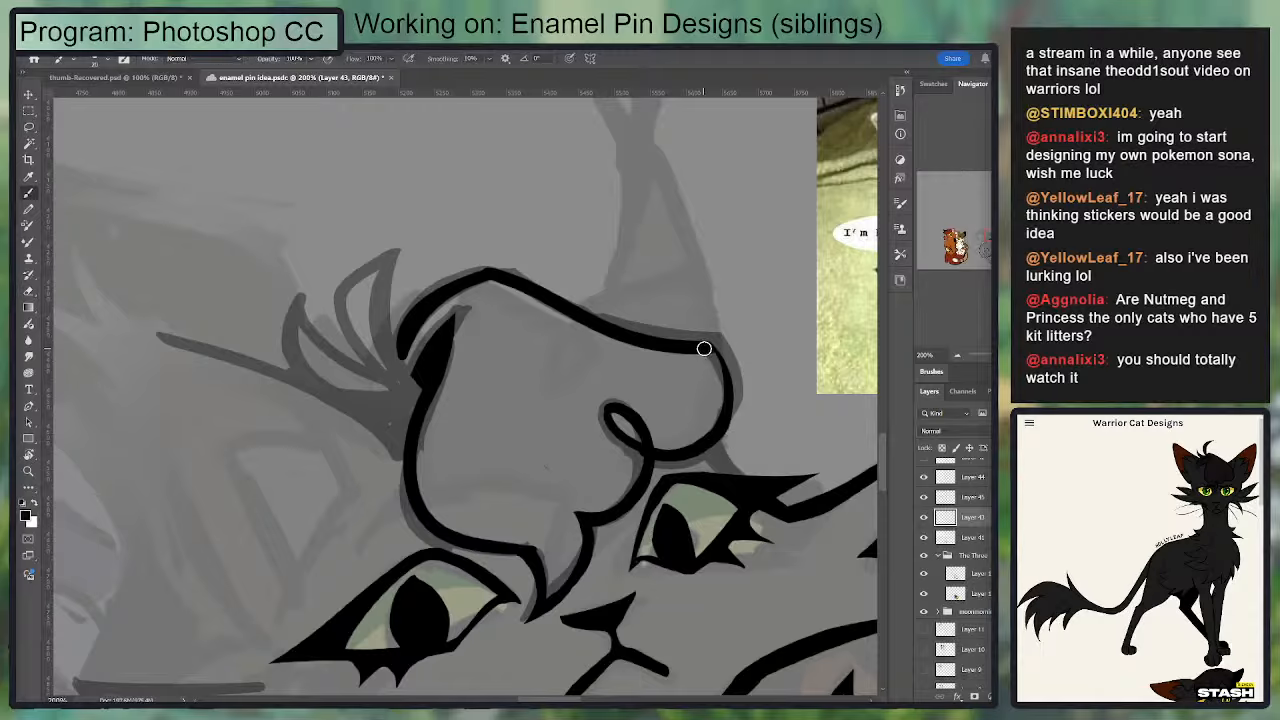
Step: Sharpen the bump's upper corner, clean up the curl, and connect the bump's underside to the second eye's upper lash line
{"action": "mouse_move", "coordinate": [706, 346]}
{"action": "left_mouse_down"}
{"action": "mouse_move", "coordinate": [709, 449]}
{"action": "mouse_move", "coordinate": [730, 399]}
{"action": "mouse_move", "coordinate": [710, 347]}
{"action": "mouse_move", "coordinate": [723, 434]}
{"action": "left_mouse_up"}
{"action": "key", "text": "ctrl+z"}
{"action": "key", "text": "ctrl+z"}
{"action": "key", "text": "e"}
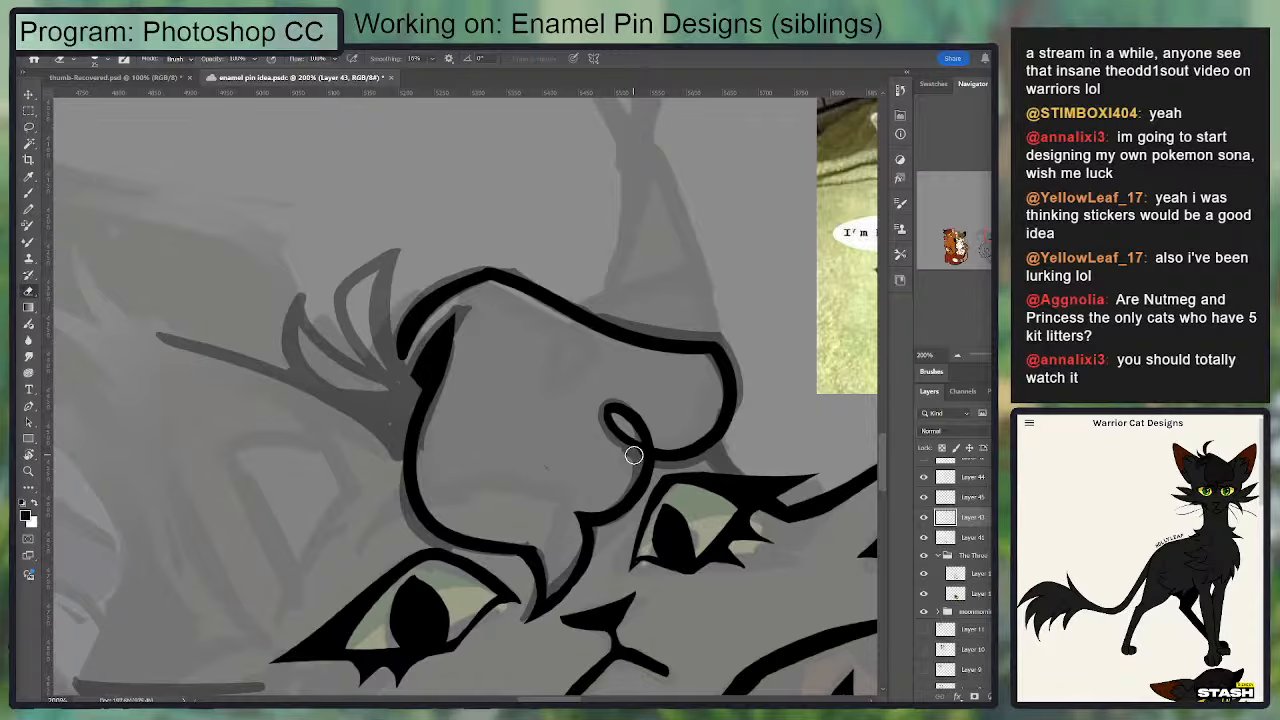
{"action": "key", "text": "b"}
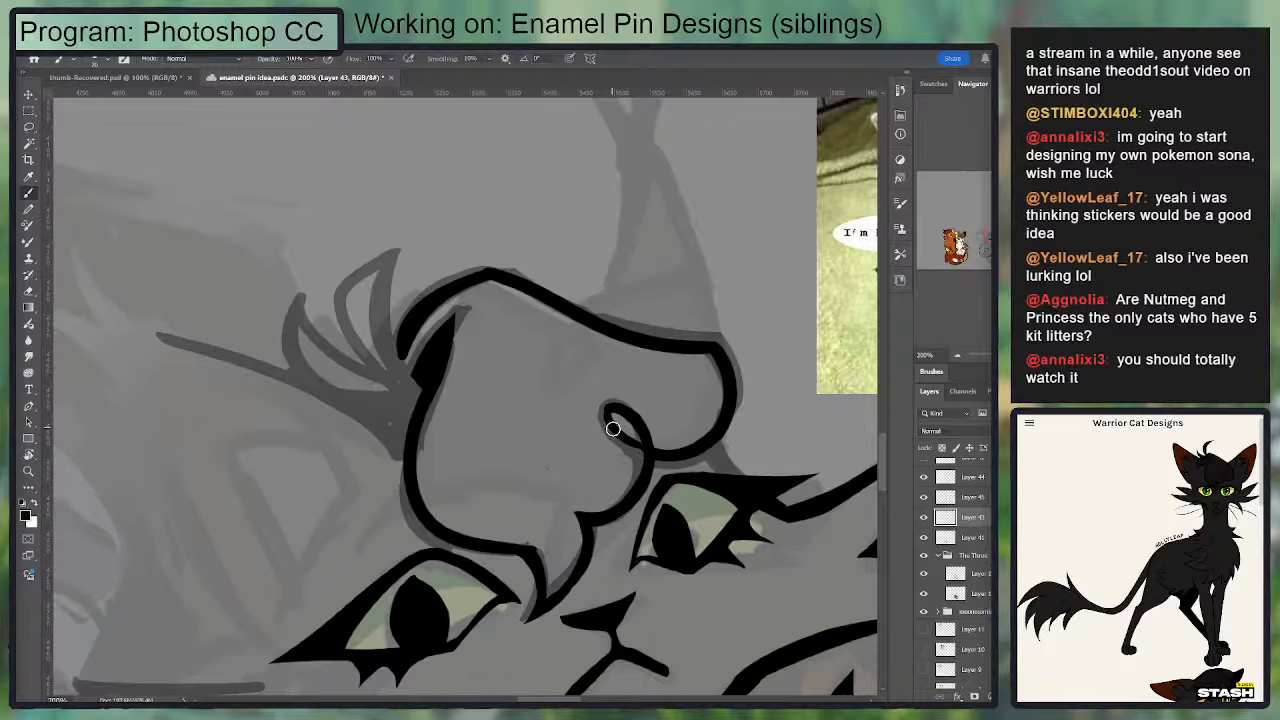
{"action": "key", "text": "ctrl+z"}
{"action": "left_click_drag", "start_coordinate": [715, 441], "coordinate": [754, 480]}
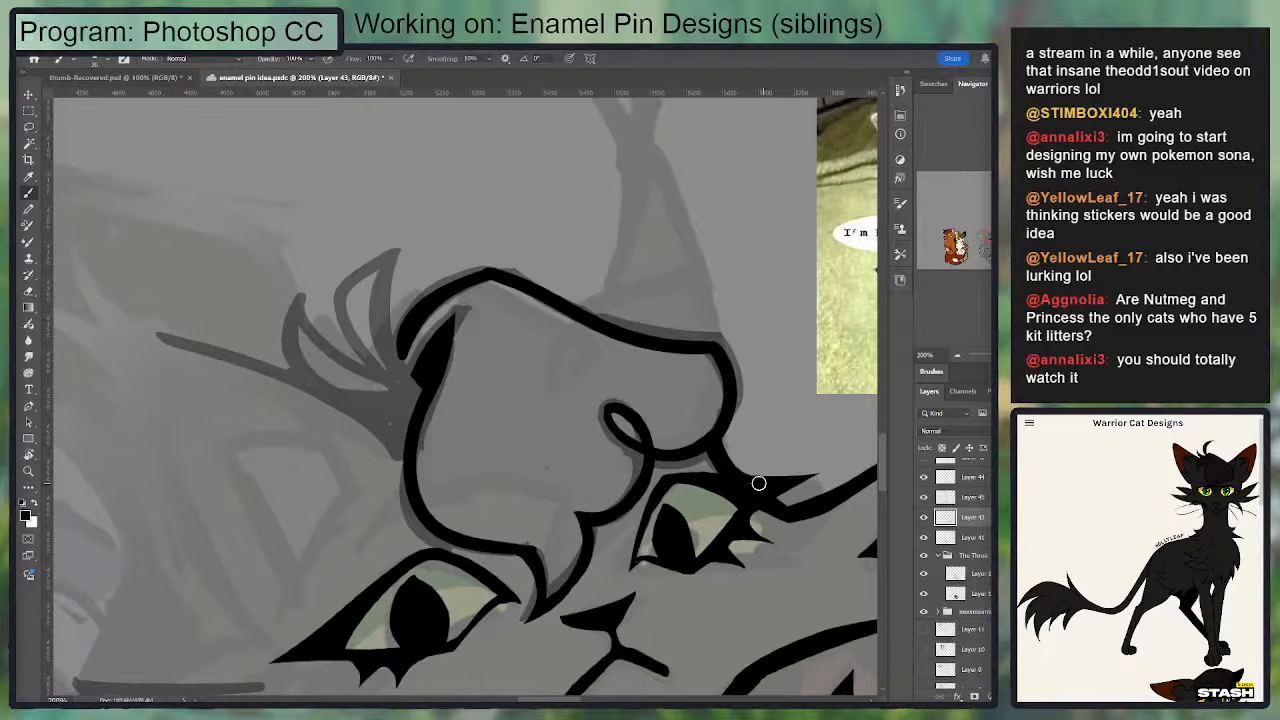
Step: Lasso the nose and mouth, shift them slightly sideways toward the second eye's side of the face, and deselect
{"action": "left_click_drag", "start_coordinate": [754, 388], "coordinate": [686, 287]}
{"action": "left_click_drag", "start_coordinate": [533, 313], "coordinate": [563, 203]}
{"action": "key", "text": "l"}
{"action": "mouse_move", "coordinate": [605, 372]}
{"action": "left_mouse_down"}
{"action": "mouse_move", "coordinate": [502, 422]}
{"action": "mouse_move", "coordinate": [607, 522]}
{"action": "mouse_move", "coordinate": [605, 374]}
{"action": "left_mouse_up"}
{"action": "key", "text": "v"}
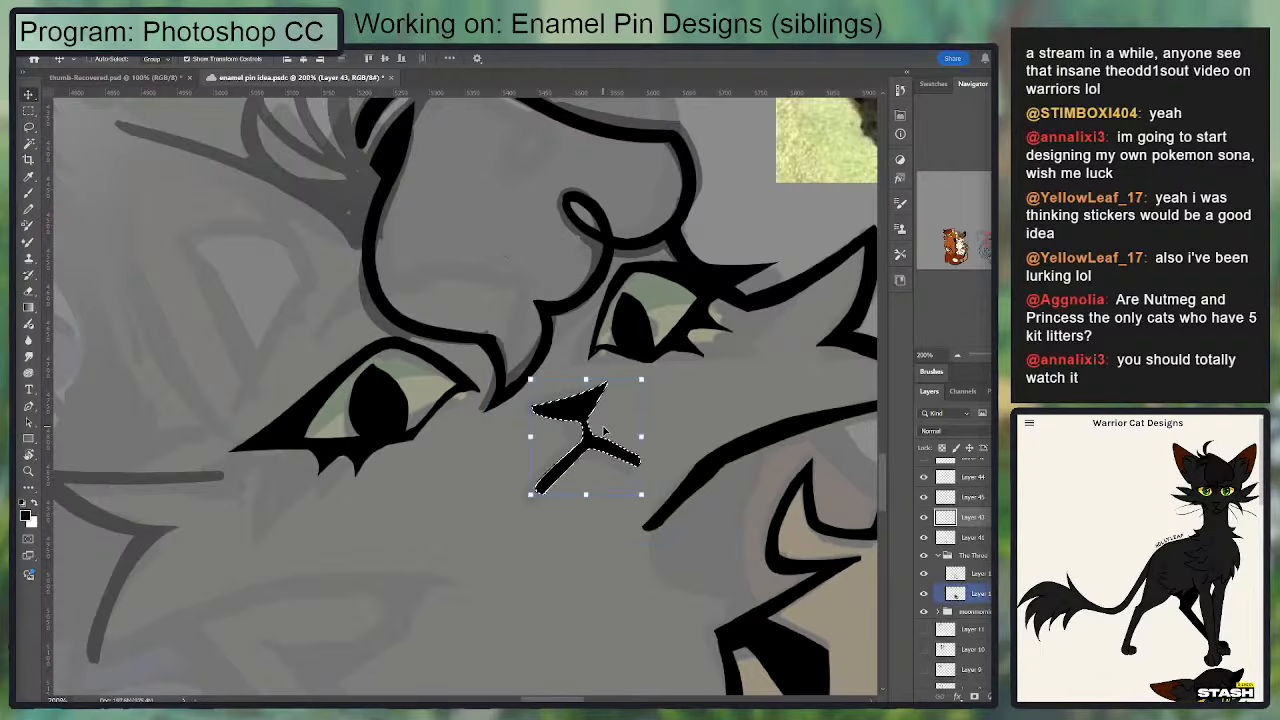
{"action": "key", "text": "ctrl+d"}
{"action": "key", "text": "b"}
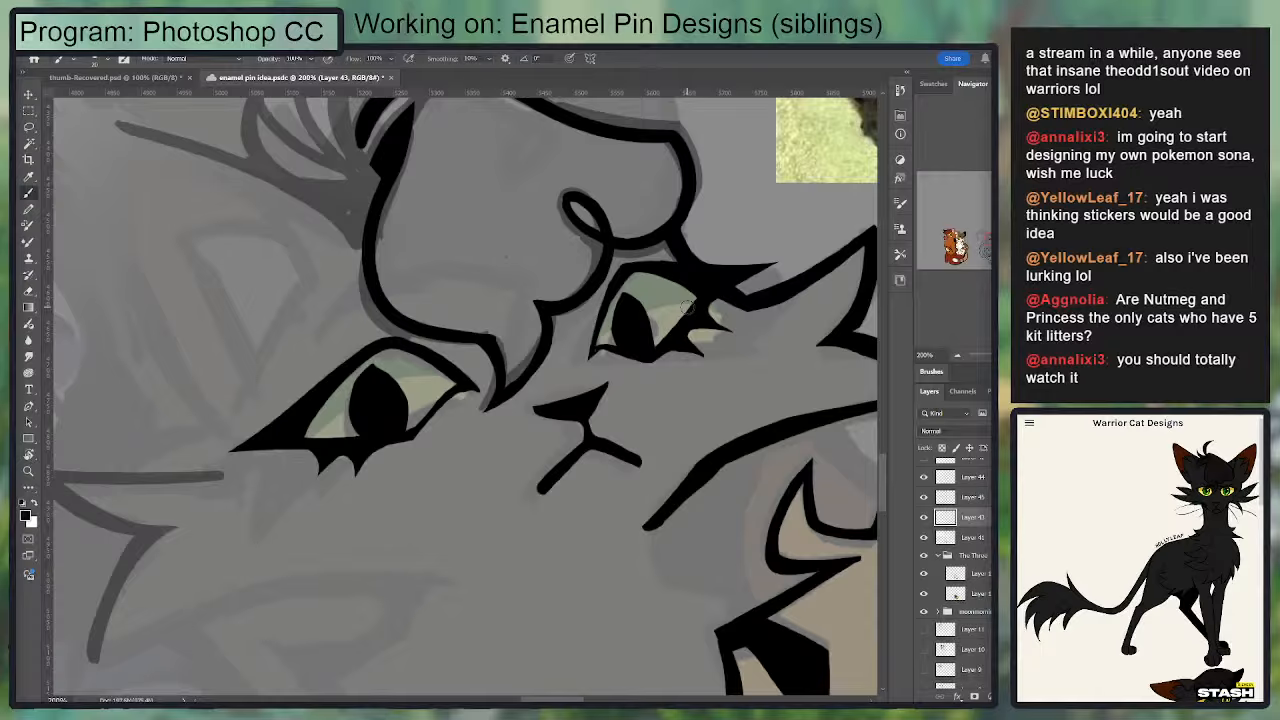
Step: Lasso the nose and mouth again, rotate them slightly, apply the transform and deselect
{"action": "key", "text": "l"}
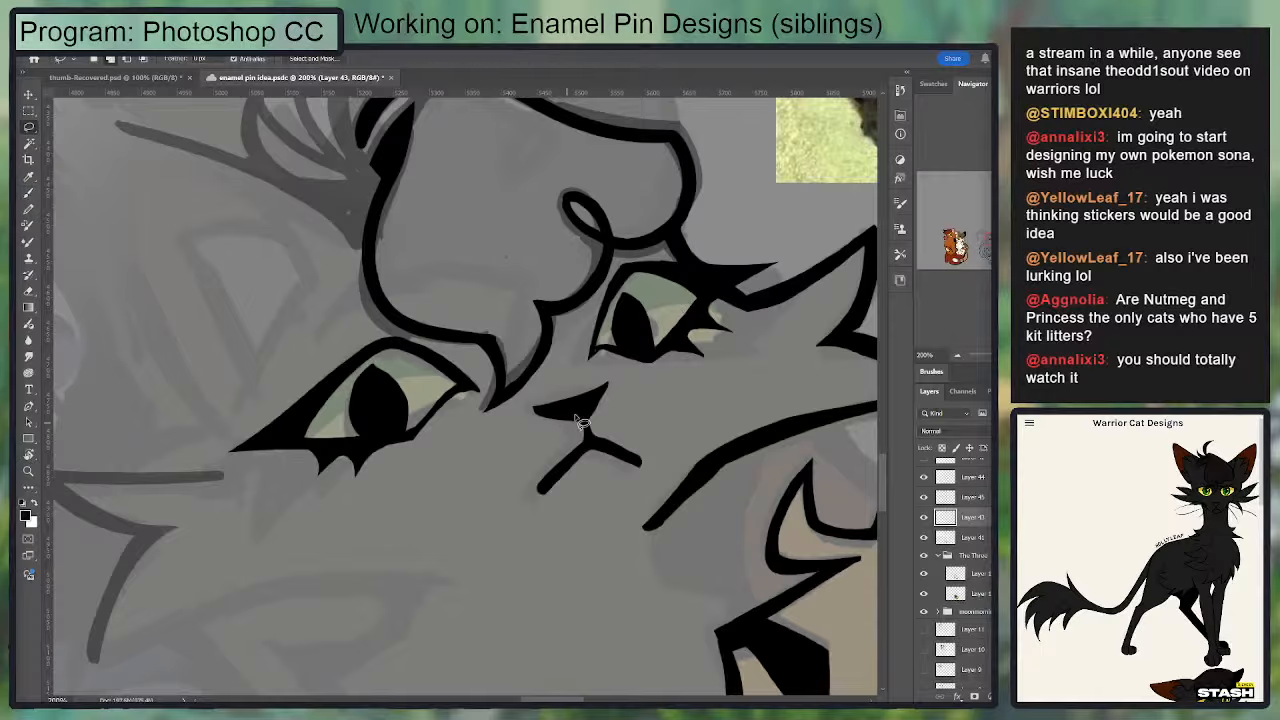
{"action": "mouse_move", "coordinate": [630, 372]}
{"action": "left_mouse_down"}
{"action": "mouse_move", "coordinate": [542, 388]}
{"action": "mouse_move", "coordinate": [527, 529]}
{"action": "mouse_move", "coordinate": [662, 420]}
{"action": "left_mouse_up"}
{"action": "key", "text": "v"}
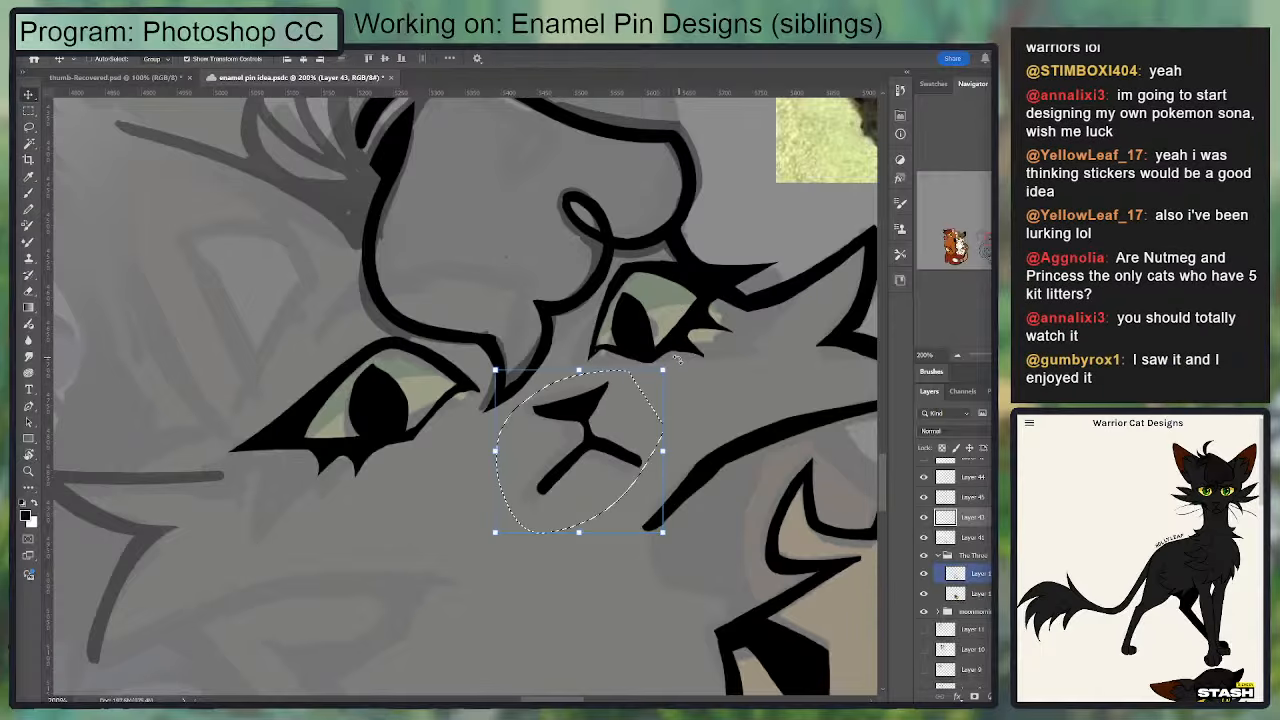
{"action": "mouse_move", "coordinate": [677, 370]}
{"action": "left_mouse_down"}
{"action": "mouse_move", "coordinate": [683, 357]}
{"action": "mouse_move", "coordinate": [669, 385]}
{"action": "mouse_move", "coordinate": [676, 356]}
{"action": "left_mouse_up"}
{"action": "key", "text": "ctrl+z"}
{"action": "key", "text": "Return"}
{"action": "key", "text": "ctrl+d"}
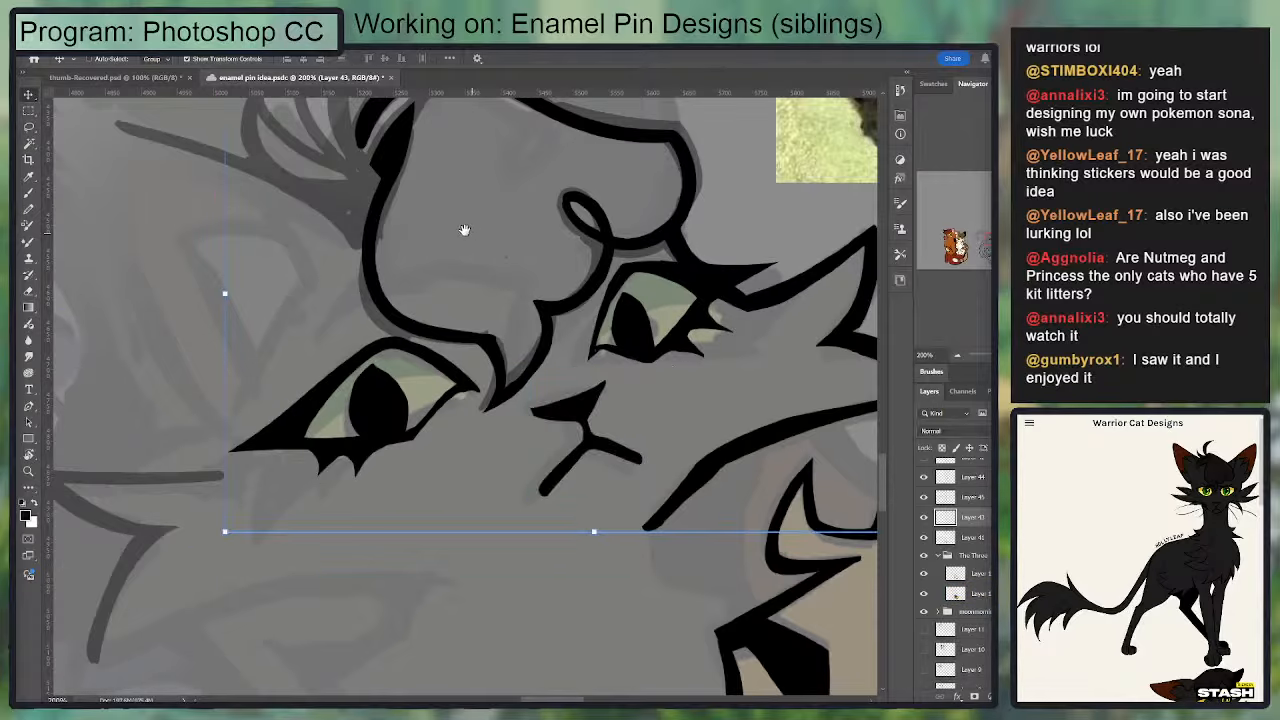
Step: Ink the tallest fur tuft beside the crown, with its inner line running to the base and its outer side curving from the tip
{"action": "left_click_drag", "start_coordinate": [465, 231], "coordinate": [426, 472]}
{"action": "key", "text": "b"}
{"action": "mouse_move", "coordinate": [449, 299]}
{"action": "left_mouse_down"}
{"action": "mouse_move", "coordinate": [349, 336]}
{"action": "mouse_move", "coordinate": [507, 312]}
{"action": "left_mouse_up"}
{"action": "mouse_move", "coordinate": [370, 406]}
{"action": "left_mouse_down"}
{"action": "mouse_move", "coordinate": [361, 265]}
{"action": "mouse_move", "coordinate": [334, 304]}
{"action": "mouse_move", "coordinate": [397, 430]}
{"action": "left_mouse_up"}
{"action": "key", "text": "ctrl+z"}
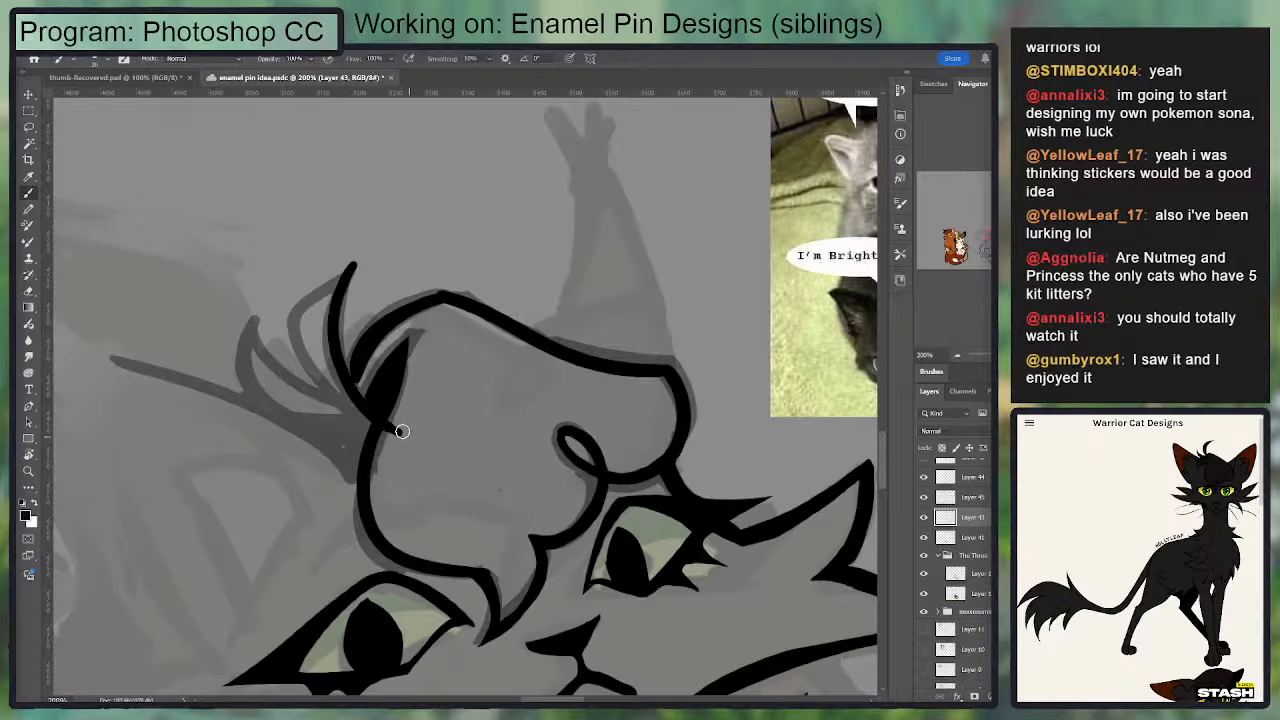
{"action": "key", "text": "ctrl+z"}
{"action": "mouse_move", "coordinate": [348, 272]}
{"action": "left_mouse_down"}
{"action": "mouse_move", "coordinate": [374, 408]}
{"action": "mouse_move", "coordinate": [399, 423]}
{"action": "left_mouse_up"}
{"action": "key", "text": "ctrl+z"}
{"action": "key", "text": "ctrl+z"}
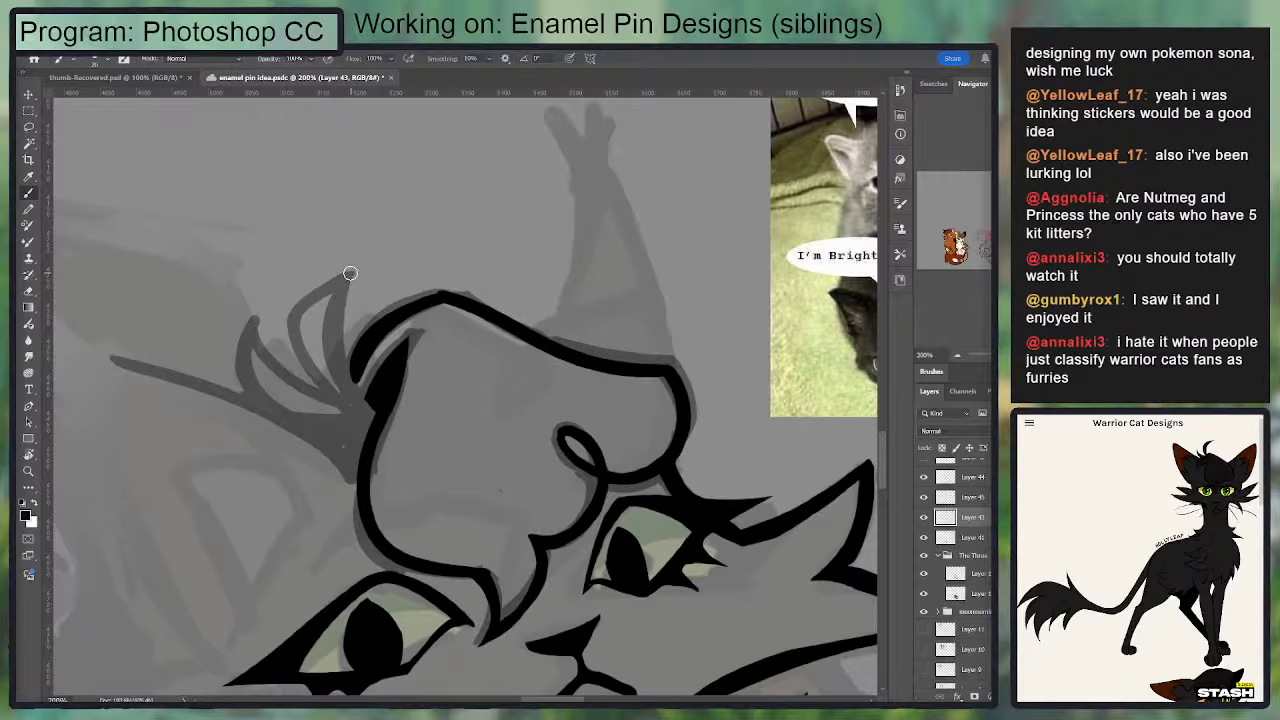
{"action": "left_click_drag", "start_coordinate": [350, 272], "coordinate": [395, 411]}
{"action": "left_click_drag", "start_coordinate": [350, 266], "coordinate": [343, 414]}
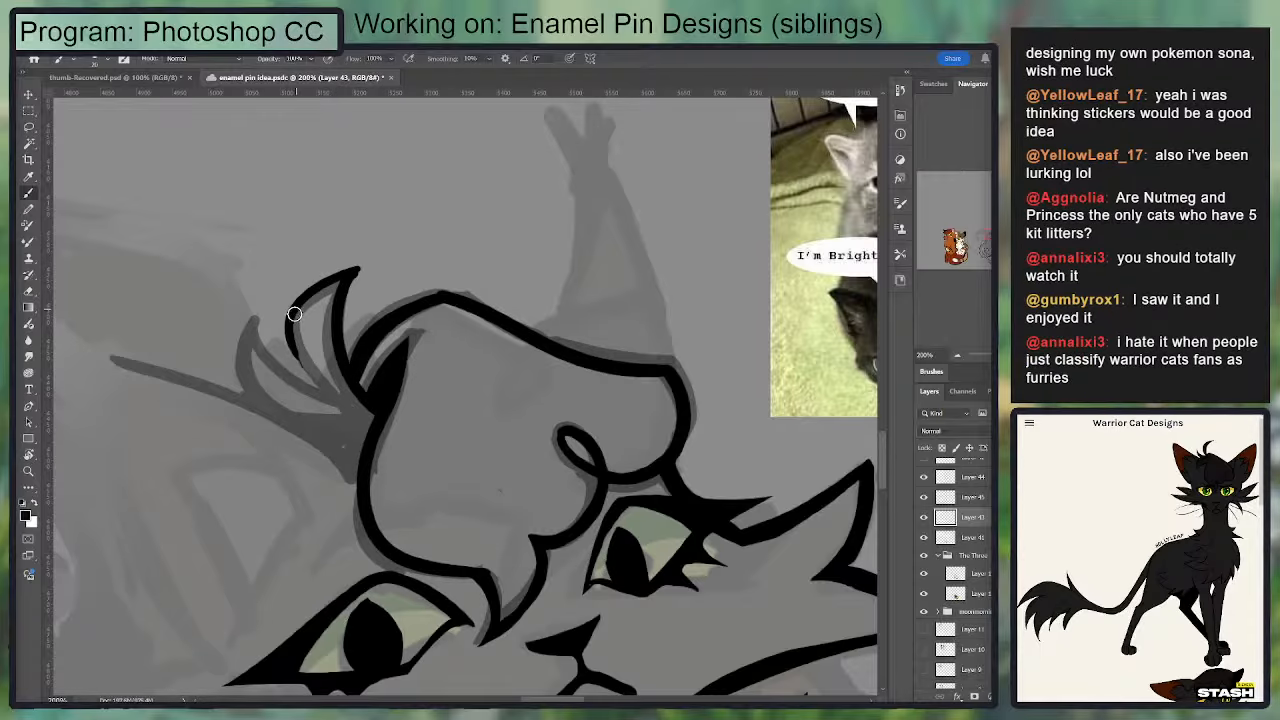
Step: Continue the tall tuft's outer edge down to its base where it meets the crown wedge, redrawing it for a smooth curve
{"action": "left_click_drag", "start_coordinate": [294, 314], "coordinate": [358, 412]}
{"action": "key", "text": "ctrl+z"}
{"action": "key", "text": "e"}
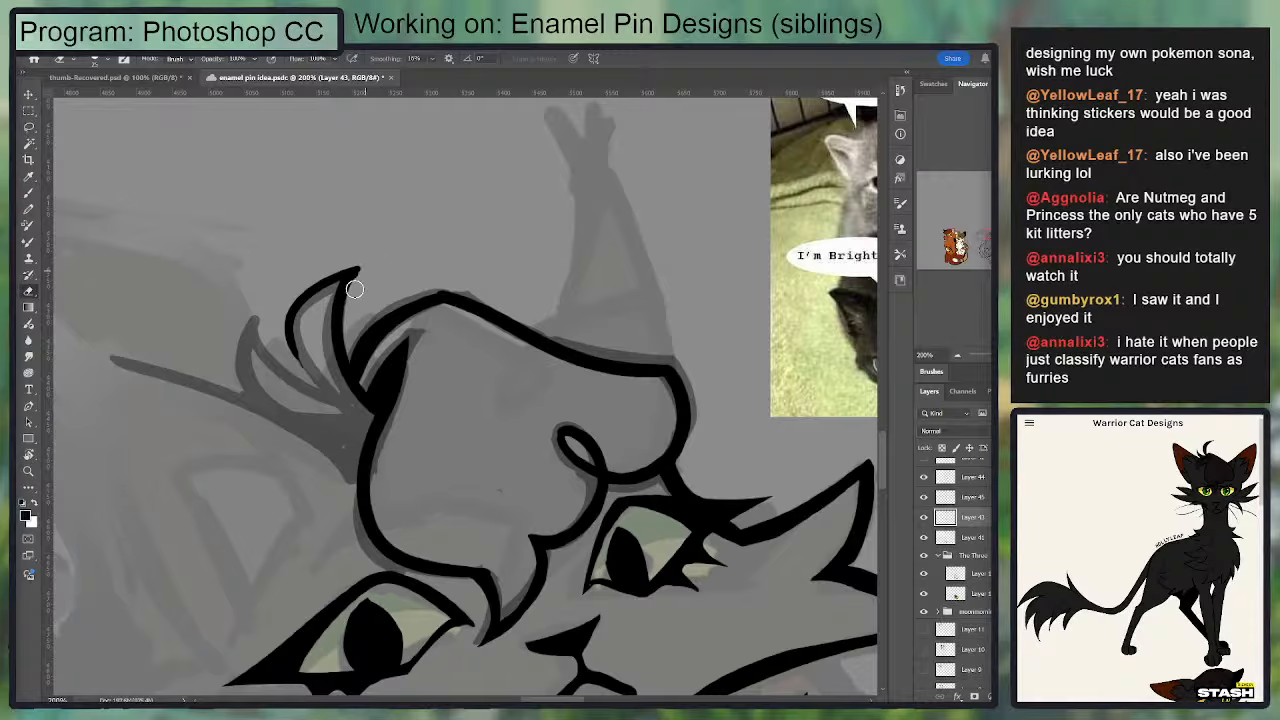
{"action": "key", "text": "b"}
{"action": "left_click_drag", "start_coordinate": [294, 314], "coordinate": [381, 430]}
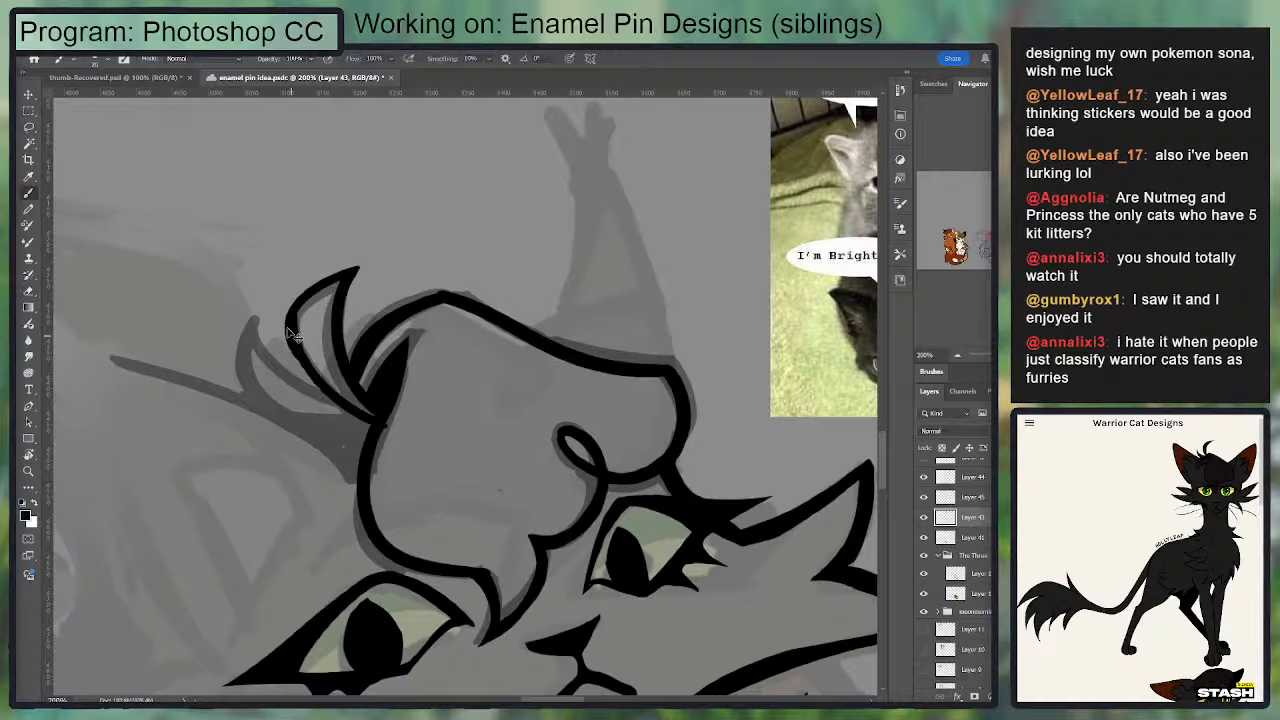
{"action": "key", "text": "ctrl+z"}
{"action": "left_click_drag", "start_coordinate": [291, 316], "coordinate": [370, 415]}
{"action": "key", "text": "ctrl+z"}
{"action": "left_click_drag", "start_coordinate": [294, 308], "coordinate": [360, 408]}
Step: Thicken the curved bulge on the tall tuft's outer edge
{"action": "mouse_move", "coordinate": [292, 346]}
{"action": "left_mouse_down"}
{"action": "mouse_move", "coordinate": [386, 428]}
{"action": "mouse_move", "coordinate": [320, 380]}
{"action": "left_mouse_up"}
{"action": "key", "text": "ctrl+z"}
{"action": "key", "text": "e"}
{"action": "key", "text": "b"}
{"action": "left_click_drag", "start_coordinate": [287, 316], "coordinate": [312, 386]}
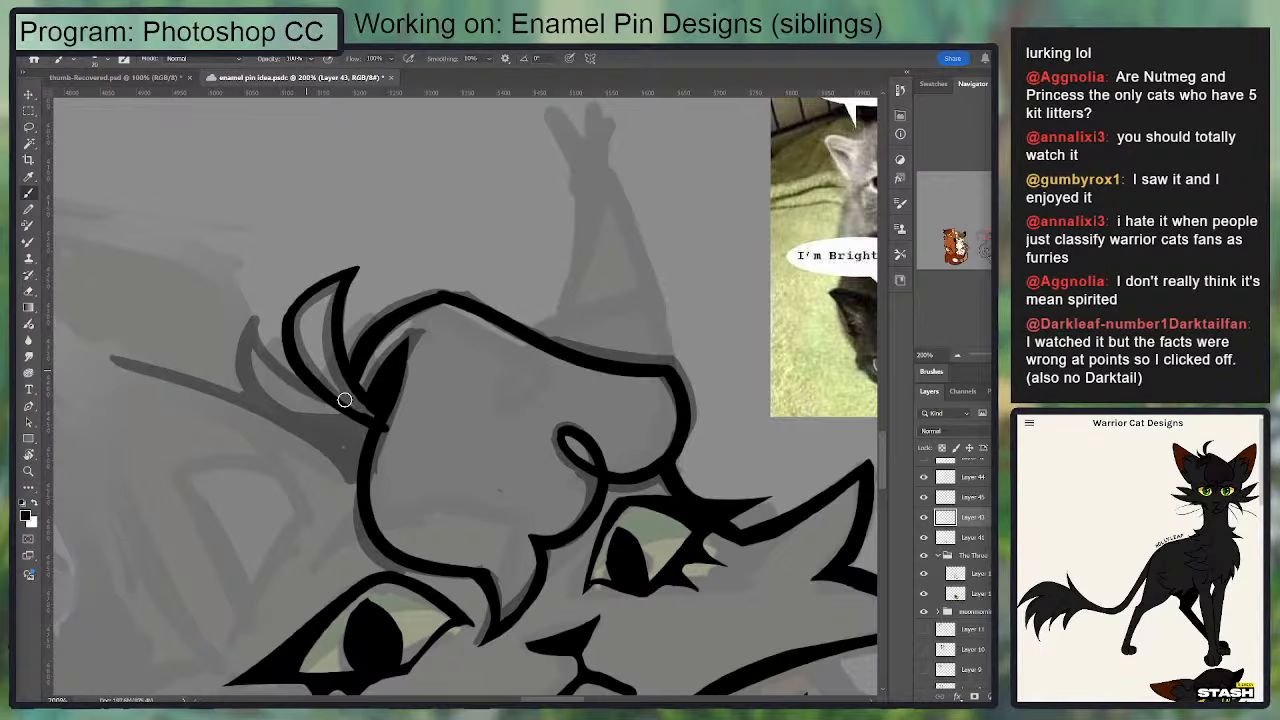
Step: Clean up the tall fur tuft's base and outer edge, trimming its tip to a sharp point
{"action": "key", "text": "e"}
{"action": "mouse_move", "coordinate": [391, 429]}
{"action": "left_mouse_down"}
{"action": "mouse_move", "coordinate": [383, 442]}
{"action": "mouse_move", "coordinate": [331, 325]}
{"action": "mouse_move", "coordinate": [378, 417]}
{"action": "left_mouse_up"}
{"action": "key", "text": "b"}
{"action": "key", "text": "ctrl+z"}
{"action": "mouse_move", "coordinate": [387, 357]}
{"action": "left_mouse_down"}
{"action": "mouse_move", "coordinate": [415, 276]}
{"action": "mouse_move", "coordinate": [410, 387]}
{"action": "left_mouse_up"}
{"action": "key", "text": "e"}
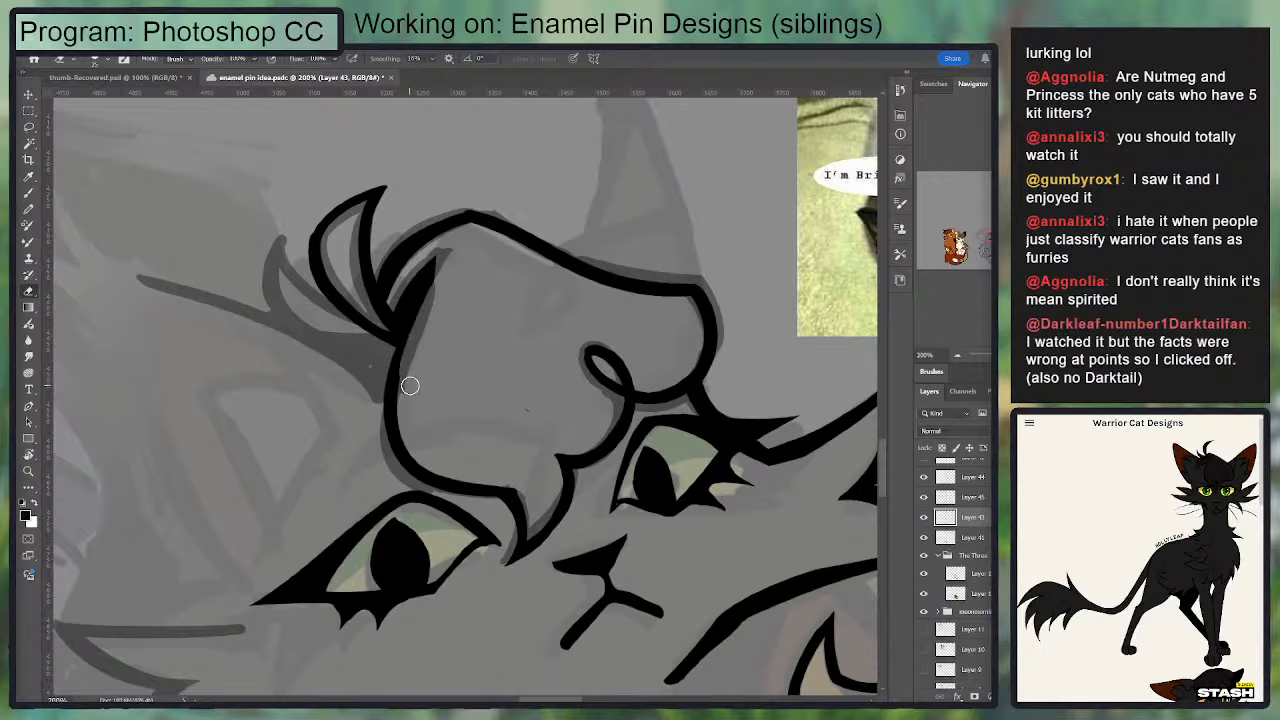
{"action": "key", "text": "ctrl+z"}
{"action": "key", "text": "b"}
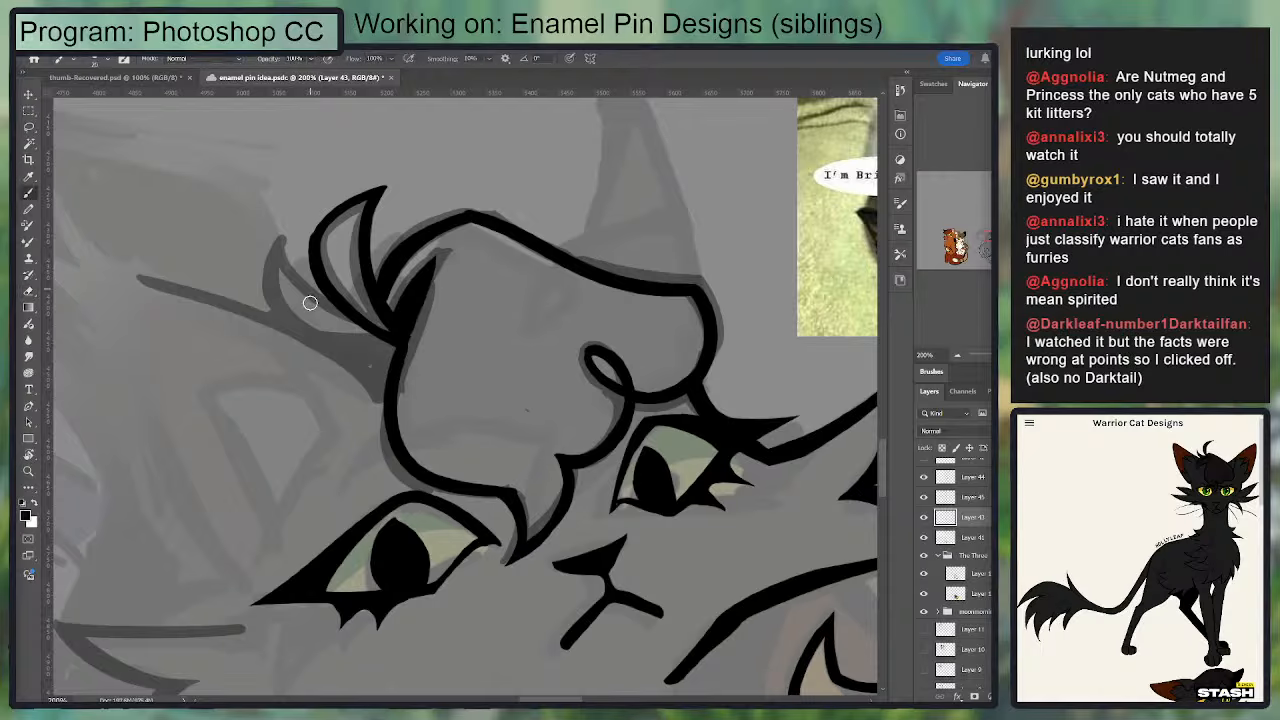
{"action": "key", "text": "e"}
{"action": "left_click_drag", "start_coordinate": [309, 238], "coordinate": [408, 170]}
{"action": "key", "text": "b"}
{"action": "left_click_drag", "start_coordinate": [318, 266], "coordinate": [374, 200]}
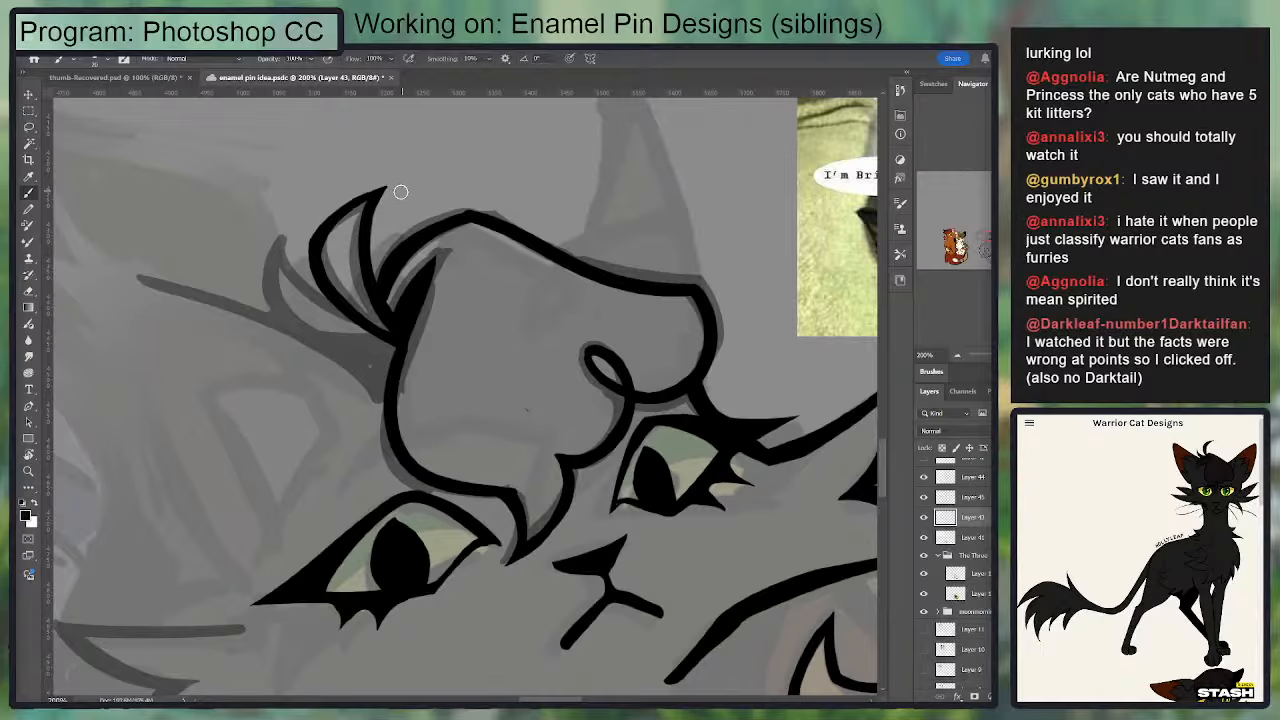
Step: Ink the smaller fur tuft beside the tall one, with a pointed tip and a curved lower edge meeting the shared base
{"action": "mouse_move", "coordinate": [338, 309]}
{"action": "left_mouse_down"}
{"action": "mouse_move", "coordinate": [277, 240]}
{"action": "mouse_move", "coordinate": [326, 342]}
{"action": "left_mouse_up"}
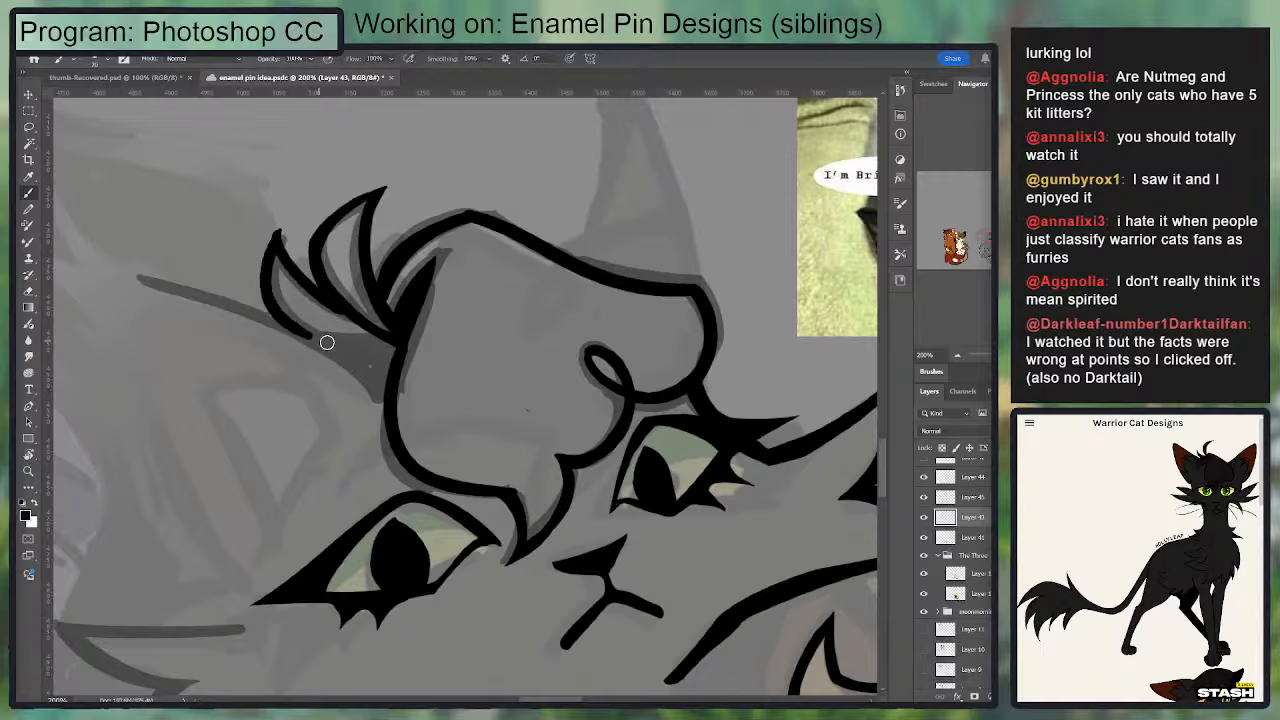
{"action": "key", "text": "e"}
{"action": "mouse_move", "coordinate": [277, 222]}
{"action": "left_mouse_down"}
{"action": "mouse_move", "coordinate": [260, 254]}
{"action": "mouse_move", "coordinate": [286, 262]}
{"action": "left_mouse_up"}
{"action": "key", "text": "b"}
{"action": "left_click_drag", "start_coordinate": [295, 327], "coordinate": [395, 362]}
{"action": "key", "text": "ctrl+z"}
{"action": "left_click_drag", "start_coordinate": [295, 329], "coordinate": [386, 348]}
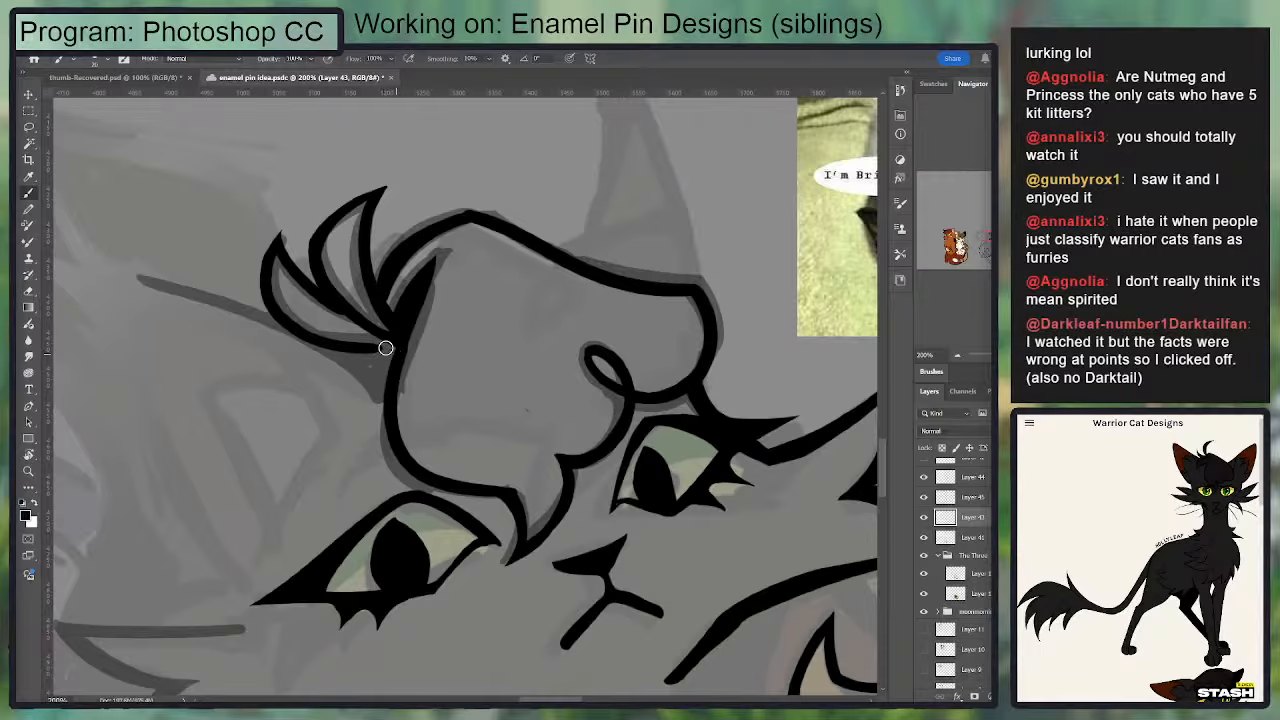
{"action": "left_click_drag", "start_coordinate": [308, 291], "coordinate": [400, 346]}
{"action": "left_click_drag", "start_coordinate": [307, 331], "coordinate": [390, 343]}
Step: Redraw the smaller tuft's curved lower edge with a thicker line down to its base
{"action": "left_click_drag", "start_coordinate": [411, 288], "coordinate": [439, 290]}
{"action": "key", "text": "ctrl+z"}
{"action": "left_click_drag", "start_coordinate": [446, 380], "coordinate": [468, 381]}
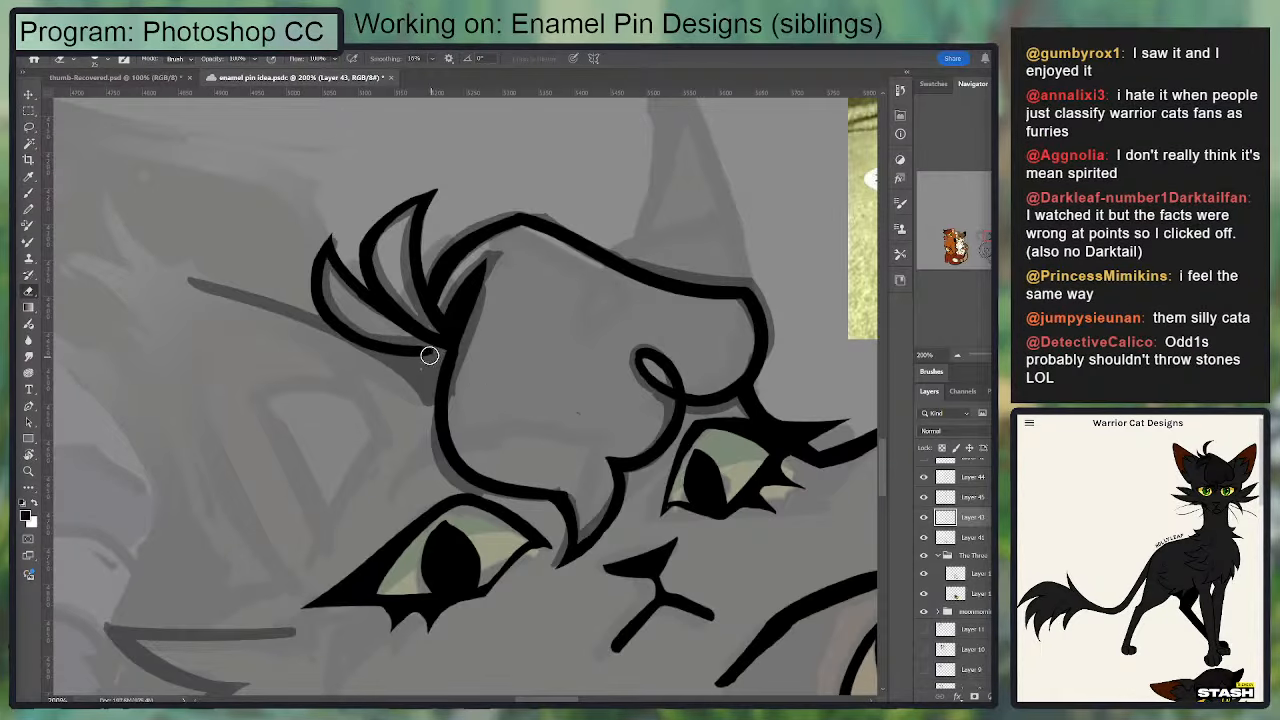
{"action": "mouse_move", "coordinate": [430, 355]}
{"action": "left_mouse_down"}
{"action": "mouse_move", "coordinate": [323, 288]}
{"action": "mouse_move", "coordinate": [311, 300]}
{"action": "mouse_move", "coordinate": [345, 343]}
{"action": "mouse_move", "coordinate": [434, 354]}
{"action": "left_mouse_up"}
{"action": "key", "text": "ctrl+z"}
{"action": "key", "text": "b"}
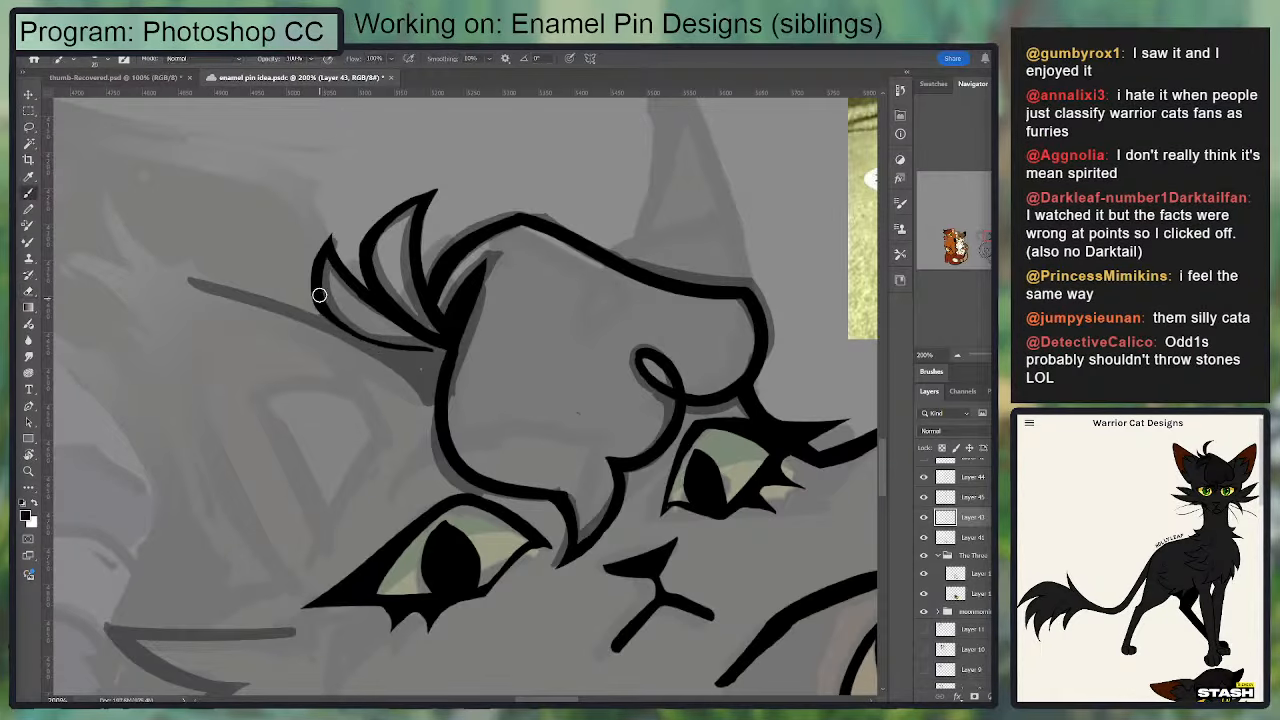
{"action": "mouse_move", "coordinate": [320, 289]}
{"action": "left_mouse_down"}
{"action": "mouse_move", "coordinate": [401, 348]}
{"action": "mouse_move", "coordinate": [448, 349]}
{"action": "left_mouse_up"}
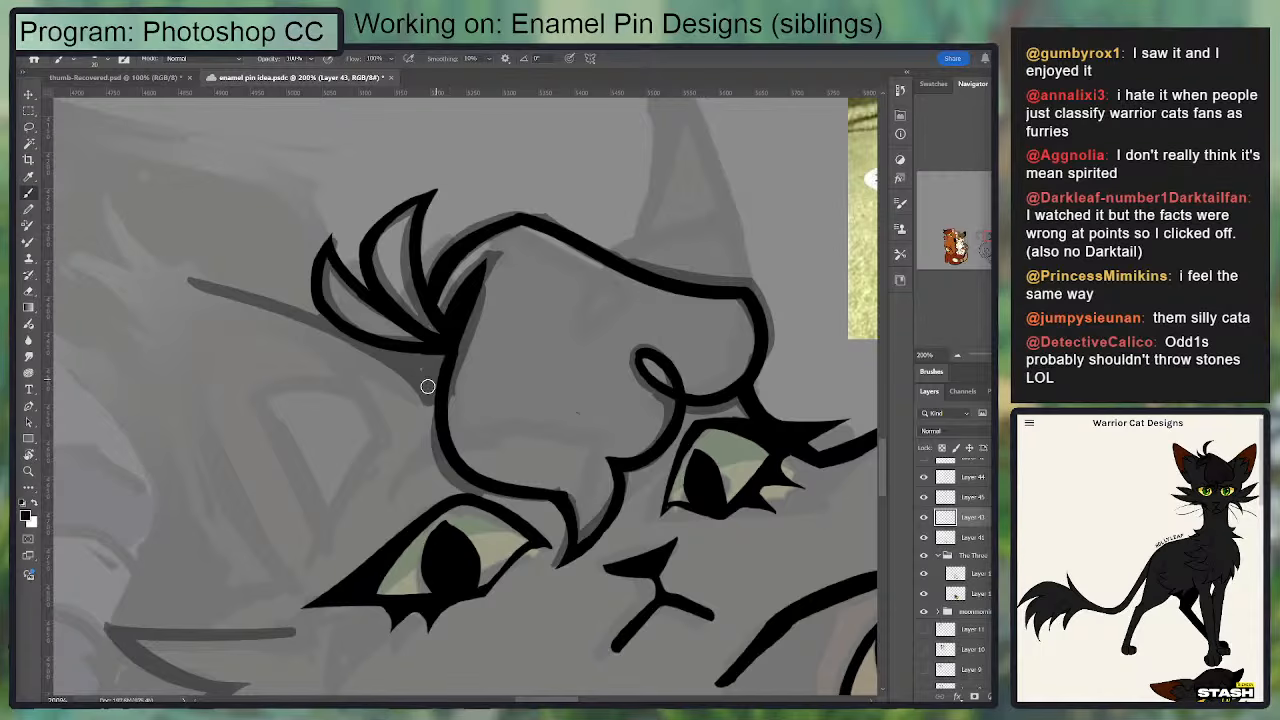
Step: Extend a solid black wedge from beneath the smaller tuft to the forelock's outline and clean the outline's inner edge
{"action": "mouse_move", "coordinate": [364, 338]}
{"action": "left_mouse_down"}
{"action": "mouse_move", "coordinate": [432, 387]}
{"action": "mouse_move", "coordinate": [378, 341]}
{"action": "mouse_move", "coordinate": [443, 370]}
{"action": "left_mouse_up"}
{"action": "key", "text": "ctrl+z"}
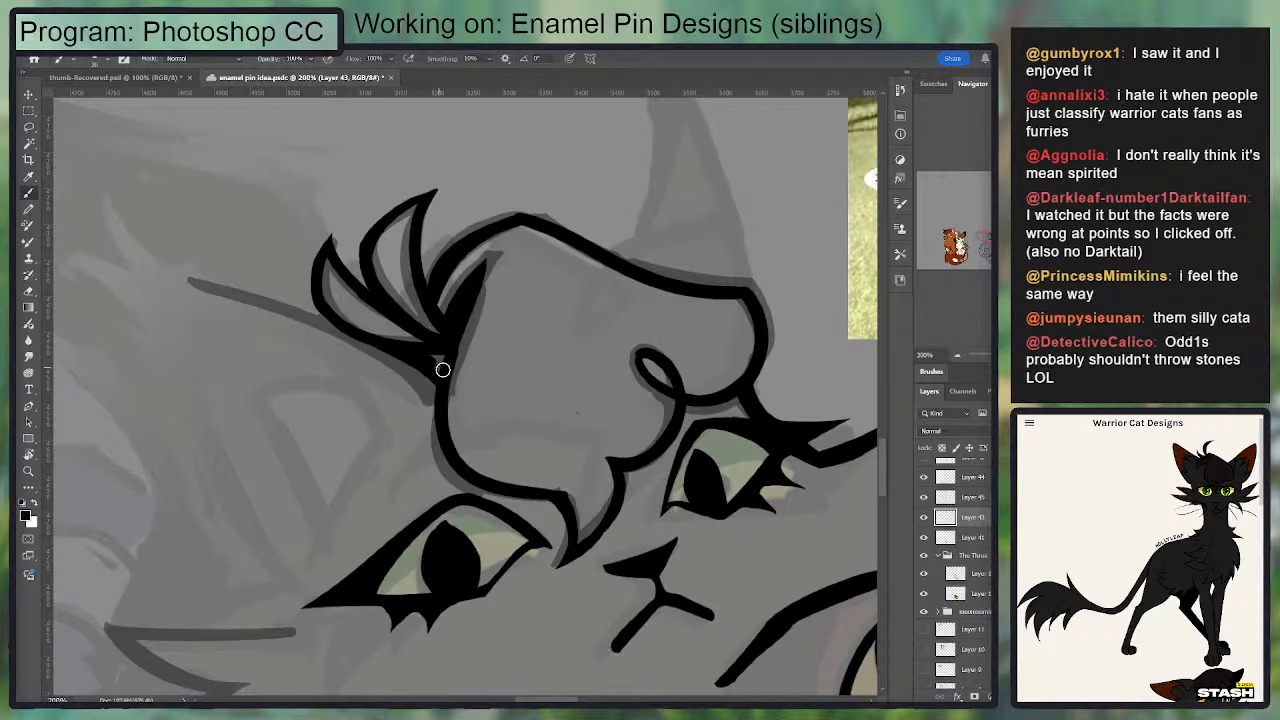
{"action": "left_click_drag", "start_coordinate": [586, 287], "coordinate": [551, 304]}
{"action": "key", "text": "e"}
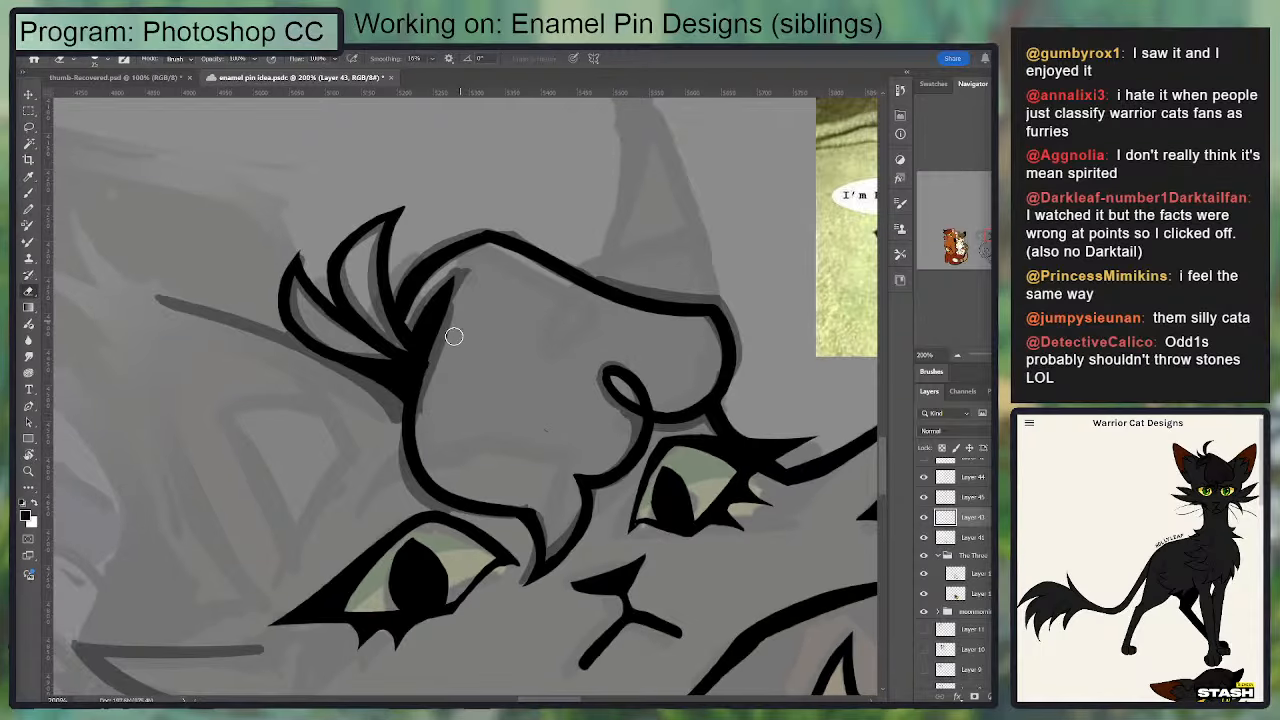
{"action": "mouse_move", "coordinate": [427, 414]}
{"action": "left_mouse_down"}
{"action": "mouse_move", "coordinate": [444, 350]}
{"action": "mouse_move", "coordinate": [429, 404]}
{"action": "left_mouse_up"}
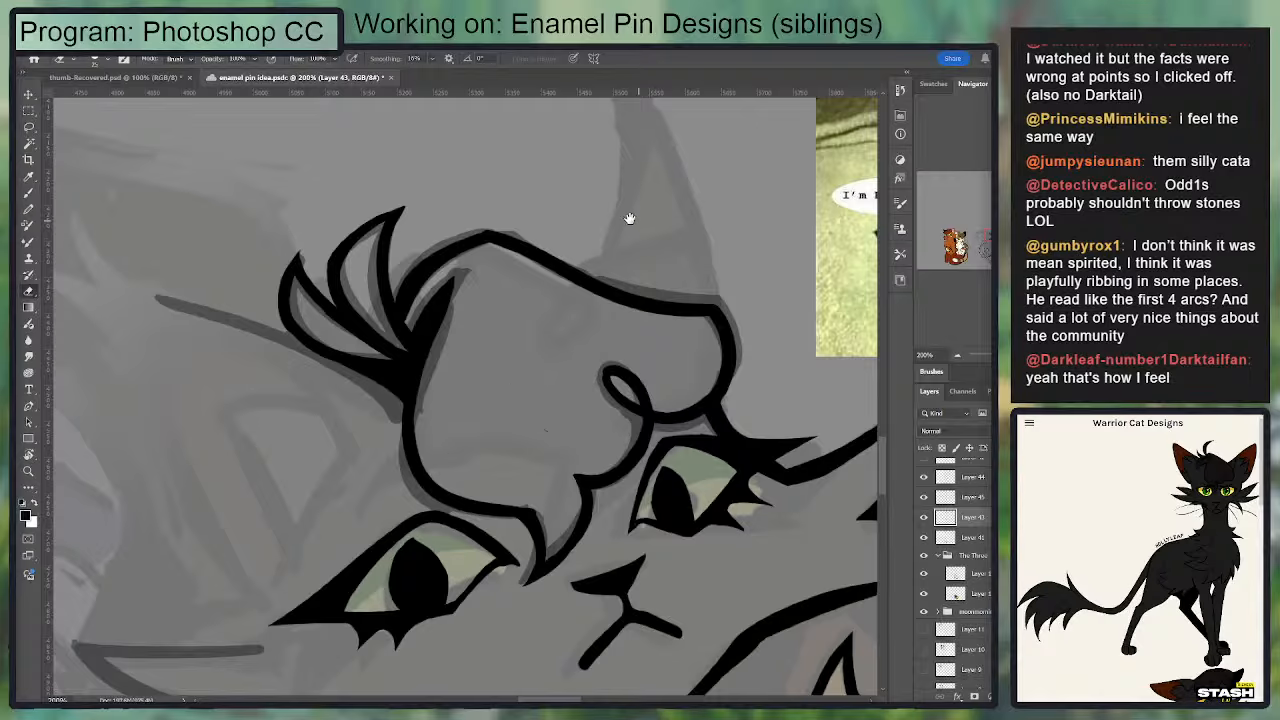
Step: Ink both sides of the upright ear behind the forelock, rising from the head line and meeting at a point
{"action": "left_click_drag", "start_coordinate": [630, 218], "coordinate": [517, 368]}
{"action": "key", "text": "b"}
{"action": "mouse_move", "coordinate": [461, 422]}
{"action": "left_mouse_down"}
{"action": "mouse_move", "coordinate": [531, 284]}
{"action": "mouse_move", "coordinate": [592, 456]}
{"action": "mouse_move", "coordinate": [521, 266]}
{"action": "mouse_move", "coordinate": [458, 432]}
{"action": "mouse_move", "coordinate": [522, 250]}
{"action": "mouse_move", "coordinate": [480, 424]}
{"action": "mouse_move", "coordinate": [509, 258]}
{"action": "left_mouse_up"}
{"action": "key", "text": "ctrl+z"}
{"action": "key", "text": "ctrl+z"}
{"action": "key", "text": "ctrl+z"}
{"action": "key", "text": "ctrl+z"}
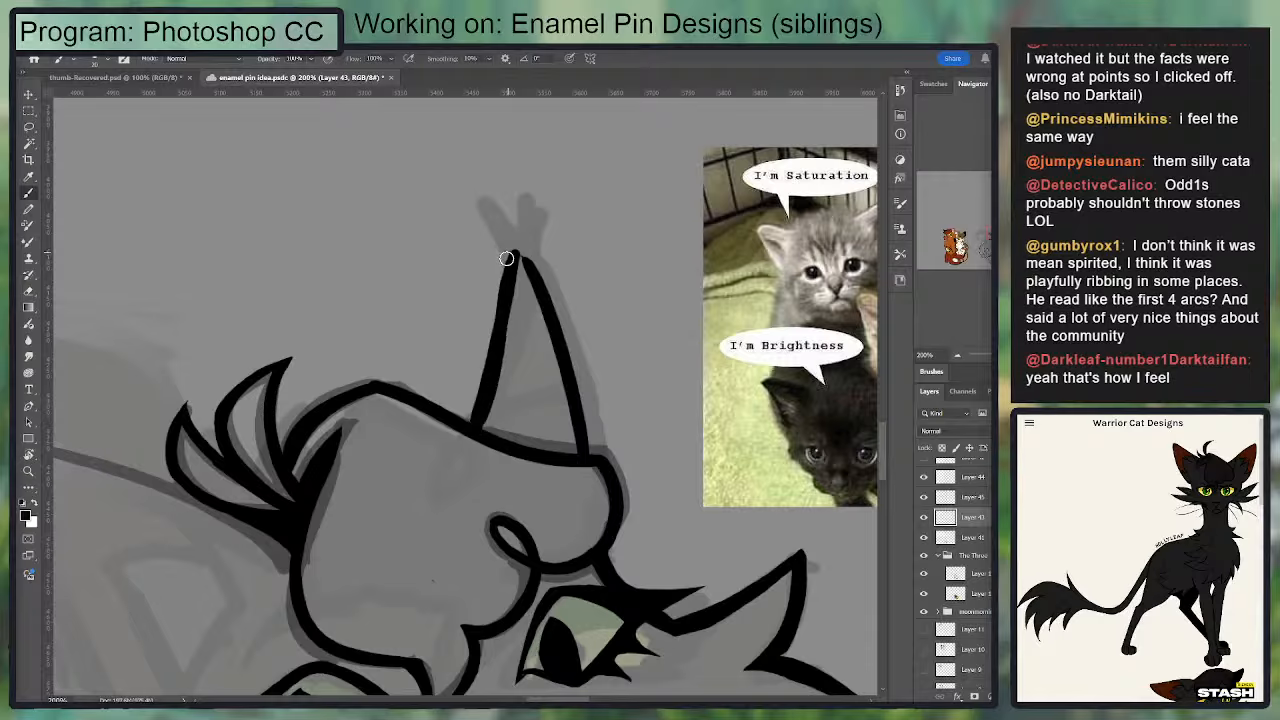
{"action": "key", "text": "ctrl+z"}
{"action": "left_click_drag", "start_coordinate": [470, 427], "coordinate": [494, 338]}
{"action": "key", "text": "ctrl+z"}
{"action": "mouse_move", "coordinate": [481, 437]}
{"action": "left_mouse_down"}
{"action": "mouse_move", "coordinate": [512, 278]}
{"action": "mouse_move", "coordinate": [549, 320]}
{"action": "left_mouse_up"}
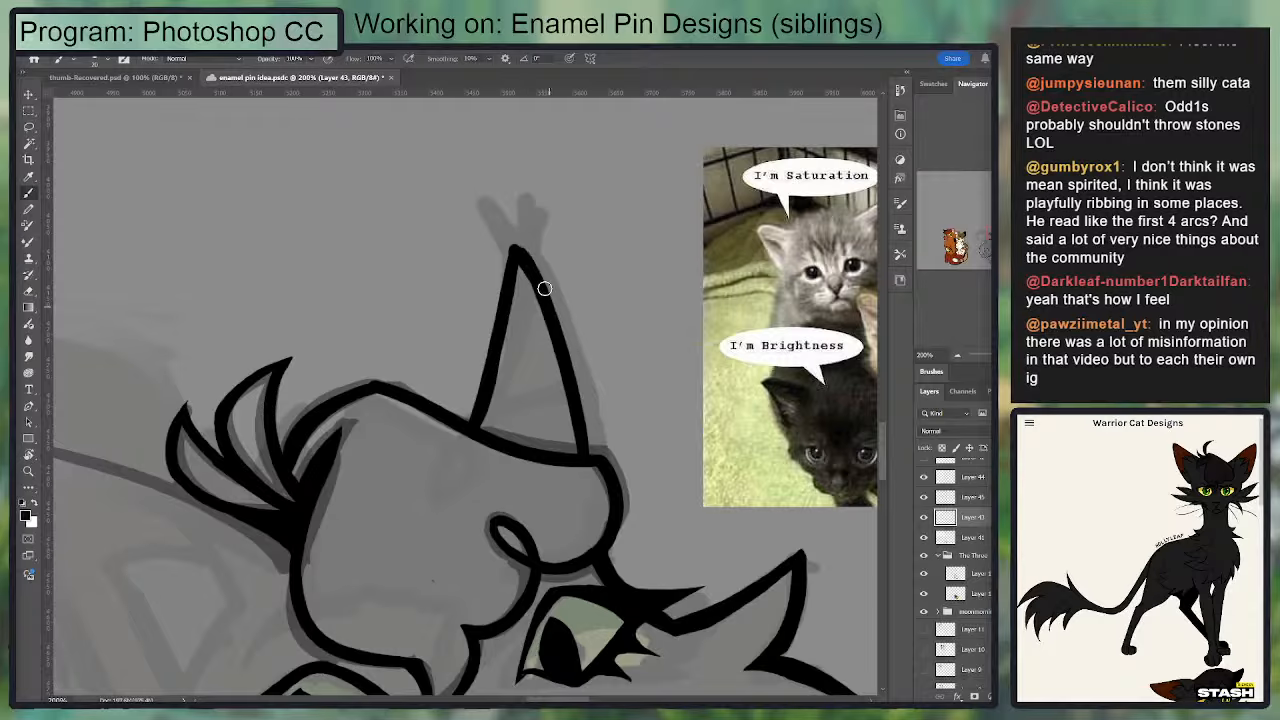
Step: Ink a solid two-pronged fur tuft on the tip of the upright ear
{"action": "left_click_drag", "start_coordinate": [545, 289], "coordinate": [534, 195]}
{"action": "key", "text": "ctrl+z"}
{"action": "mouse_move", "coordinate": [518, 248]}
{"action": "left_mouse_down"}
{"action": "mouse_move", "coordinate": [531, 204]}
{"action": "mouse_move", "coordinate": [543, 282]}
{"action": "mouse_move", "coordinate": [531, 203]}
{"action": "left_mouse_up"}
{"action": "key", "text": "ctrl+z"}
{"action": "key", "text": "ctrl+z"}
{"action": "key", "text": "ctrl+z"}
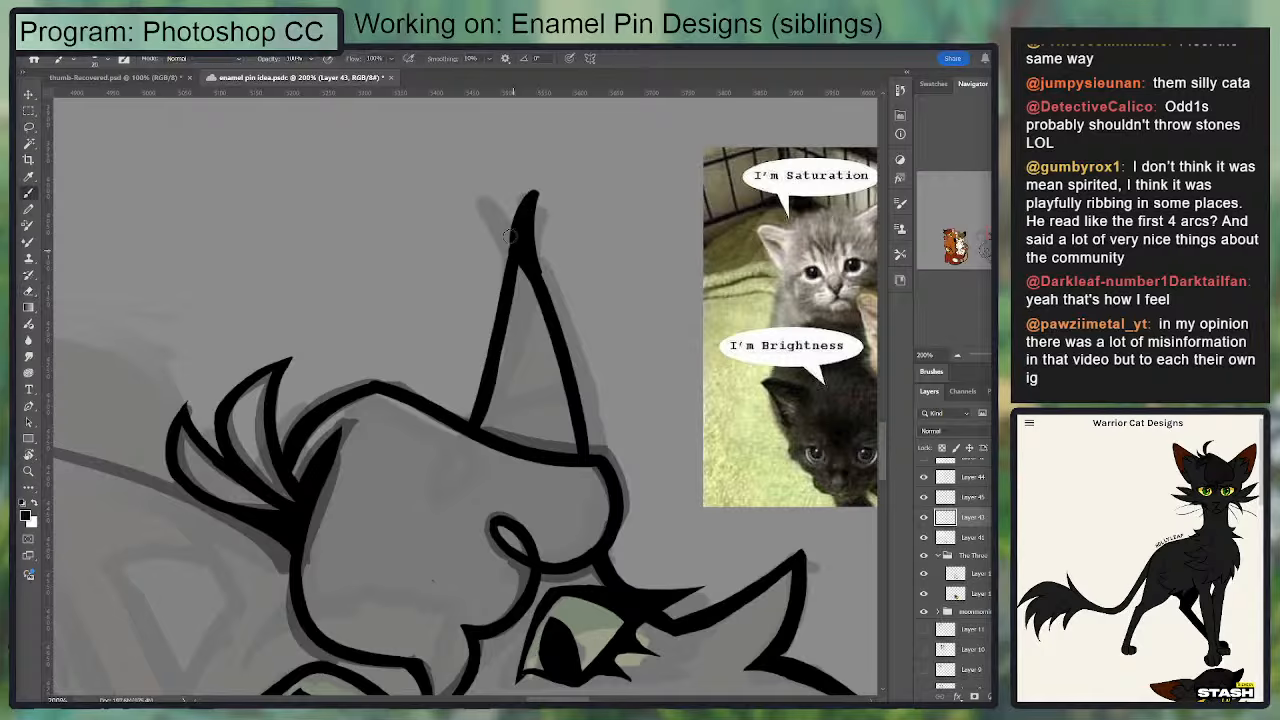
{"action": "left_click_drag", "start_coordinate": [465, 198], "coordinate": [505, 275]}
{"action": "left_click_drag", "start_coordinate": [470, 200], "coordinate": [527, 247]}
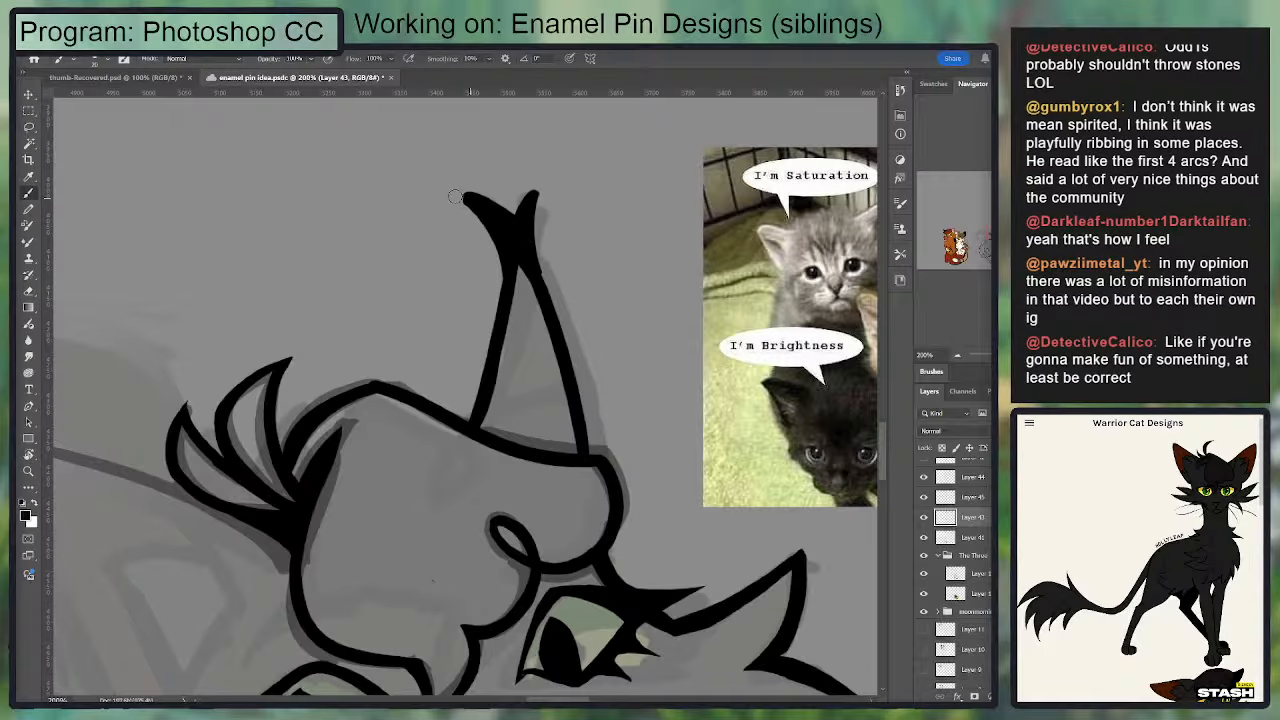
Step: Trim the ear-tip tuft's two prongs to sharp points and smooth its sides into the ear outline
{"action": "key", "text": "e"}
{"action": "left_click_drag", "start_coordinate": [455, 197], "coordinate": [493, 290]}
{"action": "key", "text": "b"}
{"action": "key", "text": "e"}
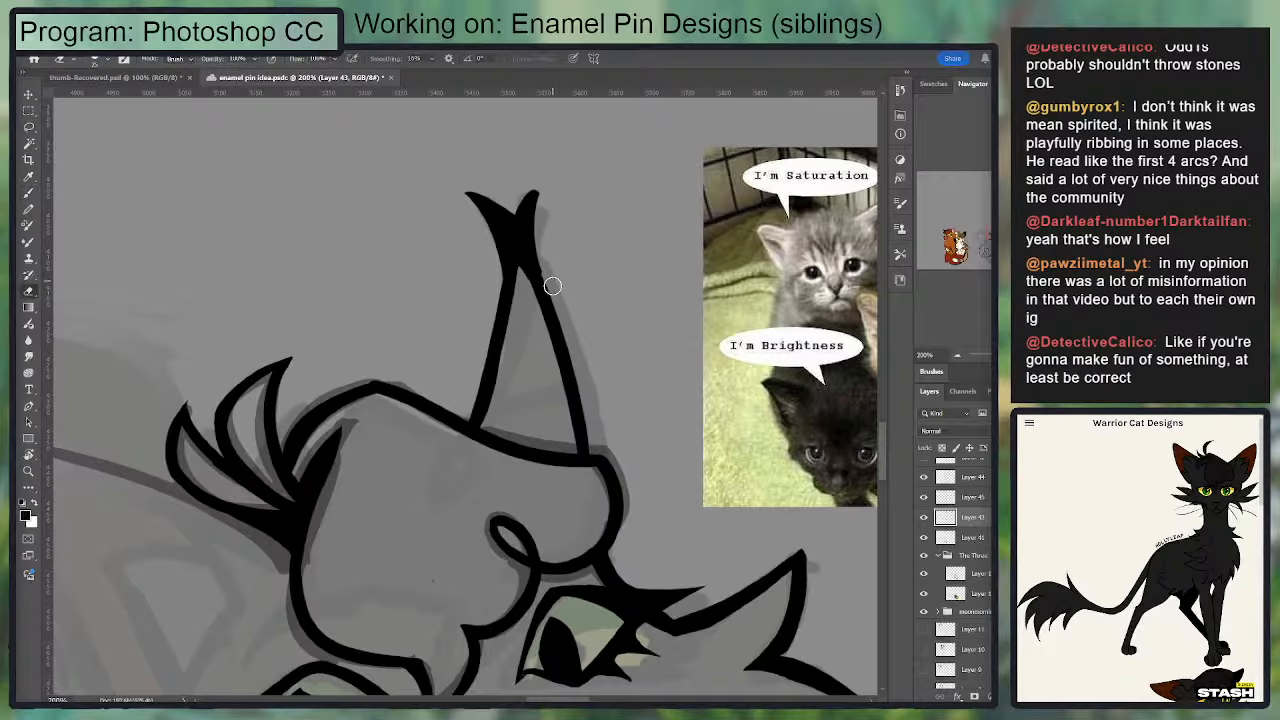
{"action": "left_click_drag", "start_coordinate": [555, 182], "coordinate": [562, 300]}
{"action": "key", "text": "b"}
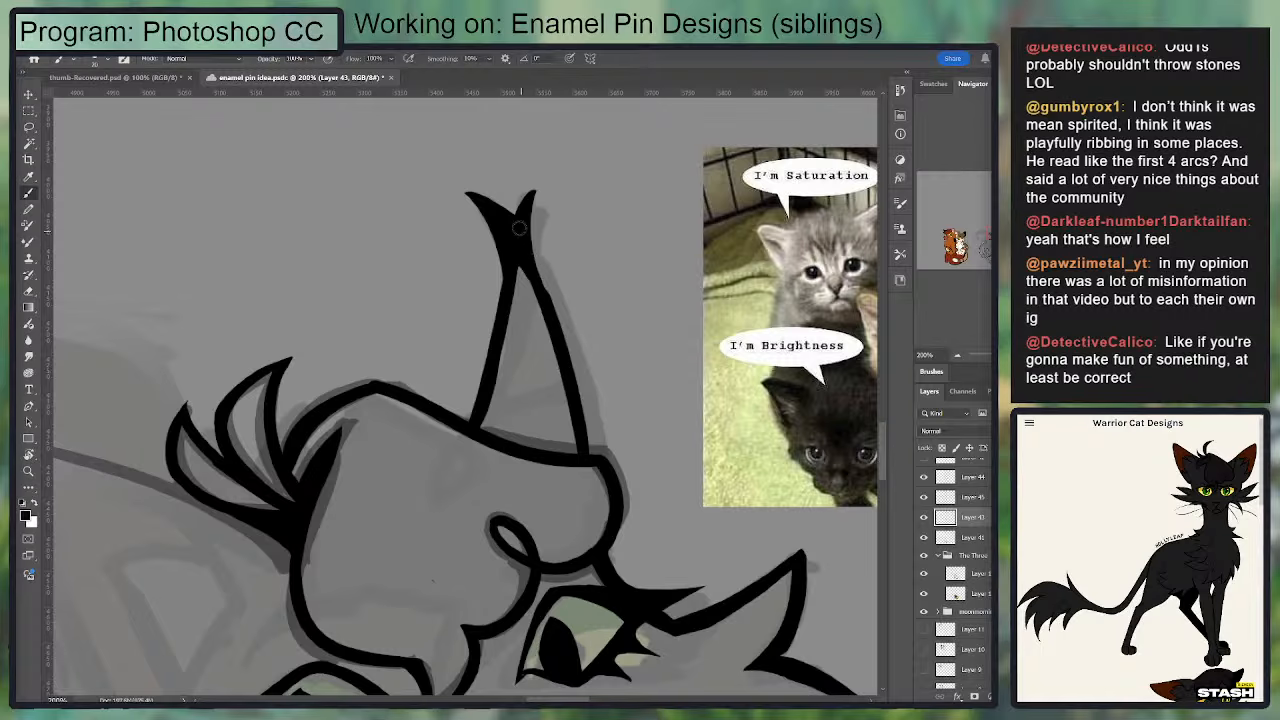
Step: Reshape the upright ear's side nearest the fur tufts so it slants wider at the base, and clean its join with the head line
{"action": "left_click_drag", "start_coordinate": [566, 366], "coordinate": [562, 354]}
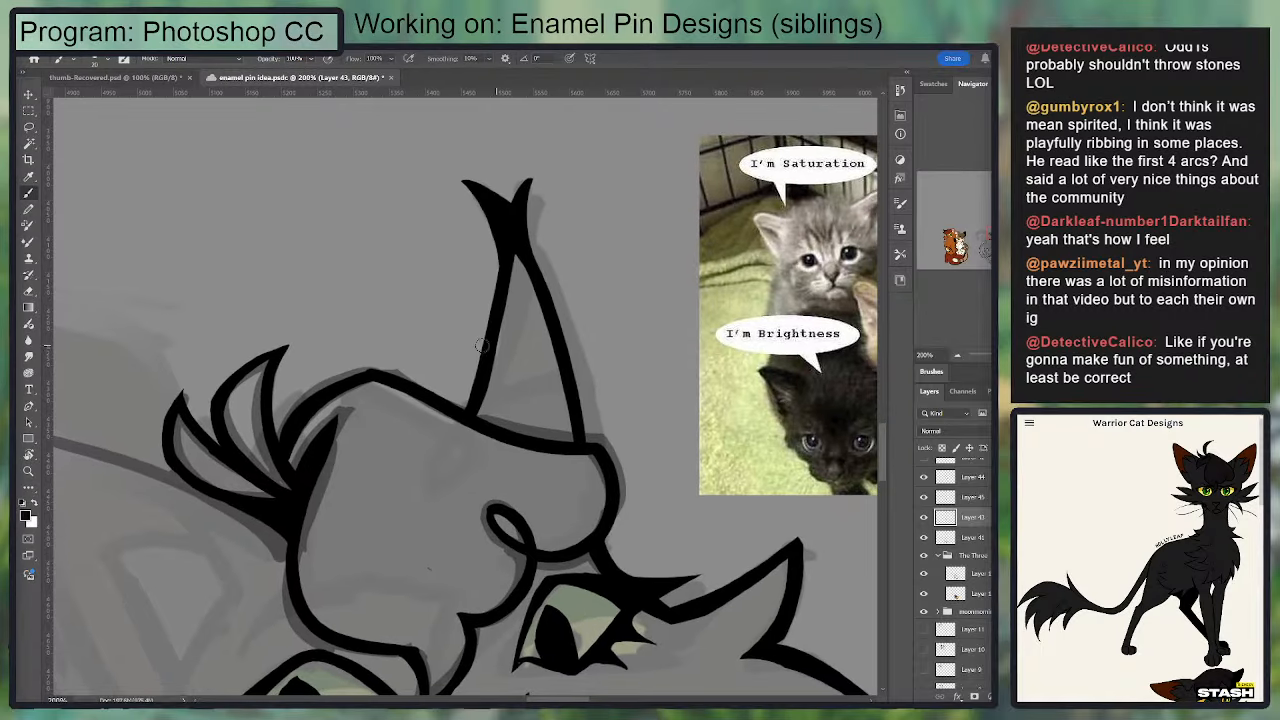
{"action": "key", "text": "e"}
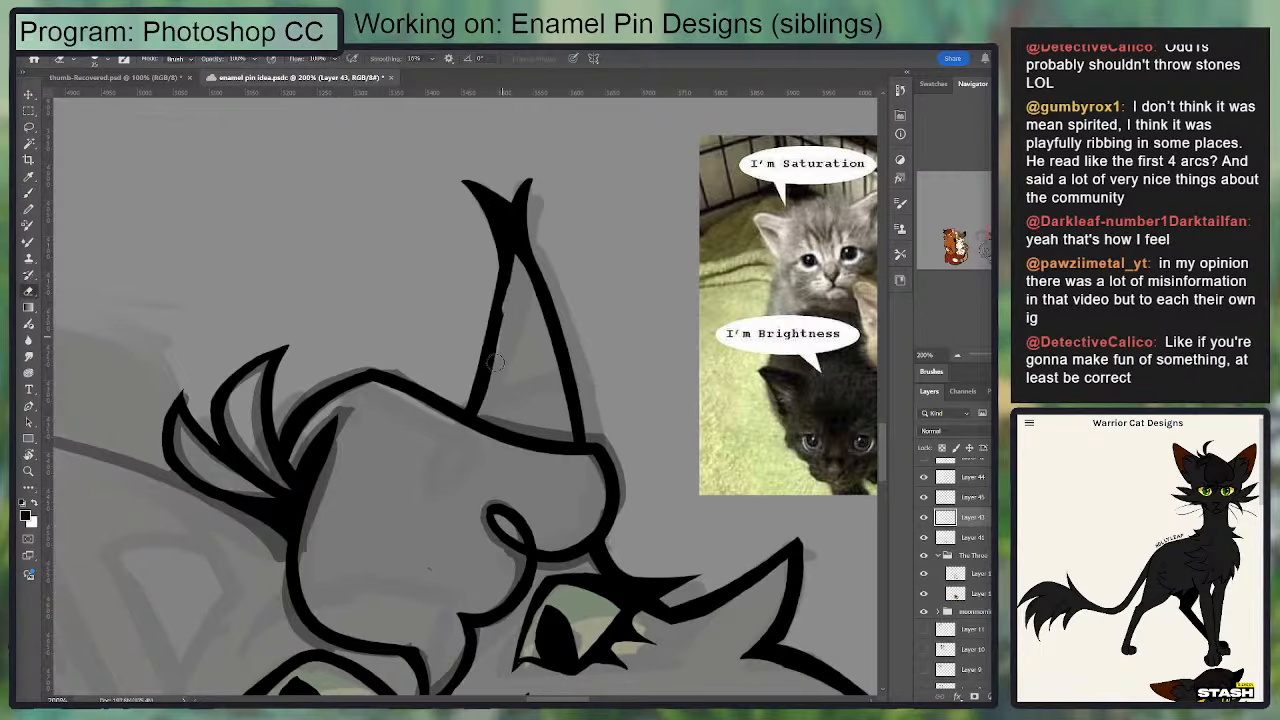
{"action": "left_click_drag", "start_coordinate": [498, 310], "coordinate": [484, 406]}
{"action": "key", "text": "b"}
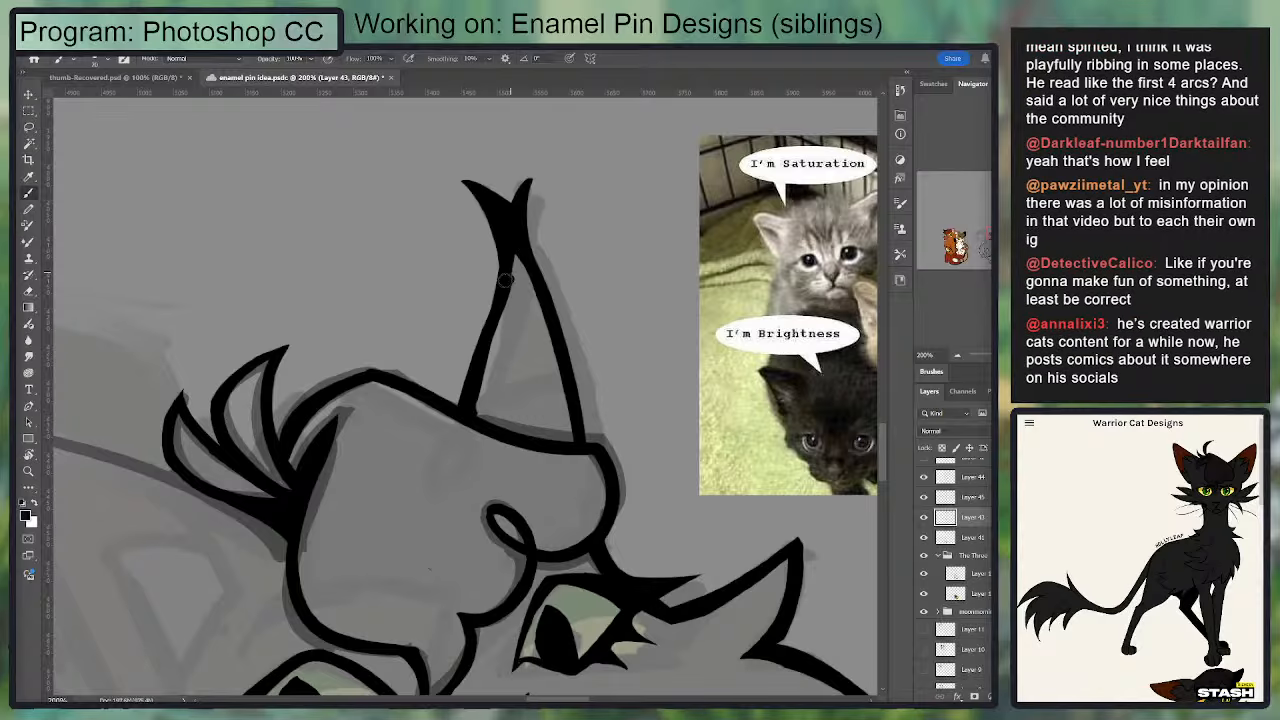
{"action": "mouse_move", "coordinate": [510, 256]}
{"action": "left_mouse_down"}
{"action": "mouse_move", "coordinate": [460, 408]}
{"action": "mouse_move", "coordinate": [497, 311]}
{"action": "mouse_move", "coordinate": [477, 384]}
{"action": "mouse_move", "coordinate": [480, 333]}
{"action": "left_mouse_up"}
{"action": "key", "text": "e"}
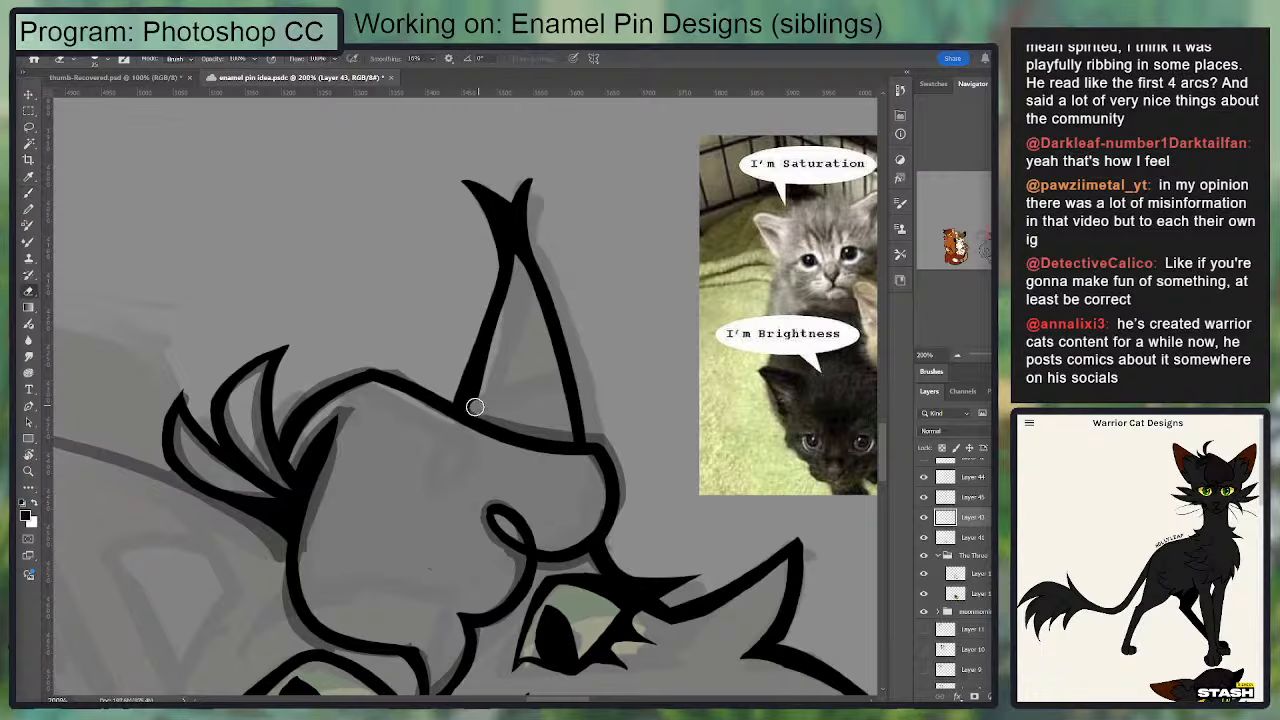
{"action": "mouse_move", "coordinate": [478, 405]}
{"action": "left_mouse_down"}
{"action": "mouse_move", "coordinate": [511, 297]}
{"action": "mouse_move", "coordinate": [479, 388]}
{"action": "mouse_move", "coordinate": [509, 244]}
{"action": "mouse_move", "coordinate": [456, 409]}
{"action": "mouse_move", "coordinate": [510, 253]}
{"action": "left_mouse_up"}
{"action": "key", "text": "b"}
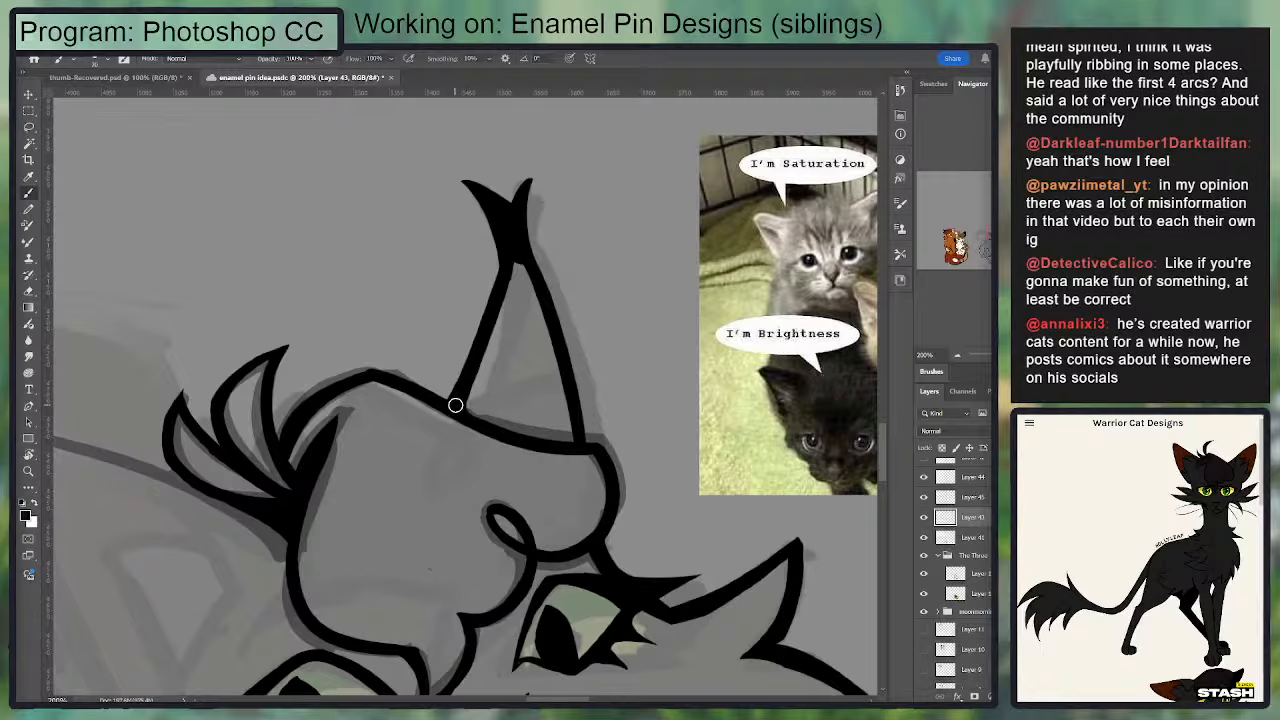
{"action": "mouse_move", "coordinate": [455, 405]}
{"action": "left_mouse_down"}
{"action": "mouse_move", "coordinate": [563, 423]}
{"action": "mouse_move", "coordinate": [545, 439]}
{"action": "mouse_move", "coordinate": [588, 441]}
{"action": "left_mouse_up"}
Step: Ink a solid forked fur tuft at the tip of the other ear, with one tall prong and one short side prong
{"action": "mouse_move", "coordinate": [508, 271]}
{"action": "left_mouse_down"}
{"action": "mouse_move", "coordinate": [566, 356]}
{"action": "mouse_move", "coordinate": [692, 204]}
{"action": "left_mouse_up"}
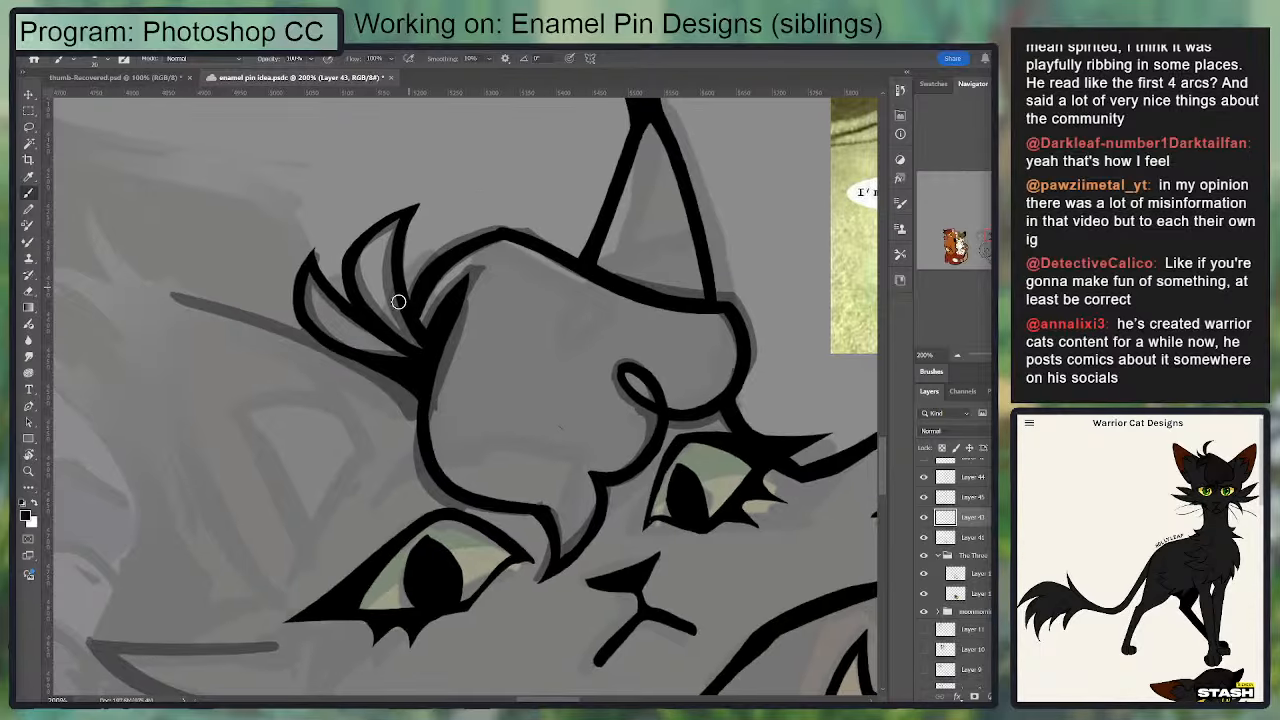
{"action": "left_click_drag", "start_coordinate": [462, 308], "coordinate": [509, 270]}
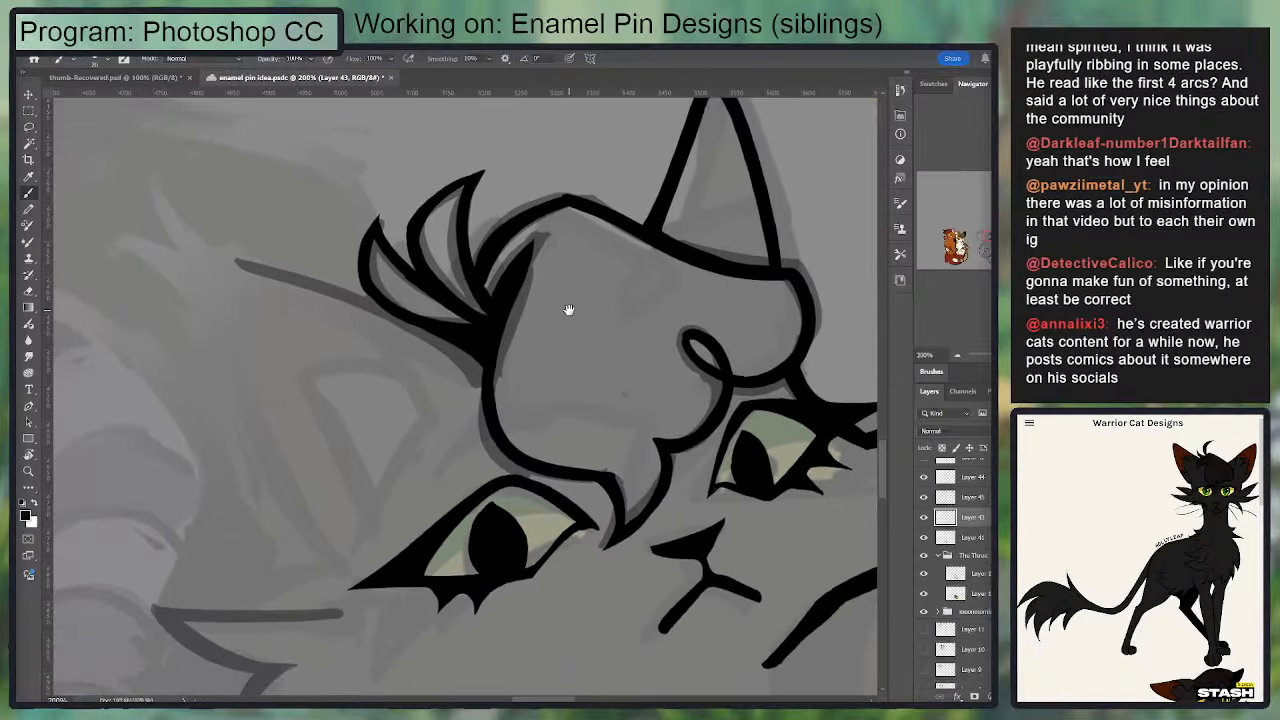
{"action": "left_click_drag", "start_coordinate": [637, 310], "coordinate": [737, 395]}
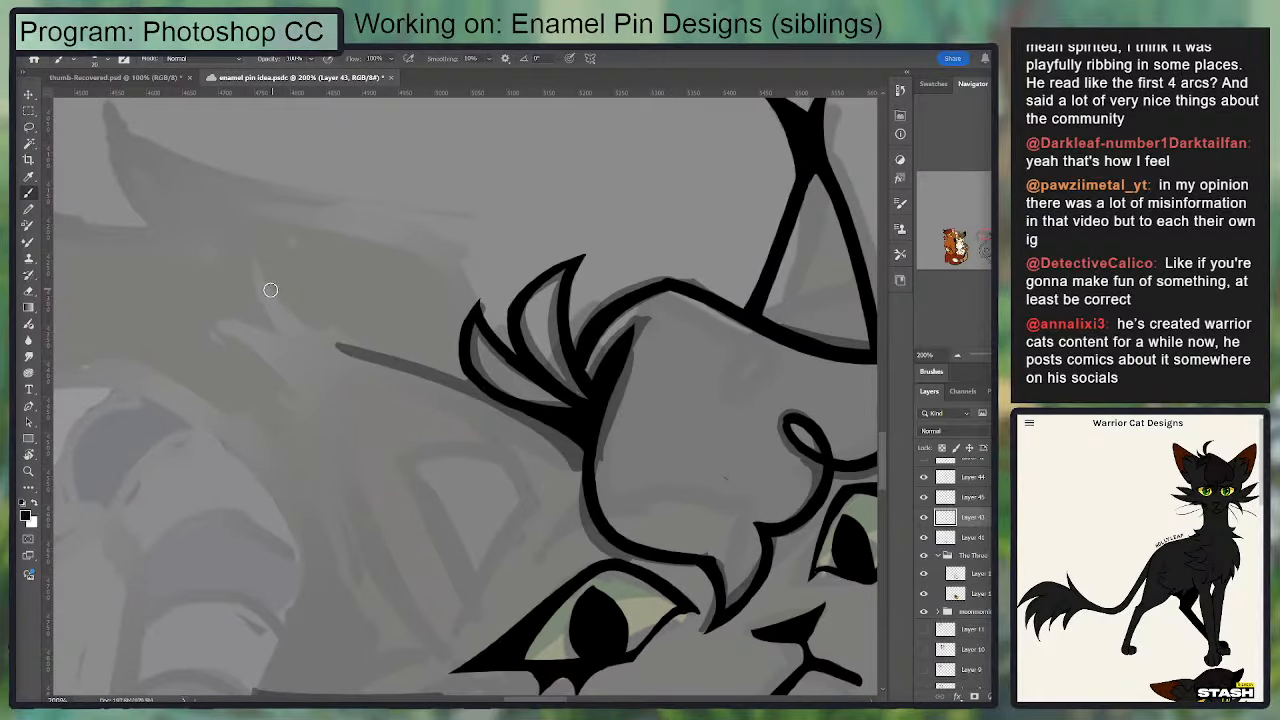
{"action": "mouse_move", "coordinate": [296, 332]}
{"action": "left_mouse_down"}
{"action": "mouse_move", "coordinate": [256, 226]}
{"action": "mouse_move", "coordinate": [340, 347]}
{"action": "left_mouse_up"}
{"action": "mouse_move", "coordinate": [277, 285]}
{"action": "left_mouse_down"}
{"action": "mouse_move", "coordinate": [263, 342]}
{"action": "mouse_move", "coordinate": [337, 410]}
{"action": "left_mouse_up"}
{"action": "key", "text": "ctrl+z"}
{"action": "left_click_drag", "start_coordinate": [253, 362], "coordinate": [301, 403]}
{"action": "key", "text": "e"}
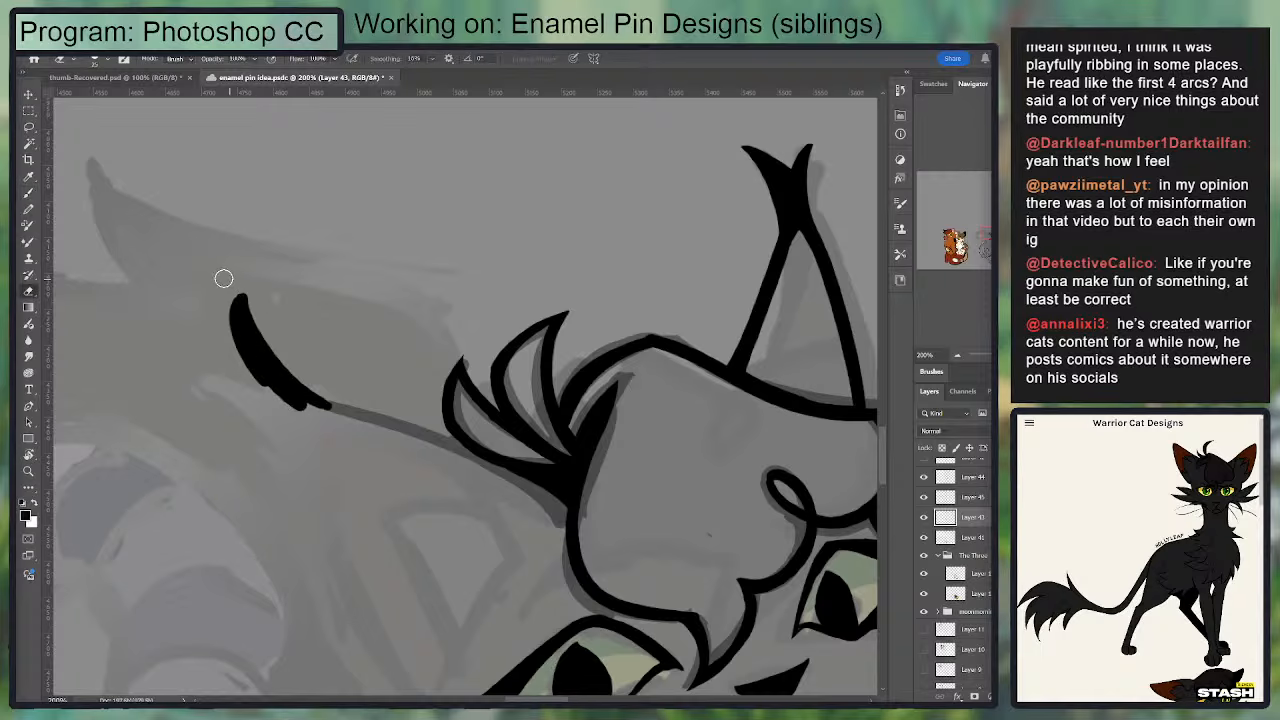
{"action": "mouse_move", "coordinate": [224, 278]}
{"action": "left_mouse_down"}
{"action": "mouse_move", "coordinate": [227, 359]}
{"action": "mouse_move", "coordinate": [300, 367]}
{"action": "left_mouse_up"}
{"action": "key", "text": "b"}
{"action": "left_click_drag", "start_coordinate": [209, 373], "coordinate": [289, 408]}
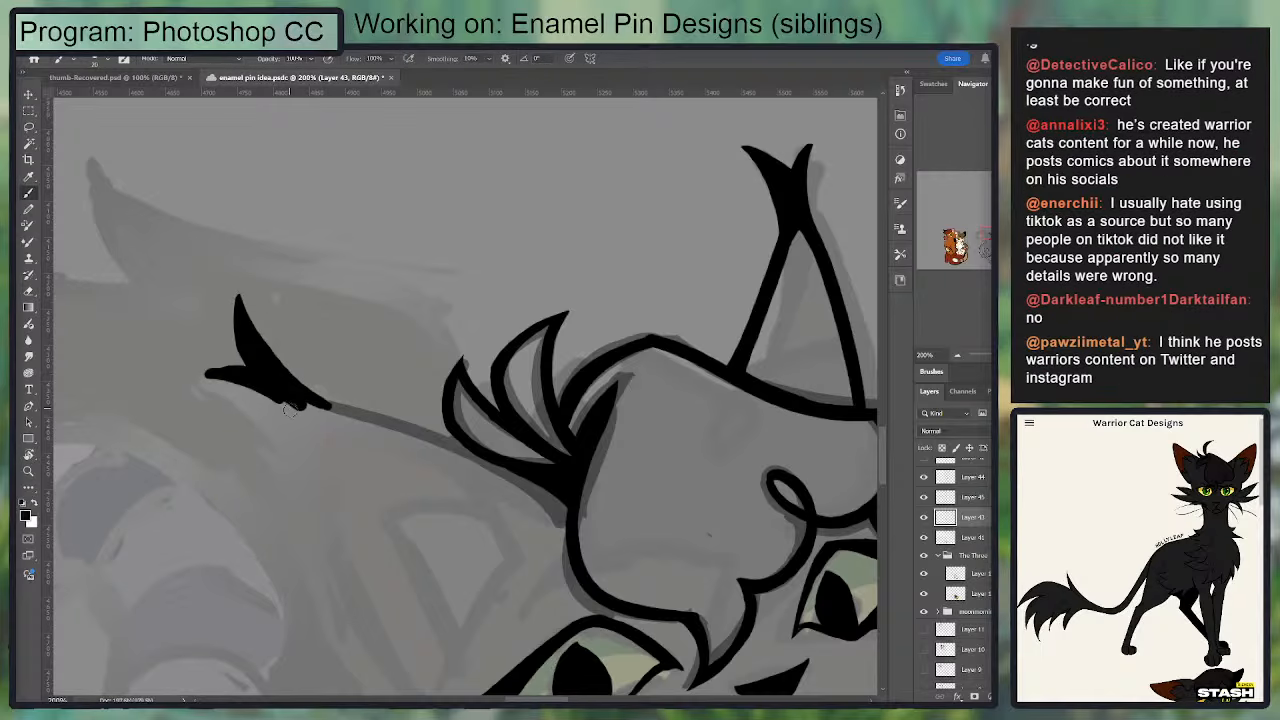
{"action": "key", "text": "ctrl+z"}
Step: Ink that ear's long outer side from the tip tuft, curving down to the outer corner of the eye
{"action": "mouse_move", "coordinate": [210, 350]}
{"action": "left_mouse_down"}
{"action": "mouse_move", "coordinate": [280, 397]}
{"action": "mouse_move", "coordinate": [244, 296]}
{"action": "mouse_move", "coordinate": [322, 510]}
{"action": "left_mouse_up"}
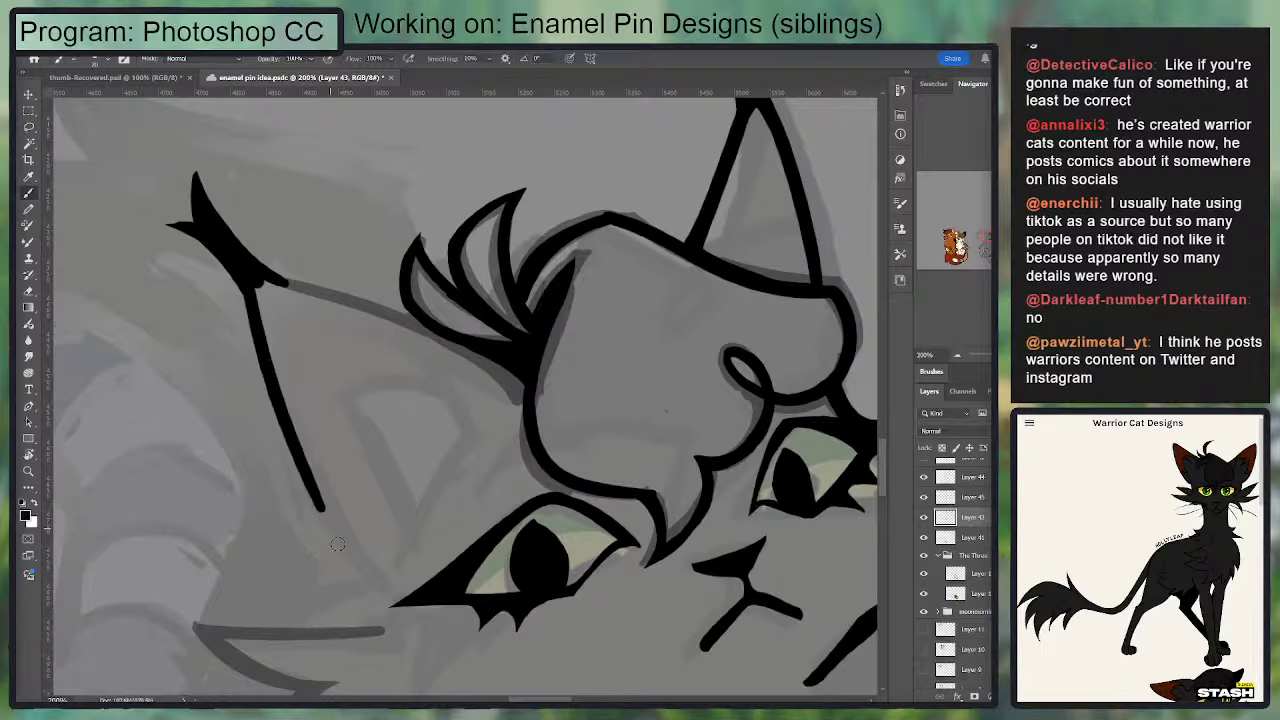
{"action": "key", "text": "ctrl+z"}
{"action": "mouse_move", "coordinate": [248, 286]}
{"action": "left_mouse_down"}
{"action": "mouse_move", "coordinate": [295, 474]}
{"action": "mouse_move", "coordinate": [371, 570]}
{"action": "left_mouse_up"}
{"action": "key", "text": "ctrl+z"}
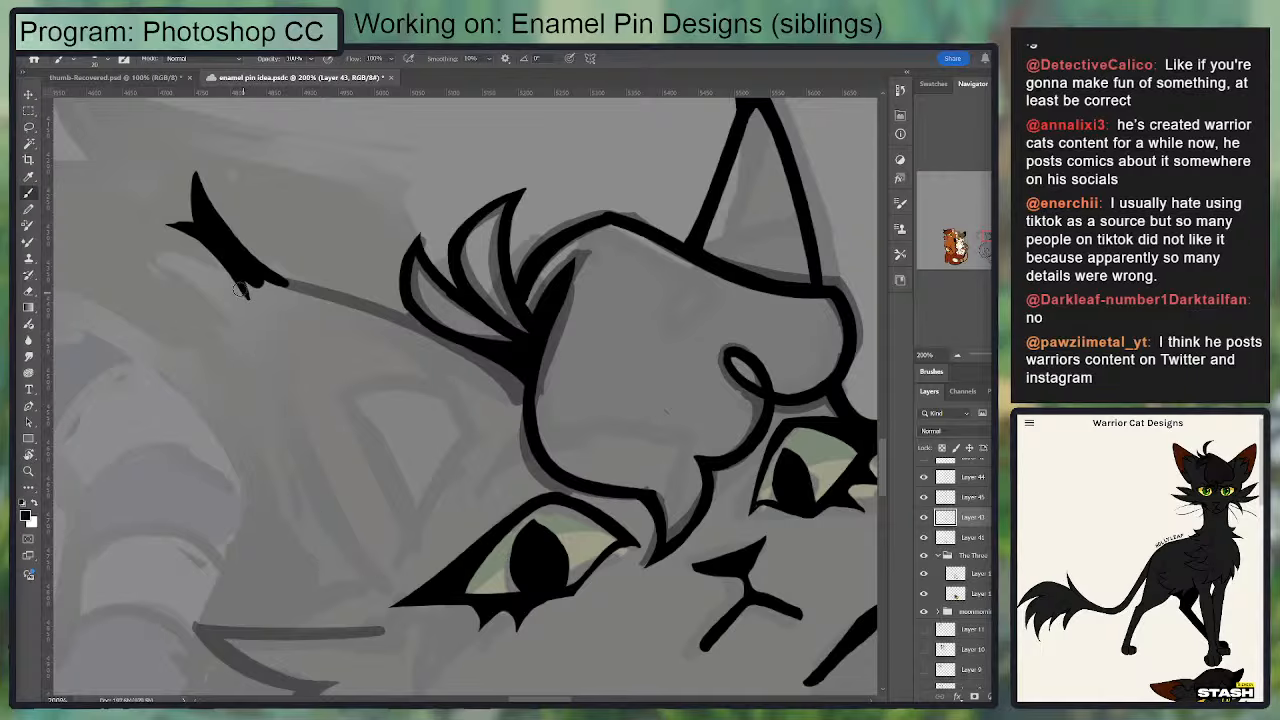
{"action": "left_click_drag", "start_coordinate": [243, 284], "coordinate": [404, 581]}
{"action": "key", "text": "ctrl+minus"}
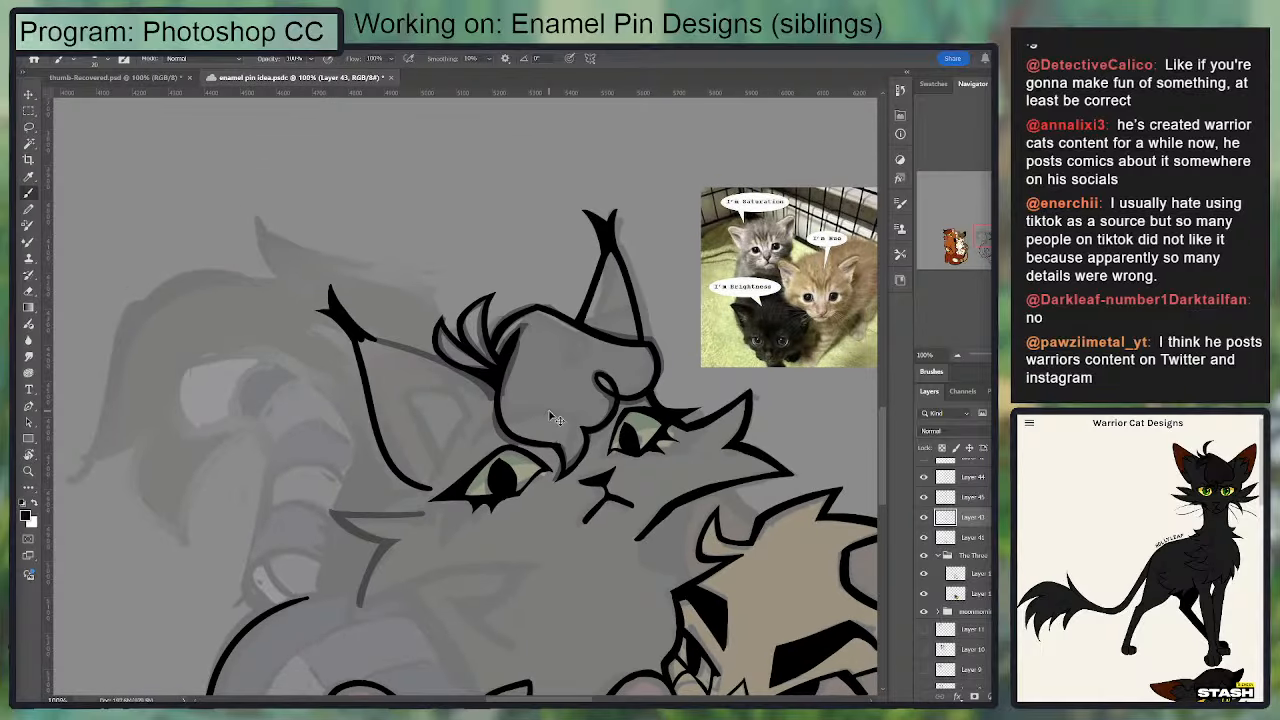
{"action": "key", "text": "ctrl+plus"}
{"action": "left_click_drag", "start_coordinate": [366, 349], "coordinate": [385, 405]}
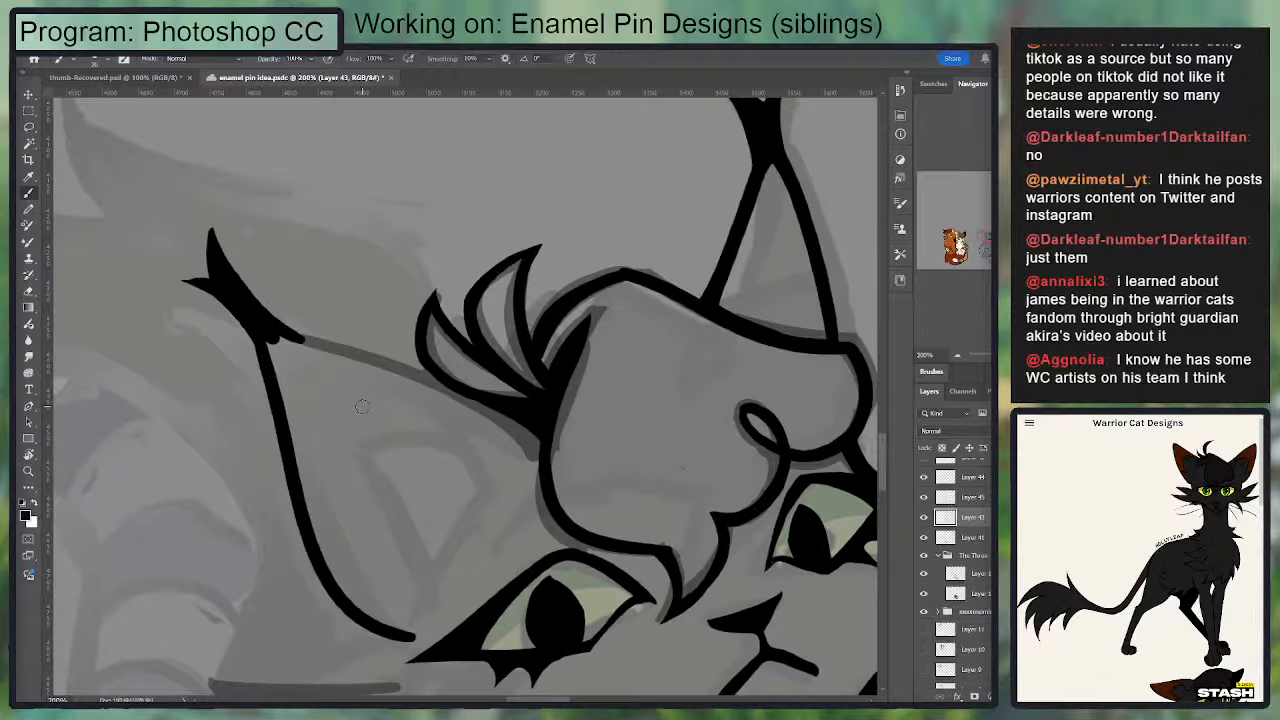
Step: On the Warrior Cat Designs page, look over the black cat reference drawings and the ThunderClan Lake Camp illustration post
{"action": "scroll", "coordinate": [842, 272], "scroll_direction": "down", "scroll_amount": 1}
{"action": "scroll", "coordinate": [1140, 560], "scroll_direction": "down", "scroll_amount": 3}
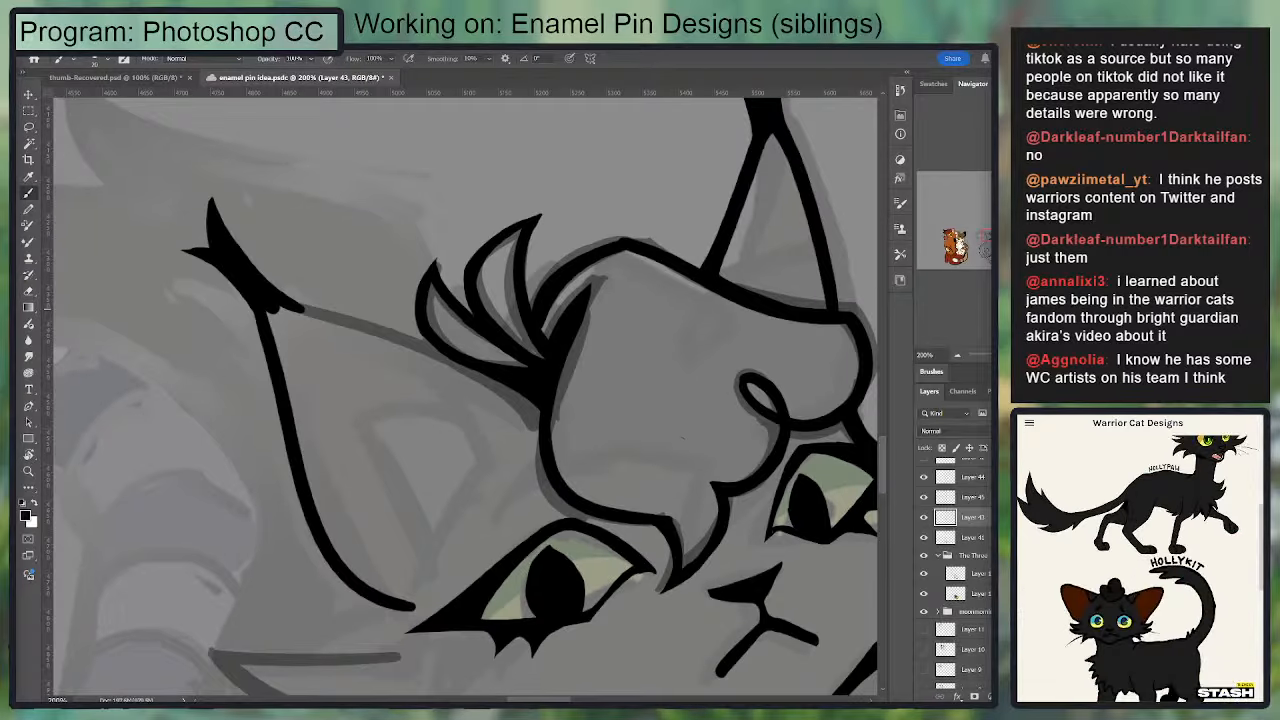
{"action": "scroll", "coordinate": [1140, 568], "scroll_direction": "down", "scroll_amount": 3}
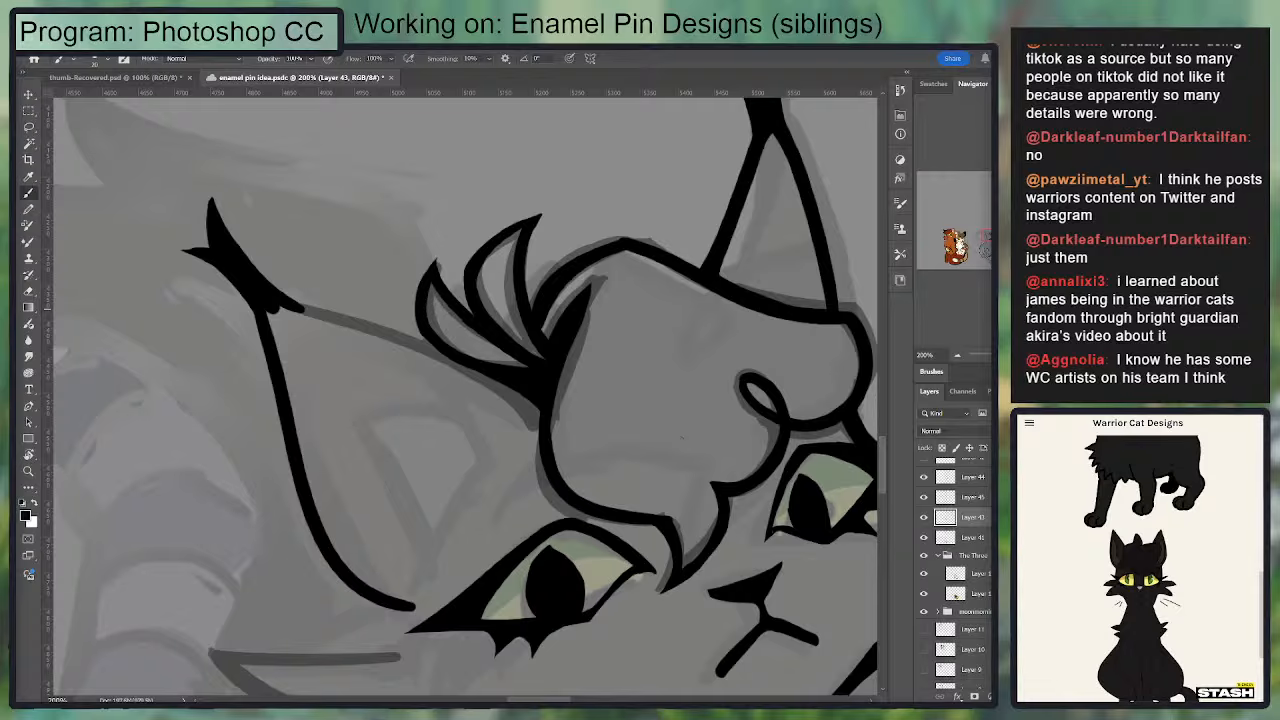
{"action": "left_click", "coordinate": [1030, 427]}
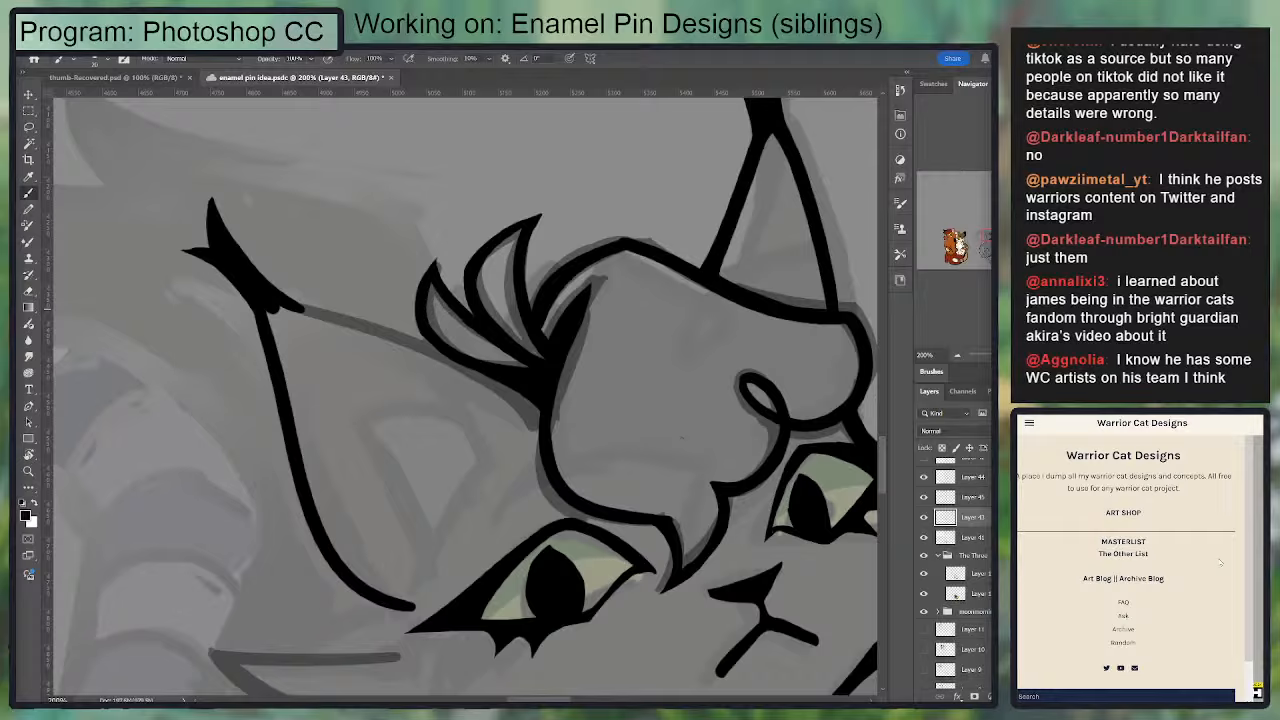
{"action": "left_click", "coordinate": [1133, 425]}
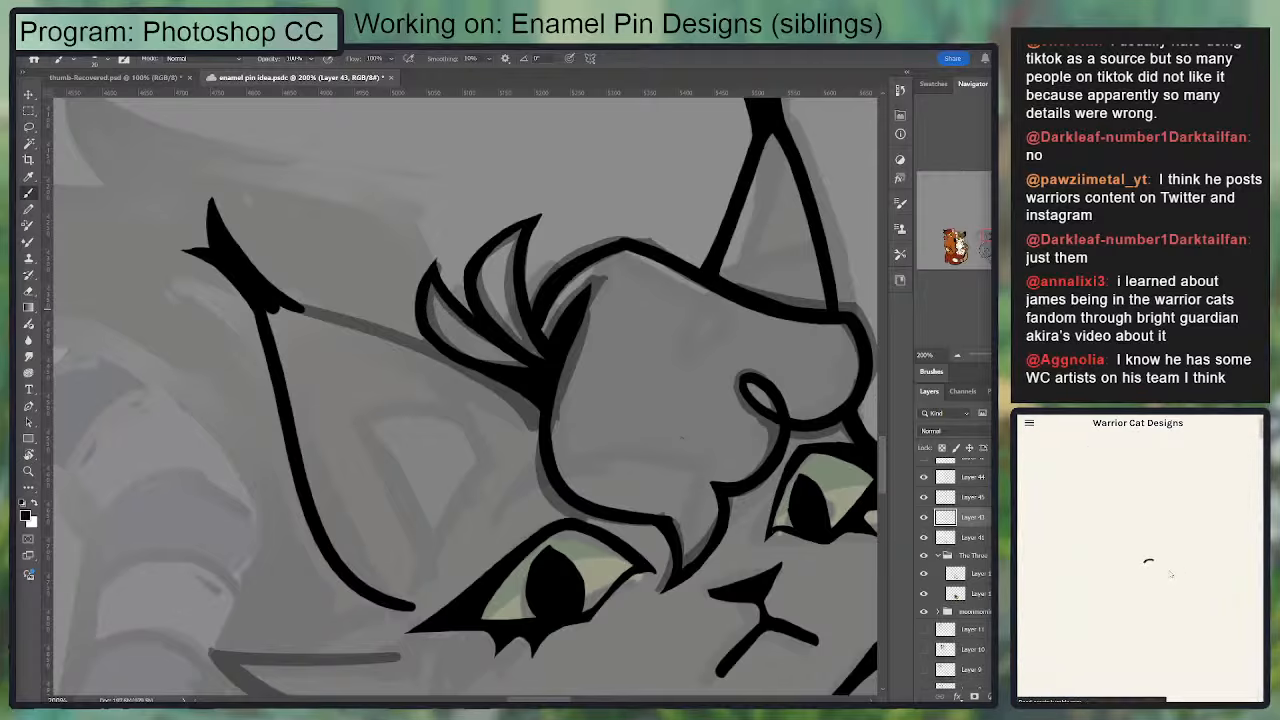
{"action": "scroll", "coordinate": [1120, 575], "scroll_direction": "down", "scroll_amount": 3}
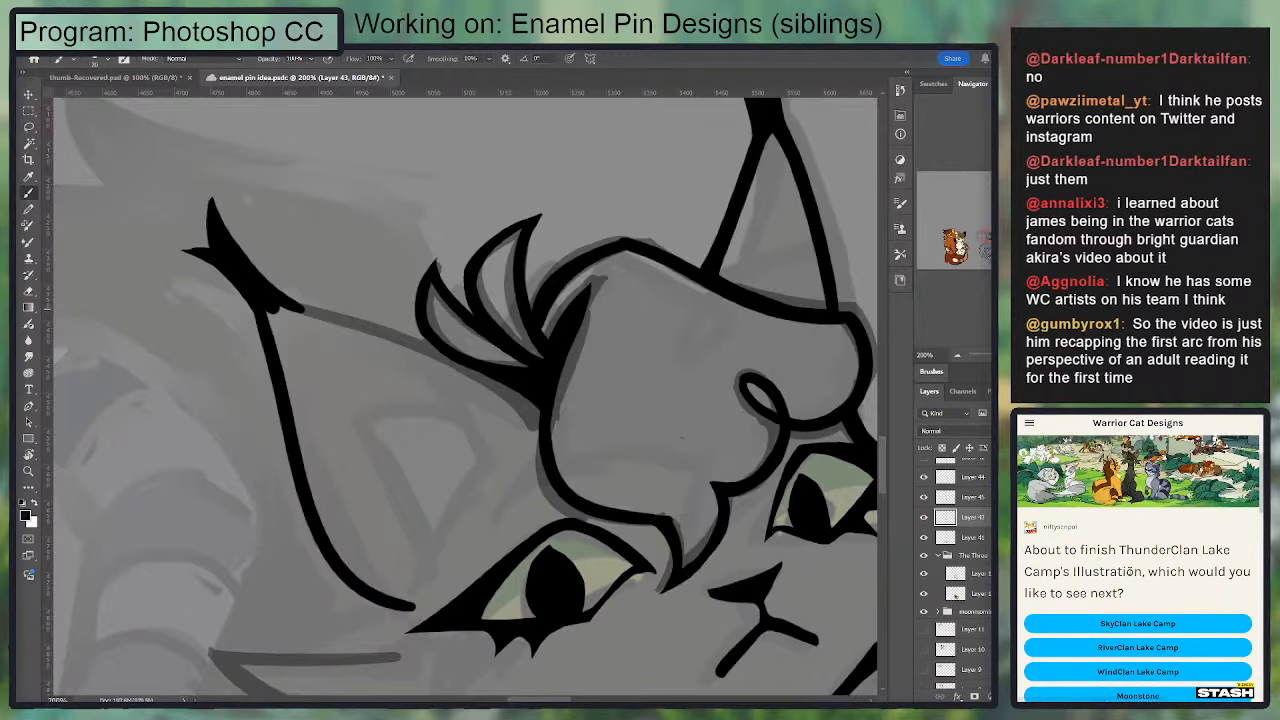
{"action": "scroll", "coordinate": [1122, 572], "scroll_direction": "up", "scroll_amount": 3}
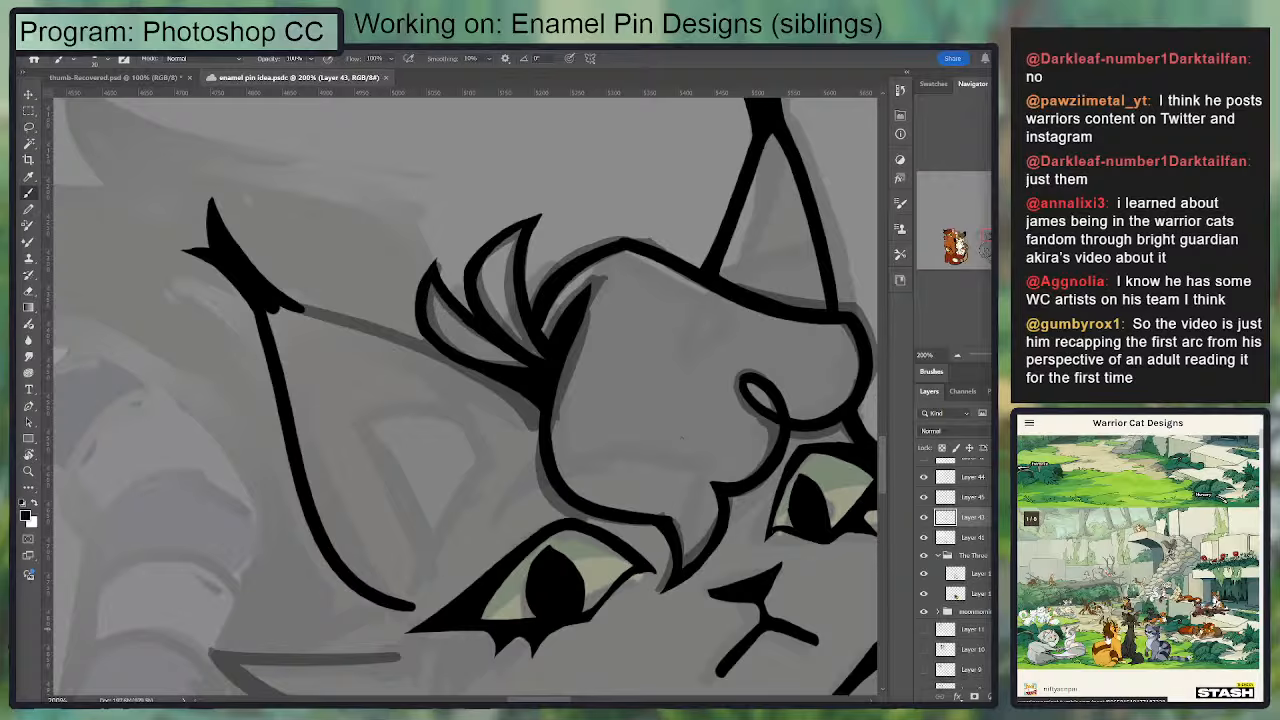
{"action": "scroll", "coordinate": [1140, 528], "scroll_direction": "down", "scroll_amount": 3}
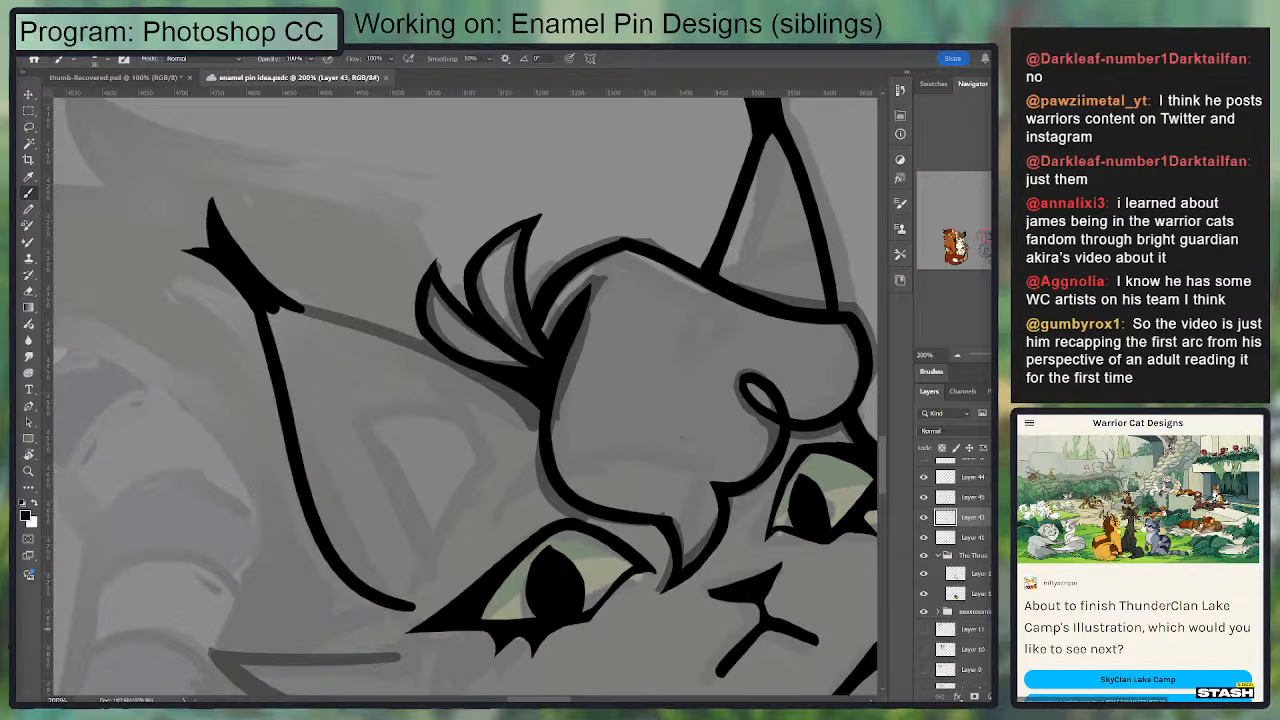
{"action": "scroll", "coordinate": [1137, 540], "scroll_direction": "up", "scroll_amount": 3}
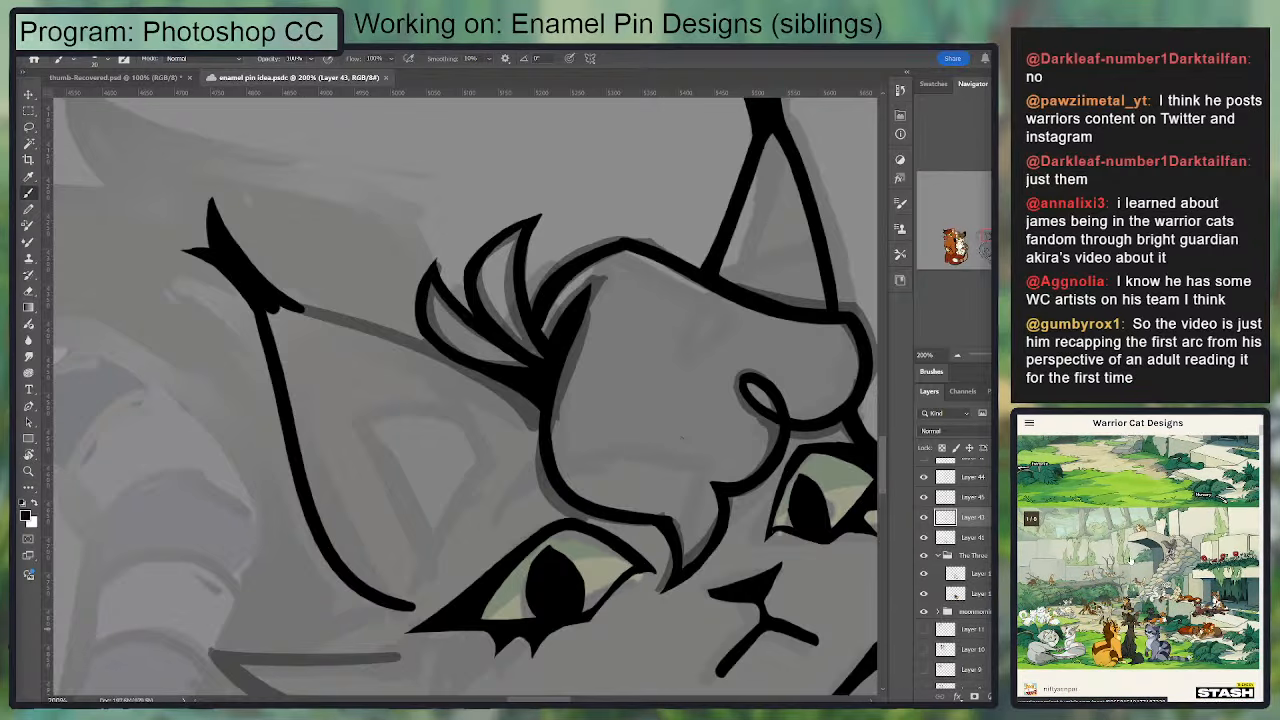
{"action": "scroll", "coordinate": [1130, 560], "scroll_direction": "down", "scroll_amount": 3}
{"action": "scroll", "coordinate": [1138, 568], "scroll_direction": "down", "scroll_amount": 5}
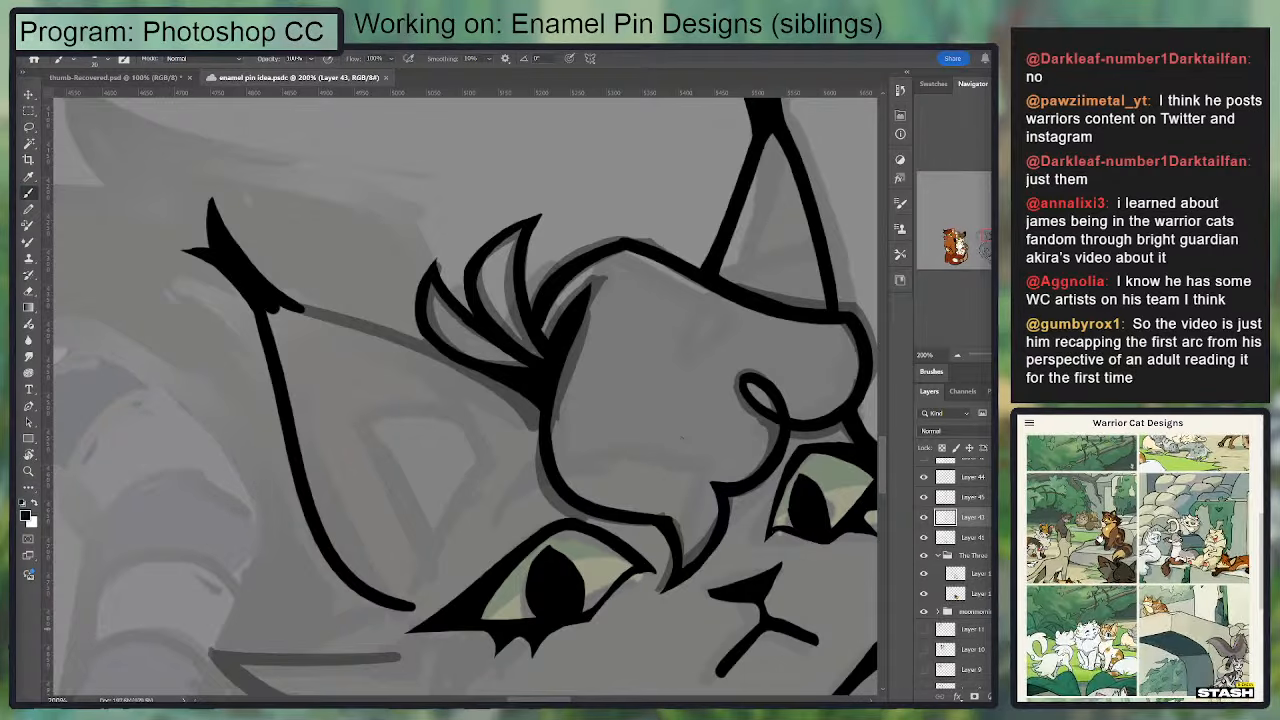
{"action": "scroll", "coordinate": [1188, 538], "scroll_direction": "down", "scroll_amount": 3}
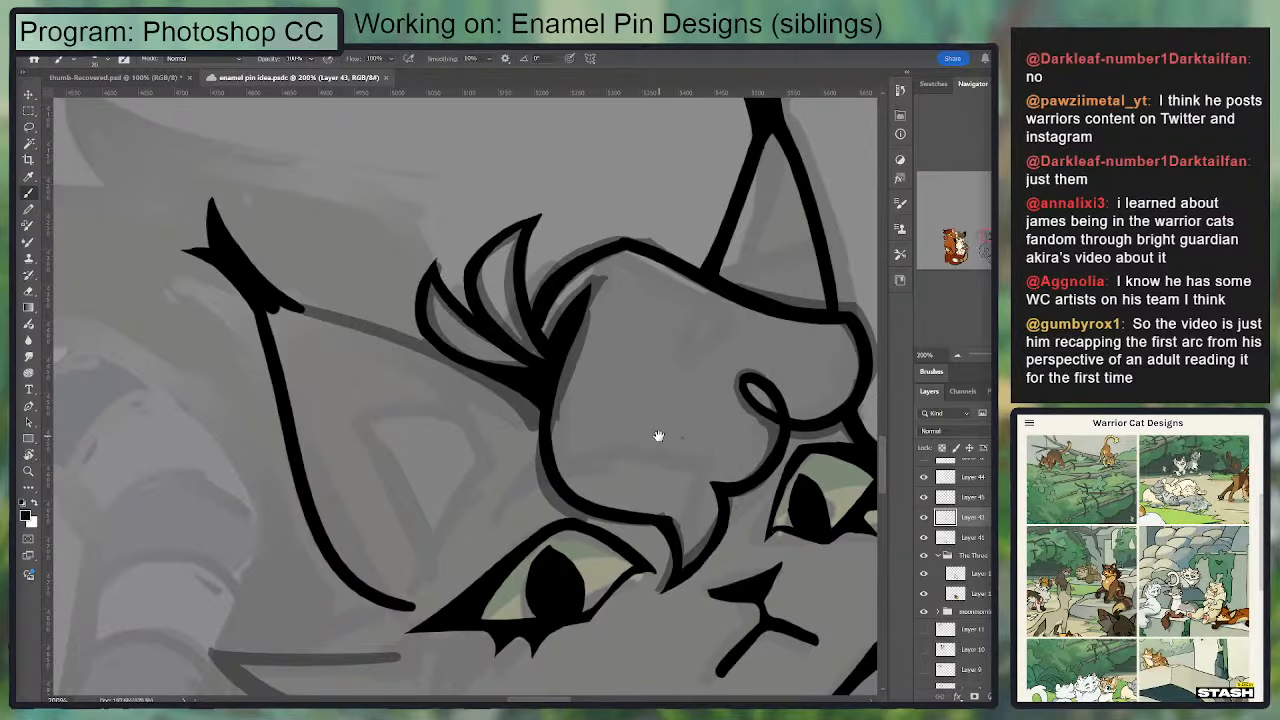
Step: Undo the inked long outer side and the forked tip tuft of the ear beside the fur tufts
{"action": "left_click_drag", "start_coordinate": [396, 358], "coordinate": [306, 490]}
{"action": "key", "text": "ctrl+z"}
{"action": "left_click_drag", "start_coordinate": [546, 357], "coordinate": [512, 438]}
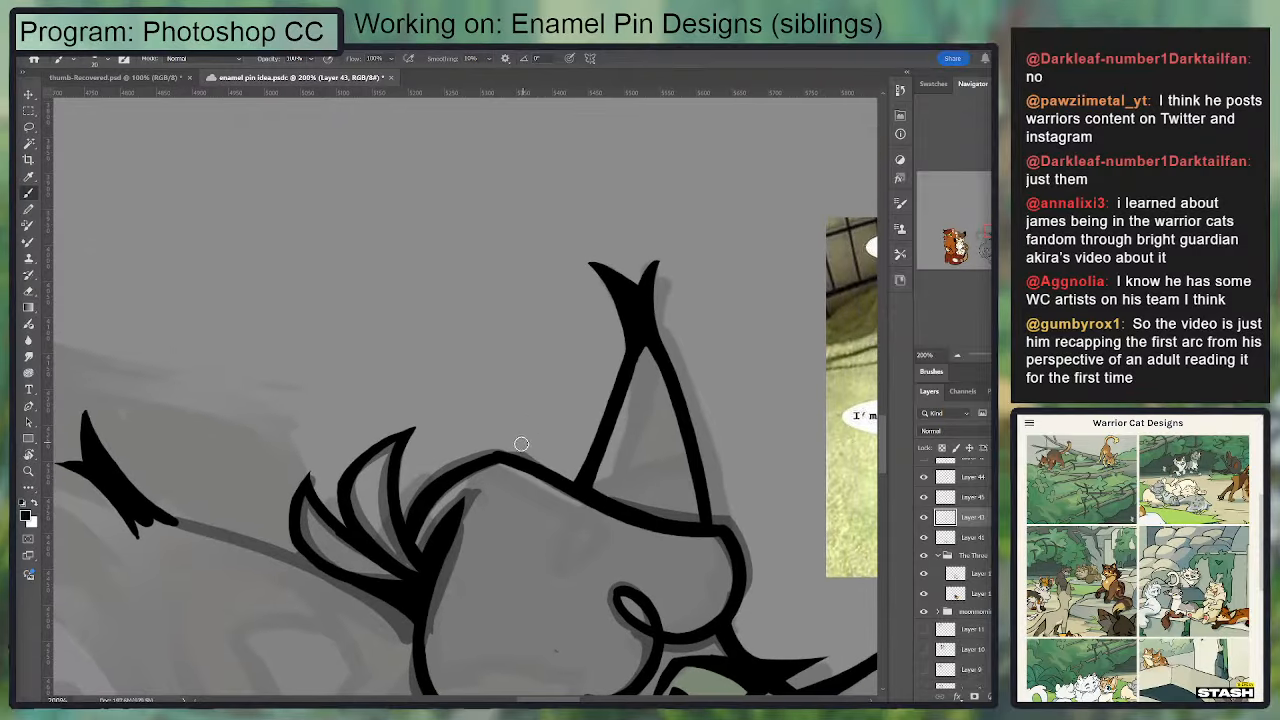
{"action": "key", "text": "ctrl+z"}
{"action": "key", "text": "ctrl+z"}
{"action": "key", "text": "ctrl+z"}
{"action": "key", "text": "ctrl+z"}
{"action": "key", "text": "ctrl+z"}
{"action": "key", "text": "ctrl+z"}
{"action": "key", "text": "ctrl+z"}
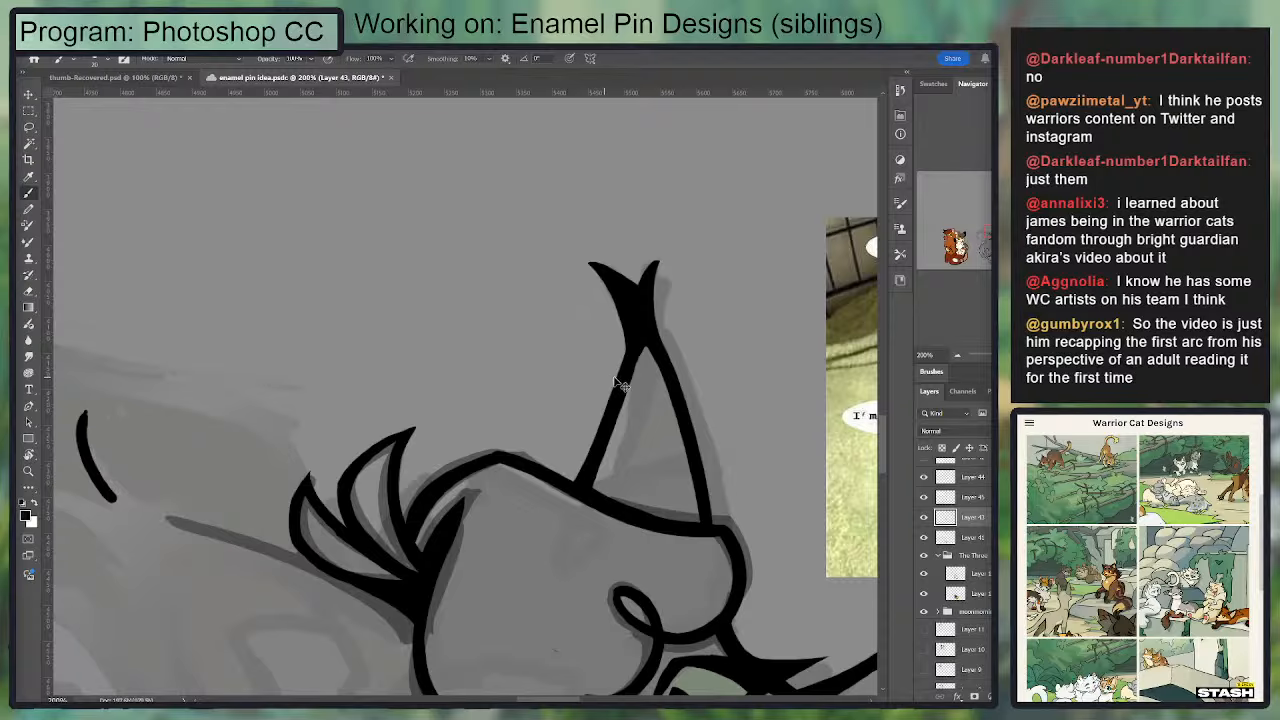
Step: Remove the upright ear's inked outline and forked tuft, and clean the leftover stubs off the head line
{"action": "key", "text": "e"}
{"action": "mouse_move", "coordinate": [603, 374]}
{"action": "left_mouse_down"}
{"action": "mouse_move", "coordinate": [638, 304]}
{"action": "mouse_move", "coordinate": [600, 290]}
{"action": "mouse_move", "coordinate": [614, 250]}
{"action": "left_mouse_up"}
{"action": "key", "text": "l"}
{"action": "mouse_move", "coordinate": [566, 468]}
{"action": "left_mouse_down"}
{"action": "mouse_move", "coordinate": [625, 505]}
{"action": "mouse_move", "coordinate": [700, 518]}
{"action": "mouse_move", "coordinate": [670, 300]}
{"action": "mouse_move", "coordinate": [575, 465]}
{"action": "left_mouse_up"}
{"action": "key", "text": "Delete"}
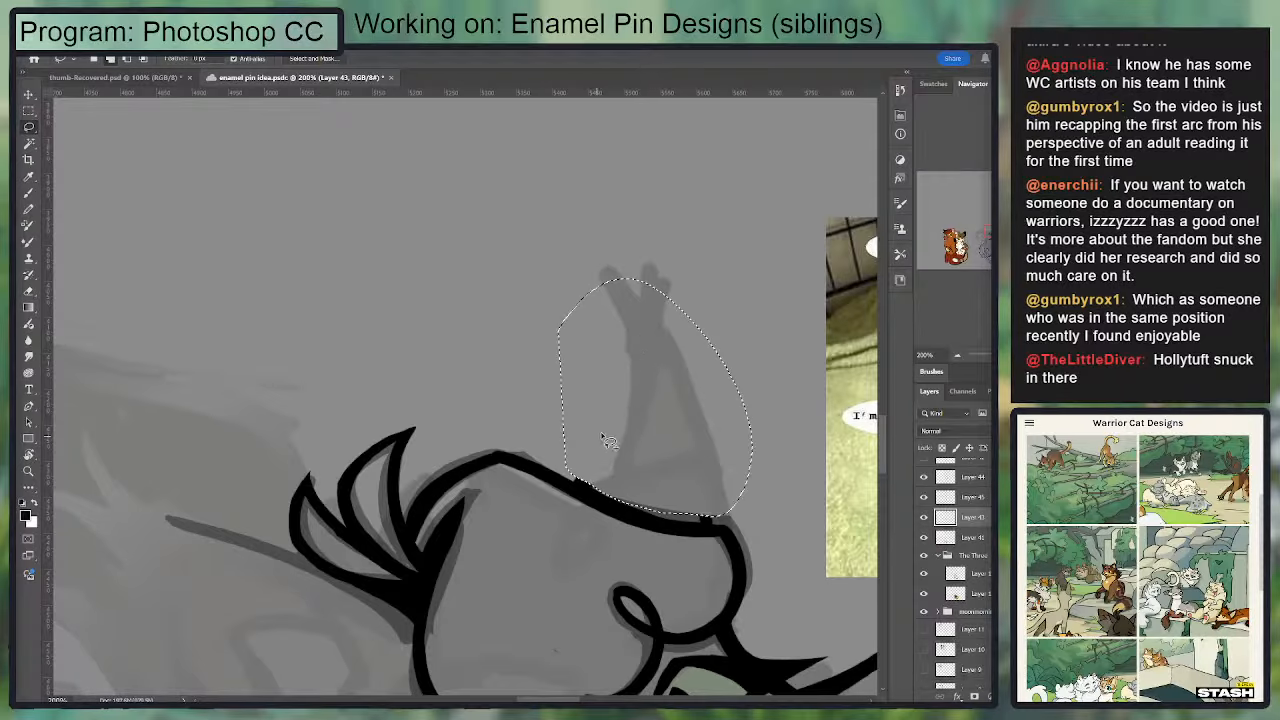
{"action": "key", "text": "ctrl+d"}
{"action": "key", "text": "e"}
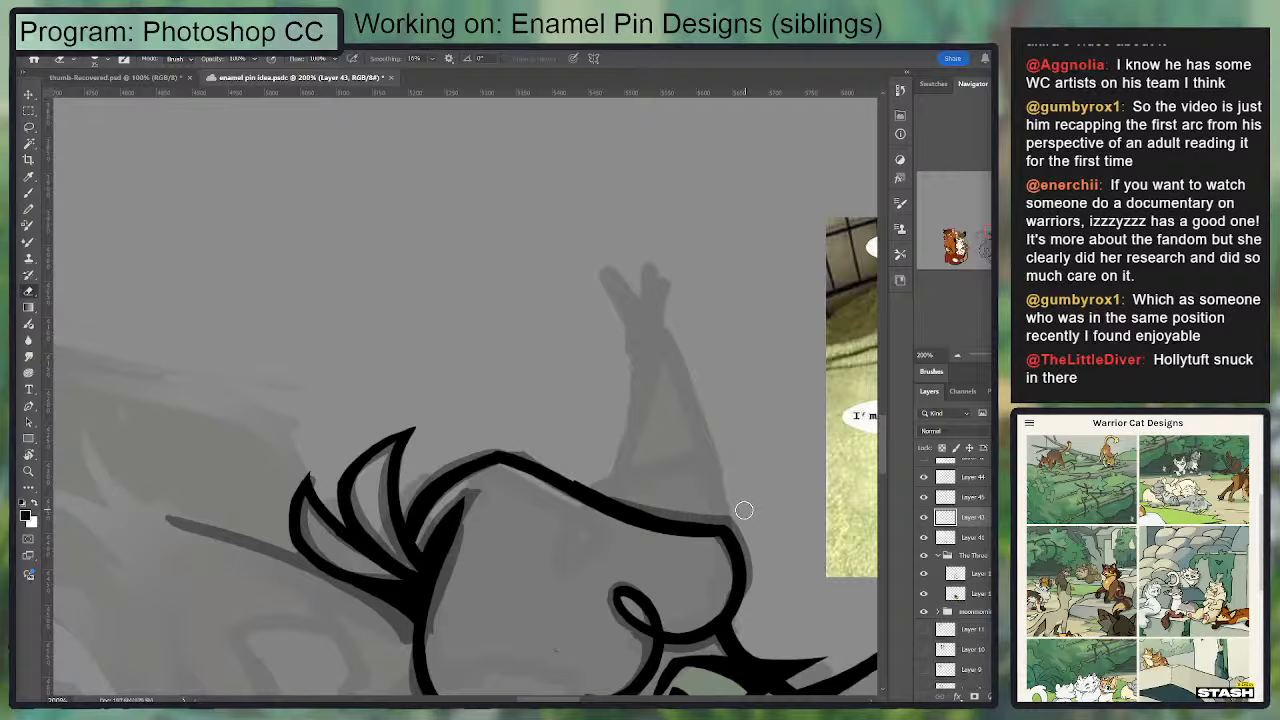
Step: Try inking the upright ear as a plain pointed triangle without a tuft, rising from the head line
{"action": "key", "text": "b"}
{"action": "mouse_move", "coordinate": [568, 482]}
{"action": "left_mouse_down"}
{"action": "mouse_move", "coordinate": [660, 332]}
{"action": "mouse_move", "coordinate": [700, 529]}
{"action": "mouse_move", "coordinate": [650, 332]}
{"action": "mouse_move", "coordinate": [565, 497]}
{"action": "left_mouse_up"}
{"action": "key", "text": "ctrl+z"}
{"action": "key", "text": "ctrl+z"}
{"action": "key", "text": "ctrl+z"}
{"action": "mouse_move", "coordinate": [650, 332]}
{"action": "left_mouse_down"}
{"action": "mouse_move", "coordinate": [574, 476]}
{"action": "mouse_move", "coordinate": [650, 332]}
{"action": "left_mouse_up"}
{"action": "key", "text": "ctrl+z"}
{"action": "key", "text": "ctrl+z"}
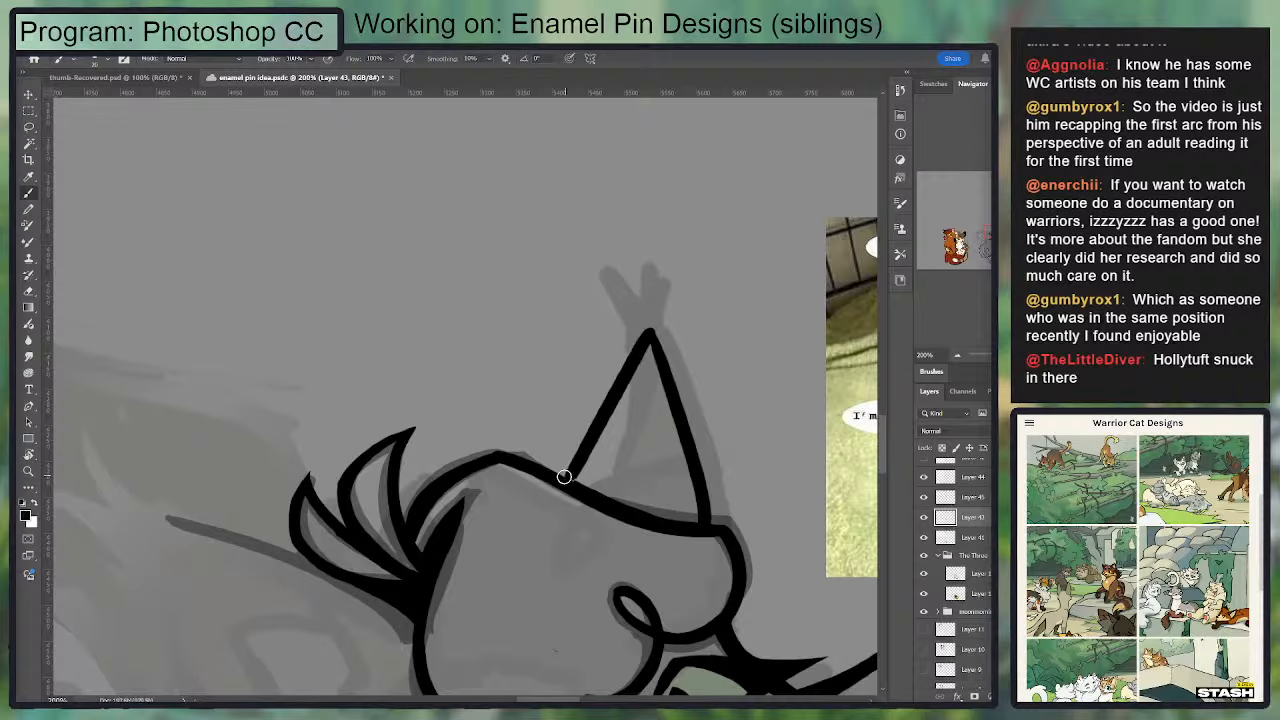
{"action": "mouse_move", "coordinate": [567, 480]}
{"action": "left_mouse_down"}
{"action": "mouse_move", "coordinate": [646, 338]}
{"action": "mouse_move", "coordinate": [568, 475]}
{"action": "mouse_move", "coordinate": [608, 399]}
{"action": "left_mouse_up"}
Step: Ink the upright ear as a plain tuftless triangle, with two sides running from a sharp tip down to the head line
{"action": "key", "text": "ctrl+z"}
{"action": "key", "text": "ctrl+z"}
{"action": "key", "text": "ctrl+z"}
{"action": "mouse_move", "coordinate": [567, 480]}
{"action": "left_mouse_down"}
{"action": "mouse_move", "coordinate": [636, 346]}
{"action": "mouse_move", "coordinate": [681, 398]}
{"action": "left_mouse_up"}
{"action": "key", "text": "ctrl+z"}
{"action": "left_click_drag", "start_coordinate": [650, 340], "coordinate": [700, 497]}
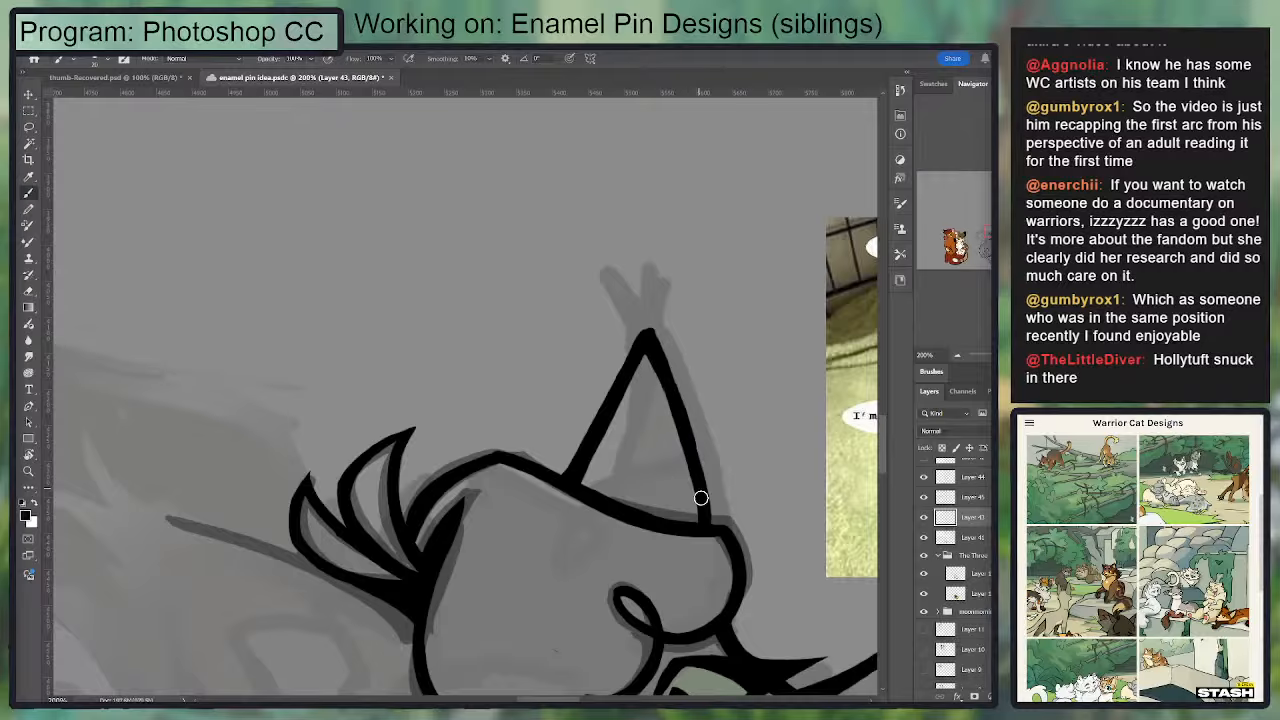
{"action": "key", "text": "ctrl+z"}
{"action": "mouse_move", "coordinate": [649, 342]}
{"action": "left_mouse_down"}
{"action": "mouse_move", "coordinate": [706, 520]}
{"action": "mouse_move", "coordinate": [651, 354]}
{"action": "mouse_move", "coordinate": [728, 502]}
{"action": "mouse_move", "coordinate": [737, 391]}
{"action": "left_mouse_up"}
{"action": "key", "text": "ctrl+z"}
Step: Trim the outer edge of the upright ear's far side so it curves cleanly from the tip to the head line
{"action": "key", "text": "e"}
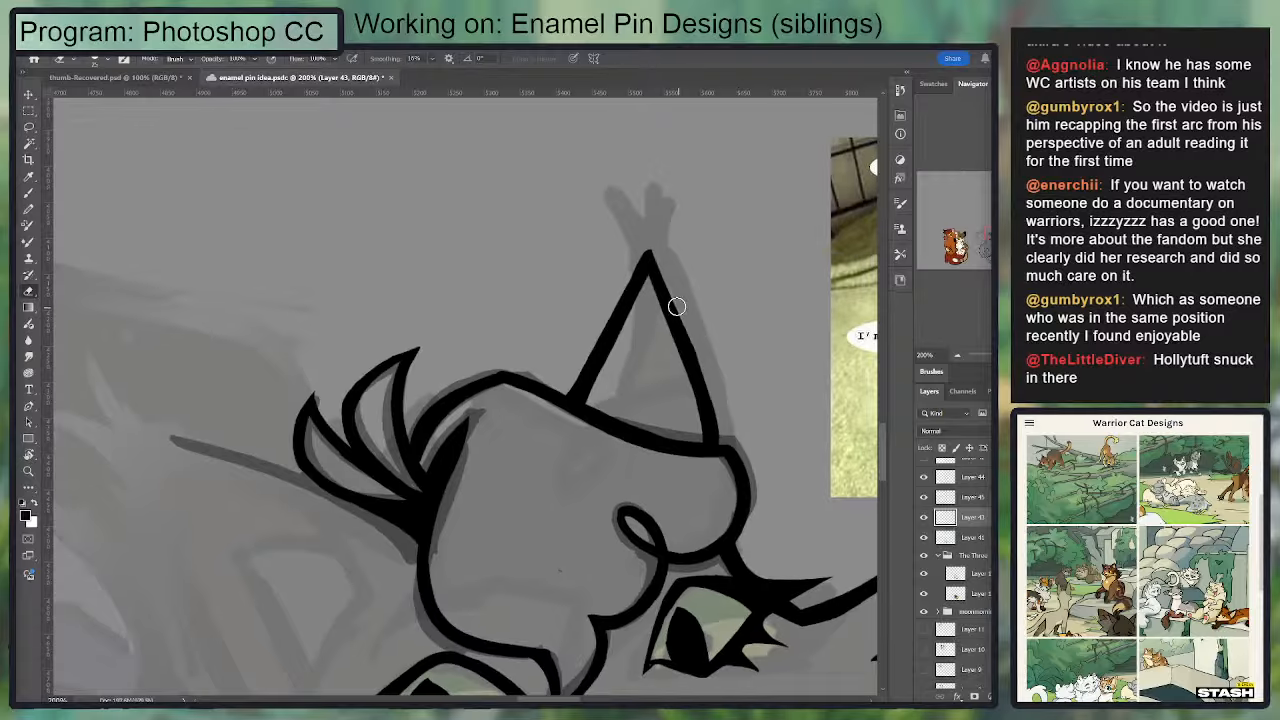
{"action": "mouse_move", "coordinate": [703, 304]}
{"action": "left_mouse_down"}
{"action": "mouse_move", "coordinate": [657, 334]}
{"action": "mouse_move", "coordinate": [724, 373]}
{"action": "left_mouse_up"}
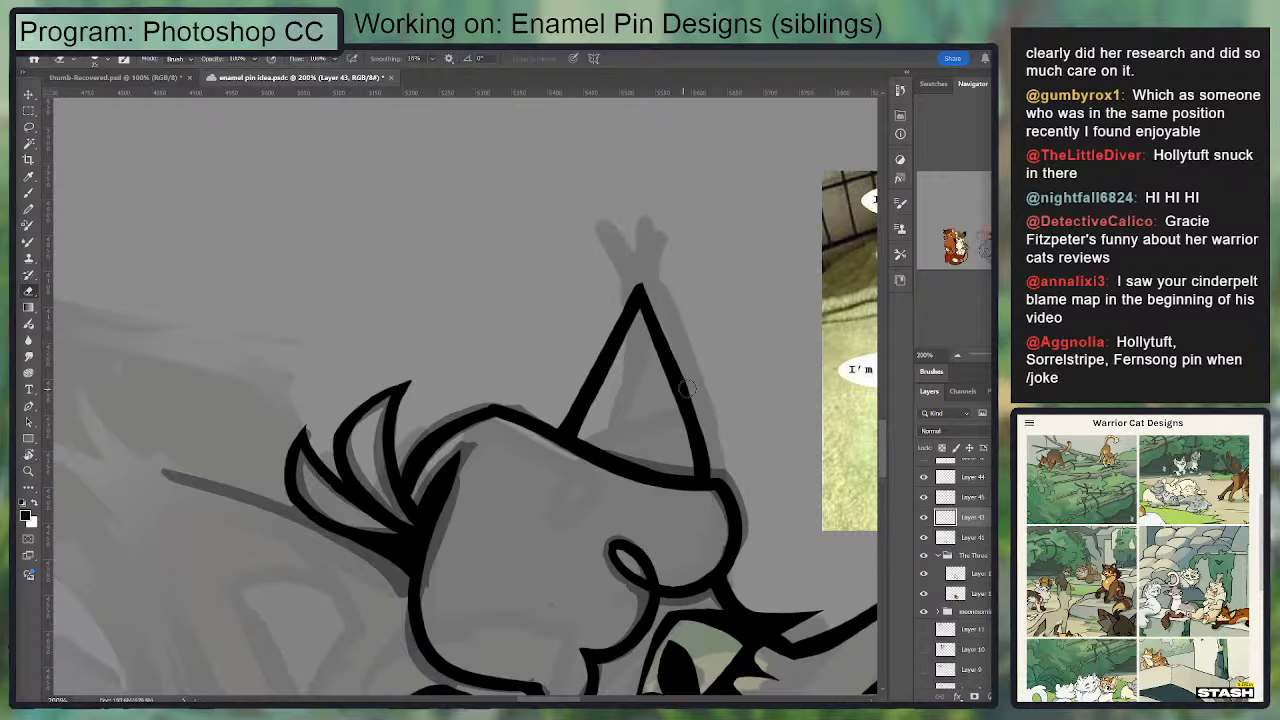
{"action": "key", "text": "b"}
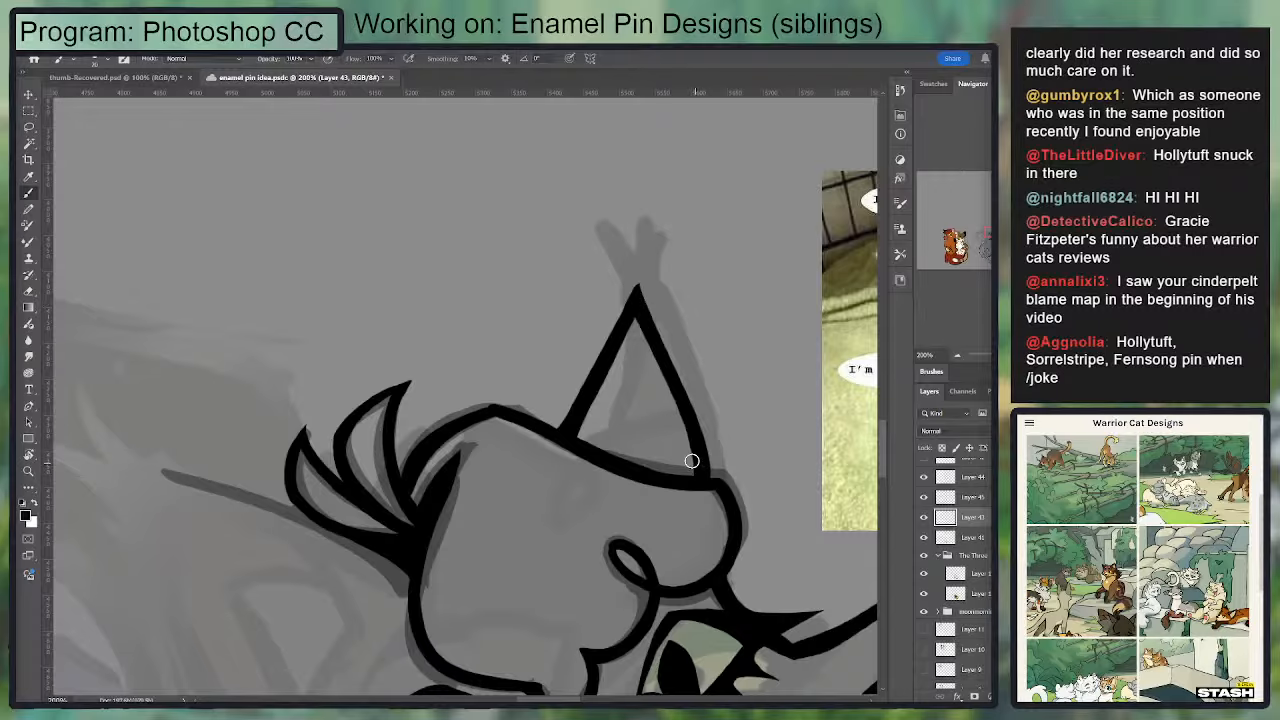
Step: Ink the other ear's upper side as one tapering line from the base of the fur tufts out to the ear tip
{"action": "mouse_move", "coordinate": [390, 448]}
{"action": "left_mouse_down"}
{"action": "mouse_move", "coordinate": [450, 333]}
{"action": "mouse_move", "coordinate": [487, 299]}
{"action": "left_mouse_up"}
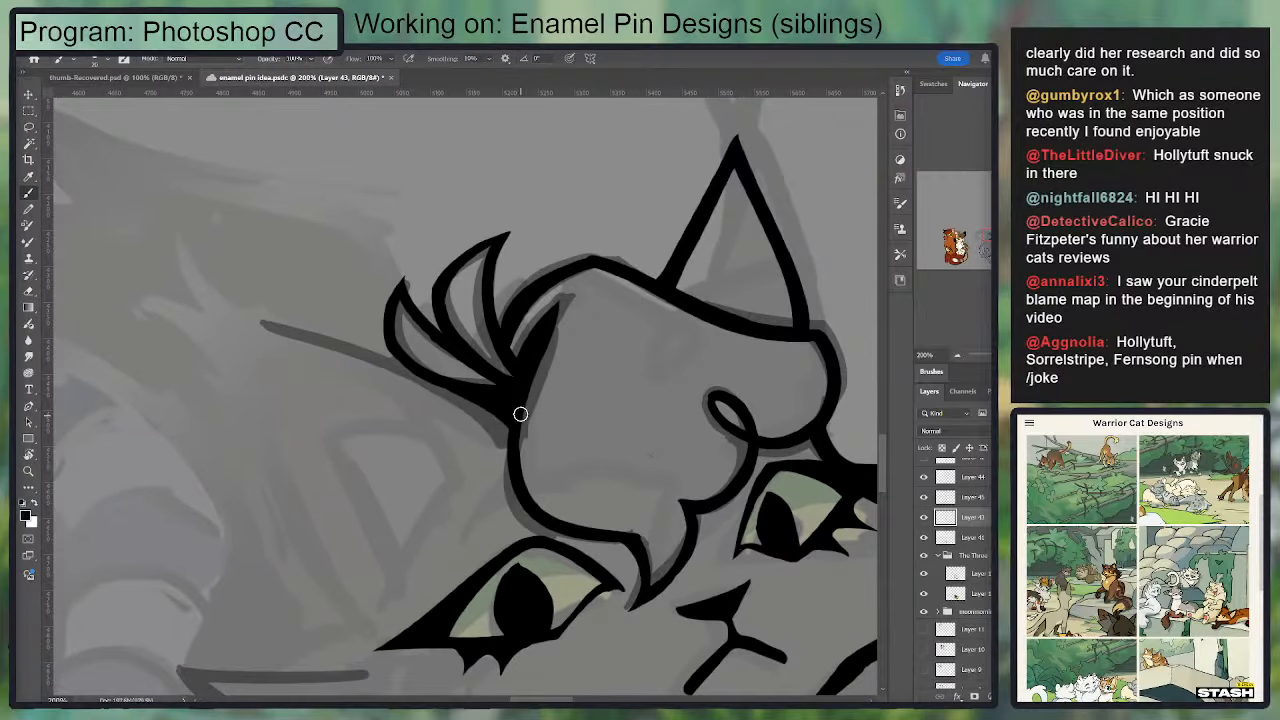
{"action": "mouse_move", "coordinate": [508, 408]}
{"action": "left_mouse_down"}
{"action": "mouse_move", "coordinate": [245, 320]}
{"action": "mouse_move", "coordinate": [320, 334]}
{"action": "mouse_move", "coordinate": [269, 330]}
{"action": "mouse_move", "coordinate": [507, 437]}
{"action": "mouse_move", "coordinate": [264, 342]}
{"action": "mouse_move", "coordinate": [251, 374]}
{"action": "mouse_move", "coordinate": [271, 329]}
{"action": "mouse_move", "coordinate": [373, 366]}
{"action": "mouse_move", "coordinate": [482, 429]}
{"action": "mouse_move", "coordinate": [493, 404]}
{"action": "mouse_move", "coordinate": [380, 373]}
{"action": "left_mouse_up"}
{"action": "key", "text": "ctrl+z"}
{"action": "key", "text": "ctrl+z"}
{"action": "key", "text": "ctrl+z"}
{"action": "key", "text": "ctrl+z"}
{"action": "left_click_drag", "start_coordinate": [254, 323], "coordinate": [253, 328]}
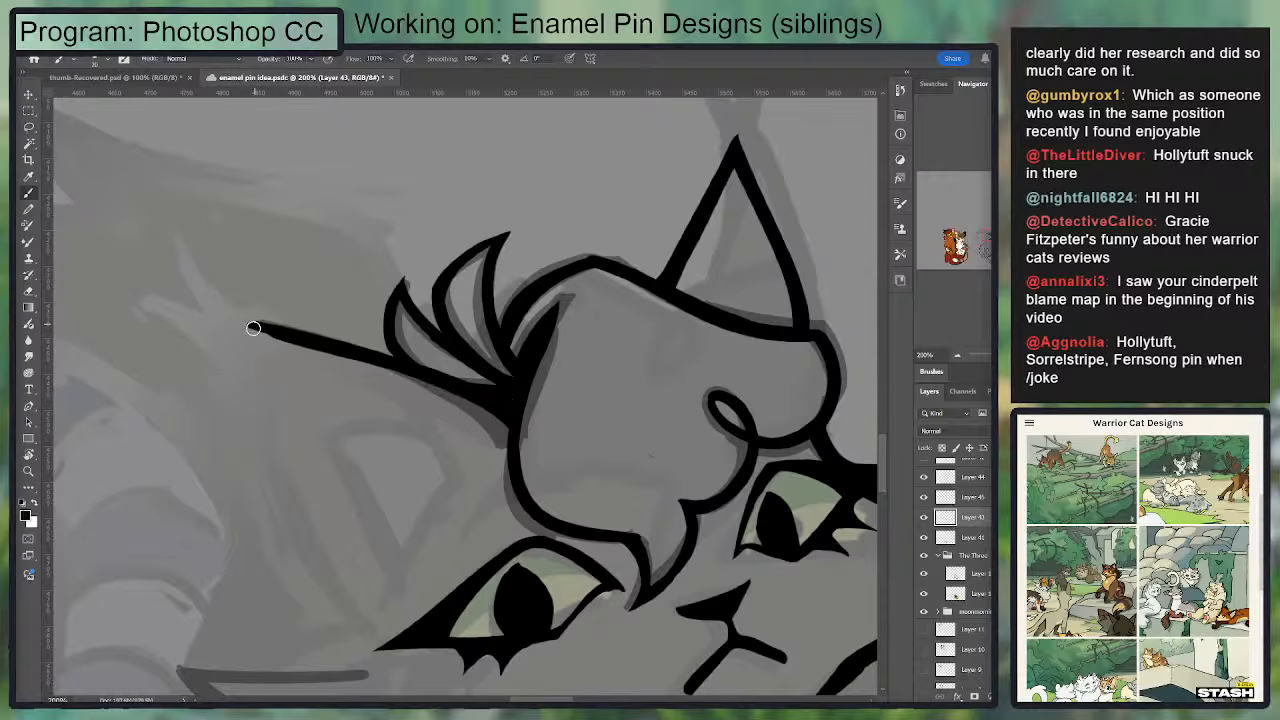
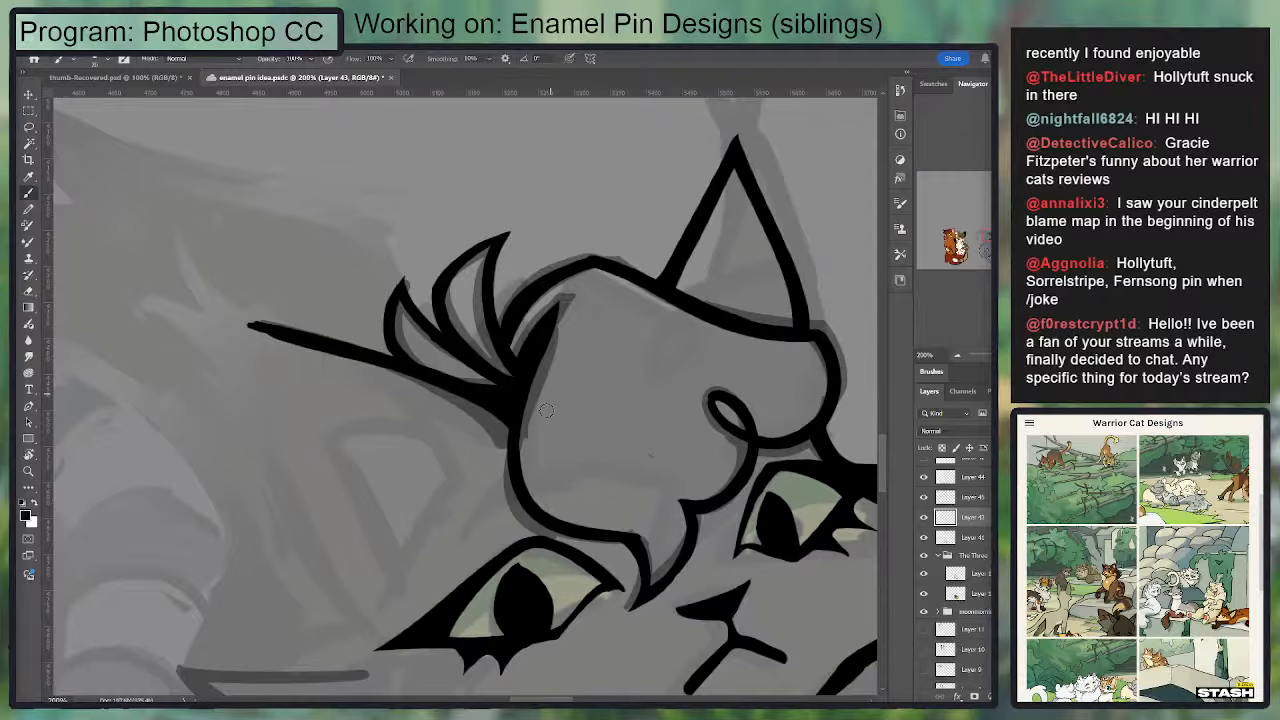
Step: Ink the other ear's outer side as one curve from the ear tip down to beside the eye's outer corner
{"action": "scroll", "coordinate": [551, 376], "scroll_direction": "down", "scroll_amount": 2}
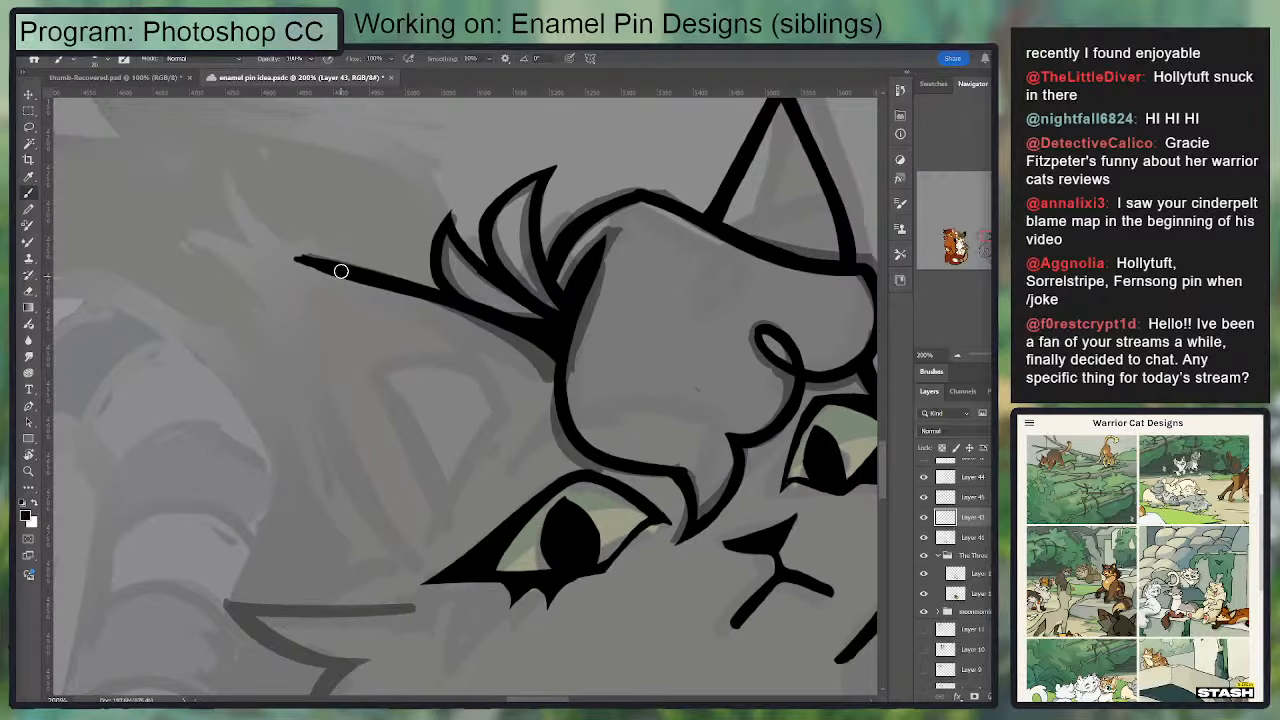
{"action": "mouse_move", "coordinate": [274, 263]}
{"action": "left_mouse_down"}
{"action": "mouse_move", "coordinate": [281, 312]}
{"action": "mouse_move", "coordinate": [400, 583]}
{"action": "left_mouse_up"}
{"action": "key", "text": "ctrl+z"}
{"action": "key", "text": "ctrl+minus"}
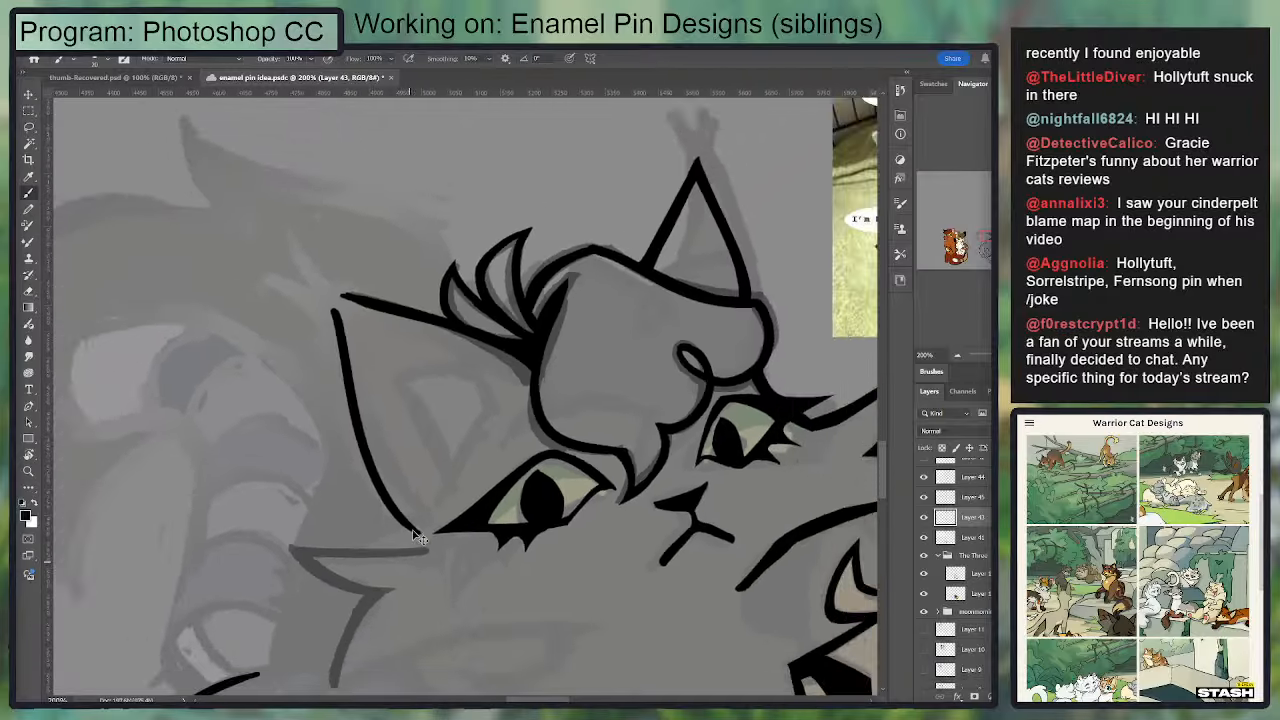
Step: Review the whole sibling group against the enamel pin reference photo, showing its layer and hiding it again
{"action": "left_click_drag", "start_coordinate": [511, 400], "coordinate": [316, 137]}
{"action": "key", "text": "ctrl+minus"}
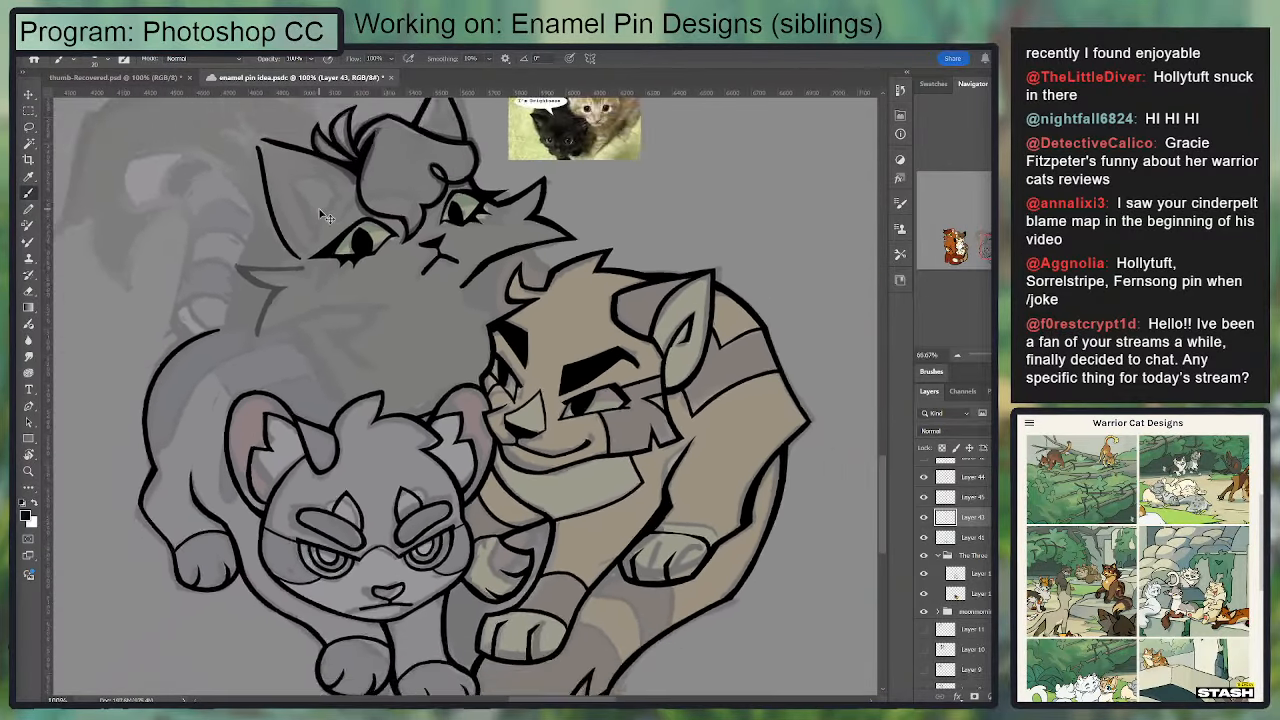
{"action": "key", "text": "ctrl+minus"}
{"action": "left_click_drag", "start_coordinate": [318, 208], "coordinate": [355, 201]}
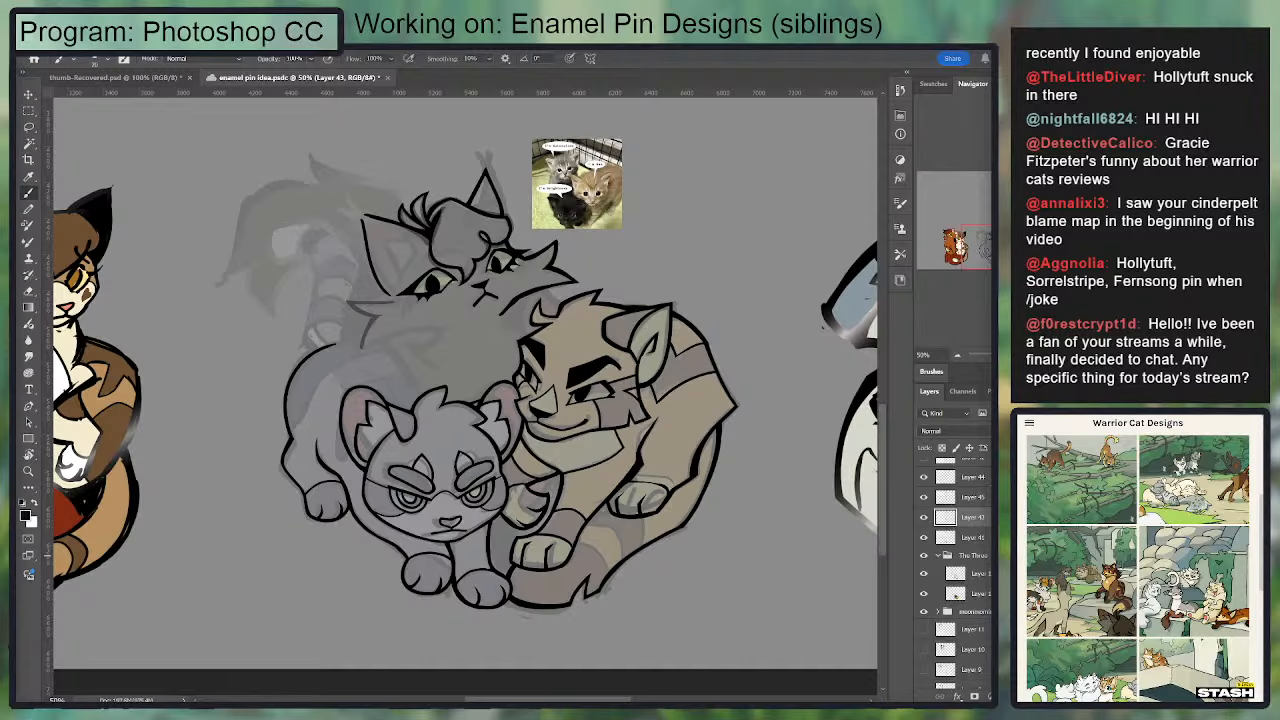
{"action": "mouse_move", "coordinate": [500, 337]}
{"action": "left_mouse_down"}
{"action": "mouse_move", "coordinate": [301, 466]}
{"action": "mouse_move", "coordinate": [355, 535]}
{"action": "mouse_move", "coordinate": [714, 373]}
{"action": "mouse_move", "coordinate": [601, 522]}
{"action": "mouse_move", "coordinate": [575, 416]}
{"action": "left_mouse_up"}
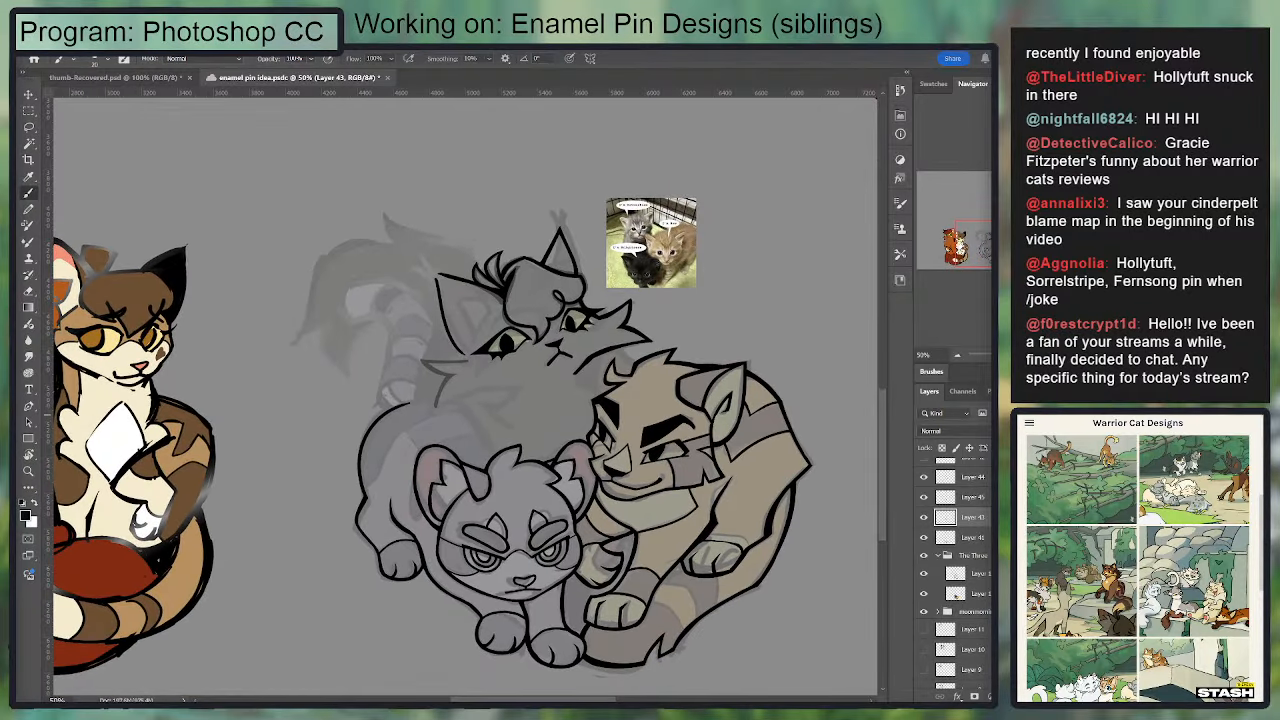
{"action": "scroll", "coordinate": [950, 520], "scroll_direction": "up", "scroll_amount": 5}
{"action": "left_click", "coordinate": [924, 468]}
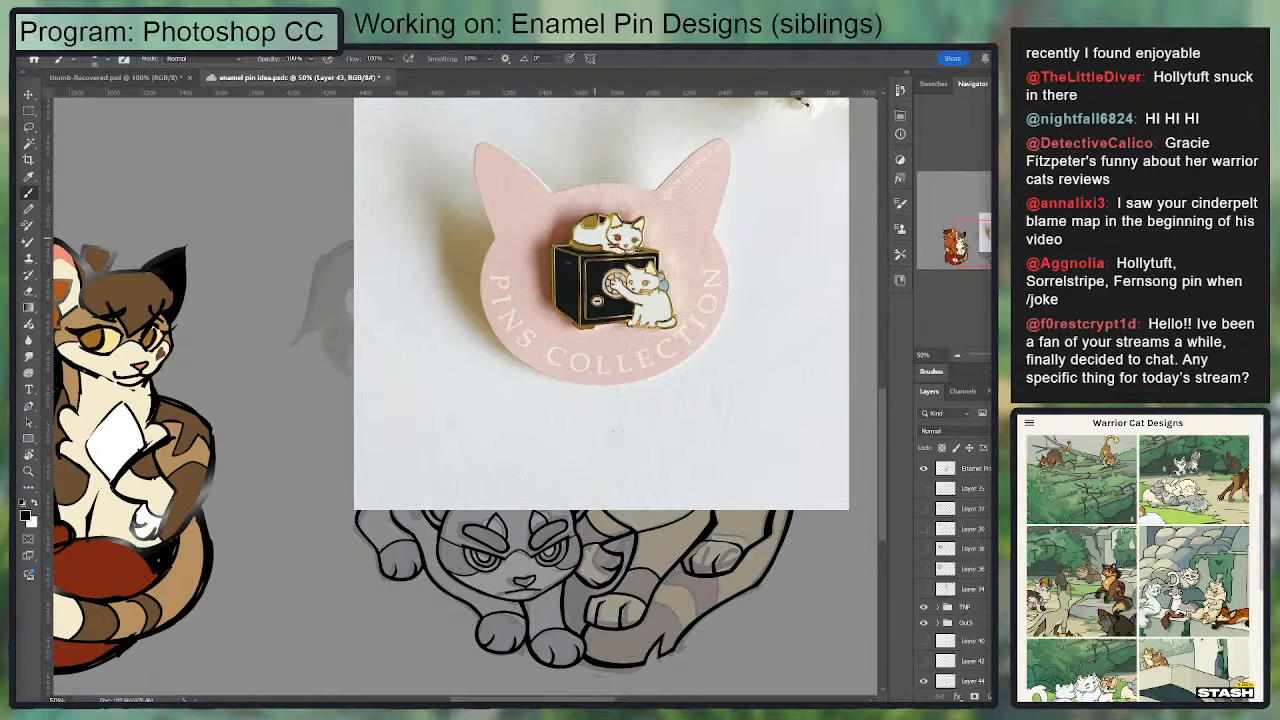
{"action": "left_click", "coordinate": [924, 469]}
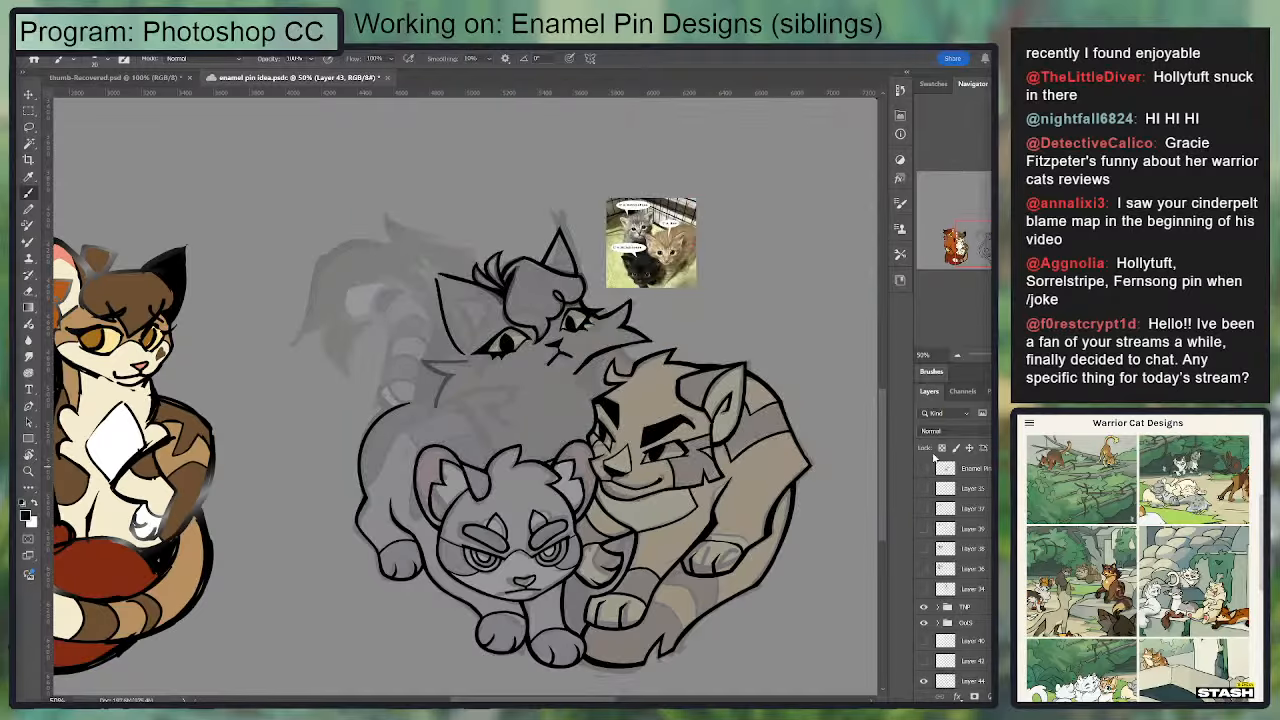
Step: Ink the top edge of the black cat's cheek fur below the ear, with a short line joining it to the ear base
{"action": "key", "text": "ctrl+plus"}
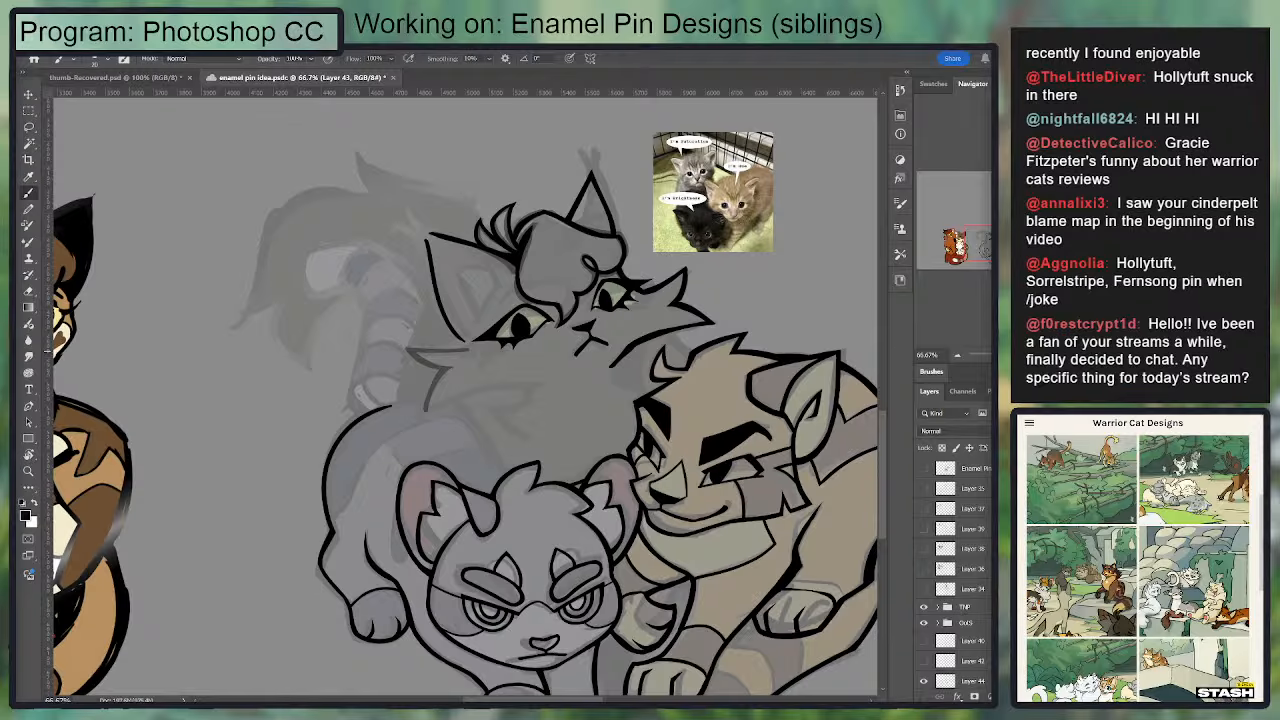
{"action": "scroll", "coordinate": [955, 570], "scroll_direction": "down", "scroll_amount": 5}
{"action": "mouse_move", "coordinate": [470, 350]}
{"action": "left_mouse_down"}
{"action": "mouse_move", "coordinate": [393, 345]}
{"action": "mouse_move", "coordinate": [465, 325]}
{"action": "mouse_move", "coordinate": [484, 268]}
{"action": "mouse_move", "coordinate": [459, 323]}
{"action": "left_mouse_up"}
{"action": "key", "text": "ctrl+plus"}
{"action": "key", "text": "ctrl+z"}
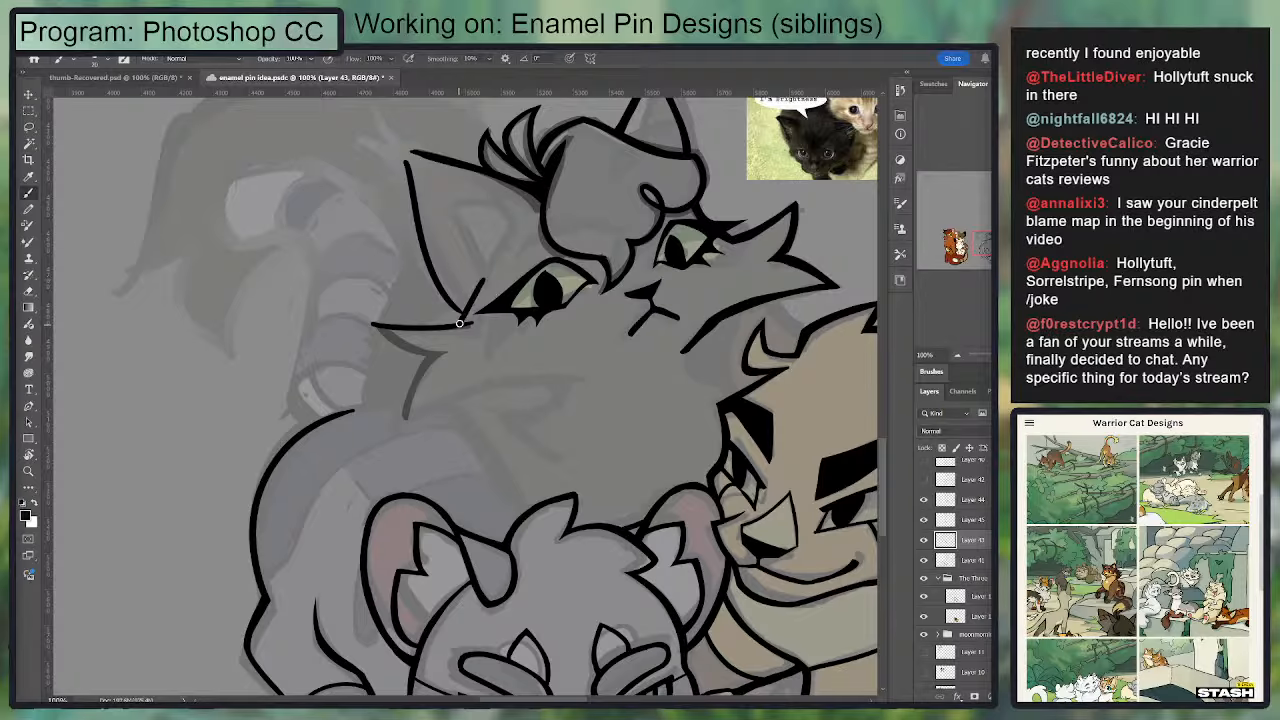
{"action": "key", "text": "e"}
{"action": "key", "text": "b"}
{"action": "mouse_move", "coordinate": [483, 257]}
{"action": "left_mouse_down"}
{"action": "mouse_move", "coordinate": [467, 264]}
{"action": "mouse_move", "coordinate": [473, 250]}
{"action": "left_mouse_up"}
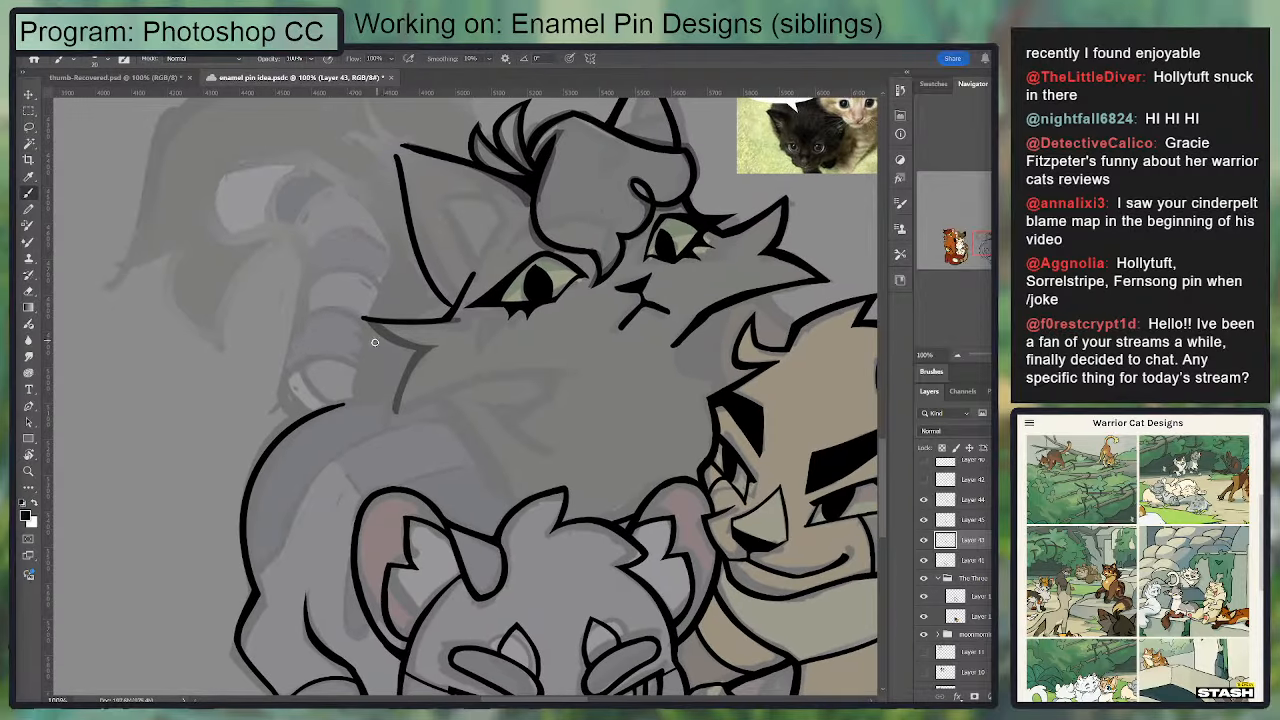
Step: Ink the underside of the upper cheek tuft, clean its pointed tip, and ink the outer edge of the tuft below it
{"action": "left_click_drag", "start_coordinate": [363, 319], "coordinate": [437, 344]}
{"action": "key", "text": "e"}
{"action": "left_click_drag", "start_coordinate": [362, 312], "coordinate": [407, 367]}
{"action": "left_click_drag", "start_coordinate": [459, 318], "coordinate": [485, 298]}
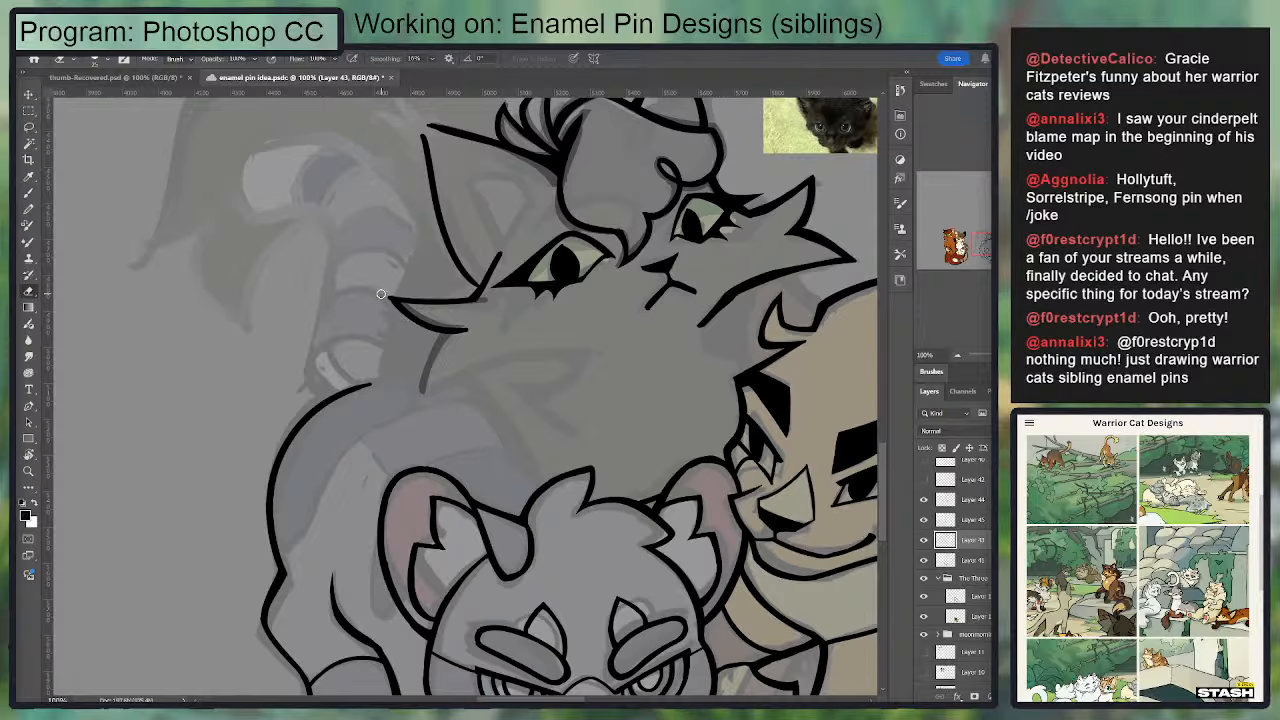
{"action": "key", "text": "b"}
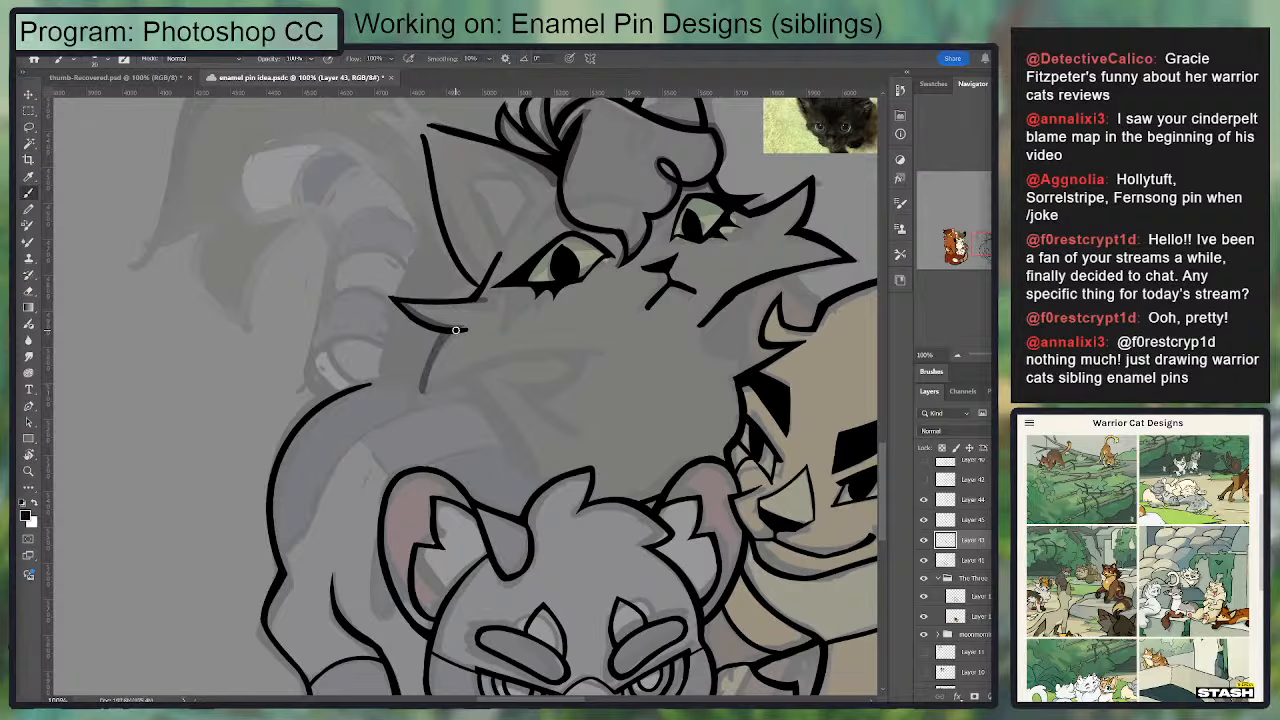
{"action": "left_click_drag", "start_coordinate": [455, 330], "coordinate": [421, 396]}
Step: Try inking the lower cheek tuft's bottom edge as a line from its tip in toward the face
{"action": "left_click_drag", "start_coordinate": [422, 395], "coordinate": [572, 352]}
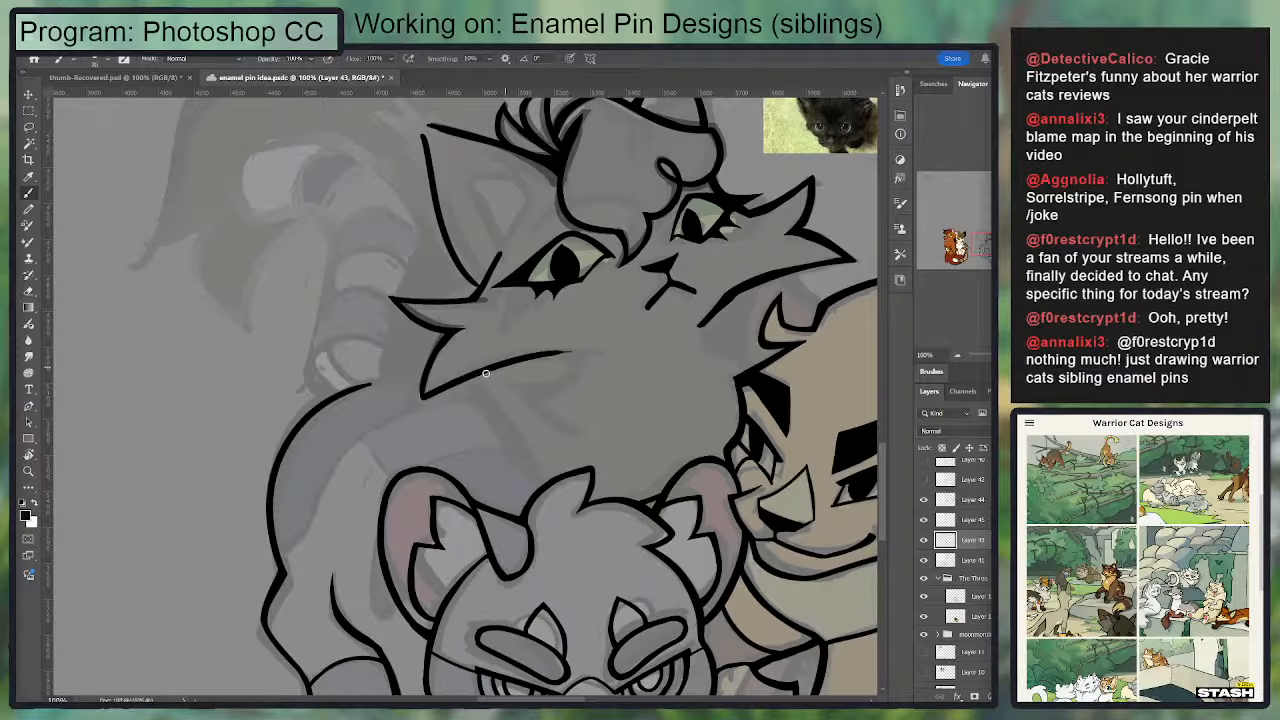
{"action": "key", "text": "ctrl+z"}
{"action": "left_click_drag", "start_coordinate": [420, 395], "coordinate": [540, 343]}
{"action": "key", "text": "ctrl+z"}
{"action": "left_click_drag", "start_coordinate": [417, 396], "coordinate": [527, 345]}
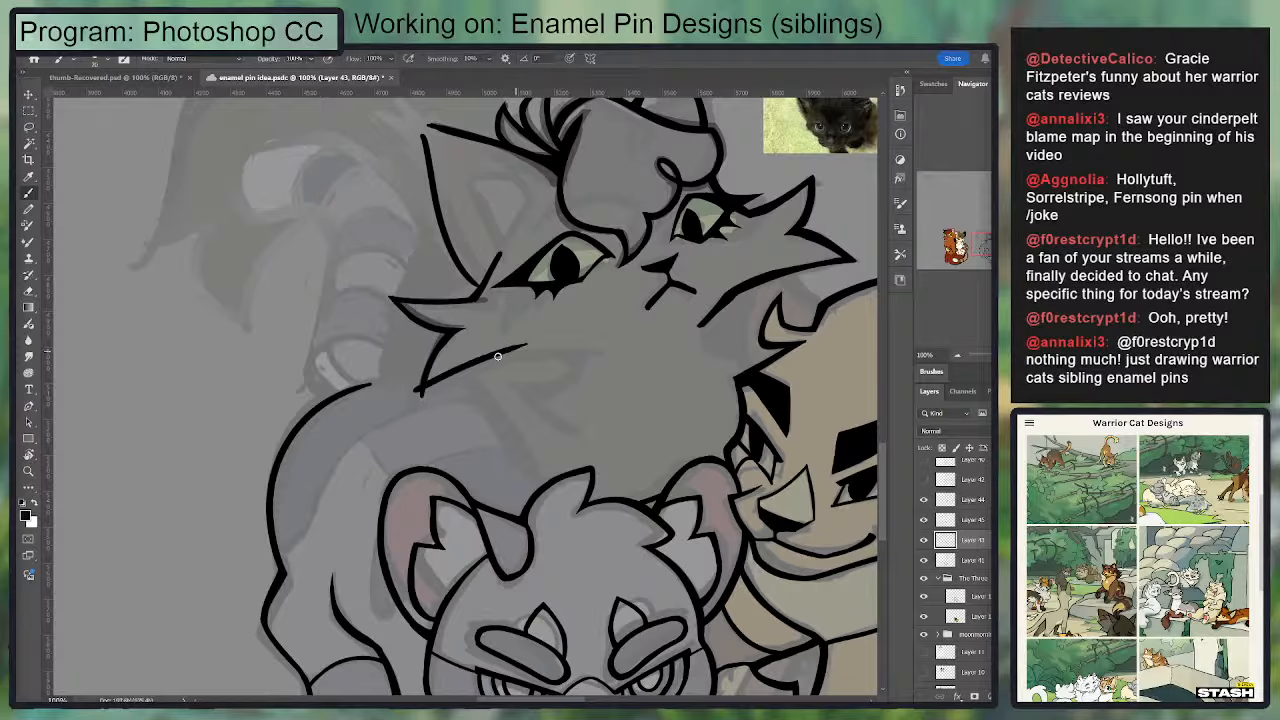
{"action": "key", "text": "ctrl+z"}
Step: Ink the lower cheek tuft's bottom edge as a smooth arc from its tip in to below the eye
{"action": "left_click_drag", "start_coordinate": [420, 396], "coordinate": [495, 358]}
{"action": "key", "text": "e"}
{"action": "key", "text": "b"}
{"action": "mouse_move", "coordinate": [432, 390]}
{"action": "left_mouse_down"}
{"action": "mouse_move", "coordinate": [514, 354]}
{"action": "mouse_move", "coordinate": [606, 350]}
{"action": "mouse_move", "coordinate": [514, 356]}
{"action": "left_mouse_up"}
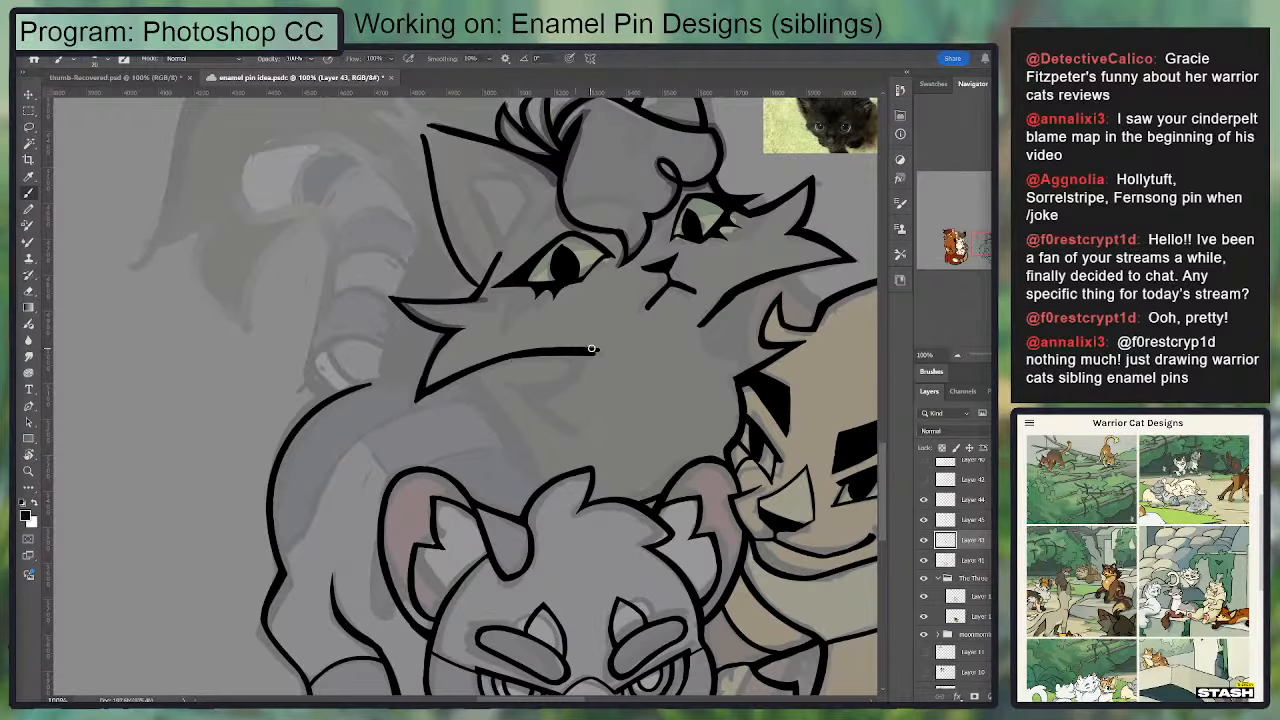
{"action": "key", "text": "e"}
Step: Ink a small pointed fur tuft hooking back beneath the cheek line, with a thick lower stroke tapering toward the chest
{"action": "scroll", "coordinate": [564, 363], "scroll_direction": "up", "scroll_amount": 2}
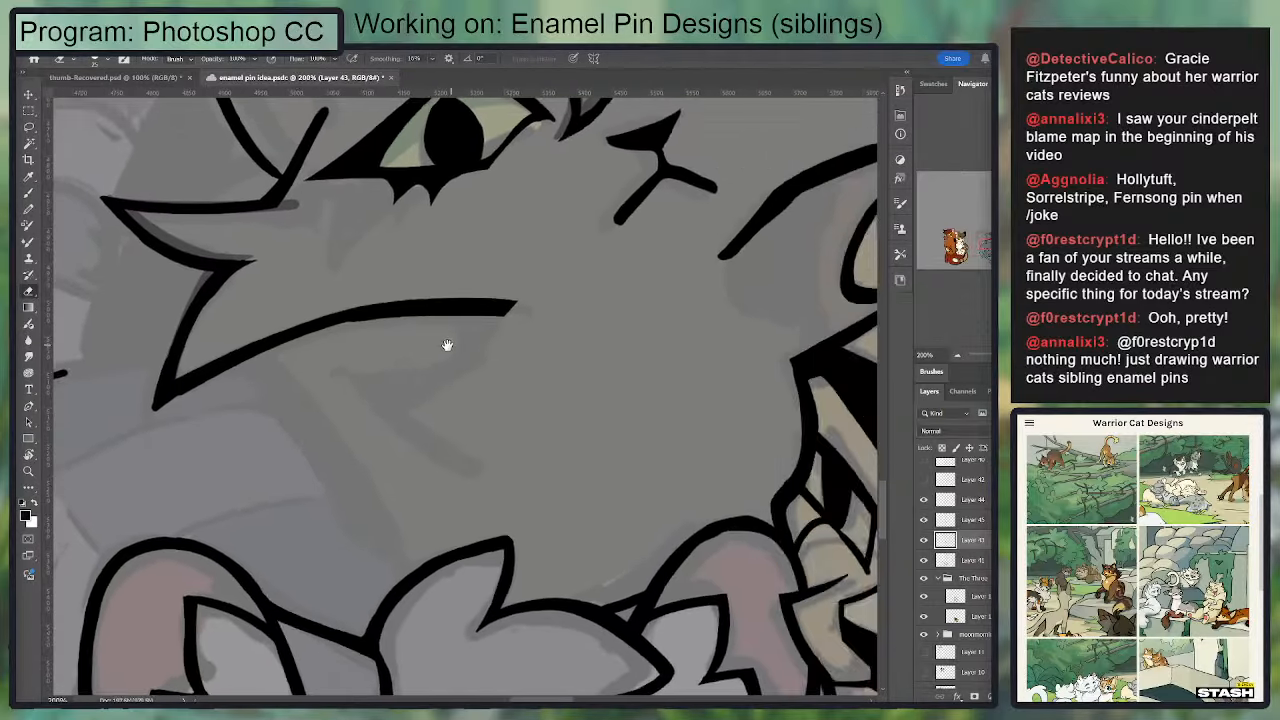
{"action": "key", "text": "b"}
{"action": "mouse_move", "coordinate": [488, 318]}
{"action": "left_mouse_down"}
{"action": "mouse_move", "coordinate": [446, 376]}
{"action": "mouse_move", "coordinate": [345, 372]}
{"action": "mouse_move", "coordinate": [494, 469]}
{"action": "left_mouse_up"}
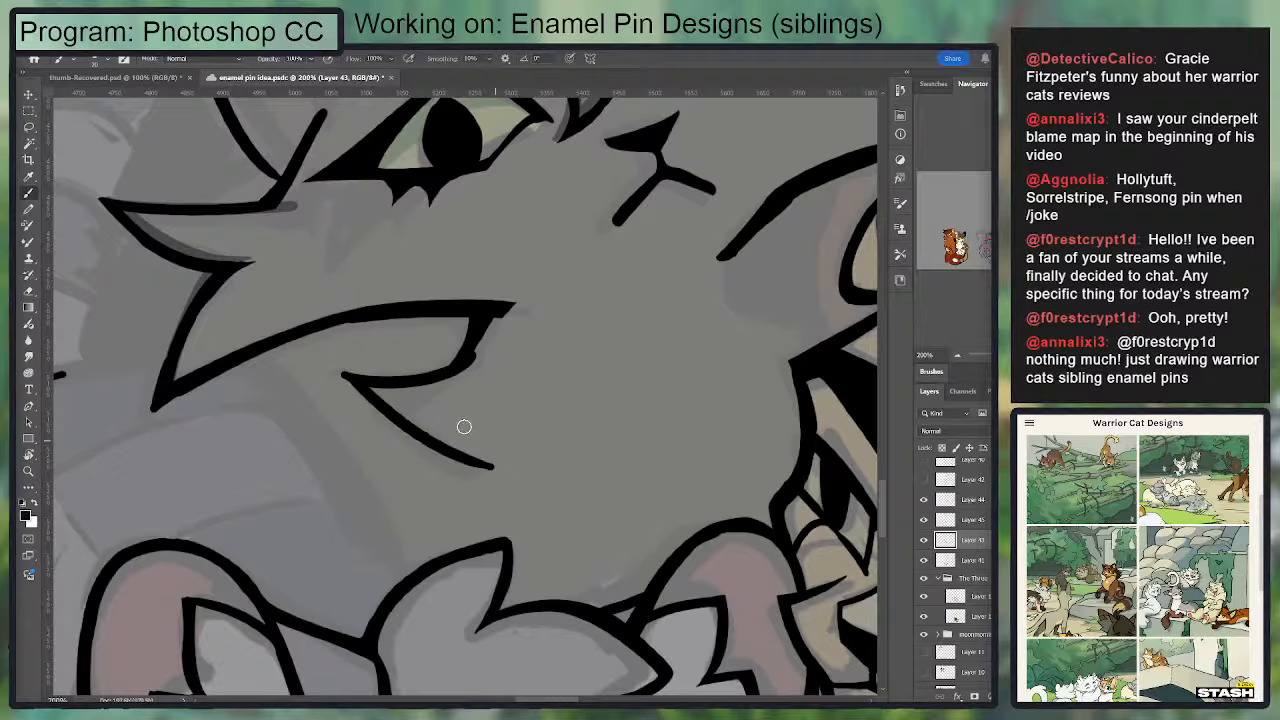
{"action": "mouse_move", "coordinate": [349, 374]}
{"action": "left_mouse_down"}
{"action": "mouse_move", "coordinate": [496, 470]}
{"action": "mouse_move", "coordinate": [420, 466]}
{"action": "left_mouse_up"}
{"action": "key", "text": "e"}
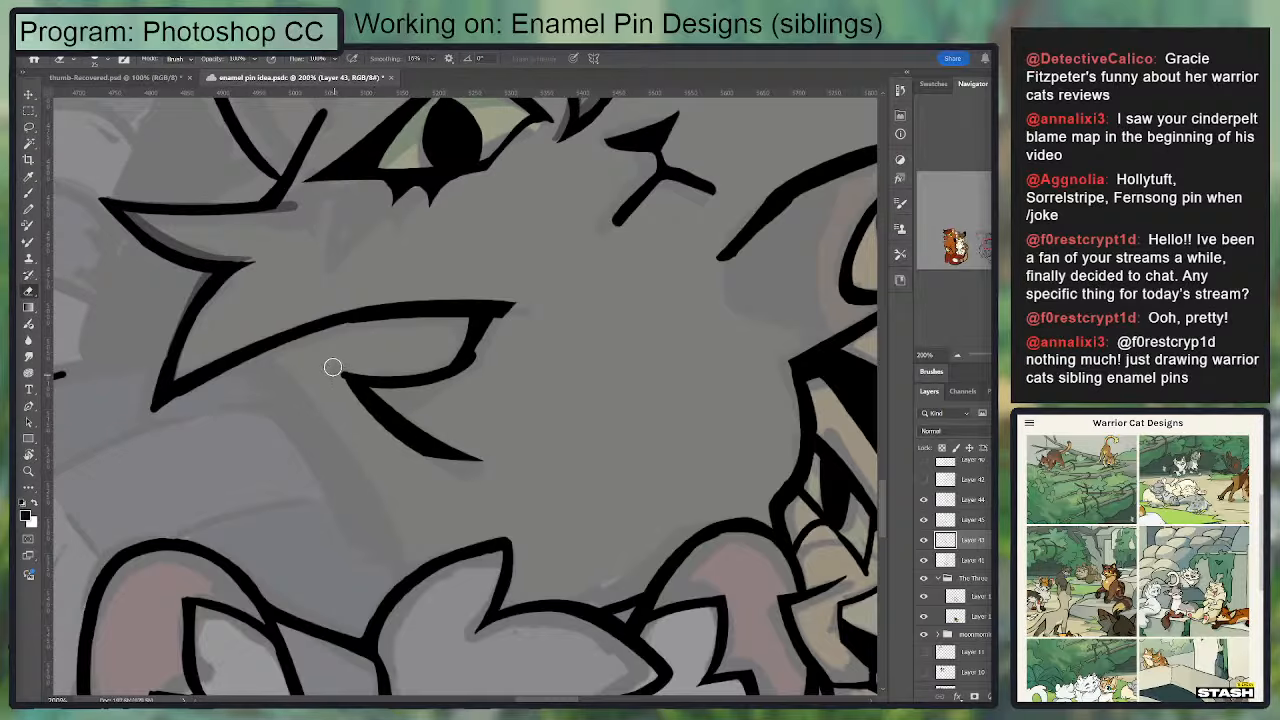
{"action": "left_click_drag", "start_coordinate": [334, 368], "coordinate": [450, 475]}
Step: Thicken the curved underside of the small fur tuft below the cheek line
{"action": "key", "text": "b"}
{"action": "mouse_move", "coordinate": [366, 380]}
{"action": "left_mouse_down"}
{"action": "mouse_move", "coordinate": [481, 354]}
{"action": "mouse_move", "coordinate": [575, 375]}
{"action": "left_mouse_up"}
{"action": "key", "text": "ctrl+z"}
{"action": "mouse_move", "coordinate": [434, 380]}
{"action": "left_mouse_down"}
{"action": "mouse_move", "coordinate": [549, 349]}
{"action": "mouse_move", "coordinate": [571, 315]}
{"action": "left_mouse_up"}
{"action": "left_click_drag", "start_coordinate": [645, 286], "coordinate": [515, 372]}
{"action": "key", "text": "e"}
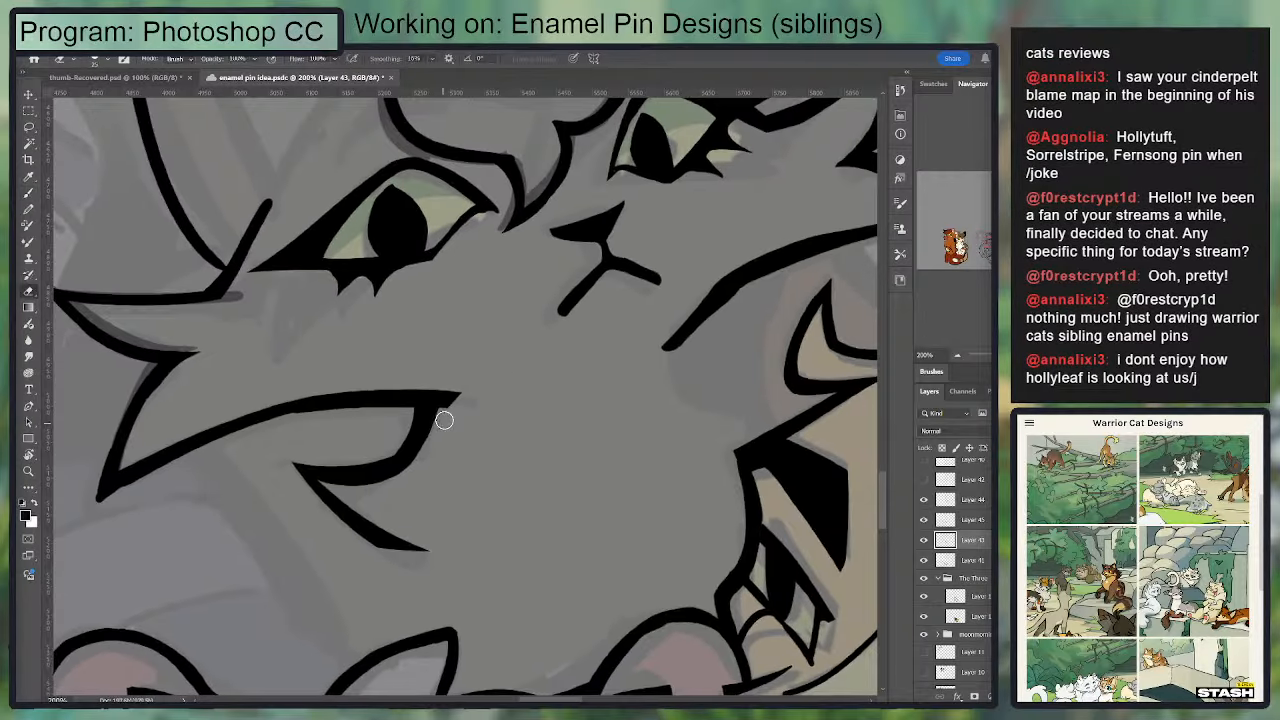
Step: Trim the small tuft's inner side and taper the end of the cheek line above it to a sharp point
{"action": "left_click_drag", "start_coordinate": [443, 420], "coordinate": [412, 471]}
{"action": "key", "text": "b"}
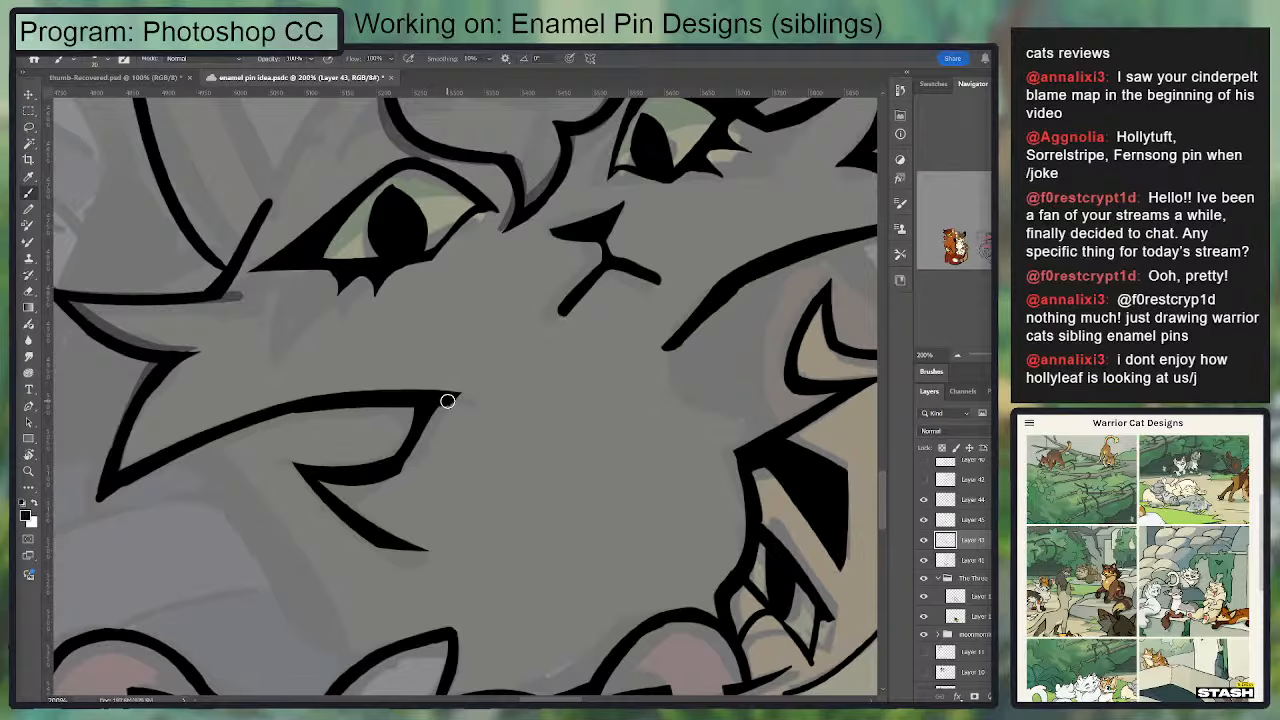
{"action": "mouse_move", "coordinate": [446, 397]}
{"action": "left_mouse_down"}
{"action": "mouse_move", "coordinate": [470, 401]}
{"action": "mouse_move", "coordinate": [537, 347]}
{"action": "mouse_move", "coordinate": [535, 383]}
{"action": "mouse_move", "coordinate": [364, 462]}
{"action": "left_mouse_up"}
{"action": "key", "text": "e"}
{"action": "key", "text": "b"}
{"action": "key", "text": "e"}
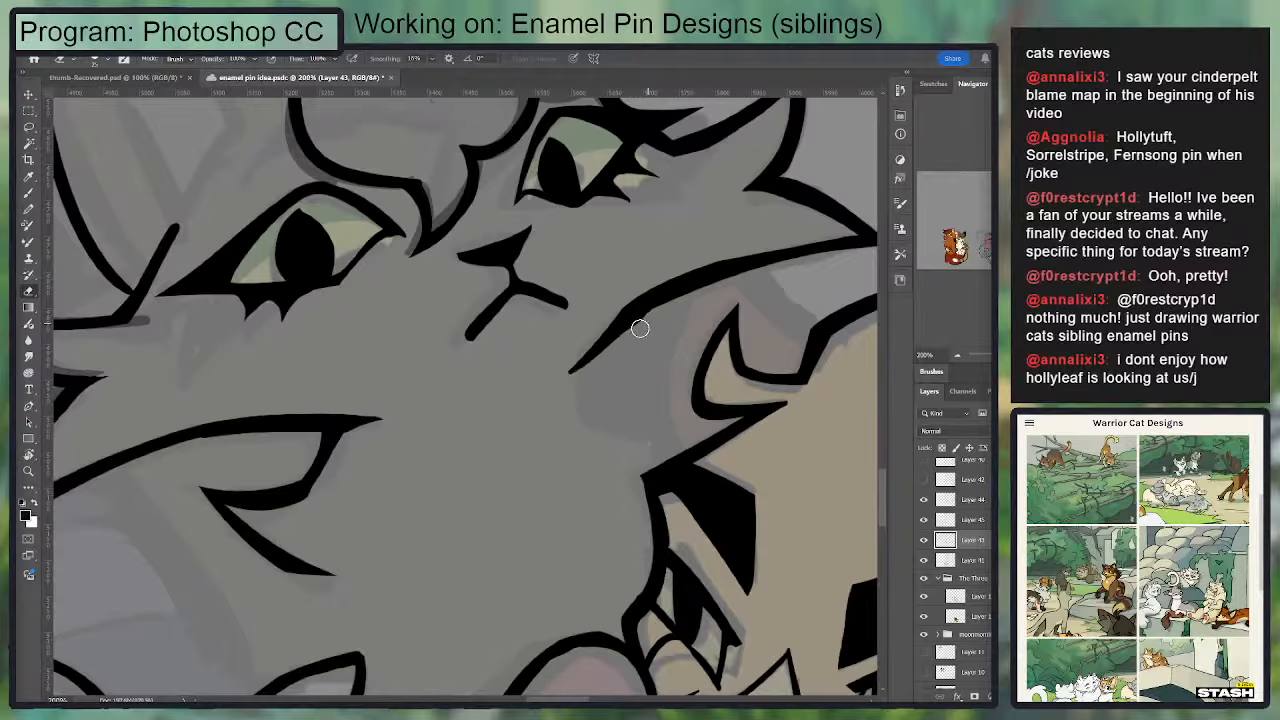
Step: Ink the tan cat's far ear with a short upper edge and a long curved side between the black cat's cheek and its forehead
{"action": "key", "text": "b"}
{"action": "key", "text": "e"}
{"action": "key", "text": "b"}
{"action": "left_click_drag", "start_coordinate": [691, 338], "coordinate": [517, 403]}
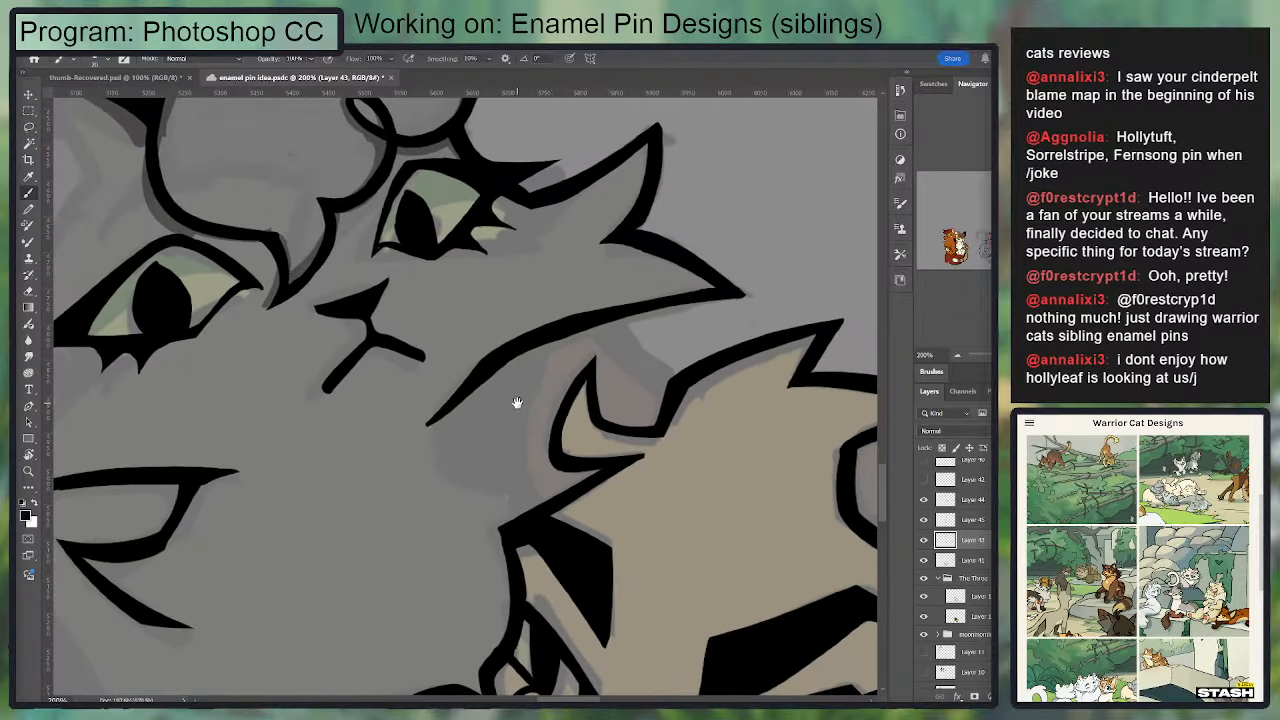
{"action": "left_click_drag", "start_coordinate": [594, 323], "coordinate": [667, 393]}
{"action": "key", "text": "ctrl+z"}
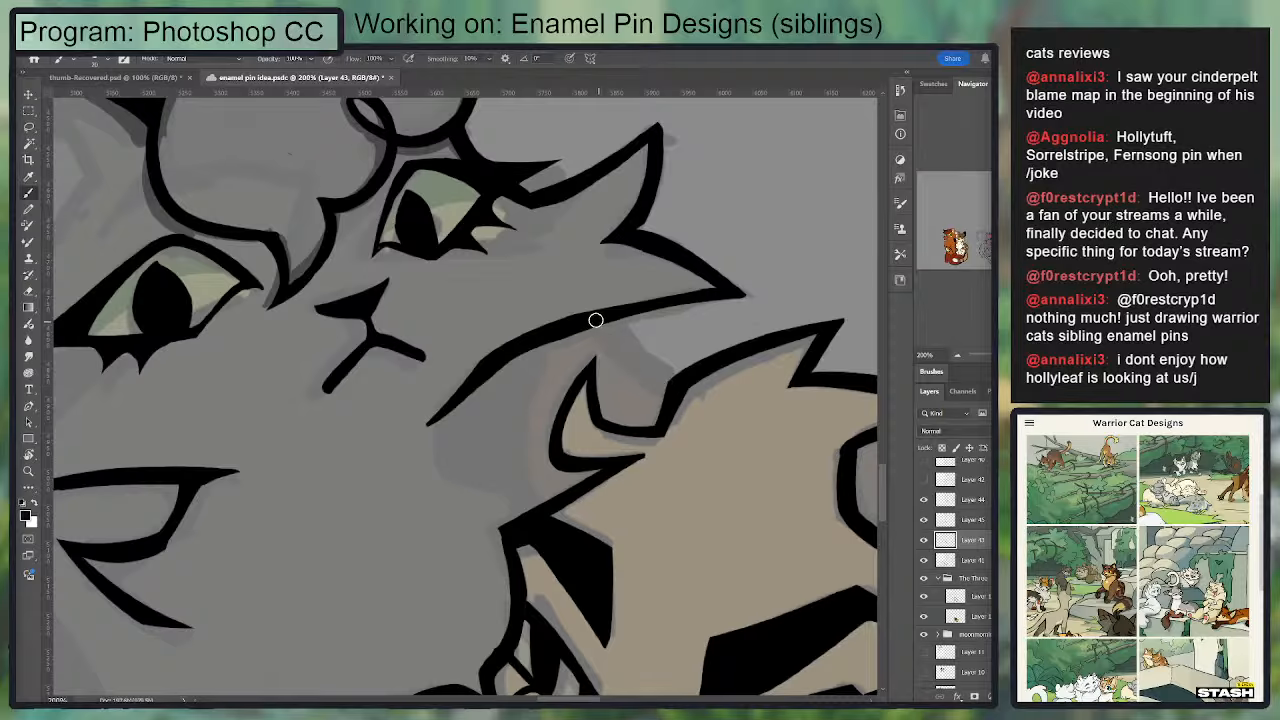
{"action": "mouse_move", "coordinate": [595, 320]}
{"action": "left_mouse_down"}
{"action": "mouse_move", "coordinate": [671, 390]}
{"action": "mouse_move", "coordinate": [606, 314]}
{"action": "mouse_move", "coordinate": [680, 383]}
{"action": "mouse_move", "coordinate": [593, 311]}
{"action": "mouse_move", "coordinate": [678, 383]}
{"action": "left_mouse_up"}
{"action": "key", "text": "ctrl+z"}
{"action": "key", "text": "ctrl+z"}
{"action": "key", "text": "ctrl+z"}
{"action": "left_click_drag", "start_coordinate": [543, 346], "coordinate": [534, 501]}
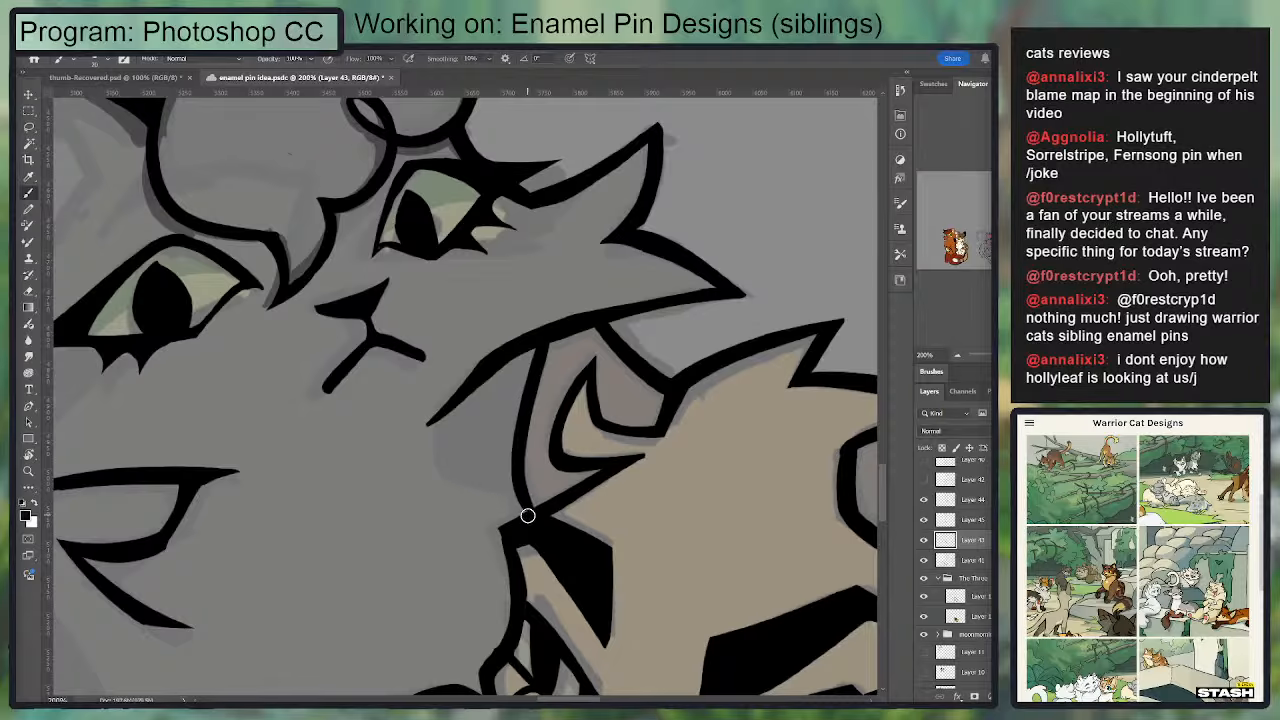
{"action": "mouse_move", "coordinate": [531, 358]}
{"action": "left_mouse_down"}
{"action": "mouse_move", "coordinate": [522, 408]}
{"action": "mouse_move", "coordinate": [532, 512]}
{"action": "left_mouse_up"}
Step: Ink the rounded back of the tan cat's far ear, curving from the end of the black cat's cheek line to the ear's side
{"action": "left_click_drag", "start_coordinate": [455, 480], "coordinate": [443, 420]}
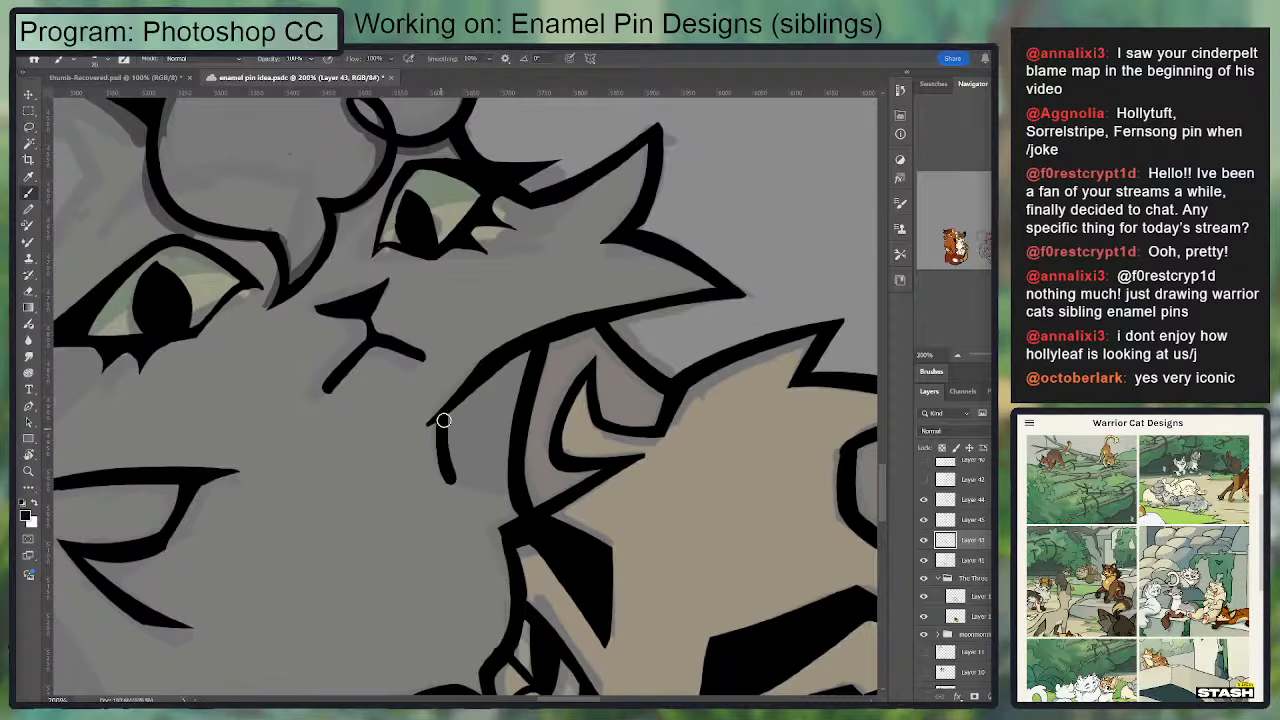
{"action": "key", "text": "ctrl+z"}
{"action": "mouse_move", "coordinate": [457, 479]}
{"action": "left_mouse_down"}
{"action": "mouse_move", "coordinate": [443, 449]}
{"action": "mouse_move", "coordinate": [464, 380]}
{"action": "mouse_move", "coordinate": [571, 317]}
{"action": "left_mouse_up"}
{"action": "key", "text": "e"}
{"action": "key", "text": "b"}
{"action": "mouse_move", "coordinate": [526, 402]}
{"action": "left_mouse_down"}
{"action": "mouse_move", "coordinate": [583, 422]}
{"action": "mouse_move", "coordinate": [527, 402]}
{"action": "mouse_move", "coordinate": [518, 383]}
{"action": "mouse_move", "coordinate": [586, 408]}
{"action": "left_mouse_up"}
{"action": "key", "text": "ctrl+z"}
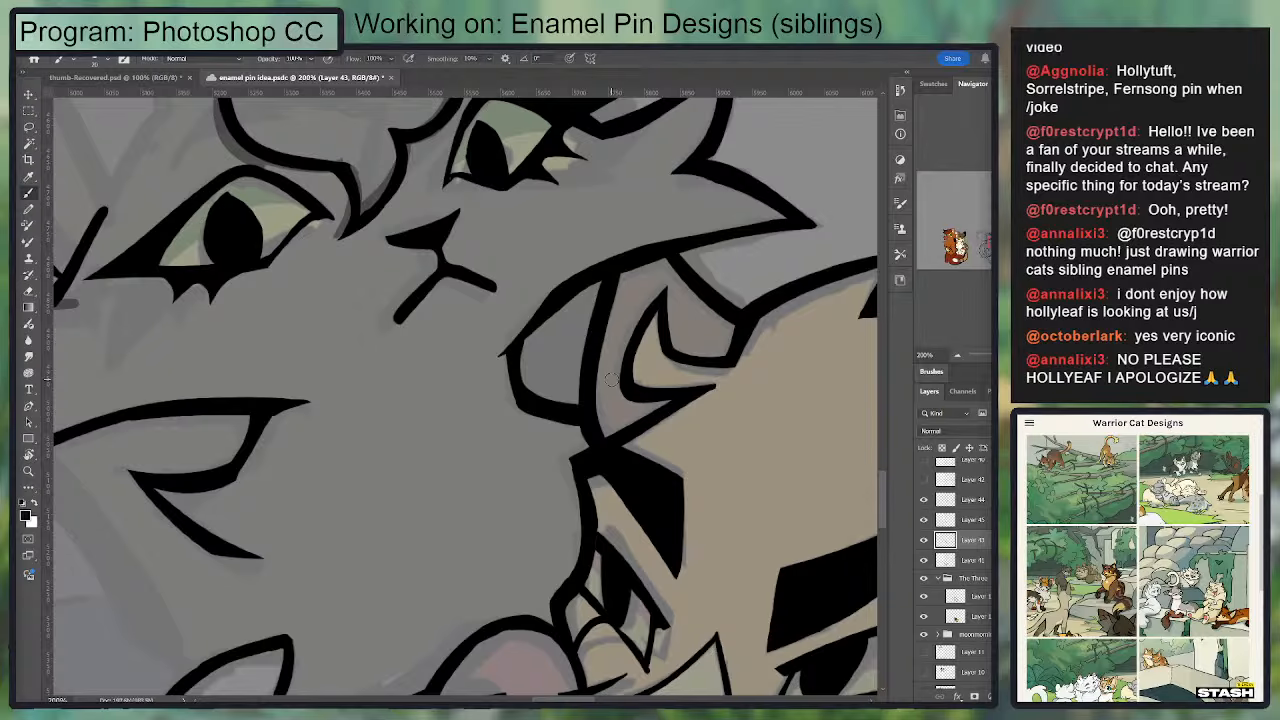
Step: Smooth the join between the black cat's cheek line and the tan cat's ear, erasing the stub that sticks out
{"action": "left_click_drag", "start_coordinate": [571, 345], "coordinate": [591, 439]}
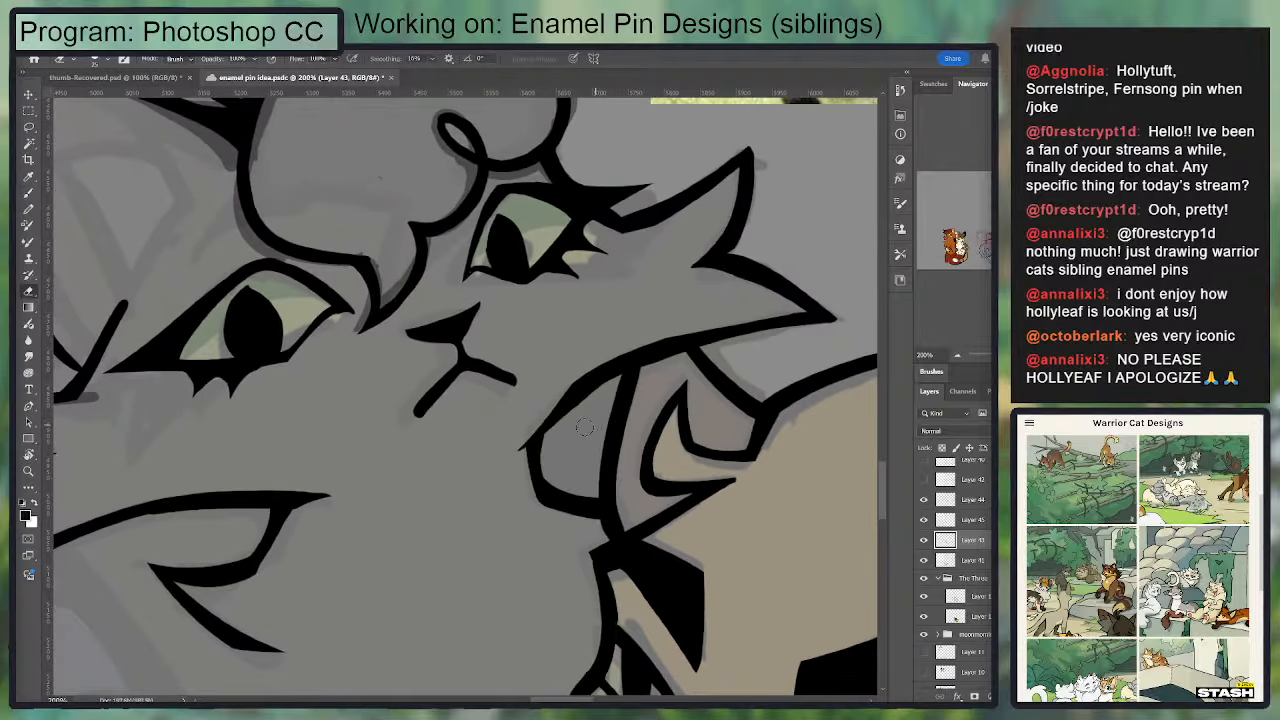
{"action": "key", "text": "e"}
{"action": "left_click_drag", "start_coordinate": [557, 434], "coordinate": [611, 377]}
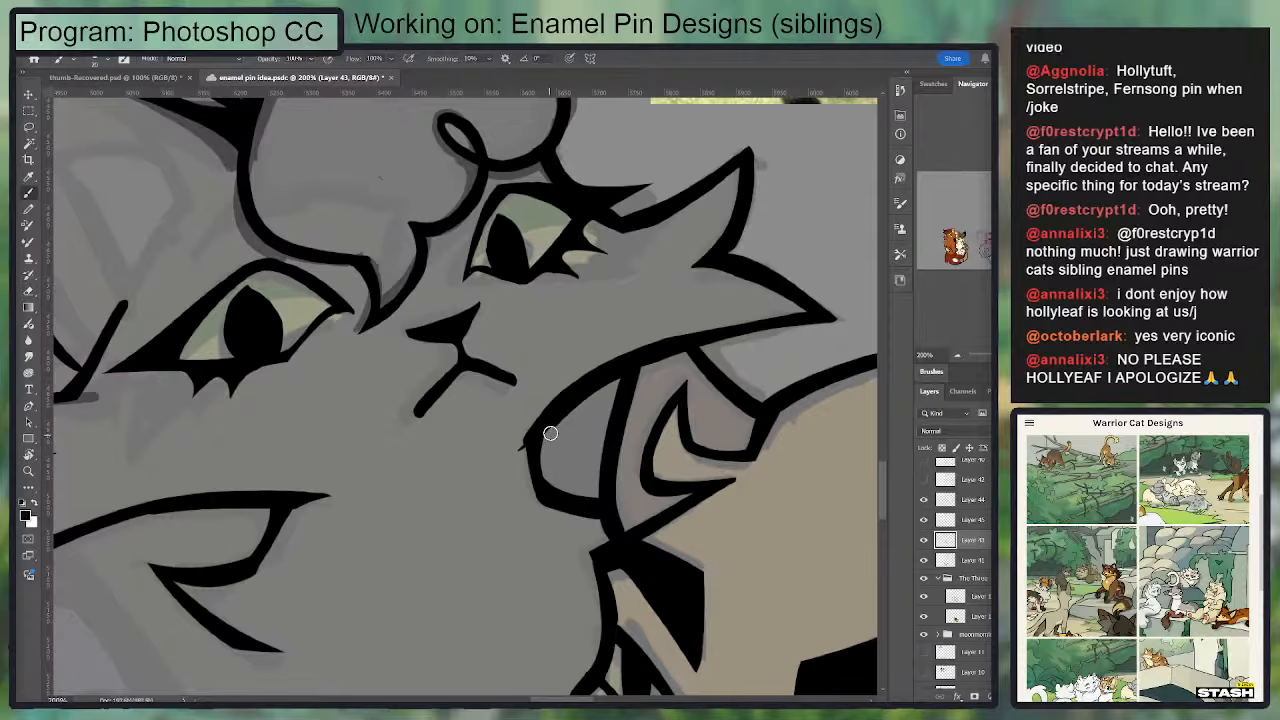
{"action": "left_click_drag", "start_coordinate": [572, 433], "coordinate": [605, 411]}
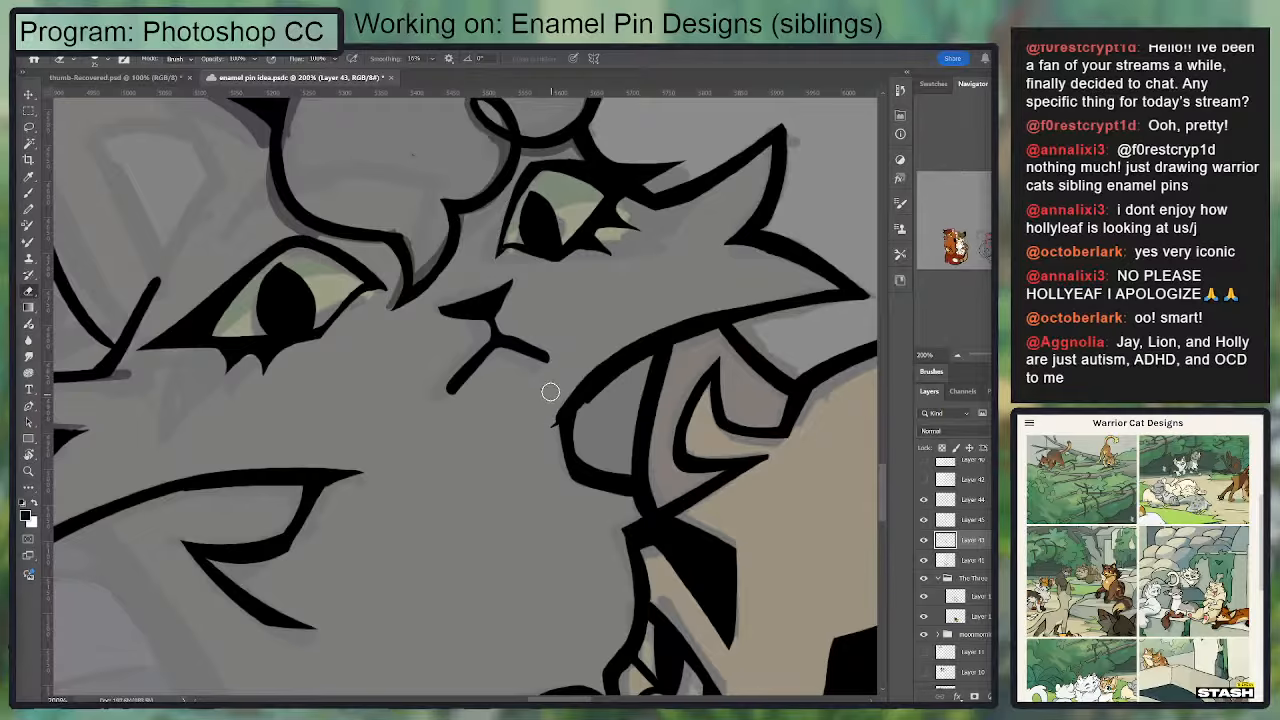
{"action": "key", "text": "b"}
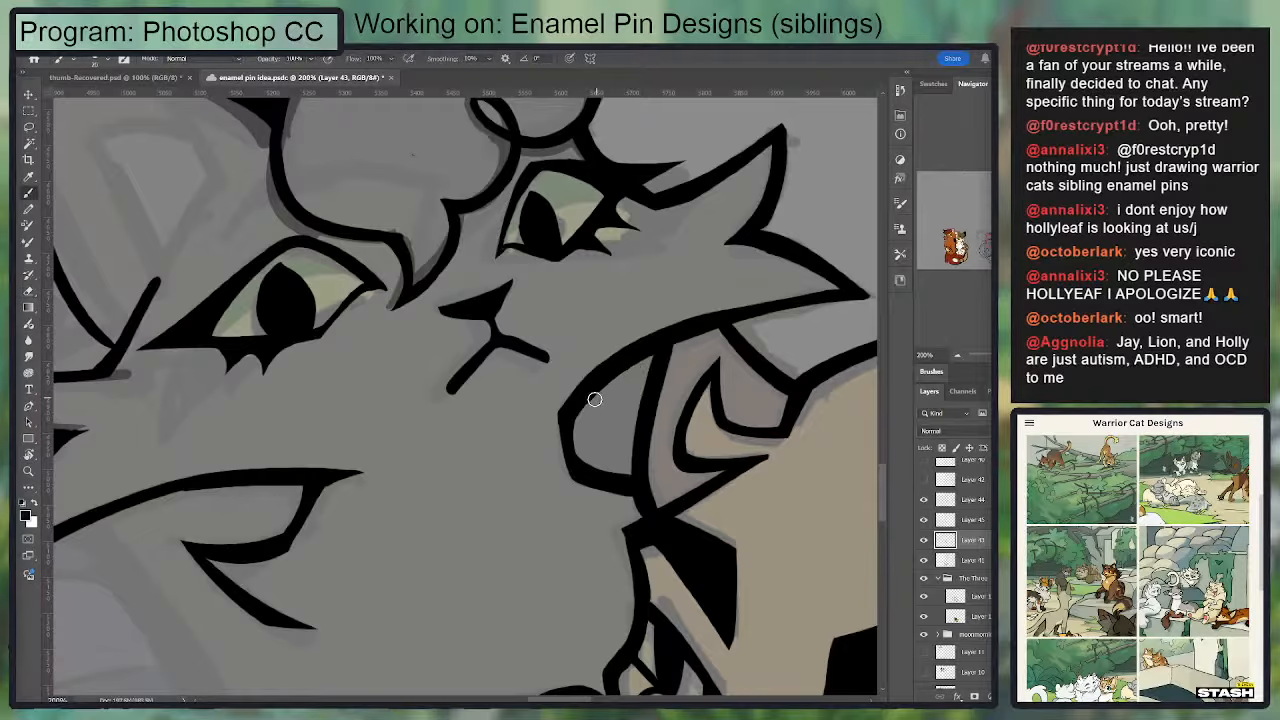
Step: Ink a curved line from beneath the black cat's lower cheek tuft down to the top of the gray cat's head
{"action": "scroll", "coordinate": [628, 416], "scroll_direction": "down", "scroll_amount": 3}
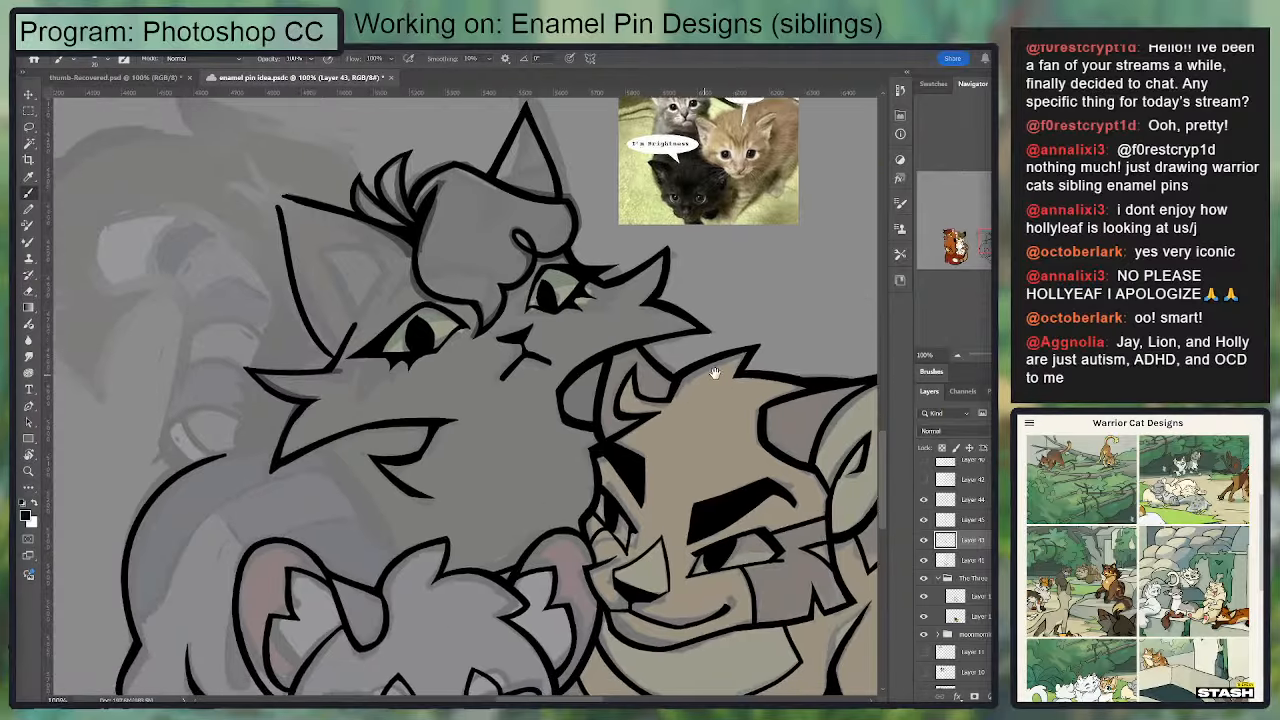
{"action": "key", "text": "e"}
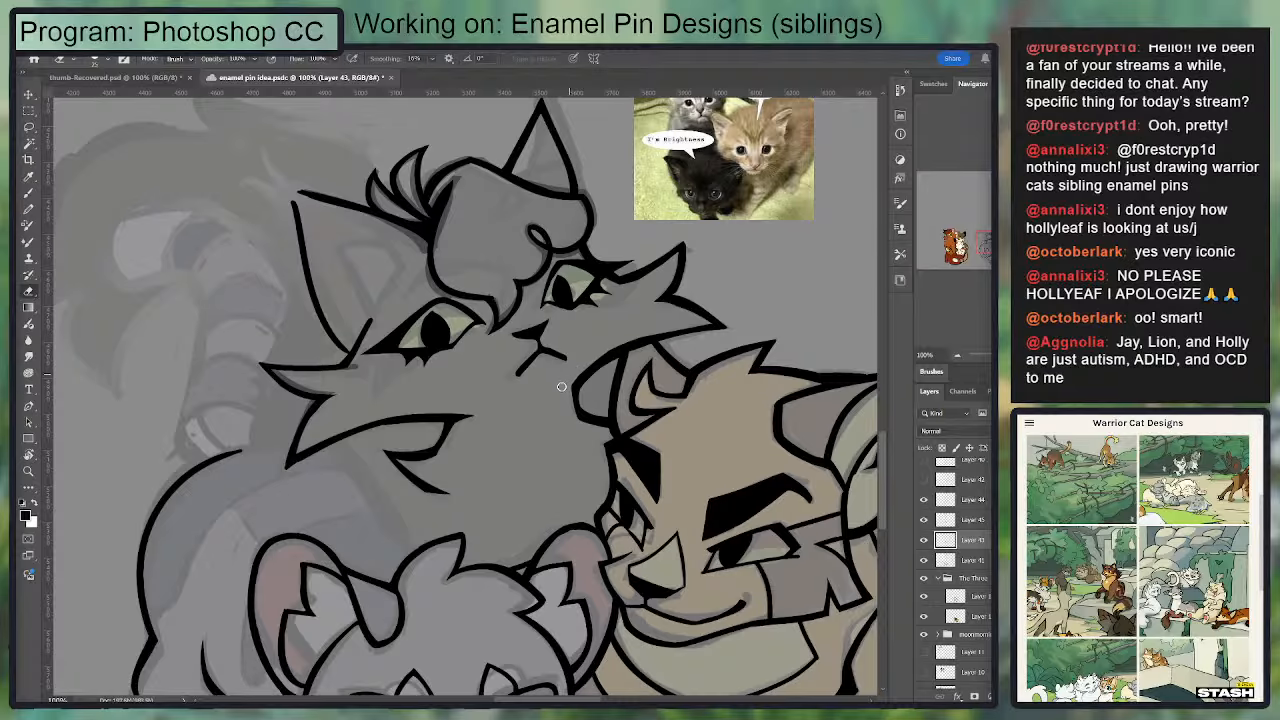
{"action": "left_click_drag", "start_coordinate": [662, 330], "coordinate": [674, 298]}
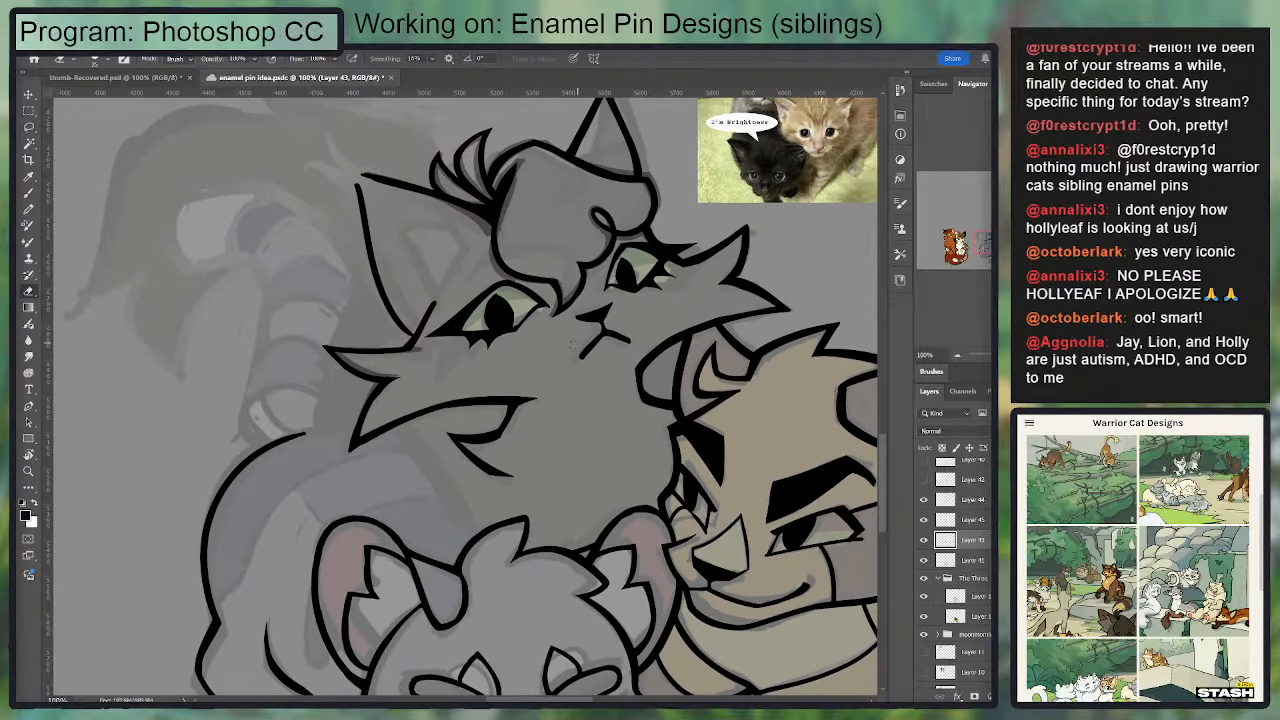
{"action": "key", "text": "b"}
{"action": "left_click_drag", "start_coordinate": [548, 401], "coordinate": [575, 386]}
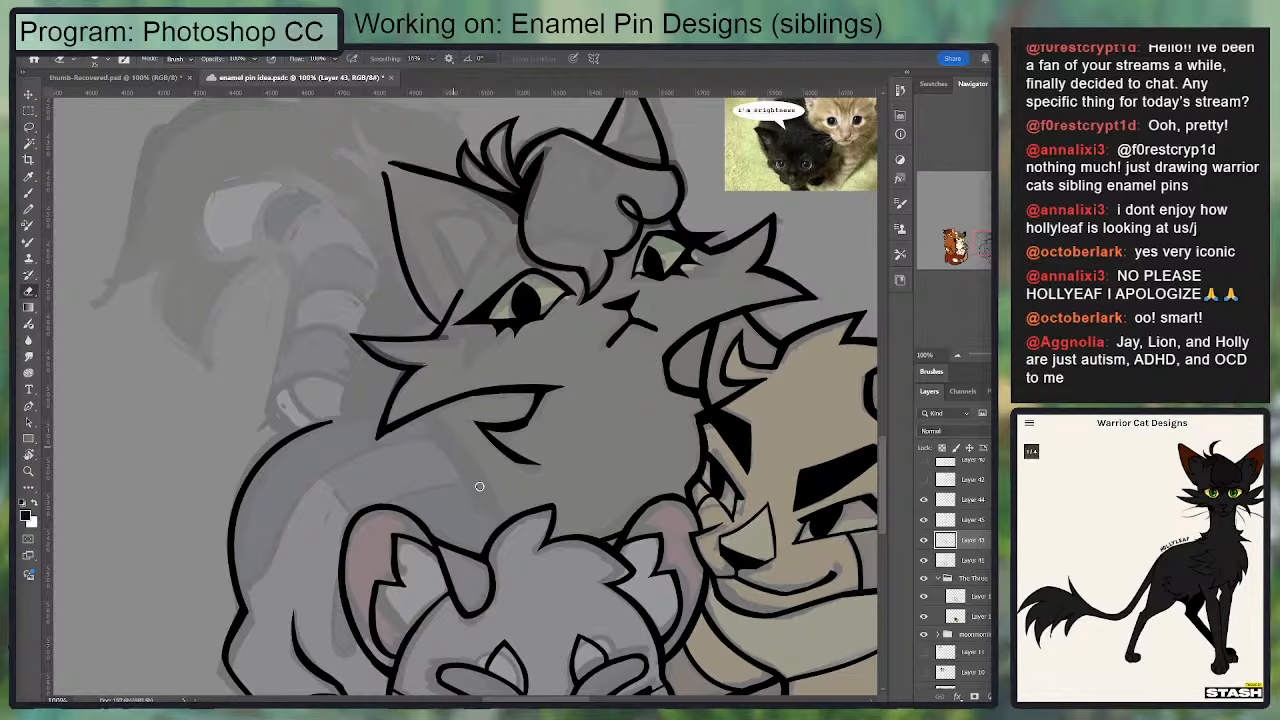
{"action": "key", "text": "b"}
{"action": "mouse_move", "coordinate": [499, 520]}
{"action": "left_mouse_down"}
{"action": "mouse_move", "coordinate": [444, 421]}
{"action": "mouse_move", "coordinate": [500, 521]}
{"action": "left_mouse_up"}
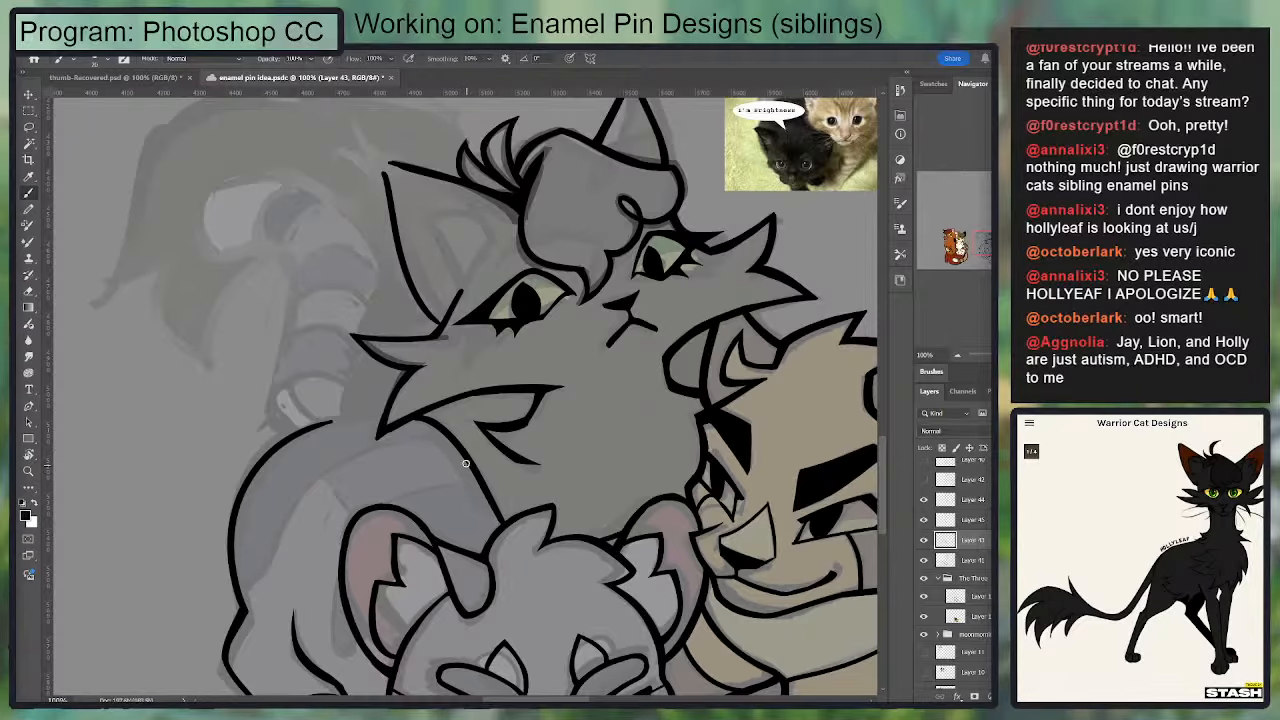
Step: Close the pointed tip of the black cat's larger ear and ink a curve descending from its upper edge
{"action": "left_click_drag", "start_coordinate": [471, 430], "coordinate": [513, 507]}
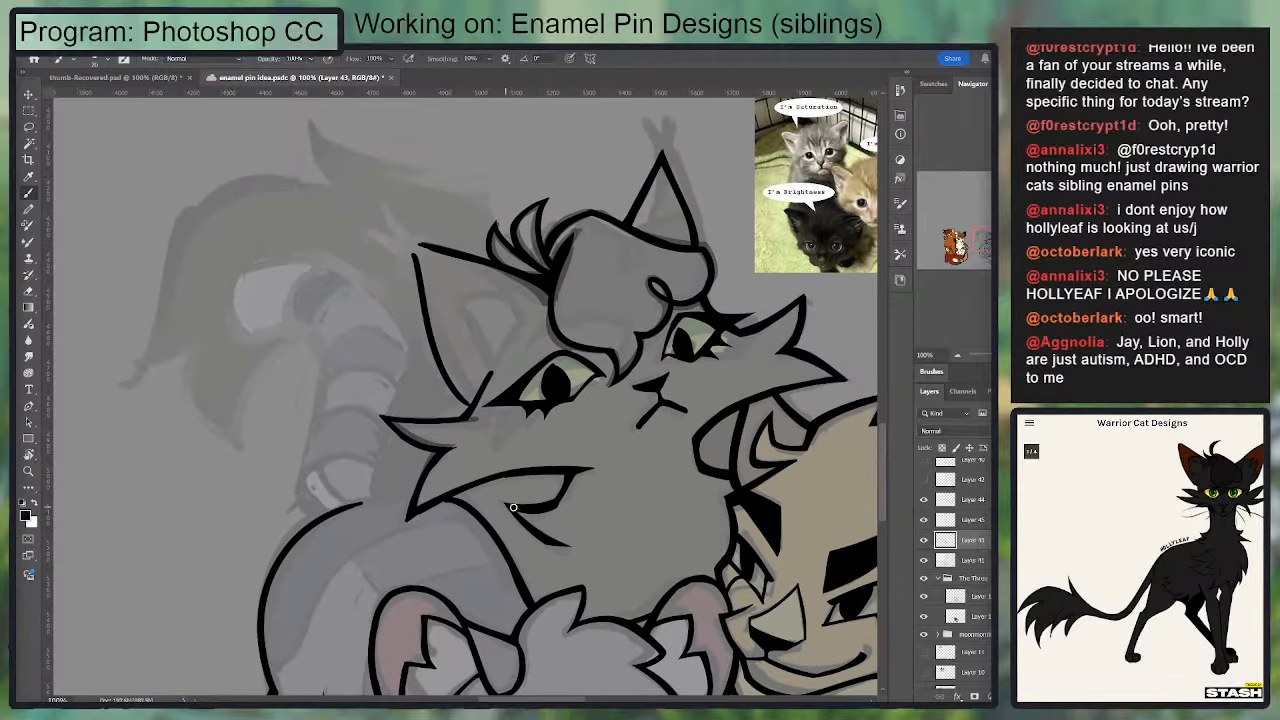
{"action": "left_click_drag", "start_coordinate": [506, 381], "coordinate": [497, 461]}
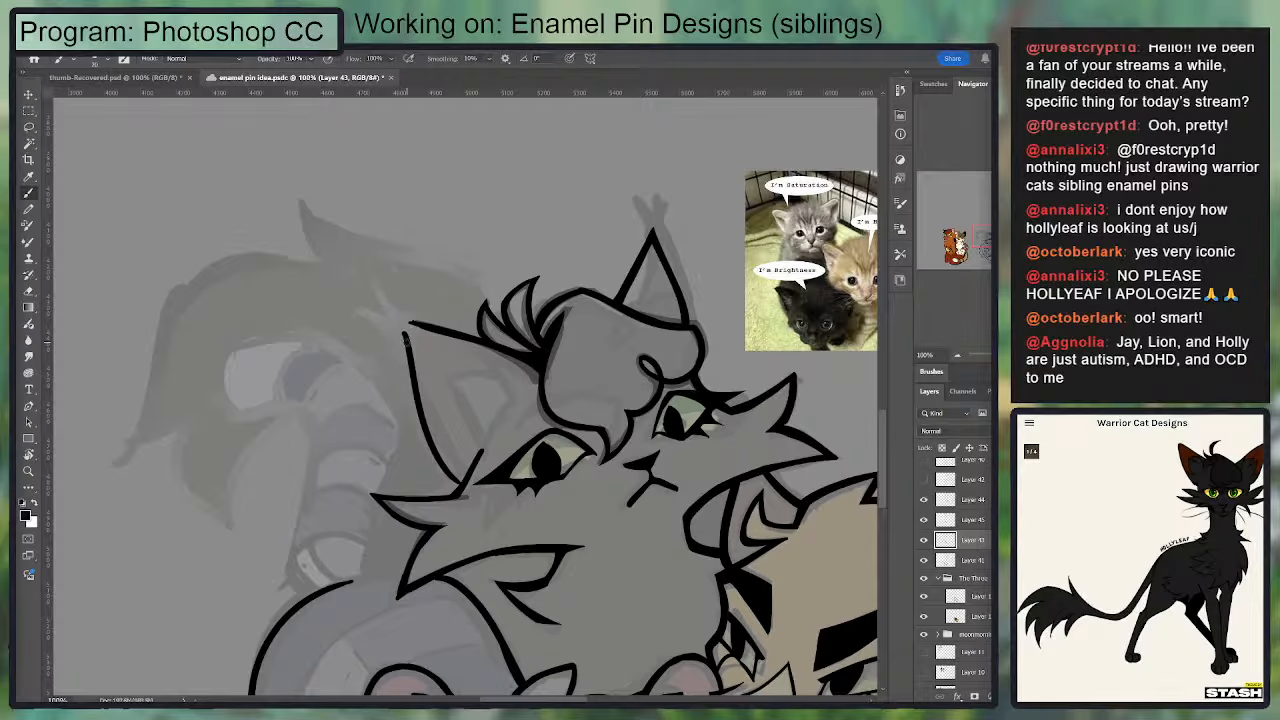
{"action": "left_click_drag", "start_coordinate": [407, 346], "coordinate": [450, 338]}
{"action": "key", "text": "ctrl+z"}
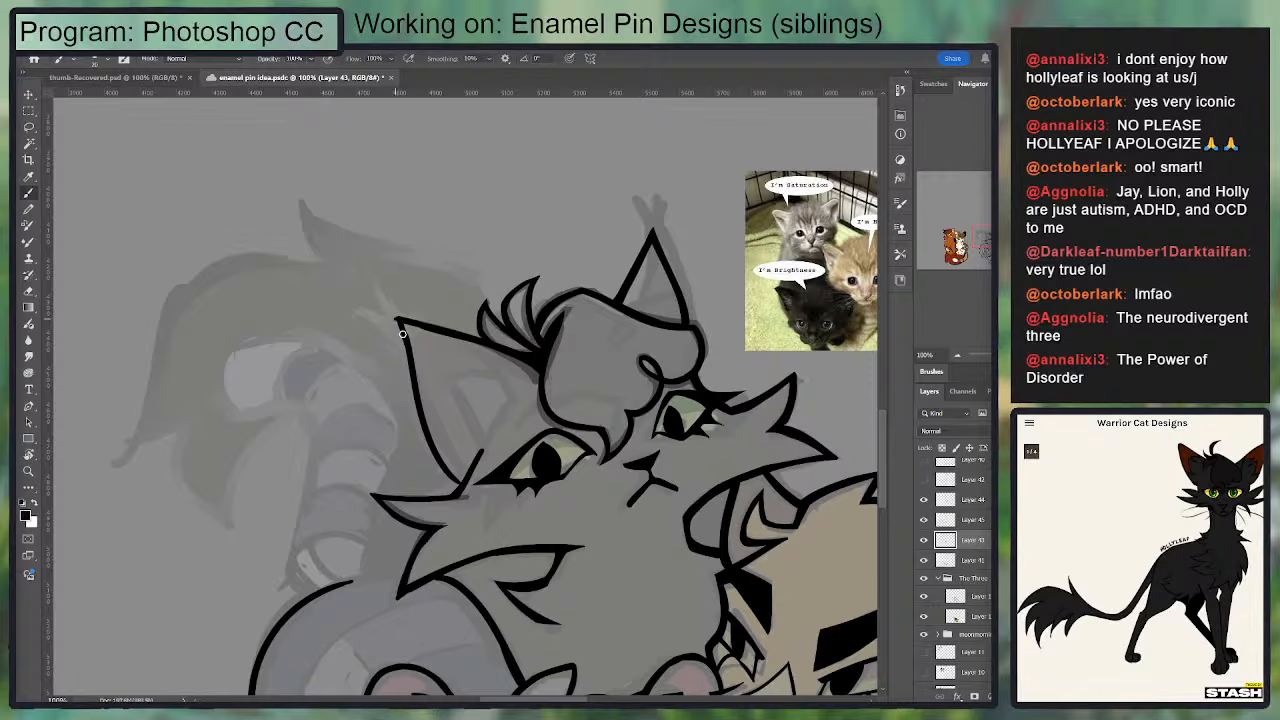
{"action": "mouse_move", "coordinate": [403, 321]}
{"action": "left_mouse_down"}
{"action": "mouse_move", "coordinate": [412, 364]}
{"action": "mouse_move", "coordinate": [516, 413]}
{"action": "left_mouse_up"}
{"action": "key", "text": "ctrl+z"}
{"action": "left_click_drag", "start_coordinate": [461, 337], "coordinate": [514, 408]}
{"action": "key", "text": "ctrl+plus"}
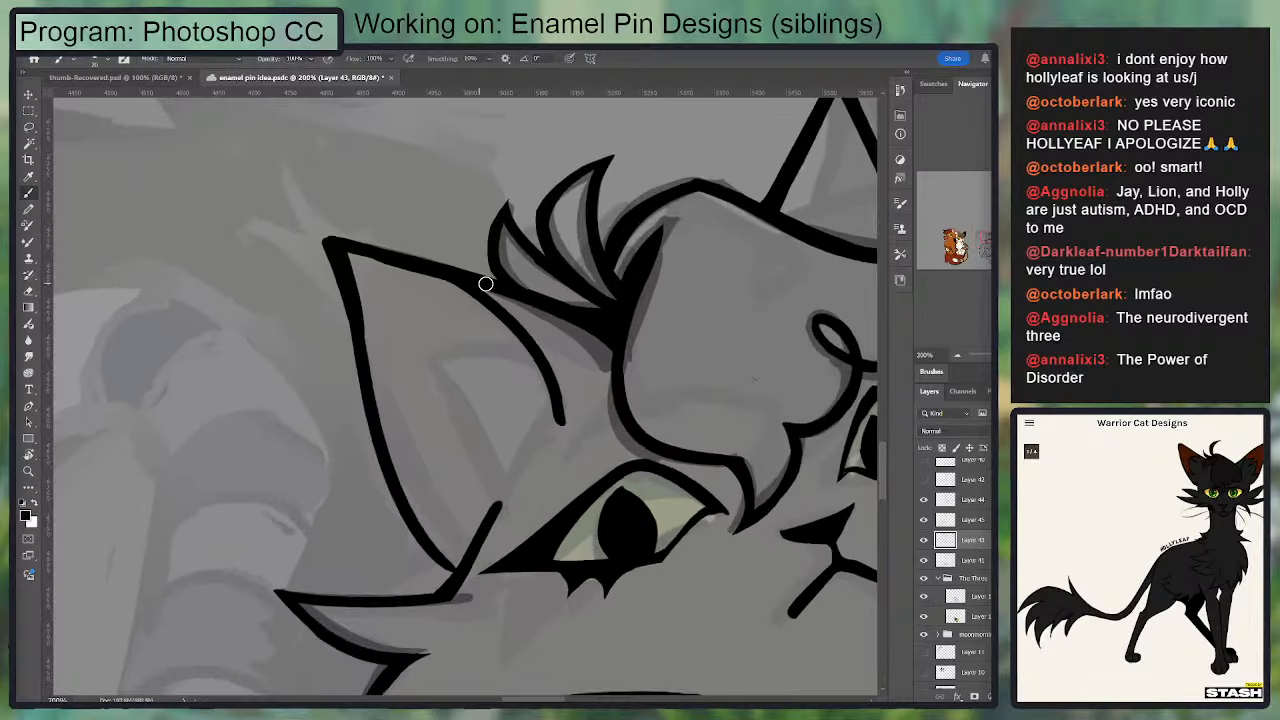
{"action": "key", "text": "ctrl+z"}
{"action": "left_click_drag", "start_coordinate": [557, 411], "coordinate": [484, 536]}
{"action": "key", "text": "ctrl+z"}
{"action": "mouse_move", "coordinate": [466, 549]}
{"action": "left_mouse_down"}
{"action": "mouse_move", "coordinate": [547, 417]}
{"action": "mouse_move", "coordinate": [471, 529]}
{"action": "mouse_move", "coordinate": [482, 544]}
{"action": "mouse_move", "coordinate": [550, 414]}
{"action": "mouse_move", "coordinate": [528, 440]}
{"action": "left_mouse_up"}
{"action": "key", "text": "ctrl+z"}
Step: Ink the larger ear's base line from the cheek fur up to the curve's end and clean up the corner
{"action": "key", "text": "ctrl+z"}
{"action": "key", "text": "e"}
{"action": "key", "text": "b"}
{"action": "mouse_move", "coordinate": [489, 519]}
{"action": "left_mouse_down"}
{"action": "mouse_move", "coordinate": [559, 420]}
{"action": "mouse_move", "coordinate": [543, 403]}
{"action": "mouse_move", "coordinate": [490, 522]}
{"action": "mouse_move", "coordinate": [579, 399]}
{"action": "mouse_move", "coordinate": [573, 428]}
{"action": "mouse_move", "coordinate": [568, 376]}
{"action": "left_mouse_up"}
{"action": "key", "text": "e"}
{"action": "key", "text": "b"}
{"action": "key", "text": "e"}
{"action": "key", "text": "b"}
{"action": "mouse_move", "coordinate": [557, 420]}
{"action": "left_mouse_down"}
{"action": "mouse_move", "coordinate": [553, 359]}
{"action": "mouse_move", "coordinate": [508, 322]}
{"action": "left_mouse_up"}
{"action": "key", "text": "e"}
{"action": "mouse_move", "coordinate": [486, 521]}
{"action": "left_mouse_down"}
{"action": "mouse_move", "coordinate": [559, 379]}
{"action": "mouse_move", "coordinate": [490, 503]}
{"action": "left_mouse_up"}
{"action": "key", "text": "b"}
Step: Ink the inner ear shape of the black cat's larger ear with two lines meeting in a point
{"action": "key", "text": "ctrl+z"}
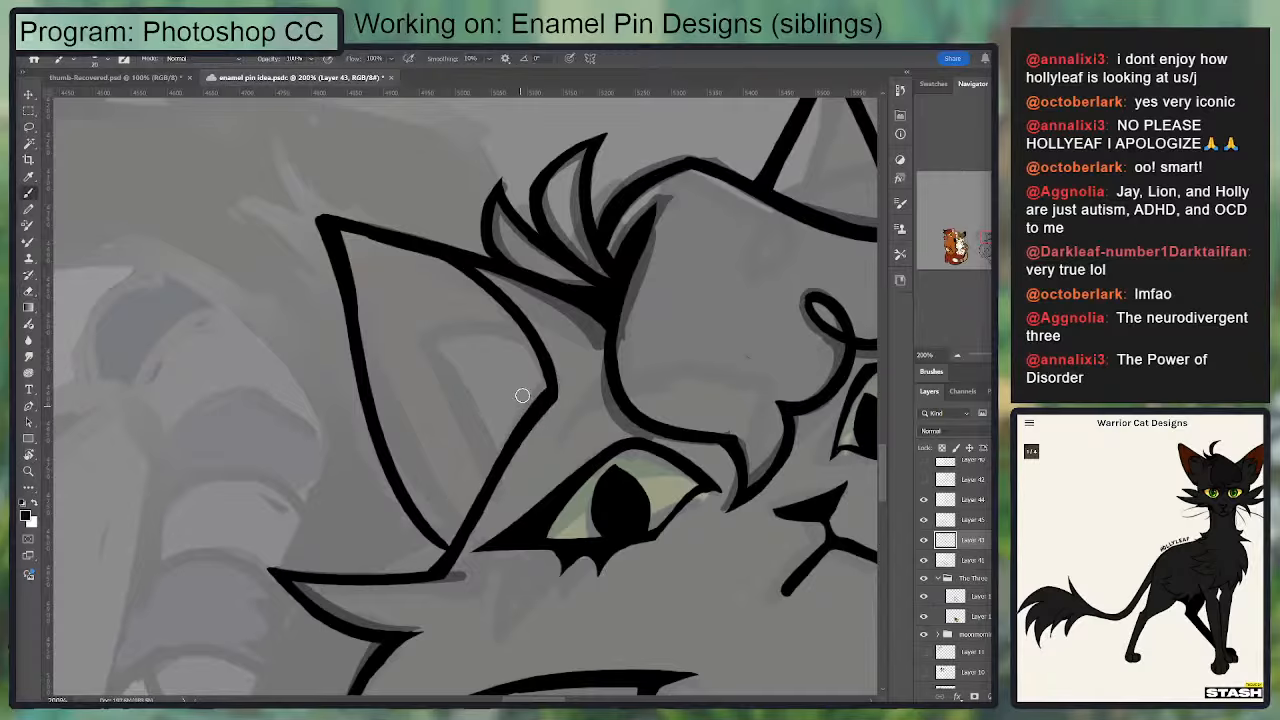
{"action": "mouse_move", "coordinate": [529, 330]}
{"action": "left_mouse_down"}
{"action": "mouse_move", "coordinate": [429, 324]}
{"action": "mouse_move", "coordinate": [499, 457]}
{"action": "left_mouse_up"}
{"action": "key", "text": "ctrl+z"}
{"action": "mouse_move", "coordinate": [425, 332]}
{"action": "left_mouse_down"}
{"action": "mouse_move", "coordinate": [485, 476]}
{"action": "mouse_move", "coordinate": [420, 340]}
{"action": "mouse_move", "coordinate": [509, 343]}
{"action": "mouse_move", "coordinate": [426, 334]}
{"action": "mouse_move", "coordinate": [511, 311]}
{"action": "mouse_move", "coordinate": [424, 326]}
{"action": "mouse_move", "coordinate": [495, 466]}
{"action": "left_mouse_up"}
{"action": "key", "text": "ctrl+z"}
{"action": "key", "text": "ctrl+z"}
{"action": "key", "text": "ctrl+z"}
{"action": "key", "text": "ctrl+z"}
{"action": "key", "text": "ctrl+z"}
{"action": "key", "text": "ctrl+z"}
{"action": "key", "text": "ctrl+z"}
{"action": "key", "text": "e"}
{"action": "key", "text": "b"}
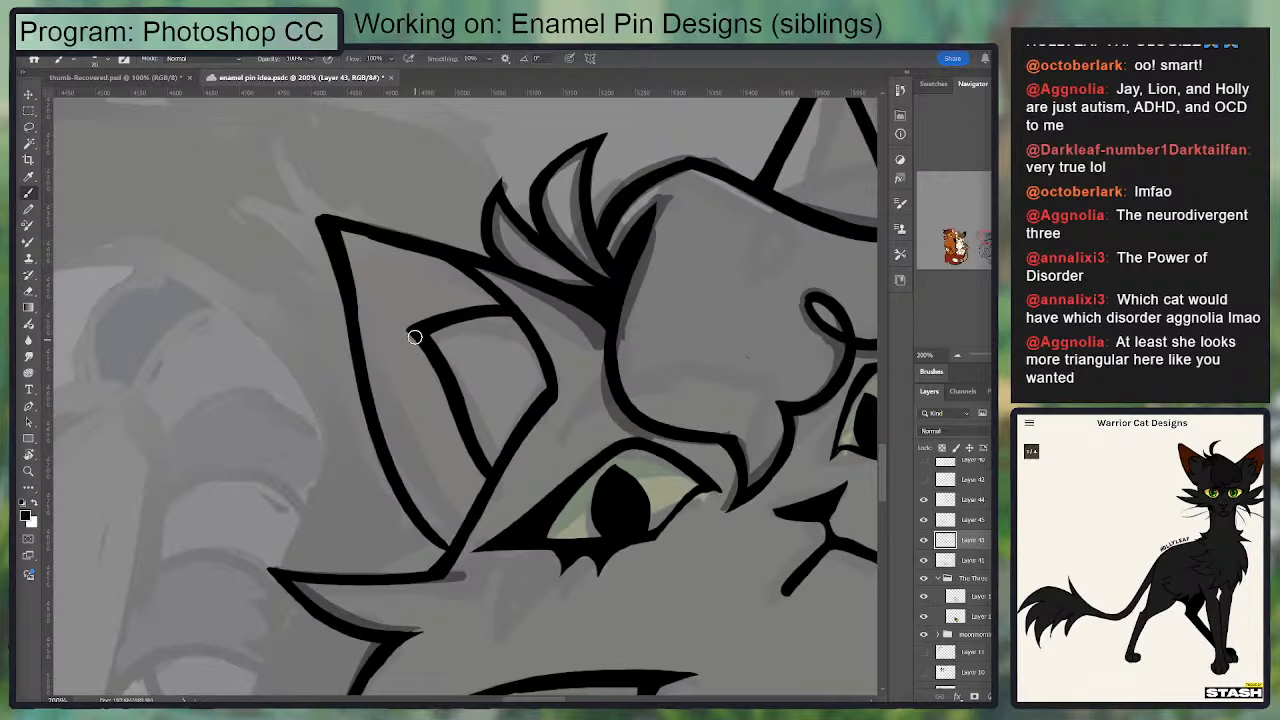
Step: Ink a small pointed inner ear shape at the base of the black cat's narrower ear, above the forehead tuft
{"action": "left_click_drag", "start_coordinate": [626, 276], "coordinate": [408, 352]}
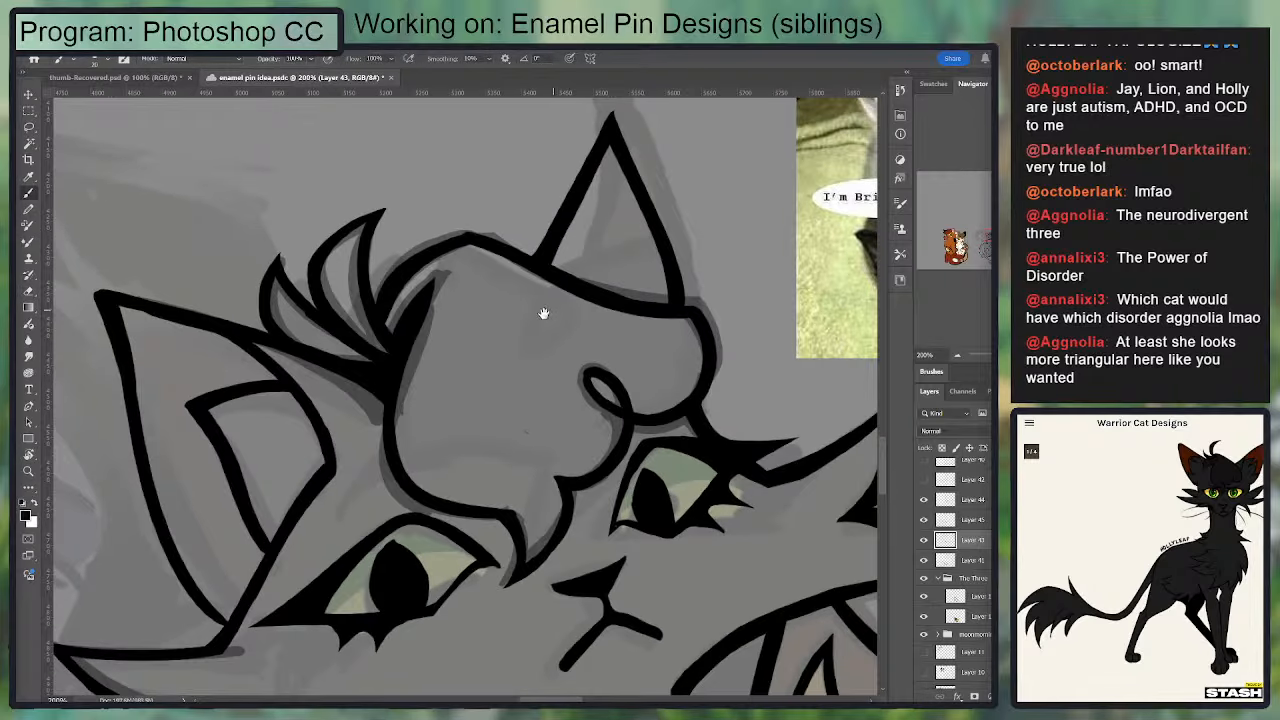
{"action": "mouse_move", "coordinate": [544, 313]}
{"action": "left_mouse_down"}
{"action": "mouse_move", "coordinate": [583, 240]}
{"action": "mouse_move", "coordinate": [435, 442]}
{"action": "left_mouse_up"}
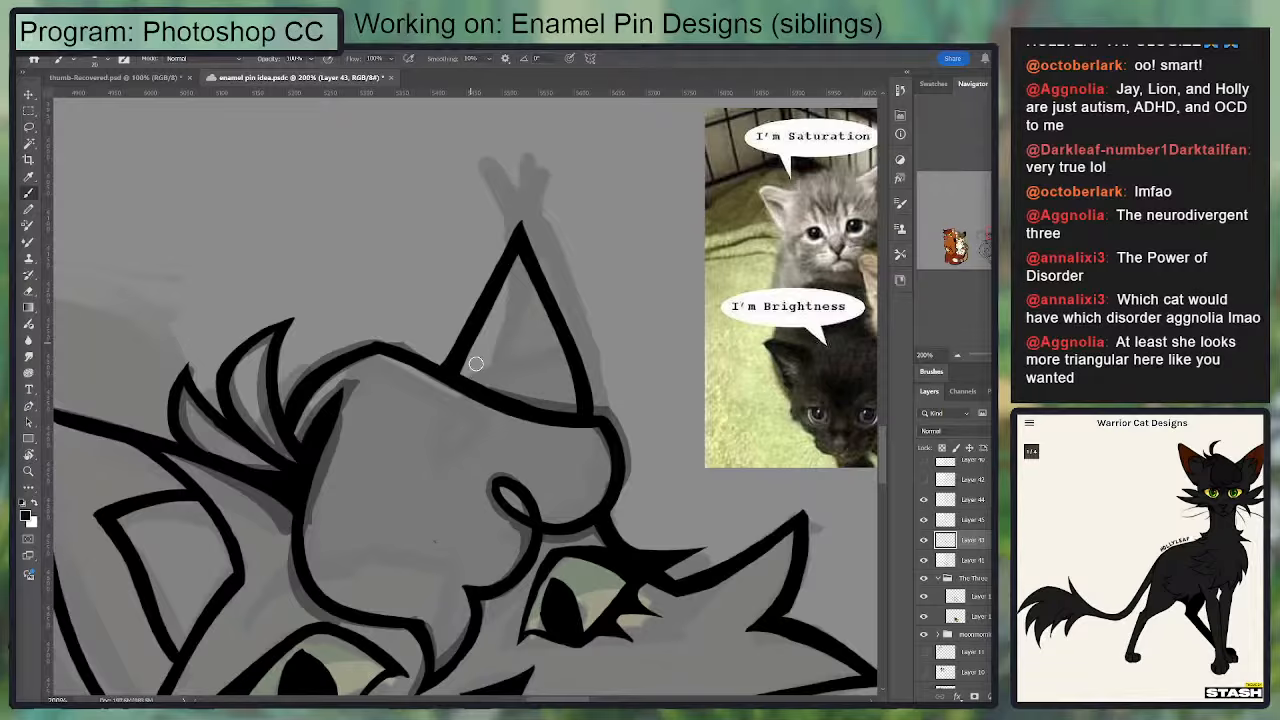
{"action": "mouse_move", "coordinate": [465, 377]}
{"action": "left_mouse_down"}
{"action": "mouse_move", "coordinate": [515, 338]}
{"action": "mouse_move", "coordinate": [547, 398]}
{"action": "mouse_move", "coordinate": [633, 378]}
{"action": "mouse_move", "coordinate": [639, 322]}
{"action": "mouse_move", "coordinate": [670, 383]}
{"action": "left_mouse_up"}
{"action": "key", "text": "ctrl+z"}
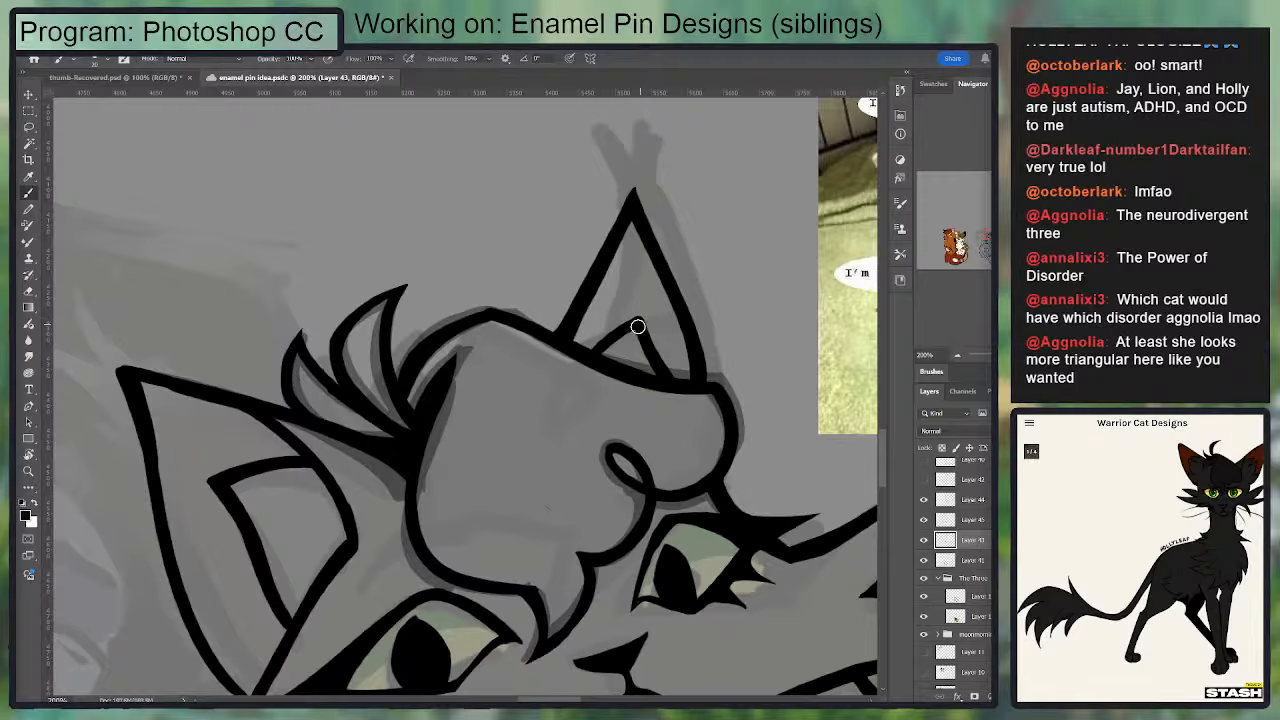
{"action": "left_click_drag", "start_coordinate": [639, 320], "coordinate": [606, 350]}
{"action": "key", "text": "ctrl+minus"}
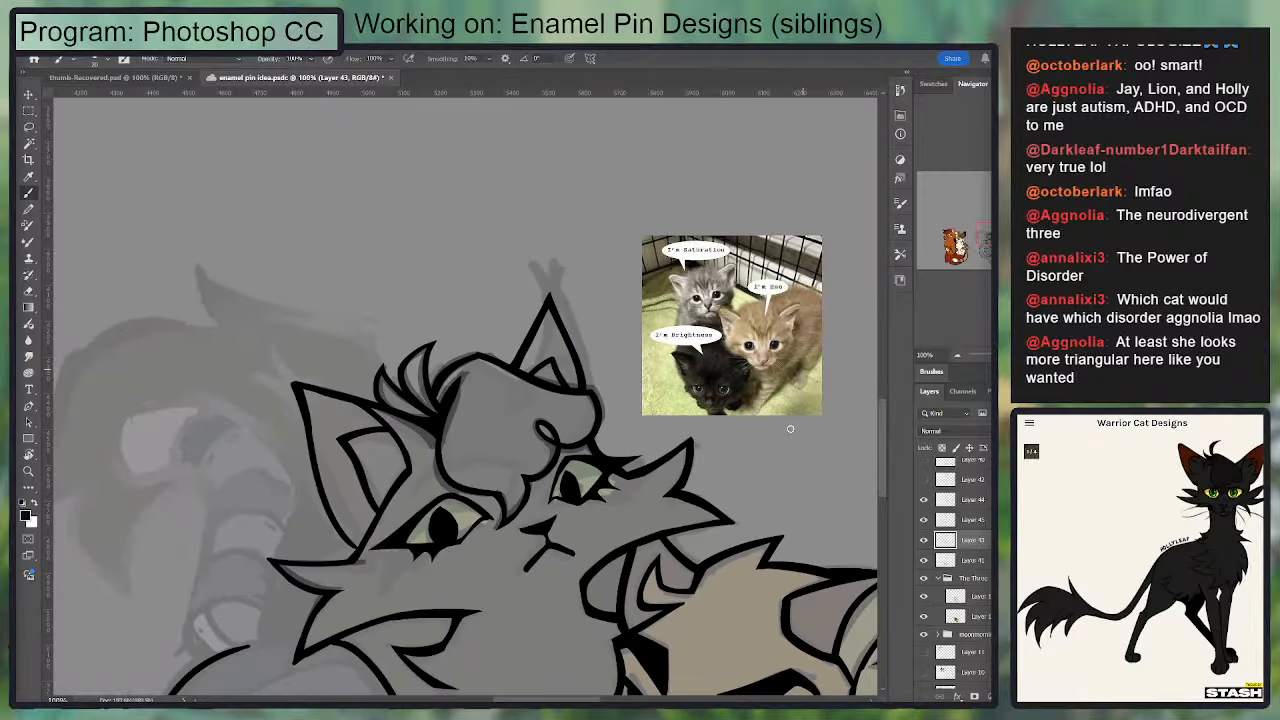
{"action": "mouse_move", "coordinate": [785, 413]}
{"action": "left_mouse_down"}
{"action": "mouse_move", "coordinate": [813, 310]}
{"action": "mouse_move", "coordinate": [697, 231]}
{"action": "mouse_move", "coordinate": [715, 288]}
{"action": "left_mouse_up"}
{"action": "left_click_drag", "start_coordinate": [412, 344], "coordinate": [487, 247]}
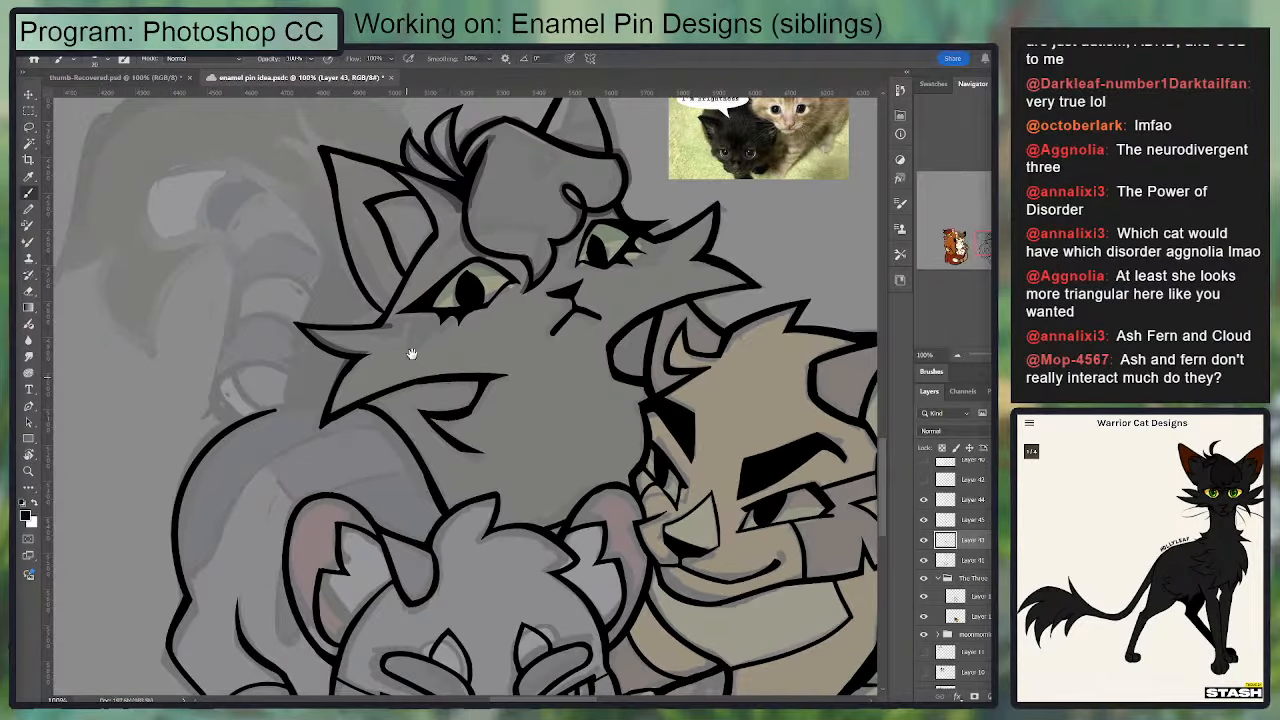
{"action": "key", "text": "e"}
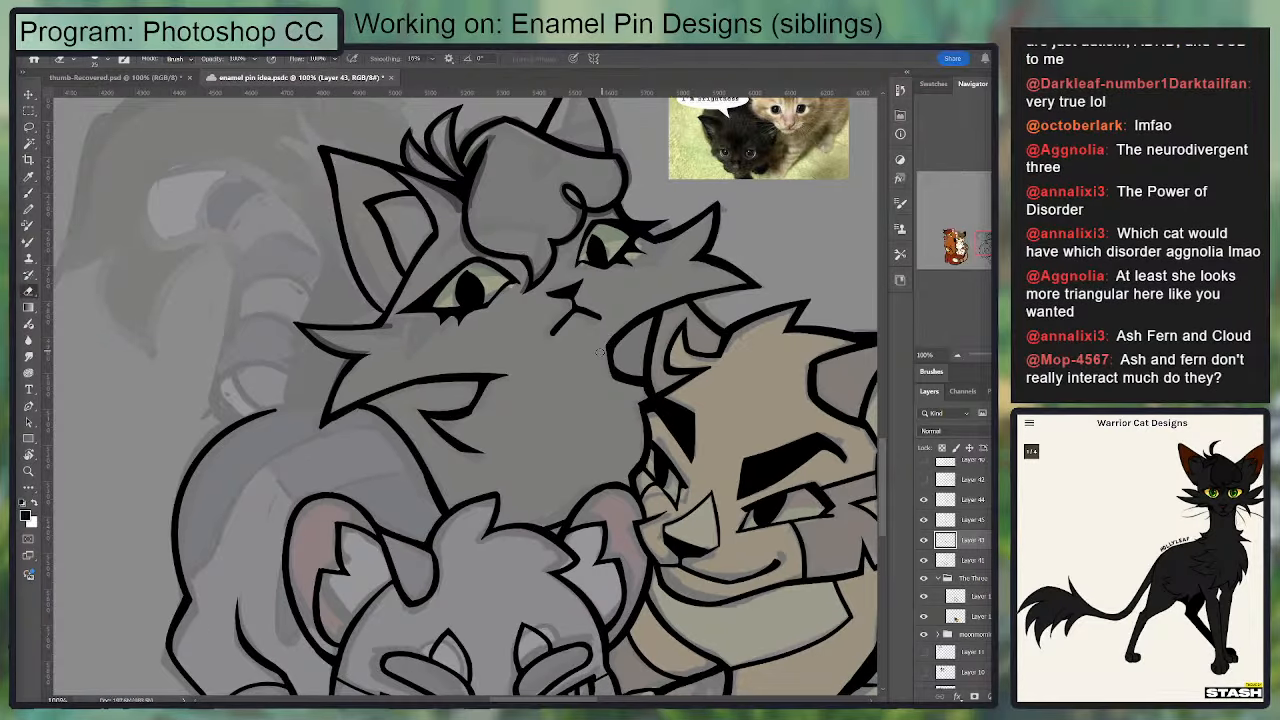
{"action": "left_click_drag", "start_coordinate": [574, 408], "coordinate": [603, 263]}
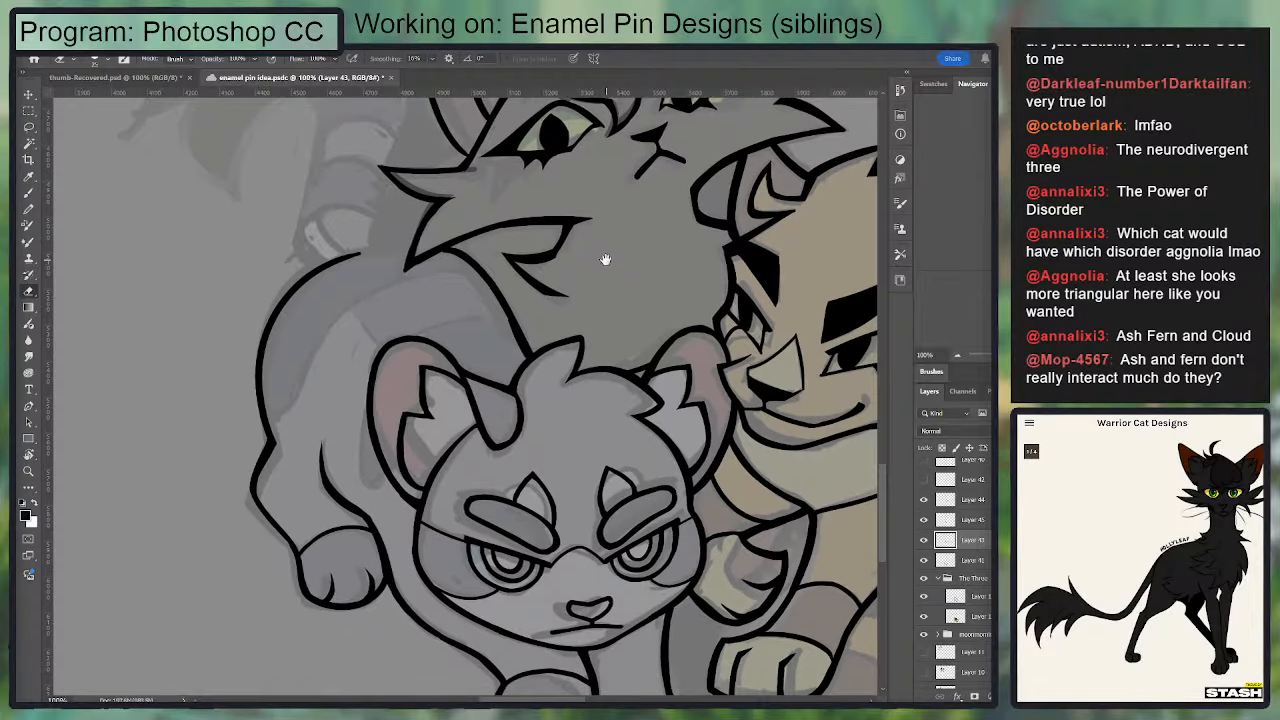
{"action": "key", "text": "b"}
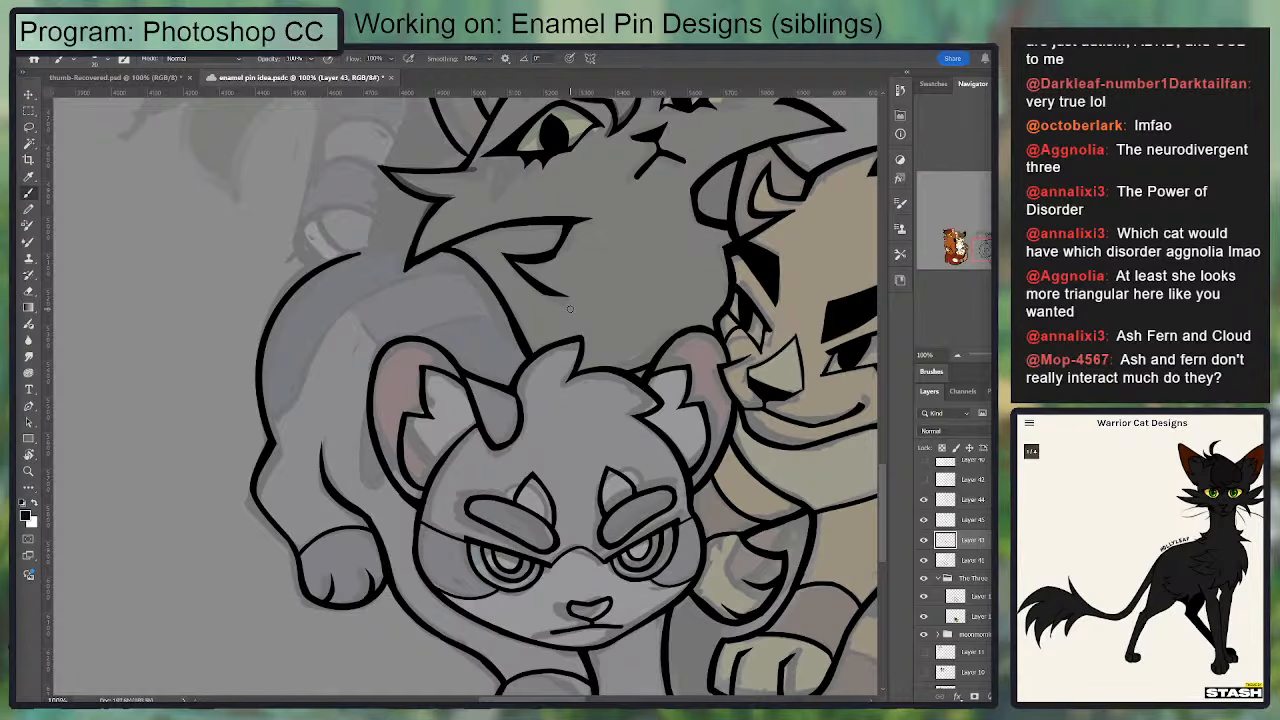
{"action": "left_click_drag", "start_coordinate": [364, 311], "coordinate": [380, 357]}
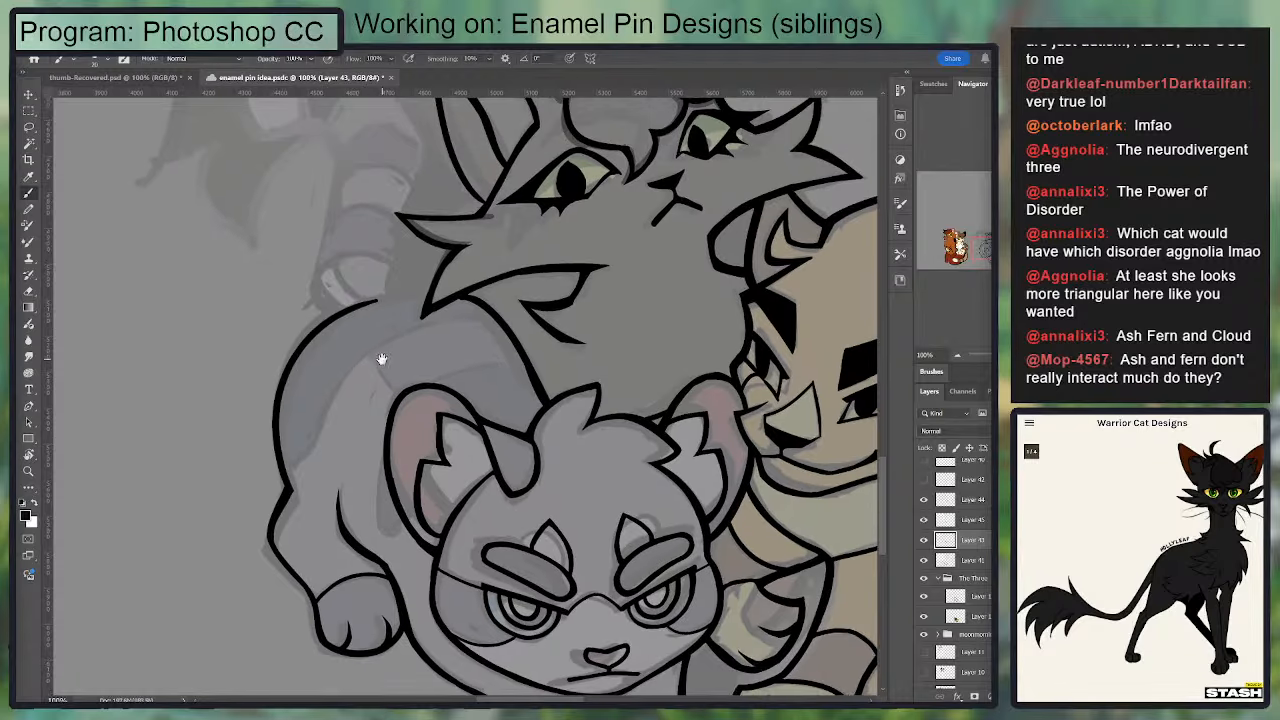
Step: Check Layer 41's line art by toggling its visibility, and merge Layer 43 down into it
{"action": "key", "text": "ctrl+plus"}
{"action": "key", "text": "e"}
{"action": "mouse_move", "coordinate": [210, 445]}
{"action": "left_mouse_down"}
{"action": "mouse_move", "coordinate": [310, 325]}
{"action": "mouse_move", "coordinate": [197, 561]}
{"action": "mouse_move", "coordinate": [217, 589]}
{"action": "left_mouse_up"}
{"action": "left_click", "coordinate": [924, 562]}
{"action": "left_click", "coordinate": [924, 561]}
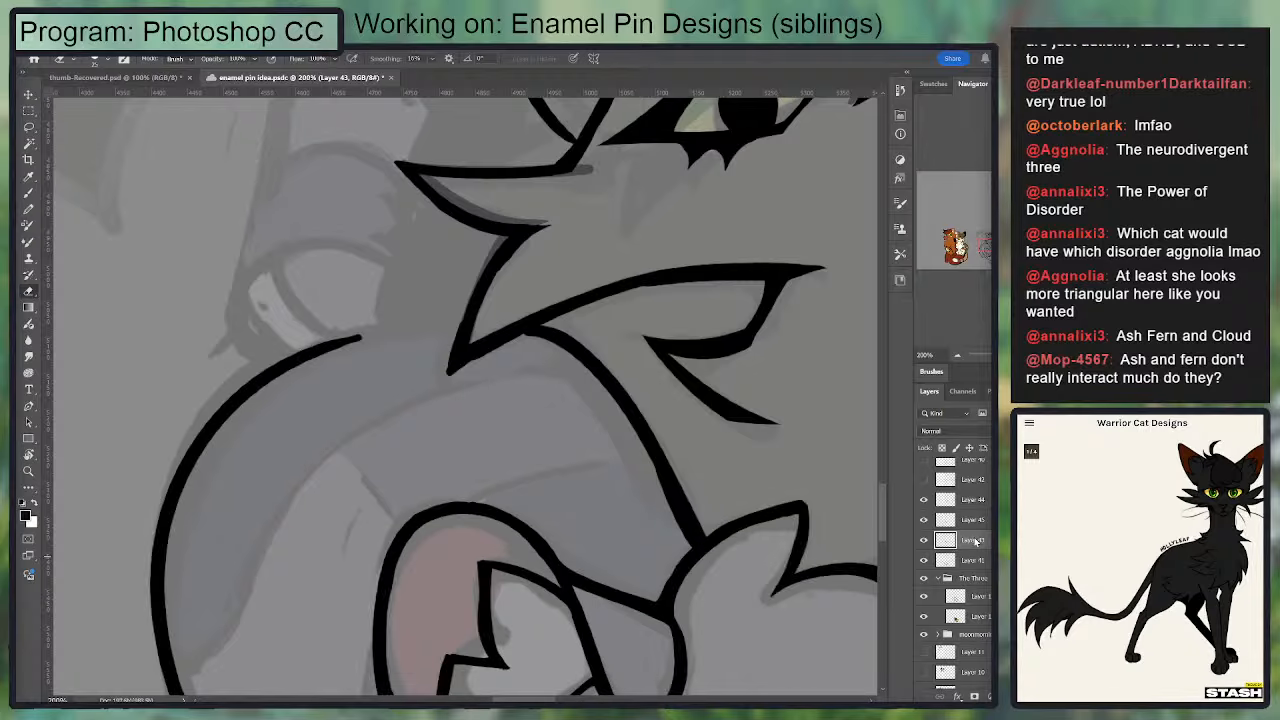
{"action": "key", "text": "ctrl+e"}
Step: Thicken and smooth the gray cat's back outline where it runs down into the haunch
{"action": "mouse_move", "coordinate": [363, 459]}
{"action": "left_mouse_down"}
{"action": "mouse_move", "coordinate": [440, 277]}
{"action": "mouse_move", "coordinate": [458, 268]}
{"action": "left_mouse_up"}
{"action": "left_click_drag", "start_coordinate": [288, 557], "coordinate": [287, 397]}
{"action": "key", "text": "ctrl+z"}
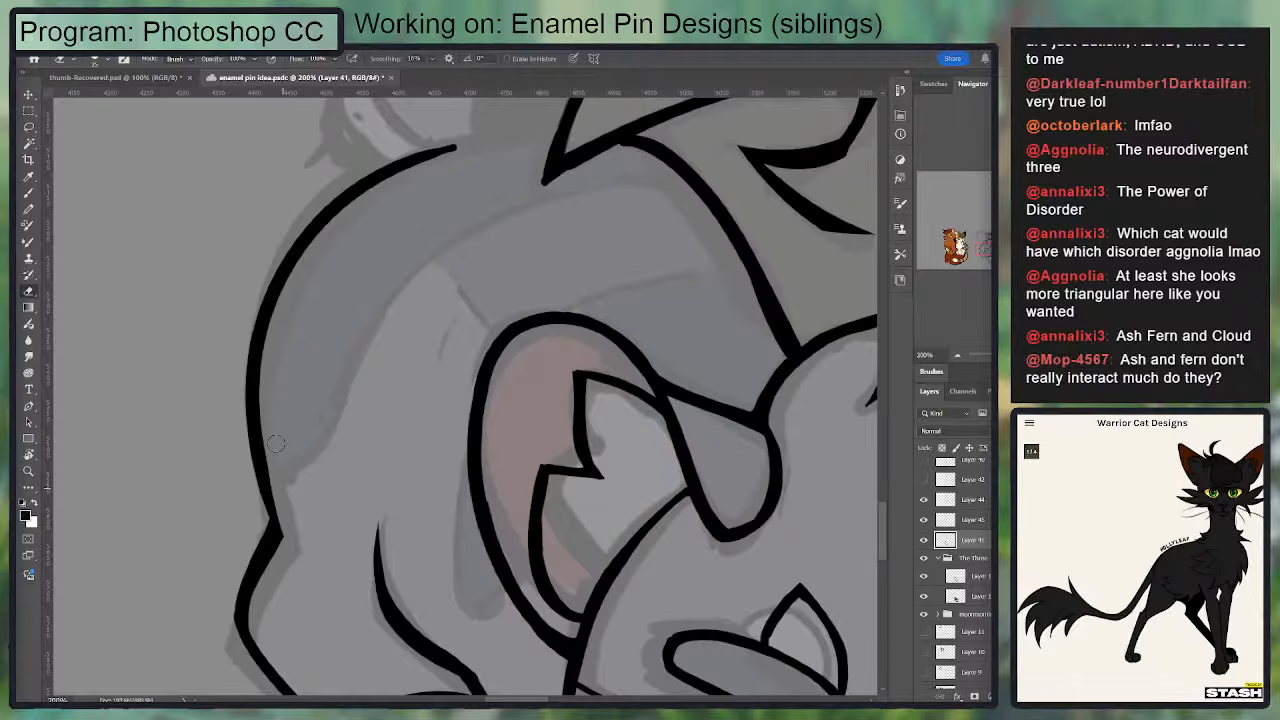
{"action": "left_click_drag", "start_coordinate": [276, 444], "coordinate": [289, 538]}
{"action": "key", "text": "b"}
{"action": "left_click_drag", "start_coordinate": [257, 400], "coordinate": [275, 543]}
{"action": "key", "text": "e"}
{"action": "left_click_drag", "start_coordinate": [268, 406], "coordinate": [270, 480]}
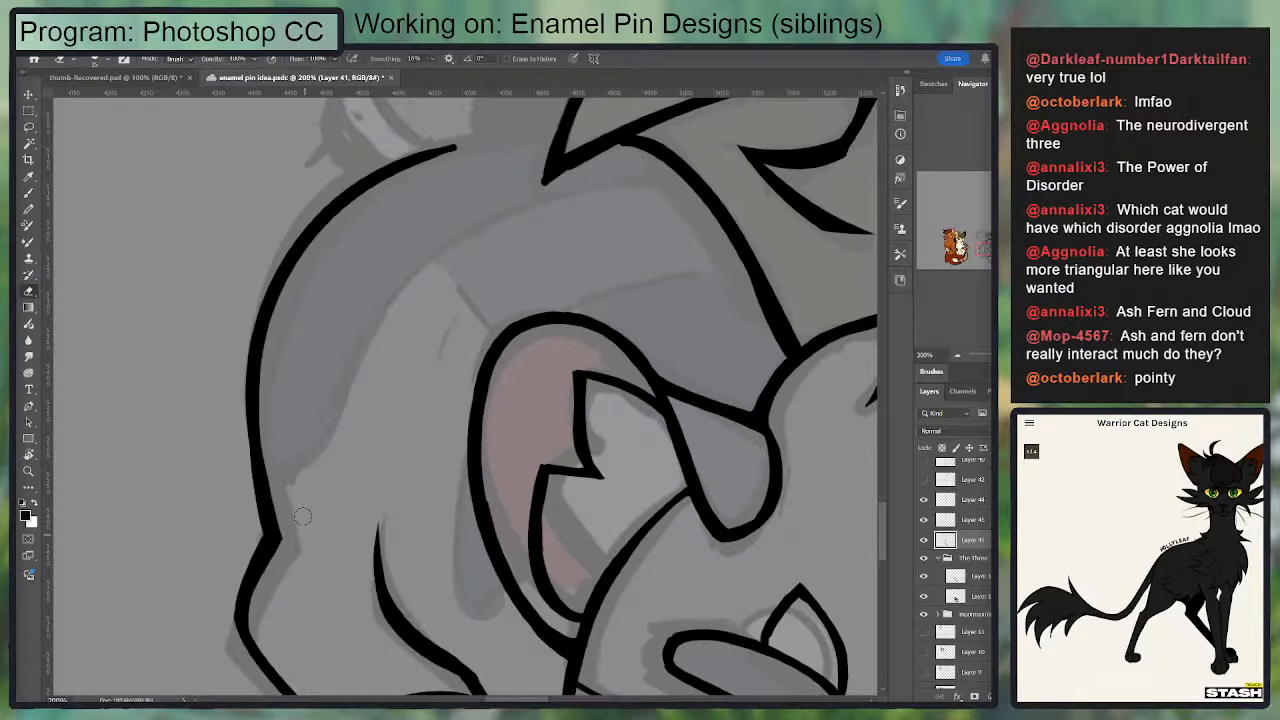
{"action": "mouse_move", "coordinate": [308, 321]}
{"action": "left_mouse_down"}
{"action": "mouse_move", "coordinate": [234, 477]}
{"action": "mouse_move", "coordinate": [484, 295]}
{"action": "mouse_move", "coordinate": [318, 313]}
{"action": "mouse_move", "coordinate": [290, 330]}
{"action": "mouse_move", "coordinate": [502, 276]}
{"action": "mouse_move", "coordinate": [292, 337]}
{"action": "left_mouse_up"}
{"action": "key", "text": "b"}
{"action": "key", "text": "ctrl+z"}
{"action": "key", "text": "ctrl+z"}
{"action": "key", "text": "ctrl+z"}
Step: Extend the gray cat's back outline in a smooth arc to meet the black cat's lower cheek tuft
{"action": "key", "text": "ctrl+z"}
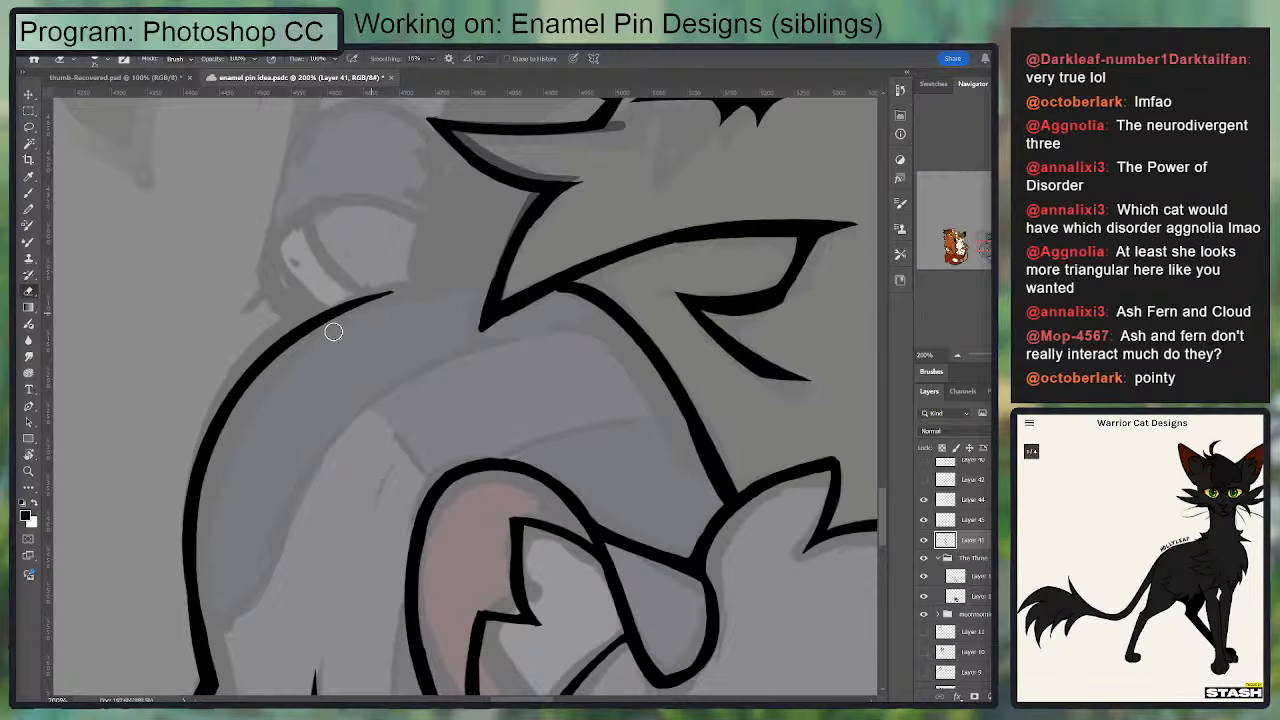
{"action": "mouse_move", "coordinate": [236, 405]}
{"action": "left_mouse_down"}
{"action": "mouse_move", "coordinate": [494, 281]}
{"action": "mouse_move", "coordinate": [228, 402]}
{"action": "mouse_move", "coordinate": [480, 269]}
{"action": "left_mouse_up"}
{"action": "key", "text": "ctrl+z"}
{"action": "key", "text": "ctrl+z"}
{"action": "key", "text": "ctrl+z"}
{"action": "left_click_drag", "start_coordinate": [220, 427], "coordinate": [474, 274]}
{"action": "key", "text": "ctrl+z"}
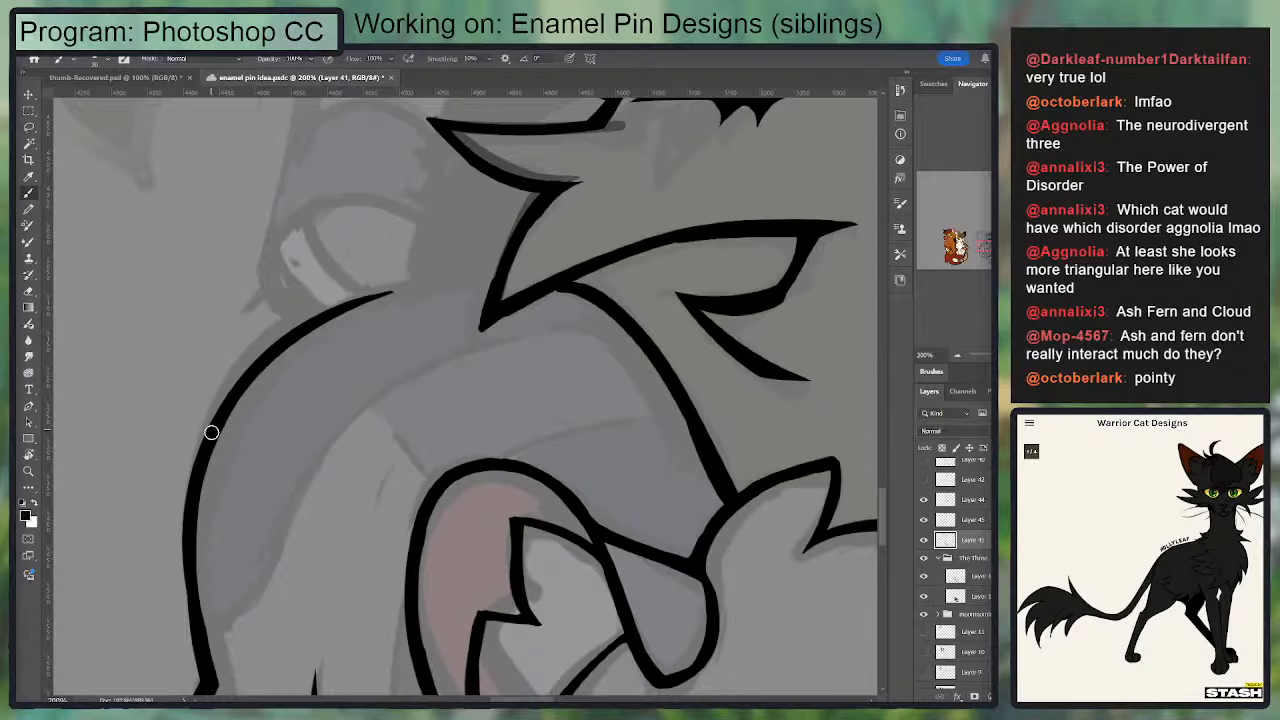
{"action": "left_click_drag", "start_coordinate": [209, 434], "coordinate": [430, 278]}
{"action": "key", "text": "ctrl+z"}
{"action": "mouse_move", "coordinate": [352, 308]}
{"action": "left_mouse_down"}
{"action": "mouse_move", "coordinate": [492, 276]}
{"action": "mouse_move", "coordinate": [338, 317]}
{"action": "mouse_move", "coordinate": [268, 374]}
{"action": "mouse_move", "coordinate": [400, 204]}
{"action": "mouse_move", "coordinate": [285, 427]}
{"action": "left_mouse_up"}
{"action": "key", "text": "e"}
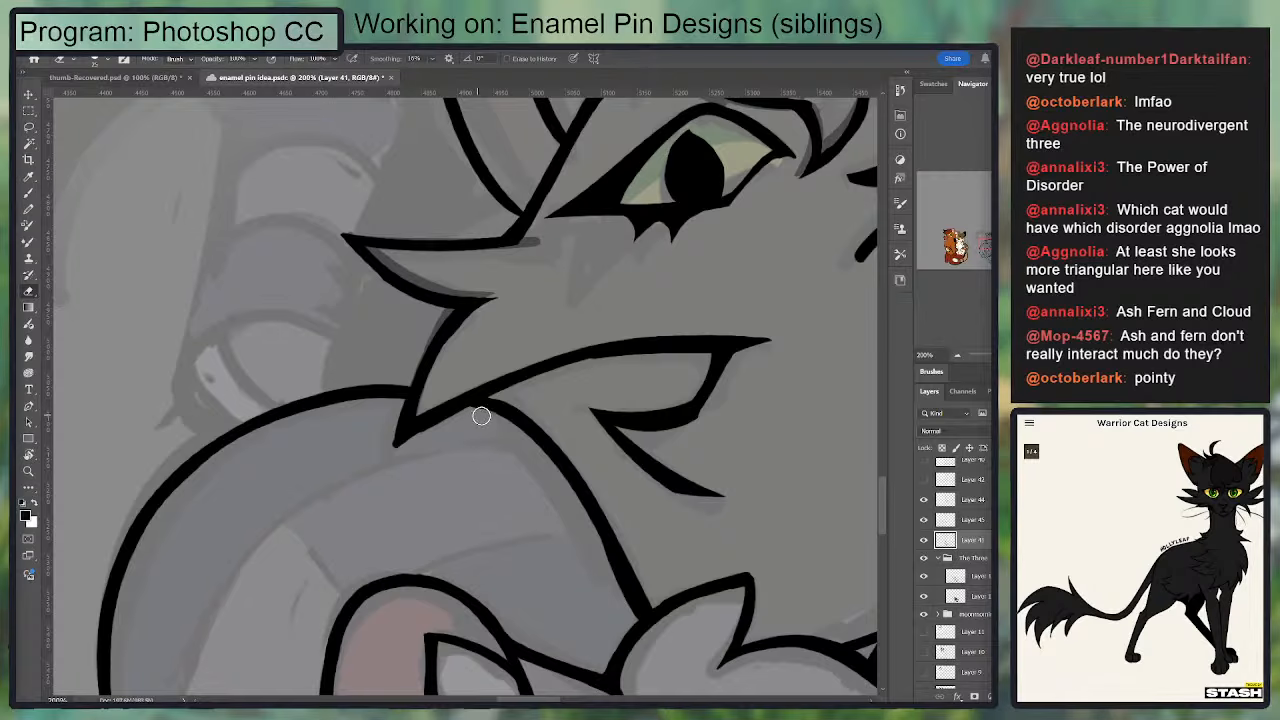
{"action": "key", "text": "b"}
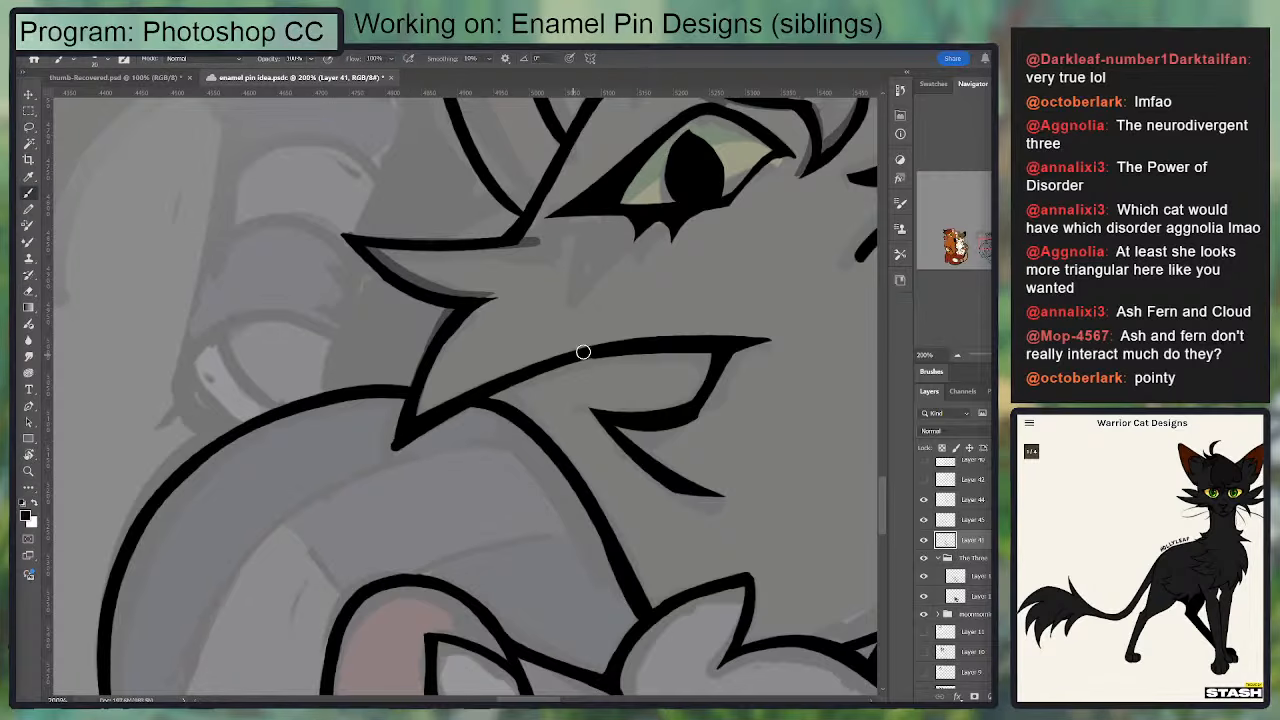
{"action": "key", "text": "e"}
{"action": "key", "text": "ctrl+minus"}
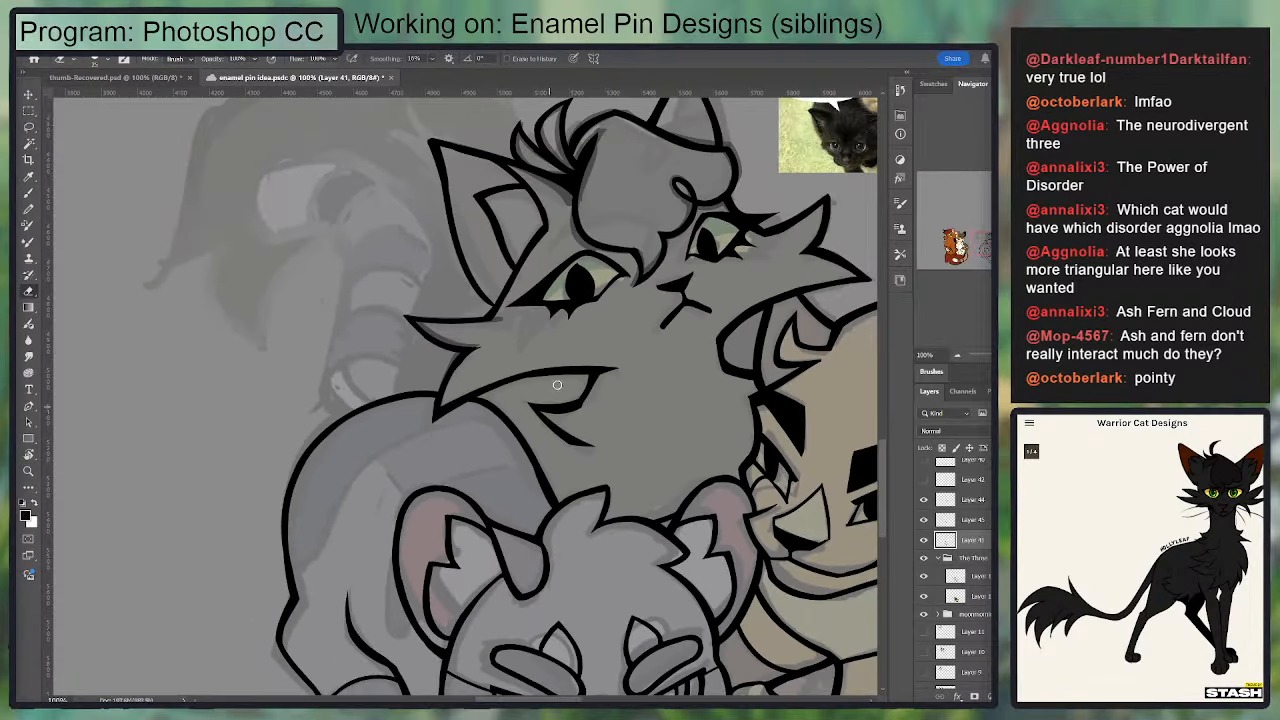
{"action": "left_click_drag", "start_coordinate": [602, 303], "coordinate": [621, 200]}
{"action": "mouse_move", "coordinate": [541, 388]}
{"action": "left_mouse_down"}
{"action": "mouse_move", "coordinate": [507, 239]}
{"action": "mouse_move", "coordinate": [500, 428]}
{"action": "left_mouse_up"}
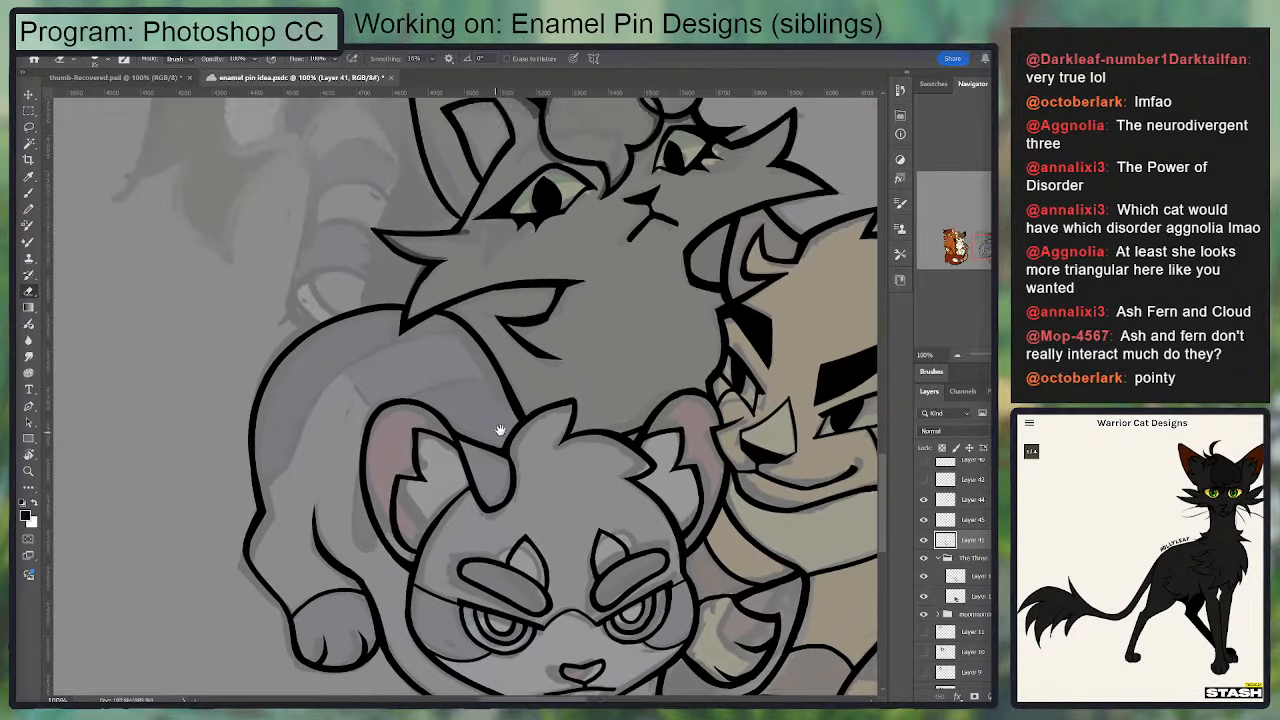
{"action": "left_click_drag", "start_coordinate": [460, 220], "coordinate": [449, 403]}
{"action": "key", "text": "b"}
{"action": "left_click_drag", "start_coordinate": [247, 350], "coordinate": [307, 416]}
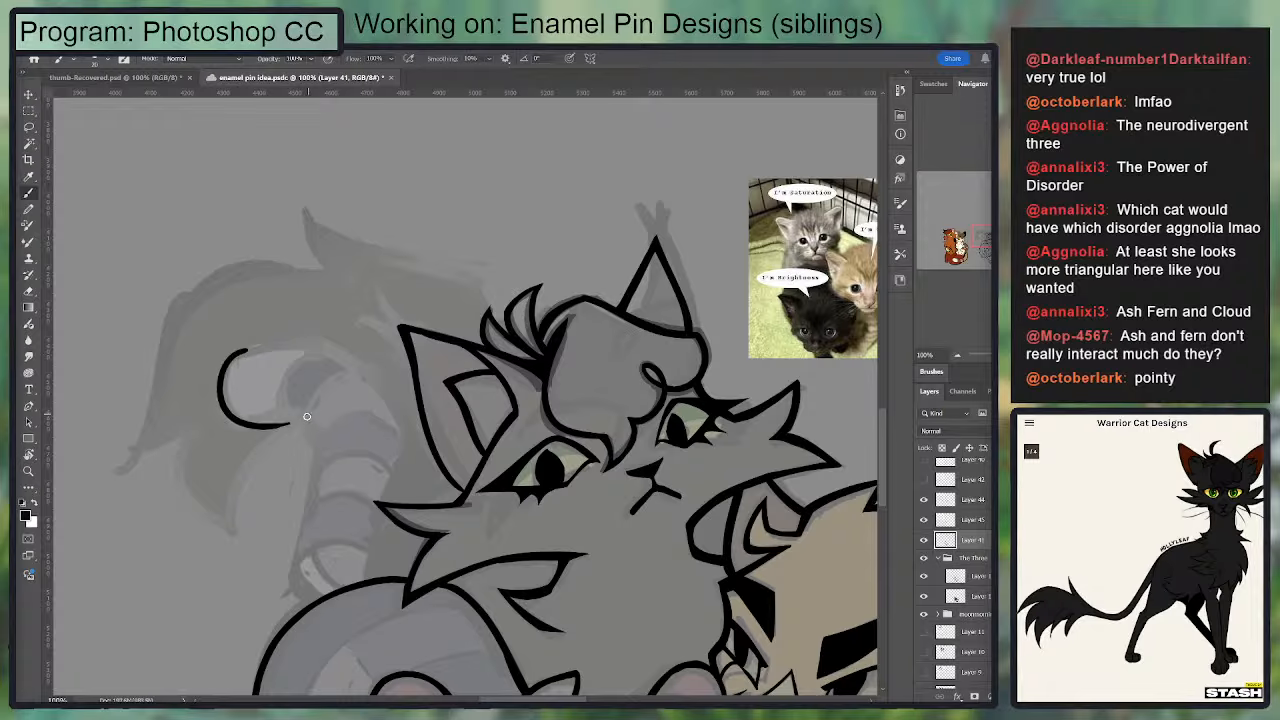
{"action": "key", "text": "ctrl+z"}
{"action": "mouse_move", "coordinate": [244, 351]}
{"action": "left_mouse_down"}
{"action": "mouse_move", "coordinate": [223, 404]}
{"action": "mouse_move", "coordinate": [294, 414]}
{"action": "left_mouse_up"}
{"action": "mouse_move", "coordinate": [350, 373]}
{"action": "left_mouse_down"}
{"action": "mouse_move", "coordinate": [403, 337]}
{"action": "mouse_move", "coordinate": [438, 288]}
{"action": "left_mouse_up"}
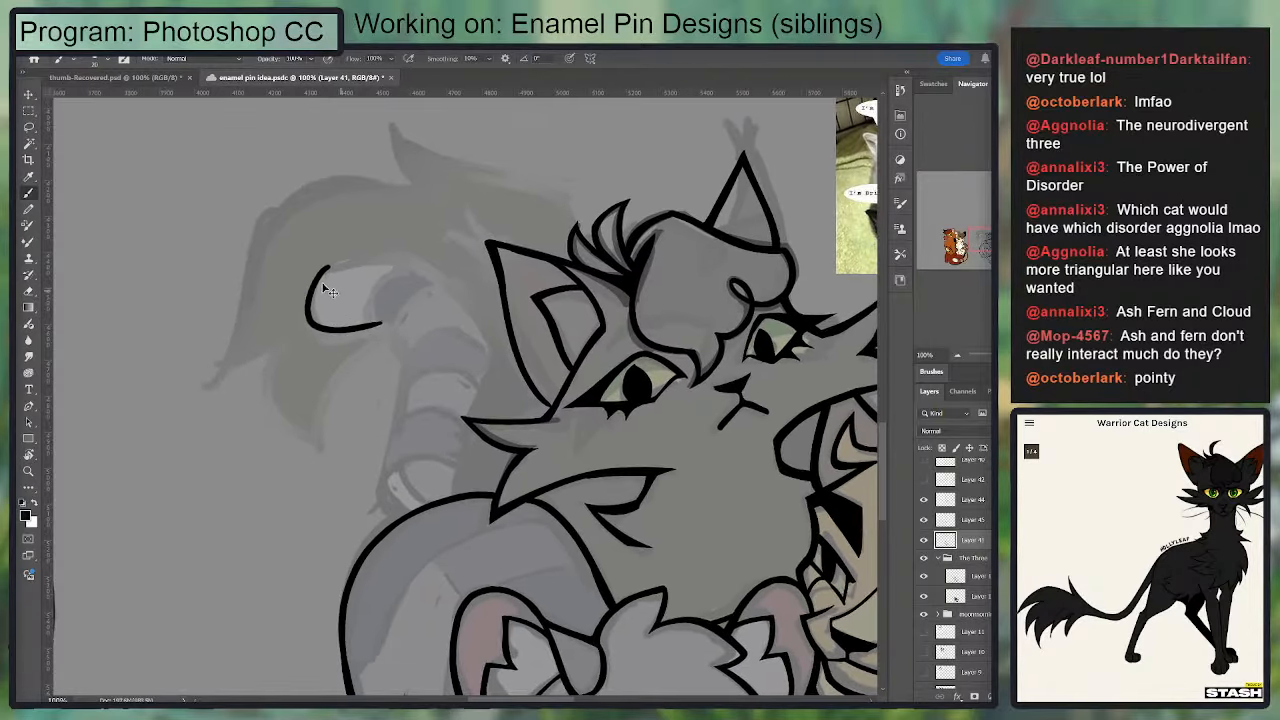
{"action": "key", "text": "ctrl+z"}
{"action": "mouse_move", "coordinate": [327, 271]}
{"action": "left_mouse_down"}
{"action": "mouse_move", "coordinate": [339, 336]}
{"action": "mouse_move", "coordinate": [385, 331]}
{"action": "left_mouse_up"}
{"action": "left_click_drag", "start_coordinate": [395, 393], "coordinate": [268, 266]}
{"action": "left_click_drag", "start_coordinate": [464, 415], "coordinate": [366, 246]}
{"action": "left_click_drag", "start_coordinate": [438, 278], "coordinate": [668, 468]}
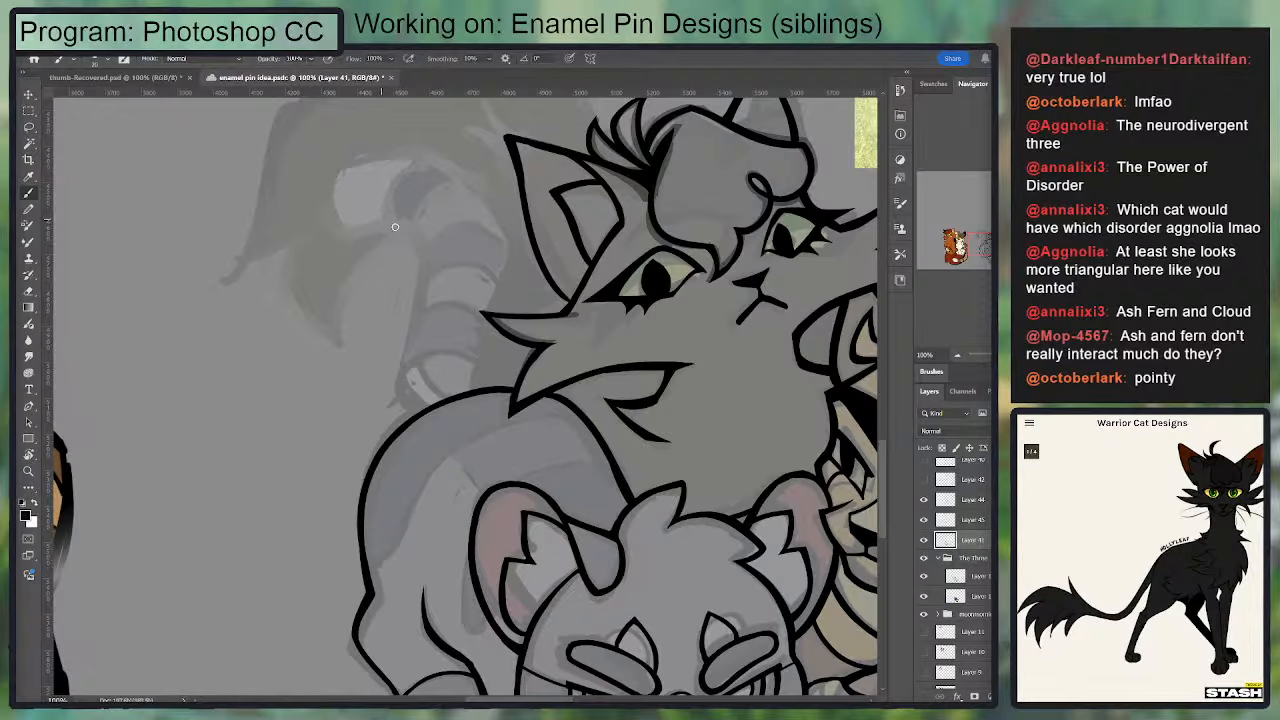
{"action": "left_click_drag", "start_coordinate": [392, 222], "coordinate": [409, 397]}
{"action": "key", "text": "ctrl+z"}
{"action": "mouse_move", "coordinate": [403, 221]}
{"action": "left_mouse_down"}
{"action": "mouse_move", "coordinate": [428, 289]}
{"action": "mouse_move", "coordinate": [406, 380]}
{"action": "left_mouse_up"}
{"action": "key", "text": "ctrl+z"}
{"action": "mouse_move", "coordinate": [398, 223]}
{"action": "left_mouse_down"}
{"action": "mouse_move", "coordinate": [396, 373]}
{"action": "mouse_move", "coordinate": [411, 408]}
{"action": "left_mouse_up"}
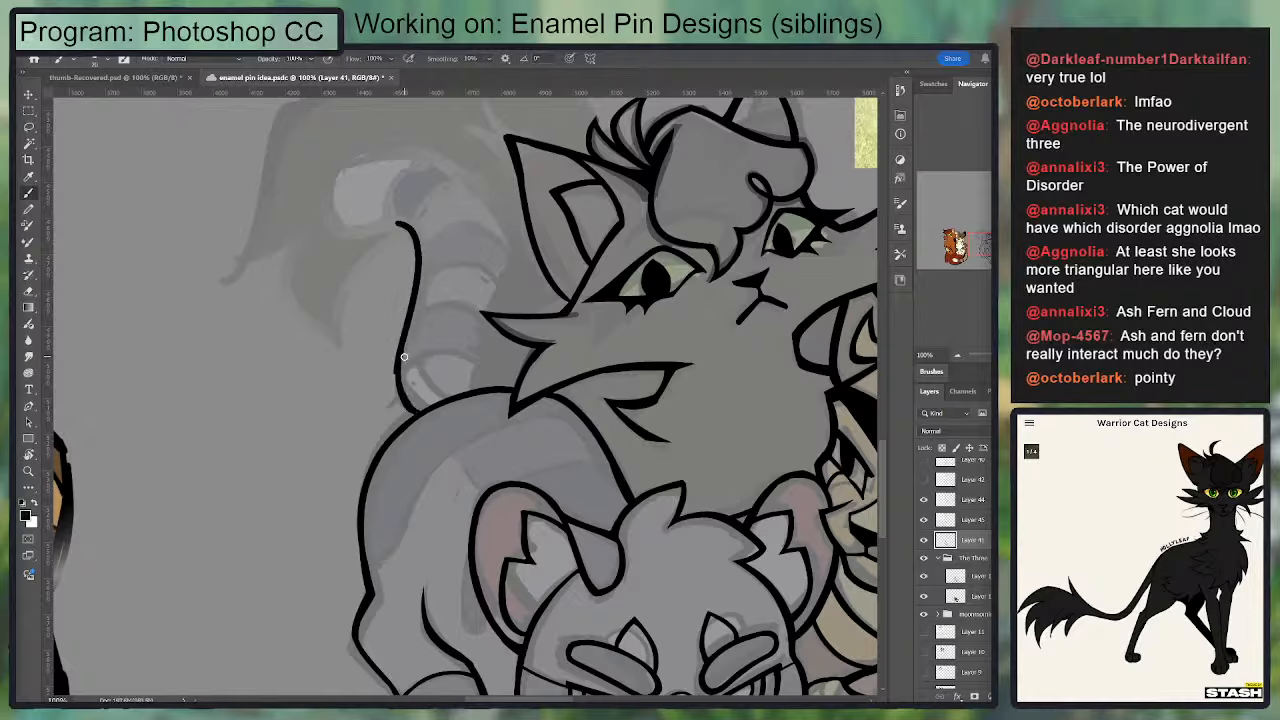
{"action": "key", "text": "ctrl+z"}
{"action": "mouse_move", "coordinate": [474, 389]}
{"action": "left_mouse_down"}
{"action": "mouse_move", "coordinate": [498, 208]}
{"action": "mouse_move", "coordinate": [487, 294]}
{"action": "left_mouse_up"}
{"action": "key", "text": "ctrl+z"}
{"action": "key", "text": "ctrl+z"}
{"action": "key", "text": "ctrl+z"}
{"action": "key", "text": "ctrl+z"}
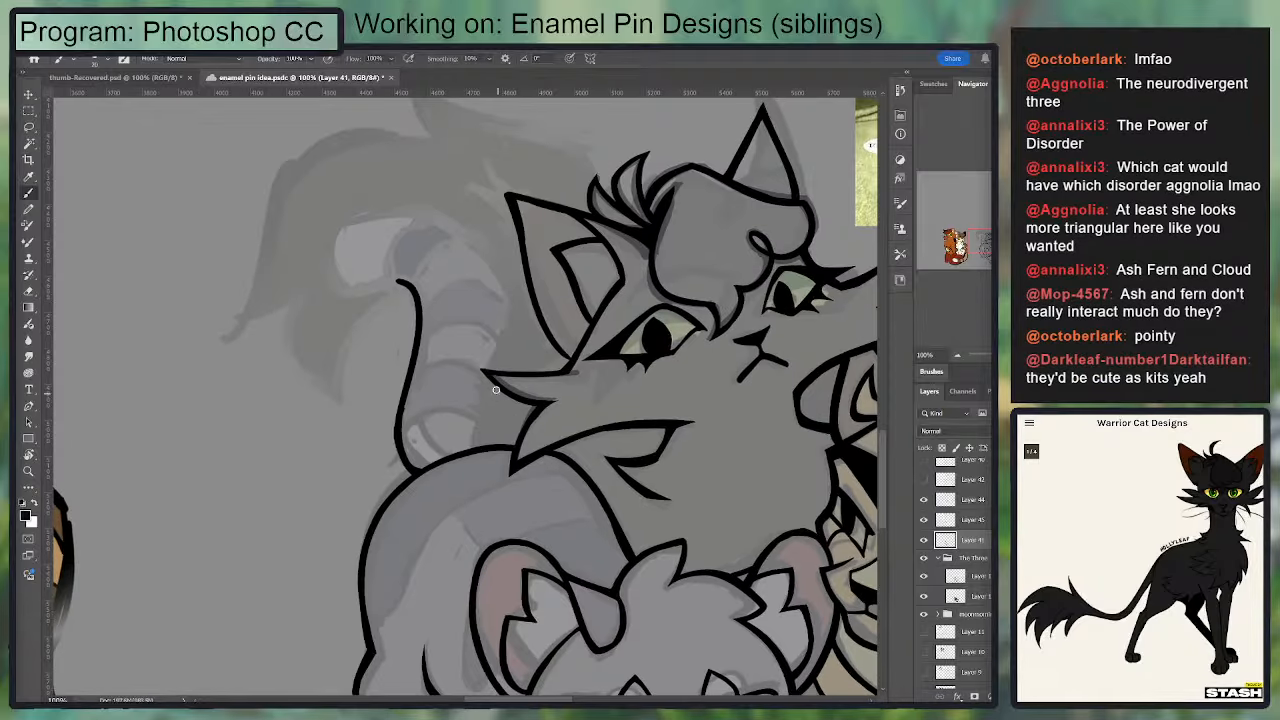
{"action": "left_click_drag", "start_coordinate": [495, 388], "coordinate": [484, 441]}
{"action": "key", "text": "ctrl+z"}
{"action": "mouse_move", "coordinate": [405, 285]}
{"action": "left_mouse_down"}
{"action": "mouse_move", "coordinate": [418, 470]}
{"action": "mouse_move", "coordinate": [409, 274]}
{"action": "left_mouse_up"}
{"action": "key", "text": "ctrl+z"}
{"action": "key", "text": "ctrl+z"}
{"action": "key", "text": "ctrl+z"}
Step: Ink the gray cat's outer tail edge as an S-curve from its back up to the pale tail tip
{"action": "mouse_move", "coordinate": [418, 470]}
{"action": "left_mouse_down"}
{"action": "mouse_move", "coordinate": [408, 281]}
{"action": "mouse_move", "coordinate": [425, 305]}
{"action": "mouse_move", "coordinate": [415, 358]}
{"action": "left_mouse_up"}
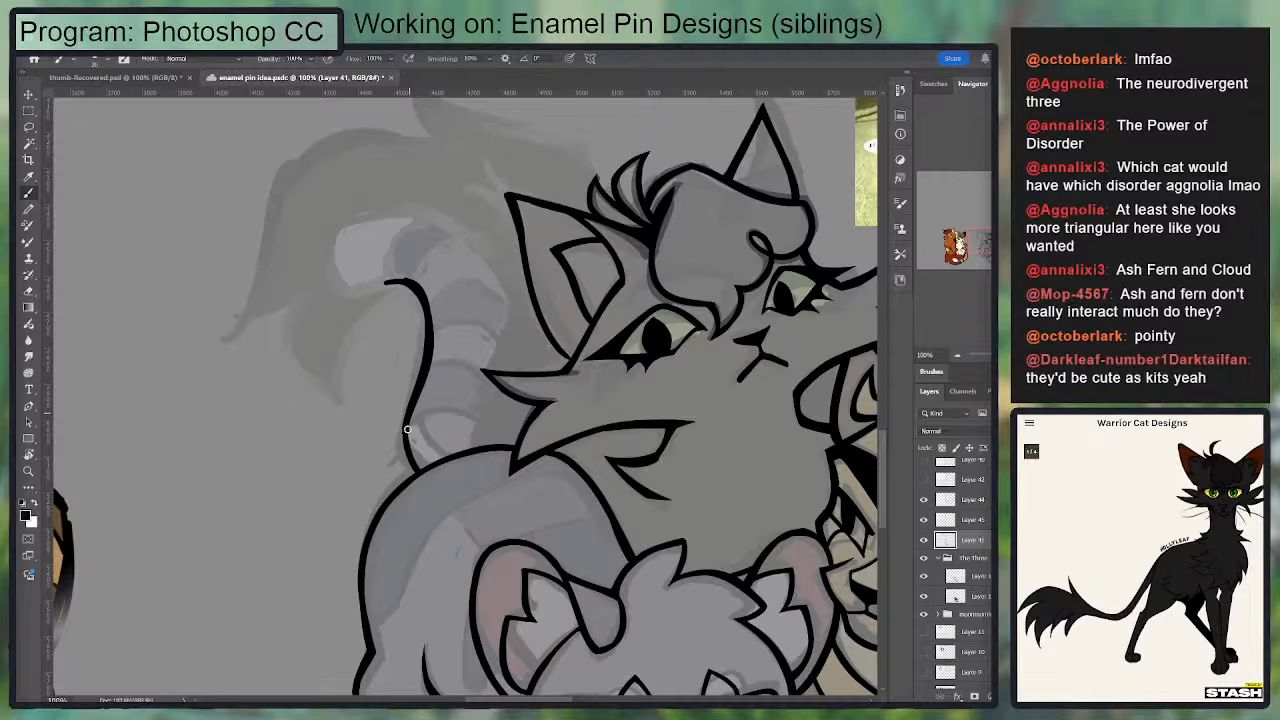
{"action": "key", "text": "e"}
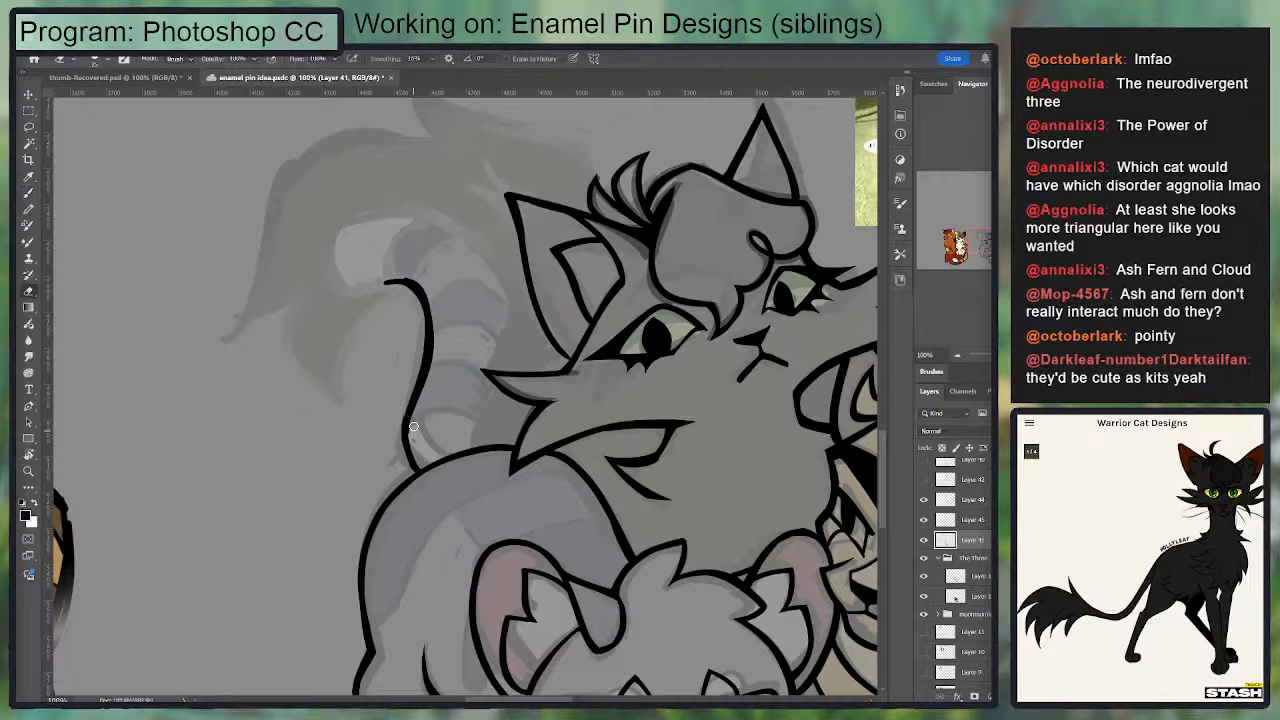
{"action": "key", "text": "b"}
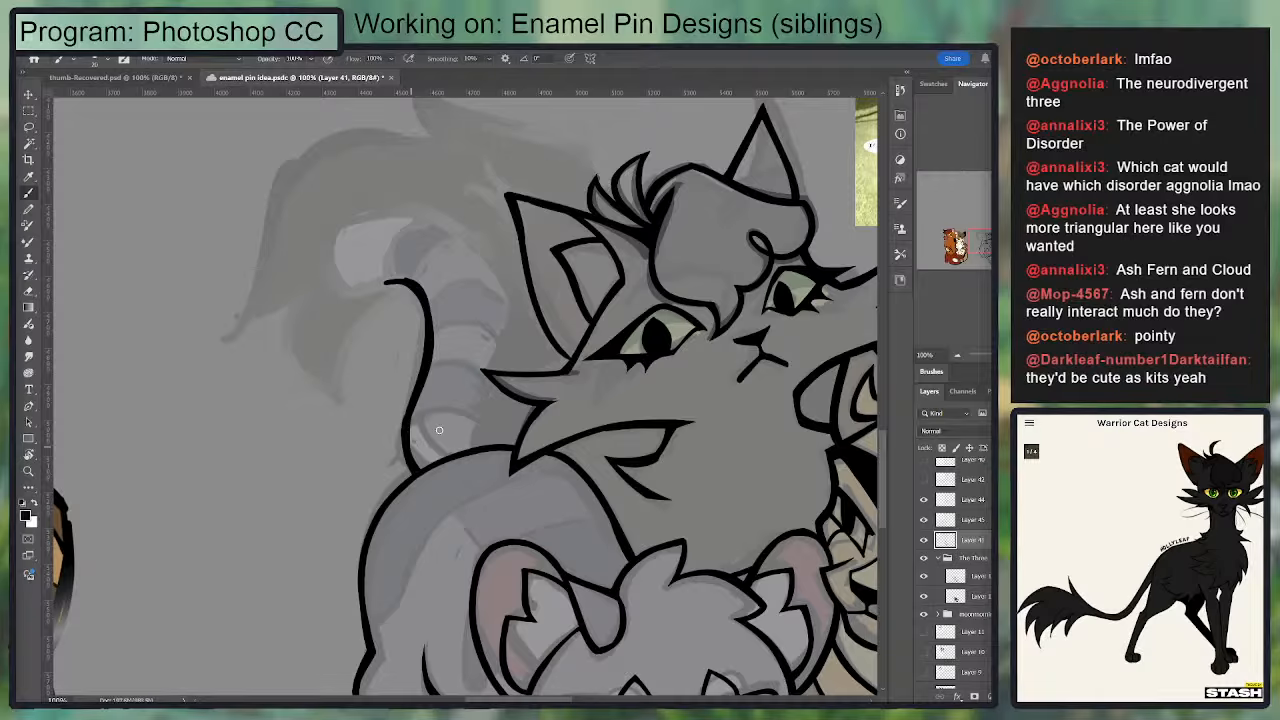
Step: Ink the tail's opposite edge, a short piece below the black cat's cheek tuft and a long curve above it toward the tip
{"action": "mouse_move", "coordinate": [476, 451]}
{"action": "left_mouse_down"}
{"action": "mouse_move", "coordinate": [492, 382]}
{"action": "mouse_move", "coordinate": [477, 444]}
{"action": "left_mouse_up"}
{"action": "key", "text": "ctrl+z"}
{"action": "left_click_drag", "start_coordinate": [478, 262], "coordinate": [498, 327]}
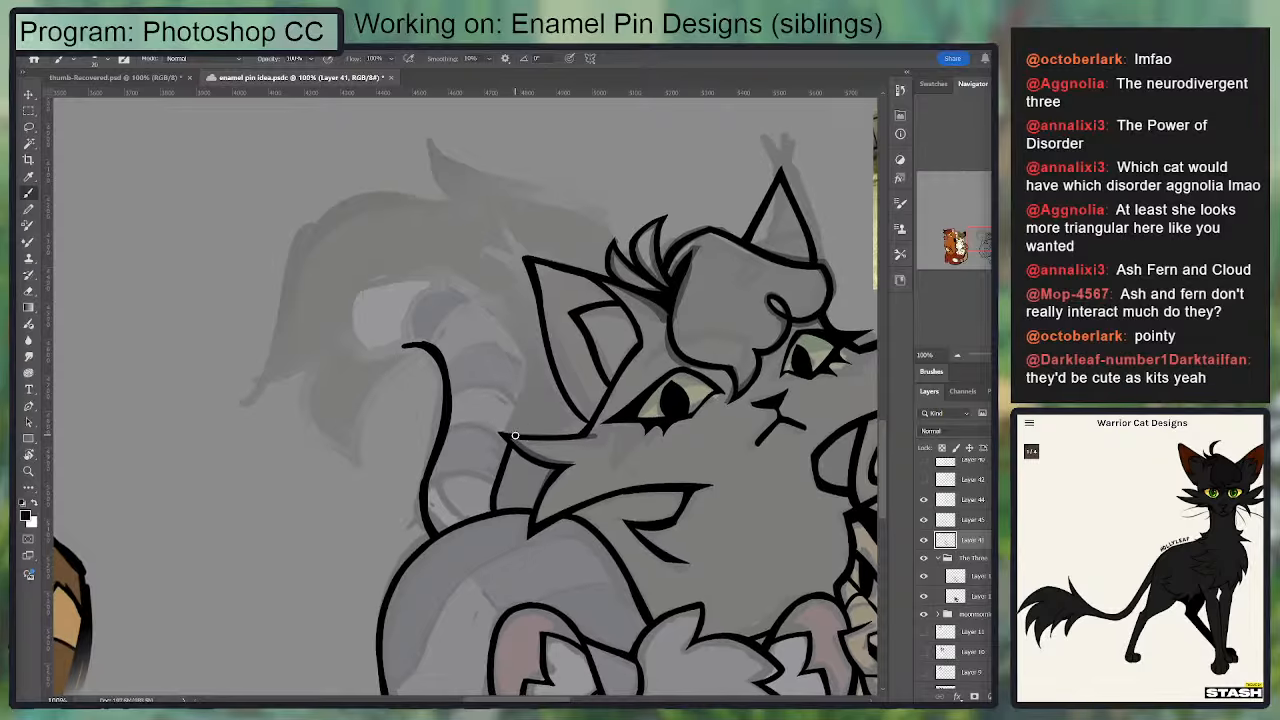
{"action": "mouse_move", "coordinate": [515, 435]}
{"action": "left_mouse_down"}
{"action": "mouse_move", "coordinate": [482, 290]}
{"action": "mouse_move", "coordinate": [446, 276]}
{"action": "left_mouse_up"}
{"action": "key", "text": "ctrl+z"}
{"action": "left_click_drag", "start_coordinate": [512, 436], "coordinate": [443, 285]}
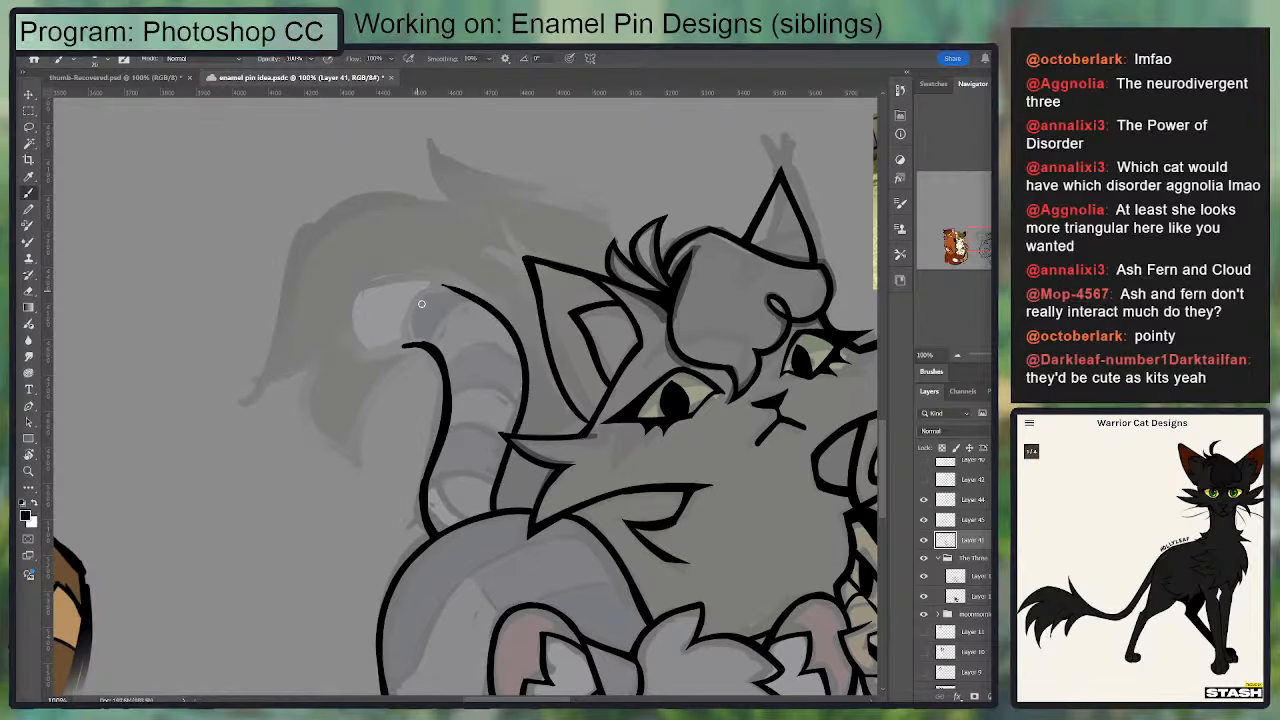
Step: Redraw the end of the gray cat's outer tail edge and carry the line around the pale tail tip
{"action": "key", "text": "r"}
{"action": "left_click_drag", "start_coordinate": [498, 318], "coordinate": [356, 376]}
{"action": "key", "text": "e"}
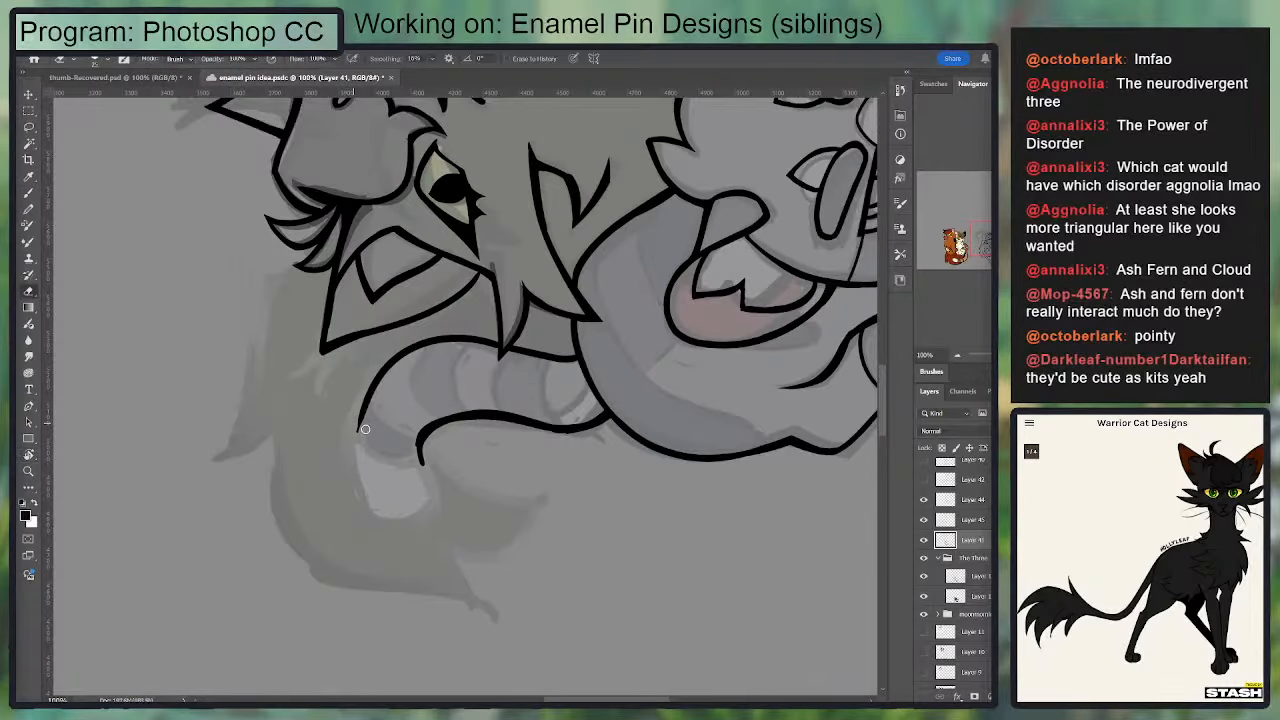
{"action": "mouse_move", "coordinate": [365, 430]}
{"action": "left_mouse_down"}
{"action": "mouse_move", "coordinate": [380, 371]}
{"action": "mouse_move", "coordinate": [397, 374]}
{"action": "mouse_move", "coordinate": [375, 515]}
{"action": "left_mouse_up"}
{"action": "key", "text": "b"}
{"action": "key", "text": "ctrl+z"}
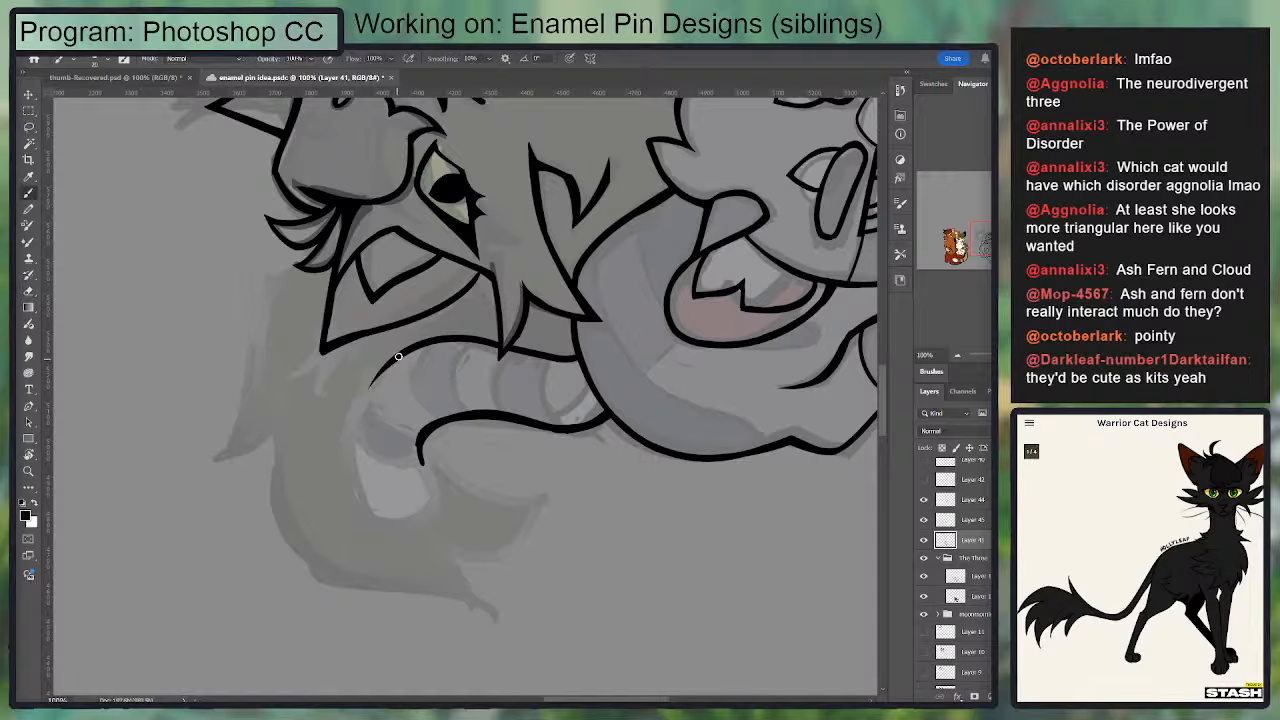
{"action": "mouse_move", "coordinate": [400, 356]}
{"action": "left_mouse_down"}
{"action": "mouse_move", "coordinate": [373, 512]}
{"action": "mouse_move", "coordinate": [410, 514]}
{"action": "left_mouse_up"}
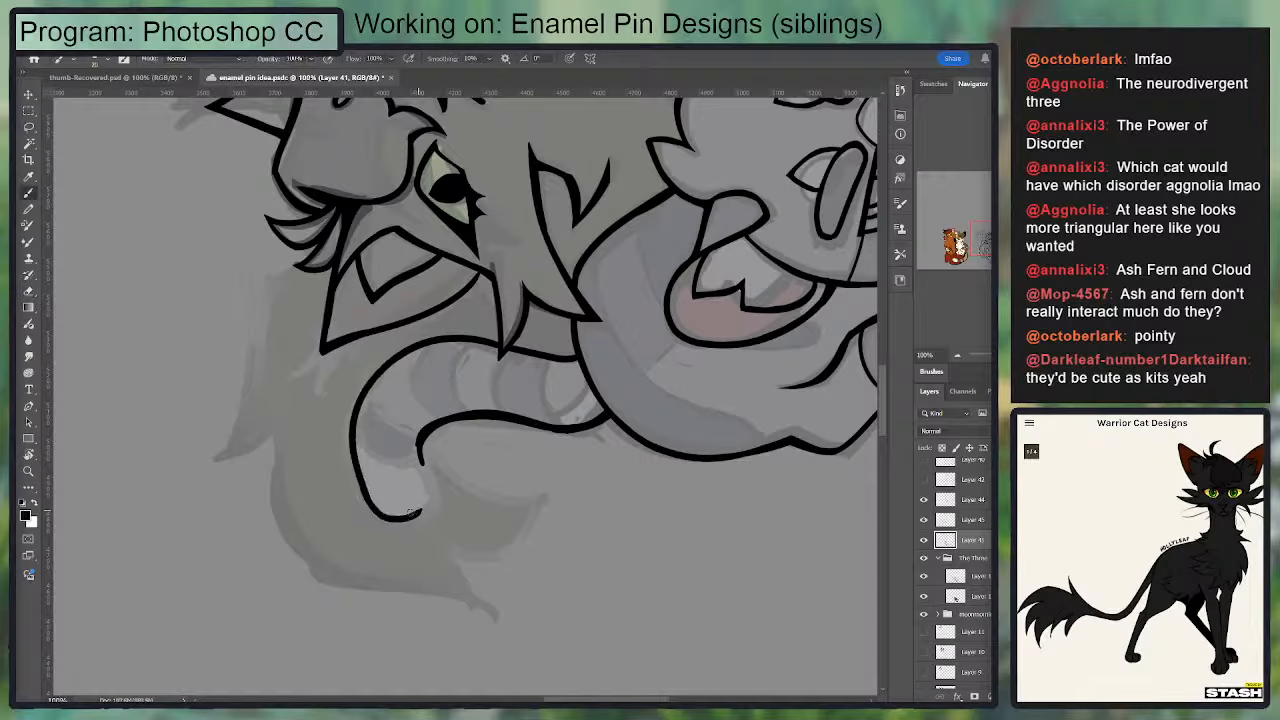
Step: Close the gray cat's rounded tail tip by joining its outline to the inner tail edge, cleaning up the junction
{"action": "key", "text": "e"}
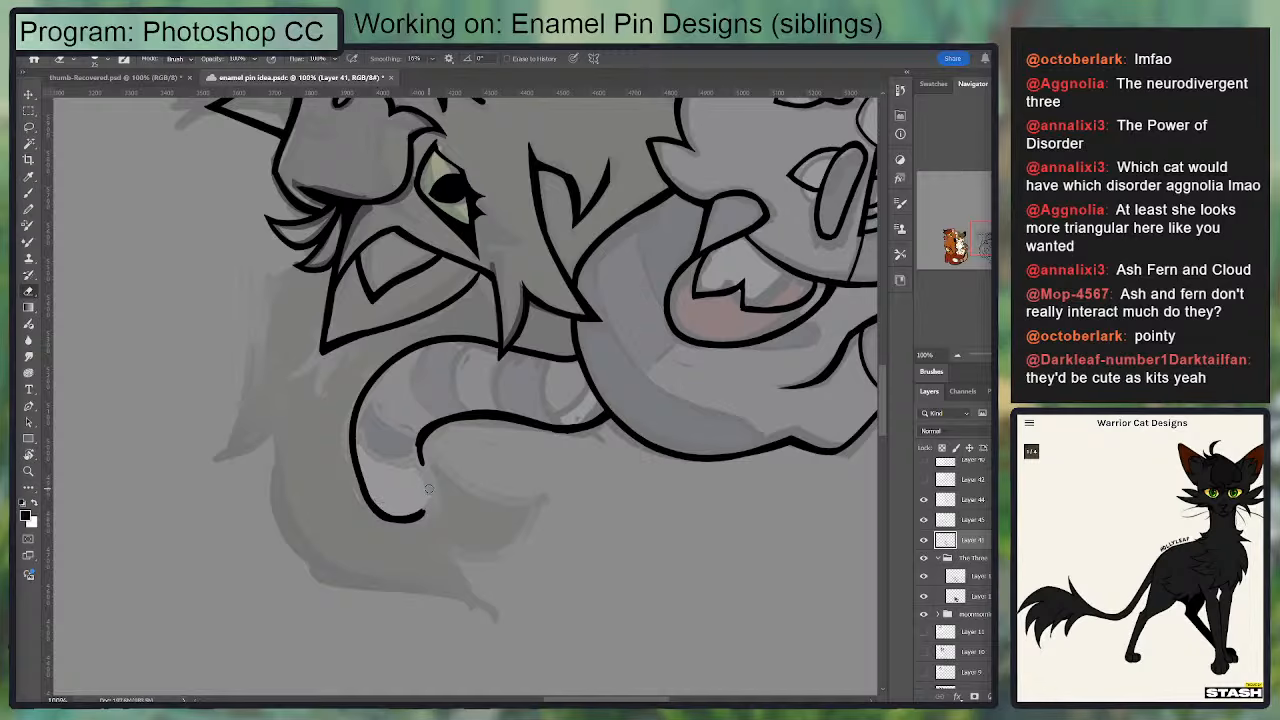
{"action": "key", "text": "b"}
{"action": "mouse_move", "coordinate": [415, 514]}
{"action": "left_mouse_down"}
{"action": "mouse_move", "coordinate": [428, 462]}
{"action": "mouse_move", "coordinate": [436, 484]}
{"action": "mouse_move", "coordinate": [414, 516]}
{"action": "left_mouse_up"}
{"action": "key", "text": "ctrl+z"}
{"action": "key", "text": "e"}
{"action": "left_click_drag", "start_coordinate": [418, 430], "coordinate": [424, 458]}
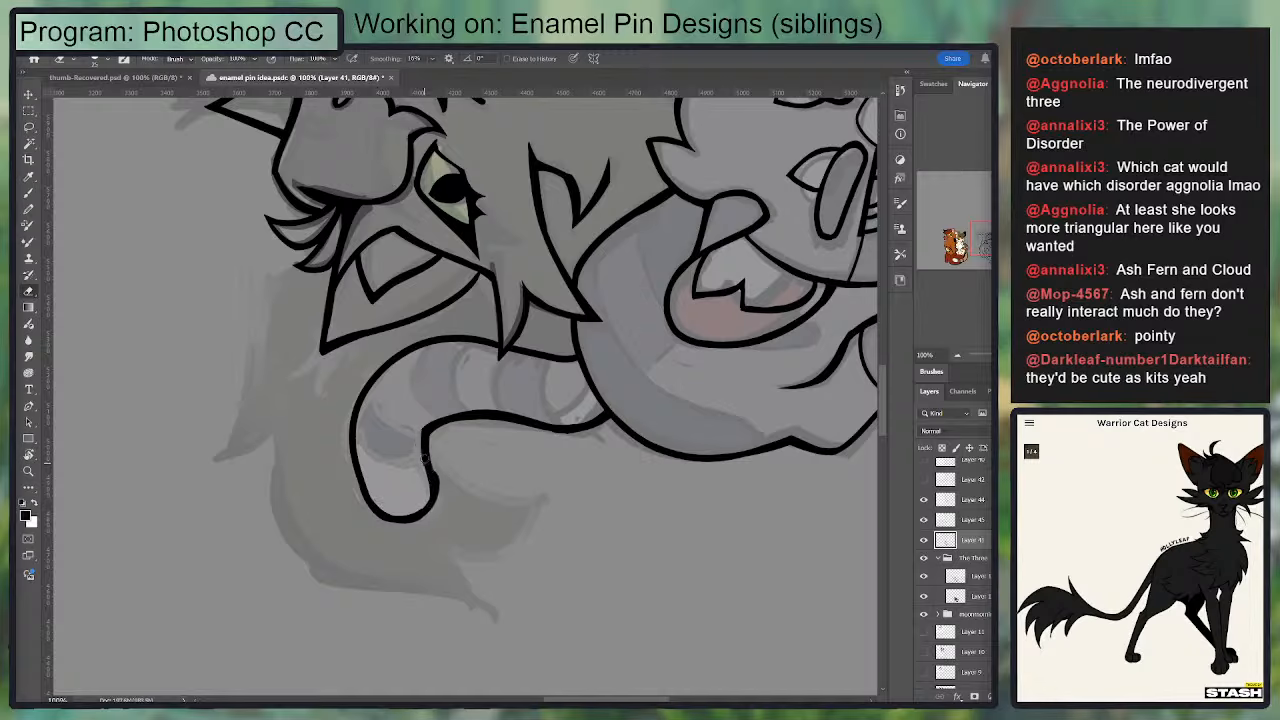
{"action": "key", "text": "b"}
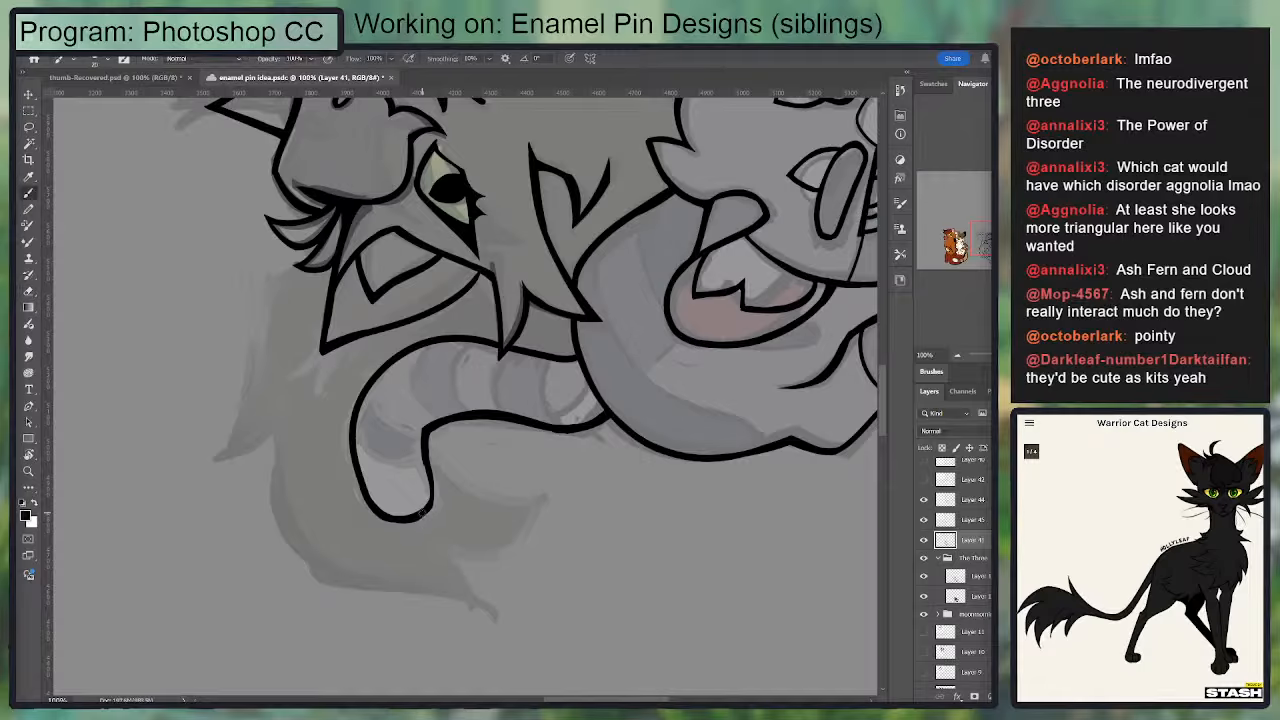
Step: Smooth the inner bend of the gray cat's tail just below the tip to an even line weight
{"action": "key", "text": "e"}
{"action": "mouse_move", "coordinate": [428, 424]}
{"action": "left_mouse_down"}
{"action": "mouse_move", "coordinate": [422, 484]}
{"action": "mouse_move", "coordinate": [440, 420]}
{"action": "left_mouse_up"}
{"action": "key", "text": "b"}
{"action": "key", "text": "ctrl+z"}
{"action": "mouse_move", "coordinate": [433, 488]}
{"action": "left_mouse_down"}
{"action": "mouse_move", "coordinate": [425, 448]}
{"action": "mouse_move", "coordinate": [439, 418]}
{"action": "mouse_move", "coordinate": [462, 411]}
{"action": "left_mouse_up"}
{"action": "key", "text": "ctrl+z"}
{"action": "key", "text": "r"}
{"action": "left_click_drag", "start_coordinate": [557, 436], "coordinate": [562, 366]}
{"action": "key", "text": "e"}
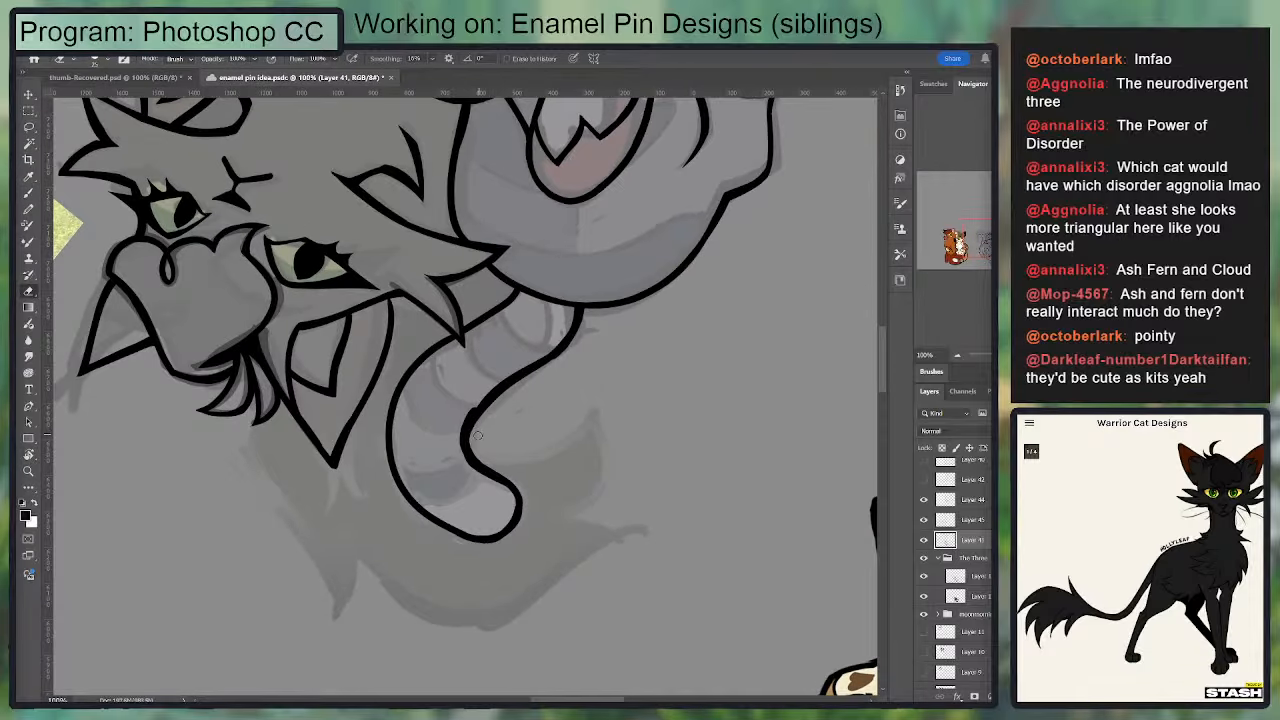
{"action": "key", "text": "b"}
{"action": "key", "text": "r"}
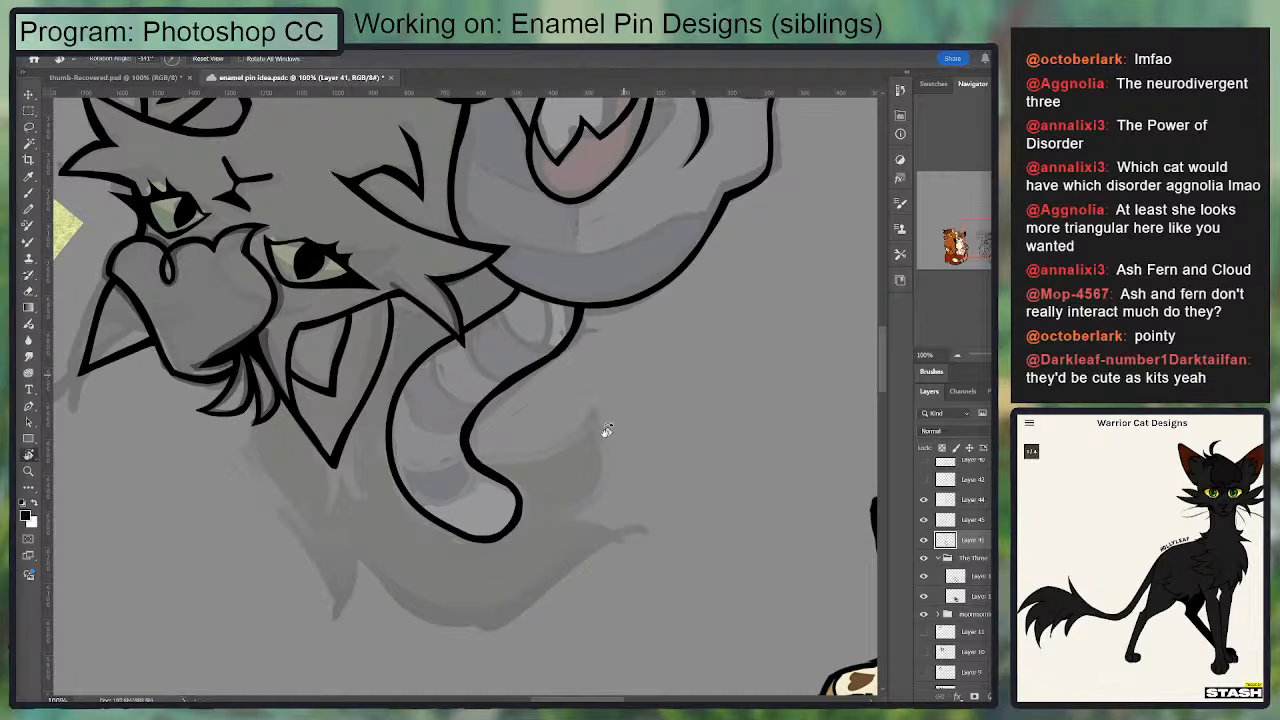
{"action": "left_click_drag", "start_coordinate": [603, 429], "coordinate": [297, 386]}
{"action": "key", "text": "e"}
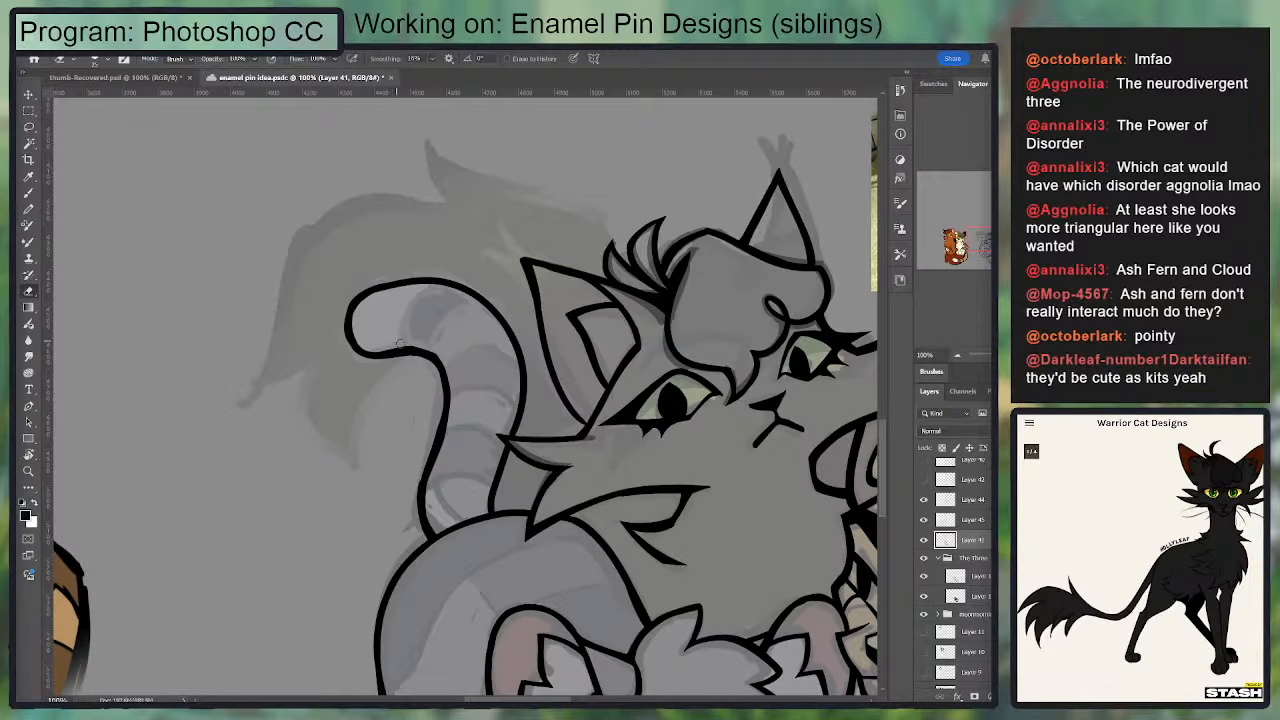
{"action": "key", "text": "b"}
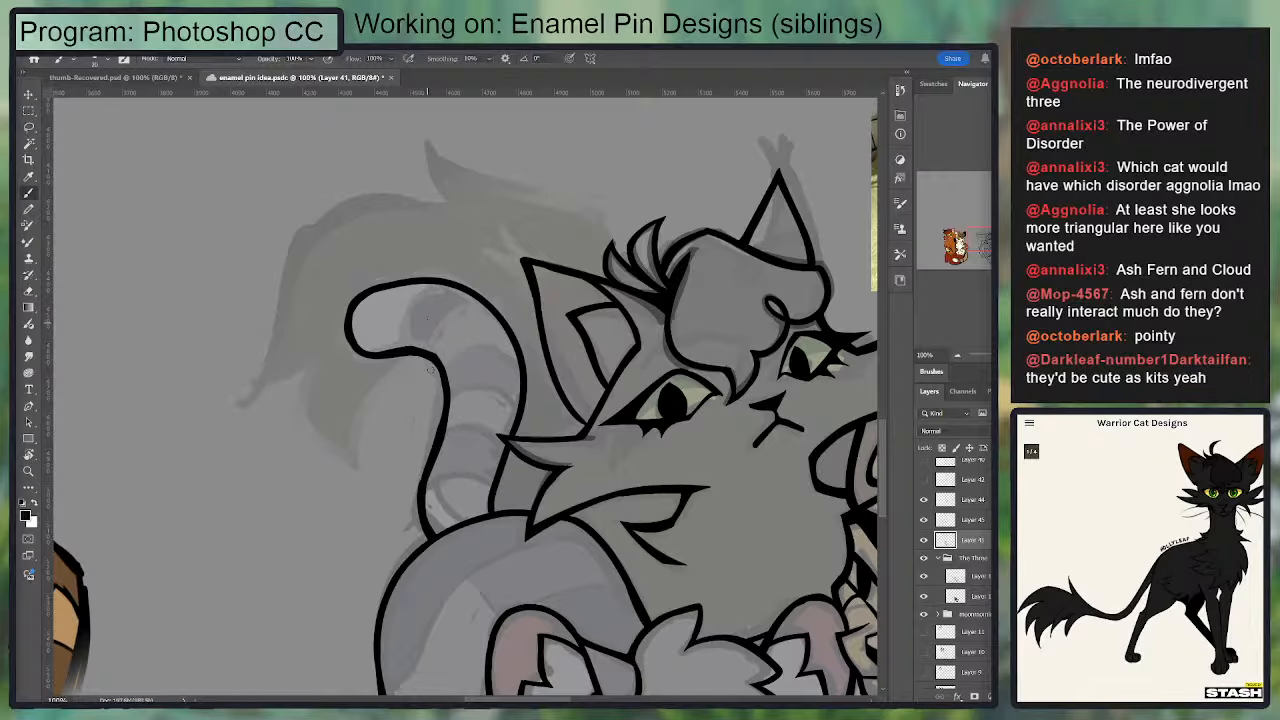
Step: Ink the lower pointed tuft of the black cat's tail, curving out from beneath the gray cat's tail tip
{"action": "left_click_drag", "start_coordinate": [435, 406], "coordinate": [451, 228]}
{"action": "mouse_move", "coordinate": [499, 362]}
{"action": "left_mouse_down"}
{"action": "mouse_move", "coordinate": [489, 277]}
{"action": "mouse_move", "coordinate": [320, 289]}
{"action": "mouse_move", "coordinate": [254, 434]}
{"action": "mouse_move", "coordinate": [301, 520]}
{"action": "left_mouse_up"}
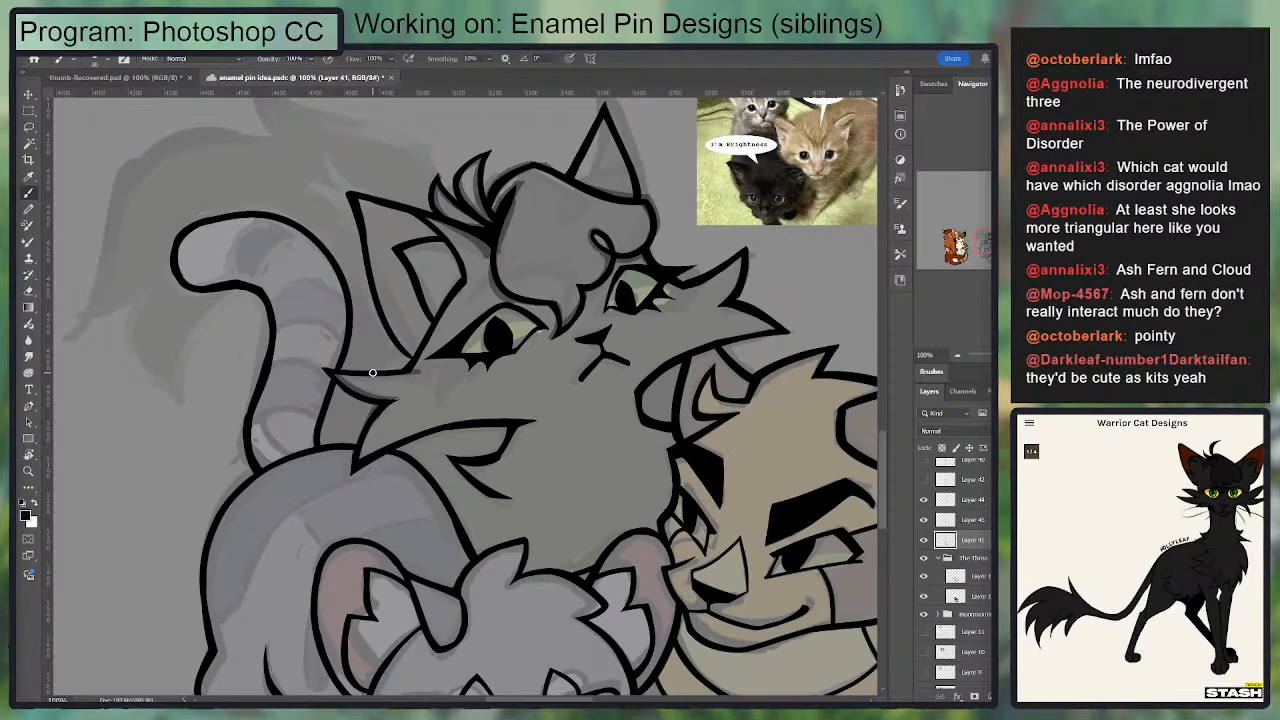
{"action": "left_click_drag", "start_coordinate": [372, 373], "coordinate": [423, 331]}
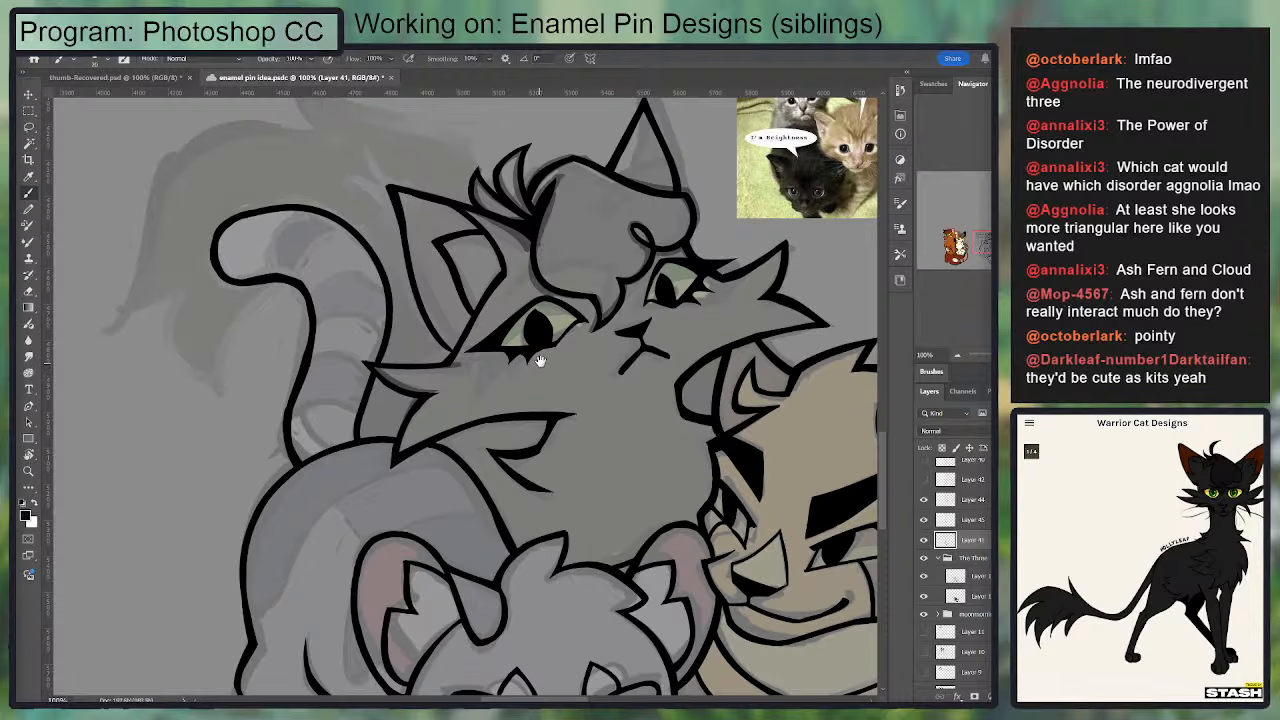
{"action": "left_click_drag", "start_coordinate": [540, 361], "coordinate": [628, 423]}
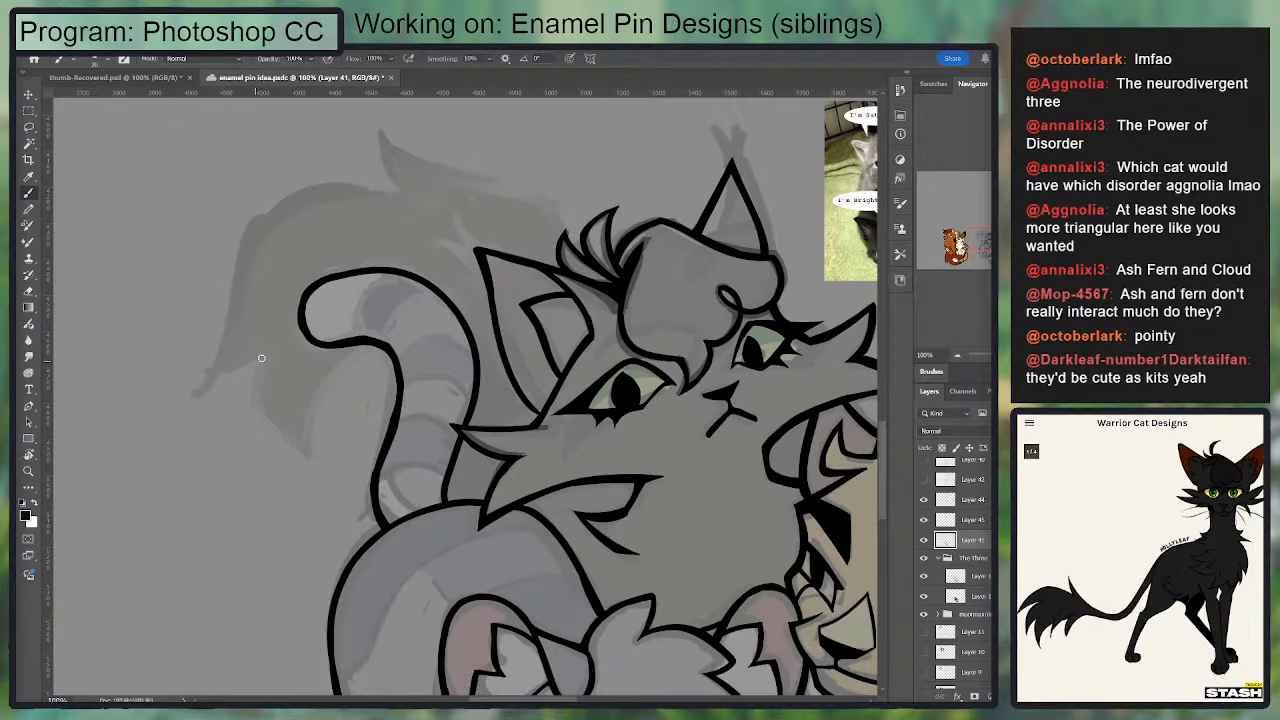
{"action": "left_click_drag", "start_coordinate": [436, 288], "coordinate": [488, 291]}
{"action": "left_click_drag", "start_coordinate": [360, 345], "coordinate": [326, 450]}
{"action": "mouse_move", "coordinate": [264, 357]}
{"action": "left_mouse_down"}
{"action": "mouse_move", "coordinate": [262, 422]}
{"action": "mouse_move", "coordinate": [326, 448]}
{"action": "left_mouse_up"}
{"action": "key", "text": "ctrl+z"}
{"action": "left_click_drag", "start_coordinate": [269, 352], "coordinate": [321, 453]}
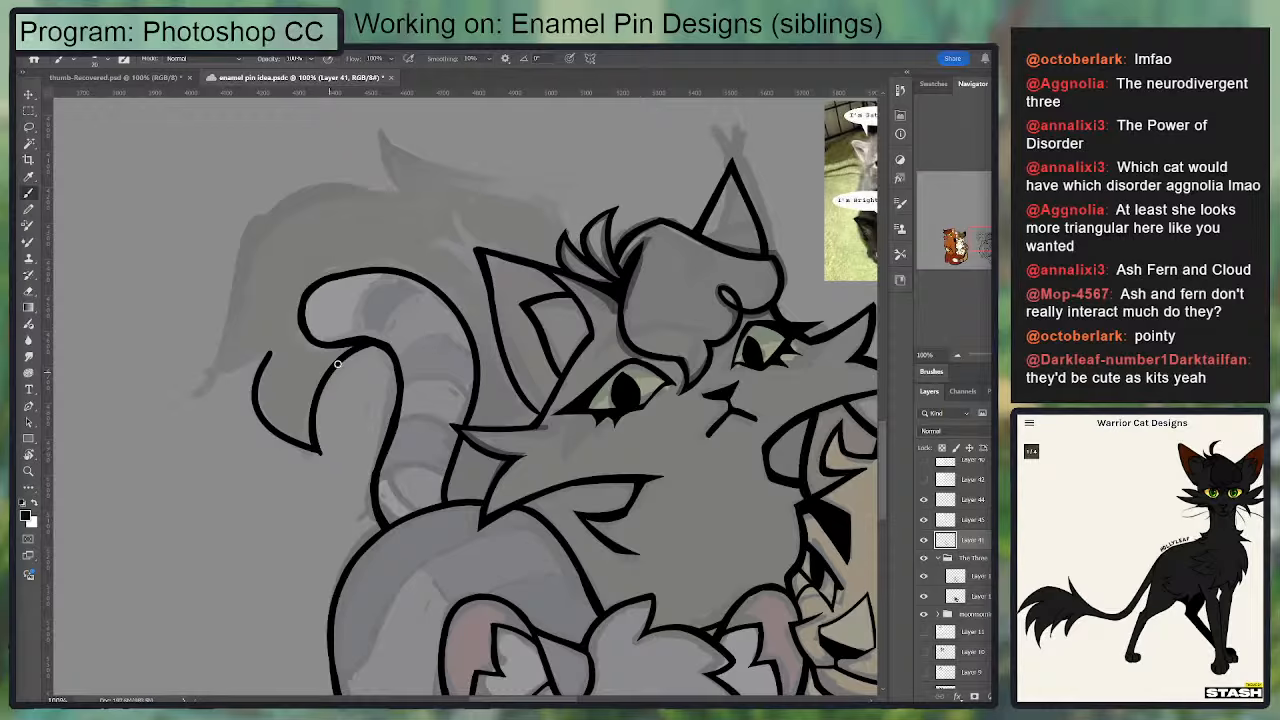
Step: Ink the short underside of the black cat's outermost tail point, starting from the top of the lower tuft
{"action": "mouse_move", "coordinate": [315, 436]}
{"action": "left_mouse_down"}
{"action": "mouse_move", "coordinate": [335, 373]}
{"action": "mouse_move", "coordinate": [196, 377]}
{"action": "left_mouse_up"}
{"action": "key", "text": "ctrl+z"}
{"action": "mouse_move", "coordinate": [271, 350]}
{"action": "left_mouse_down"}
{"action": "mouse_move", "coordinate": [210, 370]}
{"action": "mouse_move", "coordinate": [263, 357]}
{"action": "mouse_move", "coordinate": [428, 418]}
{"action": "left_mouse_up"}
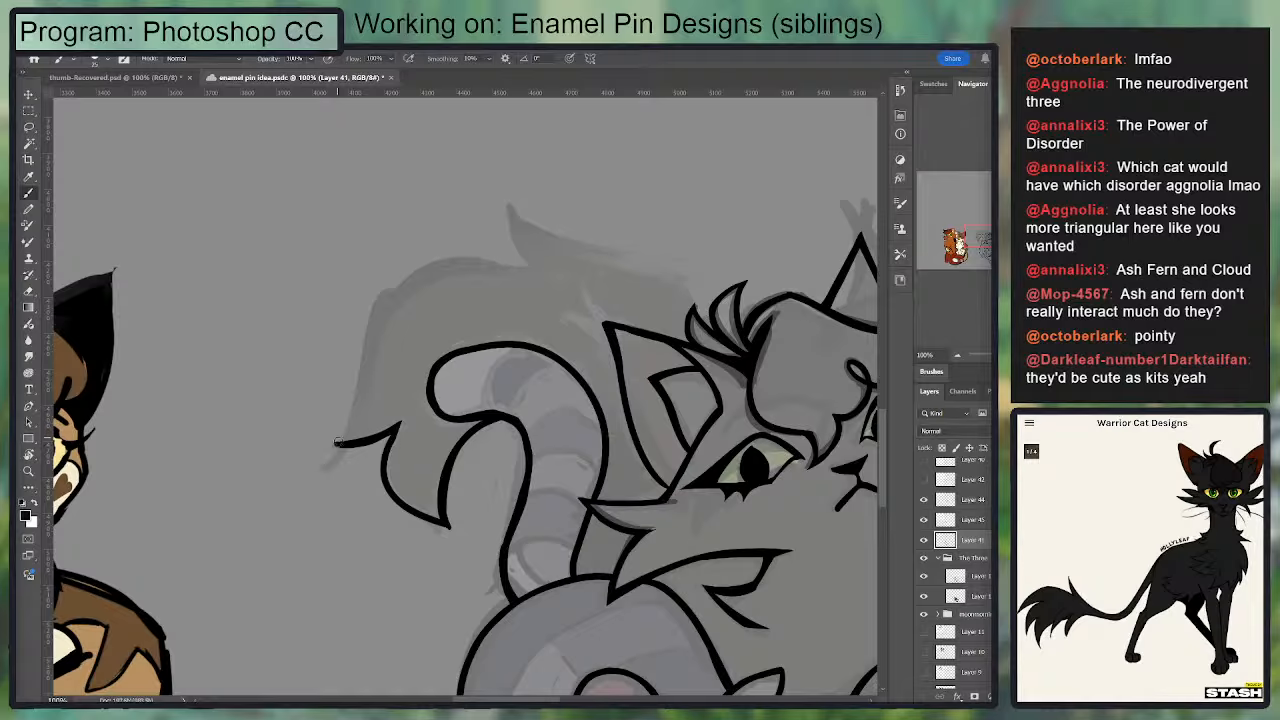
Step: Ink the black cat's outer tail edge from the outermost point up toward the top bend, tidying the line
{"action": "left_click_drag", "start_coordinate": [337, 442], "coordinate": [390, 312]}
{"action": "key", "text": "ctrl+z"}
{"action": "mouse_move", "coordinate": [328, 445]}
{"action": "left_mouse_down"}
{"action": "mouse_move", "coordinate": [394, 430]}
{"action": "mouse_move", "coordinate": [380, 434]}
{"action": "mouse_move", "coordinate": [404, 291]}
{"action": "left_mouse_up"}
{"action": "key", "text": "e"}
{"action": "key", "text": "b"}
{"action": "key", "text": "e"}
{"action": "key", "text": "b"}
{"action": "left_click_drag", "start_coordinate": [327, 350], "coordinate": [316, 378]}
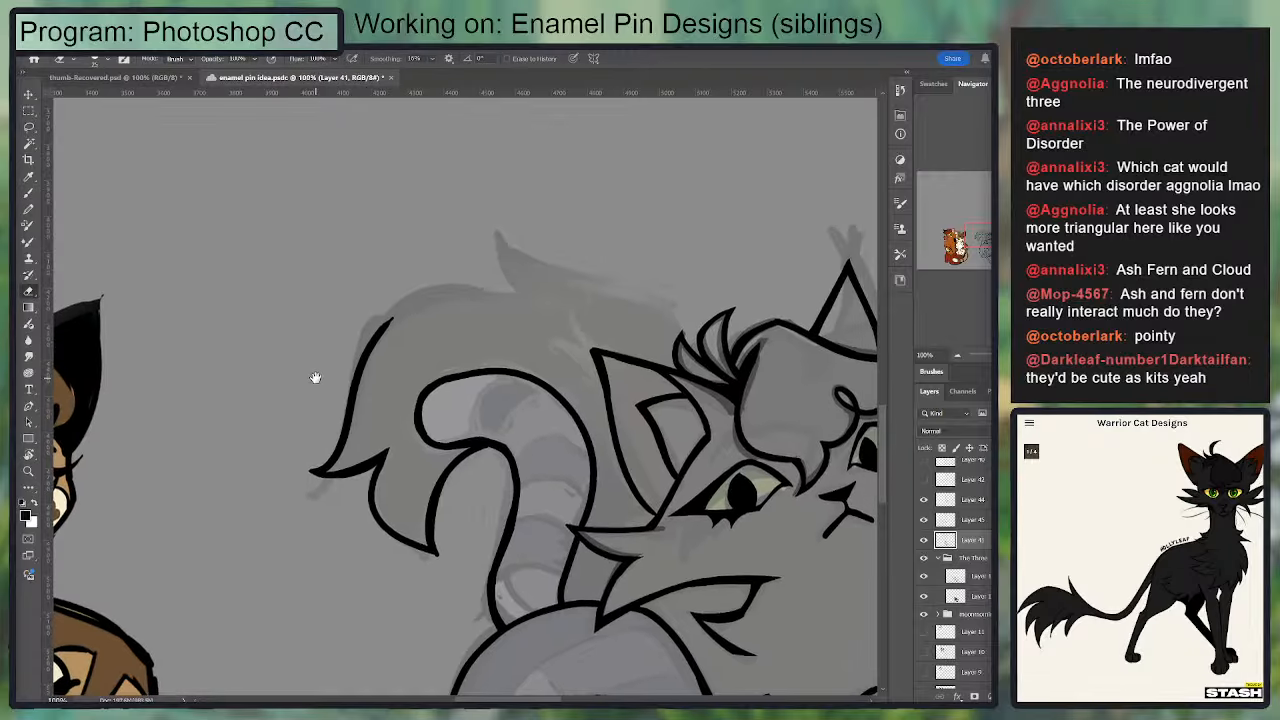
{"action": "left_click_drag", "start_coordinate": [397, 323], "coordinate": [372, 373]}
Step: Ink the rounded top of the black cat's tail to the base of the upper spike and smooth the curve
{"action": "mouse_move", "coordinate": [392, 320]}
{"action": "left_mouse_down"}
{"action": "mouse_move", "coordinate": [356, 412]}
{"action": "mouse_move", "coordinate": [367, 356]}
{"action": "mouse_move", "coordinate": [427, 293]}
{"action": "mouse_move", "coordinate": [499, 297]}
{"action": "mouse_move", "coordinate": [424, 296]}
{"action": "mouse_move", "coordinate": [408, 312]}
{"action": "mouse_move", "coordinate": [522, 300]}
{"action": "left_mouse_up"}
{"action": "key", "text": "b"}
{"action": "key", "text": "ctrl+z"}
{"action": "key", "text": "ctrl+z"}
{"action": "mouse_move", "coordinate": [521, 300]}
{"action": "left_mouse_down"}
{"action": "mouse_move", "coordinate": [479, 235]}
{"action": "mouse_move", "coordinate": [606, 280]}
{"action": "left_mouse_up"}
{"action": "key", "text": "ctrl+z"}
{"action": "key", "text": "ctrl+z"}
{"action": "key", "text": "e"}
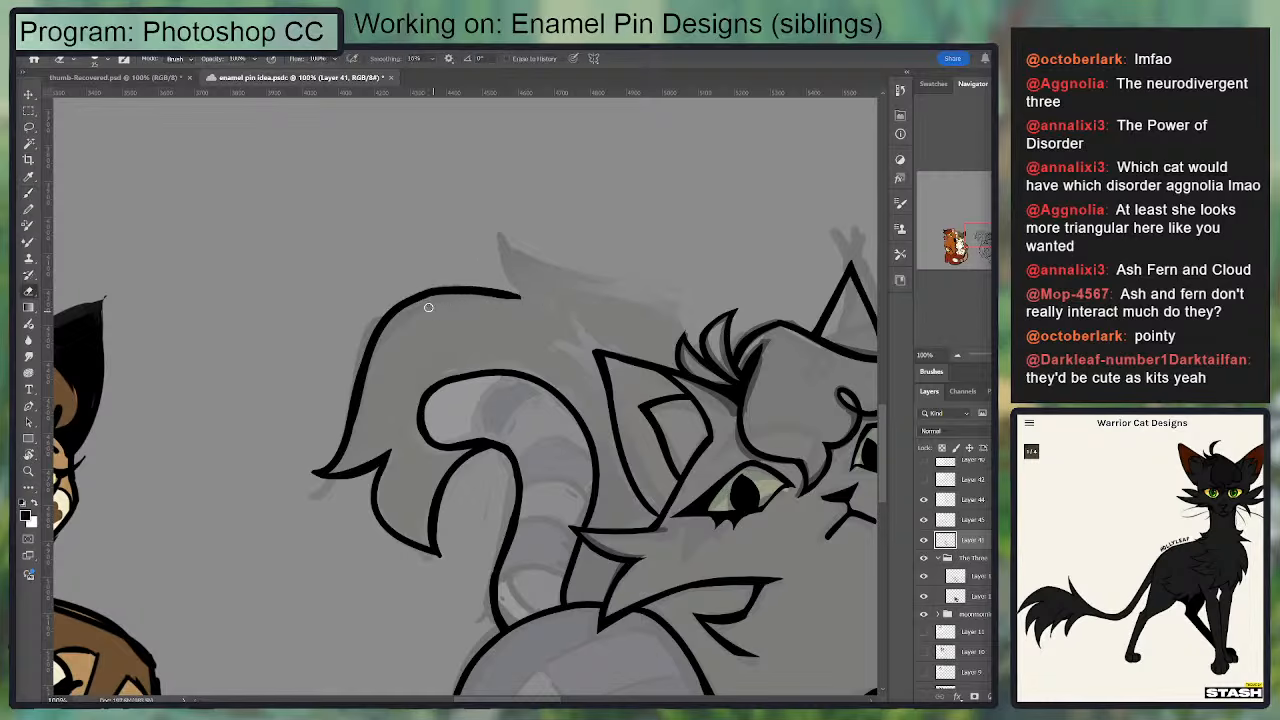
{"action": "left_click_drag", "start_coordinate": [430, 306], "coordinate": [525, 308]}
{"action": "key", "text": "b"}
{"action": "left_click_drag", "start_coordinate": [407, 303], "coordinate": [518, 299]}
{"action": "key", "text": "ctrl+z"}
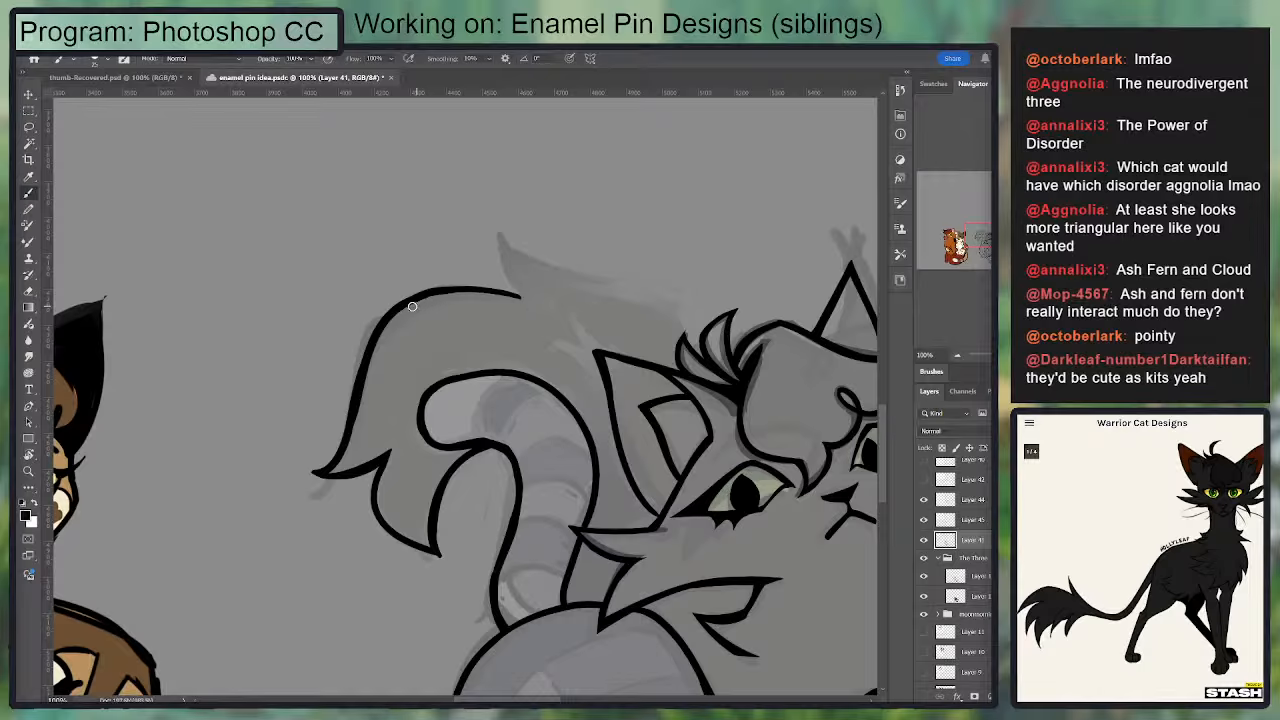
{"action": "mouse_move", "coordinate": [412, 306]}
{"action": "left_mouse_down"}
{"action": "mouse_move", "coordinate": [471, 289]}
{"action": "mouse_move", "coordinate": [531, 297]}
{"action": "left_mouse_up"}
Step: Ink the pointed spike on top of the black cat's tail and its upper edge running toward the head
{"action": "mouse_move", "coordinate": [529, 296]}
{"action": "left_mouse_down"}
{"action": "mouse_move", "coordinate": [489, 240]}
{"action": "mouse_move", "coordinate": [621, 288]}
{"action": "left_mouse_up"}
{"action": "key", "text": "e"}
{"action": "key", "text": "b"}
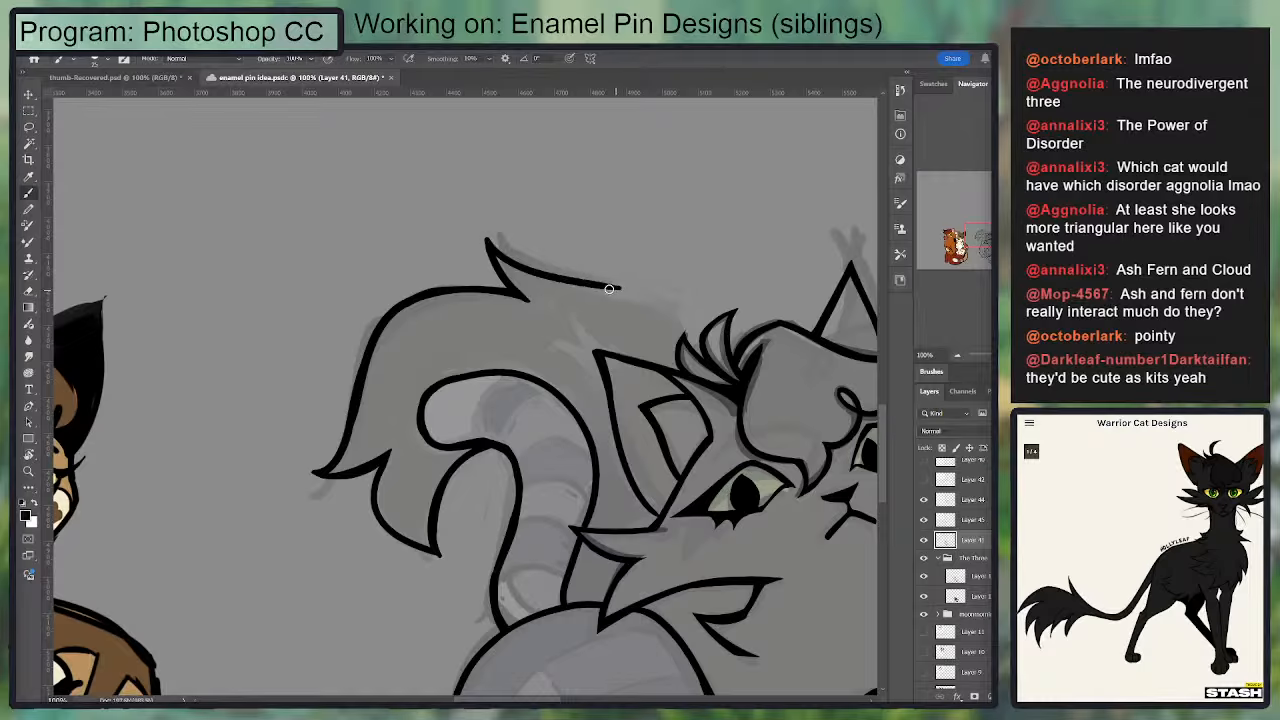
{"action": "left_click_drag", "start_coordinate": [676, 347], "coordinate": [654, 300]}
{"action": "key", "text": "ctrl+z"}
{"action": "mouse_move", "coordinate": [679, 345]}
{"action": "left_mouse_down"}
{"action": "mouse_move", "coordinate": [651, 297]}
{"action": "mouse_move", "coordinate": [663, 311]}
{"action": "mouse_move", "coordinate": [602, 284]}
{"action": "left_mouse_up"}
{"action": "key", "text": "ctrl+z"}
{"action": "mouse_move", "coordinate": [678, 345]}
{"action": "left_mouse_down"}
{"action": "mouse_move", "coordinate": [660, 303]}
{"action": "mouse_move", "coordinate": [591, 286]}
{"action": "mouse_move", "coordinate": [670, 328]}
{"action": "left_mouse_up"}
{"action": "key", "text": "e"}
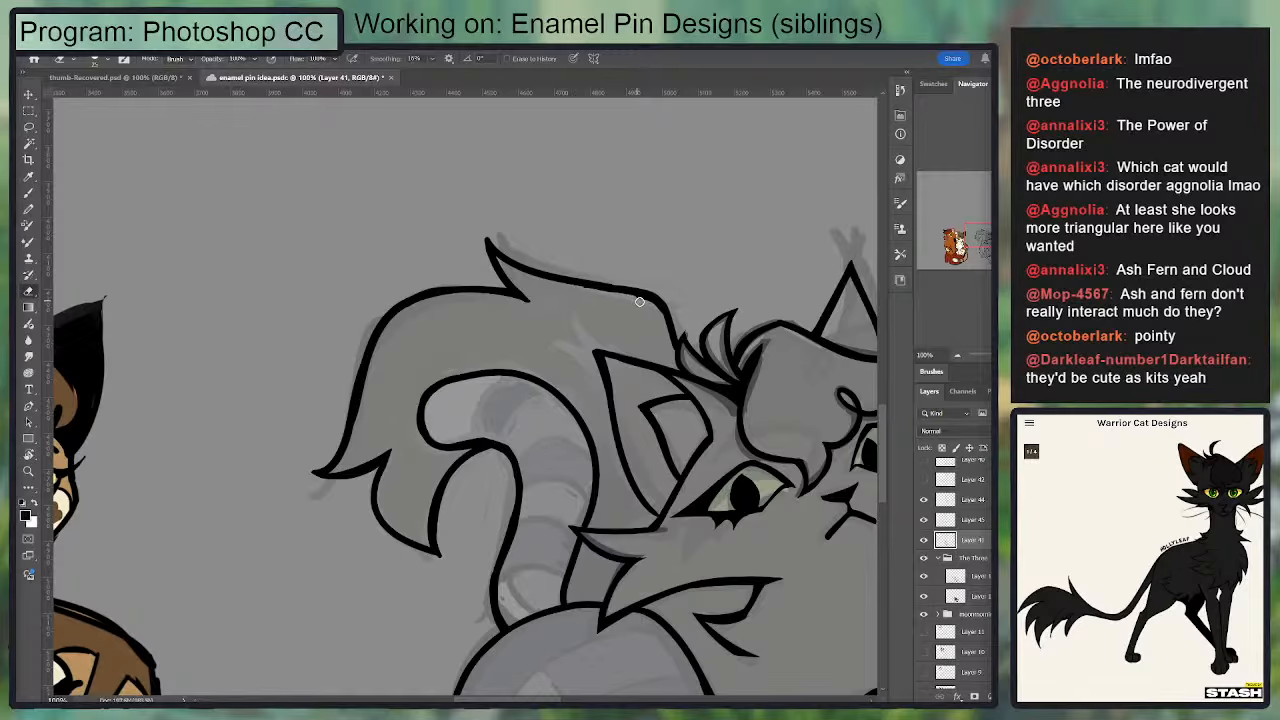
{"action": "key", "text": "b"}
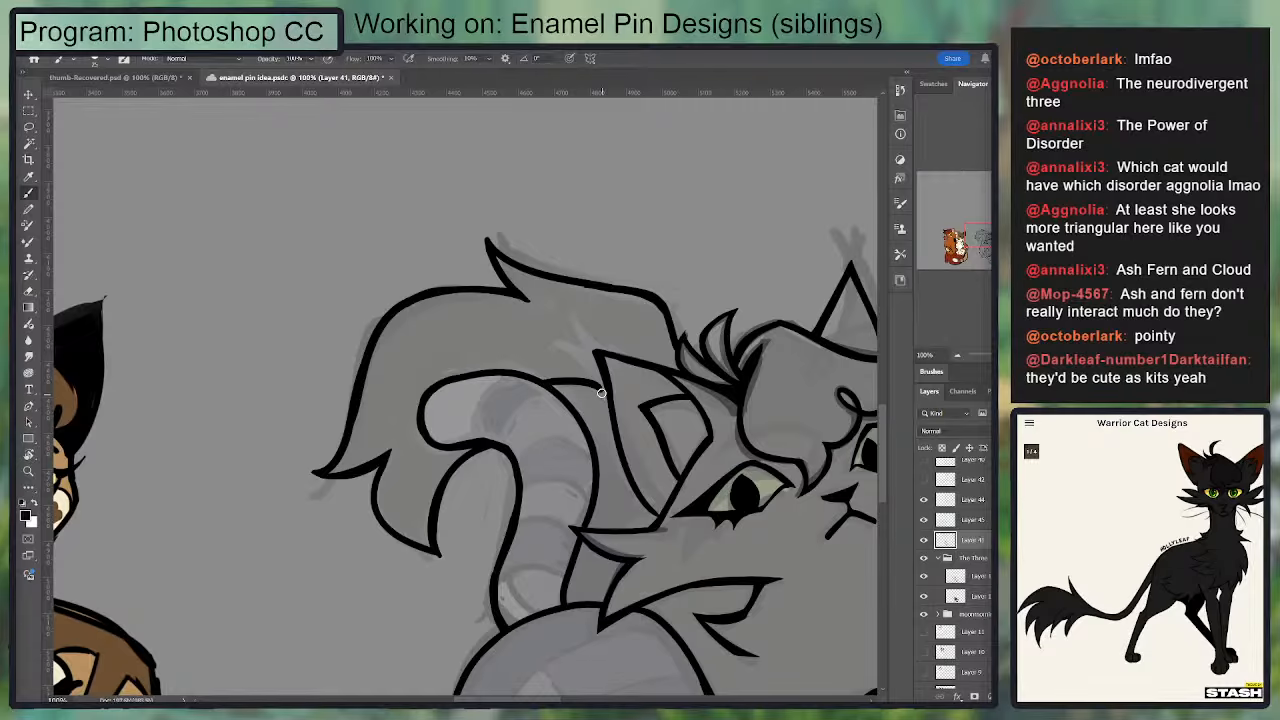
{"action": "mouse_move", "coordinate": [542, 383]}
{"action": "left_mouse_down"}
{"action": "mouse_move", "coordinate": [447, 305]}
{"action": "mouse_move", "coordinate": [500, 308]}
{"action": "mouse_move", "coordinate": [517, 372]}
{"action": "left_mouse_up"}
{"action": "key", "text": "ctrl+z"}
{"action": "key", "text": "ctrl+z"}
{"action": "key", "text": "ctrl+z"}
{"action": "key", "text": "ctrl+z"}
{"action": "key", "text": "ctrl+z"}
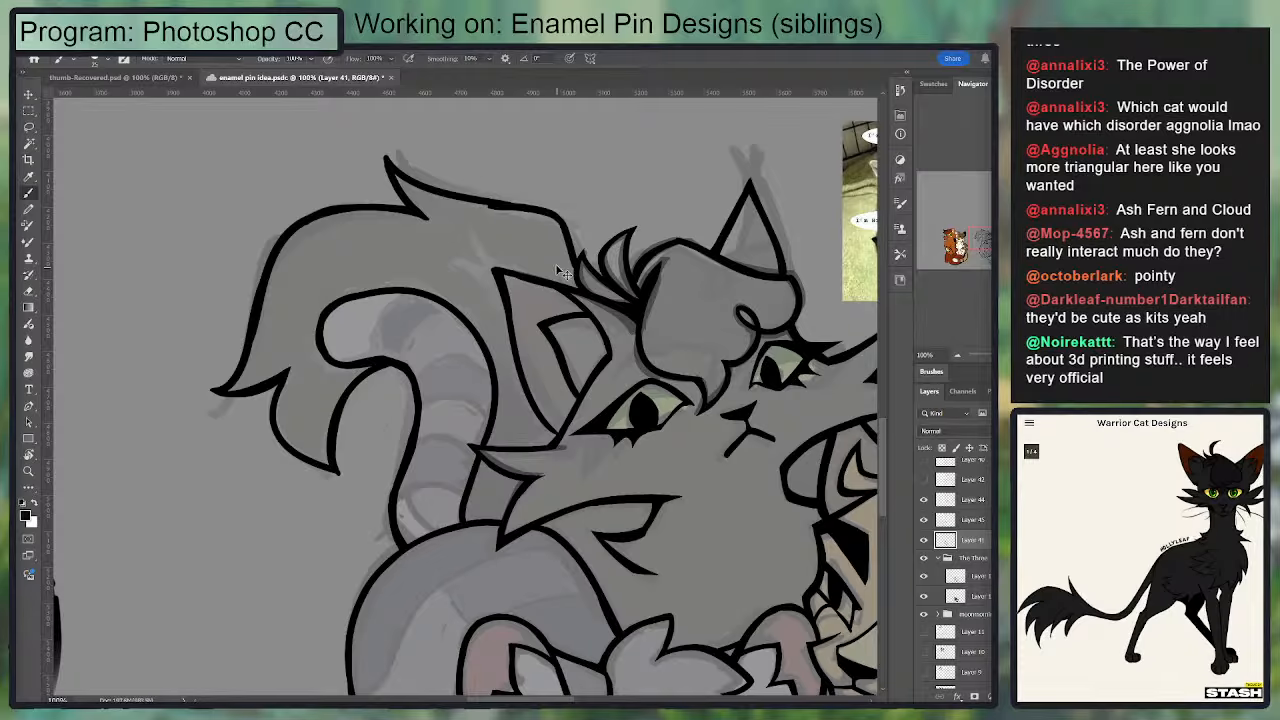
Step: Ink the black cat's upper tail edge in a rounder arc from the spike down to the ear, sharpening the spike
{"action": "mouse_move", "coordinate": [550, 279]}
{"action": "left_mouse_down"}
{"action": "mouse_move", "coordinate": [489, 207]}
{"action": "mouse_move", "coordinate": [394, 168]}
{"action": "mouse_move", "coordinate": [461, 204]}
{"action": "left_mouse_up"}
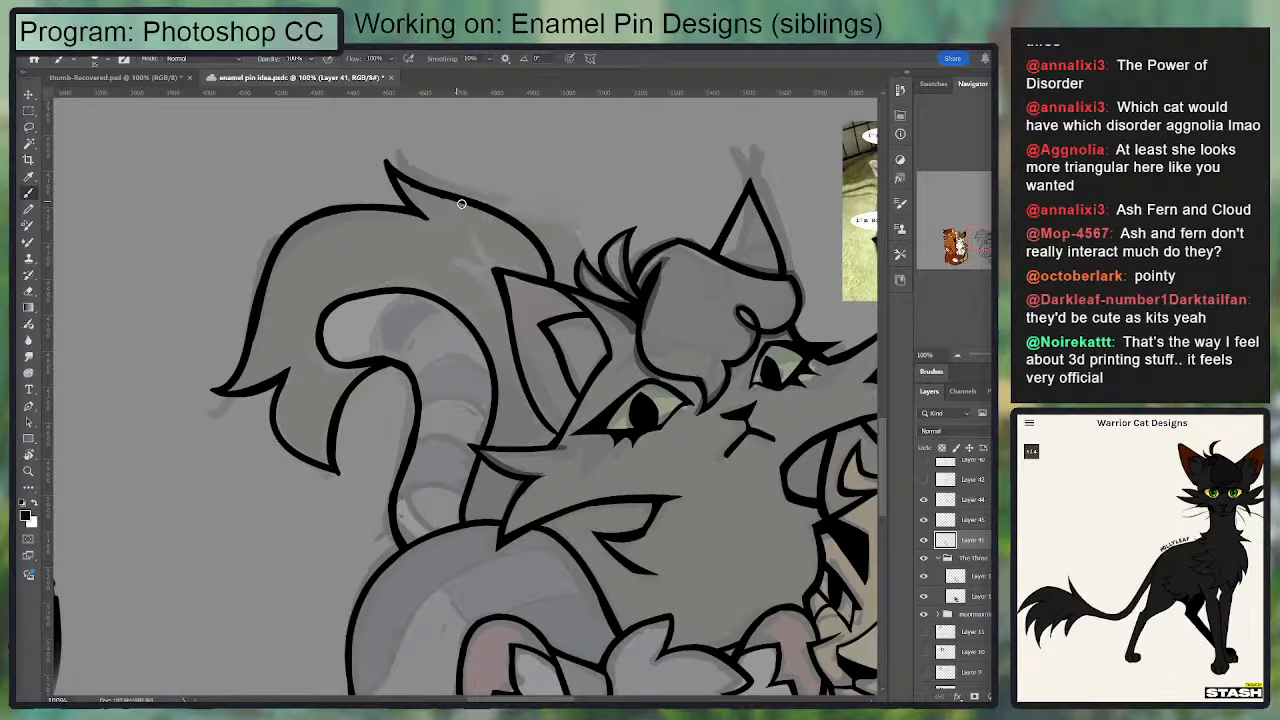
{"action": "left_click_drag", "start_coordinate": [389, 163], "coordinate": [468, 208]}
{"action": "key", "text": "e"}
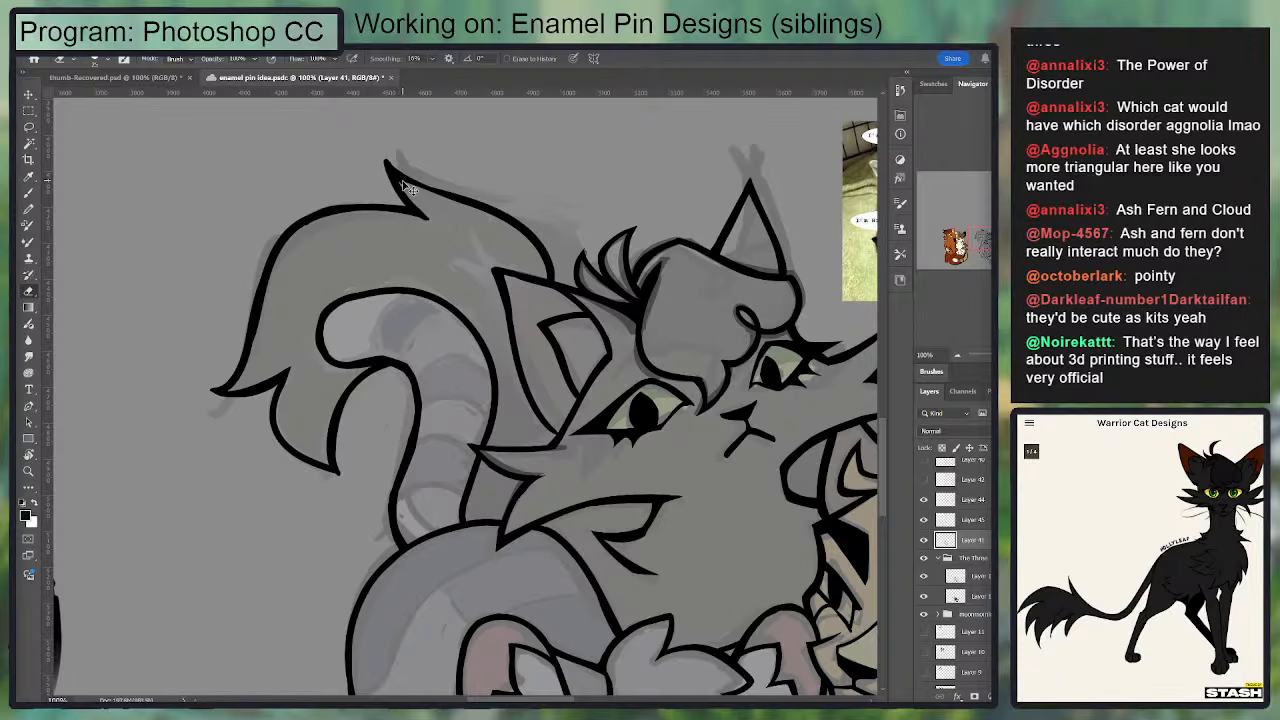
{"action": "key", "text": "b"}
{"action": "key", "text": "e"}
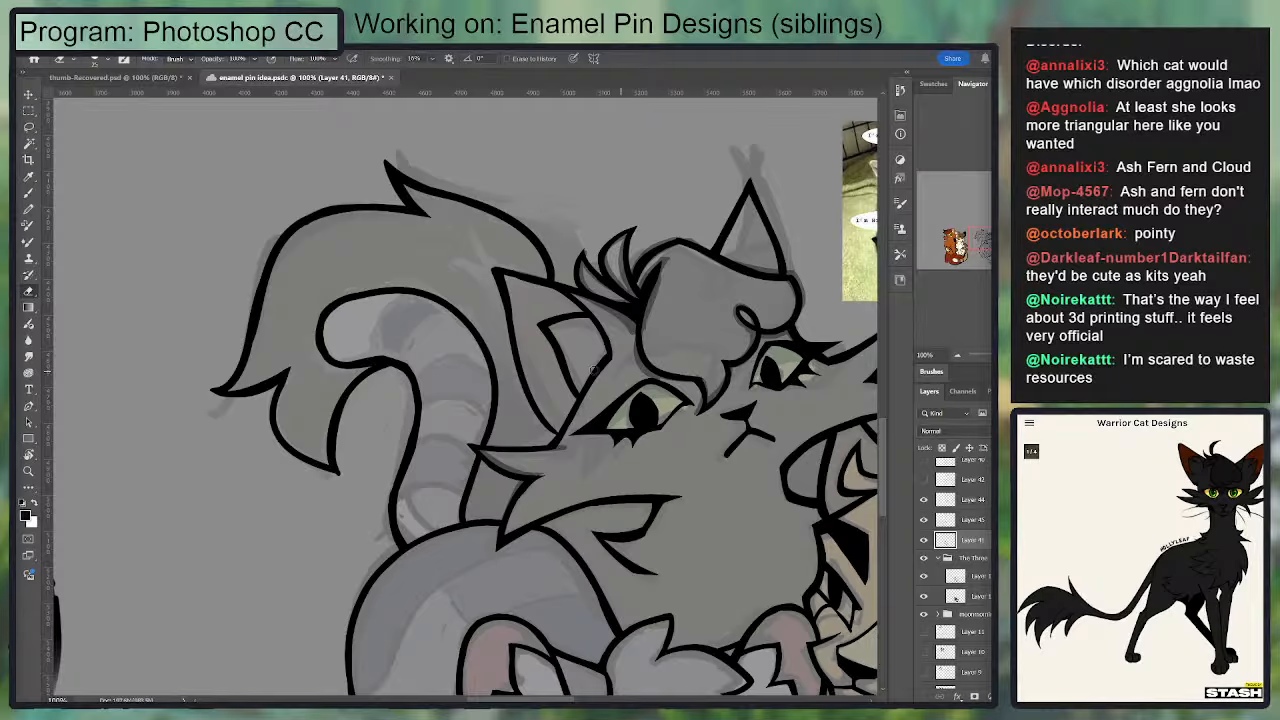
Step: Fill the small gap between the black cat's ear base and cheek tuft beside the tail with solid black, trimming its edge
{"action": "left_click_drag", "start_coordinate": [532, 404], "coordinate": [541, 378]}
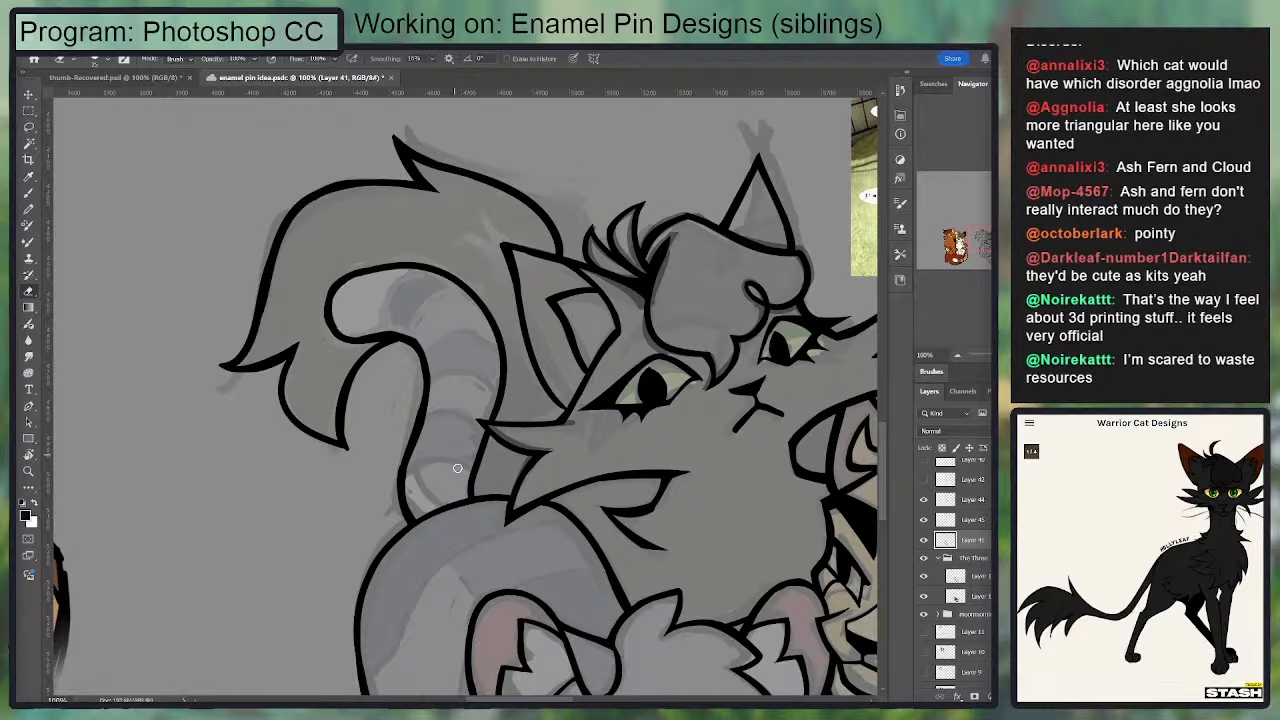
{"action": "key", "text": "b"}
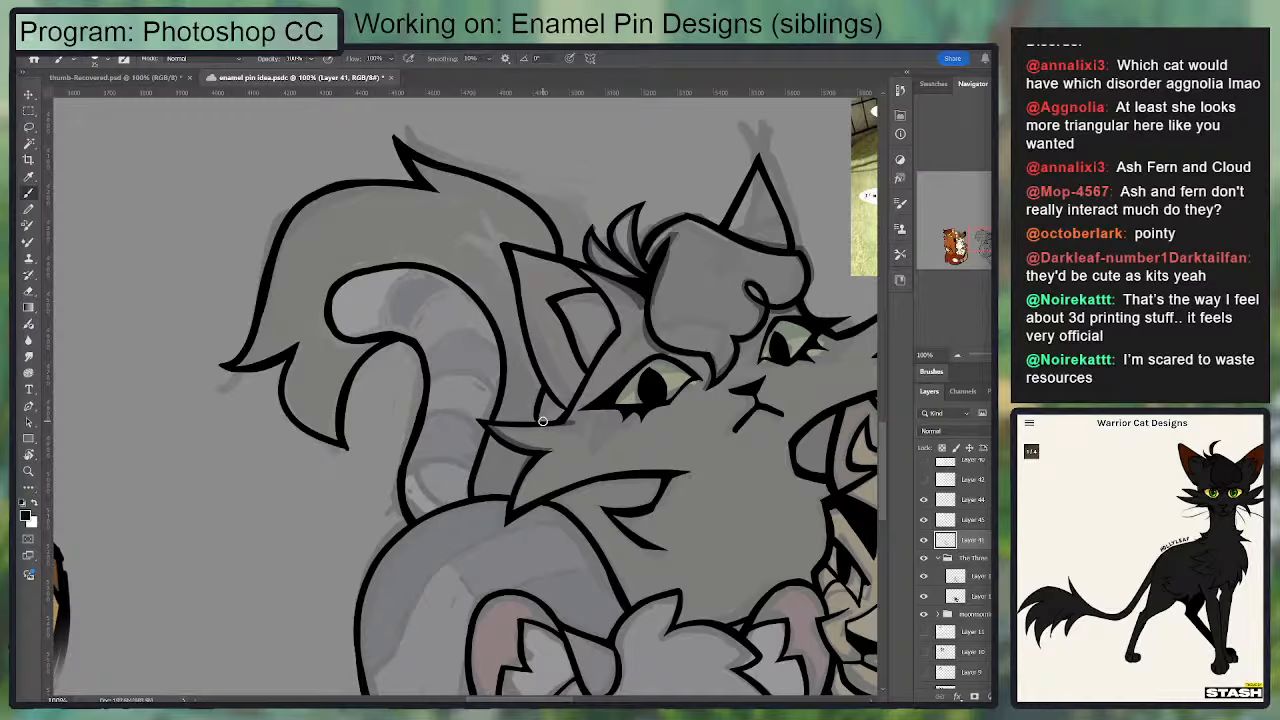
{"action": "left_click_drag", "start_coordinate": [538, 420], "coordinate": [561, 414]}
{"action": "key", "text": "ctrl+z"}
{"action": "key", "text": "e"}
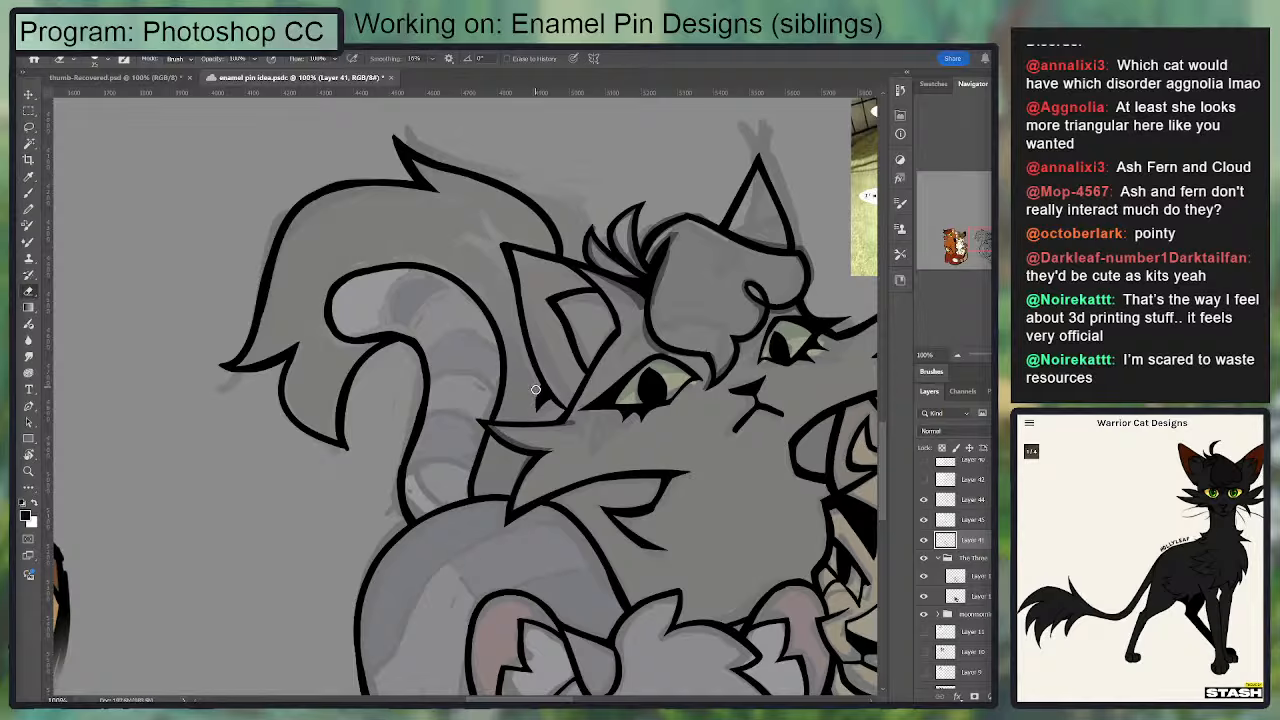
{"action": "key", "text": "b"}
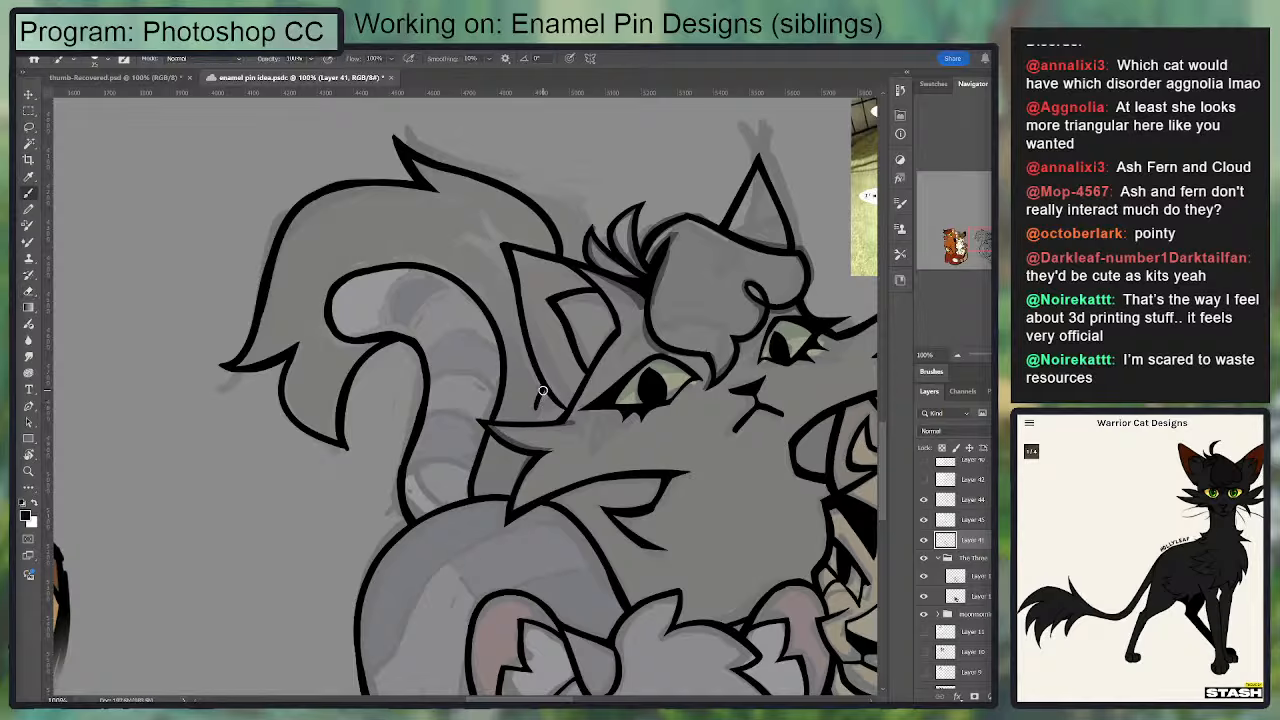
{"action": "key", "text": "ctrl+z"}
{"action": "mouse_move", "coordinate": [544, 391]}
{"action": "left_mouse_down"}
{"action": "mouse_move", "coordinate": [537, 424]}
{"action": "mouse_move", "coordinate": [551, 399]}
{"action": "left_mouse_up"}
{"action": "key", "text": "e"}
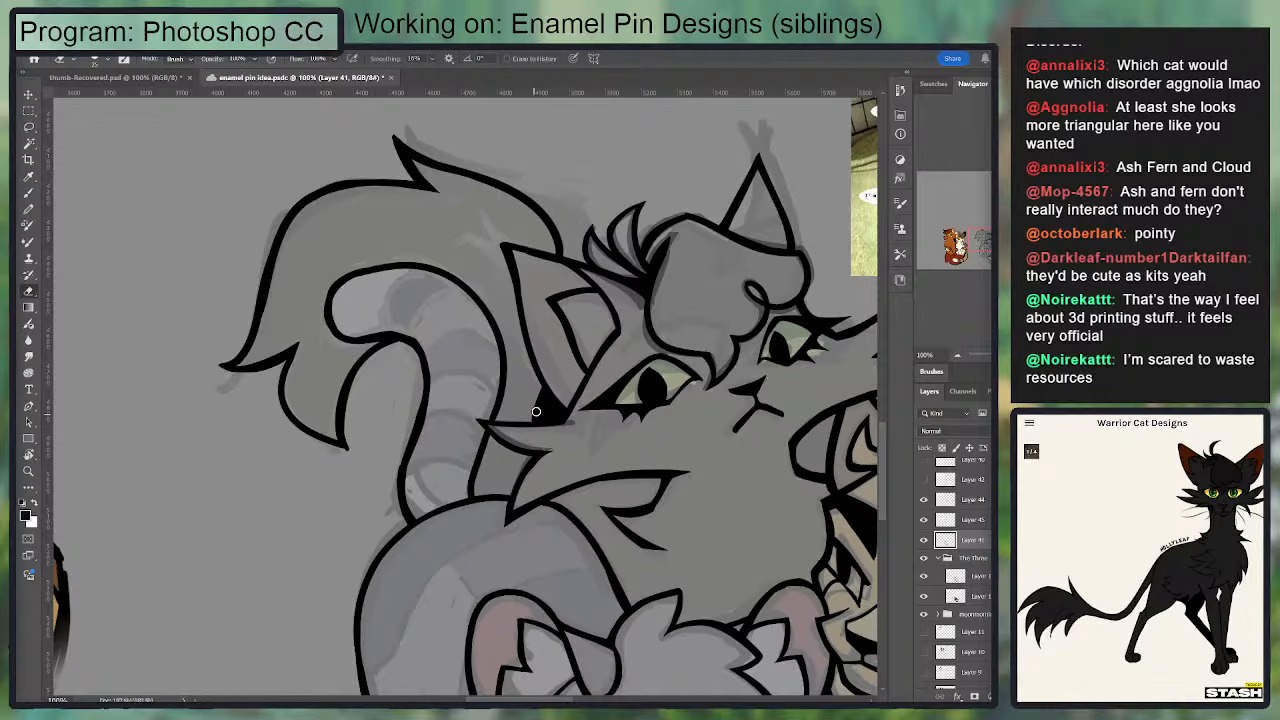
{"action": "key", "text": "b"}
{"action": "left_click_drag", "start_coordinate": [536, 411], "coordinate": [542, 387]}
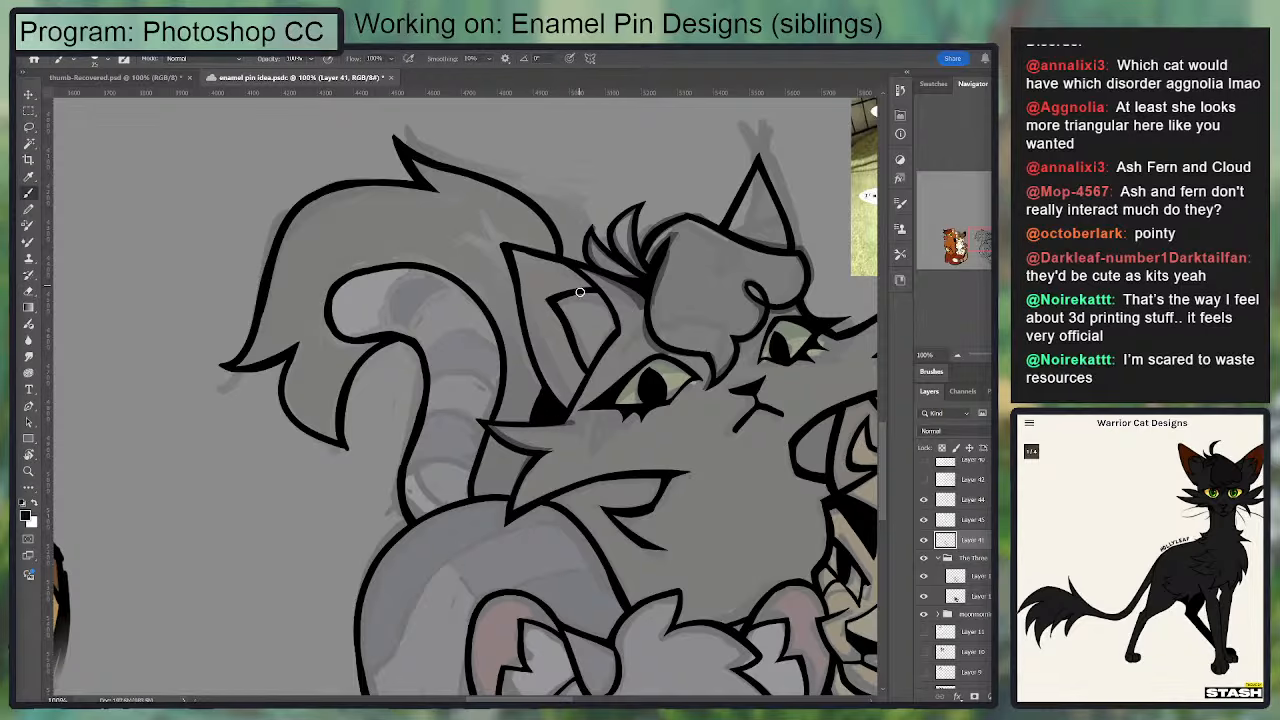
Step: Fill the gap between the black cat's cheek and the tan cat's ear with solid black
{"action": "left_click_drag", "start_coordinate": [499, 465], "coordinate": [462, 383]}
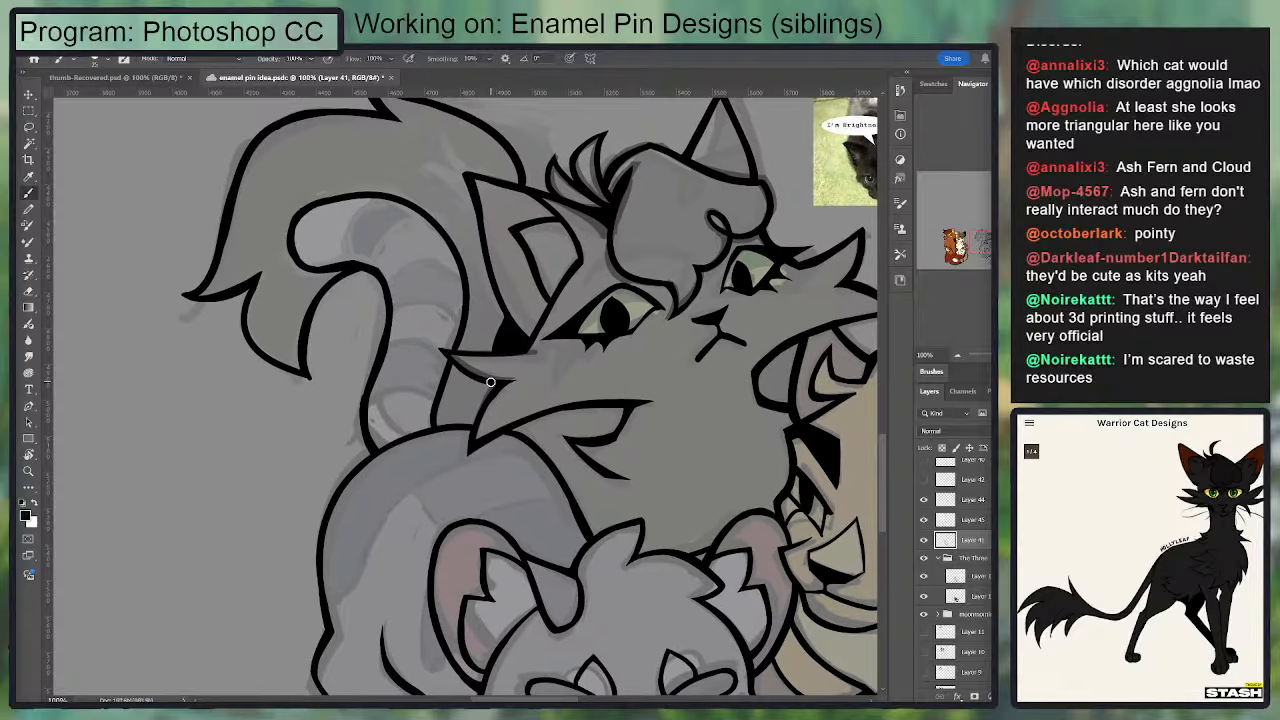
{"action": "left_click_drag", "start_coordinate": [547, 366], "coordinate": [447, 366]}
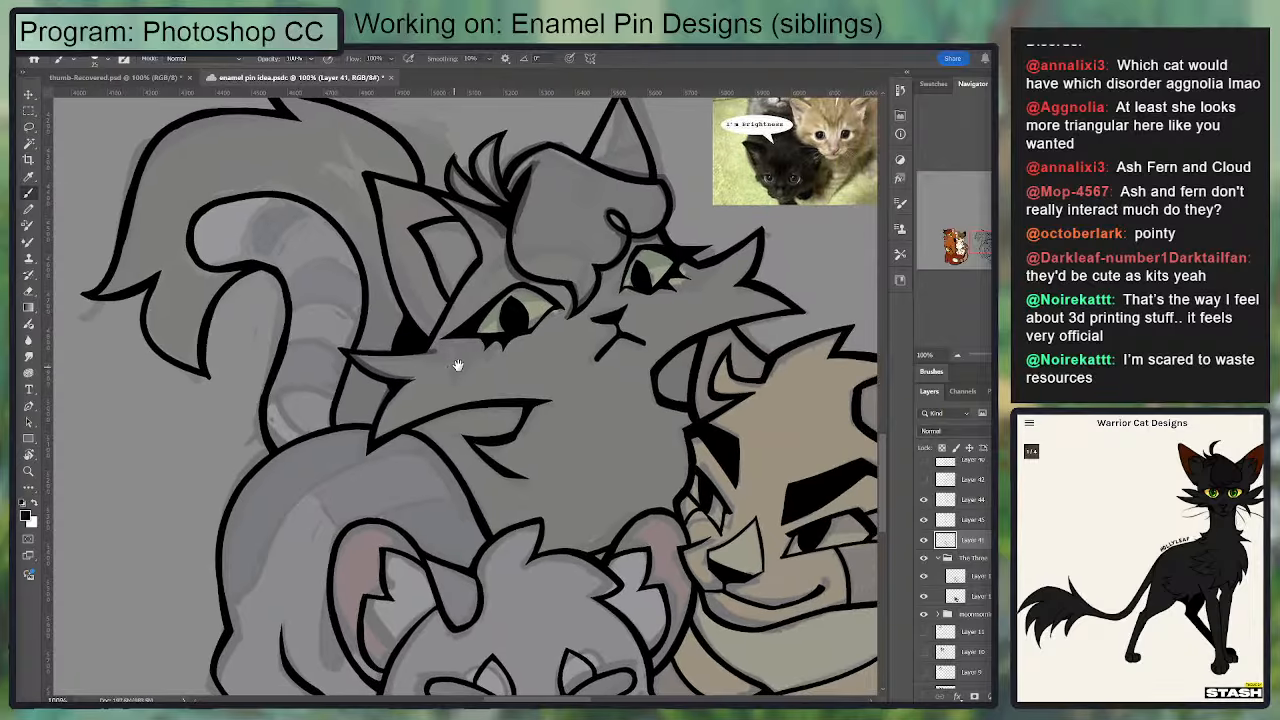
{"action": "mouse_move", "coordinate": [665, 393]}
{"action": "left_mouse_down"}
{"action": "mouse_move", "coordinate": [680, 362]}
{"action": "mouse_move", "coordinate": [688, 392]}
{"action": "mouse_move", "coordinate": [686, 377]}
{"action": "left_mouse_up"}
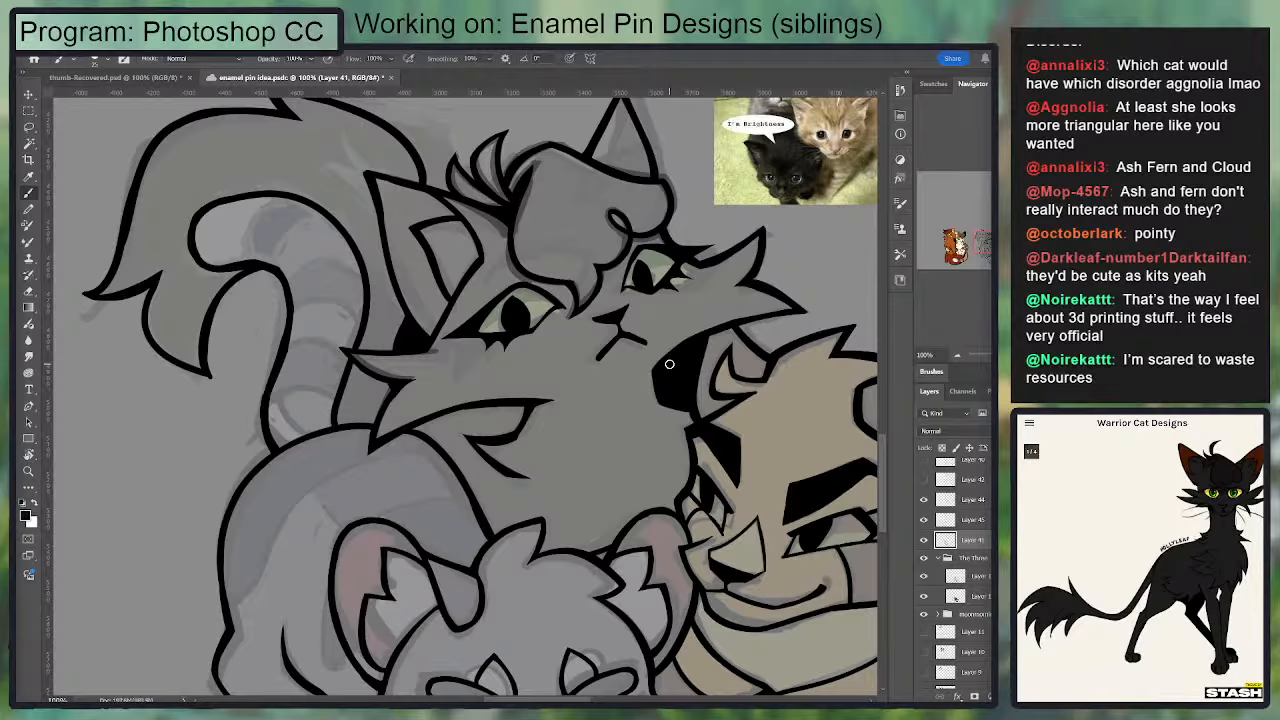
{"action": "left_click_drag", "start_coordinate": [443, 529], "coordinate": [448, 538]}
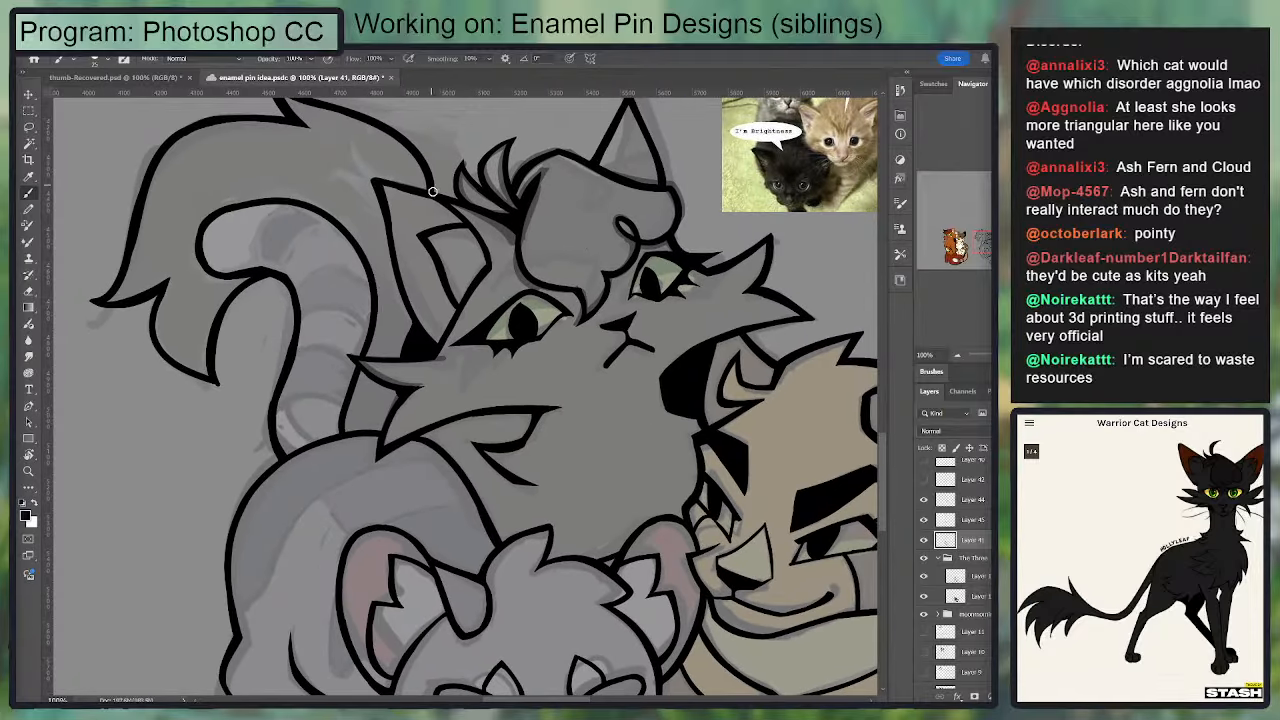
Step: Fill the gap between the grey kitten's chest and the tan cat's front legs with solid black
{"action": "mouse_move", "coordinate": [469, 587]}
{"action": "left_mouse_down"}
{"action": "mouse_move", "coordinate": [455, 272]}
{"action": "mouse_move", "coordinate": [437, 200]}
{"action": "left_mouse_up"}
{"action": "key", "text": "w"}
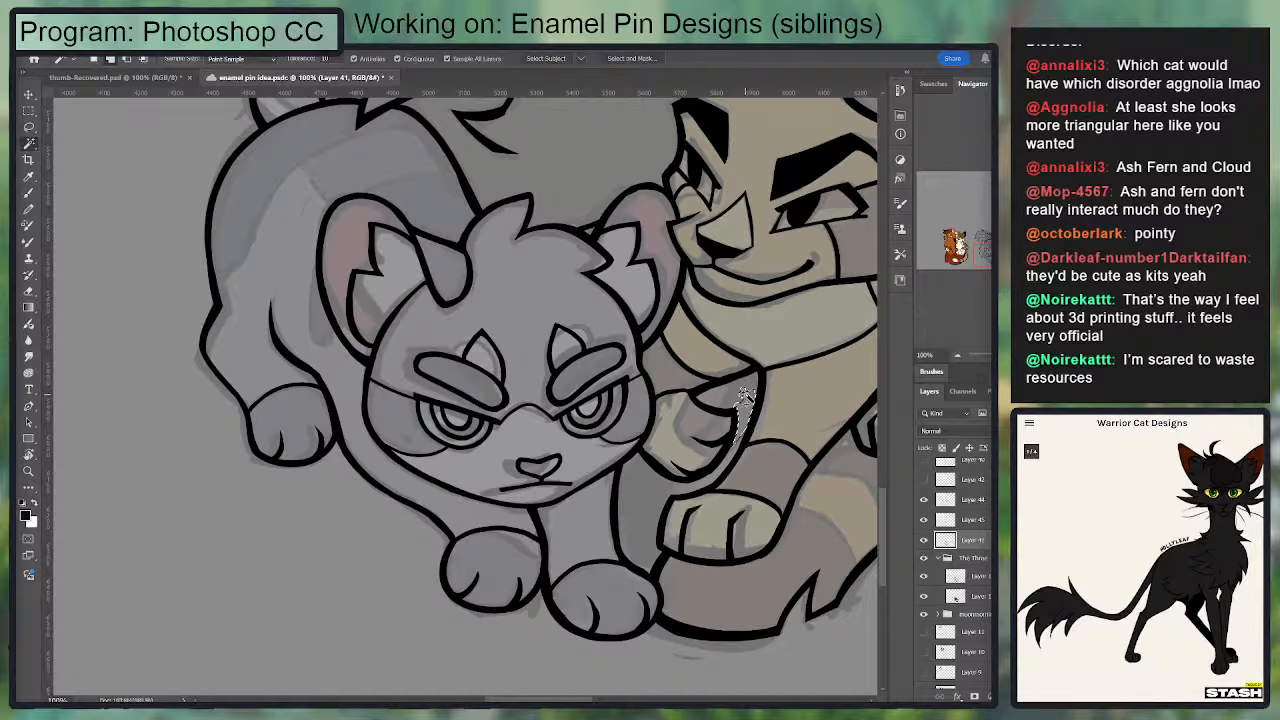
{"action": "left_click_drag", "start_coordinate": [659, 401], "coordinate": [510, 398]}
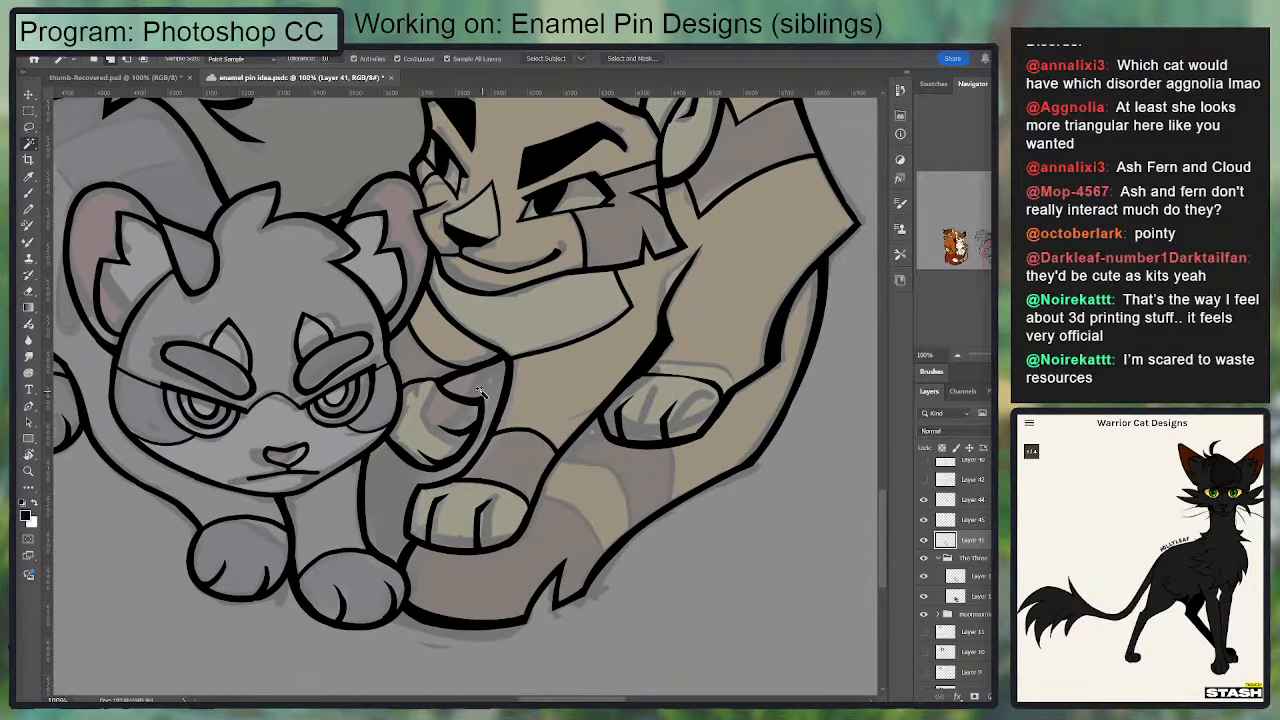
{"action": "left_click", "coordinate": [470, 408]}
{"action": "key", "text": "g"}
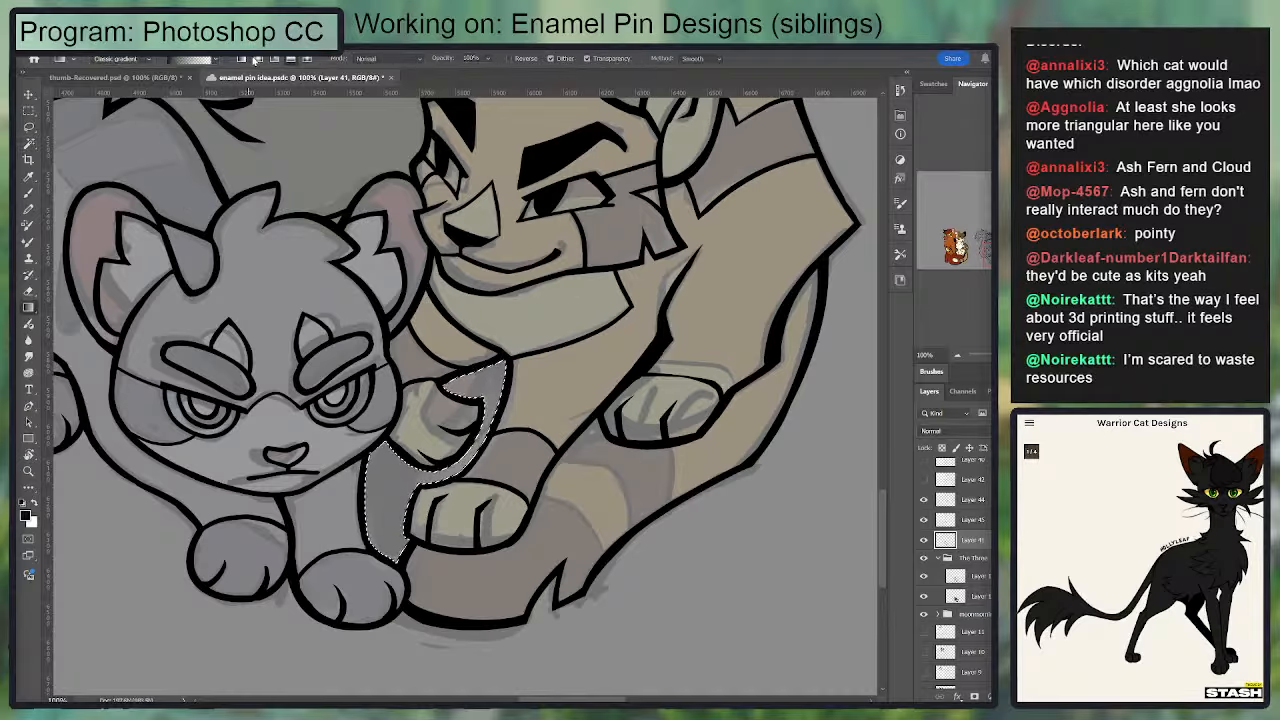
{"action": "key", "text": "alt+BackSpace"}
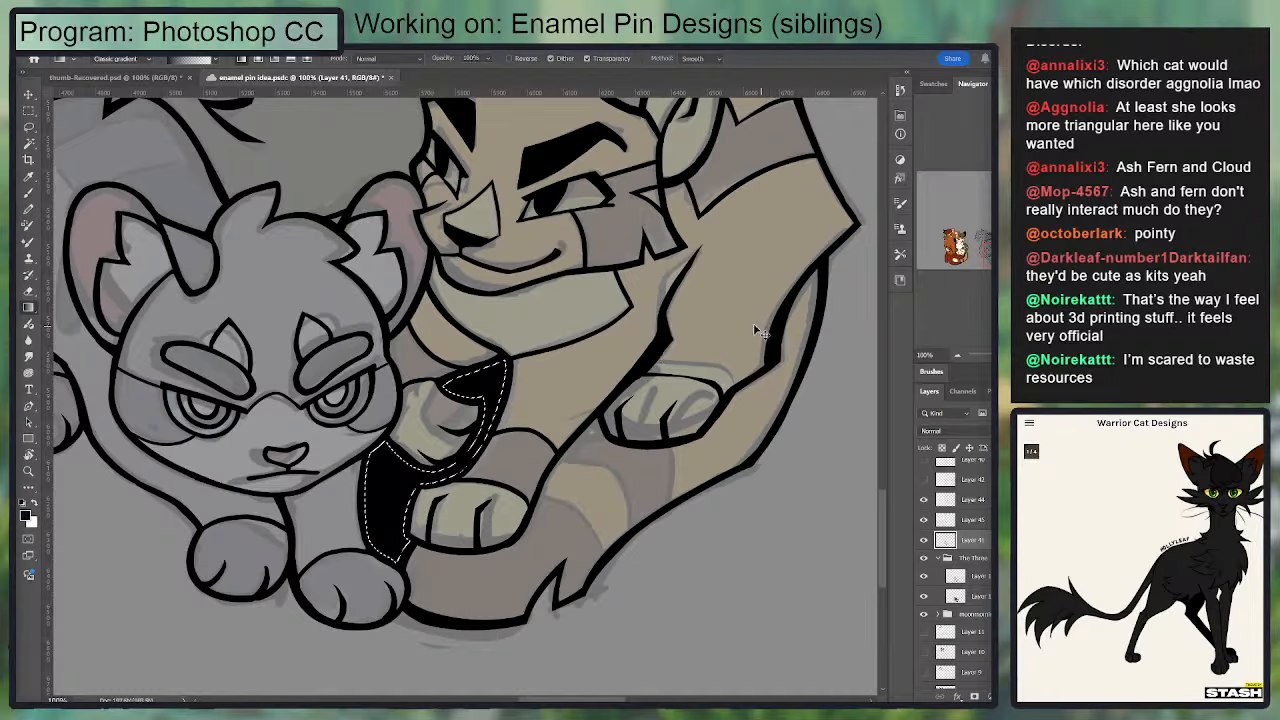
{"action": "key", "text": "ctrl+d"}
Step: Ink the small corner where the grey kitten's head fur meets the ear beside the tan cat
{"action": "mouse_move", "coordinate": [538, 277]}
{"action": "left_mouse_down"}
{"action": "mouse_move", "coordinate": [530, 400]}
{"action": "mouse_move", "coordinate": [661, 378]}
{"action": "left_mouse_up"}
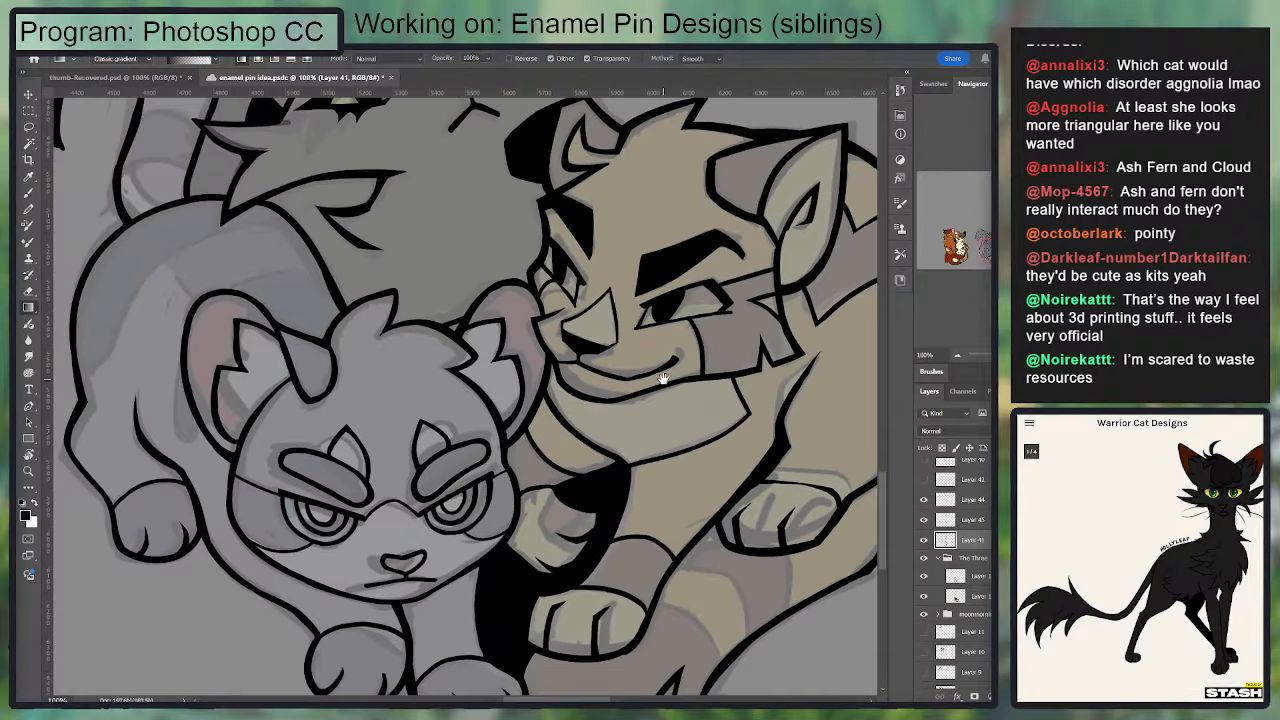
{"action": "key", "text": "b"}
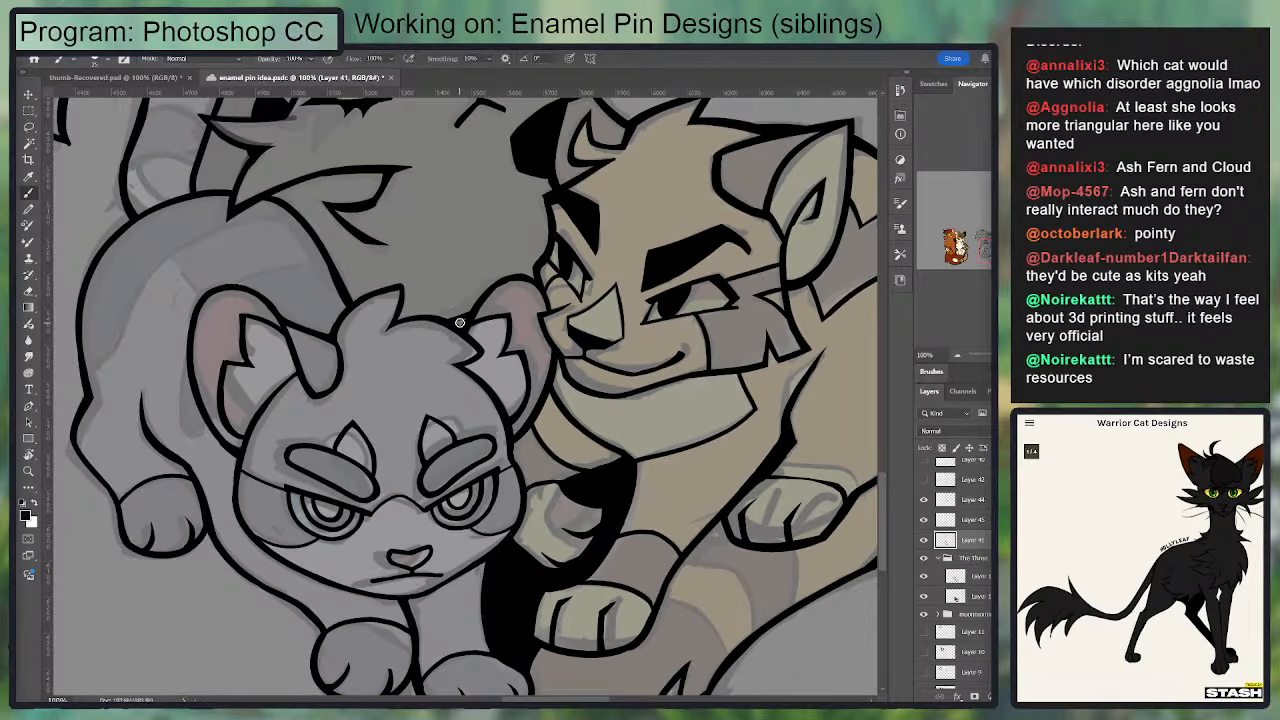
{"action": "key", "text": "e"}
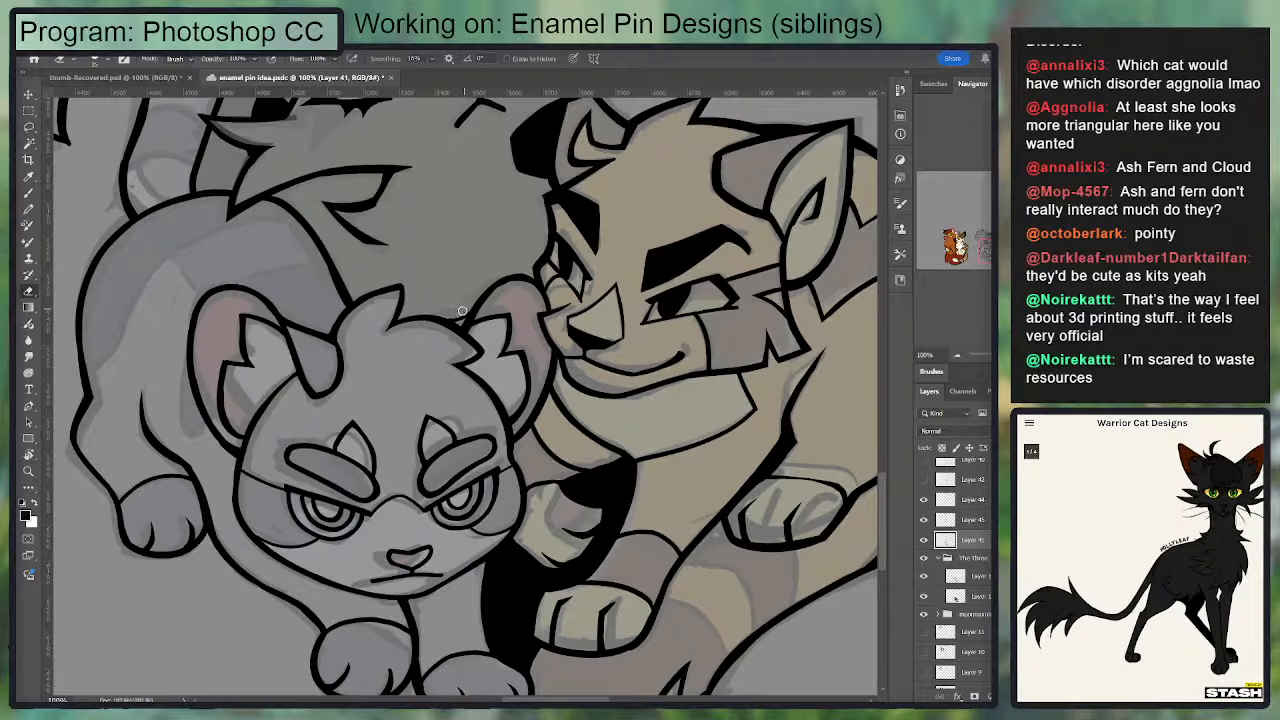
{"action": "key", "text": "b"}
{"action": "key", "text": "e"}
{"action": "key", "text": "b"}
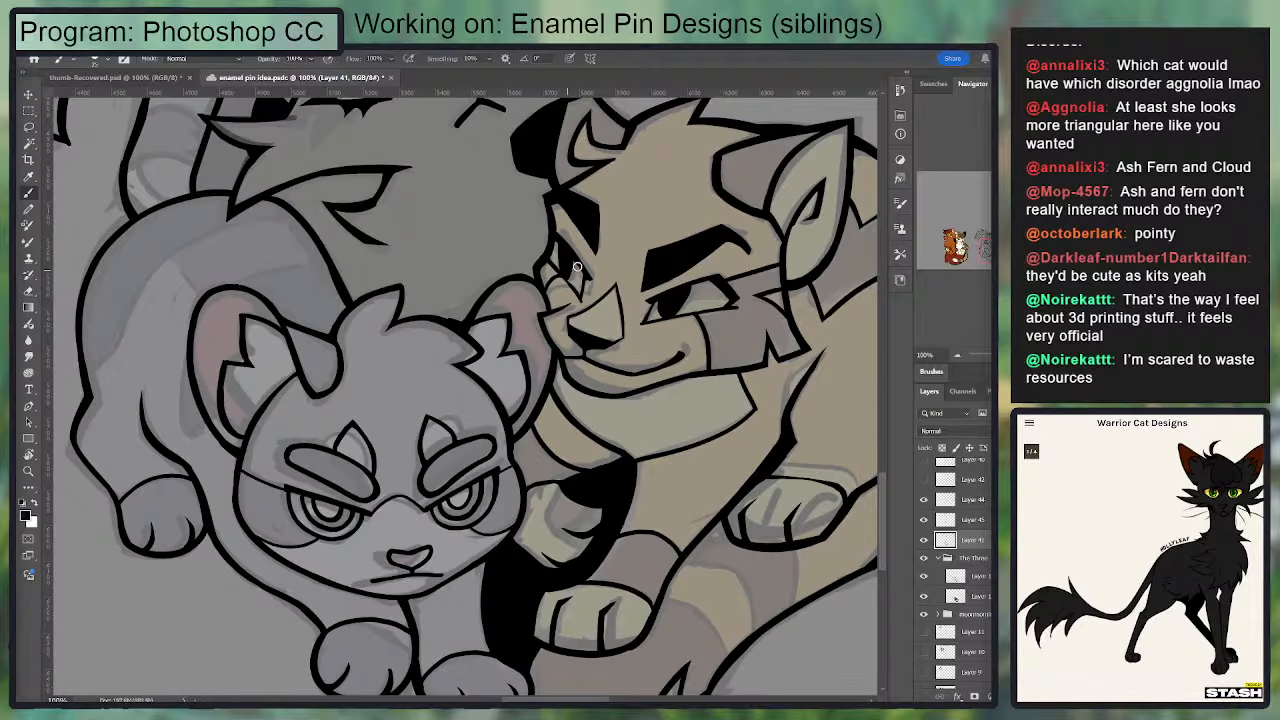
{"action": "key", "text": "e"}
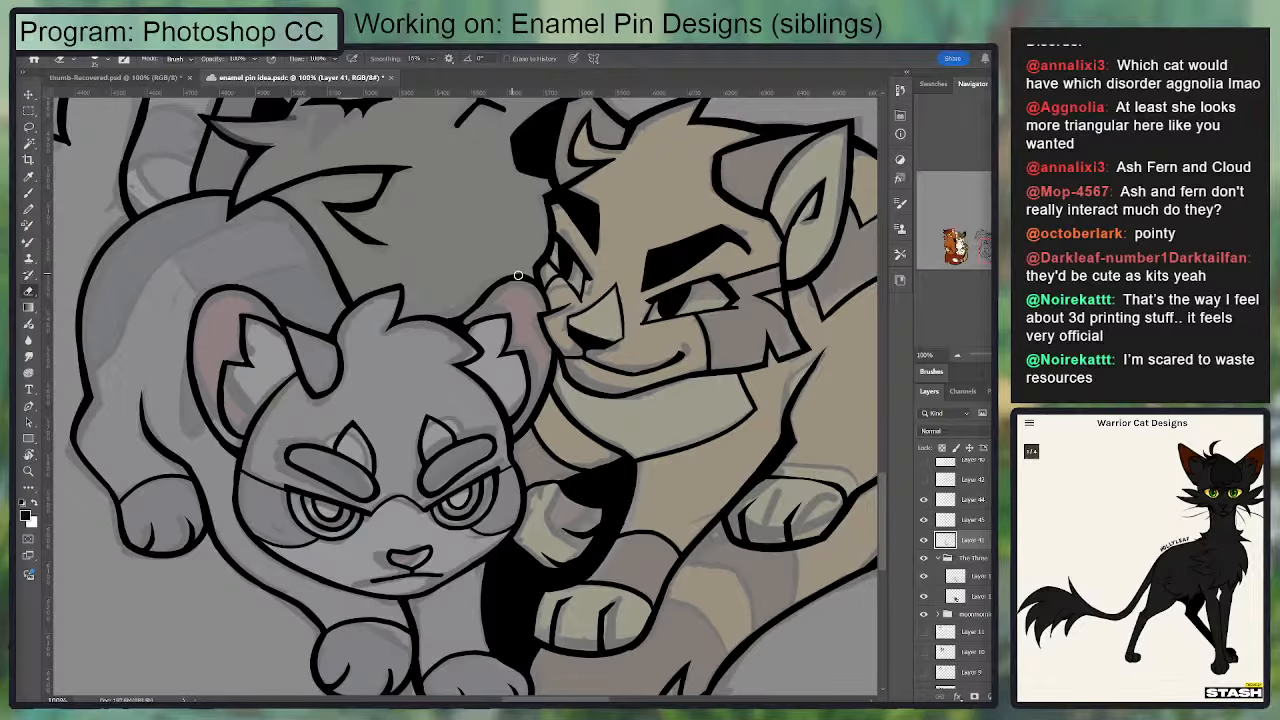
{"action": "left_click_drag", "start_coordinate": [486, 261], "coordinate": [464, 247]}
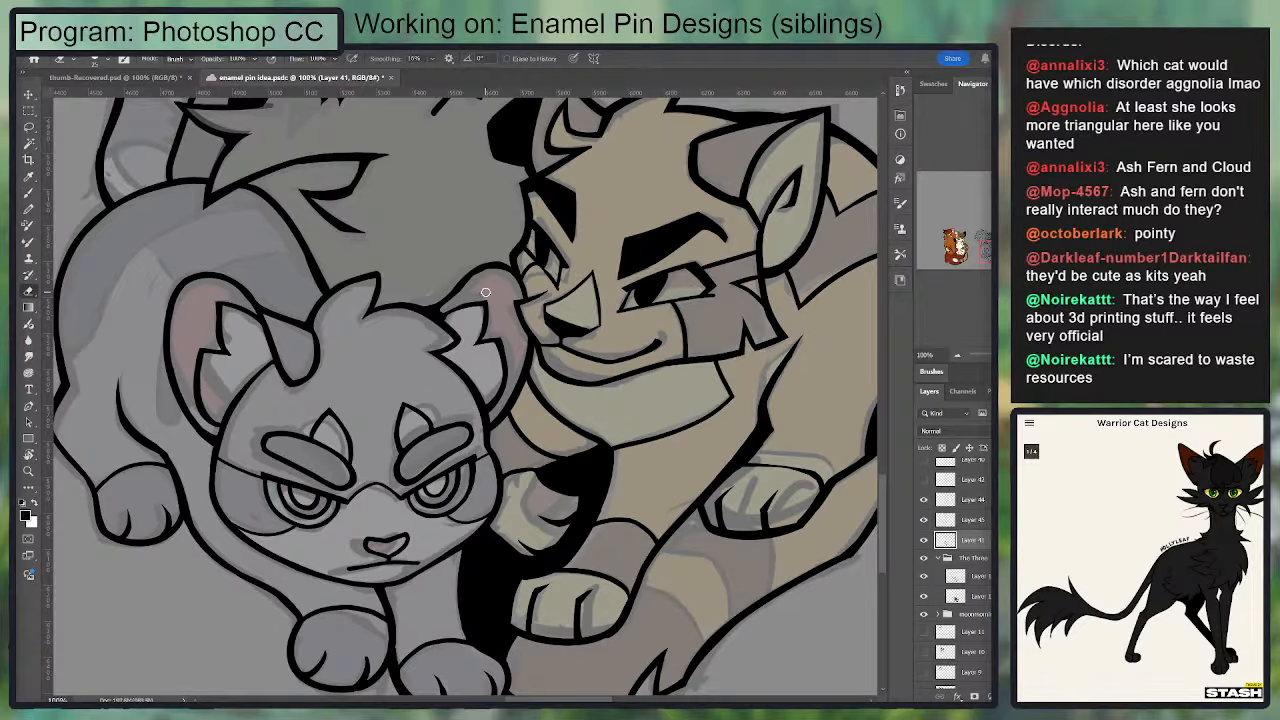
Step: Smooth and trim the base of the grey kitten's ear outline beside the tan cat, and save the file
{"action": "scroll", "coordinate": [485, 292], "scroll_direction": "up", "scroll_amount": 1}
{"action": "key", "text": "b"}
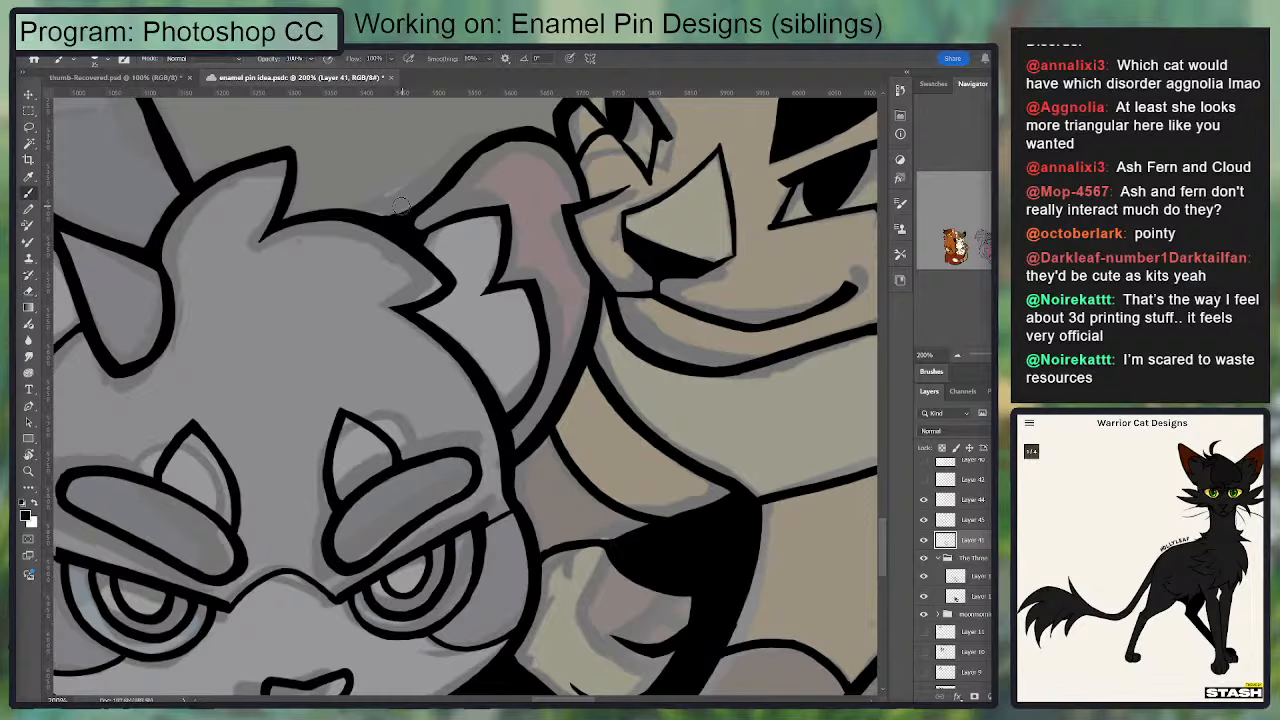
{"action": "left_click_drag", "start_coordinate": [501, 290], "coordinate": [521, 360]}
{"action": "key", "text": "e"}
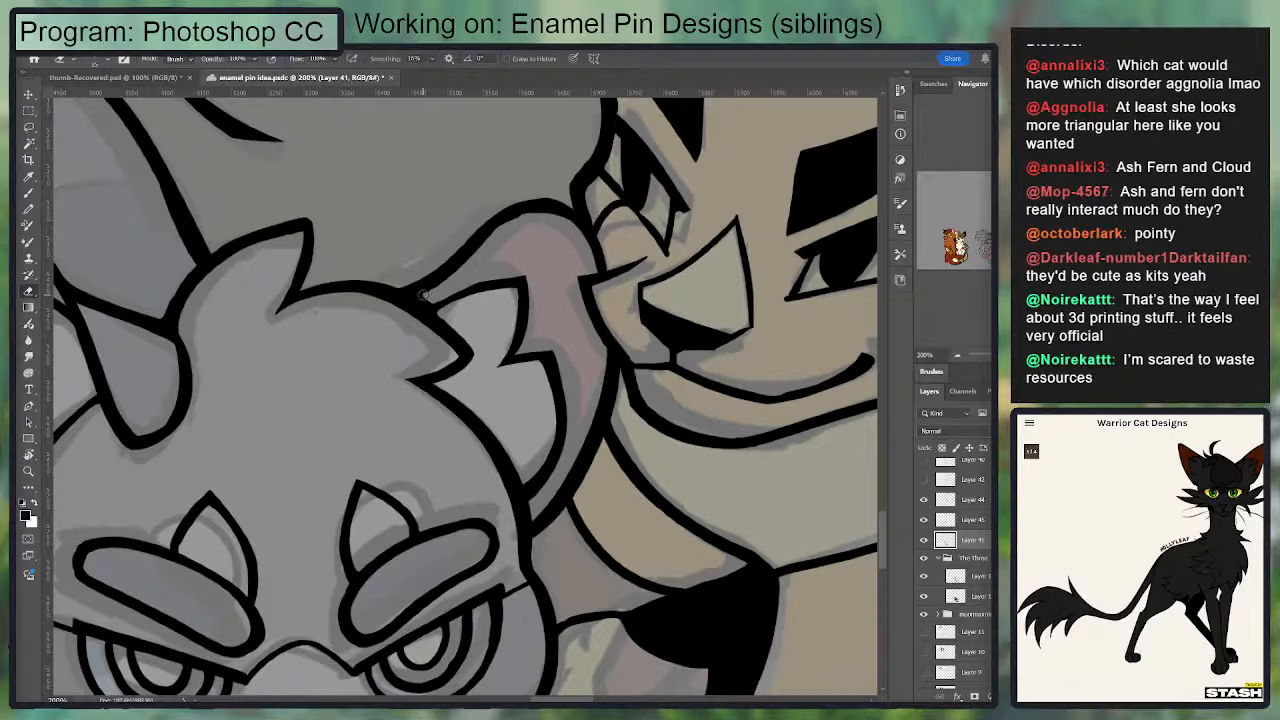
{"action": "key", "text": "b"}
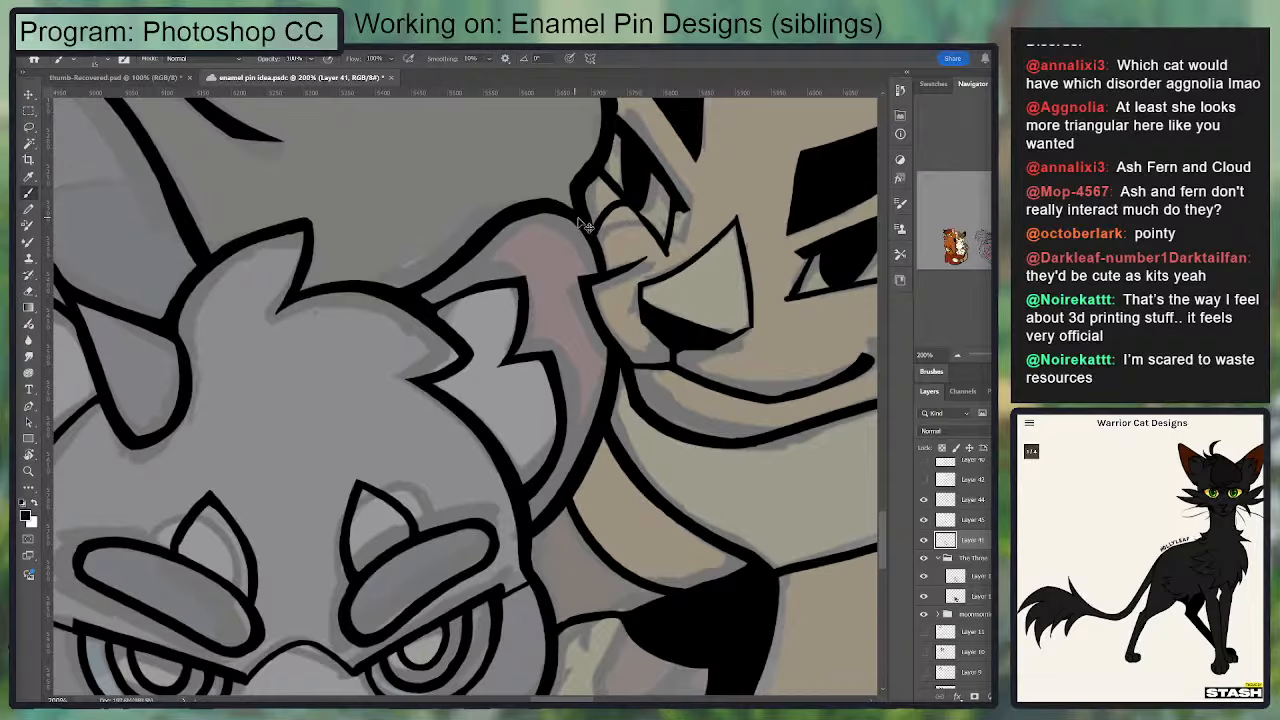
{"action": "key", "text": "ctrl+minus"}
{"action": "left_click_drag", "start_coordinate": [520, 186], "coordinate": [520, 340]}
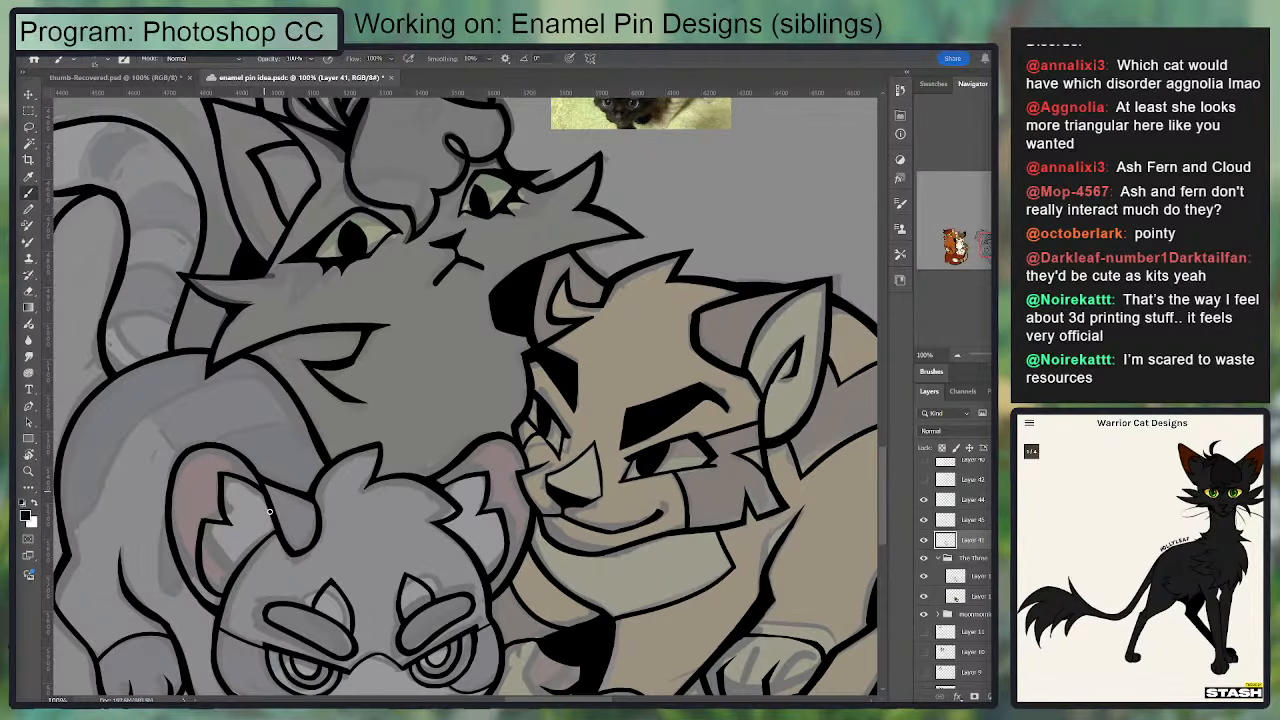
{"action": "key", "text": "ctrl+s"}
{"action": "left_click_drag", "start_coordinate": [311, 450], "coordinate": [326, 370]}
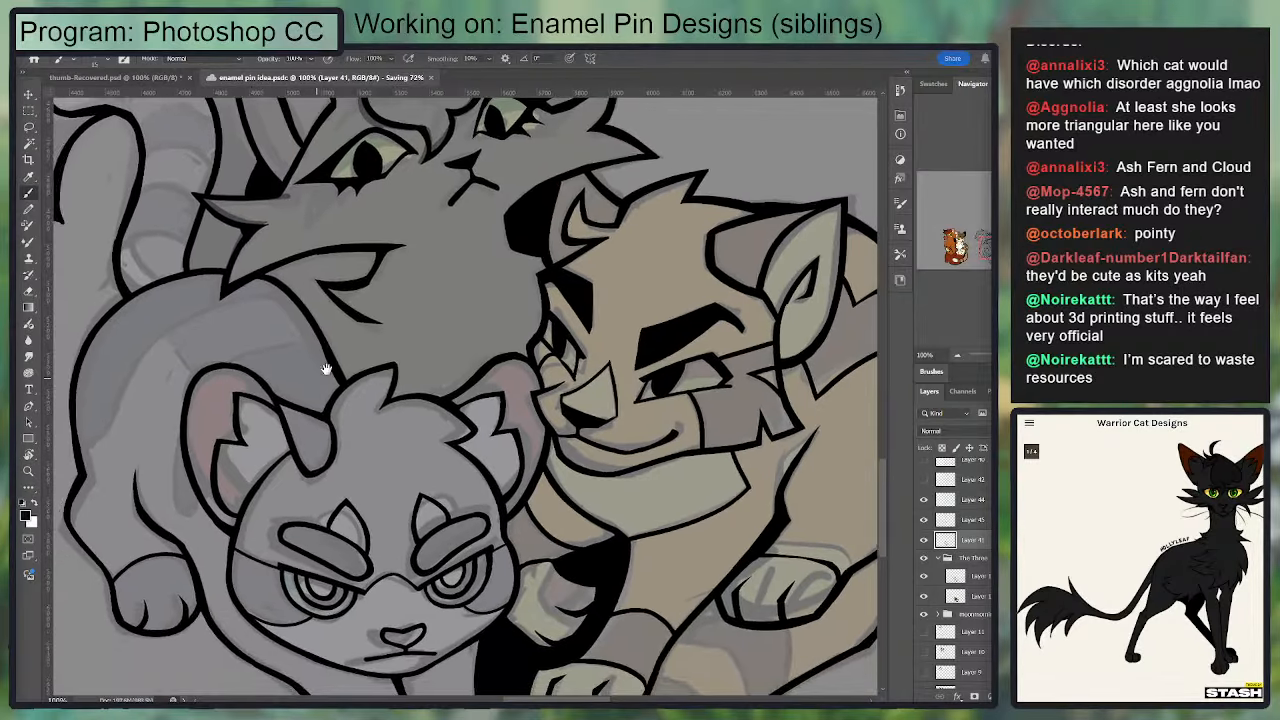
Step: Examine the inked outlines where the black cat, tan cat and grey kitten meet for rough edges
{"action": "key", "text": "e"}
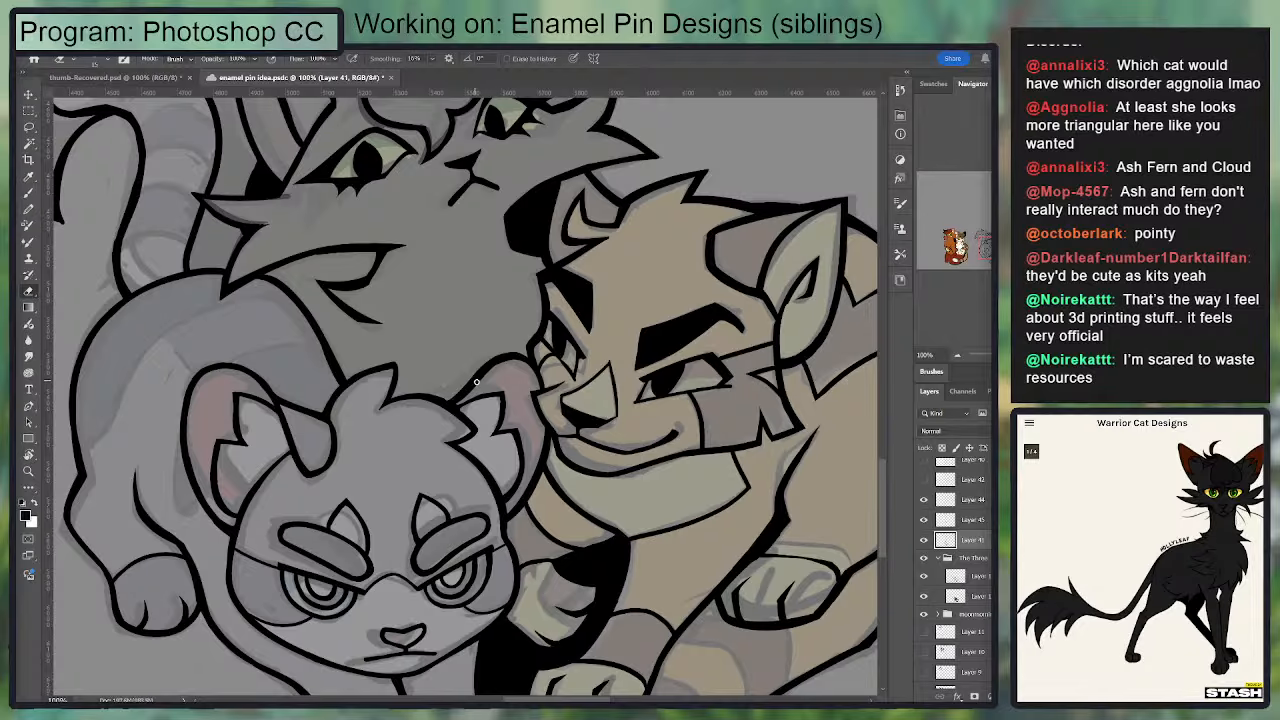
{"action": "mouse_move", "coordinate": [489, 294]}
{"action": "left_mouse_down"}
{"action": "mouse_move", "coordinate": [446, 371]}
{"action": "mouse_move", "coordinate": [462, 405]}
{"action": "left_mouse_up"}
{"action": "key", "text": "b"}
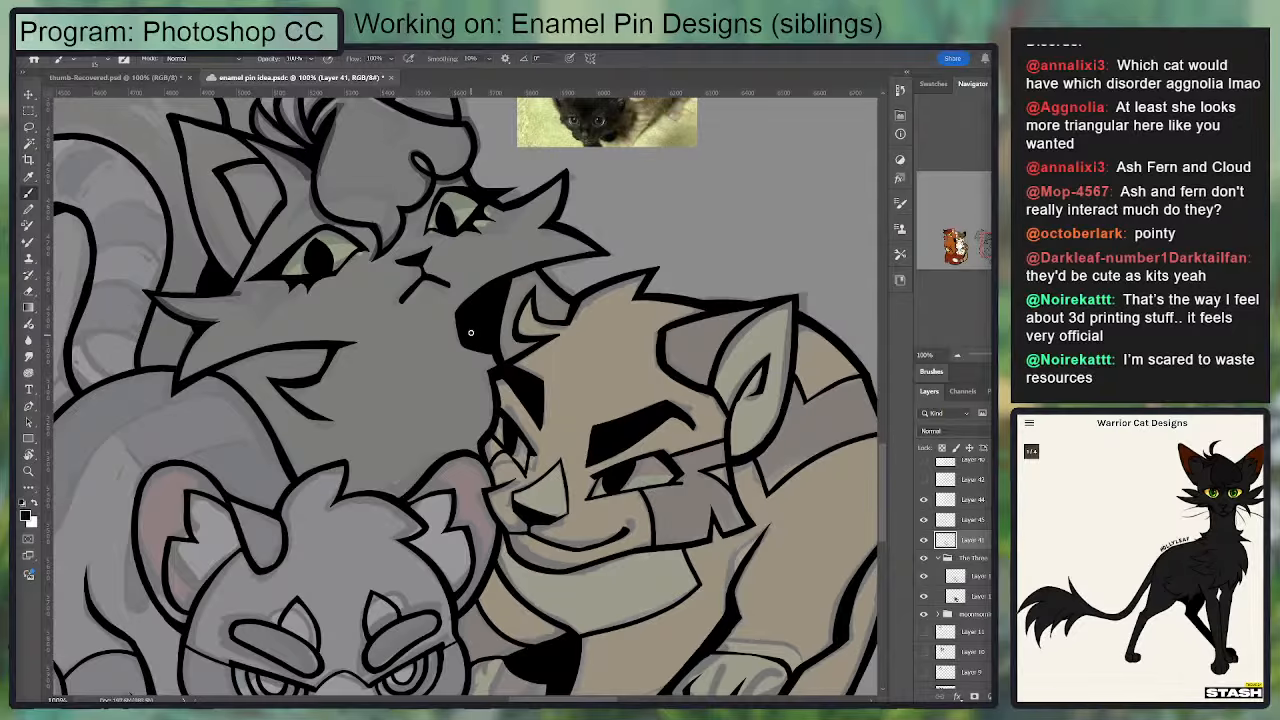
{"action": "mouse_move", "coordinate": [491, 299]}
{"action": "left_mouse_down"}
{"action": "mouse_move", "coordinate": [517, 275]}
{"action": "mouse_move", "coordinate": [538, 306]}
{"action": "mouse_move", "coordinate": [529, 311]}
{"action": "mouse_move", "coordinate": [533, 216]}
{"action": "left_mouse_up"}
{"action": "key", "text": "e"}
{"action": "key", "text": "ctrl+z"}
{"action": "key", "text": "b"}
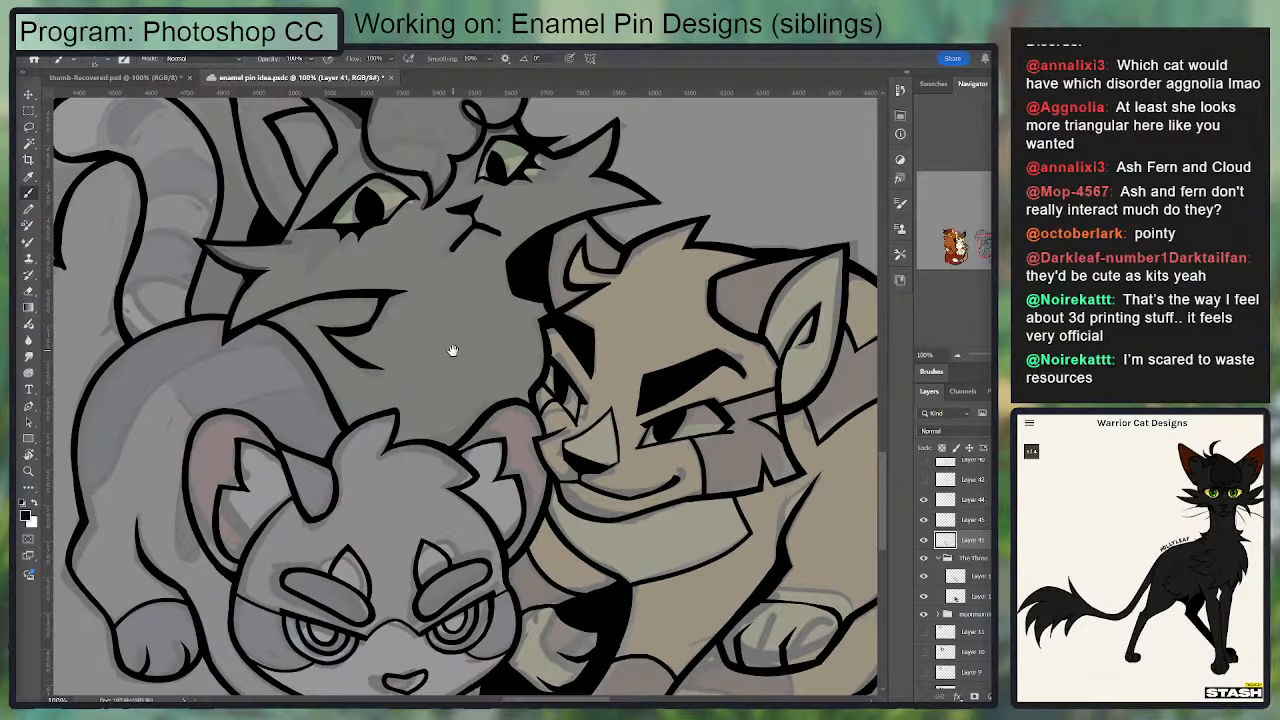
{"action": "left_click_drag", "start_coordinate": [452, 349], "coordinate": [377, 264]}
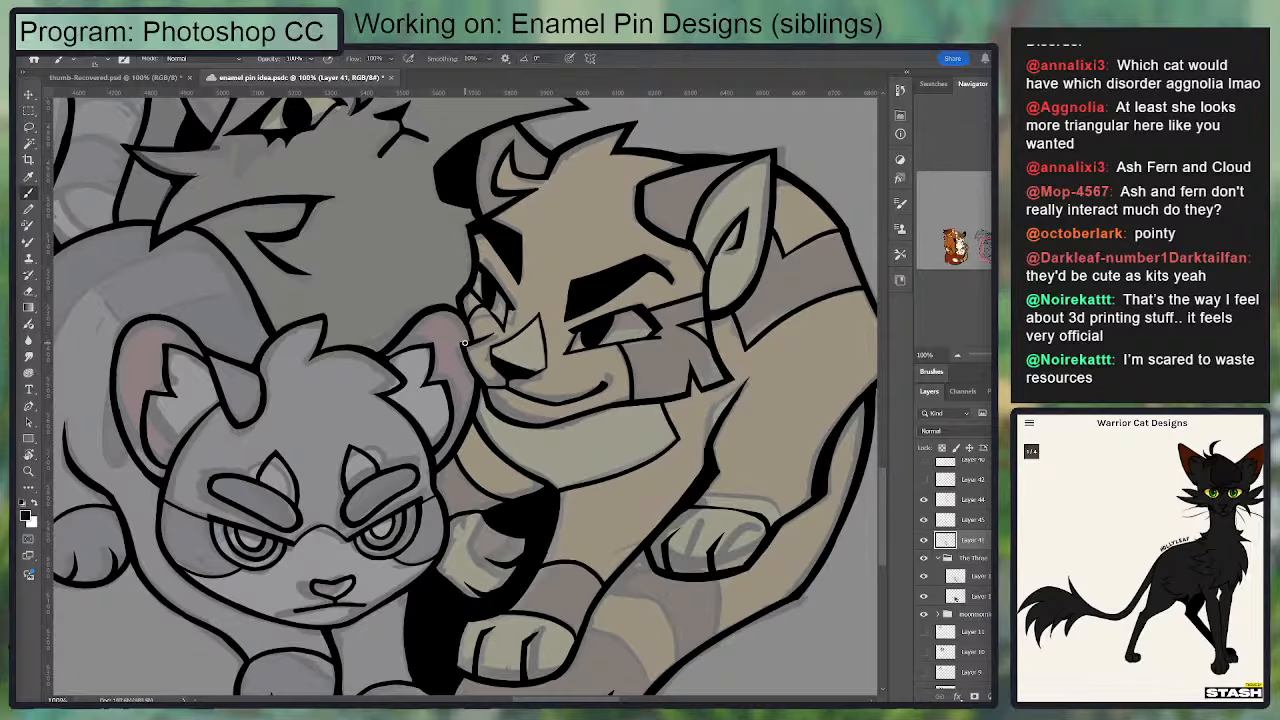
{"action": "mouse_move", "coordinate": [349, 275]}
{"action": "left_mouse_down"}
{"action": "mouse_move", "coordinate": [407, 425]}
{"action": "mouse_move", "coordinate": [443, 281]}
{"action": "mouse_move", "coordinate": [477, 272]}
{"action": "left_mouse_up"}
{"action": "left_click_drag", "start_coordinate": [501, 367], "coordinate": [392, 248]}
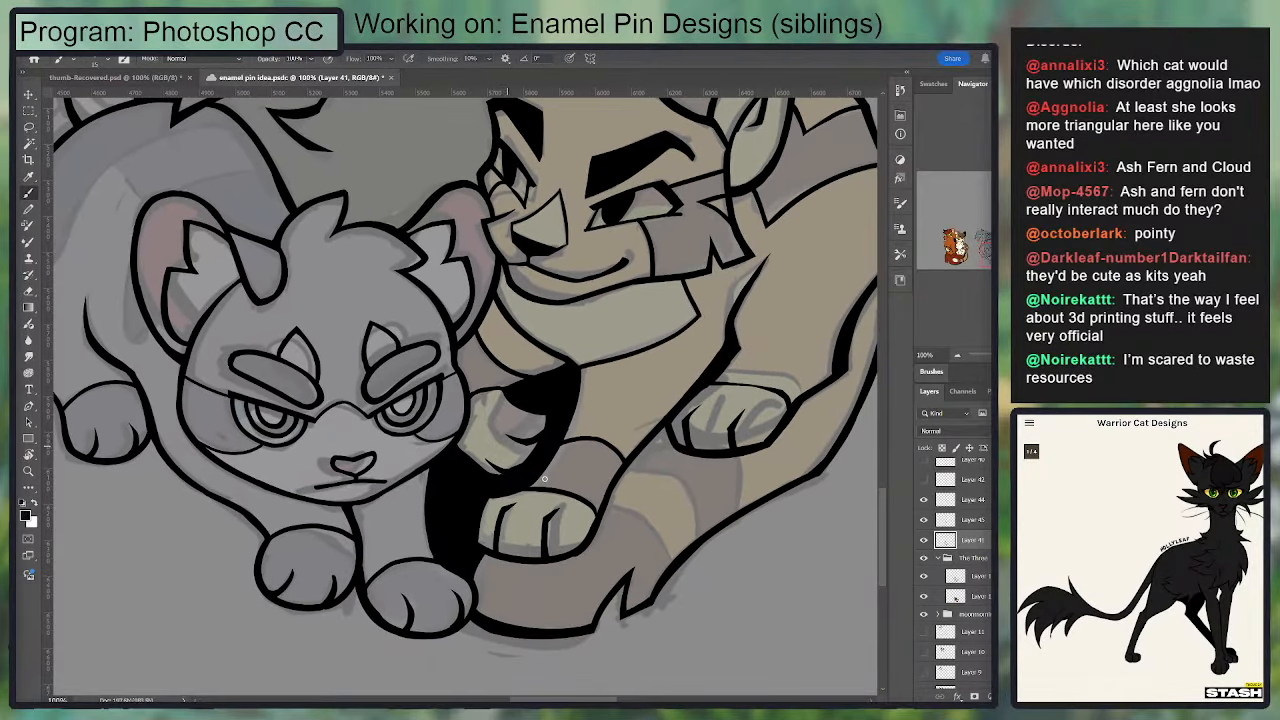
Step: Hide the sketch group The Three and delete the layer directly above the line art layer
{"action": "left_click", "coordinate": [924, 558]}
{"action": "mouse_move", "coordinate": [424, 267]}
{"action": "left_mouse_down"}
{"action": "mouse_move", "coordinate": [503, 315]}
{"action": "mouse_move", "coordinate": [479, 497]}
{"action": "left_mouse_up"}
{"action": "left_click_drag", "start_coordinate": [502, 369], "coordinate": [489, 461]}
{"action": "left_click", "coordinate": [971, 520]}
{"action": "key", "text": "Delete"}
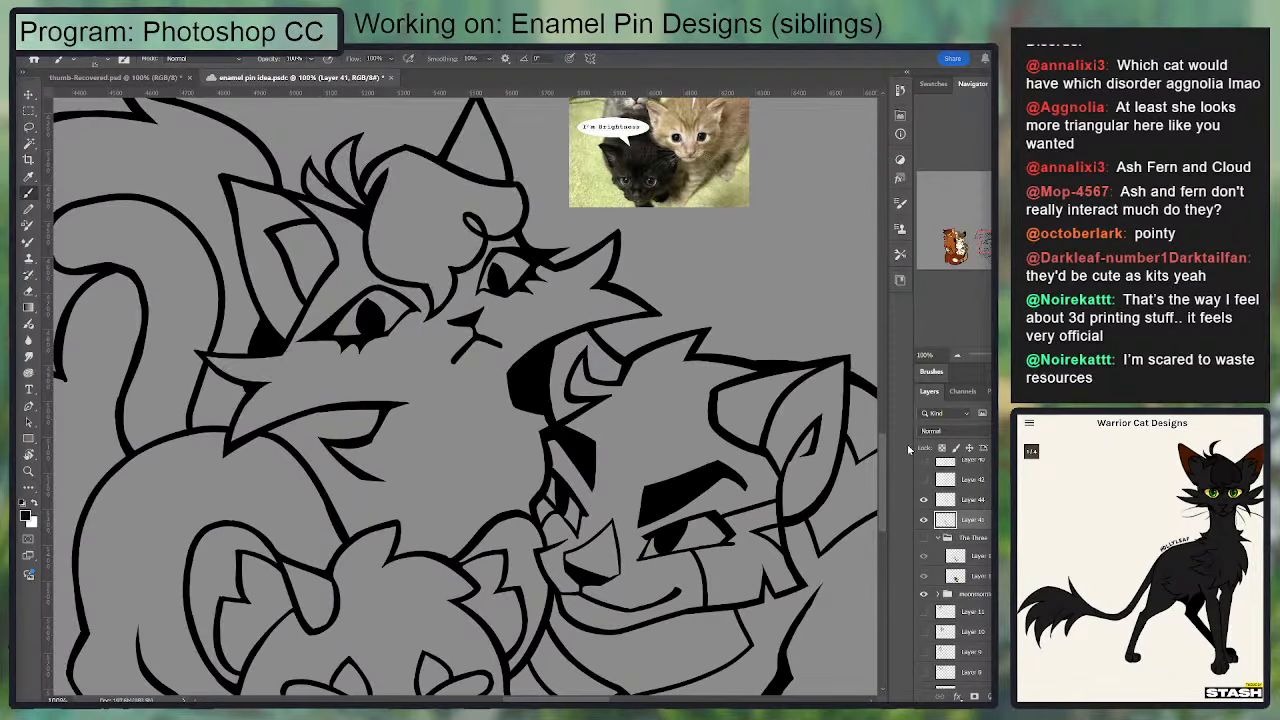
{"action": "key", "text": "ctrl+minus"}
{"action": "key", "text": "ctrl+minus"}
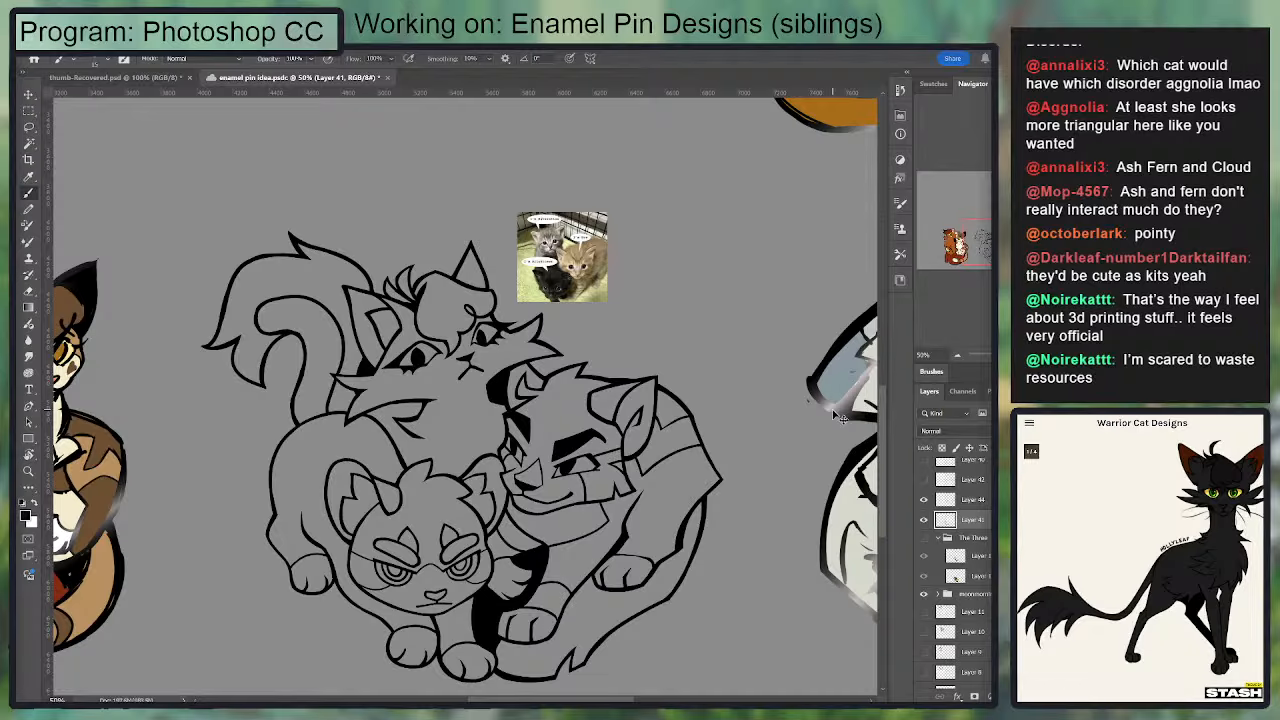
{"action": "key", "text": "ctrl+plus"}
{"action": "key", "text": "ctrl+plus"}
{"action": "key", "text": "ctrl+plus"}
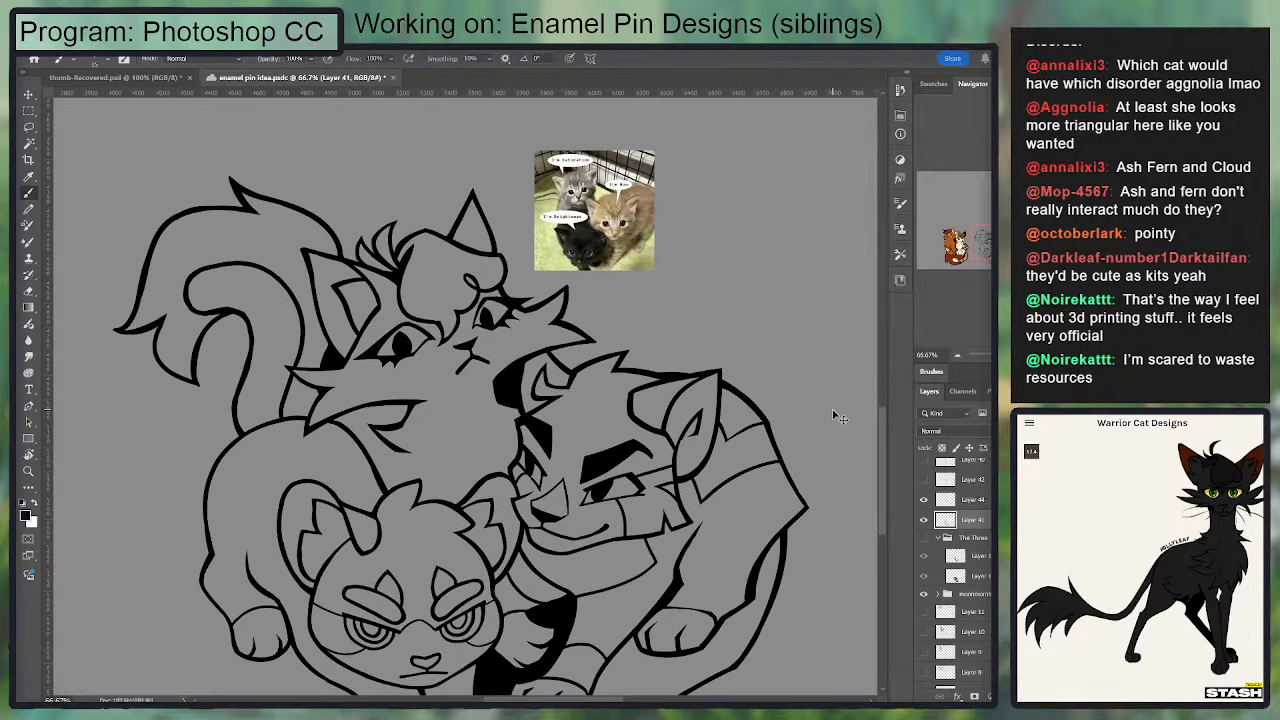
Step: Show the sketch group again and ink a short curved brow line above the black cat's eye nearest its tail
{"action": "left_click", "coordinate": [923, 539]}
{"action": "left_click_drag", "start_coordinate": [265, 253], "coordinate": [362, 437]}
{"action": "mouse_move", "coordinate": [302, 360]}
{"action": "left_mouse_down"}
{"action": "mouse_move", "coordinate": [337, 323]}
{"action": "mouse_move", "coordinate": [439, 339]}
{"action": "mouse_move", "coordinate": [292, 365]}
{"action": "mouse_move", "coordinate": [337, 338]}
{"action": "mouse_move", "coordinate": [384, 337]}
{"action": "mouse_move", "coordinate": [331, 331]}
{"action": "mouse_move", "coordinate": [374, 330]}
{"action": "left_mouse_up"}
{"action": "key", "text": "ctrl+z"}
{"action": "key", "text": "ctrl+z"}
{"action": "key", "text": "ctrl+z"}
{"action": "mouse_move", "coordinate": [297, 369]}
{"action": "left_mouse_down"}
{"action": "mouse_move", "coordinate": [357, 323]}
{"action": "mouse_move", "coordinate": [374, 329]}
{"action": "mouse_move", "coordinate": [353, 320]}
{"action": "mouse_move", "coordinate": [305, 368]}
{"action": "mouse_move", "coordinate": [381, 336]}
{"action": "left_mouse_up"}
{"action": "key", "text": "ctrl+z"}
{"action": "key", "text": "ctrl+z"}
{"action": "mouse_move", "coordinate": [376, 331]}
{"action": "left_mouse_down"}
{"action": "mouse_move", "coordinate": [338, 333]}
{"action": "mouse_move", "coordinate": [380, 333]}
{"action": "mouse_move", "coordinate": [306, 366]}
{"action": "left_mouse_up"}
{"action": "key", "text": "e"}
{"action": "key", "text": "b"}
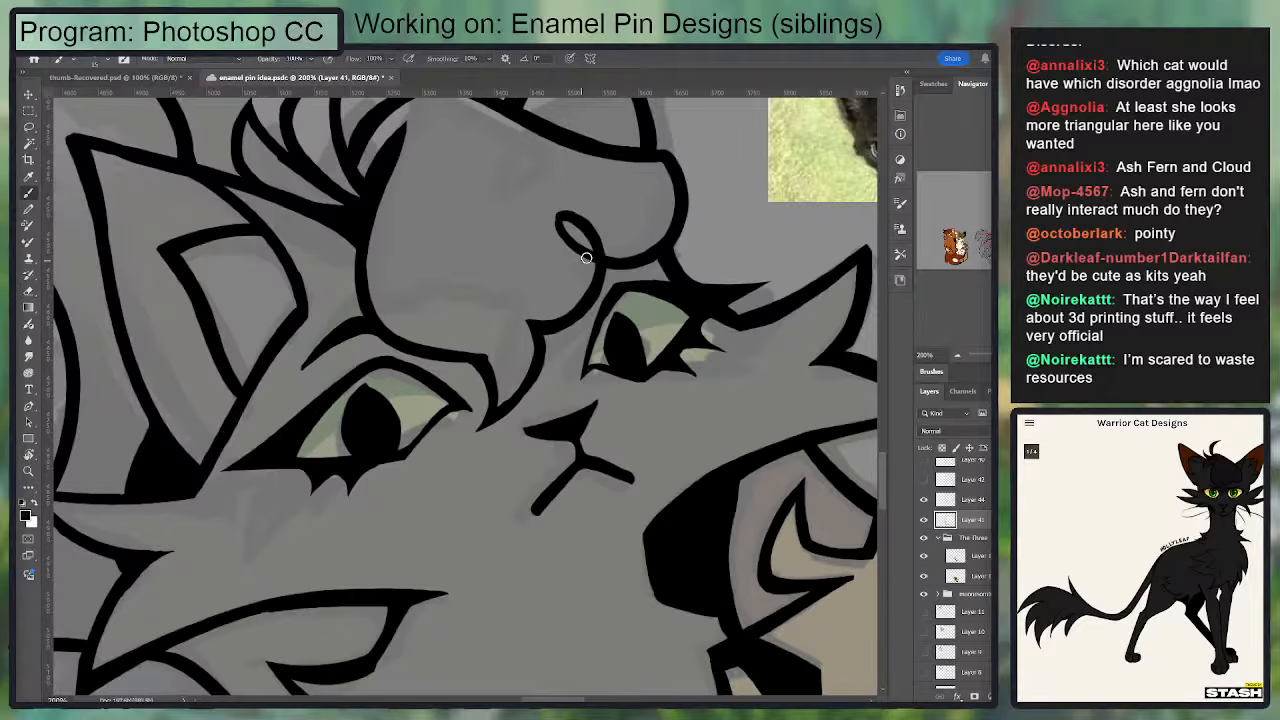
{"action": "key", "text": "ctrl+minus"}
{"action": "left_click_drag", "start_coordinate": [572, 388], "coordinate": [569, 281]}
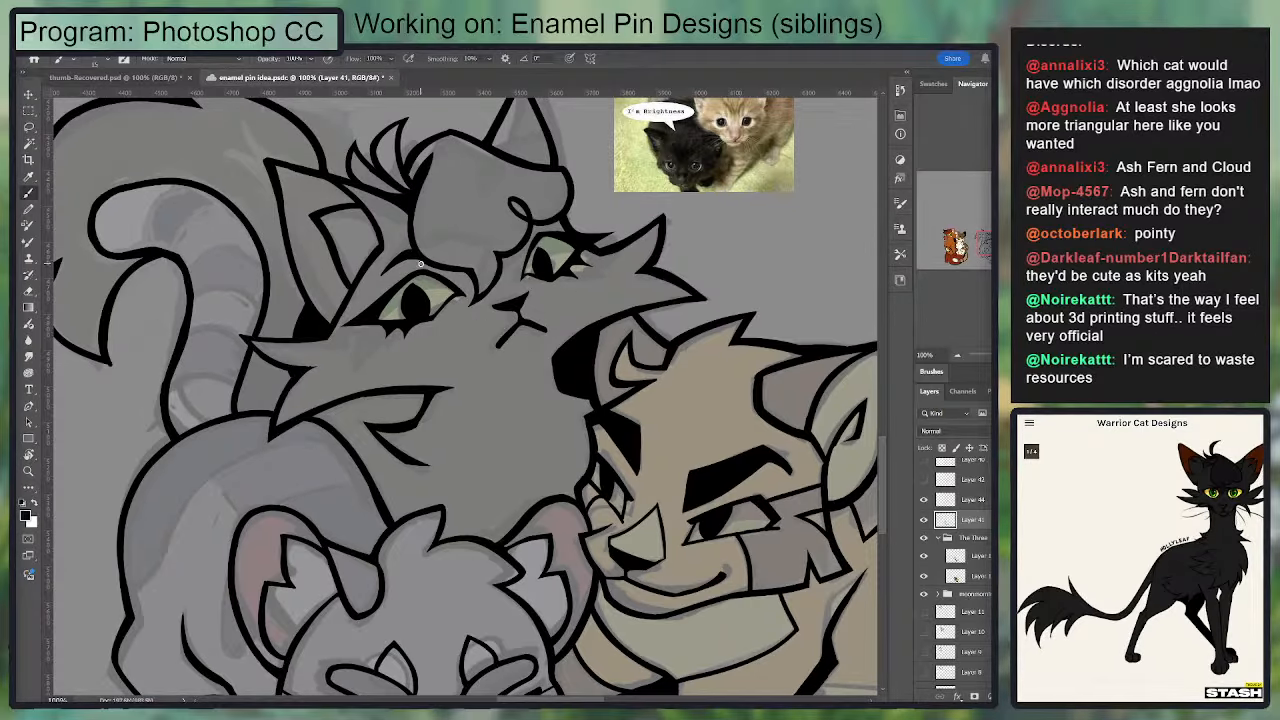
{"action": "left_click_drag", "start_coordinate": [446, 276], "coordinate": [485, 304]}
{"action": "left_click_drag", "start_coordinate": [470, 364], "coordinate": [533, 206]}
{"action": "mouse_move", "coordinate": [468, 412]}
{"action": "left_mouse_down"}
{"action": "mouse_move", "coordinate": [445, 359]}
{"action": "mouse_move", "coordinate": [472, 404]}
{"action": "left_mouse_up"}
{"action": "key", "text": "ctrl+z"}
{"action": "key", "text": "ctrl+z"}
{"action": "left_click_drag", "start_coordinate": [443, 363], "coordinate": [464, 409]}
{"action": "left_click_drag", "start_coordinate": [456, 360], "coordinate": [438, 378]}
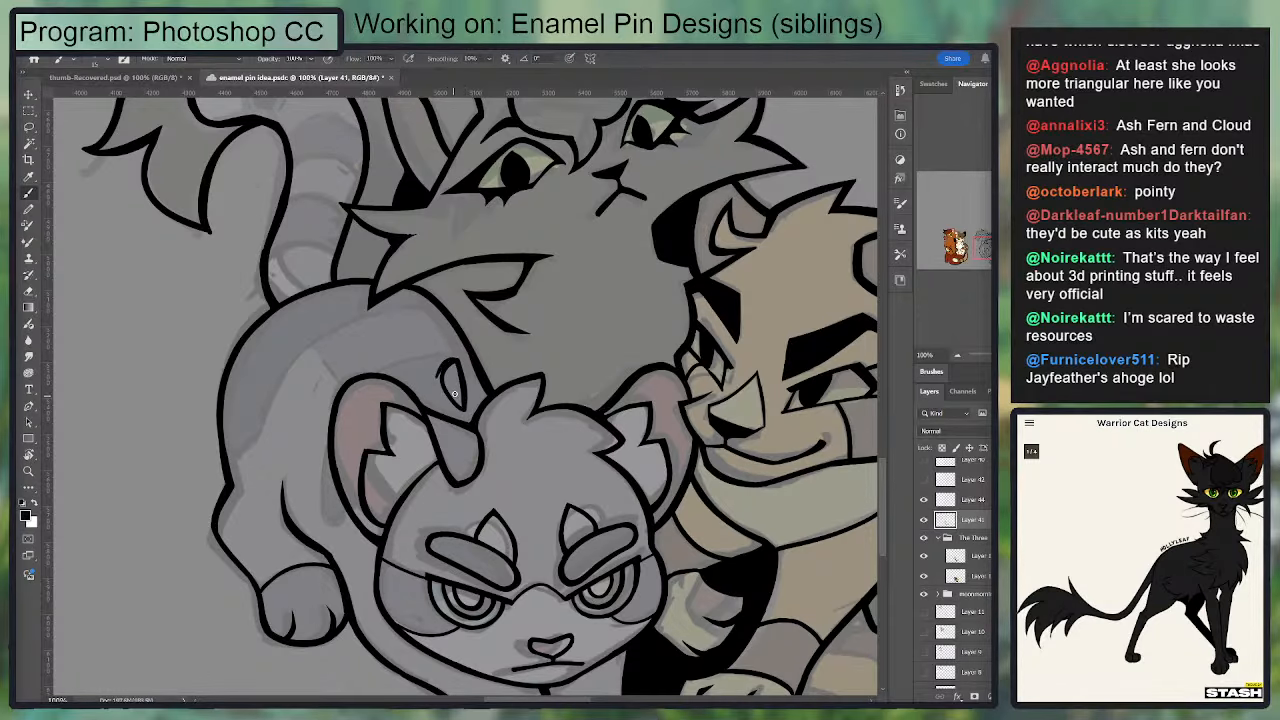
{"action": "key", "text": "ctrl+z"}
{"action": "key", "text": "ctrl+z"}
{"action": "key", "text": "ctrl+z"}
Step: Try inking the dark marking's edge along the grey kitten's back in two separate curves
{"action": "left_click_drag", "start_coordinate": [371, 319], "coordinate": [449, 266]}
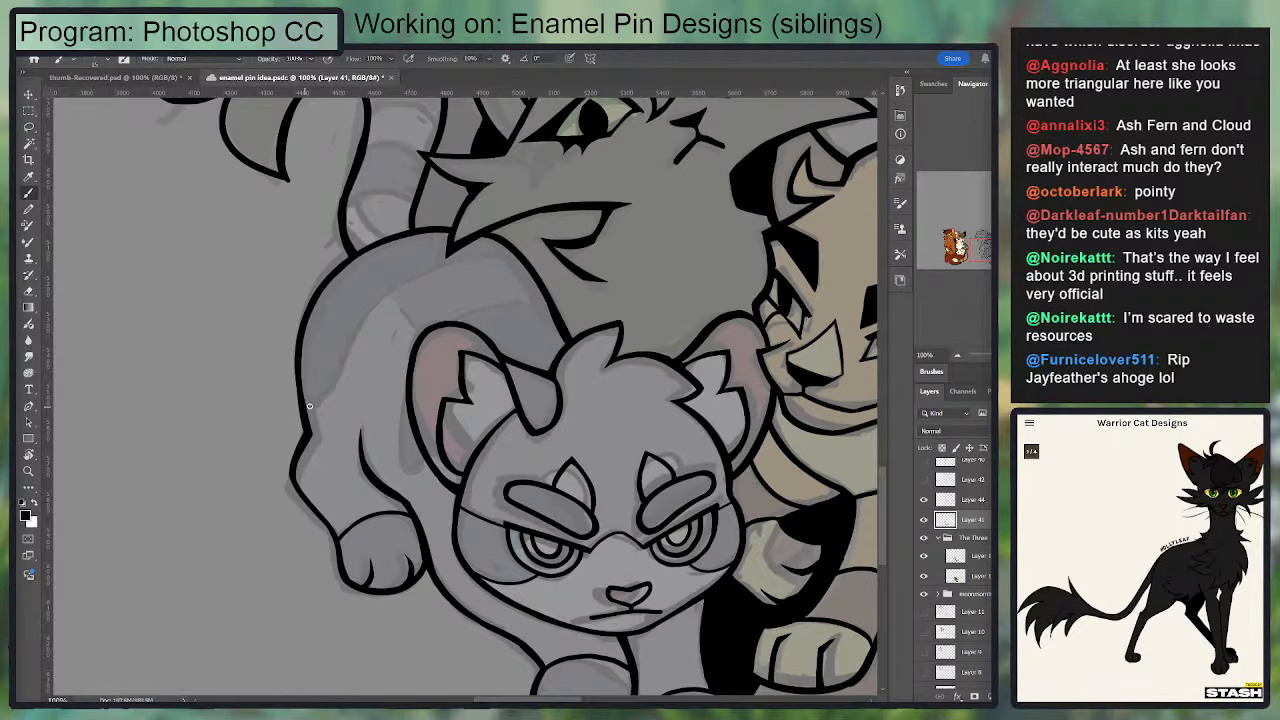
{"action": "left_click_drag", "start_coordinate": [309, 406], "coordinate": [440, 261]}
{"action": "key", "text": "ctrl+z"}
{"action": "key", "text": "ctrl+z"}
{"action": "mouse_move", "coordinate": [338, 381]}
{"action": "left_mouse_down"}
{"action": "mouse_move", "coordinate": [349, 359]}
{"action": "mouse_move", "coordinate": [476, 272]}
{"action": "mouse_move", "coordinate": [347, 382]}
{"action": "mouse_move", "coordinate": [425, 268]}
{"action": "left_mouse_up"}
{"action": "key", "text": "ctrl+z"}
{"action": "key", "text": "ctrl+z"}
{"action": "key", "text": "ctrl+z"}
{"action": "key", "text": "ctrl+z"}
{"action": "mouse_move", "coordinate": [350, 342]}
{"action": "left_mouse_down"}
{"action": "mouse_move", "coordinate": [487, 262]}
{"action": "mouse_move", "coordinate": [350, 330]}
{"action": "mouse_move", "coordinate": [512, 258]}
{"action": "left_mouse_up"}
{"action": "key", "text": "ctrl+z"}
{"action": "key", "text": "ctrl+z"}
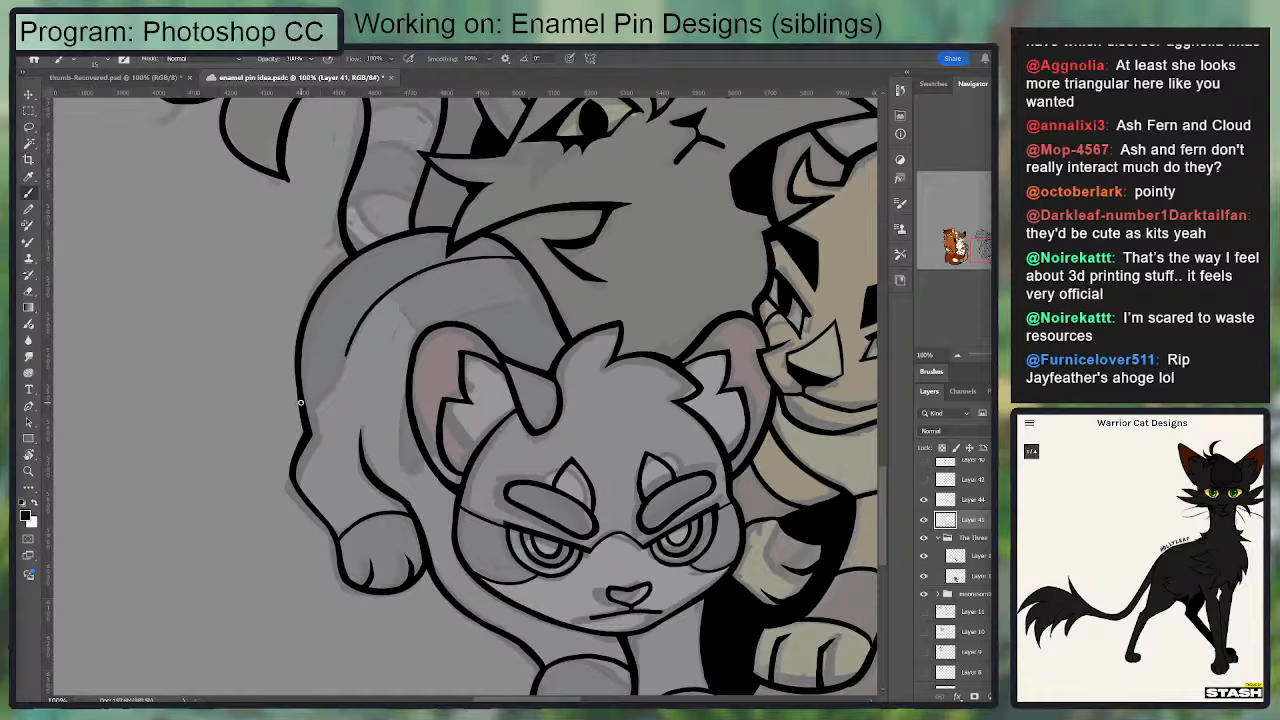
{"action": "mouse_move", "coordinate": [300, 402]}
{"action": "left_mouse_down"}
{"action": "mouse_move", "coordinate": [334, 386]}
{"action": "mouse_move", "coordinate": [349, 338]}
{"action": "left_mouse_up"}
{"action": "left_click_drag", "start_coordinate": [406, 393], "coordinate": [414, 465]}
{"action": "key", "text": "ctrl+z"}
{"action": "mouse_move", "coordinate": [405, 398]}
{"action": "left_mouse_down"}
{"action": "mouse_move", "coordinate": [407, 461]}
{"action": "mouse_move", "coordinate": [426, 462]}
{"action": "mouse_move", "coordinate": [401, 438]}
{"action": "left_mouse_up"}
{"action": "key", "text": "ctrl+z"}
{"action": "key", "text": "ctrl+z"}
{"action": "mouse_move", "coordinate": [404, 393]}
{"action": "left_mouse_down"}
{"action": "mouse_move", "coordinate": [402, 430]}
{"action": "mouse_move", "coordinate": [421, 462]}
{"action": "left_mouse_up"}
{"action": "key", "text": "ctrl+z"}
{"action": "mouse_move", "coordinate": [405, 386]}
{"action": "left_mouse_down"}
{"action": "mouse_move", "coordinate": [407, 463]}
{"action": "mouse_move", "coordinate": [418, 465]}
{"action": "left_mouse_up"}
{"action": "key", "text": "ctrl+z"}
{"action": "key", "text": "ctrl+z"}
Step: Ink the edge of the grey kitten's back marking as one thin continuous curve from the rump to the far back outline
{"action": "key", "text": "ctrl+plus"}
{"action": "left_click_drag", "start_coordinate": [330, 392], "coordinate": [374, 424]}
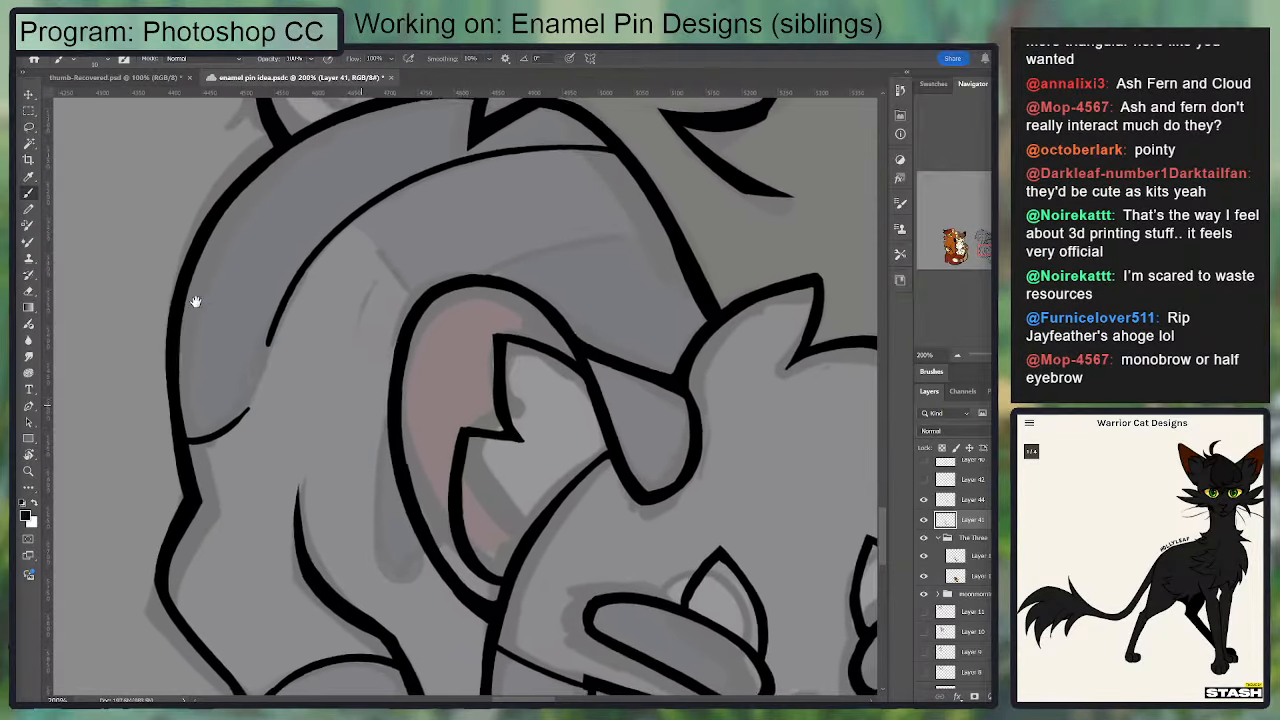
{"action": "mouse_move", "coordinate": [185, 443]}
{"action": "left_mouse_down"}
{"action": "mouse_move", "coordinate": [235, 420]}
{"action": "mouse_move", "coordinate": [278, 316]}
{"action": "left_mouse_up"}
{"action": "key", "text": "ctrl+z"}
{"action": "left_click_drag", "start_coordinate": [186, 433], "coordinate": [257, 363]}
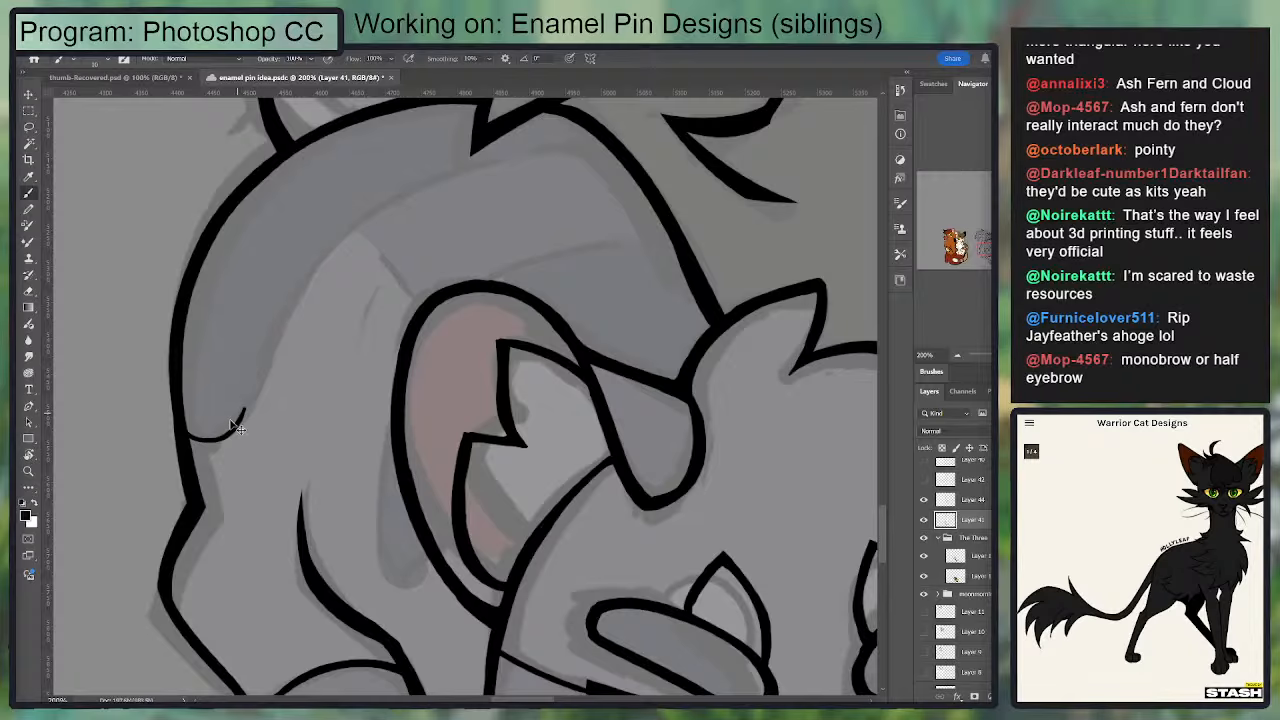
{"action": "key", "text": "ctrl+z"}
{"action": "mouse_move", "coordinate": [186, 437]}
{"action": "left_mouse_down"}
{"action": "mouse_move", "coordinate": [267, 368]}
{"action": "mouse_move", "coordinate": [243, 424]}
{"action": "mouse_move", "coordinate": [299, 293]}
{"action": "mouse_move", "coordinate": [370, 211]}
{"action": "left_mouse_up"}
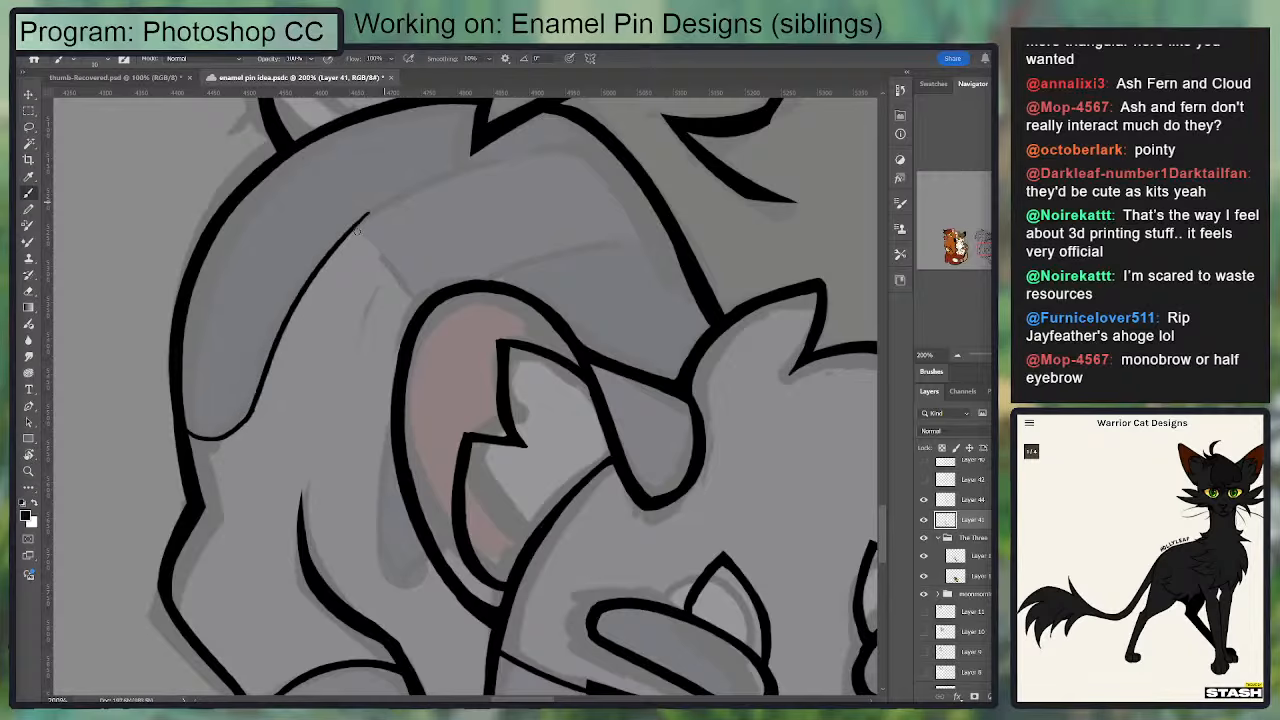
{"action": "key", "text": "ctrl+z"}
{"action": "mouse_move", "coordinate": [251, 413]}
{"action": "left_mouse_down"}
{"action": "mouse_move", "coordinate": [380, 208]}
{"action": "mouse_move", "coordinate": [586, 150]}
{"action": "mouse_move", "coordinate": [405, 339]}
{"action": "left_mouse_up"}
{"action": "key", "text": "e"}
{"action": "left_click_drag", "start_coordinate": [411, 288], "coordinate": [421, 157]}
{"action": "key", "text": "b"}
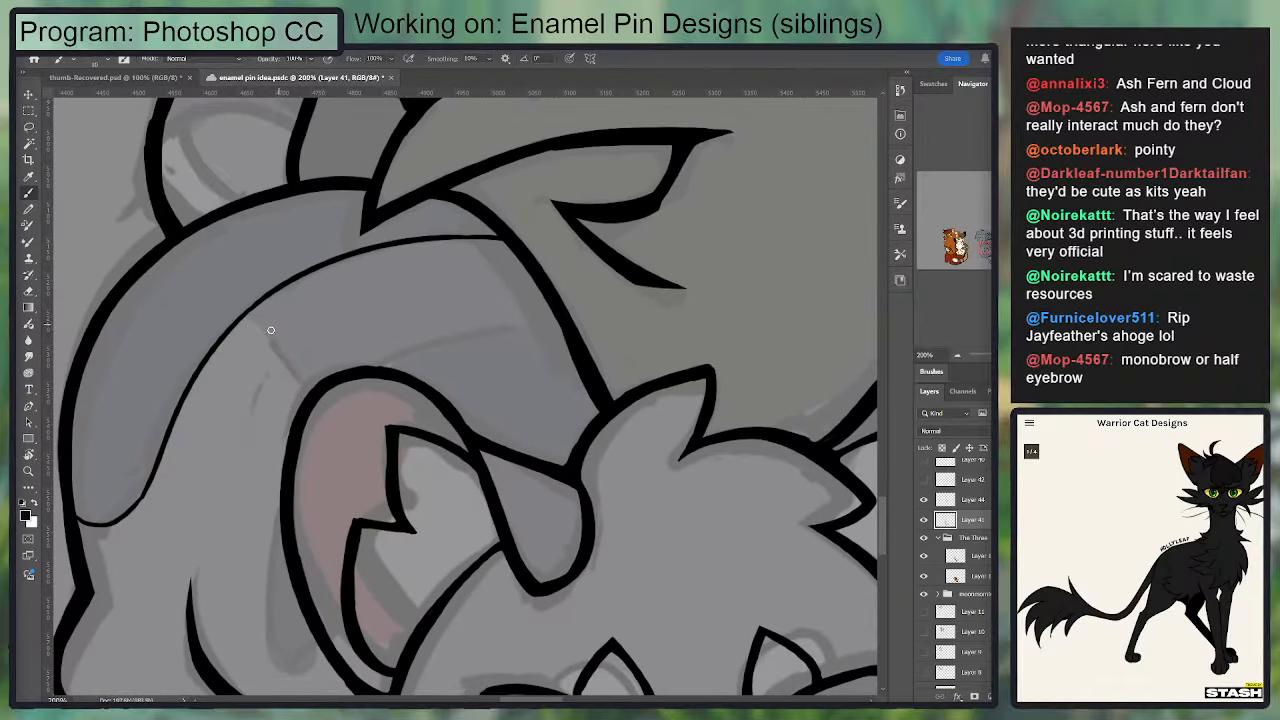
{"action": "mouse_move", "coordinate": [234, 324]}
{"action": "left_mouse_down"}
{"action": "mouse_move", "coordinate": [310, 388]}
{"action": "mouse_move", "coordinate": [471, 283]}
{"action": "left_mouse_up"}
{"action": "key", "text": "ctrl+z"}
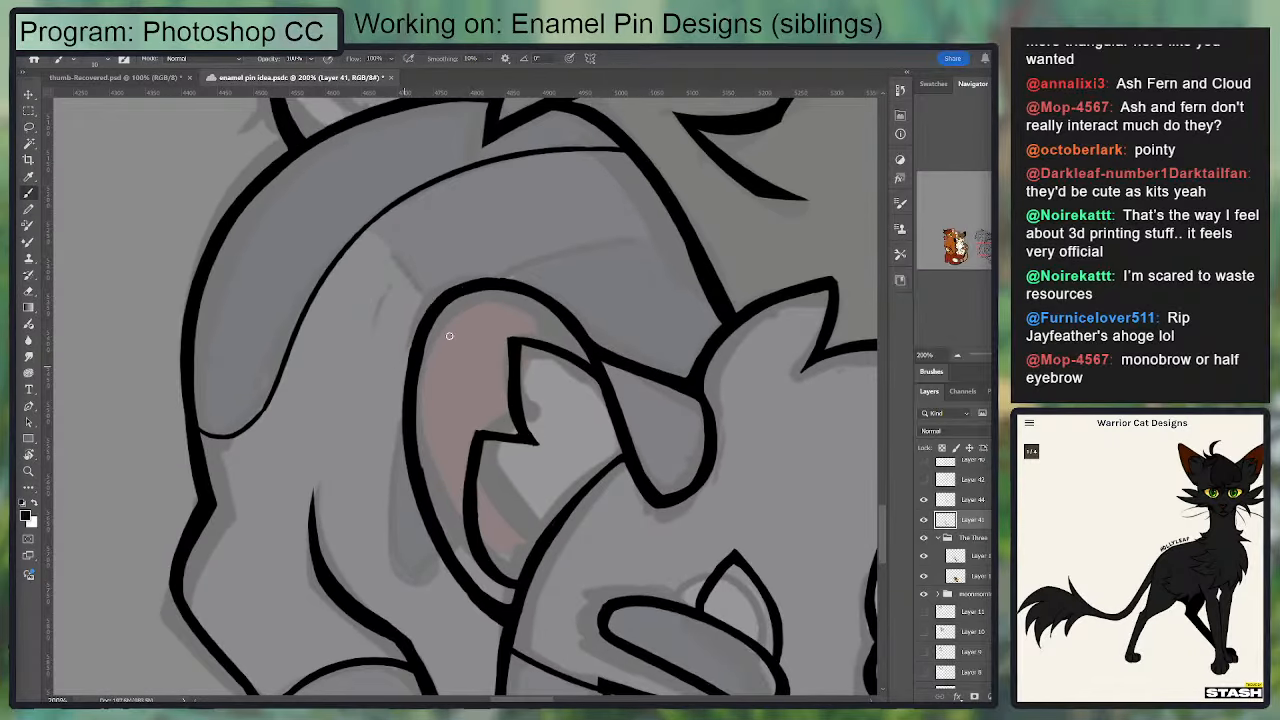
{"action": "key", "text": "e"}
{"action": "mouse_move", "coordinate": [395, 208]}
{"action": "left_mouse_down"}
{"action": "mouse_move", "coordinate": [476, 165]}
{"action": "mouse_move", "coordinate": [555, 152]}
{"action": "left_mouse_up"}
{"action": "key", "text": "ctrl+z"}
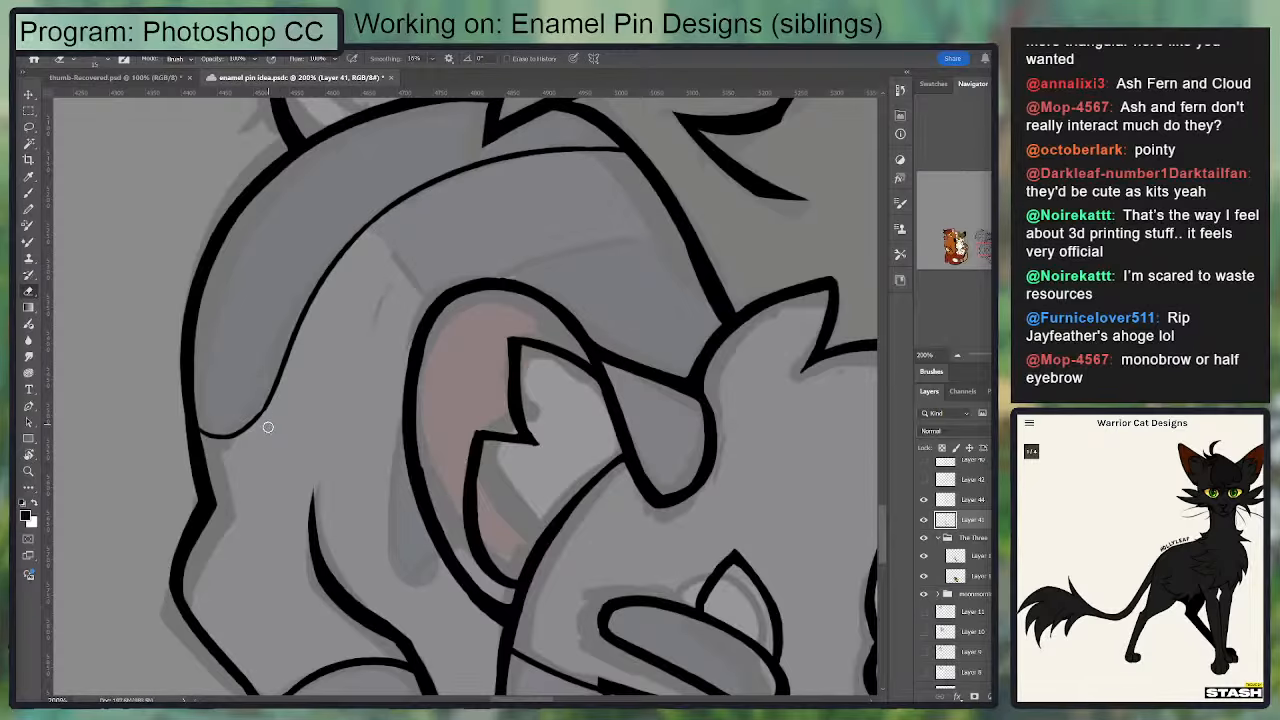
Step: Ink the outline of the dark shoulder marking behind the grey kitten's ear as a thin narrow loop meeting the ear line
{"action": "key", "text": "b"}
{"action": "left_click_drag", "start_coordinate": [439, 497], "coordinate": [378, 418]}
{"action": "left_click_drag", "start_coordinate": [341, 341], "coordinate": [350, 494]}
{"action": "key", "text": "ctrl+z"}
{"action": "left_click_drag", "start_coordinate": [342, 346], "coordinate": [348, 495]}
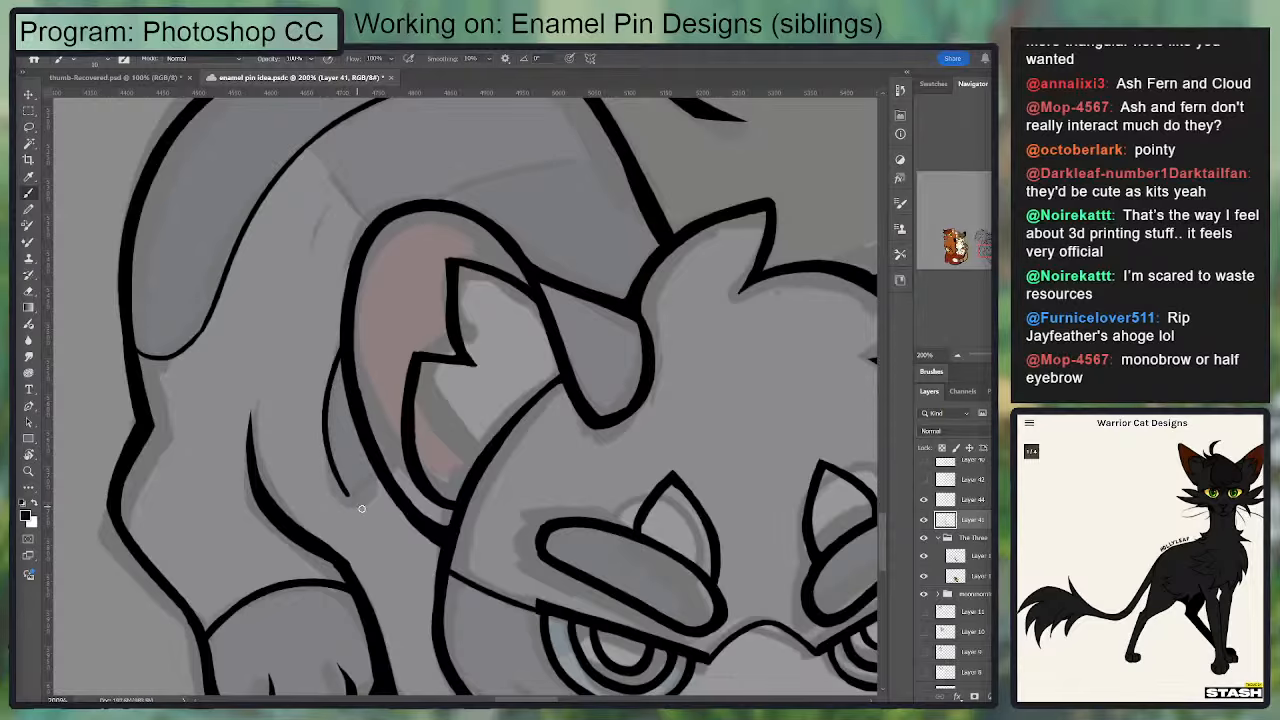
{"action": "key", "text": "ctrl+z"}
{"action": "mouse_move", "coordinate": [346, 330]}
{"action": "left_mouse_down"}
{"action": "mouse_move", "coordinate": [347, 498]}
{"action": "mouse_move", "coordinate": [391, 498]}
{"action": "mouse_move", "coordinate": [329, 492]}
{"action": "left_mouse_up"}
{"action": "key", "text": "ctrl+z"}
{"action": "key", "text": "ctrl+z"}
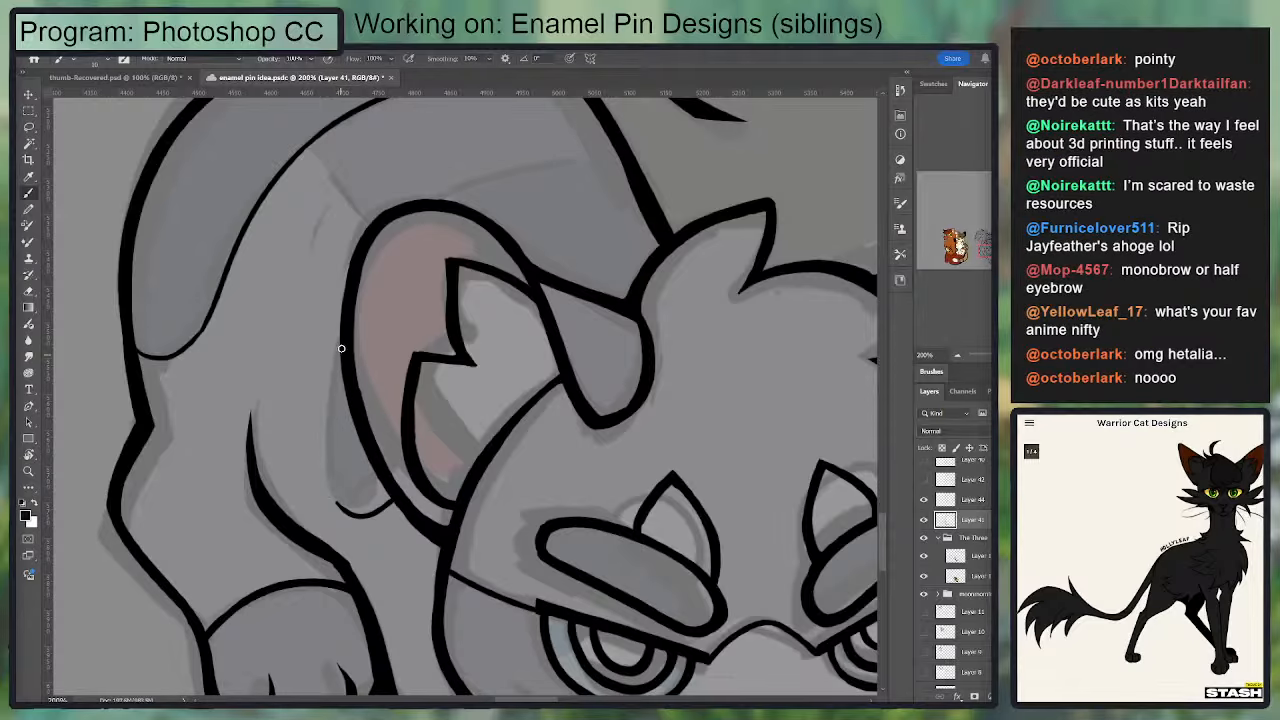
{"action": "left_click_drag", "start_coordinate": [341, 348], "coordinate": [352, 512]}
Step: Ink the lower back stripe's curved edge and a short line joining the back marking to the grey kitten's ear
{"action": "left_click_drag", "start_coordinate": [422, 207], "coordinate": [610, 146]}
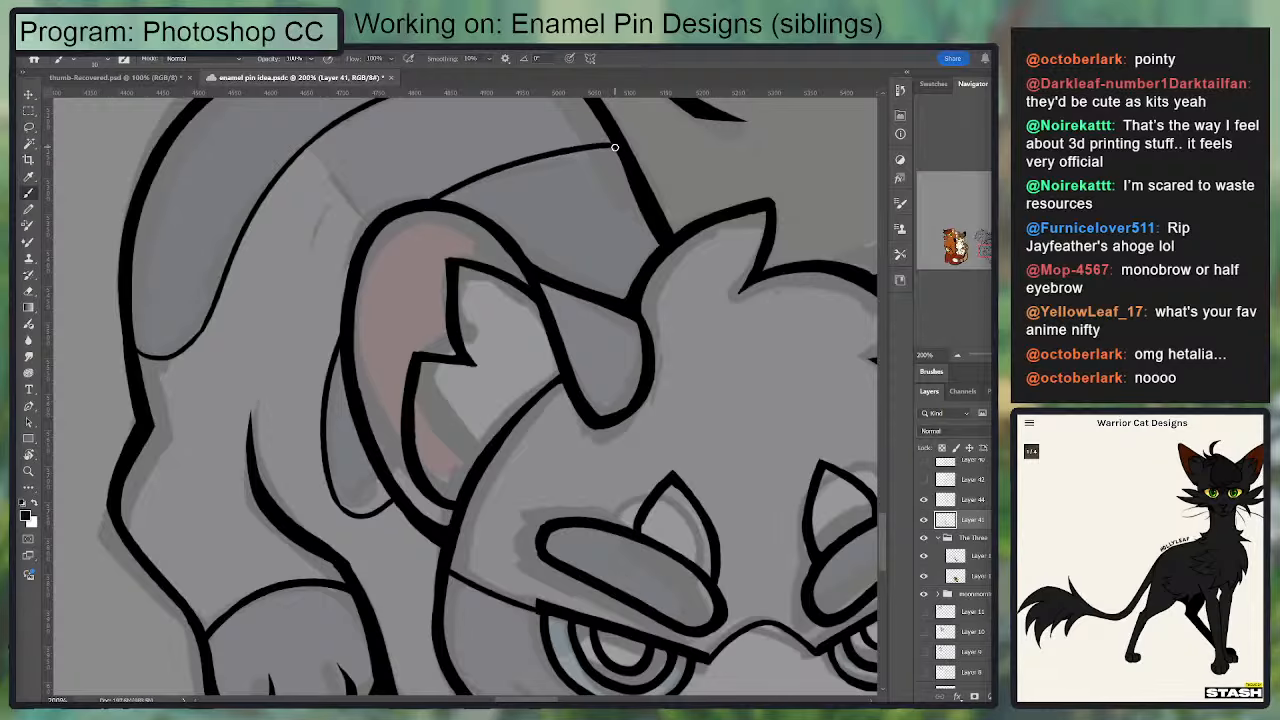
{"action": "scroll", "coordinate": [386, 320], "scroll_direction": "up", "scroll_amount": 5}
{"action": "mouse_move", "coordinate": [287, 317]}
{"action": "left_mouse_down"}
{"action": "mouse_move", "coordinate": [359, 379]}
{"action": "mouse_move", "coordinate": [287, 314]}
{"action": "left_mouse_up"}
{"action": "key", "text": "ctrl+z"}
{"action": "key", "text": "e"}
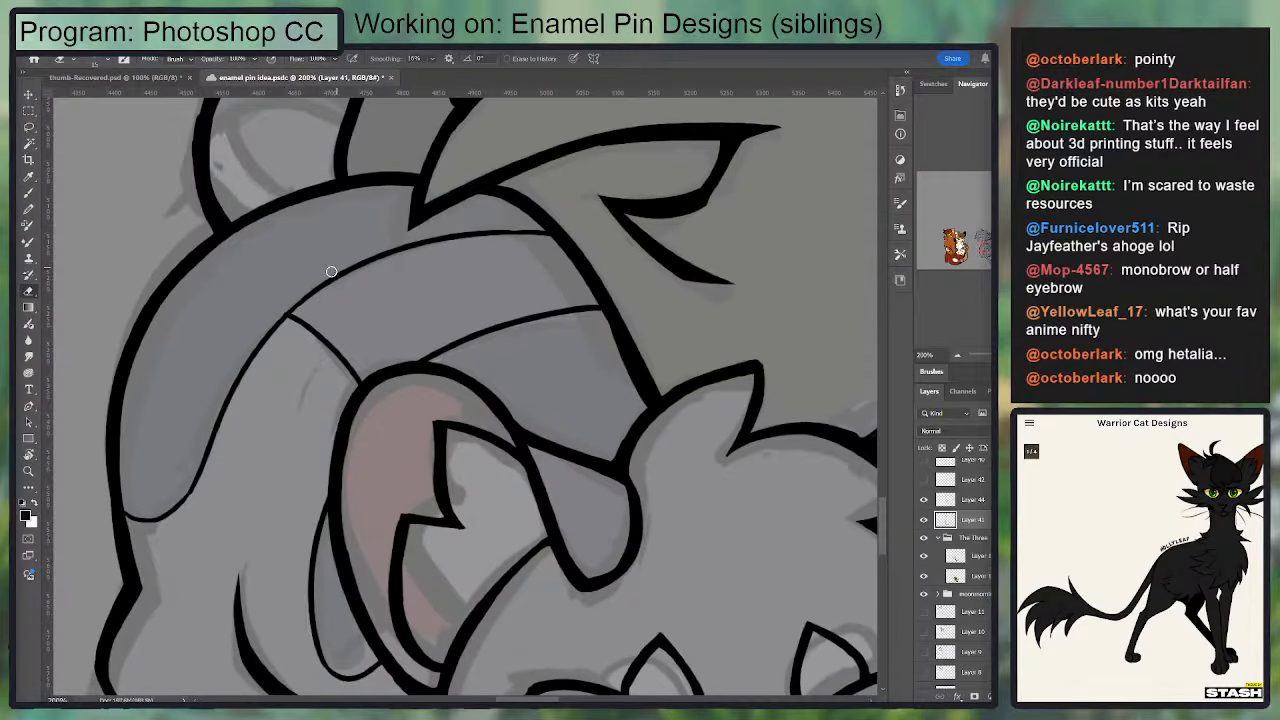
Step: Ink the grey kitten's tail-base marking with an arc across the tail and a short inner curve beneath it
{"action": "scroll", "coordinate": [329, 280], "scroll_direction": "up", "scroll_amount": 5}
{"action": "key", "text": "b"}
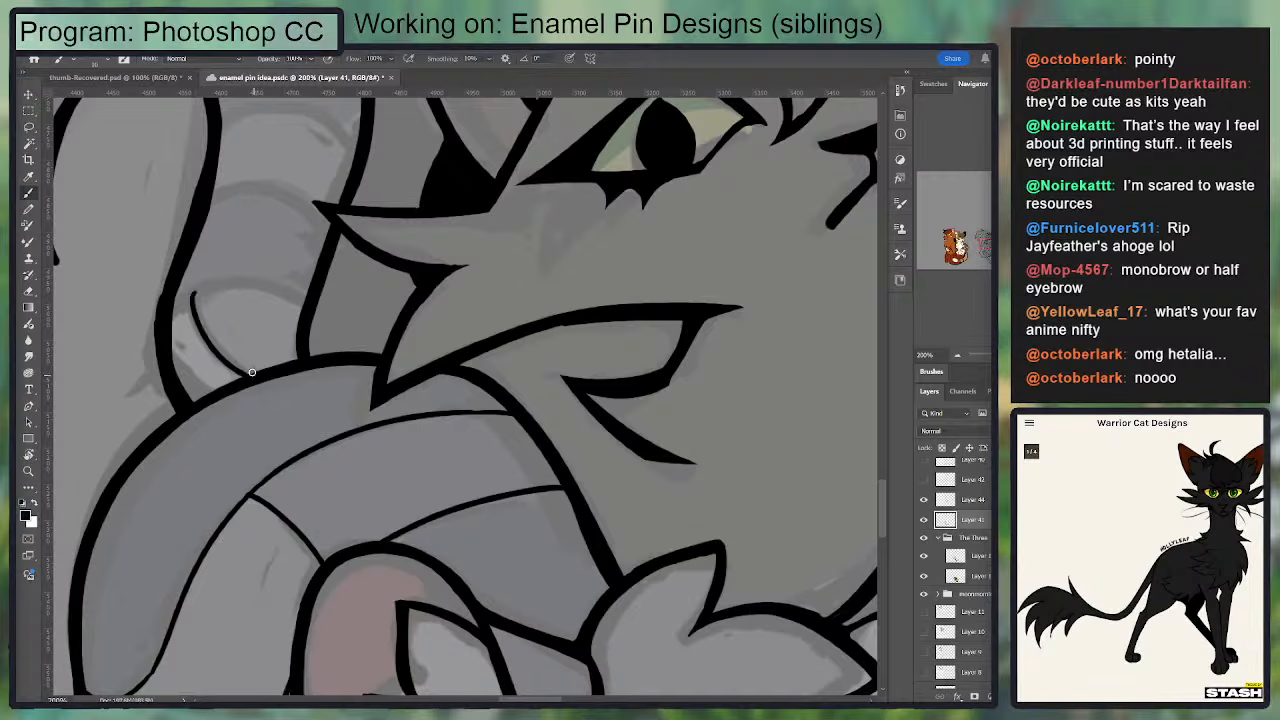
{"action": "key", "text": "ctrl+z"}
{"action": "left_click_drag", "start_coordinate": [189, 292], "coordinate": [240, 385]}
{"action": "mouse_move", "coordinate": [164, 316]}
{"action": "left_mouse_down"}
{"action": "mouse_move", "coordinate": [289, 277]}
{"action": "mouse_move", "coordinate": [328, 290]}
{"action": "mouse_move", "coordinate": [234, 282]}
{"action": "mouse_move", "coordinate": [182, 318]}
{"action": "mouse_move", "coordinate": [311, 318]}
{"action": "left_mouse_up"}
{"action": "key", "text": "ctrl+z"}
{"action": "key", "text": "ctrl+z"}
{"action": "key", "text": "ctrl+z"}
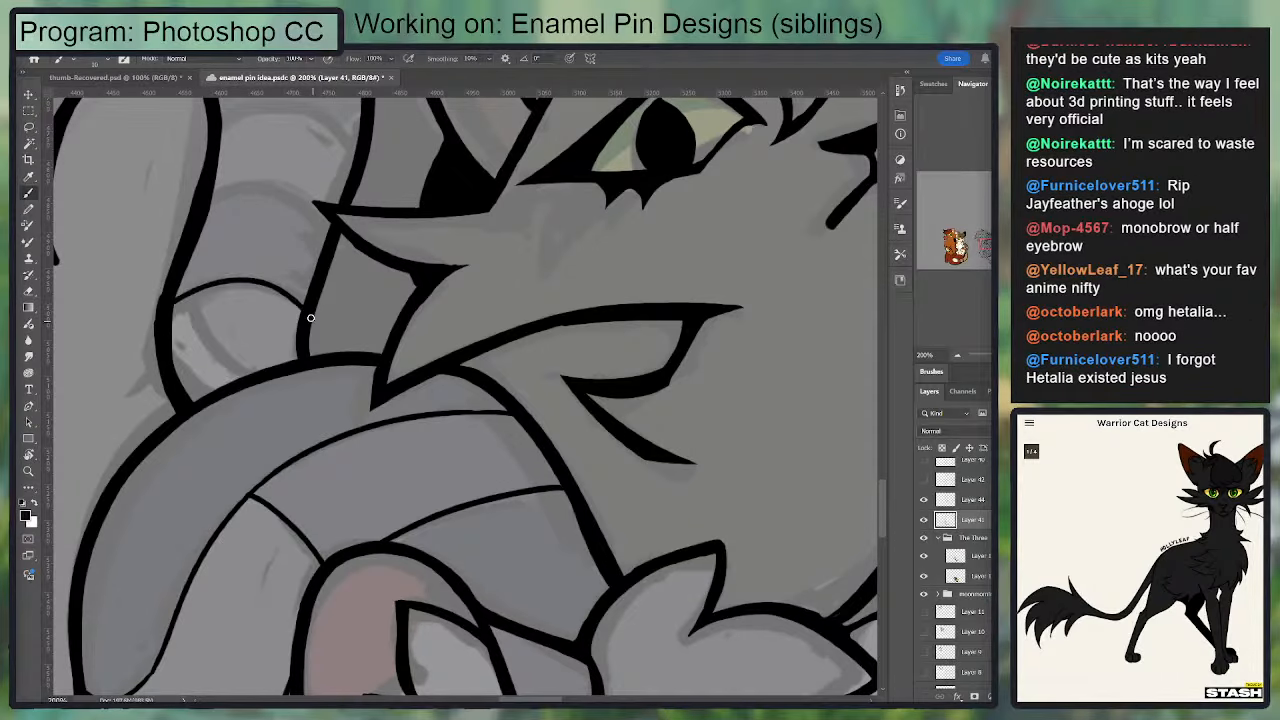
{"action": "left_click_drag", "start_coordinate": [202, 287], "coordinate": [248, 380]}
{"action": "mouse_move", "coordinate": [234, 320]}
{"action": "left_mouse_down"}
{"action": "mouse_move", "coordinate": [394, 180]}
{"action": "mouse_move", "coordinate": [286, 403]}
{"action": "mouse_move", "coordinate": [334, 182]}
{"action": "mouse_move", "coordinate": [309, 409]}
{"action": "mouse_move", "coordinate": [294, 357]}
{"action": "mouse_move", "coordinate": [303, 463]}
{"action": "mouse_move", "coordinate": [366, 341]}
{"action": "mouse_move", "coordinate": [328, 349]}
{"action": "mouse_move", "coordinate": [430, 397]}
{"action": "mouse_move", "coordinate": [415, 350]}
{"action": "mouse_move", "coordinate": [311, 361]}
{"action": "mouse_move", "coordinate": [378, 434]}
{"action": "left_mouse_up"}
{"action": "key", "text": "ctrl+z"}
{"action": "key", "text": "ctrl+z"}
{"action": "key", "text": "ctrl+z"}
Step: Try retracing the lower end of the back marking's edge and the shoulder marking's outline at a wider view
{"action": "key", "text": "ctrl+minus"}
{"action": "left_click_drag", "start_coordinate": [541, 312], "coordinate": [602, 147]}
{"action": "mouse_move", "coordinate": [605, 354]}
{"action": "left_mouse_down"}
{"action": "mouse_move", "coordinate": [532, 272]}
{"action": "mouse_move", "coordinate": [498, 290]}
{"action": "left_mouse_up"}
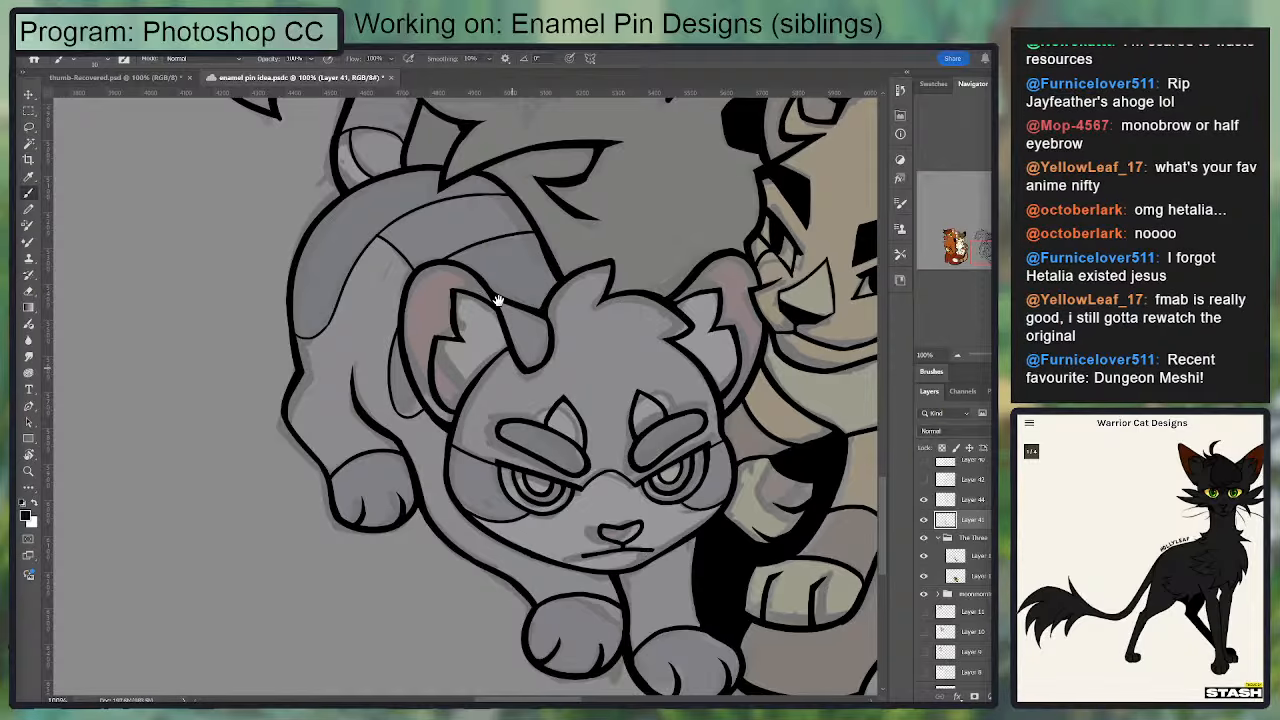
{"action": "left_click_drag", "start_coordinate": [503, 260], "coordinate": [510, 235]}
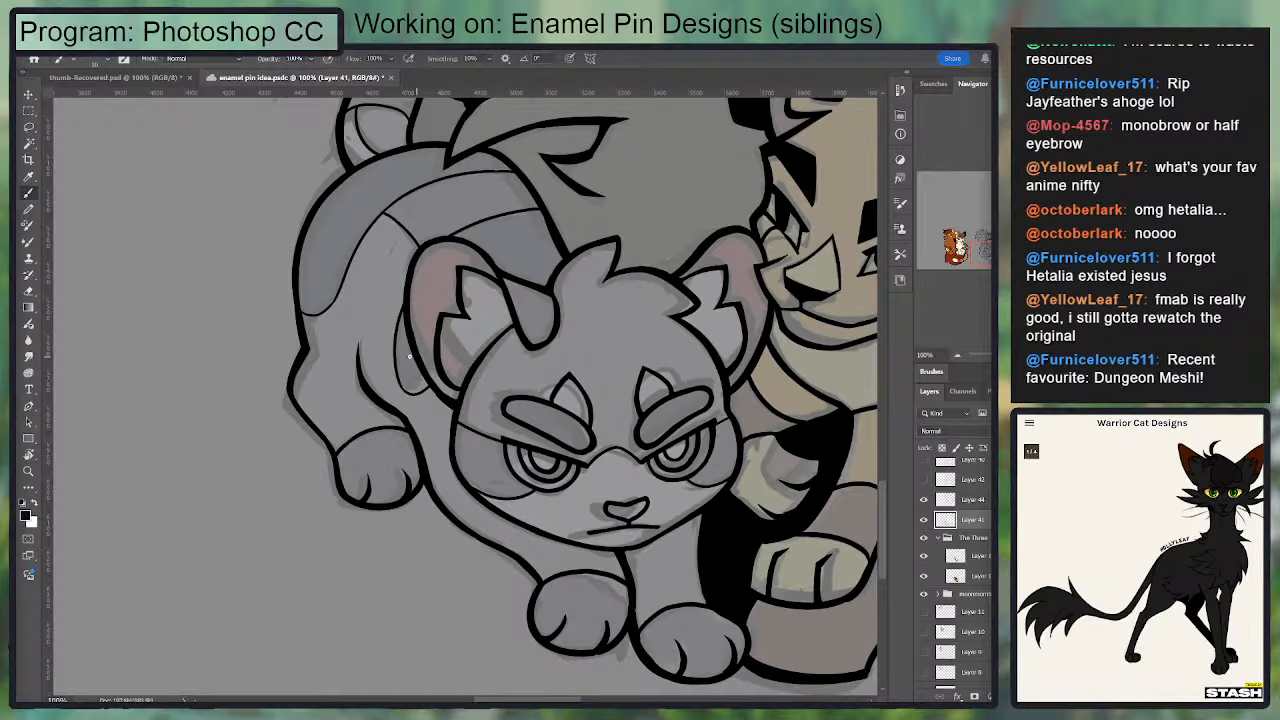
{"action": "left_click_drag", "start_coordinate": [301, 315], "coordinate": [346, 279]}
{"action": "key", "text": "ctrl+z"}
{"action": "mouse_move", "coordinate": [302, 315]}
{"action": "left_mouse_down"}
{"action": "mouse_move", "coordinate": [348, 281]}
{"action": "mouse_move", "coordinate": [344, 345]}
{"action": "left_mouse_up"}
{"action": "key", "text": "ctrl+z"}
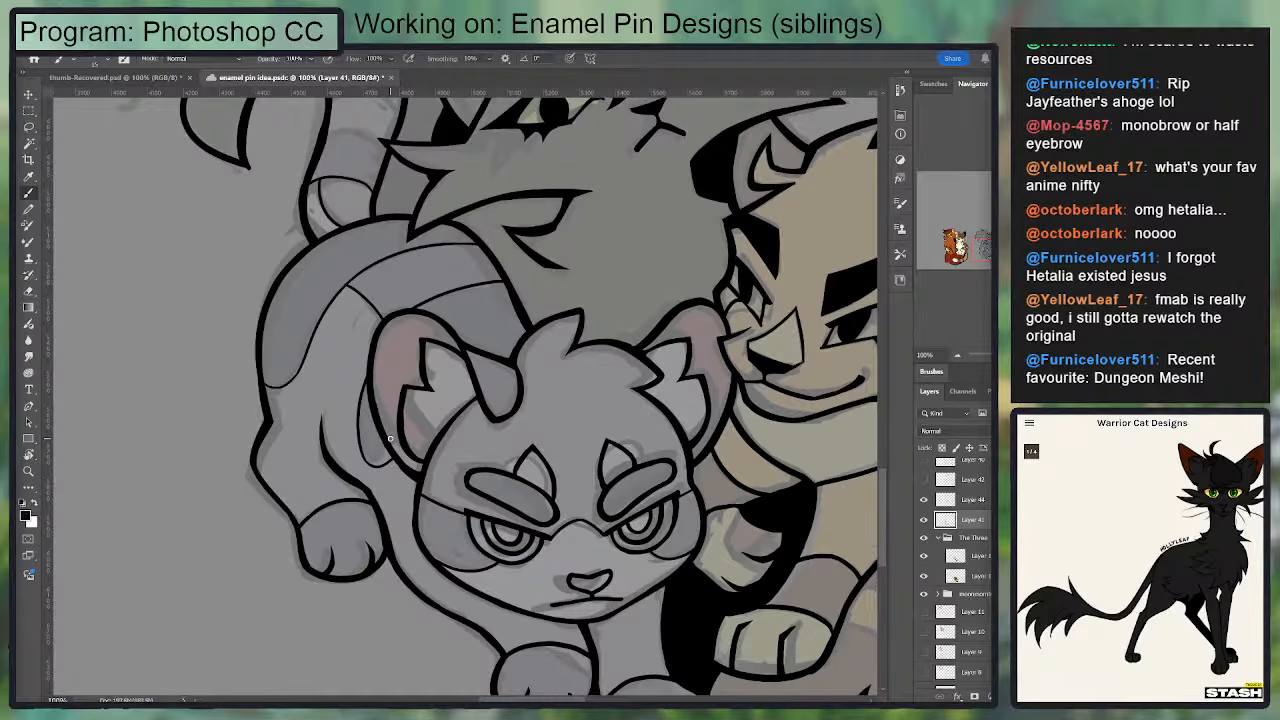
{"action": "left_click_drag", "start_coordinate": [372, 466], "coordinate": [371, 394]}
{"action": "key", "text": "ctrl+z"}
{"action": "left_click_drag", "start_coordinate": [372, 467], "coordinate": [371, 394]}
{"action": "key", "text": "ctrl+z"}
Step: Retrace the grey kitten's mouth line to make it thicker
{"action": "left_click_drag", "start_coordinate": [511, 485], "coordinate": [501, 313]}
{"action": "key", "text": "ctrl+plus"}
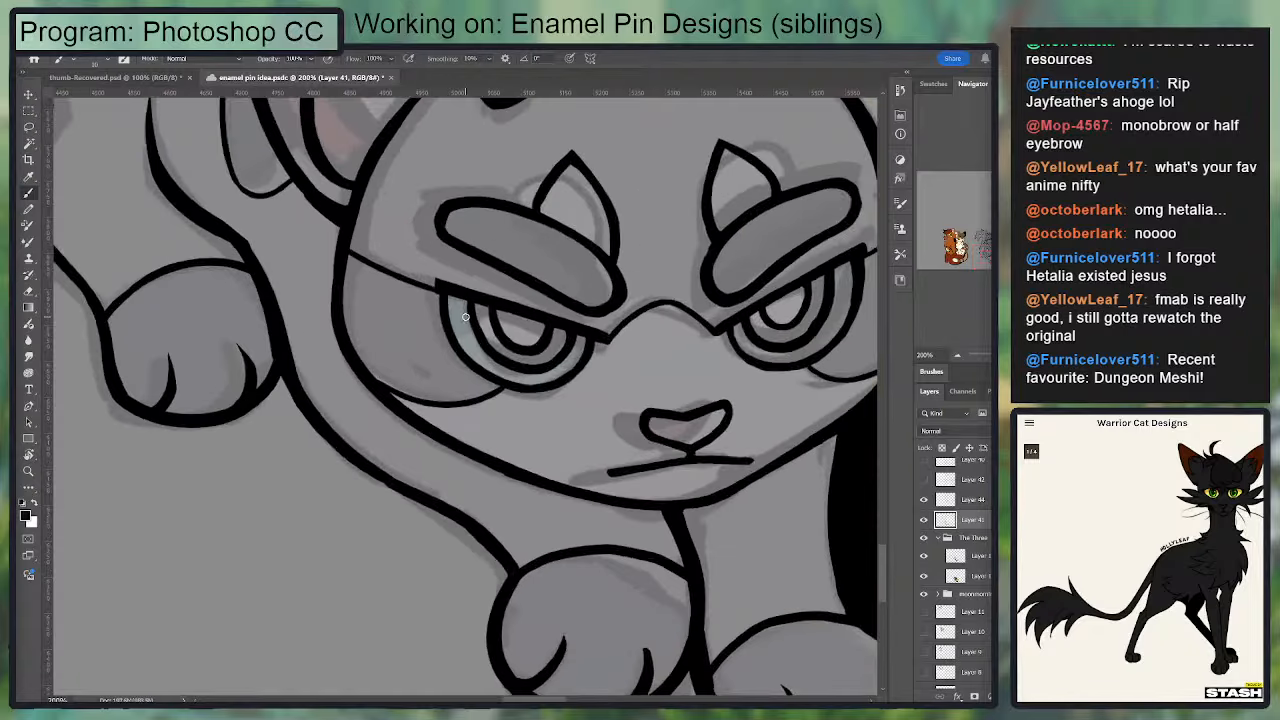
{"action": "left_click_drag", "start_coordinate": [606, 473], "coordinate": [752, 462]}
{"action": "key", "text": "ctrl+minus"}
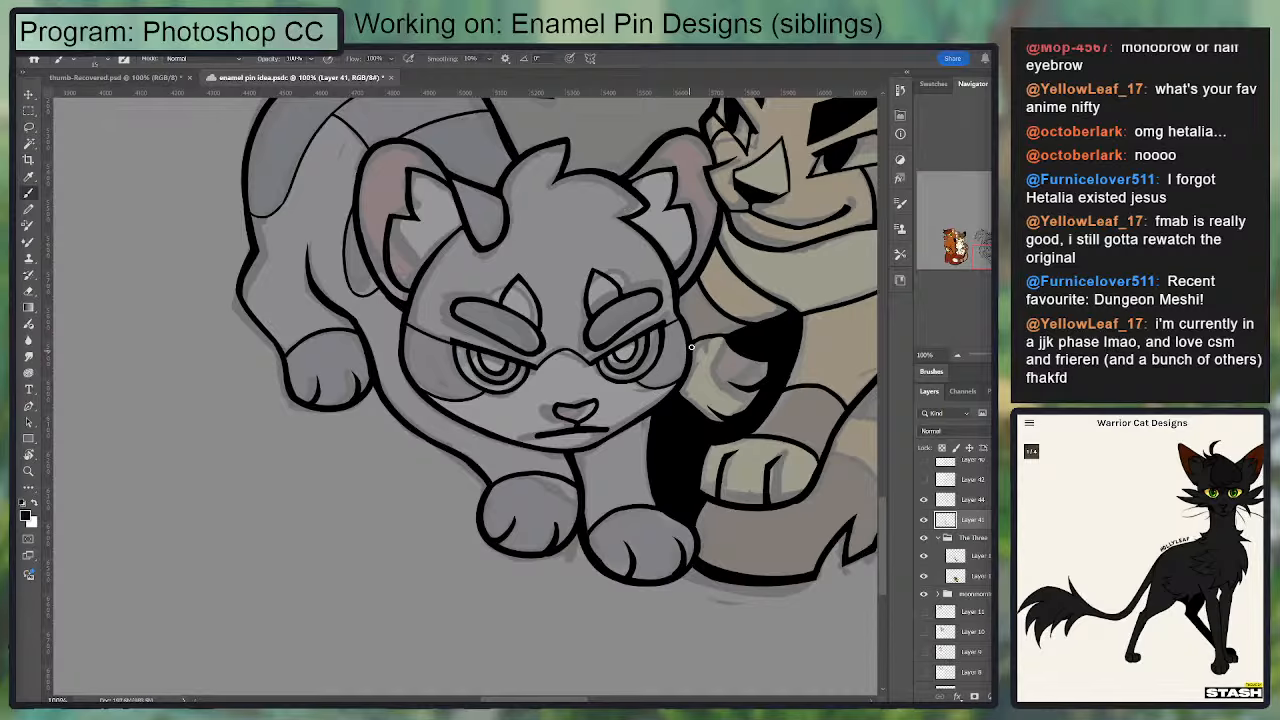
{"action": "mouse_move", "coordinate": [605, 314]}
{"action": "left_mouse_down"}
{"action": "mouse_move", "coordinate": [618, 494]}
{"action": "mouse_move", "coordinate": [667, 383]}
{"action": "left_mouse_up"}
{"action": "key", "text": "e"}
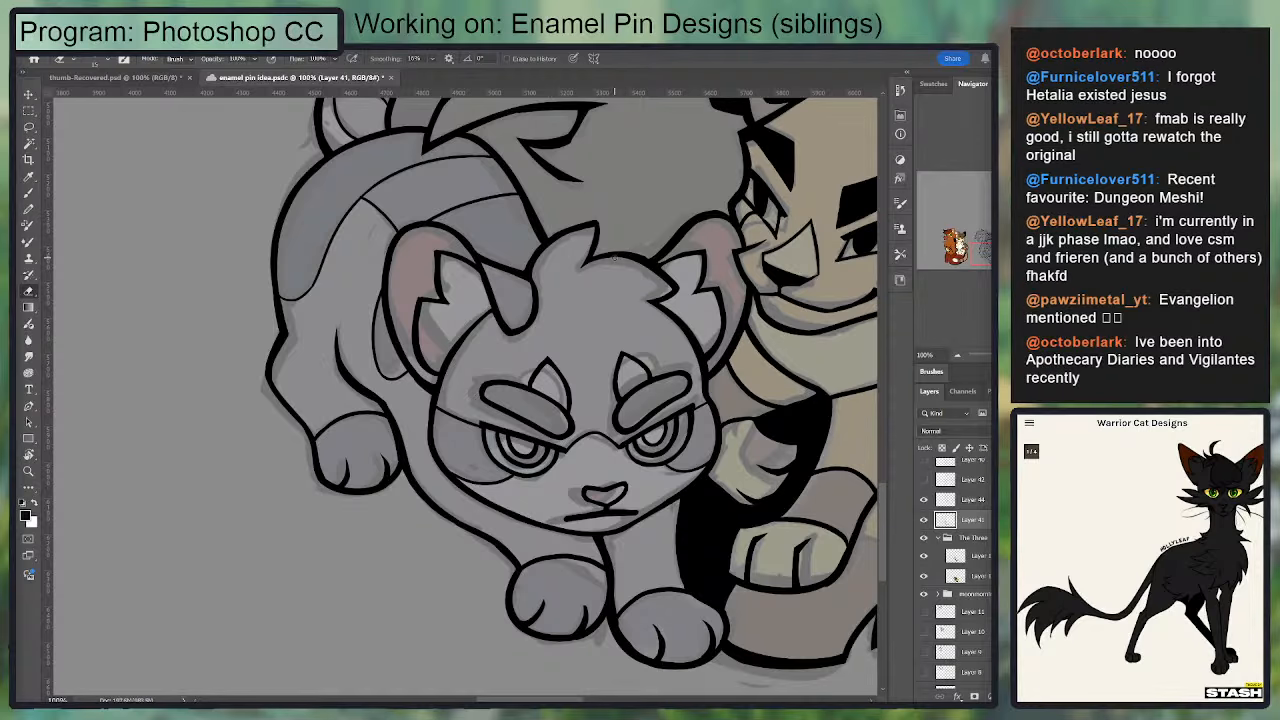
Step: Thicken the far end of the lower stripe line on the grey kitten's back where it meets the back outline
{"action": "left_click_drag", "start_coordinate": [555, 268], "coordinate": [582, 355]}
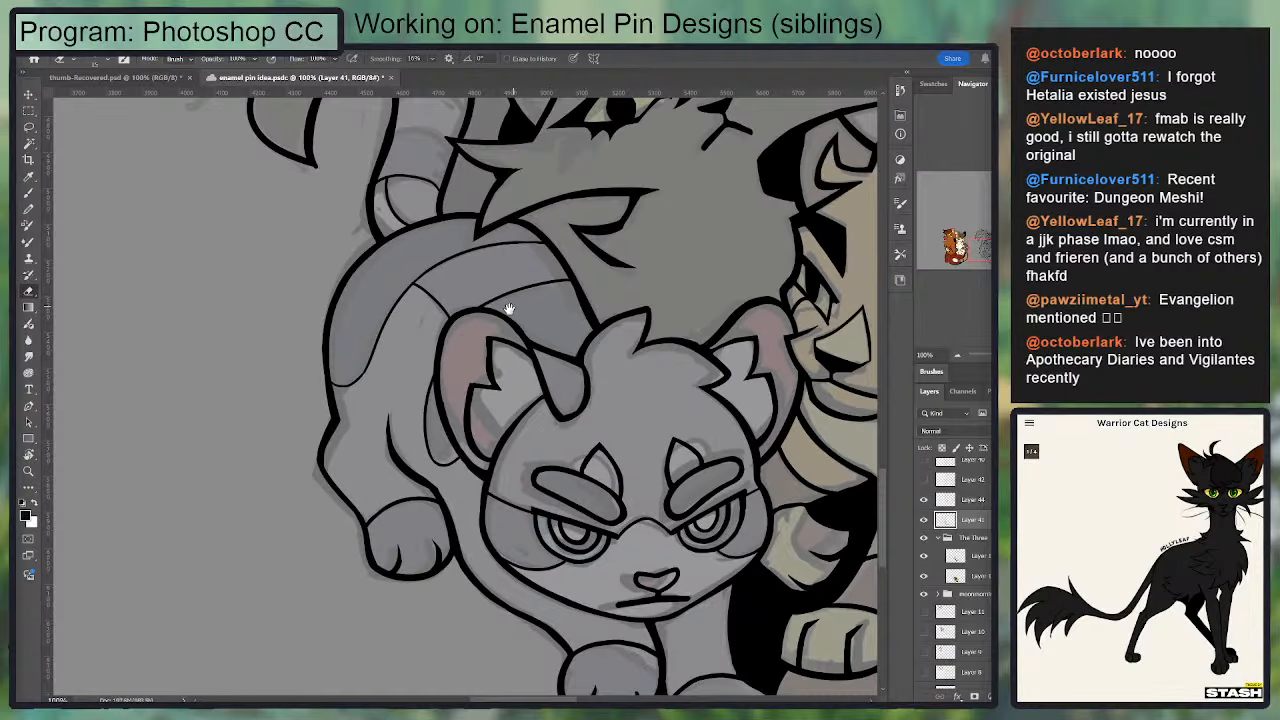
{"action": "left_click_drag", "start_coordinate": [509, 309], "coordinate": [507, 369]}
{"action": "scroll", "coordinate": [489, 381], "scroll_direction": "up", "scroll_amount": 1}
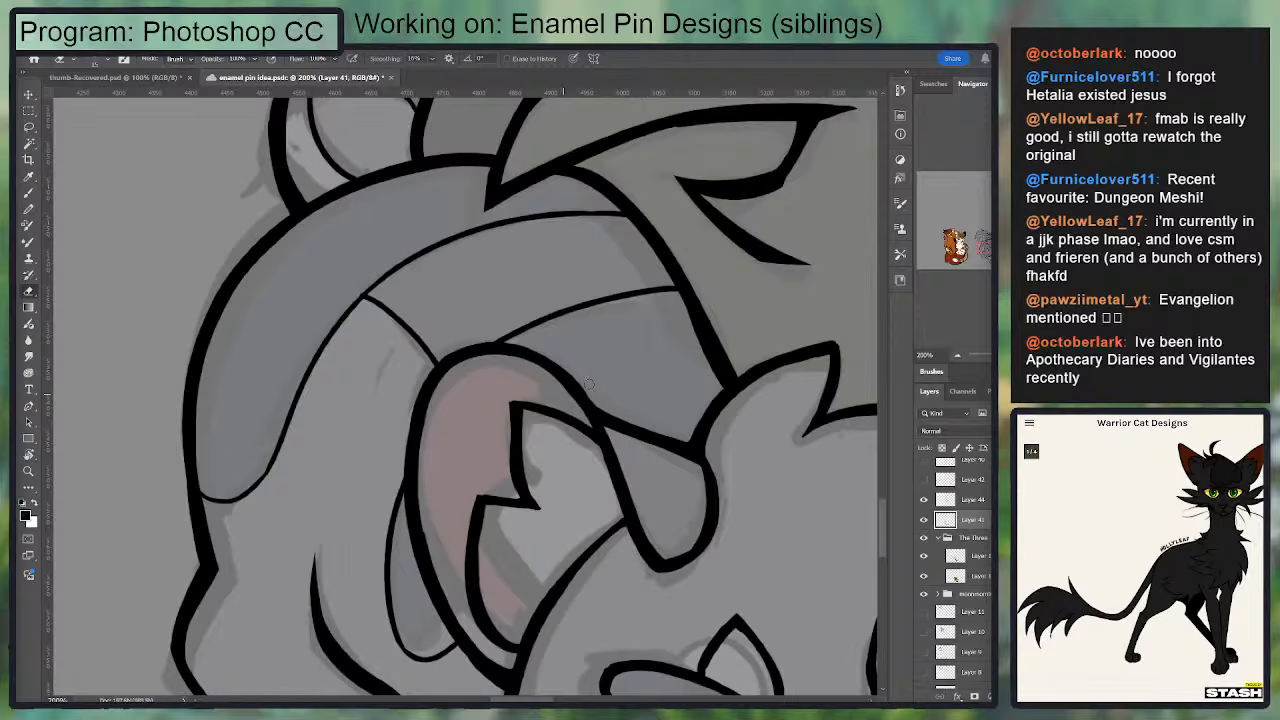
{"action": "key", "text": "r"}
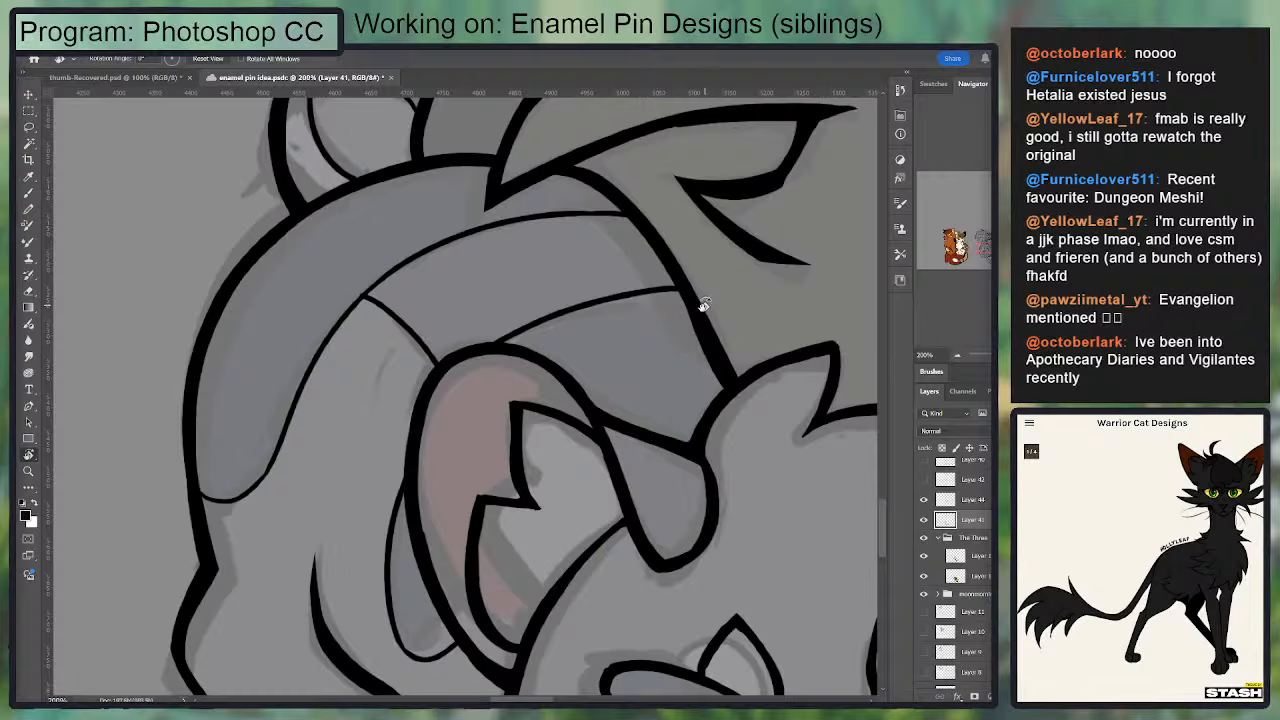
{"action": "key", "text": "b"}
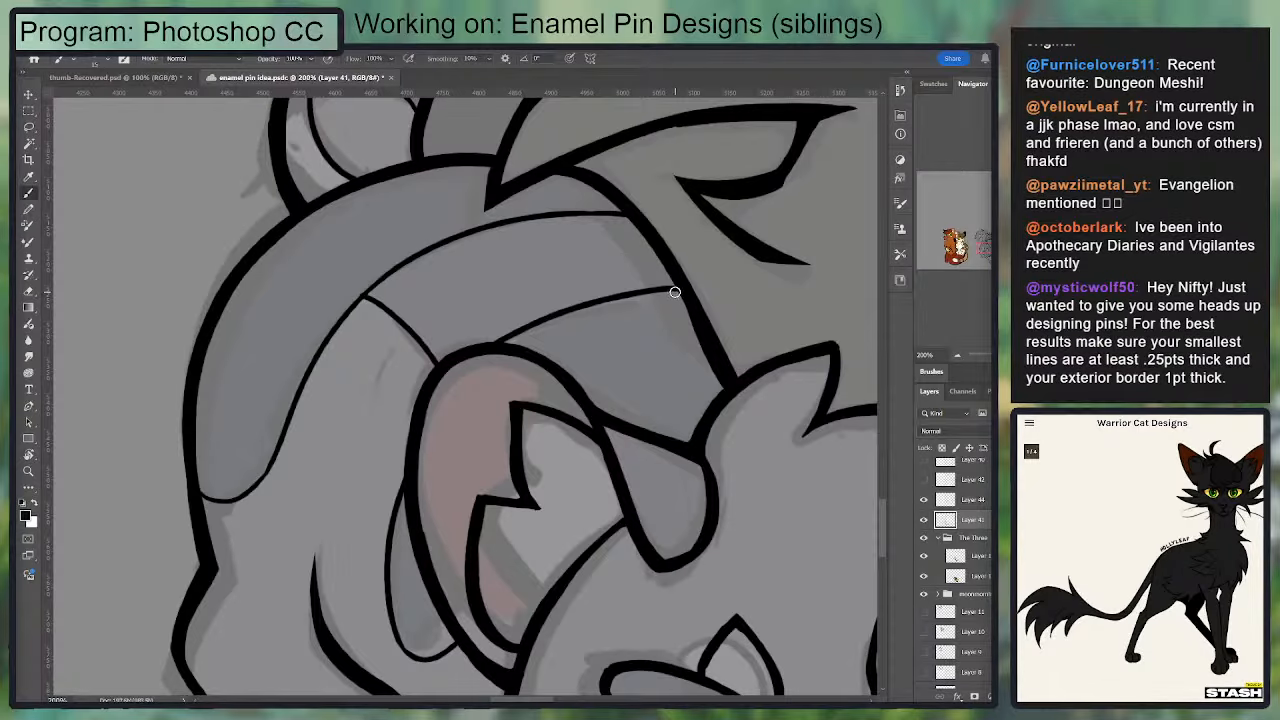
{"action": "key", "text": "e"}
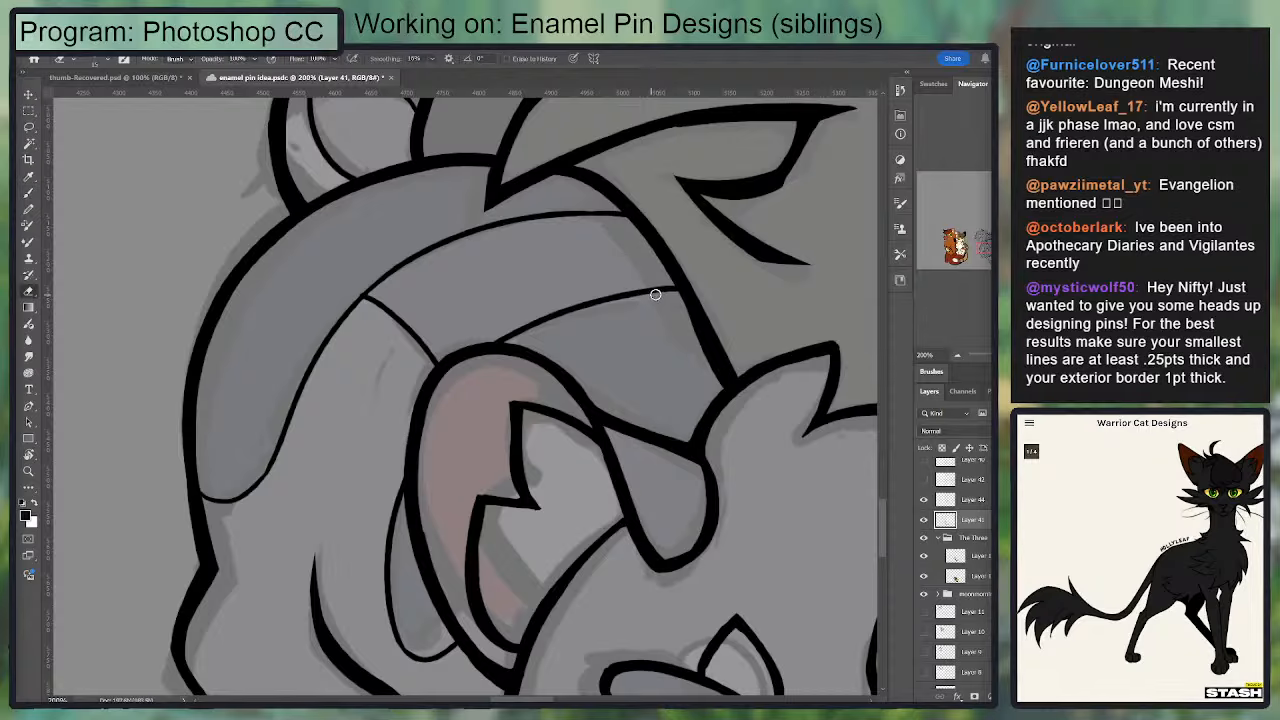
{"action": "mouse_move", "coordinate": [607, 290]}
{"action": "left_mouse_down"}
{"action": "mouse_move", "coordinate": [672, 286]}
{"action": "mouse_move", "coordinate": [544, 303]}
{"action": "mouse_move", "coordinate": [690, 296]}
{"action": "left_mouse_up"}
{"action": "key", "text": "ctrl+z"}
{"action": "key", "text": "b"}
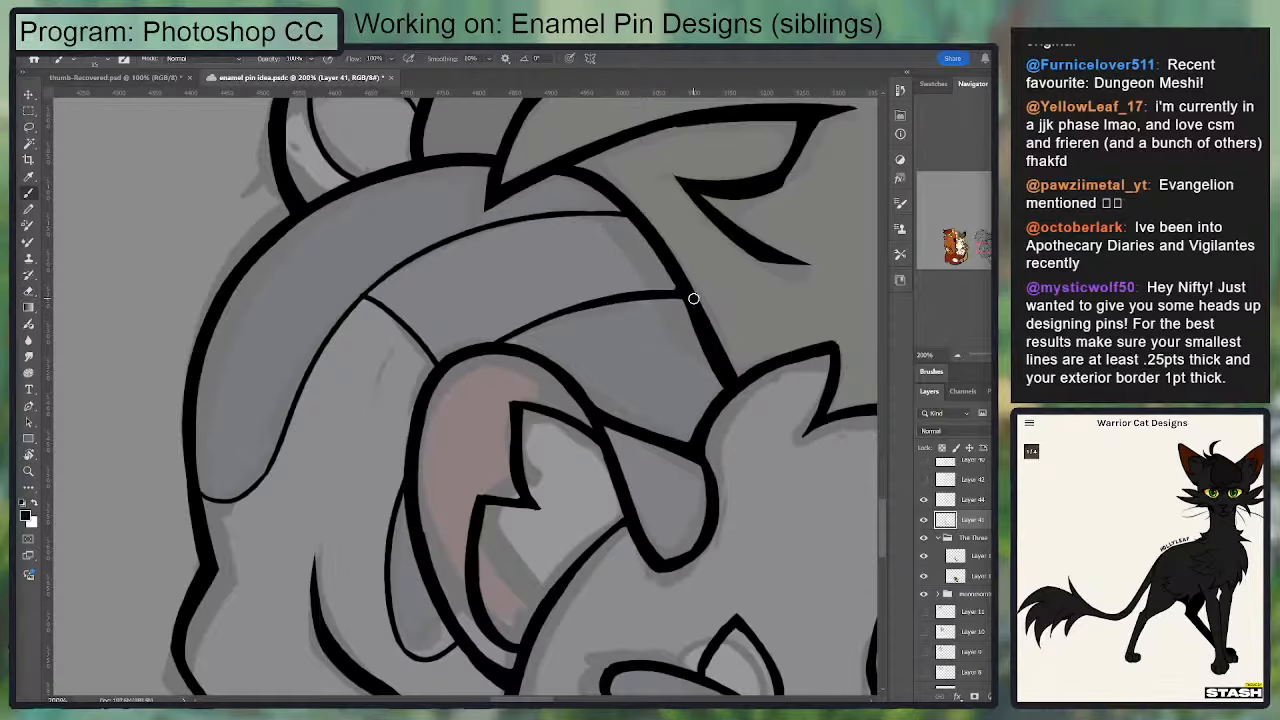
{"action": "mouse_move", "coordinate": [604, 316]}
{"action": "left_mouse_down"}
{"action": "mouse_move", "coordinate": [610, 290]}
{"action": "mouse_move", "coordinate": [692, 267]}
{"action": "left_mouse_up"}
{"action": "key", "text": "ctrl+z"}
{"action": "key", "text": "ctrl+z"}
{"action": "left_click_drag", "start_coordinate": [588, 281], "coordinate": [684, 268]}
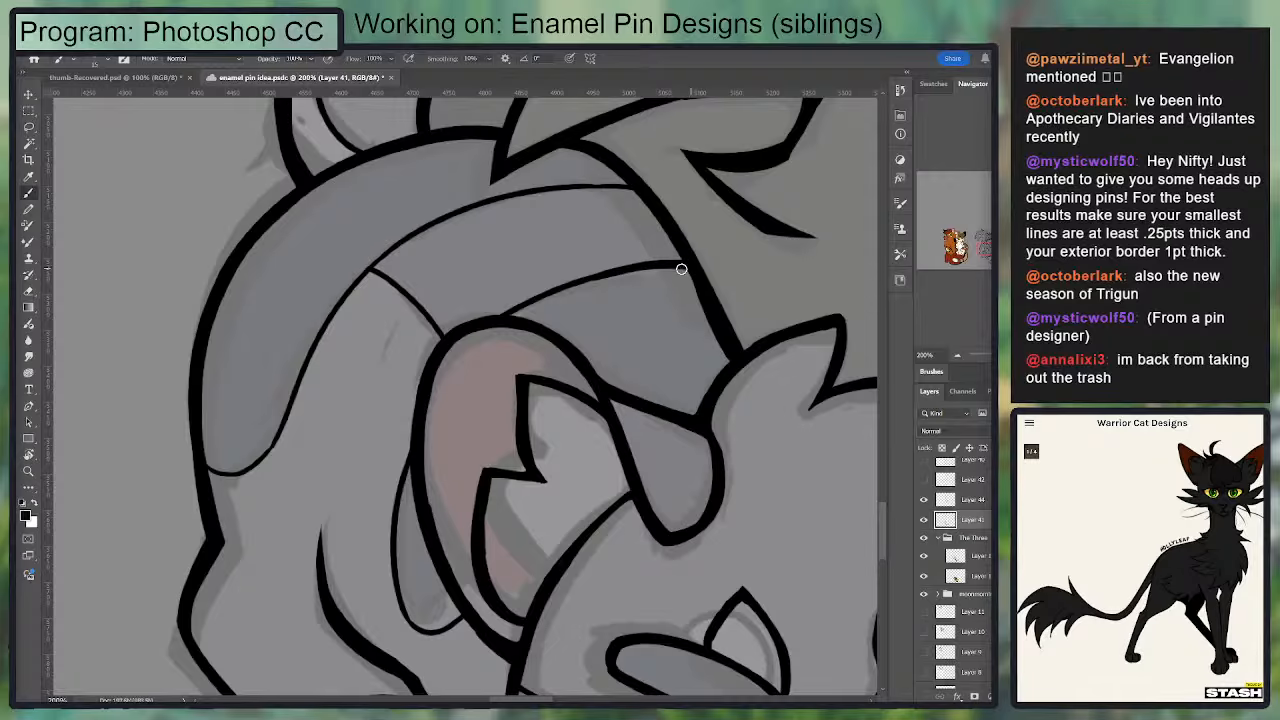
Step: Thicken the outer curve of the shoulder marking's outline behind the grey kitten's ear
{"action": "left_click_drag", "start_coordinate": [553, 309], "coordinate": [609, 257]}
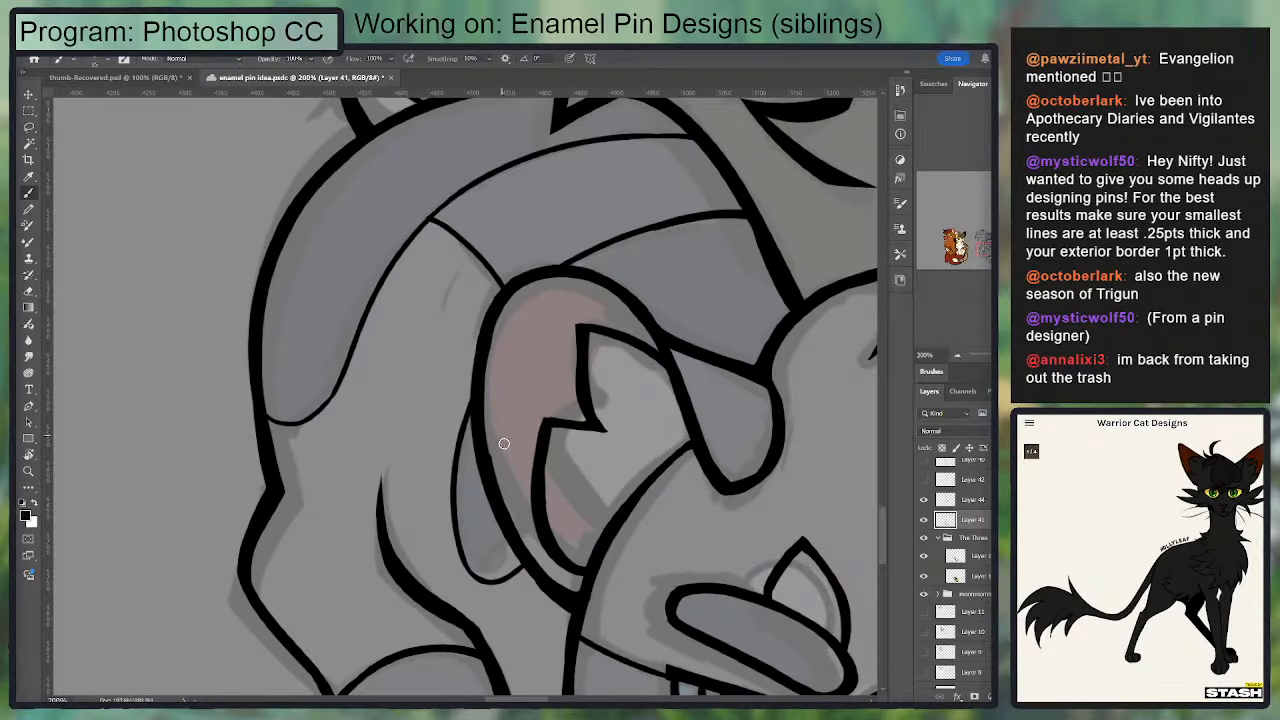
{"action": "mouse_move", "coordinate": [508, 452]}
{"action": "left_mouse_down"}
{"action": "mouse_move", "coordinate": [523, 323]}
{"action": "mouse_move", "coordinate": [521, 335]}
{"action": "left_mouse_up"}
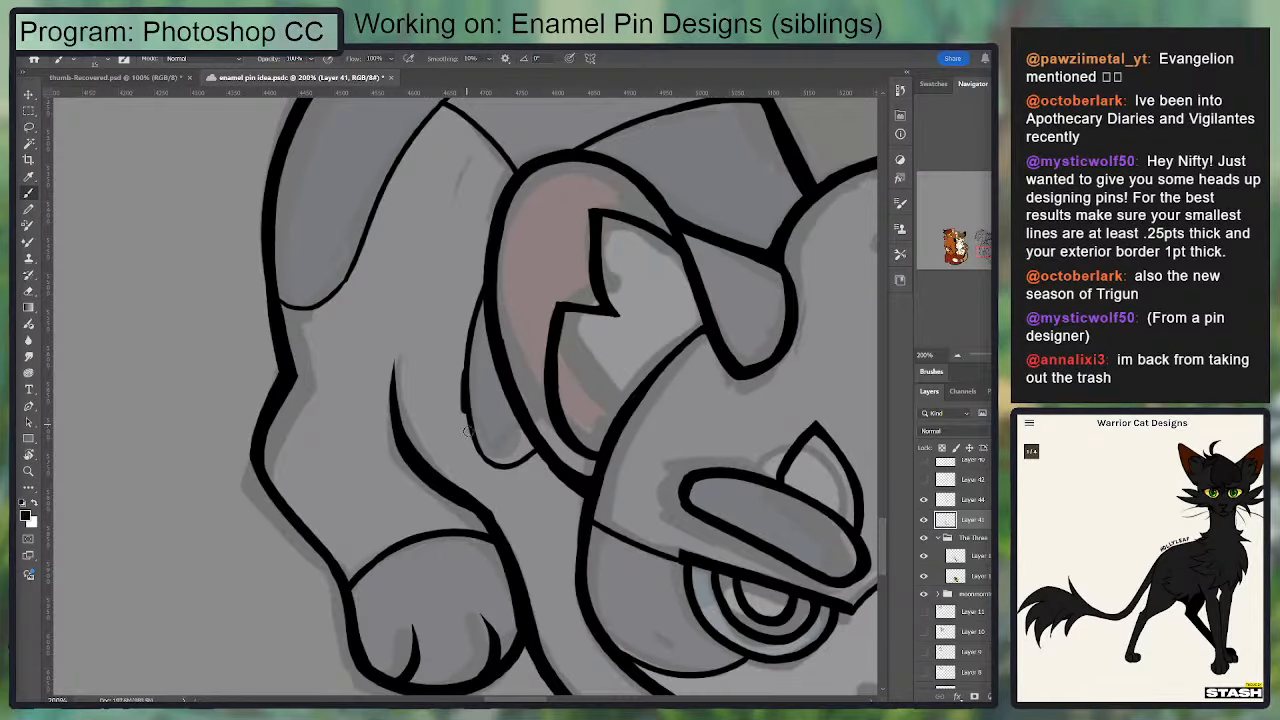
{"action": "mouse_move", "coordinate": [472, 434]}
{"action": "left_mouse_down"}
{"action": "mouse_move", "coordinate": [492, 465]}
{"action": "mouse_move", "coordinate": [521, 461]}
{"action": "mouse_move", "coordinate": [538, 438]}
{"action": "mouse_move", "coordinate": [520, 463]}
{"action": "mouse_move", "coordinate": [482, 464]}
{"action": "mouse_move", "coordinate": [480, 448]}
{"action": "mouse_move", "coordinate": [513, 469]}
{"action": "mouse_move", "coordinate": [544, 444]}
{"action": "mouse_move", "coordinate": [501, 467]}
{"action": "mouse_move", "coordinate": [481, 446]}
{"action": "mouse_move", "coordinate": [488, 462]}
{"action": "mouse_move", "coordinate": [468, 331]}
{"action": "mouse_move", "coordinate": [481, 293]}
{"action": "mouse_move", "coordinate": [468, 442]}
{"action": "left_mouse_up"}
{"action": "key", "text": "ctrl+z"}
{"action": "key", "text": "ctrl+z"}
{"action": "key", "text": "ctrl+z"}
{"action": "key", "text": "ctrl+z"}
{"action": "key", "text": "ctrl+z"}
{"action": "mouse_move", "coordinate": [467, 396]}
{"action": "left_mouse_down"}
{"action": "mouse_move", "coordinate": [474, 439]}
{"action": "mouse_move", "coordinate": [469, 383]}
{"action": "mouse_move", "coordinate": [471, 434]}
{"action": "mouse_move", "coordinate": [489, 467]}
{"action": "left_mouse_up"}
{"action": "key", "text": "ctrl+z"}
{"action": "left_click_drag", "start_coordinate": [467, 302], "coordinate": [464, 375]}
{"action": "key", "text": "ctrl+z"}
{"action": "left_click_drag", "start_coordinate": [481, 528], "coordinate": [464, 422]}
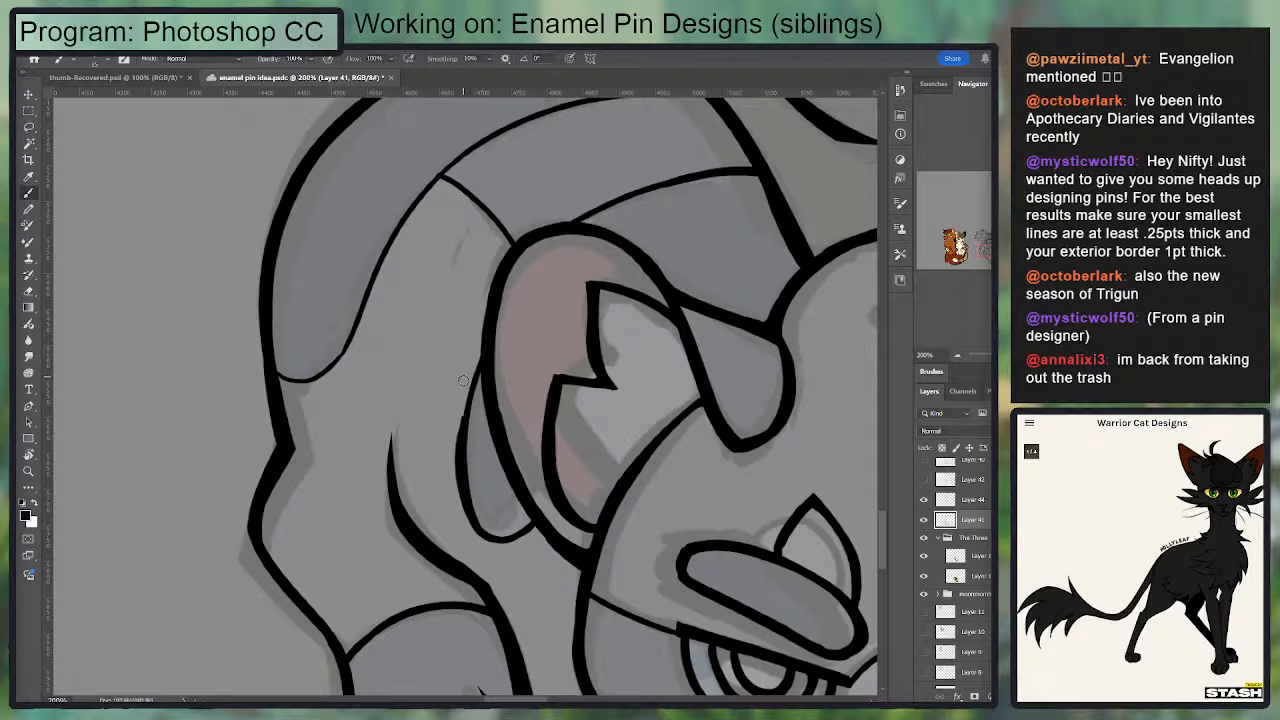
Step: Thicken the rounded lower end of the back marking's edge along the grey kitten's rump
{"action": "left_click_drag", "start_coordinate": [484, 290], "coordinate": [495, 344]}
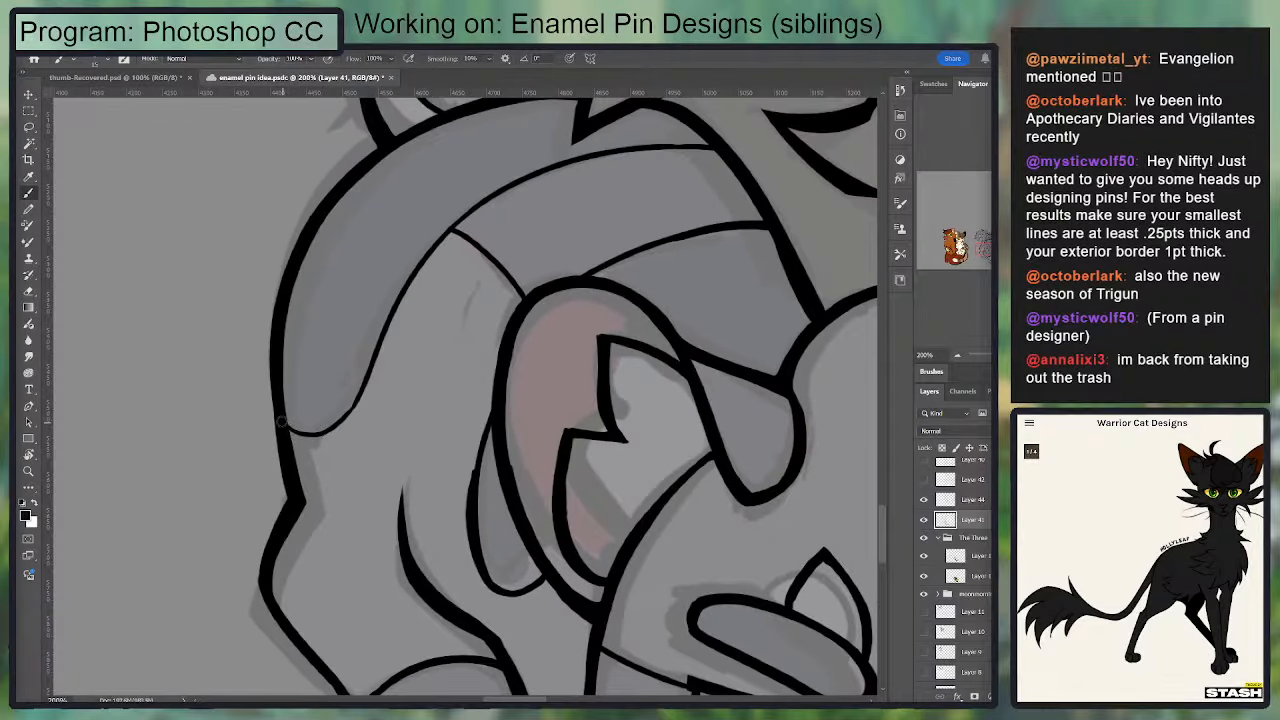
{"action": "left_click_drag", "start_coordinate": [286, 427], "coordinate": [356, 393]}
{"action": "key", "text": "ctrl+z"}
{"action": "left_click_drag", "start_coordinate": [287, 428], "coordinate": [374, 385]}
{"action": "key", "text": "ctrl+z"}
{"action": "mouse_move", "coordinate": [287, 430]}
{"action": "left_mouse_down"}
{"action": "mouse_move", "coordinate": [325, 433]}
{"action": "mouse_move", "coordinate": [370, 382]}
{"action": "left_mouse_up"}
{"action": "key", "text": "e"}
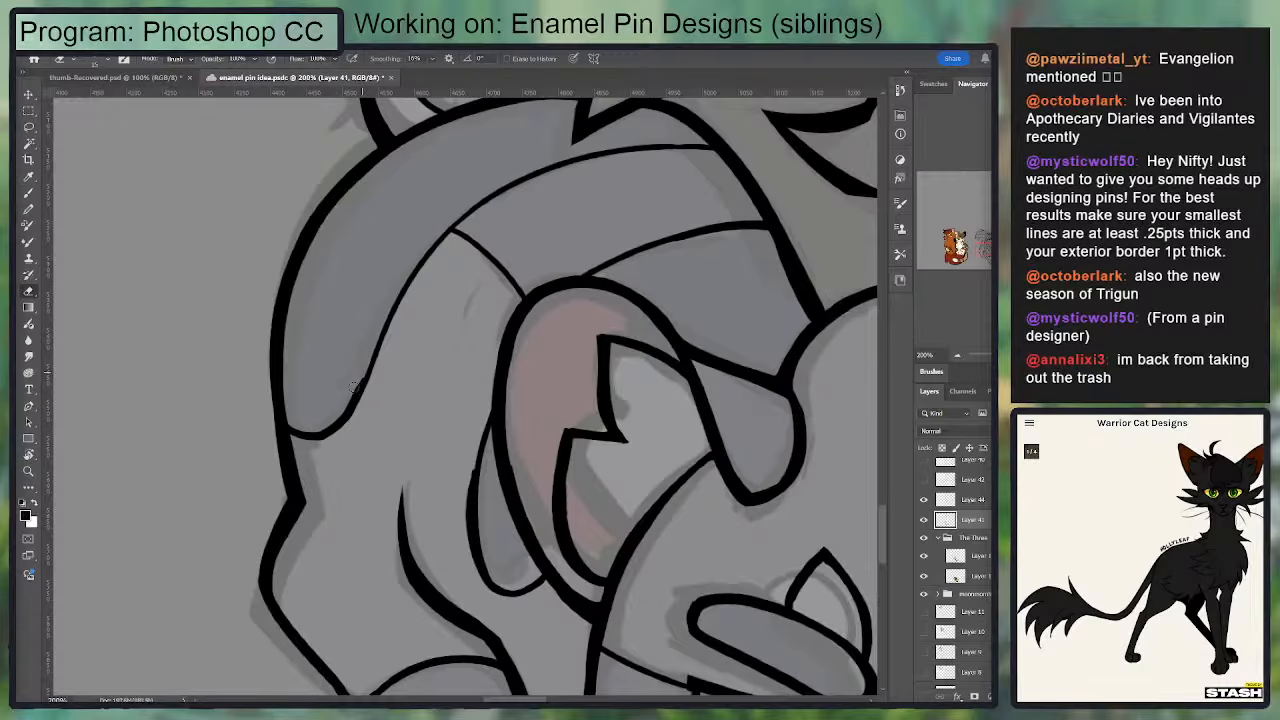
{"action": "left_click_drag", "start_coordinate": [401, 270], "coordinate": [374, 435]}
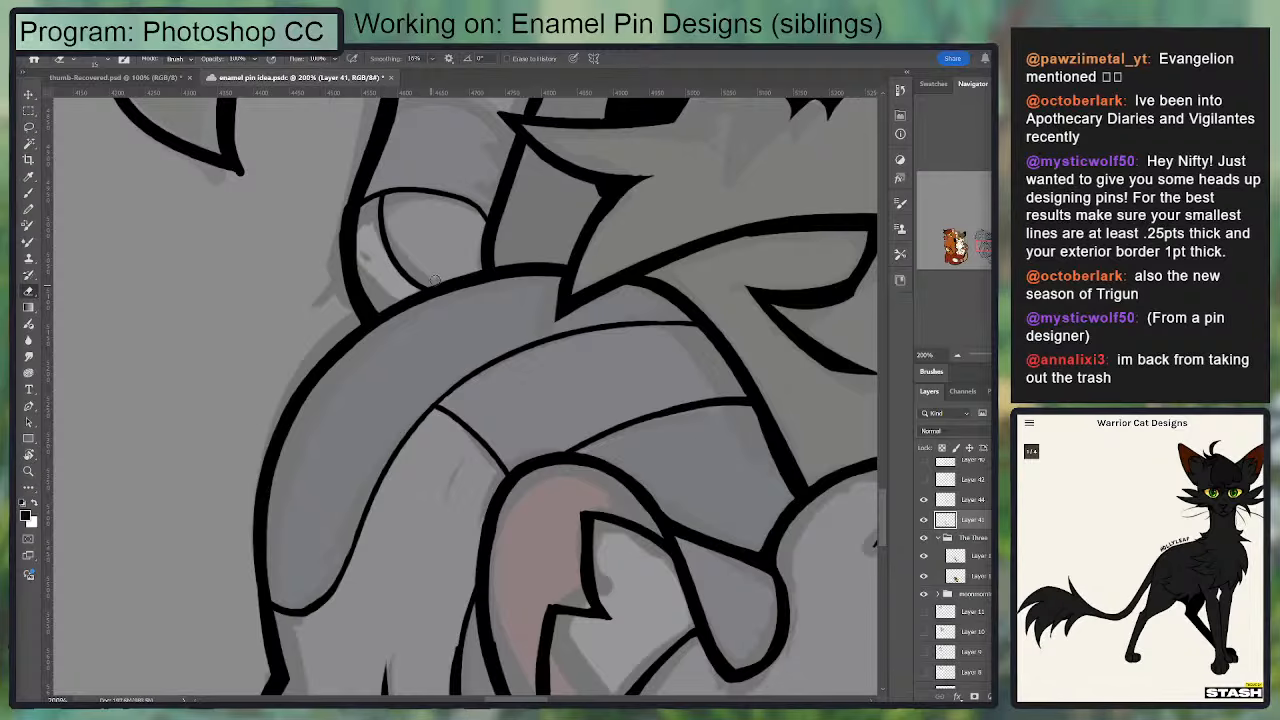
{"action": "mouse_move", "coordinate": [248, 346]}
{"action": "left_mouse_down"}
{"action": "mouse_move", "coordinate": [708, 251]}
{"action": "mouse_move", "coordinate": [698, 247]}
{"action": "left_mouse_up"}
{"action": "key", "text": "b"}
{"action": "left_click_drag", "start_coordinate": [295, 293], "coordinate": [299, 367]}
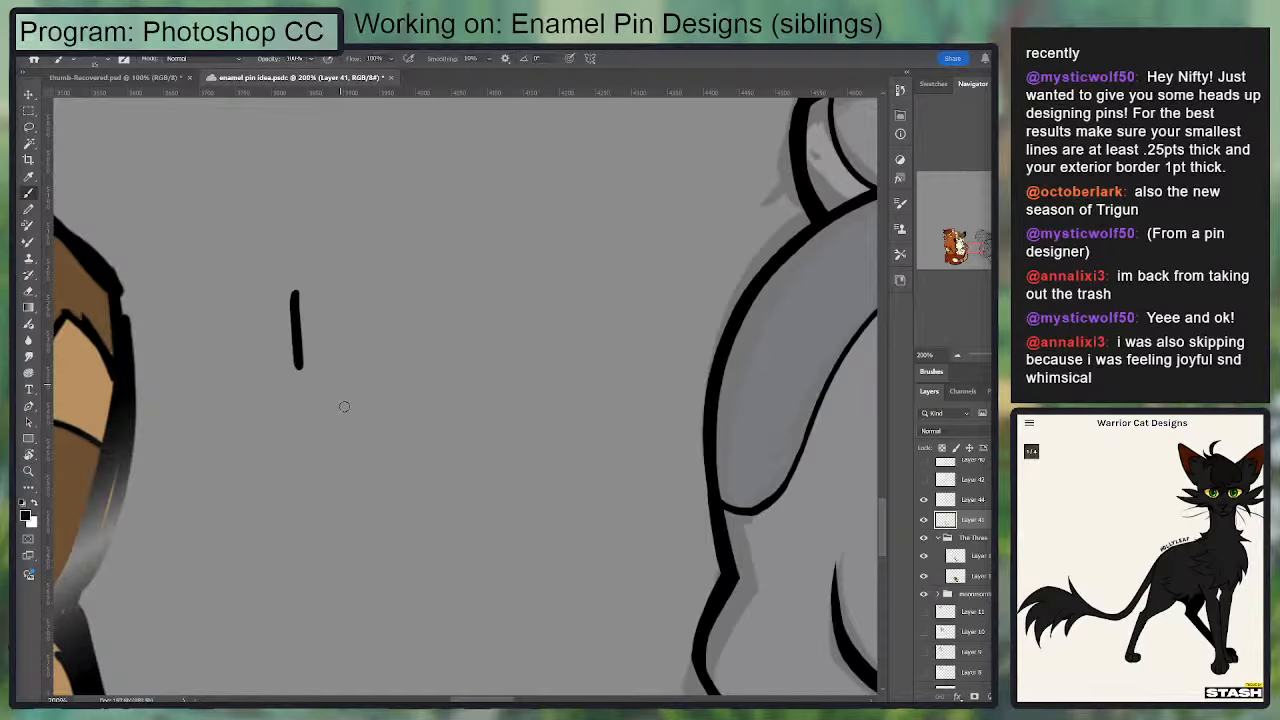
{"action": "left_click_drag", "start_coordinate": [344, 406], "coordinate": [349, 360]}
{"action": "left_click_drag", "start_coordinate": [369, 337], "coordinate": [395, 357]}
{"action": "left_click_drag", "start_coordinate": [396, 325], "coordinate": [371, 361]}
{"action": "key", "text": "ctrl+z"}
{"action": "key", "text": "ctrl+z"}
{"action": "key", "text": "ctrl+z"}
{"action": "key", "text": "ctrl+z"}
{"action": "key", "text": "ctrl+z"}
Step: Add a new layer above the Enamel Pin Example layer and handwrite "1px ext" in the empty canvas area
{"action": "scroll", "coordinate": [965, 575], "scroll_direction": "up", "scroll_amount": 5}
{"action": "left_click", "coordinate": [972, 468]}
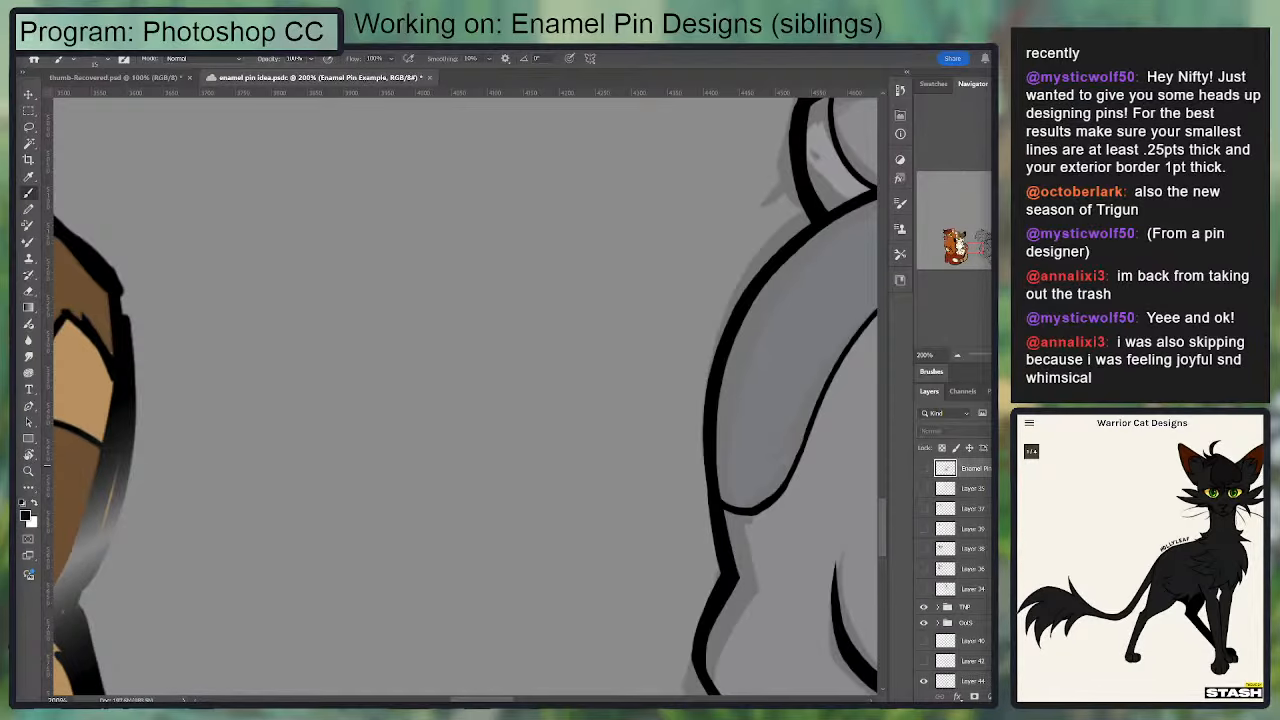
{"action": "key", "text": "ctrl+shift+alt+n"}
{"action": "left_click_drag", "start_coordinate": [225, 218], "coordinate": [243, 305]}
{"action": "left_click_drag", "start_coordinate": [281, 260], "coordinate": [290, 352]}
{"action": "left_click_drag", "start_coordinate": [281, 282], "coordinate": [283, 298]}
{"action": "left_click_drag", "start_coordinate": [327, 258], "coordinate": [362, 284]}
{"action": "left_click_drag", "start_coordinate": [360, 245], "coordinate": [328, 290]}
{"action": "left_click", "coordinate": [475, 228]}
{"action": "mouse_move", "coordinate": [420, 256]}
{"action": "left_mouse_down"}
{"action": "mouse_move", "coordinate": [470, 266]}
{"action": "mouse_move", "coordinate": [512, 255]}
{"action": "left_mouse_up"}
{"action": "left_click_drag", "start_coordinate": [510, 212], "coordinate": [466, 270]}
{"action": "left_click_drag", "start_coordinate": [531, 172], "coordinate": [543, 255]}
{"action": "left_click_drag", "start_coordinate": [506, 225], "coordinate": [578, 205]}
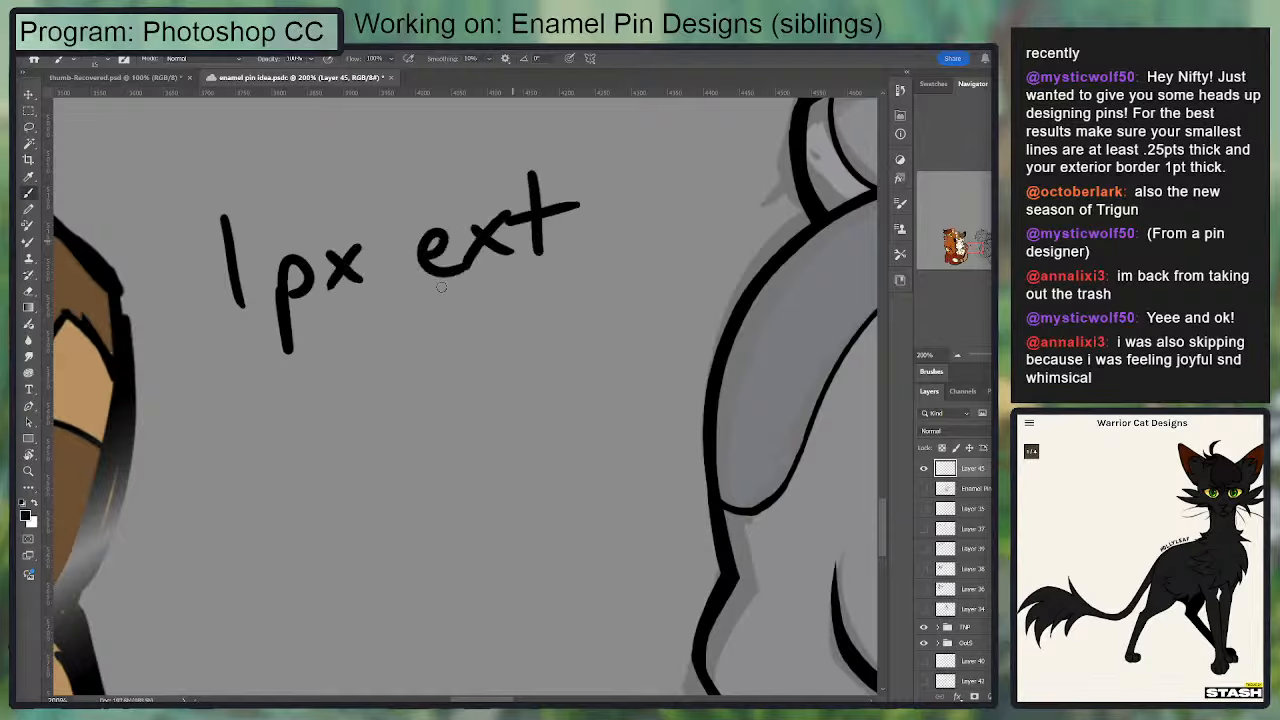
Step: Handwrite ".25 pt" on a second line beneath the first note
{"action": "left_click", "coordinate": [245, 438]}
{"action": "left_click_drag", "start_coordinate": [272, 395], "coordinate": [318, 428]}
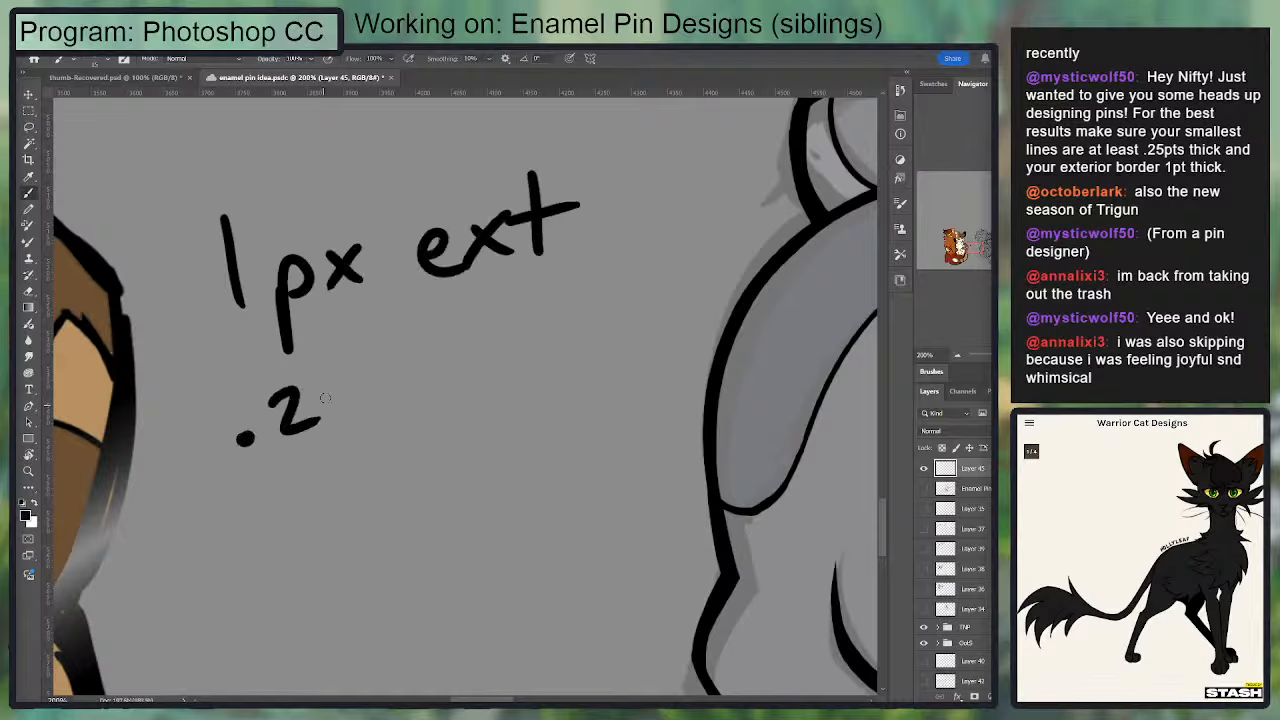
{"action": "left_click_drag", "start_coordinate": [352, 382], "coordinate": [332, 430]}
{"action": "mouse_move", "coordinate": [400, 396]}
{"action": "left_mouse_down"}
{"action": "mouse_move", "coordinate": [420, 398]}
{"action": "mouse_move", "coordinate": [418, 418]}
{"action": "left_mouse_up"}
{"action": "left_click_drag", "start_coordinate": [430, 355], "coordinate": [441, 410]}
{"action": "left_click_drag", "start_coordinate": [418, 388], "coordinate": [465, 367]}
Step: Correct the unit in the first handwritten line from "px" to "pt" by erasing the x and drawing a t
{"action": "key", "text": "e"}
{"action": "mouse_move", "coordinate": [335, 262]}
{"action": "left_mouse_down"}
{"action": "mouse_move", "coordinate": [351, 229]}
{"action": "mouse_move", "coordinate": [332, 290]}
{"action": "left_mouse_up"}
{"action": "key", "text": "b"}
{"action": "left_click_drag", "start_coordinate": [310, 252], "coordinate": [376, 236]}
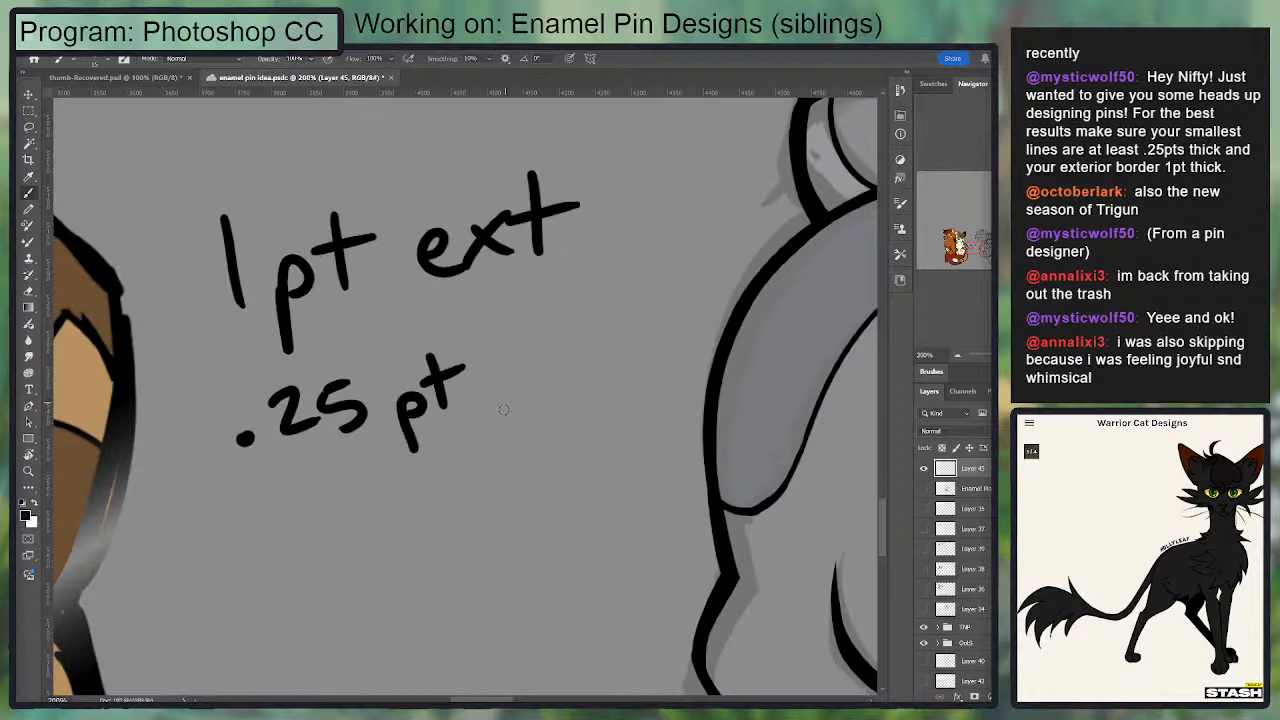
Step: Handwrite "int." after ".25 pt" and add a period after "ext" in the first line
{"action": "left_click", "coordinate": [497, 346]}
{"action": "mouse_move", "coordinate": [508, 356]}
{"action": "left_mouse_down"}
{"action": "mouse_move", "coordinate": [511, 392]}
{"action": "mouse_move", "coordinate": [560, 398]}
{"action": "left_mouse_up"}
{"action": "left_click_drag", "start_coordinate": [567, 318], "coordinate": [571, 384]}
{"action": "left_click_drag", "start_coordinate": [553, 360], "coordinate": [602, 345]}
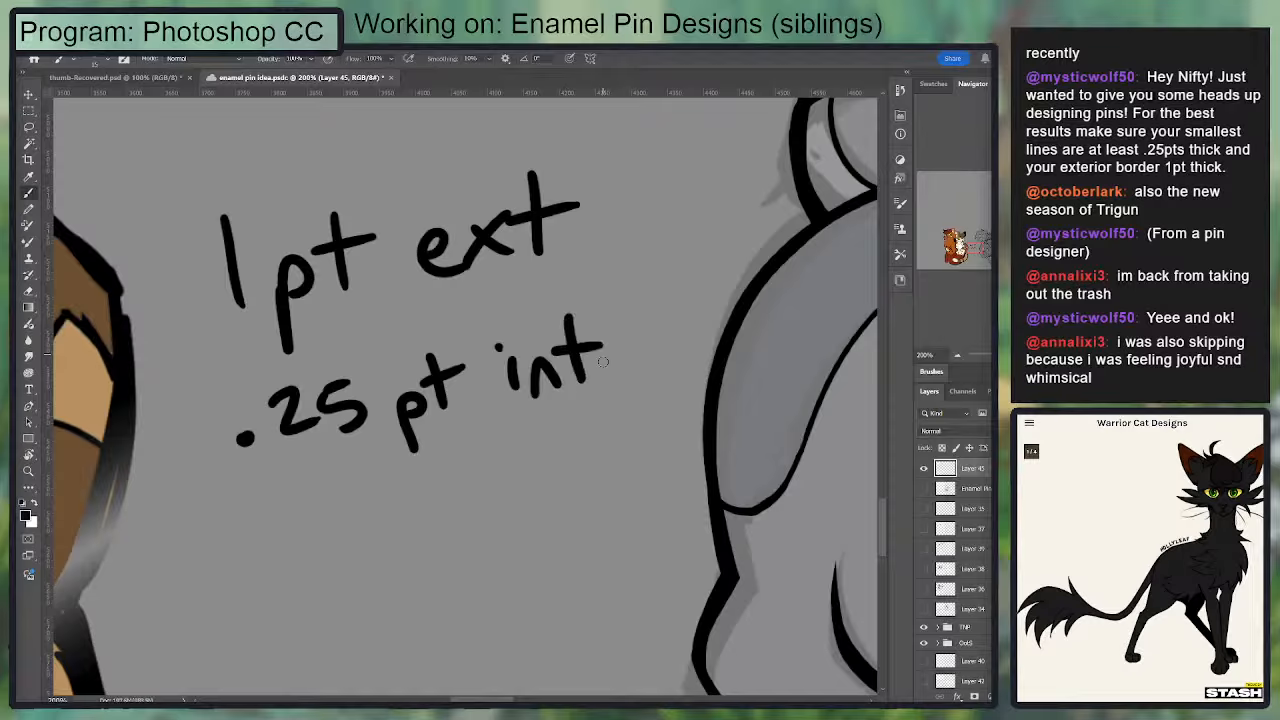
{"action": "left_click", "coordinate": [562, 241]}
Step: Rename the note layer "pin guidelines" and hide it
{"action": "double_click", "coordinate": [971, 467]}
{"action": "key", "text": "Return"}
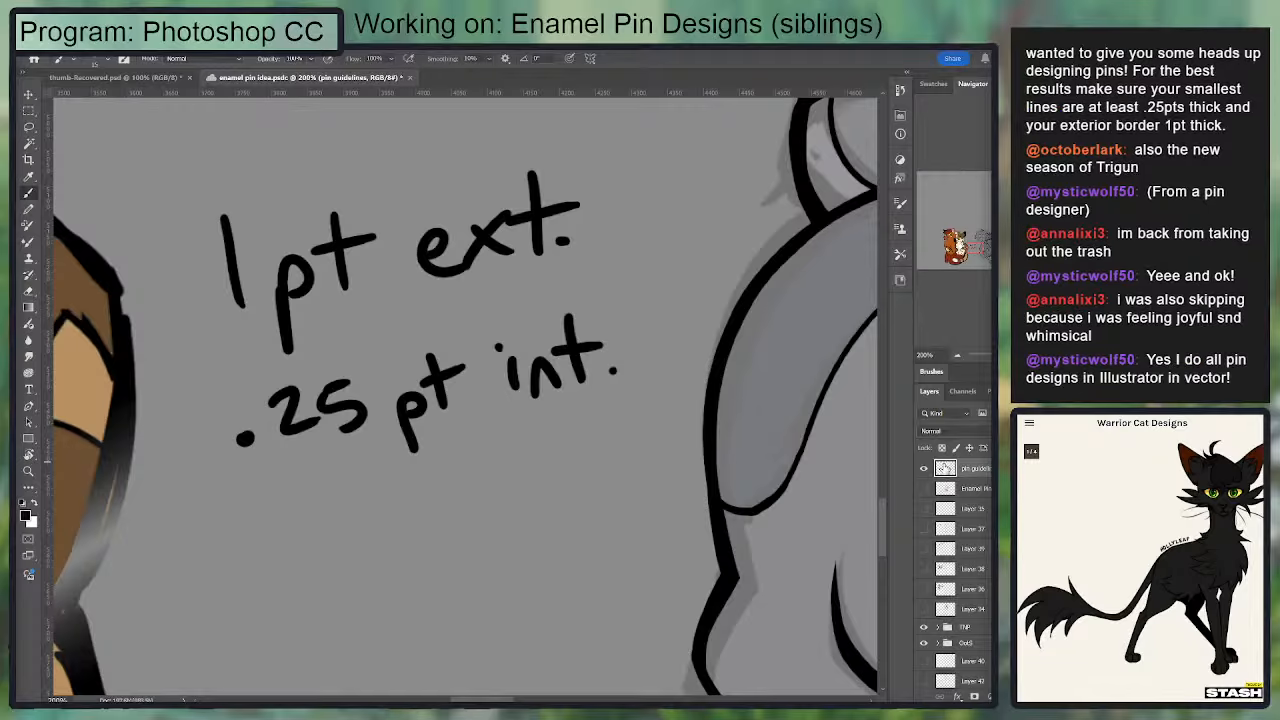
{"action": "left_click", "coordinate": [923, 468]}
Step: Return to the line art on Layer 41 and ink a curved stripe edge across the lower part of the grey kitten's tail
{"action": "scroll", "coordinate": [976, 578], "scroll_direction": "down", "scroll_amount": 5}
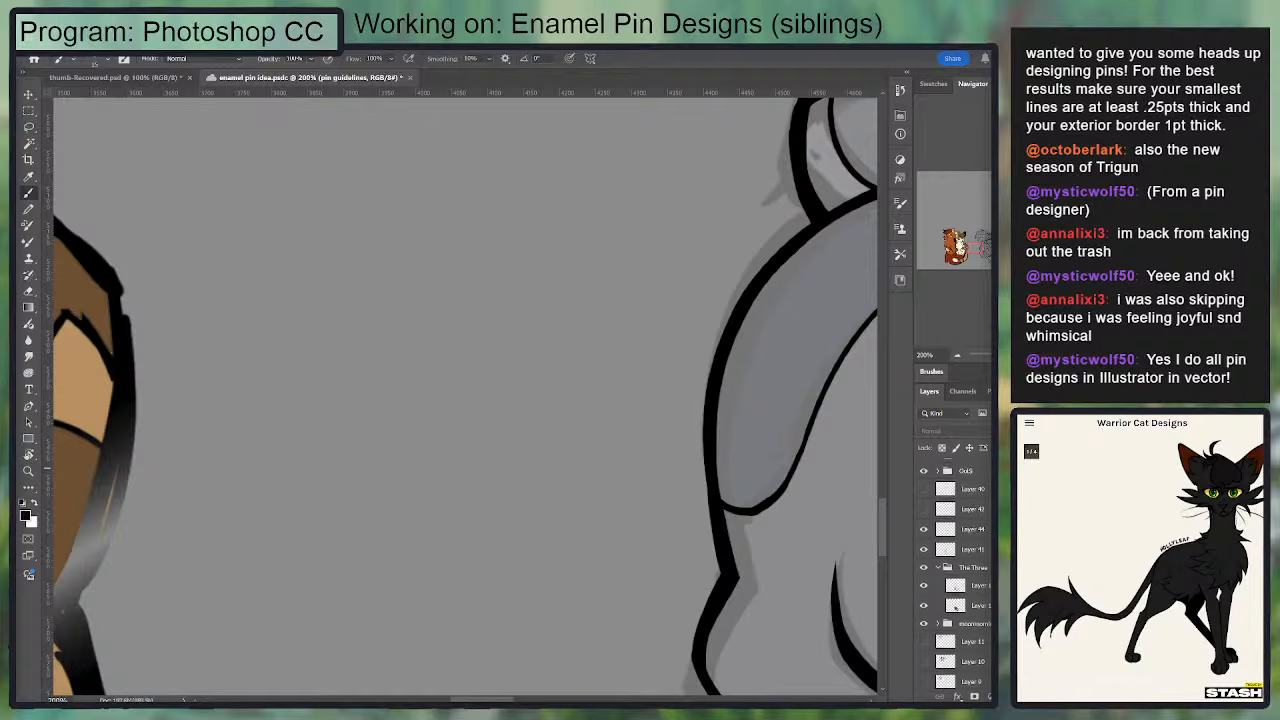
{"action": "left_click", "coordinate": [978, 574]}
{"action": "left_click", "coordinate": [972, 539]}
{"action": "left_click_drag", "start_coordinate": [735, 250], "coordinate": [287, 285]}
{"action": "mouse_move", "coordinate": [400, 135]}
{"action": "left_mouse_down"}
{"action": "mouse_move", "coordinate": [314, 369]}
{"action": "mouse_move", "coordinate": [316, 465]}
{"action": "left_mouse_up"}
{"action": "left_click_drag", "start_coordinate": [460, 306], "coordinate": [576, 303]}
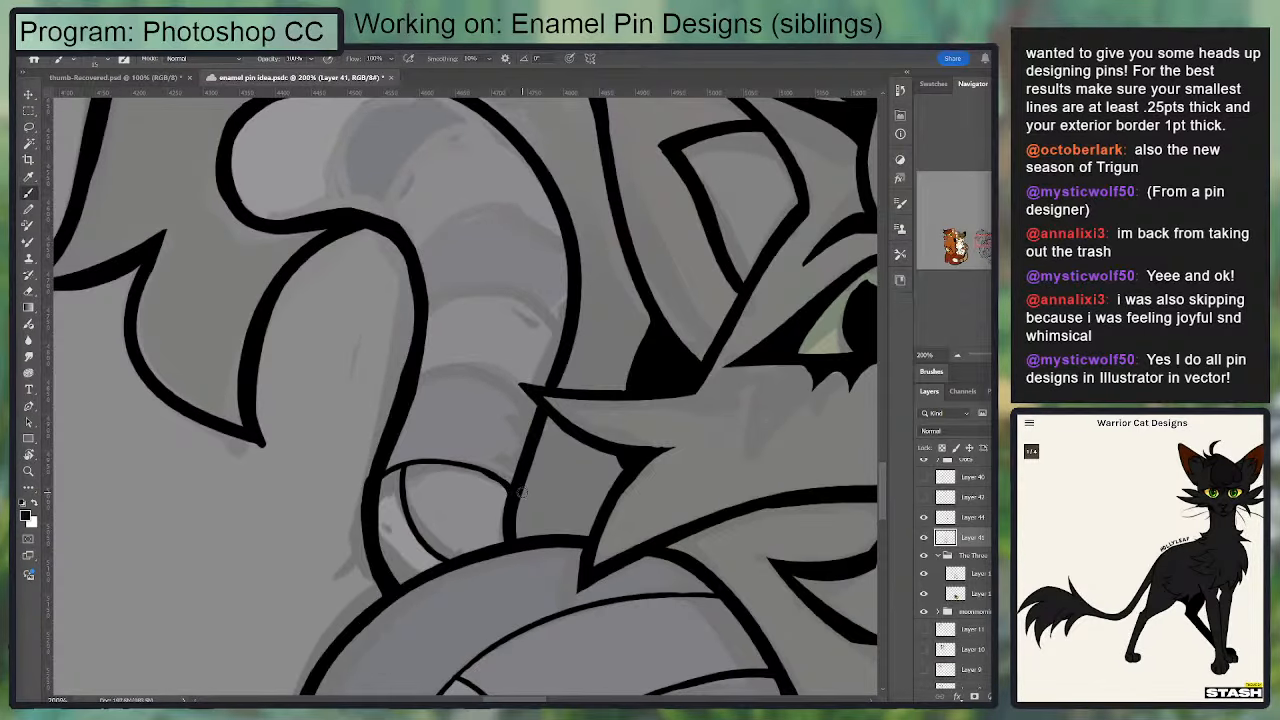
{"action": "left_click_drag", "start_coordinate": [520, 492], "coordinate": [598, 390]}
{"action": "key", "text": "e"}
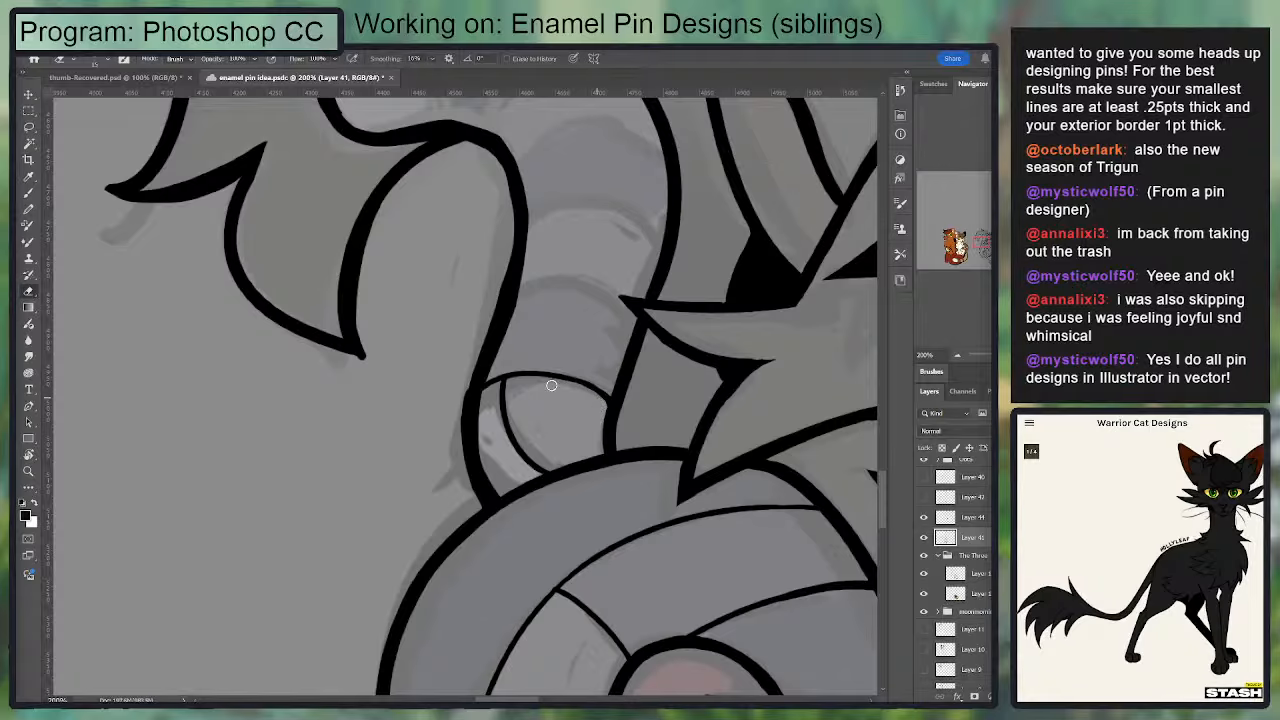
{"action": "left_click_drag", "start_coordinate": [383, 301], "coordinate": [408, 416]}
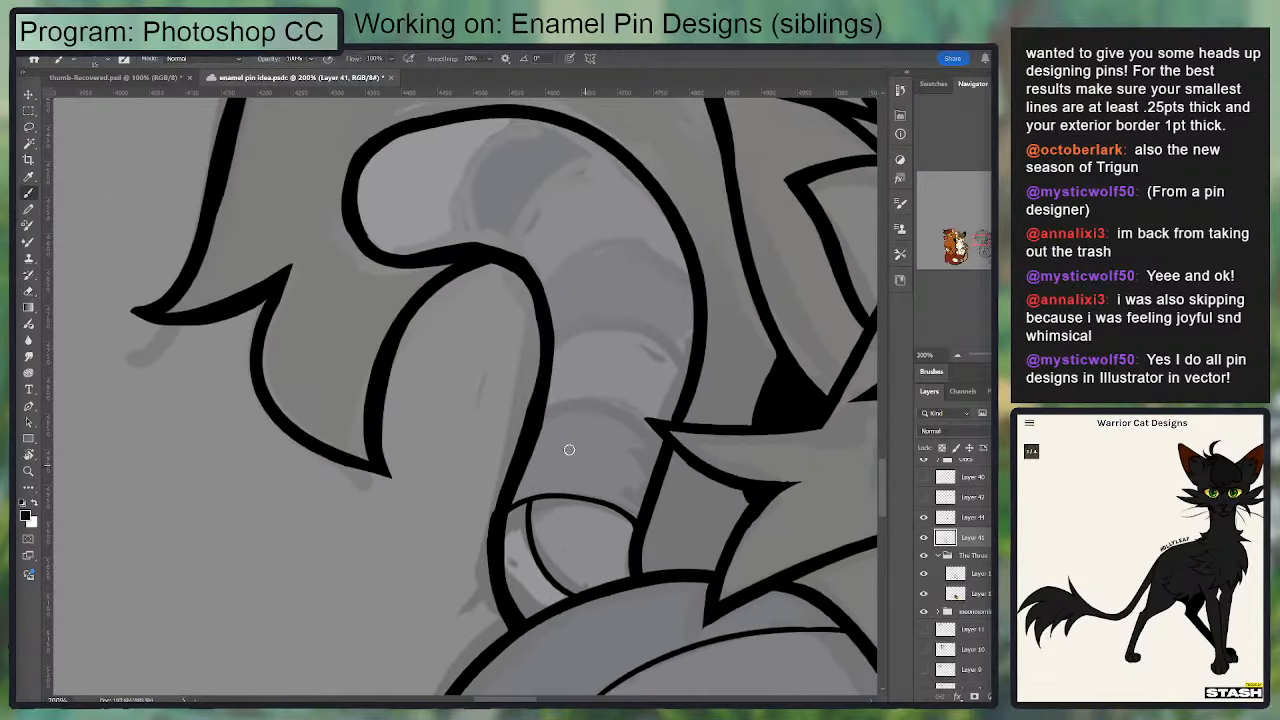
{"action": "key", "text": "b"}
{"action": "mouse_move", "coordinate": [662, 446]}
{"action": "left_mouse_down"}
{"action": "mouse_move", "coordinate": [629, 423]}
{"action": "mouse_move", "coordinate": [533, 428]}
{"action": "mouse_move", "coordinate": [606, 415]}
{"action": "mouse_move", "coordinate": [661, 451]}
{"action": "left_mouse_up"}
{"action": "key", "text": "ctrl+z"}
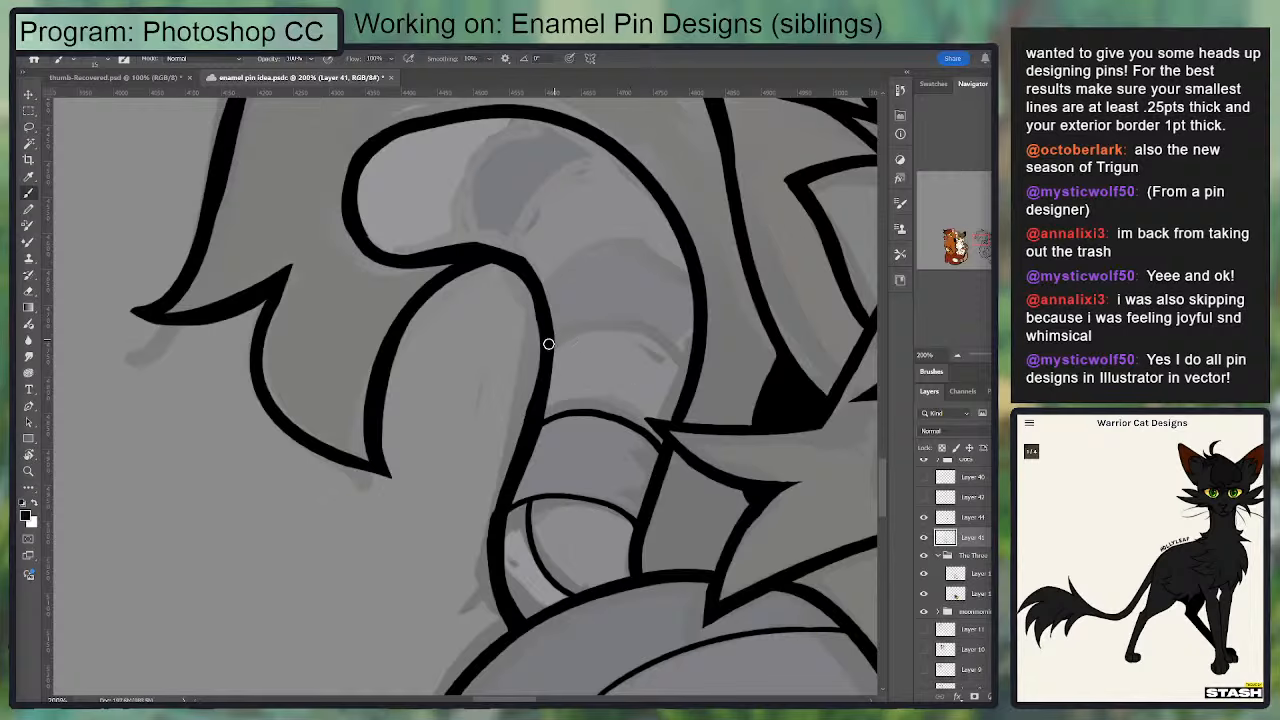
Step: Ink the next curved stripe edge across the middle of the grey kitten's tail, following the sketched band
{"action": "mouse_move", "coordinate": [548, 344]}
{"action": "left_mouse_down"}
{"action": "mouse_move", "coordinate": [629, 323]}
{"action": "mouse_move", "coordinate": [689, 357]}
{"action": "mouse_move", "coordinate": [601, 325]}
{"action": "mouse_move", "coordinate": [543, 351]}
{"action": "mouse_move", "coordinate": [581, 329]}
{"action": "mouse_move", "coordinate": [688, 362]}
{"action": "left_mouse_up"}
{"action": "key", "text": "ctrl+z"}
{"action": "key", "text": "ctrl+z"}
{"action": "key", "text": "ctrl+z"}
{"action": "mouse_move", "coordinate": [550, 354]}
{"action": "left_mouse_down"}
{"action": "mouse_move", "coordinate": [597, 328]}
{"action": "mouse_move", "coordinate": [692, 369]}
{"action": "mouse_move", "coordinate": [559, 354]}
{"action": "left_mouse_up"}
{"action": "key", "text": "ctrl+z"}
{"action": "mouse_move", "coordinate": [556, 351]}
{"action": "left_mouse_down"}
{"action": "mouse_move", "coordinate": [610, 326]}
{"action": "mouse_move", "coordinate": [581, 339]}
{"action": "mouse_move", "coordinate": [642, 329]}
{"action": "mouse_move", "coordinate": [689, 361]}
{"action": "left_mouse_up"}
{"action": "key", "text": "ctrl+z"}
{"action": "key", "text": "ctrl+z"}
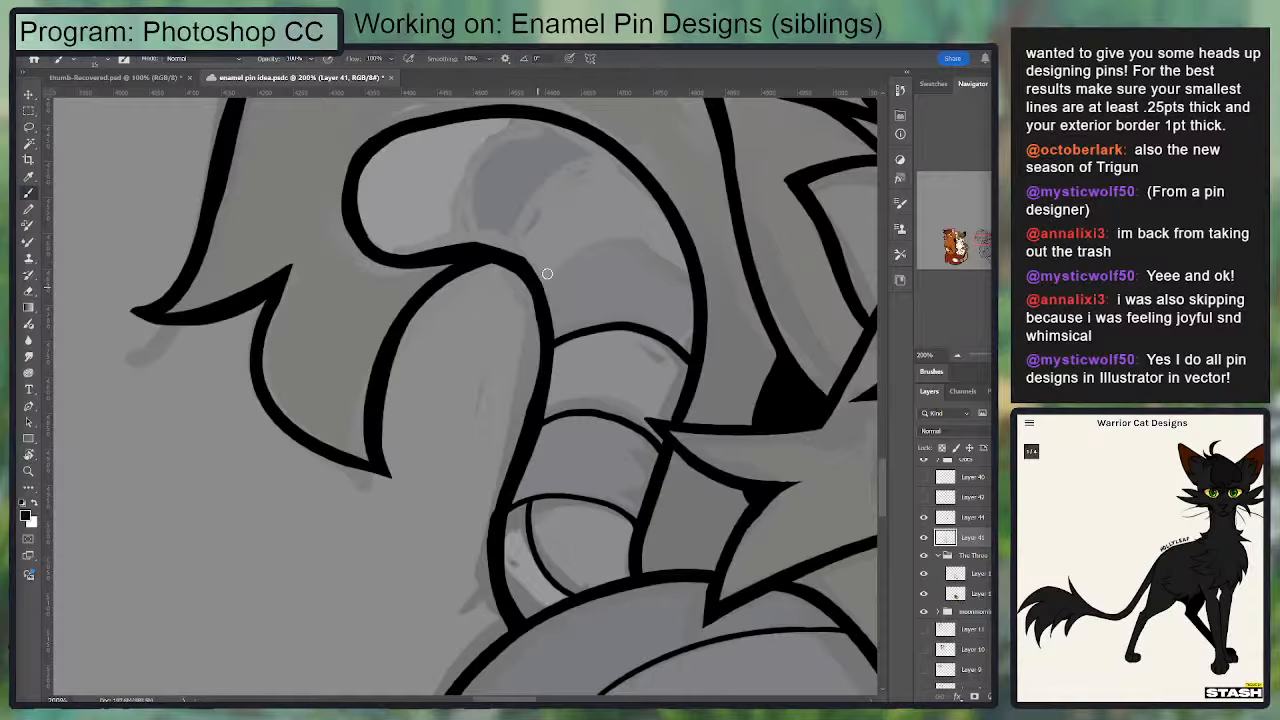
Step: Ink the upper edge of the tail's middle dark band and both edges of the dark band near the tail tip
{"action": "mouse_move", "coordinate": [547, 273]}
{"action": "left_mouse_down"}
{"action": "mouse_move", "coordinate": [641, 237]}
{"action": "mouse_move", "coordinate": [693, 256]}
{"action": "left_mouse_up"}
{"action": "left_click_drag", "start_coordinate": [481, 198], "coordinate": [467, 274]}
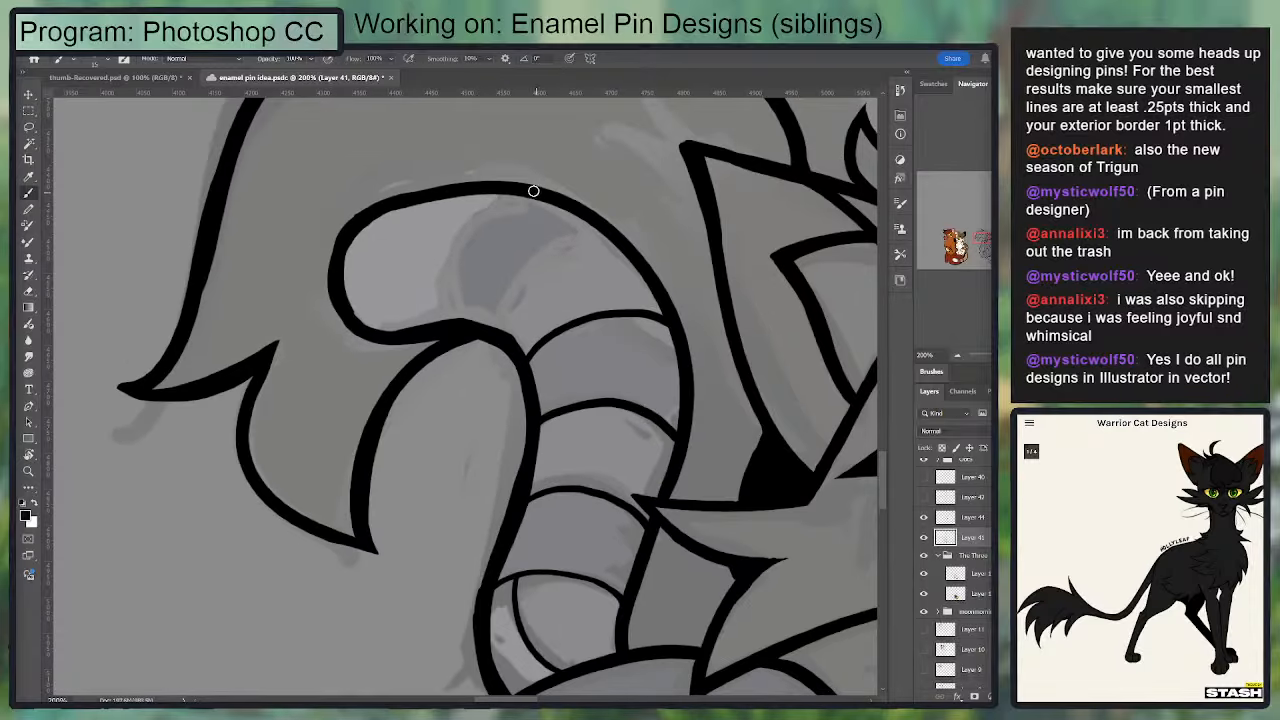
{"action": "mouse_move", "coordinate": [518, 198]}
{"action": "left_mouse_down"}
{"action": "mouse_move", "coordinate": [474, 318]}
{"action": "mouse_move", "coordinate": [510, 191]}
{"action": "left_mouse_up"}
{"action": "key", "text": "ctrl+z"}
{"action": "mouse_move", "coordinate": [603, 235]}
{"action": "left_mouse_down"}
{"action": "mouse_move", "coordinate": [527, 288]}
{"action": "mouse_move", "coordinate": [529, 332]}
{"action": "mouse_move", "coordinate": [586, 209]}
{"action": "left_mouse_up"}
{"action": "key", "text": "ctrl+z"}
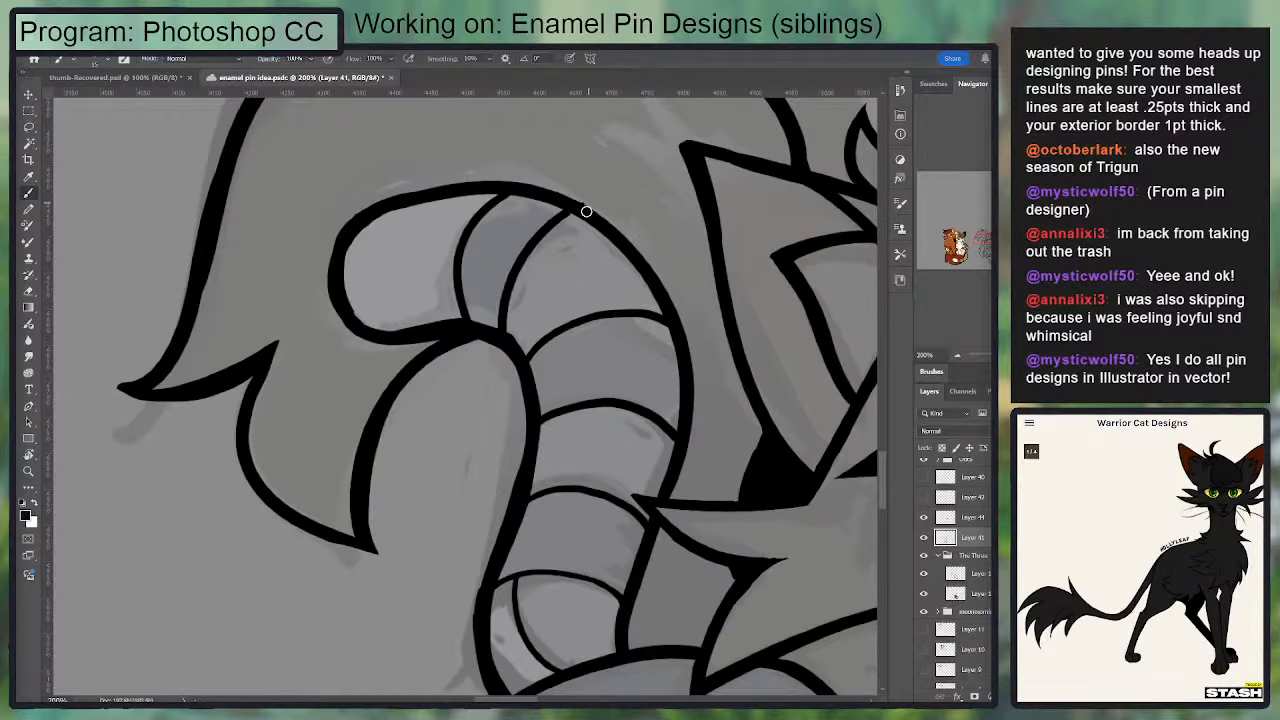
{"action": "key", "text": "ctrl+z"}
{"action": "key", "text": "ctrl+z"}
{"action": "mouse_move", "coordinate": [488, 193]}
{"action": "left_mouse_down"}
{"action": "mouse_move", "coordinate": [470, 333]}
{"action": "mouse_move", "coordinate": [511, 330]}
{"action": "mouse_move", "coordinate": [597, 221]}
{"action": "left_mouse_up"}
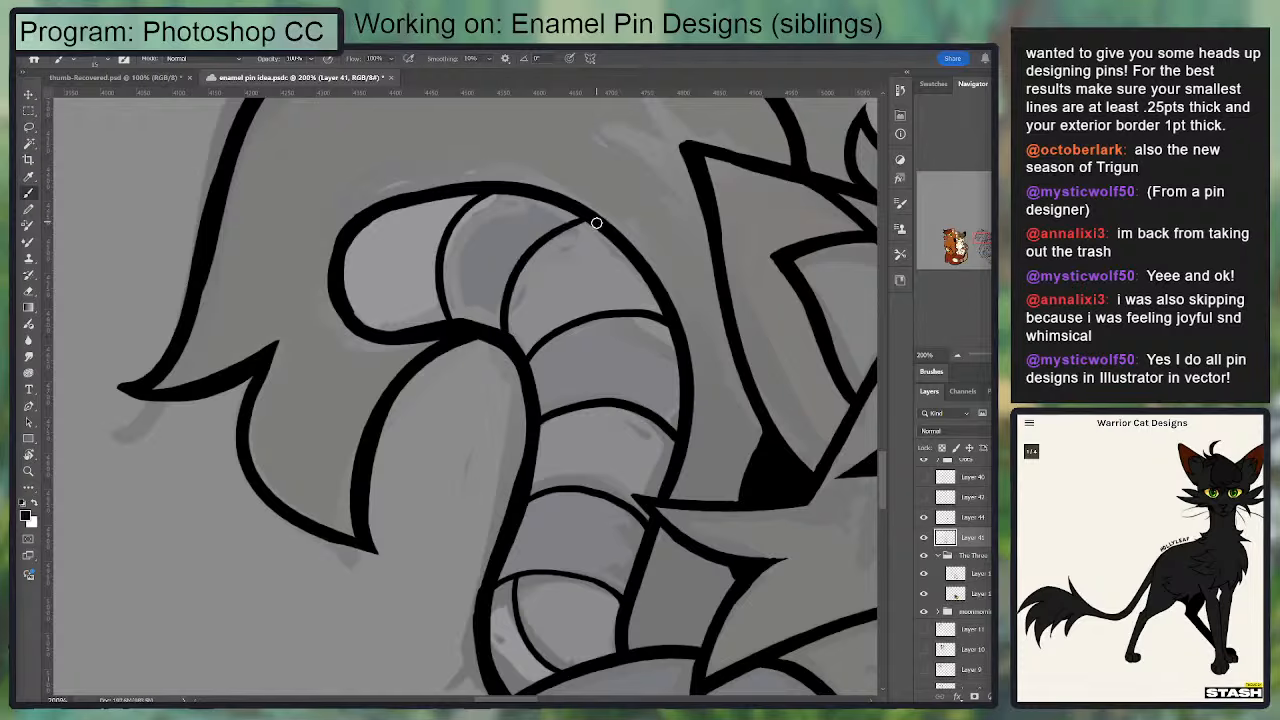
Step: Ink a curved stripe edge on the golden cat's tail beside its front paw, bordering the light band
{"action": "key", "text": "ctrl+minus"}
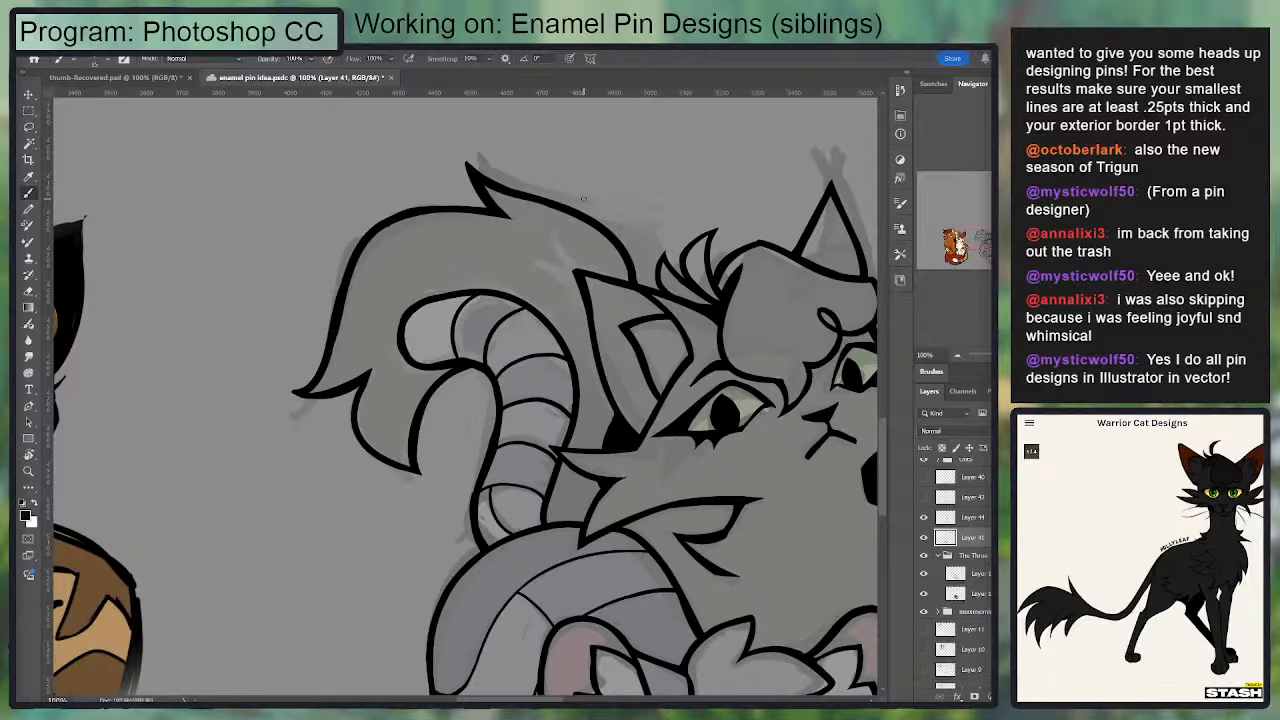
{"action": "scroll", "coordinate": [628, 243], "scroll_direction": "down", "scroll_amount": 2}
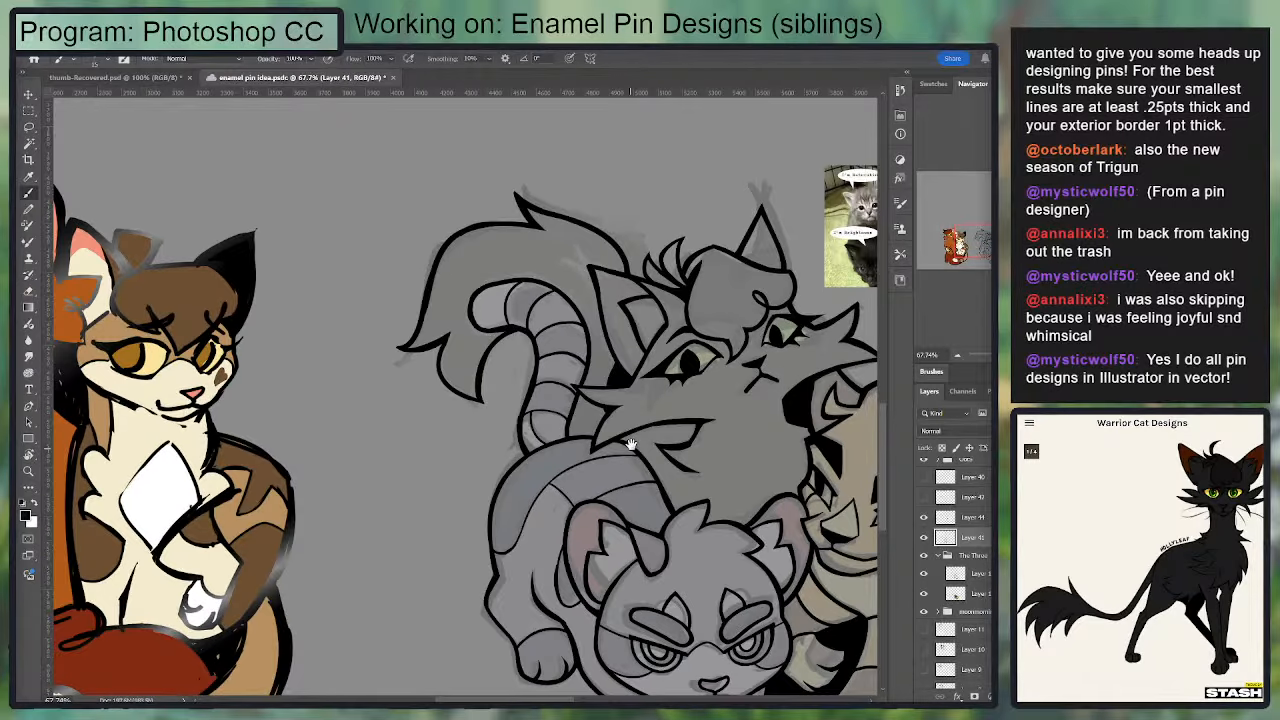
{"action": "left_click_drag", "start_coordinate": [630, 443], "coordinate": [370, 247]}
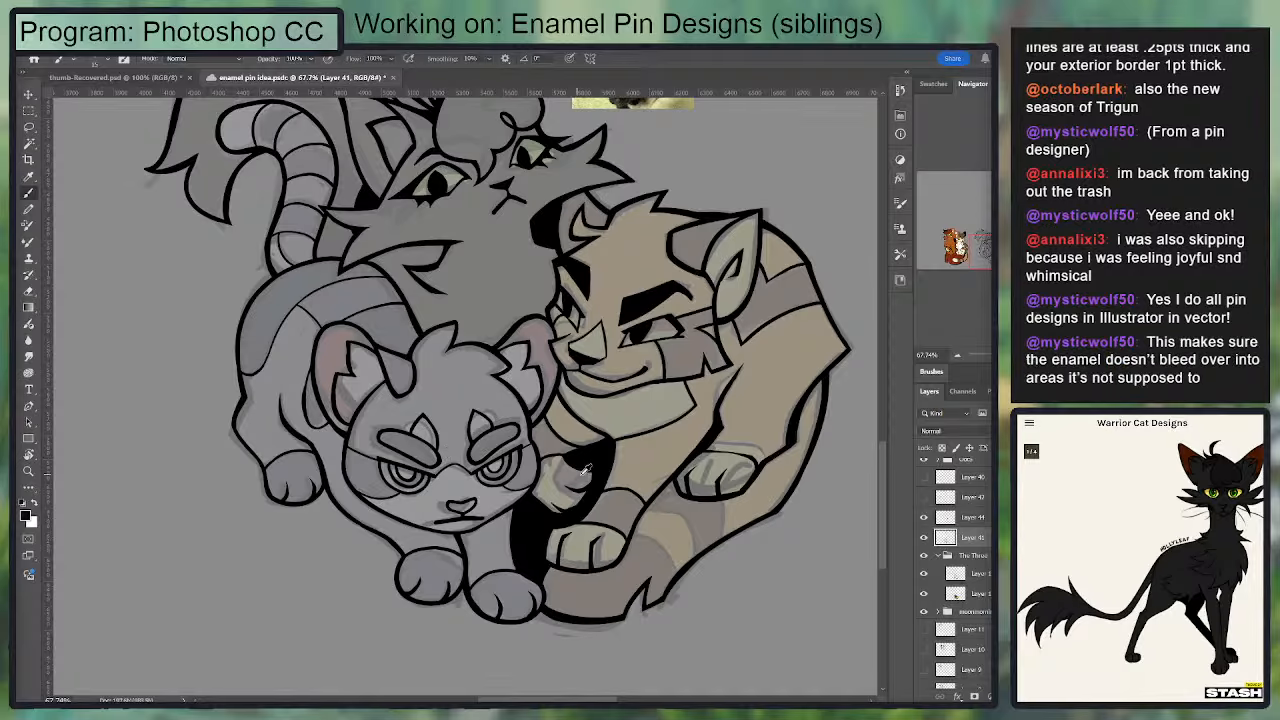
{"action": "scroll", "coordinate": [684, 490], "scroll_direction": "up", "scroll_amount": 2}
{"action": "left_click_drag", "start_coordinate": [680, 472], "coordinate": [531, 364]}
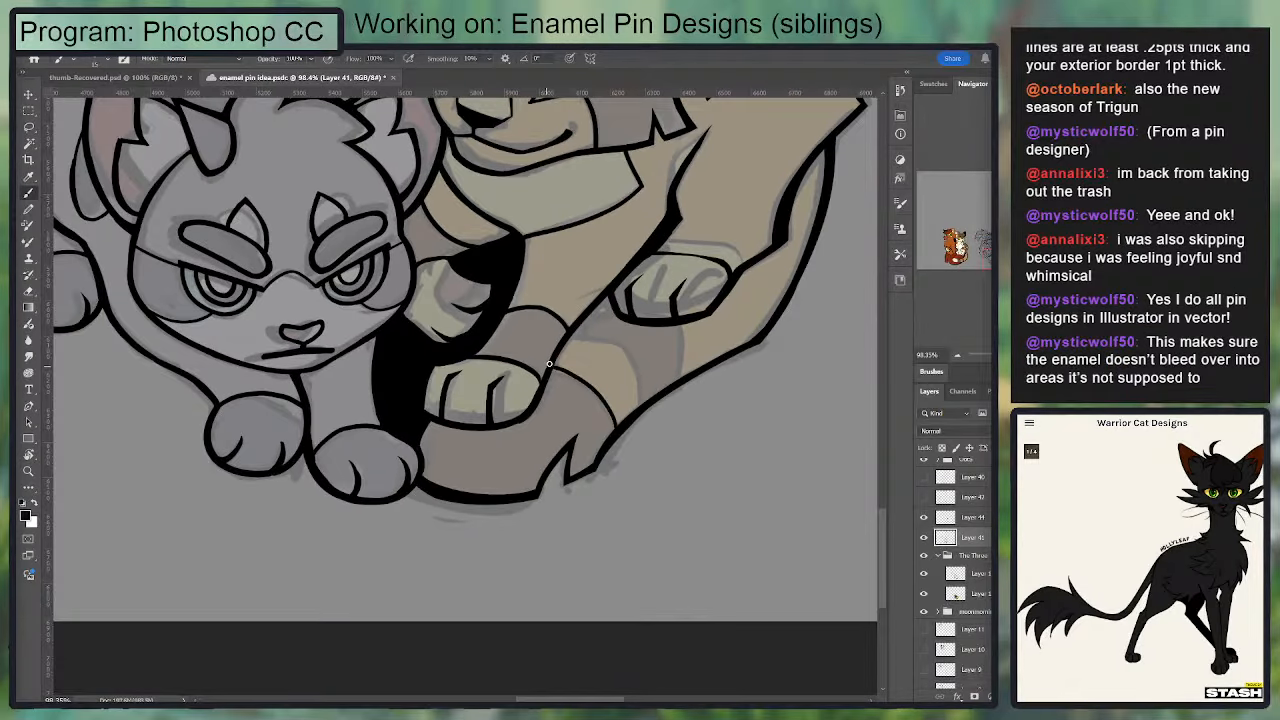
{"action": "mouse_move", "coordinate": [550, 370]}
{"action": "left_mouse_down"}
{"action": "mouse_move", "coordinate": [624, 428]}
{"action": "mouse_move", "coordinate": [584, 382]}
{"action": "mouse_move", "coordinate": [550, 370]}
{"action": "mouse_move", "coordinate": [624, 357]}
{"action": "mouse_move", "coordinate": [652, 414]}
{"action": "mouse_move", "coordinate": [630, 368]}
{"action": "mouse_move", "coordinate": [561, 344]}
{"action": "left_mouse_up"}
{"action": "key", "text": "ctrl+z"}
{"action": "key", "text": "ctrl+z"}
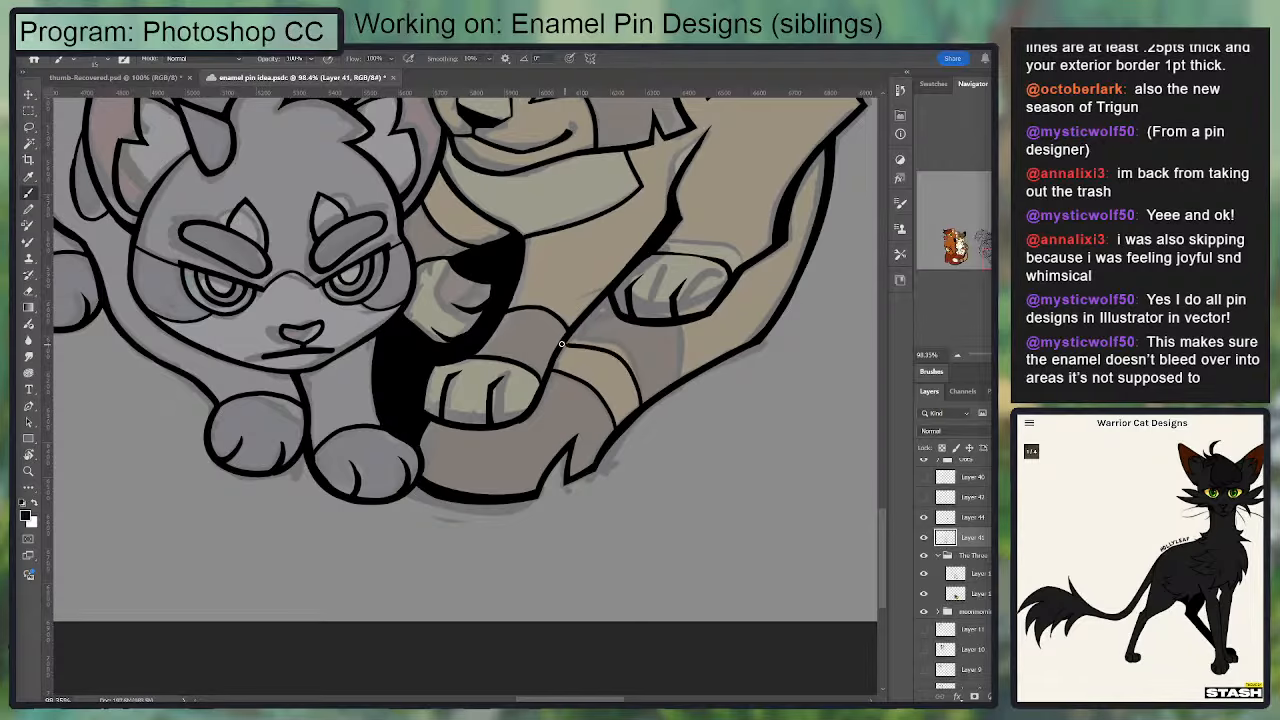
{"action": "key", "text": "ctrl+z"}
{"action": "mouse_move", "coordinate": [684, 352]}
{"action": "left_mouse_down"}
{"action": "mouse_move", "coordinate": [677, 319]}
{"action": "mouse_move", "coordinate": [637, 330]}
{"action": "mouse_move", "coordinate": [626, 382]}
{"action": "mouse_move", "coordinate": [568, 401]}
{"action": "mouse_move", "coordinate": [606, 421]}
{"action": "mouse_move", "coordinate": [622, 470]}
{"action": "mouse_move", "coordinate": [548, 394]}
{"action": "left_mouse_up"}
{"action": "key", "text": "ctrl+z"}
{"action": "key", "text": "ctrl+z"}
Step: Ink the next stripe edge across the golden cat's tail, running from below the raised paw to the outer outline
{"action": "key", "text": "ctrl+z"}
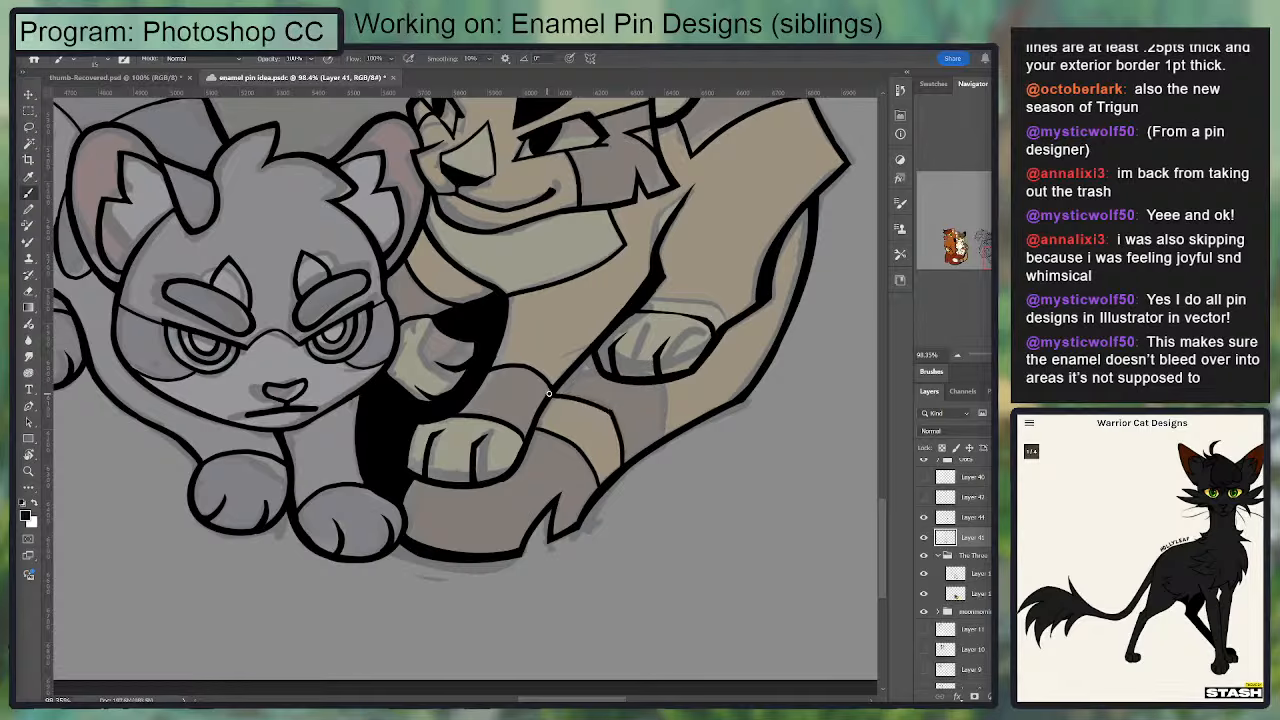
{"action": "left_click_drag", "start_coordinate": [664, 396], "coordinate": [664, 438]}
{"action": "key", "text": "ctrl+z"}
{"action": "key", "text": "ctrl+z"}
{"action": "mouse_move", "coordinate": [550, 400]}
{"action": "left_mouse_down"}
{"action": "mouse_move", "coordinate": [613, 421]}
{"action": "mouse_move", "coordinate": [626, 462]}
{"action": "mouse_move", "coordinate": [642, 387]}
{"action": "mouse_move", "coordinate": [660, 439]}
{"action": "left_mouse_up"}
{"action": "key", "text": "ctrl+z"}
{"action": "key", "text": "ctrl+z"}
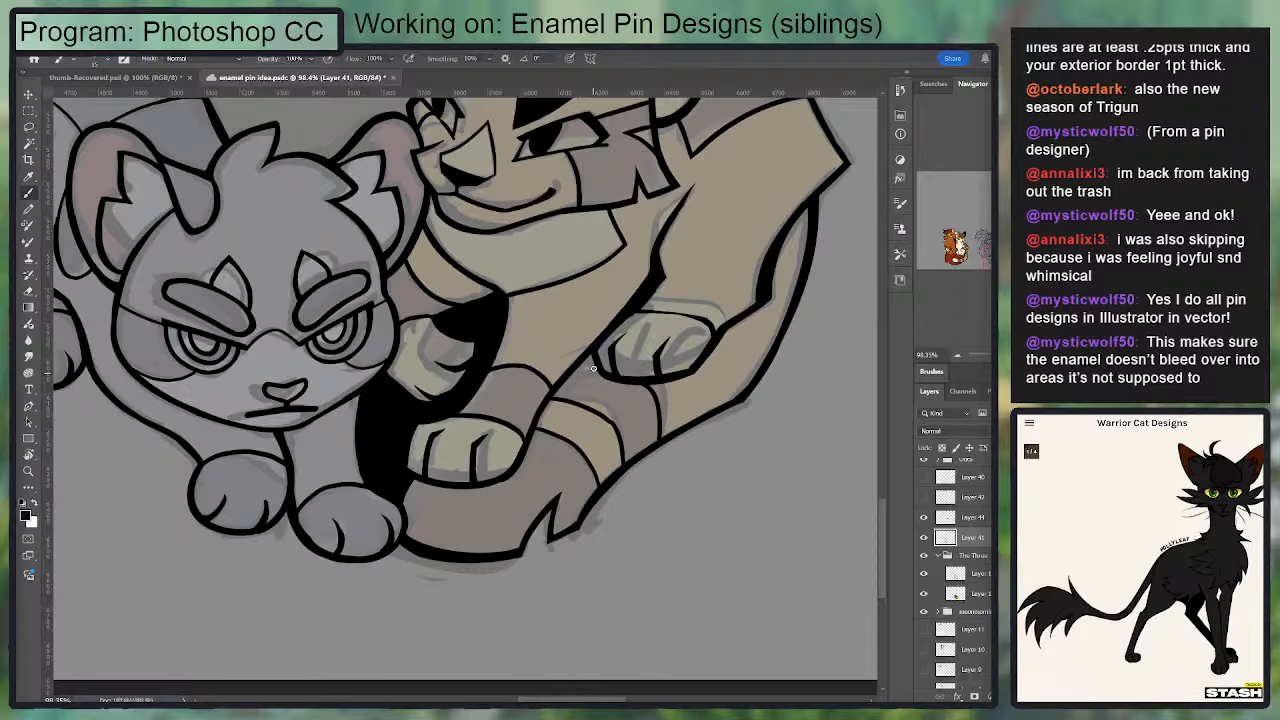
{"action": "mouse_move", "coordinate": [641, 361]}
{"action": "left_mouse_down"}
{"action": "mouse_move", "coordinate": [731, 351]}
{"action": "mouse_move", "coordinate": [686, 353]}
{"action": "mouse_move", "coordinate": [755, 425]}
{"action": "left_mouse_up"}
{"action": "key", "text": "ctrl+z"}
{"action": "key", "text": "ctrl+z"}
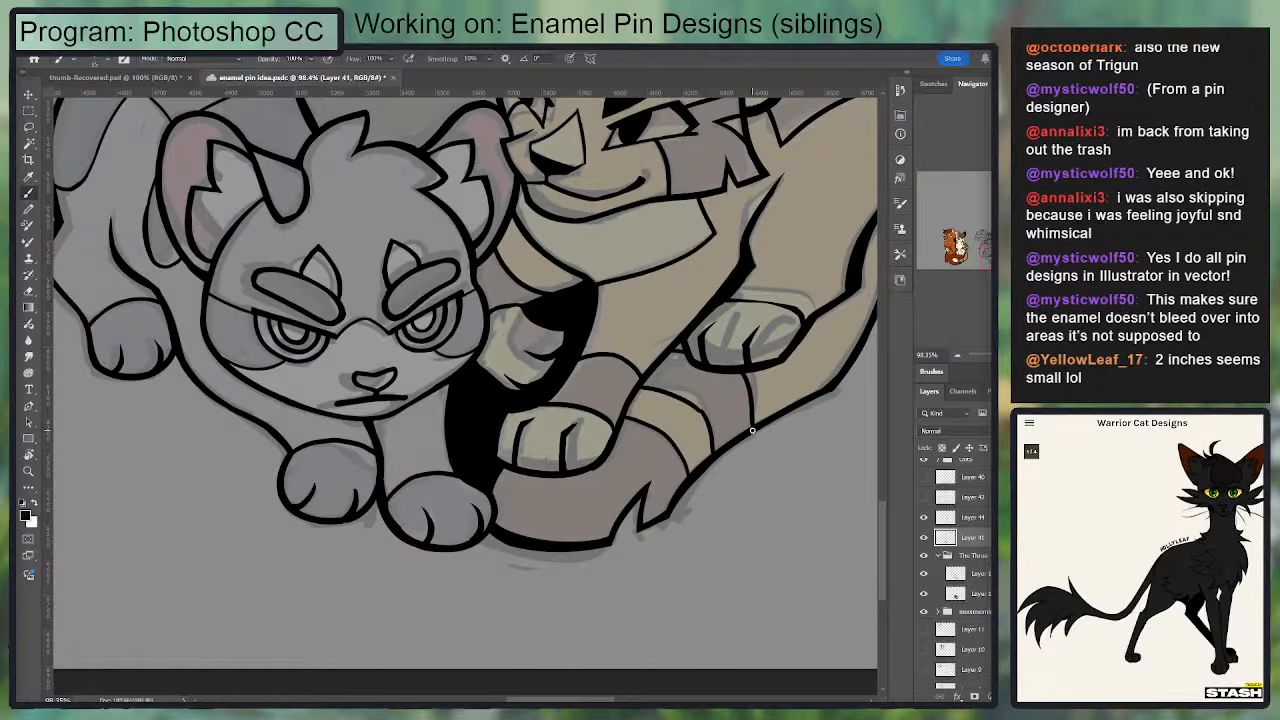
Step: Touch up the golden cat's tail stripe line and strengthen its front leg outline beside the raised paw
{"action": "key", "text": "e"}
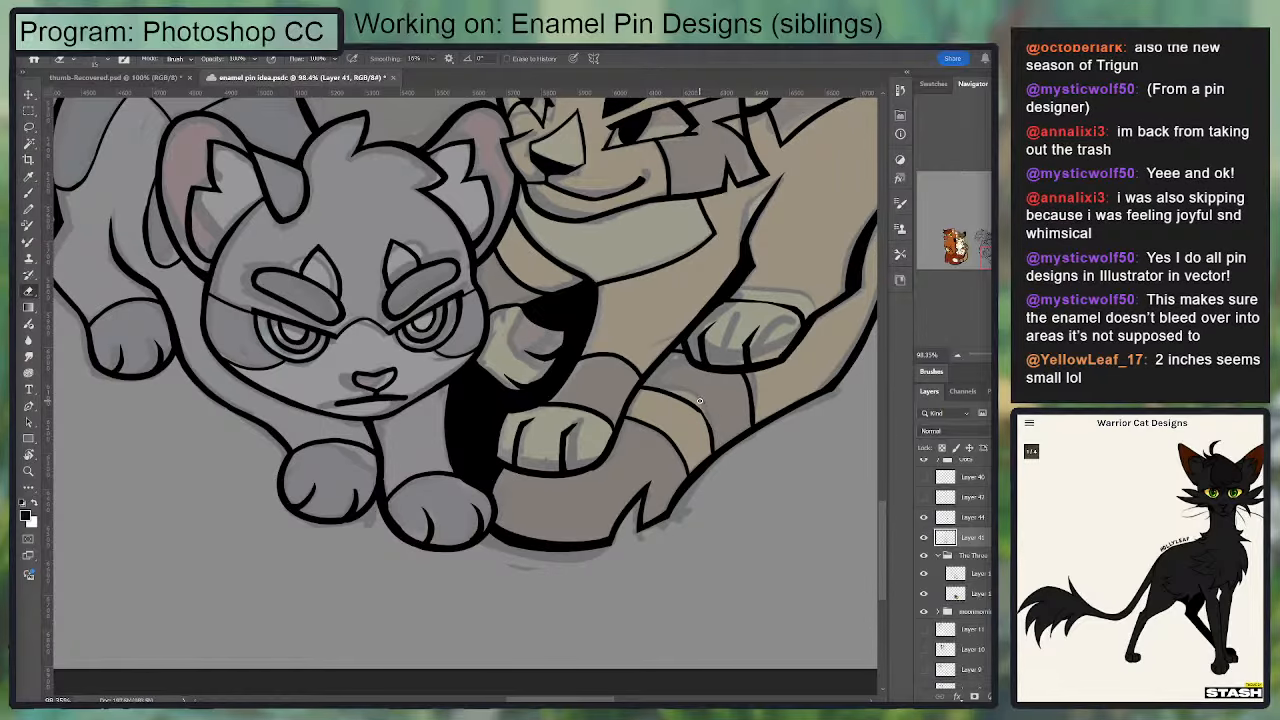
{"action": "key", "text": "b"}
{"action": "left_click_drag", "start_coordinate": [699, 410], "coordinate": [713, 452]}
{"action": "key", "text": "e"}
{"action": "key", "text": "b"}
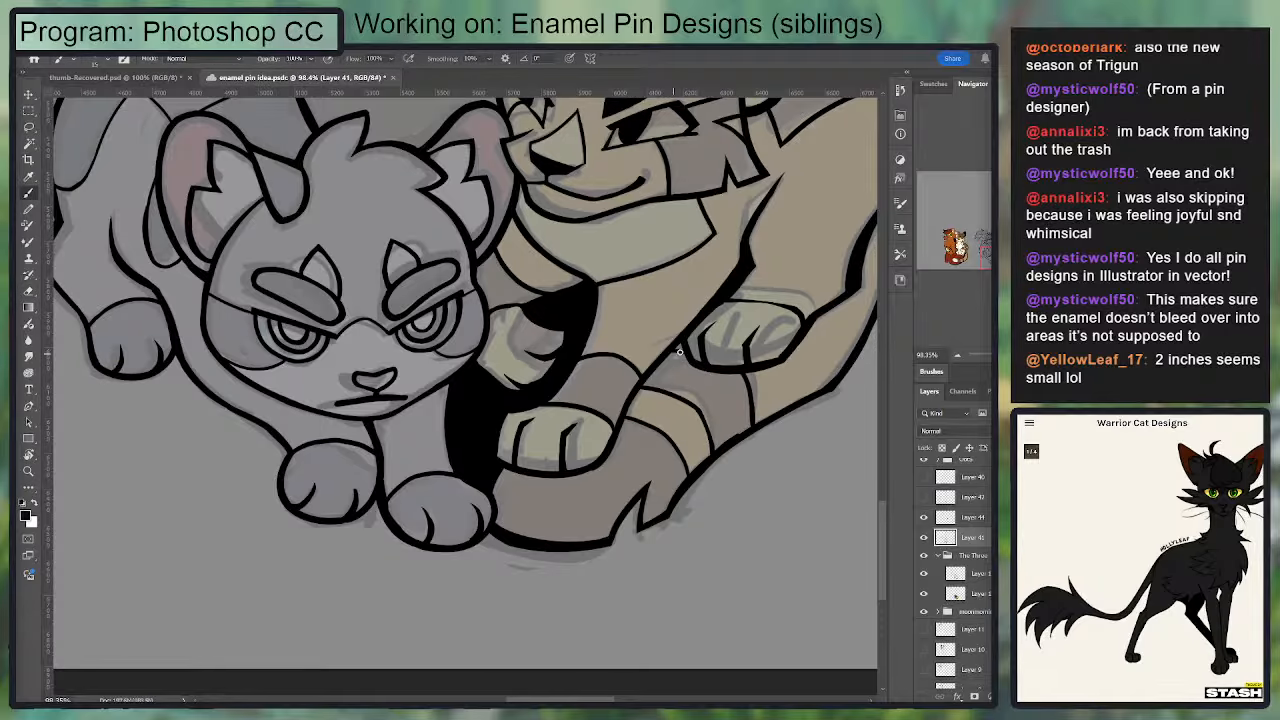
{"action": "mouse_move", "coordinate": [679, 352]}
{"action": "left_mouse_down"}
{"action": "mouse_move", "coordinate": [620, 410]}
{"action": "mouse_move", "coordinate": [593, 463]}
{"action": "left_mouse_up"}
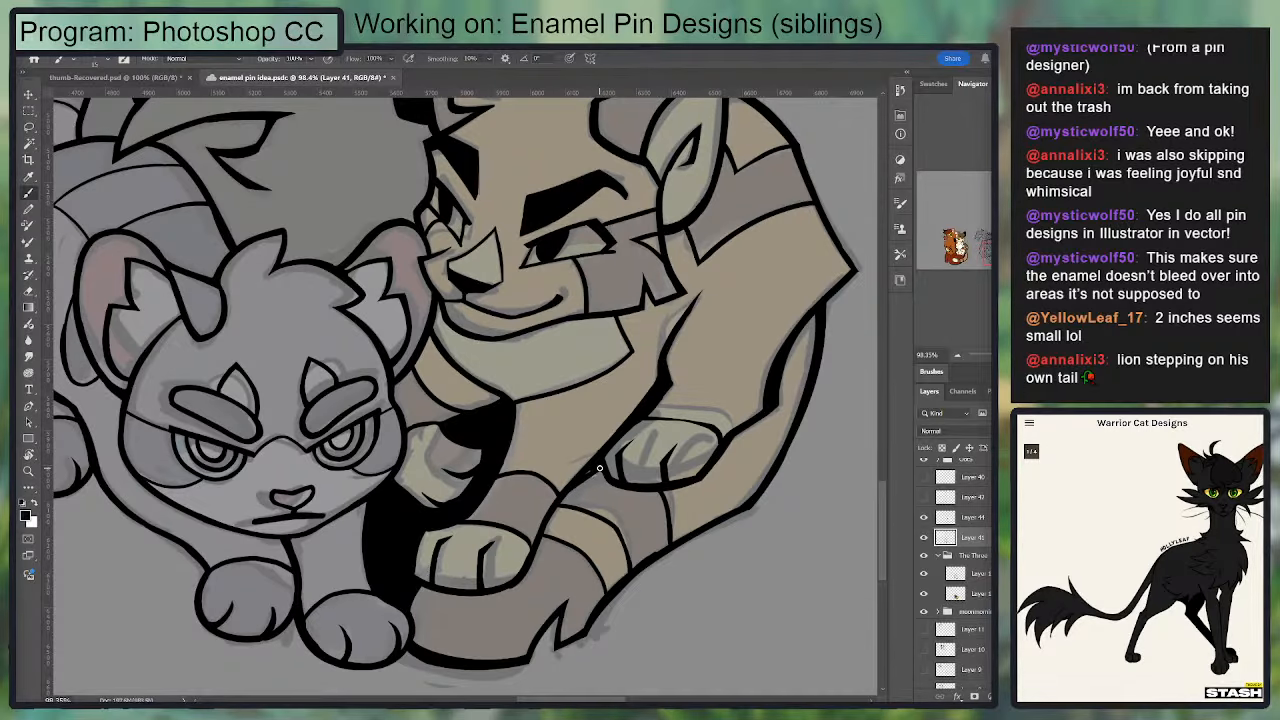
{"action": "left_click_drag", "start_coordinate": [560, 498], "coordinate": [598, 472]}
Step: Hide the "The Three" sketch group and toggle the line art layer's visibility to review the clean inks
{"action": "key", "text": "ctrl+1"}
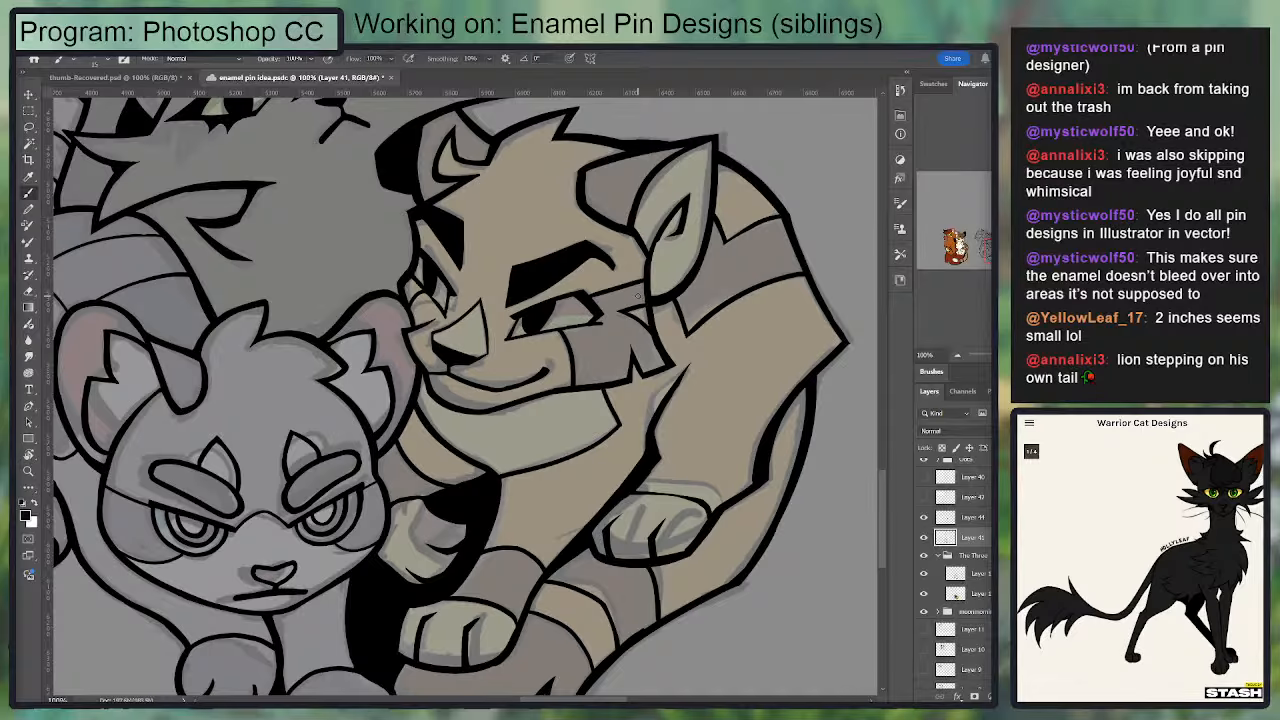
{"action": "key", "text": "ctrl+minus"}
{"action": "key", "text": "ctrl+minus"}
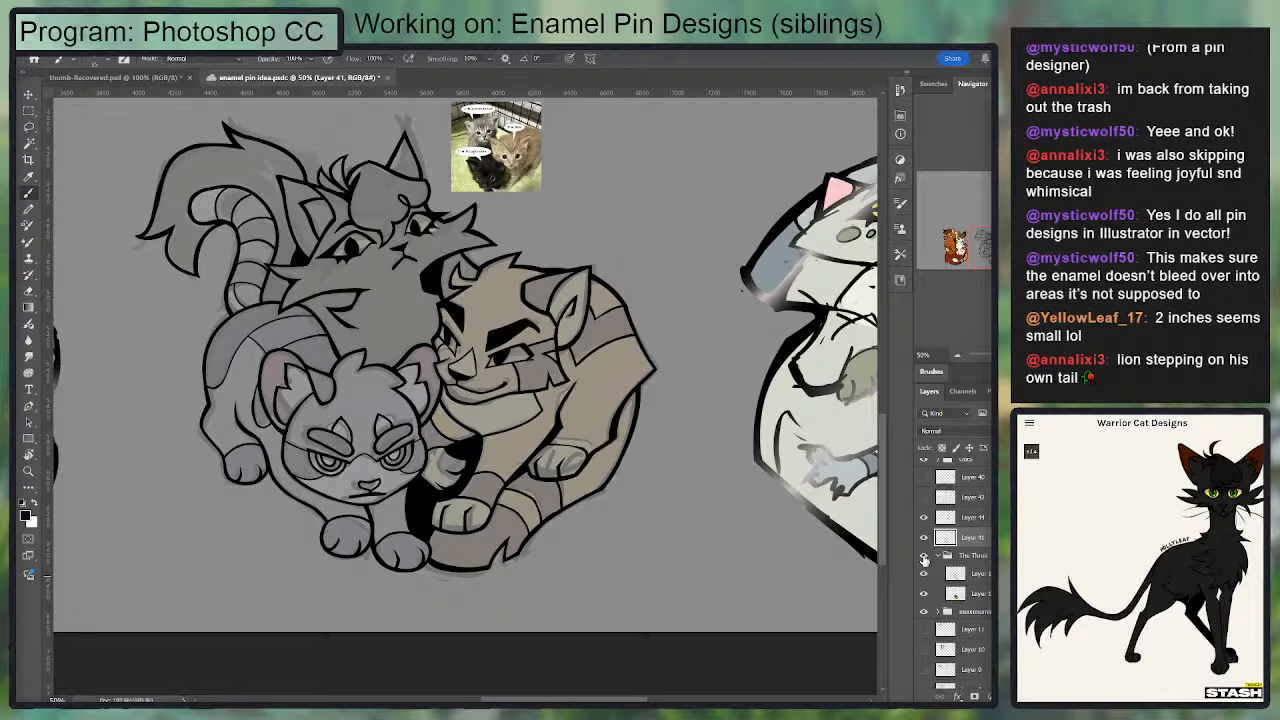
{"action": "left_click", "coordinate": [924, 557]}
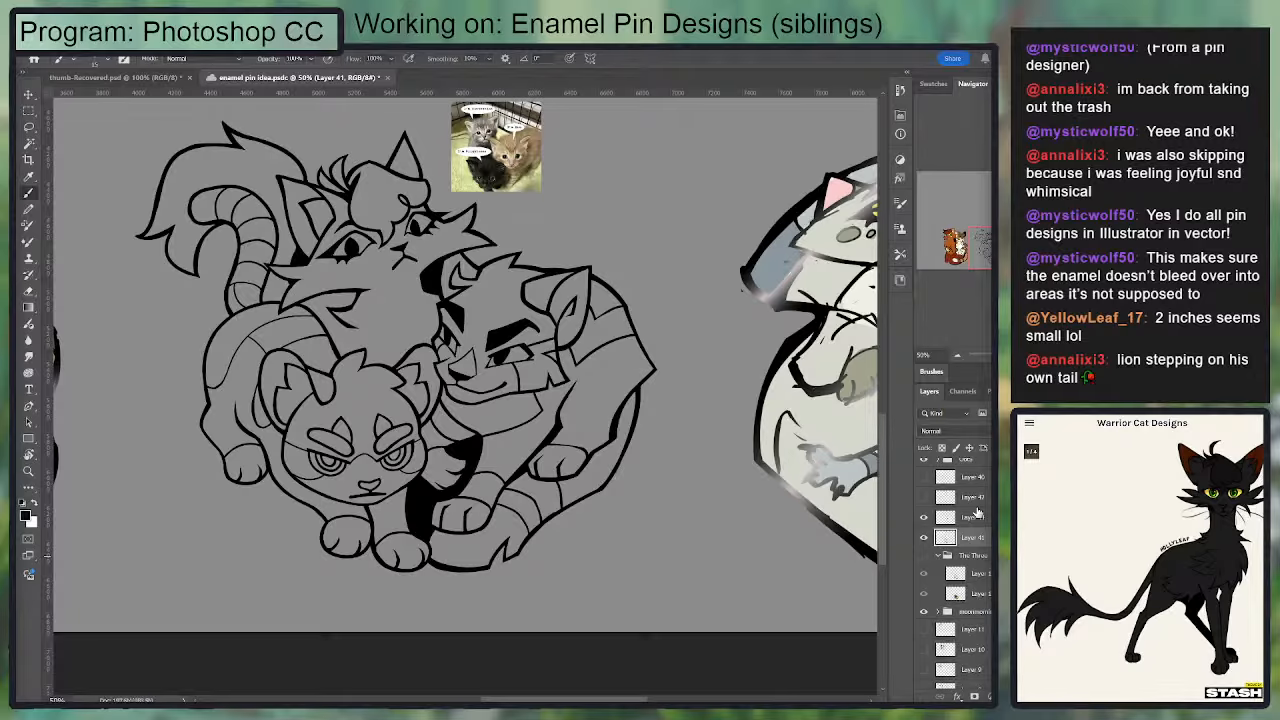
{"action": "left_click_drag", "start_coordinate": [420, 428], "coordinate": [505, 423]}
{"action": "left_click_drag", "start_coordinate": [527, 348], "coordinate": [513, 374]}
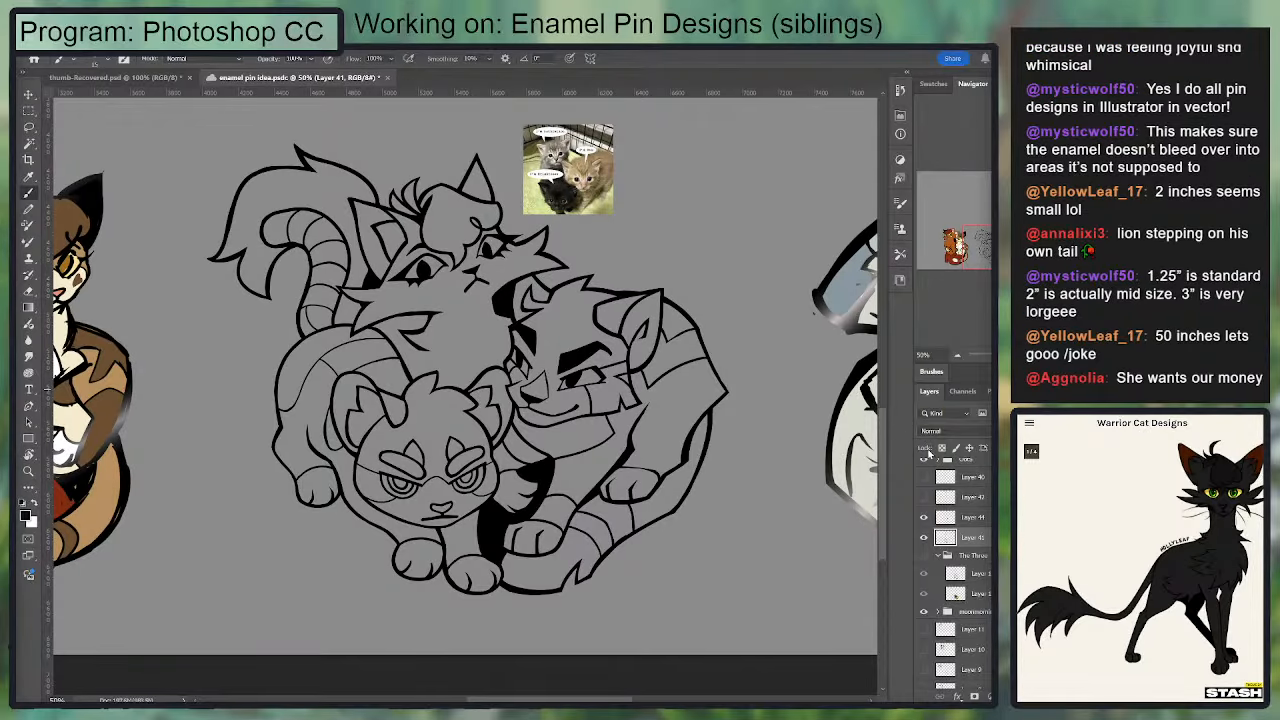
{"action": "left_click", "coordinate": [923, 537]}
{"action": "left_click", "coordinate": [923, 537]}
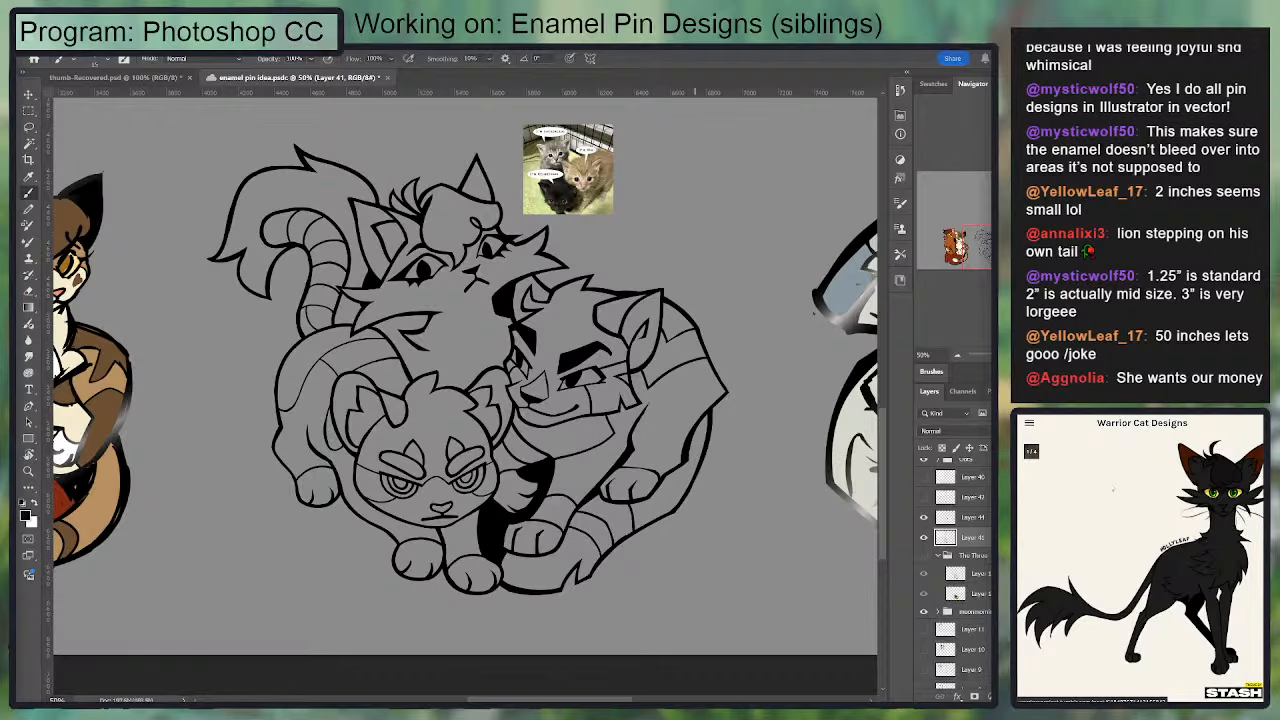
Step: Close the enlarged black cat image on the Warrior Cat Designs site and open Power of Three.psdc in Photoshop
{"action": "left_click", "coordinate": [1048, 566]}
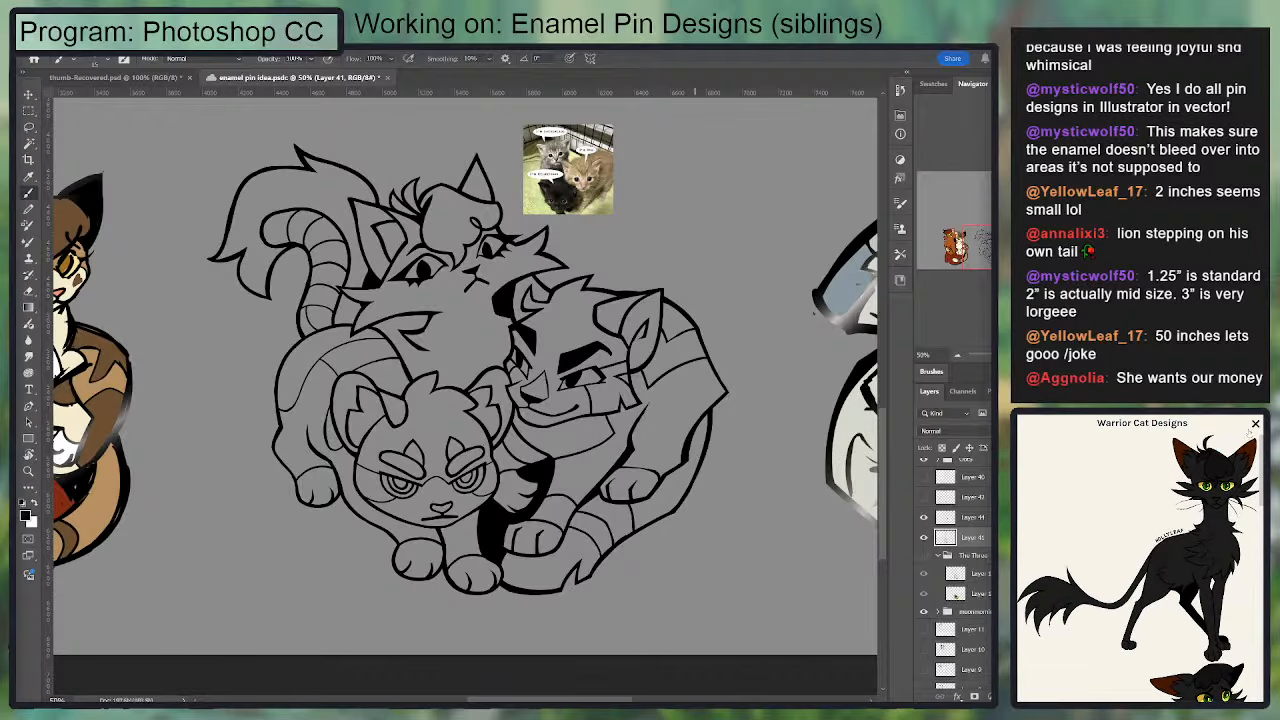
{"action": "left_click", "coordinate": [1255, 423]}
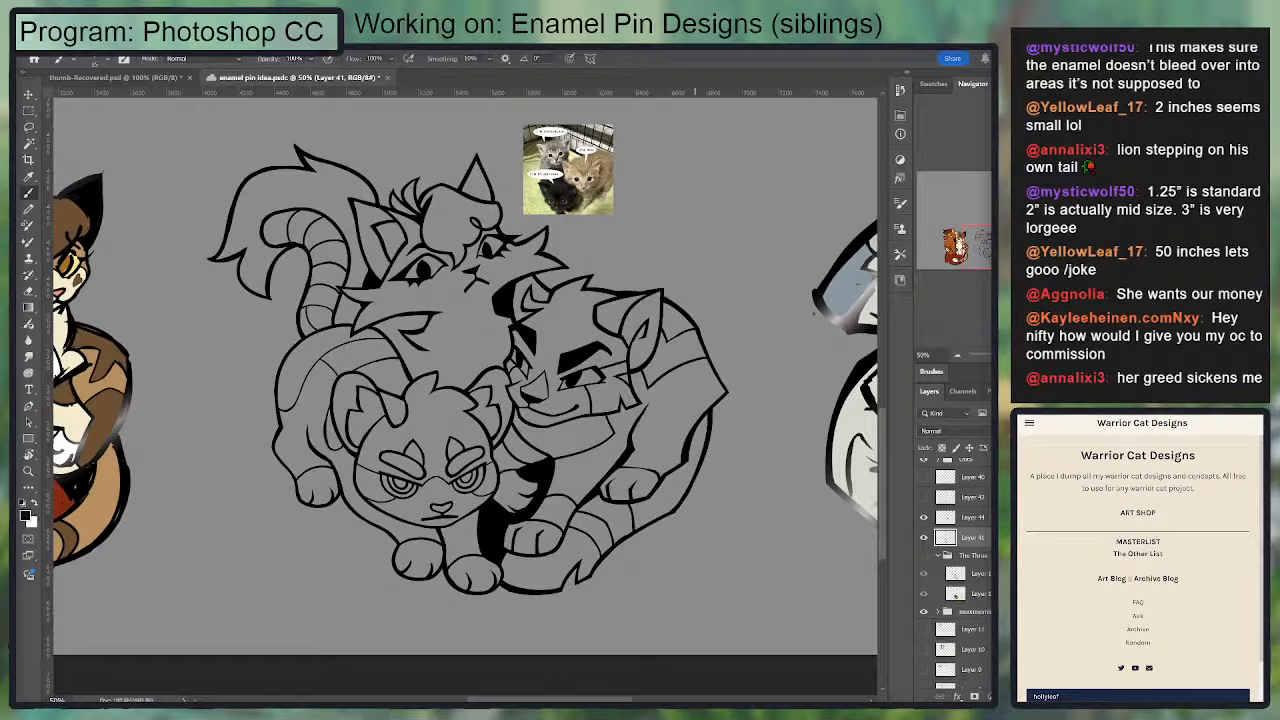
{"action": "left_click_drag", "start_coordinate": [634, 499], "coordinate": [636, 503]}
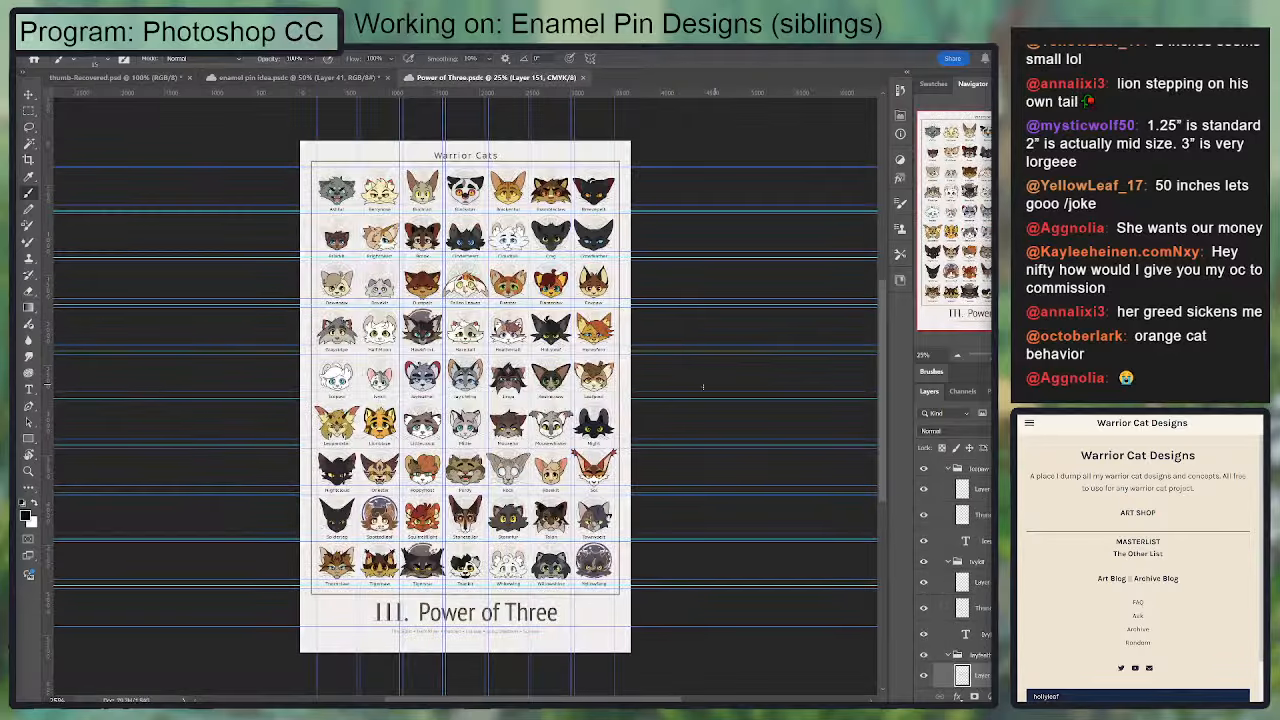
Step: Locate the Hollyleaf portrait in the poster and select its head artwork layer for copying
{"action": "scroll", "coordinate": [562, 390], "scroll_direction": "up", "scroll_amount": 6}
{"action": "scroll", "coordinate": [566, 309], "scroll_direction": "up", "scroll_amount": 5}
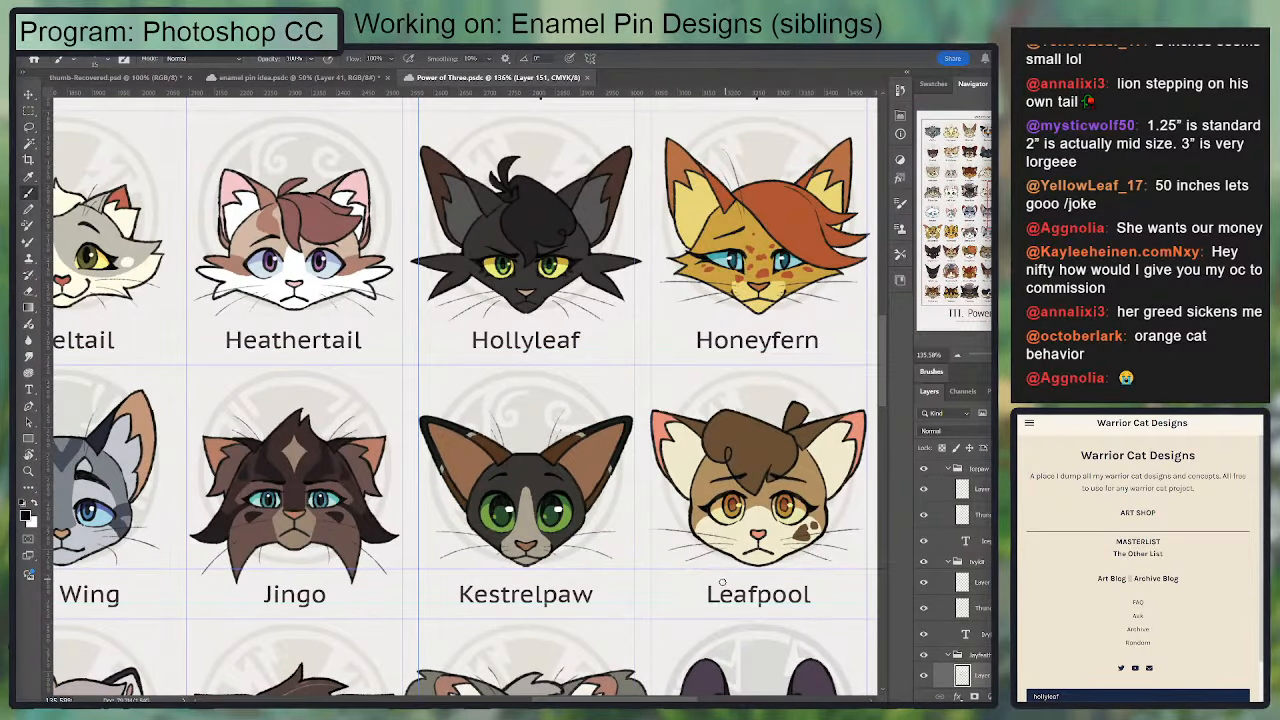
{"action": "left_click_drag", "start_coordinate": [740, 396], "coordinate": [760, 536]}
{"action": "key", "text": "t"}
{"action": "left_click", "coordinate": [550, 480]}
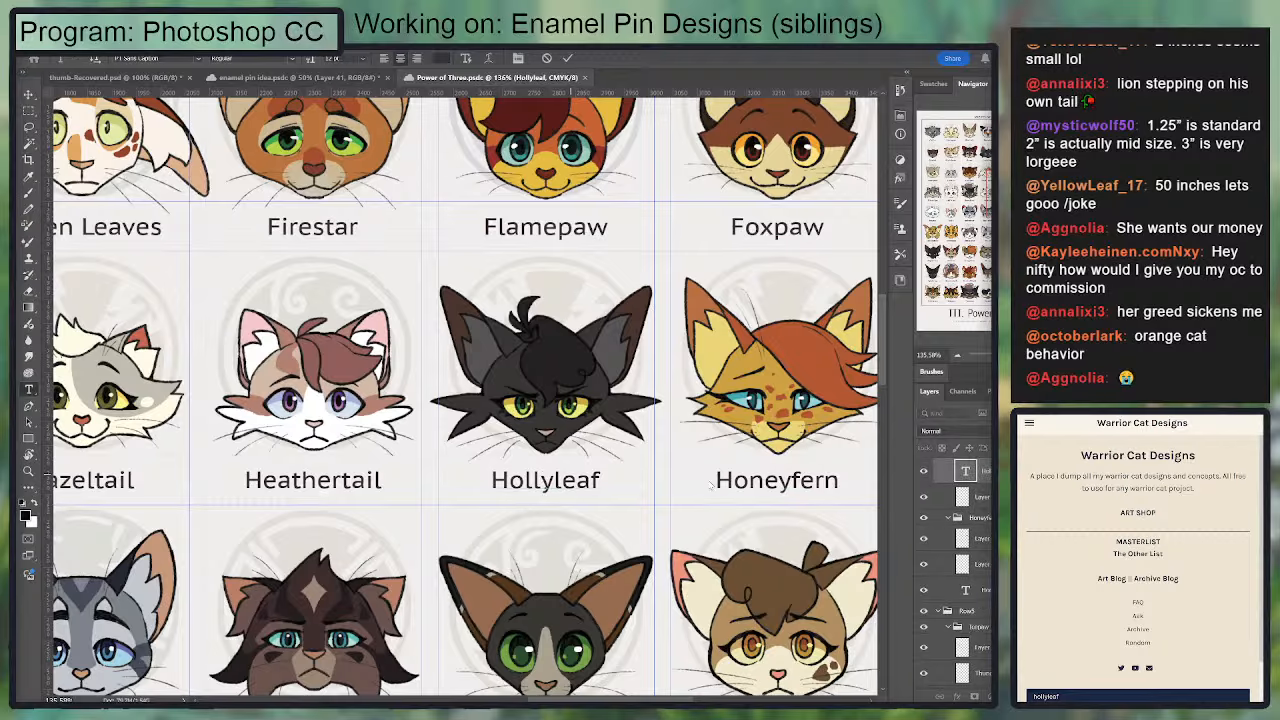
{"action": "left_click", "coordinate": [988, 486]}
{"action": "left_click", "coordinate": [968, 504]}
{"action": "scroll", "coordinate": [963, 527], "scroll_direction": "up", "scroll_amount": 2}
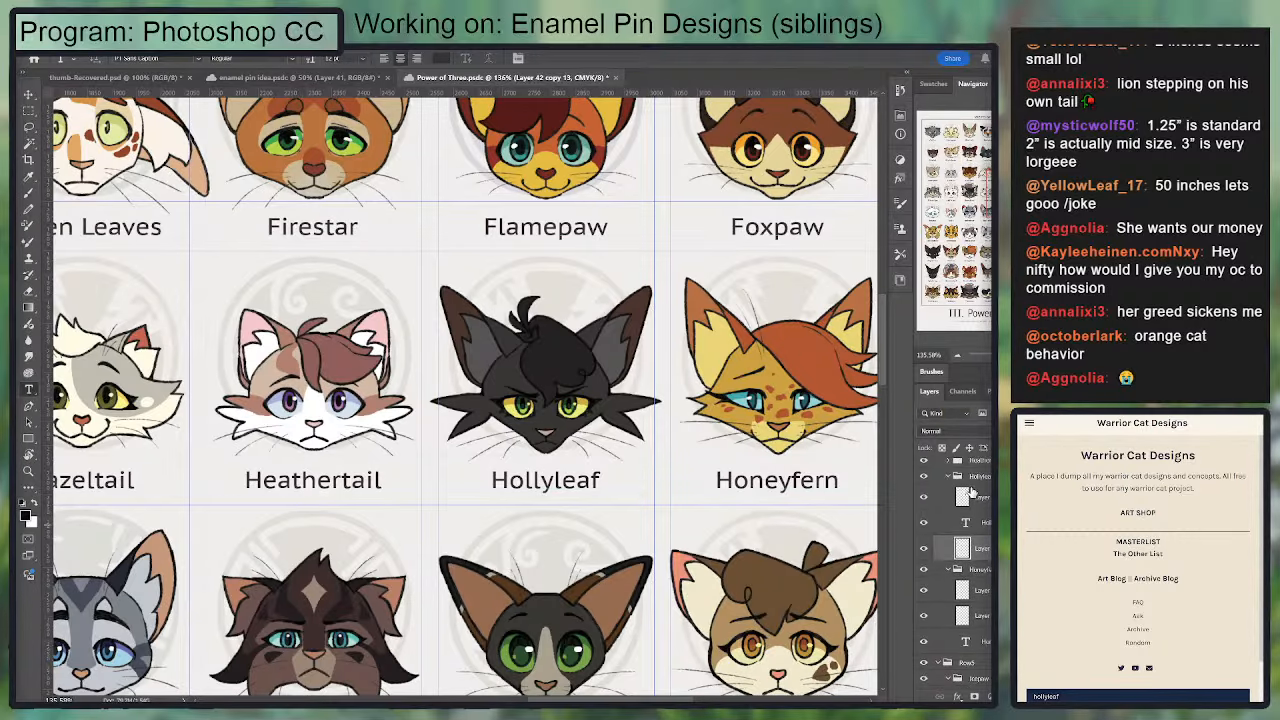
{"action": "left_click", "coordinate": [963, 503]}
Step: Switch back to enamel pin idea.psdc, paste the Hollyleaf head and place it beside the kitten reference photo
{"action": "left_click", "coordinate": [331, 78]}
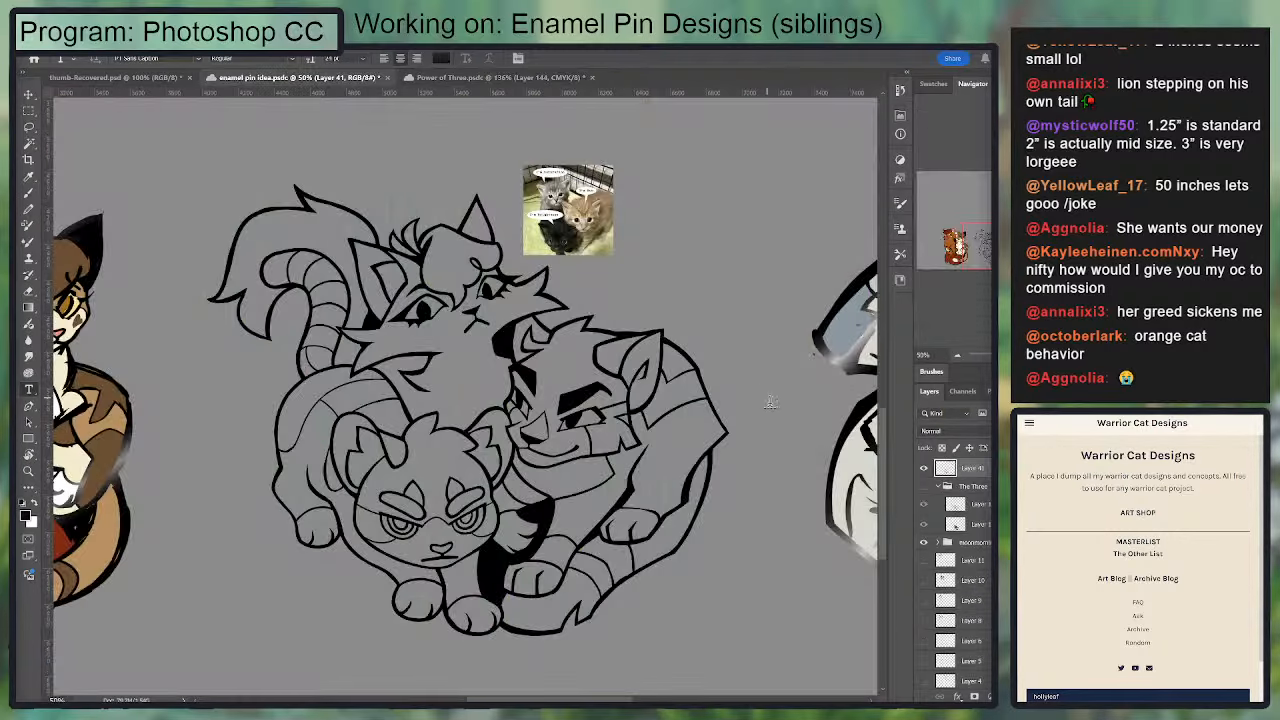
{"action": "key", "text": "ctrl+v"}
{"action": "key", "text": "v"}
{"action": "left_click_drag", "start_coordinate": [466, 400], "coordinate": [666, 280]}
Step: Sample the dark grey fur color from the Hollyleaf head reference and make the cats' line art layer active
{"action": "key", "text": "i"}
{"action": "scroll", "coordinate": [660, 285], "scroll_direction": "down", "scroll_amount": 3}
{"action": "scroll", "coordinate": [660, 285], "scroll_direction": "left", "scroll_amount": 2}
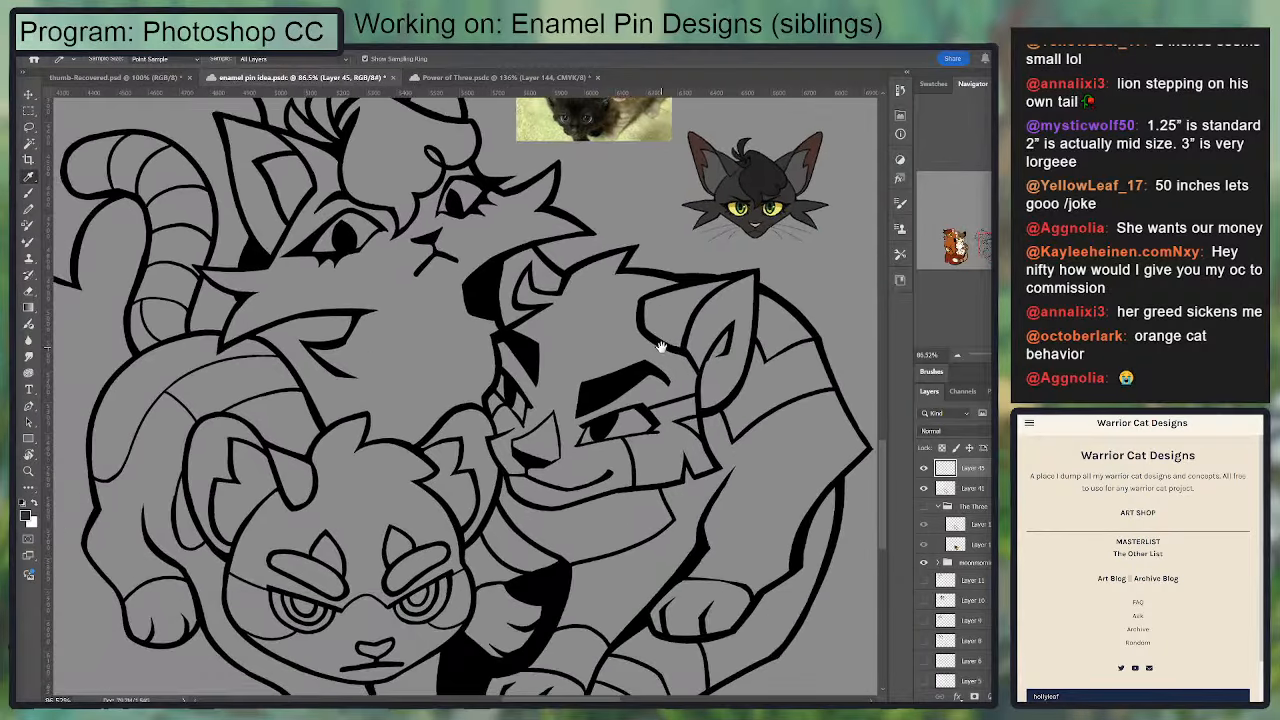
{"action": "left_click", "coordinate": [802, 204]}
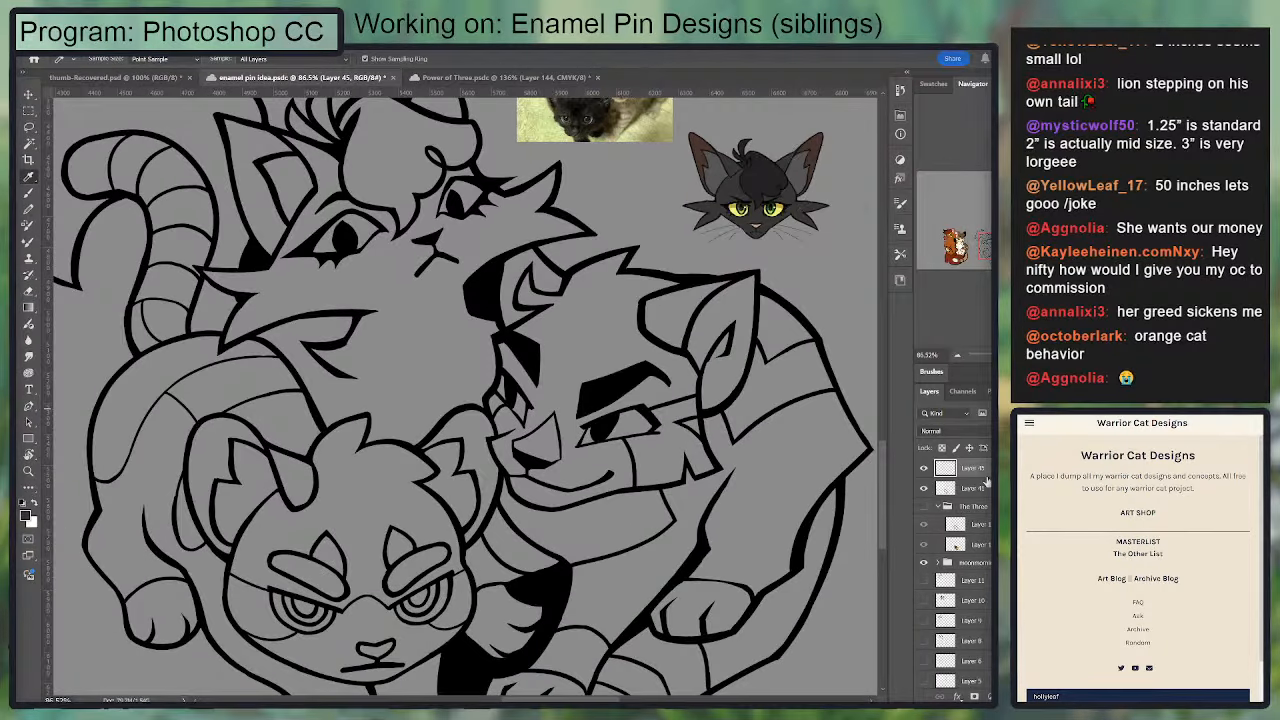
{"action": "left_click", "coordinate": [979, 526]}
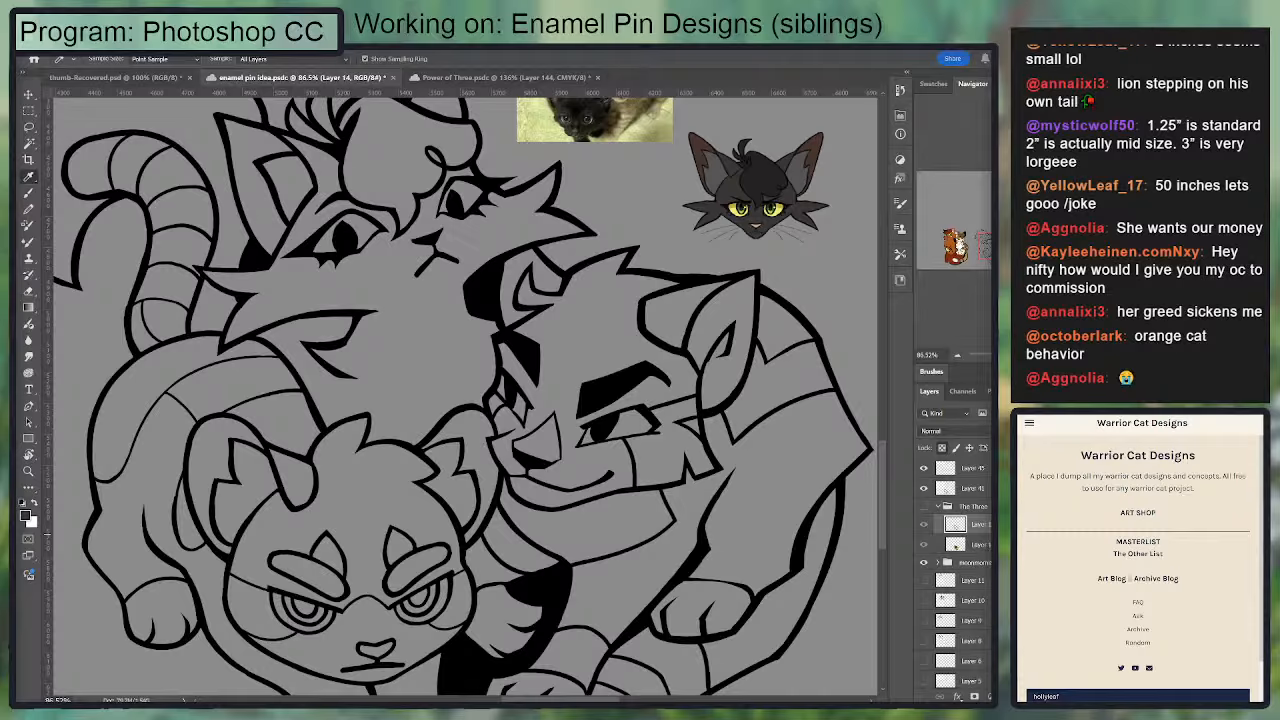
{"action": "left_click", "coordinate": [956, 545]}
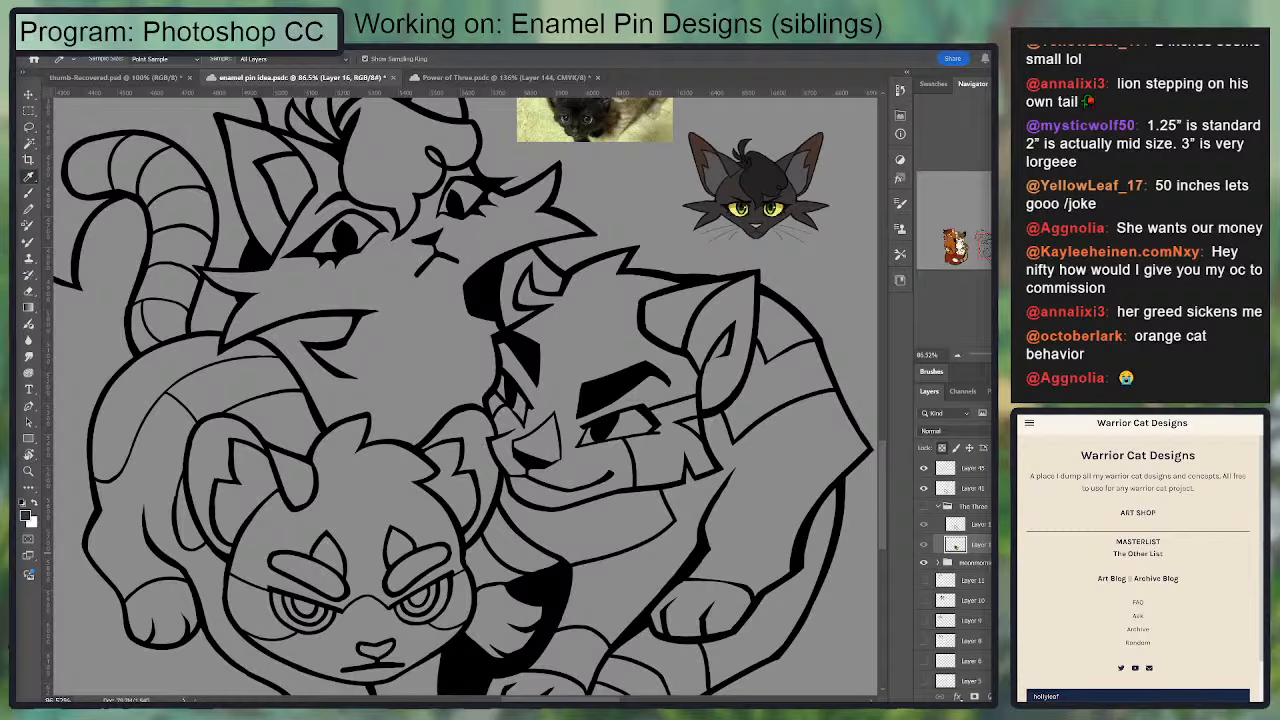
{"action": "left_click", "coordinate": [940, 488]}
{"action": "left_click", "coordinate": [924, 489]}
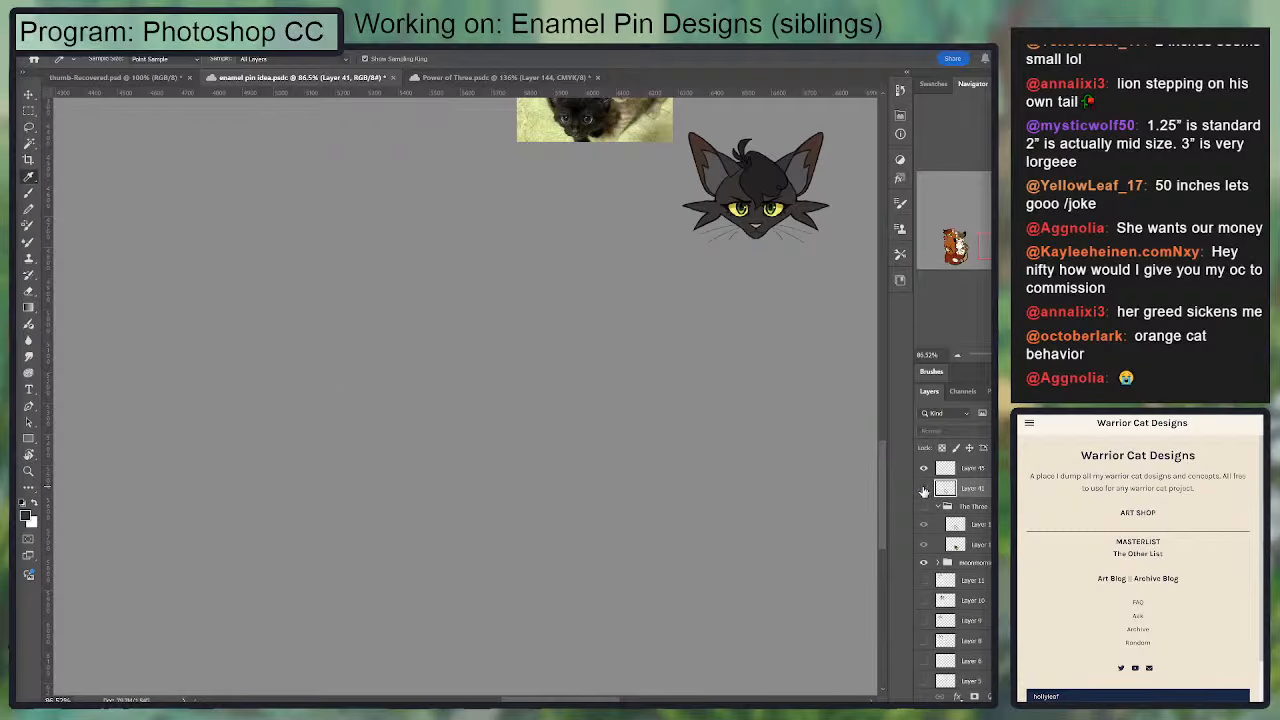
{"action": "left_click", "coordinate": [924, 489]}
Step: Select the outer silhouette of the three-cat group with the Magic Wand, based on the line art layer
{"action": "key", "text": "w"}
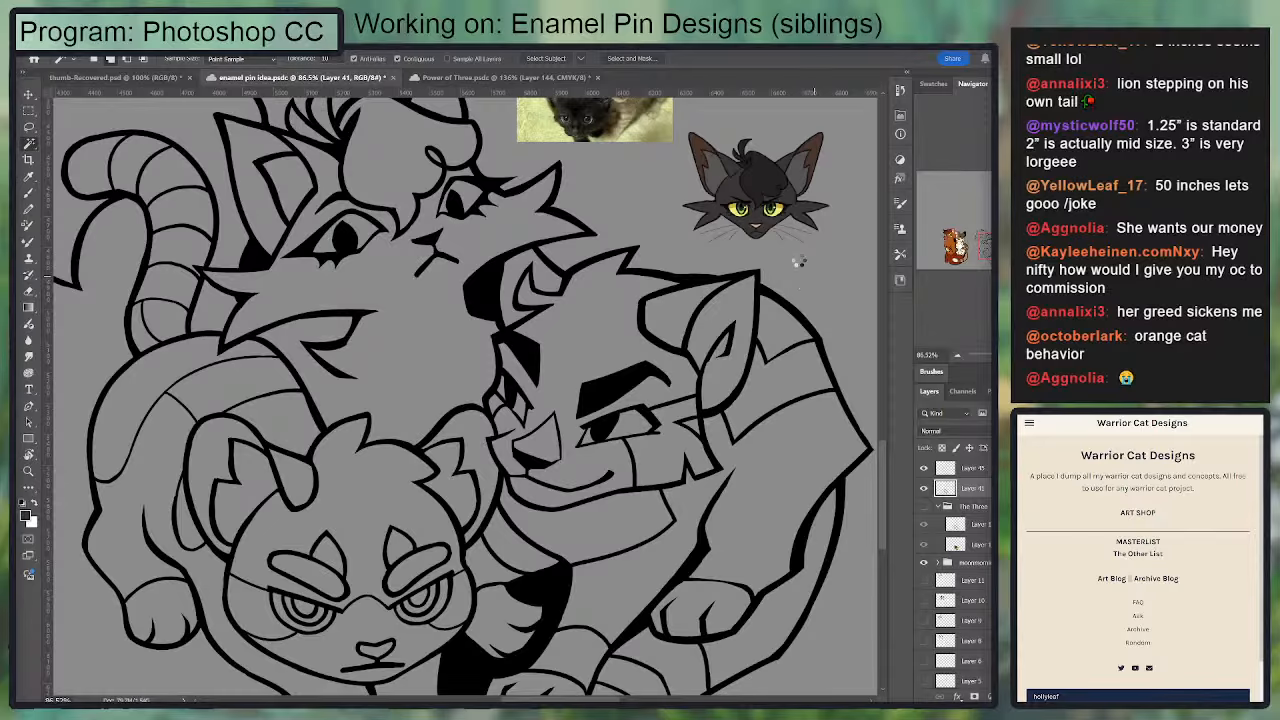
{"action": "left_click", "coordinate": [799, 261]}
{"action": "left_click_drag", "start_coordinate": [441, 289], "coordinate": [584, 311]}
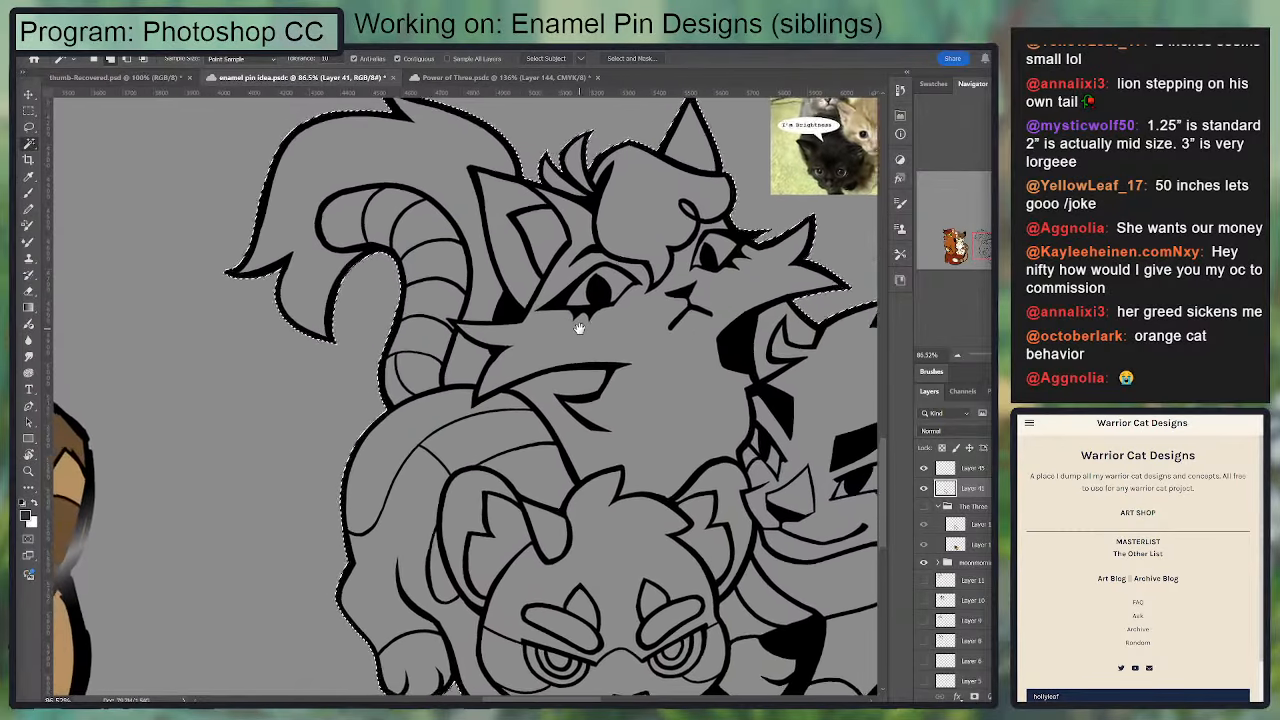
{"action": "scroll", "coordinate": [578, 328], "scroll_direction": "down", "scroll_amount": 4}
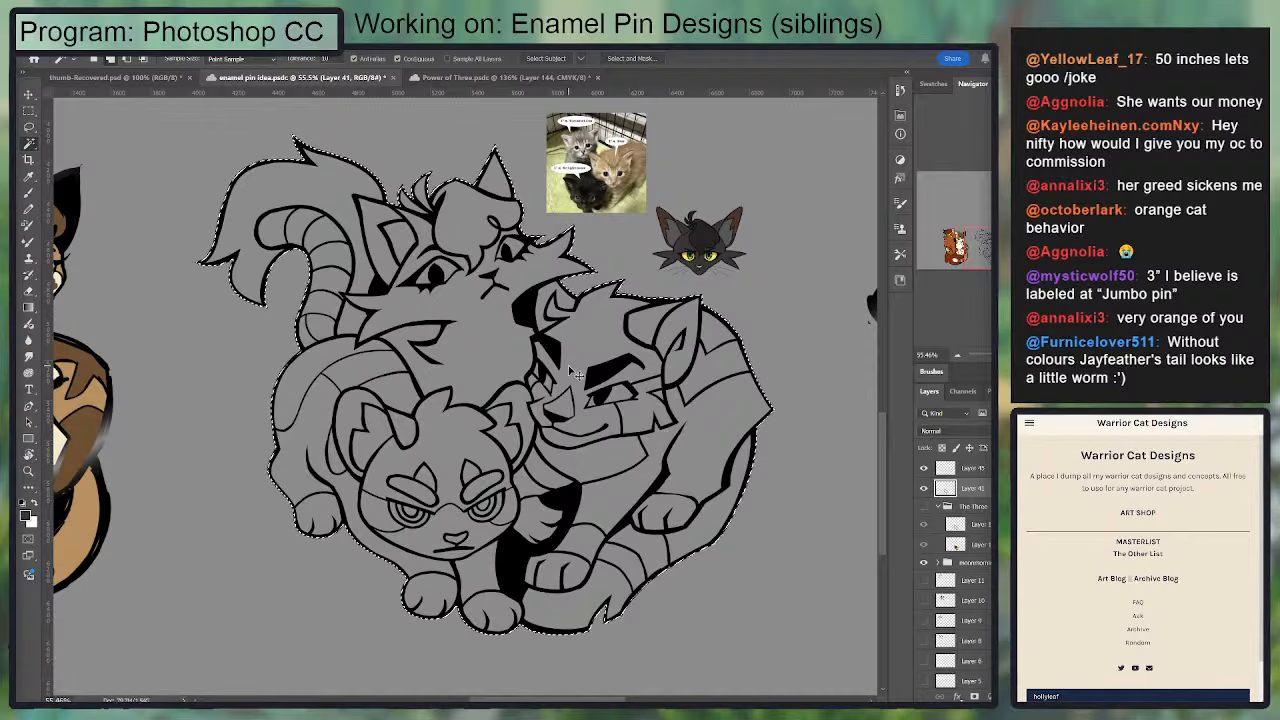
Step: Add a new layer beneath the line art, fill the cats' silhouette with the sampled dark grey and deselect
{"action": "key", "text": "ctrl+alt+shift+n"}
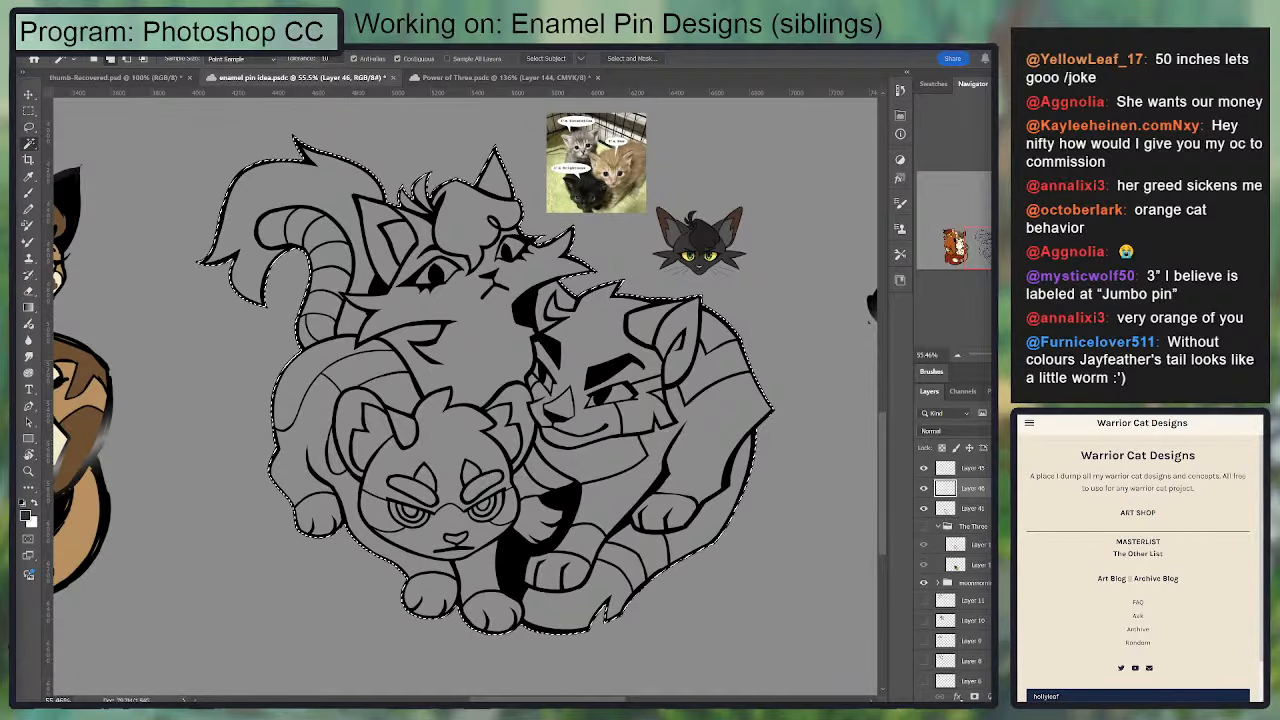
{"action": "key", "text": "ctrl+bracketleft"}
{"action": "key", "text": "g"}
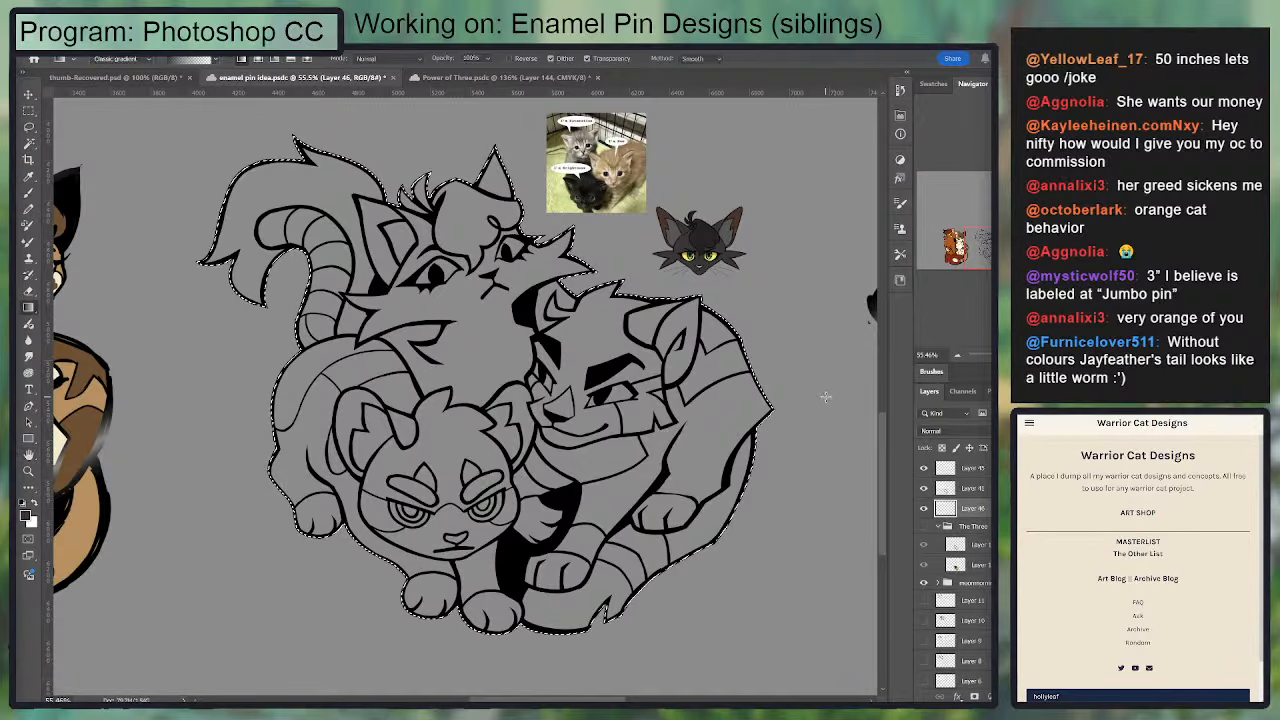
{"action": "key", "text": "alt+BackSpace"}
{"action": "key", "text": "ctrl+d"}
Step: Sample the darker hair color from the Hollyleaf reference and select the top cat's forelock with the Magic Wand, sampling all layers
{"action": "key", "text": "i"}
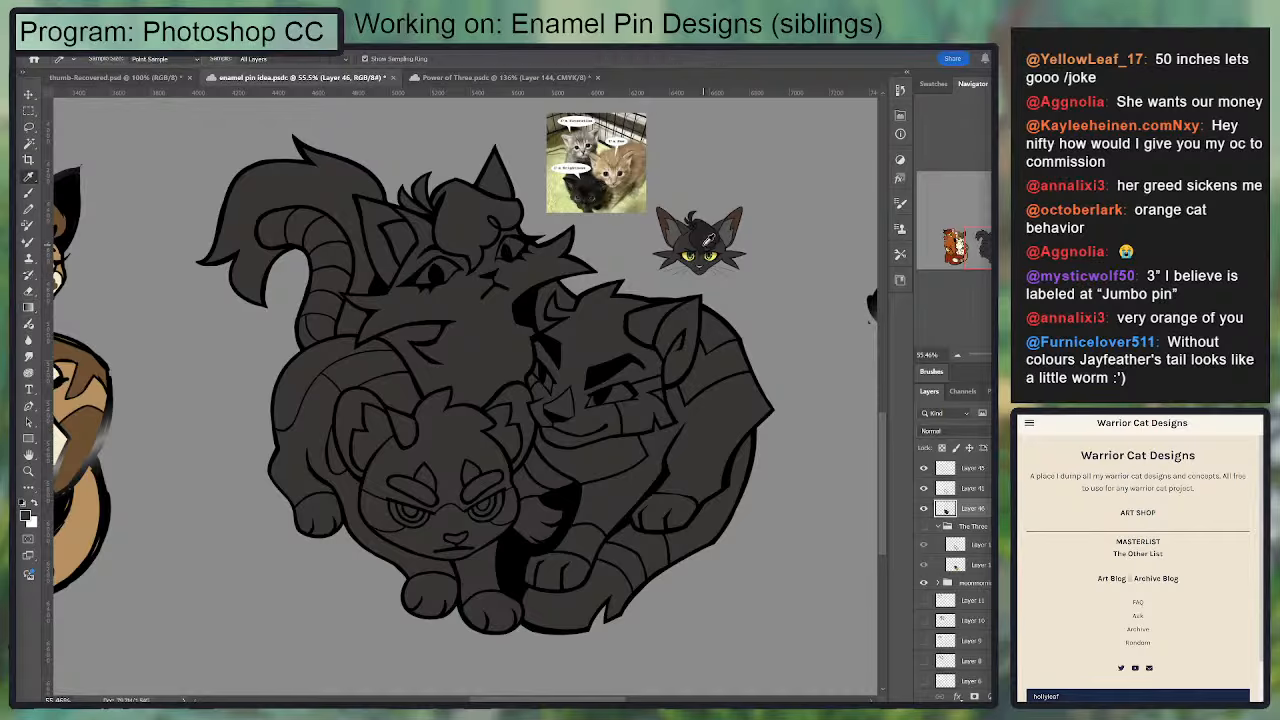
{"action": "key", "text": "ctrl+plus"}
{"action": "left_click_drag", "start_coordinate": [521, 219], "coordinate": [531, 371]}
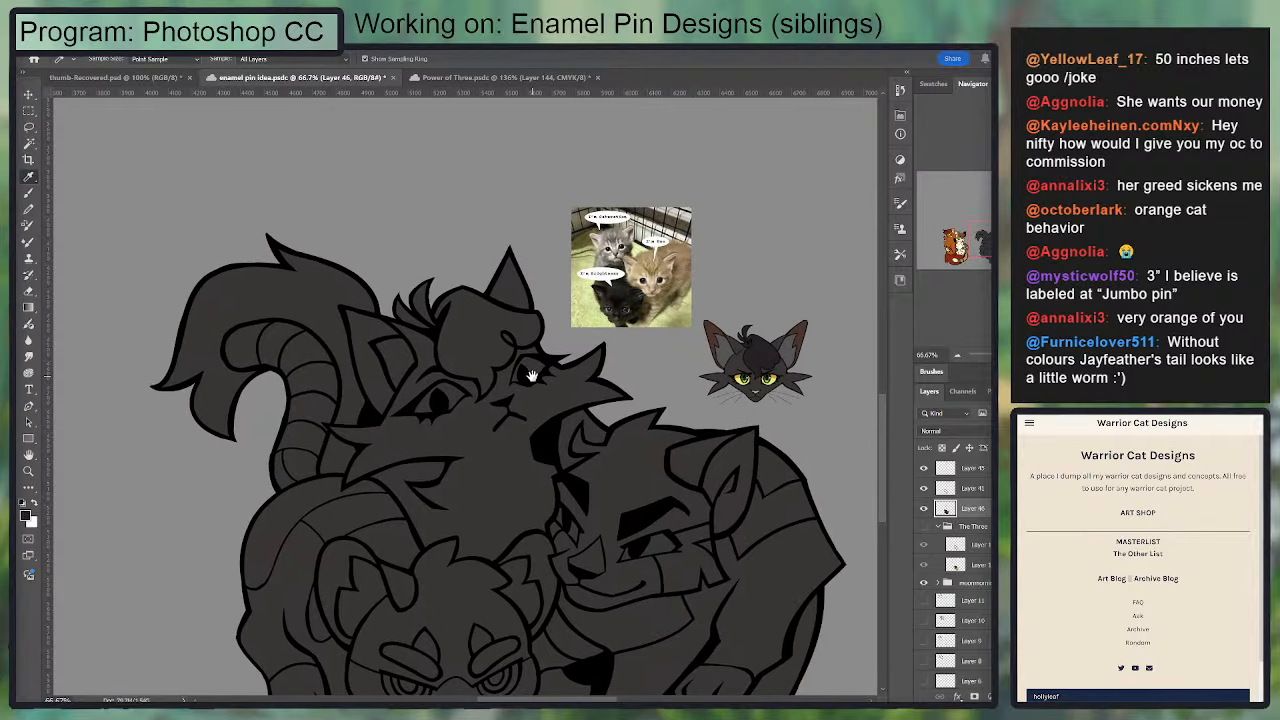
{"action": "key", "text": "w"}
{"action": "left_click", "coordinate": [405, 313]}
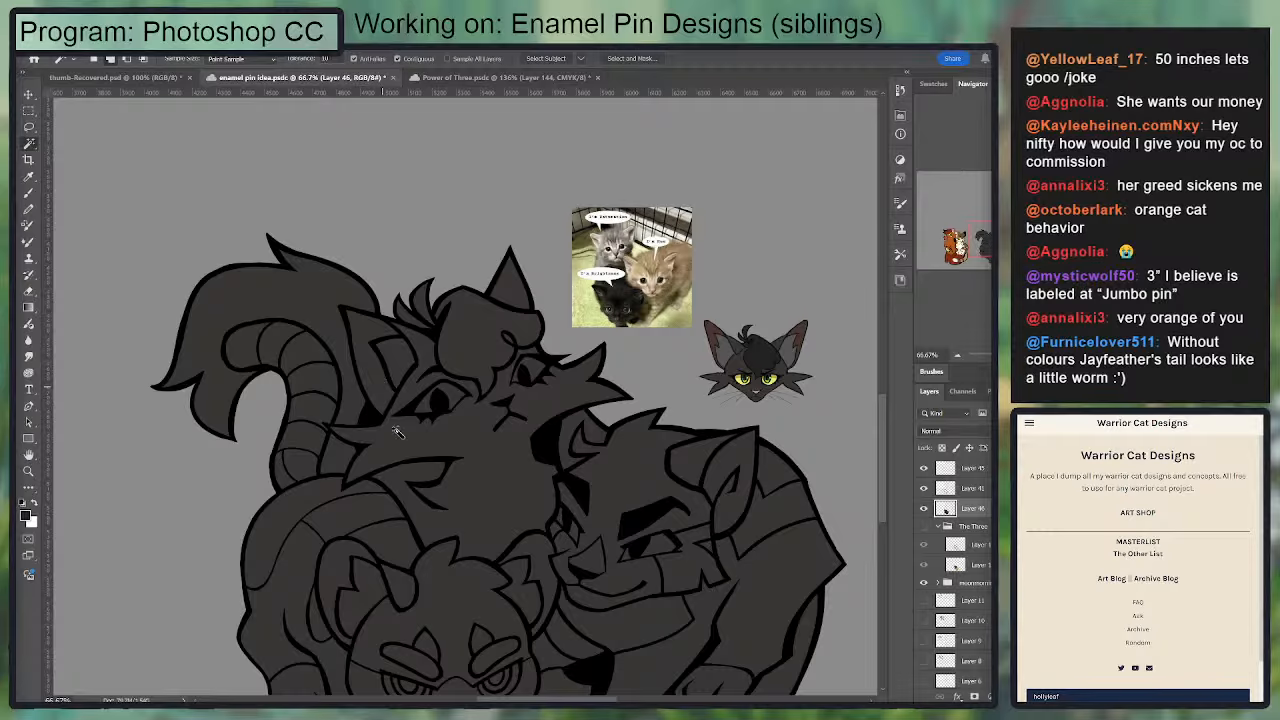
{"action": "left_click_drag", "start_coordinate": [403, 460], "coordinate": [401, 384]}
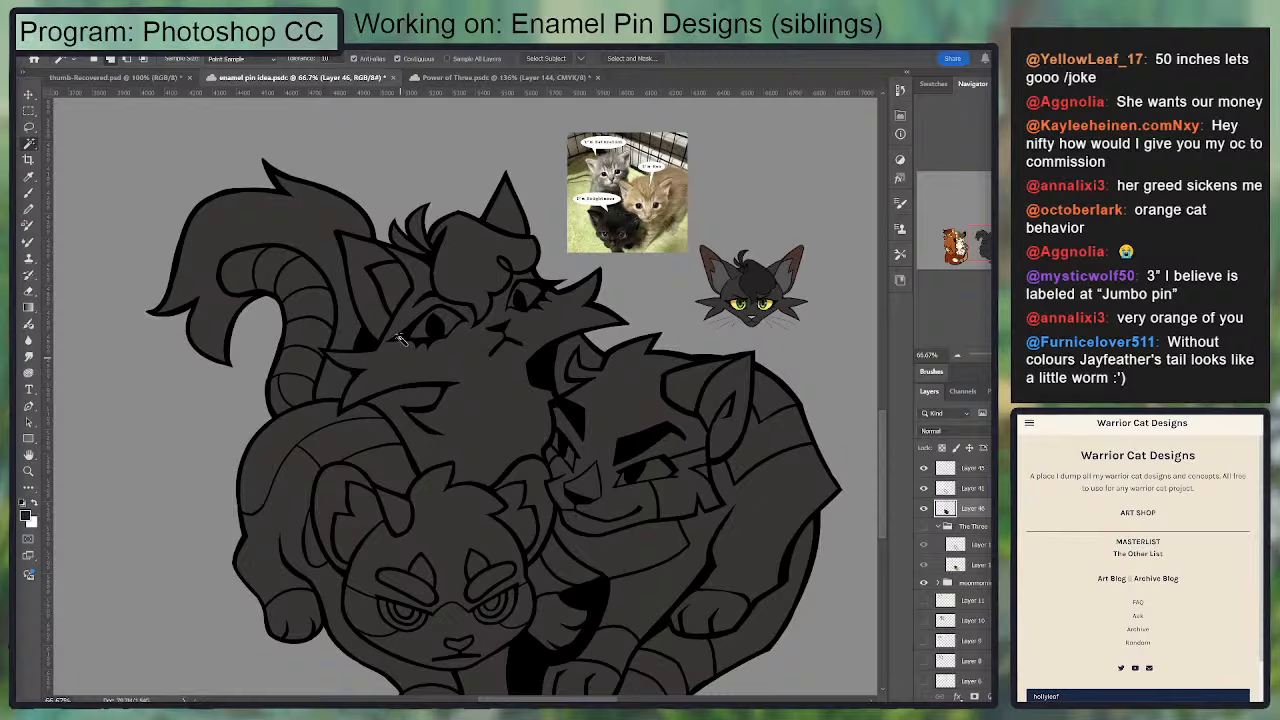
{"action": "left_click", "coordinate": [472, 268]}
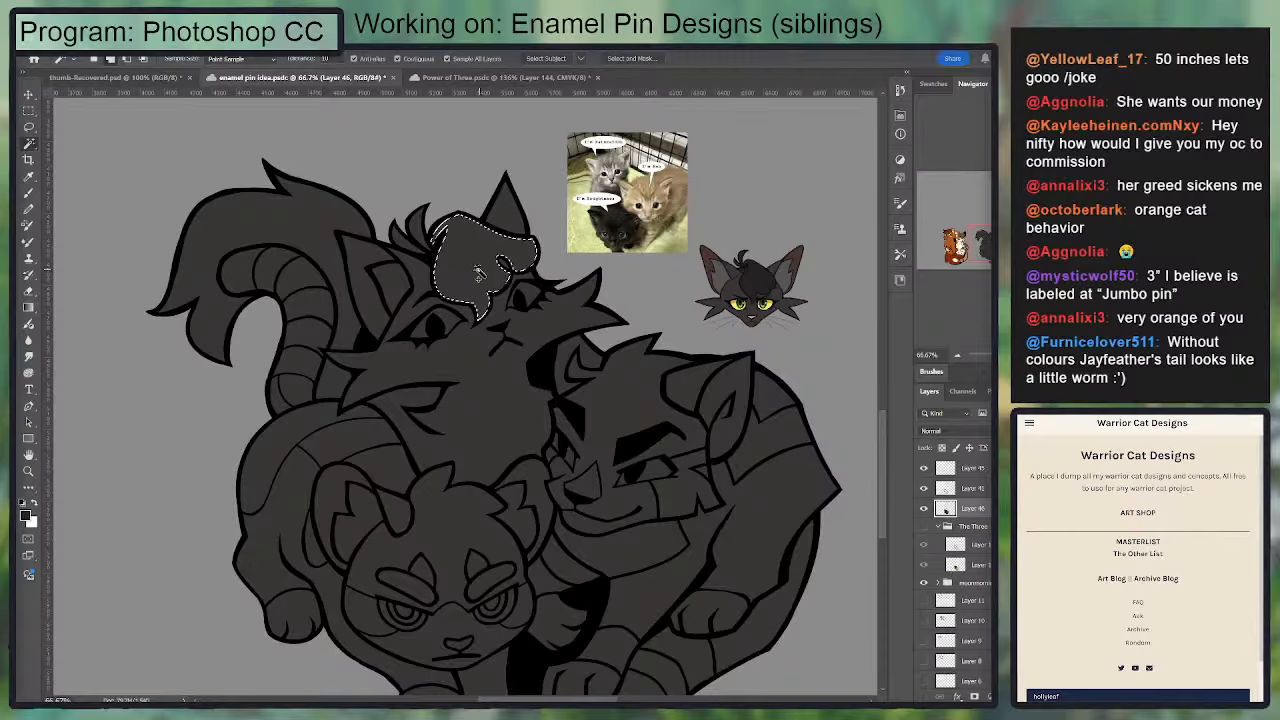
Step: Add the small tufts behind the forelock to the selection, fill all the hair with the darker color and deselect
{"action": "key", "text": "ctrl+plus"}
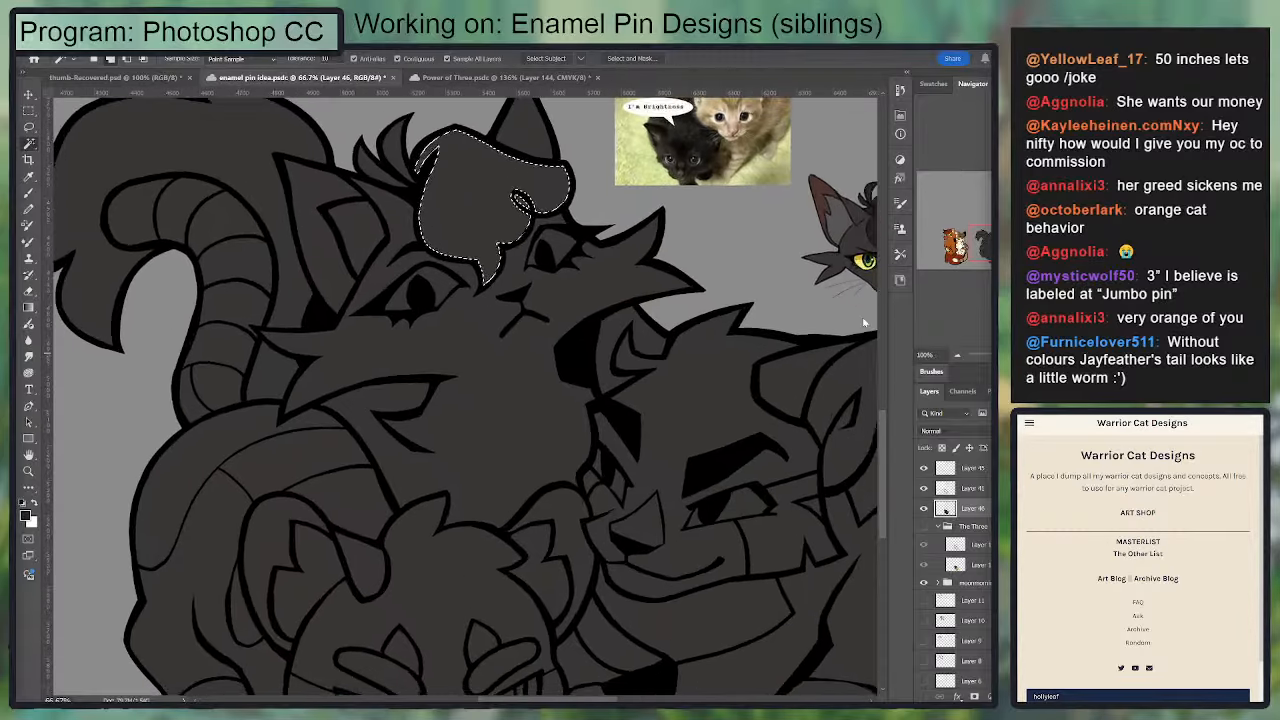
{"action": "left_click_drag", "start_coordinate": [449, 278], "coordinate": [467, 455]}
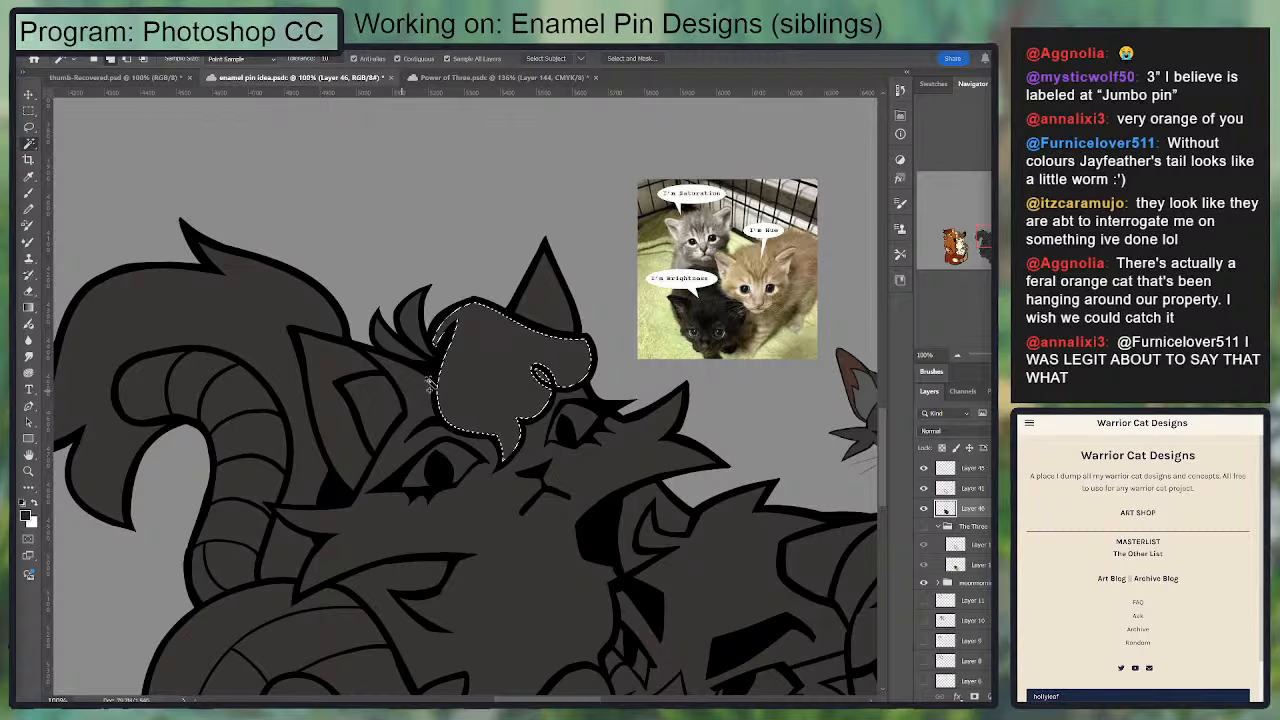
{"action": "left_click", "coordinate": [390, 342], "text": "shift"}
{"action": "left_click", "coordinate": [415, 317], "text": "shift"}
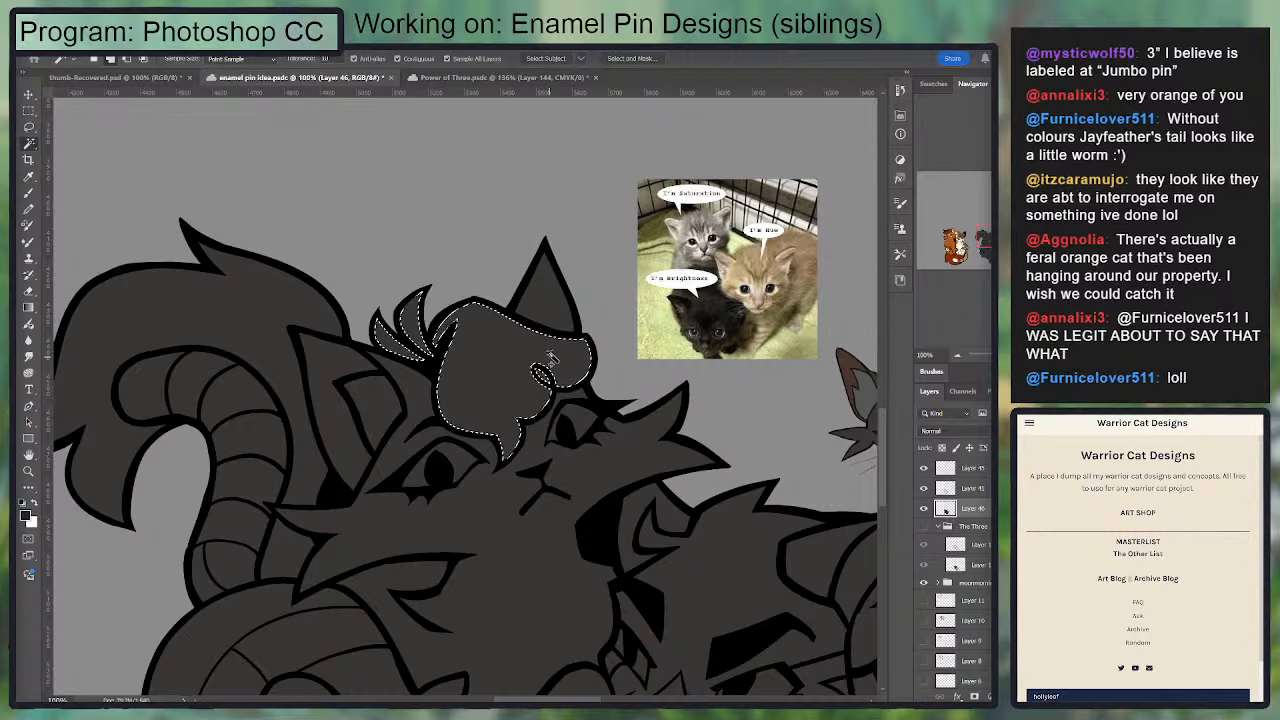
{"action": "key", "text": "g"}
{"action": "key", "text": "alt+BackSpace"}
{"action": "key", "text": "ctrl+d"}
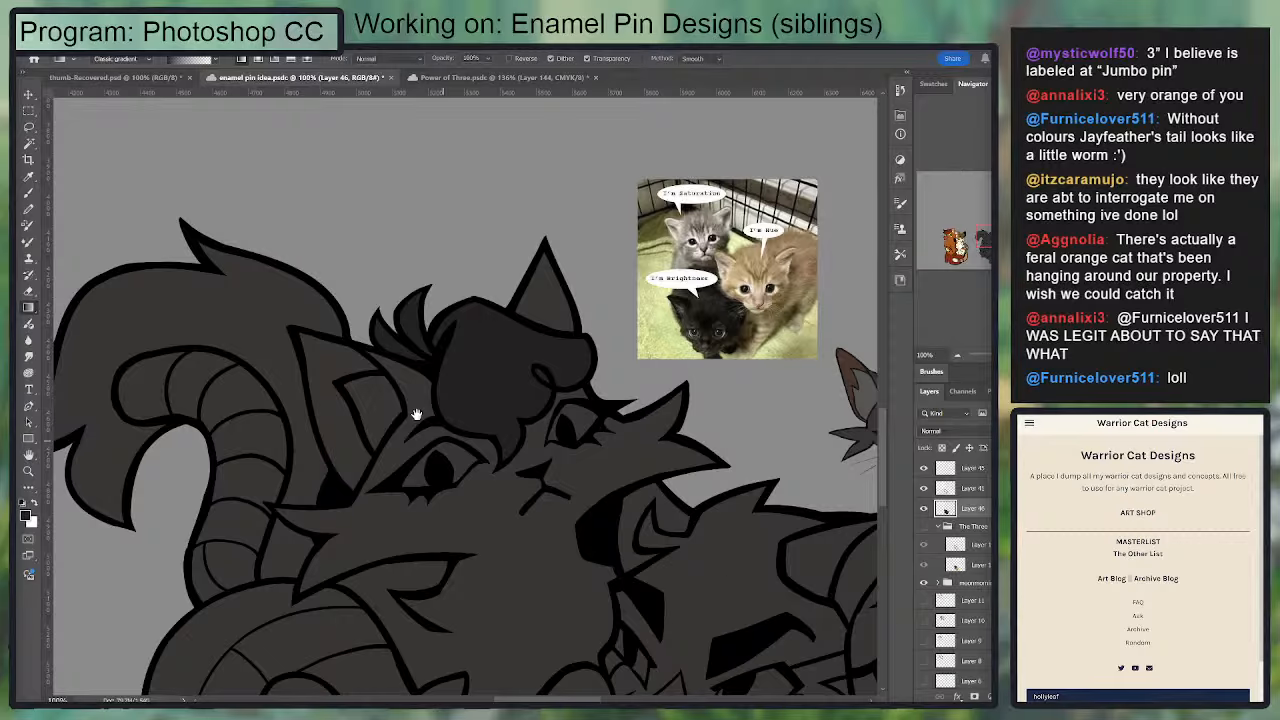
Step: Select the outer part of the top cat's near ear, fill it with the darker hair color and deselect
{"action": "left_click_drag", "start_coordinate": [360, 333], "coordinate": [357, 292]}
{"action": "key", "text": "w"}
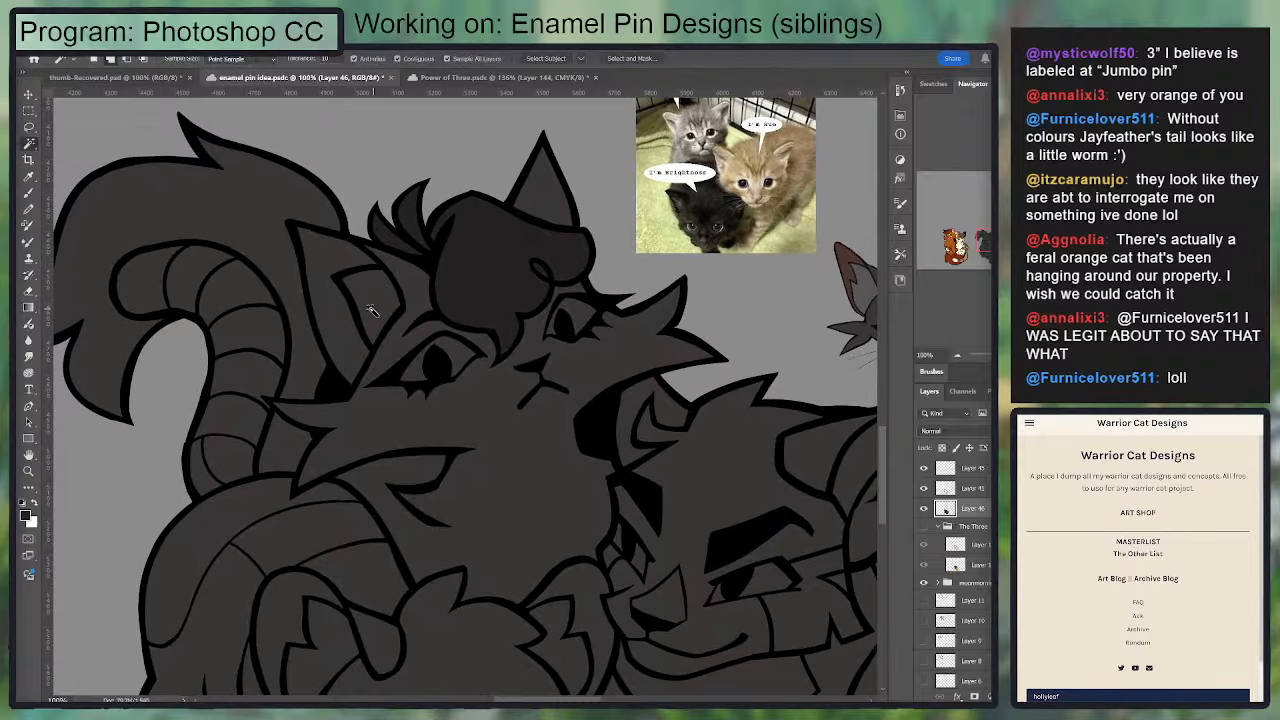
{"action": "left_click", "coordinate": [343, 329]}
{"action": "key", "text": "h"}
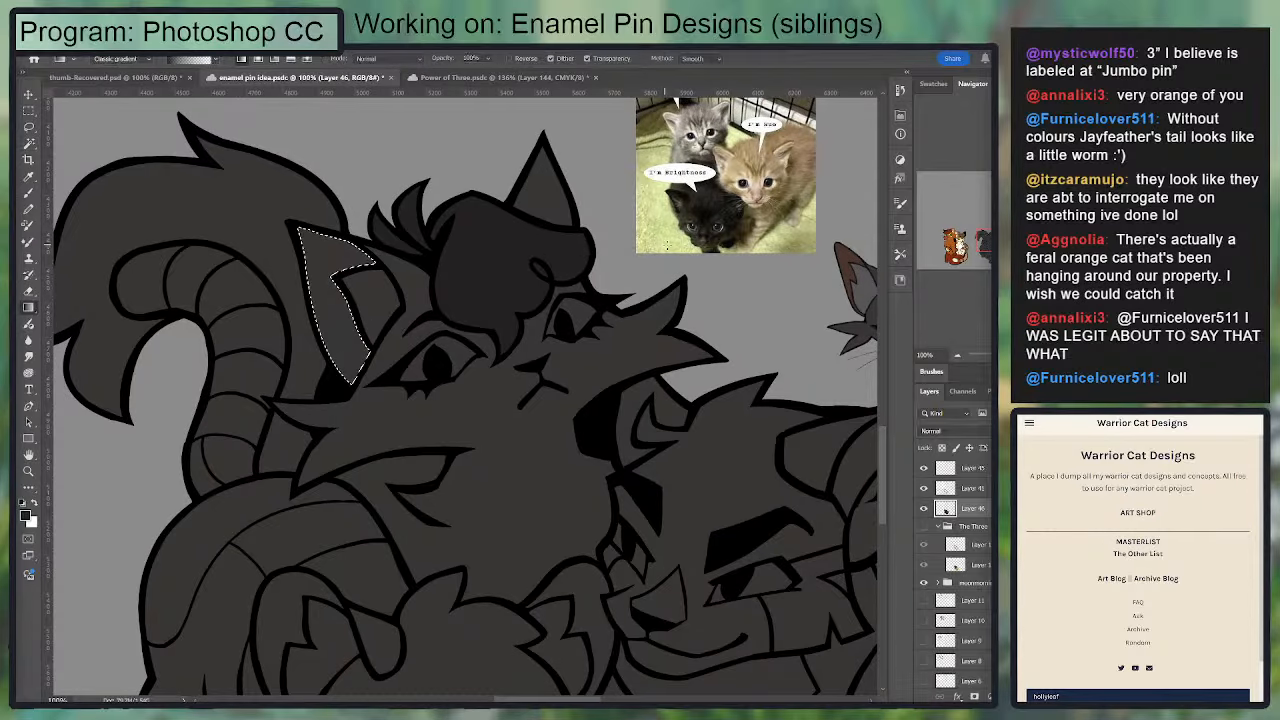
{"action": "key", "text": "alt+BackSpace"}
{"action": "key", "text": "ctrl+d"}
Step: Sample the lighter grey from the Hollyleaf reference's ear and fill the top cat's inner ear with it
{"action": "left_click_drag", "start_coordinate": [829, 264], "coordinate": [612, 304]}
{"action": "key", "text": "i"}
{"action": "left_click", "coordinate": [654, 333]}
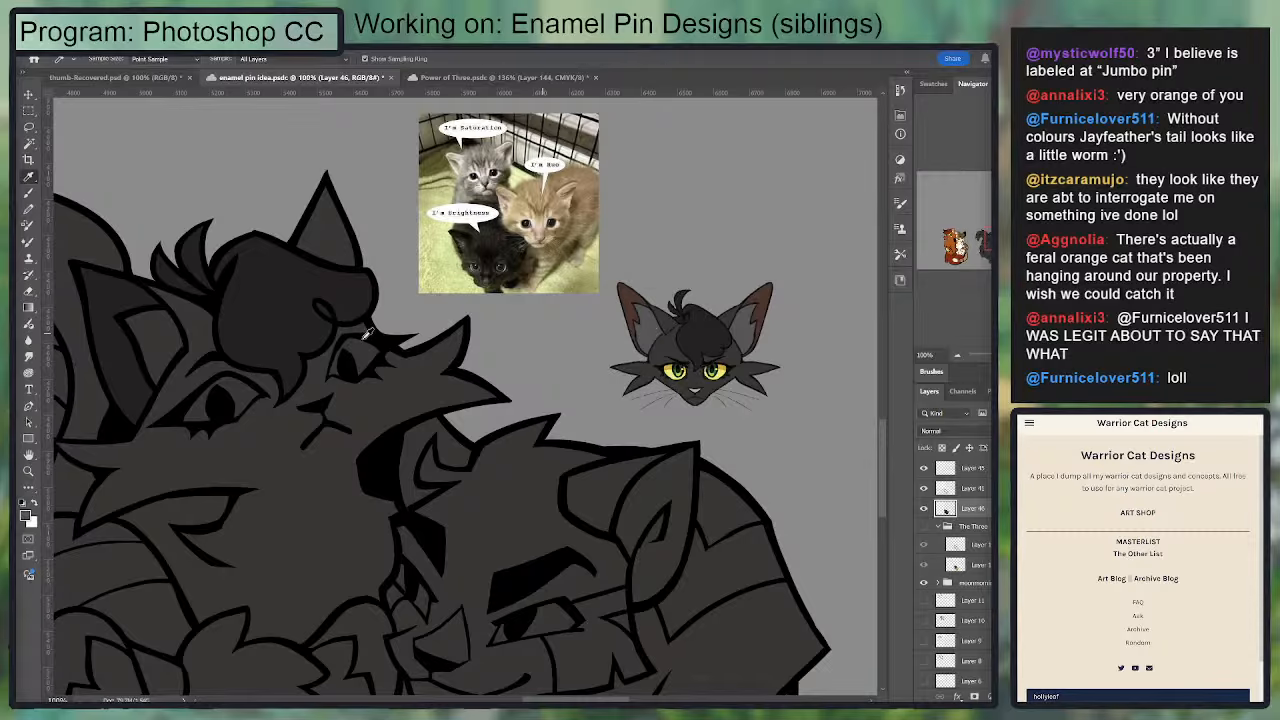
{"action": "key", "text": "w"}
{"action": "left_click", "coordinate": [150, 346]}
{"action": "key", "text": "g"}
{"action": "left_click_drag", "start_coordinate": [270, 327], "coordinate": [324, 323]}
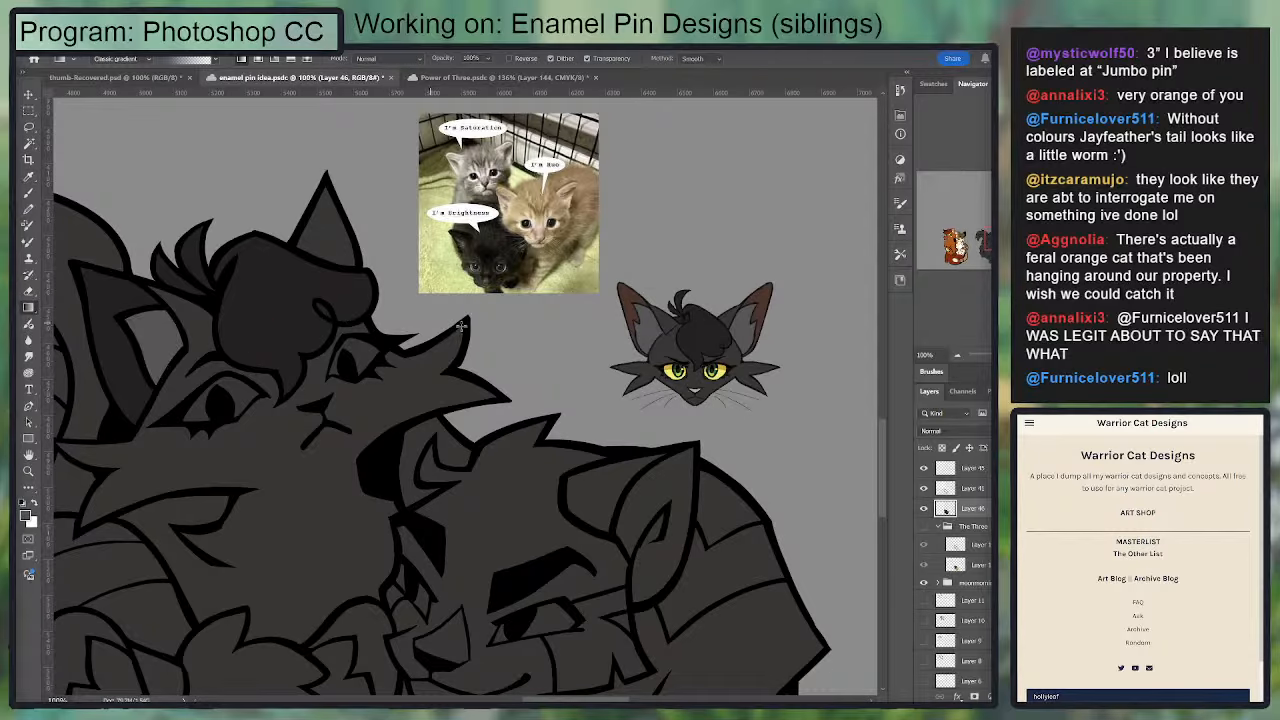
Step: Sample a dark green near the Hollyleaf reference's eye, fill both of the top cat's eyes with it and deselect
{"action": "left_click_drag", "start_coordinate": [536, 334], "coordinate": [707, 347]}
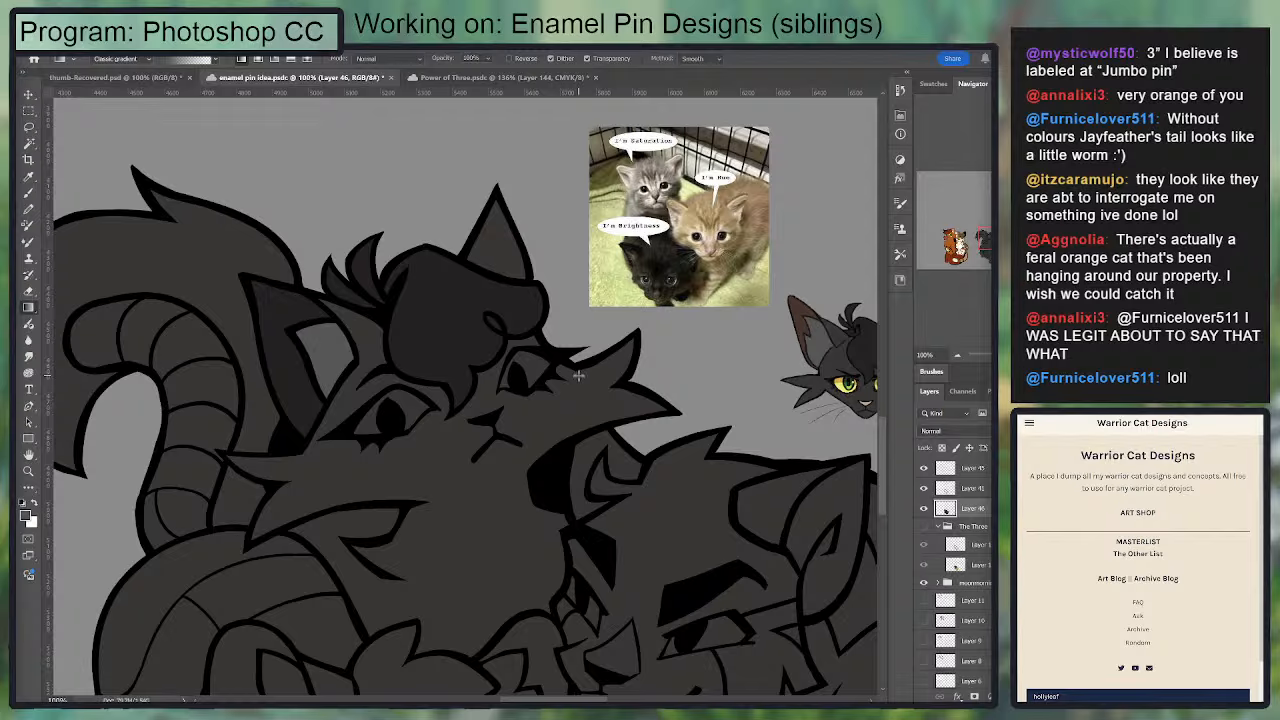
{"action": "key", "text": "i"}
{"action": "left_click", "coordinate": [838, 385]}
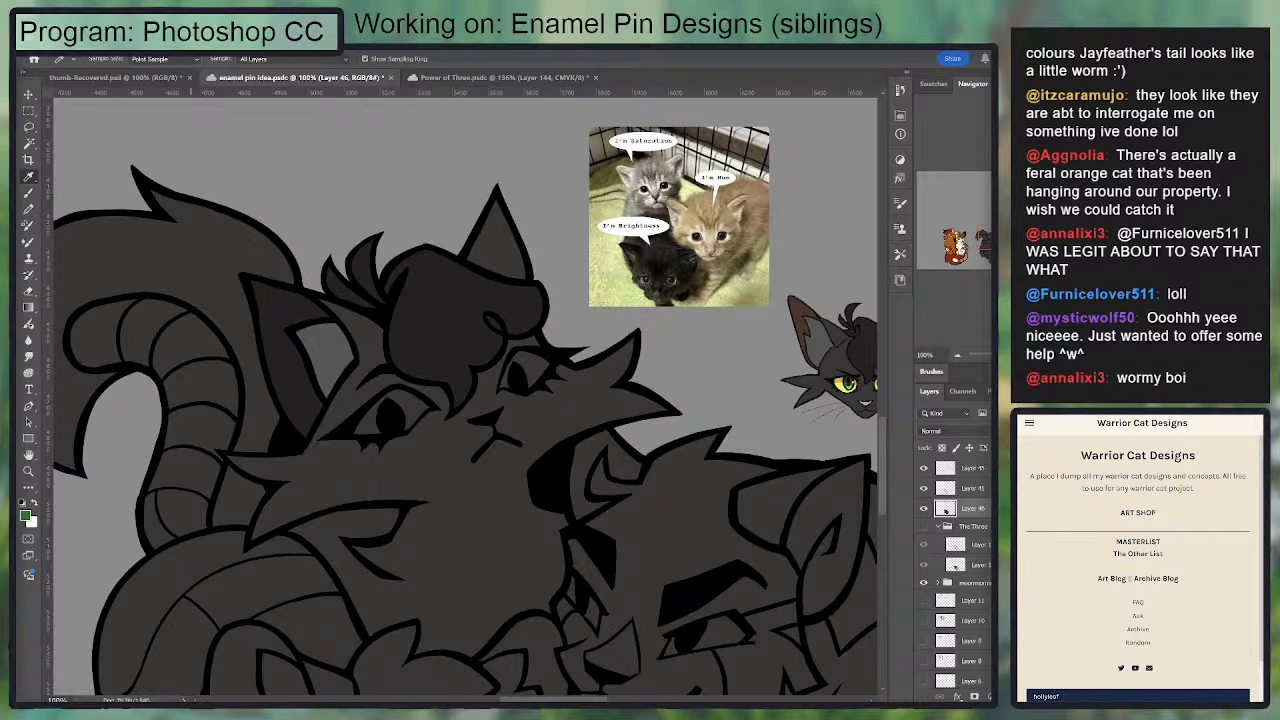
{"action": "key", "text": "w"}
{"action": "left_click", "coordinate": [410, 405]}
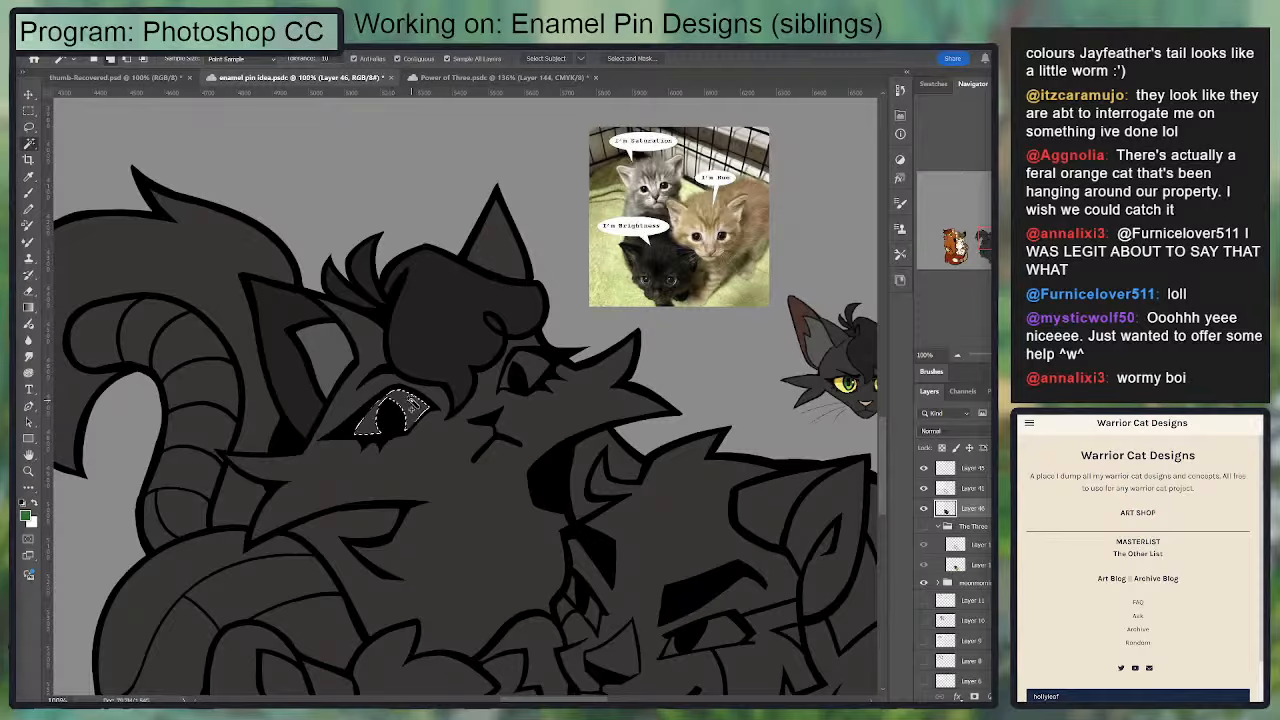
{"action": "left_click", "coordinate": [531, 362], "text": "shift"}
{"action": "key", "text": "g"}
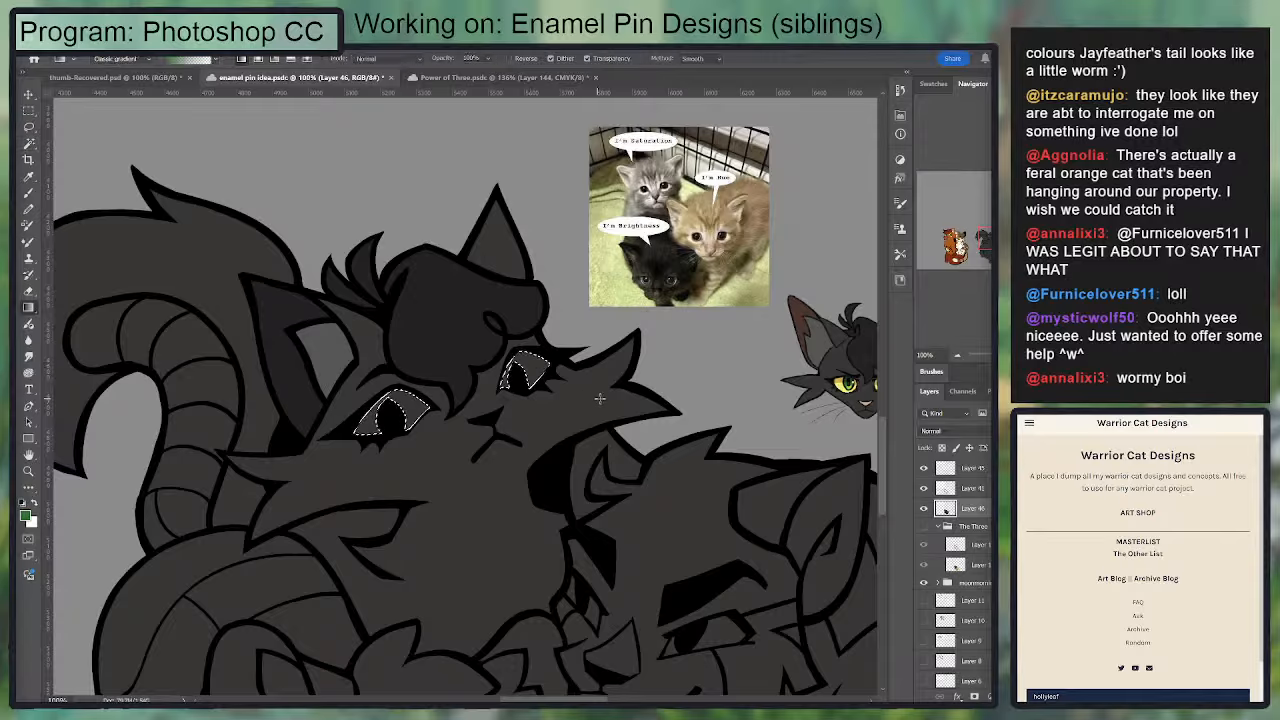
{"action": "left_click_drag", "start_coordinate": [600, 398], "coordinate": [722, 419]}
{"action": "key", "text": "ctrl+d"}
Step: Pick a brighter, yellower green, refill both of the top cat's eyes with it and deselect
{"action": "key", "text": "i"}
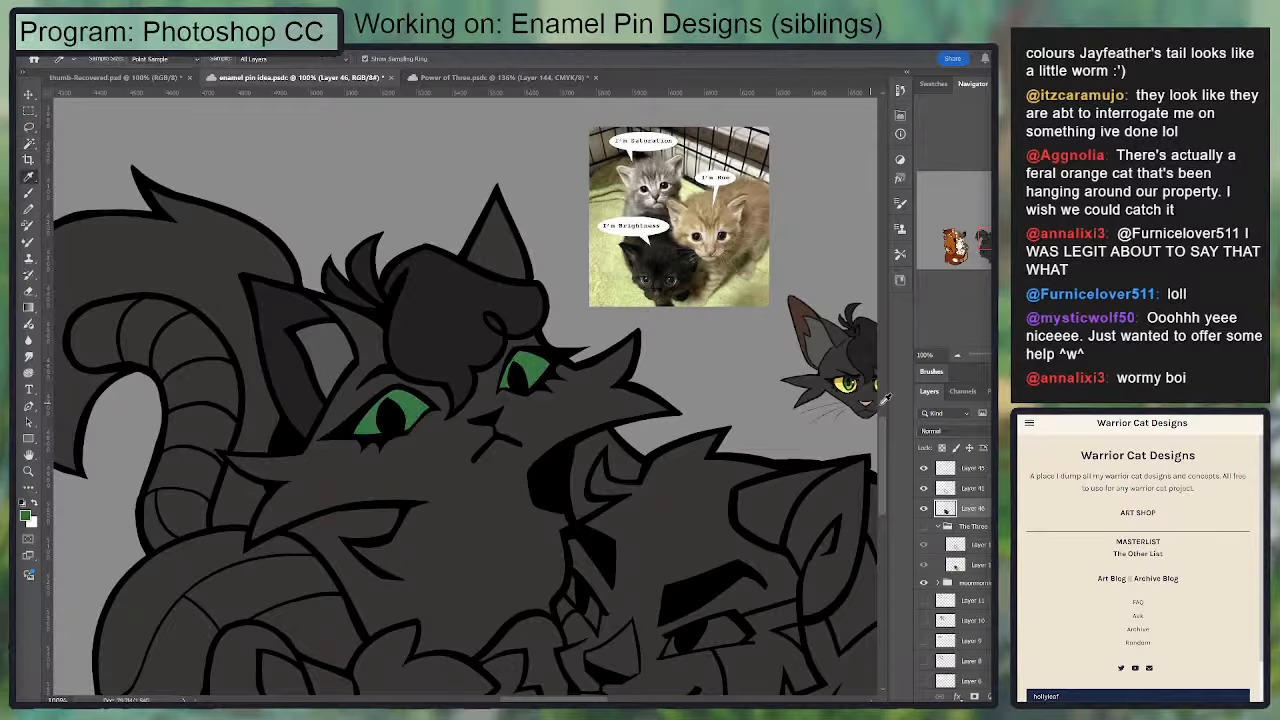
{"action": "left_click_drag", "start_coordinate": [878, 386], "coordinate": [571, 352]}
{"action": "left_click", "coordinate": [27, 518]}
{"action": "left_click", "coordinate": [415, 376]}
{"action": "key", "text": "w"}
{"action": "left_click", "coordinate": [532, 372]}
{"action": "left_click", "coordinate": [411, 412], "text": "shift"}
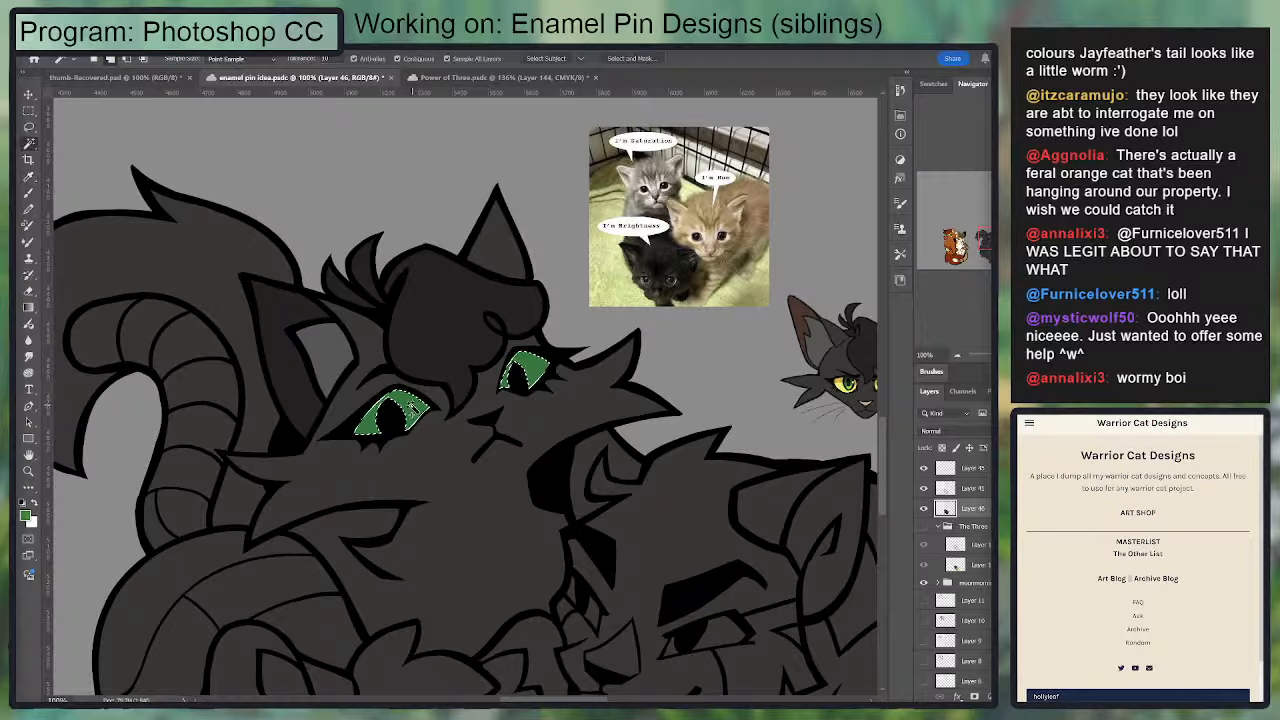
{"action": "key", "text": "g"}
{"action": "left_click_drag", "start_coordinate": [656, 353], "coordinate": [758, 330]}
{"action": "key", "text": "ctrl+d"}
{"action": "mouse_move", "coordinate": [497, 463]}
{"action": "left_mouse_down"}
{"action": "mouse_move", "coordinate": [480, 309]}
{"action": "mouse_move", "coordinate": [456, 294]}
{"action": "mouse_move", "coordinate": [491, 386]}
{"action": "left_mouse_up"}
{"action": "key", "text": "b"}
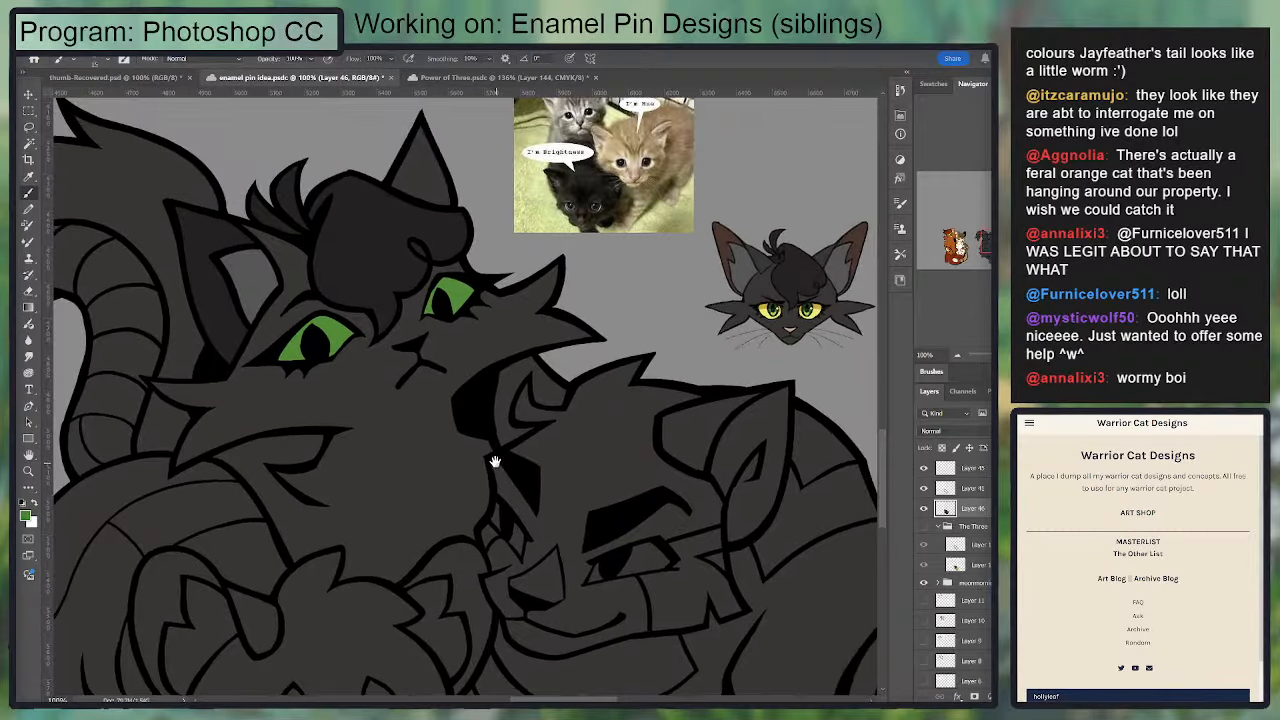
{"action": "scroll", "coordinate": [522, 456], "scroll_direction": "down", "scroll_amount": 1}
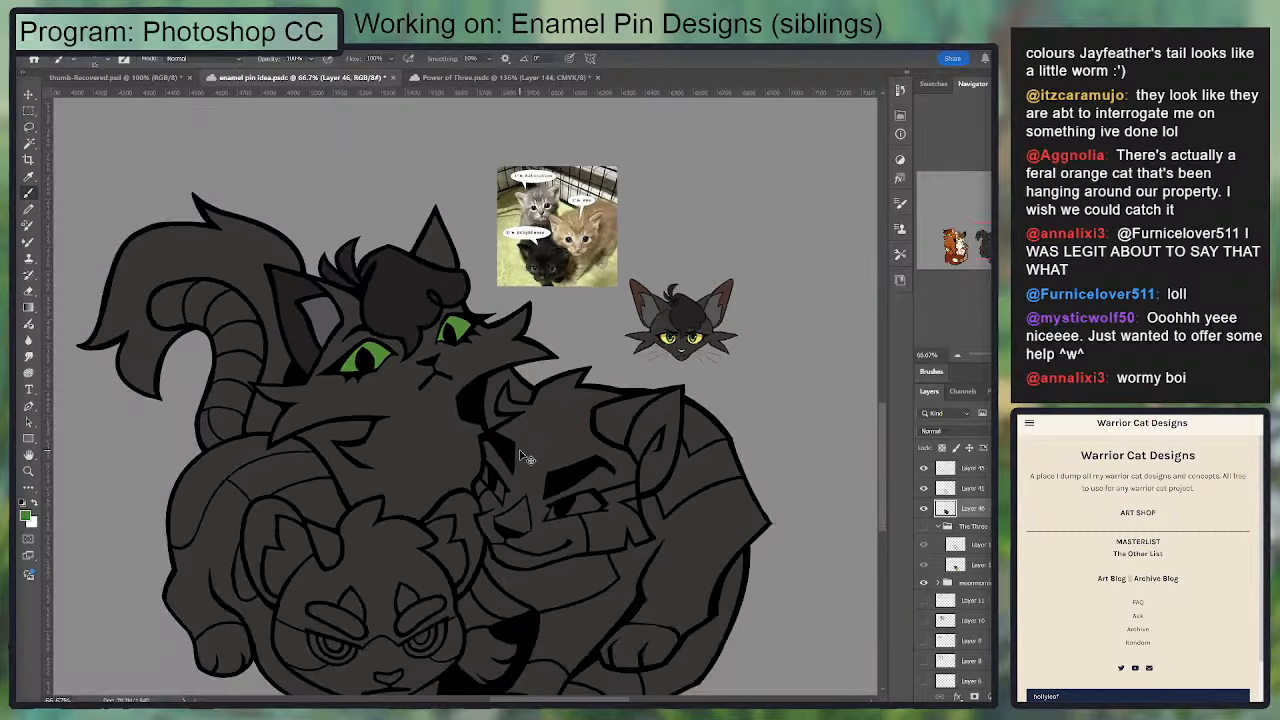
{"action": "left_click_drag", "start_coordinate": [505, 407], "coordinate": [553, 318]}
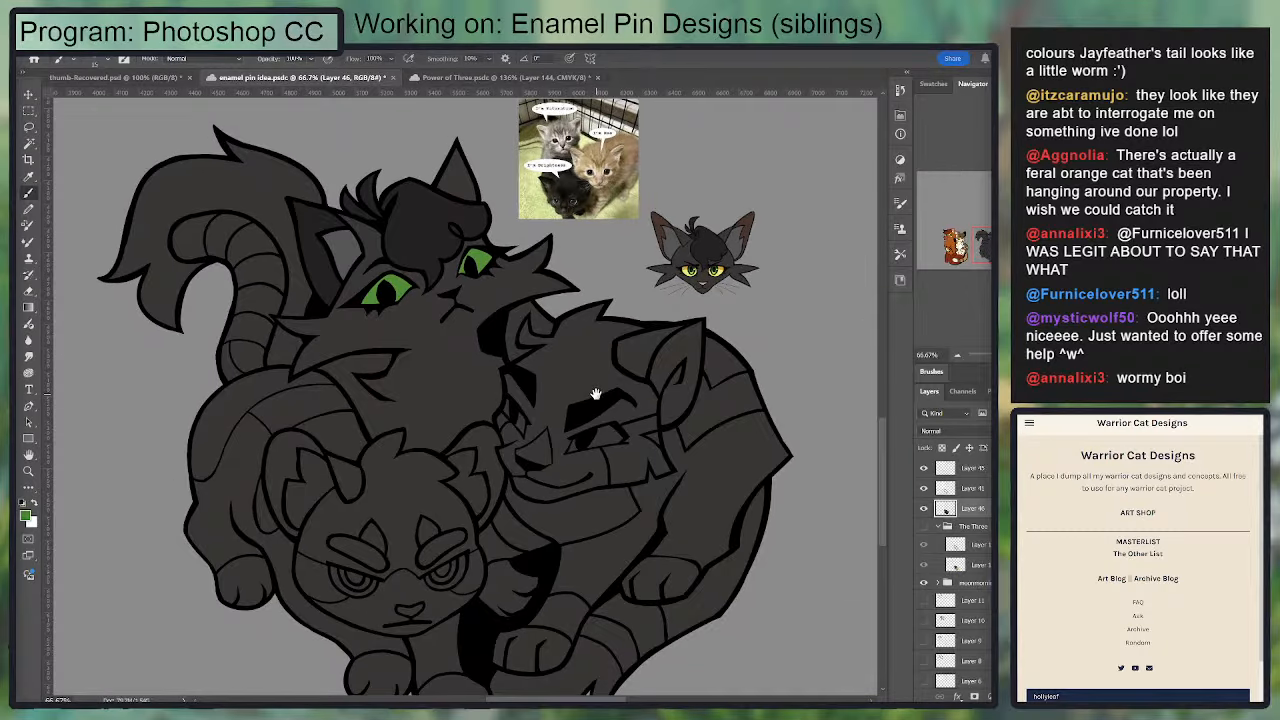
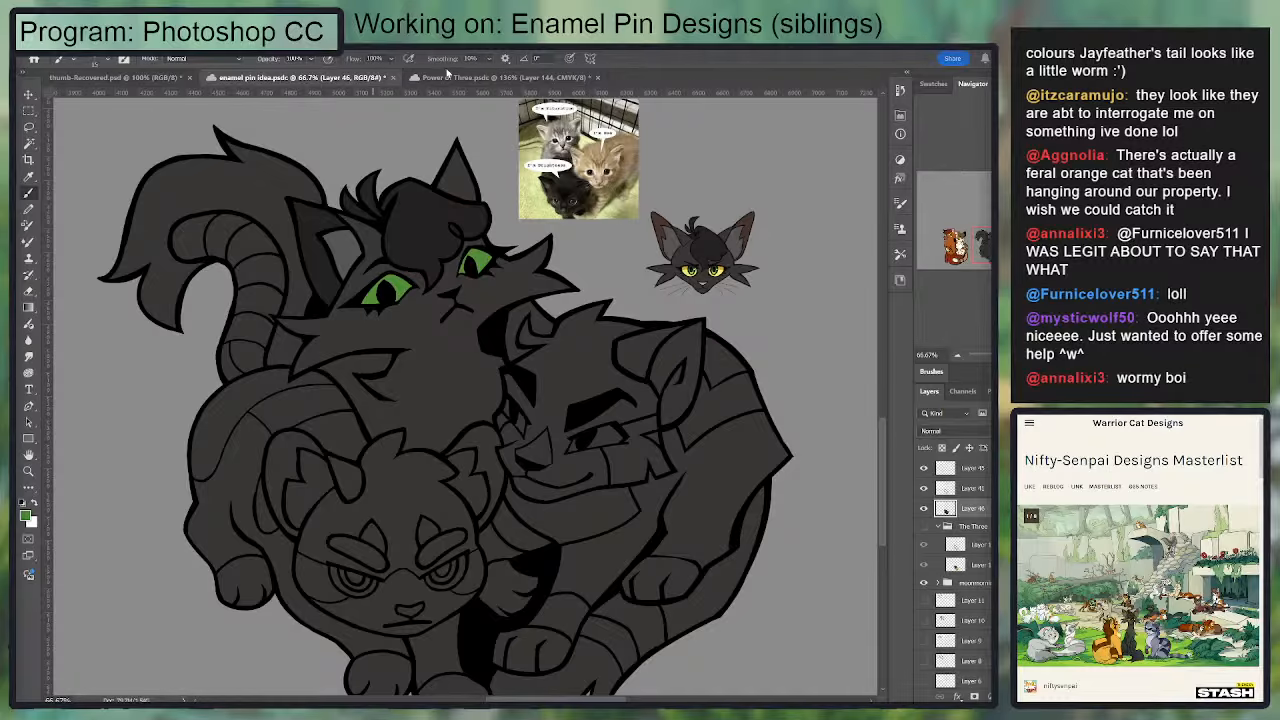
Step: In the Power of Three document, locate the Jayfeather head and select its artwork layer to copy it
{"action": "left_click", "coordinate": [453, 77]}
{"action": "left_click_drag", "start_coordinate": [354, 435], "coordinate": [800, 239]}
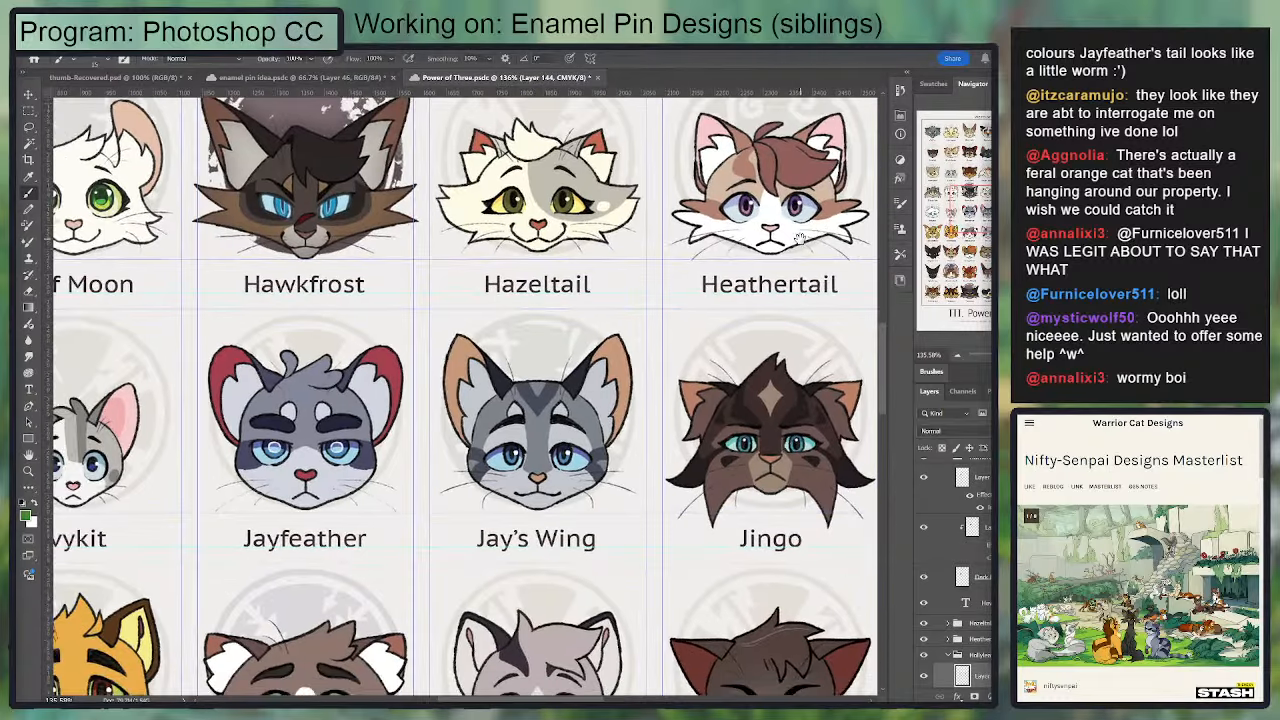
{"action": "key", "text": "t"}
{"action": "left_click", "coordinate": [318, 539]}
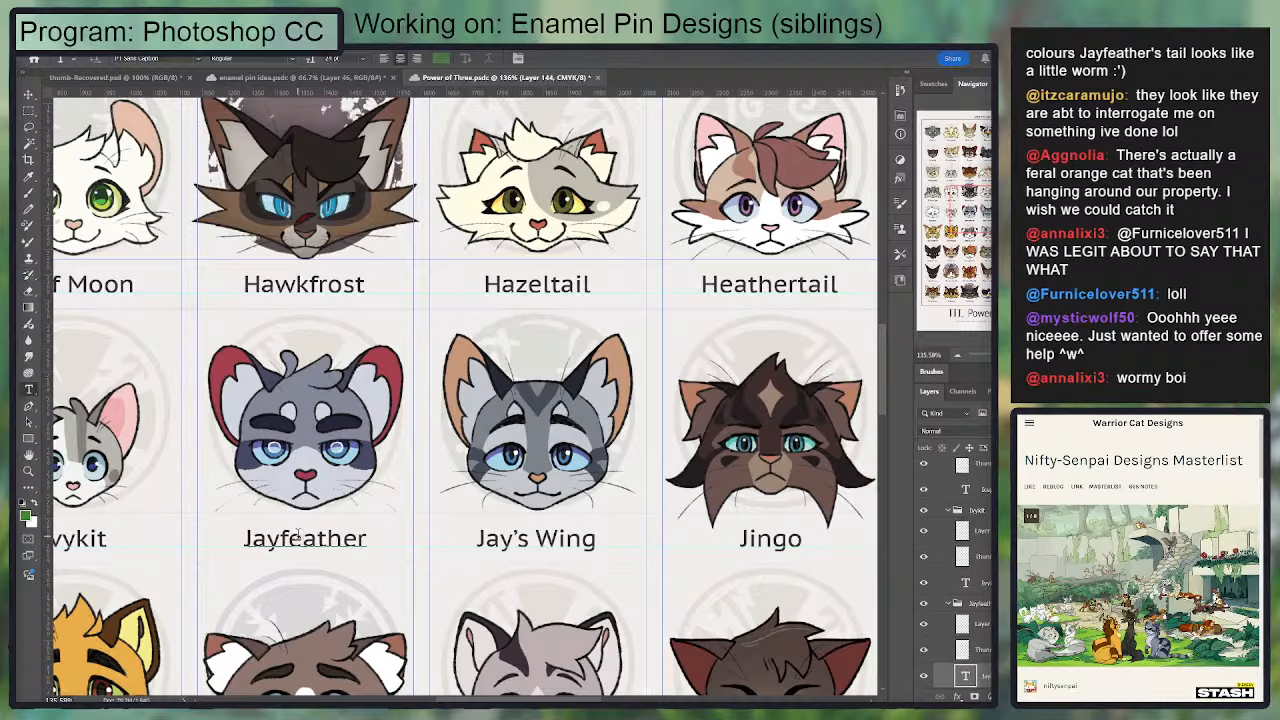
{"action": "left_click", "coordinate": [984, 626]}
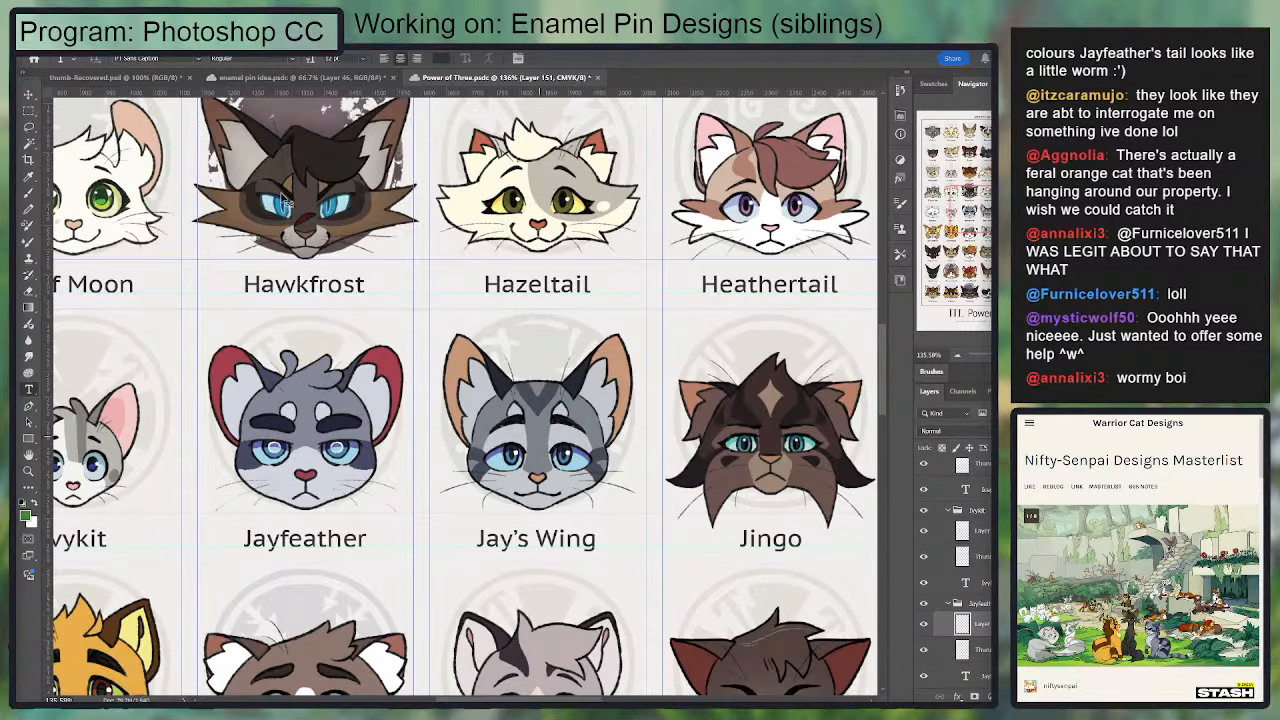
Step: Paste the Jayfeather head into the enamel pin document and place it beside the Hollyleaf reference
{"action": "left_click", "coordinate": [290, 77]}
{"action": "key", "text": "ctrl+v"}
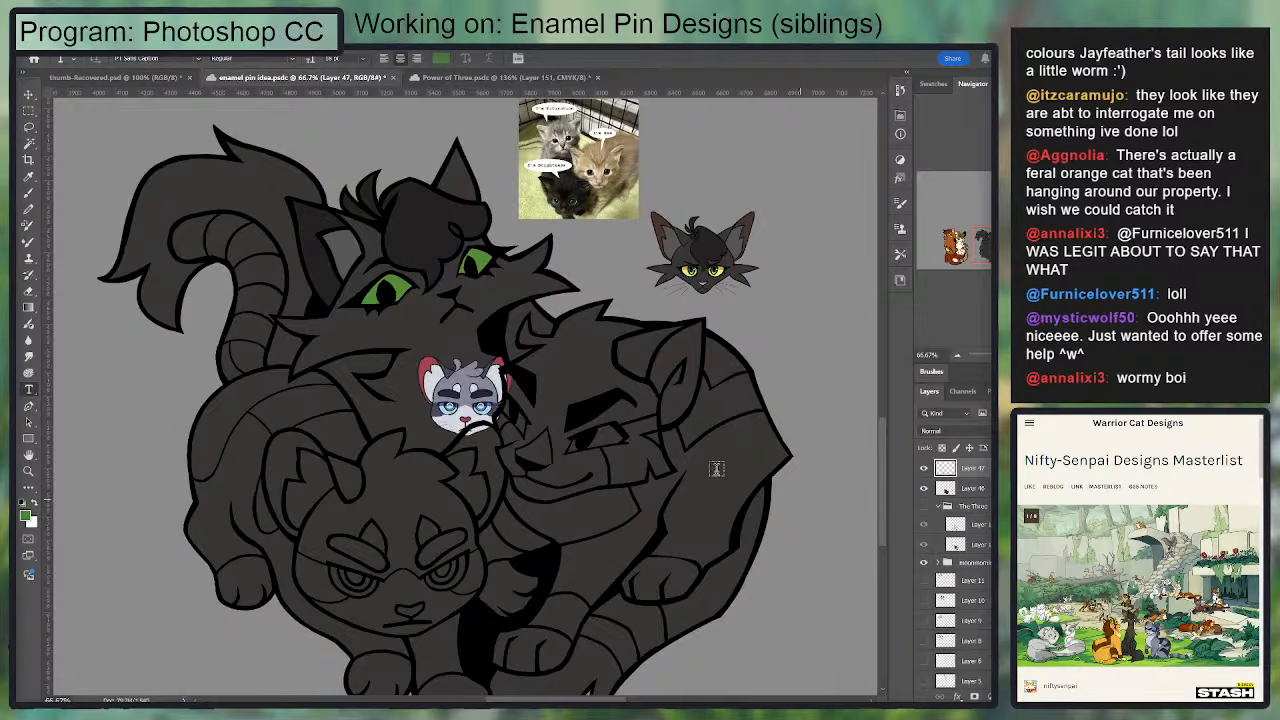
{"action": "key", "text": "v"}
{"action": "left_click_drag", "start_coordinate": [478, 425], "coordinate": [818, 333]}
Step: Sample the light grey-blue from the Jayfeather reference, then select the front cat's flank and forehead areas on Layer 46
{"action": "key", "text": "i"}
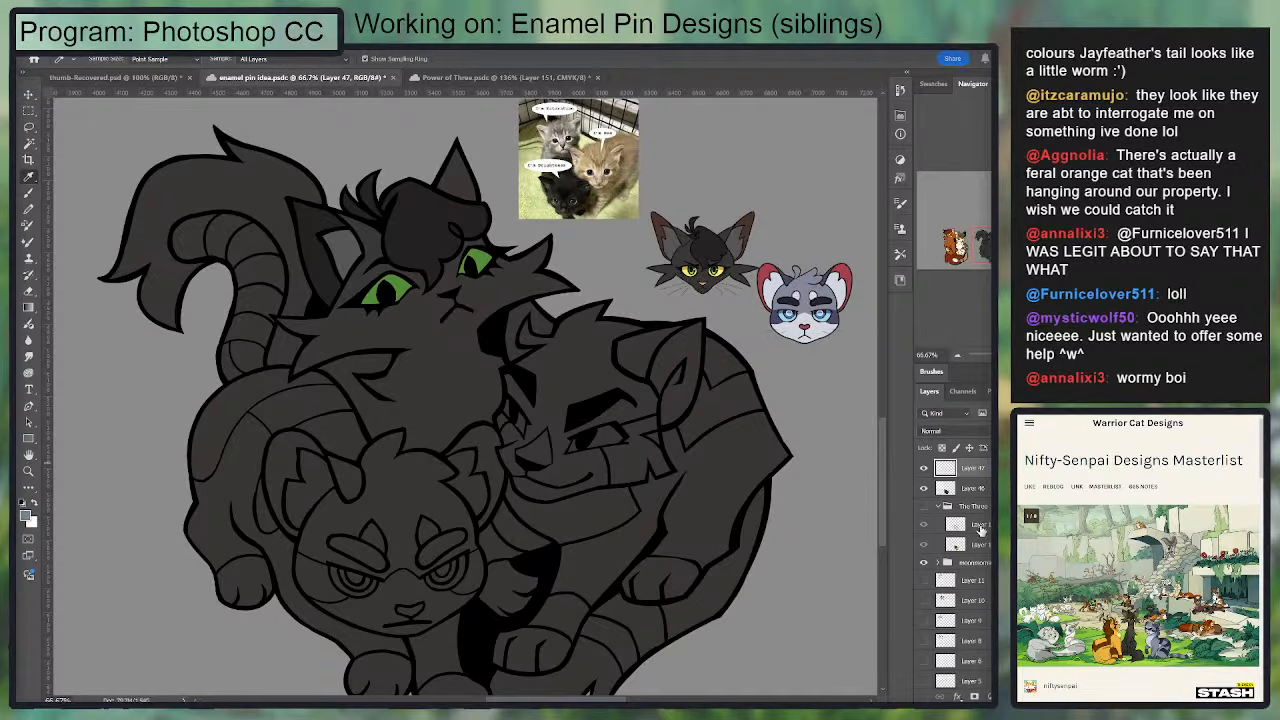
{"action": "left_click", "coordinate": [975, 493]}
{"action": "left_click_drag", "start_coordinate": [656, 449], "coordinate": [719, 399]}
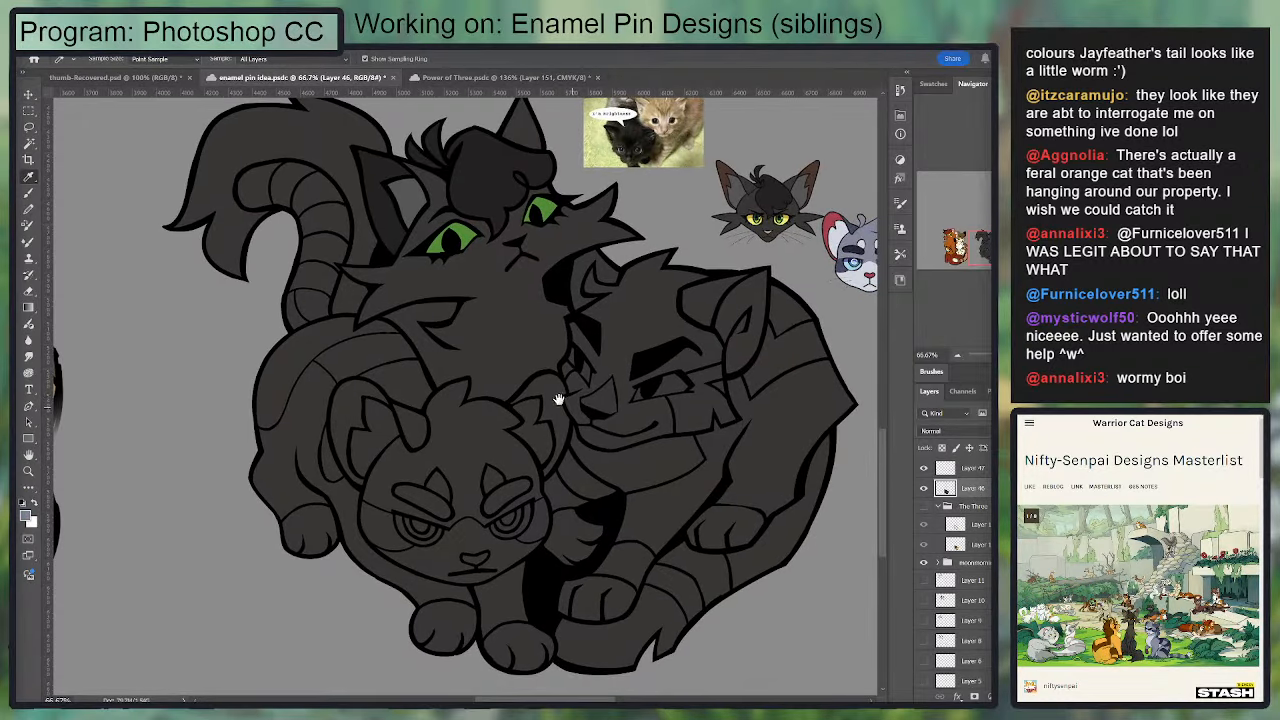
{"action": "key", "text": "w"}
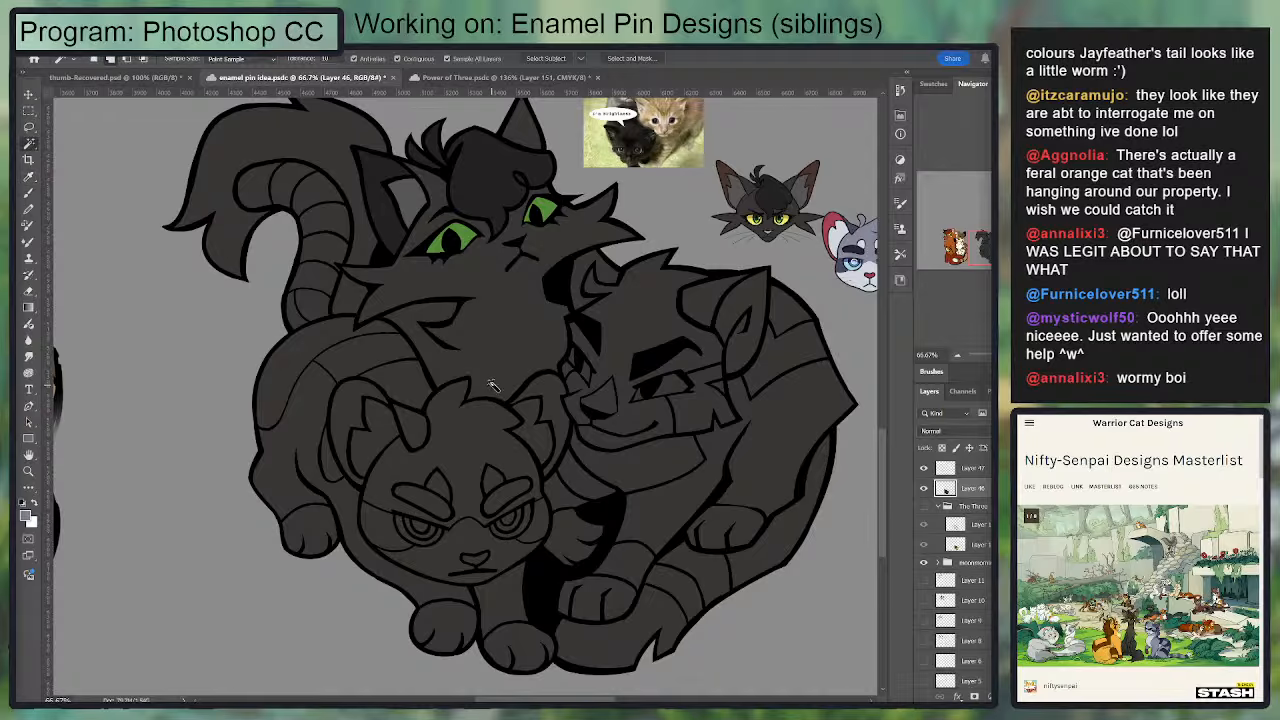
{"action": "left_click_drag", "start_coordinate": [481, 387], "coordinate": [459, 397]}
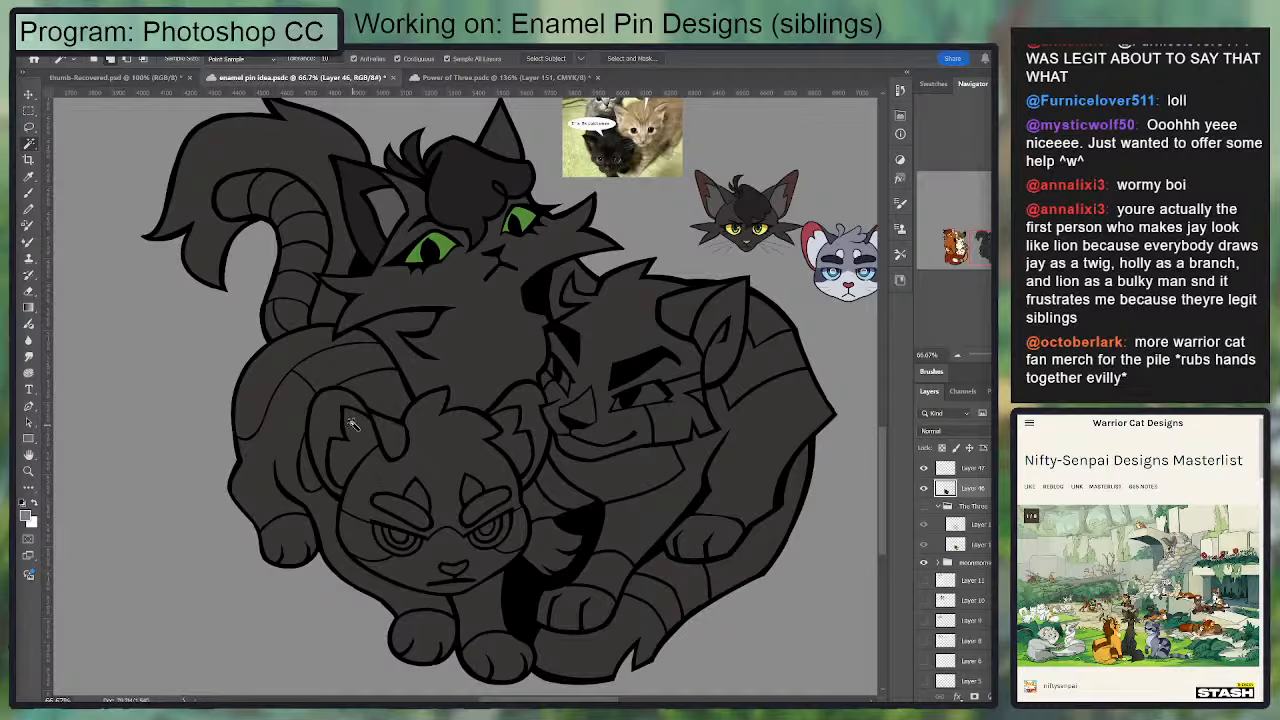
{"action": "left_click", "coordinate": [285, 428]}
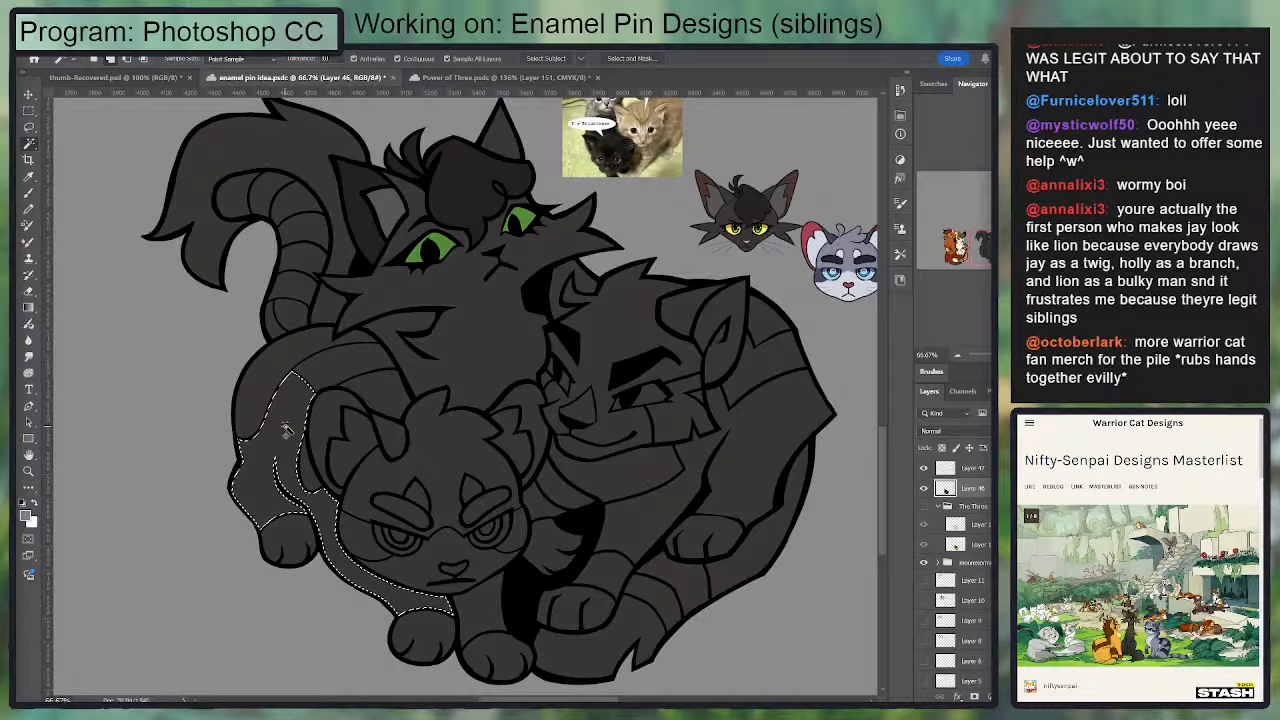
{"action": "left_click", "coordinate": [446, 457], "text": "shift"}
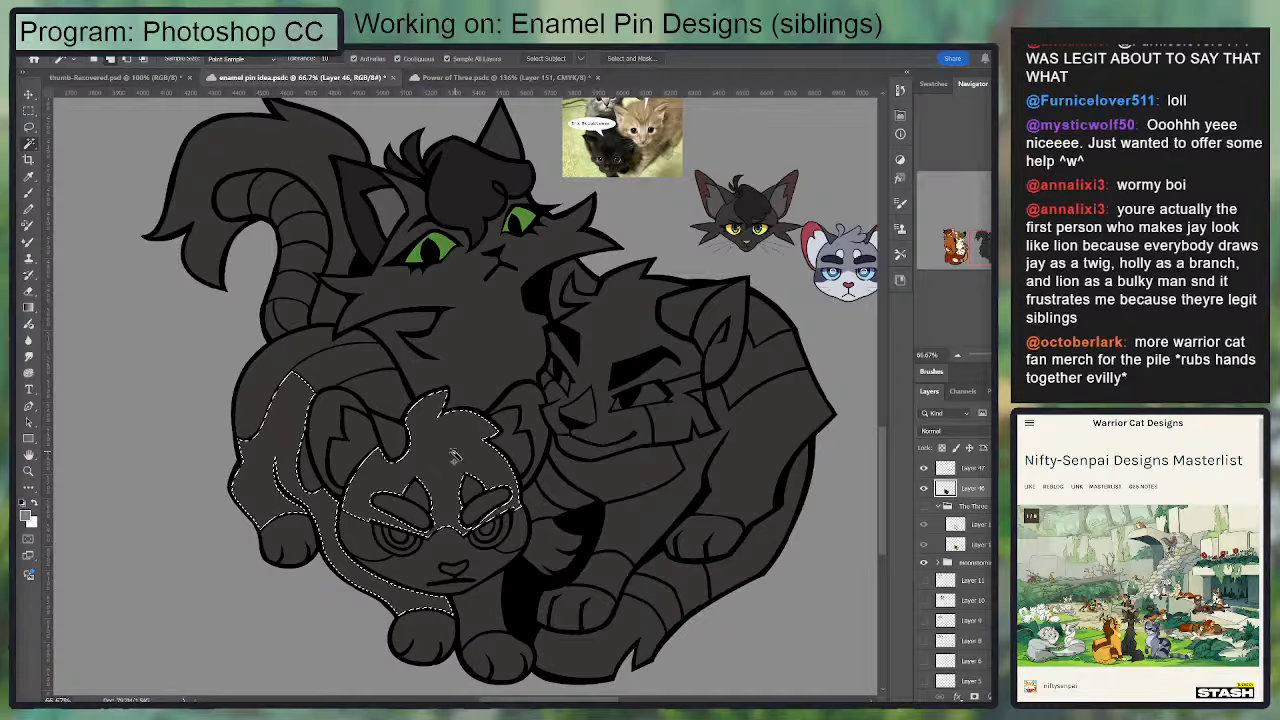
Step: Add three alternating tail bands and the front leg to the selection, fill everything with the light grey-blue and deselect
{"action": "scroll", "coordinate": [288, 290], "scroll_direction": "up", "scroll_amount": 2}
{"action": "left_click", "coordinate": [295, 285], "text": "shift"}
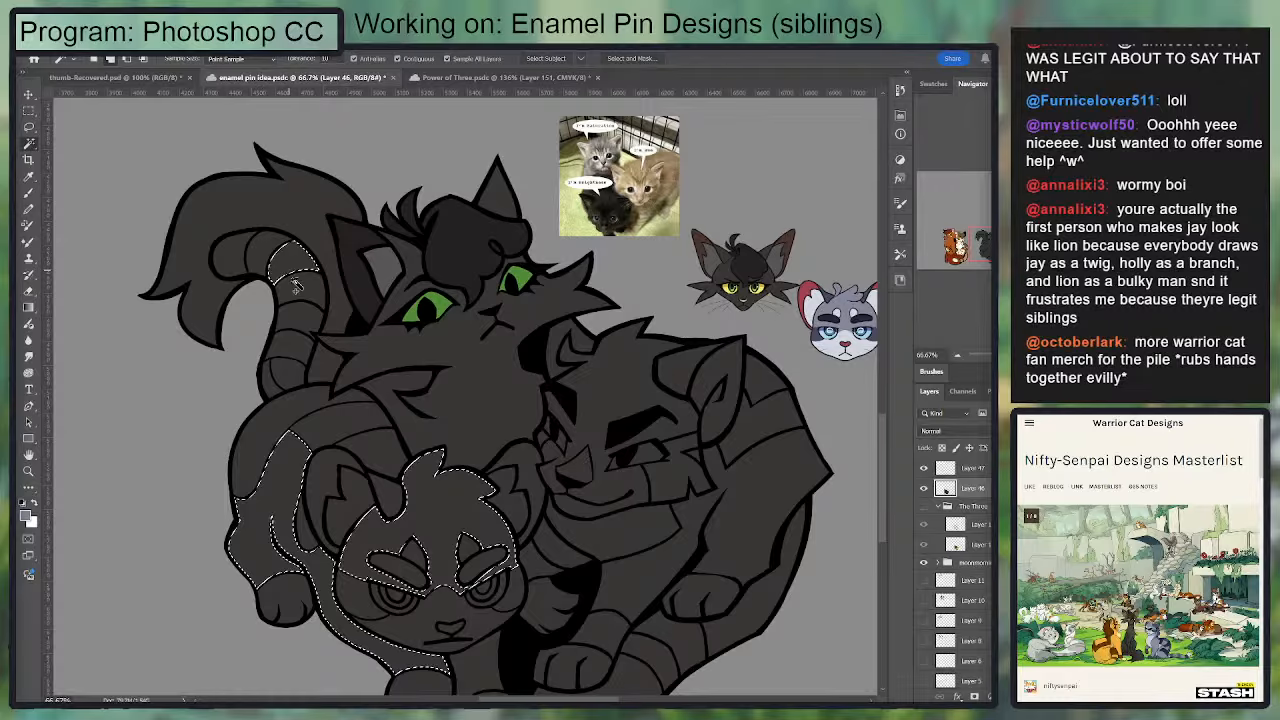
{"action": "left_click", "coordinate": [300, 318], "text": "shift"}
{"action": "left_click", "coordinate": [290, 375], "text": "shift"}
{"action": "left_click_drag", "start_coordinate": [303, 466], "coordinate": [323, 323]}
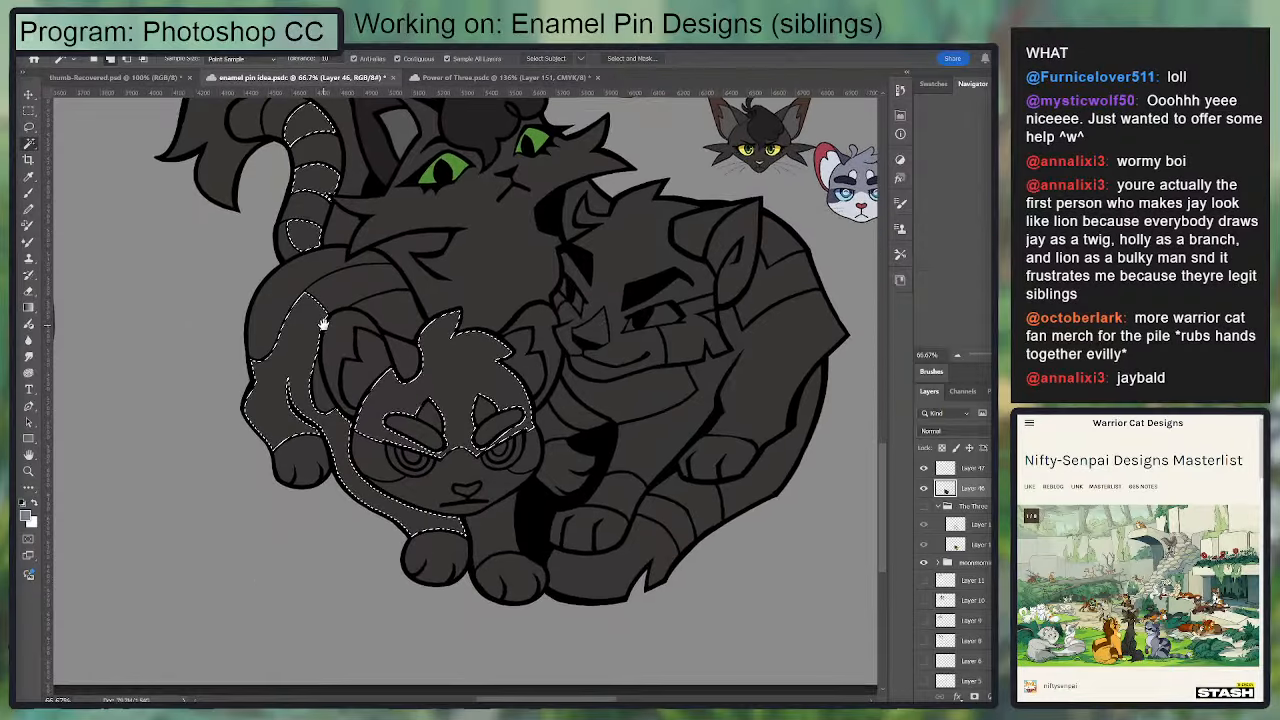
{"action": "left_click", "coordinate": [492, 546], "text": "shift"}
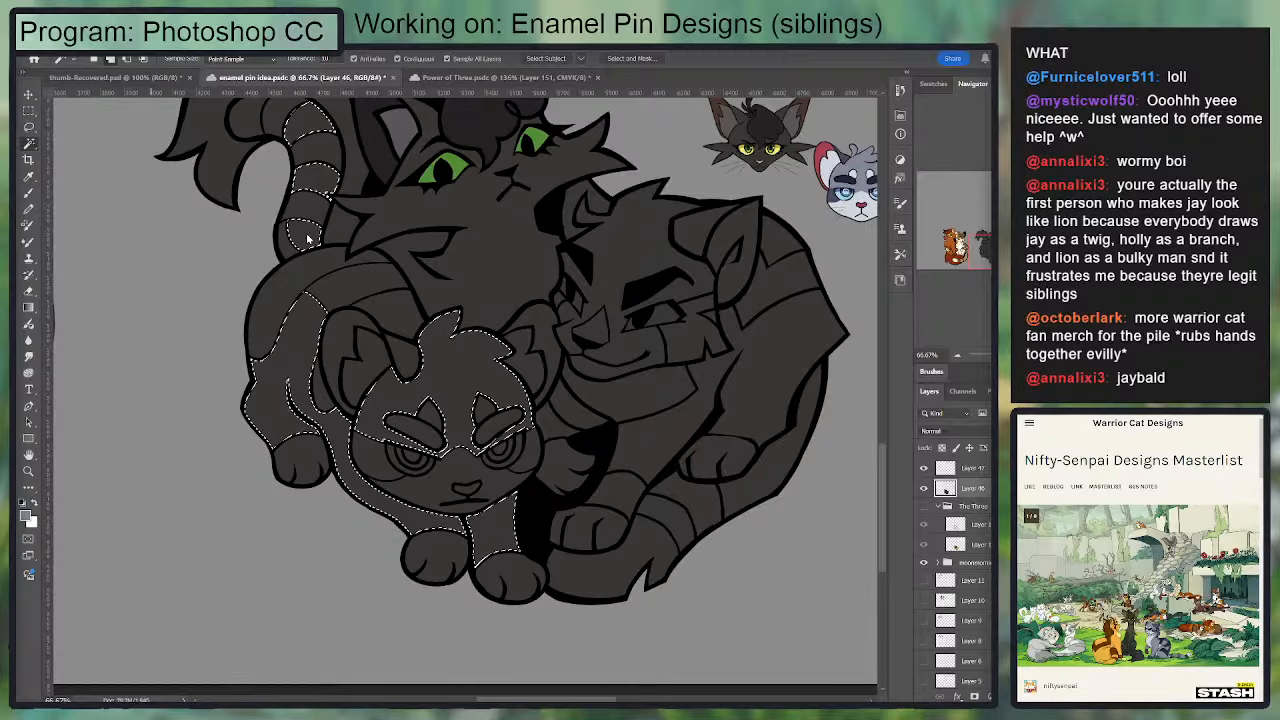
{"action": "key", "text": "g"}
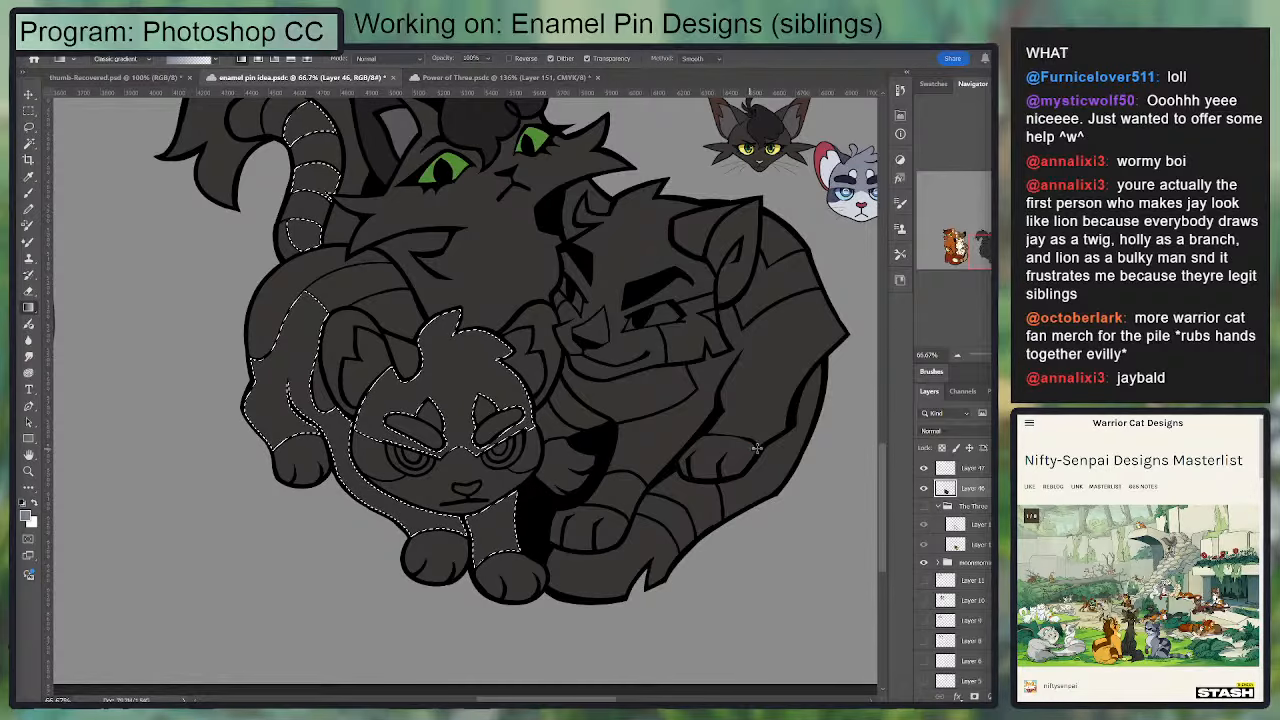
{"action": "left_click_drag", "start_coordinate": [757, 448], "coordinate": [689, 503]}
{"action": "key", "text": "ctrl+d"}
Step: Sample the dark navy from the Jayfeather reference's head and select both of the front cat's eyebrows
{"action": "key", "text": "i"}
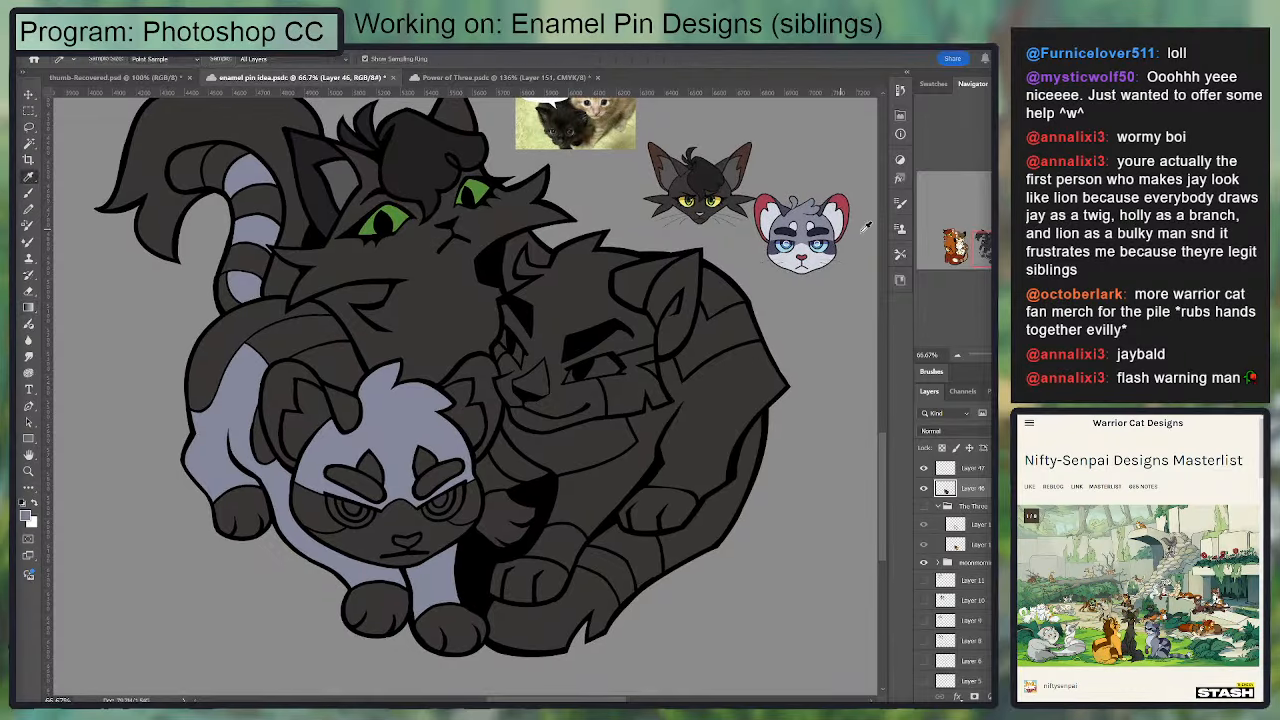
{"action": "left_click", "coordinate": [824, 227]}
{"action": "key", "text": "w"}
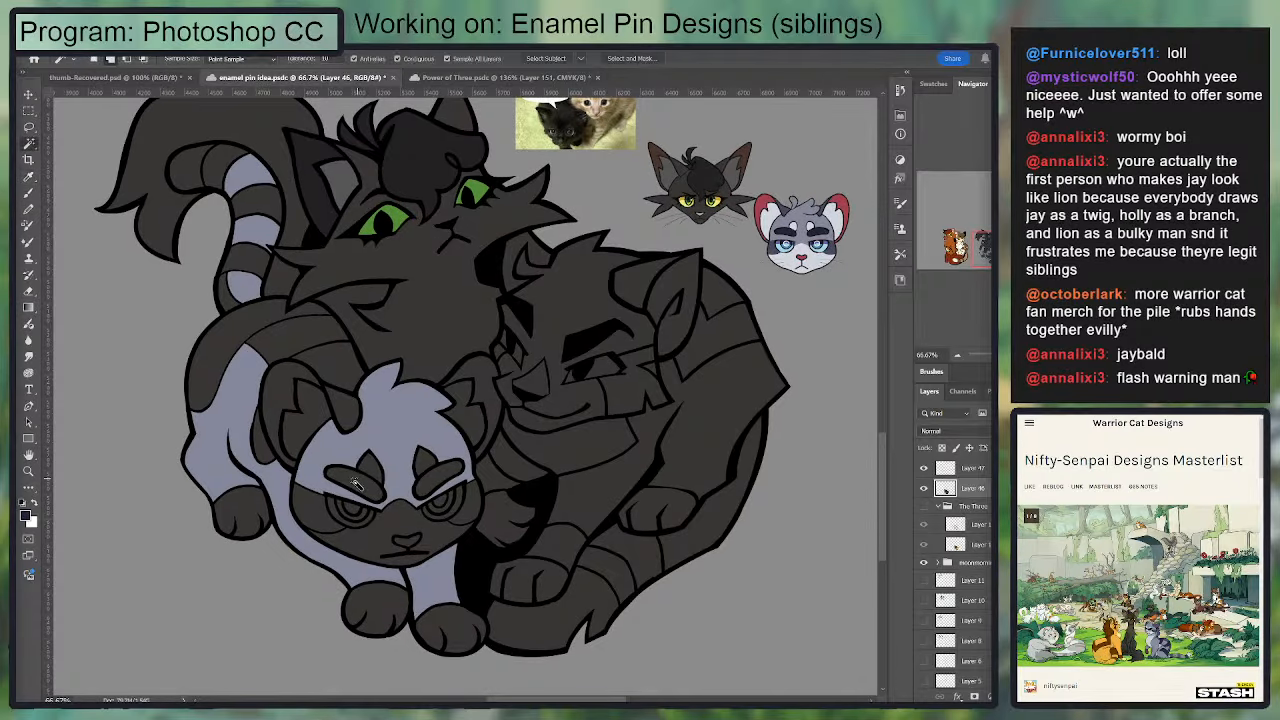
{"action": "left_click", "coordinate": [357, 484]}
{"action": "left_click", "coordinate": [418, 488], "text": "shift"}
Step: Add the front cat's back patches and the upper tail band to the selection, fill all with dark navy and deselect
{"action": "left_click", "coordinate": [235, 345], "text": "shift"}
{"action": "left_click", "coordinate": [324, 362], "text": "shift"}
{"action": "left_click", "coordinate": [264, 438], "text": "shift"}
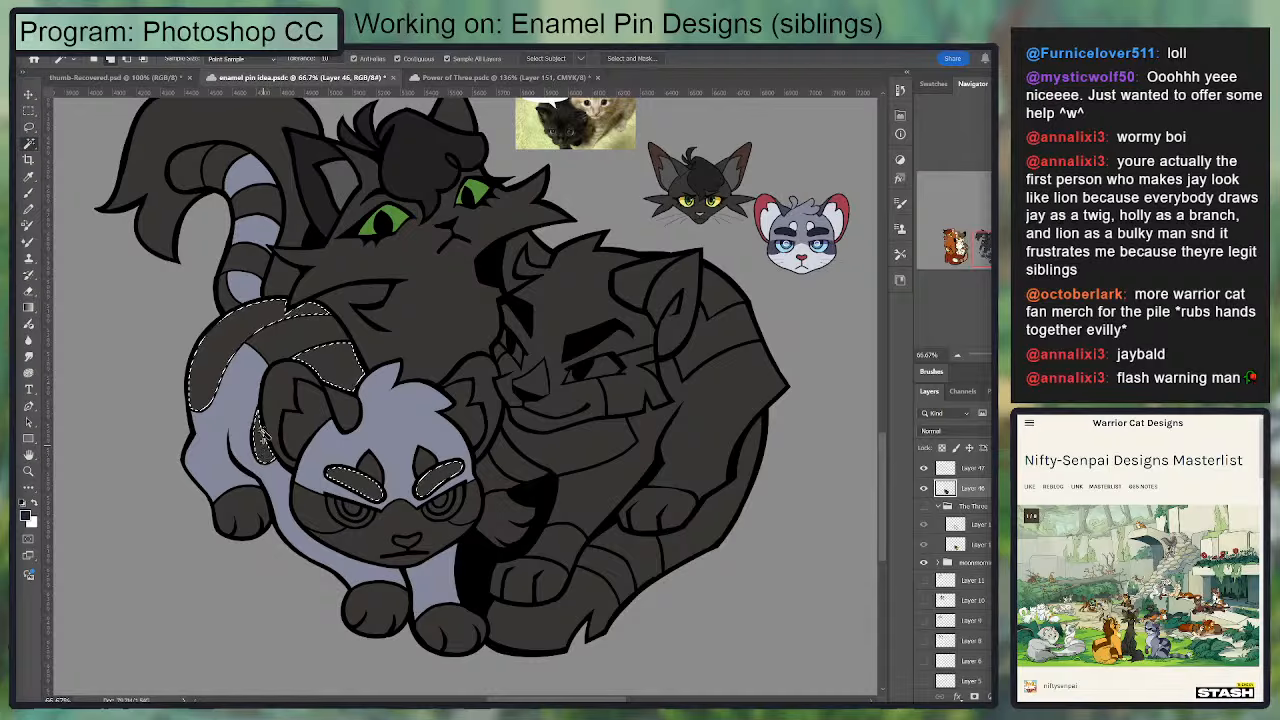
{"action": "left_click", "coordinate": [222, 168], "text": "shift"}
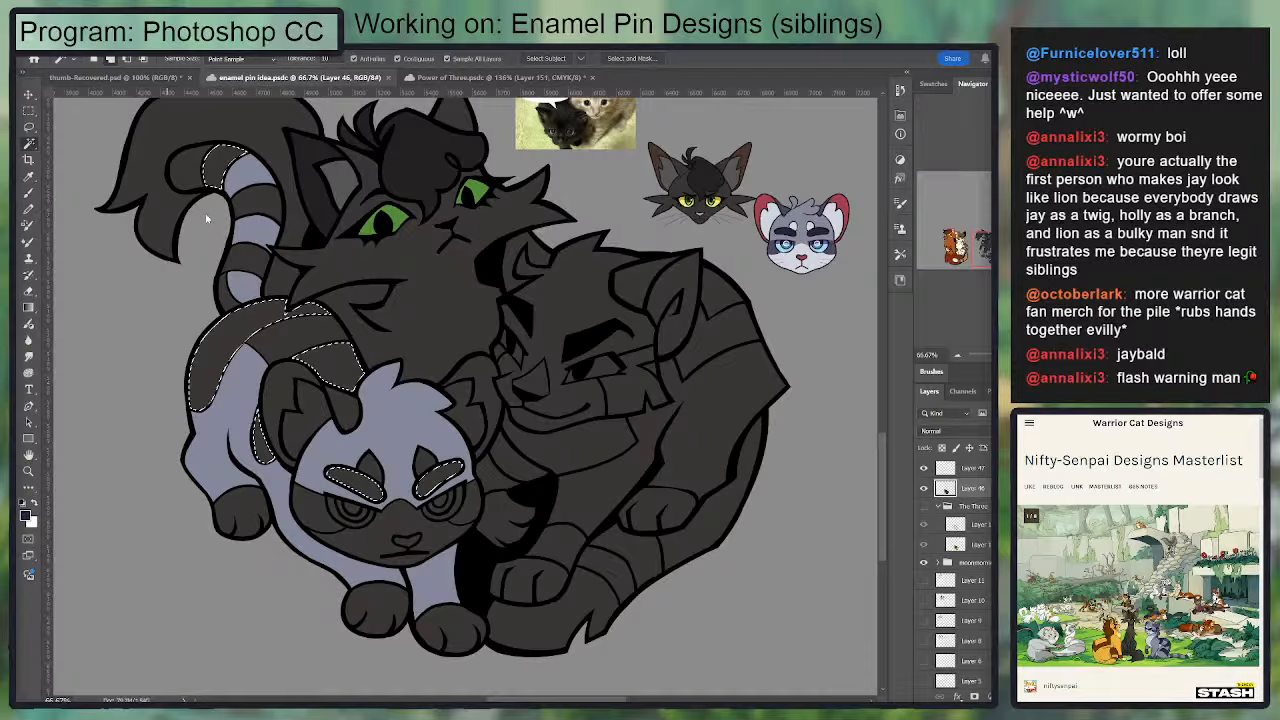
{"action": "key", "text": "g"}
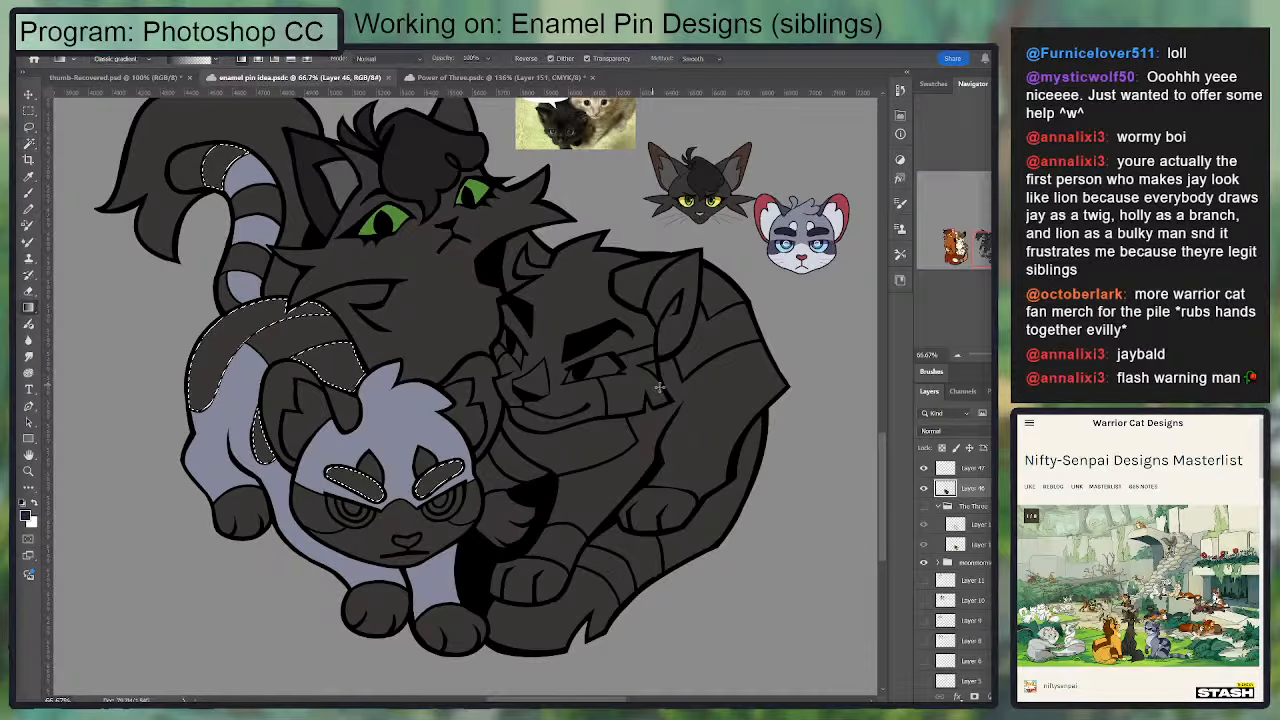
{"action": "left_click_drag", "start_coordinate": [702, 387], "coordinate": [744, 402]}
{"action": "key", "text": "ctrl+d"}
Step: Sample the medium slate blue from the Jayfeather reference and select two tail bands, the fur beside the ear and one cheek
{"action": "key", "text": "i"}
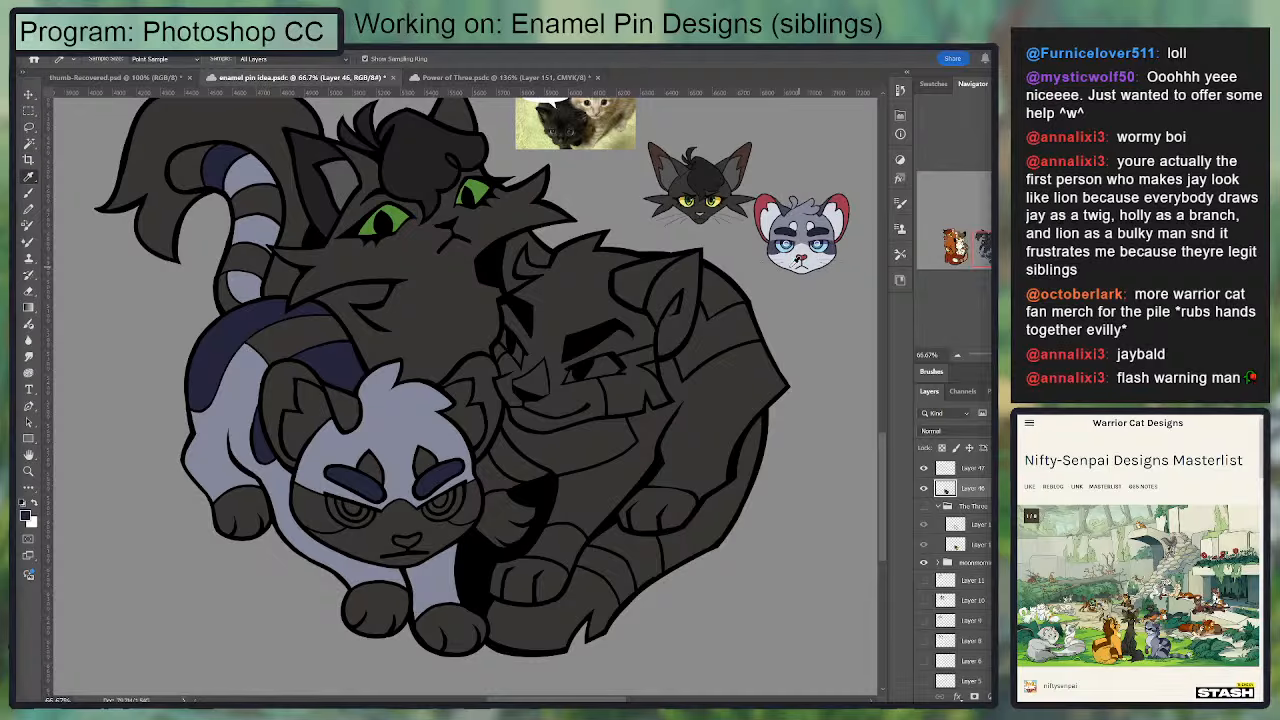
{"action": "left_click", "coordinate": [768, 251]}
{"action": "left_click_drag", "start_coordinate": [381, 362], "coordinate": [403, 362]}
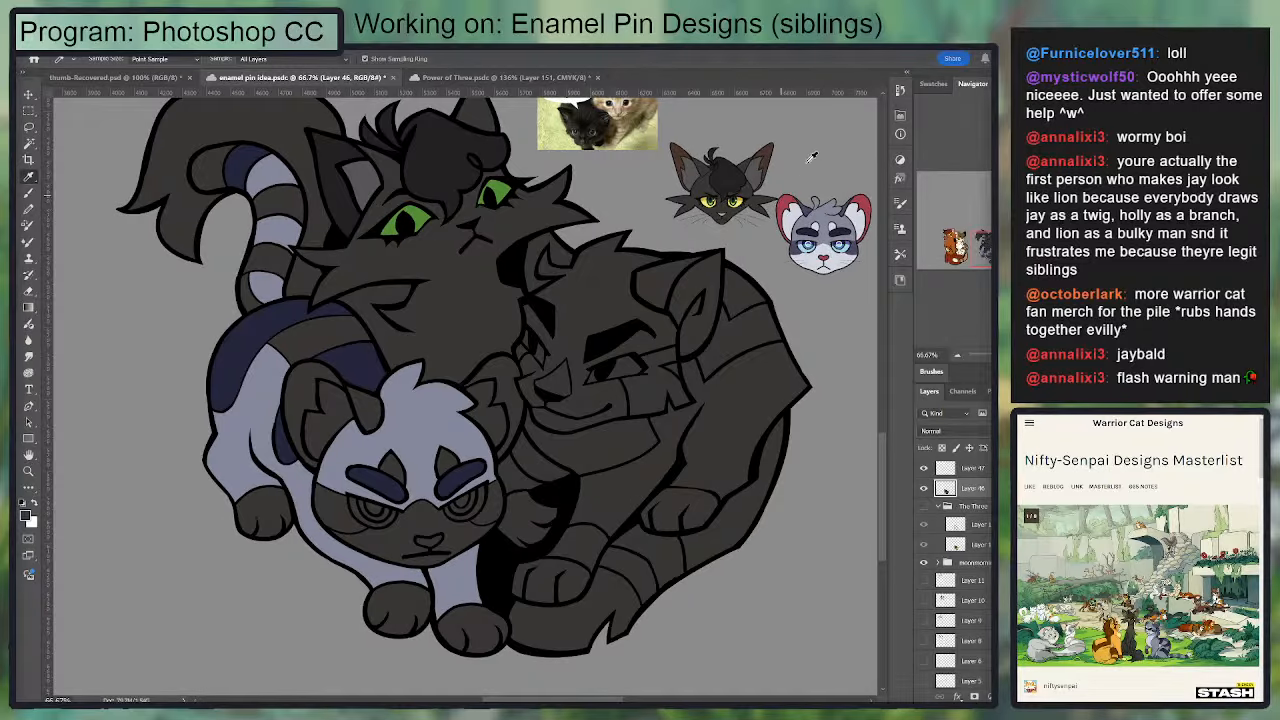
{"action": "key", "text": "w"}
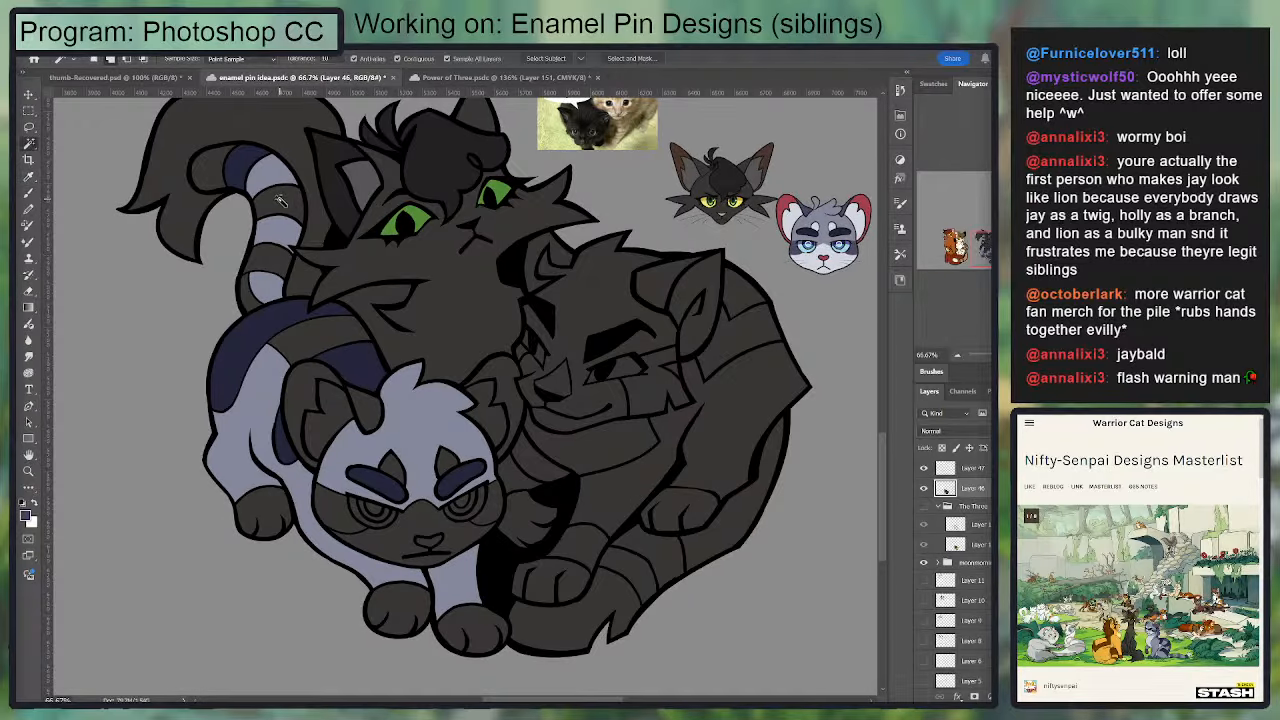
{"action": "left_click", "coordinate": [280, 205]}
{"action": "left_click", "coordinate": [270, 238], "text": "shift"}
{"action": "left_click", "coordinate": [265, 265], "text": "shift"}
{"action": "left_click", "coordinate": [370, 412], "text": "shift"}
{"action": "left_click", "coordinate": [333, 512], "text": "shift"}
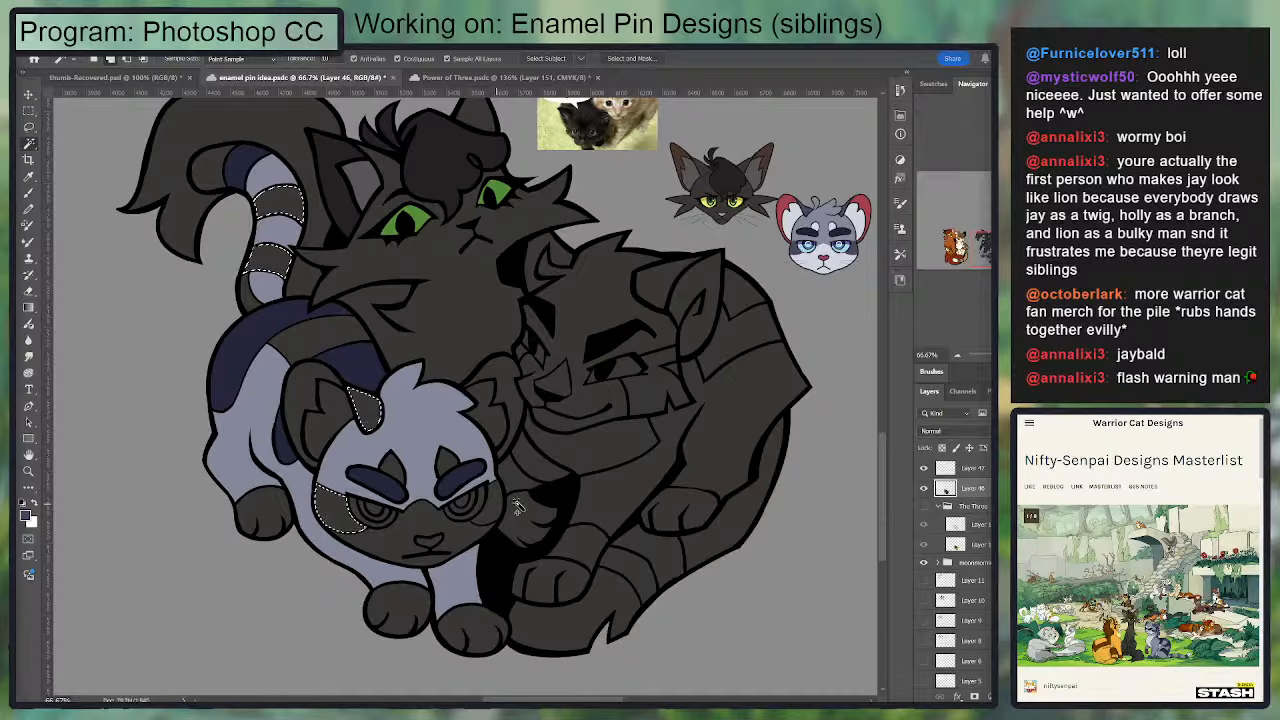
Step: Add the front cat's other cheek and three paws to the selection, fill everything with the medium slate blue and deselect
{"action": "left_click", "coordinate": [500, 506], "text": "shift"}
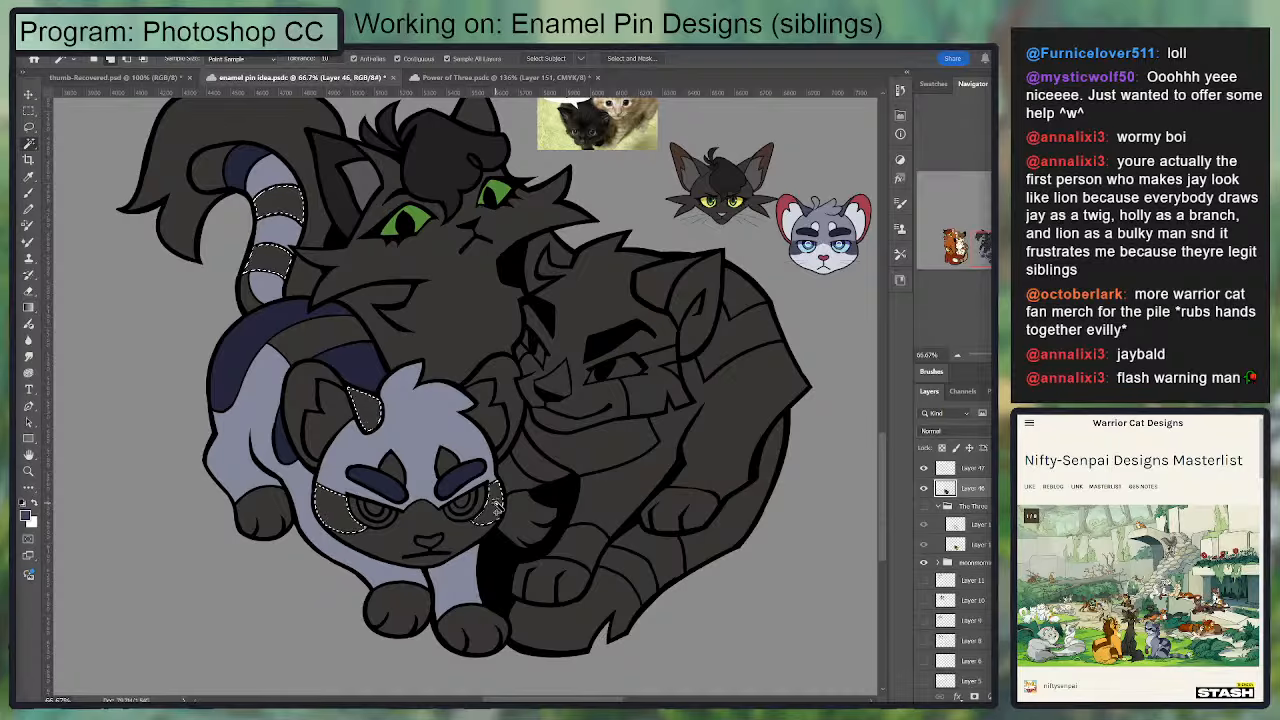
{"action": "left_click", "coordinate": [406, 602], "text": "shift"}
{"action": "left_click", "coordinate": [468, 624], "text": "shift"}
{"action": "left_click", "coordinate": [276, 506], "text": "shift"}
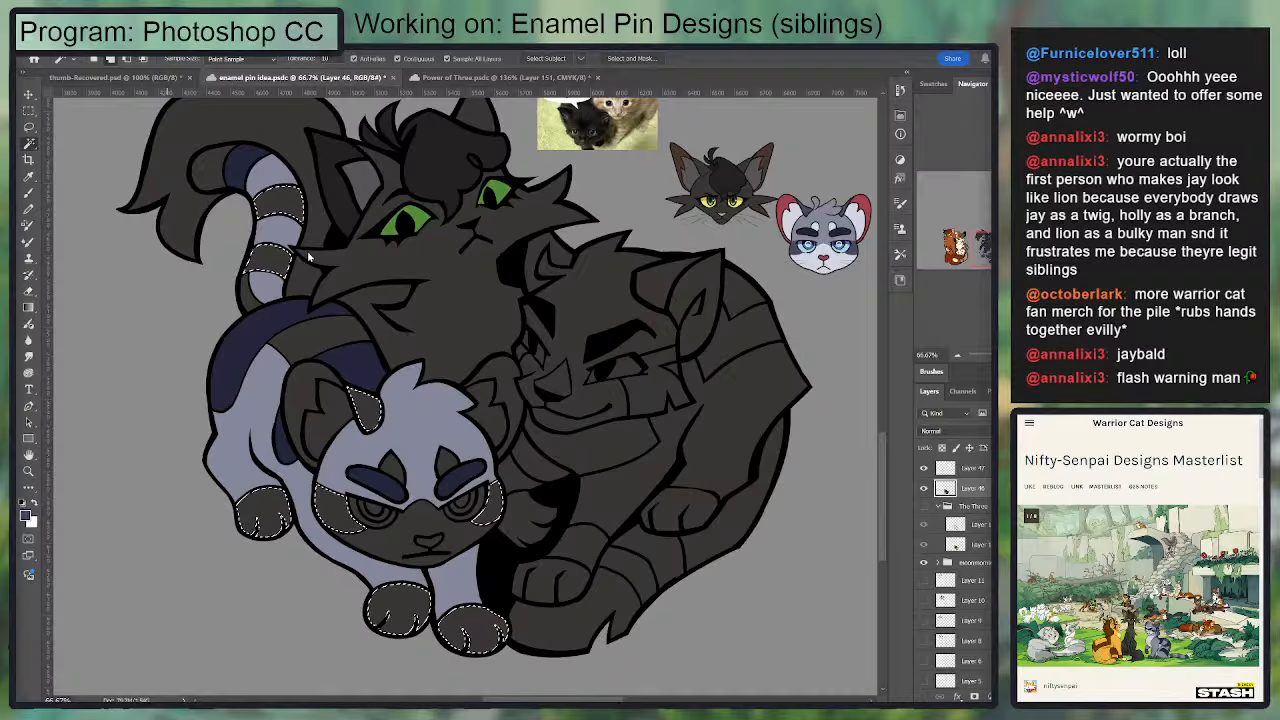
{"action": "key", "text": "g"}
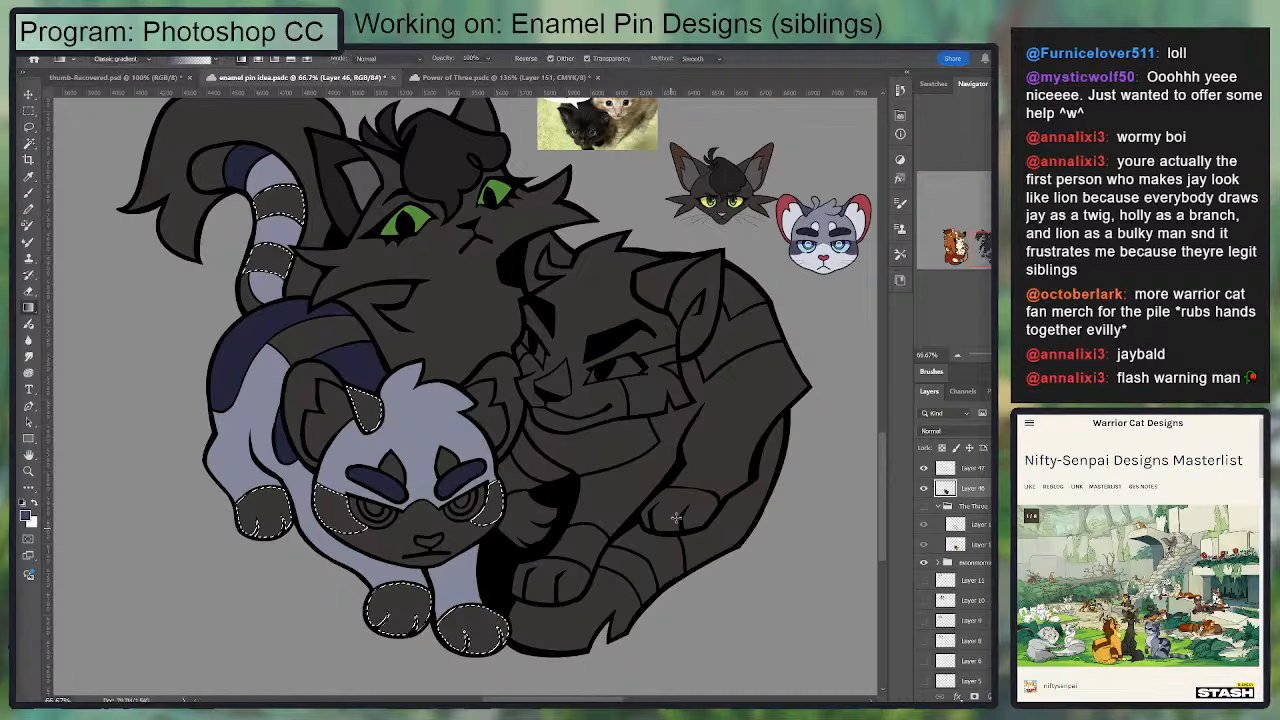
{"action": "left_click_drag", "start_coordinate": [762, 502], "coordinate": [776, 492]}
{"action": "key", "text": "ctrl+d"}
Step: Sample the Jayfeather reference's ear red and fill the outer parts of the front cat's ears, its nose and the top cat's near ear
{"action": "key", "text": "i"}
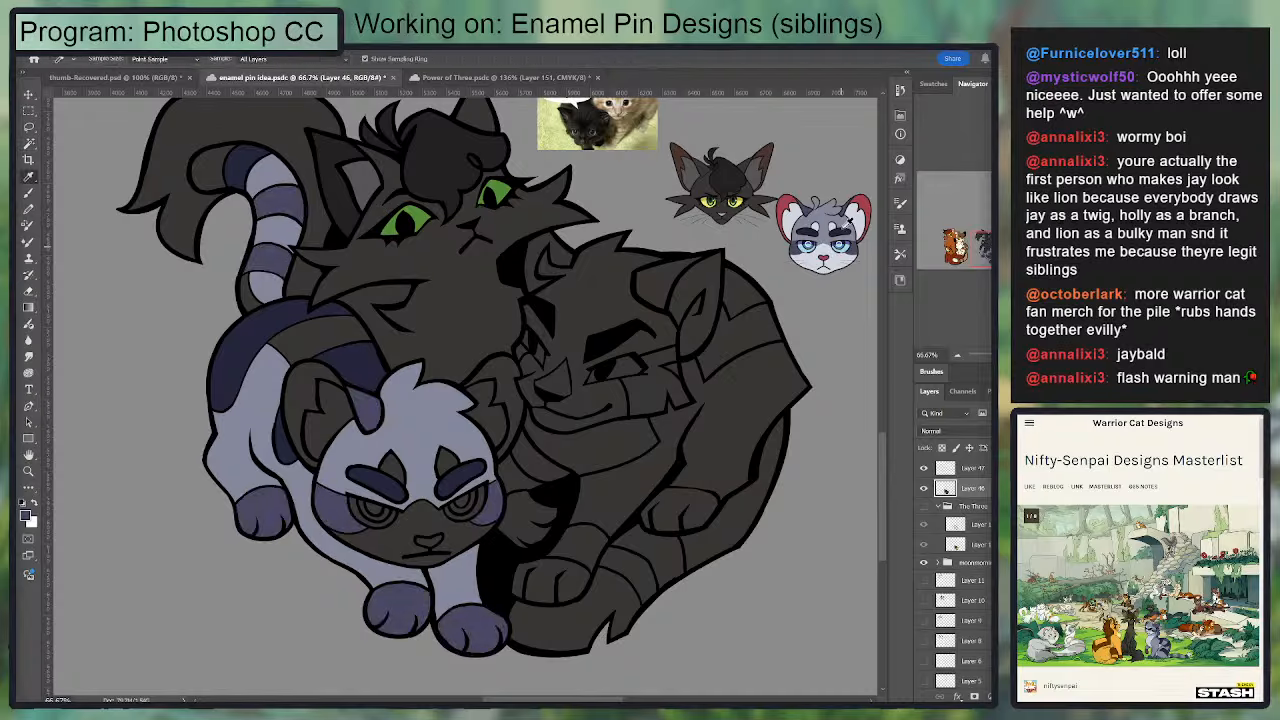
{"action": "left_click", "coordinate": [789, 216]}
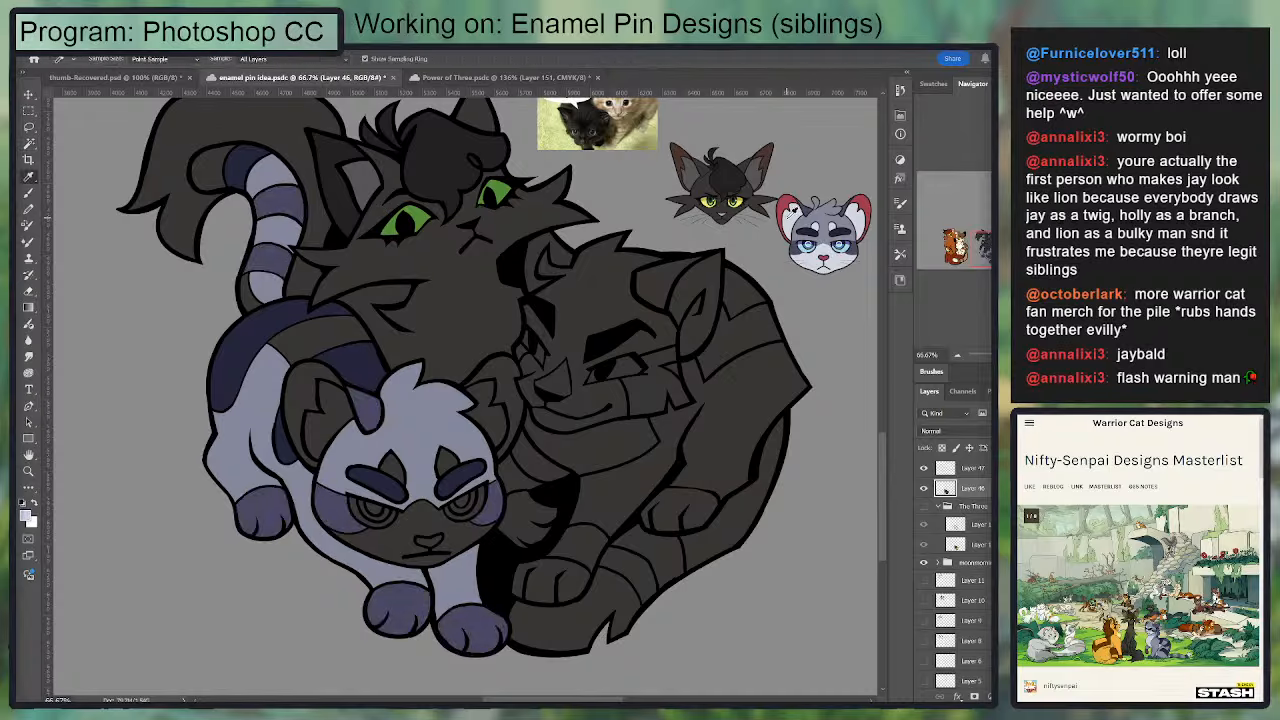
{"action": "left_click", "coordinate": [871, 200]}
{"action": "key", "text": "w"}
{"action": "left_click", "coordinate": [302, 398]}
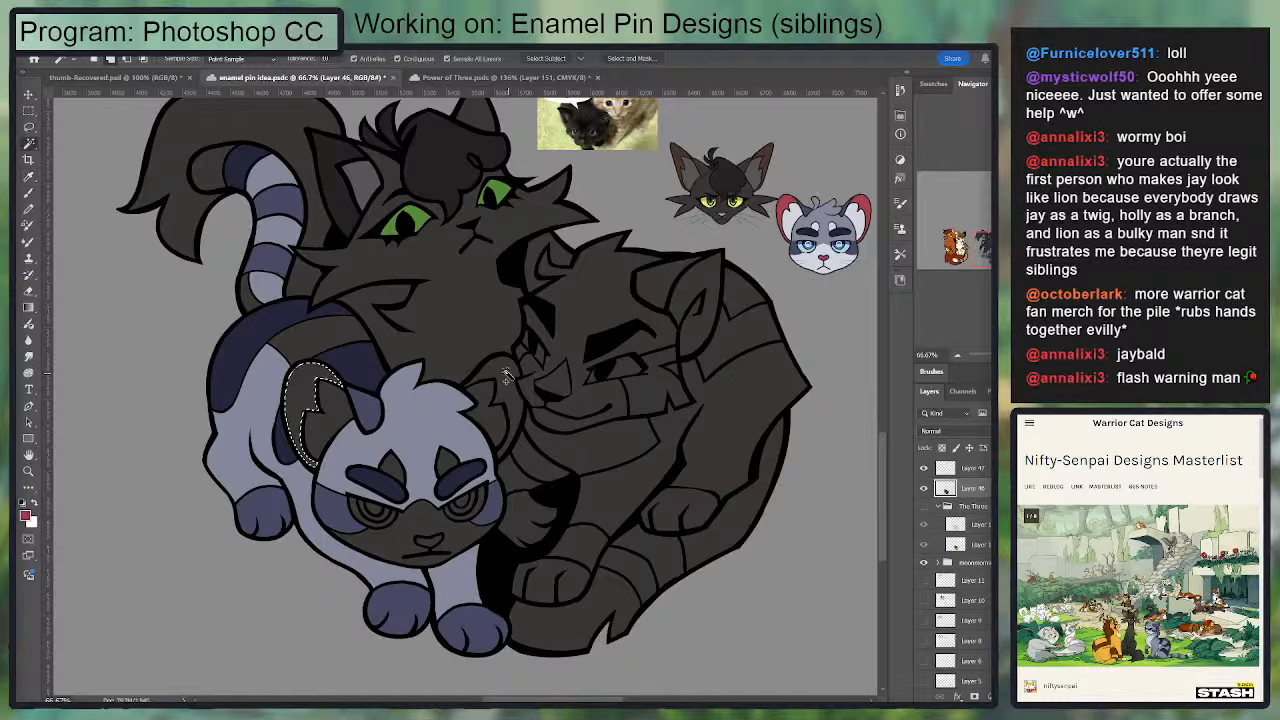
{"action": "left_click", "coordinate": [492, 395], "text": "shift"}
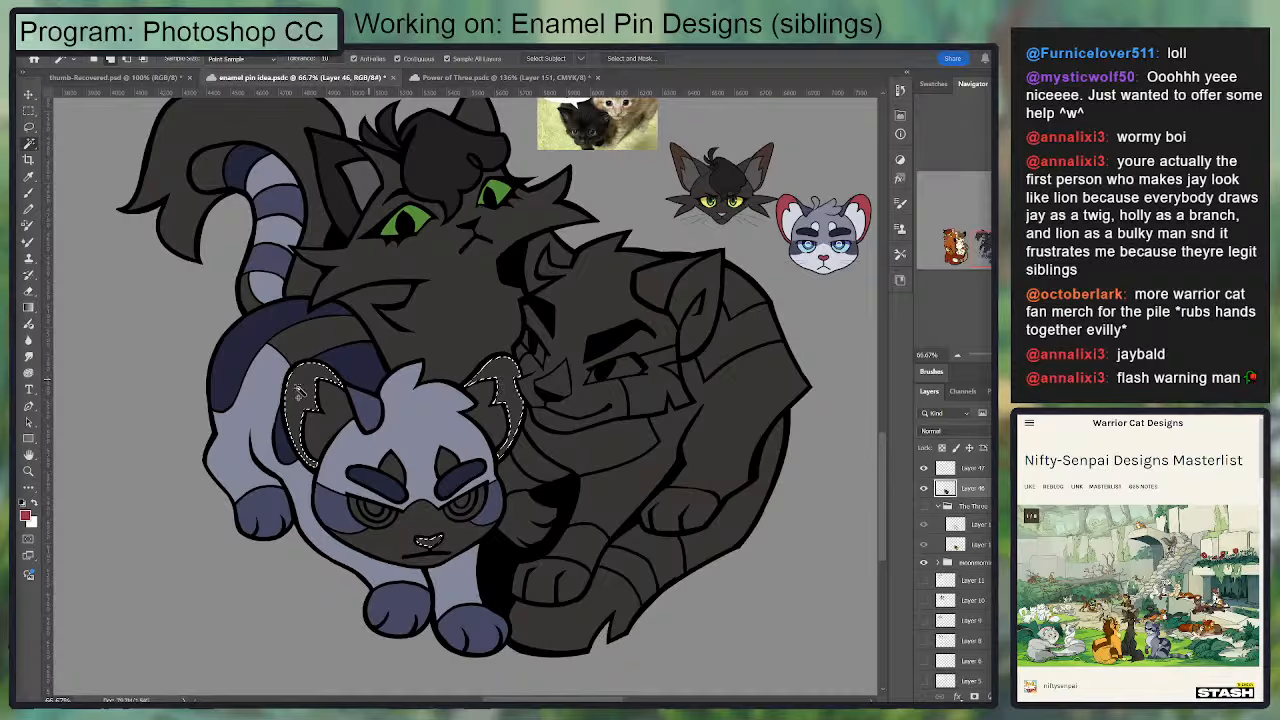
{"action": "left_click", "coordinate": [410, 540], "text": "shift"}
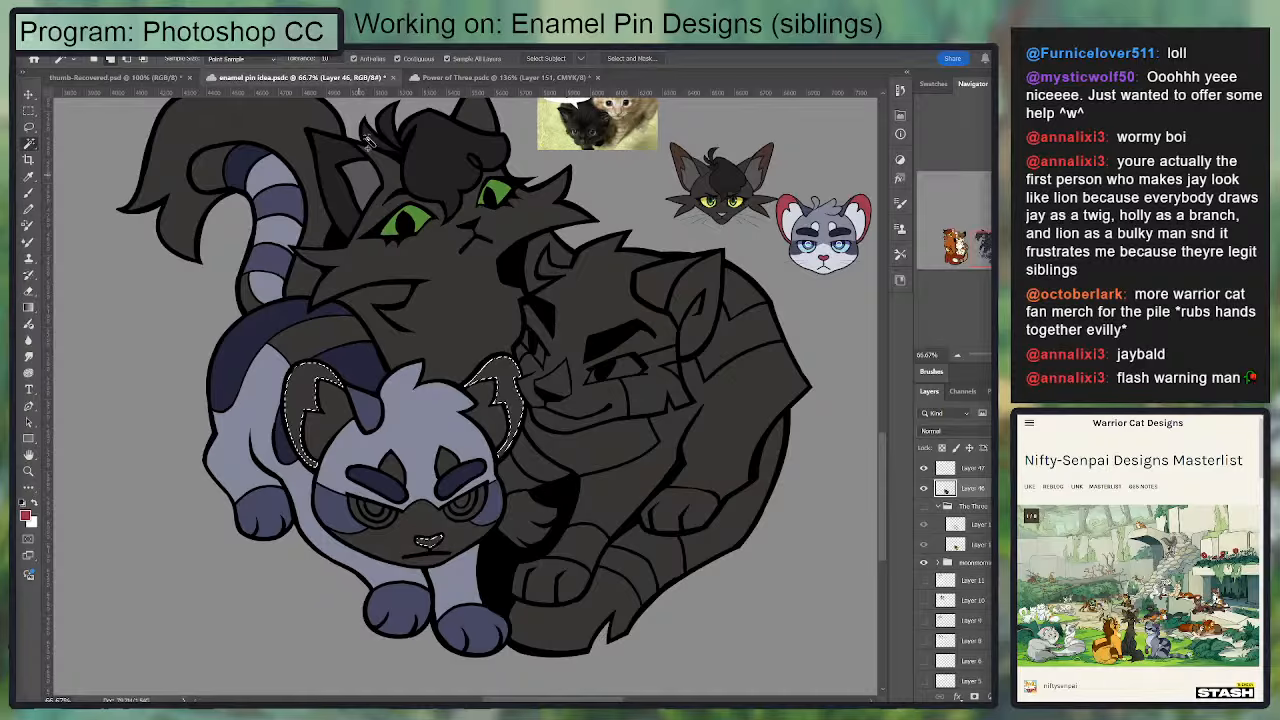
{"action": "left_click", "coordinate": [332, 152], "text": "shift"}
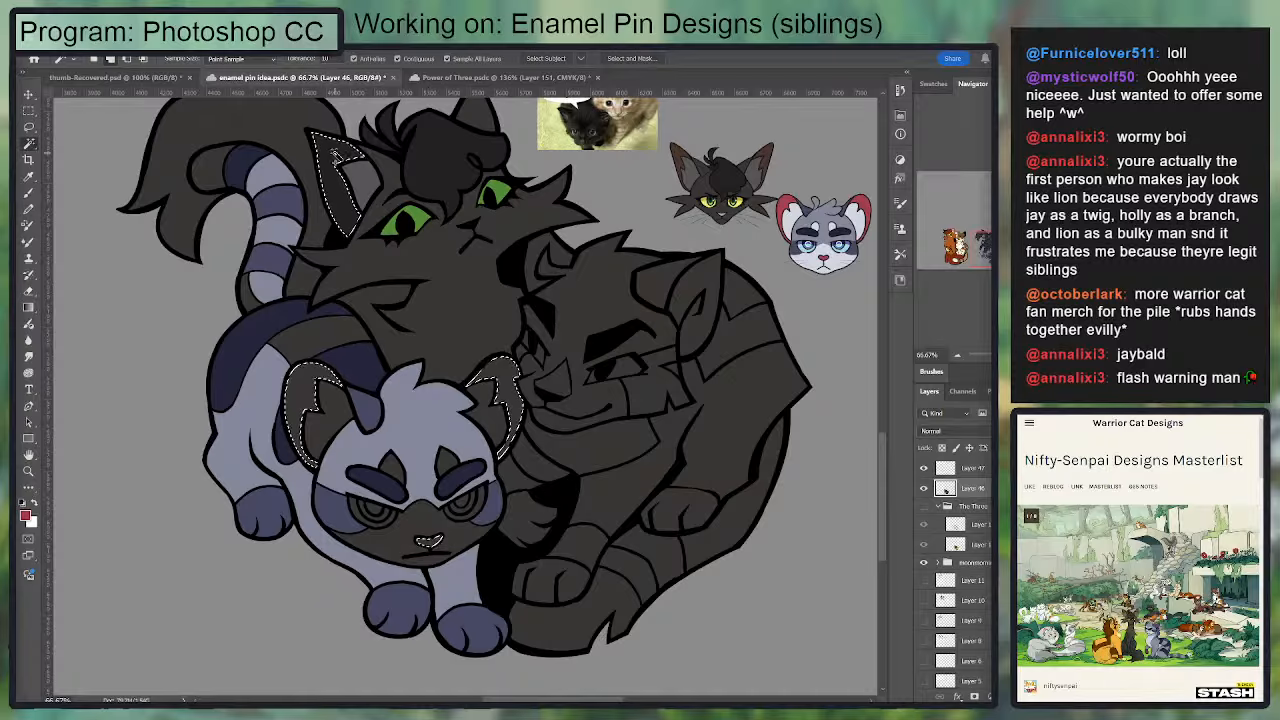
{"action": "key", "text": "g"}
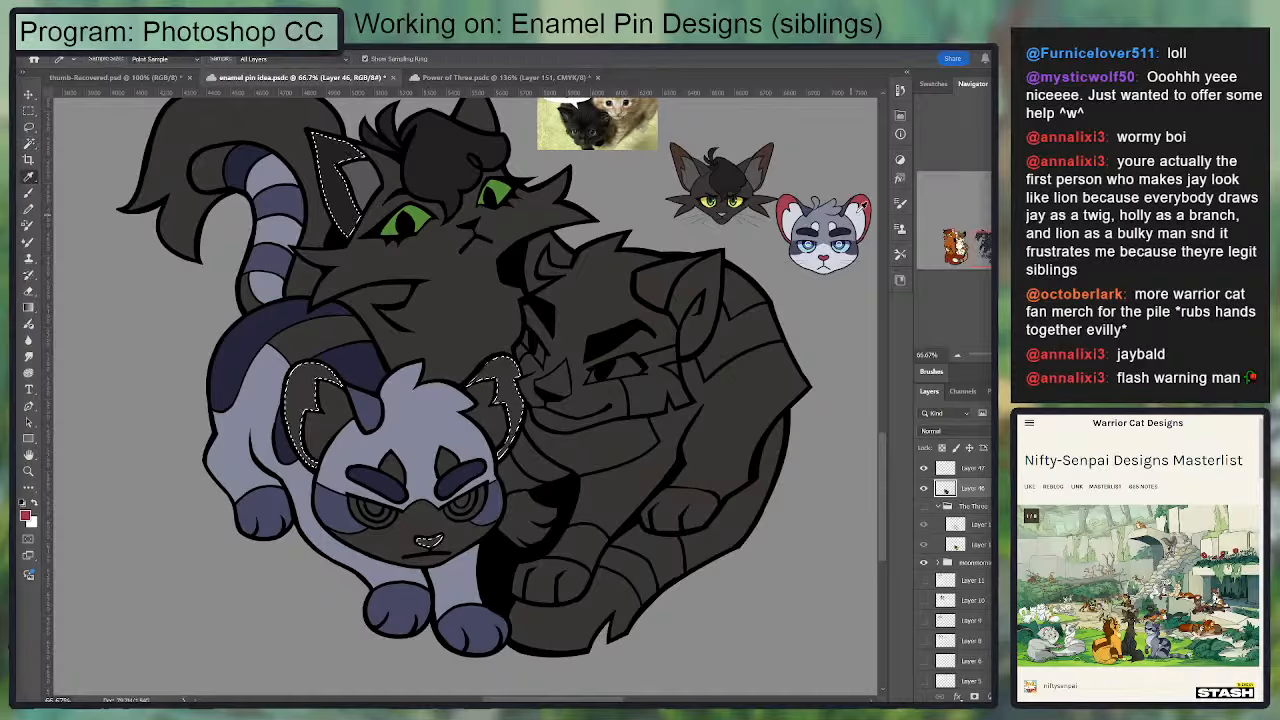
{"action": "left_click_drag", "start_coordinate": [745, 289], "coordinate": [780, 291]}
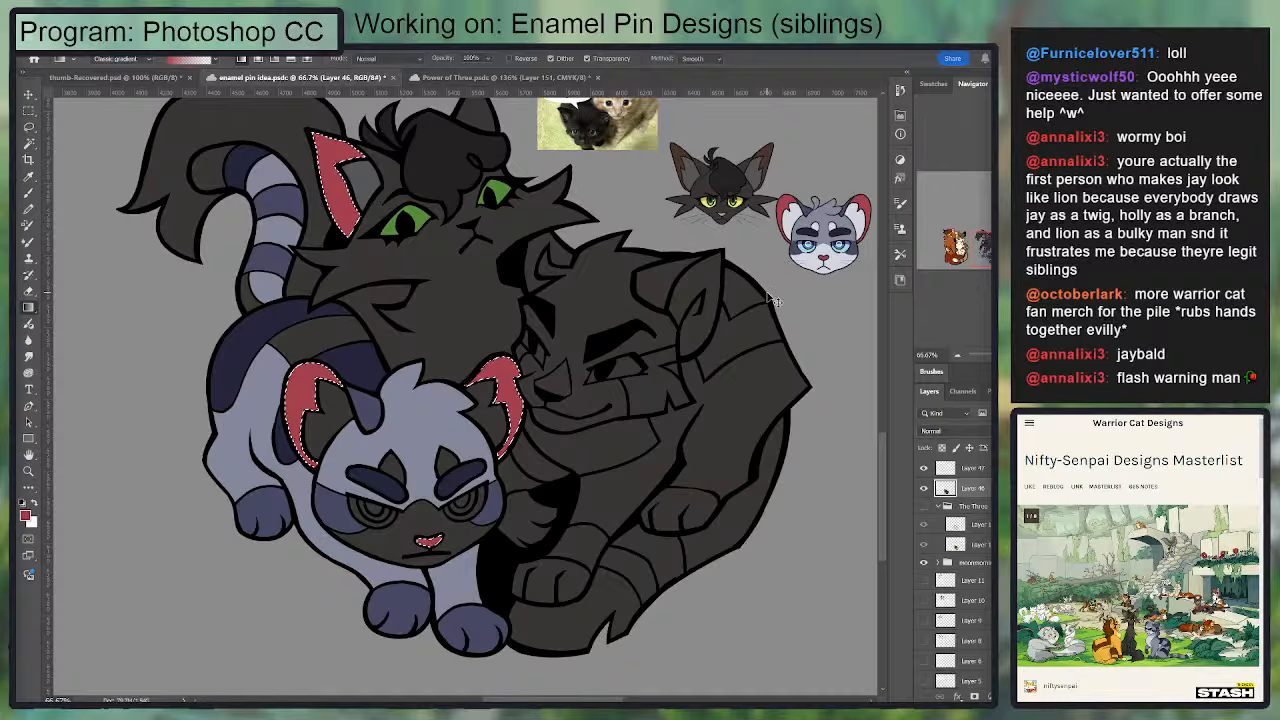
Step: Refill the selected ear areas and nose with a more muted, dusky red and deselect
{"action": "key", "text": "i"}
{"action": "left_click_drag", "start_coordinate": [733, 336], "coordinate": [727, 334]}
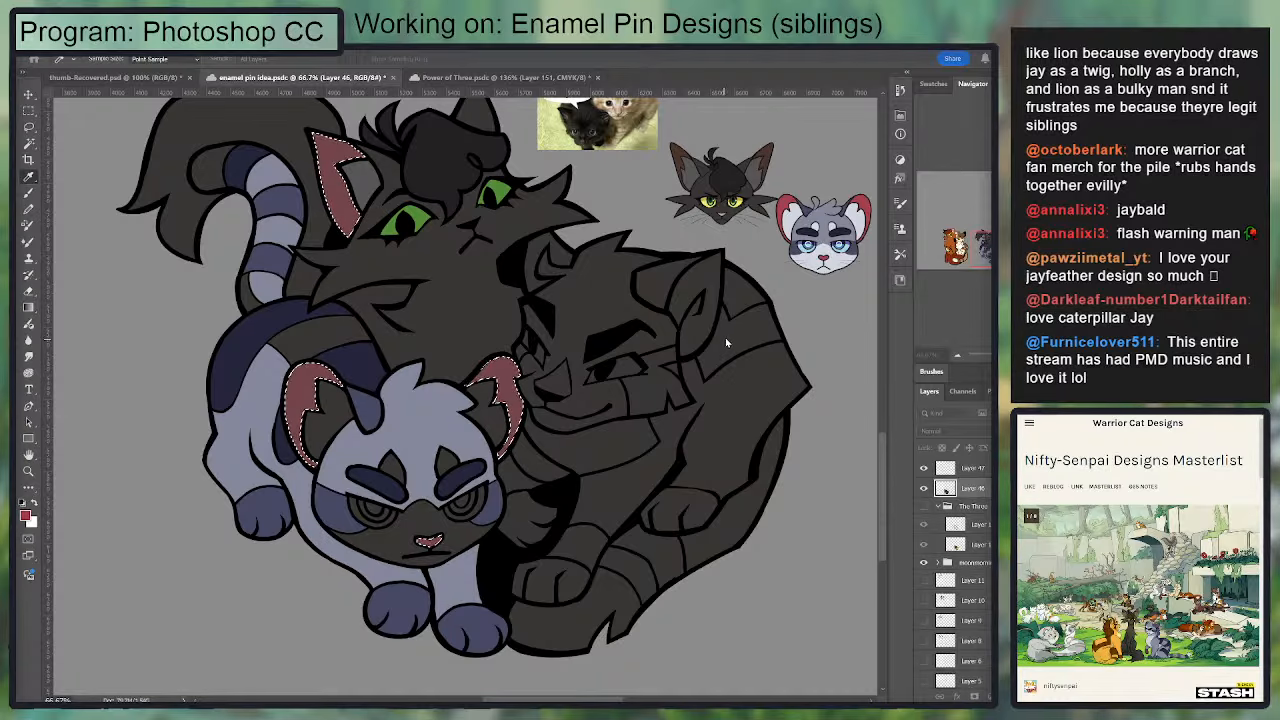
{"action": "key", "text": "g"}
{"action": "key", "text": "ctrl+d"}
{"action": "key", "text": "i"}
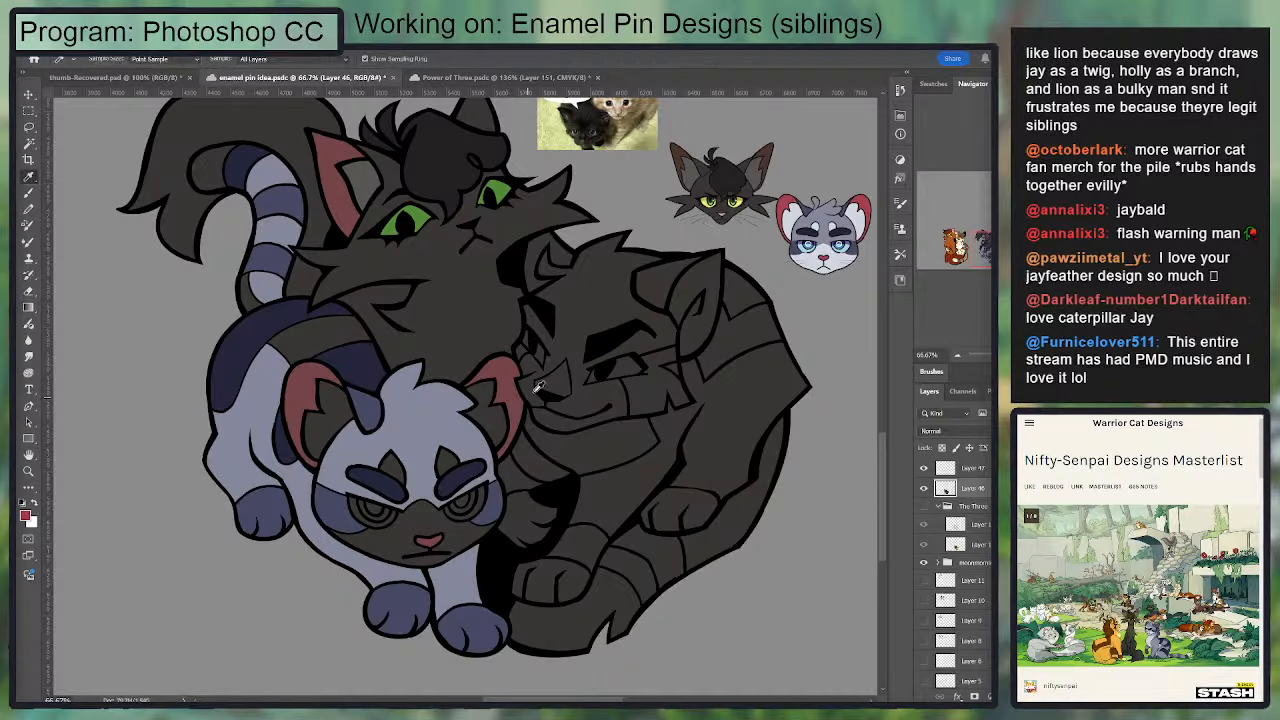
{"action": "left_click_drag", "start_coordinate": [562, 367], "coordinate": [587, 322]}
{"action": "left_click_drag", "start_coordinate": [657, 248], "coordinate": [633, 278]}
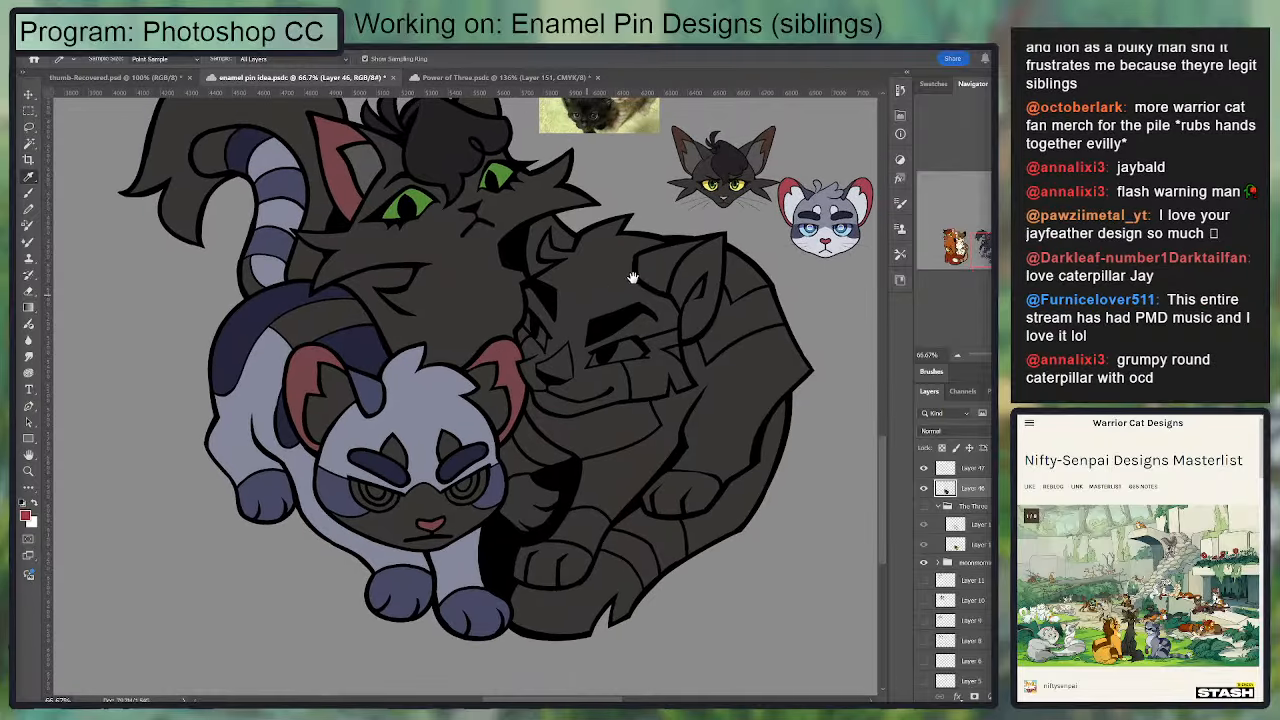
Step: Sample the near-white from the Jayfeather reference and select the front cat's muzzle, both brow spots and one inner ear
{"action": "left_click", "coordinate": [829, 192]}
{"action": "left_click", "coordinate": [812, 243]}
{"action": "key", "text": "w"}
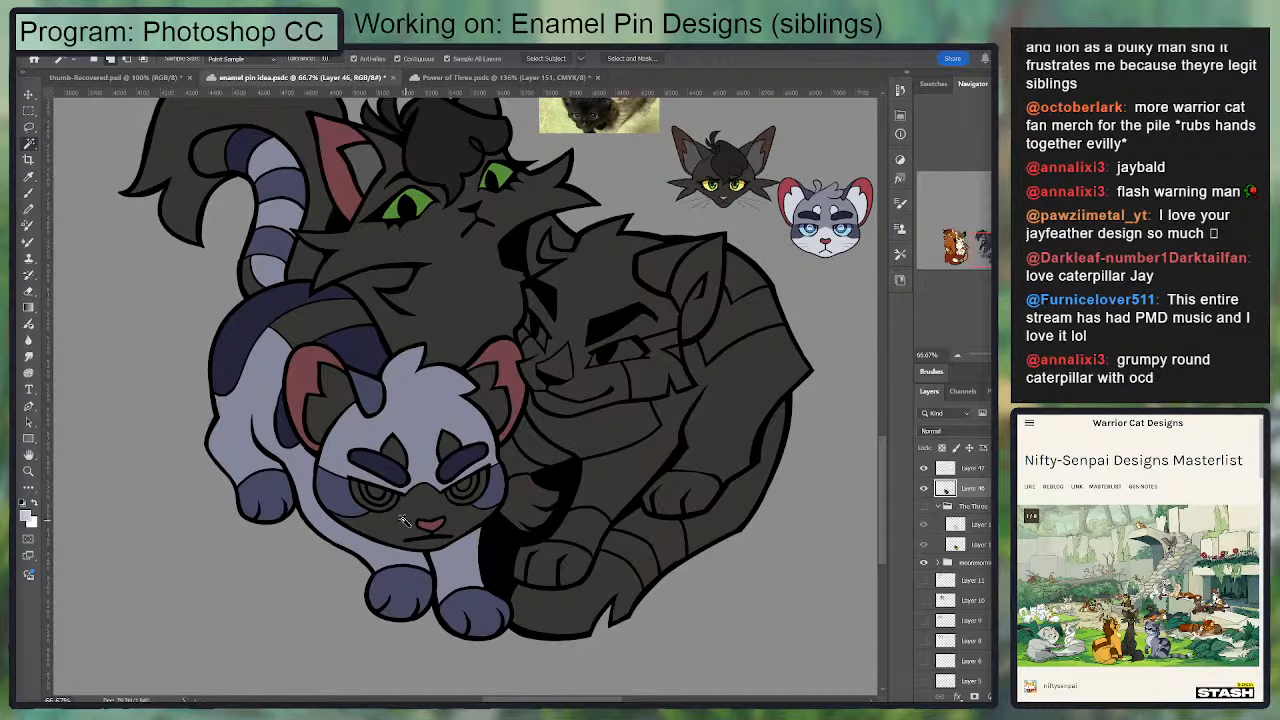
{"action": "left_click", "coordinate": [403, 511]}
{"action": "left_click", "coordinate": [397, 460]}
{"action": "left_click", "coordinate": [449, 451]}
{"action": "left_click", "coordinate": [499, 406]}
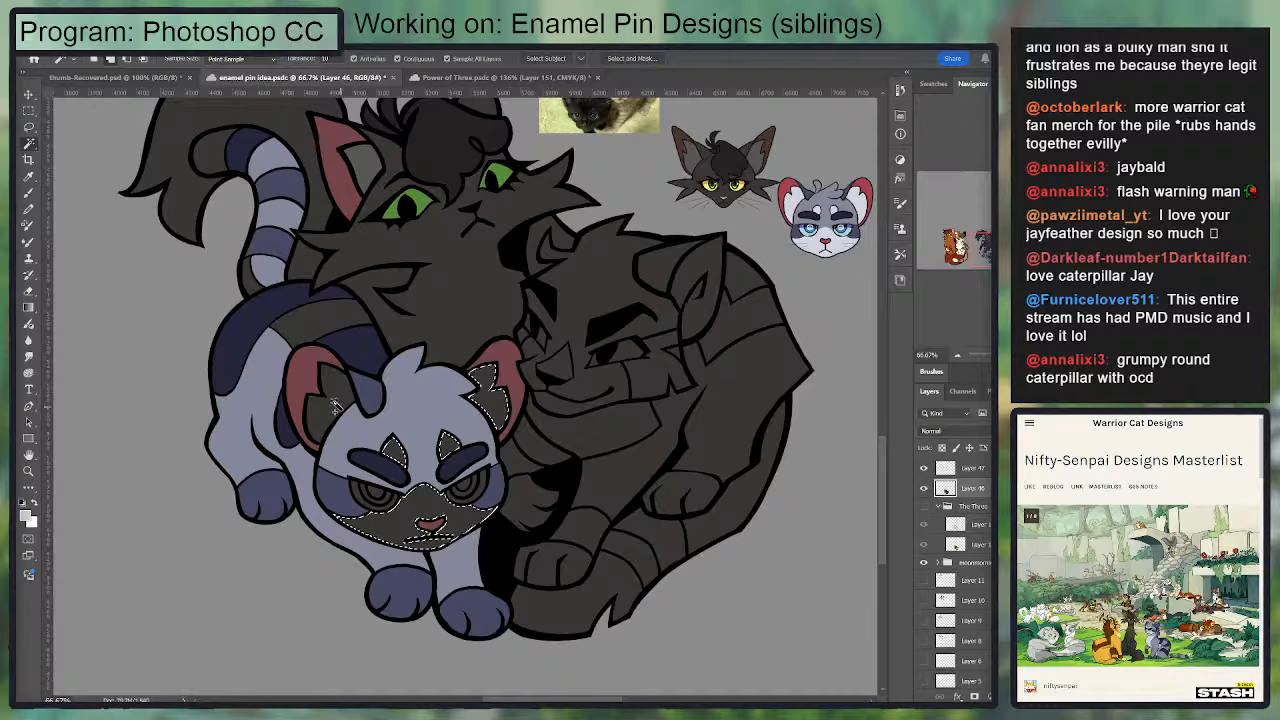
Step: Add the front cat's other inner ear, tail-base band and tail tip to the selection, fill everything with near-white and deselect
{"action": "left_click", "coordinate": [329, 402]}
{"action": "left_click", "coordinate": [250, 276]}
{"action": "left_click", "coordinate": [214, 150]}
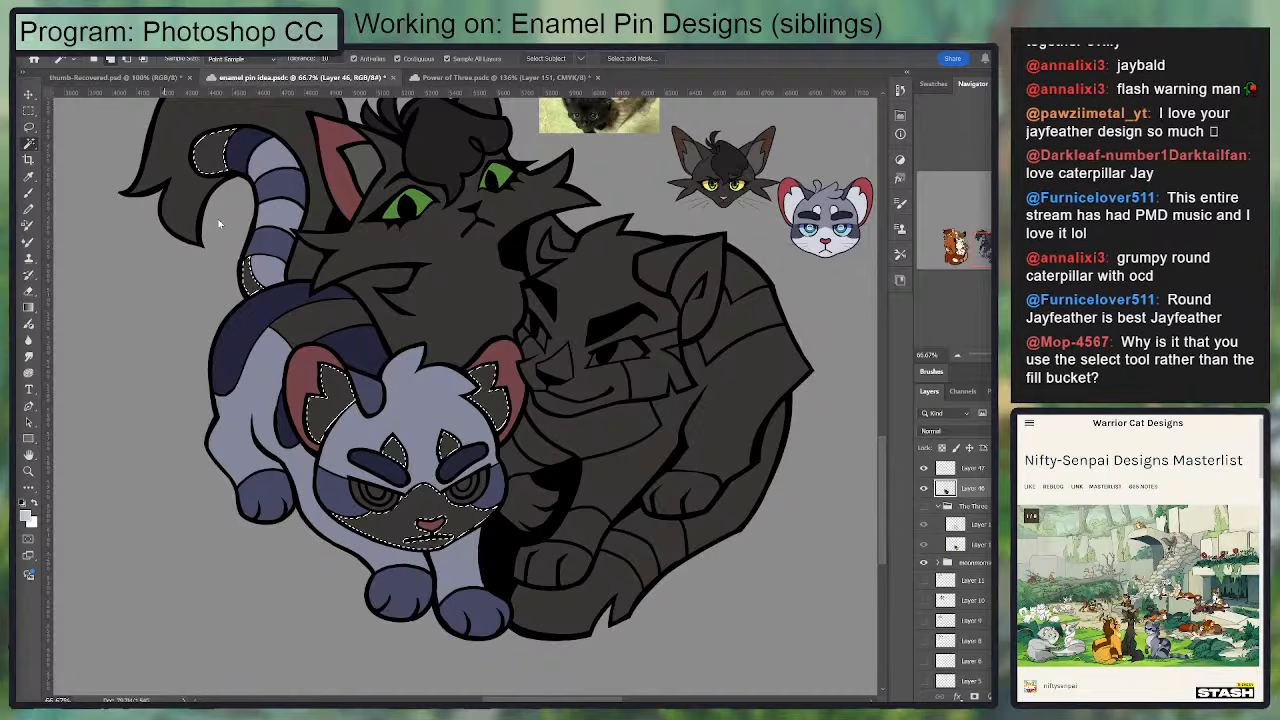
{"action": "key", "text": "g"}
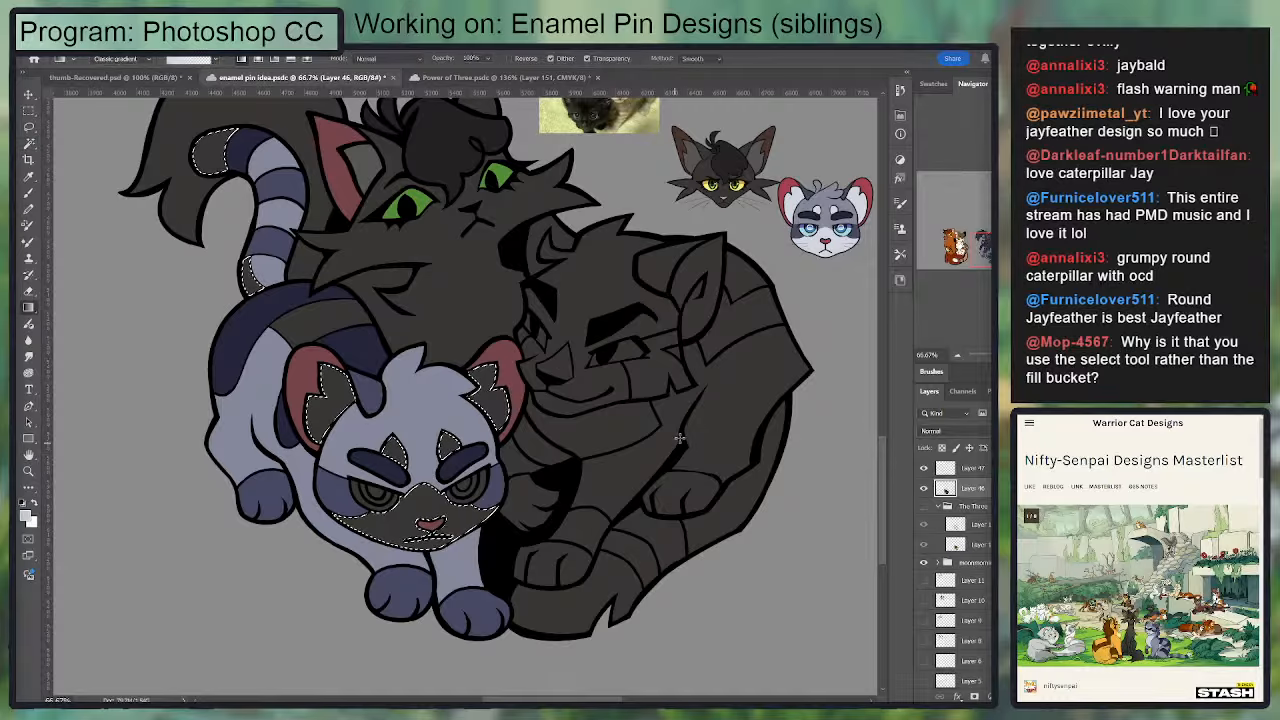
{"action": "left_click_drag", "start_coordinate": [681, 438], "coordinate": [792, 433]}
{"action": "key", "text": "ctrl+d"}
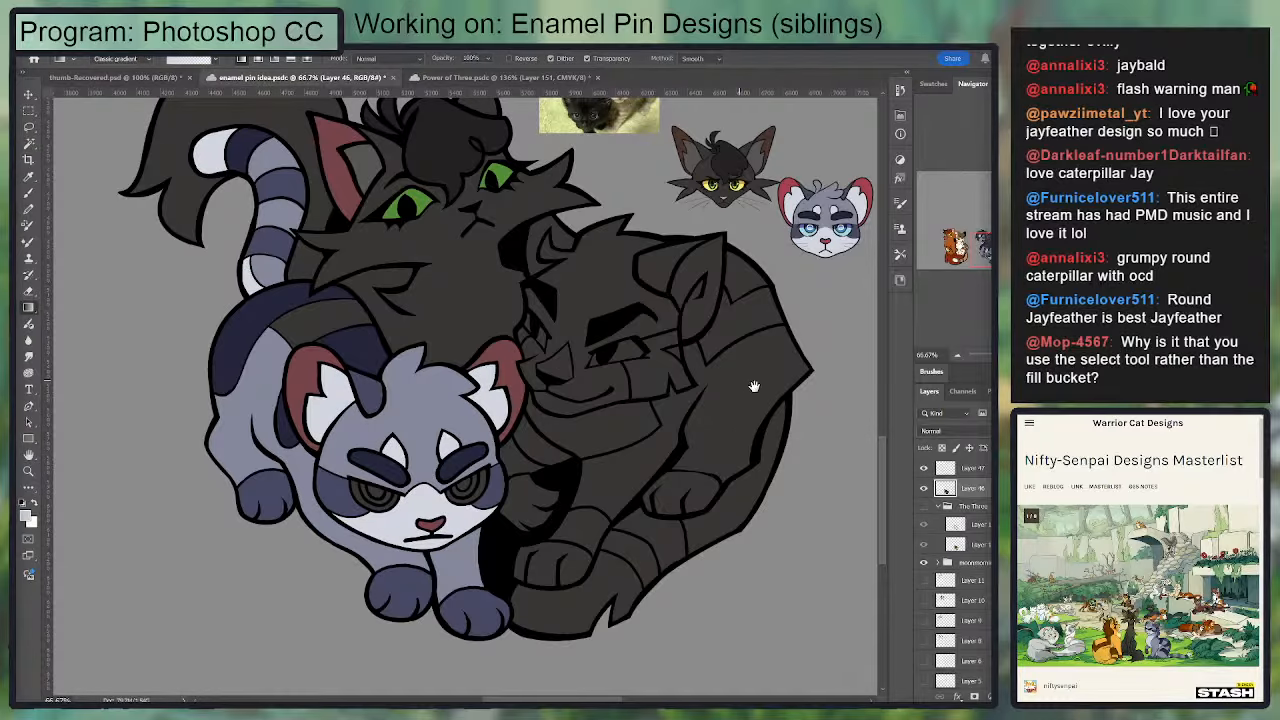
Step: Select the remaining uncolored stripe on the front cat's back, fill it with medium slate blue and deselect
{"action": "left_click_drag", "start_coordinate": [754, 386], "coordinate": [736, 436]}
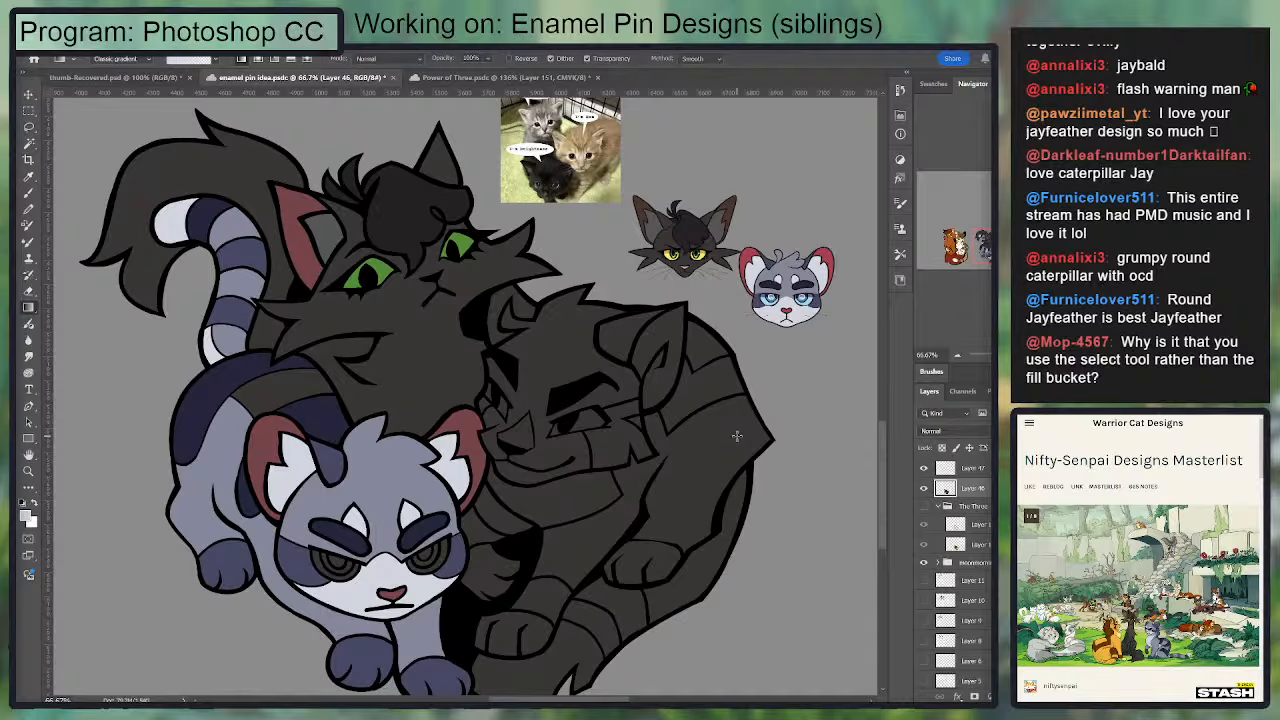
{"action": "key", "text": "w"}
{"action": "left_click", "coordinate": [287, 393]}
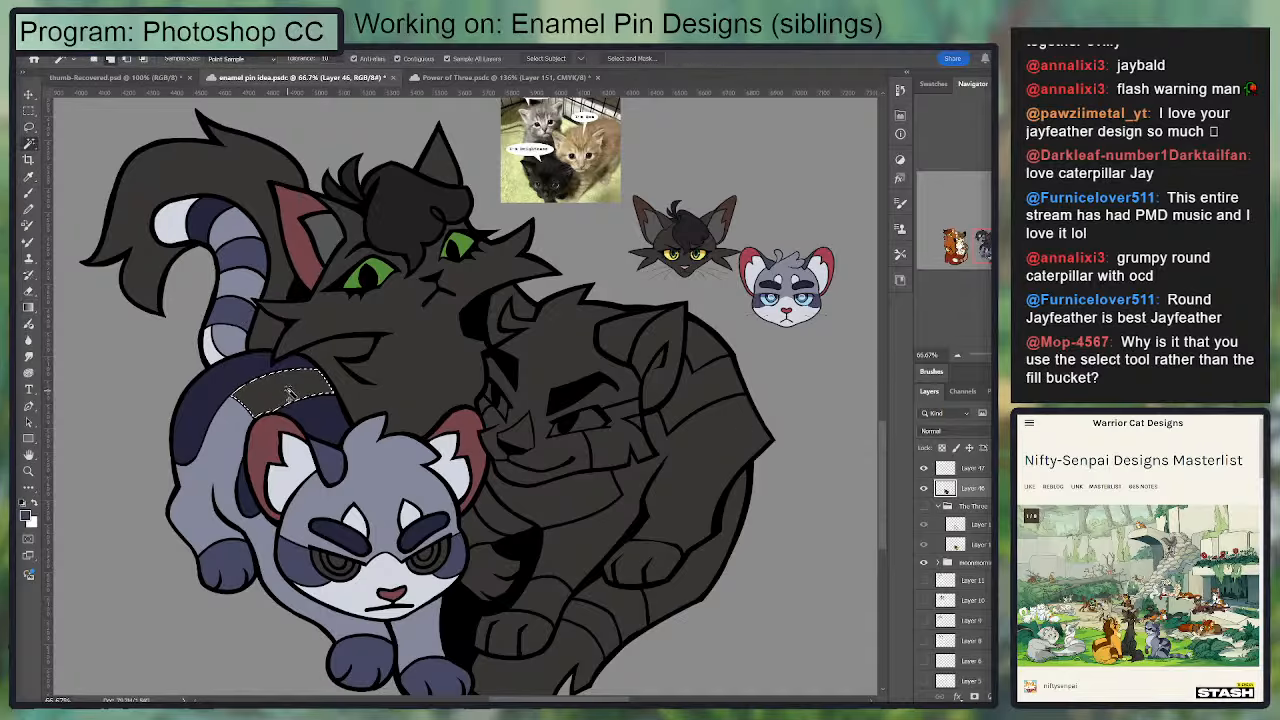
{"action": "key", "text": "g"}
{"action": "left_click_drag", "start_coordinate": [392, 384], "coordinate": [529, 390]}
{"action": "key", "text": "ctrl+d"}
Step: Sample the light blue from the Jayfeather reference's eye, fill the outer ring of both of the front cat's eyes and deselect
{"action": "left_click_drag", "start_coordinate": [326, 471], "coordinate": [365, 401]}
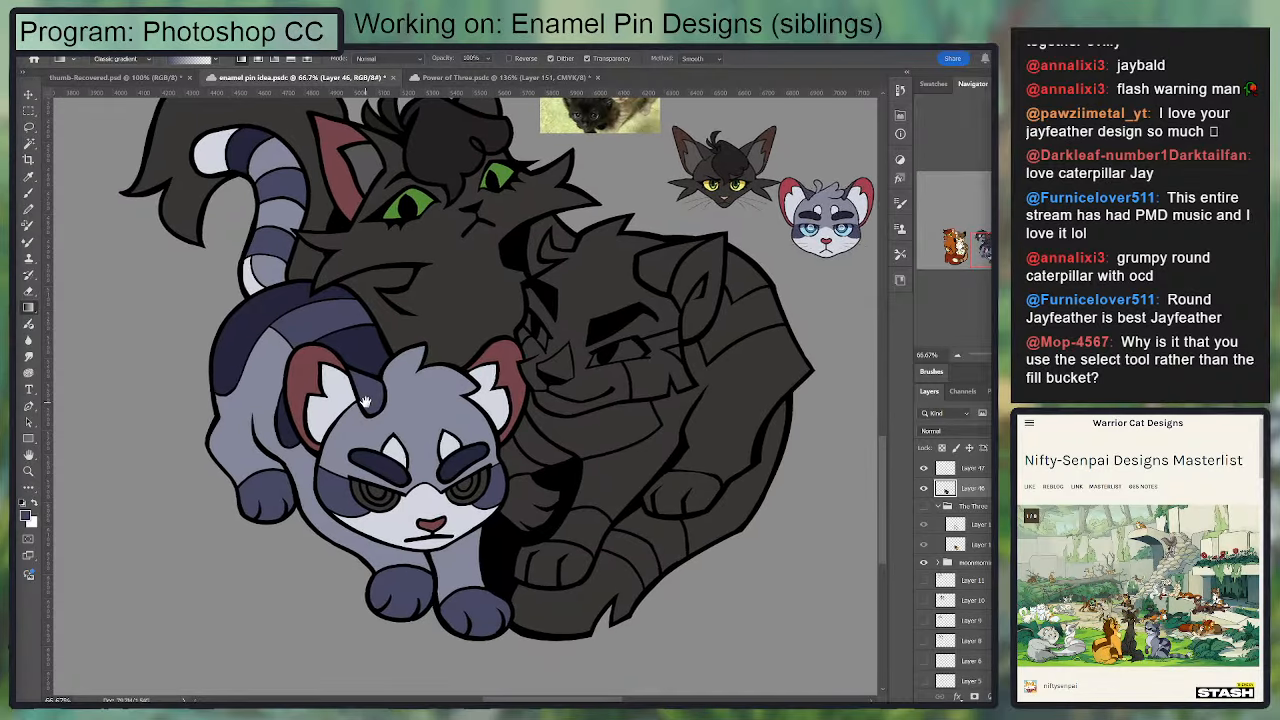
{"action": "key", "text": "i"}
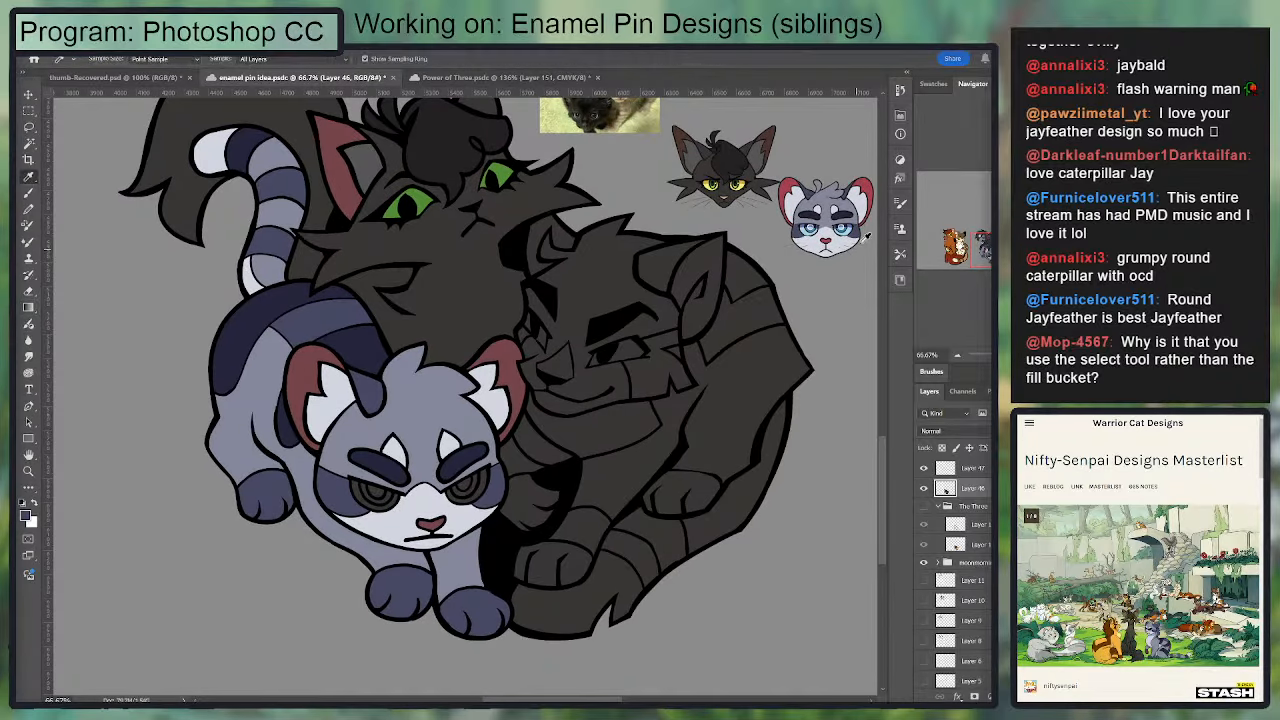
{"action": "left_click", "coordinate": [854, 229]}
{"action": "key", "text": "ctrl+plus"}
{"action": "key", "text": "ctrl+plus"}
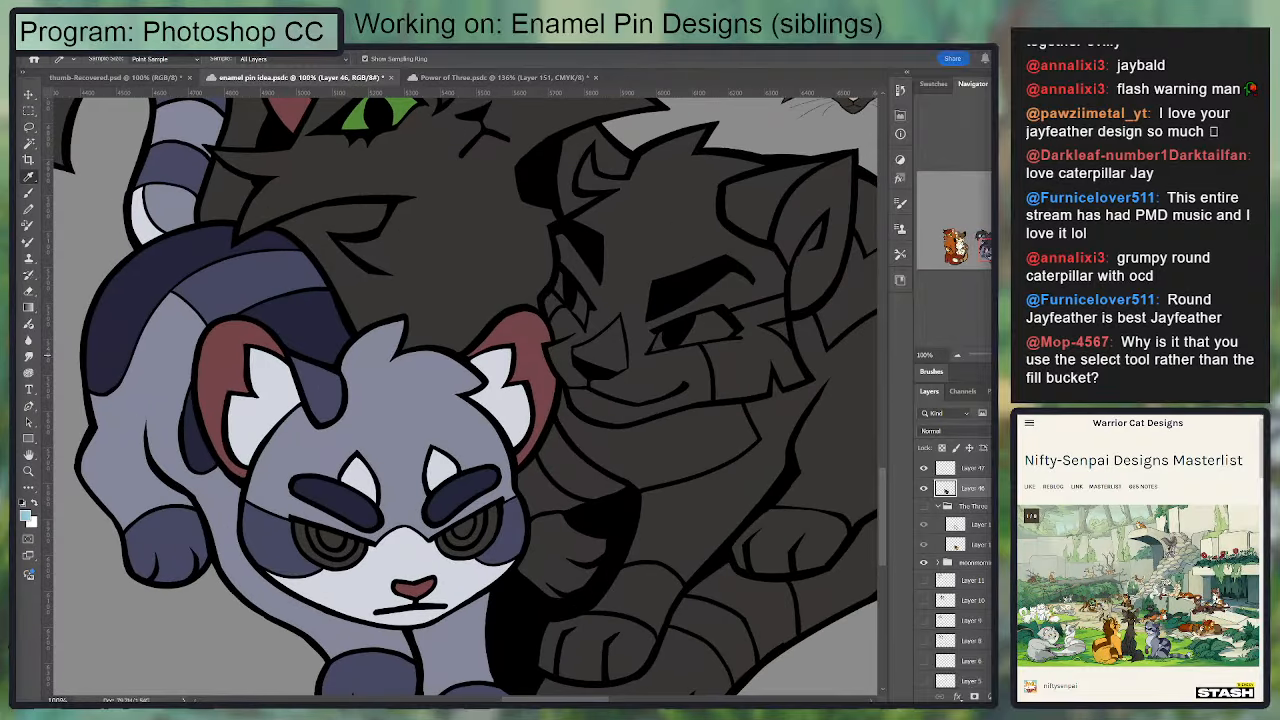
{"action": "left_click_drag", "start_coordinate": [394, 563], "coordinate": [469, 300]}
{"action": "key", "text": "w"}
{"action": "left_click", "coordinate": [590, 405]}
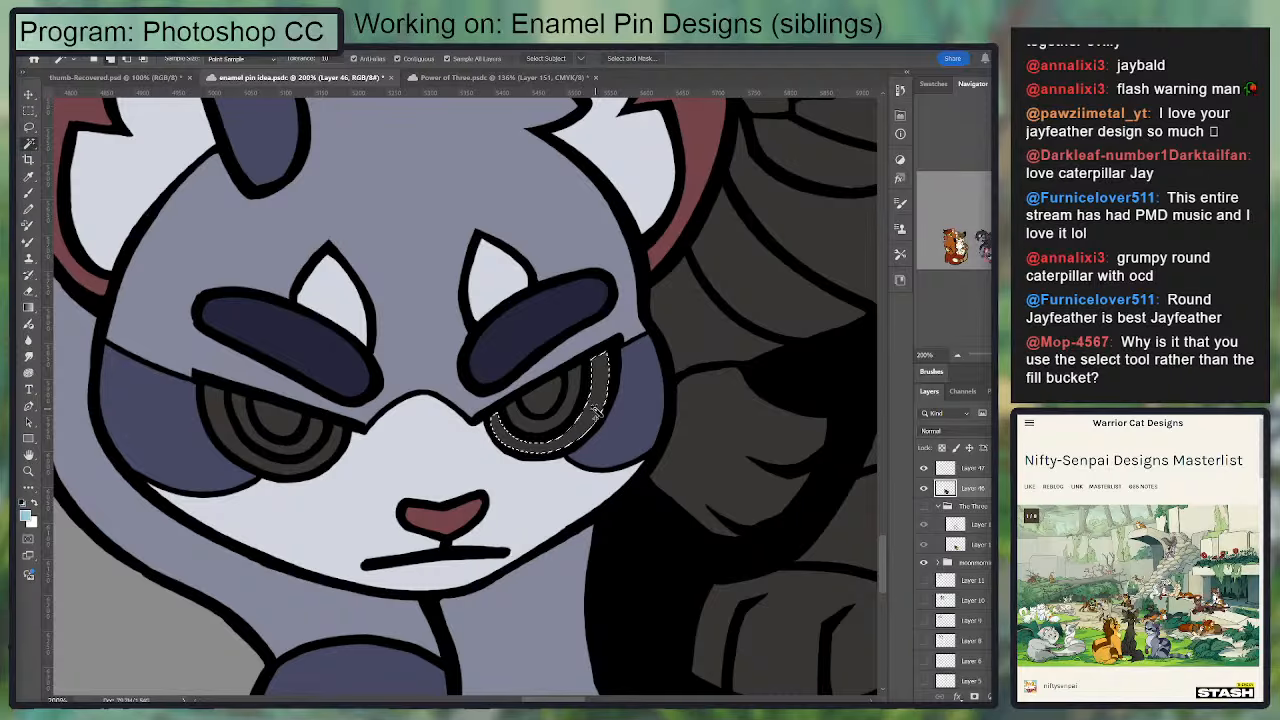
{"action": "left_click", "coordinate": [224, 432], "text": "shift"}
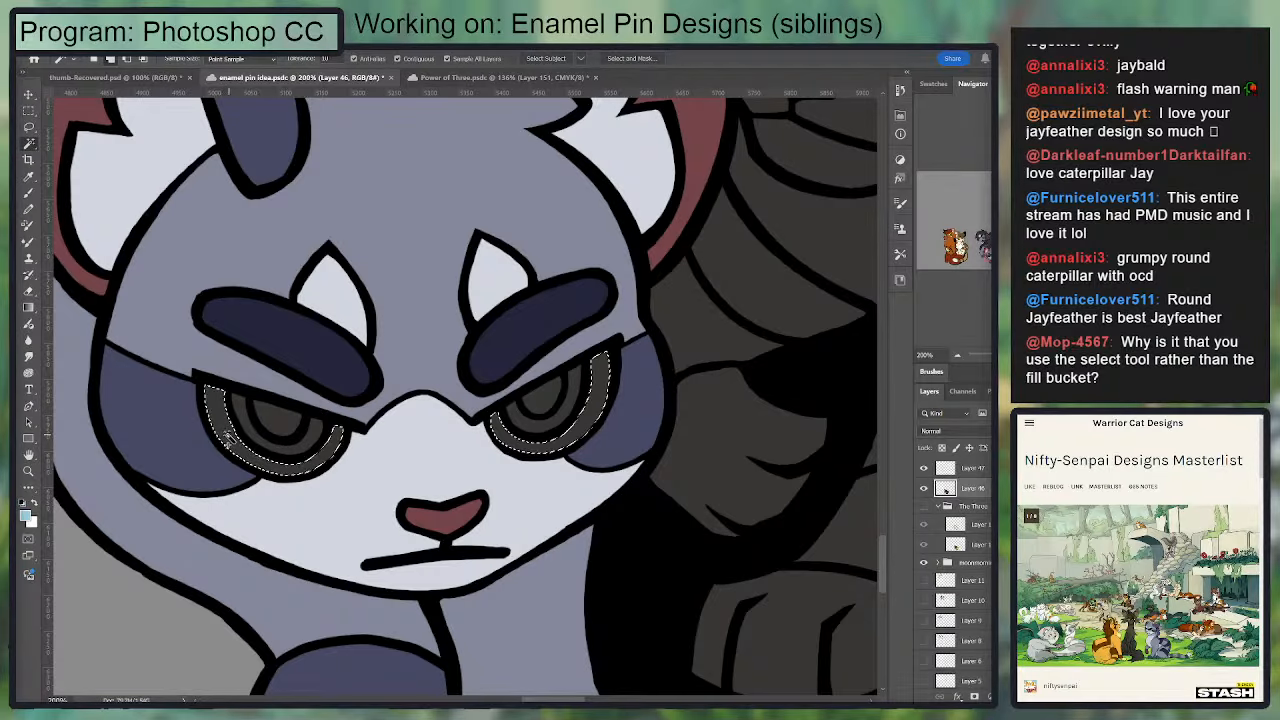
{"action": "key", "text": "g"}
{"action": "left_click_drag", "start_coordinate": [719, 362], "coordinate": [775, 361]}
{"action": "key", "text": "ctrl+d"}
Step: Sample the darker blue from the Jayfeather reference's eye, fill the middle ring of both of the front cat's eyes and deselect
{"action": "left_click_drag", "start_coordinate": [718, 278], "coordinate": [334, 506]}
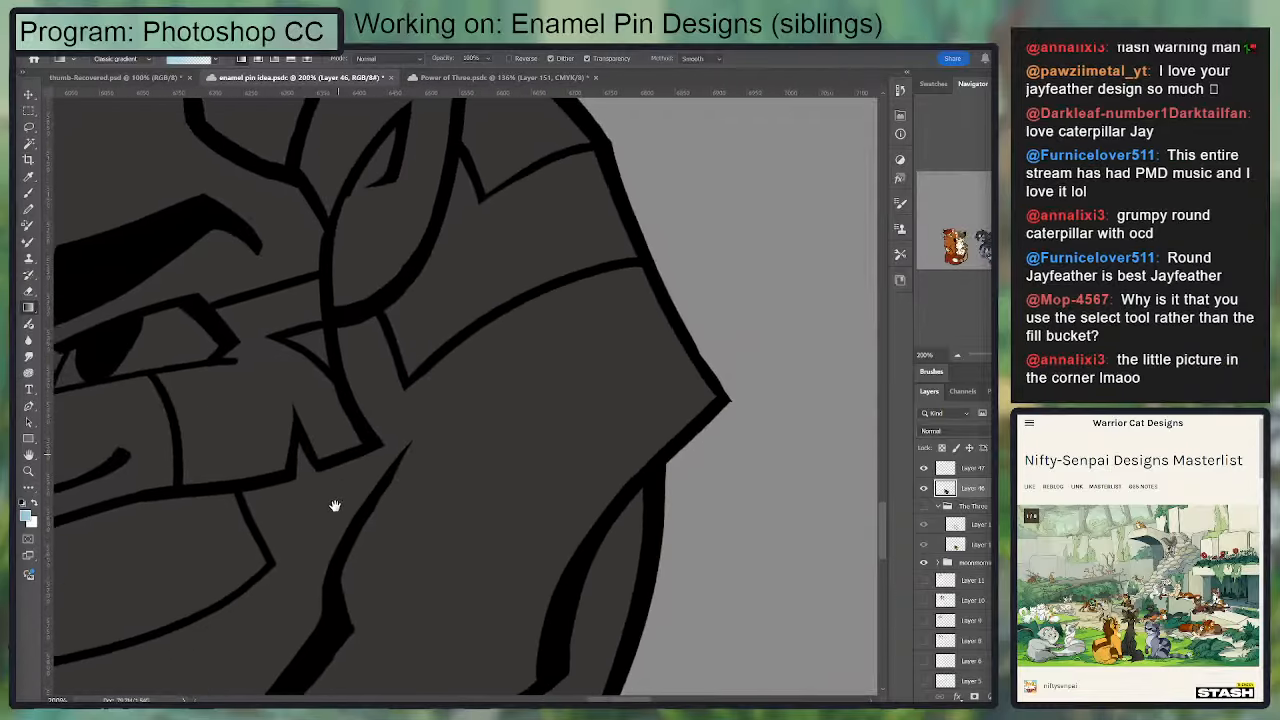
{"action": "left_click_drag", "start_coordinate": [643, 150], "coordinate": [429, 509]}
{"action": "key", "text": "i"}
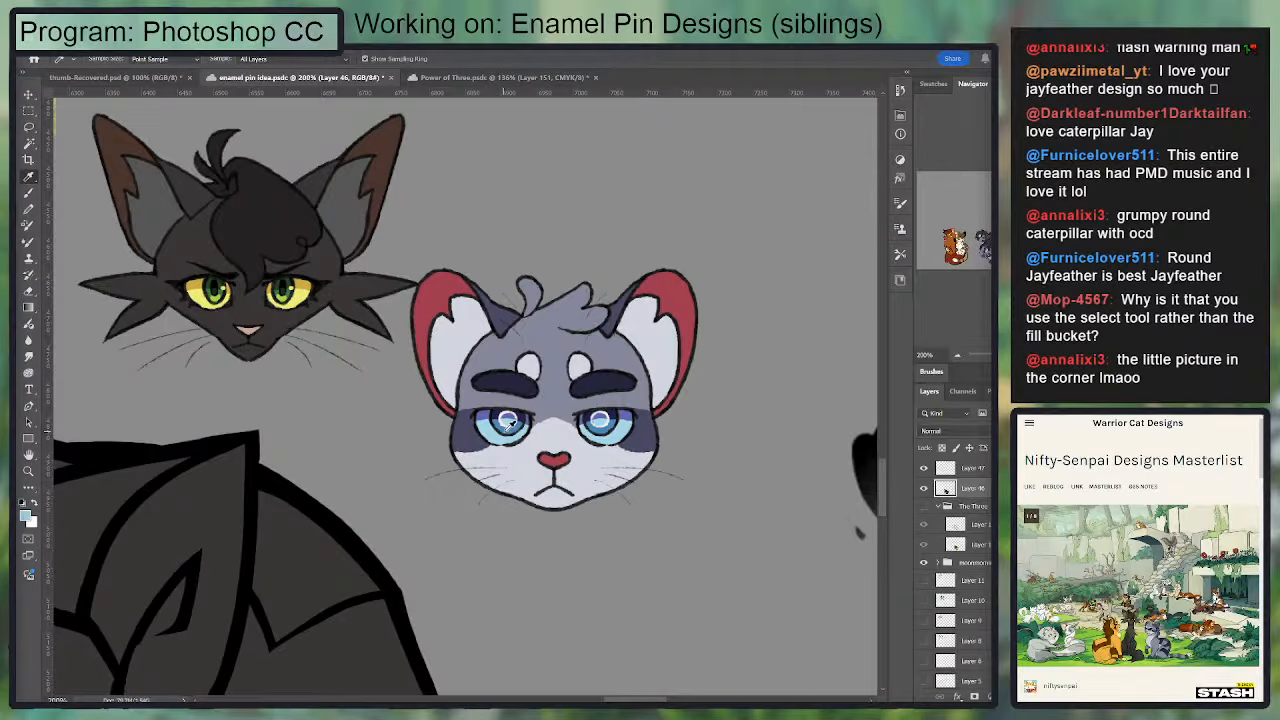
{"action": "key", "text": "b"}
{"action": "left_click_drag", "start_coordinate": [516, 493], "coordinate": [600, 433]}
{"action": "left_click_drag", "start_coordinate": [642, 412], "coordinate": [820, 125]}
{"action": "left_click_drag", "start_coordinate": [640, 387], "coordinate": [617, 359]}
{"action": "key", "text": "w"}
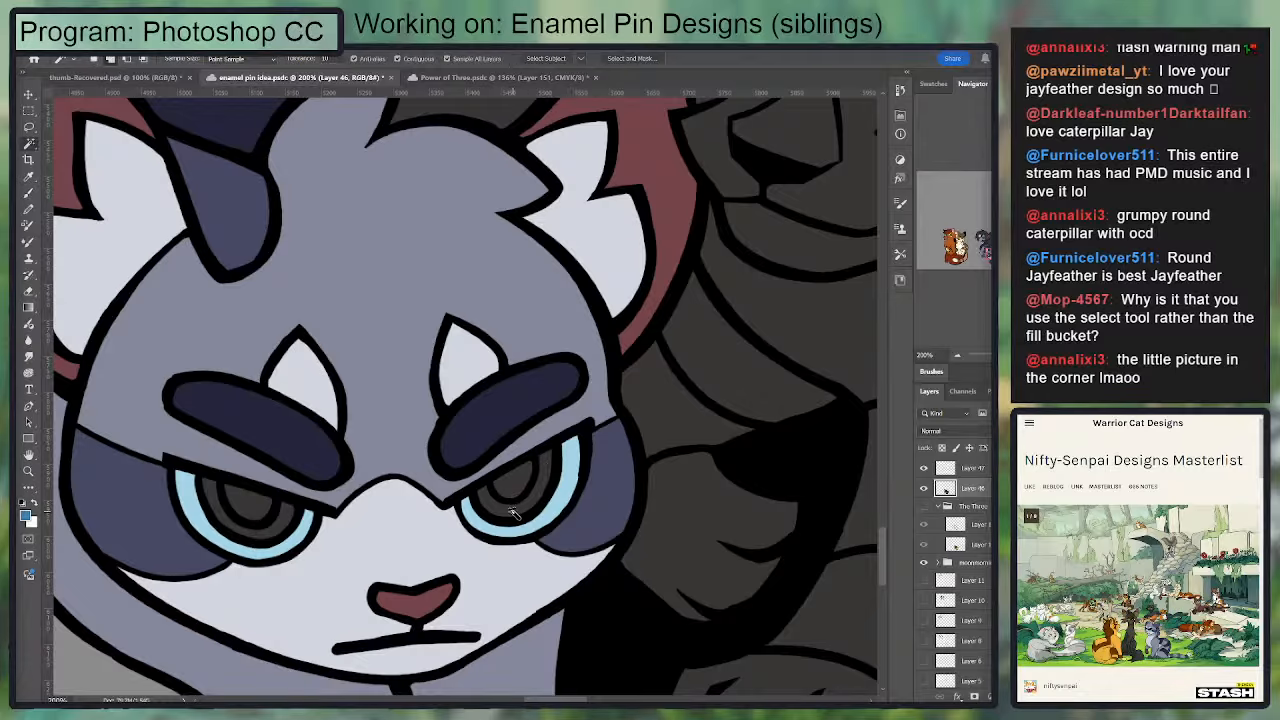
{"action": "left_click", "coordinate": [513, 502]}
{"action": "left_click", "coordinate": [265, 533]}
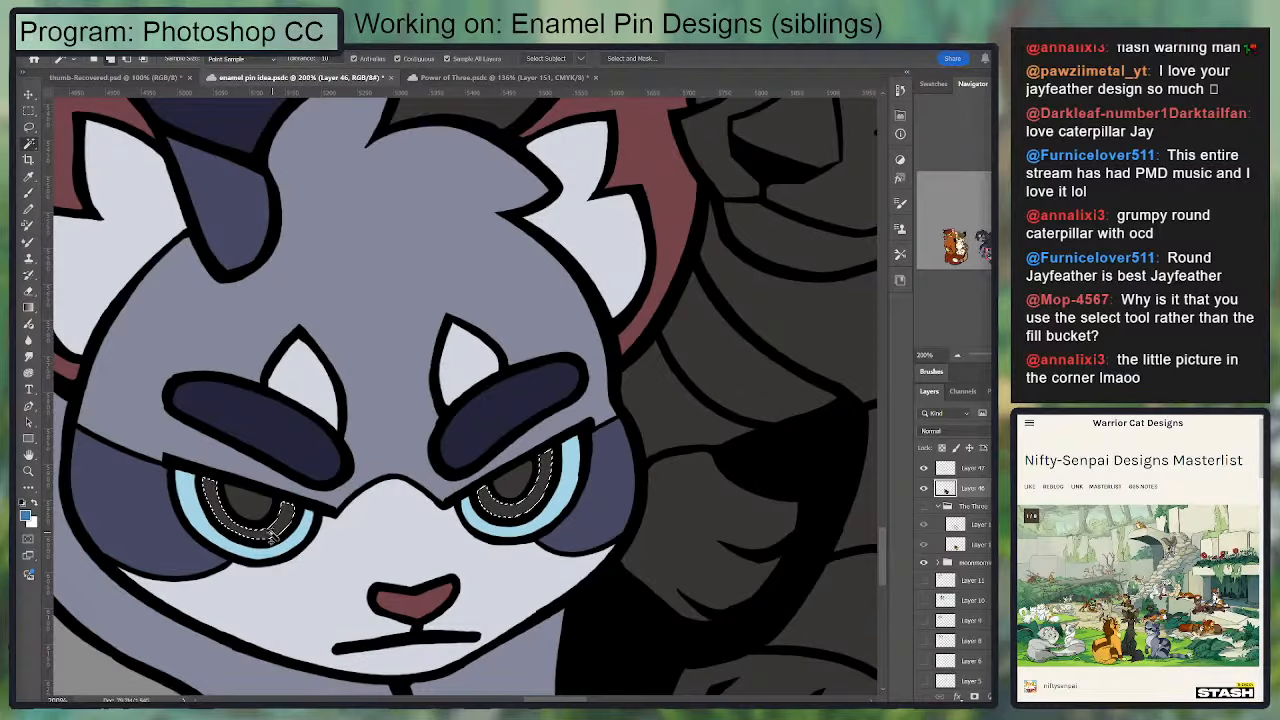
{"action": "key", "text": "g"}
{"action": "left_click_drag", "start_coordinate": [666, 457], "coordinate": [776, 449]}
{"action": "key", "text": "ctrl+d"}
Step: Select the centers of the front cat's eyes, fill them with pale near-white and deselect
{"action": "key", "text": "i"}
{"action": "left_click", "coordinate": [563, 484]}
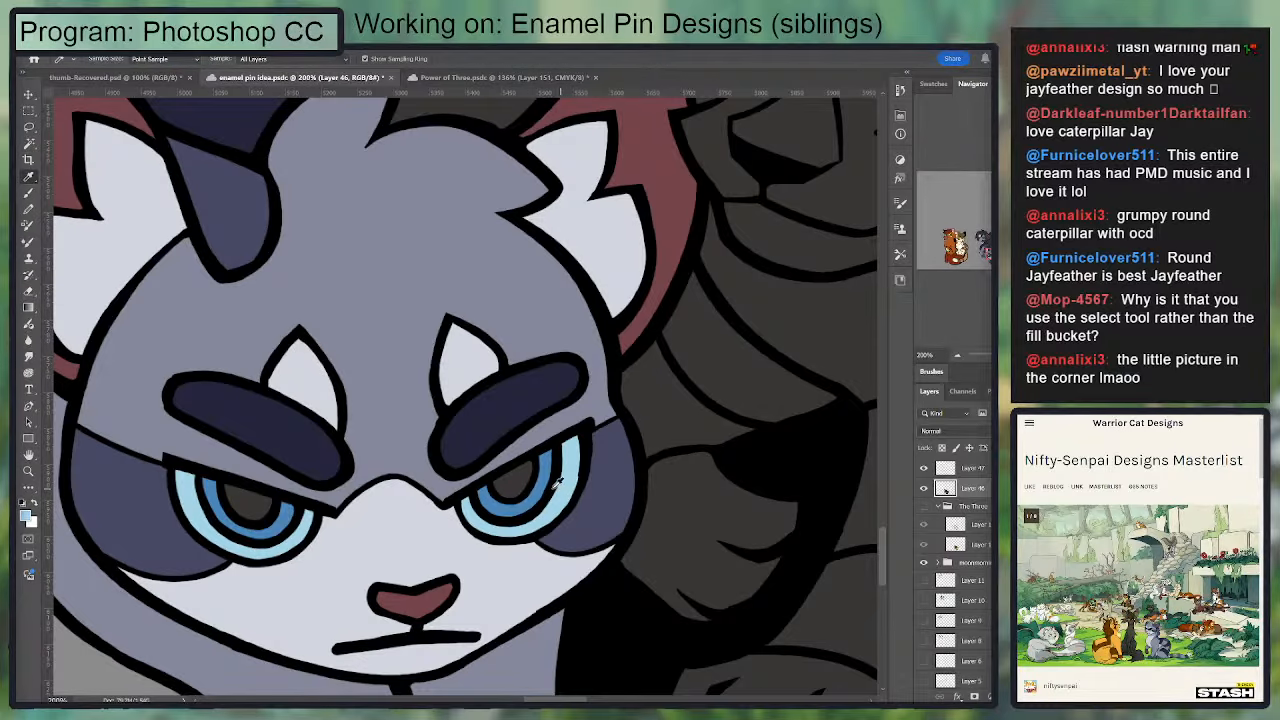
{"action": "key", "text": "w"}
{"action": "left_click", "coordinate": [512, 482]}
{"action": "left_click", "coordinate": [247, 505], "text": "shift"}
{"action": "key", "text": "g"}
{"action": "left_click_drag", "start_coordinate": [700, 443], "coordinate": [779, 443]}
{"action": "left_click_drag", "start_coordinate": [624, 496], "coordinate": [776, 486]}
{"action": "key", "text": "ctrl+d"}
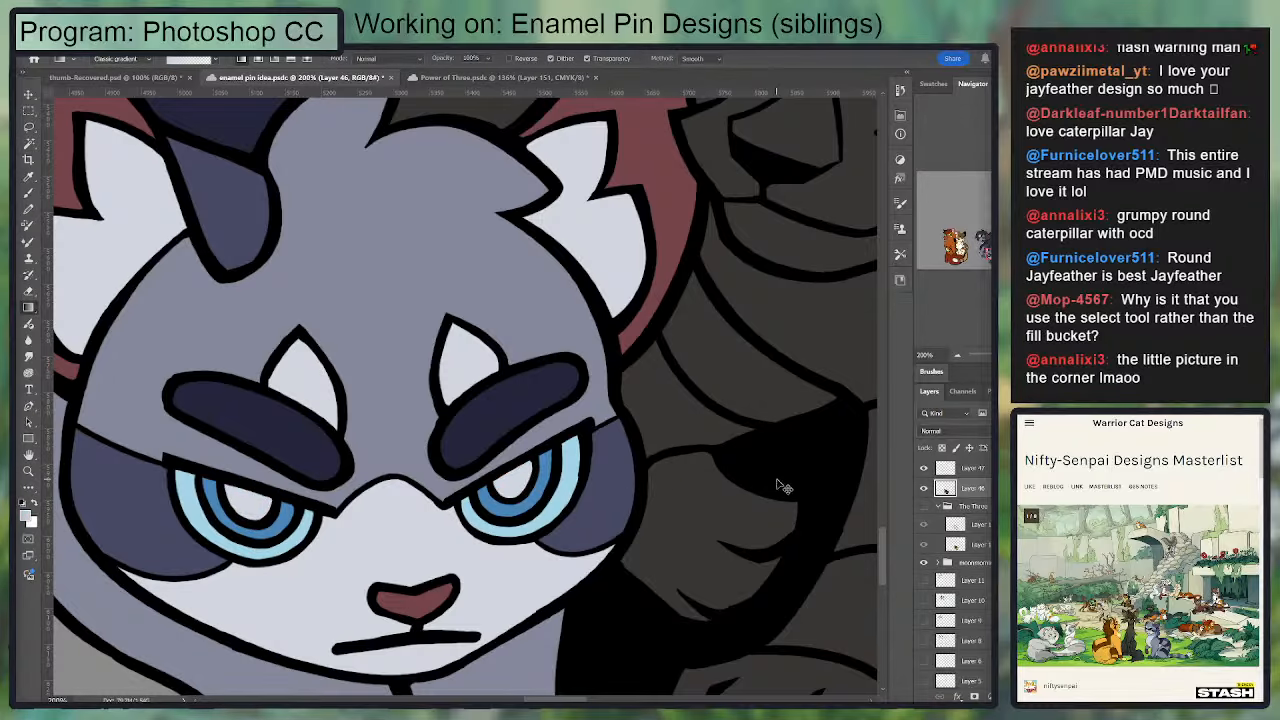
{"action": "key", "text": "ctrl+minus"}
{"action": "key", "text": "ctrl+minus"}
{"action": "left_click_drag", "start_coordinate": [652, 372], "coordinate": [624, 456]}
{"action": "key", "text": "ctrl+minus"}
{"action": "key", "text": "ctrl+minus"}
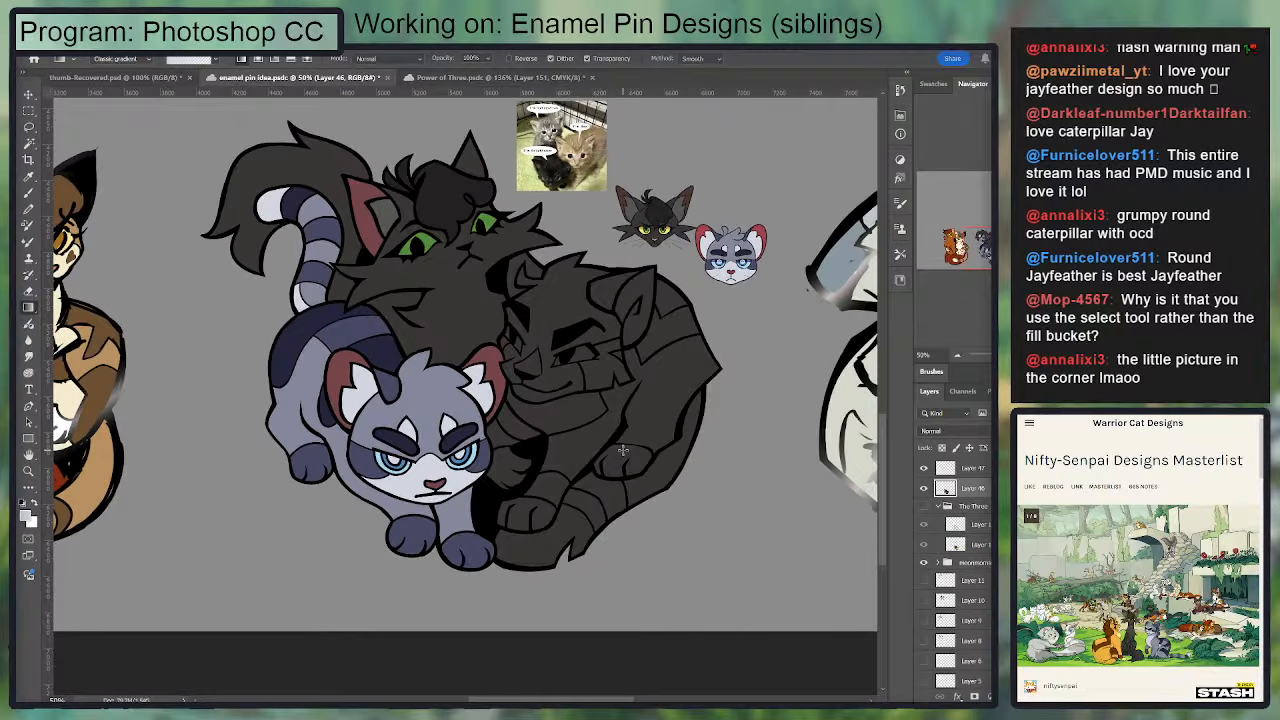
{"action": "left_click_drag", "start_coordinate": [621, 450], "coordinate": [587, 500]}
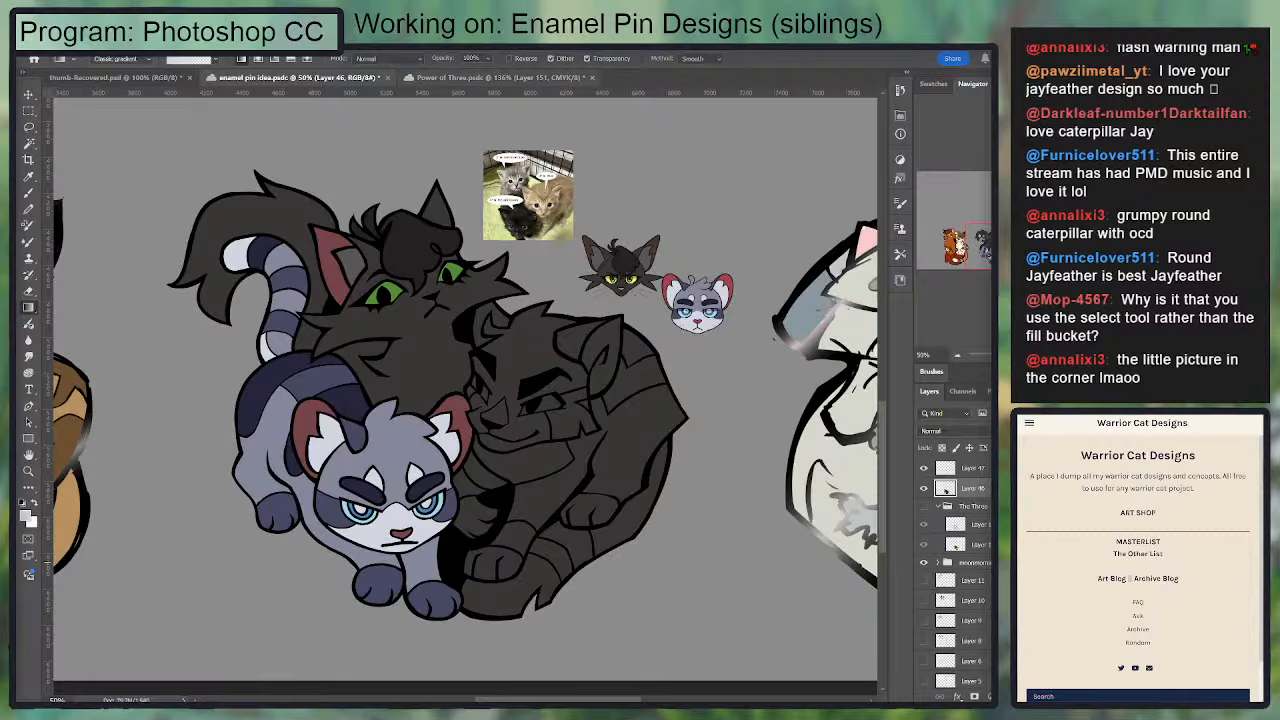
Step: Switch to the Power of Three document, find Lionblaze and select the layer holding his head drawing
{"action": "left_click", "coordinate": [500, 77]}
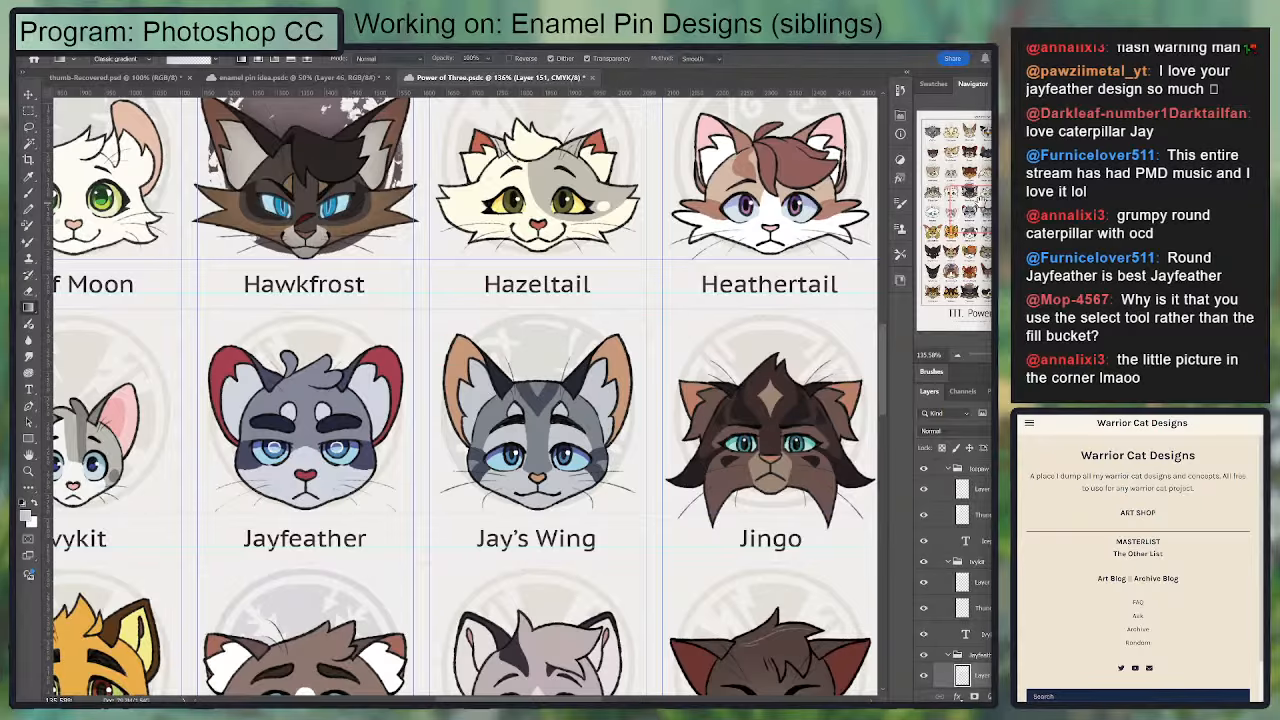
{"action": "left_click_drag", "start_coordinate": [981, 203], "coordinate": [943, 239]}
{"action": "key", "text": "t"}
{"action": "left_click", "coordinate": [483, 323]}
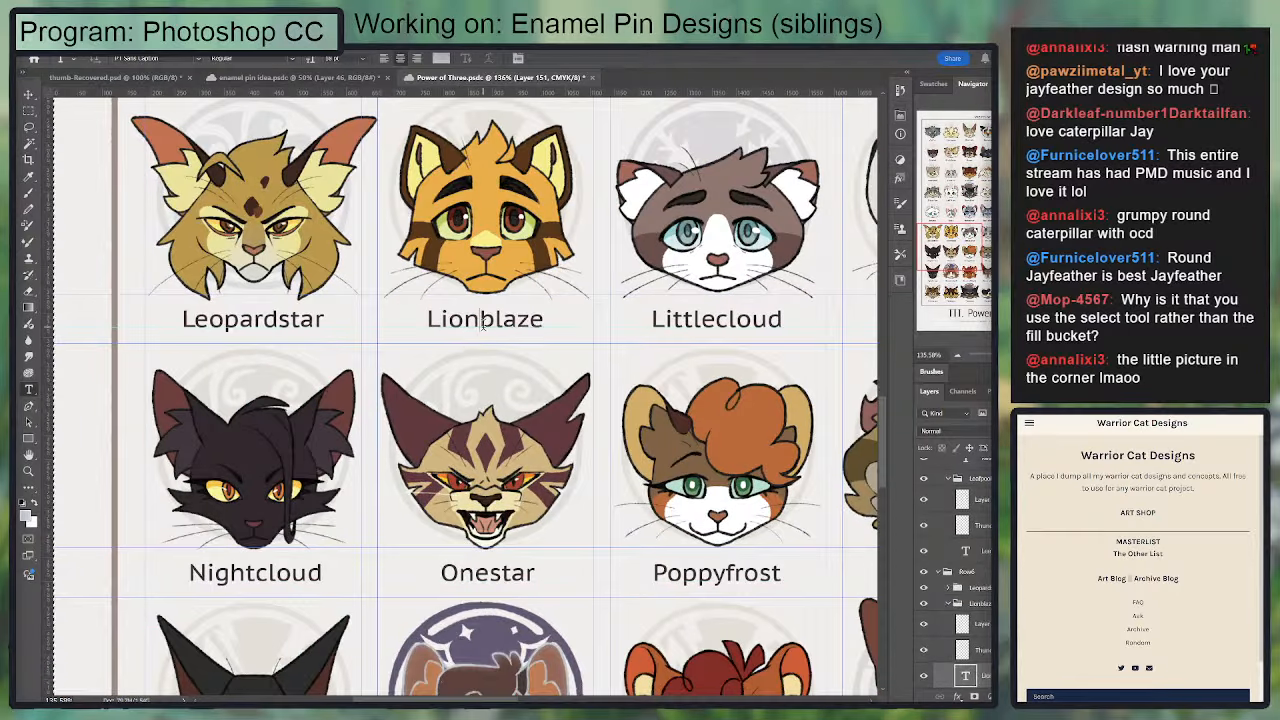
{"action": "left_click", "coordinate": [979, 624]}
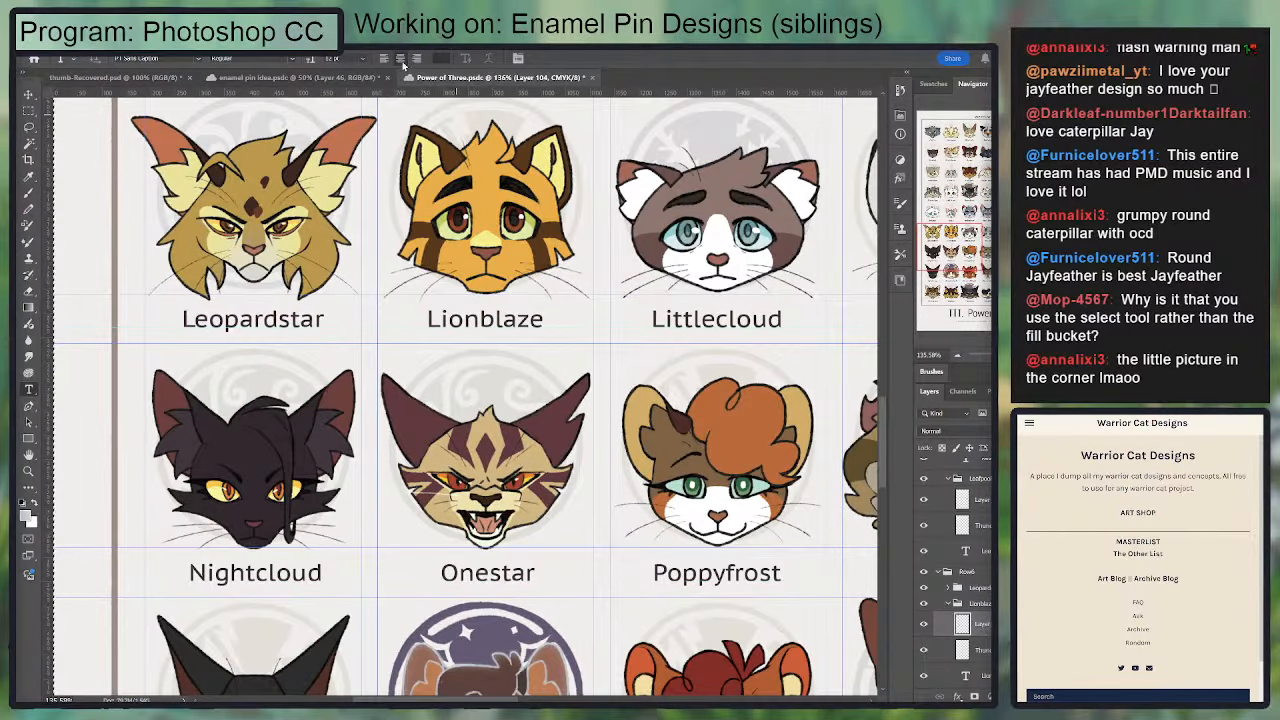
Step: Paste the Lionblaze head into the enamel pin document and place it below the Jayfeather reference
{"action": "left_click", "coordinate": [260, 77]}
{"action": "key", "text": "ctrl+v"}
{"action": "left_click_drag", "start_coordinate": [460, 390], "coordinate": [713, 404]}
{"action": "scroll", "coordinate": [729, 411], "scroll_direction": "up", "scroll_amount": 4}
{"action": "left_click_drag", "start_coordinate": [626, 405], "coordinate": [640, 363]}
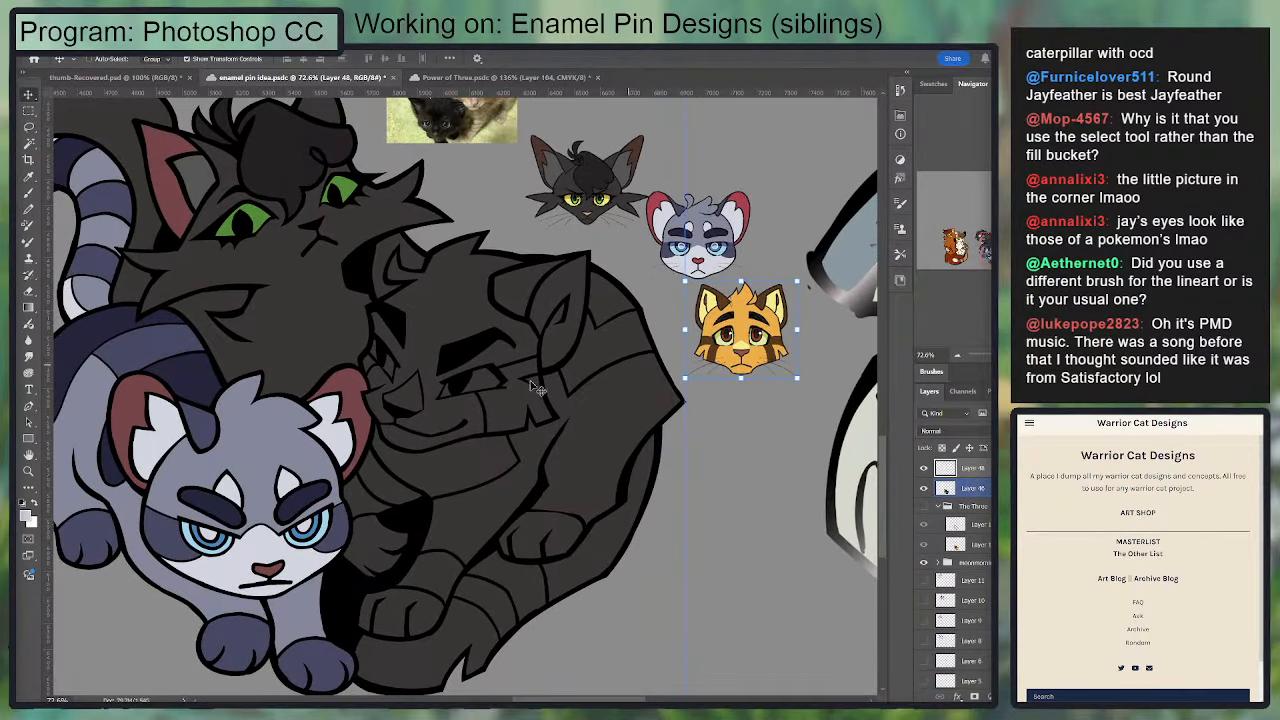
Step: Sample the orange from the Lionblaze reference and, on the color layer, select the curled cat's face, cheek tuft, flank and upper back patch
{"action": "key", "text": "b"}
{"action": "key", "text": "o"}
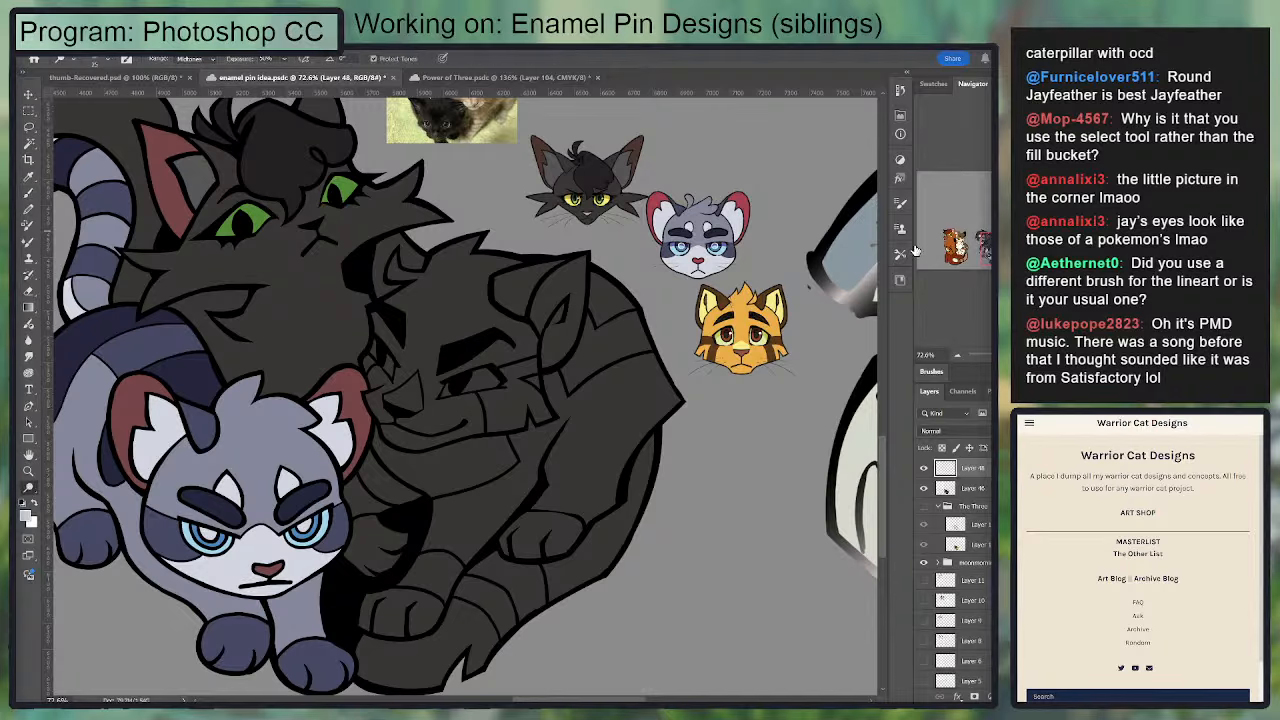
{"action": "key", "text": "i"}
{"action": "left_click", "coordinate": [748, 318]}
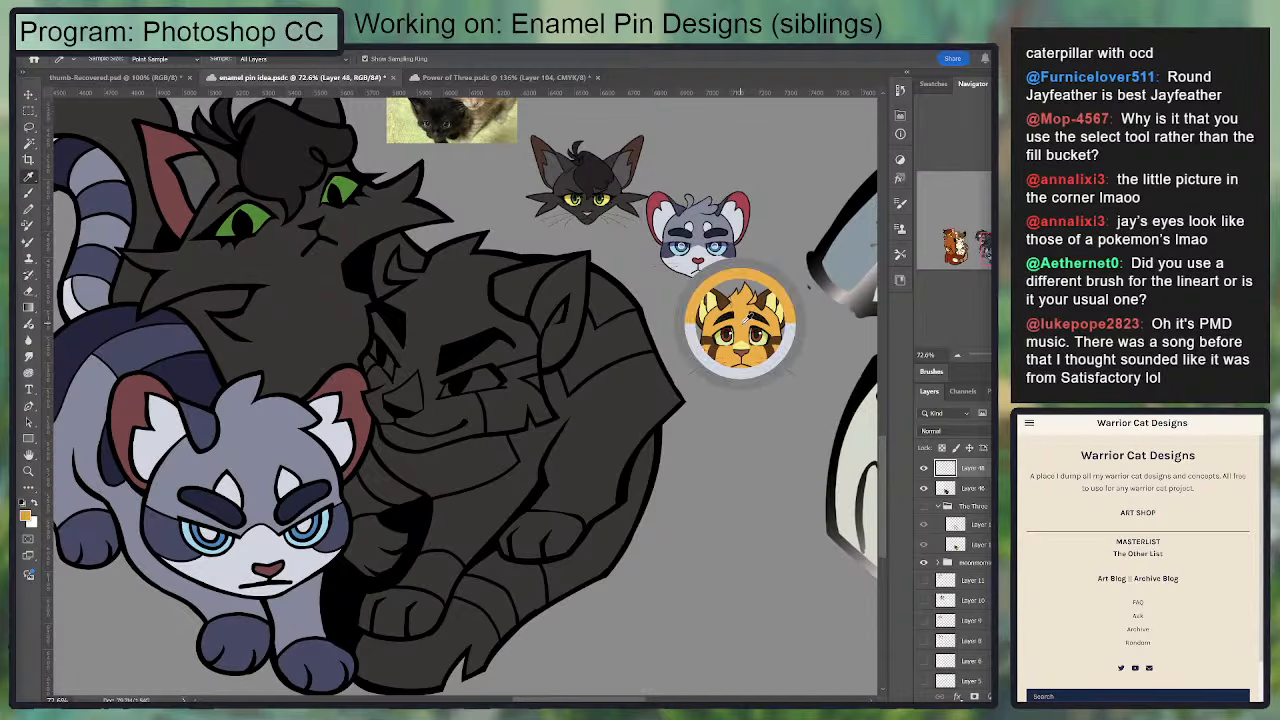
{"action": "key", "text": "w"}
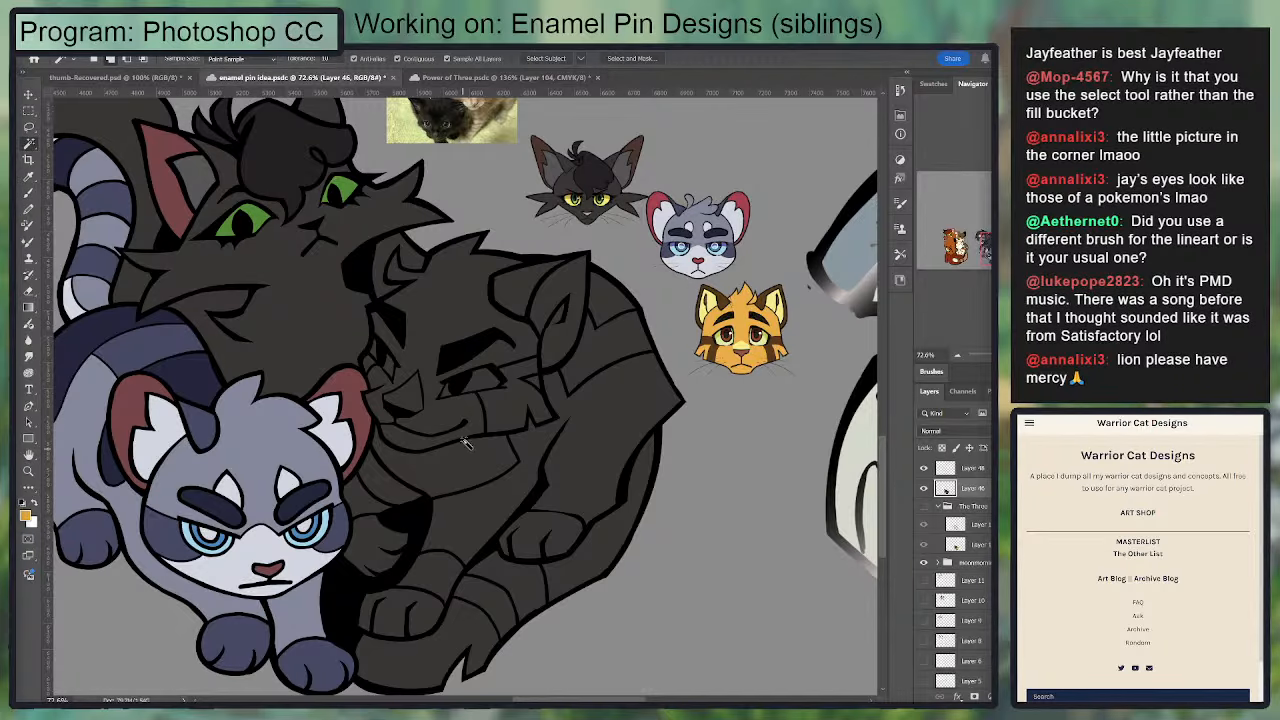
{"action": "left_click", "coordinate": [460, 322]}
{"action": "left_click_drag", "start_coordinate": [424, 291], "coordinate": [447, 316]}
{"action": "left_click", "coordinate": [556, 406]}
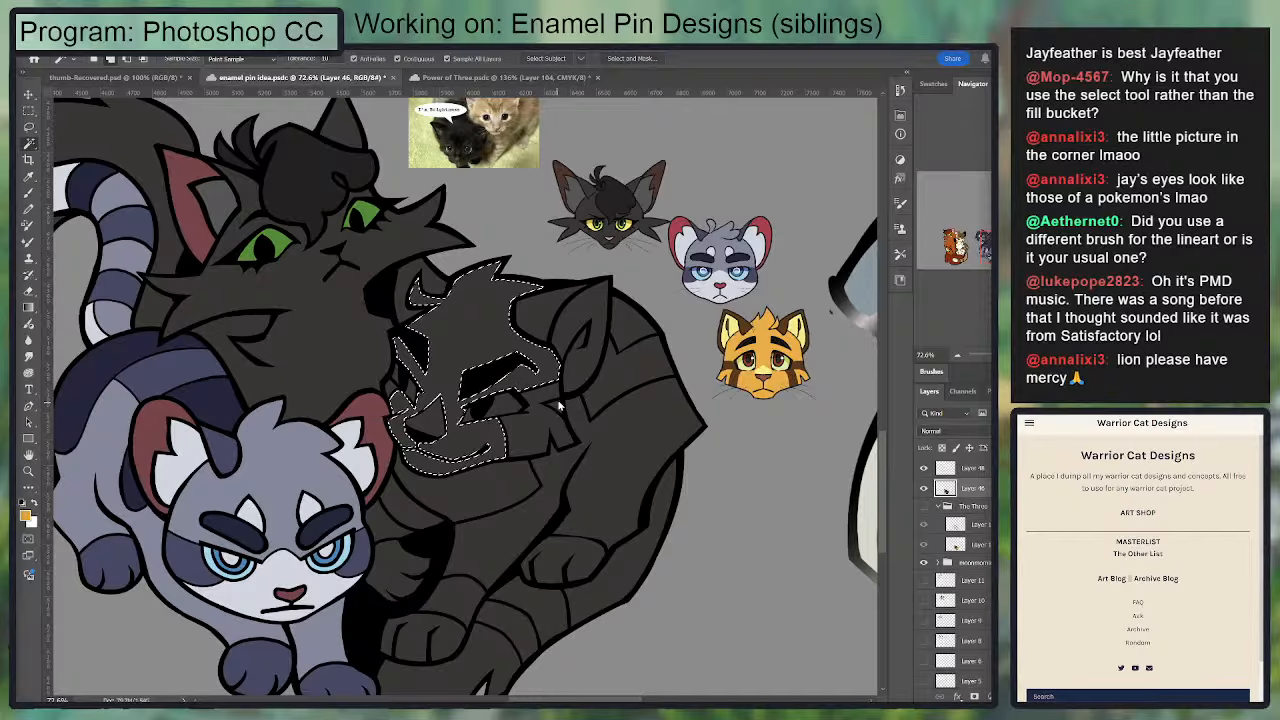
{"action": "left_click", "coordinate": [639, 421]}
{"action": "left_click", "coordinate": [636, 337]}
Step: Add the curled cat's lower body and a tail band to the selection, fill everything with orange and deselect
{"action": "left_click_drag", "start_coordinate": [533, 452], "coordinate": [580, 387]}
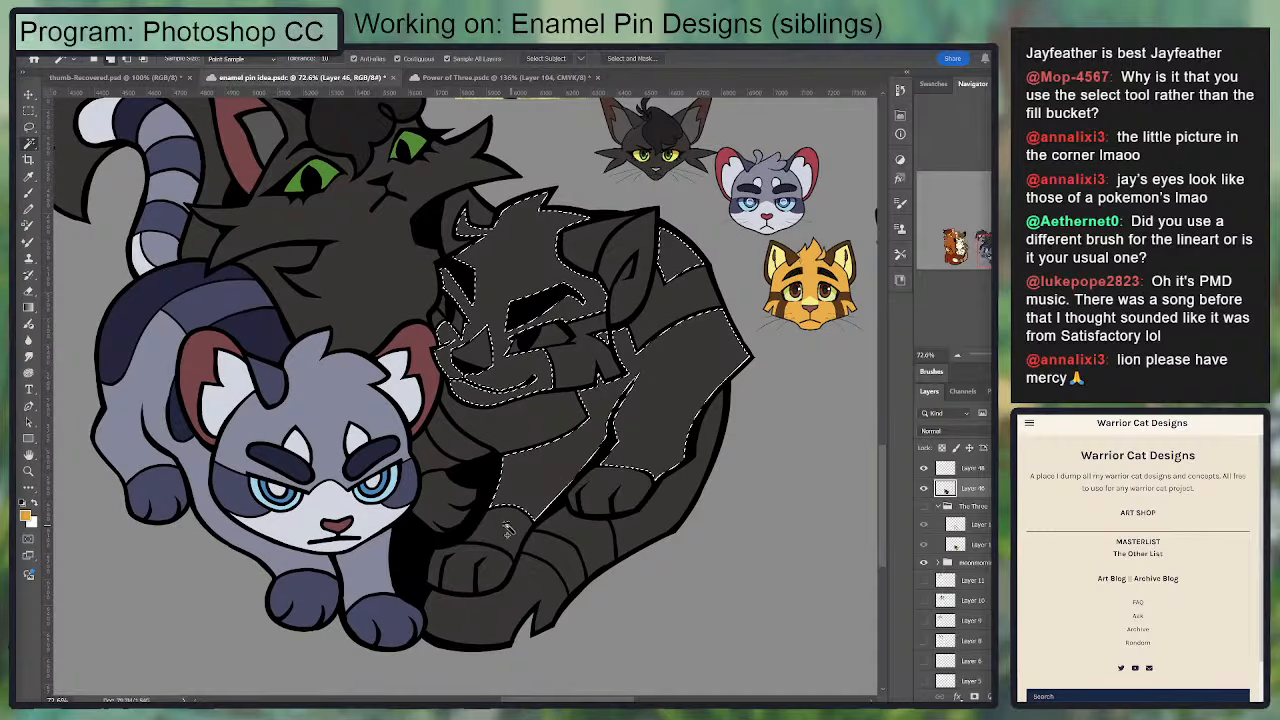
{"action": "left_click", "coordinate": [674, 510]}
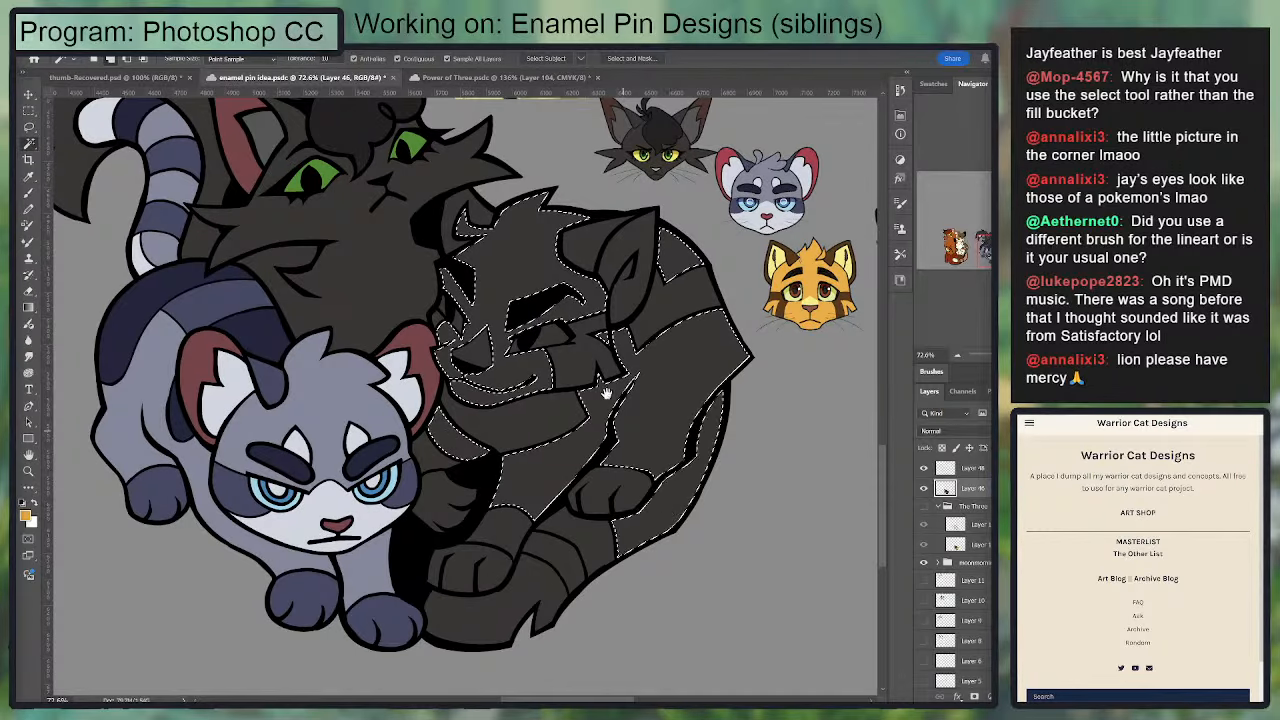
{"action": "left_click_drag", "start_coordinate": [613, 341], "coordinate": [682, 313]}
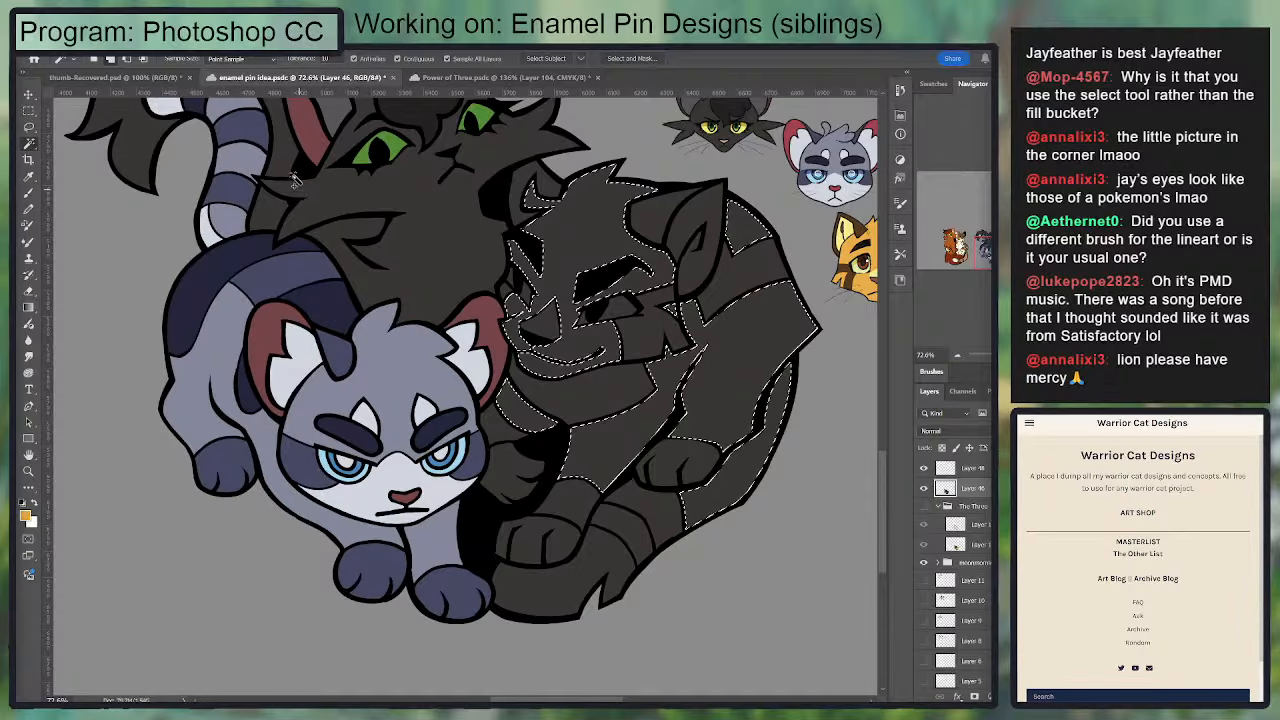
{"action": "left_click", "coordinate": [593, 528]}
{"action": "key", "text": "g"}
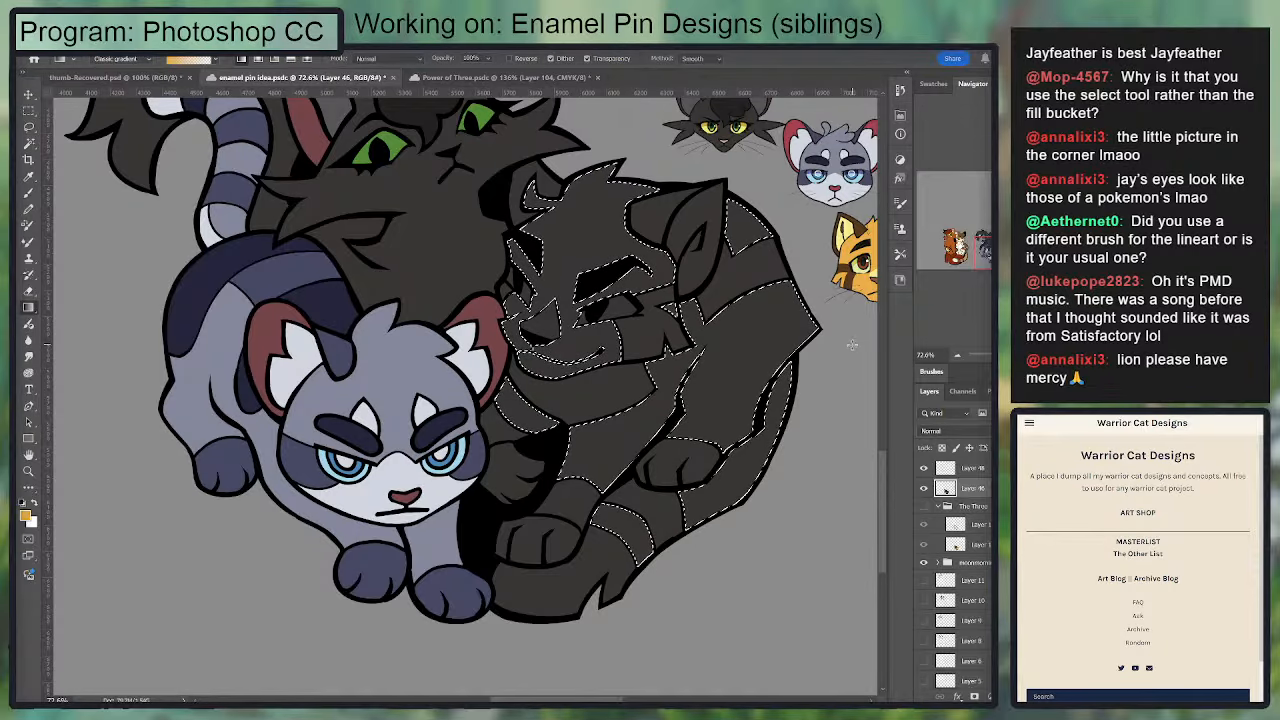
{"action": "left_click_drag", "start_coordinate": [851, 345], "coordinate": [870, 347]}
{"action": "key", "text": "ctrl+d"}
Step: Sample the dark brown from the Lionblaze reference and select the curled cat's ear markings, cheek patch and back stripe
{"action": "left_click_drag", "start_coordinate": [697, 302], "coordinate": [597, 372]}
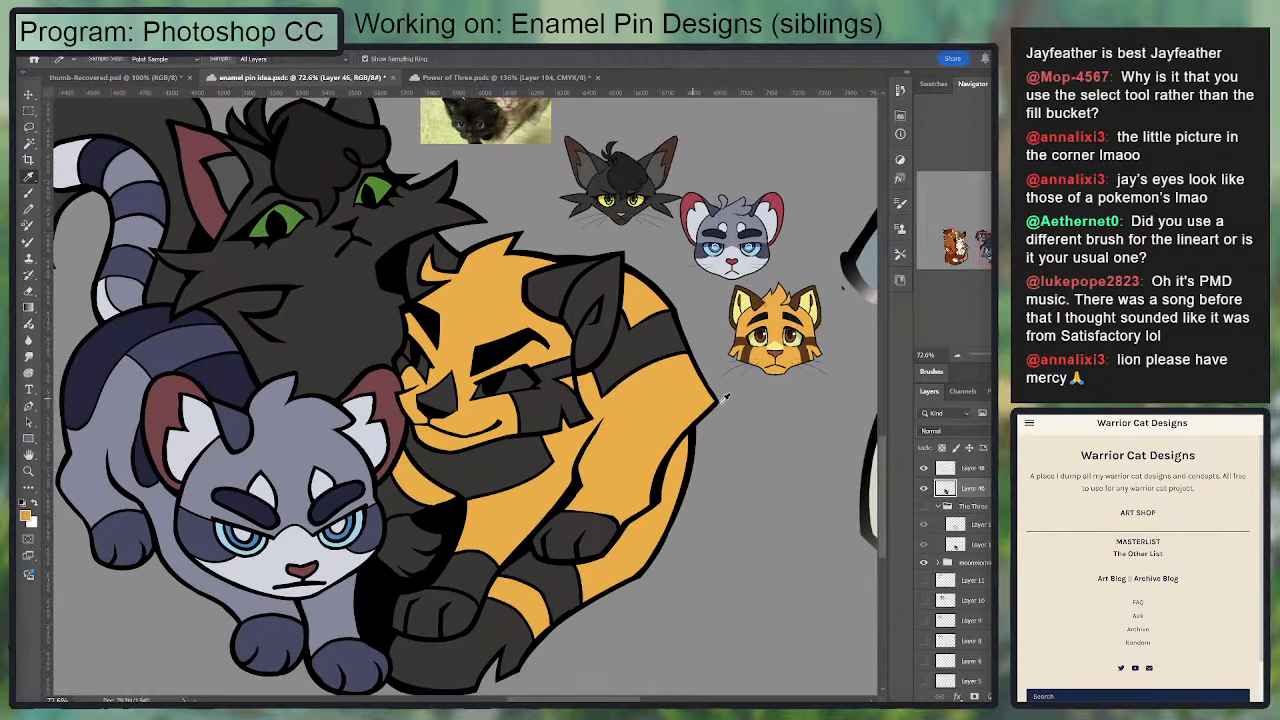
{"action": "key", "text": "i"}
{"action": "left_click", "coordinate": [745, 350]}
{"action": "key", "text": "w"}
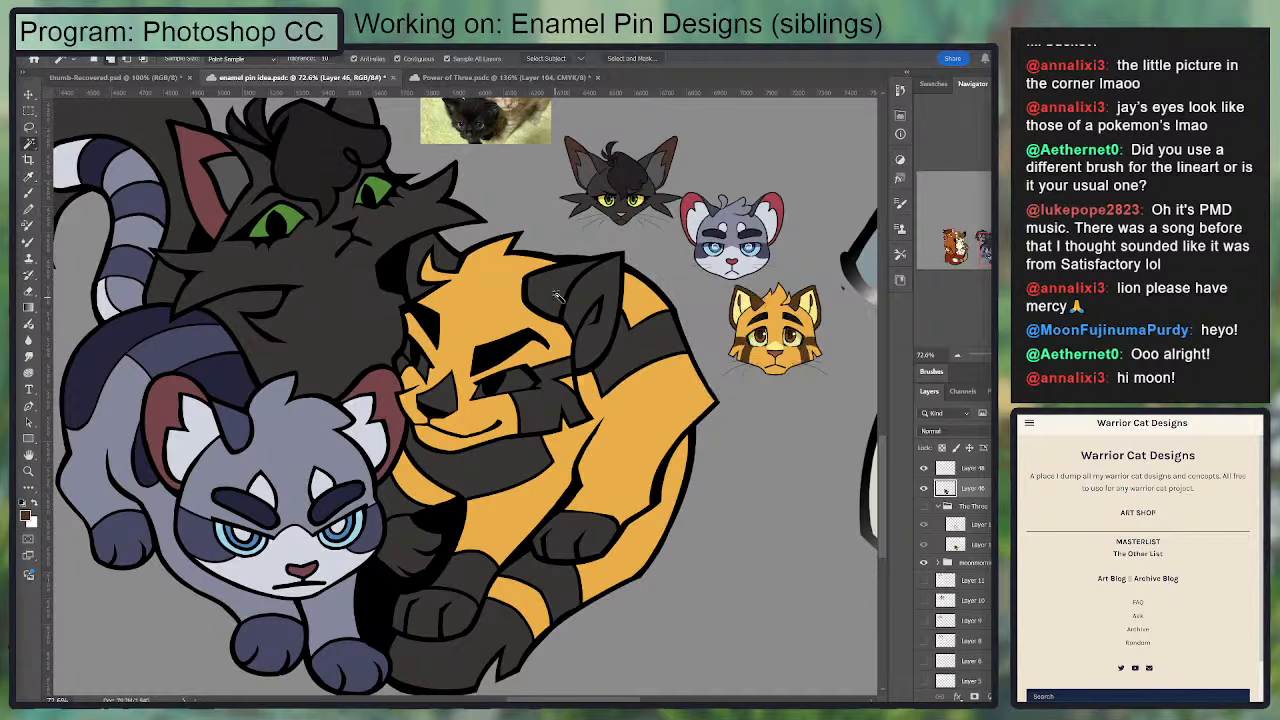
{"action": "left_click", "coordinate": [562, 288]}
{"action": "left_click", "coordinate": [428, 265], "text": "shift"}
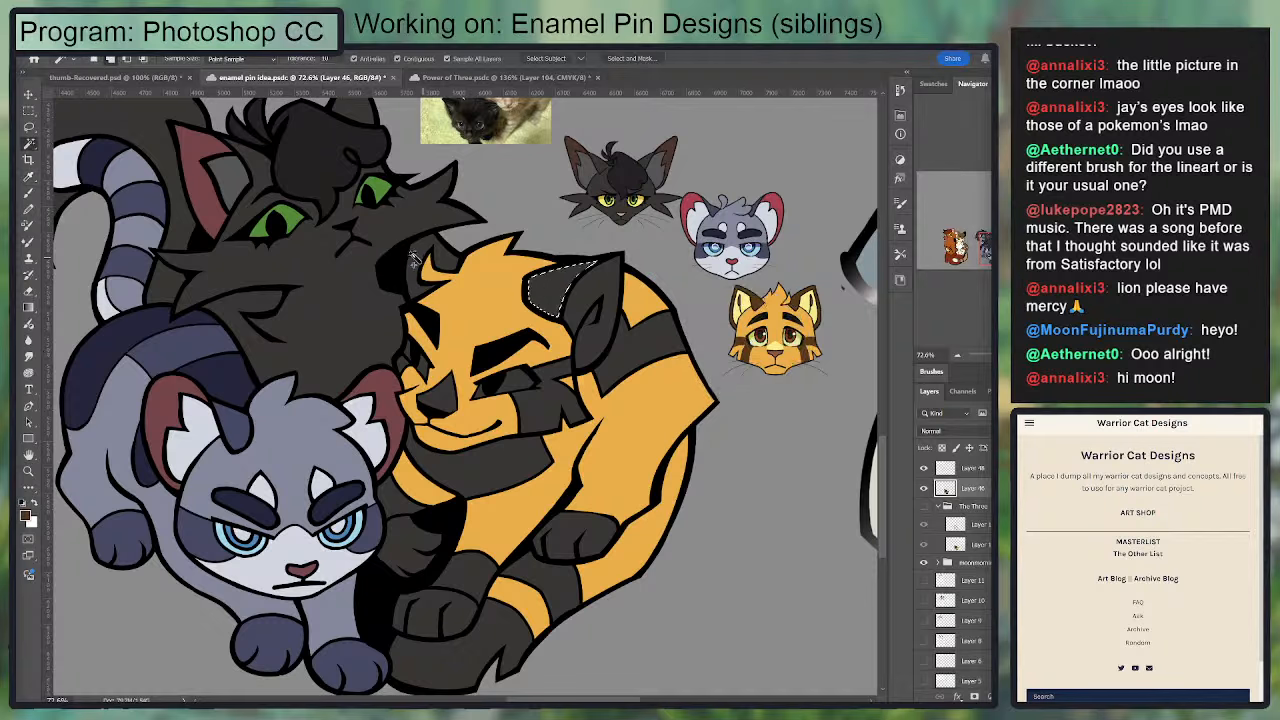
{"action": "left_click", "coordinate": [558, 392], "text": "shift"}
{"action": "left_click", "coordinate": [654, 358], "text": "shift"}
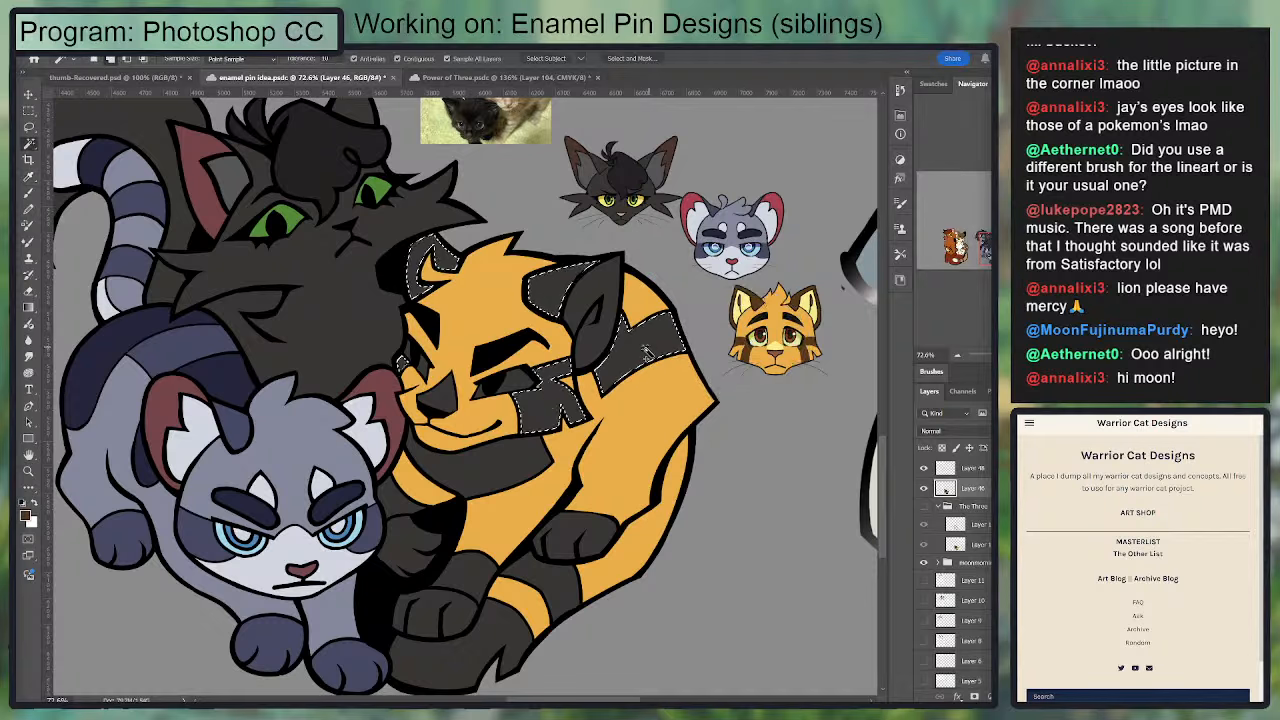
Step: Add the curled cat's foreleg band, tail stripe and tail tip to the selection, fill everything with dark brown and deselect
{"action": "left_click", "coordinate": [479, 584], "text": "shift"}
{"action": "left_click", "coordinate": [538, 586], "text": "shift"}
{"action": "left_click", "coordinate": [487, 652], "text": "shift"}
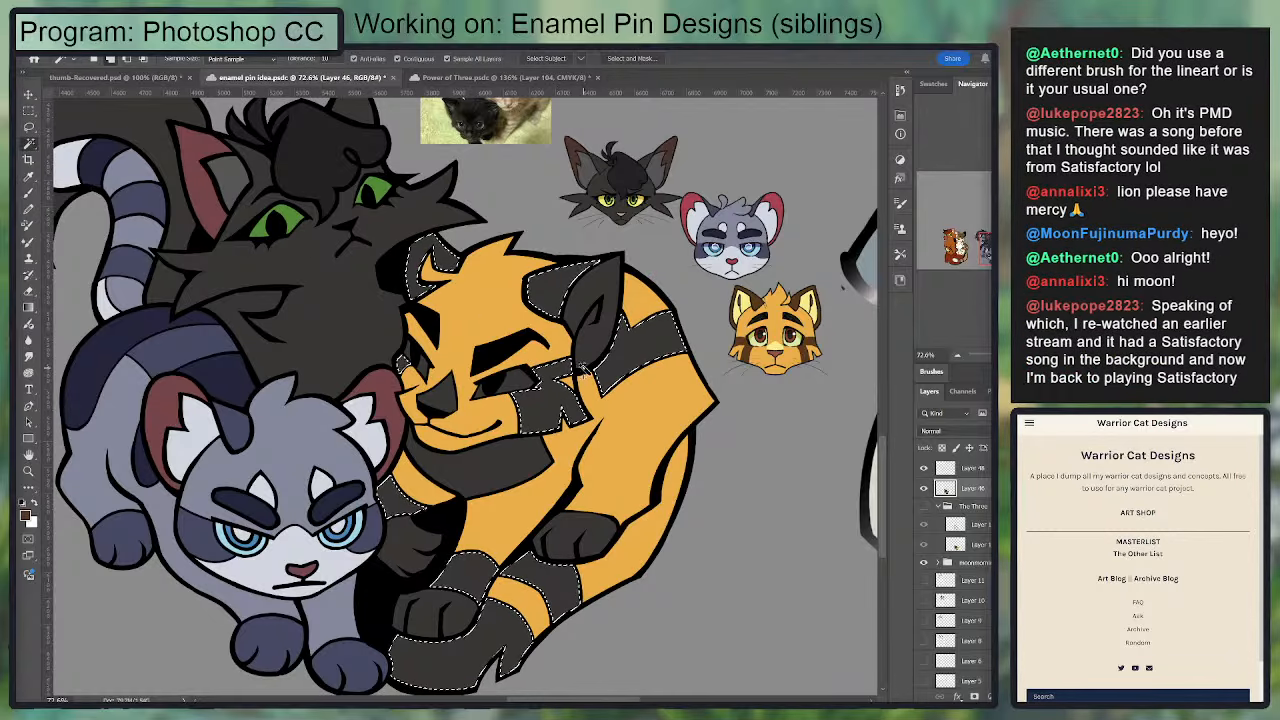
{"action": "key", "text": "b"}
{"action": "key", "text": "alt+BackSpace"}
{"action": "key", "text": "ctrl+d"}
Step: Fill the curled cat's paws, chin ruff, near ear and nose bridge with the pale yellow sampled from the Lionblaze reference, and deselect
{"action": "key", "text": "i"}
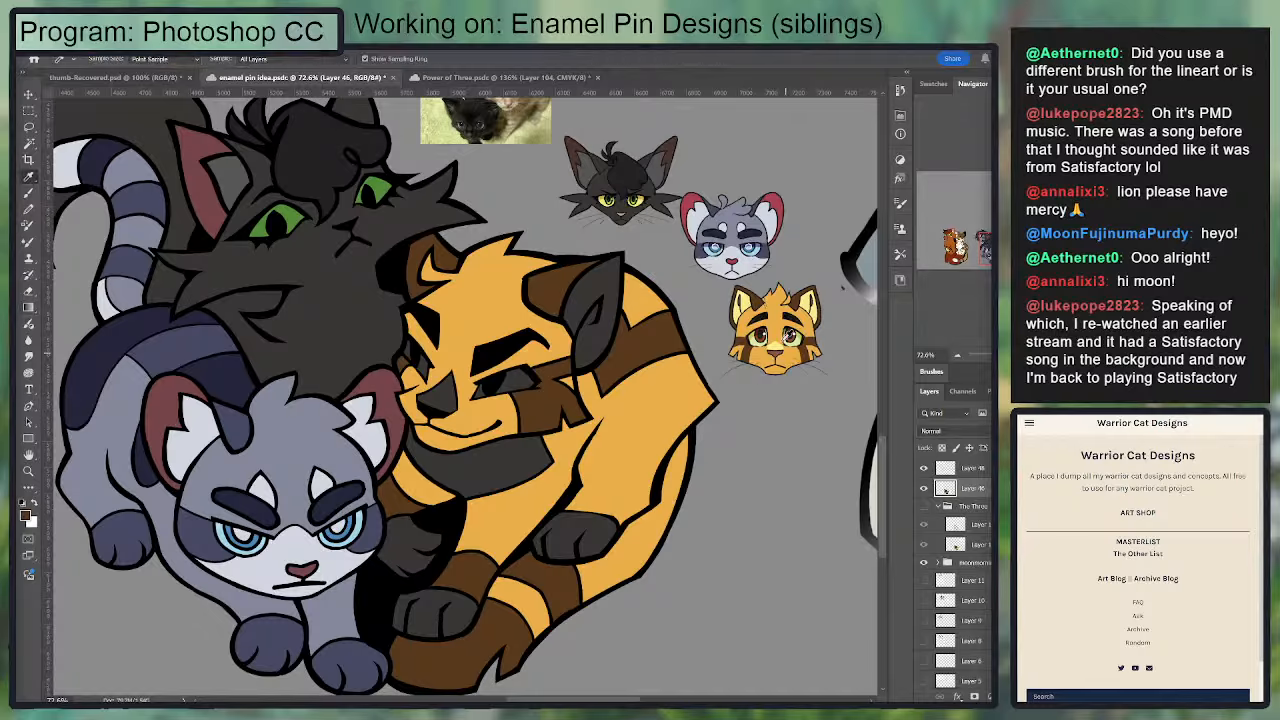
{"action": "left_click", "coordinate": [752, 351]}
{"action": "key", "text": "w"}
{"action": "left_click", "coordinate": [428, 615]}
{"action": "left_click", "coordinate": [410, 540], "text": "shift"}
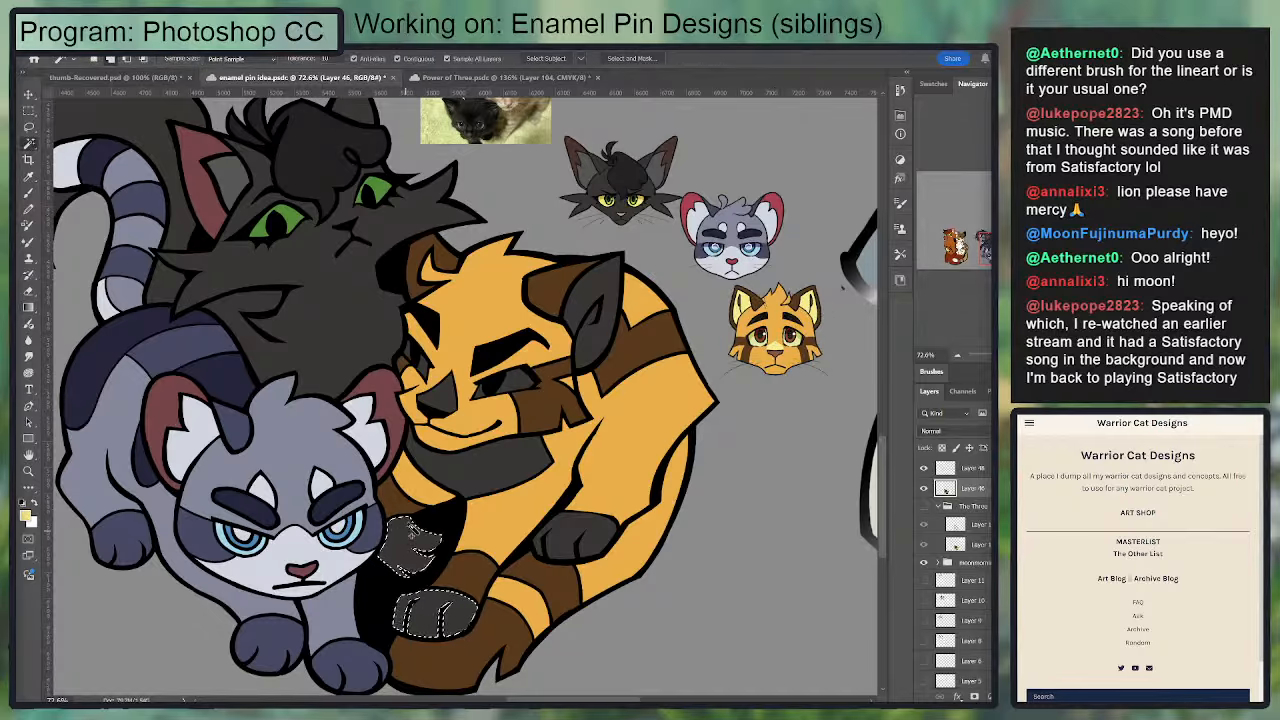
{"action": "left_click", "coordinate": [482, 465], "text": "shift"}
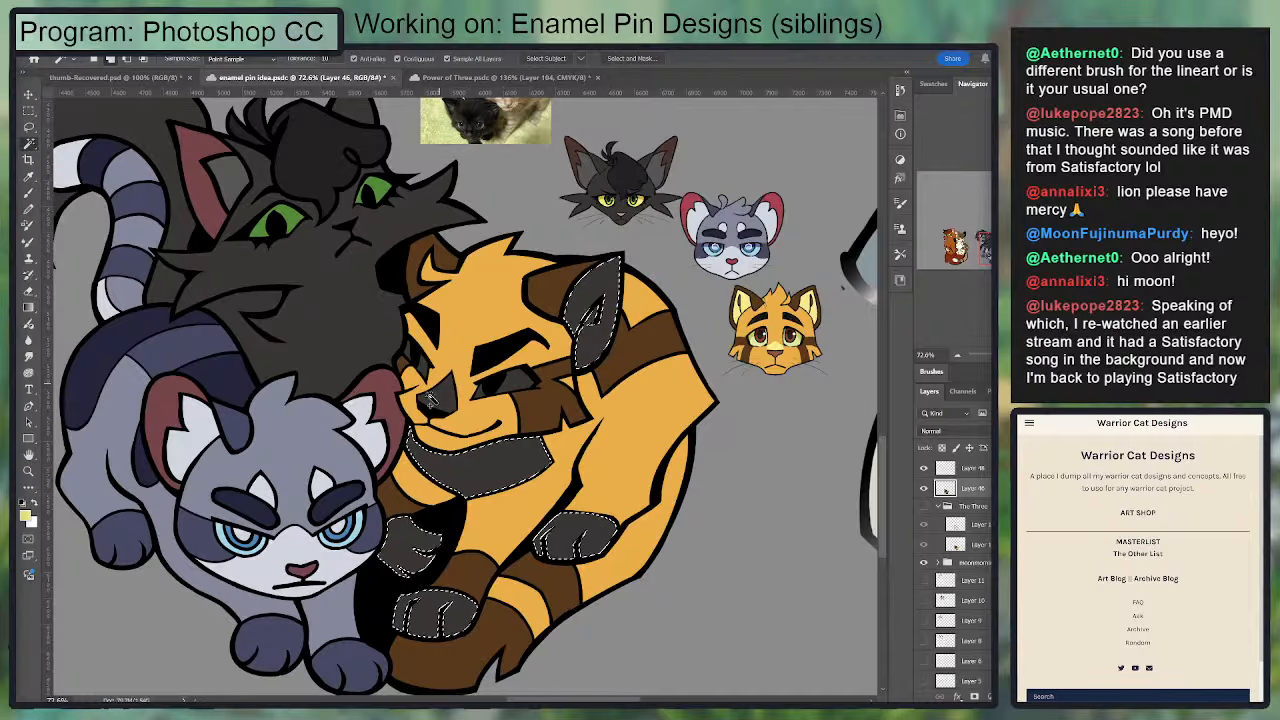
{"action": "left_click", "coordinate": [381, 404]}
{"action": "key", "text": "ctrl+z"}
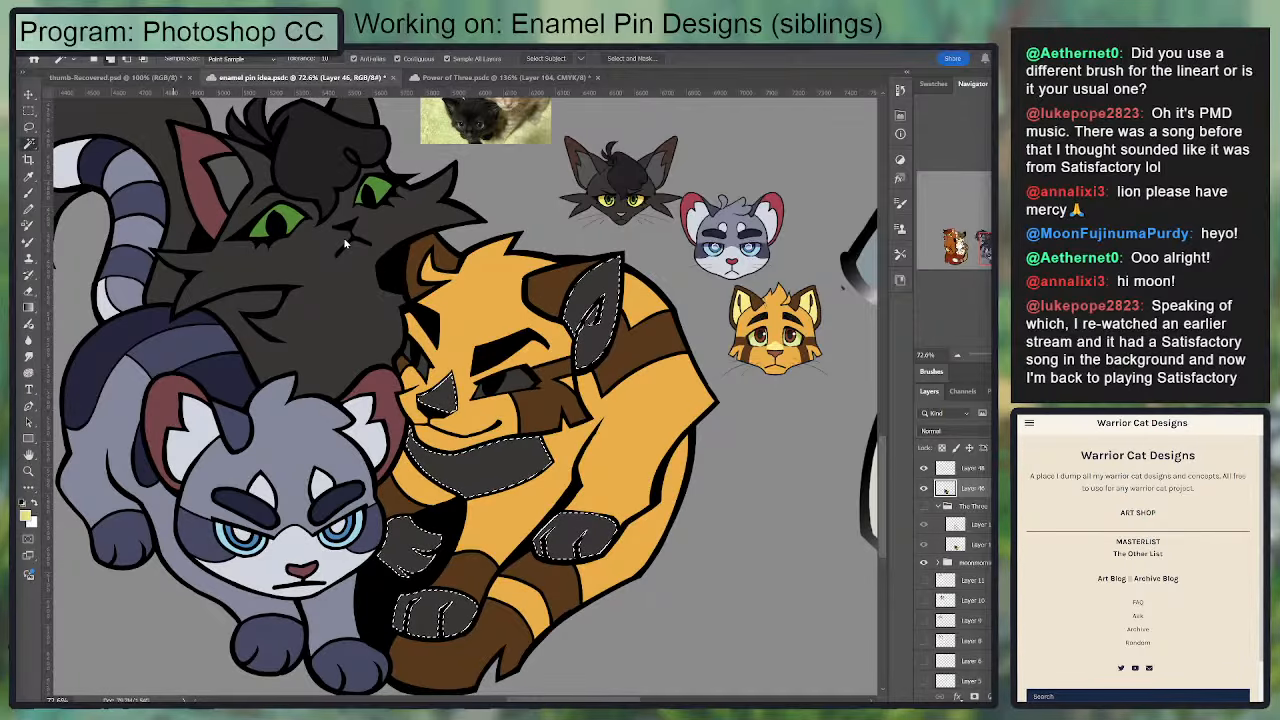
{"action": "key", "text": "g"}
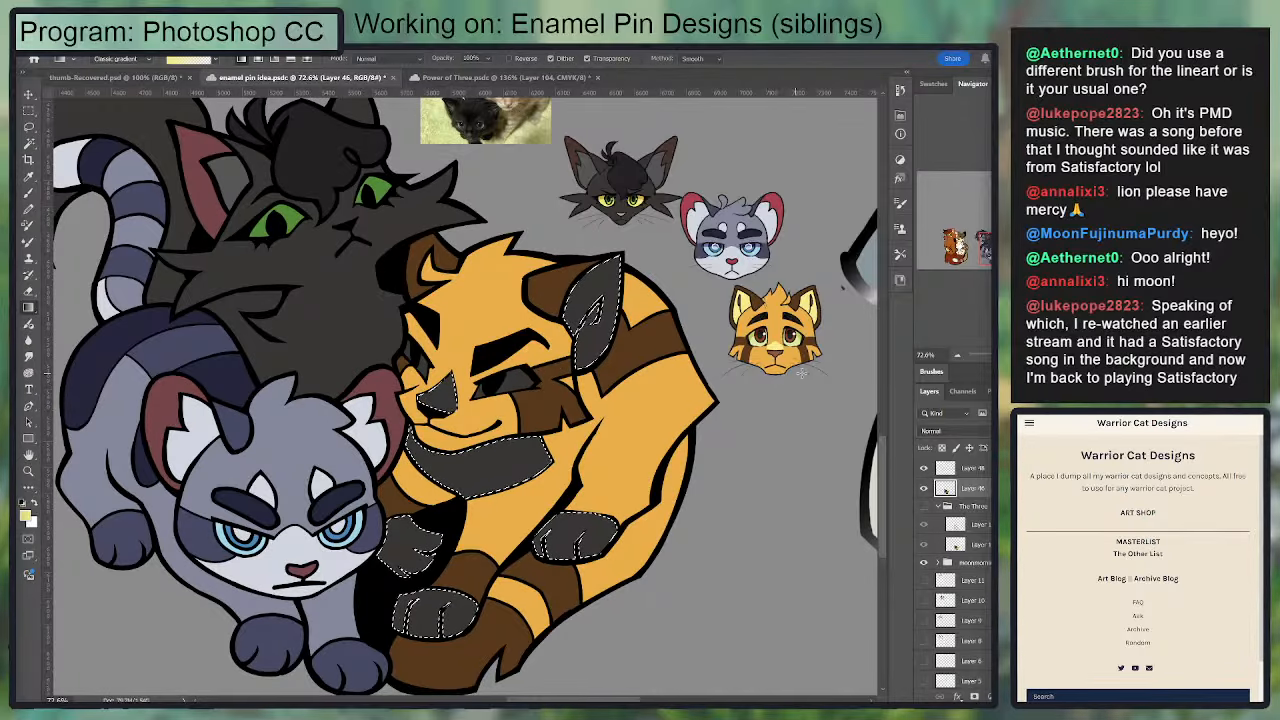
{"action": "key", "text": "alt+BackSpace"}
{"action": "key", "text": "ctrl+d"}
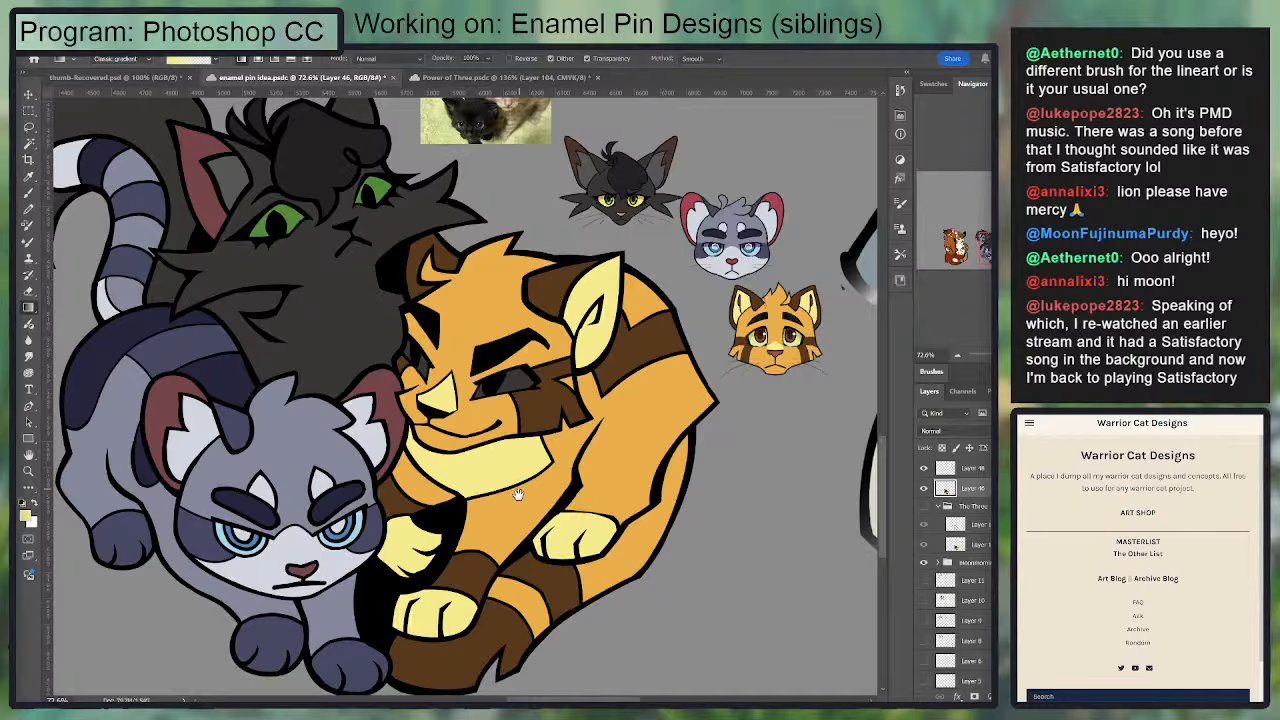
Step: Select the eye areas of the curled cat and fill them with the red-brown sampled from the Lionblaze reference's eye
{"action": "left_click_drag", "start_coordinate": [518, 494], "coordinate": [547, 475]}
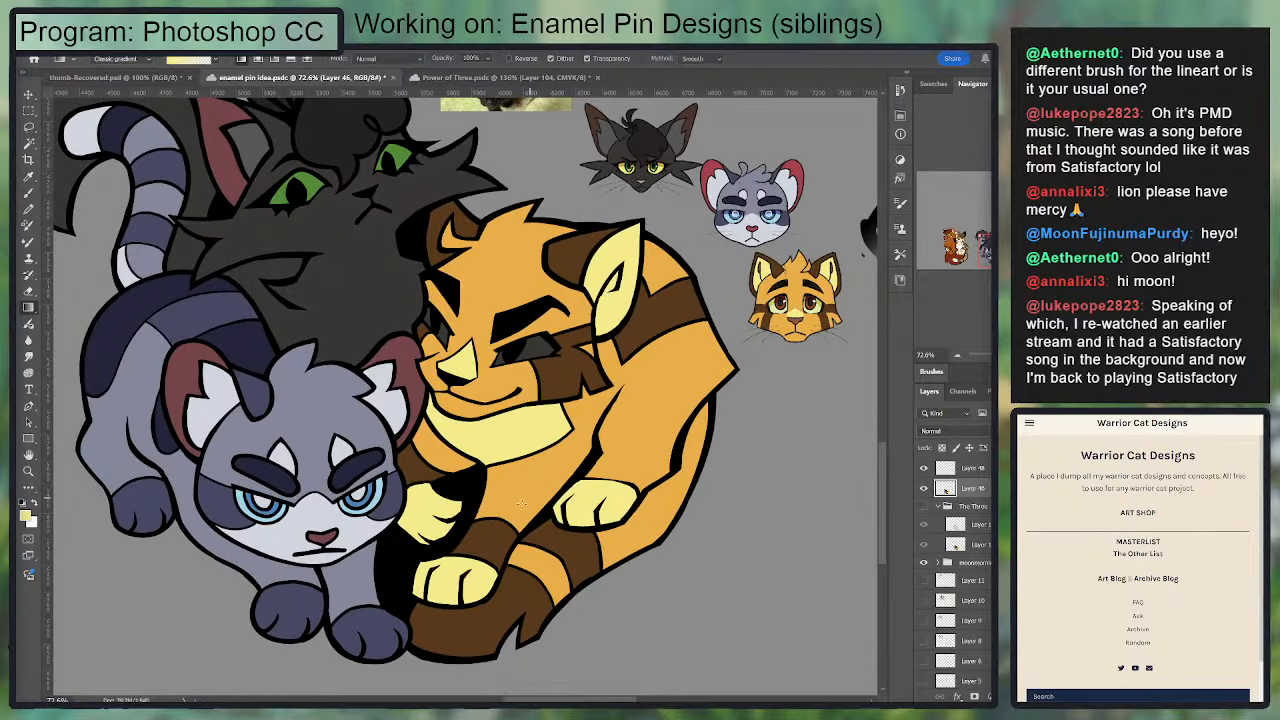
{"action": "key", "text": "i"}
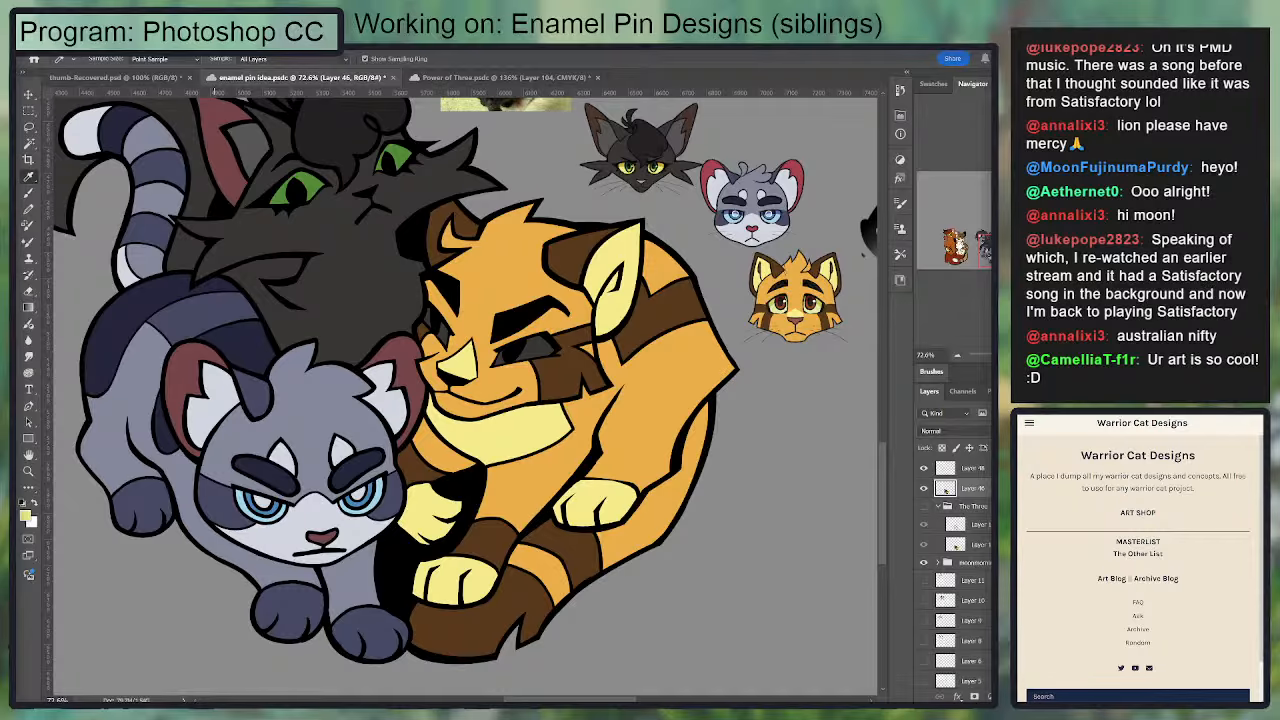
{"action": "left_click_drag", "start_coordinate": [598, 365], "coordinate": [533, 414]}
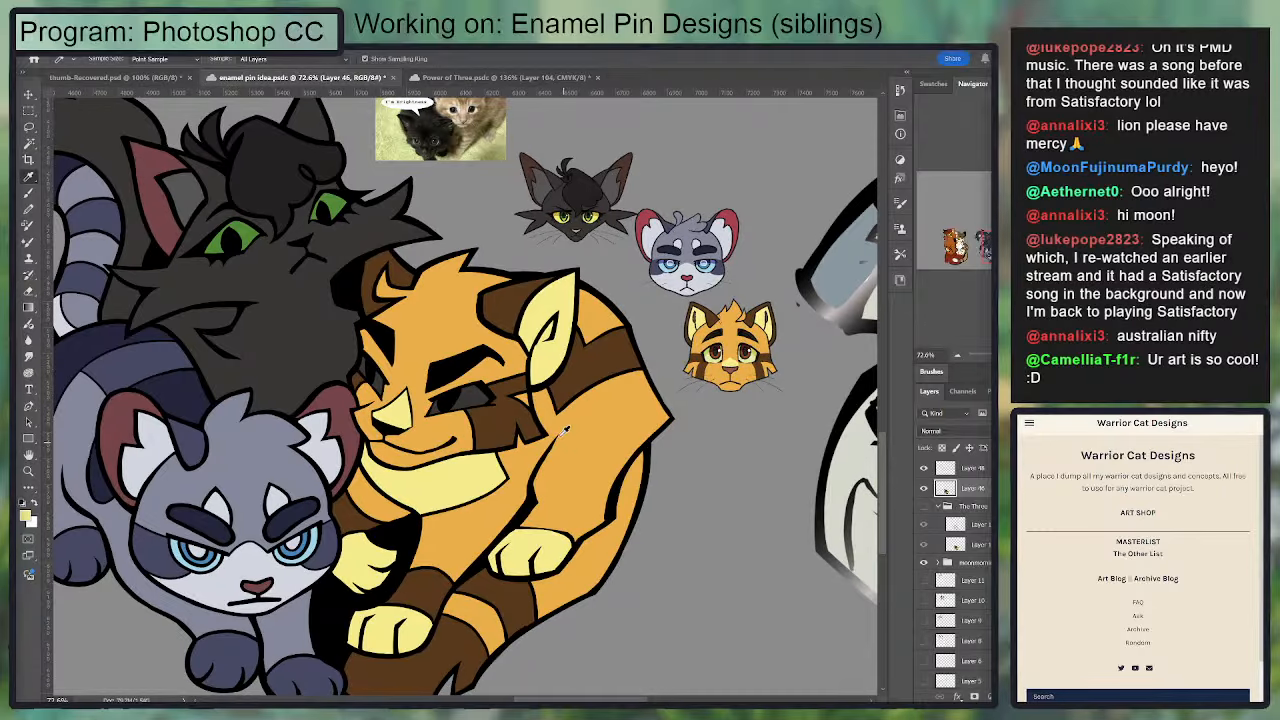
{"action": "left_click", "coordinate": [472, 543]}
{"action": "scroll", "coordinate": [450, 508], "scroll_direction": "up", "scroll_amount": 2}
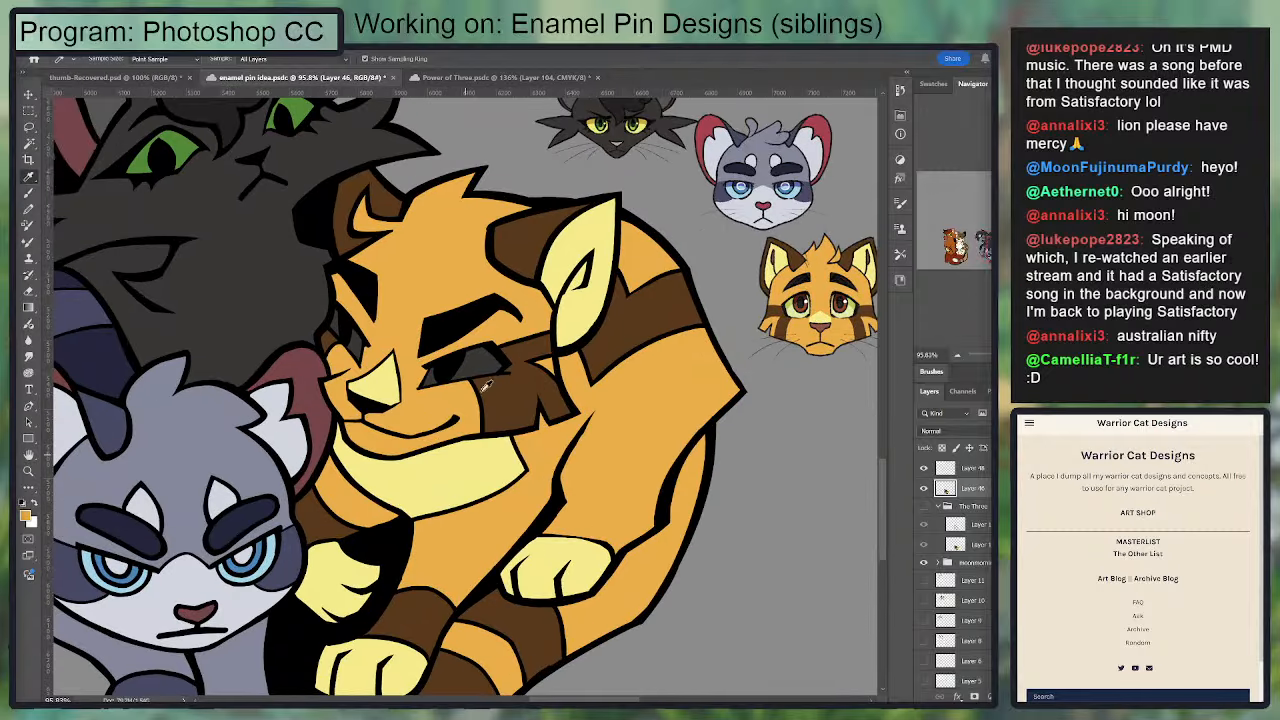
{"action": "key", "text": "w"}
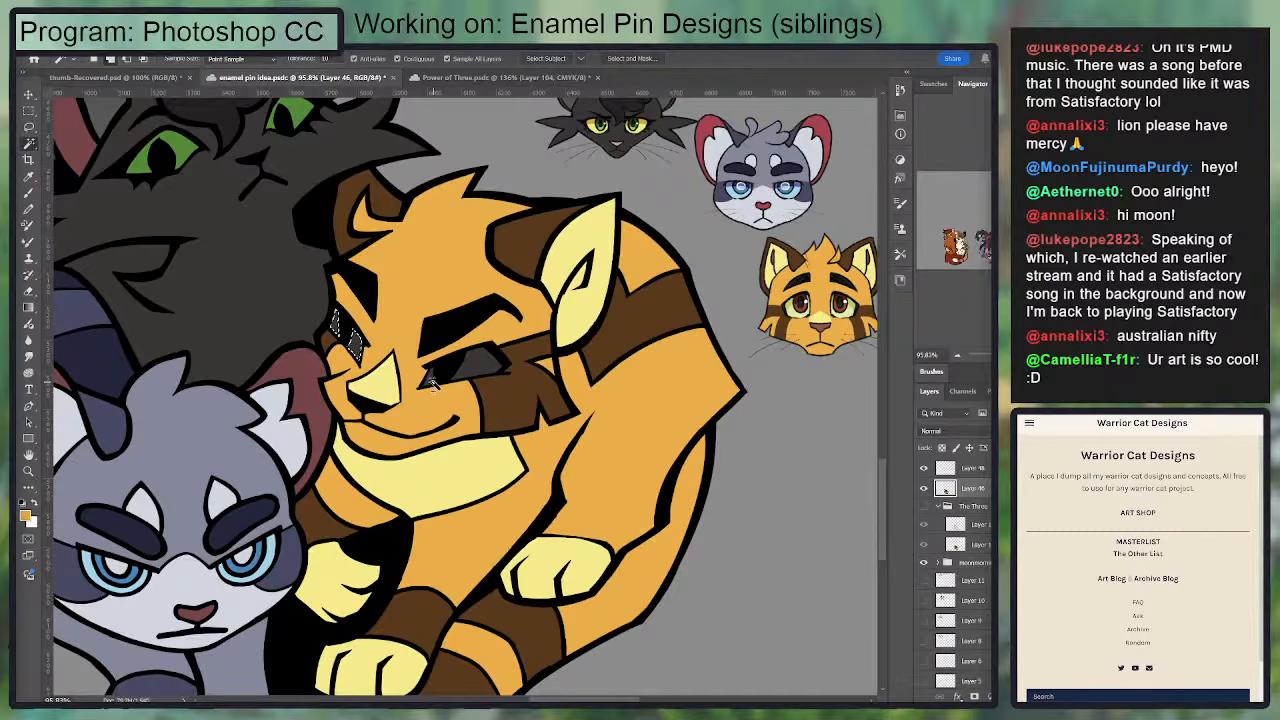
{"action": "left_click", "coordinate": [477, 372], "text": "shift"}
{"action": "key", "text": "i"}
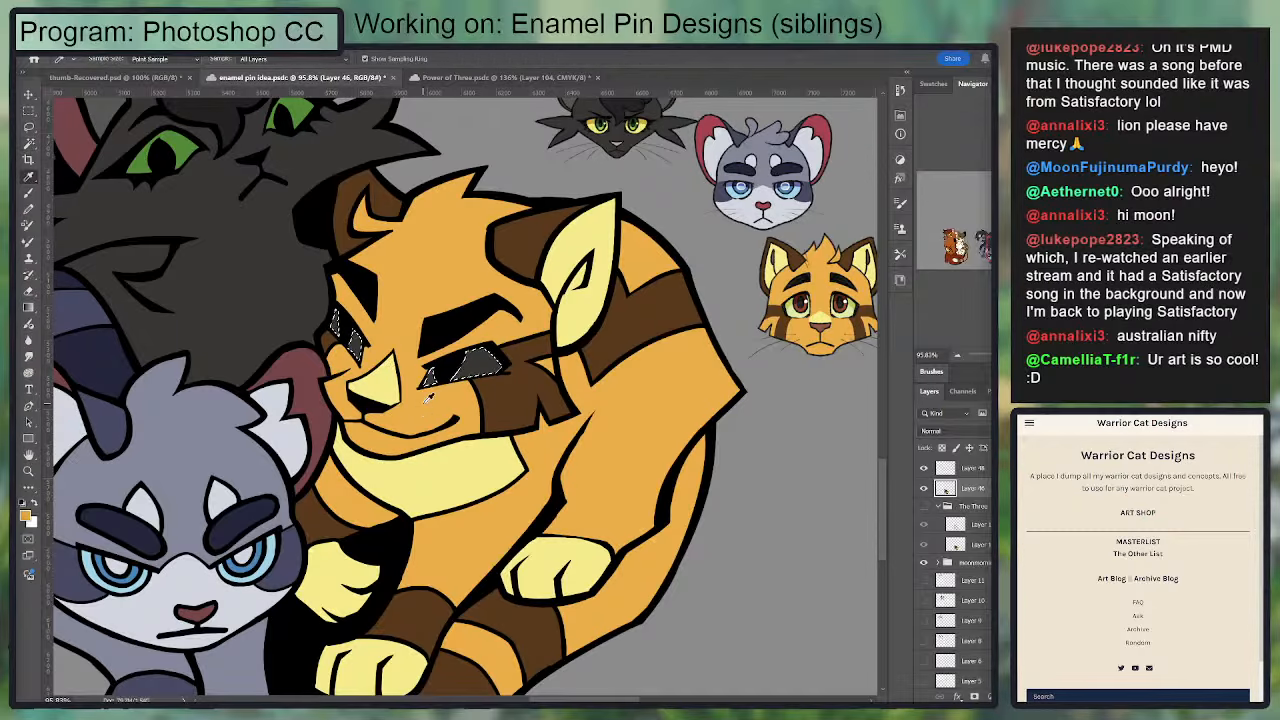
{"action": "left_click", "coordinate": [826, 308]}
{"action": "key", "text": "alt+BackSpace"}
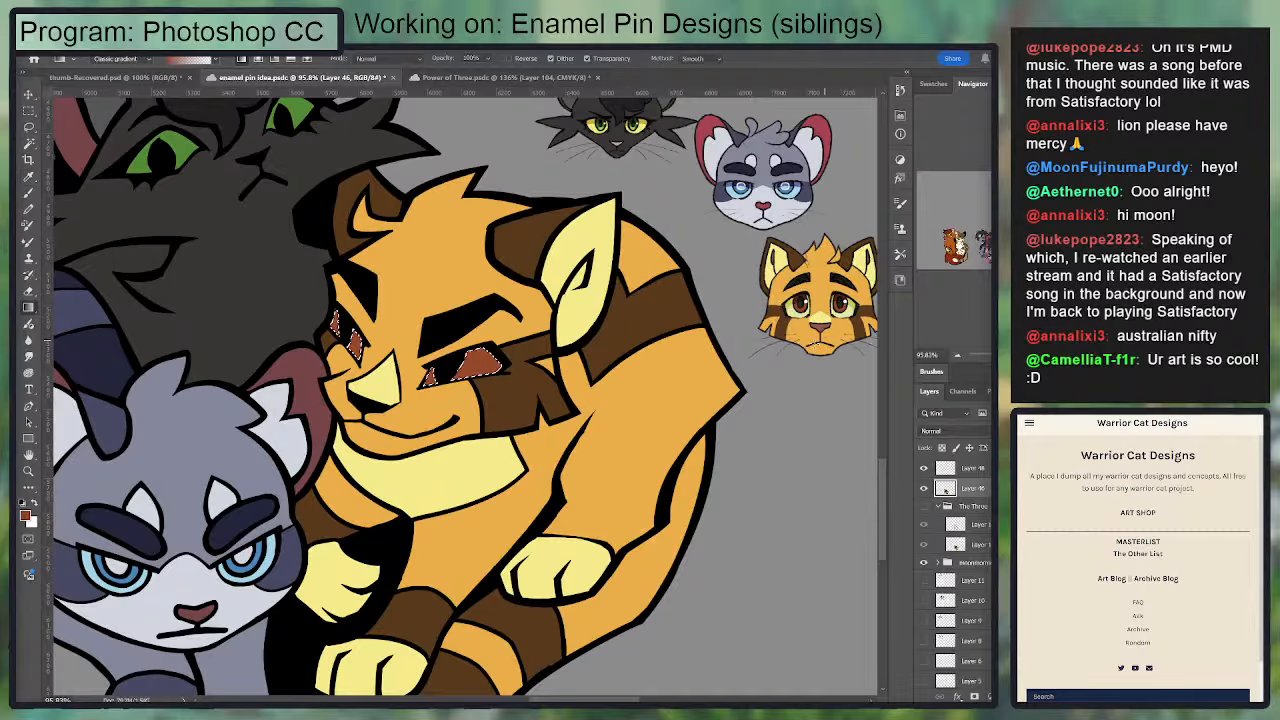
Step: Adjust the color of the selected eyes, trying yellow and orange shades, settle on a dark orange and deselect
{"action": "left_click_drag", "start_coordinate": [620, 375], "coordinate": [715, 390]}
{"action": "key", "text": "i"}
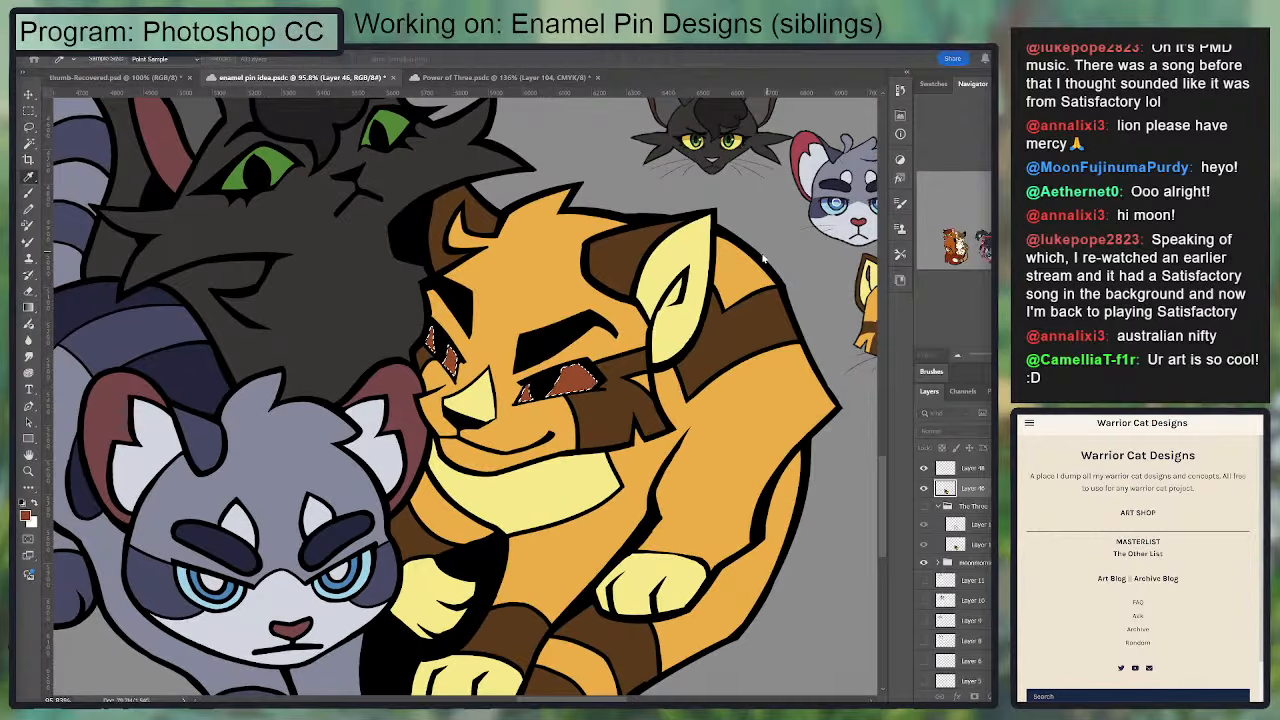
{"action": "key", "text": "alt+BackSpace"}
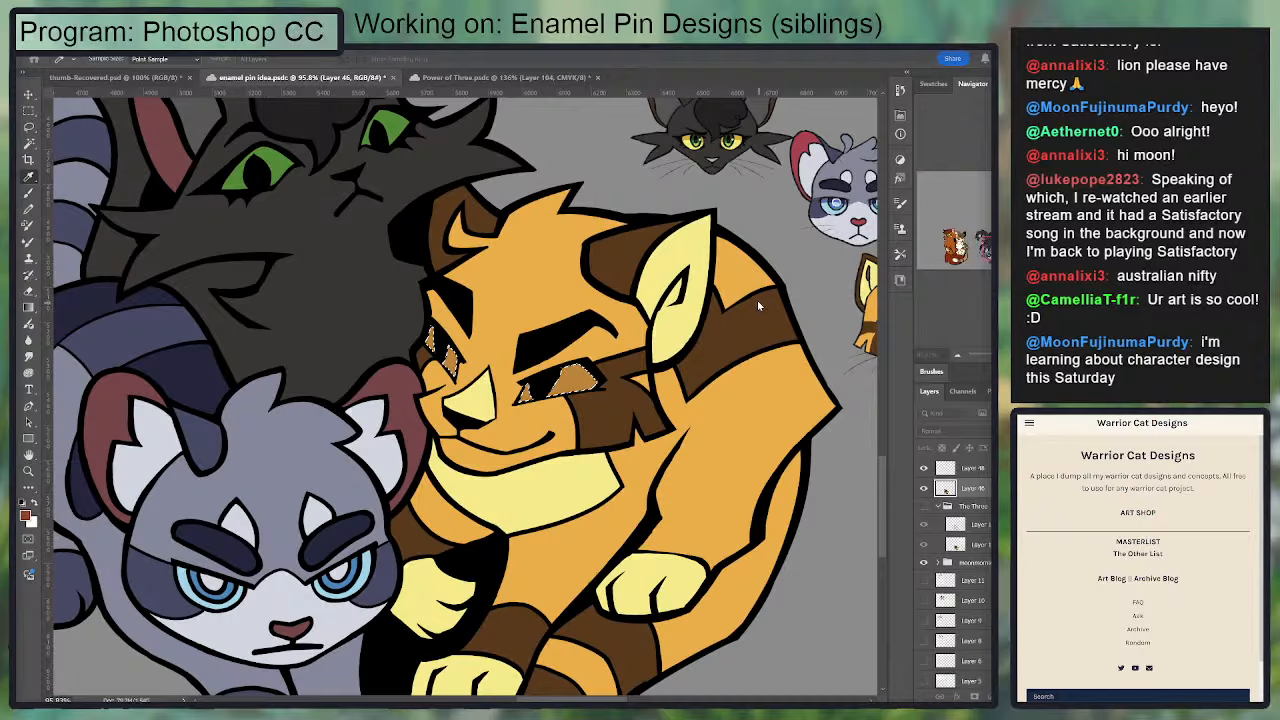
{"action": "mouse_move", "coordinate": [758, 302]}
{"action": "left_mouse_down"}
{"action": "mouse_move", "coordinate": [783, 304]}
{"action": "mouse_move", "coordinate": [766, 303]}
{"action": "left_mouse_up"}
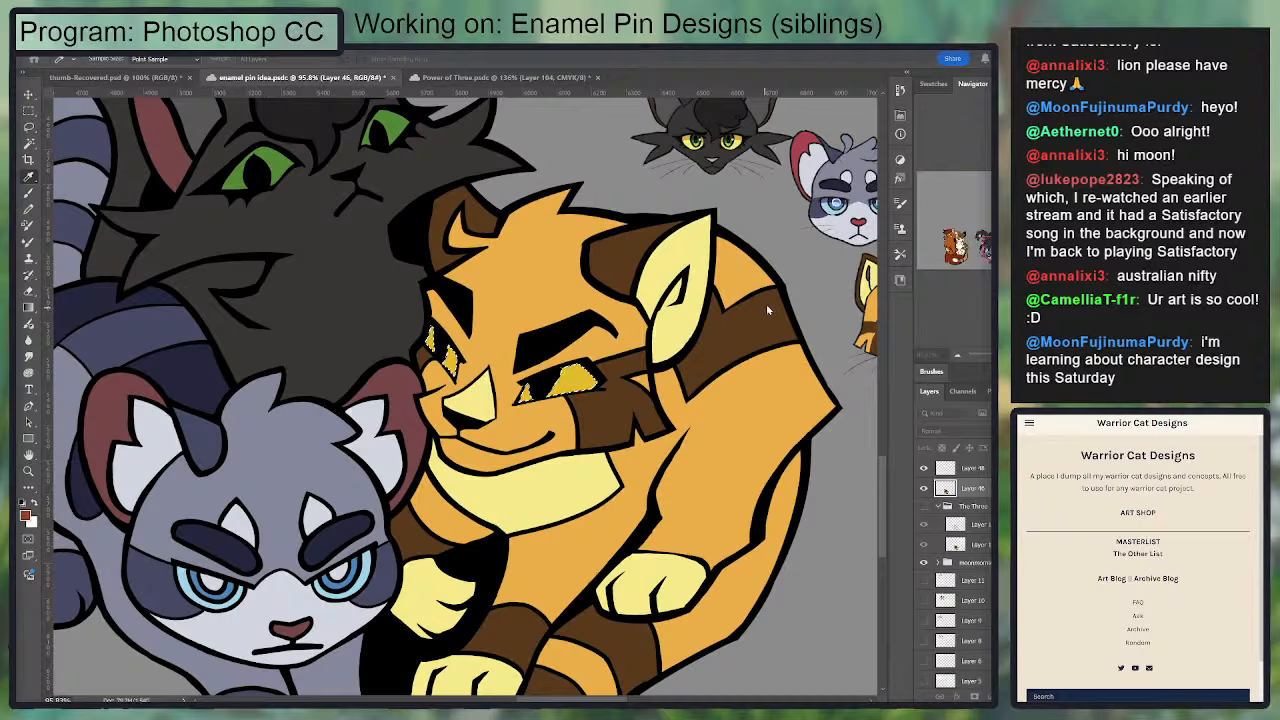
{"action": "left_click_drag", "start_coordinate": [777, 306], "coordinate": [765, 305]}
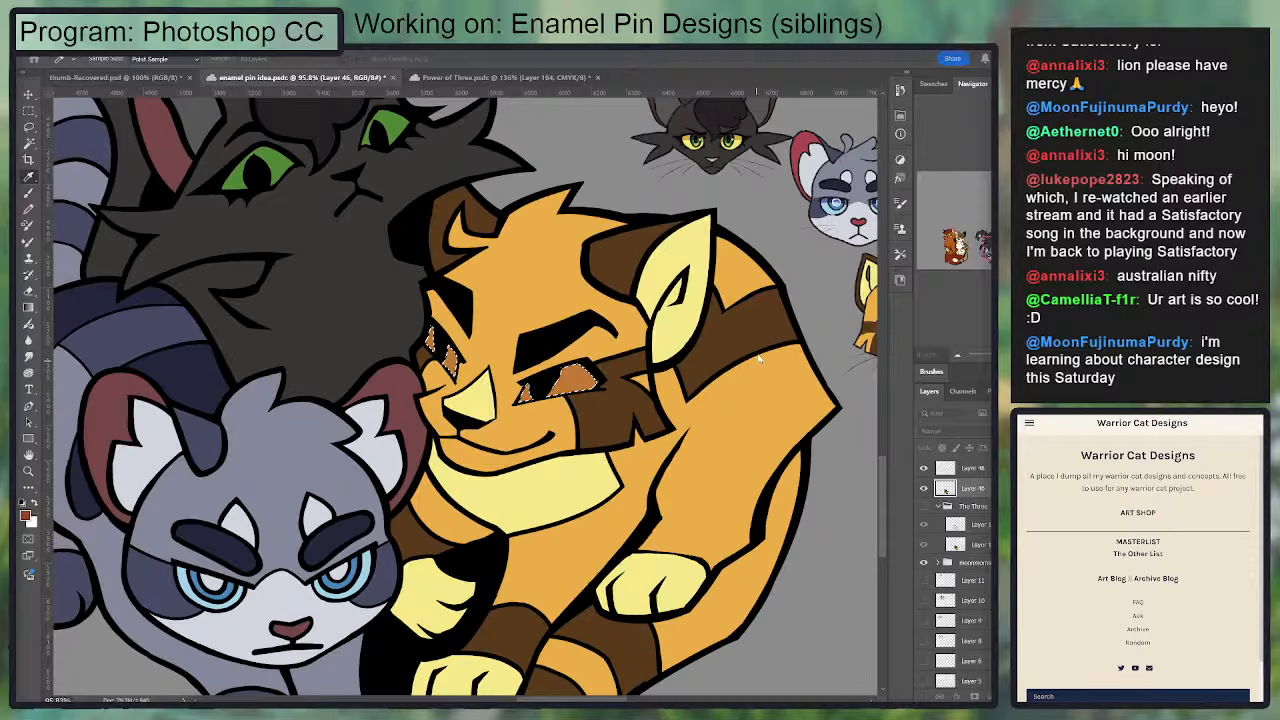
{"action": "left_click_drag", "start_coordinate": [753, 307], "coordinate": [759, 306]}
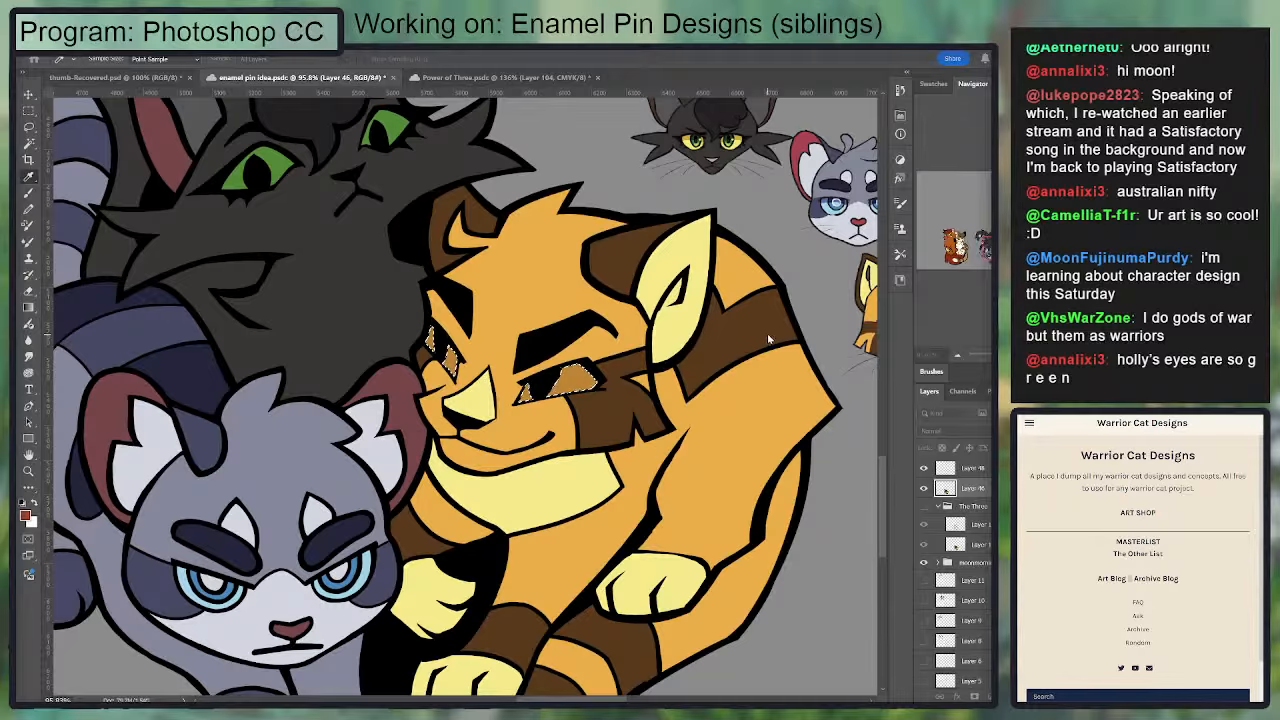
{"action": "left_click_drag", "start_coordinate": [750, 367], "coordinate": [747, 367]}
{"action": "left_click", "coordinate": [886, 248]}
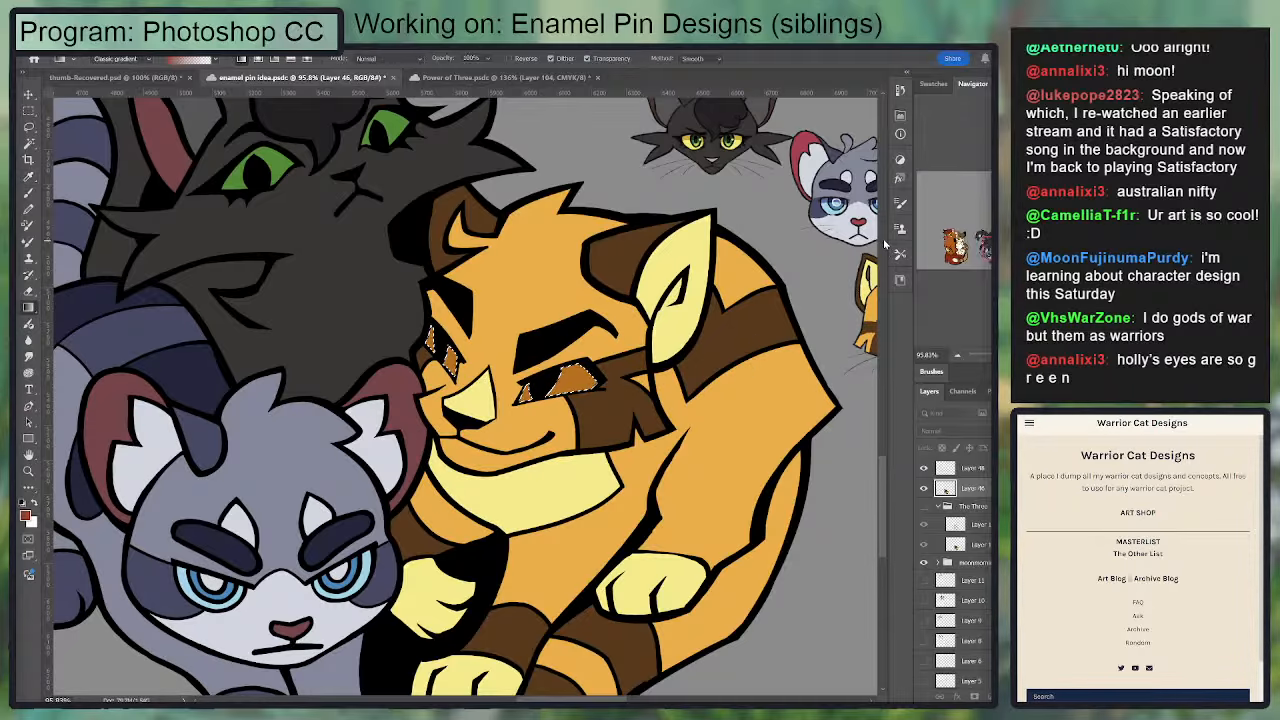
{"action": "key", "text": "ctrl+d"}
Step: Sample the pale eye color from the Lionblaze reference and reselect all eye areas of the curled cat
{"action": "key", "text": "ctrl+minus"}
{"action": "key", "text": "ctrl+minus"}
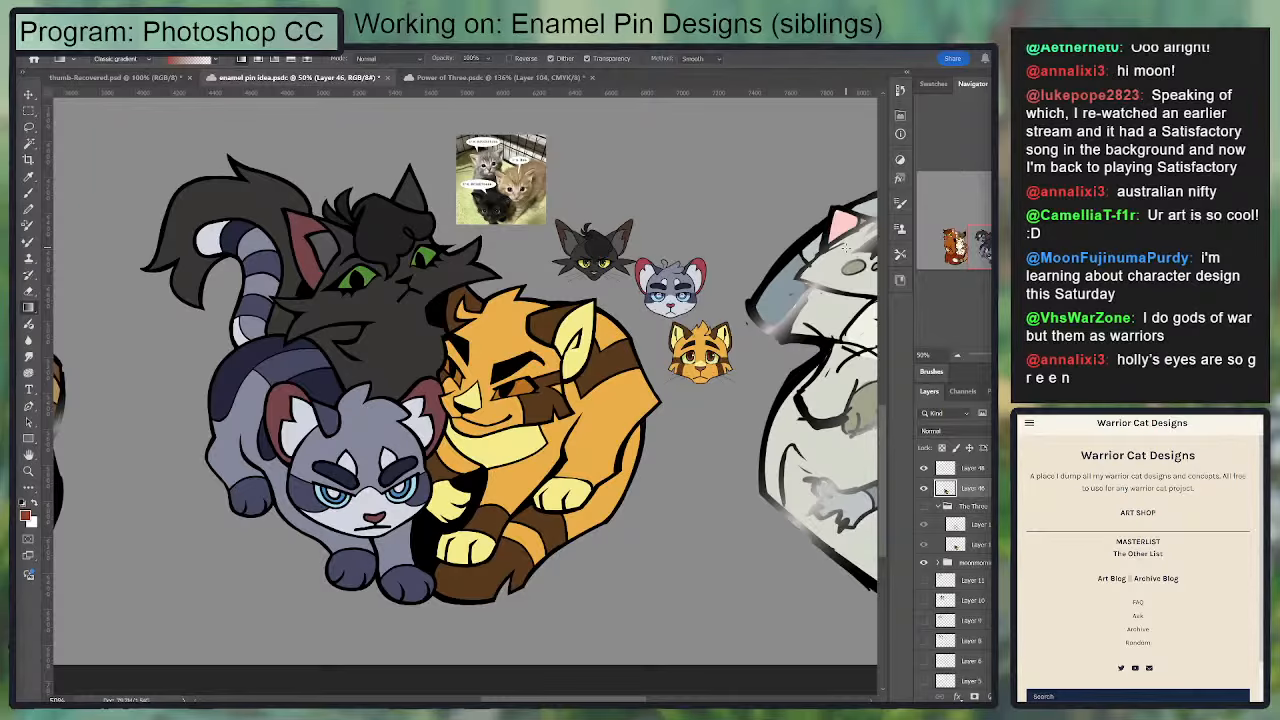
{"action": "left_click_drag", "start_coordinate": [503, 472], "coordinate": [547, 472]}
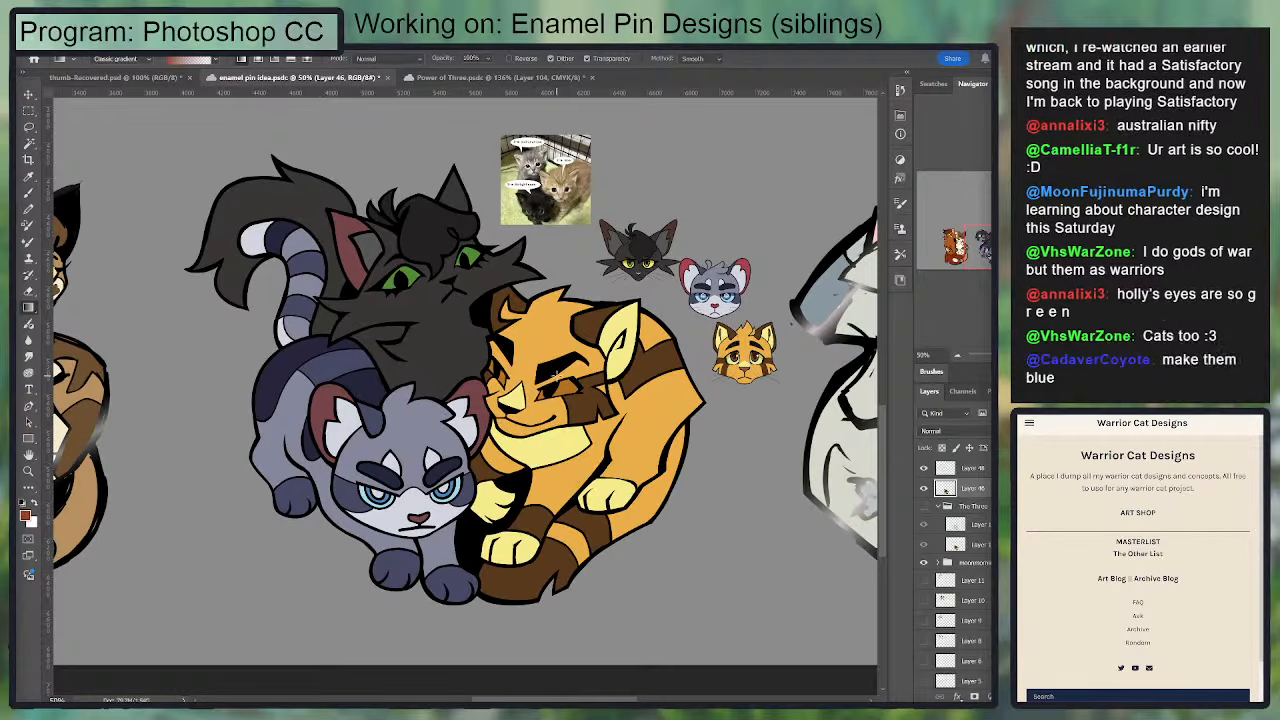
{"action": "scroll", "coordinate": [547, 472], "scroll_direction": "up", "scroll_amount": 2}
{"action": "key", "text": "i"}
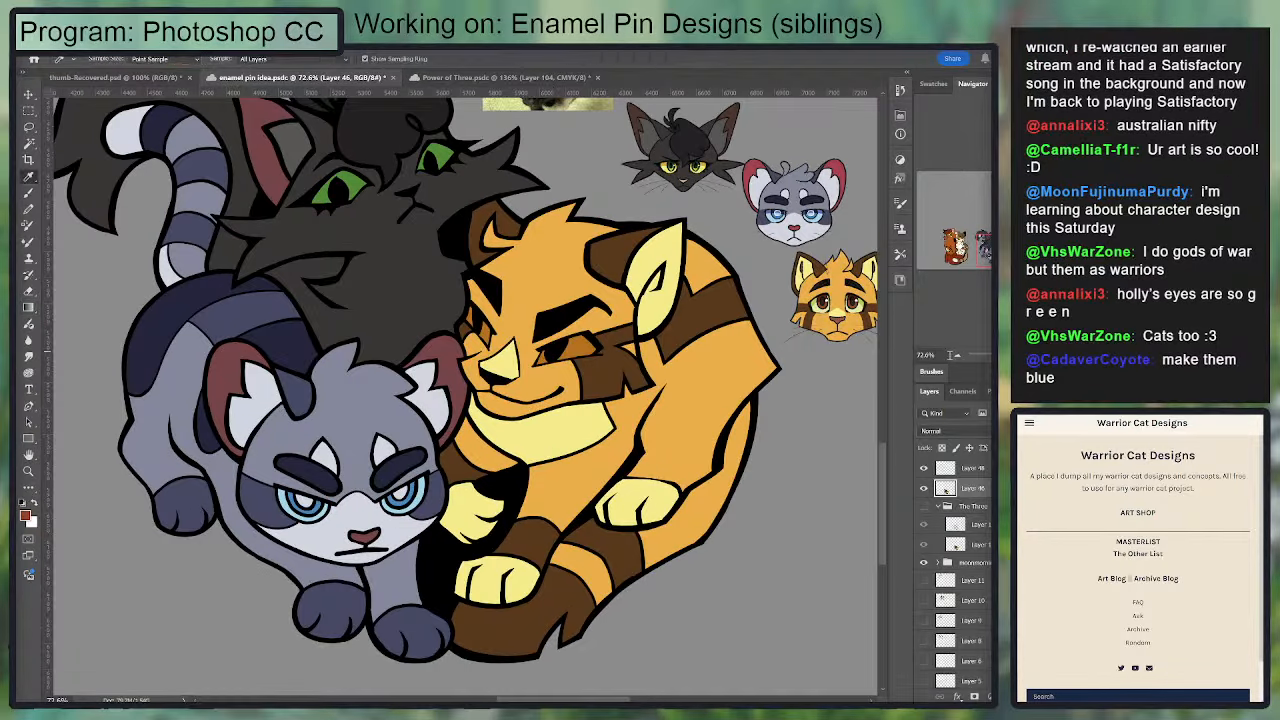
{"action": "left_click", "coordinate": [857, 309]}
{"action": "key", "text": "w"}
{"action": "left_click", "coordinate": [485, 334]}
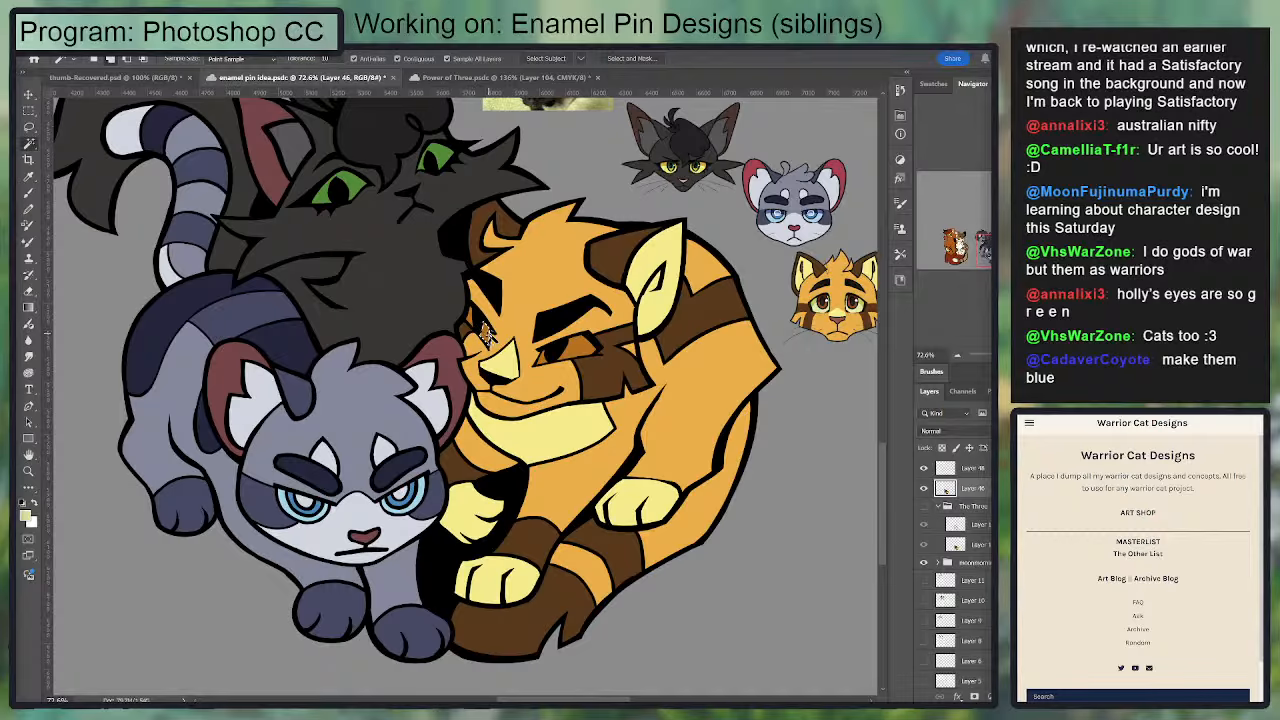
{"action": "left_click", "coordinate": [574, 350], "text": "shift"}
{"action": "left_click", "coordinate": [542, 360], "text": "shift"}
{"action": "left_click", "coordinate": [471, 322], "text": "shift"}
{"action": "key", "text": "g"}
{"action": "left_click_drag", "start_coordinate": [678, 343], "coordinate": [778, 341]}
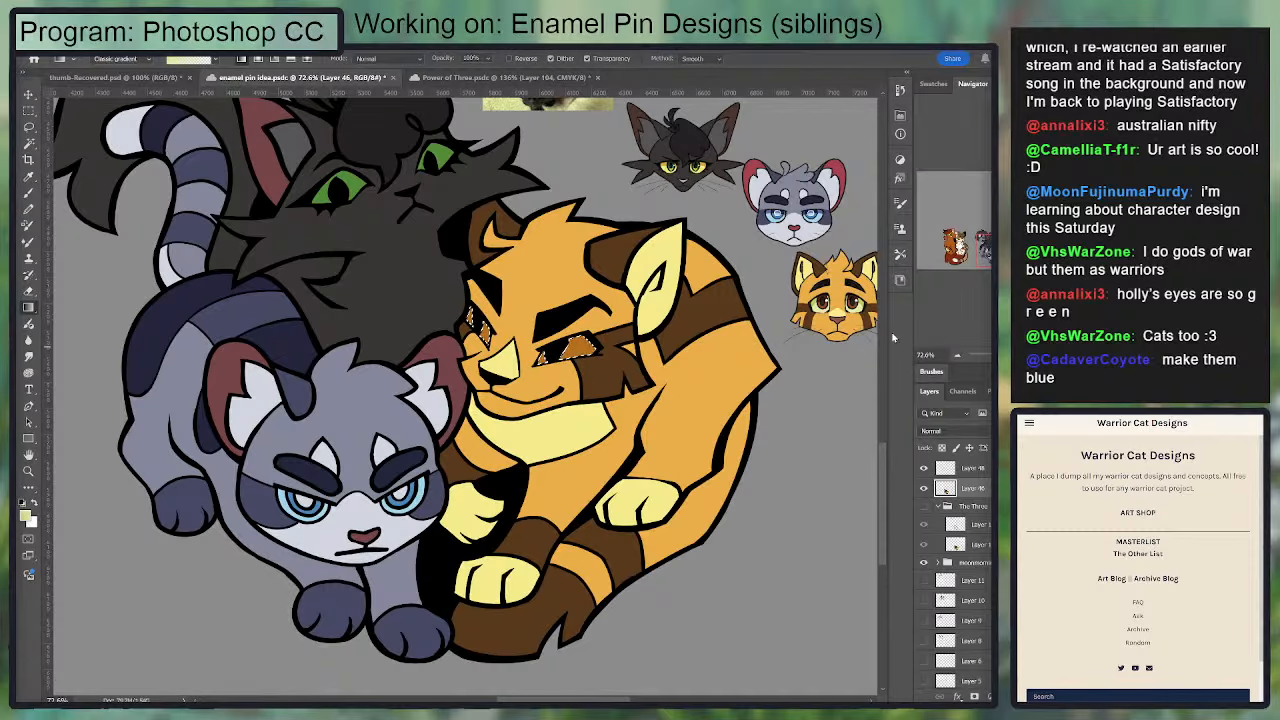
Step: Fill the selected eyes with the red-brown sampled from the reference's iris, shift their color to a brighter orange and deselect
{"action": "key", "text": "i"}
{"action": "left_click", "coordinate": [836, 305]}
{"action": "key", "text": "g"}
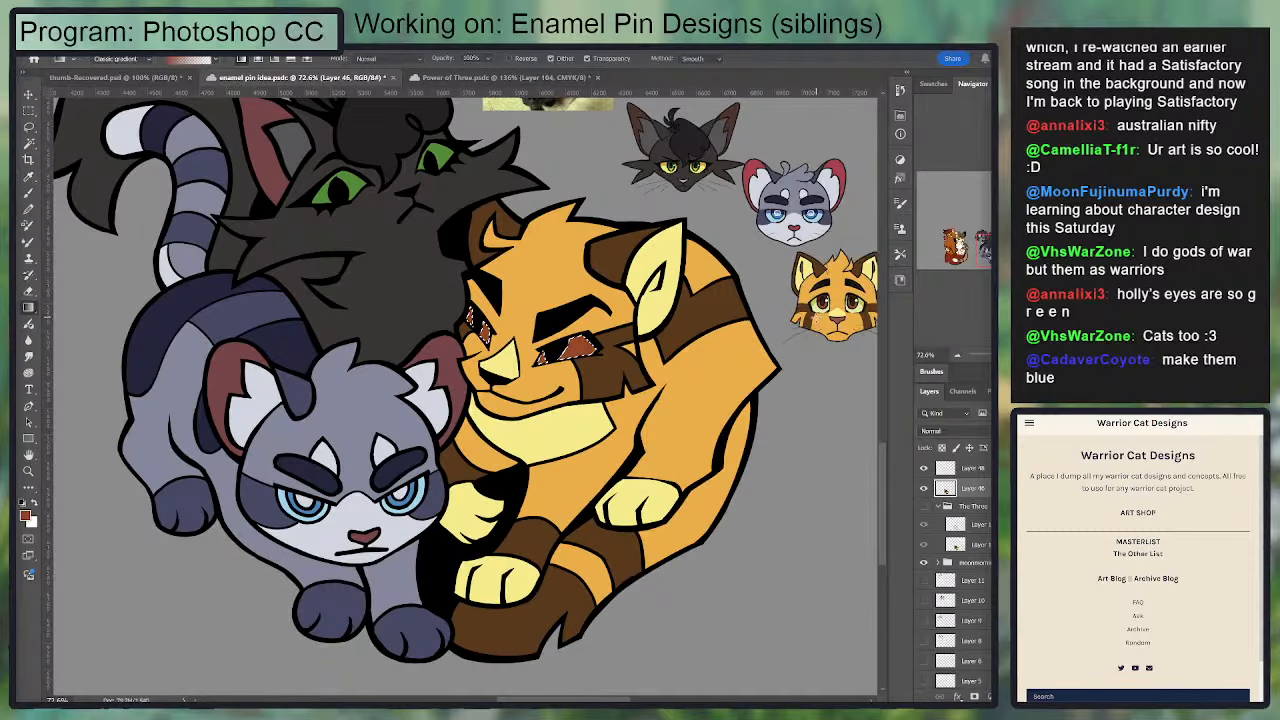
{"action": "left_click_drag", "start_coordinate": [725, 277], "coordinate": [761, 358]}
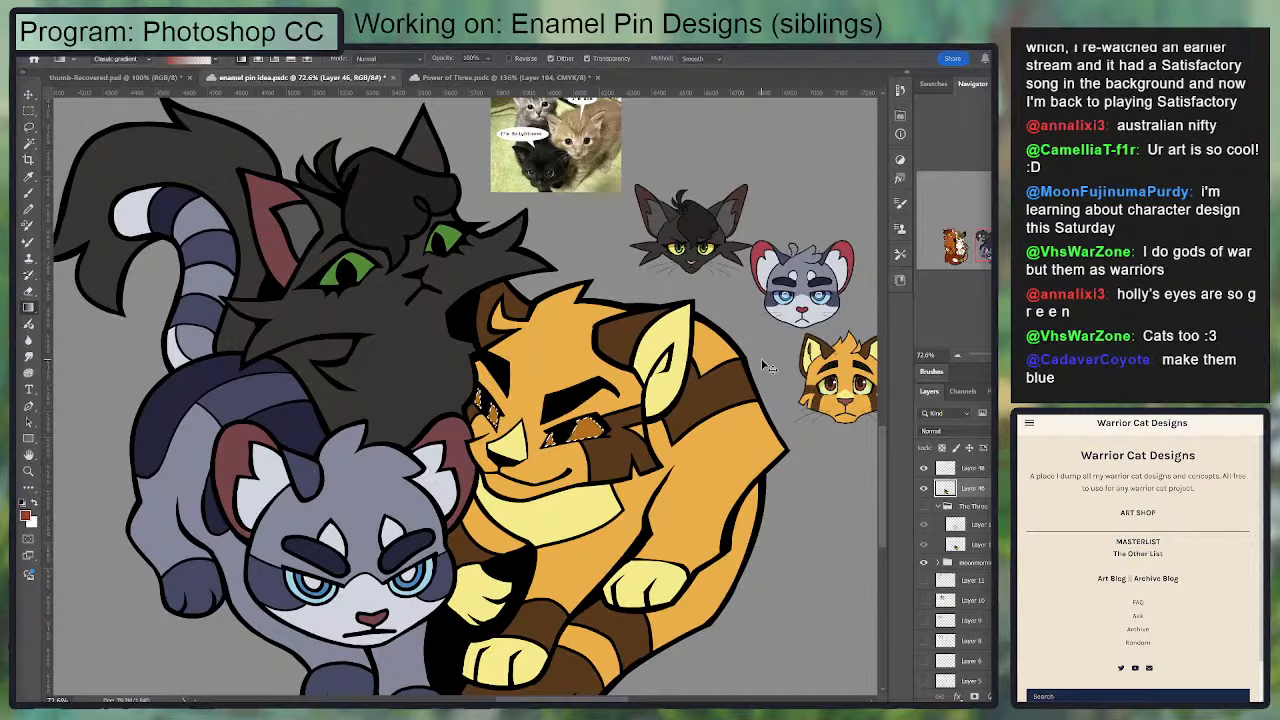
{"action": "key", "text": "i"}
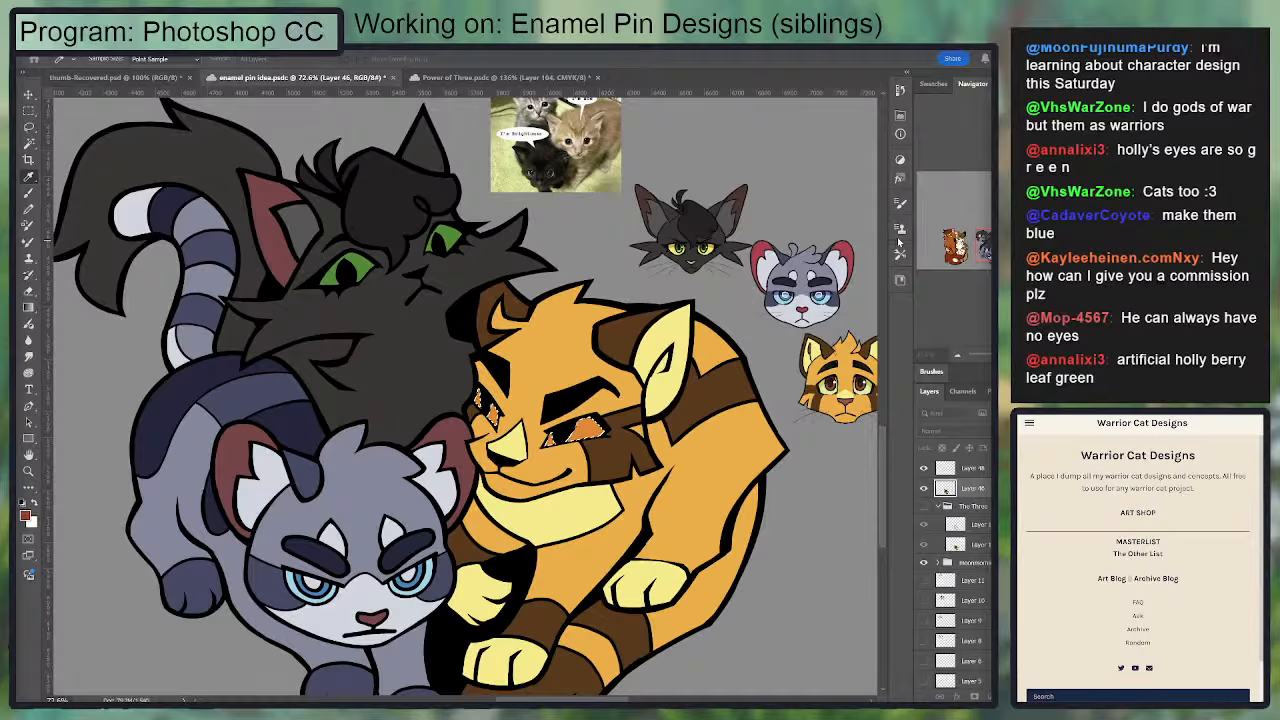
{"action": "key", "text": "Return"}
{"action": "key", "text": "ctrl+d"}
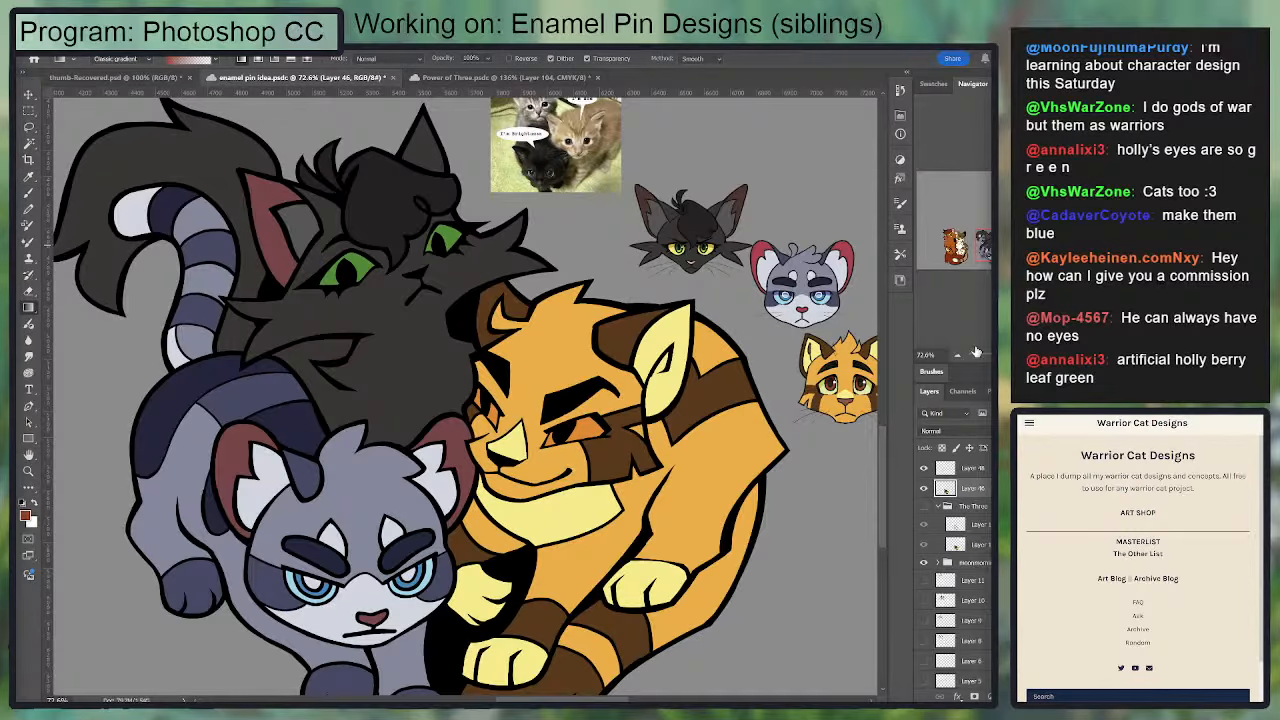
{"action": "key", "text": "ctrl+minus"}
{"action": "key", "text": "ctrl+minus"}
{"action": "key", "text": "ctrl+minus"}
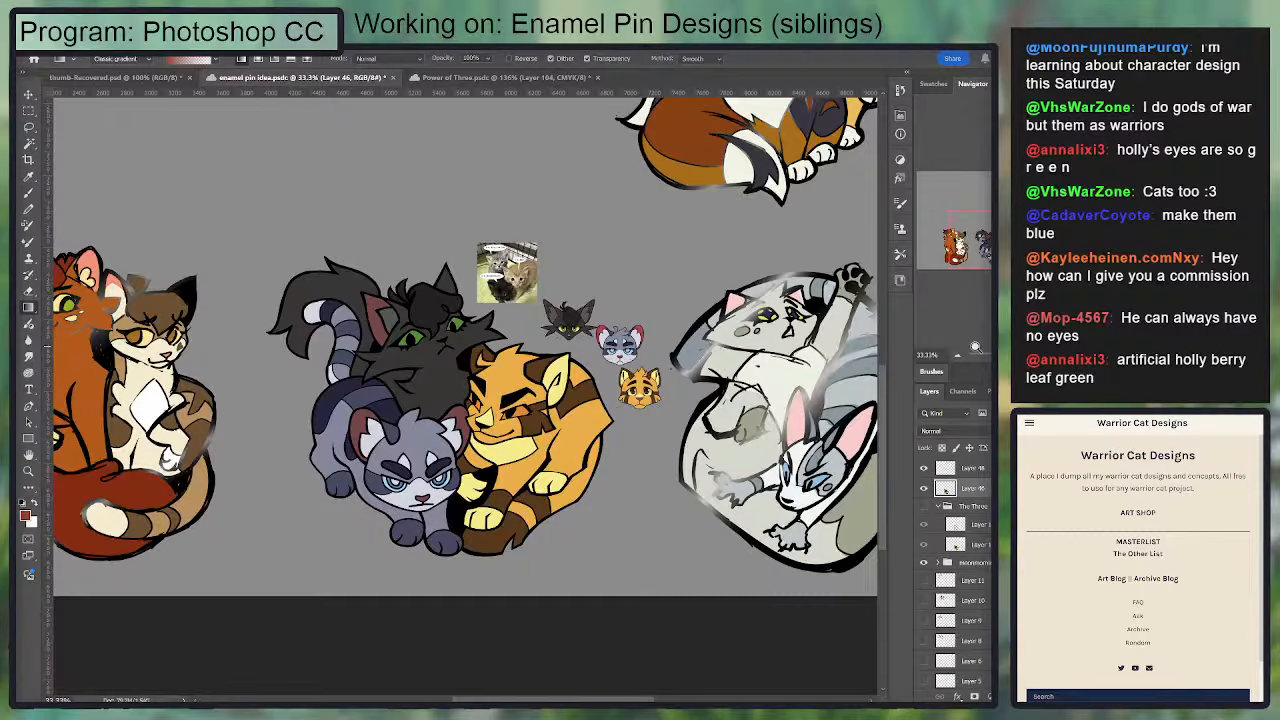
{"action": "key", "text": "ctrl+plus"}
{"action": "key", "text": "ctrl+minus"}
{"action": "key", "text": "ctrl+plus"}
{"action": "key", "text": "ctrl+plus"}
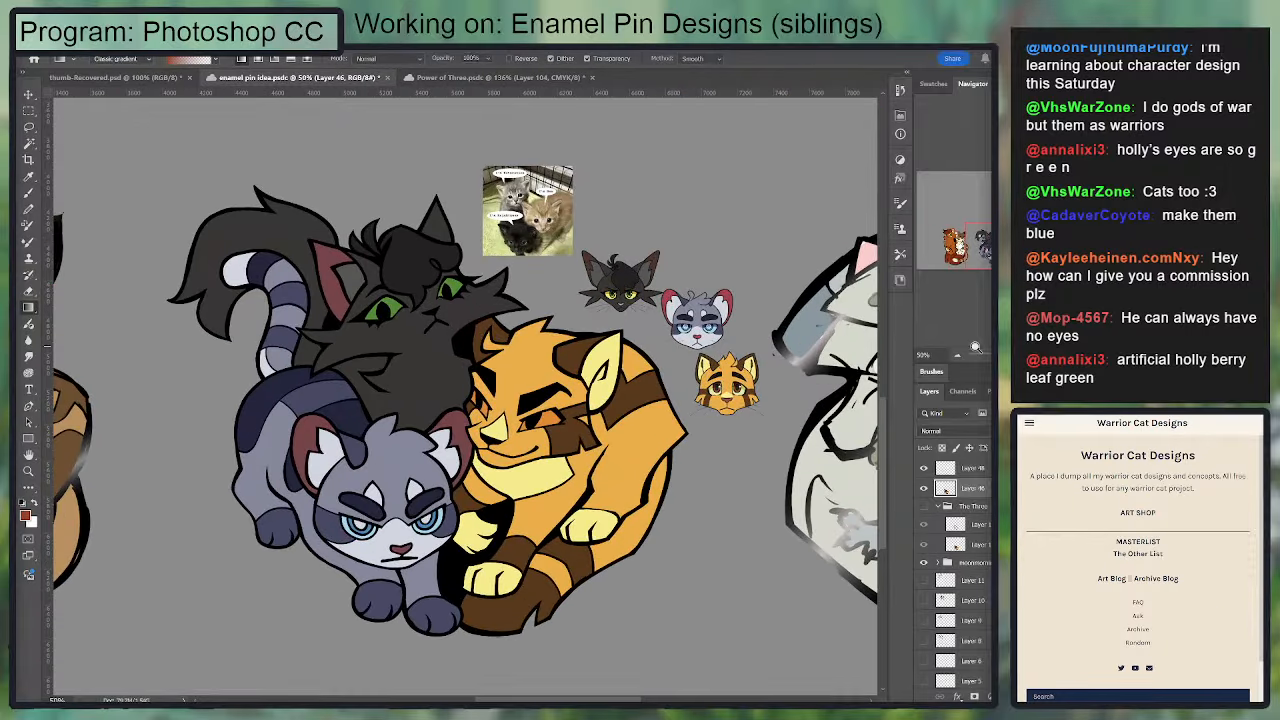
Step: Select the eye areas of the curled orange cat and fill them with the pale yellow sampled from its muzzle
{"action": "left_click_drag", "start_coordinate": [664, 423], "coordinate": [588, 423]}
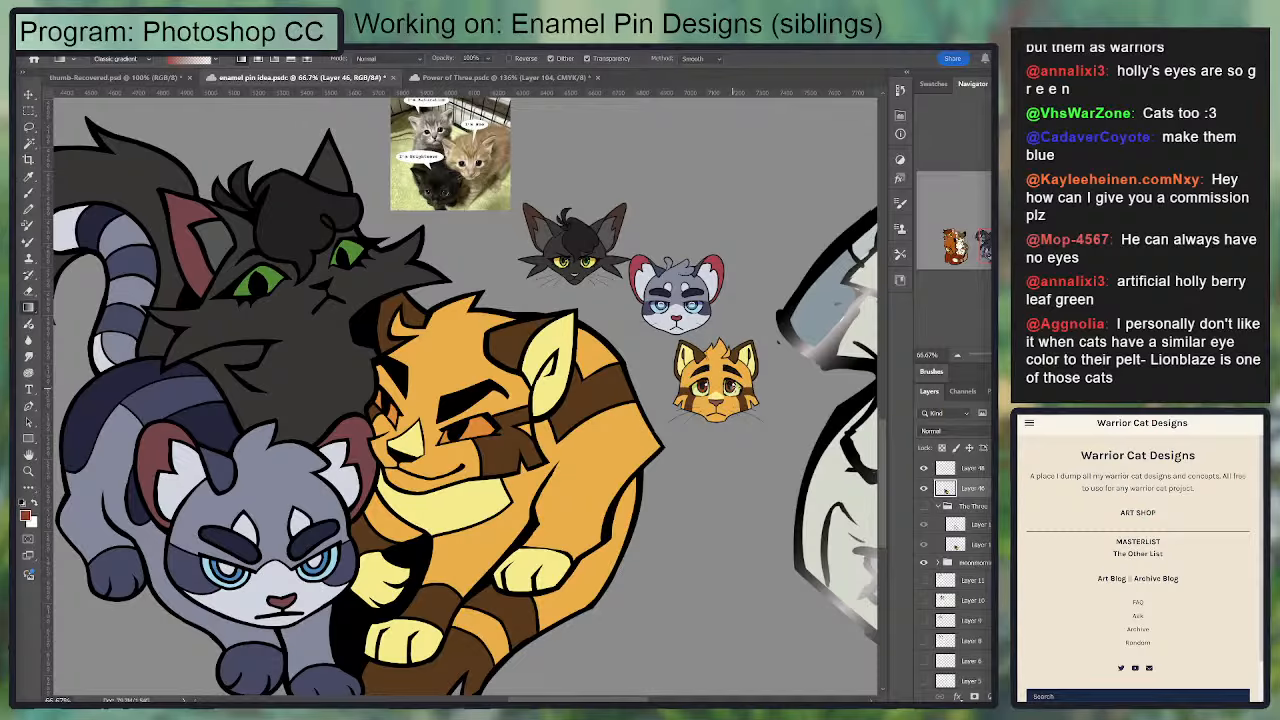
{"action": "left_click_drag", "start_coordinate": [646, 448], "coordinate": [705, 403]}
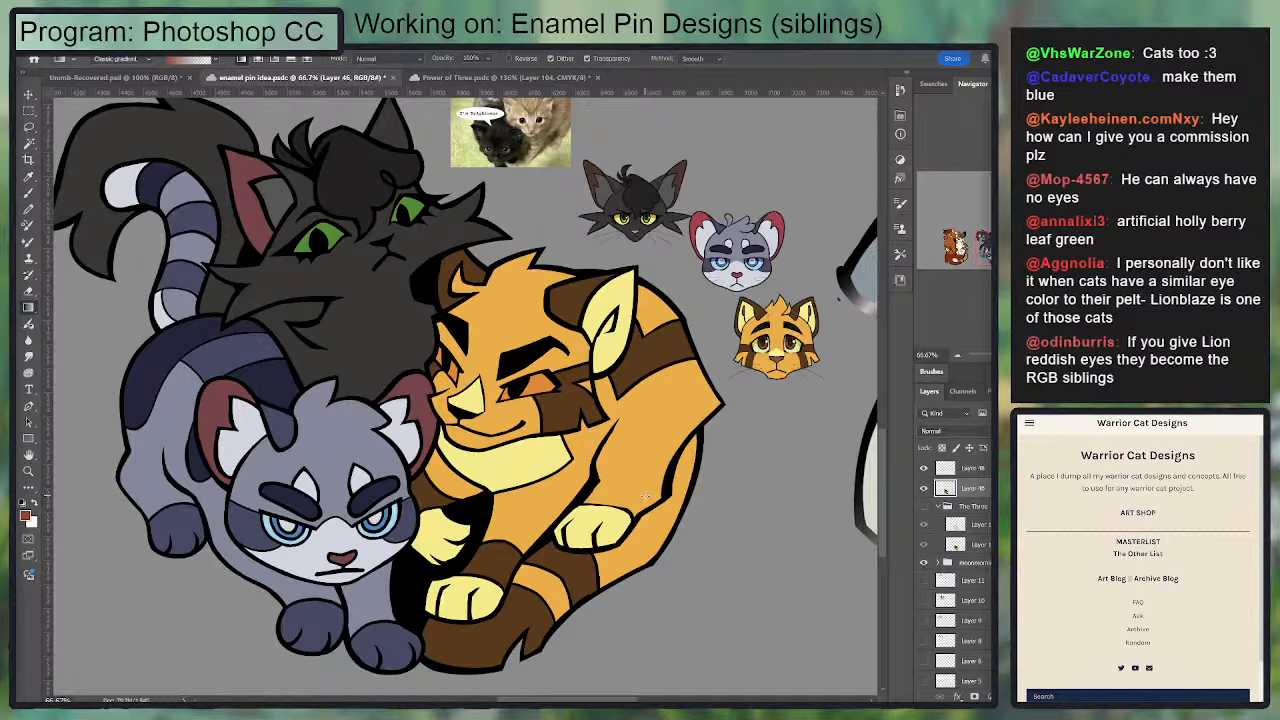
{"action": "key", "text": "i"}
{"action": "left_click", "coordinate": [466, 396]}
{"action": "key", "text": "w"}
{"action": "left_click", "coordinate": [438, 358]}
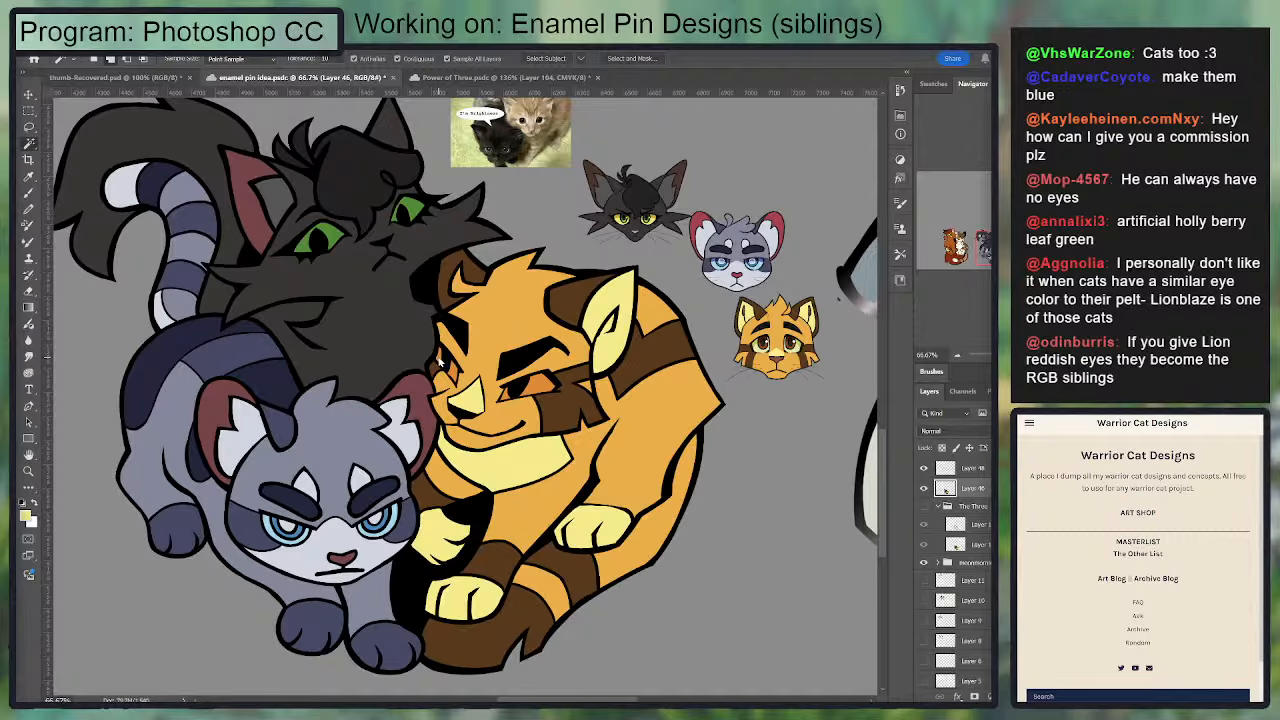
{"action": "left_click", "coordinate": [453, 372]}
{"action": "left_click", "coordinate": [535, 388], "text": "shift"}
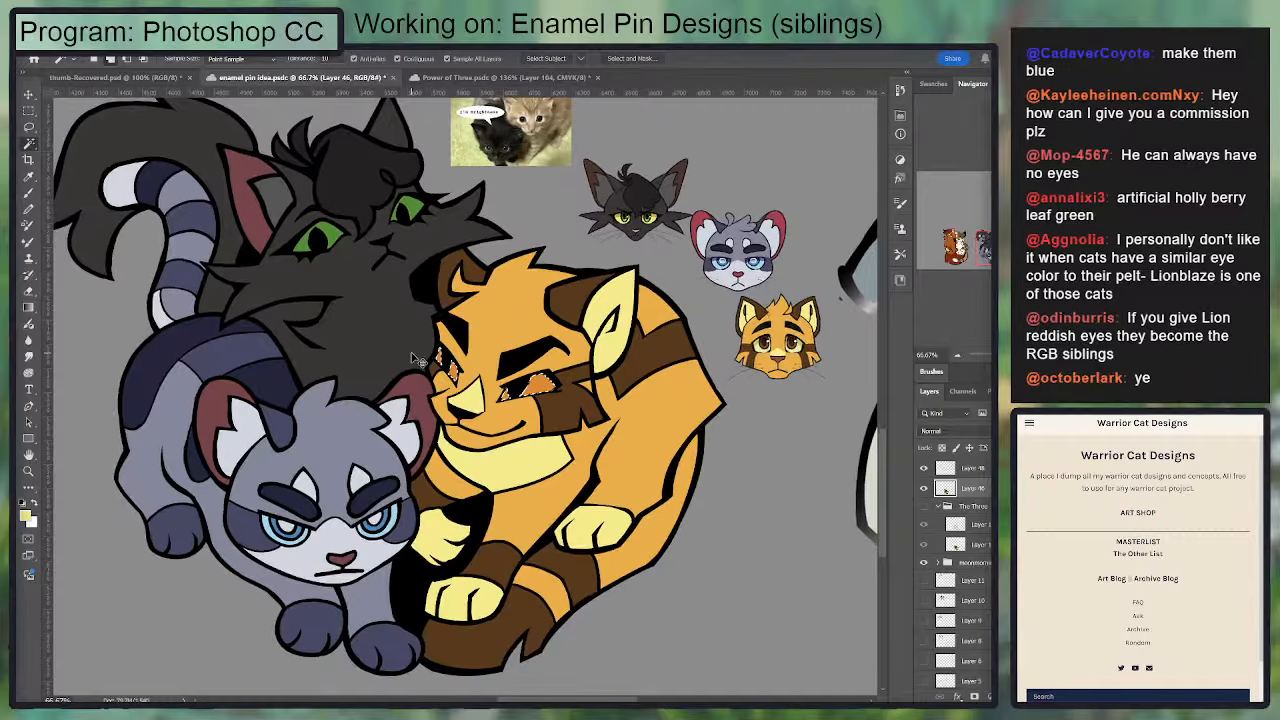
{"action": "key", "text": "ctrl+plus"}
{"action": "key", "text": "ctrl+plus"}
{"action": "key", "text": "g"}
{"action": "left_click_drag", "start_coordinate": [520, 545], "coordinate": [521, 640]}
{"action": "key", "text": "ctrl+d"}
Step: Find the line art layer containing the orange cat's pupils and erase the black inside both, leaving dark outlines
{"action": "left_click_drag", "start_coordinate": [656, 411], "coordinate": [560, 497]}
{"action": "key", "text": "e"}
{"action": "left_click", "coordinate": [961, 475]}
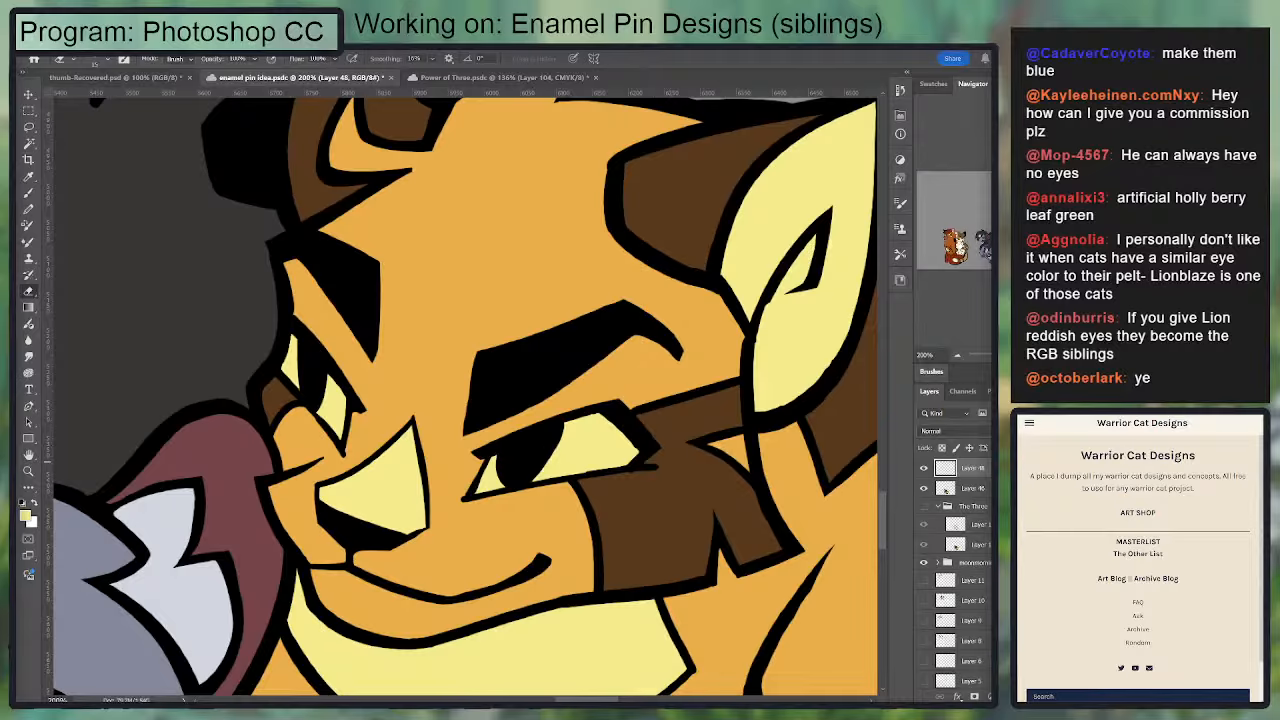
{"action": "scroll", "coordinate": [962, 463], "scroll_direction": "up", "scroll_amount": 1}
{"action": "scroll", "coordinate": [950, 560], "scroll_direction": "up", "scroll_amount": 2}
{"action": "left_click", "coordinate": [932, 536]}
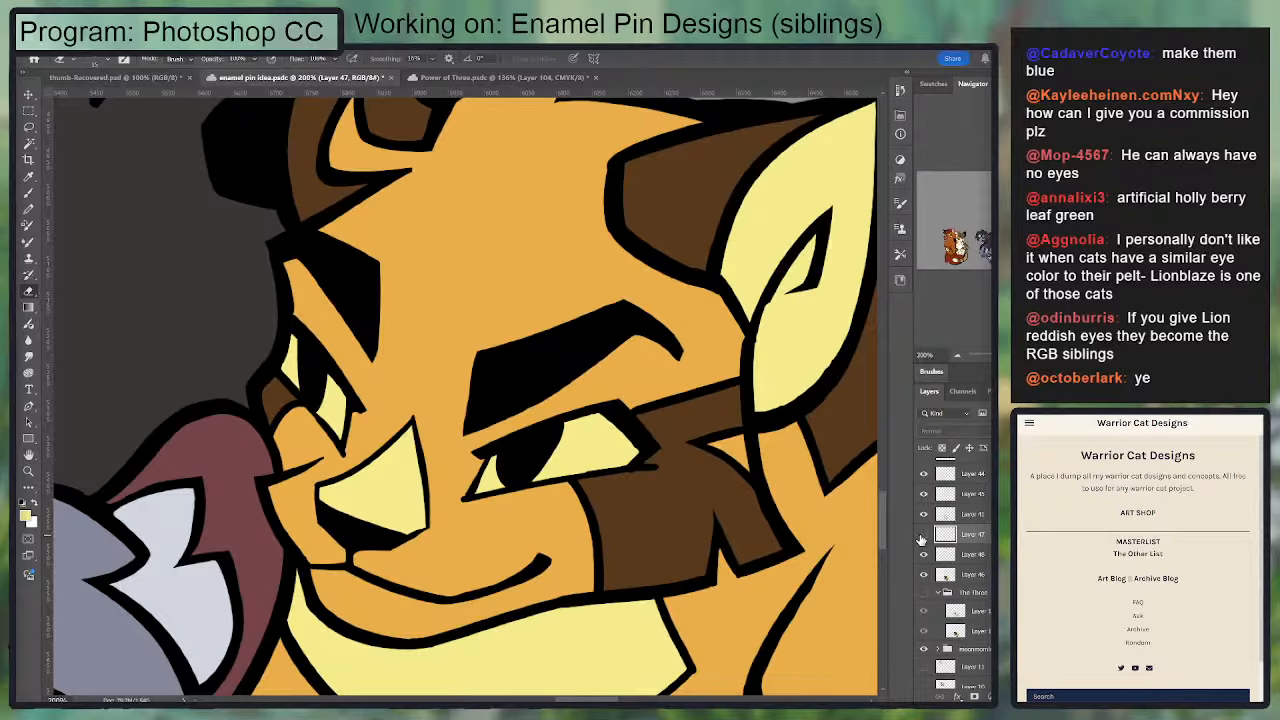
{"action": "left_click", "coordinate": [924, 575], "text": "alt"}
{"action": "left_click", "coordinate": [924, 575], "text": "alt"}
{"action": "left_click", "coordinate": [947, 516]}
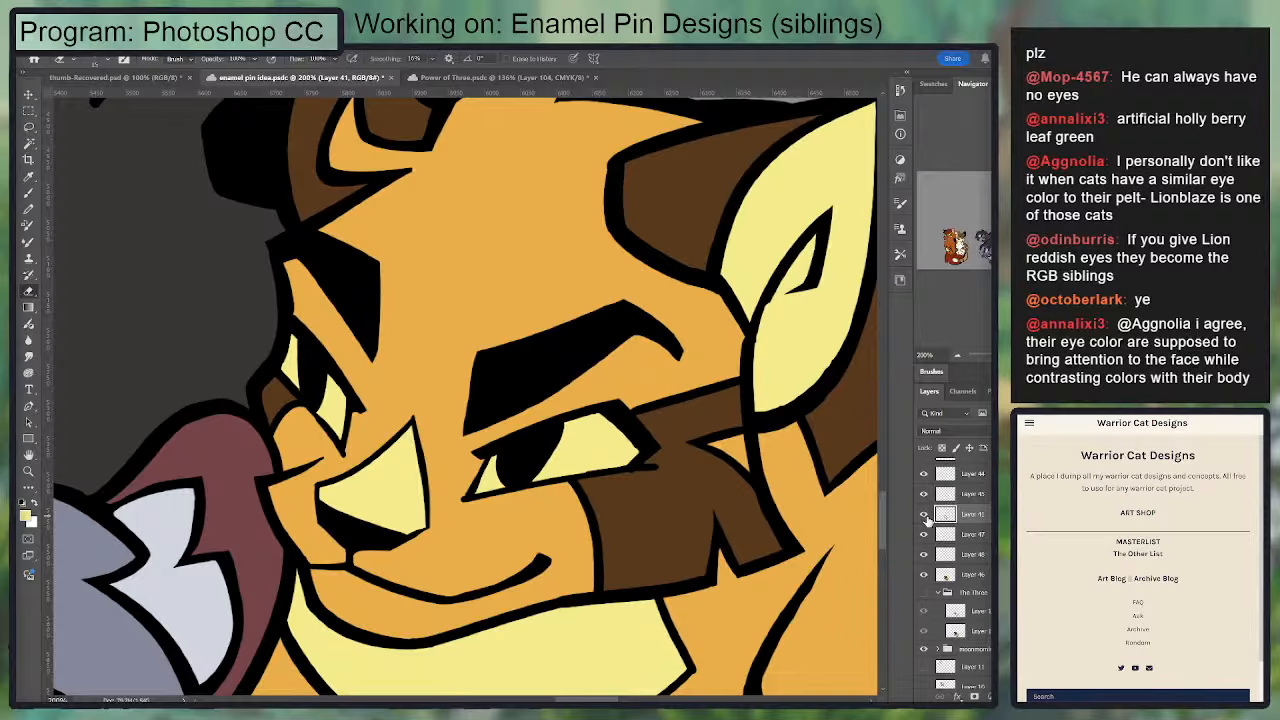
{"action": "left_click", "coordinate": [924, 515]}
{"action": "left_click", "coordinate": [924, 516]}
{"action": "mouse_move", "coordinate": [507, 458]}
{"action": "left_mouse_down"}
{"action": "mouse_move", "coordinate": [510, 472]}
{"action": "mouse_move", "coordinate": [543, 438]}
{"action": "mouse_move", "coordinate": [517, 479]}
{"action": "mouse_move", "coordinate": [532, 469]}
{"action": "mouse_move", "coordinate": [509, 471]}
{"action": "mouse_move", "coordinate": [534, 446]}
{"action": "mouse_move", "coordinate": [517, 470]}
{"action": "mouse_move", "coordinate": [514, 452]}
{"action": "mouse_move", "coordinate": [538, 445]}
{"action": "mouse_move", "coordinate": [530, 462]}
{"action": "left_mouse_up"}
{"action": "key", "text": "ctrl+z"}
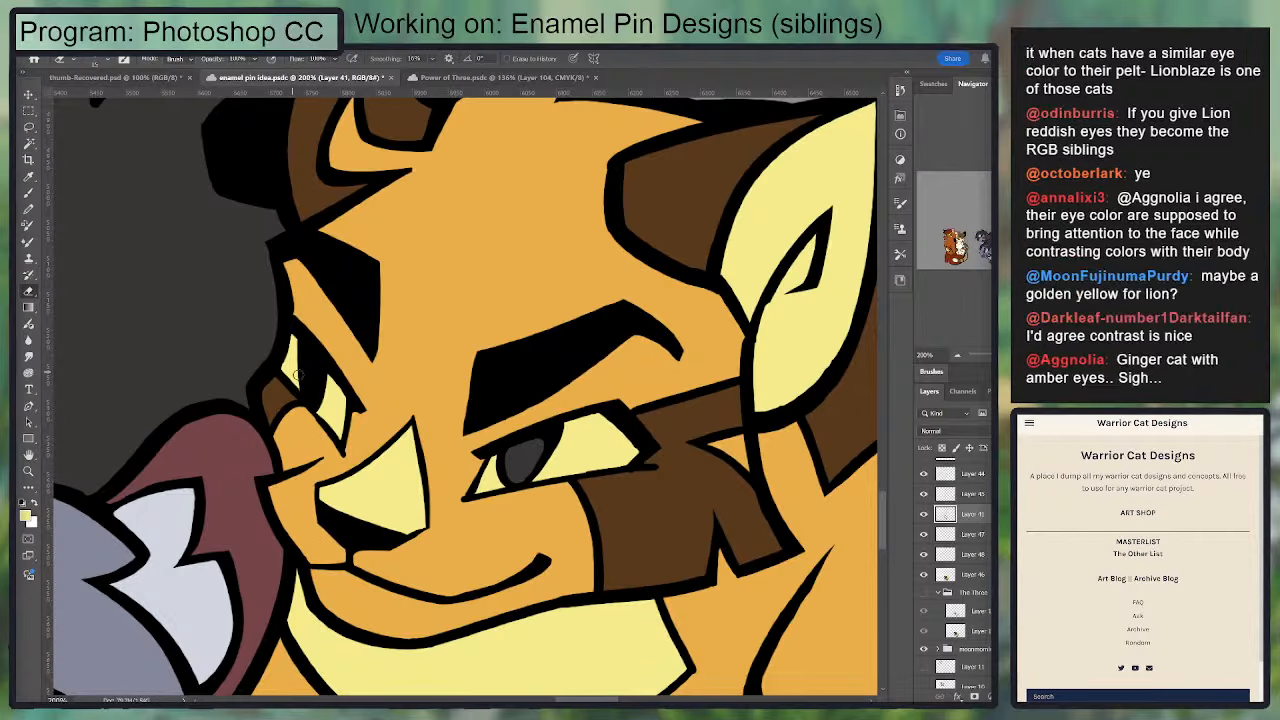
{"action": "mouse_move", "coordinate": [300, 376]}
{"action": "left_mouse_down"}
{"action": "mouse_move", "coordinate": [307, 365]}
{"action": "mouse_move", "coordinate": [311, 395]}
{"action": "mouse_move", "coordinate": [309, 366]}
{"action": "left_mouse_up"}
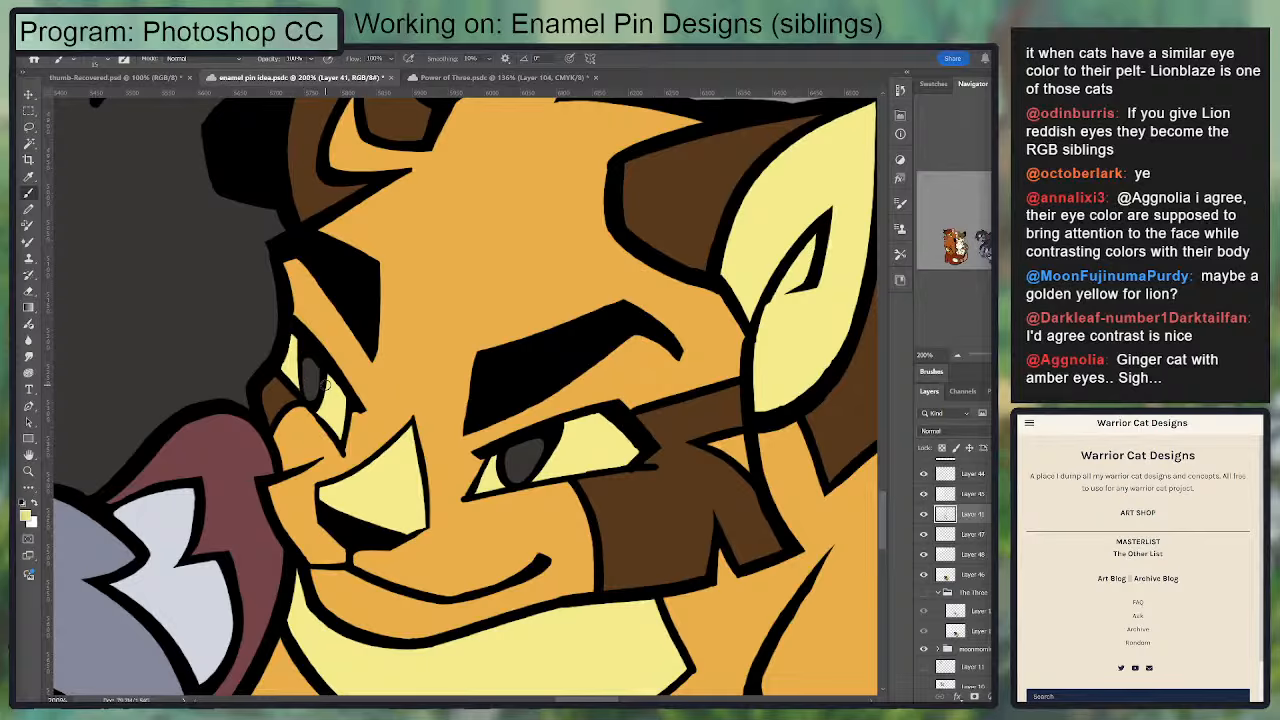
Step: Sample the line art black and touch up the outline of the orange cat's far iris
{"action": "key", "text": "i"}
{"action": "left_click", "coordinate": [331, 343]}
{"action": "key", "text": "b"}
{"action": "left_click_drag", "start_coordinate": [305, 359], "coordinate": [313, 400]}
{"action": "key", "text": "e"}
Step: Paint both hollowed irises on Layer 46 with the red-brown sampled from the Lionblaze reference's eye
{"action": "key", "text": "i"}
{"action": "key", "text": "ctrl+minus"}
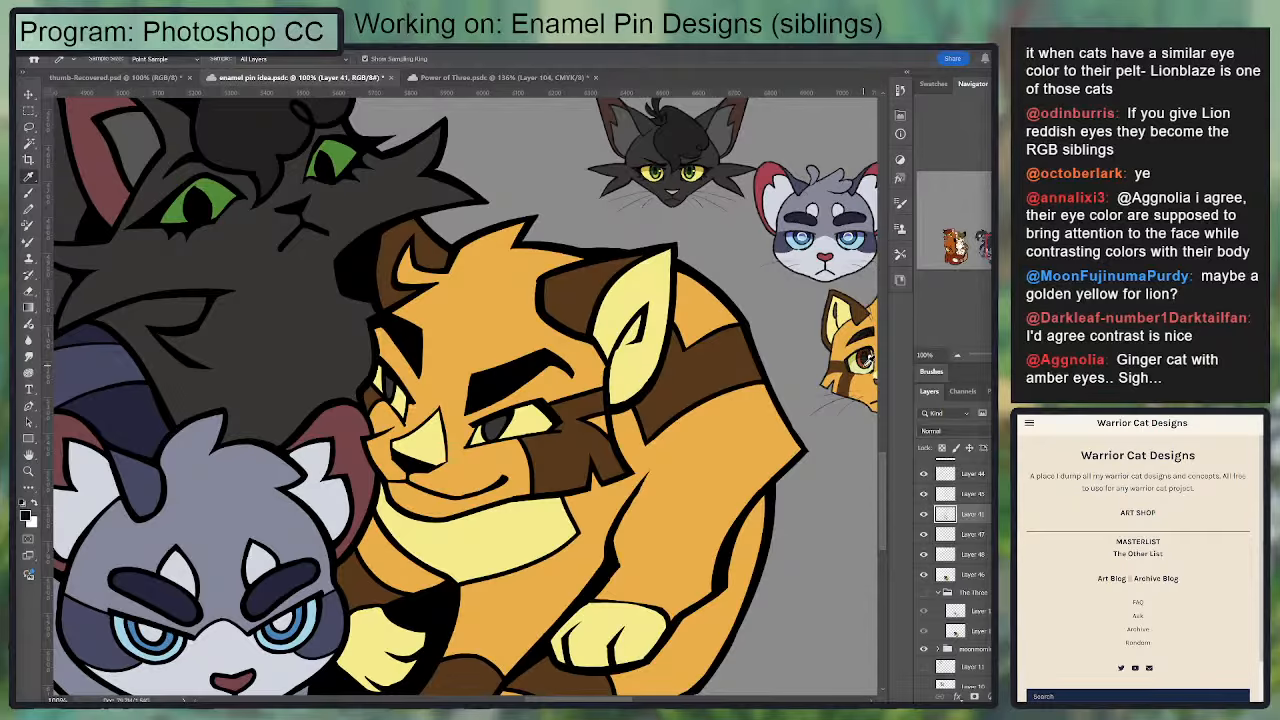
{"action": "left_click", "coordinate": [864, 358]}
{"action": "left_click", "coordinate": [972, 575]}
{"action": "key", "text": "b"}
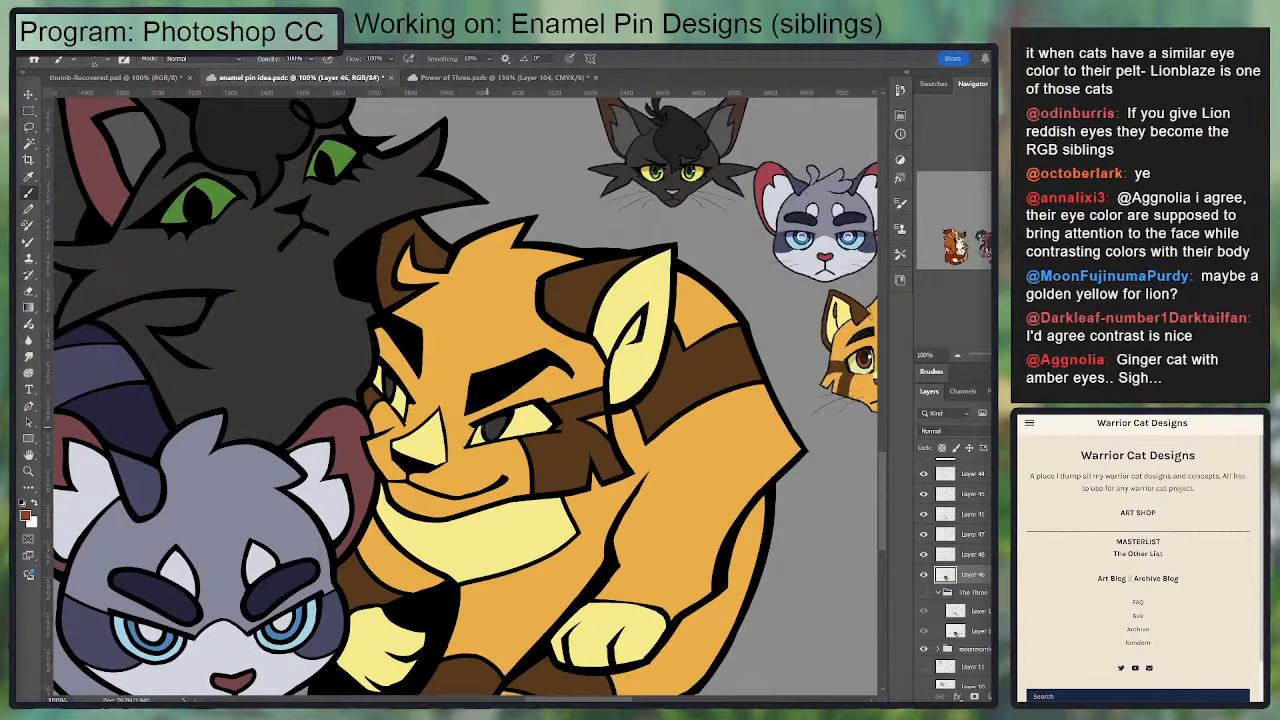
{"action": "left_click_drag", "start_coordinate": [489, 429], "coordinate": [497, 418]}
{"action": "left_click_drag", "start_coordinate": [393, 389], "coordinate": [391, 393]}
{"action": "scroll", "coordinate": [462, 365], "scroll_direction": "down", "scroll_amount": 2}
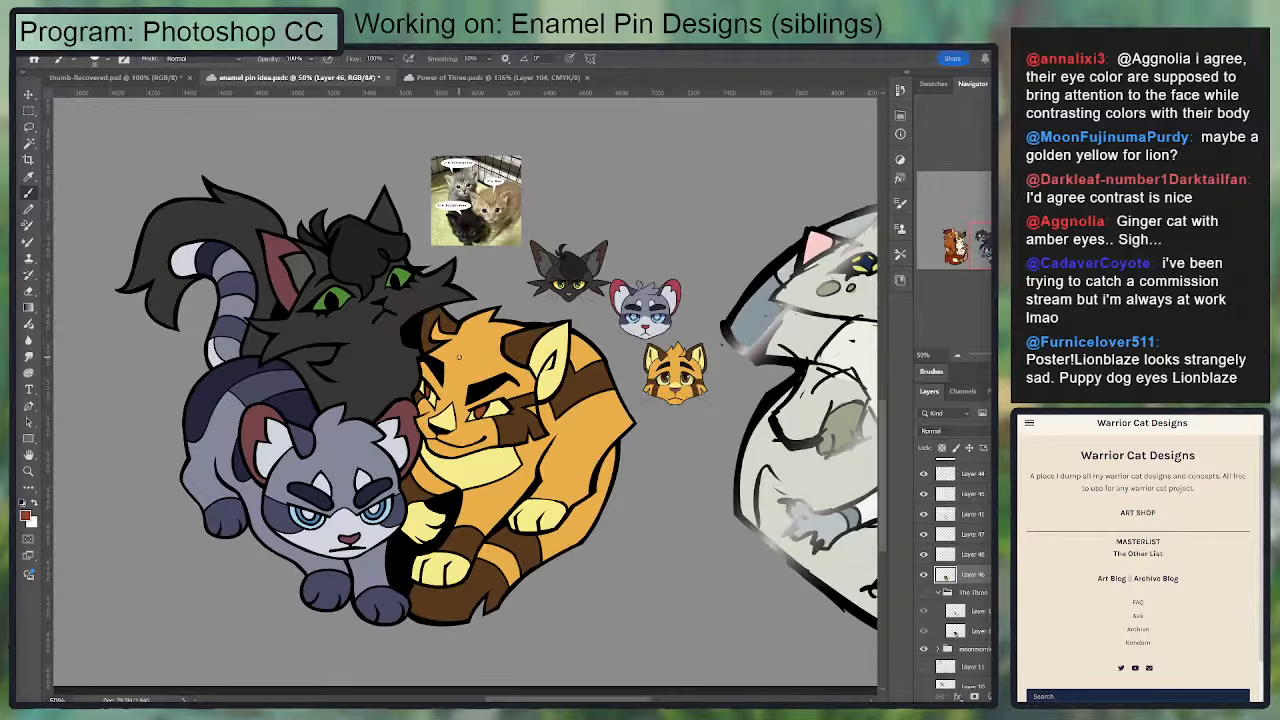
Step: Paint the orange cat's pupils solid black on the line art layer and undo the last stray stroke
{"action": "key", "text": "ctrl+plus"}
{"action": "key", "text": "ctrl+plus"}
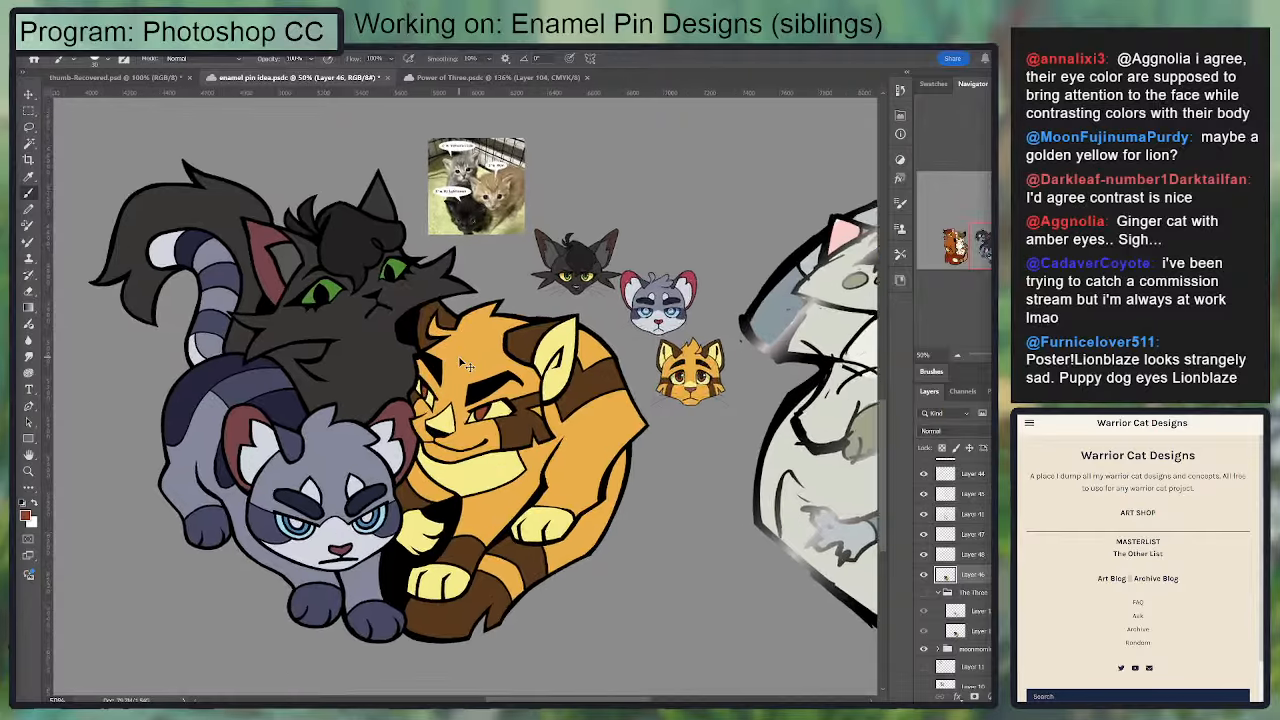
{"action": "left_click", "coordinate": [950, 535]}
{"action": "left_click", "coordinate": [924, 513]}
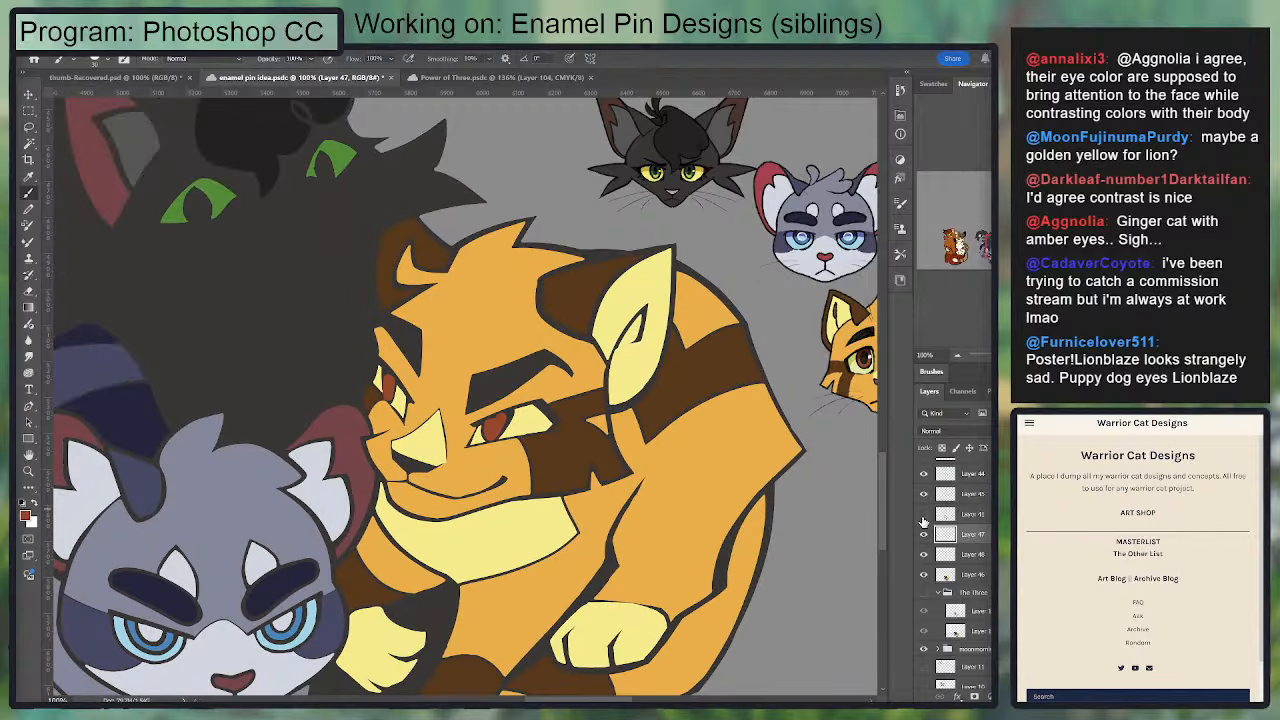
{"action": "left_click", "coordinate": [924, 513]}
{"action": "left_click", "coordinate": [960, 513]}
{"action": "key", "text": "d"}
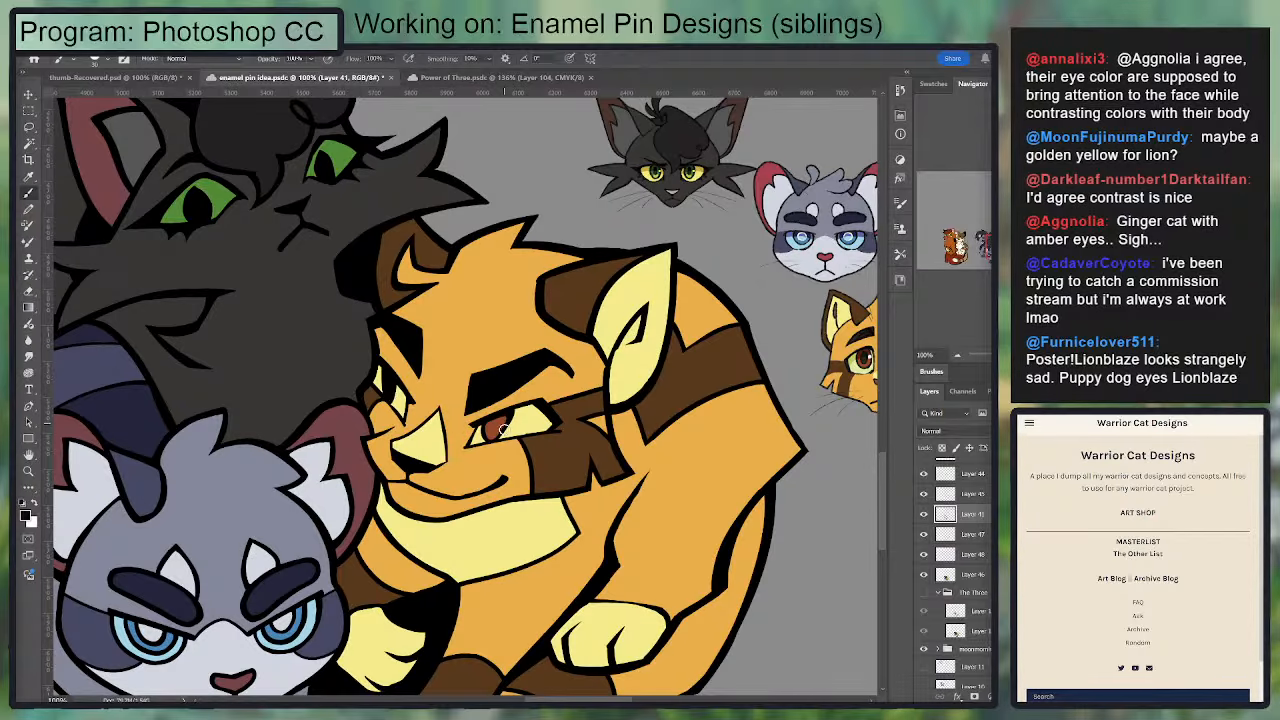
{"action": "left_click_drag", "start_coordinate": [486, 422], "coordinate": [495, 430]}
{"action": "left_click_drag", "start_coordinate": [629, 343], "coordinate": [591, 342]}
{"action": "mouse_move", "coordinate": [498, 404]}
{"action": "left_mouse_down"}
{"action": "mouse_move", "coordinate": [490, 435]}
{"action": "mouse_move", "coordinate": [496, 405]}
{"action": "left_mouse_up"}
{"action": "key", "text": "ctrl+z"}
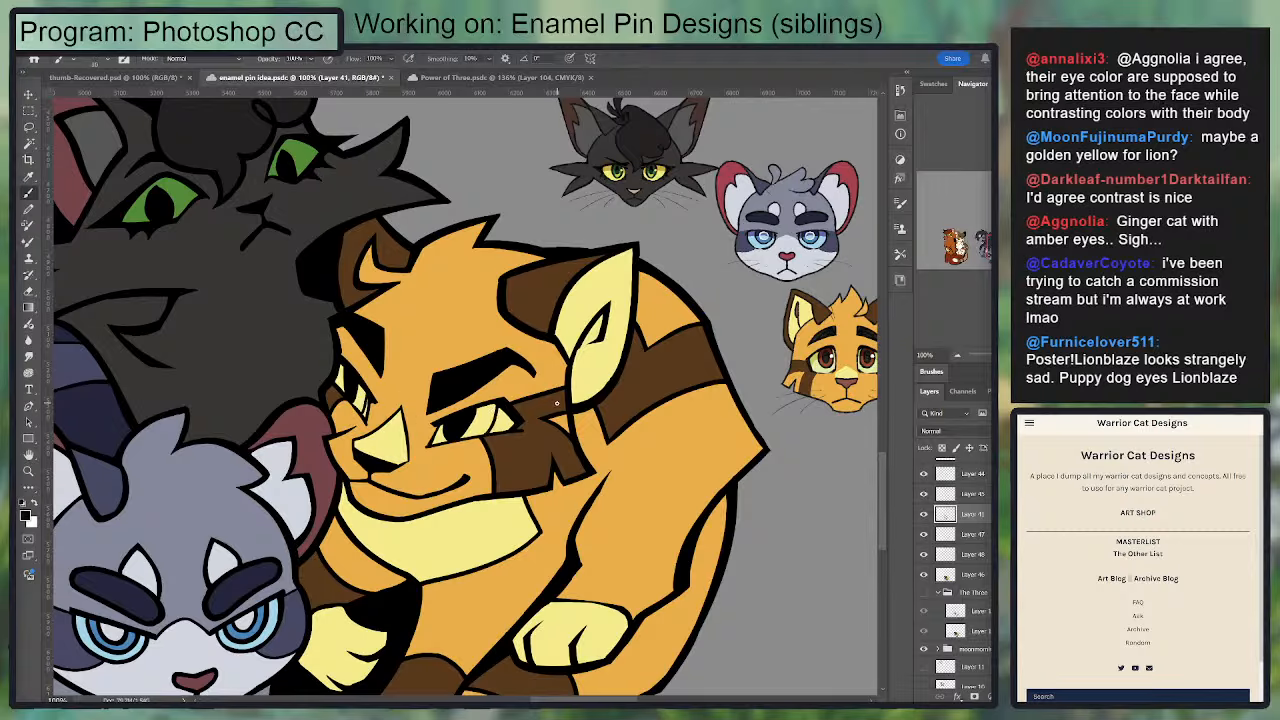
Step: Try larger irises for the orange cat, outlined in black on a new layer and painted red-brown on Layer 46
{"action": "left_click", "coordinate": [966, 554]}
{"action": "key", "text": "ctrl+shift+alt+n"}
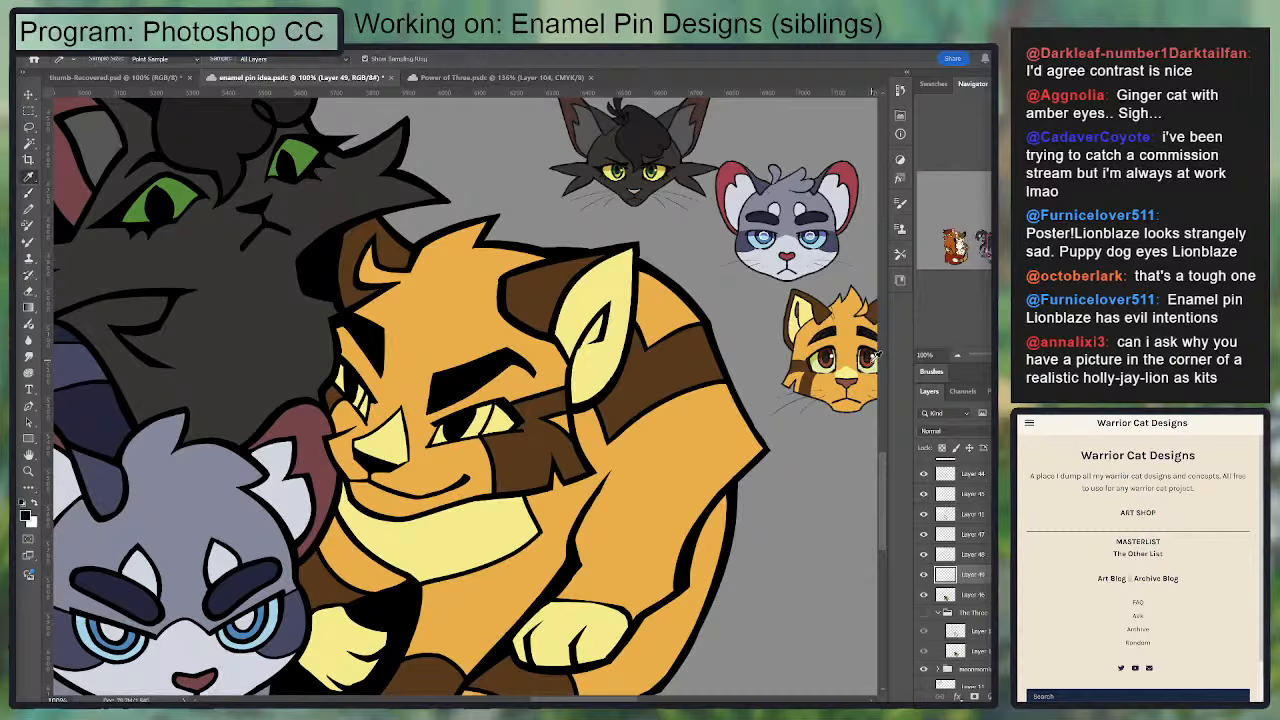
{"action": "left_click", "coordinate": [984, 593]}
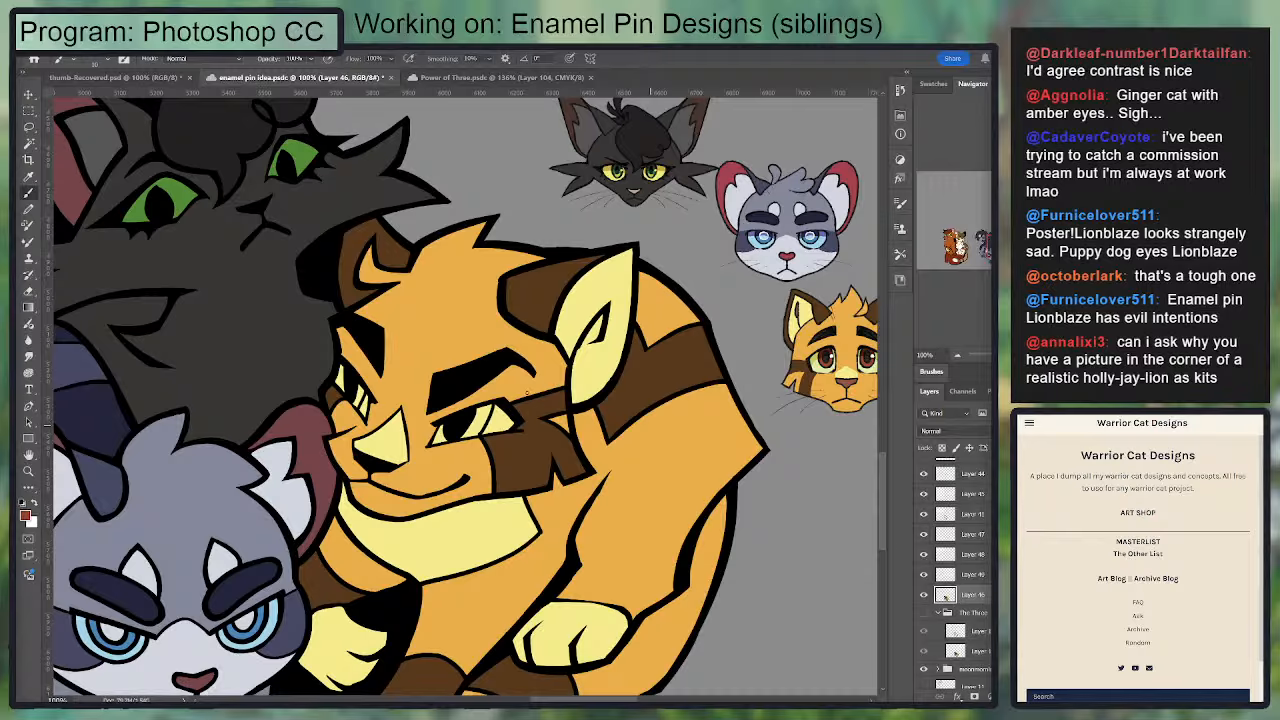
{"action": "mouse_move", "coordinate": [455, 437]}
{"action": "left_mouse_down"}
{"action": "mouse_move", "coordinate": [481, 413]}
{"action": "mouse_move", "coordinate": [476, 426]}
{"action": "mouse_move", "coordinate": [472, 411]}
{"action": "mouse_move", "coordinate": [444, 434]}
{"action": "left_mouse_up"}
{"action": "mouse_move", "coordinate": [349, 411]}
{"action": "left_mouse_down"}
{"action": "mouse_move", "coordinate": [360, 398]}
{"action": "mouse_move", "coordinate": [339, 384]}
{"action": "mouse_move", "coordinate": [341, 367]}
{"action": "left_mouse_up"}
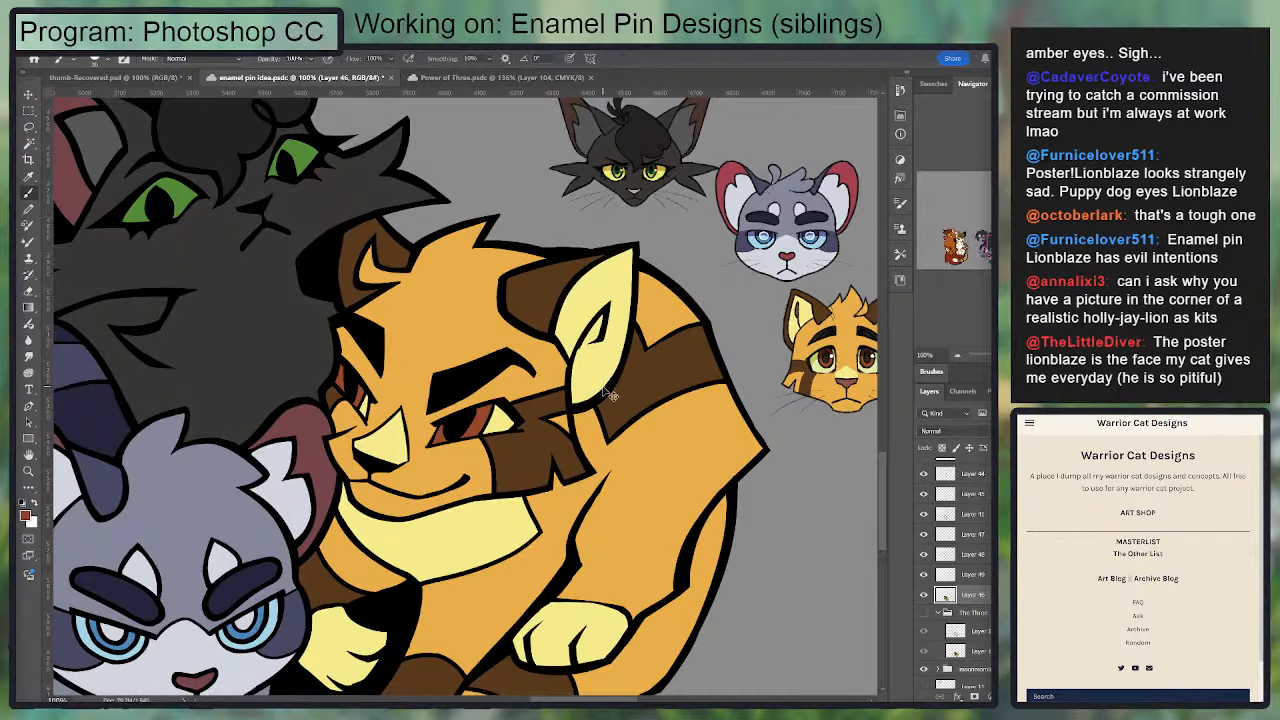
Step: Examine the colored sibling group against the kitten photo, the character references and the neighboring pin designs
{"action": "key", "text": "ctrl+minus"}
{"action": "key", "text": "ctrl+minus"}
{"action": "key", "text": "ctrl+minus"}
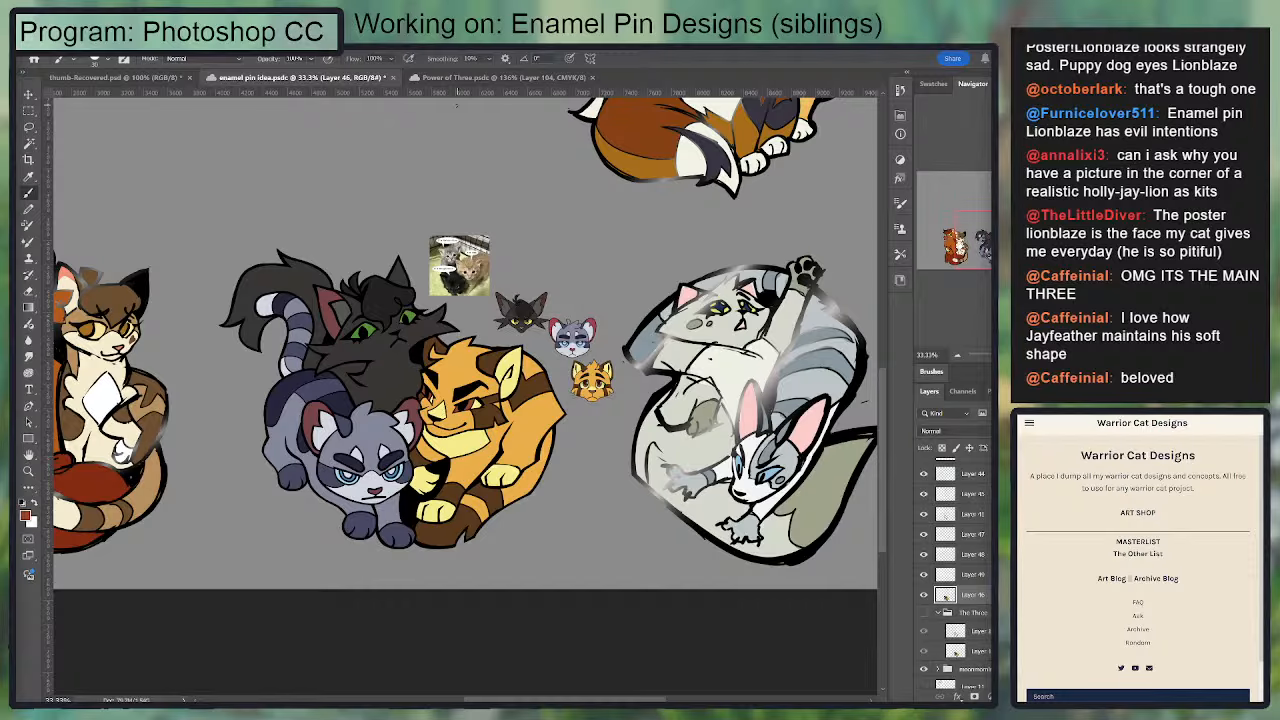
{"action": "scroll", "coordinate": [462, 250], "scroll_direction": "up", "scroll_amount": 6}
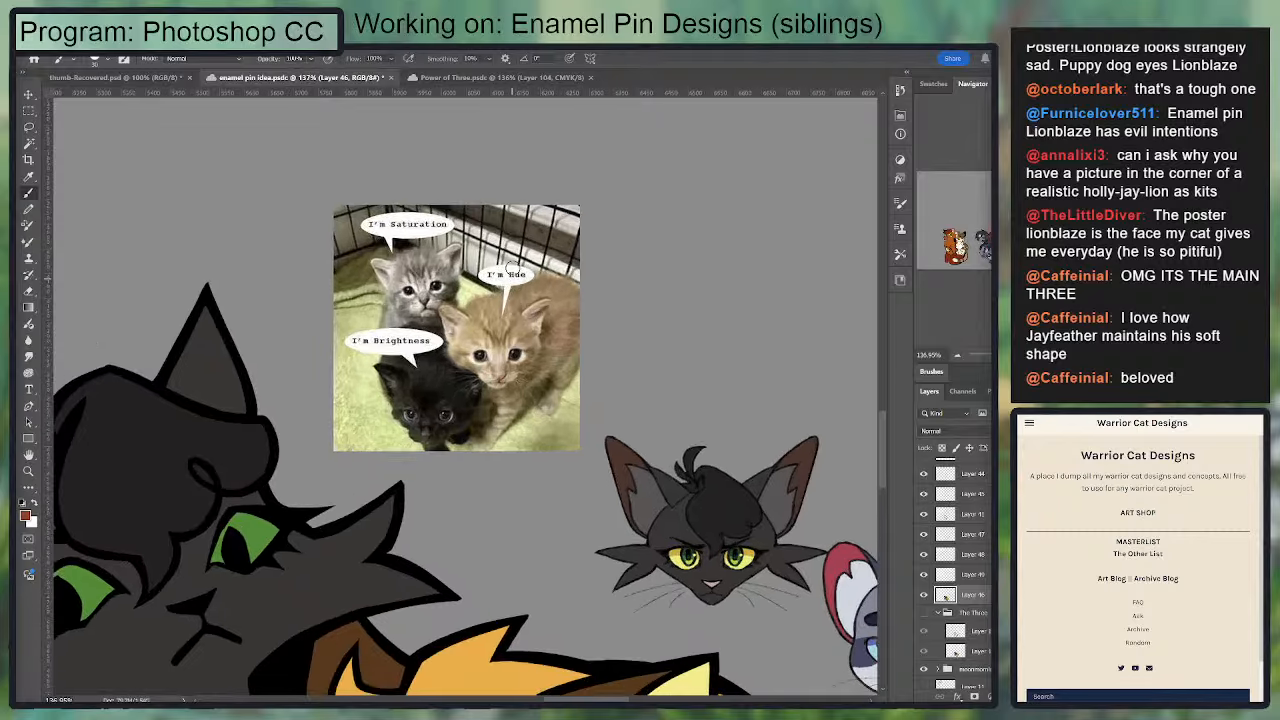
{"action": "scroll", "coordinate": [510, 268], "scroll_direction": "down", "scroll_amount": 5}
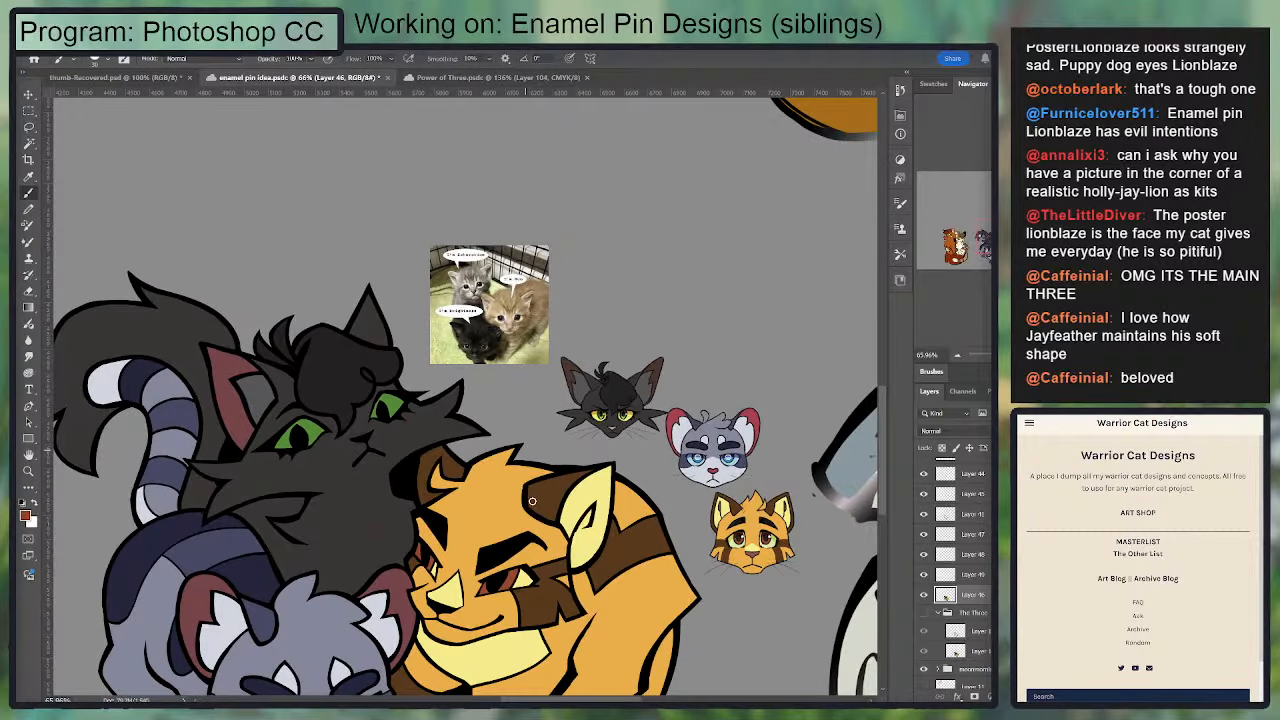
{"action": "scroll", "coordinate": [532, 501], "scroll_direction": "down", "scroll_amount": 2}
{"action": "scroll", "coordinate": [600, 470], "scroll_direction": "up", "scroll_amount": 2}
{"action": "scroll", "coordinate": [665, 440], "scroll_direction": "down", "scroll_amount": 2}
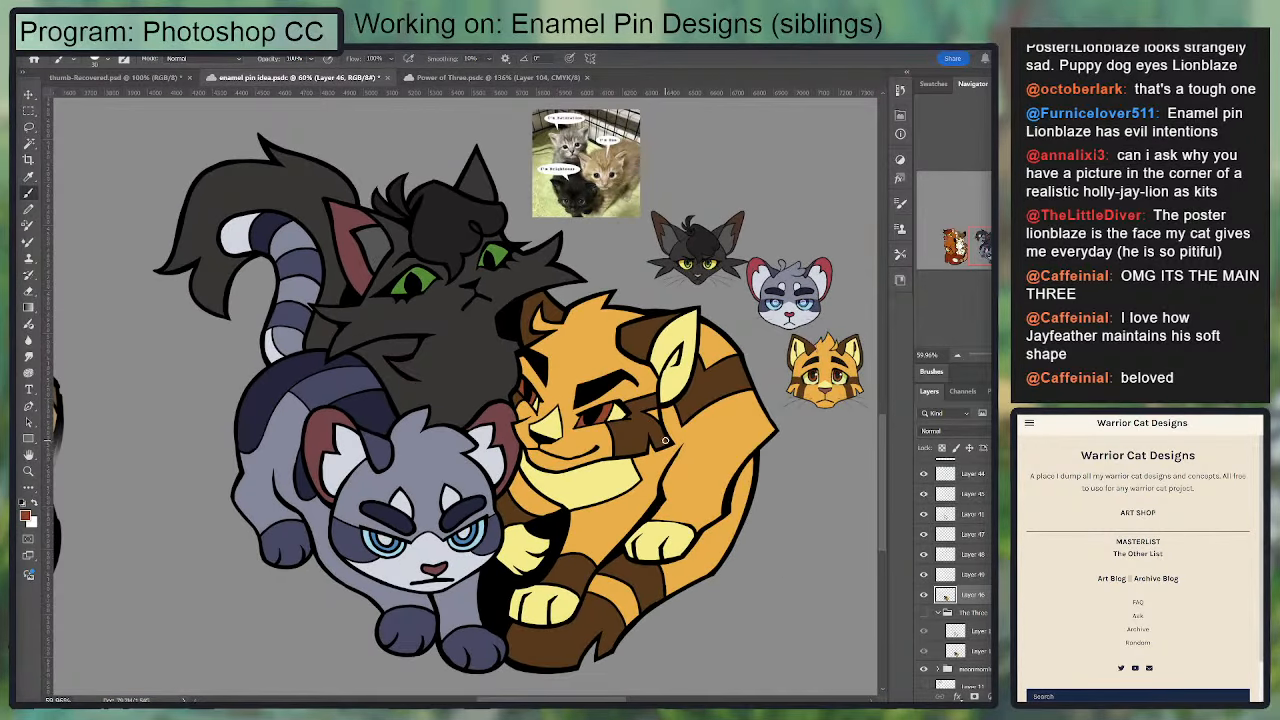
{"action": "scroll", "coordinate": [944, 596], "scroll_direction": "up", "scroll_amount": 3}
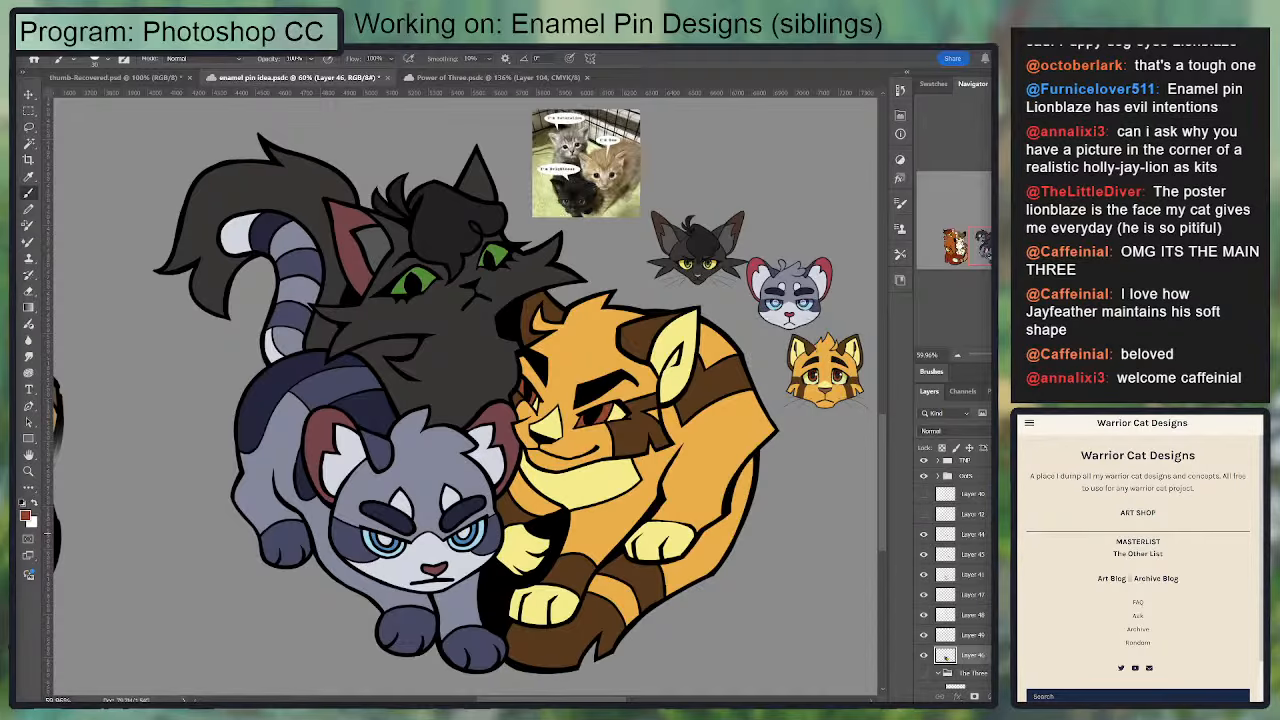
{"action": "left_click", "coordinate": [968, 538]}
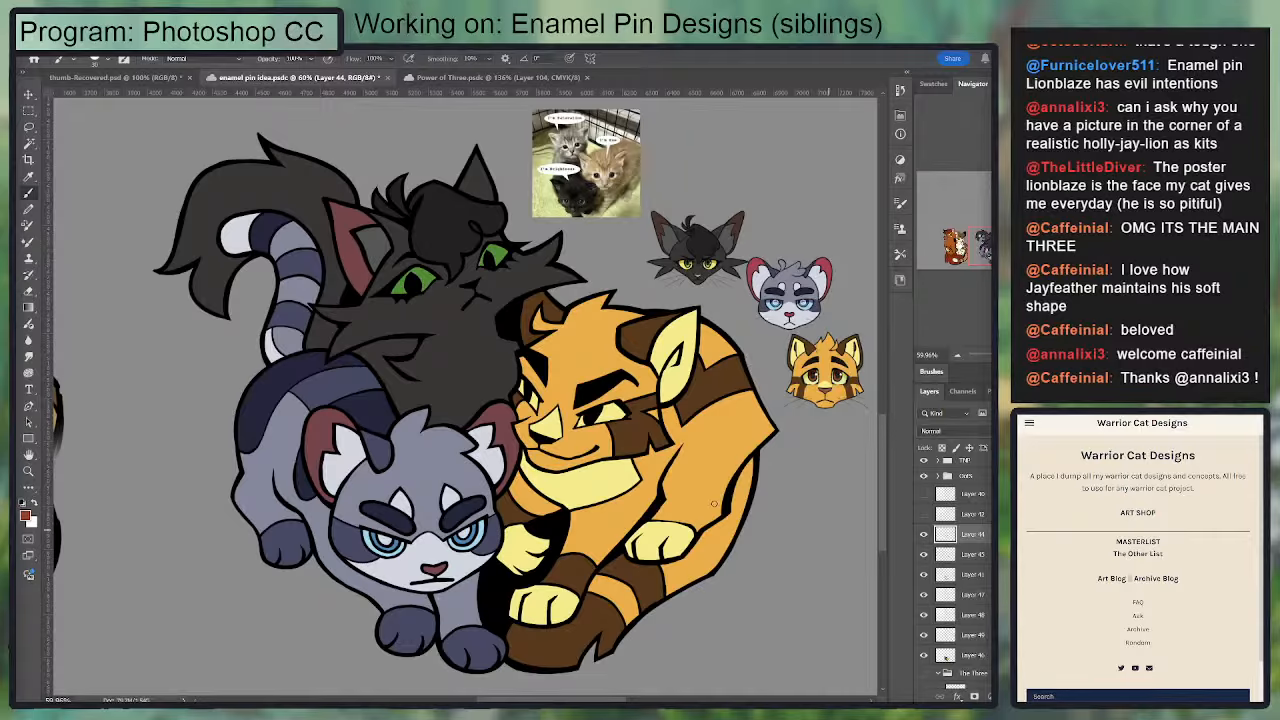
{"action": "scroll", "coordinate": [578, 470], "scroll_direction": "down", "scroll_amount": 2}
{"action": "scroll", "coordinate": [580, 472], "scroll_direction": "down", "scroll_amount": 1}
{"action": "scroll", "coordinate": [567, 457], "scroll_direction": "up", "scroll_amount": 2}
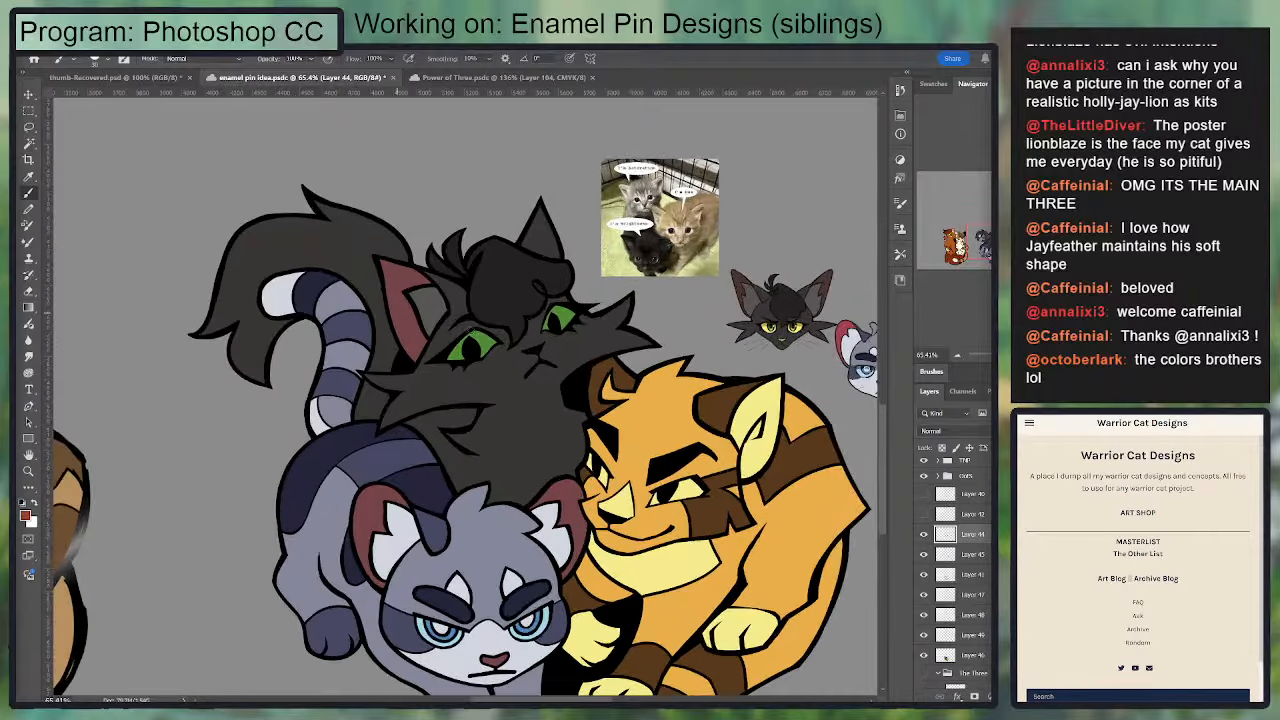
Step: Select both green eyes of the black cat, shift their color on Layer 46 to a yellower green and deselect
{"action": "scroll", "coordinate": [362, 246], "scroll_direction": "up", "scroll_amount": 2}
{"action": "key", "text": "w"}
{"action": "left_click", "coordinate": [483, 350]}
{"action": "left_click", "coordinate": [570, 324], "text": "shift"}
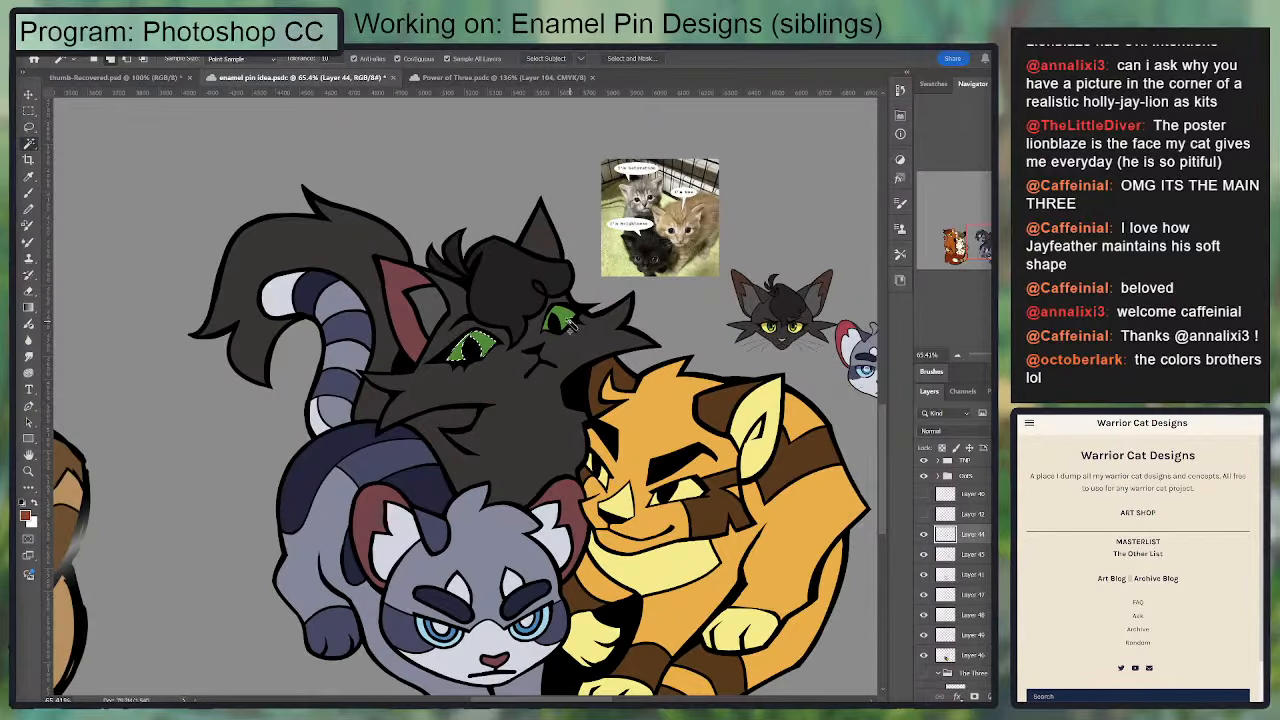
{"action": "scroll", "coordinate": [950, 640], "scroll_direction": "down", "scroll_amount": 1}
{"action": "left_click", "coordinate": [963, 613]}
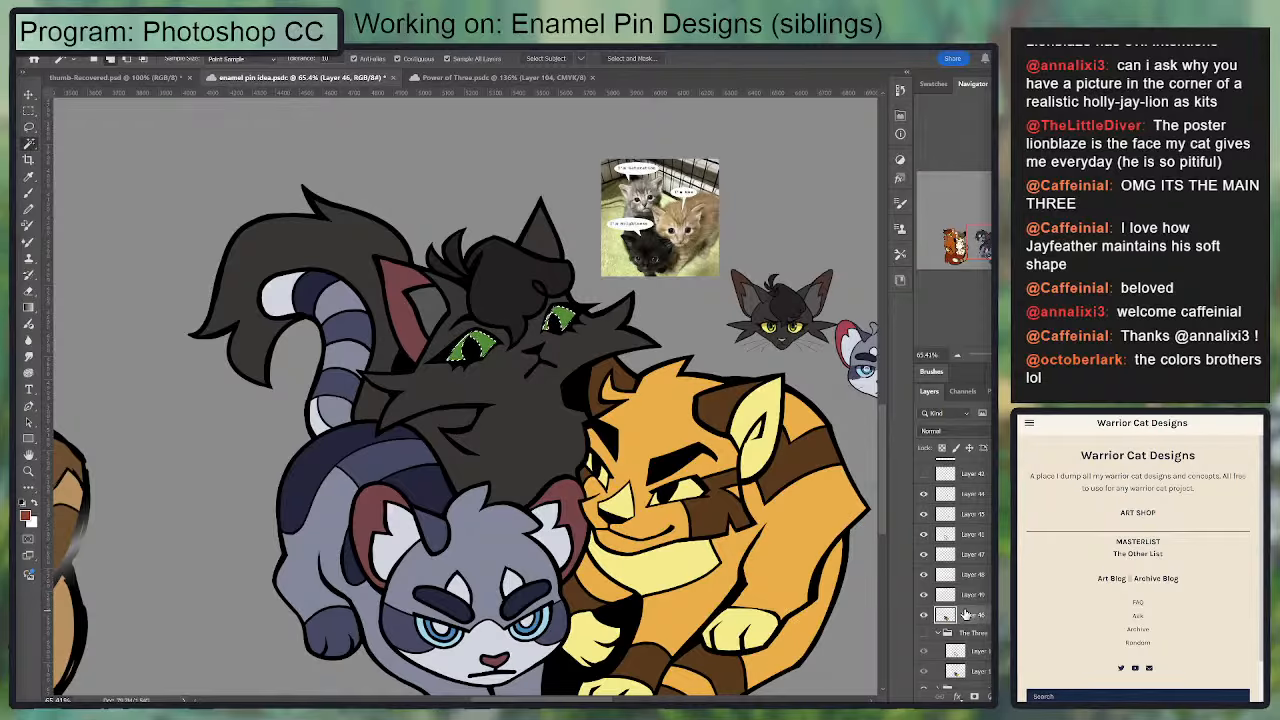
{"action": "key", "text": "i"}
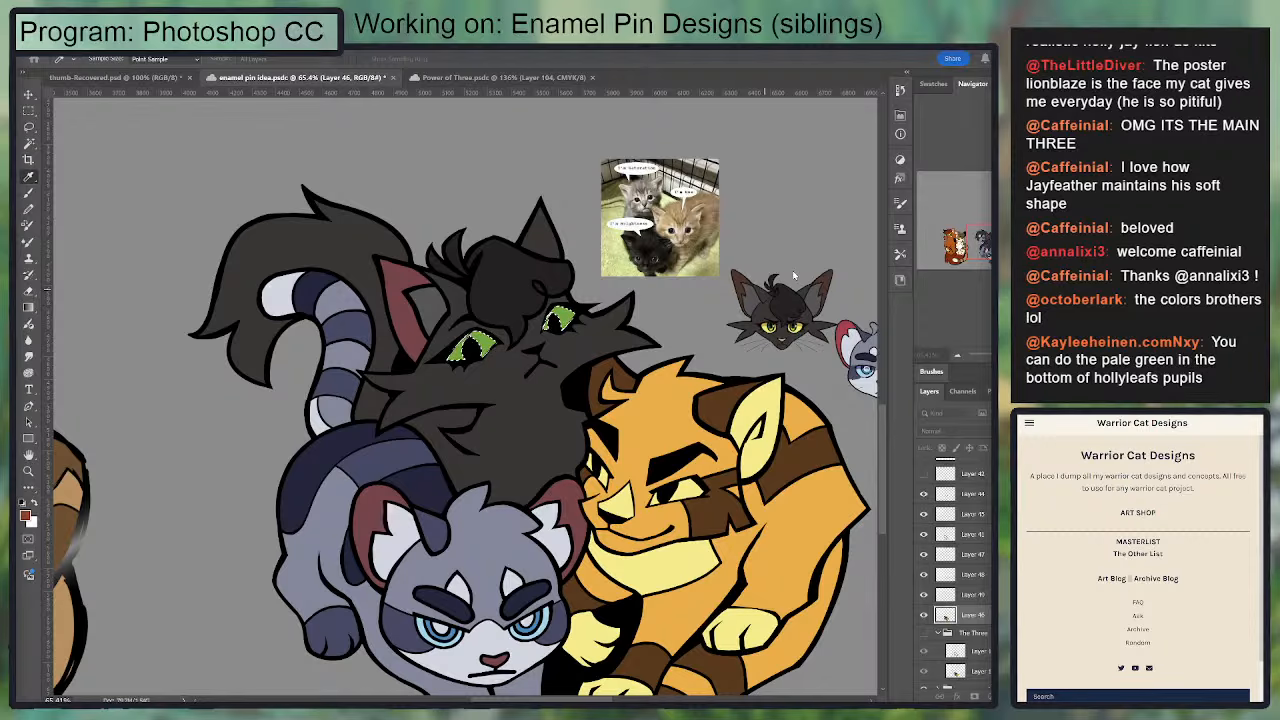
{"action": "left_click", "coordinate": [897, 254]}
{"action": "key", "text": "ctrl+d"}
Step: Examine the black cat's recolored eyes together with the whole sibling group and the neighboring designs
{"action": "scroll", "coordinate": [533, 384], "scroll_direction": "down", "scroll_amount": 8}
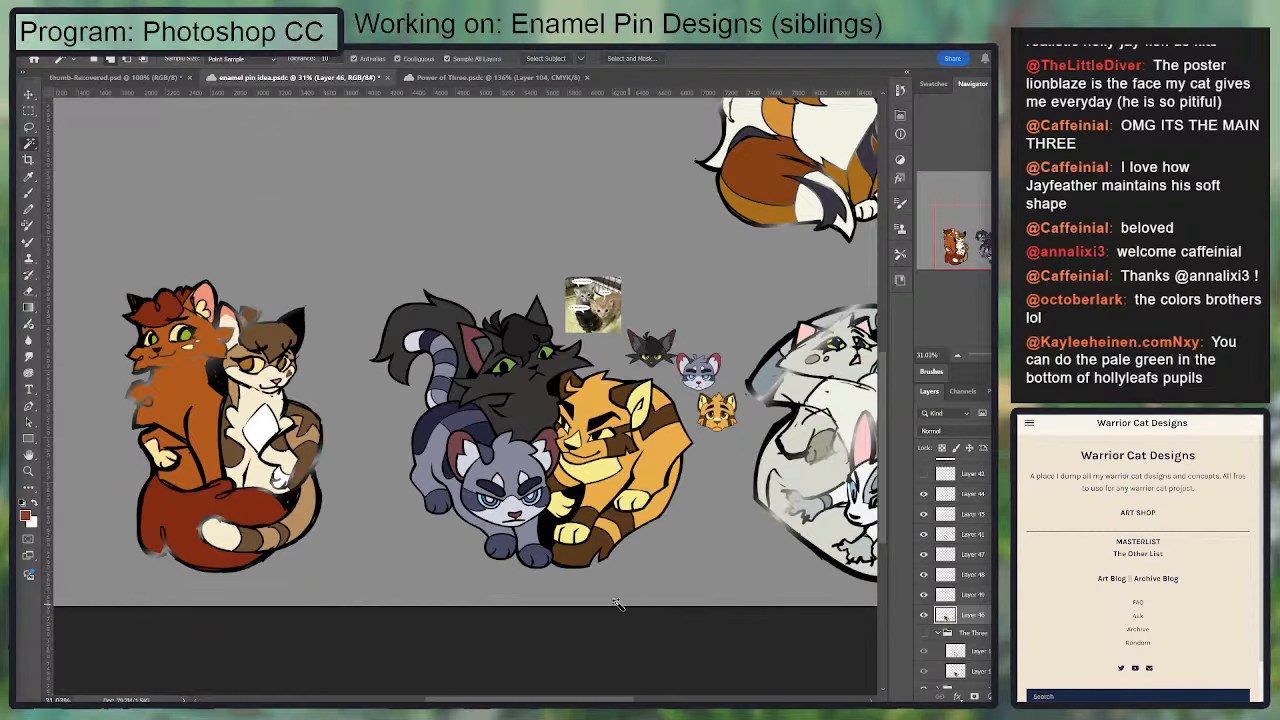
{"action": "scroll", "coordinate": [577, 601], "scroll_direction": "up", "scroll_amount": 2}
{"action": "scroll", "coordinate": [577, 601], "scroll_direction": "up", "scroll_amount": 2}
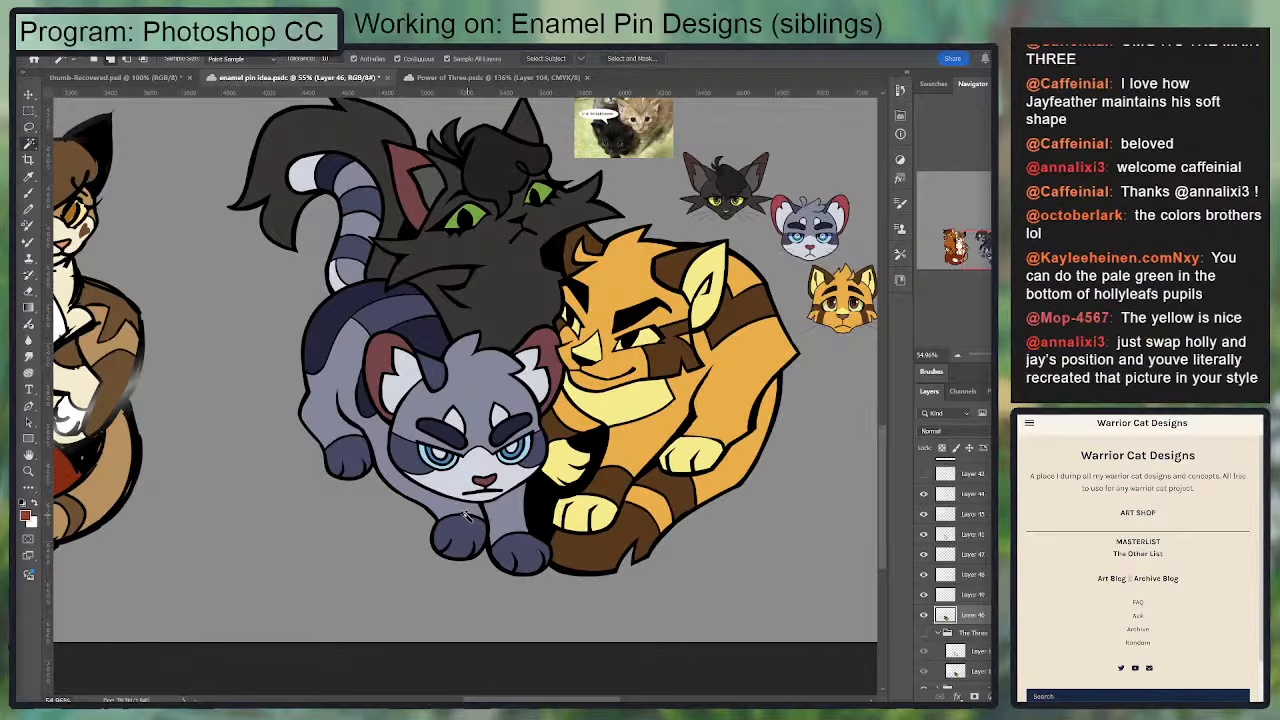
{"action": "left_click_drag", "start_coordinate": [479, 503], "coordinate": [467, 577]}
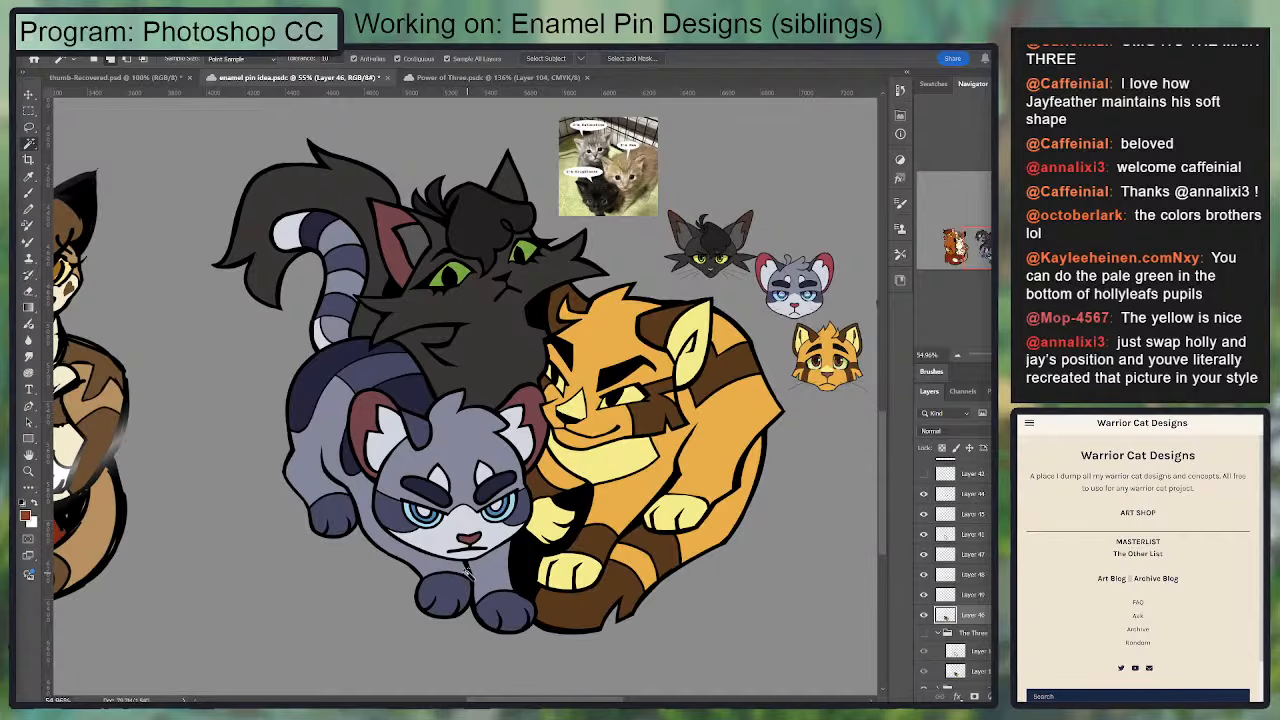
{"action": "scroll", "coordinate": [467, 572], "scroll_direction": "down", "scroll_amount": 2}
{"action": "scroll", "coordinate": [467, 572], "scroll_direction": "up", "scroll_amount": 4}
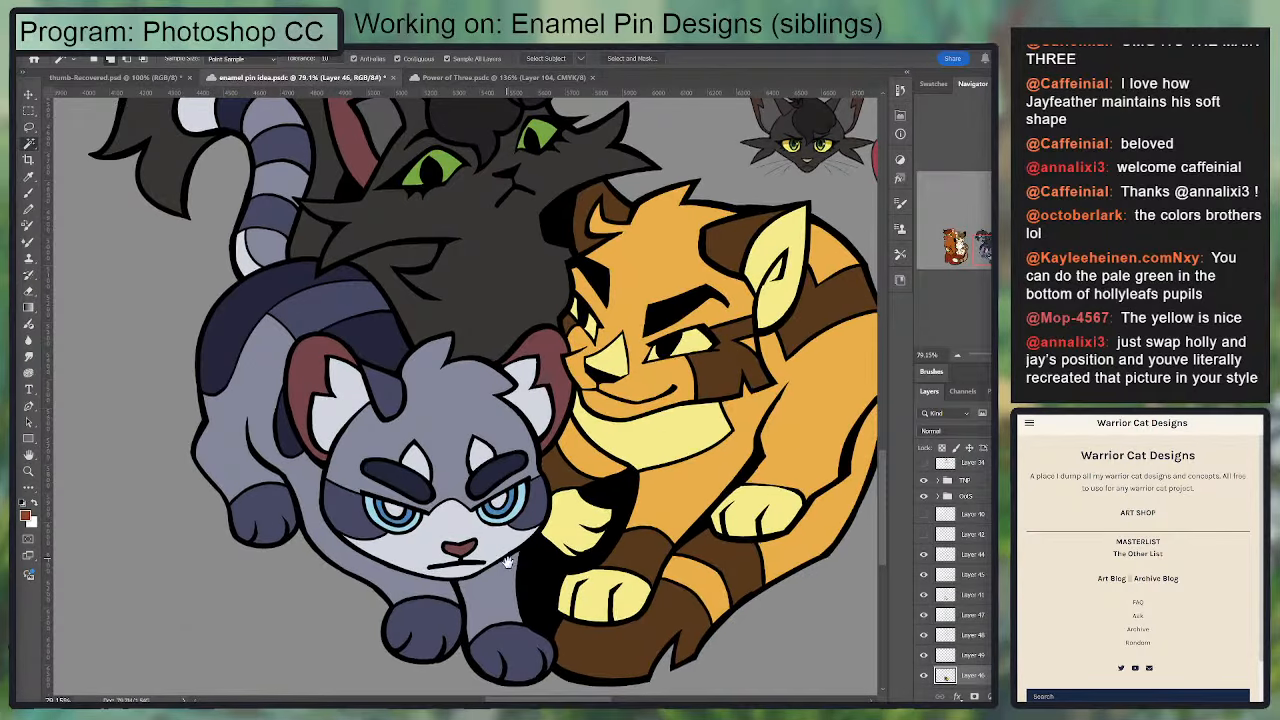
{"action": "left_click_drag", "start_coordinate": [507, 563], "coordinate": [521, 594]}
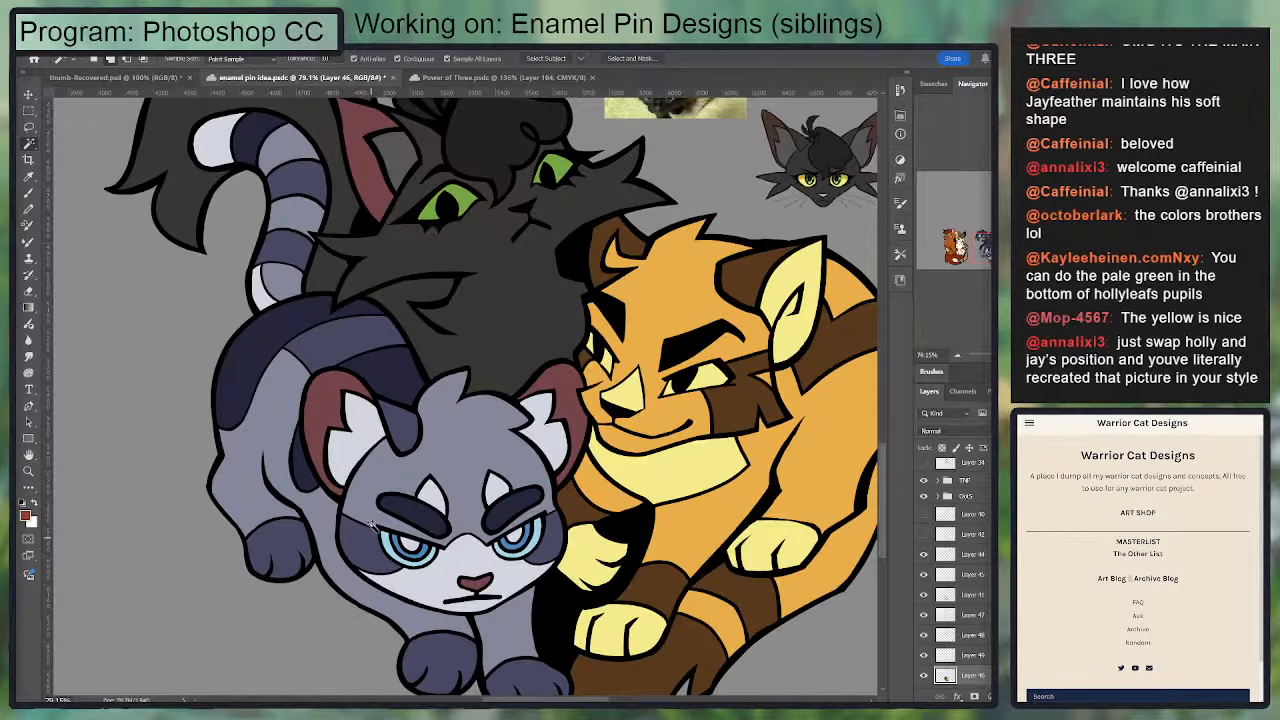
{"action": "scroll", "coordinate": [950, 600], "scroll_direction": "down", "scroll_amount": 3}
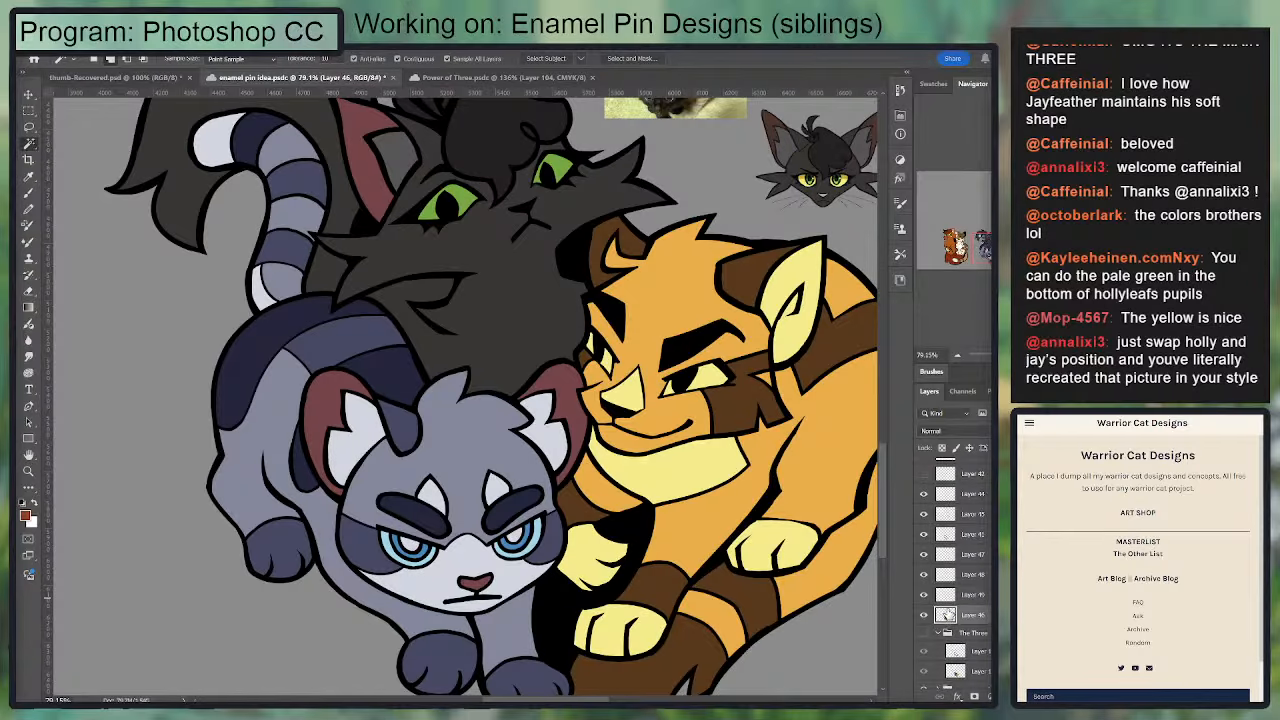
Step: Try painting over the pale pupil of the grey cat's eye beside the orange cat in mid blue on Layer 41
{"action": "scroll", "coordinate": [513, 581], "scroll_direction": "up", "scroll_amount": 3}
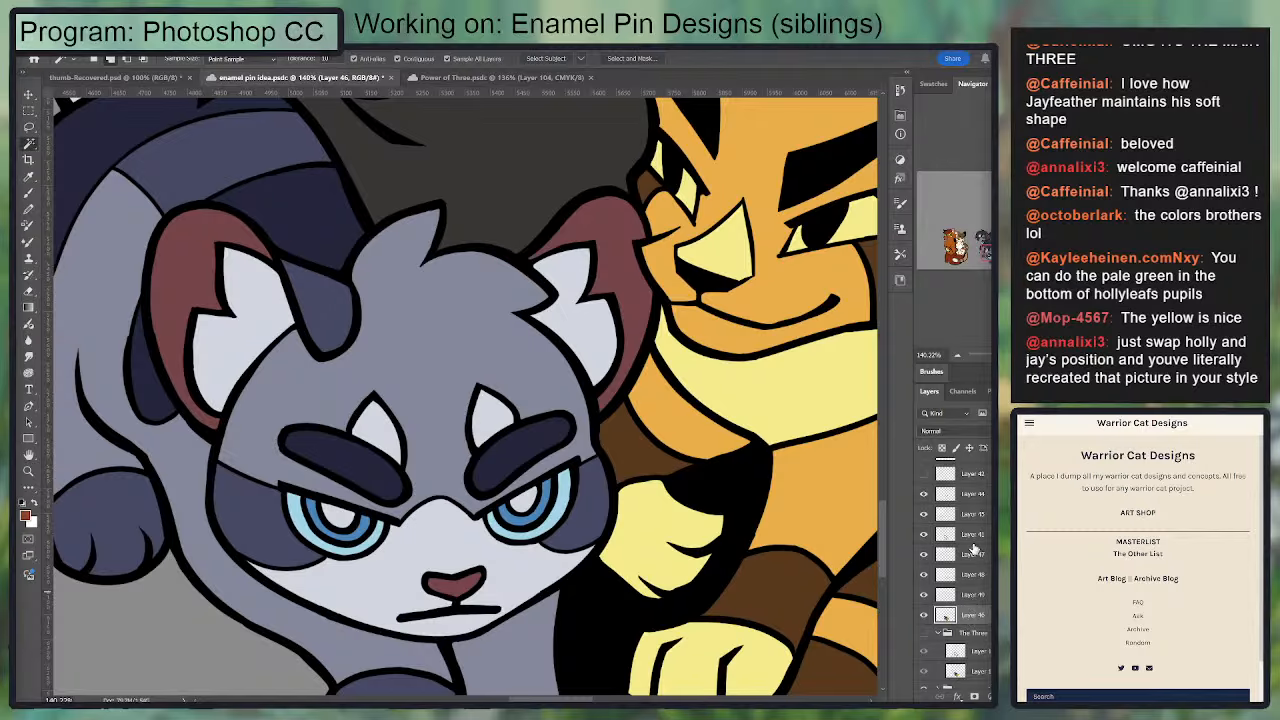
{"action": "left_click", "coordinate": [928, 537]}
{"action": "left_click", "coordinate": [925, 535]}
{"action": "left_click", "coordinate": [925, 535]}
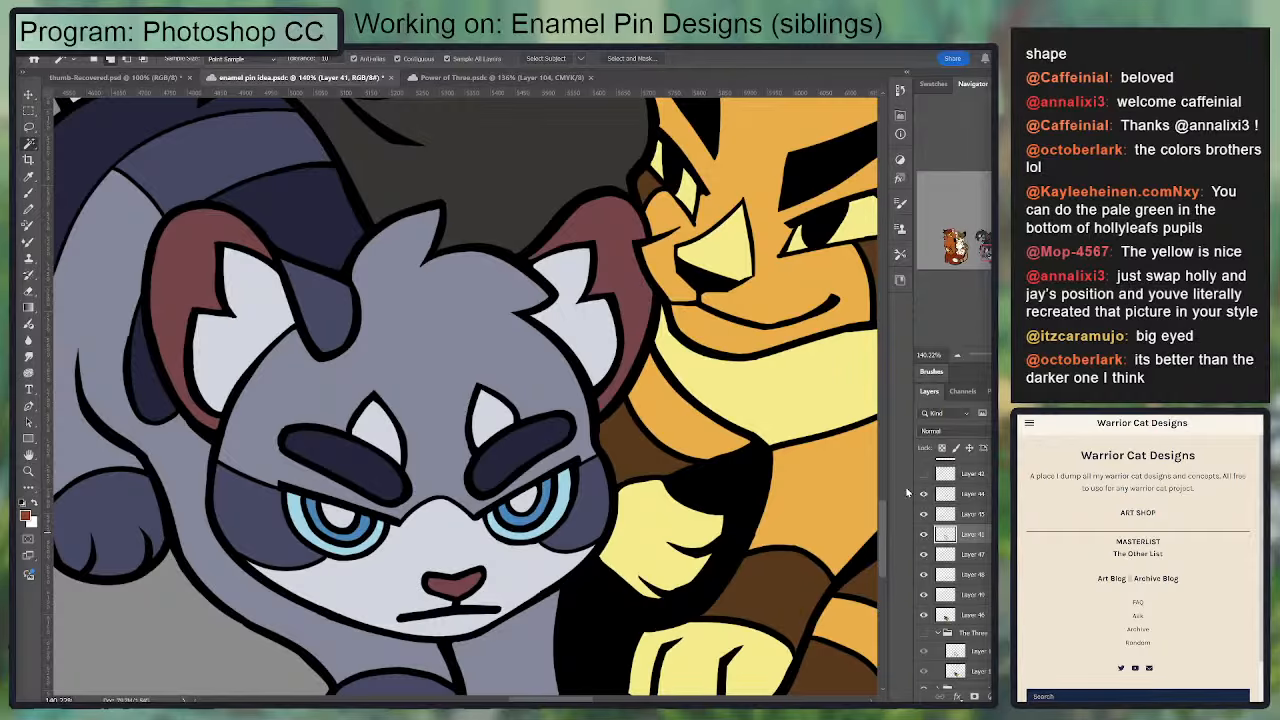
{"action": "key", "text": "i"}
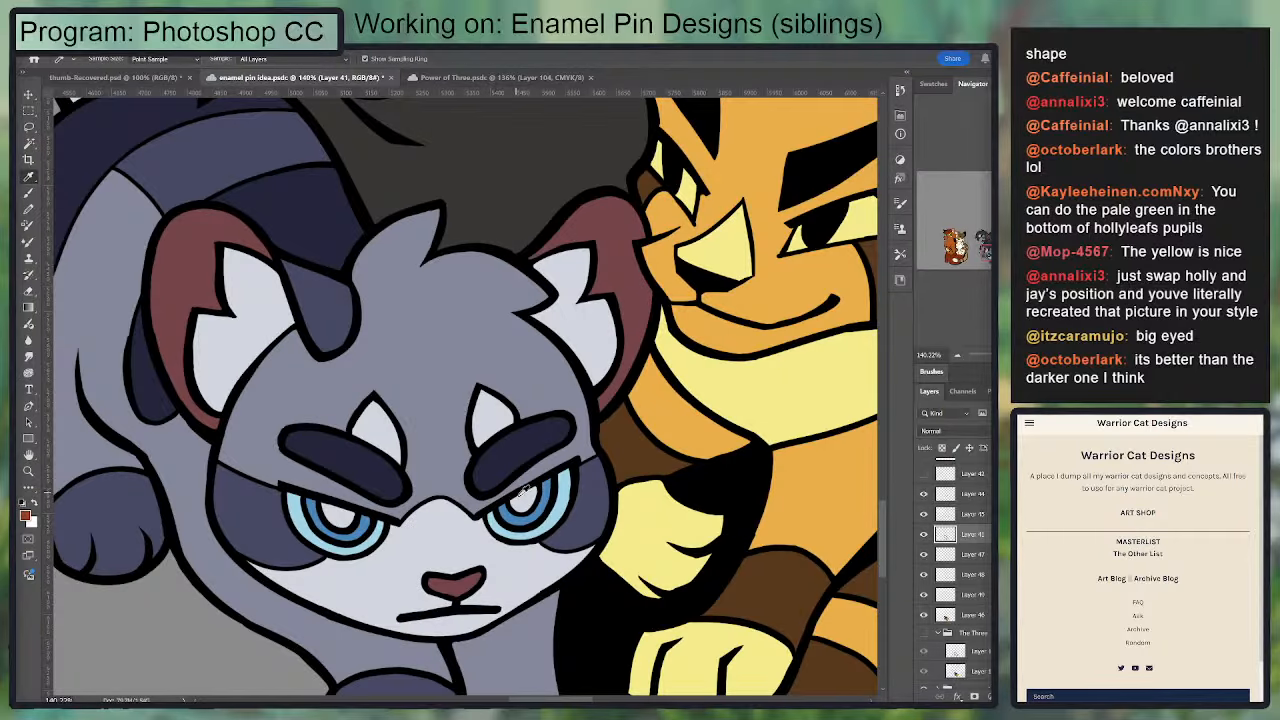
{"action": "left_click", "coordinate": [541, 501]}
{"action": "key", "text": "b"}
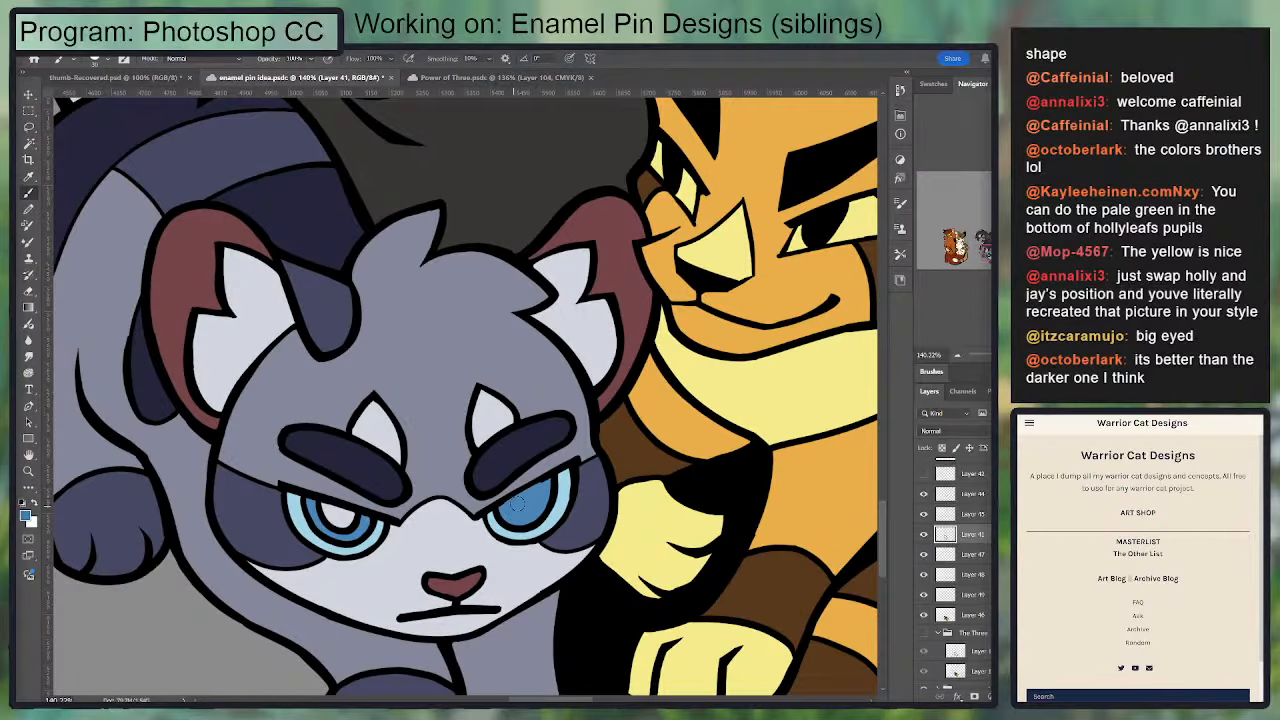
Step: Try painting the mid-blue rings around both of the grey cat's pale pupils black on Layer 41
{"action": "key", "text": "i"}
{"action": "left_click", "coordinate": [553, 495]}
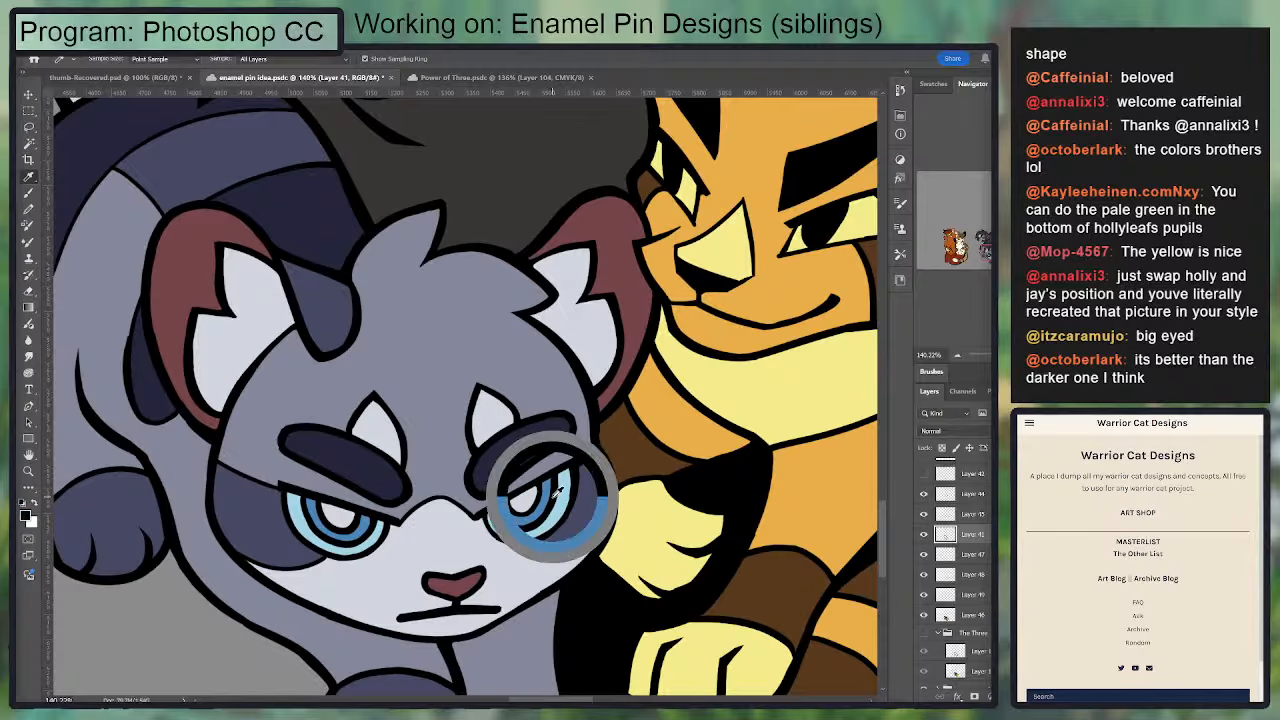
{"action": "left_click", "coordinate": [925, 552]}
{"action": "left_click", "coordinate": [925, 552]}
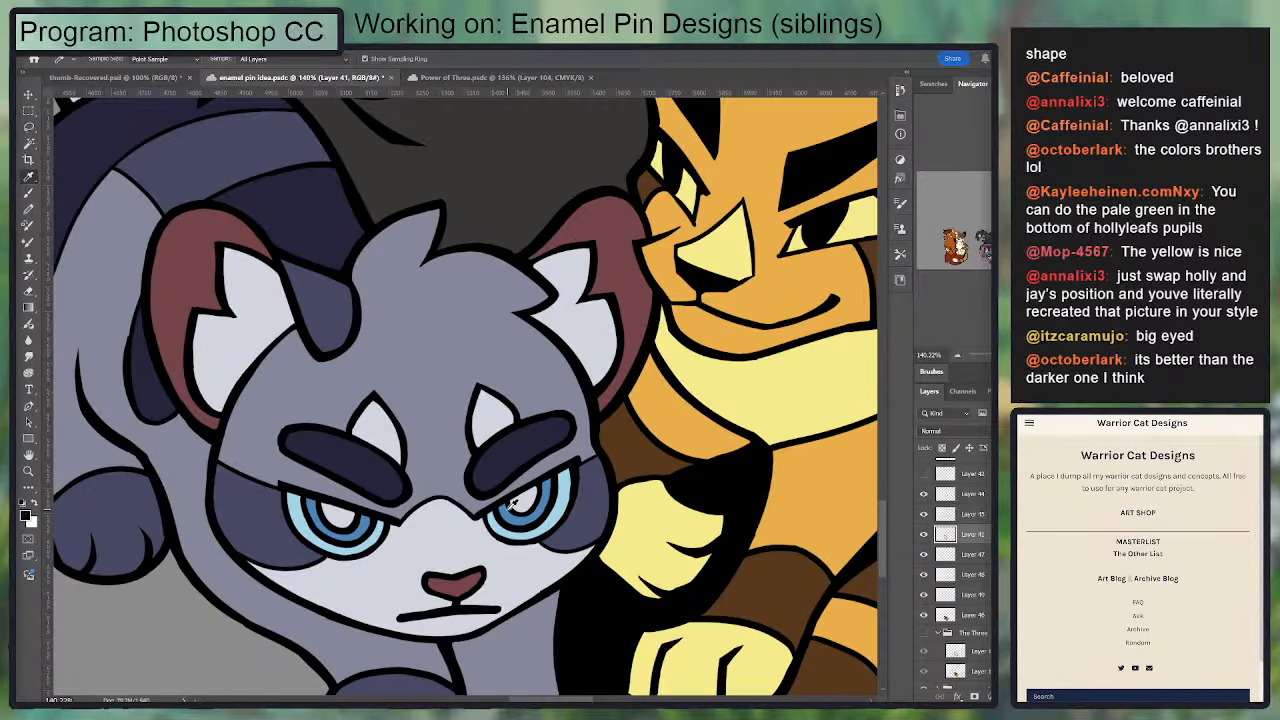
{"action": "key", "text": "b"}
{"action": "mouse_move", "coordinate": [500, 522]}
{"action": "left_mouse_down"}
{"action": "mouse_move", "coordinate": [530, 524]}
{"action": "mouse_move", "coordinate": [548, 480]}
{"action": "left_mouse_up"}
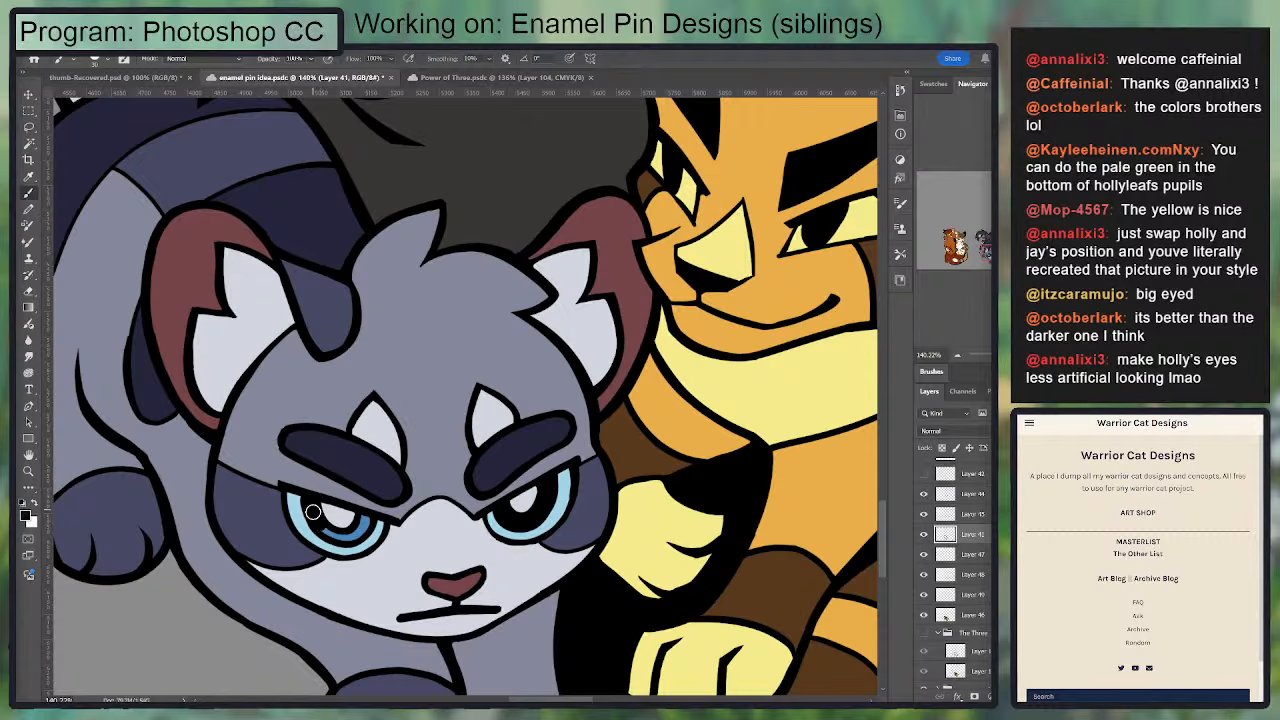
Step: Try filling both light-blue irises of the grey cat on Layer 46 with the darker blue sampled from its character reference, and deselect
{"action": "key", "text": "ctrl+minus"}
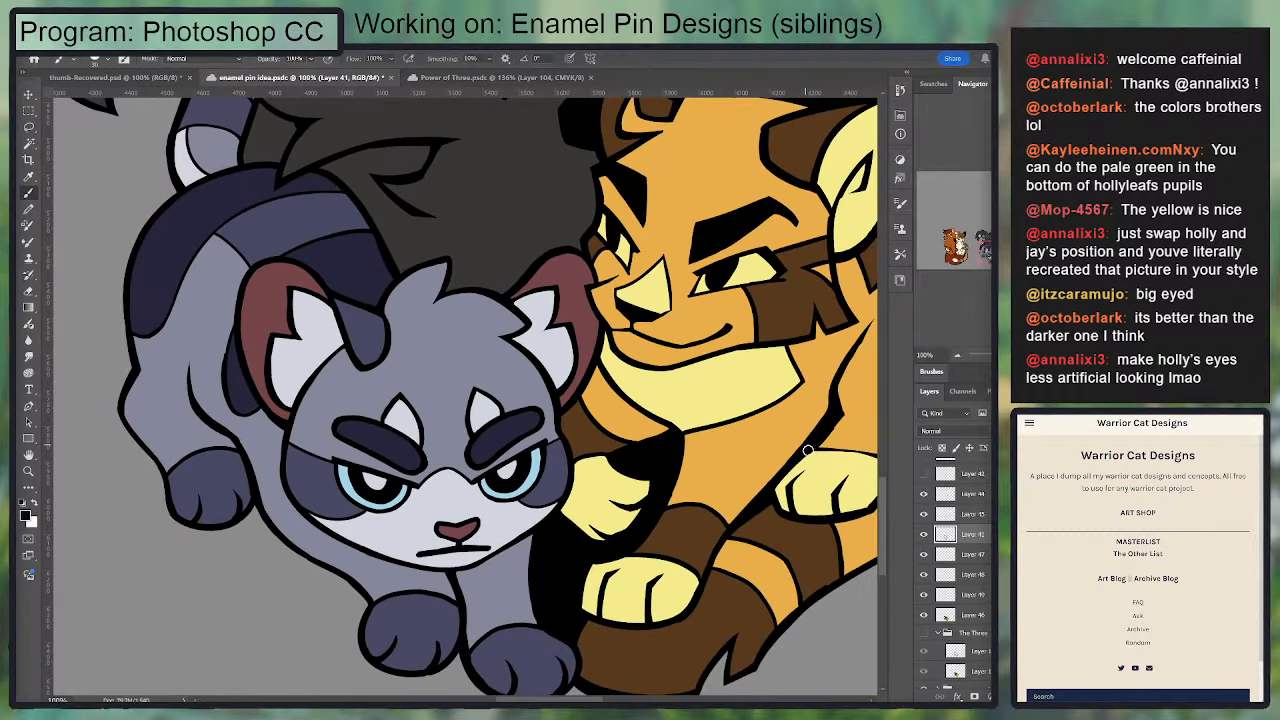
{"action": "key", "text": "w"}
{"action": "left_click", "coordinate": [518, 488]}
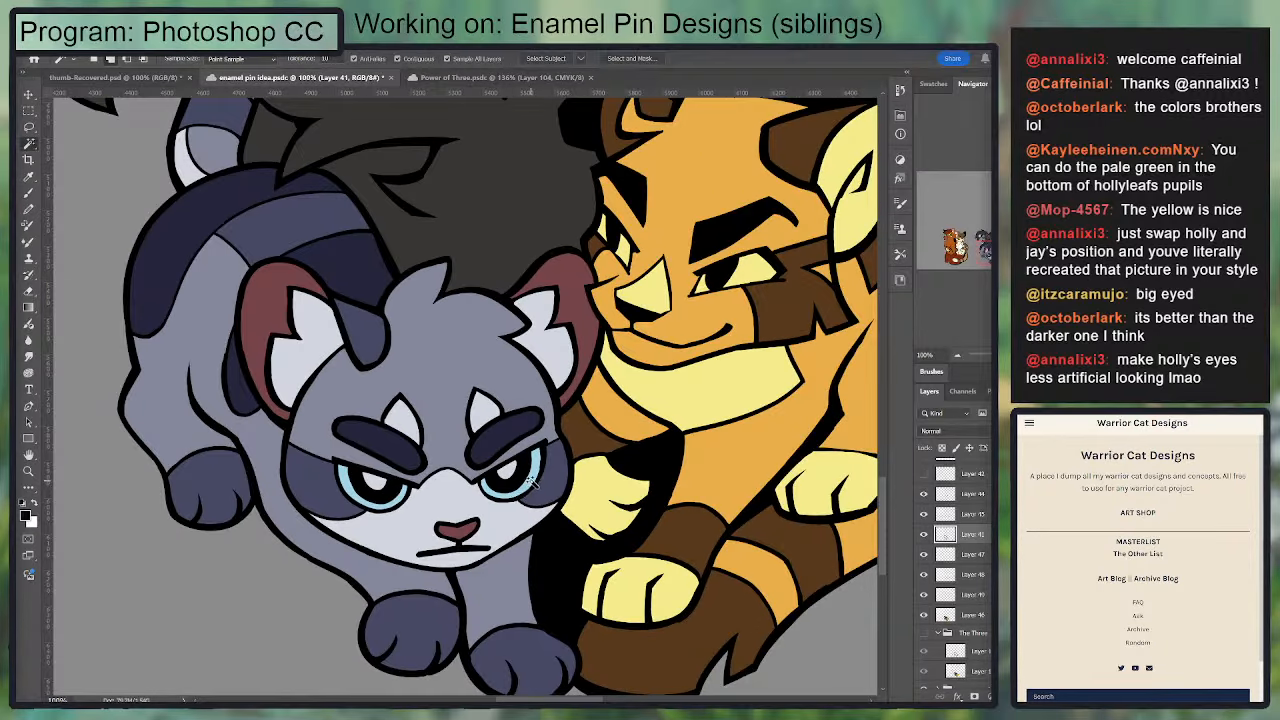
{"action": "left_click", "coordinate": [388, 503]}
{"action": "left_click", "coordinate": [967, 615]}
{"action": "left_click_drag", "start_coordinate": [855, 414], "coordinate": [448, 692]}
{"action": "key", "text": "i"}
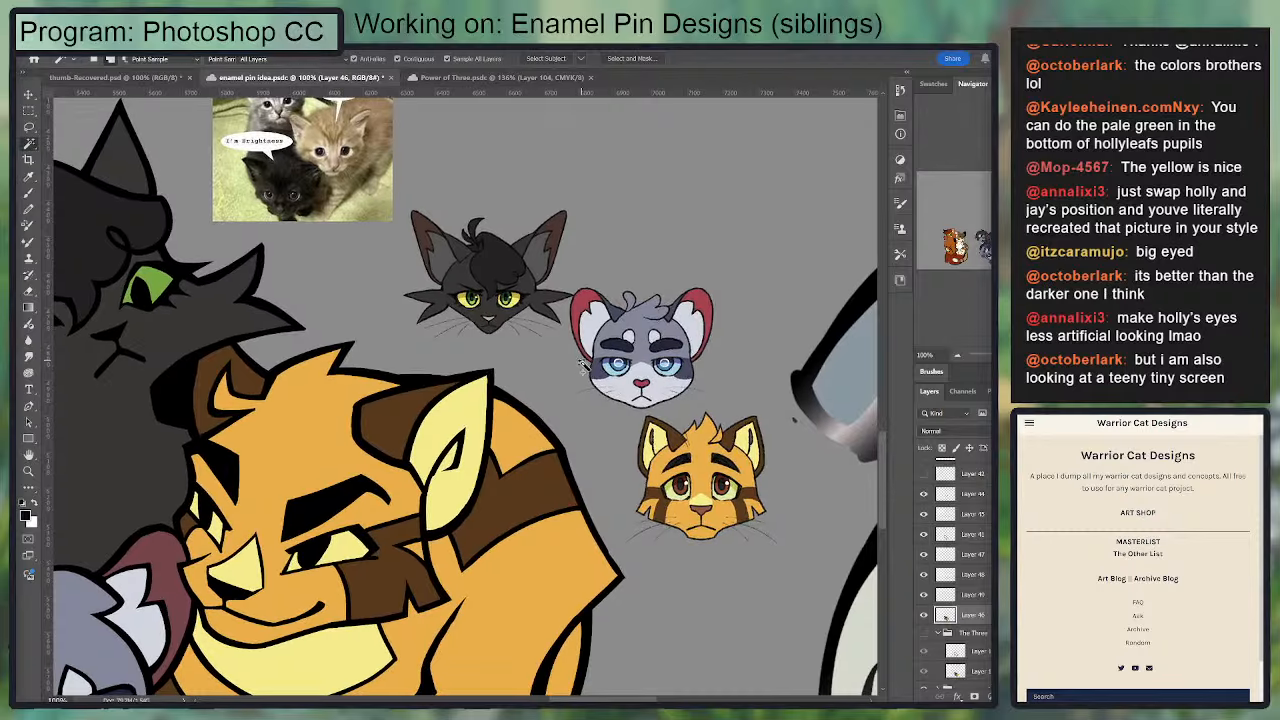
{"action": "left_click", "coordinate": [620, 366]}
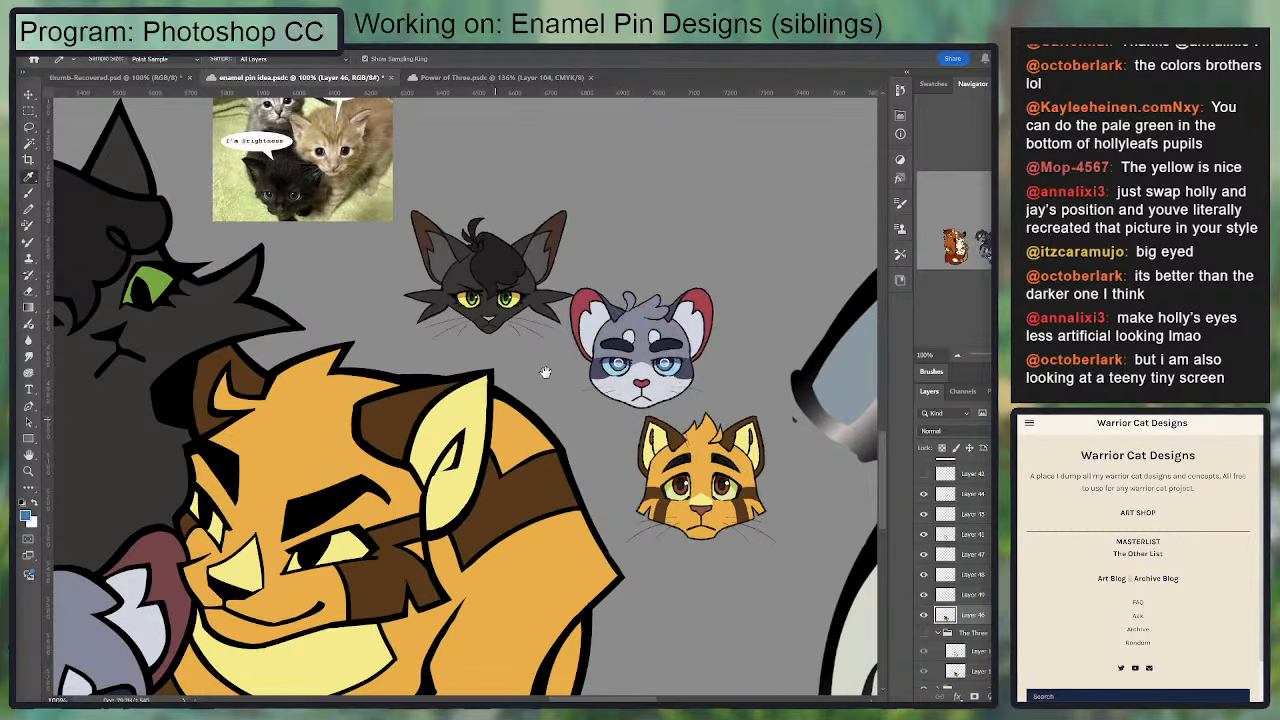
{"action": "left_click_drag", "start_coordinate": [546, 372], "coordinate": [892, 100]}
{"action": "key", "text": "g"}
{"action": "key", "text": "ctrl+d"}
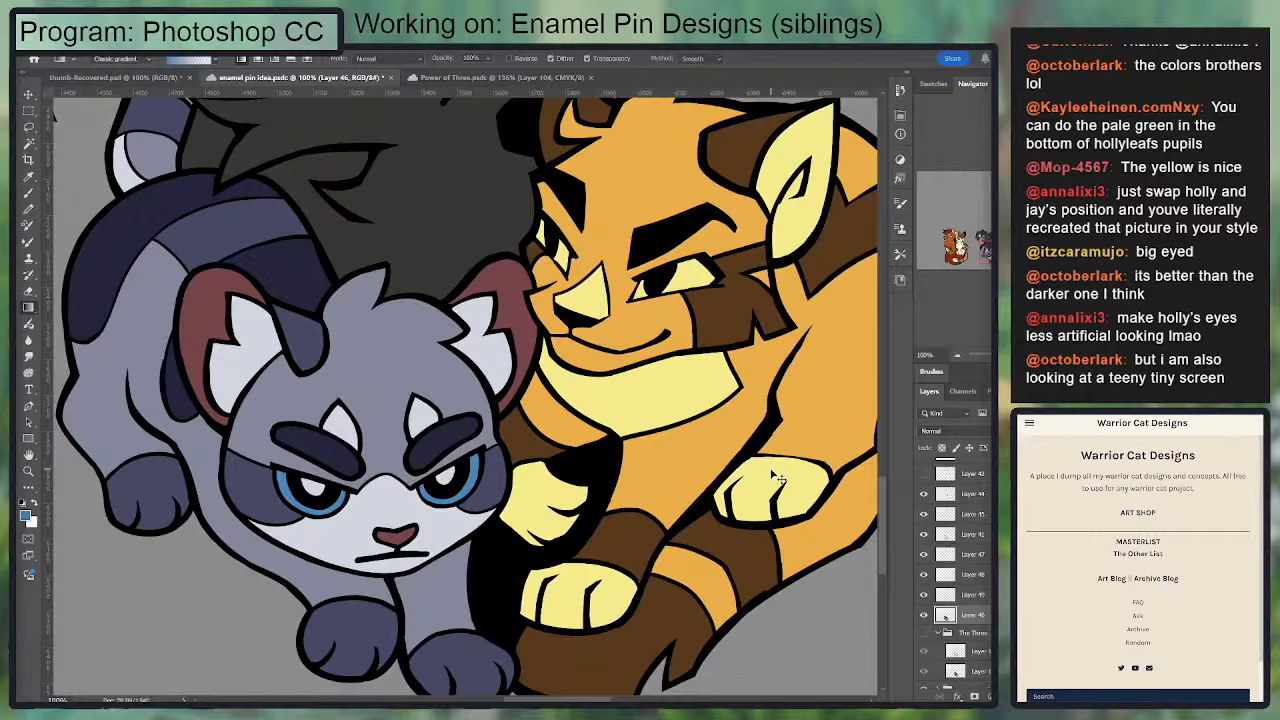
Step: Compare the grey cat's recolored eyes with the sibling group and undo the black rings and darker blue irises
{"action": "key", "text": "ctrl+minus"}
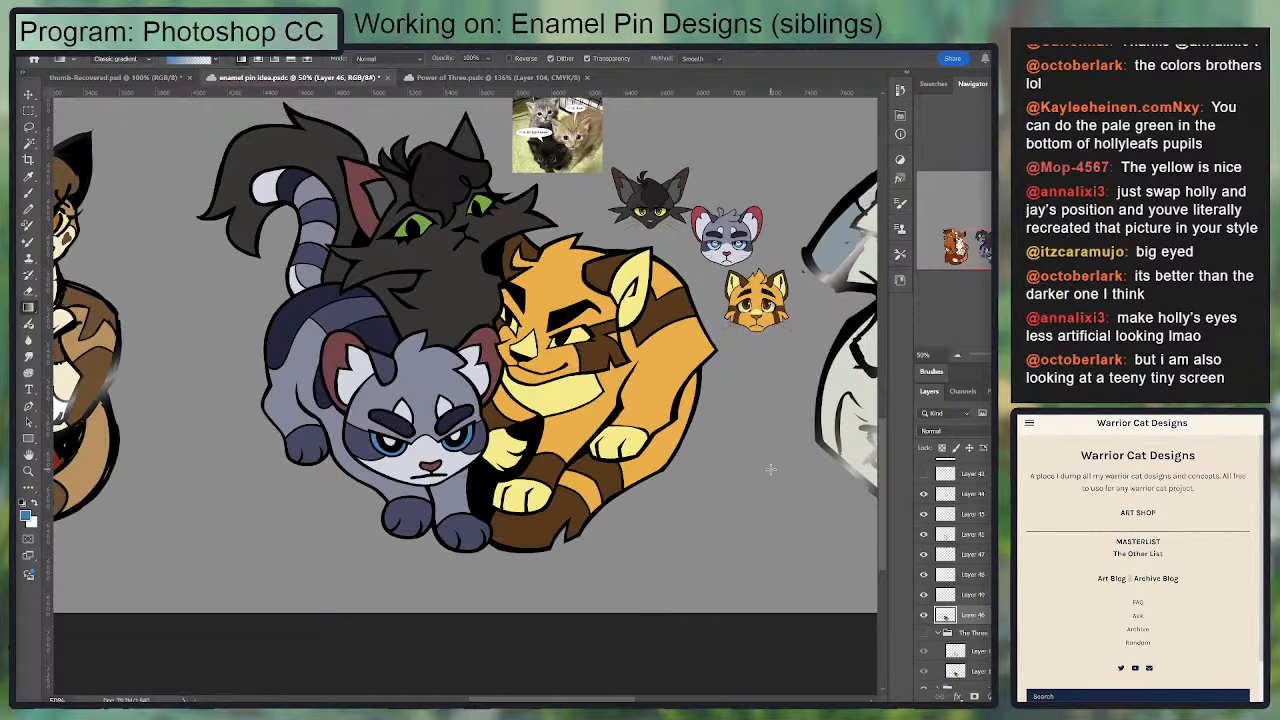
{"action": "scroll", "coordinate": [778, 414], "scroll_direction": "up", "scroll_amount": 1}
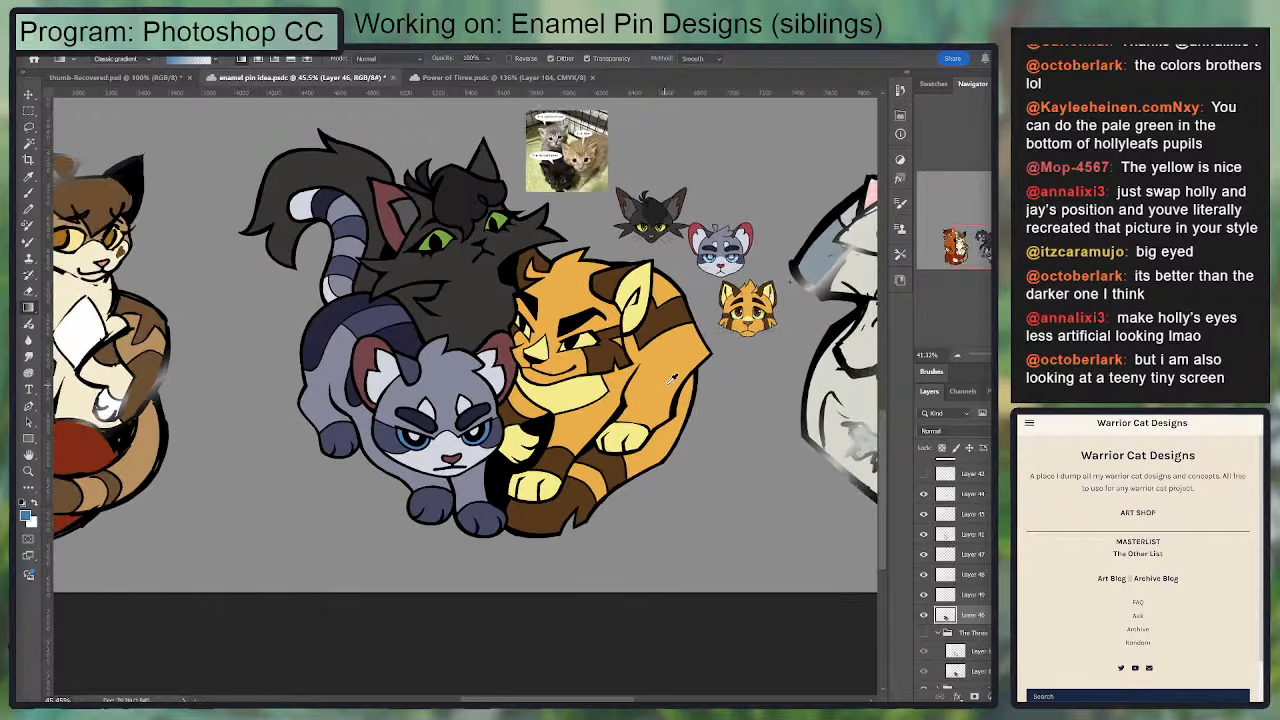
{"action": "left_click_drag", "start_coordinate": [677, 414], "coordinate": [800, 513]}
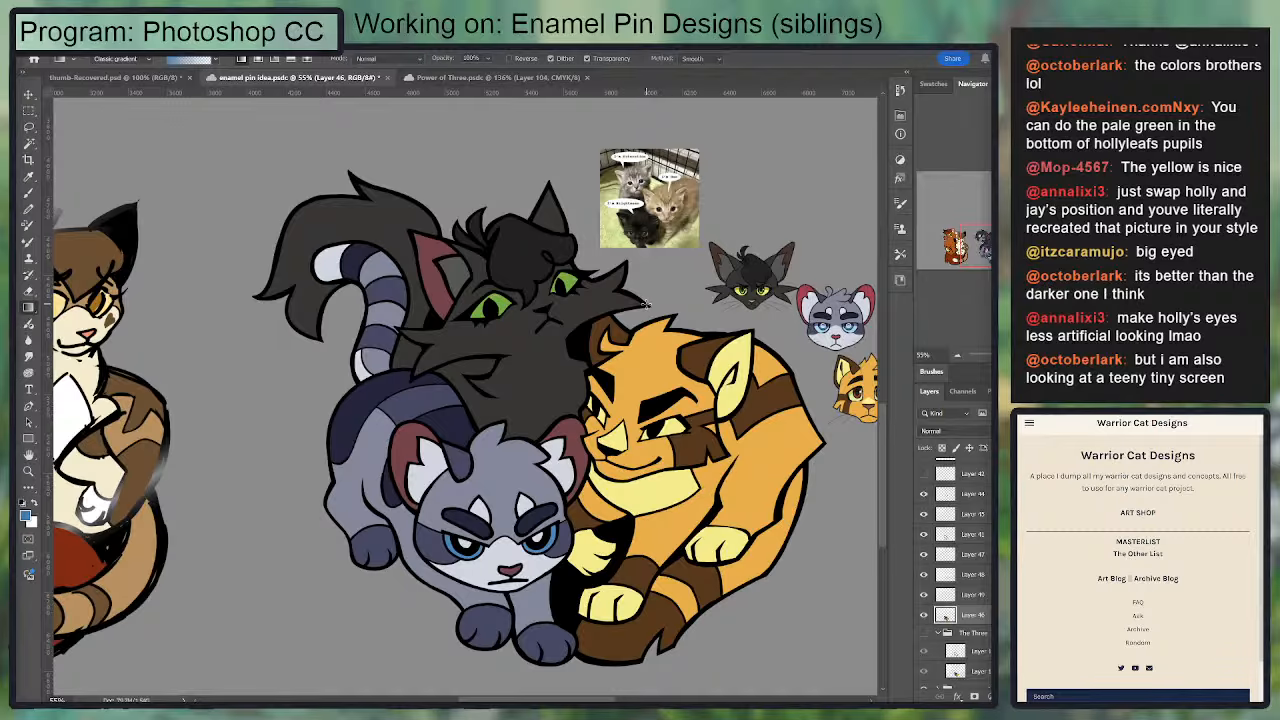
{"action": "key", "text": "ctrl+z"}
{"action": "key", "text": "z"}
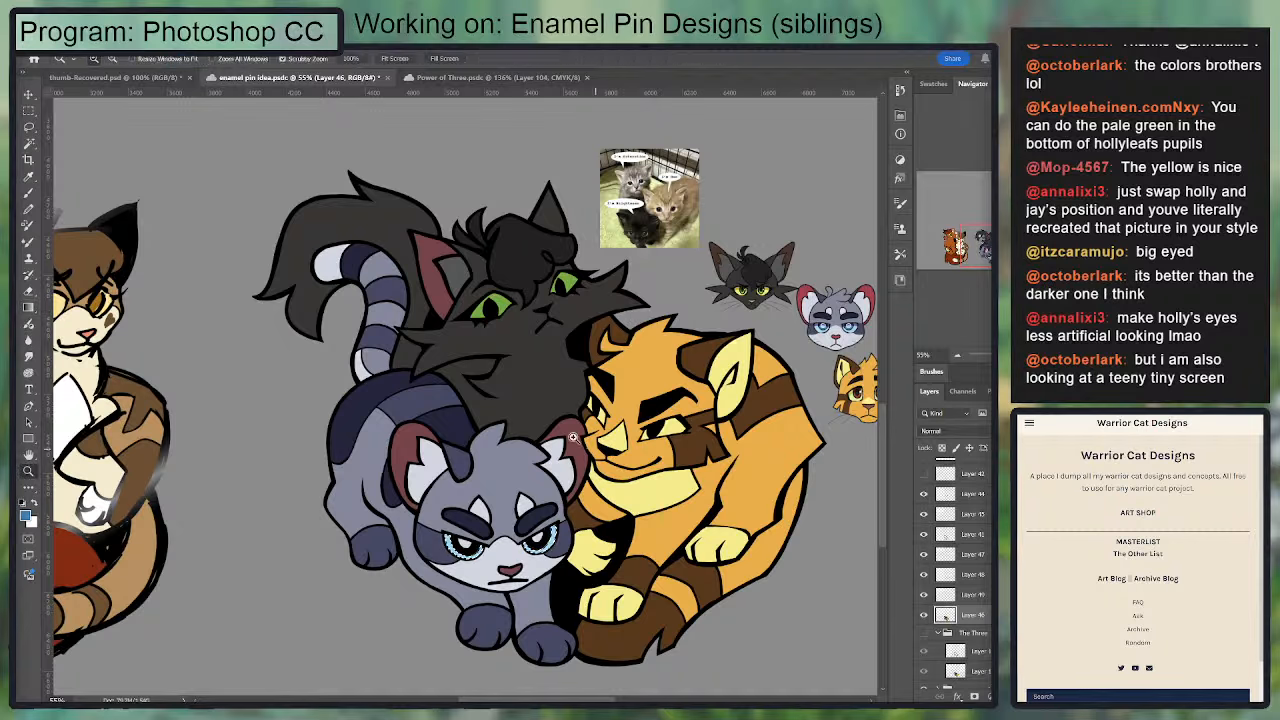
{"action": "key", "text": "ctrl+z"}
{"action": "key", "text": "ctrl+z"}
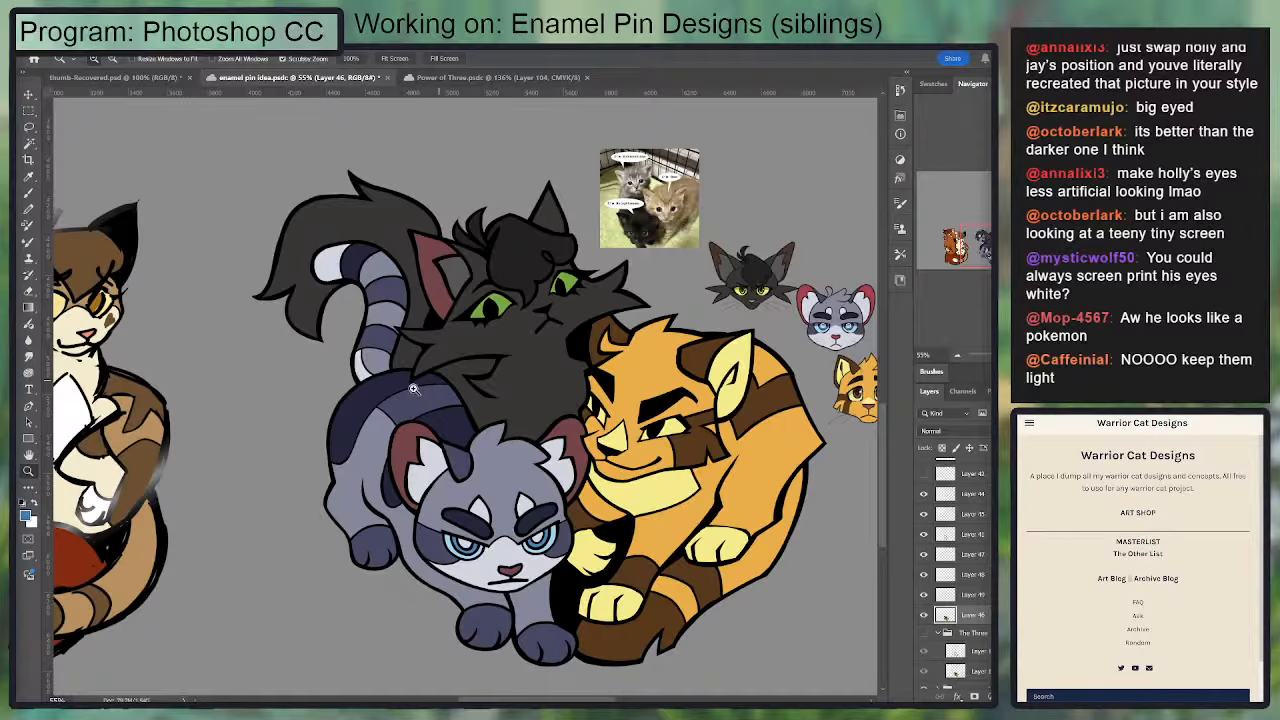
Step: Save the enamel pin document
{"action": "scroll", "coordinate": [490, 500], "scroll_direction": "up", "scroll_amount": 2}
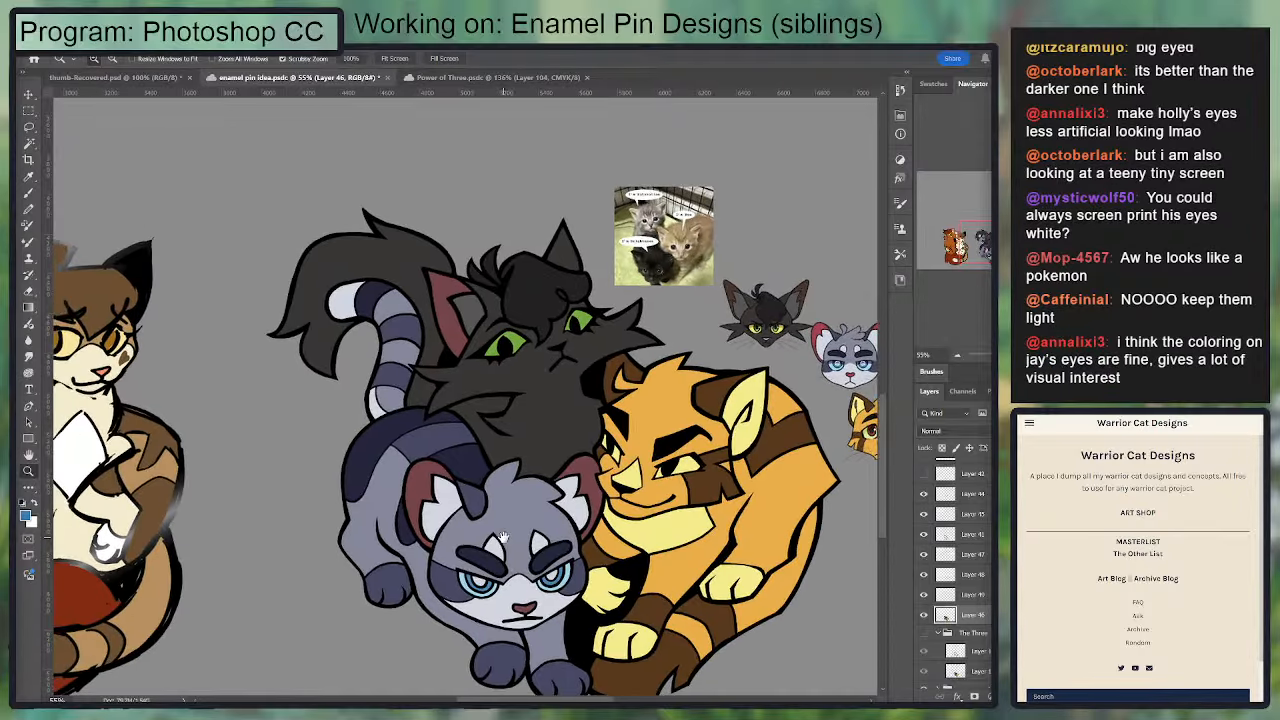
{"action": "key", "text": "ctrl+s"}
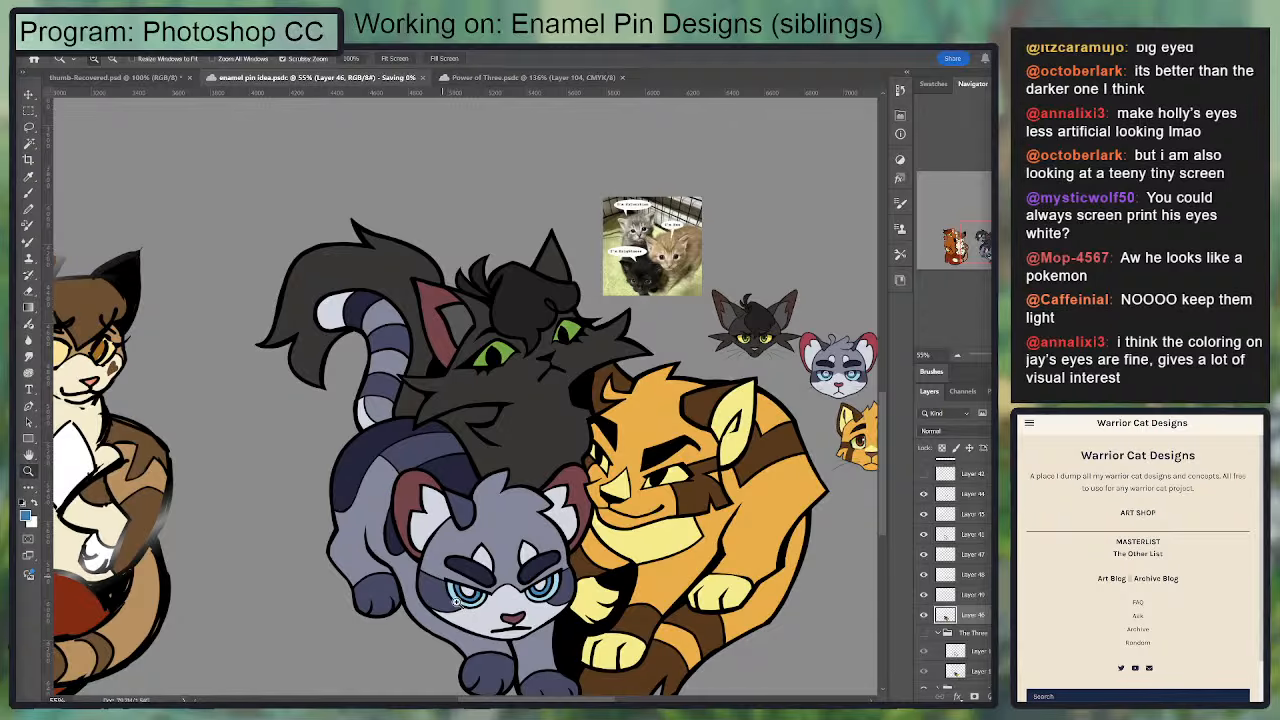
Step: Examine the colored sibling group up close and beside the neighboring pin designs, checking eyes, ears and tail markings
{"action": "scroll", "coordinate": [459, 570], "scroll_direction": "down", "scroll_amount": 3}
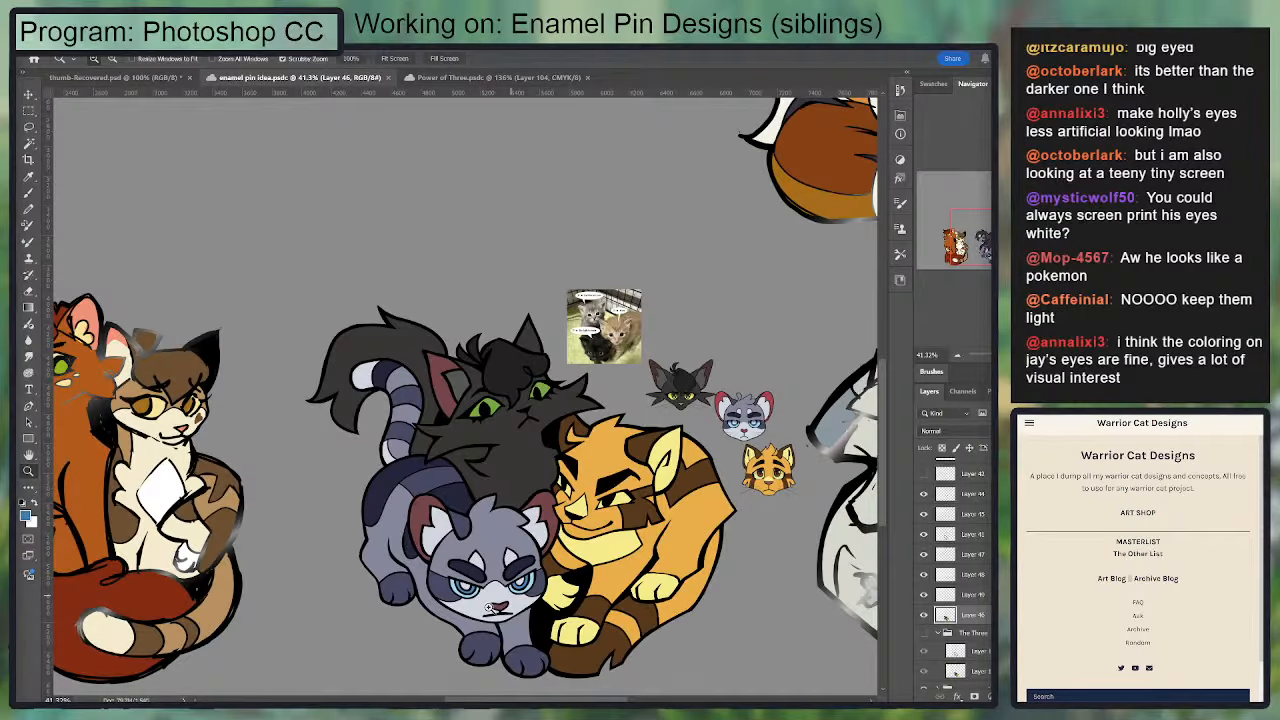
{"action": "left_click_drag", "start_coordinate": [485, 627], "coordinate": [496, 600]}
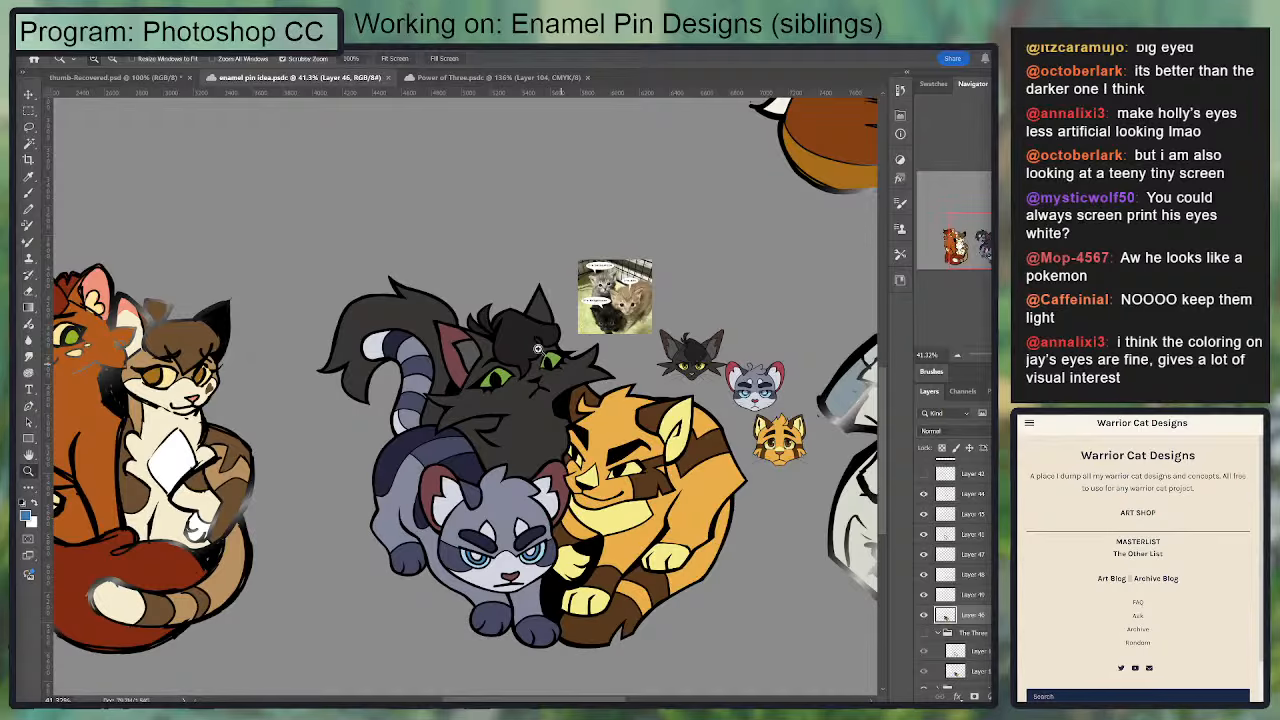
{"action": "scroll", "coordinate": [516, 422], "scroll_direction": "up", "scroll_amount": 2}
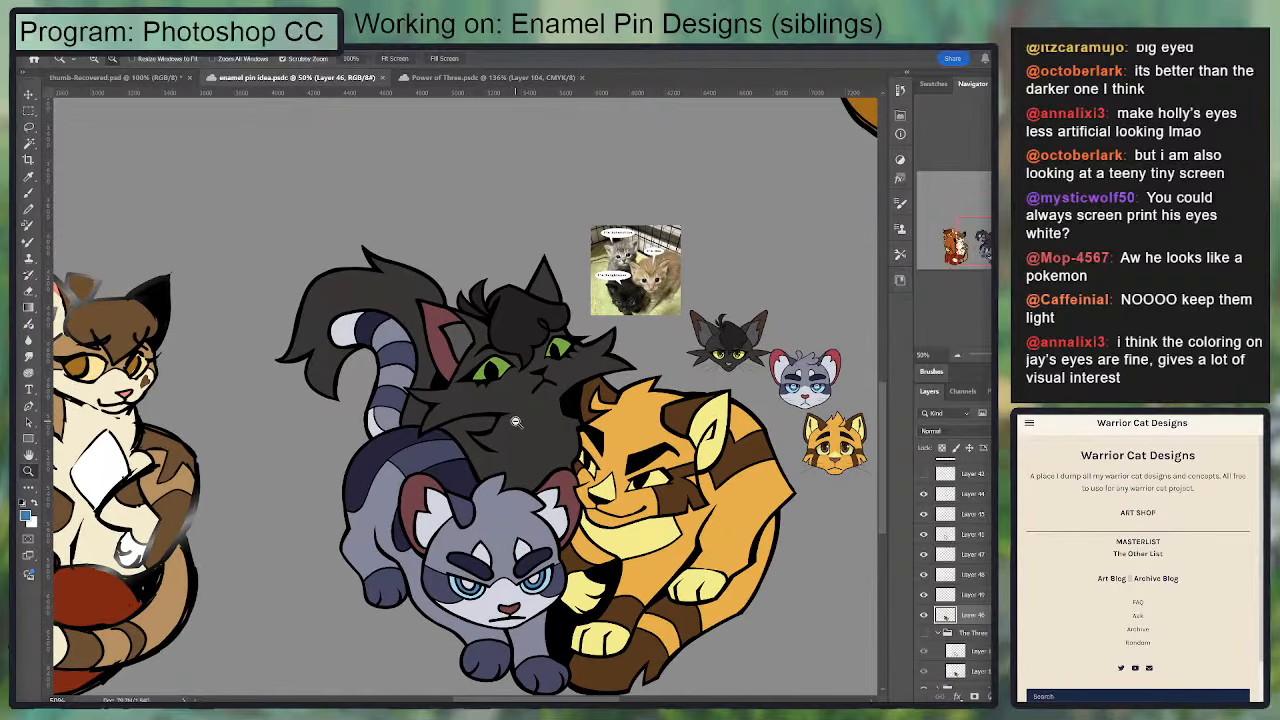
{"action": "scroll", "coordinate": [516, 424], "scroll_direction": "down", "scroll_amount": 2}
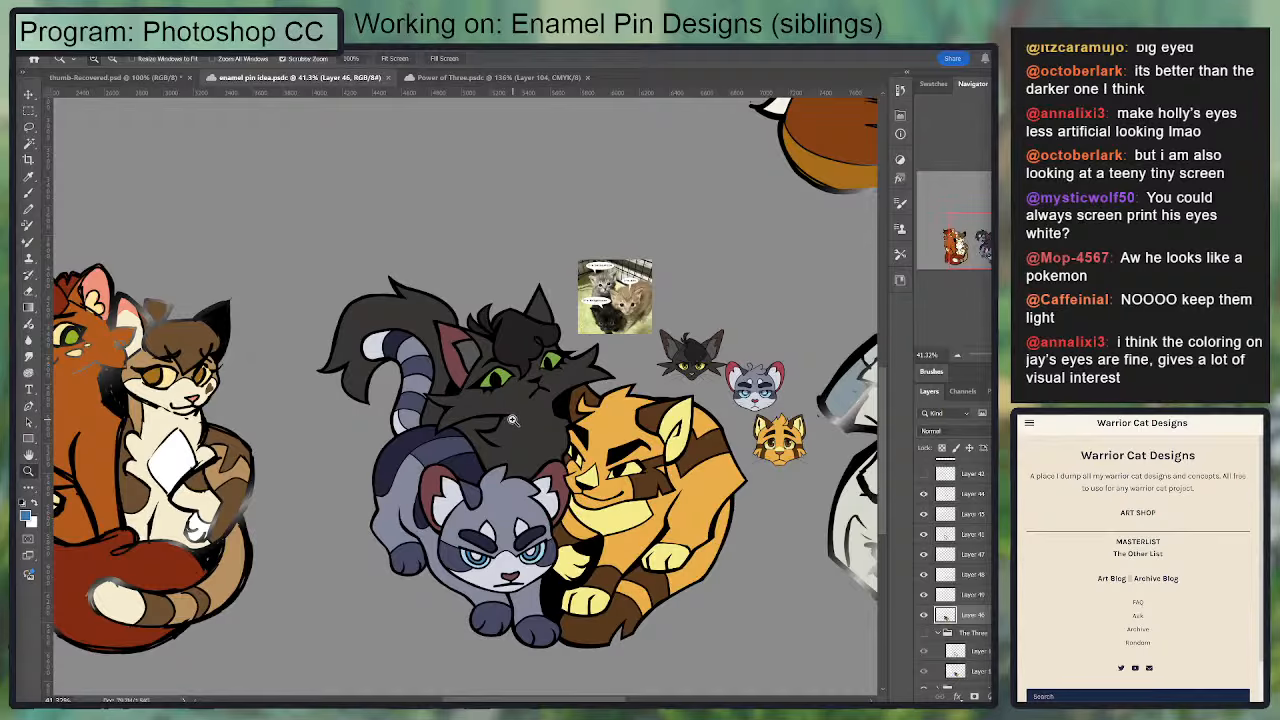
{"action": "left_click", "coordinate": [511, 420], "text": "alt"}
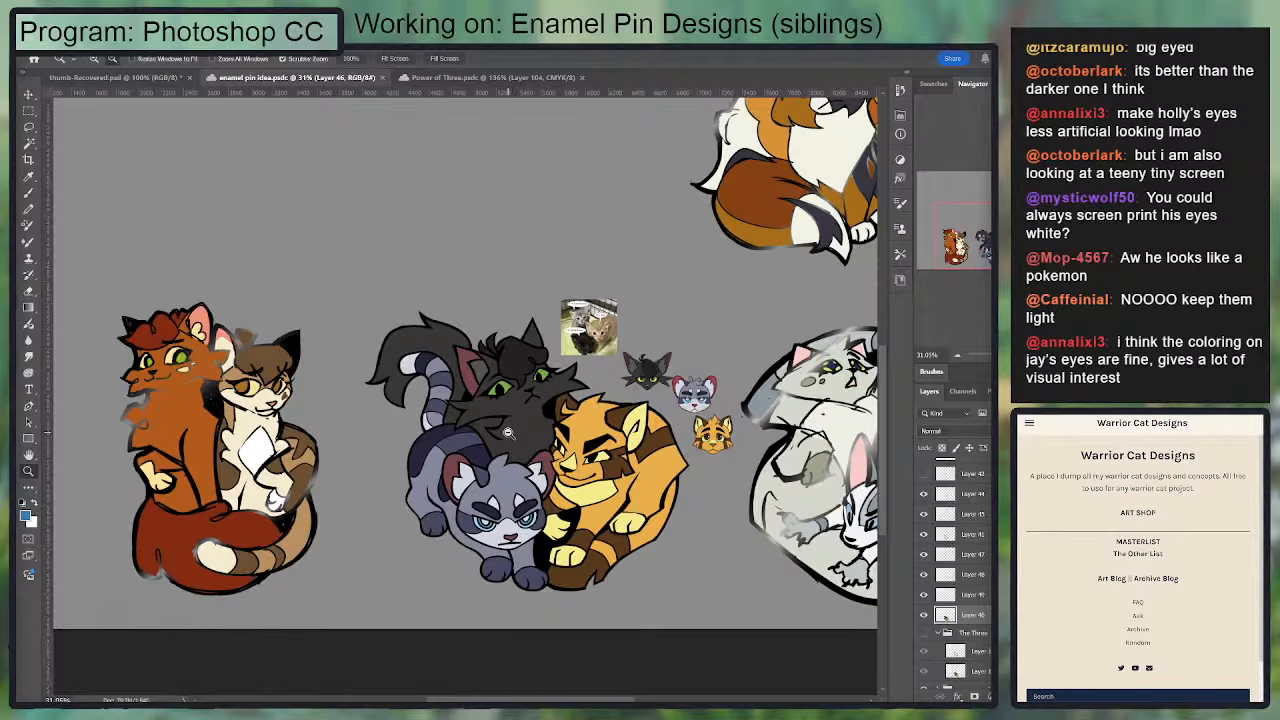
{"action": "scroll", "coordinate": [547, 416], "scroll_direction": "up", "scroll_amount": 3}
{"action": "scroll", "coordinate": [562, 403], "scroll_direction": "down", "scroll_amount": 2}
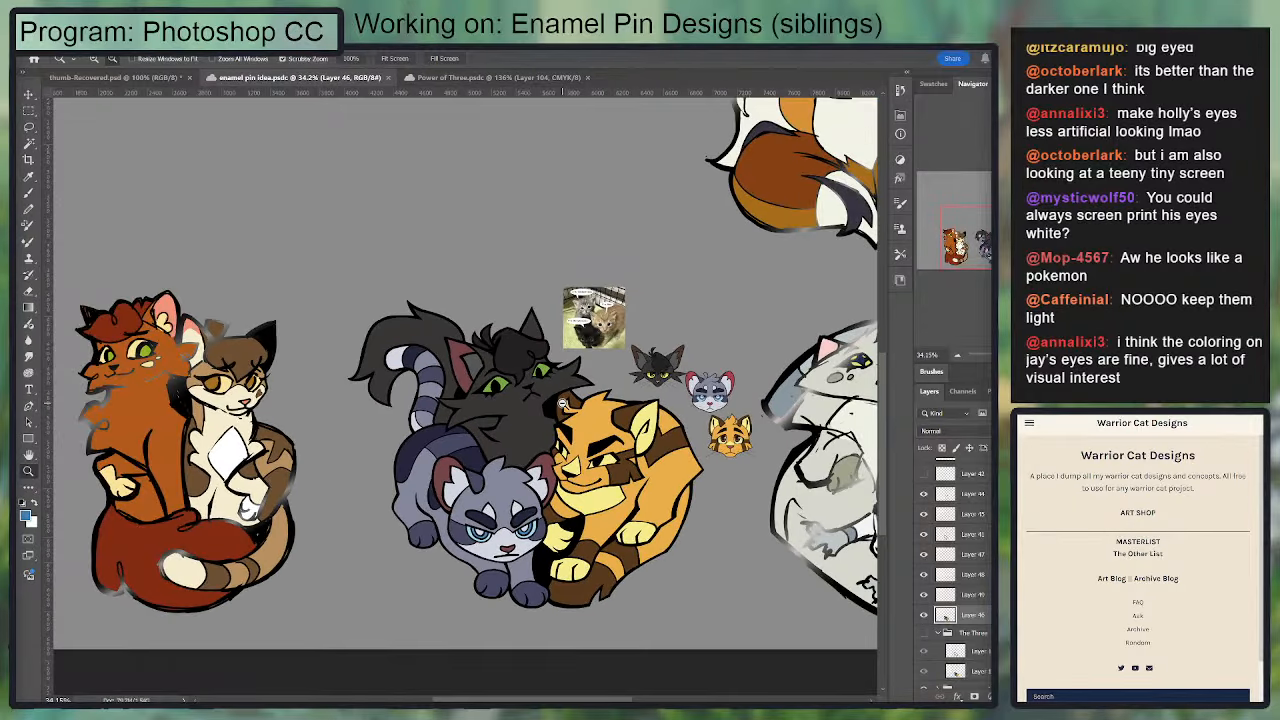
{"action": "scroll", "coordinate": [562, 403], "scroll_direction": "up", "scroll_amount": 3}
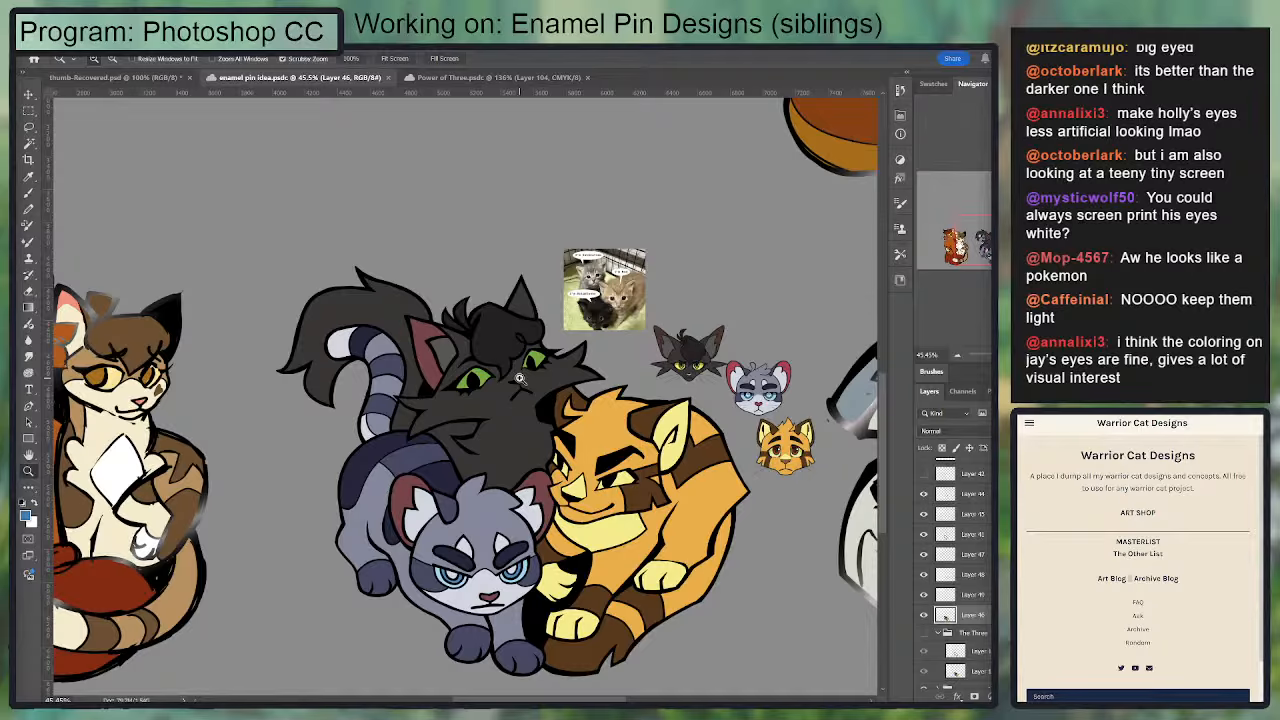
{"action": "scroll", "coordinate": [519, 378], "scroll_direction": "down", "scroll_amount": 3}
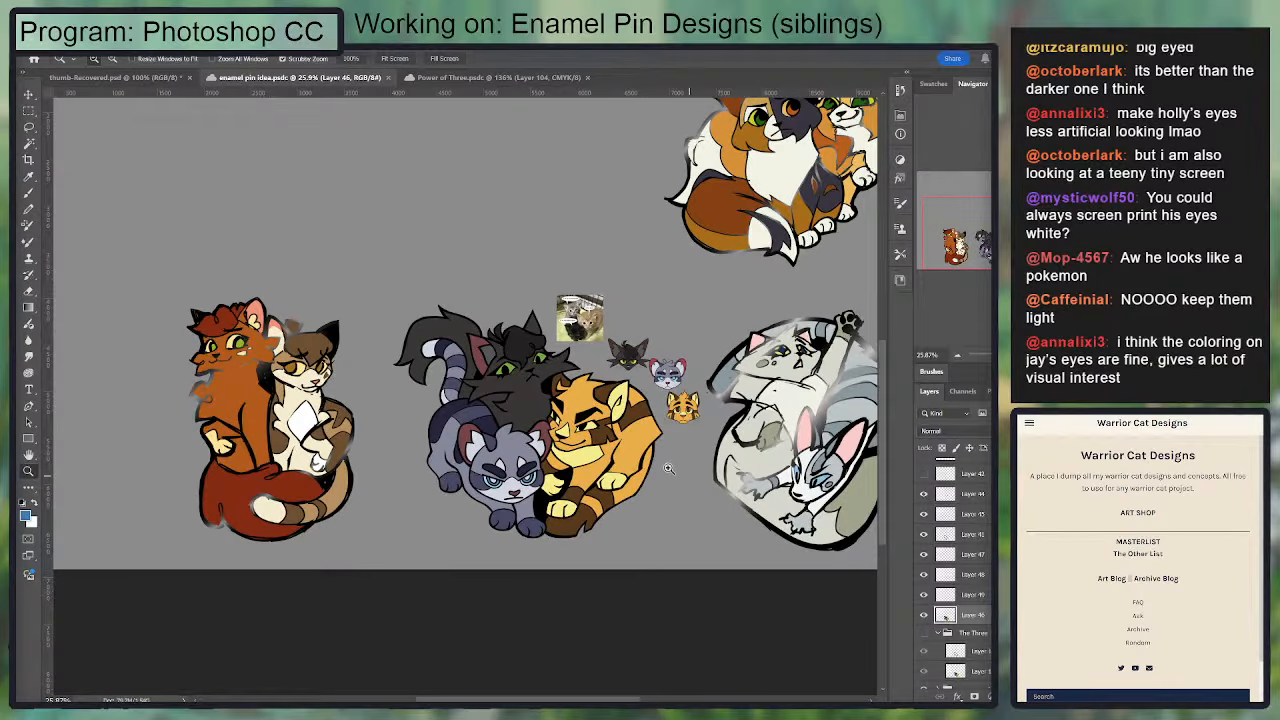
{"action": "scroll", "coordinate": [668, 468], "scroll_direction": "up", "scroll_amount": 1}
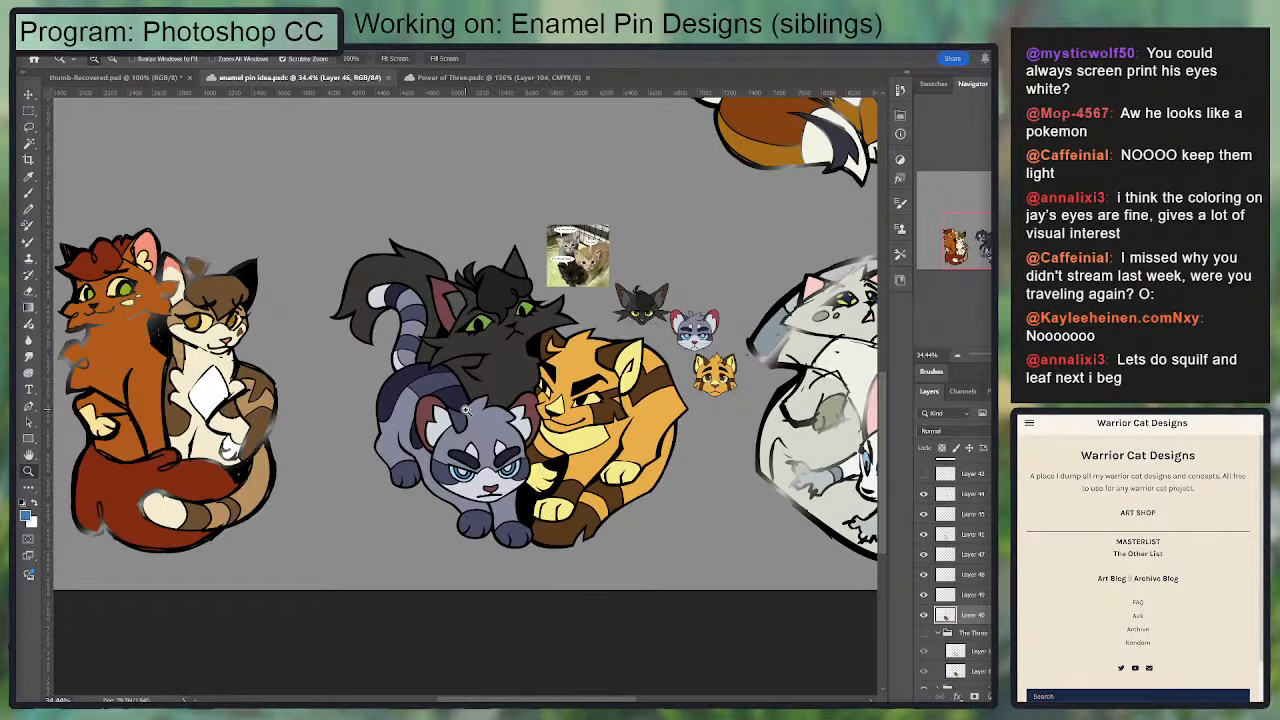
{"action": "scroll", "coordinate": [425, 325], "scroll_direction": "up", "scroll_amount": 3}
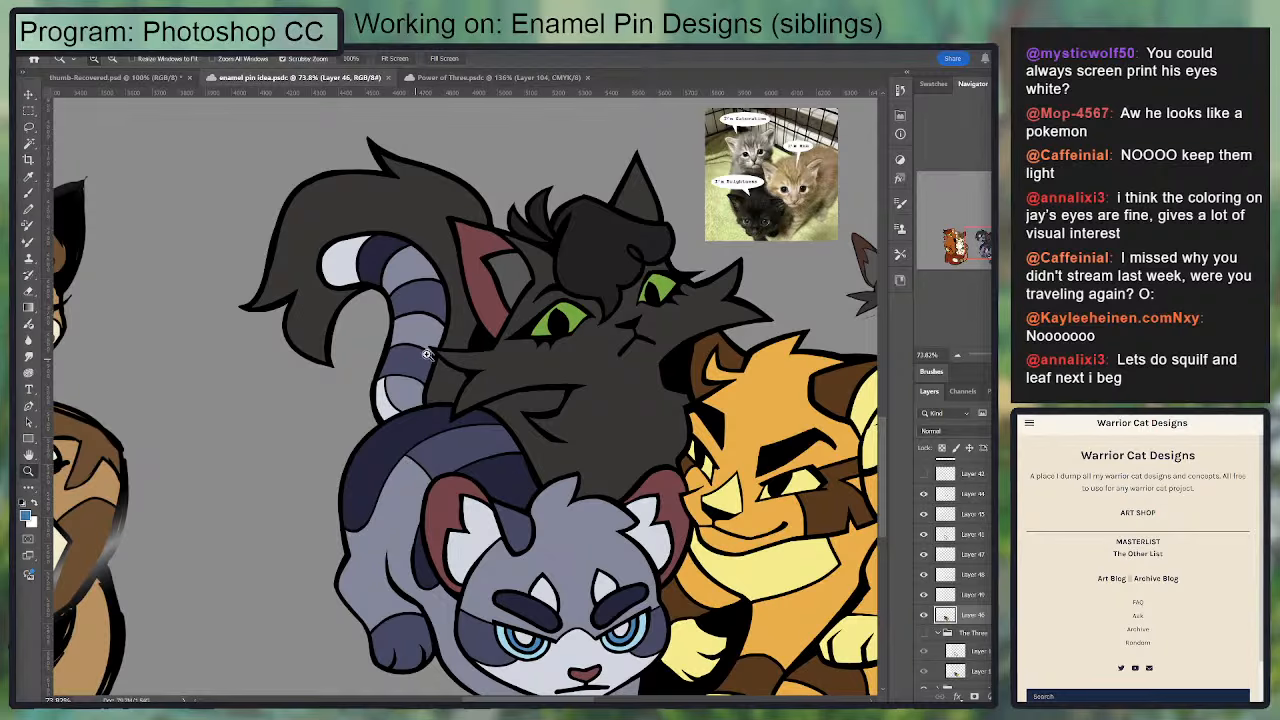
{"action": "scroll", "coordinate": [430, 340], "scroll_direction": "up", "scroll_amount": 3}
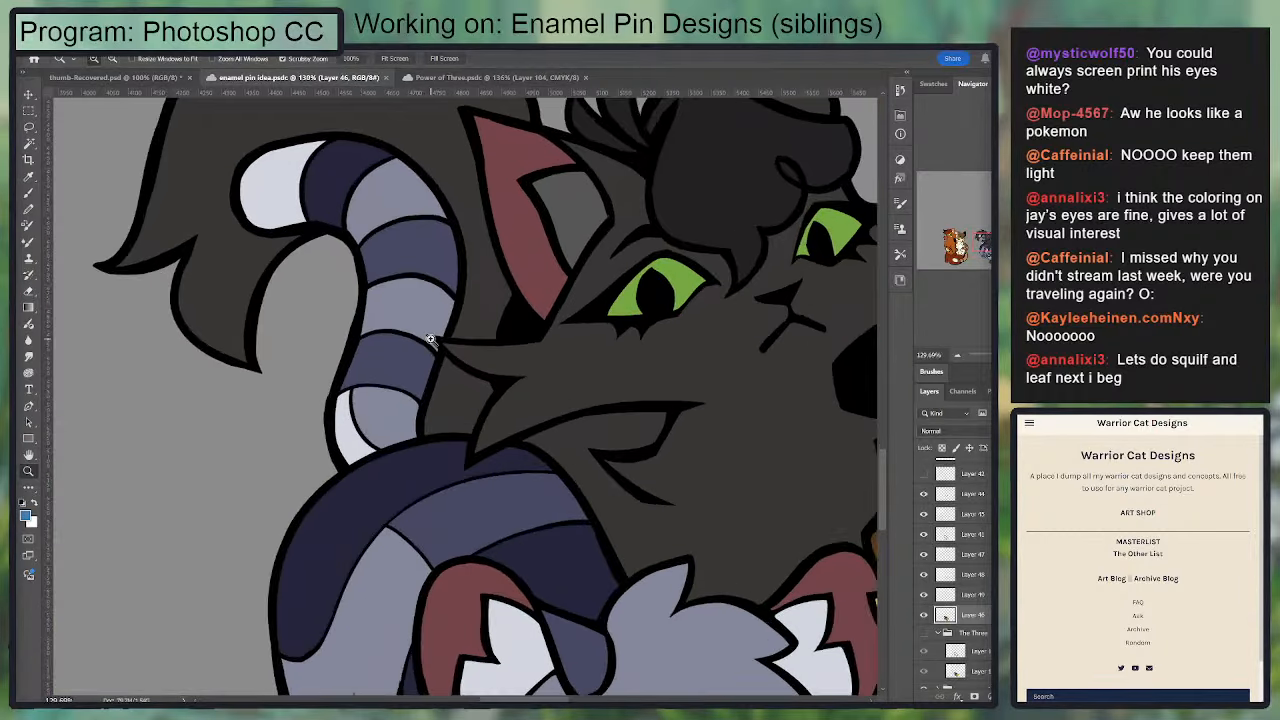
{"action": "scroll", "coordinate": [432, 340], "scroll_direction": "down", "scroll_amount": 3}
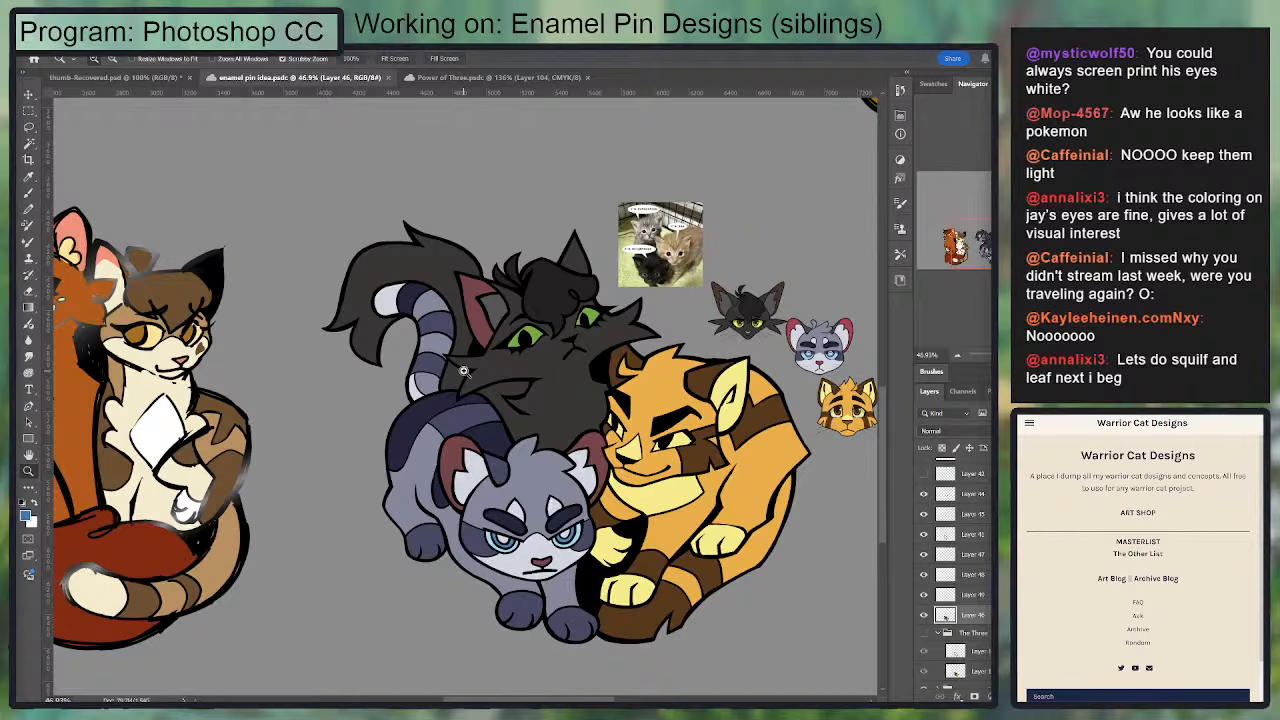
{"action": "scroll", "coordinate": [463, 371], "scroll_direction": "down", "scroll_amount": 2}
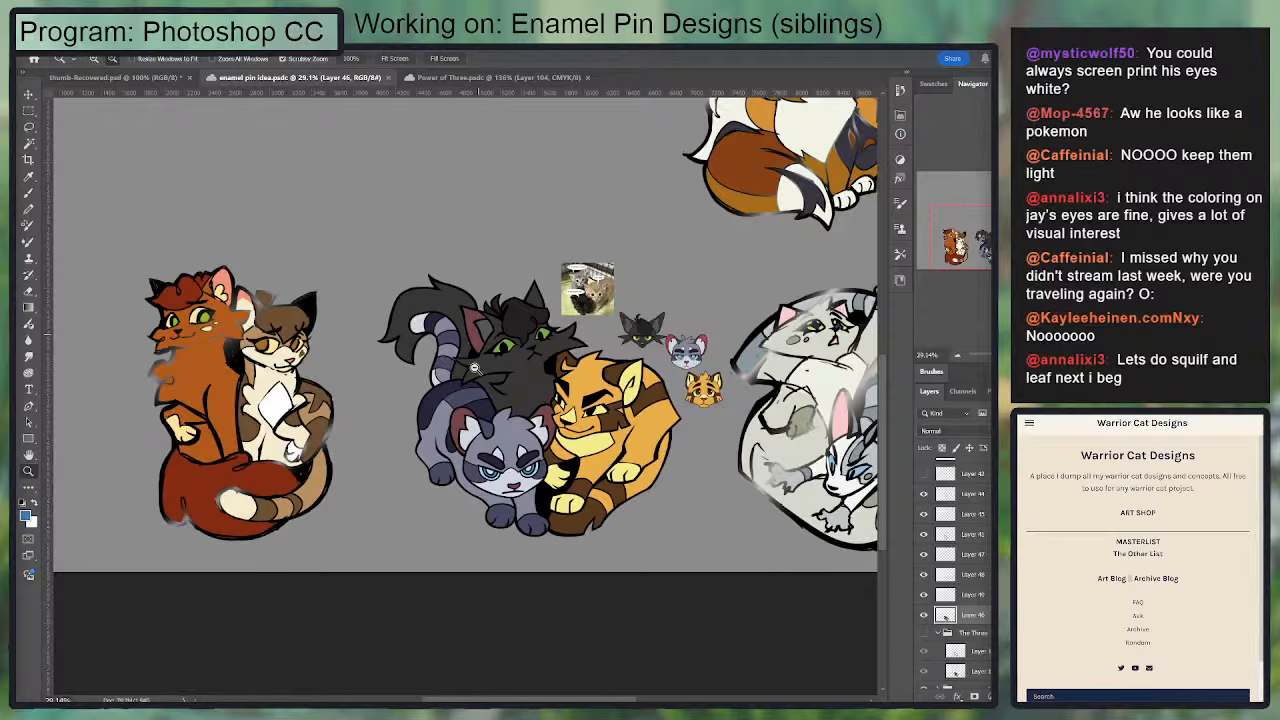
Step: Select the black cat's red inner ear and fill it on Layer 46 with the dark color sampled from its head tuft
{"action": "scroll", "coordinate": [574, 450], "scroll_direction": "up", "scroll_amount": 2}
{"action": "key", "text": "w"}
{"action": "left_click", "coordinate": [390, 218]}
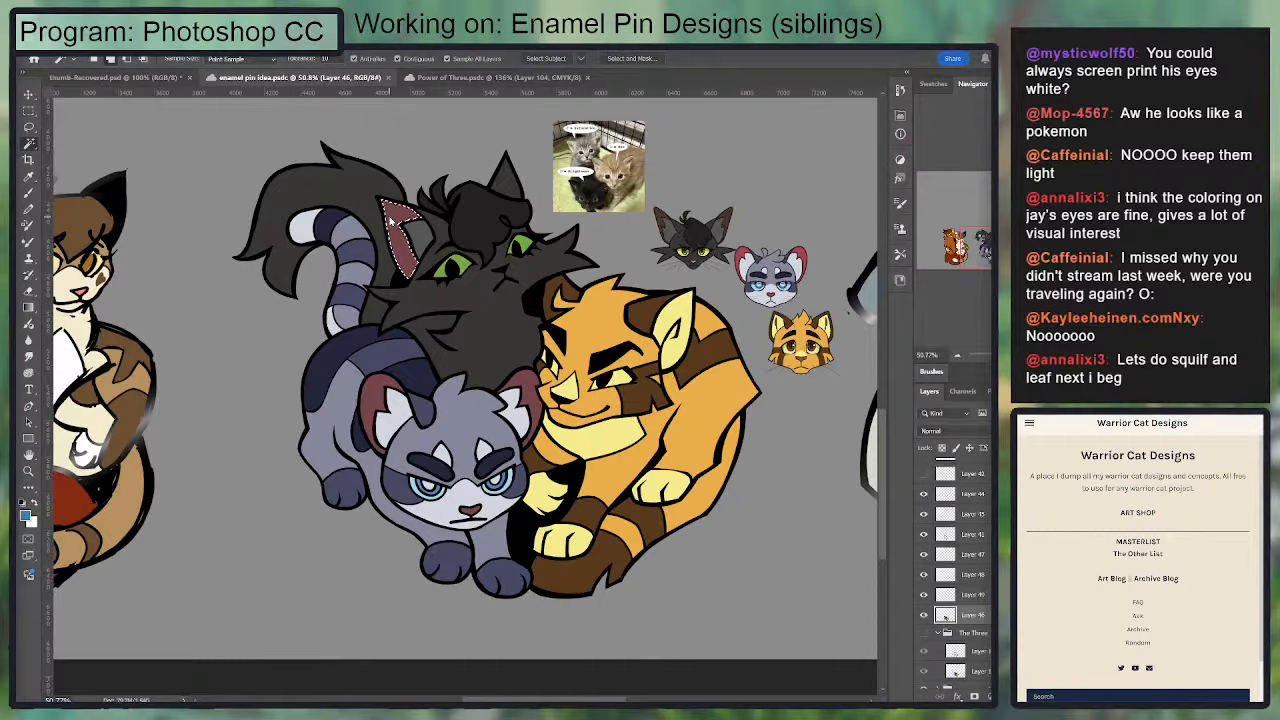
{"action": "key", "text": "g"}
{"action": "left_click", "coordinate": [472, 220], "text": "alt"}
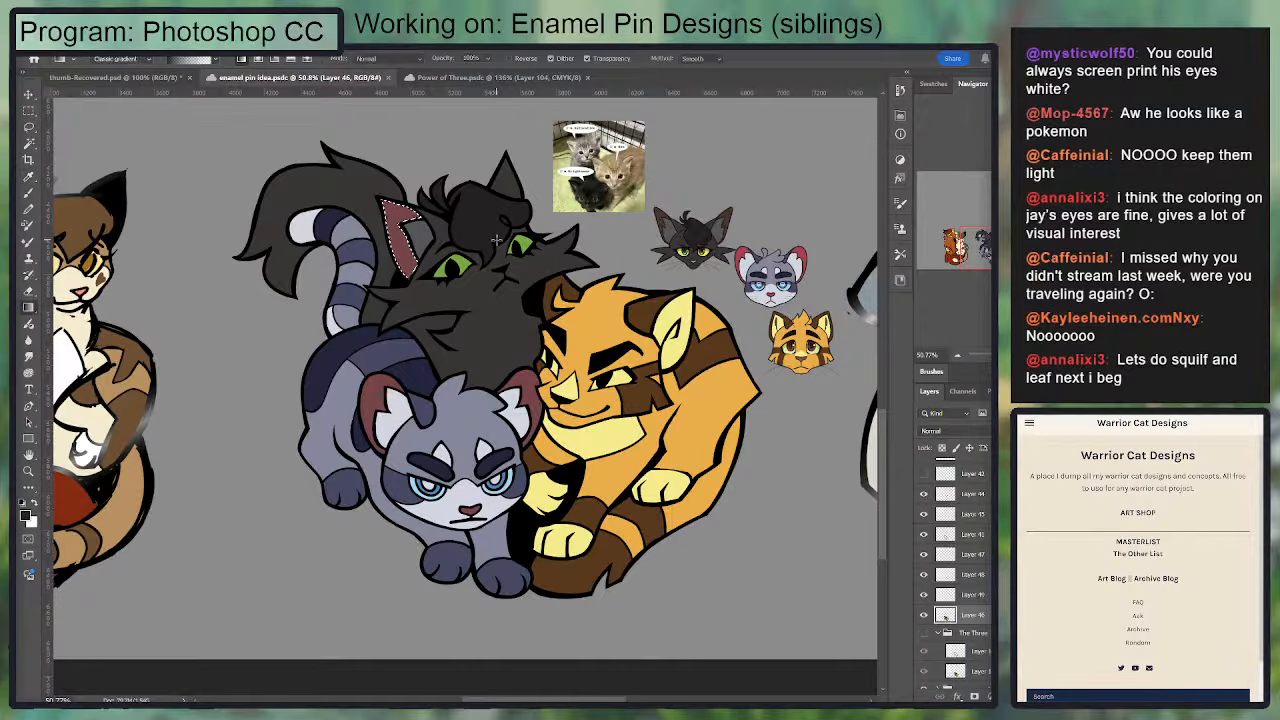
{"action": "scroll", "coordinate": [710, 480], "scroll_direction": "down", "scroll_amount": 2}
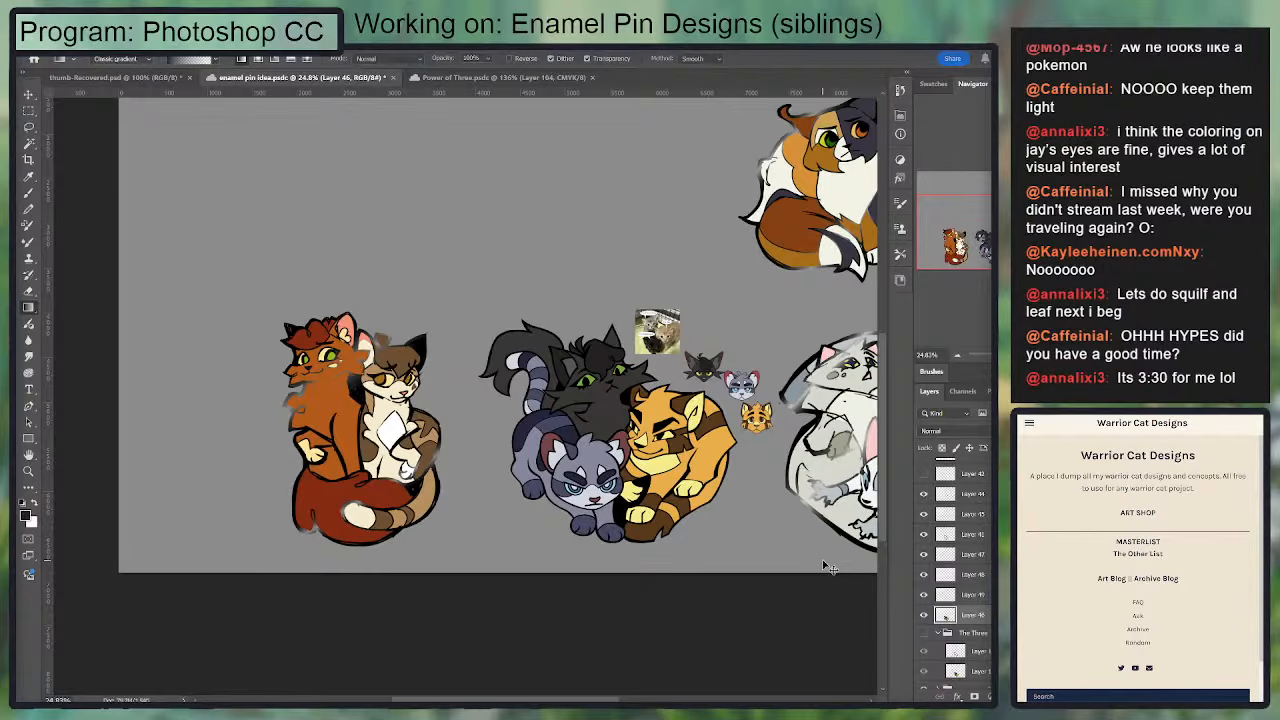
Step: Select the black cat's red inner ear and fill it on Layer 46 with the dark grey sampled from its fur
{"action": "scroll", "coordinate": [707, 500], "scroll_direction": "up", "scroll_amount": 2}
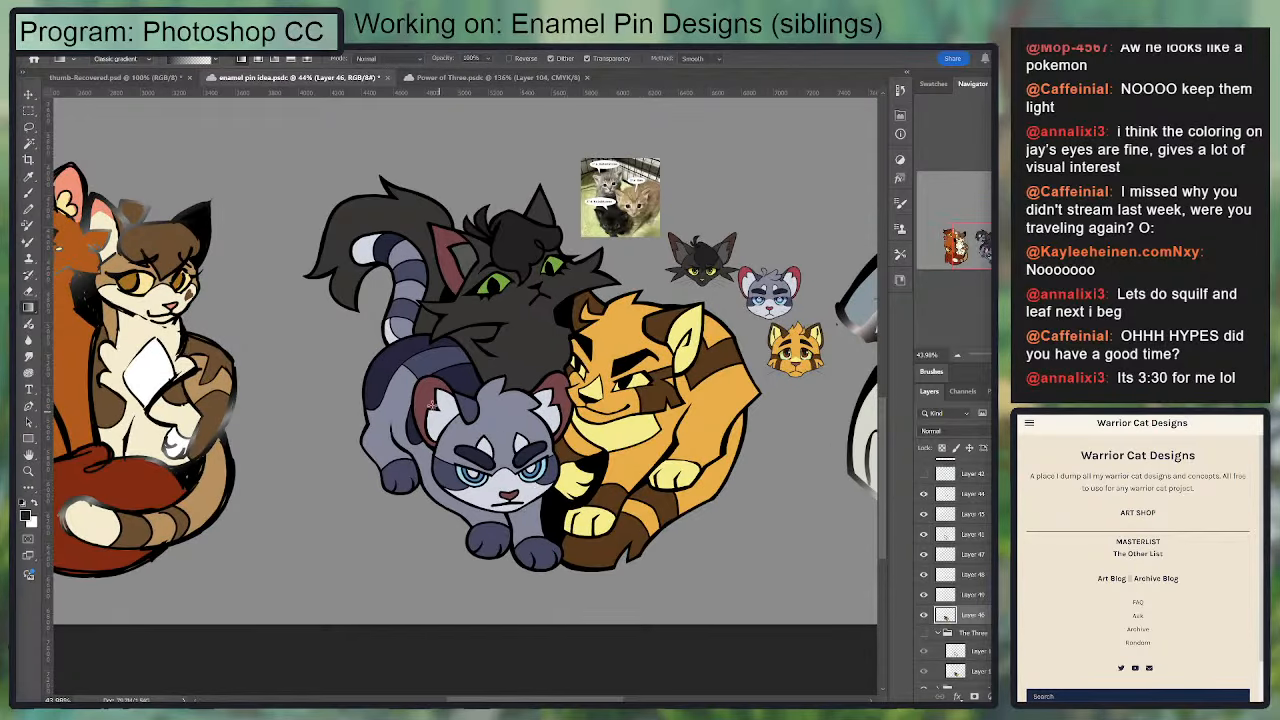
{"action": "key", "text": "w"}
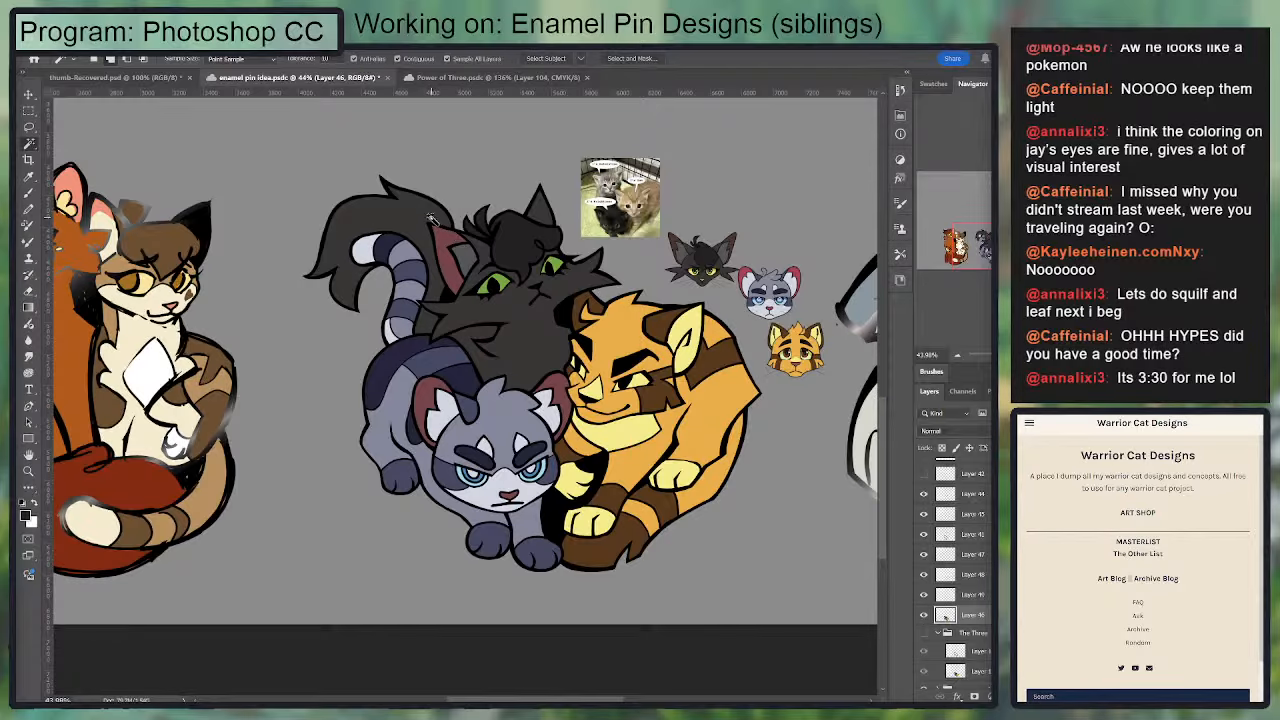
{"action": "scroll", "coordinate": [430, 240], "scroll_direction": "up", "scroll_amount": 3}
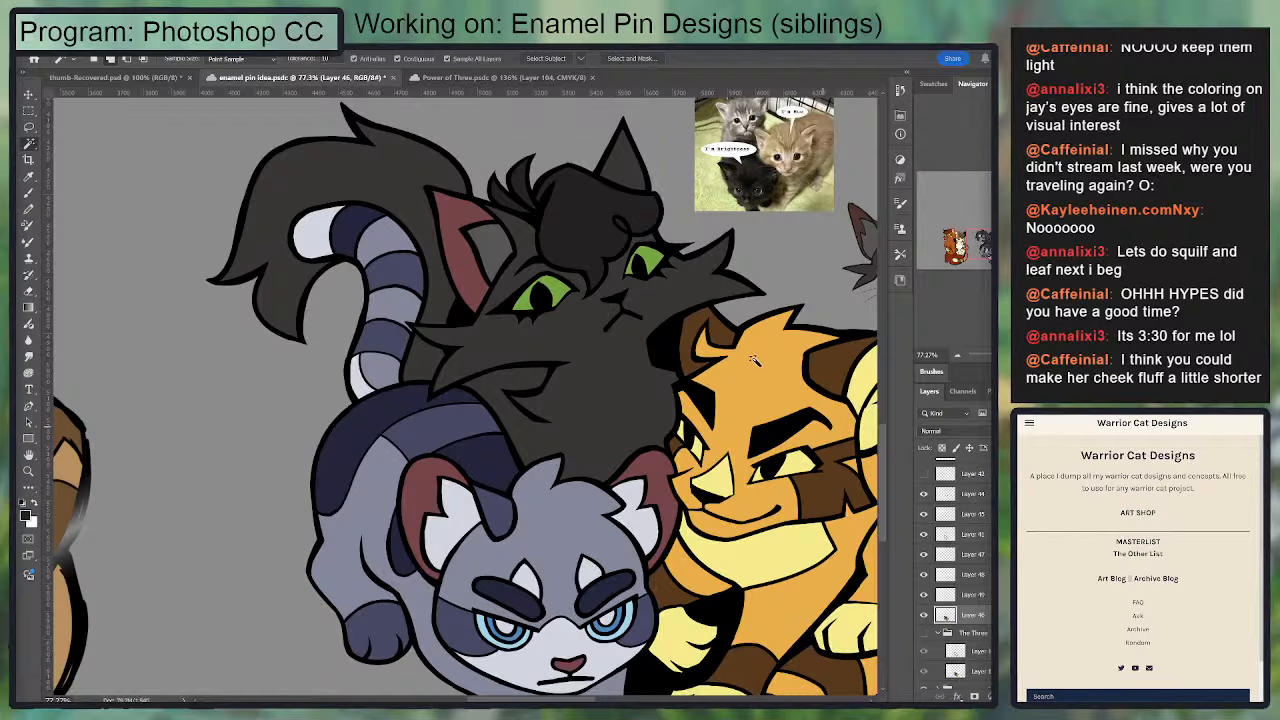
{"action": "key", "text": "i"}
{"action": "left_click", "coordinate": [567, 344]}
{"action": "key", "text": "w"}
{"action": "left_click", "coordinate": [460, 222]}
{"action": "key", "text": "g"}
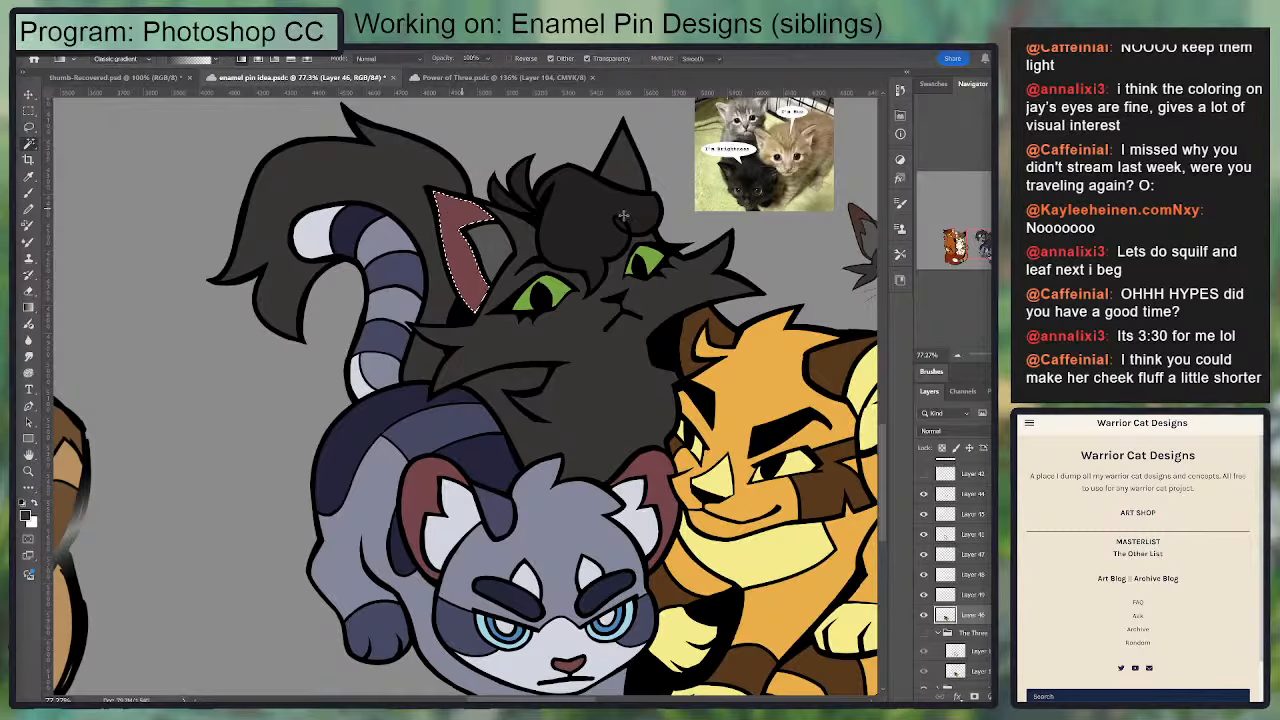
{"action": "left_click_drag", "start_coordinate": [623, 216], "coordinate": [662, 214]}
{"action": "key", "text": "ctrl+d"}
{"action": "scroll", "coordinate": [787, 430], "scroll_direction": "down", "scroll_amount": 3}
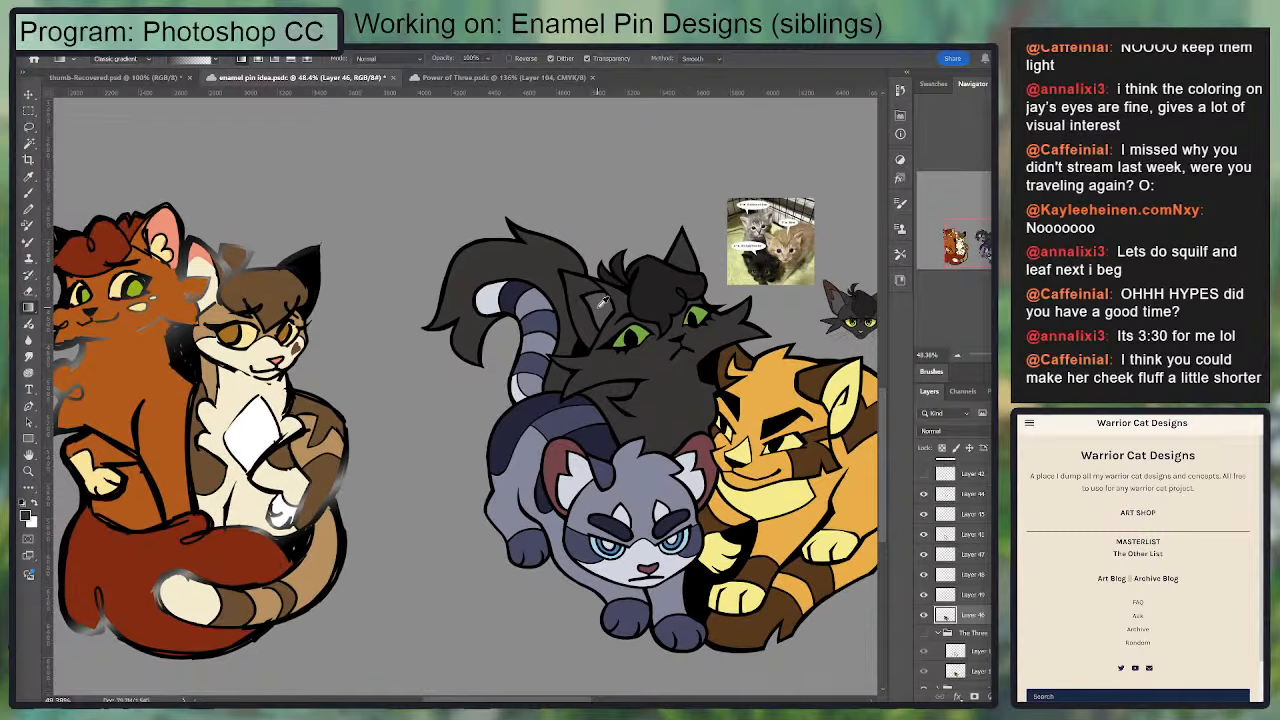
Step: Examine the black cat's darkened inner ear up close and against the whole sibling group, with Layer 41 selected for erasing
{"action": "scroll", "coordinate": [603, 302], "scroll_direction": "up", "scroll_amount": 3}
{"action": "left_click", "coordinate": [976, 556]}
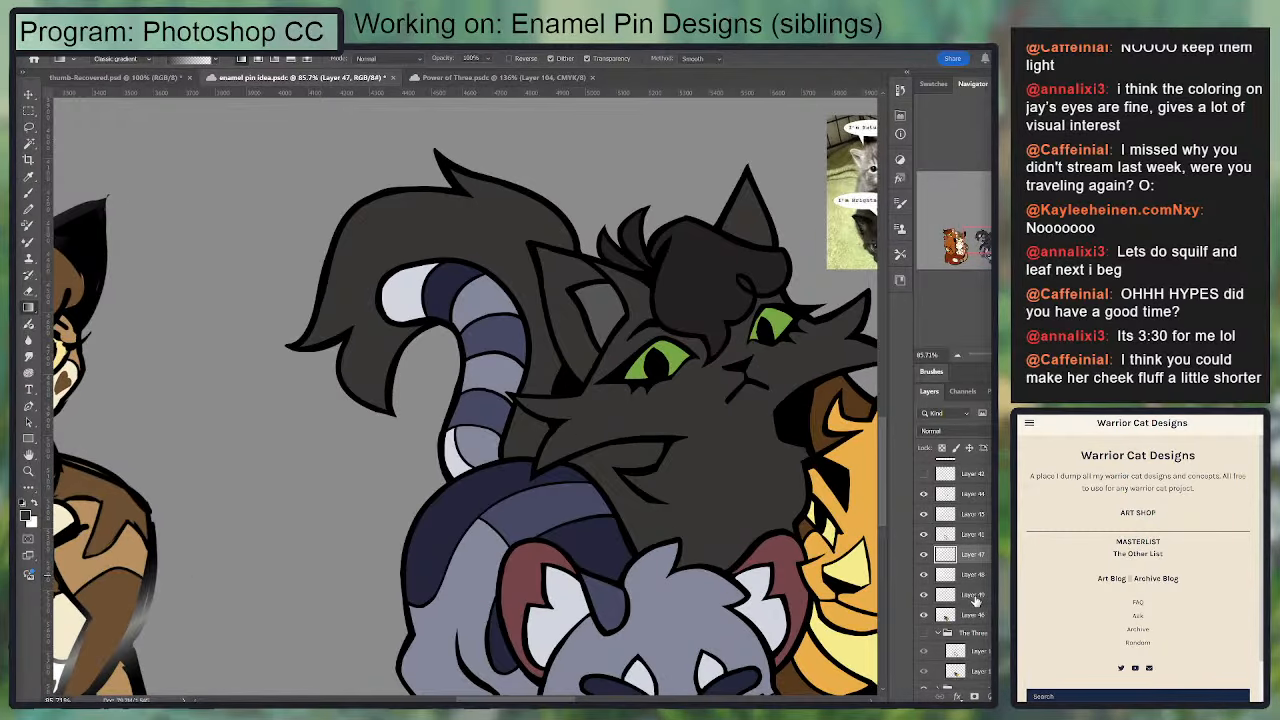
{"action": "left_click", "coordinate": [974, 535]}
{"action": "key", "text": "e"}
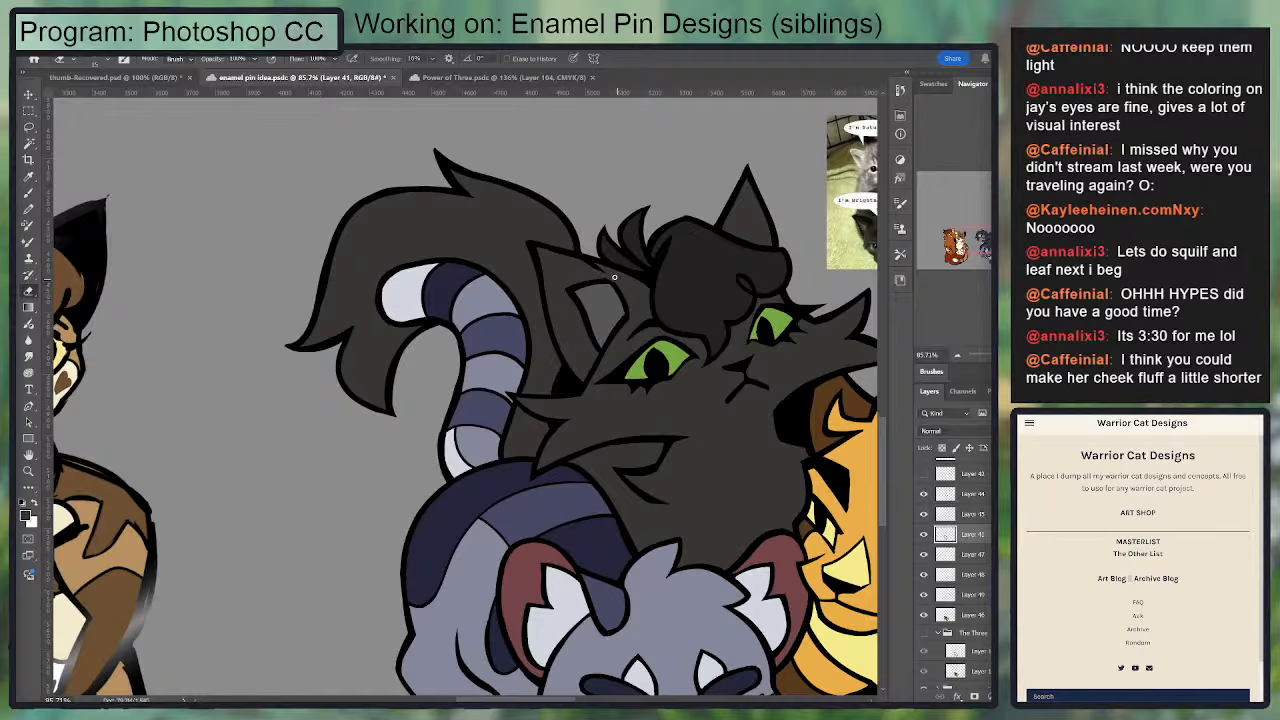
{"action": "key", "text": "ctrl+plus"}
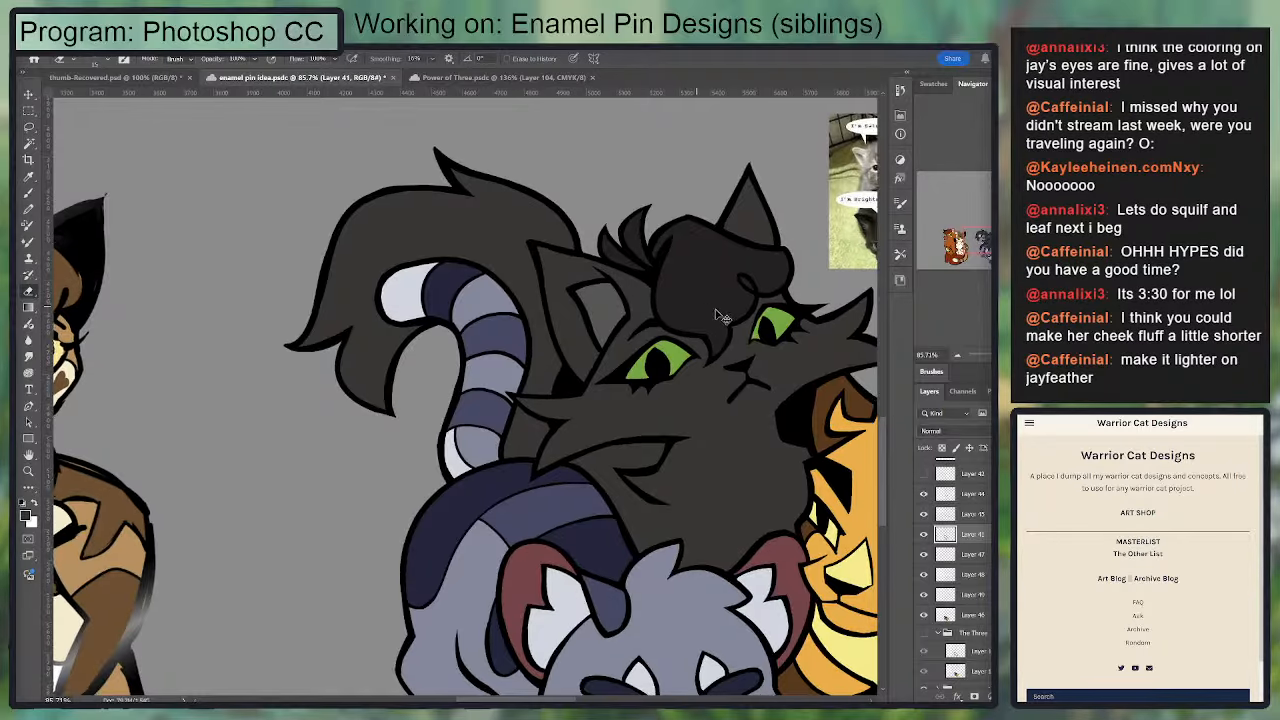
{"action": "key", "text": "ctrl+minus"}
{"action": "key", "text": "ctrl+minus"}
{"action": "key", "text": "ctrl+minus"}
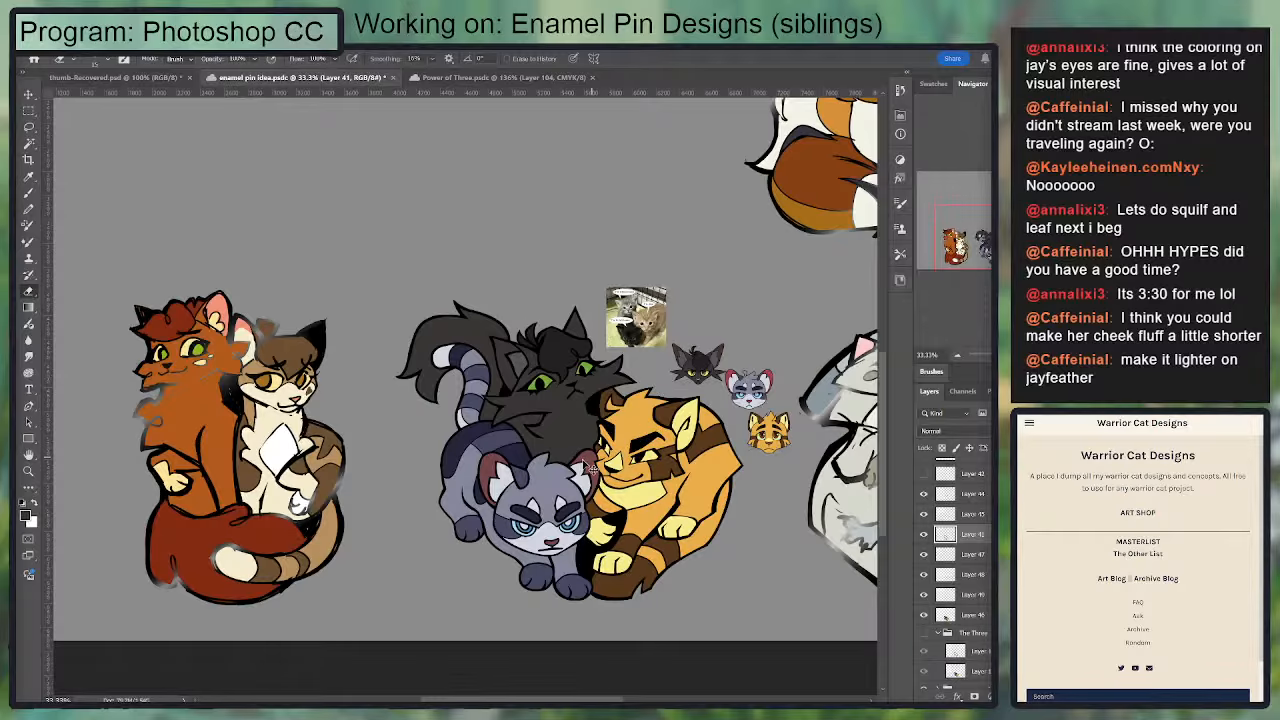
{"action": "scroll", "coordinate": [520, 450], "scroll_direction": "left", "scroll_amount": 2}
{"action": "scroll", "coordinate": [617, 483], "scroll_direction": "up", "scroll_amount": 3}
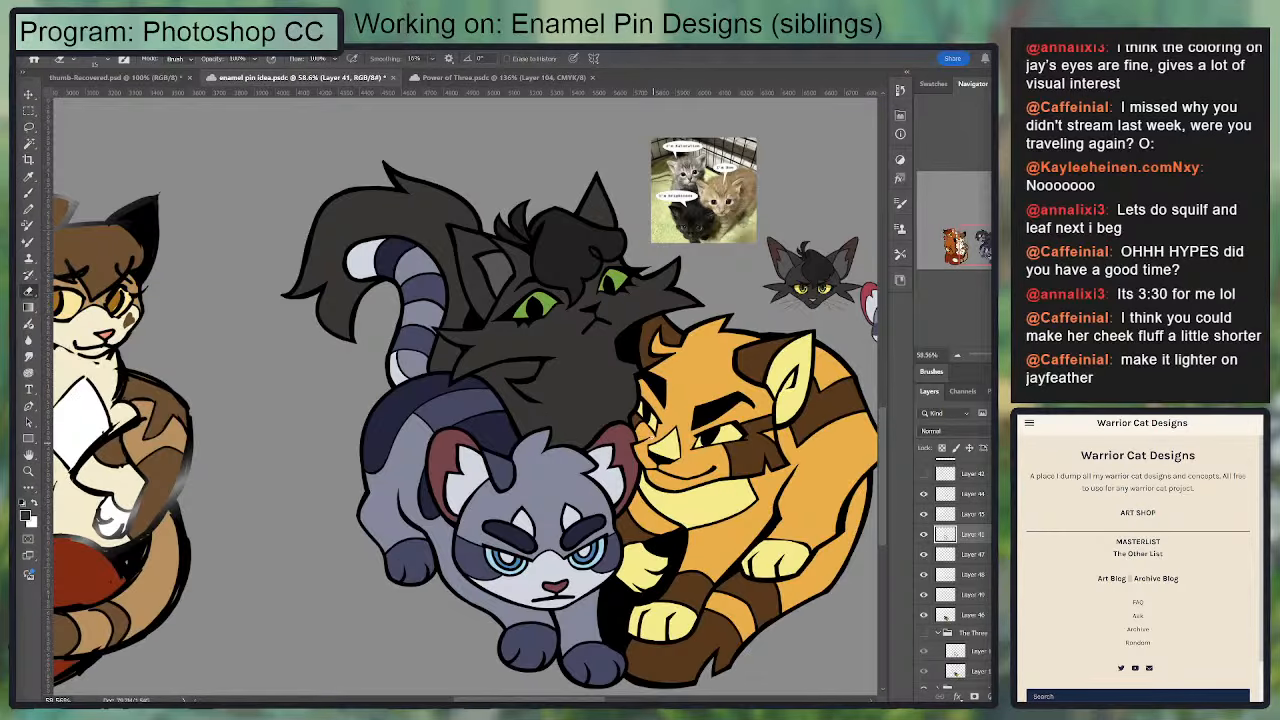
{"action": "left_click_drag", "start_coordinate": [640, 436], "coordinate": [632, 468]}
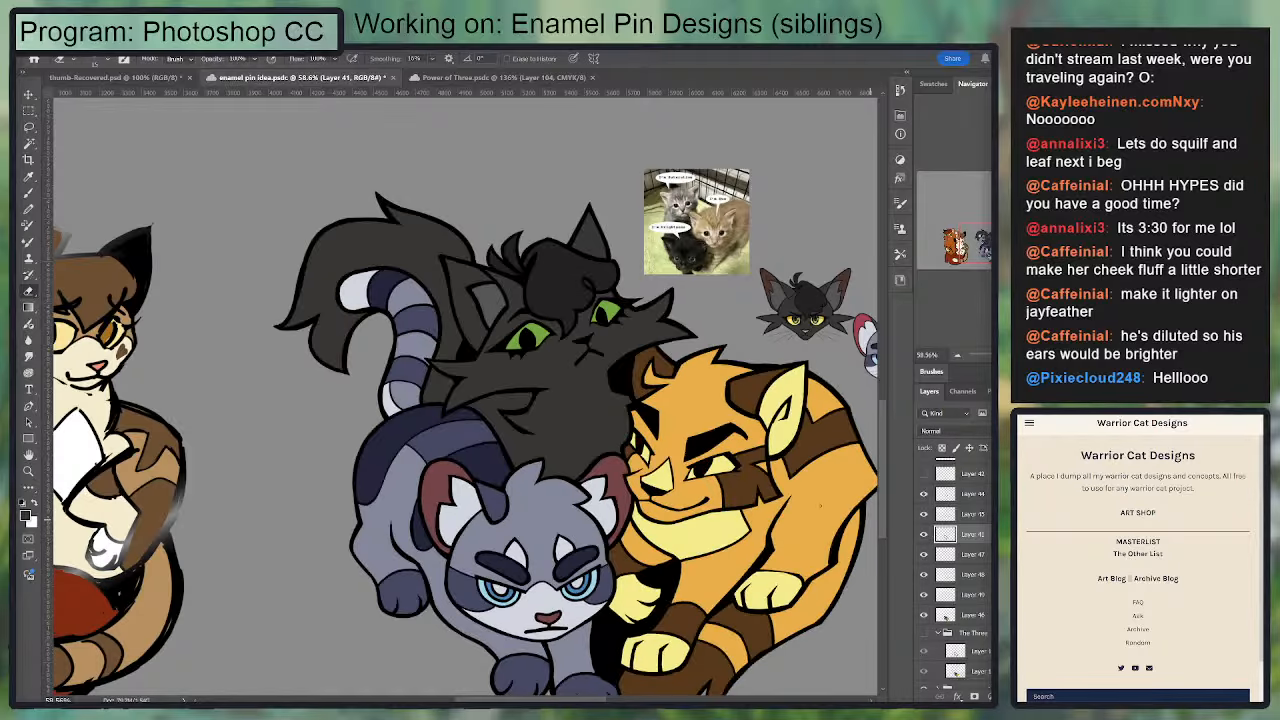
Step: Undo the dark fill of the black cat's inner ear and clear the ear selection
{"action": "key", "text": "ctrl+z"}
{"action": "key", "text": "ctrl+z"}
{"action": "key", "text": "ctrl+z"}
{"action": "key", "text": "ctrl+z"}
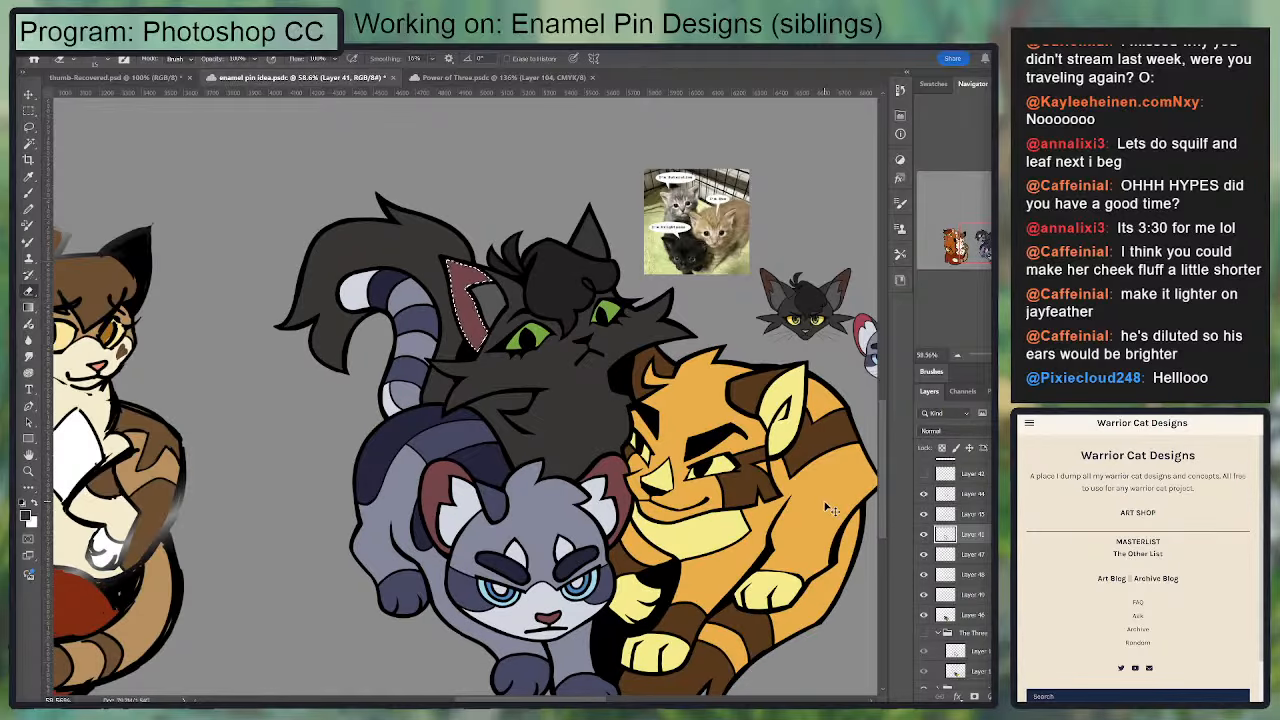
{"action": "key", "text": "ctrl+d"}
Step: Delete Layers 47, 48 and 49, removing the grey and orange cat head references
{"action": "left_click", "coordinate": [951, 596]}
{"action": "key", "text": "ctrl+0"}
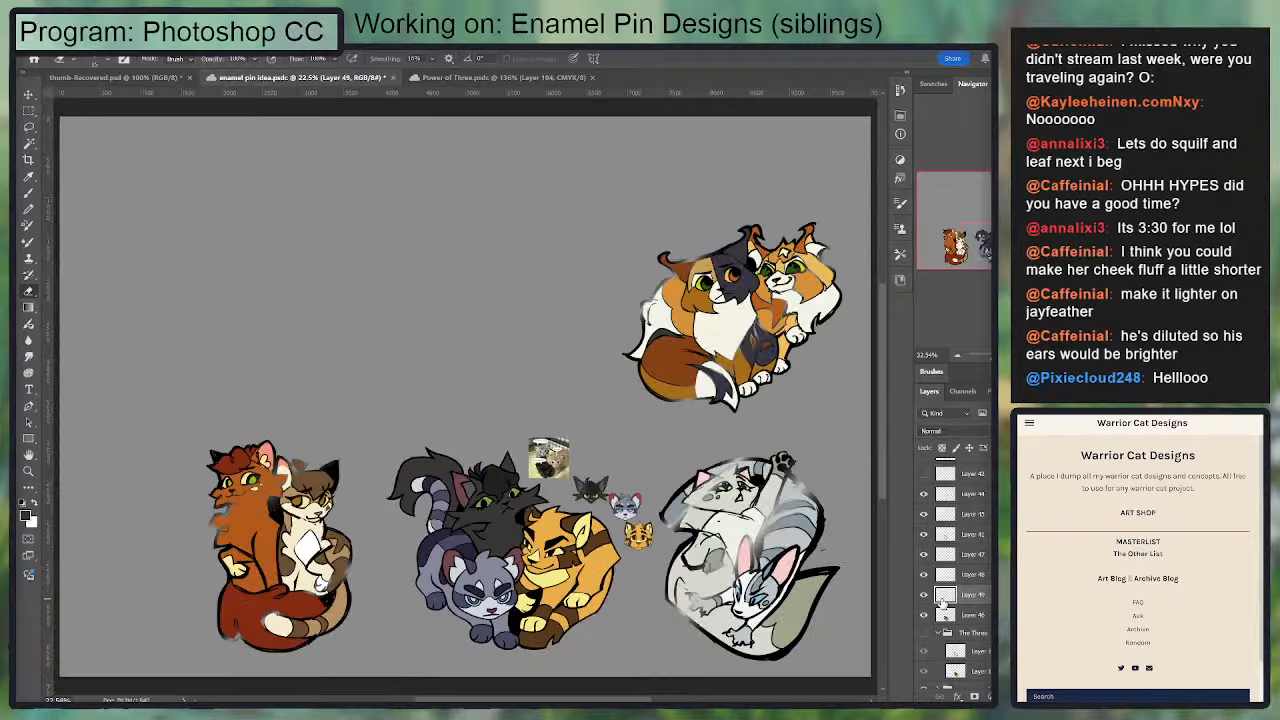
{"action": "key", "text": "ctrl+minus"}
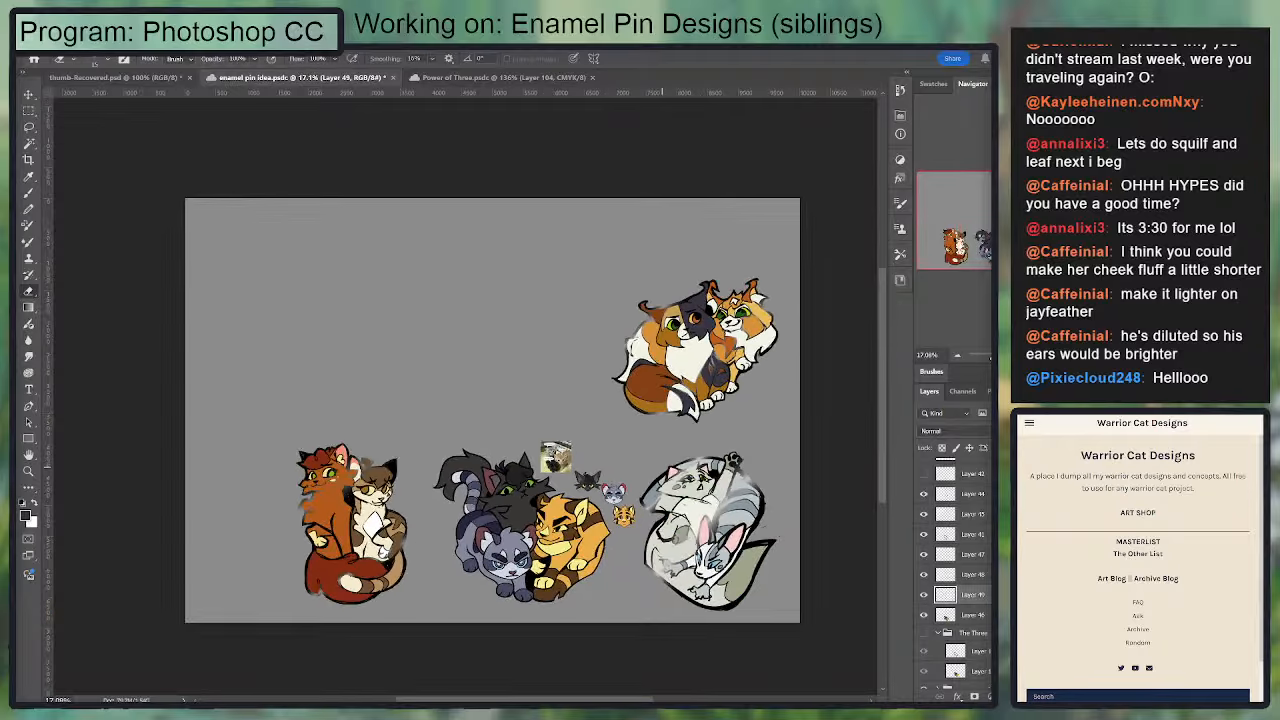
{"action": "left_click", "coordinate": [942, 560], "text": "shift"}
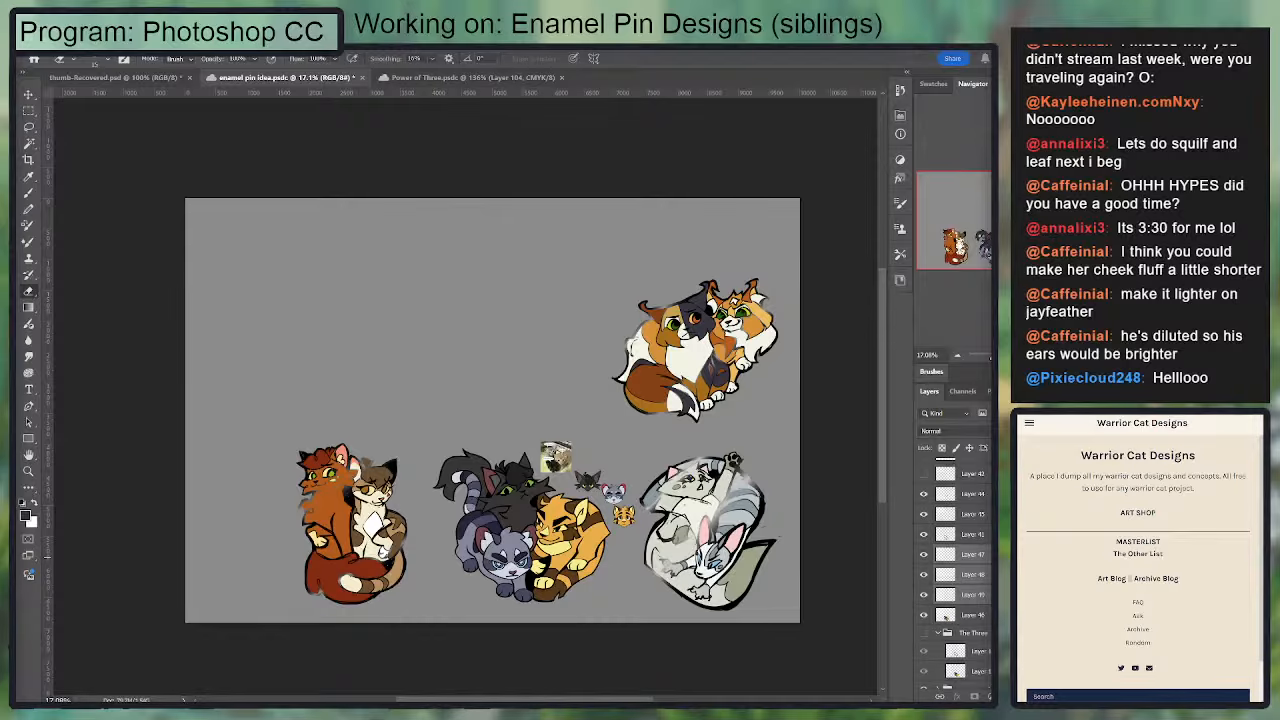
{"action": "key", "text": "Delete"}
{"action": "key", "text": "ctrl+0"}
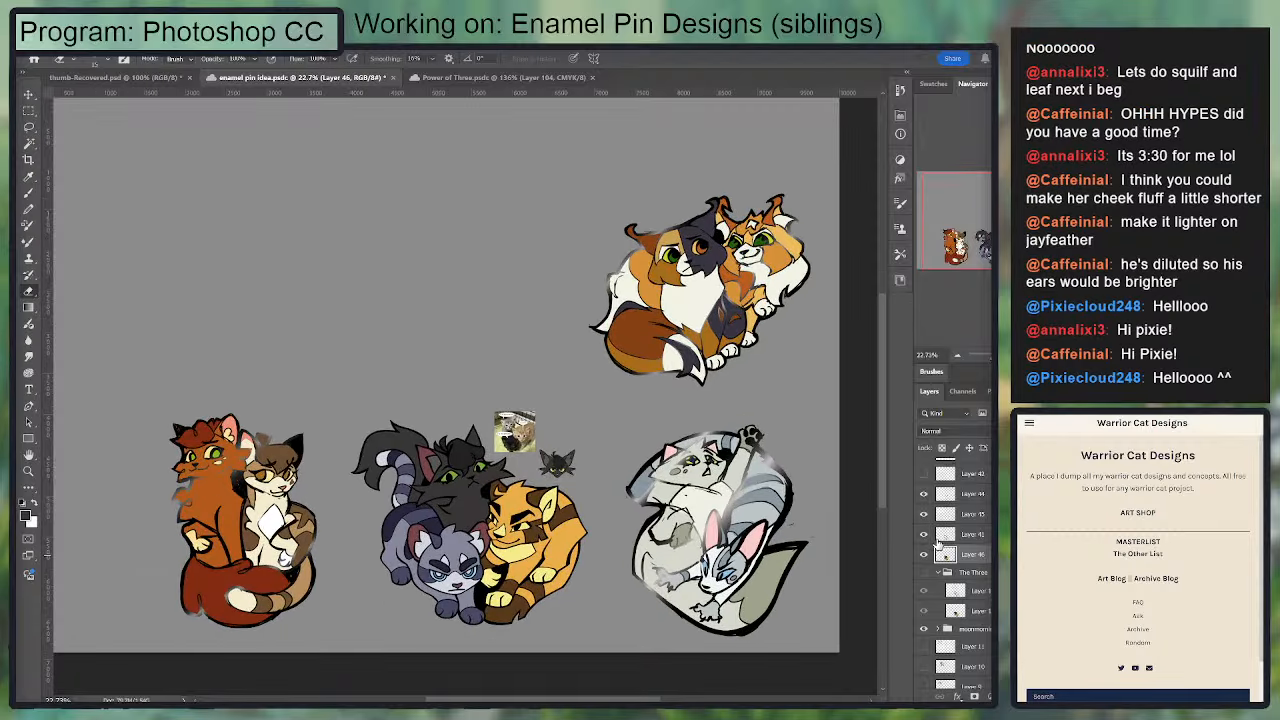
Step: Delete Layers 44 and 45, removing the kitten photo and the black cat head reference
{"action": "left_click", "coordinate": [956, 519]}
{"action": "left_click", "coordinate": [924, 495]}
{"action": "left_click", "coordinate": [924, 495]}
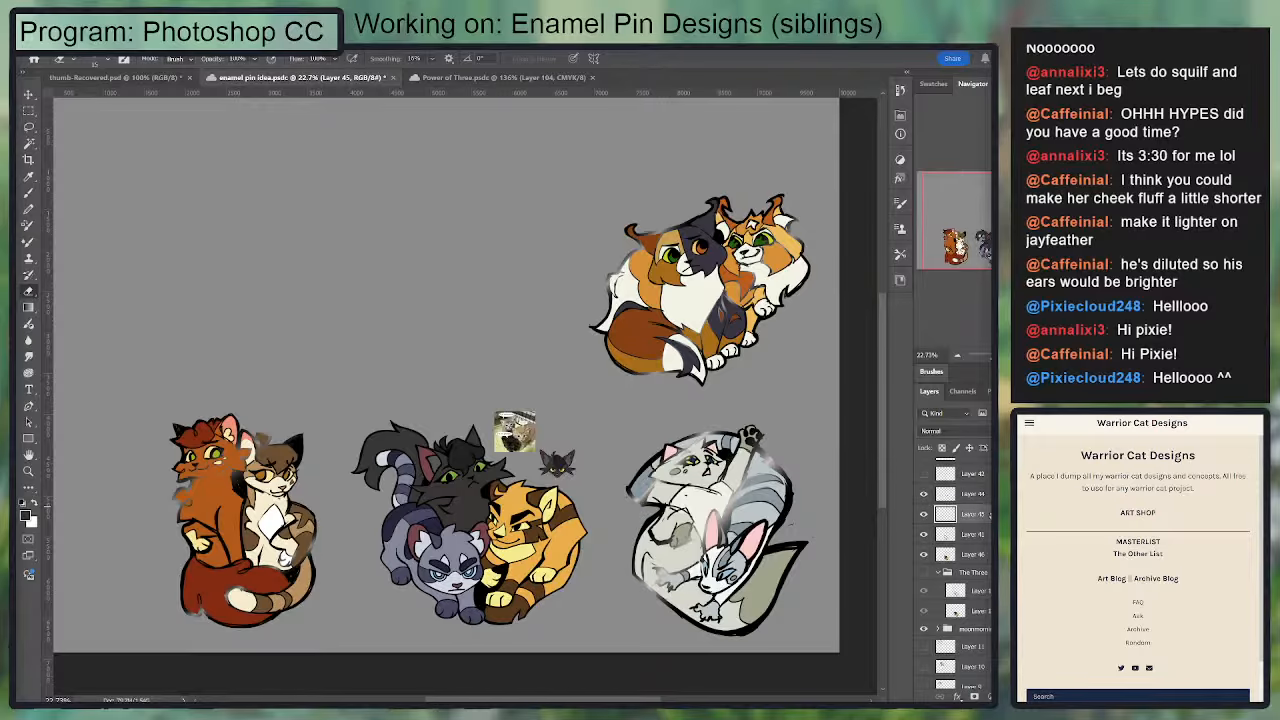
{"action": "left_click", "coordinate": [984, 498], "text": "shift"}
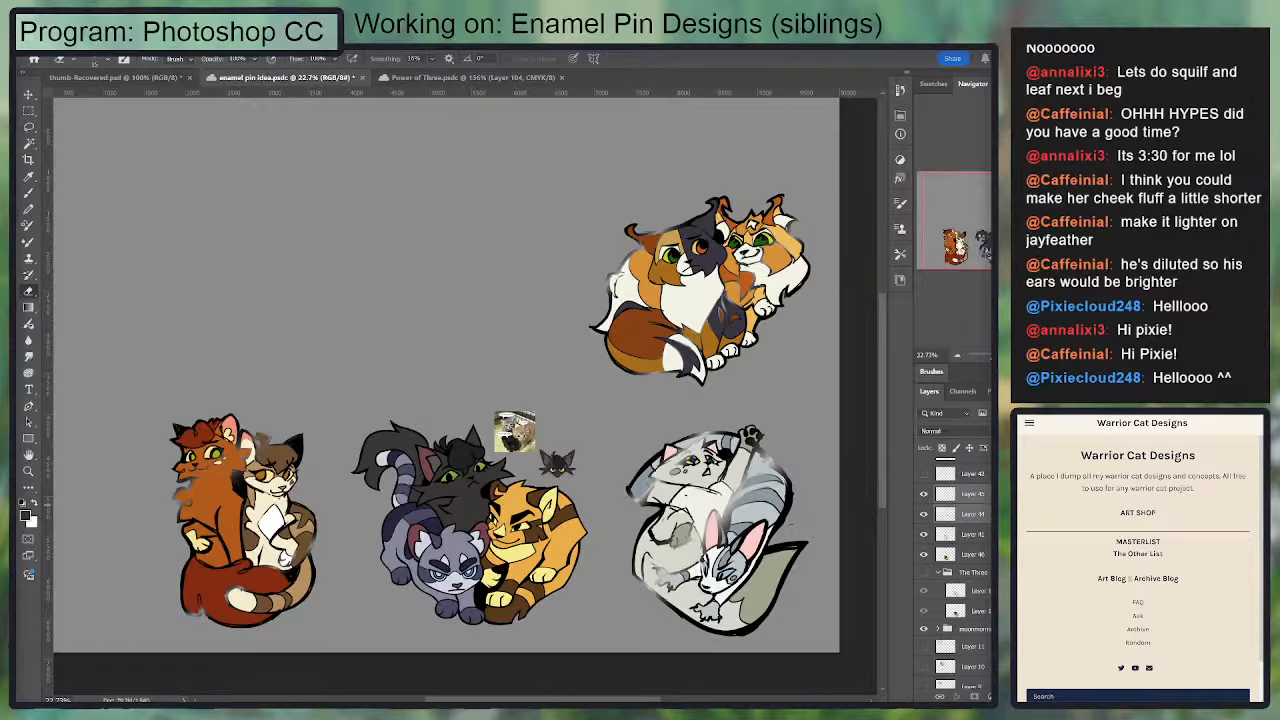
{"action": "key", "text": "Delete"}
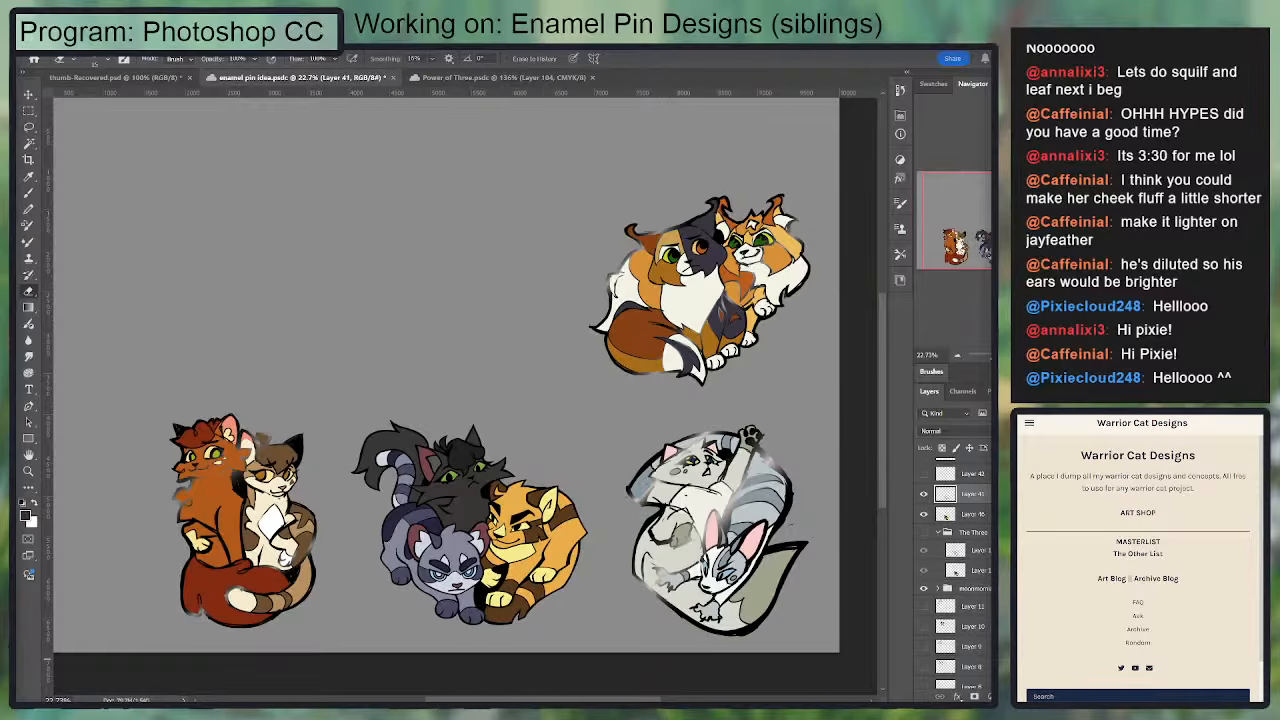
Step: Group Layer 41 and Layer 46 of the sibling cats and name the group PoT Clean
{"action": "key", "text": "ctrl+plus"}
{"action": "key", "text": "ctrl+plus"}
{"action": "left_click", "coordinate": [966, 513], "text": "shift"}
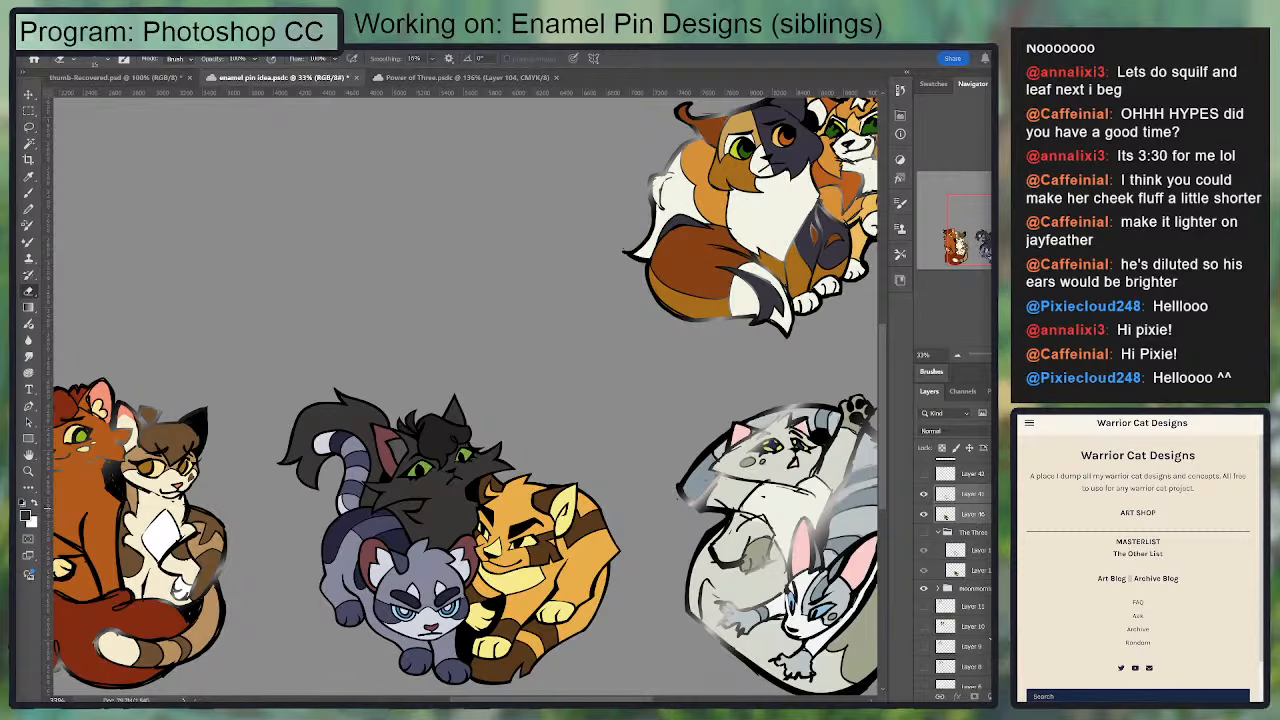
{"action": "key", "text": "ctrl+g"}
{"action": "double_click", "coordinate": [968, 491]}
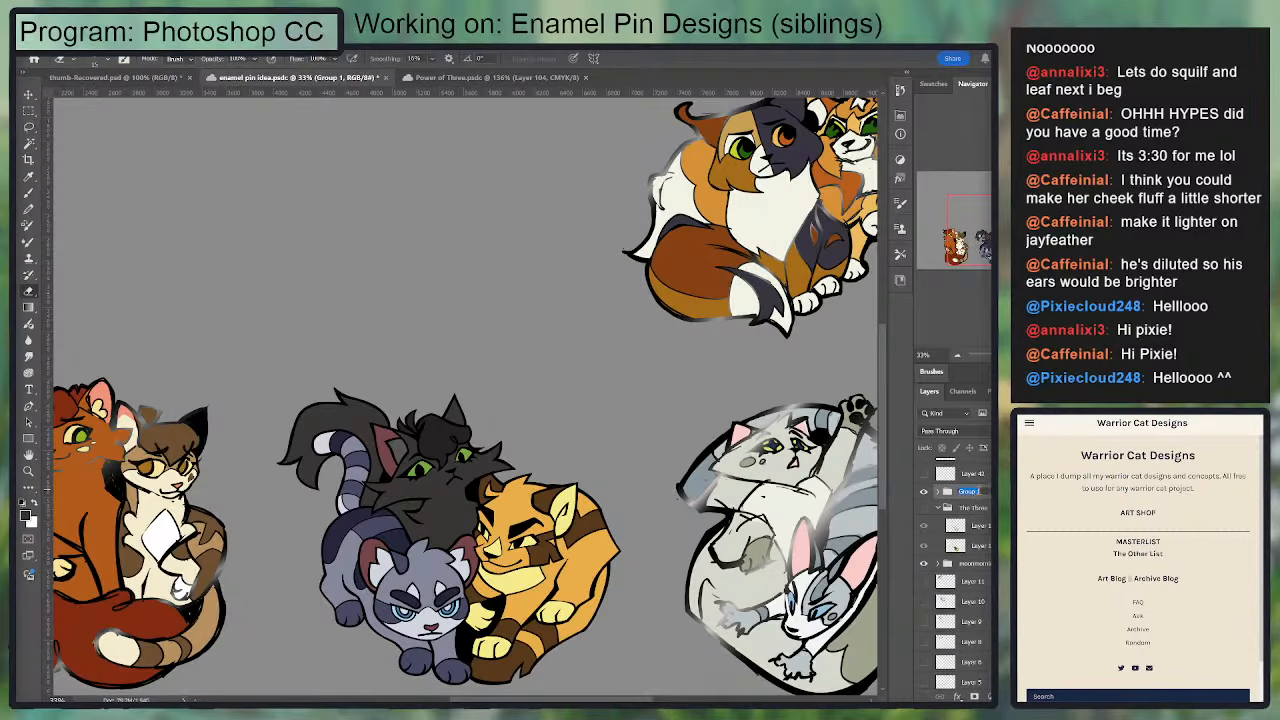
{"action": "type", "text": "PoT"}
{"action": "key", "text": "Return"}
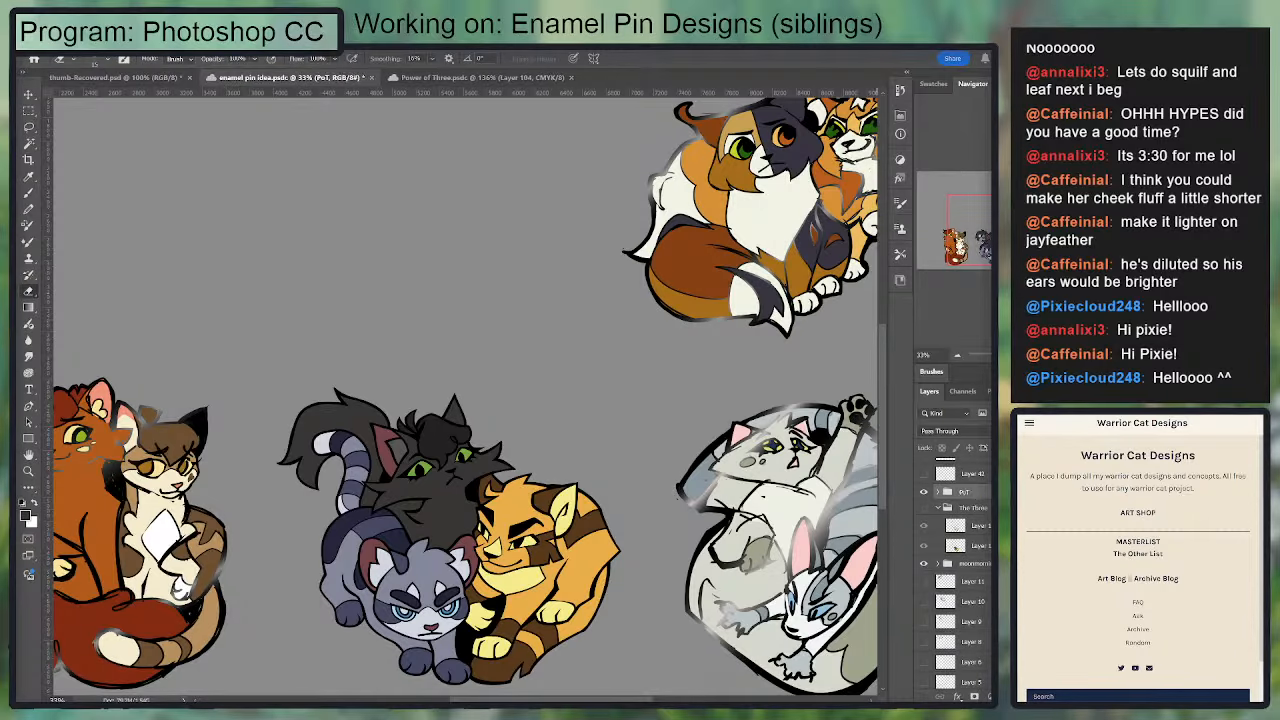
{"action": "double_click", "coordinate": [966, 491]}
{"action": "type", "text": "Clean"}
{"action": "key", "text": "Return"}
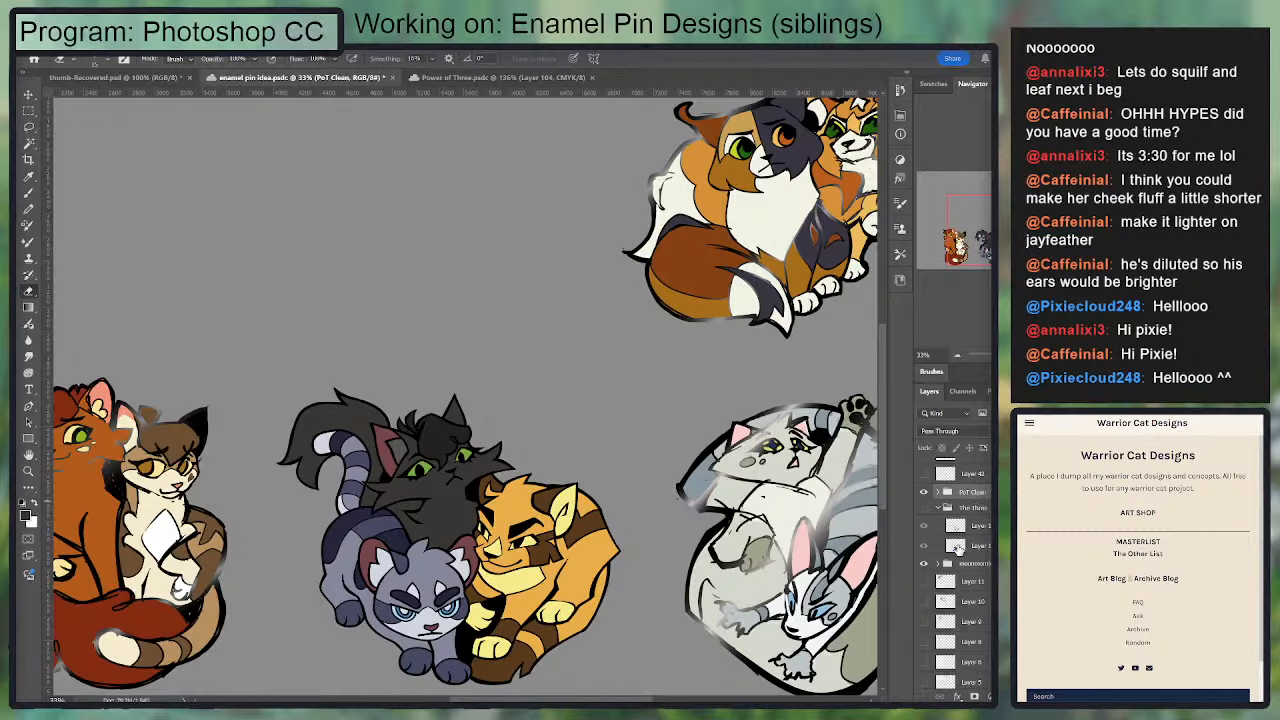
Step: Bring the PoT Clean group above the pin guidelines layer in the stack and shift its artwork on the canvas
{"action": "scroll", "coordinate": [925, 530], "scroll_direction": "up", "scroll_amount": 2}
{"action": "left_click_drag", "start_coordinate": [963, 540], "coordinate": [954, 461]}
{"action": "left_click_drag", "start_coordinate": [523, 459], "coordinate": [710, 397]}
{"action": "key", "text": "v"}
{"action": "left_click_drag", "start_coordinate": [708, 548], "coordinate": [682, 668]}
{"action": "mouse_move", "coordinate": [682, 668]}
{"action": "left_mouse_down"}
{"action": "mouse_move", "coordinate": [674, 375]}
{"action": "mouse_move", "coordinate": [673, 686]}
{"action": "mouse_move", "coordinate": [698, 542]}
{"action": "left_mouse_up"}
{"action": "key", "text": "b"}
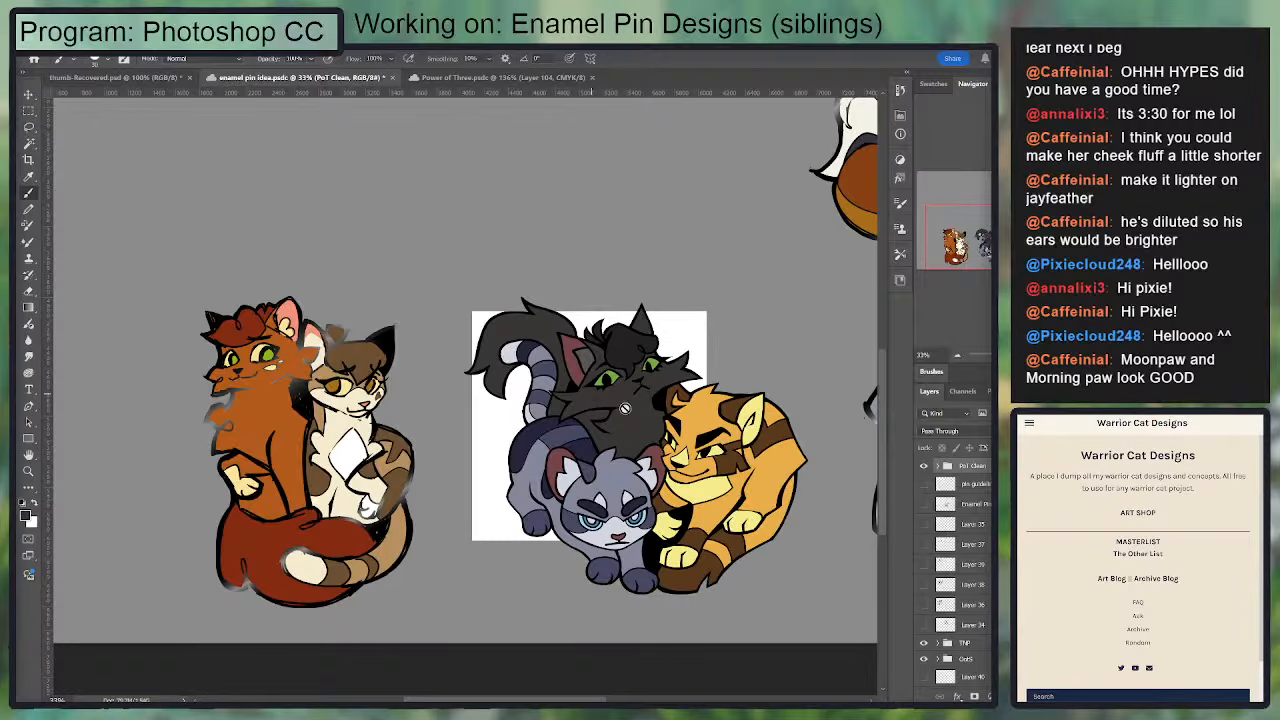
Step: Move the PoT Clean artwork around the canvas and place it beside the orange and brown cat pair
{"action": "key", "text": "v"}
{"action": "left_click_drag", "start_coordinate": [735, 483], "coordinate": [712, 658]}
{"action": "left_click_drag", "start_coordinate": [617, 643], "coordinate": [610, 295]}
{"action": "left_click_drag", "start_coordinate": [625, 600], "coordinate": [692, 672]}
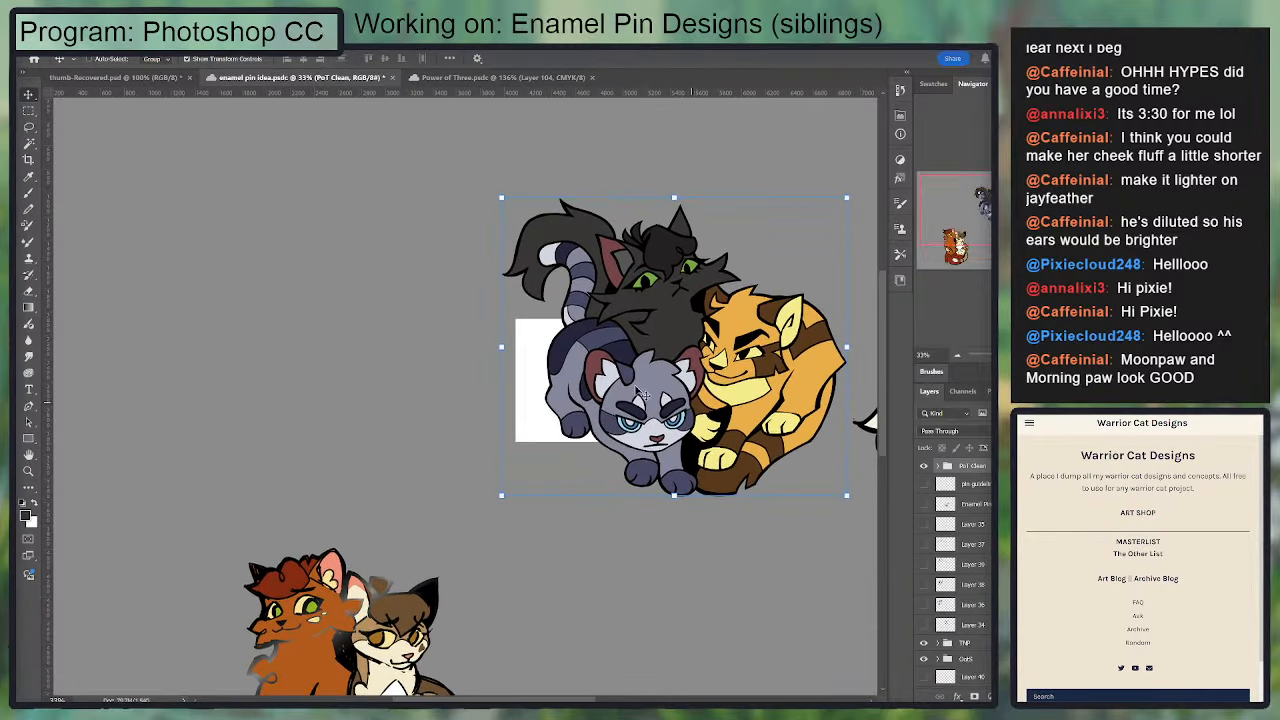
{"action": "left_click_drag", "start_coordinate": [640, 393], "coordinate": [695, 652]}
{"action": "left_click_drag", "start_coordinate": [695, 652], "coordinate": [618, 458]}
{"action": "mouse_move", "coordinate": [630, 447]}
{"action": "left_mouse_down"}
{"action": "mouse_move", "coordinate": [607, 582]}
{"action": "mouse_move", "coordinate": [615, 543]}
{"action": "left_mouse_up"}
{"action": "key", "text": "b"}
{"action": "left_click_drag", "start_coordinate": [440, 516], "coordinate": [650, 468]}
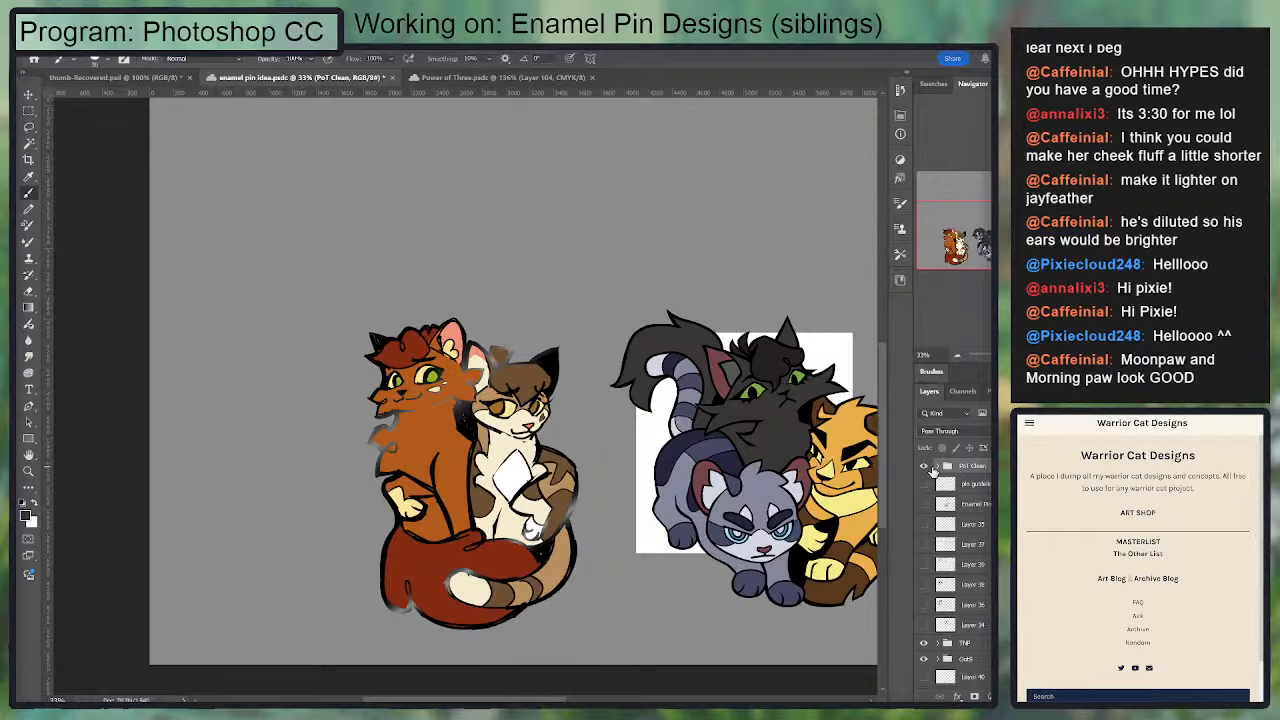
Step: Preview the pin guidelines and Enamel Pin Example layers, leaving both hidden
{"action": "left_click", "coordinate": [940, 486]}
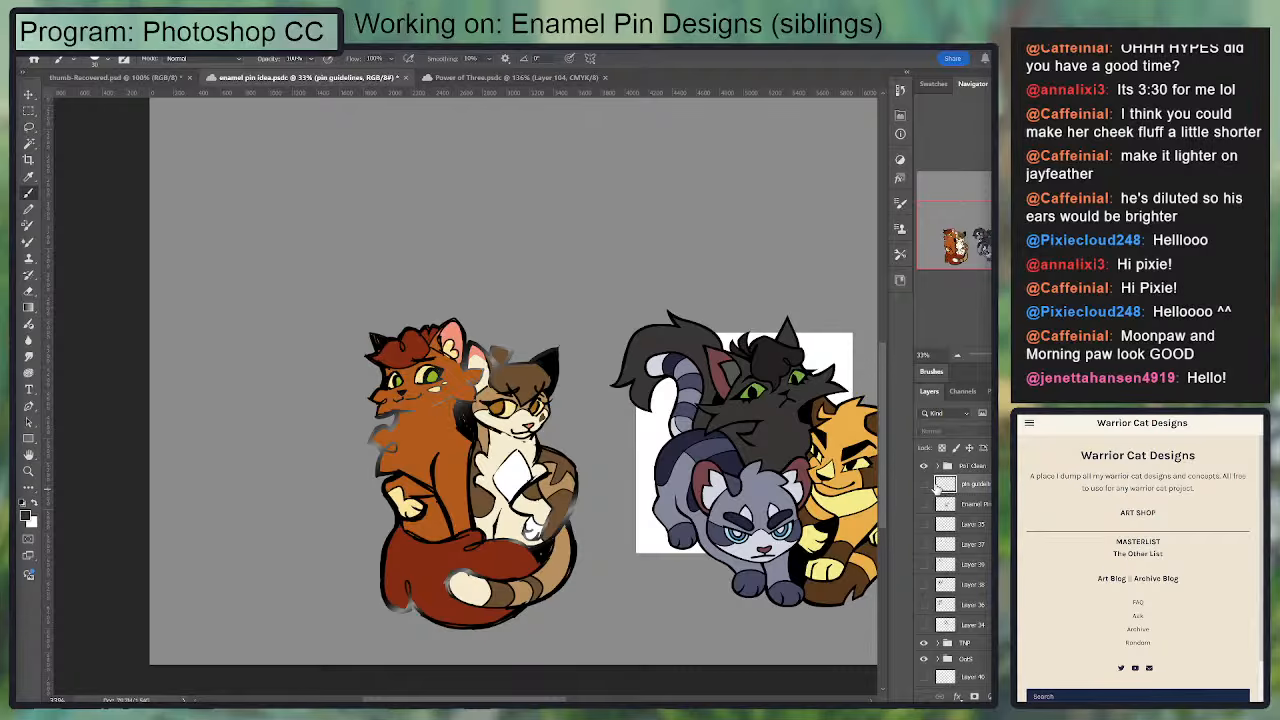
{"action": "left_click", "coordinate": [924, 485]}
{"action": "left_click", "coordinate": [924, 485]}
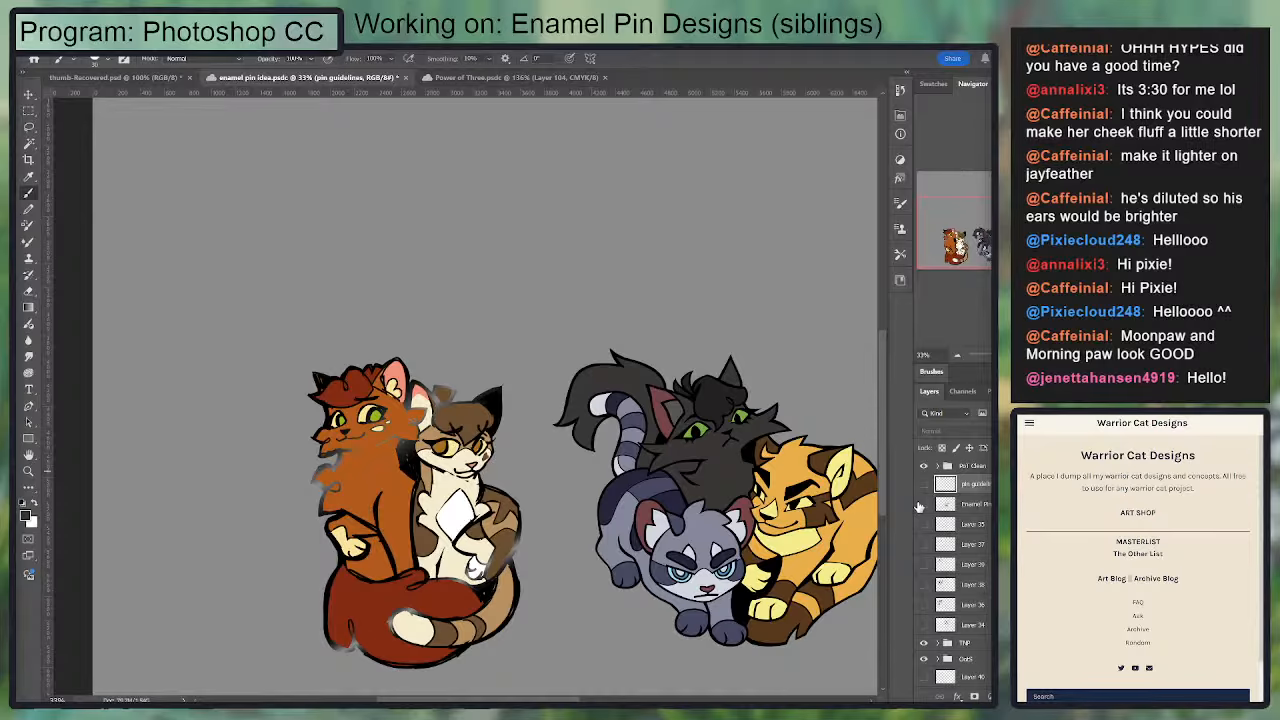
{"action": "left_click", "coordinate": [921, 506]}
{"action": "left_click", "coordinate": [921, 506]}
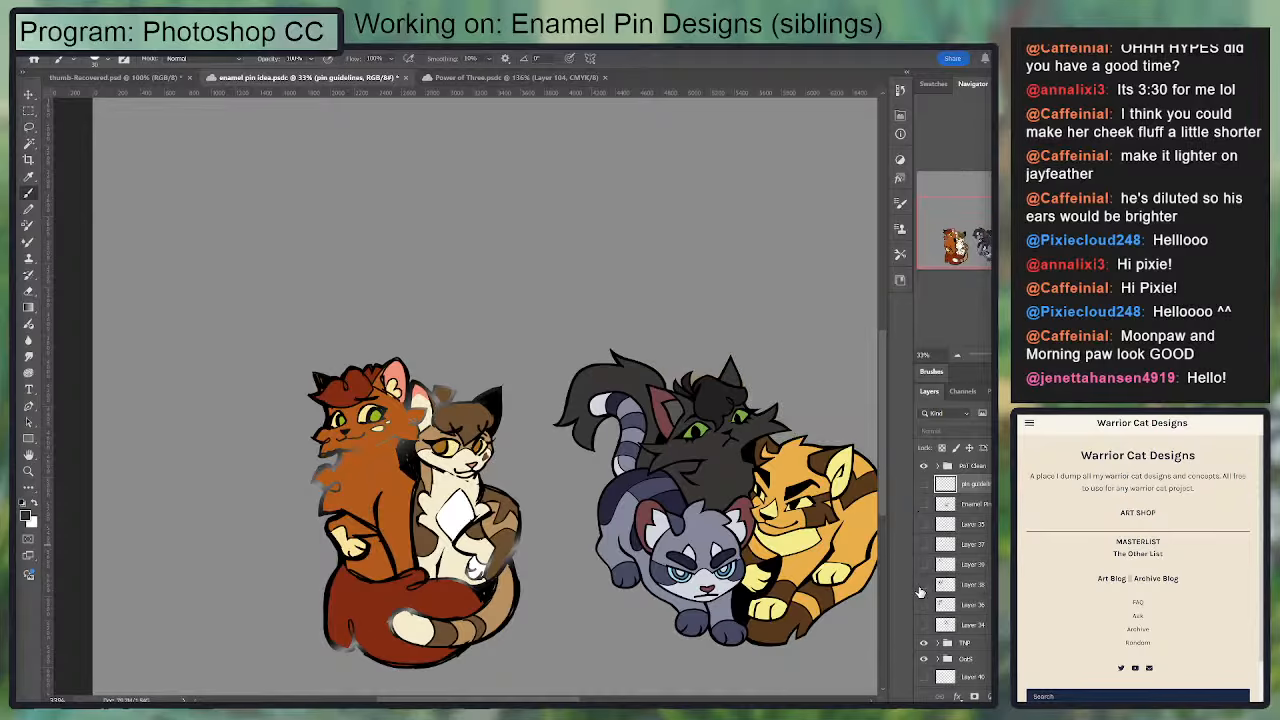
{"action": "left_click", "coordinate": [942, 508]}
{"action": "left_click", "coordinate": [925, 504]}
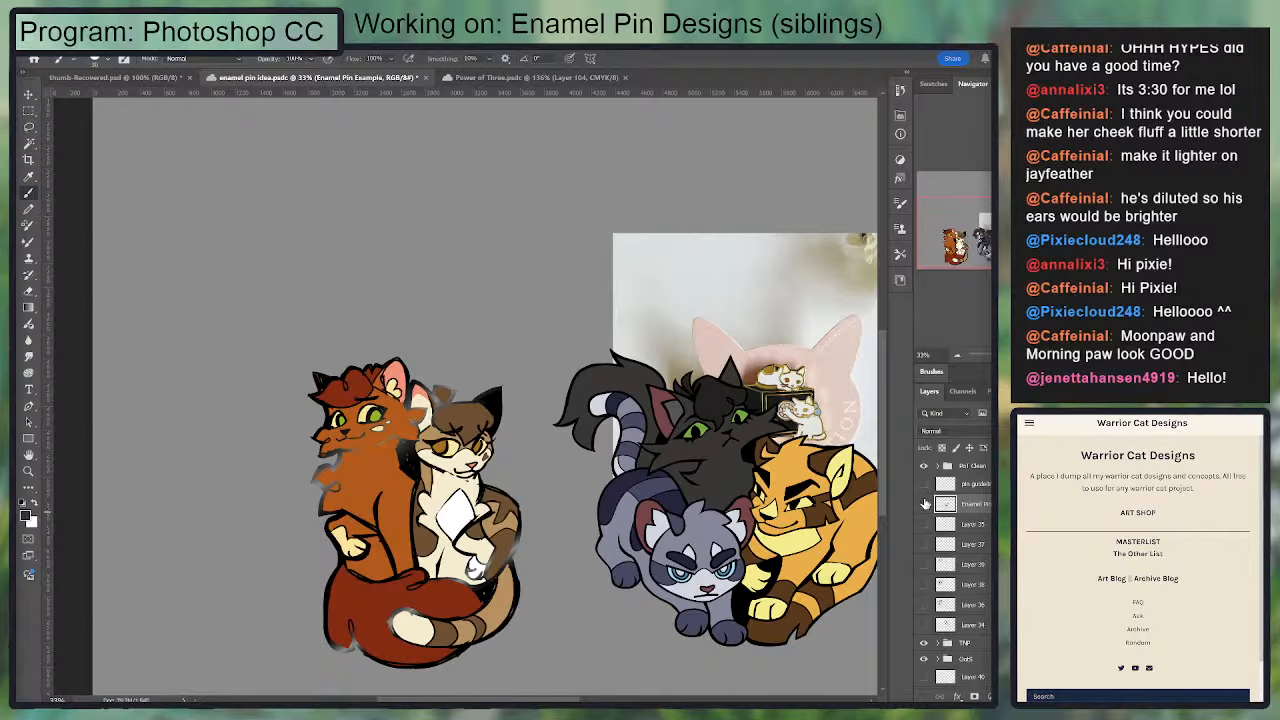
{"action": "left_click", "coordinate": [925, 504]}
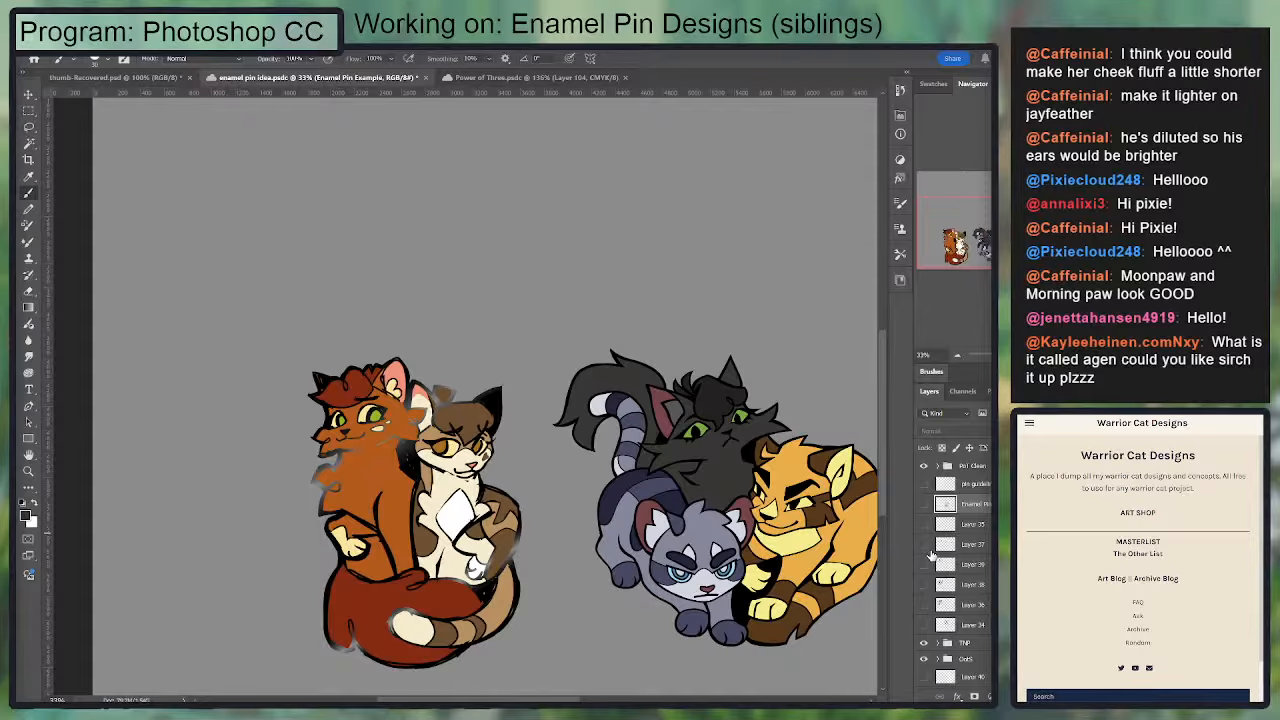
Step: Check the hidden sketch layers and show only the cat sketches on Layer 38 and Layer 34 above the colored pins
{"action": "left_click", "coordinate": [924, 548]}
{"action": "left_click", "coordinate": [924, 548]}
{"action": "left_click", "coordinate": [924, 566]}
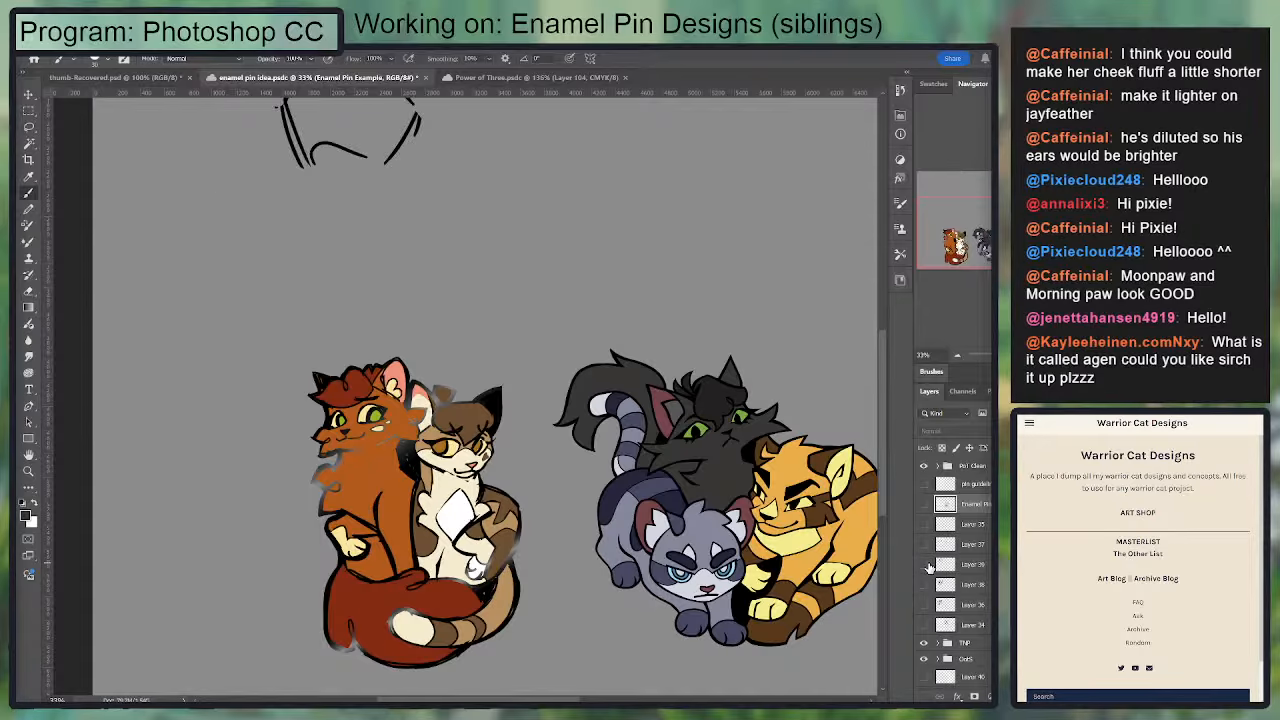
{"action": "left_click", "coordinate": [925, 566]}
{"action": "left_click", "coordinate": [925, 585]}
{"action": "left_click", "coordinate": [926, 605]}
{"action": "mouse_move", "coordinate": [800, 500]}
{"action": "left_mouse_down"}
{"action": "mouse_move", "coordinate": [748, 496]}
{"action": "mouse_move", "coordinate": [698, 573]}
{"action": "left_mouse_up"}
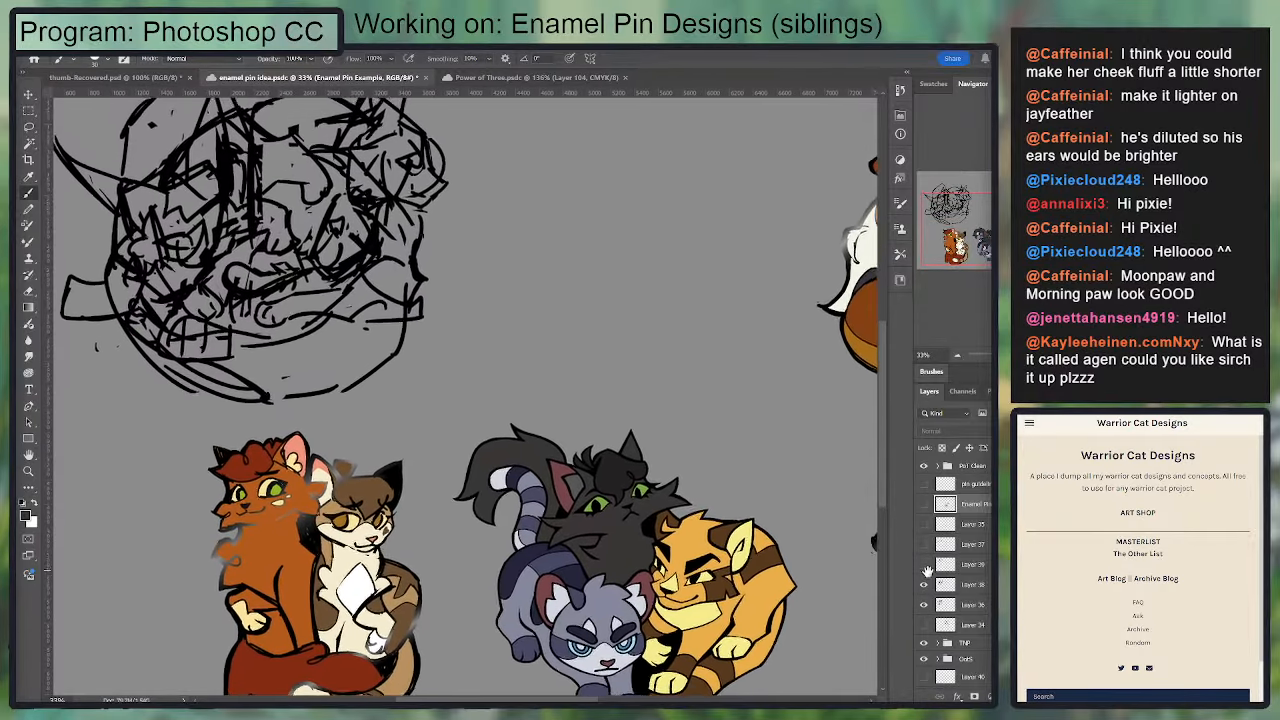
{"action": "left_click", "coordinate": [925, 622]}
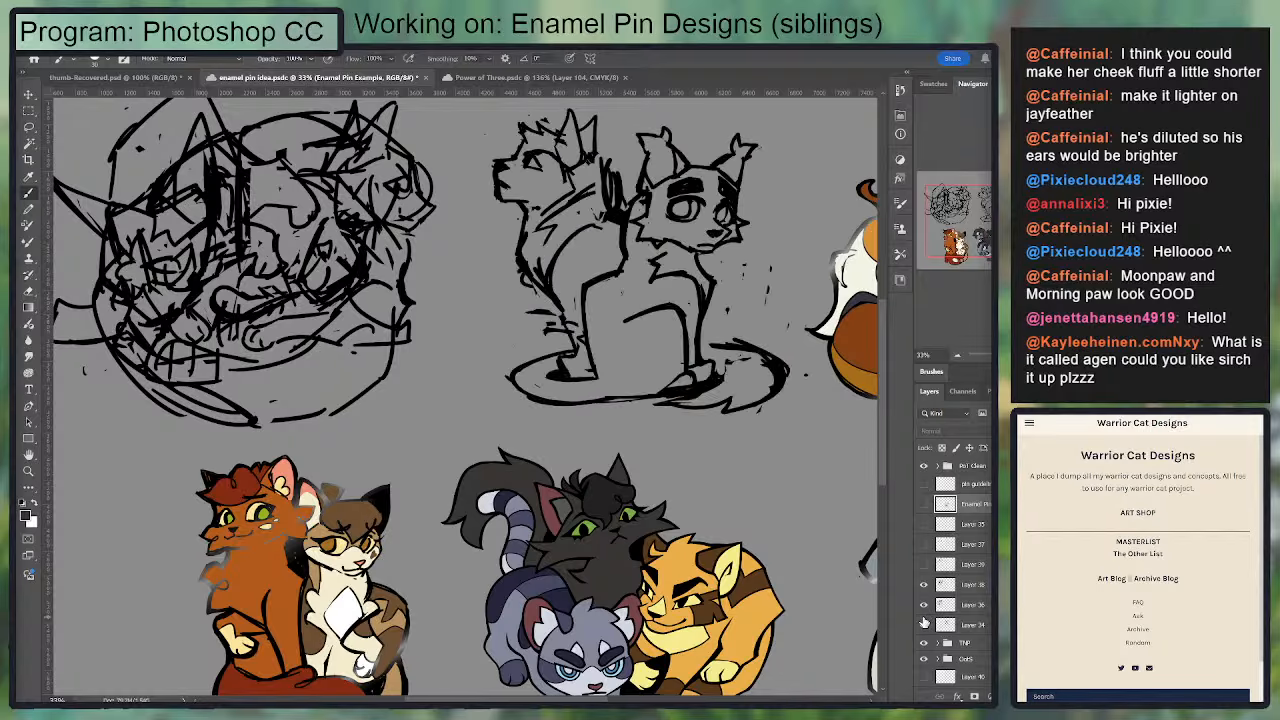
{"action": "left_click", "coordinate": [924, 604]}
{"action": "scroll", "coordinate": [595, 371], "scroll_direction": "down", "scroll_amount": 2}
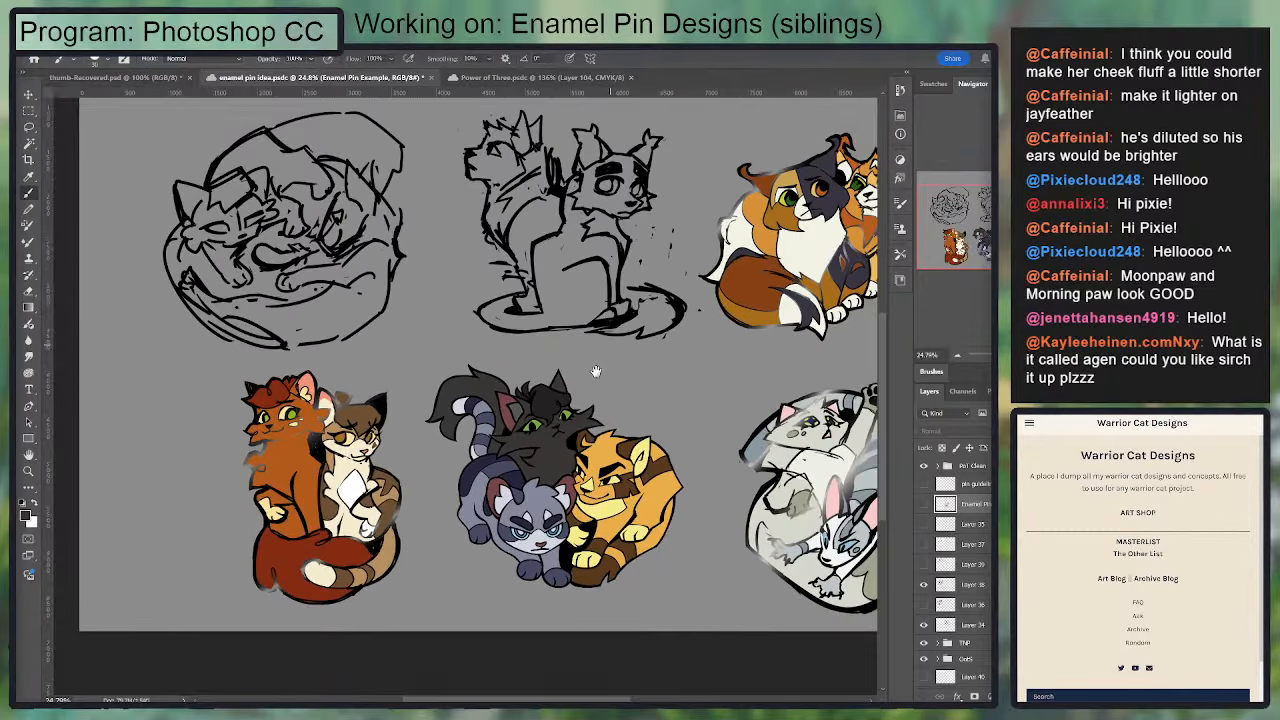
{"action": "left_click_drag", "start_coordinate": [595, 371], "coordinate": [555, 441]}
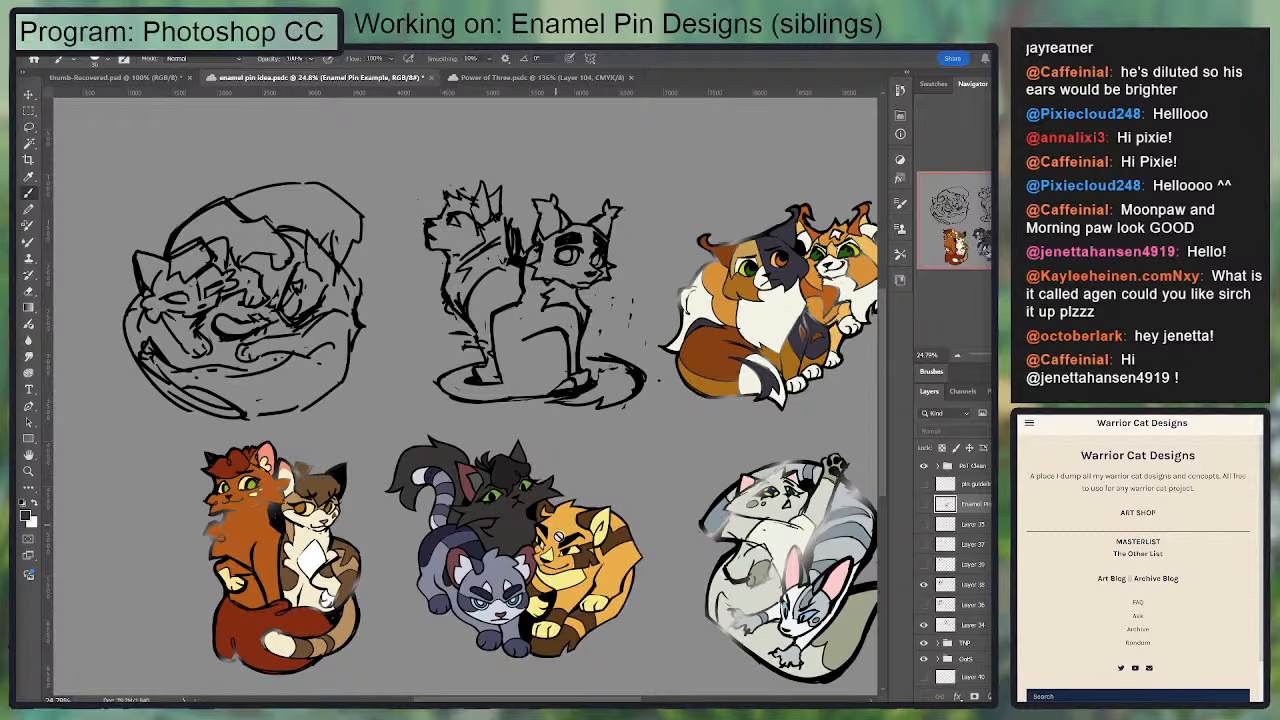
Step: Add a new empty layer above the PoT Clean group
{"action": "scroll", "coordinate": [439, 599], "scroll_direction": "up", "scroll_amount": 2}
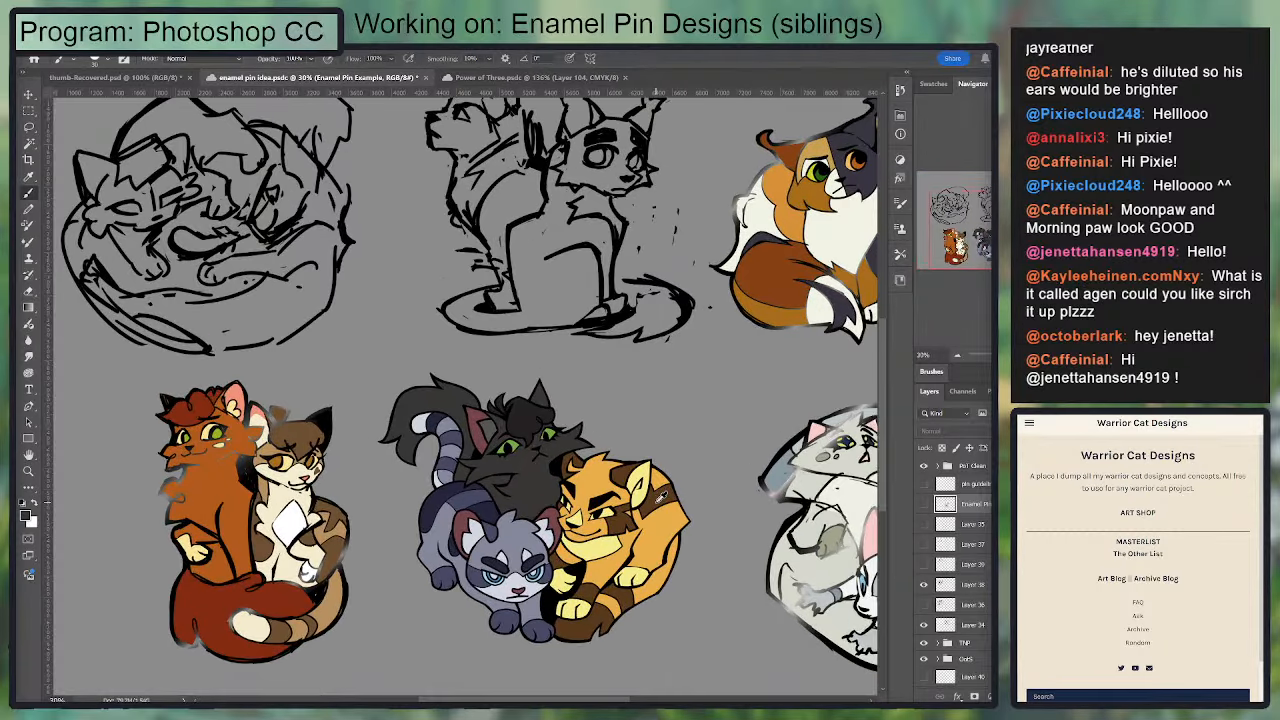
{"action": "scroll", "coordinate": [640, 487], "scroll_direction": "down", "scroll_amount": 3}
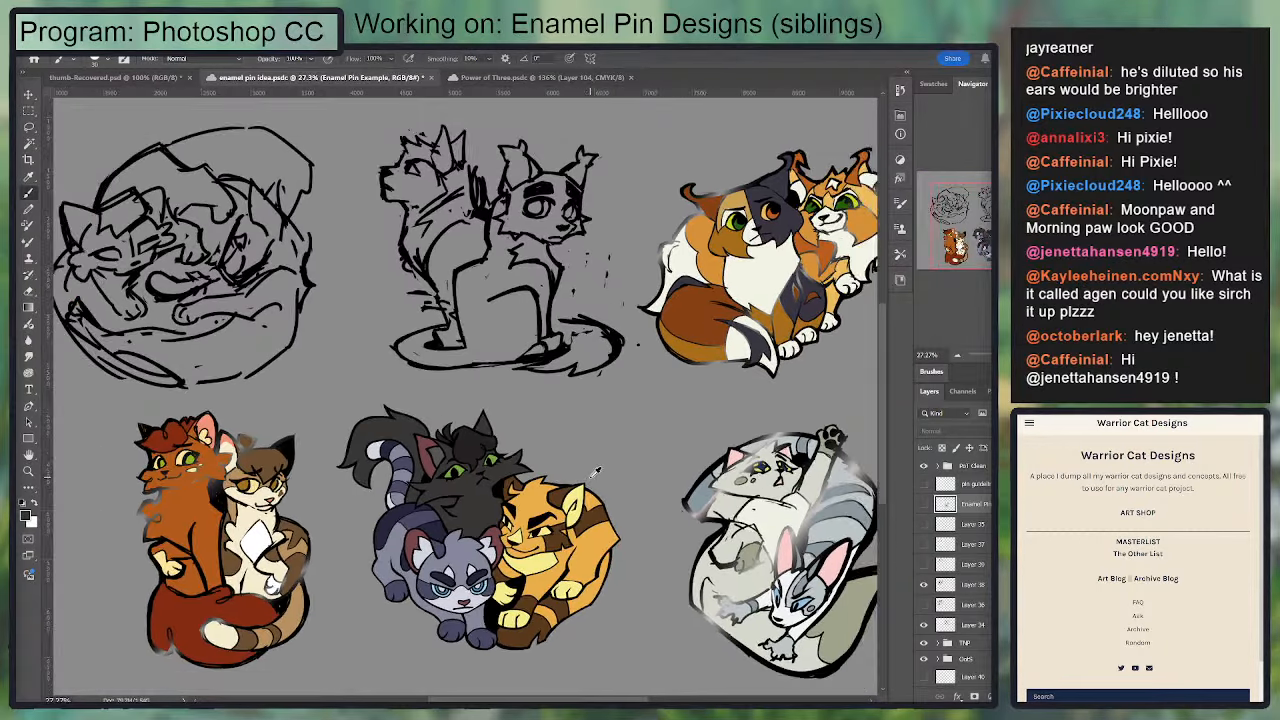
{"action": "left_click_drag", "start_coordinate": [679, 469], "coordinate": [695, 489]}
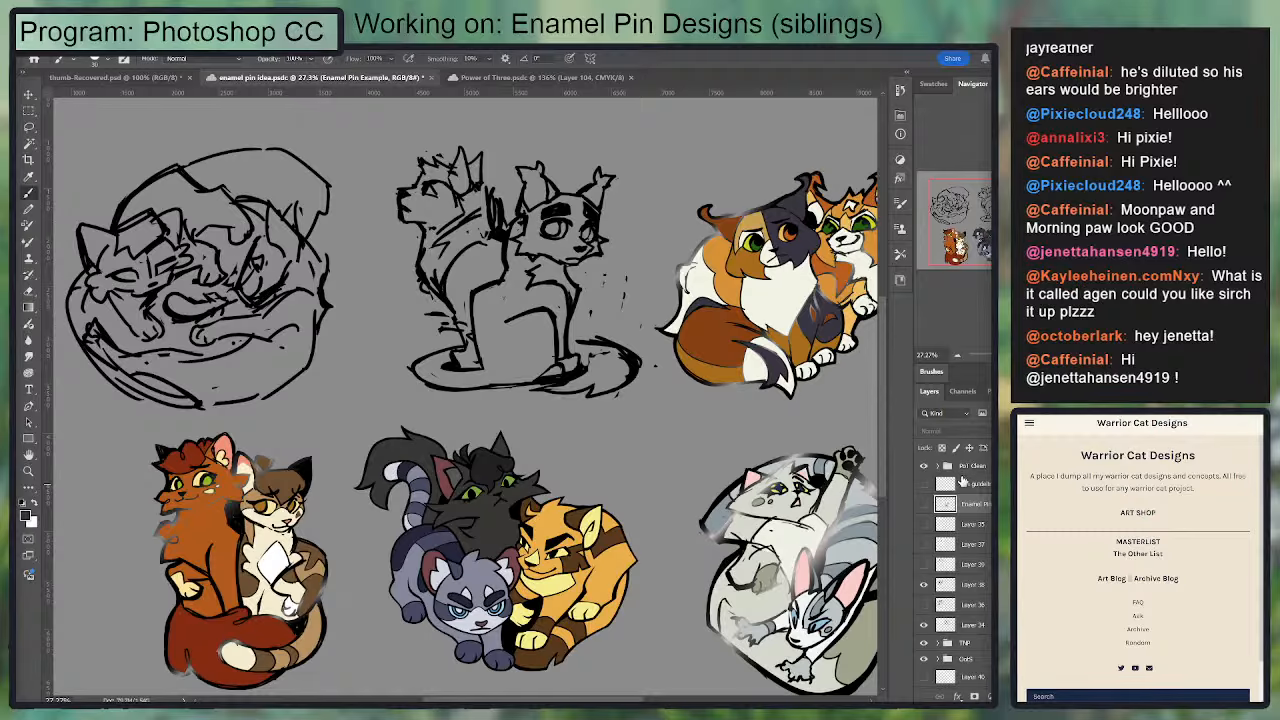
{"action": "left_click", "coordinate": [975, 466]}
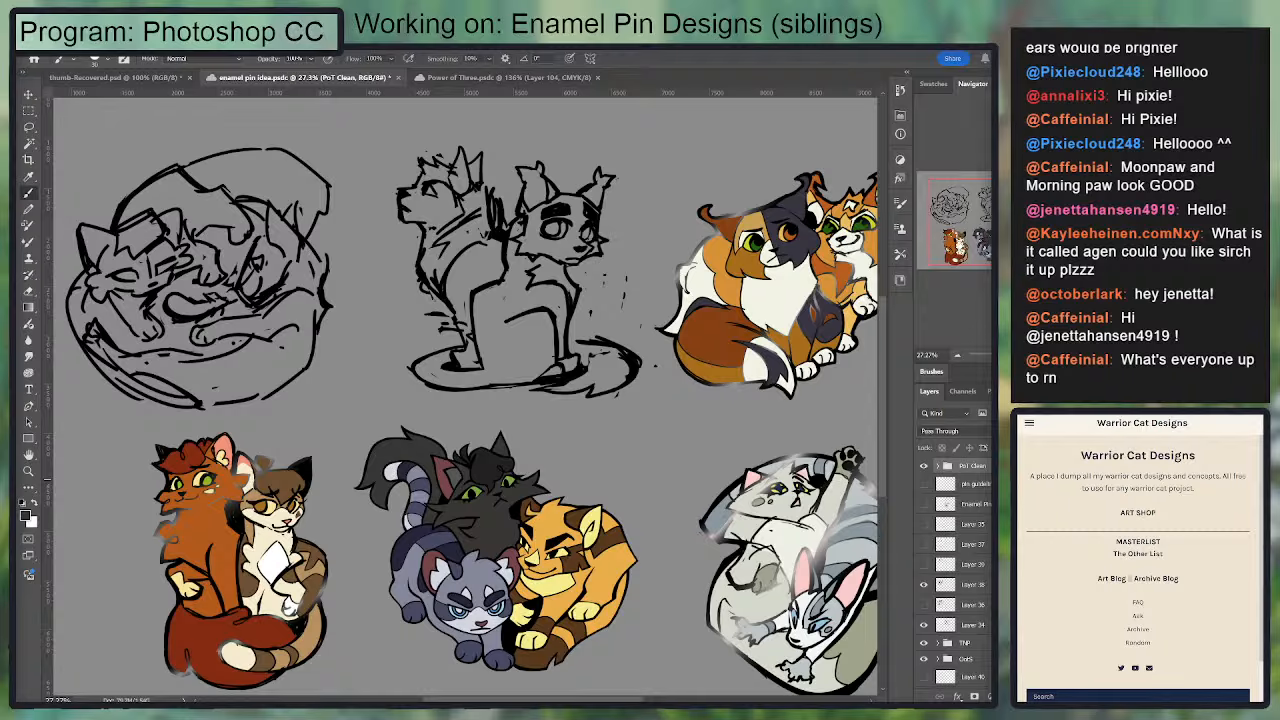
{"action": "key", "text": "ctrl+shift+alt+n"}
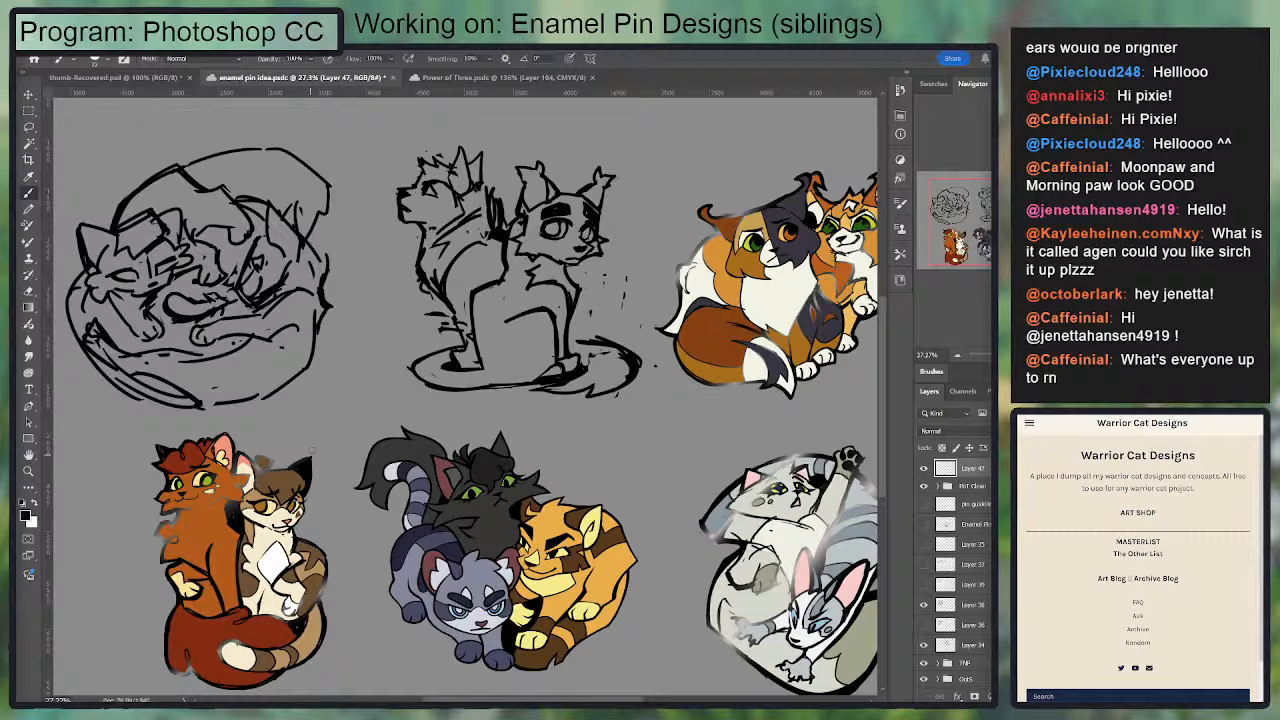
Step: Handwrite large black "BRB" lettering with the brush between the upper cat sketches and the lower colored pins
{"action": "left_click_drag", "start_coordinate": [284, 346], "coordinate": [278, 440]}
{"action": "mouse_move", "coordinate": [262, 348]}
{"action": "left_mouse_down"}
{"action": "mouse_move", "coordinate": [282, 414]}
{"action": "mouse_move", "coordinate": [338, 343]}
{"action": "mouse_move", "coordinate": [300, 444]}
{"action": "left_mouse_up"}
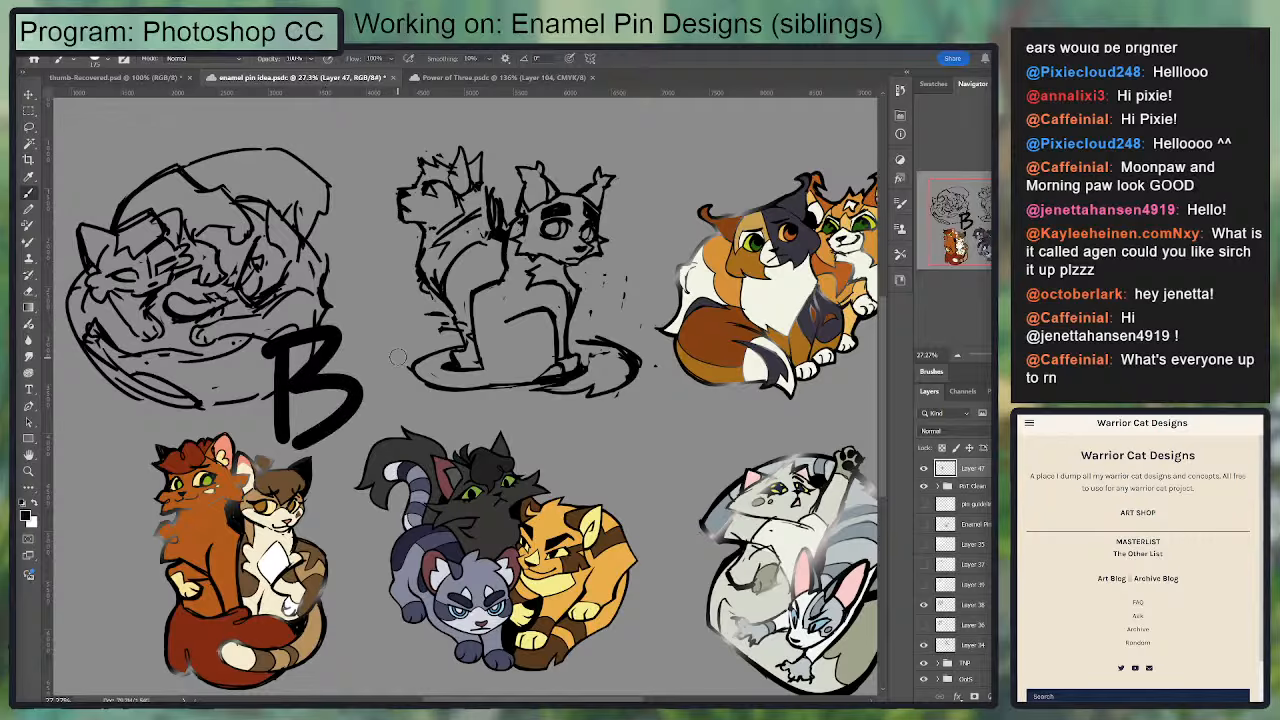
{"action": "left_click_drag", "start_coordinate": [398, 336], "coordinate": [390, 428]}
{"action": "left_click_drag", "start_coordinate": [402, 340], "coordinate": [468, 420]}
{"action": "left_click_drag", "start_coordinate": [508, 328], "coordinate": [496, 426]}
{"action": "mouse_move", "coordinate": [502, 330]}
{"action": "left_mouse_down"}
{"action": "mouse_move", "coordinate": [506, 378]}
{"action": "mouse_move", "coordinate": [466, 420]}
{"action": "left_mouse_up"}
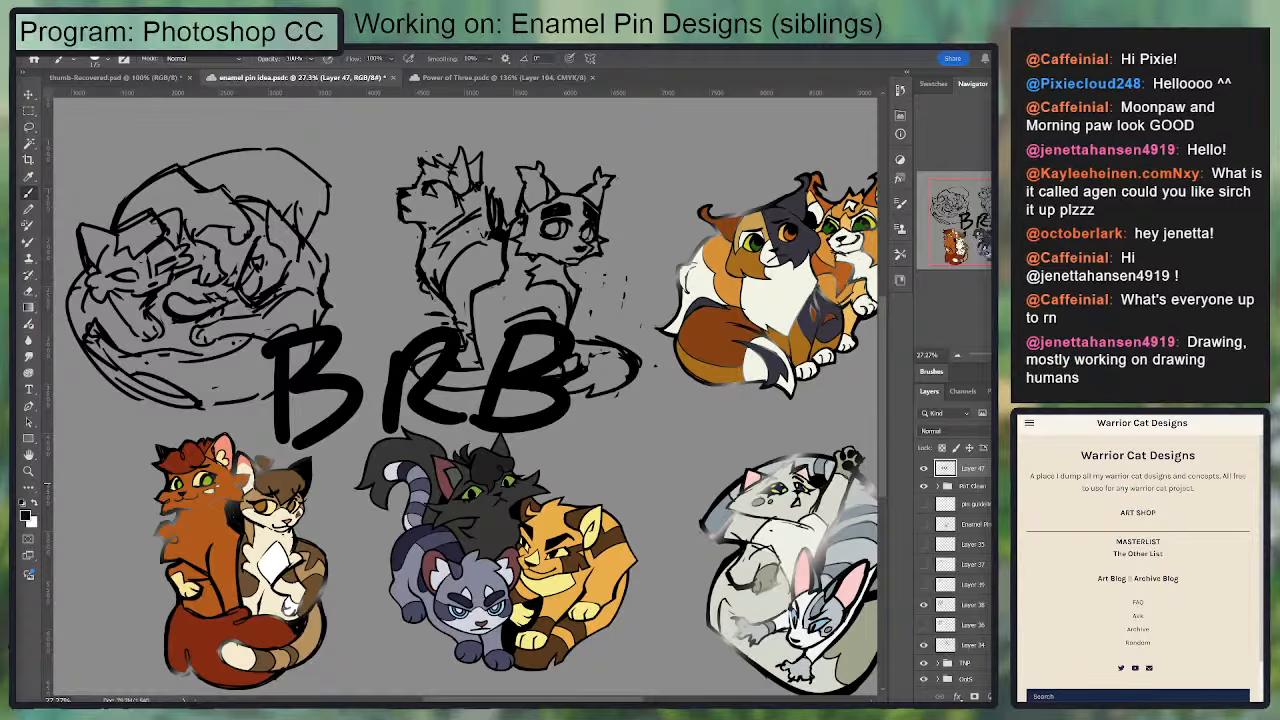
Step: Give the BRB lettering layer a thick white Stroke effect as an outline
{"action": "key", "text": "h"}
{"action": "left_click", "coordinate": [462, 448]}
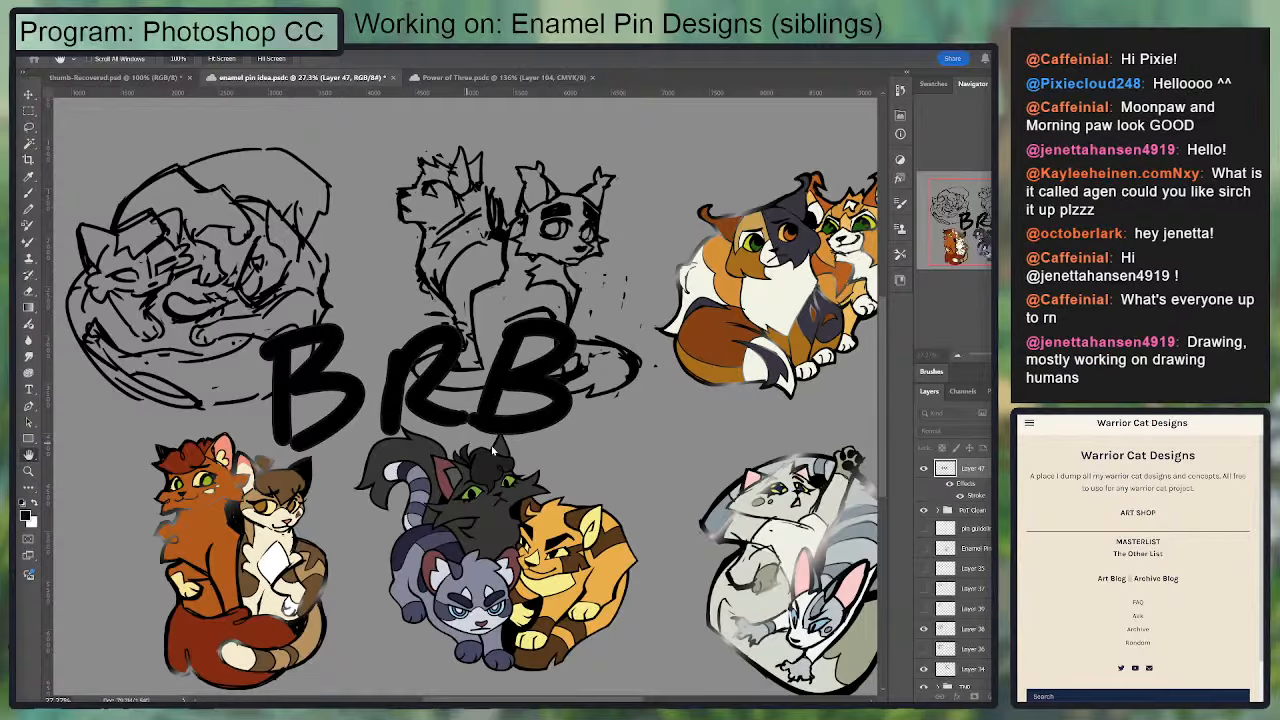
{"action": "key", "text": "i"}
{"action": "left_click", "coordinate": [239, 419]}
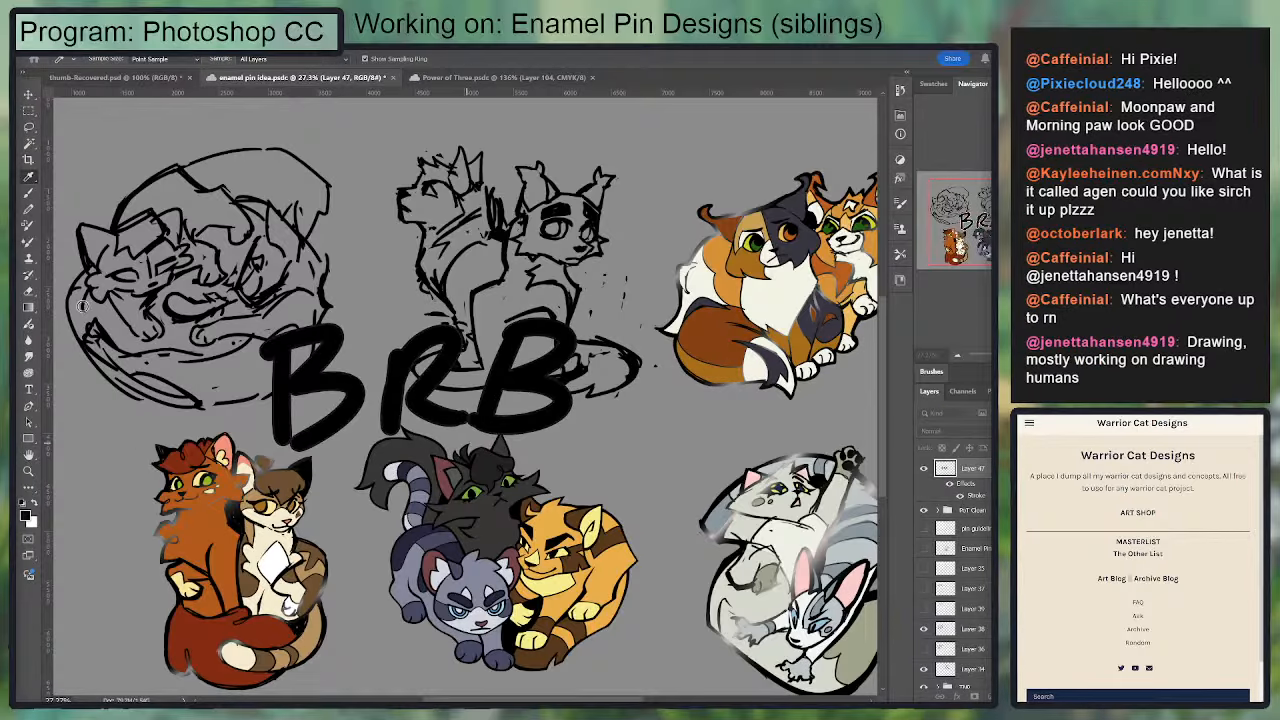
{"action": "left_click", "coordinate": [513, 388]}
{"action": "left_click_drag", "start_coordinate": [671, 432], "coordinate": [693, 434]}
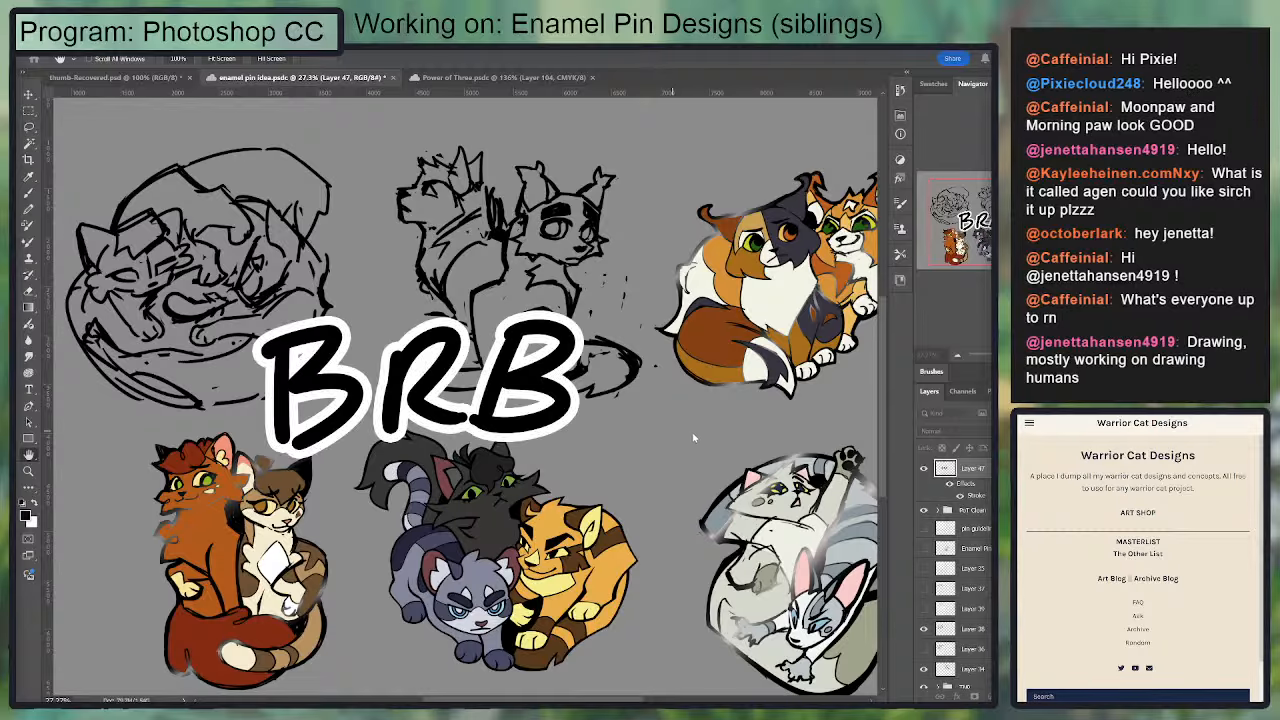
Step: Move the outlined BRB lettering toward the middle of the pin designs and return to the Brush tool
{"action": "key", "text": "v"}
{"action": "mouse_move", "coordinate": [510, 381]}
{"action": "left_mouse_down"}
{"action": "mouse_move", "coordinate": [647, 512]}
{"action": "mouse_move", "coordinate": [668, 288]}
{"action": "mouse_move", "coordinate": [517, 560]}
{"action": "mouse_move", "coordinate": [688, 641]}
{"action": "left_mouse_up"}
{"action": "left_click_drag", "start_coordinate": [717, 690], "coordinate": [690, 690]}
{"action": "mouse_move", "coordinate": [651, 603]}
{"action": "left_mouse_down"}
{"action": "mouse_move", "coordinate": [592, 523]}
{"action": "mouse_move", "coordinate": [554, 371]}
{"action": "mouse_move", "coordinate": [391, 366]}
{"action": "mouse_move", "coordinate": [436, 398]}
{"action": "mouse_move", "coordinate": [588, 377]}
{"action": "mouse_move", "coordinate": [550, 373]}
{"action": "left_mouse_up"}
{"action": "mouse_move", "coordinate": [831, 404]}
{"action": "left_mouse_down"}
{"action": "mouse_move", "coordinate": [861, 328]}
{"action": "mouse_move", "coordinate": [822, 354]}
{"action": "mouse_move", "coordinate": [829, 380]}
{"action": "left_mouse_up"}
{"action": "key", "text": "b"}
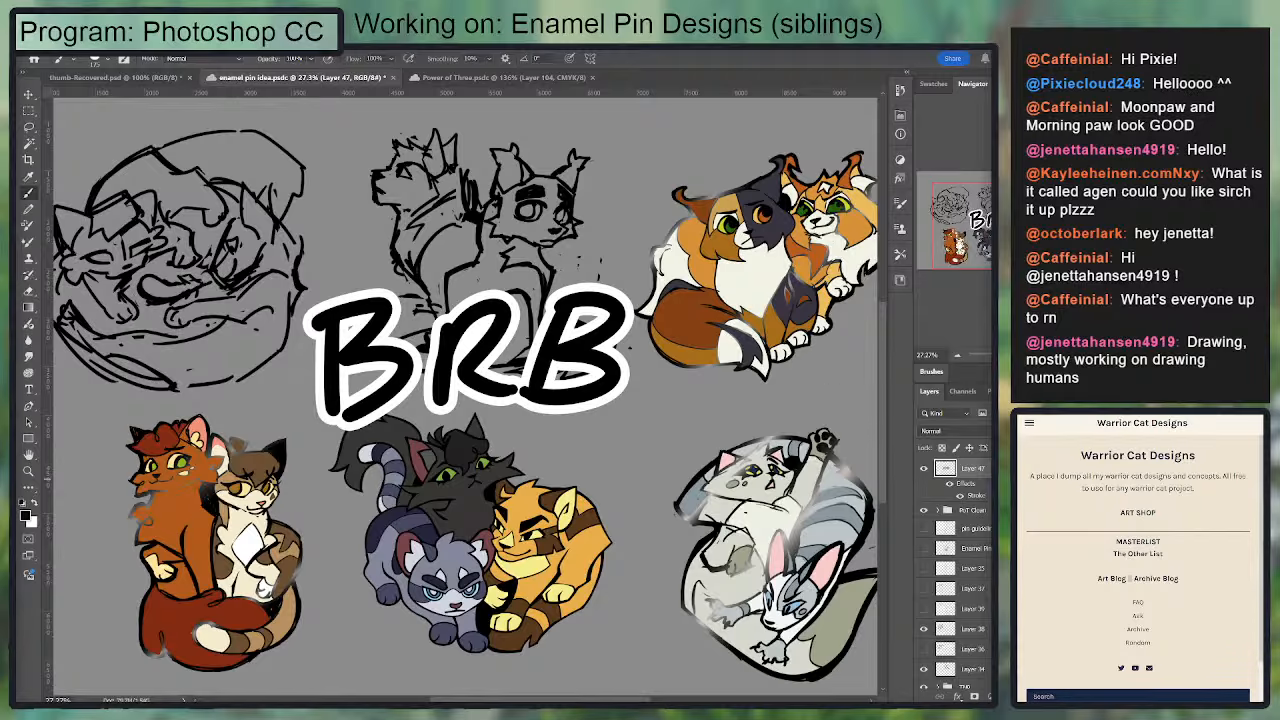
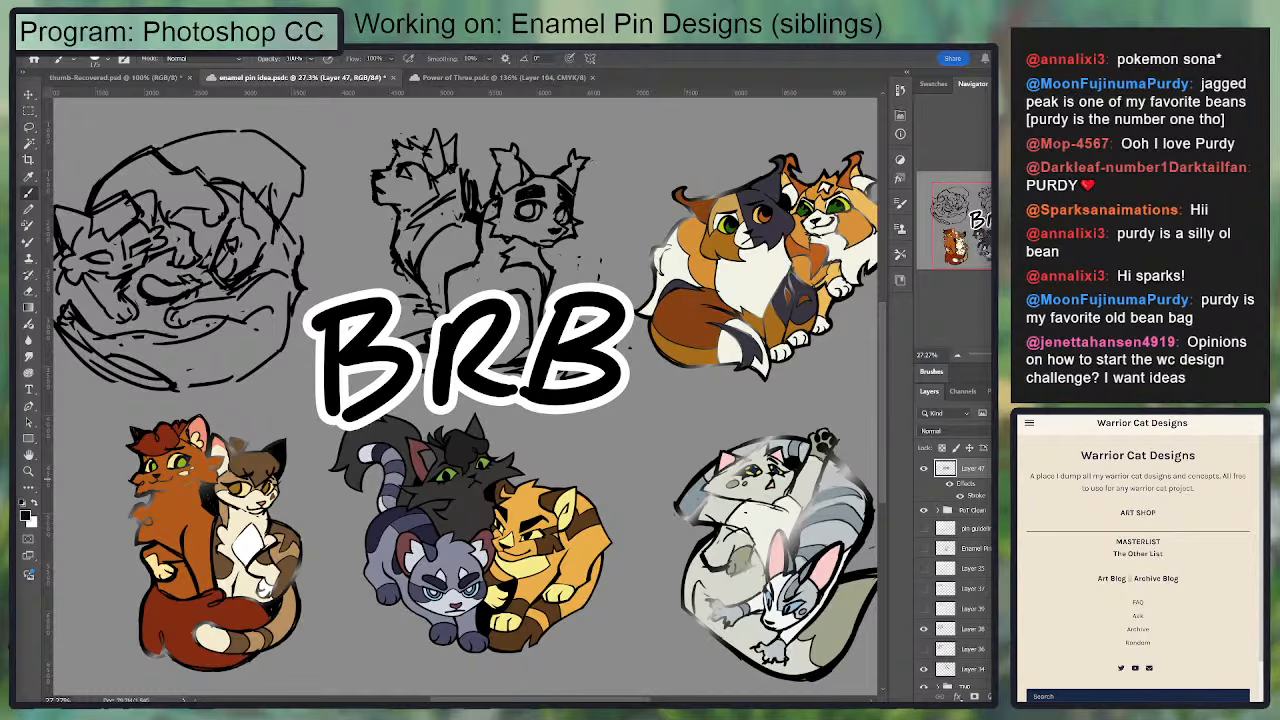
Step: Hide the BRB lettering layer and fade the TNP group holding the reddish and brown-white cats by lowering its opacity
{"action": "left_click", "coordinate": [923, 469]}
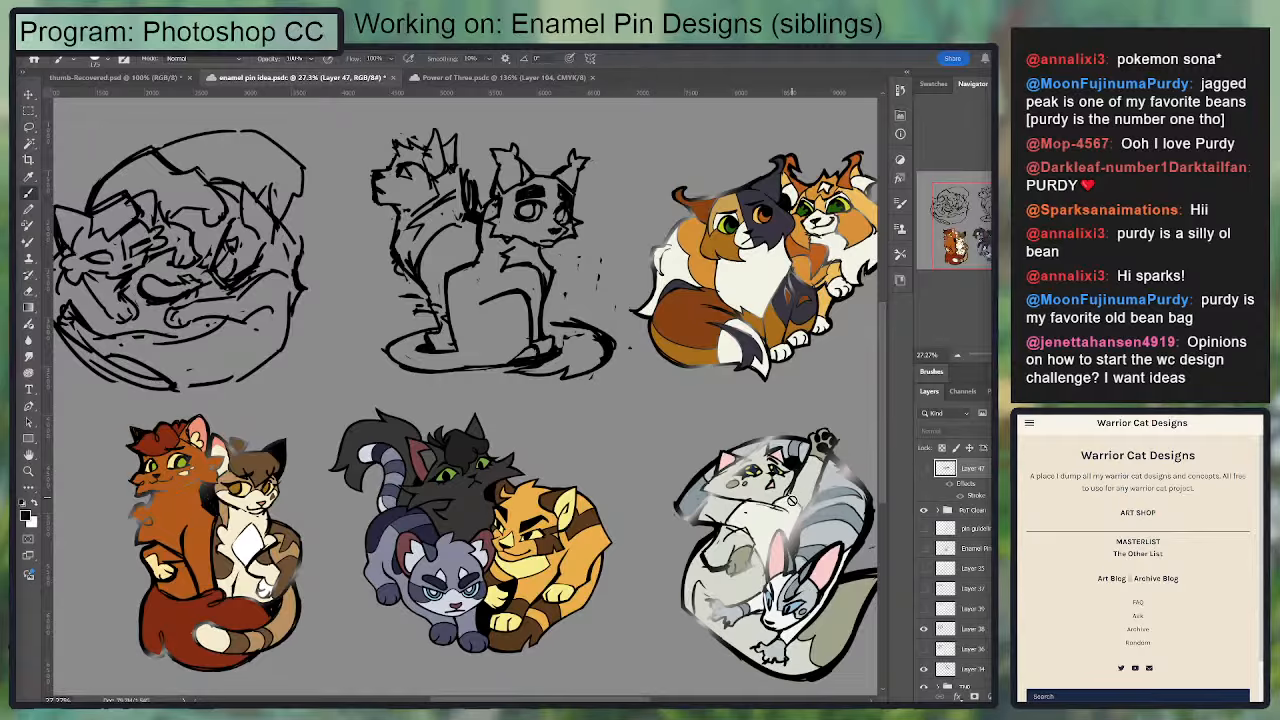
{"action": "left_click_drag", "start_coordinate": [661, 639], "coordinate": [741, 600]}
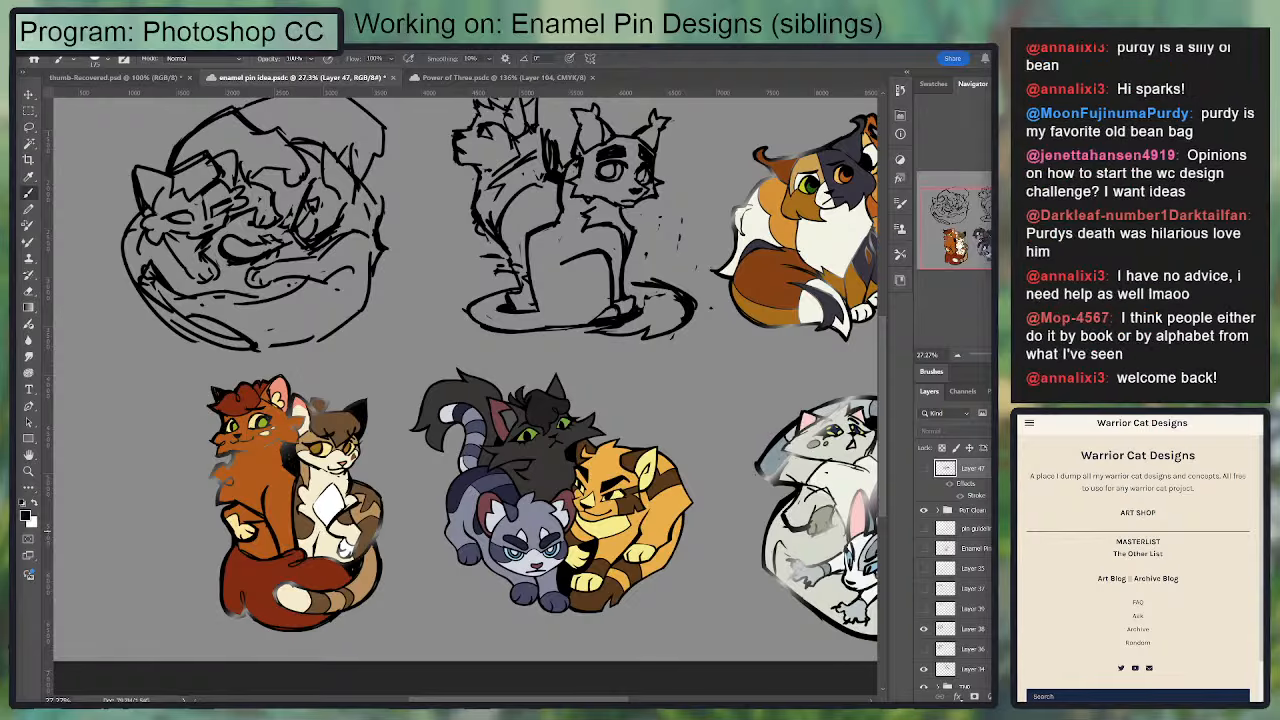
{"action": "left_click", "coordinate": [962, 511]}
{"action": "scroll", "coordinate": [960, 560], "scroll_direction": "down", "scroll_amount": 3}
{"action": "left_click", "coordinate": [958, 557]}
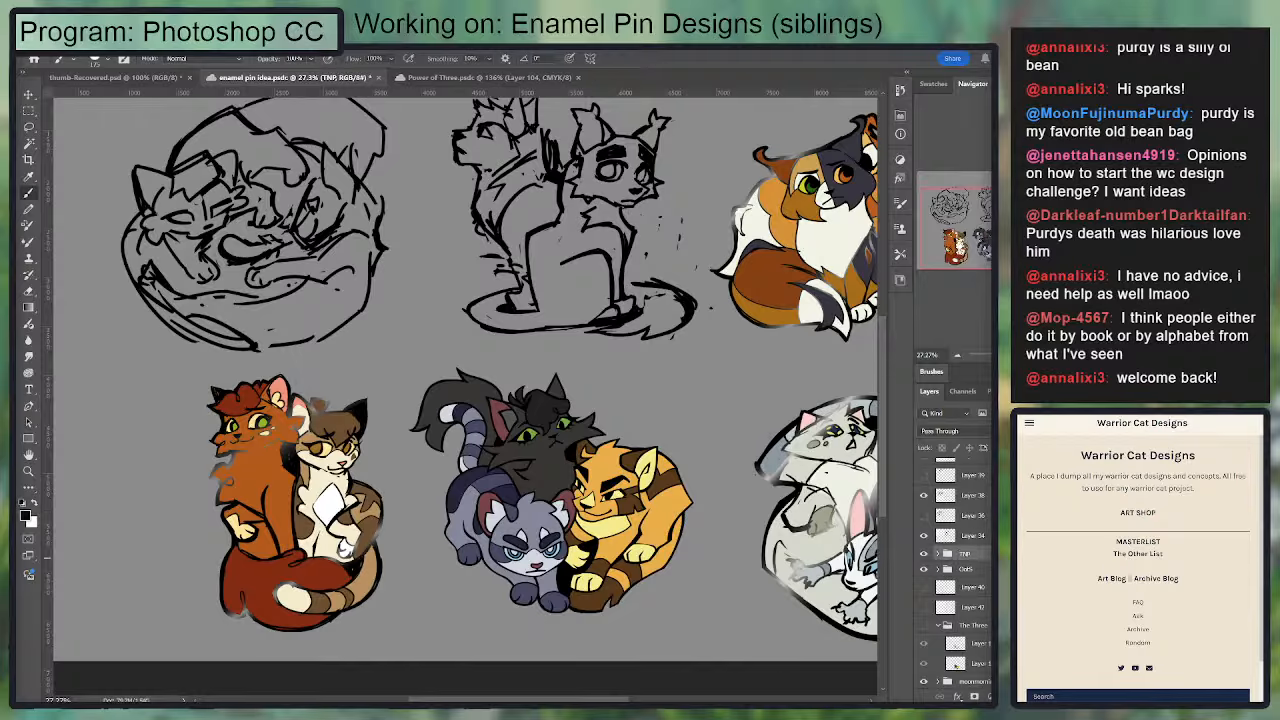
Step: Search the Warrior Cat Designs site for squirrelstar and examine the character's reference drawings
{"action": "left_click", "coordinate": [1069, 697]}
{"action": "type", "text": "squ"}
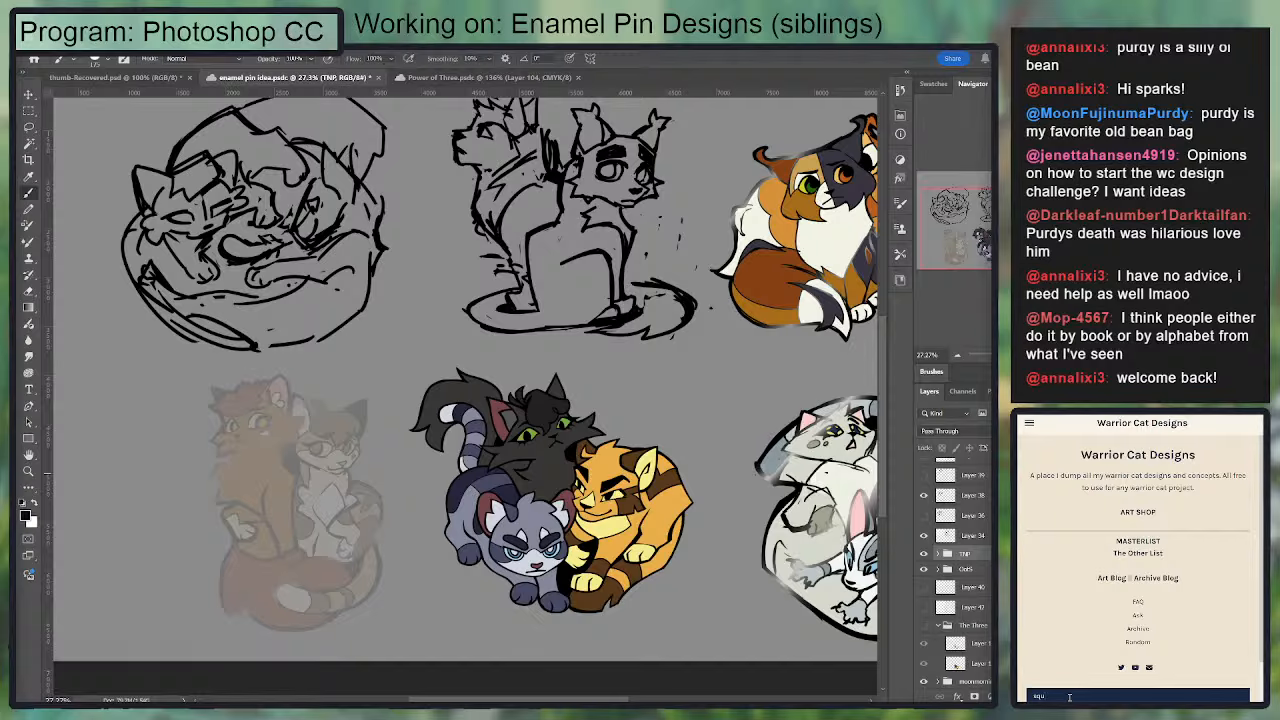
{"action": "type", "text": "irrelflight"}
{"action": "key", "text": "Return"}
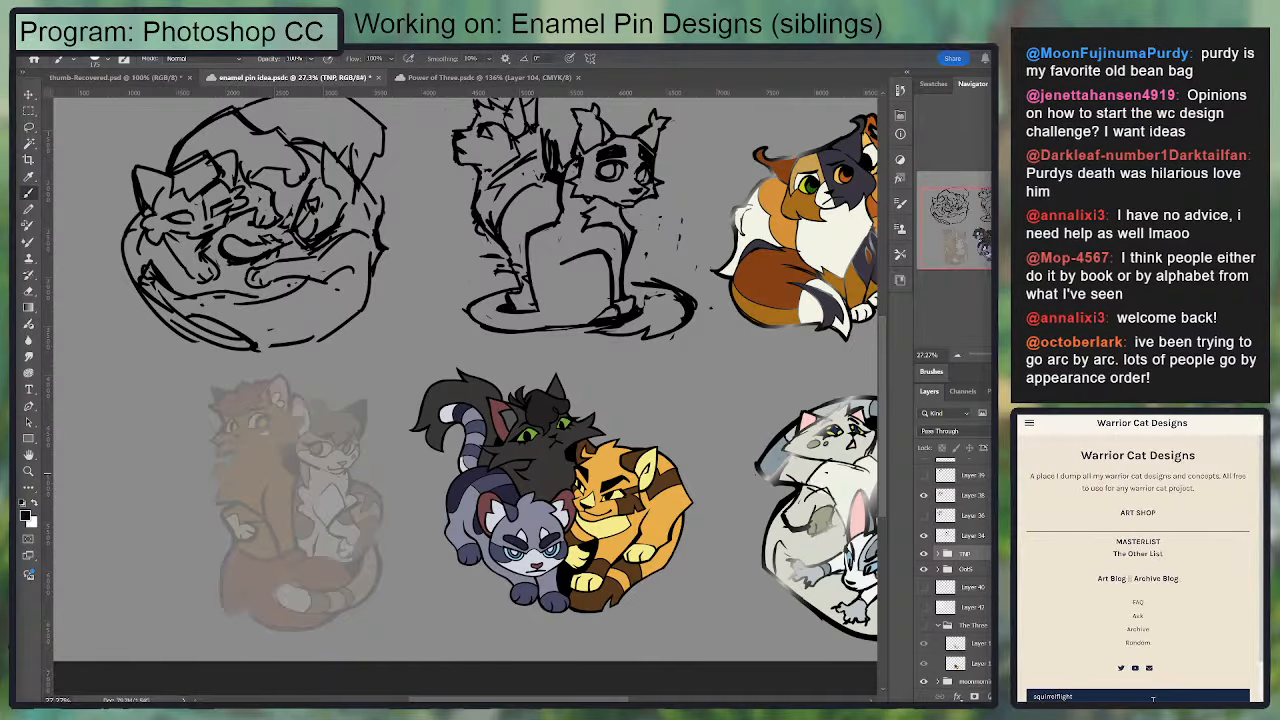
{"action": "key", "text": "BackSpace"}
{"action": "key", "text": "BackSpace"}
{"action": "key", "text": "BackSpace"}
{"action": "key", "text": "BackSpace"}
{"action": "key", "text": "BackSpace"}
{"action": "key", "text": "BackSpace"}
{"action": "type", "text": "star"}
{"action": "key", "text": "Return"}
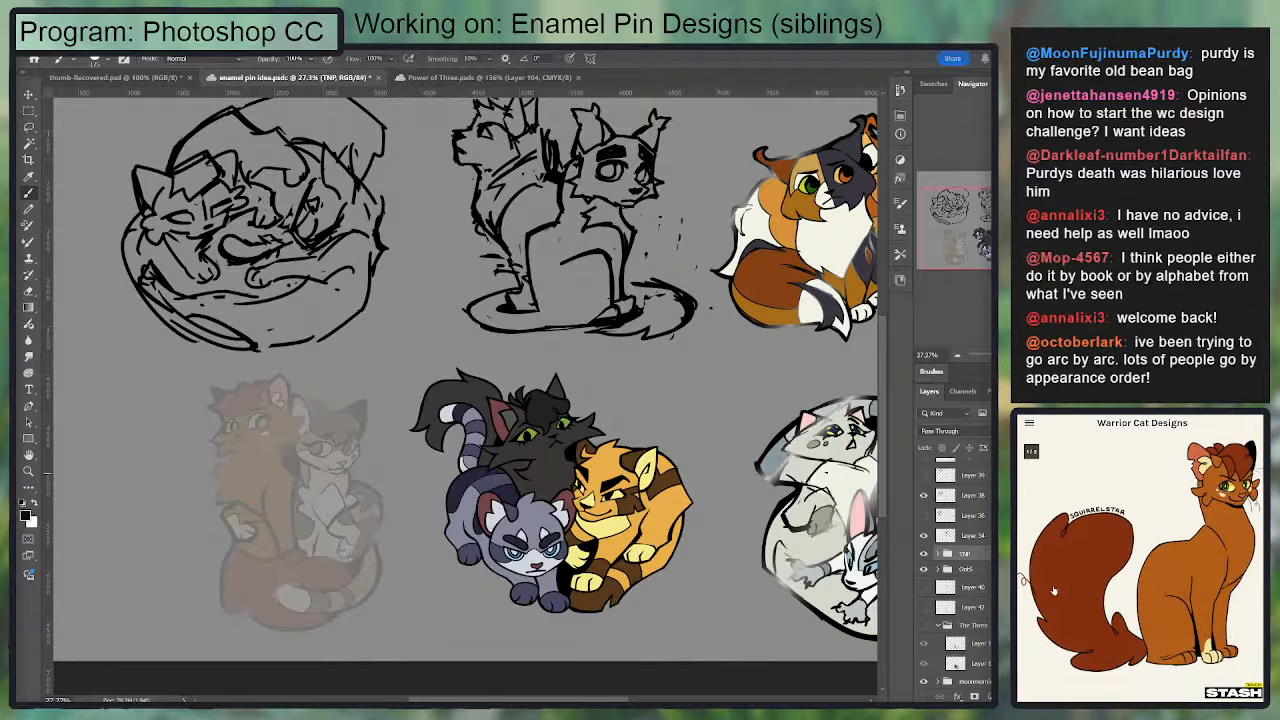
{"action": "left_click", "coordinate": [1092, 558]}
{"action": "scroll", "coordinate": [1160, 625], "scroll_direction": "down", "scroll_amount": 4}
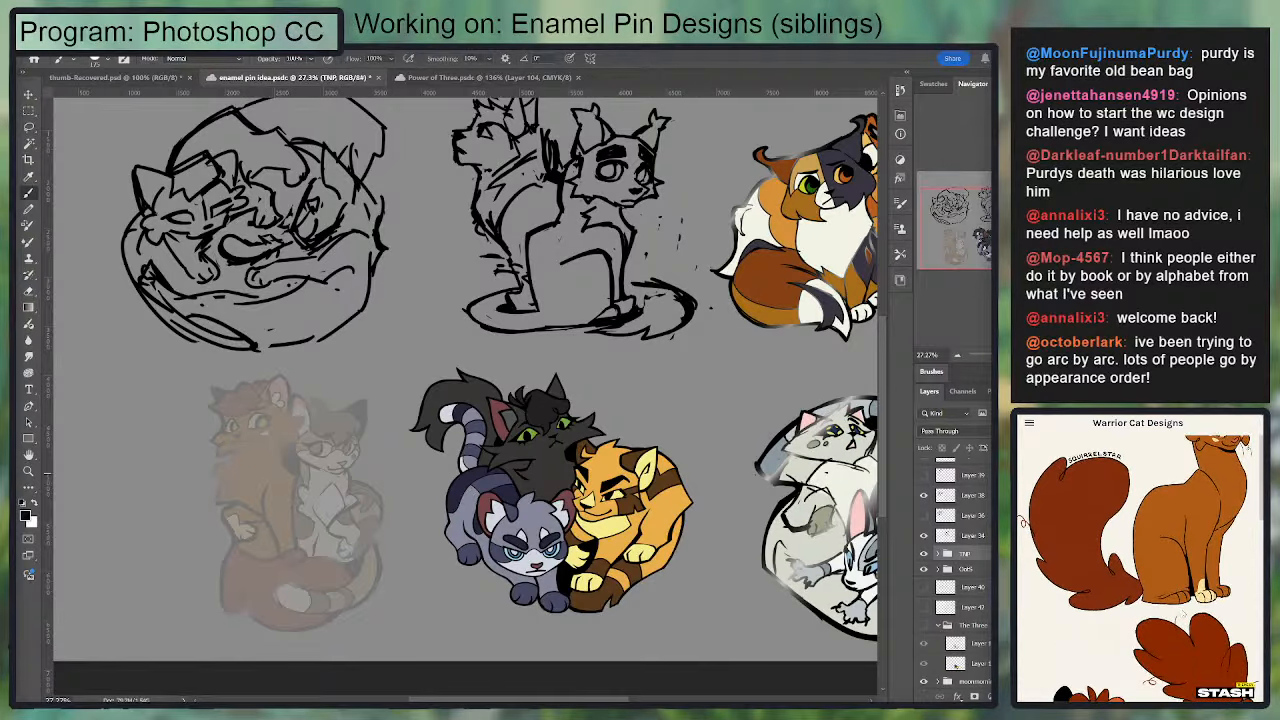
{"action": "scroll", "coordinate": [1140, 569], "scroll_direction": "down", "scroll_amount": 5}
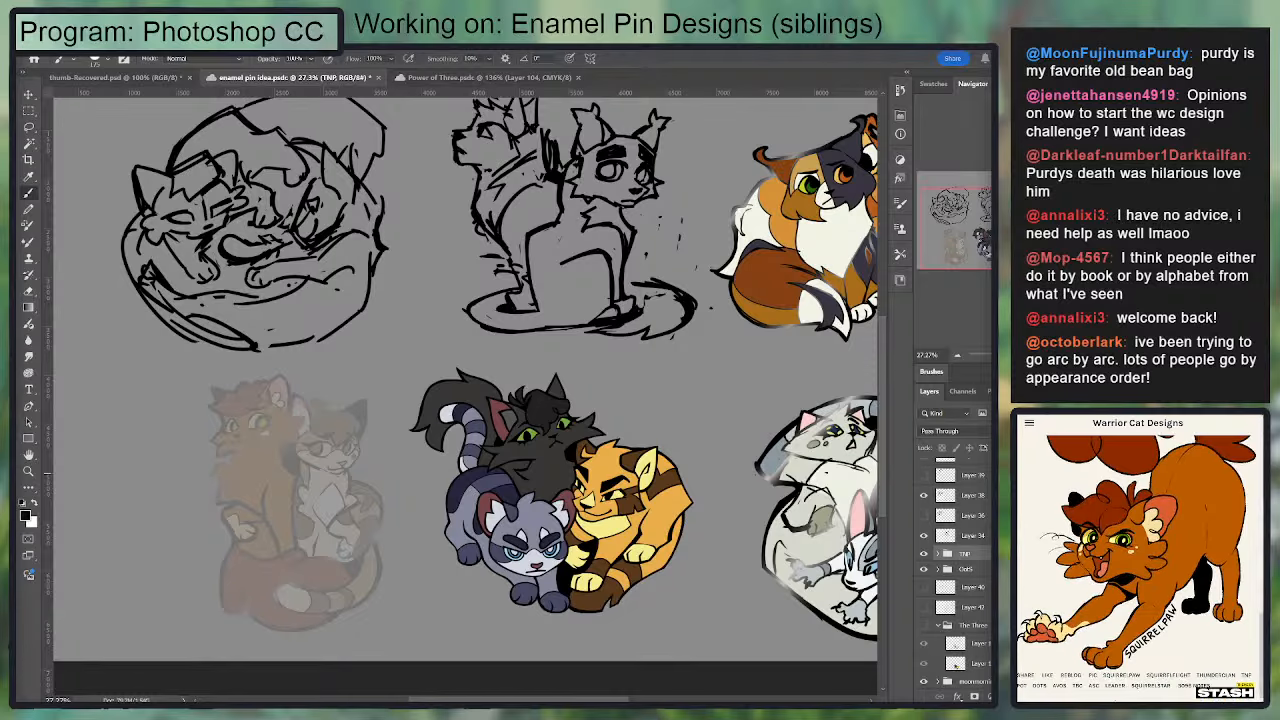
{"action": "scroll", "coordinate": [1177, 547], "scroll_direction": "up", "scroll_amount": 8}
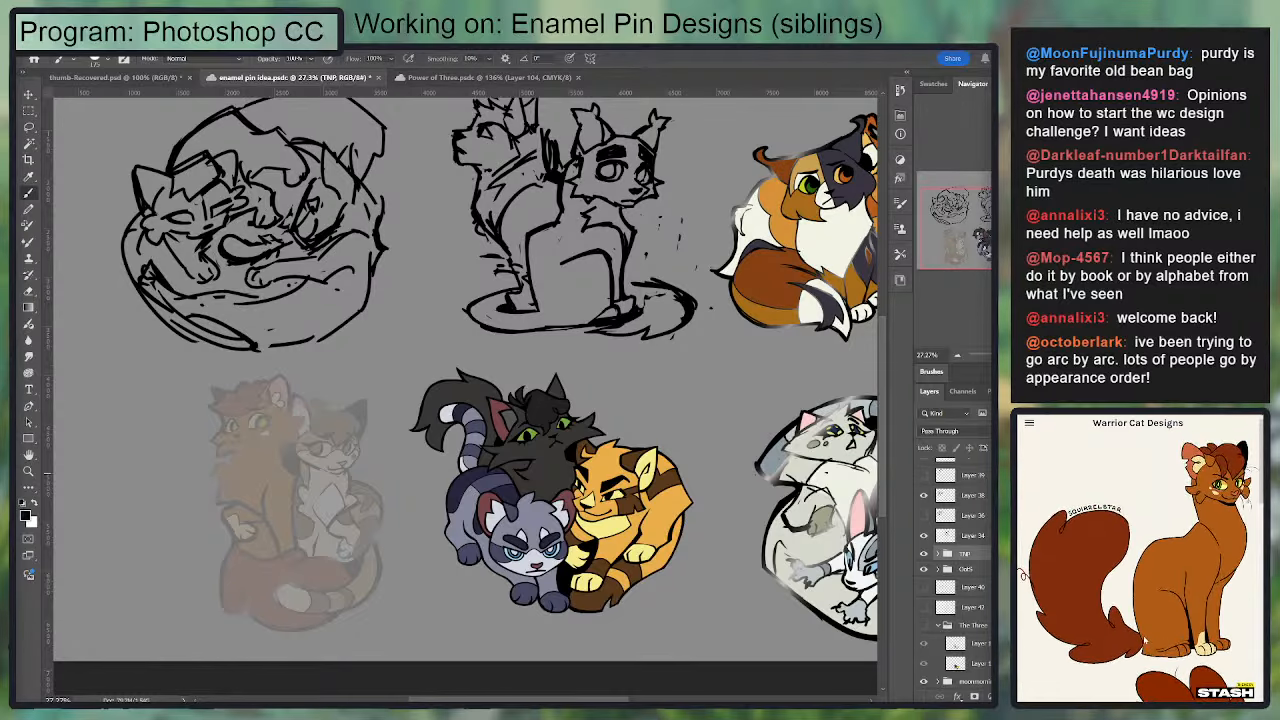
Step: Add a new empty layer above the faded TNP group and reduce the brush size for inking
{"action": "scroll", "coordinate": [371, 471], "scroll_direction": "up", "scroll_amount": 3}
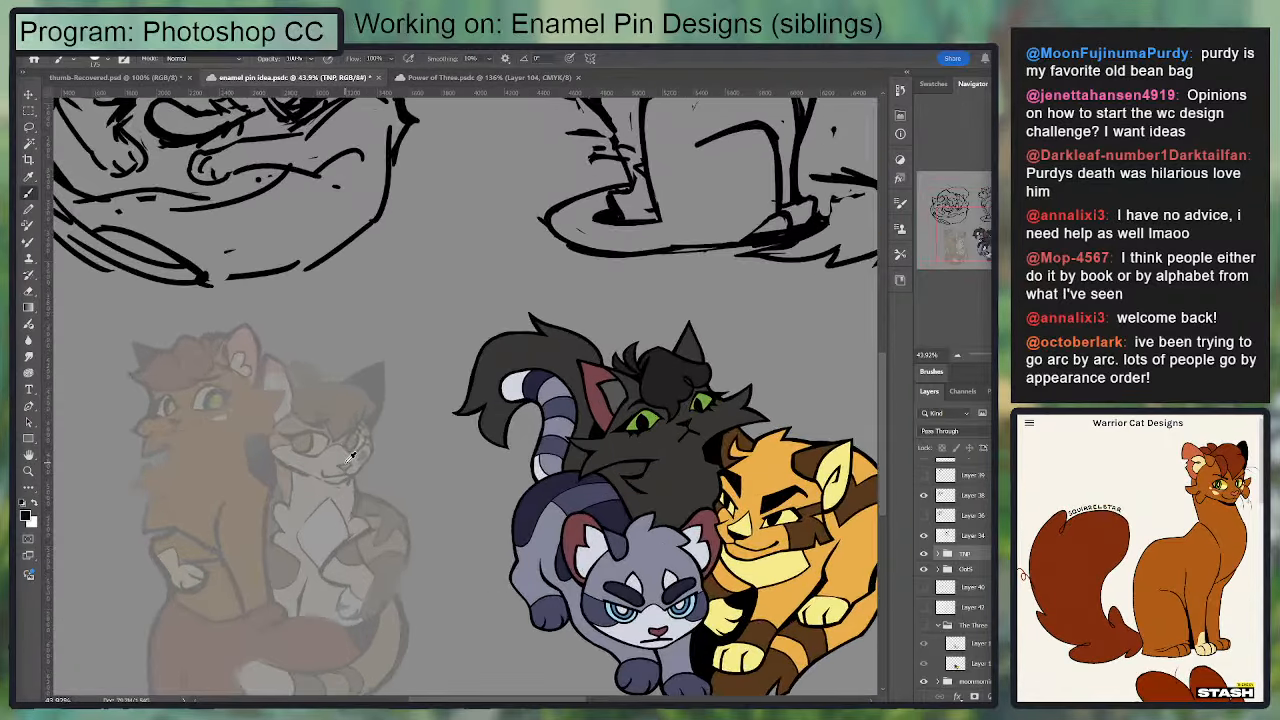
{"action": "left_click_drag", "start_coordinate": [349, 500], "coordinate": [548, 520]}
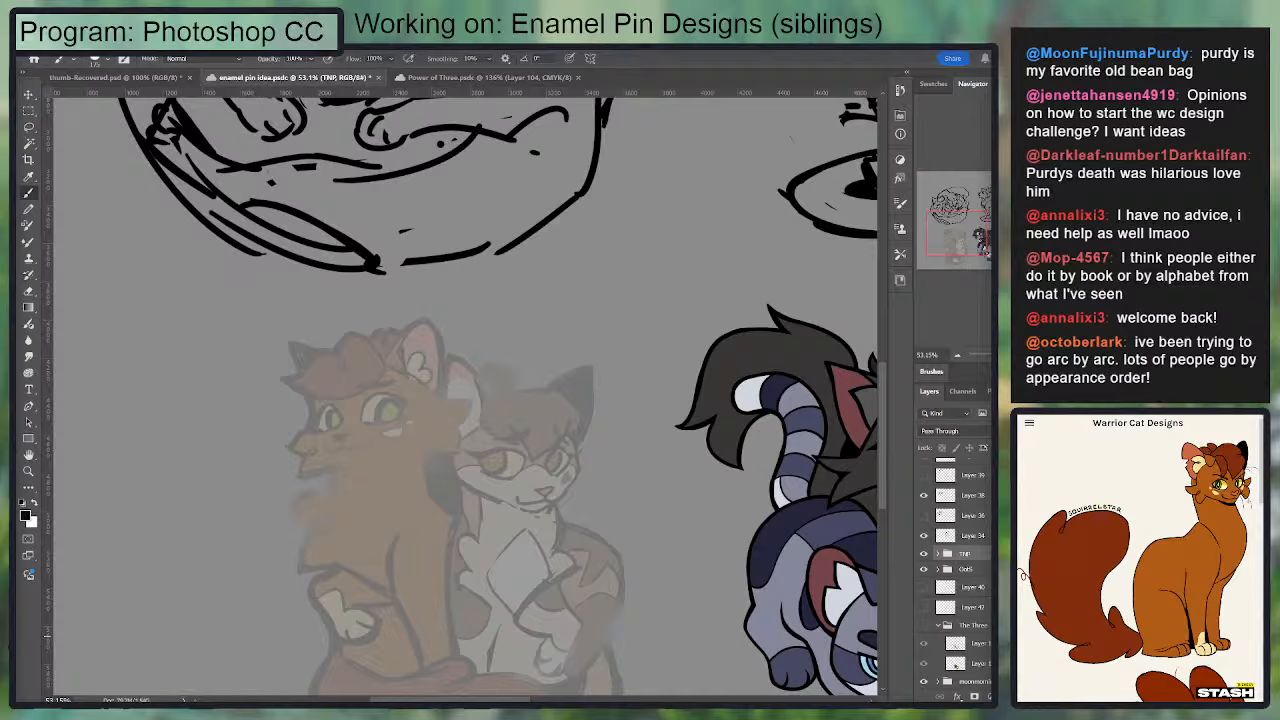
{"action": "key", "text": "ctrl+shift+alt+n"}
{"action": "scroll", "coordinate": [400, 358], "scroll_direction": "up", "scroll_amount": 1}
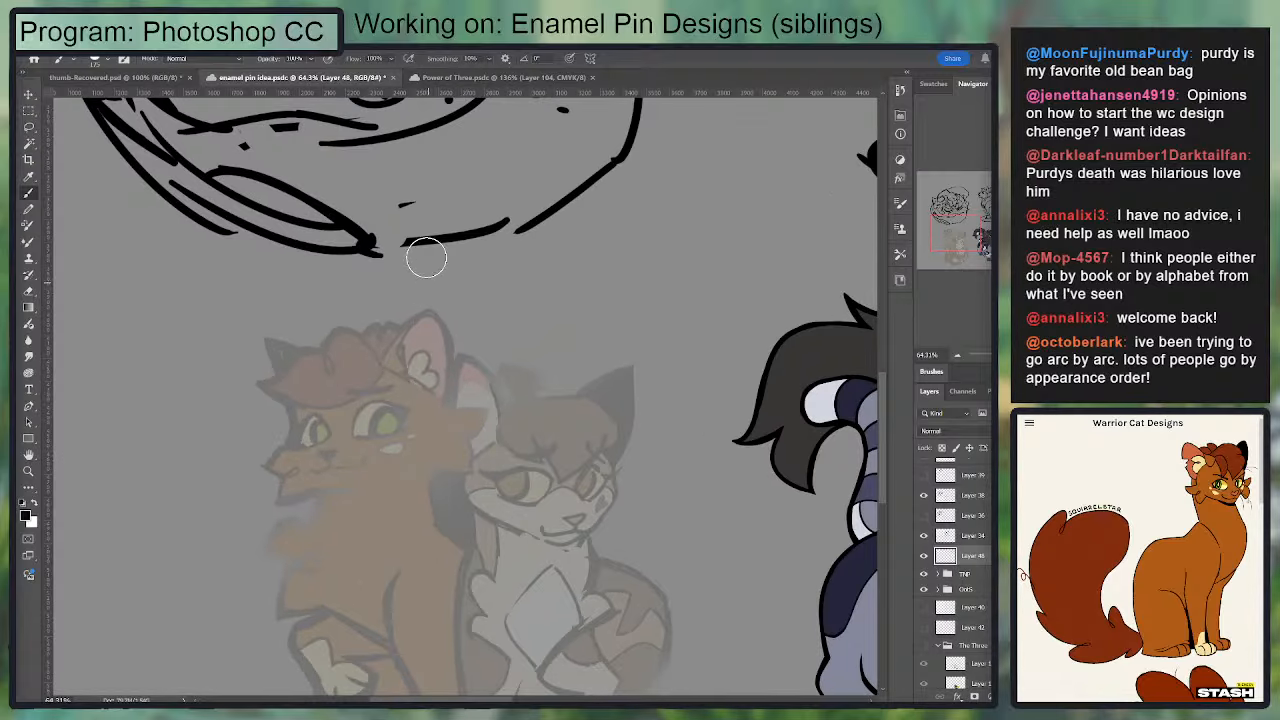
{"action": "key", "text": "bracketleft"}
{"action": "key", "text": "bracketleft"}
{"action": "key", "text": "bracketleft"}
{"action": "key", "text": "bracketleft"}
{"action": "key", "text": "bracketleft"}
{"action": "key", "text": "bracketleft"}
{"action": "key", "text": "bracketleft"}
{"action": "key", "text": "bracketleft"}
{"action": "key", "text": "bracketleft"}
{"action": "left_click_drag", "start_coordinate": [846, 464], "coordinate": [826, 510]}
{"action": "key", "text": "ctrl+z"}
Step: Ink the front edge of the reddish cat's large ear in black, curving up to the tip
{"action": "scroll", "coordinate": [479, 397], "scroll_direction": "up", "scroll_amount": 3}
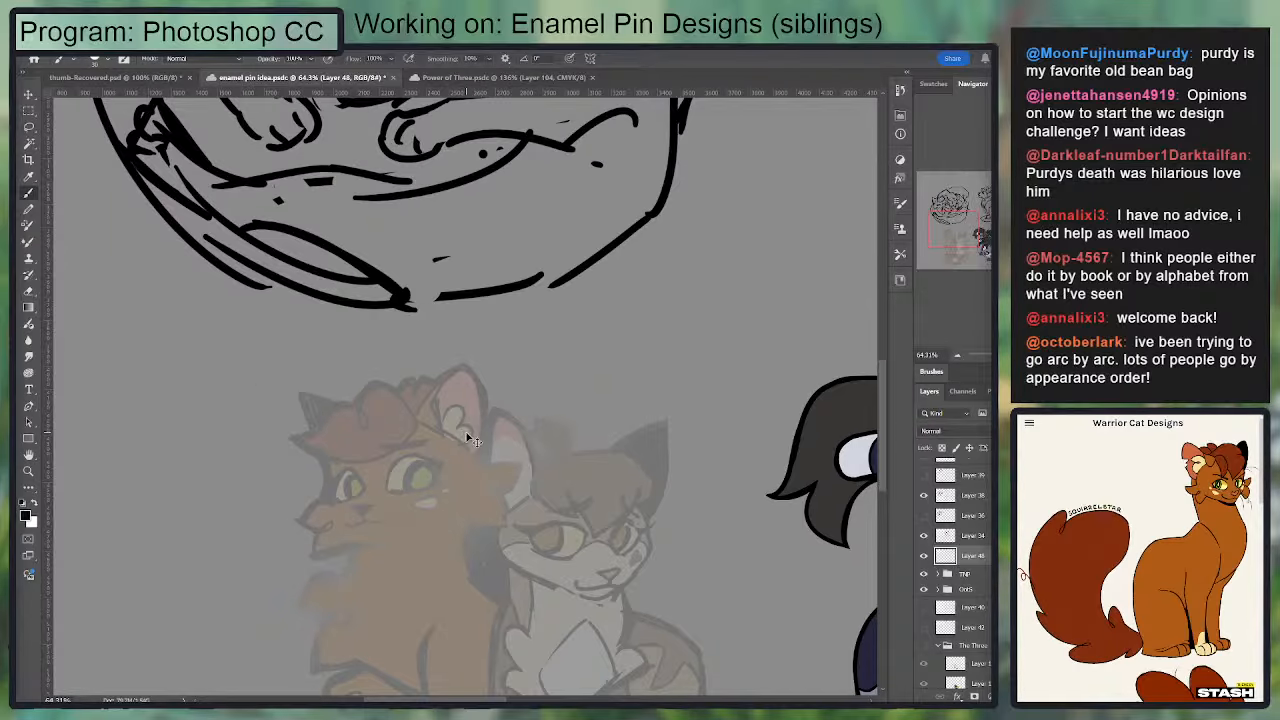
{"action": "scroll", "coordinate": [466, 440], "scroll_direction": "up", "scroll_amount": 5}
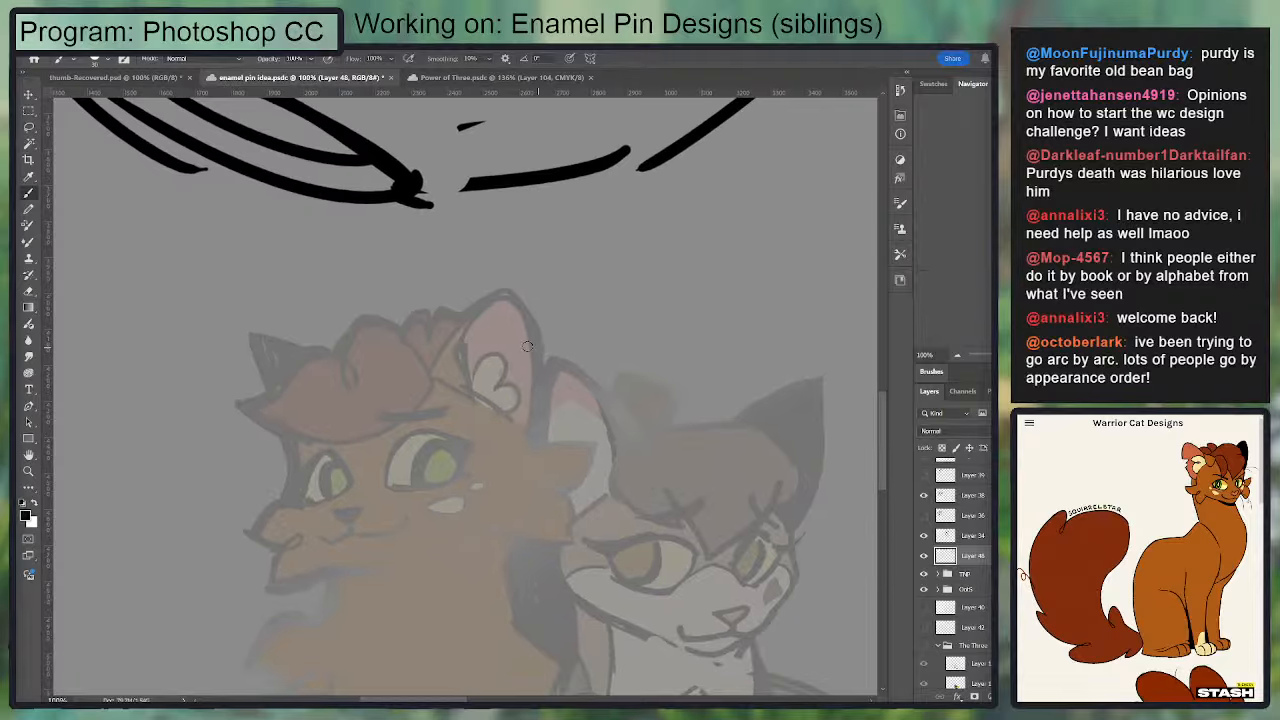
{"action": "left_click_drag", "start_coordinate": [424, 366], "coordinate": [446, 331]}
{"action": "left_click_drag", "start_coordinate": [447, 351], "coordinate": [545, 338]}
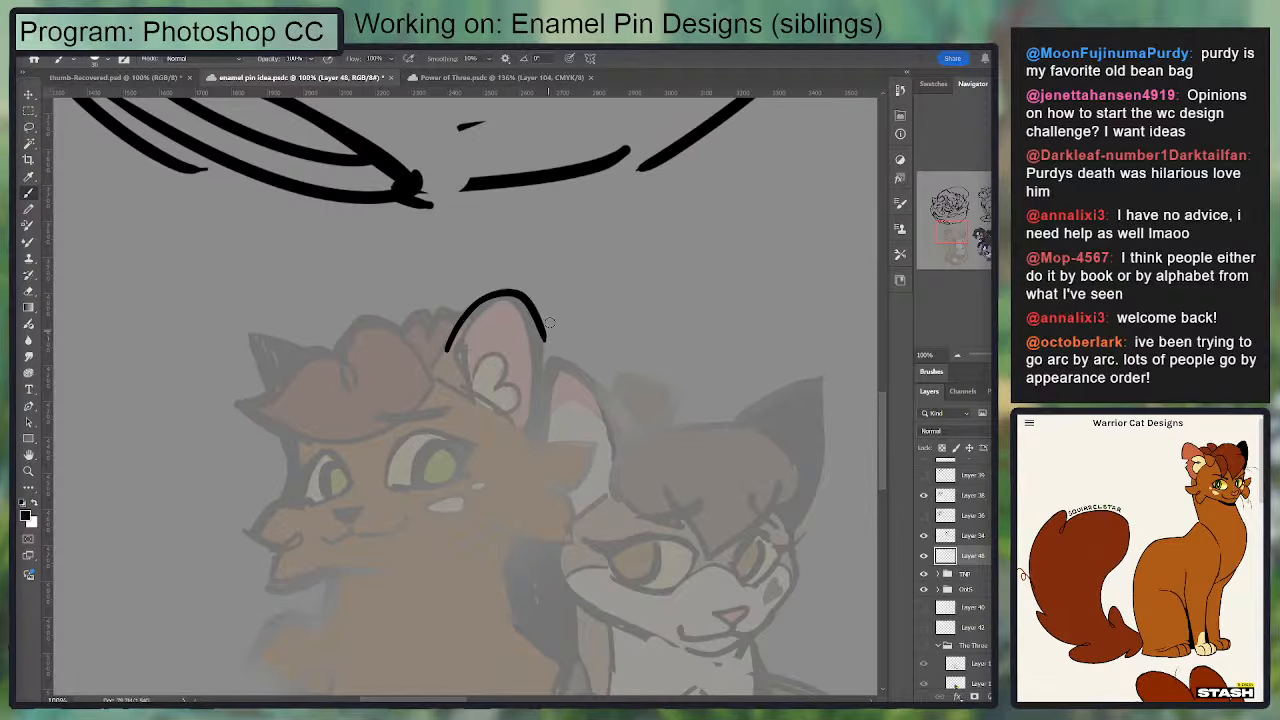
{"action": "key", "text": "ctrl+z"}
{"action": "mouse_move", "coordinate": [458, 350]}
{"action": "left_mouse_down"}
{"action": "mouse_move", "coordinate": [517, 291]}
{"action": "mouse_move", "coordinate": [506, 288]}
{"action": "mouse_move", "coordinate": [533, 393]}
{"action": "left_mouse_up"}
{"action": "key", "text": "ctrl+z"}
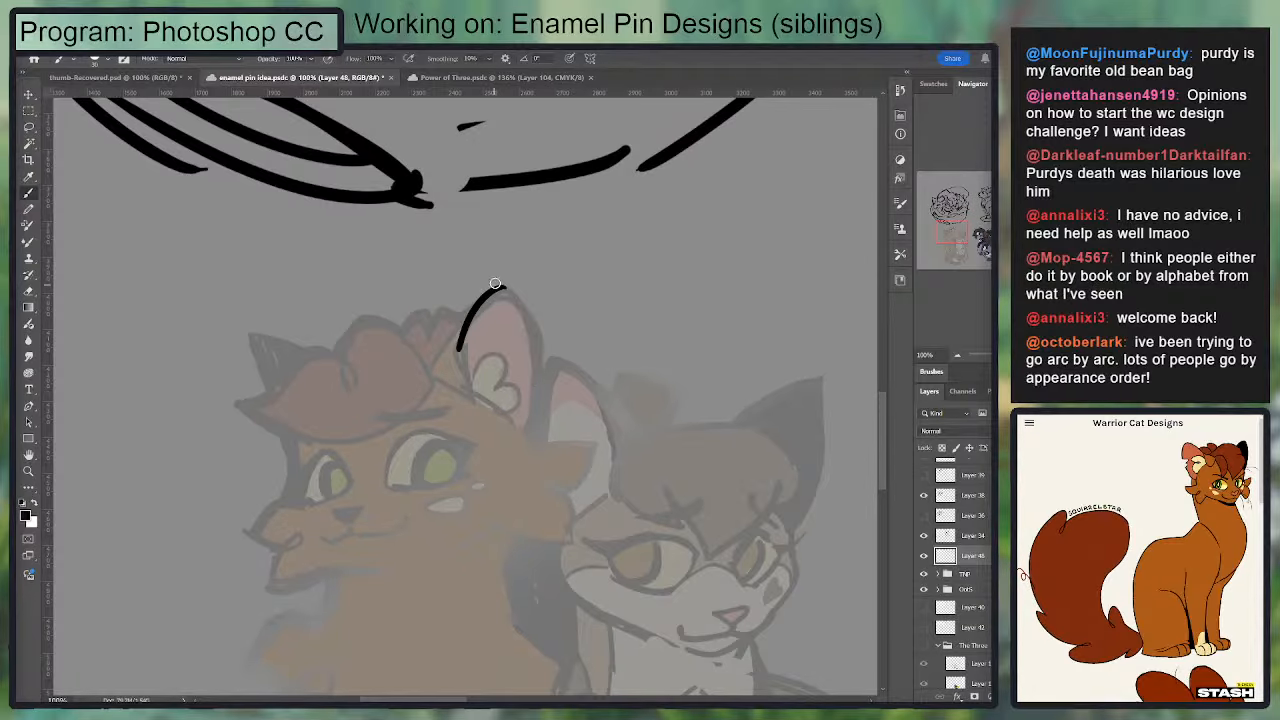
Step: Ink the back edge of the reddish cat's large ear from the tip down to its base
{"action": "left_click_drag", "start_coordinate": [500, 286], "coordinate": [545, 400]}
{"action": "key", "text": "e"}
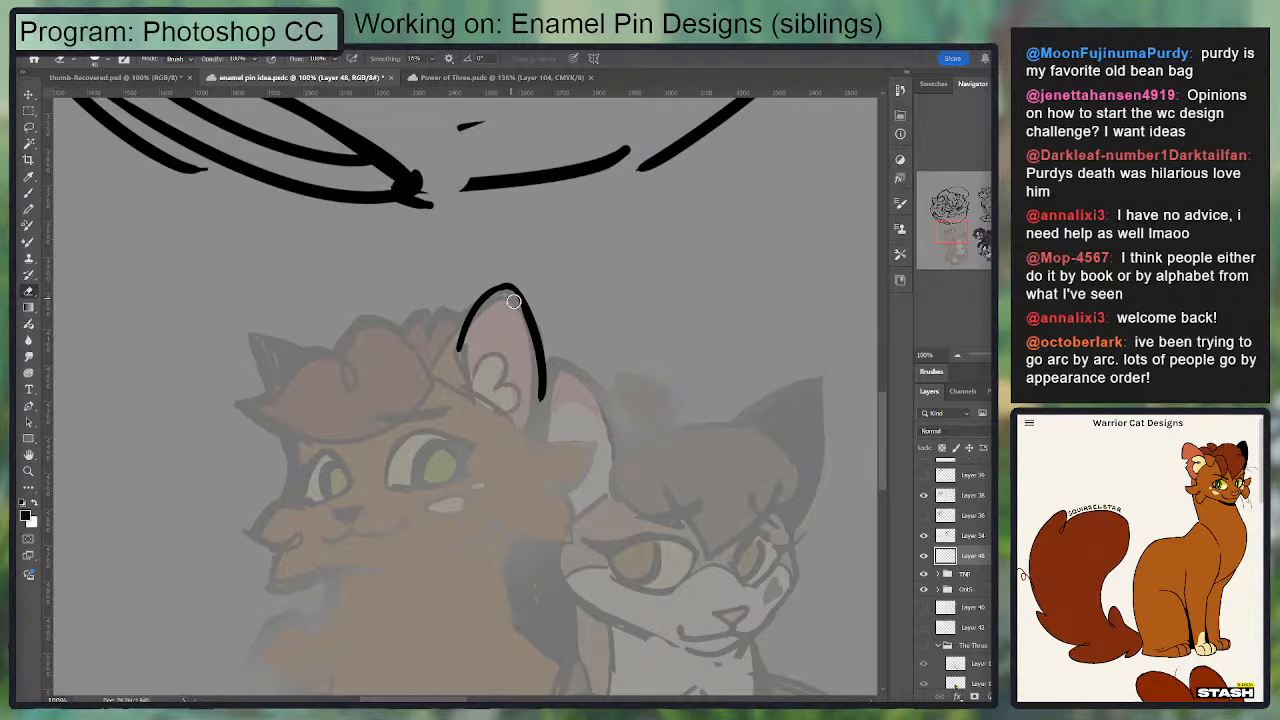
{"action": "key", "text": "b"}
{"action": "key", "text": "ctrl+z"}
{"action": "mouse_move", "coordinate": [503, 289]}
{"action": "left_mouse_down"}
{"action": "mouse_move", "coordinate": [540, 352]}
{"action": "mouse_move", "coordinate": [533, 428]}
{"action": "mouse_move", "coordinate": [541, 335]}
{"action": "left_mouse_up"}
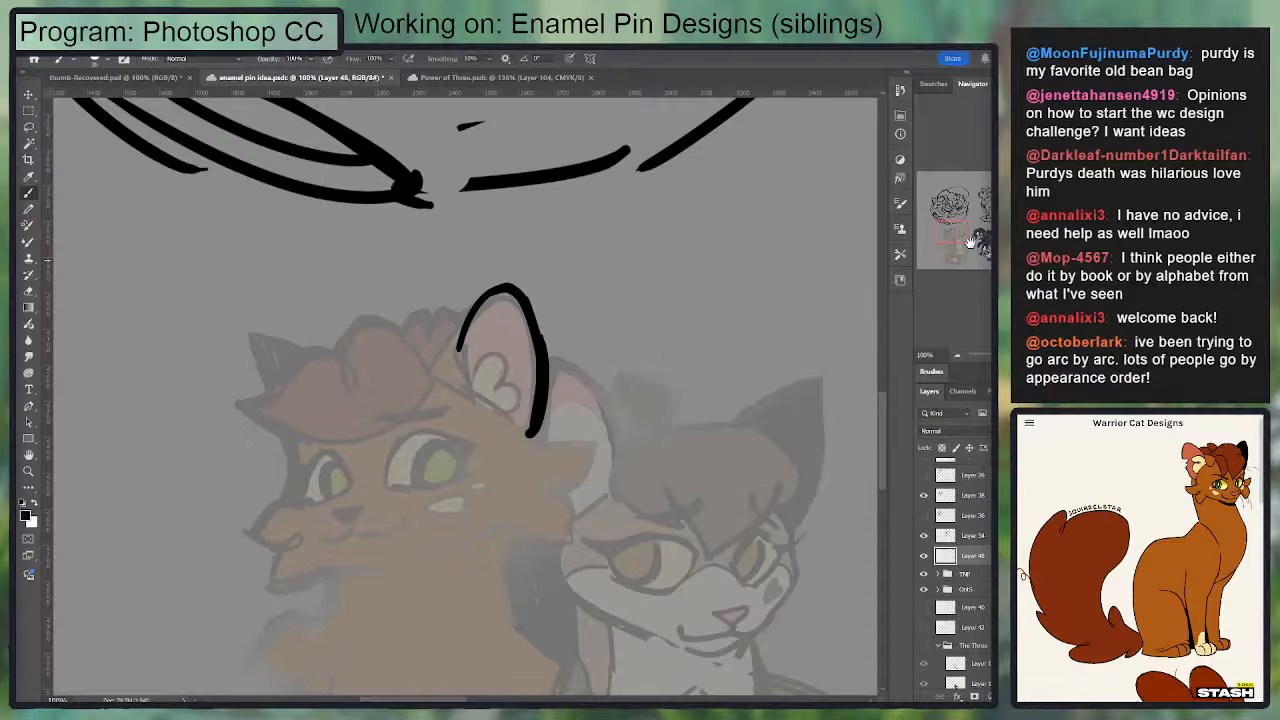
Step: Refine the back edge of the inked ear by erasing excess thickness and redrawing the curve from the tip
{"action": "mouse_move", "coordinate": [968, 241]}
{"action": "left_mouse_down"}
{"action": "mouse_move", "coordinate": [980, 255]}
{"action": "mouse_move", "coordinate": [952, 242]}
{"action": "mouse_move", "coordinate": [963, 241]}
{"action": "left_mouse_up"}
{"action": "left_click_drag", "start_coordinate": [688, 304], "coordinate": [652, 357]}
{"action": "key", "text": "e"}
{"action": "left_click_drag", "start_coordinate": [601, 302], "coordinate": [610, 423]}
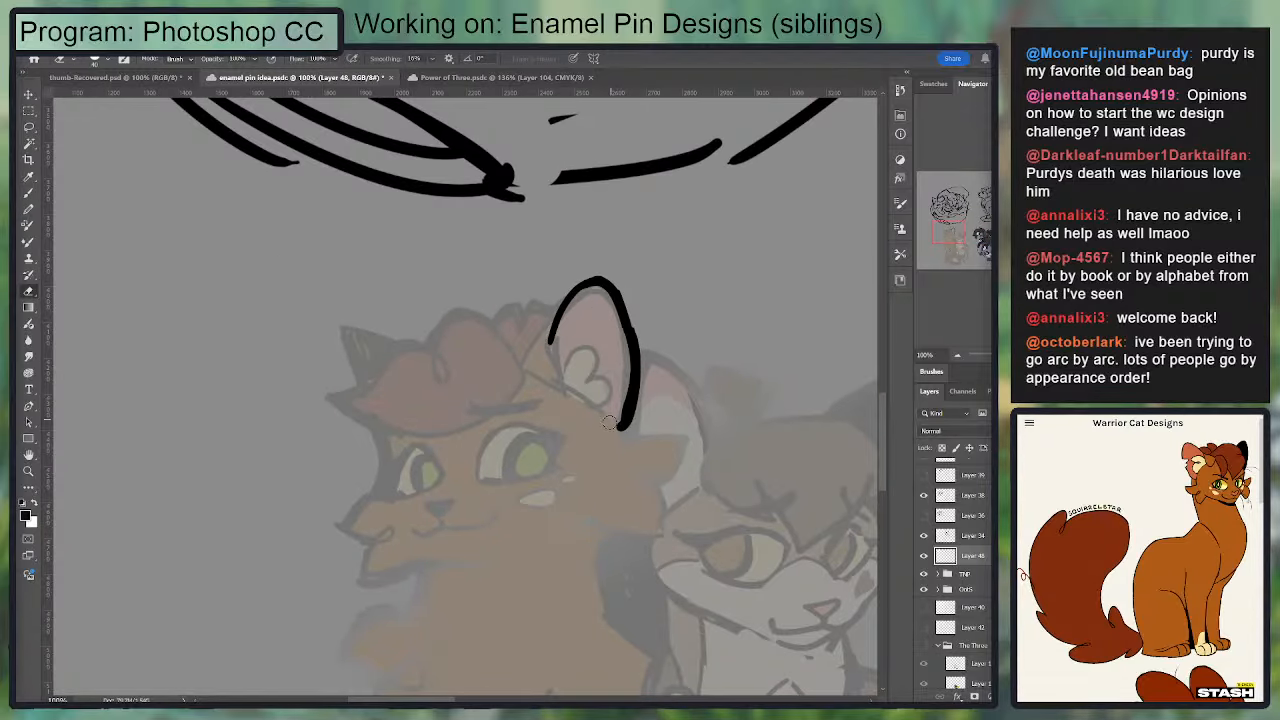
{"action": "key", "text": "b"}
{"action": "left_click_drag", "start_coordinate": [632, 298], "coordinate": [645, 418]}
{"action": "key", "text": "ctrl+z"}
{"action": "left_click_drag", "start_coordinate": [615, 291], "coordinate": [639, 390]}
{"action": "key", "text": "e"}
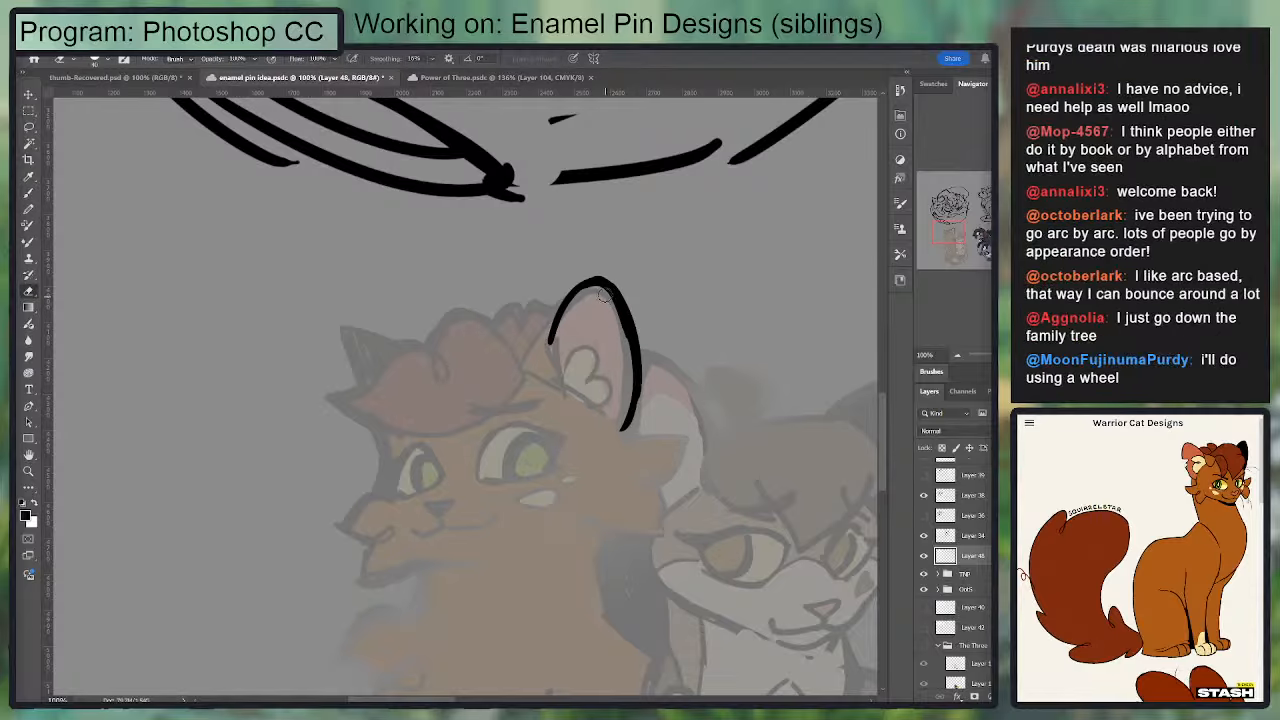
{"action": "left_click_drag", "start_coordinate": [604, 295], "coordinate": [624, 398]}
{"action": "key", "text": "ctrl+plus"}
{"action": "left_click_drag", "start_coordinate": [763, 306], "coordinate": [634, 337]}
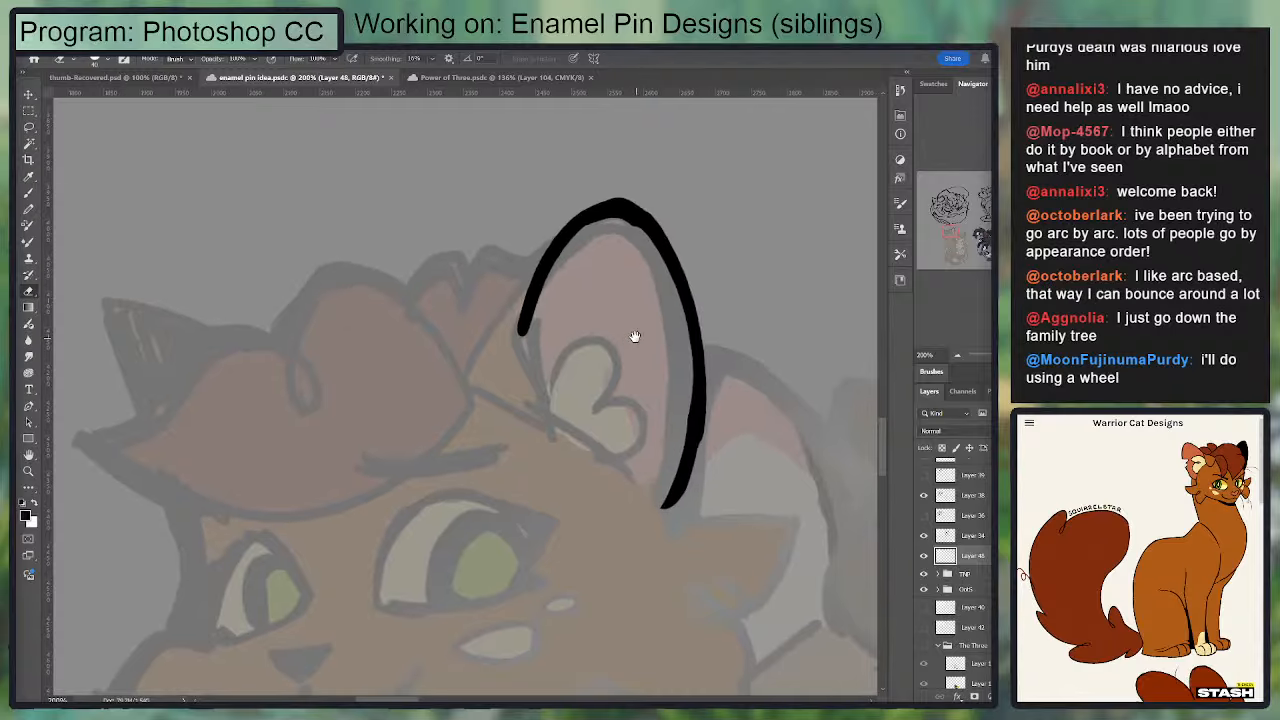
{"action": "key", "text": "b"}
{"action": "left_click_drag", "start_coordinate": [595, 212], "coordinate": [708, 354]}
{"action": "key", "text": "ctrl+z"}
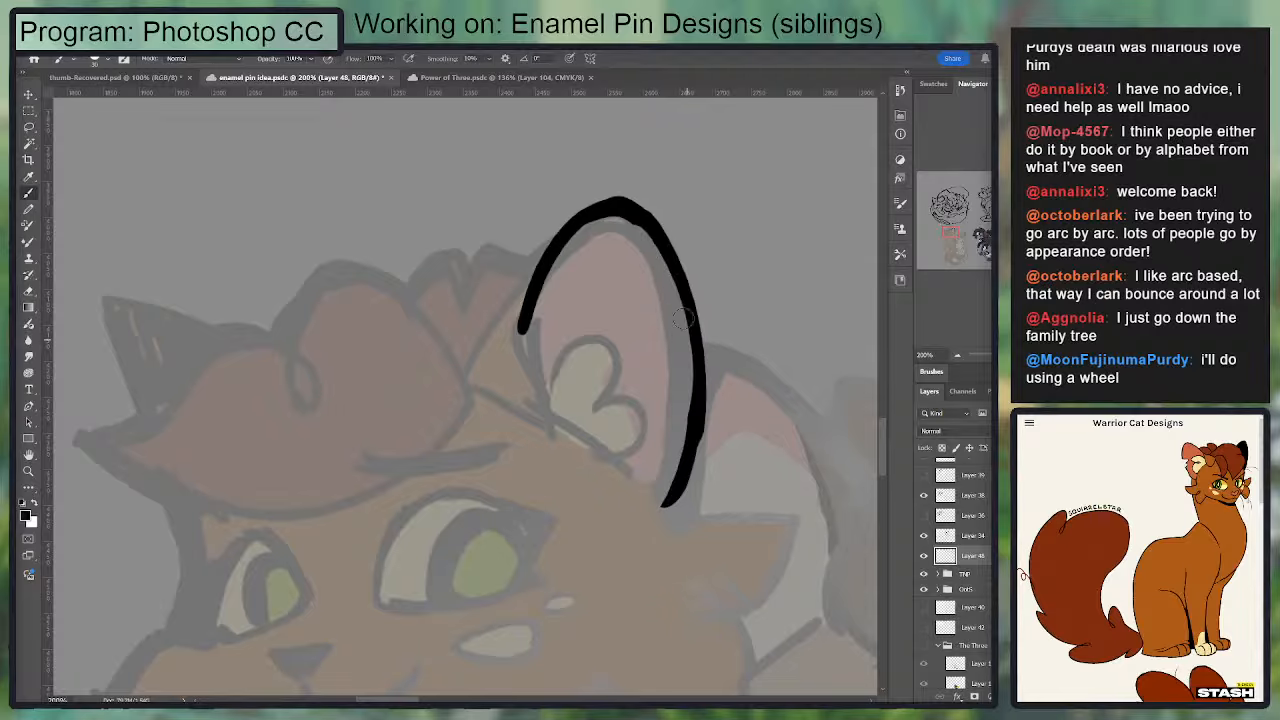
{"action": "mouse_move", "coordinate": [638, 219]}
{"action": "left_mouse_down"}
{"action": "mouse_move", "coordinate": [681, 403]}
{"action": "mouse_move", "coordinate": [662, 474]}
{"action": "mouse_move", "coordinate": [682, 230]}
{"action": "left_mouse_up"}
{"action": "key", "text": "ctrl+z"}
{"action": "key", "text": "ctrl+z"}
Step: Thicken the ink line around the ear tip and trim its outer side into a rounder curve
{"action": "key", "text": "r"}
{"action": "mouse_move", "coordinate": [751, 415]}
{"action": "left_mouse_down"}
{"action": "mouse_move", "coordinate": [660, 200]}
{"action": "mouse_move", "coordinate": [628, 180]}
{"action": "left_mouse_up"}
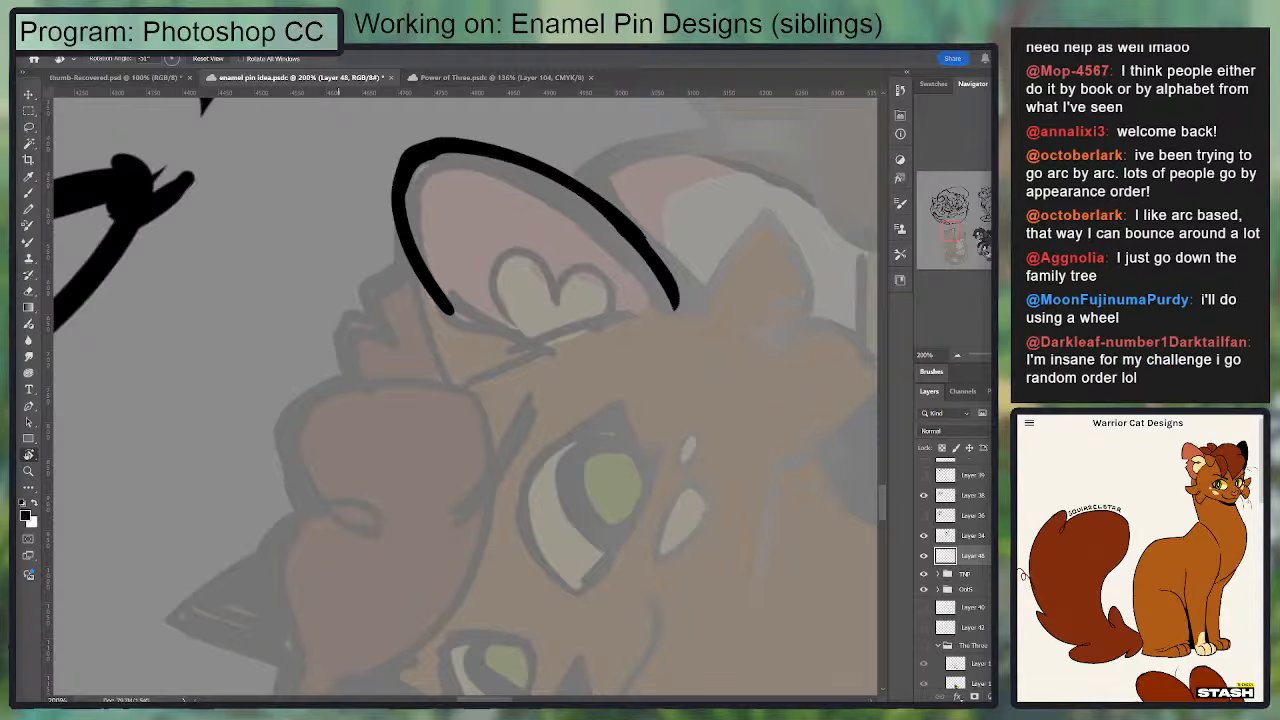
{"action": "mouse_move", "coordinate": [753, 296]}
{"action": "left_mouse_down"}
{"action": "mouse_move", "coordinate": [650, 262]}
{"action": "mouse_move", "coordinate": [523, 297]}
{"action": "mouse_move", "coordinate": [366, 417]}
{"action": "left_mouse_up"}
{"action": "key", "text": "b"}
{"action": "mouse_move", "coordinate": [306, 475]}
{"action": "left_mouse_down"}
{"action": "mouse_move", "coordinate": [293, 401]}
{"action": "mouse_move", "coordinate": [316, 378]}
{"action": "left_mouse_up"}
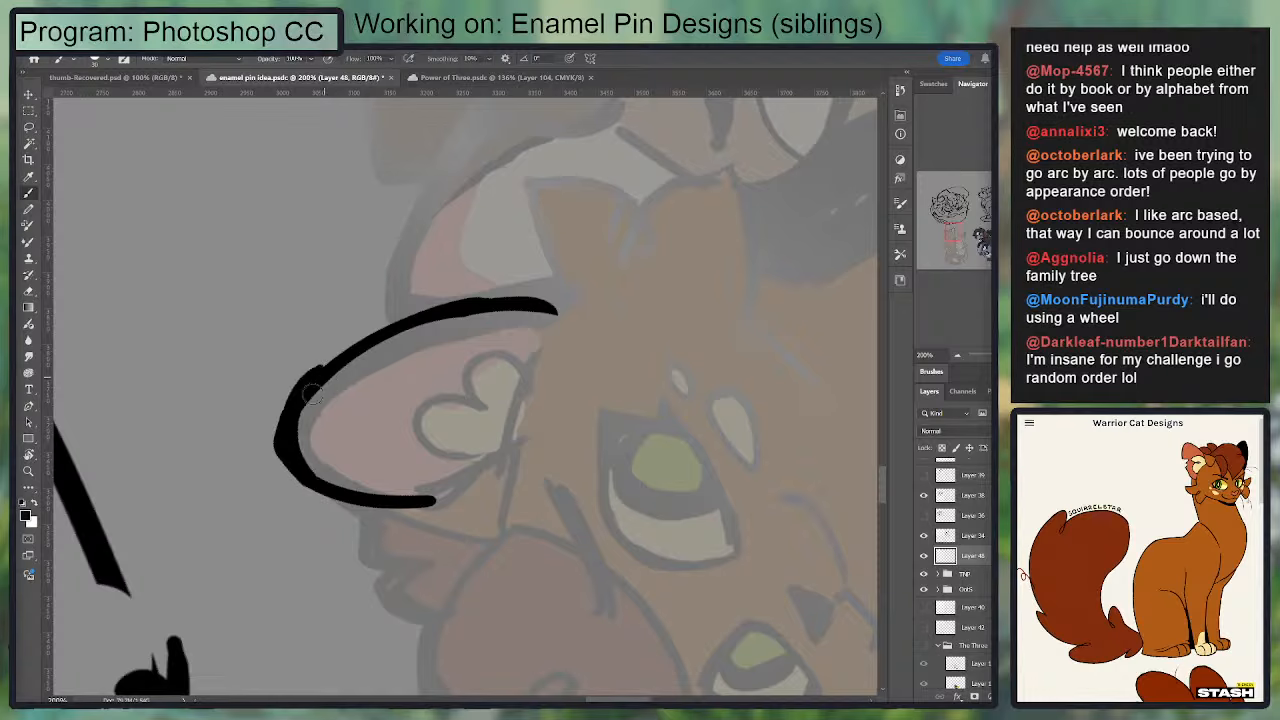
{"action": "key", "text": "e"}
{"action": "left_click_drag", "start_coordinate": [279, 462], "coordinate": [312, 362]}
{"action": "key", "text": "b"}
{"action": "left_click_drag", "start_coordinate": [291, 470], "coordinate": [300, 398]}
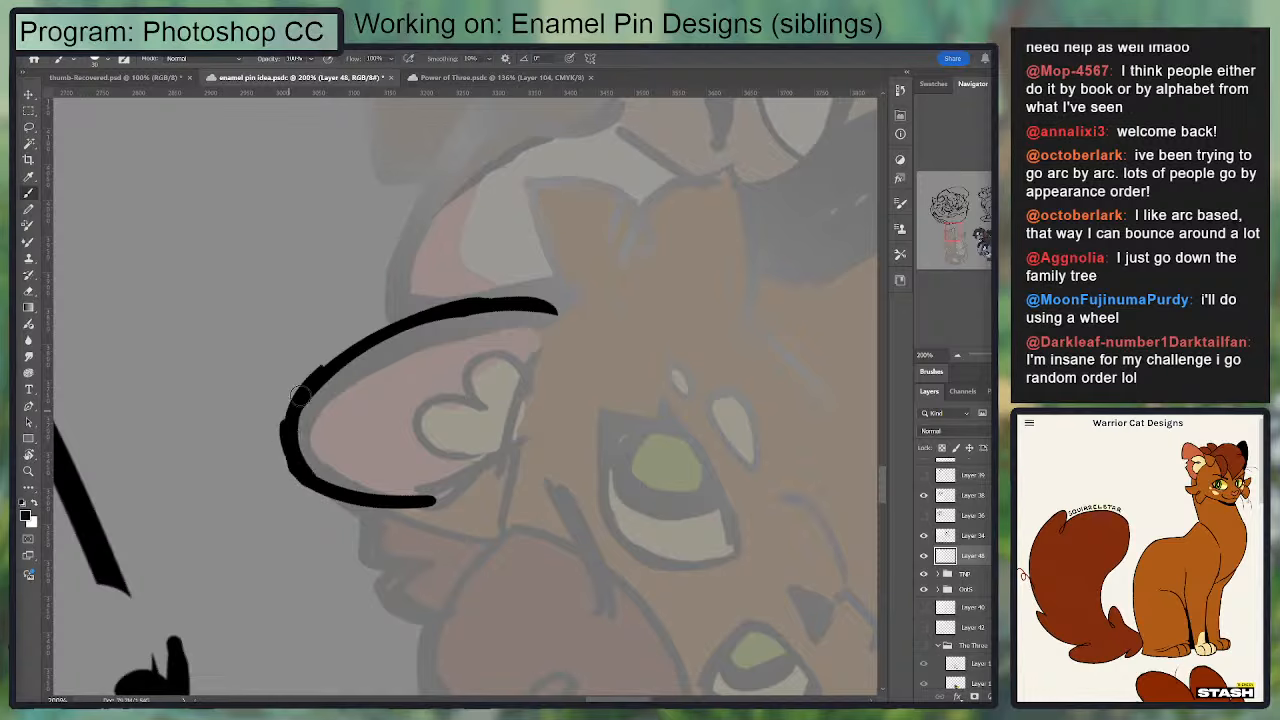
{"action": "mouse_move", "coordinate": [292, 466]}
{"action": "left_mouse_down"}
{"action": "mouse_move", "coordinate": [389, 338]}
{"action": "mouse_move", "coordinate": [478, 314]}
{"action": "mouse_move", "coordinate": [508, 319]}
{"action": "left_mouse_up"}
Step: Clean up the inner side of the ear outline with the eraser and touch up the tip with the brush
{"action": "key", "text": "e"}
{"action": "left_click_drag", "start_coordinate": [309, 412], "coordinate": [310, 458]}
{"action": "left_click_drag", "start_coordinate": [418, 337], "coordinate": [534, 317]}
{"action": "key", "text": "b"}
{"action": "mouse_move", "coordinate": [290, 424]}
{"action": "left_mouse_down"}
{"action": "mouse_move", "coordinate": [488, 316]}
{"action": "mouse_move", "coordinate": [556, 311]}
{"action": "mouse_move", "coordinate": [307, 426]}
{"action": "left_mouse_up"}
{"action": "key", "text": "e"}
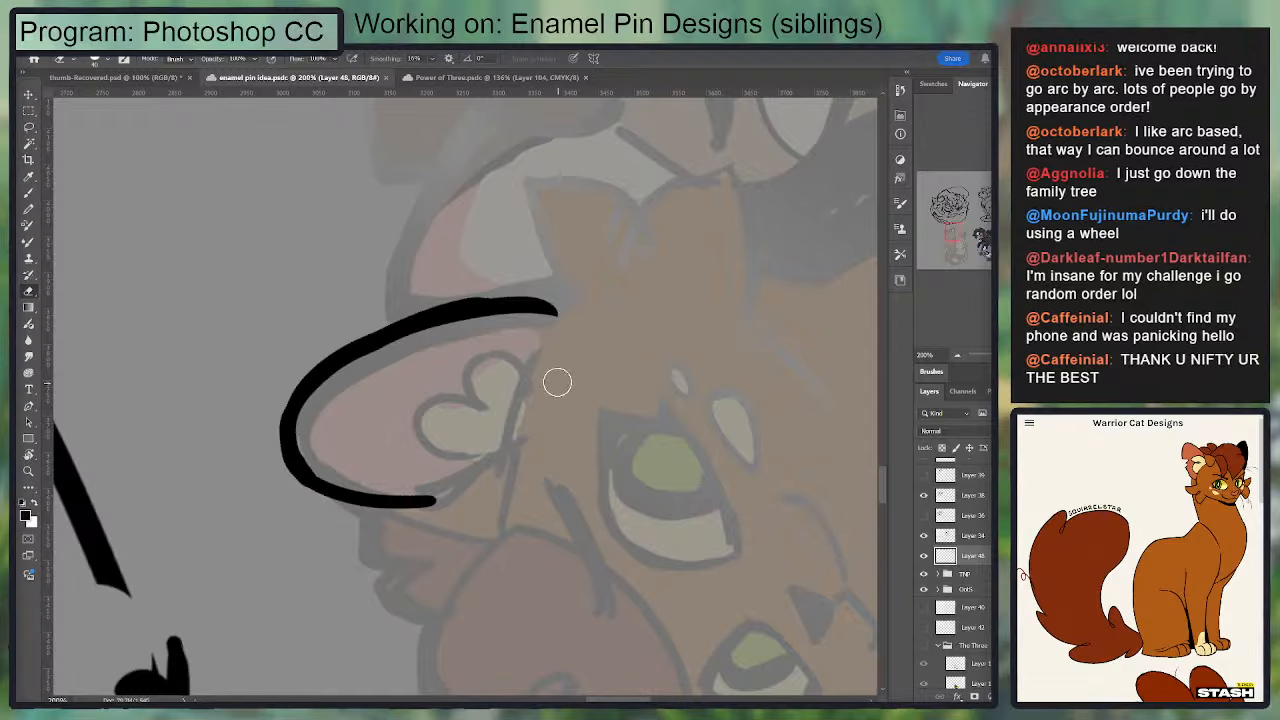
Step: Taper the ear's back line toward its base, smooth the tip, and erase the lower part of the front edge
{"action": "key", "text": "b"}
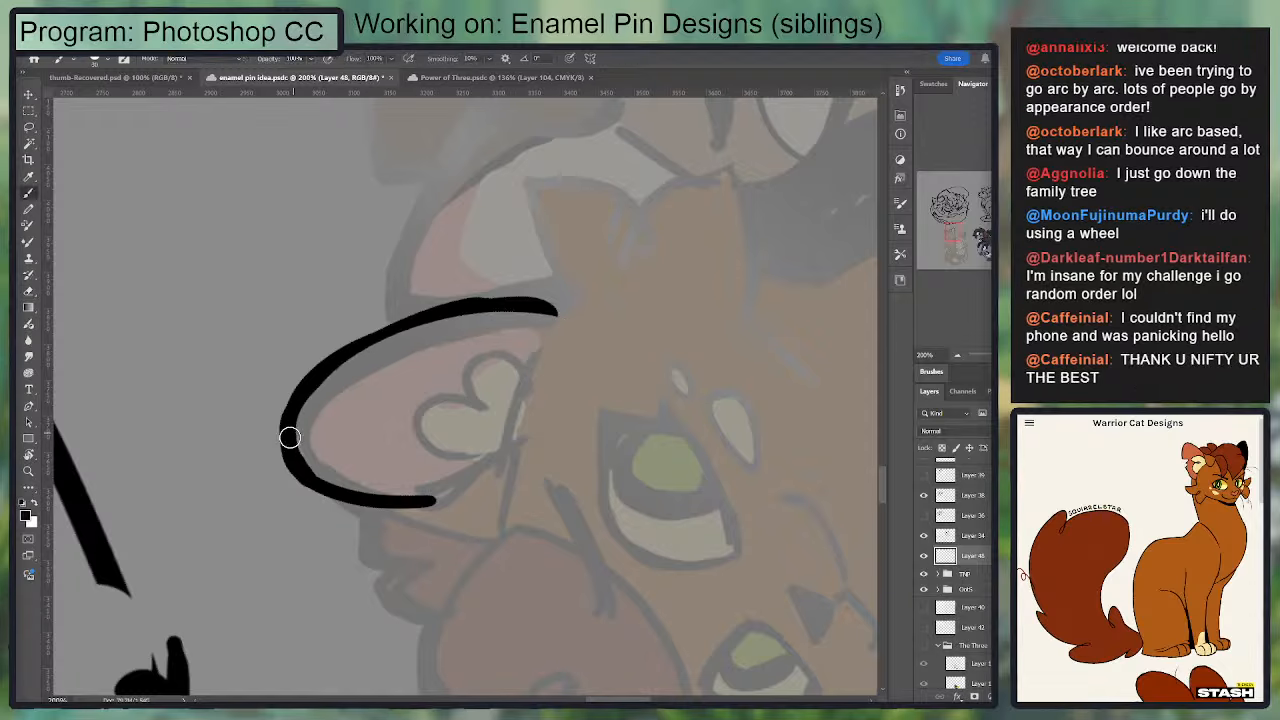
{"action": "mouse_move", "coordinate": [290, 432]}
{"action": "left_mouse_down"}
{"action": "mouse_move", "coordinate": [562, 320]}
{"action": "mouse_move", "coordinate": [457, 296]}
{"action": "mouse_move", "coordinate": [260, 402]}
{"action": "mouse_move", "coordinate": [474, 302]}
{"action": "mouse_move", "coordinate": [554, 315]}
{"action": "mouse_move", "coordinate": [225, 418]}
{"action": "left_mouse_up"}
{"action": "key", "text": "e"}
{"action": "key", "text": "b"}
{"action": "key", "text": "e"}
{"action": "left_click_drag", "start_coordinate": [268, 456], "coordinate": [433, 284]}
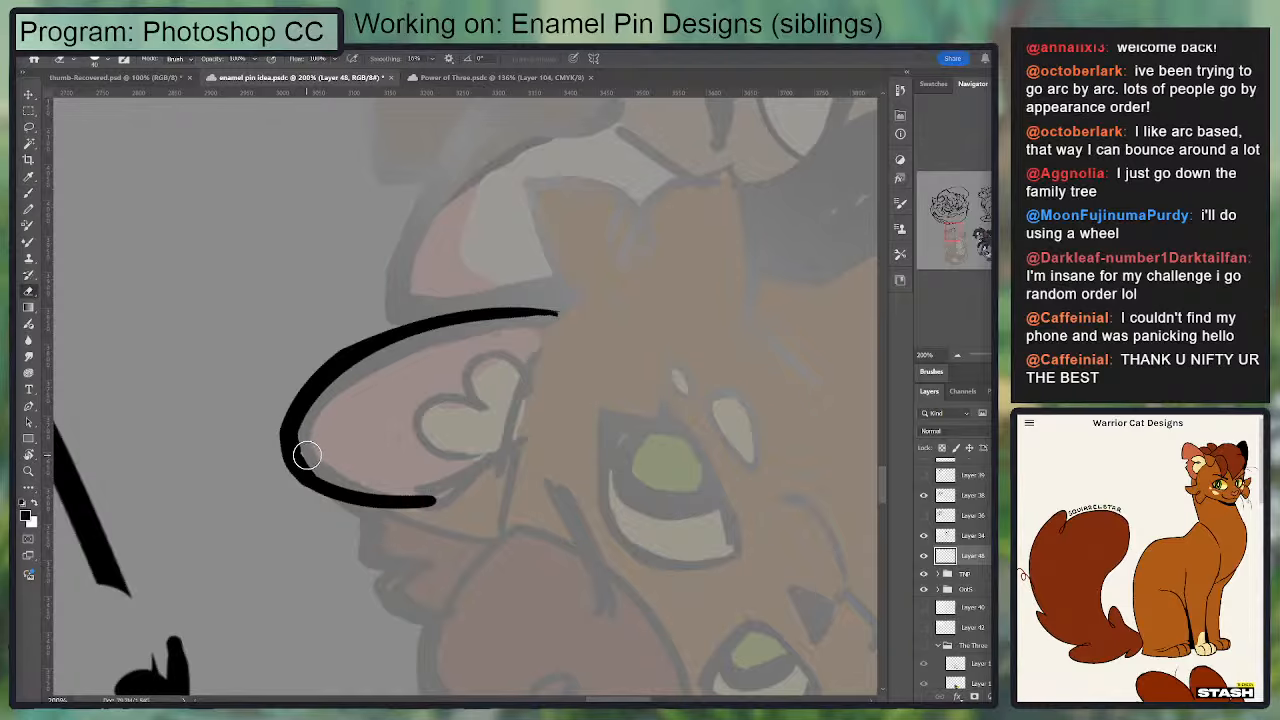
{"action": "key", "text": "b"}
{"action": "mouse_move", "coordinate": [291, 461]}
{"action": "left_mouse_down"}
{"action": "mouse_move", "coordinate": [352, 494]}
{"action": "mouse_move", "coordinate": [453, 479]}
{"action": "mouse_move", "coordinate": [494, 511]}
{"action": "mouse_move", "coordinate": [340, 490]}
{"action": "left_mouse_up"}
{"action": "key", "text": "e"}
Step: Ink the short fur line in front of the ear and redraw the ear's front edge from base to tip
{"action": "key", "text": "r"}
{"action": "key", "text": "b"}
{"action": "left_click_drag", "start_coordinate": [326, 360], "coordinate": [390, 303]}
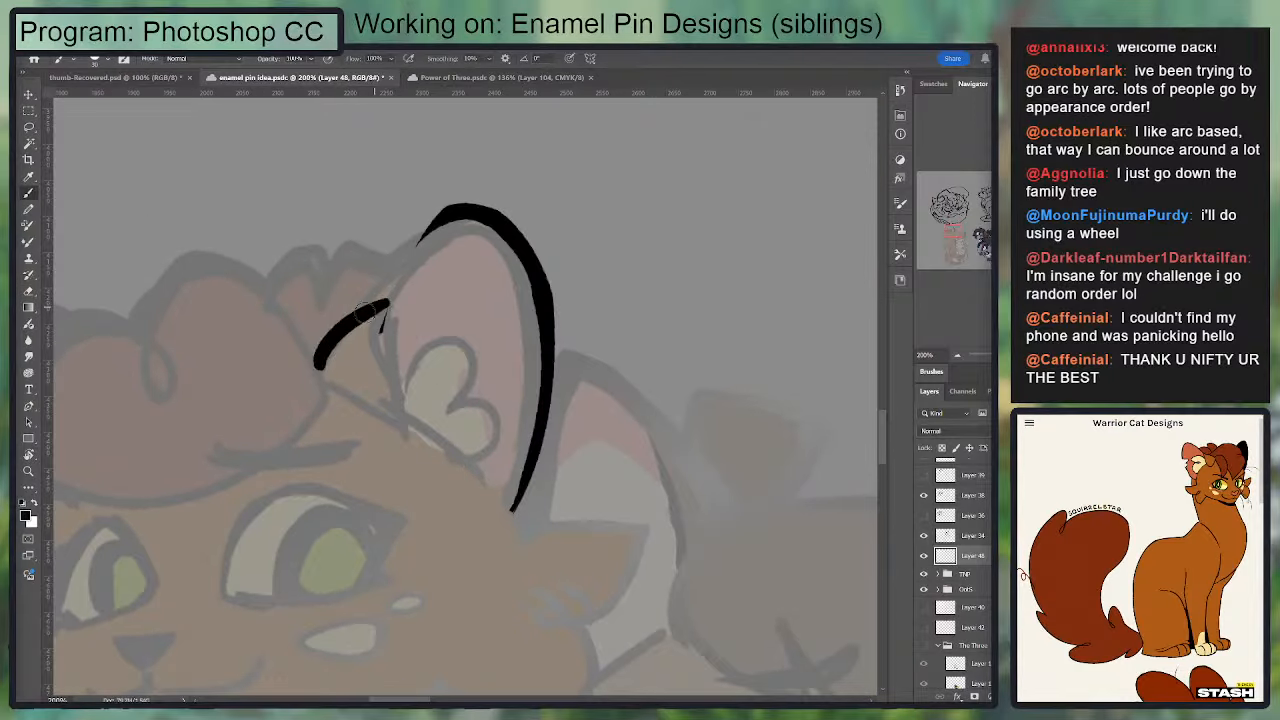
{"action": "key", "text": "ctrl+z"}
{"action": "mouse_move", "coordinate": [310, 367]}
{"action": "left_mouse_down"}
{"action": "mouse_move", "coordinate": [354, 316]}
{"action": "mouse_move", "coordinate": [398, 293]}
{"action": "left_mouse_up"}
{"action": "key", "text": "e"}
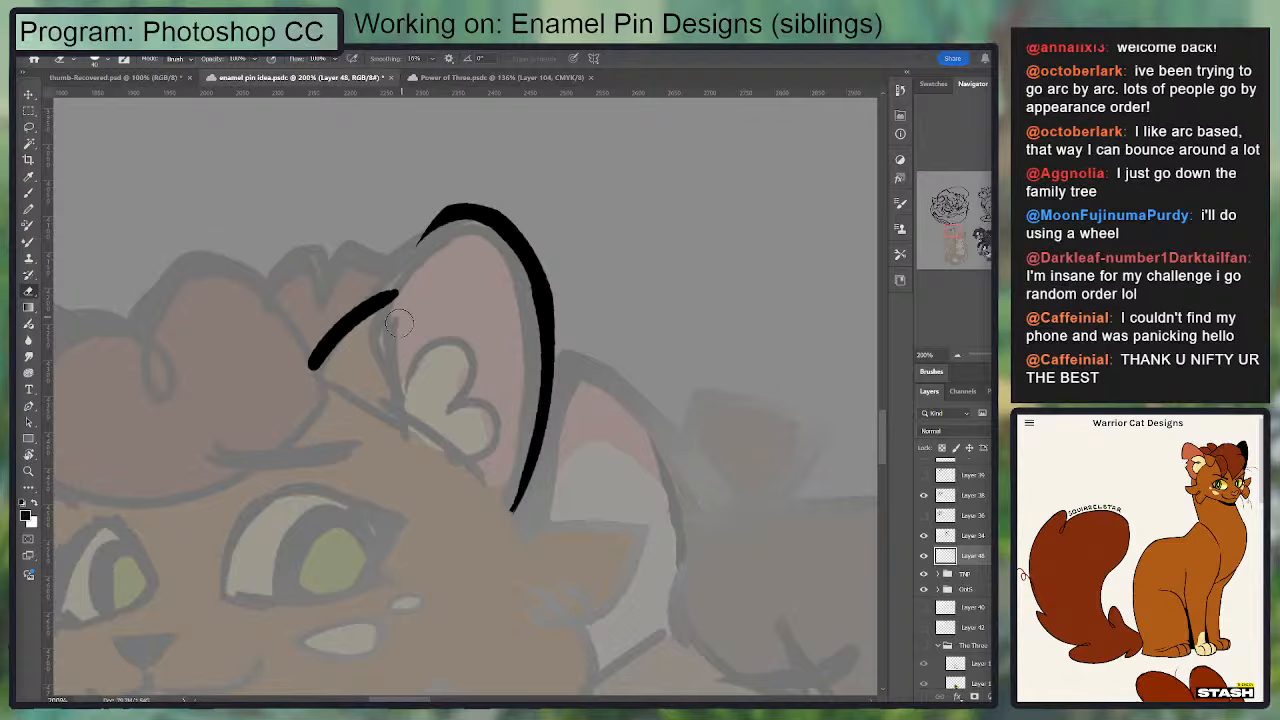
{"action": "key", "text": "b"}
{"action": "mouse_move", "coordinate": [393, 418]}
{"action": "left_mouse_down"}
{"action": "mouse_move", "coordinate": [390, 288]}
{"action": "mouse_move", "coordinate": [392, 323]}
{"action": "mouse_move", "coordinate": [444, 215]}
{"action": "left_mouse_up"}
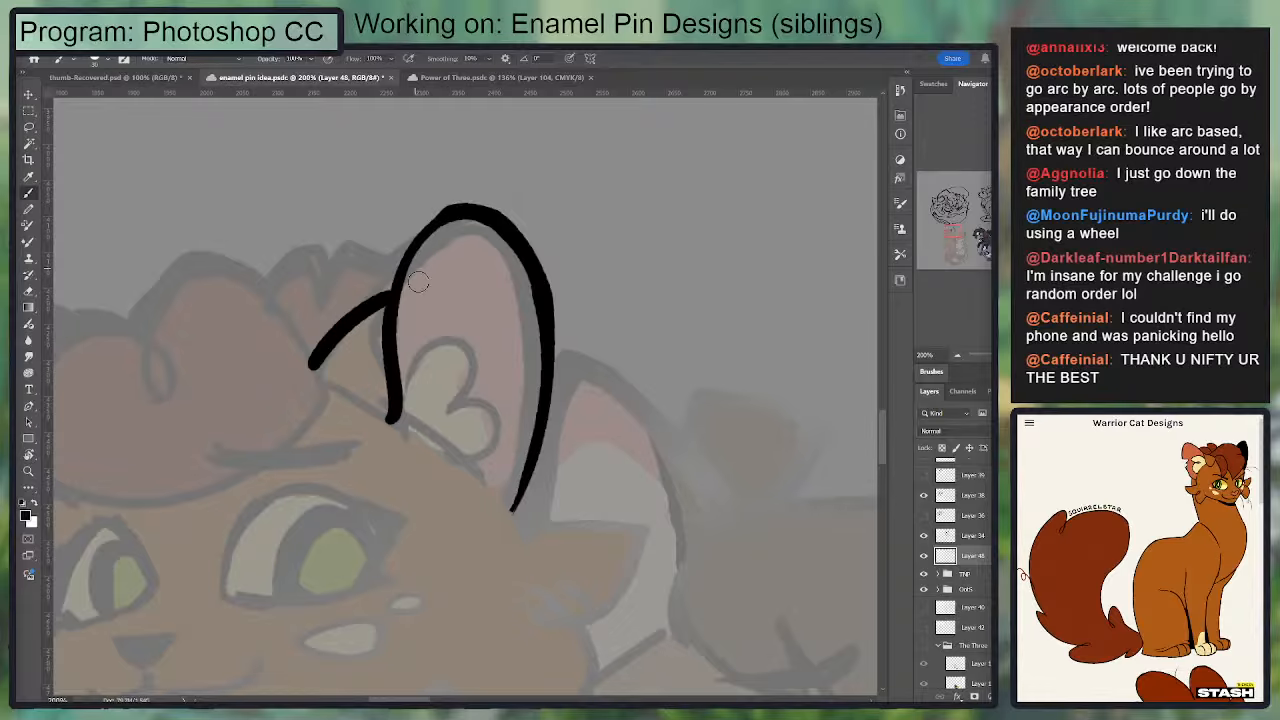
Step: Thicken and smooth the junction where the short fur line meets the ear's front edge
{"action": "key", "text": "e"}
{"action": "key", "text": "b"}
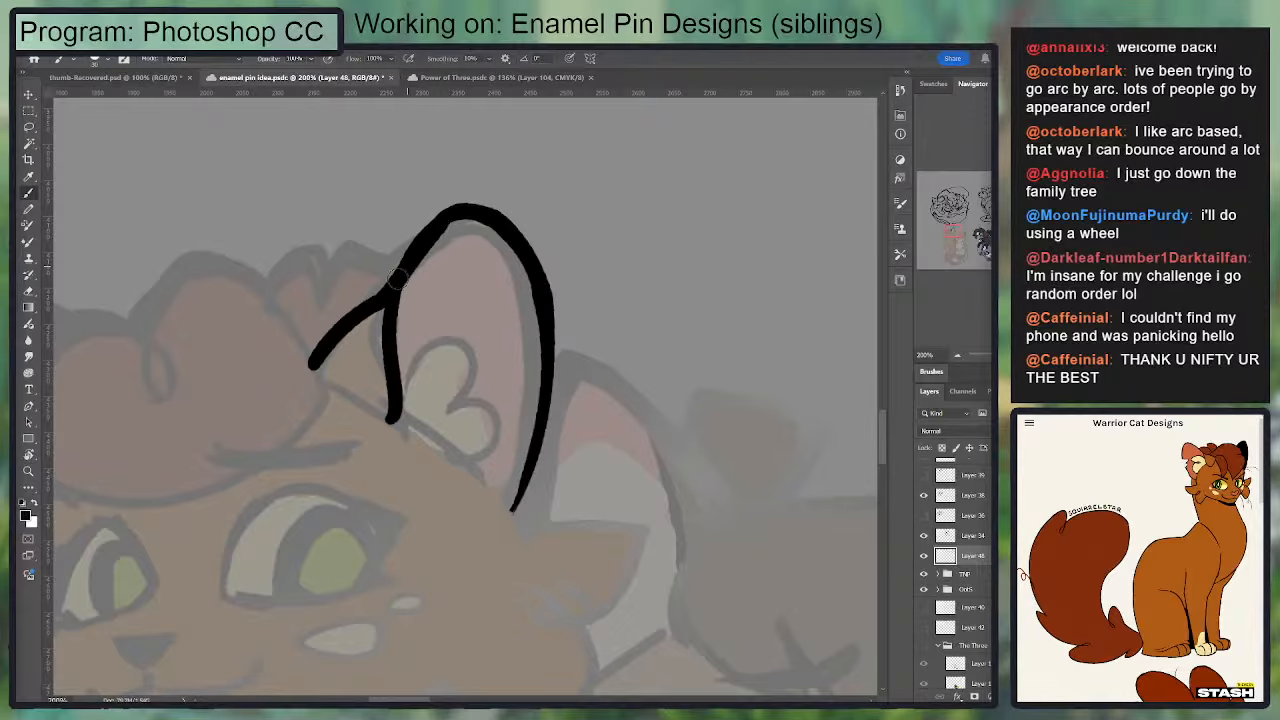
{"action": "left_click_drag", "start_coordinate": [360, 318], "coordinate": [412, 248]}
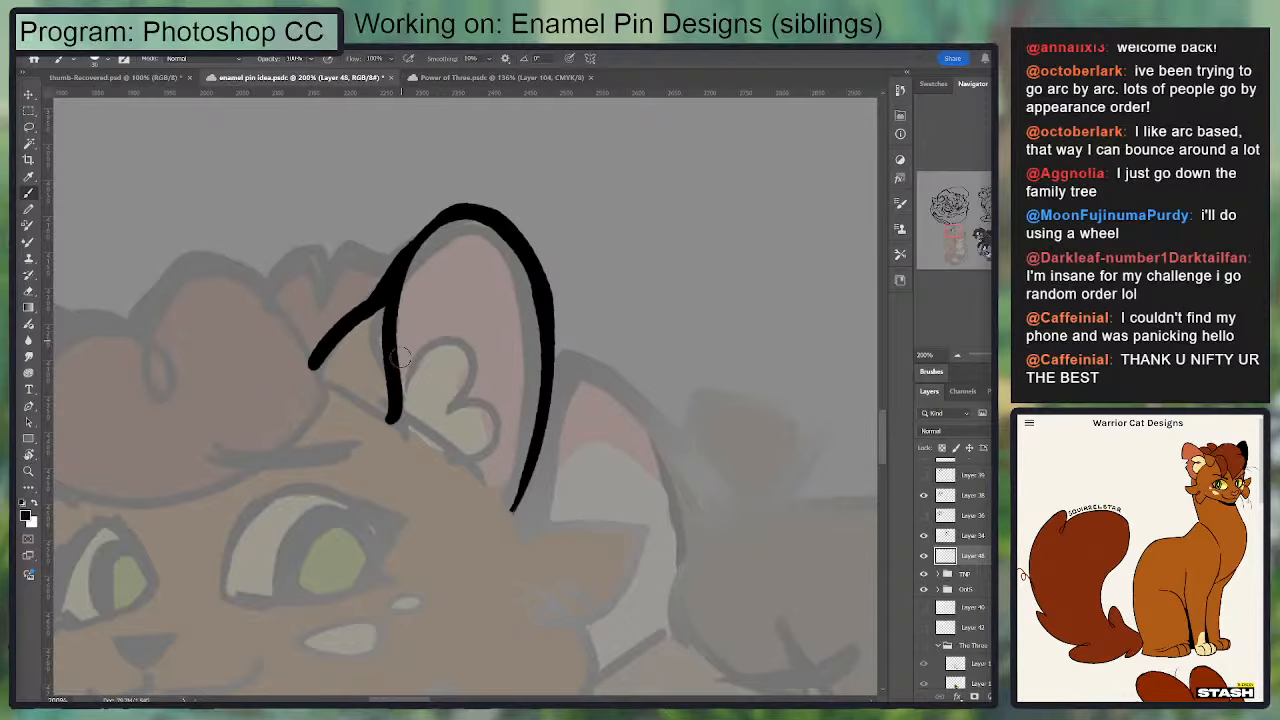
{"action": "left_click_drag", "start_coordinate": [492, 339], "coordinate": [548, 387]}
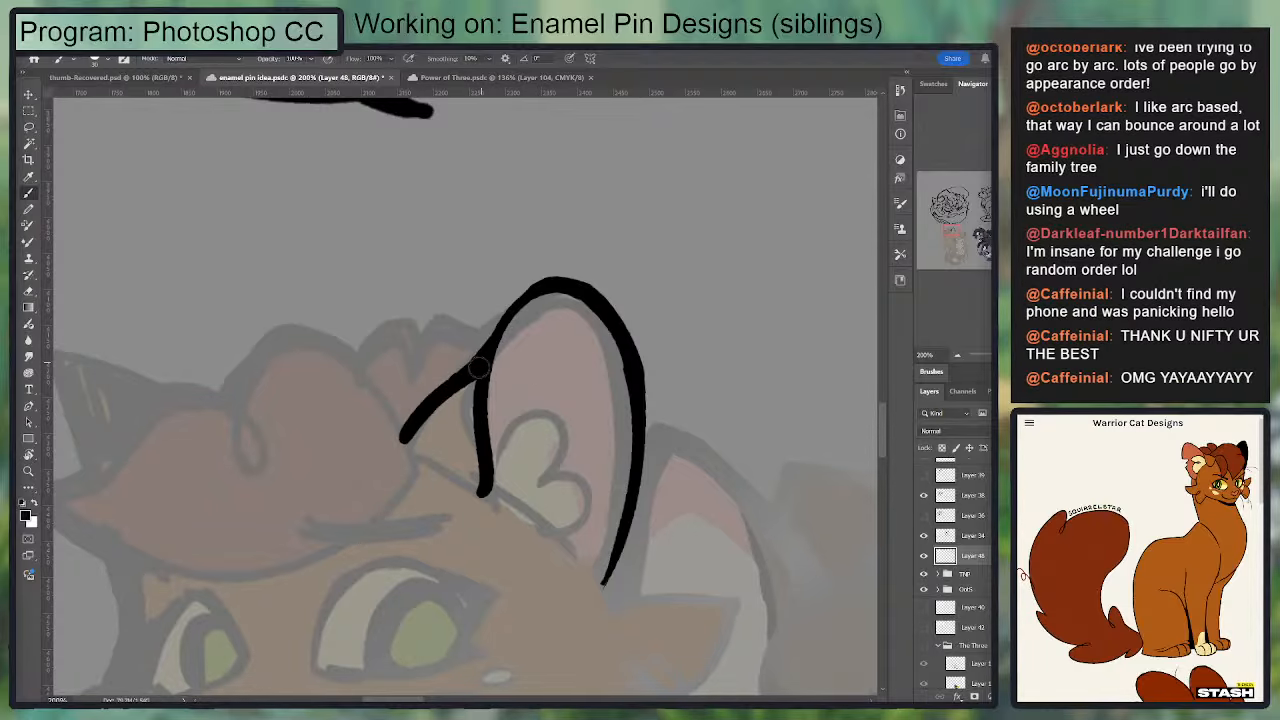
{"action": "left_click_drag", "start_coordinate": [479, 368], "coordinate": [555, 290]}
{"action": "left_click_drag", "start_coordinate": [482, 423], "coordinate": [494, 357]}
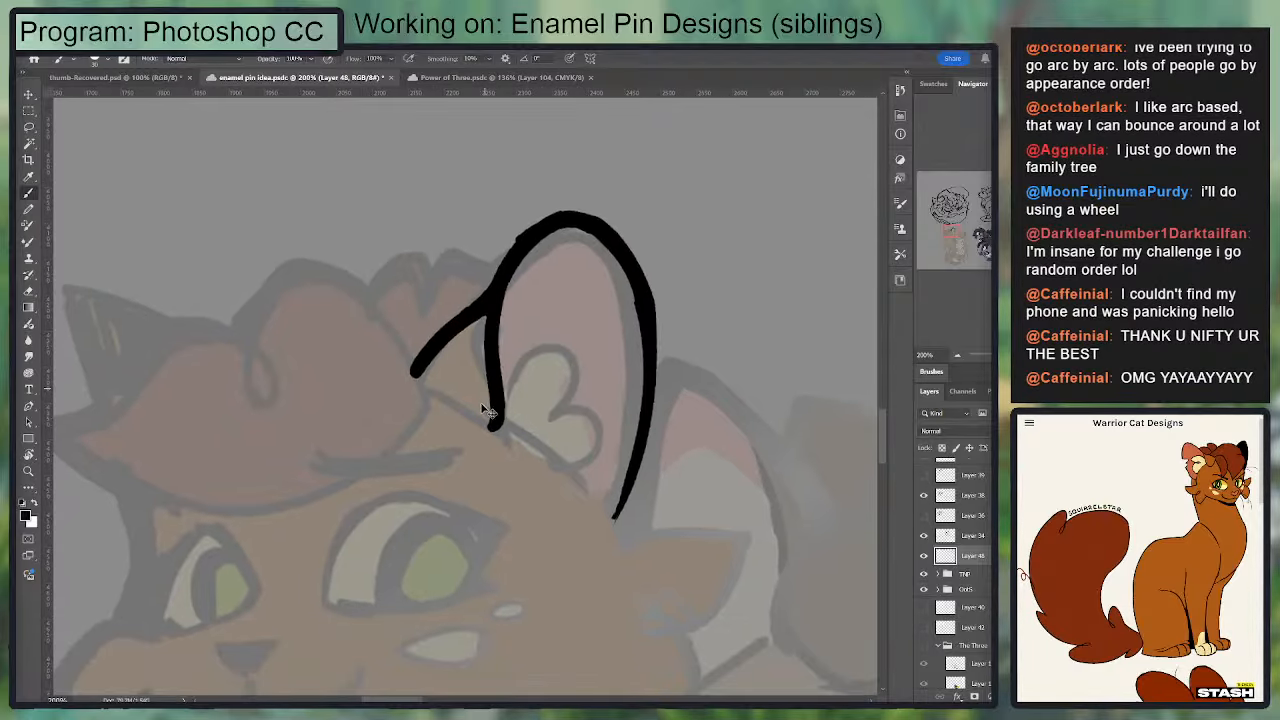
Step: Smooth the ear's front edge and redraw its lower part as a curve to the ear's base, blending it into the fur line
{"action": "key", "text": "e"}
{"action": "left_click_drag", "start_coordinate": [505, 247], "coordinate": [528, 221]}
{"action": "key", "text": "b"}
{"action": "mouse_move", "coordinate": [474, 338]}
{"action": "left_mouse_down"}
{"action": "mouse_move", "coordinate": [476, 430]}
{"action": "mouse_move", "coordinate": [497, 440]}
{"action": "mouse_move", "coordinate": [473, 348]}
{"action": "mouse_move", "coordinate": [494, 353]}
{"action": "mouse_move", "coordinate": [502, 436]}
{"action": "mouse_move", "coordinate": [476, 442]}
{"action": "mouse_move", "coordinate": [514, 337]}
{"action": "mouse_move", "coordinate": [483, 371]}
{"action": "left_mouse_up"}
{"action": "key", "text": "e"}
{"action": "key", "text": "b"}
{"action": "key", "text": "e"}
{"action": "key", "text": "b"}
{"action": "key", "text": "ctrl+z"}
{"action": "key", "text": "e"}
{"action": "key", "text": "b"}
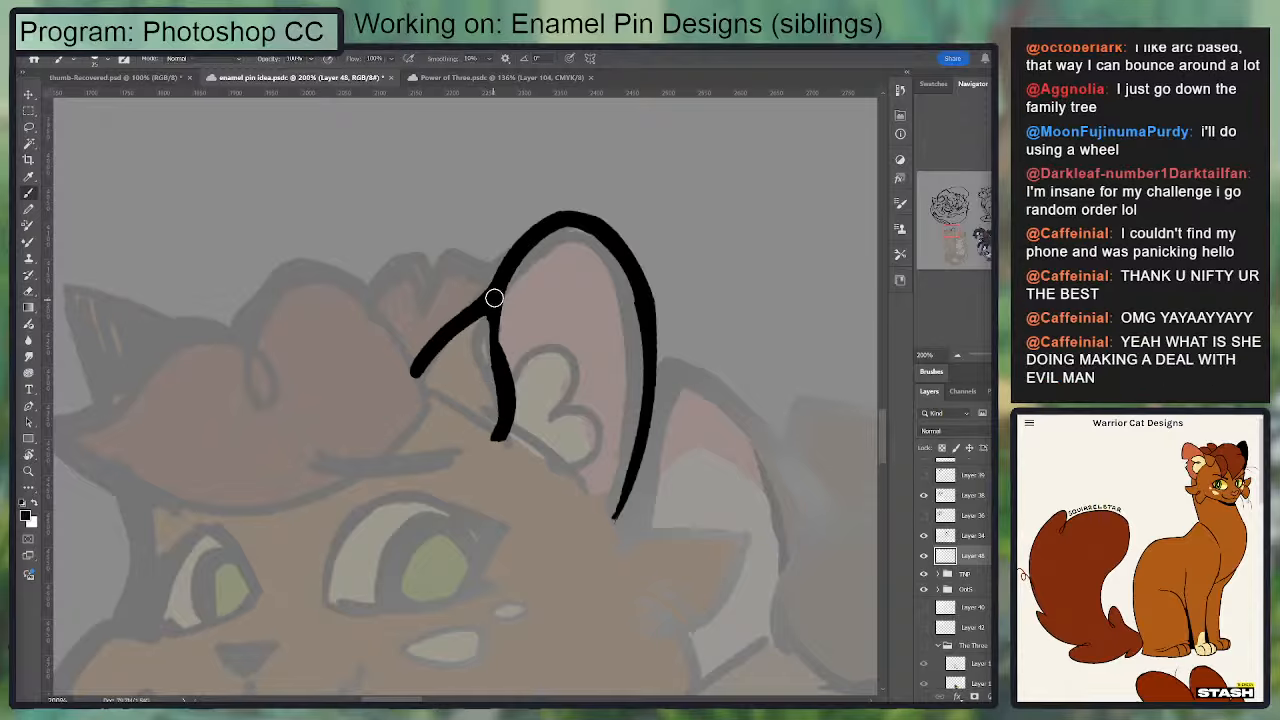
{"action": "mouse_move", "coordinate": [494, 298]}
{"action": "left_mouse_down"}
{"action": "mouse_move", "coordinate": [507, 390]}
{"action": "mouse_move", "coordinate": [526, 249]}
{"action": "left_mouse_up"}
{"action": "mouse_move", "coordinate": [569, 347]}
{"action": "left_mouse_down"}
{"action": "mouse_move", "coordinate": [600, 309]}
{"action": "mouse_move", "coordinate": [525, 312]}
{"action": "left_mouse_up"}
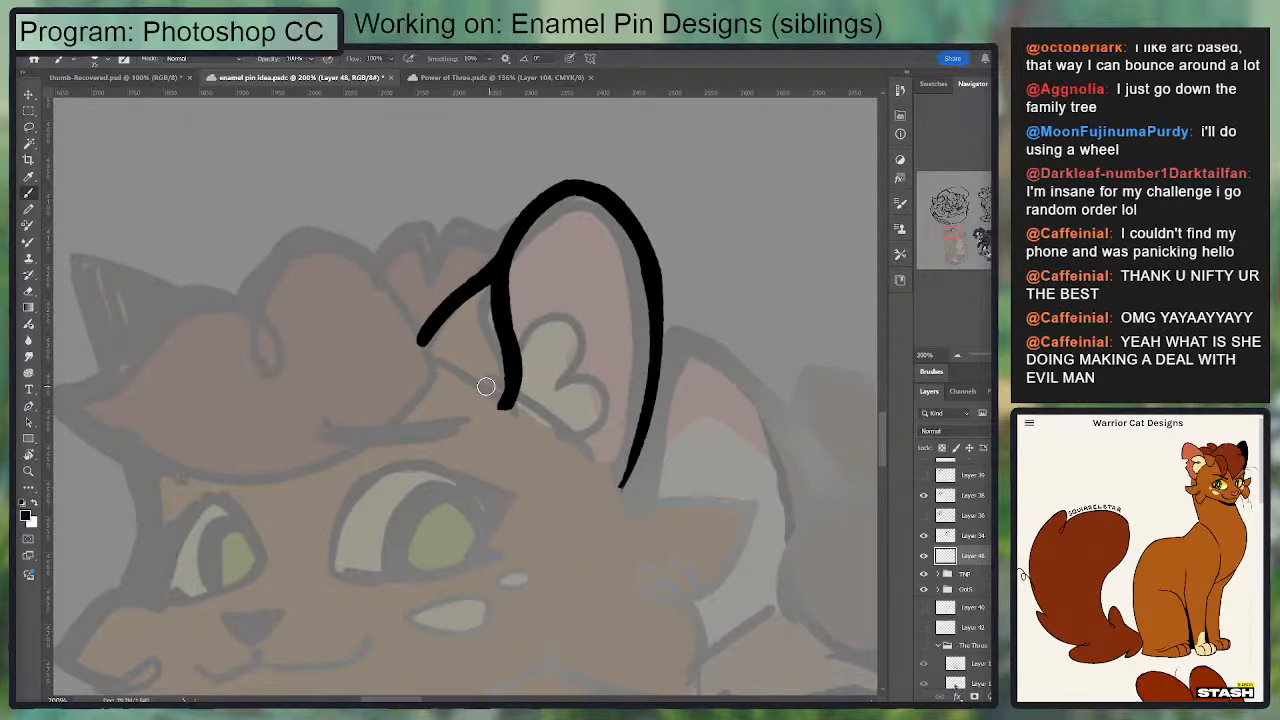
Step: Extend the short fur line in front of the ear with a rounded bend downward and clean up its shape
{"action": "key", "text": "e"}
{"action": "mouse_move", "coordinate": [414, 372]}
{"action": "left_mouse_down"}
{"action": "mouse_move", "coordinate": [446, 271]}
{"action": "mouse_move", "coordinate": [434, 367]}
{"action": "mouse_move", "coordinate": [435, 317]}
{"action": "mouse_move", "coordinate": [477, 277]}
{"action": "mouse_move", "coordinate": [465, 264]}
{"action": "left_mouse_up"}
{"action": "key", "text": "b"}
{"action": "key", "text": "e"}
{"action": "key", "text": "b"}
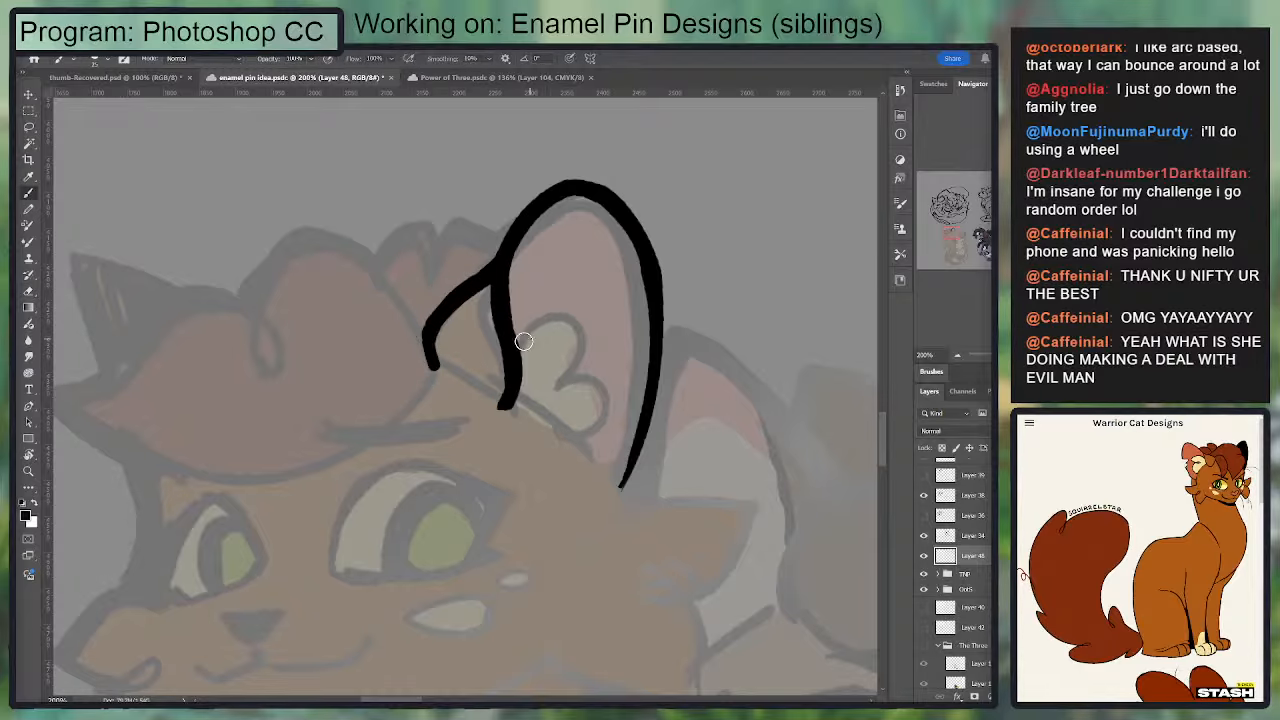
Step: Ink the top curve of the fluffy fur tuft inside the ear, starting from the ear's front edge
{"action": "mouse_move", "coordinate": [512, 342]}
{"action": "left_mouse_down"}
{"action": "mouse_move", "coordinate": [577, 298]}
{"action": "mouse_move", "coordinate": [582, 378]}
{"action": "left_mouse_up"}
{"action": "key", "text": "ctrl+z"}
{"action": "mouse_move", "coordinate": [514, 340]}
{"action": "left_mouse_down"}
{"action": "mouse_move", "coordinate": [620, 324]}
{"action": "mouse_move", "coordinate": [576, 382]}
{"action": "mouse_move", "coordinate": [591, 299]}
{"action": "mouse_move", "coordinate": [610, 340]}
{"action": "mouse_move", "coordinate": [565, 378]}
{"action": "left_mouse_up"}
{"action": "key", "text": "ctrl+z"}
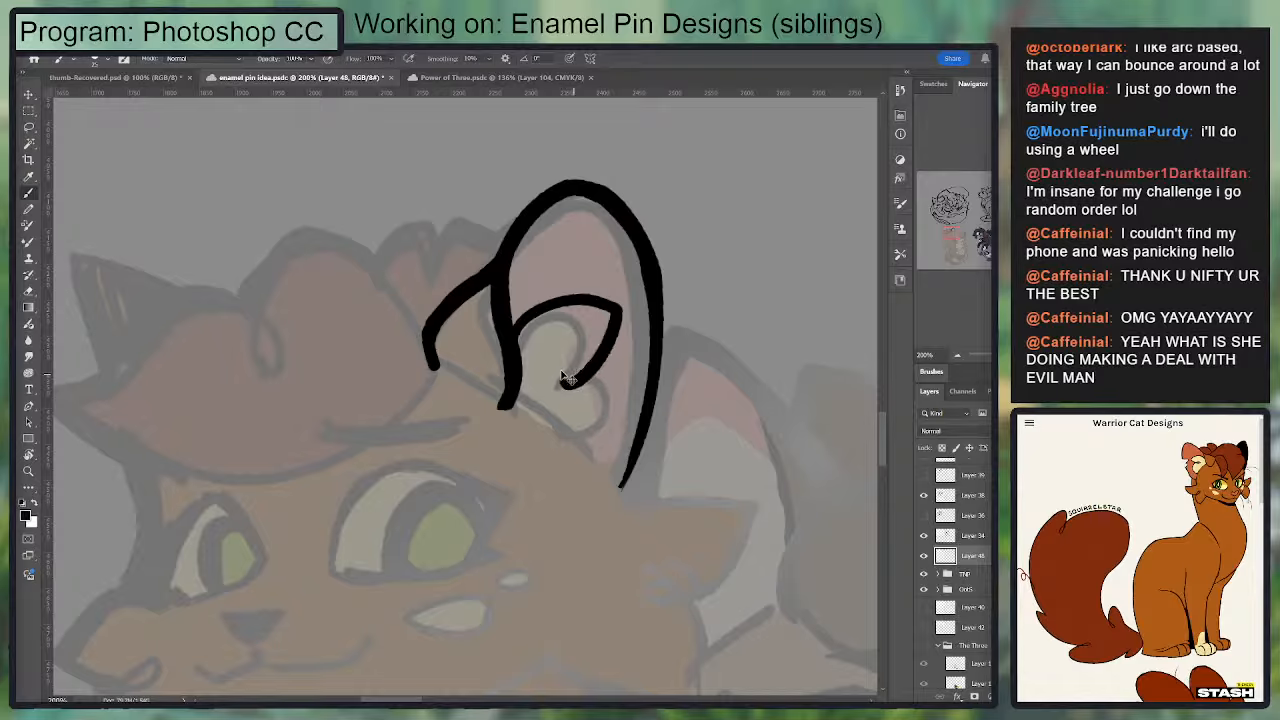
{"action": "key", "text": "ctrl+z"}
{"action": "left_click_drag", "start_coordinate": [510, 342], "coordinate": [584, 310]}
{"action": "key", "text": "ctrl+z"}
{"action": "left_click_drag", "start_coordinate": [512, 336], "coordinate": [593, 315]}
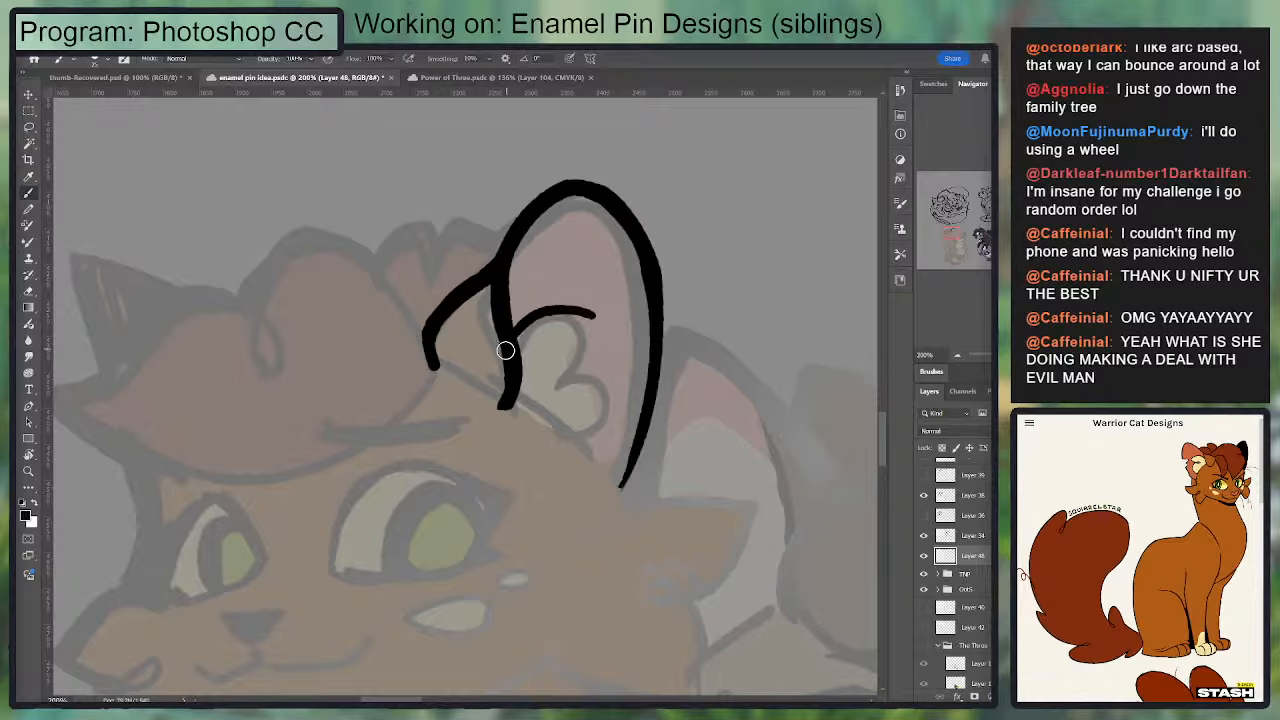
Step: Ink the rest of the inner ear tuft with a small loop in the middle and a rounded lower lobe
{"action": "mouse_move", "coordinate": [509, 340]}
{"action": "left_mouse_down"}
{"action": "mouse_move", "coordinate": [560, 381]}
{"action": "mouse_move", "coordinate": [589, 368]}
{"action": "mouse_move", "coordinate": [573, 385]}
{"action": "mouse_move", "coordinate": [558, 375]}
{"action": "mouse_move", "coordinate": [583, 355]}
{"action": "mouse_move", "coordinate": [547, 374]}
{"action": "mouse_move", "coordinate": [601, 366]}
{"action": "mouse_move", "coordinate": [616, 384]}
{"action": "mouse_move", "coordinate": [583, 450]}
{"action": "left_mouse_up"}
{"action": "key", "text": "e"}
{"action": "key", "text": "b"}
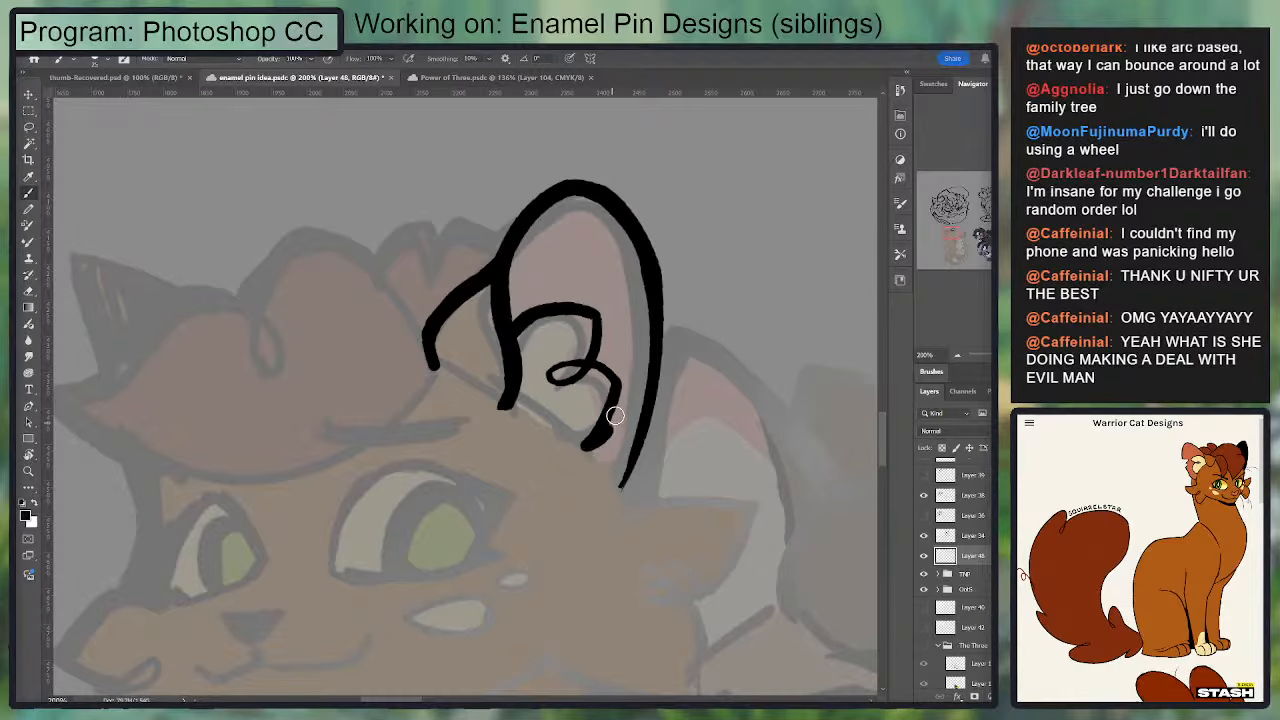
{"action": "mouse_move", "coordinate": [608, 408]}
{"action": "left_mouse_down"}
{"action": "mouse_move", "coordinate": [612, 372]}
{"action": "mouse_move", "coordinate": [623, 386]}
{"action": "mouse_move", "coordinate": [557, 366]}
{"action": "left_mouse_up"}
Step: Ink the head line along the ear's base, joining the front edge, the inner tuft and the back edge
{"action": "left_click_drag", "start_coordinate": [538, 411], "coordinate": [402, 335]}
{"action": "key", "text": "e"}
{"action": "mouse_move", "coordinate": [440, 271]}
{"action": "left_mouse_down"}
{"action": "mouse_move", "coordinate": [408, 288]}
{"action": "mouse_move", "coordinate": [442, 374]}
{"action": "left_mouse_up"}
{"action": "key", "text": "b"}
{"action": "key", "text": "e"}
{"action": "key", "text": "b"}
{"action": "left_click_drag", "start_coordinate": [486, 322], "coordinate": [459, 378]}
{"action": "left_click_drag", "start_coordinate": [375, 326], "coordinate": [488, 412]}
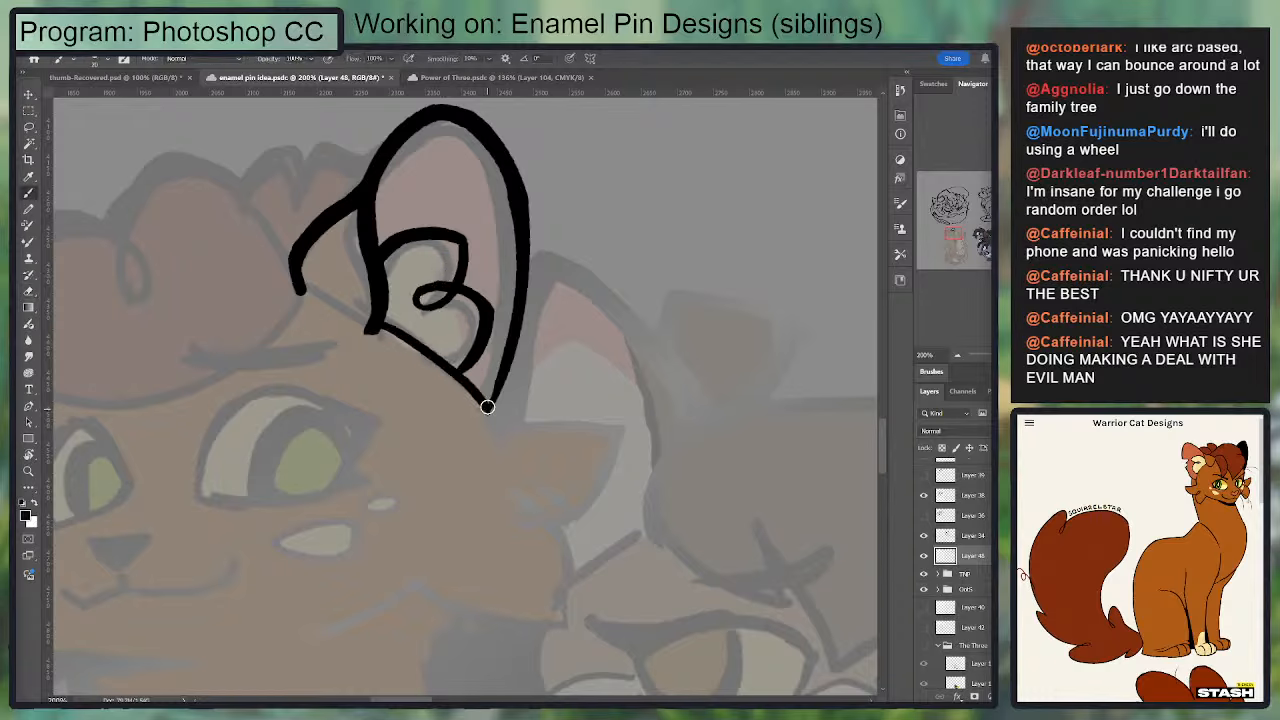
{"action": "key", "text": "ctrl+z"}
{"action": "mouse_move", "coordinate": [370, 324]}
{"action": "left_mouse_down"}
{"action": "mouse_move", "coordinate": [496, 434]}
{"action": "mouse_move", "coordinate": [502, 357]}
{"action": "left_mouse_up"}
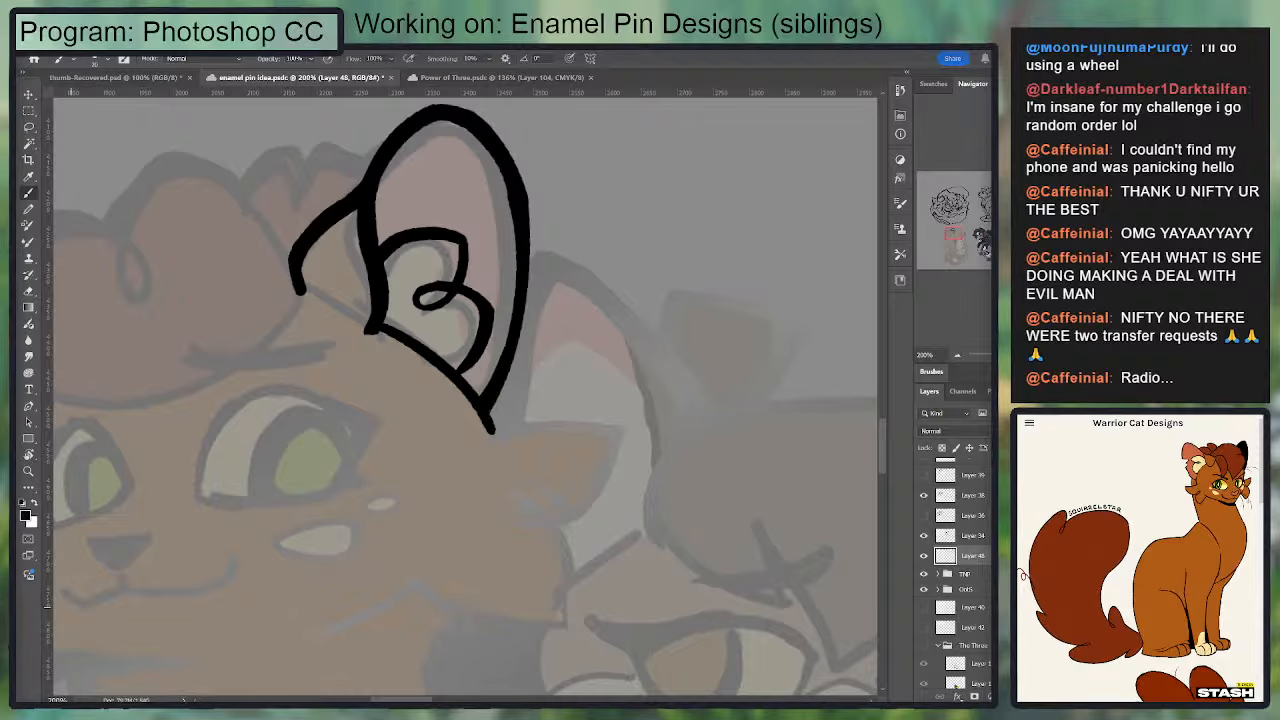
Step: Tidy the corner at the ear's base and ink the upper edge of the near cheek's top fur tuft out to its point
{"action": "mouse_move", "coordinate": [489, 434]}
{"action": "left_mouse_down"}
{"action": "mouse_move", "coordinate": [525, 520]}
{"action": "mouse_move", "coordinate": [541, 518]}
{"action": "left_mouse_up"}
{"action": "left_click_drag", "start_coordinate": [498, 475], "coordinate": [512, 440]}
{"action": "key", "text": "e"}
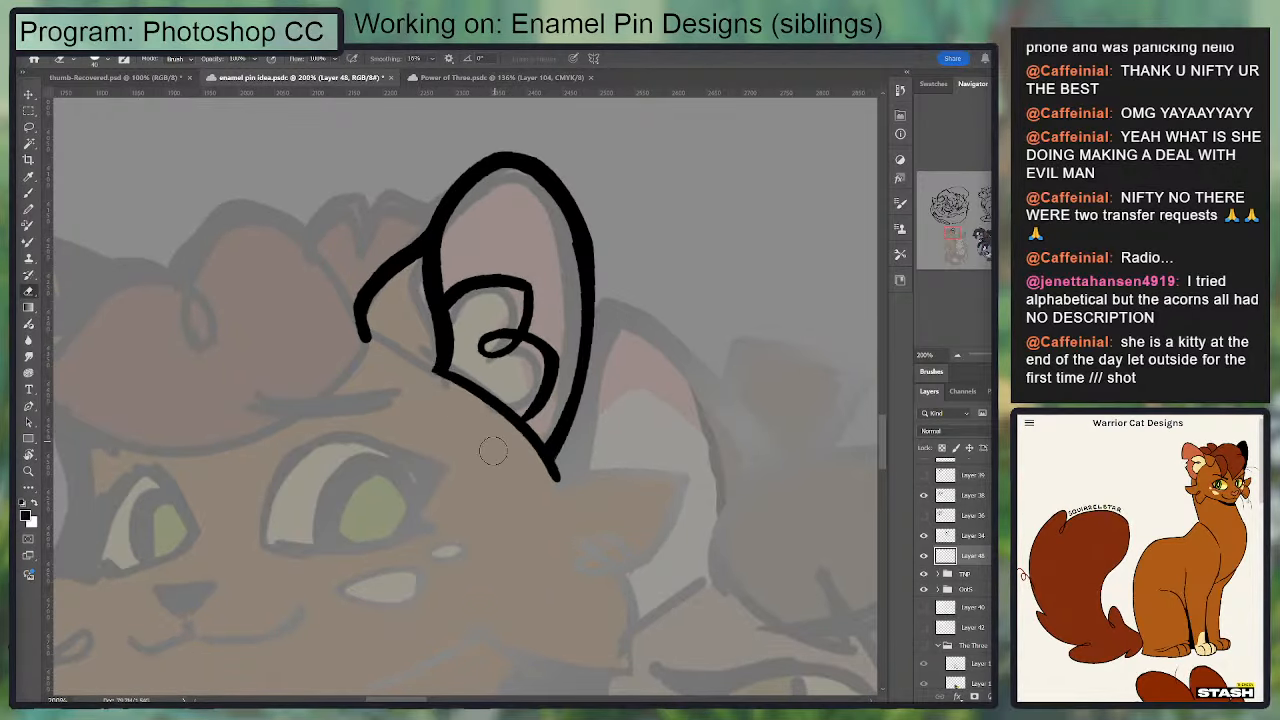
{"action": "key", "text": "b"}
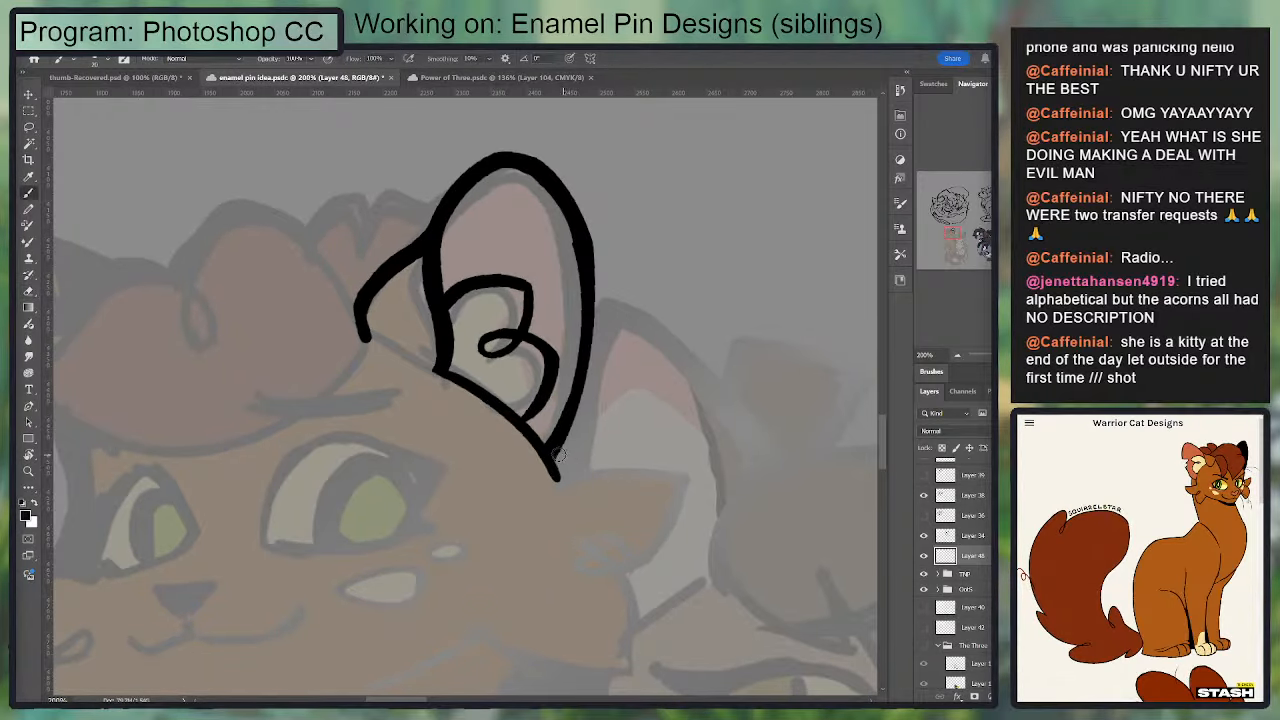
{"action": "mouse_move", "coordinate": [592, 421]}
{"action": "left_mouse_down"}
{"action": "mouse_move", "coordinate": [652, 366]}
{"action": "mouse_move", "coordinate": [672, 306]}
{"action": "left_mouse_up"}
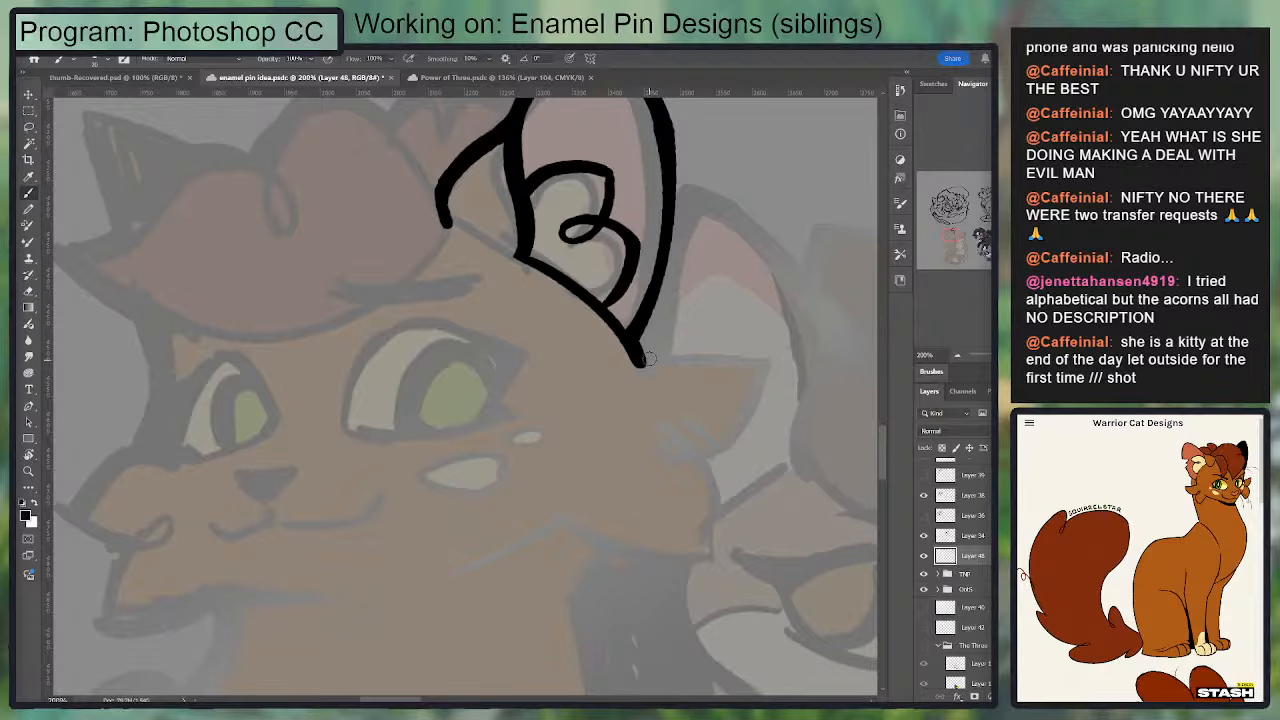
{"action": "mouse_move", "coordinate": [638, 364]}
{"action": "left_mouse_down"}
{"action": "mouse_move", "coordinate": [780, 371]}
{"action": "mouse_move", "coordinate": [634, 384]}
{"action": "mouse_move", "coordinate": [775, 369]}
{"action": "mouse_move", "coordinate": [702, 465]}
{"action": "mouse_move", "coordinate": [740, 432]}
{"action": "mouse_move", "coordinate": [768, 378]}
{"action": "mouse_move", "coordinate": [742, 462]}
{"action": "left_mouse_up"}
{"action": "key", "text": "e"}
{"action": "key", "text": "b"}
{"action": "key", "text": "e"}
{"action": "key", "text": "b"}
{"action": "key", "text": "ctrl+z"}
{"action": "key", "text": "e"}
{"action": "key", "text": "b"}
Step: Ink the outer edge of the near cheek's top tuft, curving back inward and ending in a small loop
{"action": "left_click_drag", "start_coordinate": [773, 367], "coordinate": [713, 455]}
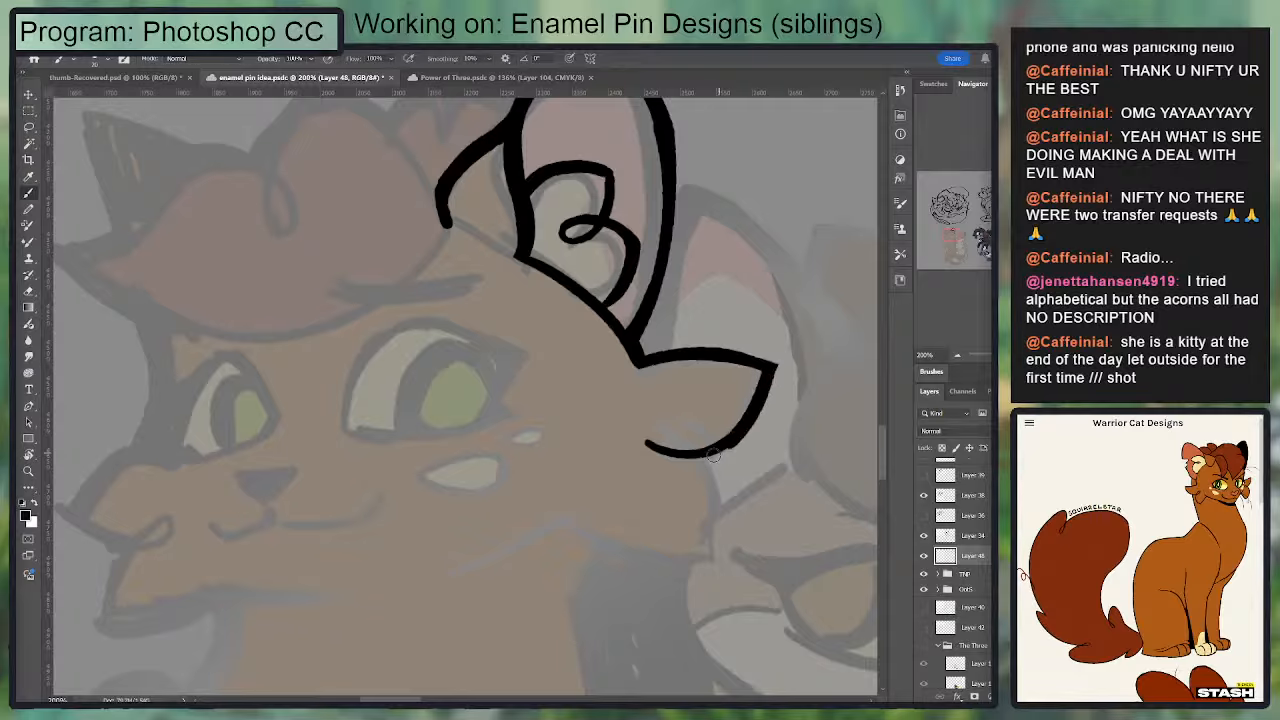
{"action": "key", "text": "ctrl+z"}
{"action": "left_click_drag", "start_coordinate": [772, 369], "coordinate": [684, 455]}
{"action": "key", "text": "ctrl+z"}
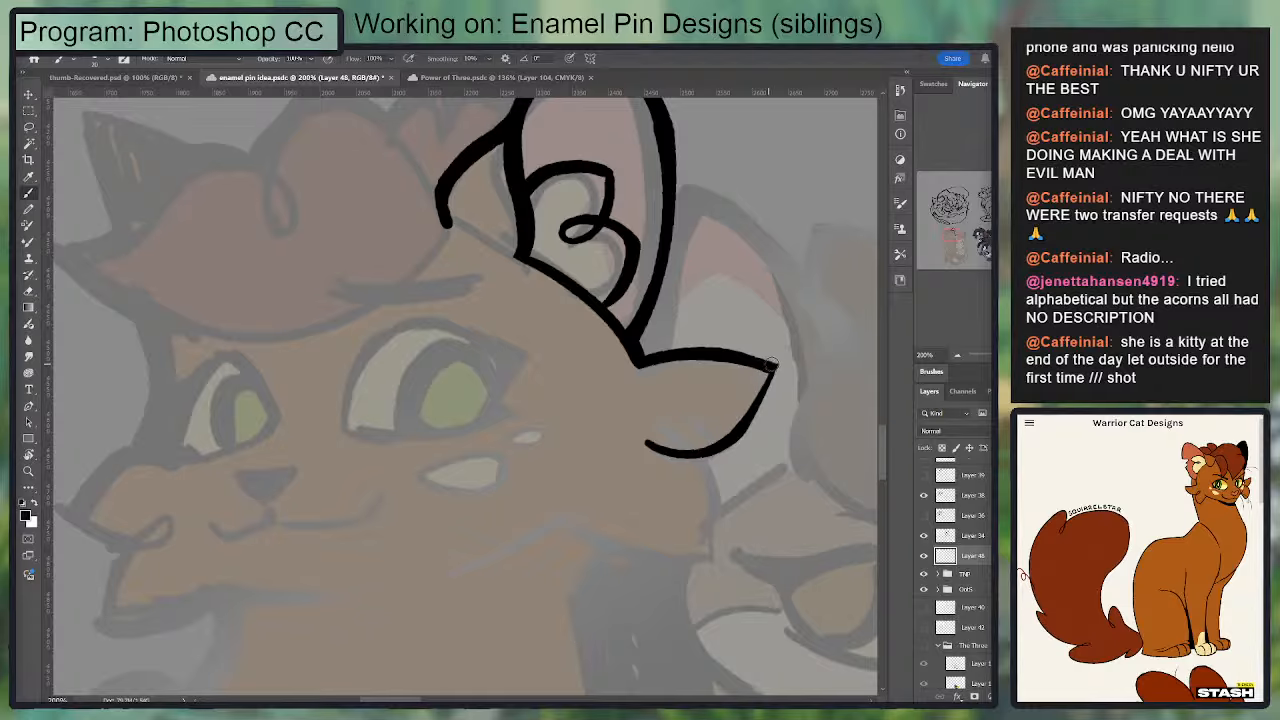
{"action": "mouse_move", "coordinate": [774, 364]}
{"action": "left_mouse_down"}
{"action": "mouse_move", "coordinate": [687, 455]}
{"action": "mouse_move", "coordinate": [661, 371]}
{"action": "left_mouse_up"}
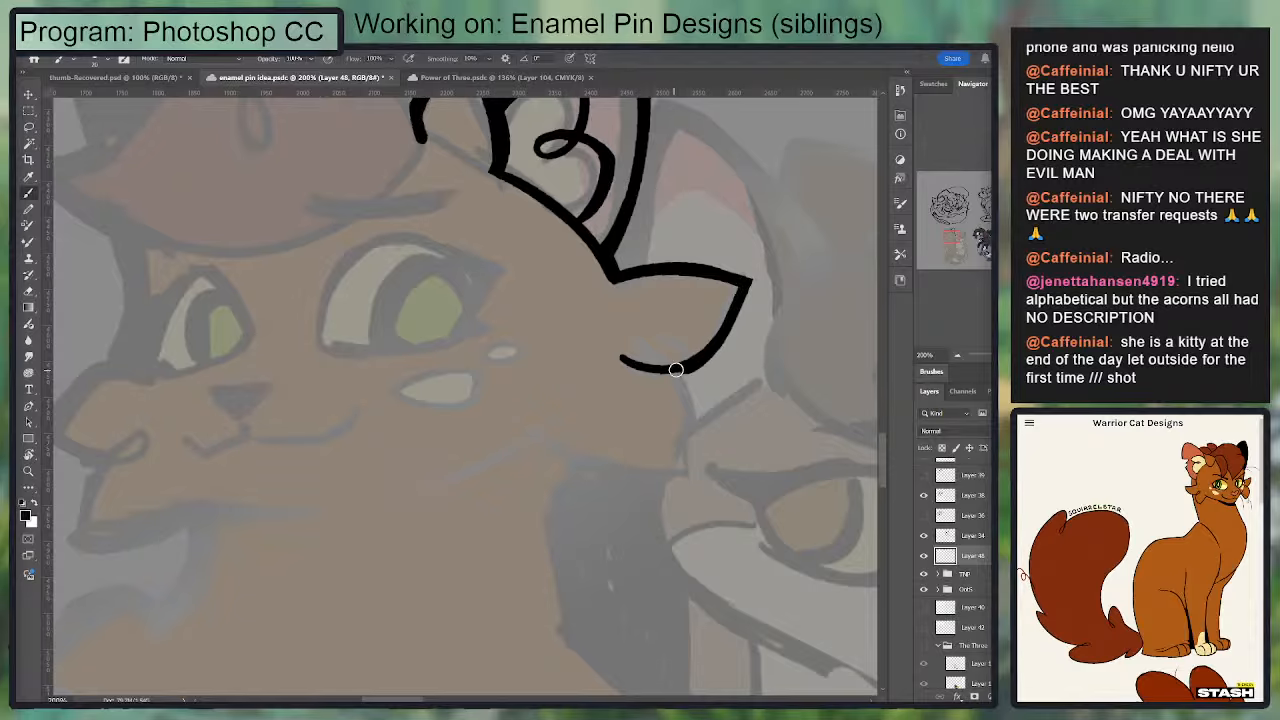
{"action": "left_click_drag", "start_coordinate": [745, 284], "coordinate": [670, 368]}
{"action": "key", "text": "ctrl+z"}
{"action": "left_click_drag", "start_coordinate": [746, 284], "coordinate": [668, 376]}
{"action": "key", "text": "ctrl+z"}
{"action": "mouse_move", "coordinate": [746, 284]}
{"action": "left_mouse_down"}
{"action": "mouse_move", "coordinate": [676, 362]}
{"action": "mouse_move", "coordinate": [694, 355]}
{"action": "mouse_move", "coordinate": [623, 357]}
{"action": "mouse_move", "coordinate": [681, 444]}
{"action": "mouse_move", "coordinate": [634, 354]}
{"action": "mouse_move", "coordinate": [685, 447]}
{"action": "left_mouse_up"}
{"action": "key", "text": "ctrl+z"}
{"action": "key", "text": "ctrl+z"}
Step: Ink the outer edge of the near cheek's lower tuft from the loop down to its point
{"action": "key", "text": "ctrl+z"}
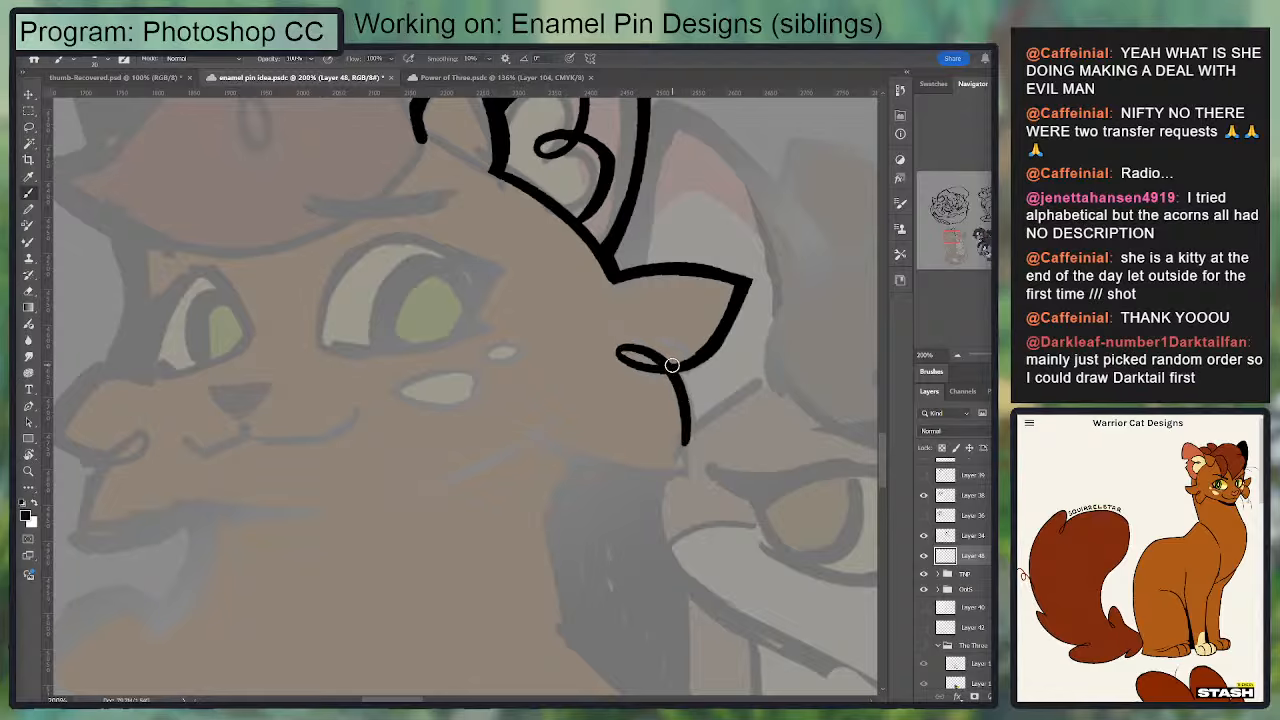
{"action": "left_click_drag", "start_coordinate": [672, 366], "coordinate": [668, 482]}
Step: Ink the underside of the near cheek's lower tuft from its point back toward the jaw and tidy the line
{"action": "key", "text": "ctrl+z"}
{"action": "left_click_drag", "start_coordinate": [676, 379], "coordinate": [684, 474]}
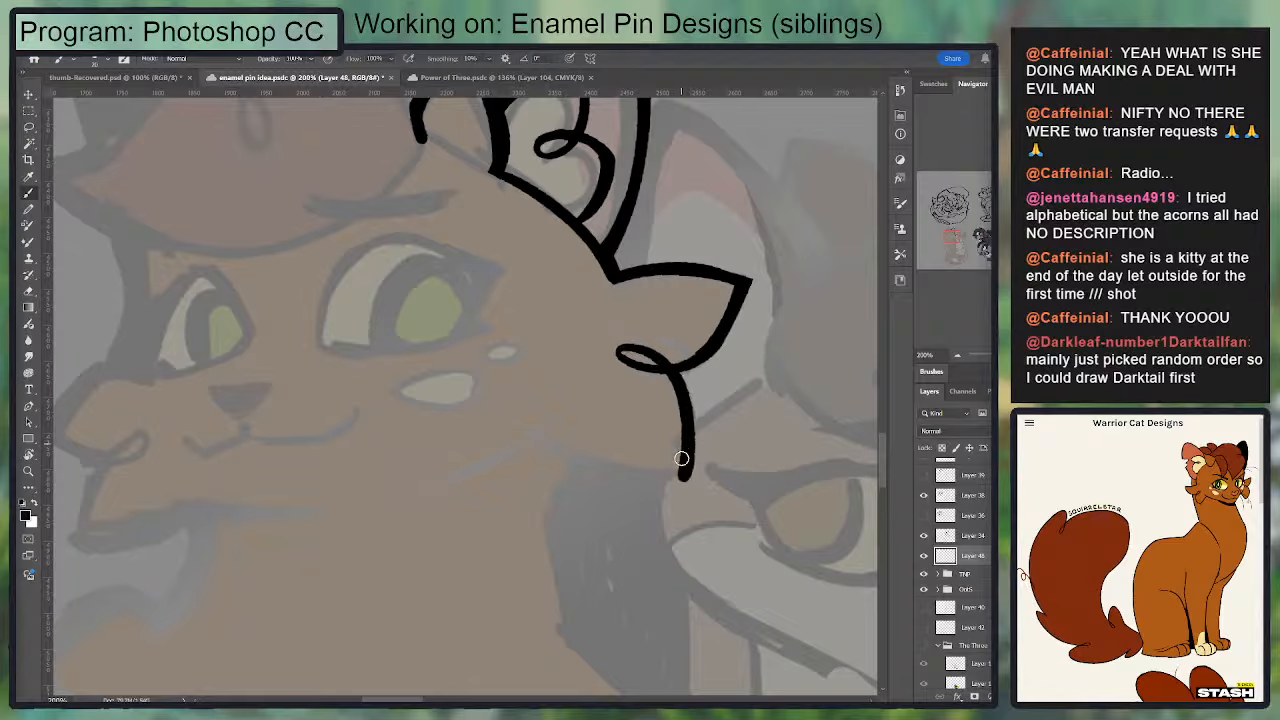
{"action": "left_click_drag", "start_coordinate": [556, 458], "coordinate": [712, 437]}
{"action": "key", "text": "ctrl+z"}
{"action": "mouse_move", "coordinate": [540, 425]}
{"action": "left_mouse_down"}
{"action": "mouse_move", "coordinate": [608, 456]}
{"action": "mouse_move", "coordinate": [683, 460]}
{"action": "left_mouse_up"}
{"action": "key", "text": "ctrl+z"}
{"action": "mouse_move", "coordinate": [540, 420]}
{"action": "left_mouse_down"}
{"action": "mouse_move", "coordinate": [697, 460]}
{"action": "mouse_move", "coordinate": [606, 460]}
{"action": "mouse_move", "coordinate": [546, 412]}
{"action": "left_mouse_up"}
{"action": "key", "text": "ctrl+z"}
{"action": "key", "text": "e"}
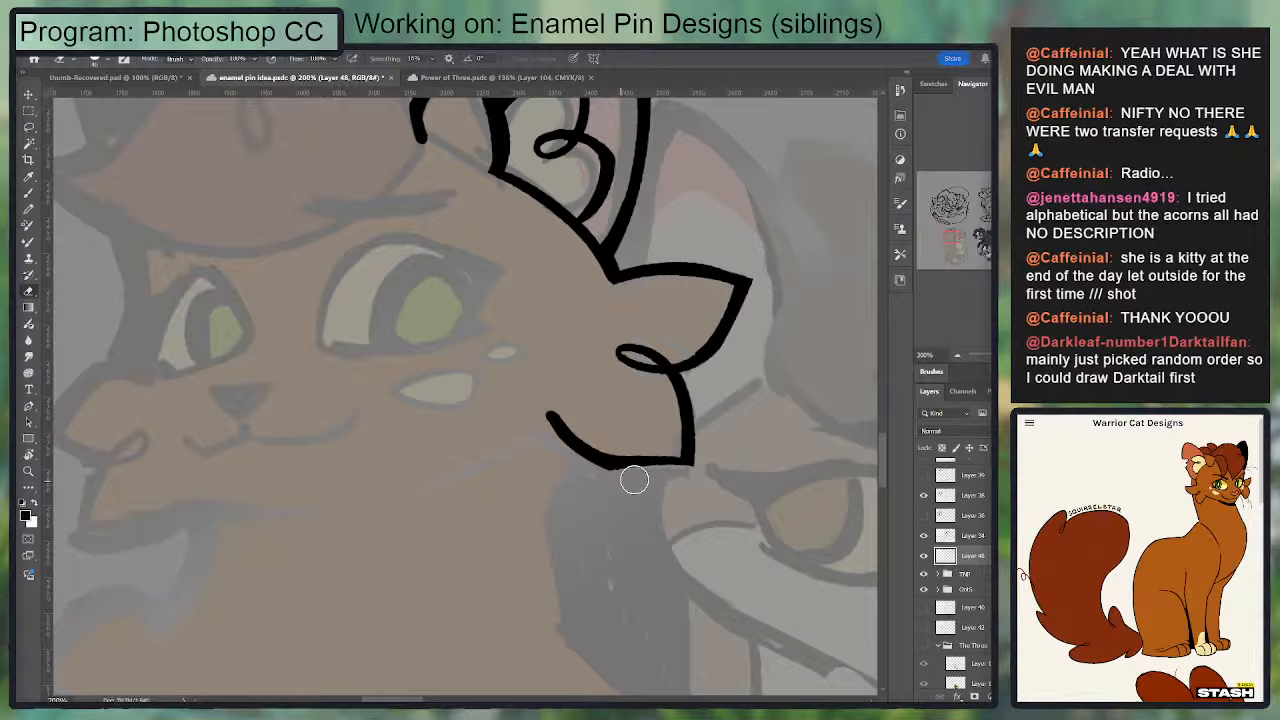
{"action": "mouse_move", "coordinate": [606, 423]}
{"action": "left_mouse_down"}
{"action": "mouse_move", "coordinate": [727, 342]}
{"action": "mouse_move", "coordinate": [563, 395]}
{"action": "left_mouse_up"}
Step: Ink the jaw line from the near cheek tuft toward the chin and taper it to a thin end
{"action": "key", "text": "b"}
{"action": "key", "text": "ctrl+z"}
{"action": "left_click_drag", "start_coordinate": [671, 338], "coordinate": [560, 395]}
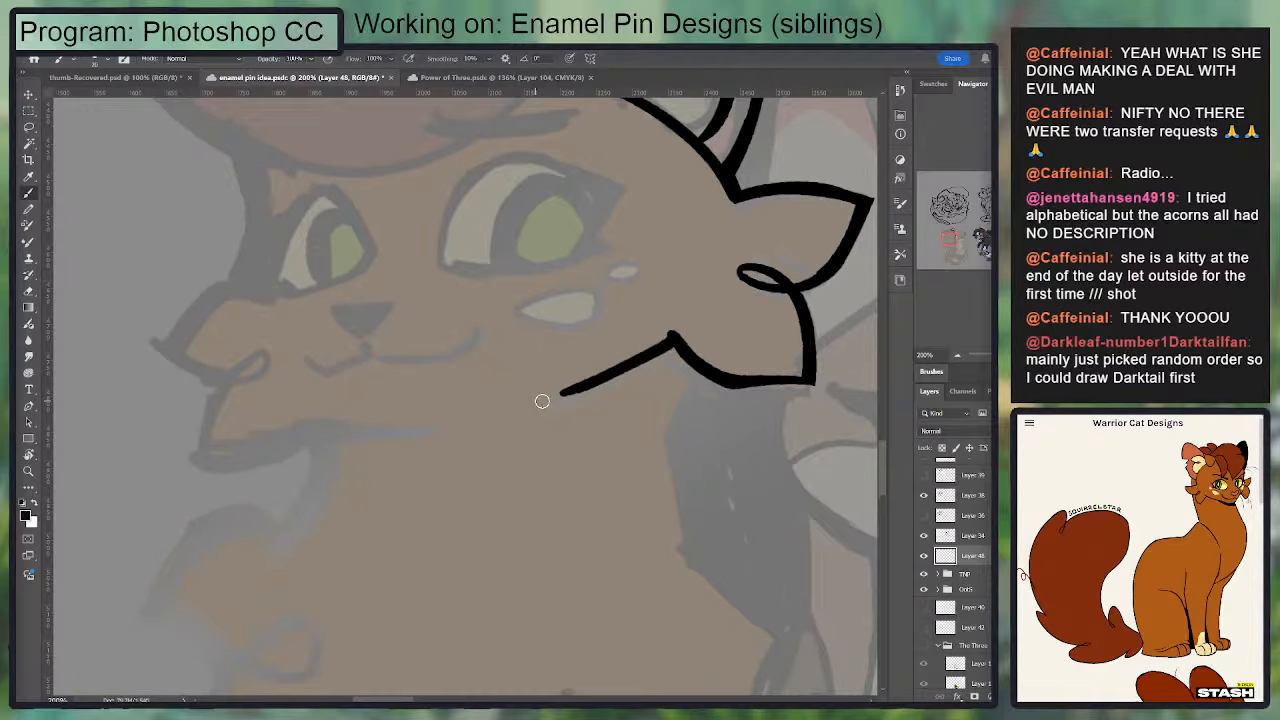
{"action": "key", "text": "e"}
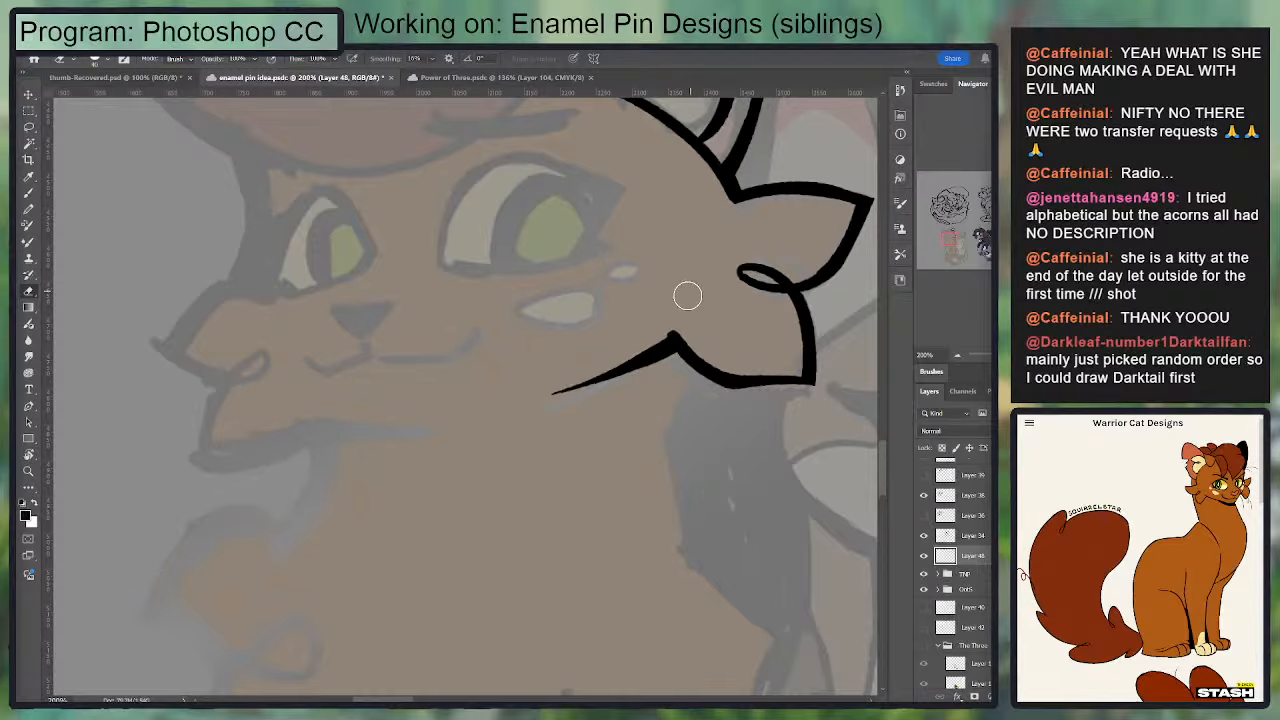
{"action": "key", "text": "b"}
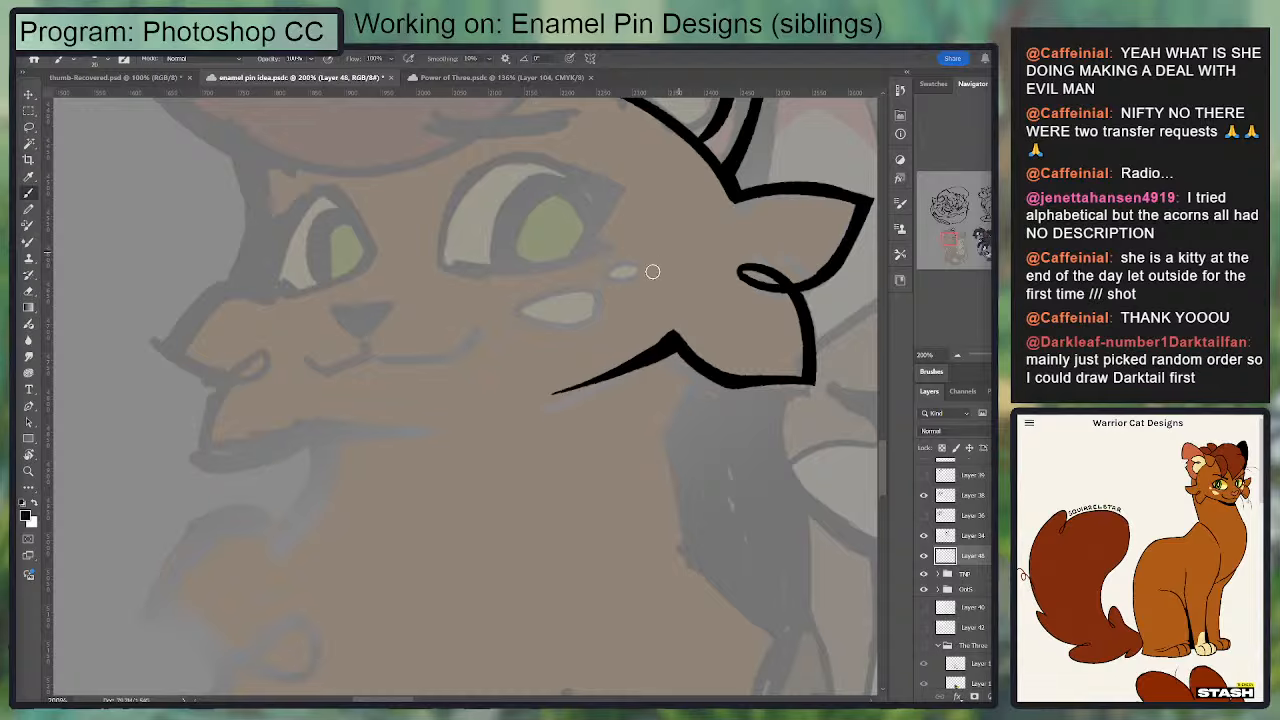
Step: Refine the tapered jaw line and touch up the notch where it meets the near cheek's lower tuft
{"action": "left_click_drag", "start_coordinate": [617, 254], "coordinate": [591, 399]}
{"action": "key", "text": "e"}
{"action": "left_click_drag", "start_coordinate": [601, 484], "coordinate": [474, 540]}
{"action": "key", "text": "b"}
{"action": "mouse_move", "coordinate": [655, 490]}
{"action": "left_mouse_down"}
{"action": "mouse_move", "coordinate": [526, 544]}
{"action": "mouse_move", "coordinate": [630, 500]}
{"action": "left_mouse_up"}
{"action": "key", "text": "e"}
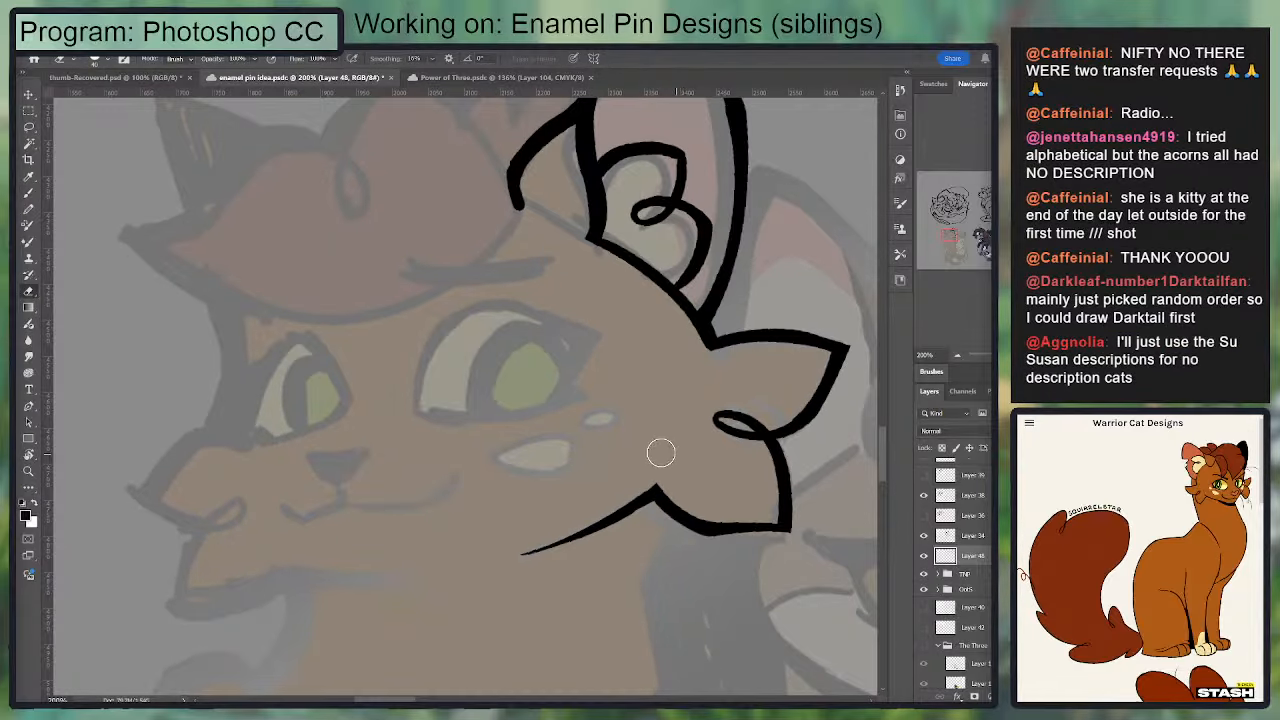
{"action": "key", "text": "b"}
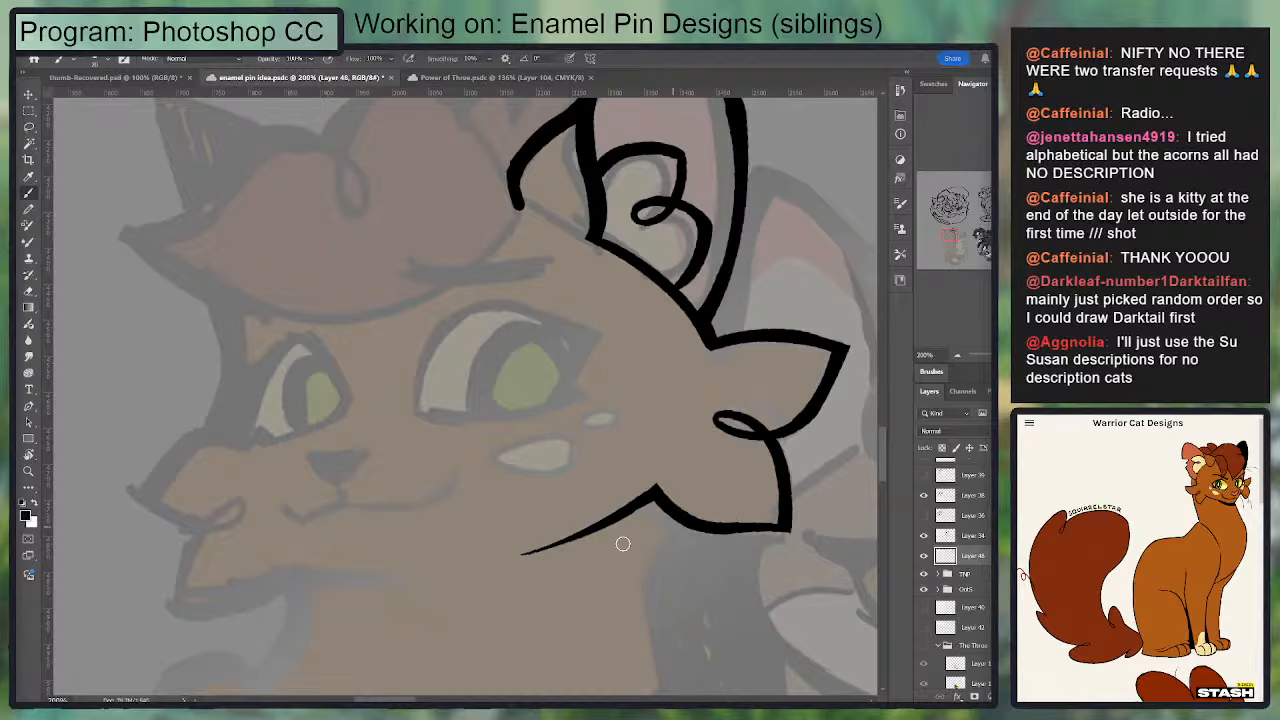
Step: Ink a short tapered chin line starting at the far cheek's lower fur tuft
{"action": "mouse_move", "coordinate": [440, 431]}
{"action": "left_mouse_down"}
{"action": "mouse_move", "coordinate": [586, 271]}
{"action": "mouse_move", "coordinate": [630, 255]}
{"action": "left_mouse_up"}
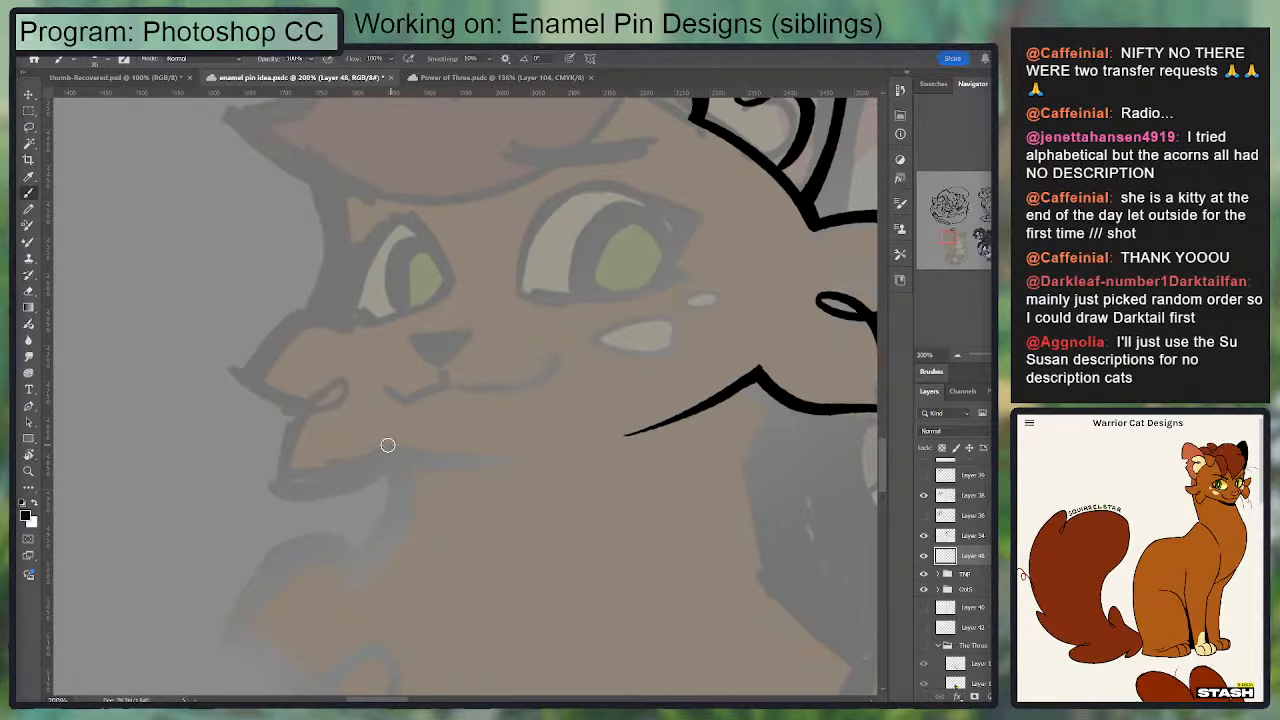
{"action": "mouse_move", "coordinate": [383, 444]}
{"action": "left_mouse_down"}
{"action": "mouse_move", "coordinate": [461, 464]}
{"action": "mouse_move", "coordinate": [440, 462]}
{"action": "mouse_move", "coordinate": [549, 451]}
{"action": "left_mouse_up"}
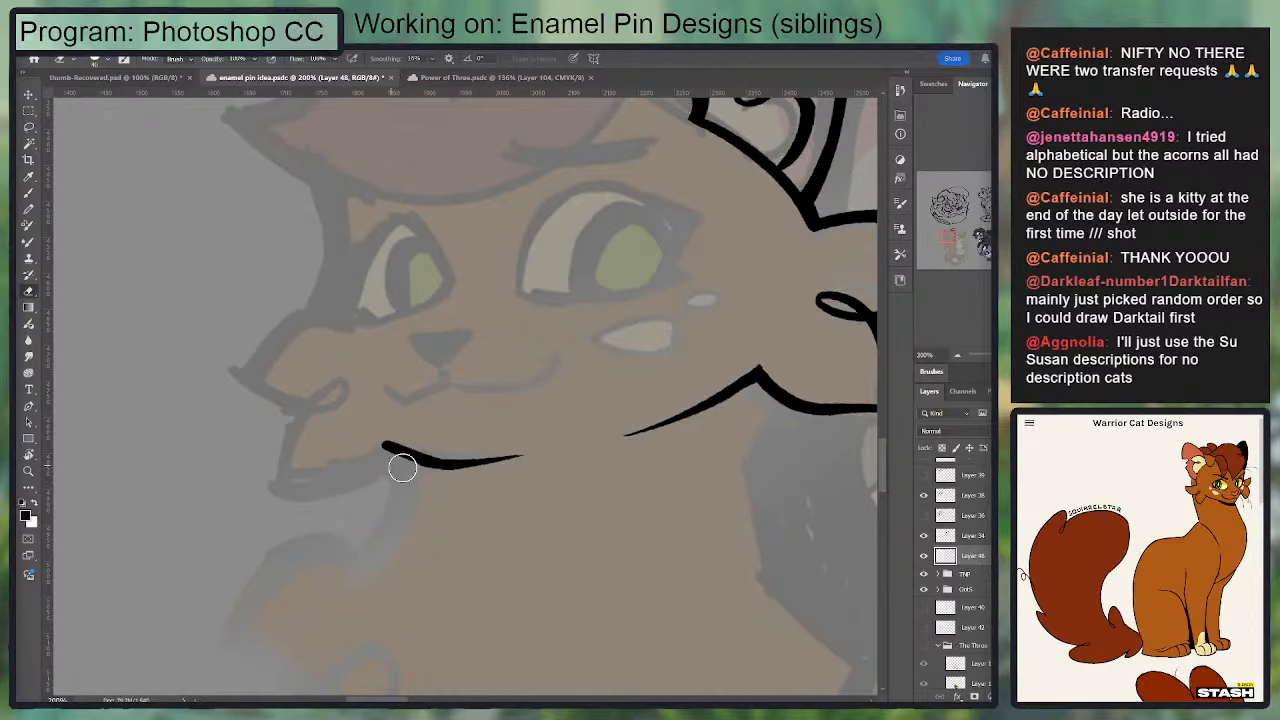
{"action": "left_click_drag", "start_coordinate": [382, 446], "coordinate": [279, 472]}
{"action": "key", "text": "ctrl+z"}
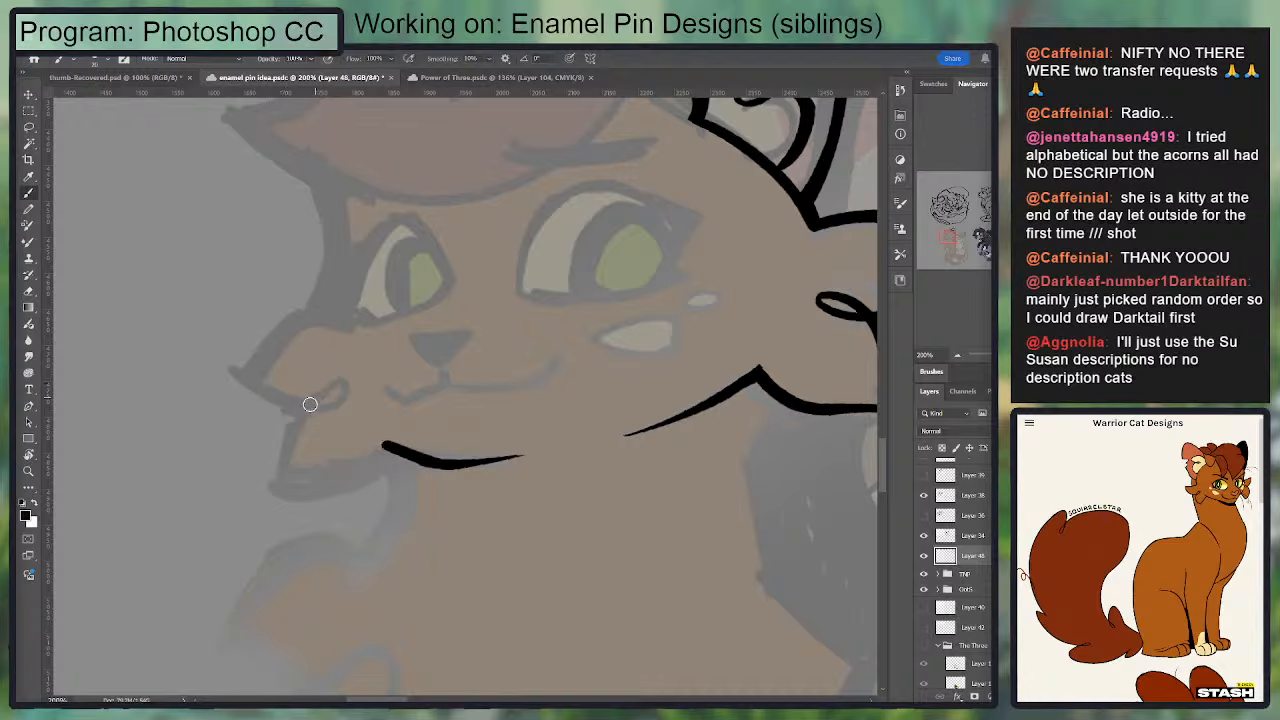
Step: Ink the far cheek's lower fur tuft with a small loop at its top, plus the lower edge of the tuft above it
{"action": "mouse_move", "coordinate": [316, 398]}
{"action": "left_mouse_down"}
{"action": "mouse_move", "coordinate": [274, 475]}
{"action": "mouse_move", "coordinate": [399, 437]}
{"action": "mouse_move", "coordinate": [252, 471]}
{"action": "mouse_move", "coordinate": [297, 484]}
{"action": "mouse_move", "coordinate": [386, 449]}
{"action": "left_mouse_up"}
{"action": "key", "text": "ctrl+z"}
{"action": "key", "text": "e"}
{"action": "mouse_move", "coordinate": [241, 466]}
{"action": "left_mouse_down"}
{"action": "mouse_move", "coordinate": [263, 480]}
{"action": "mouse_move", "coordinate": [254, 474]}
{"action": "left_mouse_up"}
{"action": "key", "text": "b"}
{"action": "key", "text": "e"}
{"action": "key", "text": "b"}
{"action": "mouse_move", "coordinate": [309, 399]}
{"action": "left_mouse_down"}
{"action": "mouse_move", "coordinate": [329, 395]}
{"action": "mouse_move", "coordinate": [236, 371]}
{"action": "left_mouse_up"}
{"action": "key", "text": "e"}
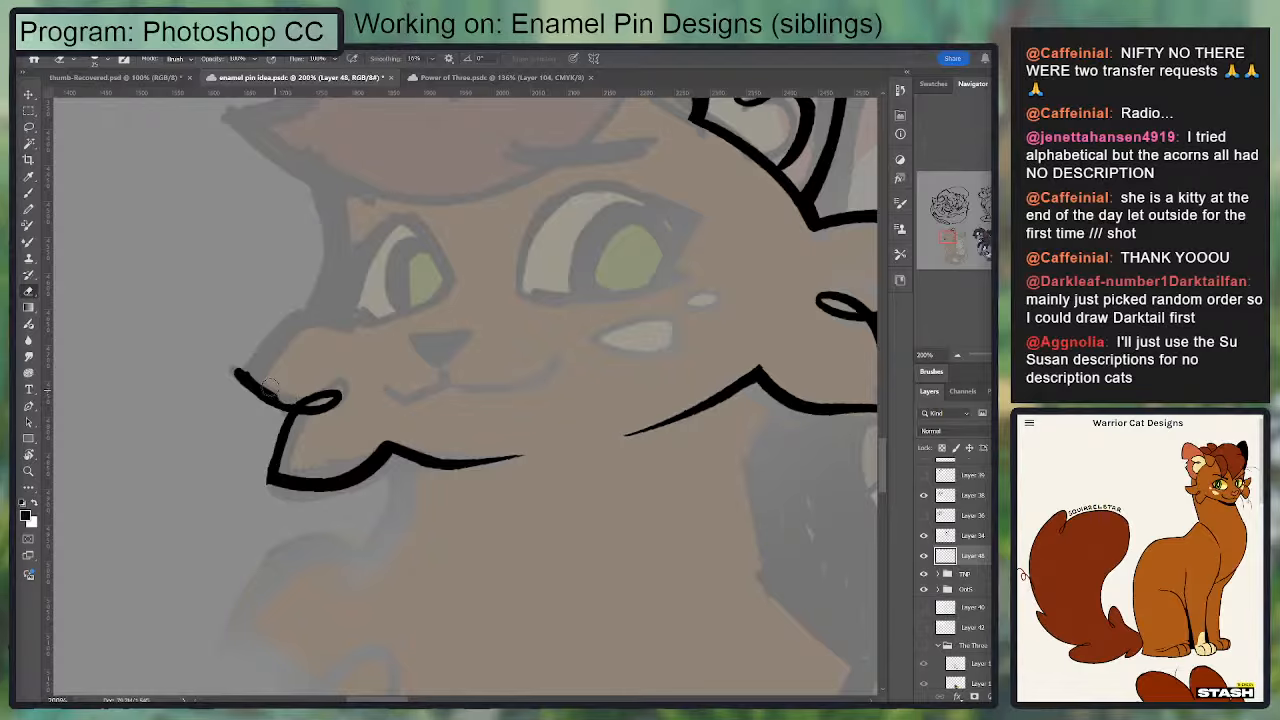
Step: Try to ink the upper edge of the far cheek's top tuft and the side of the face up toward the bangs
{"action": "key", "text": "b"}
{"action": "left_click_drag", "start_coordinate": [235, 375], "coordinate": [343, 300]}
{"action": "left_click_drag", "start_coordinate": [301, 340], "coordinate": [243, 440]}
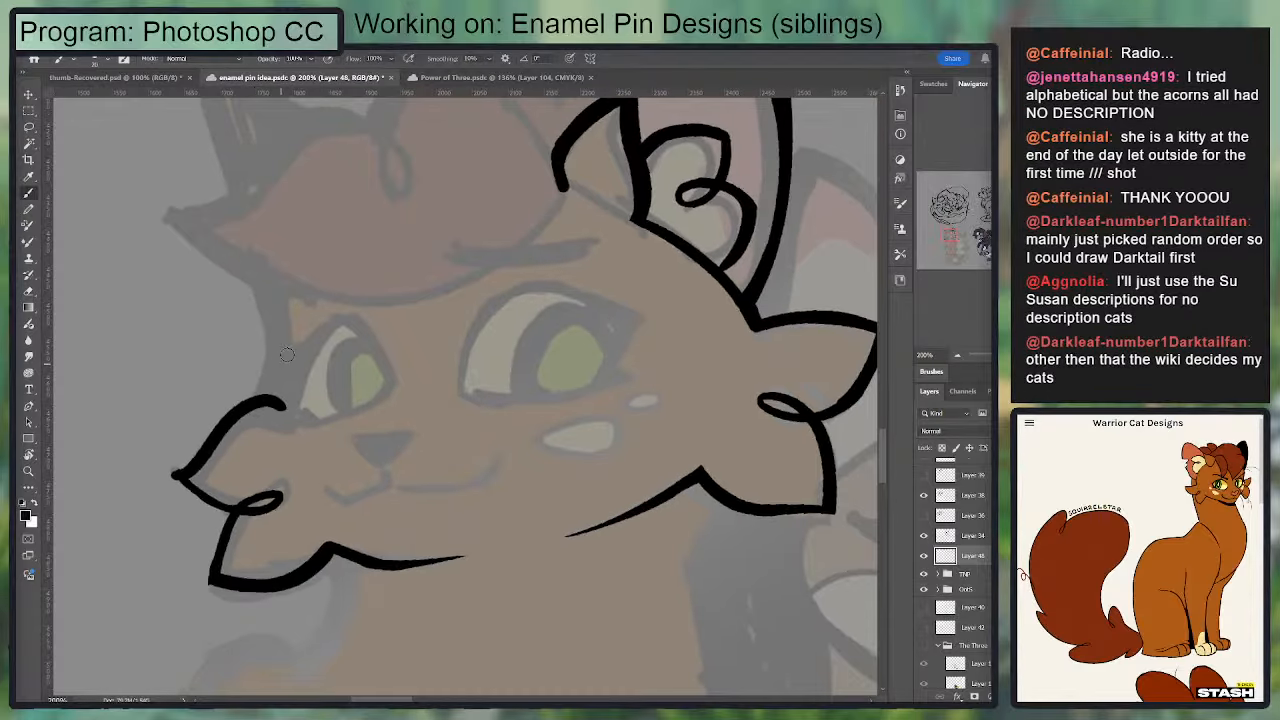
{"action": "key", "text": "ctrl+z"}
{"action": "left_click_drag", "start_coordinate": [290, 325], "coordinate": [260, 398]}
{"action": "key", "text": "ctrl+z"}
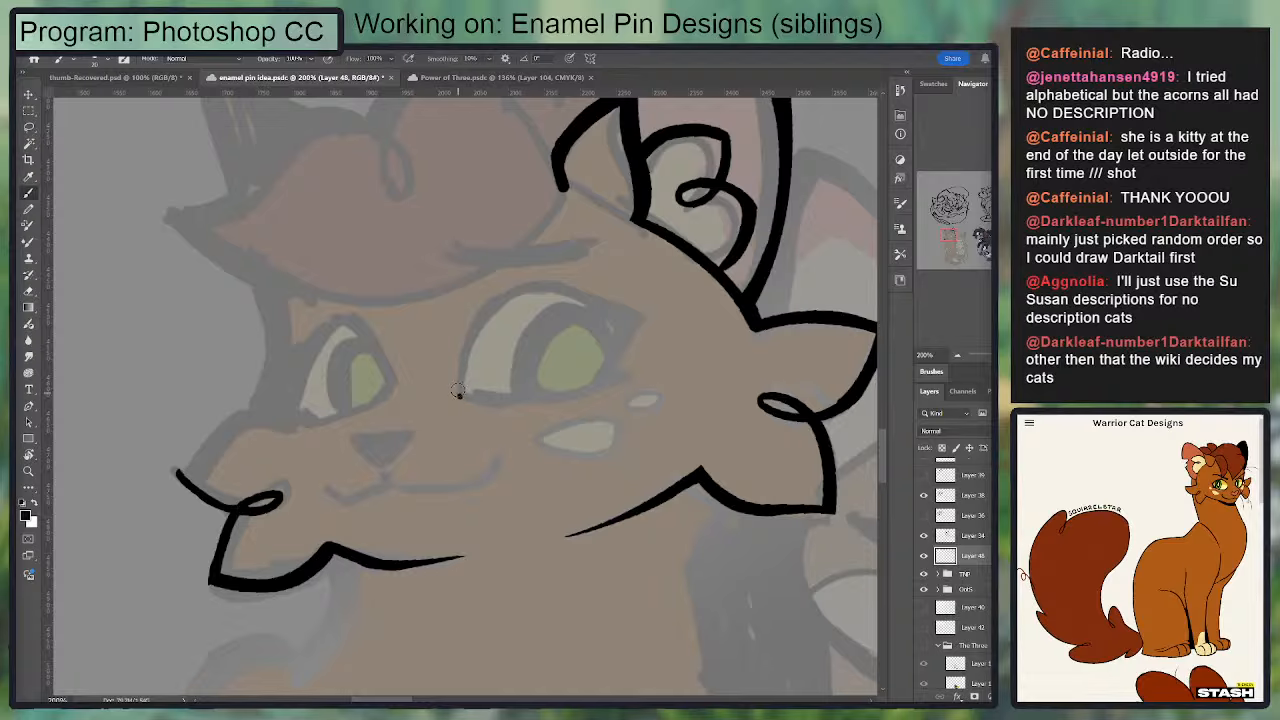
Step: Ink the inner edge of the larger near eye as a curved line from the upper lid to the inner corner
{"action": "mouse_move", "coordinate": [457, 392]}
{"action": "left_mouse_down"}
{"action": "mouse_move", "coordinate": [480, 314]}
{"action": "mouse_move", "coordinate": [532, 287]}
{"action": "mouse_move", "coordinate": [615, 308]}
{"action": "mouse_move", "coordinate": [510, 291]}
{"action": "mouse_move", "coordinate": [480, 384]}
{"action": "left_mouse_up"}
{"action": "key", "text": "ctrl+z"}
{"action": "key", "text": "ctrl+z"}
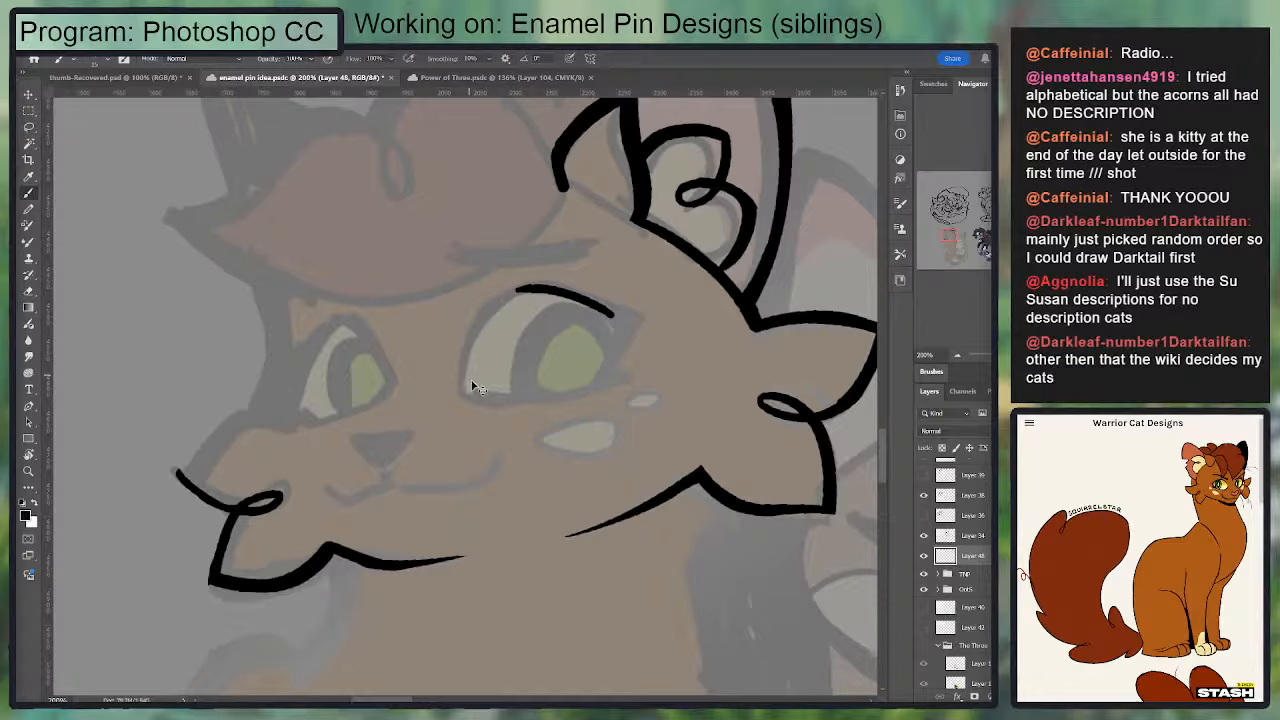
{"action": "key", "text": "ctrl+z"}
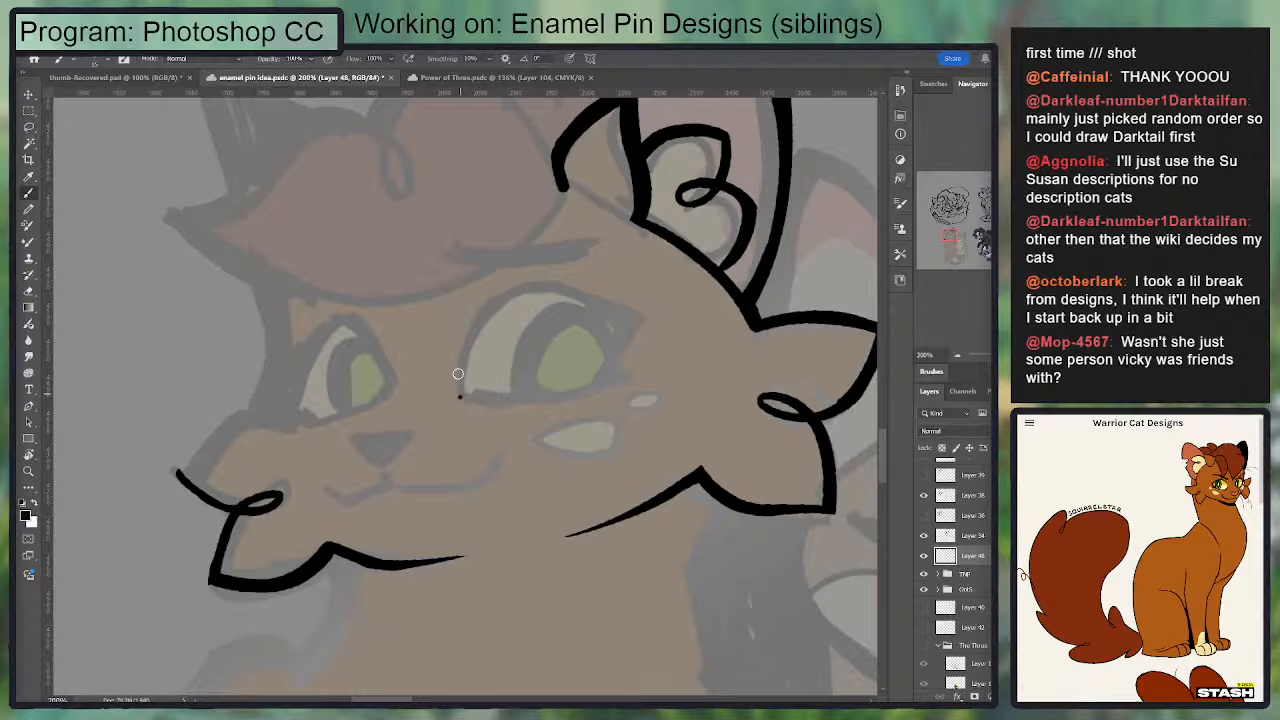
{"action": "left_click_drag", "start_coordinate": [530, 282], "coordinate": [457, 403]}
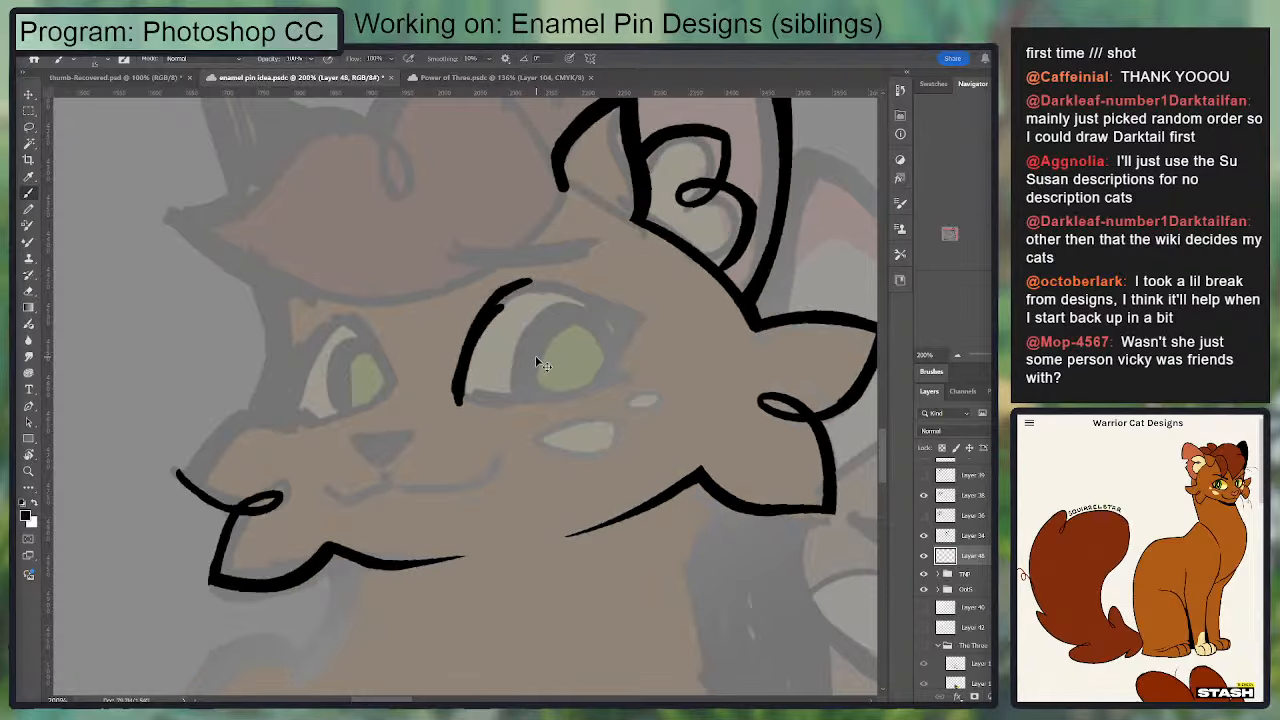
{"action": "key", "text": "ctrl+z"}
Step: Try to ink the lower lid line of the near eye from its inner corner outward
{"action": "left_click_drag", "start_coordinate": [458, 395], "coordinate": [600, 397]}
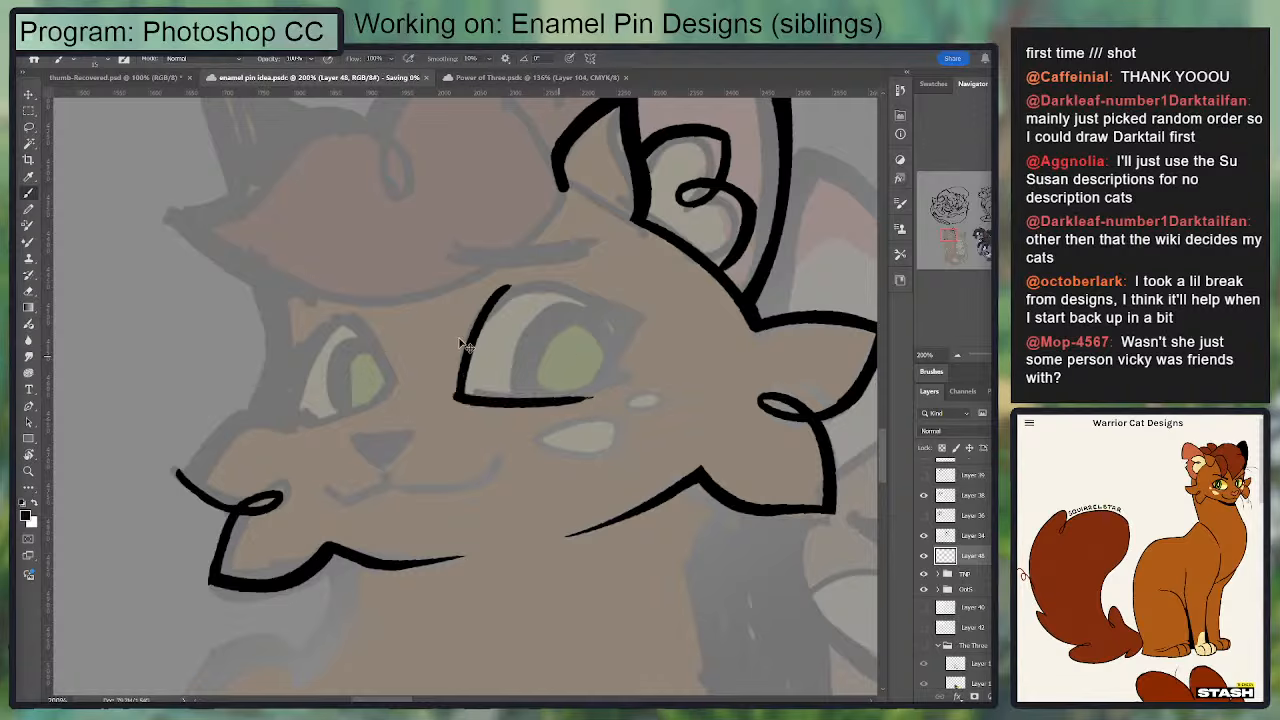
{"action": "key", "text": "e"}
{"action": "key", "text": "b"}
{"action": "left_click_drag", "start_coordinate": [448, 395], "coordinate": [589, 396]}
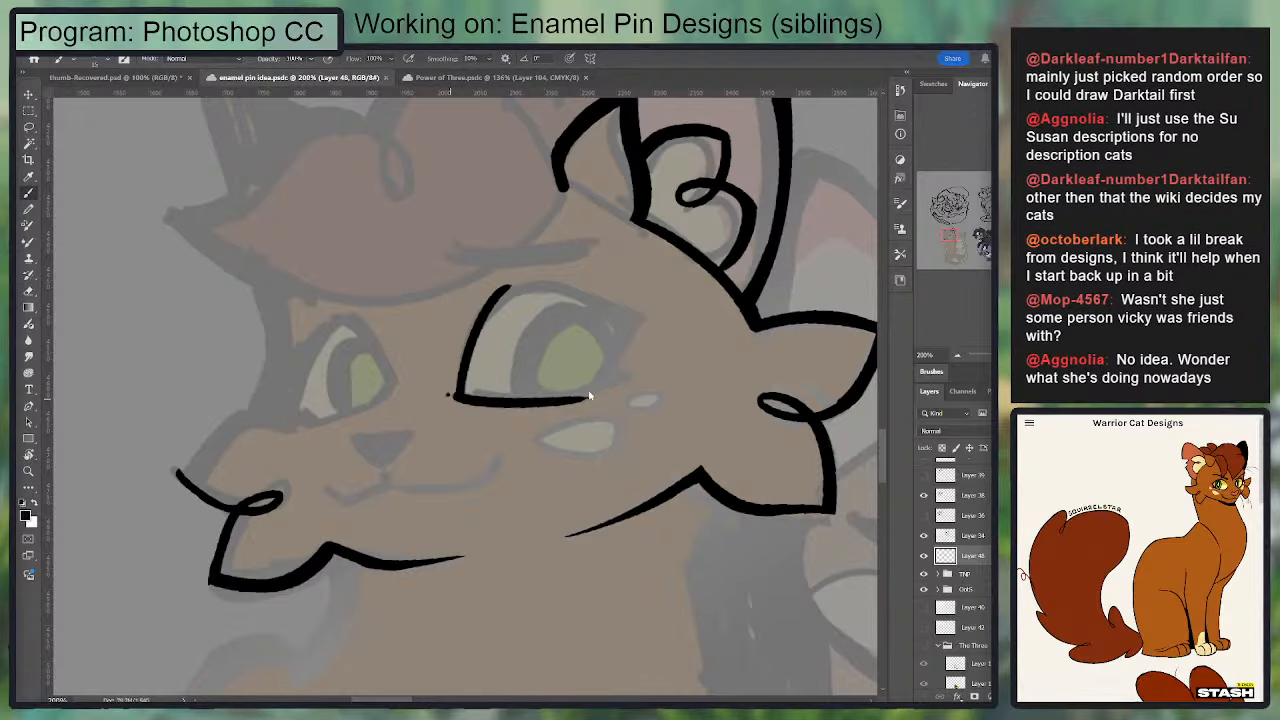
{"action": "left_click_drag", "start_coordinate": [446, 398], "coordinate": [624, 391]}
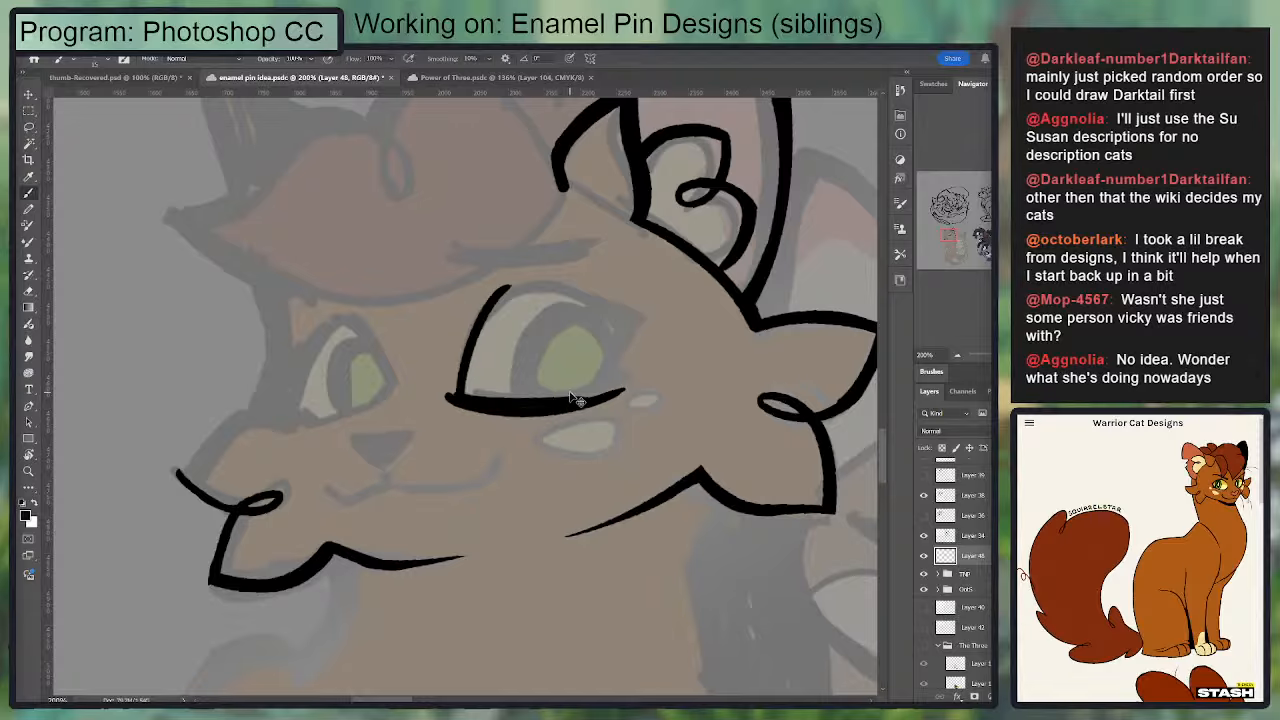
{"action": "key", "text": "ctrl+z"}
{"action": "key", "text": "ctrl+z"}
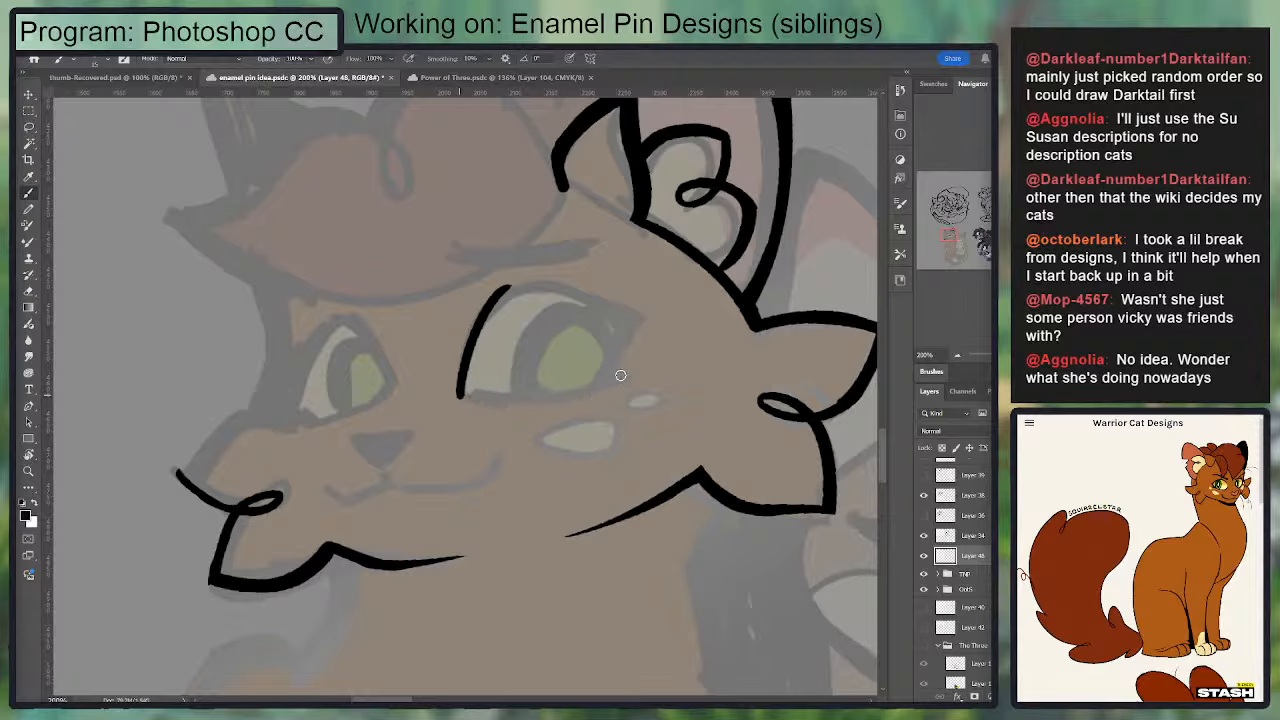
Step: Ink the lower lid of the near eye as a curve from the inner corner up toward the outer corner
{"action": "left_click_drag", "start_coordinate": [456, 398], "coordinate": [627, 375]}
{"action": "left_click_drag", "start_coordinate": [577, 320], "coordinate": [580, 472]}
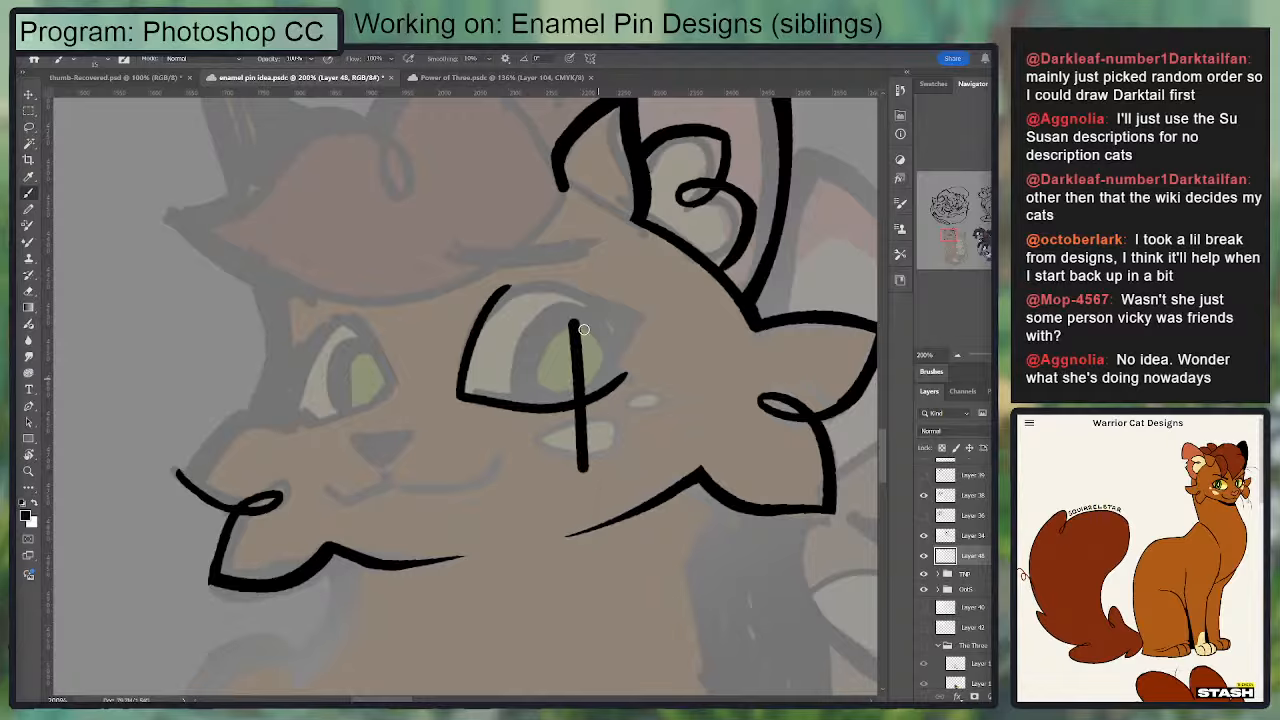
{"action": "key", "text": "ctrl+z"}
Step: Save the enamel pin idea document, then close it and the Power of Three document
{"action": "key", "text": "ctrl+s"}
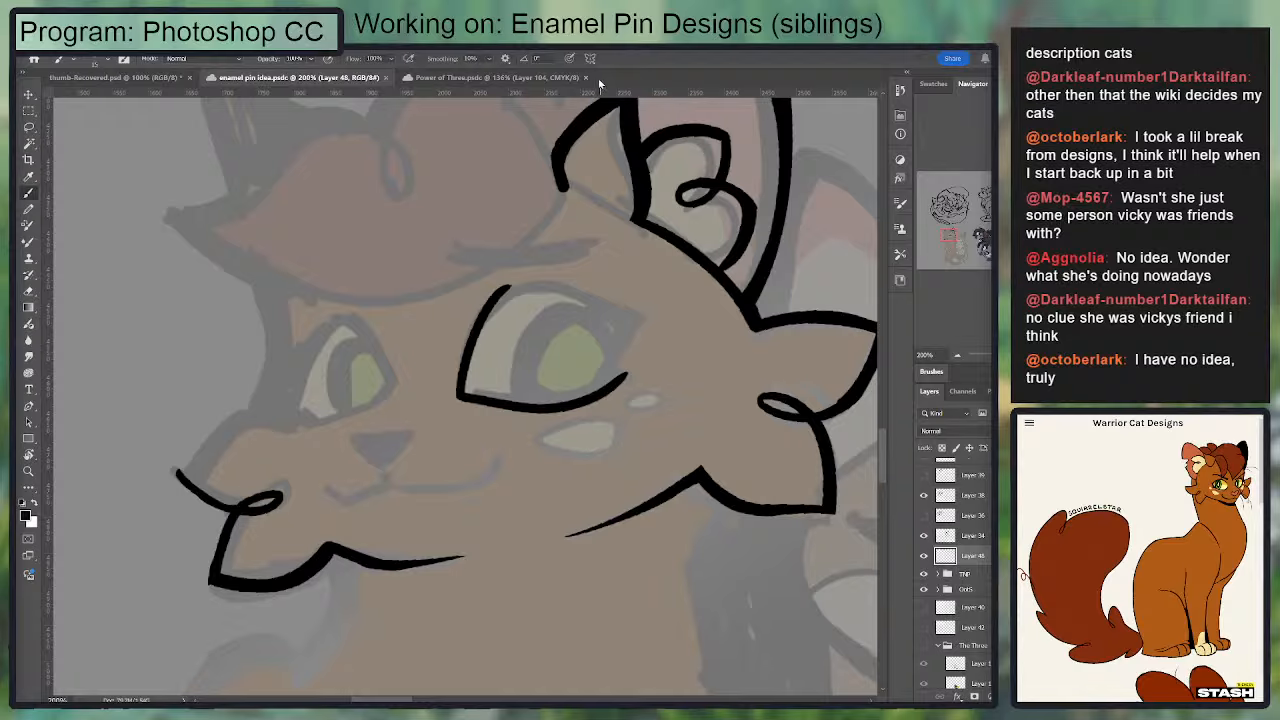
{"action": "left_click", "coordinate": [586, 78]}
{"action": "left_click", "coordinate": [386, 78]}
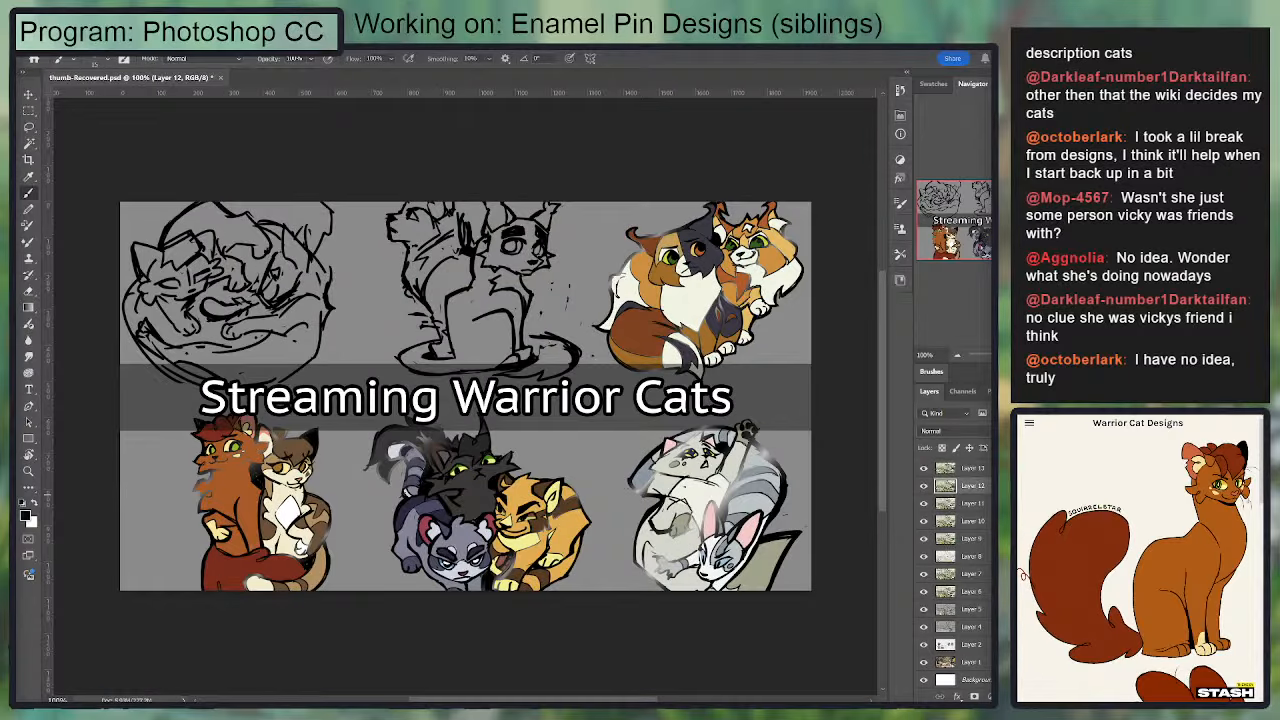
Step: Try freehand test strokes on a new layer in the thumb-Recovered document
{"action": "key", "text": "ctrl+alt+shift+n"}
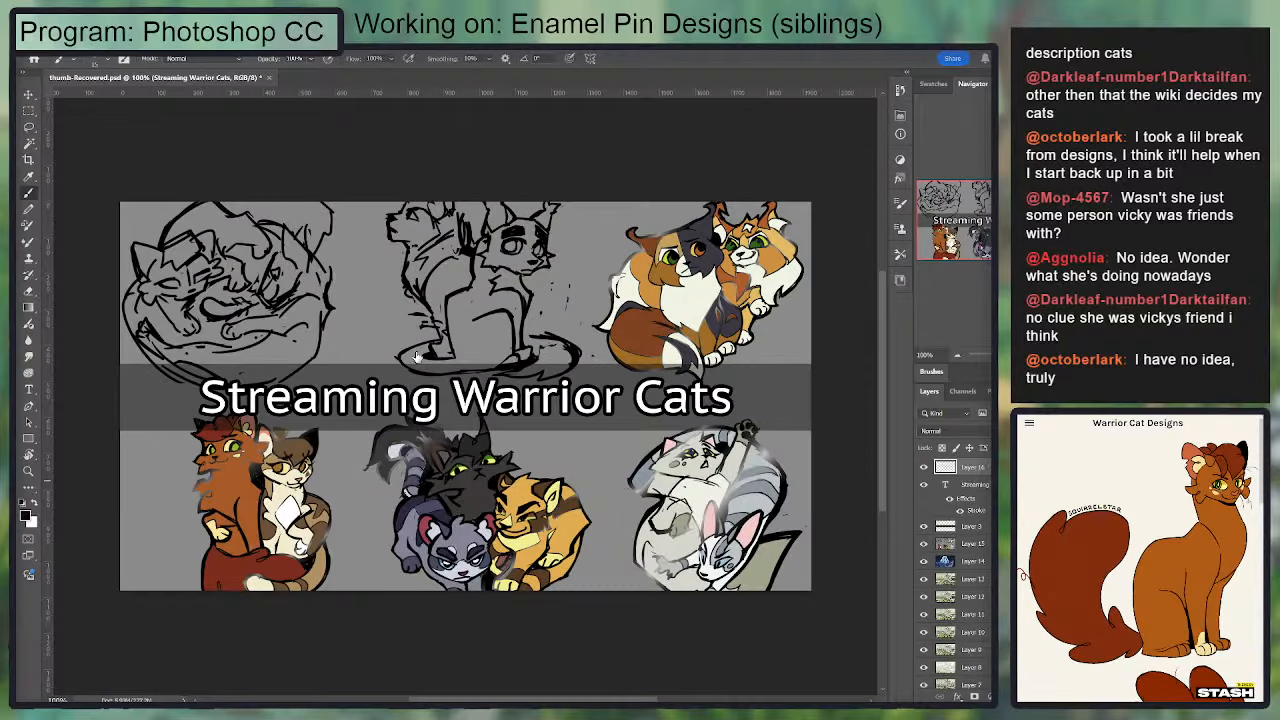
{"action": "mouse_move", "coordinate": [337, 310]}
{"action": "left_mouse_down"}
{"action": "mouse_move", "coordinate": [438, 266]}
{"action": "mouse_move", "coordinate": [524, 313]}
{"action": "mouse_move", "coordinate": [666, 297]}
{"action": "left_mouse_up"}
{"action": "key", "text": "ctrl+z"}
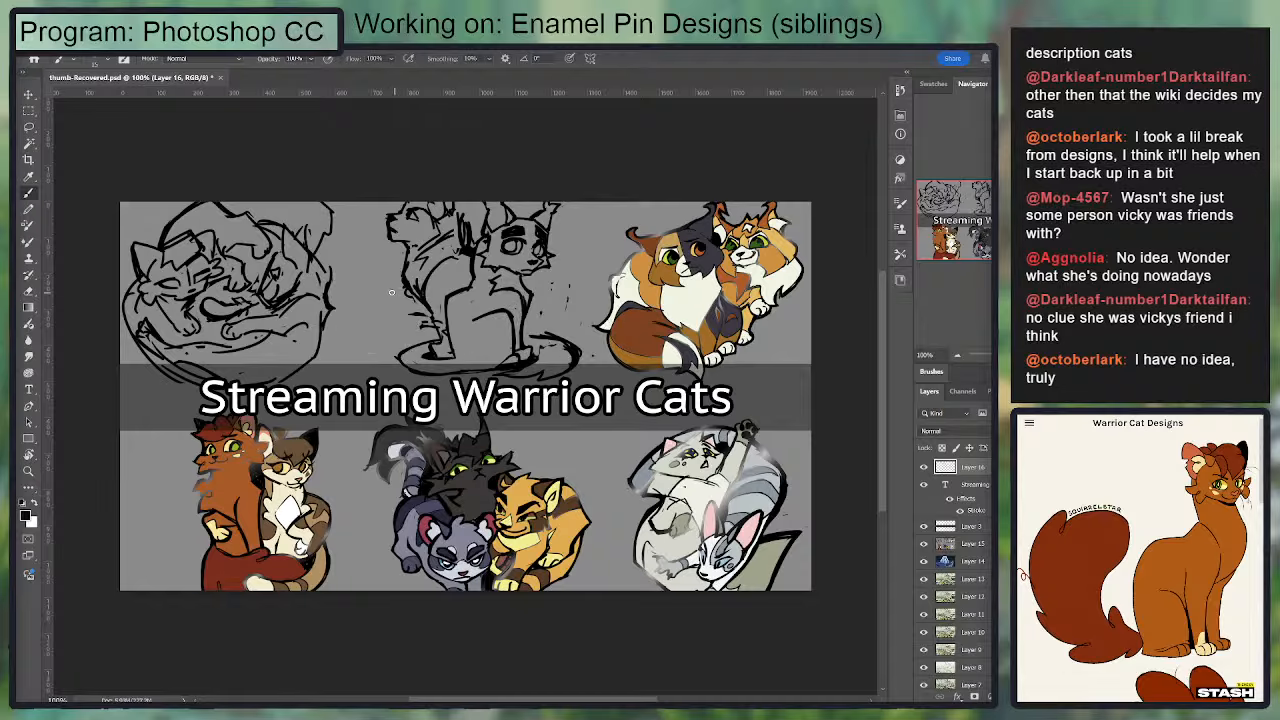
{"action": "mouse_move", "coordinate": [362, 300]}
{"action": "left_mouse_down"}
{"action": "mouse_move", "coordinate": [434, 300]}
{"action": "mouse_move", "coordinate": [592, 346]}
{"action": "mouse_move", "coordinate": [584, 385]}
{"action": "left_mouse_up"}
{"action": "key", "text": "ctrl+z"}
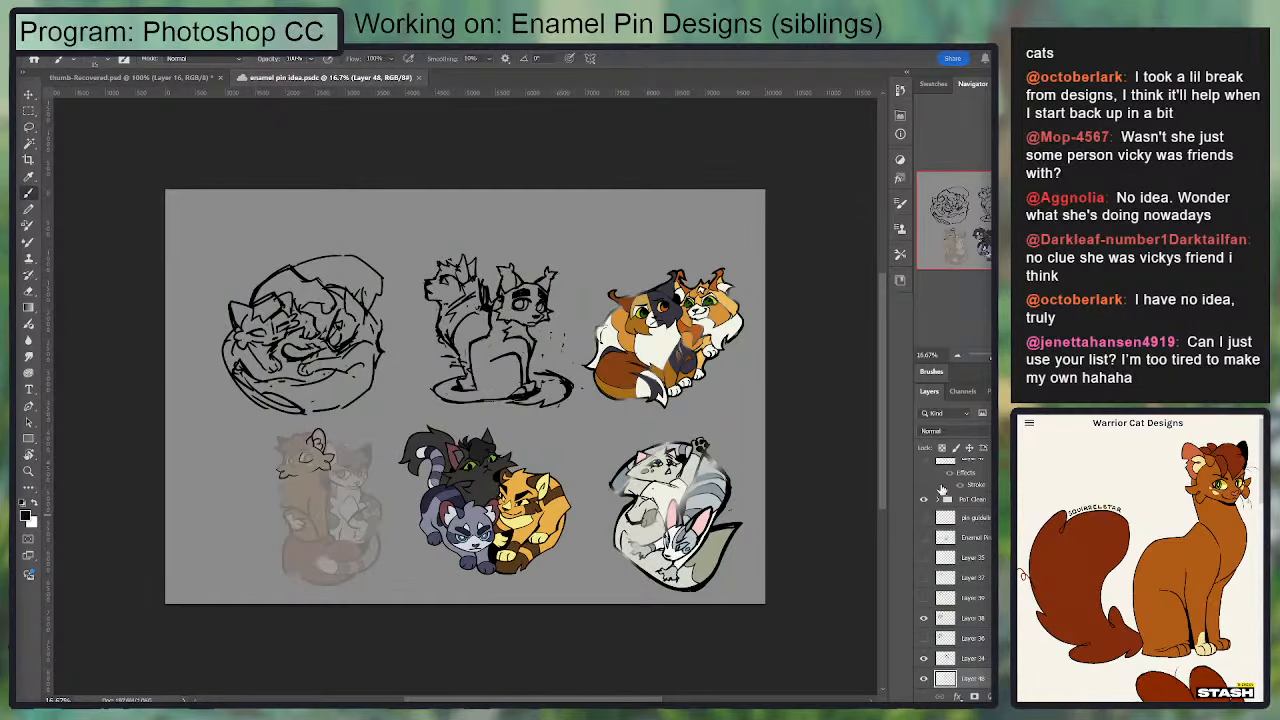
Step: Back in the enamel pin idea document, refine the jaw line beside the far cheek's lower tuft into a thinner taper
{"action": "scroll", "coordinate": [455, 525], "scroll_direction": "up", "scroll_amount": 2}
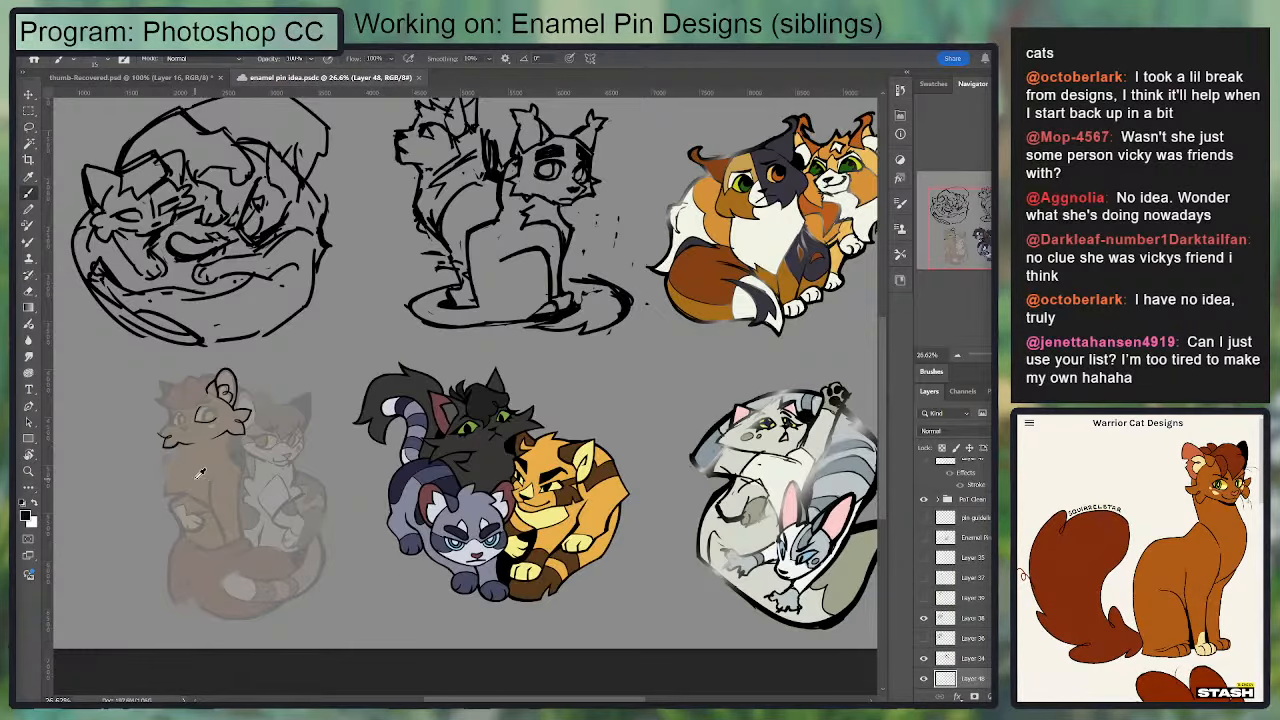
{"action": "scroll", "coordinate": [200, 473], "scroll_direction": "up", "scroll_amount": 5}
{"action": "left_click_drag", "start_coordinate": [191, 385], "coordinate": [545, 428]}
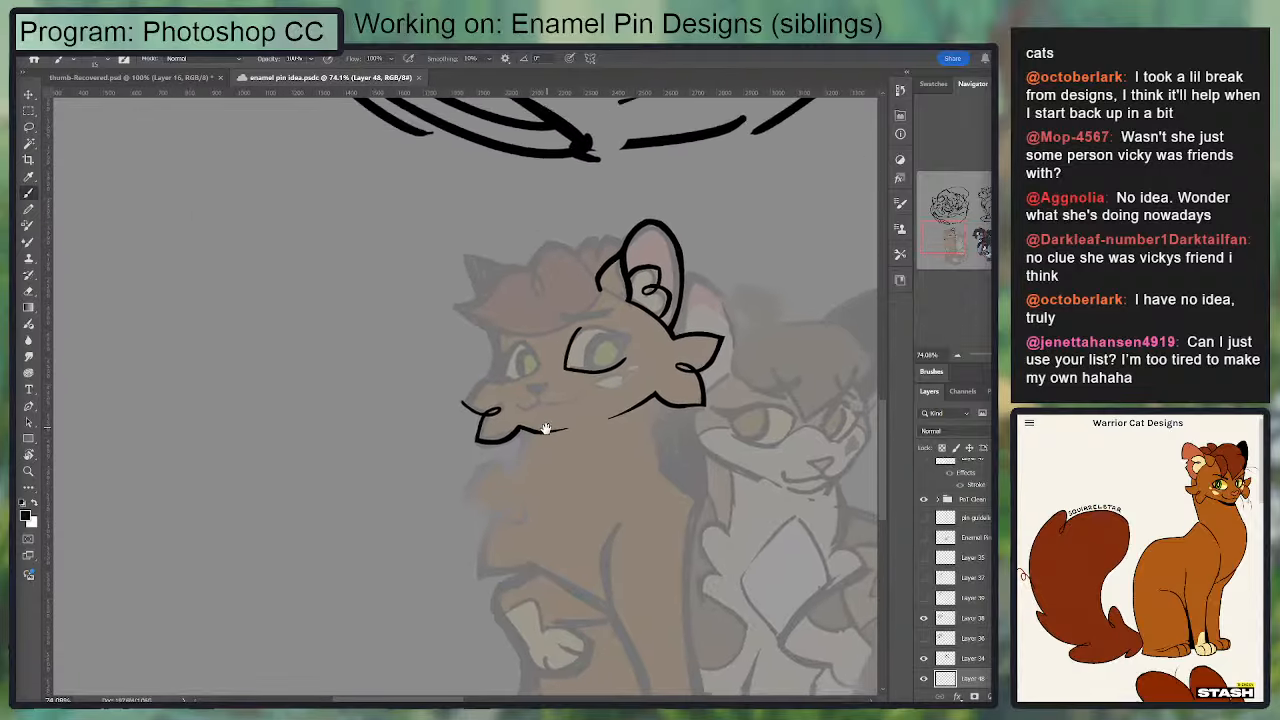
{"action": "scroll", "coordinate": [545, 428], "scroll_direction": "up", "scroll_amount": 4}
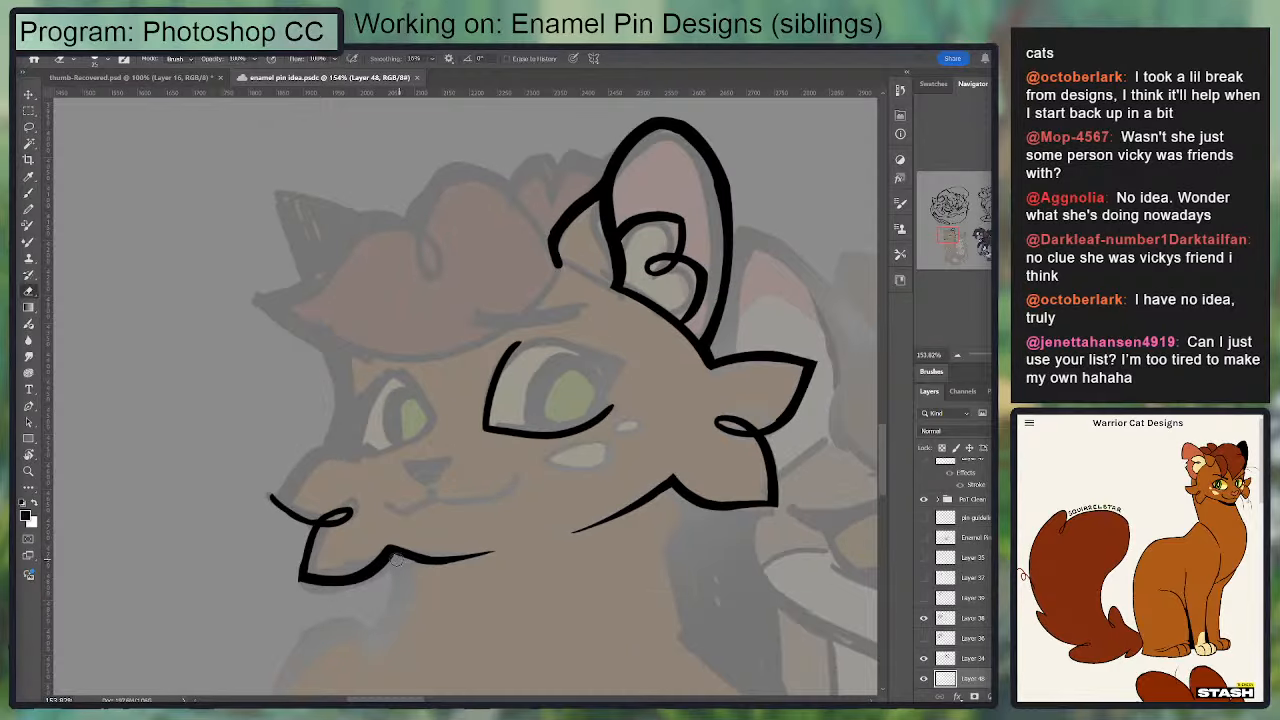
{"action": "left_click_drag", "start_coordinate": [385, 549], "coordinate": [495, 545]}
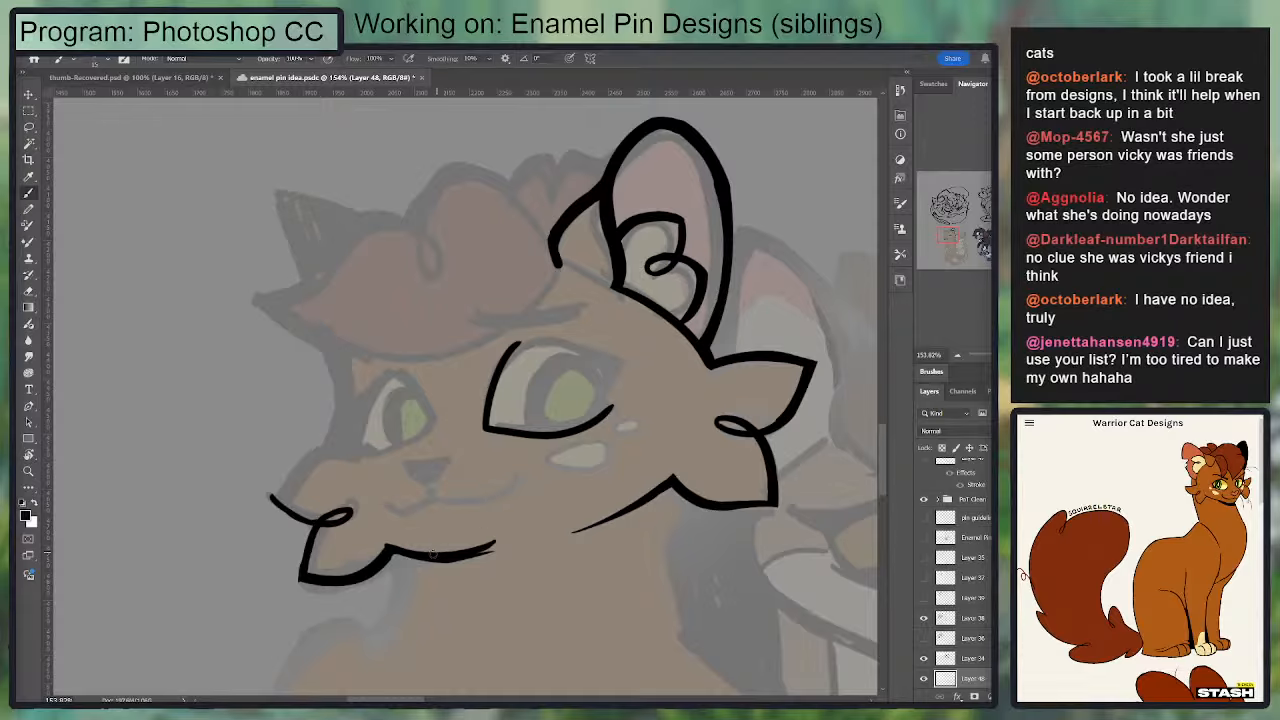
{"action": "key", "text": "ctrl+z"}
{"action": "mouse_move", "coordinate": [394, 552]}
{"action": "left_mouse_down"}
{"action": "mouse_move", "coordinate": [512, 553]}
{"action": "mouse_move", "coordinate": [462, 567]}
{"action": "left_mouse_up"}
{"action": "key", "text": "e"}
{"action": "left_click_drag", "start_coordinate": [534, 546], "coordinate": [412, 568]}
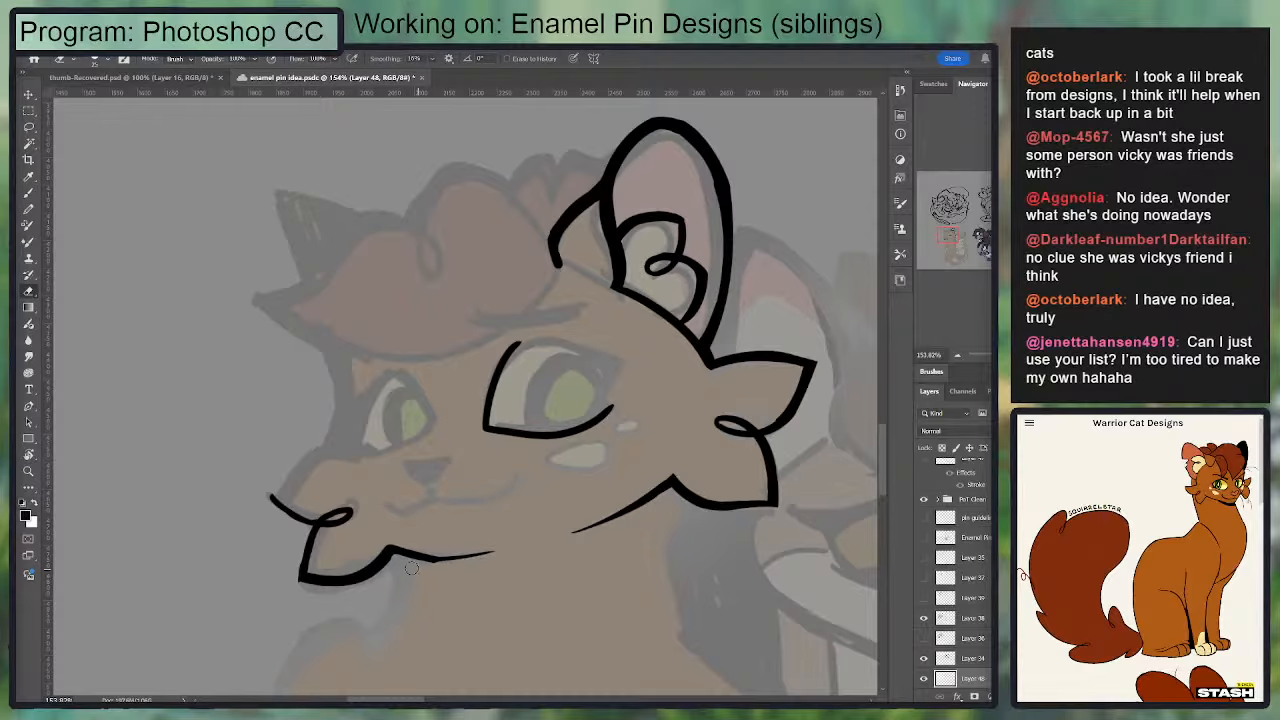
{"action": "key", "text": "b"}
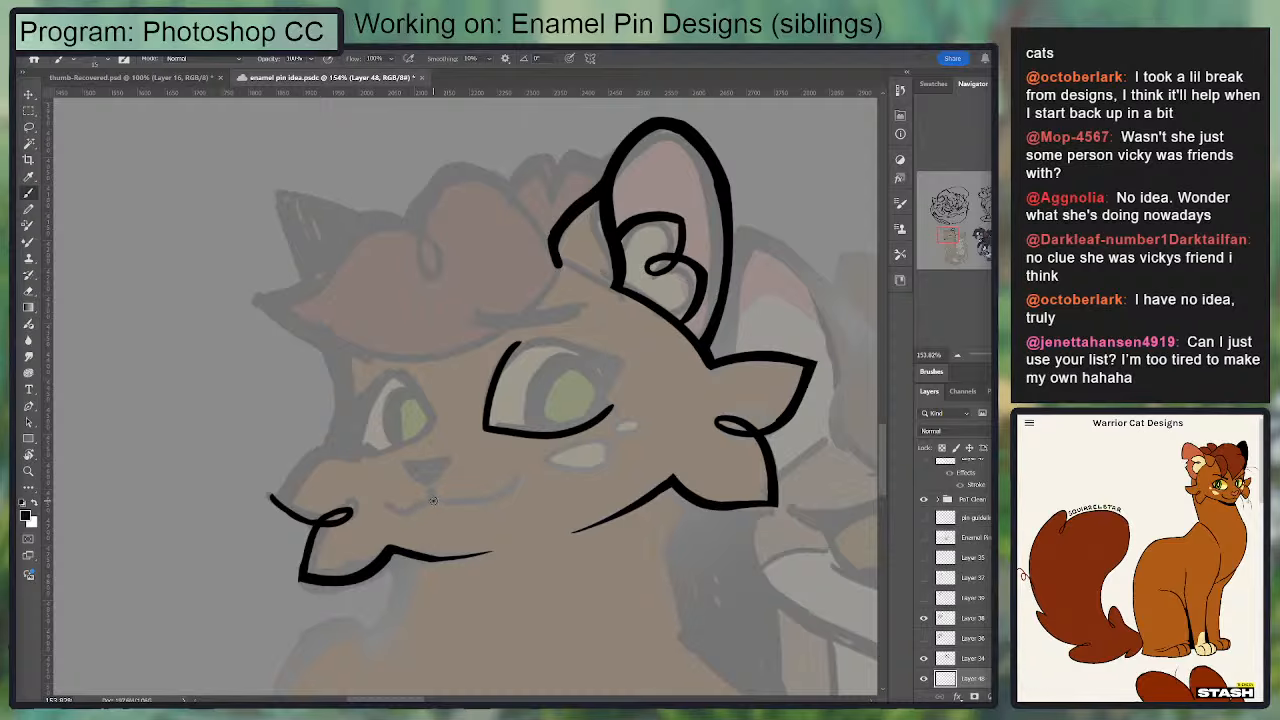
Step: Ink the cat's mouth as a thin wavy smile with an upturned near corner, cleaning its edges with the eraser
{"action": "mouse_move", "coordinate": [433, 500]}
{"action": "left_mouse_down"}
{"action": "mouse_move", "coordinate": [385, 504]}
{"action": "mouse_move", "coordinate": [404, 513]}
{"action": "mouse_move", "coordinate": [509, 492]}
{"action": "mouse_move", "coordinate": [435, 499]}
{"action": "left_mouse_up"}
{"action": "key", "text": "e"}
{"action": "key", "text": "b"}
{"action": "key", "text": "ctrl+z"}
{"action": "key", "text": "e"}
{"action": "left_click_drag", "start_coordinate": [524, 484], "coordinate": [491, 507]}
{"action": "key", "text": "b"}
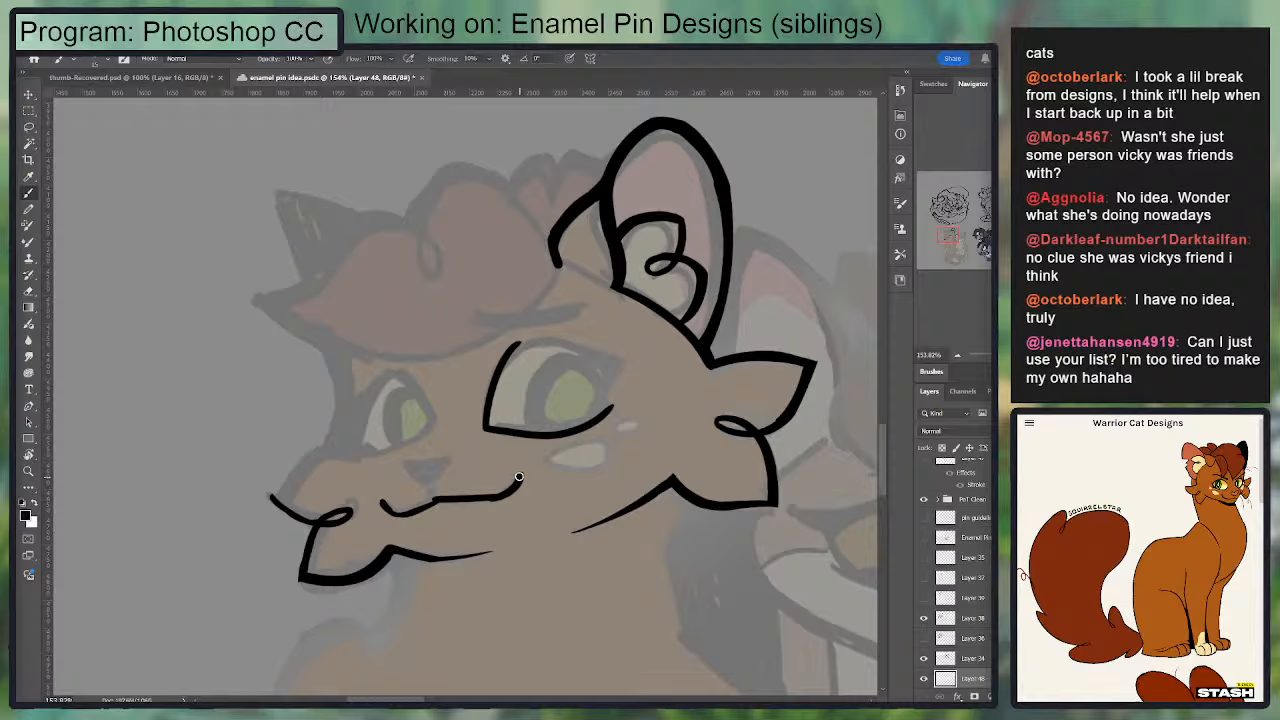
{"action": "key", "text": "e"}
{"action": "mouse_move", "coordinate": [493, 488]}
{"action": "left_mouse_down"}
{"action": "mouse_move", "coordinate": [437, 501]}
{"action": "mouse_move", "coordinate": [506, 497]}
{"action": "left_mouse_up"}
{"action": "key", "text": "b"}
{"action": "key", "text": "e"}
{"action": "key", "text": "b"}
Step: Ink the nose as a solid black rounded triangle with a short line joining it to the mouth
{"action": "key", "text": "ctrl+plus"}
{"action": "mouse_move", "coordinate": [415, 511]}
{"action": "left_mouse_down"}
{"action": "mouse_move", "coordinate": [385, 481]}
{"action": "mouse_move", "coordinate": [440, 488]}
{"action": "mouse_move", "coordinate": [381, 487]}
{"action": "mouse_move", "coordinate": [426, 511]}
{"action": "mouse_move", "coordinate": [442, 473]}
{"action": "mouse_move", "coordinate": [405, 485]}
{"action": "mouse_move", "coordinate": [440, 471]}
{"action": "mouse_move", "coordinate": [448, 478]}
{"action": "mouse_move", "coordinate": [416, 498]}
{"action": "mouse_move", "coordinate": [442, 482]}
{"action": "mouse_move", "coordinate": [427, 475]}
{"action": "mouse_move", "coordinate": [439, 481]}
{"action": "mouse_move", "coordinate": [418, 500]}
{"action": "mouse_move", "coordinate": [449, 478]}
{"action": "mouse_move", "coordinate": [421, 510]}
{"action": "mouse_move", "coordinate": [433, 525]}
{"action": "mouse_move", "coordinate": [402, 514]}
{"action": "mouse_move", "coordinate": [394, 493]}
{"action": "mouse_move", "coordinate": [435, 484]}
{"action": "mouse_move", "coordinate": [386, 490]}
{"action": "mouse_move", "coordinate": [437, 487]}
{"action": "left_mouse_up"}
{"action": "key", "text": "ctrl+z"}
{"action": "key", "text": "ctrl+z"}
{"action": "key", "text": "e"}
{"action": "key", "text": "b"}
{"action": "key", "text": "e"}
{"action": "key", "text": "b"}
{"action": "key", "text": "e"}
{"action": "key", "text": "b"}
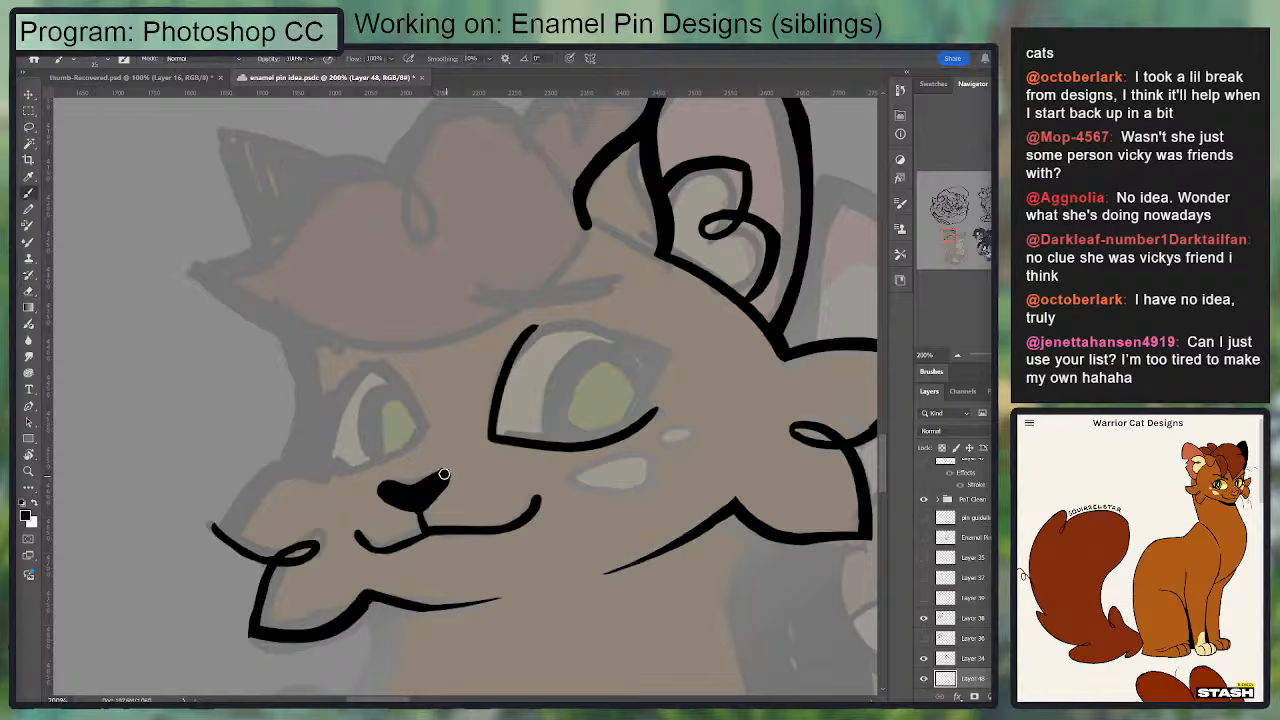
{"action": "left_click_drag", "start_coordinate": [446, 474], "coordinate": [447, 486]}
{"action": "key", "text": "e"}
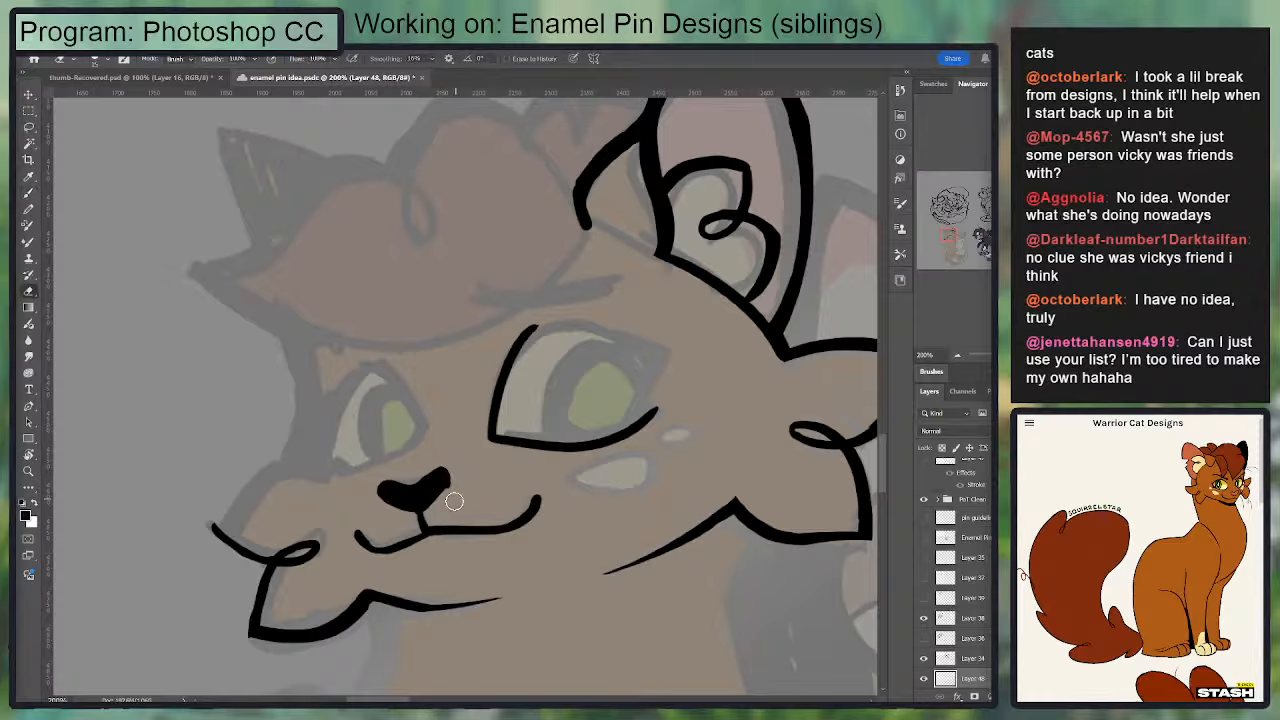
{"action": "key", "text": "b"}
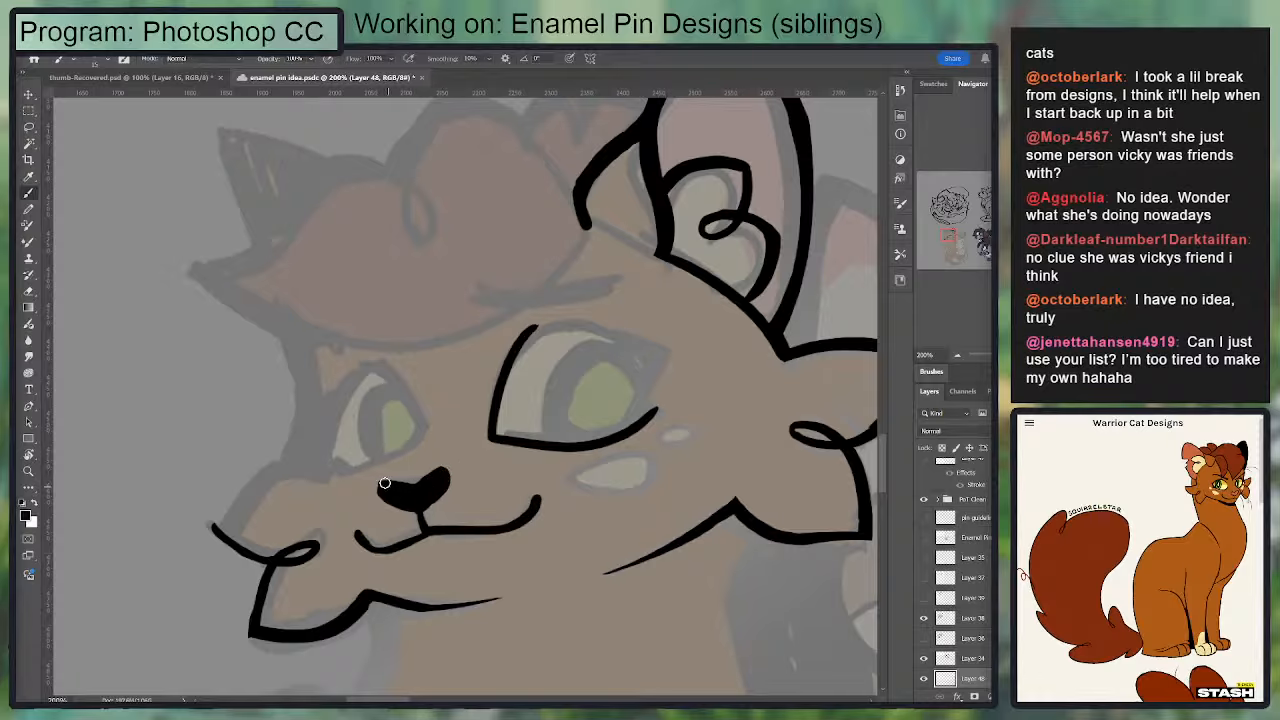
Step: Reshape the far side of the black nose by alternately painting and erasing its upper lobe and lower edge
{"action": "key", "text": "e"}
{"action": "key", "text": "b"}
{"action": "key", "text": "e"}
{"action": "key", "text": "b"}
{"action": "key", "text": "e"}
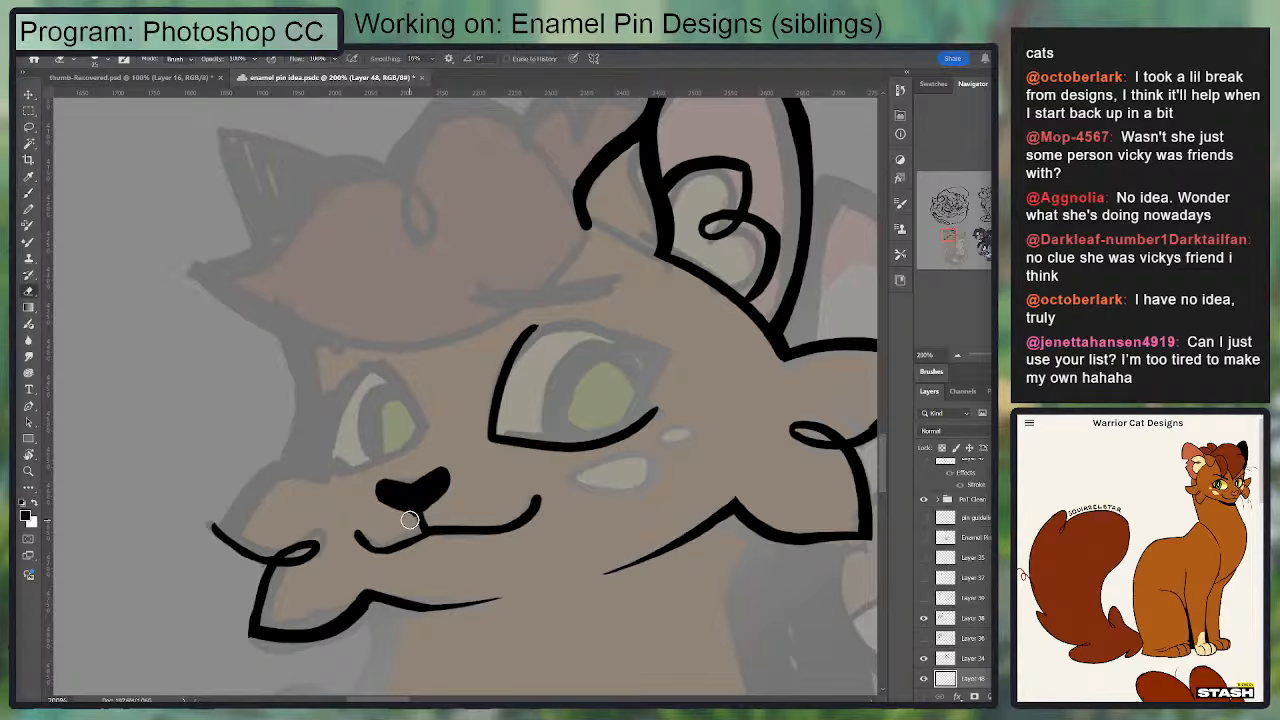
{"action": "left_click_drag", "start_coordinate": [387, 493], "coordinate": [380, 492]}
{"action": "key", "text": "b"}
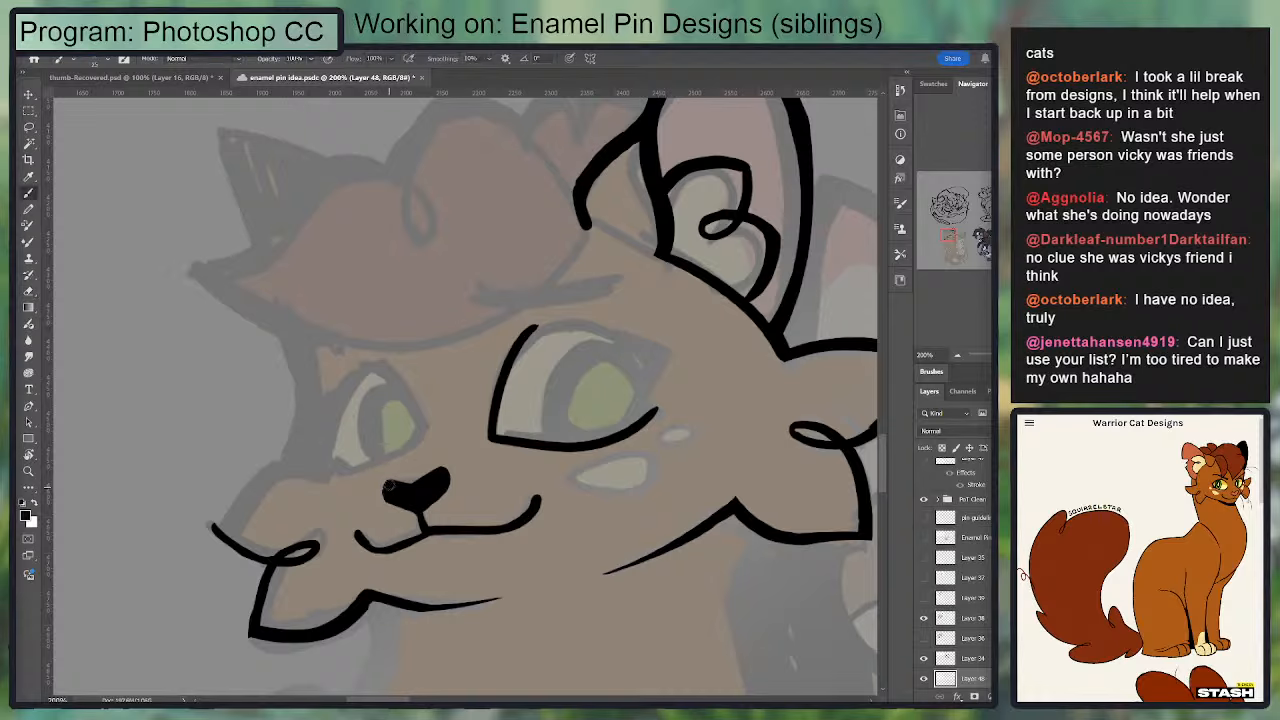
{"action": "key", "text": "e"}
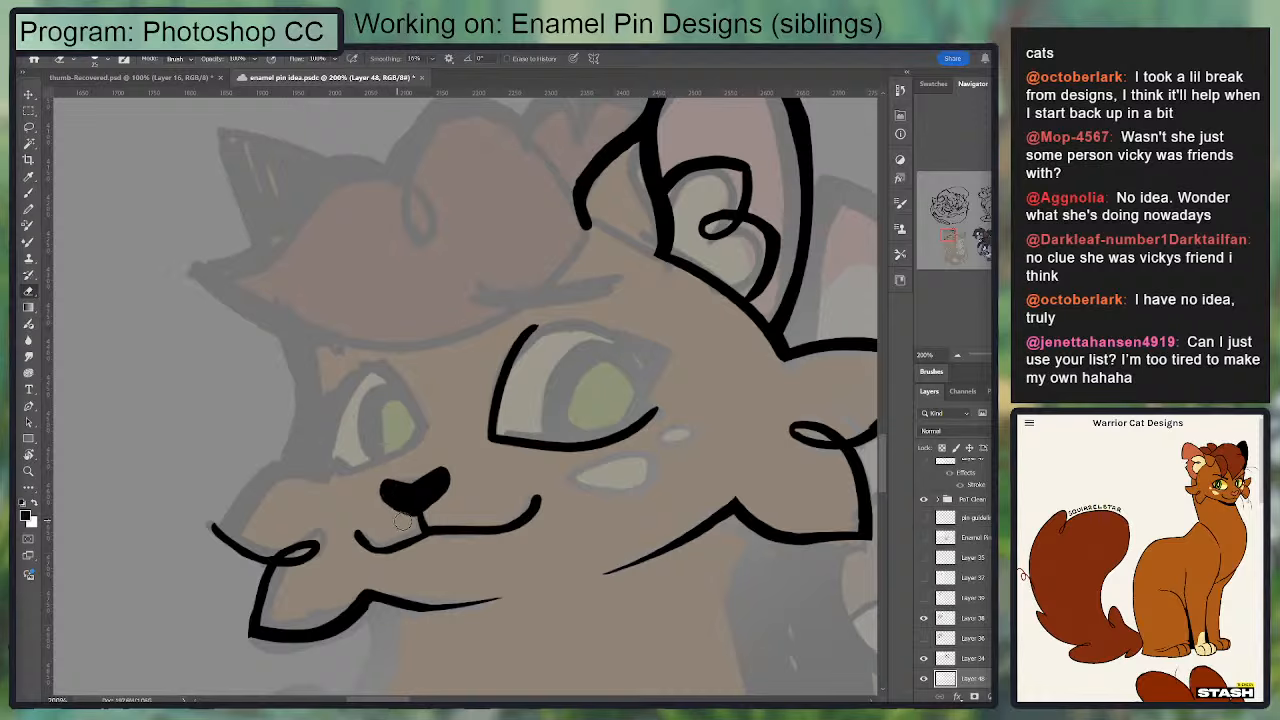
{"action": "key", "text": "b"}
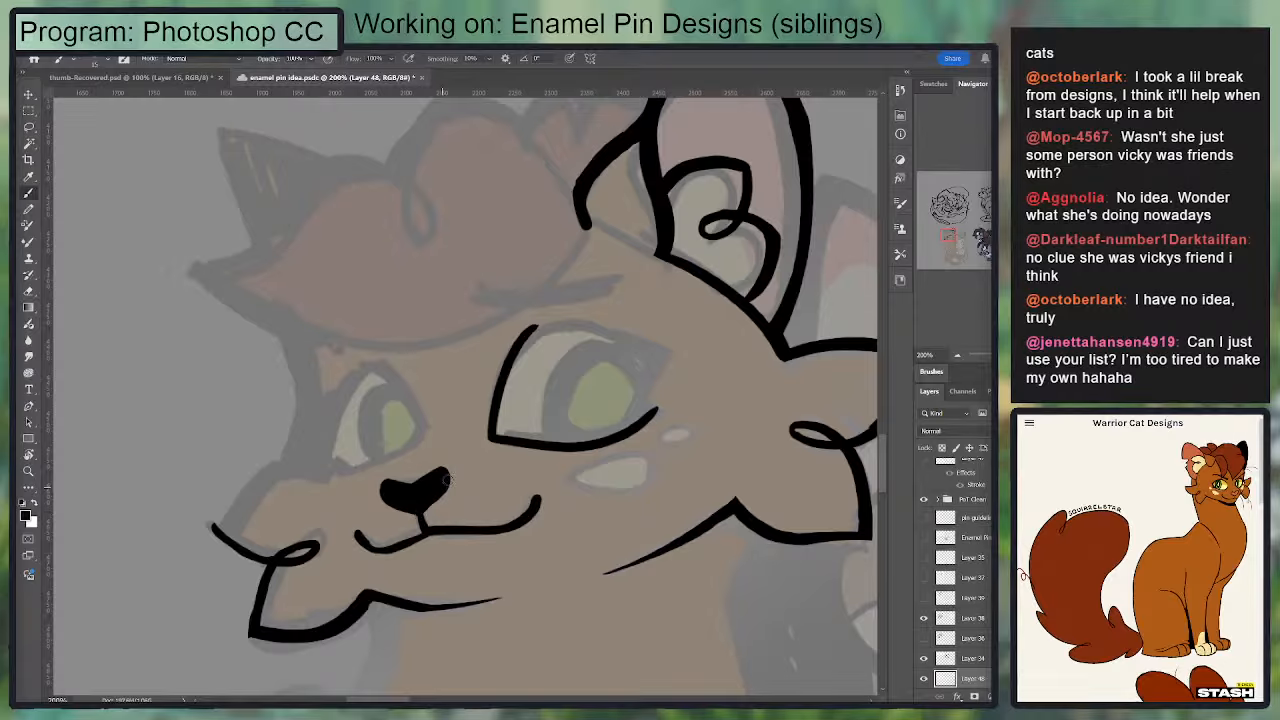
Step: Outline the large teardrop-shaped cheek marking and the small oval marking beside it below the near eye
{"action": "mouse_move", "coordinate": [499, 481]}
{"action": "left_mouse_down"}
{"action": "mouse_move", "coordinate": [485, 431]}
{"action": "mouse_move", "coordinate": [632, 406]}
{"action": "mouse_move", "coordinate": [561, 440]}
{"action": "left_mouse_up"}
{"action": "key", "text": "e"}
{"action": "key", "text": "b"}
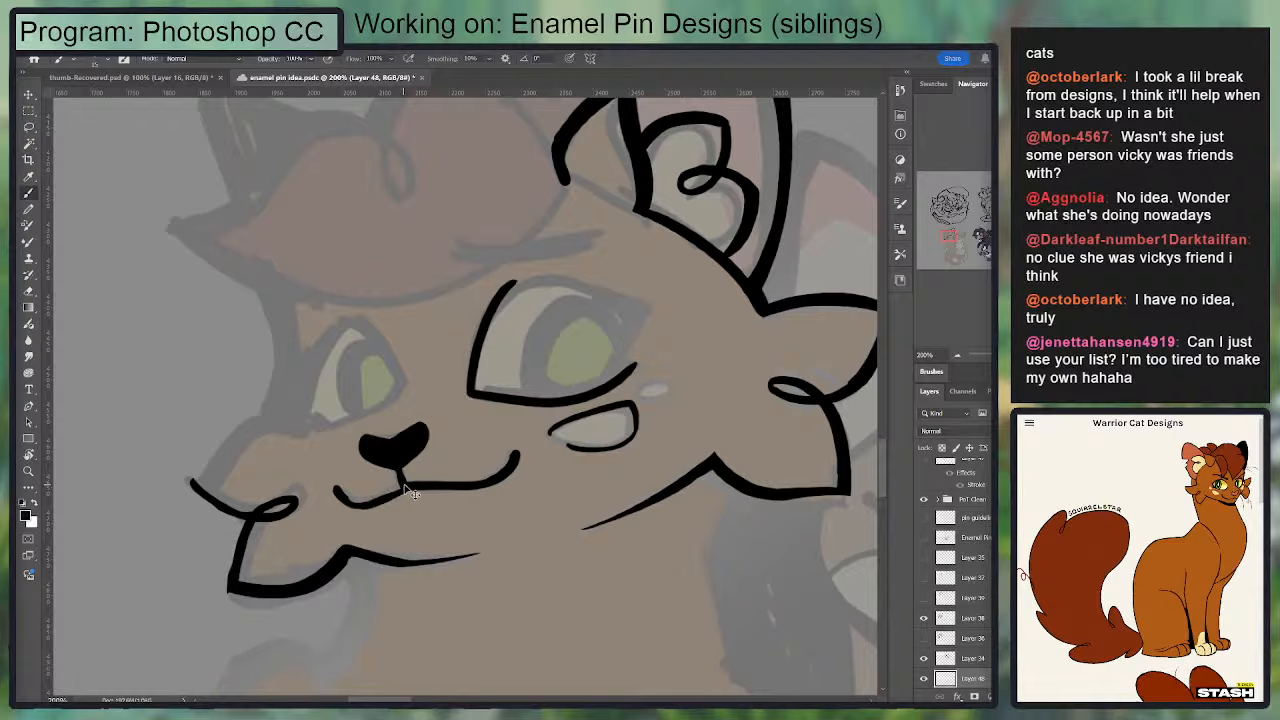
{"action": "left_click_drag", "start_coordinate": [405, 490], "coordinate": [362, 492]}
{"action": "left_click_drag", "start_coordinate": [550, 432], "coordinate": [597, 449]}
{"action": "mouse_move", "coordinate": [667, 386]}
{"action": "left_mouse_down"}
{"action": "mouse_move", "coordinate": [646, 384]}
{"action": "mouse_move", "coordinate": [668, 403]}
{"action": "mouse_move", "coordinate": [682, 376]}
{"action": "mouse_move", "coordinate": [647, 391]}
{"action": "mouse_move", "coordinate": [678, 371]}
{"action": "mouse_move", "coordinate": [576, 466]}
{"action": "mouse_move", "coordinate": [604, 408]}
{"action": "left_mouse_up"}
{"action": "key", "text": "e"}
{"action": "key", "text": "b"}
{"action": "key", "text": "e"}
{"action": "key", "text": "b"}
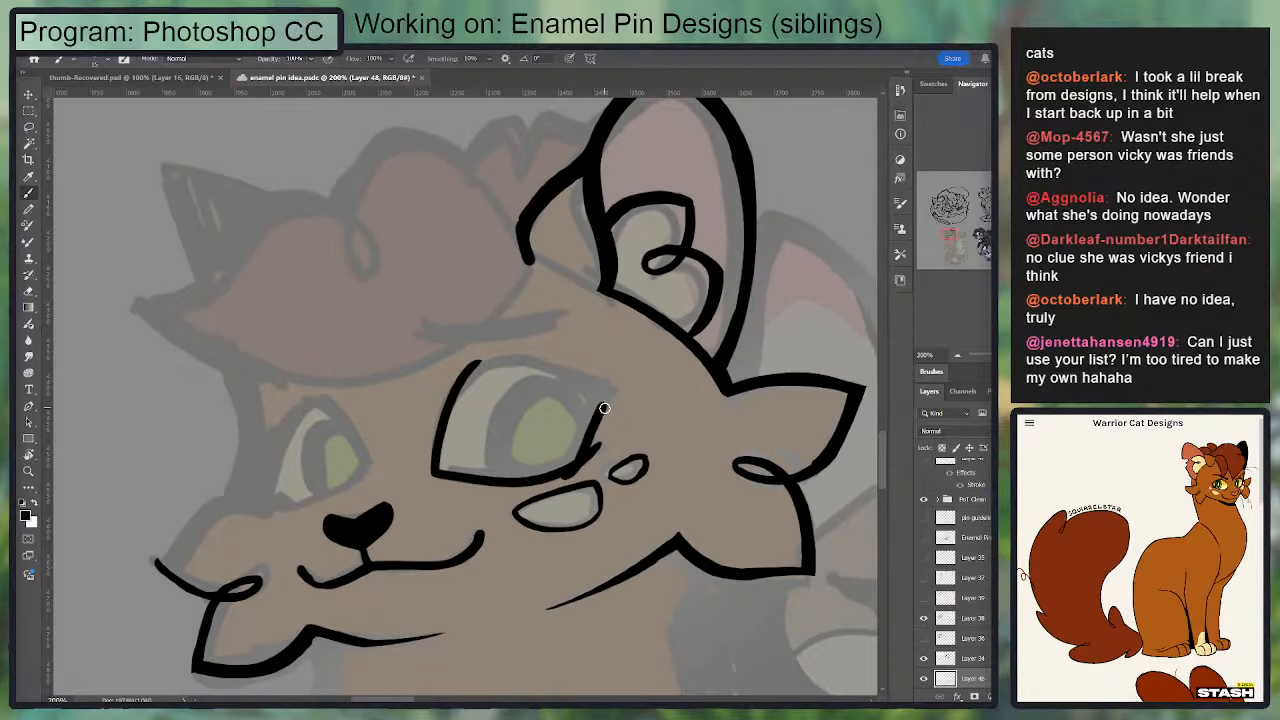
Step: Ink the outer edge of the near eye and a thick upper lid arching back to the inner line
{"action": "key", "text": "ctrl+z"}
{"action": "left_click_drag", "start_coordinate": [571, 466], "coordinate": [600, 394]}
{"action": "key", "text": "ctrl+z"}
{"action": "mouse_move", "coordinate": [575, 463]}
{"action": "left_mouse_down"}
{"action": "mouse_move", "coordinate": [603, 393]}
{"action": "mouse_move", "coordinate": [586, 449]}
{"action": "left_mouse_up"}
{"action": "mouse_move", "coordinate": [608, 388]}
{"action": "left_mouse_down"}
{"action": "mouse_move", "coordinate": [506, 366]}
{"action": "mouse_move", "coordinate": [464, 383]}
{"action": "mouse_move", "coordinate": [494, 362]}
{"action": "mouse_move", "coordinate": [571, 369]}
{"action": "mouse_move", "coordinate": [604, 388]}
{"action": "mouse_move", "coordinate": [596, 399]}
{"action": "mouse_move", "coordinate": [582, 381]}
{"action": "mouse_move", "coordinate": [473, 357]}
{"action": "mouse_move", "coordinate": [505, 364]}
{"action": "mouse_move", "coordinate": [460, 415]}
{"action": "mouse_move", "coordinate": [470, 380]}
{"action": "left_mouse_up"}
{"action": "key", "text": "ctrl+z"}
{"action": "key", "text": "e"}
{"action": "key", "text": "b"}
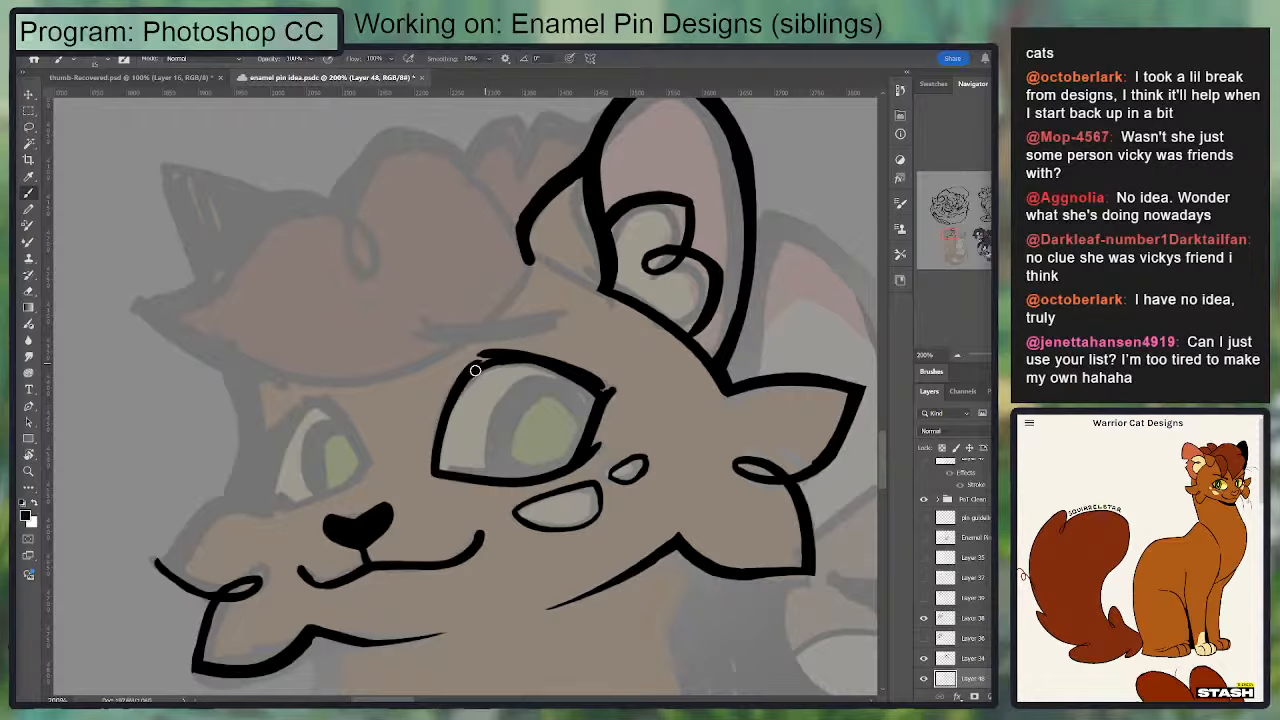
Step: Smooth the near eye's upper lid and sharpen its outer corner and lower lash into points
{"action": "key", "text": "e"}
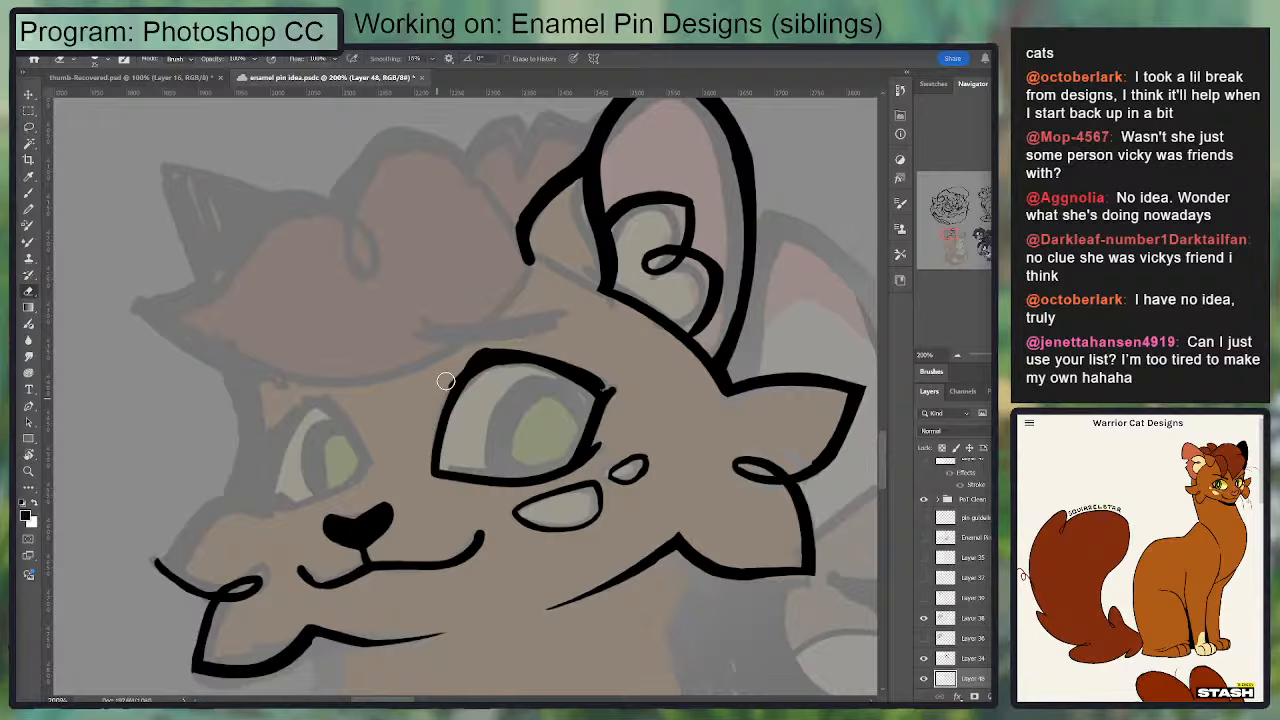
{"action": "key", "text": "b"}
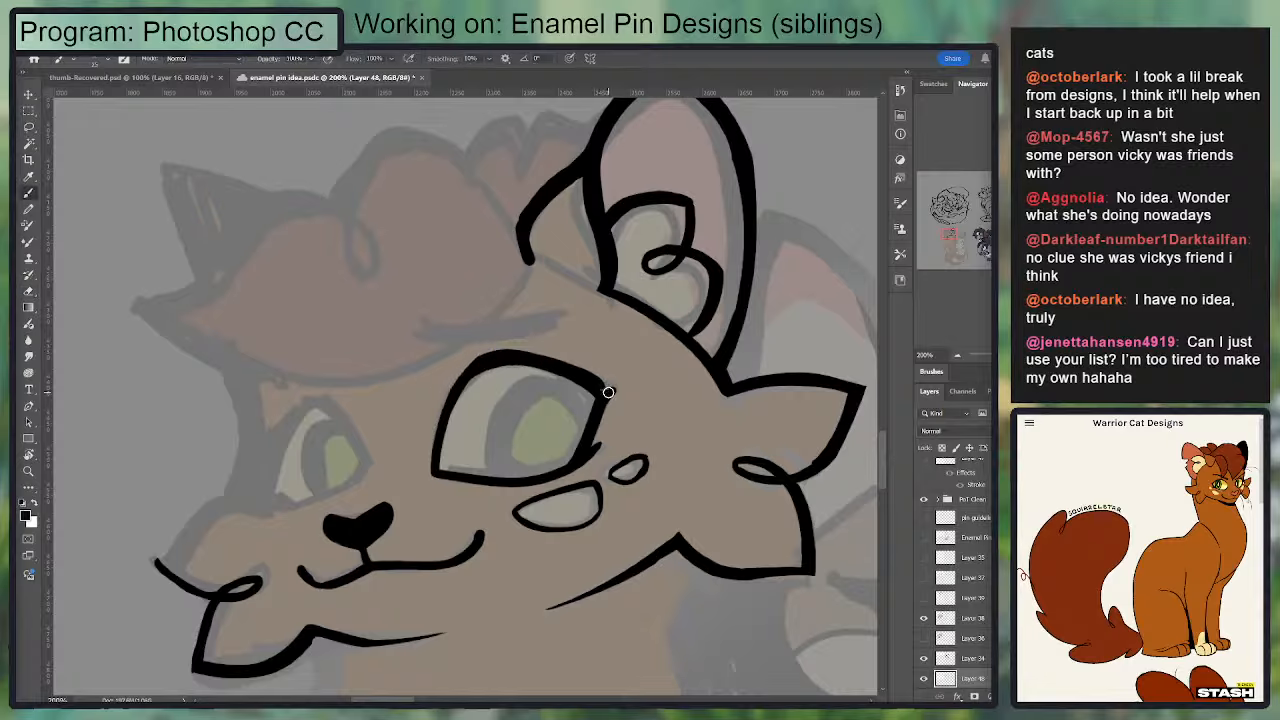
{"action": "key", "text": "e"}
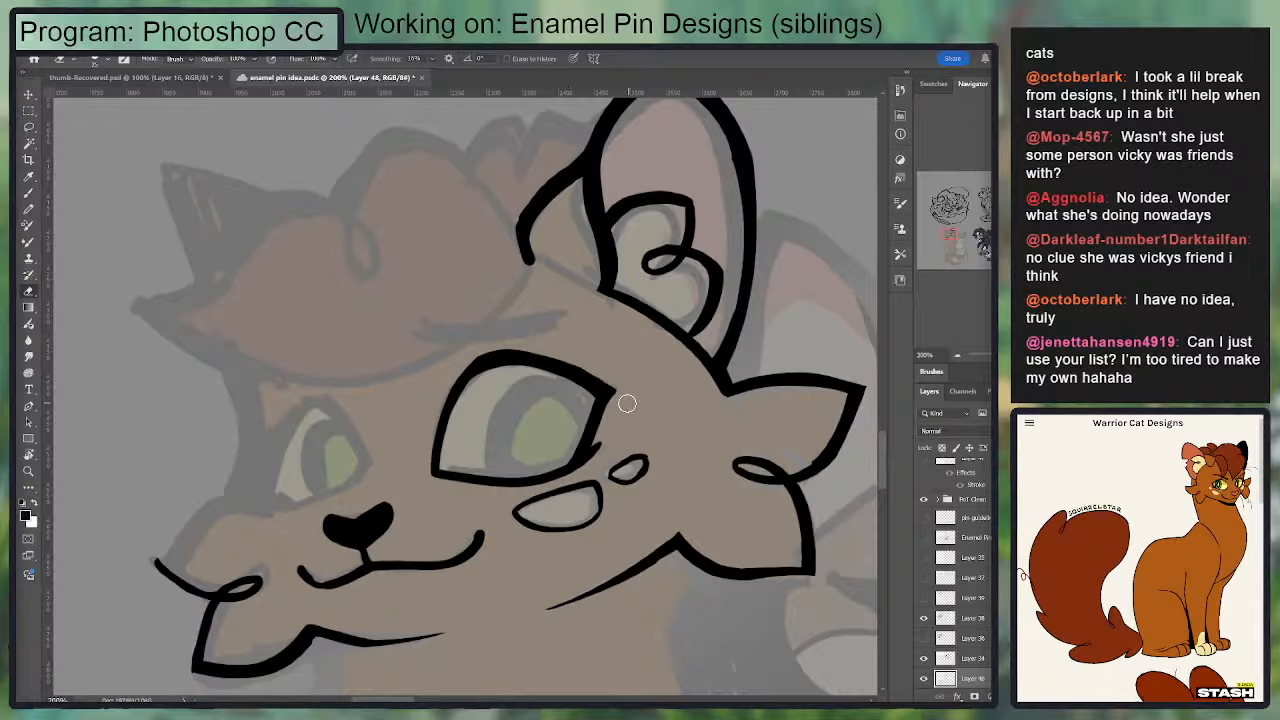
{"action": "key", "text": "b"}
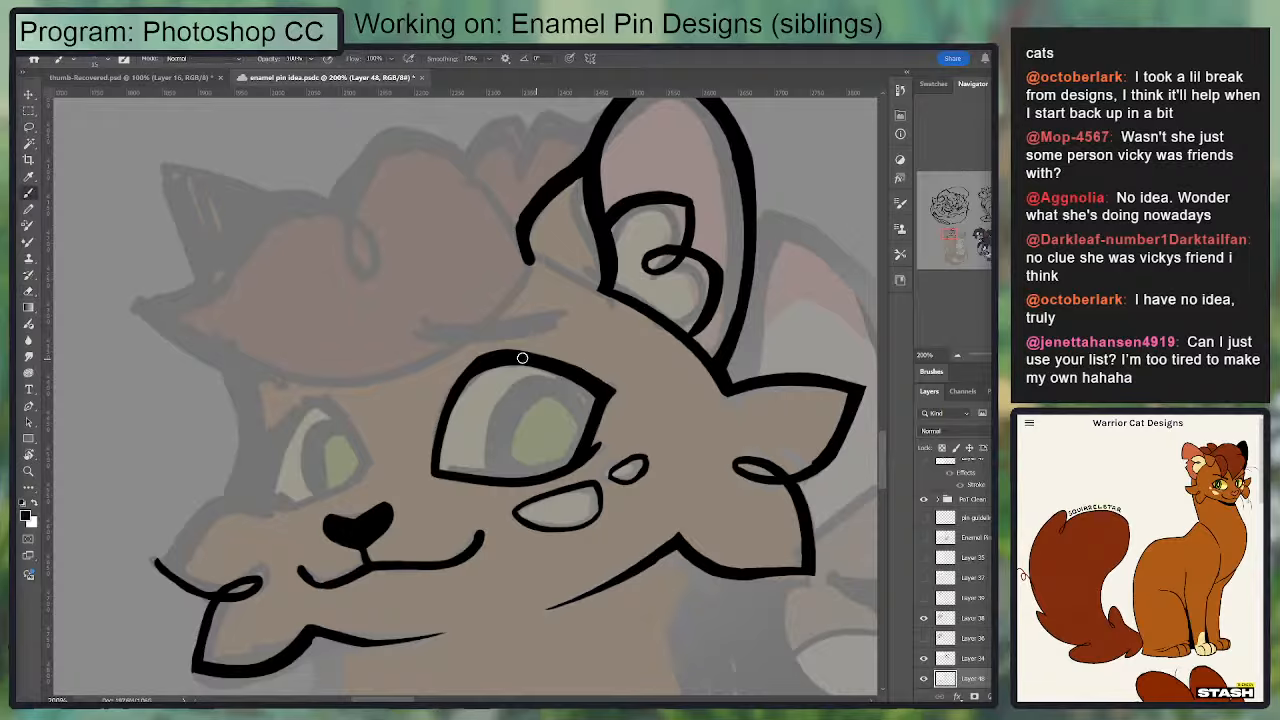
{"action": "left_click_drag", "start_coordinate": [615, 391], "coordinate": [505, 352]}
{"action": "key", "text": "e"}
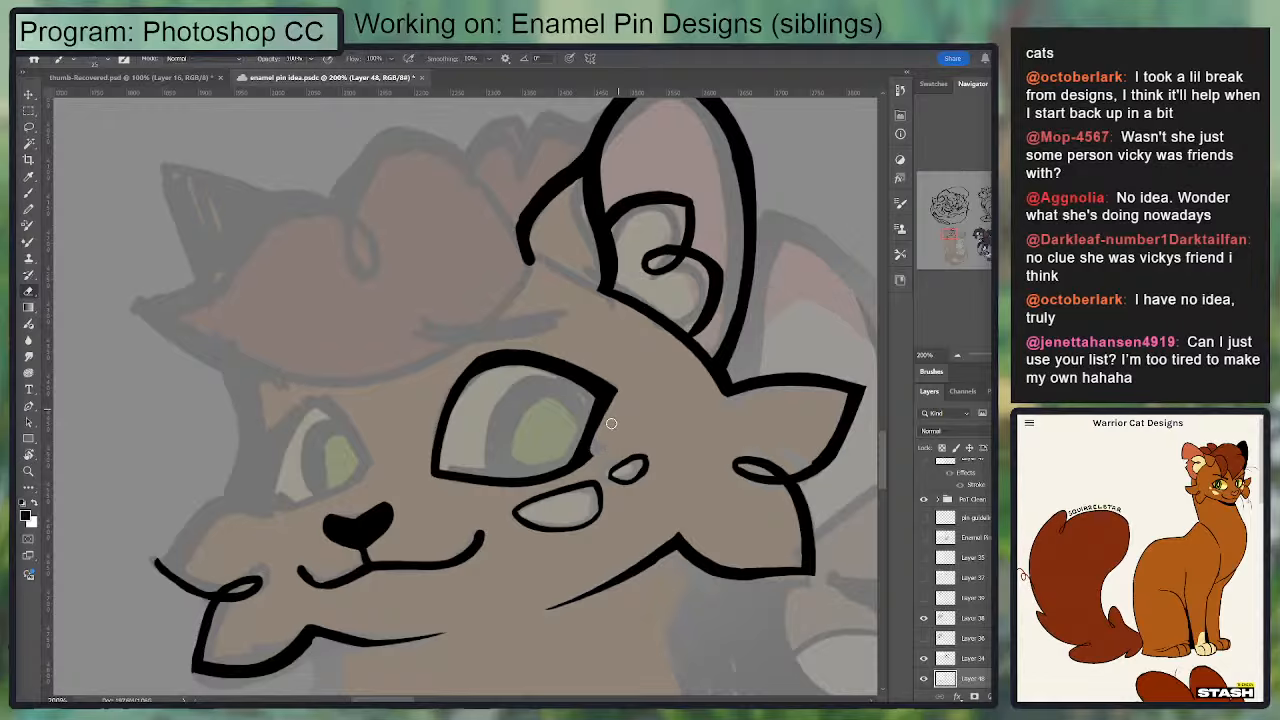
{"action": "key", "text": "b"}
{"action": "mouse_move", "coordinate": [590, 456]}
{"action": "left_mouse_down"}
{"action": "mouse_move", "coordinate": [622, 447]}
{"action": "mouse_move", "coordinate": [543, 478]}
{"action": "mouse_move", "coordinate": [604, 385]}
{"action": "mouse_move", "coordinate": [507, 438]}
{"action": "left_mouse_up"}
{"action": "key", "text": "ctrl+z"}
{"action": "key", "text": "ctrl+z"}
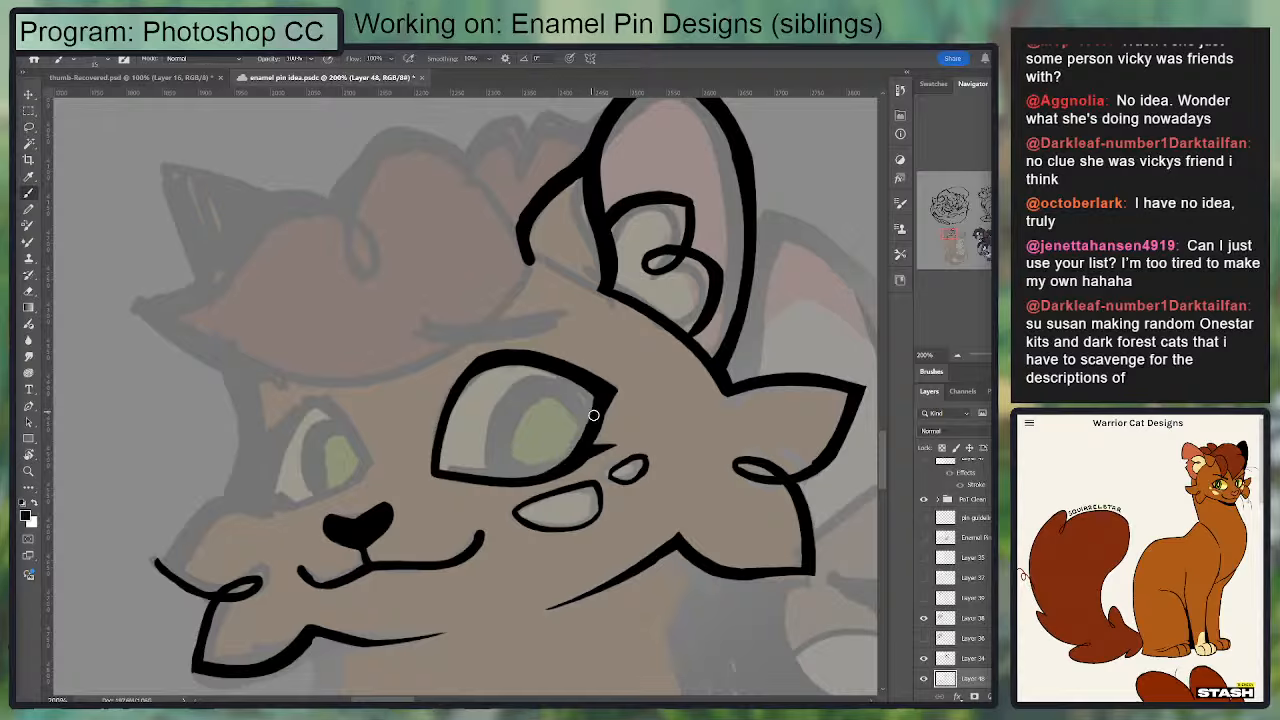
Step: Try to ink the curved iris outline inside the near eye
{"action": "left_click_drag", "start_coordinate": [591, 414], "coordinate": [517, 485]}
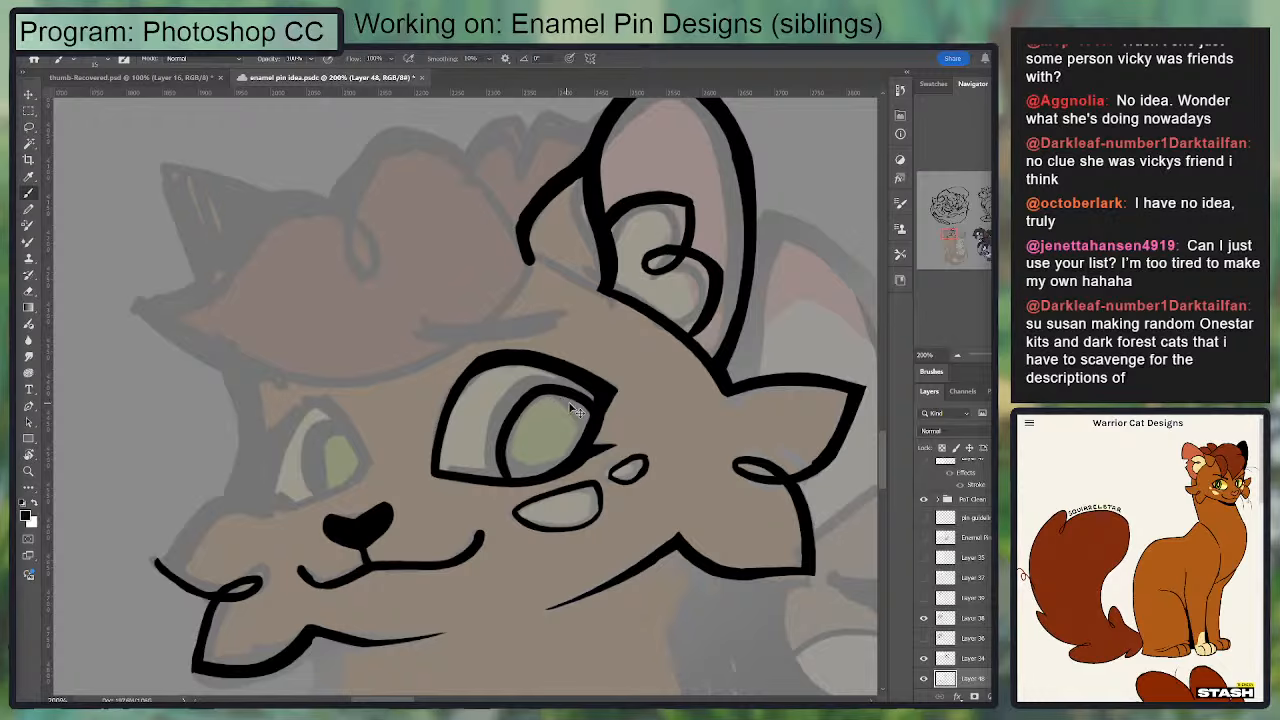
{"action": "key", "text": "ctrl+z"}
{"action": "left_click_drag", "start_coordinate": [591, 433], "coordinate": [517, 399]}
{"action": "key", "text": "ctrl+z"}
{"action": "mouse_move", "coordinate": [545, 381]}
{"action": "left_mouse_down"}
{"action": "mouse_move", "coordinate": [515, 473]}
{"action": "mouse_move", "coordinate": [507, 402]}
{"action": "mouse_move", "coordinate": [509, 468]}
{"action": "left_mouse_up"}
{"action": "key", "text": "ctrl+z"}
{"action": "key", "text": "ctrl+z"}
Step: Ink a rounded iris outline in the near eye that merges into the outer lid and the lower lid
{"action": "left_click_drag", "start_coordinate": [503, 412], "coordinate": [531, 476]}
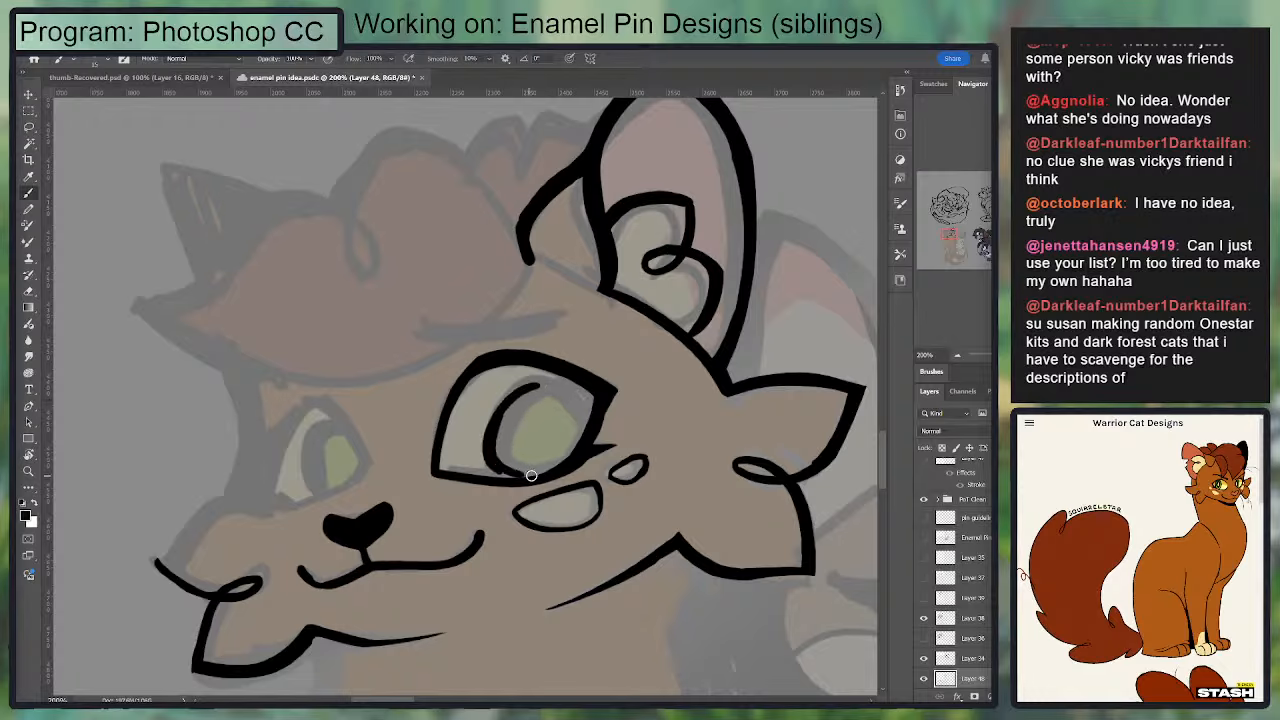
{"action": "left_click_drag", "start_coordinate": [598, 400], "coordinate": [590, 438]}
{"action": "mouse_move", "coordinate": [544, 385]}
{"action": "left_mouse_down"}
{"action": "mouse_move", "coordinate": [574, 401]}
{"action": "mouse_move", "coordinate": [586, 431]}
{"action": "mouse_move", "coordinate": [558, 385]}
{"action": "mouse_move", "coordinate": [504, 402]}
{"action": "mouse_move", "coordinate": [515, 412]}
{"action": "mouse_move", "coordinate": [548, 396]}
{"action": "mouse_move", "coordinate": [571, 430]}
{"action": "mouse_move", "coordinate": [570, 395]}
{"action": "mouse_move", "coordinate": [586, 440]}
{"action": "left_mouse_up"}
{"action": "key", "text": "e"}
{"action": "key", "text": "b"}
{"action": "mouse_move", "coordinate": [570, 391]}
{"action": "left_mouse_down"}
{"action": "mouse_move", "coordinate": [590, 427]}
{"action": "mouse_move", "coordinate": [560, 462]}
{"action": "mouse_move", "coordinate": [491, 466]}
{"action": "mouse_move", "coordinate": [517, 392]}
{"action": "left_mouse_up"}
{"action": "key", "text": "e"}
{"action": "key", "text": "b"}
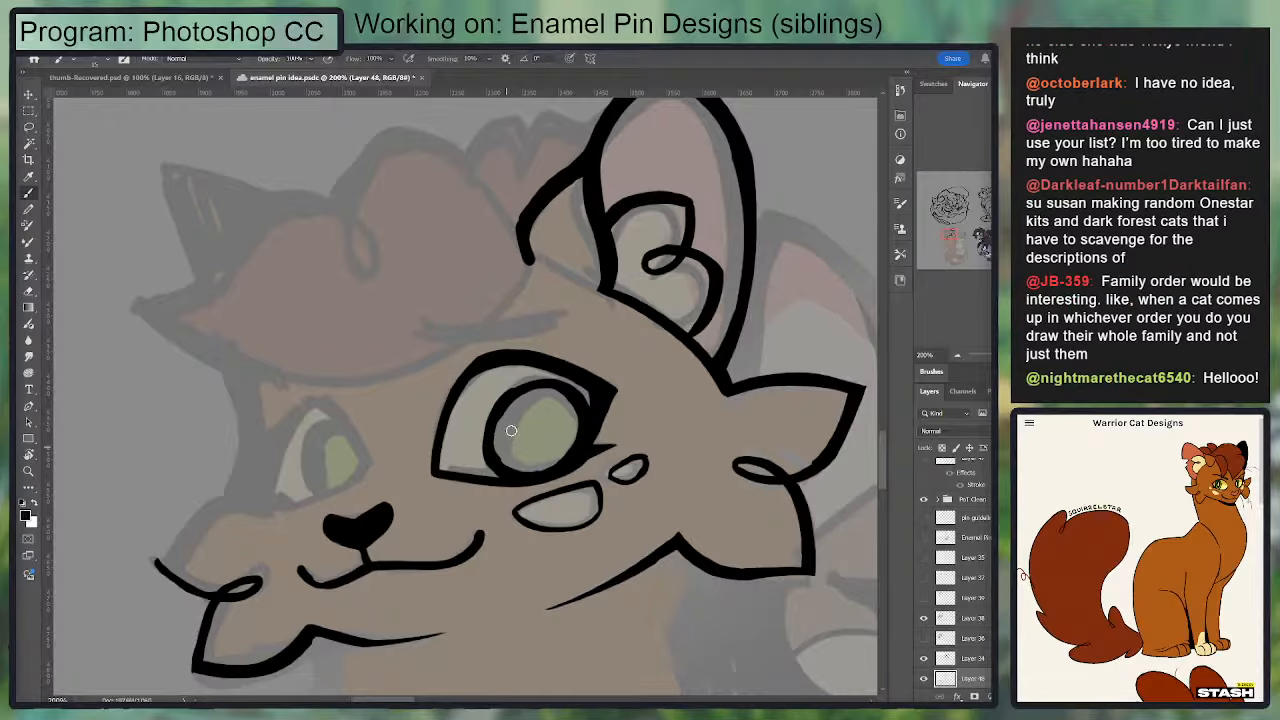
Step: Thicken the inner and upper part of the near eye's iris outline and tidy its edge
{"action": "key", "text": "e"}
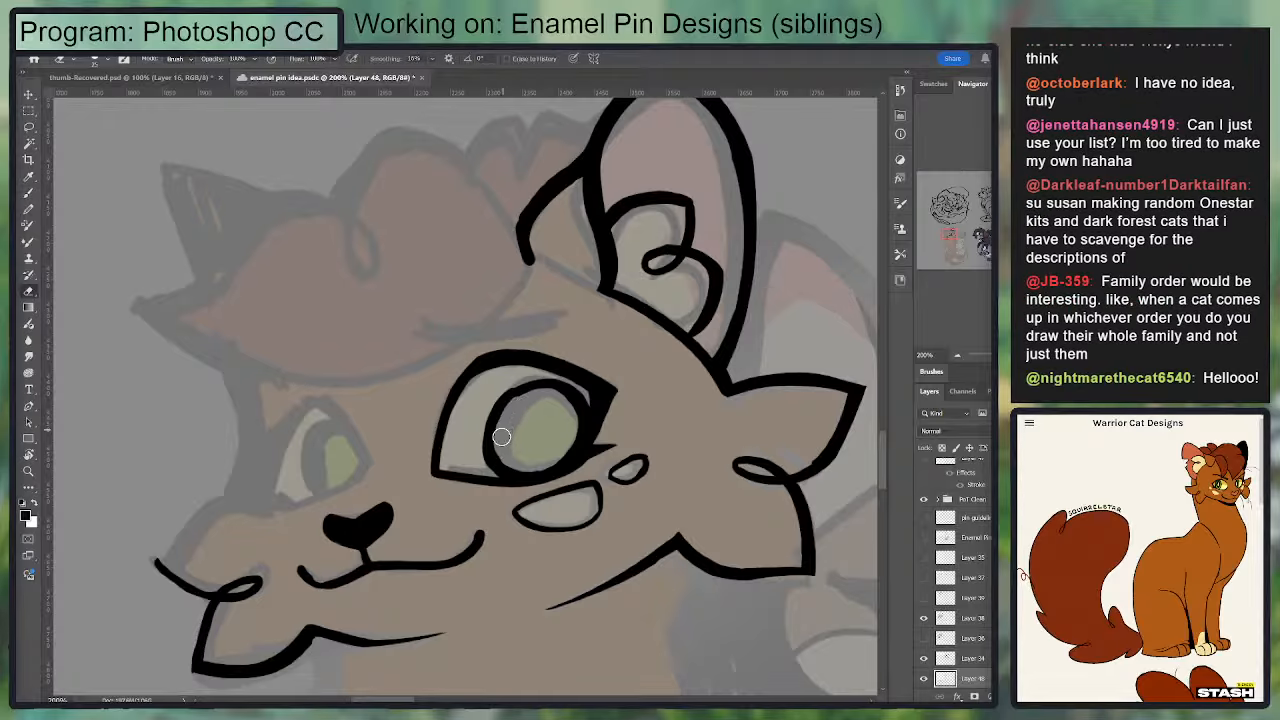
{"action": "key", "text": "b"}
{"action": "mouse_move", "coordinate": [490, 438]}
{"action": "left_mouse_down"}
{"action": "mouse_move", "coordinate": [520, 384]}
{"action": "mouse_move", "coordinate": [547, 383]}
{"action": "mouse_move", "coordinate": [511, 418]}
{"action": "mouse_move", "coordinate": [527, 384]}
{"action": "left_mouse_up"}
{"action": "key", "text": "e"}
{"action": "key", "text": "b"}
Step: Thicken the near eye's outer corner down toward the lower lash and clean up the lid's outer edge
{"action": "key", "text": "e"}
{"action": "left_click_drag", "start_coordinate": [690, 341], "coordinate": [745, 307]}
{"action": "key", "text": "b"}
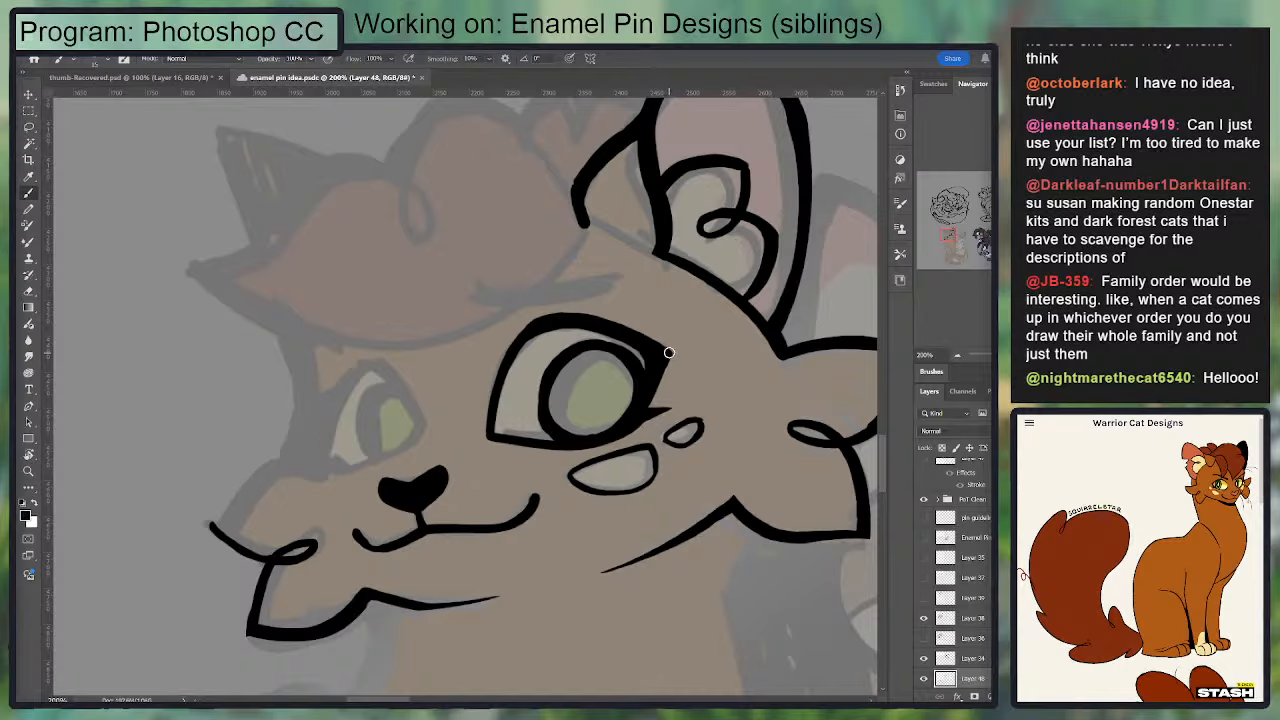
{"action": "left_click_drag", "start_coordinate": [669, 352], "coordinate": [660, 402]}
{"action": "key", "text": "e"}
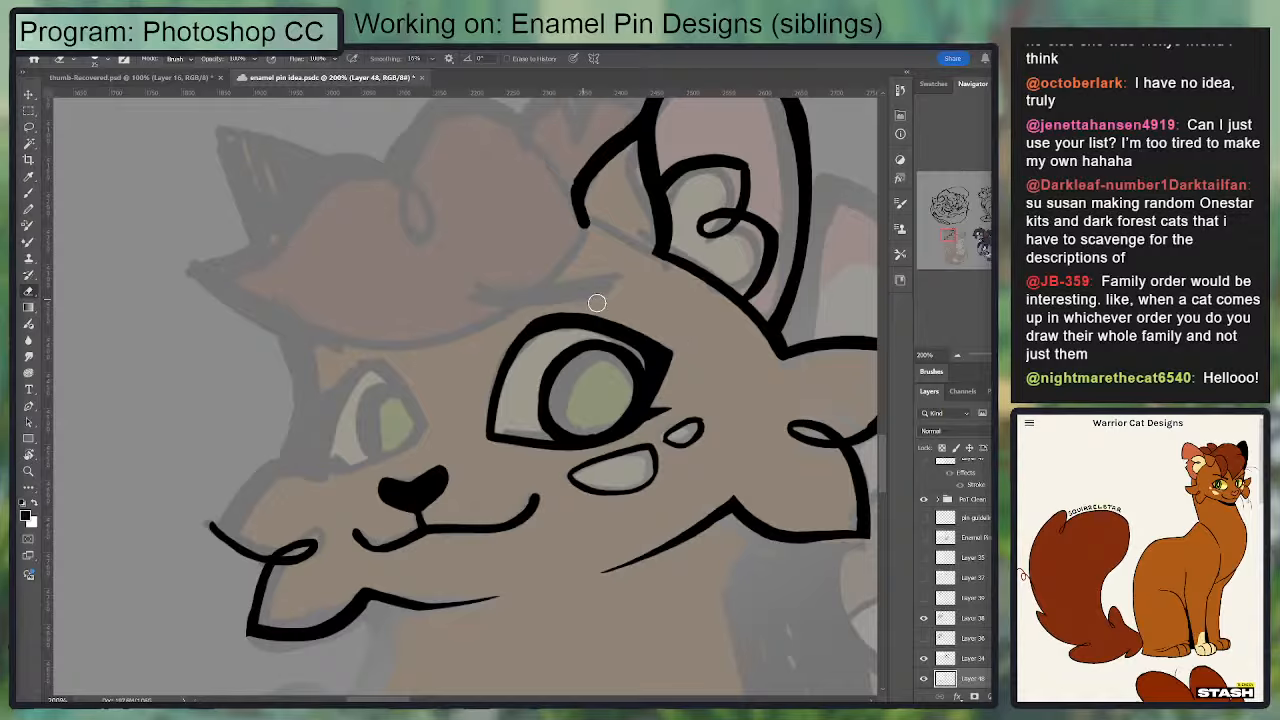
Step: Ink the far eye's upper lid arc down its inner side and the slanted lower lid line
{"action": "key", "text": "b"}
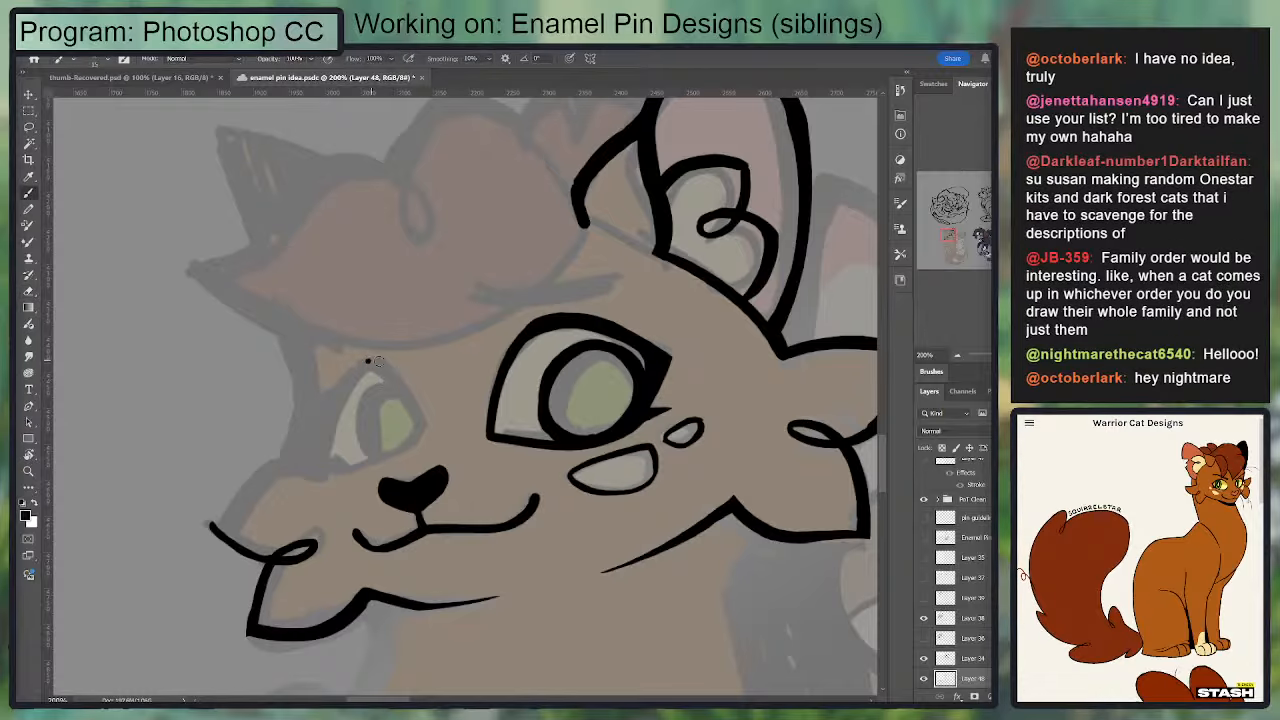
{"action": "mouse_move", "coordinate": [367, 361]}
{"action": "left_mouse_down"}
{"action": "mouse_move", "coordinate": [424, 438]}
{"action": "mouse_move", "coordinate": [369, 361]}
{"action": "mouse_move", "coordinate": [343, 382]}
{"action": "mouse_move", "coordinate": [399, 365]}
{"action": "left_mouse_up"}
{"action": "key", "text": "ctrl+z"}
{"action": "key", "text": "e"}
{"action": "key", "text": "b"}
{"action": "left_click_drag", "start_coordinate": [373, 468], "coordinate": [419, 447]}
{"action": "key", "text": "ctrl+z"}
{"action": "mouse_move", "coordinate": [338, 480]}
{"action": "left_mouse_down"}
{"action": "mouse_move", "coordinate": [418, 442]}
{"action": "mouse_move", "coordinate": [532, 343]}
{"action": "mouse_move", "coordinate": [490, 438]}
{"action": "mouse_move", "coordinate": [562, 462]}
{"action": "left_mouse_up"}
{"action": "key", "text": "e"}
{"action": "key", "text": "b"}
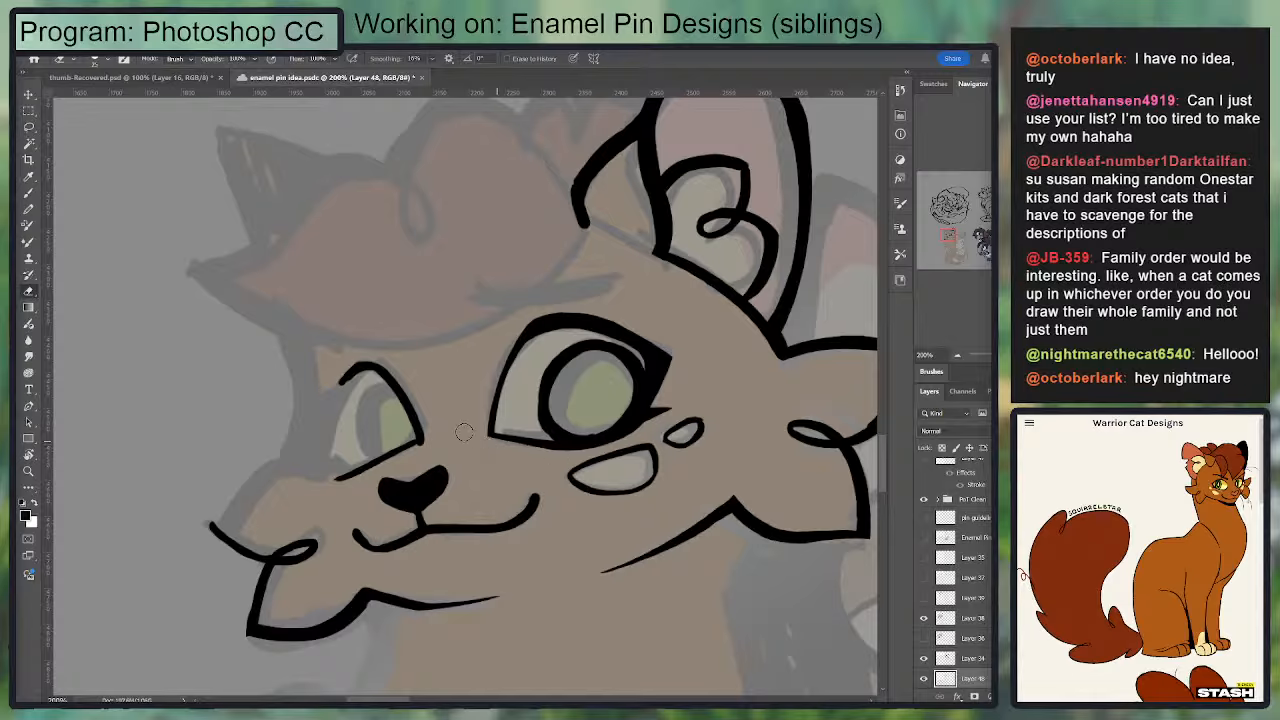
Step: Trim the far eye's inner corner and re-ink the inner edge slightly closer to the iris
{"action": "key", "text": "b"}
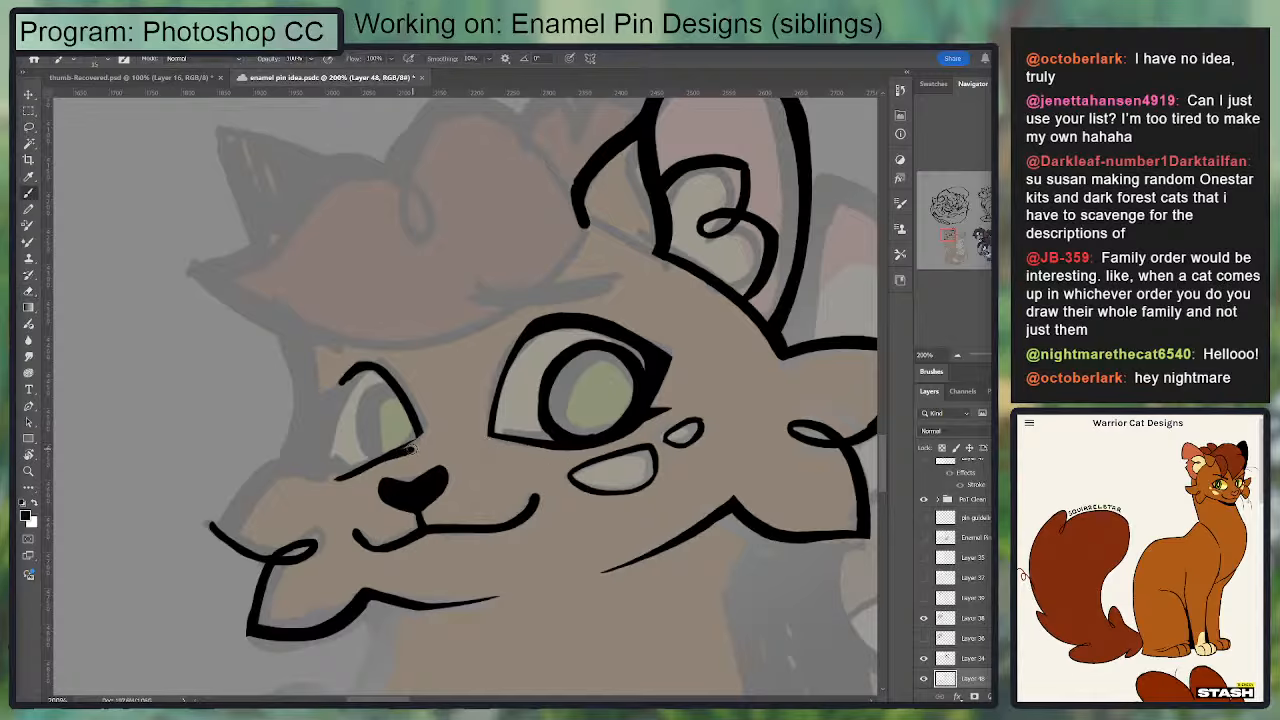
{"action": "key", "text": "e"}
{"action": "left_click_drag", "start_coordinate": [376, 469], "coordinate": [417, 450]}
{"action": "key", "text": "b"}
{"action": "key", "text": "e"}
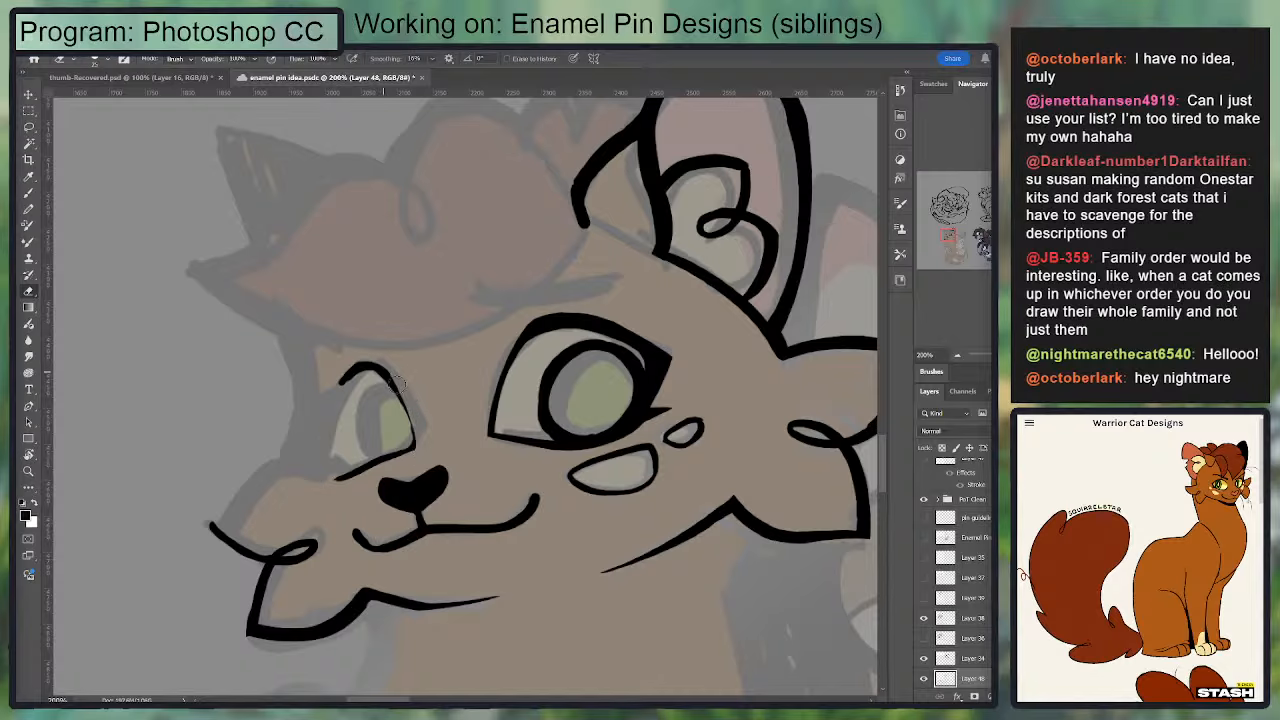
{"action": "key", "text": "b"}
{"action": "left_click_drag", "start_coordinate": [409, 447], "coordinate": [381, 370]}
{"action": "key", "text": "e"}
{"action": "left_click_drag", "start_coordinate": [418, 454], "coordinate": [417, 437]}
Step: Ink the curved outer side of the far eye's iris and rough in the outer lid line
{"action": "key", "text": "b"}
{"action": "left_click_drag", "start_coordinate": [384, 384], "coordinate": [374, 456]}
{"action": "key", "text": "ctrl+z"}
{"action": "mouse_move", "coordinate": [389, 391]}
{"action": "left_mouse_down"}
{"action": "mouse_move", "coordinate": [358, 404]}
{"action": "mouse_move", "coordinate": [373, 464]}
{"action": "mouse_move", "coordinate": [357, 438]}
{"action": "mouse_move", "coordinate": [386, 391]}
{"action": "mouse_move", "coordinate": [366, 396]}
{"action": "mouse_move", "coordinate": [355, 439]}
{"action": "mouse_move", "coordinate": [385, 389]}
{"action": "mouse_move", "coordinate": [317, 443]}
{"action": "left_mouse_up"}
{"action": "key", "text": "ctrl+z"}
{"action": "key", "text": "e"}
{"action": "key", "text": "b"}
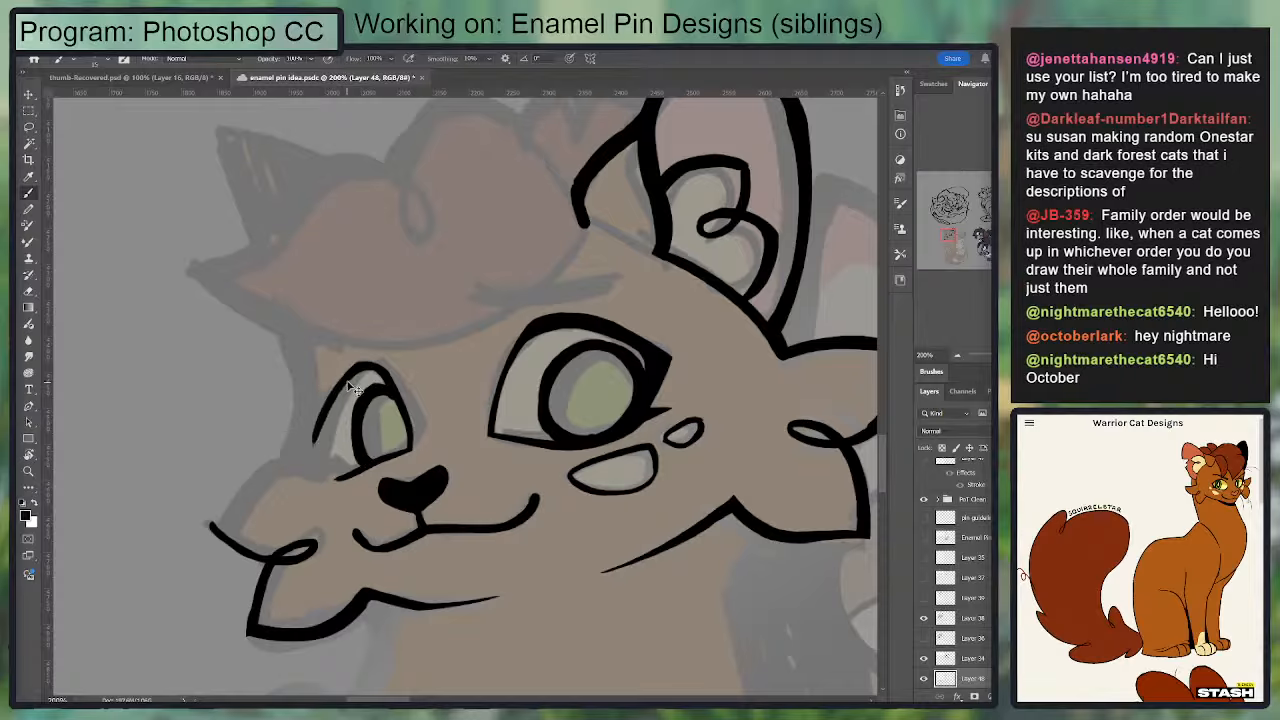
Step: Redraw the far eye's outer lid down to the lower lid, closing the eye shape with a small lash
{"action": "key", "text": "ctrl+z"}
{"action": "mouse_move", "coordinate": [347, 376]}
{"action": "left_mouse_down"}
{"action": "mouse_move", "coordinate": [316, 443]}
{"action": "mouse_move", "coordinate": [333, 409]}
{"action": "mouse_move", "coordinate": [352, 470]}
{"action": "mouse_move", "coordinate": [366, 469]}
{"action": "mouse_move", "coordinate": [334, 463]}
{"action": "mouse_move", "coordinate": [353, 466]}
{"action": "mouse_move", "coordinate": [331, 479]}
{"action": "mouse_move", "coordinate": [348, 471]}
{"action": "left_mouse_up"}
{"action": "key", "text": "ctrl+z"}
{"action": "key", "text": "e"}
{"action": "key", "text": "b"}
{"action": "key", "text": "e"}
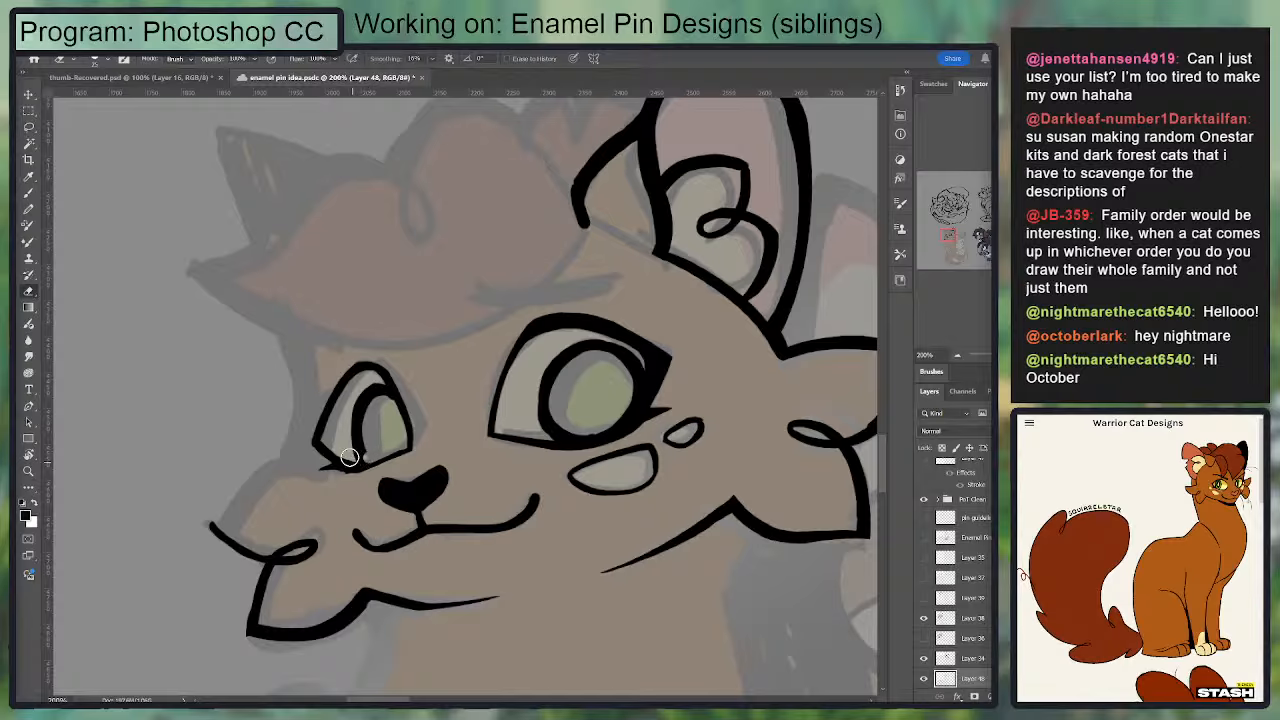
{"action": "key", "text": "b"}
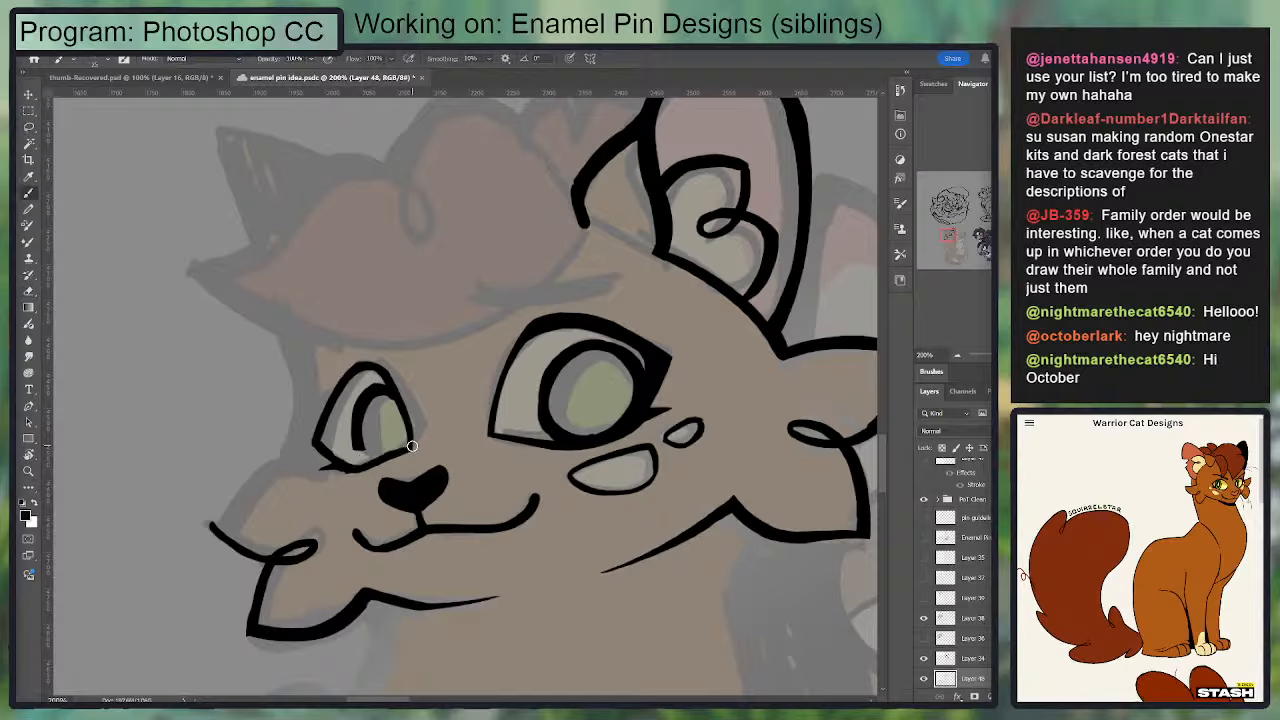
Step: Tidy the far eye's lower lid and thicken the outer lid into a heavier outer corner
{"action": "key", "text": "e"}
{"action": "key", "text": "b"}
{"action": "key", "text": "e"}
{"action": "left_click_drag", "start_coordinate": [397, 351], "coordinate": [420, 394]}
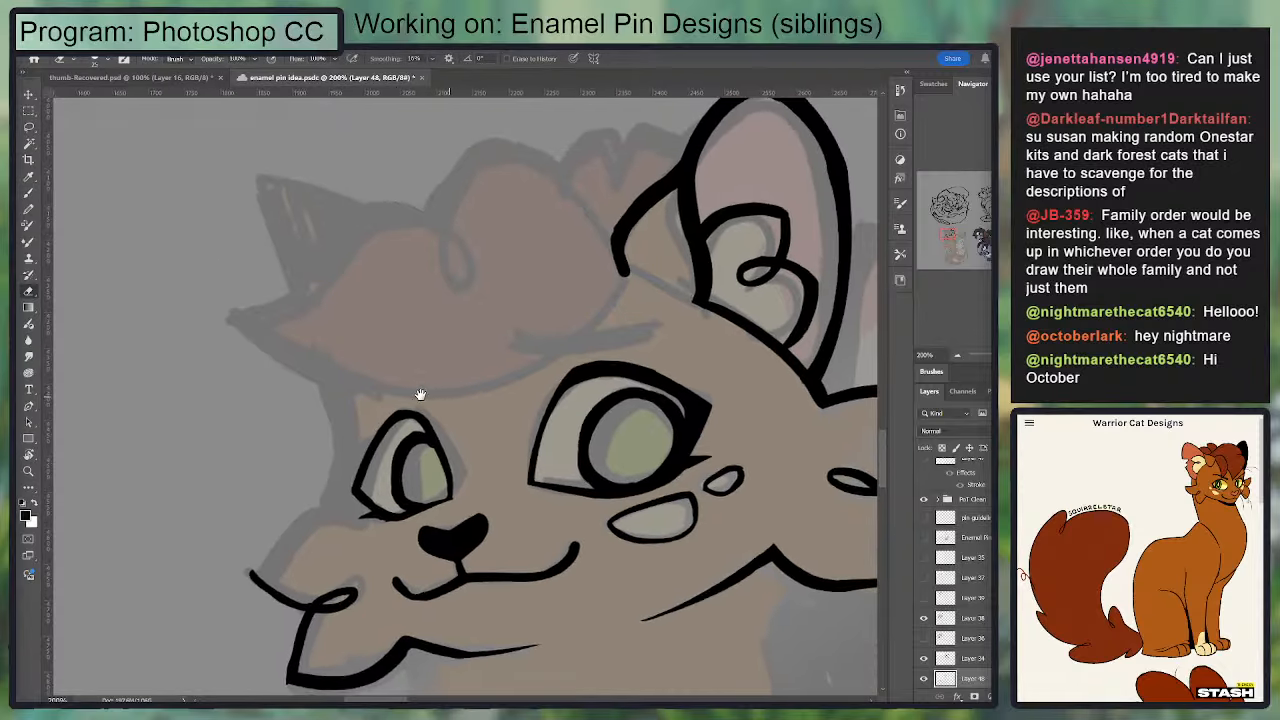
{"action": "key", "text": "b"}
{"action": "left_click_drag", "start_coordinate": [376, 508], "coordinate": [380, 443]}
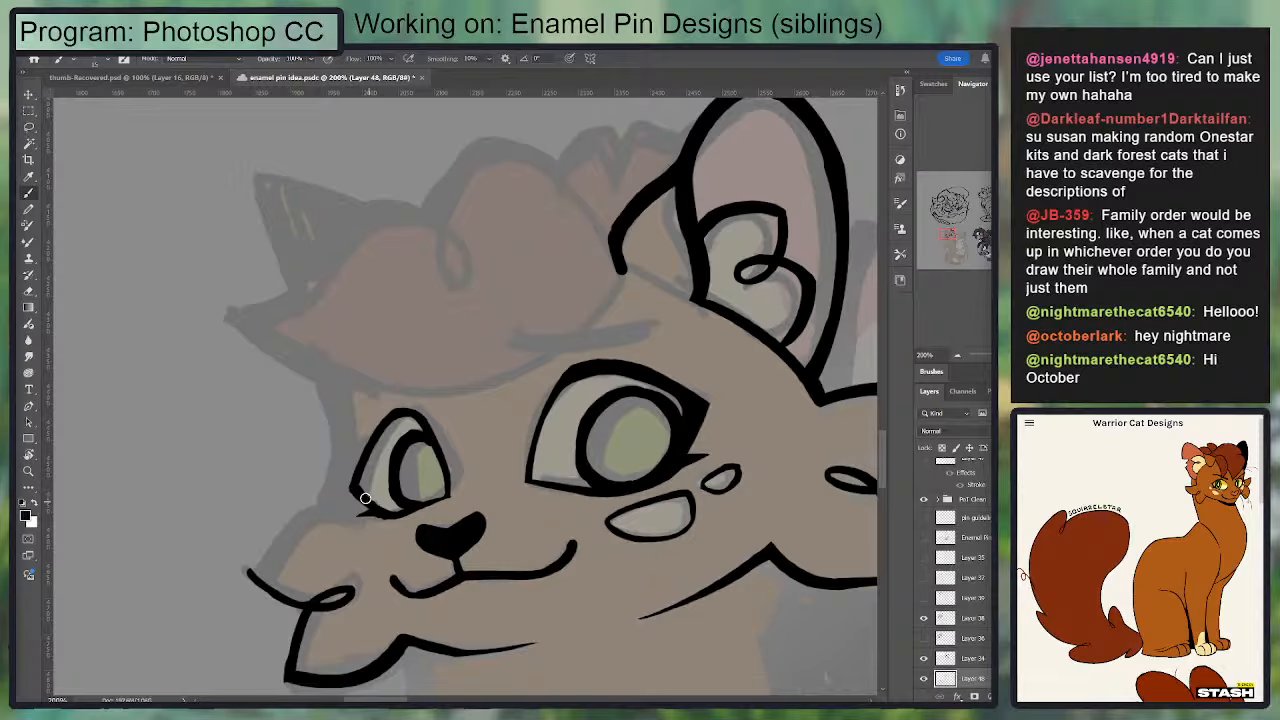
{"action": "mouse_move", "coordinate": [365, 498]}
{"action": "left_mouse_down"}
{"action": "mouse_move", "coordinate": [346, 469]}
{"action": "mouse_move", "coordinate": [390, 414]}
{"action": "left_mouse_up"}
{"action": "key", "text": "e"}
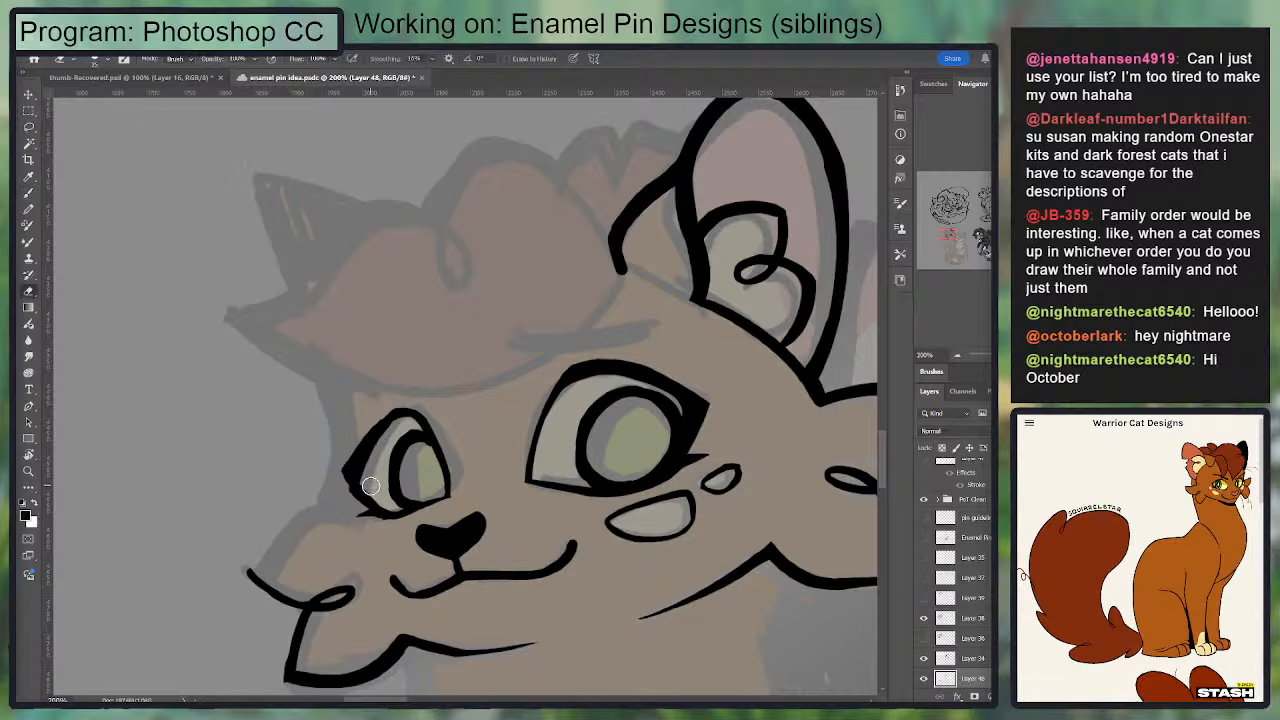
{"action": "key", "text": "b"}
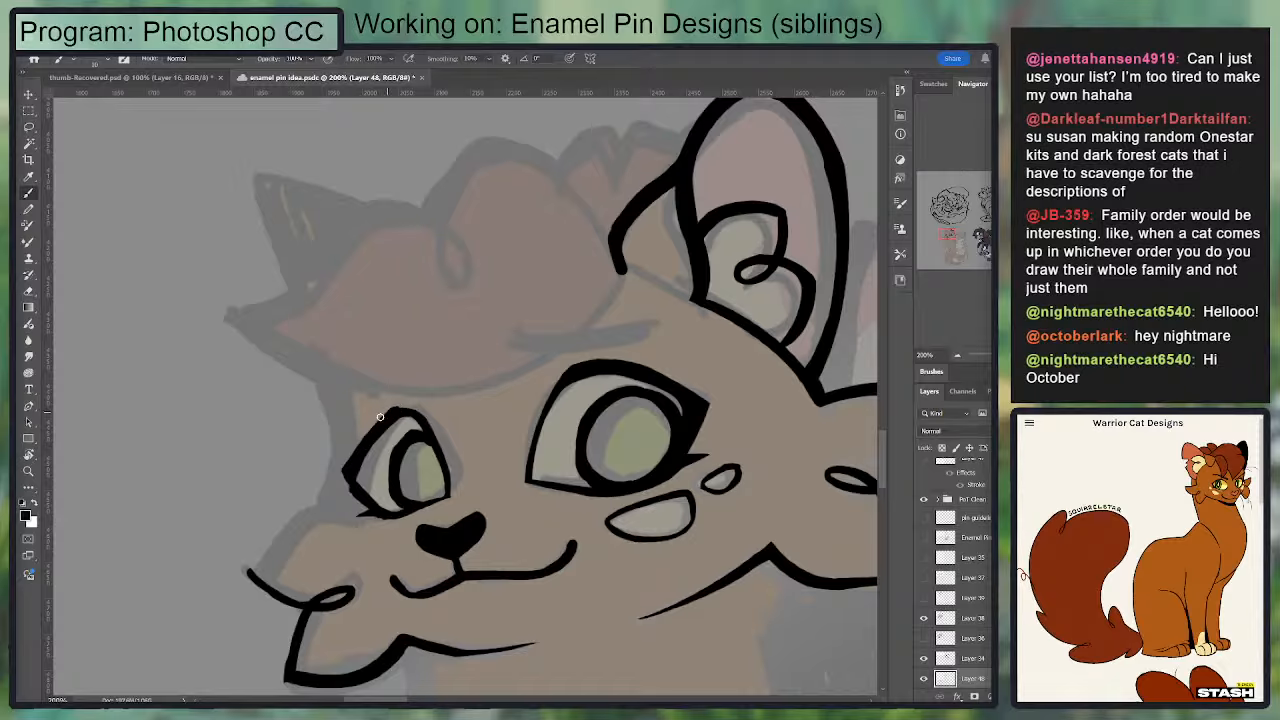
Step: Thicken the far eye's upper outer lid and shave the inside of the outer corner with a smaller eraser
{"action": "left_click_drag", "start_coordinate": [380, 416], "coordinate": [351, 453]}
{"action": "key", "text": "e"}
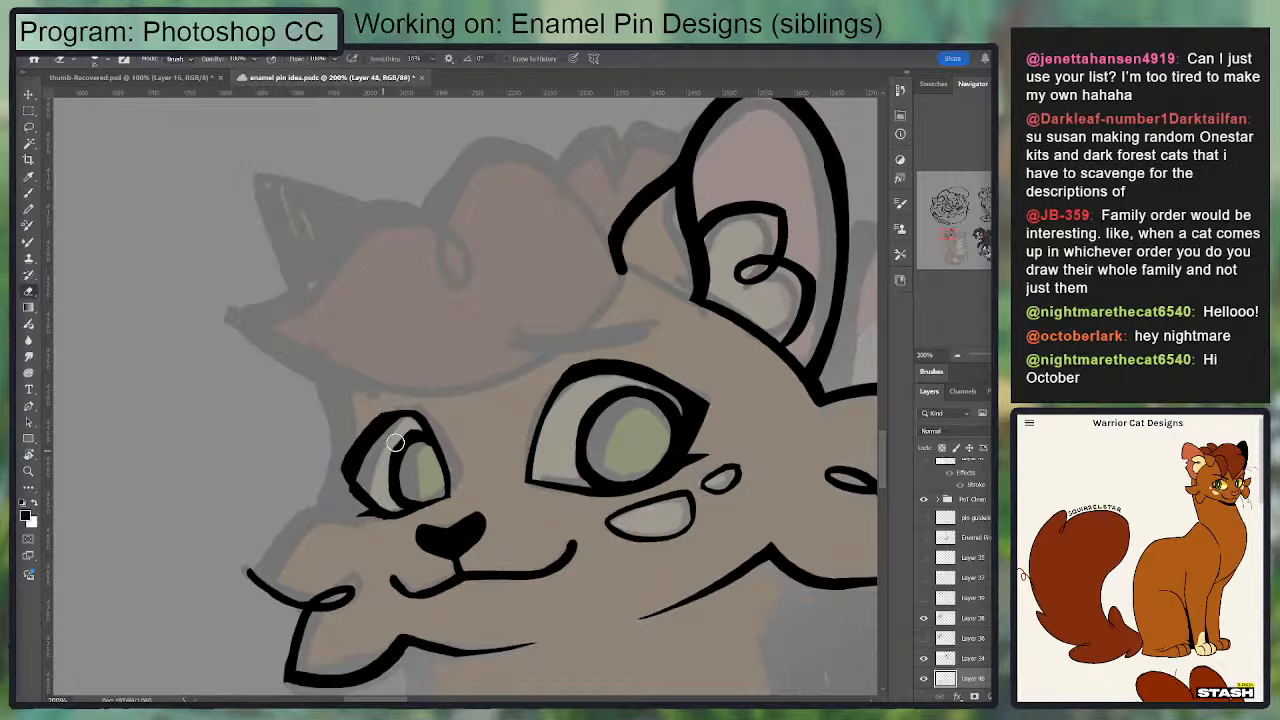
{"action": "key", "text": "["}
{"action": "left_click_drag", "start_coordinate": [367, 475], "coordinate": [361, 480]}
{"action": "key", "text": "b"}
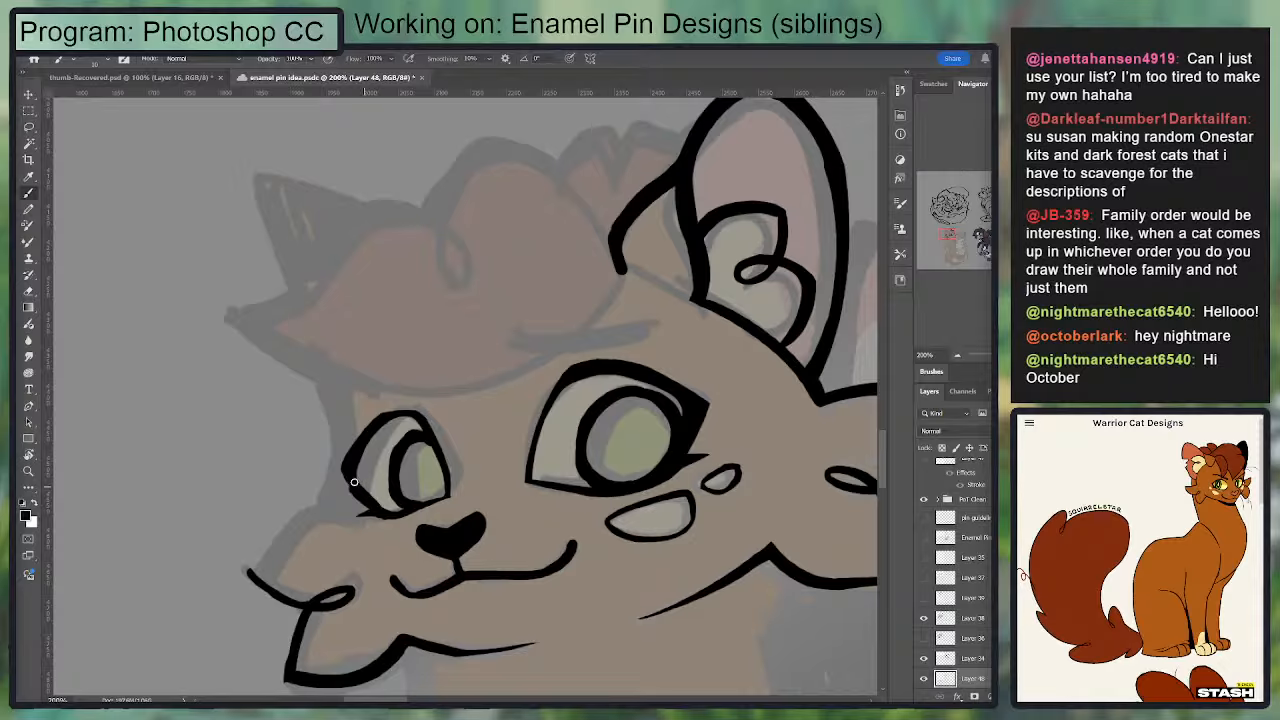
{"action": "key", "text": "e"}
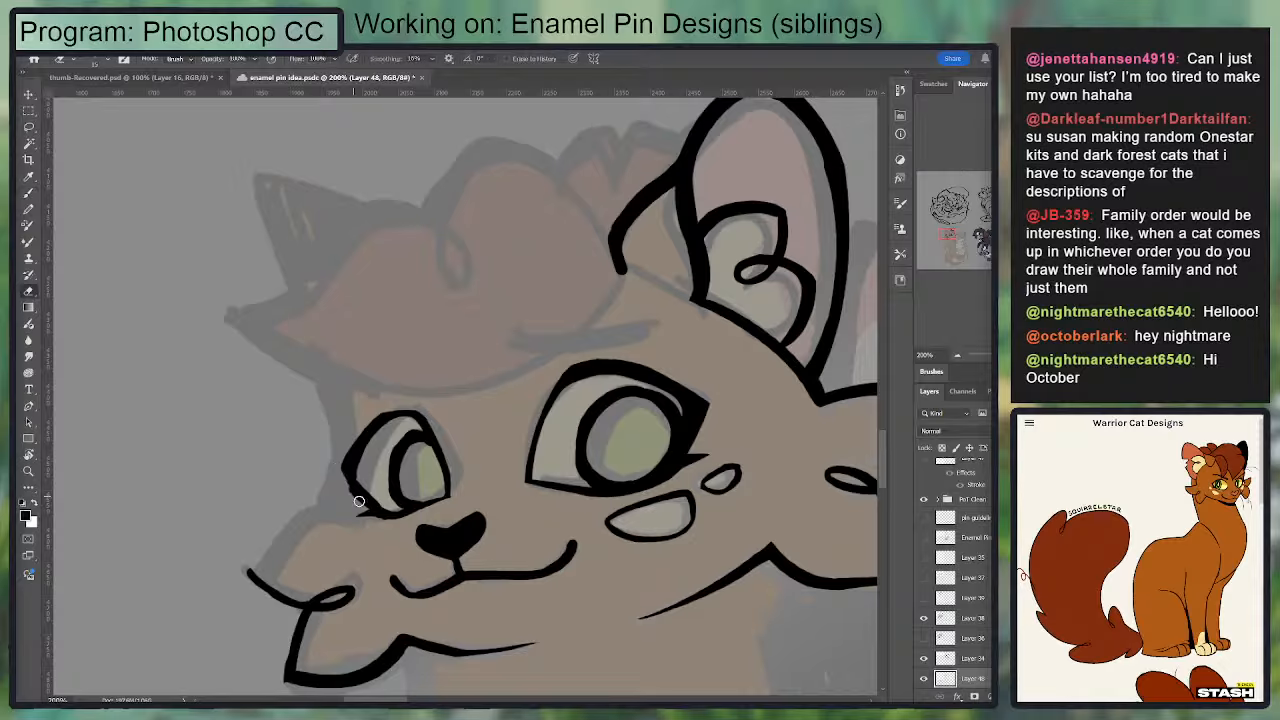
Step: Extend the far eye's outer corner to a sharper point above the lash and smooth the lid's outer edge
{"action": "key", "text": "b"}
{"action": "left_click_drag", "start_coordinate": [342, 468], "coordinate": [383, 516]}
{"action": "left_click_drag", "start_coordinate": [358, 472], "coordinate": [394, 517]}
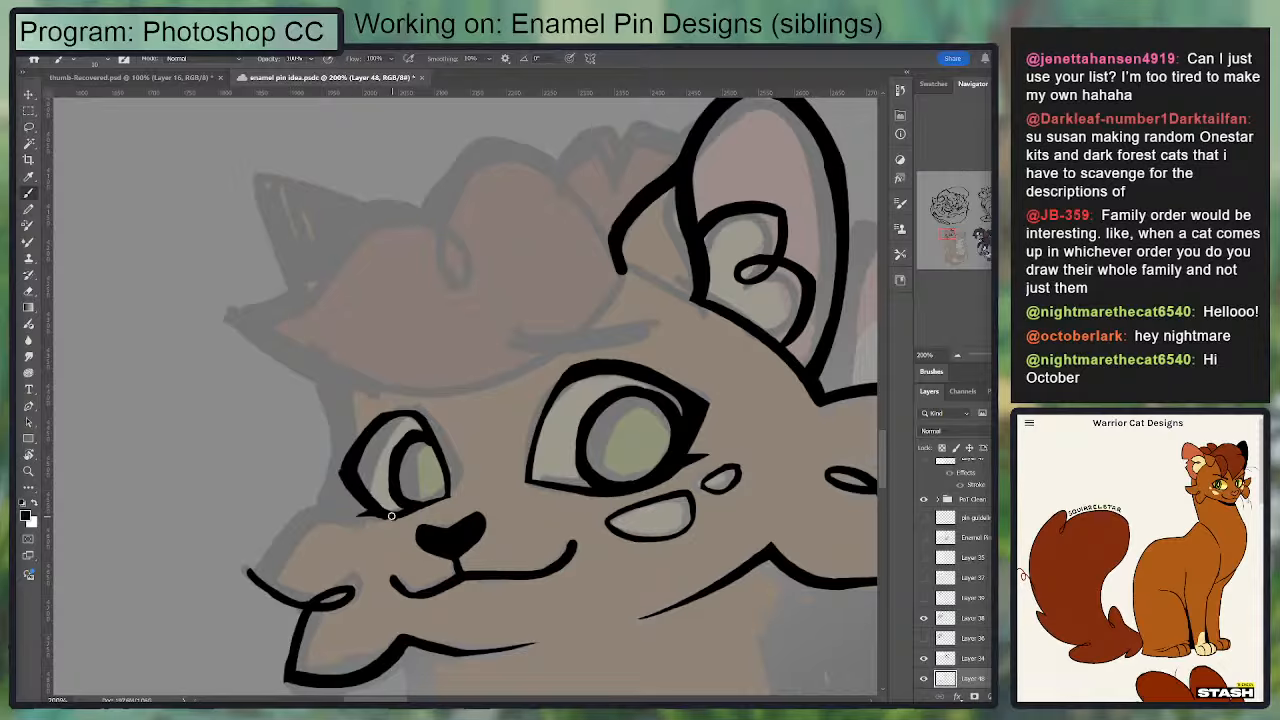
{"action": "key", "text": "e"}
{"action": "key", "text": "b"}
{"action": "key", "text": "e"}
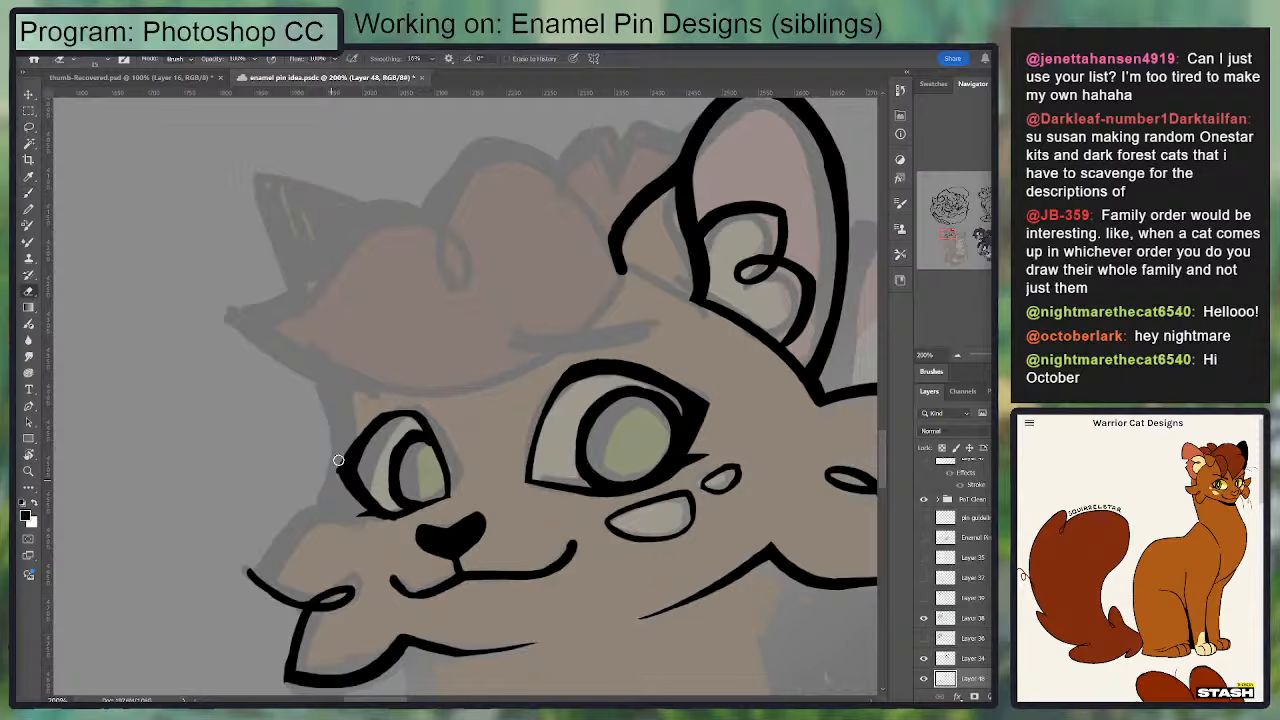
{"action": "left_click_drag", "start_coordinate": [336, 462], "coordinate": [382, 411]}
{"action": "key", "text": "b"}
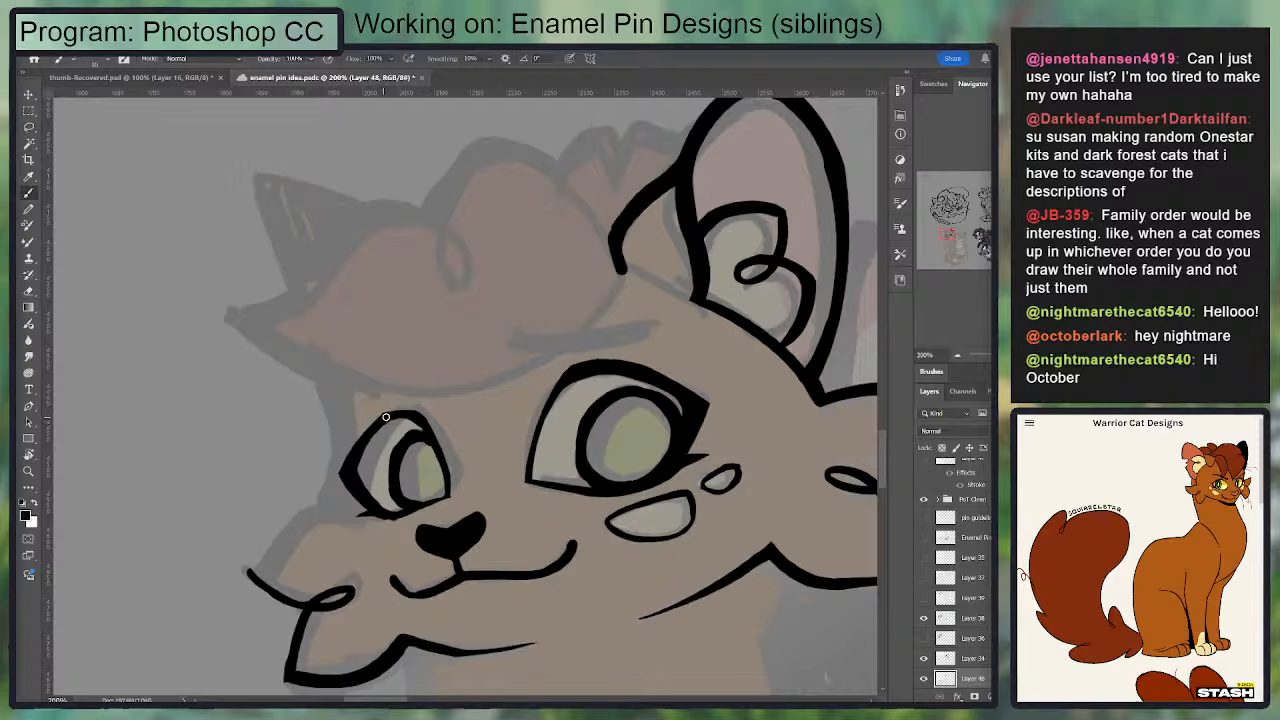
{"action": "key", "text": "e"}
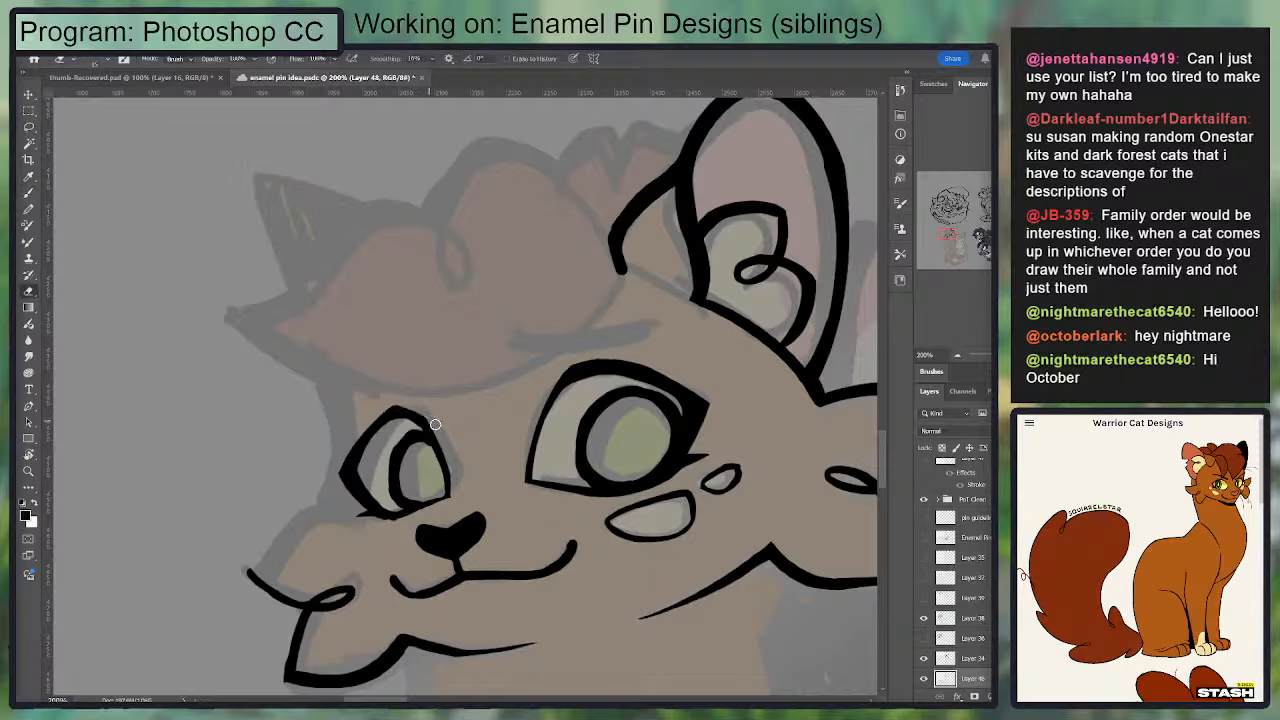
Step: Re-ink the far eye's inner edge from the peak of the lid down to the lower inner corner
{"action": "key", "text": "b"}
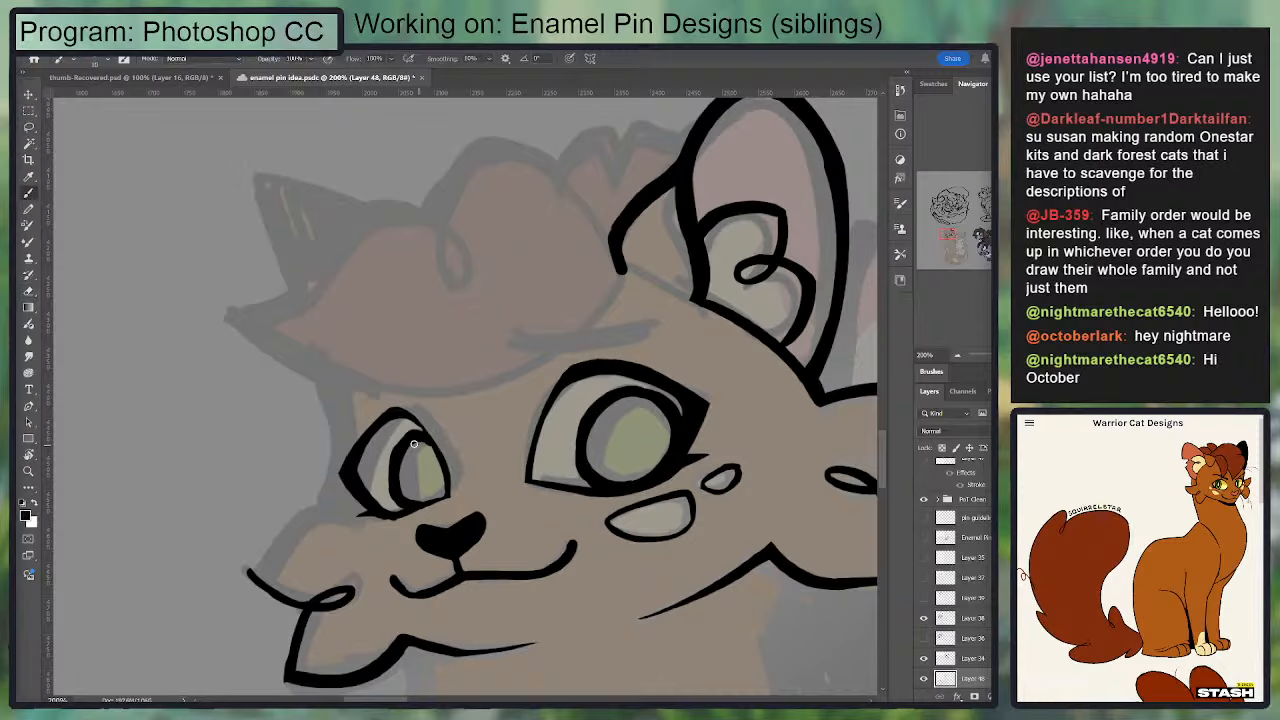
{"action": "mouse_move", "coordinate": [449, 494]}
{"action": "left_mouse_down"}
{"action": "mouse_move", "coordinate": [453, 467]}
{"action": "mouse_move", "coordinate": [411, 487]}
{"action": "left_mouse_up"}
{"action": "key", "text": "e"}
{"action": "key", "text": "b"}
{"action": "left_click_drag", "start_coordinate": [412, 441], "coordinate": [399, 476]}
{"action": "key", "text": "ctrl+z"}
{"action": "key", "text": "e"}
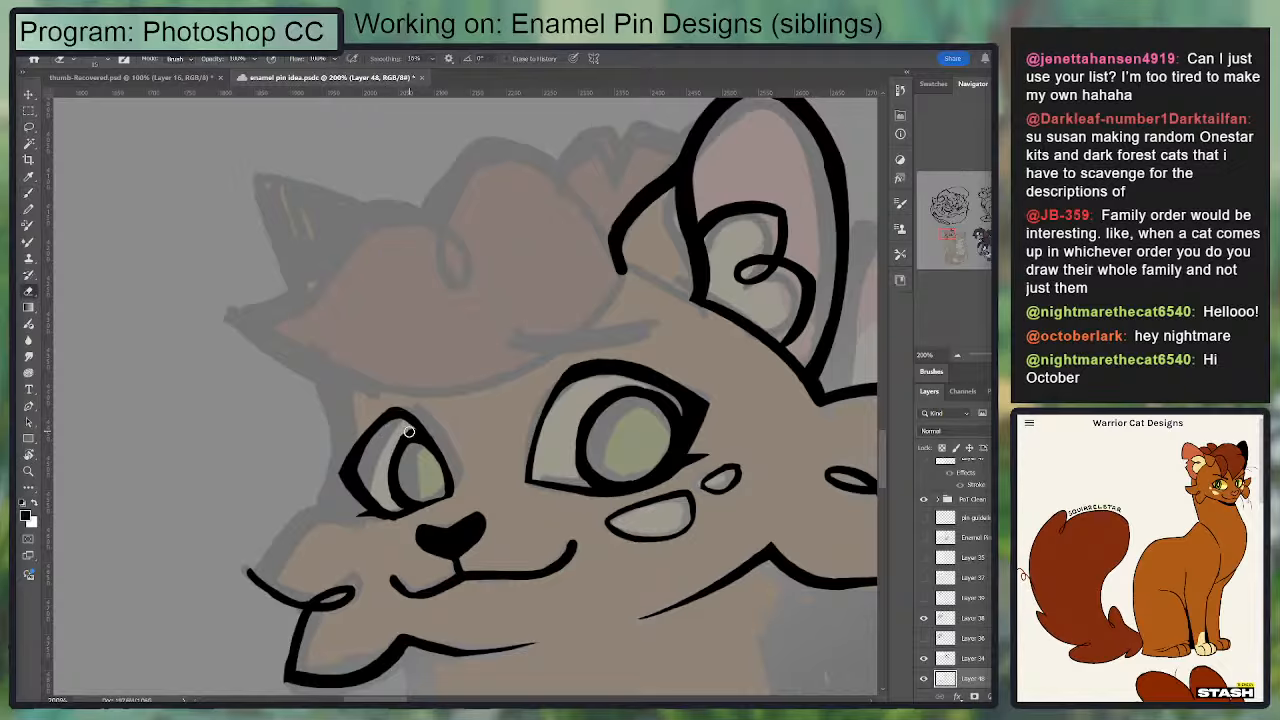
Step: Reshape the far eye's iris outline along its top and lower curve, cleaning the line edges
{"action": "key", "text": "b"}
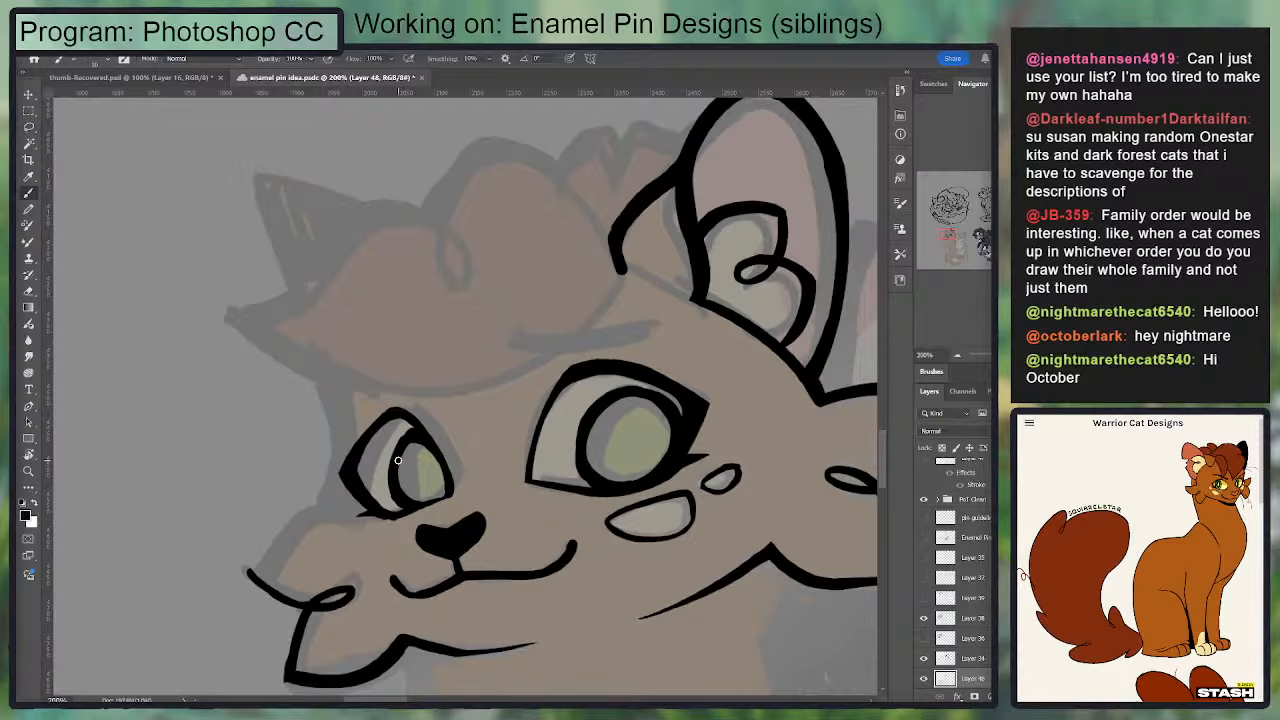
{"action": "mouse_move", "coordinate": [419, 503]}
{"action": "left_mouse_down"}
{"action": "mouse_move", "coordinate": [396, 444]}
{"action": "mouse_move", "coordinate": [365, 471]}
{"action": "mouse_move", "coordinate": [410, 451]}
{"action": "mouse_move", "coordinate": [378, 455]}
{"action": "mouse_move", "coordinate": [399, 461]}
{"action": "mouse_move", "coordinate": [379, 446]}
{"action": "mouse_move", "coordinate": [424, 453]}
{"action": "left_mouse_up"}
{"action": "key", "text": "e"}
{"action": "key", "text": "b"}
{"action": "key", "text": "e"}
{"action": "key", "text": "b"}
{"action": "key", "text": "e"}
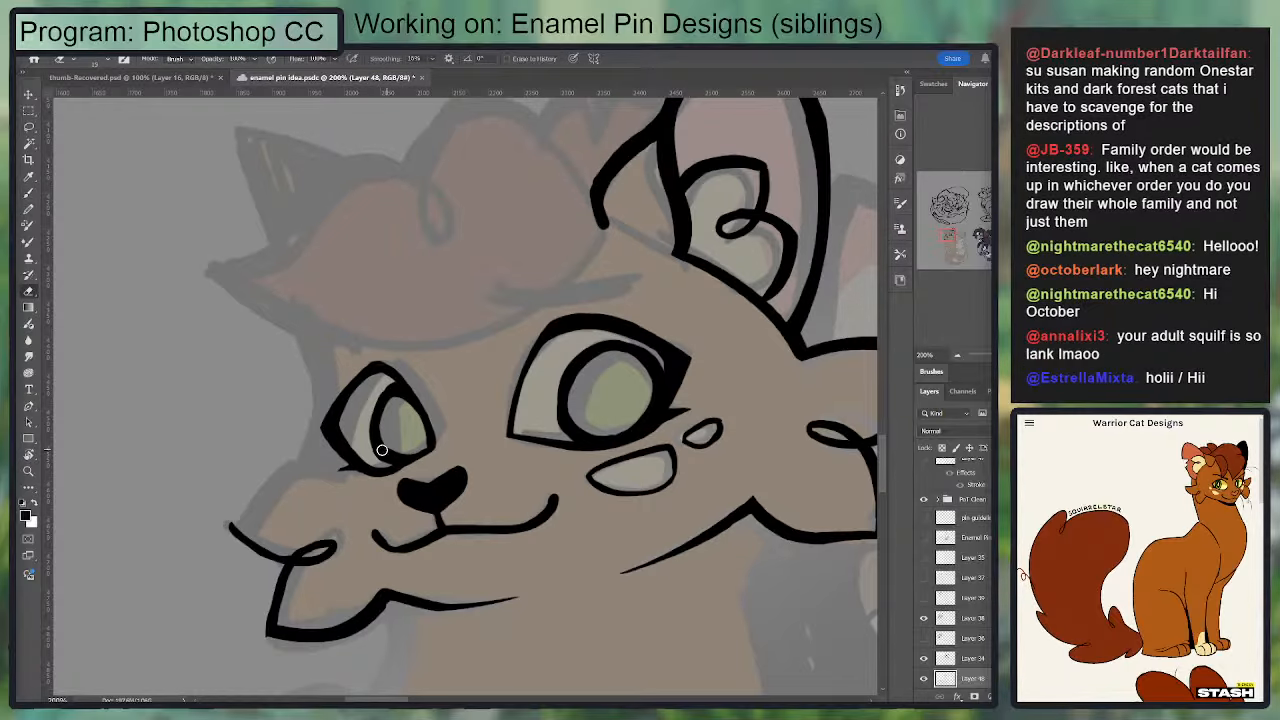
Step: Trim the outside of the far eye's inner edge and smooth the line where it meets the iris
{"action": "left_click_drag", "start_coordinate": [423, 384], "coordinate": [387, 366]}
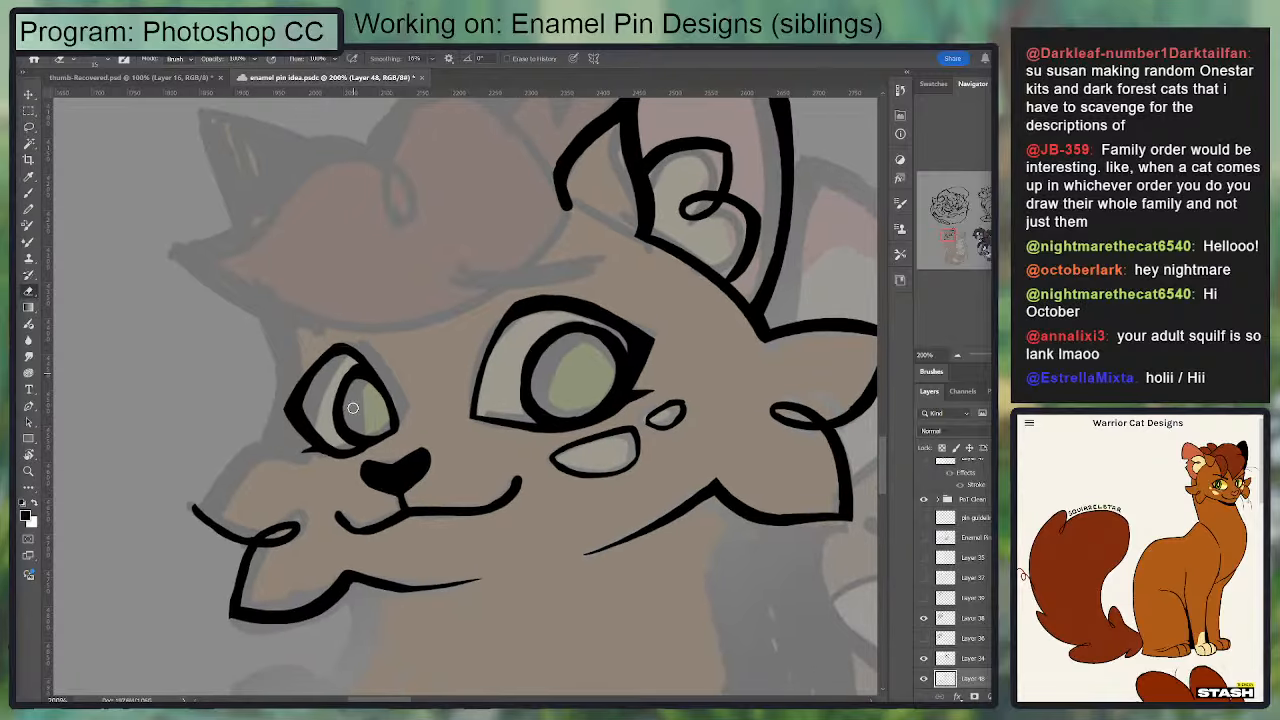
{"action": "key", "text": "b"}
{"action": "key", "text": "e"}
{"action": "left_click_drag", "start_coordinate": [403, 437], "coordinate": [380, 357]}
{"action": "key", "text": "b"}
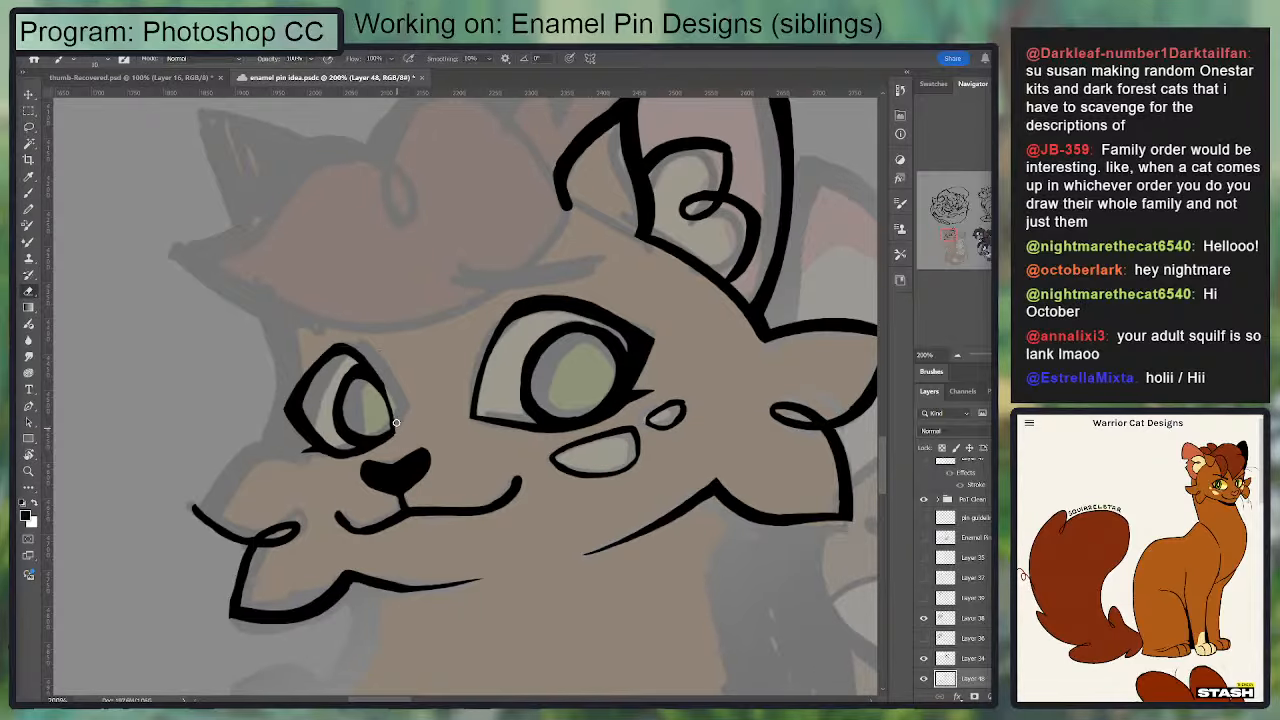
{"action": "left_click_drag", "start_coordinate": [390, 434], "coordinate": [374, 386]}
{"action": "key", "text": "e"}
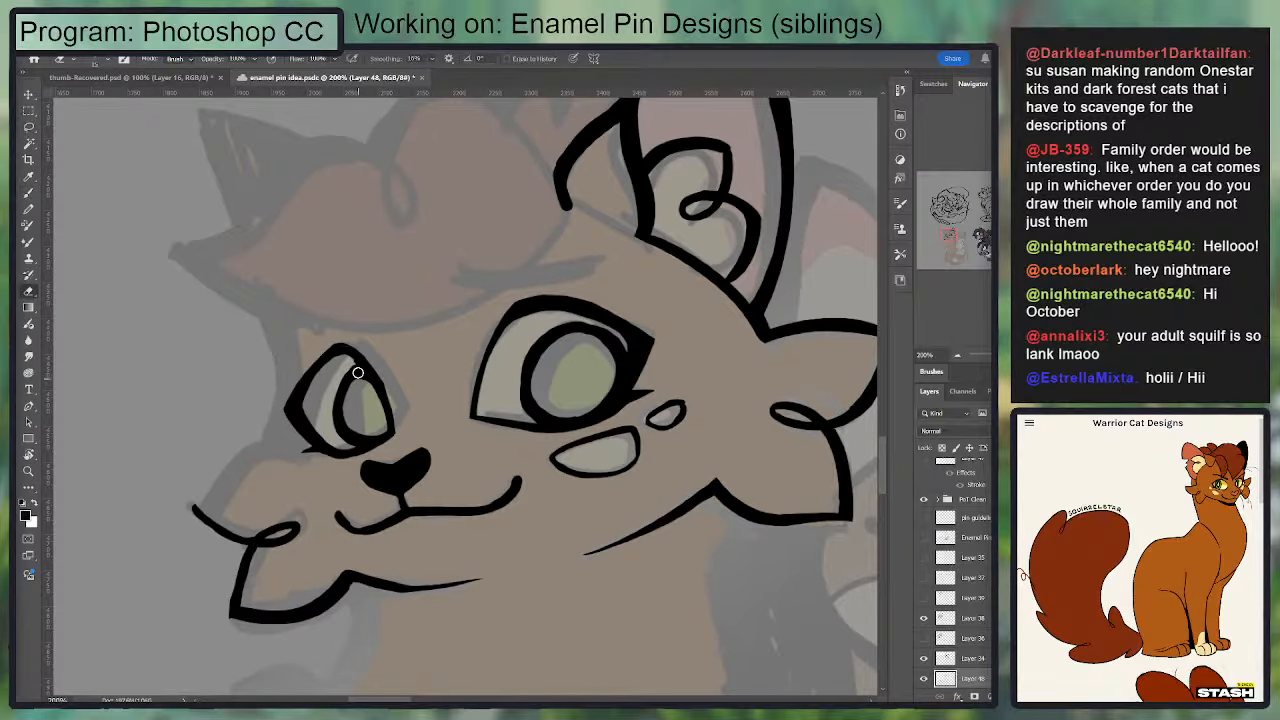
Step: Ink the inner side of the far eye's iris so its outline closes into a full oval, and clean it up
{"action": "key", "text": "b"}
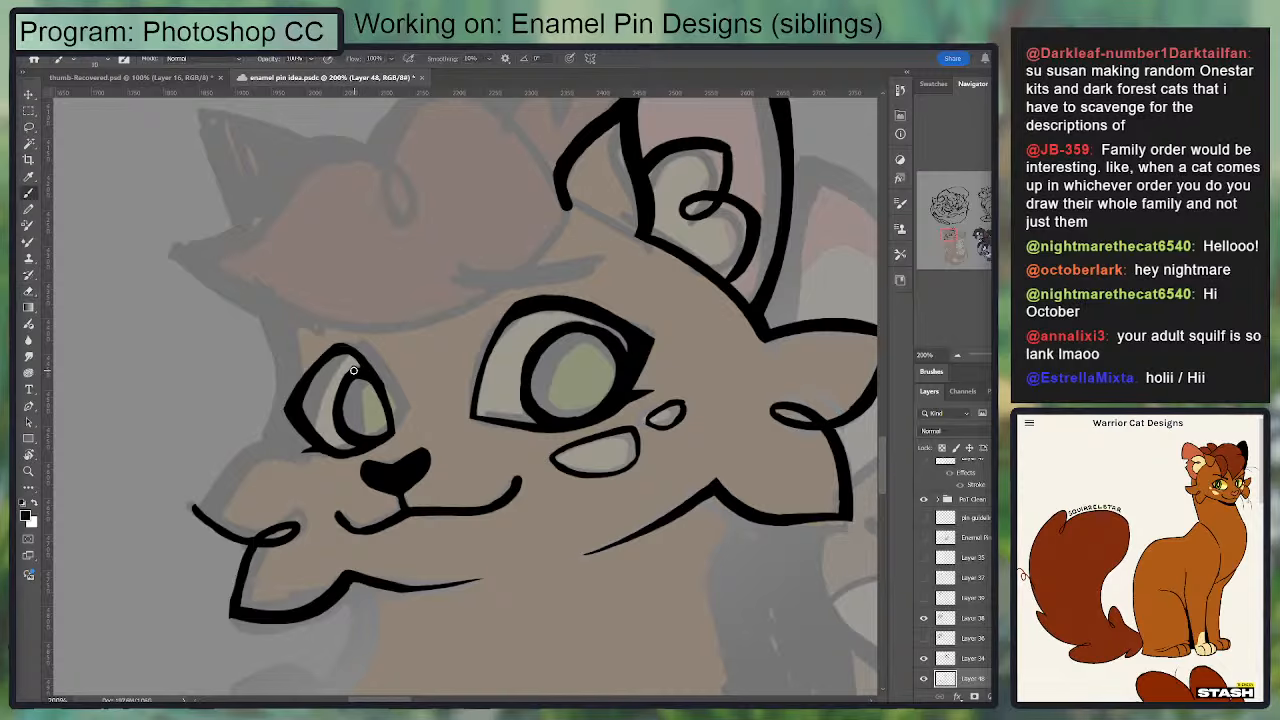
{"action": "mouse_move", "coordinate": [352, 370]}
{"action": "left_mouse_down"}
{"action": "mouse_move", "coordinate": [333, 412]}
{"action": "mouse_move", "coordinate": [351, 375]}
{"action": "mouse_move", "coordinate": [341, 436]}
{"action": "mouse_move", "coordinate": [355, 382]}
{"action": "mouse_move", "coordinate": [349, 429]}
{"action": "mouse_move", "coordinate": [377, 429]}
{"action": "left_mouse_up"}
{"action": "key", "text": "e"}
{"action": "key", "text": "b"}
{"action": "key", "text": "e"}
{"action": "scroll", "coordinate": [465, 364], "scroll_direction": "down", "scroll_amount": 3}
{"action": "key", "text": "b"}
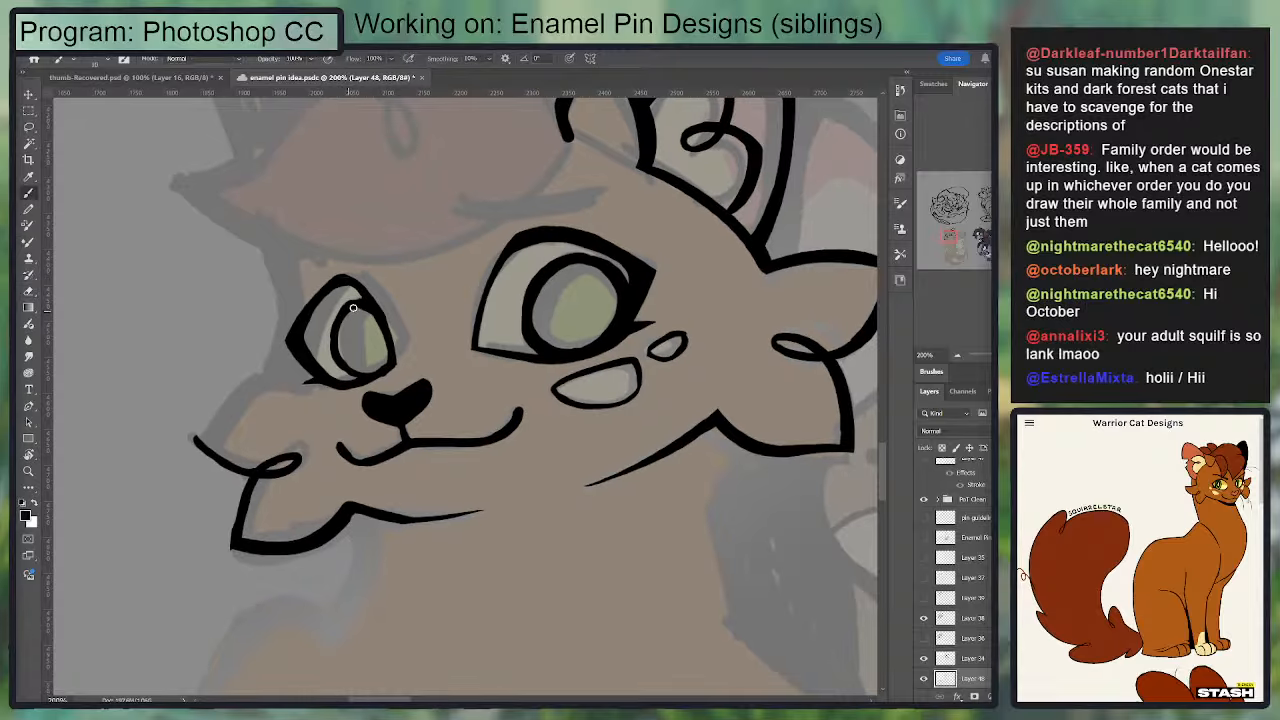
{"action": "scroll", "coordinate": [410, 295], "scroll_direction": "up", "scroll_amount": 2}
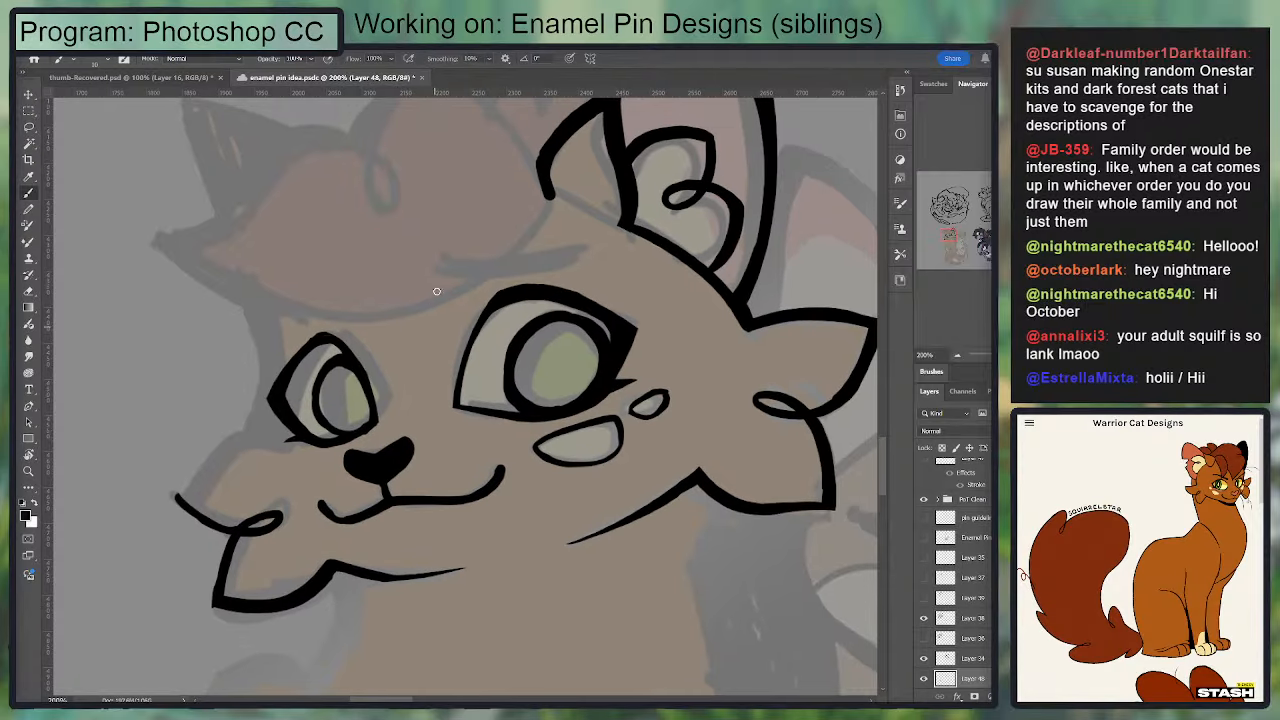
{"action": "scroll", "coordinate": [438, 281], "scroll_direction": "down", "scroll_amount": 3}
{"action": "key", "text": "e"}
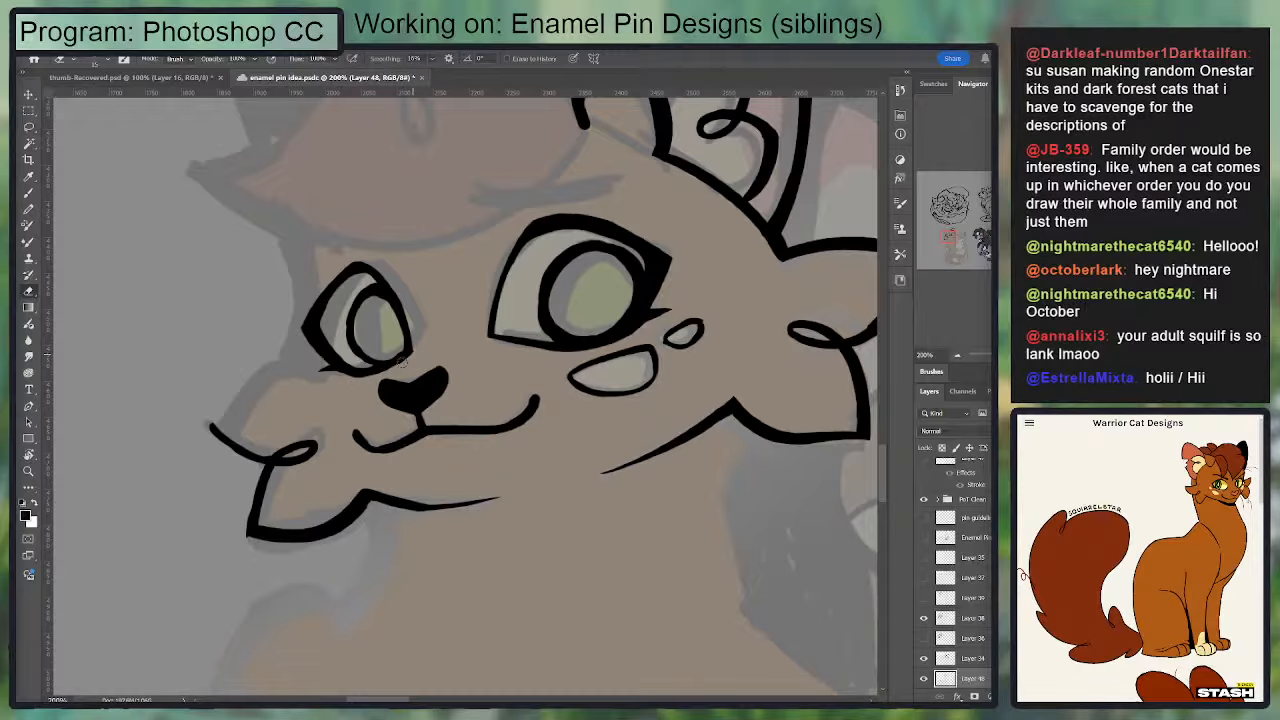
{"action": "mouse_move", "coordinate": [378, 423]}
{"action": "left_mouse_down"}
{"action": "mouse_move", "coordinate": [364, 315]}
{"action": "mouse_move", "coordinate": [388, 459]}
{"action": "left_mouse_up"}
Step: Ink the upper contour of the far cheek fur from its outer tip, and rough in the face edge beside the eye
{"action": "key", "text": "b"}
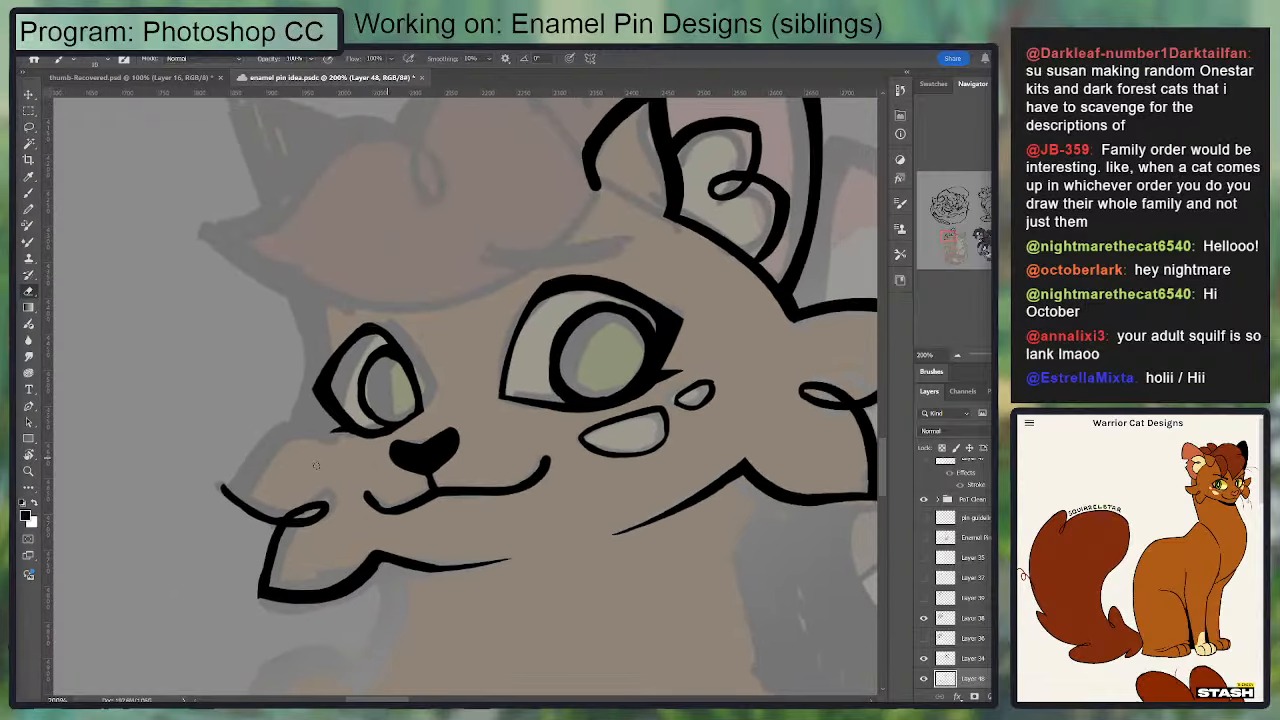
{"action": "left_click_drag", "start_coordinate": [217, 485], "coordinate": [281, 521]}
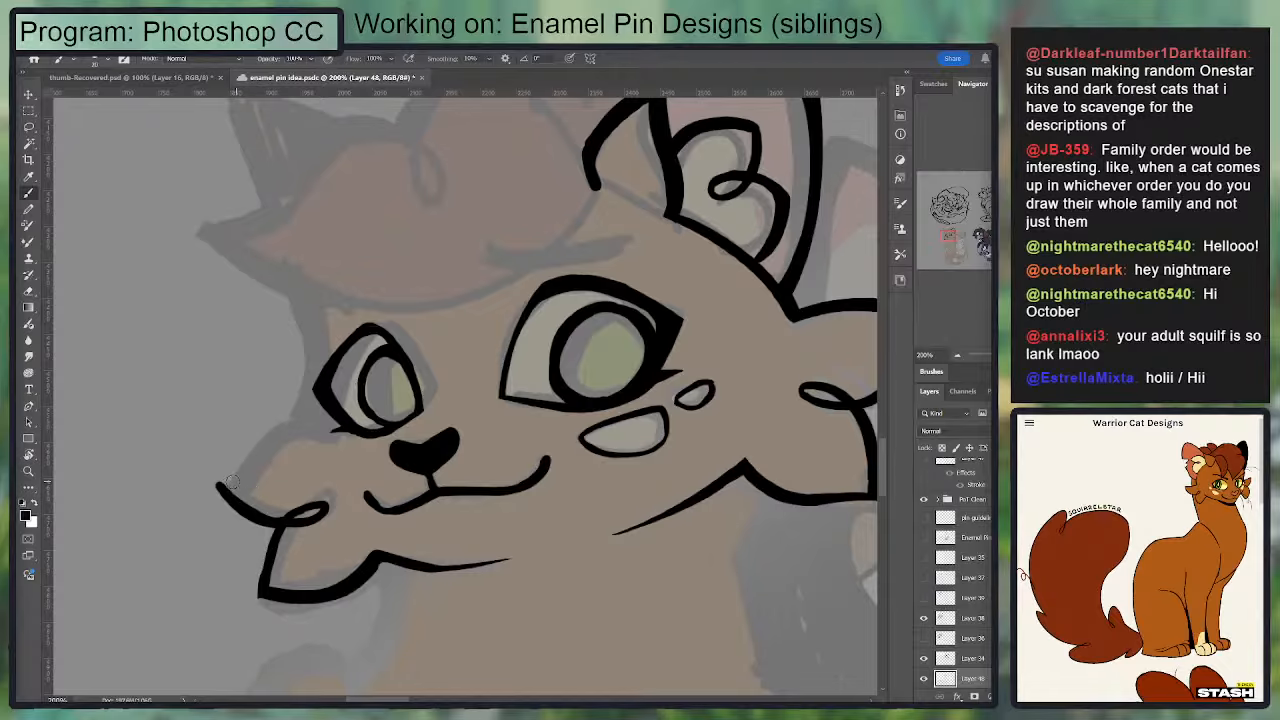
{"action": "mouse_move", "coordinate": [218, 487]}
{"action": "left_mouse_down"}
{"action": "mouse_move", "coordinate": [304, 420]}
{"action": "mouse_move", "coordinate": [306, 319]}
{"action": "mouse_move", "coordinate": [323, 313]}
{"action": "left_mouse_up"}
{"action": "key", "text": "ctrl+z"}
Step: Redraw the far face edge from the cheek fur up past the eye toward the forehead hair and thicken its base
{"action": "key", "text": "ctrl+z"}
{"action": "left_click_drag", "start_coordinate": [327, 360], "coordinate": [322, 317]}
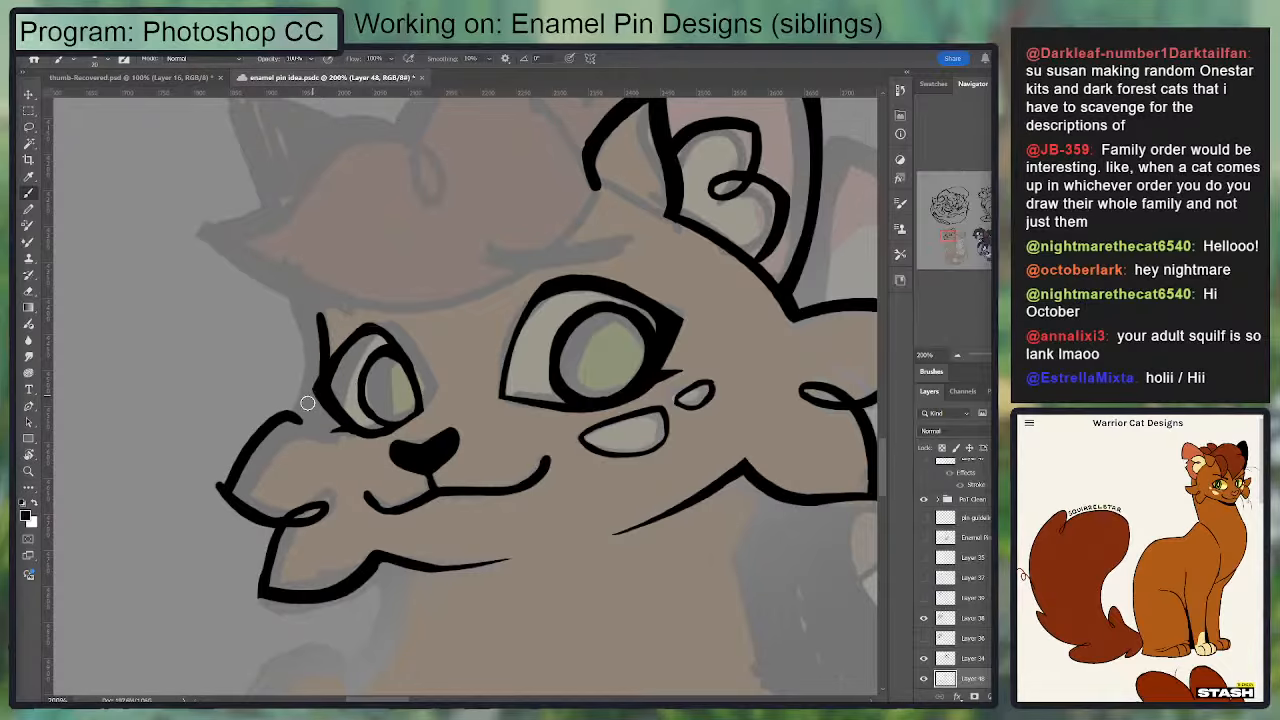
{"action": "mouse_move", "coordinate": [303, 411]}
{"action": "left_mouse_down"}
{"action": "mouse_move", "coordinate": [329, 358]}
{"action": "mouse_move", "coordinate": [317, 316]}
{"action": "left_mouse_up"}
{"action": "key", "text": "ctrl+z"}
{"action": "key", "text": "ctrl+z"}
{"action": "mouse_move", "coordinate": [326, 273]}
{"action": "left_mouse_down"}
{"action": "mouse_move", "coordinate": [236, 282]}
{"action": "mouse_move", "coordinate": [214, 420]}
{"action": "left_mouse_up"}
{"action": "key", "text": "ctrl+z"}
{"action": "key", "text": "ctrl+z"}
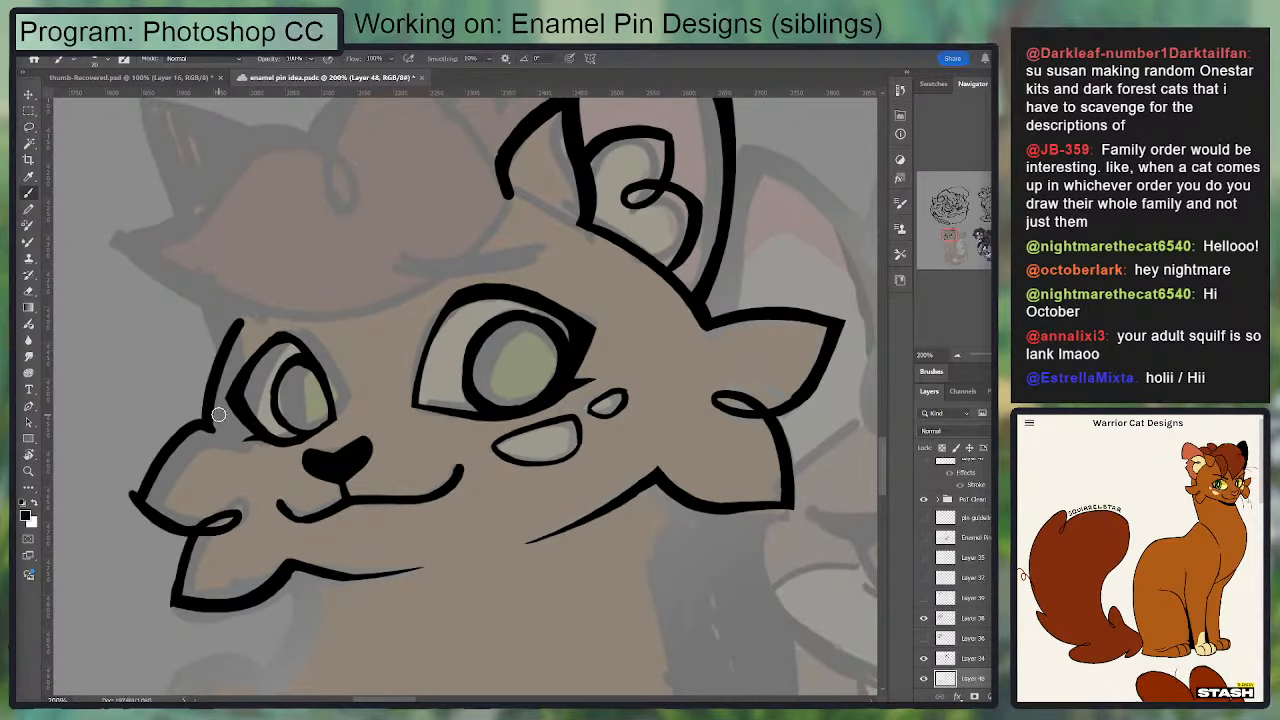
{"action": "key", "text": "ctrl+z"}
{"action": "left_click_drag", "start_coordinate": [240, 315], "coordinate": [212, 425]}
{"action": "left_click_drag", "start_coordinate": [271, 265], "coordinate": [223, 311]}
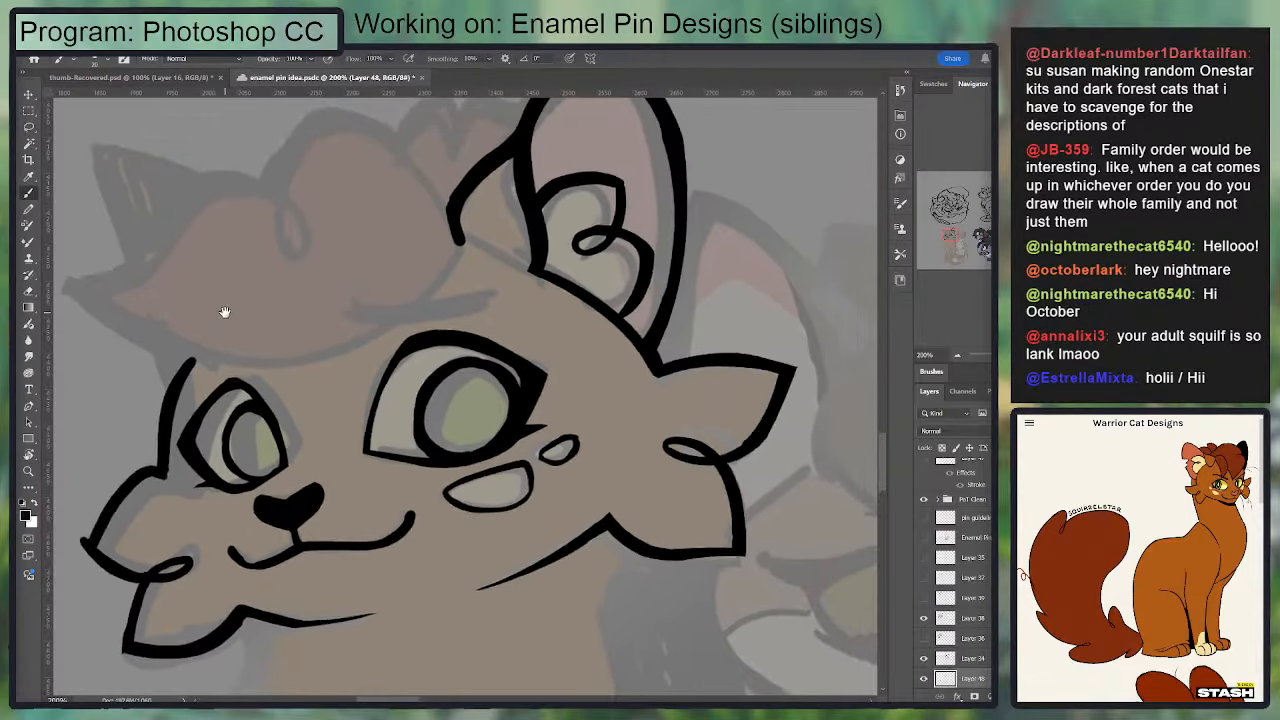
{"action": "key", "text": "e"}
{"action": "key", "text": "b"}
{"action": "left_click_drag", "start_coordinate": [168, 477], "coordinate": [167, 458]}
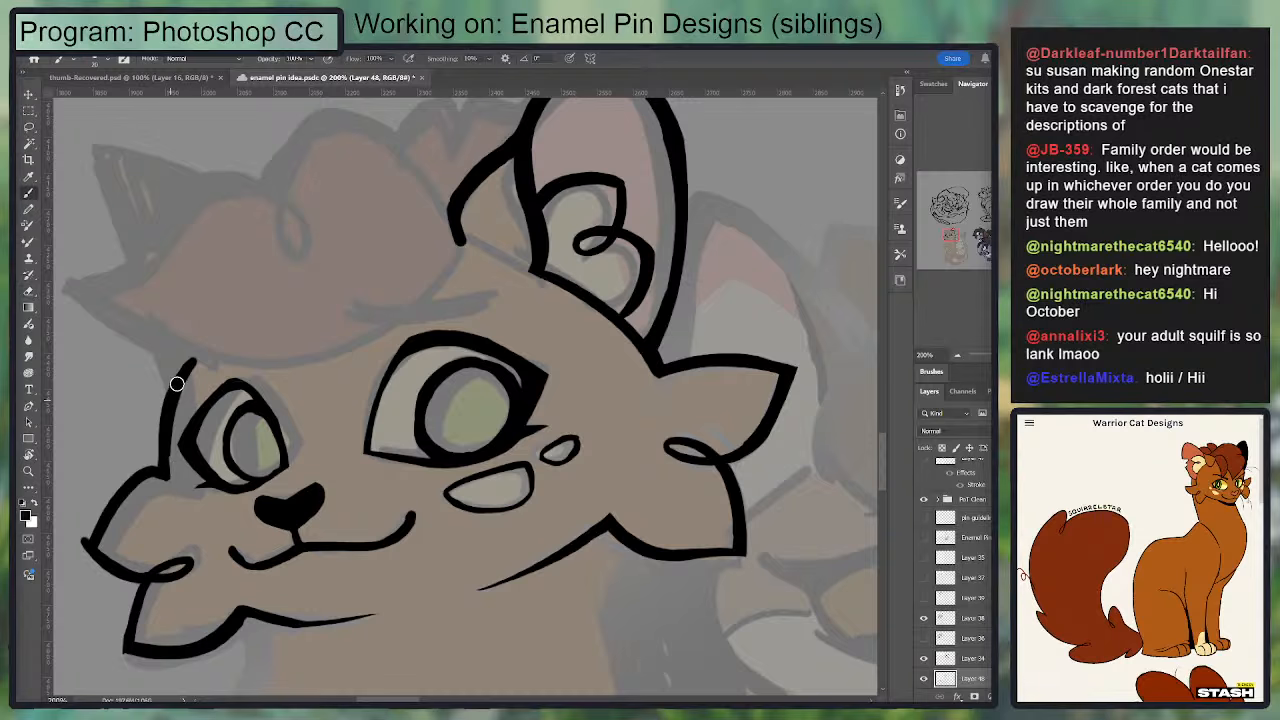
Step: Clean up the far face edge beside the eye, sharpening the corner where it meets the cheek fur
{"action": "key", "text": "e"}
{"action": "key", "text": "b"}
{"action": "key", "text": "e"}
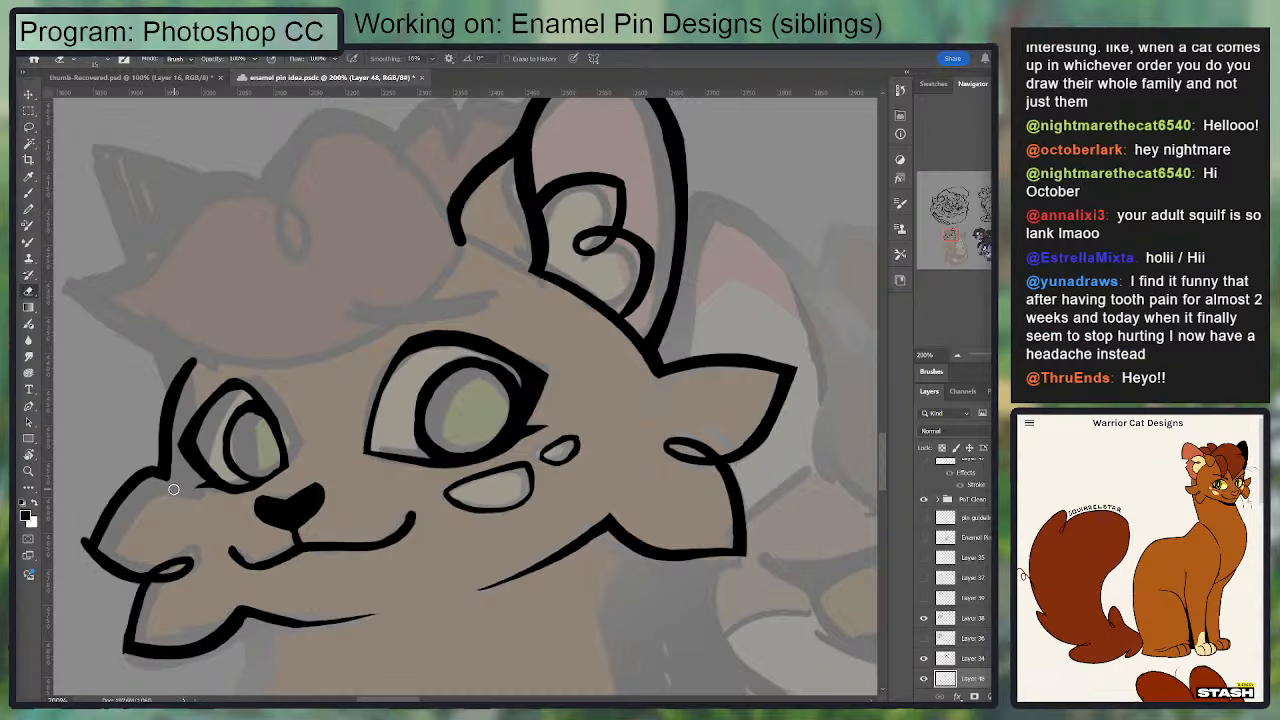
{"action": "left_click_drag", "start_coordinate": [148, 504], "coordinate": [218, 431]}
{"action": "key", "text": "b"}
{"action": "left_click_drag", "start_coordinate": [156, 467], "coordinate": [188, 415]}
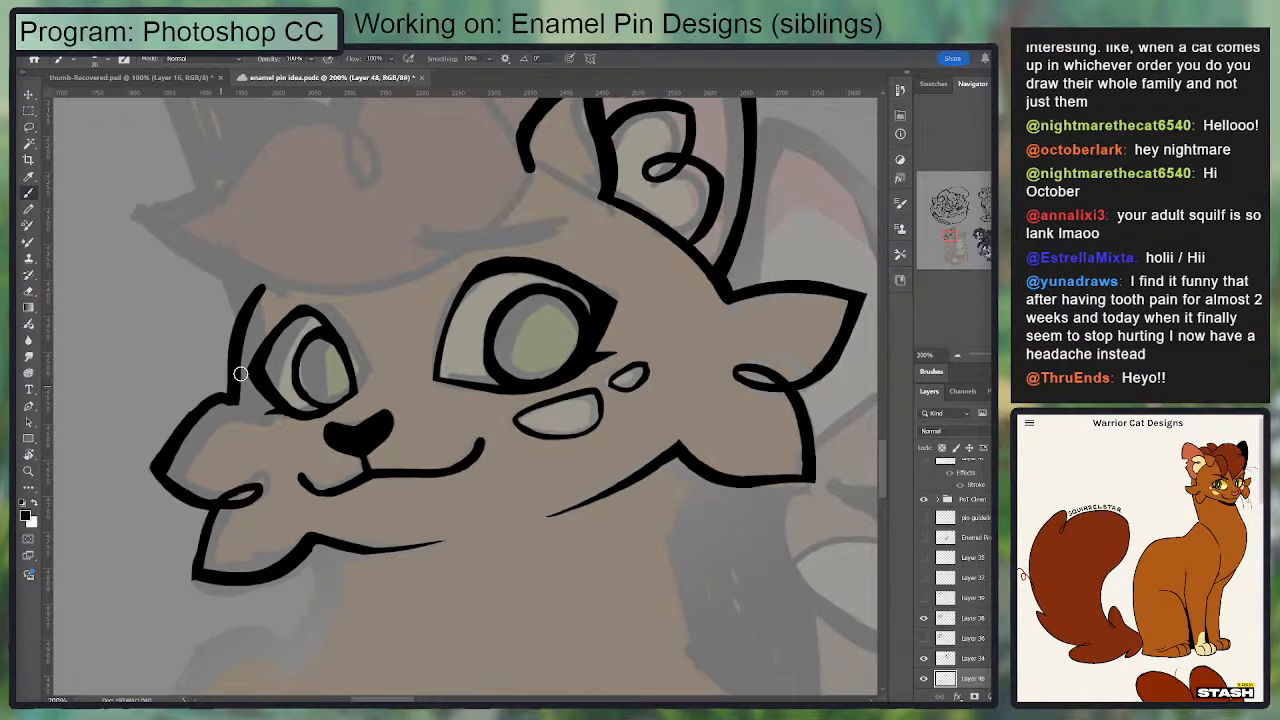
{"action": "left_click_drag", "start_coordinate": [360, 257], "coordinate": [305, 349]}
{"action": "left_click_drag", "start_coordinate": [479, 263], "coordinate": [293, 383]}
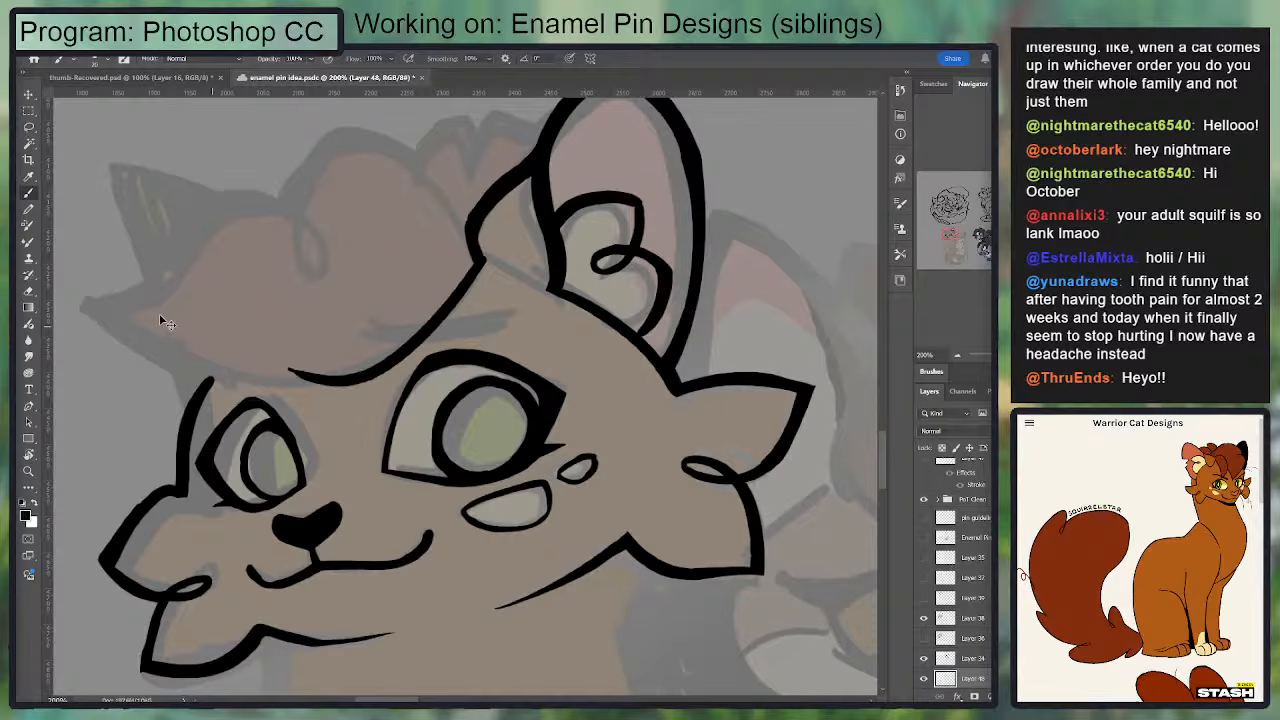
{"action": "key", "text": "ctrl+z"}
{"action": "mouse_move", "coordinate": [82, 301]}
{"action": "left_mouse_down"}
{"action": "mouse_move", "coordinate": [131, 342]}
{"action": "mouse_move", "coordinate": [430, 338]}
{"action": "left_mouse_up"}
{"action": "key", "text": "ctrl+z"}
{"action": "left_click_drag", "start_coordinate": [80, 297], "coordinate": [430, 338]}
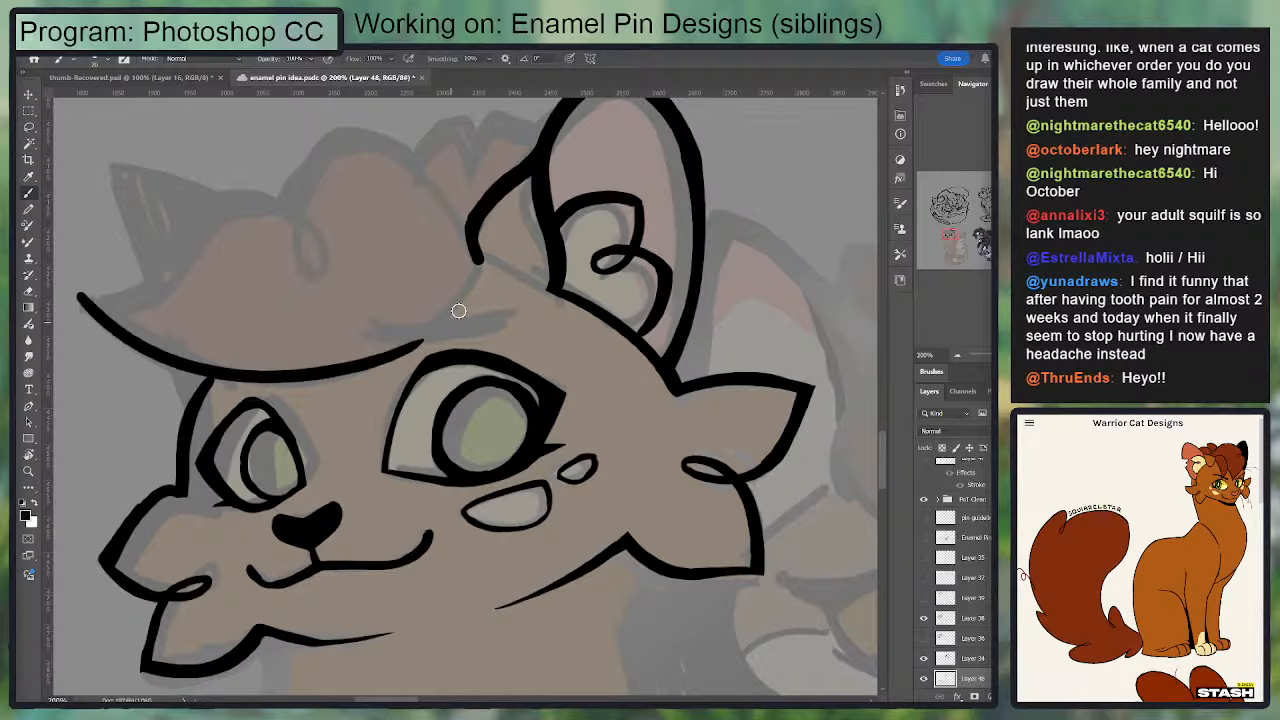
{"action": "key", "text": "ctrl+z"}
Step: Ink the lower edge of the front hair tuft as one smooth curve from the near ear's base to the tuft's outer tip
{"action": "mouse_move", "coordinate": [482, 258]}
{"action": "left_mouse_down"}
{"action": "mouse_move", "coordinate": [343, 371]}
{"action": "mouse_move", "coordinate": [266, 380]}
{"action": "mouse_move", "coordinate": [140, 345]}
{"action": "mouse_move", "coordinate": [232, 385]}
{"action": "mouse_move", "coordinate": [290, 387]}
{"action": "left_mouse_up"}
{"action": "left_click_drag", "start_coordinate": [160, 345], "coordinate": [412, 344]}
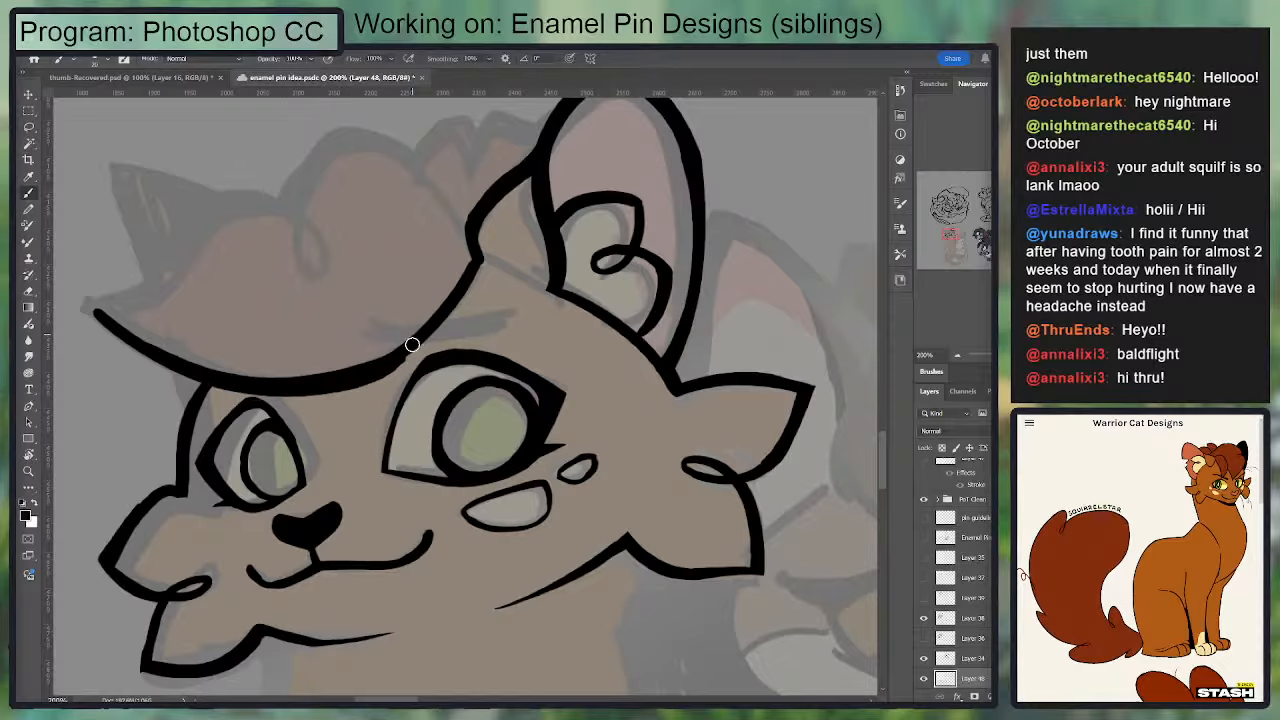
{"action": "key", "text": "ctrl+z"}
{"action": "left_click_drag", "start_coordinate": [257, 386], "coordinate": [423, 334]}
{"action": "key", "text": "ctrl+z"}
{"action": "mouse_move", "coordinate": [236, 384]}
{"action": "left_mouse_down"}
{"action": "mouse_move", "coordinate": [420, 328]}
{"action": "mouse_move", "coordinate": [208, 215]}
{"action": "mouse_move", "coordinate": [552, 286]}
{"action": "left_mouse_up"}
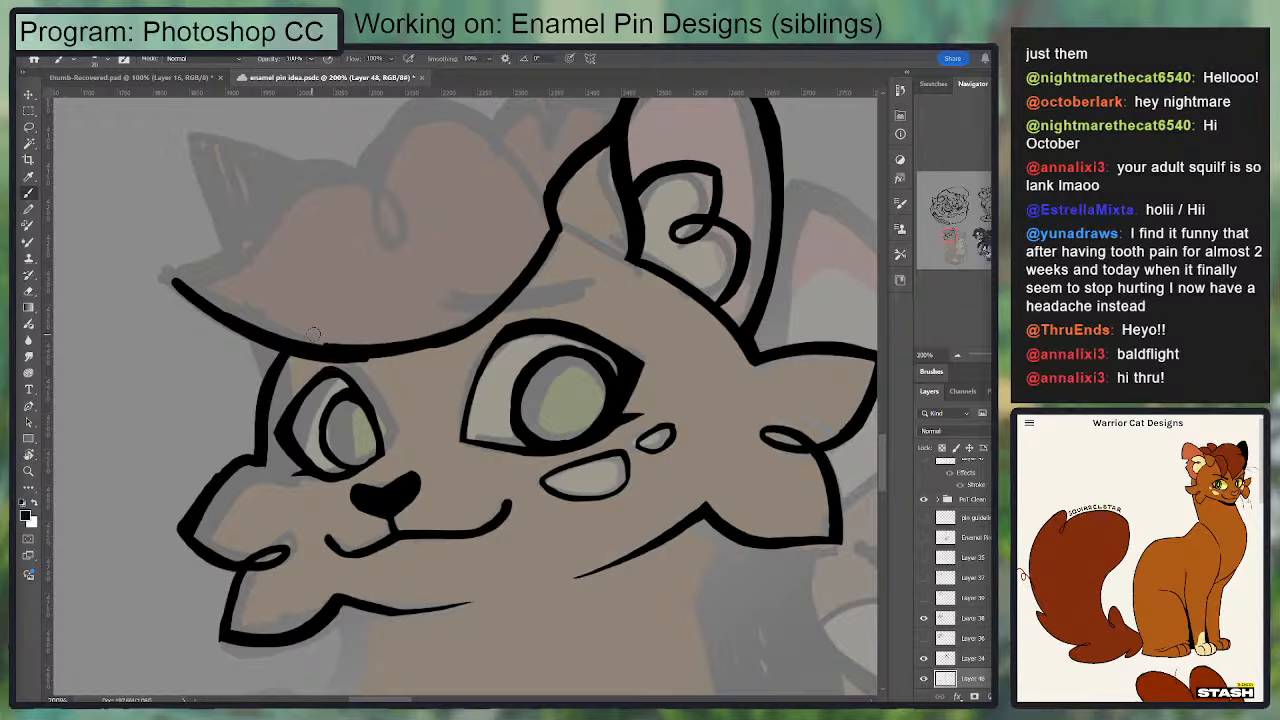
{"action": "mouse_move", "coordinate": [367, 358]}
{"action": "left_mouse_down"}
{"action": "mouse_move", "coordinate": [497, 322]}
{"action": "mouse_move", "coordinate": [332, 355]}
{"action": "left_mouse_up"}
{"action": "key", "text": "ctrl+z"}
{"action": "left_click_drag", "start_coordinate": [539, 389], "coordinate": [561, 463]}
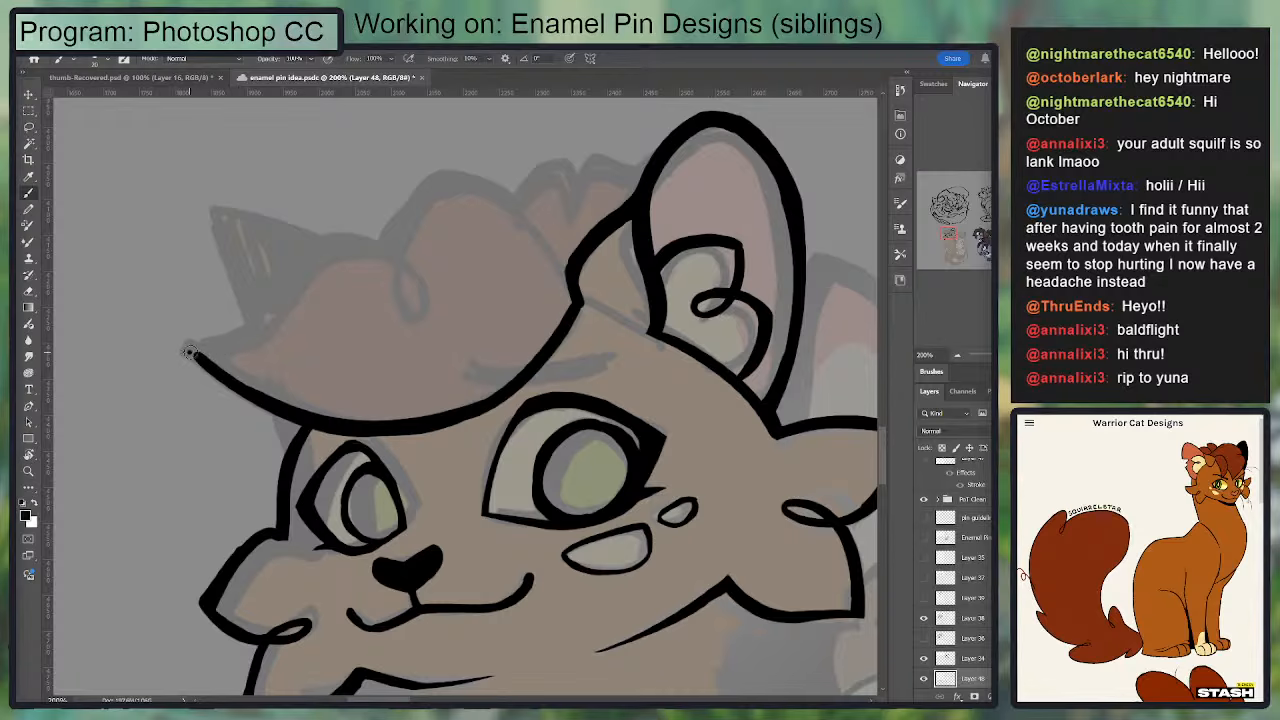
Step: Ink the front hair tuft's upper contour from its outer tip over the first lobe into a curled loop, and smooth the line
{"action": "mouse_move", "coordinate": [189, 352]}
{"action": "left_mouse_down"}
{"action": "mouse_move", "coordinate": [350, 238]}
{"action": "mouse_move", "coordinate": [426, 314]}
{"action": "left_mouse_up"}
{"action": "key", "text": "ctrl+z"}
{"action": "mouse_move", "coordinate": [343, 242]}
{"action": "left_mouse_down"}
{"action": "mouse_move", "coordinate": [378, 238]}
{"action": "mouse_move", "coordinate": [433, 302]}
{"action": "mouse_move", "coordinate": [403, 302]}
{"action": "mouse_move", "coordinate": [429, 288]}
{"action": "mouse_move", "coordinate": [338, 240]}
{"action": "left_mouse_up"}
{"action": "key", "text": "ctrl+z"}
{"action": "key", "text": "e"}
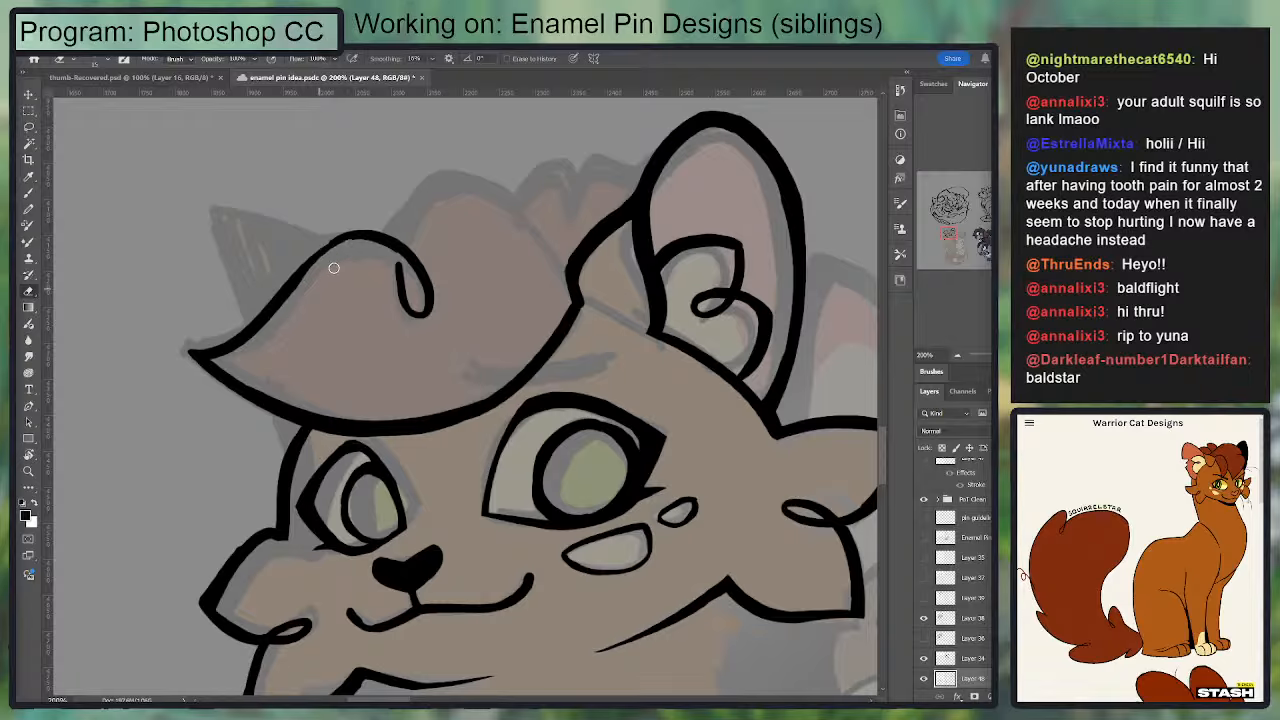
{"action": "key", "text": "b"}
{"action": "mouse_move", "coordinate": [253, 333]}
{"action": "left_mouse_down"}
{"action": "mouse_move", "coordinate": [343, 237]}
{"action": "mouse_move", "coordinate": [276, 328]}
{"action": "left_mouse_up"}
{"action": "key", "text": "e"}
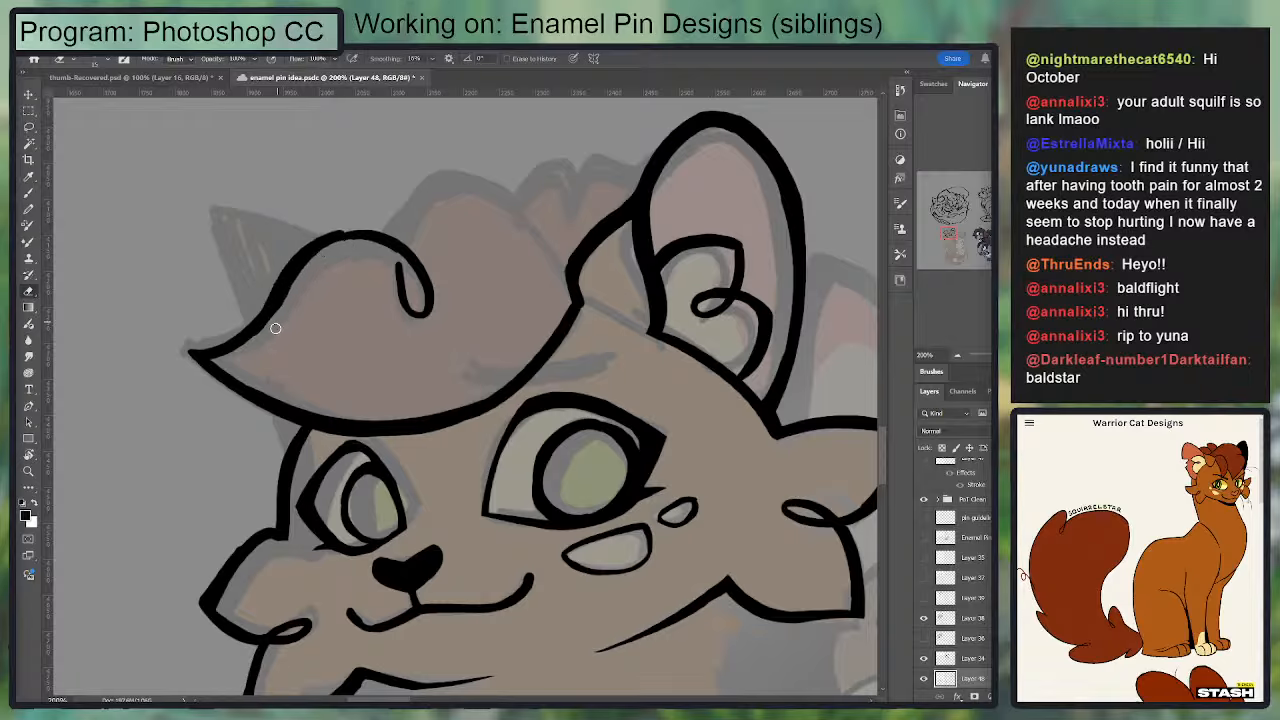
{"action": "key", "text": "b"}
Step: Ink the hair tuft's second lobe from the curled loop over the top and down to the near ear's base
{"action": "left_click_drag", "start_coordinate": [404, 288], "coordinate": [443, 179]}
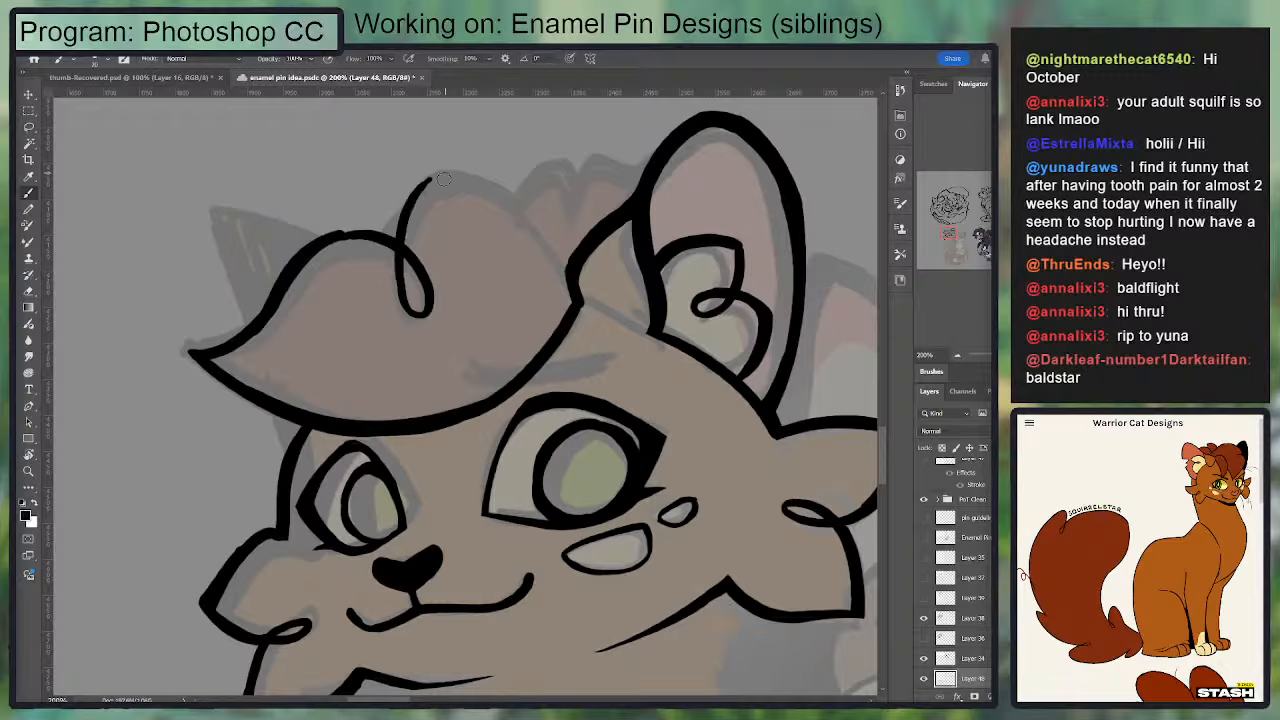
{"action": "mouse_move", "coordinate": [396, 246]}
{"action": "left_mouse_down"}
{"action": "mouse_move", "coordinate": [436, 174]}
{"action": "mouse_move", "coordinate": [484, 190]}
{"action": "mouse_move", "coordinate": [576, 297]}
{"action": "left_mouse_up"}
{"action": "left_click_drag", "start_coordinate": [523, 229], "coordinate": [575, 289]}
{"action": "left_click_drag", "start_coordinate": [540, 234], "coordinate": [564, 259]}
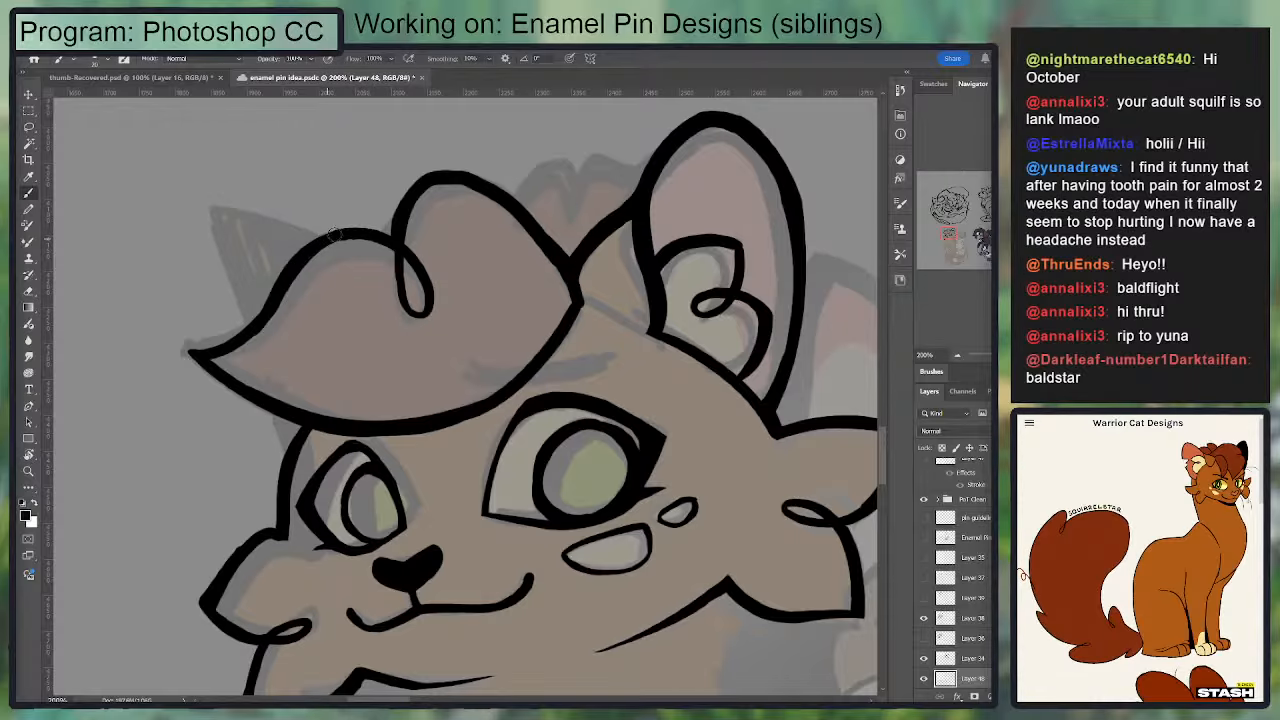
Step: Try a pointed hair strand hanging from the tuft's base across the forehead between the eyes
{"action": "left_click_drag", "start_coordinate": [490, 231], "coordinate": [530, 136]}
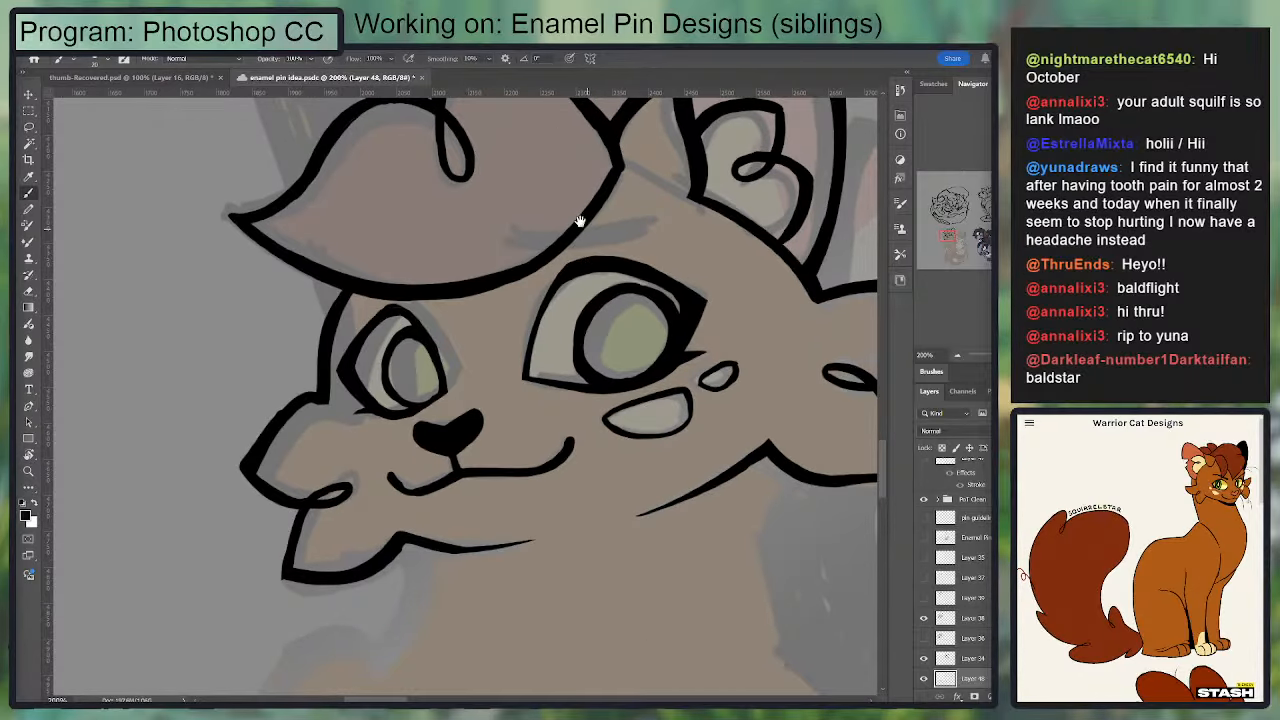
{"action": "left_click_drag", "start_coordinate": [580, 220], "coordinate": [519, 239]}
{"action": "mouse_move", "coordinate": [550, 182]}
{"action": "left_mouse_down"}
{"action": "mouse_move", "coordinate": [416, 296]}
{"action": "mouse_move", "coordinate": [499, 276]}
{"action": "mouse_move", "coordinate": [560, 157]}
{"action": "mouse_move", "coordinate": [410, 350]}
{"action": "mouse_move", "coordinate": [527, 264]}
{"action": "mouse_move", "coordinate": [591, 166]}
{"action": "left_mouse_up"}
{"action": "key", "text": "ctrl+z"}
{"action": "key", "text": "ctrl+z"}
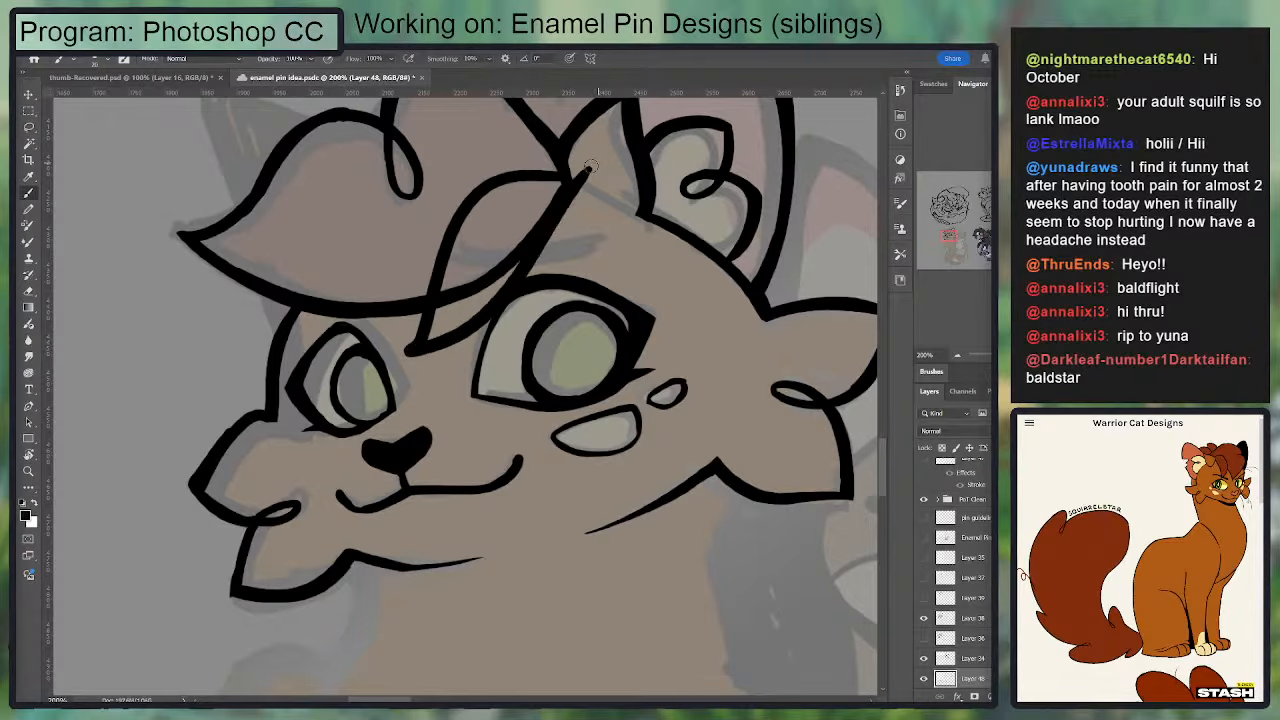
{"action": "key", "text": "ctrl+minus"}
{"action": "key", "text": "ctrl+z"}
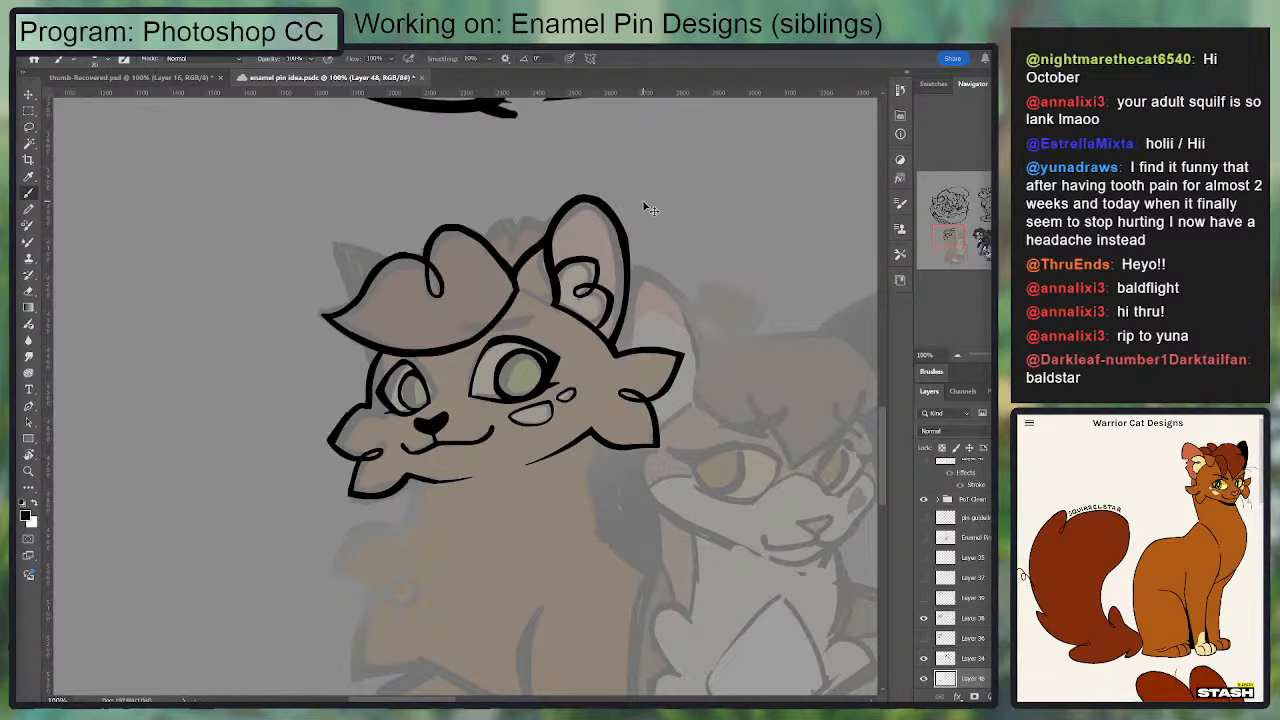
{"action": "left_click_drag", "start_coordinate": [596, 231], "coordinate": [553, 291]}
Step: Ink the two-lobed tuft of hair between the front tuft and the near ear, with a sharp notch in its middle
{"action": "key", "text": "ctrl+plus"}
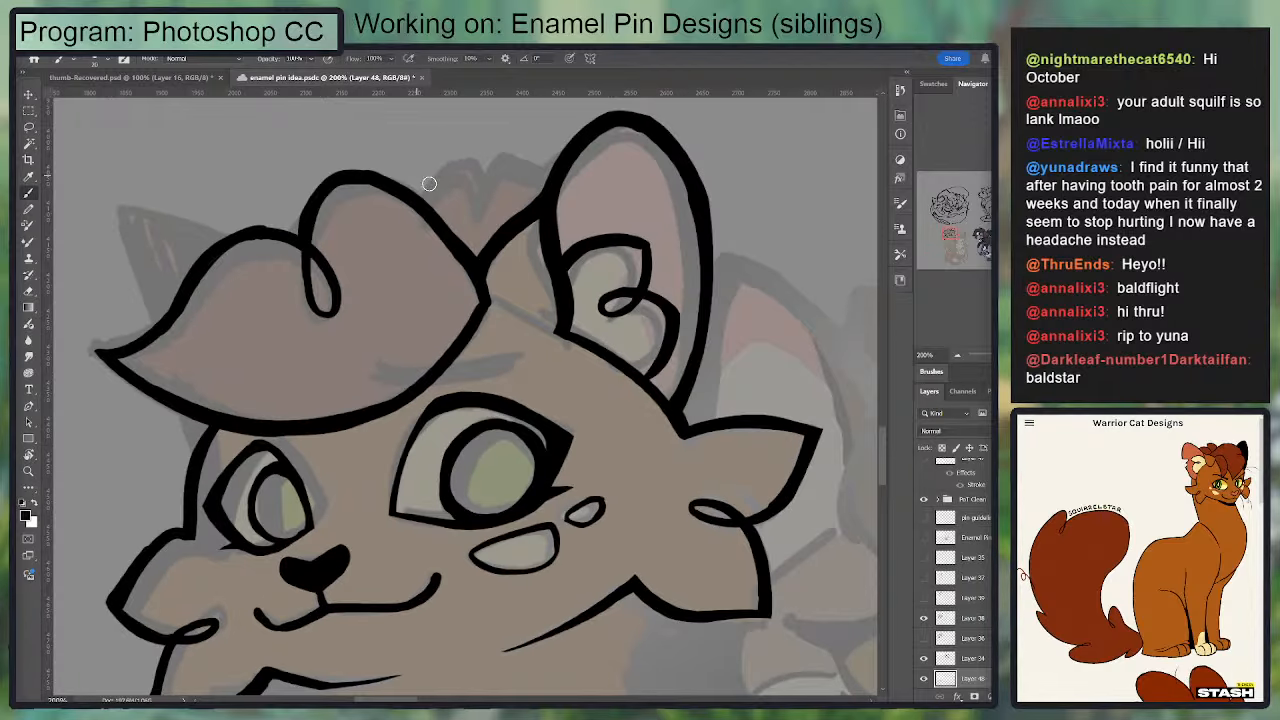
{"action": "mouse_move", "coordinate": [406, 184]}
{"action": "left_mouse_down"}
{"action": "mouse_move", "coordinate": [460, 165]}
{"action": "mouse_move", "coordinate": [477, 200]}
{"action": "mouse_move", "coordinate": [503, 163]}
{"action": "mouse_move", "coordinate": [549, 184]}
{"action": "left_mouse_up"}
{"action": "key", "text": "e"}
{"action": "key", "text": "b"}
{"action": "key", "text": "e"}
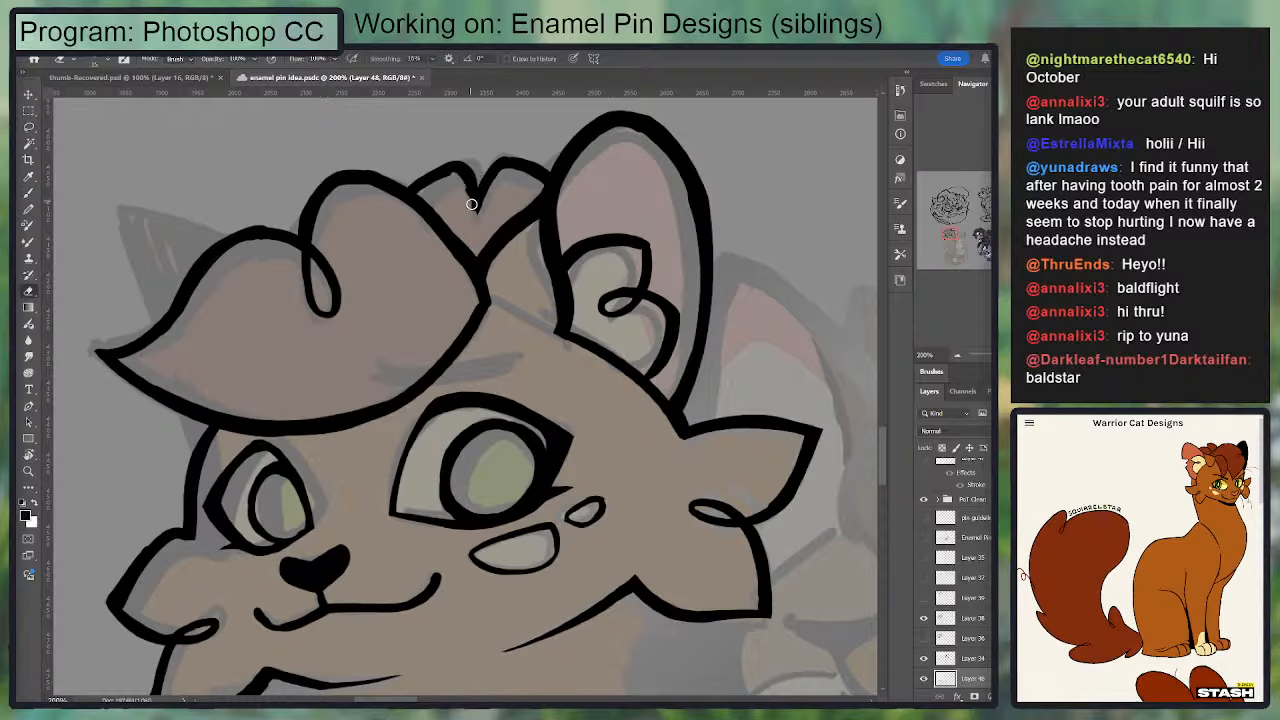
{"action": "key", "text": "b"}
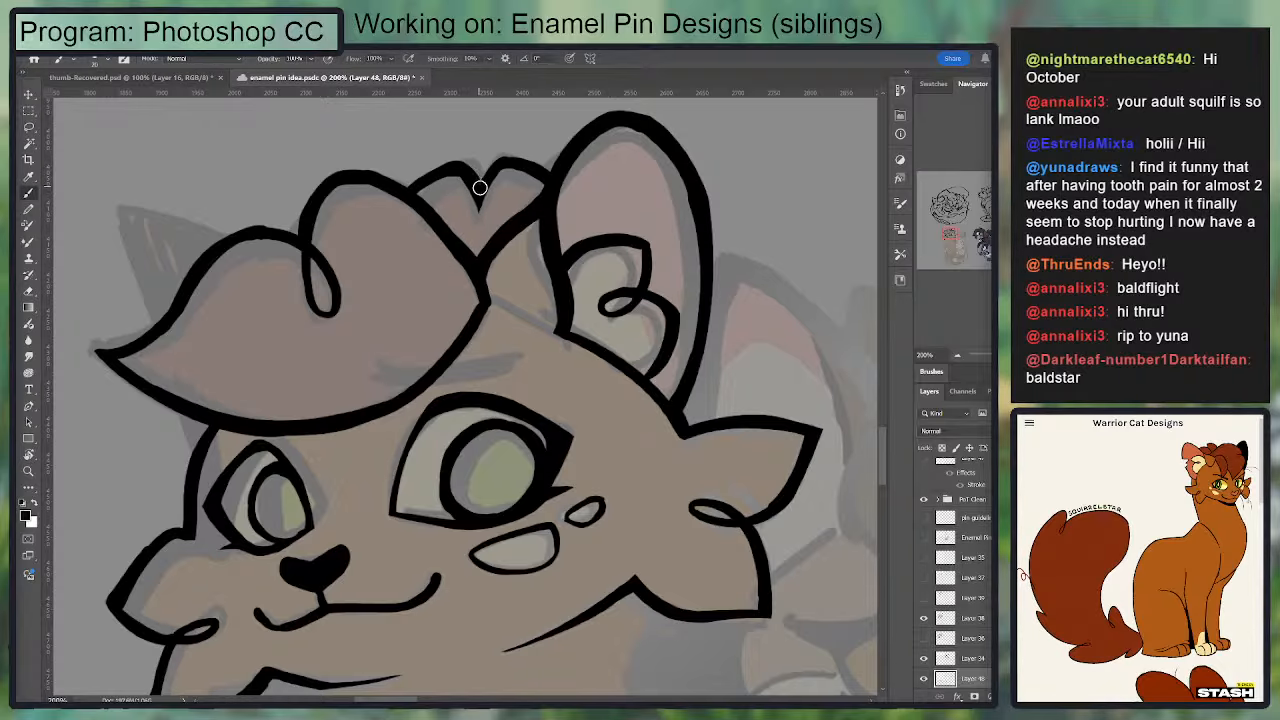
{"action": "mouse_move", "coordinate": [477, 198]}
{"action": "left_mouse_down"}
{"action": "mouse_move", "coordinate": [500, 157]}
{"action": "mouse_move", "coordinate": [678, 227]}
{"action": "left_mouse_up"}
{"action": "key", "text": "e"}
{"action": "key", "text": "b"}
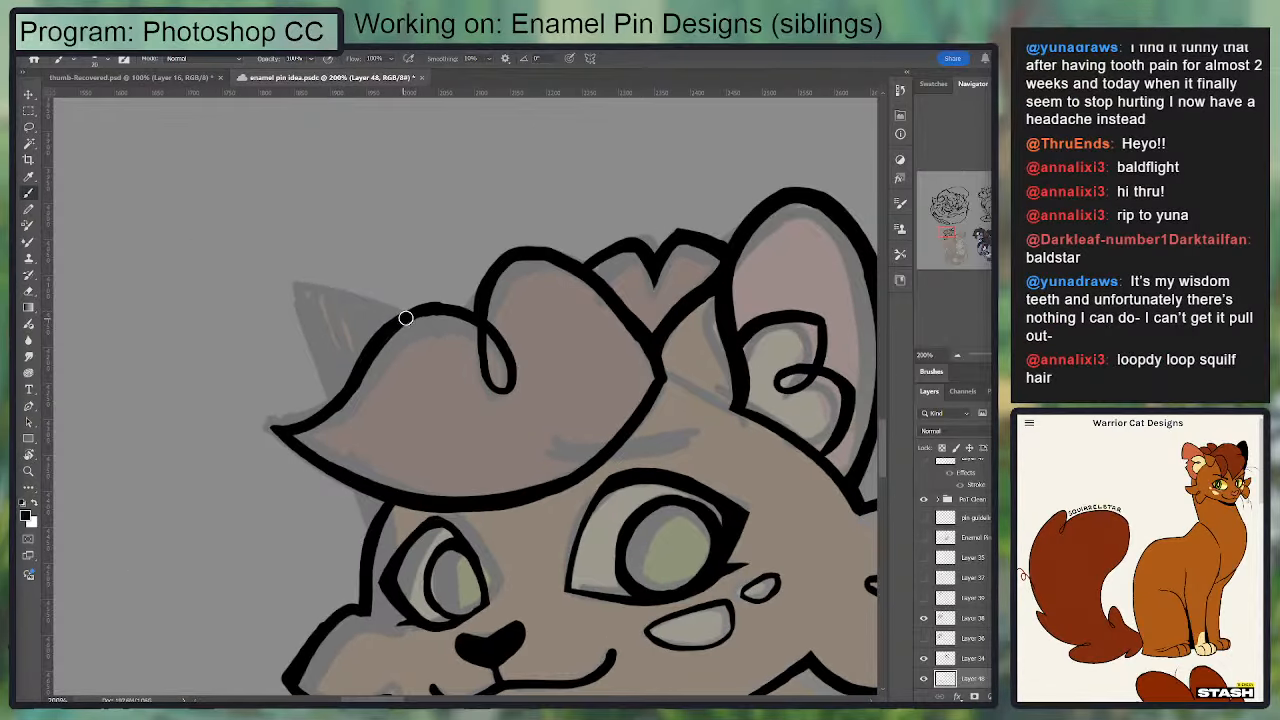
{"action": "mouse_move", "coordinate": [405, 316]}
{"action": "left_mouse_down"}
{"action": "mouse_move", "coordinate": [302, 291]}
{"action": "mouse_move", "coordinate": [325, 401]}
{"action": "left_mouse_up"}
{"action": "key", "text": "ctrl+z"}
{"action": "key", "text": "ctrl+z"}
{"action": "mouse_move", "coordinate": [402, 314]}
{"action": "left_mouse_down"}
{"action": "mouse_move", "coordinate": [326, 283]}
{"action": "mouse_move", "coordinate": [323, 403]}
{"action": "left_mouse_up"}
{"action": "left_click_drag", "start_coordinate": [307, 308], "coordinate": [326, 405]}
{"action": "key", "text": "ctrl+z"}
{"action": "key", "text": "ctrl+z"}
{"action": "key", "text": "ctrl+z"}
{"action": "mouse_move", "coordinate": [404, 318]}
{"action": "left_mouse_down"}
{"action": "mouse_move", "coordinate": [324, 295]}
{"action": "mouse_move", "coordinate": [338, 396]}
{"action": "left_mouse_up"}
Step: Try a rounded outline for the far ear running from the front hair tuft down to the tuft's outer tip
{"action": "key", "text": "ctrl+z"}
{"action": "key", "text": "ctrl+z"}
{"action": "mouse_move", "coordinate": [400, 320]}
{"action": "left_mouse_down"}
{"action": "mouse_move", "coordinate": [317, 290]}
{"action": "mouse_move", "coordinate": [302, 401]}
{"action": "left_mouse_up"}
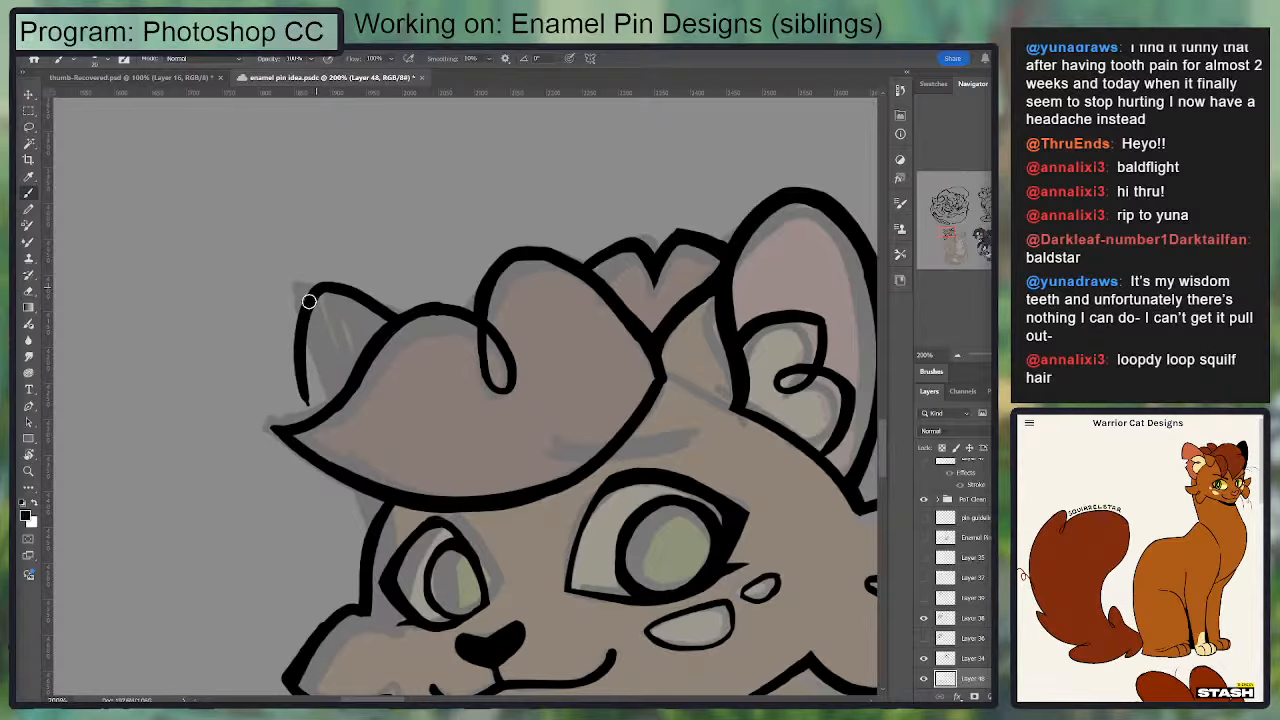
{"action": "left_click_drag", "start_coordinate": [308, 302], "coordinate": [314, 425]}
{"action": "key", "text": "ctrl+z"}
{"action": "left_click_drag", "start_coordinate": [305, 309], "coordinate": [309, 417]}
{"action": "left_click_drag", "start_coordinate": [293, 344], "coordinate": [213, 186]}
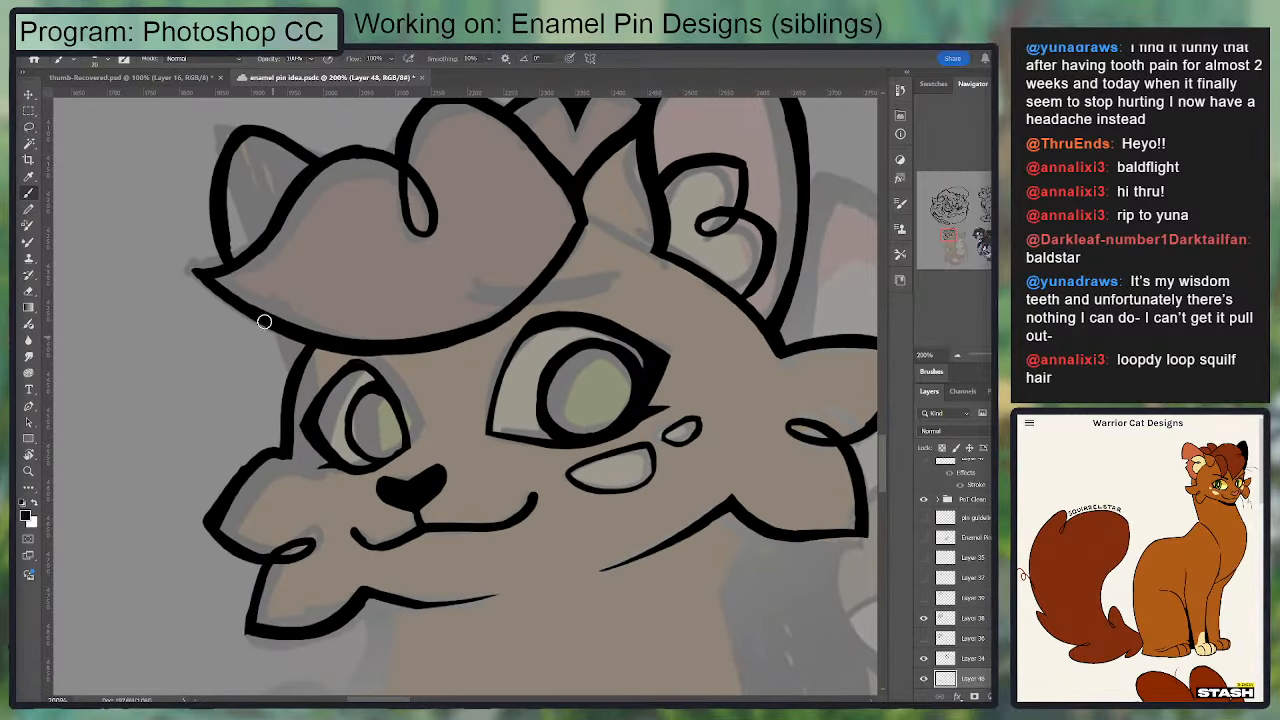
{"action": "key", "text": "ctrl+z"}
{"action": "key", "text": "ctrl+z"}
{"action": "key", "text": "ctrl+z"}
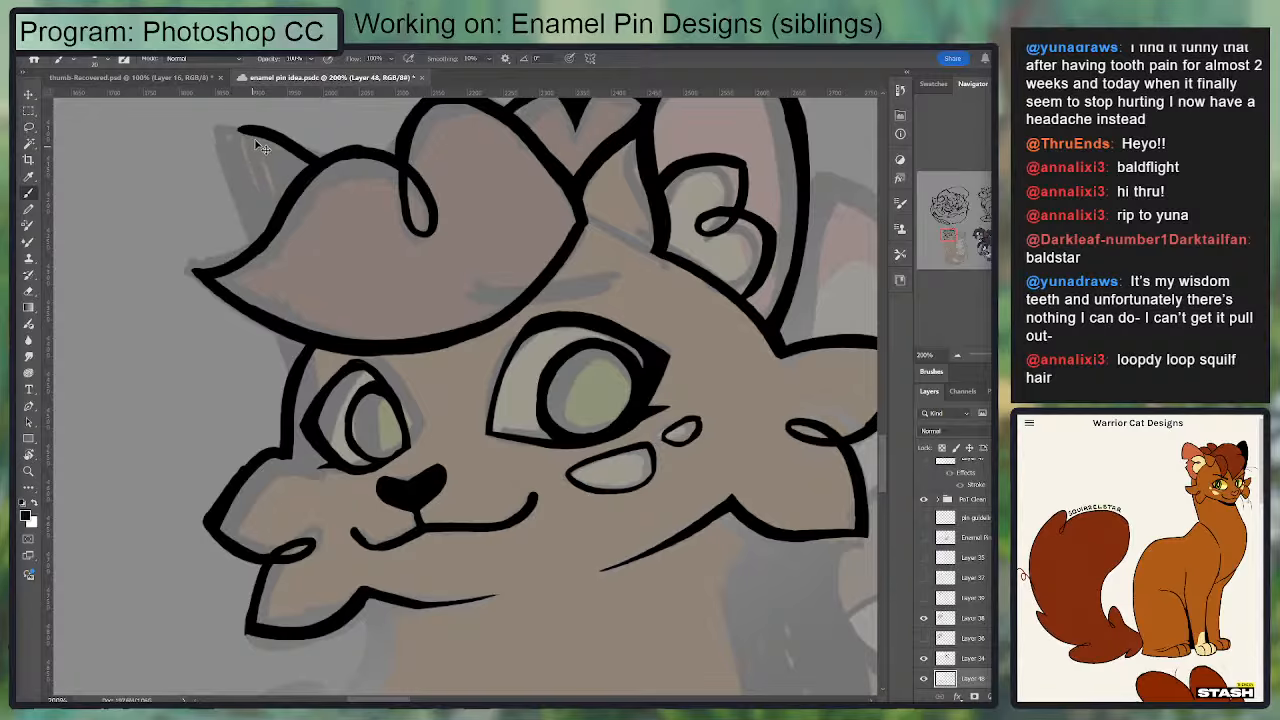
Step: Ink the far ear's outer edge from its top down behind the hair tuft to the face edge
{"action": "left_click_drag", "start_coordinate": [255, 127], "coordinate": [285, 392]}
{"action": "key", "text": "e"}
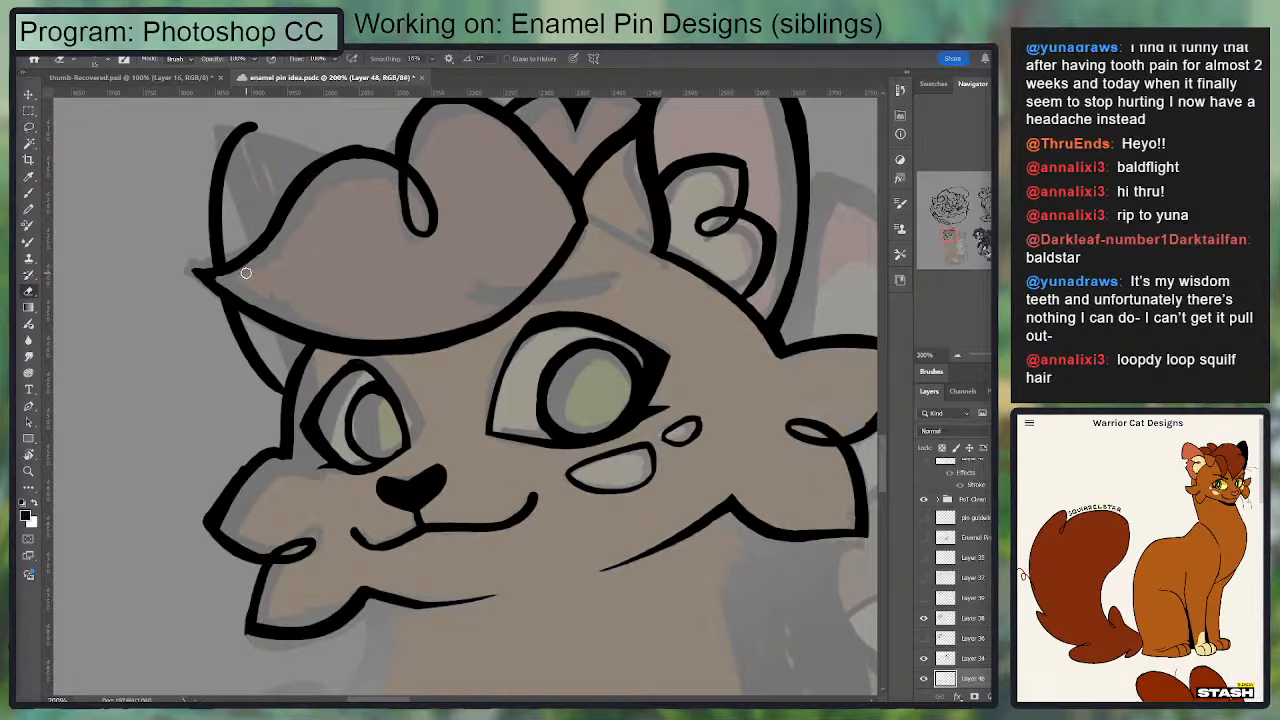
{"action": "key", "text": "b"}
Step: Ink the far ear's rounded top from the hair tuft to its outer edge and smooth the join
{"action": "scroll", "coordinate": [224, 293], "scroll_direction": "up", "scroll_amount": 3}
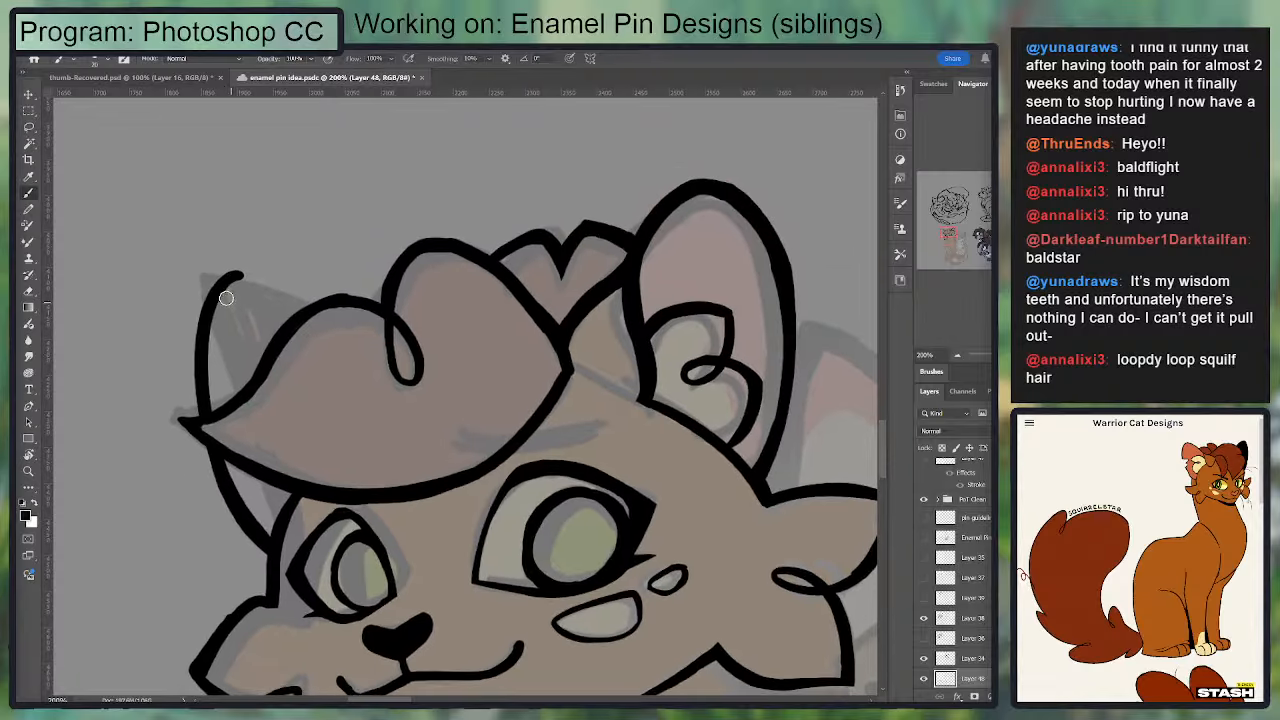
{"action": "mouse_move", "coordinate": [238, 273]}
{"action": "left_mouse_down"}
{"action": "mouse_move", "coordinate": [277, 273]}
{"action": "mouse_move", "coordinate": [320, 300]}
{"action": "mouse_move", "coordinate": [240, 263]}
{"action": "left_mouse_up"}
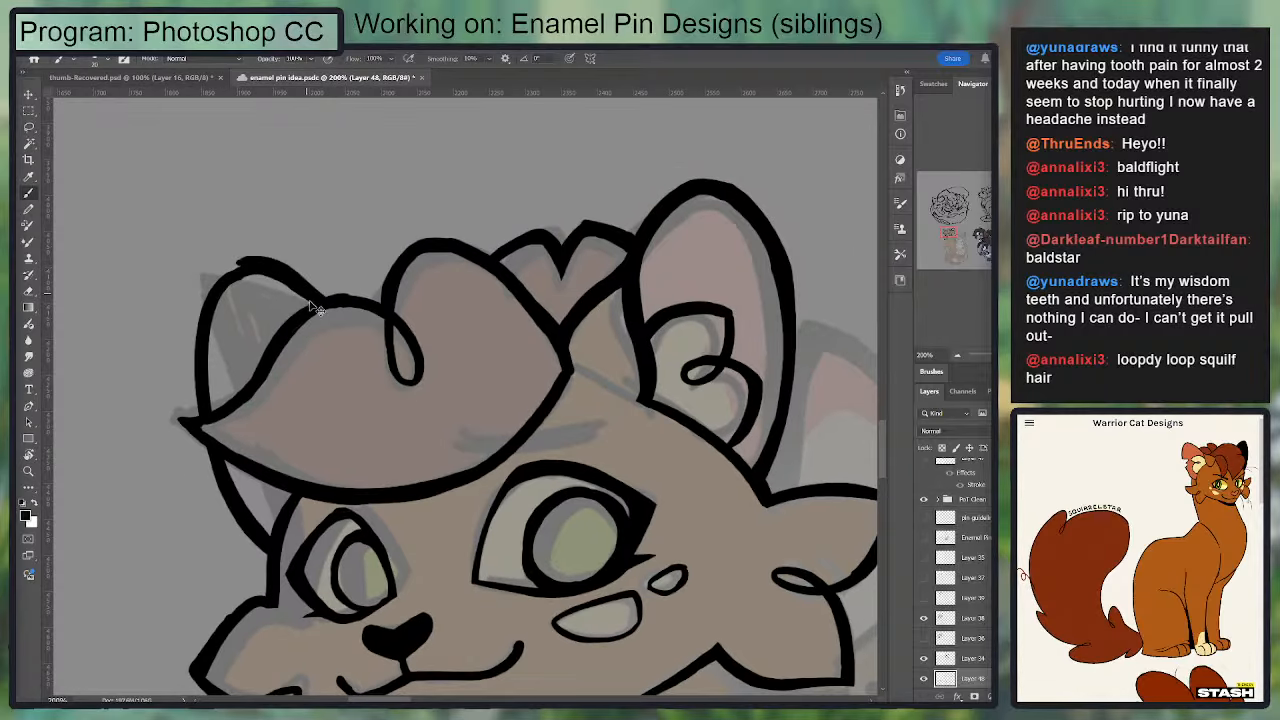
{"action": "key", "text": "ctrl+z"}
{"action": "key", "text": "ctrl+z"}
{"action": "mouse_move", "coordinate": [312, 303]}
{"action": "left_mouse_down"}
{"action": "mouse_move", "coordinate": [248, 266]}
{"action": "mouse_move", "coordinate": [282, 278]}
{"action": "mouse_move", "coordinate": [215, 294]}
{"action": "left_mouse_up"}
{"action": "key", "text": "e"}
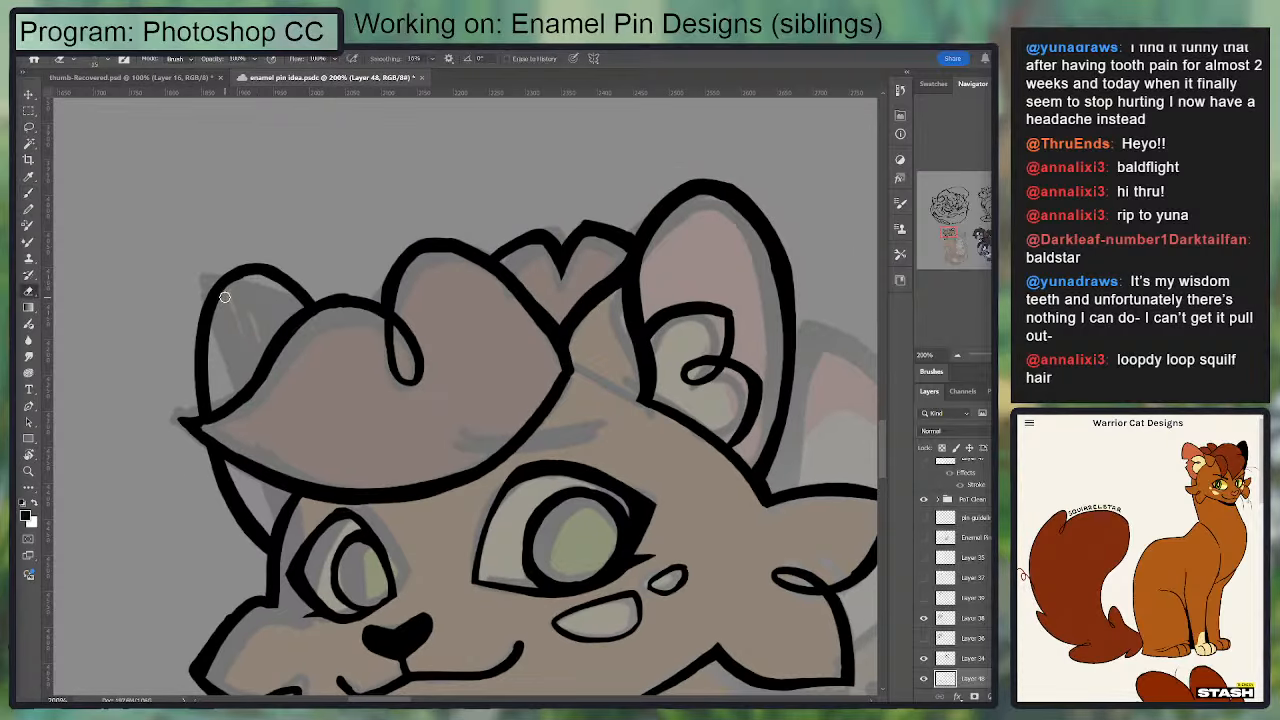
{"action": "key", "text": "b"}
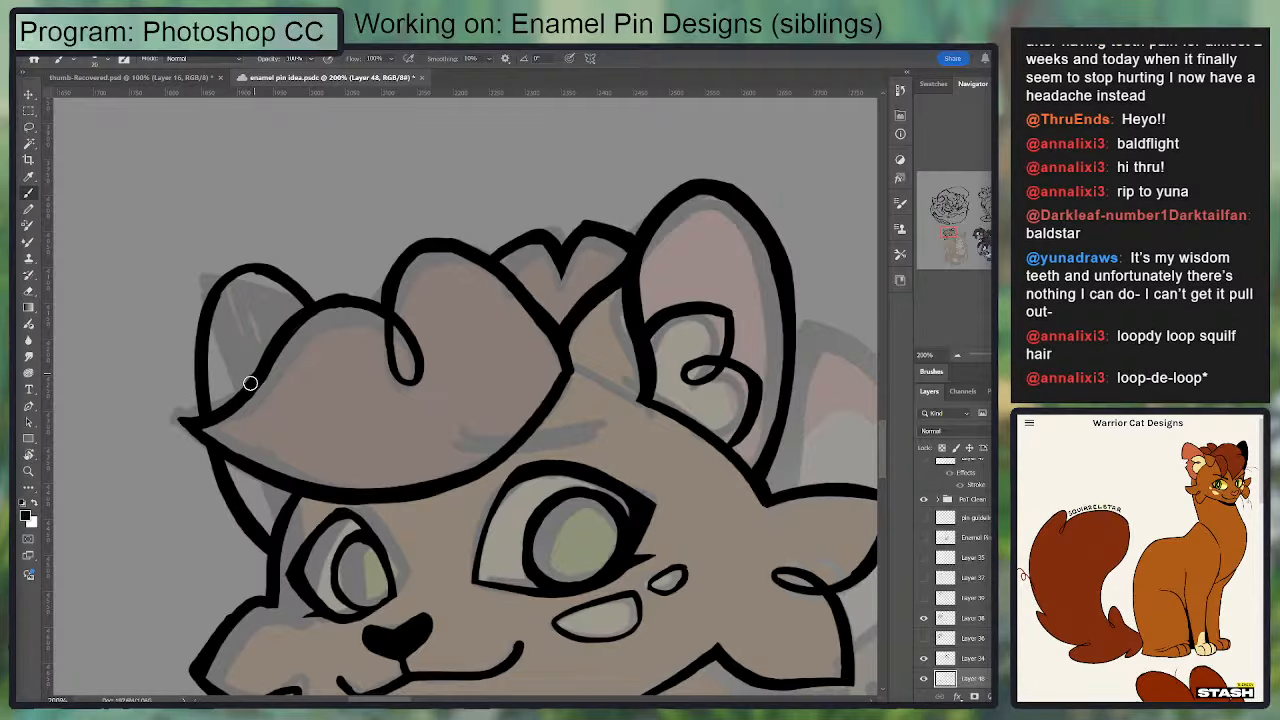
Step: Touch up the front hair tuft's outline around its loop and its outer tip beside the far ear
{"action": "left_click_drag", "start_coordinate": [315, 337], "coordinate": [342, 188]}
{"action": "left_click_drag", "start_coordinate": [402, 356], "coordinate": [390, 246]}
{"action": "mouse_move", "coordinate": [216, 418]}
{"action": "left_mouse_down"}
{"action": "mouse_move", "coordinate": [256, 350]}
{"action": "mouse_move", "coordinate": [301, 342]}
{"action": "mouse_move", "coordinate": [247, 383]}
{"action": "mouse_move", "coordinate": [241, 405]}
{"action": "mouse_move", "coordinate": [130, 384]}
{"action": "left_mouse_up"}
{"action": "key", "text": "e"}
{"action": "key", "text": "ctrl+z"}
{"action": "left_click_drag", "start_coordinate": [361, 453], "coordinate": [359, 427]}
{"action": "key", "text": "ctrl+minus"}
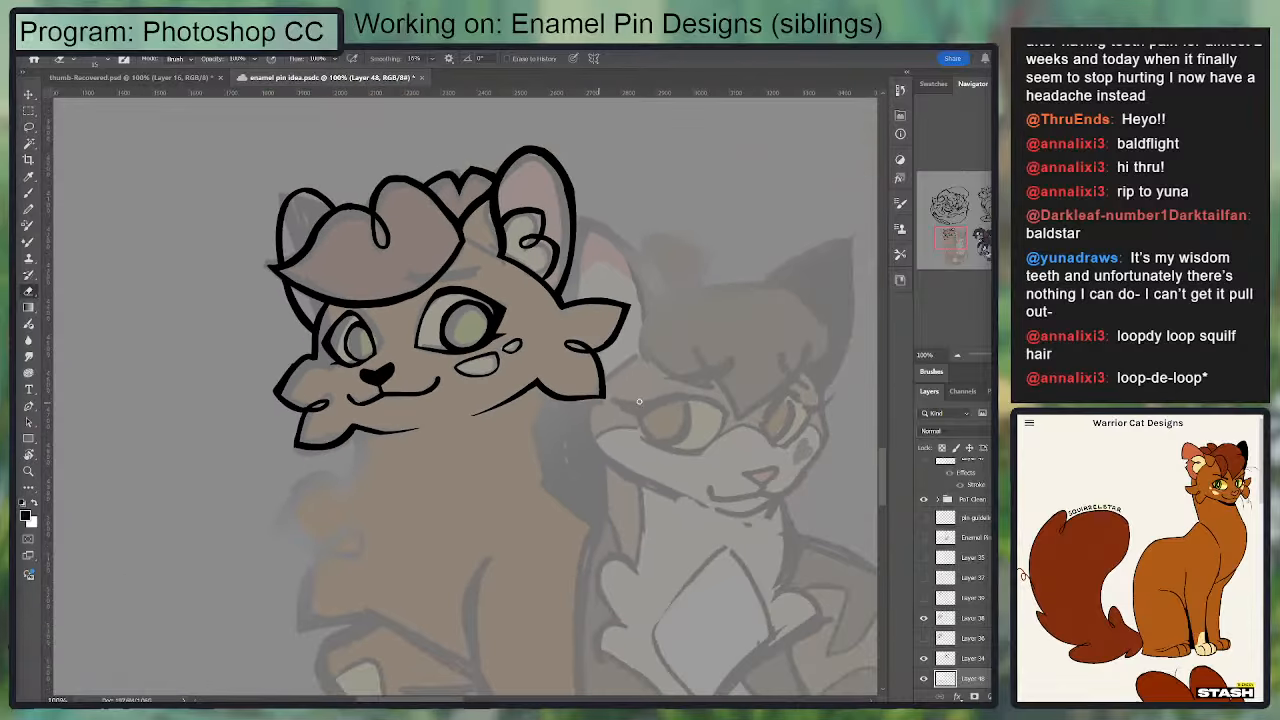
Step: Tidy the linework between the far eye's outer side and the face edge, and refine the eye's upper lid
{"action": "key", "text": "ctrl+plus"}
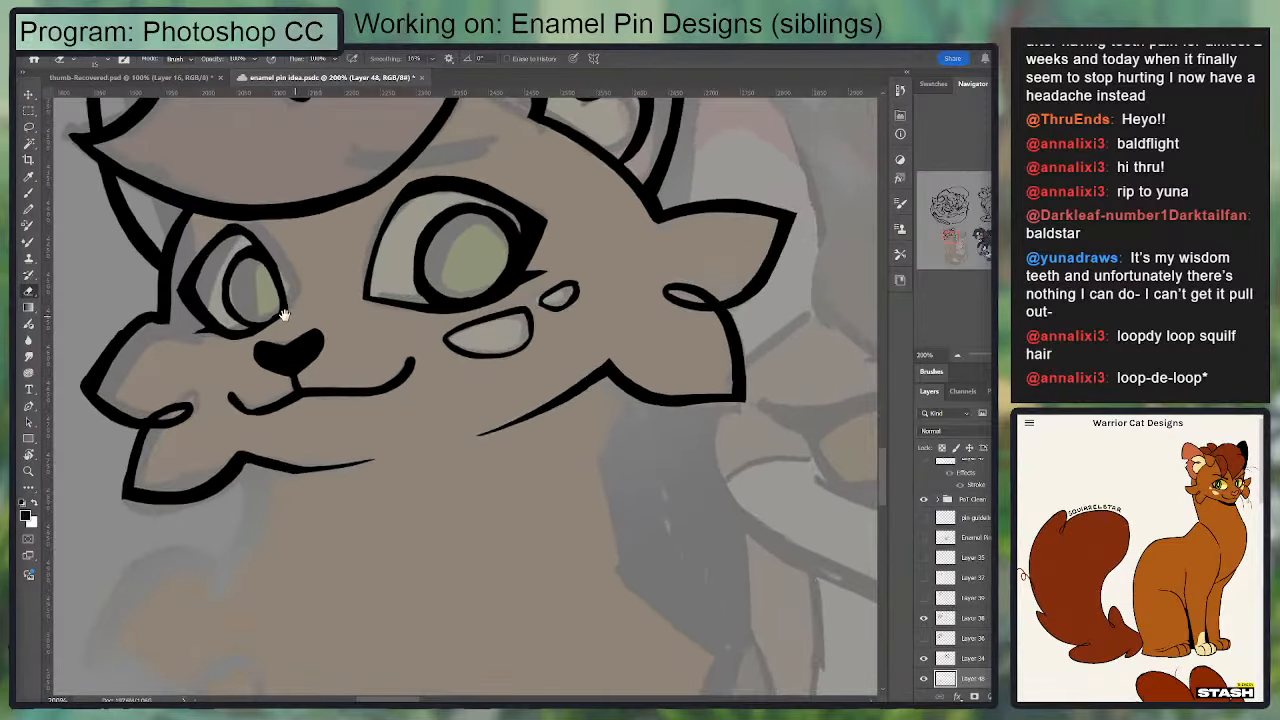
{"action": "left_click_drag", "start_coordinate": [290, 313], "coordinate": [579, 322]}
{"action": "key", "text": "b"}
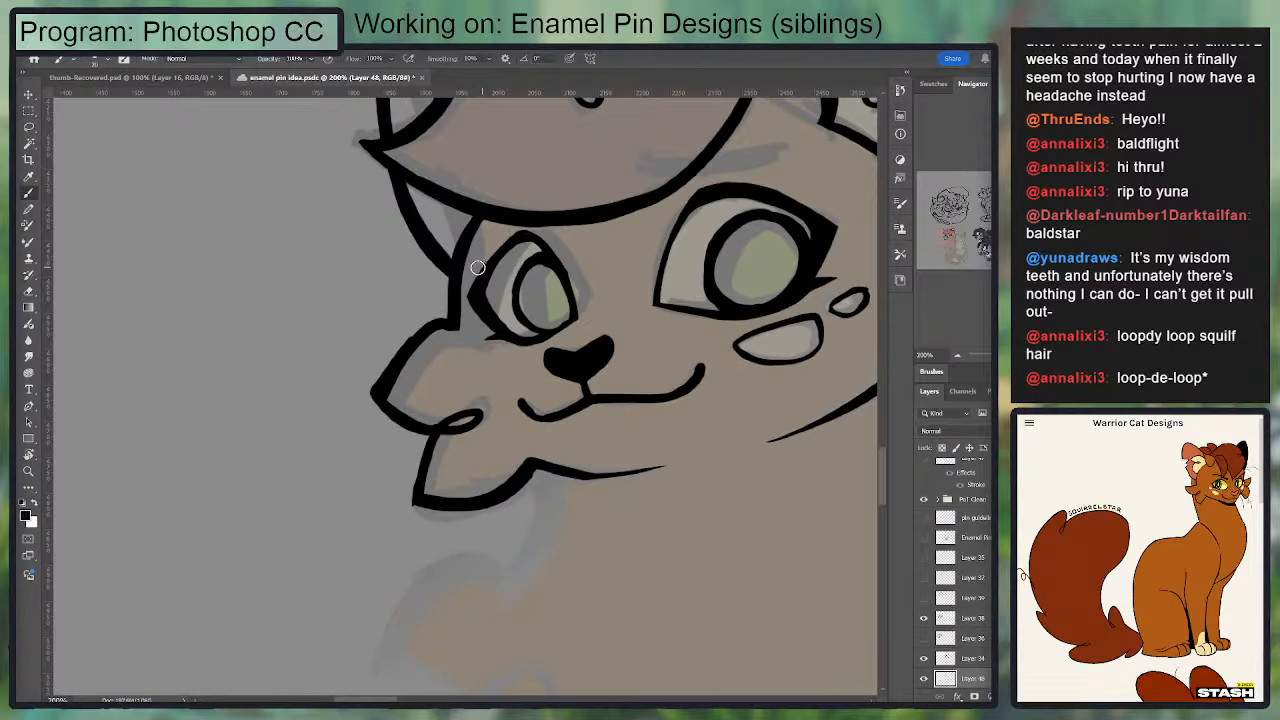
{"action": "mouse_move", "coordinate": [472, 339]}
{"action": "left_mouse_down"}
{"action": "mouse_move", "coordinate": [548, 341]}
{"action": "mouse_move", "coordinate": [469, 331]}
{"action": "mouse_move", "coordinate": [499, 332]}
{"action": "left_mouse_up"}
{"action": "key", "text": "ctrl+z"}
{"action": "key", "text": "ctrl+z"}
{"action": "key", "text": "e"}
{"action": "key", "text": "b"}
{"action": "mouse_move", "coordinate": [467, 292]}
{"action": "left_mouse_down"}
{"action": "mouse_move", "coordinate": [505, 337]}
{"action": "mouse_move", "coordinate": [358, 354]}
{"action": "mouse_move", "coordinate": [364, 326]}
{"action": "mouse_move", "coordinate": [349, 332]}
{"action": "mouse_move", "coordinate": [405, 287]}
{"action": "left_mouse_up"}
{"action": "key", "text": "e"}
{"action": "key", "text": "b"}
{"action": "key", "text": "e"}
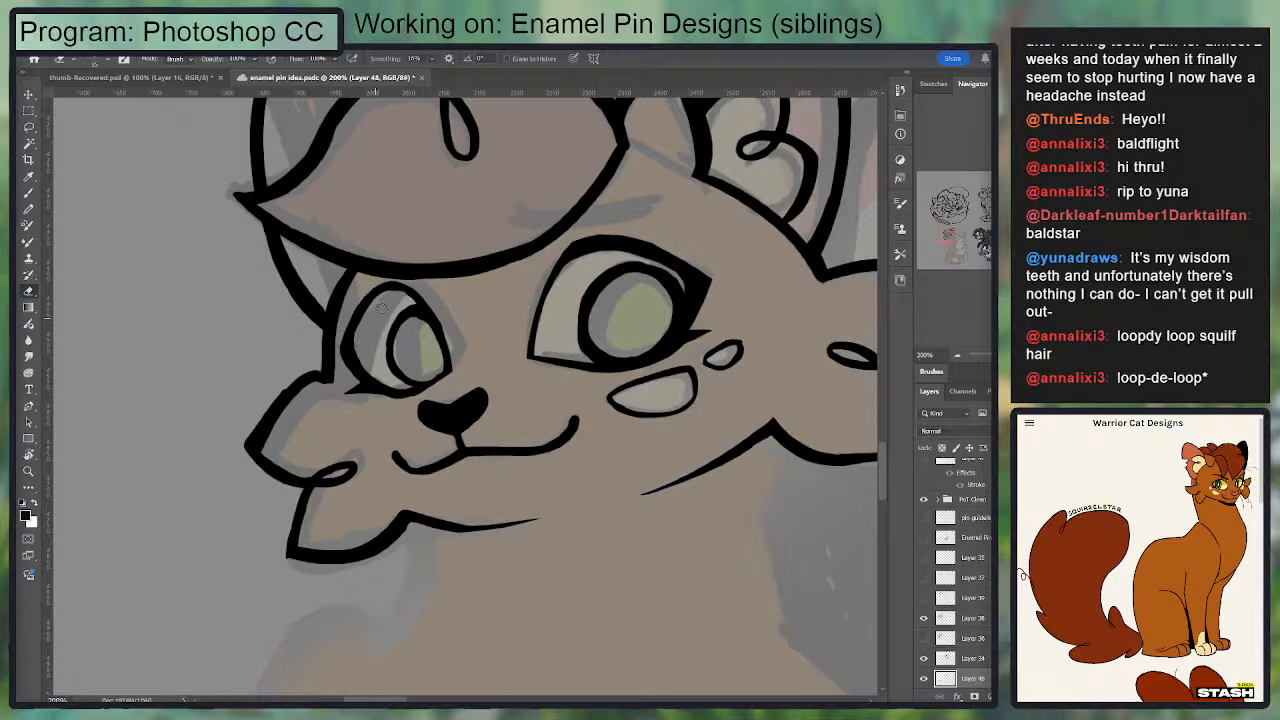
{"action": "key", "text": "b"}
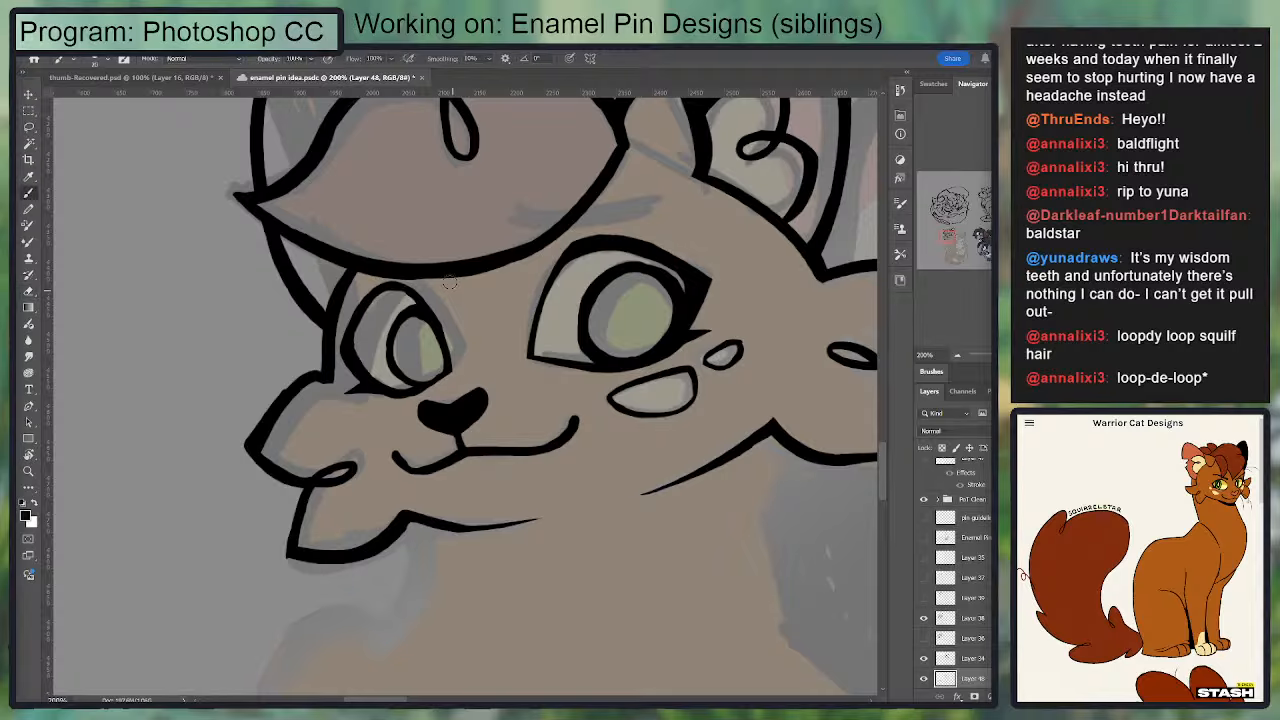
Step: Redraw the far eye's upper lid with a thicker line toward its outer corner and clean up the eye's outline
{"action": "left_click_drag", "start_coordinate": [427, 314], "coordinate": [396, 288]}
{"action": "key", "text": "ctrl+z"}
{"action": "key", "text": "ctrl+z"}
{"action": "key", "text": "ctrl+z"}
{"action": "mouse_move", "coordinate": [347, 352]}
{"action": "left_mouse_down"}
{"action": "mouse_move", "coordinate": [400, 286]}
{"action": "mouse_move", "coordinate": [416, 298]}
{"action": "left_mouse_up"}
{"action": "key", "text": "ctrl+z"}
{"action": "mouse_move", "coordinate": [404, 291]}
{"action": "left_mouse_down"}
{"action": "mouse_move", "coordinate": [347, 345]}
{"action": "mouse_move", "coordinate": [368, 362]}
{"action": "mouse_move", "coordinate": [352, 336]}
{"action": "mouse_move", "coordinate": [343, 352]}
{"action": "mouse_move", "coordinate": [385, 286]}
{"action": "mouse_move", "coordinate": [344, 348]}
{"action": "left_mouse_up"}
{"action": "key", "text": "ctrl+z"}
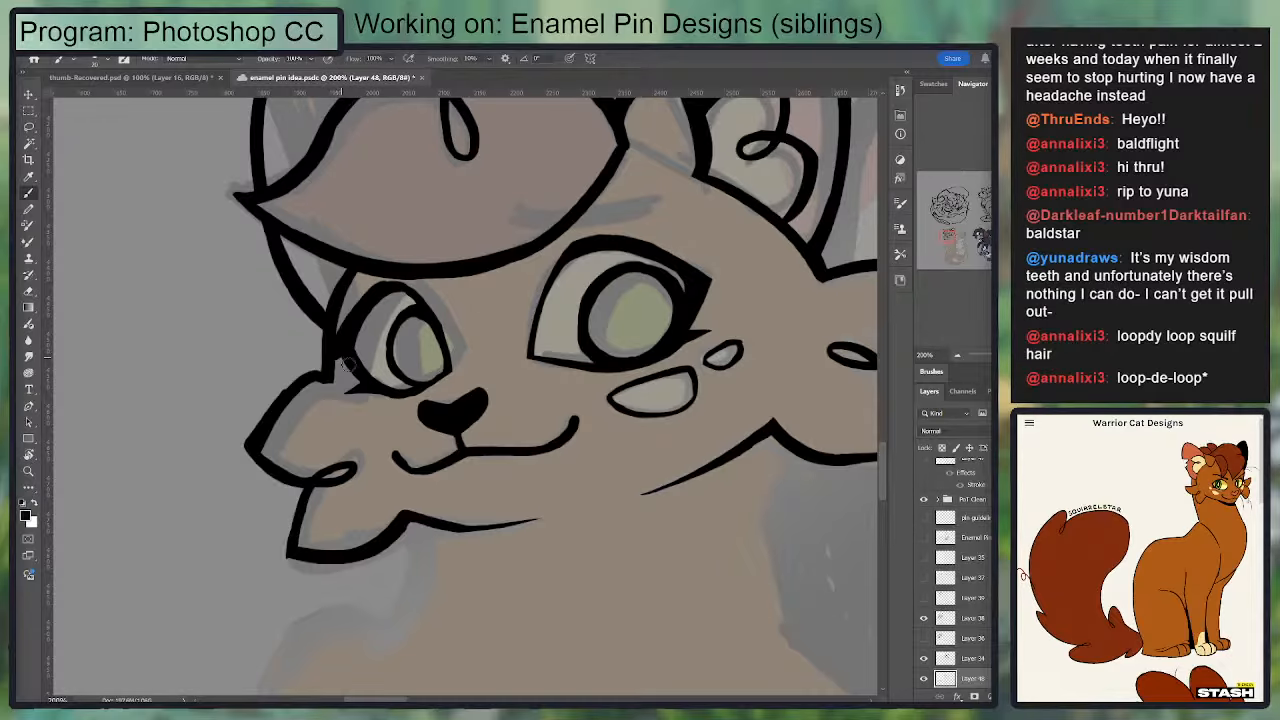
{"action": "left_click_drag", "start_coordinate": [445, 311], "coordinate": [375, 273]}
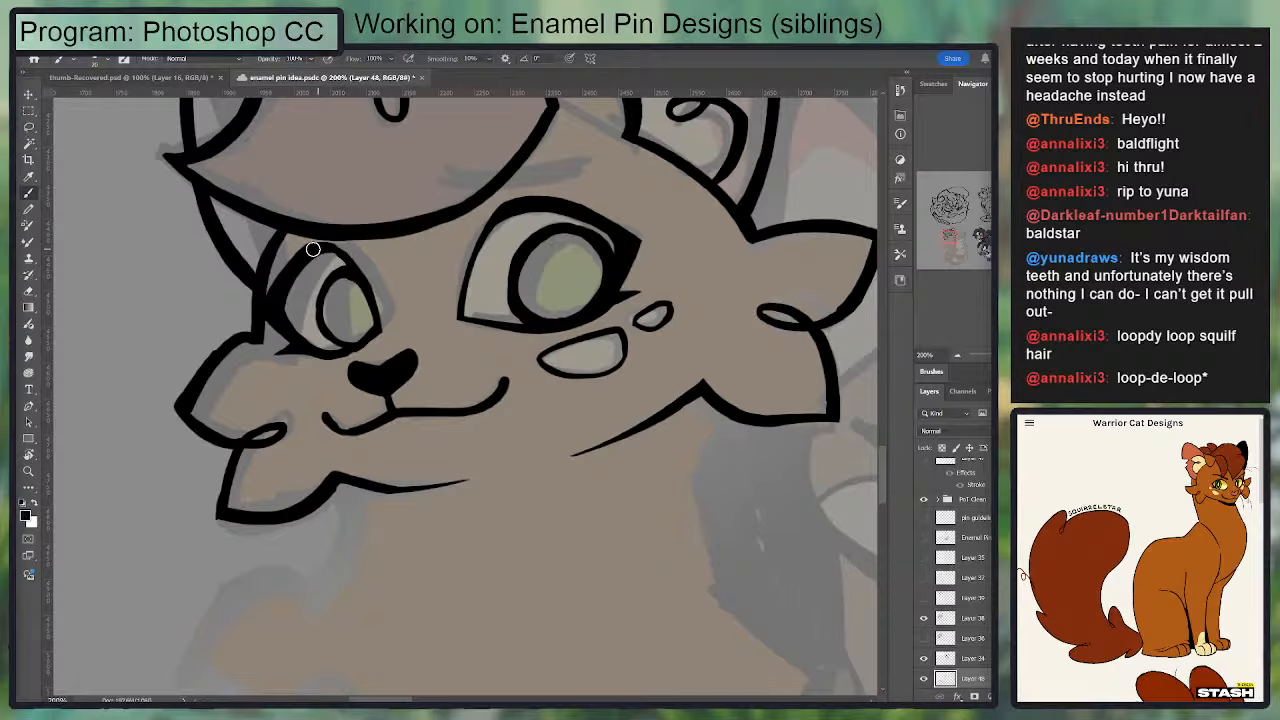
{"action": "left_click_drag", "start_coordinate": [450, 229], "coordinate": [377, 227]}
{"action": "key", "text": "e"}
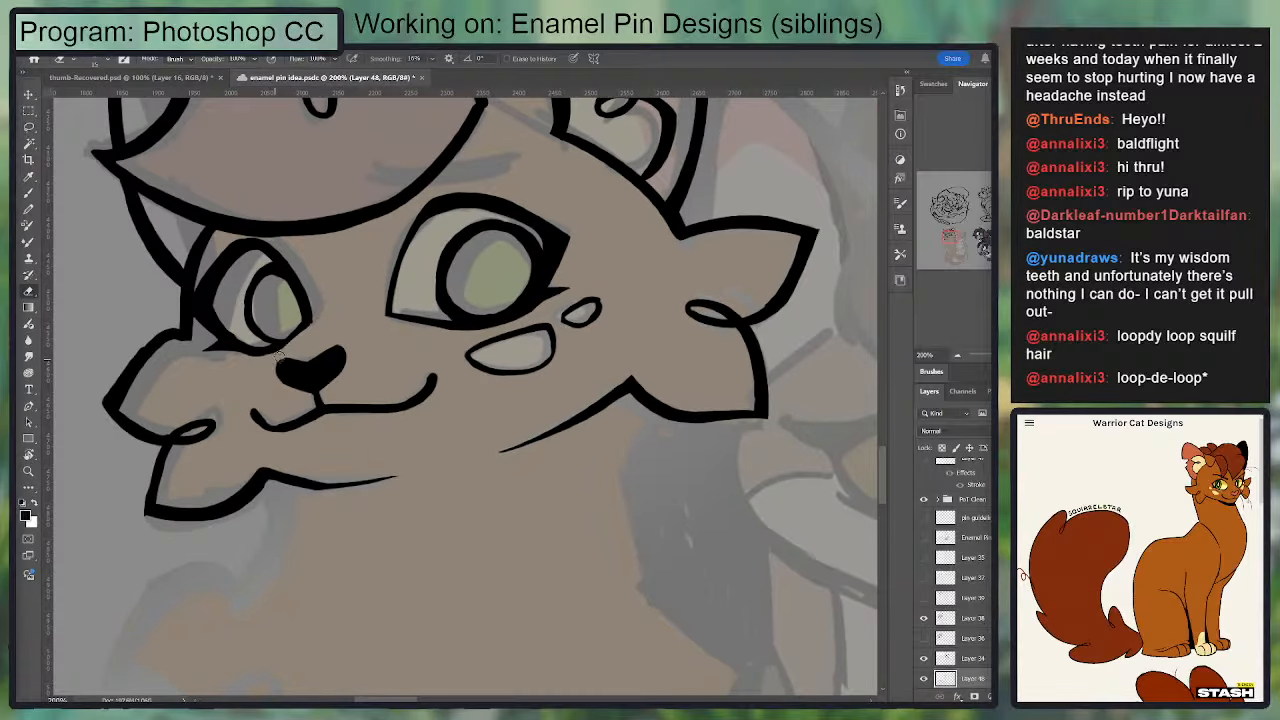
{"action": "key", "text": "ctrl+minus"}
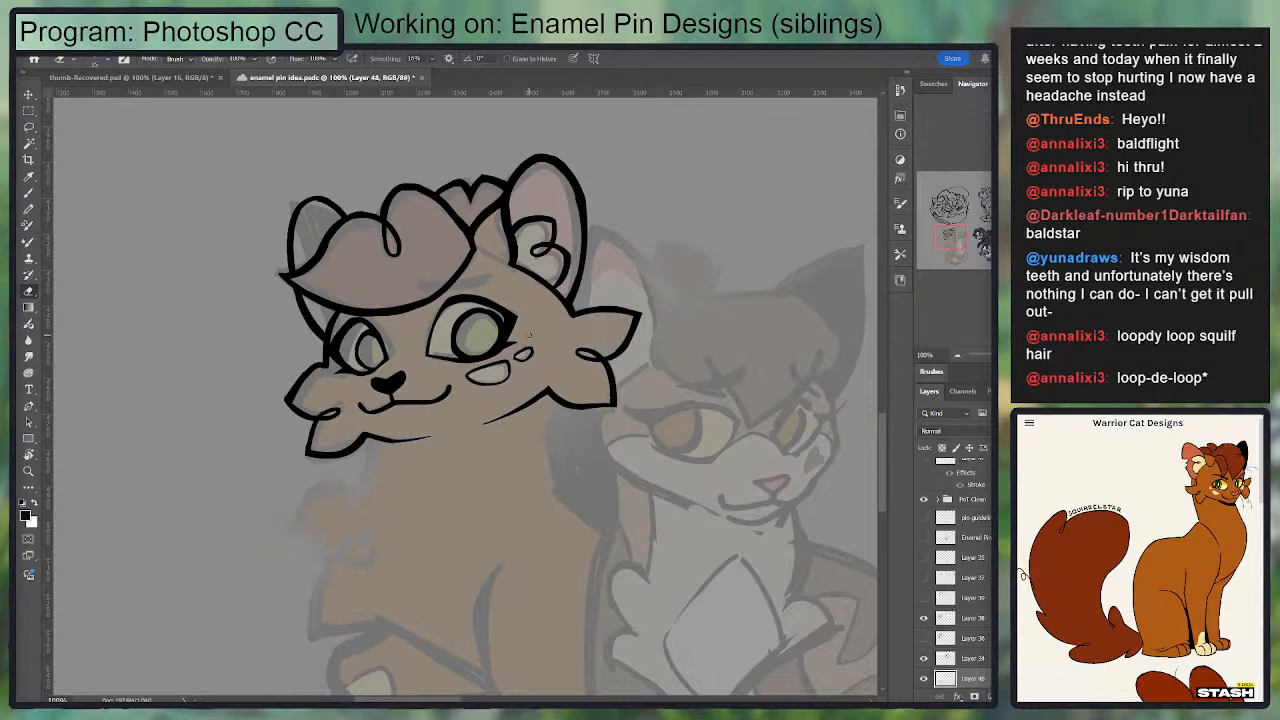
Step: Try a temporary straight line across both eyes to check their alignment
{"action": "key", "text": "ctrl+minus"}
{"action": "key", "text": "b"}
{"action": "mouse_move", "coordinate": [533, 337]}
{"action": "left_mouse_down"}
{"action": "mouse_move", "coordinate": [345, 371]}
{"action": "mouse_move", "coordinate": [476, 348]}
{"action": "left_mouse_up"}
{"action": "key", "text": "ctrl+z"}
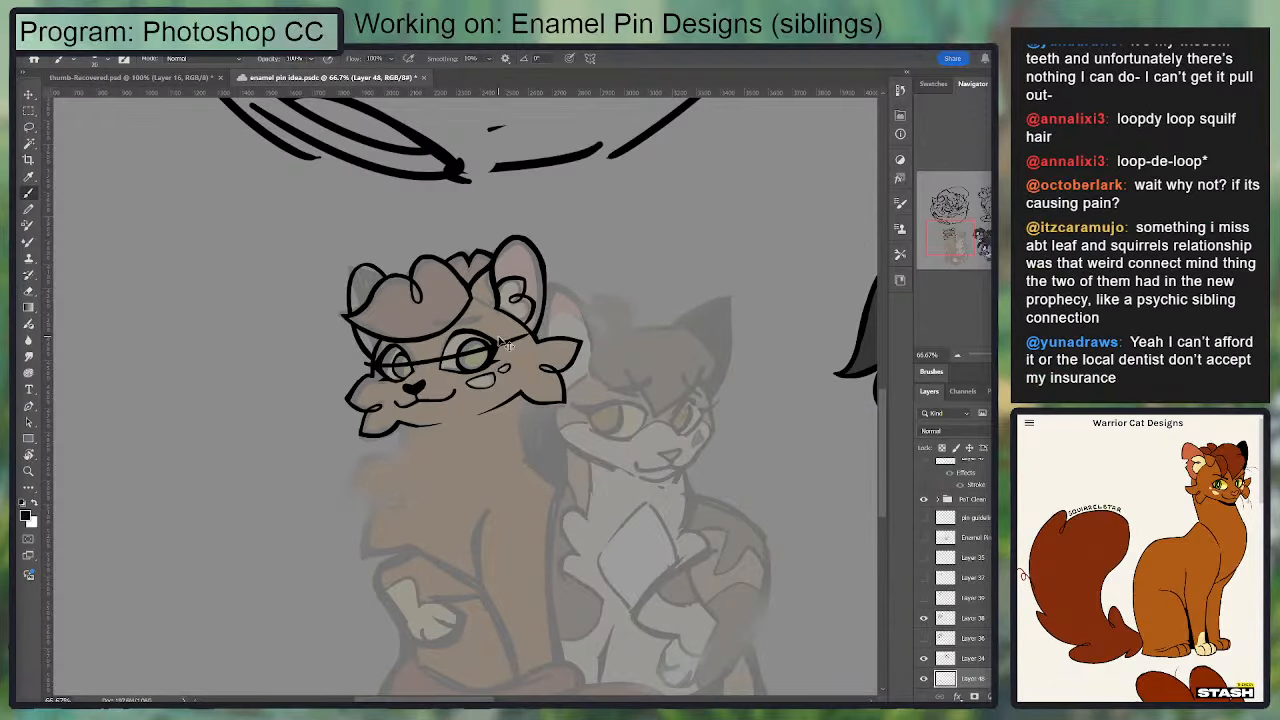
{"action": "key", "text": "ctrl+plus"}
{"action": "key", "text": "ctrl+plus"}
{"action": "key", "text": "ctrl+z"}
Step: Refine the far eye's iris and inner edge, and ink a short muzzle curve between that eye and the mouth
{"action": "key", "text": "e"}
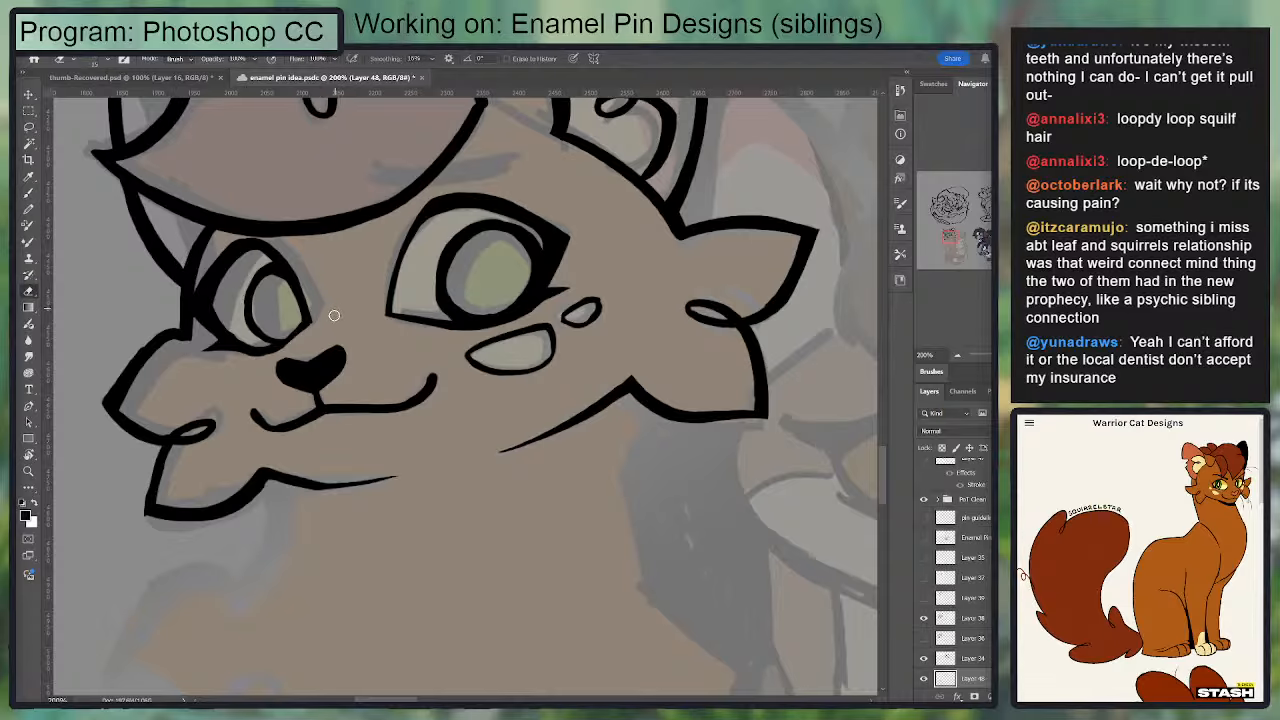
{"action": "key", "text": "b"}
{"action": "mouse_move", "coordinate": [303, 276]}
{"action": "left_mouse_down"}
{"action": "mouse_move", "coordinate": [307, 326]}
{"action": "mouse_move", "coordinate": [256, 353]}
{"action": "mouse_move", "coordinate": [288, 302]}
{"action": "mouse_move", "coordinate": [290, 328]}
{"action": "mouse_move", "coordinate": [240, 396]}
{"action": "mouse_move", "coordinate": [308, 317]}
{"action": "left_mouse_up"}
{"action": "key", "text": "e"}
{"action": "key", "text": "e"}
{"action": "key", "text": "b"}
{"action": "key", "text": "e"}
{"action": "key", "text": "b"}
Step: Thicken the muzzle curve up to the far eye's lower corner and clean up the eye's surrounding lines
{"action": "key", "text": "e"}
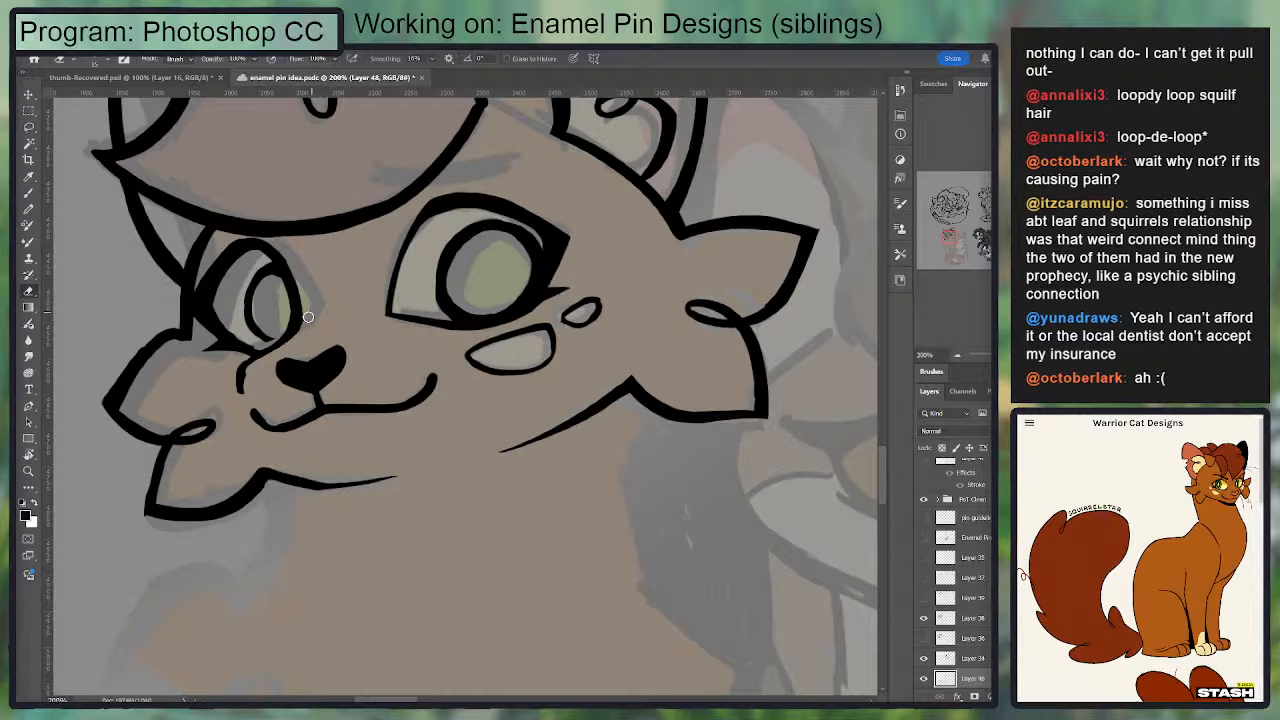
{"action": "key", "text": "b"}
{"action": "mouse_move", "coordinate": [236, 375]}
{"action": "left_mouse_down"}
{"action": "mouse_move", "coordinate": [250, 401]}
{"action": "mouse_move", "coordinate": [251, 348]}
{"action": "mouse_move", "coordinate": [281, 338]}
{"action": "left_mouse_up"}
{"action": "key", "text": "e"}
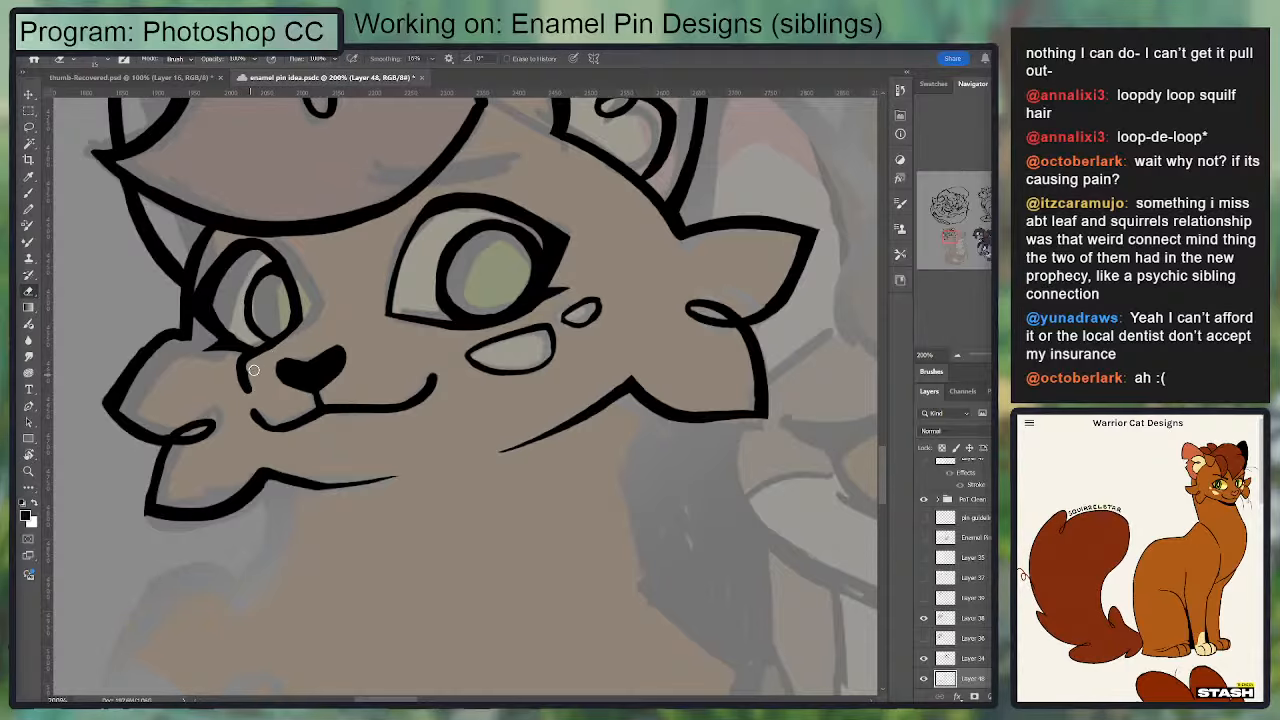
{"action": "left_click_drag", "start_coordinate": [238, 281], "coordinate": [190, 308]}
{"action": "key", "text": "b"}
{"action": "key", "text": "ctrl+minus"}
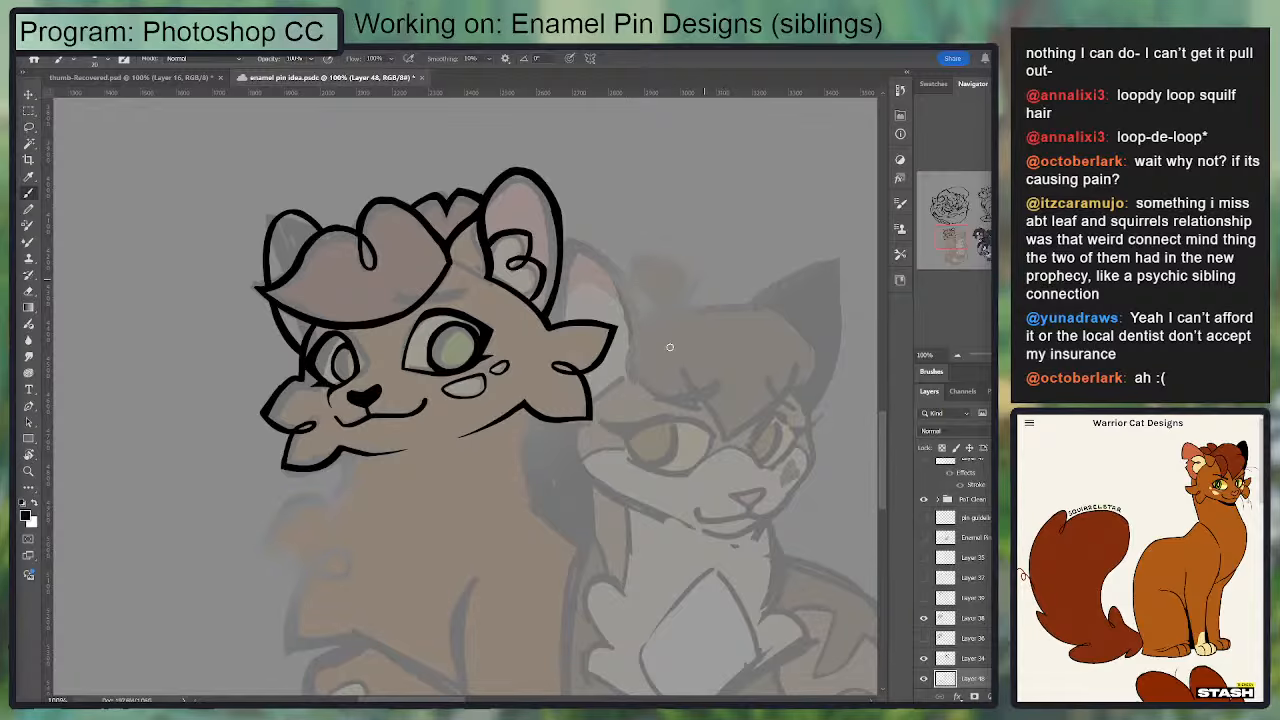
Step: Stretch the head line art slightly downward with the transform controls and apply it
{"action": "left_click_drag", "start_coordinate": [682, 327], "coordinate": [695, 251]}
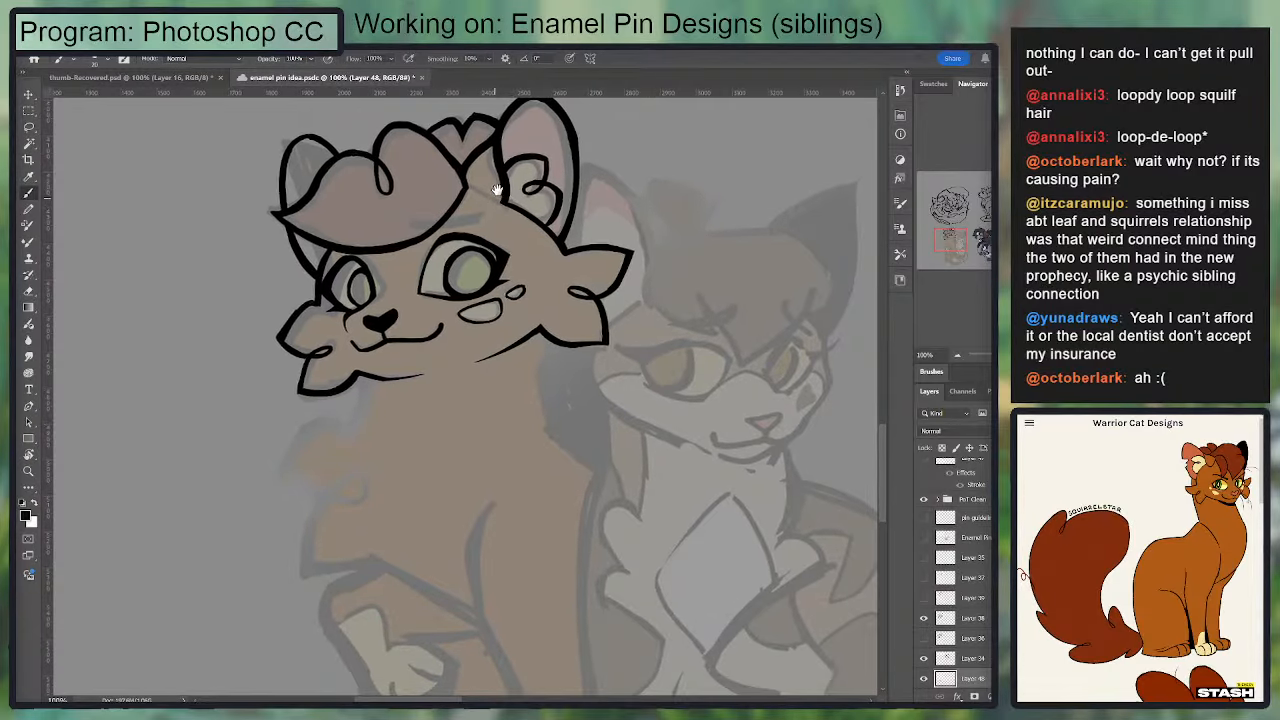
{"action": "left_click_drag", "start_coordinate": [511, 203], "coordinate": [502, 165]}
{"action": "key", "text": "v"}
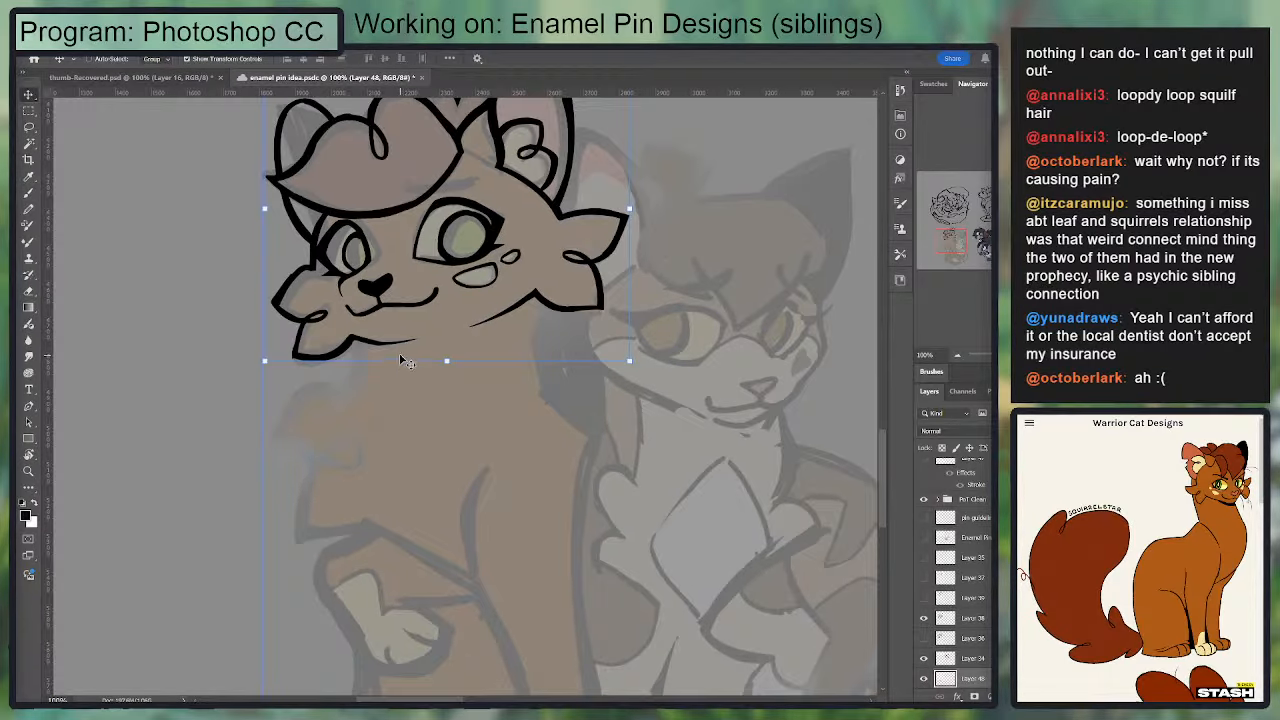
{"action": "mouse_move", "coordinate": [446, 361]}
{"action": "left_mouse_down"}
{"action": "mouse_move", "coordinate": [458, 359]}
{"action": "mouse_move", "coordinate": [448, 372]}
{"action": "left_mouse_up"}
{"action": "key", "text": "Return"}
{"action": "key", "text": "b"}
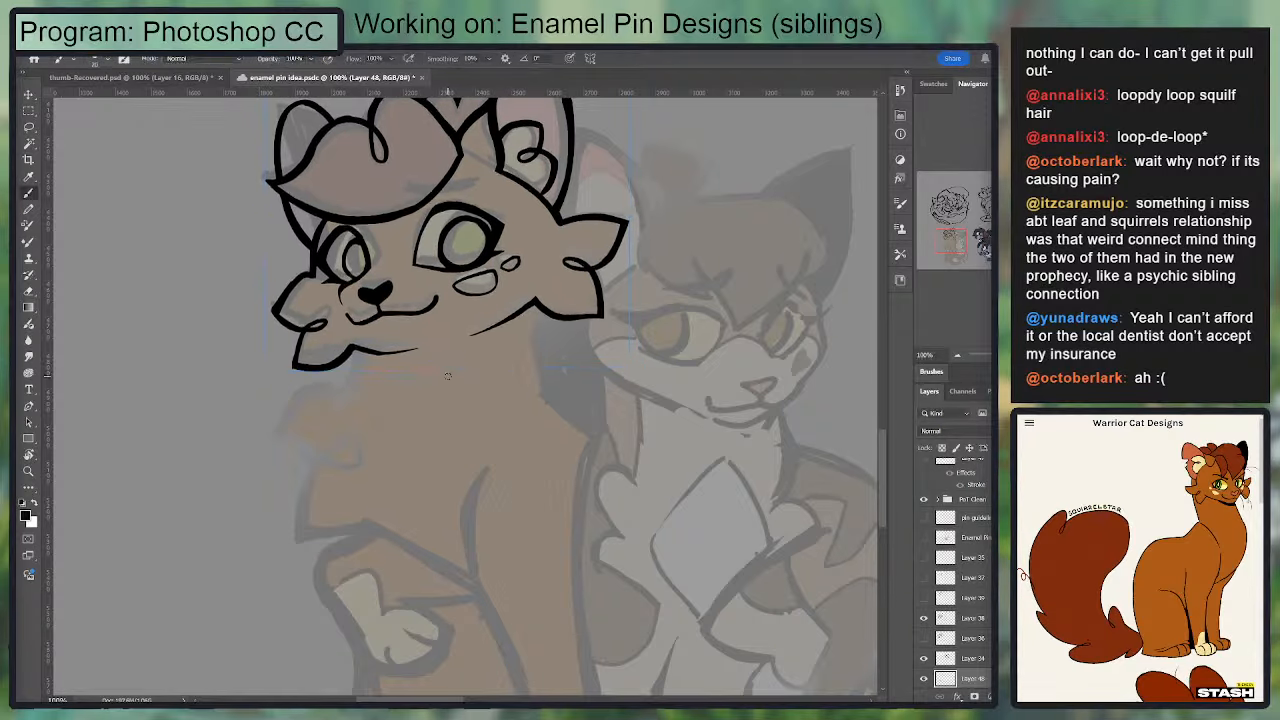
Step: Try several shapes for a loose hair strand falling from the fringe between the eyes
{"action": "mouse_move", "coordinate": [461, 157]}
{"action": "left_mouse_down"}
{"action": "mouse_move", "coordinate": [386, 254]}
{"action": "mouse_move", "coordinate": [437, 195]}
{"action": "mouse_move", "coordinate": [380, 236]}
{"action": "left_mouse_up"}
{"action": "key", "text": "ctrl+z"}
{"action": "left_click_drag", "start_coordinate": [384, 236], "coordinate": [464, 150]}
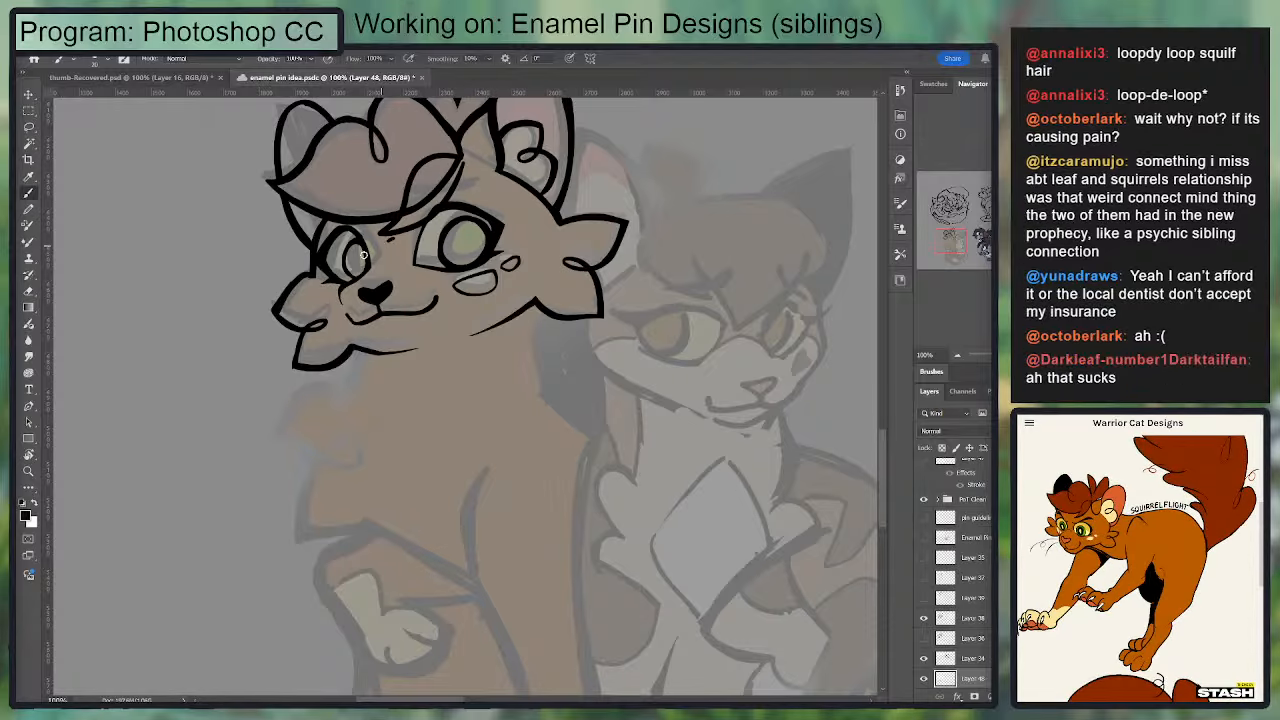
{"action": "key", "text": "ctrl+z"}
{"action": "key", "text": "ctrl+z"}
{"action": "mouse_move", "coordinate": [449, 150]}
{"action": "left_mouse_down"}
{"action": "mouse_move", "coordinate": [386, 226]}
{"action": "mouse_move", "coordinate": [463, 156]}
{"action": "mouse_move", "coordinate": [403, 236]}
{"action": "mouse_move", "coordinate": [465, 156]}
{"action": "left_mouse_up"}
{"action": "key", "text": "ctrl+z"}
{"action": "key", "text": "ctrl+z"}
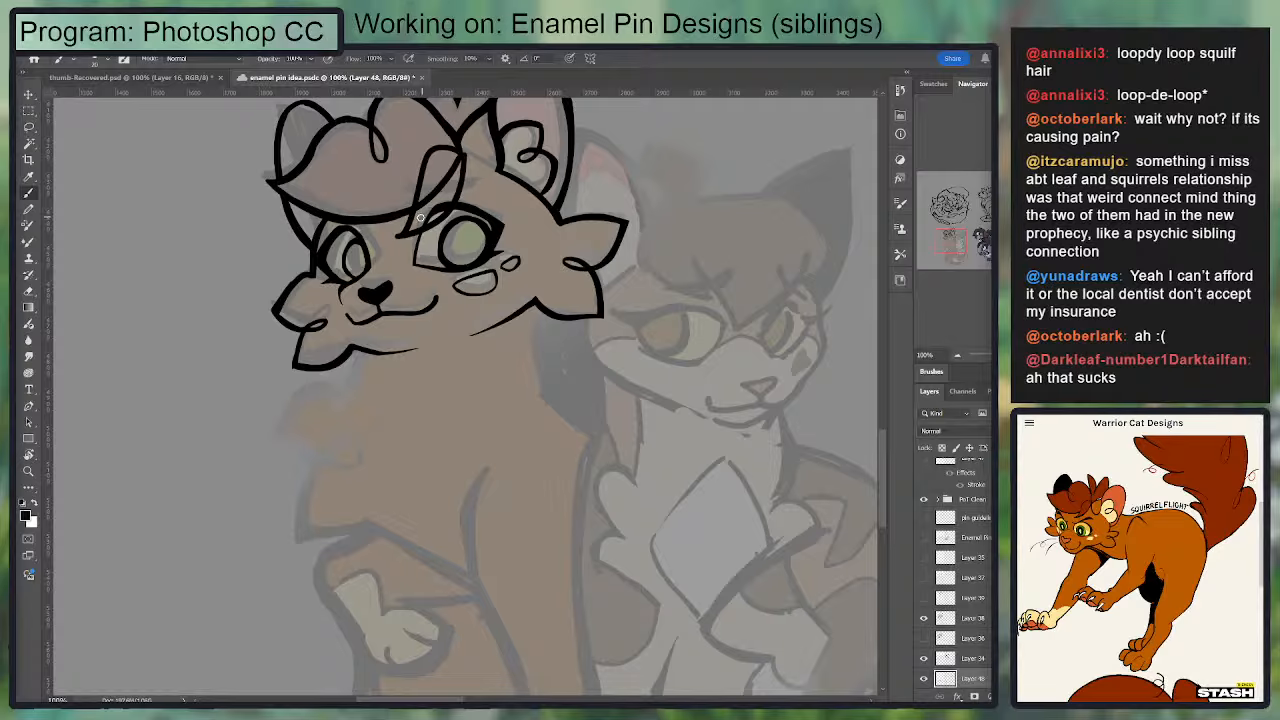
{"action": "key", "text": "e"}
{"action": "mouse_move", "coordinate": [443, 177]}
{"action": "left_mouse_down"}
{"action": "mouse_move", "coordinate": [422, 217]}
{"action": "mouse_move", "coordinate": [460, 160]}
{"action": "left_mouse_up"}
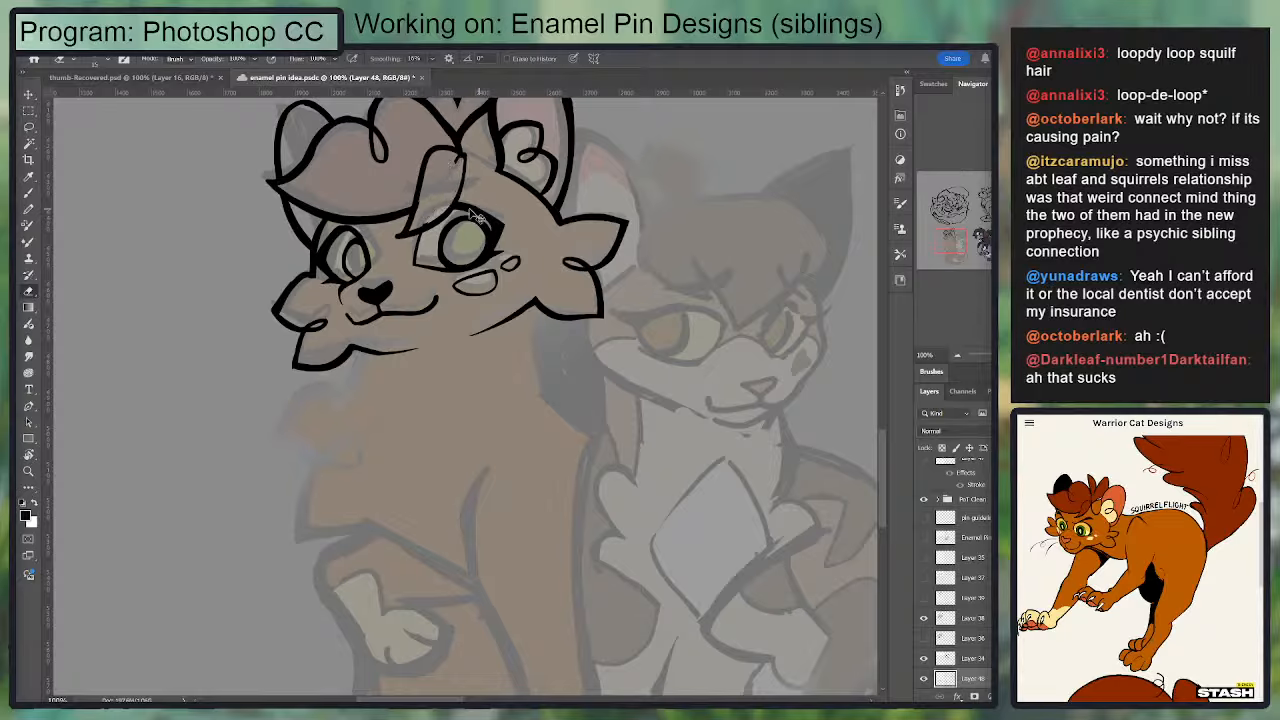
{"action": "key", "text": "ctrl+z"}
{"action": "key", "text": "ctrl+z"}
{"action": "key", "text": "ctrl+z"}
{"action": "key", "text": "b"}
{"action": "key", "text": "ctrl+z"}
Step: Ink a pointed, leaf-shaped fringe strand between the eyes and erase the fringe outline running through it
{"action": "mouse_move", "coordinate": [465, 155]}
{"action": "left_mouse_down"}
{"action": "mouse_move", "coordinate": [438, 205]}
{"action": "mouse_move", "coordinate": [390, 226]}
{"action": "mouse_move", "coordinate": [448, 155]}
{"action": "mouse_move", "coordinate": [424, 166]}
{"action": "mouse_move", "coordinate": [393, 230]}
{"action": "left_mouse_up"}
{"action": "key", "text": "ctrl+z"}
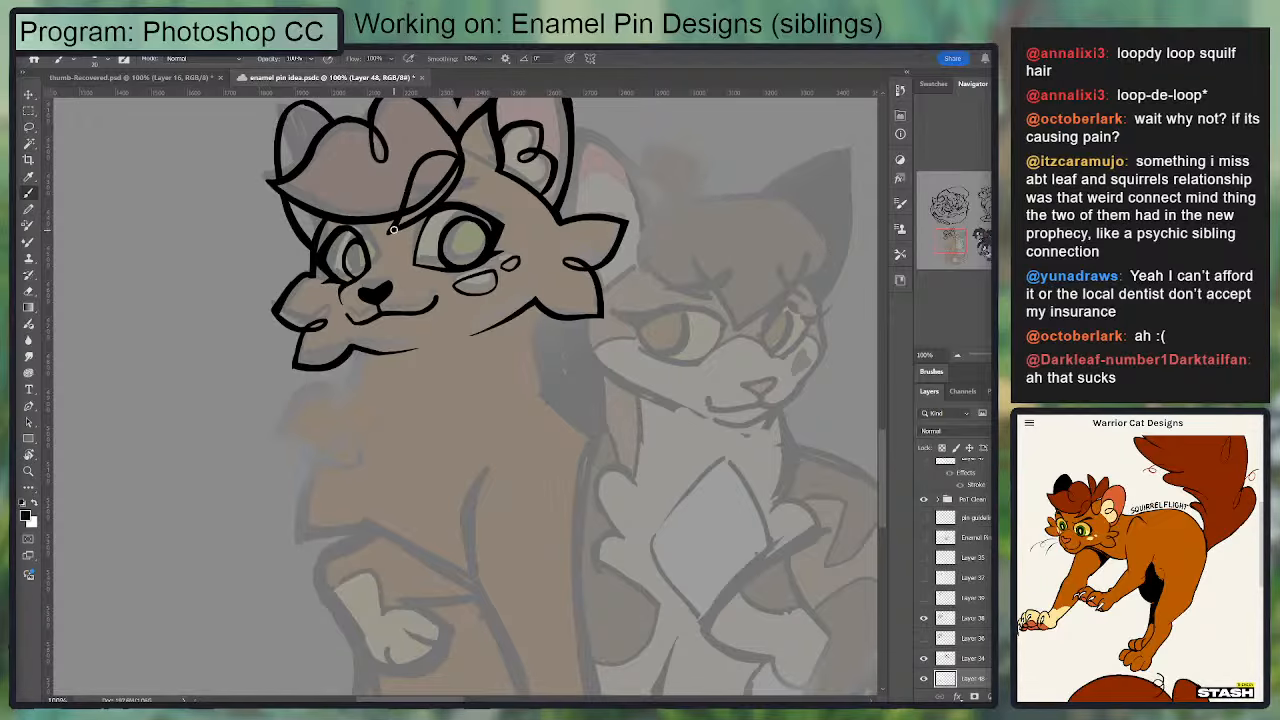
{"action": "key", "text": "ctrl+plus"}
{"action": "mouse_move", "coordinate": [374, 358]}
{"action": "left_mouse_down"}
{"action": "mouse_move", "coordinate": [355, 446]}
{"action": "mouse_move", "coordinate": [397, 670]}
{"action": "left_mouse_up"}
{"action": "key", "text": "e"}
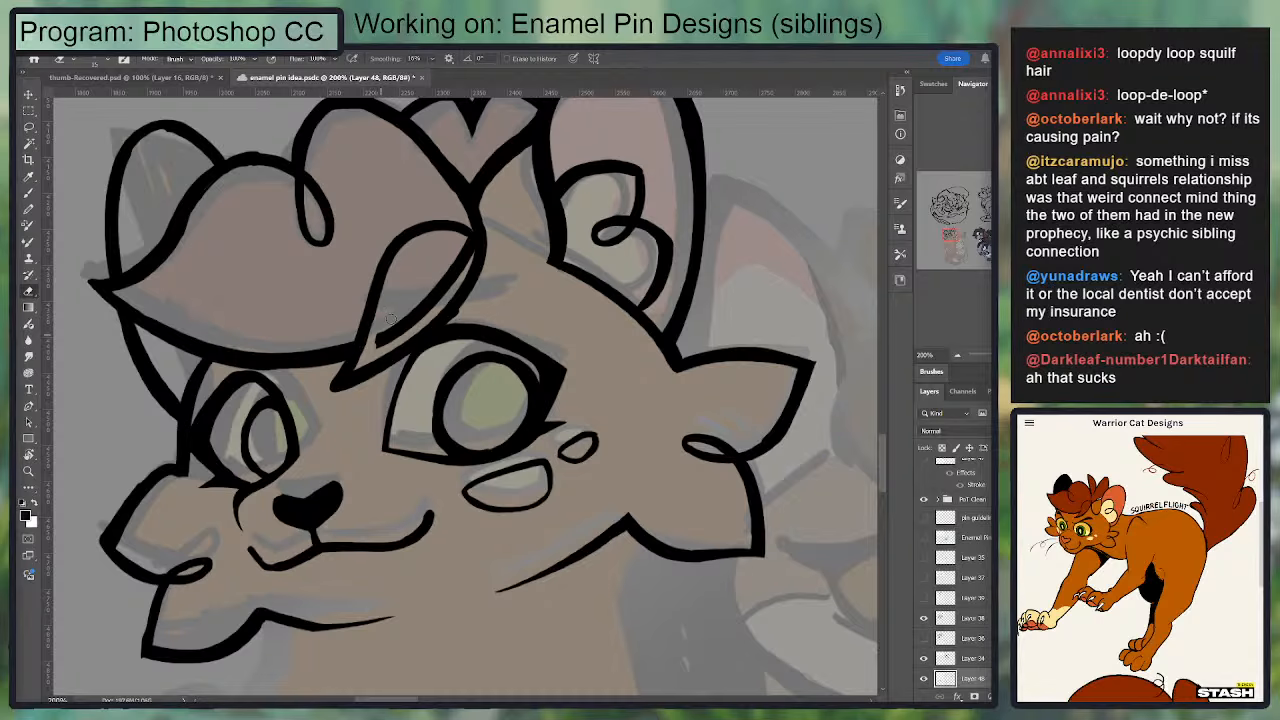
{"action": "left_click_drag", "start_coordinate": [391, 318], "coordinate": [468, 248]}
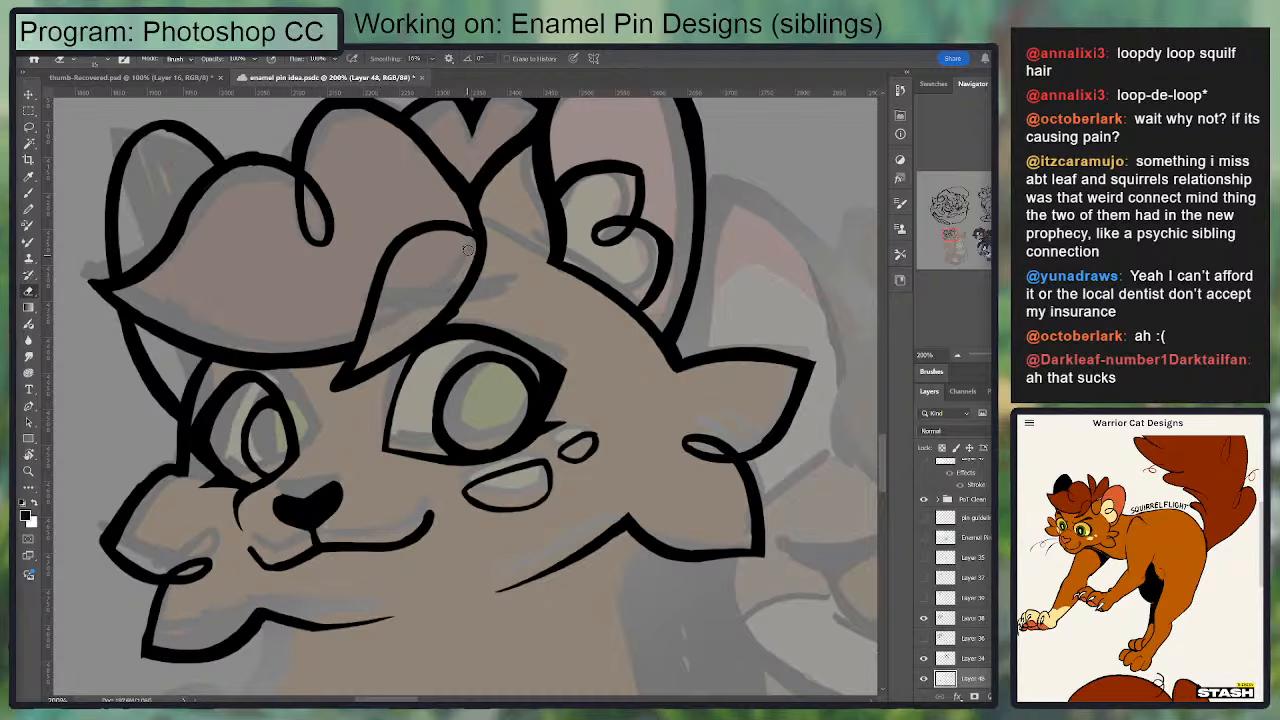
{"action": "key", "text": "b"}
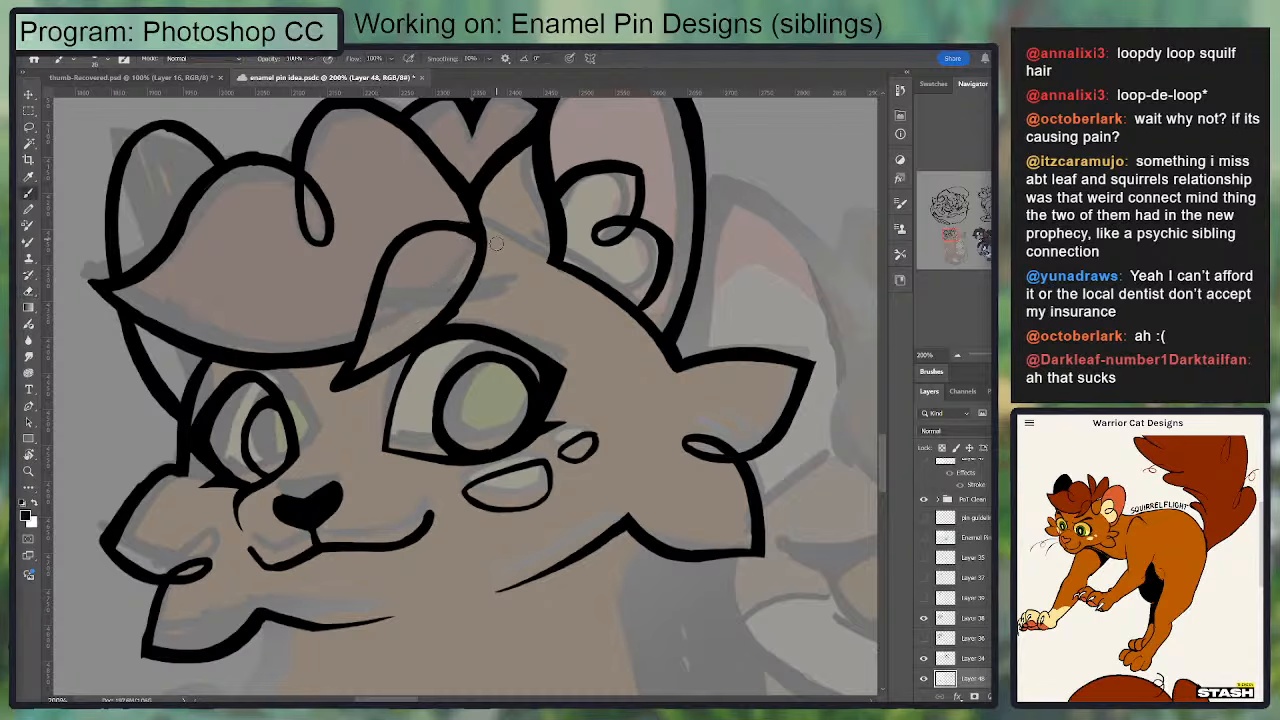
Step: Touch up the new fringe strand's outer edge from the hair parting down to the near eye's lid
{"action": "key", "text": "e"}
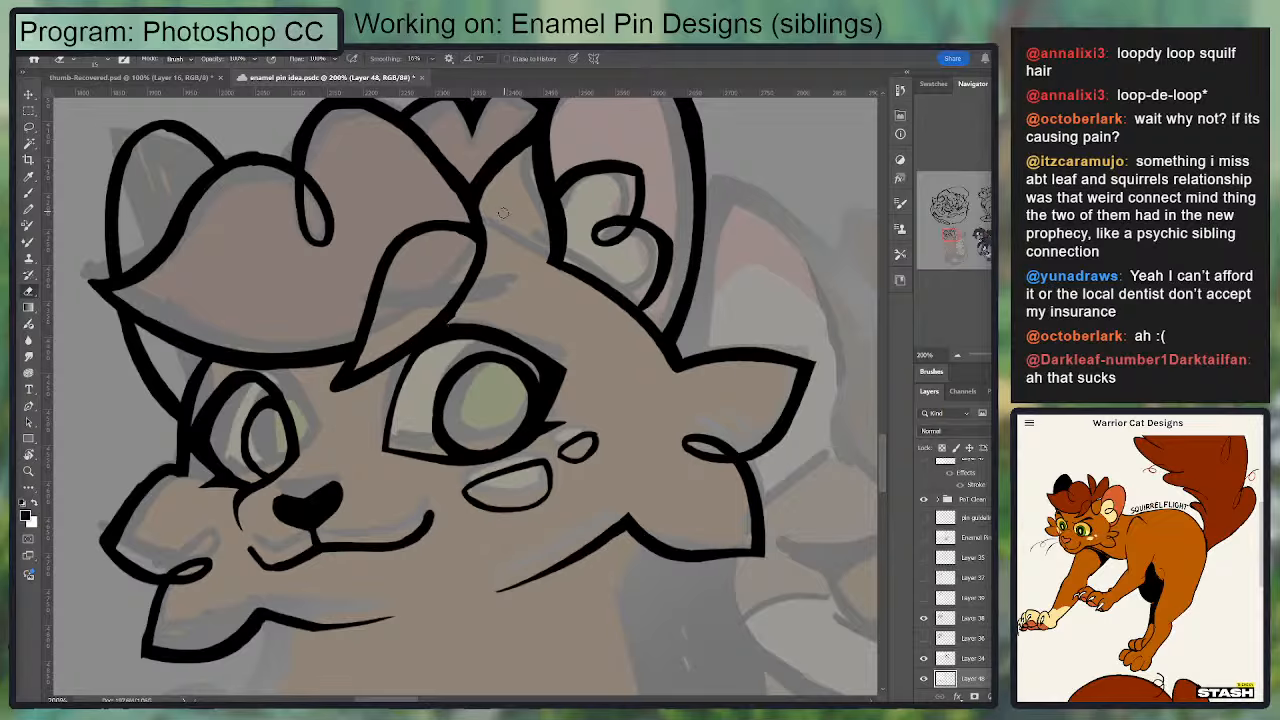
{"action": "key", "text": "b"}
{"action": "mouse_move", "coordinate": [436, 328]}
{"action": "left_mouse_down"}
{"action": "mouse_move", "coordinate": [481, 266]}
{"action": "mouse_move", "coordinate": [484, 226]}
{"action": "mouse_move", "coordinate": [491, 238]}
{"action": "left_mouse_up"}
{"action": "key", "text": "e"}
{"action": "key", "text": "ctrl+minus"}
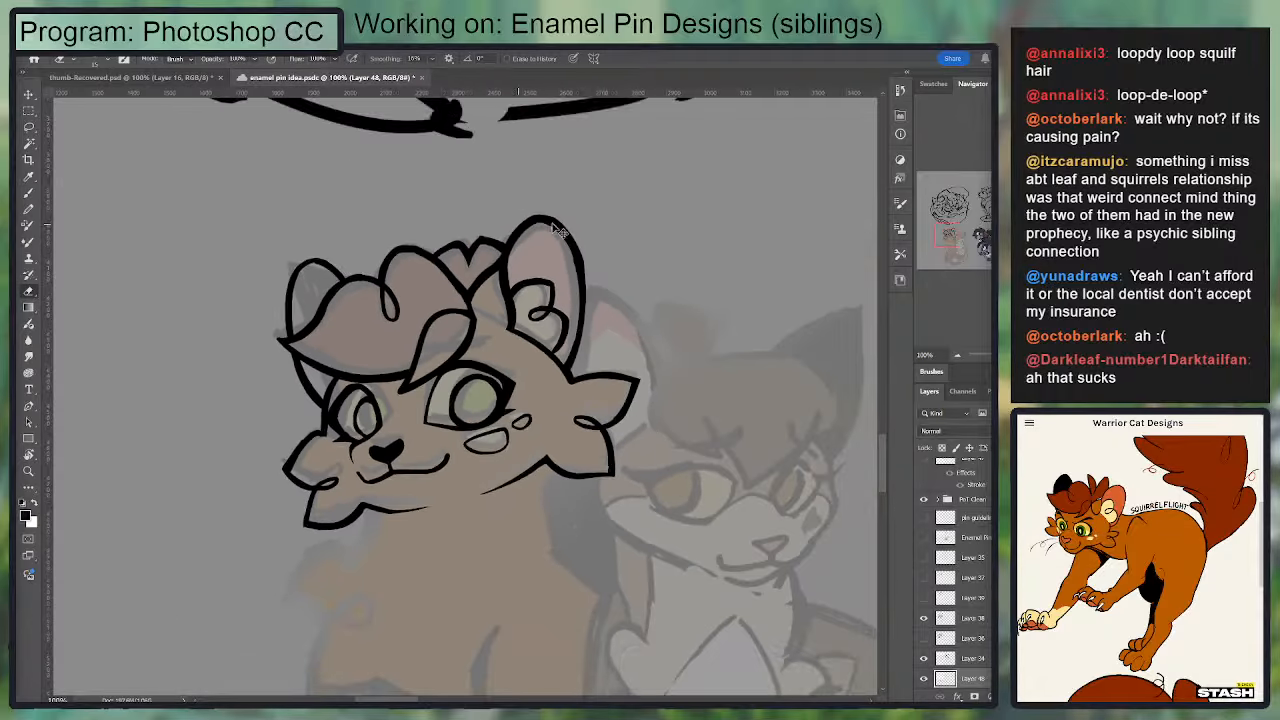
{"action": "left_click_drag", "start_coordinate": [492, 351], "coordinate": [517, 228]}
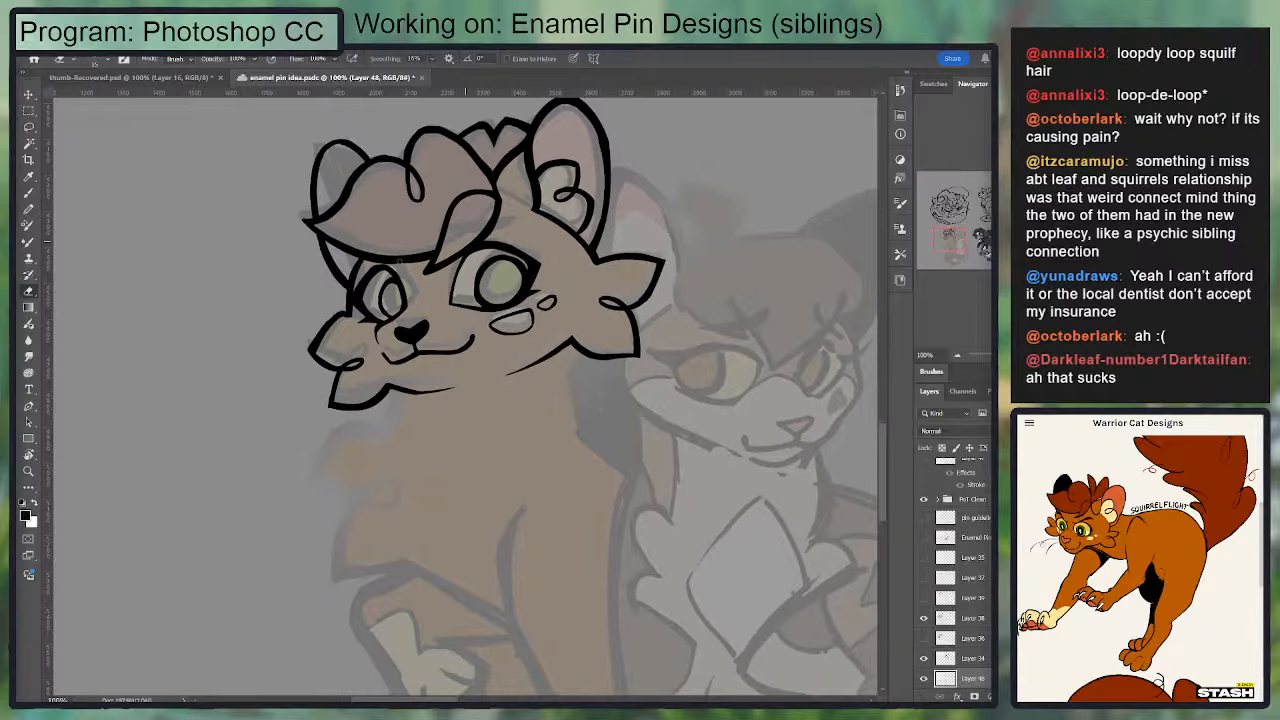
Step: Redraw the far eye's iris as a rounder, thicker oval against the eye's inner edge
{"action": "key", "text": "b"}
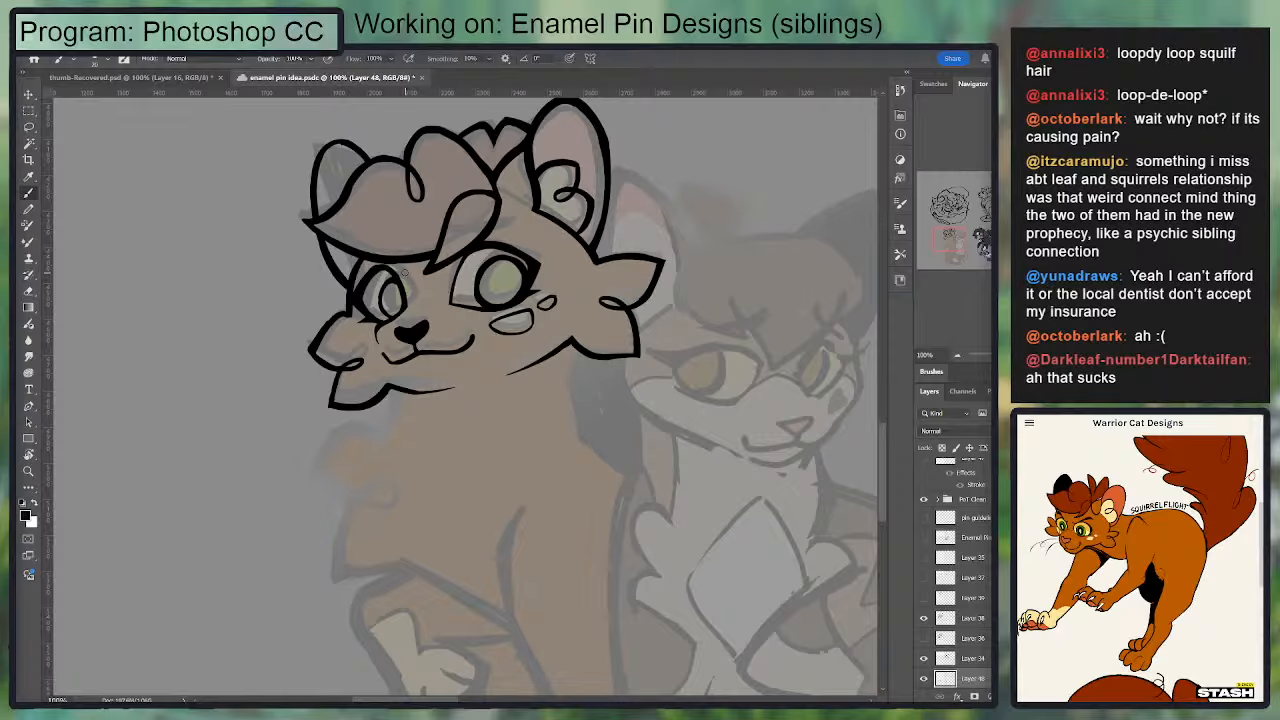
{"action": "key", "text": "e"}
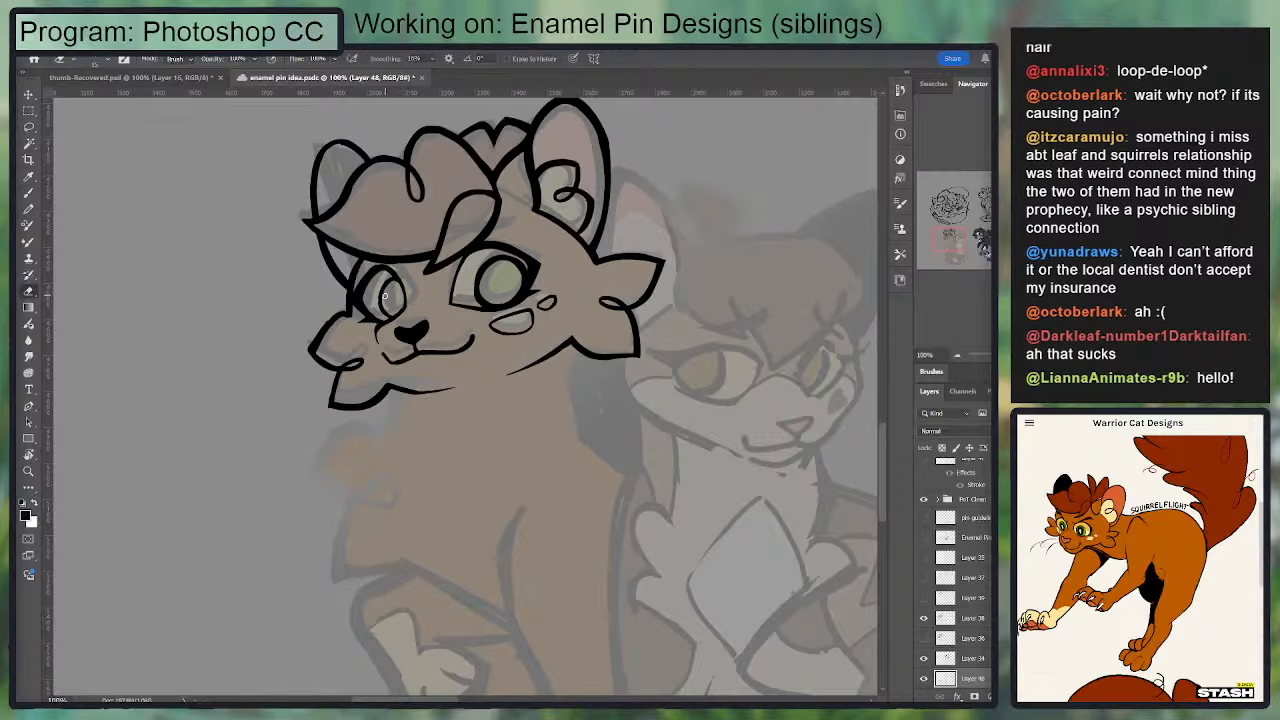
{"action": "key", "text": "b"}
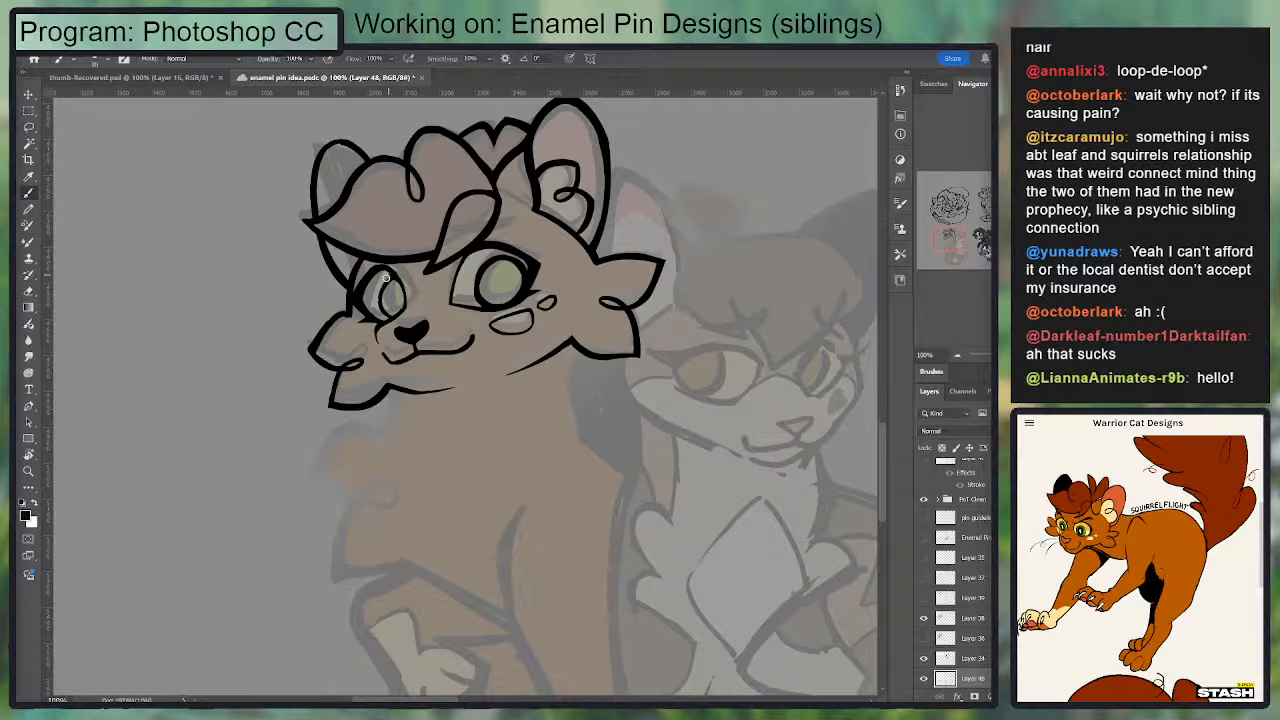
{"action": "key", "text": "ctrl+plus"}
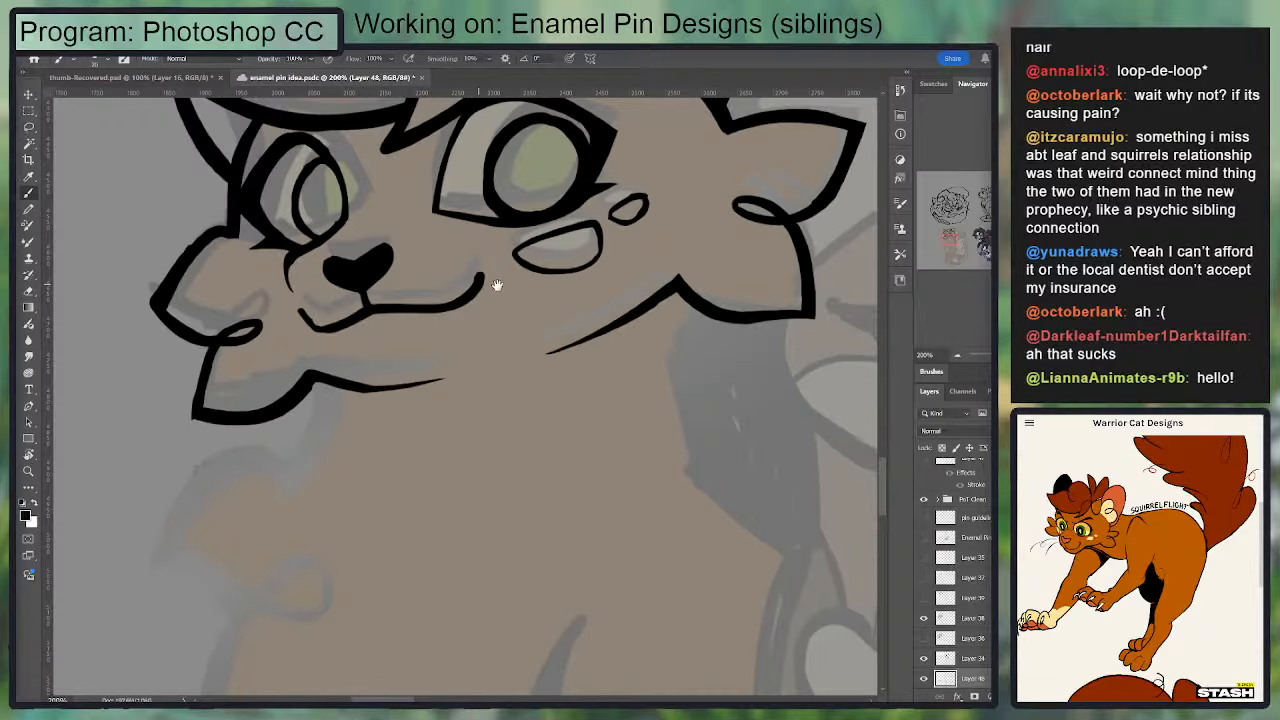
{"action": "left_click_drag", "start_coordinate": [496, 288], "coordinate": [545, 436]}
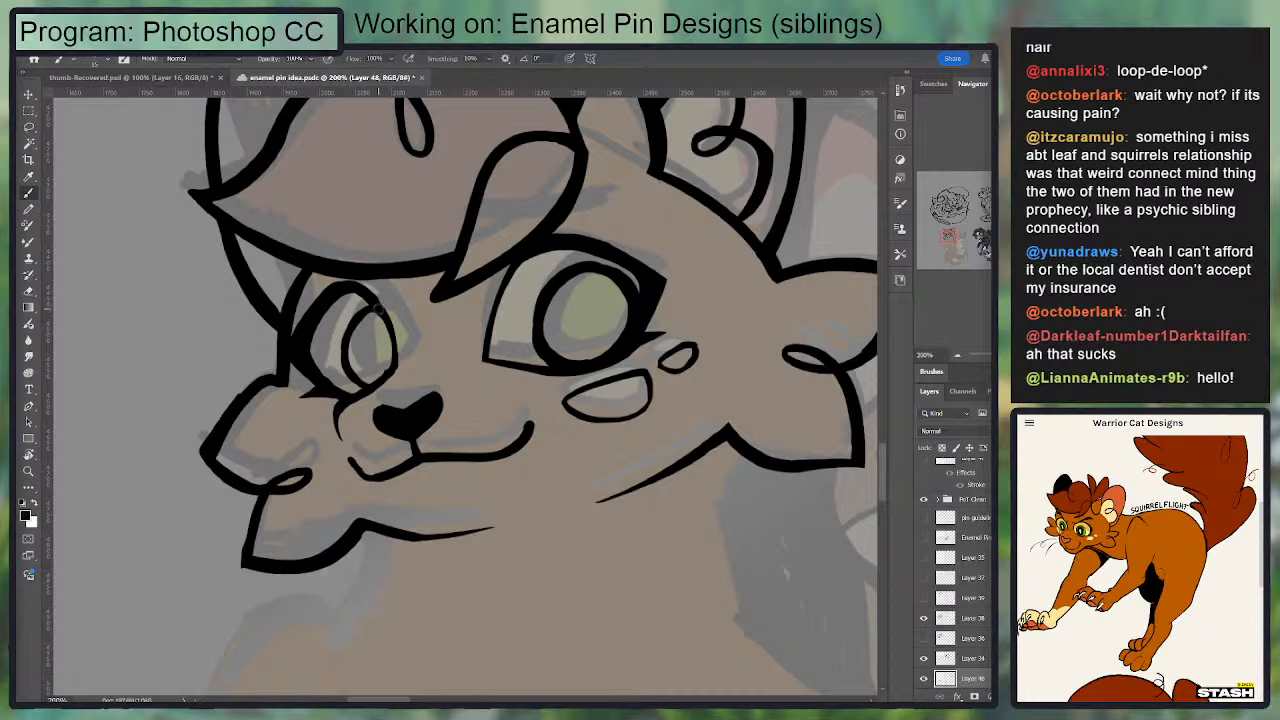
{"action": "mouse_move", "coordinate": [378, 308]}
{"action": "left_mouse_down"}
{"action": "mouse_move", "coordinate": [356, 366]}
{"action": "mouse_move", "coordinate": [363, 308]}
{"action": "mouse_move", "coordinate": [374, 315]}
{"action": "mouse_move", "coordinate": [349, 320]}
{"action": "mouse_move", "coordinate": [354, 368]}
{"action": "mouse_move", "coordinate": [342, 339]}
{"action": "mouse_move", "coordinate": [362, 385]}
{"action": "left_mouse_up"}
{"action": "key", "text": "e"}
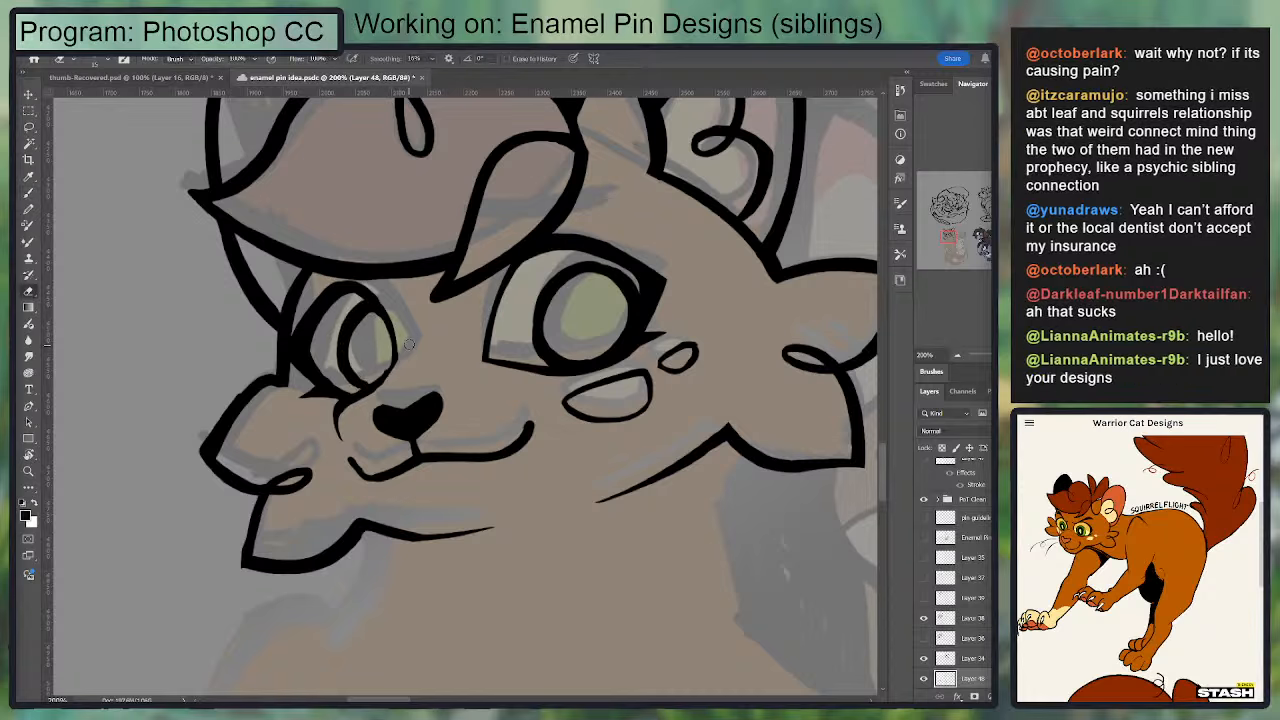
Step: Clean up the far eye's inner outline from its lower corner to the top of the lid
{"action": "key", "text": "ctrl+z"}
{"action": "key", "text": "b"}
{"action": "key", "text": "e"}
{"action": "mouse_move", "coordinate": [397, 372]}
{"action": "left_mouse_down"}
{"action": "mouse_move", "coordinate": [386, 306]}
{"action": "mouse_move", "coordinate": [397, 369]}
{"action": "mouse_move", "coordinate": [352, 282]}
{"action": "left_mouse_up"}
{"action": "key", "text": "b"}
{"action": "key", "text": "ctrl+z"}
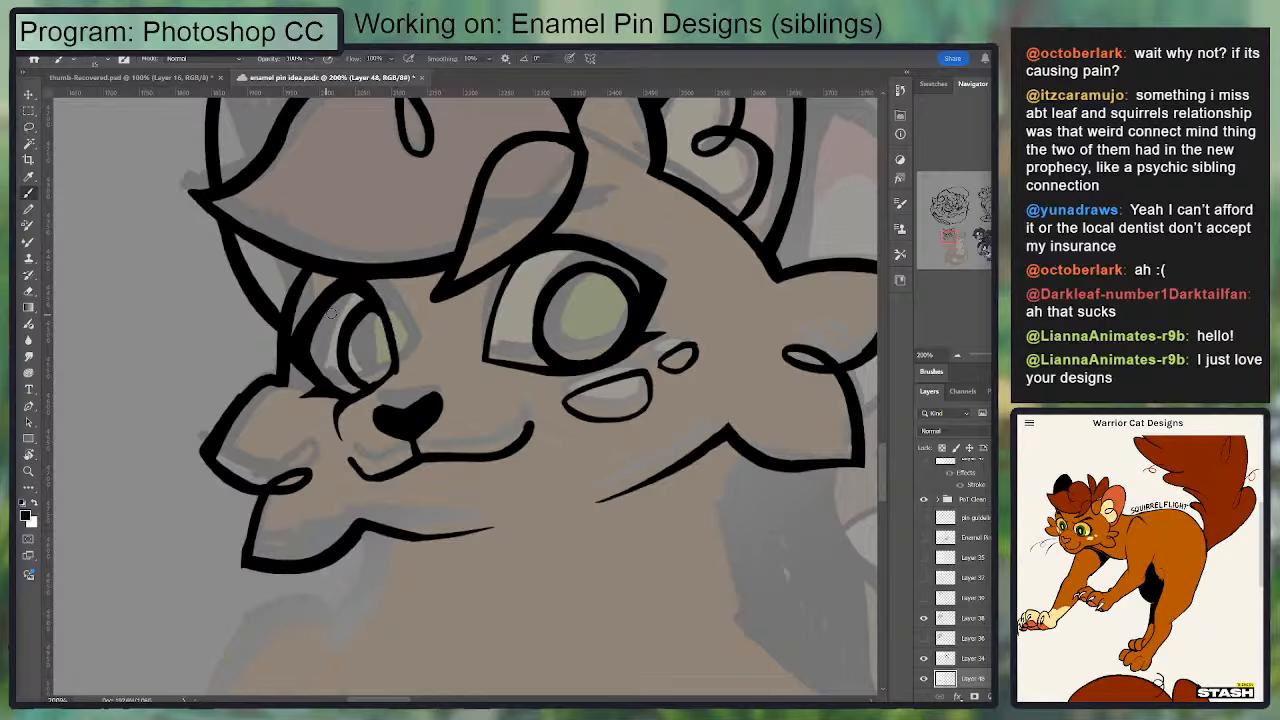
Step: Thin the far eye's upper lid and outer side by erasing the excess black inside the eye
{"action": "key", "text": "e"}
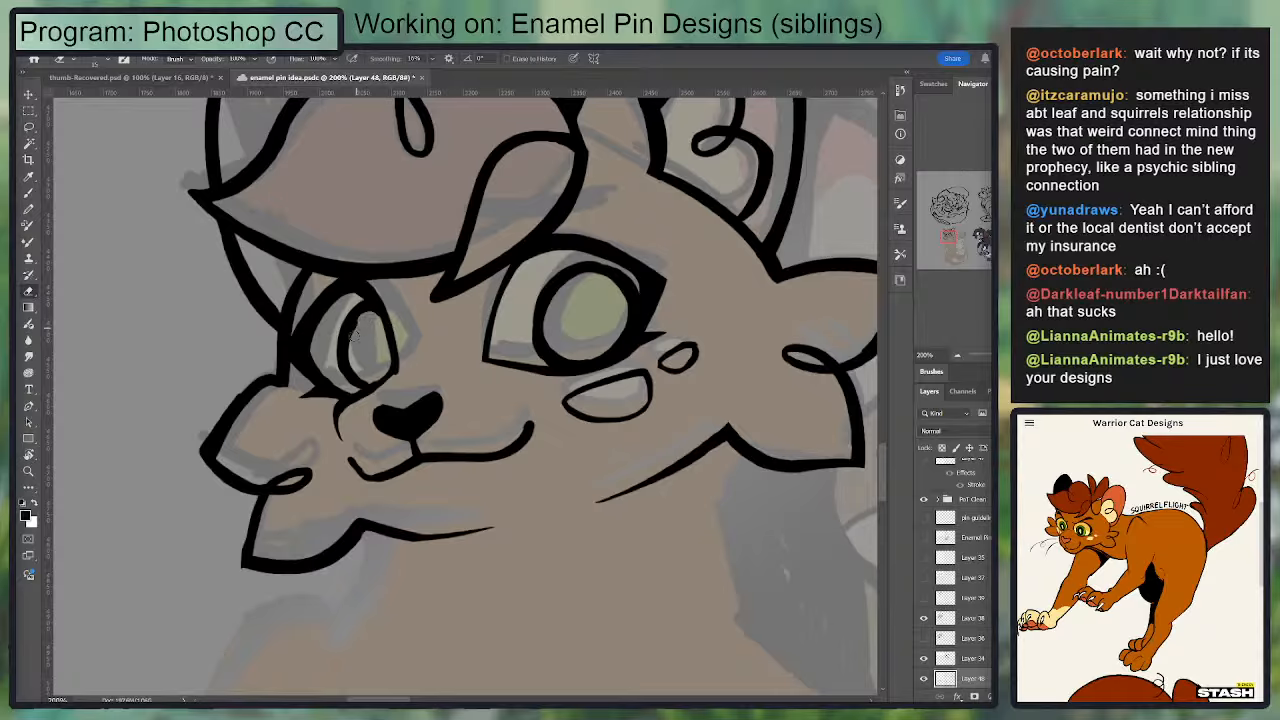
{"action": "left_click_drag", "start_coordinate": [355, 296], "coordinate": [312, 350]}
{"action": "left_click_drag", "start_coordinate": [341, 297], "coordinate": [311, 345]}
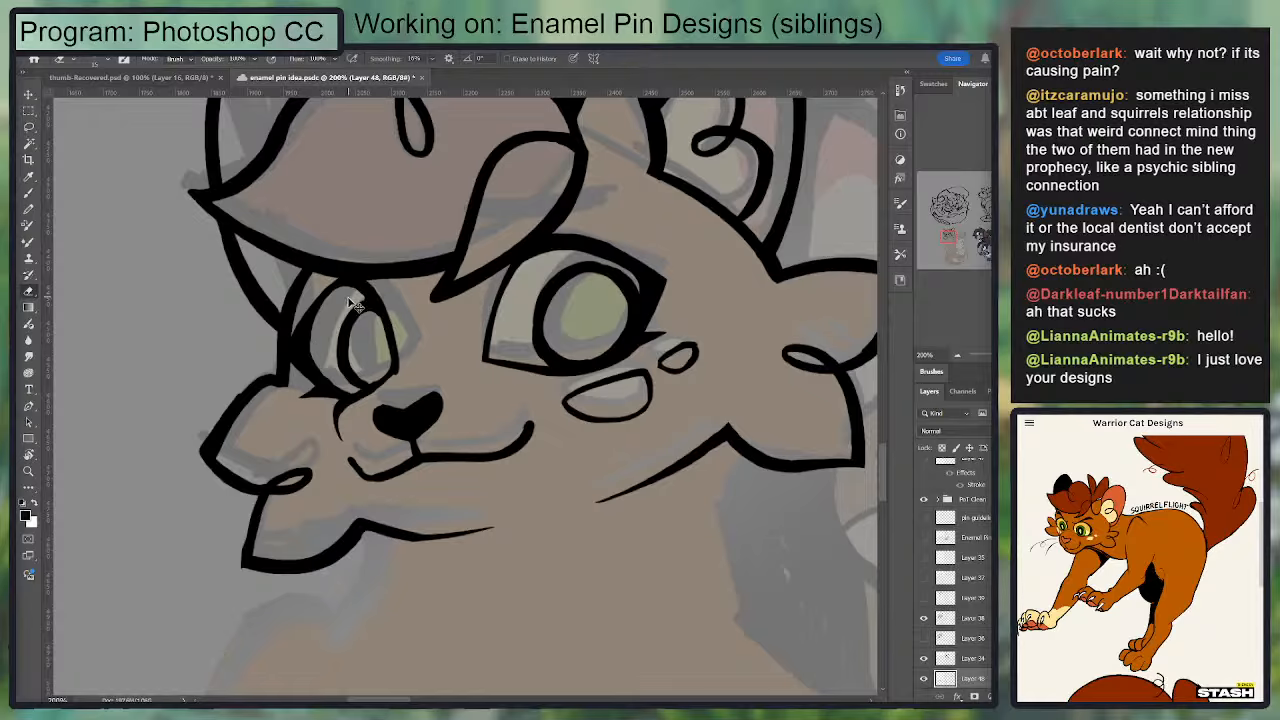
{"action": "key", "text": "ctrl+z"}
{"action": "left_click_drag", "start_coordinate": [346, 292], "coordinate": [308, 345]}
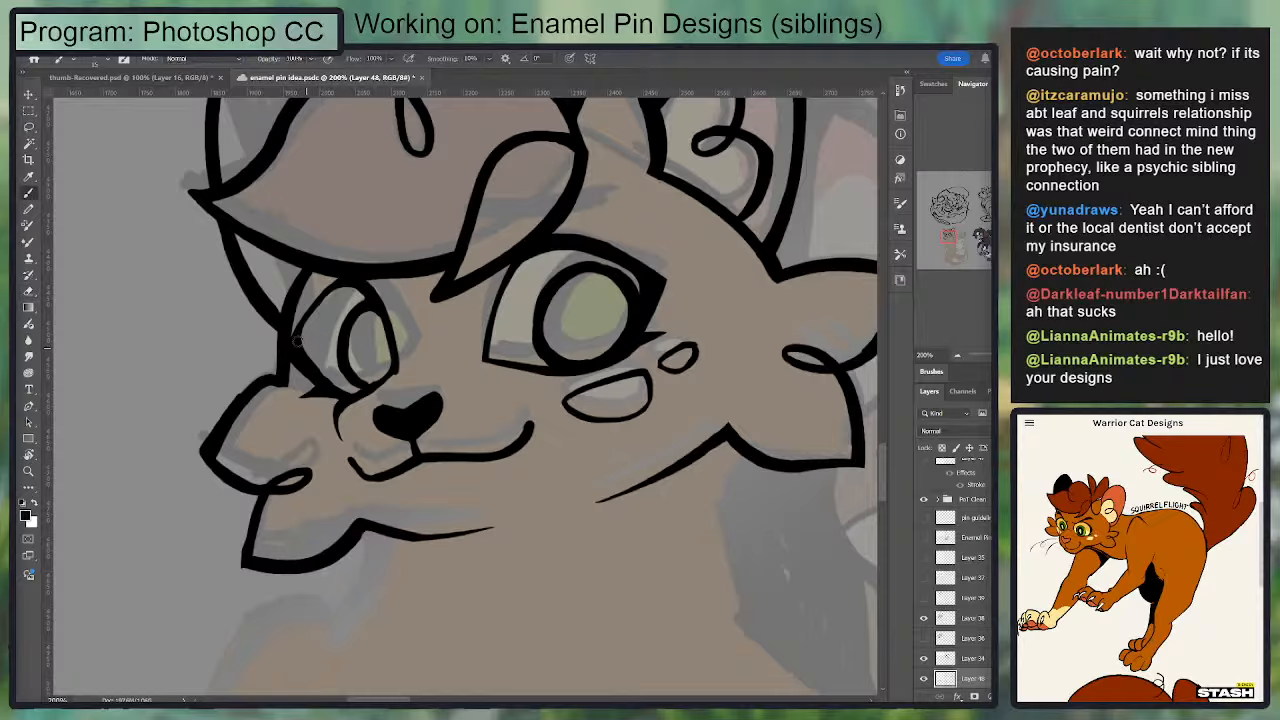
{"action": "key", "text": "ctrl+z"}
{"action": "key", "text": "ctrl+z"}
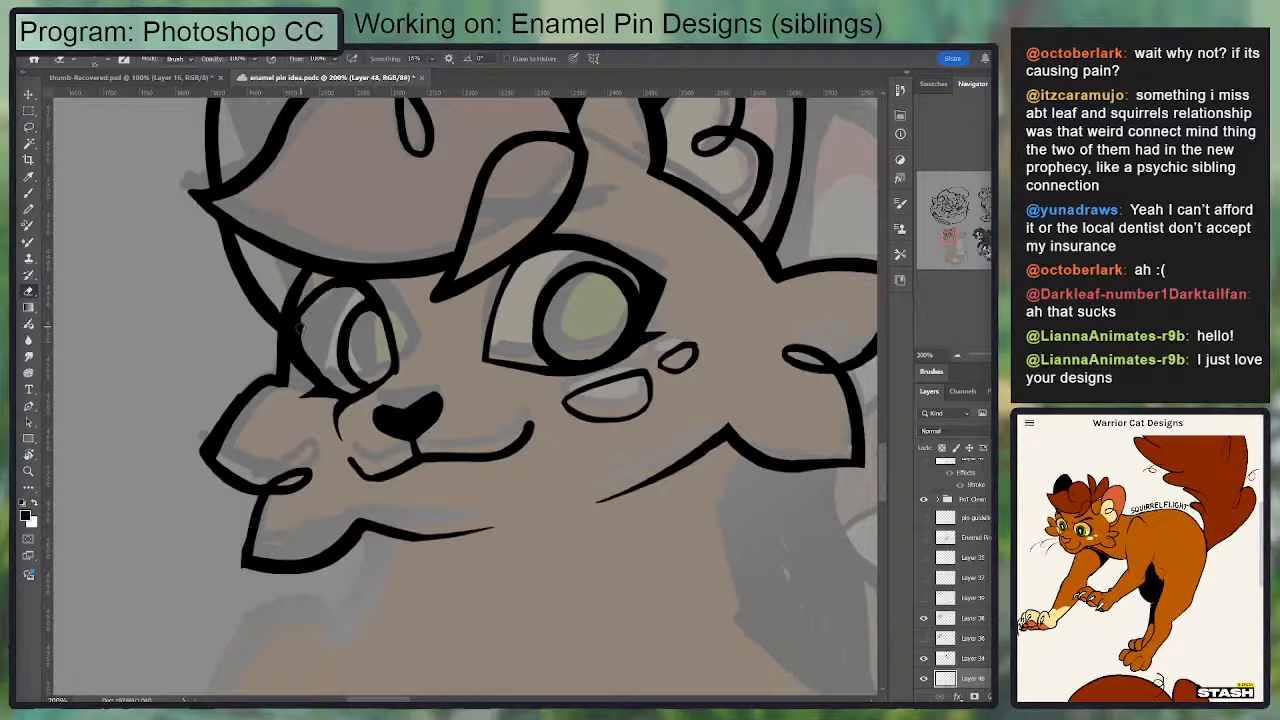
{"action": "key", "text": "b"}
{"action": "key", "text": "e"}
{"action": "left_click_drag", "start_coordinate": [300, 318], "coordinate": [308, 344]}
{"action": "key", "text": "b"}
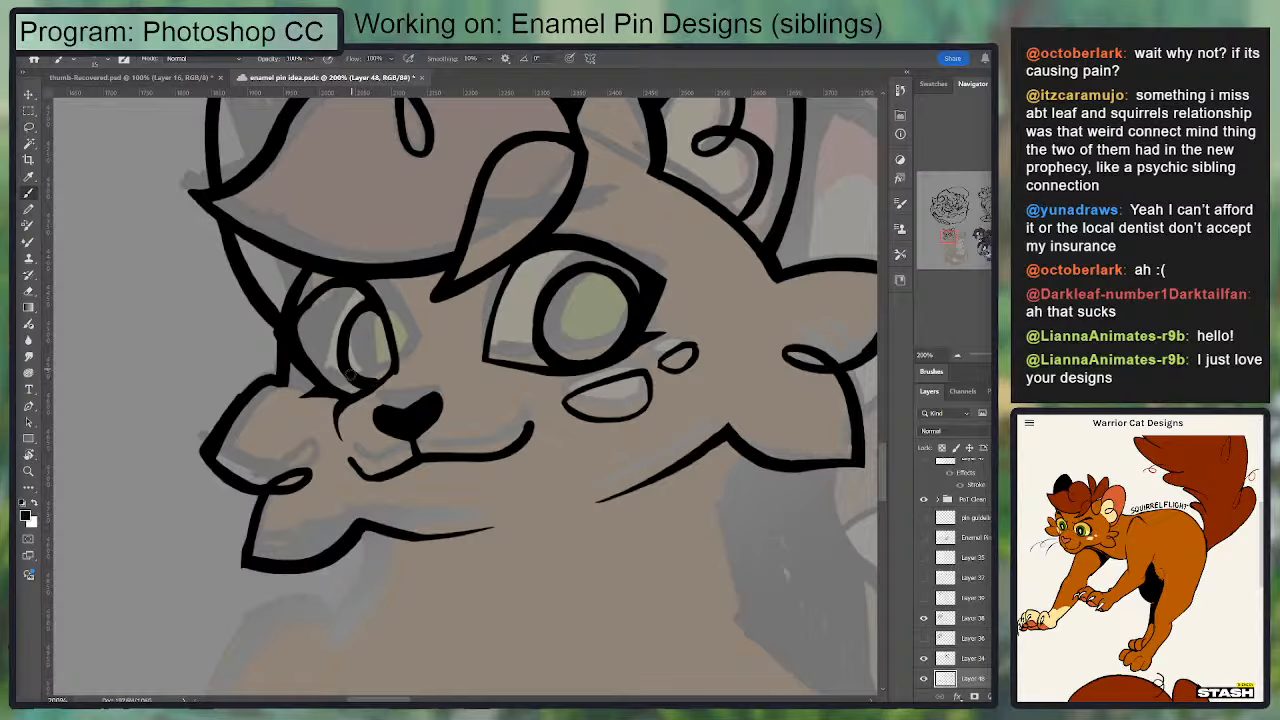
Step: Refine the far eye's lower outline and redraw the outer curve of its iris
{"action": "left_click_drag", "start_coordinate": [321, 381], "coordinate": [372, 388]}
{"action": "mouse_move", "coordinate": [346, 283]}
{"action": "left_mouse_down"}
{"action": "mouse_move", "coordinate": [300, 328]}
{"action": "mouse_move", "coordinate": [334, 287]}
{"action": "mouse_move", "coordinate": [356, 366]}
{"action": "left_mouse_up"}
{"action": "key", "text": "ctrl+z"}
{"action": "key", "text": "e"}
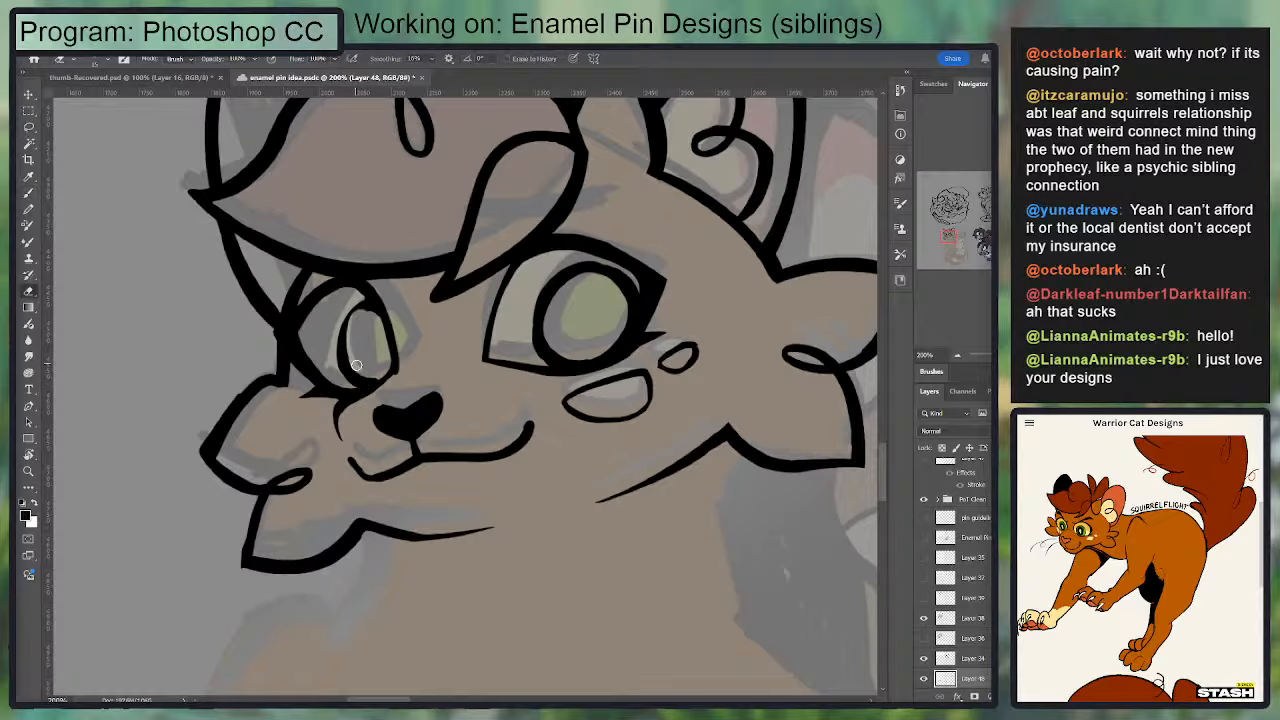
{"action": "key", "text": "b"}
{"action": "left_click_drag", "start_coordinate": [367, 303], "coordinate": [352, 383]}
{"action": "key", "text": "e"}
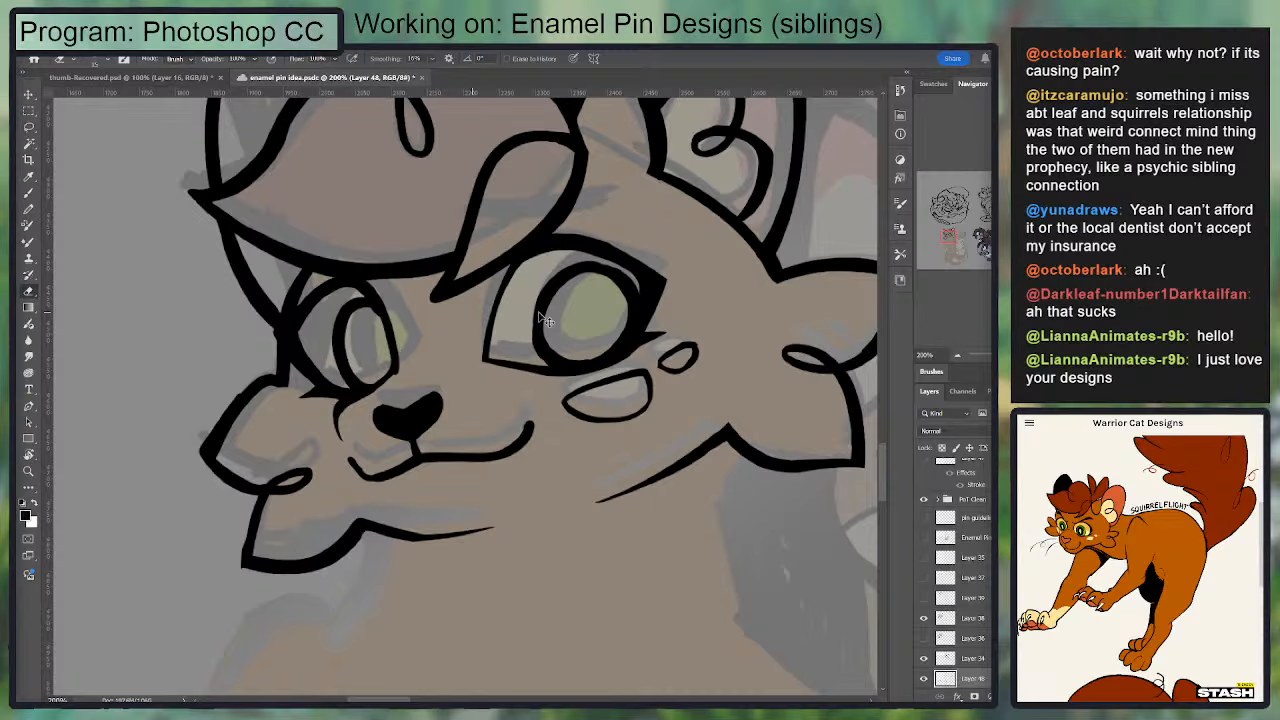
Step: Hide the coloured two-cat sketch to review the head's line art on its own
{"action": "key", "text": "ctrl+minus"}
{"action": "scroll", "coordinate": [955, 570], "scroll_direction": "down", "scroll_amount": 4}
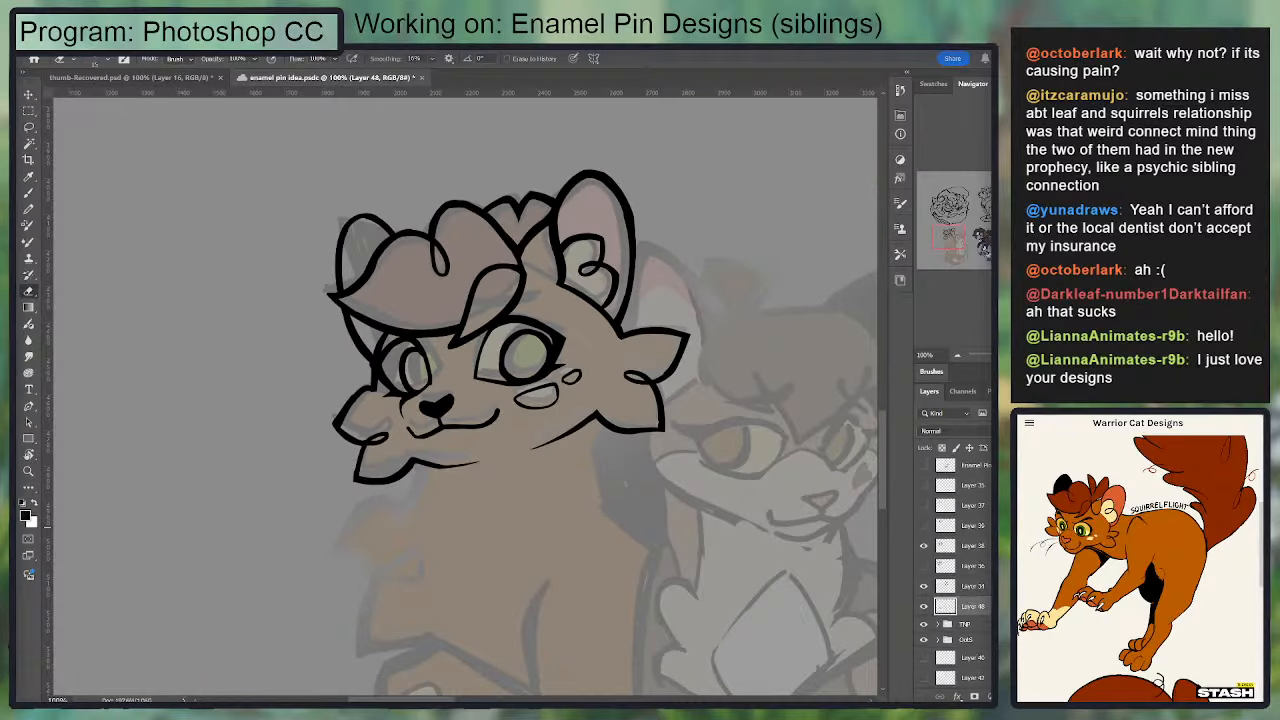
{"action": "left_click", "coordinate": [924, 588]}
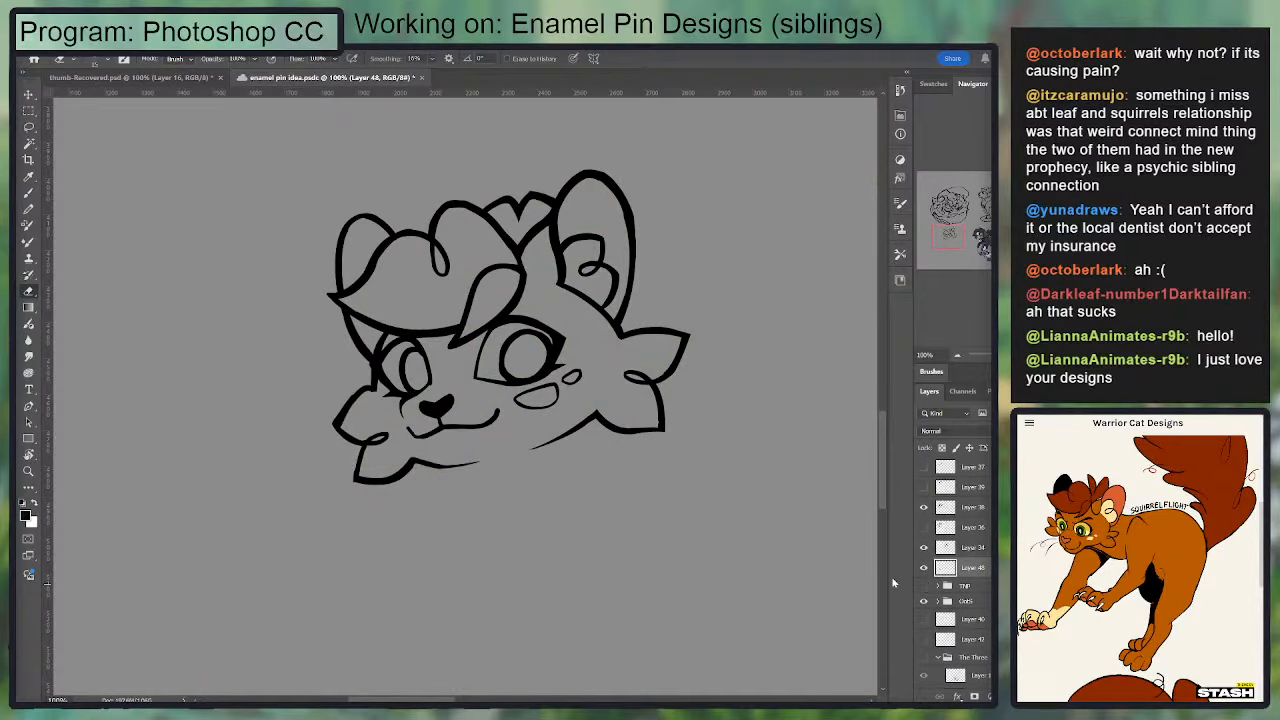
{"action": "key", "text": "ctrl+minus"}
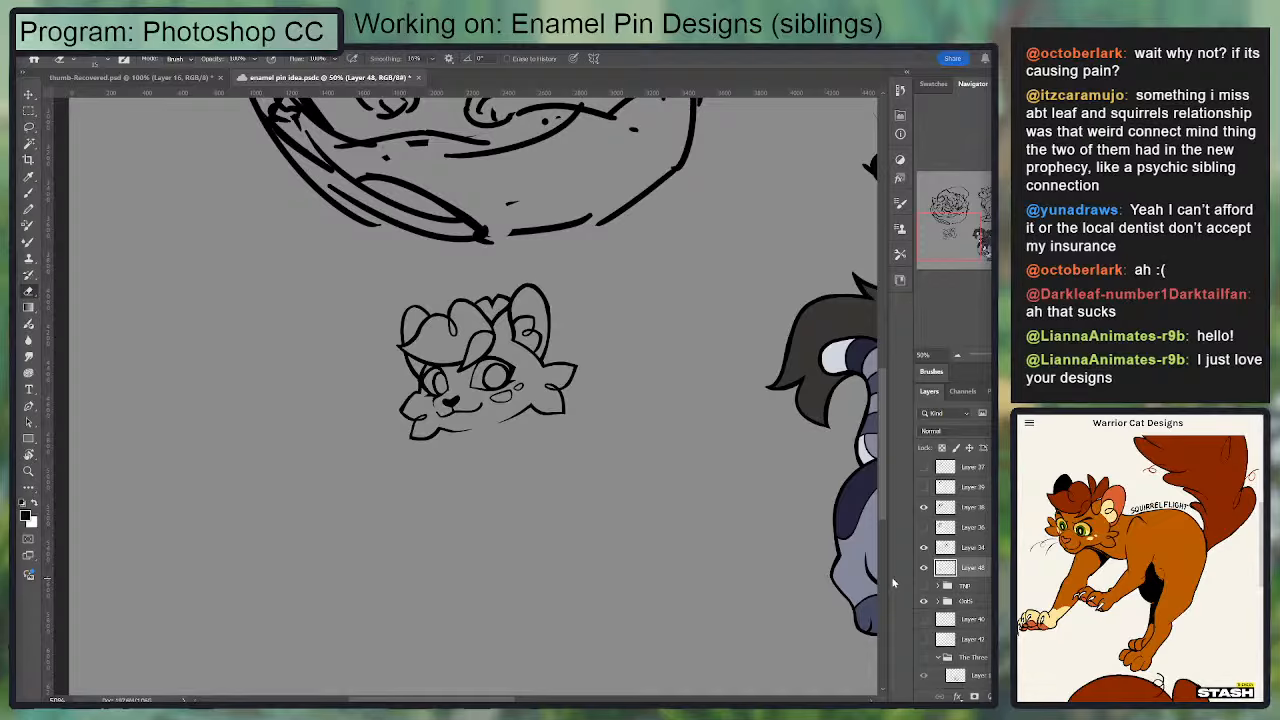
Step: Smooth the upper outer curve of the far eye's iris and trim the rough edge beside that eye's outer corner
{"action": "key", "text": "ctrl+plus"}
{"action": "key", "text": "ctrl+plus"}
{"action": "key", "text": "ctrl+plus"}
{"action": "key", "text": "ctrl+plus"}
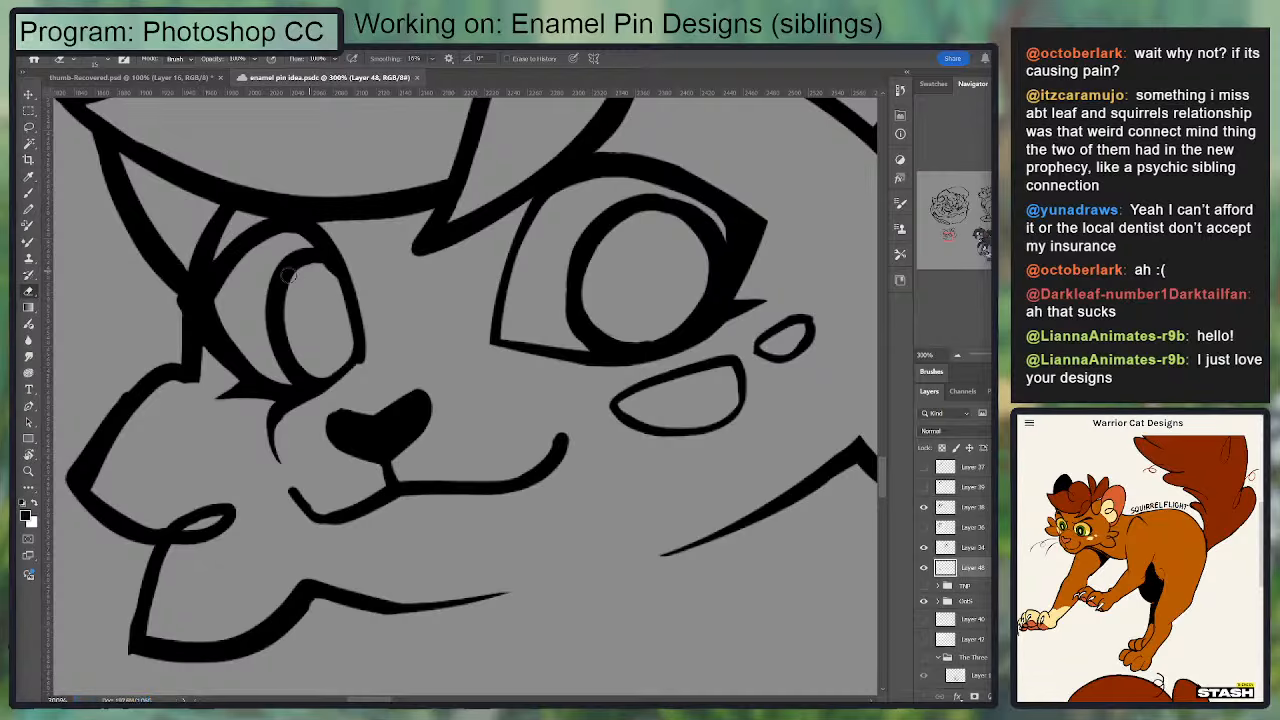
{"action": "key", "text": "b"}
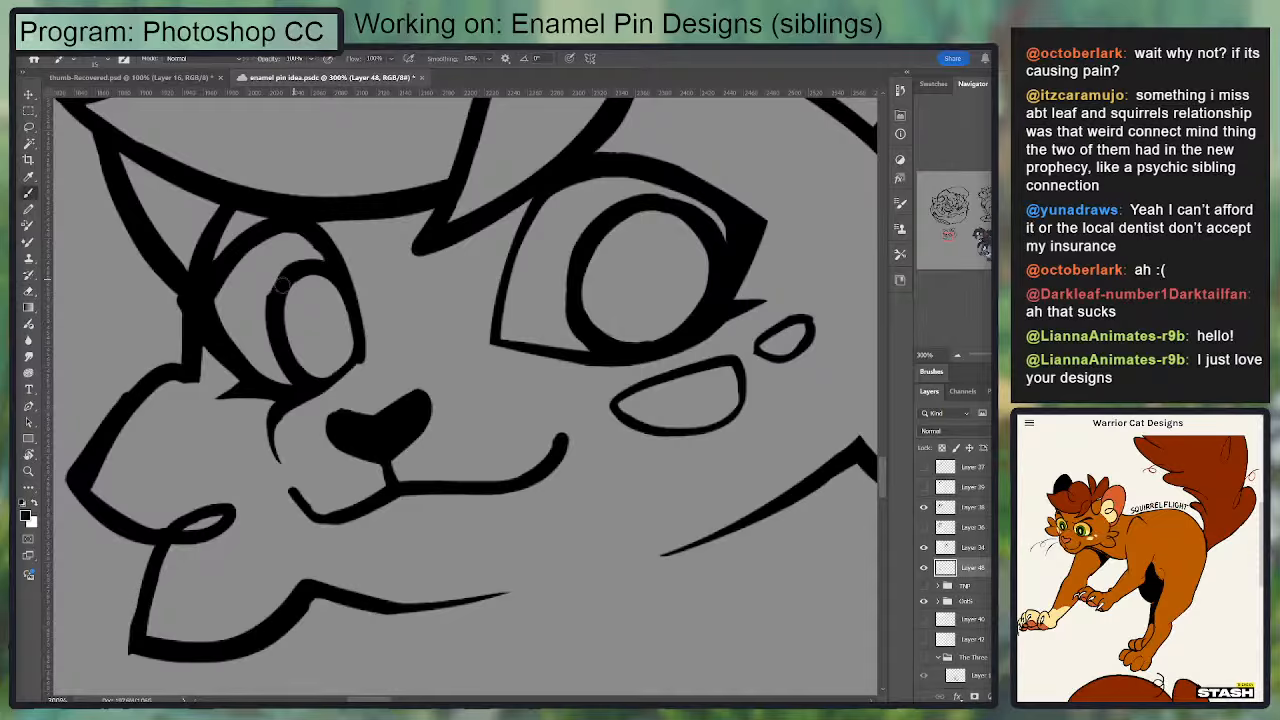
{"action": "mouse_move", "coordinate": [295, 269]}
{"action": "left_mouse_down"}
{"action": "mouse_move", "coordinate": [282, 321]}
{"action": "mouse_move", "coordinate": [285, 281]}
{"action": "mouse_move", "coordinate": [273, 295]}
{"action": "mouse_move", "coordinate": [279, 331]}
{"action": "left_mouse_up"}
{"action": "key", "text": "e"}
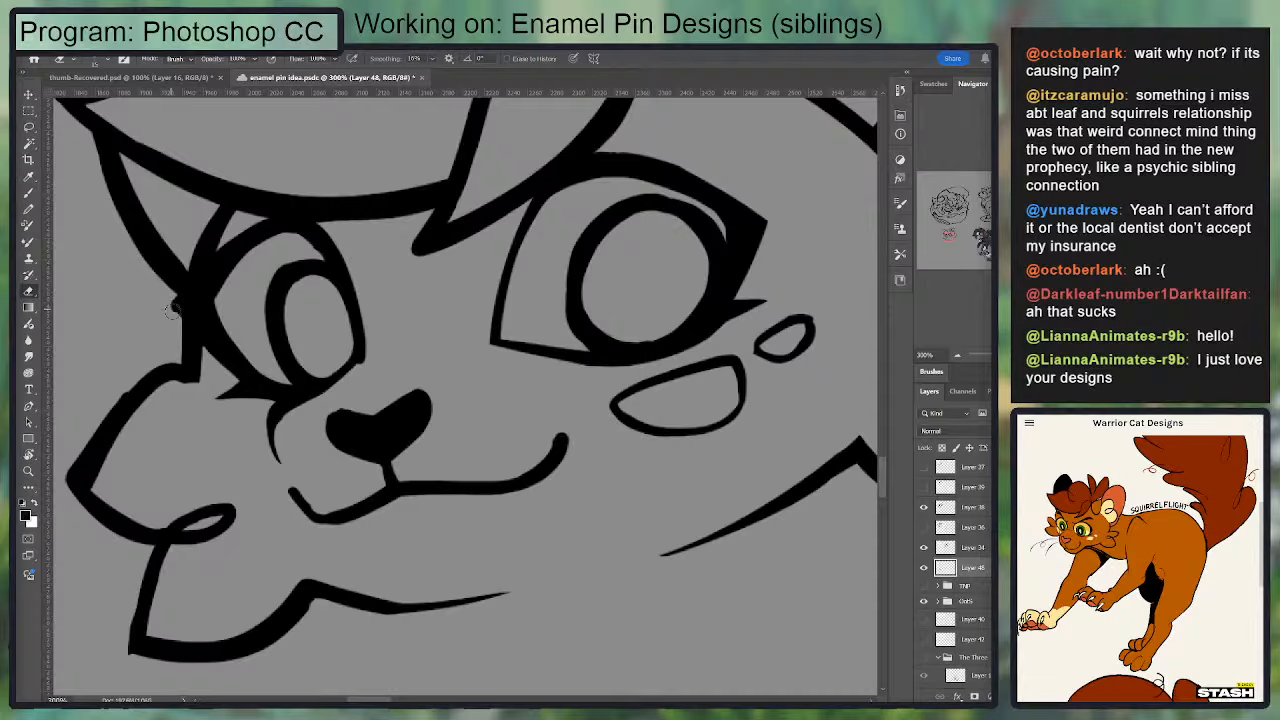
{"action": "left_click_drag", "start_coordinate": [166, 299], "coordinate": [173, 301]}
Step: Thicken the near eye's lower outline from the bottom of the iris to the outer lash
{"action": "mouse_move", "coordinate": [364, 231]}
{"action": "left_mouse_down"}
{"action": "mouse_move", "coordinate": [469, 217]}
{"action": "mouse_move", "coordinate": [425, 308]}
{"action": "left_mouse_up"}
{"action": "key", "text": "b"}
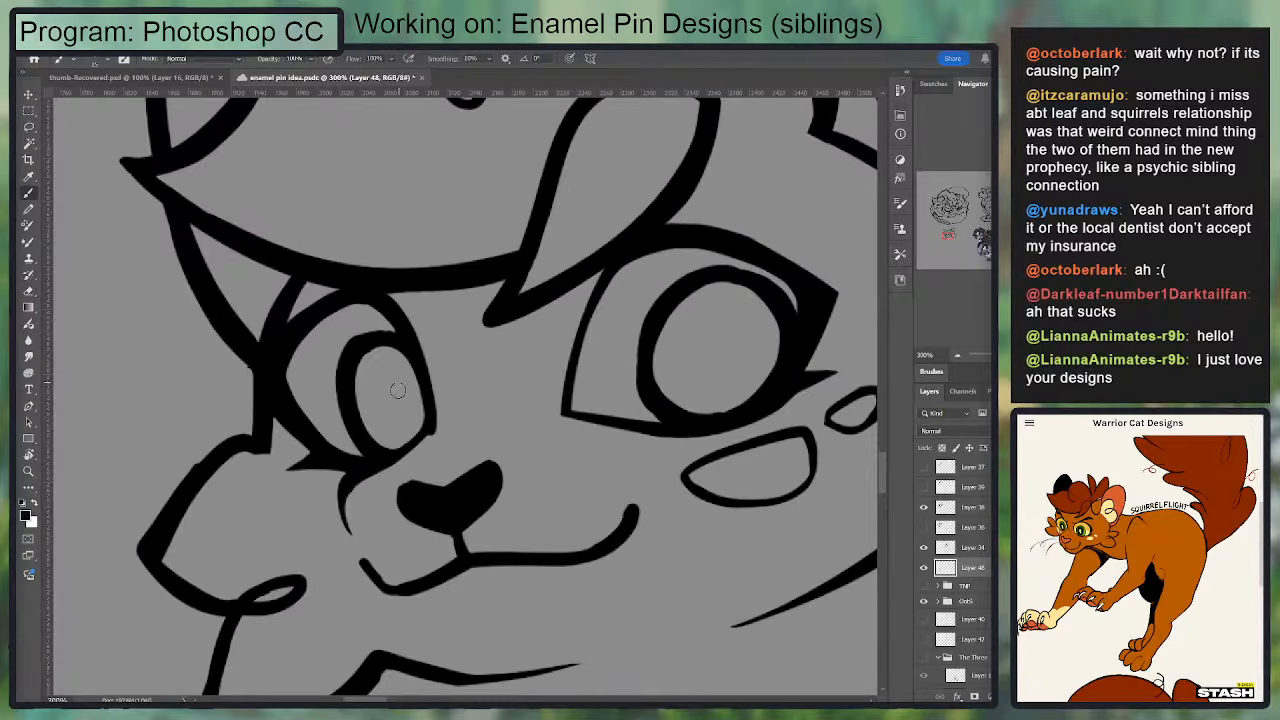
{"action": "mouse_move", "coordinate": [397, 390]}
{"action": "left_mouse_down"}
{"action": "mouse_move", "coordinate": [432, 314]}
{"action": "mouse_move", "coordinate": [417, 325]}
{"action": "left_mouse_up"}
{"action": "key", "text": "e"}
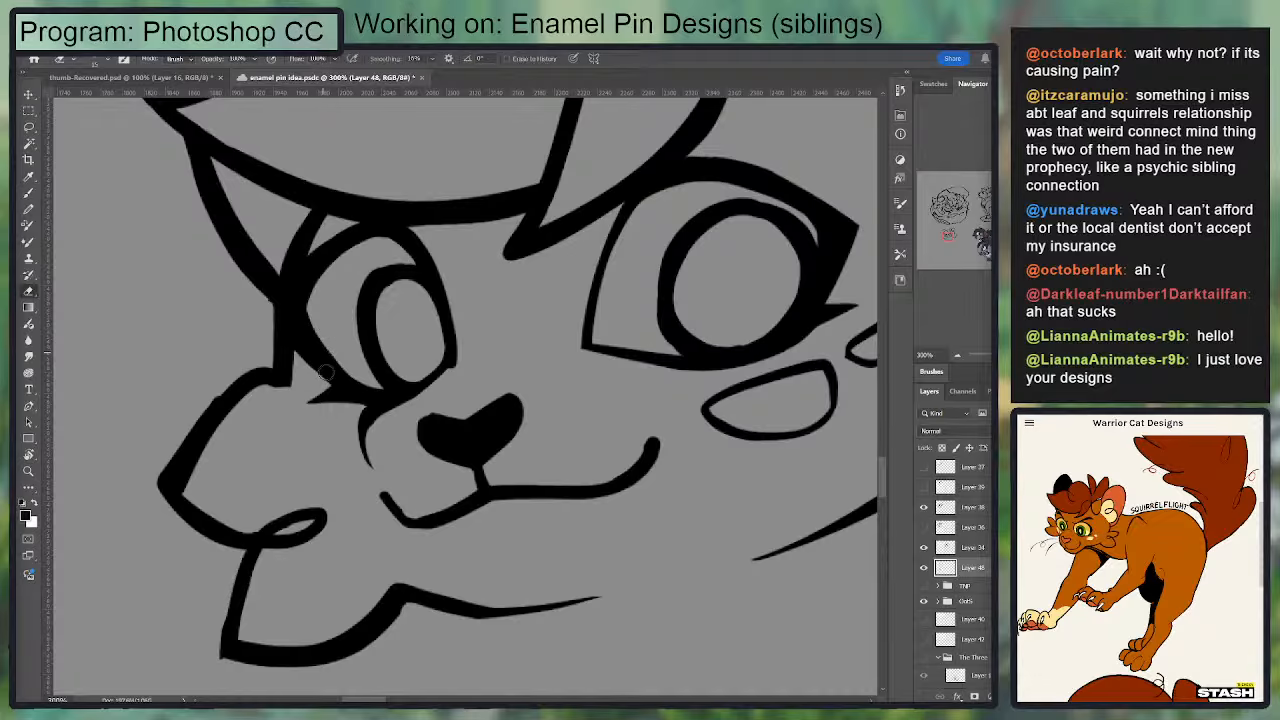
{"action": "key", "text": "b"}
{"action": "left_click_drag", "start_coordinate": [460, 368], "coordinate": [424, 361]}
{"action": "key", "text": "e"}
{"action": "key", "text": "b"}
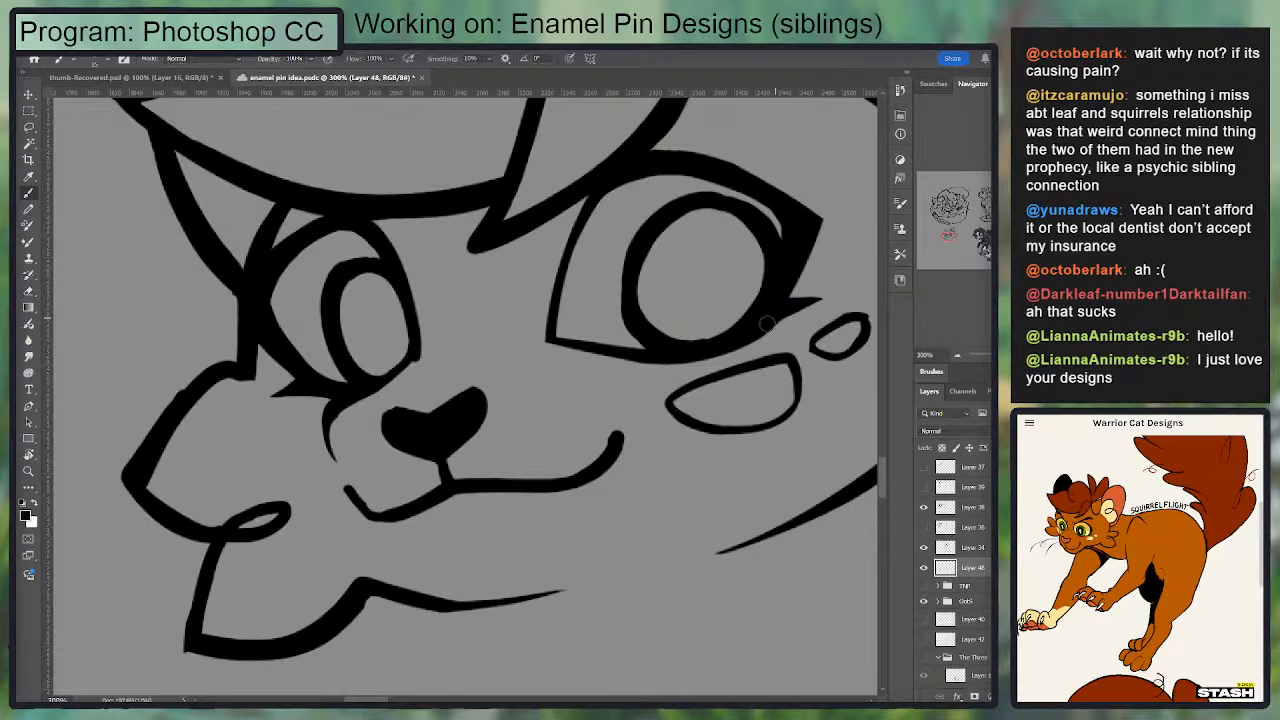
{"action": "left_click_drag", "start_coordinate": [747, 337], "coordinate": [834, 292]}
{"action": "key", "text": "e"}
{"action": "key", "text": "b"}
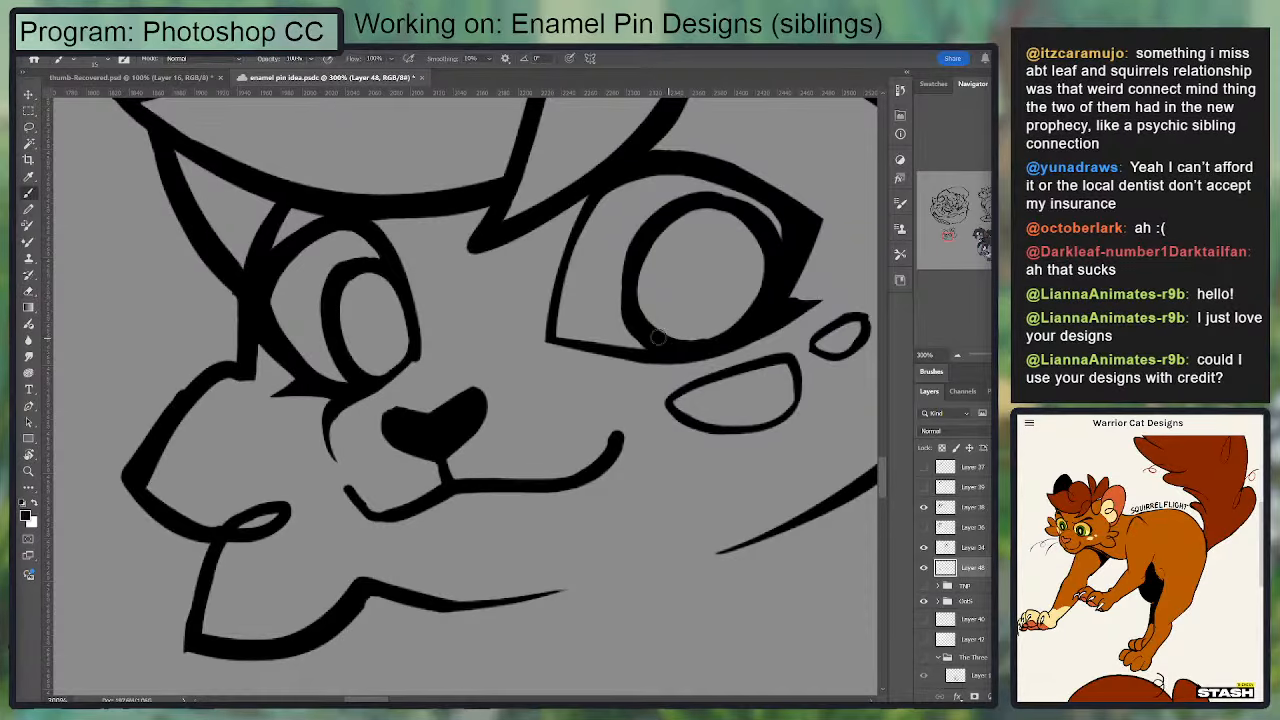
{"action": "mouse_move", "coordinate": [658, 338]}
{"action": "left_mouse_down"}
{"action": "mouse_move", "coordinate": [700, 343]}
{"action": "mouse_move", "coordinate": [742, 312]}
{"action": "left_mouse_up"}
Step: Extend the far eye's iris outline outward and erase the excess black along its inner edge
{"action": "key", "text": "e"}
{"action": "left_click_drag", "start_coordinate": [340, 290], "coordinate": [362, 341]}
{"action": "key", "text": "b"}
{"action": "mouse_move", "coordinate": [348, 266]}
{"action": "left_mouse_down"}
{"action": "mouse_move", "coordinate": [316, 327]}
{"action": "mouse_move", "coordinate": [368, 368]}
{"action": "left_mouse_up"}
{"action": "key", "text": "e"}
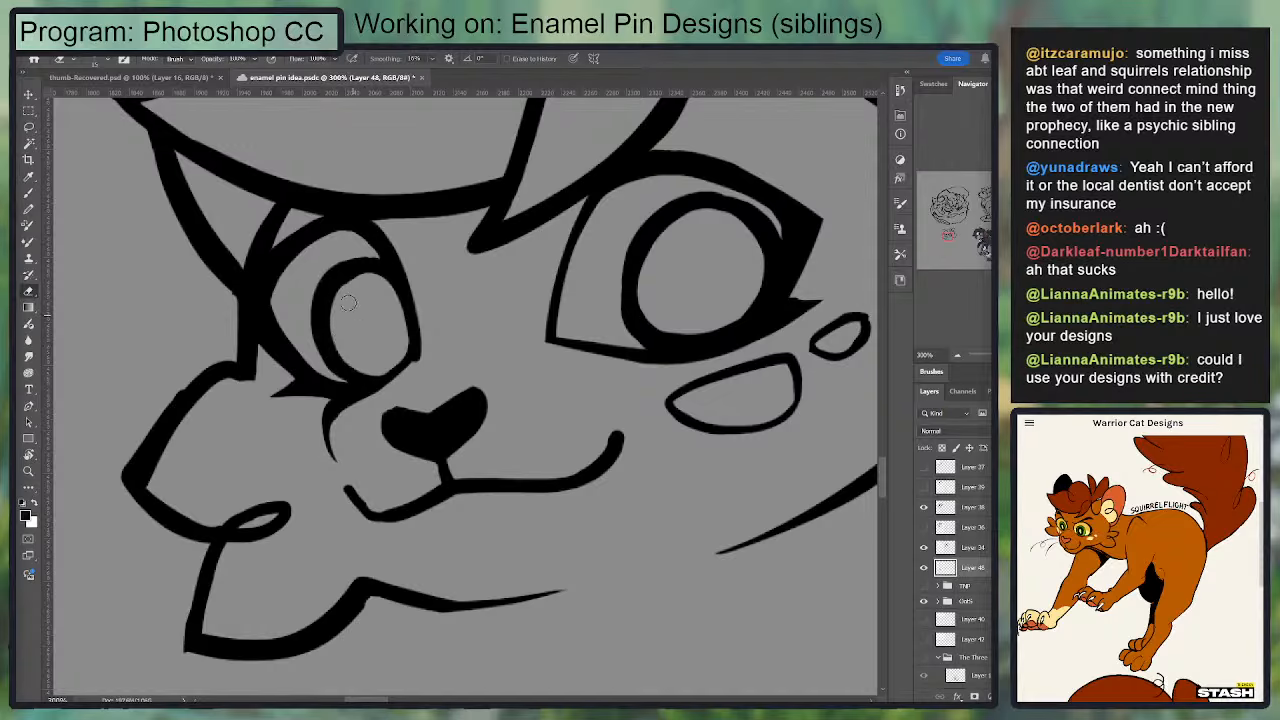
{"action": "mouse_move", "coordinate": [343, 299]}
{"action": "left_mouse_down"}
{"action": "mouse_move", "coordinate": [365, 274]}
{"action": "mouse_move", "coordinate": [344, 269]}
{"action": "mouse_move", "coordinate": [386, 270]}
{"action": "mouse_move", "coordinate": [327, 288]}
{"action": "left_mouse_up"}
{"action": "key", "text": "b"}
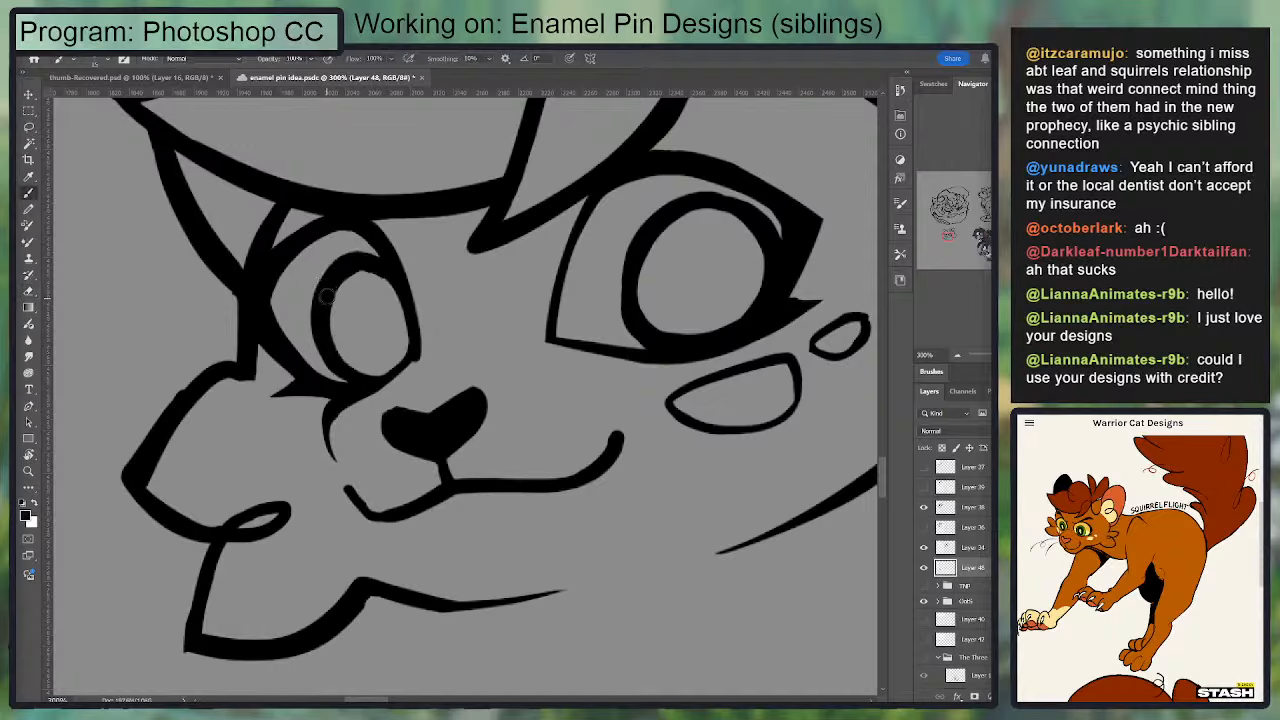
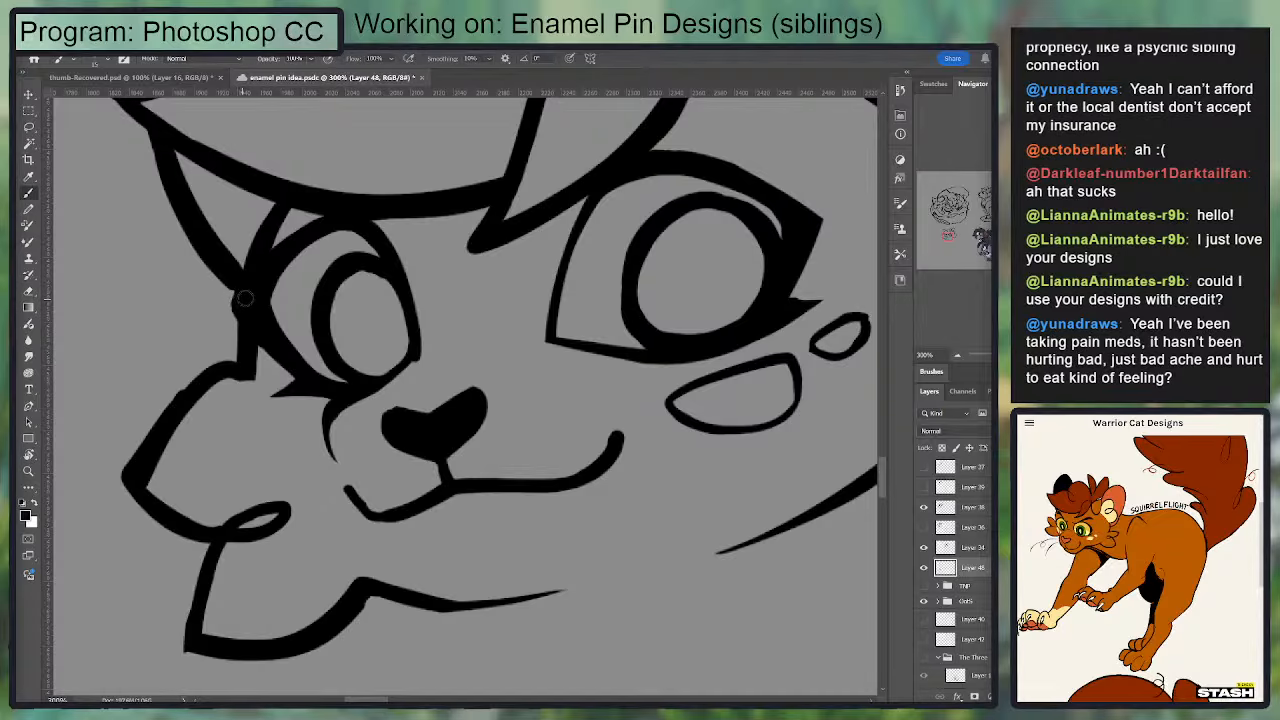
Step: Erase along the inside of the smaller eye's thick outer outline to thin it and round the eye white
{"action": "key", "text": "ctrl+minus"}
{"action": "key", "text": "ctrl+minus"}
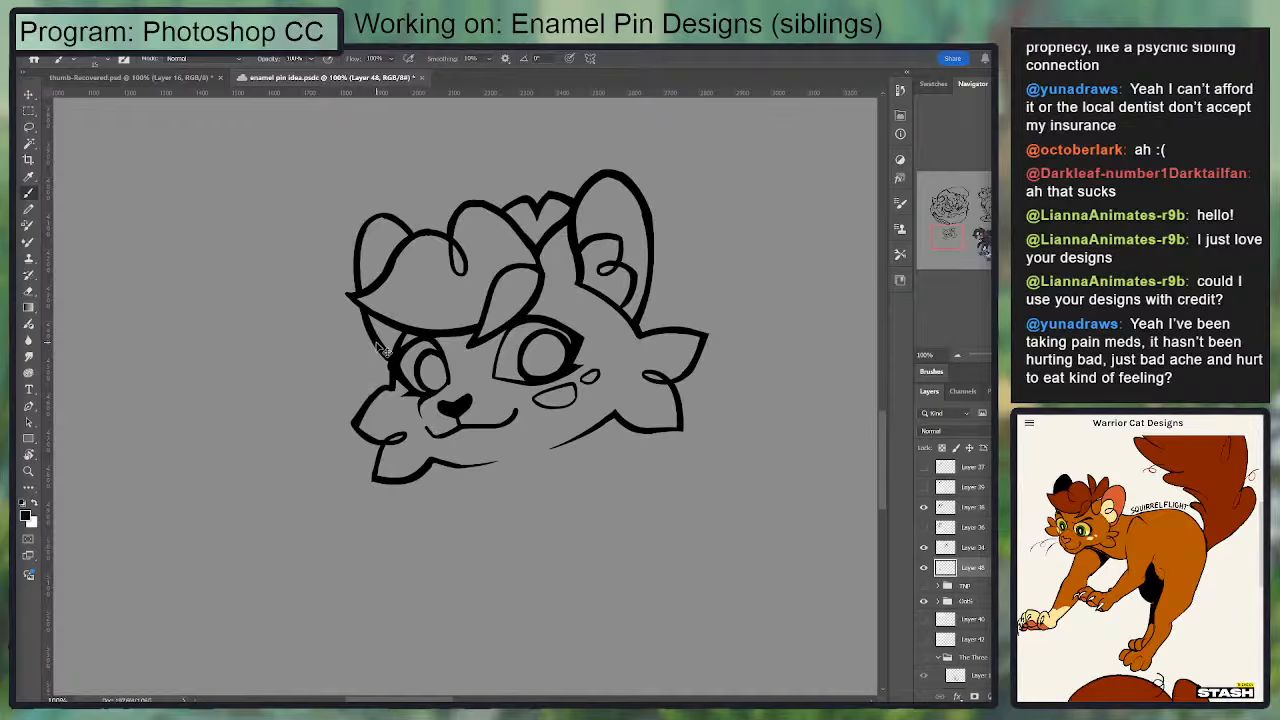
{"action": "key", "text": "ctrl+plus"}
{"action": "key", "text": "ctrl+plus"}
{"action": "key", "text": "e"}
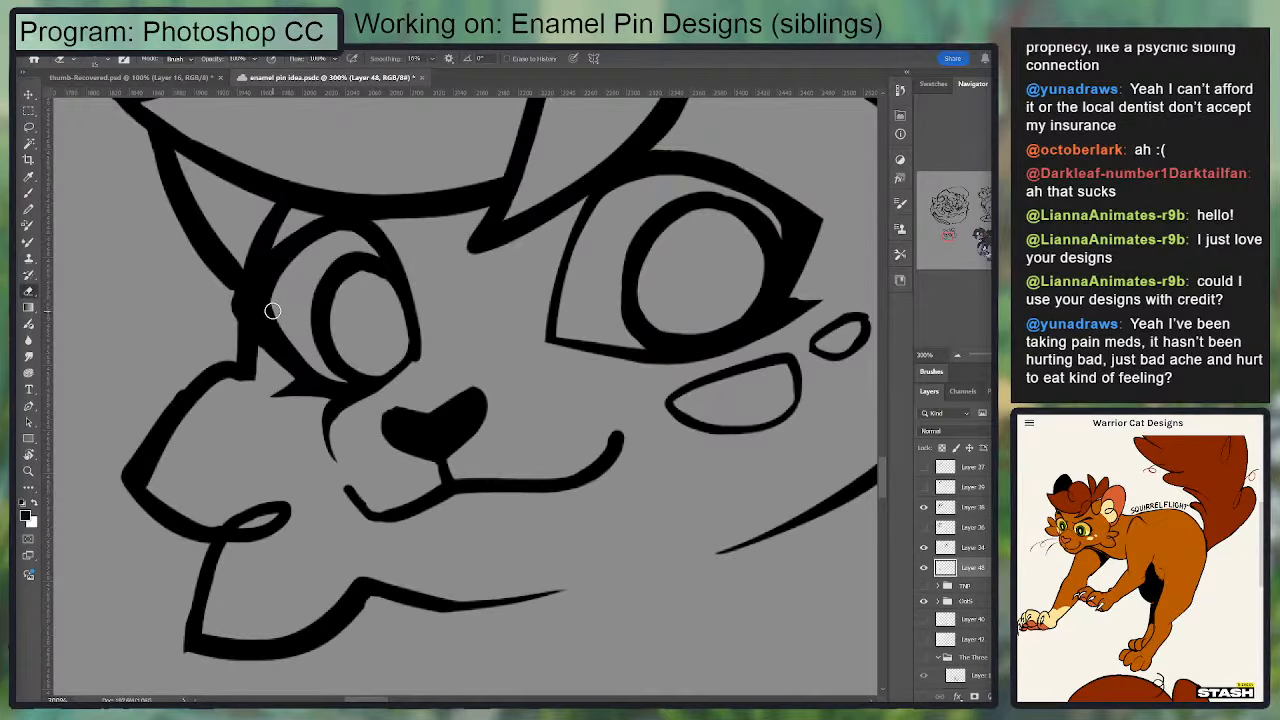
{"action": "left_click_drag", "start_coordinate": [272, 311], "coordinate": [333, 371]}
{"action": "key", "text": "ctrl+z"}
{"action": "left_click_drag", "start_coordinate": [266, 311], "coordinate": [334, 378]}
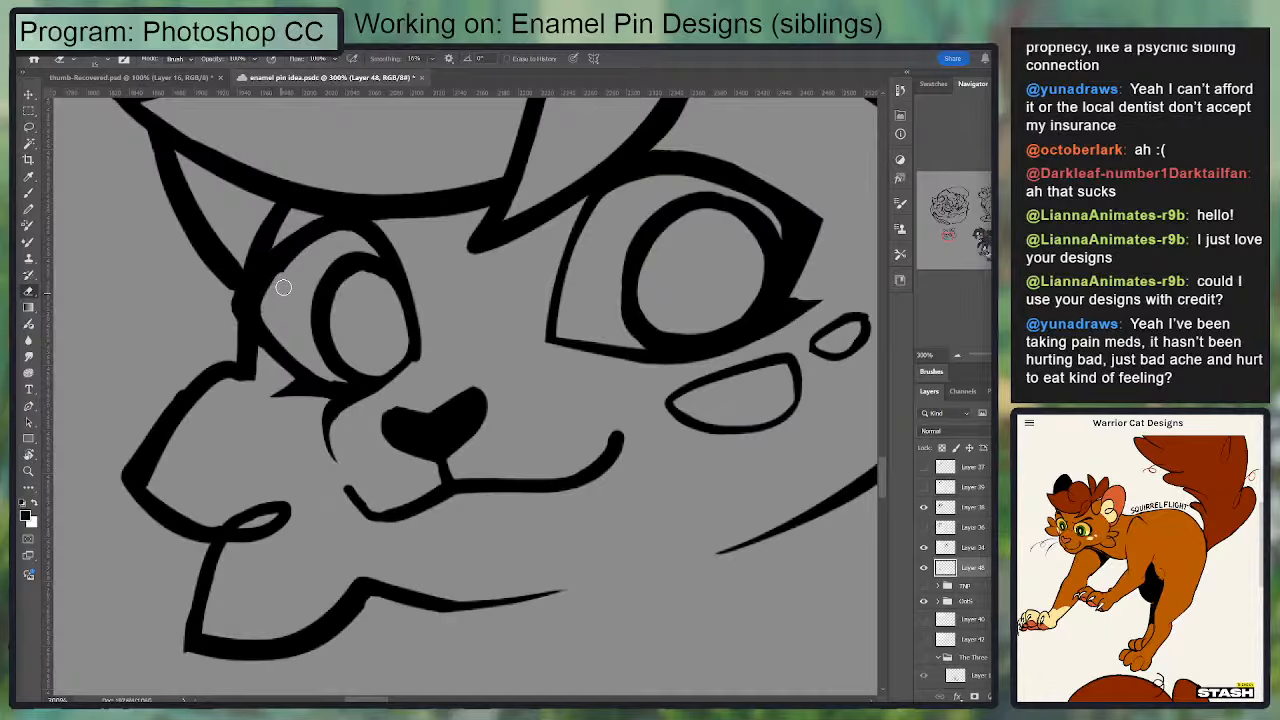
Step: Brush a black curve along the outer lower rim of the smaller eye, reinforcing its outline toward the lower lashes
{"action": "key", "text": "b"}
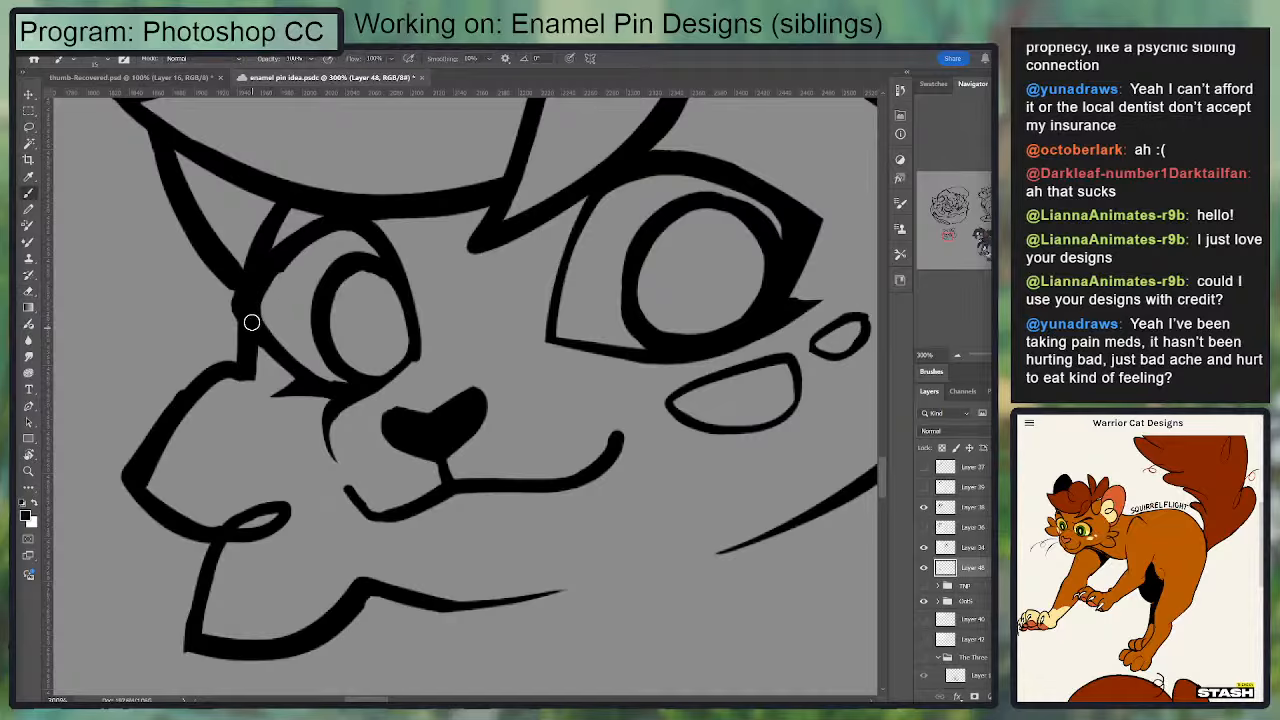
{"action": "mouse_move", "coordinate": [252, 322]}
{"action": "left_mouse_down"}
{"action": "mouse_move", "coordinate": [326, 234]}
{"action": "mouse_move", "coordinate": [323, 387]}
{"action": "left_mouse_up"}
{"action": "left_click_drag", "start_coordinate": [237, 314], "coordinate": [308, 383]}
{"action": "key", "text": "ctrl+z"}
{"action": "left_click_drag", "start_coordinate": [233, 306], "coordinate": [309, 384]}
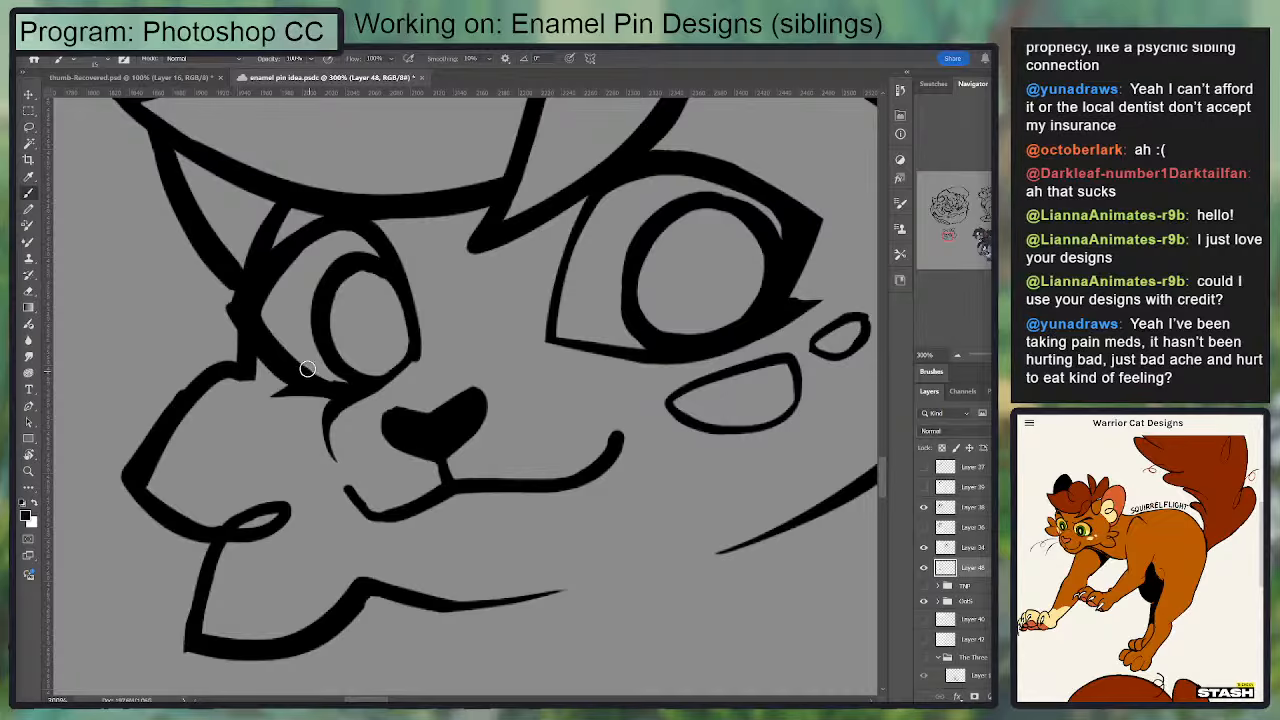
{"action": "key", "text": "ctrl+z"}
{"action": "left_click_drag", "start_coordinate": [237, 309], "coordinate": [306, 385]}
{"action": "key", "text": "ctrl+minus"}
{"action": "key", "text": "ctrl+minus"}
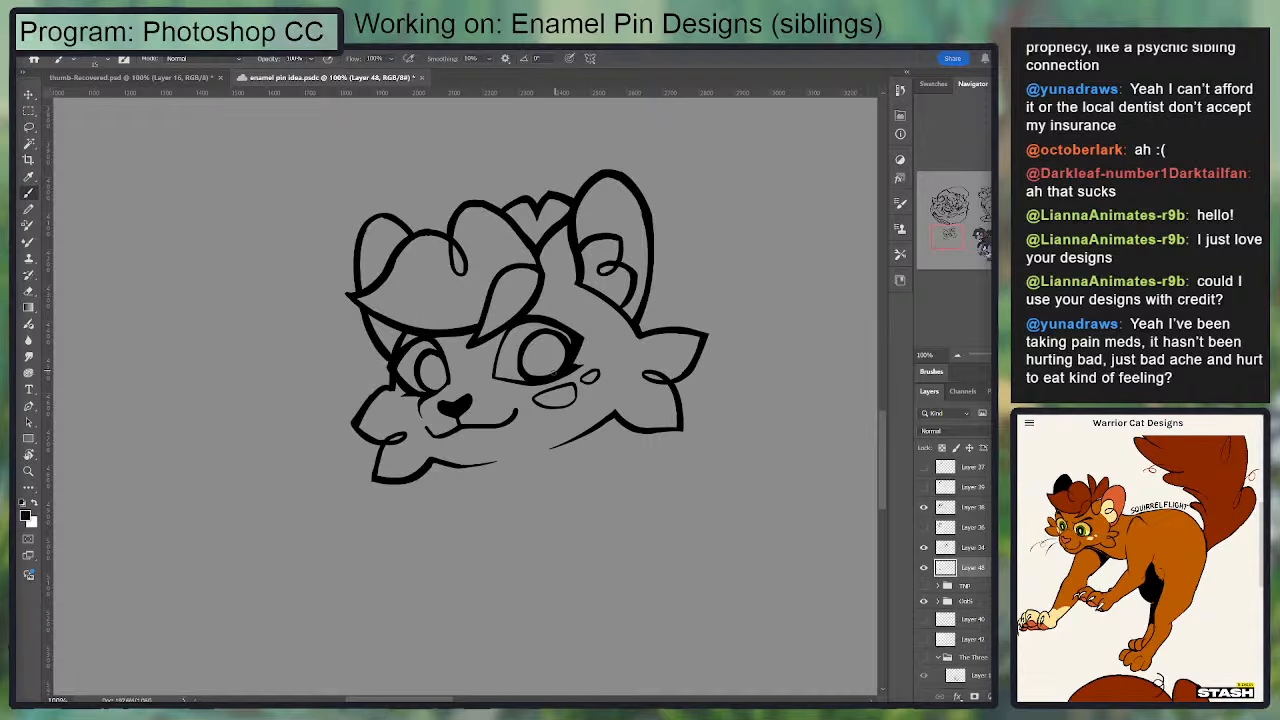
Step: Thicken the upper lid line of the smaller eye and clean up its inner edge
{"action": "key", "text": "ctrl+plus"}
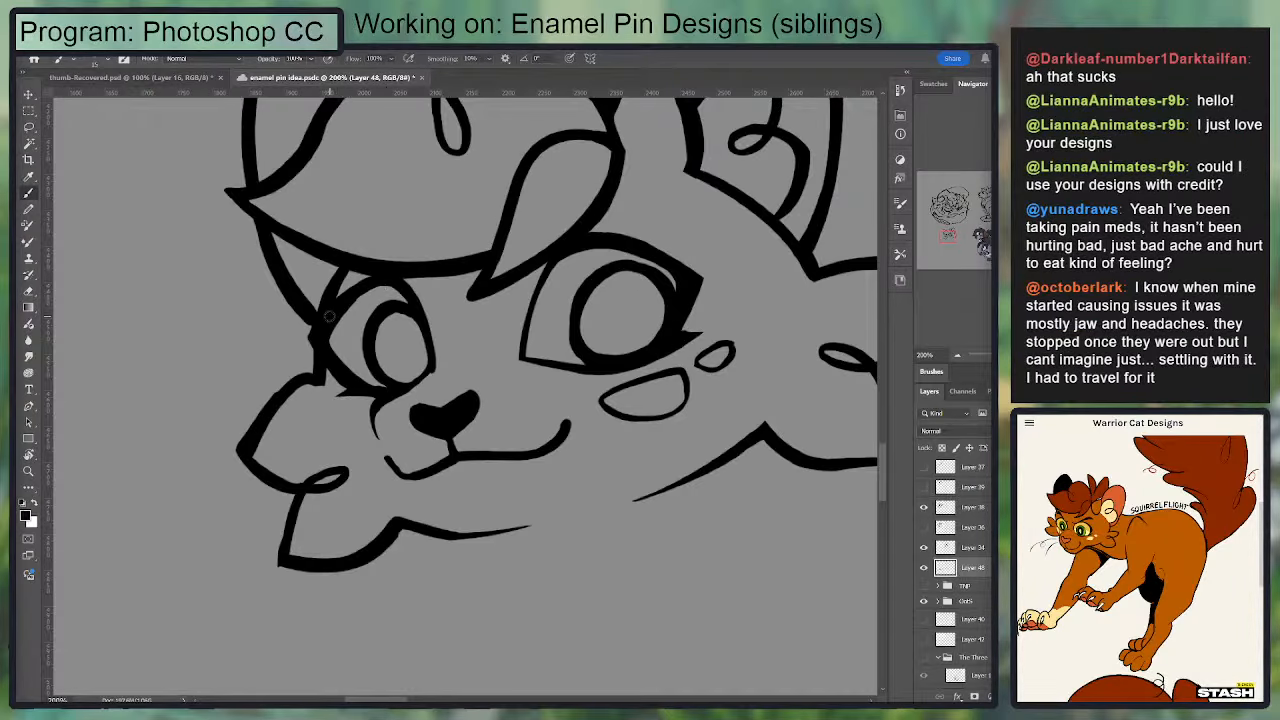
{"action": "left_click_drag", "start_coordinate": [330, 314], "coordinate": [371, 275]}
{"action": "key", "text": "e"}
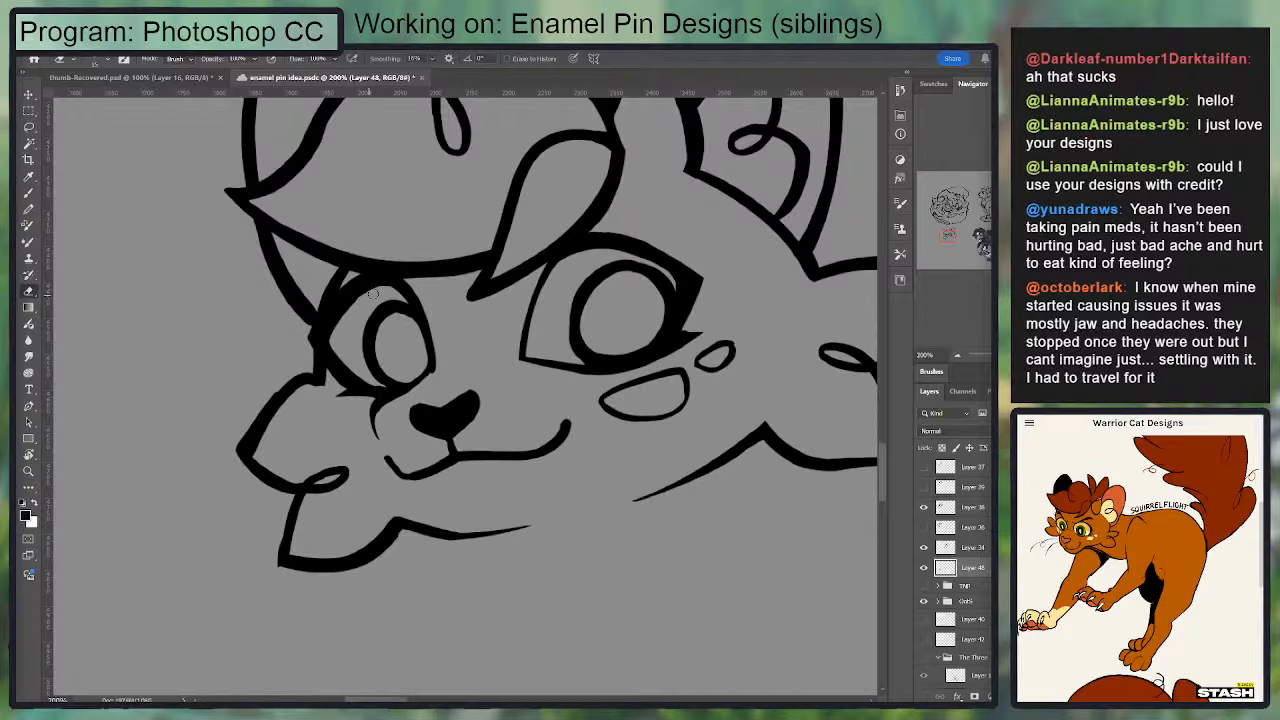
{"action": "key", "text": "b"}
{"action": "key", "text": "e"}
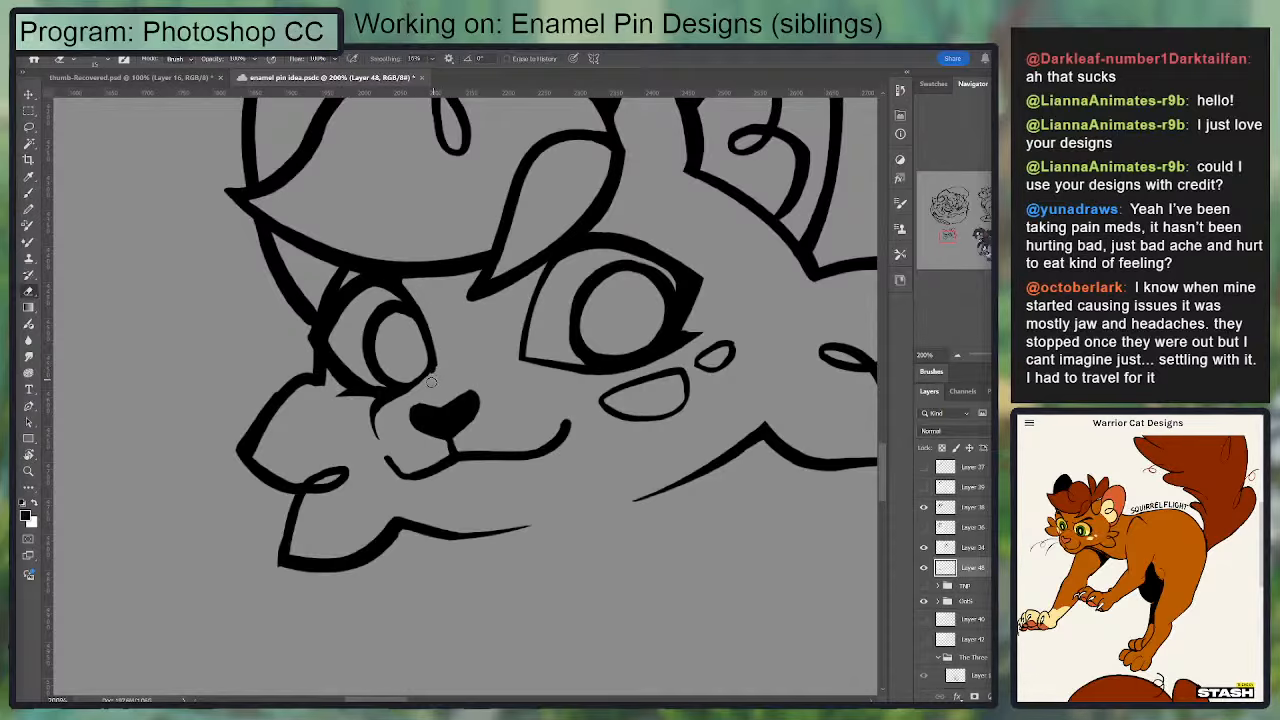
{"action": "key", "text": "ctrl+minus"}
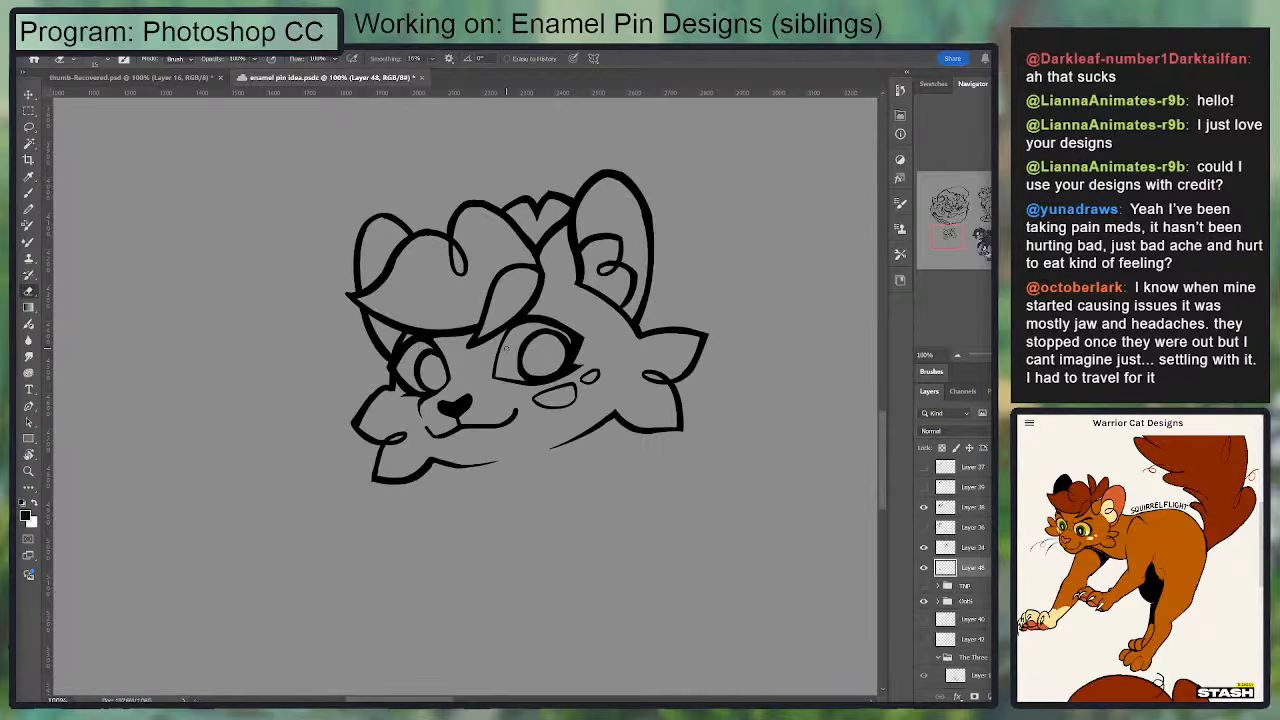
Step: Taper the mouth corner beneath the smaller eye and shorten the curved muzzle line with the eraser
{"action": "left_click_drag", "start_coordinate": [514, 343], "coordinate": [530, 322]}
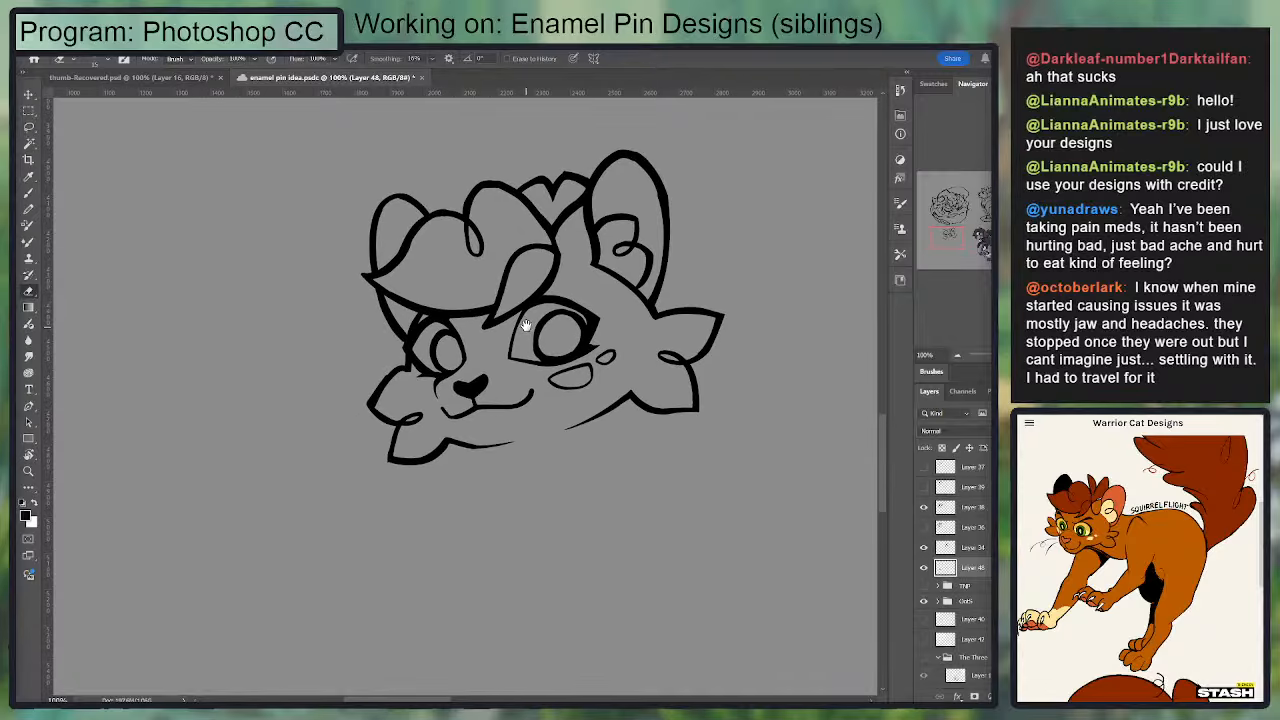
{"action": "key", "text": "ctrl+plus"}
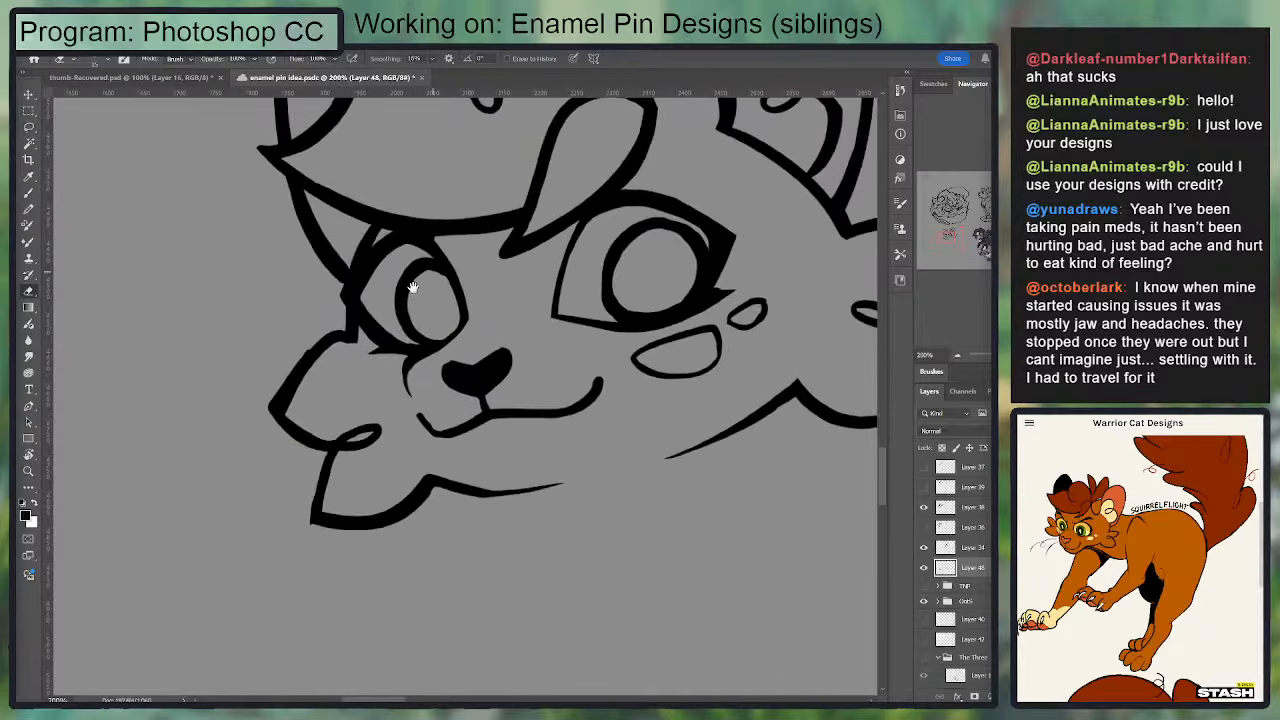
{"action": "key", "text": "b"}
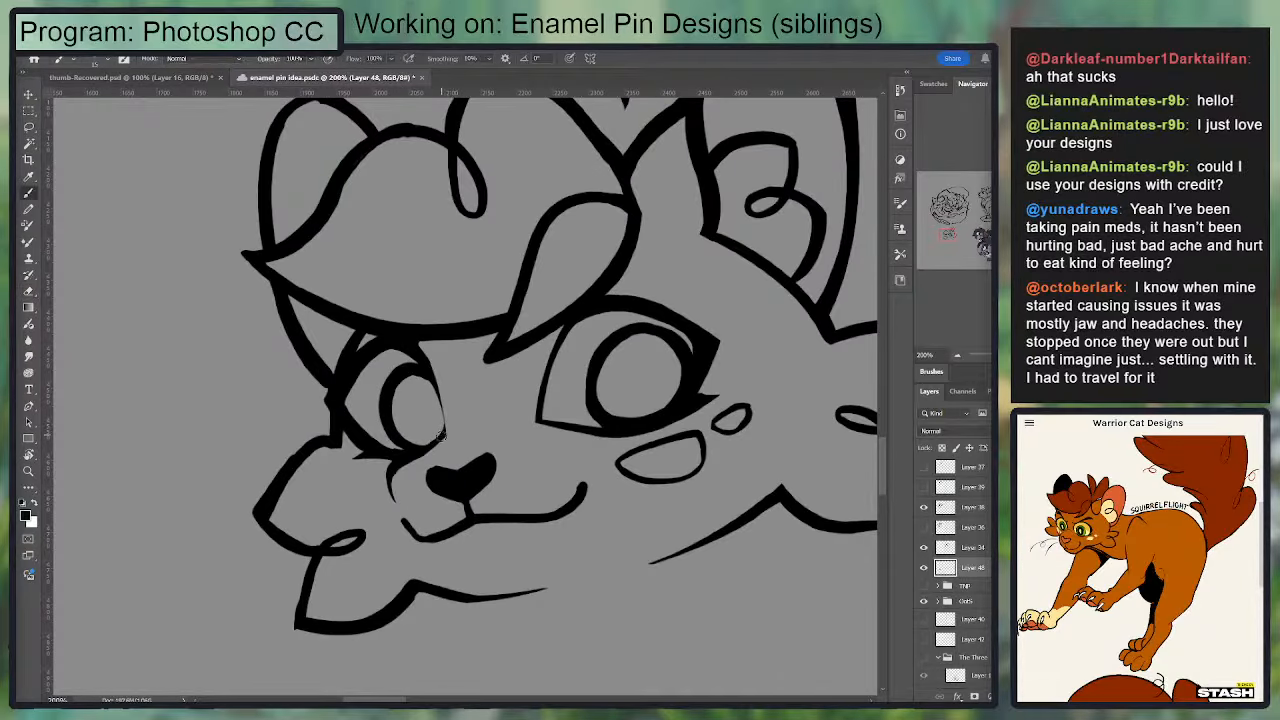
{"action": "key", "text": "ctrl+minus"}
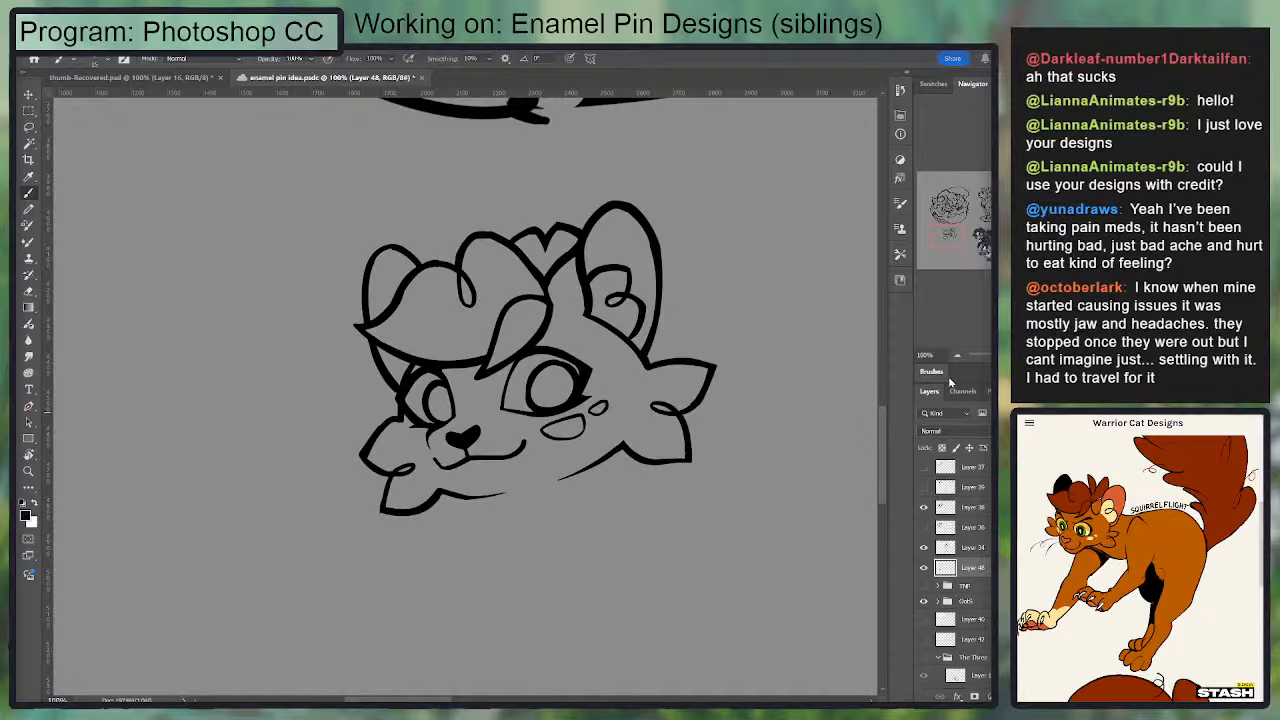
{"action": "key", "text": "ctrl+plus"}
{"action": "key", "text": "ctrl+plus"}
{"action": "key", "text": "e"}
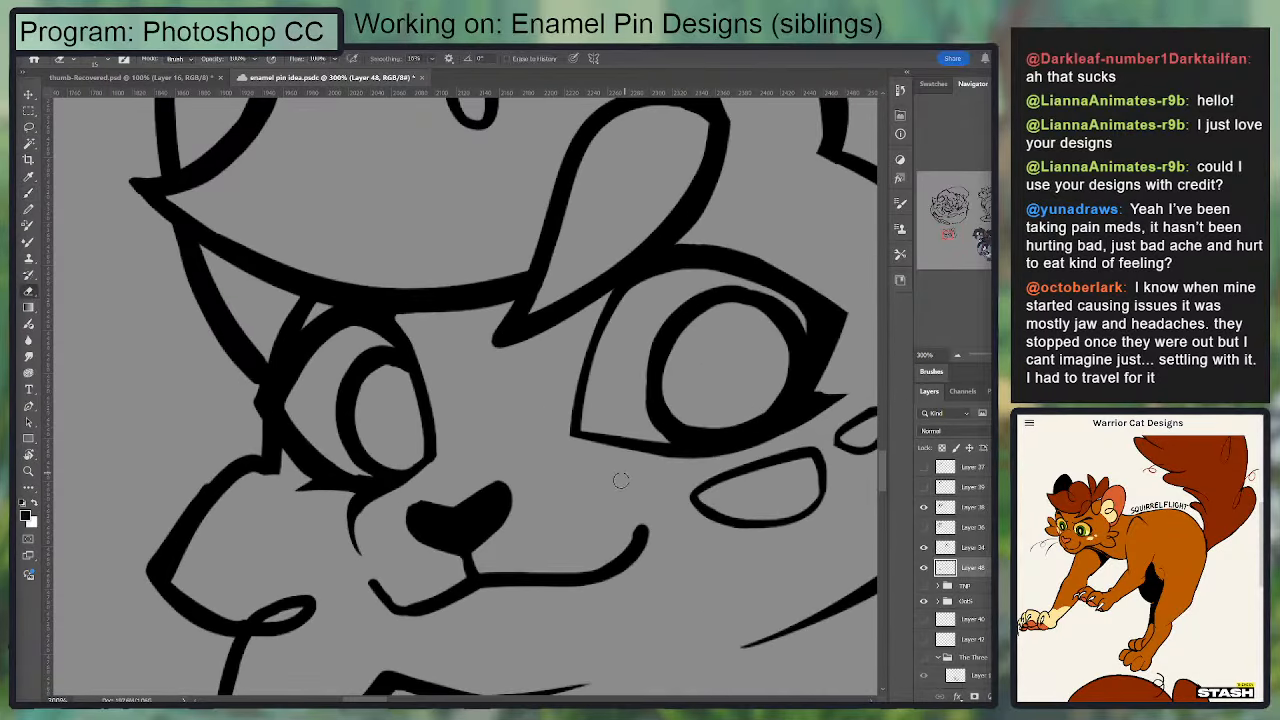
{"action": "mouse_move", "coordinate": [496, 432]}
{"action": "left_mouse_down"}
{"action": "mouse_move", "coordinate": [519, 417]}
{"action": "mouse_move", "coordinate": [490, 420]}
{"action": "left_mouse_up"}
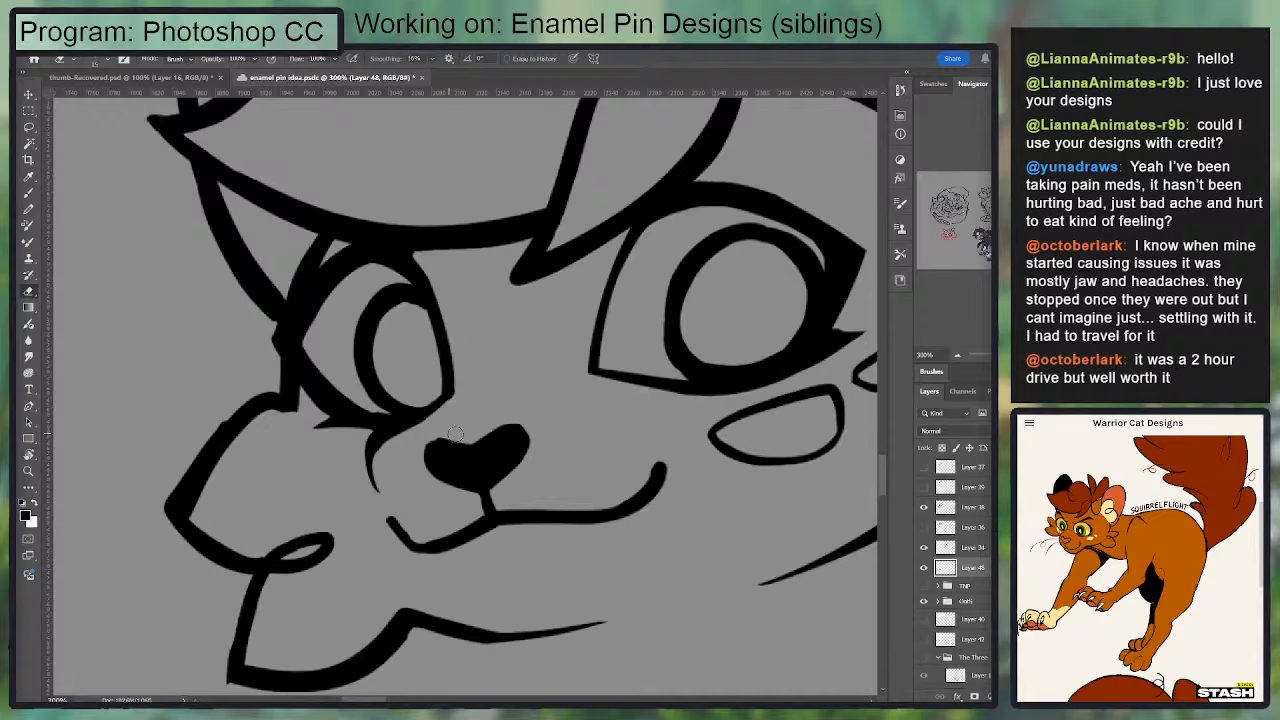
{"action": "left_click_drag", "start_coordinate": [397, 522], "coordinate": [434, 548]}
{"action": "key", "text": "b"}
{"action": "key", "text": "e"}
{"action": "mouse_move", "coordinate": [380, 514]}
{"action": "left_mouse_down"}
{"action": "mouse_move", "coordinate": [412, 561]}
{"action": "mouse_move", "coordinate": [494, 540]}
{"action": "mouse_move", "coordinate": [388, 500]}
{"action": "left_mouse_up"}
{"action": "left_click_drag", "start_coordinate": [382, 454], "coordinate": [374, 489]}
Step: Redraw the join between the smaller eye's lower lid and the muzzle line
{"action": "key", "text": "b"}
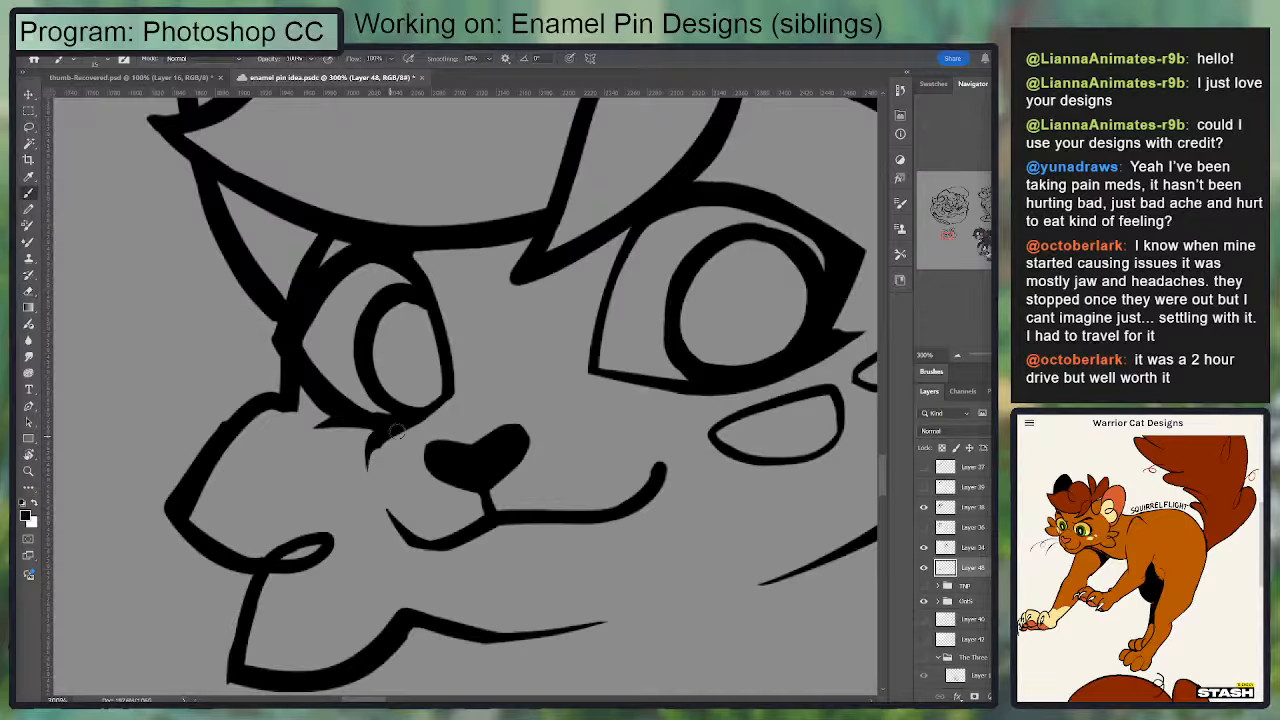
{"action": "key", "text": "ctrl+z"}
{"action": "mouse_move", "coordinate": [400, 428]}
{"action": "left_mouse_down"}
{"action": "mouse_move", "coordinate": [372, 478]}
{"action": "mouse_move", "coordinate": [406, 437]}
{"action": "left_mouse_up"}
{"action": "key", "text": "e"}
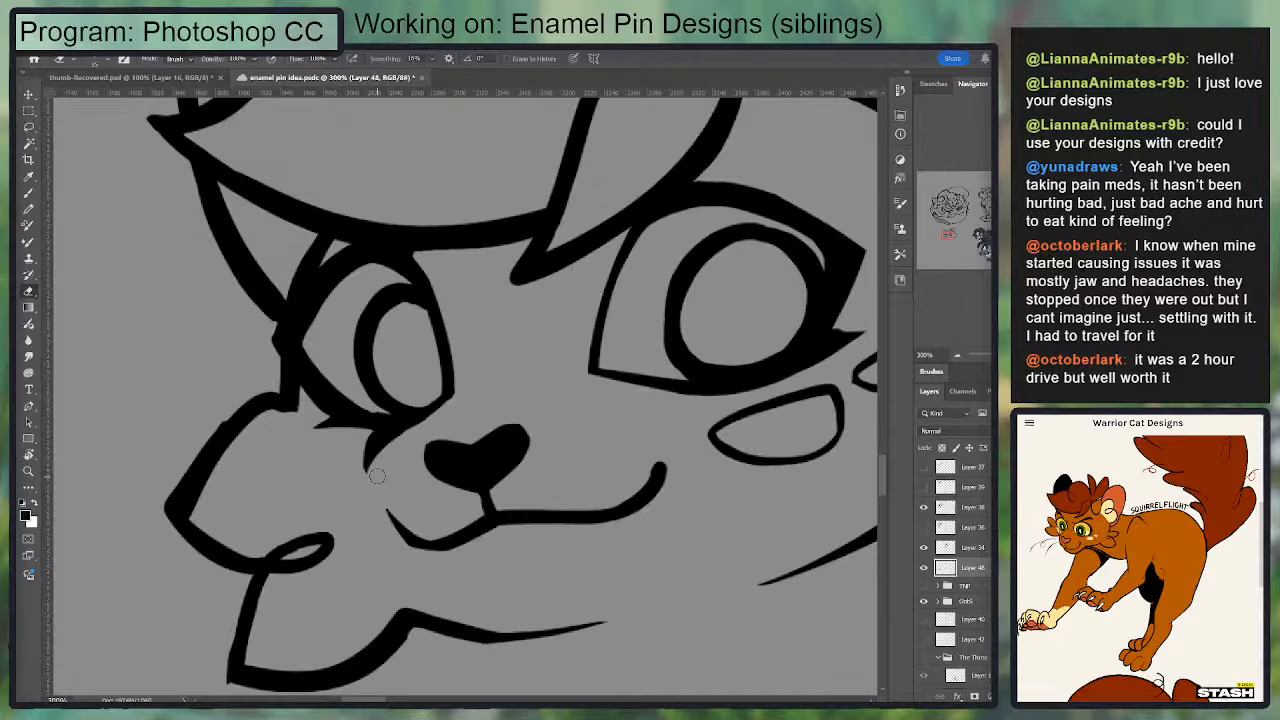
{"action": "key", "text": "ctrl+minus"}
{"action": "key", "text": "ctrl+minus"}
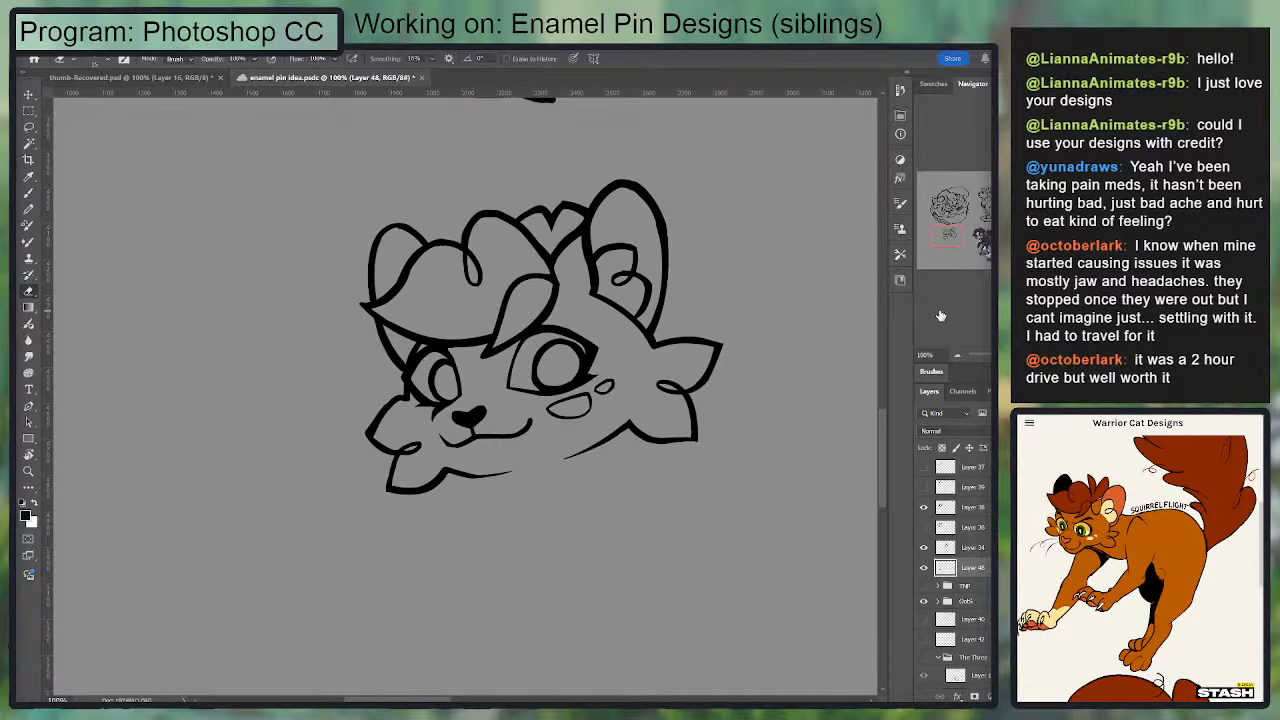
Step: Try a thicker lower lash line under the smaller eye, and undo the last strokes
{"action": "key", "text": "b"}
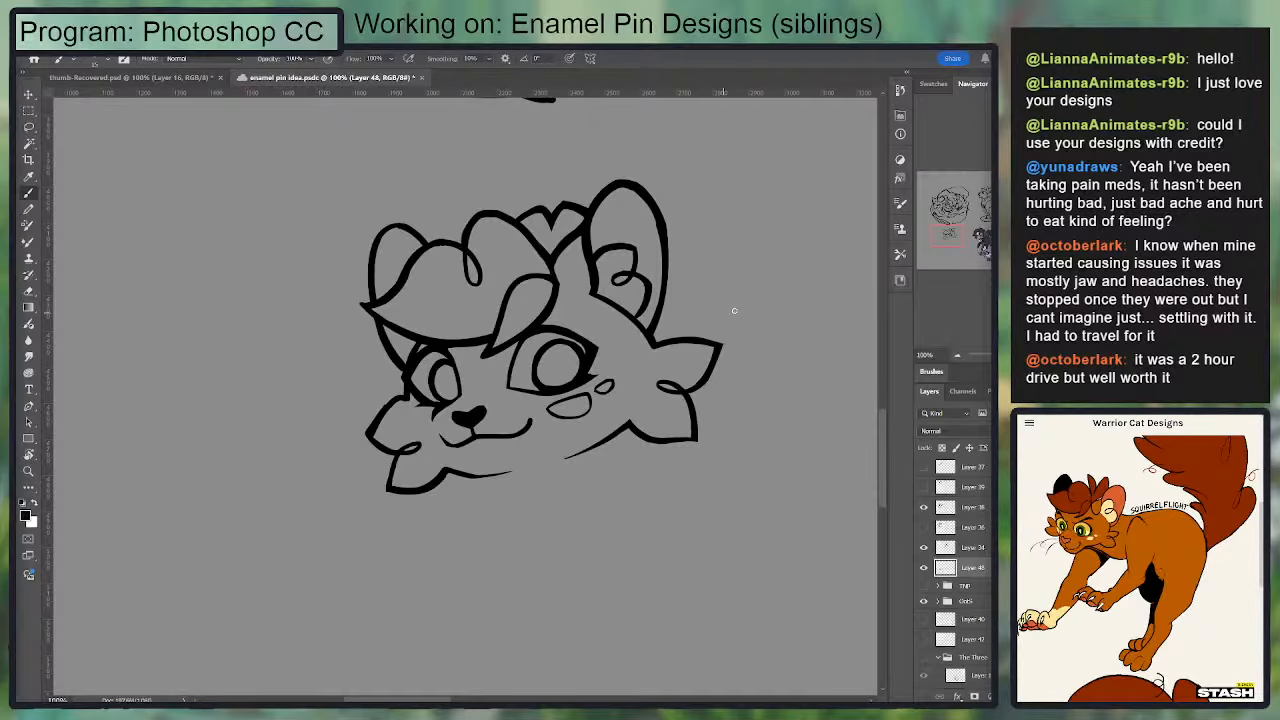
{"action": "key", "text": "e"}
{"action": "key", "text": "ctrl+plus"}
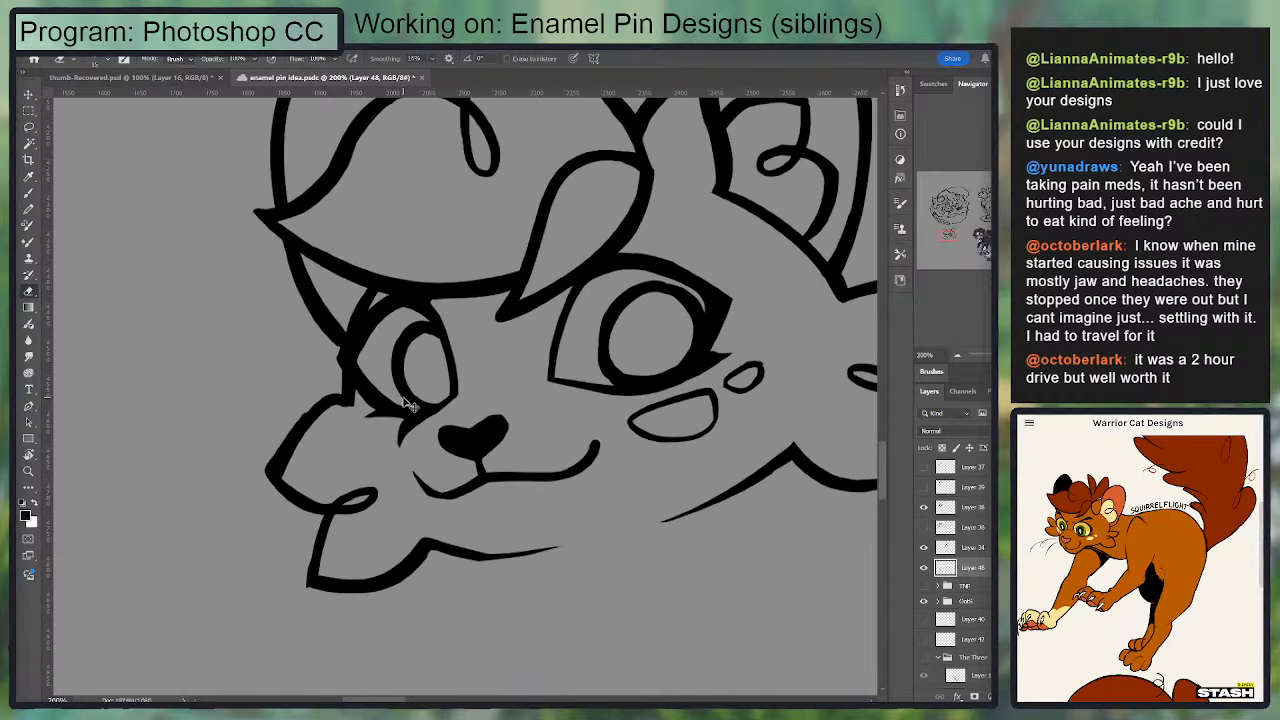
{"action": "key", "text": "b"}
{"action": "mouse_move", "coordinate": [370, 410]}
{"action": "left_mouse_down"}
{"action": "mouse_move", "coordinate": [410, 430]}
{"action": "mouse_move", "coordinate": [392, 428]}
{"action": "mouse_move", "coordinate": [459, 409]}
{"action": "mouse_move", "coordinate": [390, 428]}
{"action": "mouse_move", "coordinate": [419, 420]}
{"action": "left_mouse_up"}
{"action": "key", "text": "e"}
{"action": "key", "text": "ctrl+minus"}
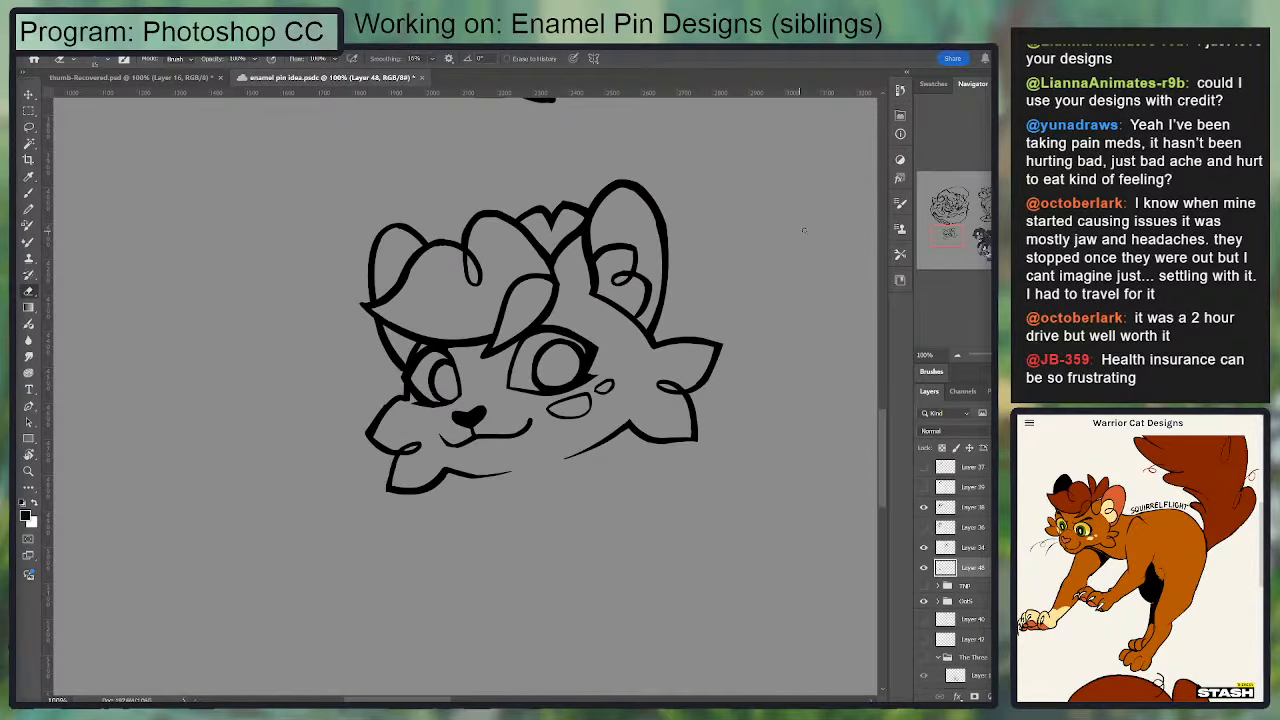
{"action": "key", "text": "ctrl+z"}
{"action": "key", "text": "ctrl+z"}
Step: Retouch the short muzzle line under the smaller eye with small brush and eraser strokes
{"action": "key", "text": "b"}
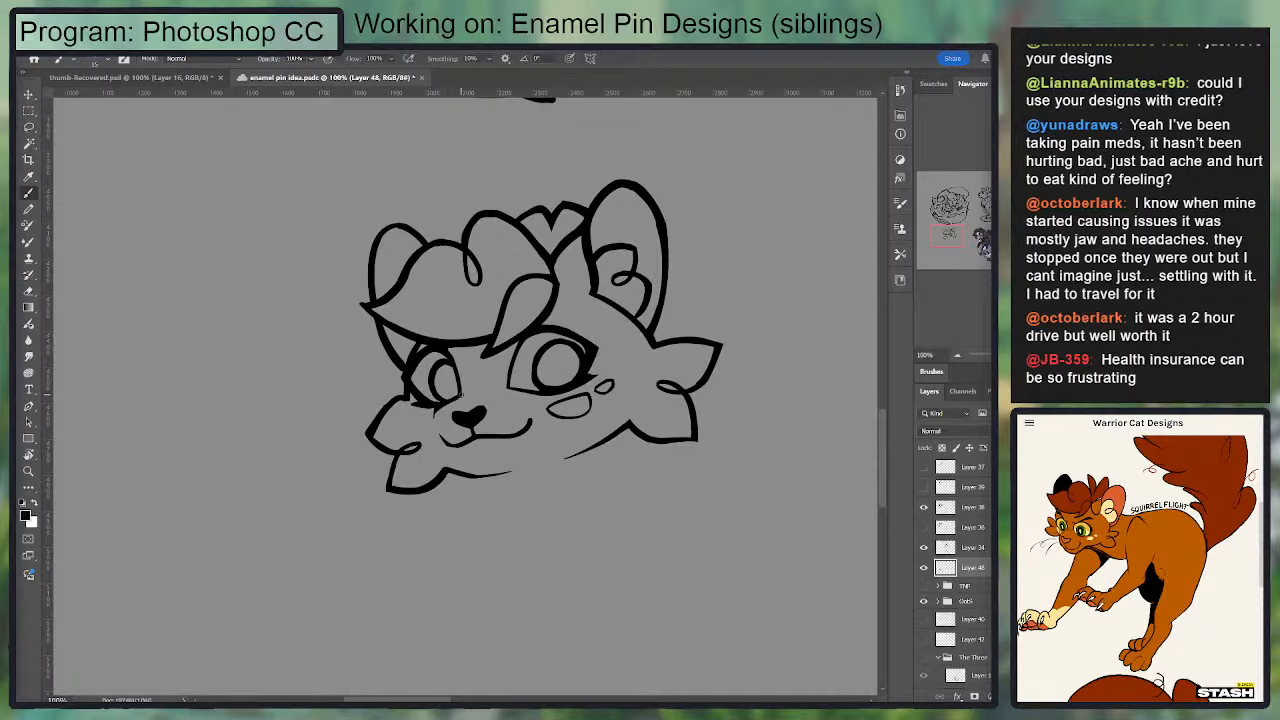
{"action": "key", "text": "e"}
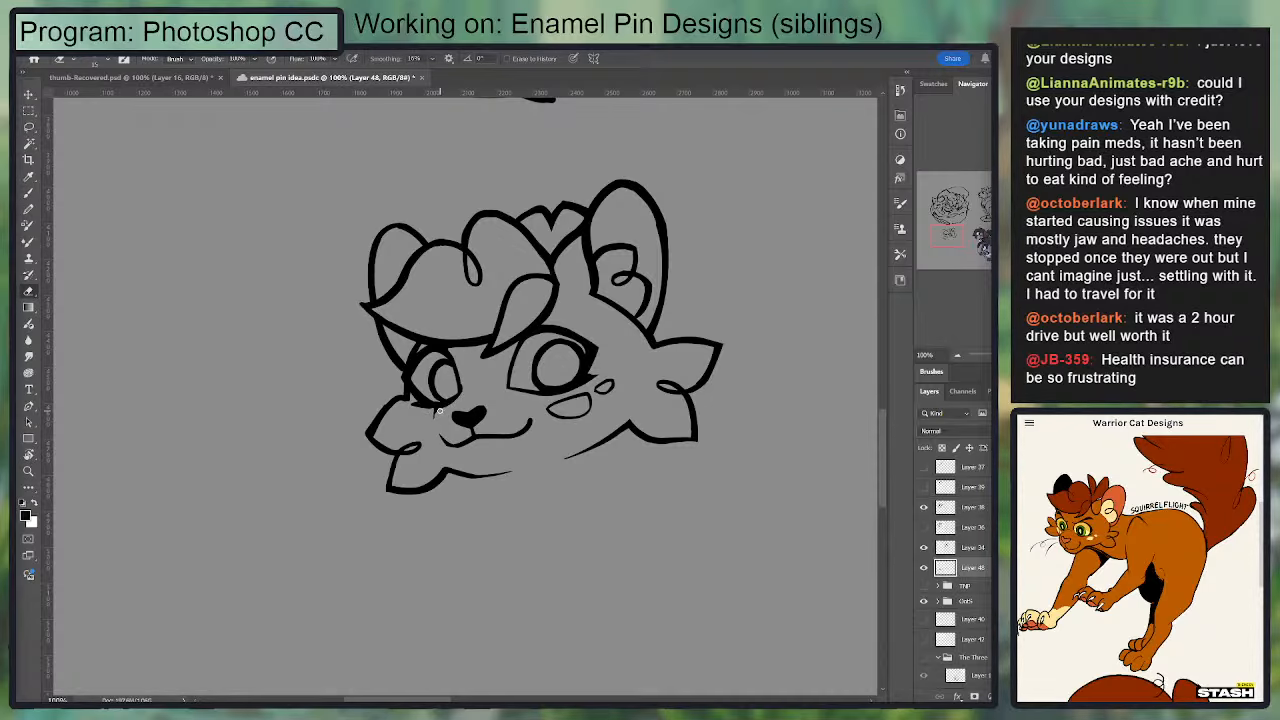
{"action": "key", "text": "b"}
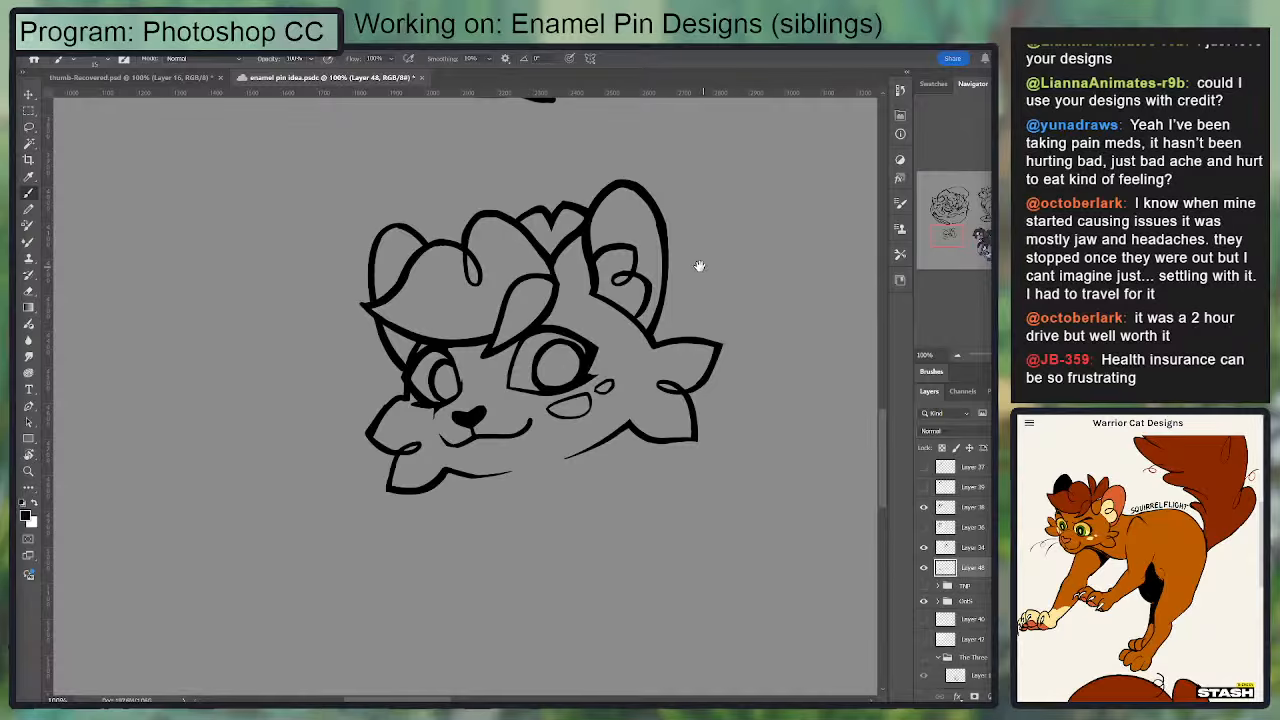
{"action": "left_click_drag", "start_coordinate": [554, 340], "coordinate": [538, 358]}
{"action": "key", "text": "e"}
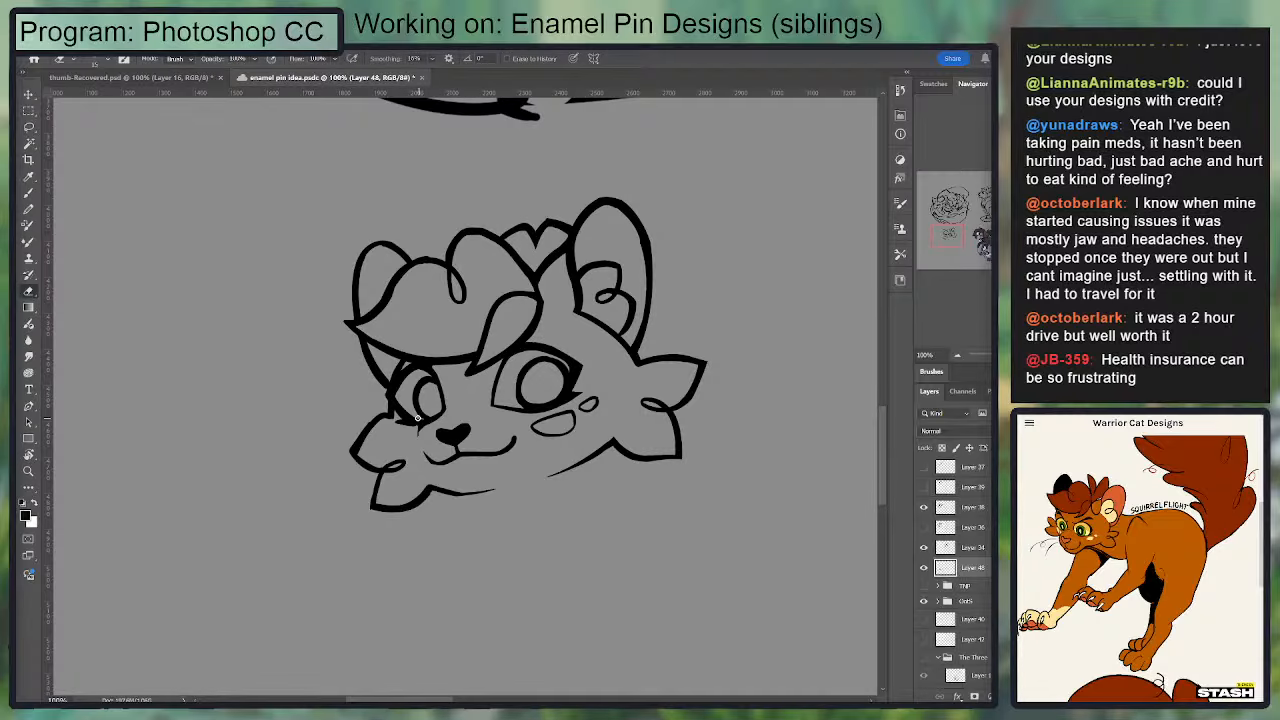
{"action": "key", "text": "b"}
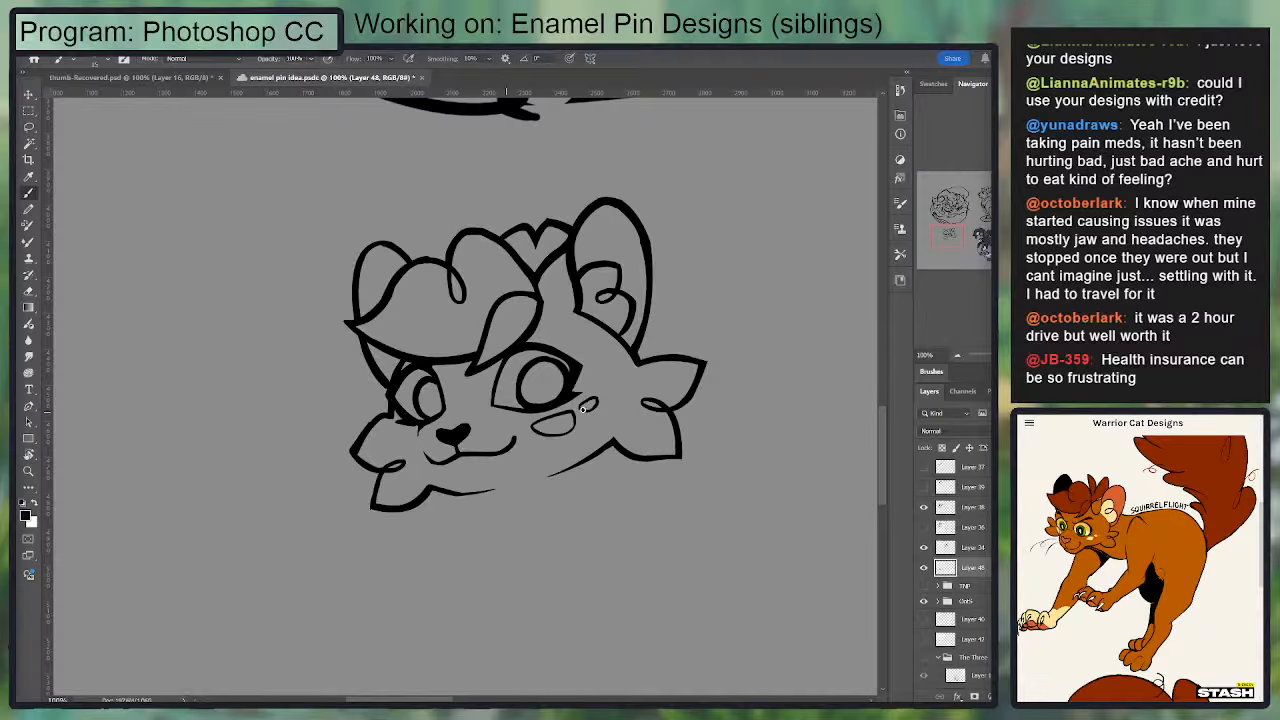
Step: Redraw the short side of the mouth as a smoother curve and erase along its upper edge to taper it
{"action": "key", "text": "ctrl+plus"}
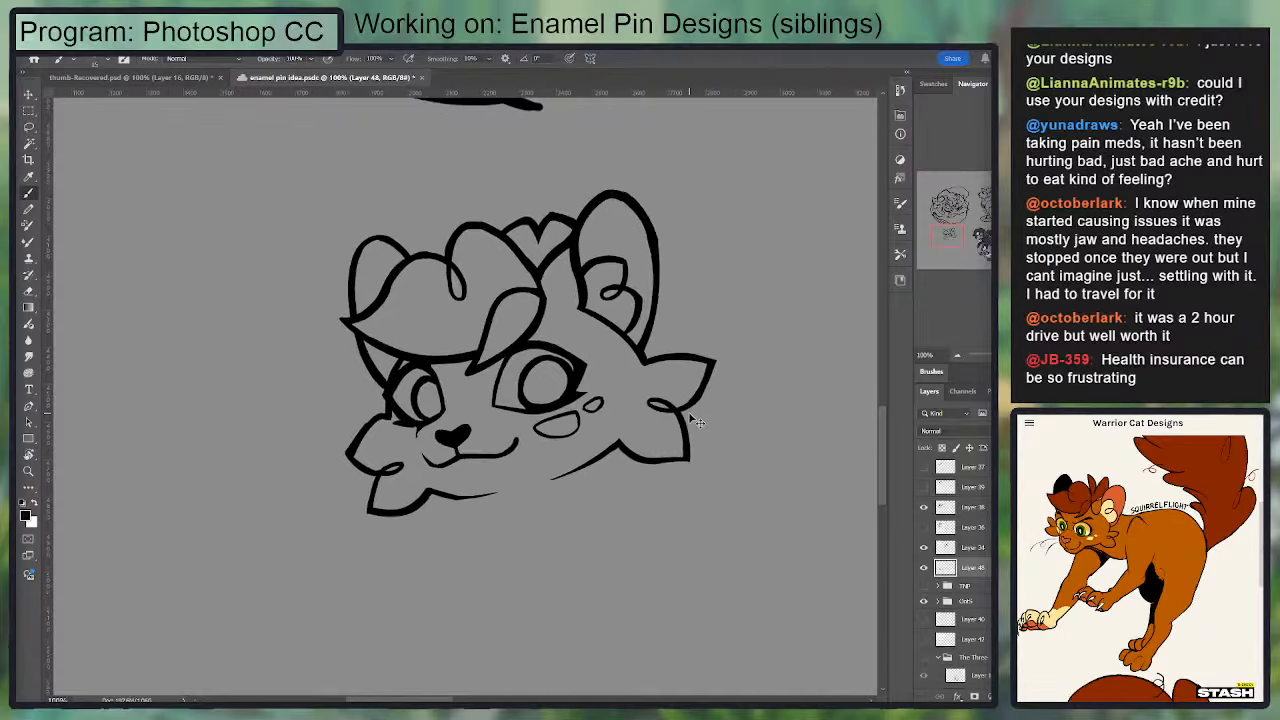
{"action": "key", "text": "e"}
{"action": "key", "text": "b"}
{"action": "left_click_drag", "start_coordinate": [384, 503], "coordinate": [416, 532]}
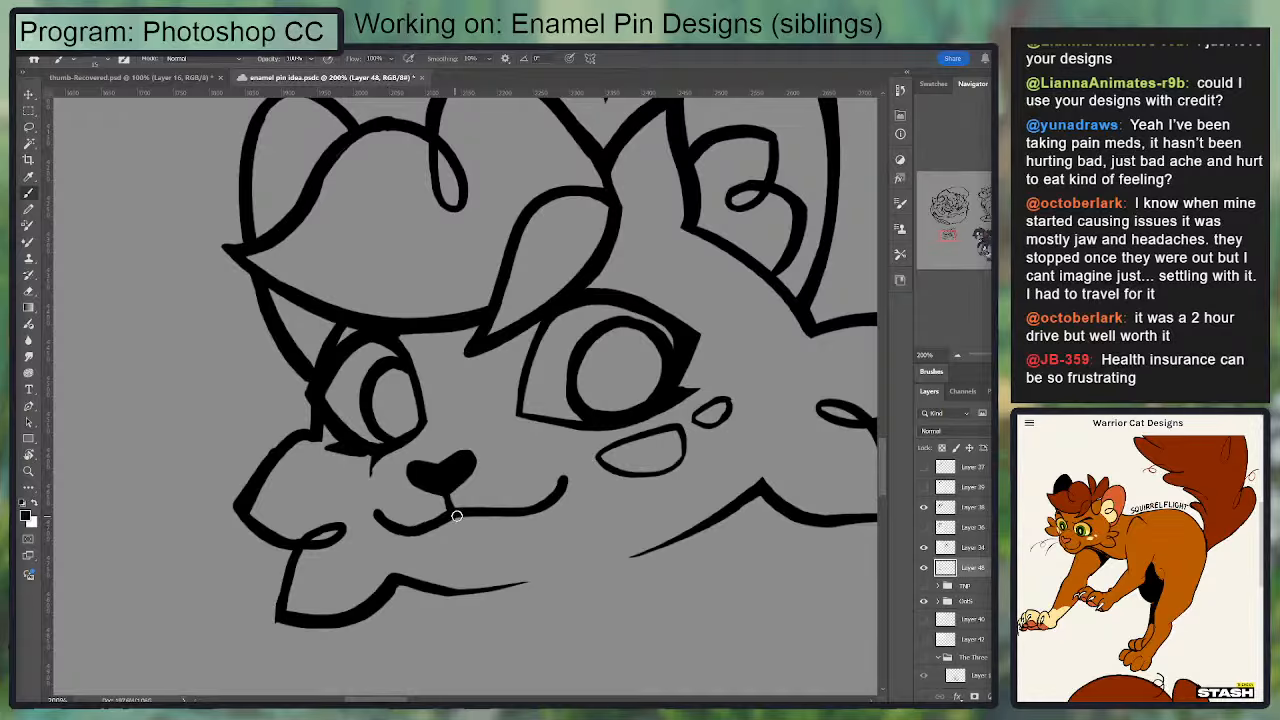
{"action": "key", "text": "e"}
{"action": "left_click_drag", "start_coordinate": [375, 507], "coordinate": [404, 523]}
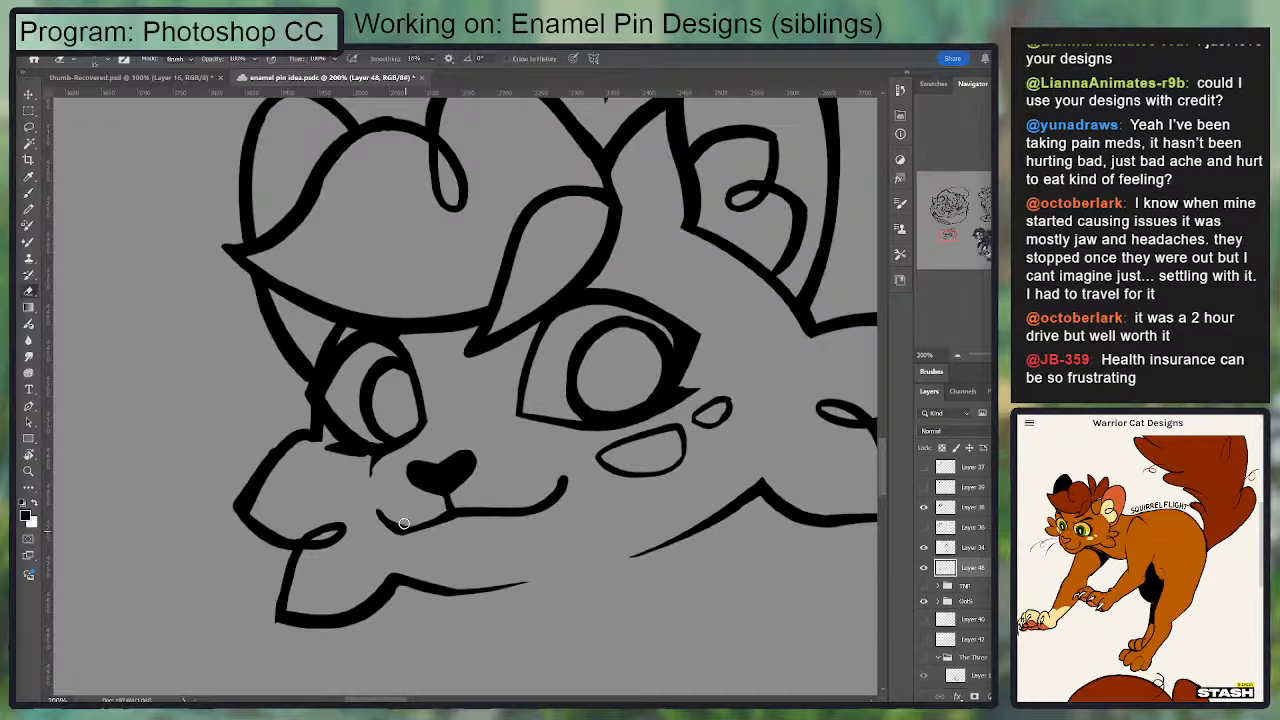
Step: Brush the short muzzle line below the smaller eye and trim it to a fine point
{"action": "key", "text": "b"}
{"action": "left_click_drag", "start_coordinate": [371, 456], "coordinate": [375, 476]}
{"action": "key", "text": "e"}
{"action": "left_click_drag", "start_coordinate": [375, 479], "coordinate": [380, 463]}
{"action": "key", "text": "ctrl+minus"}
Step: Show the TNP layer group so that the coloured body sketch serves as a guide under the line art
{"action": "left_click", "coordinate": [924, 527]}
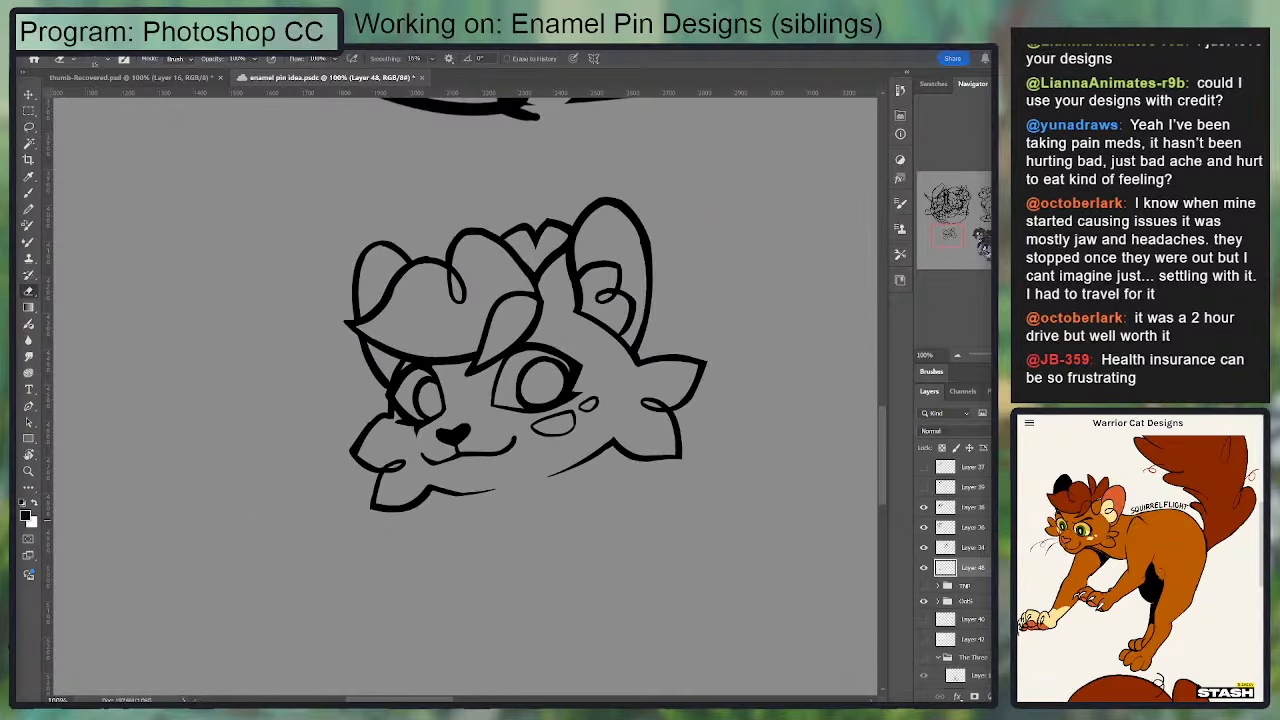
{"action": "left_click", "coordinate": [924, 527]}
{"action": "left_click", "coordinate": [924, 587]}
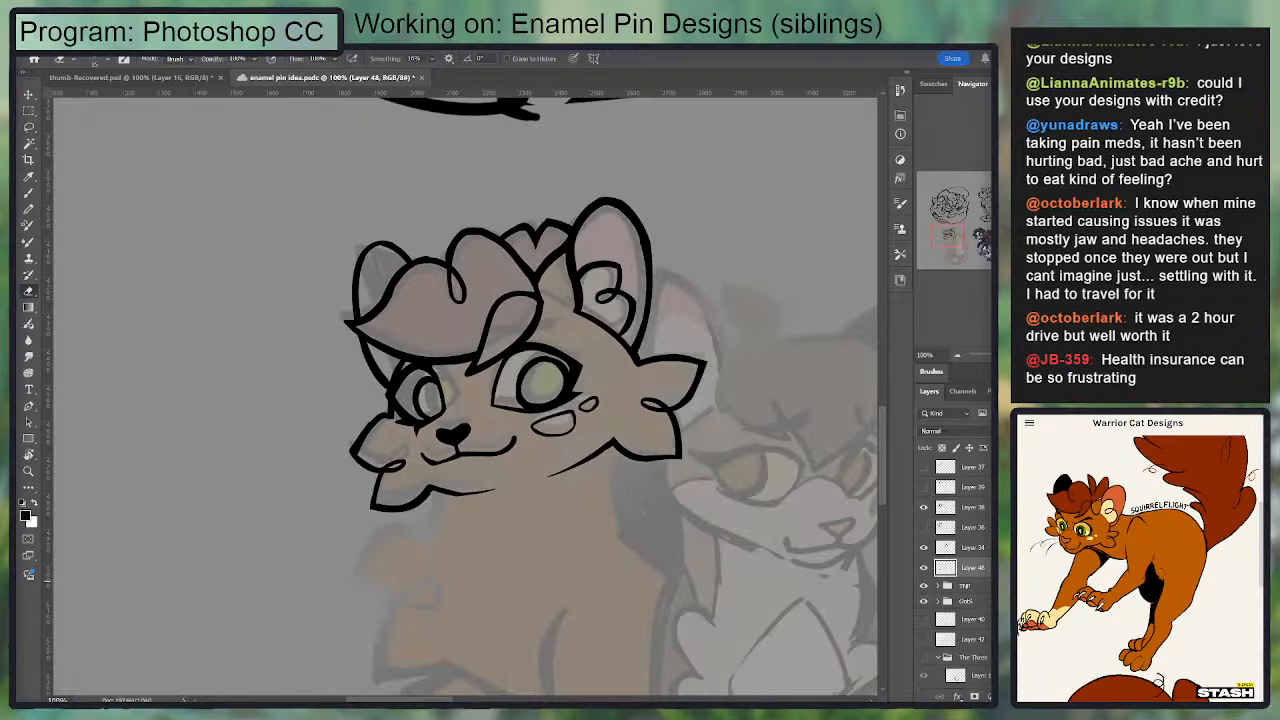
Step: Ink the curved neck line running down from the lower cheek fluff, following the sketch
{"action": "key", "text": "ctrl+plus"}
{"action": "left_click_drag", "start_coordinate": [483, 463], "coordinate": [483, 314]}
{"action": "key", "text": "v"}
{"action": "left_click_drag", "start_coordinate": [549, 366], "coordinate": [549, 354]}
{"action": "left_click_drag", "start_coordinate": [507, 377], "coordinate": [510, 252]}
{"action": "key", "text": "b"}
{"action": "left_click_drag", "start_coordinate": [403, 287], "coordinate": [390, 378]}
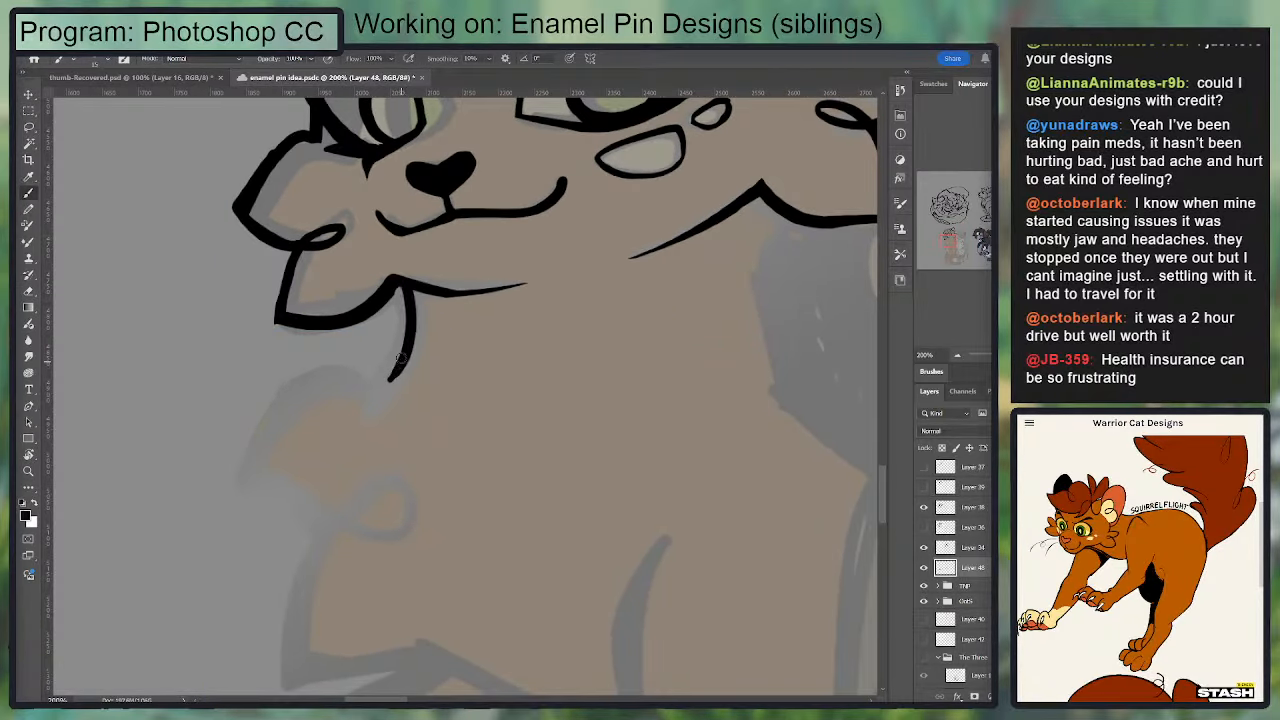
{"action": "left_click_drag", "start_coordinate": [404, 286], "coordinate": [393, 380]}
{"action": "key", "text": "ctrl+z"}
{"action": "left_click_drag", "start_coordinate": [412, 292], "coordinate": [375, 400]}
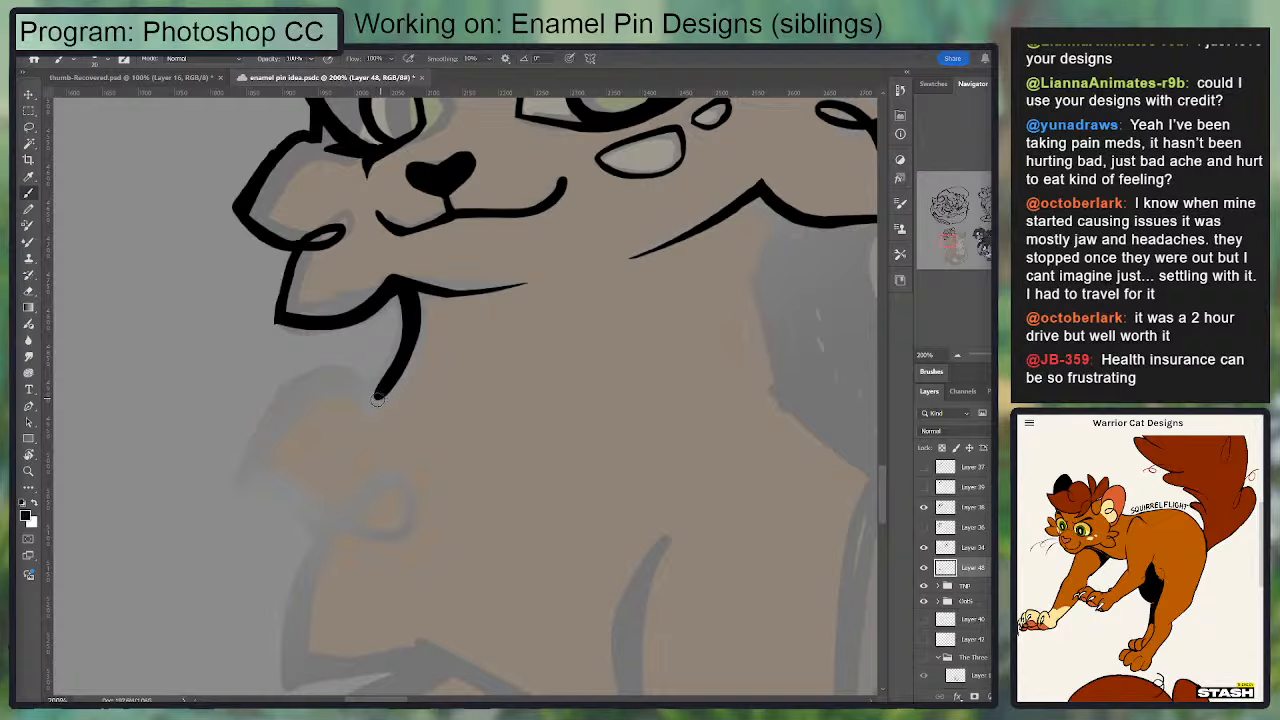
Step: Ink the upper edge of the first chest tuft from the neck line's end out to its tip, and clean up the neck line
{"action": "left_click_drag", "start_coordinate": [410, 340], "coordinate": [374, 402]}
{"action": "key", "text": "ctrl+z"}
{"action": "mouse_move", "coordinate": [402, 346]}
{"action": "left_mouse_down"}
{"action": "mouse_move", "coordinate": [372, 400]}
{"action": "mouse_move", "coordinate": [308, 377]}
{"action": "mouse_move", "coordinate": [280, 417]}
{"action": "left_mouse_up"}
{"action": "mouse_move", "coordinate": [246, 477]}
{"action": "left_mouse_down"}
{"action": "mouse_move", "coordinate": [297, 393]}
{"action": "mouse_move", "coordinate": [344, 397]}
{"action": "mouse_move", "coordinate": [263, 467]}
{"action": "mouse_move", "coordinate": [303, 386]}
{"action": "mouse_move", "coordinate": [375, 396]}
{"action": "left_mouse_up"}
{"action": "key", "text": "ctrl+z"}
{"action": "key", "text": "ctrl+z"}
{"action": "left_click_drag", "start_coordinate": [507, 364], "coordinate": [653, 298]}
{"action": "left_click_drag", "start_coordinate": [400, 377], "coordinate": [514, 449]}
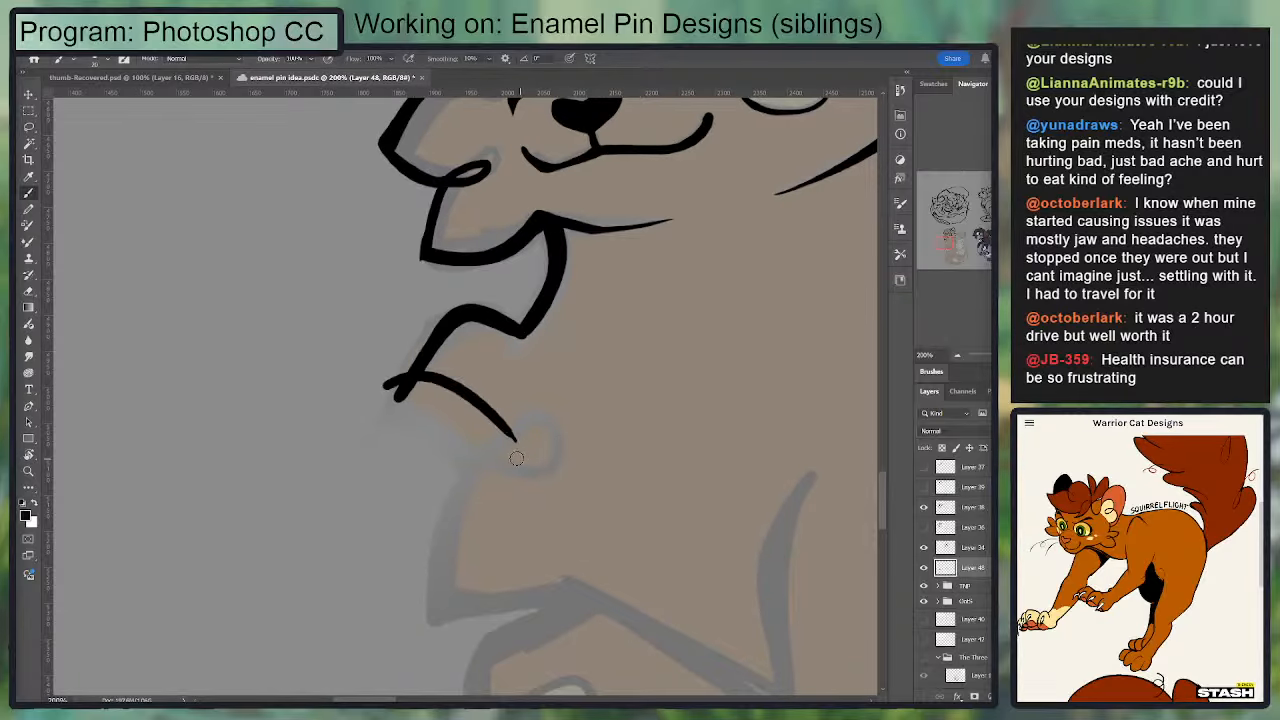
{"action": "key", "text": "ctrl+z"}
{"action": "mouse_move", "coordinate": [397, 399]}
{"action": "left_mouse_down"}
{"action": "mouse_move", "coordinate": [470, 311]}
{"action": "mouse_move", "coordinate": [536, 331]}
{"action": "mouse_move", "coordinate": [528, 346]}
{"action": "left_mouse_up"}
{"action": "key", "text": "e"}
{"action": "mouse_move", "coordinate": [562, 294]}
{"action": "left_mouse_down"}
{"action": "mouse_move", "coordinate": [514, 346]}
{"action": "mouse_move", "coordinate": [527, 312]}
{"action": "left_mouse_up"}
{"action": "key", "text": "b"}
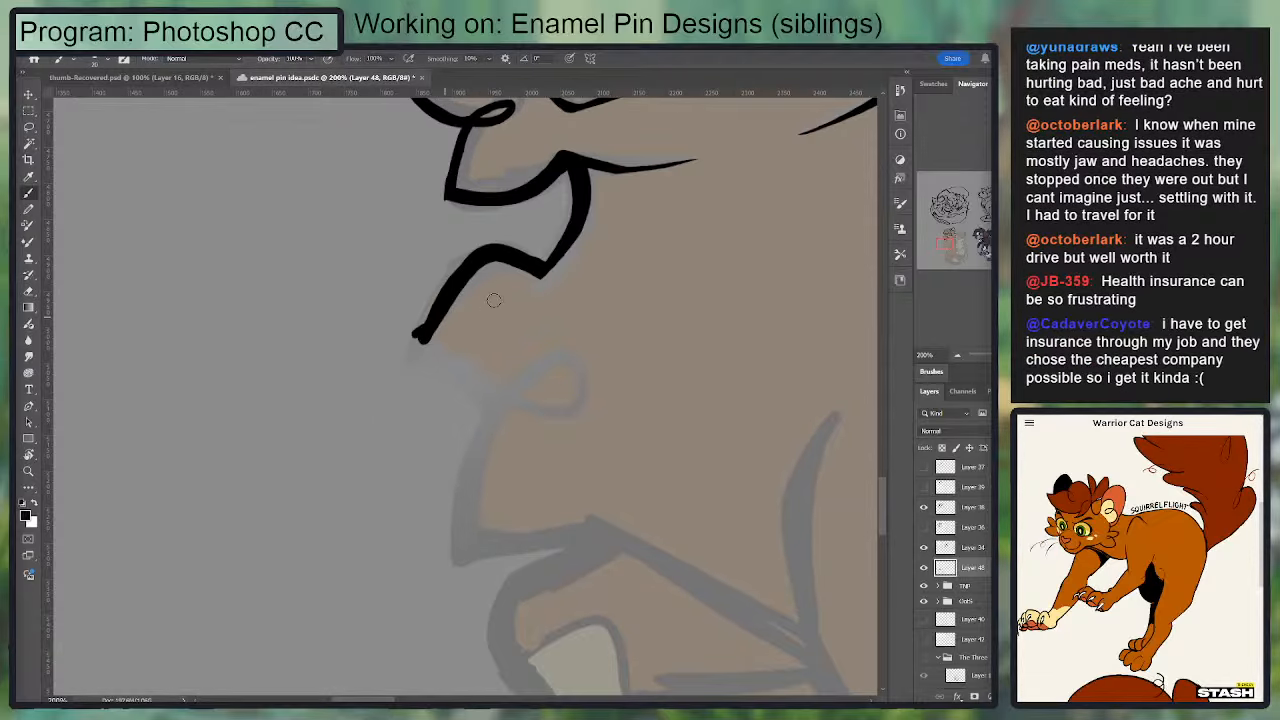
Step: Ink the tuft's lower edge curving inward from its tip, and sharpen the point where both edges meet
{"action": "left_click_drag", "start_coordinate": [440, 346], "coordinate": [576, 298]}
{"action": "key", "text": "ctrl+z"}
{"action": "left_click_drag", "start_coordinate": [409, 352], "coordinate": [566, 391]}
{"action": "left_click_drag", "start_coordinate": [414, 348], "coordinate": [480, 260]}
{"action": "key", "text": "e"}
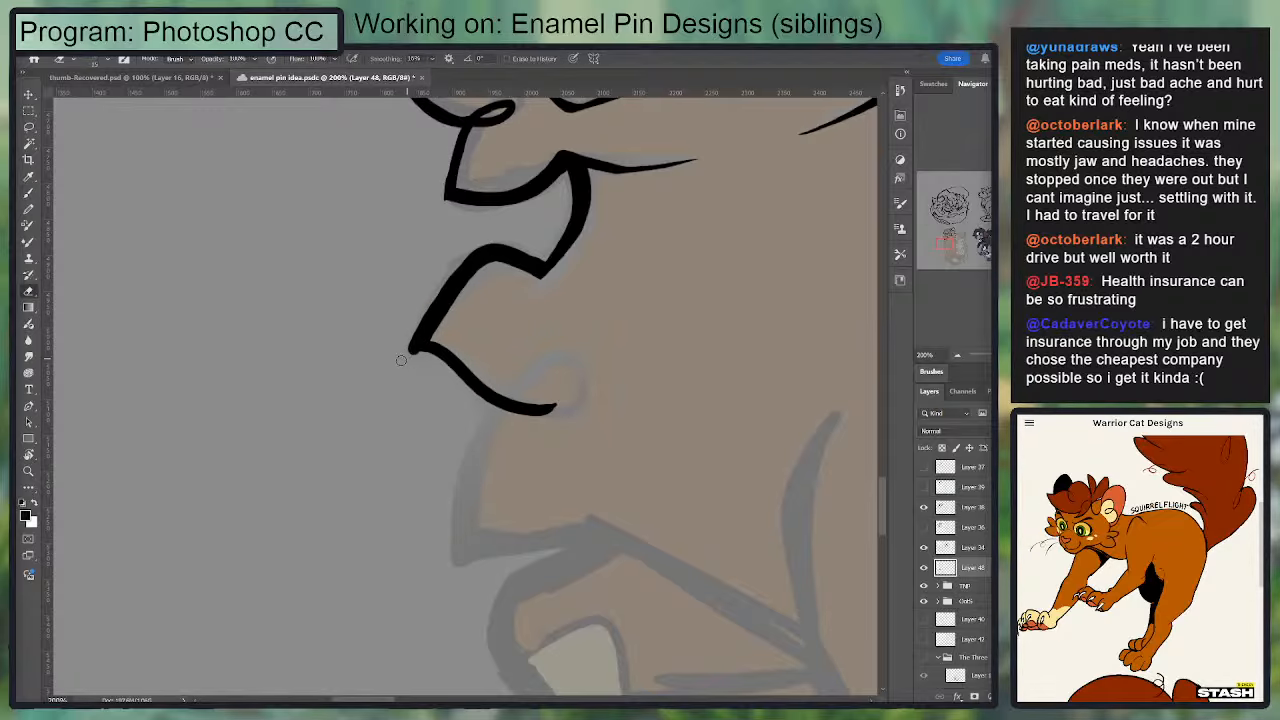
{"action": "key", "text": "b"}
{"action": "mouse_move", "coordinate": [535, 410]}
{"action": "left_mouse_down"}
{"action": "mouse_move", "coordinate": [582, 402]}
{"action": "mouse_move", "coordinate": [541, 362]}
{"action": "mouse_move", "coordinate": [467, 456]}
{"action": "mouse_move", "coordinate": [474, 388]}
{"action": "left_mouse_up"}
{"action": "key", "text": "ctrl+z"}
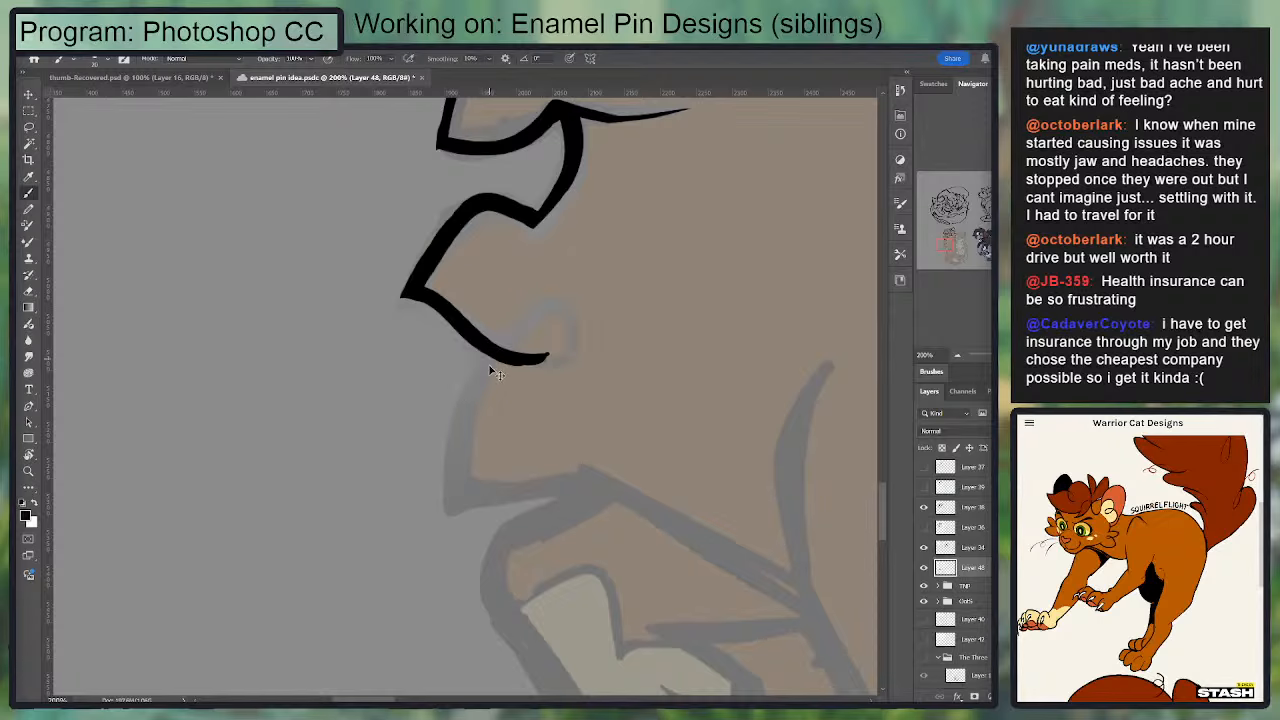
Step: Ink the second chest tuft's outer side down to its corner and its short bottom edge back toward the chest
{"action": "mouse_move", "coordinate": [515, 318]}
{"action": "left_mouse_down"}
{"action": "mouse_move", "coordinate": [448, 500]}
{"action": "mouse_move", "coordinate": [578, 470]}
{"action": "mouse_move", "coordinate": [448, 503]}
{"action": "left_mouse_up"}
{"action": "key", "text": "ctrl+z"}
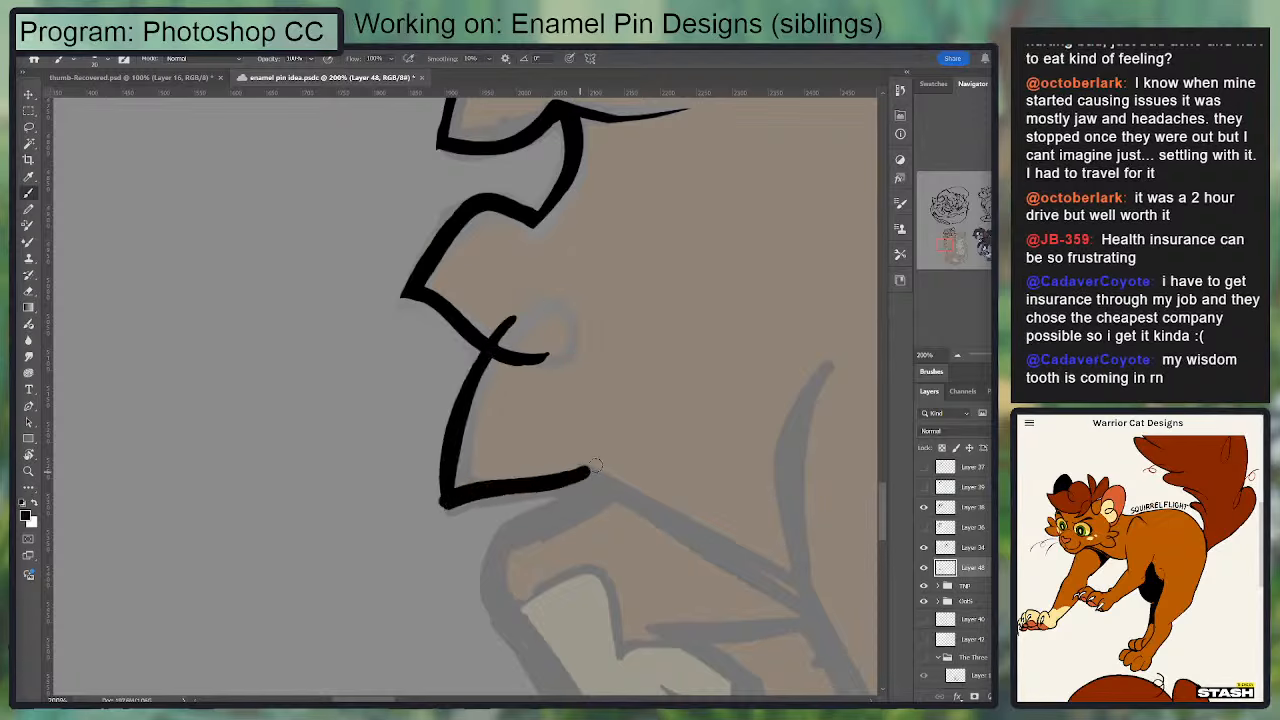
{"action": "key", "text": "e"}
{"action": "key", "text": "b"}
Step: Close the fur curl between the two chest tufts into a small loop and even out its line thickness
{"action": "mouse_move", "coordinate": [492, 346]}
{"action": "left_mouse_down"}
{"action": "mouse_move", "coordinate": [549, 357]}
{"action": "mouse_move", "coordinate": [569, 329]}
{"action": "mouse_move", "coordinate": [547, 310]}
{"action": "mouse_move", "coordinate": [497, 335]}
{"action": "mouse_move", "coordinate": [528, 311]}
{"action": "mouse_move", "coordinate": [560, 309]}
{"action": "mouse_move", "coordinate": [561, 339]}
{"action": "mouse_move", "coordinate": [501, 341]}
{"action": "mouse_move", "coordinate": [558, 322]}
{"action": "left_mouse_up"}
{"action": "key", "text": "e"}
{"action": "key", "text": "b"}
{"action": "key", "text": "e"}
{"action": "key", "text": "b"}
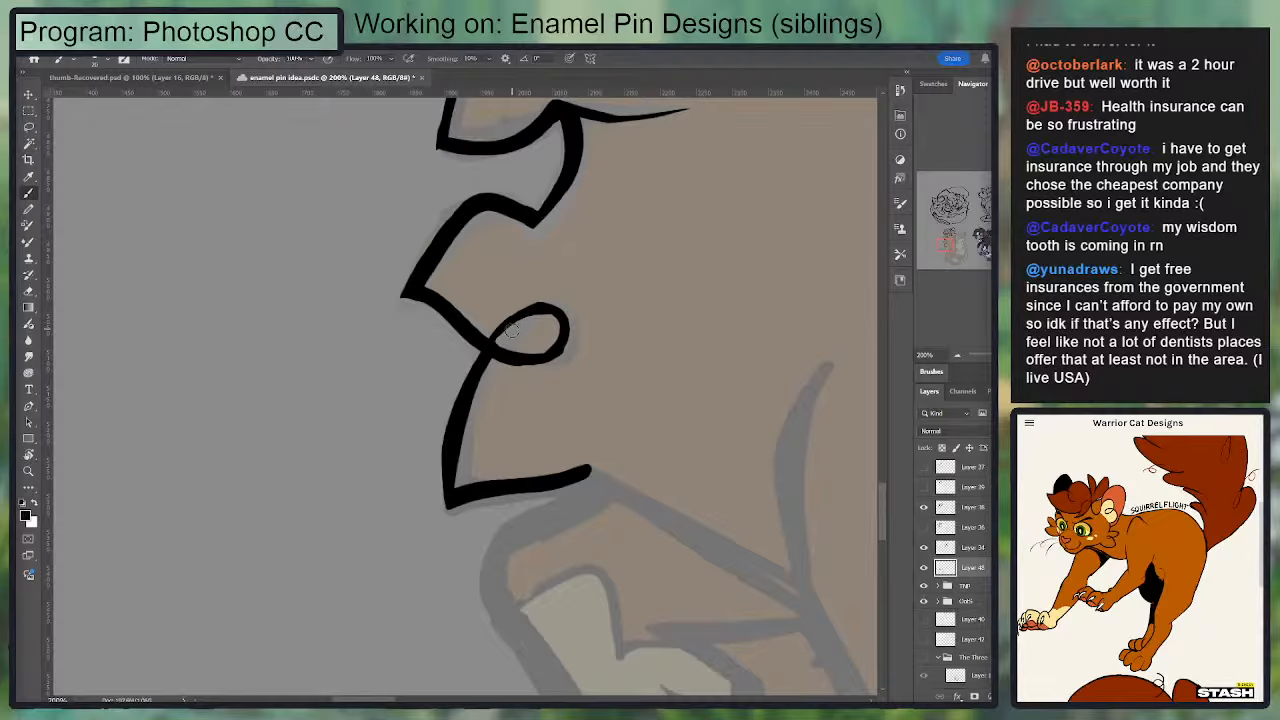
{"action": "left_click_drag", "start_coordinate": [484, 446], "coordinate": [479, 392]}
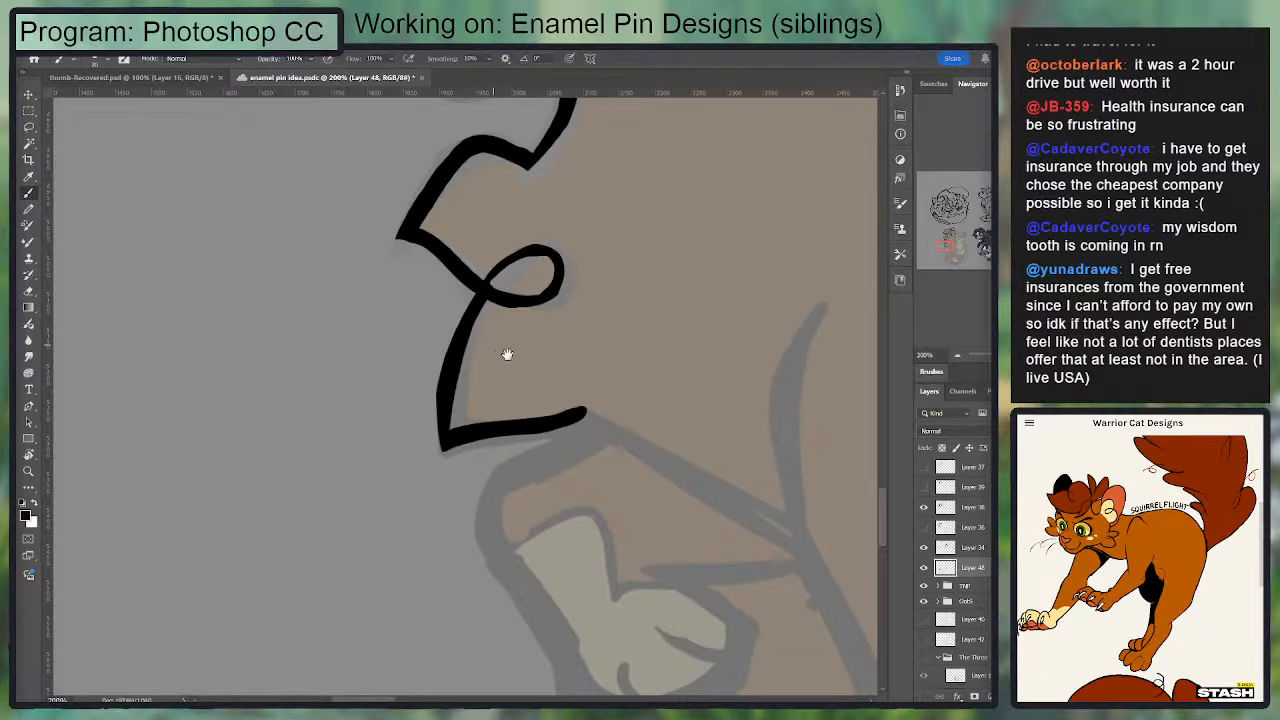
{"action": "key", "text": "e"}
{"action": "key", "text": "b"}
{"action": "mouse_move", "coordinate": [493, 303]}
{"action": "left_mouse_down"}
{"action": "mouse_move", "coordinate": [541, 306]}
{"action": "mouse_move", "coordinate": [493, 288]}
{"action": "mouse_move", "coordinate": [530, 254]}
{"action": "left_mouse_up"}
{"action": "key", "text": "e"}
{"action": "mouse_move", "coordinate": [509, 249]}
{"action": "left_mouse_down"}
{"action": "mouse_move", "coordinate": [564, 263]}
{"action": "mouse_move", "coordinate": [555, 256]}
{"action": "mouse_move", "coordinate": [563, 284]}
{"action": "mouse_move", "coordinate": [546, 297]}
{"action": "mouse_move", "coordinate": [533, 296]}
{"action": "mouse_move", "coordinate": [531, 252]}
{"action": "left_mouse_up"}
{"action": "key", "text": "b"}
{"action": "left_click_drag", "start_coordinate": [489, 371], "coordinate": [484, 306]}
{"action": "left_click_drag", "start_coordinate": [579, 344], "coordinate": [796, 464]}
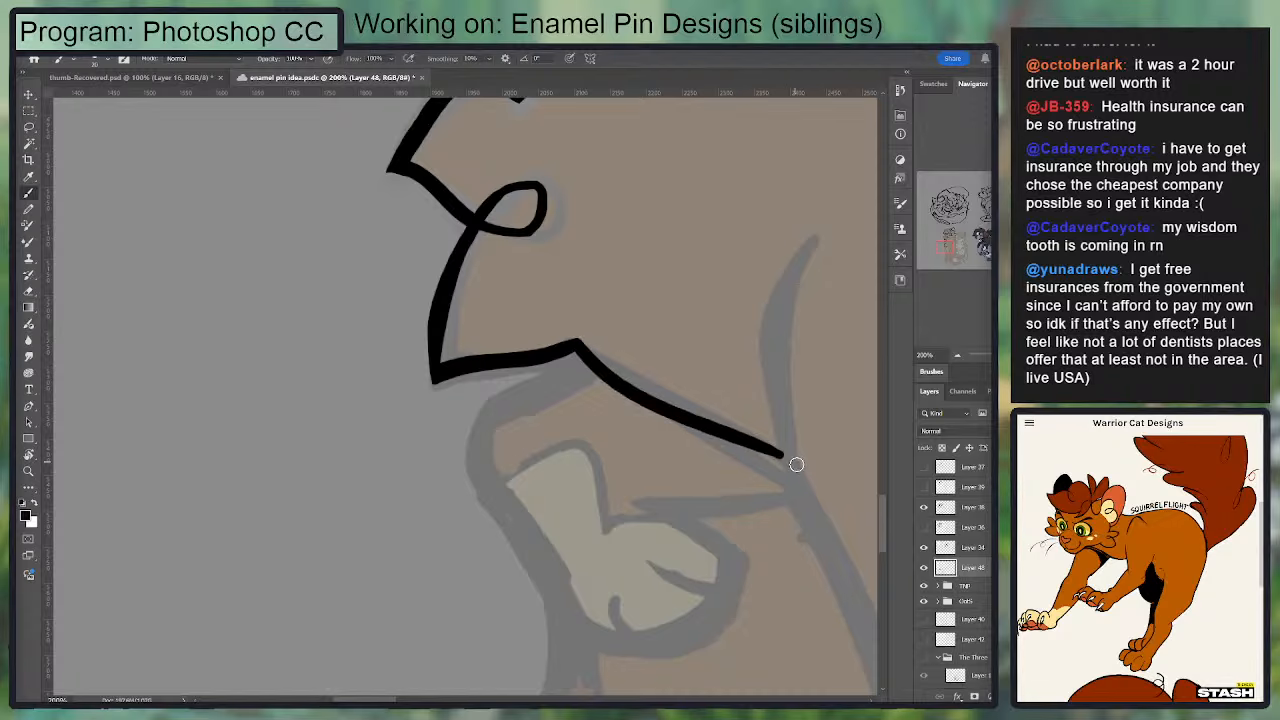
{"action": "key", "text": "ctrl+minus"}
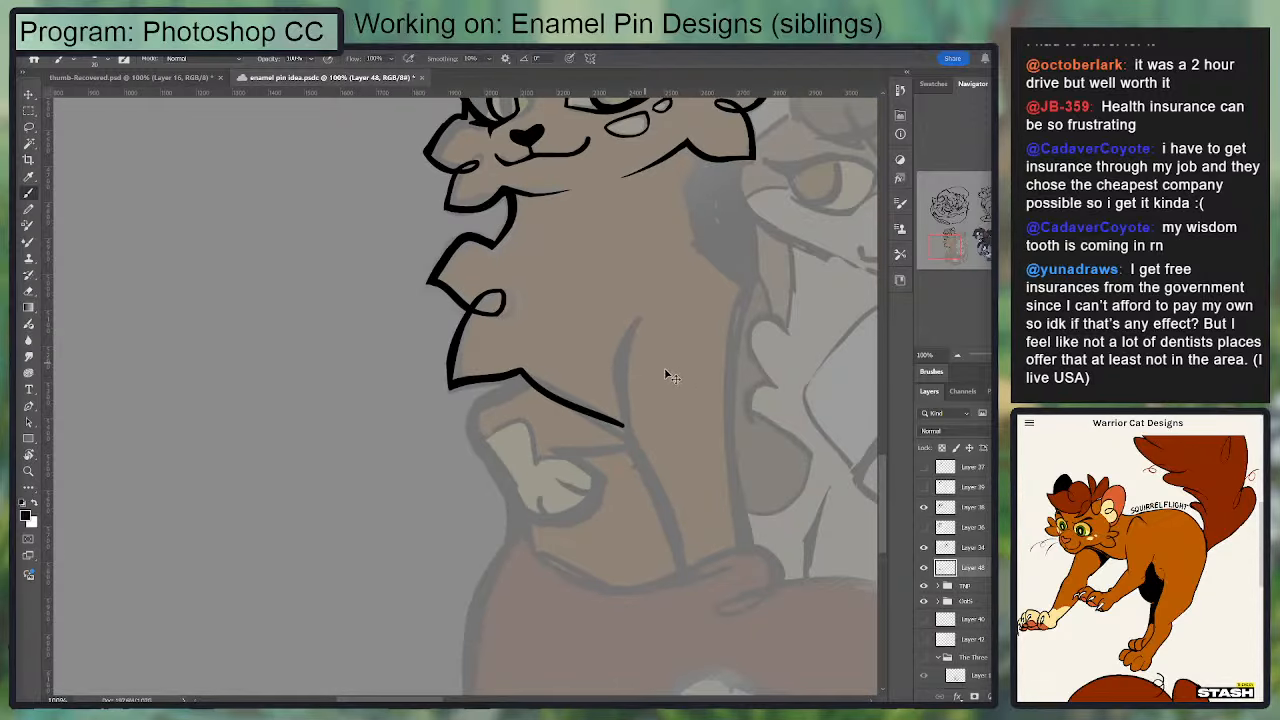
{"action": "key", "text": "ctrl+z"}
Step: Ink the upper part of the front leg line as a tapered curve from the chest down past the raised leg
{"action": "mouse_move", "coordinate": [640, 318]}
{"action": "left_mouse_down"}
{"action": "mouse_move", "coordinate": [617, 419]}
{"action": "mouse_move", "coordinate": [628, 462]}
{"action": "left_mouse_up"}
{"action": "key", "text": "ctrl+z"}
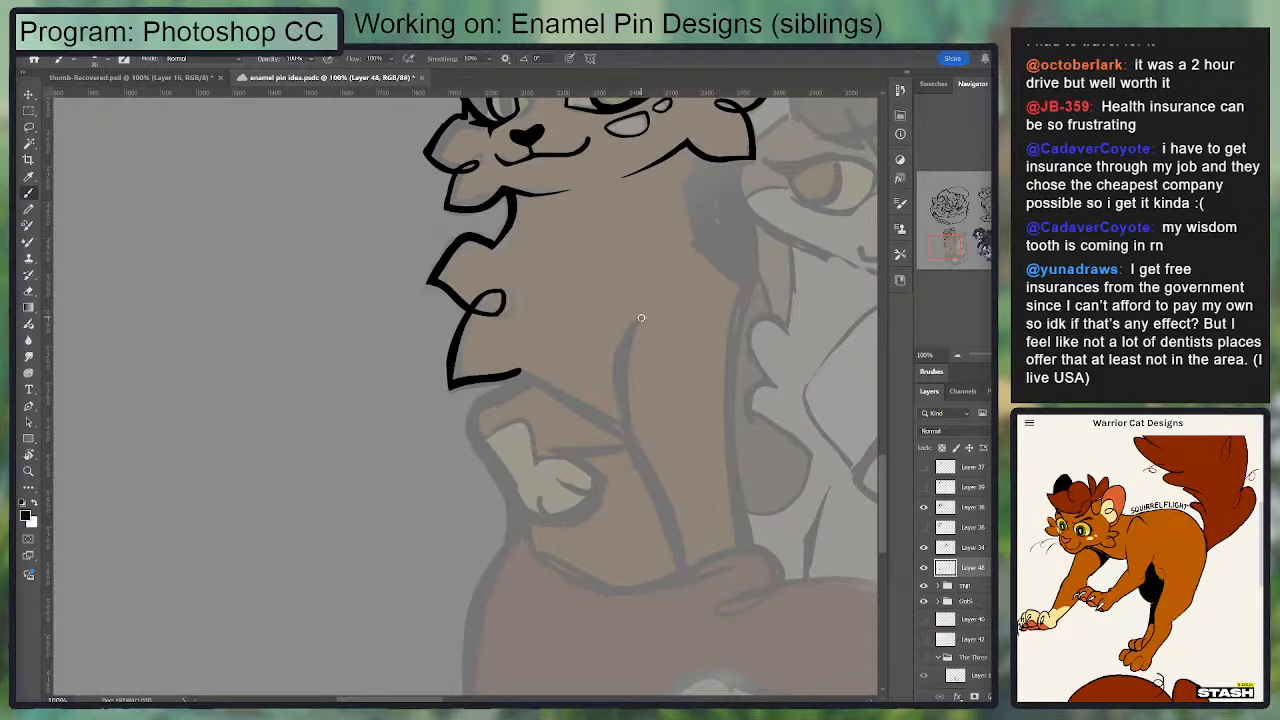
{"action": "left_click_drag", "start_coordinate": [641, 319], "coordinate": [628, 448]}
{"action": "left_click_drag", "start_coordinate": [638, 320], "coordinate": [637, 459]}
{"action": "key", "text": "ctrl+z"}
{"action": "mouse_move", "coordinate": [640, 322]}
{"action": "left_mouse_down"}
{"action": "mouse_move", "coordinate": [624, 372]}
{"action": "mouse_move", "coordinate": [629, 436]}
{"action": "left_mouse_up"}
{"action": "key", "text": "ctrl+z"}
{"action": "left_click_drag", "start_coordinate": [642, 319], "coordinate": [631, 451]}
{"action": "key", "text": "ctrl+z"}
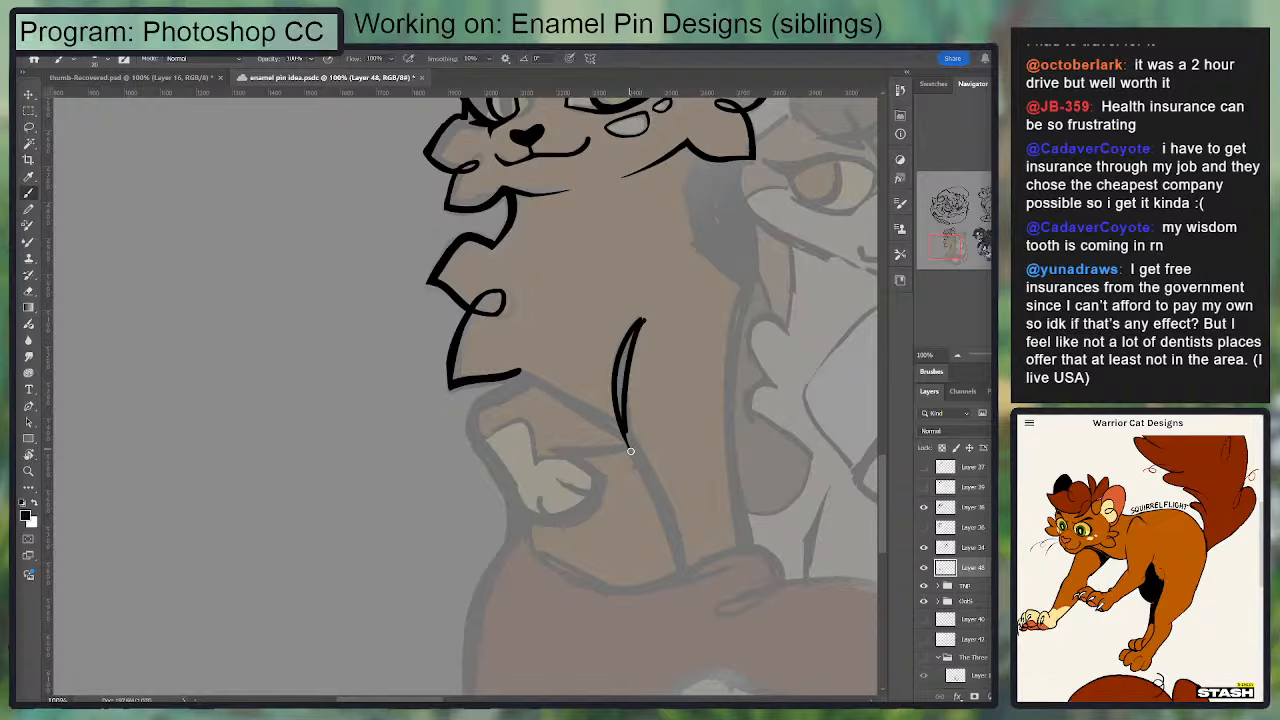
{"action": "key", "text": "ctrl+z"}
{"action": "left_click_drag", "start_coordinate": [640, 318], "coordinate": [633, 452]}
{"action": "left_click_drag", "start_coordinate": [627, 345], "coordinate": [641, 464]}
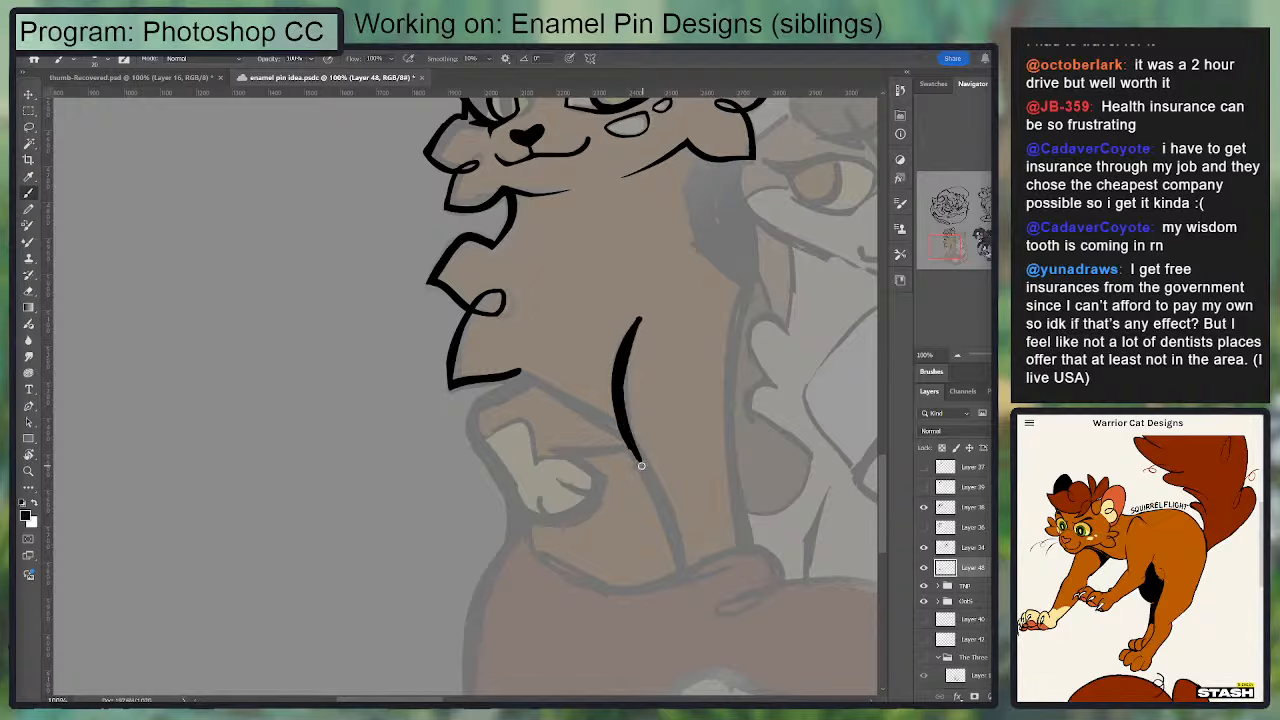
Step: Extend the front leg line in a smooth sweep down to the tail, following the sketch
{"action": "left_click_drag", "start_coordinate": [623, 397], "coordinate": [664, 507]}
{"action": "key", "text": "ctrl+z"}
{"action": "left_click_drag", "start_coordinate": [626, 419], "coordinate": [665, 521]}
{"action": "key", "text": "ctrl+z"}
{"action": "key", "text": "ctrl+z"}
{"action": "key", "text": "ctrl+z"}
{"action": "left_click_drag", "start_coordinate": [623, 392], "coordinate": [665, 511]}
{"action": "left_click_drag", "start_coordinate": [633, 447], "coordinate": [669, 537]}
{"action": "key", "text": "ctrl+z"}
{"action": "left_click_drag", "start_coordinate": [634, 451], "coordinate": [681, 570]}
Step: Thicken the lower part of the front leg line and tidy its end at the tail
{"action": "key", "text": "e"}
{"action": "key", "text": "b"}
{"action": "left_click_drag", "start_coordinate": [666, 498], "coordinate": [683, 570]}
{"action": "key", "text": "e"}
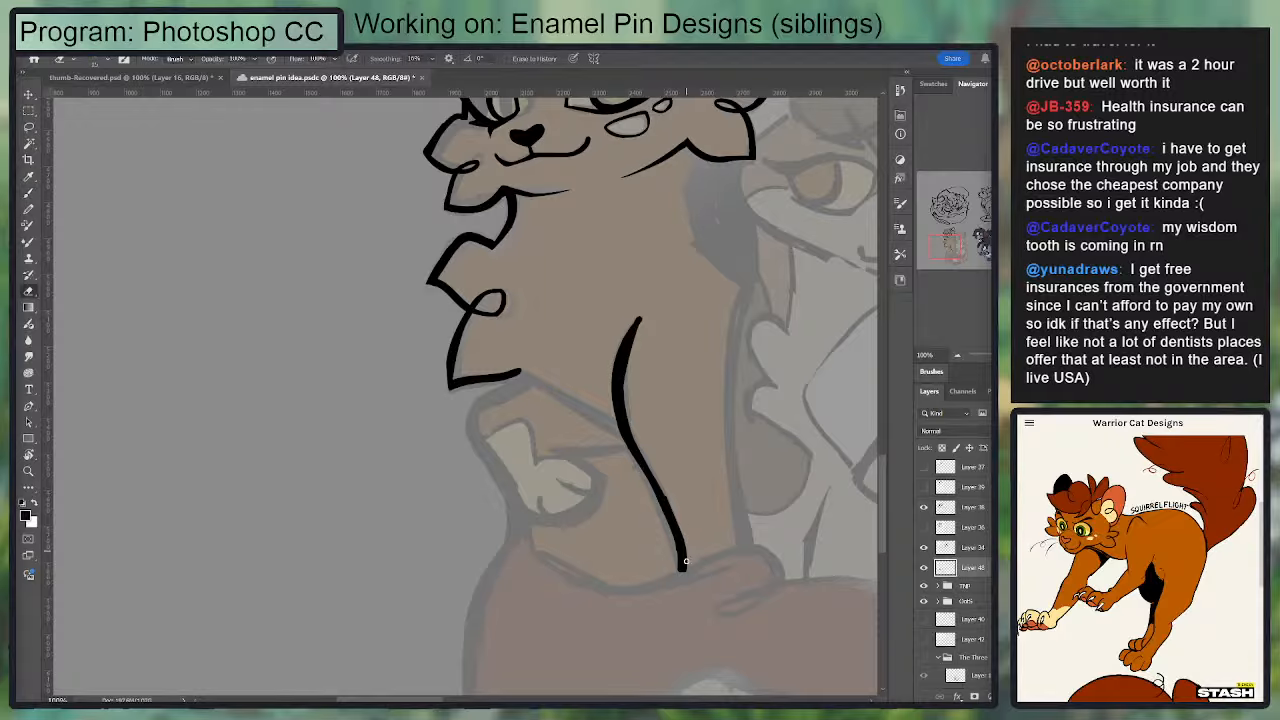
{"action": "key", "text": "b"}
{"action": "key", "text": "e"}
{"action": "key", "text": "b"}
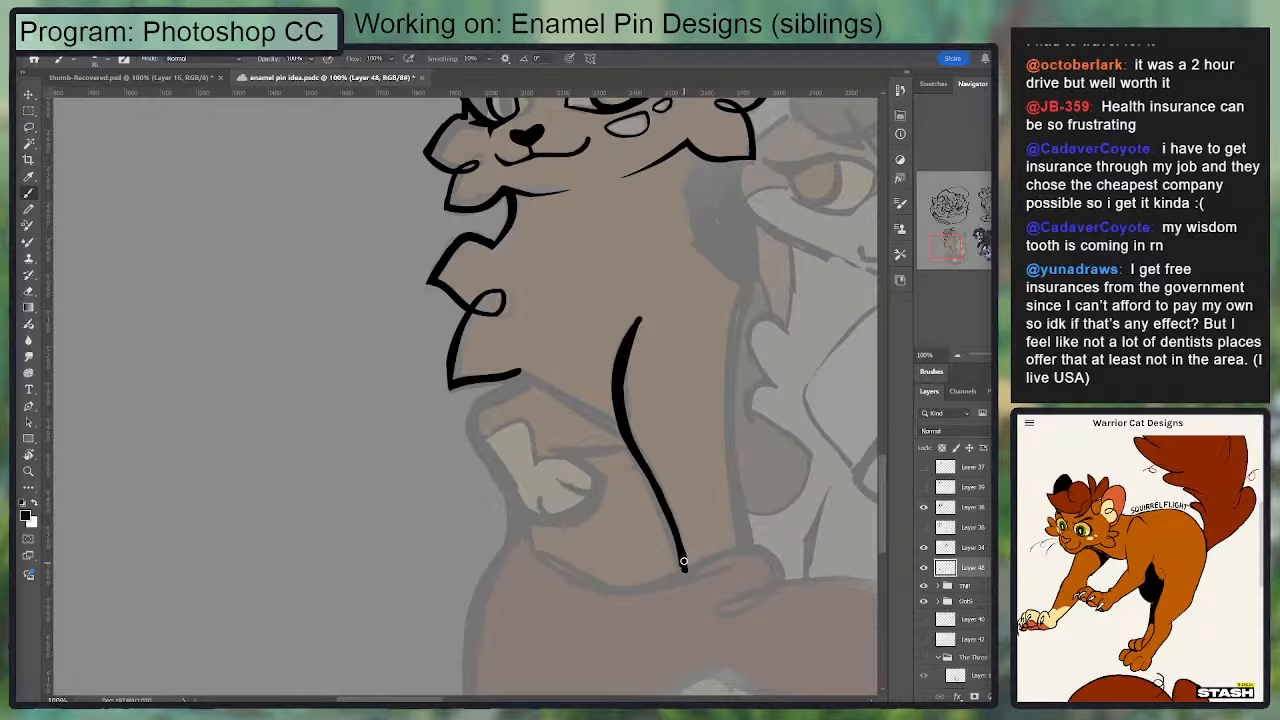
Step: Ink the chest's lower edge from the second tuft across to the front leg line
{"action": "left_click_drag", "start_coordinate": [683, 562], "coordinate": [596, 584]}
{"action": "key", "text": "ctrl+z"}
{"action": "mouse_move", "coordinate": [519, 373]}
{"action": "left_mouse_down"}
{"action": "mouse_move", "coordinate": [622, 434]}
{"action": "mouse_move", "coordinate": [528, 378]}
{"action": "mouse_move", "coordinate": [479, 400]}
{"action": "mouse_move", "coordinate": [522, 379]}
{"action": "left_mouse_up"}
{"action": "key", "text": "ctrl+z"}
{"action": "key", "text": "ctrl+z"}
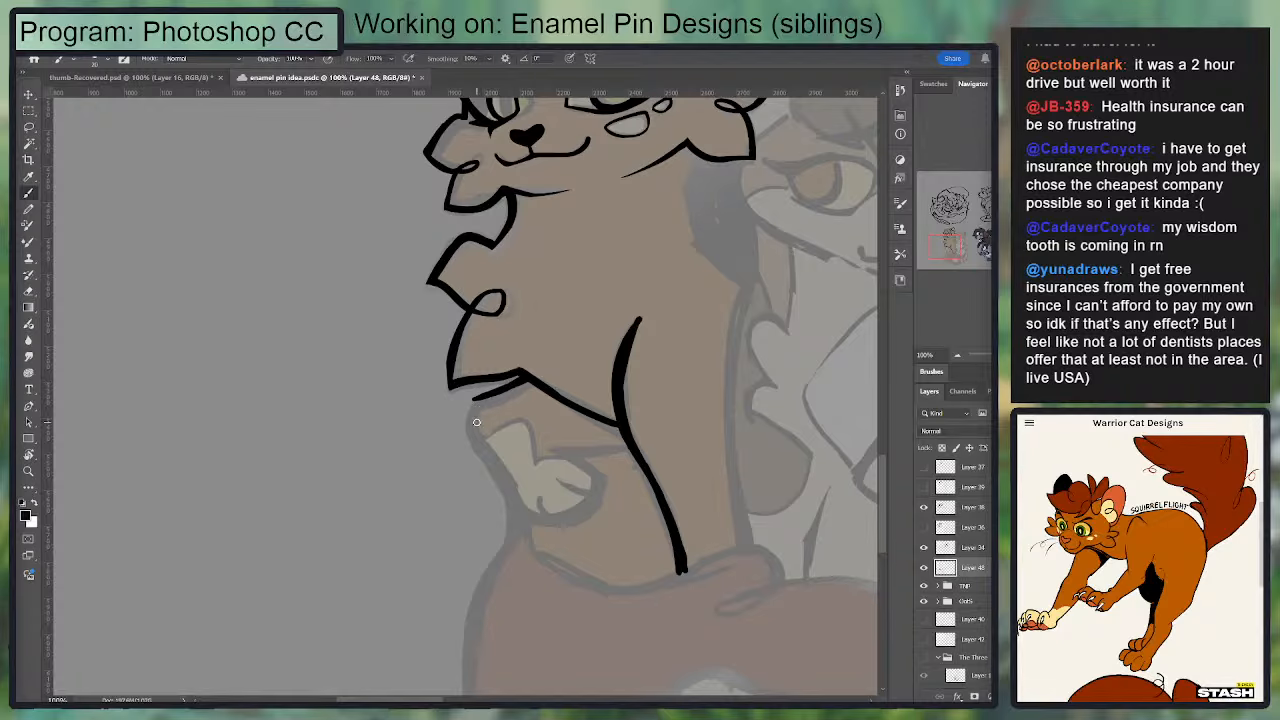
Step: Ink the raised leg's top and outer edge, continuing around the underside of the paw
{"action": "key", "text": "ctrl+plus"}
{"action": "left_click_drag", "start_coordinate": [478, 402], "coordinate": [569, 354]}
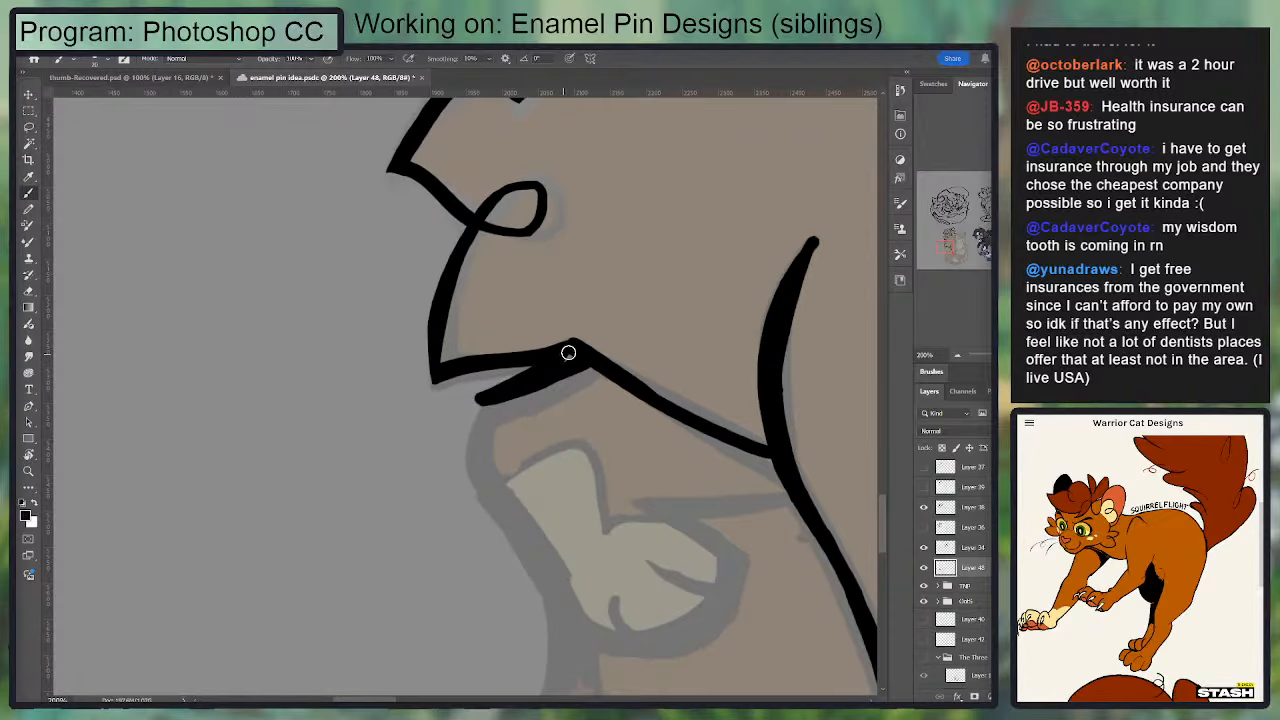
{"action": "mouse_move", "coordinate": [480, 429]}
{"action": "left_mouse_down"}
{"action": "mouse_move", "coordinate": [394, 375]}
{"action": "mouse_move", "coordinate": [386, 344]}
{"action": "mouse_move", "coordinate": [370, 397]}
{"action": "left_mouse_up"}
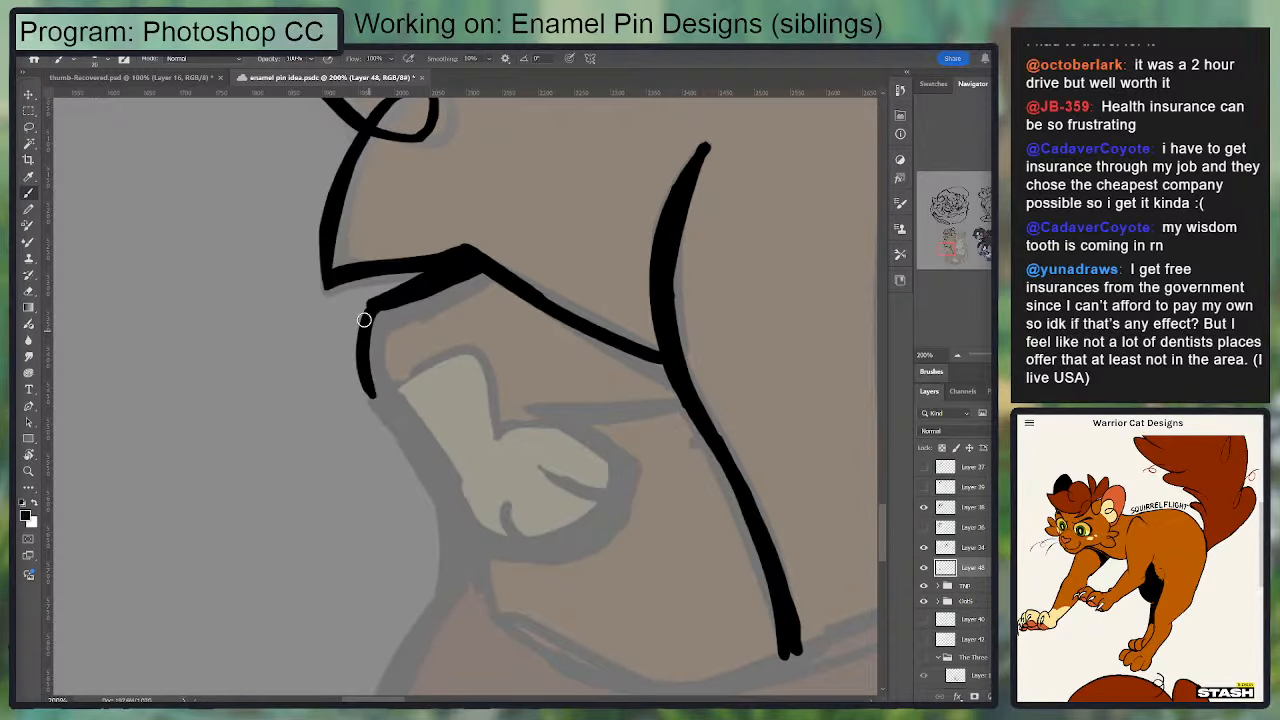
{"action": "mouse_move", "coordinate": [368, 307]}
{"action": "left_mouse_down"}
{"action": "mouse_move", "coordinate": [396, 436]}
{"action": "mouse_move", "coordinate": [474, 523]}
{"action": "mouse_move", "coordinate": [619, 493]}
{"action": "left_mouse_up"}
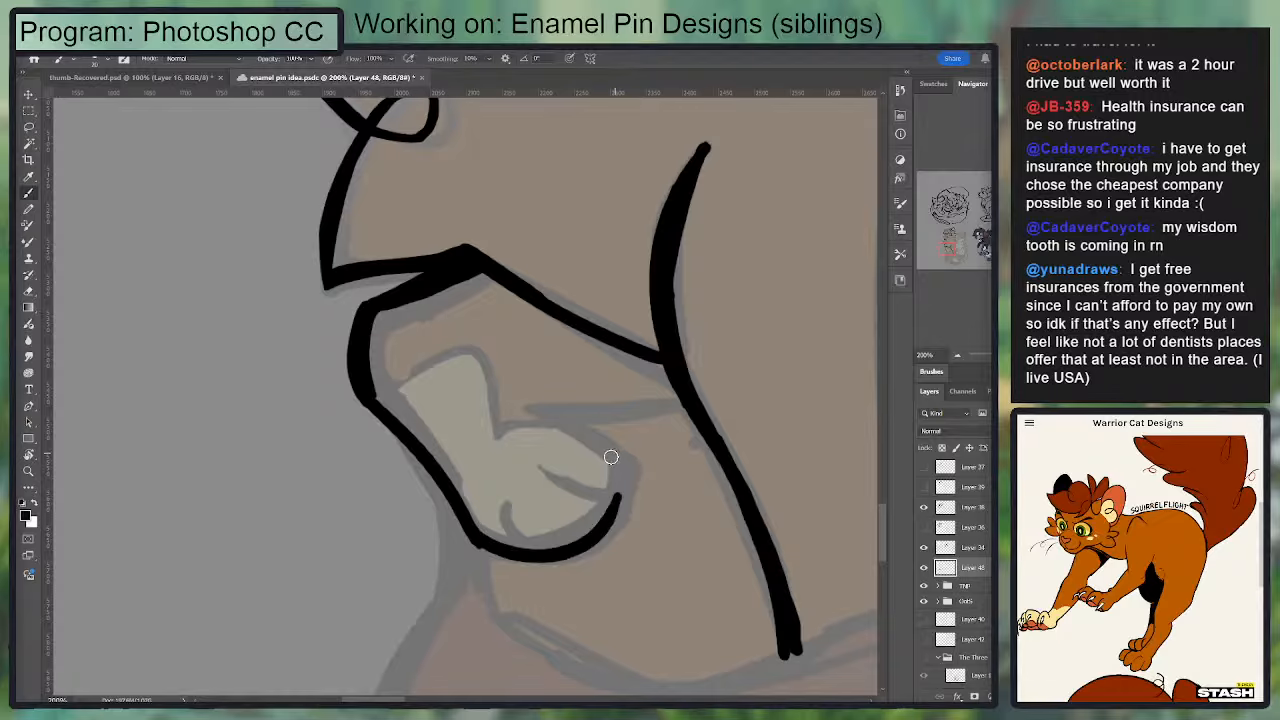
Step: Close the raised paw's rounded upper outline and ink its two tapered toe lines
{"action": "mouse_move", "coordinate": [537, 410]}
{"action": "left_mouse_down"}
{"action": "mouse_move", "coordinate": [607, 522]}
{"action": "mouse_move", "coordinate": [550, 406]}
{"action": "mouse_move", "coordinate": [620, 496]}
{"action": "left_mouse_up"}
{"action": "key", "text": "ctrl+z"}
{"action": "left_click_drag", "start_coordinate": [548, 474], "coordinate": [614, 498]}
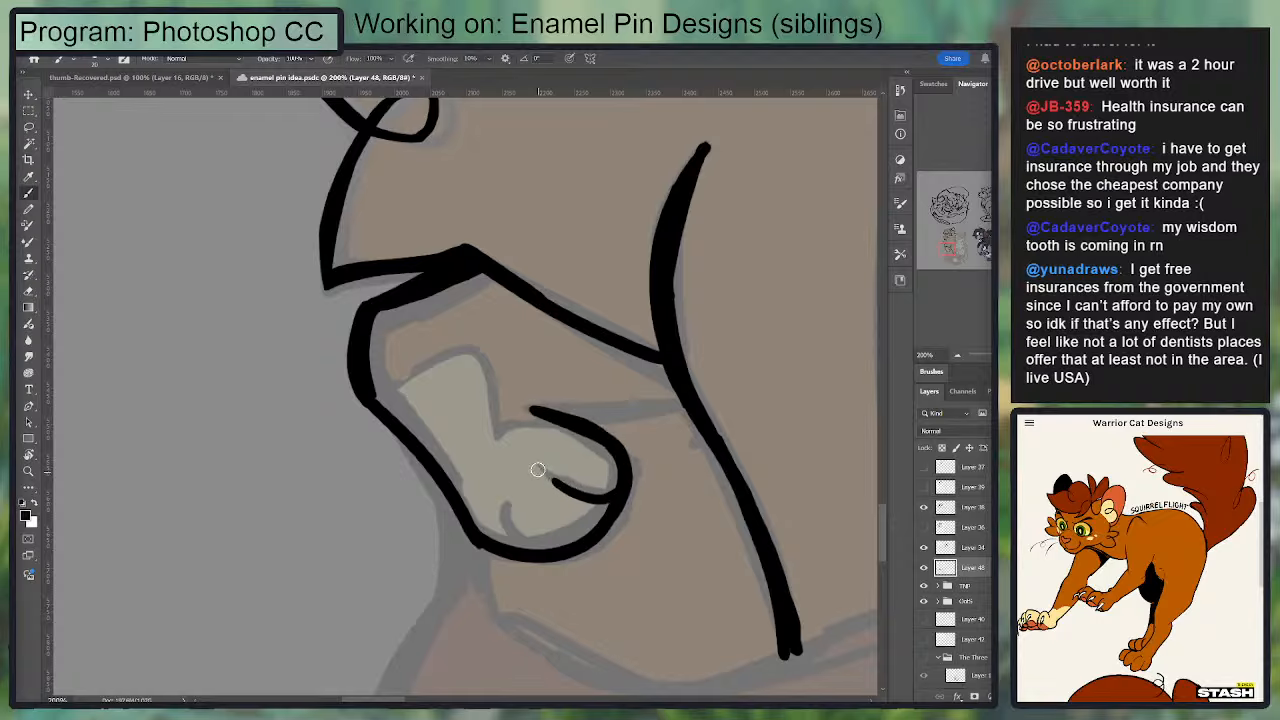
{"action": "left_click_drag", "start_coordinate": [540, 471], "coordinate": [616, 498]}
{"action": "key", "text": "ctrl+z"}
{"action": "mouse_move", "coordinate": [502, 497]}
{"action": "left_mouse_down"}
{"action": "mouse_move", "coordinate": [549, 552]}
{"action": "mouse_move", "coordinate": [558, 532]}
{"action": "mouse_move", "coordinate": [505, 489]}
{"action": "mouse_move", "coordinate": [551, 540]}
{"action": "mouse_move", "coordinate": [507, 490]}
{"action": "left_mouse_up"}
{"action": "key", "text": "e"}
{"action": "key", "text": "b"}
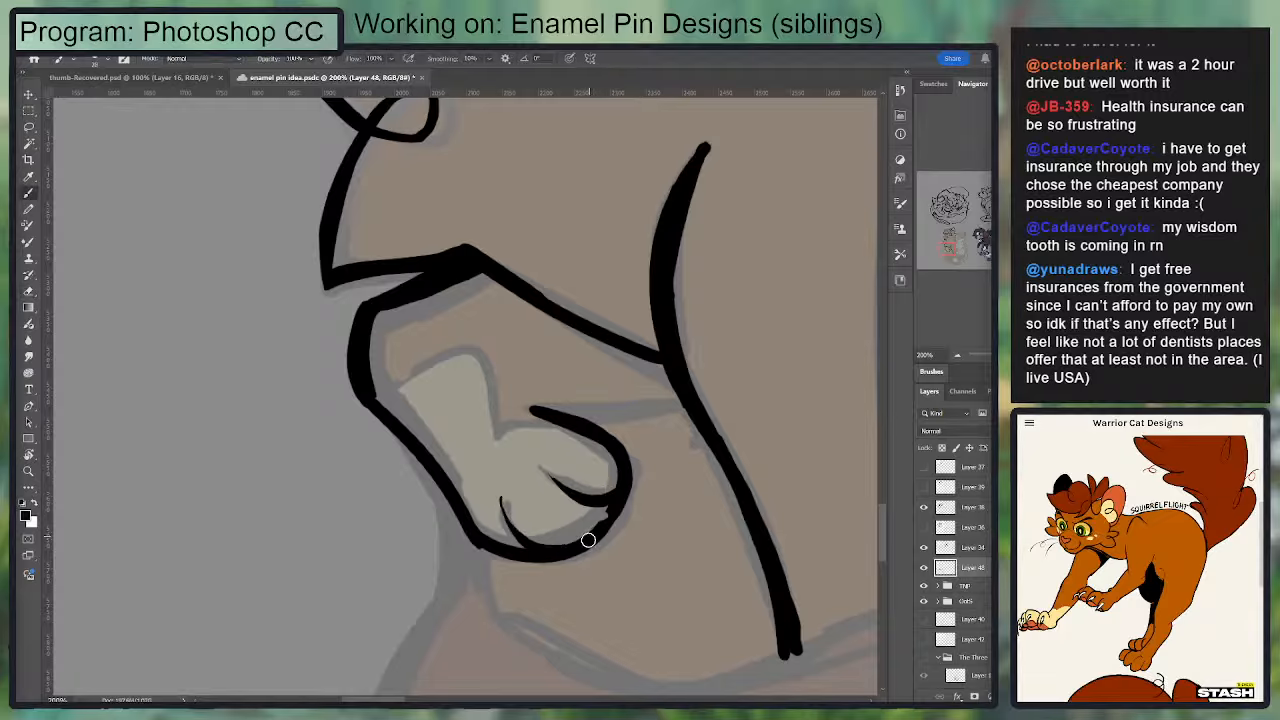
Step: Thicken the raised paw's outline and ink the leg's edge from the top of the paw to the front leg line
{"action": "left_click_drag", "start_coordinate": [589, 538], "coordinate": [624, 461]}
{"action": "mouse_move", "coordinate": [540, 408]}
{"action": "left_mouse_down"}
{"action": "mouse_move", "coordinate": [676, 391]}
{"action": "mouse_move", "coordinate": [684, 401]}
{"action": "mouse_move", "coordinate": [530, 405]}
{"action": "mouse_move", "coordinate": [675, 389]}
{"action": "mouse_move", "coordinate": [664, 381]}
{"action": "mouse_move", "coordinate": [512, 396]}
{"action": "left_mouse_up"}
{"action": "key", "text": "e"}
{"action": "left_click_drag", "start_coordinate": [460, 357], "coordinate": [440, 386]}
{"action": "key", "text": "b"}
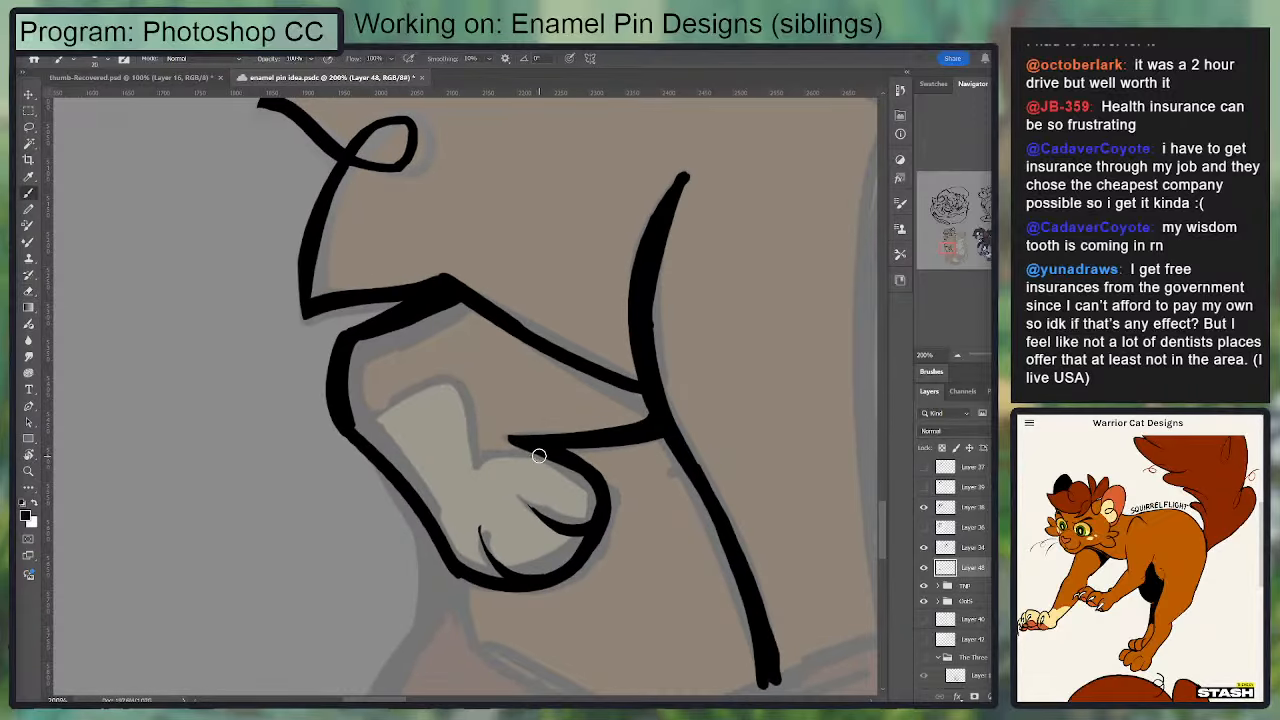
Step: Outline the pale sock marking on the raised leg with a thinner line, joining it to the top of the paw
{"action": "left_click_drag", "start_coordinate": [538, 453], "coordinate": [474, 463]}
{"action": "key", "text": "ctrl+z"}
{"action": "left_click_drag", "start_coordinate": [354, 427], "coordinate": [446, 384]}
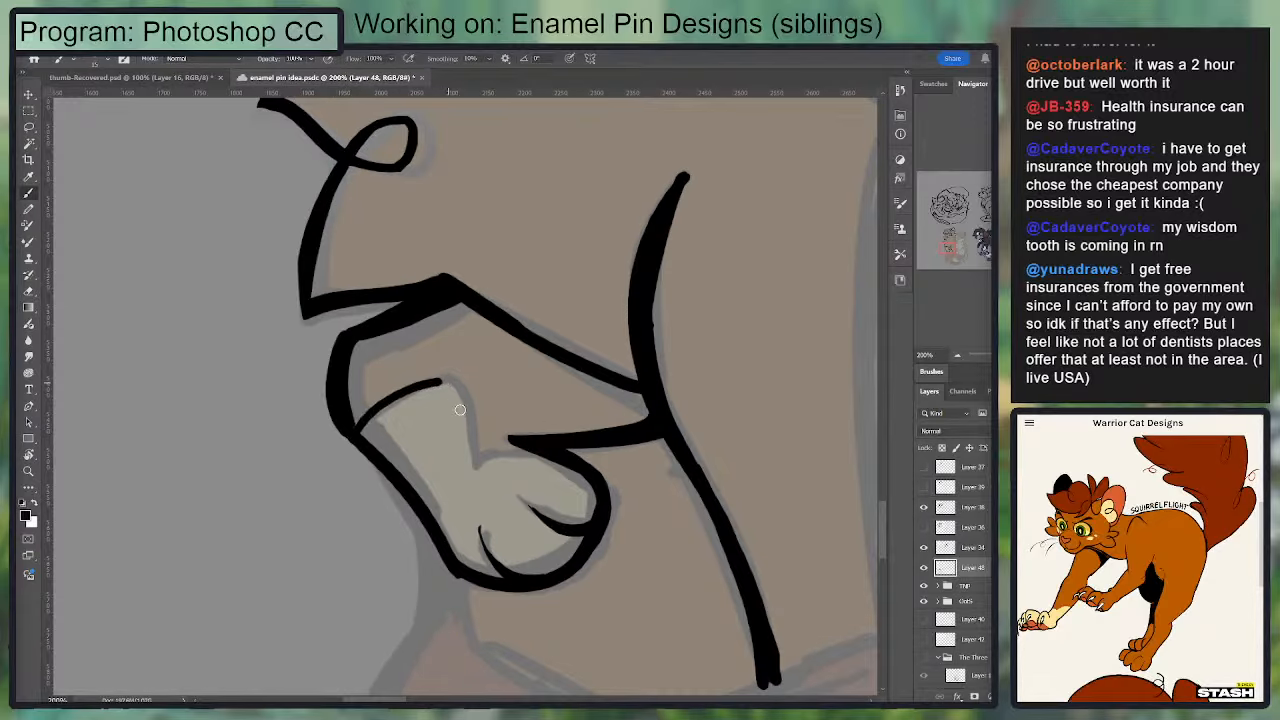
{"action": "left_click_drag", "start_coordinate": [468, 470], "coordinate": [558, 459]}
{"action": "key", "text": "e"}
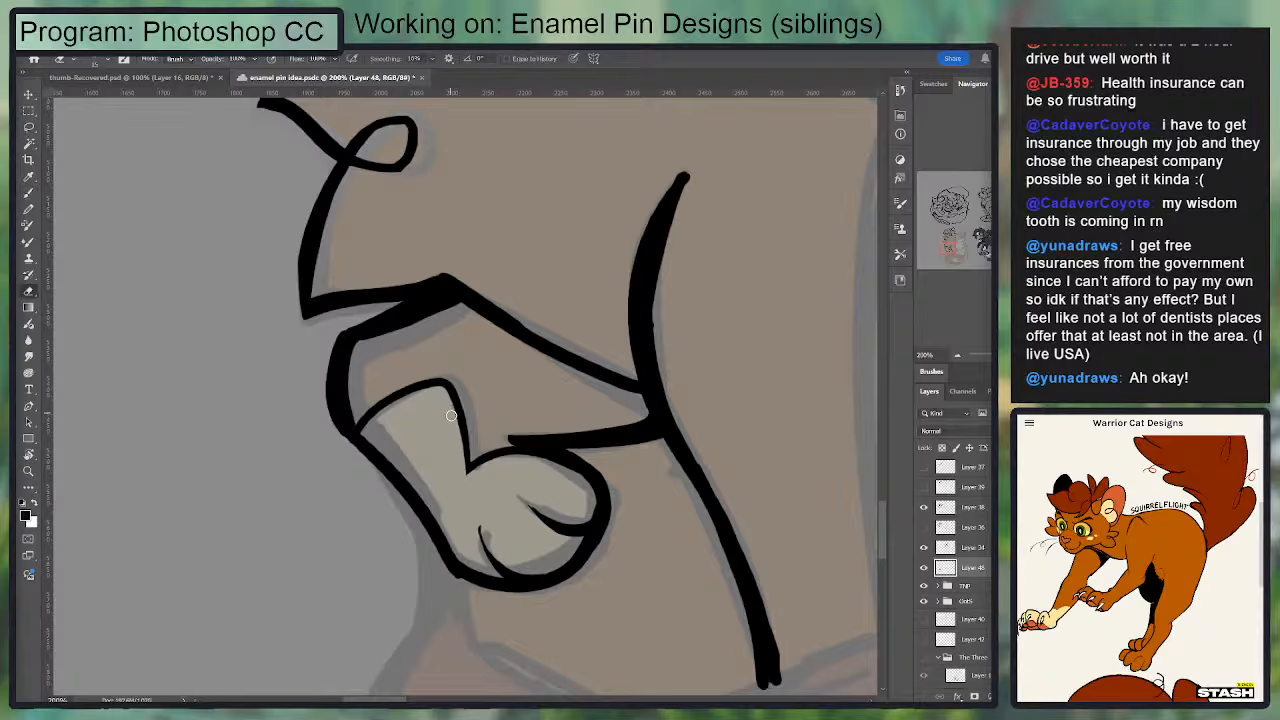
{"action": "key", "text": "b"}
{"action": "left_click_drag", "start_coordinate": [357, 430], "coordinate": [440, 387]}
Step: Thicken the chest's lower edge above the raised leg and trim the corner where it meets the tuft
{"action": "key", "text": "e"}
{"action": "mouse_move", "coordinate": [362, 346]}
{"action": "left_mouse_down"}
{"action": "mouse_move", "coordinate": [458, 308]}
{"action": "mouse_move", "coordinate": [422, 286]}
{"action": "mouse_move", "coordinate": [634, 388]}
{"action": "left_mouse_up"}
{"action": "key", "text": "b"}
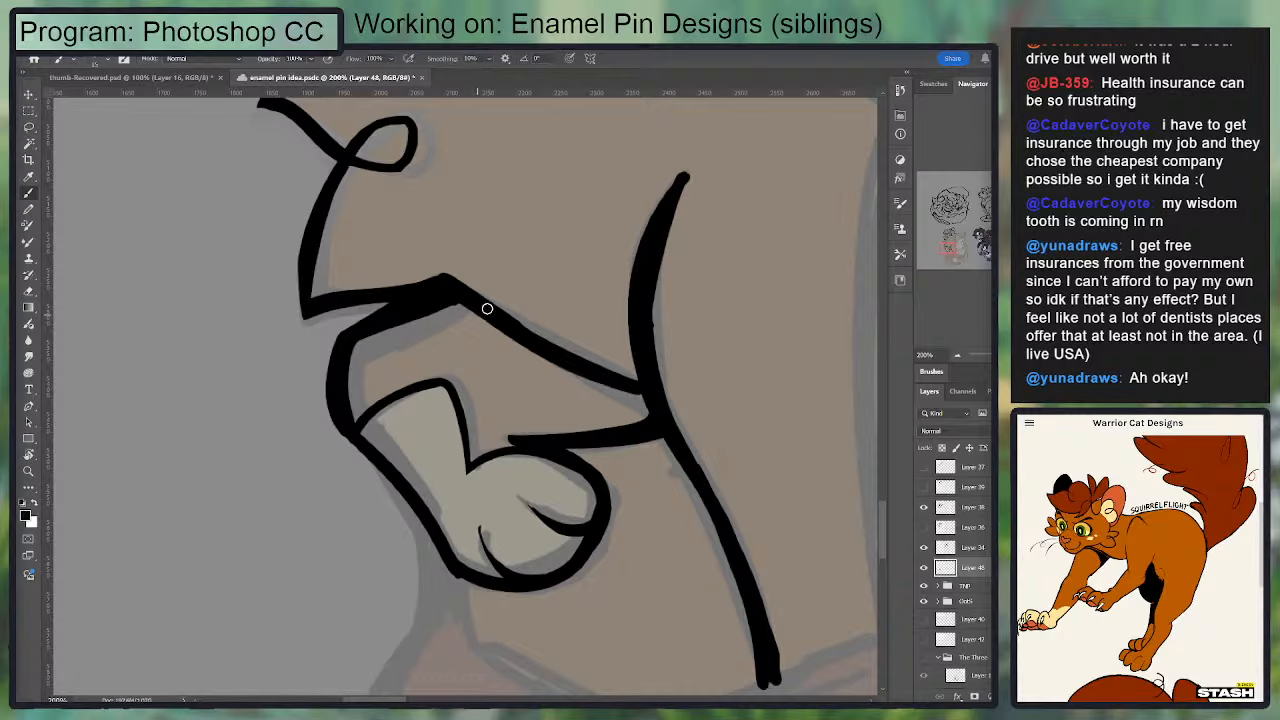
{"action": "left_click_drag", "start_coordinate": [486, 305], "coordinate": [642, 391]}
{"action": "key", "text": "ctrl+z"}
{"action": "mouse_move", "coordinate": [482, 297]}
{"action": "left_mouse_down"}
{"action": "mouse_move", "coordinate": [650, 370]}
{"action": "mouse_move", "coordinate": [477, 309]}
{"action": "mouse_move", "coordinate": [640, 388]}
{"action": "mouse_move", "coordinate": [449, 291]}
{"action": "left_mouse_up"}
{"action": "key", "text": "ctrl+z"}
{"action": "key", "text": "ctrl+z"}
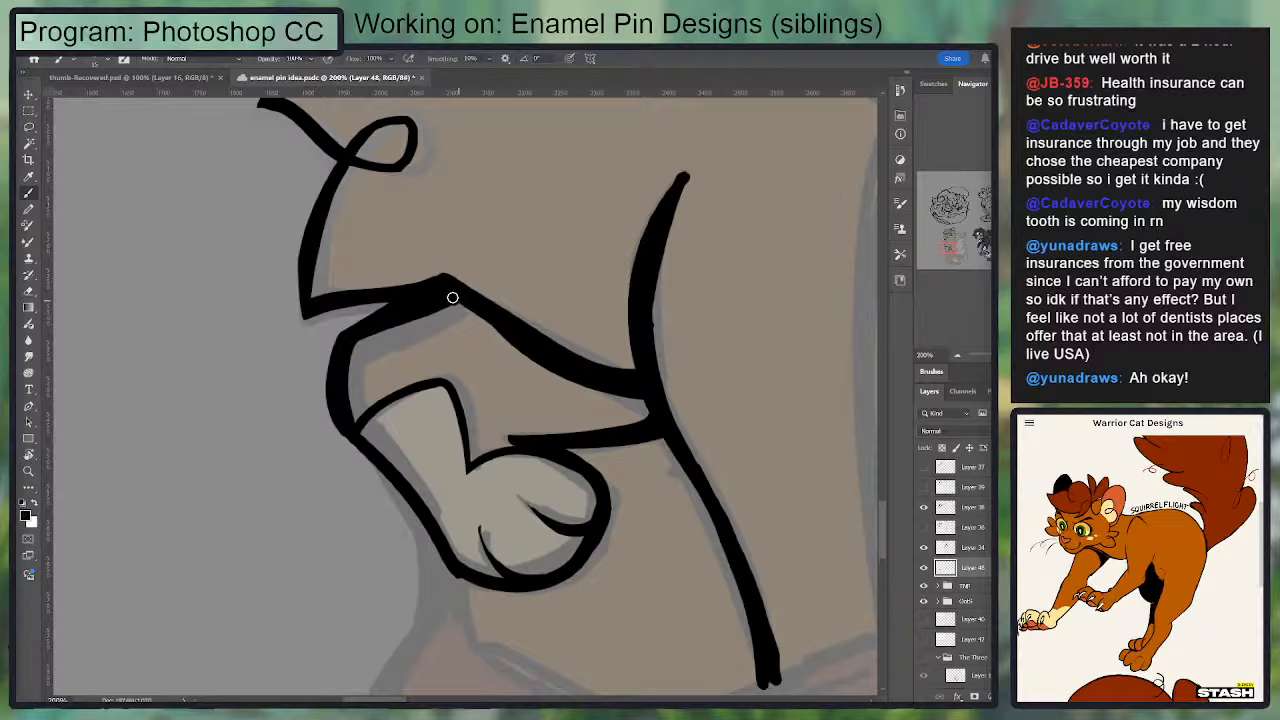
{"action": "key", "text": "e"}
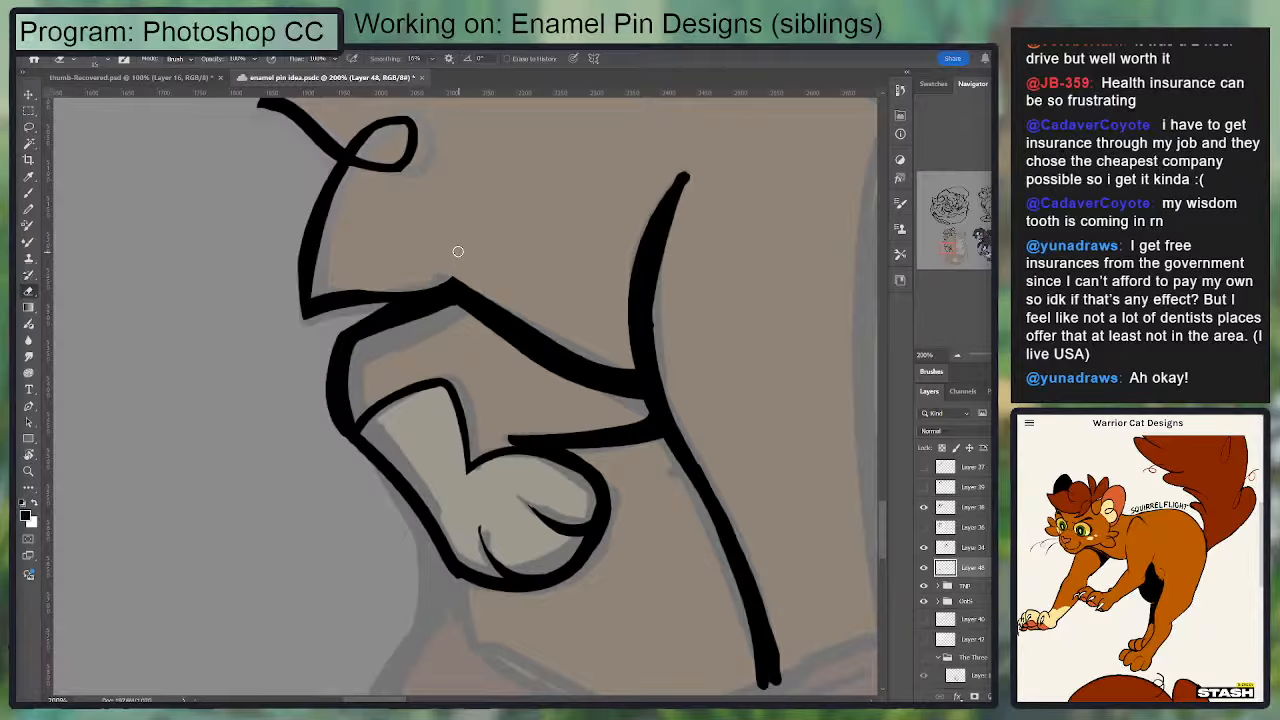
{"action": "key", "text": "b"}
{"action": "key", "text": "e"}
{"action": "left_click_drag", "start_coordinate": [443, 268], "coordinate": [548, 319]}
Step: Ink the back of the neck from the rear cheek fluff down and outward to the shoulder corner
{"action": "key", "text": "ctrl+minus"}
{"action": "left_click_drag", "start_coordinate": [428, 260], "coordinate": [400, 386]}
{"action": "left_click_drag", "start_coordinate": [565, 250], "coordinate": [569, 333]}
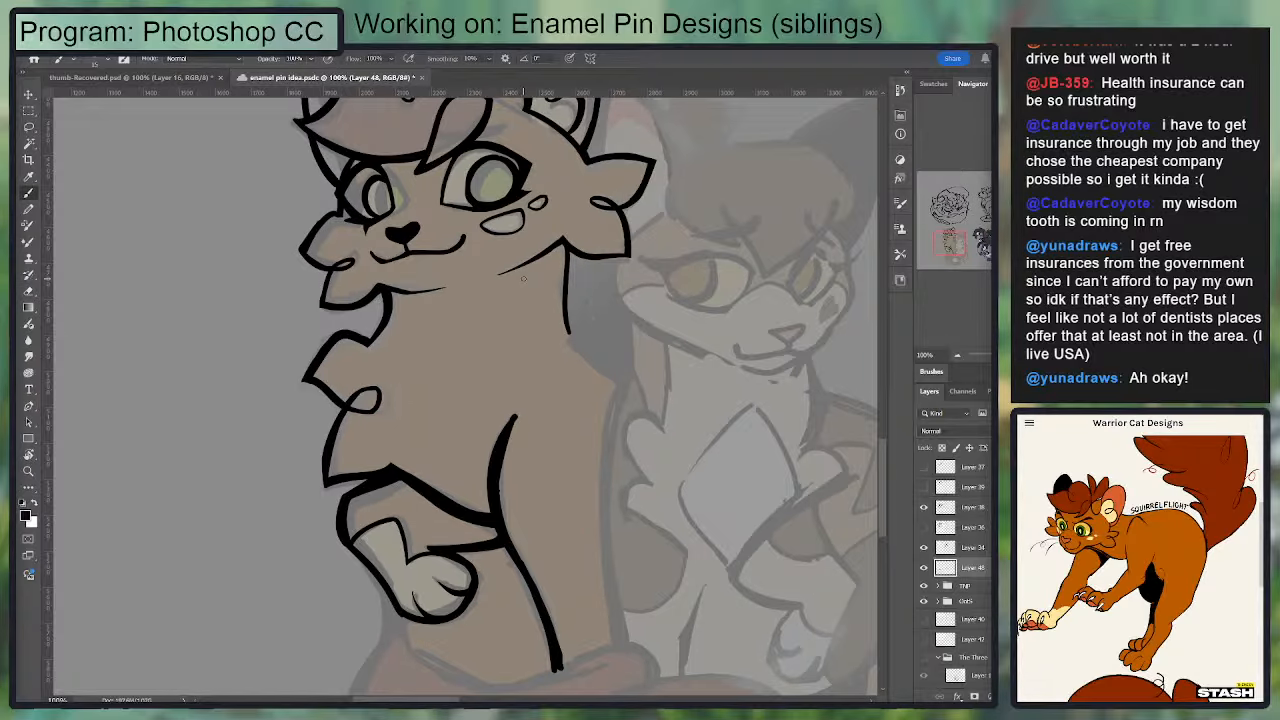
{"action": "key", "text": "ctrl+z"}
{"action": "left_click_drag", "start_coordinate": [564, 250], "coordinate": [577, 351]}
{"action": "key", "text": "ctrl+z"}
{"action": "mouse_move", "coordinate": [581, 269]}
{"action": "left_mouse_down"}
{"action": "mouse_move", "coordinate": [553, 358]}
{"action": "mouse_move", "coordinate": [558, 430]}
{"action": "left_mouse_up"}
{"action": "key", "text": "ctrl+z"}
{"action": "left_click_drag", "start_coordinate": [546, 330], "coordinate": [557, 424]}
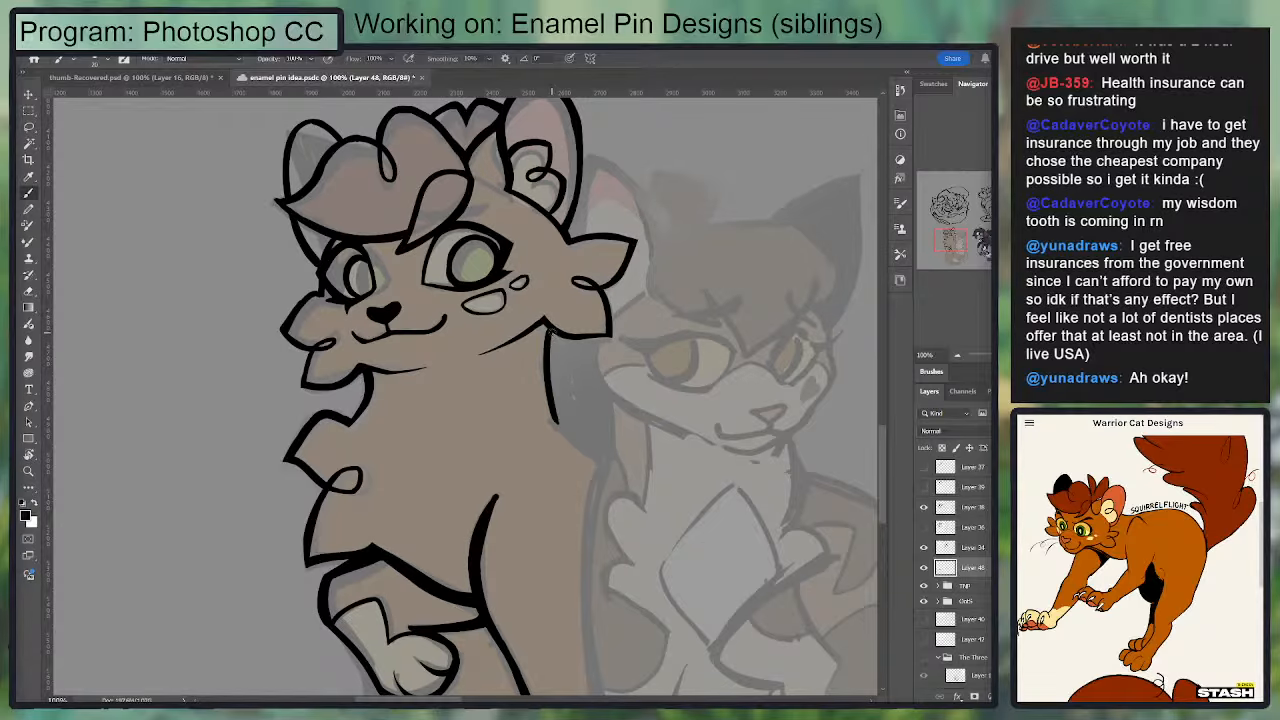
{"action": "mouse_move", "coordinate": [550, 332]}
{"action": "left_mouse_down"}
{"action": "mouse_move", "coordinate": [556, 424]}
{"action": "mouse_move", "coordinate": [602, 455]}
{"action": "left_mouse_up"}
{"action": "mouse_move", "coordinate": [565, 381]}
{"action": "left_mouse_down"}
{"action": "mouse_move", "coordinate": [544, 240]}
{"action": "mouse_move", "coordinate": [521, 362]}
{"action": "mouse_move", "coordinate": [526, 471]}
{"action": "left_mouse_up"}
{"action": "key", "text": "e"}
{"action": "key", "text": "b"}
{"action": "key", "text": "ctrl+z"}
Step: Ink the long outer body line from the shoulder corner down to the tail
{"action": "mouse_move", "coordinate": [540, 233]}
{"action": "left_mouse_down"}
{"action": "mouse_move", "coordinate": [520, 518]}
{"action": "mouse_move", "coordinate": [538, 510]}
{"action": "left_mouse_up"}
{"action": "key", "text": "ctrl+z"}
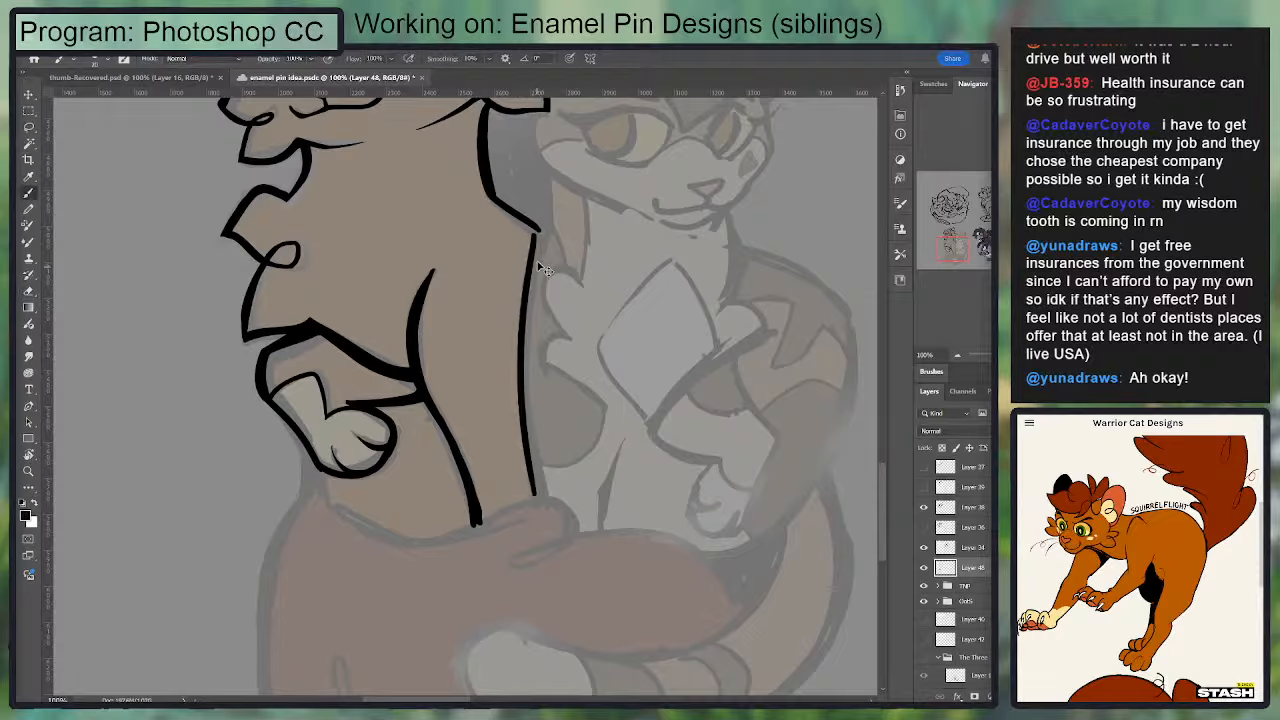
{"action": "key", "text": "ctrl+z"}
{"action": "mouse_move", "coordinate": [540, 235]}
{"action": "left_mouse_down"}
{"action": "mouse_move", "coordinate": [521, 353]}
{"action": "mouse_move", "coordinate": [536, 497]}
{"action": "mouse_move", "coordinate": [530, 434]}
{"action": "left_mouse_up"}
{"action": "key", "text": "ctrl+z"}
{"action": "key", "text": "ctrl+z"}
{"action": "key", "text": "ctrl+z"}
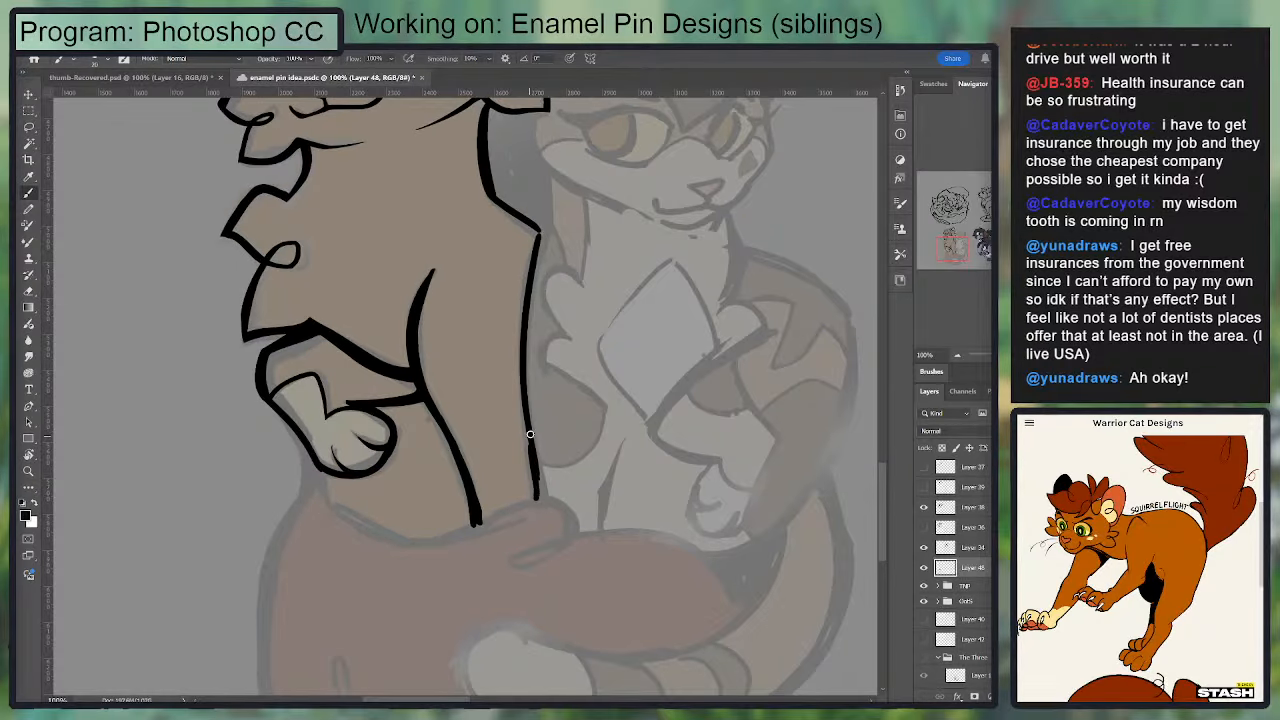
Step: Ink the tail's upper edge in one curve from below the raised paw across the base of the front leg
{"action": "mouse_move", "coordinate": [540, 501]}
{"action": "left_mouse_down"}
{"action": "mouse_move", "coordinate": [537, 455]}
{"action": "mouse_move", "coordinate": [666, 318]}
{"action": "left_mouse_up"}
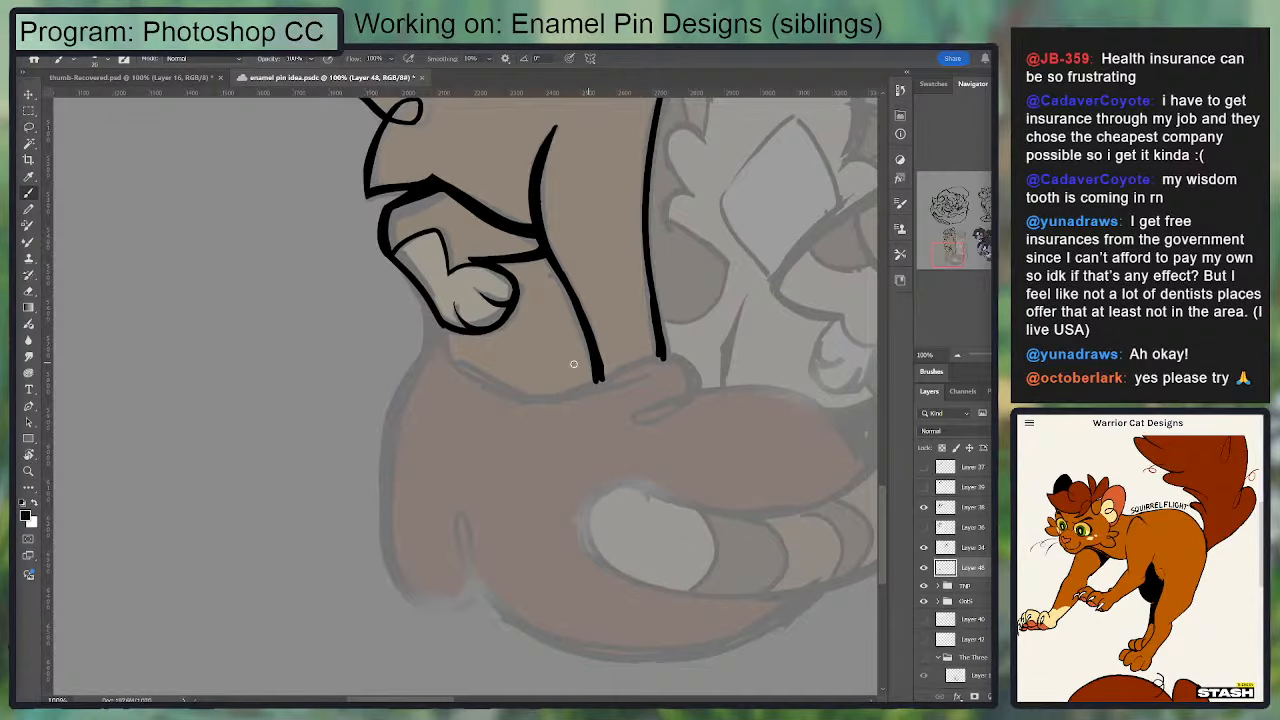
{"action": "left_click_drag", "start_coordinate": [504, 390], "coordinate": [722, 346]}
{"action": "key", "text": "ctrl+z"}
{"action": "mouse_move", "coordinate": [439, 323]}
{"action": "left_mouse_down"}
{"action": "mouse_move", "coordinate": [453, 361]}
{"action": "mouse_move", "coordinate": [608, 392]}
{"action": "left_mouse_up"}
{"action": "key", "text": "ctrl+z"}
{"action": "key", "text": "ctrl+z"}
{"action": "key", "text": "ctrl+z"}
{"action": "mouse_move", "coordinate": [442, 336]}
{"action": "left_mouse_down"}
{"action": "mouse_move", "coordinate": [552, 396]}
{"action": "mouse_move", "coordinate": [689, 366]}
{"action": "left_mouse_up"}
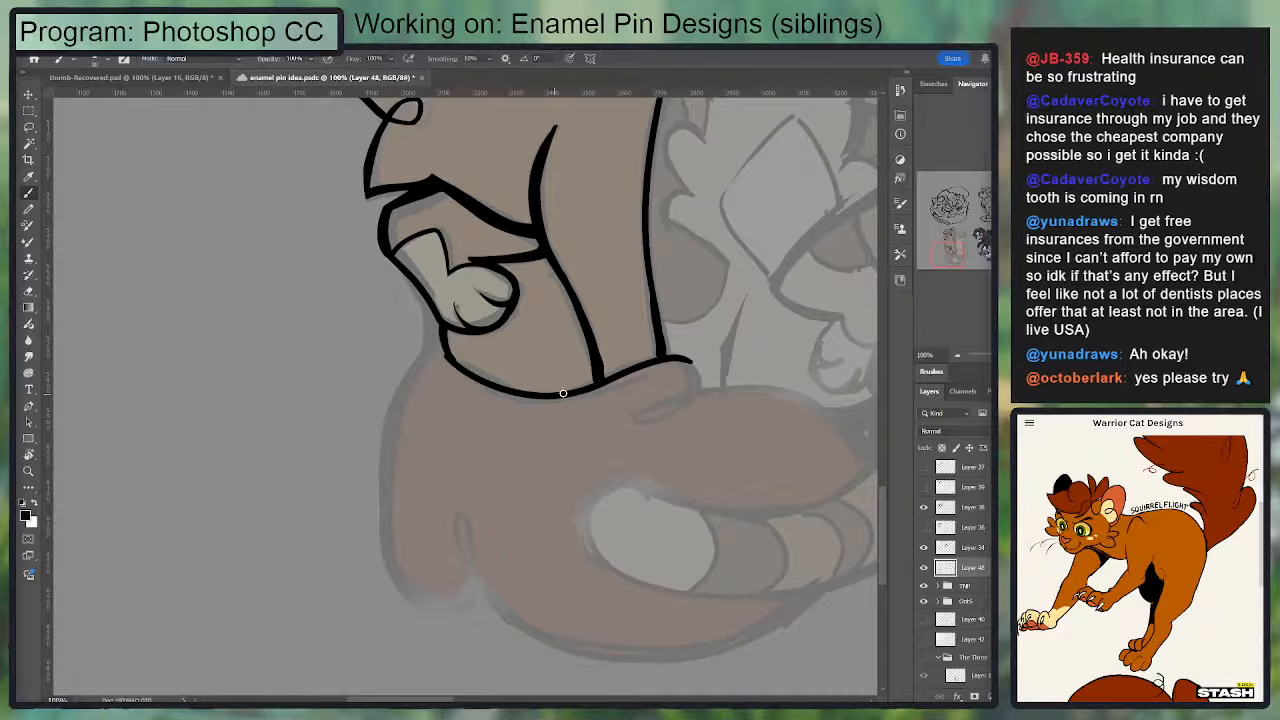
Step: Continue the tail's upper edge around into the inward fur curl beside the front leg
{"action": "mouse_move", "coordinate": [563, 393]}
{"action": "left_mouse_down"}
{"action": "mouse_move", "coordinate": [638, 363]}
{"action": "mouse_move", "coordinate": [700, 385]}
{"action": "mouse_move", "coordinate": [640, 427]}
{"action": "mouse_move", "coordinate": [700, 384]}
{"action": "mouse_move", "coordinate": [534, 366]}
{"action": "mouse_move", "coordinate": [631, 384]}
{"action": "mouse_move", "coordinate": [578, 392]}
{"action": "mouse_move", "coordinate": [668, 358]}
{"action": "mouse_move", "coordinate": [756, 385]}
{"action": "left_mouse_up"}
{"action": "key", "text": "ctrl+z"}
{"action": "key", "text": "e"}
{"action": "key", "text": "b"}
{"action": "key", "text": "ctrl+z"}
Step: Rework the fur curl on the tail's upper edge beside the front leg into a narrow closed loop
{"action": "mouse_move", "coordinate": [808, 440]}
{"action": "left_mouse_down"}
{"action": "mouse_move", "coordinate": [666, 359]}
{"action": "mouse_move", "coordinate": [300, 334]}
{"action": "left_mouse_up"}
{"action": "key", "text": "ctrl+plus"}
{"action": "key", "text": "ctrl+z"}
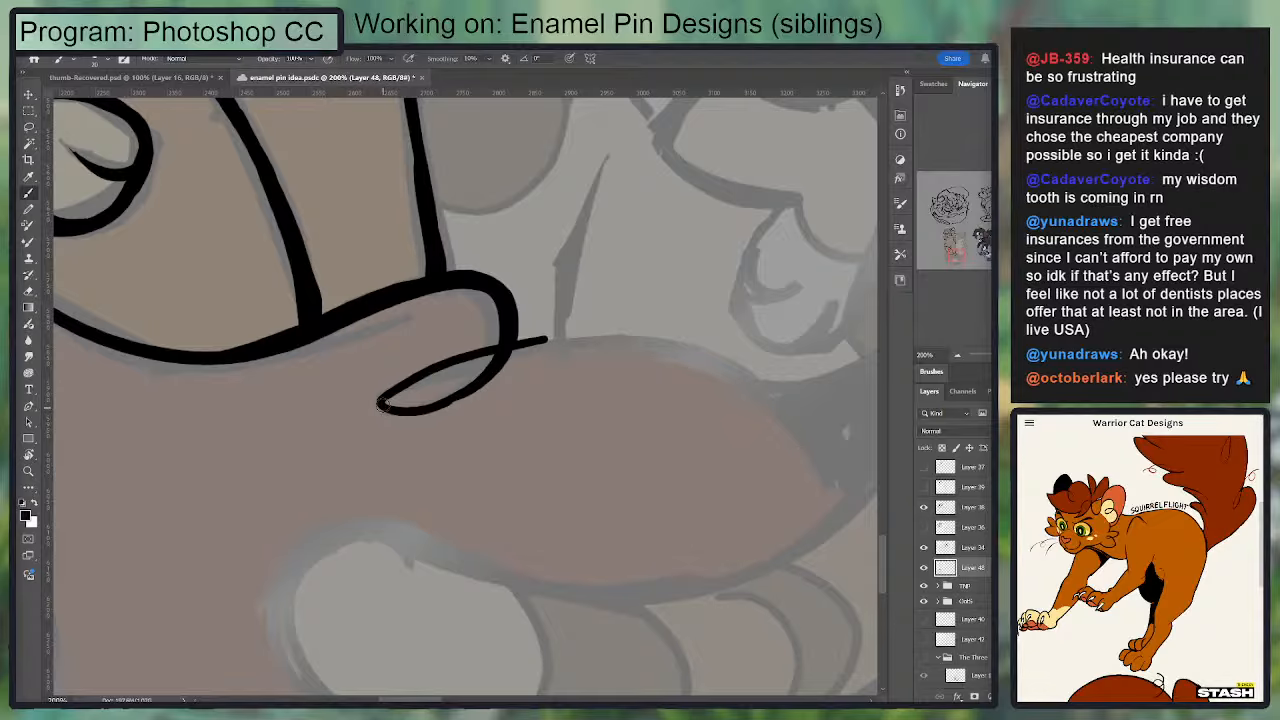
{"action": "key", "text": "ctrl+z"}
{"action": "mouse_move", "coordinate": [512, 345]}
{"action": "left_mouse_down"}
{"action": "mouse_move", "coordinate": [393, 409]}
{"action": "mouse_move", "coordinate": [418, 374]}
{"action": "mouse_move", "coordinate": [573, 343]}
{"action": "left_mouse_up"}
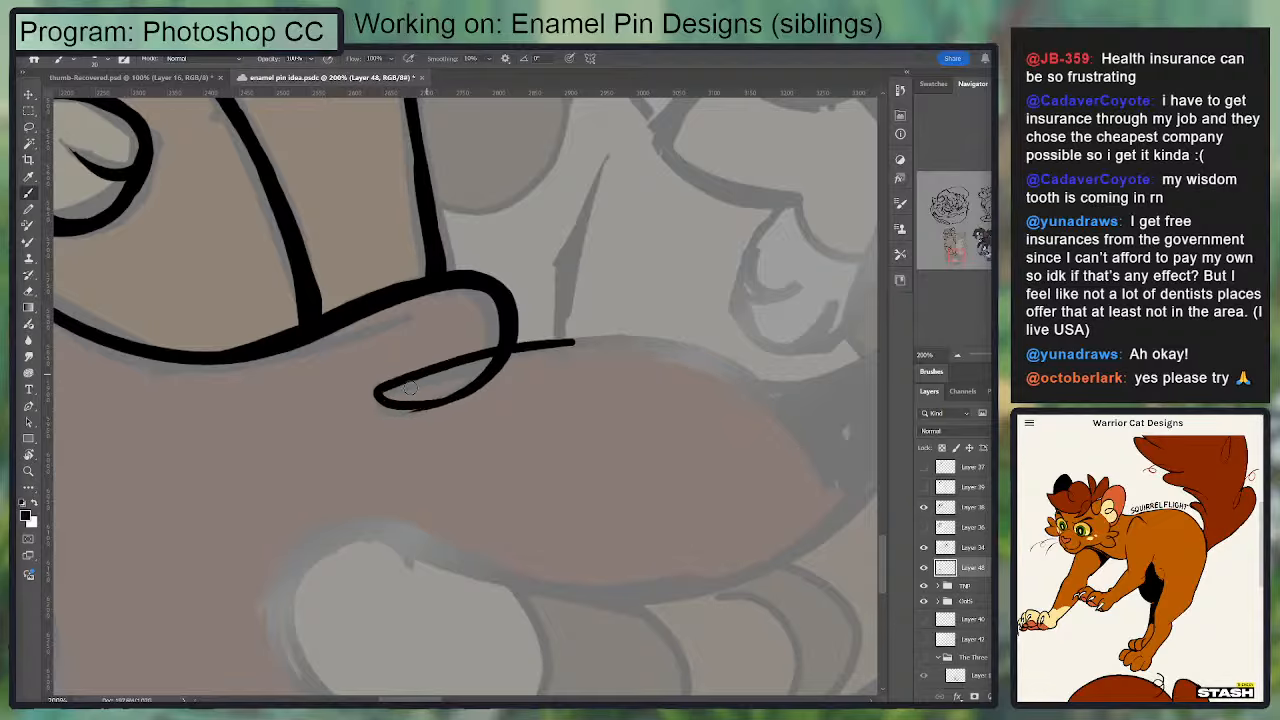
{"action": "key", "text": "ctrl+z"}
{"action": "mouse_move", "coordinate": [391, 386]}
{"action": "left_mouse_down"}
{"action": "mouse_move", "coordinate": [442, 404]}
{"action": "mouse_move", "coordinate": [466, 397]}
{"action": "left_mouse_up"}
{"action": "key", "text": "ctrl+z"}
{"action": "key", "text": "ctrl+z"}
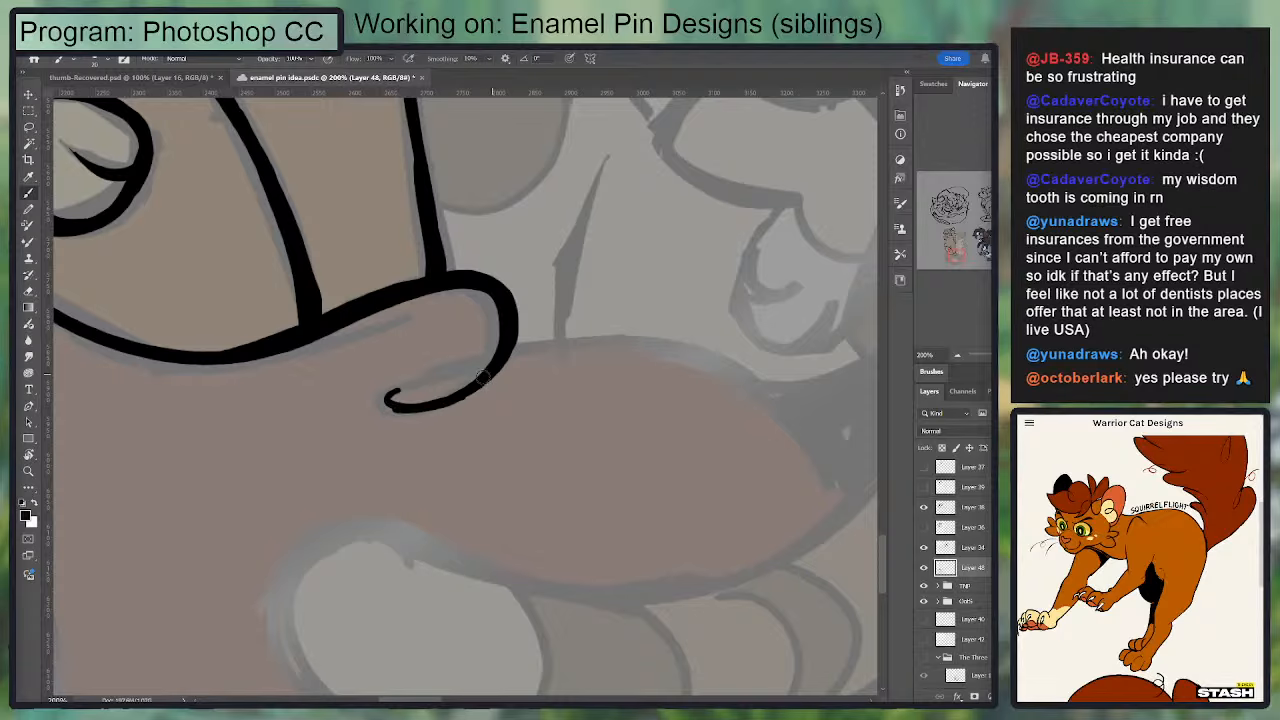
{"action": "key", "text": "ctrl+z"}
{"action": "mouse_move", "coordinate": [387, 401]}
{"action": "left_mouse_down"}
{"action": "mouse_move", "coordinate": [443, 406]}
{"action": "mouse_move", "coordinate": [754, 348]}
{"action": "mouse_move", "coordinate": [500, 255]}
{"action": "left_mouse_up"}
{"action": "key", "text": "ctrl+z"}
Step: Ink the tail's upper contour from the looped curl in a rising arc to where it meets the striped tail
{"action": "key", "text": "r"}
{"action": "key", "text": "space"}
{"action": "left_click_drag", "start_coordinate": [488, 262], "coordinate": [376, 436]}
{"action": "left_click_drag", "start_coordinate": [318, 497], "coordinate": [517, 309]}
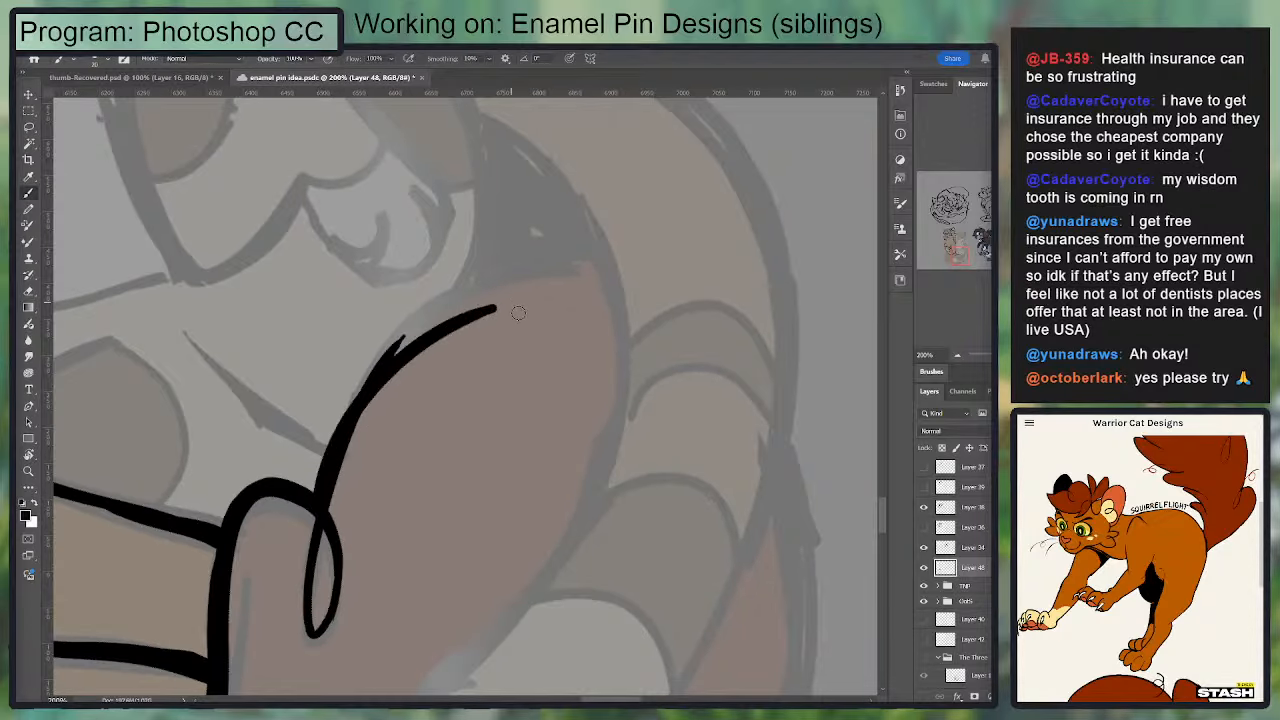
{"action": "key", "text": "ctrl+z"}
{"action": "left_click_drag", "start_coordinate": [320, 497], "coordinate": [527, 289]}
{"action": "left_click_drag", "start_coordinate": [379, 355], "coordinate": [616, 277]}
{"action": "key", "text": "ctrl+z"}
{"action": "mouse_move", "coordinate": [601, 269]}
{"action": "left_mouse_down"}
{"action": "mouse_move", "coordinate": [374, 364]}
{"action": "mouse_move", "coordinate": [445, 306]}
{"action": "left_mouse_up"}
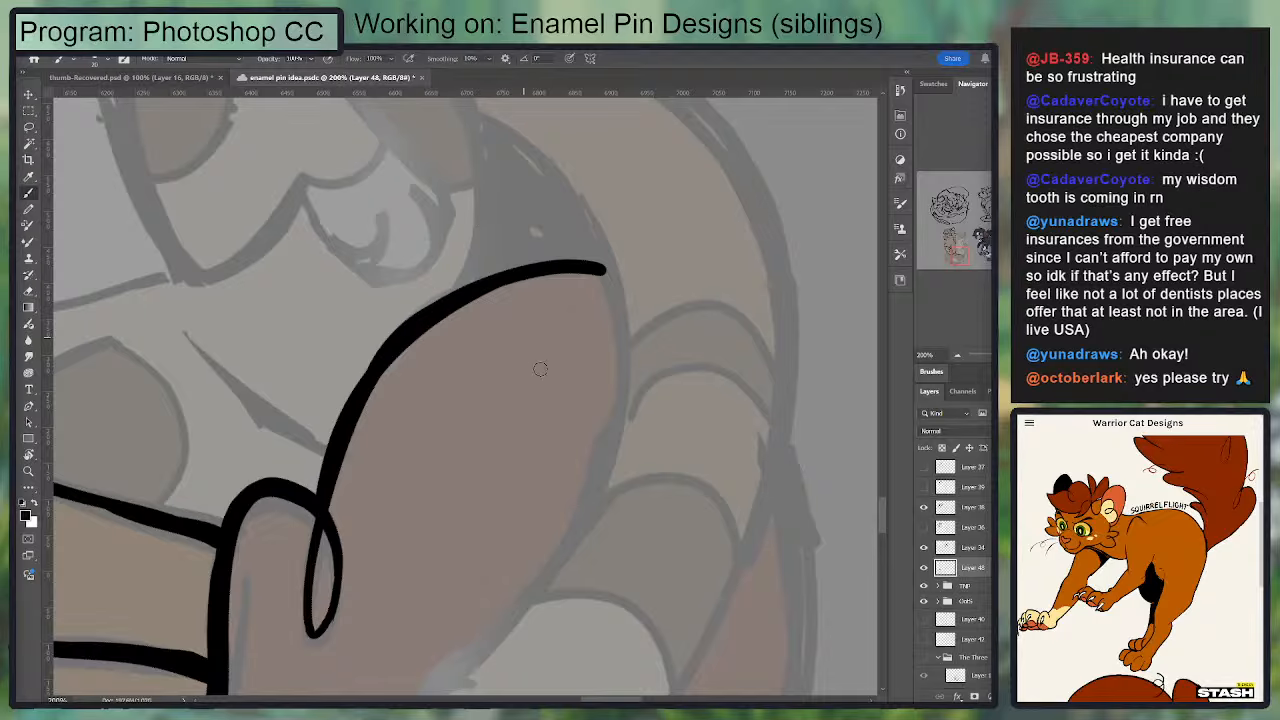
Step: Erase and touch up the rough spots along the tail's upper contour and its join with the looped curl
{"action": "key", "text": "r"}
{"action": "left_click_drag", "start_coordinate": [755, 352], "coordinate": [750, 425]}
{"action": "key", "text": "e"}
{"action": "mouse_move", "coordinate": [377, 377]}
{"action": "left_mouse_down"}
{"action": "mouse_move", "coordinate": [482, 312]}
{"action": "mouse_move", "coordinate": [560, 305]}
{"action": "left_mouse_up"}
{"action": "key", "text": "b"}
{"action": "mouse_move", "coordinate": [366, 354]}
{"action": "left_mouse_down"}
{"action": "mouse_move", "coordinate": [411, 320]}
{"action": "mouse_move", "coordinate": [614, 283]}
{"action": "mouse_move", "coordinate": [628, 300]}
{"action": "mouse_move", "coordinate": [408, 323]}
{"action": "left_mouse_up"}
{"action": "key", "text": "ctrl+z"}
{"action": "mouse_move", "coordinate": [493, 355]}
{"action": "left_mouse_down"}
{"action": "mouse_move", "coordinate": [750, 147]}
{"action": "mouse_move", "coordinate": [920, 72]}
{"action": "left_mouse_up"}
{"action": "key", "text": "e"}
{"action": "mouse_move", "coordinate": [689, 295]}
{"action": "left_mouse_down"}
{"action": "mouse_move", "coordinate": [731, 213]}
{"action": "mouse_move", "coordinate": [691, 311]}
{"action": "mouse_move", "coordinate": [712, 290]}
{"action": "mouse_move", "coordinate": [726, 190]}
{"action": "left_mouse_up"}
{"action": "key", "text": "b"}
{"action": "key", "text": "ctrl+z"}
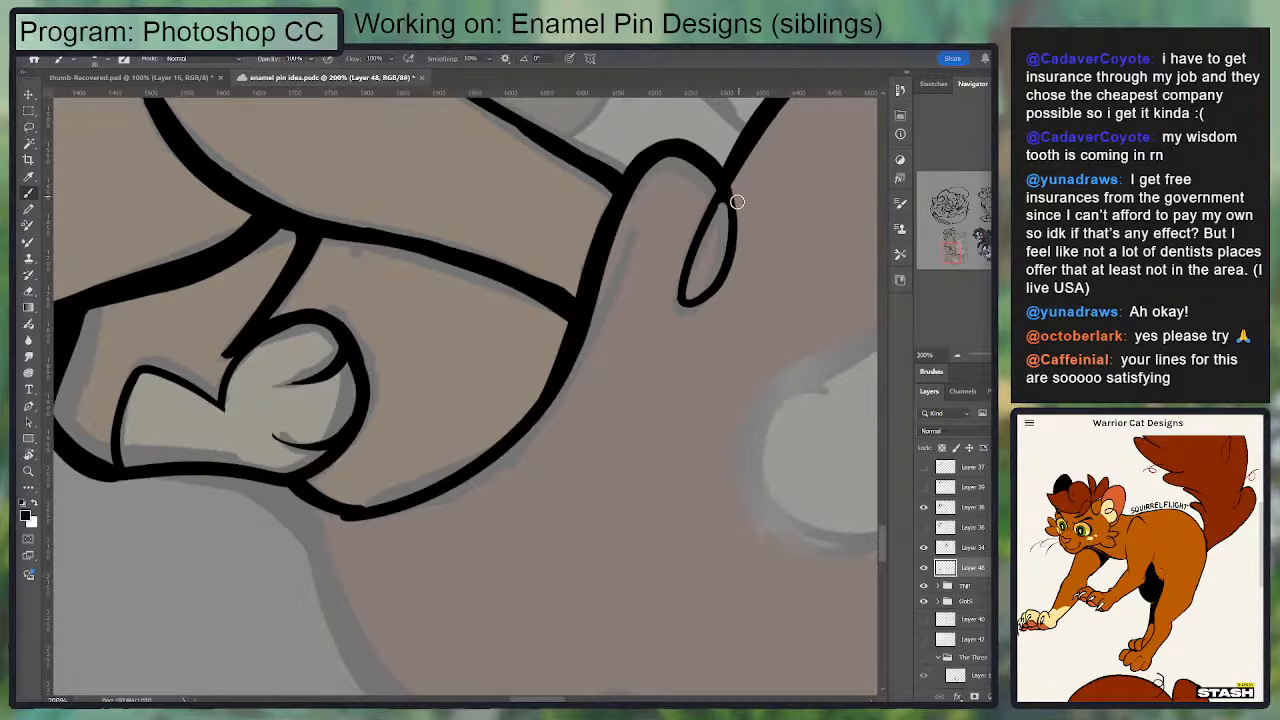
{"action": "key", "text": "e"}
Step: Ink the tail's outer edge from below the raised paw down and around into the lower looped curl
{"action": "key", "text": "r"}
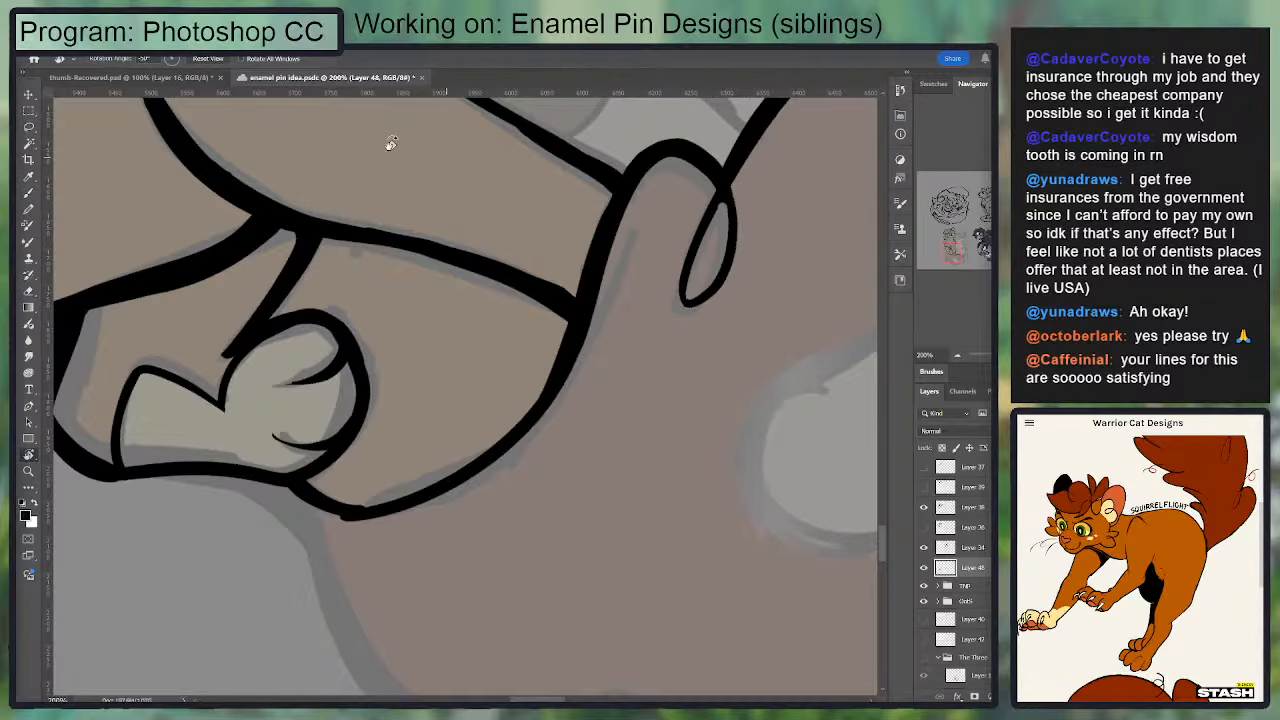
{"action": "left_click", "coordinate": [200, 58]}
{"action": "mouse_move", "coordinate": [334, 386]}
{"action": "left_mouse_down"}
{"action": "mouse_move", "coordinate": [346, 280]}
{"action": "mouse_move", "coordinate": [289, 275]}
{"action": "left_mouse_up"}
{"action": "key", "text": "b"}
{"action": "key", "text": "ctrl+minus"}
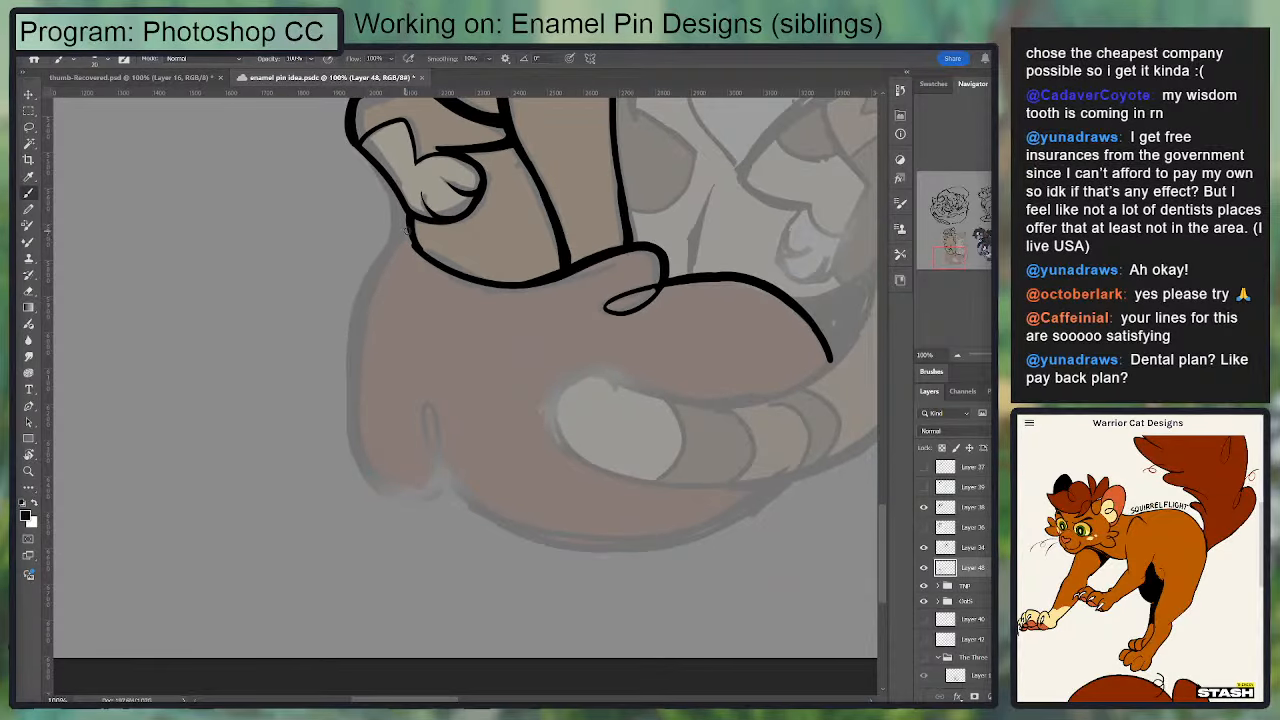
{"action": "left_click_drag", "start_coordinate": [408, 232], "coordinate": [348, 472]}
{"action": "key", "text": "ctrl+z"}
{"action": "left_click_drag", "start_coordinate": [407, 233], "coordinate": [380, 492]}
{"action": "key", "text": "ctrl+z"}
{"action": "mouse_move", "coordinate": [409, 229]}
{"action": "left_mouse_down"}
{"action": "mouse_move", "coordinate": [370, 473]}
{"action": "mouse_move", "coordinate": [438, 481]}
{"action": "left_mouse_up"}
{"action": "key", "text": "ctrl+z"}
{"action": "key", "text": "ctrl+z"}
{"action": "mouse_move", "coordinate": [359, 452]}
{"action": "left_mouse_down"}
{"action": "mouse_move", "coordinate": [438, 484]}
{"action": "mouse_move", "coordinate": [433, 405]}
{"action": "mouse_move", "coordinate": [454, 484]}
{"action": "left_mouse_up"}
{"action": "key", "text": "ctrl+z"}
{"action": "key", "text": "ctrl+z"}
Step: Ink the start of the tail's bottom edge leading away from the lower looped curl
{"action": "mouse_move", "coordinate": [450, 490]}
{"action": "left_mouse_down"}
{"action": "mouse_move", "coordinate": [408, 438]}
{"action": "mouse_move", "coordinate": [585, 483]}
{"action": "left_mouse_up"}
{"action": "left_click_drag", "start_coordinate": [398, 418], "coordinate": [622, 478]}
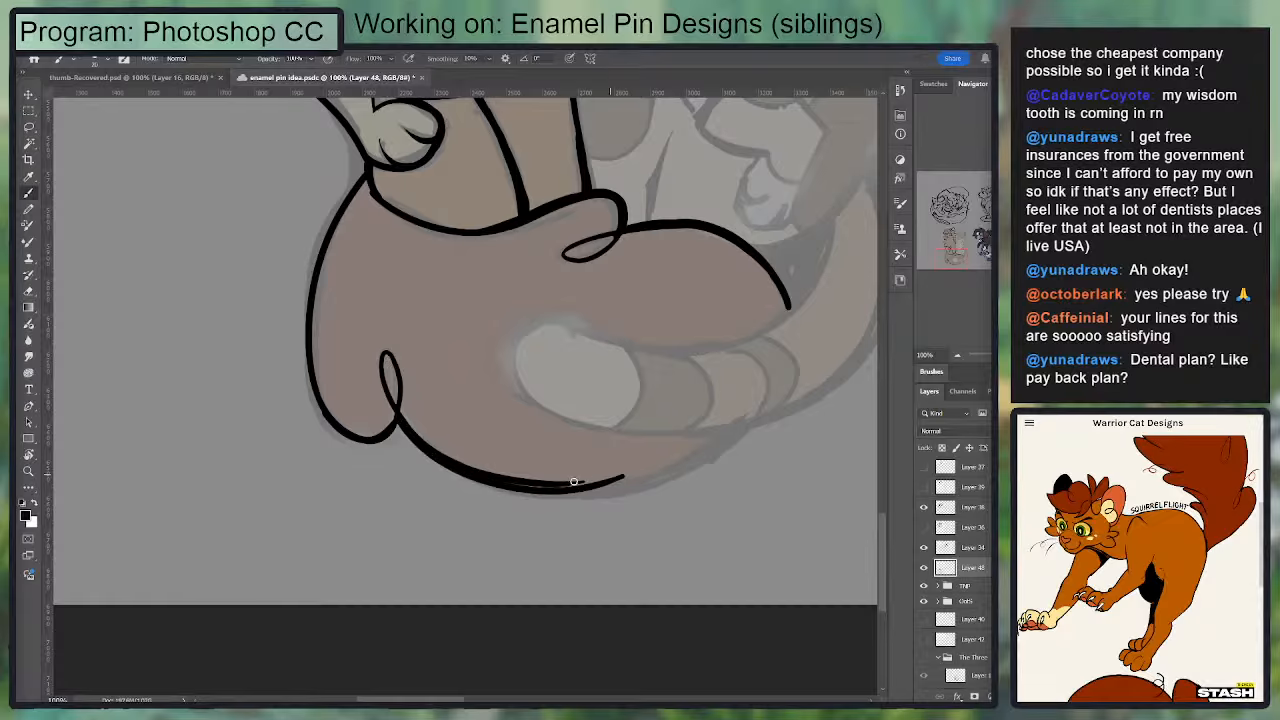
{"action": "key", "text": "ctrl+z"}
{"action": "key", "text": "ctrl+z"}
{"action": "left_click_drag", "start_coordinate": [400, 421], "coordinate": [645, 494]}
{"action": "key", "text": "ctrl+z"}
Step: Ink the tail's bottom edge as one sweeping curve between the striped tail and the lower looped curl
{"action": "key", "text": "r"}
{"action": "mouse_move", "coordinate": [517, 411]}
{"action": "left_mouse_down"}
{"action": "mouse_move", "coordinate": [316, 498]}
{"action": "mouse_move", "coordinate": [257, 400]}
{"action": "mouse_move", "coordinate": [249, 266]}
{"action": "left_mouse_up"}
{"action": "left_click_drag", "start_coordinate": [255, 450], "coordinate": [450, 218]}
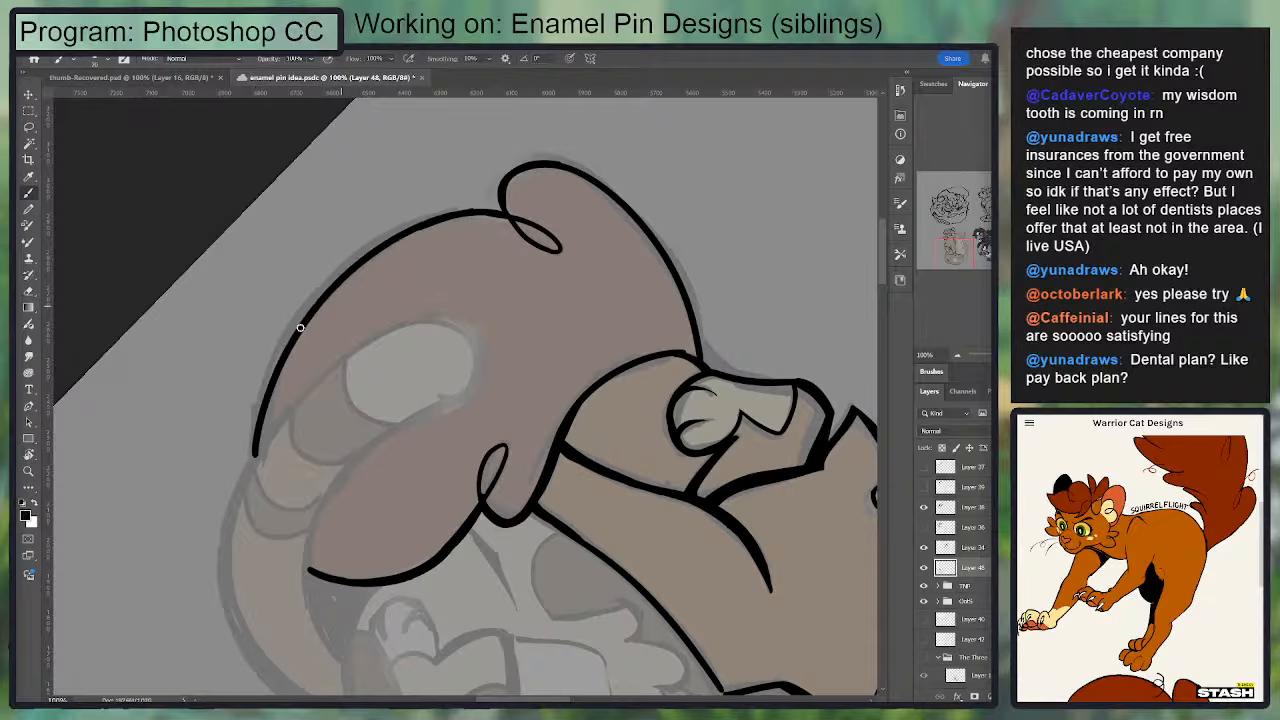
{"action": "key", "text": "ctrl+z"}
{"action": "mouse_move", "coordinate": [258, 448]}
{"action": "left_mouse_down"}
{"action": "mouse_move", "coordinate": [363, 252]}
{"action": "mouse_move", "coordinate": [450, 243]}
{"action": "left_mouse_up"}
{"action": "key", "text": "ctrl+z"}
{"action": "mouse_move", "coordinate": [253, 438]}
{"action": "left_mouse_down"}
{"action": "mouse_move", "coordinate": [276, 345]}
{"action": "mouse_move", "coordinate": [472, 225]}
{"action": "left_mouse_up"}
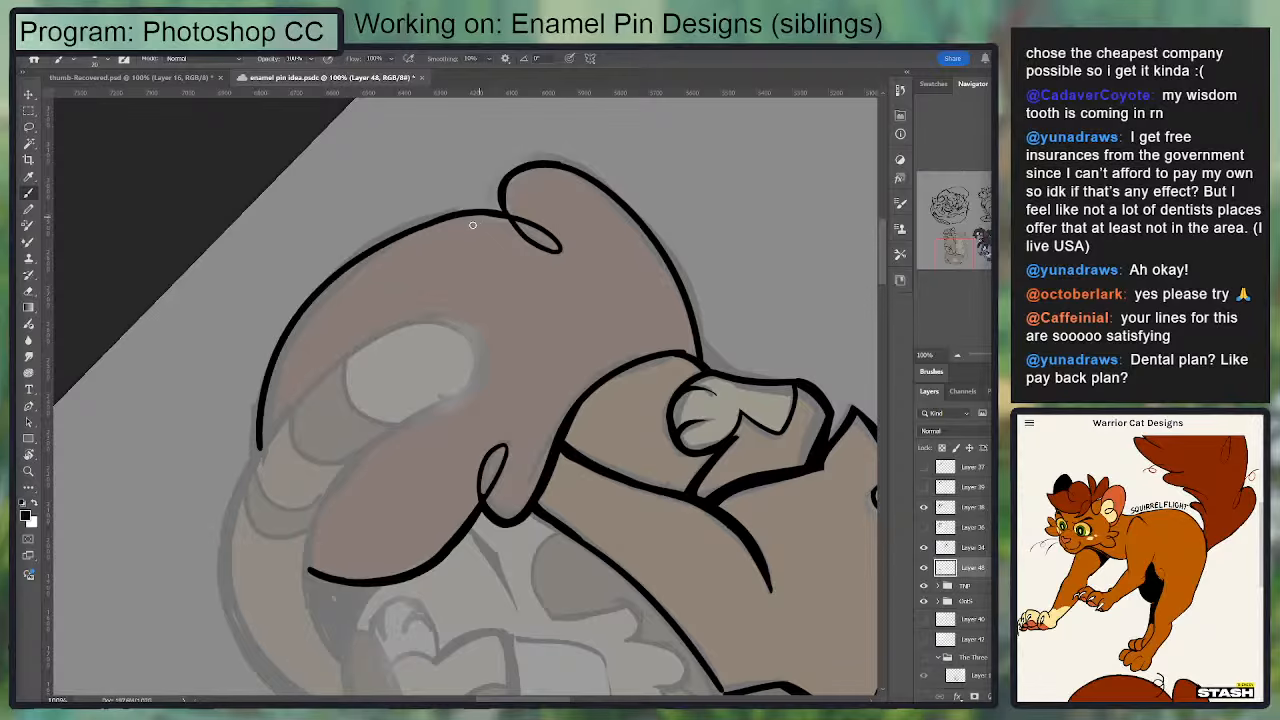
{"action": "key", "text": "ctrl+z"}
{"action": "left_click_drag", "start_coordinate": [259, 447], "coordinate": [455, 212]}
{"action": "key", "text": "ctrl+z"}
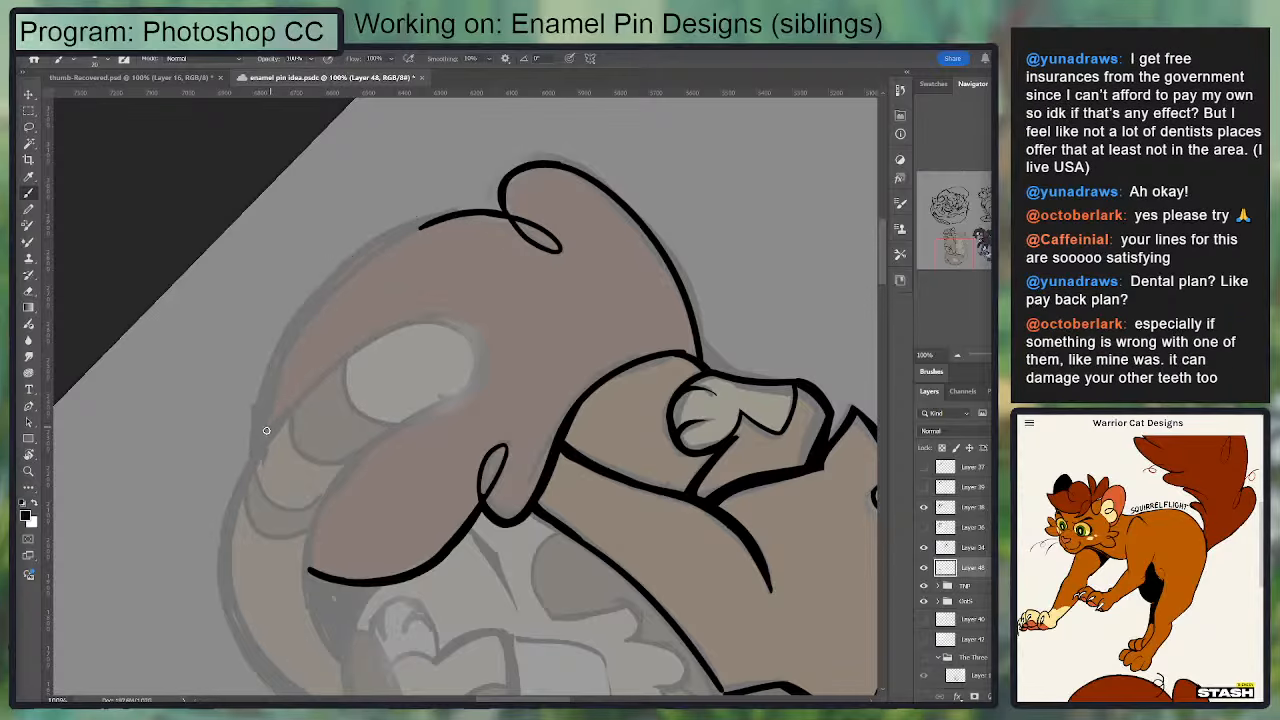
{"action": "mouse_move", "coordinate": [260, 447]}
{"action": "left_mouse_down"}
{"action": "mouse_move", "coordinate": [264, 399]}
{"action": "mouse_move", "coordinate": [480, 211]}
{"action": "left_mouse_up"}
{"action": "key", "text": "ctrl+z"}
{"action": "mouse_move", "coordinate": [260, 447]}
{"action": "left_mouse_down"}
{"action": "mouse_move", "coordinate": [289, 309]}
{"action": "mouse_move", "coordinate": [480, 212]}
{"action": "left_mouse_up"}
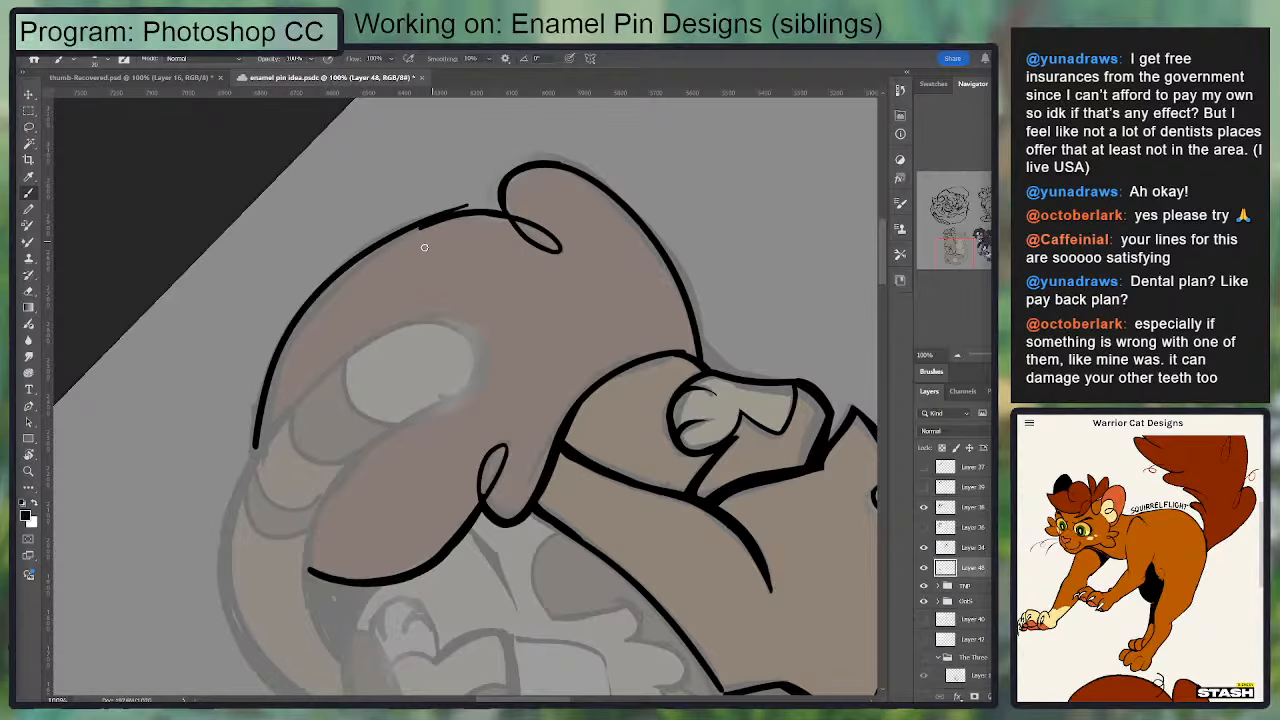
Step: Clean up the overlapping line ends where the tail's bottom edge meets the lower looped curl
{"action": "key", "text": "r"}
{"action": "left_click_drag", "start_coordinate": [560, 274], "coordinate": [338, 263]}
{"action": "key", "text": "e"}
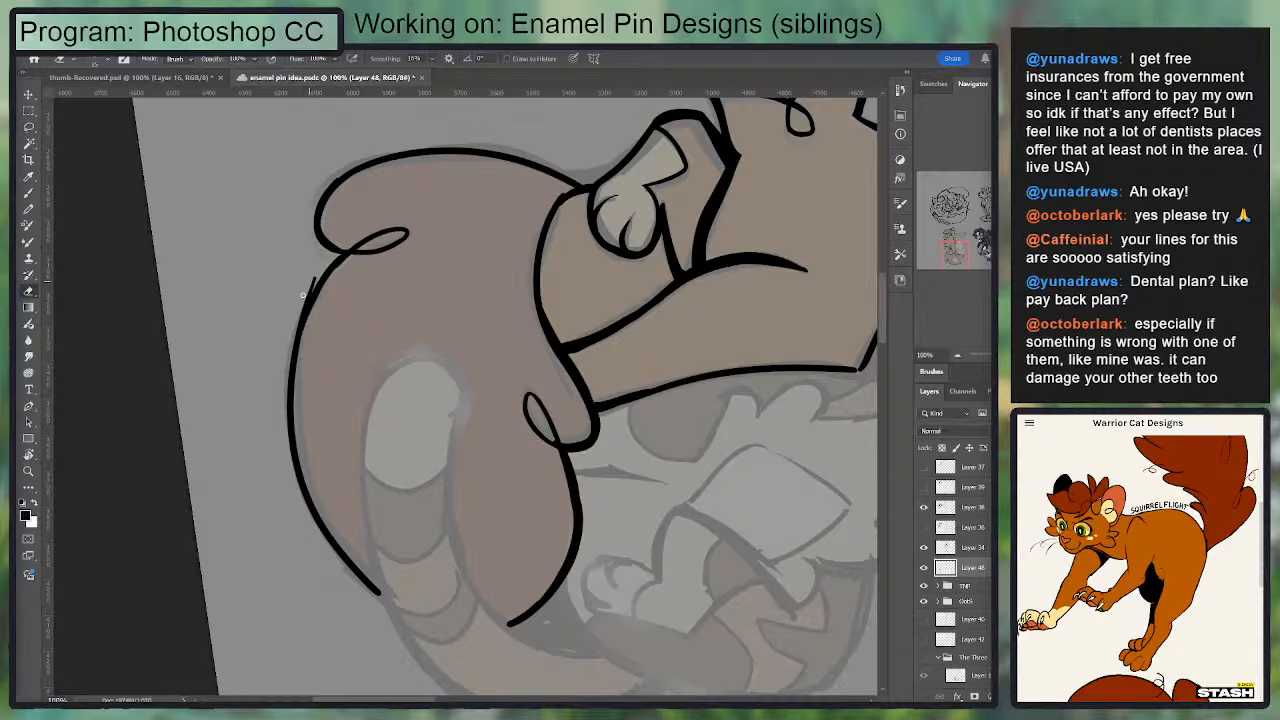
{"action": "key", "text": "b"}
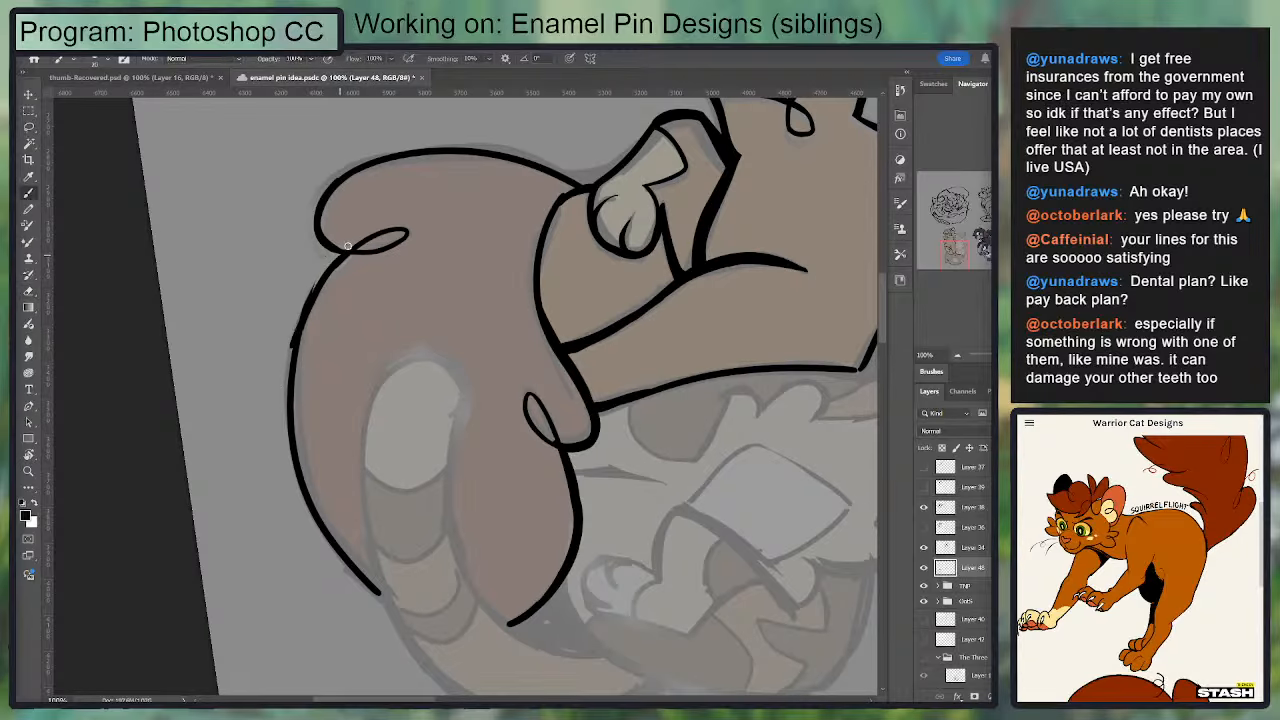
{"action": "key", "text": "r"}
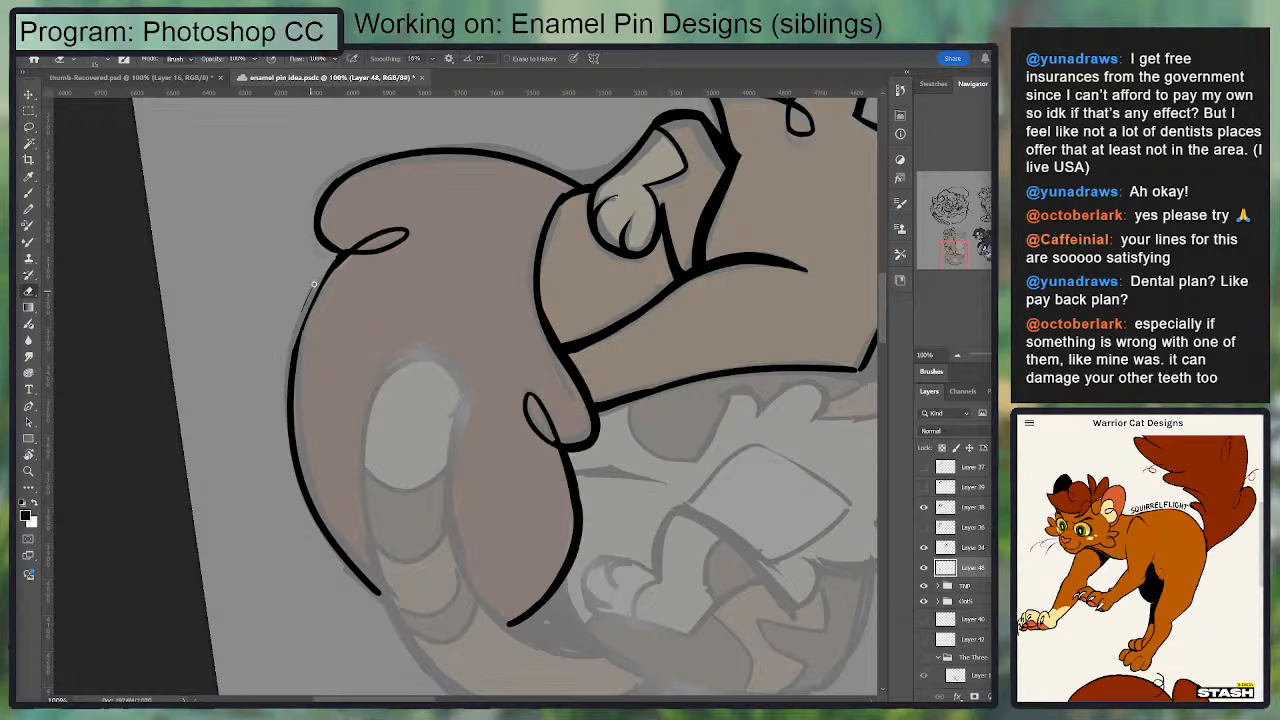
{"action": "mouse_move", "coordinate": [324, 272]}
{"action": "left_mouse_down"}
{"action": "mouse_move", "coordinate": [296, 181]}
{"action": "mouse_move", "coordinate": [387, 317]}
{"action": "left_mouse_up"}
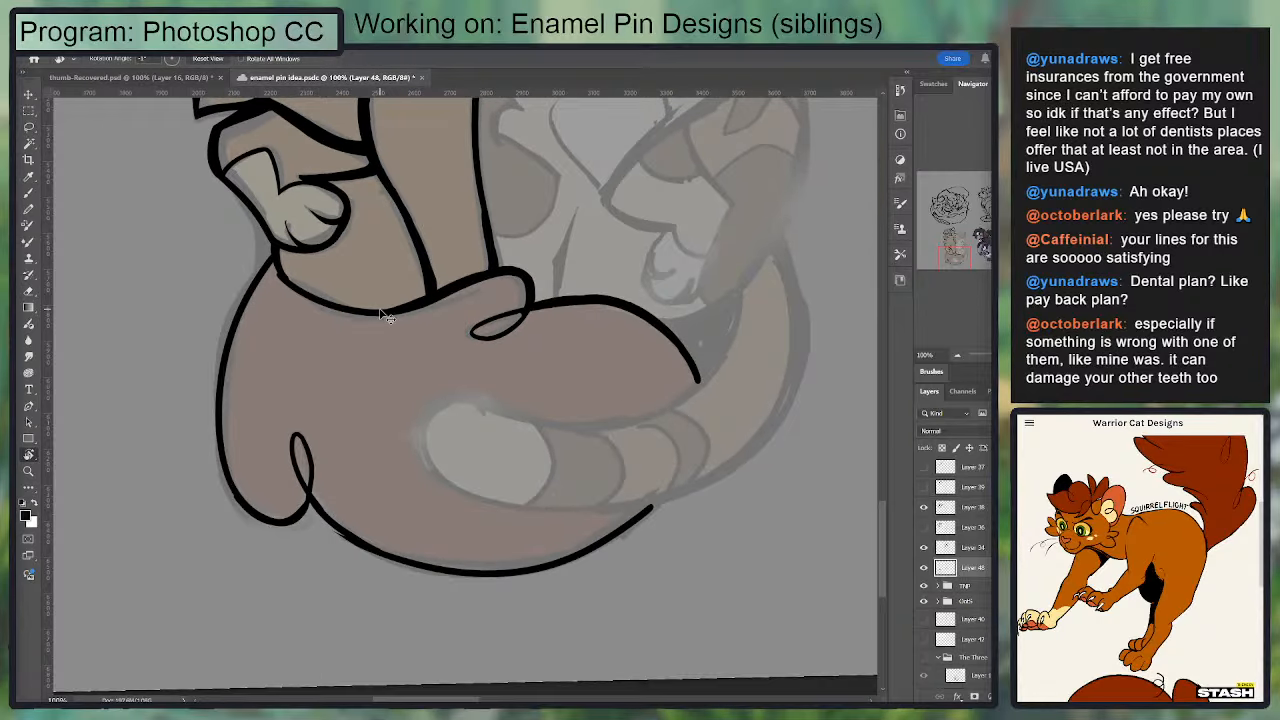
Step: Smooth the bottom edge's line beside the lower looped curl by filling gaps and erasing stray bits
{"action": "key", "text": "ctrl+plus"}
{"action": "left_click_drag", "start_coordinate": [580, 506], "coordinate": [234, 497]}
{"action": "mouse_move", "coordinate": [337, 286]}
{"action": "left_mouse_down"}
{"action": "mouse_move", "coordinate": [385, 503]}
{"action": "mouse_move", "coordinate": [375, 530]}
{"action": "left_mouse_up"}
{"action": "mouse_move", "coordinate": [505, 210]}
{"action": "left_mouse_down"}
{"action": "mouse_move", "coordinate": [557, 271]}
{"action": "mouse_move", "coordinate": [540, 213]}
{"action": "left_mouse_up"}
{"action": "key", "text": "e"}
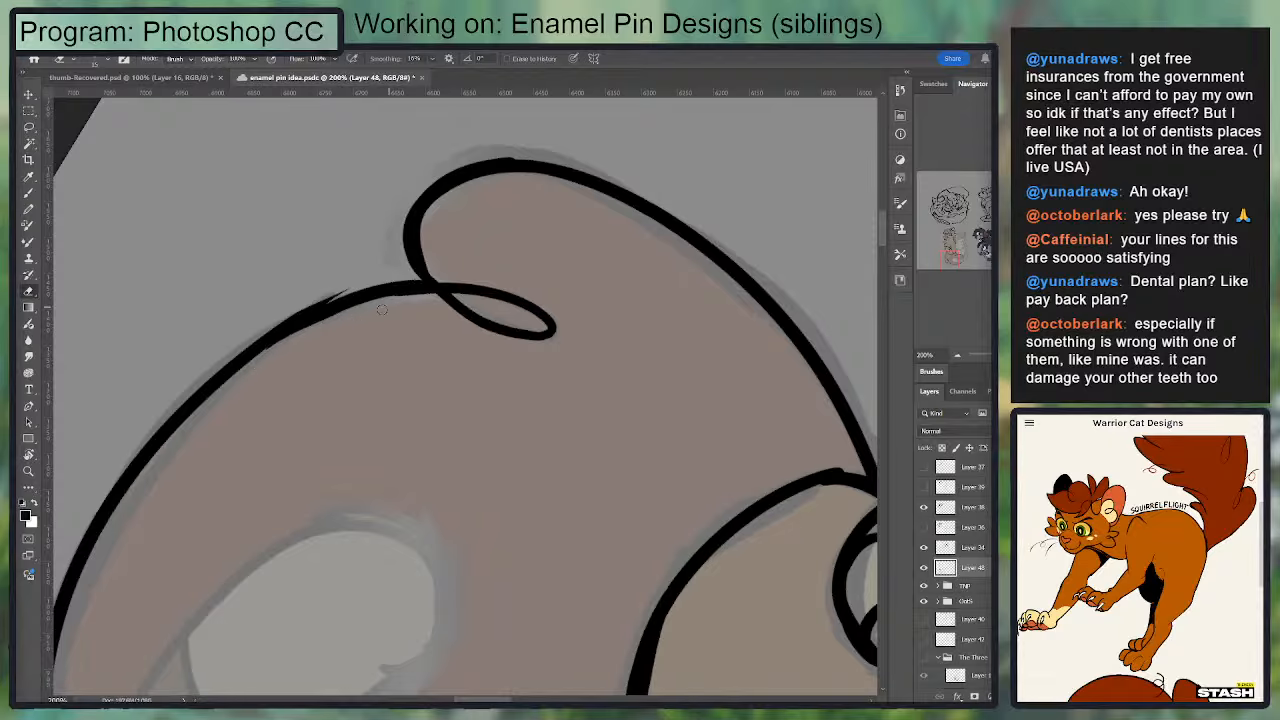
{"action": "key", "text": "b"}
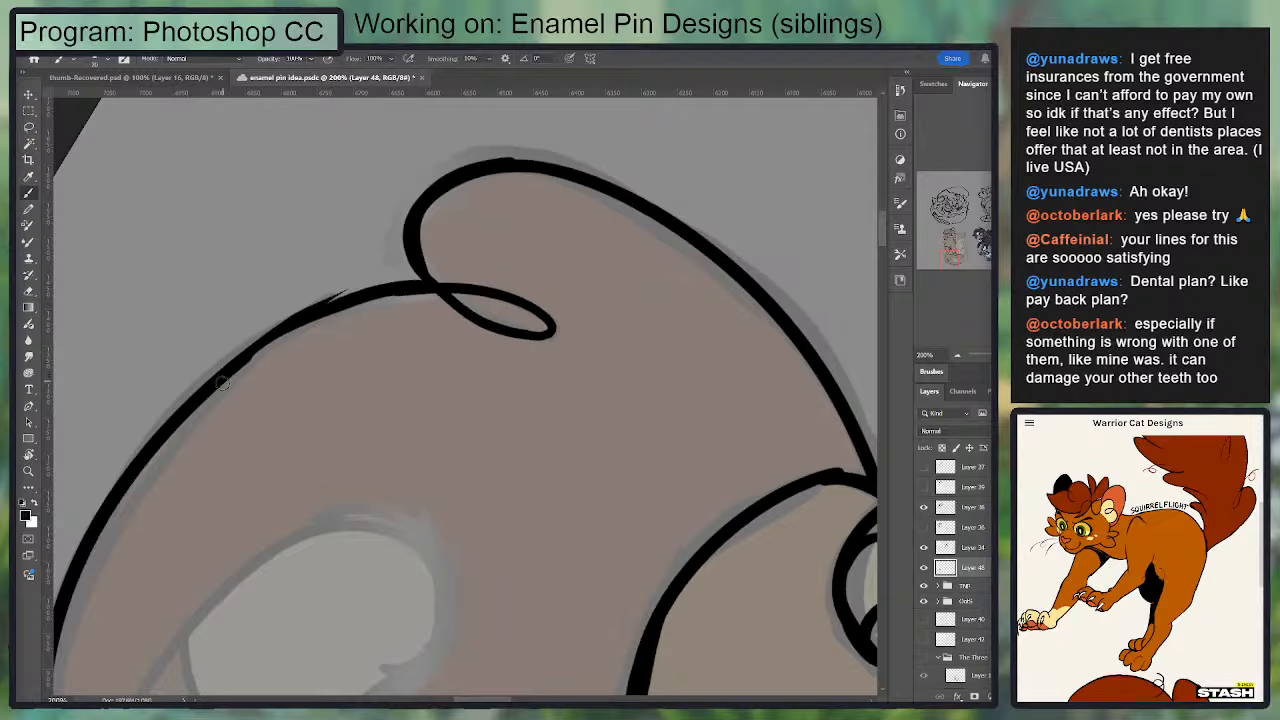
{"action": "left_click_drag", "start_coordinate": [222, 383], "coordinate": [441, 284]}
{"action": "key", "text": "ctrl+z"}
{"action": "mouse_move", "coordinate": [240, 364]}
{"action": "left_mouse_down"}
{"action": "mouse_move", "coordinate": [437, 294]}
{"action": "mouse_move", "coordinate": [238, 335]}
{"action": "left_mouse_up"}
{"action": "key", "text": "e"}
{"action": "mouse_move", "coordinate": [356, 291]}
{"action": "left_mouse_down"}
{"action": "mouse_move", "coordinate": [312, 317]}
{"action": "mouse_move", "coordinate": [384, 291]}
{"action": "left_mouse_up"}
{"action": "key", "text": "b"}
{"action": "mouse_move", "coordinate": [294, 321]}
{"action": "left_mouse_down"}
{"action": "mouse_move", "coordinate": [423, 286]}
{"action": "mouse_move", "coordinate": [569, 214]}
{"action": "mouse_move", "coordinate": [505, 391]}
{"action": "mouse_move", "coordinate": [57, 305]}
{"action": "left_mouse_up"}
Step: Thicken the middle of the tail's bottom edge with a larger brush, tapering it toward the lower looped curl
{"action": "key", "text": "r"}
{"action": "mouse_move", "coordinate": [529, 271]}
{"action": "left_mouse_down"}
{"action": "mouse_move", "coordinate": [423, 494]}
{"action": "mouse_move", "coordinate": [461, 536]}
{"action": "left_mouse_up"}
{"action": "key", "text": "b"}
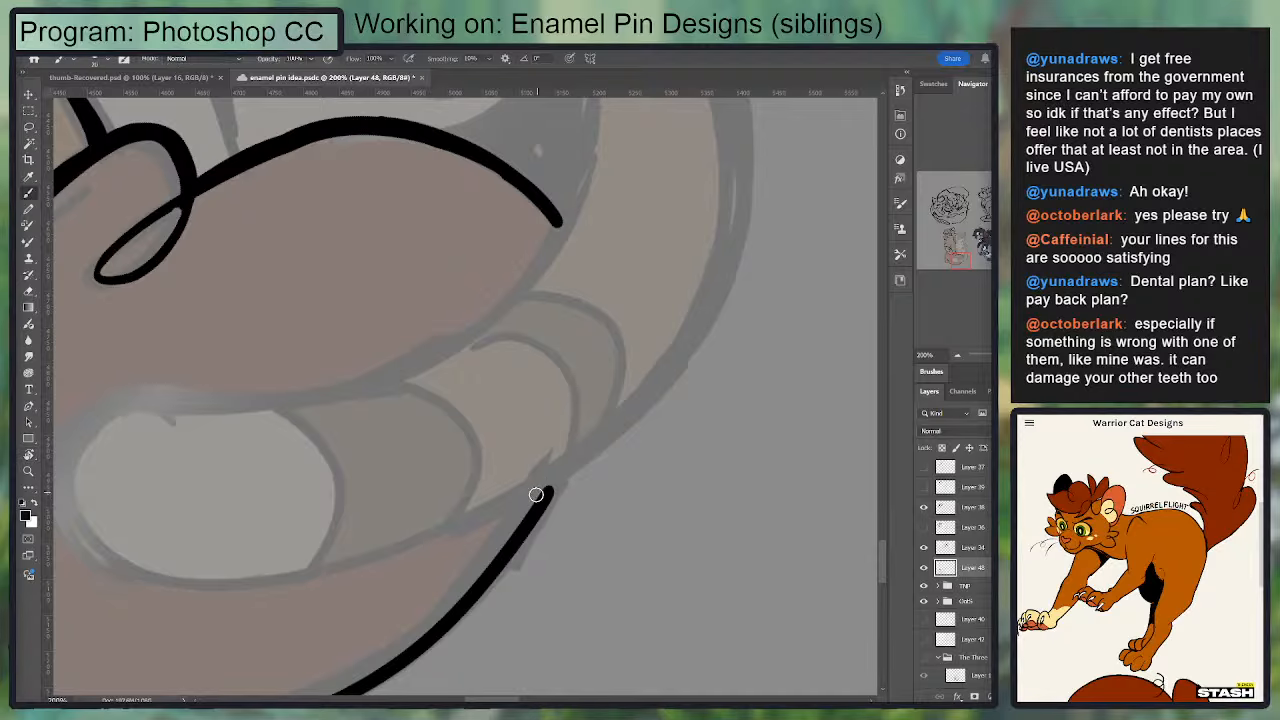
{"action": "left_click_drag", "start_coordinate": [550, 489], "coordinate": [160, 296]}
{"action": "key", "text": "r"}
{"action": "left_click_drag", "start_coordinate": [654, 389], "coordinate": [648, 300]}
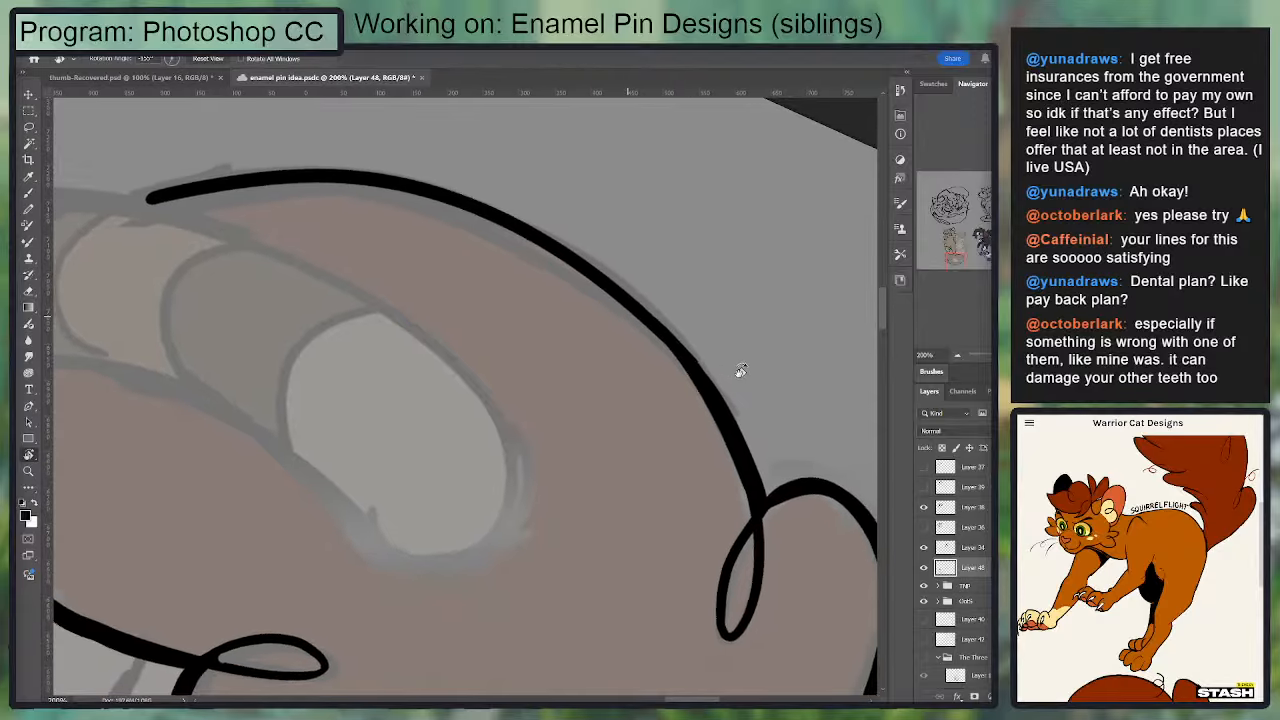
{"action": "left_click_drag", "start_coordinate": [740, 370], "coordinate": [702, 252]}
{"action": "key", "text": "b"}
{"action": "left_click_drag", "start_coordinate": [109, 355], "coordinate": [583, 210]}
{"action": "key", "text": "ctrl+z"}
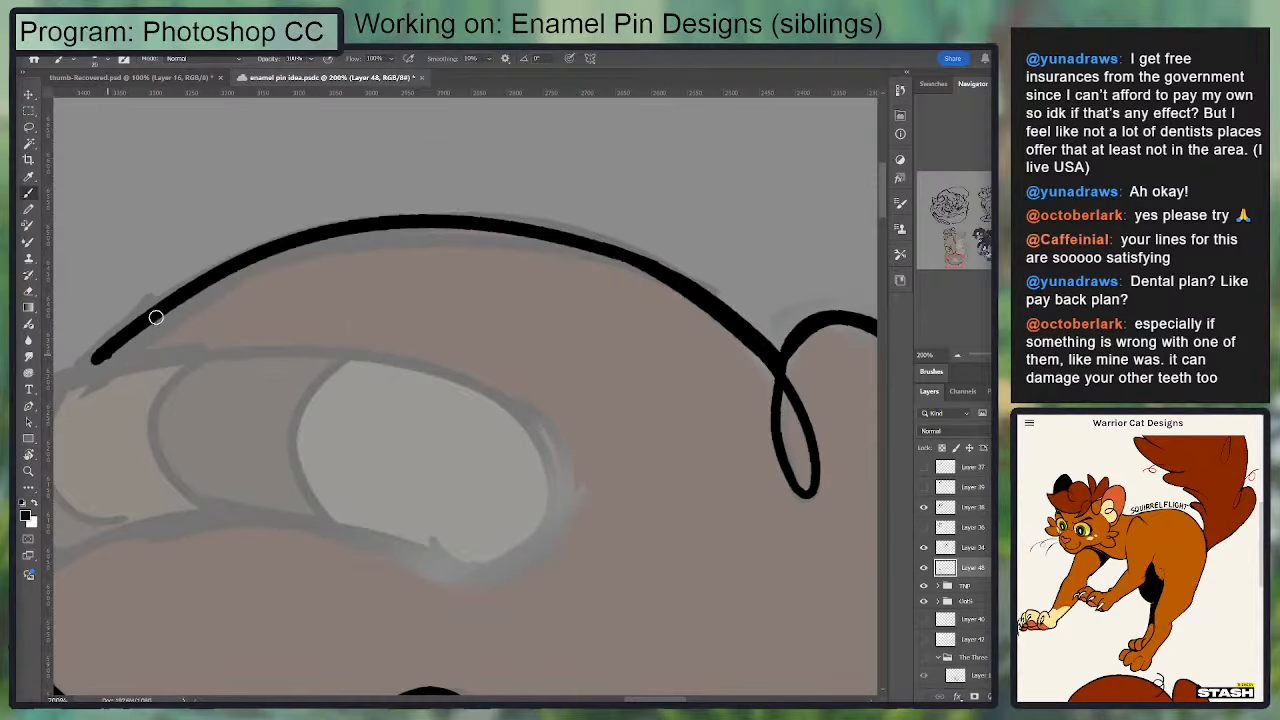
{"action": "left_click_drag", "start_coordinate": [112, 354], "coordinate": [617, 235]}
{"action": "key", "text": "ctrl+z"}
{"action": "key", "text": "]"}
{"action": "mouse_move", "coordinate": [98, 367]}
{"action": "left_mouse_down"}
{"action": "mouse_move", "coordinate": [575, 246]}
{"action": "mouse_move", "coordinate": [470, 234]}
{"action": "mouse_move", "coordinate": [666, 277]}
{"action": "left_mouse_up"}
{"action": "key", "text": "r"}
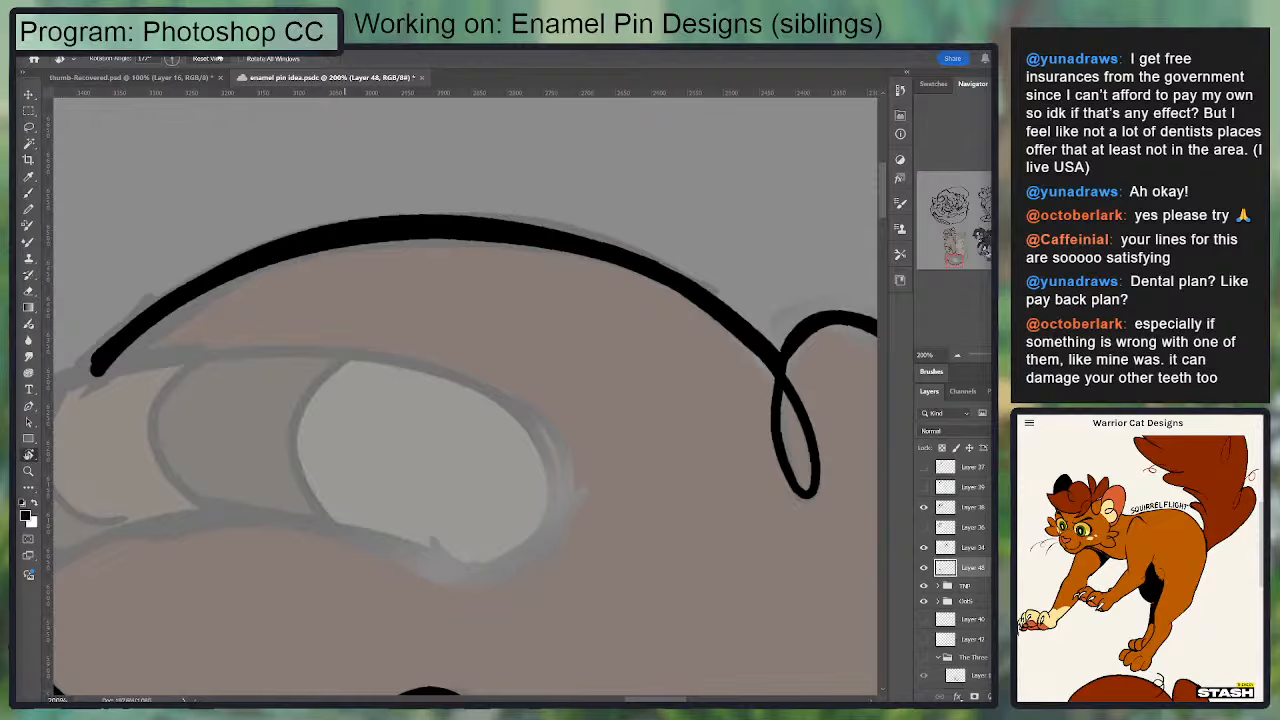
{"action": "left_click_drag", "start_coordinate": [782, 317], "coordinate": [264, 278]}
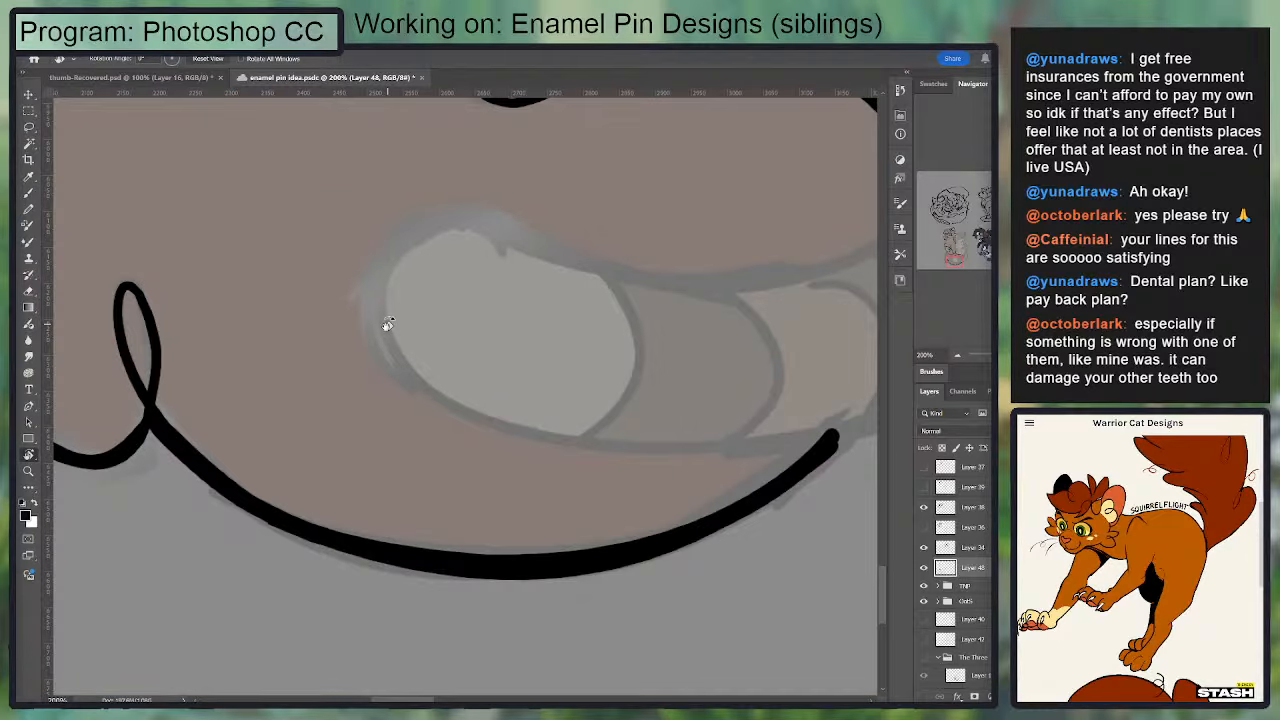
Step: Try to thicken the tail's outline around its lower outer corner
{"action": "key", "text": "ctrl+minus"}
{"action": "key", "text": "ctrl+minus"}
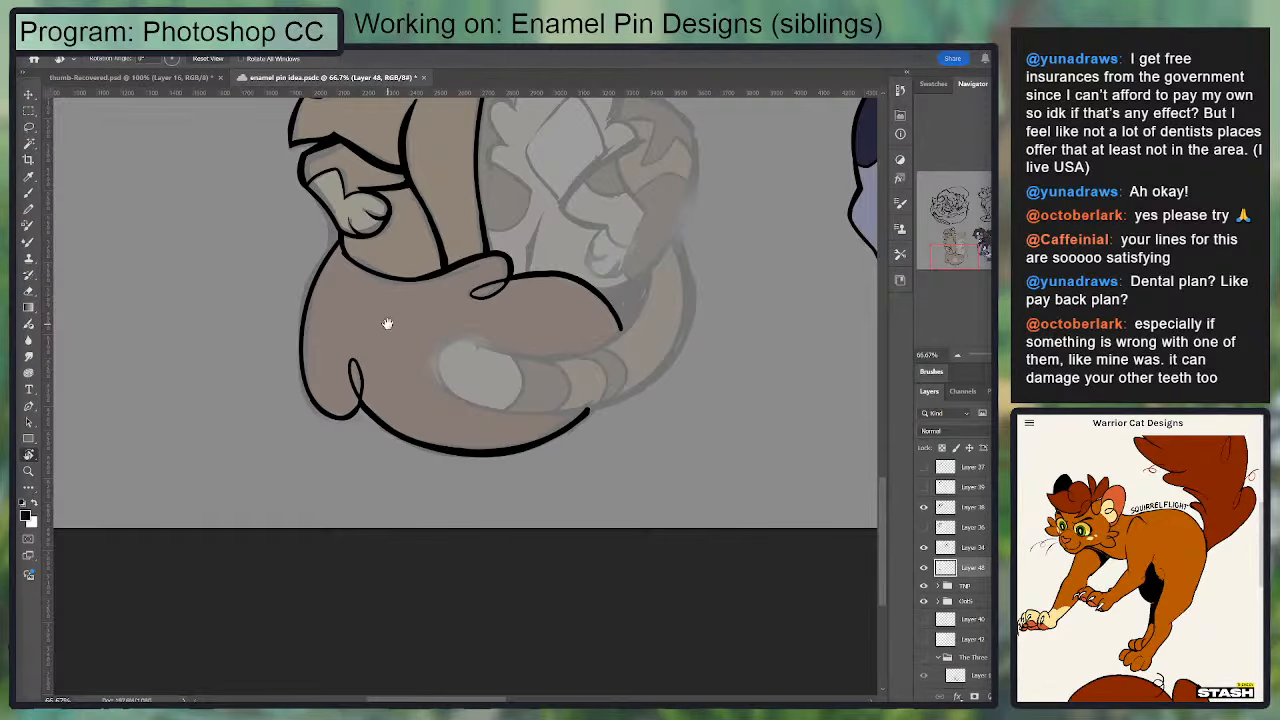
{"action": "left_click_drag", "start_coordinate": [553, 373], "coordinate": [550, 487]}
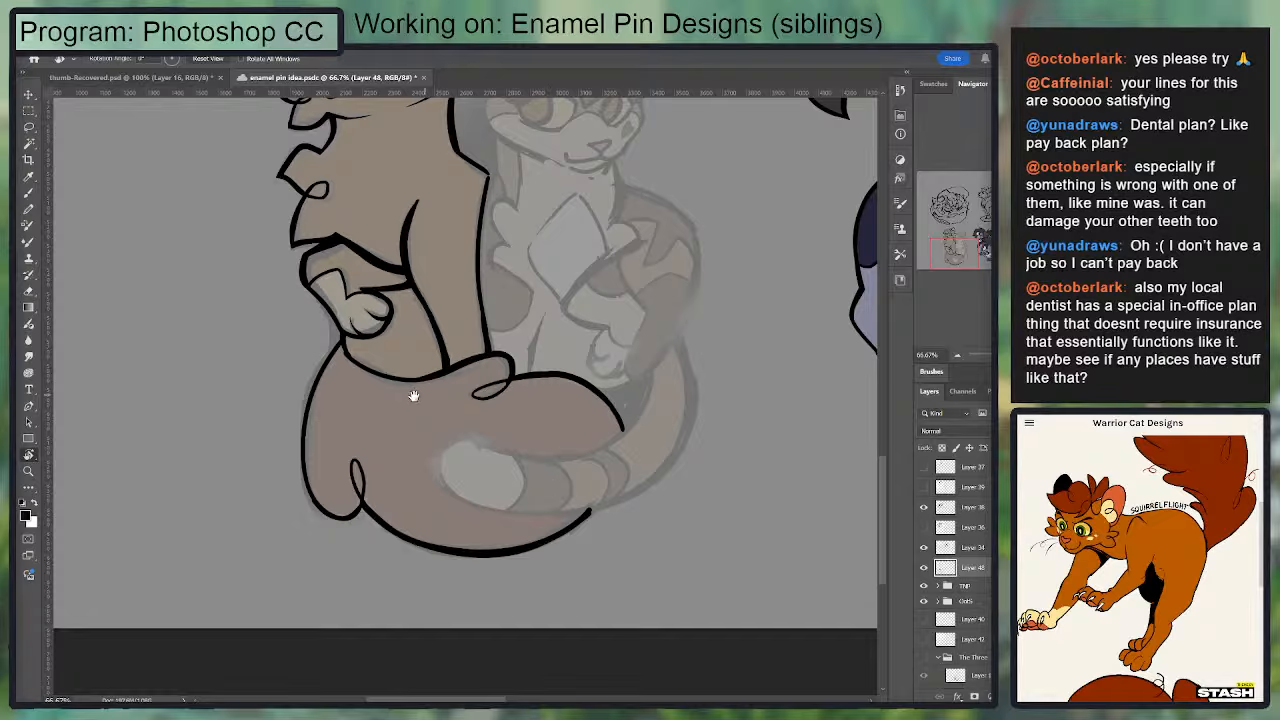
{"action": "key", "text": "b"}
{"action": "mouse_move", "coordinate": [308, 496]}
{"action": "left_mouse_down"}
{"action": "mouse_move", "coordinate": [340, 350]}
{"action": "mouse_move", "coordinate": [327, 367]}
{"action": "mouse_move", "coordinate": [316, 506]}
{"action": "mouse_move", "coordinate": [363, 504]}
{"action": "left_mouse_up"}
{"action": "key", "text": "ctrl+z"}
{"action": "key", "text": "ctrl+z"}
{"action": "key", "text": "ctrl+z"}
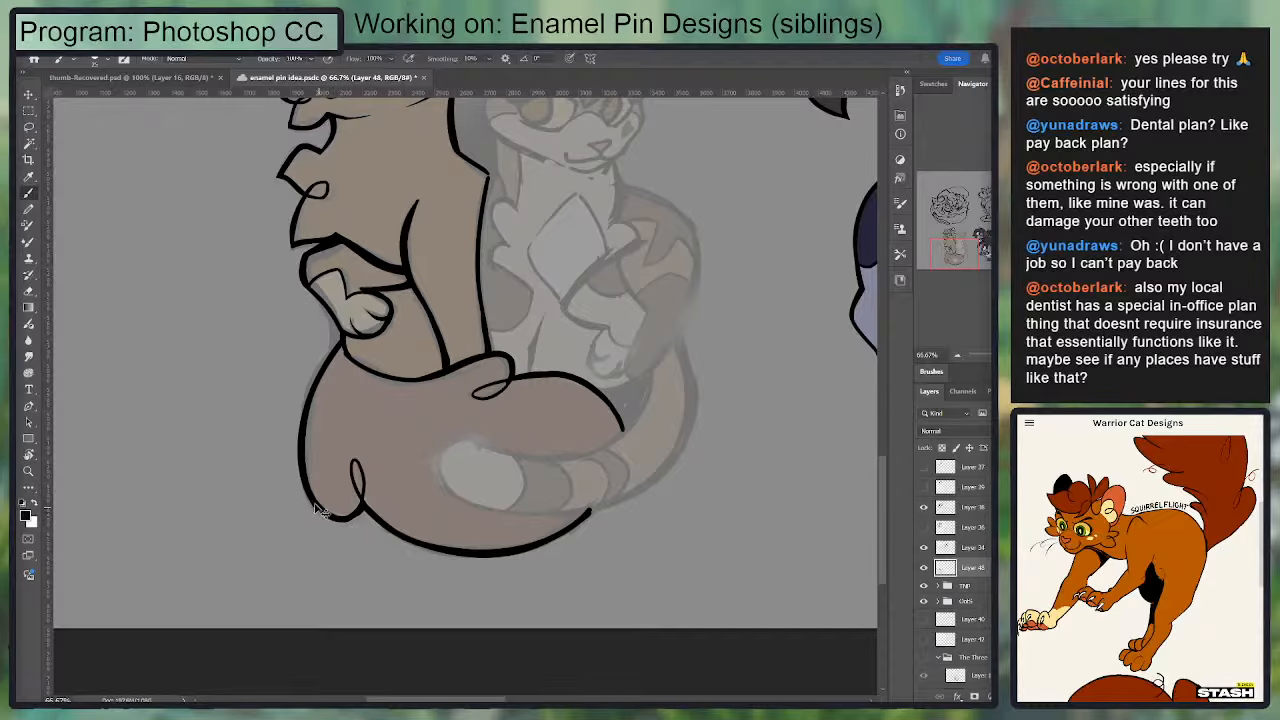
{"action": "left_click_drag", "start_coordinate": [309, 498], "coordinate": [346, 521]}
{"action": "key", "text": "ctrl+z"}
Step: Thicken the tail's upper edge where it runs below the raised paw and across the front leg's base
{"action": "mouse_move", "coordinate": [358, 355]}
{"action": "left_mouse_down"}
{"action": "mouse_move", "coordinate": [353, 418]}
{"action": "mouse_move", "coordinate": [404, 460]}
{"action": "left_mouse_up"}
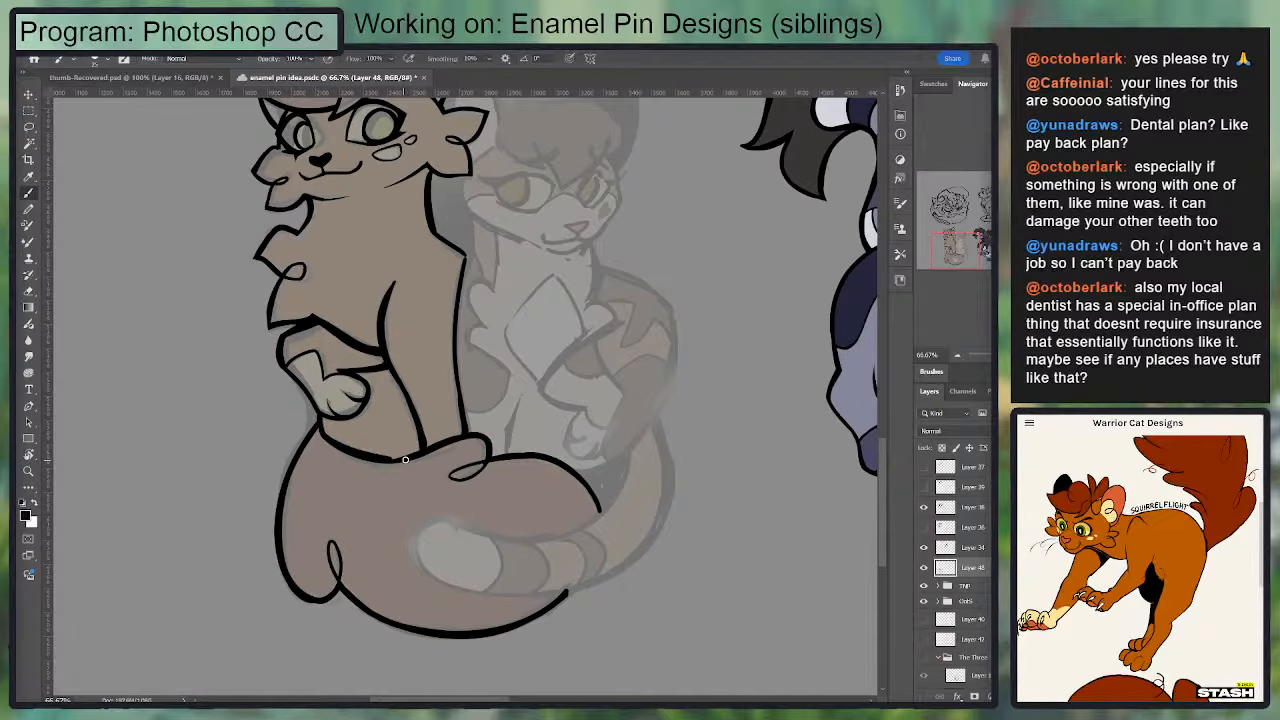
{"action": "key", "text": "ctrl+z"}
{"action": "left_click_drag", "start_coordinate": [331, 439], "coordinate": [418, 447]}
{"action": "key", "text": "ctrl+z"}
{"action": "left_click_drag", "start_coordinate": [328, 435], "coordinate": [442, 447]}
{"action": "key", "text": "e"}
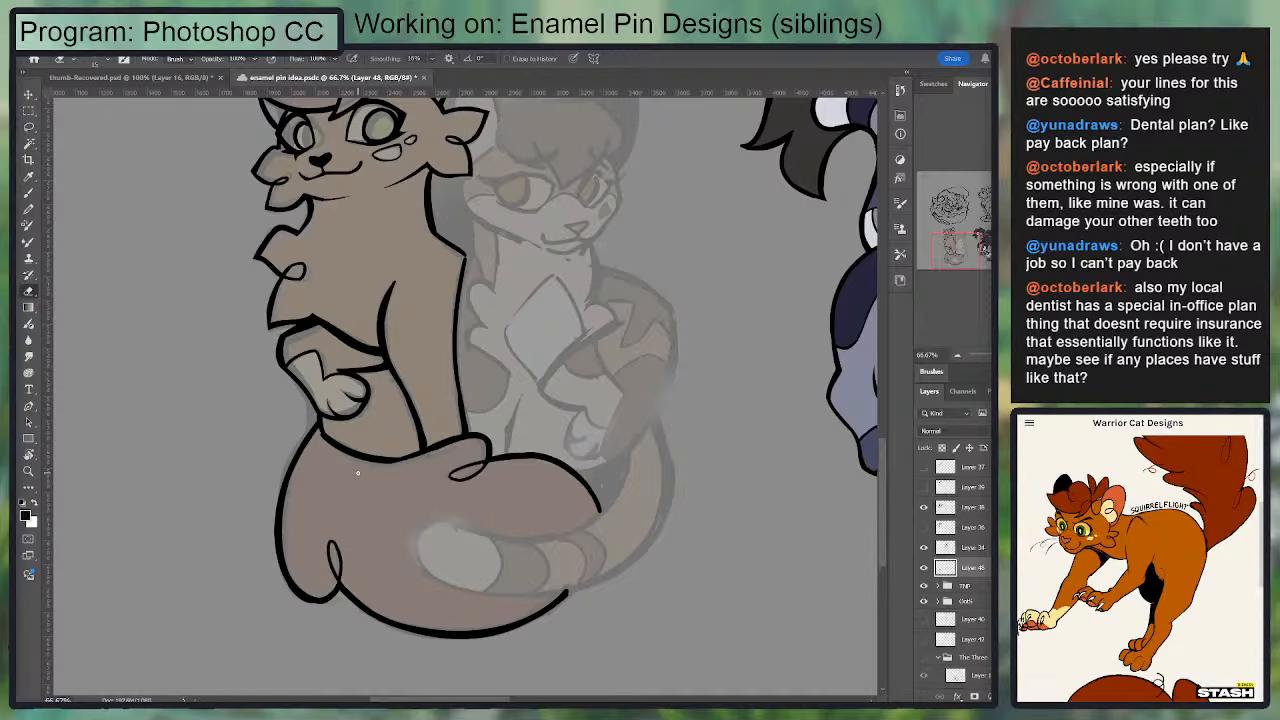
{"action": "key", "text": "b"}
Step: Ink the first curved lock of the second cat's fringe, from the top of the head down to its point
{"action": "left_click_drag", "start_coordinate": [440, 328], "coordinate": [410, 448]}
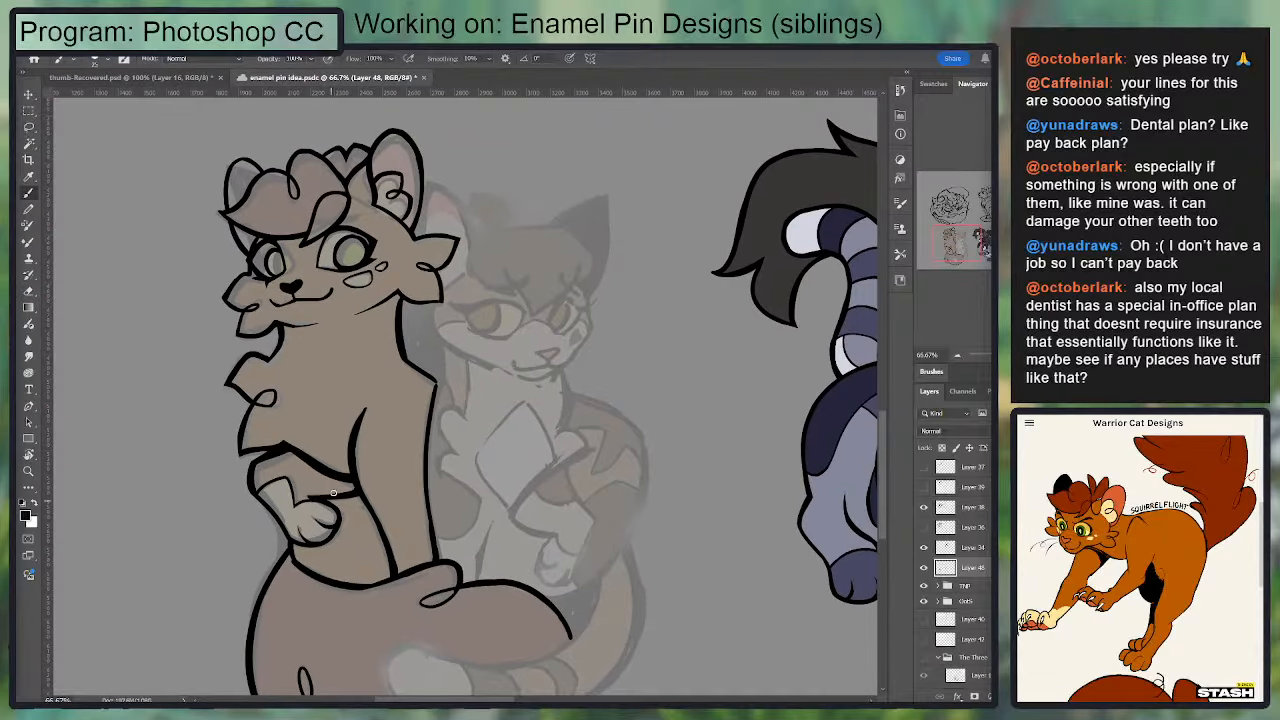
{"action": "left_click_drag", "start_coordinate": [345, 413], "coordinate": [365, 491]}
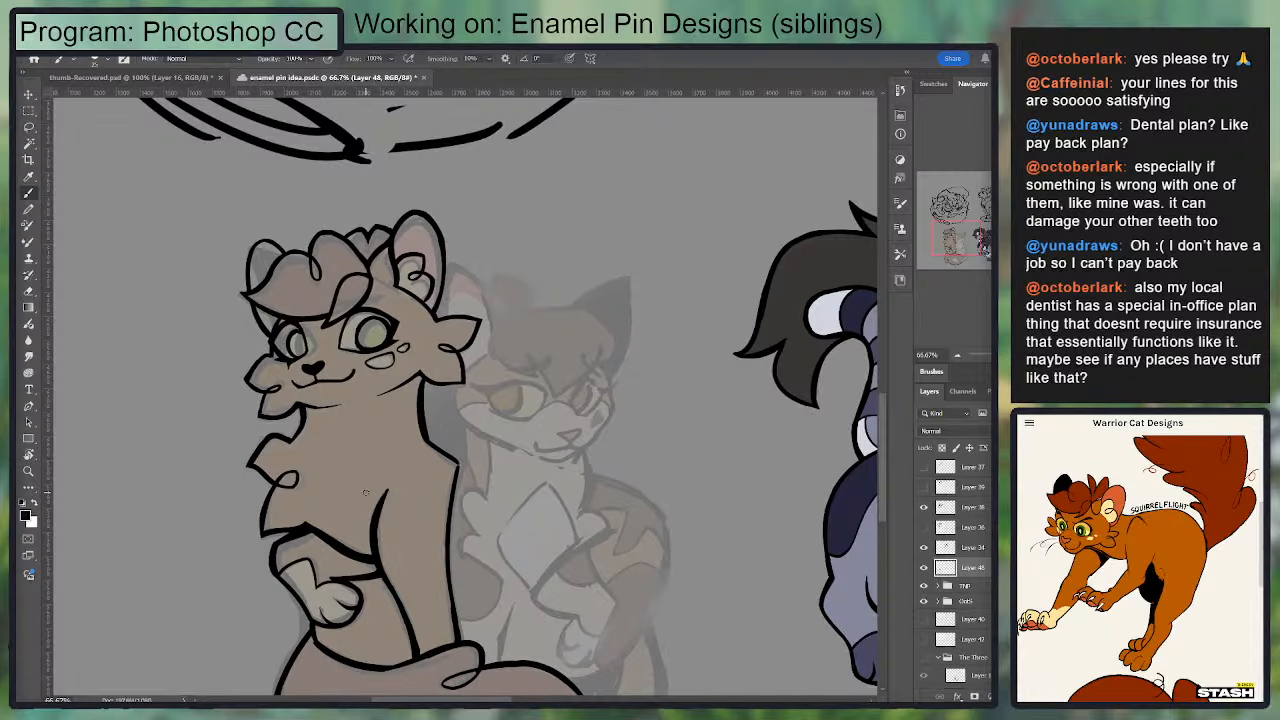
{"action": "key", "text": "ctrl+minus"}
{"action": "key", "text": "ctrl+plus"}
{"action": "key", "text": "ctrl+plus"}
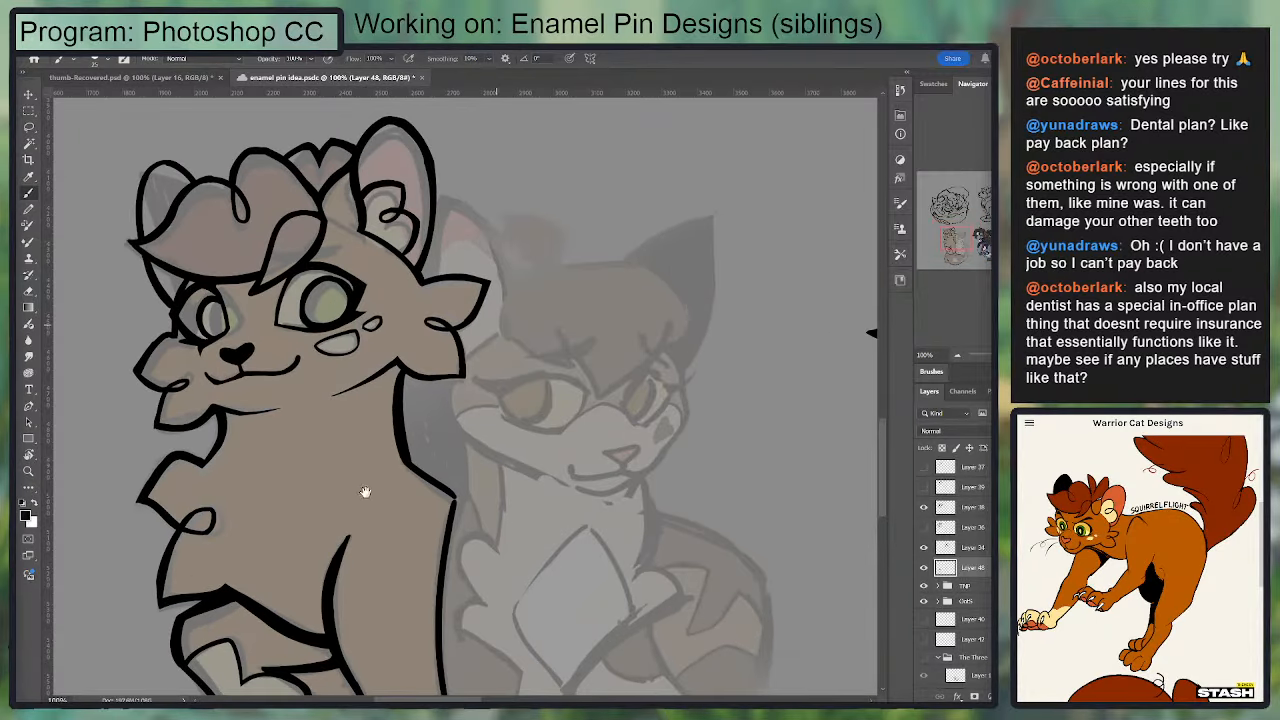
{"action": "left_click_drag", "start_coordinate": [532, 278], "coordinate": [548, 356]}
{"action": "key", "text": "ctrl+z"}
{"action": "mouse_move", "coordinate": [532, 278]}
{"action": "left_mouse_down"}
{"action": "mouse_move", "coordinate": [548, 360]}
{"action": "mouse_move", "coordinate": [568, 366]}
{"action": "mouse_move", "coordinate": [564, 331]}
{"action": "mouse_move", "coordinate": [574, 365]}
{"action": "left_mouse_up"}
{"action": "key", "text": "ctrl+z"}
{"action": "key", "text": "e"}
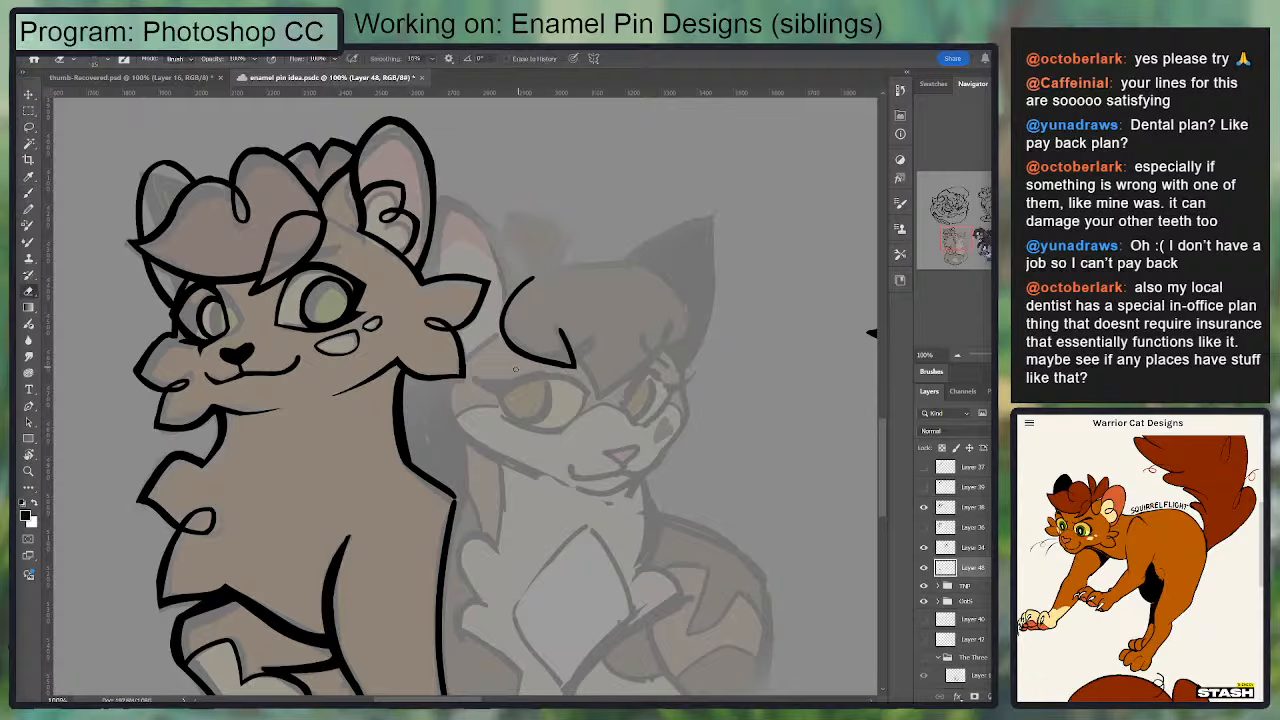
{"action": "key", "text": "b"}
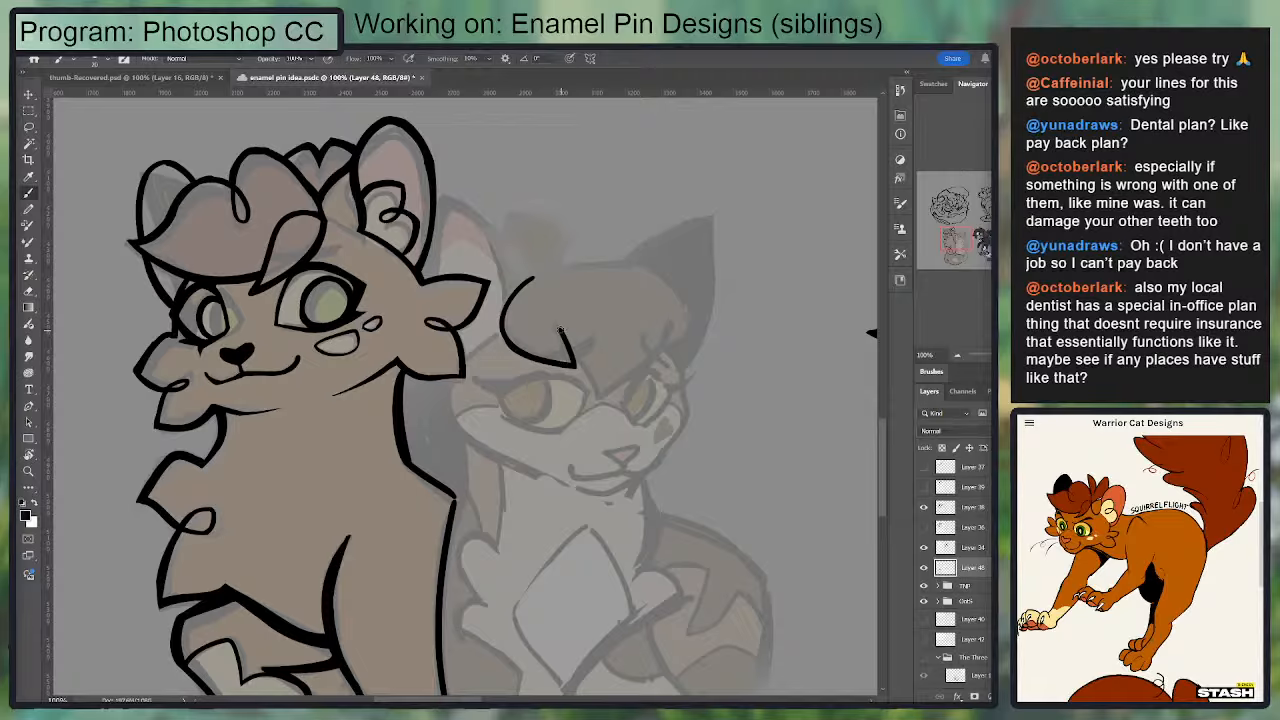
Step: Ink the second cat's central pointed fringe lock, running down between the eyes and curving back up above the far eye
{"action": "left_click_drag", "start_coordinate": [561, 330], "coordinate": [600, 401]}
{"action": "key", "text": "ctrl+z"}
{"action": "left_click_drag", "start_coordinate": [562, 331], "coordinate": [609, 404]}
{"action": "key", "text": "ctrl+z"}
{"action": "left_click_drag", "start_coordinate": [598, 397], "coordinate": [561, 330]}
{"action": "key", "text": "e"}
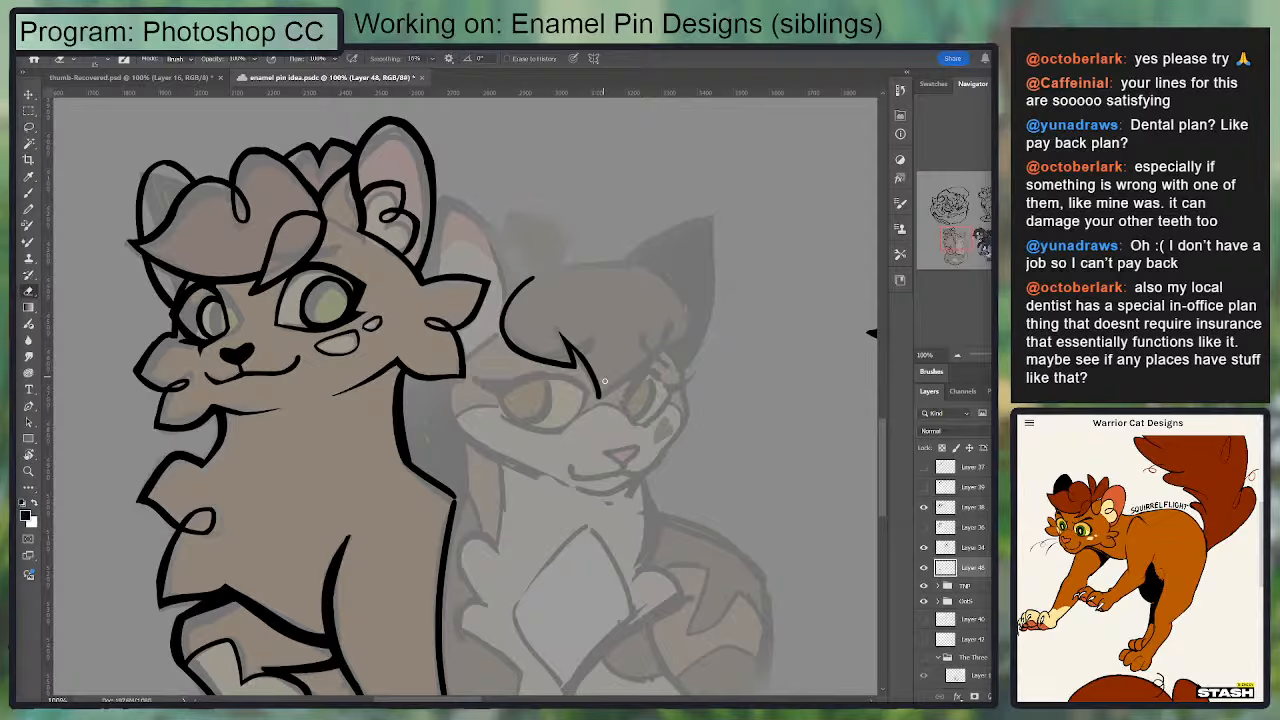
{"action": "key", "text": "b"}
{"action": "left_click_drag", "start_coordinate": [599, 397], "coordinate": [670, 323]}
{"action": "key", "text": "ctrl+z"}
{"action": "scroll", "coordinate": [671, 326], "scroll_direction": "up", "scroll_amount": 3}
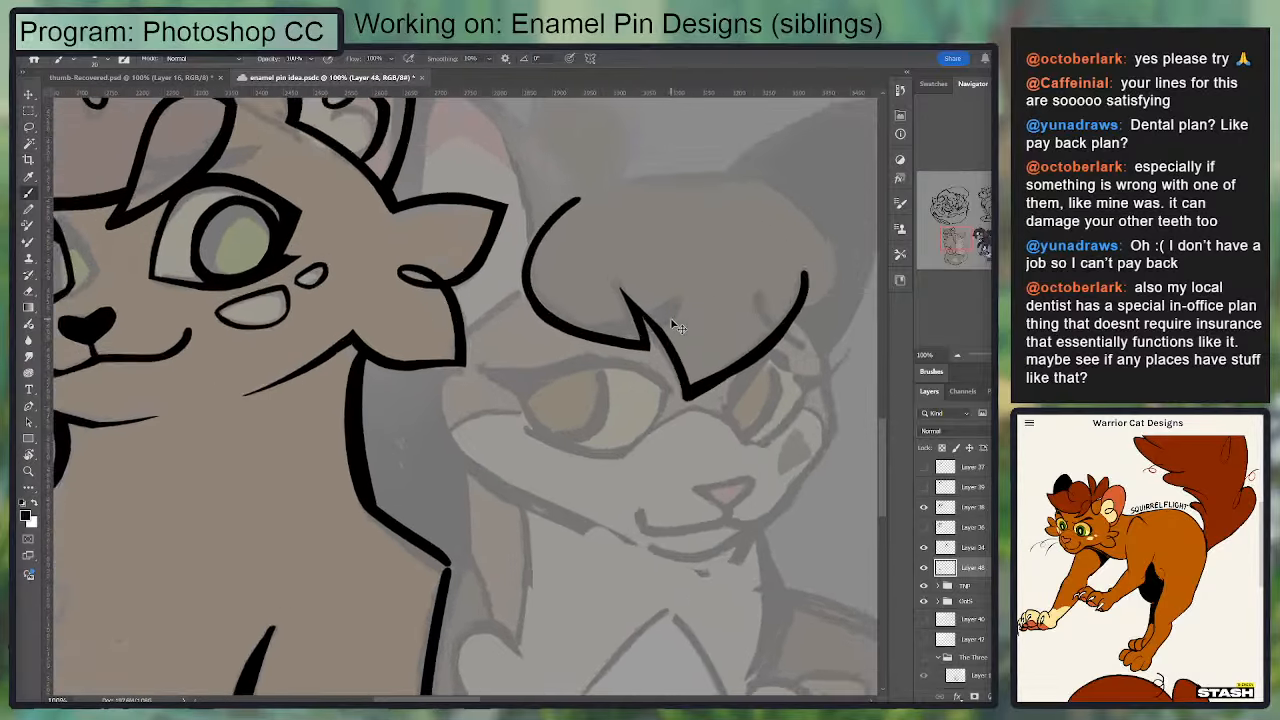
Step: Ink the fringe's rounded outer lobe above the far eye and finish it with a small inward loop
{"action": "key", "text": "e"}
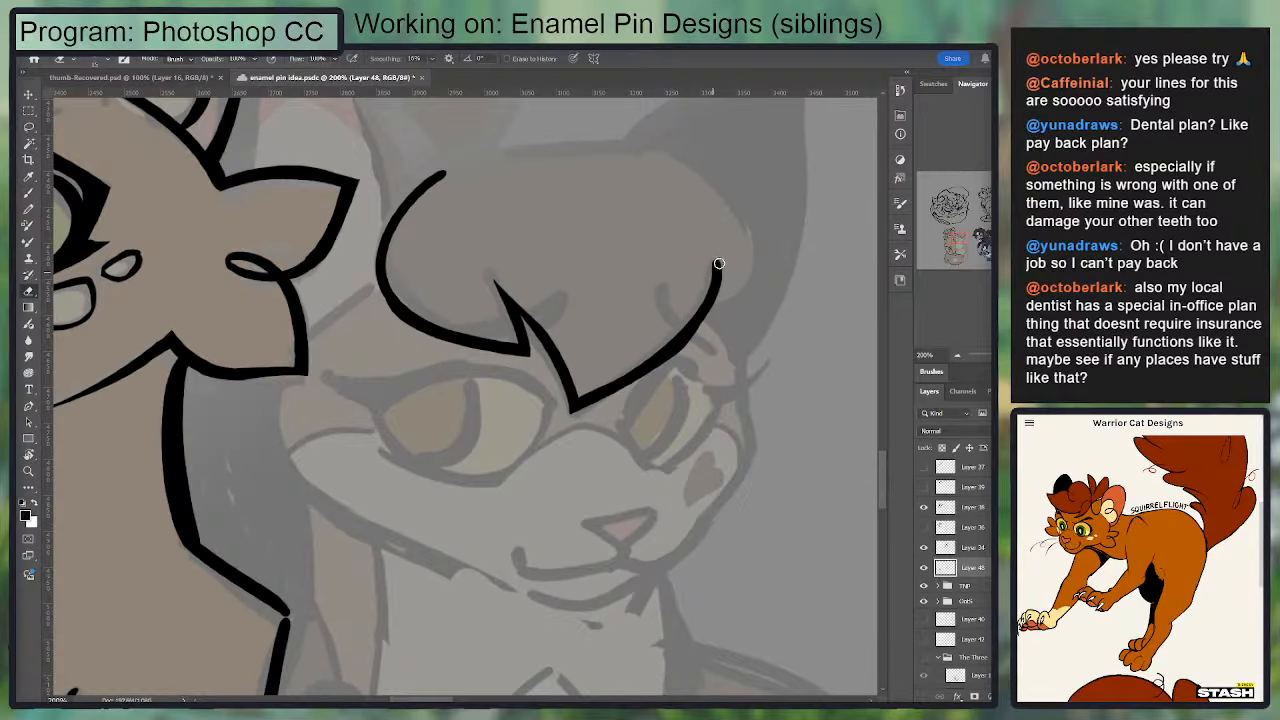
{"action": "mouse_move", "coordinate": [721, 264]}
{"action": "left_mouse_down"}
{"action": "mouse_move", "coordinate": [721, 318]}
{"action": "mouse_move", "coordinate": [730, 301]}
{"action": "mouse_move", "coordinate": [710, 175]}
{"action": "left_mouse_up"}
{"action": "key", "text": "b"}
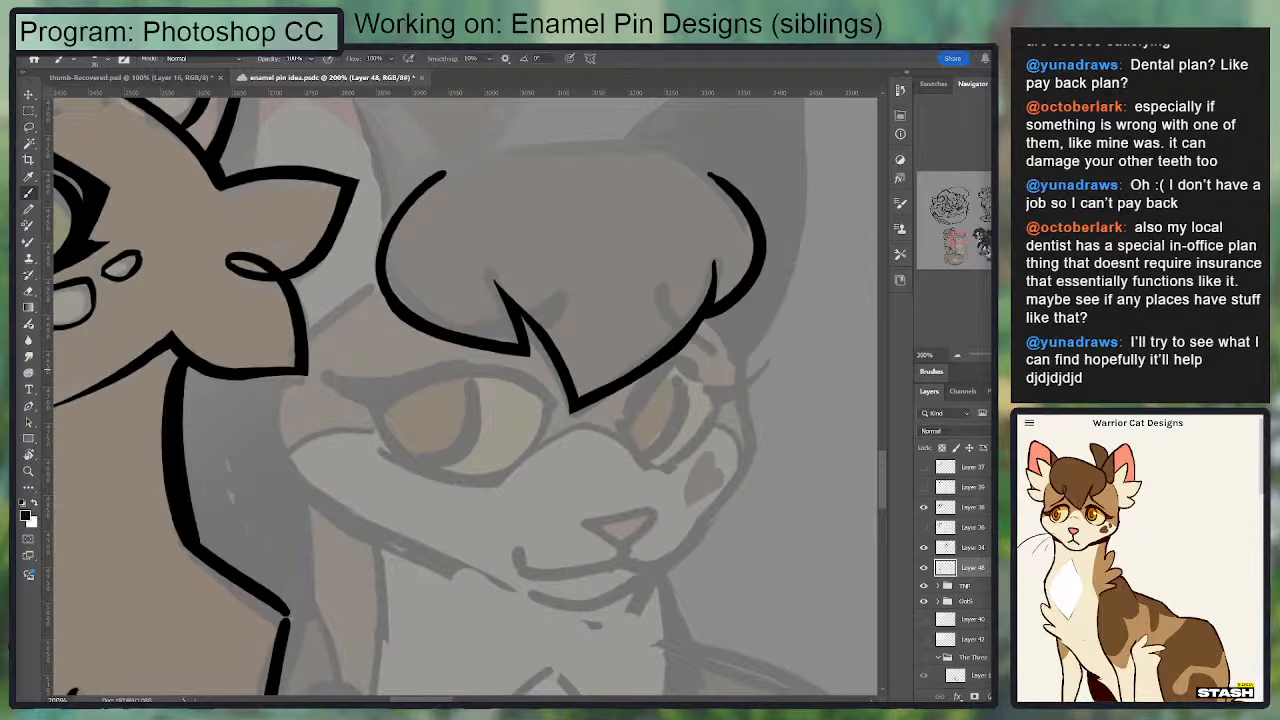
{"action": "left_click_drag", "start_coordinate": [714, 272], "coordinate": [722, 300]}
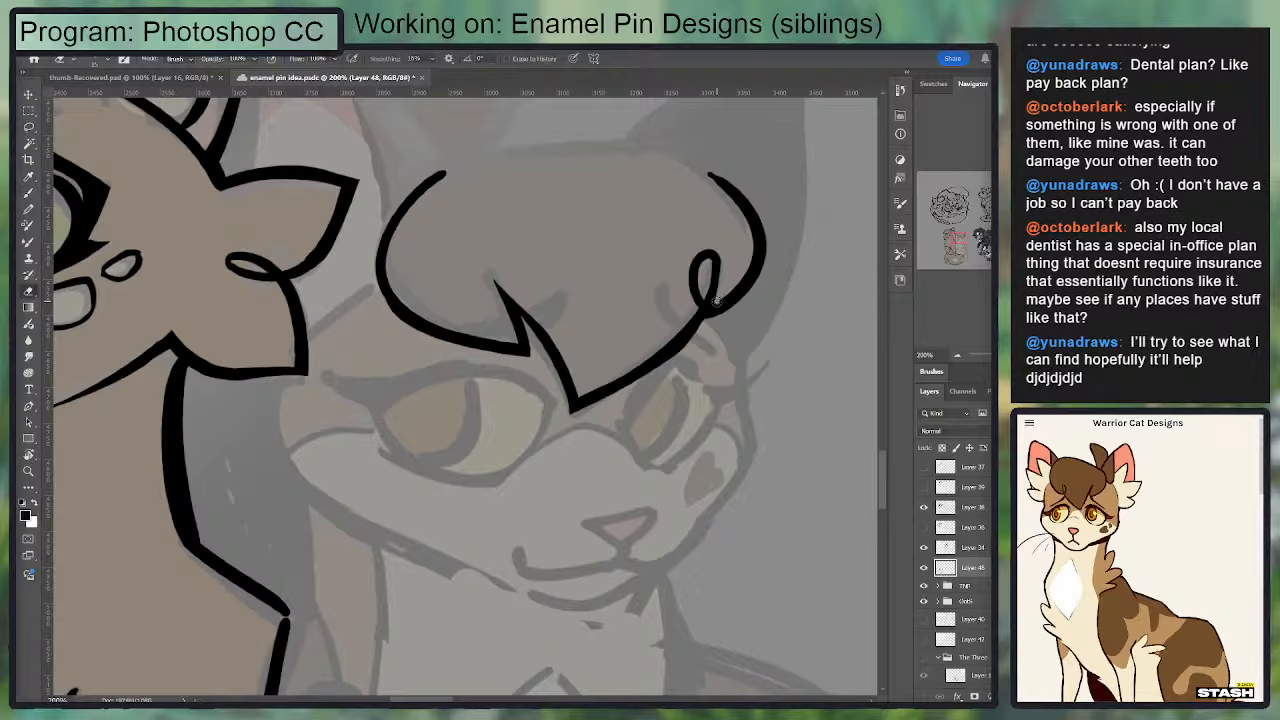
{"action": "key", "text": "e"}
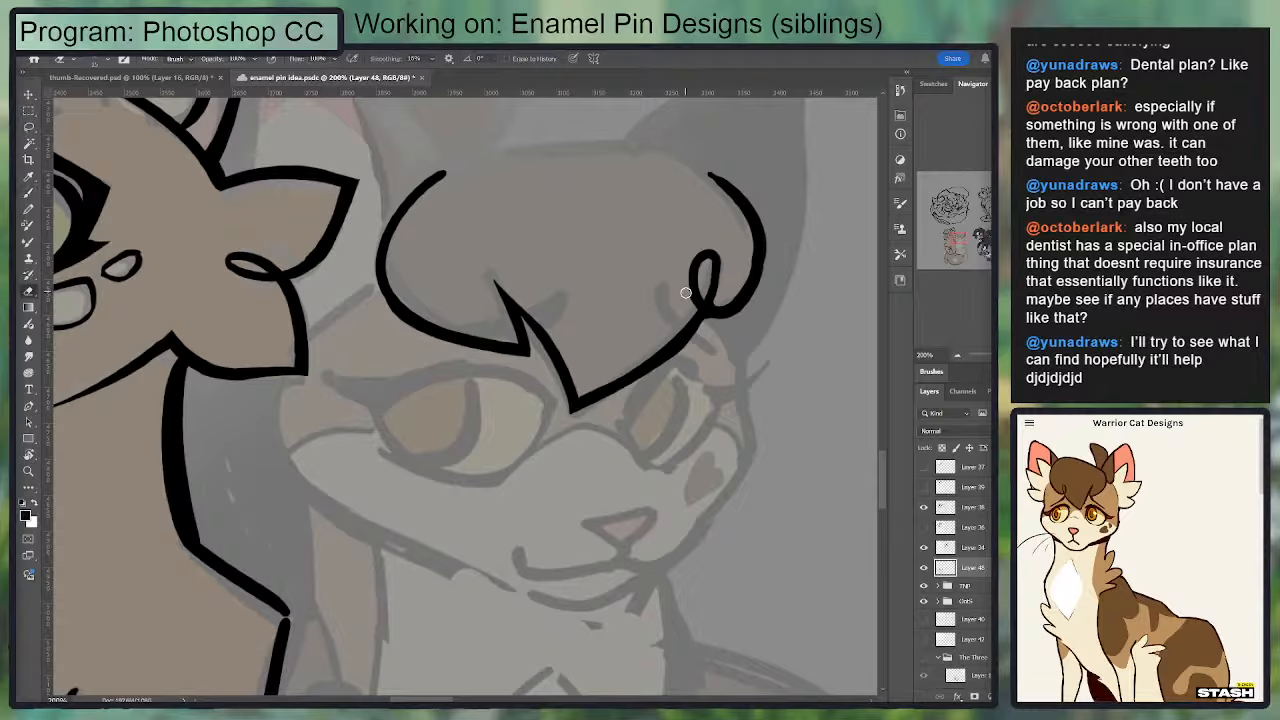
{"action": "key", "text": "b"}
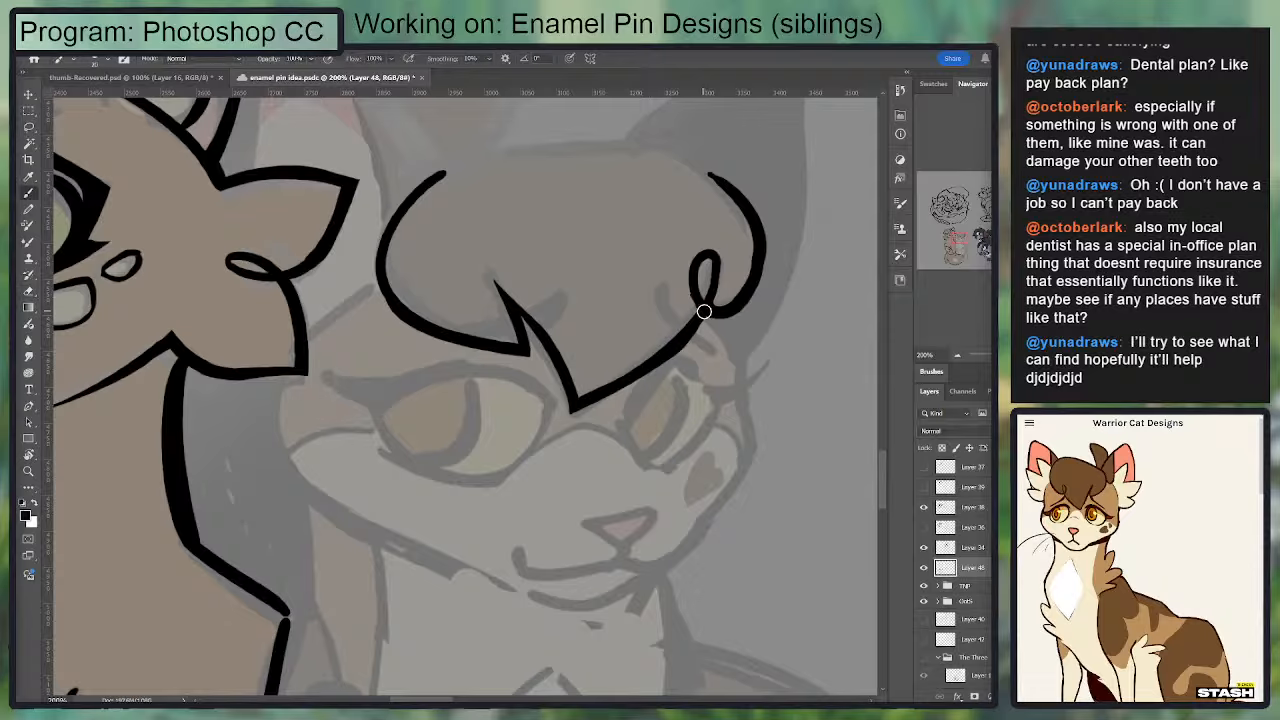
Step: Thicken the outer lobe of the fringe around the loop and erase the excess along its edge
{"action": "left_click_drag", "start_coordinate": [702, 312], "coordinate": [752, 293]}
{"action": "left_click_drag", "start_coordinate": [728, 246], "coordinate": [711, 297]}
{"action": "left_click_drag", "start_coordinate": [717, 360], "coordinate": [731, 256]}
{"action": "key", "text": "e"}
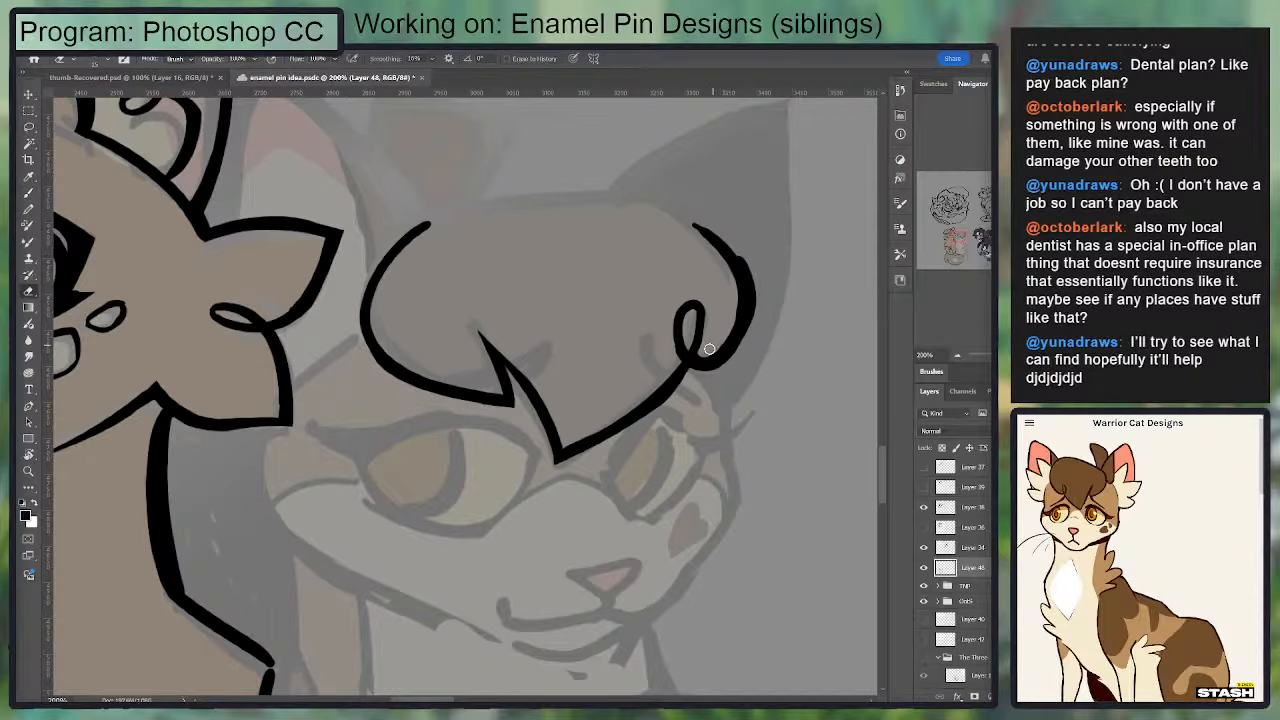
{"action": "mouse_move", "coordinate": [709, 351]}
{"action": "left_mouse_down"}
{"action": "mouse_move", "coordinate": [733, 311]}
{"action": "mouse_move", "coordinate": [722, 264]}
{"action": "left_mouse_up"}
{"action": "mouse_move", "coordinate": [723, 341]}
{"action": "left_mouse_down"}
{"action": "mouse_move", "coordinate": [737, 263]}
{"action": "mouse_move", "coordinate": [748, 347]}
{"action": "left_mouse_up"}
{"action": "key", "text": "b"}
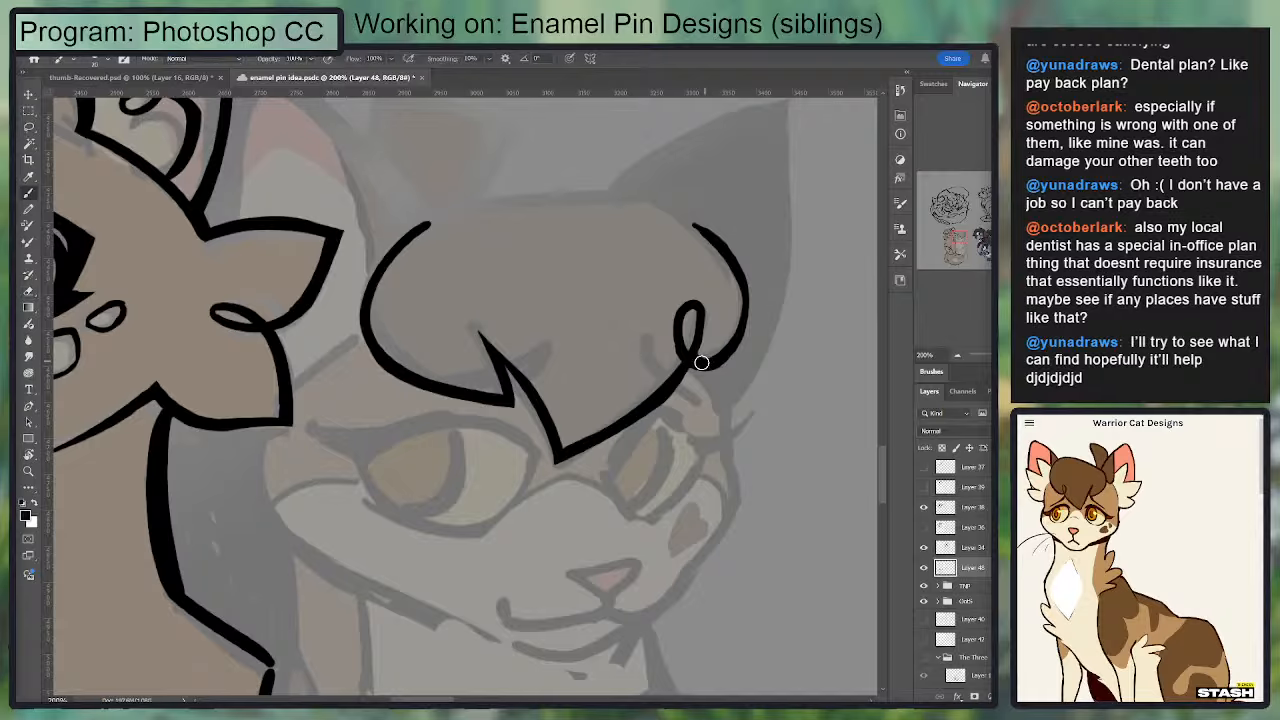
Step: Ink the top edge of the second cat's hair, joining both side lobes into a closed fringe outline
{"action": "left_click_drag", "start_coordinate": [734, 288], "coordinate": [570, 205]}
{"action": "key", "text": "ctrl+z"}
{"action": "left_click_drag", "start_coordinate": [420, 222], "coordinate": [644, 184]}
{"action": "key", "text": "ctrl+z"}
{"action": "key", "text": "ctrl+z"}
{"action": "mouse_move", "coordinate": [636, 185]}
{"action": "left_mouse_down"}
{"action": "mouse_move", "coordinate": [723, 231]}
{"action": "mouse_move", "coordinate": [745, 262]}
{"action": "mouse_move", "coordinate": [624, 183]}
{"action": "left_mouse_up"}
{"action": "key", "text": "ctrl+z"}
{"action": "key", "text": "e"}
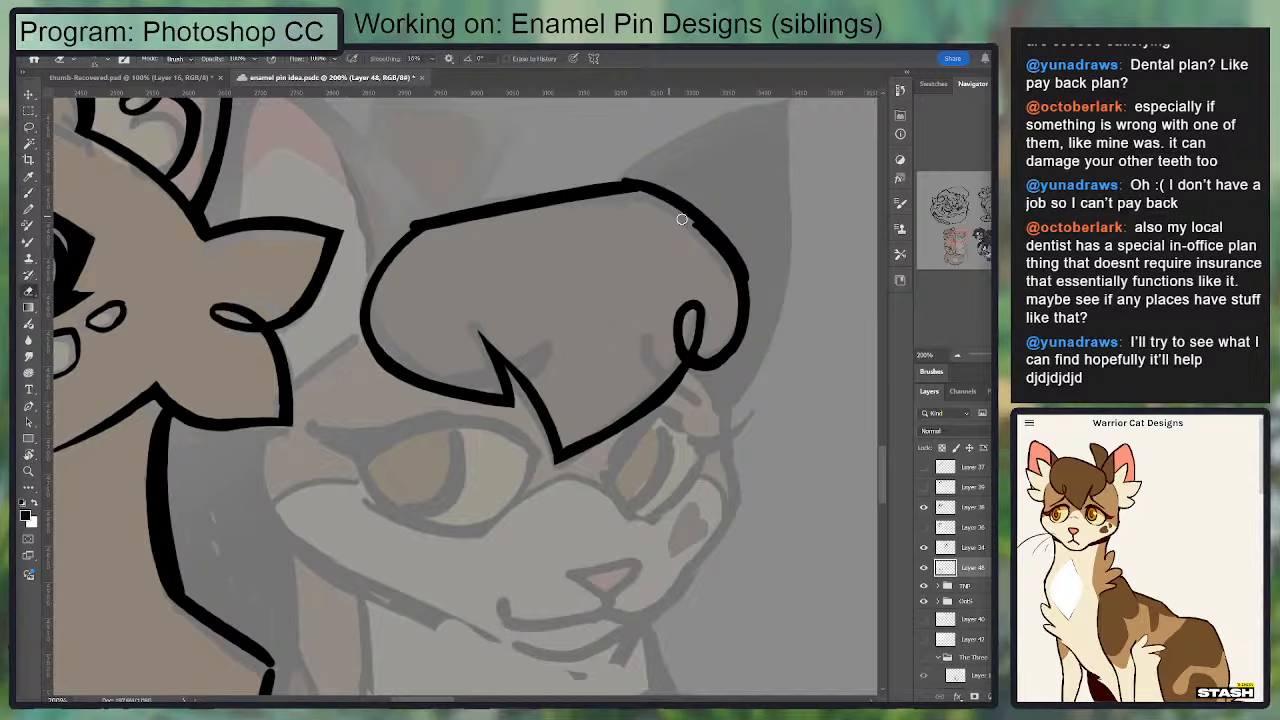
{"action": "mouse_move", "coordinate": [683, 219]}
{"action": "left_mouse_down"}
{"action": "mouse_move", "coordinate": [729, 296]}
{"action": "mouse_move", "coordinate": [735, 344]}
{"action": "mouse_move", "coordinate": [752, 262]}
{"action": "mouse_move", "coordinate": [743, 354]}
{"action": "mouse_move", "coordinate": [744, 320]}
{"action": "left_mouse_up"}
{"action": "key", "text": "b"}
{"action": "key", "text": "e"}
{"action": "key", "text": "b"}
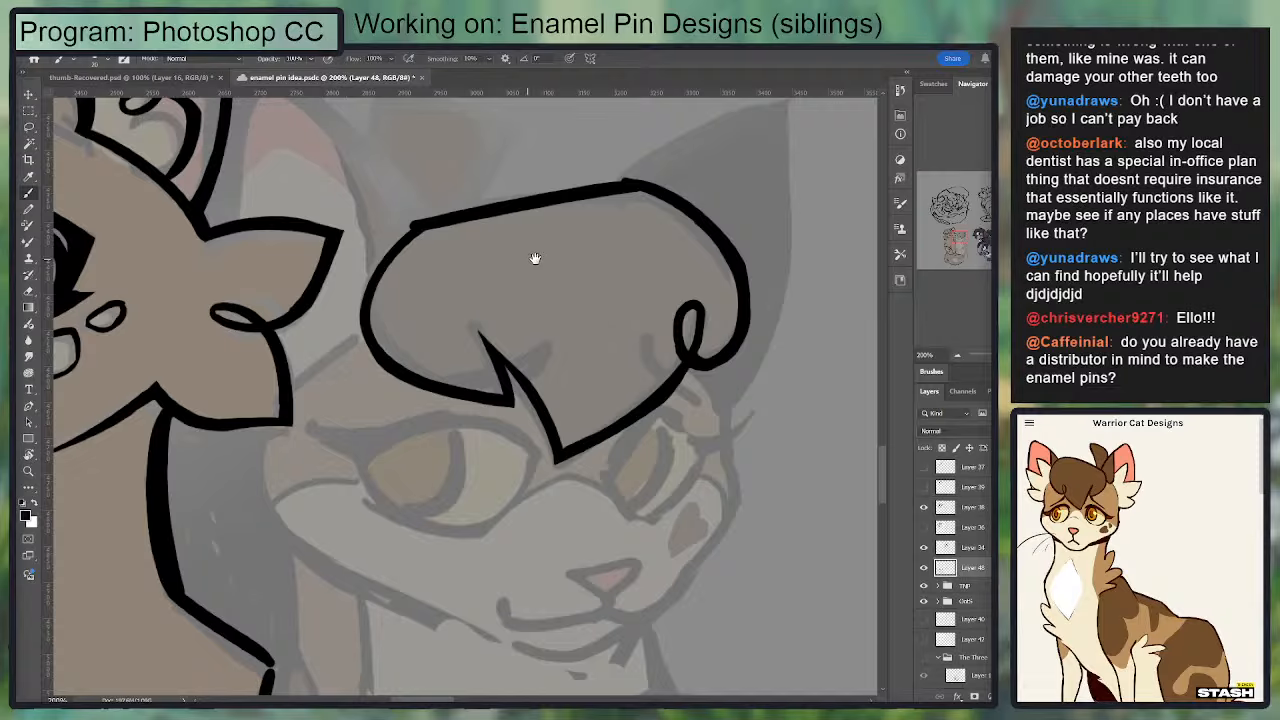
Step: Smooth the line weight along the top of the fringe and down its outer lobe
{"action": "key", "text": "e"}
{"action": "mouse_move", "coordinate": [640, 184]}
{"action": "left_mouse_down"}
{"action": "mouse_move", "coordinate": [399, 220]}
{"action": "mouse_move", "coordinate": [648, 191]}
{"action": "mouse_move", "coordinate": [490, 212]}
{"action": "left_mouse_up"}
{"action": "key", "text": "b"}
{"action": "key", "text": "ctrl+z"}
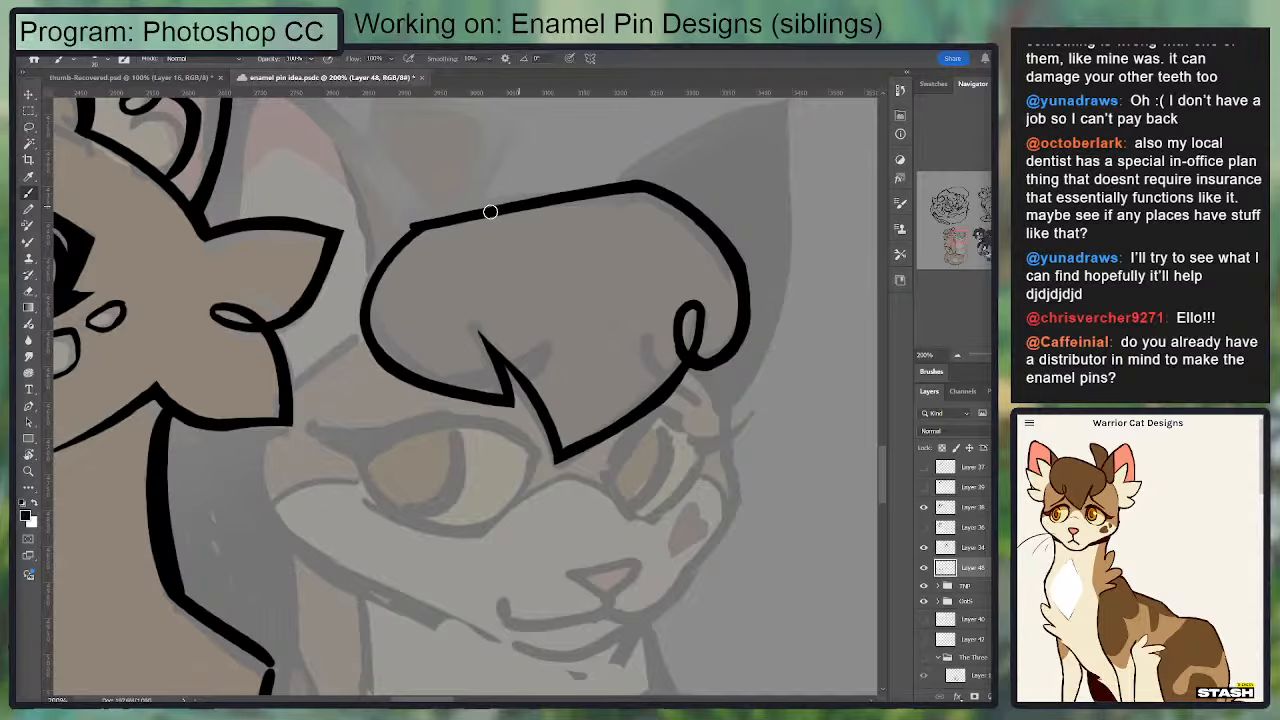
{"action": "scroll", "coordinate": [490, 212], "scroll_direction": "up", "scroll_amount": 3}
{"action": "key", "text": "e"}
{"action": "left_click_drag", "start_coordinate": [686, 356], "coordinate": [749, 474]}
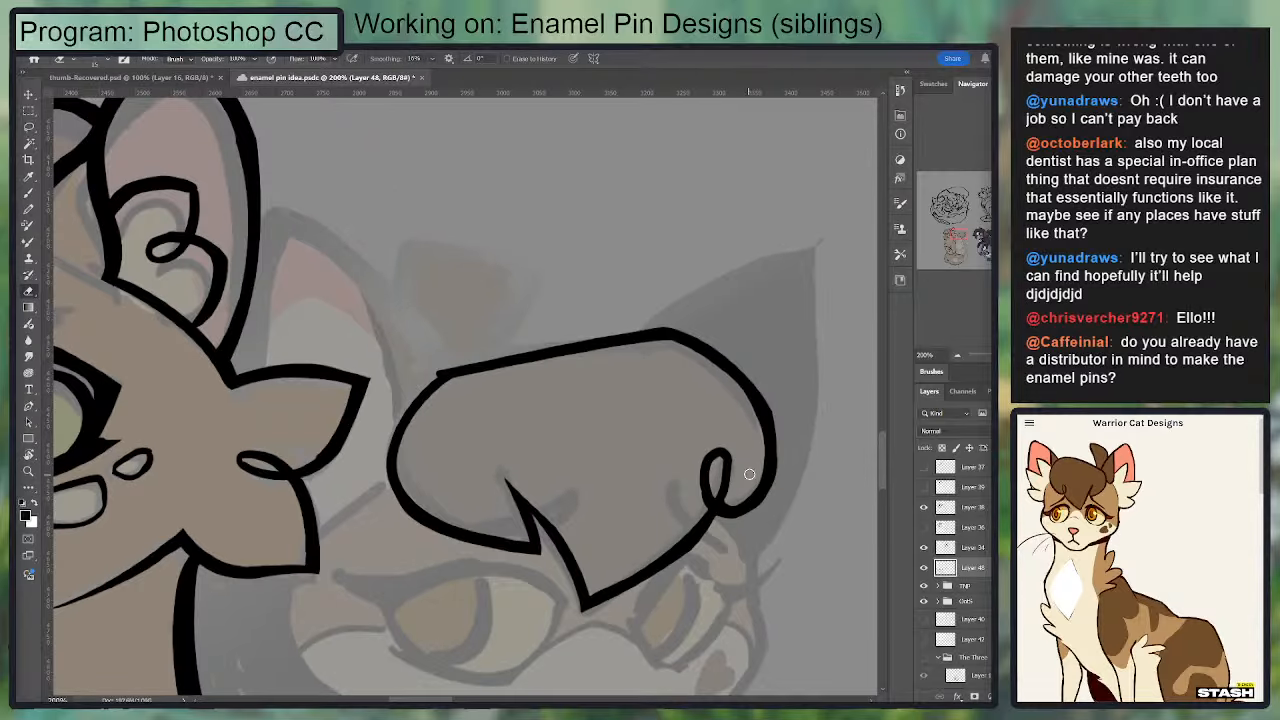
{"action": "mouse_move", "coordinate": [743, 391]}
{"action": "left_mouse_down"}
{"action": "mouse_move", "coordinate": [761, 463]}
{"action": "mouse_move", "coordinate": [728, 501]}
{"action": "mouse_move", "coordinate": [768, 405]}
{"action": "left_mouse_up"}
{"action": "key", "text": "b"}
{"action": "key", "text": "e"}
{"action": "key", "text": "b"}
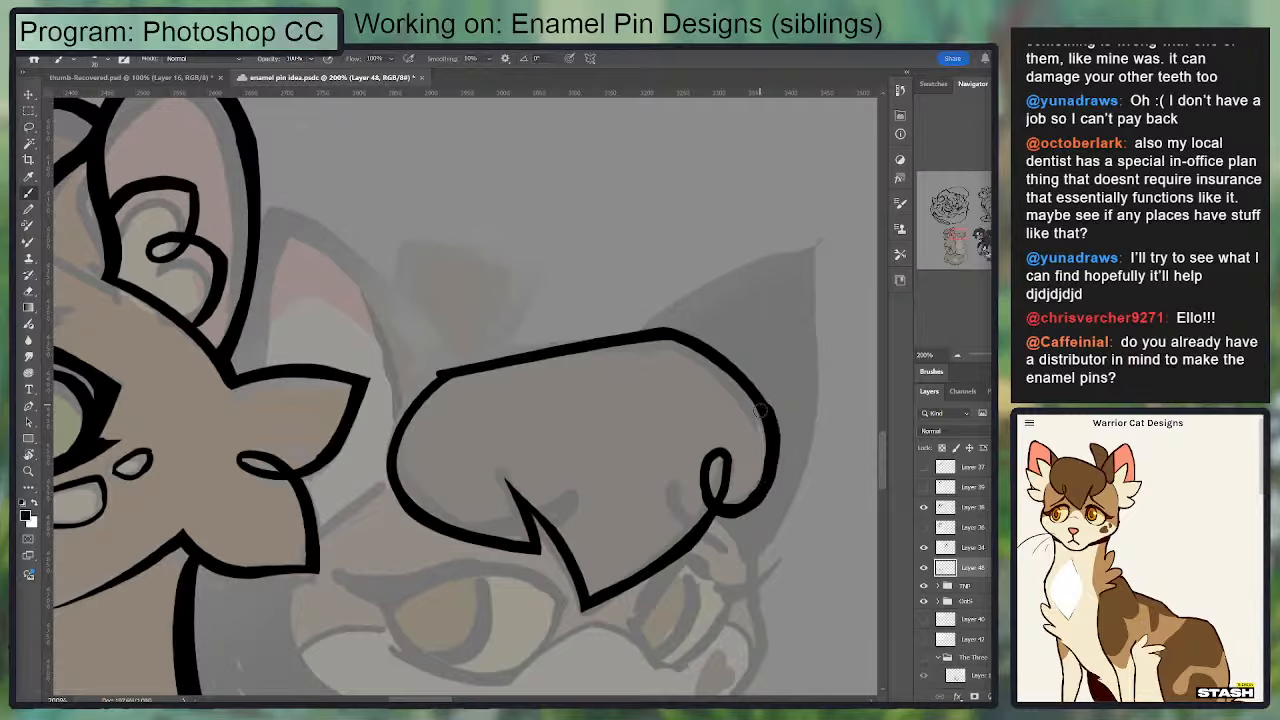
{"action": "key", "text": "e"}
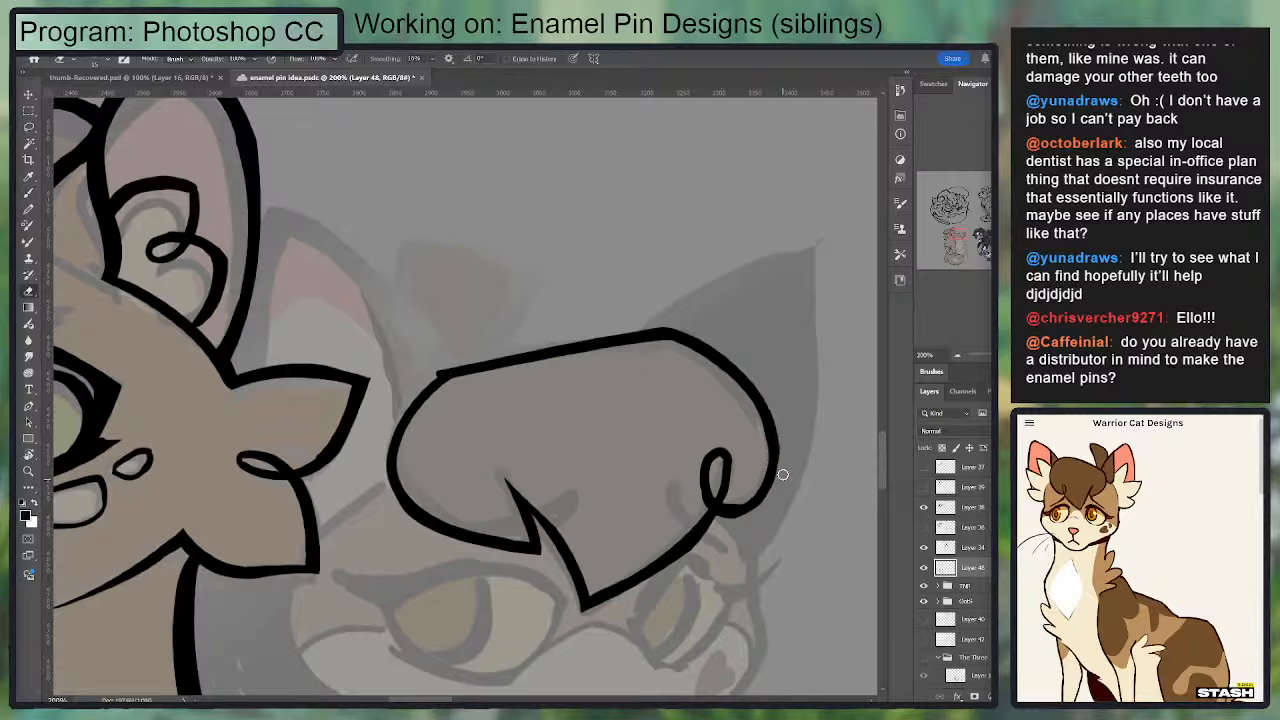
{"action": "key", "text": "b"}
{"action": "mouse_move", "coordinate": [447, 362]}
{"action": "left_mouse_down"}
{"action": "mouse_move", "coordinate": [269, 212]}
{"action": "mouse_move", "coordinate": [287, 208]}
{"action": "mouse_move", "coordinate": [463, 343]}
{"action": "mouse_move", "coordinate": [267, 200]}
{"action": "mouse_move", "coordinate": [478, 390]}
{"action": "mouse_move", "coordinate": [292, 210]}
{"action": "left_mouse_up"}
{"action": "key", "text": "ctrl+z"}
{"action": "key", "text": "ctrl+z"}
{"action": "key", "text": "ctrl+z"}
{"action": "key", "text": "ctrl+z"}
{"action": "key", "text": "ctrl+minus"}
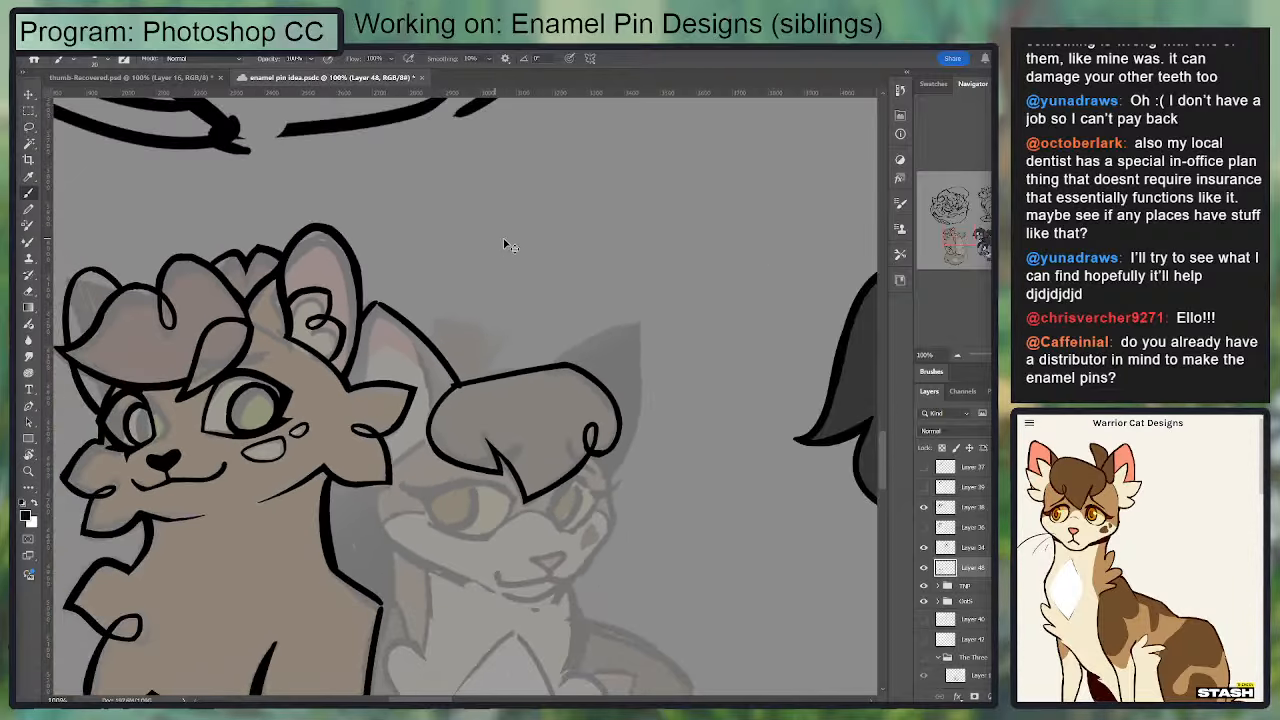
{"action": "left_click_drag", "start_coordinate": [555, 259], "coordinate": [646, 163]}
{"action": "mouse_move", "coordinate": [588, 335]}
{"action": "left_mouse_down"}
{"action": "mouse_move", "coordinate": [709, 253]}
{"action": "mouse_move", "coordinate": [720, 185]}
{"action": "mouse_move", "coordinate": [566, 429]}
{"action": "left_mouse_up"}
{"action": "left_click_drag", "start_coordinate": [552, 346], "coordinate": [548, 384]}
{"action": "key", "text": "ctrl+z"}
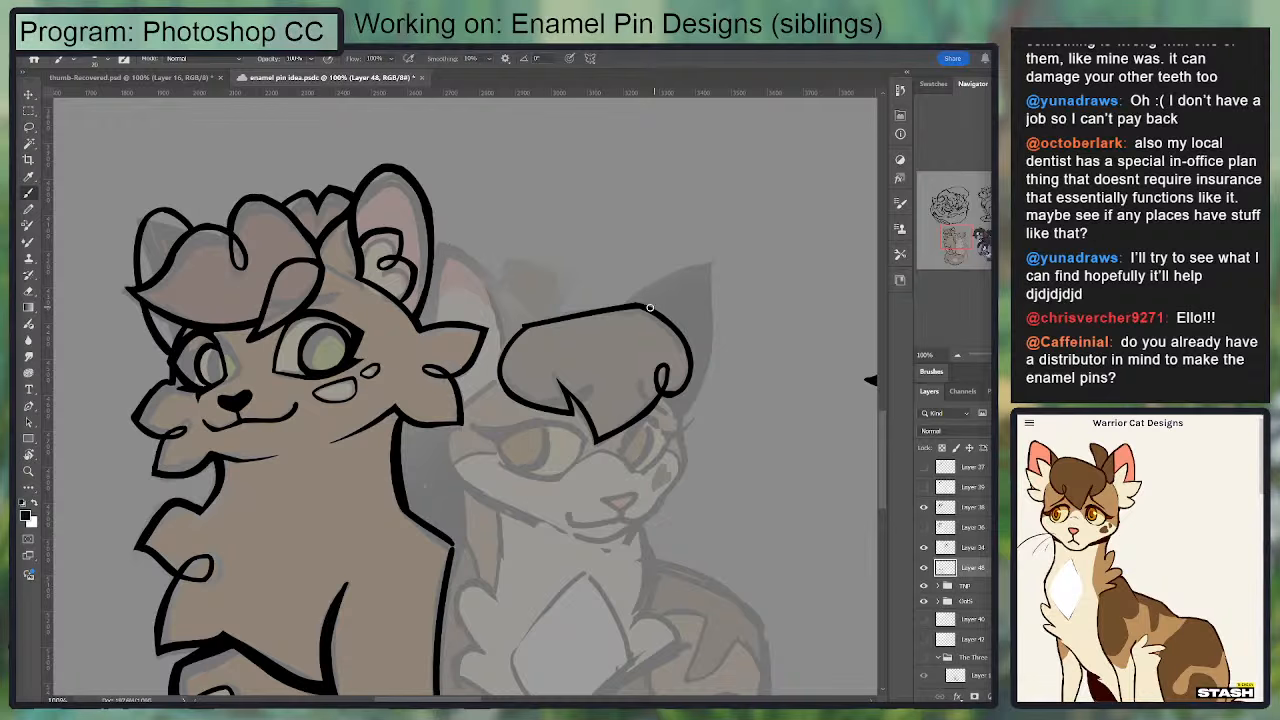
{"action": "key", "text": "e"}
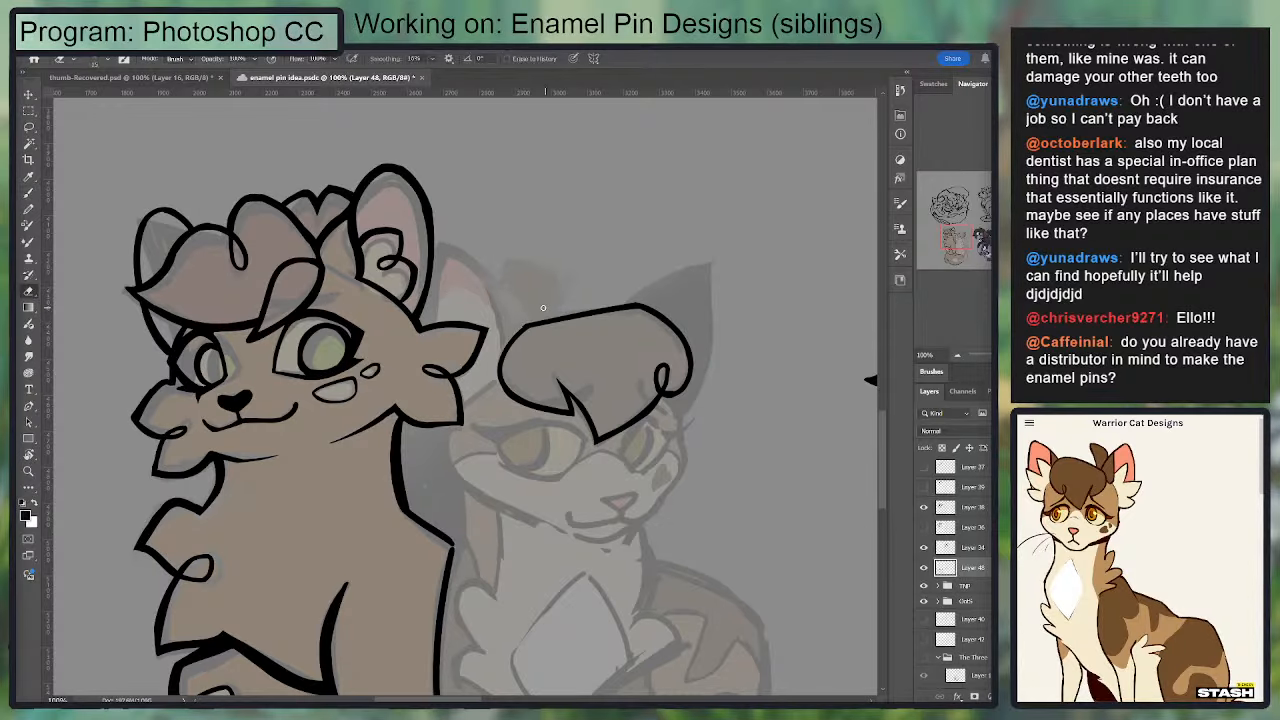
{"action": "mouse_move", "coordinate": [563, 350]}
{"action": "left_mouse_down"}
{"action": "mouse_move", "coordinate": [572, 263]}
{"action": "mouse_move", "coordinate": [578, 368]}
{"action": "left_mouse_up"}
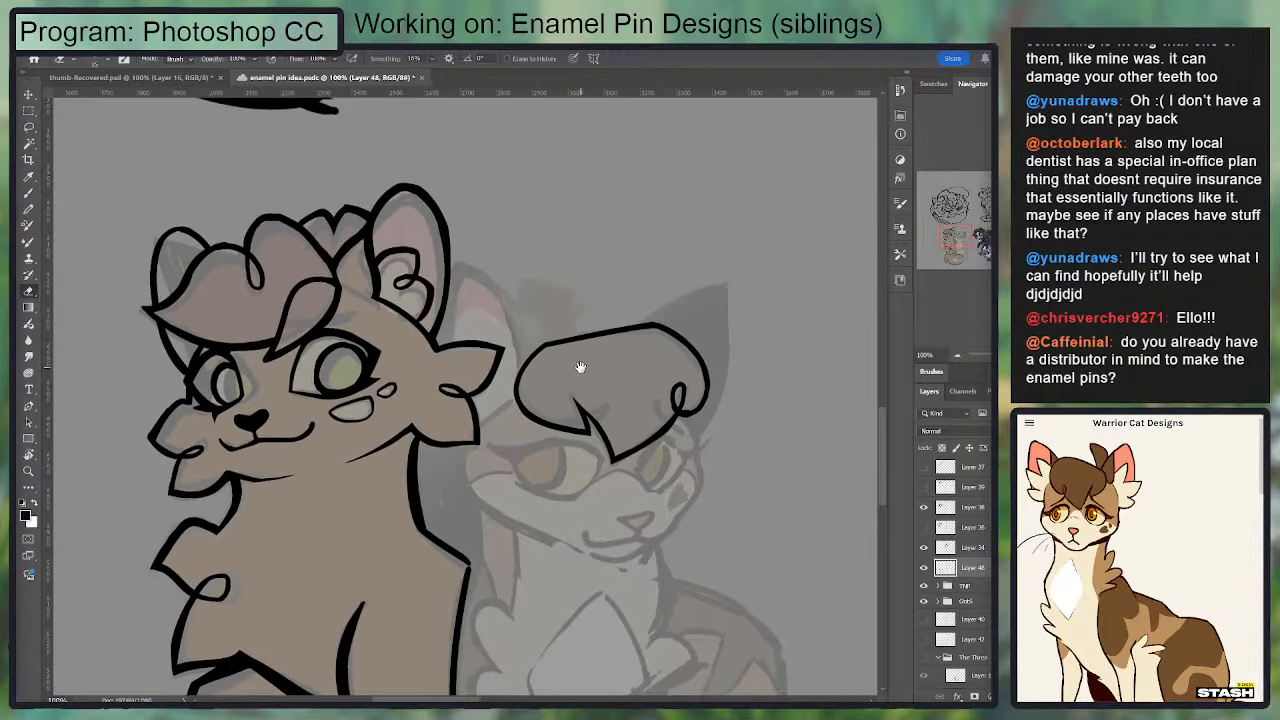
Step: Ink the second cat's near ear from its tip down to the fringe and down the side beside the first cat
{"action": "key", "text": "b"}
{"action": "left_click_drag", "start_coordinate": [456, 266], "coordinate": [553, 344]}
{"action": "key", "text": "ctrl+z"}
{"action": "key", "text": "ctrl+z"}
{"action": "key", "text": "e"}
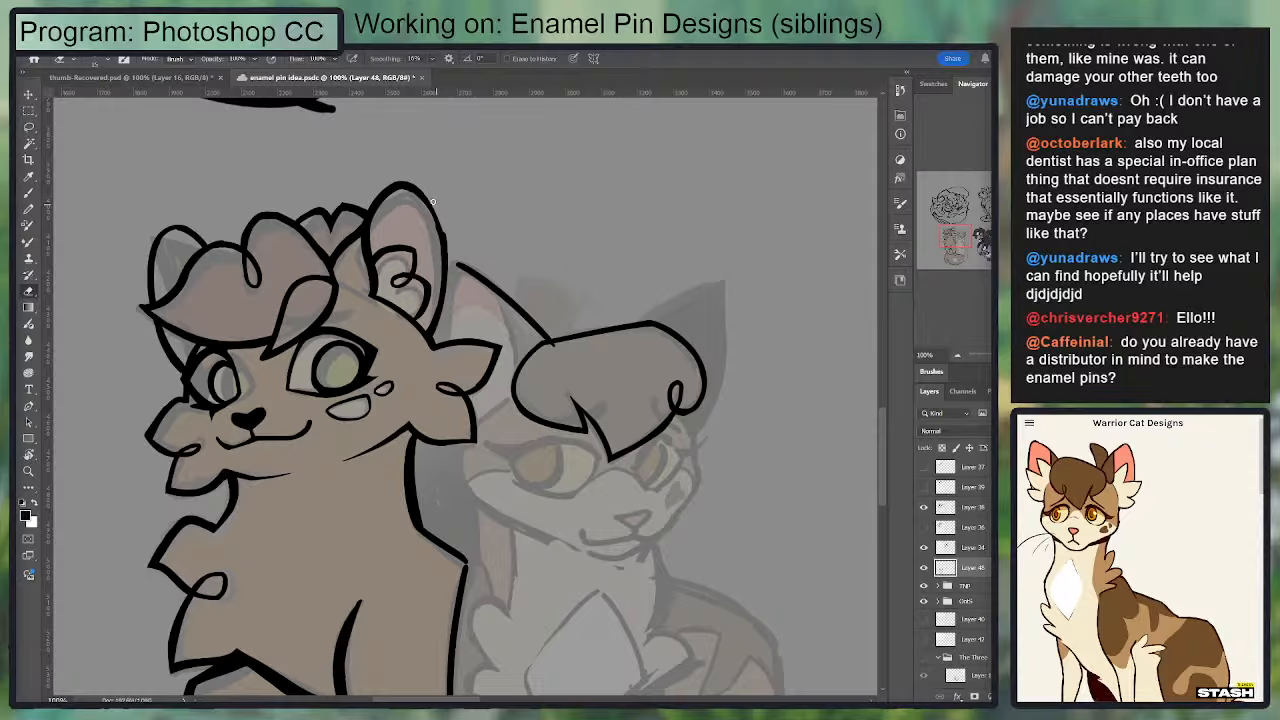
{"action": "key", "text": "b"}
{"action": "left_click_drag", "start_coordinate": [459, 263], "coordinate": [448, 284]}
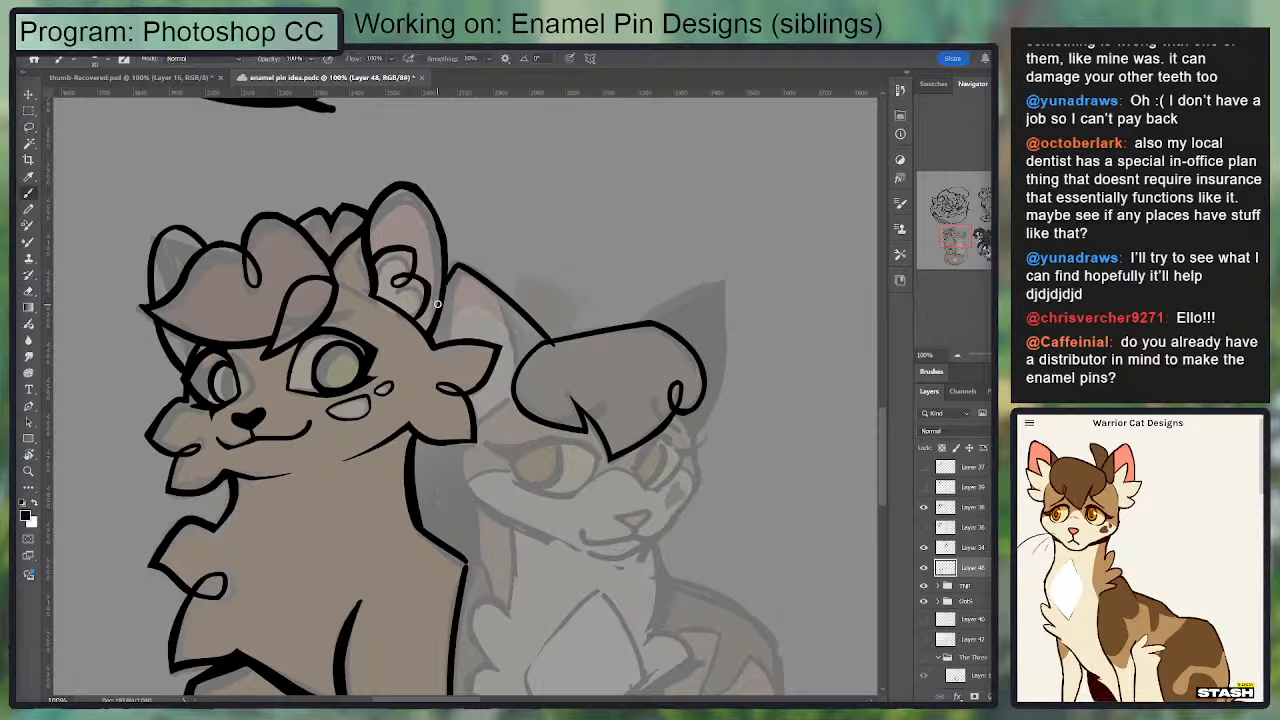
{"action": "left_click_drag", "start_coordinate": [457, 264], "coordinate": [445, 338]}
Step: Ink the inner fur shape inside the near ear, curving from beside the first cat over to the fringe
{"action": "mouse_move", "coordinate": [501, 298]}
{"action": "left_mouse_down"}
{"action": "mouse_move", "coordinate": [524, 362]}
{"action": "mouse_move", "coordinate": [467, 316]}
{"action": "mouse_move", "coordinate": [453, 342]}
{"action": "mouse_move", "coordinate": [470, 303]}
{"action": "mouse_move", "coordinate": [500, 334]}
{"action": "mouse_move", "coordinate": [515, 321]}
{"action": "mouse_move", "coordinate": [491, 324]}
{"action": "mouse_move", "coordinate": [511, 328]}
{"action": "mouse_move", "coordinate": [477, 300]}
{"action": "mouse_move", "coordinate": [461, 330]}
{"action": "left_mouse_up"}
{"action": "key", "text": "ctrl+z"}
{"action": "key", "text": "ctrl+z"}
{"action": "key", "text": "ctrl+z"}
{"action": "key", "text": "ctrl+z"}
{"action": "key", "text": "ctrl+z"}
{"action": "key", "text": "ctrl+z"}
{"action": "mouse_move", "coordinate": [455, 342]}
{"action": "left_mouse_down"}
{"action": "mouse_move", "coordinate": [467, 301]}
{"action": "mouse_move", "coordinate": [479, 314]}
{"action": "mouse_move", "coordinate": [456, 341]}
{"action": "mouse_move", "coordinate": [517, 330]}
{"action": "left_mouse_up"}
{"action": "key", "text": "ctrl+z"}
{"action": "key", "text": "ctrl+z"}
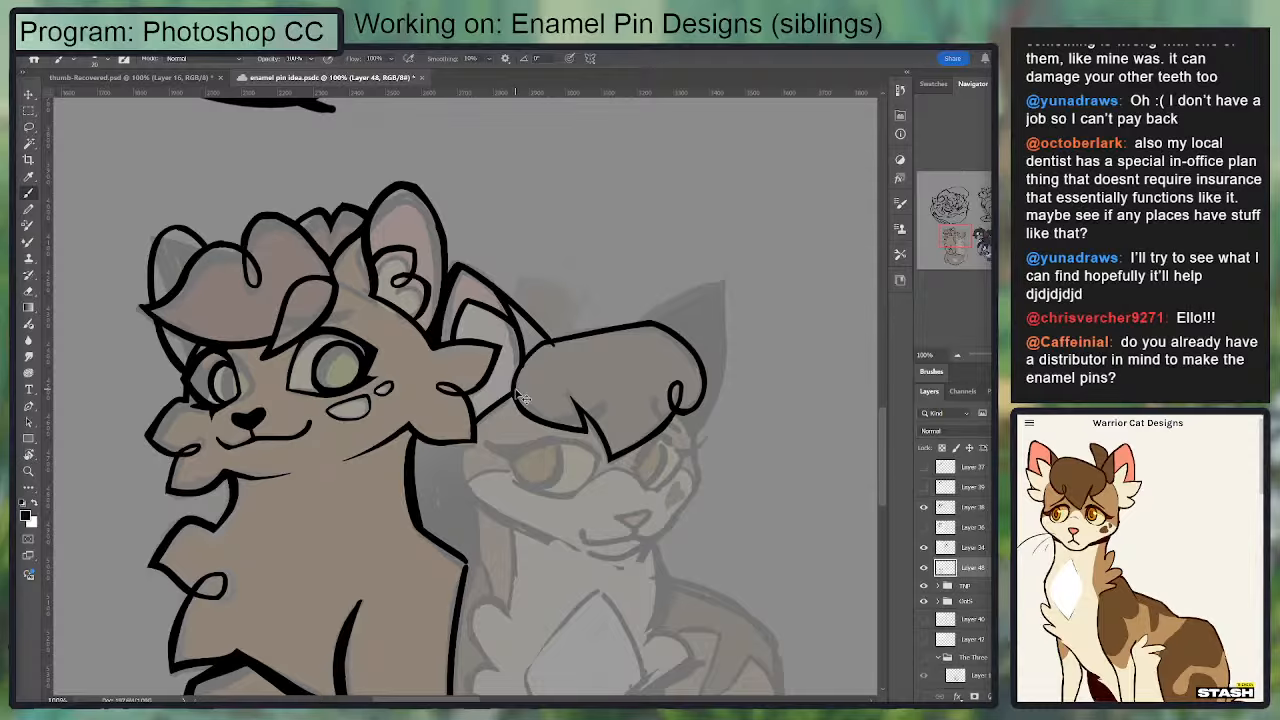
{"action": "key", "text": "ctrl+z"}
Step: Ink the near ear's base line from the first cat's cheek fur to the fringe and clean up the joins
{"action": "key", "text": "ctrl+plus"}
{"action": "left_click_drag", "start_coordinate": [517, 395], "coordinate": [453, 285]}
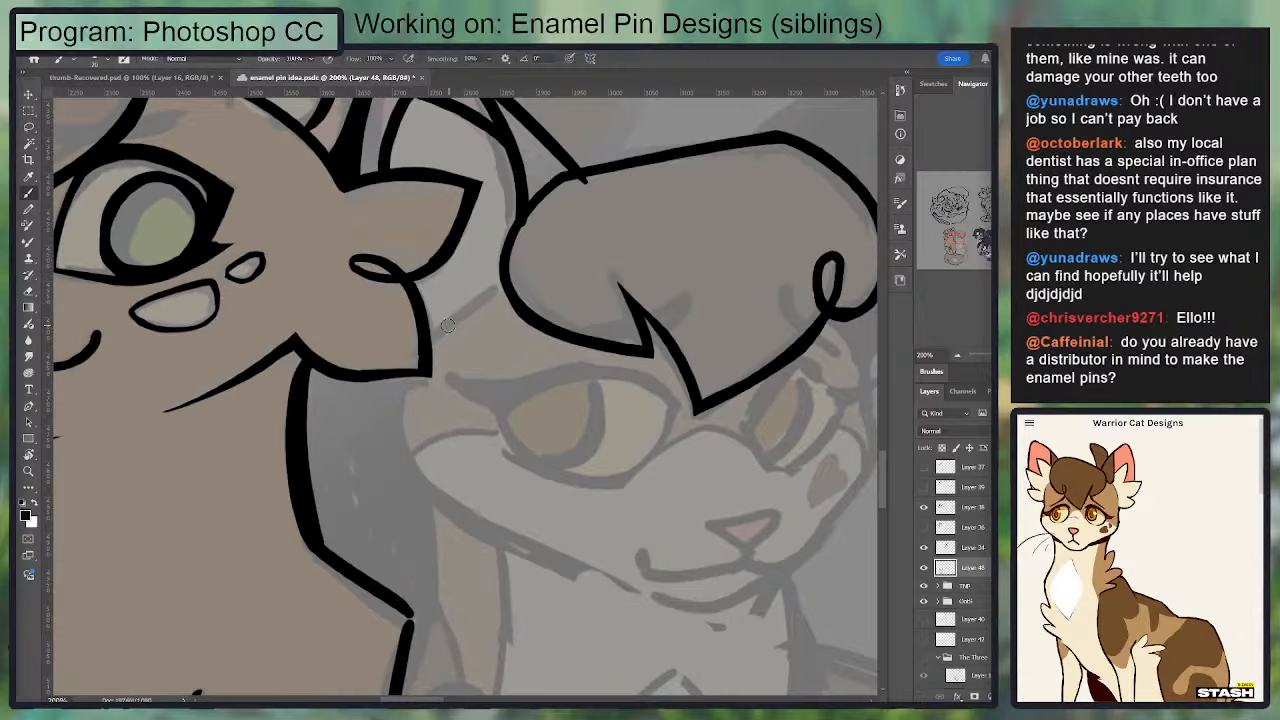
{"action": "left_click_drag", "start_coordinate": [425, 345], "coordinate": [502, 280]}
{"action": "key", "text": "e"}
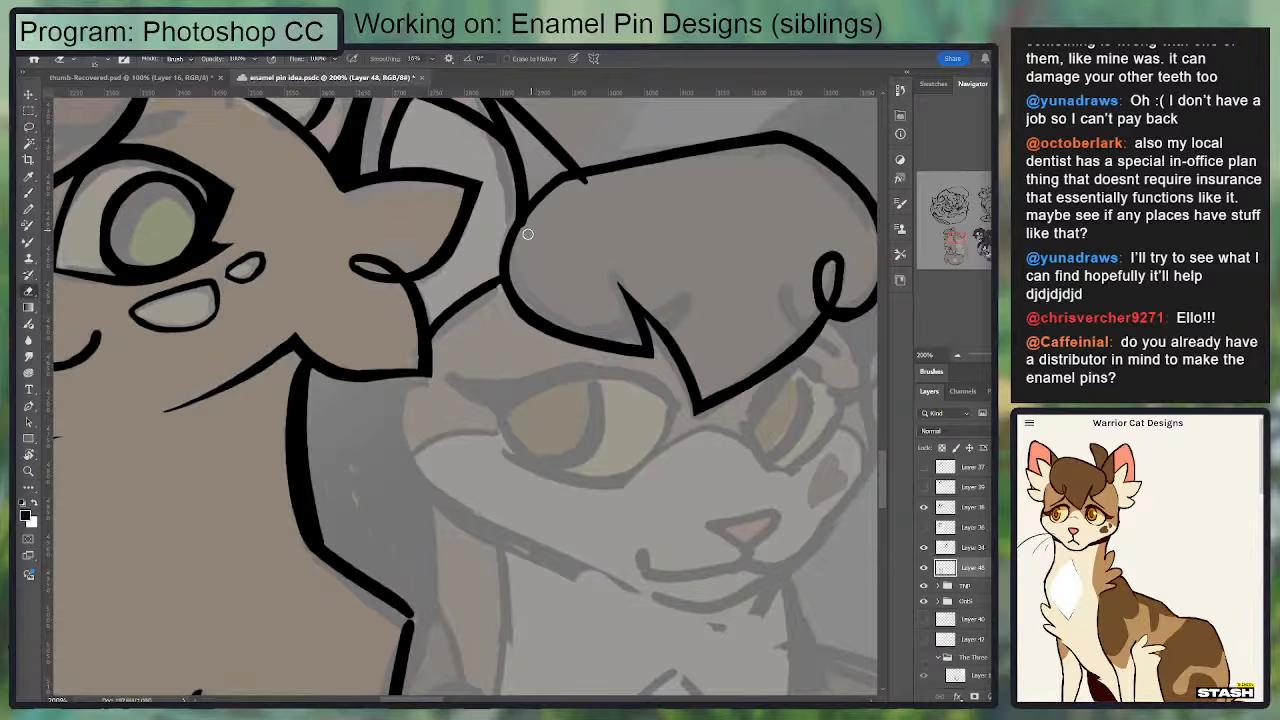
{"action": "mouse_move", "coordinate": [573, 187]}
{"action": "left_mouse_down"}
{"action": "mouse_move", "coordinate": [583, 183]}
{"action": "mouse_move", "coordinate": [571, 186]}
{"action": "left_mouse_up"}
{"action": "key", "text": "b"}
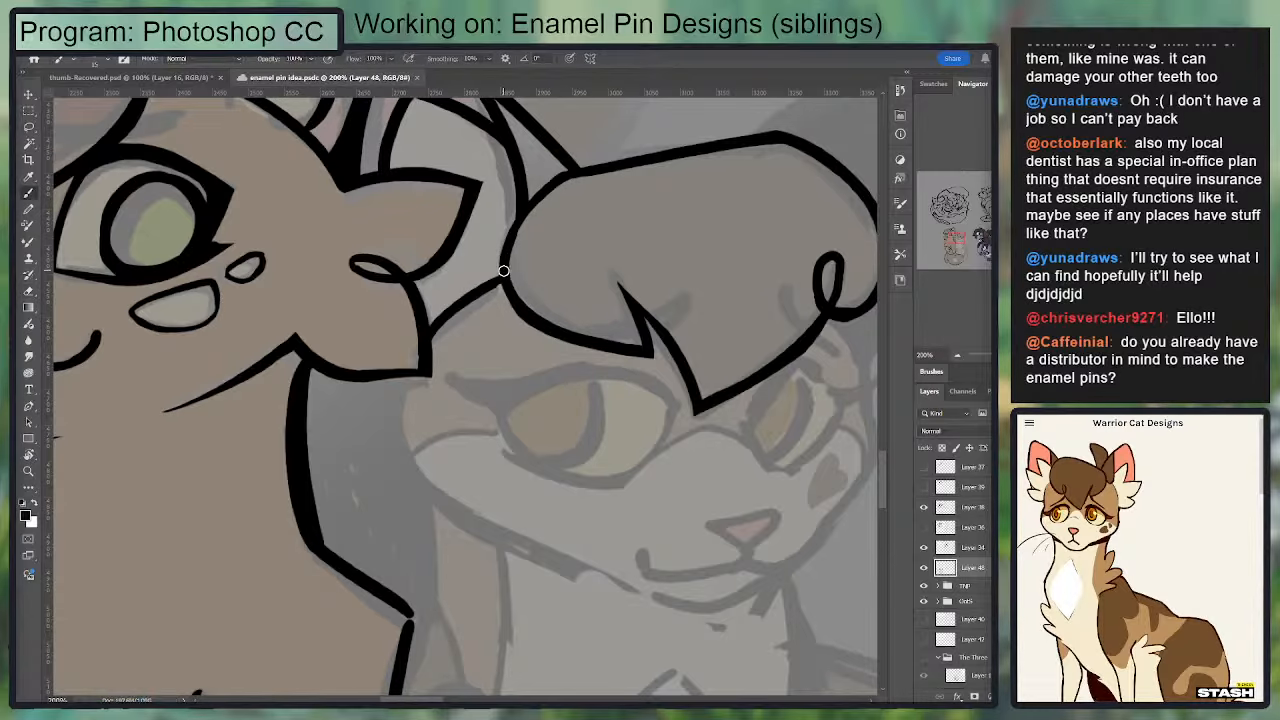
{"action": "left_click_drag", "start_coordinate": [506, 270], "coordinate": [432, 335]}
{"action": "key", "text": "e"}
{"action": "mouse_move", "coordinate": [495, 291]}
{"action": "left_mouse_down"}
{"action": "mouse_move", "coordinate": [439, 337]}
{"action": "mouse_move", "coordinate": [487, 289]}
{"action": "left_mouse_up"}
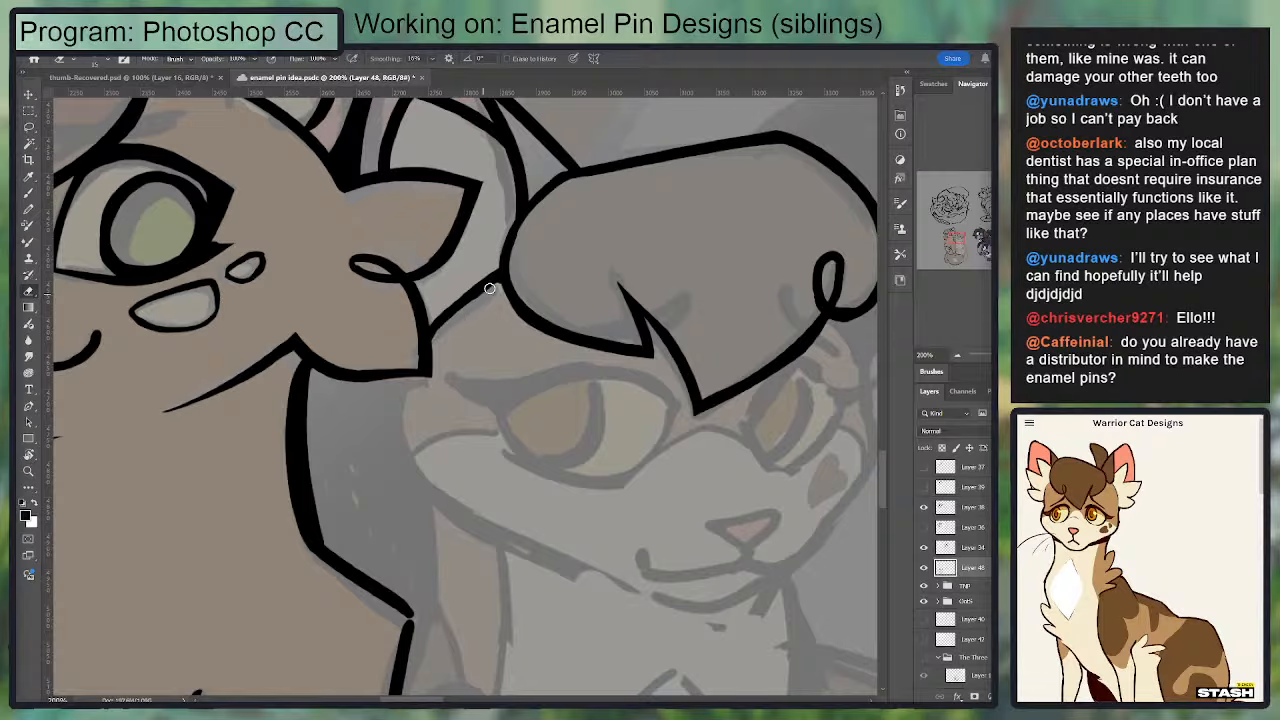
{"action": "key", "text": "b"}
{"action": "left_click_drag", "start_coordinate": [434, 333], "coordinate": [498, 279]}
Step: Ink the small hair tuft standing on top of the second cat's head beside the near ear
{"action": "mouse_move", "coordinate": [540, 182]}
{"action": "left_mouse_down"}
{"action": "mouse_move", "coordinate": [406, 389]}
{"action": "mouse_move", "coordinate": [376, 406]}
{"action": "left_mouse_up"}
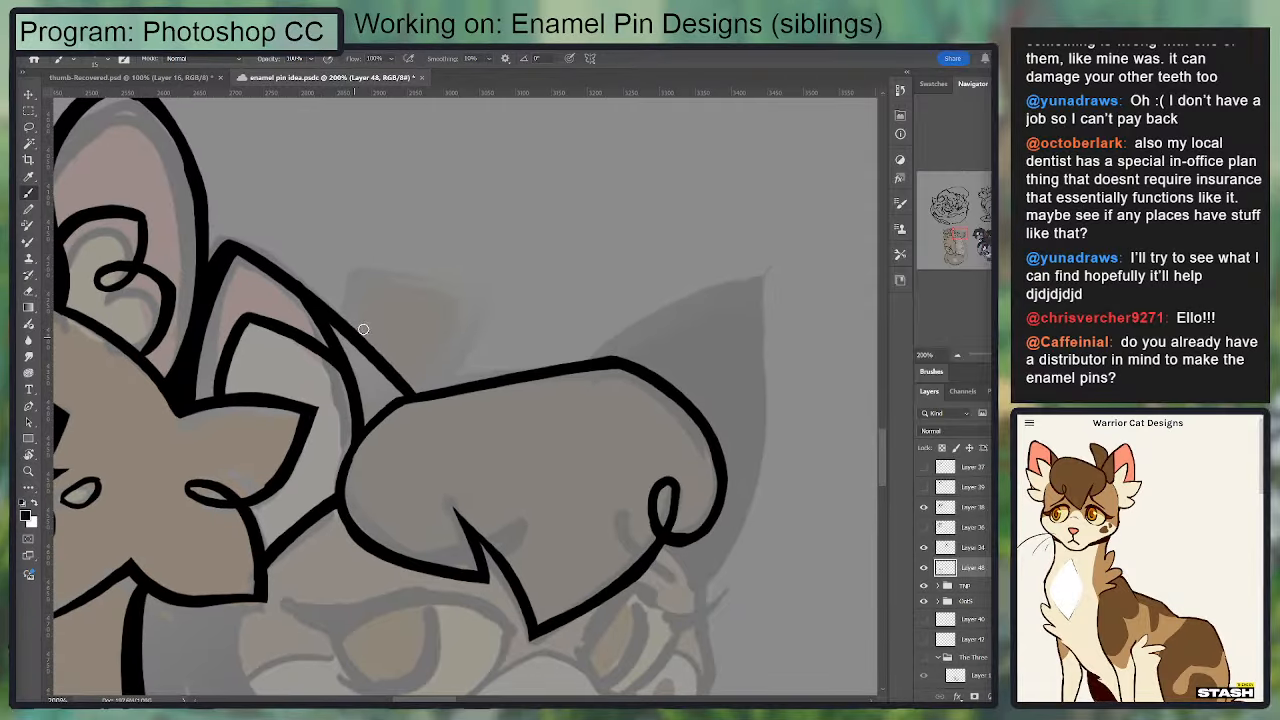
{"action": "mouse_move", "coordinate": [359, 335]}
{"action": "left_mouse_down"}
{"action": "mouse_move", "coordinate": [368, 290]}
{"action": "mouse_move", "coordinate": [489, 334]}
{"action": "mouse_move", "coordinate": [452, 383]}
{"action": "mouse_move", "coordinate": [472, 333]}
{"action": "left_mouse_up"}
{"action": "key", "text": "ctrl+z"}
{"action": "key", "text": "ctrl+z"}
{"action": "key", "text": "ctrl+z"}
{"action": "key", "text": "ctrl+z"}
{"action": "mouse_move", "coordinate": [451, 387]}
{"action": "left_mouse_down"}
{"action": "mouse_move", "coordinate": [471, 340]}
{"action": "mouse_move", "coordinate": [356, 300]}
{"action": "mouse_move", "coordinate": [457, 330]}
{"action": "mouse_move", "coordinate": [359, 303]}
{"action": "mouse_move", "coordinate": [428, 312]}
{"action": "mouse_move", "coordinate": [470, 341]}
{"action": "left_mouse_up"}
{"action": "key", "text": "ctrl+z"}
{"action": "key", "text": "ctrl+z"}
{"action": "key", "text": "e"}
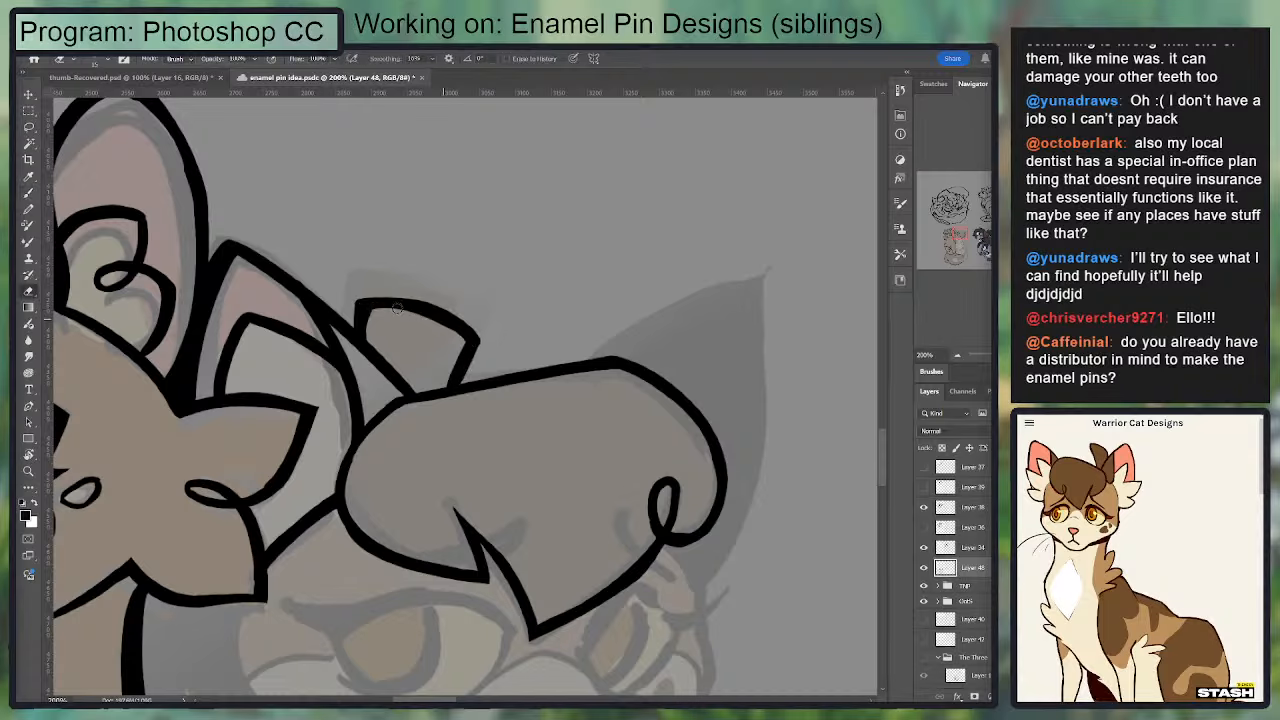
Step: Thicken and round the top edge of the hair tuft out to its outer corner
{"action": "key", "text": "b"}
{"action": "mouse_move", "coordinate": [349, 309]}
{"action": "left_mouse_down"}
{"action": "mouse_move", "coordinate": [422, 298]}
{"action": "mouse_move", "coordinate": [455, 329]}
{"action": "left_mouse_up"}
{"action": "key", "text": "e"}
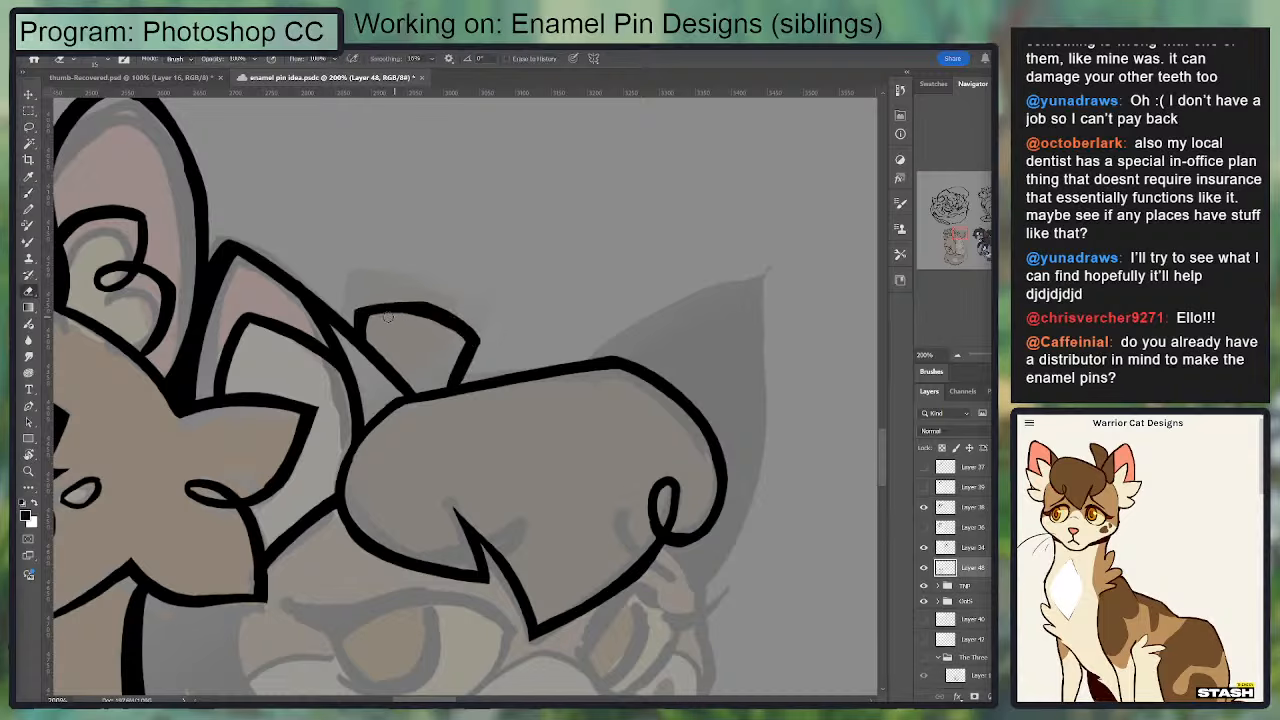
{"action": "key", "text": "b"}
{"action": "mouse_move", "coordinate": [356, 314]}
{"action": "left_mouse_down"}
{"action": "mouse_move", "coordinate": [405, 304]}
{"action": "mouse_move", "coordinate": [478, 337]}
{"action": "left_mouse_up"}
{"action": "key", "text": "e"}
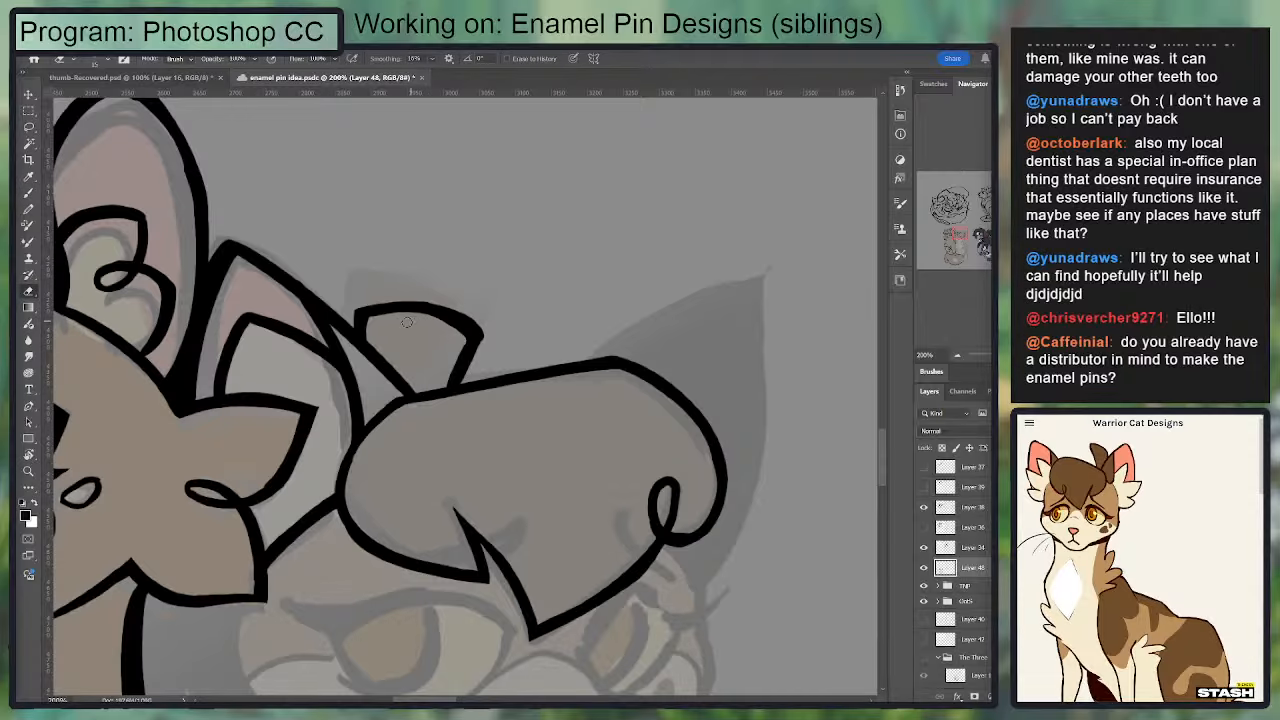
{"action": "key", "text": "b"}
{"action": "mouse_move", "coordinate": [506, 305]}
{"action": "left_mouse_down"}
{"action": "mouse_move", "coordinate": [458, 307]}
{"action": "mouse_move", "coordinate": [657, 181]}
{"action": "mouse_move", "coordinate": [414, 355]}
{"action": "left_mouse_up"}
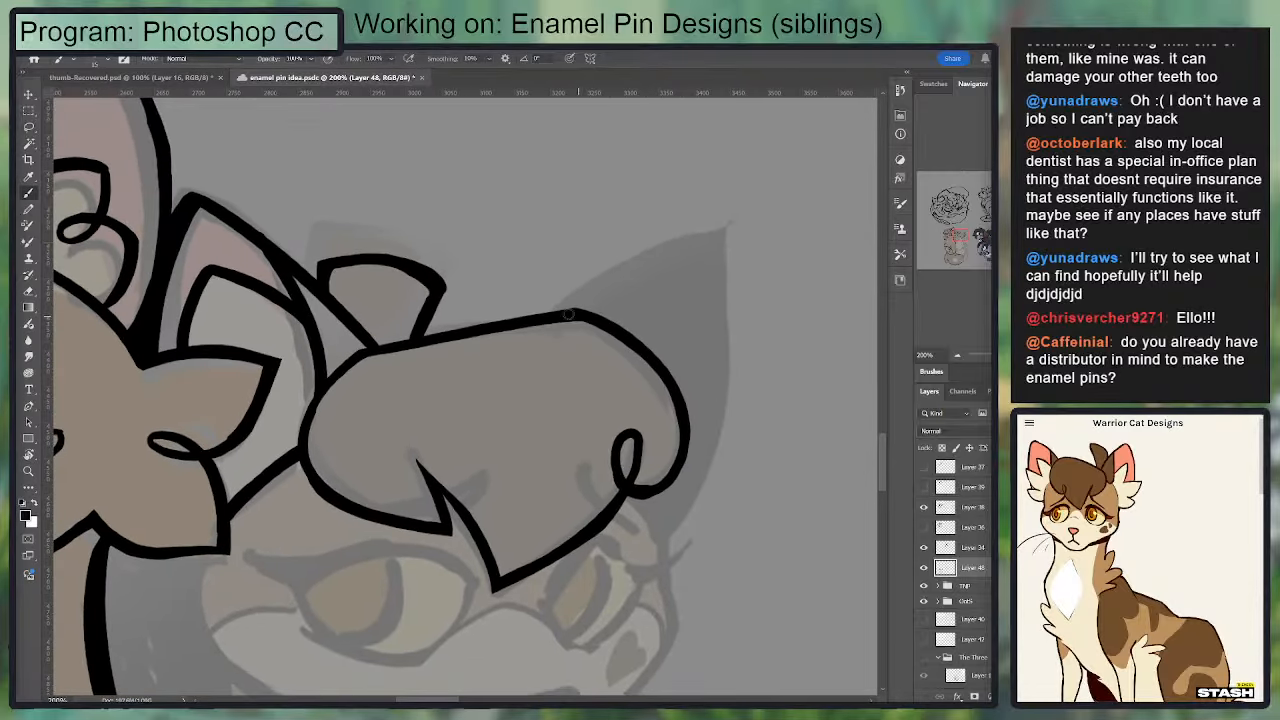
{"action": "mouse_move", "coordinate": [543, 317]}
{"action": "left_mouse_down"}
{"action": "mouse_move", "coordinate": [689, 242]}
{"action": "mouse_move", "coordinate": [684, 424]}
{"action": "left_mouse_up"}
{"action": "key", "text": "ctrl+z"}
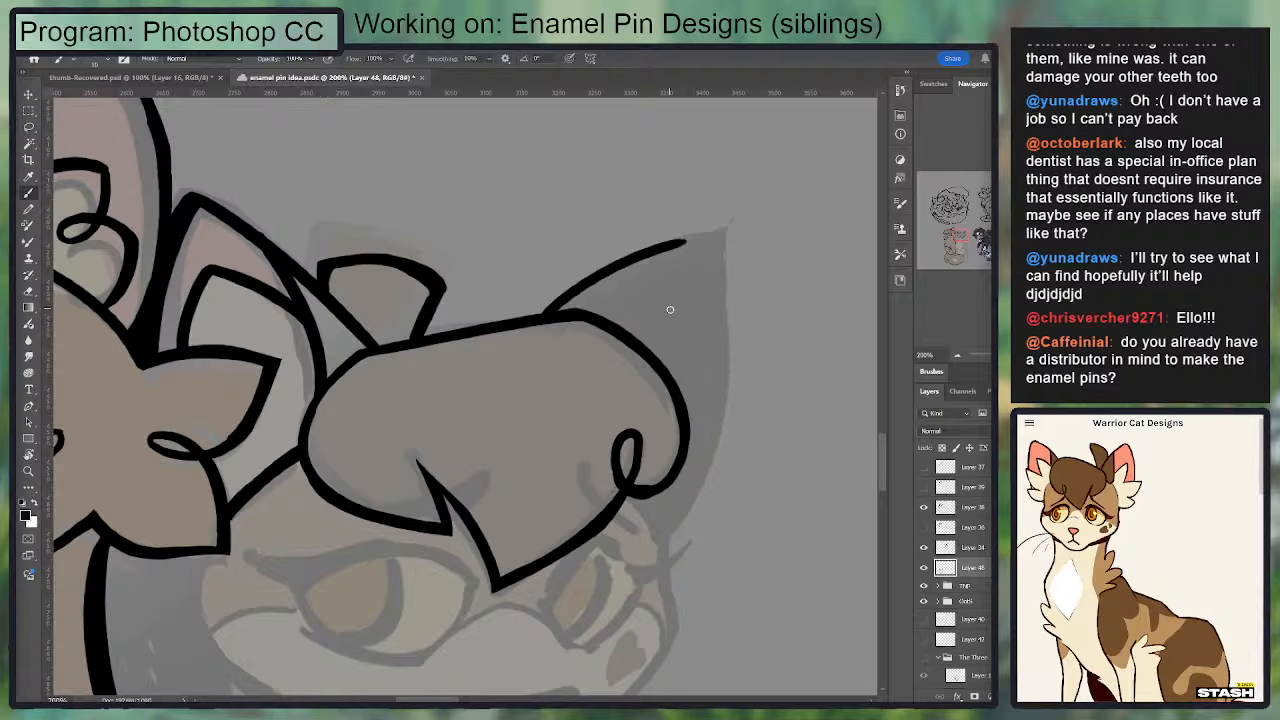
{"action": "left_click_drag", "start_coordinate": [685, 242], "coordinate": [705, 440]}
{"action": "key", "text": "ctrl+z"}
{"action": "key", "text": "ctrl+z"}
{"action": "mouse_move", "coordinate": [545, 318]}
{"action": "left_mouse_down"}
{"action": "mouse_move", "coordinate": [717, 240]}
{"action": "mouse_move", "coordinate": [694, 454]}
{"action": "left_mouse_up"}
{"action": "key", "text": "ctrl+z"}
{"action": "key", "text": "ctrl+z"}
{"action": "mouse_move", "coordinate": [546, 314]}
{"action": "left_mouse_down"}
{"action": "mouse_move", "coordinate": [723, 222]}
{"action": "mouse_move", "coordinate": [675, 517]}
{"action": "mouse_move", "coordinate": [718, 401]}
{"action": "mouse_move", "coordinate": [680, 233]}
{"action": "mouse_move", "coordinate": [716, 385]}
{"action": "left_mouse_up"}
{"action": "key", "text": "ctrl+z"}
{"action": "key", "text": "ctrl+z"}
{"action": "key", "text": "ctrl+z"}
{"action": "left_click_drag", "start_coordinate": [692, 250], "coordinate": [684, 480]}
{"action": "key", "text": "ctrl+z"}
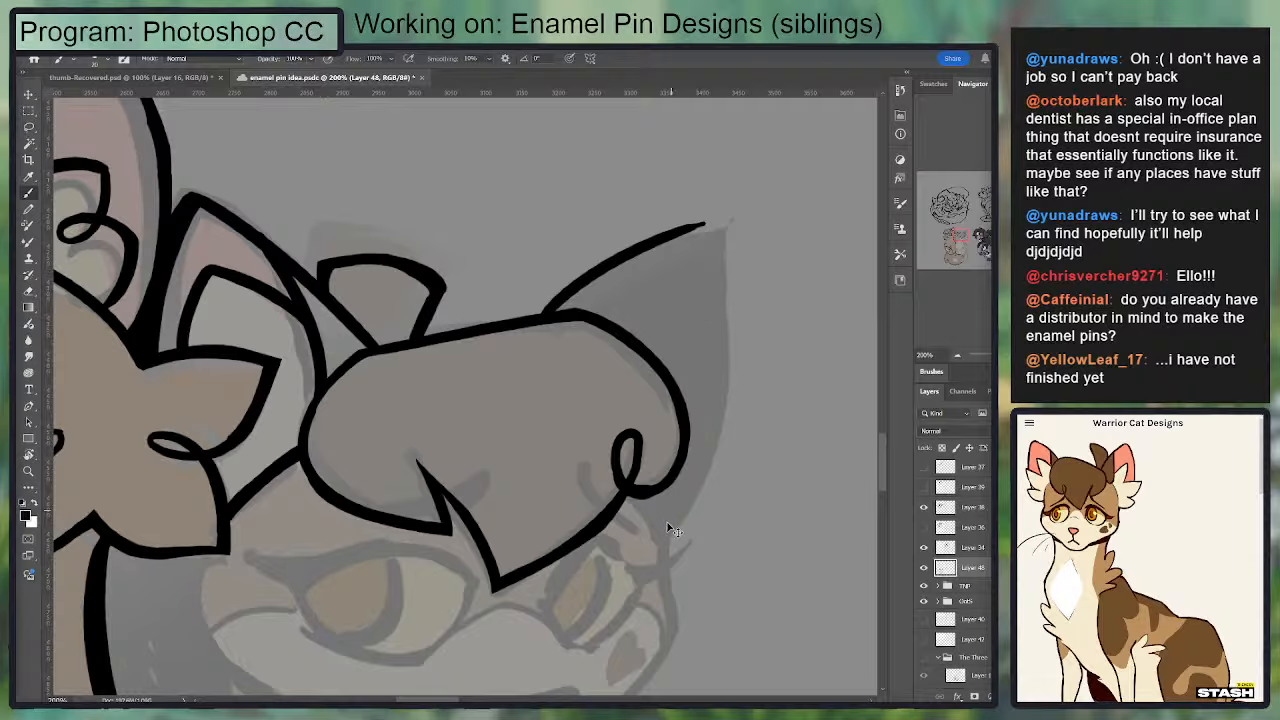
{"action": "key", "text": "ctrl+z"}
Step: Ink the outer edge of the second cat's far ear from beside the fringe curl up to a tapered tip
{"action": "mouse_move", "coordinate": [661, 539]}
{"action": "left_mouse_down"}
{"action": "mouse_move", "coordinate": [688, 268]}
{"action": "mouse_move", "coordinate": [696, 494]}
{"action": "left_mouse_up"}
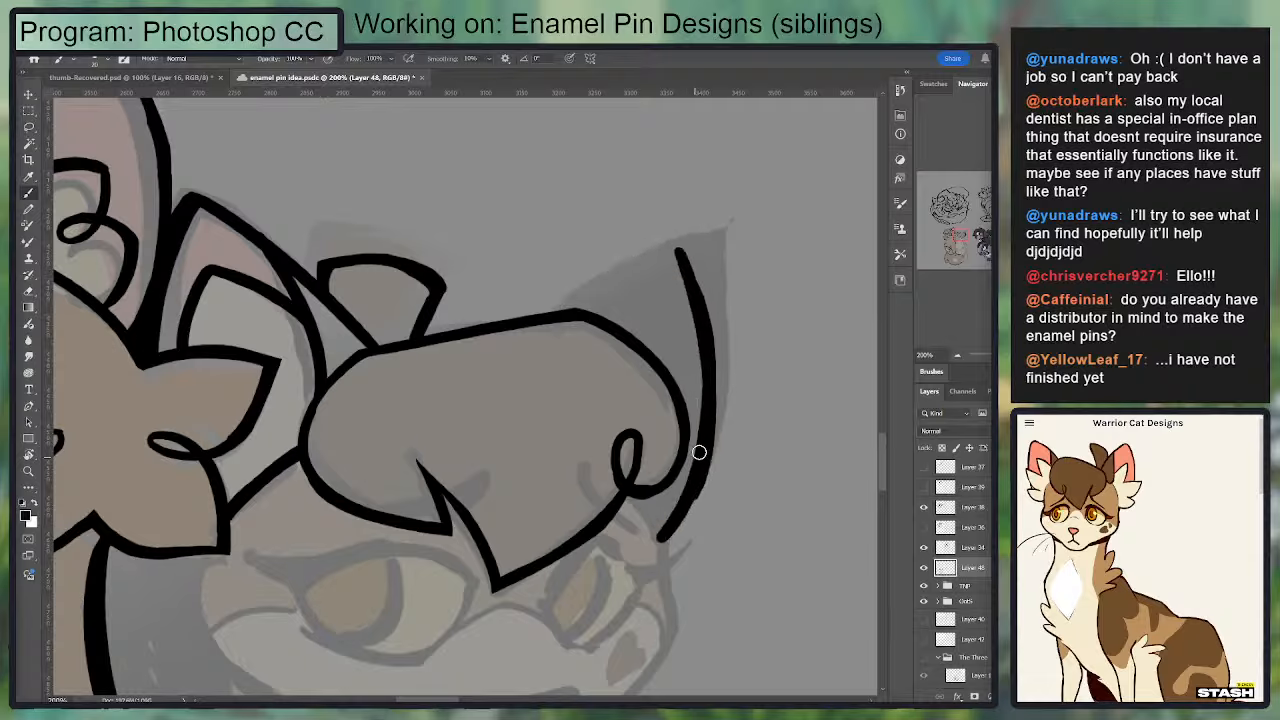
{"action": "key", "text": "ctrl+z"}
{"action": "left_click_drag", "start_coordinate": [677, 262], "coordinate": [558, 334]}
{"action": "key", "text": "ctrl+z"}
{"action": "mouse_move", "coordinate": [677, 246]}
{"action": "left_mouse_down"}
{"action": "mouse_move", "coordinate": [709, 361]}
{"action": "mouse_move", "coordinate": [718, 356]}
{"action": "left_mouse_up"}
{"action": "key", "text": "ctrl+z"}
{"action": "key", "text": "ctrl+z"}
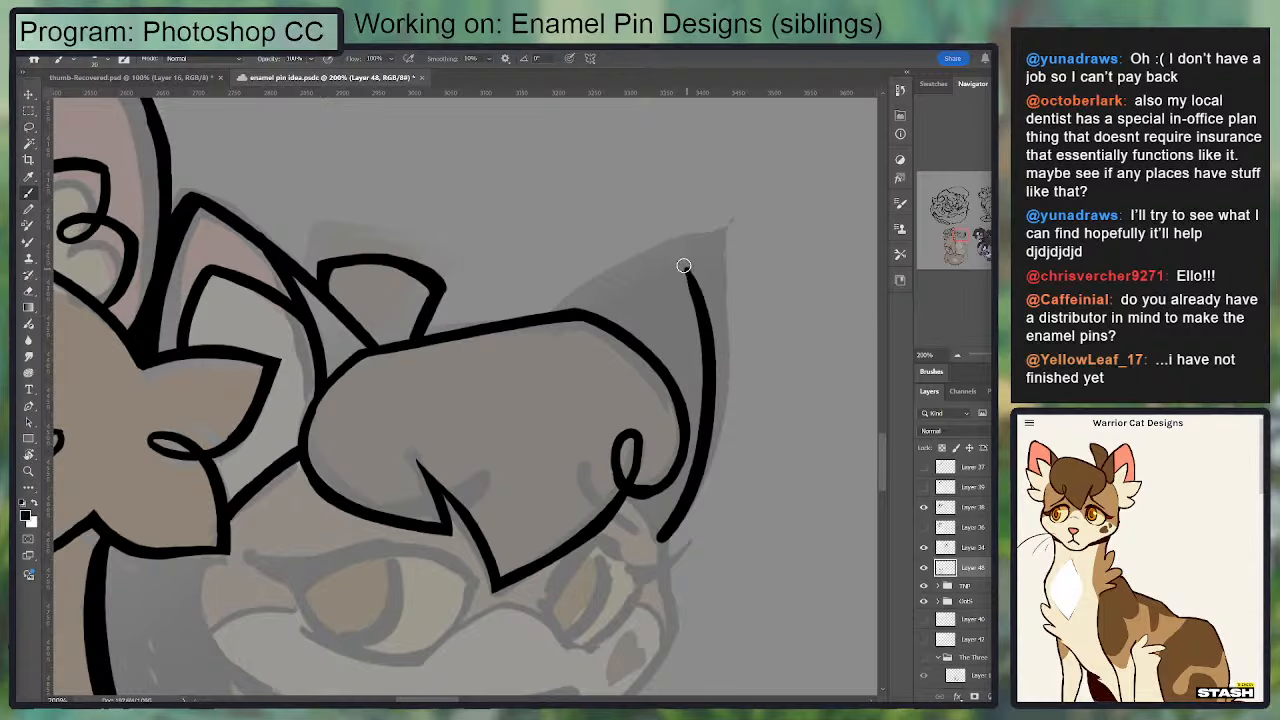
{"action": "left_click_drag", "start_coordinate": [681, 242], "coordinate": [700, 315]}
{"action": "key", "text": "e"}
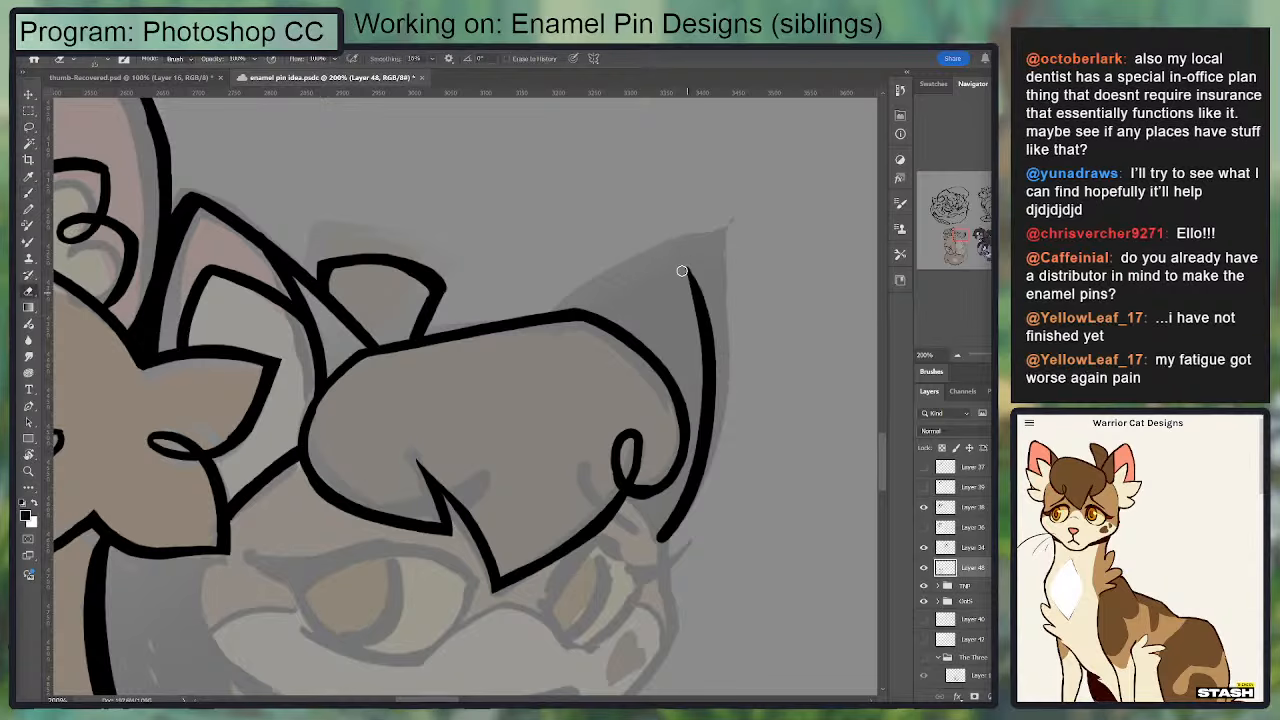
{"action": "key", "text": "b"}
{"action": "left_click_drag", "start_coordinate": [682, 240], "coordinate": [706, 386]}
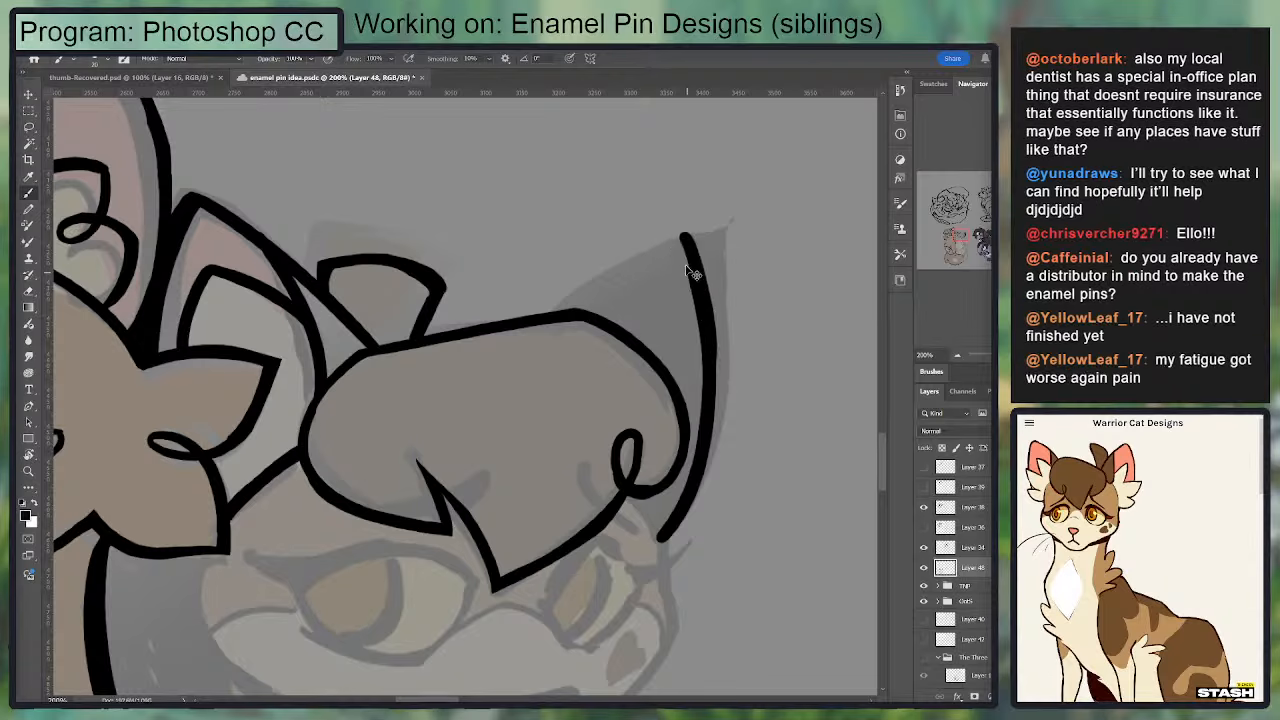
{"action": "key", "text": "e"}
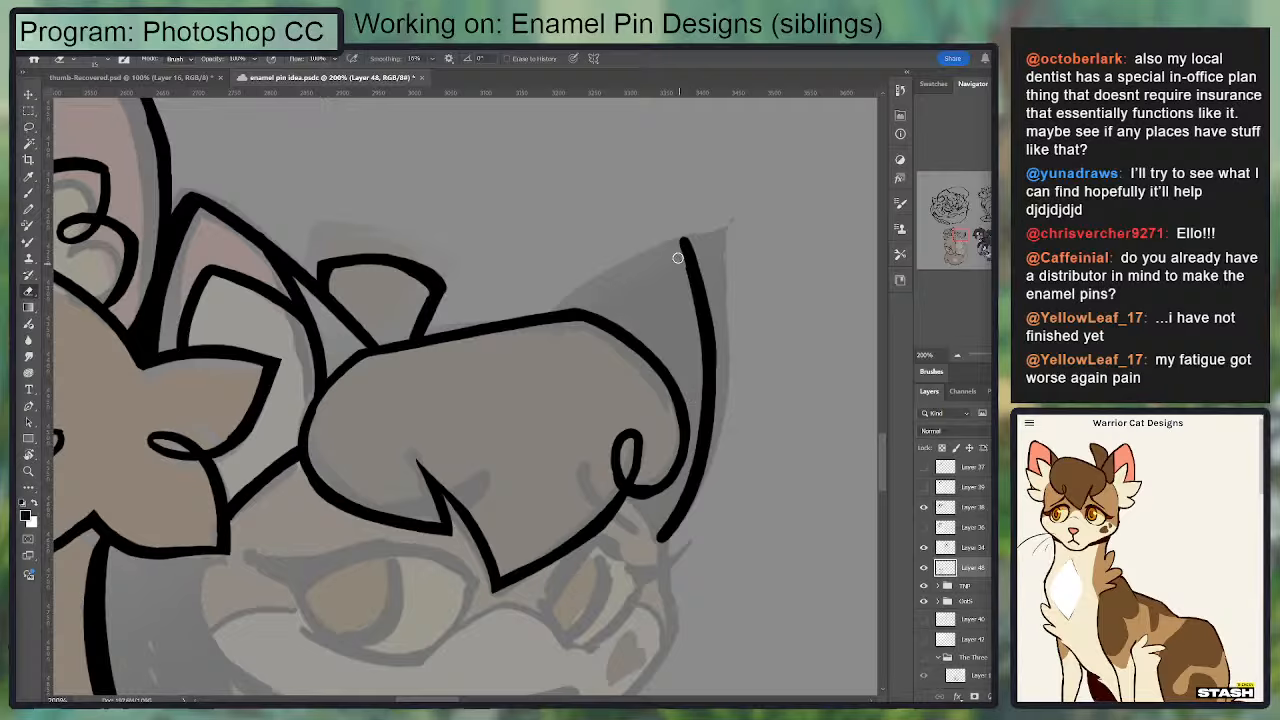
Step: Ink the far ear's upper edge from the top of the fringe to the ear tip and trim the join
{"action": "key", "text": "b"}
{"action": "left_click_drag", "start_coordinate": [540, 318], "coordinate": [676, 240]}
{"action": "key", "text": "ctrl+z"}
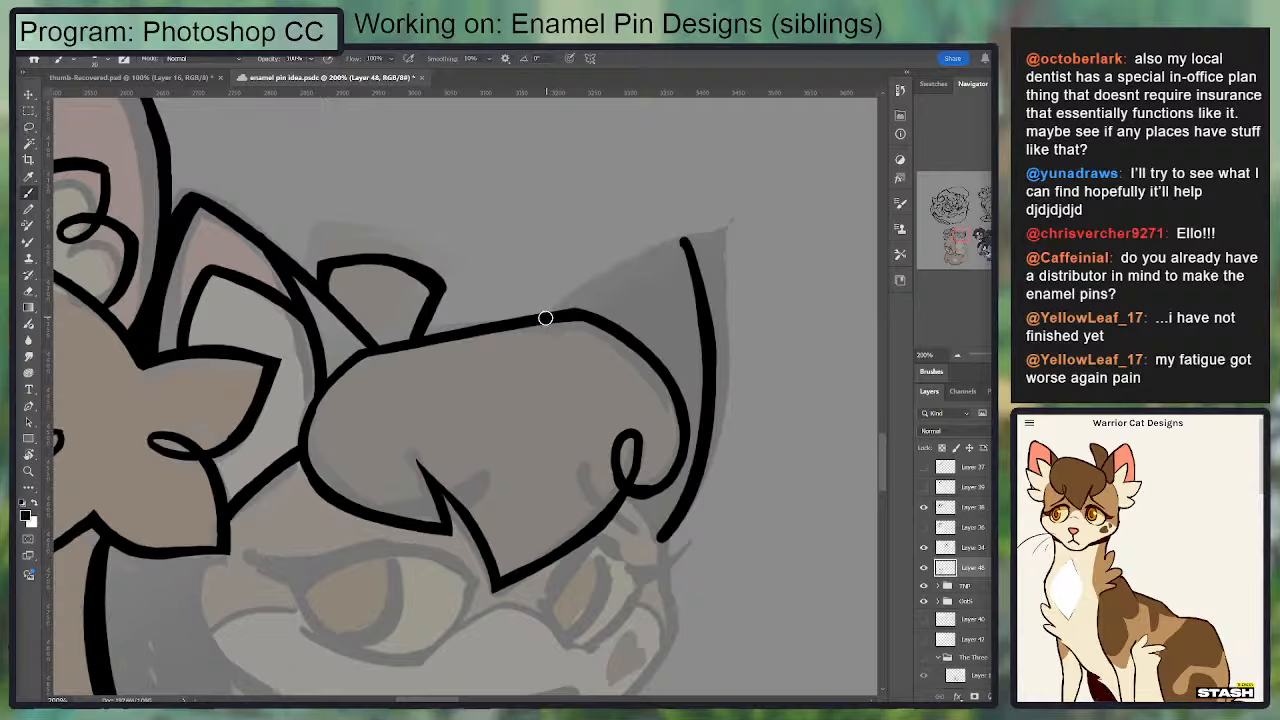
{"action": "left_click_drag", "start_coordinate": [543, 316], "coordinate": [678, 233]}
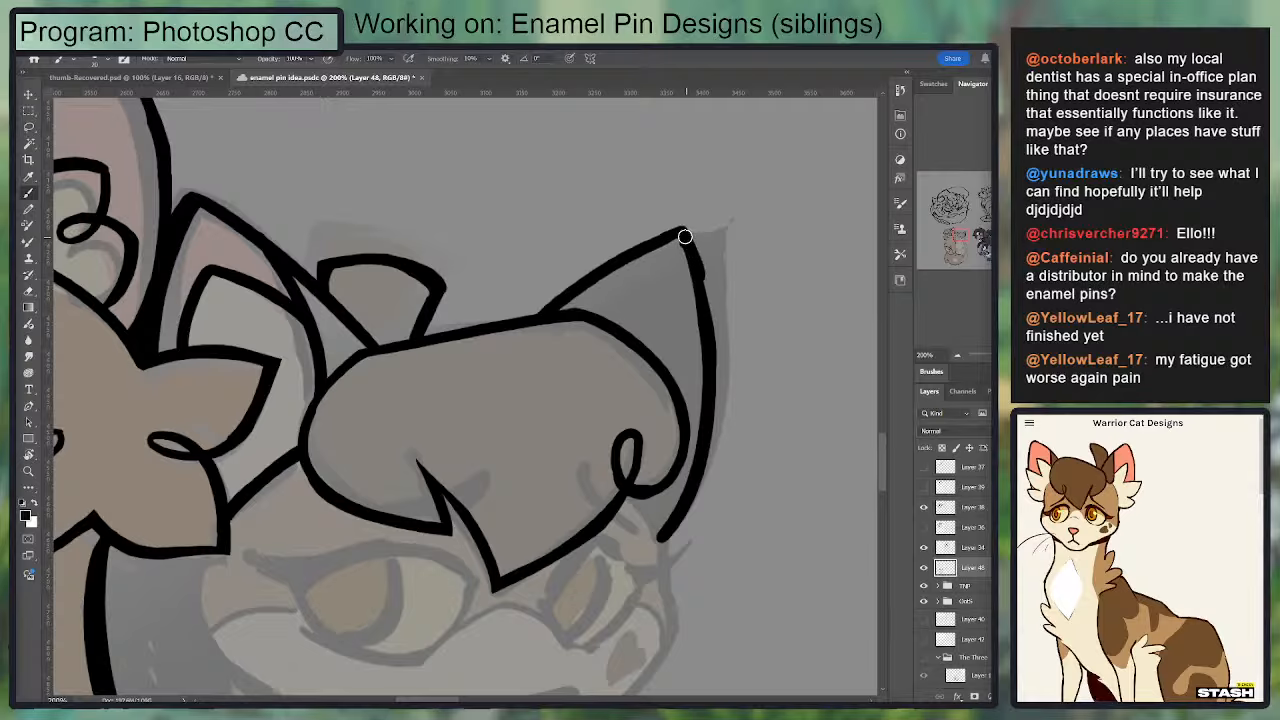
{"action": "key", "text": "e"}
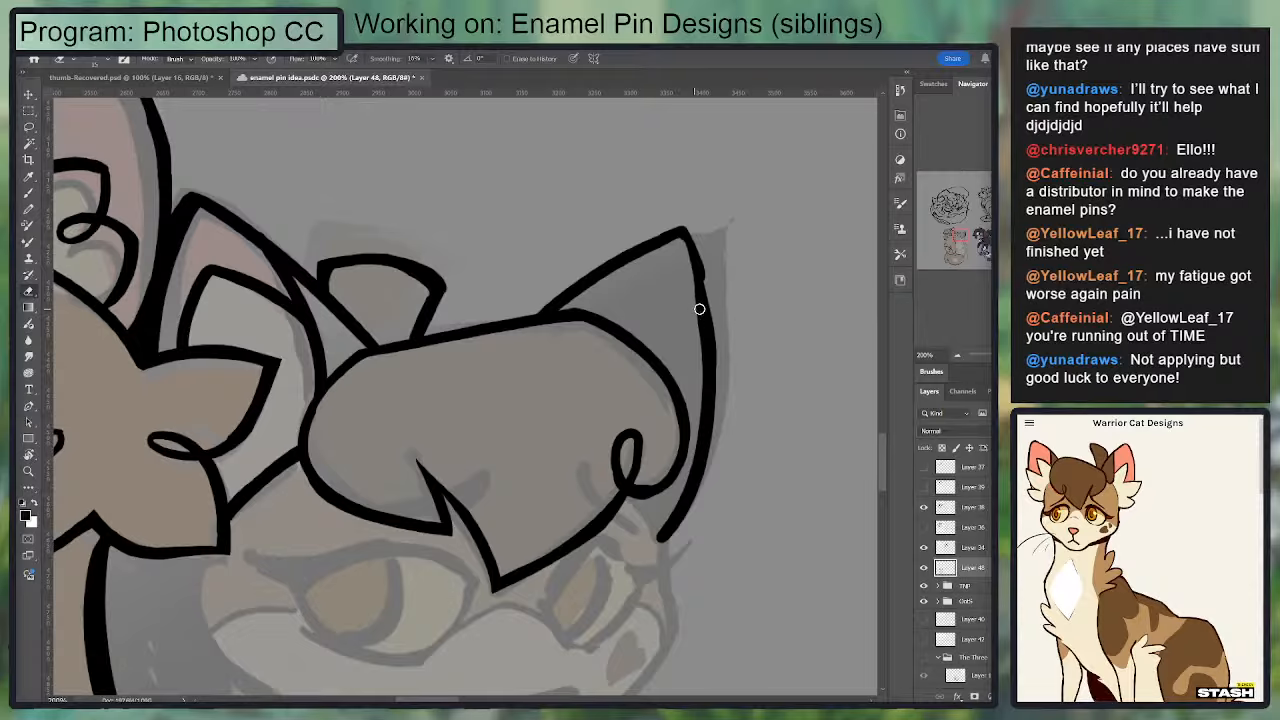
{"action": "key", "text": "b"}
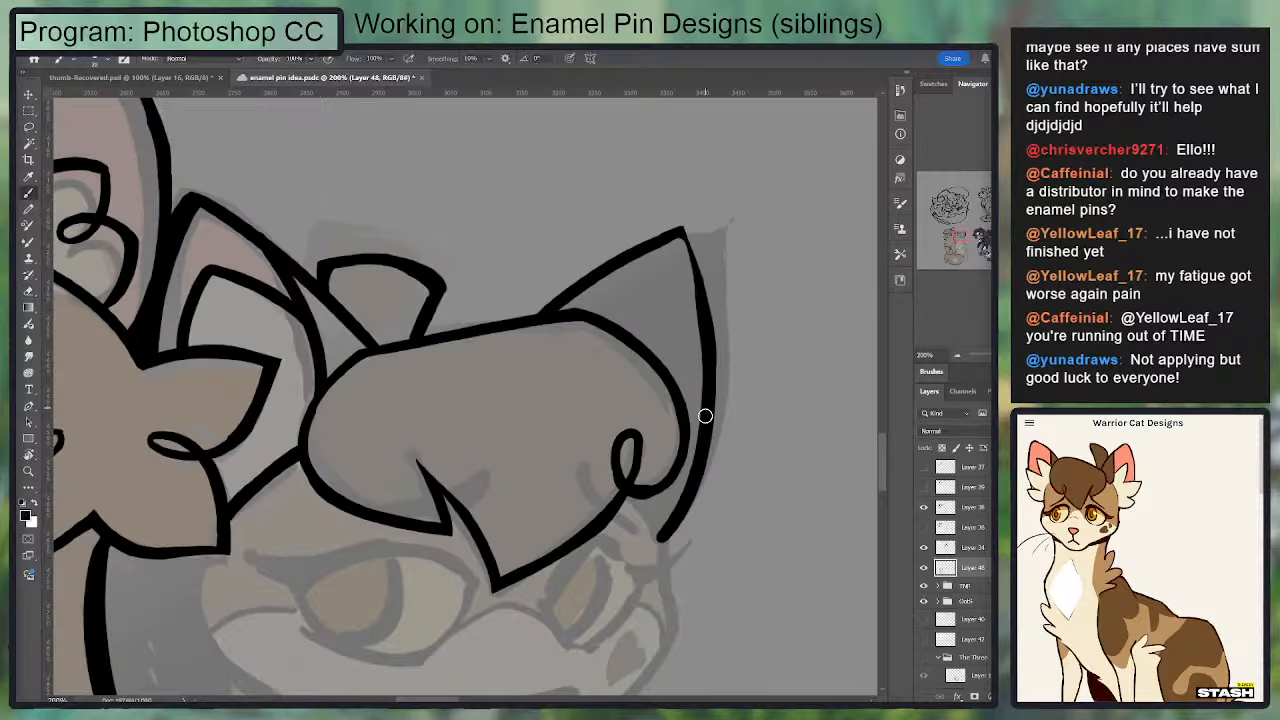
Step: Thicken both edges of the far ear and sharpen its tip into a clean point
{"action": "mouse_move", "coordinate": [705, 415]}
{"action": "left_mouse_down"}
{"action": "mouse_move", "coordinate": [699, 282]}
{"action": "mouse_move", "coordinate": [683, 239]}
{"action": "mouse_move", "coordinate": [717, 389]}
{"action": "left_mouse_up"}
{"action": "key", "text": "ctrl+z"}
{"action": "left_click_drag", "start_coordinate": [704, 330], "coordinate": [684, 236]}
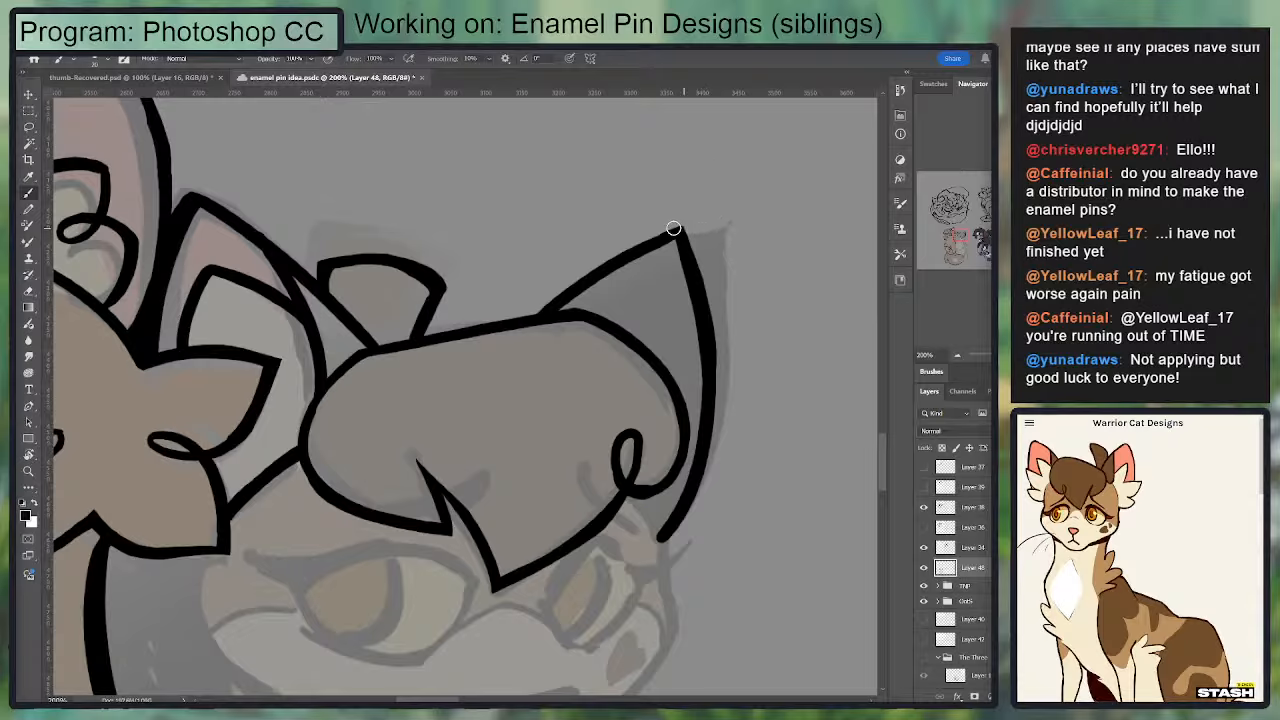
{"action": "left_click_drag", "start_coordinate": [680, 232], "coordinate": [535, 308]}
{"action": "key", "text": "ctrl+z"}
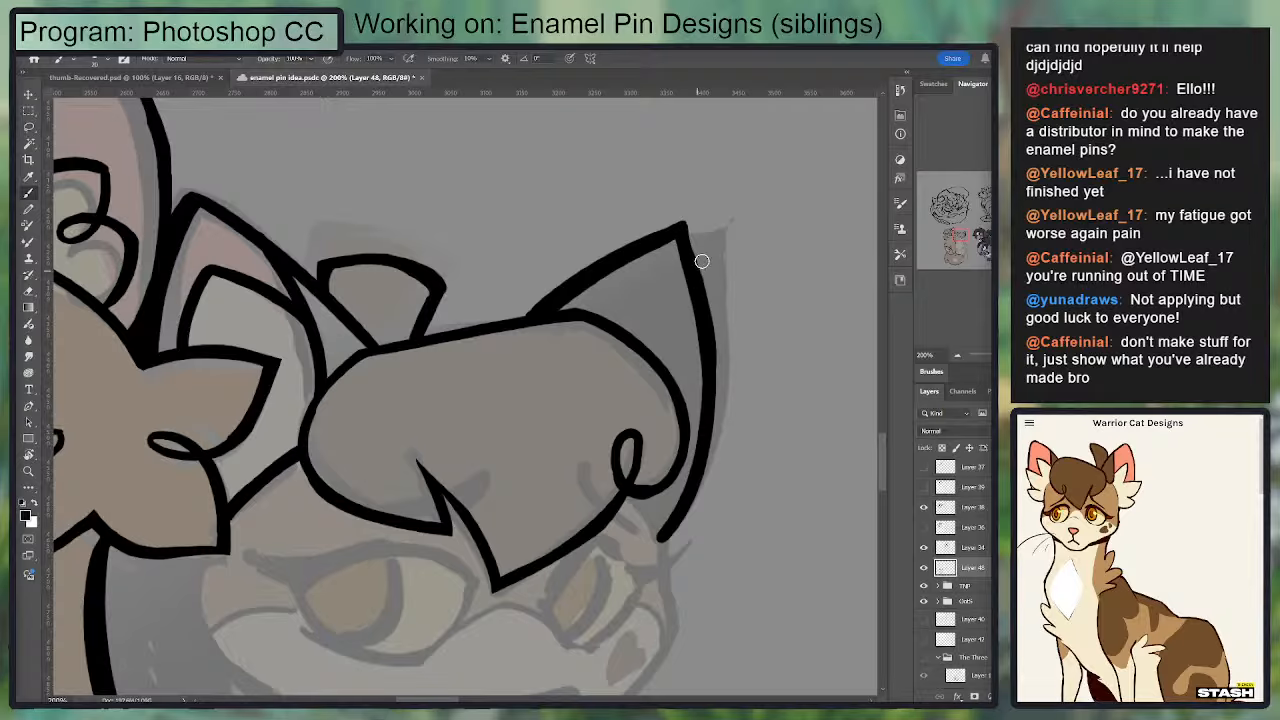
{"action": "key", "text": "e"}
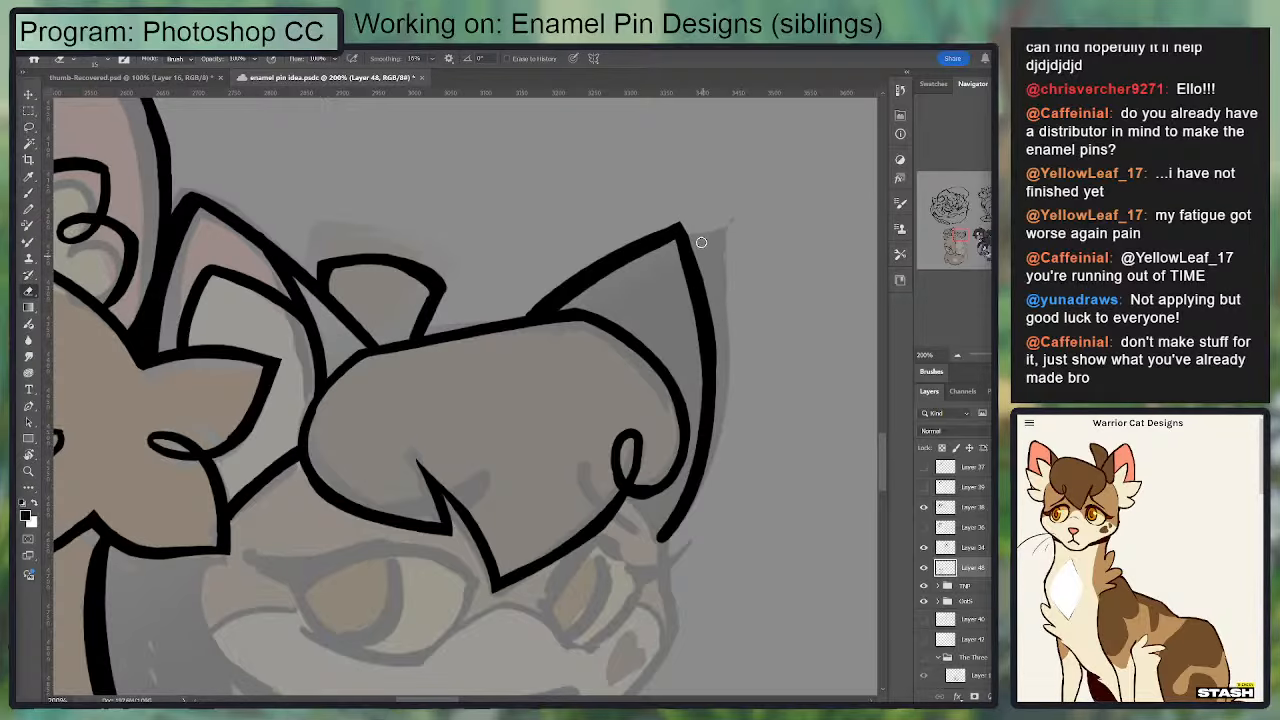
{"action": "left_click_drag", "start_coordinate": [699, 254], "coordinate": [722, 403]}
{"action": "key", "text": "b"}
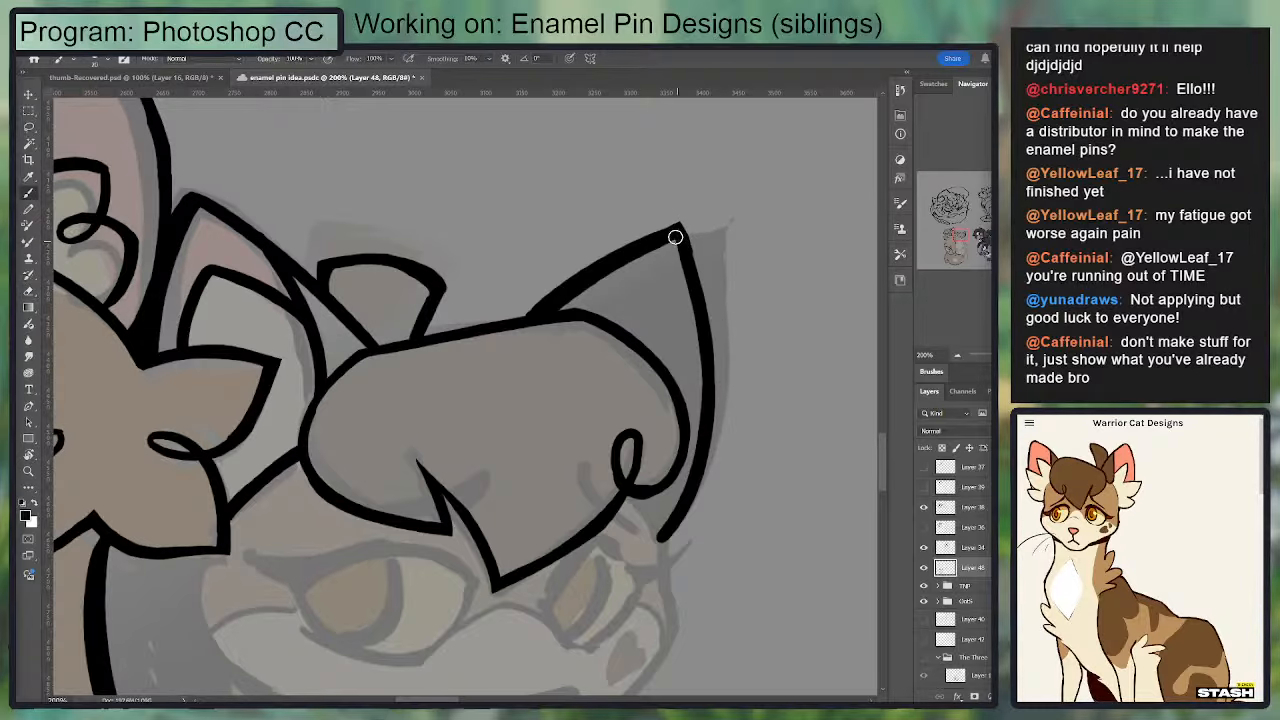
{"action": "mouse_move", "coordinate": [677, 234]}
{"action": "left_mouse_down"}
{"action": "mouse_move", "coordinate": [705, 394]}
{"action": "mouse_move", "coordinate": [700, 261]}
{"action": "left_mouse_up"}
Step: Ink the far side of the second cat's face from the ear base and fringe curl around the cheek to the chin
{"action": "mouse_move", "coordinate": [650, 329]}
{"action": "left_mouse_down"}
{"action": "mouse_move", "coordinate": [672, 369]}
{"action": "mouse_move", "coordinate": [659, 384]}
{"action": "mouse_move", "coordinate": [665, 370]}
{"action": "mouse_move", "coordinate": [642, 339]}
{"action": "mouse_move", "coordinate": [673, 383]}
{"action": "mouse_move", "coordinate": [681, 459]}
{"action": "left_mouse_up"}
{"action": "key", "text": "e"}
{"action": "key", "text": "b"}
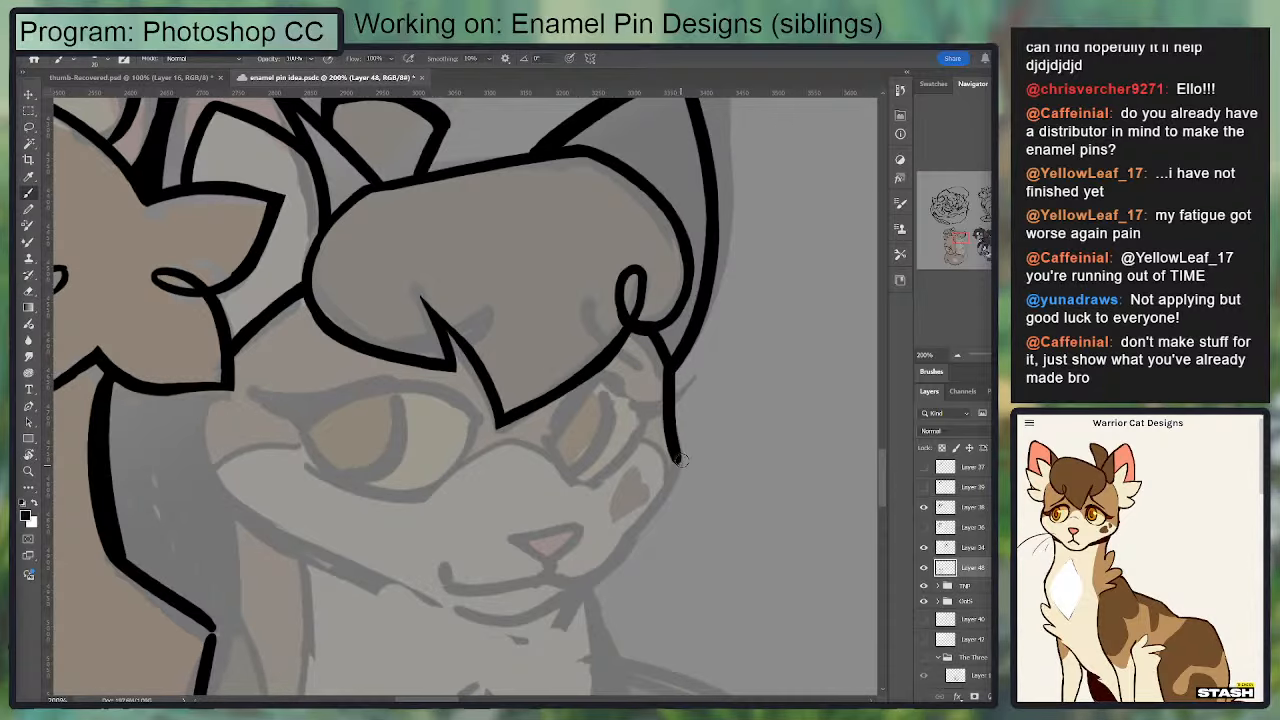
{"action": "key", "text": "ctrl+z"}
{"action": "left_click_drag", "start_coordinate": [673, 363], "coordinate": [678, 471]}
{"action": "mouse_move", "coordinate": [690, 401]}
{"action": "left_mouse_down"}
{"action": "mouse_move", "coordinate": [737, 324]}
{"action": "mouse_move", "coordinate": [709, 406]}
{"action": "left_mouse_up"}
{"action": "key", "text": "e"}
{"action": "key", "text": "b"}
{"action": "left_click_drag", "start_coordinate": [711, 331], "coordinate": [708, 427]}
{"action": "mouse_move", "coordinate": [711, 332]}
{"action": "left_mouse_down"}
{"action": "mouse_move", "coordinate": [696, 441]}
{"action": "mouse_move", "coordinate": [632, 506]}
{"action": "mouse_move", "coordinate": [727, 400]}
{"action": "left_mouse_up"}
{"action": "key", "text": "ctrl+z"}
{"action": "key", "text": "e"}
{"action": "mouse_move", "coordinate": [660, 472]}
{"action": "left_mouse_down"}
{"action": "mouse_move", "coordinate": [711, 400]}
{"action": "mouse_move", "coordinate": [711, 318]}
{"action": "mouse_move", "coordinate": [724, 397]}
{"action": "mouse_move", "coordinate": [714, 333]}
{"action": "mouse_move", "coordinate": [709, 426]}
{"action": "mouse_move", "coordinate": [721, 341]}
{"action": "mouse_move", "coordinate": [686, 458]}
{"action": "left_mouse_up"}
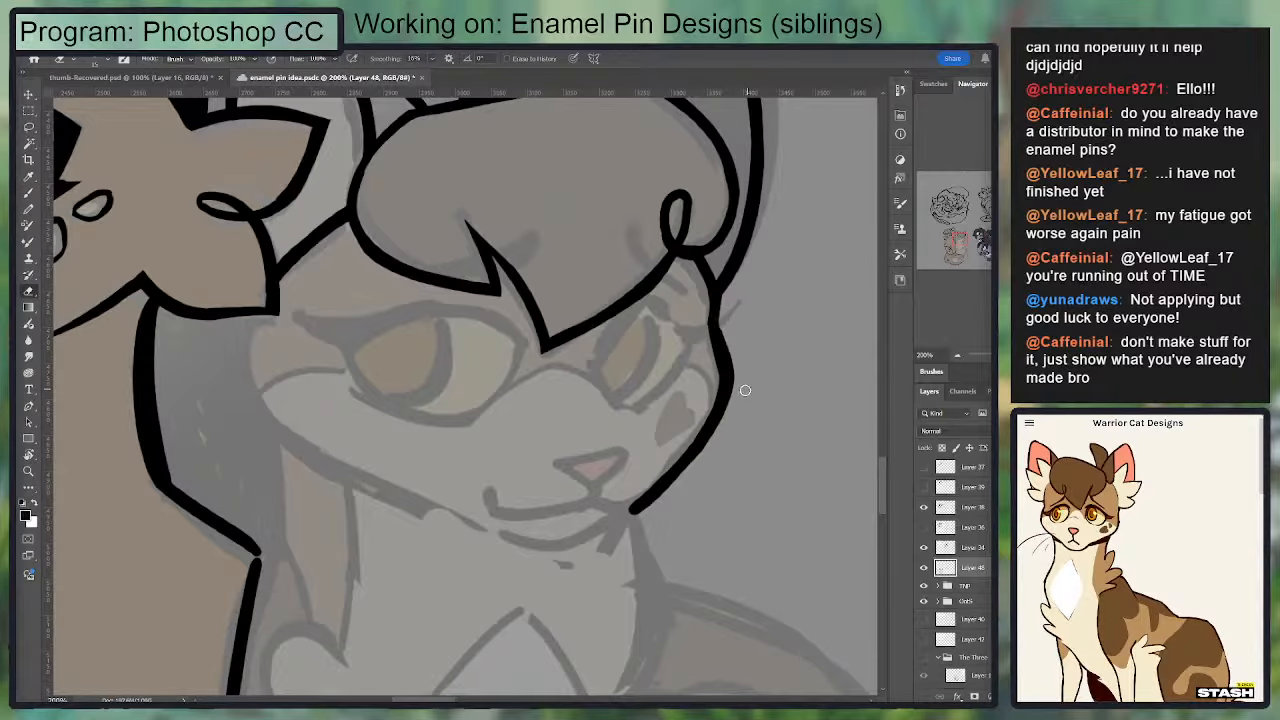
Step: Ink the second cat's near cheek curve, starting directly under the first cat's cheek fur
{"action": "mouse_move", "coordinate": [670, 322]}
{"action": "left_mouse_down"}
{"action": "mouse_move", "coordinate": [735, 270]}
{"action": "mouse_move", "coordinate": [876, 268]}
{"action": "left_mouse_up"}
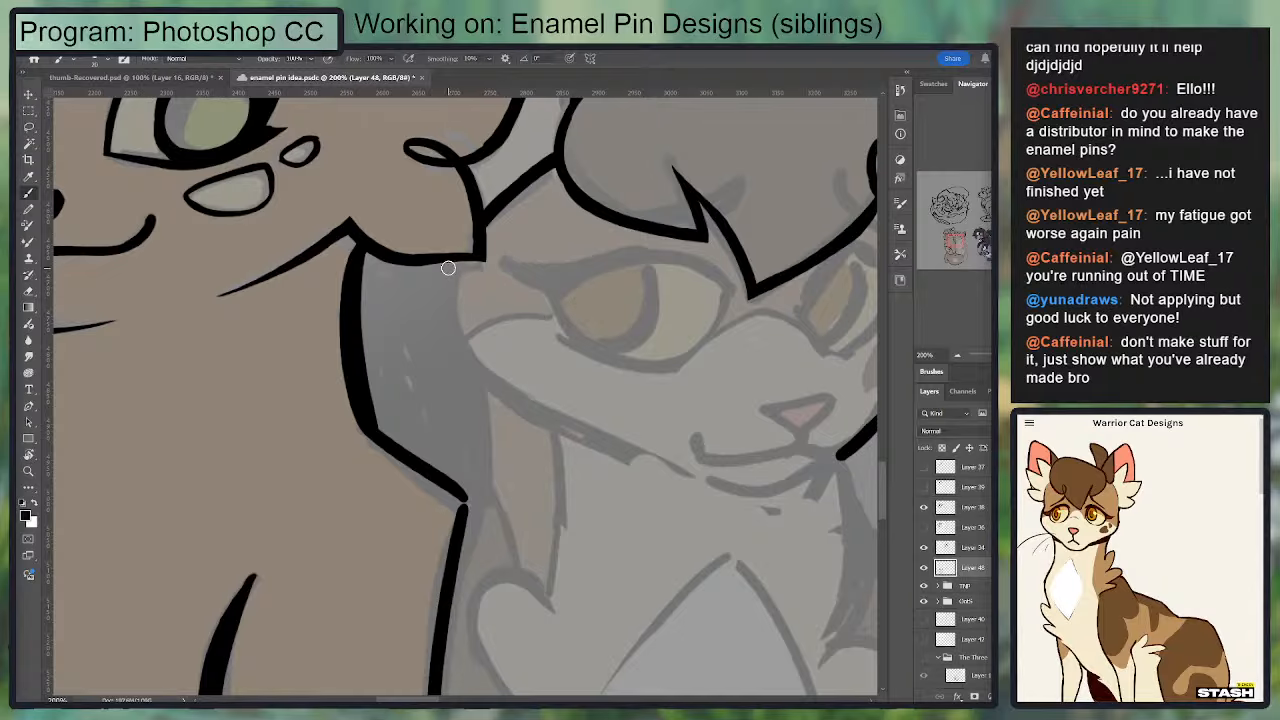
{"action": "left_click_drag", "start_coordinate": [452, 268], "coordinate": [522, 420]}
{"action": "key", "text": "ctrl+z"}
{"action": "left_click_drag", "start_coordinate": [466, 275], "coordinate": [560, 420]}
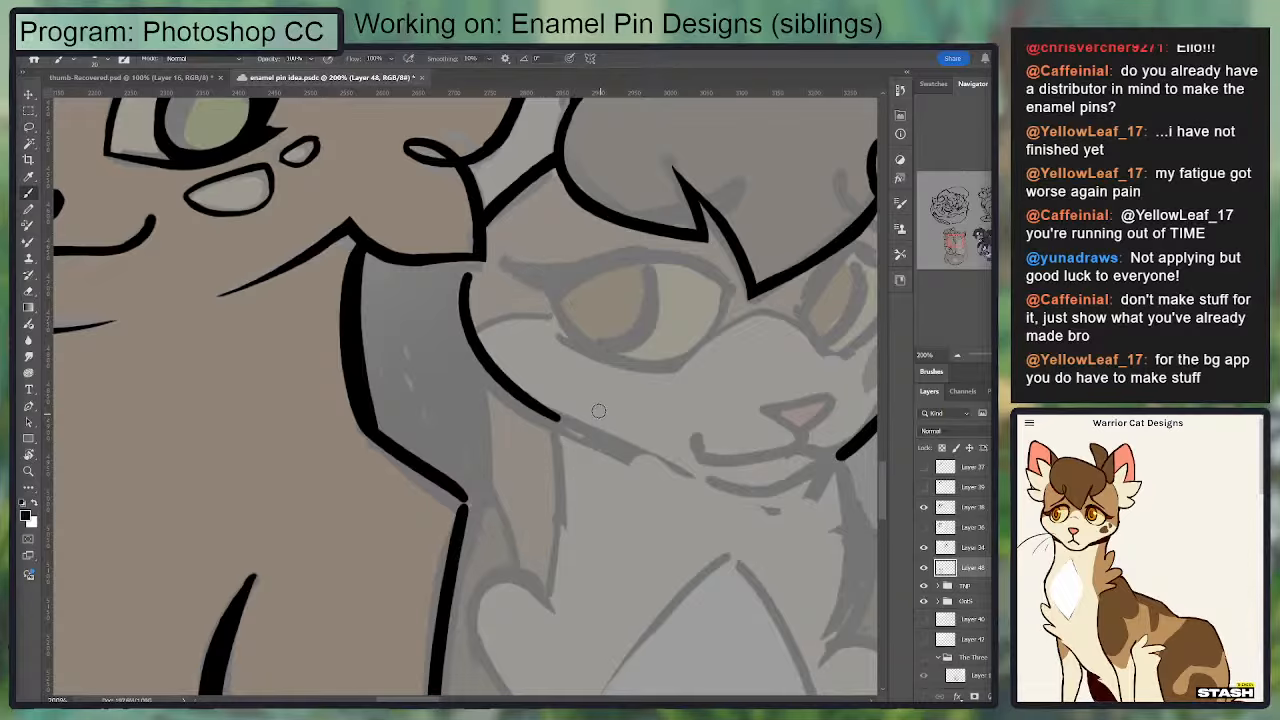
{"action": "left_click_drag", "start_coordinate": [560, 294], "coordinate": [473, 364]}
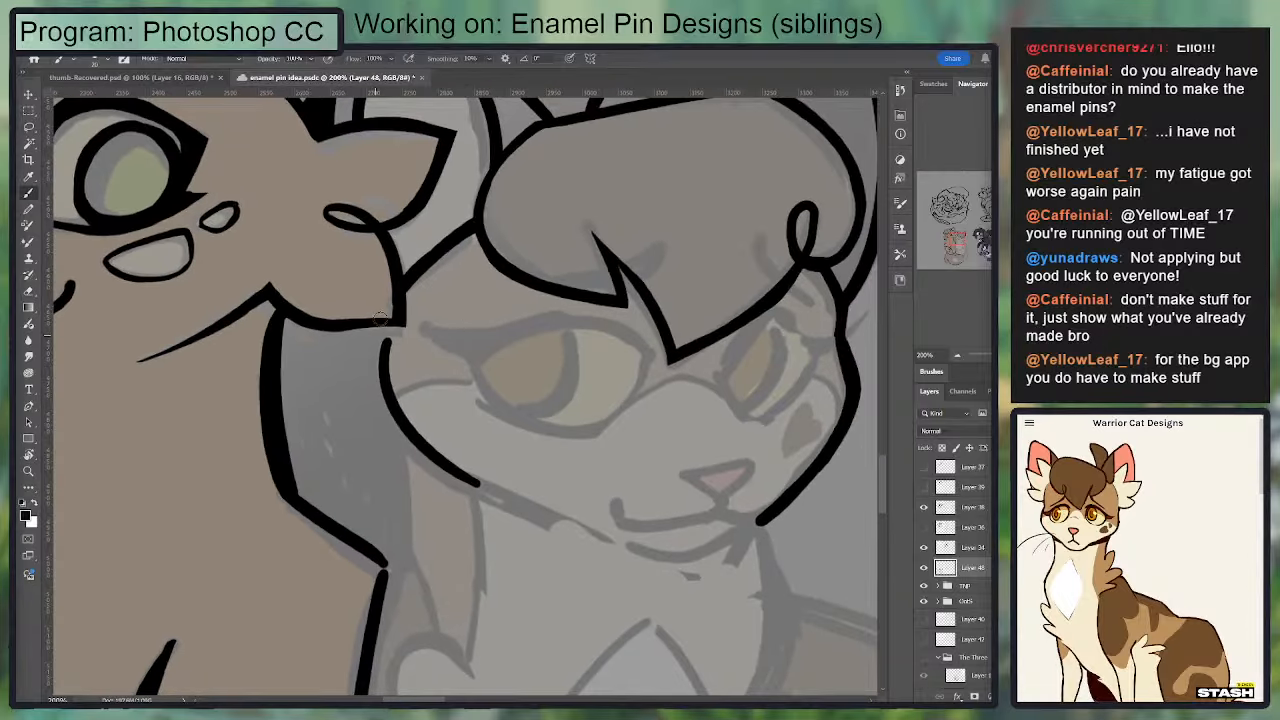
{"action": "key", "text": "ctrl+z"}
{"action": "left_click_drag", "start_coordinate": [362, 332], "coordinate": [440, 472]}
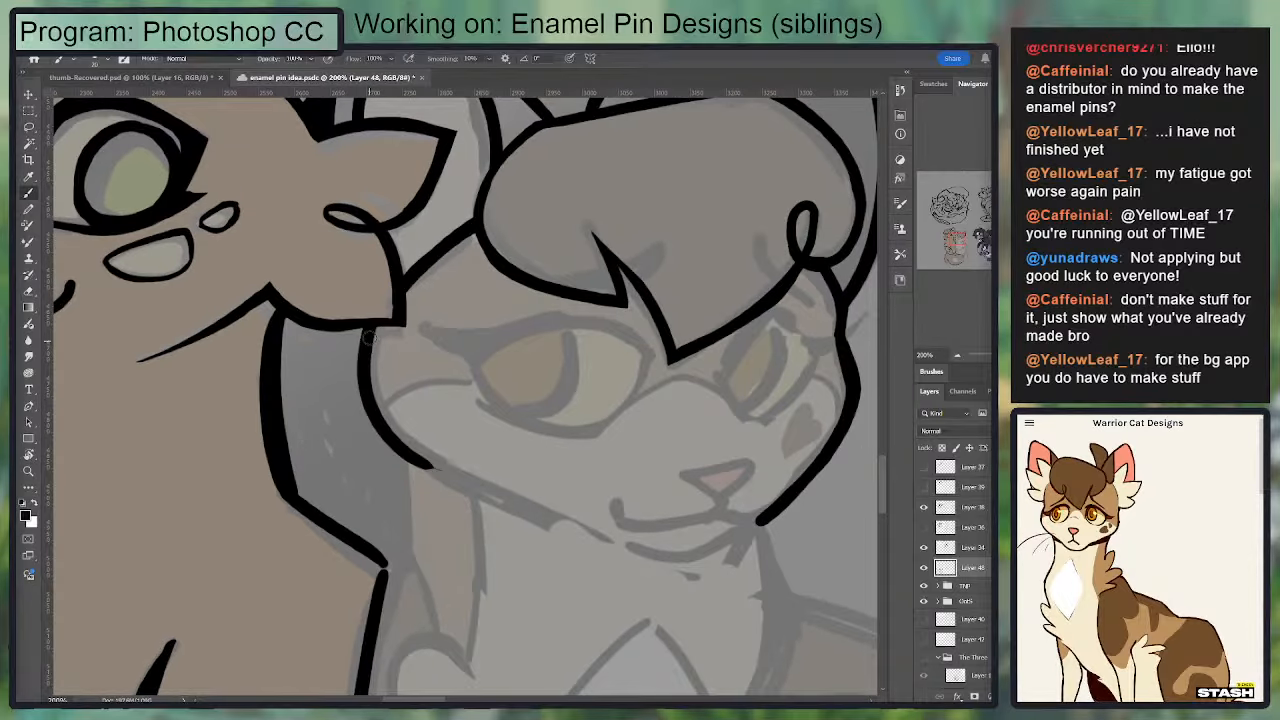
Step: Extend the near cheek line along the jaw toward the chin, tapering its end
{"action": "left_click_drag", "start_coordinate": [372, 370], "coordinate": [450, 485]}
{"action": "key", "text": "ctrl+z"}
{"action": "left_click_drag", "start_coordinate": [375, 437], "coordinate": [595, 527]}
{"action": "key", "text": "ctrl+z"}
{"action": "left_click_drag", "start_coordinate": [375, 437], "coordinate": [598, 530]}
{"action": "key", "text": "ctrl+z"}
{"action": "key", "text": "e"}
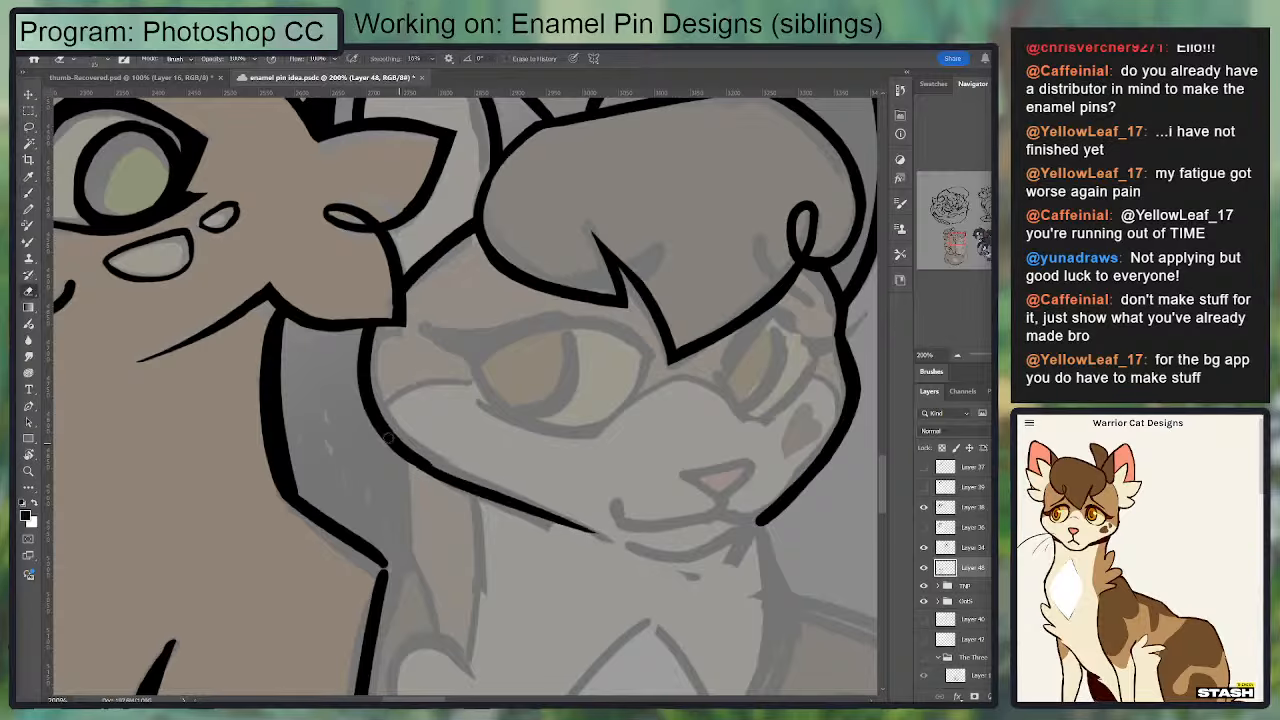
{"action": "key", "text": "b"}
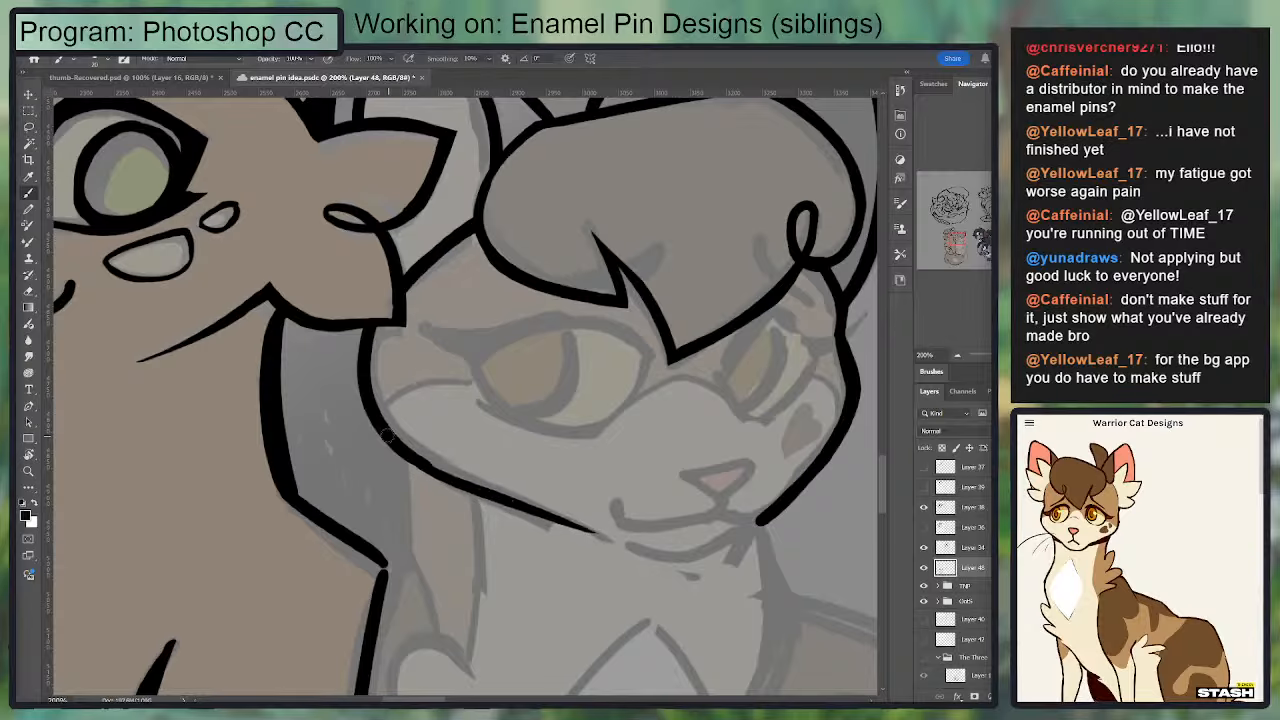
Step: Ink the curved chin below the second cat's mouth, joining it to the far cheek line
{"action": "mouse_move", "coordinate": [546, 518]}
{"action": "left_mouse_down"}
{"action": "mouse_move", "coordinate": [396, 413]}
{"action": "mouse_move", "coordinate": [543, 452]}
{"action": "left_mouse_up"}
{"action": "mouse_move", "coordinate": [615, 405]}
{"action": "left_mouse_down"}
{"action": "mouse_move", "coordinate": [548, 450]}
{"action": "mouse_move", "coordinate": [462, 437]}
{"action": "mouse_move", "coordinate": [537, 445]}
{"action": "mouse_move", "coordinate": [470, 435]}
{"action": "mouse_move", "coordinate": [594, 424]}
{"action": "mouse_move", "coordinate": [578, 446]}
{"action": "left_mouse_up"}
{"action": "key", "text": "e"}
{"action": "key", "text": "b"}
{"action": "key", "text": "ctrl+z"}
{"action": "key", "text": "e"}
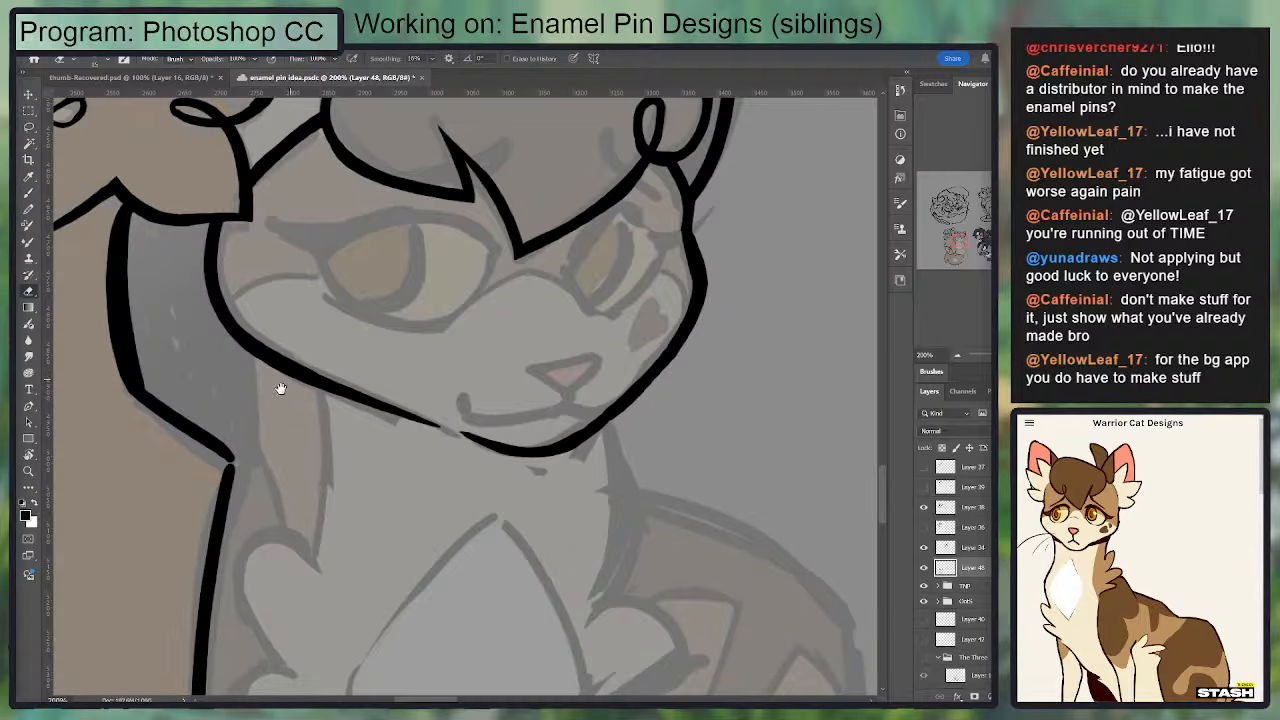
Step: Ink the back of the second cat's neck from the jaw to the first cat's shoulder and clean up and thicken the join
{"action": "key", "text": "b"}
{"action": "mouse_move", "coordinate": [242, 338]}
{"action": "left_mouse_down"}
{"action": "mouse_move", "coordinate": [254, 480]}
{"action": "mouse_move", "coordinate": [235, 480]}
{"action": "mouse_move", "coordinate": [239, 333]}
{"action": "mouse_move", "coordinate": [471, 246]}
{"action": "left_mouse_up"}
{"action": "key", "text": "ctrl+z"}
{"action": "key", "text": "ctrl+z"}
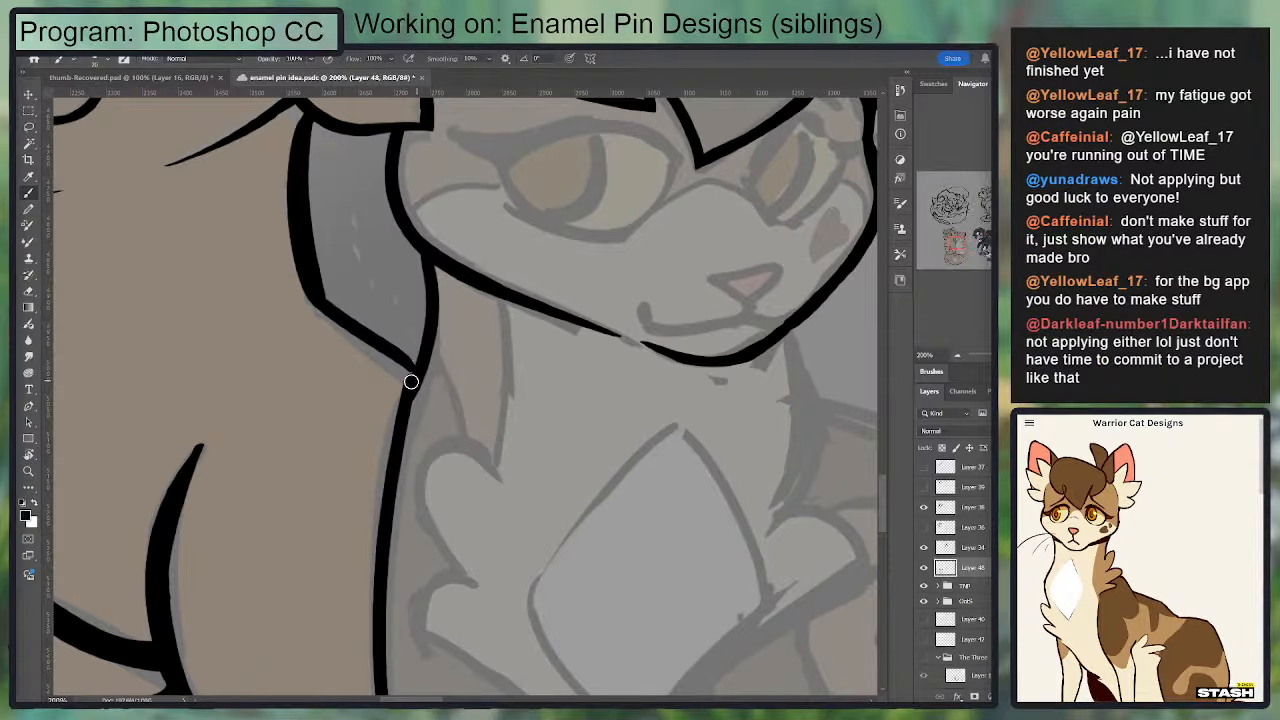
{"action": "left_click_drag", "start_coordinate": [411, 382], "coordinate": [420, 266]}
{"action": "key", "text": "ctrl+z"}
{"action": "left_click_drag", "start_coordinate": [406, 386], "coordinate": [400, 354]}
{"action": "key", "text": "e"}
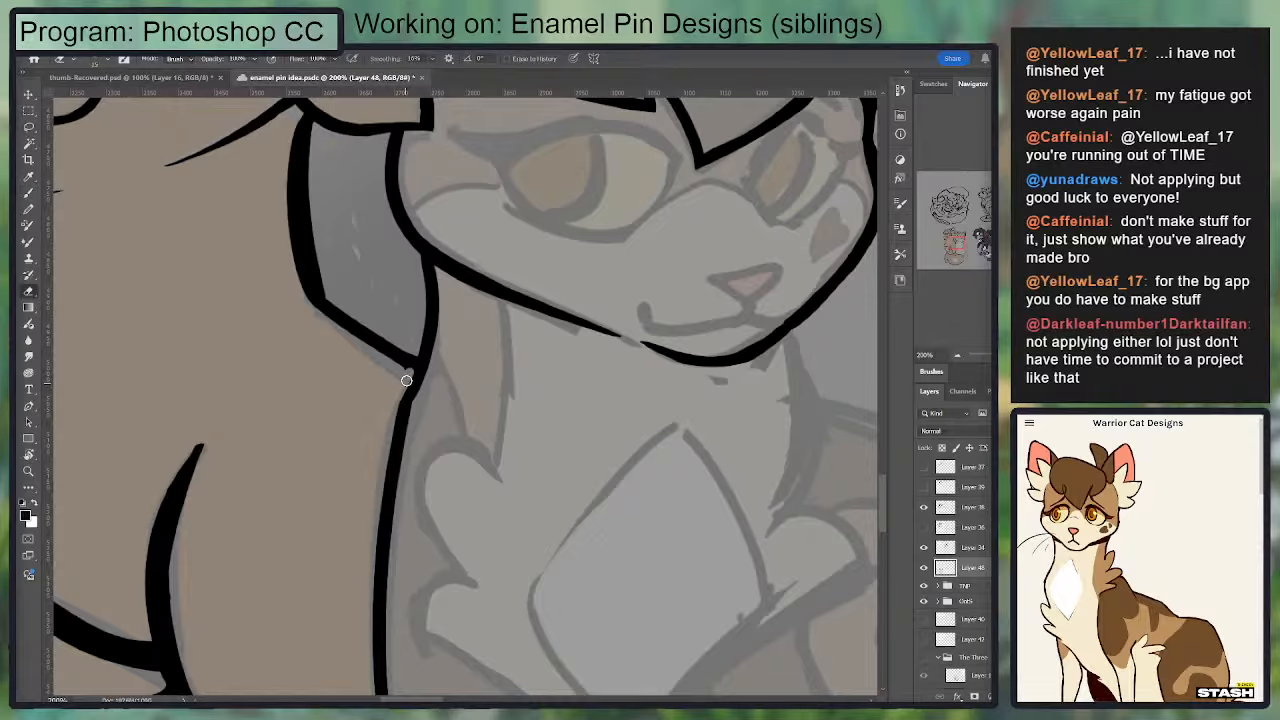
{"action": "key", "text": "b"}
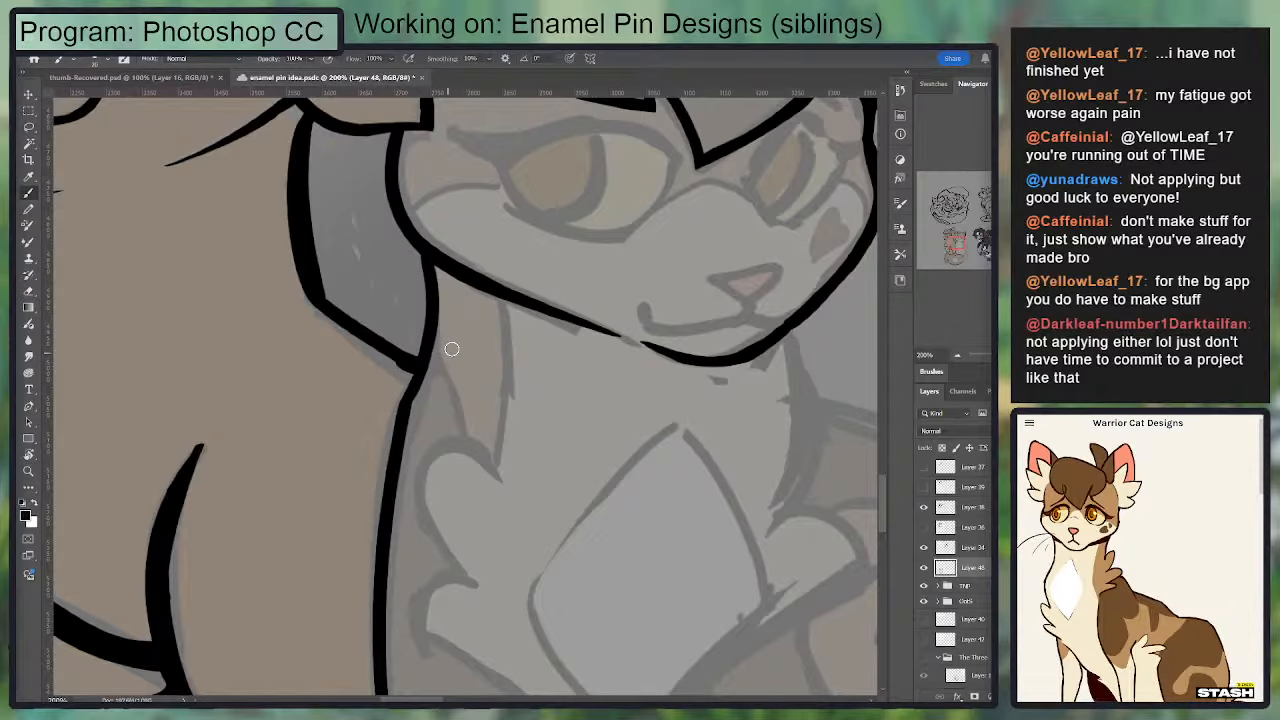
{"action": "mouse_move", "coordinate": [404, 364]}
{"action": "left_mouse_down"}
{"action": "mouse_move", "coordinate": [357, 327]}
{"action": "mouse_move", "coordinate": [412, 374]}
{"action": "left_mouse_up"}
{"action": "key", "text": "ctrl+z"}
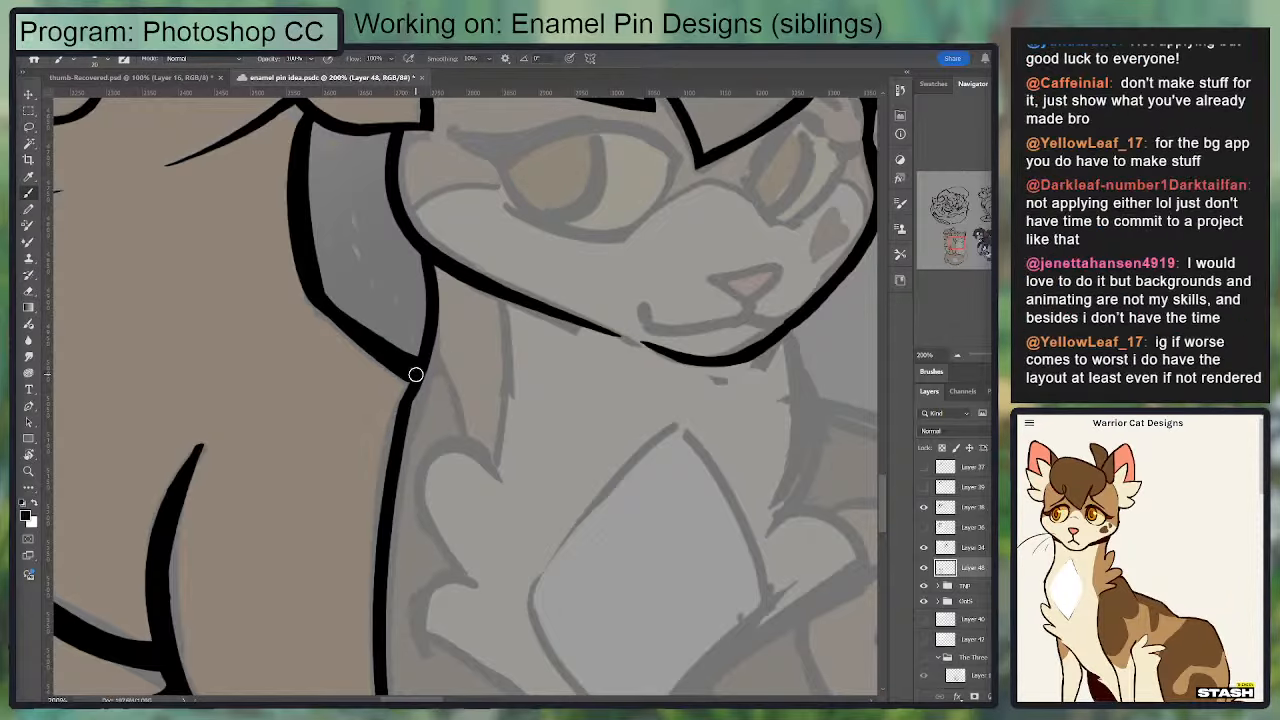
Step: Try a bulging neck line below the far side of the second cat's chin and erase it
{"action": "key", "text": "ctrl+minus"}
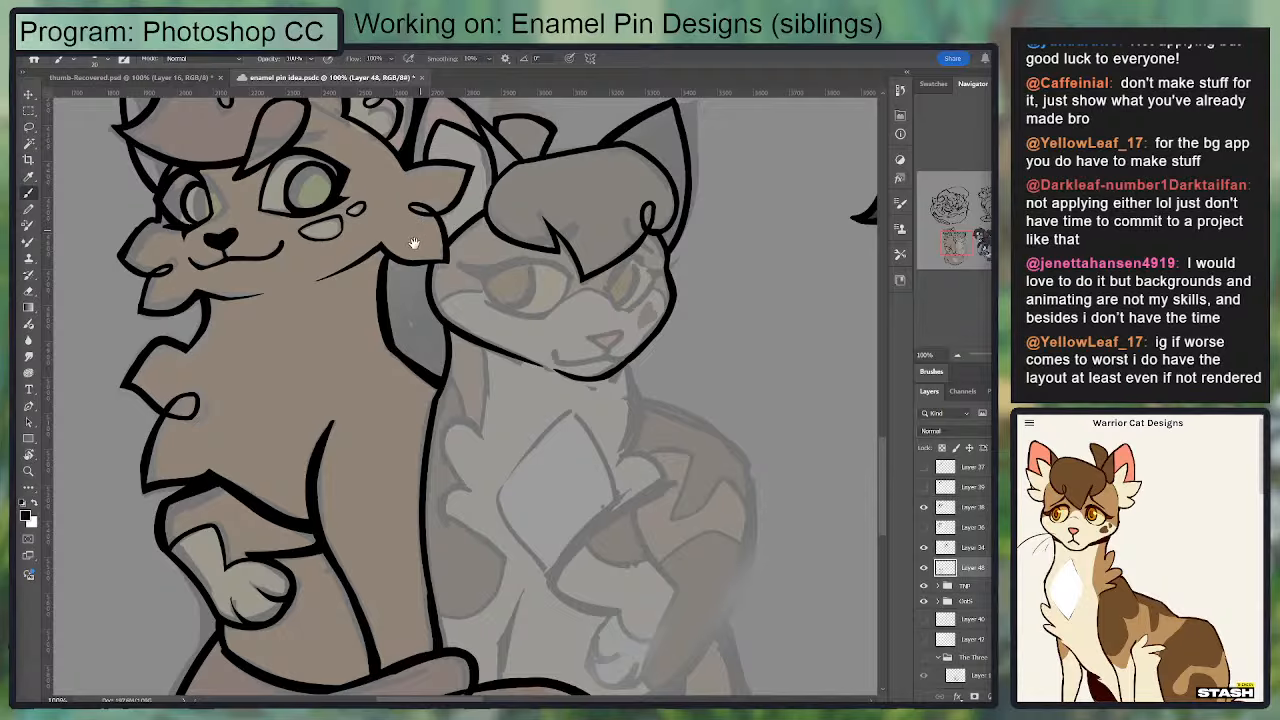
{"action": "left_click_drag", "start_coordinate": [414, 243], "coordinate": [468, 205]}
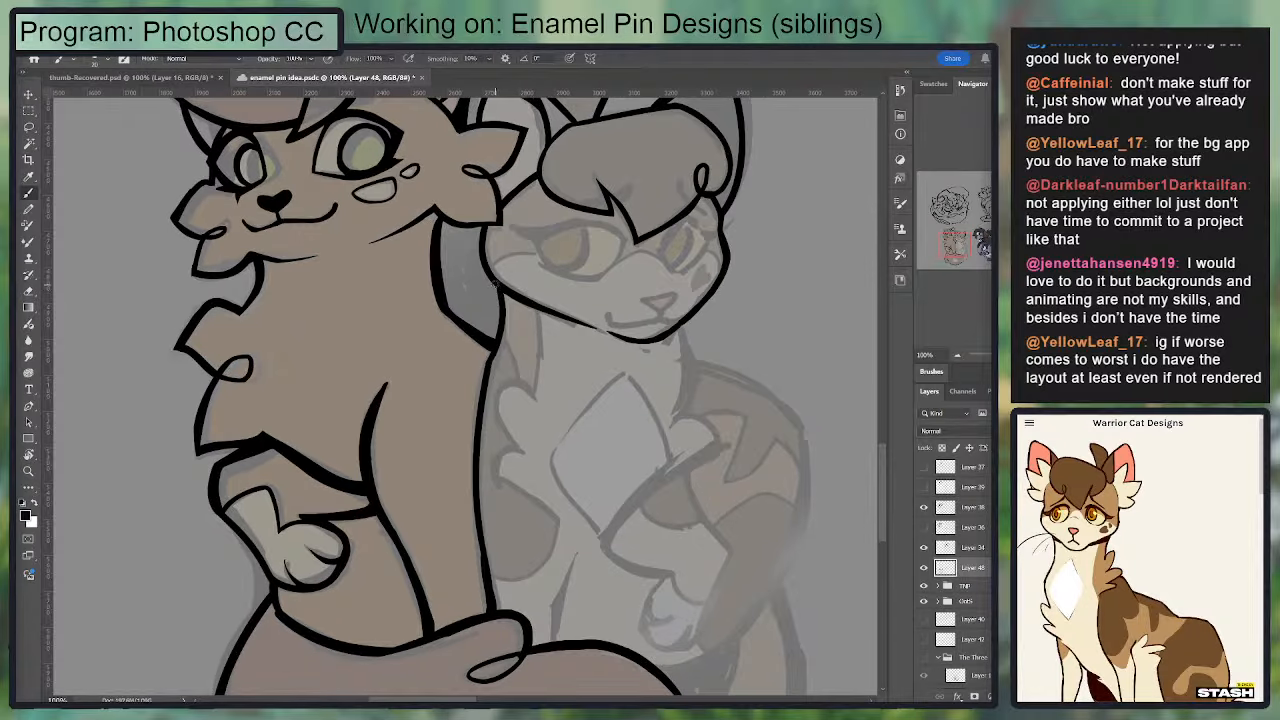
{"action": "left_click_drag", "start_coordinate": [617, 348], "coordinate": [520, 329]}
{"action": "mouse_move", "coordinate": [591, 311]}
{"action": "left_mouse_down"}
{"action": "mouse_move", "coordinate": [602, 402]}
{"action": "mouse_move", "coordinate": [588, 333]}
{"action": "mouse_move", "coordinate": [585, 401]}
{"action": "mouse_move", "coordinate": [600, 366]}
{"action": "left_mouse_up"}
{"action": "key", "text": "ctrl+z"}
{"action": "key", "text": "ctrl+z"}
{"action": "key", "text": "e"}
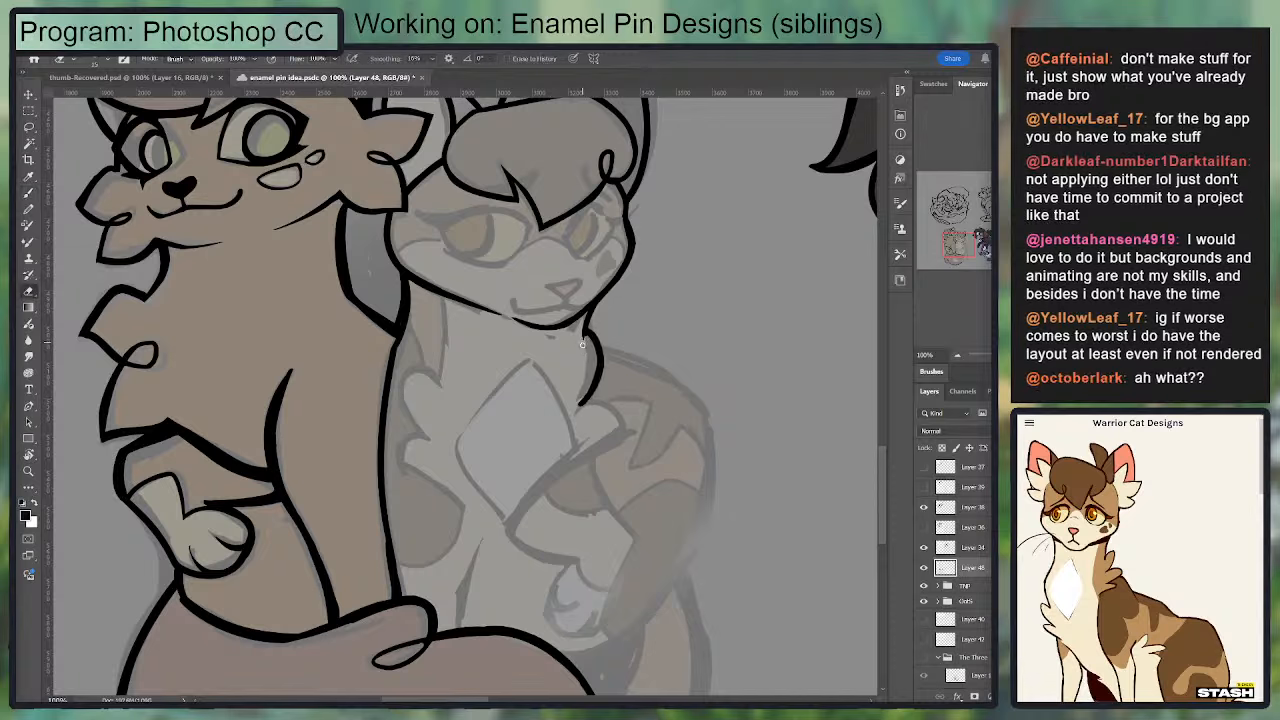
{"action": "left_click_drag", "start_coordinate": [587, 338], "coordinate": [585, 341]}
{"action": "key", "text": "b"}
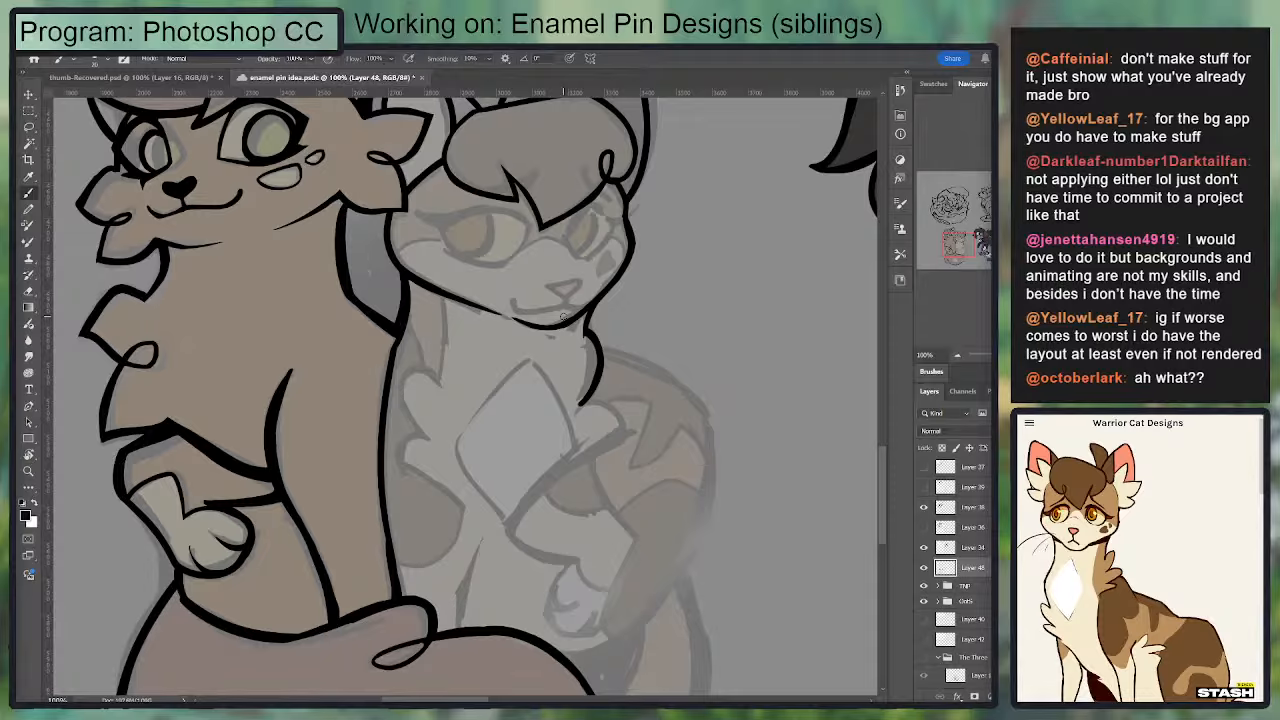
{"action": "key", "text": "e"}
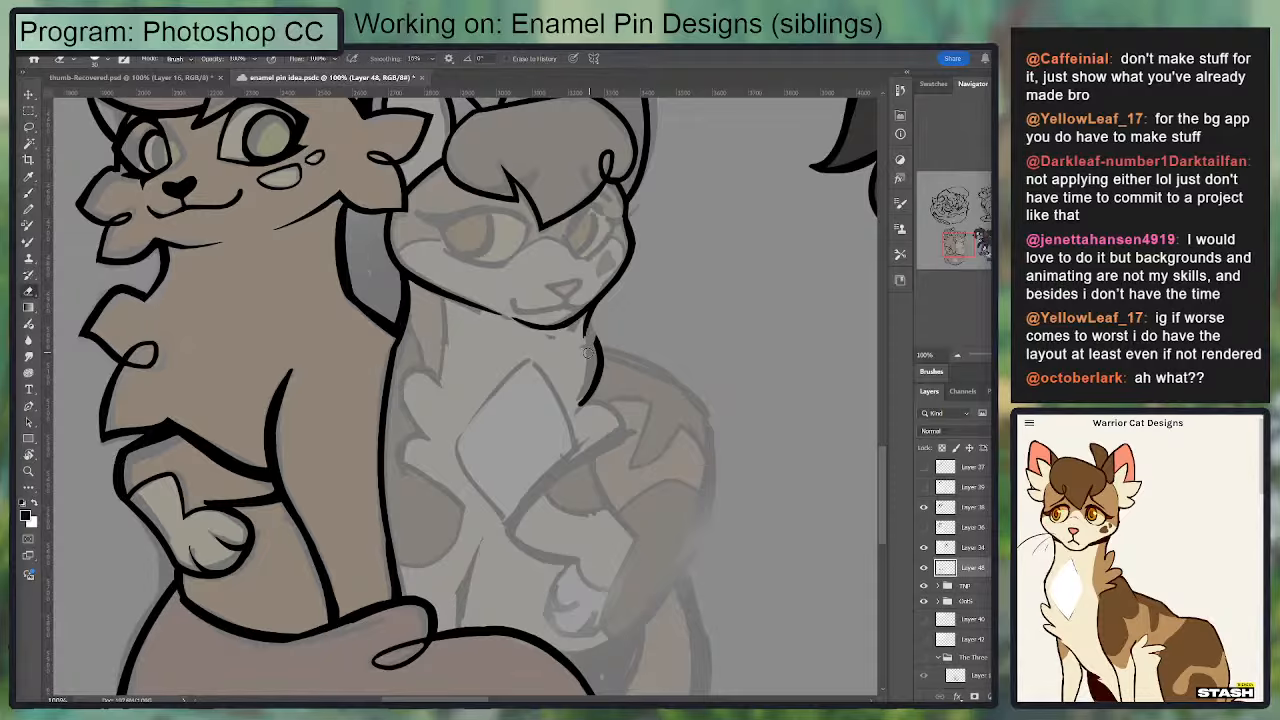
{"action": "left_click_drag", "start_coordinate": [590, 369], "coordinate": [609, 338]}
{"action": "key", "text": "b"}
{"action": "left_click_drag", "start_coordinate": [587, 325], "coordinate": [583, 403]}
{"action": "key", "text": "ctrl+z"}
{"action": "key", "text": "e"}
{"action": "left_click_drag", "start_coordinate": [584, 346], "coordinate": [592, 328]}
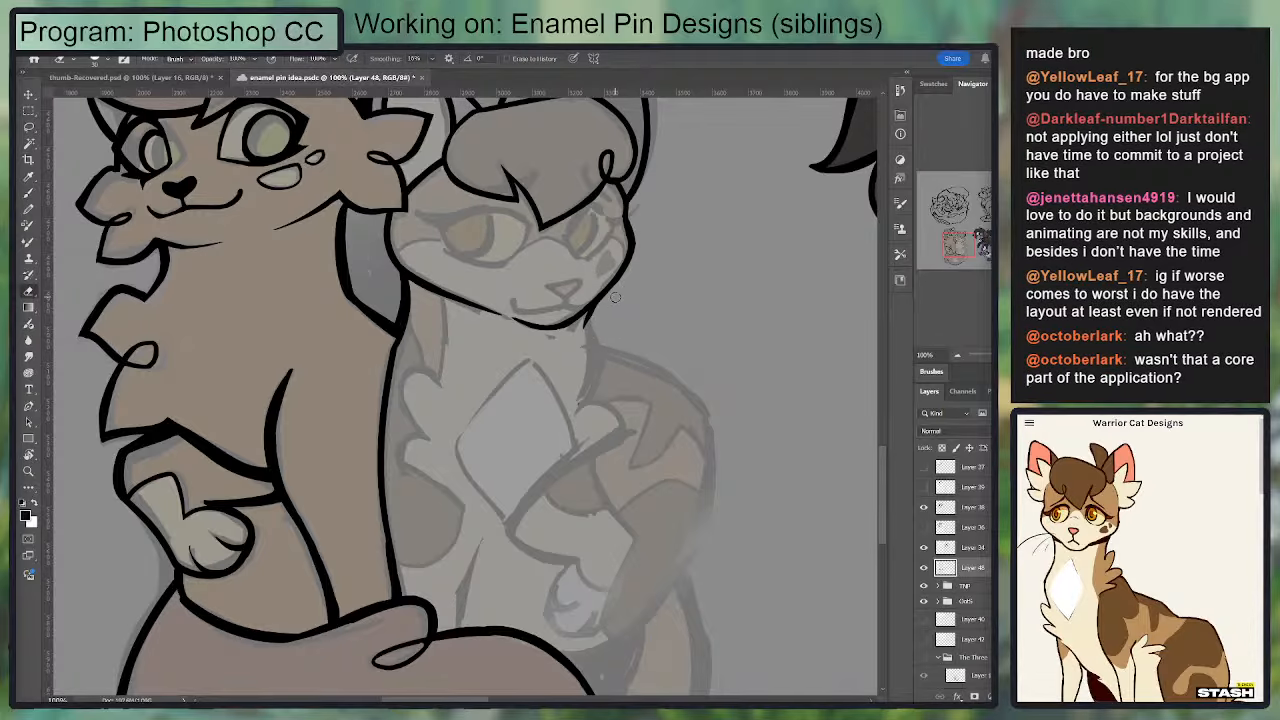
Step: Ink the far side of the second cat's neck from the chin down to the chest fur and refine its outer edge
{"action": "key", "text": "b"}
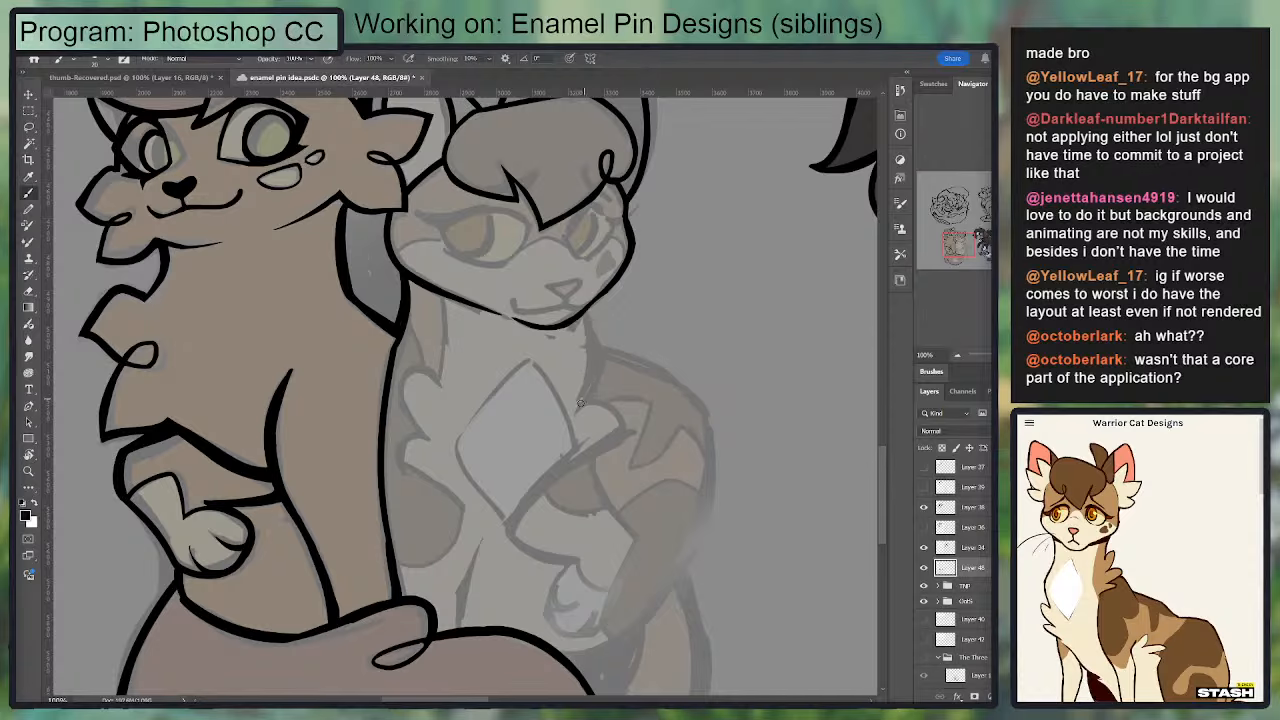
{"action": "left_click_drag", "start_coordinate": [576, 410], "coordinate": [582, 338]}
{"action": "key", "text": "ctrl+z"}
{"action": "key", "text": "e"}
{"action": "key", "text": "b"}
{"action": "left_click_drag", "start_coordinate": [590, 352], "coordinate": [578, 410]}
{"action": "key", "text": "e"}
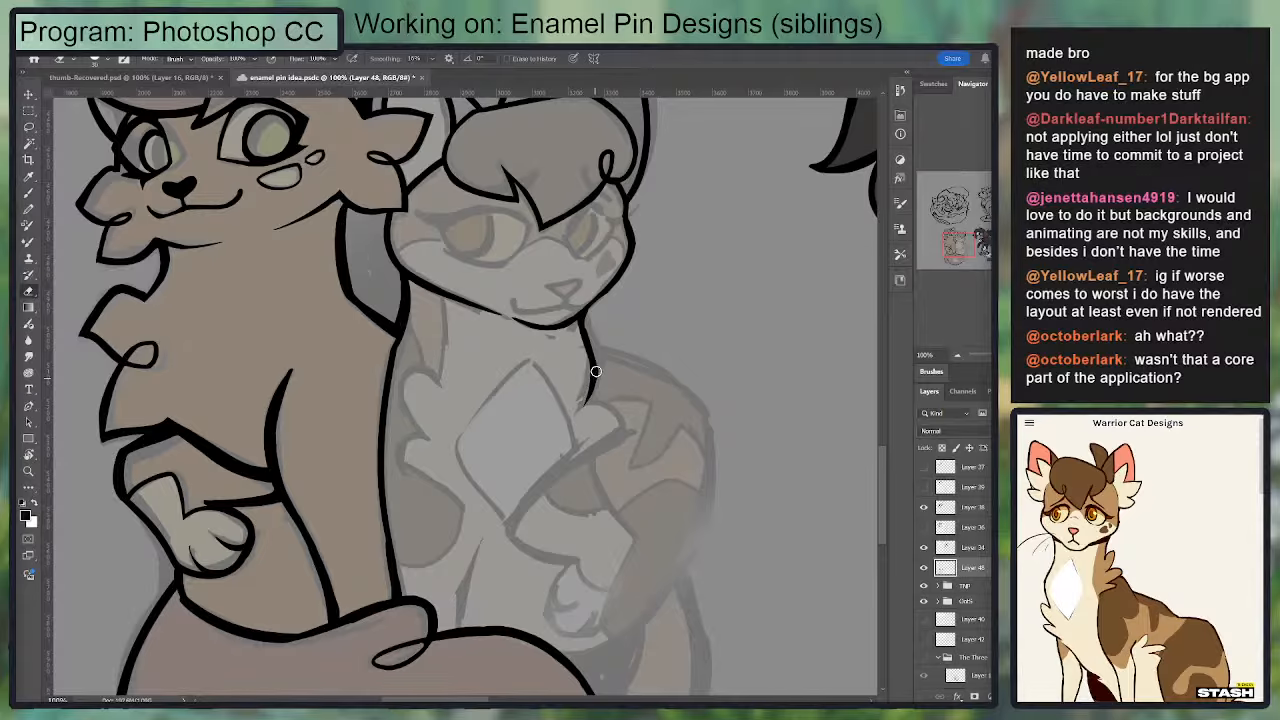
{"action": "scroll", "coordinate": [566, 405], "scroll_direction": "up", "scroll_amount": 4}
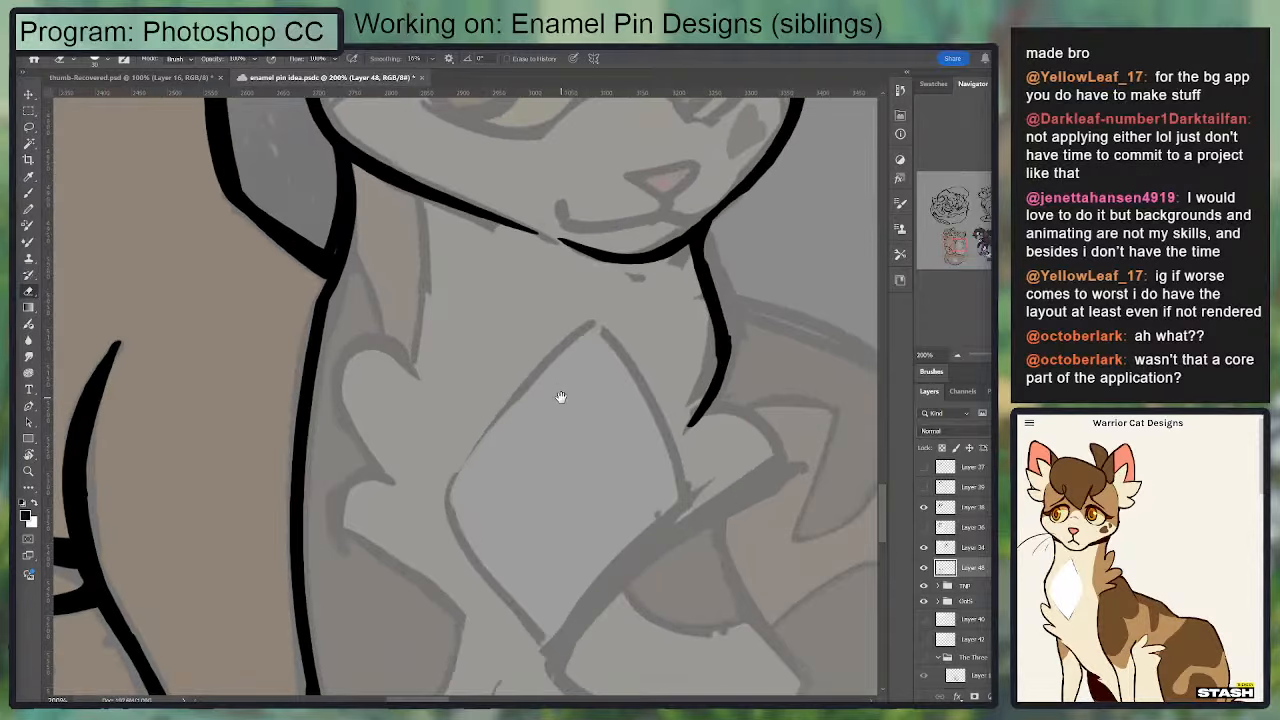
Step: Ink the top curve of the far-side chest fur tuft, starting from the base of the second cat's neck line
{"action": "key", "text": "b"}
{"action": "mouse_move", "coordinate": [609, 304]}
{"action": "left_mouse_down"}
{"action": "mouse_move", "coordinate": [612, 415]}
{"action": "mouse_move", "coordinate": [602, 450]}
{"action": "mouse_move", "coordinate": [615, 415]}
{"action": "mouse_move", "coordinate": [592, 297]}
{"action": "left_mouse_up"}
{"action": "key", "text": "ctrl+z"}
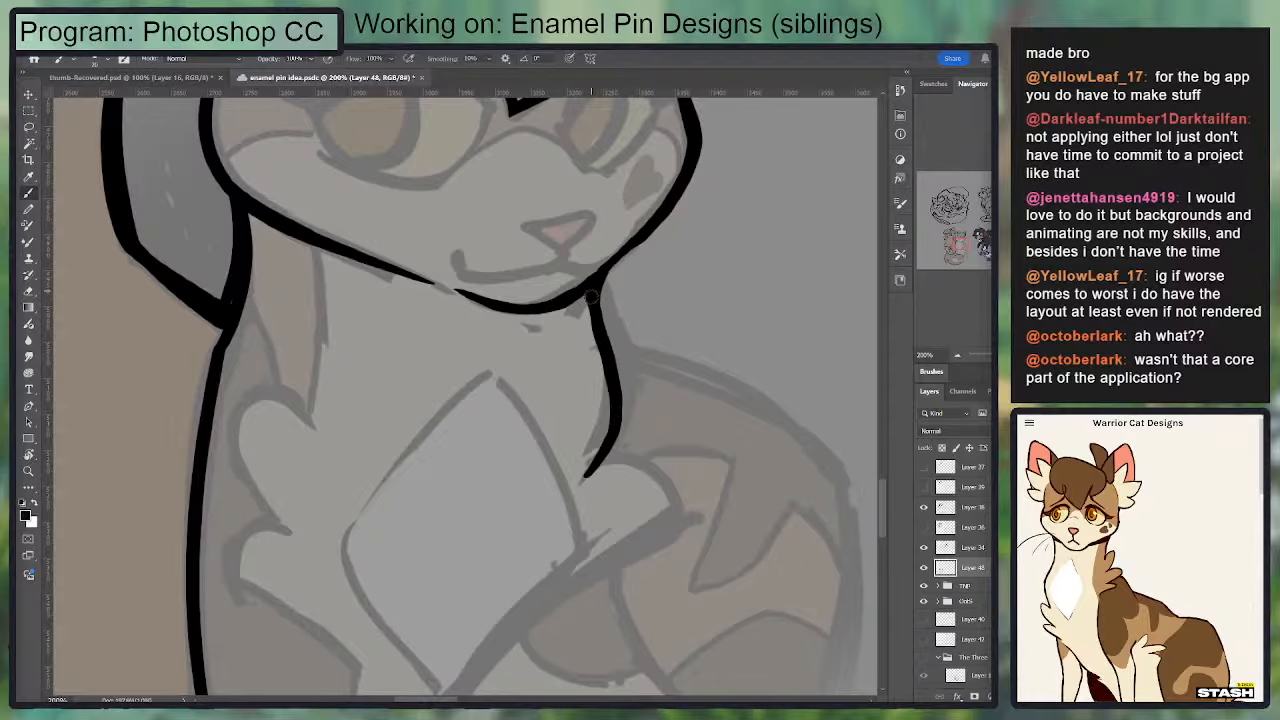
{"action": "left_click_drag", "start_coordinate": [580, 405], "coordinate": [594, 309]}
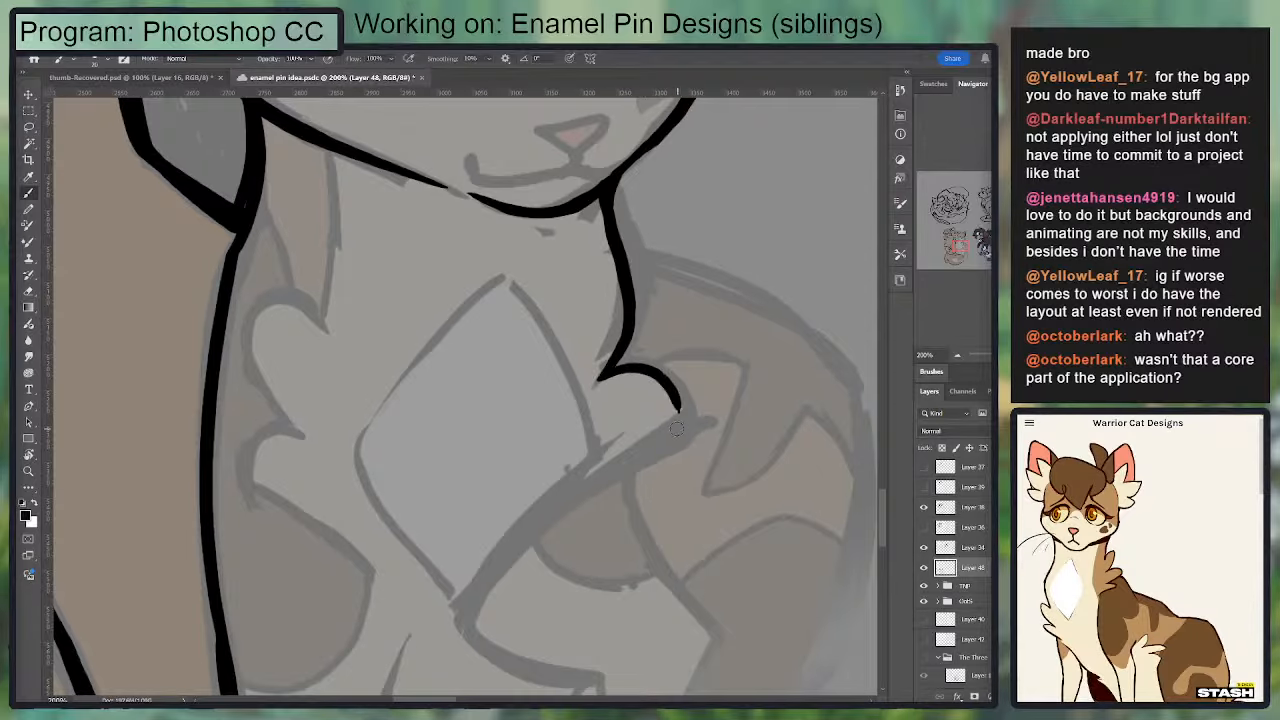
{"action": "left_click_drag", "start_coordinate": [598, 380], "coordinate": [696, 412]}
Step: Ink the long lower edge of the far-side chest tuft, curving from its tip to the bottom point of the chest diamond
{"action": "scroll", "coordinate": [650, 400], "scroll_direction": "down", "scroll_amount": 3}
{"action": "mouse_move", "coordinate": [476, 526]}
{"action": "left_mouse_down"}
{"action": "mouse_move", "coordinate": [725, 323]}
{"action": "mouse_move", "coordinate": [487, 505]}
{"action": "mouse_move", "coordinate": [678, 332]}
{"action": "left_mouse_up"}
{"action": "key", "text": "ctrl+z"}
{"action": "key", "text": "ctrl+z"}
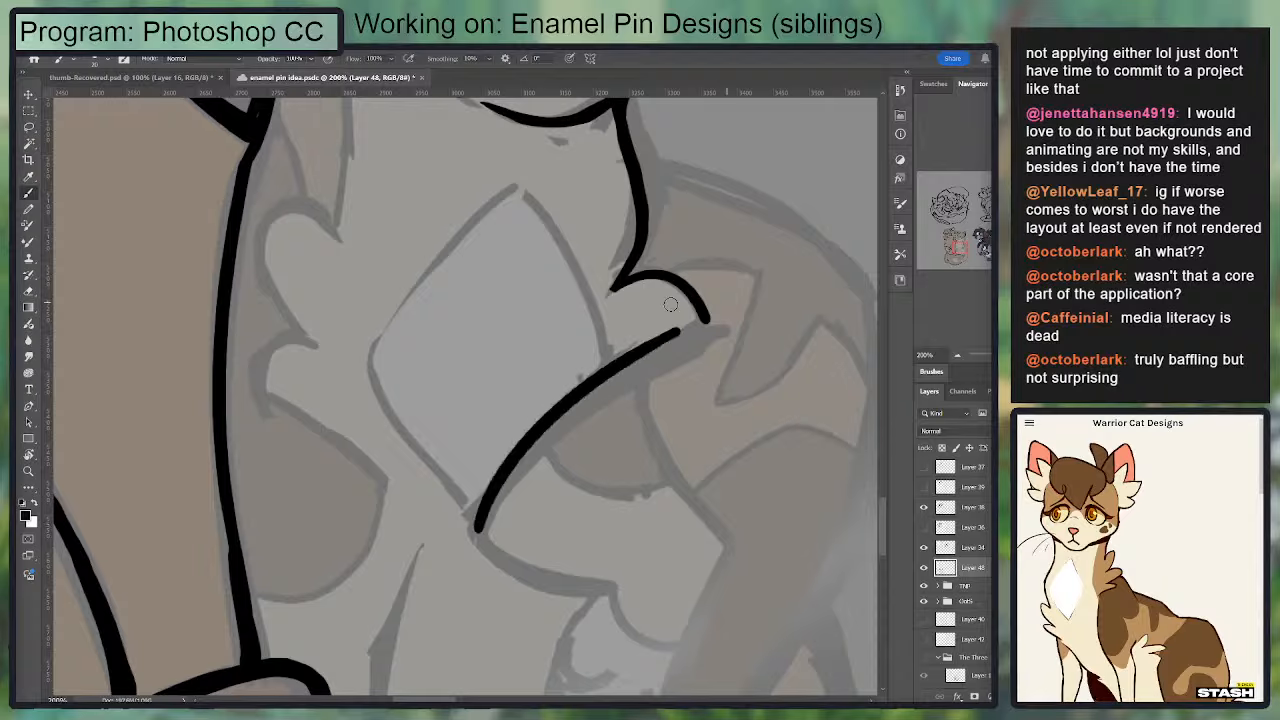
{"action": "key", "text": "ctrl+z"}
{"action": "mouse_move", "coordinate": [478, 524]}
{"action": "left_mouse_down"}
{"action": "mouse_move", "coordinate": [515, 447]}
{"action": "mouse_move", "coordinate": [732, 314]}
{"action": "left_mouse_up"}
{"action": "key", "text": "ctrl+z"}
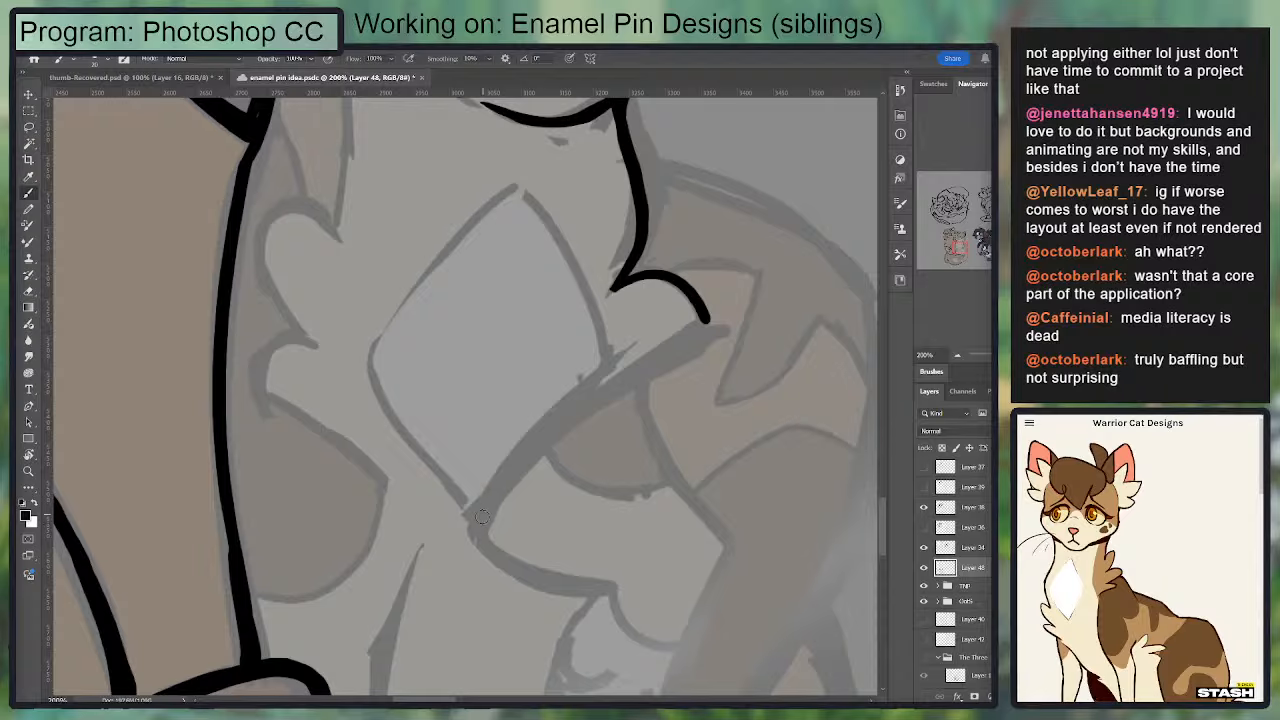
{"action": "mouse_move", "coordinate": [476, 528]}
{"action": "left_mouse_down"}
{"action": "mouse_move", "coordinate": [738, 320]}
{"action": "mouse_move", "coordinate": [738, 357]}
{"action": "mouse_move", "coordinate": [743, 346]}
{"action": "mouse_move", "coordinate": [677, 279]}
{"action": "mouse_move", "coordinate": [719, 324]}
{"action": "mouse_move", "coordinate": [730, 316]}
{"action": "left_mouse_up"}
Step: Join the two edges of the far-side chest tuft at its tip and clean up the outline
{"action": "key", "text": "e"}
{"action": "key", "text": "b"}
{"action": "key", "text": "e"}
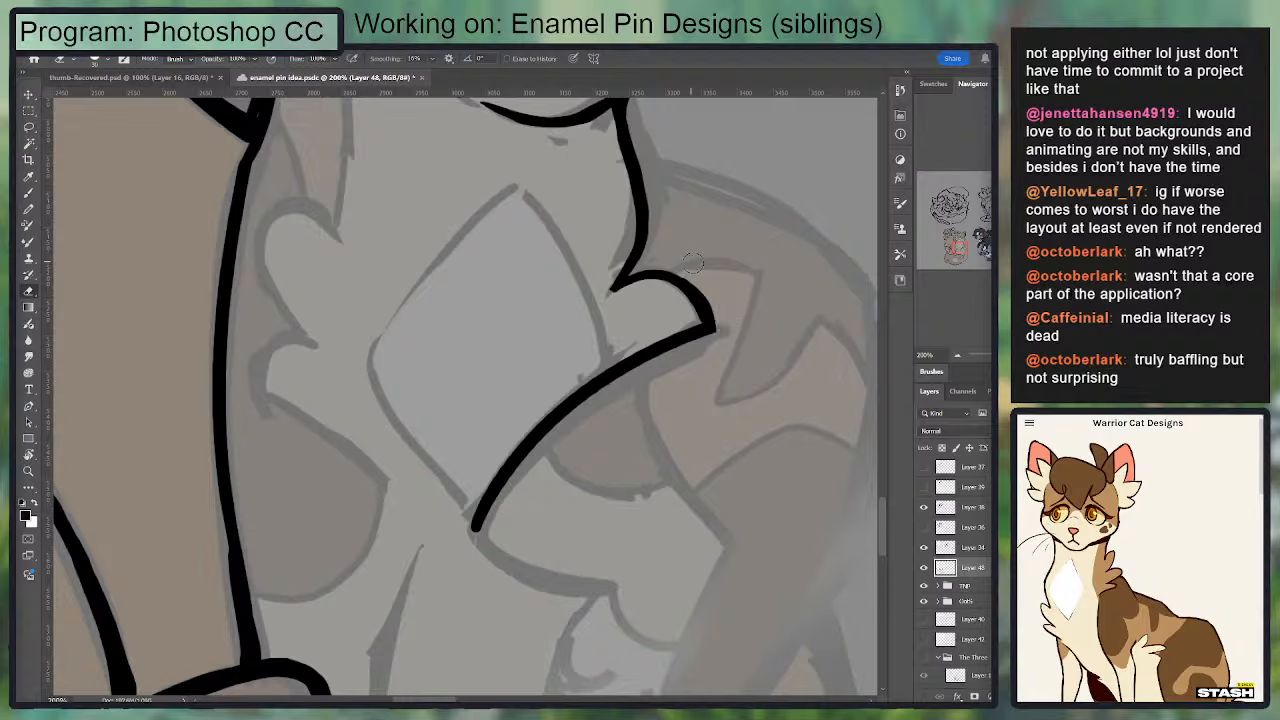
{"action": "key", "text": "b"}
{"action": "key", "text": "e"}
{"action": "left_click_drag", "start_coordinate": [652, 246], "coordinate": [669, 387]}
Step: Thicken and smooth the join between the second cat's chin and the far side of its neck
{"action": "key", "text": "b"}
{"action": "left_click_drag", "start_coordinate": [456, 444], "coordinate": [514, 336]}
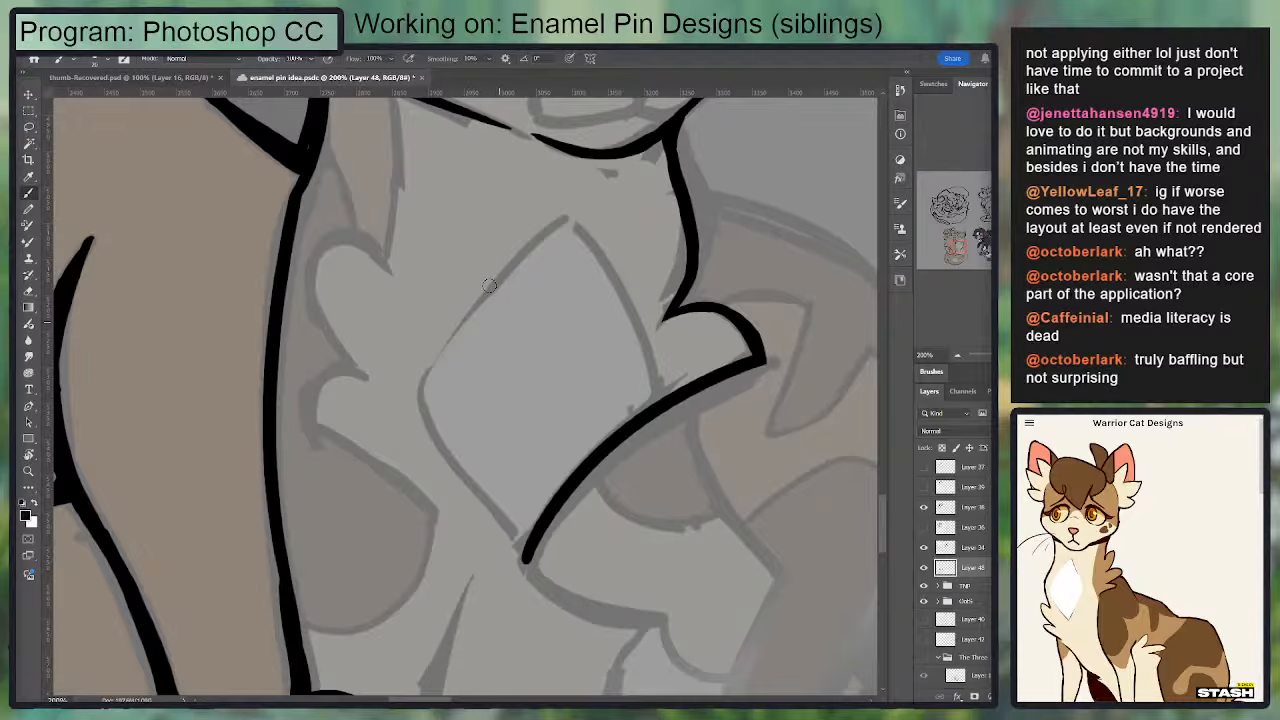
{"action": "left_click_drag", "start_coordinate": [358, 267], "coordinate": [363, 422]}
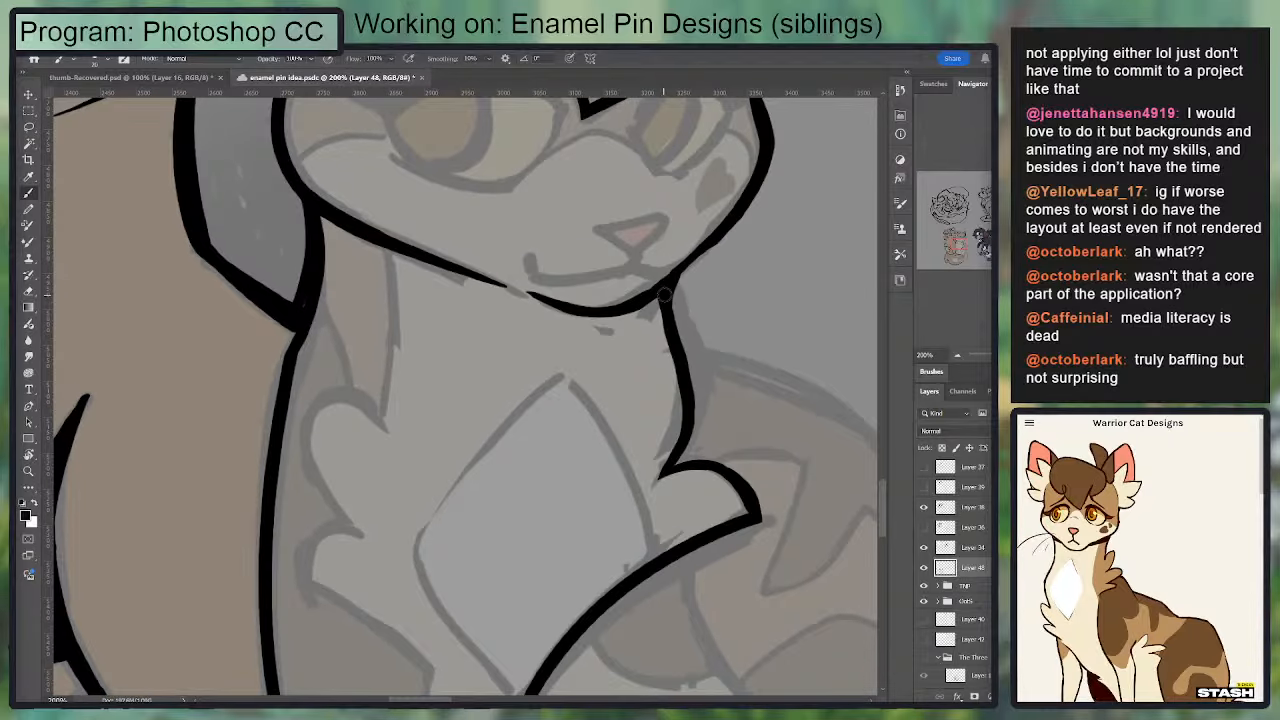
{"action": "left_click_drag", "start_coordinate": [665, 297], "coordinate": [682, 368]}
{"action": "key", "text": "ctrl+z"}
{"action": "mouse_move", "coordinate": [665, 299]}
{"action": "left_mouse_down"}
{"action": "mouse_move", "coordinate": [676, 360]}
{"action": "mouse_move", "coordinate": [688, 278]}
{"action": "mouse_move", "coordinate": [693, 344]}
{"action": "mouse_move", "coordinate": [697, 272]}
{"action": "mouse_move", "coordinate": [676, 268]}
{"action": "mouse_move", "coordinate": [757, 192]}
{"action": "mouse_move", "coordinate": [701, 330]}
{"action": "left_mouse_up"}
{"action": "key", "text": "e"}
{"action": "key", "text": "b"}
{"action": "key", "text": "e"}
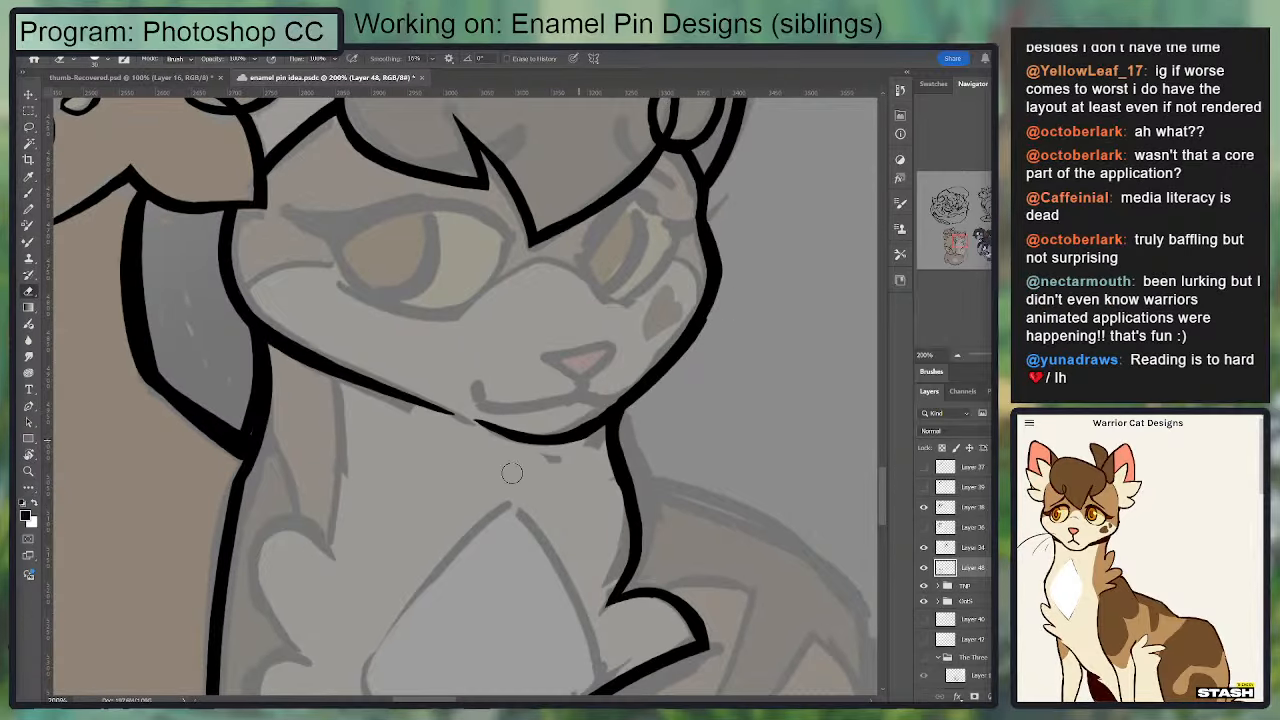
{"action": "scroll", "coordinate": [512, 473], "scroll_direction": "down", "scroll_amount": 2}
{"action": "key", "text": "b"}
{"action": "left_click_drag", "start_coordinate": [375, 318], "coordinate": [360, 483]}
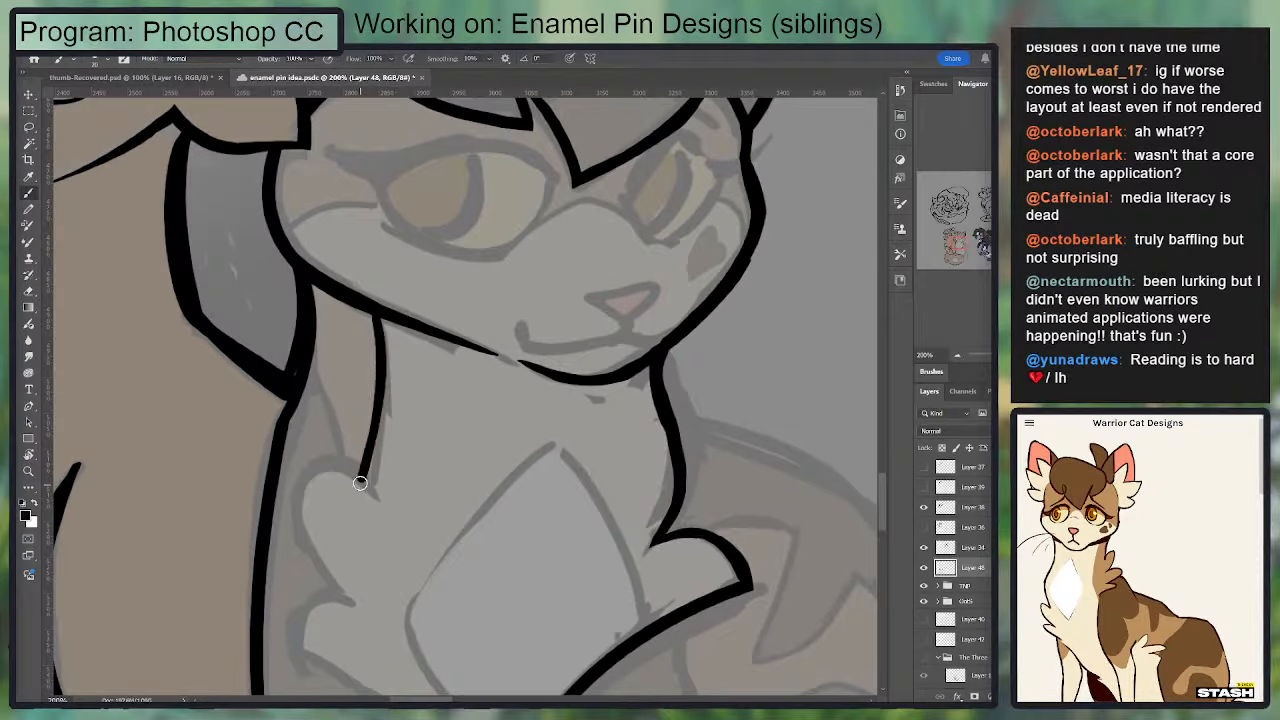
{"action": "key", "text": "ctrl+z"}
{"action": "left_click_drag", "start_coordinate": [376, 312], "coordinate": [373, 476]}
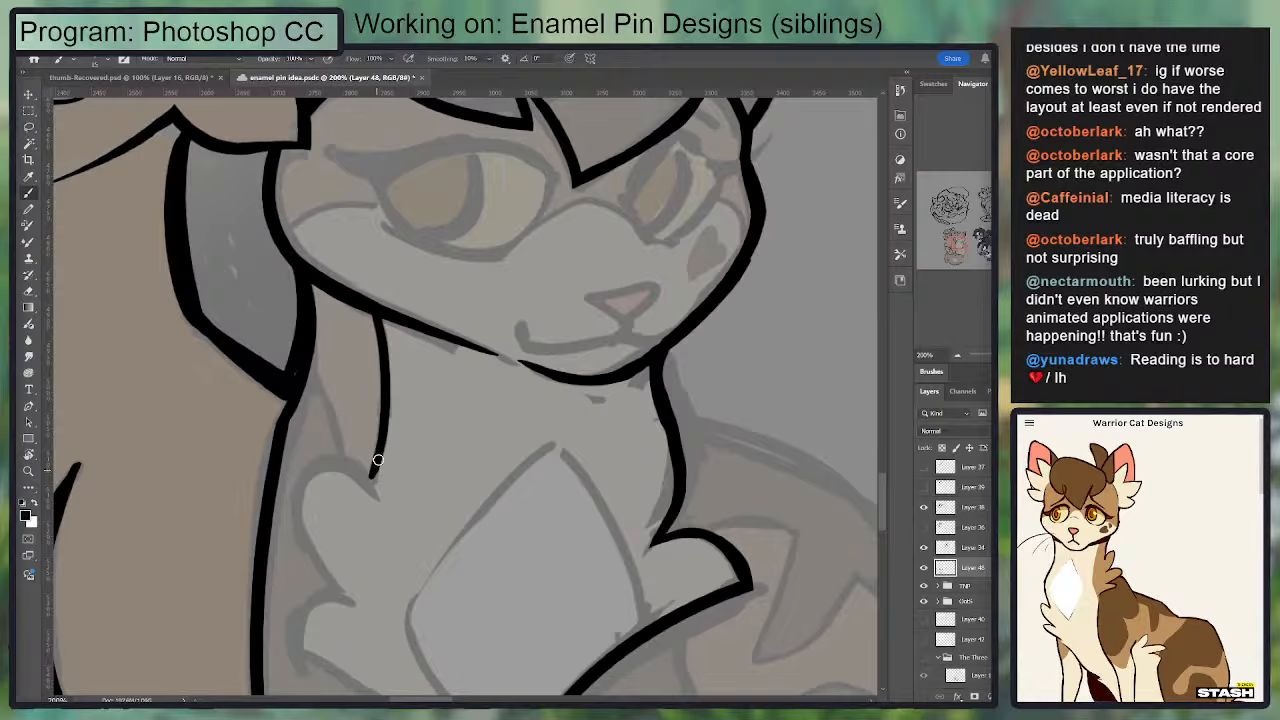
{"action": "key", "text": "ctrl+z"}
Step: Ink the lower near-side chest fur tuft and the diagonal line running from it toward the chest diamond's bottom point
{"action": "scroll", "coordinate": [500, 320], "scroll_direction": "down", "scroll_amount": 3}
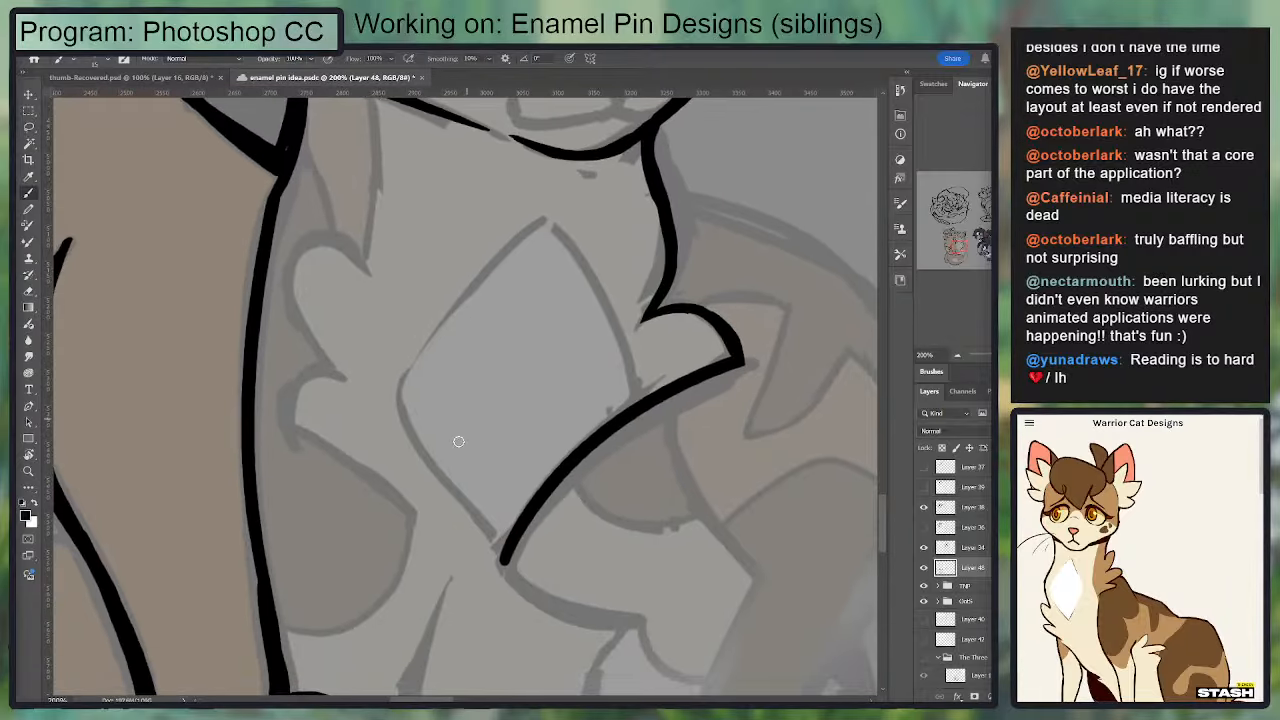
{"action": "mouse_move", "coordinate": [340, 372]}
{"action": "left_mouse_down"}
{"action": "mouse_move", "coordinate": [301, 373]}
{"action": "mouse_move", "coordinate": [297, 424]}
{"action": "mouse_move", "coordinate": [296, 405]}
{"action": "mouse_move", "coordinate": [306, 434]}
{"action": "mouse_move", "coordinate": [307, 417]}
{"action": "mouse_move", "coordinate": [440, 520]}
{"action": "left_mouse_up"}
{"action": "key", "text": "ctrl+z"}
{"action": "key", "text": "ctrl+z"}
{"action": "key", "text": "ctrl+z"}
{"action": "mouse_move", "coordinate": [300, 426]}
{"action": "left_mouse_down"}
{"action": "mouse_move", "coordinate": [440, 527]}
{"action": "mouse_move", "coordinate": [440, 541]}
{"action": "left_mouse_up"}
{"action": "key", "text": "ctrl+z"}
{"action": "mouse_move", "coordinate": [432, 537]}
{"action": "left_mouse_down"}
{"action": "mouse_move", "coordinate": [302, 427]}
{"action": "mouse_move", "coordinate": [453, 540]}
{"action": "mouse_move", "coordinate": [297, 419]}
{"action": "mouse_move", "coordinate": [363, 466]}
{"action": "left_mouse_up"}
{"action": "key", "text": "ctrl+z"}
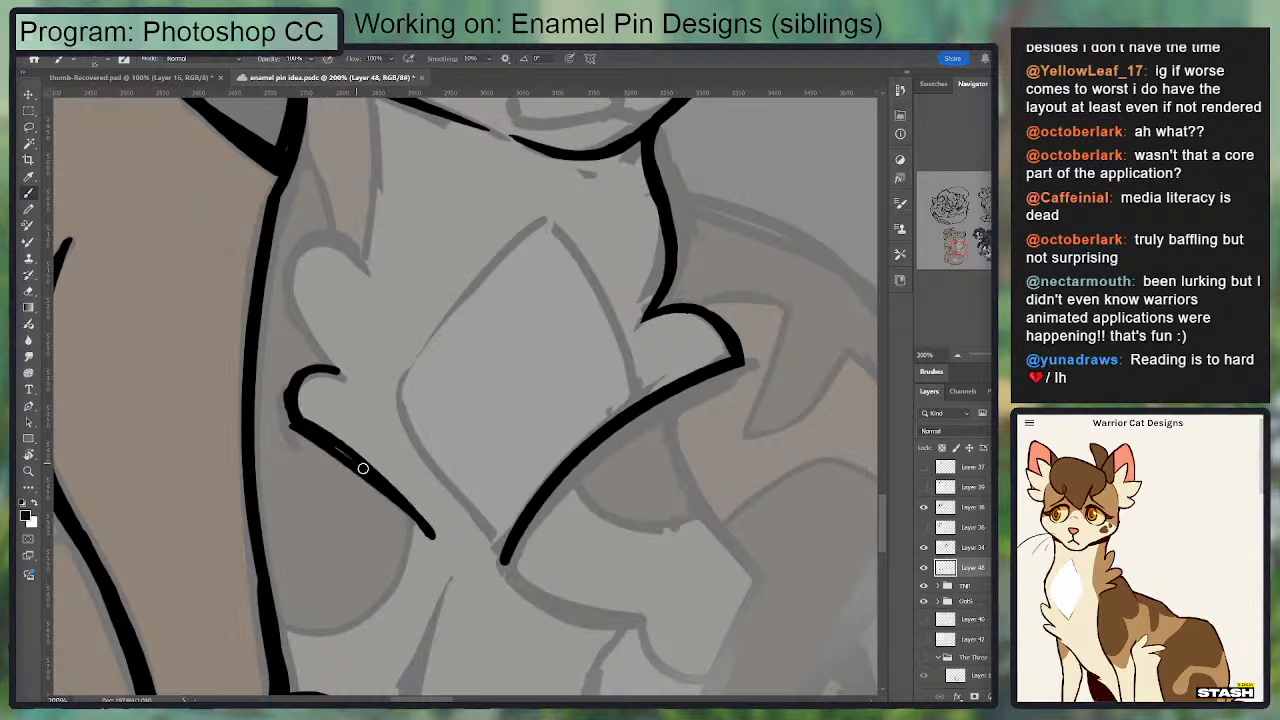
{"action": "key", "text": "ctrl+z"}
Step: Round the outer corner of the lower near-side chest tuft and taper the end of its diagonal line
{"action": "key", "text": "ctrl+z"}
{"action": "left_click_drag", "start_coordinate": [302, 425], "coordinate": [436, 524]}
{"action": "key", "text": "ctrl+z"}
{"action": "left_click_drag", "start_coordinate": [296, 421], "coordinate": [434, 529]}
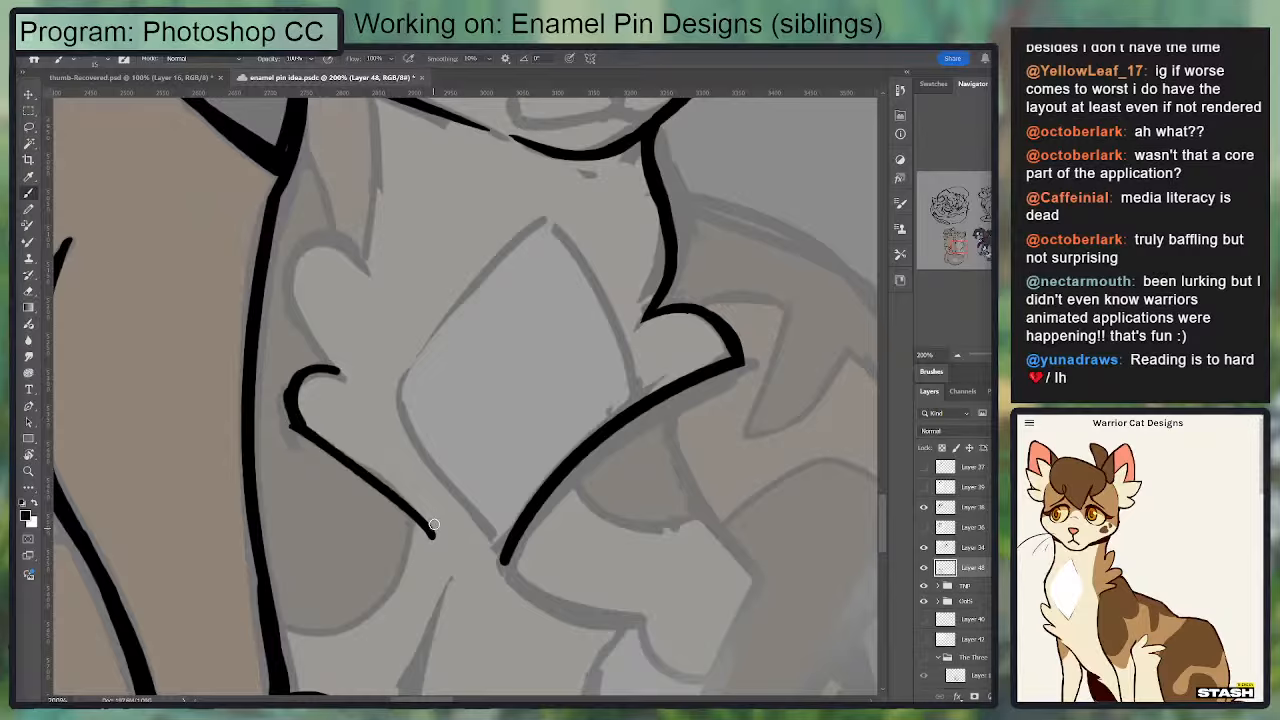
{"action": "key", "text": "e"}
{"action": "left_click_drag", "start_coordinate": [275, 411], "coordinate": [303, 360]}
{"action": "key", "text": "b"}
{"action": "mouse_move", "coordinate": [303, 428]}
{"action": "left_mouse_down"}
{"action": "mouse_move", "coordinate": [309, 374]}
{"action": "mouse_move", "coordinate": [344, 377]}
{"action": "left_mouse_up"}
{"action": "key", "text": "ctrl+z"}
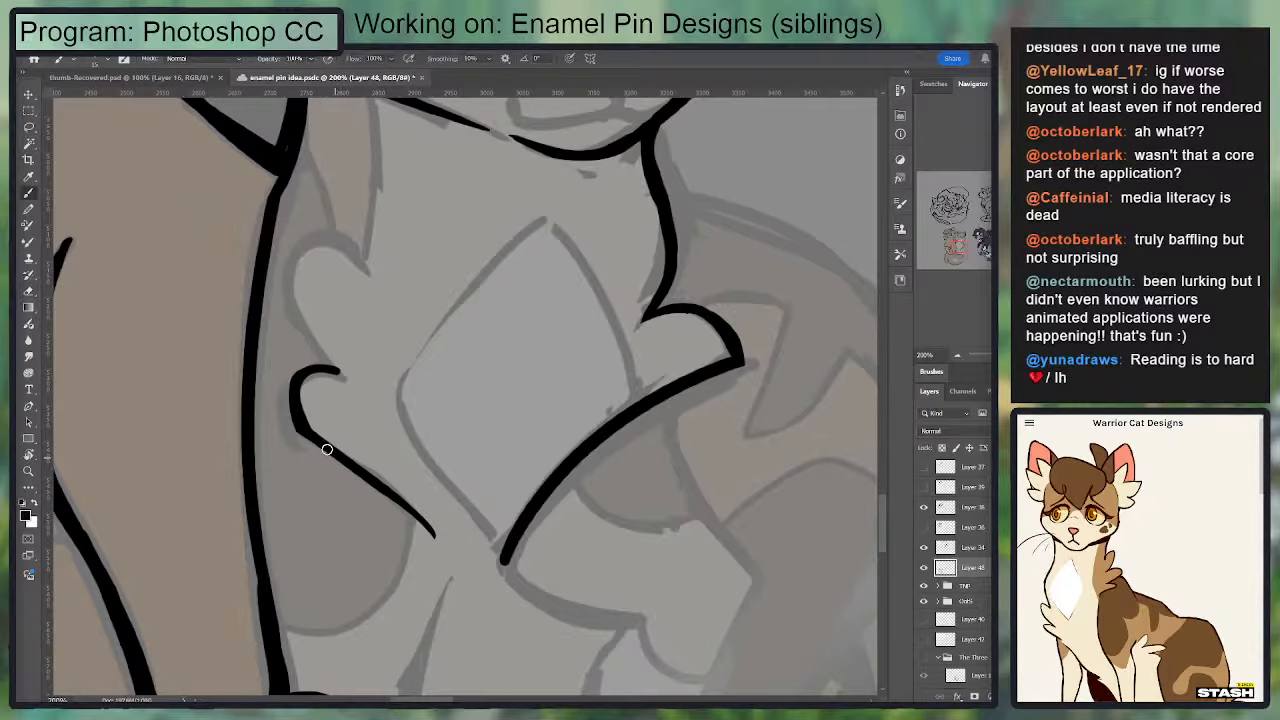
{"action": "mouse_move", "coordinate": [303, 425]}
{"action": "left_mouse_down"}
{"action": "mouse_move", "coordinate": [443, 557]}
{"action": "mouse_move", "coordinate": [563, 481]}
{"action": "left_mouse_up"}
{"action": "key", "text": "e"}
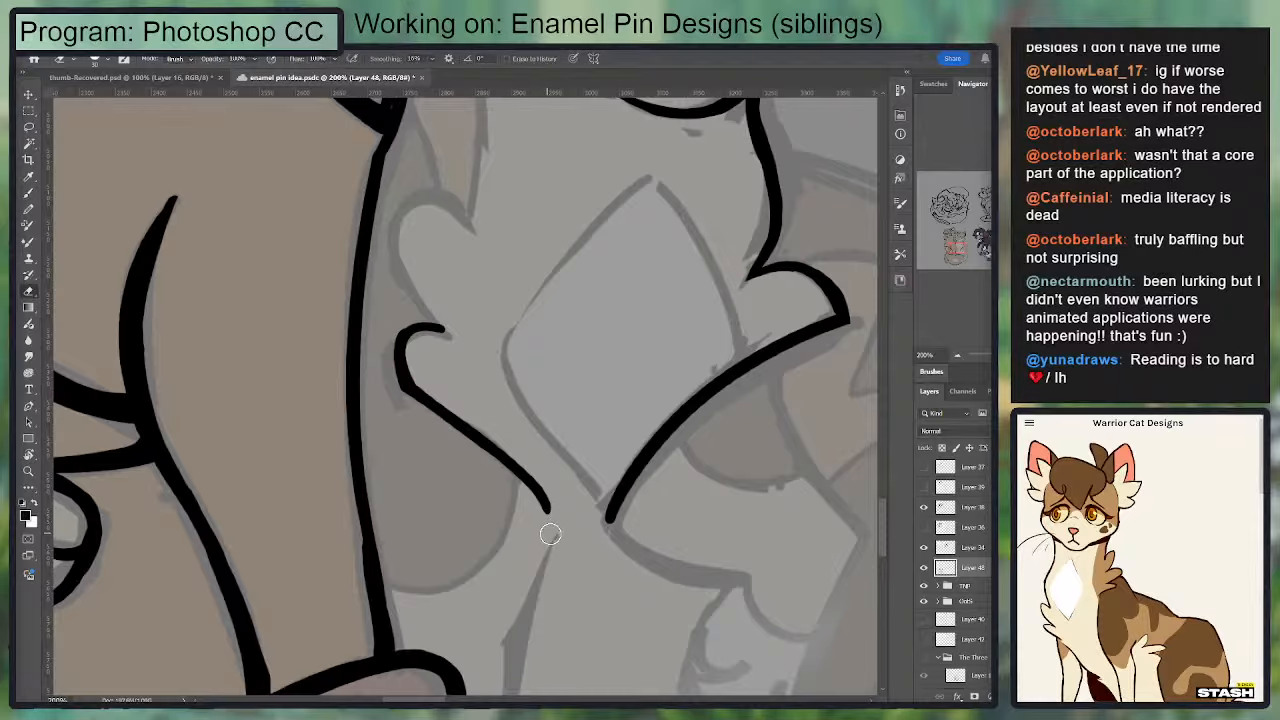
{"action": "left_click_drag", "start_coordinate": [481, 319], "coordinate": [474, 365]}
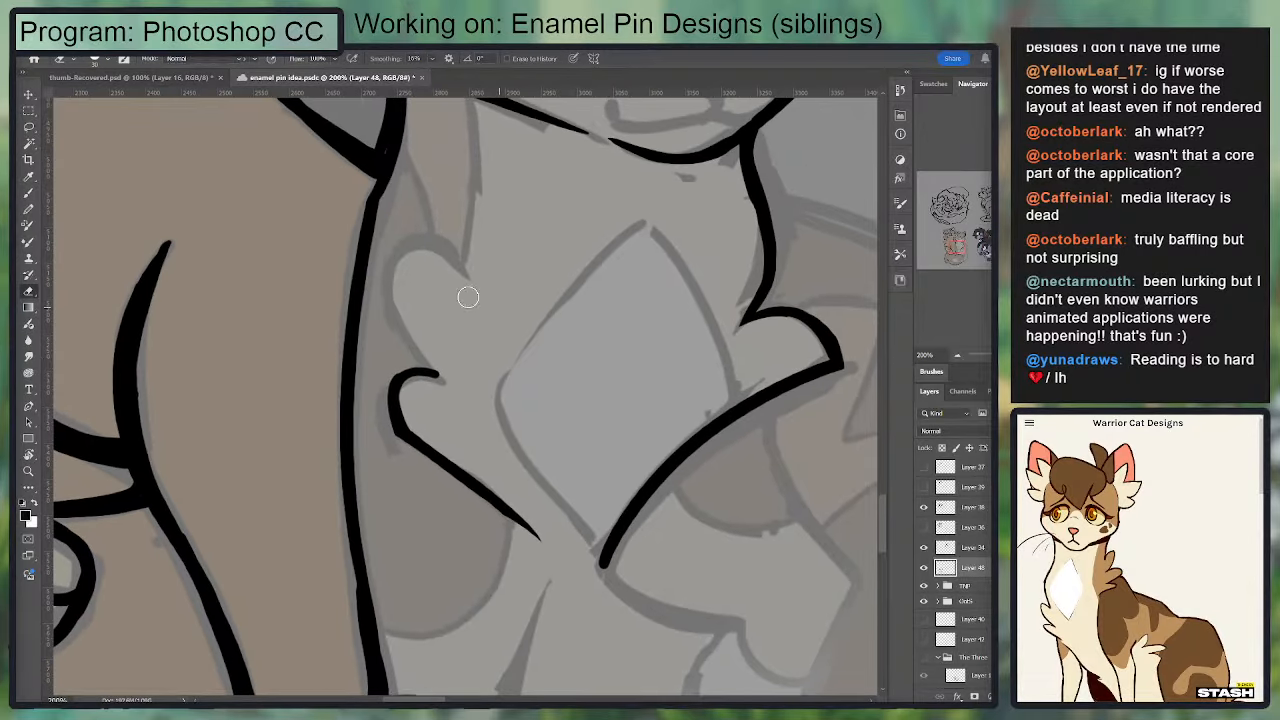
{"action": "key", "text": "b"}
{"action": "left_click_drag", "start_coordinate": [507, 514], "coordinate": [543, 554]}
{"action": "left_click_drag", "start_coordinate": [543, 464], "coordinate": [523, 363]}
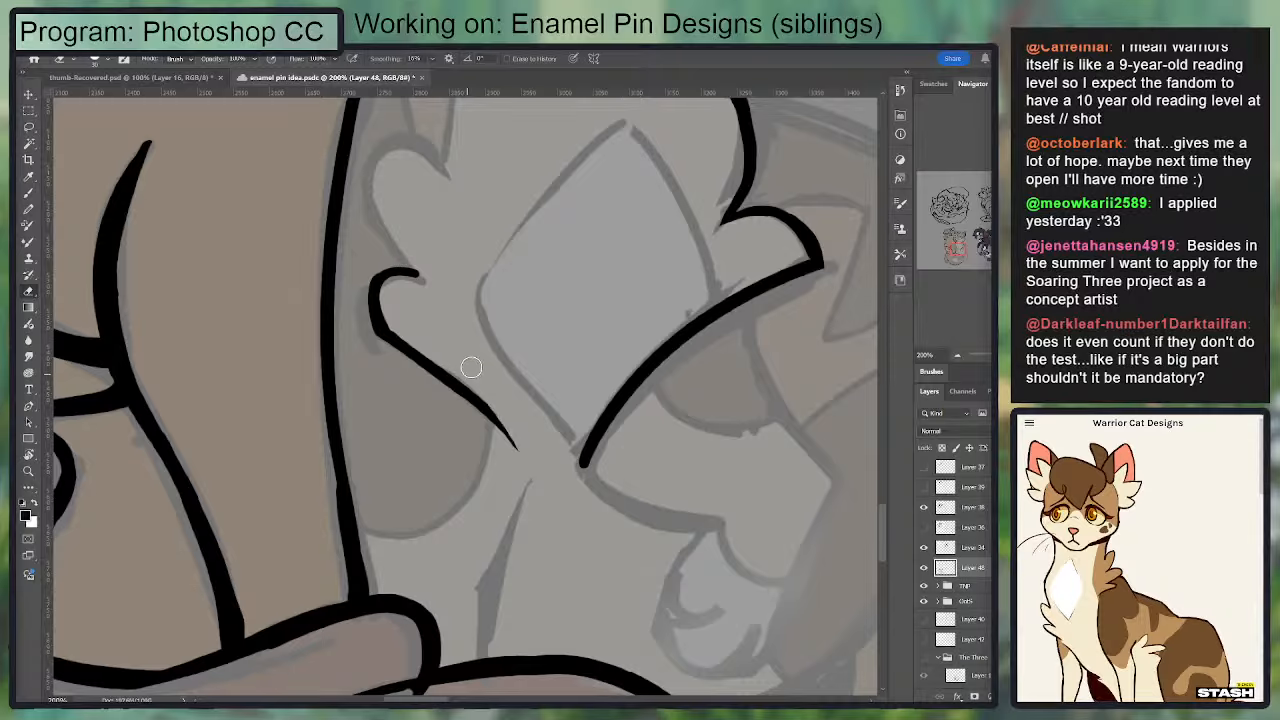
Step: Ink the larger chest fur tuft above the lower near-side one and refine the thickness of its curve
{"action": "mouse_move", "coordinate": [443, 357]}
{"action": "left_mouse_down"}
{"action": "mouse_move", "coordinate": [477, 466]}
{"action": "mouse_move", "coordinate": [456, 409]}
{"action": "mouse_move", "coordinate": [468, 277]}
{"action": "mouse_move", "coordinate": [436, 272]}
{"action": "mouse_move", "coordinate": [413, 293]}
{"action": "mouse_move", "coordinate": [449, 391]}
{"action": "left_mouse_up"}
{"action": "key", "text": "ctrl+z"}
{"action": "mouse_move", "coordinate": [413, 319]}
{"action": "left_mouse_down"}
{"action": "mouse_move", "coordinate": [462, 415]}
{"action": "mouse_move", "coordinate": [428, 374]}
{"action": "mouse_move", "coordinate": [465, 406]}
{"action": "mouse_move", "coordinate": [432, 352]}
{"action": "left_mouse_up"}
{"action": "key", "text": "ctrl+z"}
{"action": "key", "text": "e"}
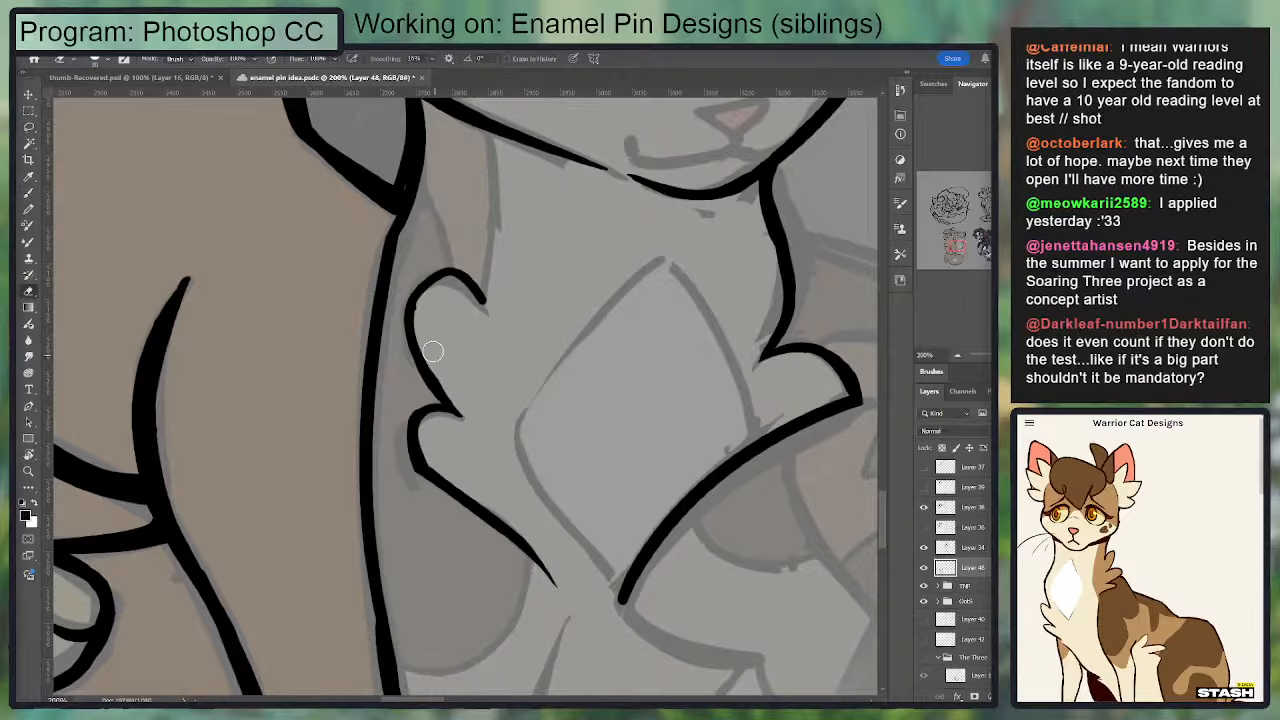
{"action": "key", "text": "b"}
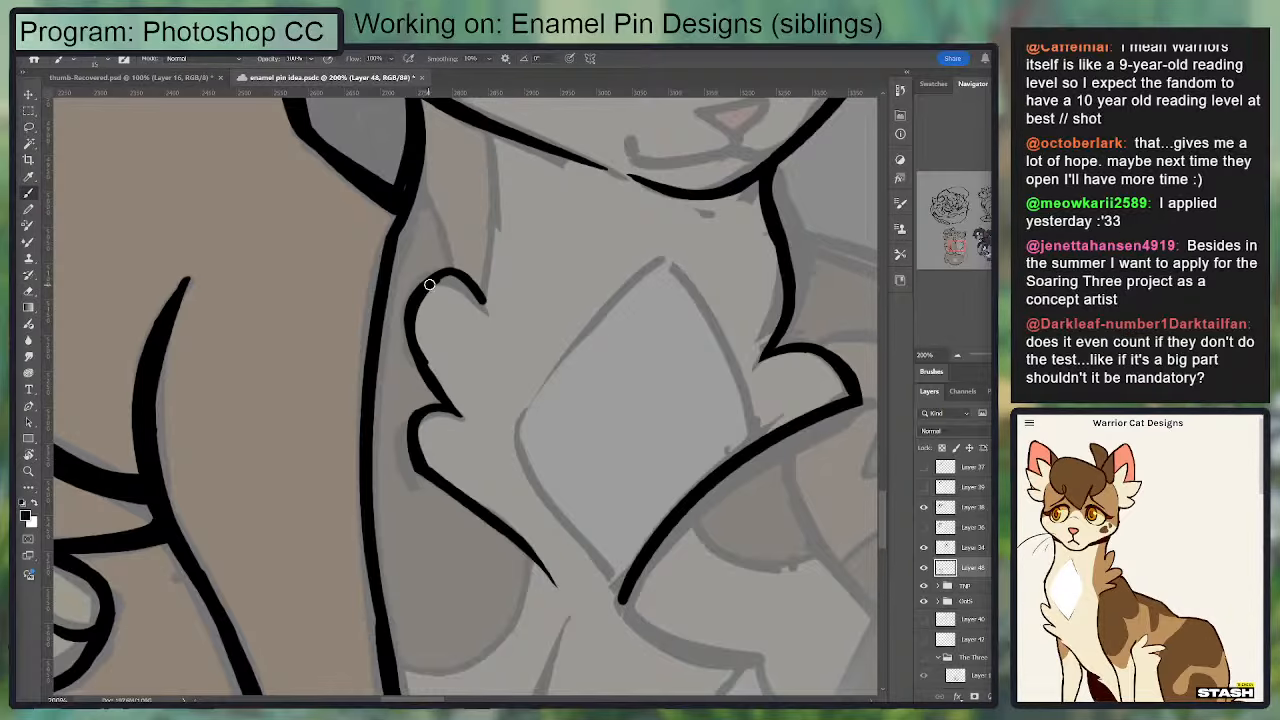
{"action": "left_click_drag", "start_coordinate": [429, 285], "coordinate": [487, 313]}
{"action": "key", "text": "e"}
{"action": "mouse_move", "coordinate": [432, 353]}
{"action": "left_mouse_down"}
{"action": "mouse_move", "coordinate": [460, 398]}
{"action": "mouse_move", "coordinate": [431, 288]}
{"action": "mouse_move", "coordinate": [454, 363]}
{"action": "left_mouse_up"}
{"action": "key", "text": "b"}
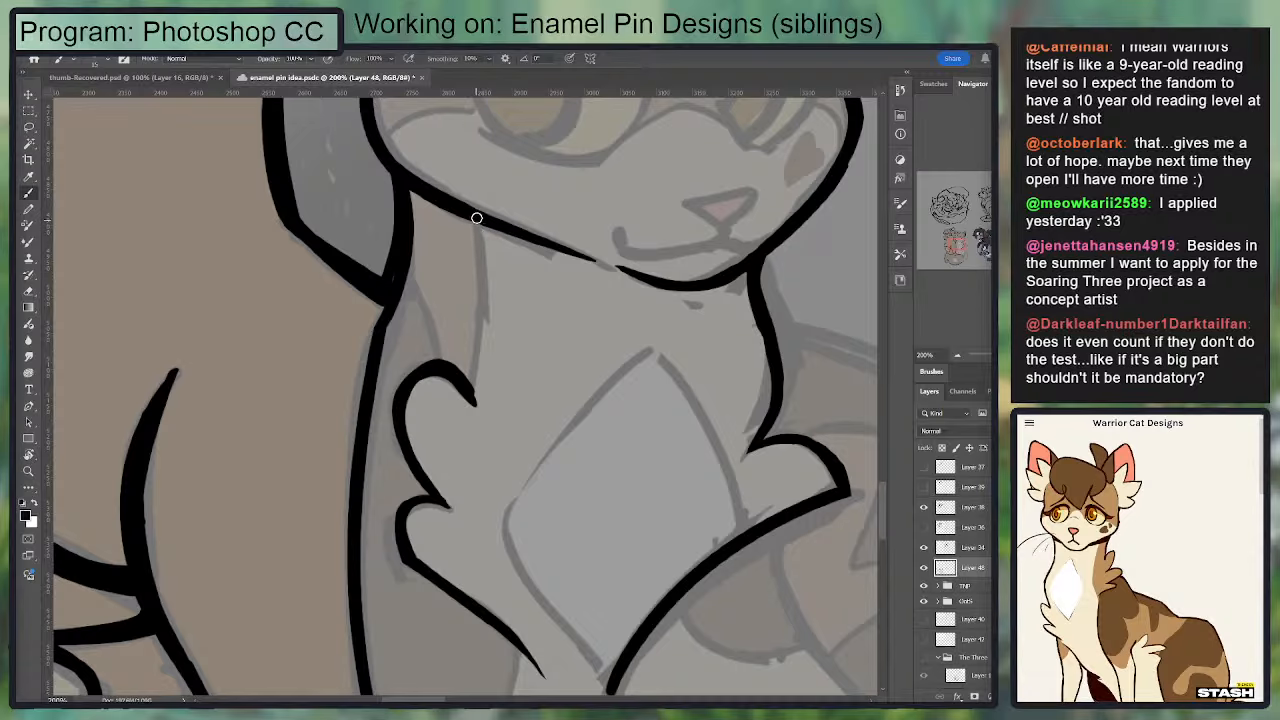
Step: Ink the neck marking's edges from the second cat's jaw down to the upper near-side chest tuft
{"action": "left_click_drag", "start_coordinate": [476, 218], "coordinate": [480, 390]}
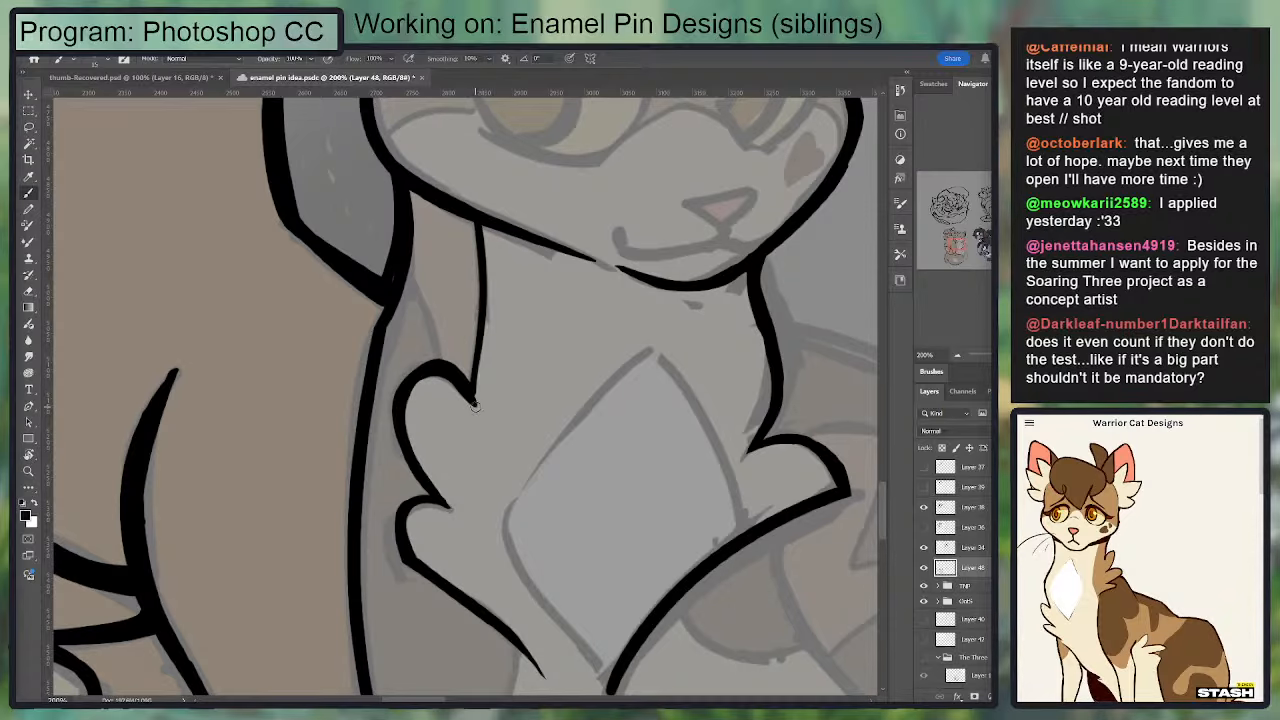
{"action": "mouse_move", "coordinate": [405, 280]}
{"action": "left_mouse_down"}
{"action": "mouse_move", "coordinate": [440, 371]}
{"action": "mouse_move", "coordinate": [450, 243]}
{"action": "left_mouse_up"}
Step: Ink the lower near-side edge of the white chest diamond down to its bottom point
{"action": "mouse_move", "coordinate": [448, 375]}
{"action": "left_mouse_down"}
{"action": "mouse_move", "coordinate": [562, 540]}
{"action": "mouse_move", "coordinate": [472, 448]}
{"action": "mouse_move", "coordinate": [462, 377]}
{"action": "mouse_move", "coordinate": [561, 549]}
{"action": "left_mouse_up"}
{"action": "key", "text": "ctrl+z"}
{"action": "key", "text": "ctrl+z"}
{"action": "mouse_move", "coordinate": [571, 344]}
{"action": "left_mouse_down"}
{"action": "mouse_move", "coordinate": [839, 248]}
{"action": "mouse_move", "coordinate": [464, 348]}
{"action": "left_mouse_up"}
{"action": "mouse_move", "coordinate": [347, 372]}
{"action": "left_mouse_down"}
{"action": "mouse_move", "coordinate": [517, 211]}
{"action": "mouse_move", "coordinate": [467, 221]}
{"action": "left_mouse_up"}
{"action": "key", "text": "ctrl+z"}
{"action": "mouse_move", "coordinate": [723, 271]}
{"action": "left_mouse_down"}
{"action": "mouse_move", "coordinate": [351, 271]}
{"action": "mouse_move", "coordinate": [754, 286]}
{"action": "left_mouse_up"}
Step: Ink the remaining upper and far-side edges of the chest diamond, meeting in a sharp top point
{"action": "left_click_drag", "start_coordinate": [330, 270], "coordinate": [544, 279]}
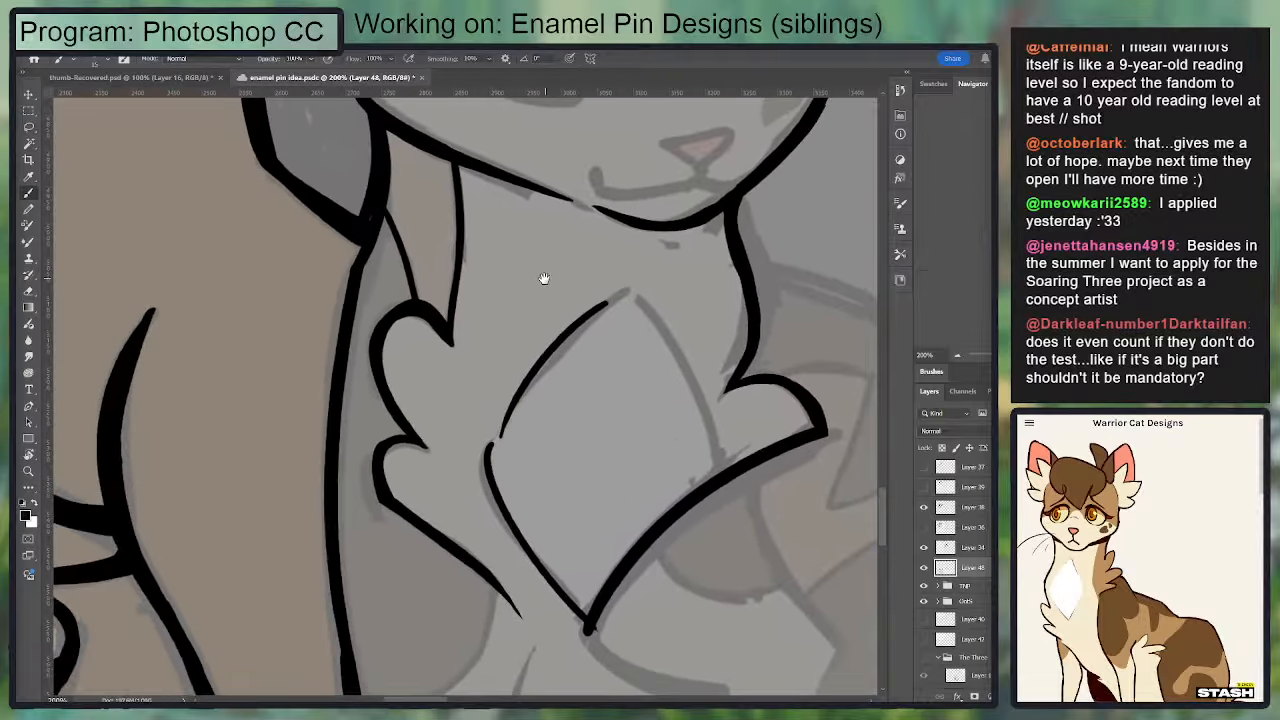
{"action": "key", "text": "ctrl+z"}
{"action": "mouse_move", "coordinate": [484, 452]}
{"action": "left_mouse_down"}
{"action": "mouse_move", "coordinate": [636, 297]}
{"action": "mouse_move", "coordinate": [710, 482]}
{"action": "mouse_move", "coordinate": [638, 308]}
{"action": "mouse_move", "coordinate": [720, 473]}
{"action": "mouse_move", "coordinate": [628, 285]}
{"action": "mouse_move", "coordinate": [612, 298]}
{"action": "left_mouse_up"}
{"action": "key", "text": "ctrl+z"}
{"action": "key", "text": "ctrl+z"}
{"action": "key", "text": "ctrl+z"}
{"action": "key", "text": "e"}
{"action": "key", "text": "b"}
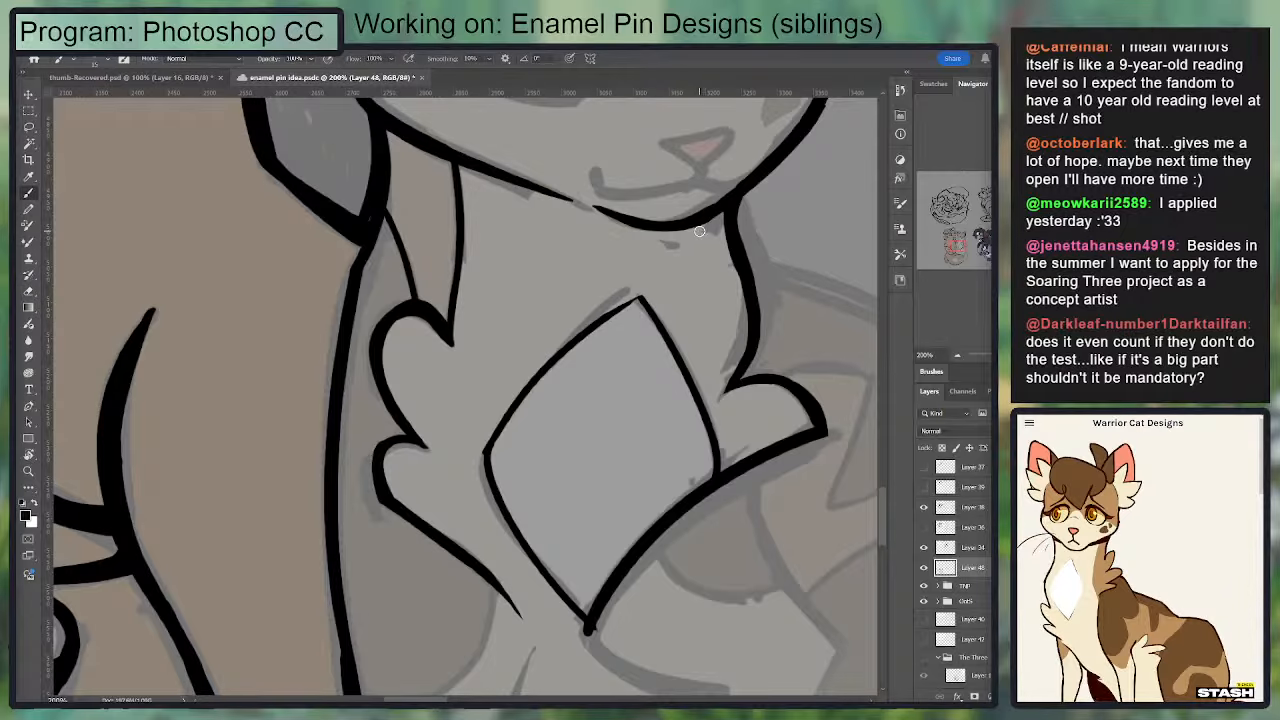
Step: Ink the second cat's triangular nose outline over the sketch and refine its edges
{"action": "left_click_drag", "start_coordinate": [656, 307], "coordinate": [643, 378]}
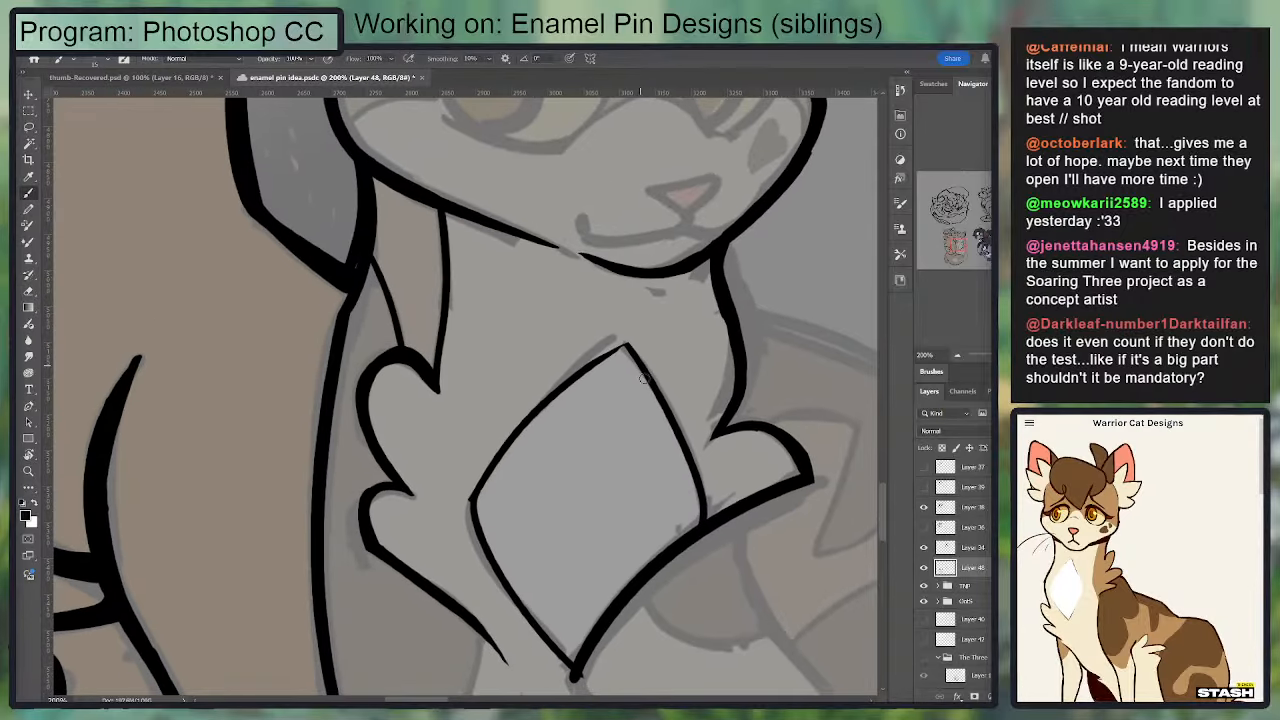
{"action": "mouse_move", "coordinate": [595, 220]}
{"action": "left_mouse_down"}
{"action": "mouse_move", "coordinate": [492, 273]}
{"action": "mouse_move", "coordinate": [475, 306]}
{"action": "left_mouse_up"}
{"action": "mouse_move", "coordinate": [535, 276]}
{"action": "left_mouse_down"}
{"action": "mouse_move", "coordinate": [572, 300]}
{"action": "mouse_move", "coordinate": [599, 266]}
{"action": "mouse_move", "coordinate": [539, 284]}
{"action": "mouse_move", "coordinate": [572, 292]}
{"action": "mouse_move", "coordinate": [535, 277]}
{"action": "mouse_move", "coordinate": [569, 299]}
{"action": "mouse_move", "coordinate": [537, 274]}
{"action": "mouse_move", "coordinate": [581, 265]}
{"action": "mouse_move", "coordinate": [548, 276]}
{"action": "mouse_move", "coordinate": [585, 281]}
{"action": "mouse_move", "coordinate": [591, 270]}
{"action": "mouse_move", "coordinate": [568, 302]}
{"action": "mouse_move", "coordinate": [600, 270]}
{"action": "mouse_move", "coordinate": [538, 274]}
{"action": "mouse_move", "coordinate": [569, 301]}
{"action": "mouse_move", "coordinate": [614, 259]}
{"action": "left_mouse_up"}
{"action": "key", "text": "ctrl+z"}
{"action": "key", "text": "ctrl+z"}
{"action": "key", "text": "ctrl+z"}
{"action": "key", "text": "e"}
{"action": "key", "text": "b"}
{"action": "key", "text": "e"}
{"action": "key", "text": "b"}
{"action": "key", "text": "e"}
{"action": "key", "text": "b"}
{"action": "key", "text": "e"}
{"action": "key", "text": "b"}
{"action": "key", "text": "e"}
{"action": "key", "text": "b"}
{"action": "key", "text": "e"}
{"action": "key", "text": "b"}
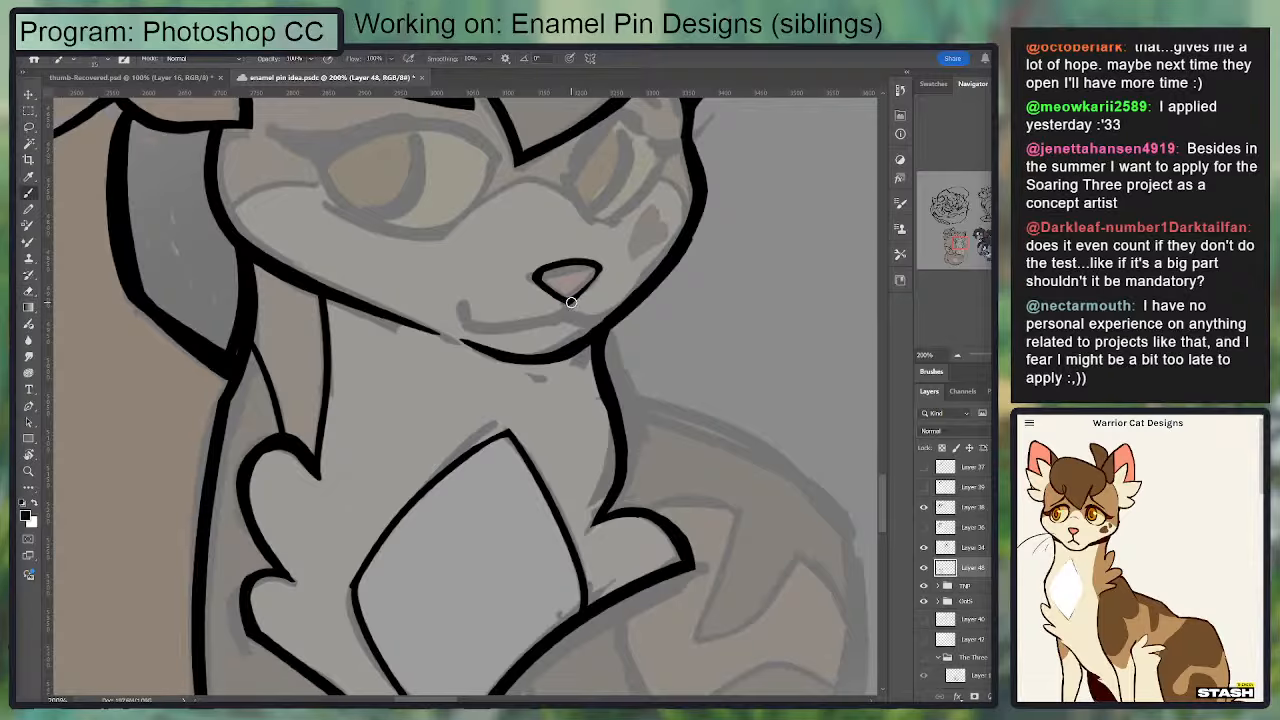
Step: Ink a short line from the bottom of the nose toward the mouth and clean up nearby lines
{"action": "left_click_drag", "start_coordinate": [570, 301], "coordinate": [568, 315]}
{"action": "mouse_move", "coordinate": [569, 317]}
{"action": "left_mouse_down"}
{"action": "mouse_move", "coordinate": [536, 398]}
{"action": "mouse_move", "coordinate": [564, 350]}
{"action": "mouse_move", "coordinate": [543, 377]}
{"action": "left_mouse_up"}
{"action": "key", "text": "e"}
{"action": "left_click_drag", "start_coordinate": [630, 275], "coordinate": [664, 264]}
{"action": "key", "text": "b"}
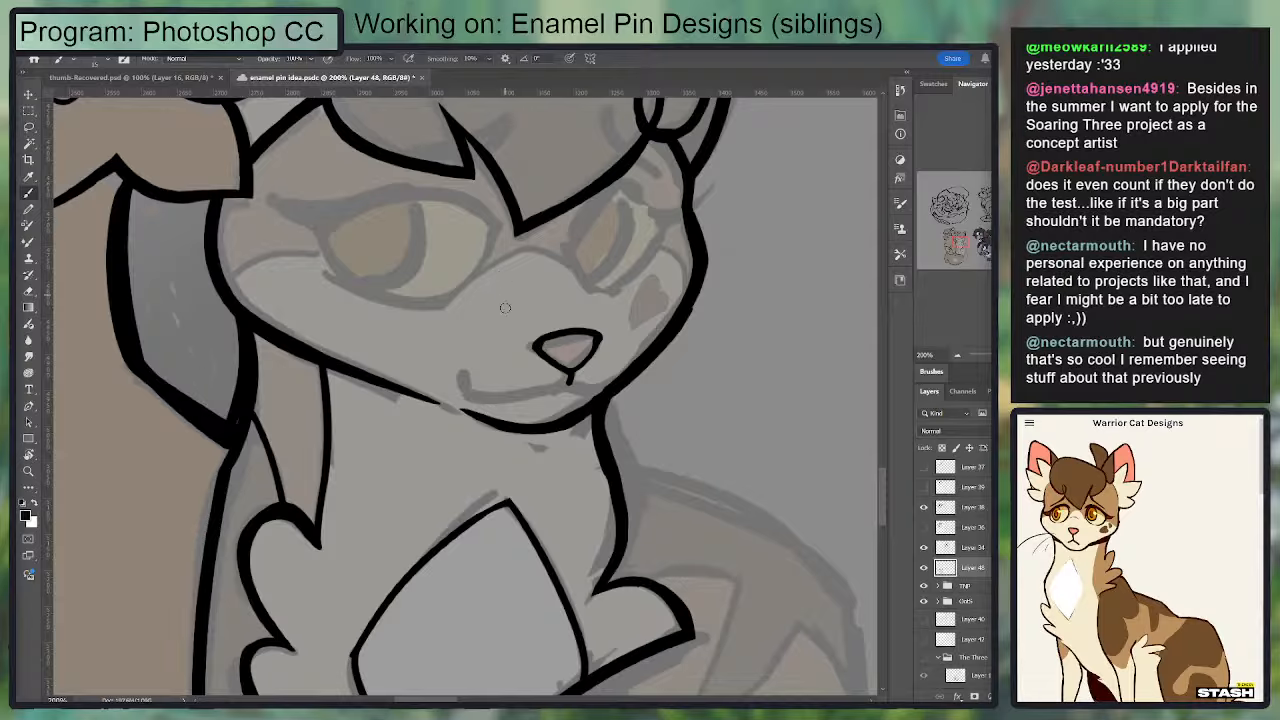
Step: Reshape the nose outline into a smaller, narrower triangle by trimming its near side and inner edges
{"action": "key", "text": "e"}
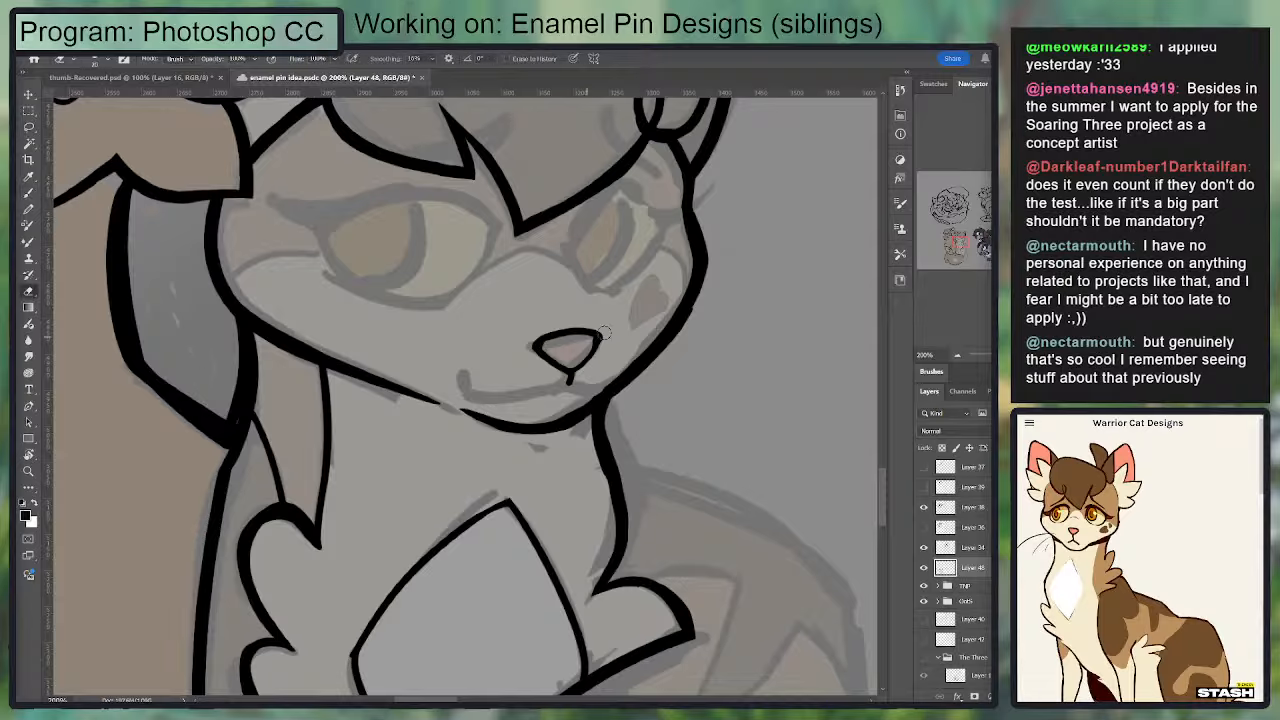
{"action": "mouse_move", "coordinate": [540, 346]}
{"action": "left_mouse_down"}
{"action": "mouse_move", "coordinate": [596, 347]}
{"action": "mouse_move", "coordinate": [572, 372]}
{"action": "mouse_move", "coordinate": [600, 334]}
{"action": "mouse_move", "coordinate": [576, 372]}
{"action": "mouse_move", "coordinate": [590, 356]}
{"action": "mouse_move", "coordinate": [573, 361]}
{"action": "left_mouse_up"}
{"action": "key", "text": "b"}
{"action": "key", "text": "e"}
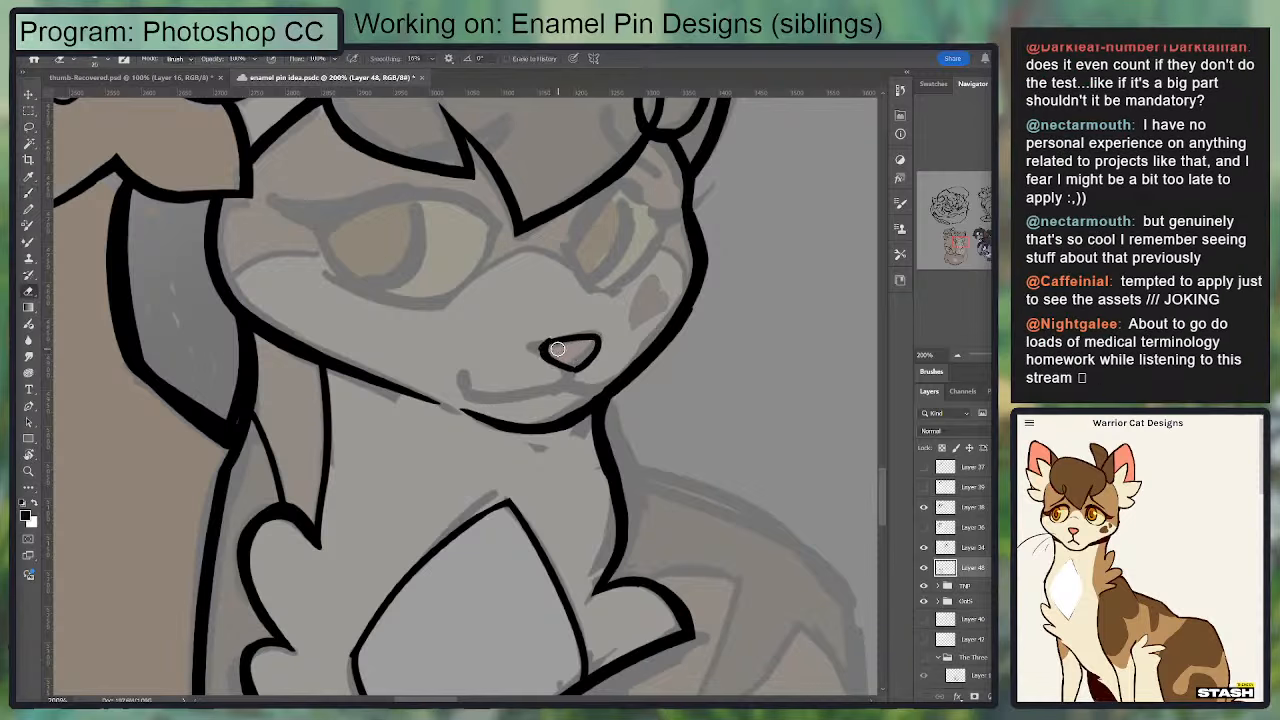
{"action": "left_click_drag", "start_coordinate": [541, 344], "coordinate": [618, 344]}
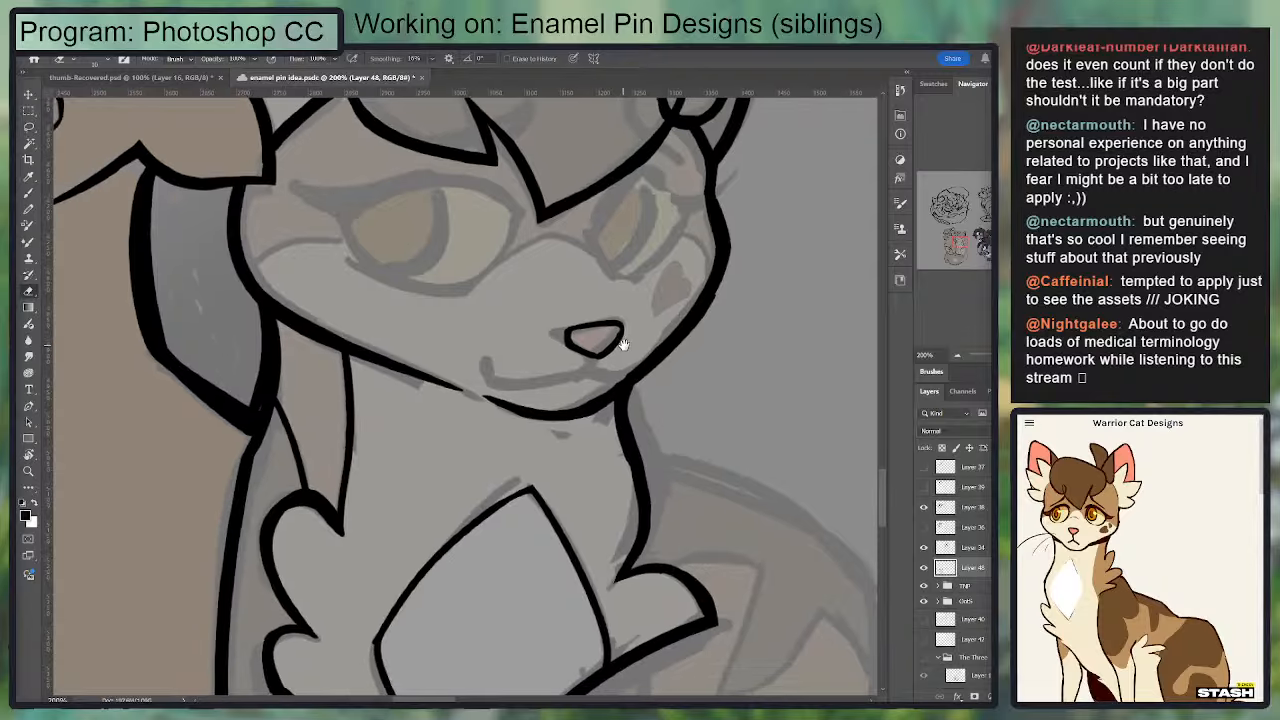
{"action": "key", "text": "b"}
{"action": "key", "text": "e"}
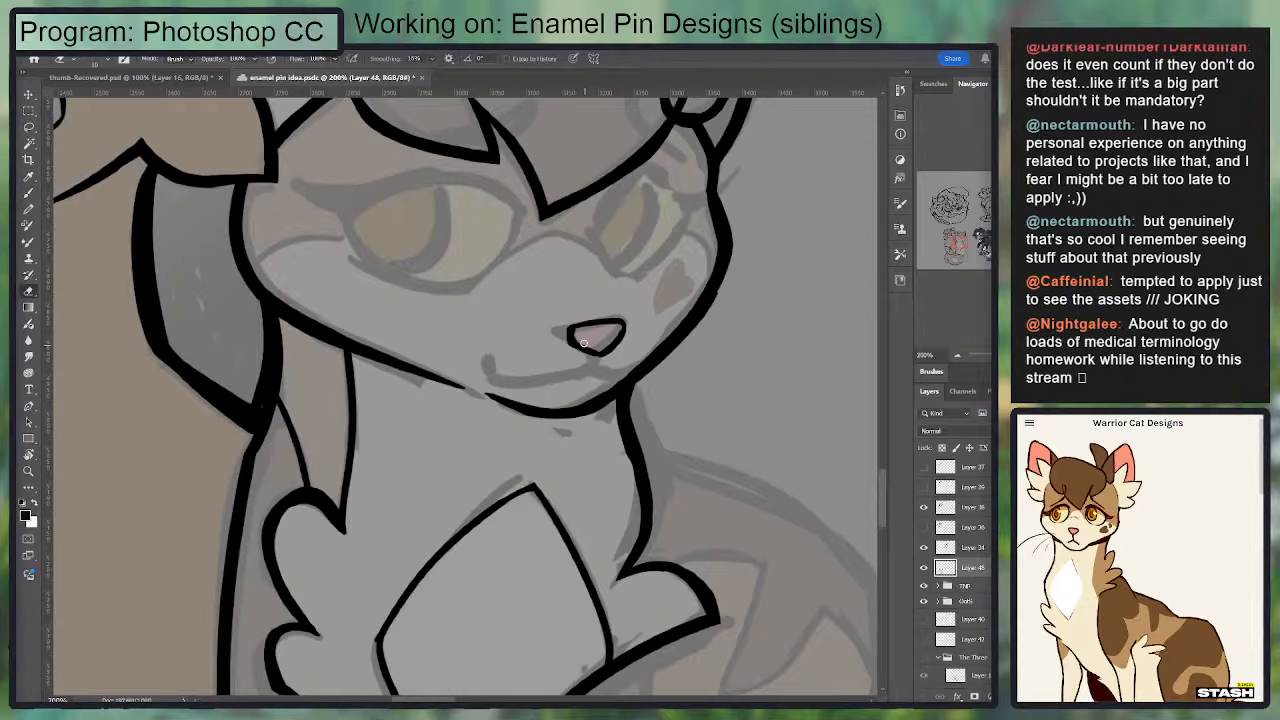
{"action": "left_click_drag", "start_coordinate": [621, 331], "coordinate": [608, 346]}
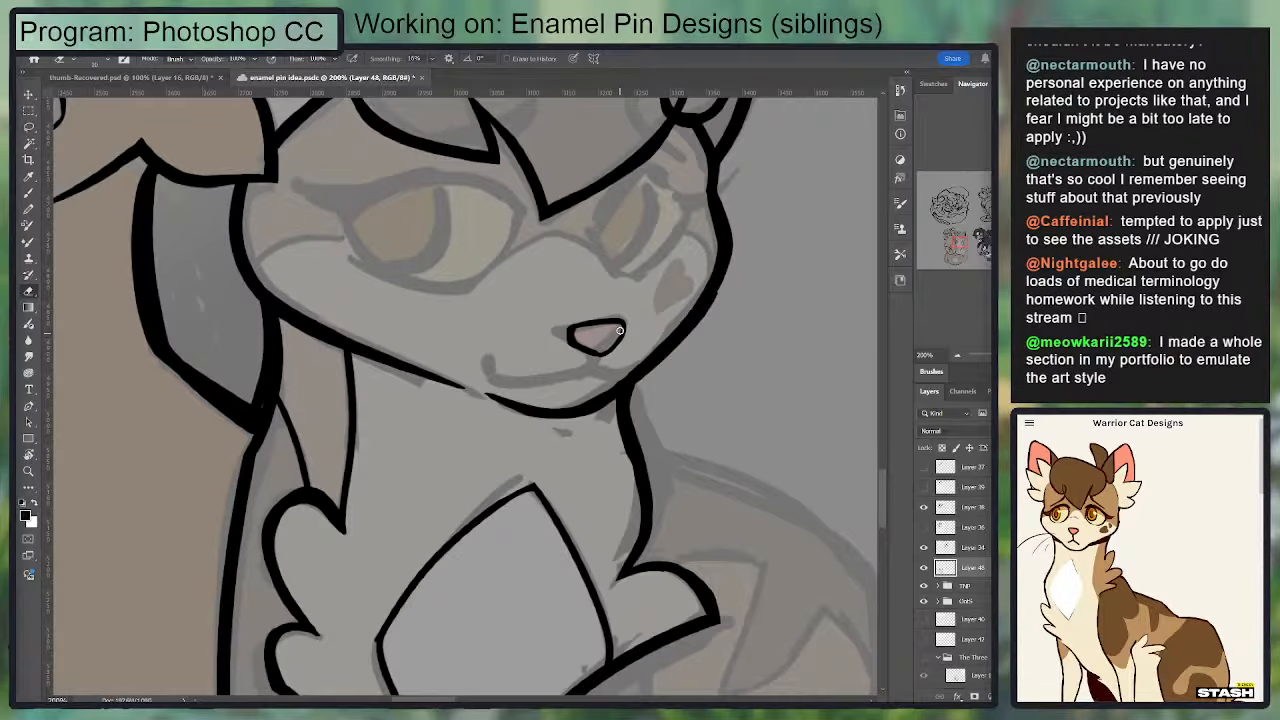
Step: Refine the nose's far corner and ink the short line from its bottom tip down to the mouth
{"action": "key", "text": "b"}
{"action": "left_click_drag", "start_coordinate": [623, 323], "coordinate": [616, 341]}
{"action": "key", "text": "e"}
{"action": "key", "text": "b"}
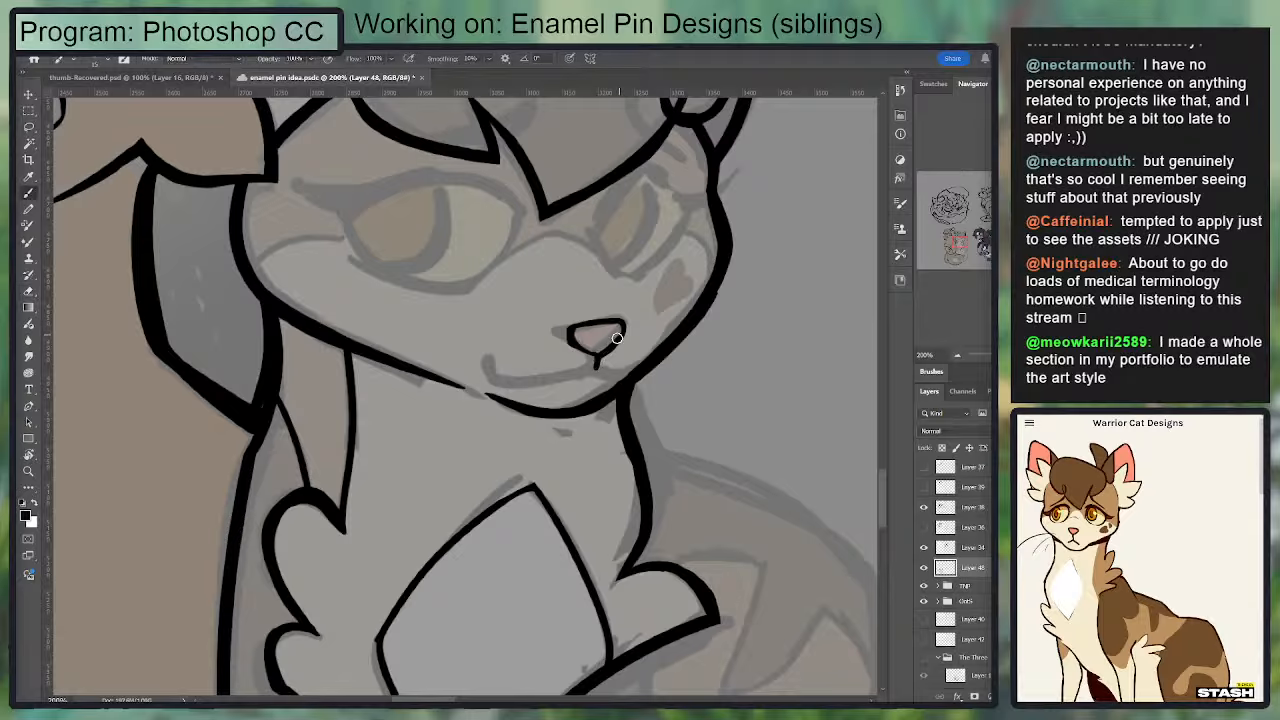
{"action": "key", "text": "e"}
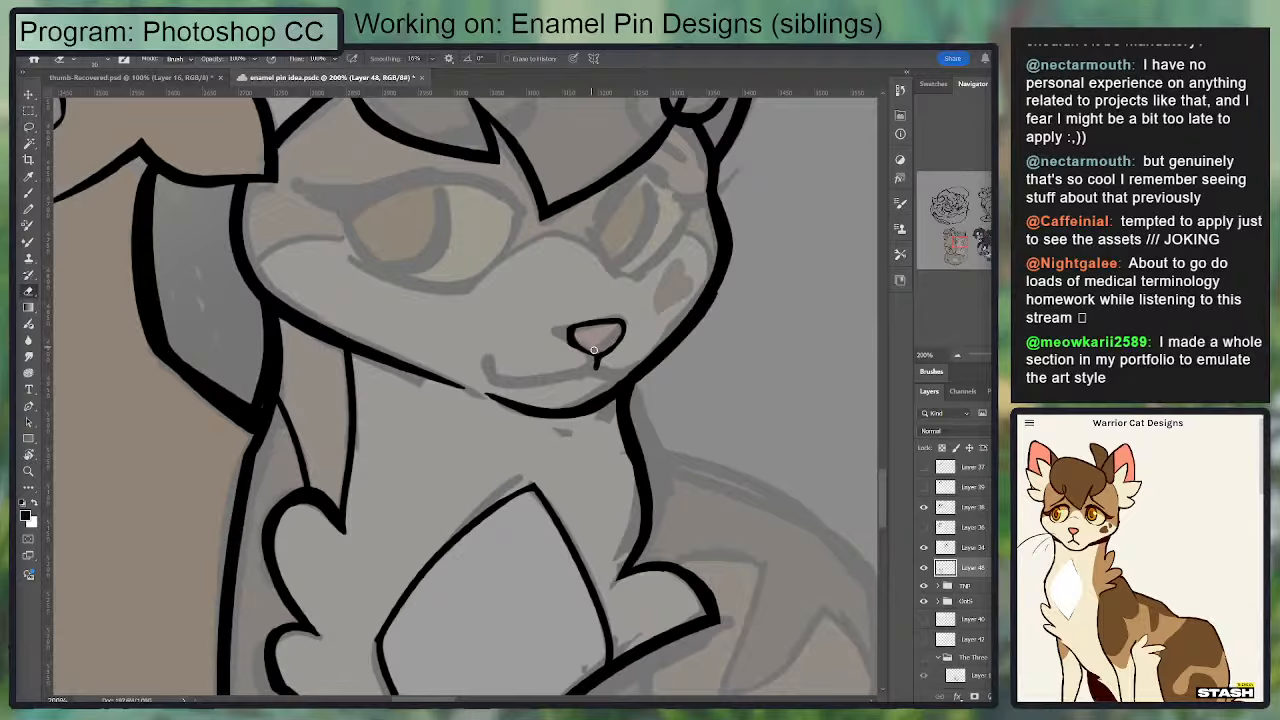
Step: Ink the second cat's curved mouth line, from the upturned near corner past the nose line to the far cheek
{"action": "key", "text": "b"}
{"action": "mouse_move", "coordinate": [597, 365]}
{"action": "left_mouse_down"}
{"action": "mouse_move", "coordinate": [518, 382]}
{"action": "mouse_move", "coordinate": [555, 387]}
{"action": "left_mouse_up"}
{"action": "key", "text": "ctrl+z"}
{"action": "key", "text": "e"}
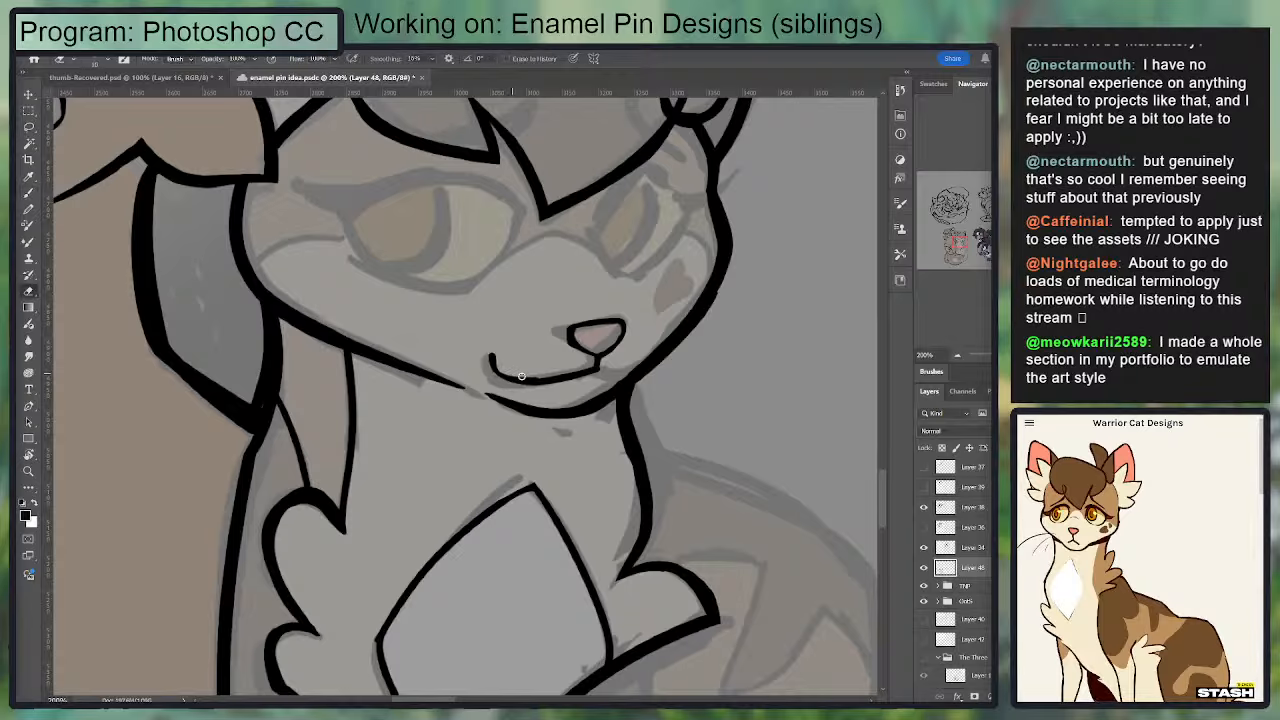
{"action": "key", "text": "b"}
{"action": "mouse_move", "coordinate": [490, 357]}
{"action": "left_mouse_down"}
{"action": "mouse_move", "coordinate": [528, 384]}
{"action": "mouse_move", "coordinate": [638, 362]}
{"action": "left_mouse_up"}
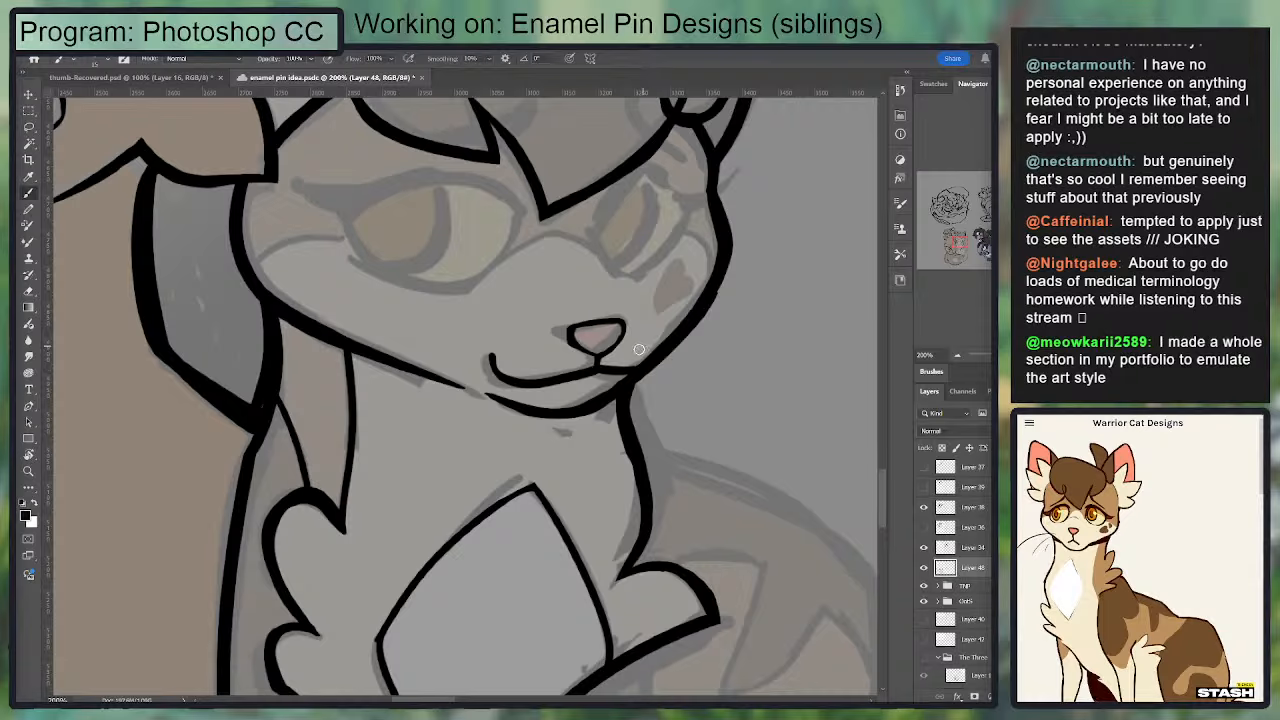
Step: Thin the near end of the second cat's mouth line and redraw its upturned corner
{"action": "key", "text": "e"}
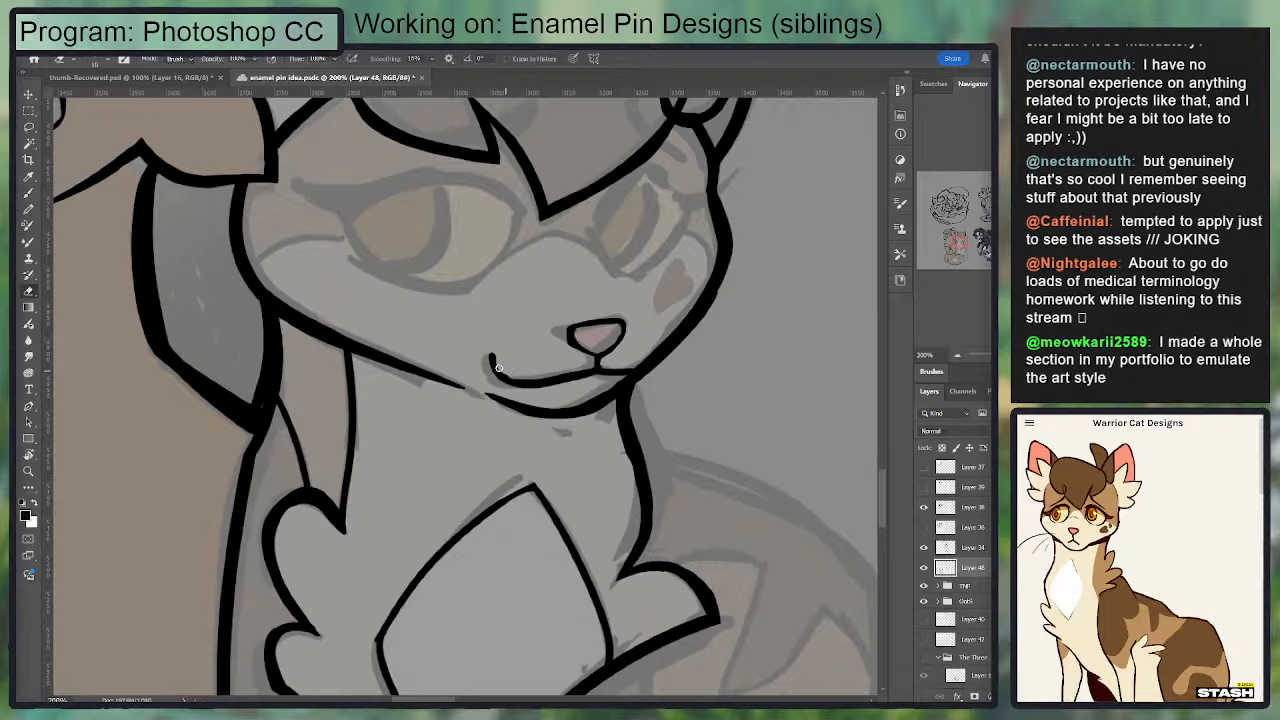
{"action": "mouse_move", "coordinate": [498, 368]}
{"action": "left_mouse_down"}
{"action": "mouse_move", "coordinate": [556, 380]}
{"action": "mouse_move", "coordinate": [588, 364]}
{"action": "left_mouse_up"}
{"action": "key", "text": "b"}
{"action": "left_click_drag", "start_coordinate": [490, 356], "coordinate": [522, 376]}
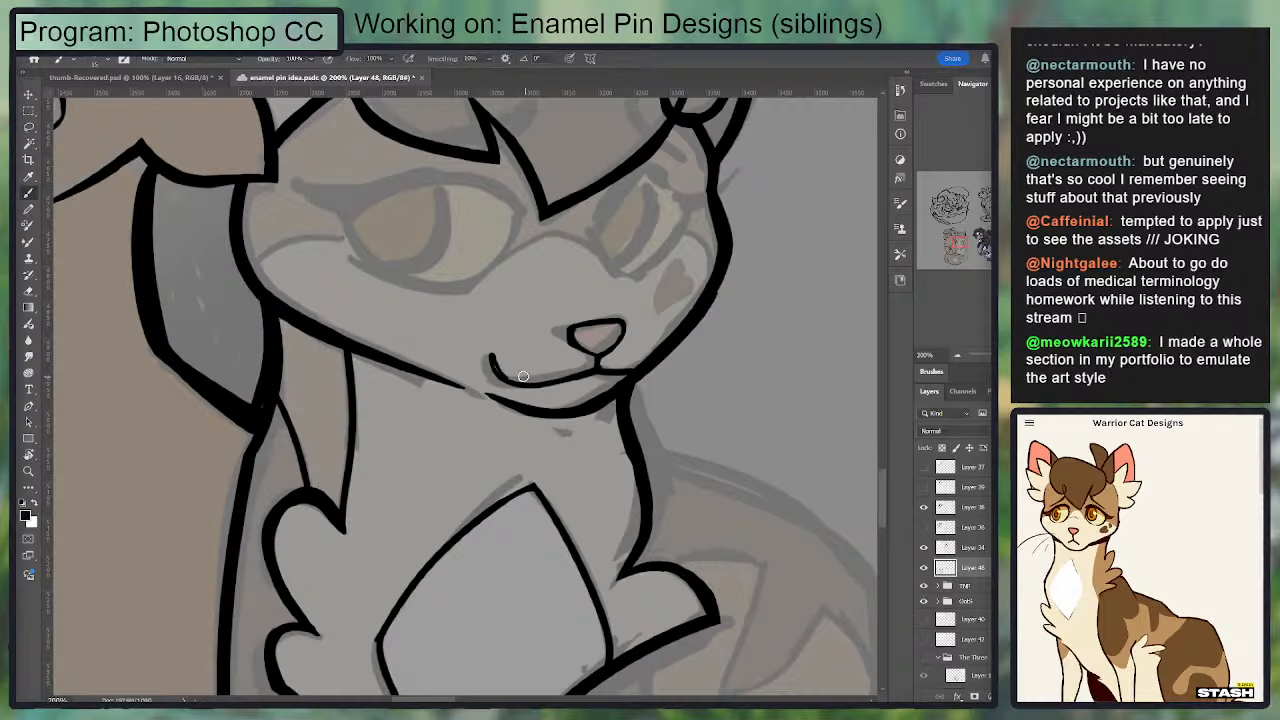
Step: Reshape the second cat's far cheek outline with a small notch where the cheek meets the muzzle
{"action": "mouse_move", "coordinate": [629, 372]}
{"action": "left_mouse_down"}
{"action": "mouse_move", "coordinate": [663, 318]}
{"action": "mouse_move", "coordinate": [650, 358]}
{"action": "left_mouse_up"}
{"action": "key", "text": "e"}
{"action": "key", "text": "b"}
{"action": "key", "text": "e"}
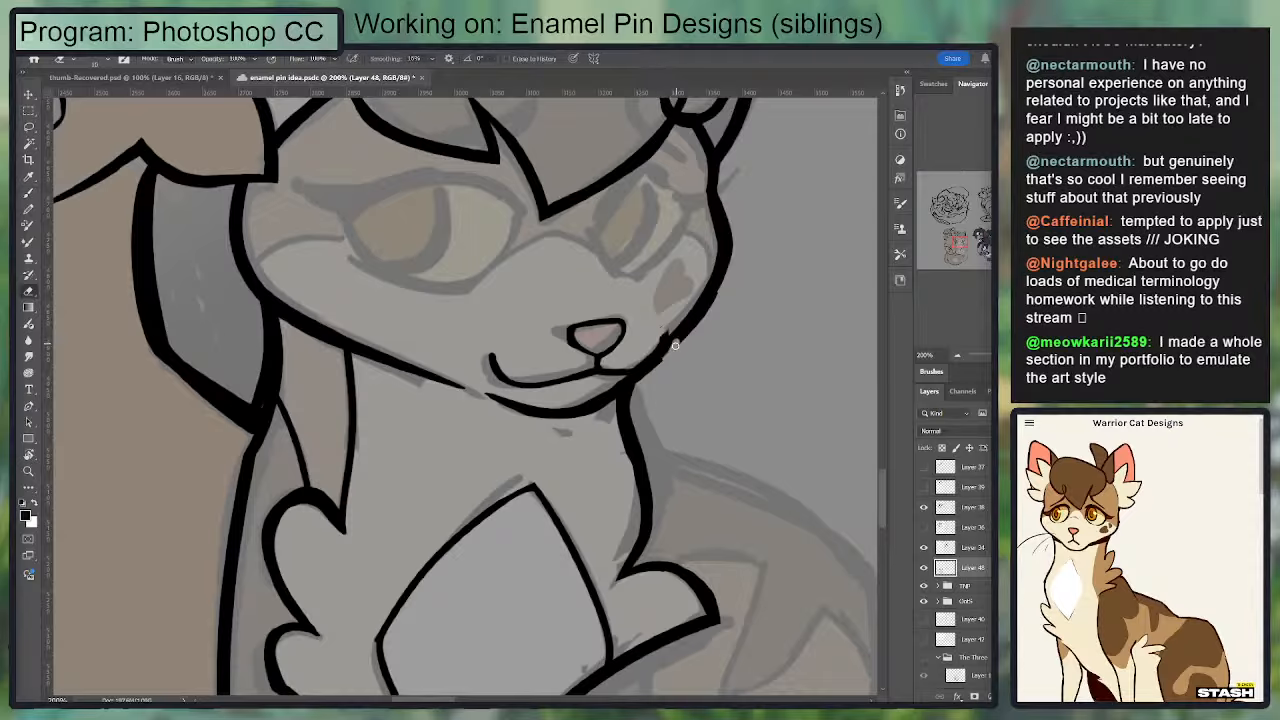
{"action": "key", "text": "b"}
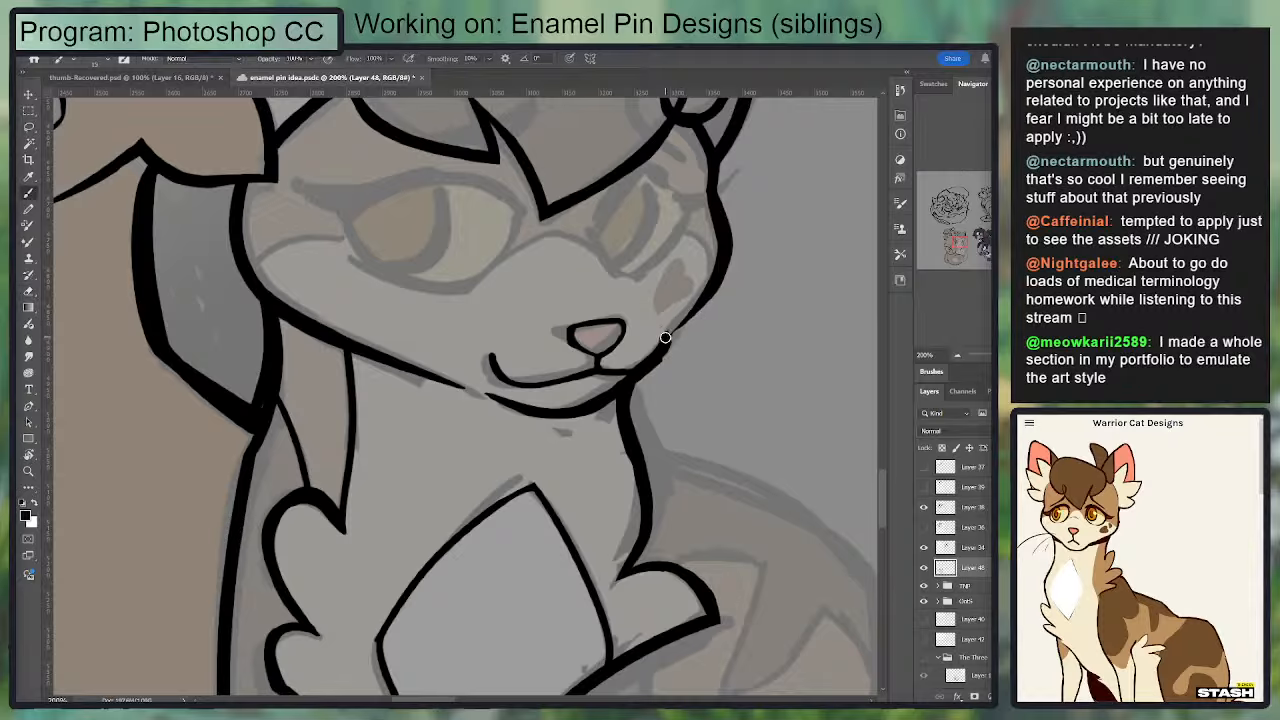
{"action": "left_click_drag", "start_coordinate": [663, 337], "coordinate": [722, 264]}
{"action": "key", "text": "e"}
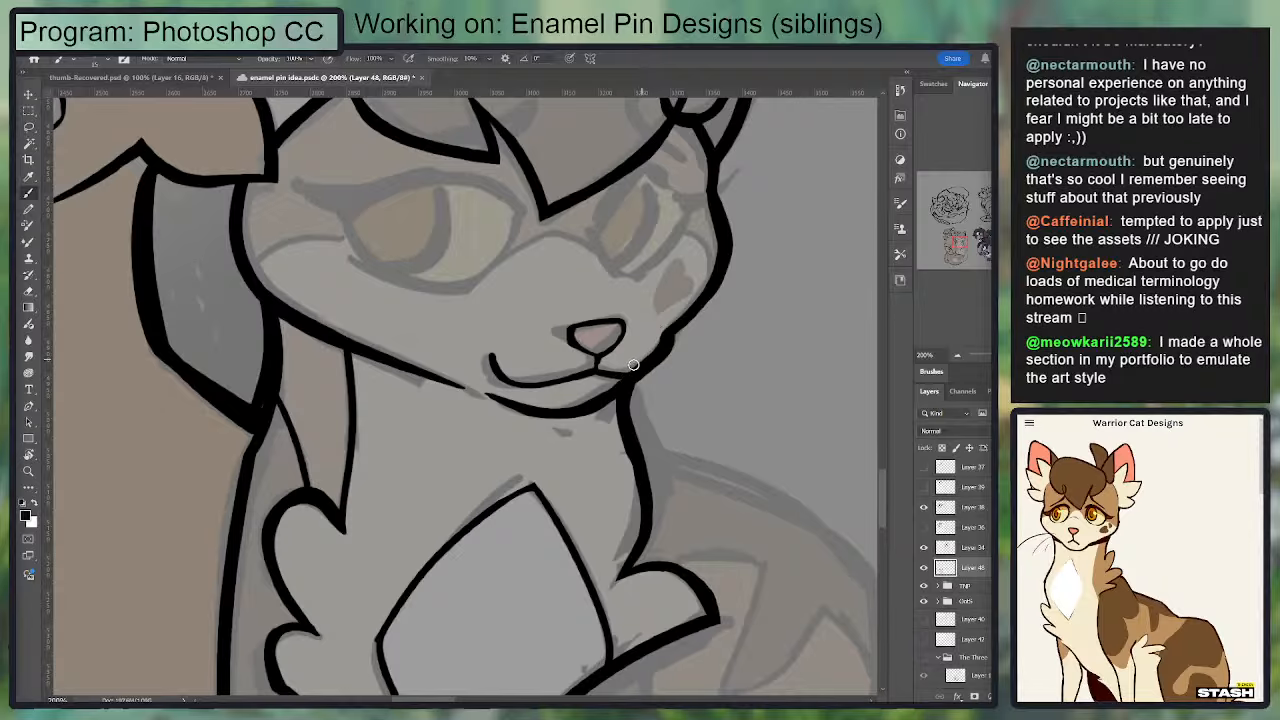
{"action": "key", "text": "b"}
{"action": "left_click_drag", "start_coordinate": [647, 312], "coordinate": [593, 362]}
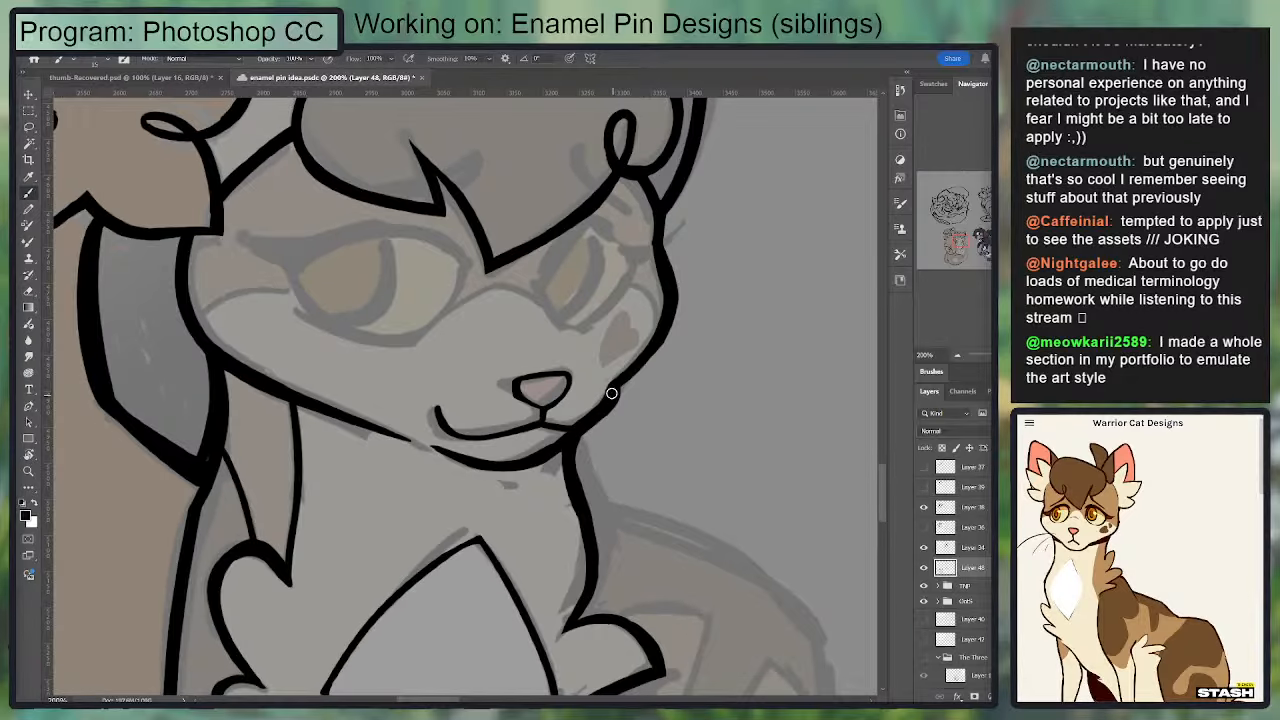
{"action": "key", "text": "e"}
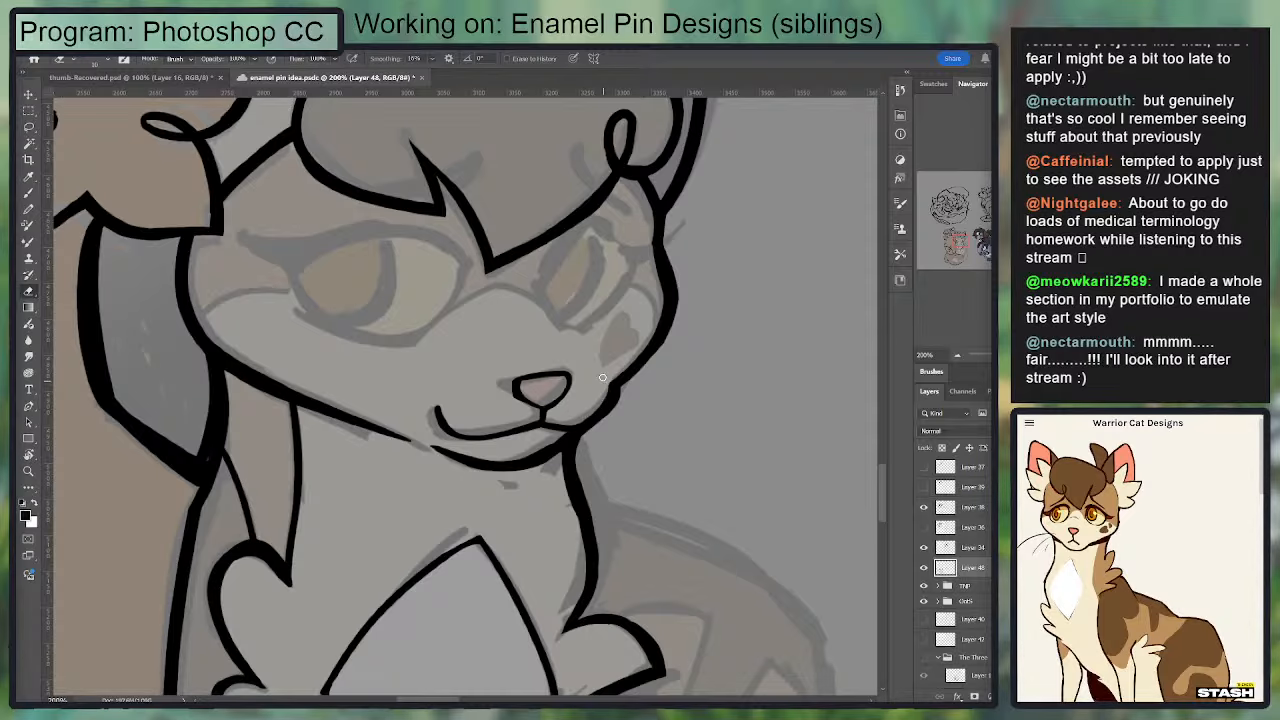
{"action": "key", "text": "b"}
Step: Ink the inner curve of the second cat's near eye, following the sketch beside the hair tip
{"action": "left_click_drag", "start_coordinate": [555, 302], "coordinate": [679, 247]}
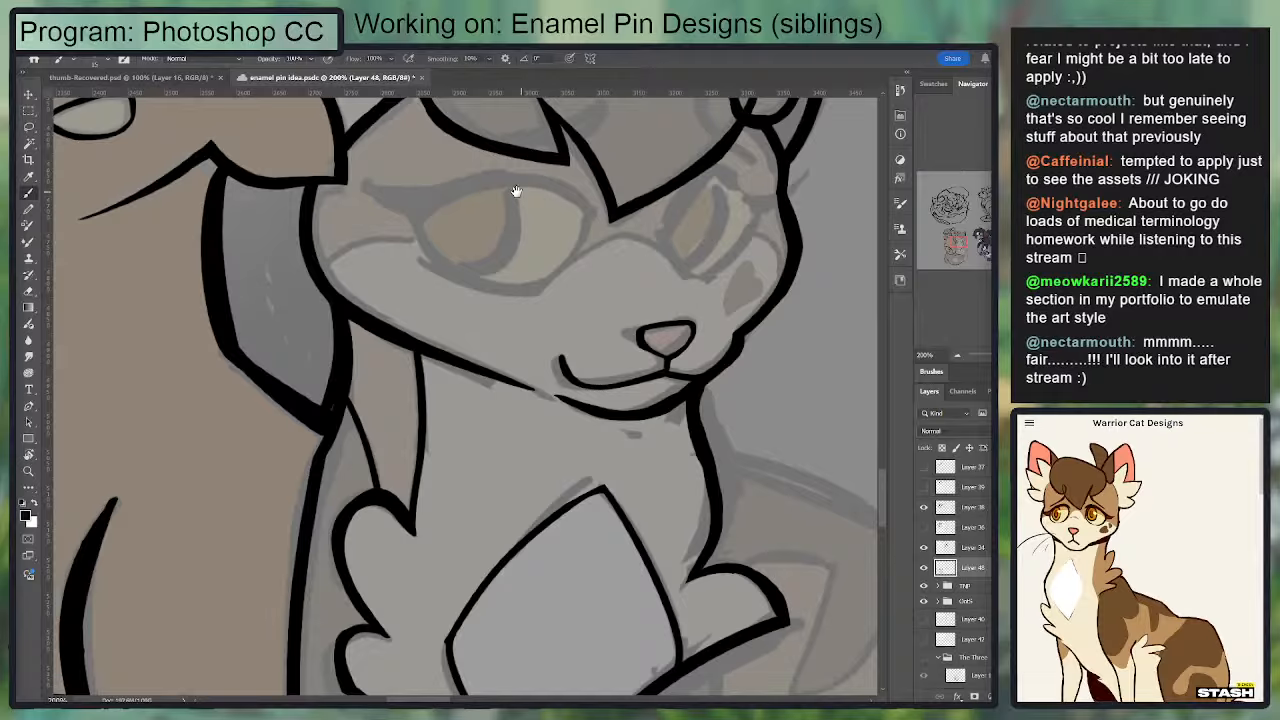
{"action": "left_click_drag", "start_coordinate": [517, 191], "coordinate": [420, 297]}
{"action": "key", "text": "e"}
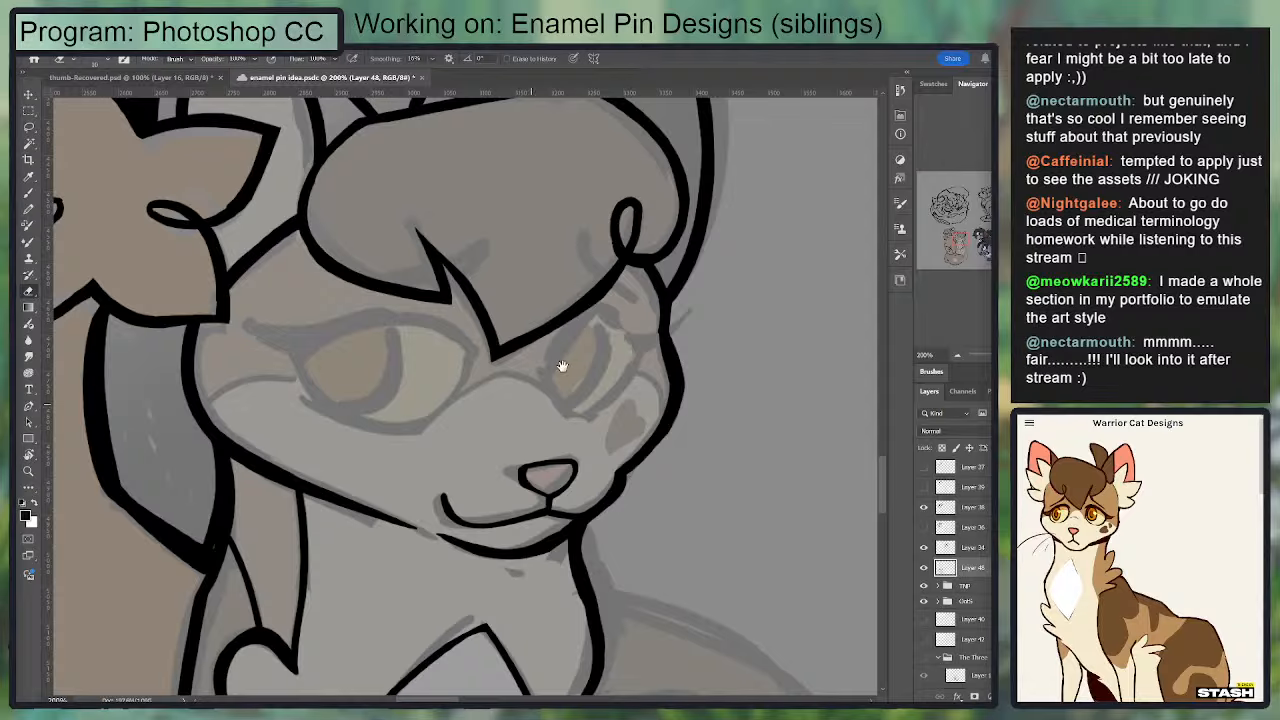
{"action": "mouse_move", "coordinate": [560, 363]}
{"action": "left_mouse_down"}
{"action": "mouse_move", "coordinate": [677, 374]}
{"action": "mouse_move", "coordinate": [680, 392]}
{"action": "left_mouse_up"}
{"action": "key", "text": "b"}
{"action": "mouse_move", "coordinate": [608, 314]}
{"action": "left_mouse_down"}
{"action": "mouse_move", "coordinate": [559, 400]}
{"action": "mouse_move", "coordinate": [598, 368]}
{"action": "mouse_move", "coordinate": [606, 321]}
{"action": "mouse_move", "coordinate": [612, 340]}
{"action": "mouse_move", "coordinate": [522, 300]}
{"action": "left_mouse_up"}
{"action": "key", "text": "ctrl+z"}
{"action": "key", "text": "ctrl+z"}
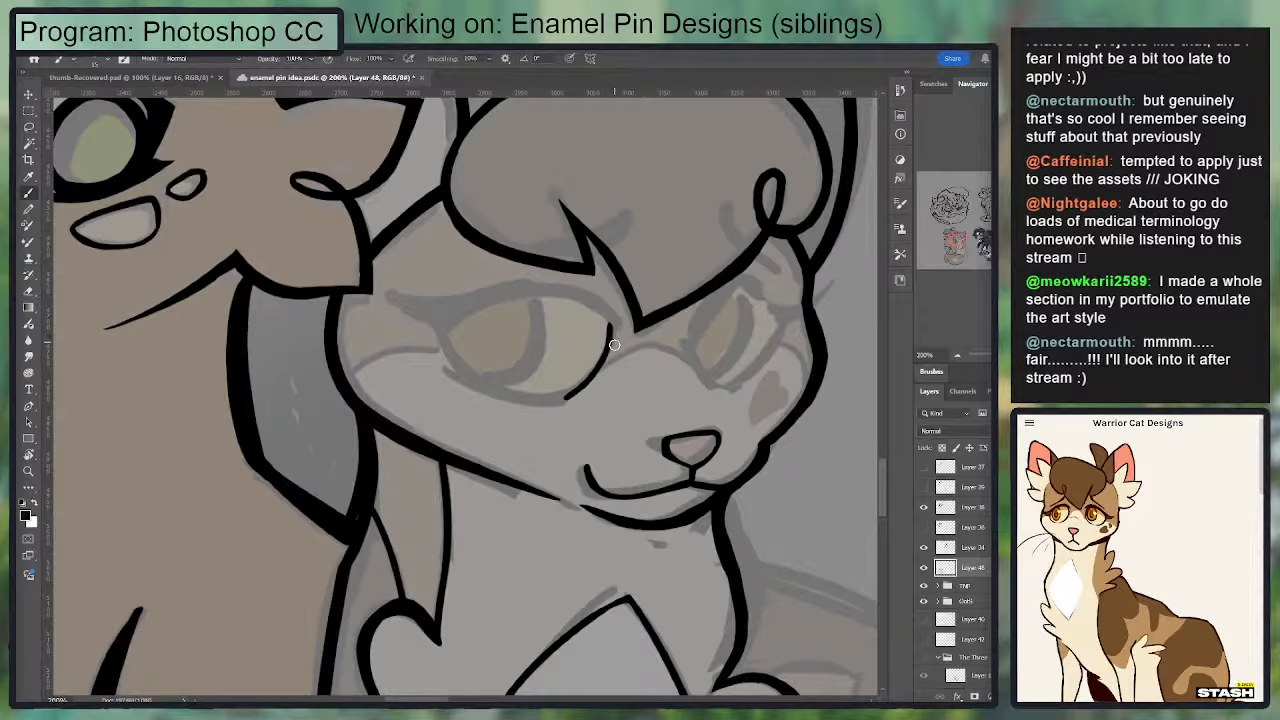
Step: Ink a thick upper lid arching across the near eye and taper it to a point at the inner corner
{"action": "mouse_move", "coordinate": [615, 343]}
{"action": "left_mouse_down"}
{"action": "mouse_move", "coordinate": [545, 291]}
{"action": "mouse_move", "coordinate": [574, 291]}
{"action": "mouse_move", "coordinate": [494, 295]}
{"action": "mouse_move", "coordinate": [438, 317]}
{"action": "left_mouse_up"}
{"action": "mouse_move", "coordinate": [545, 287]}
{"action": "left_mouse_down"}
{"action": "mouse_move", "coordinate": [495, 299]}
{"action": "mouse_move", "coordinate": [562, 296]}
{"action": "left_mouse_up"}
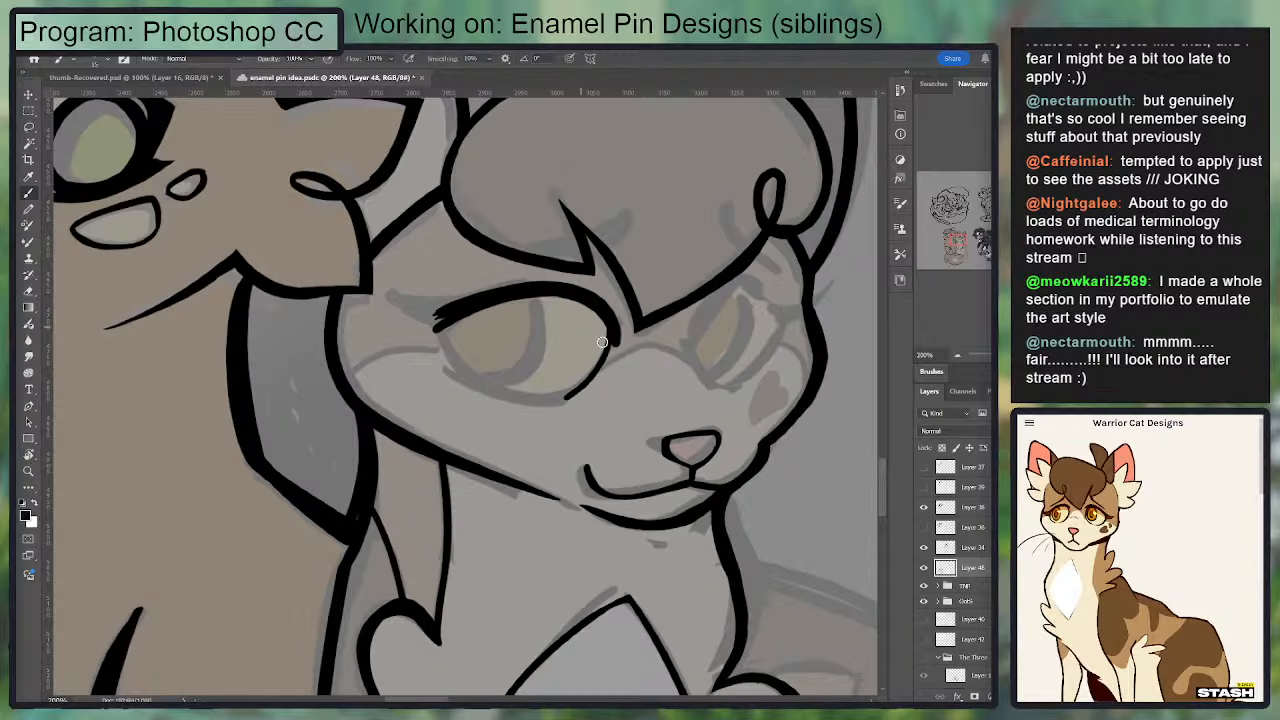
{"action": "mouse_move", "coordinate": [615, 330]}
{"action": "left_mouse_down"}
{"action": "mouse_move", "coordinate": [614, 355]}
{"action": "mouse_move", "coordinate": [617, 300]}
{"action": "mouse_move", "coordinate": [624, 345]}
{"action": "left_mouse_up"}
{"action": "key", "text": "e"}
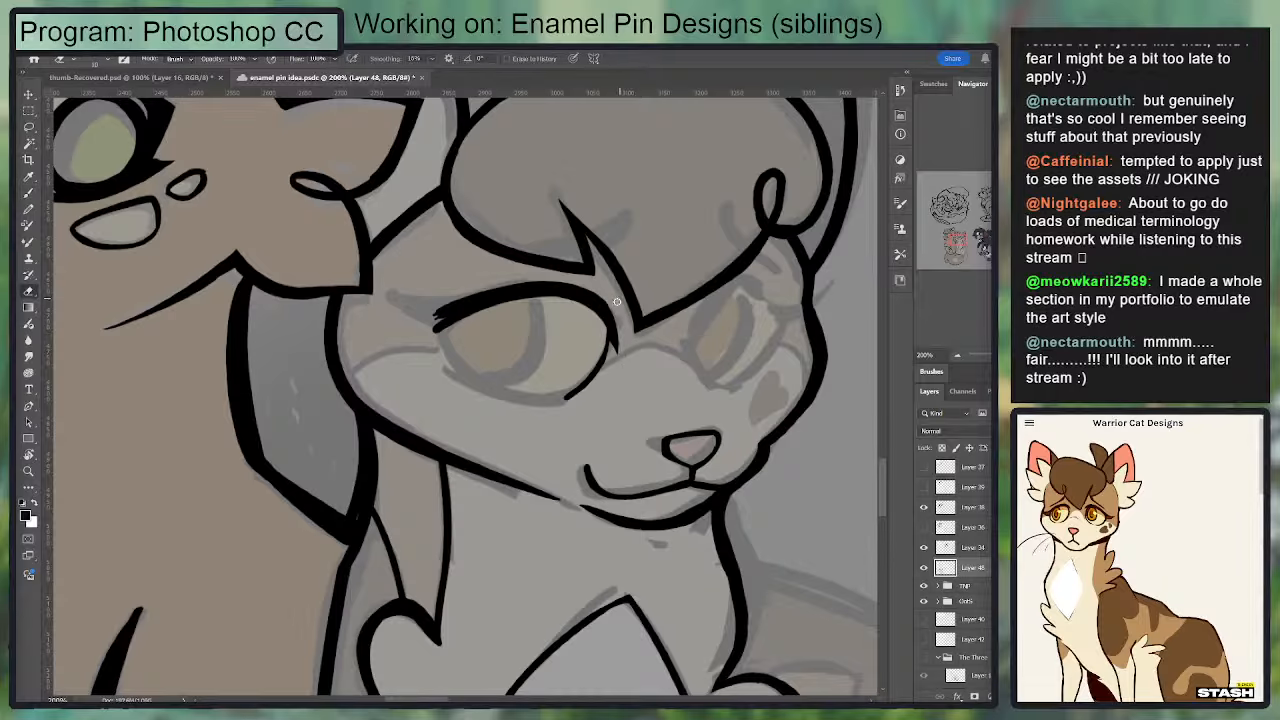
{"action": "key", "text": "b"}
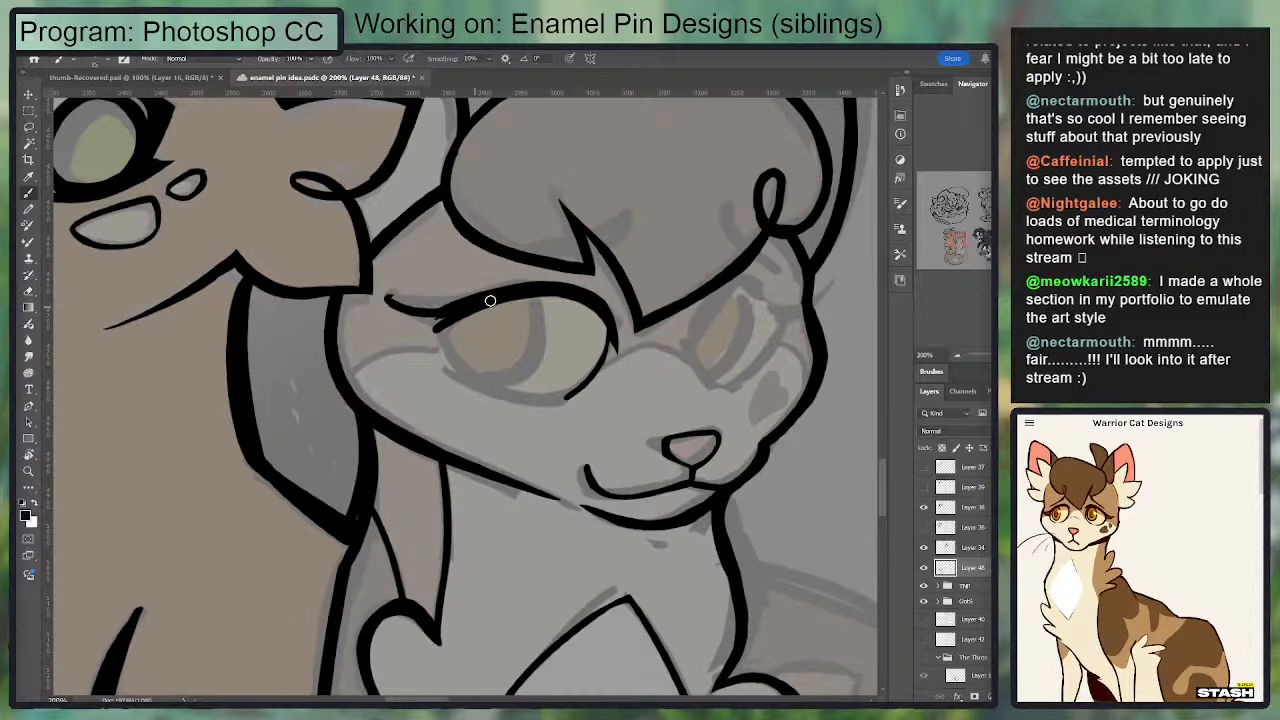
Step: Ink the near eye's outer lash as a tapered wing and fill its join with the upper lid
{"action": "left_click_drag", "start_coordinate": [386, 297], "coordinate": [514, 280]}
{"action": "key", "text": "e"}
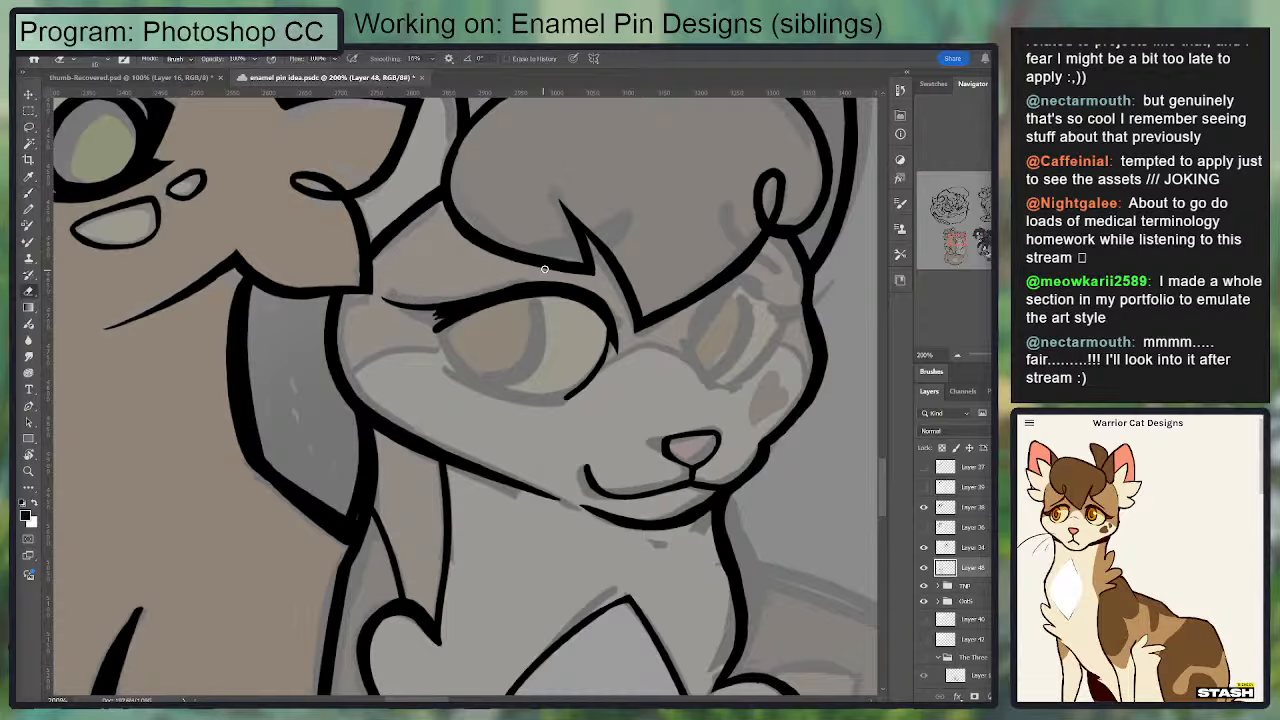
{"action": "key", "text": "b"}
{"action": "mouse_move", "coordinate": [381, 297]}
{"action": "left_mouse_down"}
{"action": "mouse_move", "coordinate": [462, 318]}
{"action": "mouse_move", "coordinate": [420, 314]}
{"action": "mouse_move", "coordinate": [426, 302]}
{"action": "mouse_move", "coordinate": [457, 366]}
{"action": "mouse_move", "coordinate": [482, 382]}
{"action": "left_mouse_up"}
{"action": "key", "text": "e"}
{"action": "key", "text": "b"}
Step: Ink the near eye's lower outline from the lash wing to the inner curve and smooth its edges
{"action": "key", "text": "ctrl+z"}
{"action": "left_click_drag", "start_coordinate": [456, 324], "coordinate": [472, 373]}
{"action": "key", "text": "ctrl+z"}
{"action": "mouse_move", "coordinate": [449, 326]}
{"action": "left_mouse_down"}
{"action": "mouse_move", "coordinate": [462, 371]}
{"action": "mouse_move", "coordinate": [438, 322]}
{"action": "mouse_move", "coordinate": [473, 385]}
{"action": "mouse_move", "coordinate": [448, 324]}
{"action": "mouse_move", "coordinate": [480, 308]}
{"action": "mouse_move", "coordinate": [450, 352]}
{"action": "mouse_move", "coordinate": [499, 302]}
{"action": "mouse_move", "coordinate": [457, 336]}
{"action": "mouse_move", "coordinate": [557, 294]}
{"action": "mouse_move", "coordinate": [495, 352]}
{"action": "mouse_move", "coordinate": [450, 339]}
{"action": "mouse_move", "coordinate": [567, 403]}
{"action": "left_mouse_up"}
{"action": "key", "text": "ctrl+z"}
{"action": "mouse_move", "coordinate": [451, 350]}
{"action": "left_mouse_down"}
{"action": "mouse_move", "coordinate": [493, 396]}
{"action": "mouse_move", "coordinate": [565, 394]}
{"action": "left_mouse_up"}
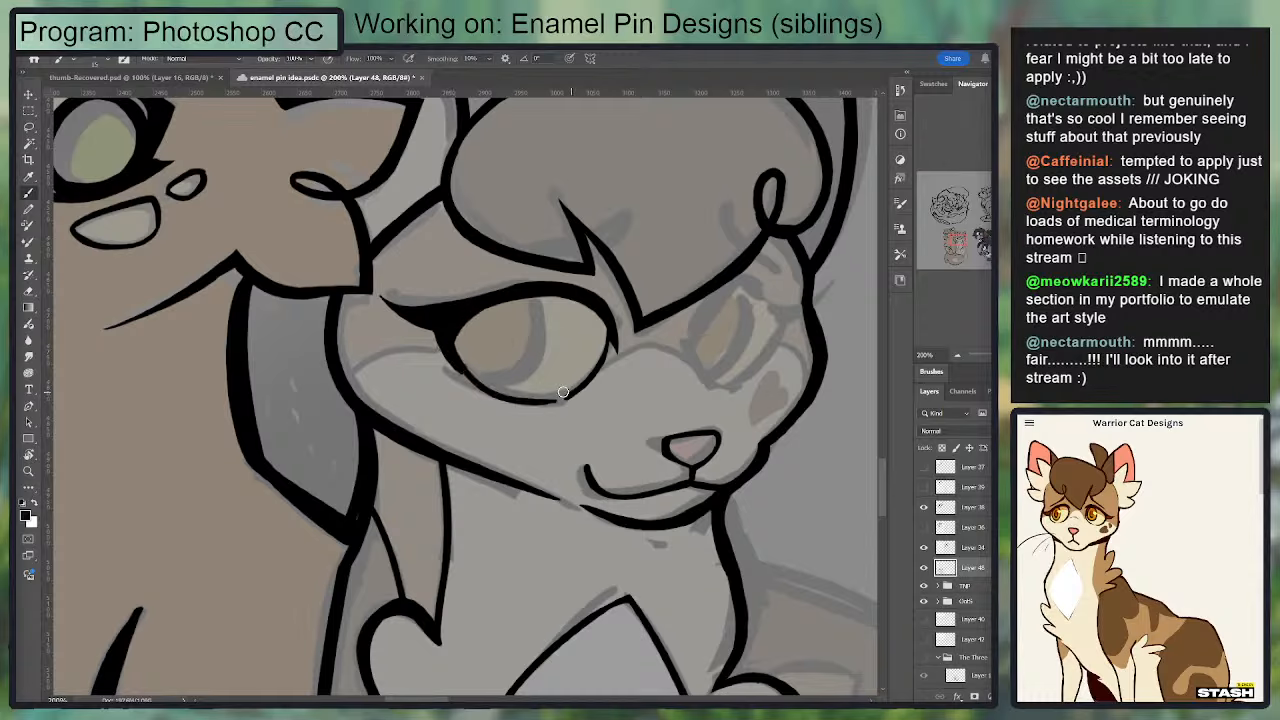
{"action": "mouse_move", "coordinate": [450, 353]}
{"action": "left_mouse_down"}
{"action": "mouse_move", "coordinate": [584, 388]}
{"action": "mouse_move", "coordinate": [442, 356]}
{"action": "mouse_move", "coordinate": [521, 401]}
{"action": "mouse_move", "coordinate": [464, 354]}
{"action": "mouse_move", "coordinate": [511, 391]}
{"action": "mouse_move", "coordinate": [442, 371]}
{"action": "mouse_move", "coordinate": [595, 403]}
{"action": "mouse_move", "coordinate": [530, 403]}
{"action": "mouse_move", "coordinate": [496, 394]}
{"action": "mouse_move", "coordinate": [590, 398]}
{"action": "mouse_move", "coordinate": [604, 382]}
{"action": "mouse_move", "coordinate": [545, 408]}
{"action": "left_mouse_up"}
{"action": "key", "text": "ctrl+z"}
{"action": "key", "text": "e"}
{"action": "key", "text": "b"}
{"action": "key", "text": "e"}
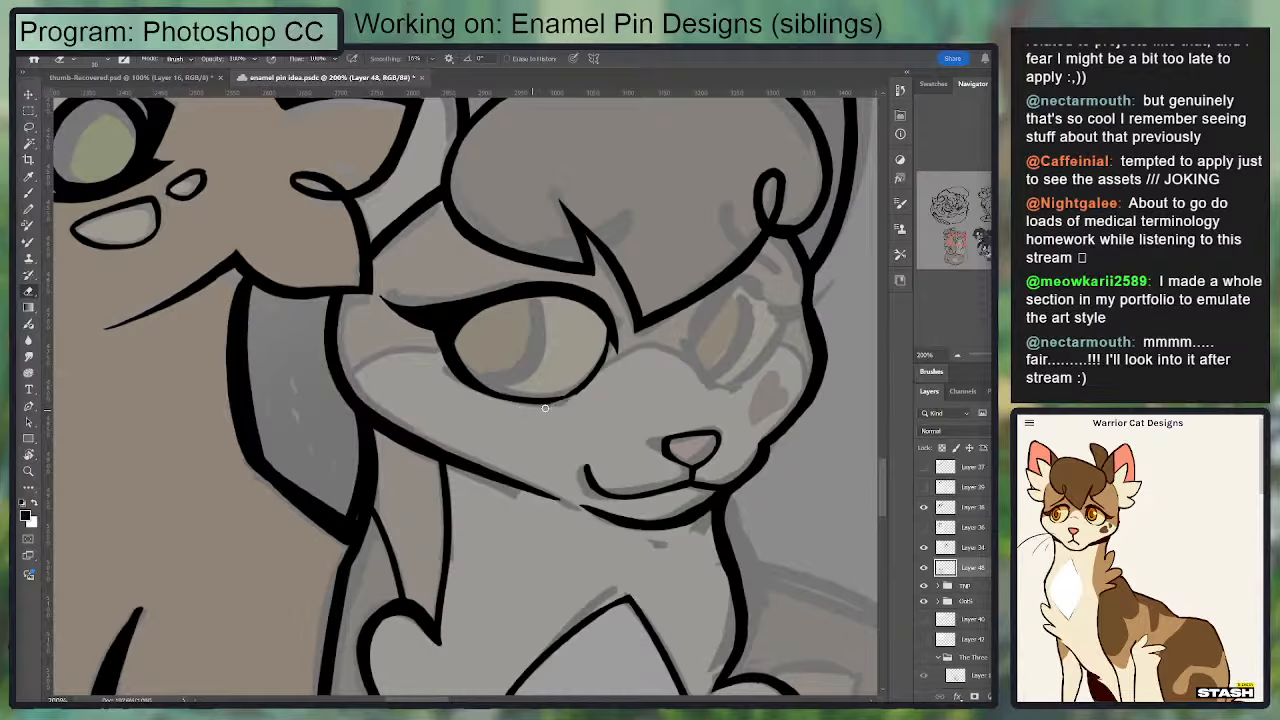
Step: Ink a thick curved iris edge inside the near eye, from the upper lid down to the lower lid
{"action": "key", "text": "b"}
{"action": "mouse_move", "coordinate": [479, 383]}
{"action": "left_mouse_down"}
{"action": "mouse_move", "coordinate": [536, 297]}
{"action": "mouse_move", "coordinate": [503, 381]}
{"action": "mouse_move", "coordinate": [540, 318]}
{"action": "left_mouse_up"}
{"action": "key", "text": "ctrl+z"}
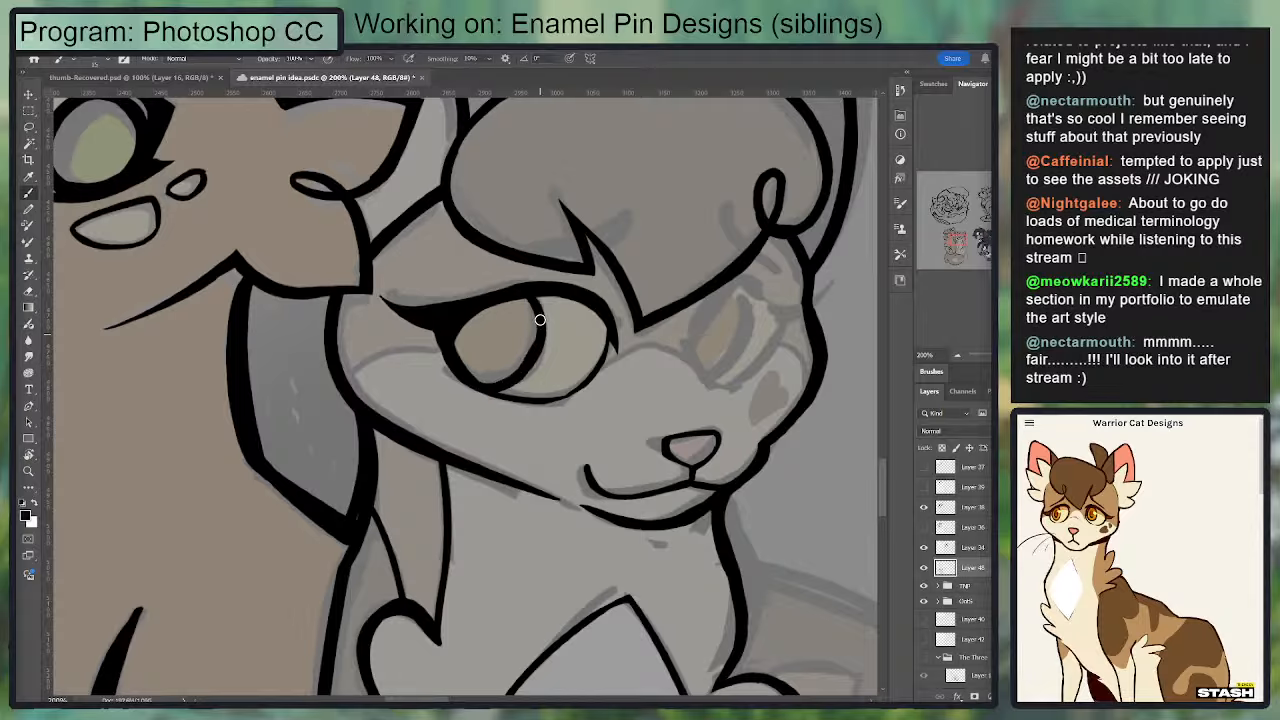
{"action": "key", "text": "ctrl+z"}
{"action": "mouse_move", "coordinate": [465, 370]}
{"action": "left_mouse_down"}
{"action": "mouse_move", "coordinate": [501, 386]}
{"action": "mouse_move", "coordinate": [524, 359]}
{"action": "mouse_move", "coordinate": [463, 367]}
{"action": "mouse_move", "coordinate": [492, 387]}
{"action": "mouse_move", "coordinate": [535, 357]}
{"action": "mouse_move", "coordinate": [502, 384]}
{"action": "mouse_move", "coordinate": [534, 353]}
{"action": "mouse_move", "coordinate": [533, 308]}
{"action": "mouse_move", "coordinate": [519, 297]}
{"action": "mouse_move", "coordinate": [518, 377]}
{"action": "left_mouse_up"}
{"action": "key", "text": "ctrl+z"}
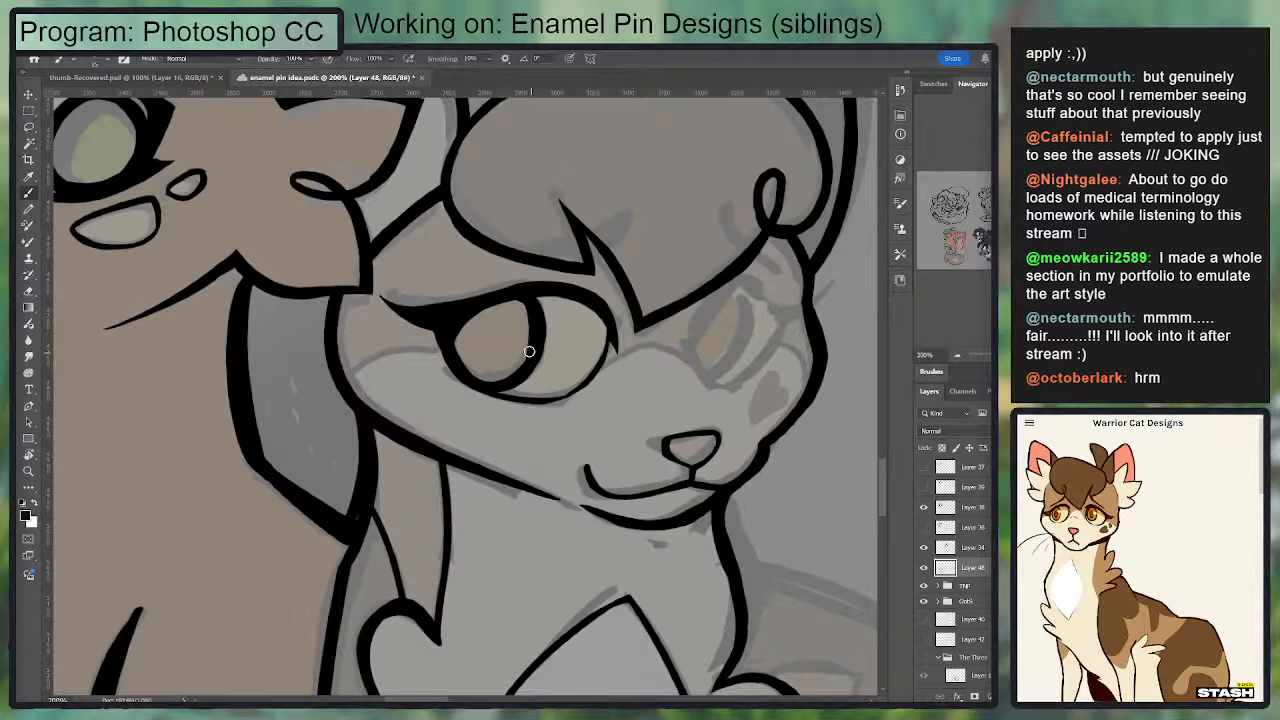
{"action": "key", "text": "e"}
{"action": "key", "text": "b"}
{"action": "left_click_drag", "start_coordinate": [508, 384], "coordinate": [530, 305]}
Step: Ink the inner side of the second cat's far eye, curving up to the hair, and trim its lower end
{"action": "left_click_drag", "start_coordinate": [709, 281], "coordinate": [611, 308]}
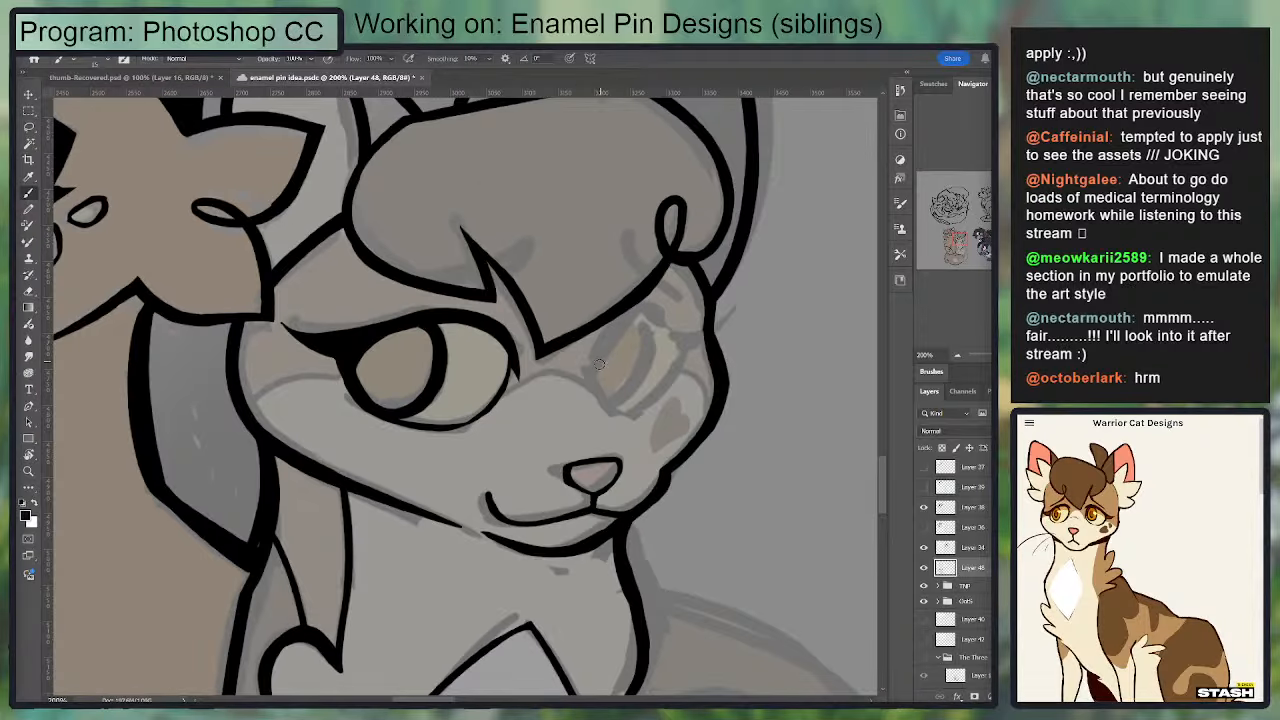
{"action": "mouse_move", "coordinate": [588, 375]}
{"action": "left_mouse_down"}
{"action": "mouse_move", "coordinate": [610, 328]}
{"action": "mouse_move", "coordinate": [654, 309]}
{"action": "left_mouse_up"}
{"action": "key", "text": "ctrl+z"}
{"action": "left_click_drag", "start_coordinate": [588, 378], "coordinate": [635, 312]}
{"action": "key", "text": "e"}
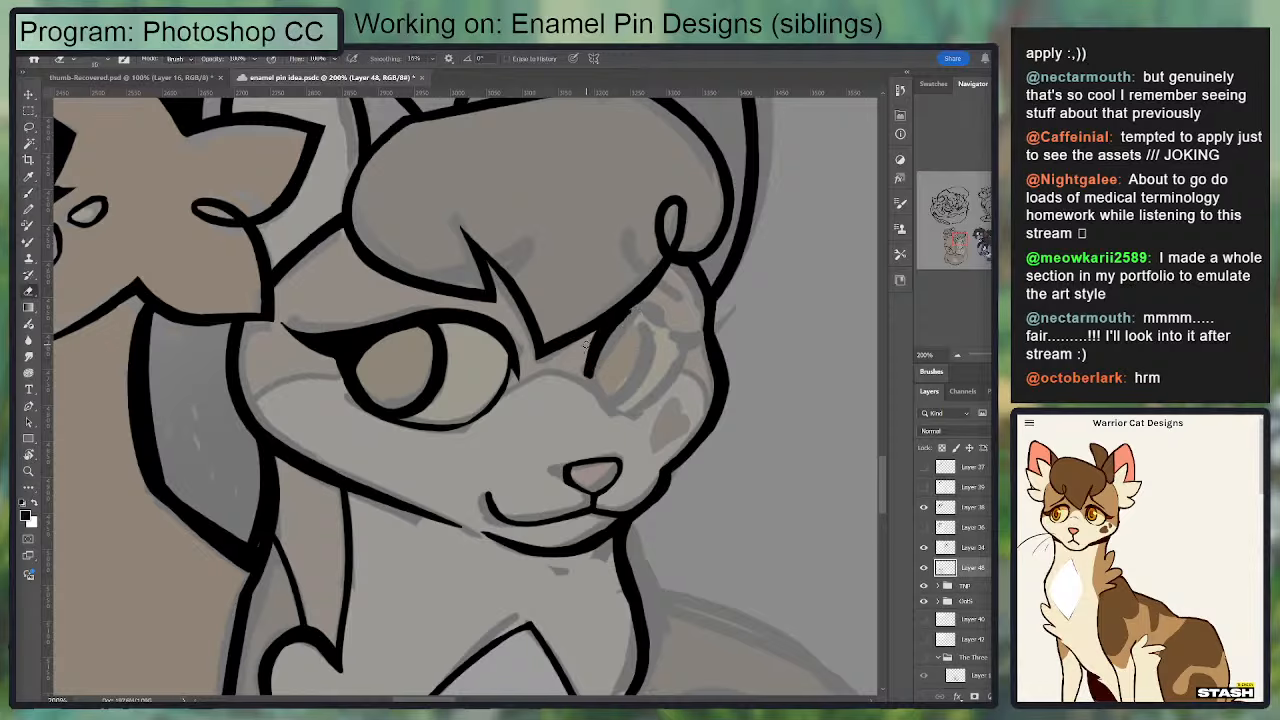
{"action": "left_click_drag", "start_coordinate": [591, 386], "coordinate": [592, 362]}
Step: Ink the far eye's upper lid and outer side, with a thick lash reaching the face outline
{"action": "key", "text": "b"}
{"action": "mouse_move", "coordinate": [638, 306]}
{"action": "left_mouse_down"}
{"action": "mouse_move", "coordinate": [703, 333]}
{"action": "mouse_move", "coordinate": [681, 326]}
{"action": "mouse_move", "coordinate": [679, 346]}
{"action": "mouse_move", "coordinate": [703, 338]}
{"action": "mouse_move", "coordinate": [674, 329]}
{"action": "mouse_move", "coordinate": [672, 367]}
{"action": "mouse_move", "coordinate": [665, 315]}
{"action": "mouse_move", "coordinate": [665, 381]}
{"action": "mouse_move", "coordinate": [684, 339]}
{"action": "mouse_move", "coordinate": [662, 389]}
{"action": "mouse_move", "coordinate": [679, 355]}
{"action": "mouse_move", "coordinate": [653, 383]}
{"action": "mouse_move", "coordinate": [665, 342]}
{"action": "mouse_move", "coordinate": [633, 405]}
{"action": "mouse_move", "coordinate": [593, 383]}
{"action": "mouse_move", "coordinate": [635, 411]}
{"action": "mouse_move", "coordinate": [615, 403]}
{"action": "mouse_move", "coordinate": [642, 409]}
{"action": "mouse_move", "coordinate": [631, 411]}
{"action": "mouse_move", "coordinate": [679, 361]}
{"action": "mouse_move", "coordinate": [622, 412]}
{"action": "mouse_move", "coordinate": [679, 360]}
{"action": "left_mouse_up"}
{"action": "key", "text": "e"}
{"action": "key", "text": "b"}
{"action": "key", "text": "e"}
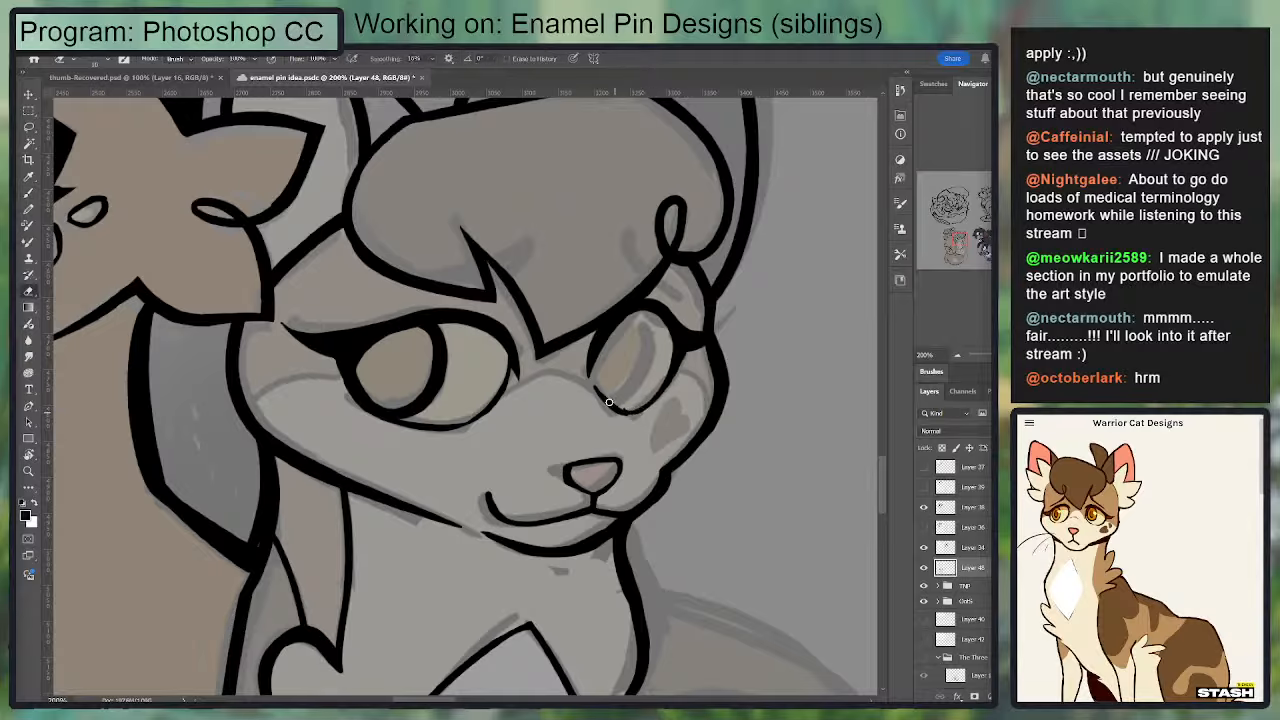
Step: Close the far eye's lower outline on its inner side and clean up the line
{"action": "key", "text": "b"}
{"action": "mouse_move", "coordinate": [589, 369]}
{"action": "left_mouse_down"}
{"action": "mouse_move", "coordinate": [607, 400]}
{"action": "mouse_move", "coordinate": [624, 409]}
{"action": "mouse_move", "coordinate": [600, 390]}
{"action": "mouse_move", "coordinate": [630, 406]}
{"action": "left_mouse_up"}
{"action": "key", "text": "e"}
{"action": "key", "text": "b"}
{"action": "key", "text": "e"}
{"action": "key", "text": "b"}
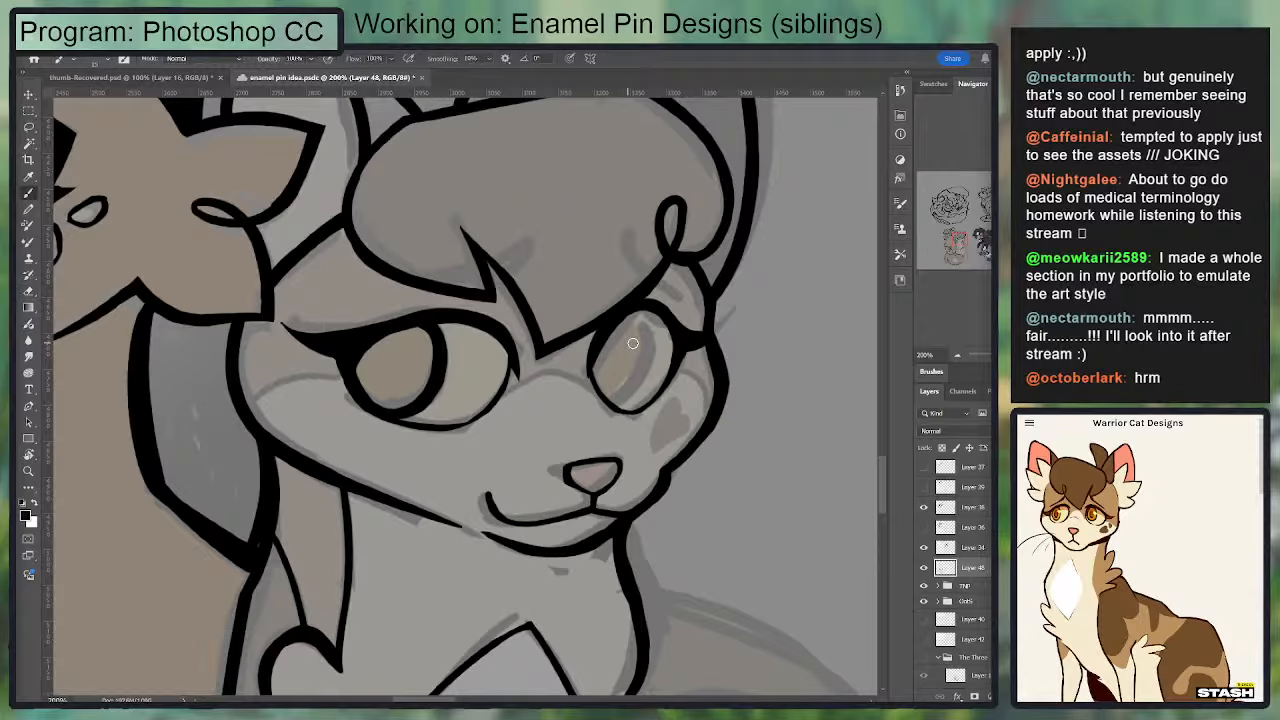
Step: Ink a thick curved iris edge inside the far eye, from the upper lid down to the lower outline
{"action": "mouse_move", "coordinate": [637, 314]}
{"action": "left_mouse_down"}
{"action": "mouse_move", "coordinate": [613, 409]}
{"action": "mouse_move", "coordinate": [634, 313]}
{"action": "mouse_move", "coordinate": [647, 363]}
{"action": "left_mouse_up"}
{"action": "key", "text": "ctrl+z"}
{"action": "key", "text": "ctrl+z"}
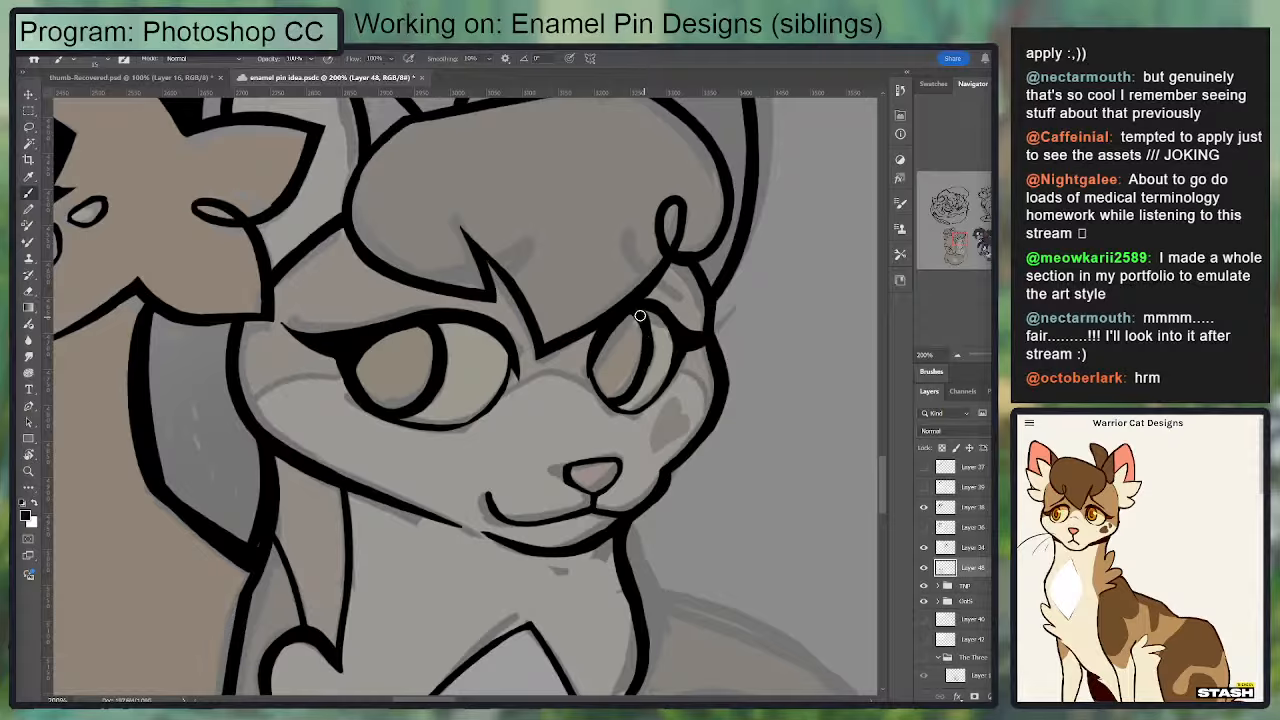
{"action": "left_click_drag", "start_coordinate": [639, 315], "coordinate": [644, 368]}
{"action": "key", "text": "ctrl+z"}
{"action": "left_click_drag", "start_coordinate": [640, 320], "coordinate": [627, 405]}
{"action": "key", "text": "ctrl+z"}
{"action": "mouse_move", "coordinate": [630, 312]}
{"action": "left_mouse_down"}
{"action": "mouse_move", "coordinate": [634, 388]}
{"action": "mouse_move", "coordinate": [640, 320]}
{"action": "mouse_move", "coordinate": [612, 401]}
{"action": "mouse_move", "coordinate": [643, 354]}
{"action": "mouse_move", "coordinate": [639, 320]}
{"action": "left_mouse_up"}
{"action": "key", "text": "ctrl+z"}
{"action": "key", "text": "ctrl+z"}
Step: Ink the near eyebrow across the lower hair edge, with a thin outer end and an upturned inner end
{"action": "left_click_drag", "start_coordinate": [379, 297], "coordinate": [459, 258]}
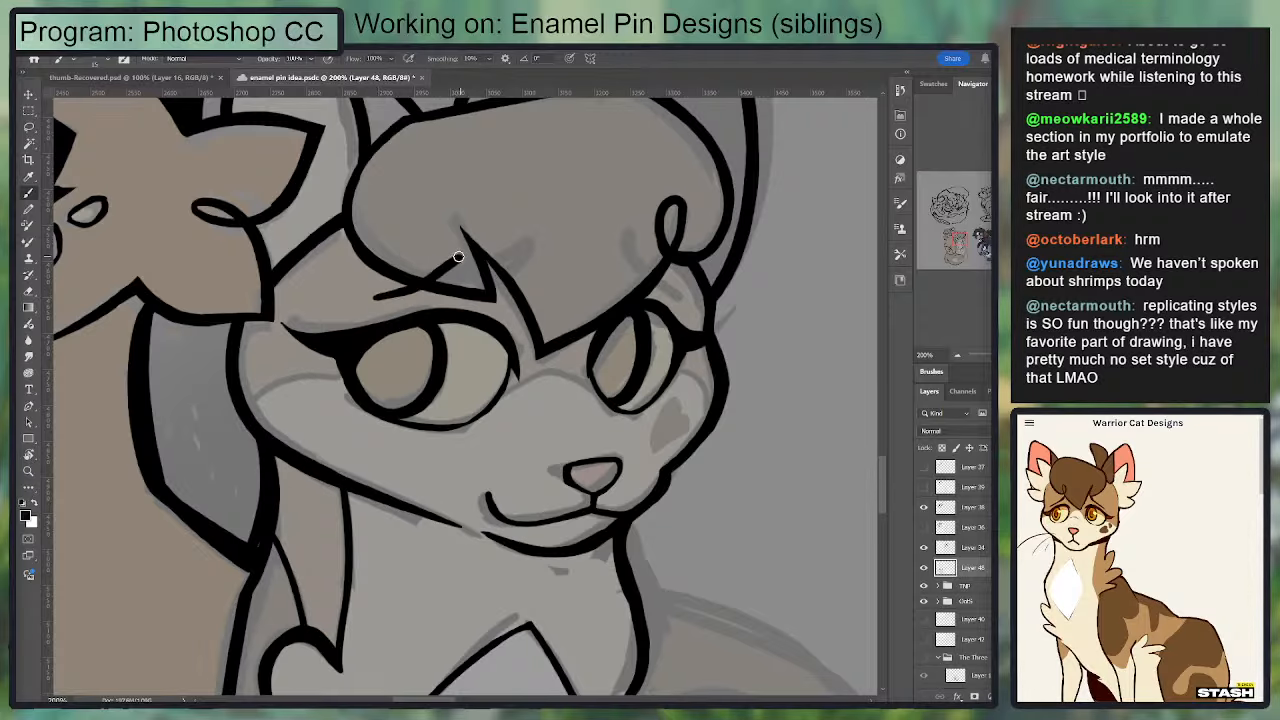
{"action": "key", "text": "ctrl+z"}
{"action": "left_click_drag", "start_coordinate": [367, 300], "coordinate": [457, 261]}
{"action": "key", "text": "ctrl+z"}
{"action": "mouse_move", "coordinate": [455, 266]}
{"action": "left_mouse_down"}
{"action": "mouse_move", "coordinate": [380, 300]}
{"action": "mouse_move", "coordinate": [412, 287]}
{"action": "mouse_move", "coordinate": [560, 298]}
{"action": "mouse_move", "coordinate": [491, 311]}
{"action": "mouse_move", "coordinate": [603, 290]}
{"action": "left_mouse_up"}
{"action": "key", "text": "ctrl+z"}
{"action": "key", "text": "ctrl+z"}
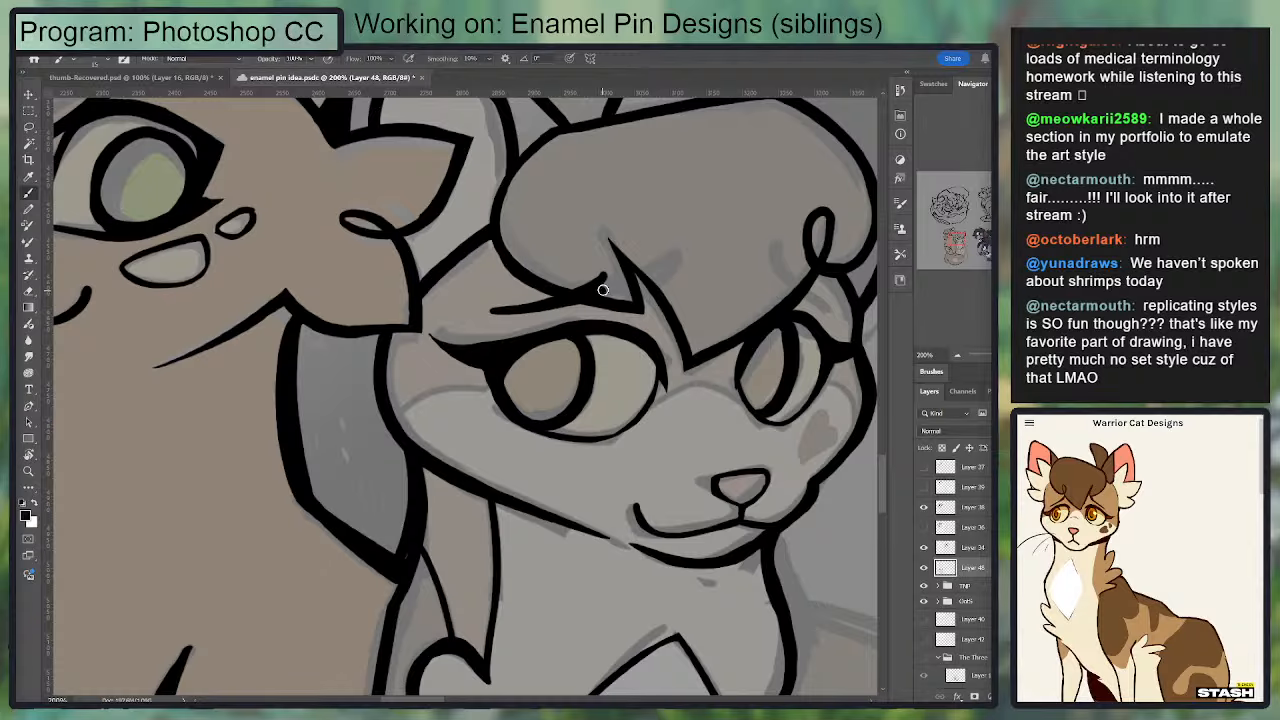
{"action": "key", "text": "e"}
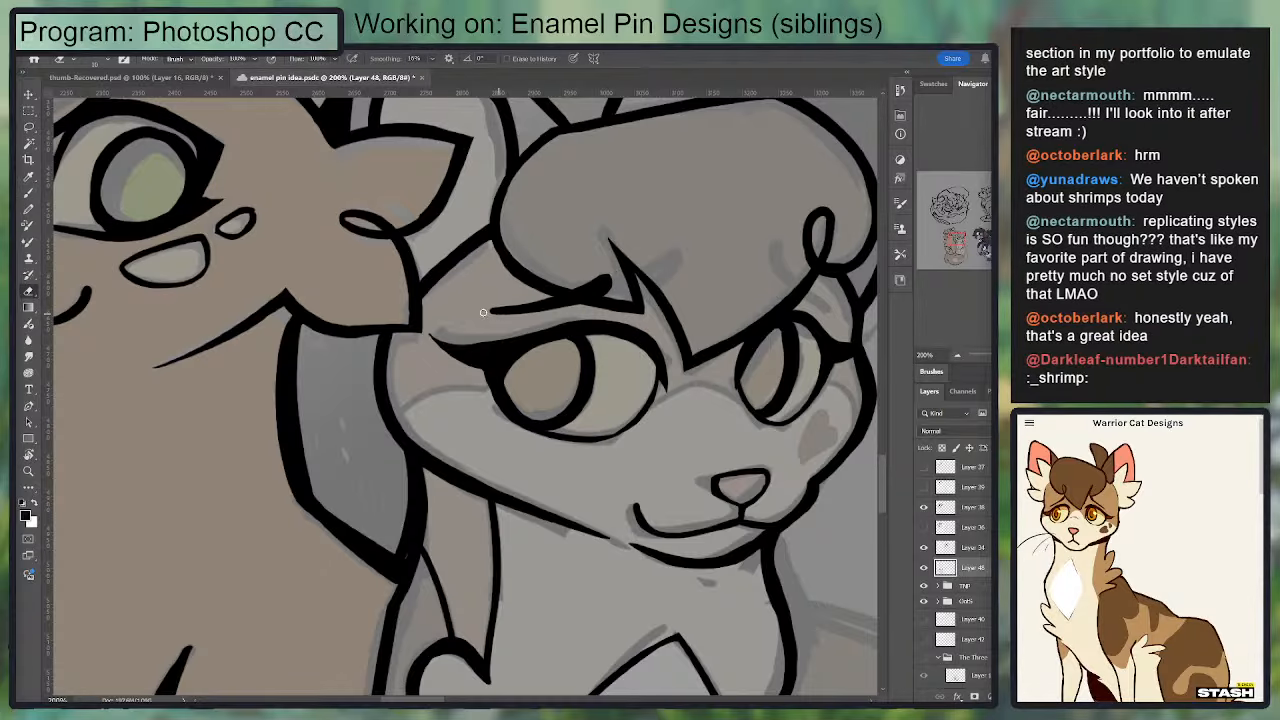
{"action": "mouse_move", "coordinate": [532, 301]}
{"action": "left_mouse_down"}
{"action": "mouse_move", "coordinate": [473, 304]}
{"action": "mouse_move", "coordinate": [549, 295]}
{"action": "mouse_move", "coordinate": [530, 289]}
{"action": "left_mouse_up"}
Step: Ink the far eyebrow above the far eye, crossing the hair edge below the curl
{"action": "key", "text": "b"}
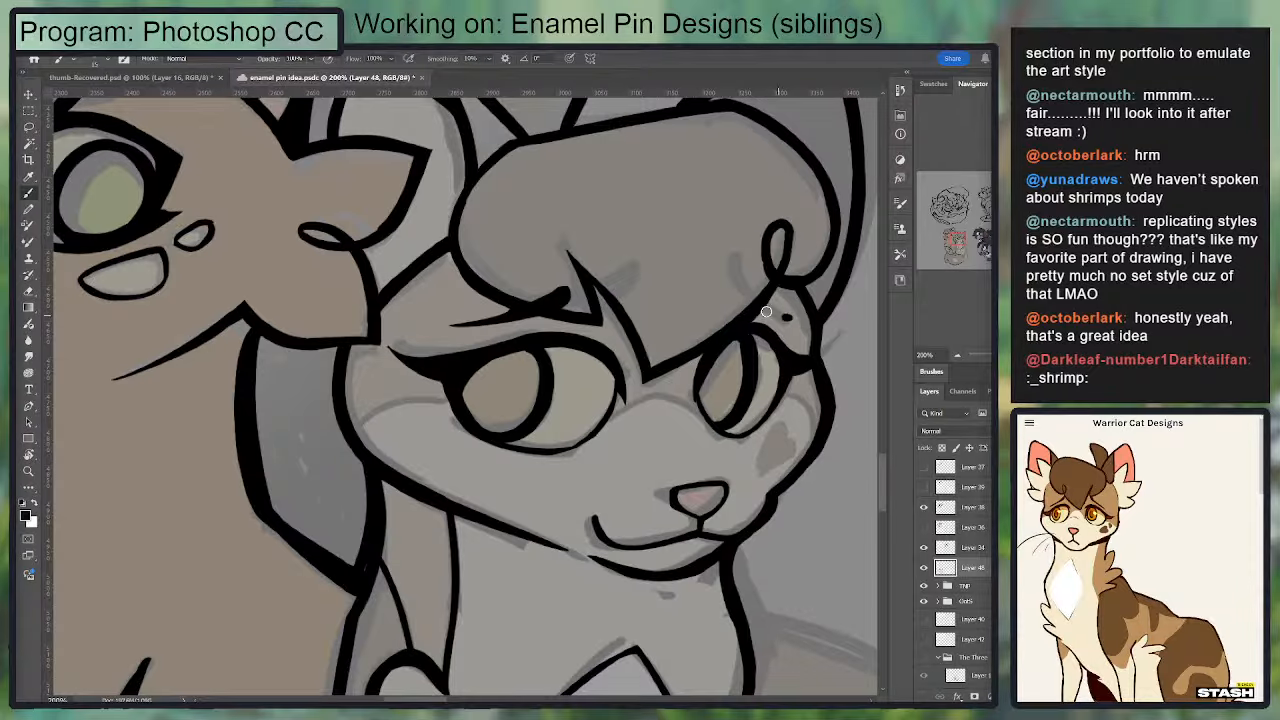
{"action": "mouse_move", "coordinate": [785, 316]}
{"action": "left_mouse_down"}
{"action": "mouse_move", "coordinate": [727, 280]}
{"action": "mouse_move", "coordinate": [793, 313]}
{"action": "left_mouse_up"}
{"action": "key", "text": "e"}
Step: Thicken the upturned near corner of the second cat's mouth line
{"action": "left_click_drag", "start_coordinate": [723, 377], "coordinate": [749, 204], "text": "space"}
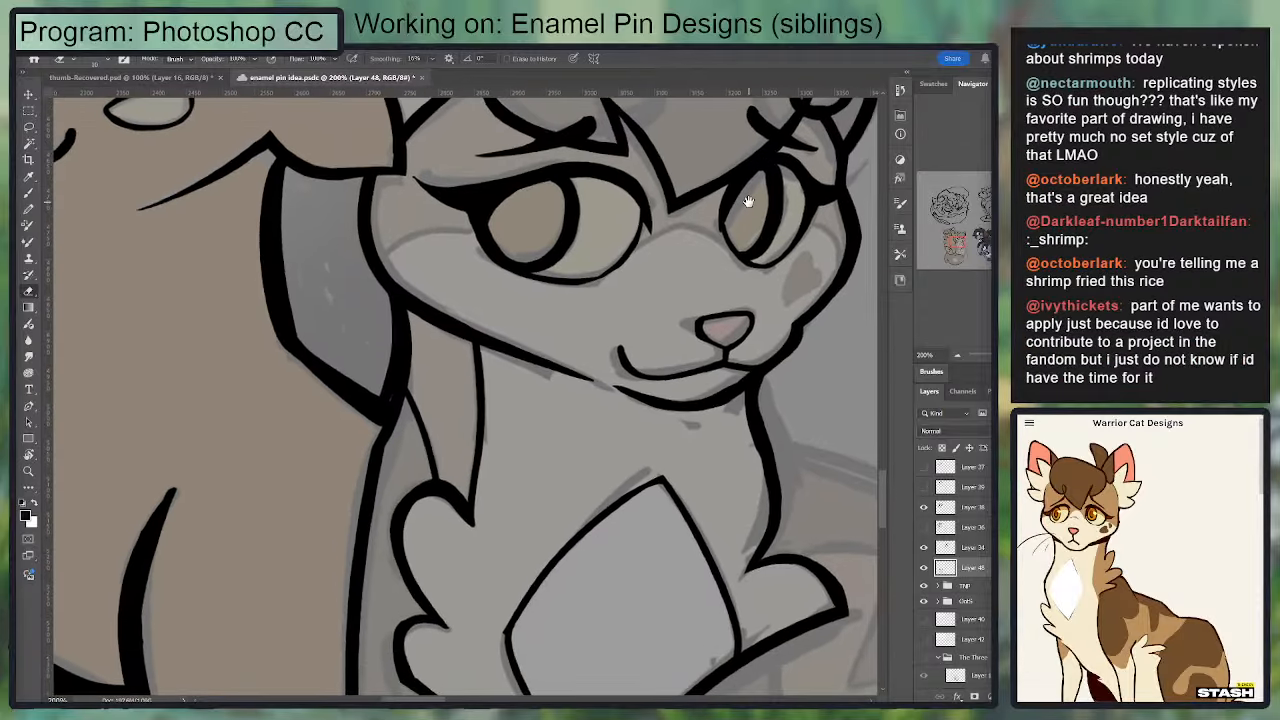
{"action": "key", "text": "b"}
{"action": "mouse_move", "coordinate": [620, 350]}
{"action": "left_mouse_down"}
{"action": "mouse_move", "coordinate": [710, 362]}
{"action": "mouse_move", "coordinate": [624, 377]}
{"action": "left_mouse_up"}
{"action": "key", "text": "e"}
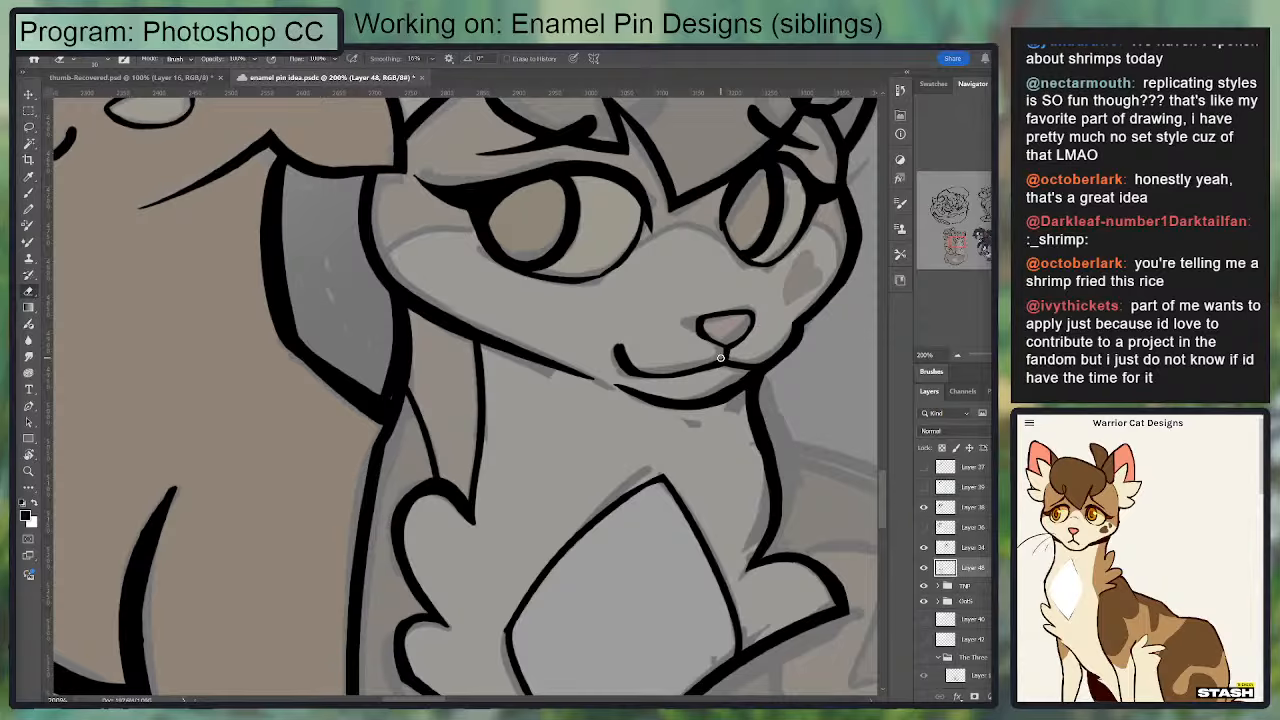
Step: Trim the downward spike at the near eye's inner corner and re-ink the inner edge
{"action": "left_click_drag", "start_coordinate": [505, 306], "coordinate": [405, 366]}
{"action": "key", "text": "b"}
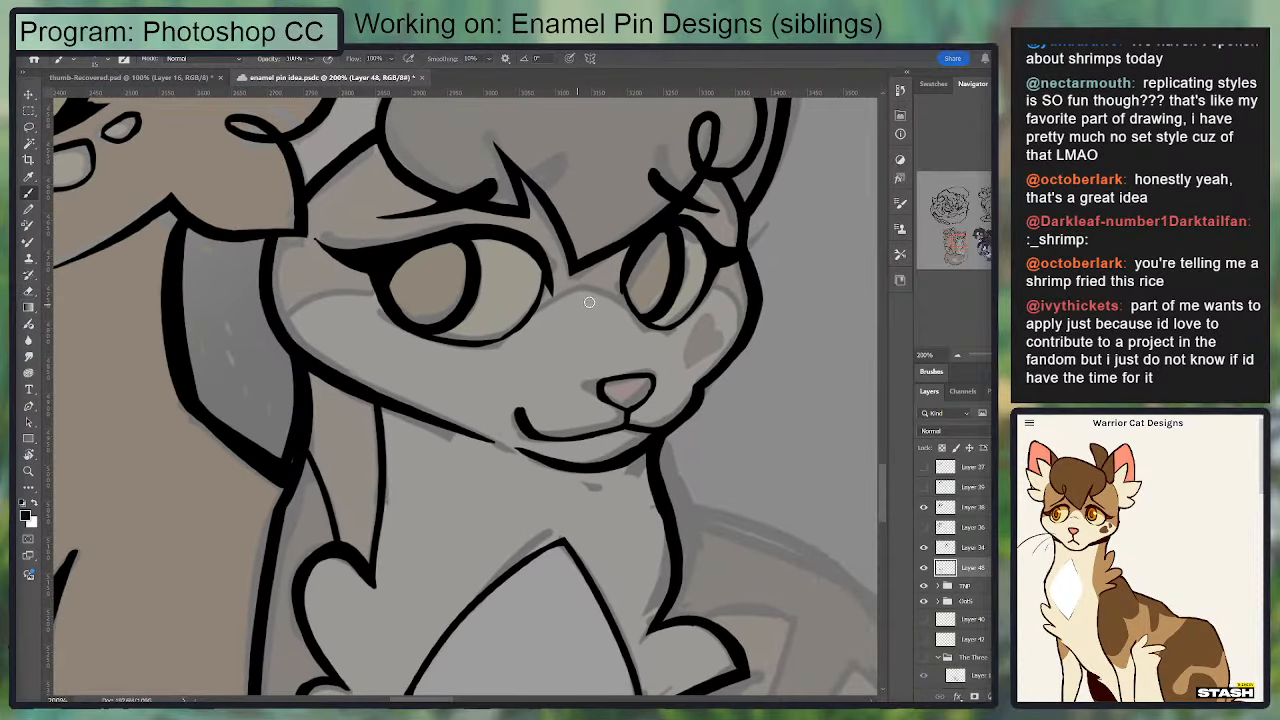
{"action": "key", "text": "e"}
{"action": "mouse_move", "coordinate": [554, 268]}
{"action": "left_mouse_down"}
{"action": "mouse_move", "coordinate": [551, 307]}
{"action": "mouse_move", "coordinate": [553, 290]}
{"action": "mouse_move", "coordinate": [531, 320]}
{"action": "mouse_move", "coordinate": [542, 298]}
{"action": "left_mouse_up"}
{"action": "key", "text": "b"}
{"action": "key", "text": "ctrl+z"}
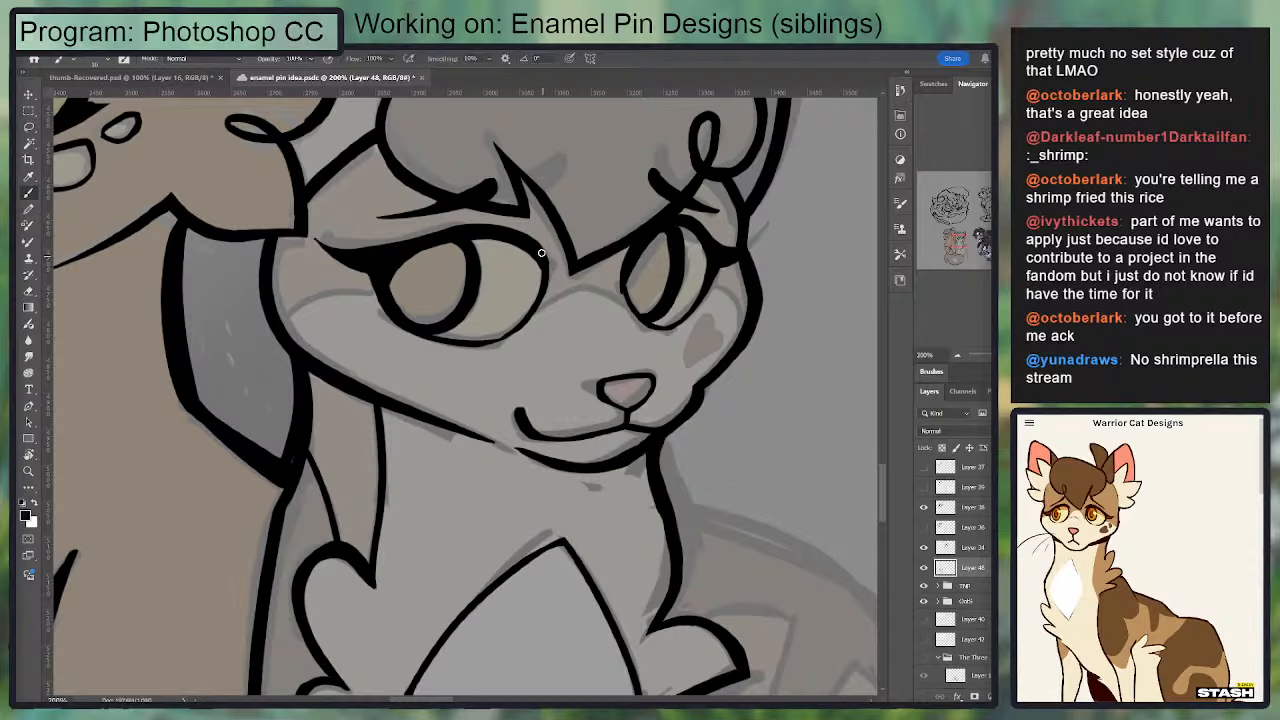
{"action": "left_click_drag", "start_coordinate": [543, 252], "coordinate": [539, 307]}
{"action": "left_click_drag", "start_coordinate": [626, 267], "coordinate": [574, 305]}
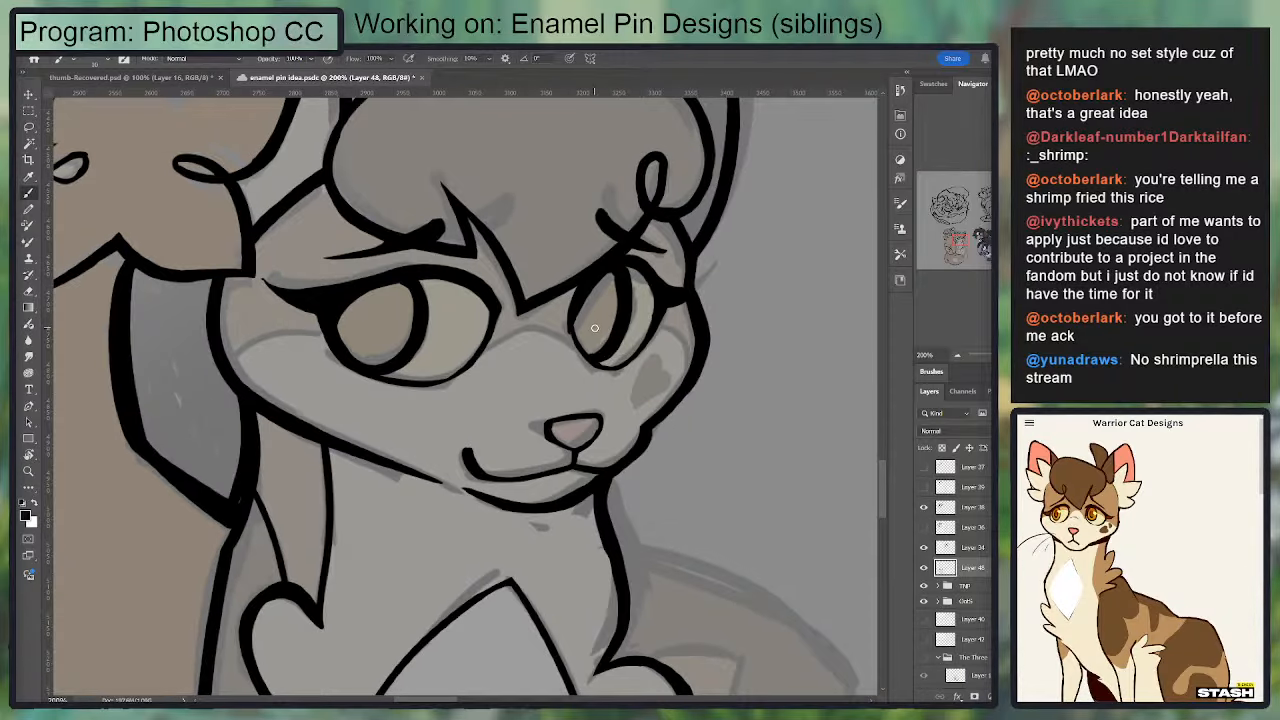
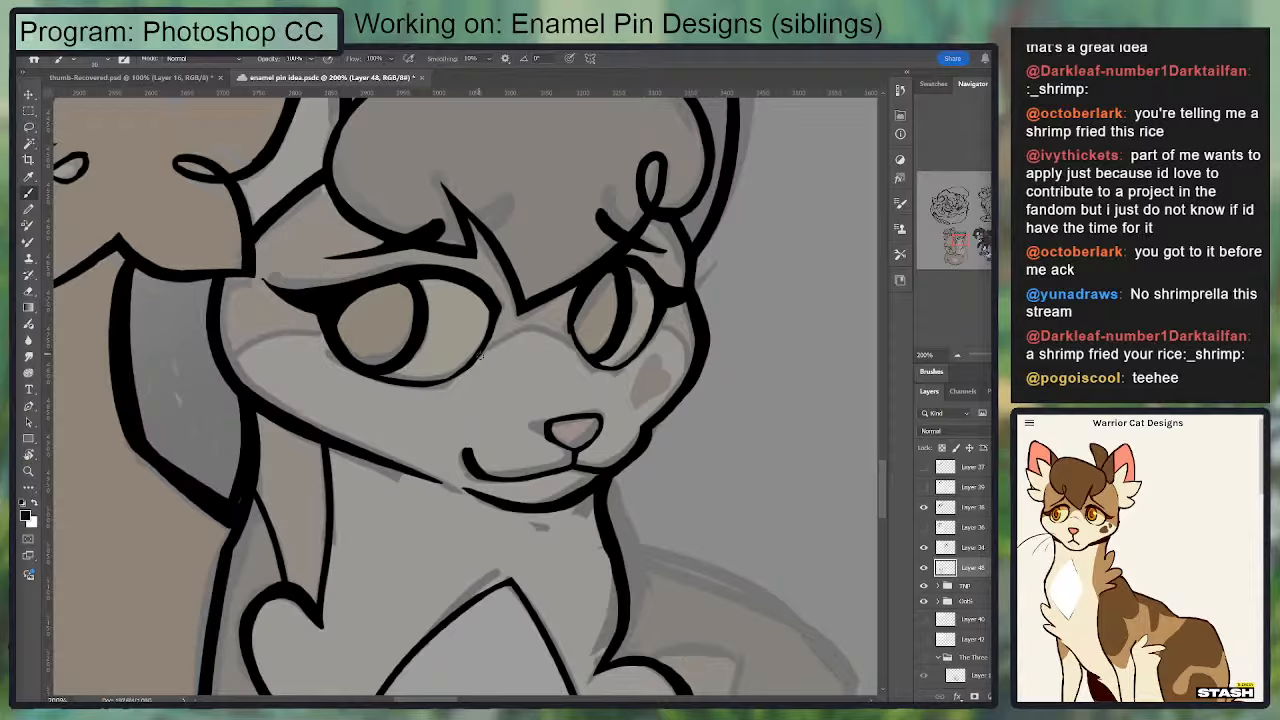
Step: Redraw and clean up the inner edge of the second cat's far eye, between the upper lid and the lower rim
{"action": "key", "text": "e"}
{"action": "key", "text": "b"}
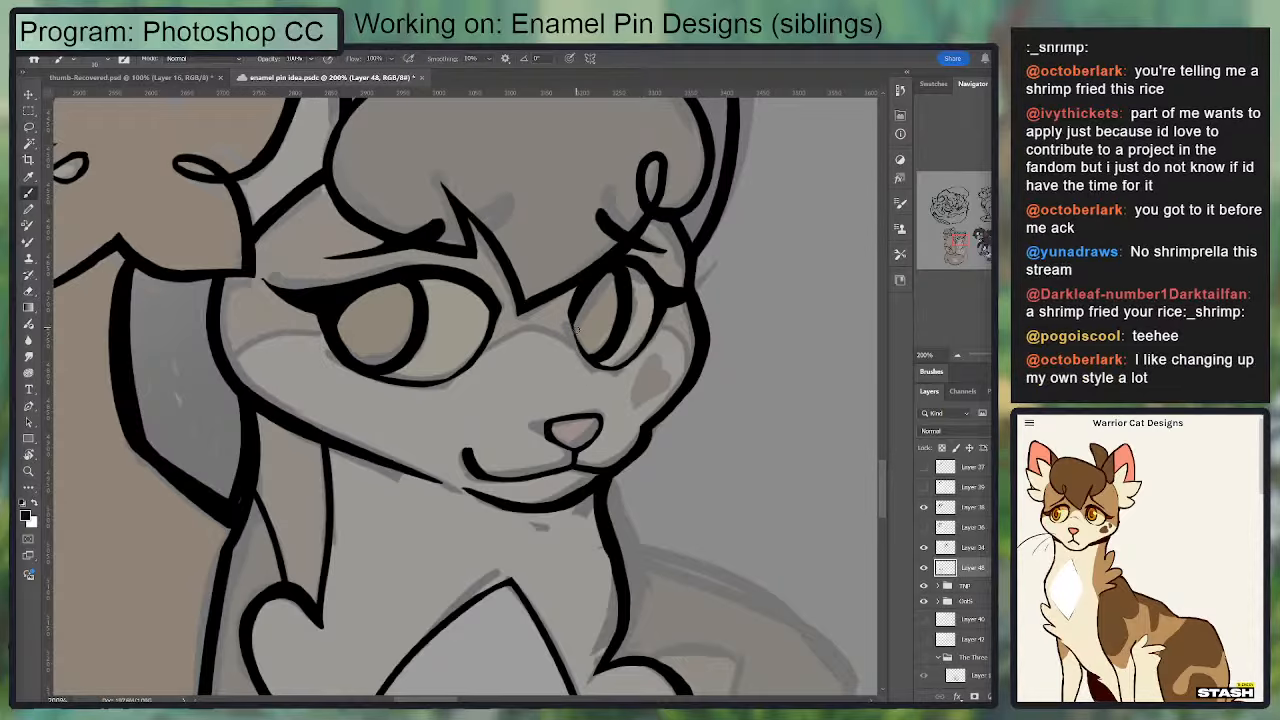
{"action": "key", "text": "e"}
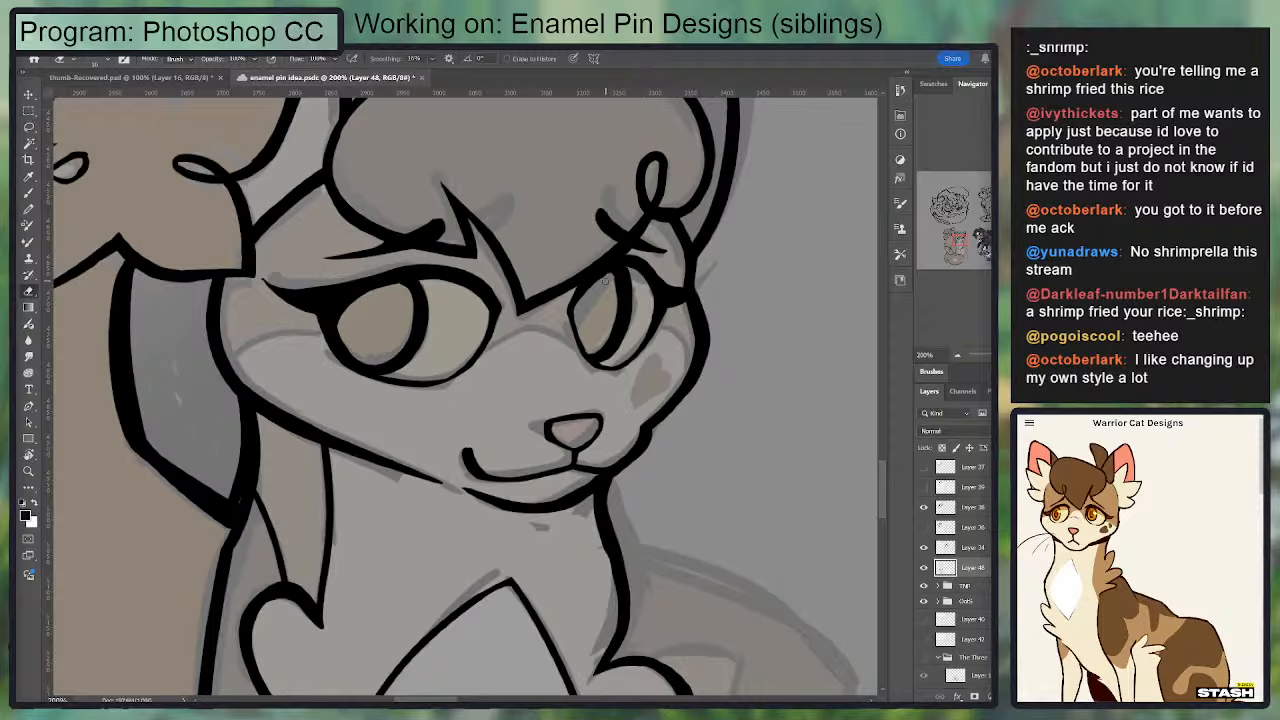
{"action": "key", "text": "b"}
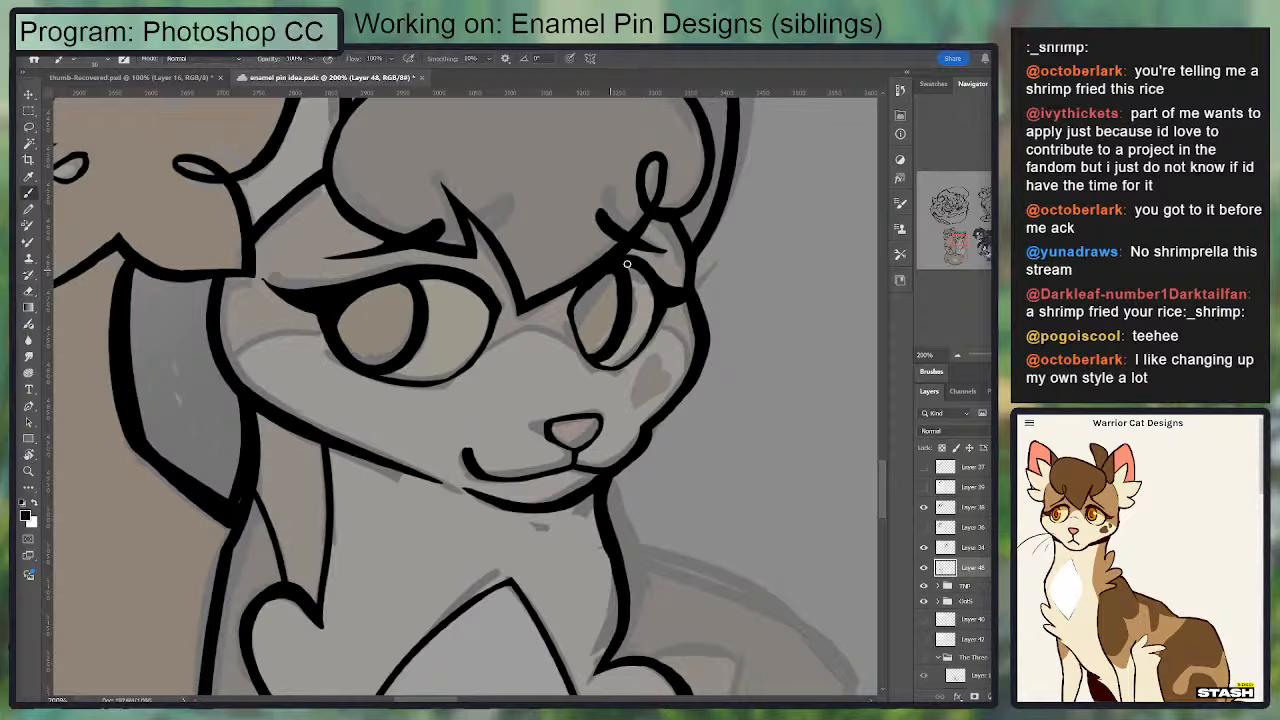
{"action": "left_click_drag", "start_coordinate": [577, 305], "coordinate": [588, 358]}
{"action": "key", "text": "ctrl+z"}
{"action": "key", "text": "ctrl+z"}
{"action": "left_click_drag", "start_coordinate": [571, 307], "coordinate": [590, 364]}
{"action": "key", "text": "e"}
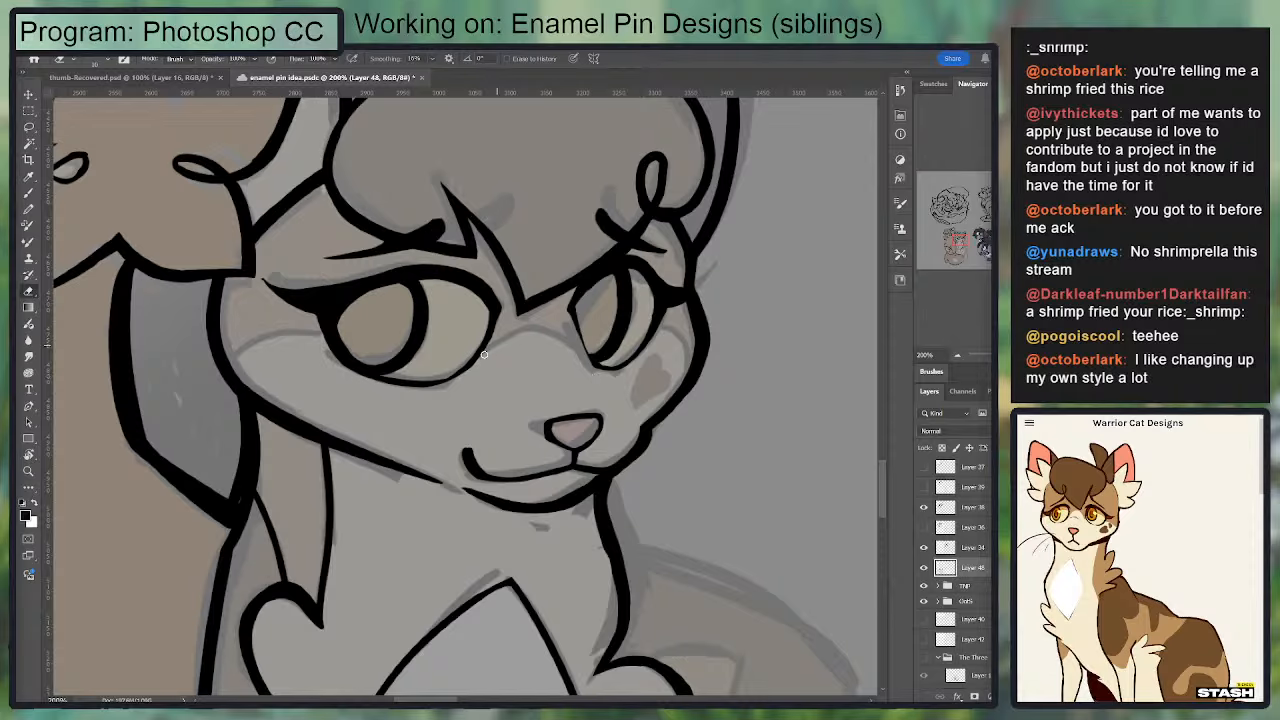
{"action": "key", "text": "ctrl+z"}
Step: Ink the thin arched face-marking line across the second cat's nose bridge, joining the inner edges of both eyes
{"action": "key", "text": "b"}
{"action": "mouse_move", "coordinate": [528, 322]}
{"action": "left_mouse_down"}
{"action": "mouse_move", "coordinate": [582, 348]}
{"action": "mouse_move", "coordinate": [482, 361]}
{"action": "mouse_move", "coordinate": [538, 323]}
{"action": "mouse_move", "coordinate": [558, 325]}
{"action": "mouse_move", "coordinate": [516, 330]}
{"action": "left_mouse_up"}
{"action": "key", "text": "ctrl+z"}
{"action": "key", "text": "e"}
{"action": "key", "text": "b"}
{"action": "key", "text": "ctrl+z"}
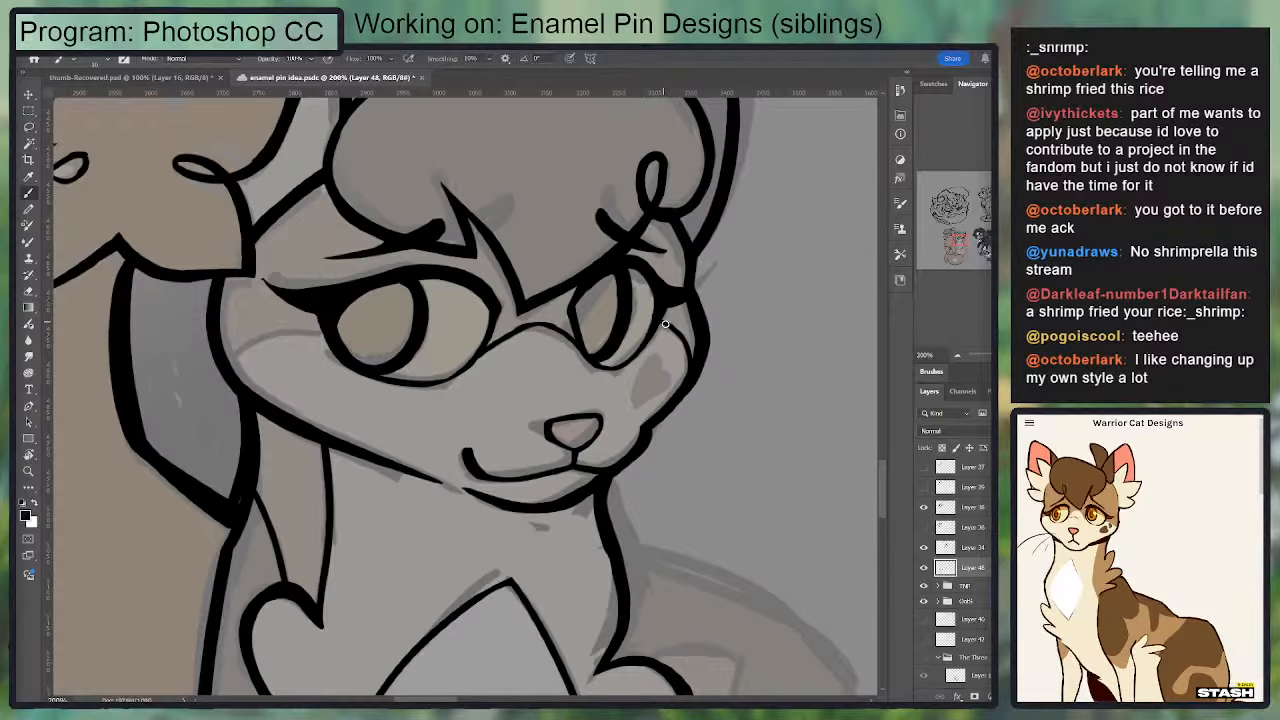
Step: Ink the face-marking lines from the second cat's far eye to the cheek edge and from the near eye's outer side to the head outline
{"action": "left_click_drag", "start_coordinate": [332, 313], "coordinate": [412, 288]}
{"action": "left_click_drag", "start_coordinate": [313, 342], "coordinate": [404, 312]}
{"action": "key", "text": "ctrl+z"}
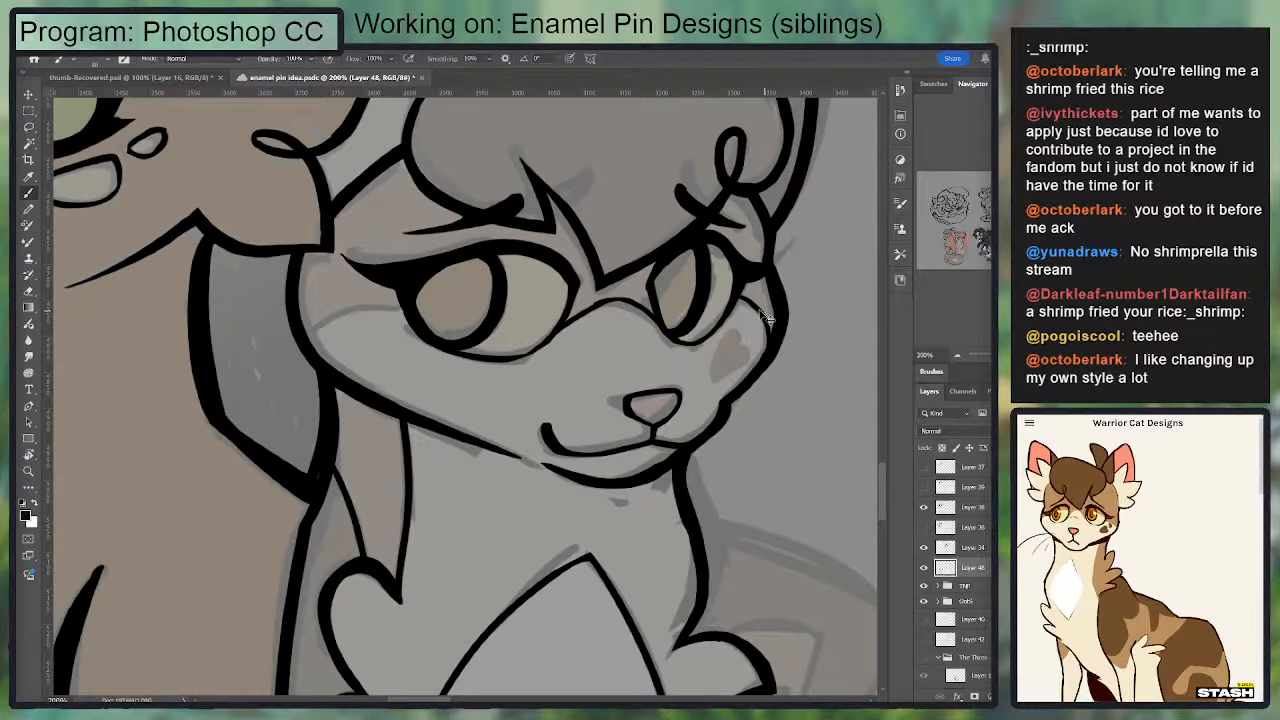
{"action": "left_click_drag", "start_coordinate": [740, 299], "coordinate": [781, 309]}
{"action": "left_click_drag", "start_coordinate": [405, 310], "coordinate": [314, 335]}
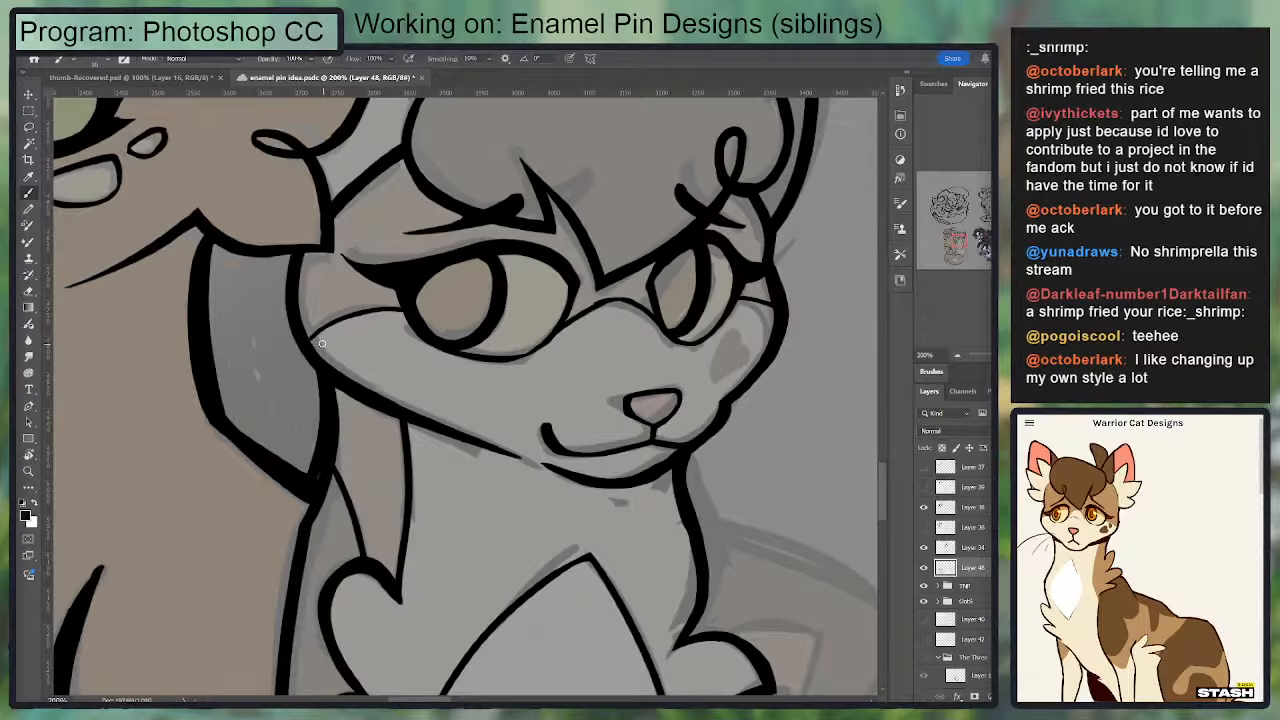
Step: Try to trim the end of the second cat's jaw line beside the chin
{"action": "left_click_drag", "start_coordinate": [590, 356], "coordinate": [530, 216]}
{"action": "key", "text": "e"}
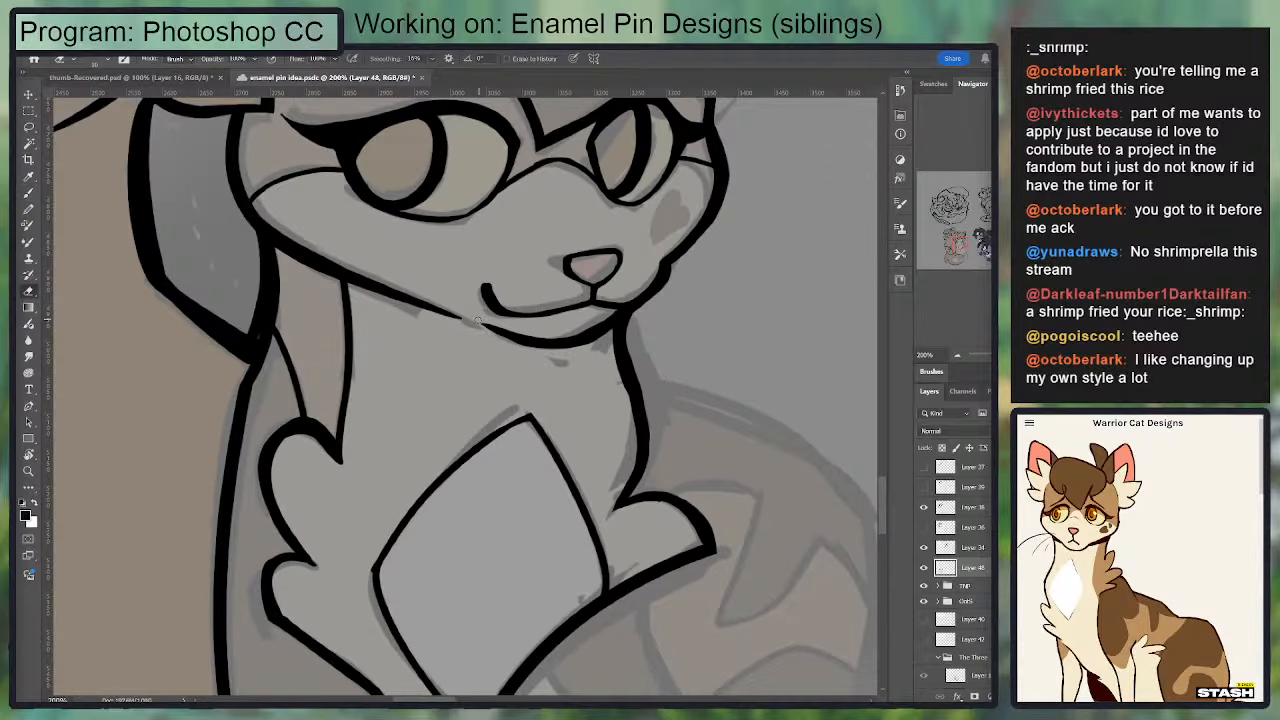
{"action": "mouse_move", "coordinate": [552, 334]}
{"action": "left_mouse_down"}
{"action": "mouse_move", "coordinate": [478, 326]}
{"action": "mouse_move", "coordinate": [387, 281]}
{"action": "left_mouse_up"}
{"action": "key", "text": "ctrl+z"}
Step: Lasso the first cat's near eye and cheek spots, nudge them slightly left and down, and deselect
{"action": "key", "text": "ctrl+minus"}
{"action": "left_click_drag", "start_coordinate": [582, 412], "coordinate": [560, 388]}
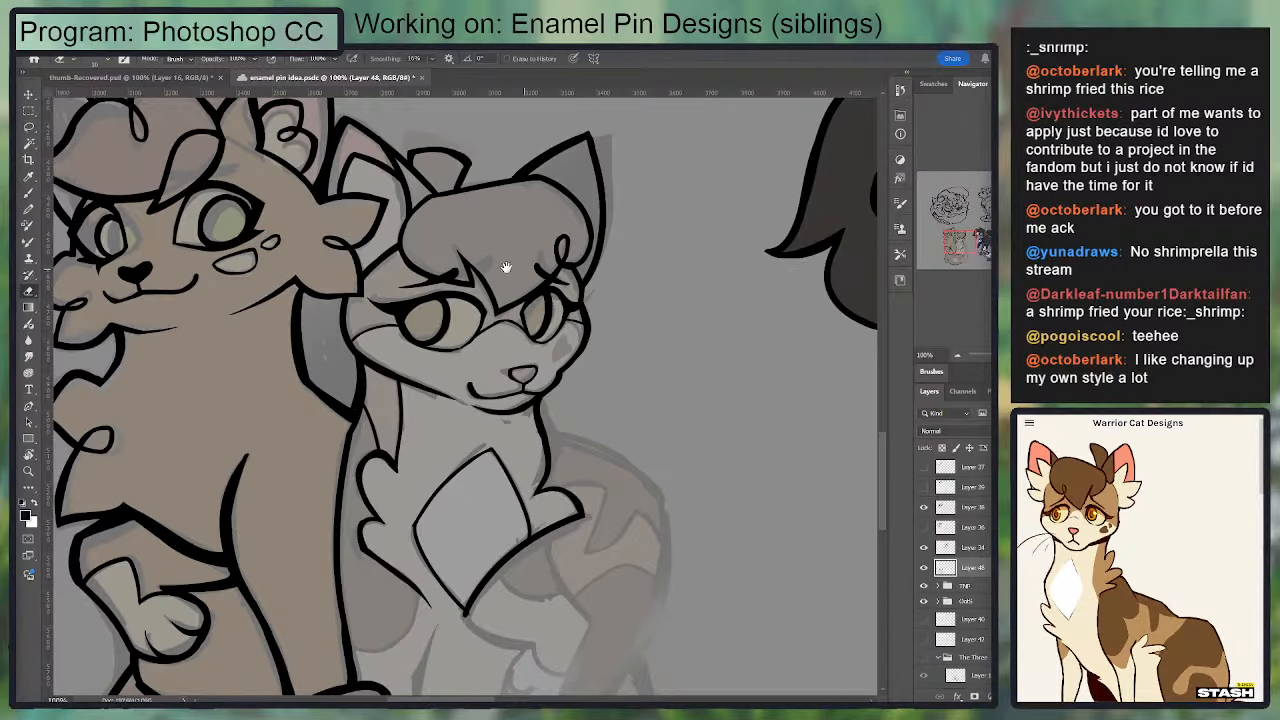
{"action": "left_click_drag", "start_coordinate": [410, 296], "coordinate": [527, 418]}
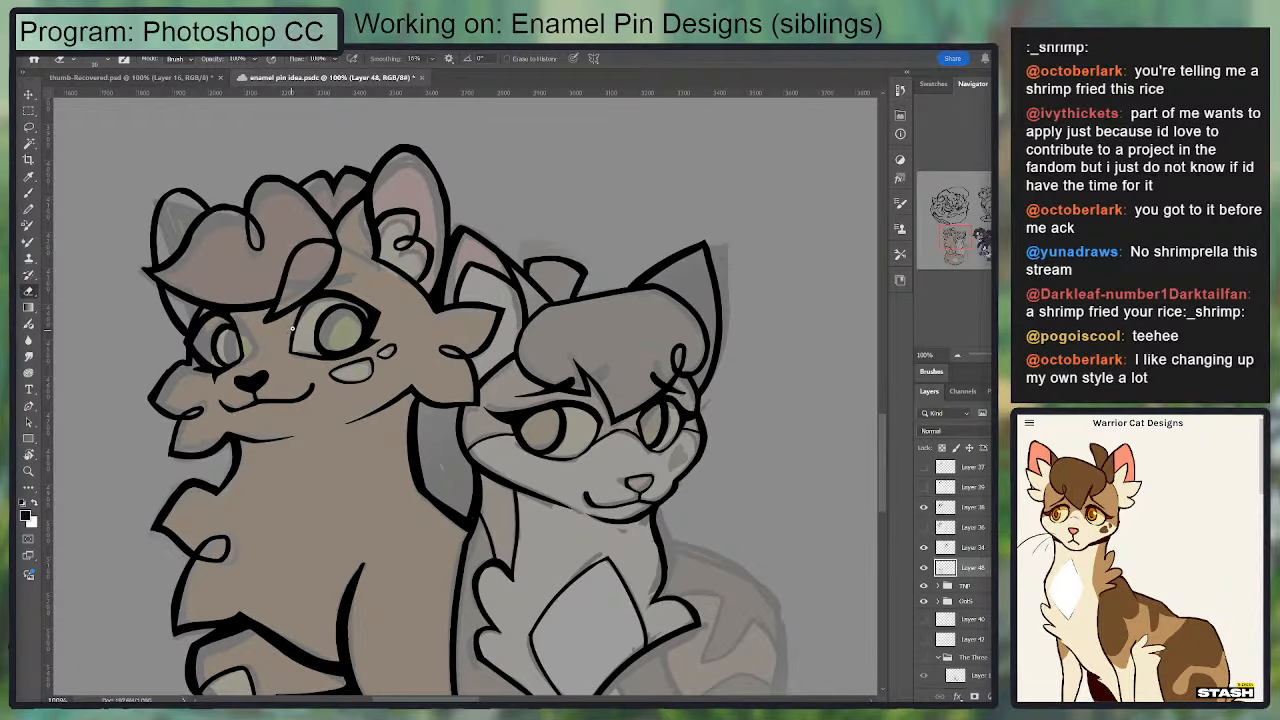
{"action": "key", "text": "l"}
{"action": "mouse_move", "coordinate": [338, 288]}
{"action": "left_mouse_down"}
{"action": "mouse_move", "coordinate": [301, 315]}
{"action": "mouse_move", "coordinate": [301, 373]}
{"action": "mouse_move", "coordinate": [397, 379]}
{"action": "mouse_move", "coordinate": [392, 322]}
{"action": "left_mouse_up"}
{"action": "key", "text": "v"}
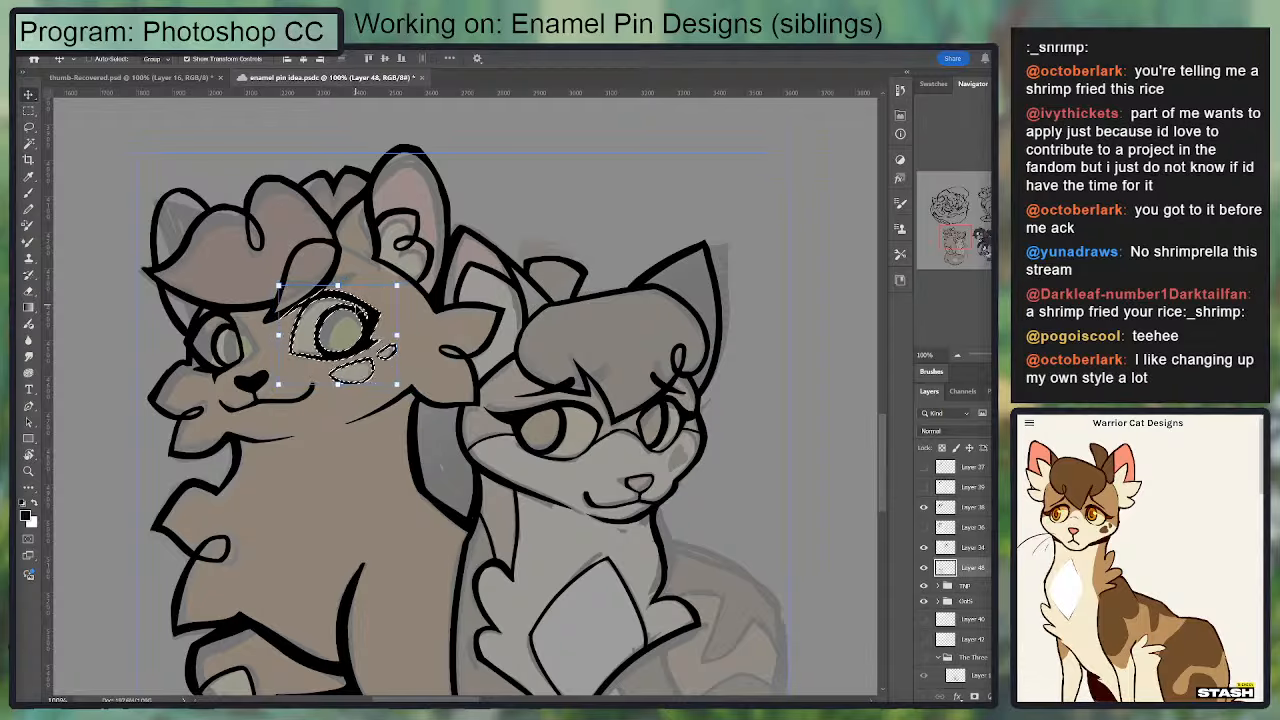
{"action": "key", "text": "Left"}
{"action": "key", "text": "Left"}
{"action": "key", "text": "Left"}
{"action": "key", "text": "Left"}
{"action": "key", "text": "Left"}
{"action": "key", "text": "Down"}
{"action": "key", "text": "Down"}
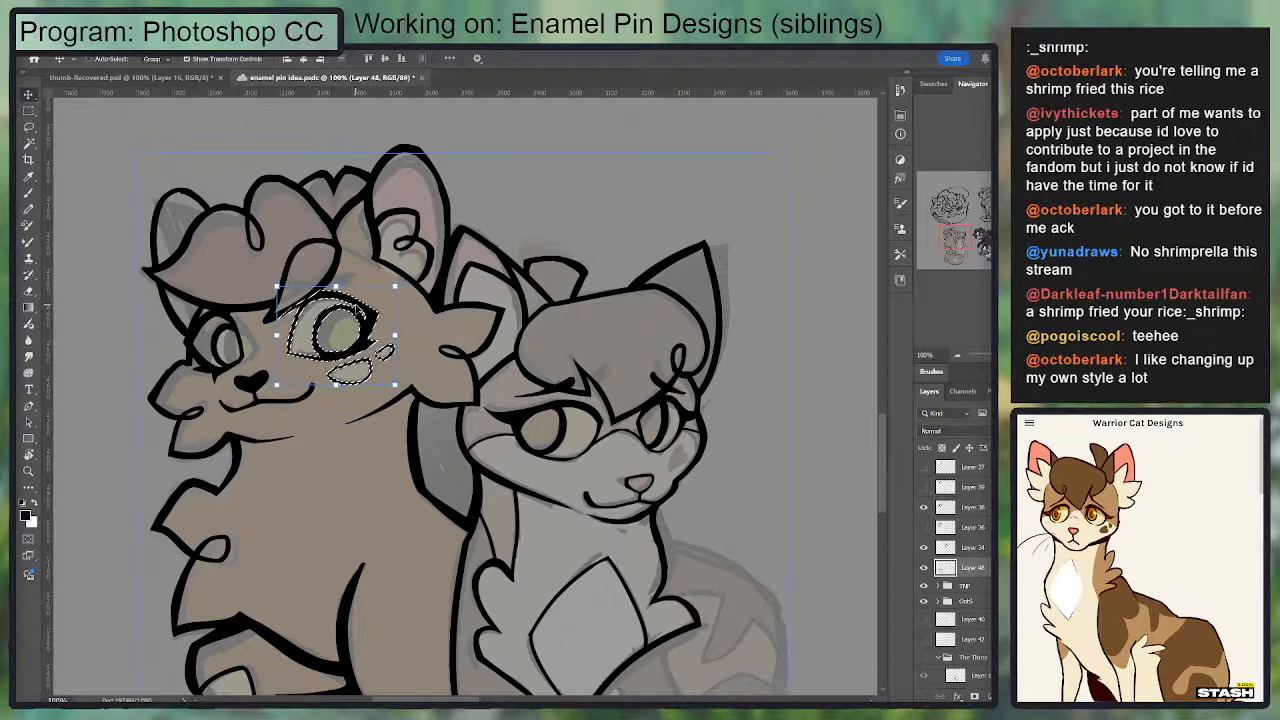
{"action": "key", "text": "ctrl+d"}
{"action": "key", "text": "b"}
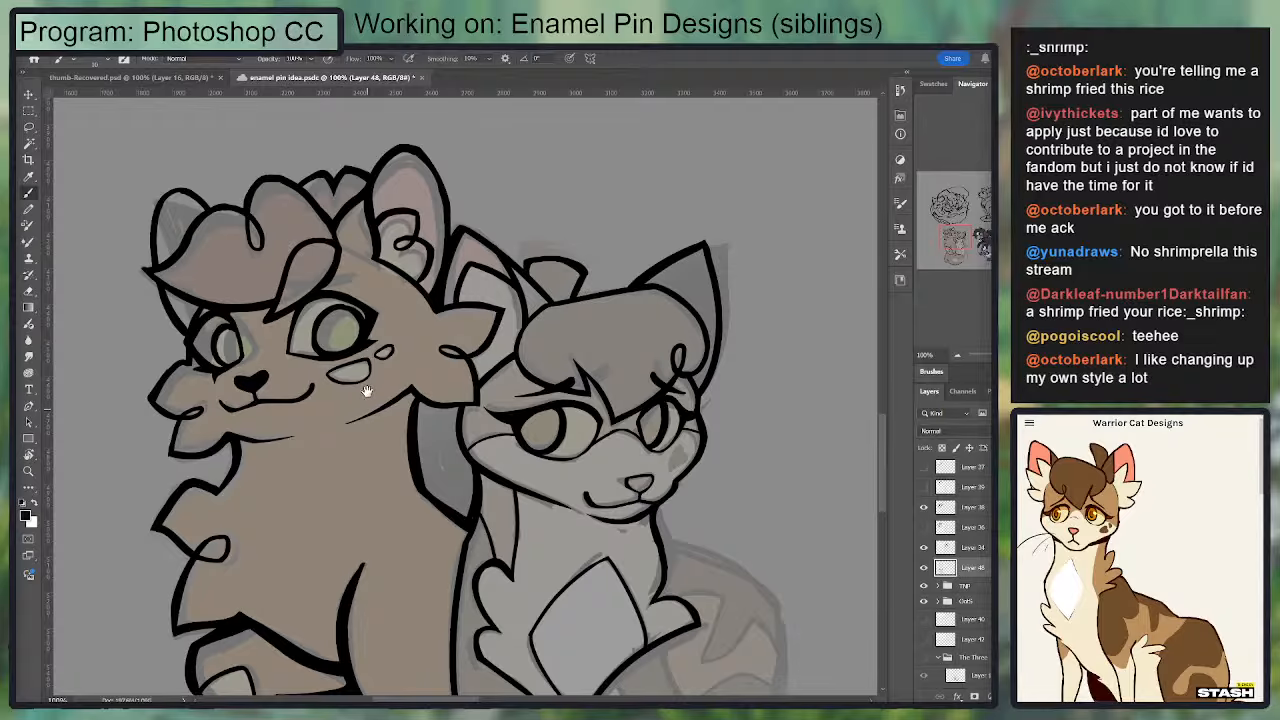
Step: Try inking the outer edge of the second cat's raised foreleg, curving down from the chest fur line
{"action": "left_click_drag", "start_coordinate": [366, 390], "coordinate": [347, 312]}
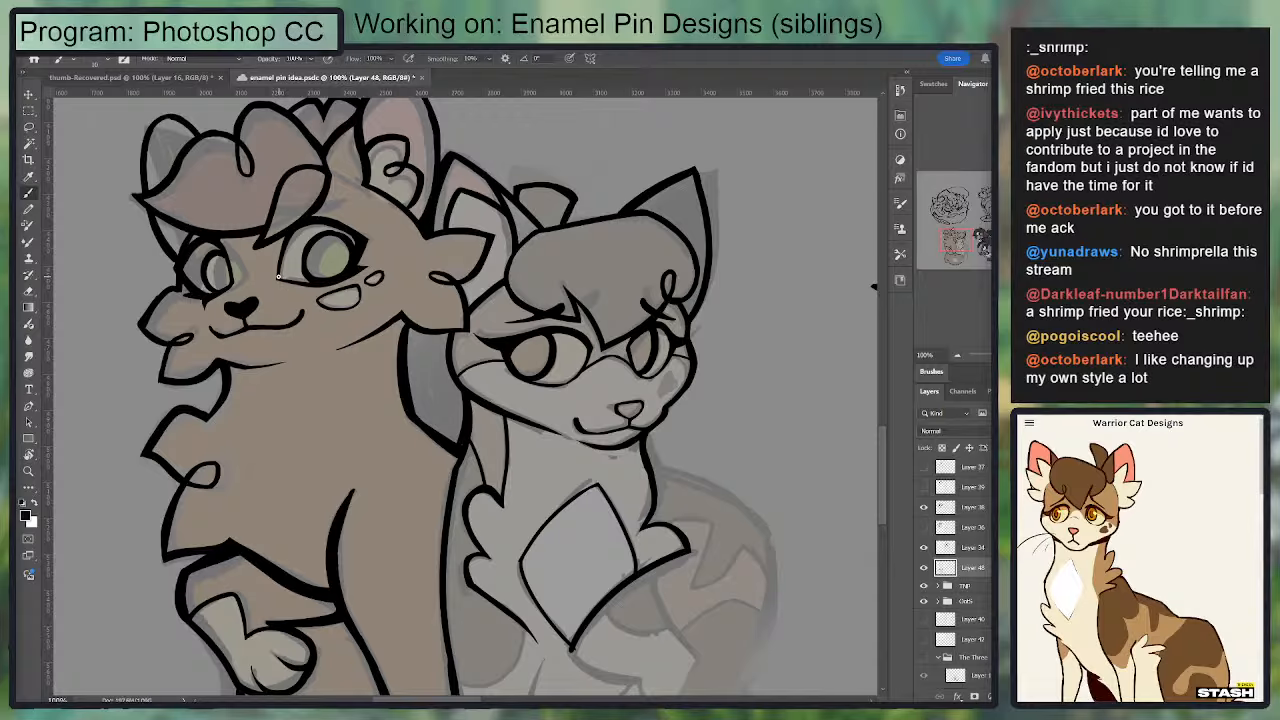
{"action": "left_click_drag", "start_coordinate": [505, 313], "coordinate": [651, 166]}
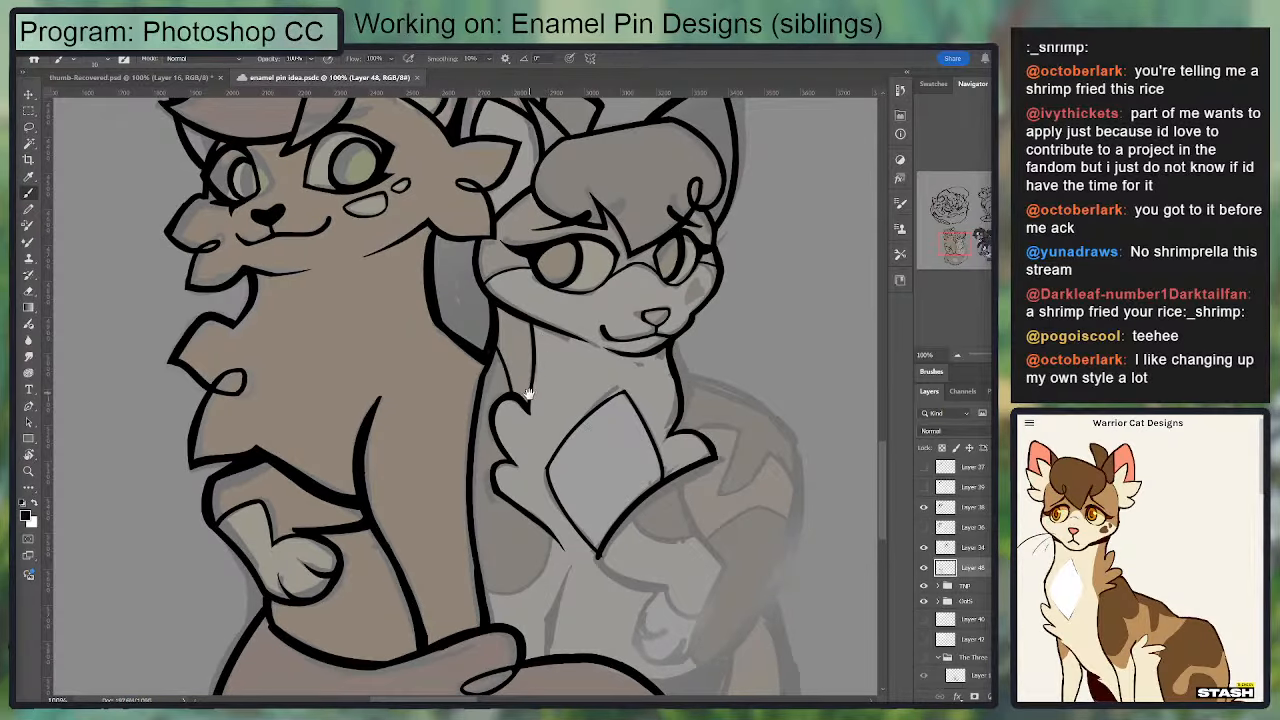
{"action": "left_click_drag", "start_coordinate": [530, 393], "coordinate": [486, 301]}
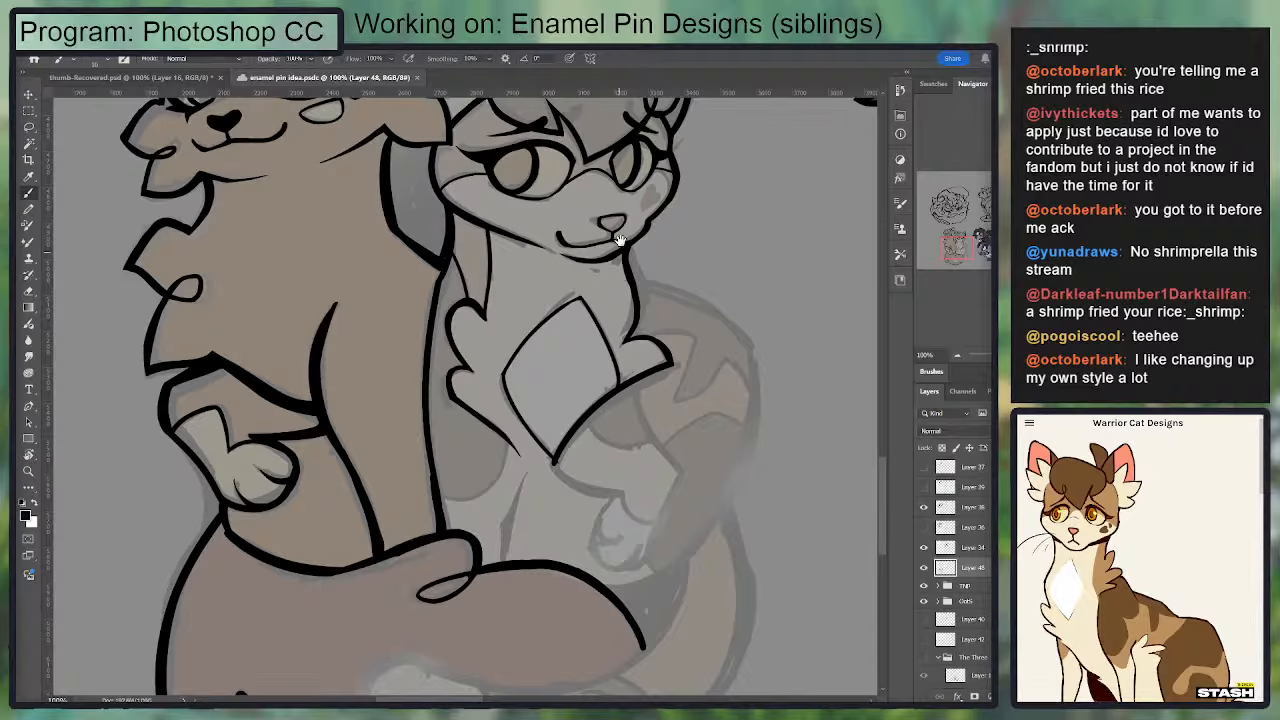
{"action": "left_click_drag", "start_coordinate": [616, 245], "coordinate": [550, 260]}
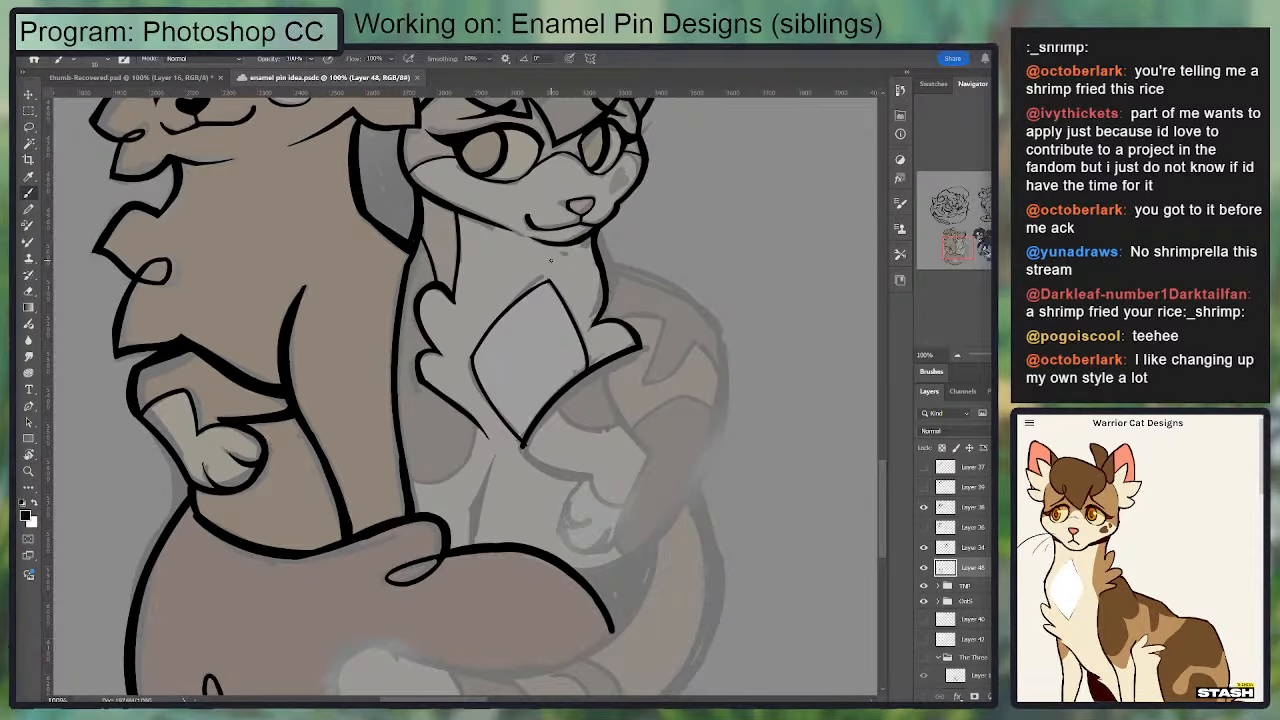
{"action": "key", "text": "ctrl+plus"}
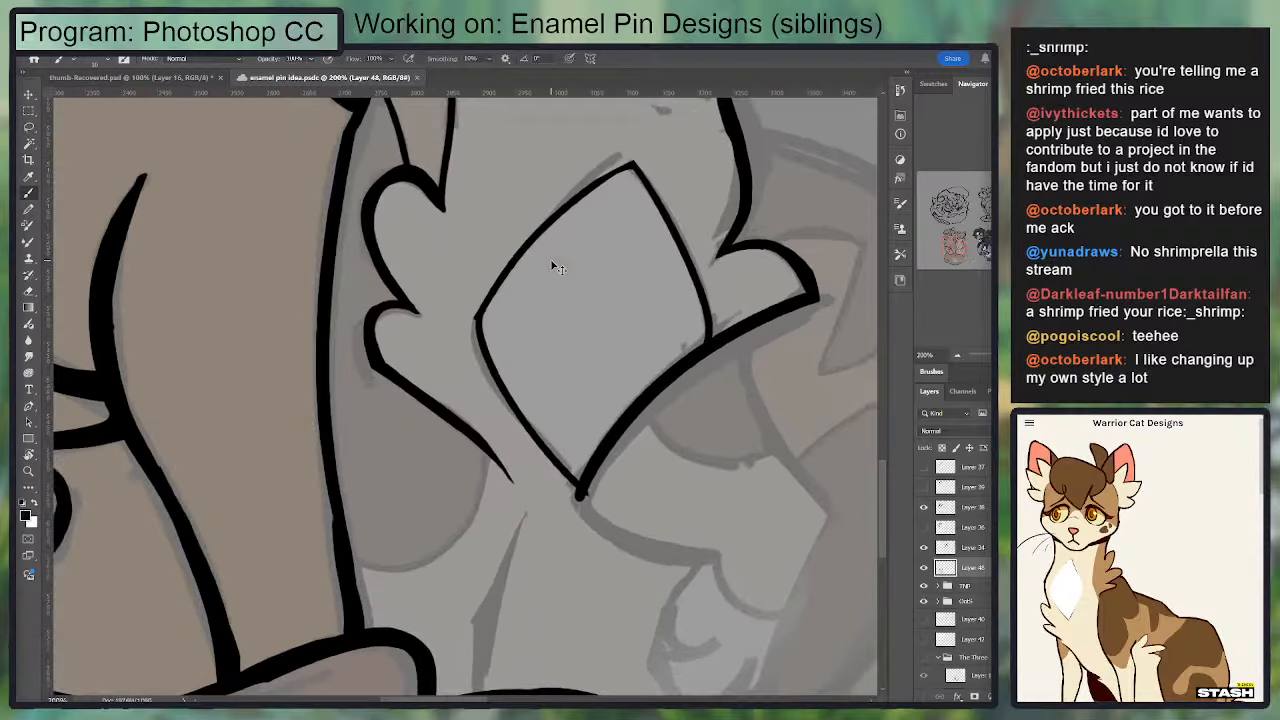
{"action": "left_click_drag", "start_coordinate": [562, 420], "coordinate": [592, 286]}
{"action": "key", "text": "e"}
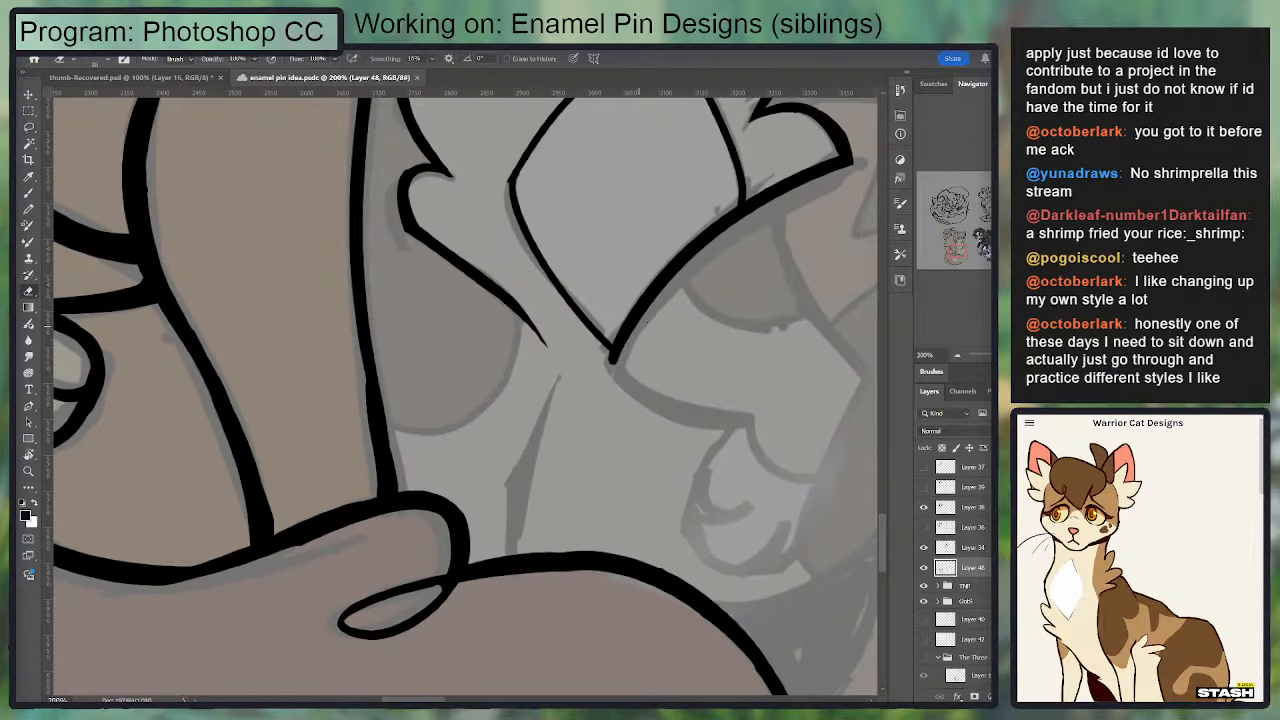
{"action": "left_click_drag", "start_coordinate": [645, 322], "coordinate": [646, 340]}
{"action": "left_click_drag", "start_coordinate": [599, 352], "coordinate": [358, 372]}
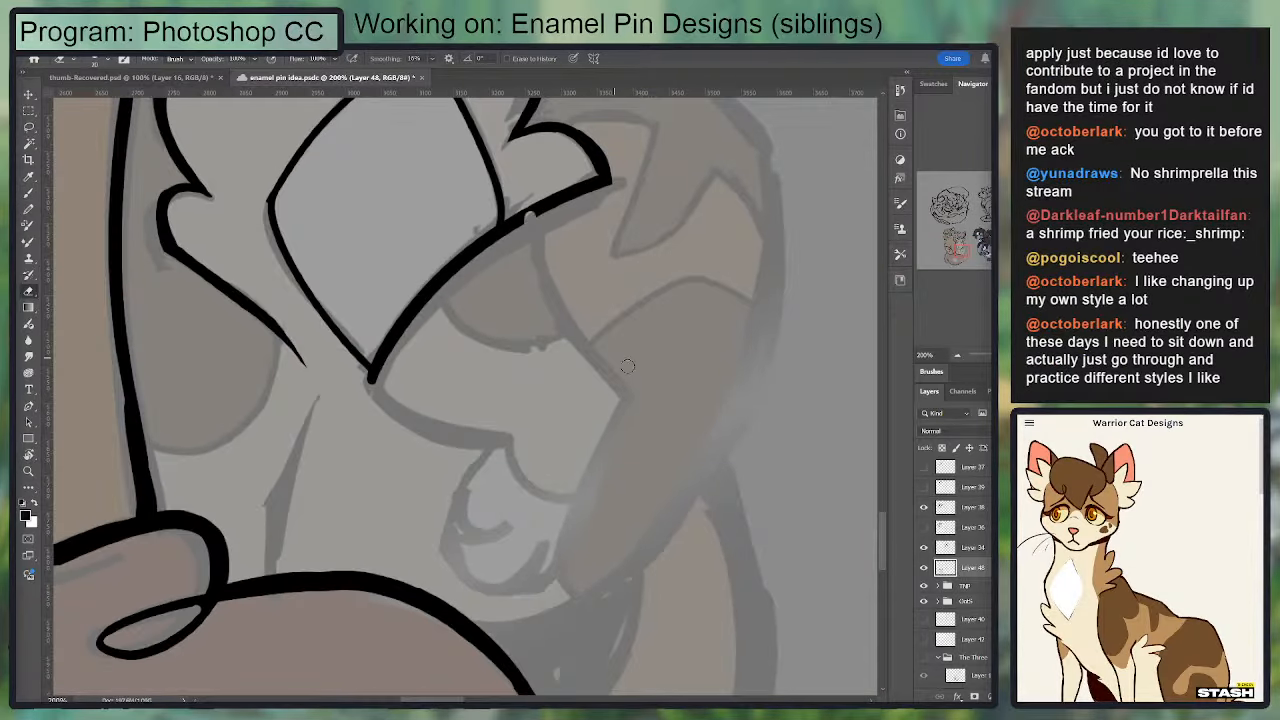
{"action": "key", "text": "b"}
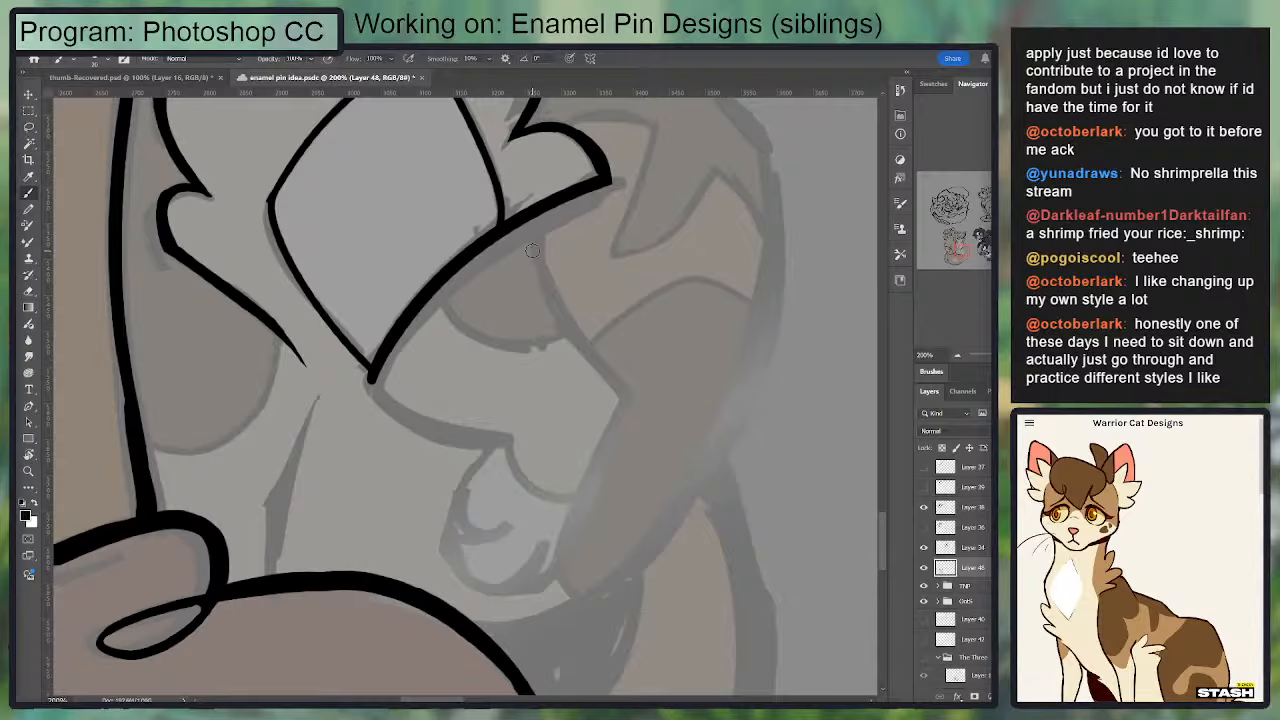
{"action": "left_click_drag", "start_coordinate": [526, 222], "coordinate": [628, 394]}
{"action": "key", "text": "ctrl+z"}
{"action": "left_click_drag", "start_coordinate": [525, 218], "coordinate": [628, 392]}
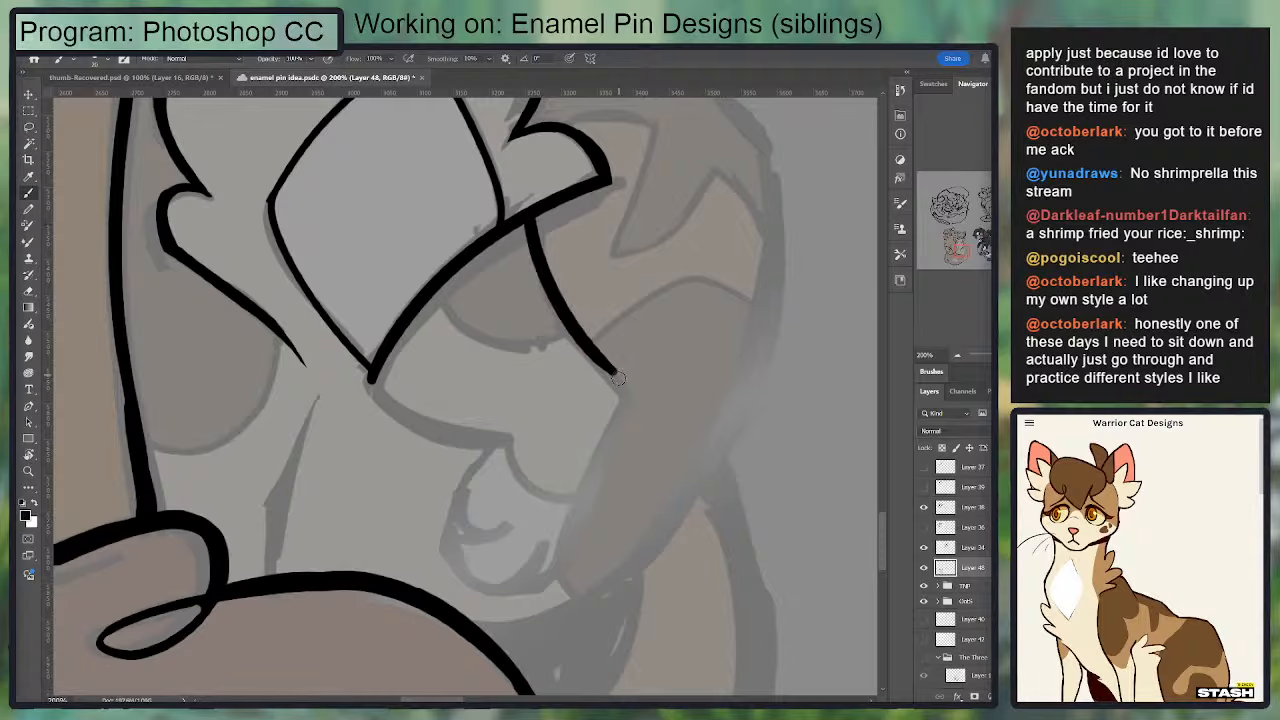
Step: Try inking the raised foreleg's underside and rounded paw, and undo all the foreleg strokes
{"action": "mouse_move", "coordinate": [371, 377]}
{"action": "left_mouse_down"}
{"action": "mouse_move", "coordinate": [529, 428]}
{"action": "mouse_move", "coordinate": [509, 446]}
{"action": "mouse_move", "coordinate": [582, 264]}
{"action": "mouse_move", "coordinate": [504, 428]}
{"action": "left_mouse_up"}
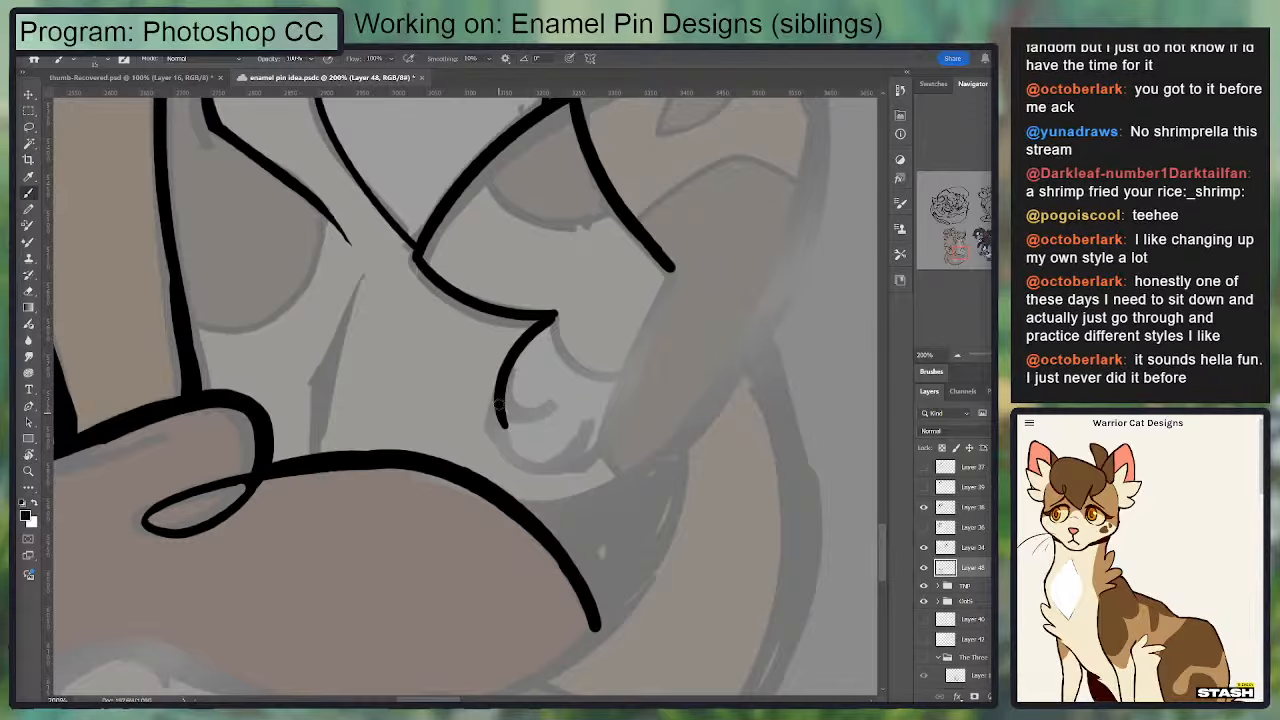
{"action": "key", "text": "ctrl+z"}
{"action": "mouse_move", "coordinate": [541, 323]}
{"action": "left_mouse_down"}
{"action": "mouse_move", "coordinate": [514, 342]}
{"action": "mouse_move", "coordinate": [541, 462]}
{"action": "left_mouse_up"}
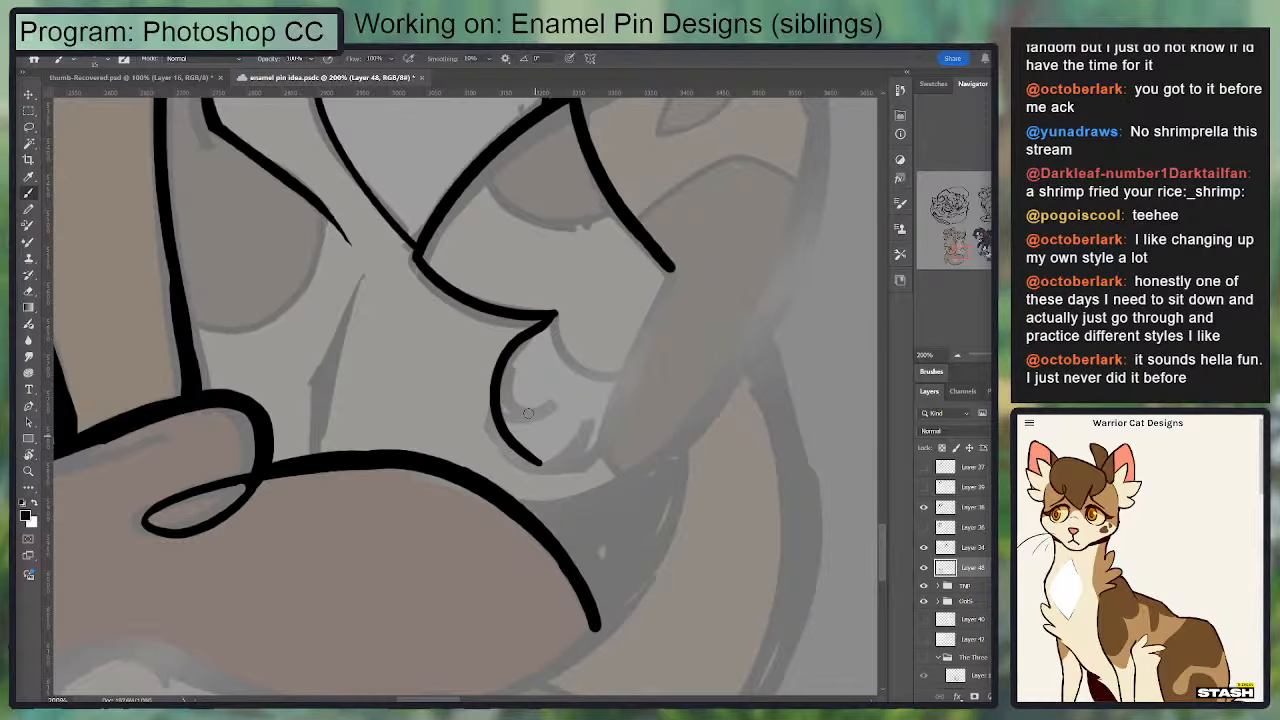
{"action": "key", "text": "ctrl+minus"}
{"action": "mouse_move", "coordinate": [556, 362]}
{"action": "left_mouse_down"}
{"action": "mouse_move", "coordinate": [734, 306]}
{"action": "mouse_move", "coordinate": [626, 323]}
{"action": "mouse_move", "coordinate": [592, 370]}
{"action": "mouse_move", "coordinate": [605, 412]}
{"action": "left_mouse_up"}
{"action": "key", "text": "ctrl+z"}
{"action": "key", "text": "ctrl+z"}
Step: Try inking the foreleg's outer edge, underside and paw again from a wider view, and undo these strokes
{"action": "key", "text": "ctrl+z"}
{"action": "key", "text": "ctrl+z"}
{"action": "key", "text": "ctrl+z"}
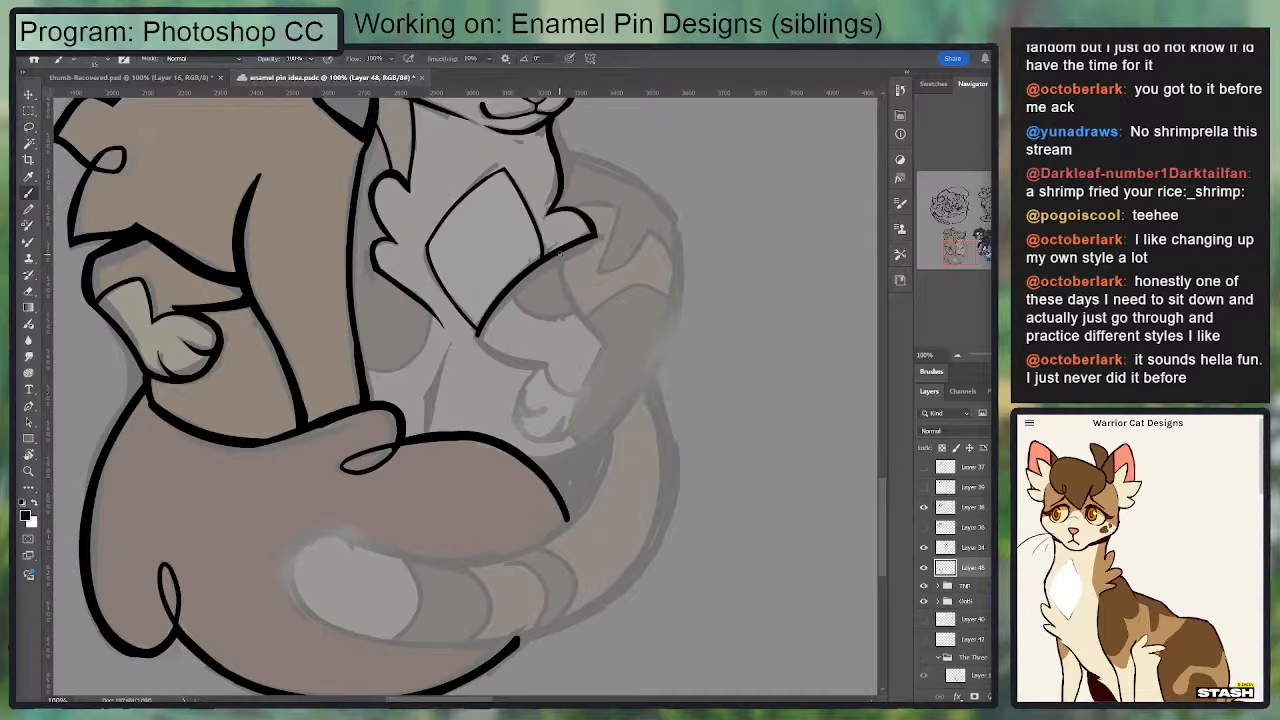
{"action": "left_click_drag", "start_coordinate": [560, 253], "coordinate": [600, 356]}
{"action": "left_click_drag", "start_coordinate": [478, 333], "coordinate": [532, 374]}
{"action": "key", "text": "ctrl+z"}
{"action": "left_click_drag", "start_coordinate": [478, 338], "coordinate": [530, 367]}
{"action": "key", "text": "e"}
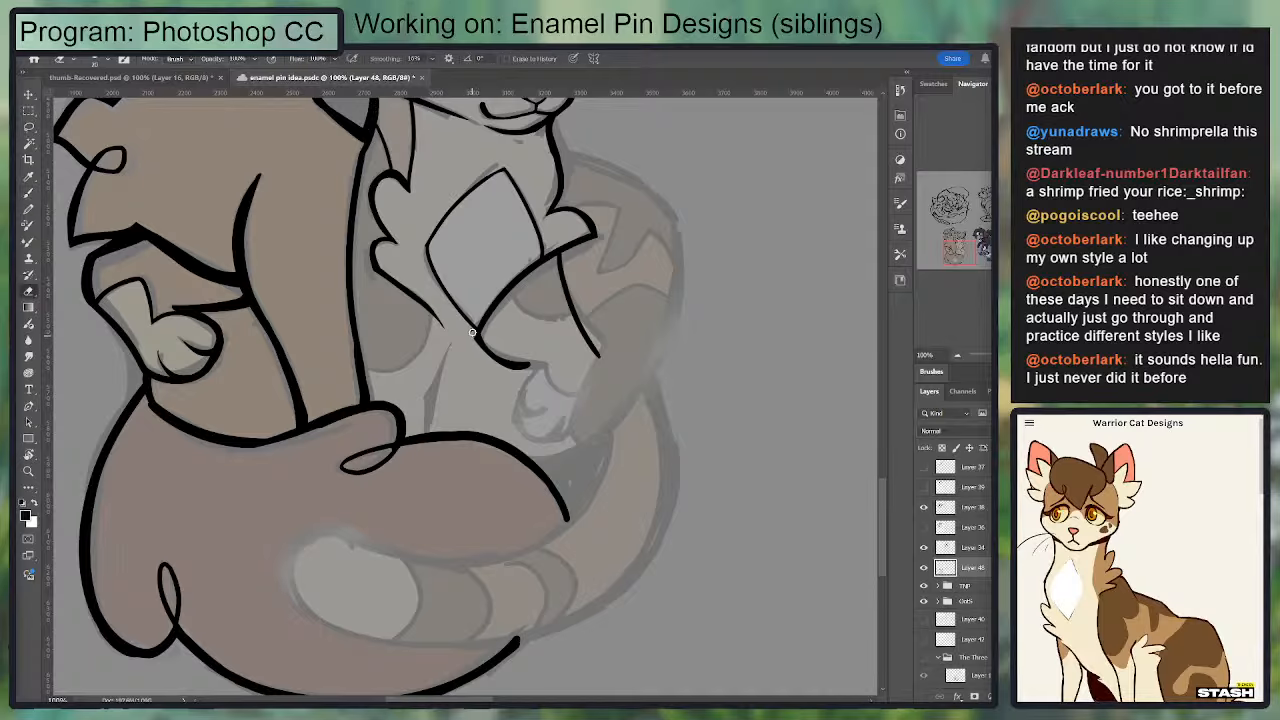
{"action": "key", "text": "b"}
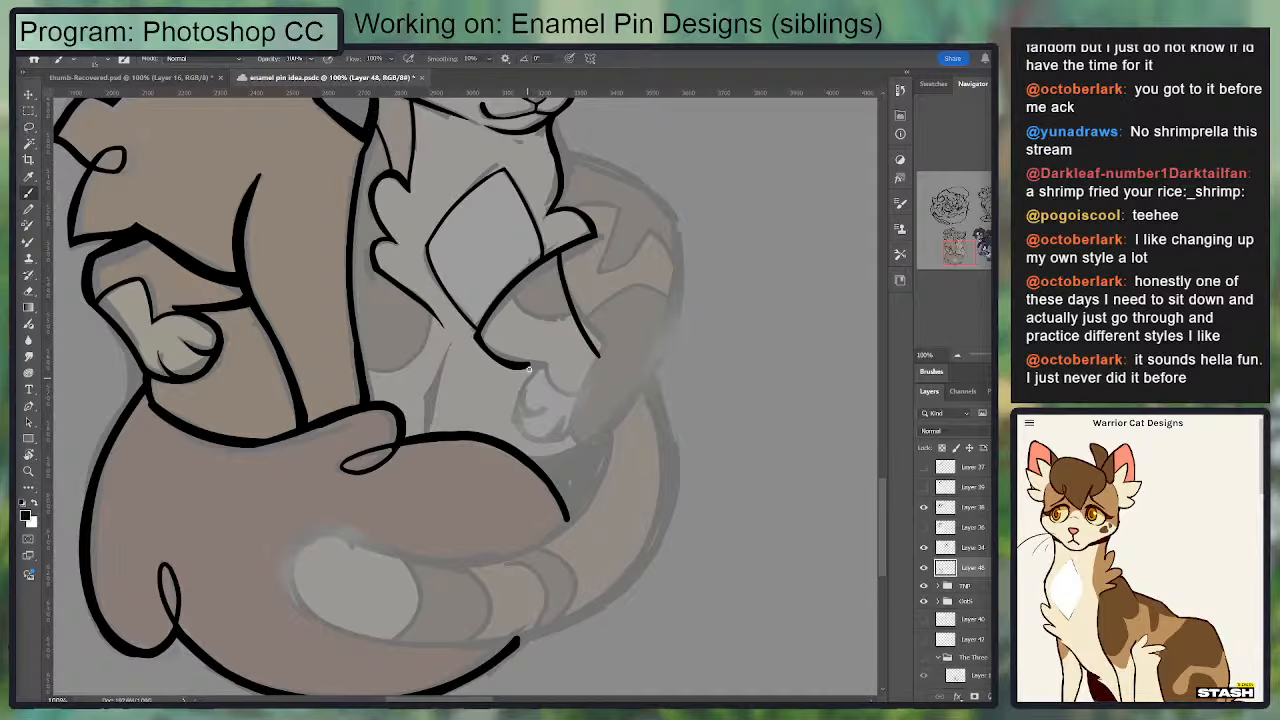
{"action": "mouse_move", "coordinate": [545, 383]}
{"action": "left_mouse_down"}
{"action": "mouse_move", "coordinate": [586, 441]}
{"action": "mouse_move", "coordinate": [598, 430]}
{"action": "left_mouse_up"}
{"action": "left_click_drag", "start_coordinate": [598, 356], "coordinate": [610, 418]}
{"action": "key", "text": "ctrl+z"}
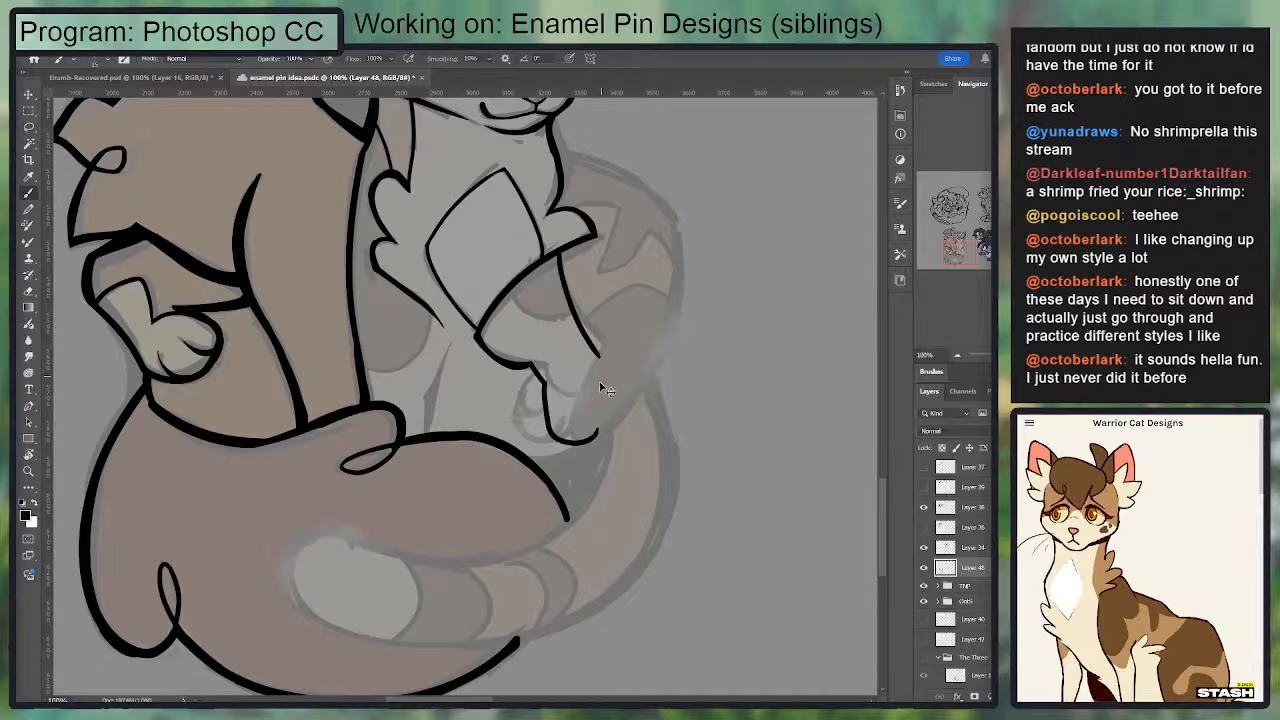
{"action": "key", "text": "ctrl+z"}
{"action": "key", "text": "ctrl+z"}
{"action": "key", "text": "ctrl+z"}
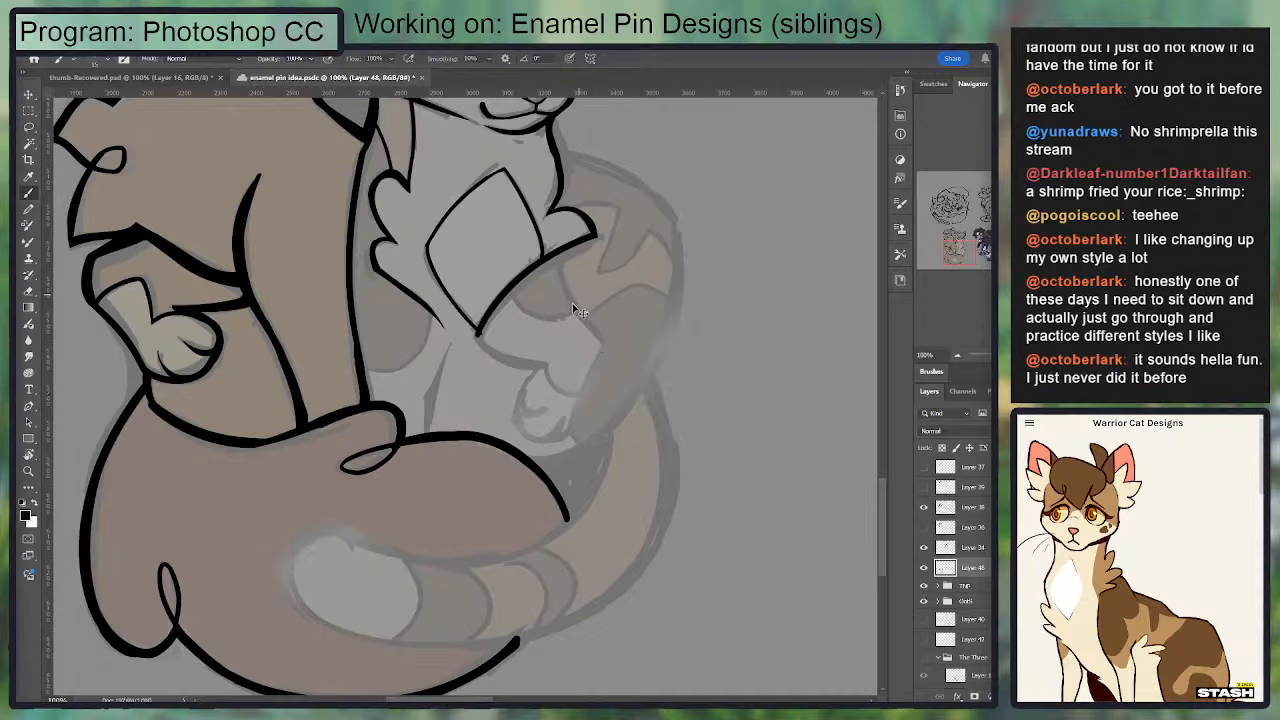
Step: Ink the raised foreleg's underside from the chest marking's lower point to the wrist, and its outer edge down from the chest fur line
{"action": "key", "text": "ctrl+plus"}
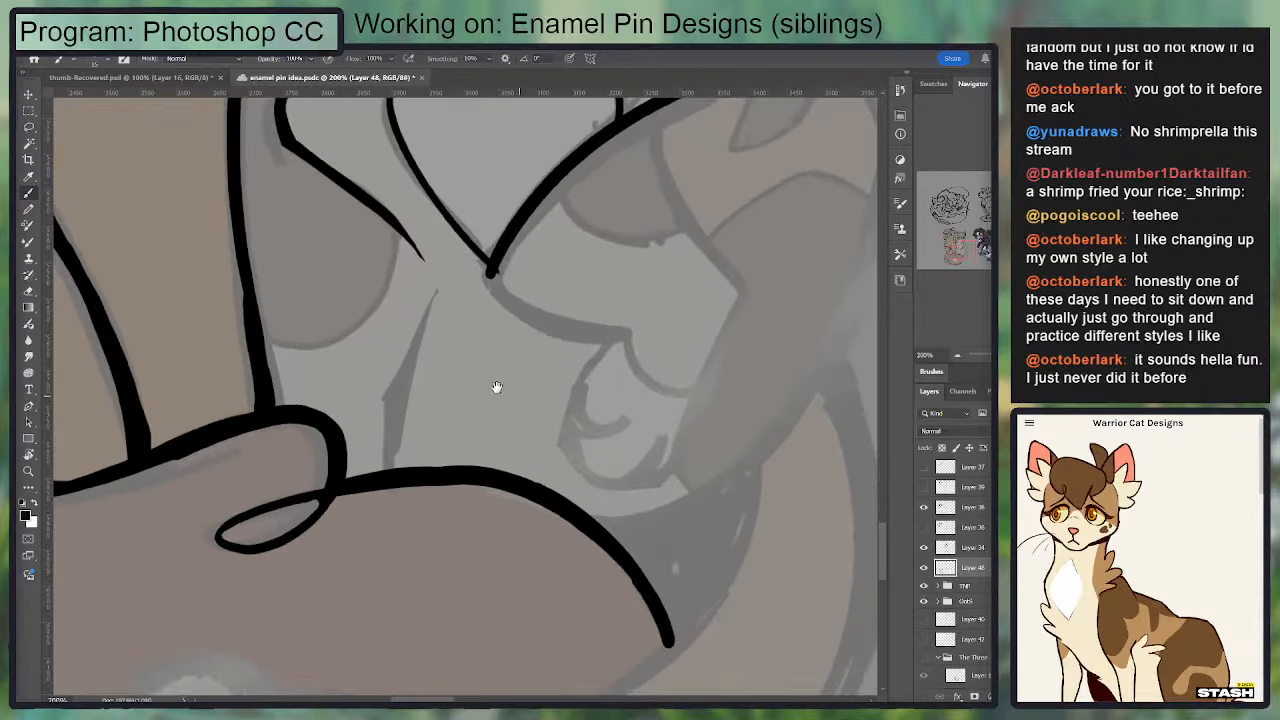
{"action": "left_click_drag", "start_coordinate": [496, 387], "coordinate": [412, 366]}
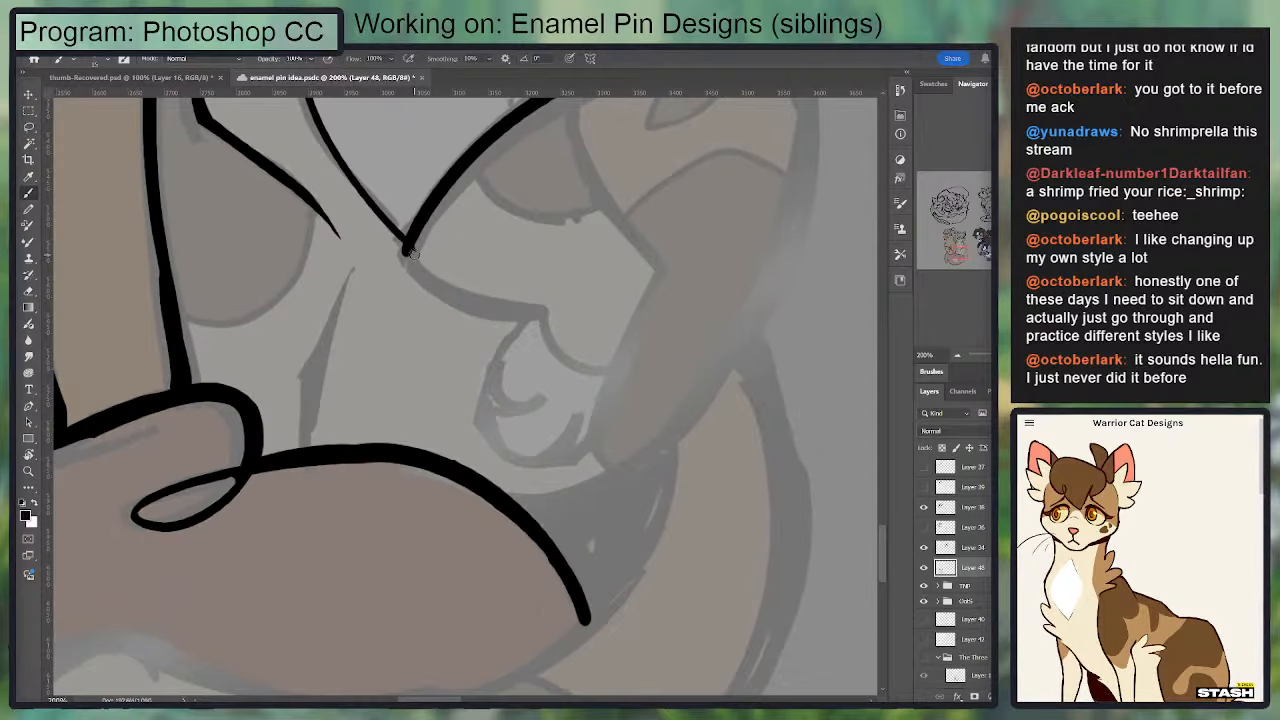
{"action": "mouse_move", "coordinate": [410, 250]}
{"action": "left_mouse_down"}
{"action": "mouse_move", "coordinate": [557, 310]}
{"action": "mouse_move", "coordinate": [418, 272]}
{"action": "mouse_move", "coordinate": [402, 250]}
{"action": "left_mouse_up"}
{"action": "key", "text": "ctrl+z"}
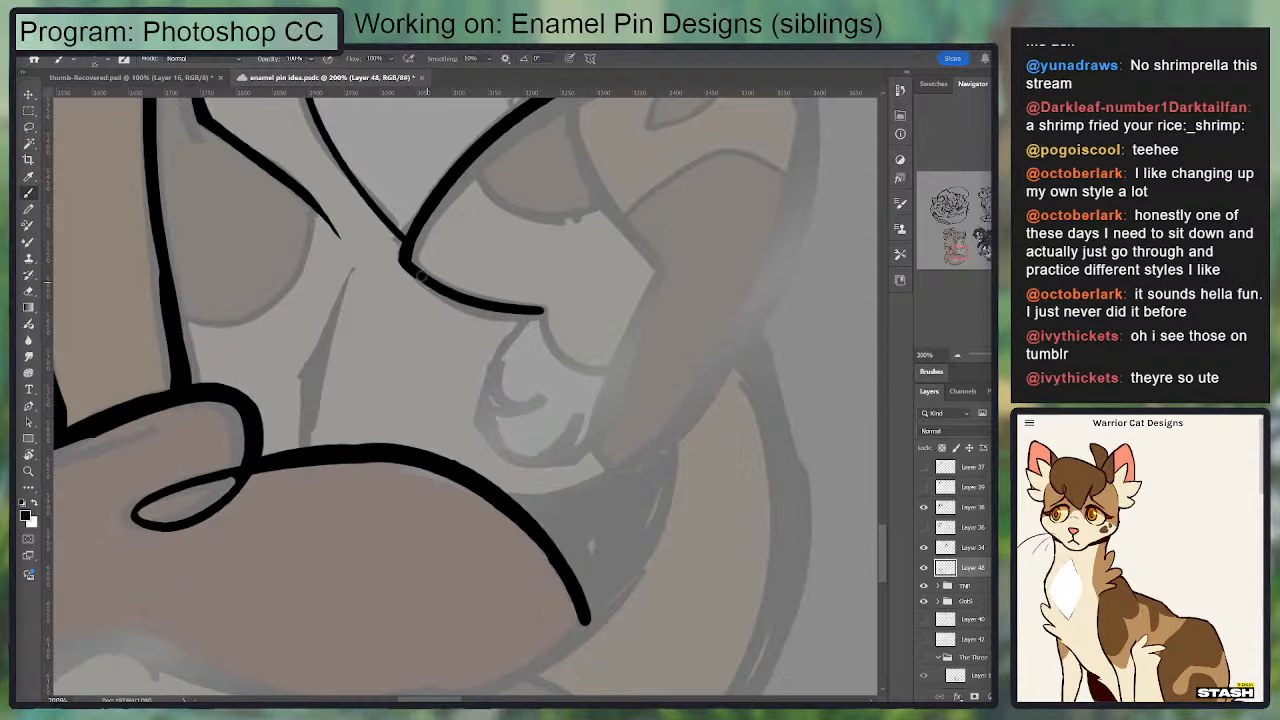
{"action": "mouse_move", "coordinate": [528, 218]}
{"action": "left_mouse_down"}
{"action": "mouse_move", "coordinate": [477, 300]}
{"action": "mouse_move", "coordinate": [432, 340]}
{"action": "left_mouse_up"}
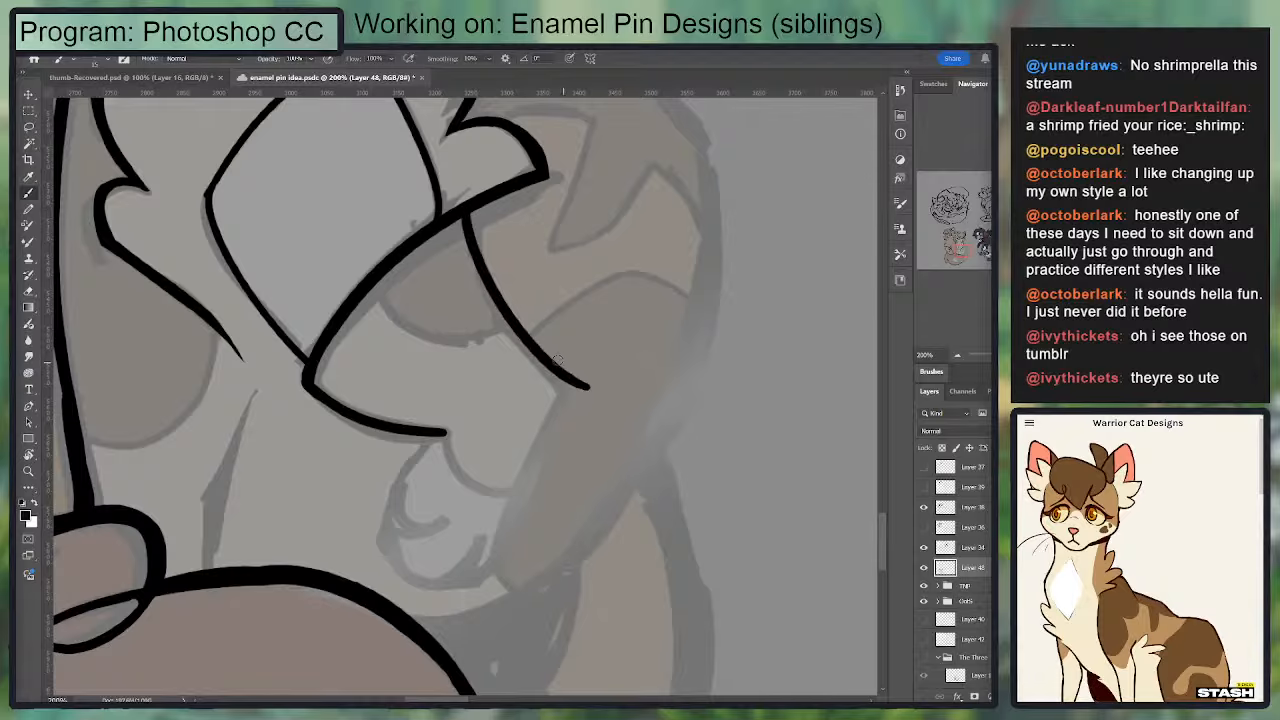
{"action": "left_click_drag", "start_coordinate": [466, 213], "coordinate": [568, 394]}
Step: Ink the foreleg's straight lower edge down to the paw, and close the shape with a rounded paw outline from the wrist
{"action": "left_click_drag", "start_coordinate": [588, 329], "coordinate": [642, 167]}
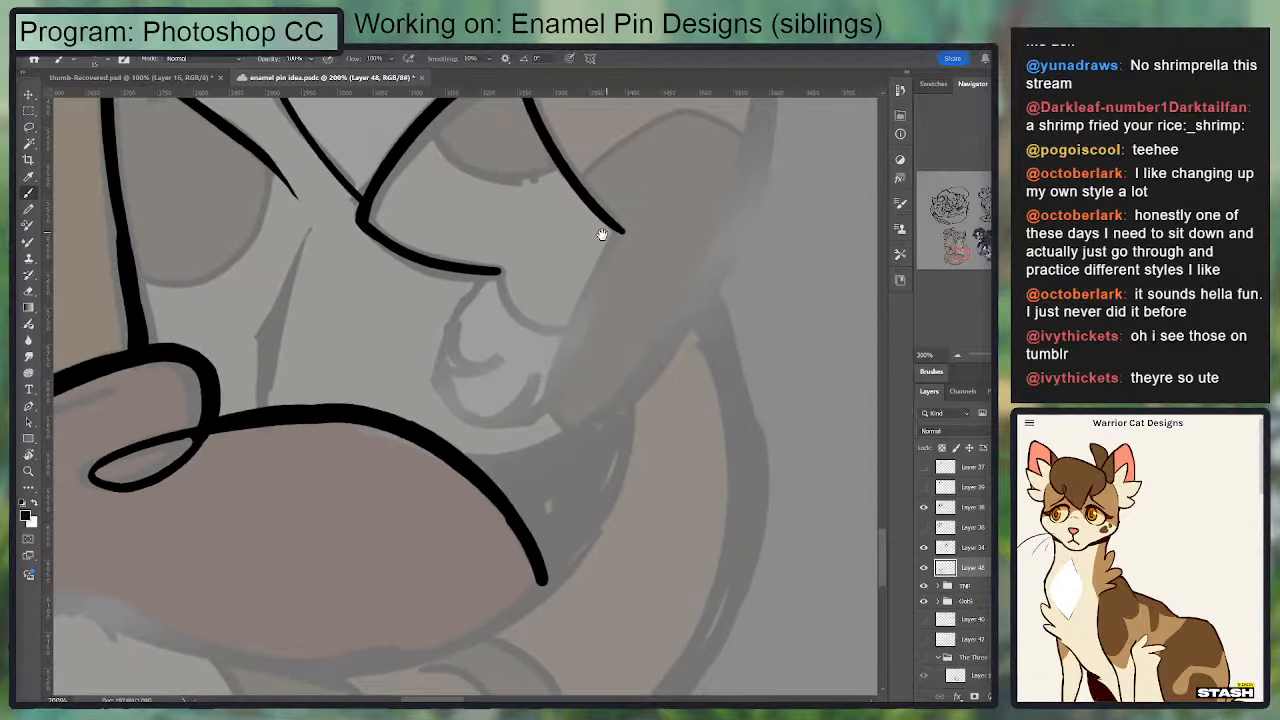
{"action": "left_click_drag", "start_coordinate": [615, 230], "coordinate": [547, 430]}
{"action": "mouse_move", "coordinate": [497, 272]}
{"action": "left_mouse_down"}
{"action": "mouse_move", "coordinate": [447, 367]}
{"action": "mouse_move", "coordinate": [543, 411]}
{"action": "left_mouse_up"}
{"action": "key", "text": "ctrl+z"}
{"action": "key", "text": "ctrl+z"}
{"action": "mouse_move", "coordinate": [497, 273]}
{"action": "left_mouse_down"}
{"action": "mouse_move", "coordinate": [445, 382]}
{"action": "mouse_move", "coordinate": [475, 412]}
{"action": "left_mouse_up"}
{"action": "mouse_move", "coordinate": [441, 368]}
{"action": "left_mouse_down"}
{"action": "mouse_move", "coordinate": [547, 408]}
{"action": "mouse_move", "coordinate": [514, 423]}
{"action": "mouse_move", "coordinate": [442, 390]}
{"action": "mouse_move", "coordinate": [543, 415]}
{"action": "mouse_move", "coordinate": [566, 378]}
{"action": "left_mouse_up"}
{"action": "key", "text": "ctrl+z"}
{"action": "key", "text": "ctrl+z"}
{"action": "key", "text": "e"}
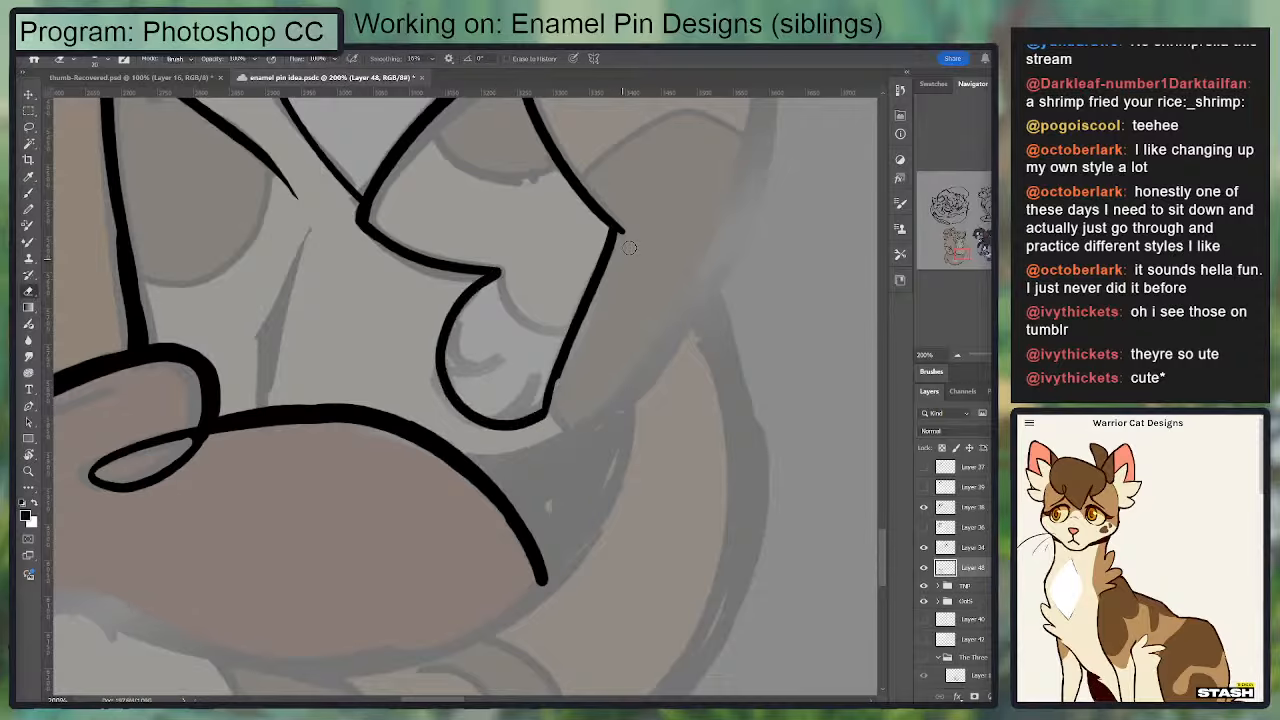
Step: Redraw and thicken the raised foreleg's straight outer edge from the elbow to the paw, and clean up its corners
{"action": "left_click_drag", "start_coordinate": [611, 248], "coordinate": [587, 321]}
{"action": "key", "text": "b"}
{"action": "left_click_drag", "start_coordinate": [549, 412], "coordinate": [620, 242]}
{"action": "key", "text": "e"}
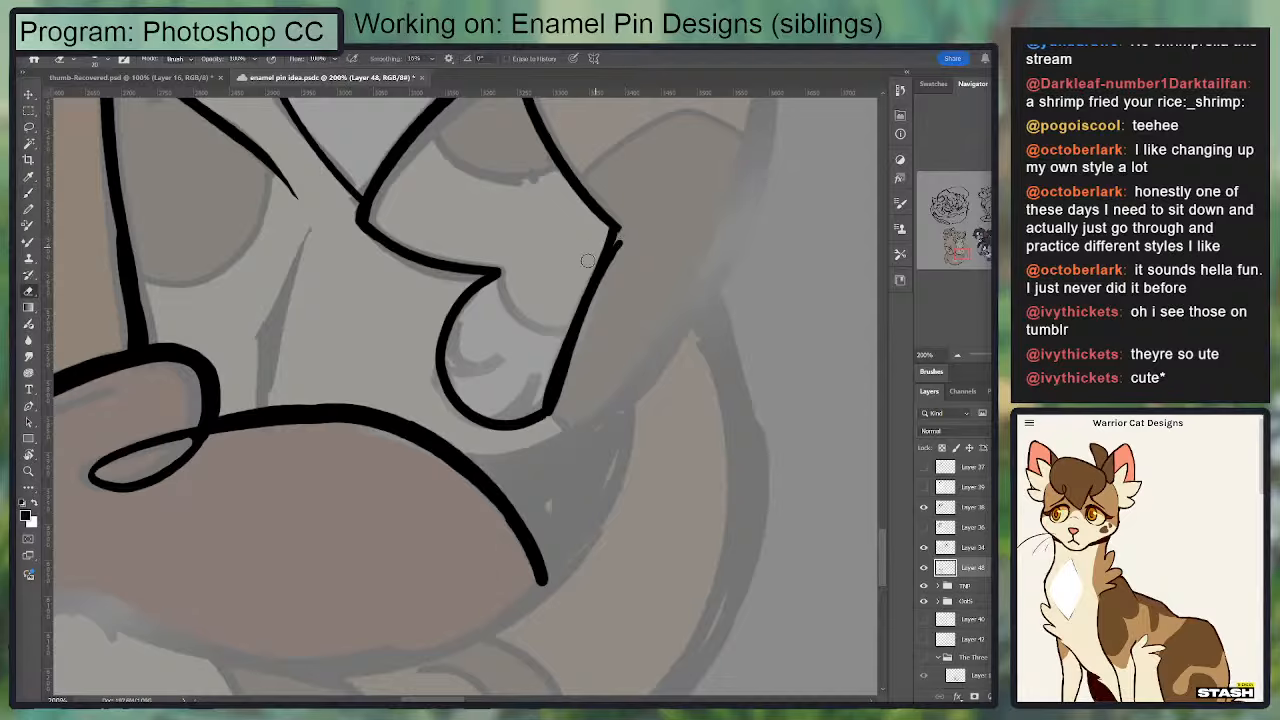
{"action": "mouse_move", "coordinate": [570, 316]}
{"action": "left_mouse_down"}
{"action": "mouse_move", "coordinate": [543, 408]}
{"action": "mouse_move", "coordinate": [607, 248]}
{"action": "mouse_move", "coordinate": [580, 373]}
{"action": "mouse_move", "coordinate": [617, 231]}
{"action": "left_mouse_up"}
{"action": "key", "text": "b"}
{"action": "key", "text": "ctrl+z"}
{"action": "key", "text": "e"}
{"action": "key", "text": "b"}
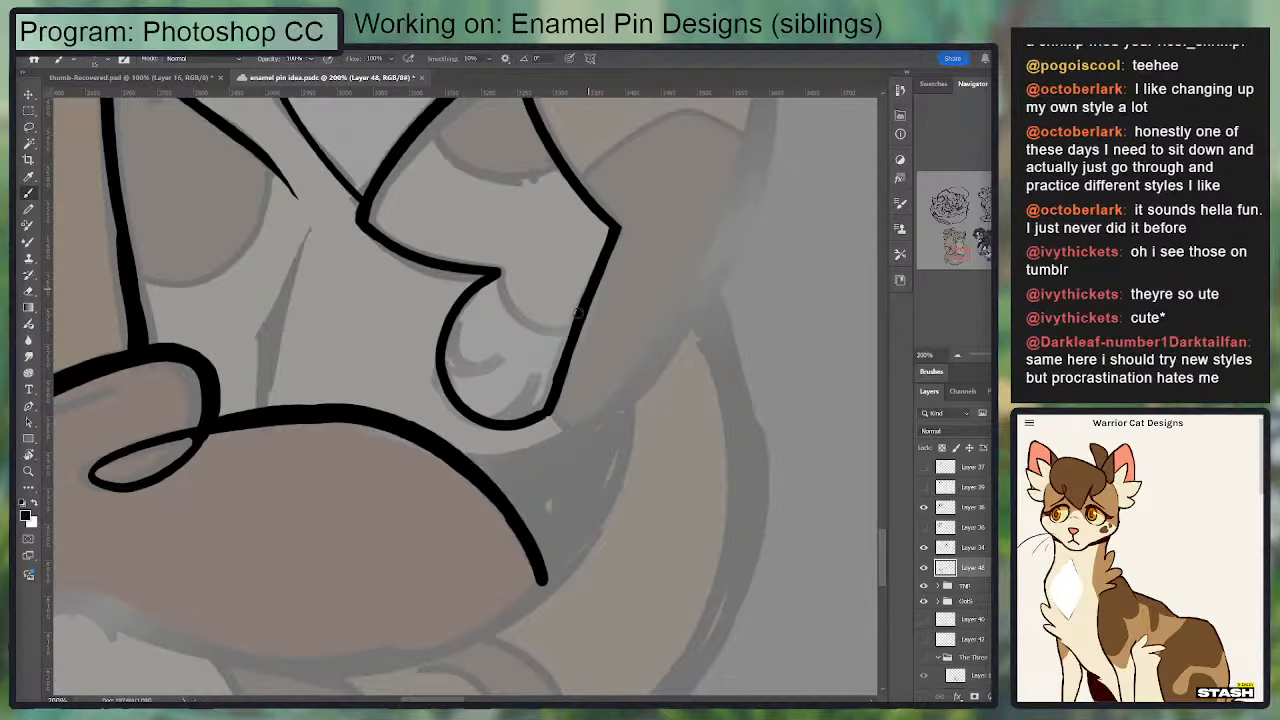
{"action": "key", "text": "e"}
{"action": "left_click_drag", "start_coordinate": [566, 320], "coordinate": [544, 404]}
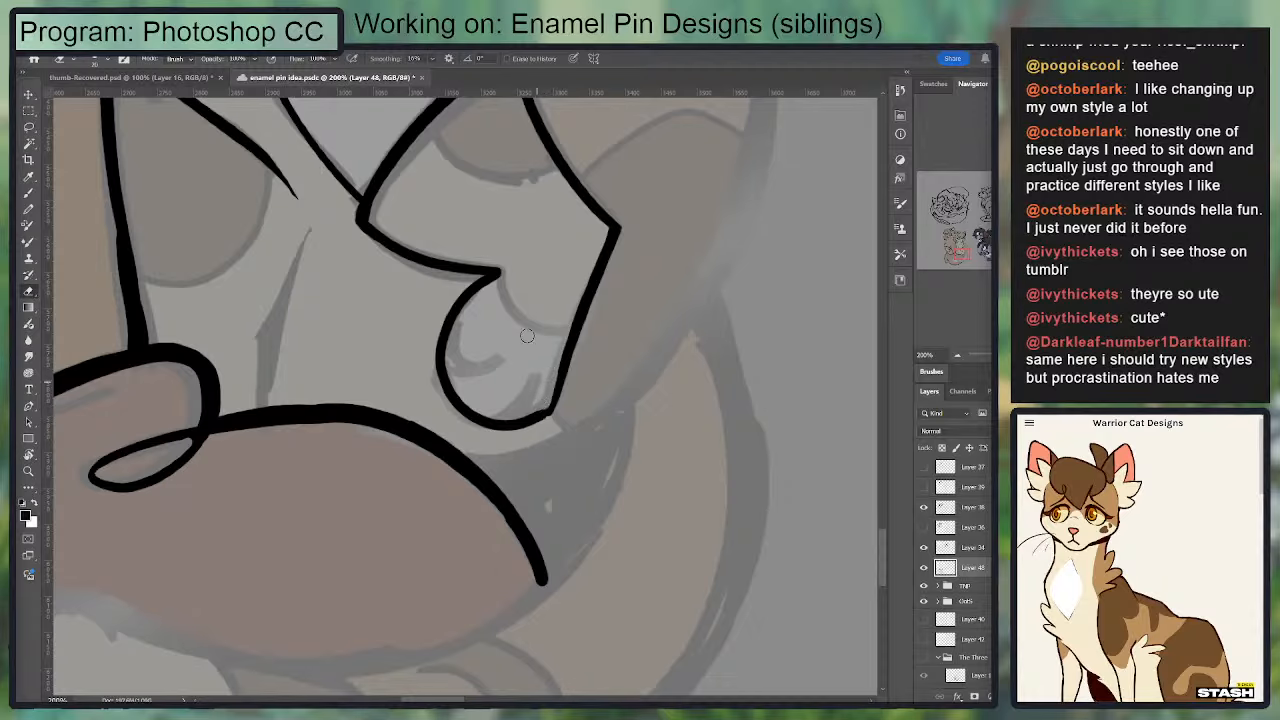
Step: Ink the curved marking line across the raised foreleg's wrist and the two toe lines inside the paw
{"action": "key", "text": "b"}
{"action": "left_click_drag", "start_coordinate": [493, 282], "coordinate": [574, 322]}
{"action": "mouse_move", "coordinate": [535, 385]}
{"action": "left_mouse_down"}
{"action": "mouse_move", "coordinate": [551, 327]}
{"action": "mouse_move", "coordinate": [552, 360]}
{"action": "left_mouse_up"}
{"action": "key", "text": "ctrl+z"}
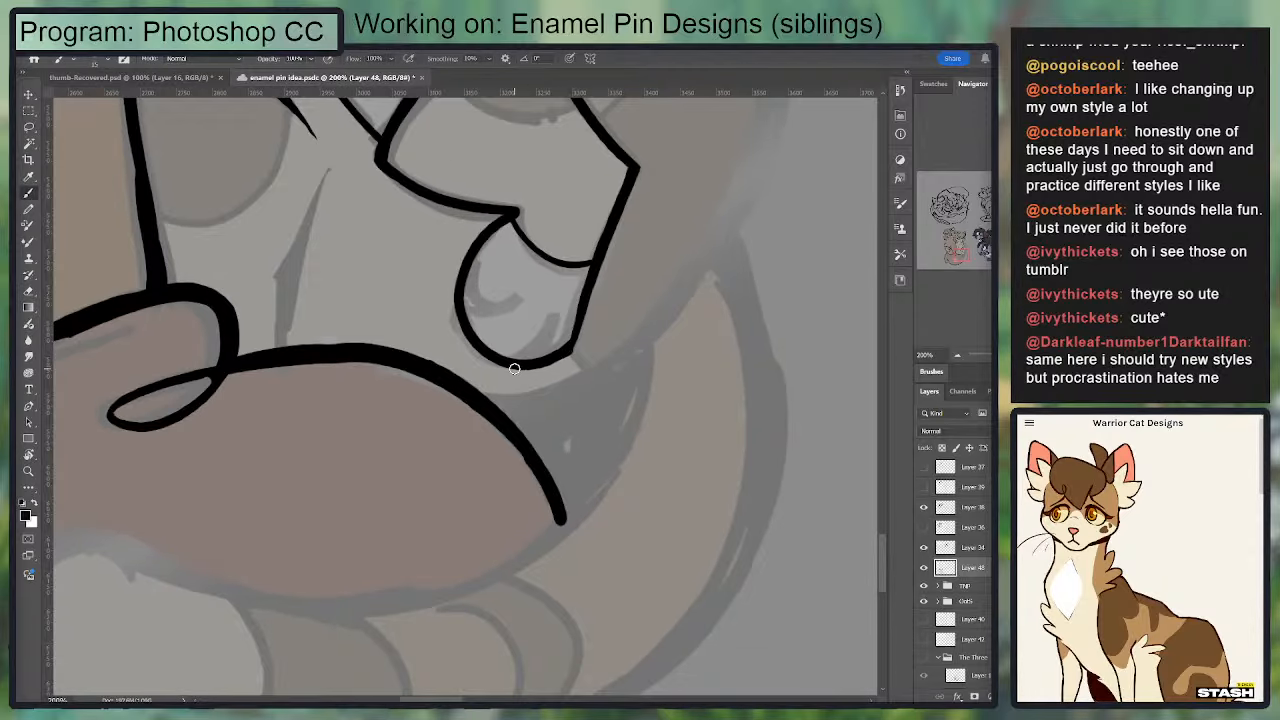
{"action": "left_click_drag", "start_coordinate": [460, 298], "coordinate": [524, 276]}
{"action": "key", "text": "ctrl+z"}
{"action": "mouse_move", "coordinate": [460, 302]}
{"action": "left_mouse_down"}
{"action": "mouse_move", "coordinate": [514, 286]}
{"action": "mouse_move", "coordinate": [523, 362]}
{"action": "mouse_move", "coordinate": [555, 298]}
{"action": "left_mouse_up"}
{"action": "key", "text": "ctrl+z"}
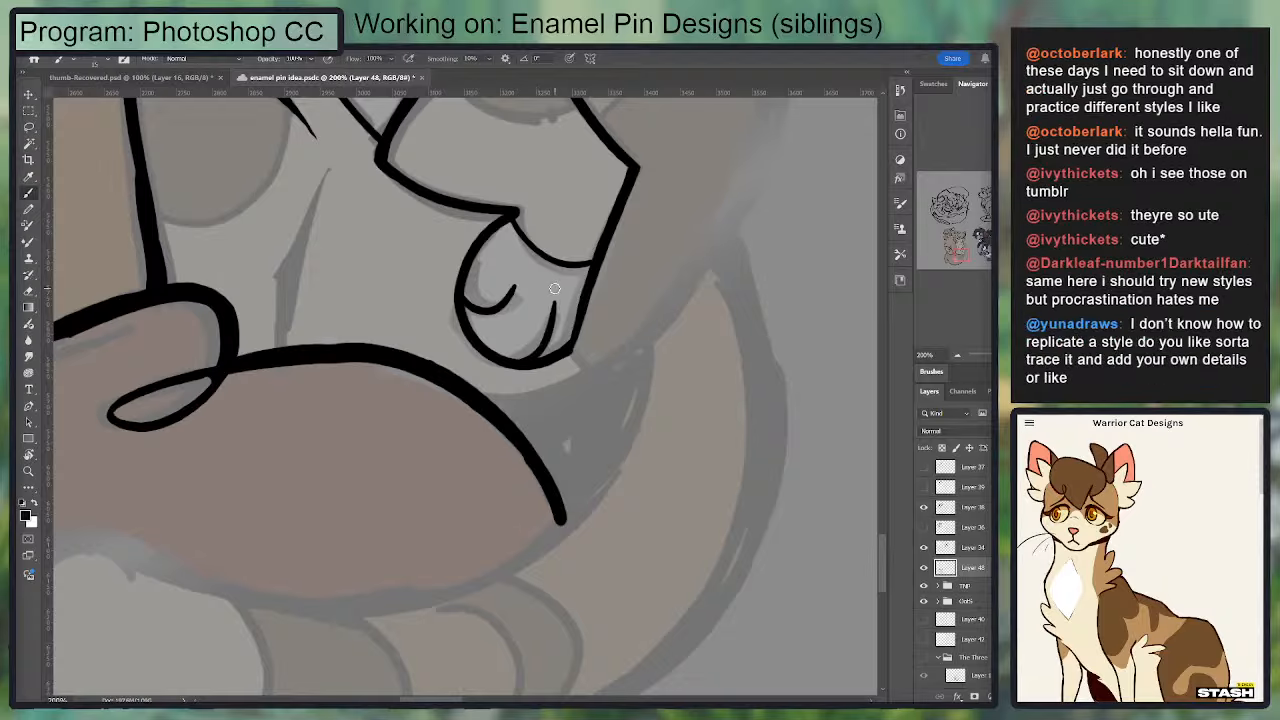
{"action": "left_click_drag", "start_coordinate": [571, 223], "coordinate": [508, 378]}
{"action": "key", "text": "e"}
{"action": "left_click_drag", "start_coordinate": [493, 456], "coordinate": [471, 487]}
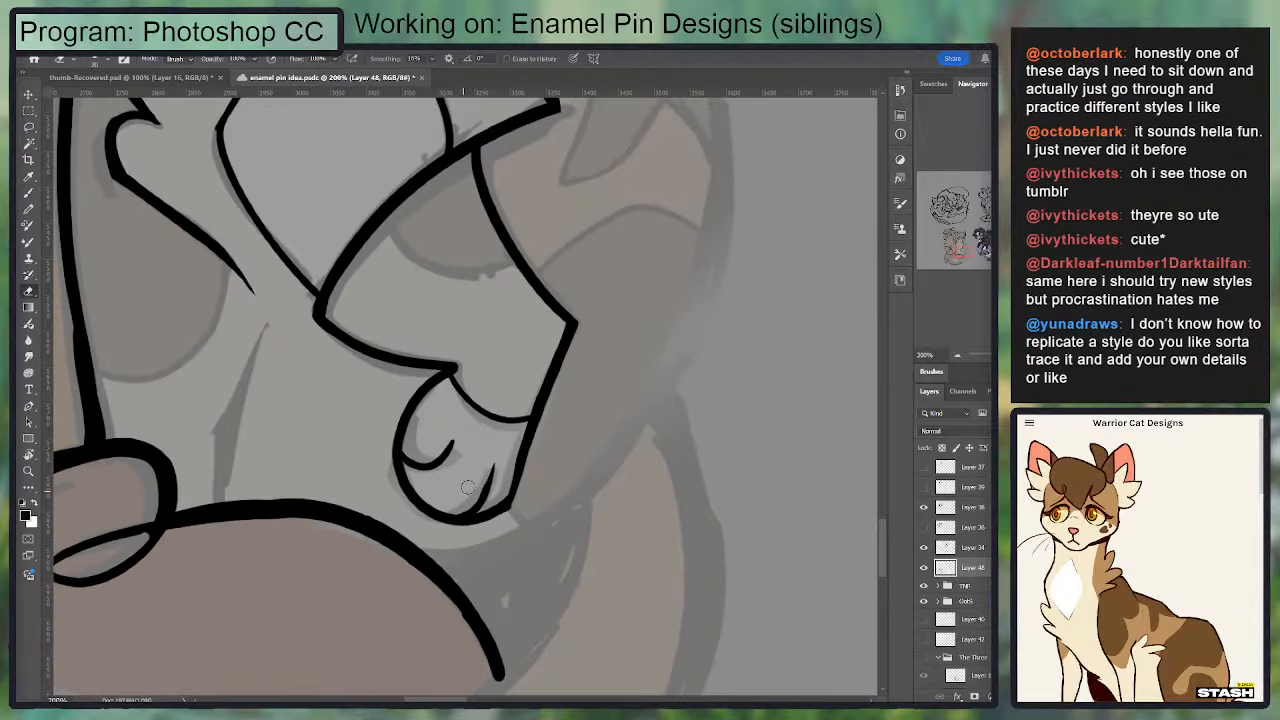
Step: Ink the tapered leg line rising from the brown haunch toward the chest, and trim its upper end
{"action": "key", "text": "ctrl+minus"}
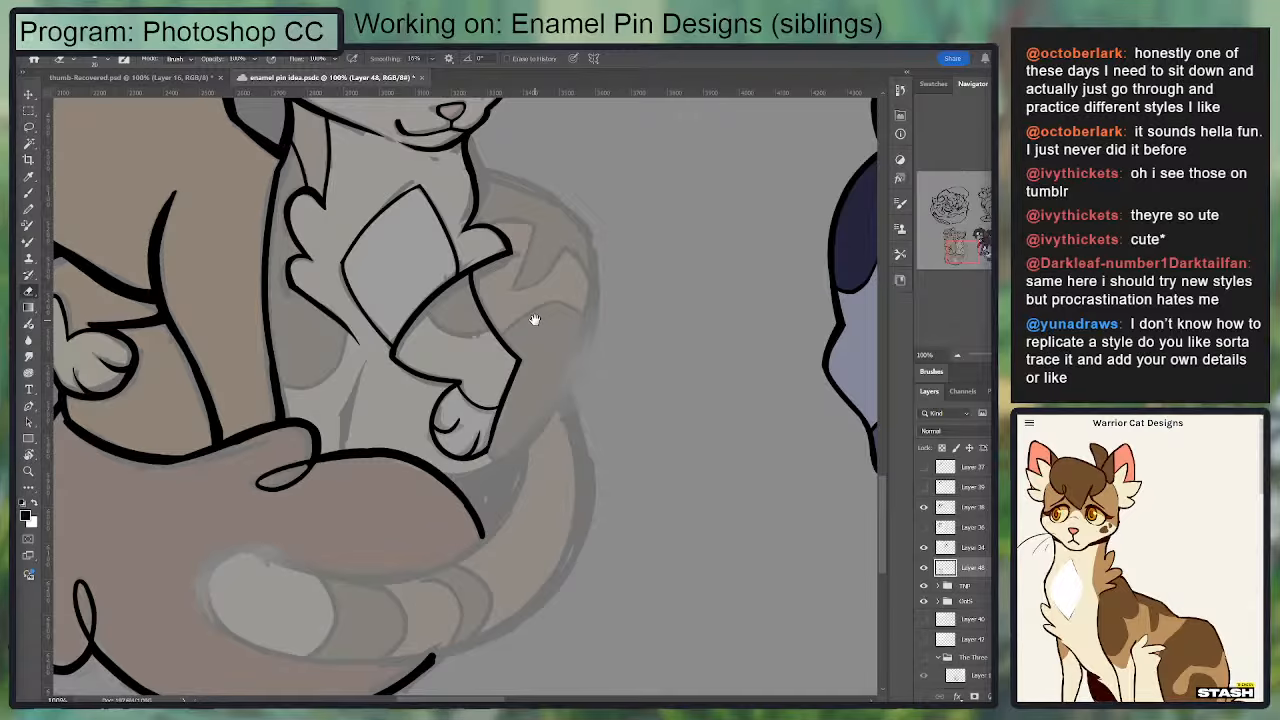
{"action": "left_click_drag", "start_coordinate": [562, 307], "coordinate": [657, 220]}
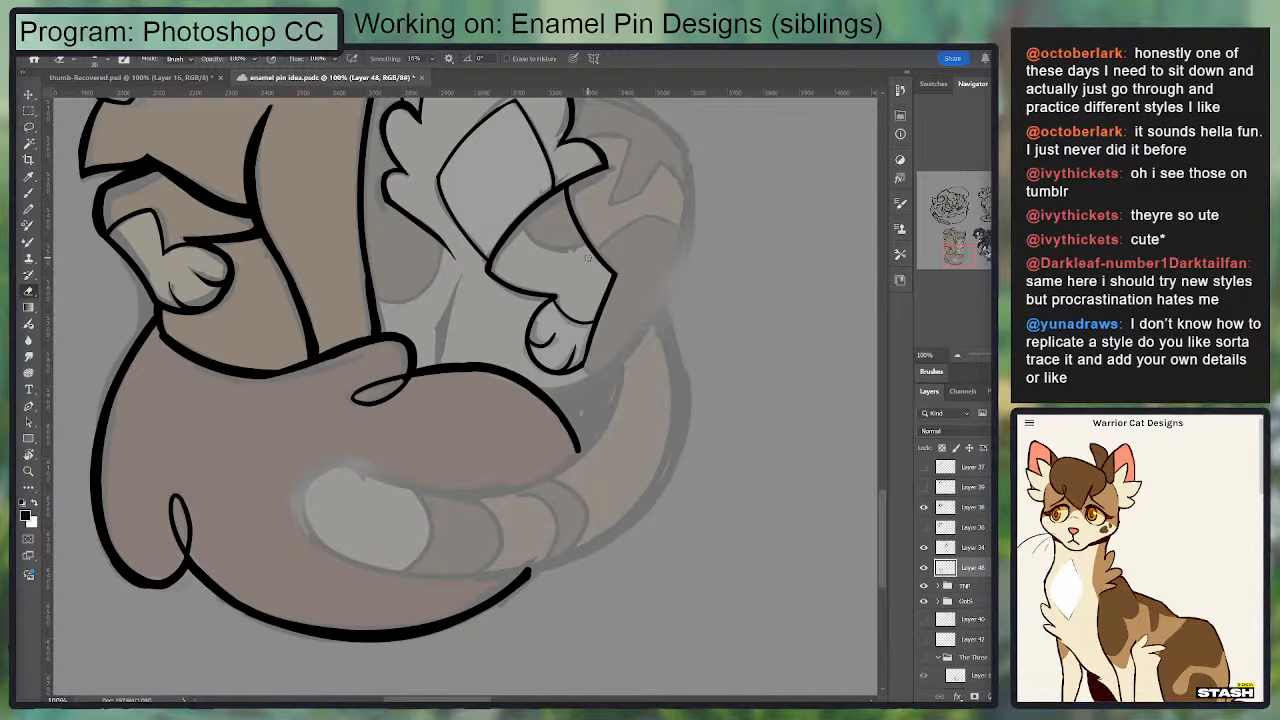
{"action": "key", "text": "ctrl+plus"}
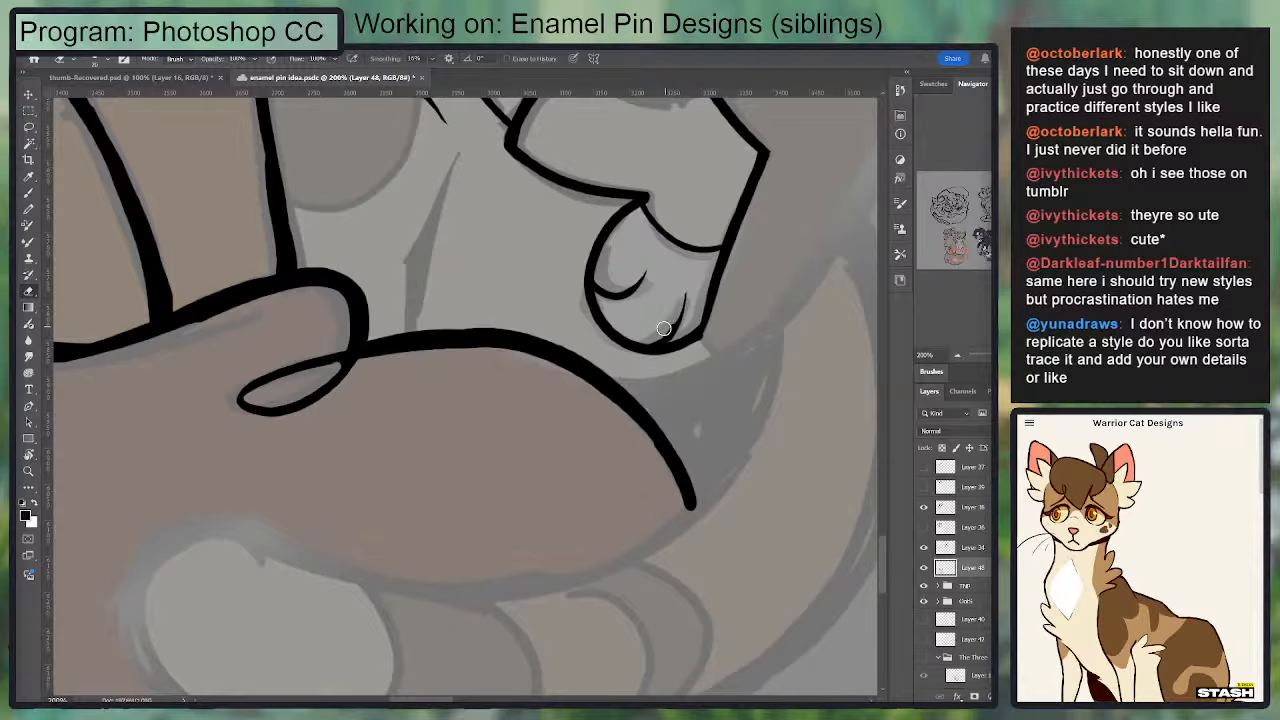
{"action": "mouse_move", "coordinate": [456, 184]}
{"action": "left_mouse_down"}
{"action": "mouse_move", "coordinate": [415, 351]}
{"action": "mouse_move", "coordinate": [360, 500]}
{"action": "left_mouse_up"}
{"action": "key", "text": "b"}
{"action": "key", "text": "ctrl+z"}
{"action": "mouse_move", "coordinate": [416, 323]}
{"action": "left_mouse_down"}
{"action": "mouse_move", "coordinate": [367, 508]}
{"action": "mouse_move", "coordinate": [412, 333]}
{"action": "mouse_move", "coordinate": [374, 497]}
{"action": "mouse_move", "coordinate": [377, 437]}
{"action": "left_mouse_up"}
{"action": "key", "text": "ctrl+z"}
{"action": "key", "text": "ctrl+z"}
{"action": "key", "text": "e"}
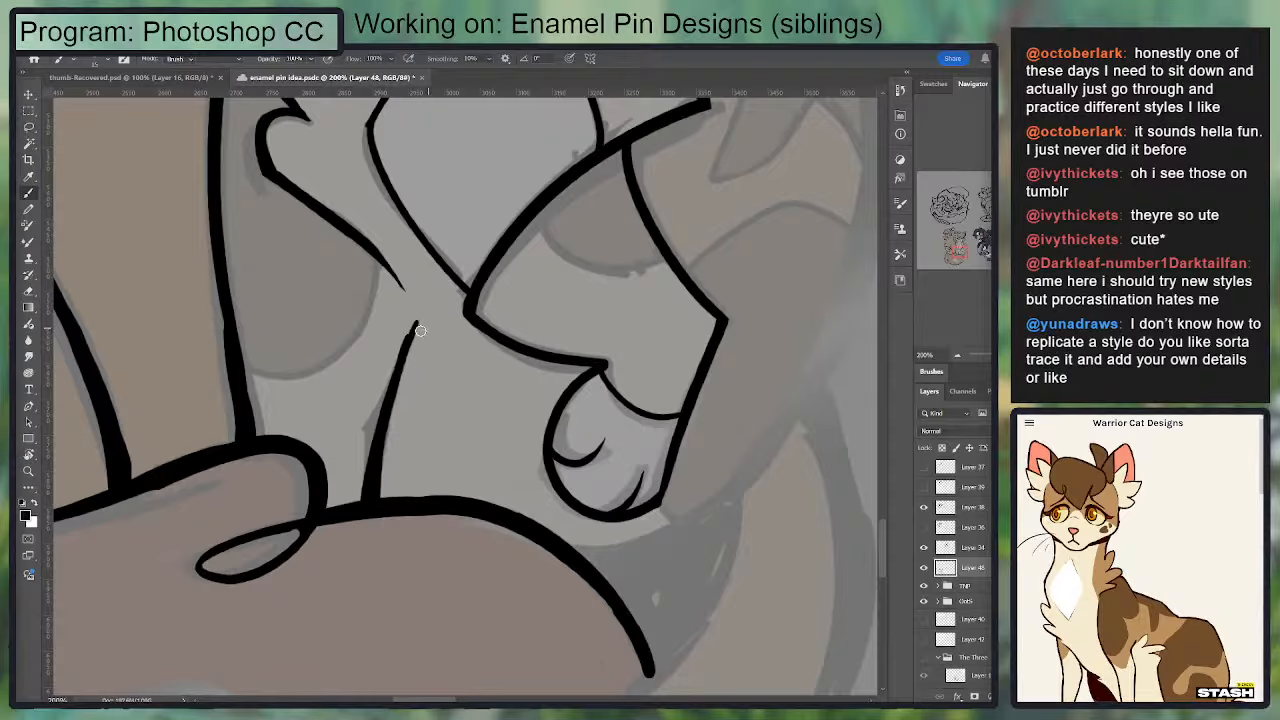
{"action": "left_click_drag", "start_coordinate": [407, 322], "coordinate": [394, 369]}
Step: Ink the rounded outline of the dark marking below the chest fur, from the fur line to the body edge
{"action": "key", "text": "b"}
{"action": "mouse_move", "coordinate": [375, 259]}
{"action": "left_mouse_down"}
{"action": "mouse_move", "coordinate": [273, 376]}
{"action": "mouse_move", "coordinate": [234, 365]}
{"action": "mouse_move", "coordinate": [334, 365]}
{"action": "left_mouse_up"}
{"action": "key", "text": "ctrl+z"}
{"action": "key", "text": "ctrl+z"}
{"action": "left_click_drag", "start_coordinate": [237, 365], "coordinate": [352, 345]}
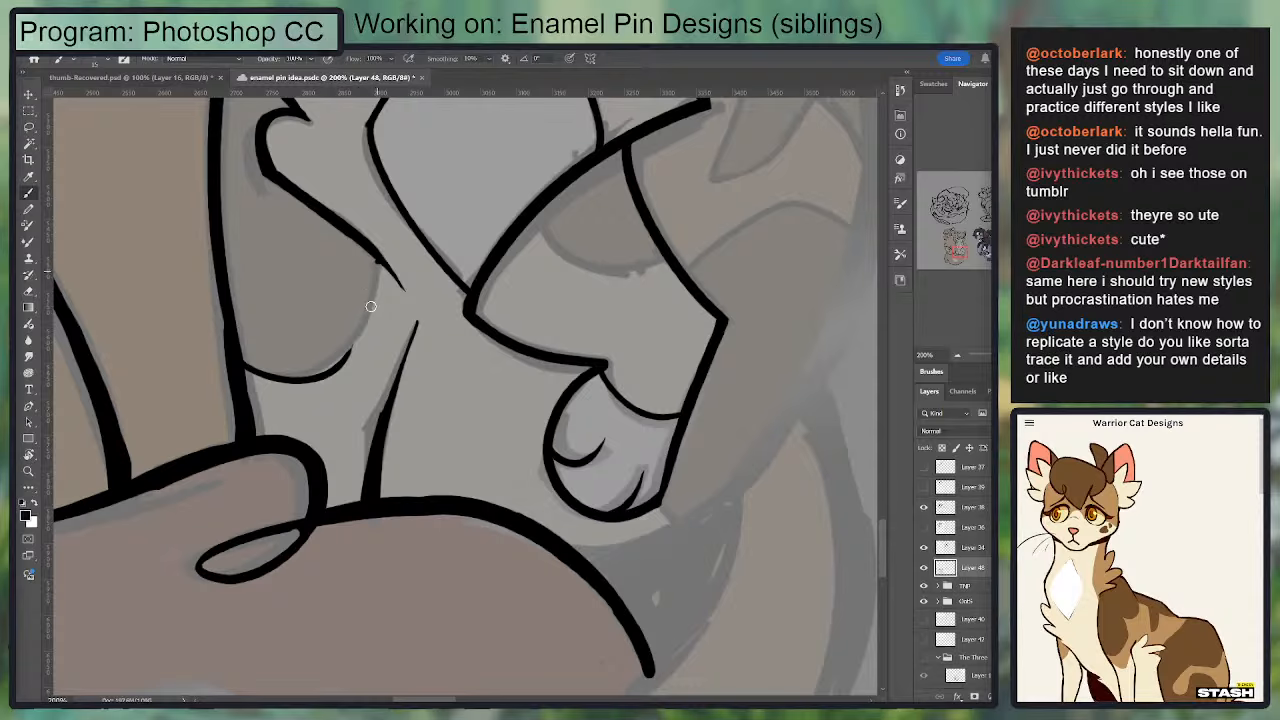
{"action": "key", "text": "ctrl+z"}
{"action": "mouse_move", "coordinate": [377, 262]}
{"action": "left_mouse_down"}
{"action": "mouse_move", "coordinate": [340, 355]}
{"action": "mouse_move", "coordinate": [376, 292]}
{"action": "mouse_move", "coordinate": [255, 366]}
{"action": "mouse_move", "coordinate": [347, 342]}
{"action": "left_mouse_up"}
{"action": "key", "text": "ctrl+z"}
{"action": "key", "text": "ctrl+z"}
{"action": "mouse_move", "coordinate": [240, 366]}
{"action": "left_mouse_down"}
{"action": "mouse_move", "coordinate": [284, 377]}
{"action": "mouse_move", "coordinate": [339, 357]}
{"action": "mouse_move", "coordinate": [258, 369]}
{"action": "mouse_move", "coordinate": [320, 371]}
{"action": "mouse_move", "coordinate": [345, 352]}
{"action": "left_mouse_up"}
{"action": "key", "text": "ctrl+z"}
{"action": "key", "text": "e"}
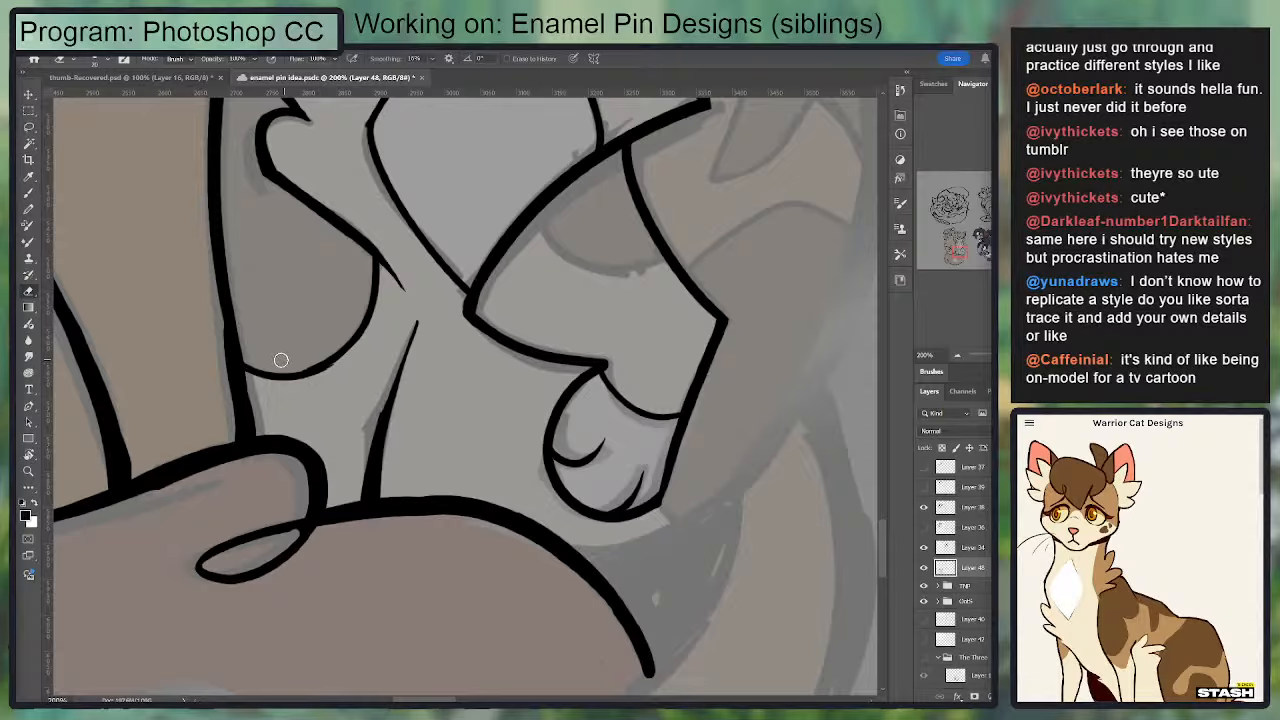
Step: Ink the curved edge of the dark marking on the raised foreleg's upper part, and clean up the line
{"action": "key", "text": "b"}
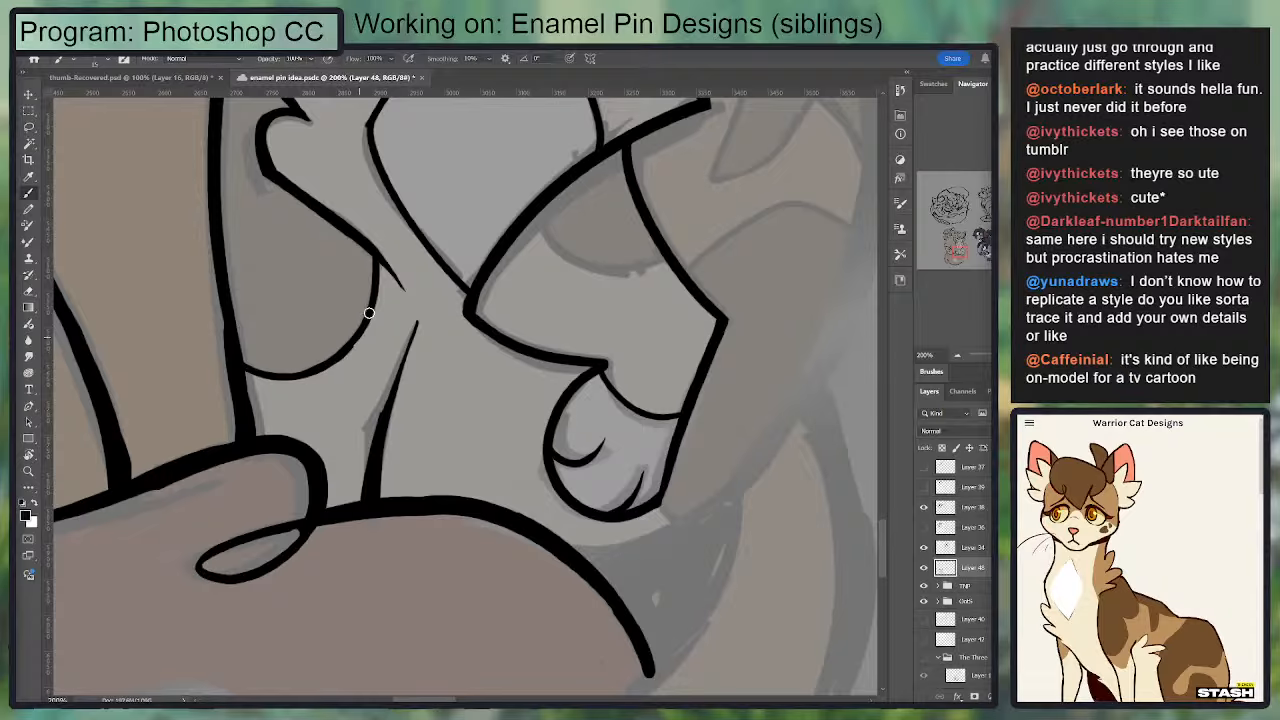
{"action": "mouse_move", "coordinate": [540, 215]}
{"action": "left_mouse_down"}
{"action": "mouse_move", "coordinate": [555, 259]}
{"action": "mouse_move", "coordinate": [688, 257]}
{"action": "mouse_move", "coordinate": [572, 273]}
{"action": "mouse_move", "coordinate": [522, 257]}
{"action": "mouse_move", "coordinate": [589, 269]}
{"action": "mouse_move", "coordinate": [698, 251]}
{"action": "mouse_move", "coordinate": [538, 232]}
{"action": "mouse_move", "coordinate": [668, 260]}
{"action": "left_mouse_up"}
{"action": "key", "text": "ctrl+z"}
{"action": "key", "text": "ctrl+z"}
{"action": "key", "text": "ctrl+z"}
{"action": "left_click_drag", "start_coordinate": [721, 206], "coordinate": [584, 316]}
{"action": "key", "text": "e"}
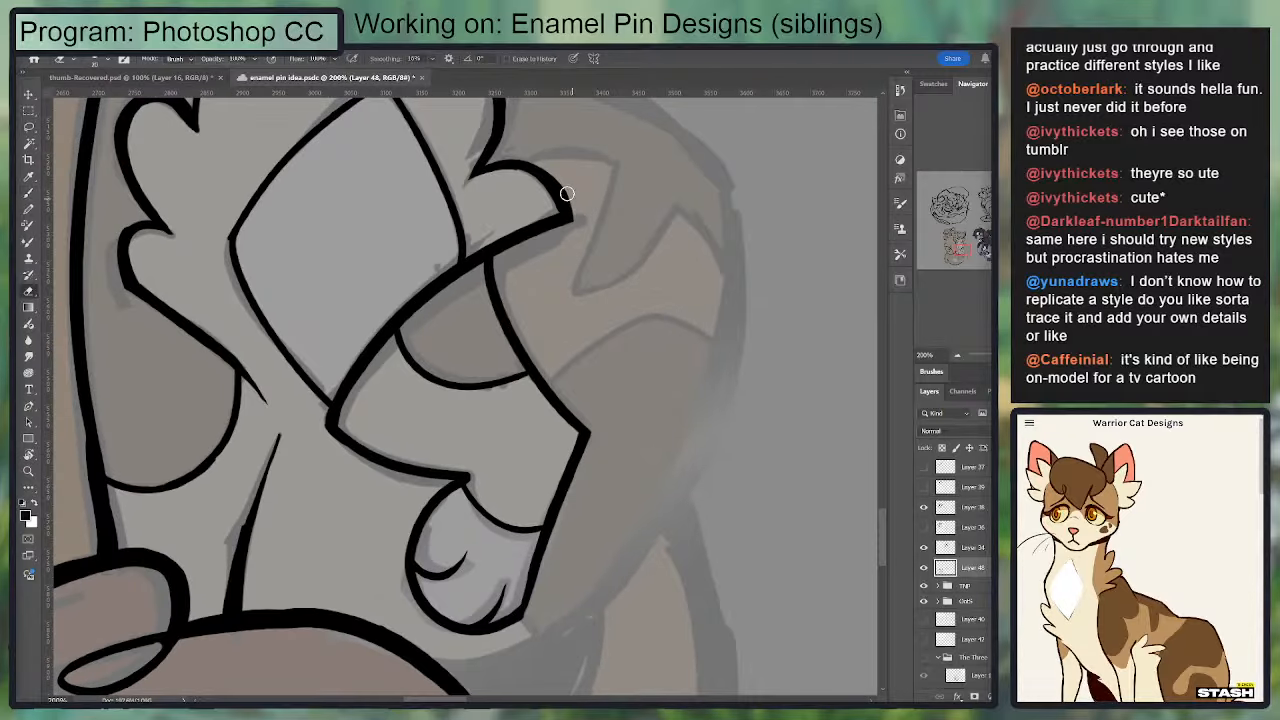
Step: Try inking the back behind the raised foreleg from an upright view, and undo these strokes
{"action": "key", "text": "b"}
{"action": "mouse_move", "coordinate": [612, 168]}
{"action": "left_mouse_down"}
{"action": "mouse_move", "coordinate": [566, 286]}
{"action": "mouse_move", "coordinate": [688, 204]}
{"action": "mouse_move", "coordinate": [537, 246]}
{"action": "mouse_move", "coordinate": [536, 342]}
{"action": "left_mouse_up"}
{"action": "key", "text": "ctrl+z"}
{"action": "key", "text": "ctrl+z"}
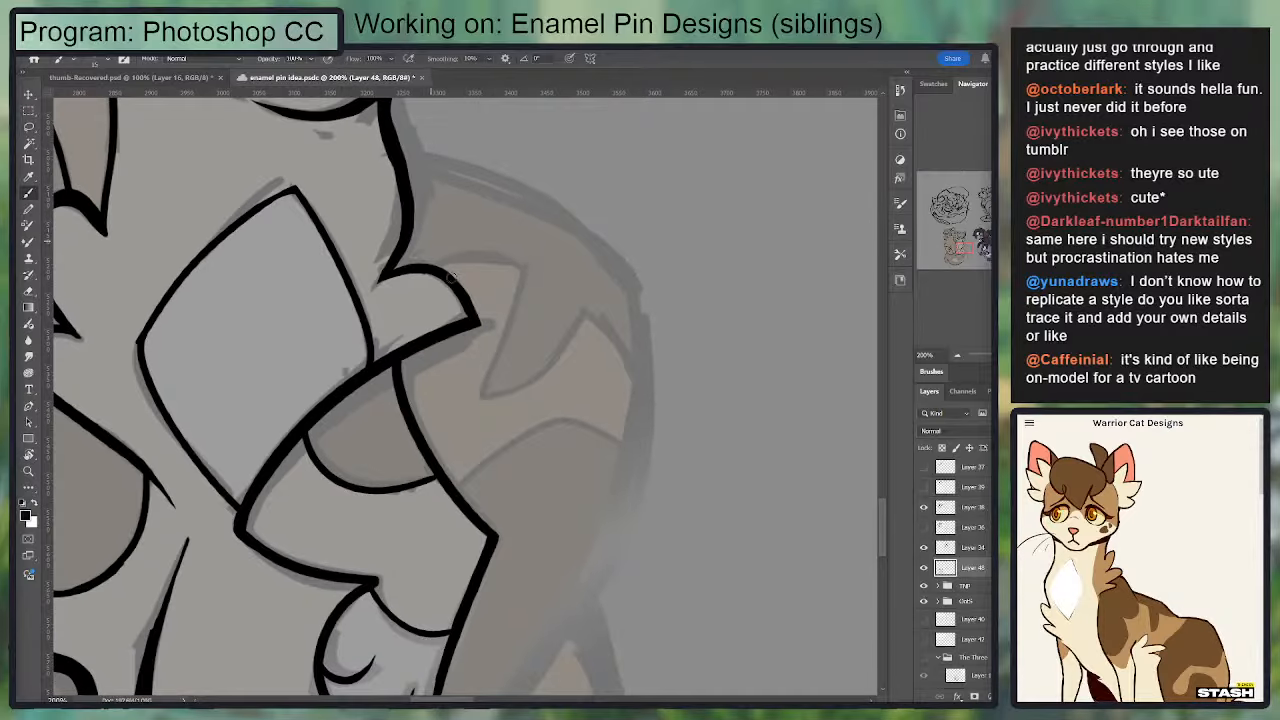
{"action": "mouse_move", "coordinate": [522, 268]}
{"action": "left_mouse_down"}
{"action": "mouse_move", "coordinate": [486, 380]}
{"action": "mouse_move", "coordinate": [589, 328]}
{"action": "mouse_move", "coordinate": [425, 167]}
{"action": "left_mouse_up"}
{"action": "key", "text": "ctrl+z"}
{"action": "key", "text": "ctrl+z"}
Step: With the canvas rotated, ink the upper back outline as one thick curve from the neck over the shoulder
{"action": "key", "text": "r"}
{"action": "mouse_move", "coordinate": [754, 300]}
{"action": "left_mouse_down"}
{"action": "mouse_move", "coordinate": [667, 163]}
{"action": "mouse_move", "coordinate": [597, 118]}
{"action": "left_mouse_up"}
{"action": "key", "text": "b"}
{"action": "left_click_drag", "start_coordinate": [253, 272], "coordinate": [450, 184]}
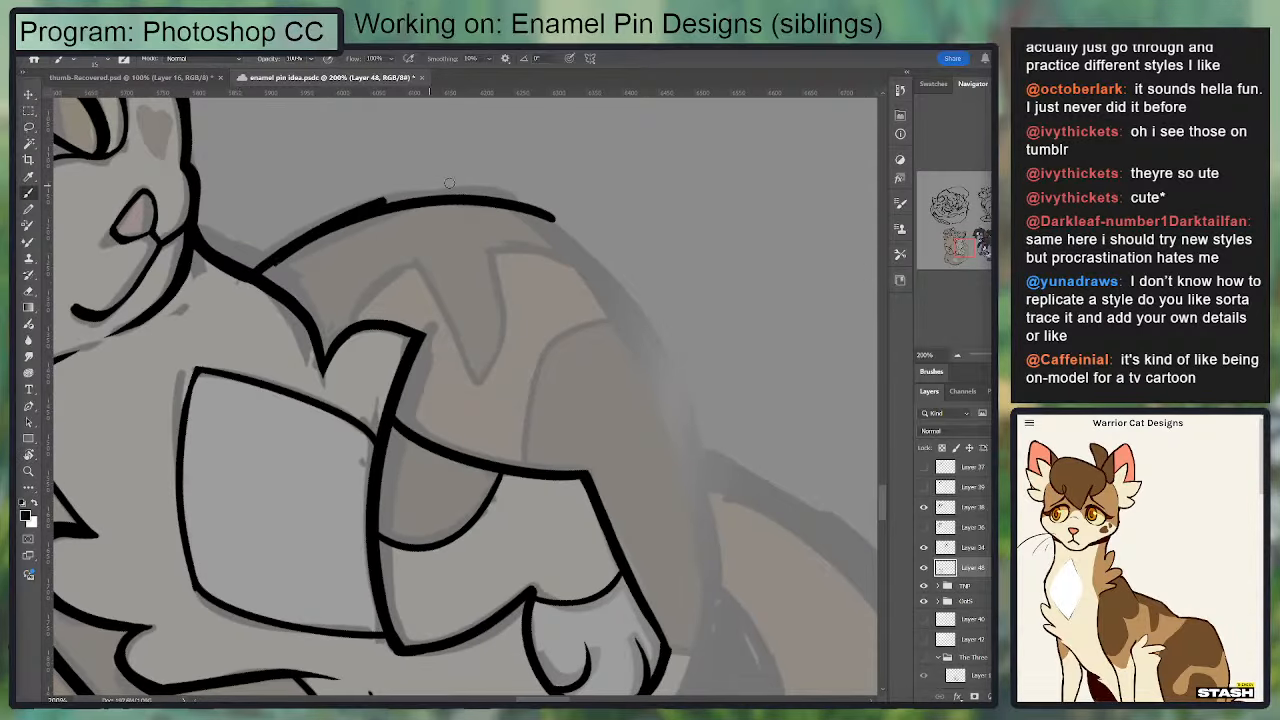
{"action": "key", "text": "ctrl+z"}
{"action": "key", "text": "ctrl+z"}
{"action": "left_click_drag", "start_coordinate": [252, 271], "coordinate": [567, 222]}
{"action": "mouse_move", "coordinate": [495, 202]}
{"action": "left_mouse_down"}
{"action": "mouse_move", "coordinate": [250, 270]}
{"action": "mouse_move", "coordinate": [535, 204]}
{"action": "left_mouse_up"}
{"action": "key", "text": "ctrl+z"}
Step: Rotate the canvas further, ink the long outer side of the back past the raised foreleg, and smooth its join
{"action": "key", "text": "r"}
{"action": "mouse_move", "coordinate": [590, 288]}
{"action": "left_mouse_down"}
{"action": "mouse_move", "coordinate": [269, 181]}
{"action": "mouse_move", "coordinate": [191, 237]}
{"action": "left_mouse_up"}
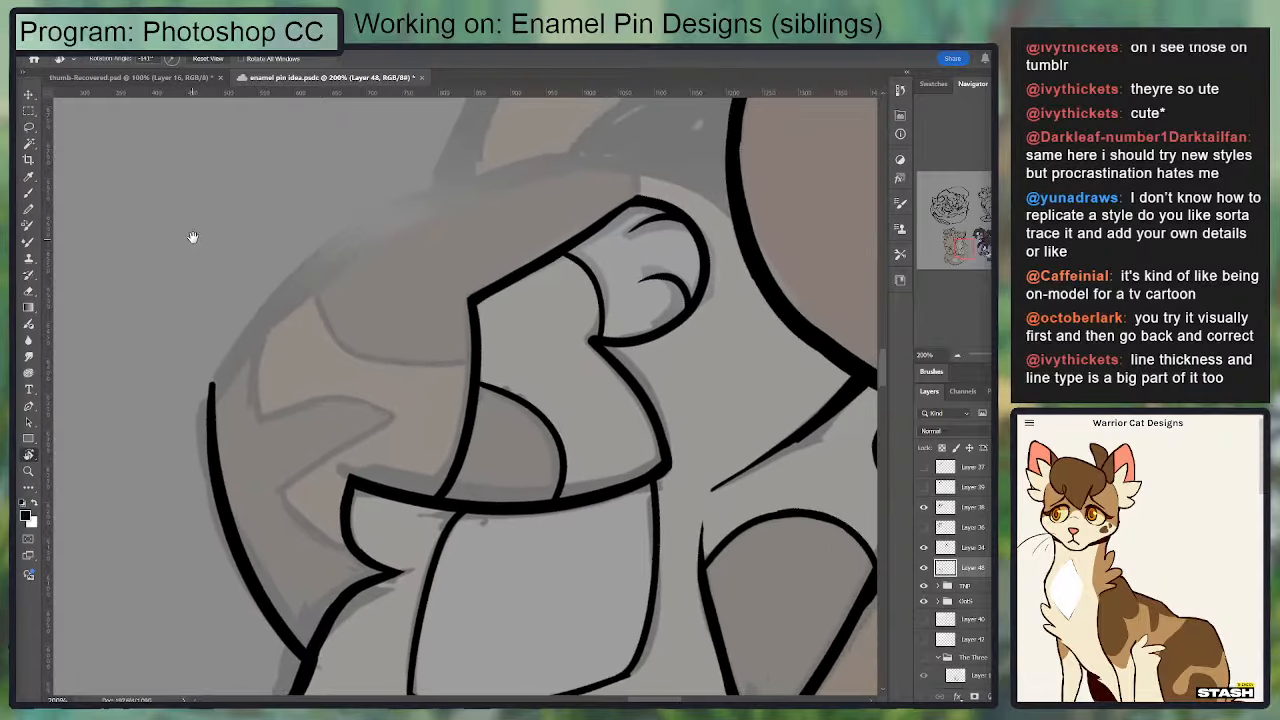
{"action": "key", "text": "b"}
{"action": "mouse_move", "coordinate": [220, 388]}
{"action": "left_mouse_down"}
{"action": "mouse_move", "coordinate": [460, 180]}
{"action": "mouse_move", "coordinate": [600, 148]}
{"action": "left_mouse_up"}
{"action": "left_click_drag", "start_coordinate": [514, 173], "coordinate": [414, 231]}
{"action": "left_click_drag", "start_coordinate": [127, 427], "coordinate": [492, 210]}
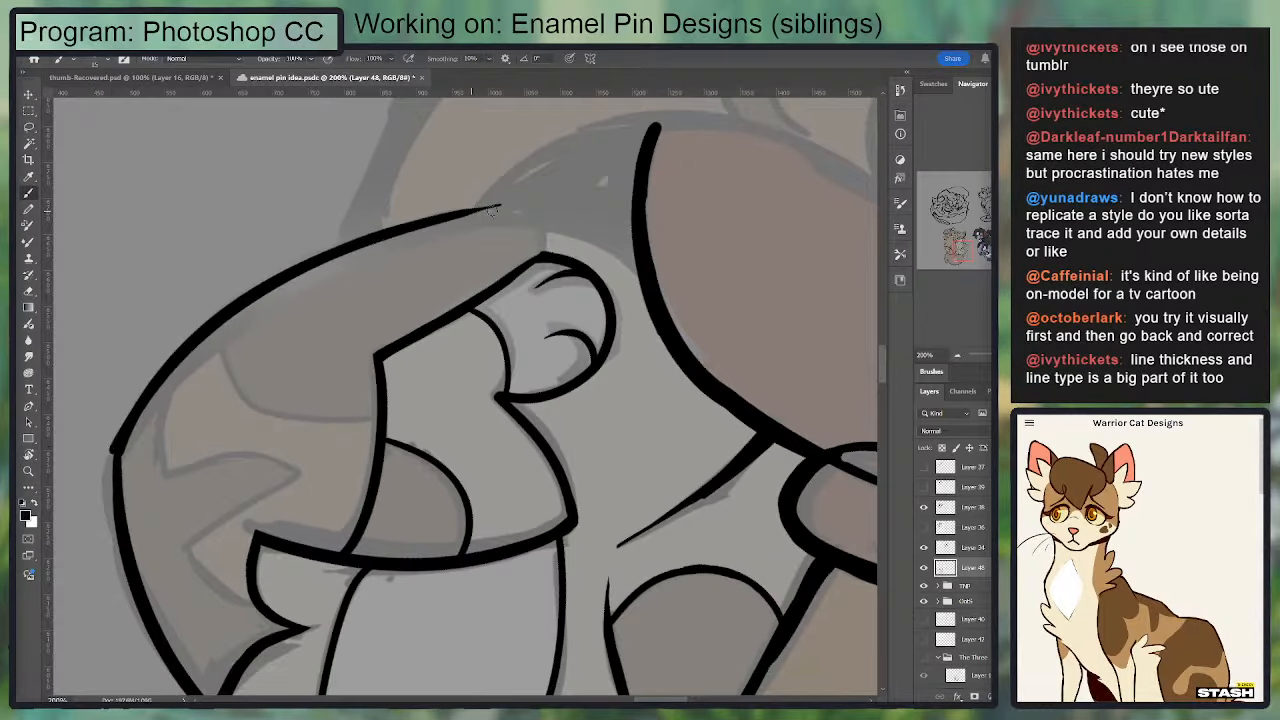
{"action": "key", "text": "e"}
{"action": "key", "text": "b"}
{"action": "key", "text": "e"}
{"action": "left_click_drag", "start_coordinate": [111, 438], "coordinate": [128, 566]}
{"action": "key", "text": "b"}
Step: Ink the lower end of the back outline curving under the raised paw to the brown haunch, and thicken it
{"action": "key", "text": "r"}
{"action": "key", "text": "b"}
{"action": "mouse_move", "coordinate": [654, 265]}
{"action": "left_mouse_down"}
{"action": "mouse_move", "coordinate": [494, 206]}
{"action": "mouse_move", "coordinate": [439, 223]}
{"action": "left_mouse_up"}
{"action": "key", "text": "ctrl+z"}
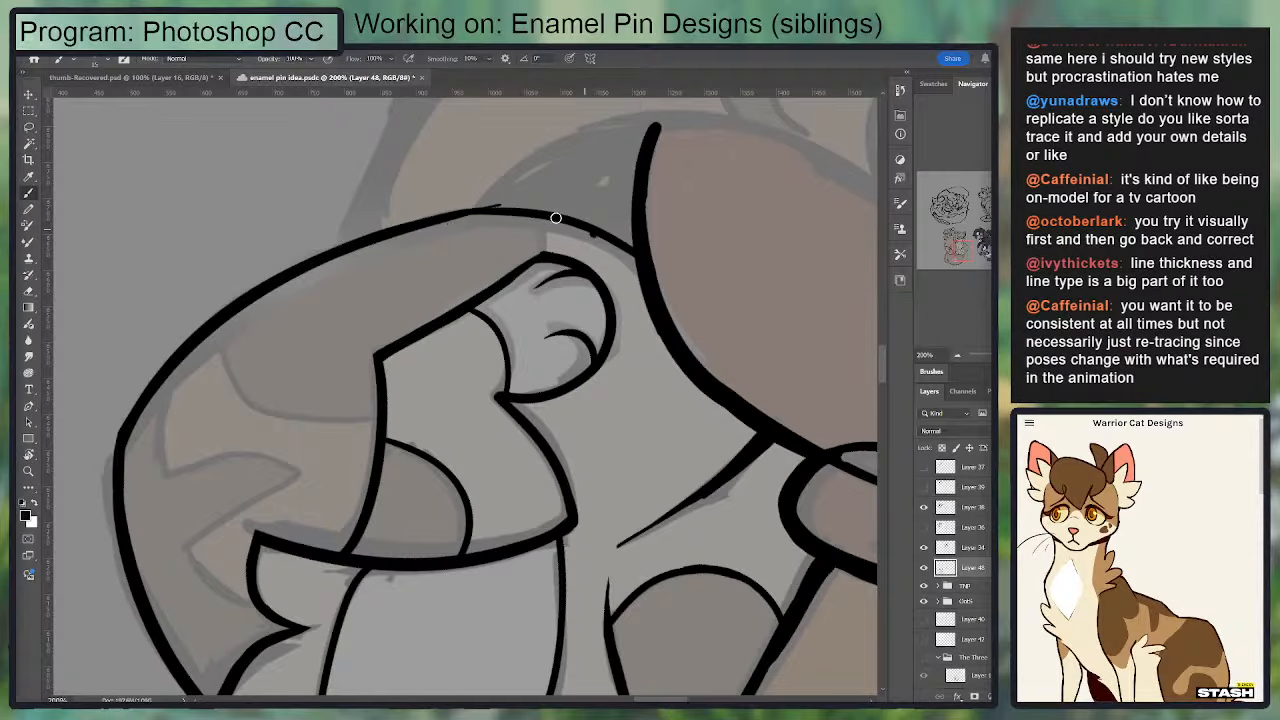
{"action": "key", "text": "ctrl+z"}
{"action": "mouse_move", "coordinate": [556, 218]}
{"action": "left_mouse_down"}
{"action": "mouse_move", "coordinate": [488, 214]}
{"action": "mouse_move", "coordinate": [611, 246]}
{"action": "mouse_move", "coordinate": [452, 236]}
{"action": "mouse_move", "coordinate": [517, 242]}
{"action": "mouse_move", "coordinate": [460, 251]}
{"action": "left_mouse_up"}
{"action": "key", "text": "z"}
{"action": "left_click_drag", "start_coordinate": [674, 266], "coordinate": [621, 283]}
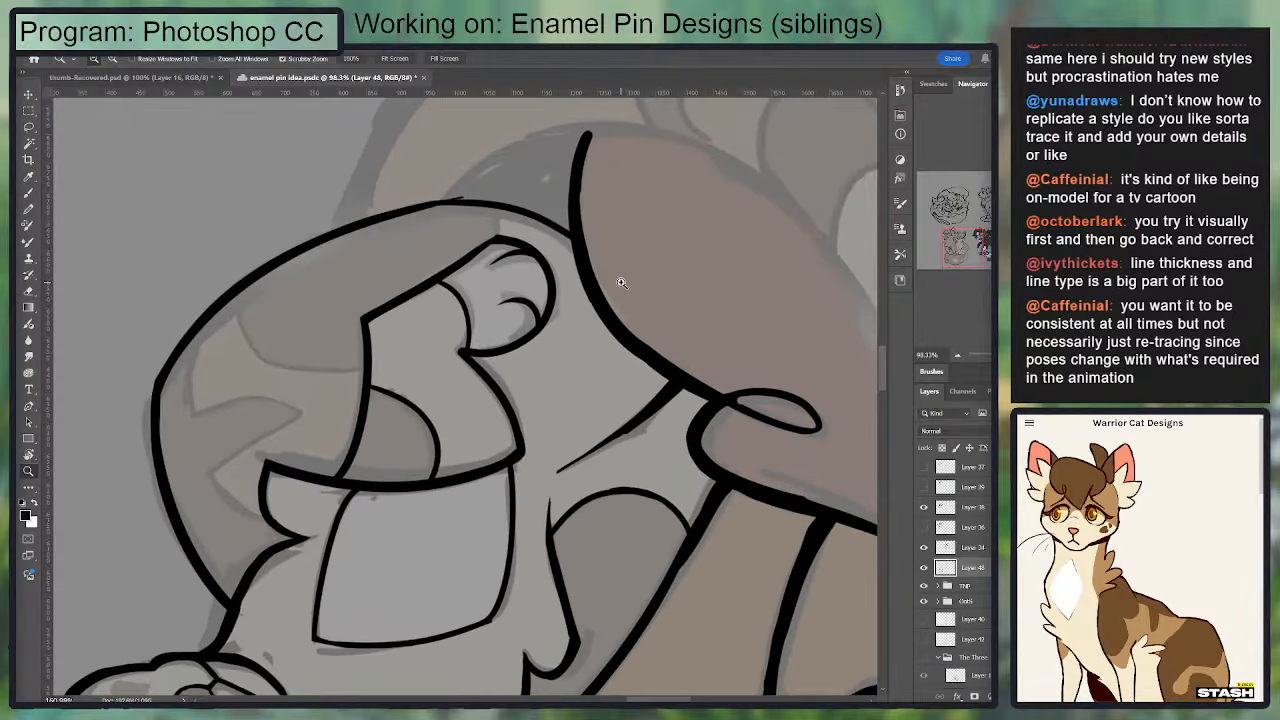
{"action": "key", "text": "b"}
{"action": "mouse_move", "coordinate": [565, 226]}
{"action": "left_mouse_down"}
{"action": "mouse_move", "coordinate": [426, 214]}
{"action": "mouse_move", "coordinate": [407, 199]}
{"action": "mouse_move", "coordinate": [500, 188]}
{"action": "left_mouse_up"}
{"action": "key", "text": "e"}
Step: Ink a short marking line from the raised paw's lower corner to the back outline
{"action": "key", "text": "r"}
{"action": "left_click_drag", "start_coordinate": [534, 460], "coordinate": [379, 528]}
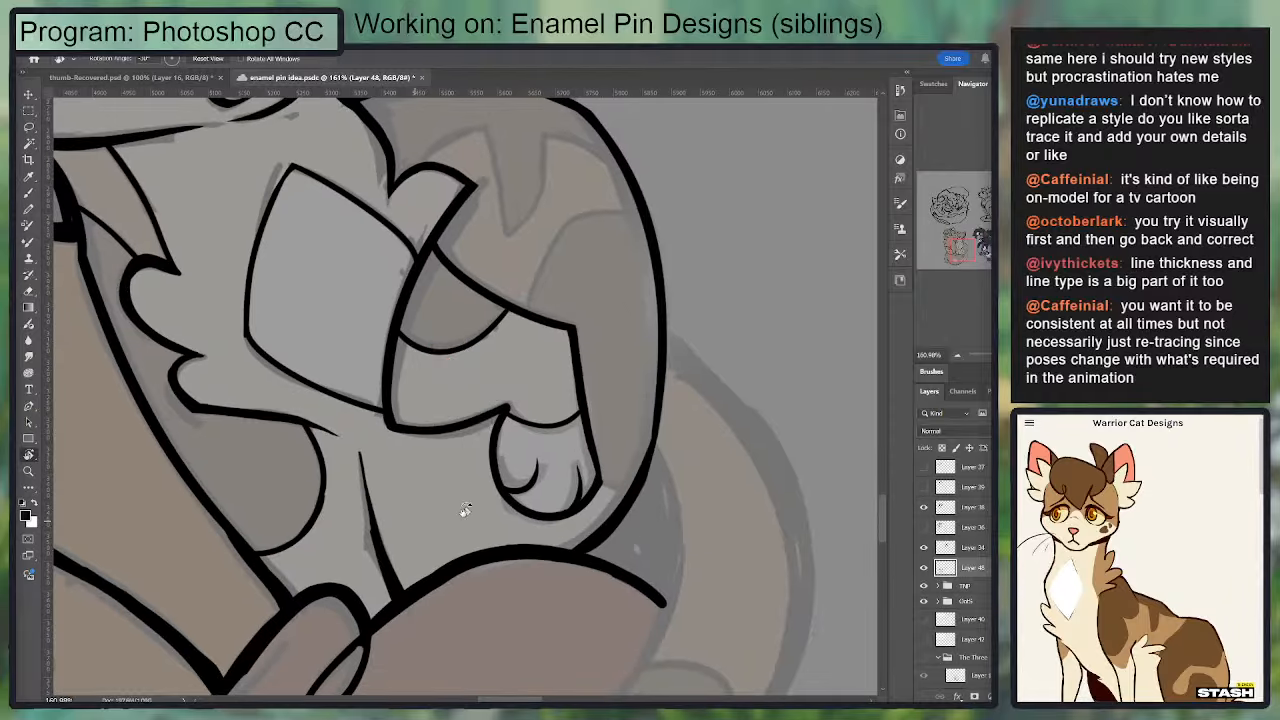
{"action": "left_click_drag", "start_coordinate": [466, 508], "coordinate": [456, 408]}
{"action": "left_click_drag", "start_coordinate": [588, 454], "coordinate": [537, 494]}
{"action": "key", "text": "b"}
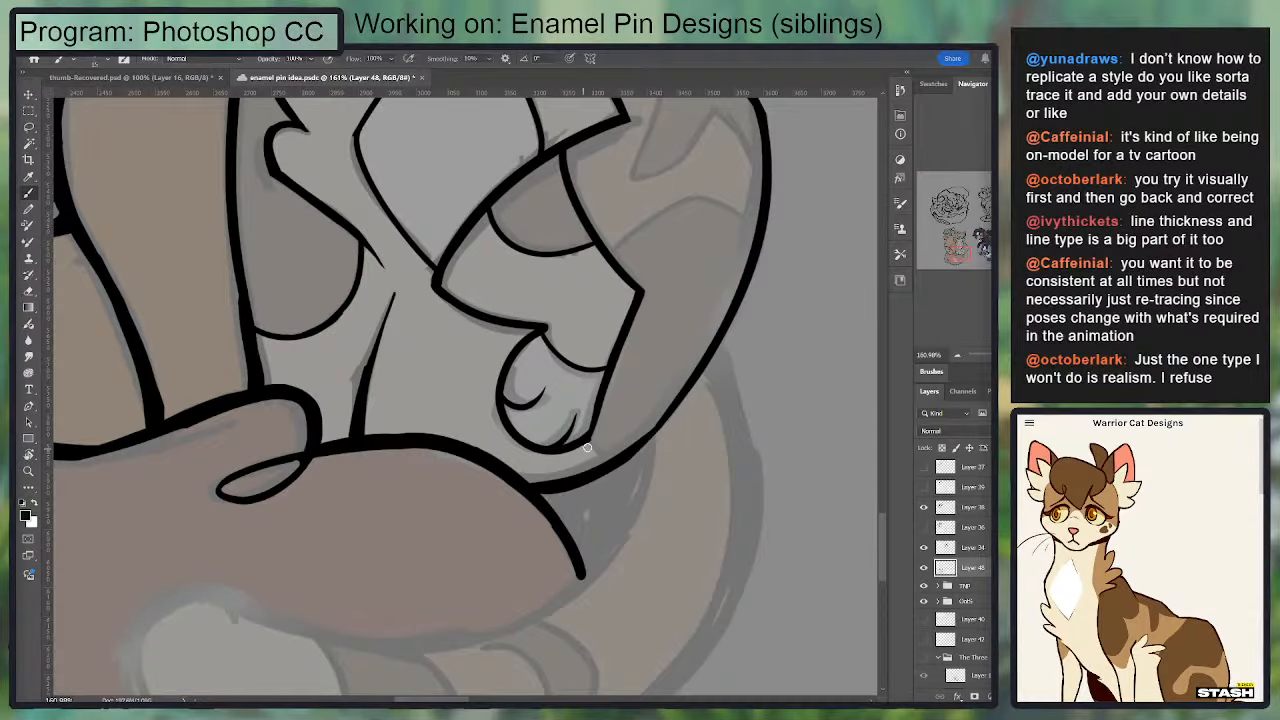
{"action": "left_click_drag", "start_coordinate": [584, 443], "coordinate": [600, 465]}
{"action": "key", "text": "ctrl+z"}
{"action": "key", "text": "e"}
Step: Ink the curved marking line across the back, from the raised foreleg's outer edge to the back outline
{"action": "scroll", "coordinate": [607, 420], "scroll_direction": "down", "scroll_amount": 3}
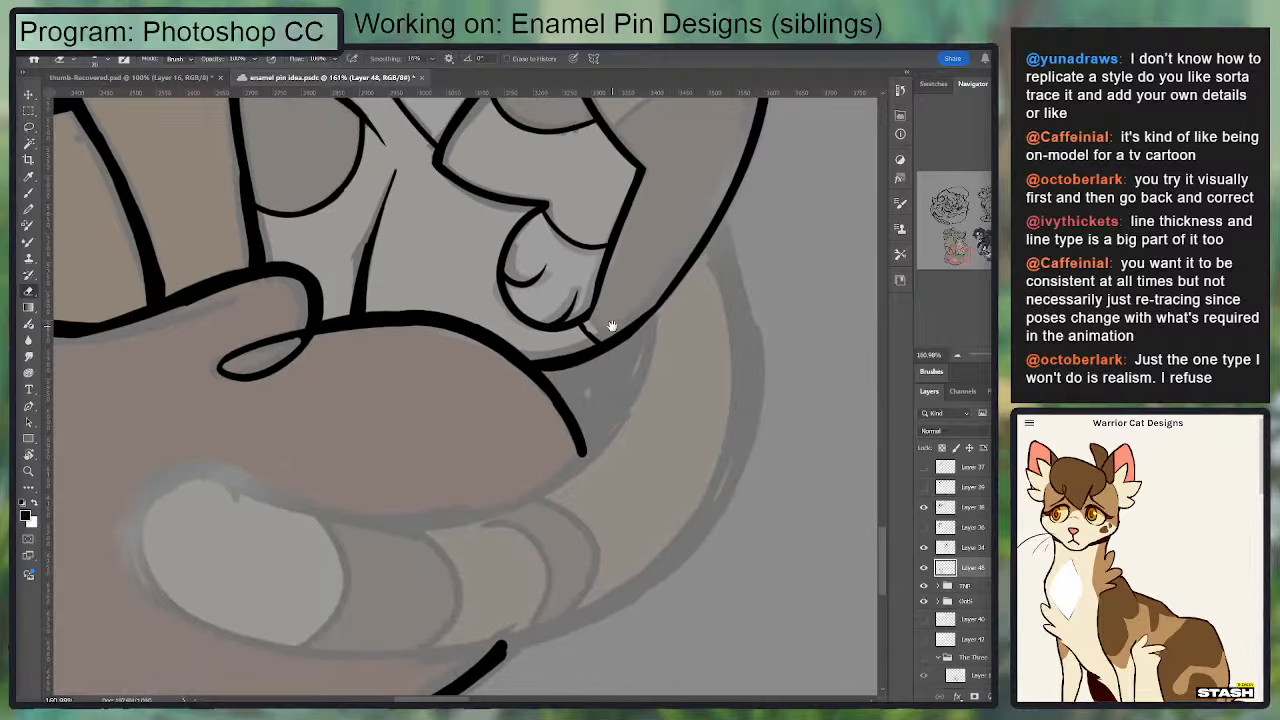
{"action": "key", "text": "b"}
{"action": "mouse_move", "coordinate": [586, 358]}
{"action": "left_mouse_down"}
{"action": "mouse_move", "coordinate": [682, 290]}
{"action": "mouse_move", "coordinate": [568, 456]}
{"action": "left_mouse_up"}
{"action": "key", "text": "ctrl+z"}
{"action": "mouse_move", "coordinate": [493, 307]}
{"action": "left_mouse_down"}
{"action": "mouse_move", "coordinate": [585, 265]}
{"action": "mouse_move", "coordinate": [628, 275]}
{"action": "mouse_move", "coordinate": [536, 268]}
{"action": "mouse_move", "coordinate": [500, 306]}
{"action": "left_mouse_up"}
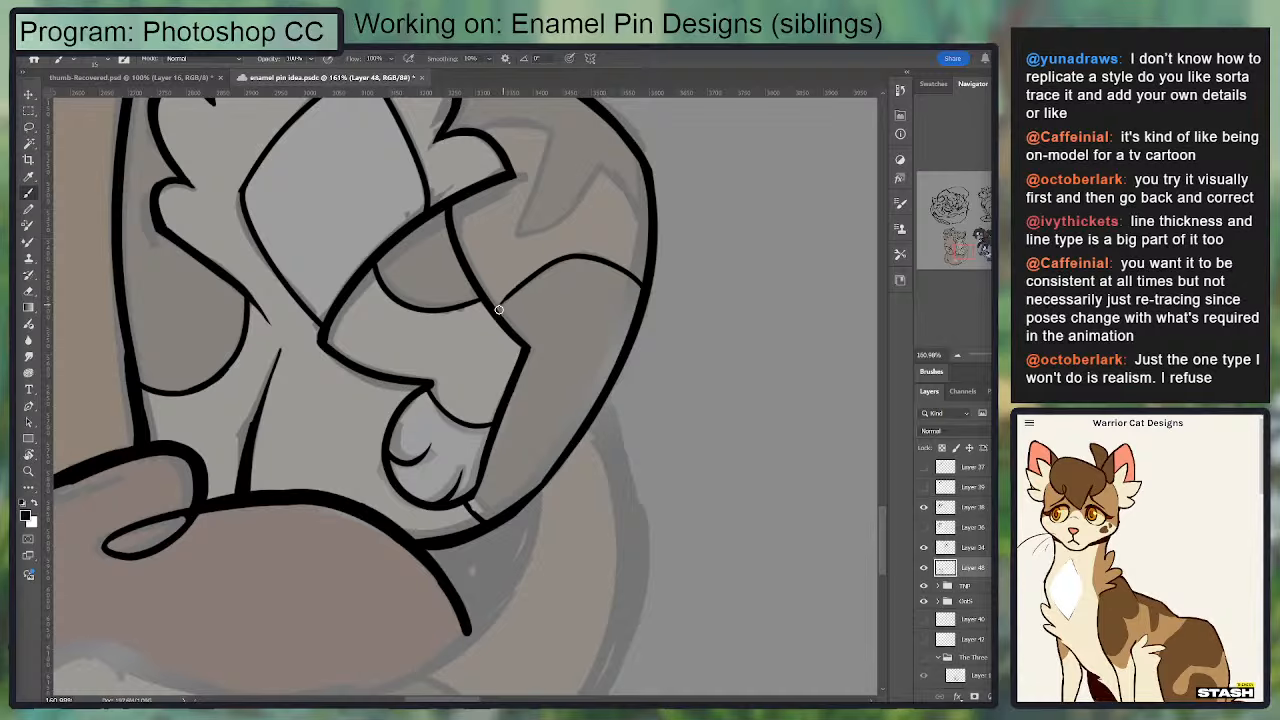
Step: Thicken and smooth the outer back outline beside the raised foreleg, rotating the canvas to follow the curve
{"action": "left_click_drag", "start_coordinate": [523, 493], "coordinate": [637, 310]}
{"action": "key", "text": "ctrl+z"}
{"action": "left_click_drag", "start_coordinate": [528, 490], "coordinate": [641, 252]}
{"action": "key", "text": "ctrl+z"}
{"action": "left_click_drag", "start_coordinate": [648, 192], "coordinate": [534, 471]}
{"action": "key", "text": "ctrl+z"}
{"action": "key", "text": "r"}
{"action": "mouse_move", "coordinate": [748, 288]}
{"action": "left_mouse_down"}
{"action": "mouse_move", "coordinate": [323, 180]}
{"action": "mouse_move", "coordinate": [258, 241]}
{"action": "left_mouse_up"}
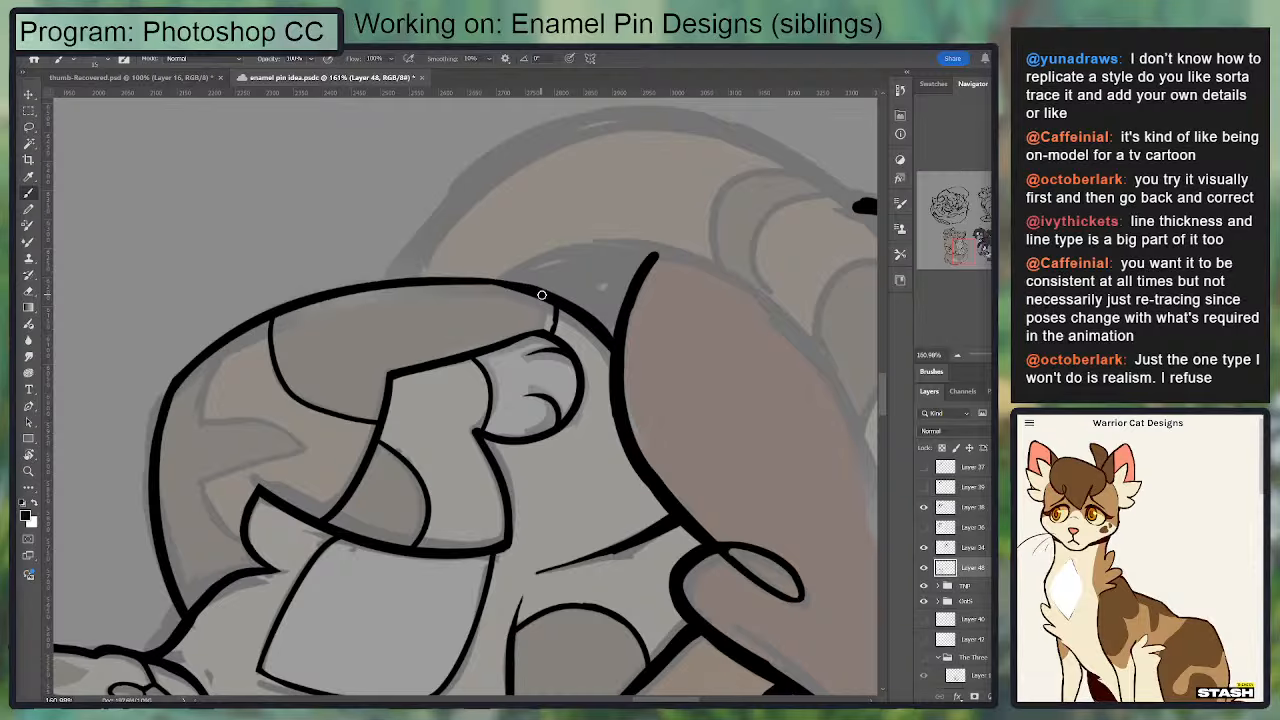
Step: Try inking the zigzag marking on the upper back from an upright view, and undo the strokes
{"action": "key", "text": "r"}
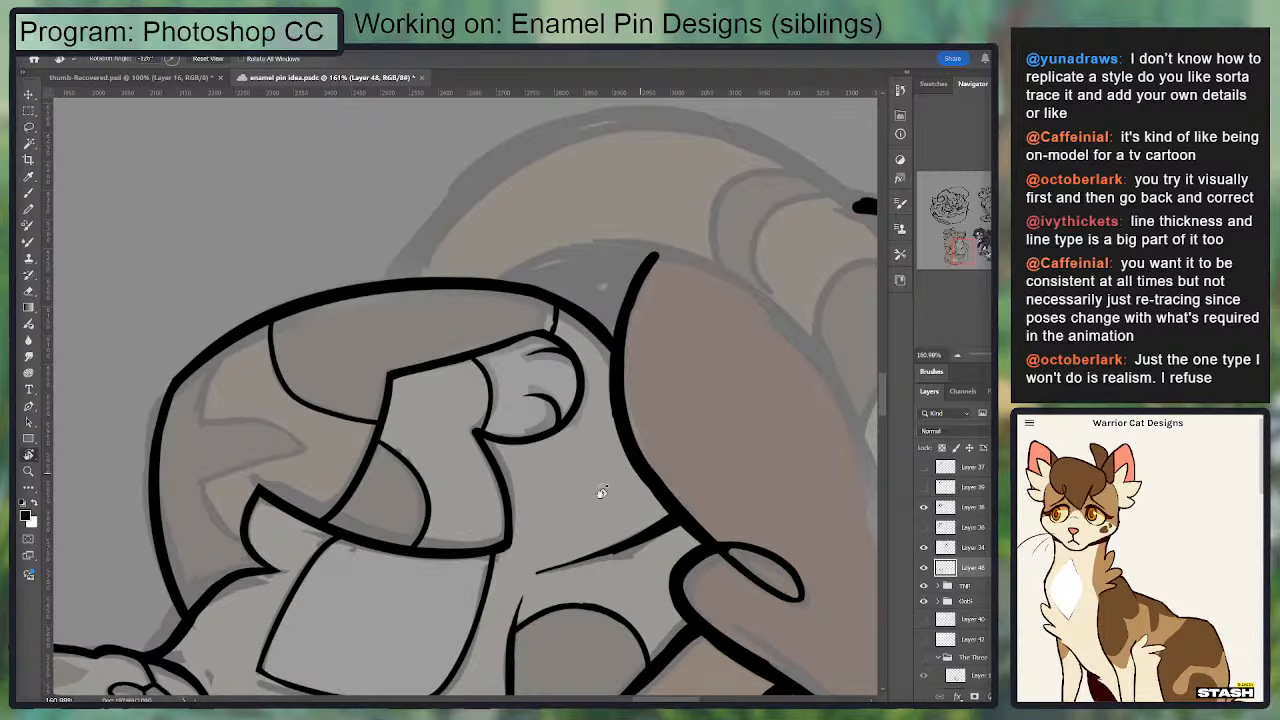
{"action": "left_click_drag", "start_coordinate": [602, 493], "coordinate": [309, 459]}
{"action": "left_click_drag", "start_coordinate": [457, 310], "coordinate": [477, 297]}
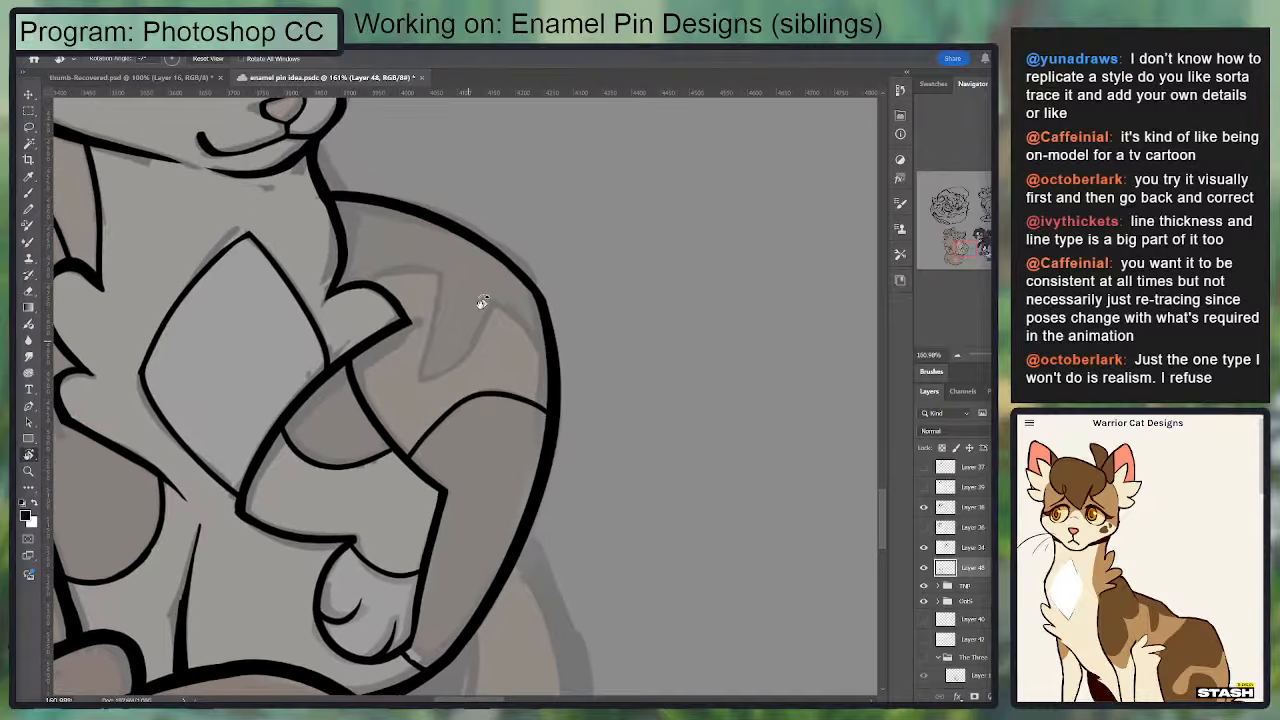
{"action": "mouse_move", "coordinate": [407, 268]}
{"action": "left_mouse_down"}
{"action": "mouse_move", "coordinate": [441, 274]}
{"action": "mouse_move", "coordinate": [364, 285]}
{"action": "left_mouse_up"}
{"action": "key", "text": "ctrl+z"}
{"action": "mouse_move", "coordinate": [440, 278]}
{"action": "left_mouse_down"}
{"action": "mouse_move", "coordinate": [422, 370]}
{"action": "mouse_move", "coordinate": [466, 363]}
{"action": "left_mouse_up"}
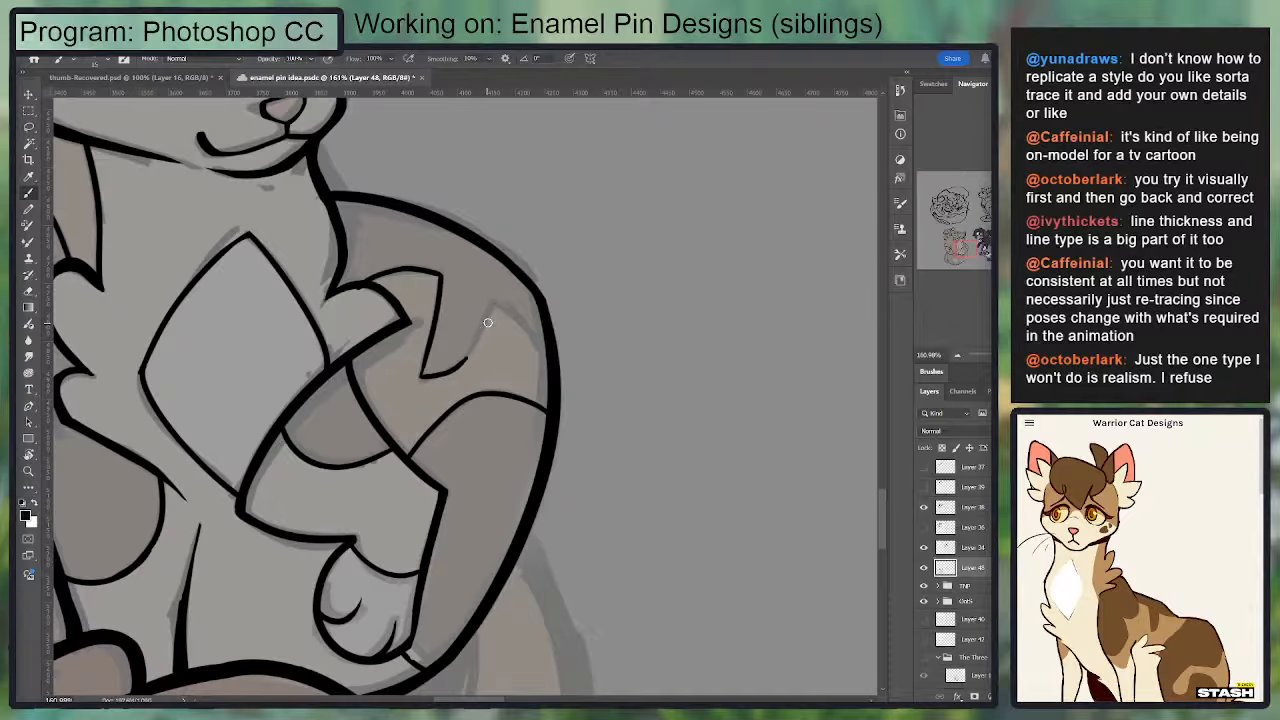
{"action": "mouse_move", "coordinate": [488, 321]}
{"action": "left_mouse_down"}
{"action": "mouse_move", "coordinate": [466, 362]}
{"action": "mouse_move", "coordinate": [497, 301]}
{"action": "mouse_move", "coordinate": [548, 345]}
{"action": "mouse_move", "coordinate": [480, 237]}
{"action": "mouse_move", "coordinate": [395, 320]}
{"action": "left_mouse_up"}
{"action": "key", "text": "ctrl+z"}
{"action": "key", "text": "e"}
Step: With the canvas rotated, ink the zigzag marking on the upper back from the chest fur tuft to the outer outline
{"action": "key", "text": "r"}
{"action": "mouse_move", "coordinate": [365, 429]}
{"action": "left_mouse_down"}
{"action": "mouse_move", "coordinate": [357, 394]}
{"action": "mouse_move", "coordinate": [337, 480]}
{"action": "left_mouse_up"}
{"action": "key", "text": "b"}
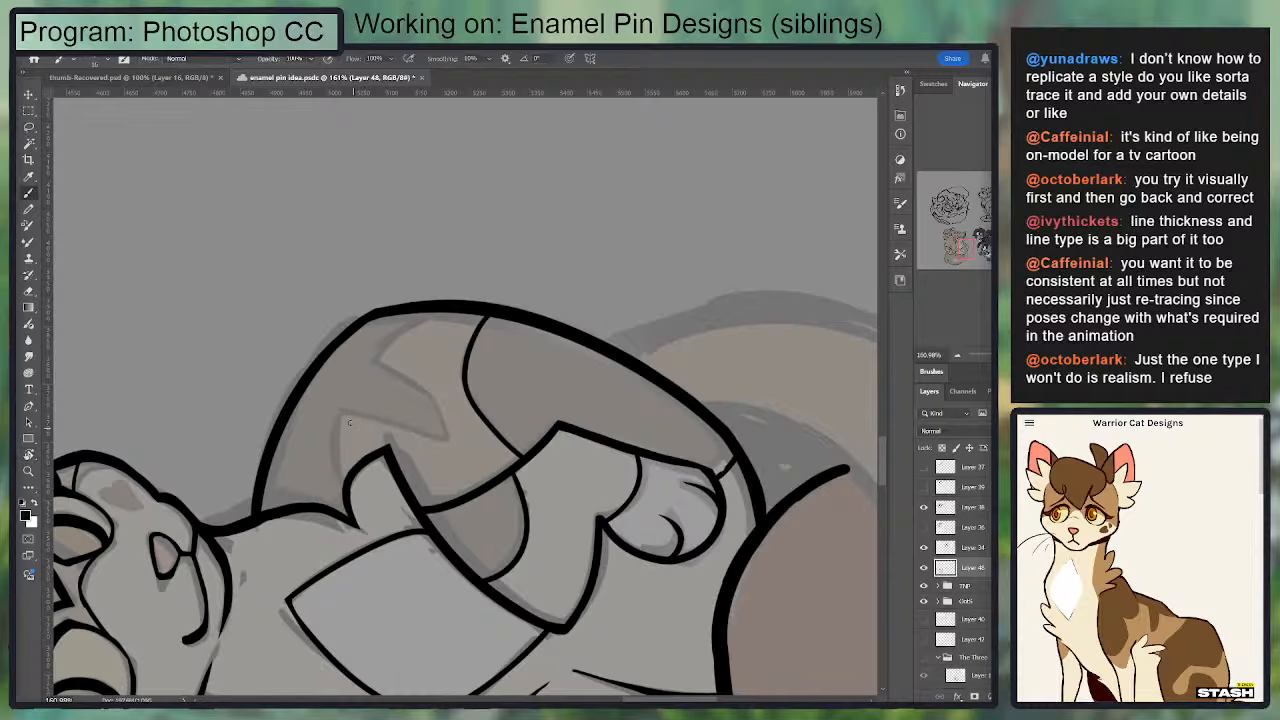
{"action": "left_click_drag", "start_coordinate": [342, 412], "coordinate": [346, 492]}
{"action": "key", "text": "ctrl+z"}
{"action": "left_click_drag", "start_coordinate": [343, 411], "coordinate": [347, 481]}
{"action": "left_click_drag", "start_coordinate": [343, 411], "coordinate": [452, 447]}
{"action": "left_click_drag", "start_coordinate": [370, 360], "coordinate": [437, 399]}
{"action": "key", "text": "r"}
{"action": "mouse_move", "coordinate": [641, 423]}
{"action": "left_mouse_down"}
{"action": "mouse_move", "coordinate": [643, 434]}
{"action": "mouse_move", "coordinate": [657, 360]}
{"action": "left_mouse_up"}
{"action": "key", "text": "e"}
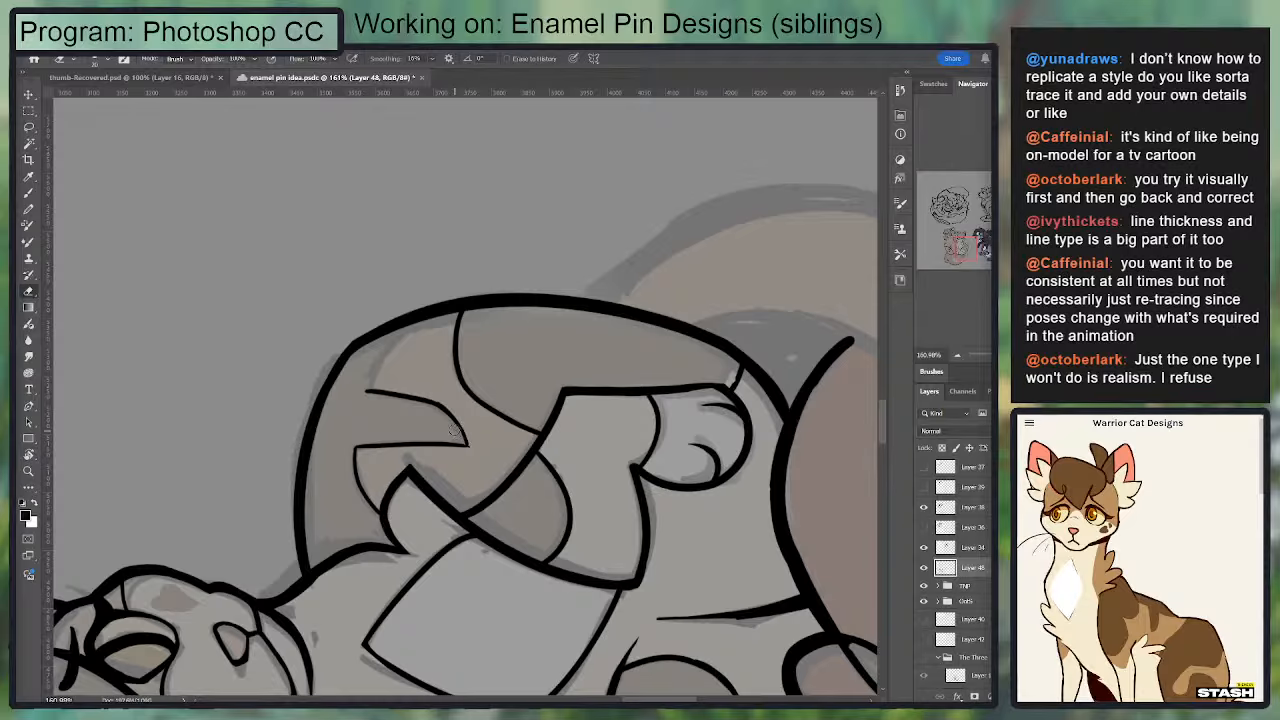
{"action": "key", "text": "b"}
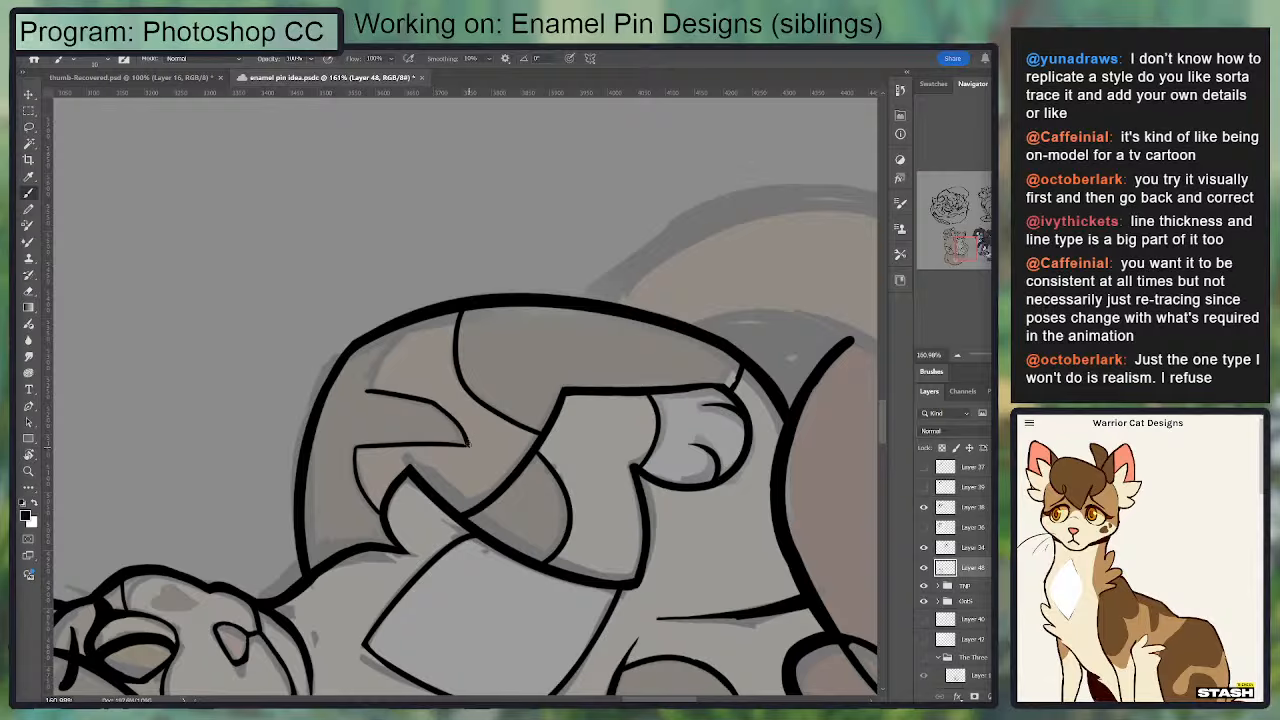
Step: With the canvas turned, clean up the lower point of the zigzag marking on the upper back by erasing and re-inking it
{"action": "key", "text": "r"}
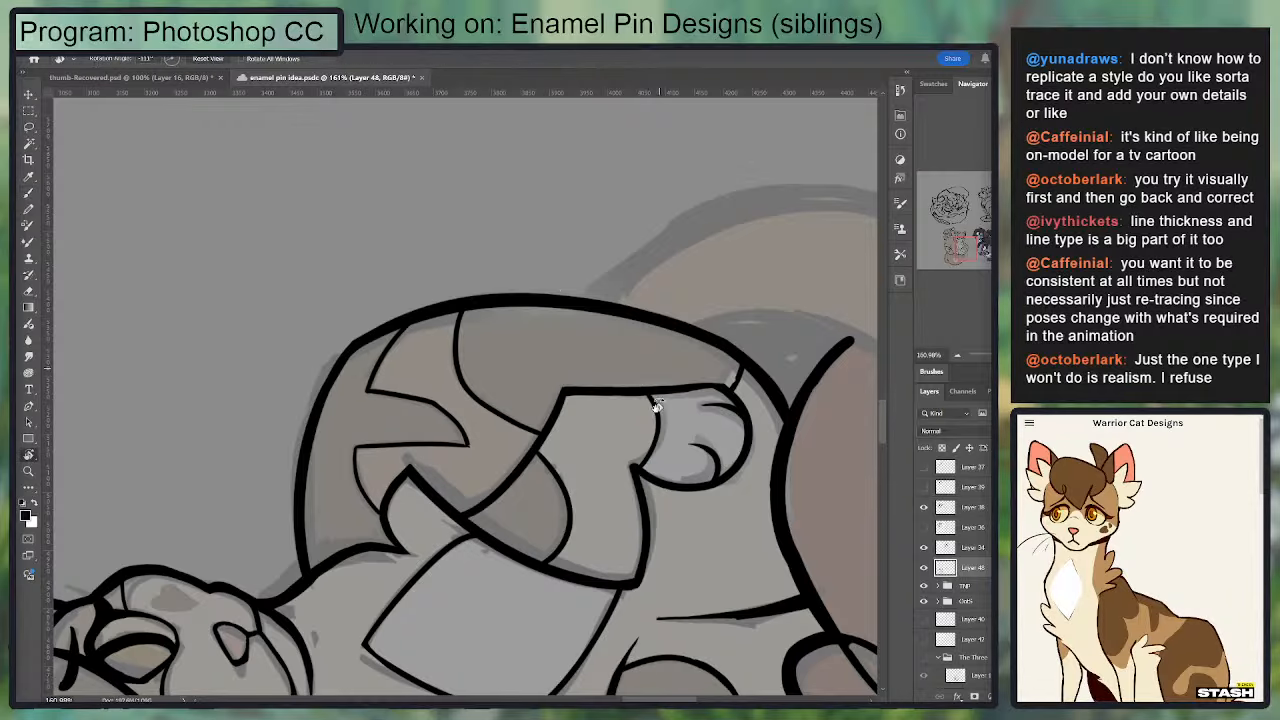
{"action": "mouse_move", "coordinate": [651, 408]}
{"action": "left_mouse_down"}
{"action": "mouse_move", "coordinate": [400, 540]}
{"action": "mouse_move", "coordinate": [330, 520]}
{"action": "left_mouse_up"}
{"action": "key", "text": "e"}
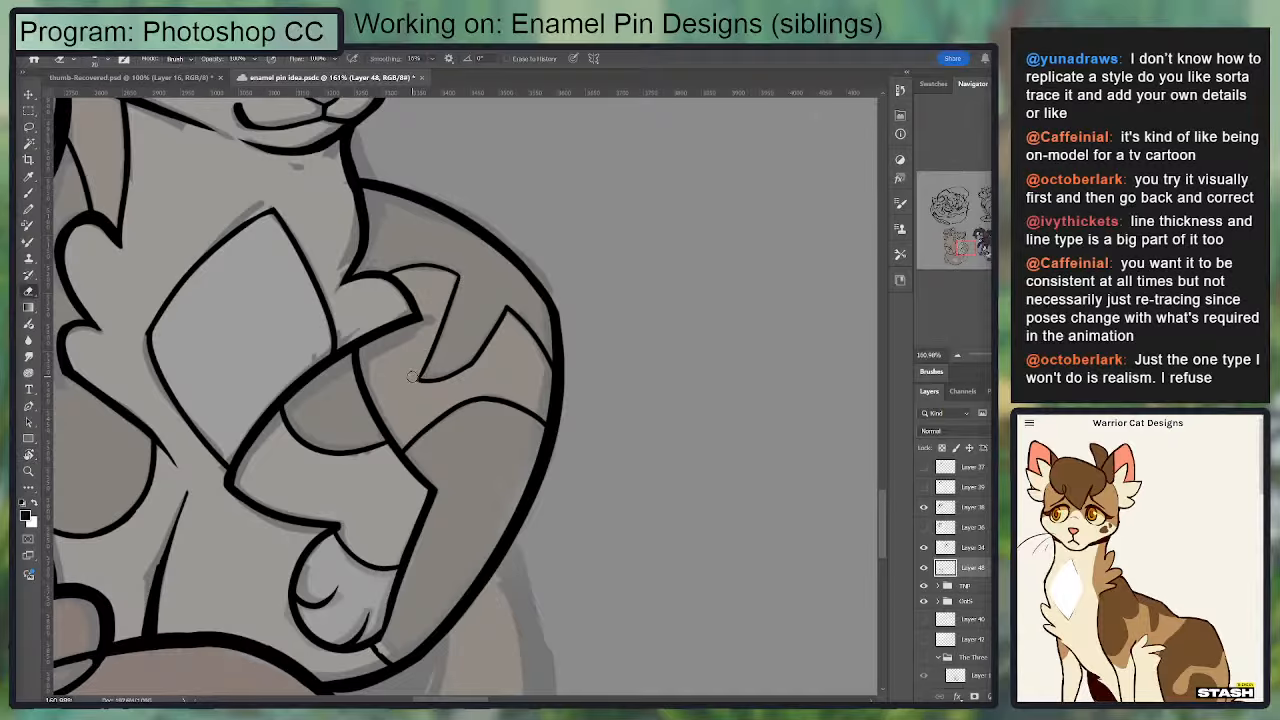
{"action": "key", "text": "b"}
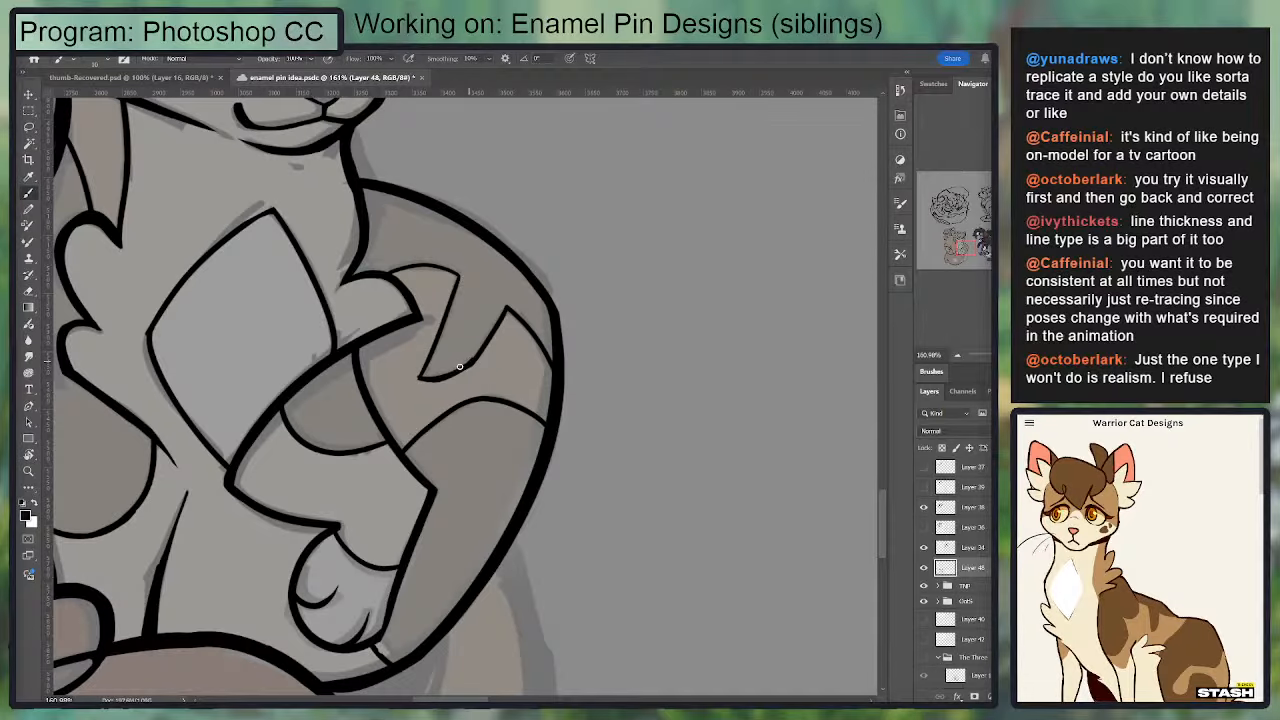
{"action": "key", "text": "ctrl+z"}
{"action": "key", "text": "e"}
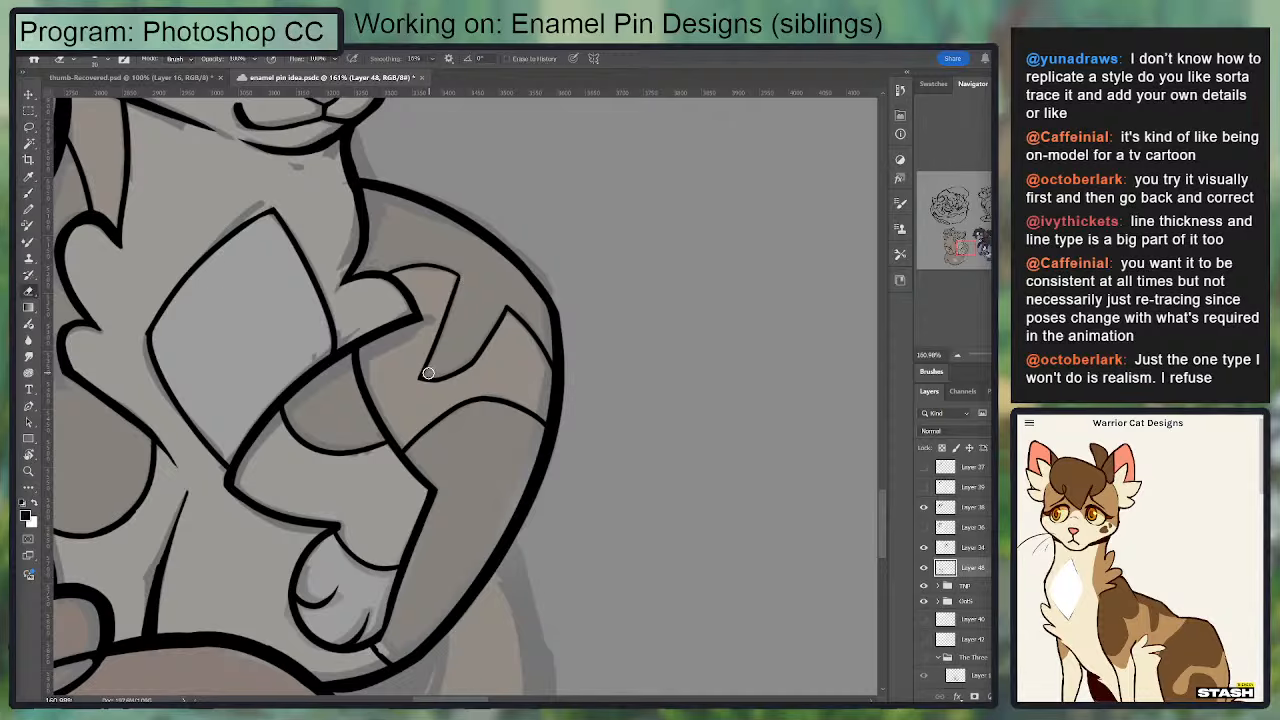
{"action": "key", "text": "b"}
{"action": "key", "text": "e"}
Step: Try inking the tail's inner edge along the underside of the haunch from an upright view
{"action": "left_click_drag", "start_coordinate": [386, 475], "coordinate": [491, 199]}
{"action": "key", "text": "b"}
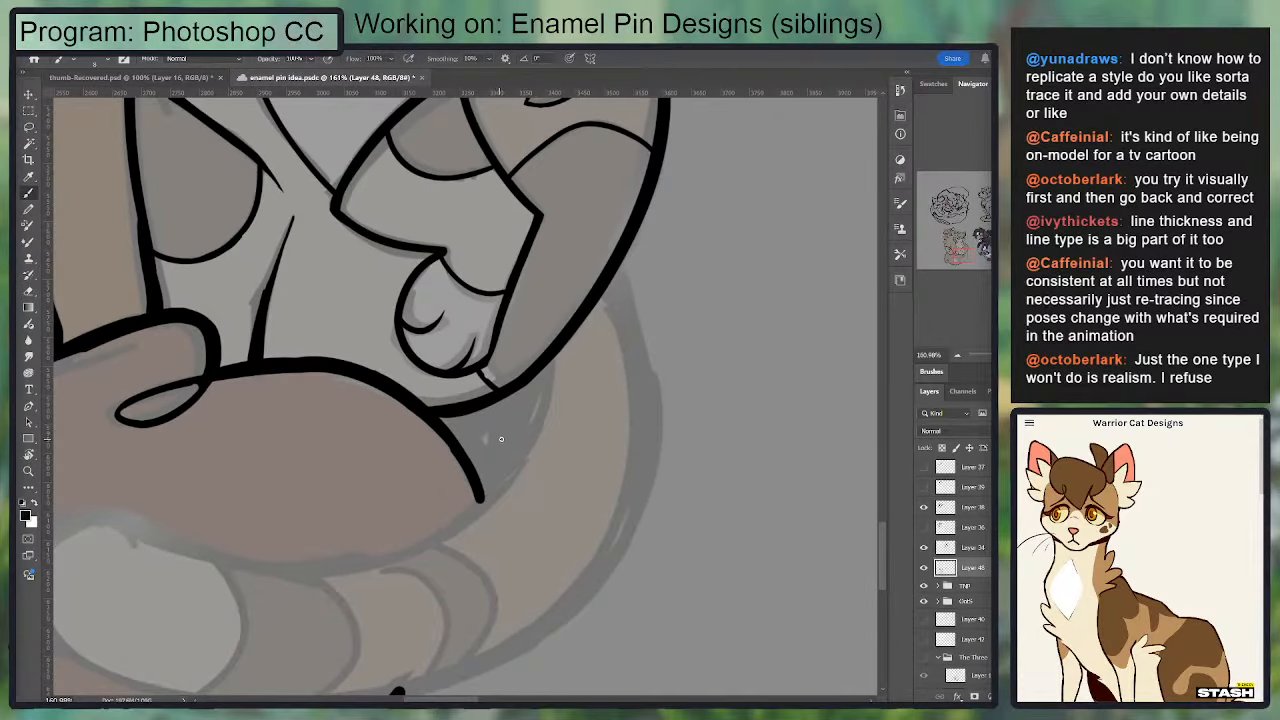
{"action": "mouse_move", "coordinate": [157, 523]}
{"action": "left_mouse_down"}
{"action": "mouse_move", "coordinate": [335, 570]}
{"action": "mouse_move", "coordinate": [479, 499]}
{"action": "left_mouse_up"}
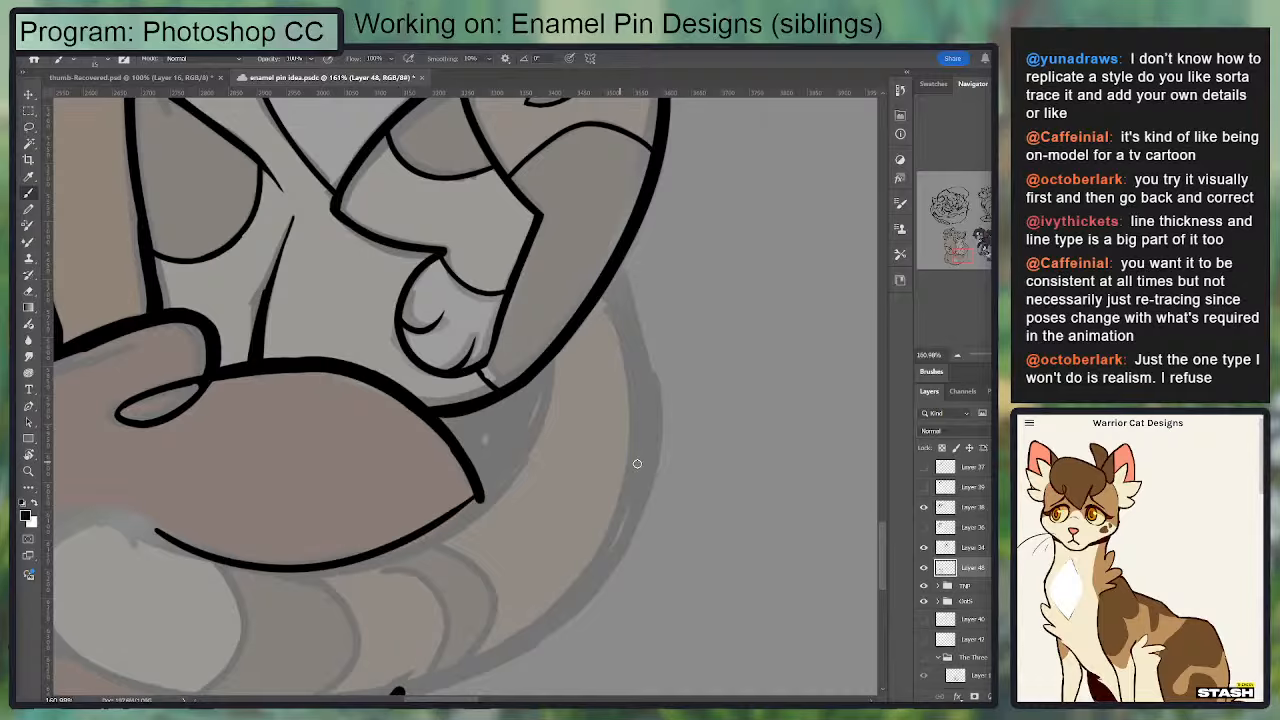
{"action": "key", "text": "space"}
Step: With the canvas rotated, ink the tail's inner edge from the back outline beside the raised foreleg, curving along the haunch
{"action": "key", "text": "r"}
{"action": "mouse_move", "coordinate": [540, 556]}
{"action": "left_mouse_down"}
{"action": "mouse_move", "coordinate": [434, 583]}
{"action": "mouse_move", "coordinate": [343, 279]}
{"action": "mouse_move", "coordinate": [251, 260]}
{"action": "left_mouse_up"}
{"action": "key", "text": "b"}
{"action": "left_click_drag", "start_coordinate": [299, 429], "coordinate": [456, 205]}
{"action": "key", "text": "ctrl+z"}
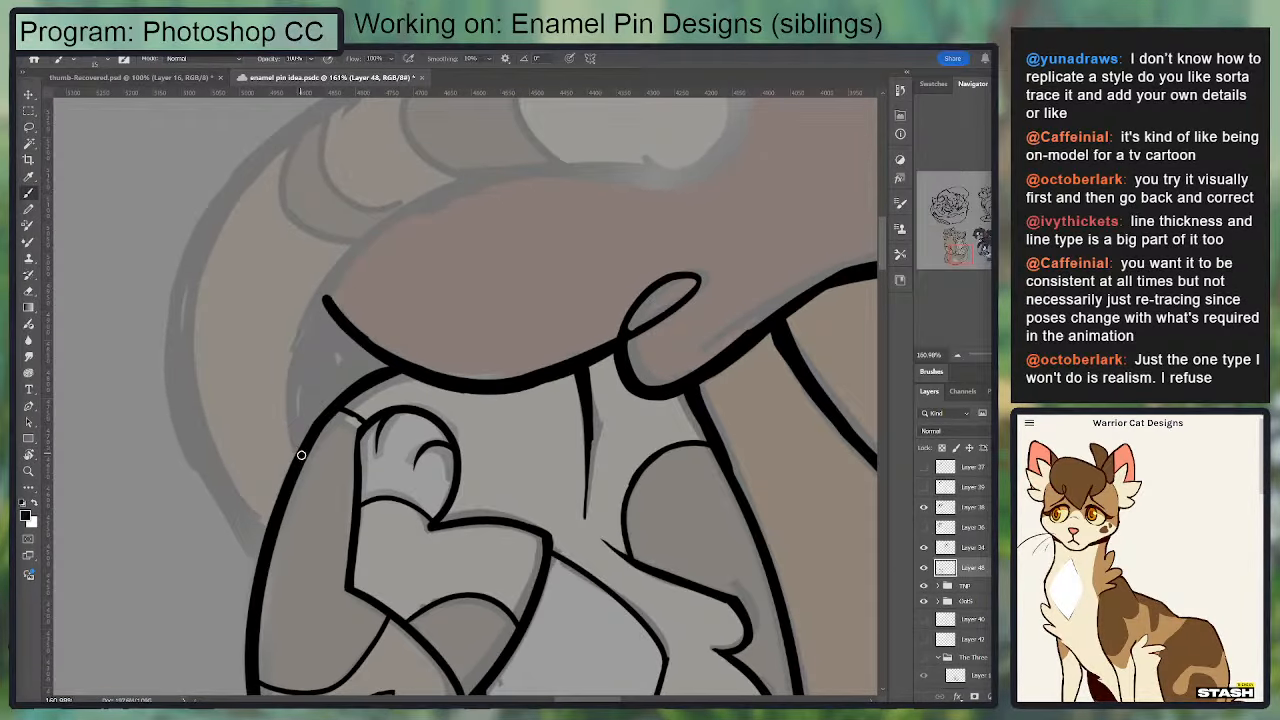
{"action": "left_click_drag", "start_coordinate": [296, 455], "coordinate": [477, 186]}
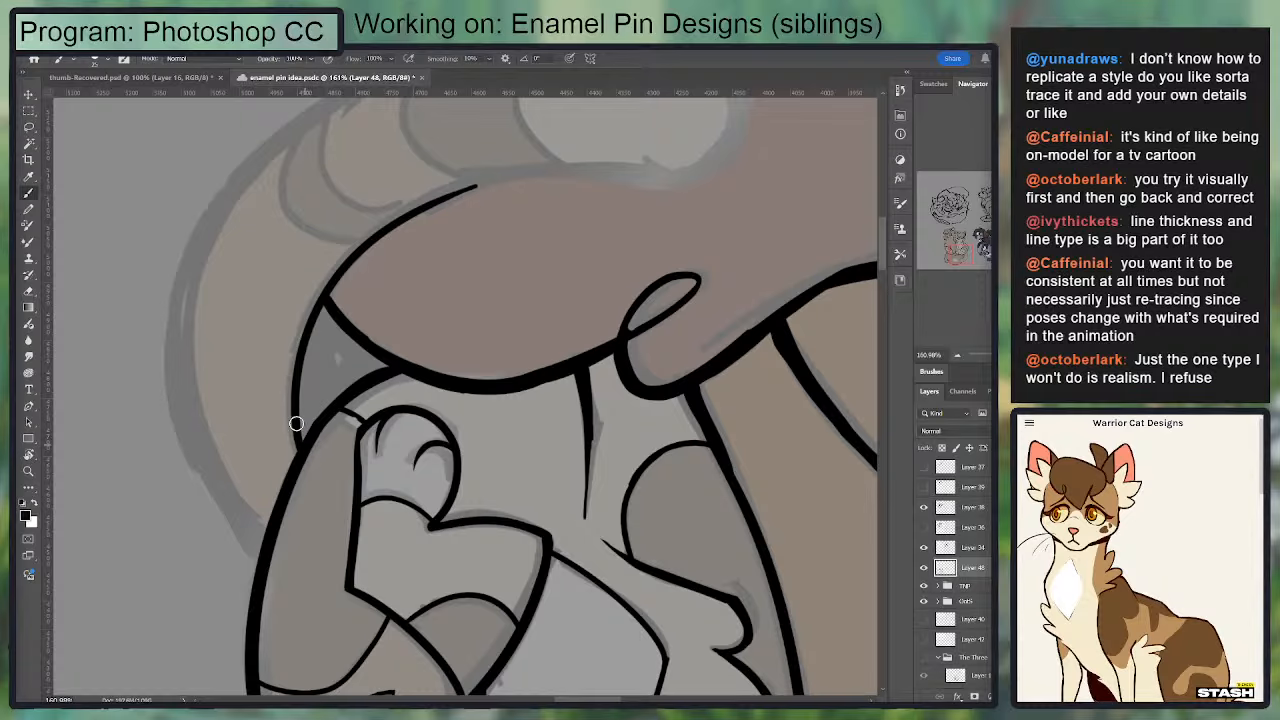
{"action": "mouse_move", "coordinate": [298, 436]}
{"action": "left_mouse_down"}
{"action": "mouse_move", "coordinate": [484, 197]}
{"action": "mouse_move", "coordinate": [417, 199]}
{"action": "mouse_move", "coordinate": [517, 168]}
{"action": "left_mouse_up"}
{"action": "key", "text": "ctrl+z"}
Step: Thicken the tail's inner edge and extend it along the haunch to the pale tail tip
{"action": "key", "text": "ctrl+z"}
{"action": "key", "text": "ctrl+z"}
{"action": "left_click_drag", "start_coordinate": [408, 248], "coordinate": [311, 334]}
{"action": "key", "text": "e"}
{"action": "key", "text": "b"}
{"action": "mouse_move", "coordinate": [419, 249]}
{"action": "left_mouse_down"}
{"action": "mouse_move", "coordinate": [340, 276]}
{"action": "mouse_move", "coordinate": [588, 250]}
{"action": "mouse_move", "coordinate": [346, 283]}
{"action": "left_mouse_up"}
{"action": "key", "text": "ctrl+z"}
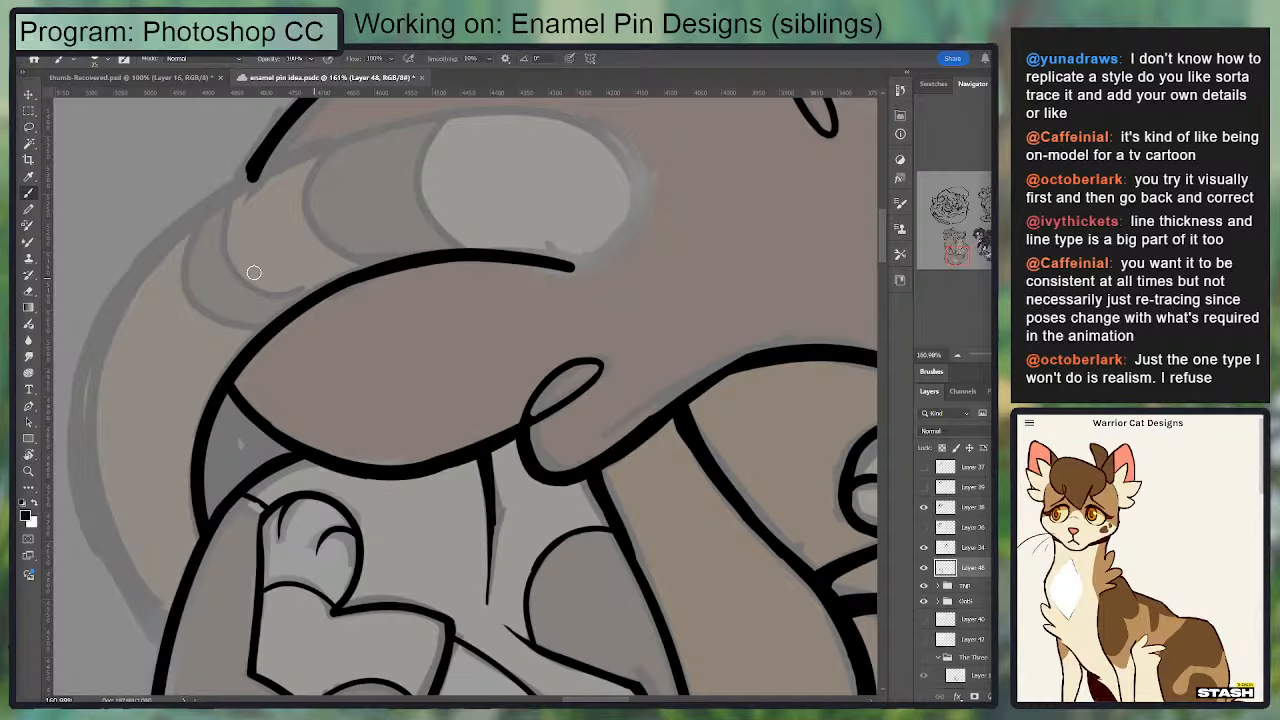
Step: Ink the tail's outer edge in one long curve past the end of the haunch outline to the pale tail tip
{"action": "left_click_drag", "start_coordinate": [169, 261], "coordinate": [194, 297]}
{"action": "left_click_drag", "start_coordinate": [125, 358], "coordinate": [520, 140]}
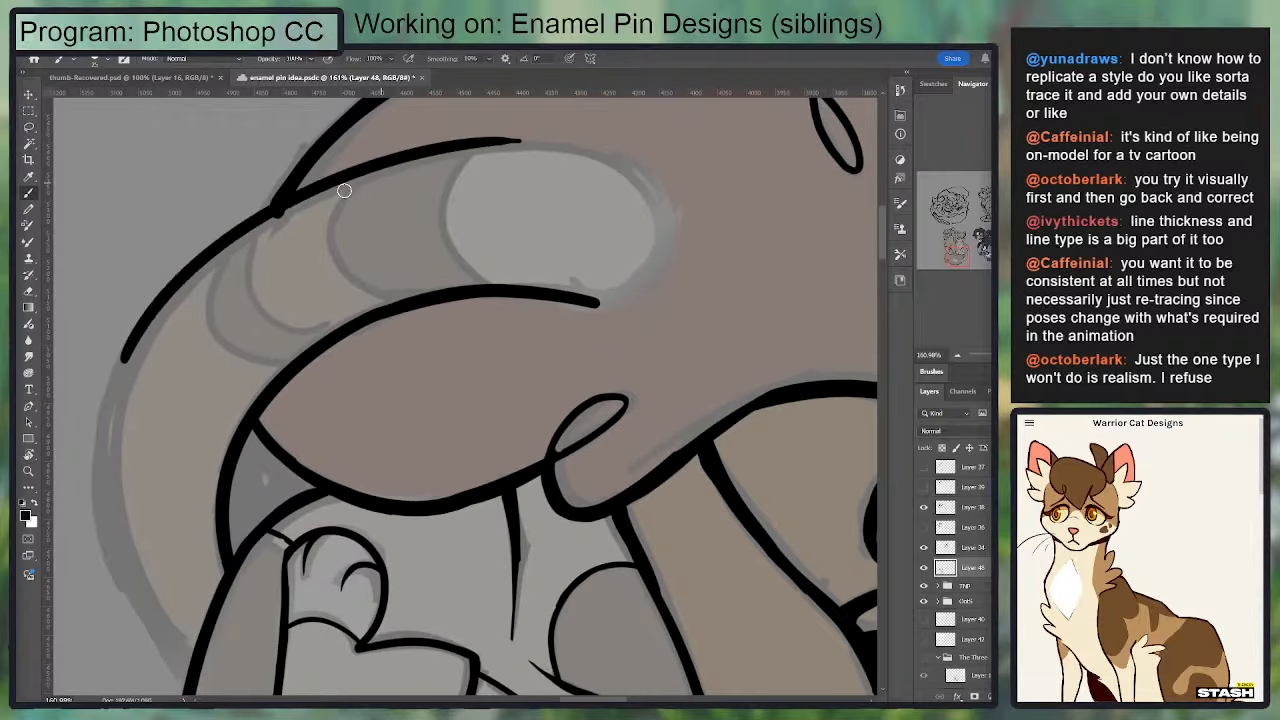
{"action": "key", "text": "ctrl+z"}
{"action": "left_click_drag", "start_coordinate": [108, 458], "coordinate": [454, 150]}
{"action": "key", "text": "ctrl+z"}
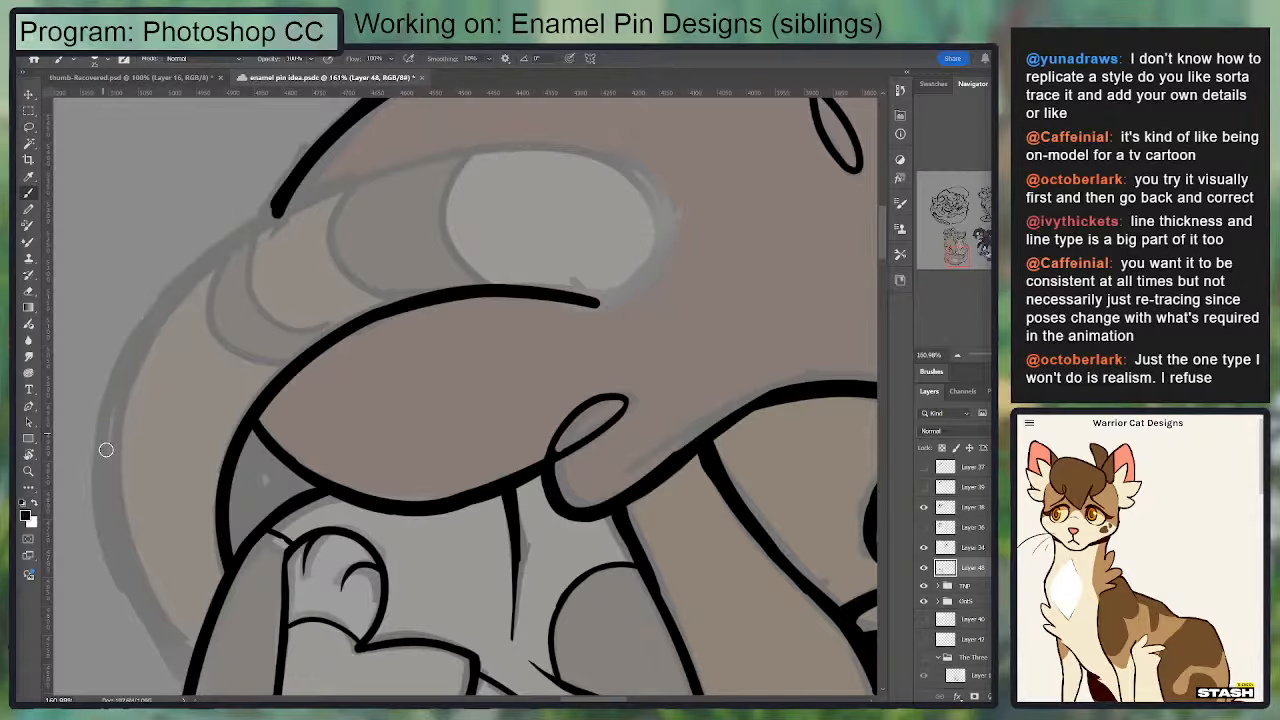
{"action": "left_click_drag", "start_coordinate": [106, 450], "coordinate": [518, 143]}
Step: With the canvas rotated, ink the rounded outline of the pale tail tip, joining the tail's inner and outer edges
{"action": "key", "text": "r"}
{"action": "left_click_drag", "start_coordinate": [483, 214], "coordinate": [300, 210]}
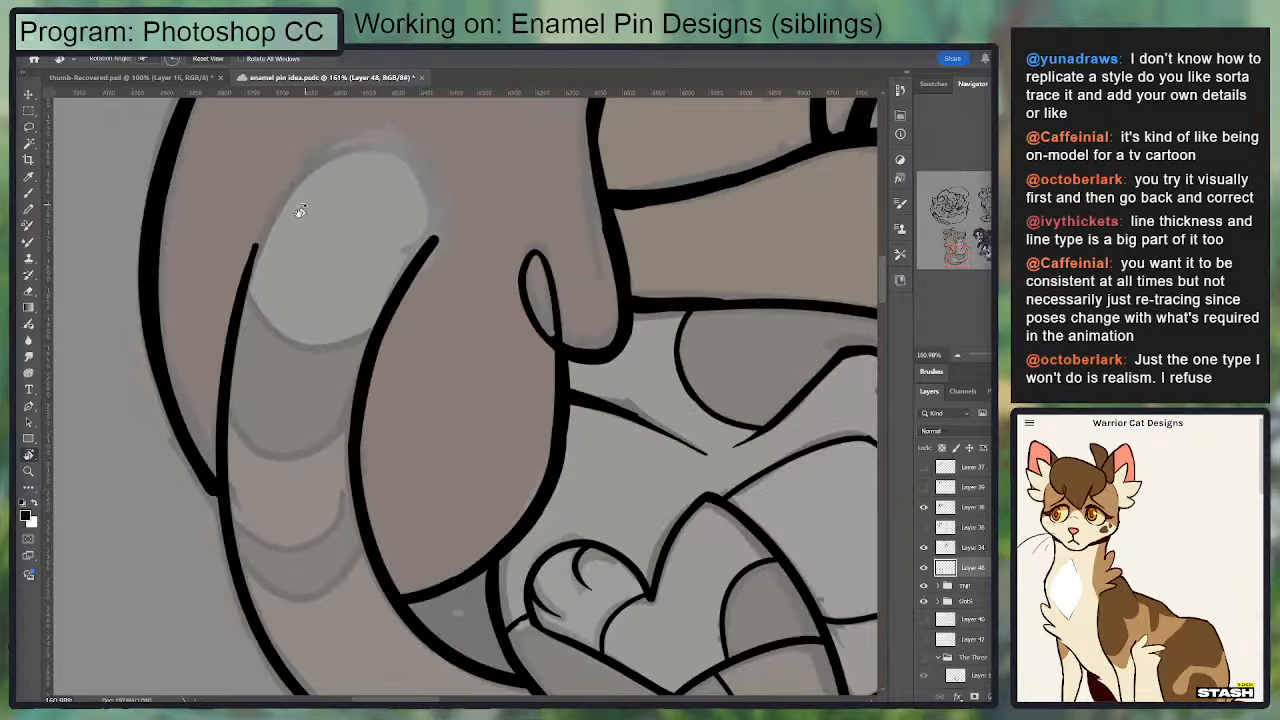
{"action": "key", "text": "b"}
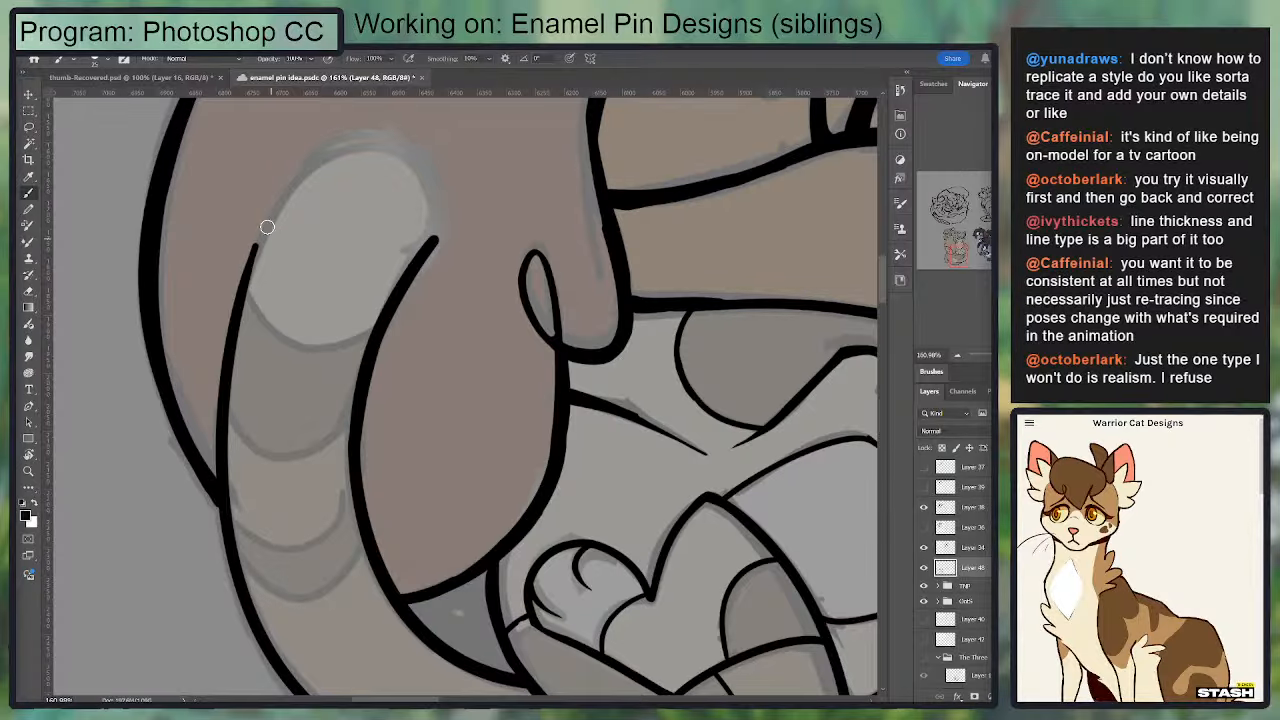
{"action": "key", "text": "e"}
{"action": "key", "text": "b"}
{"action": "mouse_move", "coordinate": [244, 283]}
{"action": "left_mouse_down"}
{"action": "mouse_move", "coordinate": [346, 151]}
{"action": "mouse_move", "coordinate": [391, 152]}
{"action": "left_mouse_up"}
{"action": "key", "text": "ctrl+z"}
{"action": "left_click_drag", "start_coordinate": [434, 243], "coordinate": [319, 154]}
{"action": "key", "text": "ctrl+z"}
{"action": "mouse_move", "coordinate": [237, 303]}
{"action": "left_mouse_down"}
{"action": "mouse_move", "coordinate": [346, 146]}
{"action": "mouse_move", "coordinate": [231, 351]}
{"action": "left_mouse_up"}
{"action": "key", "text": "ctrl+z"}
{"action": "key", "text": "ctrl+z"}
{"action": "mouse_move", "coordinate": [350, 146]}
{"action": "left_mouse_down"}
{"action": "mouse_move", "coordinate": [232, 342]}
{"action": "mouse_move", "coordinate": [358, 137]}
{"action": "mouse_move", "coordinate": [274, 195]}
{"action": "left_mouse_up"}
{"action": "key", "text": "ctrl+z"}
Step: Erase the stray line ends at the tail tip and smooth its outer edge to an even thickness
{"action": "key", "text": "e"}
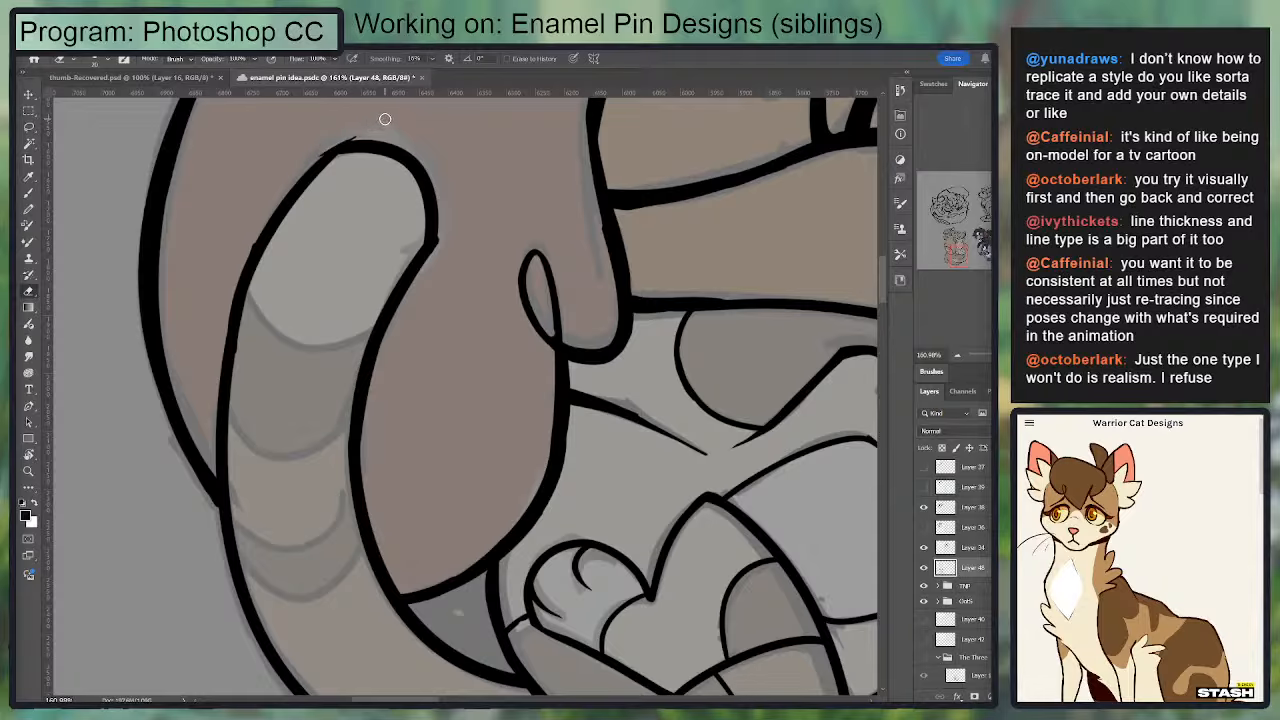
{"action": "mouse_move", "coordinate": [385, 119]}
{"action": "left_mouse_down"}
{"action": "mouse_move", "coordinate": [296, 173]}
{"action": "mouse_move", "coordinate": [325, 147]}
{"action": "mouse_move", "coordinate": [278, 233]}
{"action": "left_mouse_up"}
{"action": "key", "text": "b"}
{"action": "left_click_drag", "start_coordinate": [337, 163], "coordinate": [235, 323]}
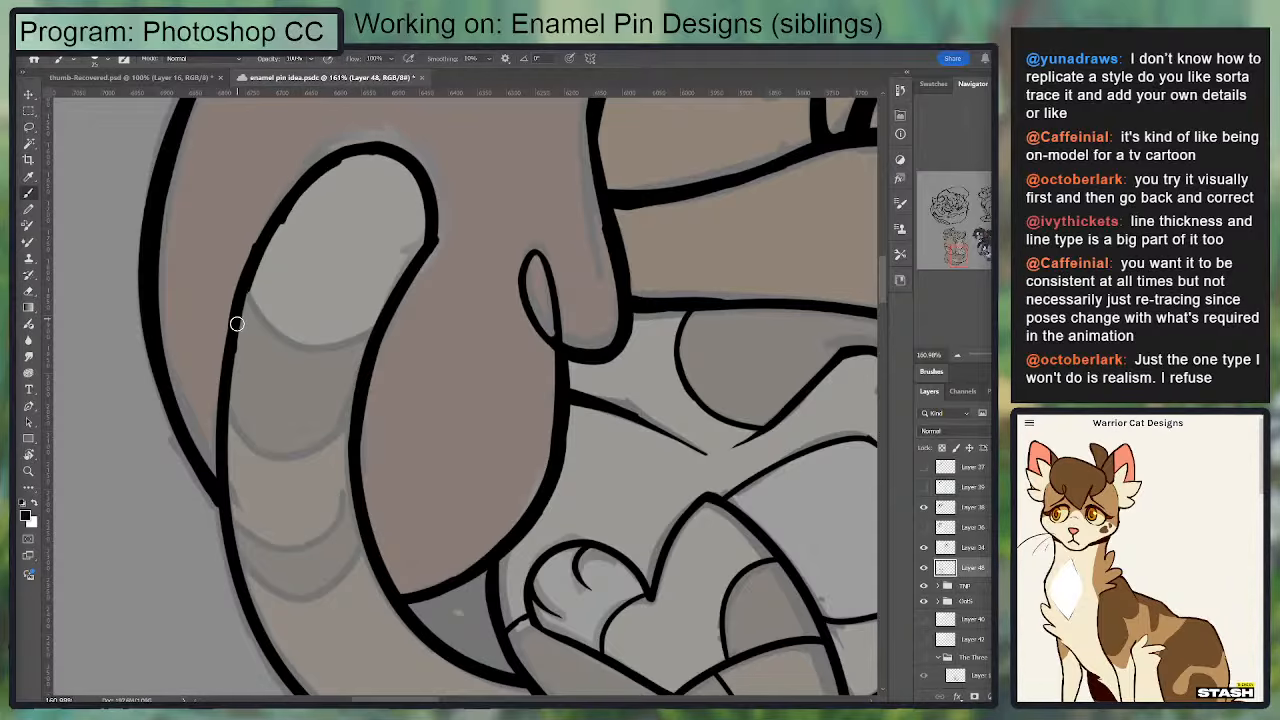
{"action": "key", "text": "e"}
{"action": "left_click_drag", "start_coordinate": [355, 165], "coordinate": [259, 285]}
{"action": "key", "text": "r"}
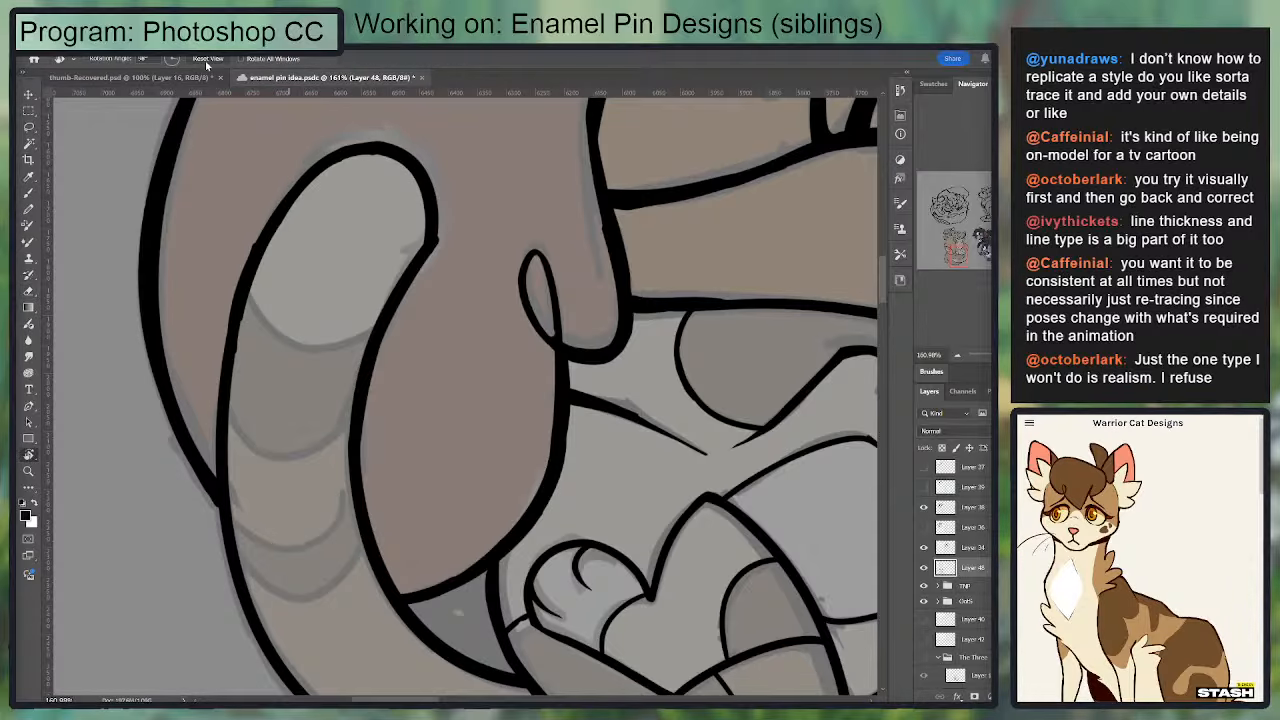
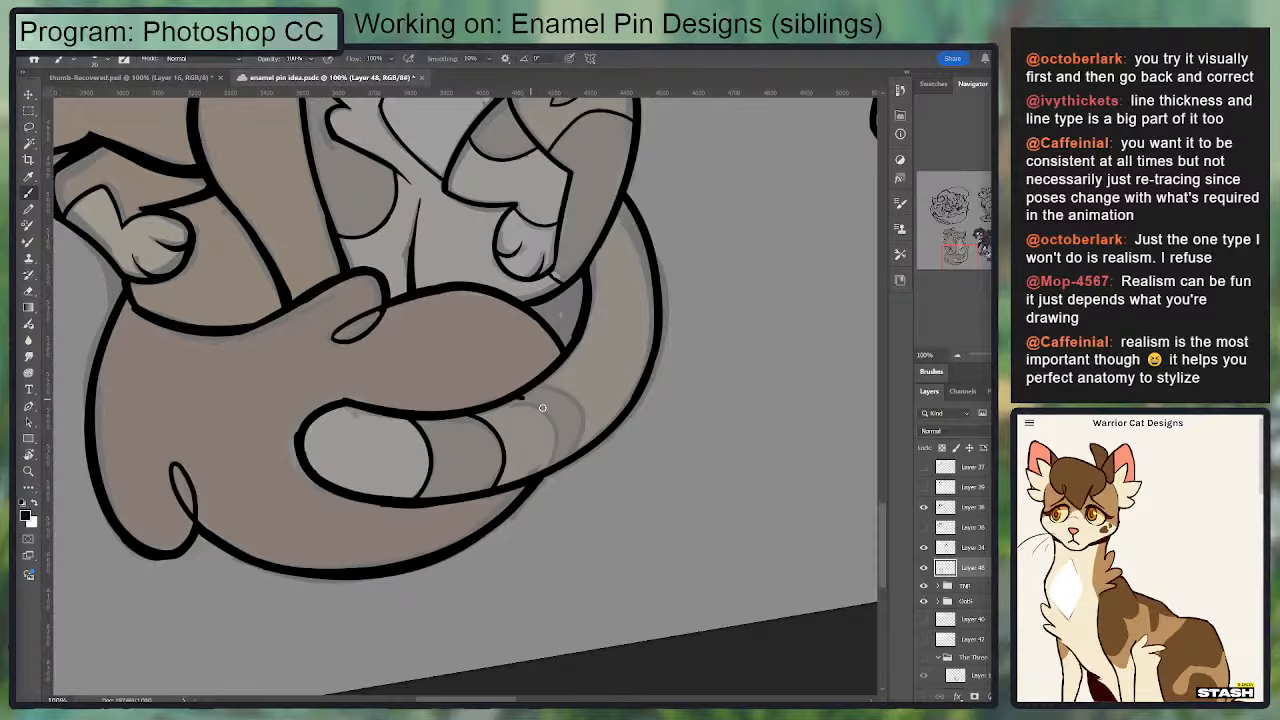
Step: Ink two more curved stripe edges across the second cat's tail, next to the existing bands, redoing strokes that miss the sketch
{"action": "left_click_drag", "start_coordinate": [530, 398], "coordinate": [554, 463]}
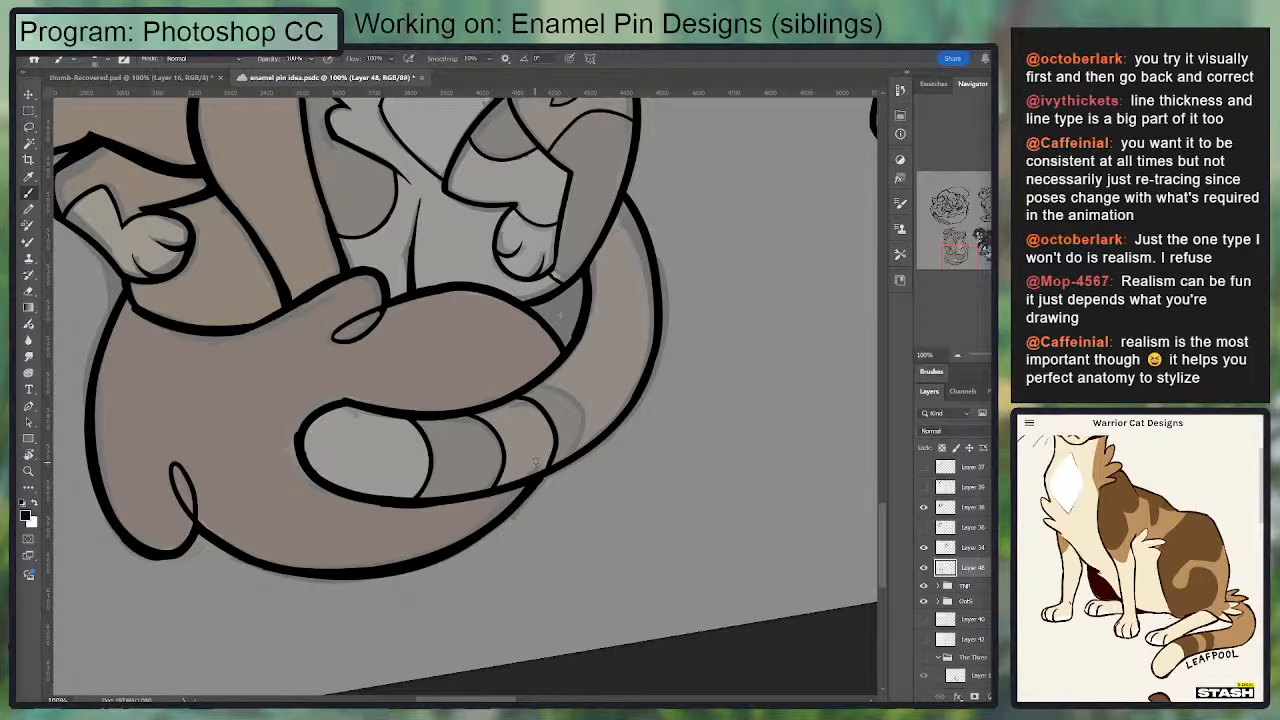
{"action": "key", "text": "ctrl+z"}
{"action": "left_click_drag", "start_coordinate": [508, 404], "coordinate": [530, 484]}
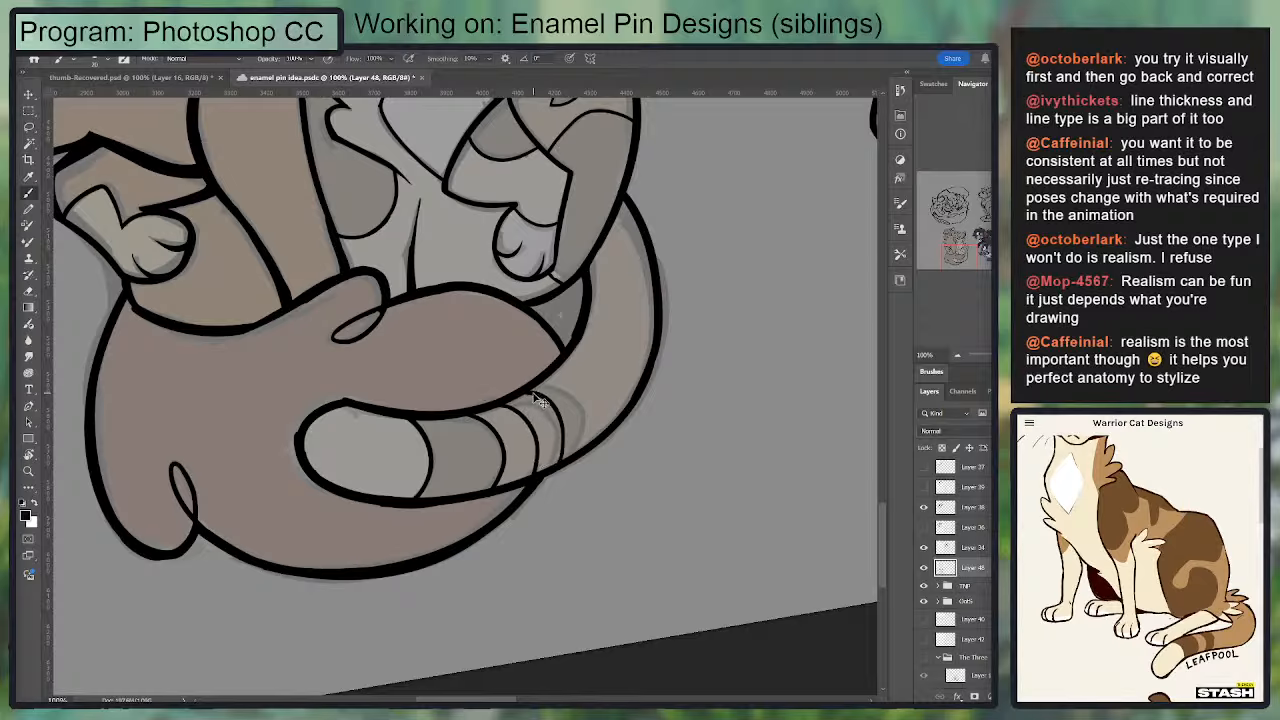
{"action": "left_click_drag", "start_coordinate": [559, 400], "coordinate": [556, 471]}
{"action": "key", "text": "ctrl+z"}
{"action": "key", "text": "ctrl+z"}
{"action": "mouse_move", "coordinate": [500, 406]}
{"action": "left_mouse_down"}
{"action": "mouse_move", "coordinate": [530, 477]}
{"action": "mouse_move", "coordinate": [565, 442]}
{"action": "mouse_move", "coordinate": [520, 396]}
{"action": "mouse_move", "coordinate": [549, 399]}
{"action": "mouse_move", "coordinate": [556, 471]}
{"action": "mouse_move", "coordinate": [568, 419]}
{"action": "mouse_move", "coordinate": [531, 397]}
{"action": "left_mouse_up"}
{"action": "key", "text": "ctrl+z"}
{"action": "key", "text": "ctrl+z"}
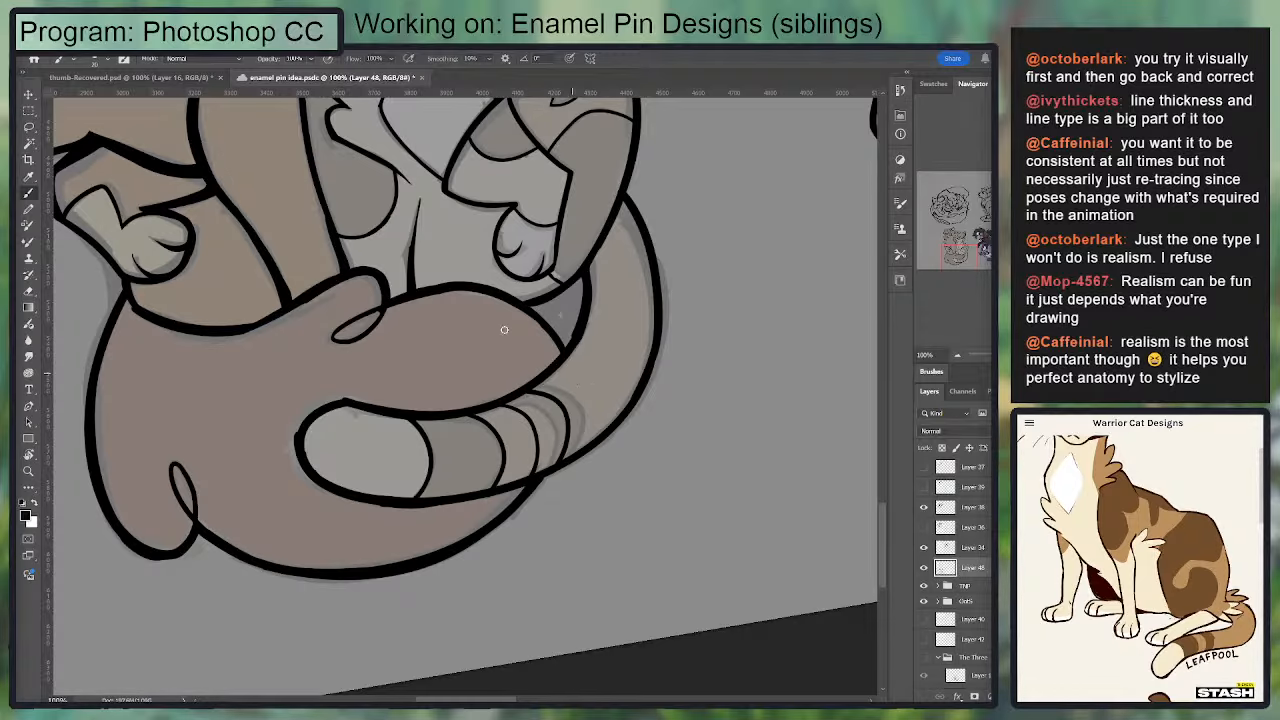
Step: Reset the canvas rotation and save the enamel pin document
{"action": "key", "text": "r"}
{"action": "left_click", "coordinate": [207, 58]}
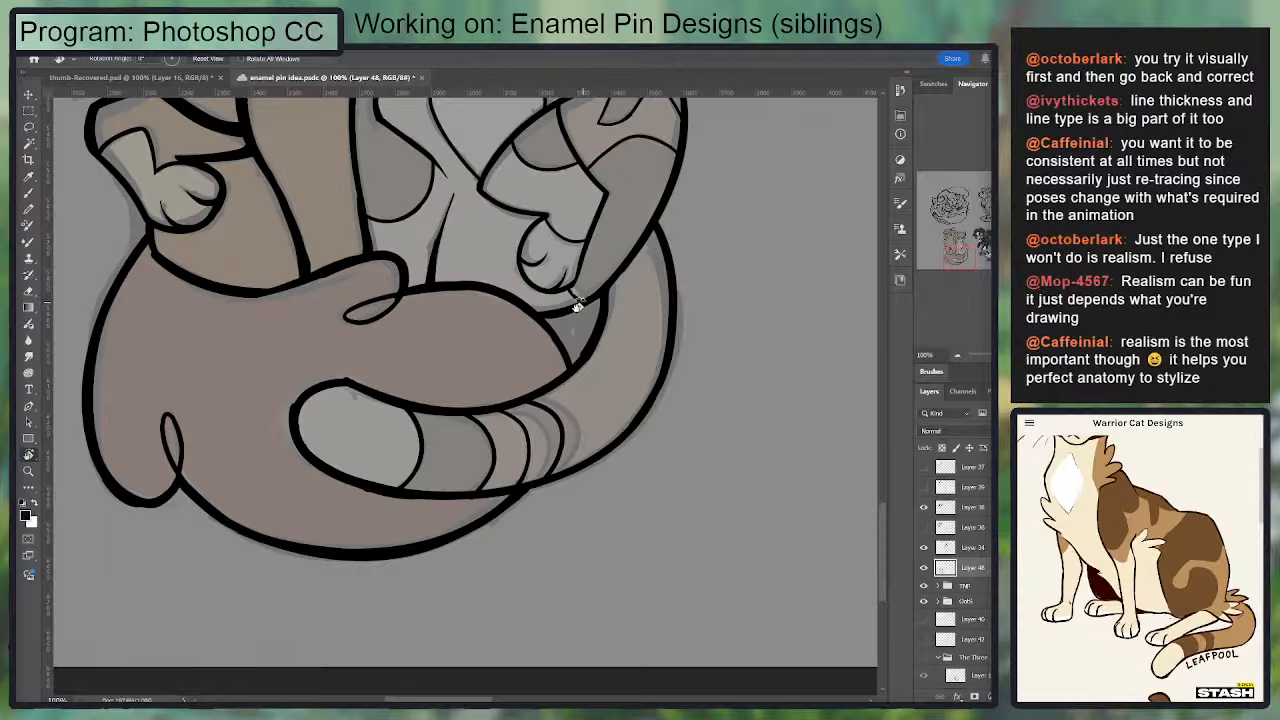
{"action": "left_click_drag", "start_coordinate": [579, 304], "coordinate": [631, 593]}
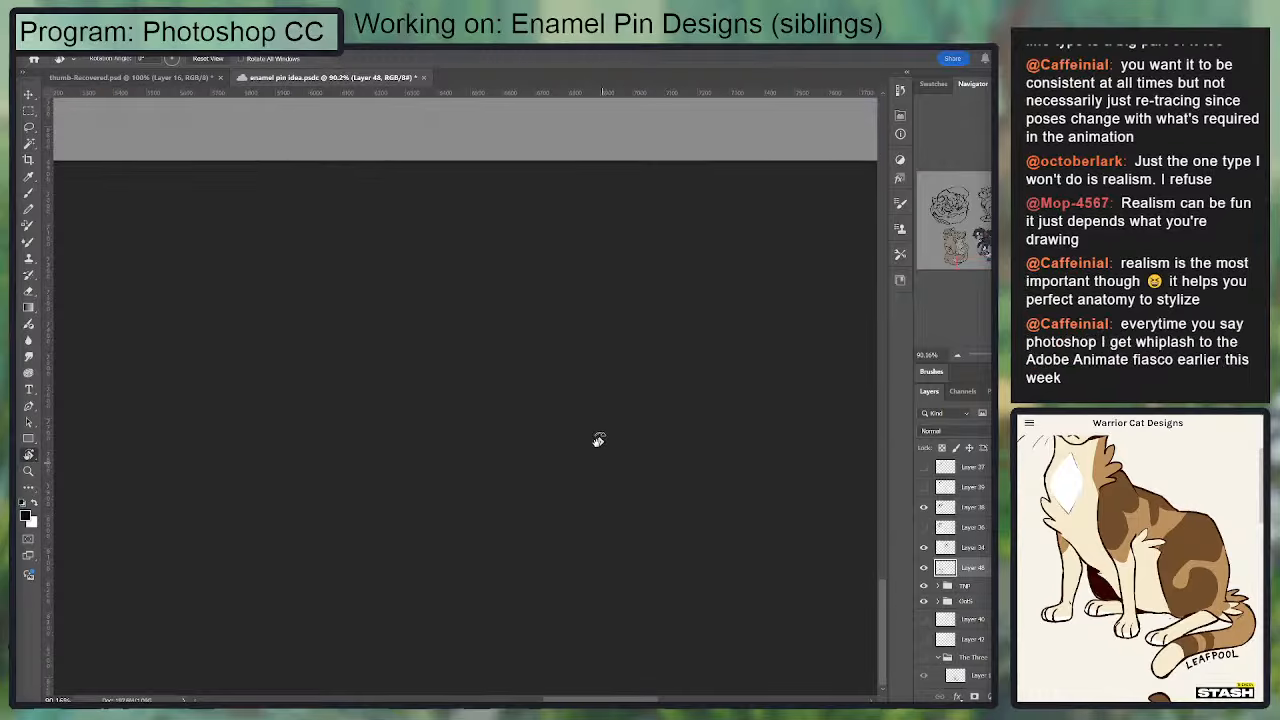
{"action": "left_click_drag", "start_coordinate": [456, 314], "coordinate": [628, 544]}
{"action": "left_click_drag", "start_coordinate": [629, 343], "coordinate": [528, 315]}
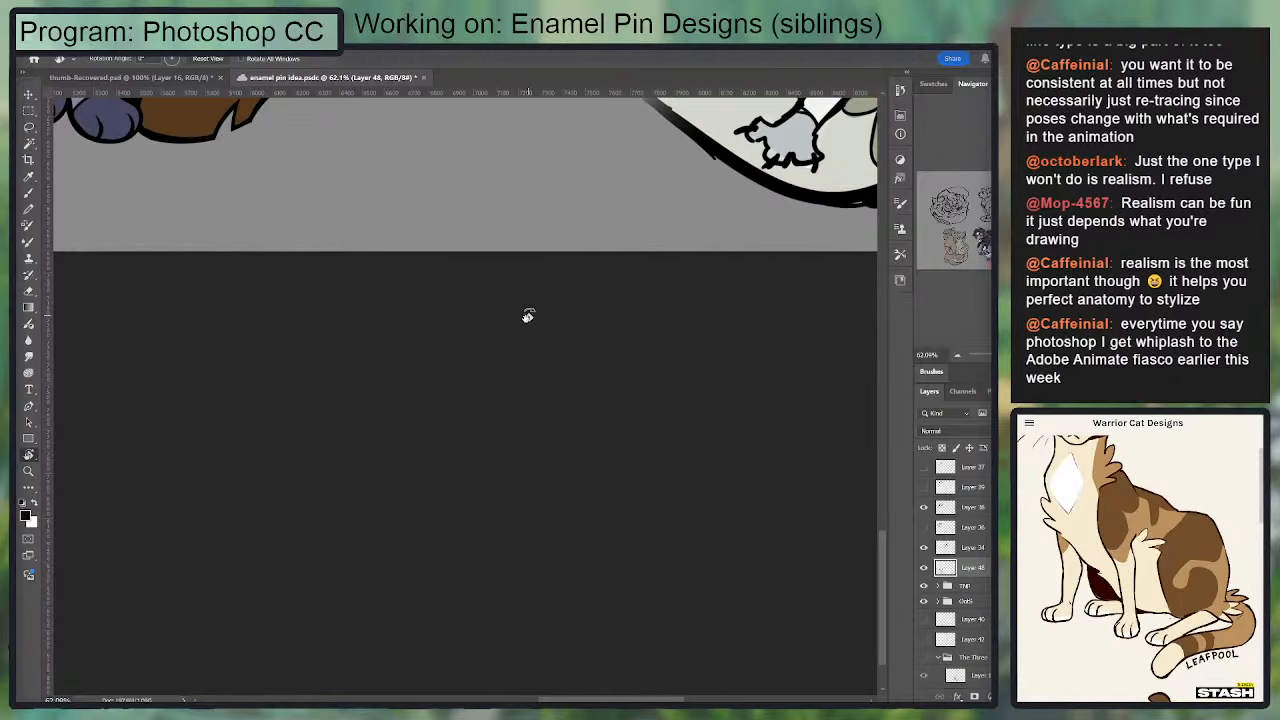
{"action": "left_click_drag", "start_coordinate": [470, 440], "coordinate": [568, 466]}
{"action": "left_click_drag", "start_coordinate": [677, 323], "coordinate": [982, 238]}
{"action": "left_click_drag", "start_coordinate": [335, 487], "coordinate": [259, 101]}
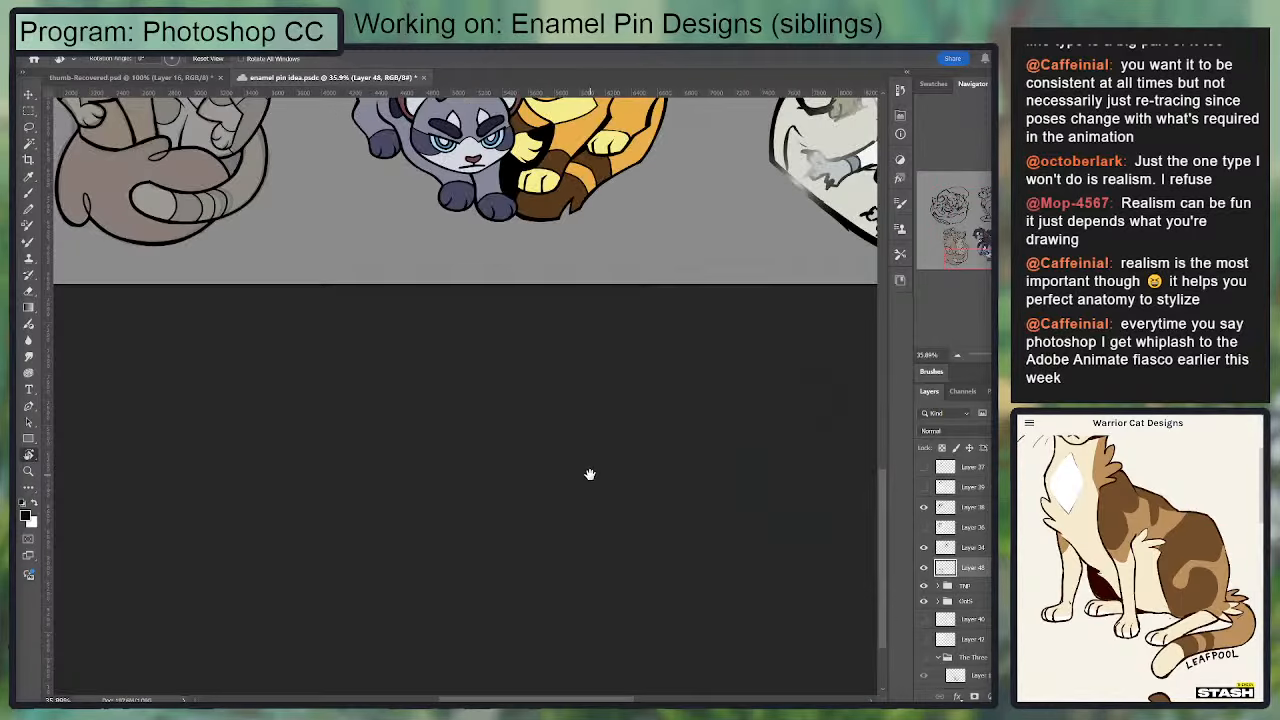
{"action": "left_click_drag", "start_coordinate": [590, 475], "coordinate": [604, 463]}
{"action": "left_click", "coordinate": [985, 232]}
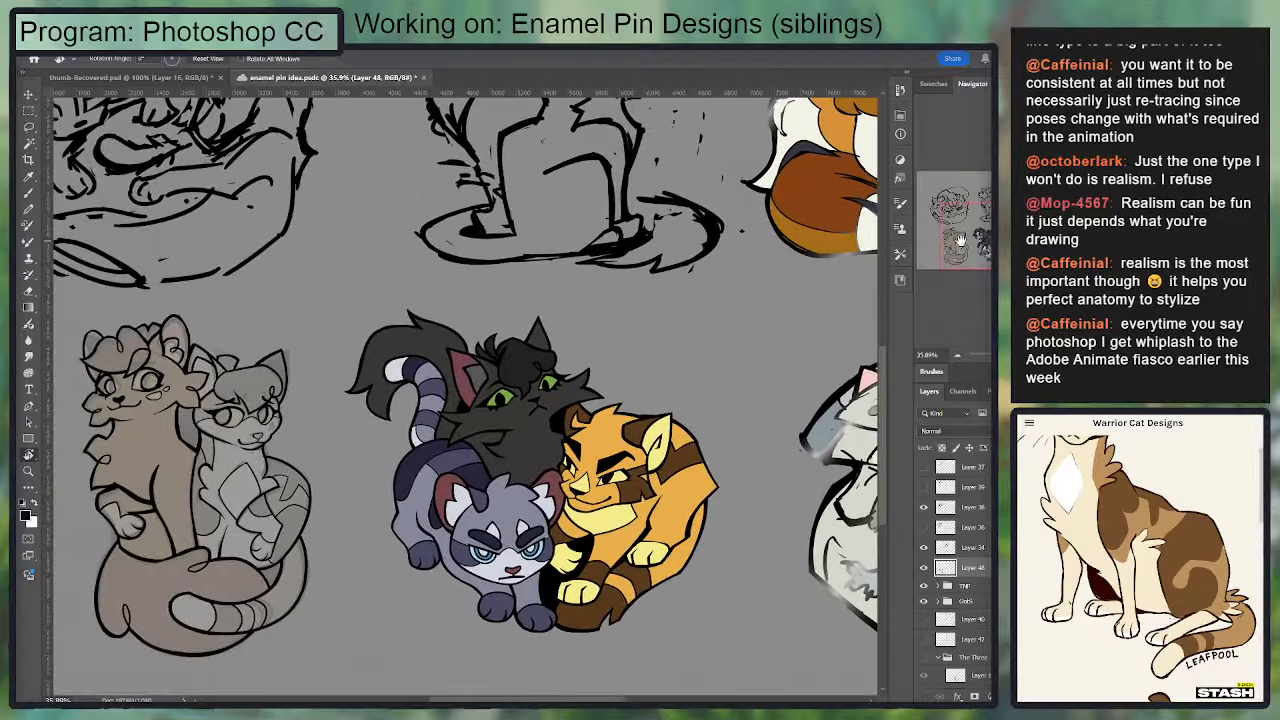
{"action": "key", "text": "ctrl+s"}
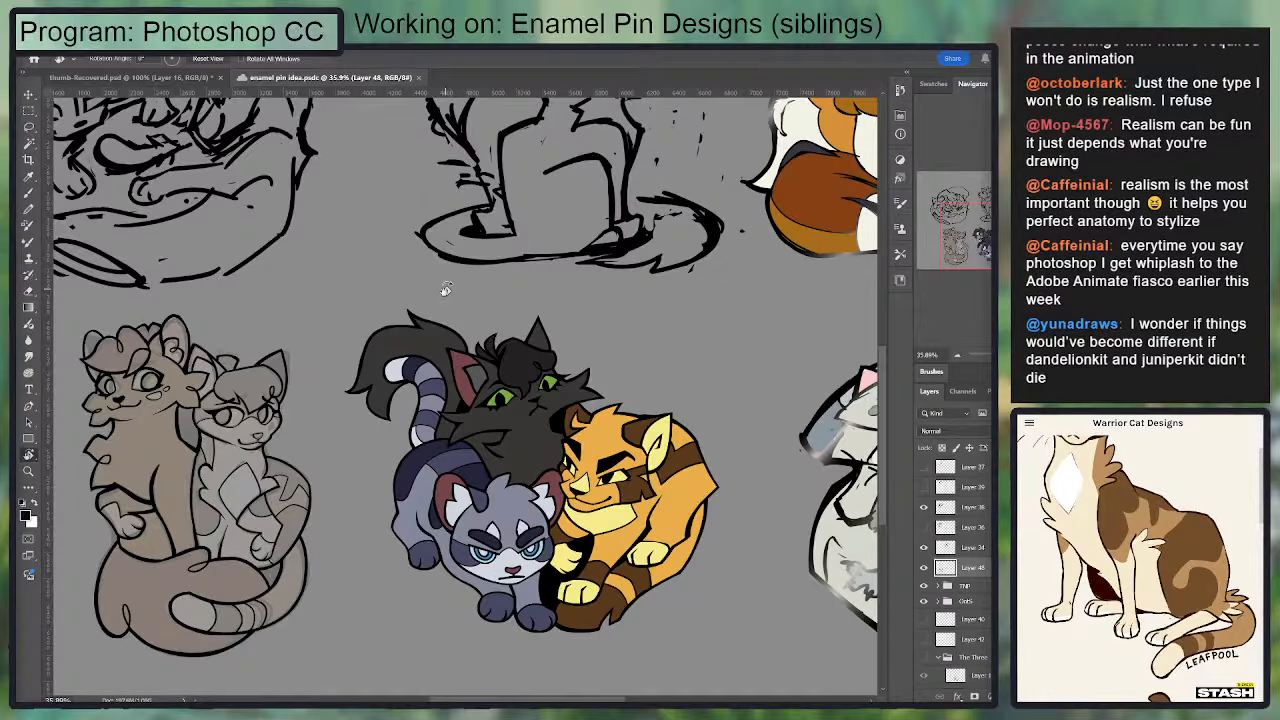
Step: Close the enamel pin idea document and reopen it at the siblings design
{"action": "left_click_drag", "start_coordinate": [342, 437], "coordinate": [582, 366]}
{"action": "left_click_drag", "start_coordinate": [423, 298], "coordinate": [463, 299]}
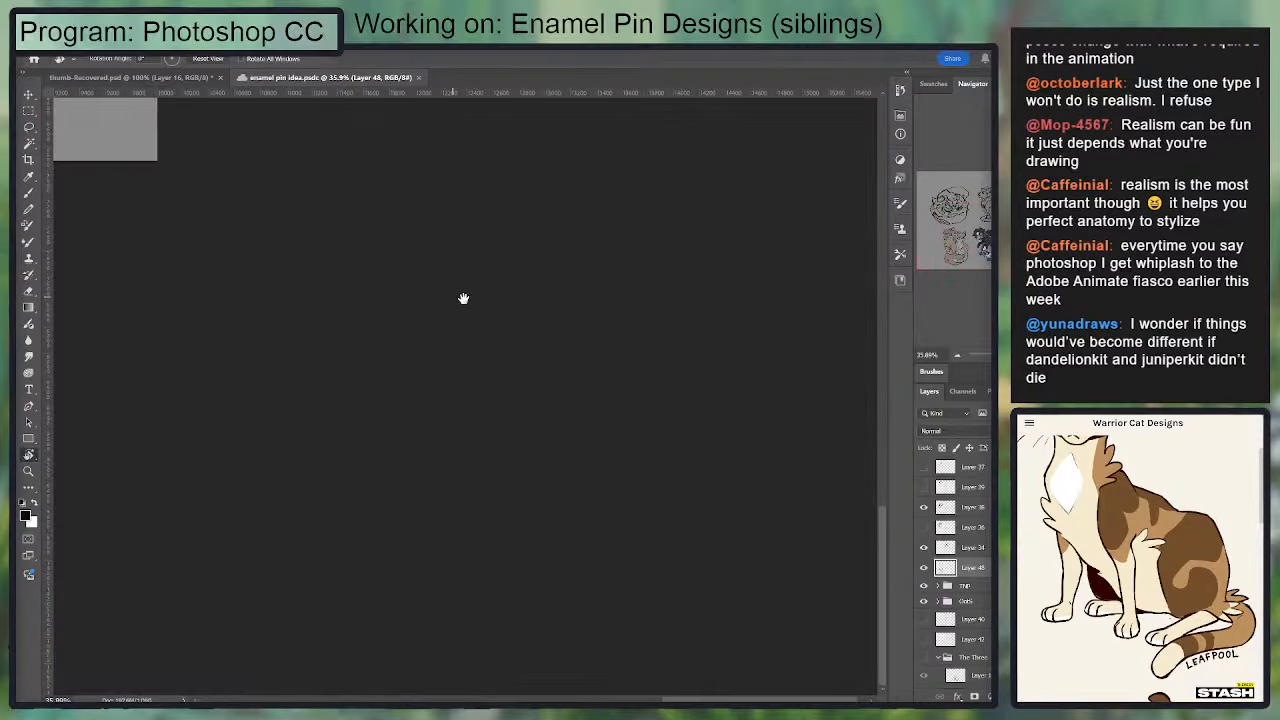
{"action": "left_click", "coordinate": [420, 78]}
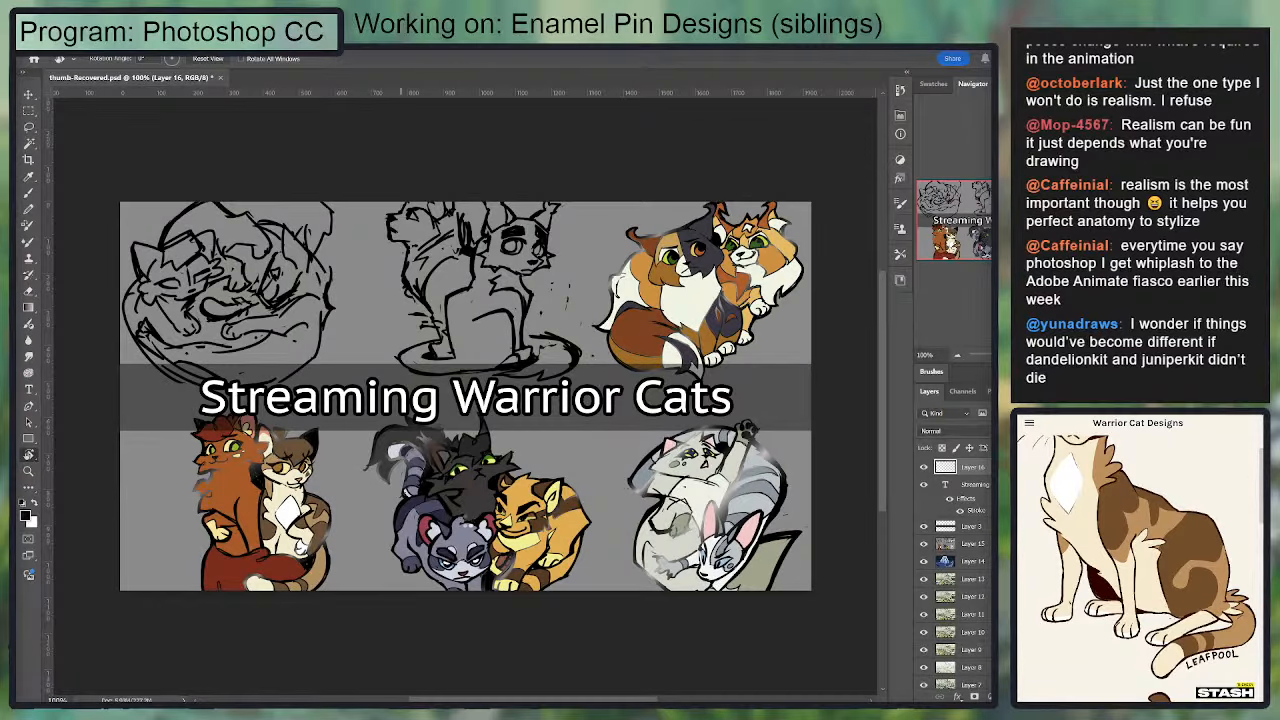
{"action": "scroll", "coordinate": [281, 522], "scroll_direction": "up", "scroll_amount": 6}
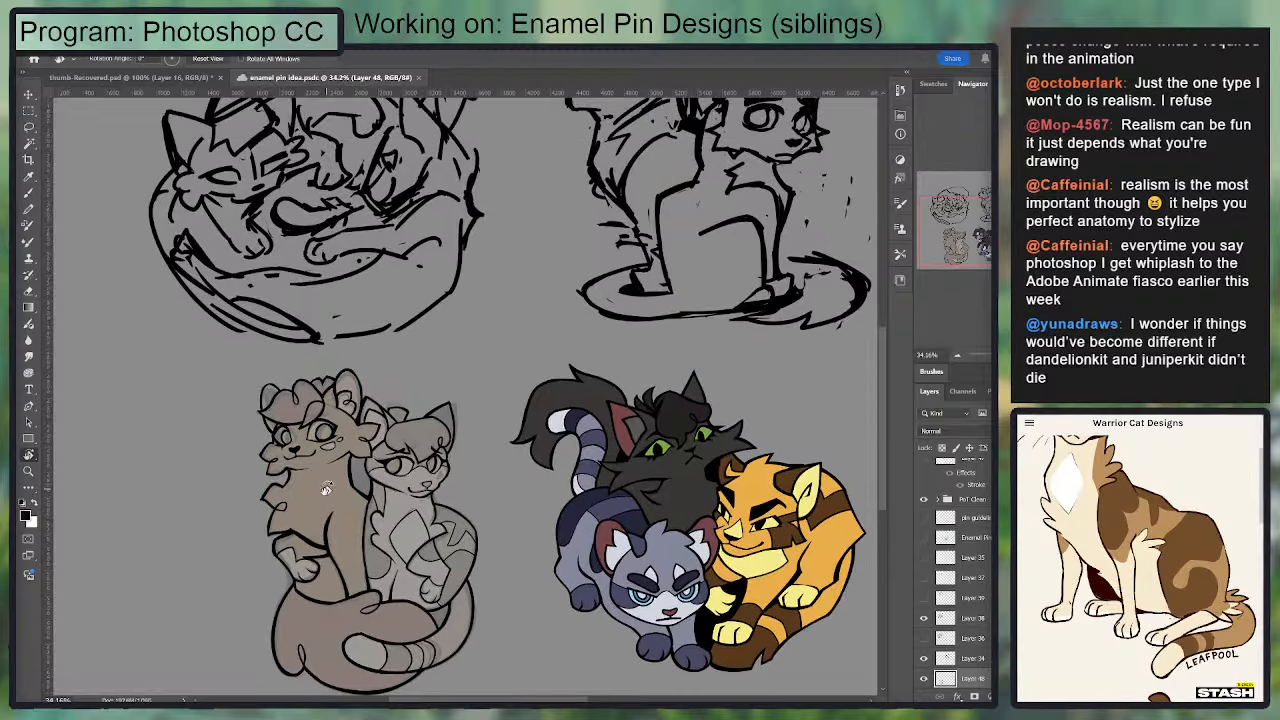
{"action": "left_click_drag", "start_coordinate": [614, 365], "coordinate": [727, 273]}
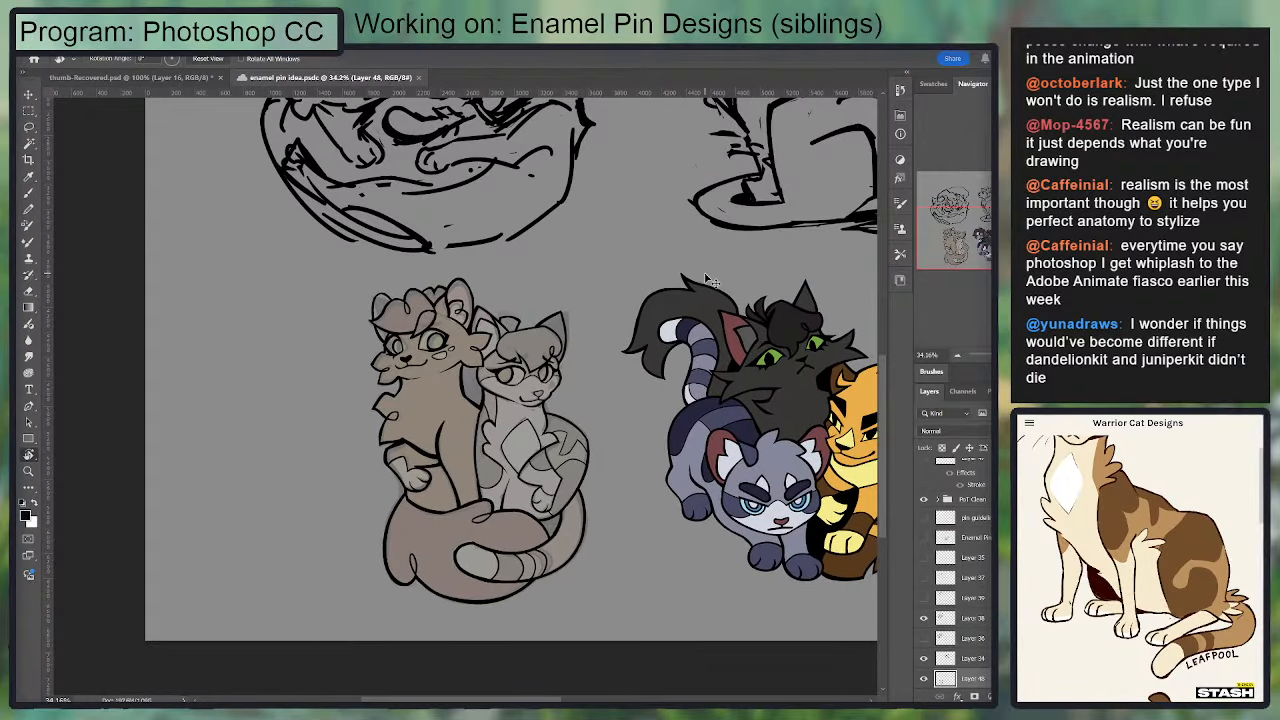
{"action": "key", "text": "ctrl+plus"}
{"action": "key", "text": "ctrl+plus"}
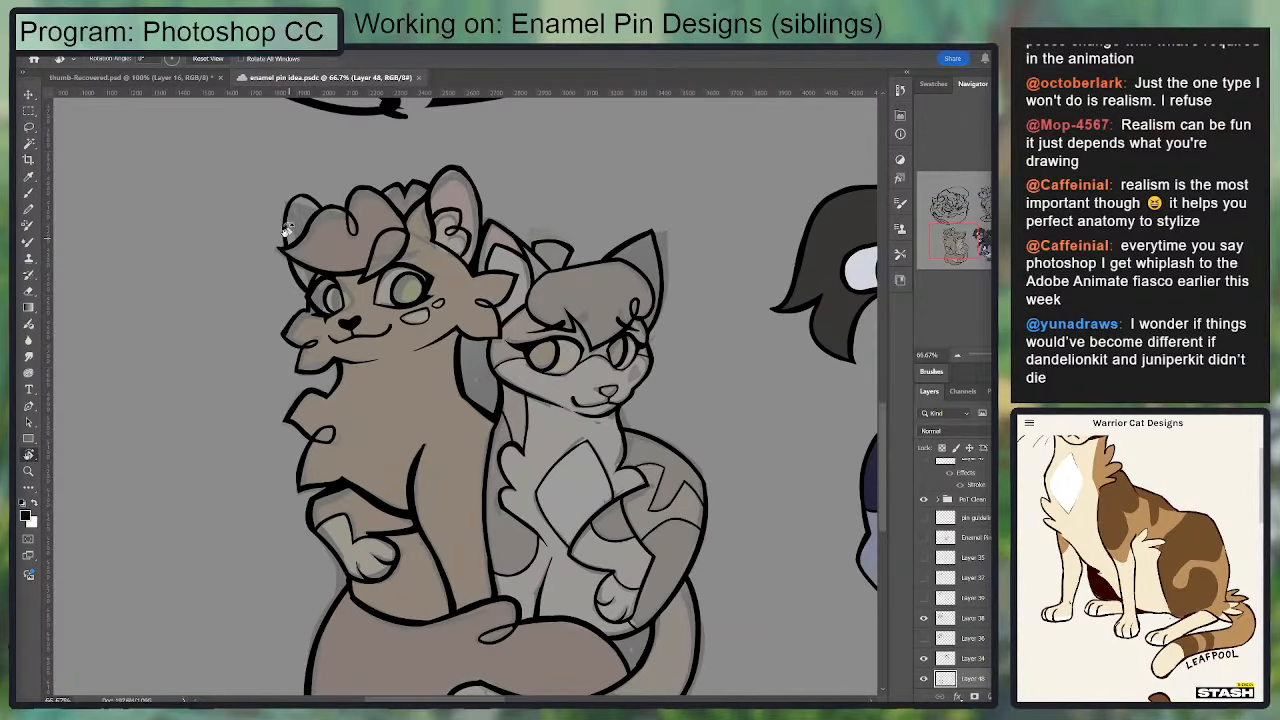
Step: Complete the inked outer edge of the first cat's far ear and check the line art of both cats for gaps
{"action": "key", "text": "b"}
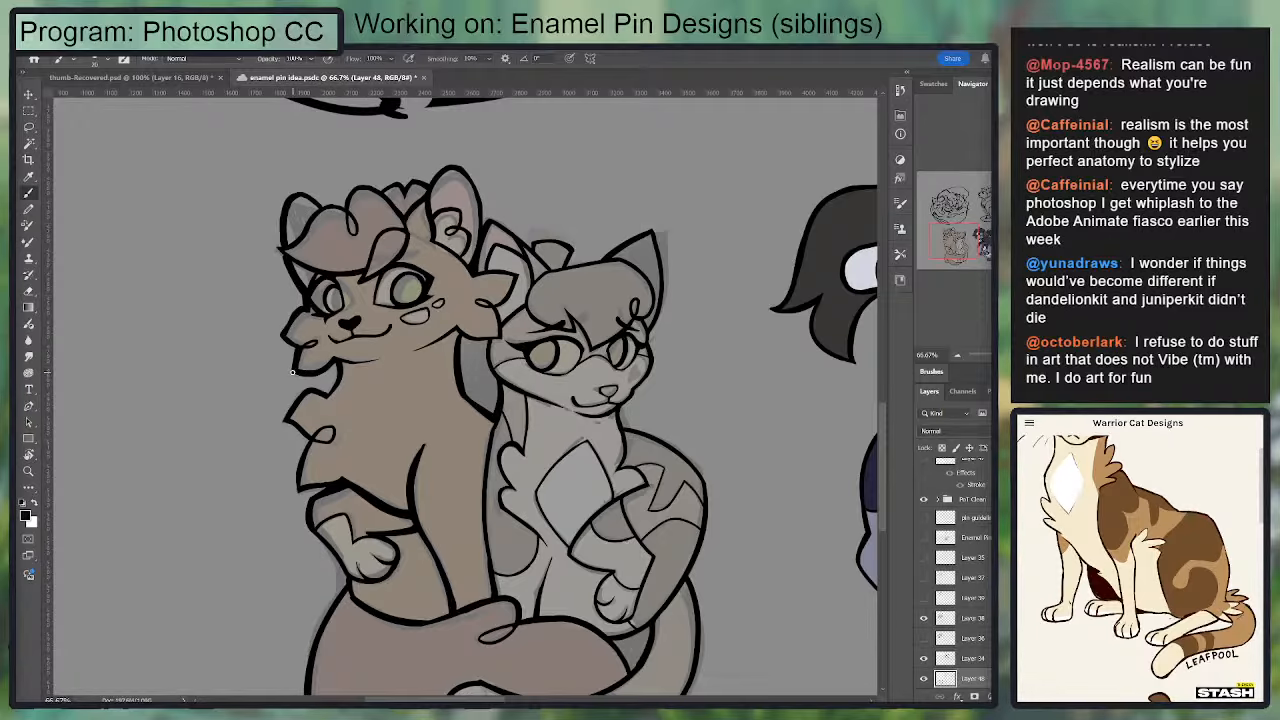
{"action": "left_click_drag", "start_coordinate": [395, 295], "coordinate": [371, 193]}
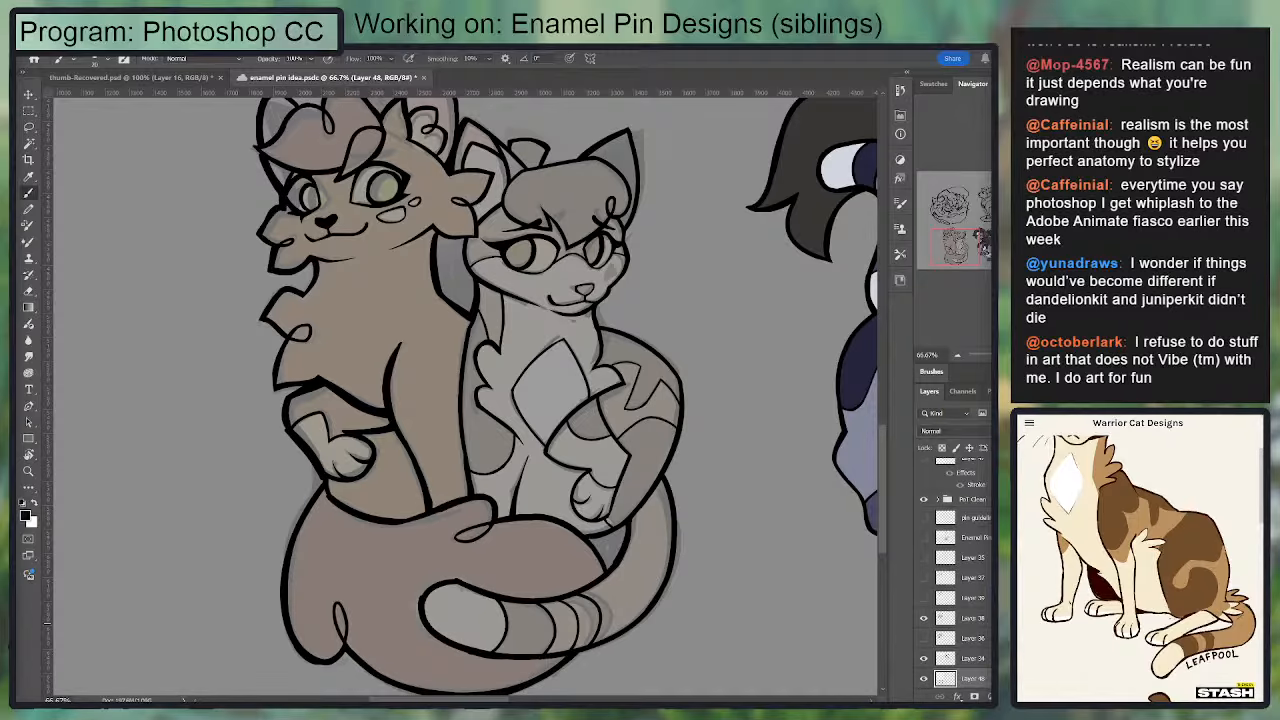
{"action": "scroll", "coordinate": [630, 296], "scroll_direction": "up", "scroll_amount": 3}
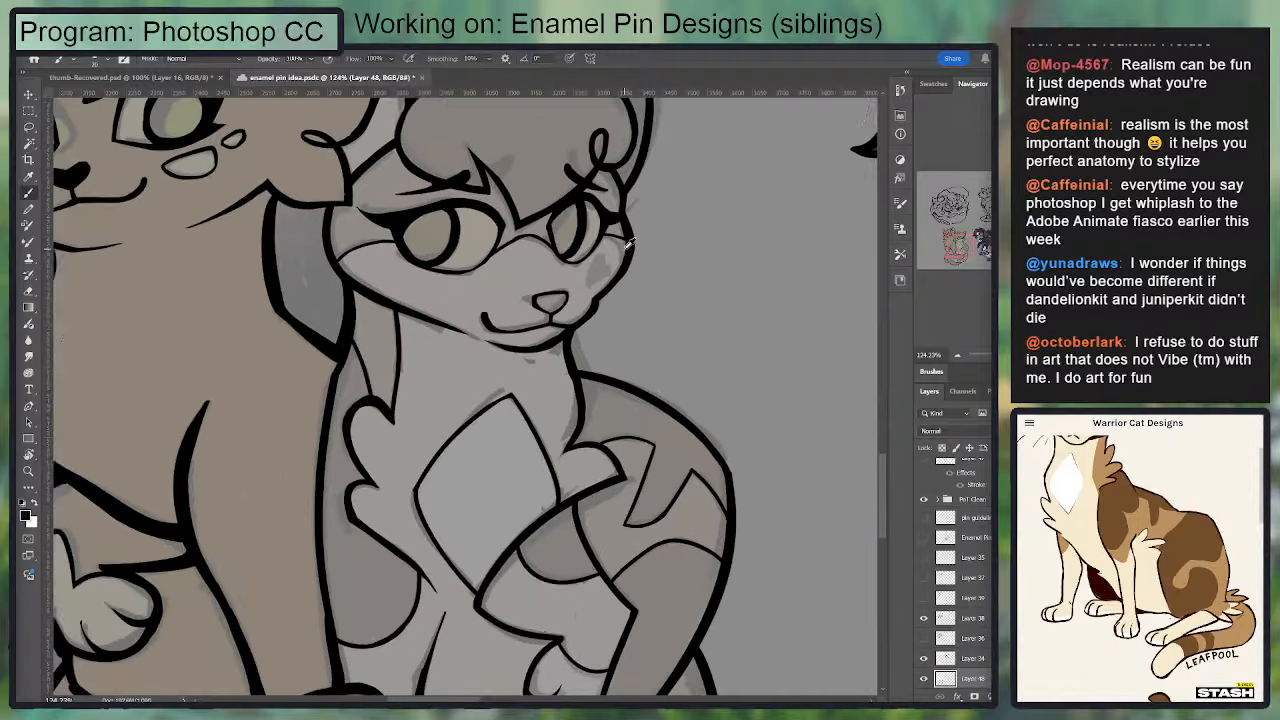
{"action": "scroll", "coordinate": [618, 250], "scroll_direction": "down", "scroll_amount": 4}
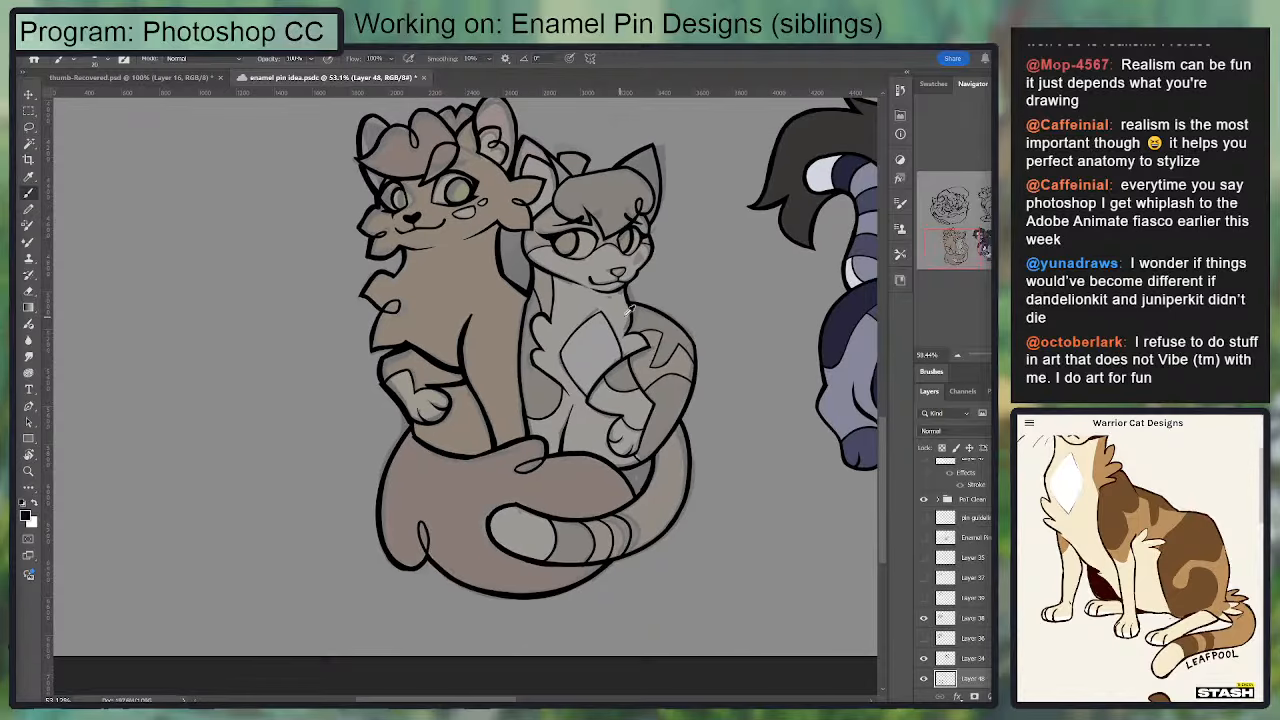
{"action": "scroll", "coordinate": [630, 310], "scroll_direction": "up", "scroll_amount": 2}
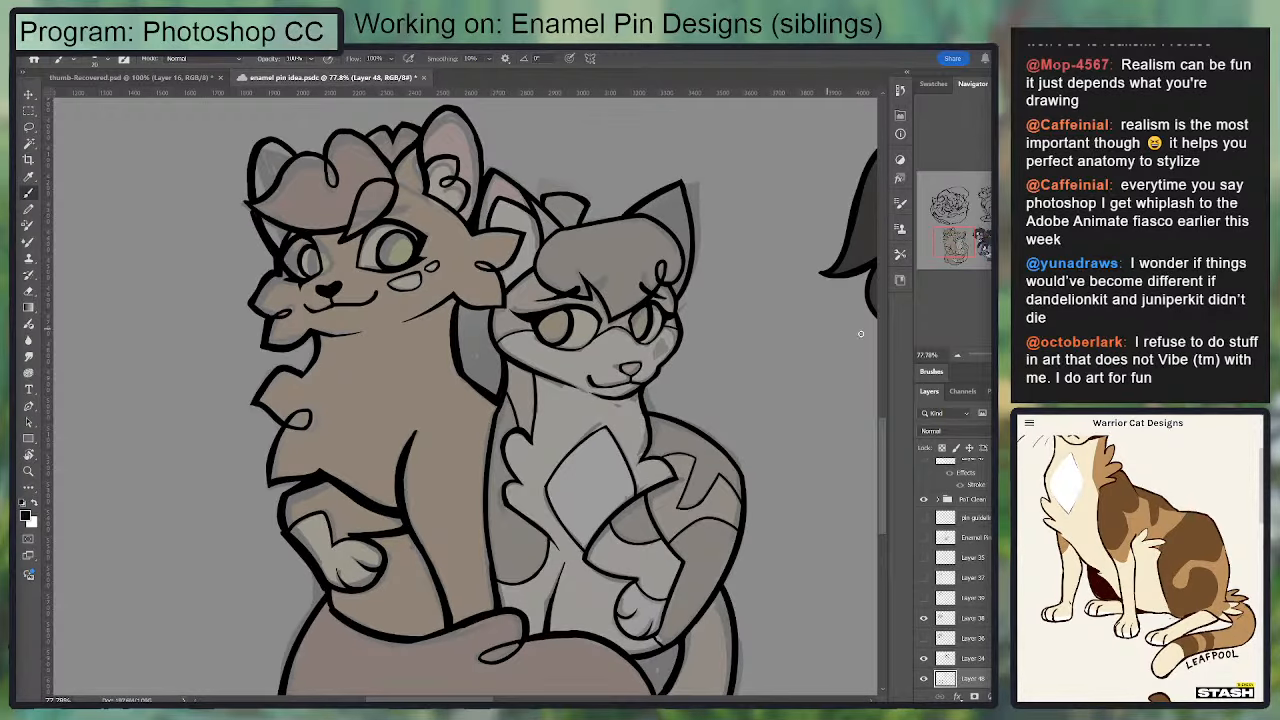
{"action": "scroll", "coordinate": [628, 368], "scroll_direction": "up", "scroll_amount": 5}
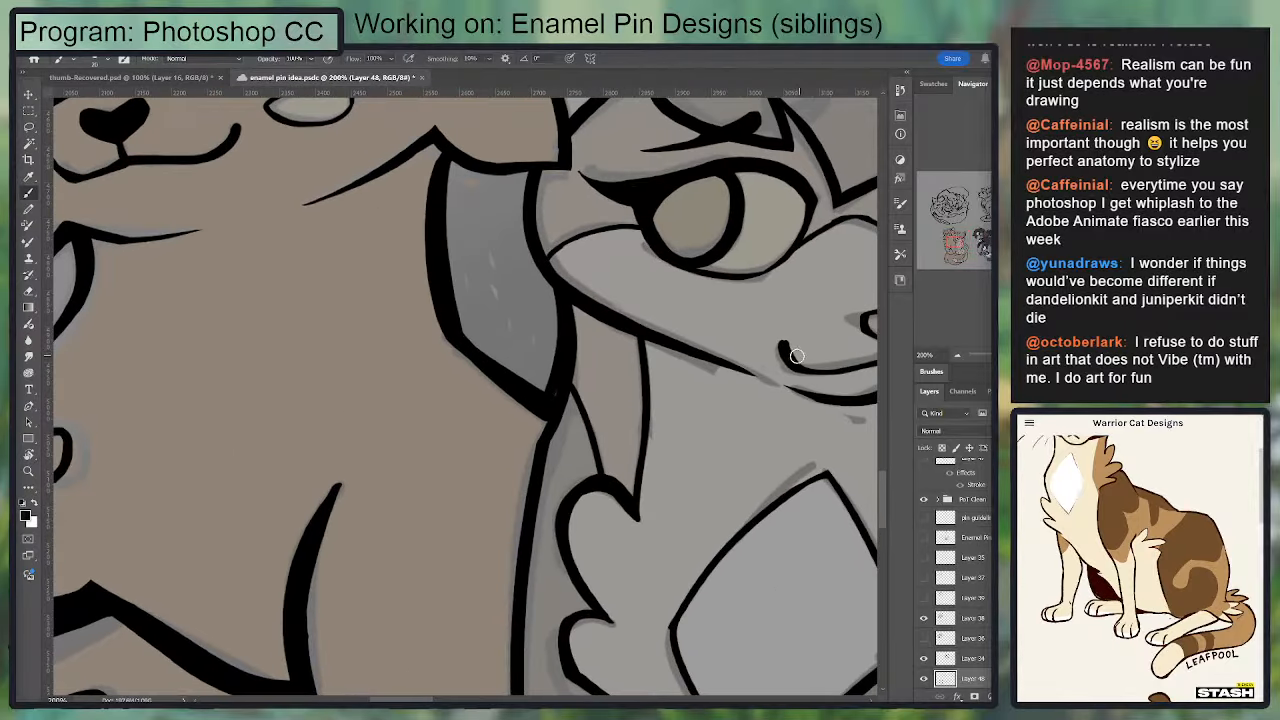
{"action": "mouse_move", "coordinate": [704, 348]}
{"action": "left_mouse_down"}
{"action": "mouse_move", "coordinate": [730, 366]}
{"action": "mouse_move", "coordinate": [745, 325]}
{"action": "mouse_move", "coordinate": [739, 365]}
{"action": "mouse_move", "coordinate": [747, 332]}
{"action": "mouse_move", "coordinate": [725, 355]}
{"action": "mouse_move", "coordinate": [703, 350]}
{"action": "mouse_move", "coordinate": [728, 366]}
{"action": "mouse_move", "coordinate": [750, 328]}
{"action": "left_mouse_up"}
{"action": "key", "text": "ctrl+z"}
{"action": "key", "text": "ctrl+z"}
{"action": "key", "text": "ctrl+z"}
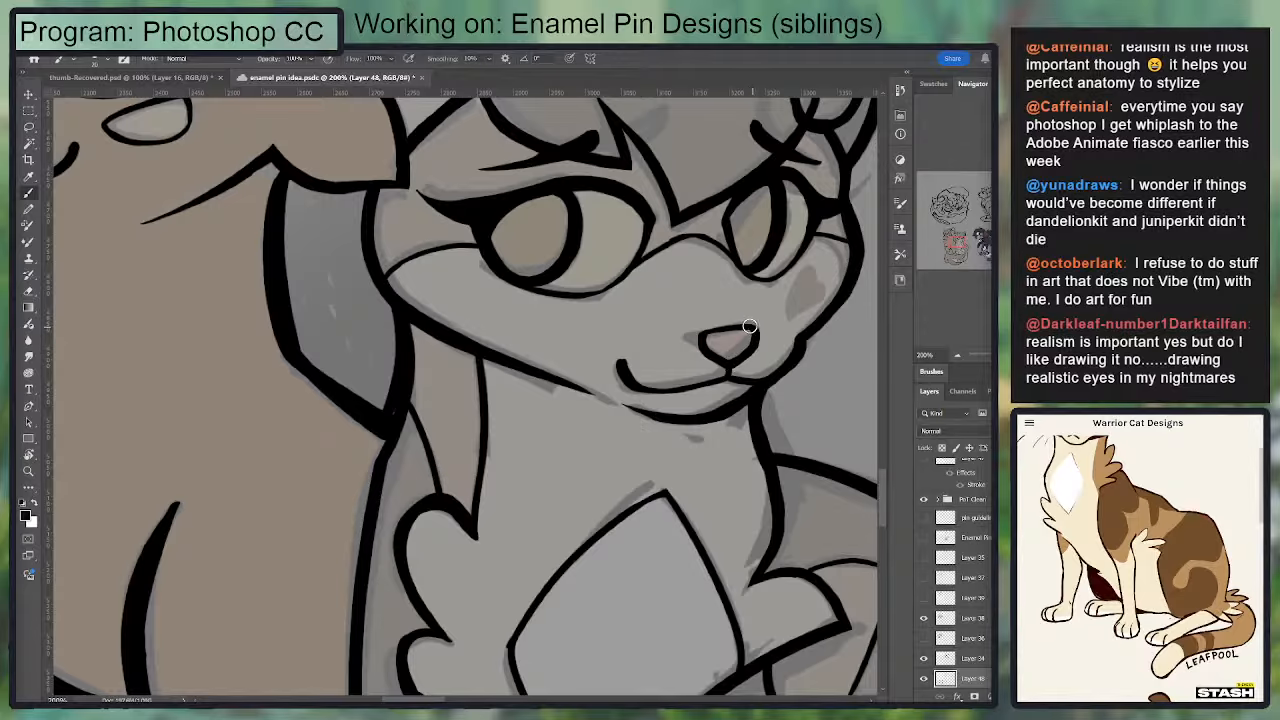
Step: Select the TNP group and raise its opacity so the coloured sketch shows in full colour
{"action": "key", "text": "ctrl+minus"}
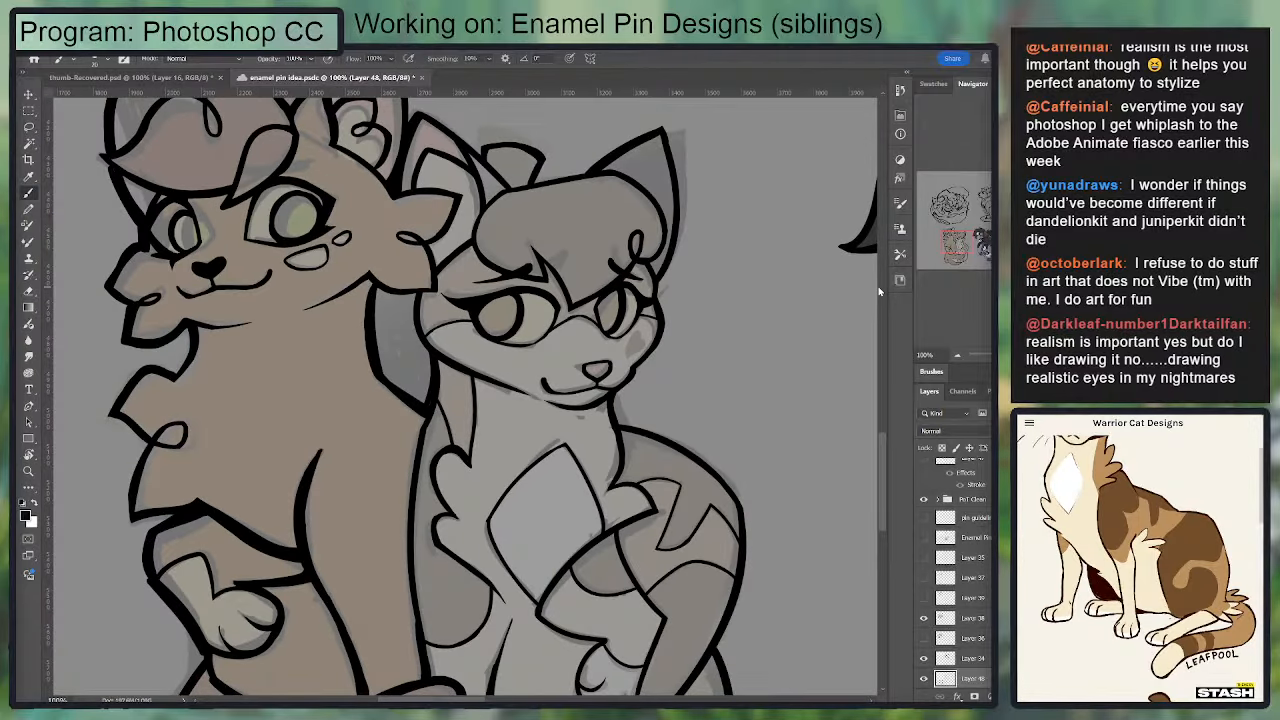
{"action": "scroll", "coordinate": [950, 590], "scroll_direction": "down", "scroll_amount": 3}
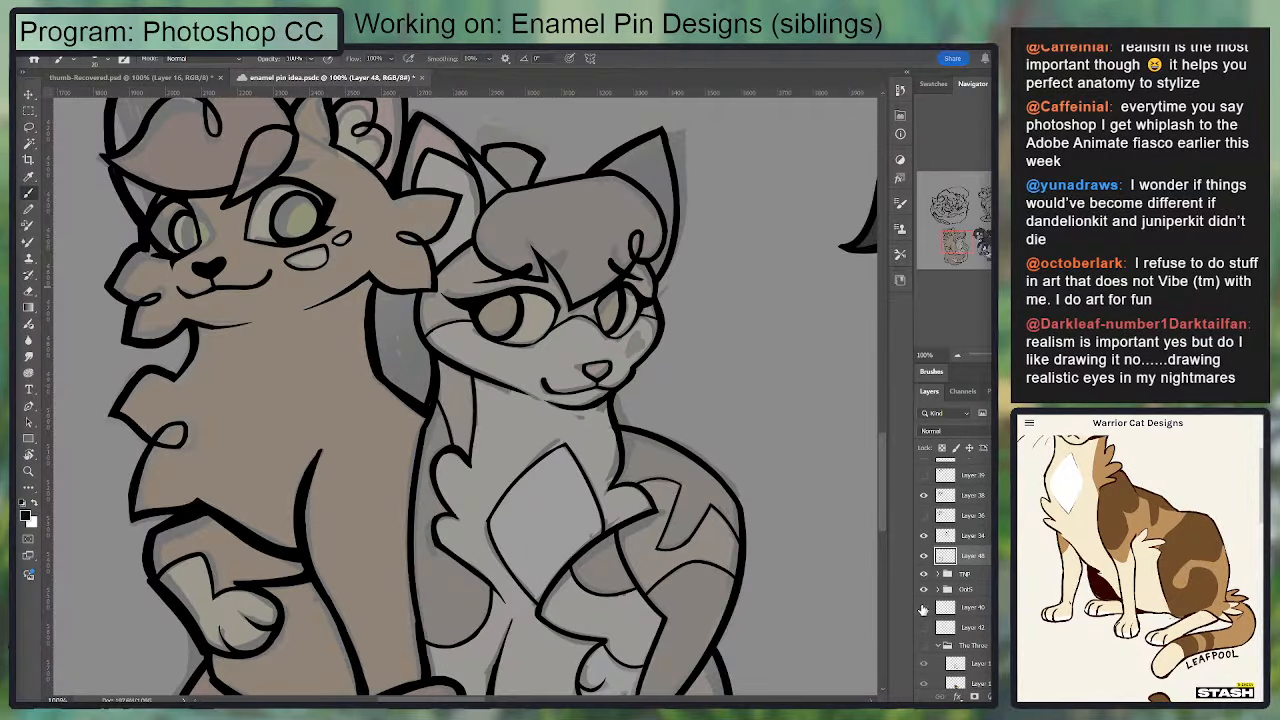
{"action": "left_click", "coordinate": [982, 578]}
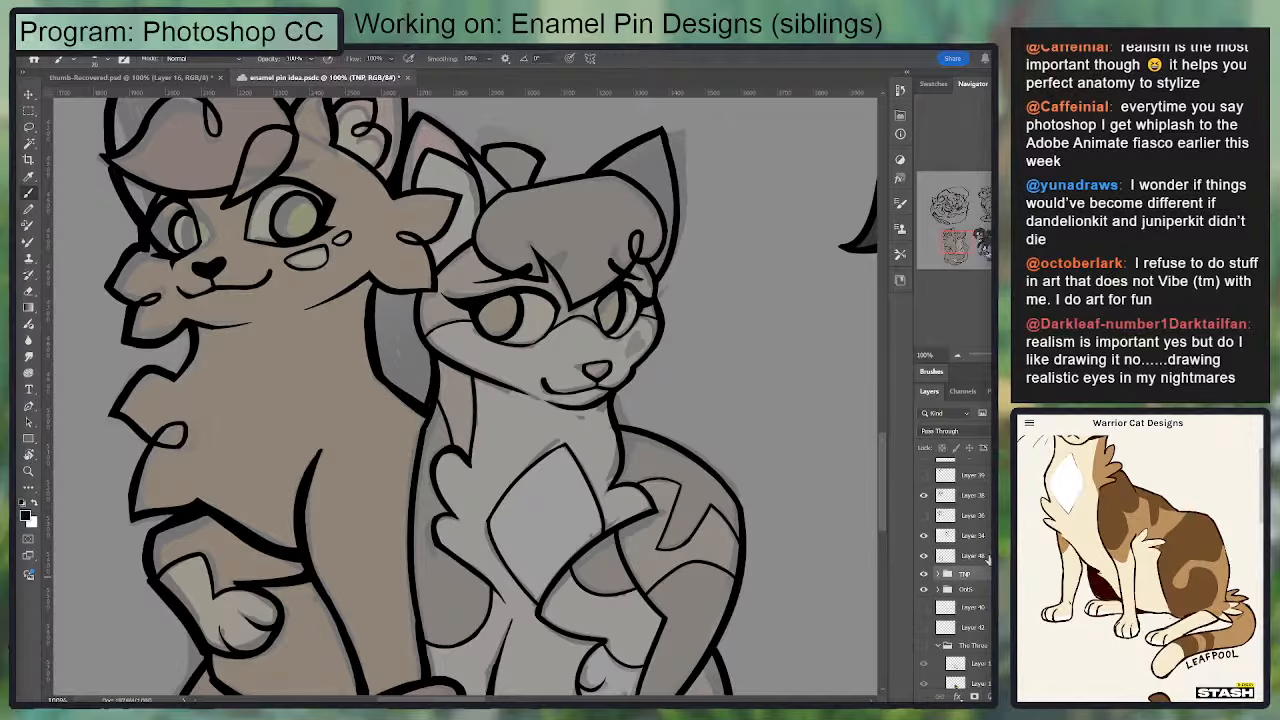
{"action": "left_click_drag", "start_coordinate": [1012, 431], "coordinate": [1070, 400]}
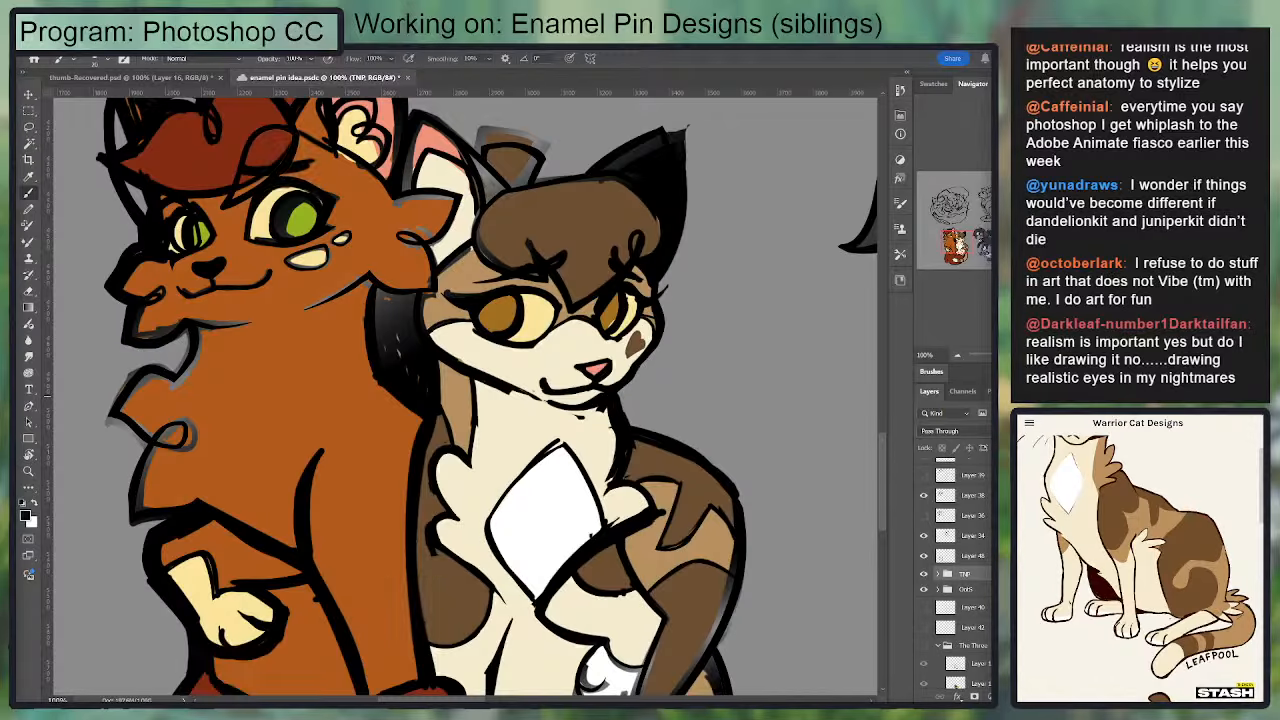
Step: Move the coloured TNP sketch out from under the line art to the empty area beside it as a colour reference
{"action": "left_click", "coordinate": [956, 354]}
{"action": "left_click", "coordinate": [956, 354]}
{"action": "key", "text": "v"}
{"action": "left_click_drag", "start_coordinate": [526, 440], "coordinate": [670, 359]}
{"action": "left_click_drag", "start_coordinate": [476, 352], "coordinate": [355, 350]}
{"action": "key", "text": "ctrl+z"}
{"action": "left_click_drag", "start_coordinate": [554, 364], "coordinate": [364, 365]}
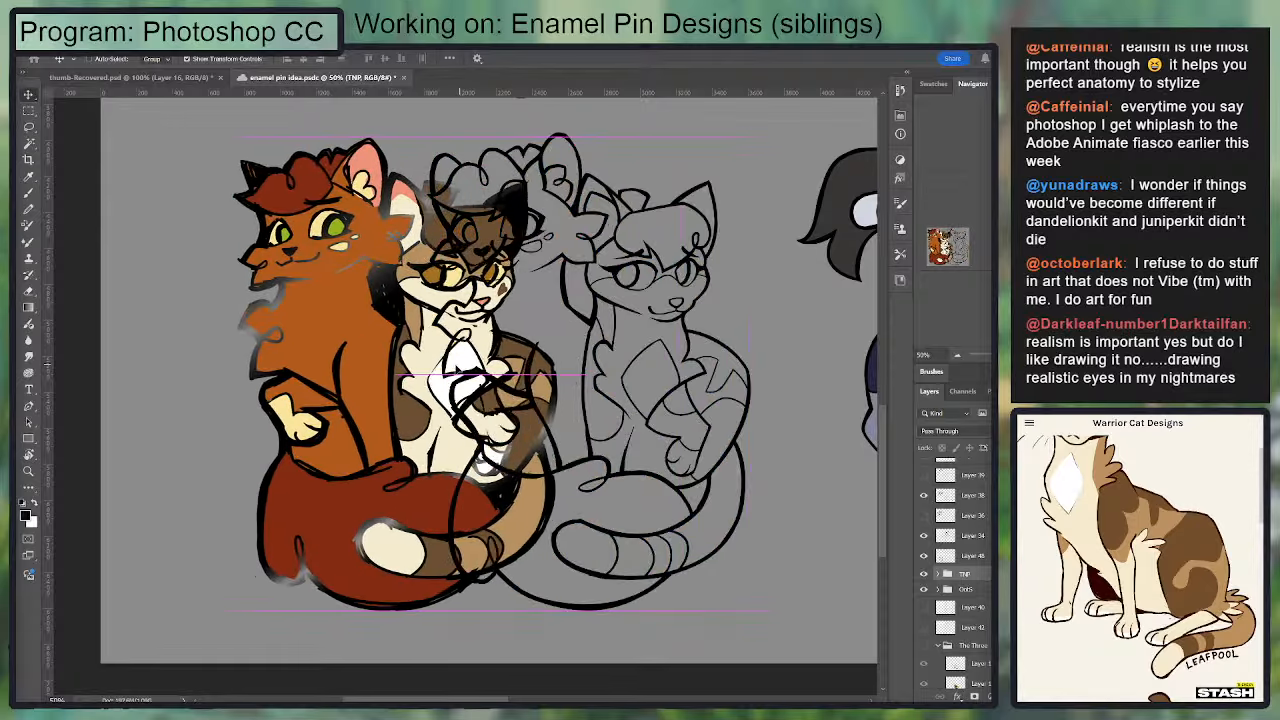
{"action": "left_click_drag", "start_coordinate": [460, 364], "coordinate": [386, 371]}
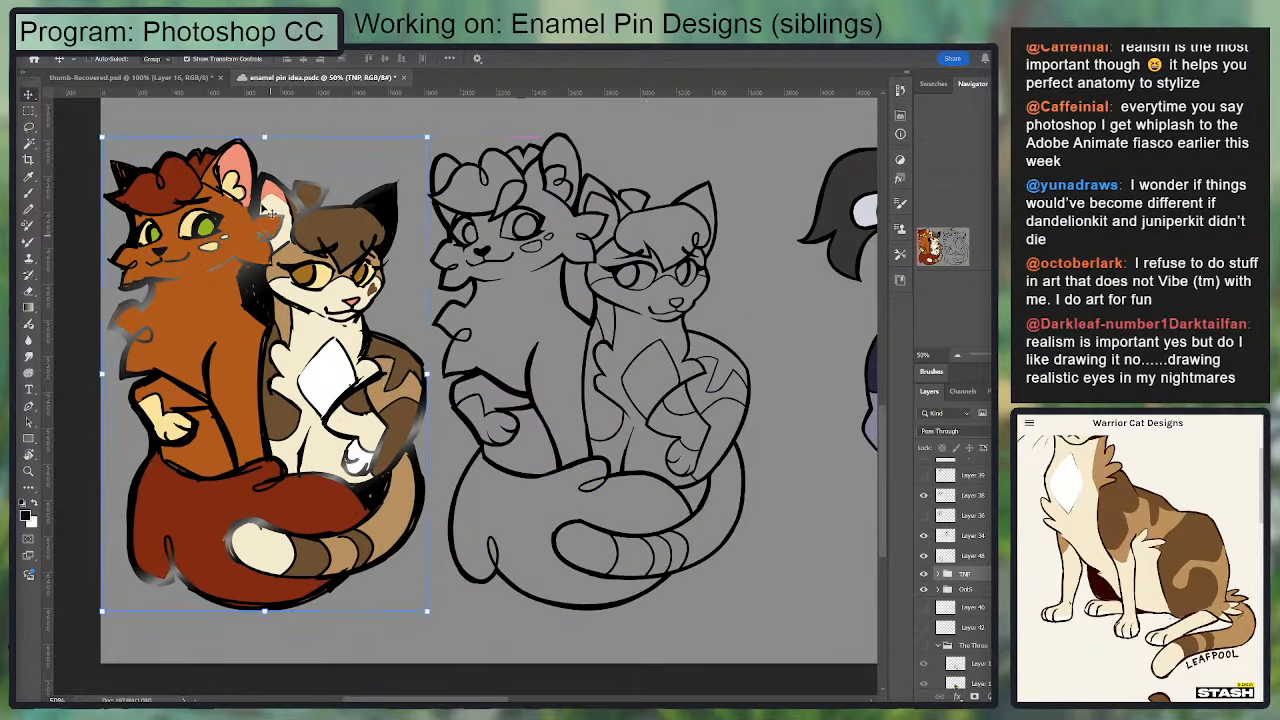
Step: Sample the cream and orange fur colours from the coloured sketch
{"action": "key", "text": "i"}
{"action": "left_click", "coordinate": [190, 226]}
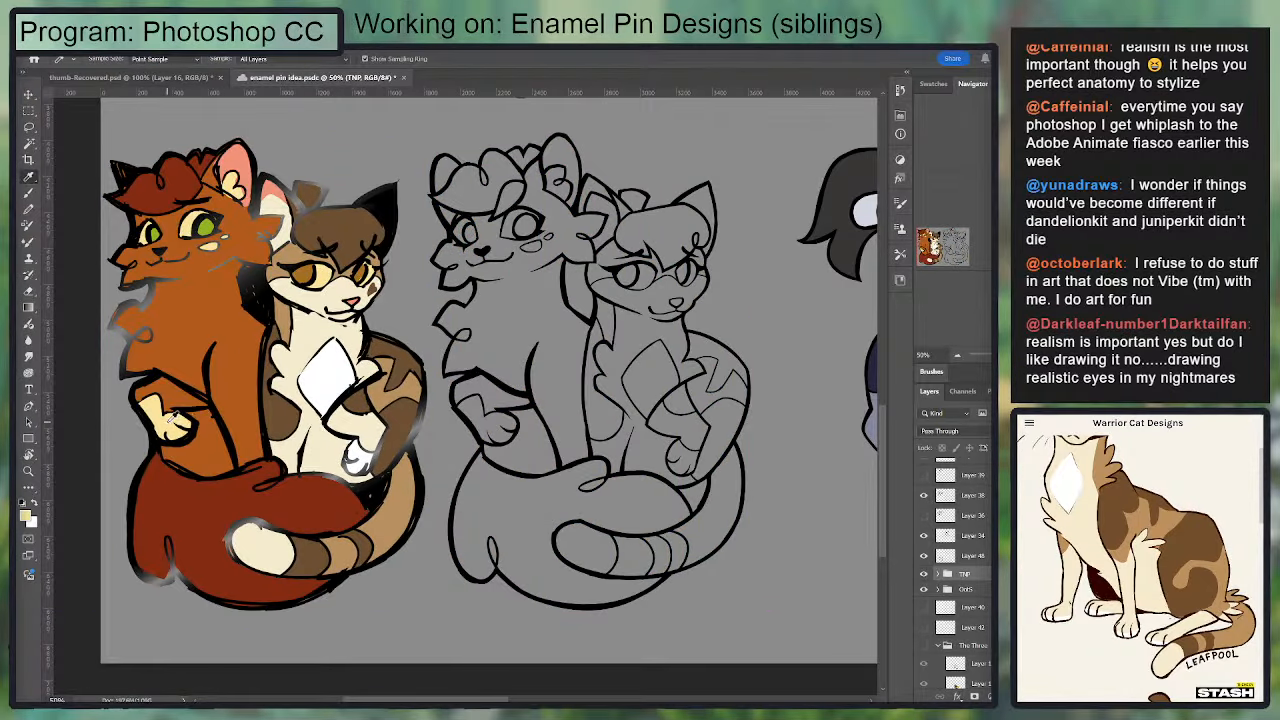
{"action": "left_click", "coordinate": [173, 418]}
{"action": "left_click", "coordinate": [267, 189]}
{"action": "left_click", "coordinate": [226, 160]}
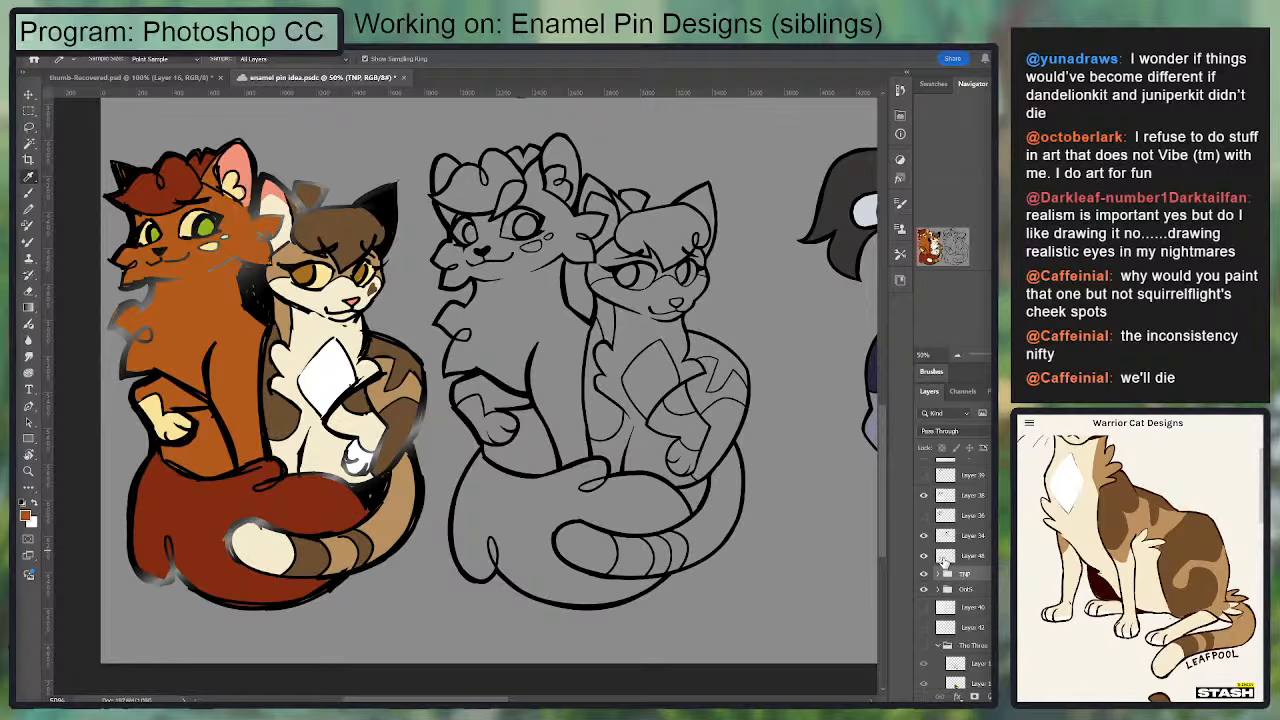
Step: On Layer 48, select the enclosed gap between the two cats' necks and the one between haunch and tail with the Magic Wand
{"action": "left_click", "coordinate": [942, 559]}
{"action": "left_click", "coordinate": [924, 556]}
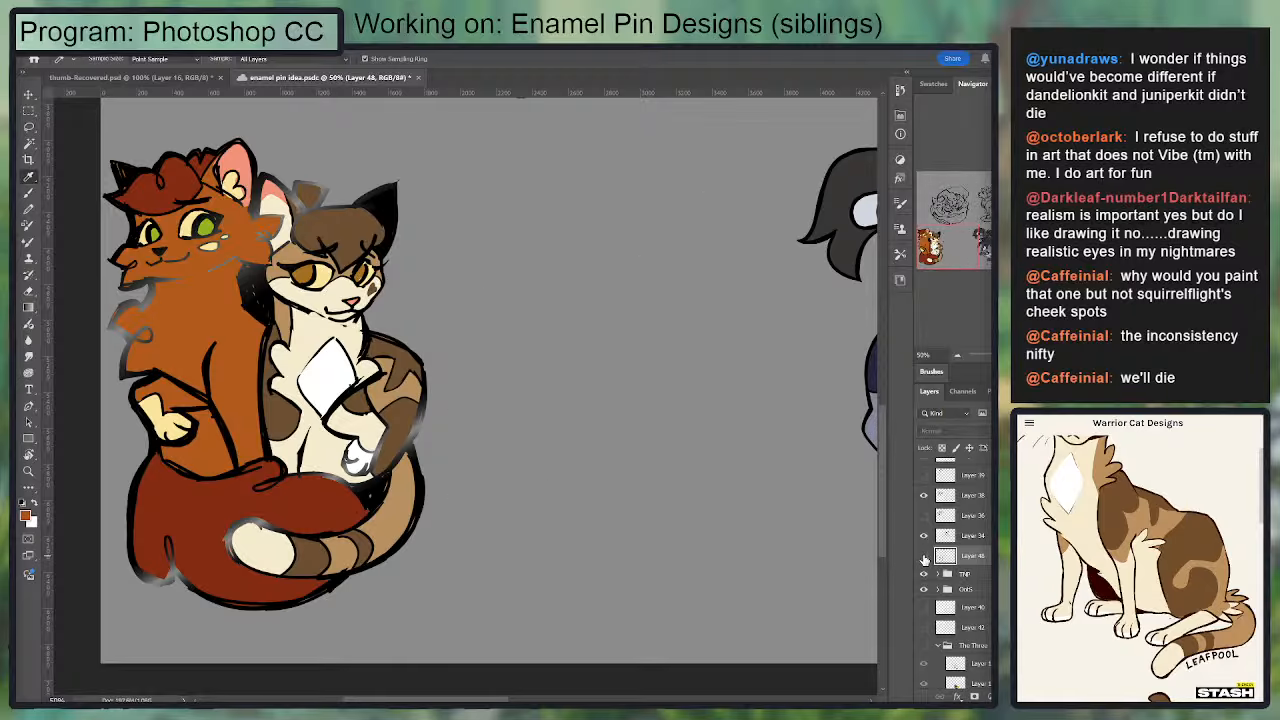
{"action": "left_click", "coordinate": [924, 556]}
{"action": "key", "text": "w"}
{"action": "left_click", "coordinate": [688, 494]}
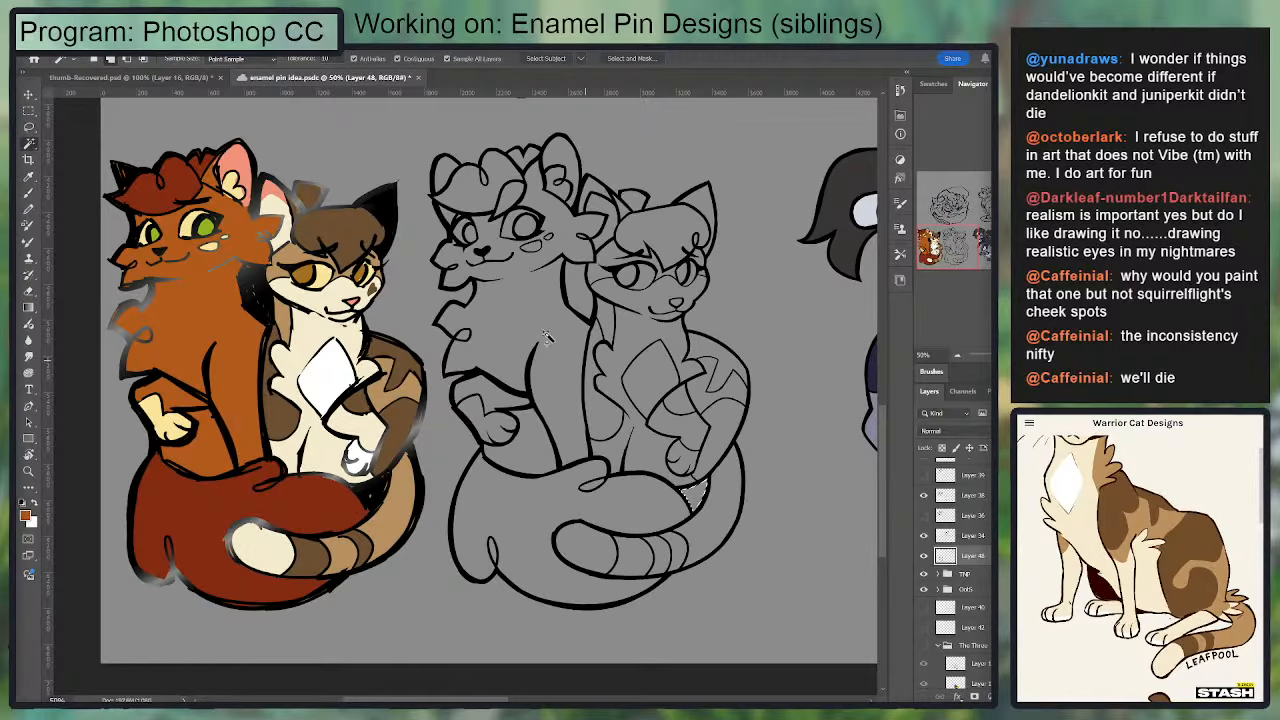
{"action": "left_click", "coordinate": [580, 292]}
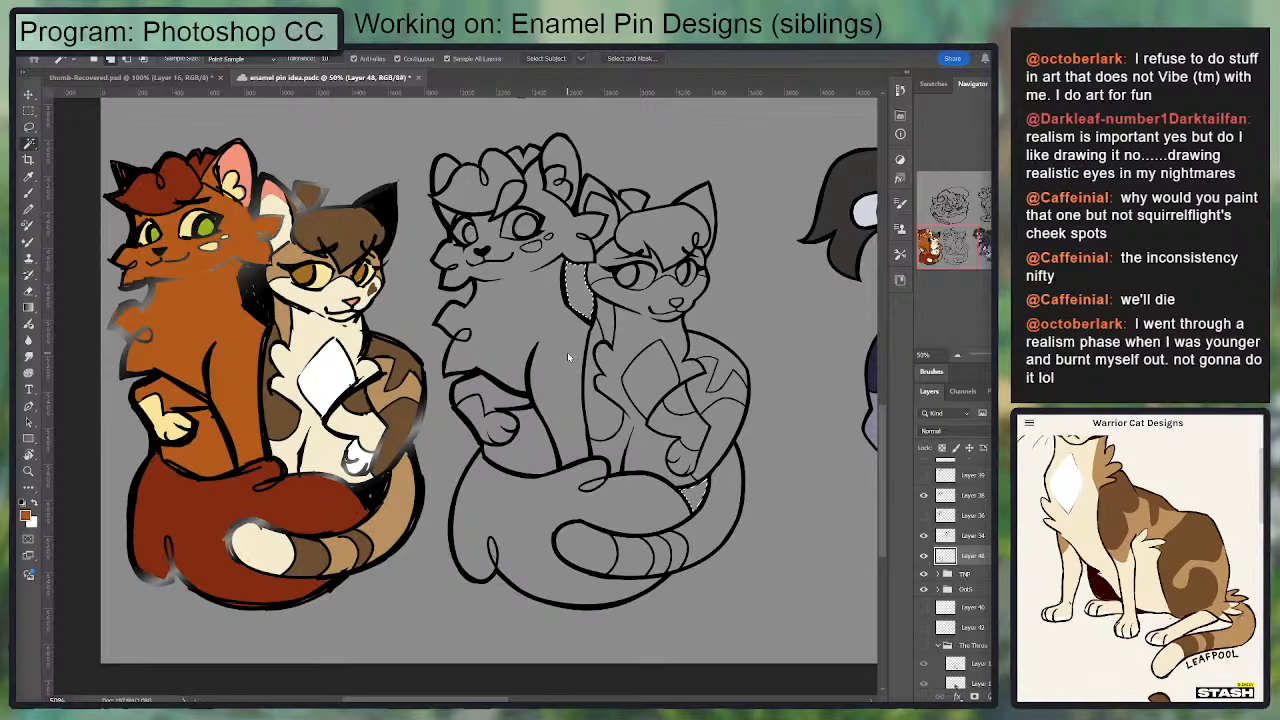
Step: Fill the two selected gaps with black instead of the sampled orange and clear the selection
{"action": "key", "text": "g"}
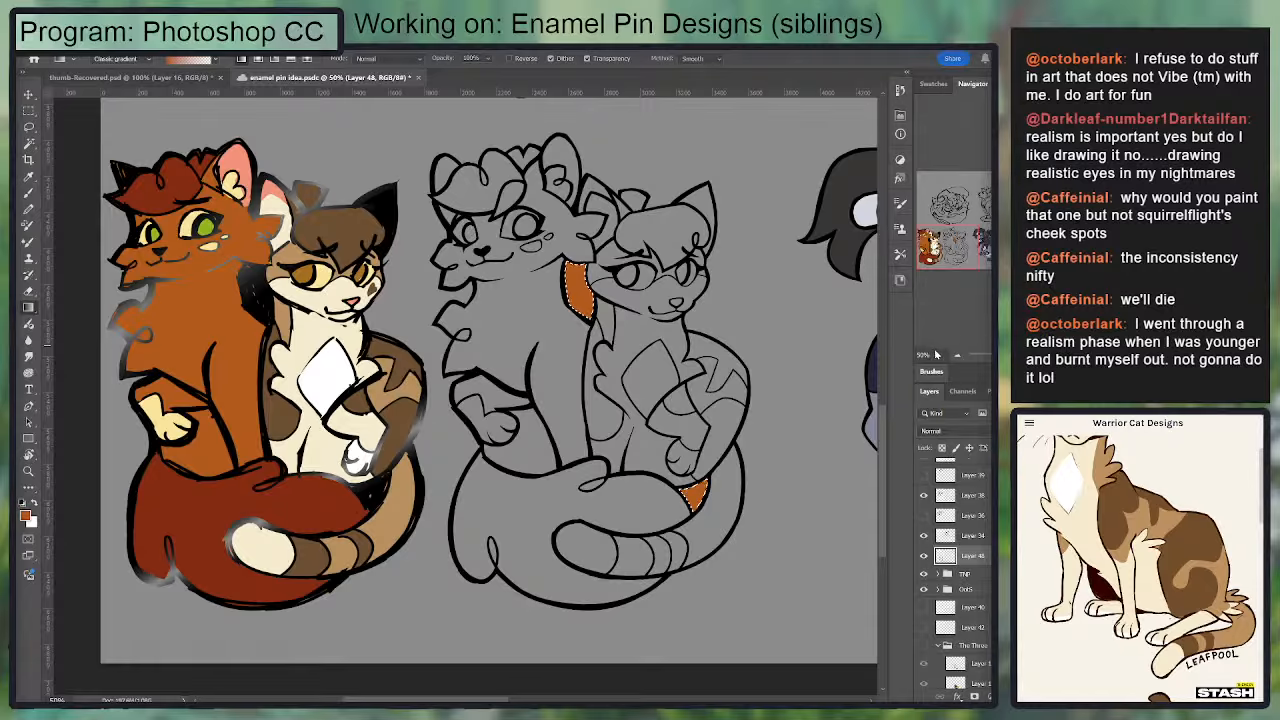
{"action": "key", "text": "x"}
{"action": "key", "text": "x"}
{"action": "left_click_drag", "start_coordinate": [860, 404], "coordinate": [961, 391]}
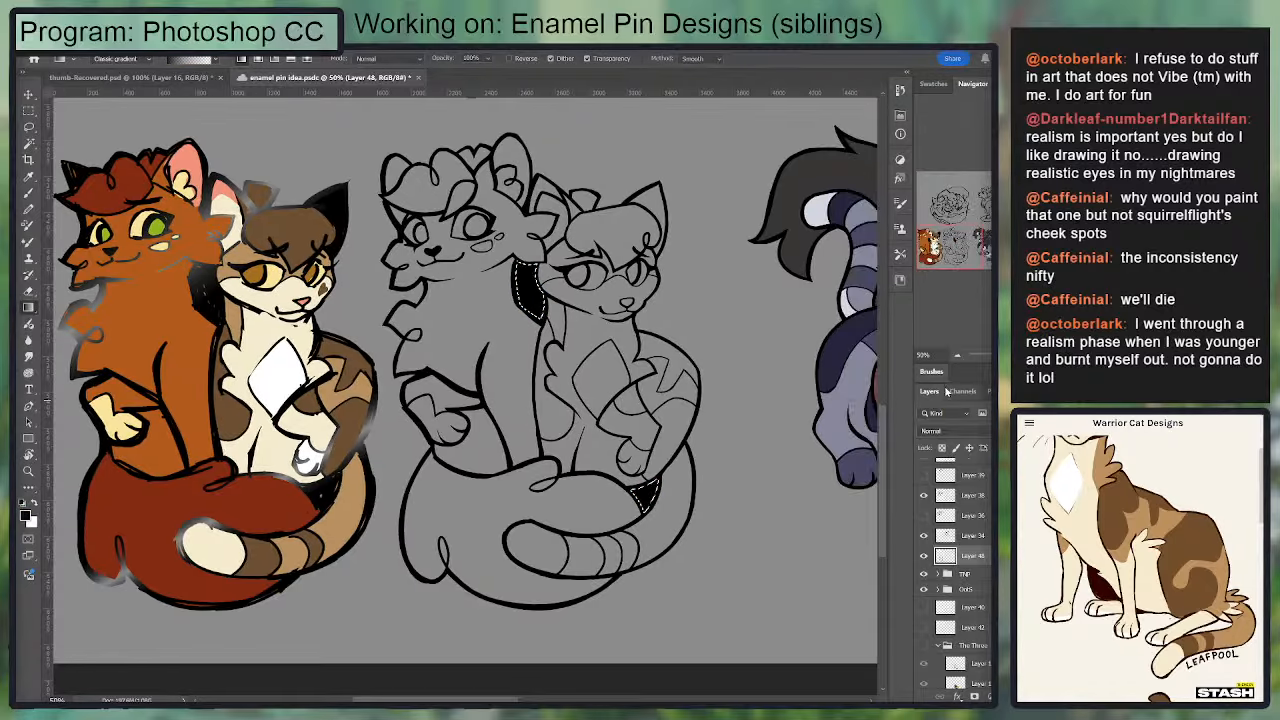
{"action": "key", "text": "ctrl+d"}
Step: Touch up the black line art on Layer 48 around the larger cat's fringe, brow and face with the Eraser and Brush
{"action": "key", "text": "ctrl+plus"}
{"action": "key", "text": "ctrl+plus"}
{"action": "key", "text": "ctrl+plus"}
{"action": "left_click_drag", "start_coordinate": [532, 396], "coordinate": [546, 491]}
{"action": "mouse_move", "coordinate": [400, 165]}
{"action": "left_mouse_down"}
{"action": "mouse_move", "coordinate": [557, 543]}
{"action": "mouse_move", "coordinate": [379, 264]}
{"action": "mouse_move", "coordinate": [360, 364]}
{"action": "mouse_move", "coordinate": [371, 334]}
{"action": "left_mouse_up"}
{"action": "key", "text": "e"}
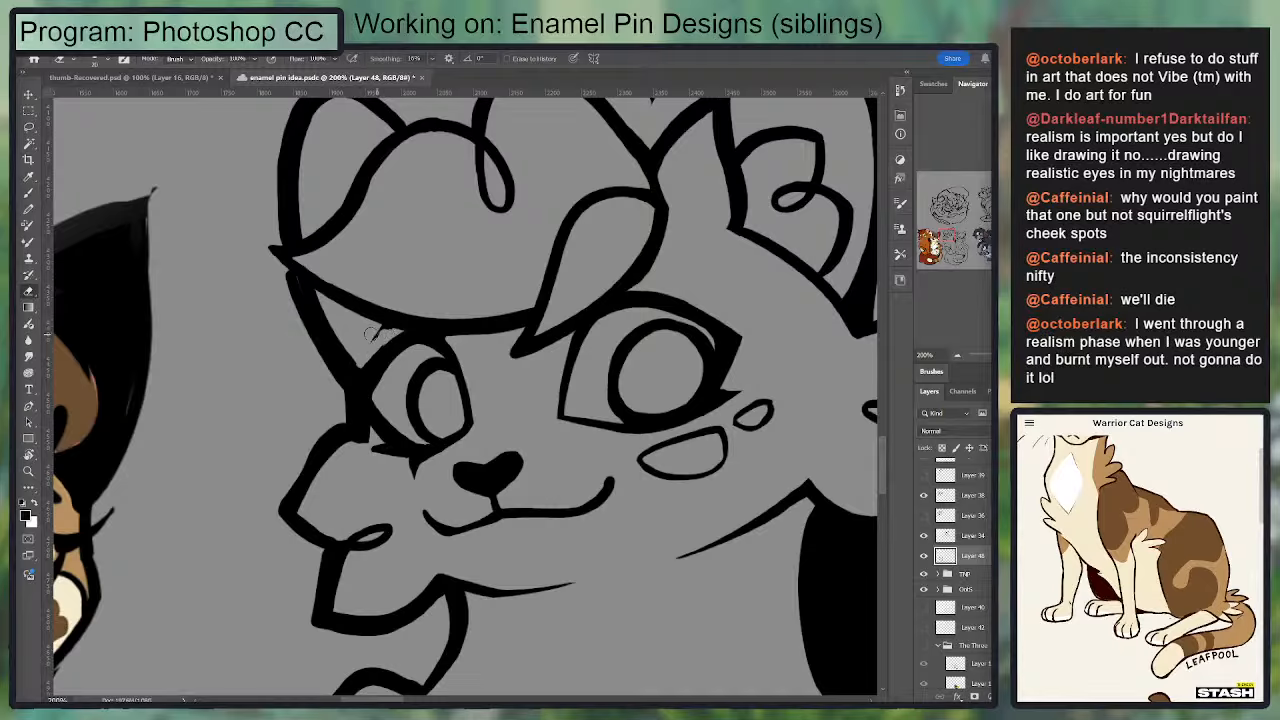
{"action": "key", "text": "b"}
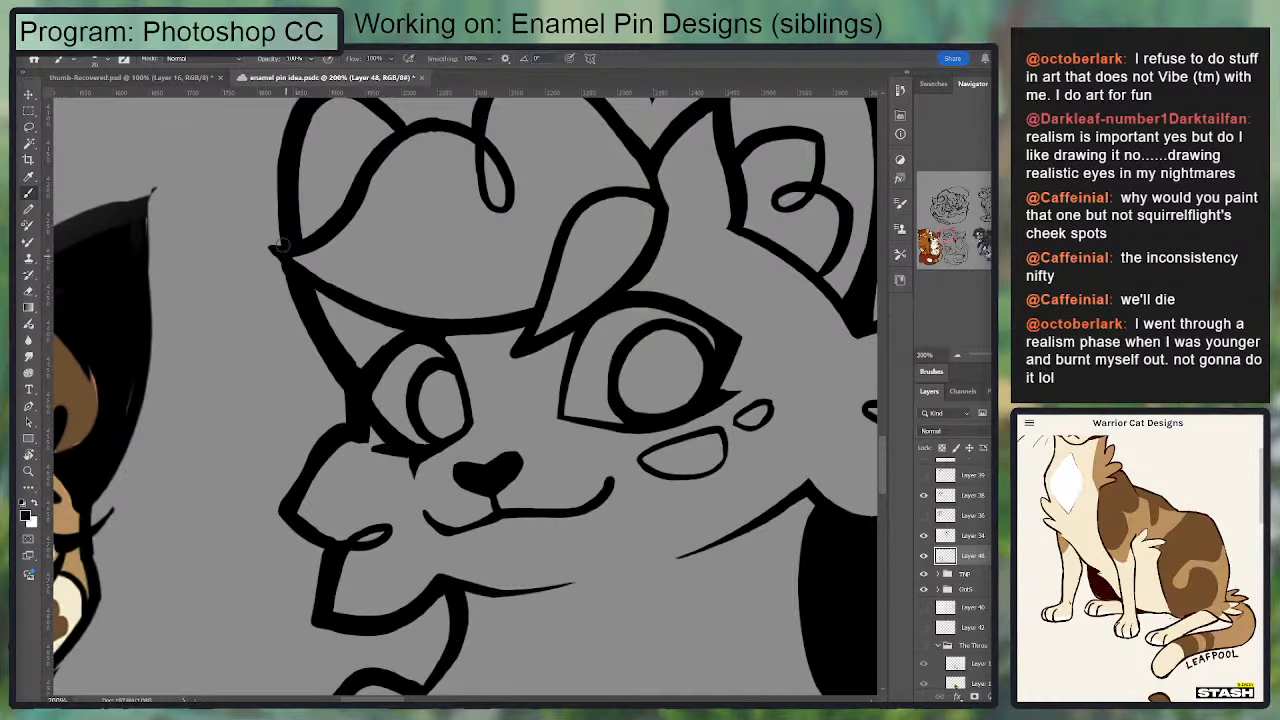
{"action": "left_click_drag", "start_coordinate": [447, 403], "coordinate": [344, 322]}
{"action": "left_click_drag", "start_coordinate": [690, 228], "coordinate": [440, 275]}
{"action": "left_click_drag", "start_coordinate": [515, 256], "coordinate": [628, 118]}
{"action": "left_click_drag", "start_coordinate": [334, 482], "coordinate": [434, 345]}
{"action": "left_click_drag", "start_coordinate": [523, 453], "coordinate": [590, 285]}
{"action": "left_click_drag", "start_coordinate": [626, 520], "coordinate": [559, 215]}
Step: Clean up the line art around the smaller cat's chest and front legs, alternating between Eraser and Brush
{"action": "key", "text": "e"}
{"action": "mouse_move", "coordinate": [601, 299]}
{"action": "left_mouse_down"}
{"action": "mouse_move", "coordinate": [585, 413]}
{"action": "mouse_move", "coordinate": [579, 343]}
{"action": "mouse_move", "coordinate": [558, 448]}
{"action": "mouse_move", "coordinate": [577, 327]}
{"action": "mouse_move", "coordinate": [560, 358]}
{"action": "left_mouse_up"}
{"action": "key", "text": "b"}
{"action": "key", "text": "e"}
{"action": "key", "text": "b"}
{"action": "mouse_move", "coordinate": [529, 202]}
{"action": "left_mouse_down"}
{"action": "mouse_move", "coordinate": [586, 261]}
{"action": "mouse_move", "coordinate": [563, 222]}
{"action": "left_mouse_up"}
{"action": "key", "text": "e"}
{"action": "key", "text": "ctrl+minus"}
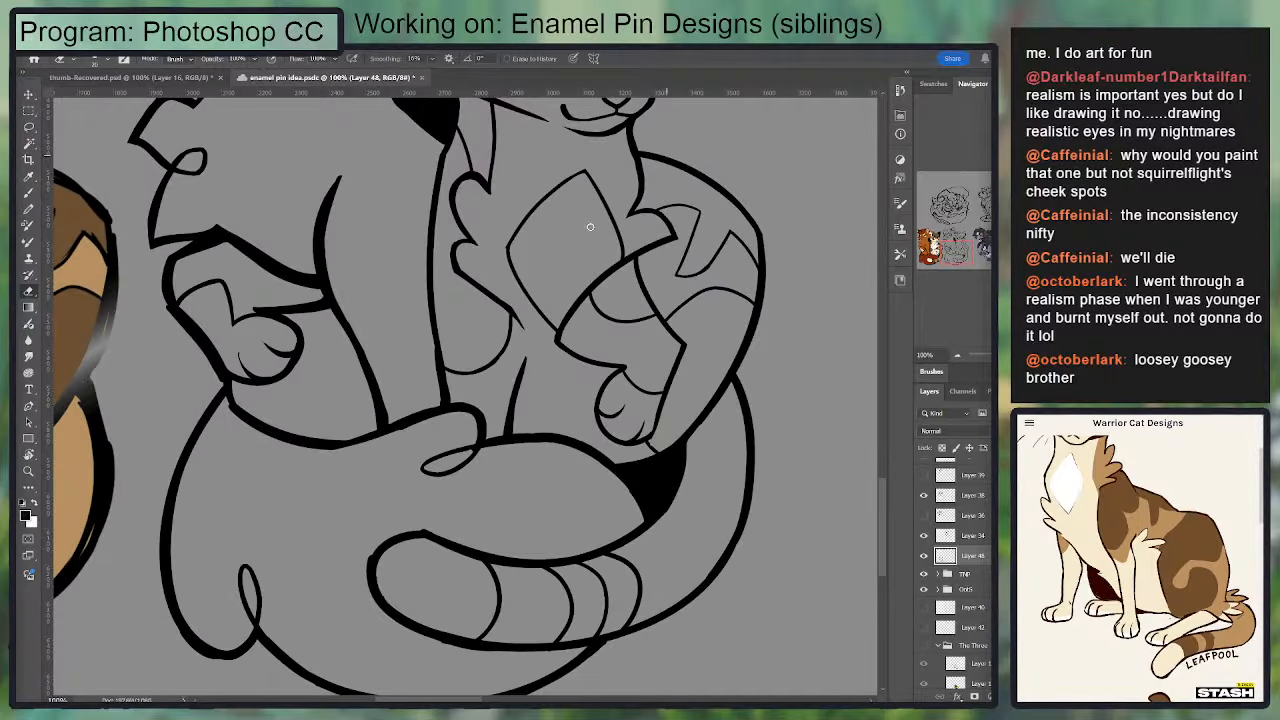
{"action": "left_click_drag", "start_coordinate": [543, 295], "coordinate": [475, 300]}
{"action": "left_click_drag", "start_coordinate": [600, 356], "coordinate": [649, 484]}
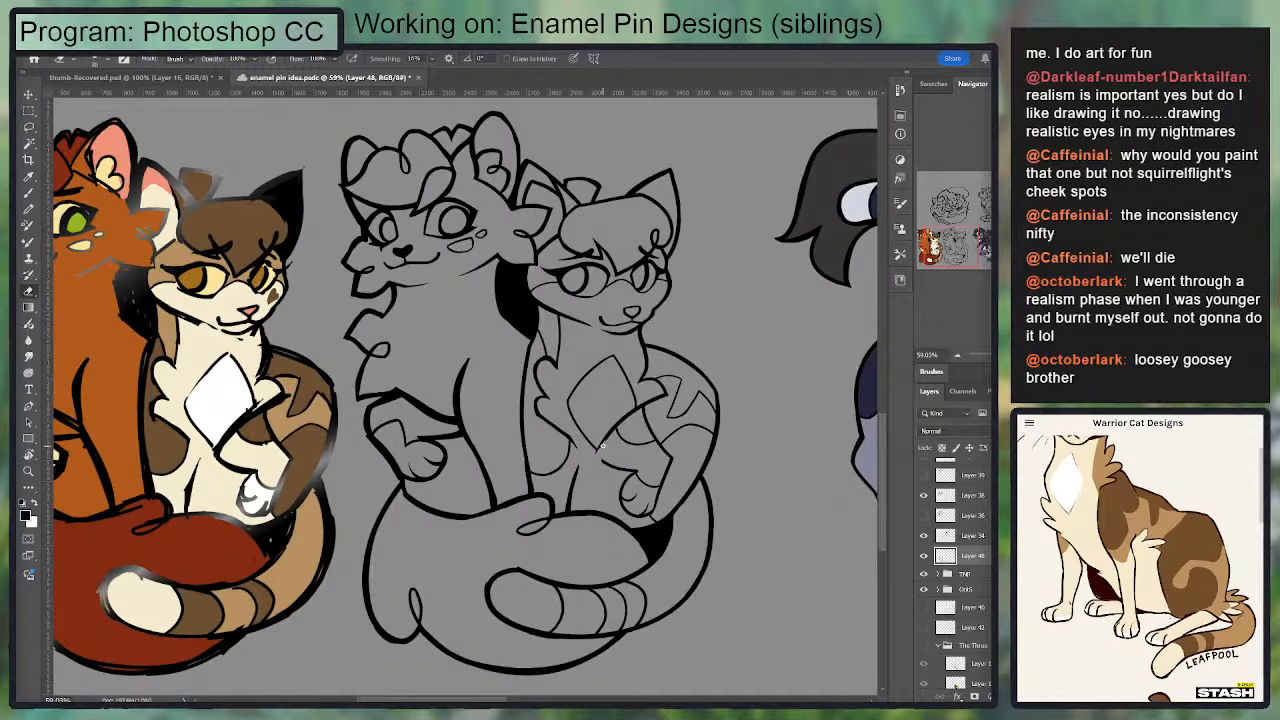
{"action": "key", "text": "ctrl+z"}
{"action": "key", "text": "b"}
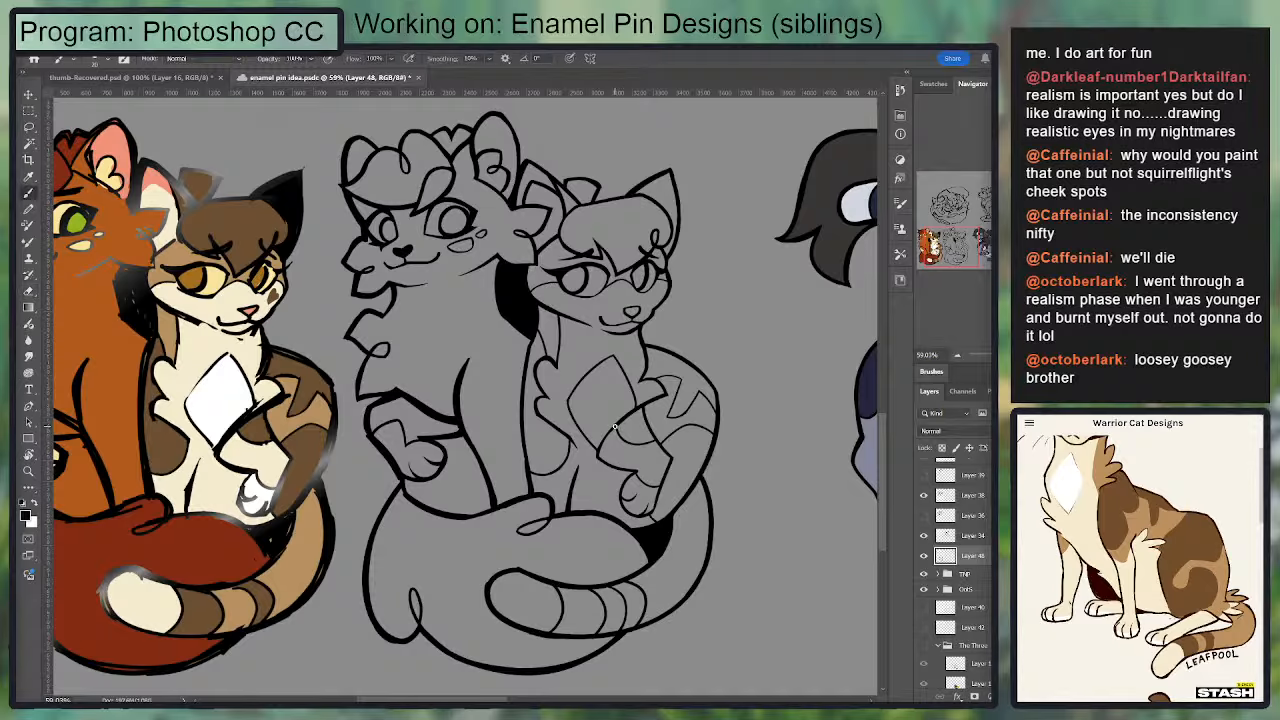
Step: Select the silhouette of both cats using the Magic Wand with Sample All Layers off, and add a new layer directly beneath Layer 48
{"action": "key", "text": "w"}
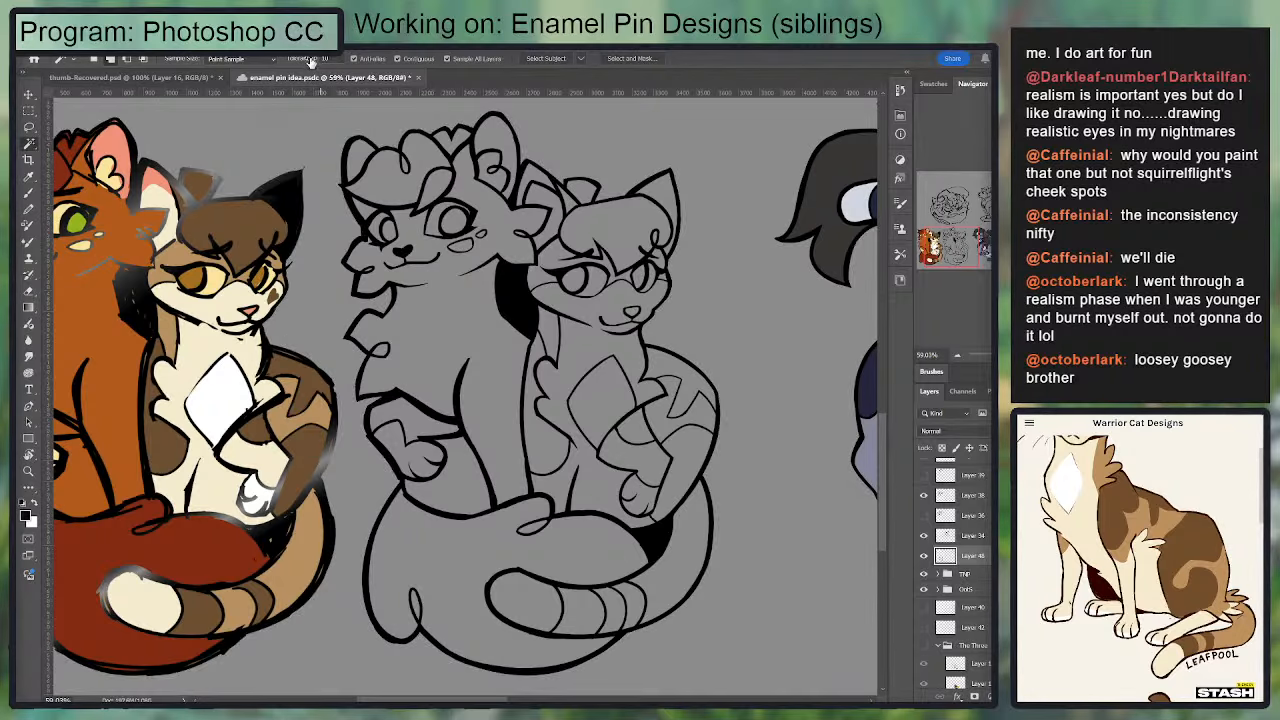
{"action": "left_click", "coordinate": [451, 100]}
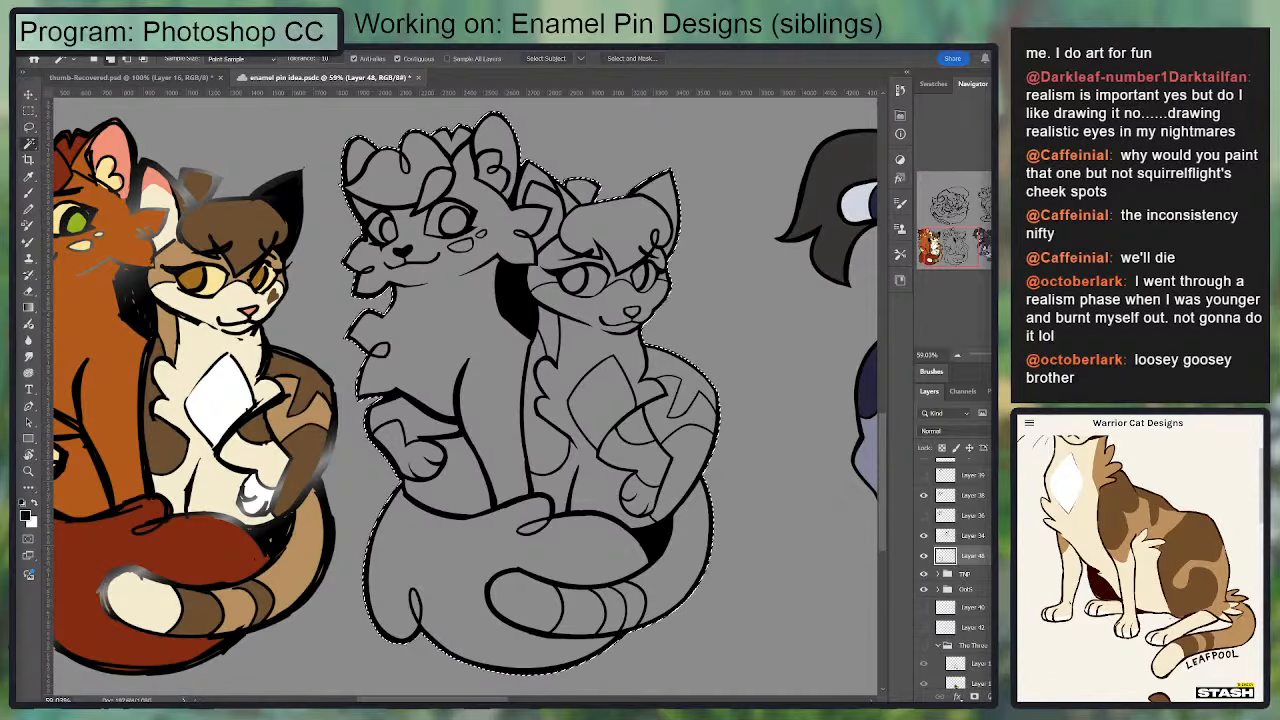
{"action": "key", "text": "ctrl+shift+alt+n"}
{"action": "left_click_drag", "start_coordinate": [957, 557], "coordinate": [958, 587]}
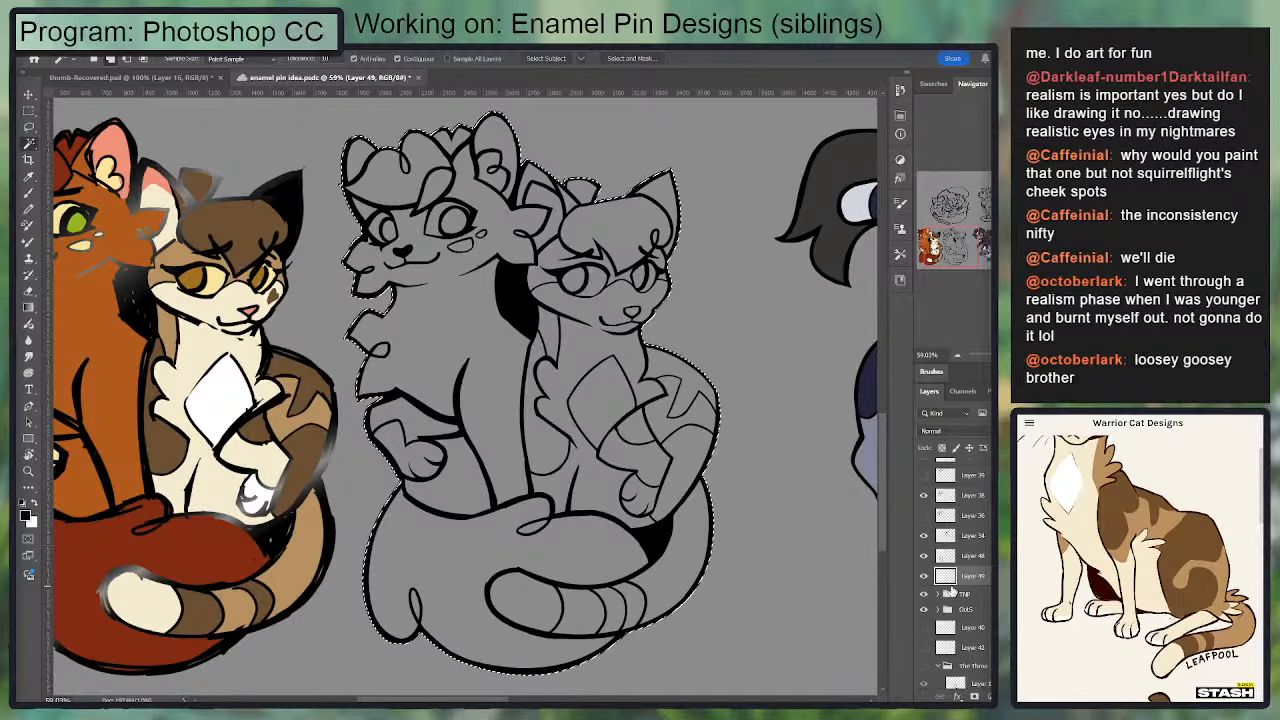
Step: Fill the silhouette on Layer 49 with the orange fur colour sampled from the coloured sketch and clear the selection
{"action": "key", "text": "o"}
{"action": "key", "text": "g"}
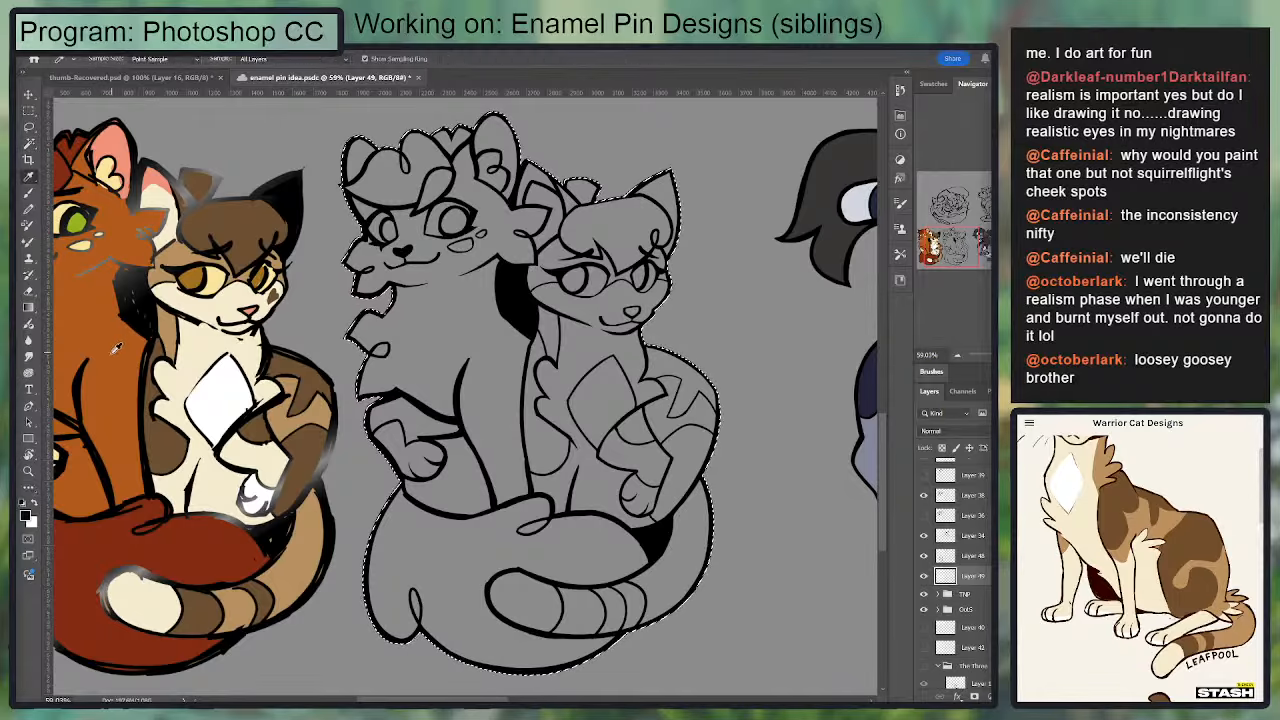
{"action": "left_click", "coordinate": [116, 348], "text": "alt"}
{"action": "key", "text": "alt+BackSpace"}
{"action": "key", "text": "ctrl+d"}
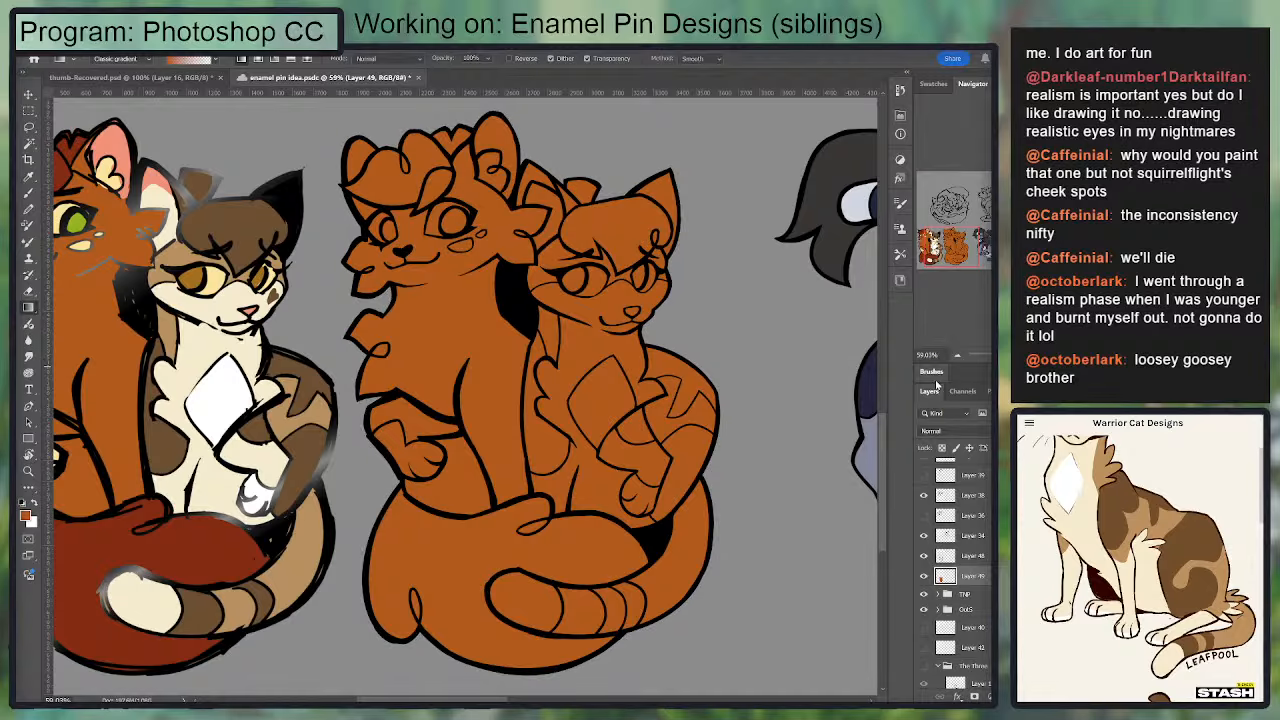
Step: Sample the sketch's pale yellow, enable Sample All Layers, and select the larger cat's cheek spots, paw, eye whites and inner-ear tuft with the Magic Wand
{"action": "key", "text": "i"}
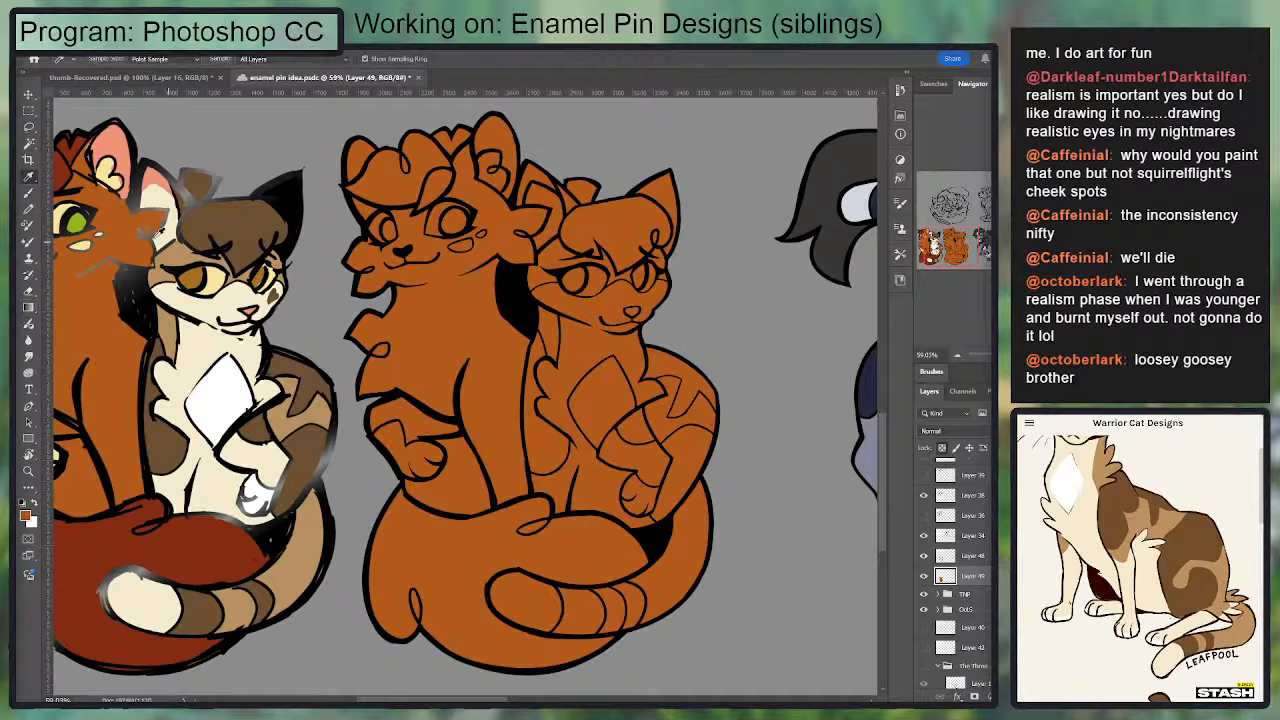
{"action": "left_click", "coordinate": [92, 242]}
{"action": "key", "text": "w"}
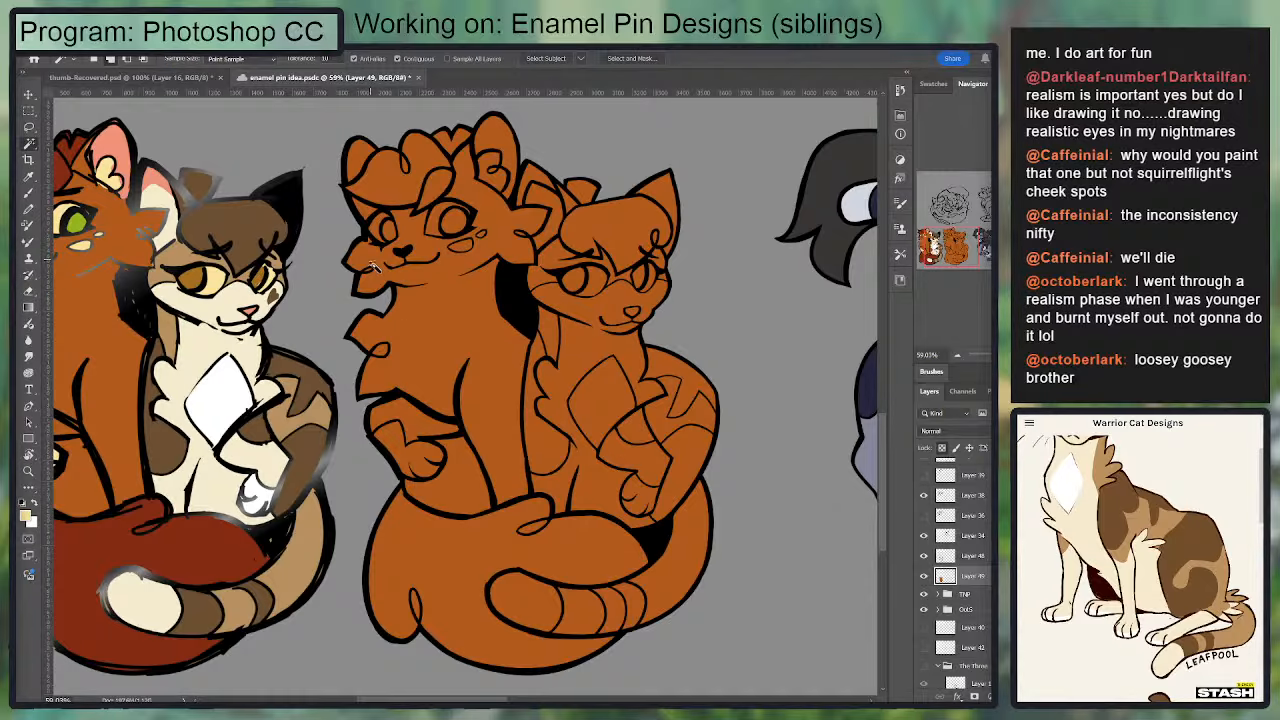
{"action": "left_click", "coordinate": [466, 247]}
{"action": "key", "text": "ctrl+d"}
{"action": "left_click", "coordinate": [478, 58]}
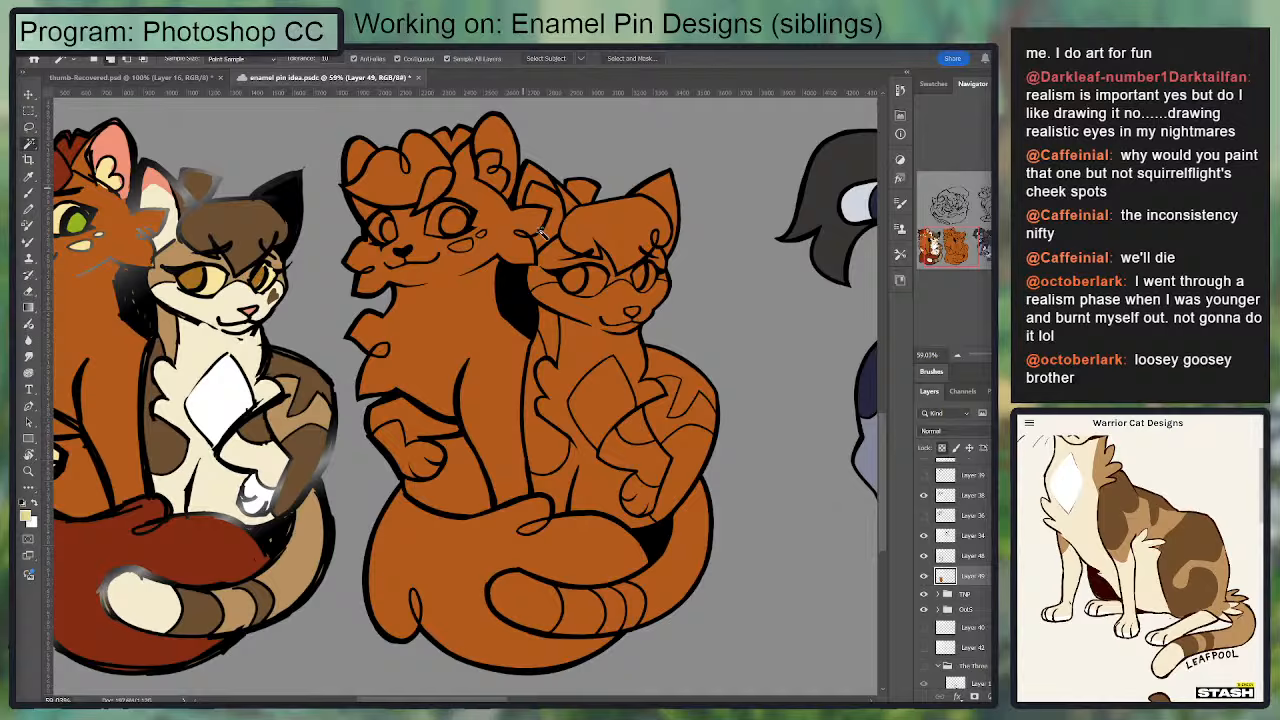
{"action": "left_click", "coordinate": [468, 245]}
{"action": "left_click", "coordinate": [395, 440], "text": "shift"}
{"action": "scroll", "coordinate": [408, 282], "scroll_direction": "up", "scroll_amount": 2}
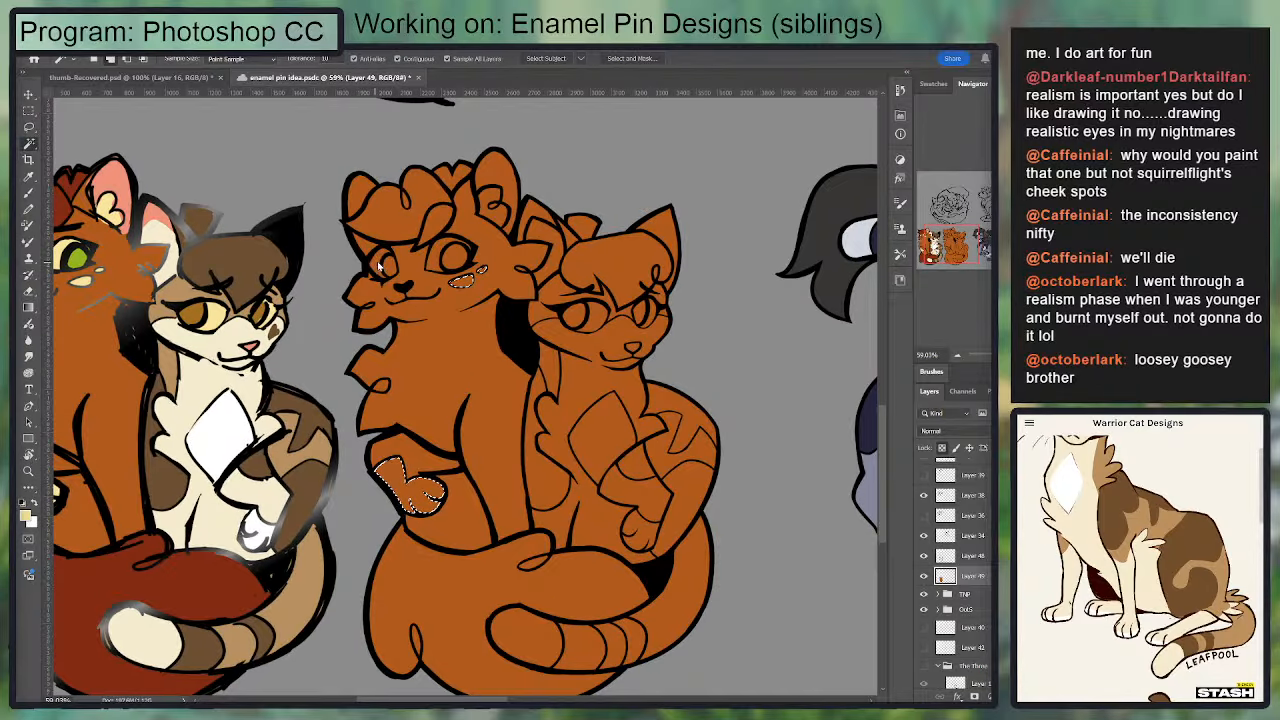
{"action": "left_click", "coordinate": [379, 264], "text": "shift"}
{"action": "left_click", "coordinate": [493, 205], "text": "shift"}
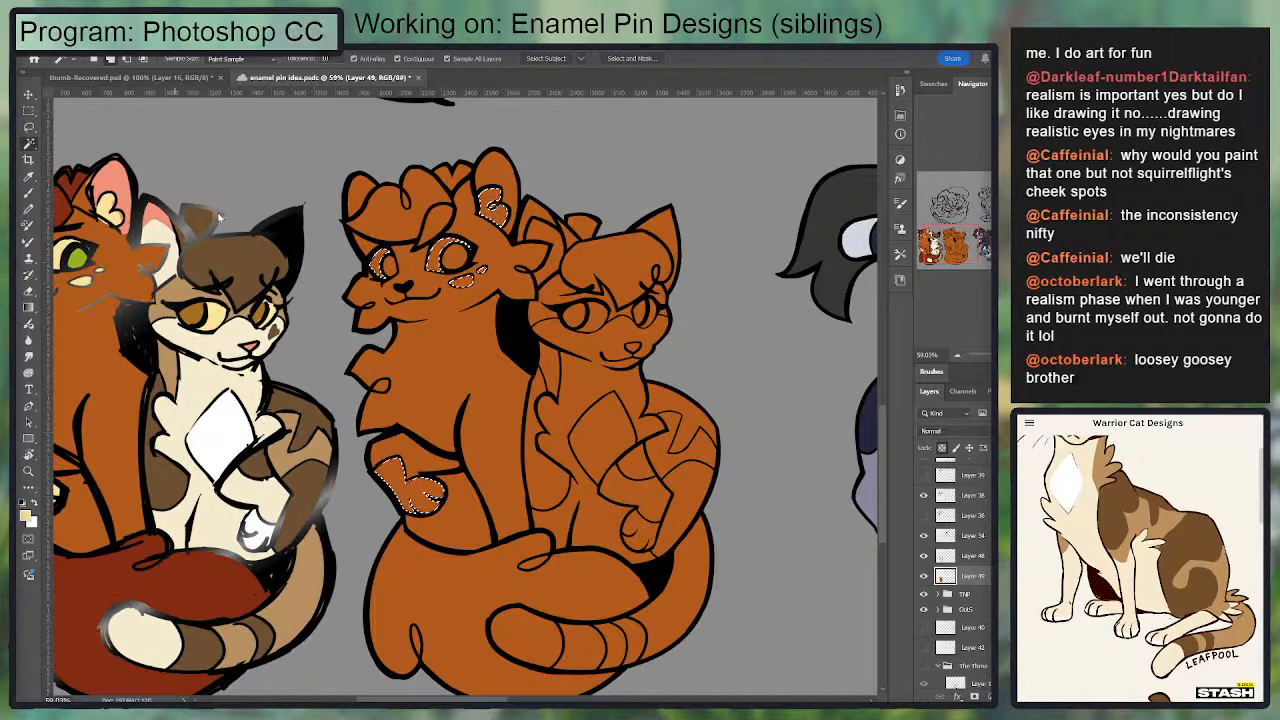
Step: Fill the larger cat's selected markings with pale yellow, and fill the smaller cat's eye whites with the same colour
{"action": "key", "text": "g"}
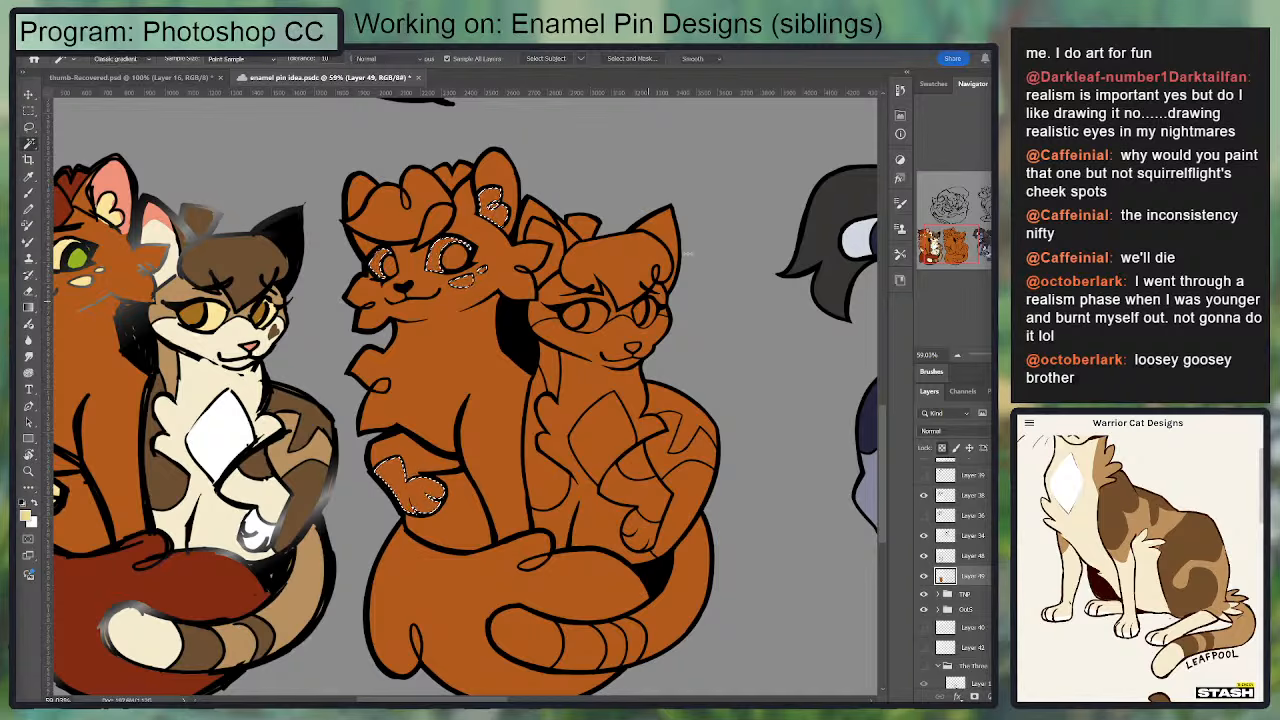
{"action": "left_click_drag", "start_coordinate": [775, 202], "coordinate": [790, 198]}
{"action": "key", "text": "ctrl+d"}
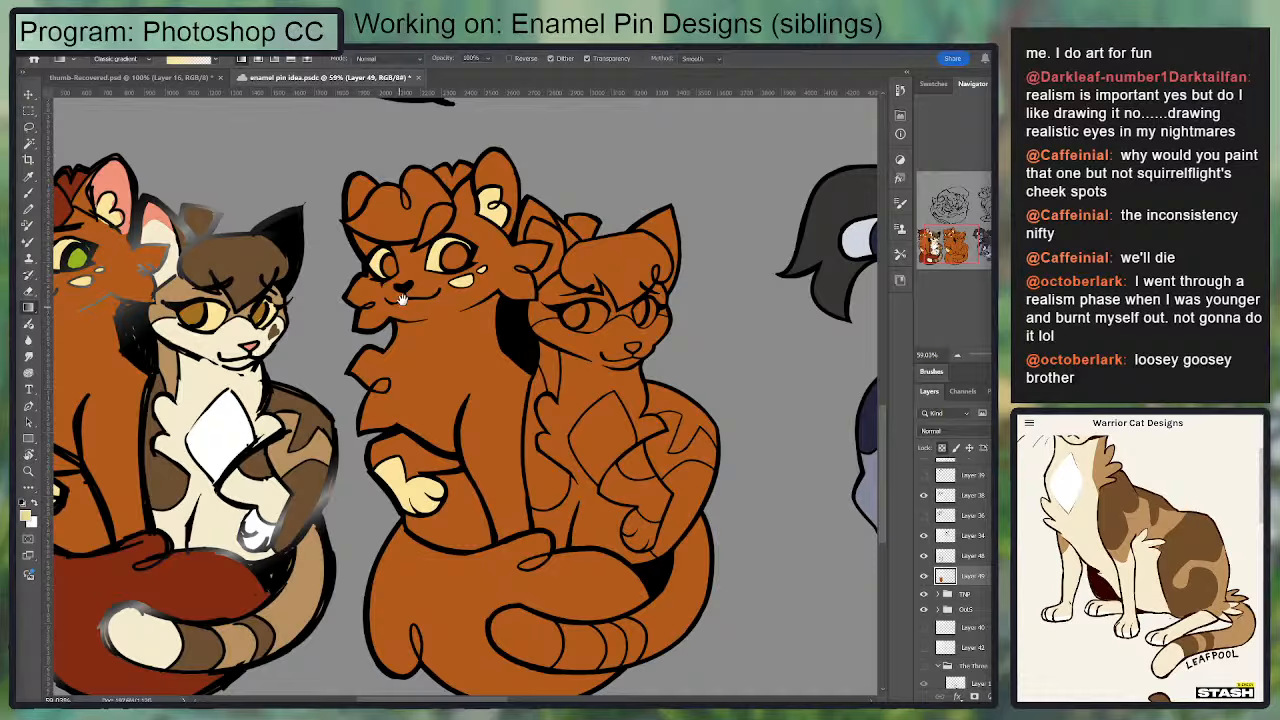
{"action": "key", "text": "w"}
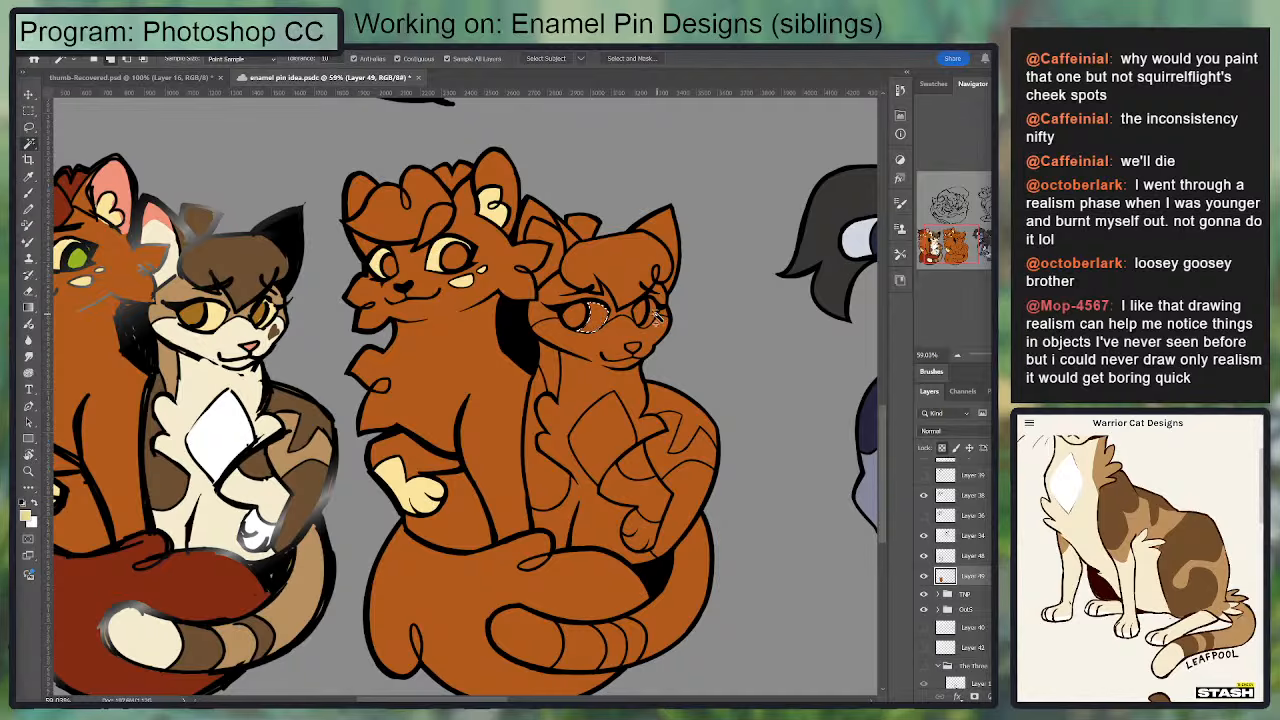
{"action": "key", "text": "g"}
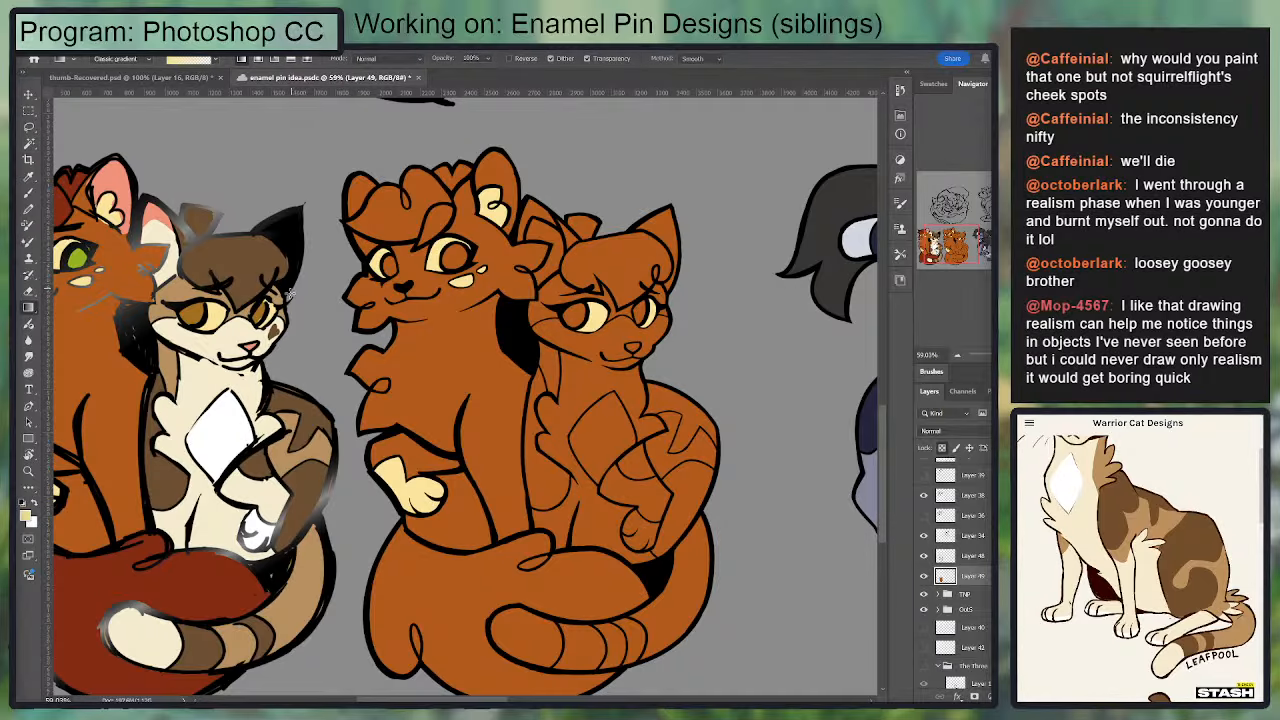
Step: Fill both of the larger cat's irises with the green sampled from the coloured sketch and clear the selection
{"action": "key", "text": "i"}
{"action": "left_click_drag", "start_coordinate": [182, 299], "coordinate": [242, 307]}
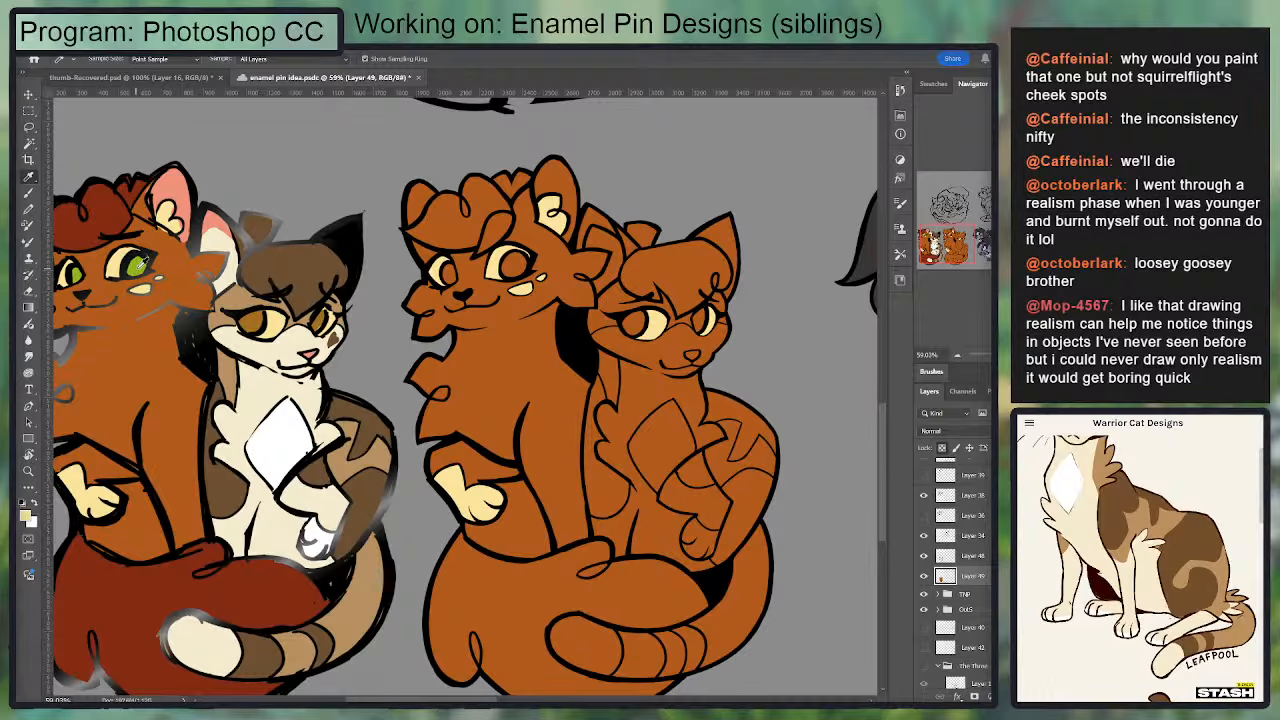
{"action": "left_click", "coordinate": [141, 264]}
{"action": "key", "text": "w"}
{"action": "left_click", "coordinate": [449, 274]}
{"action": "left_click", "coordinate": [517, 267]}
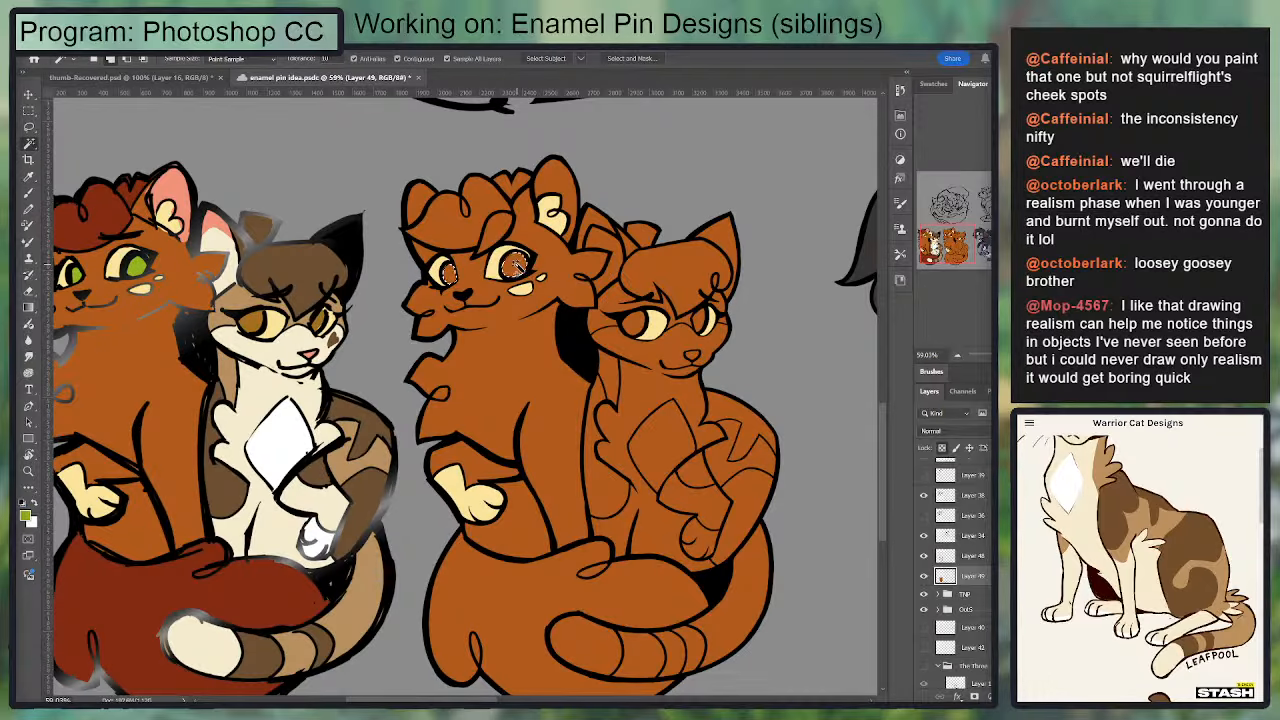
{"action": "key", "text": "g"}
{"action": "left_click_drag", "start_coordinate": [637, 265], "coordinate": [716, 270]}
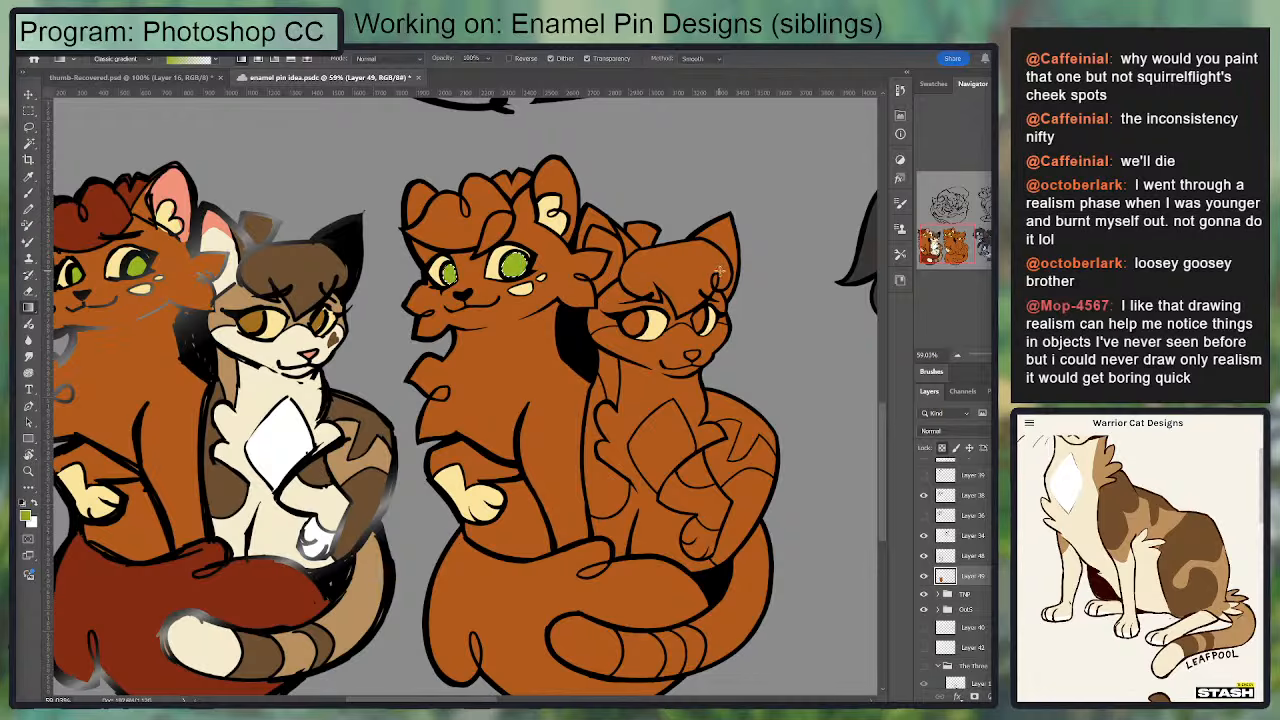
{"action": "key", "text": "ctrl+d"}
Step: Fill the larger cat's hair tuft, including the inner curl line, with the dark red sampled from the sketch's hair
{"action": "key", "text": "i"}
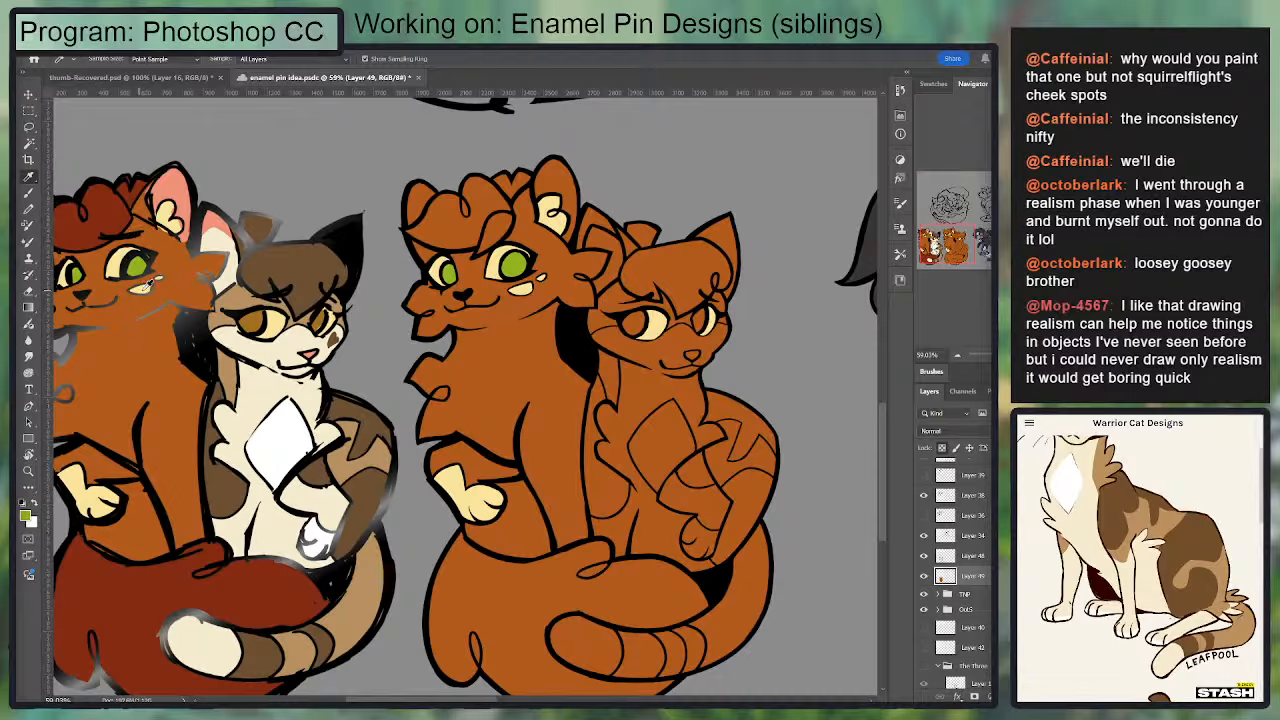
{"action": "left_click", "coordinate": [112, 213]}
{"action": "key", "text": "w"}
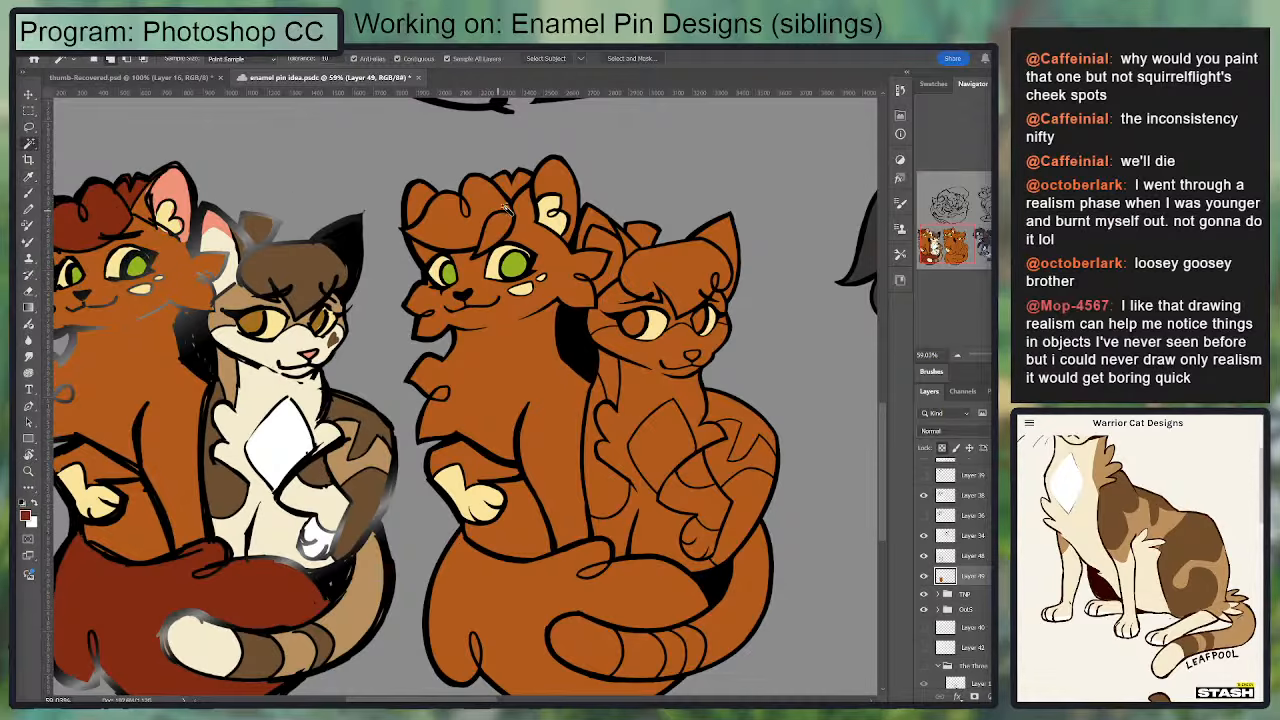
{"action": "left_click", "coordinate": [488, 206]}
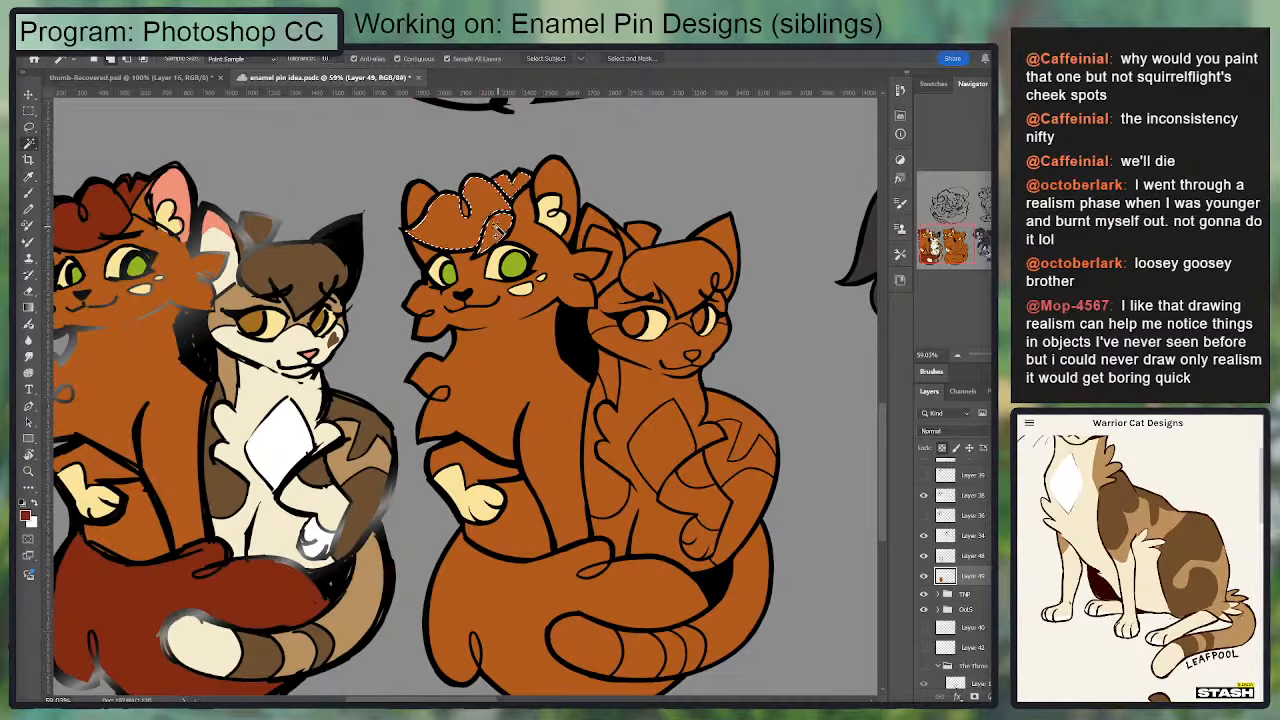
{"action": "key", "text": "l"}
{"action": "left_click_drag", "start_coordinate": [470, 206], "coordinate": [472, 228]}
{"action": "key", "text": "g"}
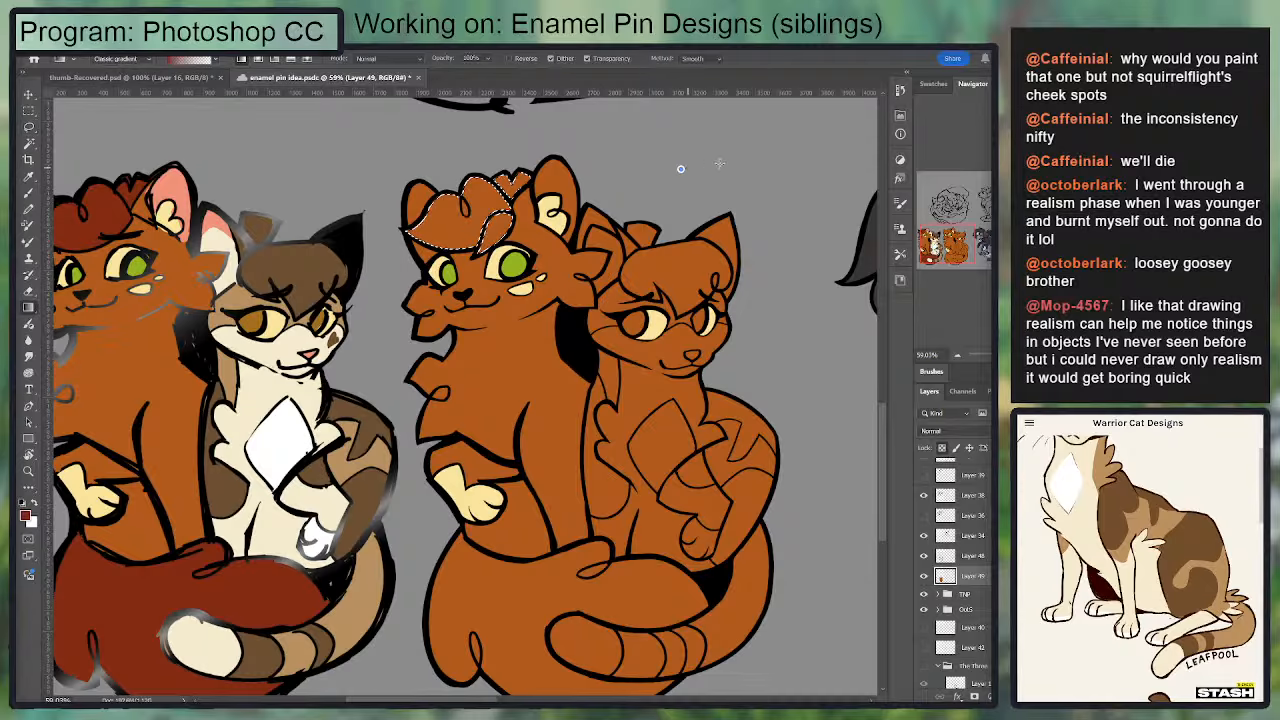
{"action": "left_click_drag", "start_coordinate": [682, 168], "coordinate": [720, 169]}
{"action": "key", "text": "ctrl+d"}
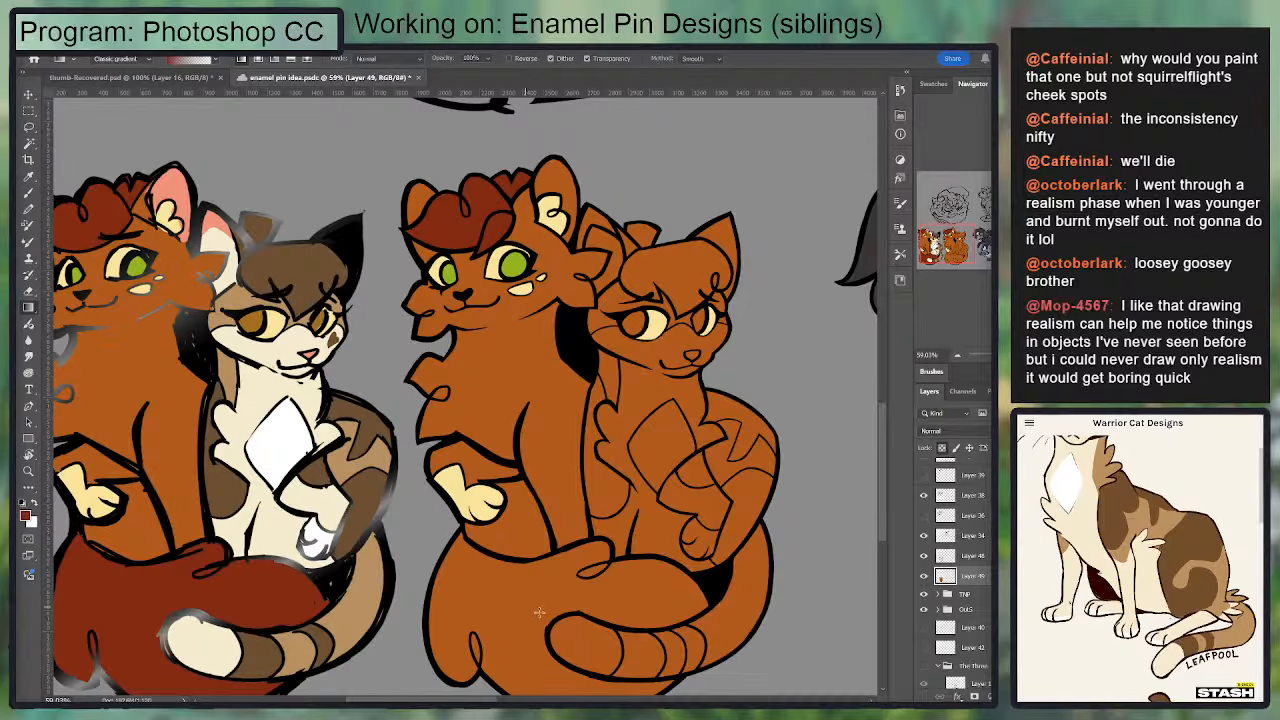
Step: Select the larger cat's big curled tail with the Magic Wand and fill it with the same dark red
{"action": "key", "text": "w"}
{"action": "scroll", "coordinate": [480, 620], "scroll_direction": "down", "scroll_amount": 2}
{"action": "left_click", "coordinate": [476, 573]}
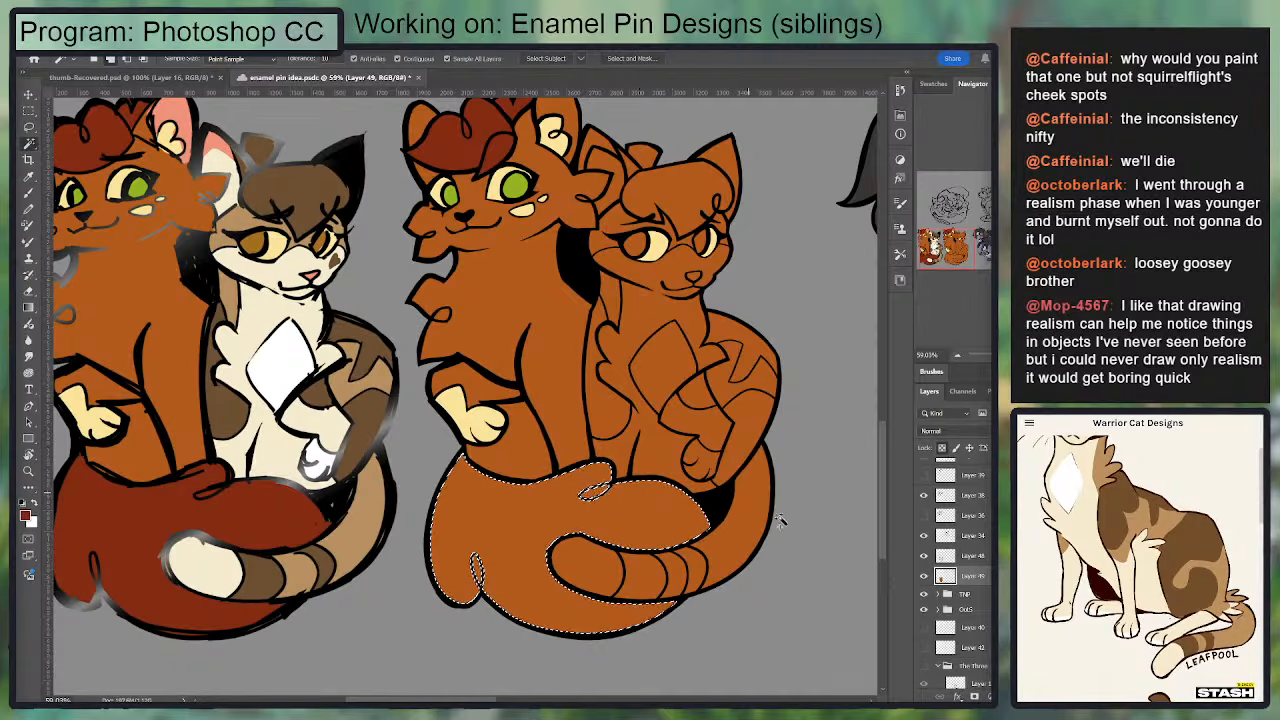
{"action": "key", "text": "g"}
{"action": "left_click_drag", "start_coordinate": [810, 556], "coordinate": [850, 550]}
{"action": "key", "text": "ctrl+d"}
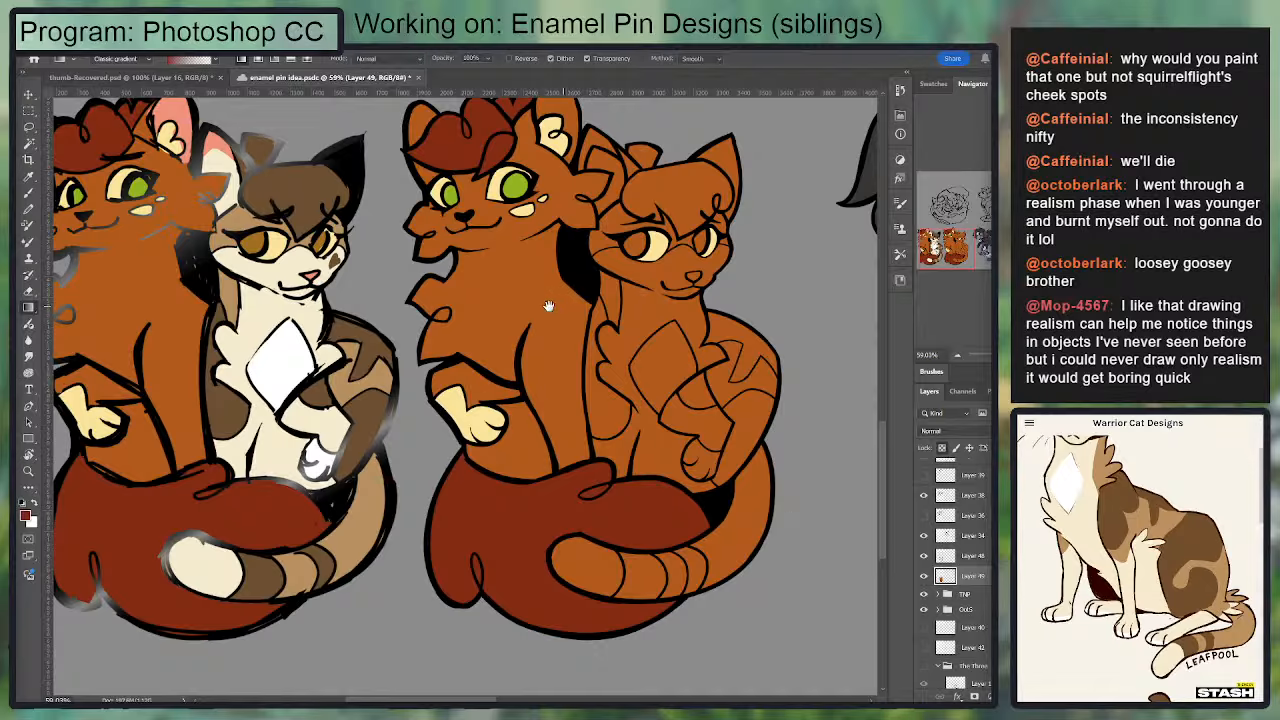
Step: Fill the smaller cat's muzzle, chest, front legs, ear fluff and tail tip with the cream sampled from the sketch's tail tip
{"action": "key", "text": "i"}
{"action": "left_click", "coordinate": [222, 571]}
{"action": "key", "text": "w"}
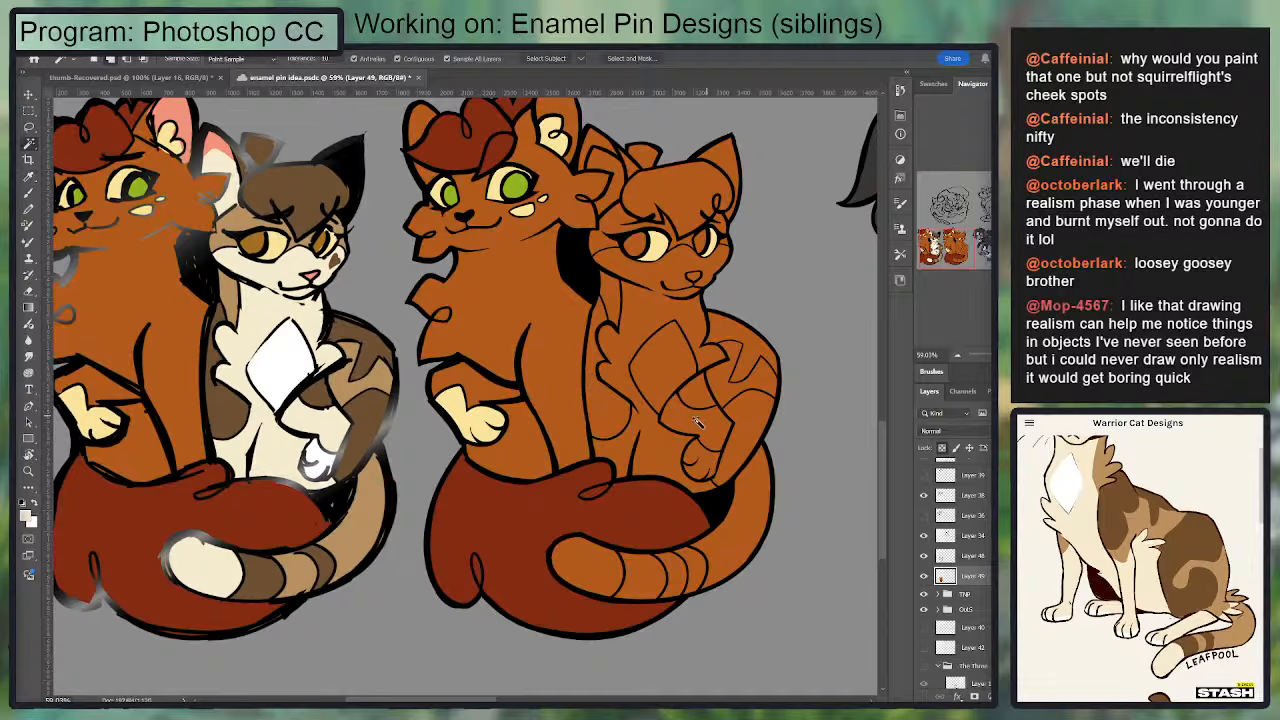
{"action": "left_click", "coordinate": [616, 444]}
{"action": "left_click", "coordinate": [700, 424], "text": "shift"}
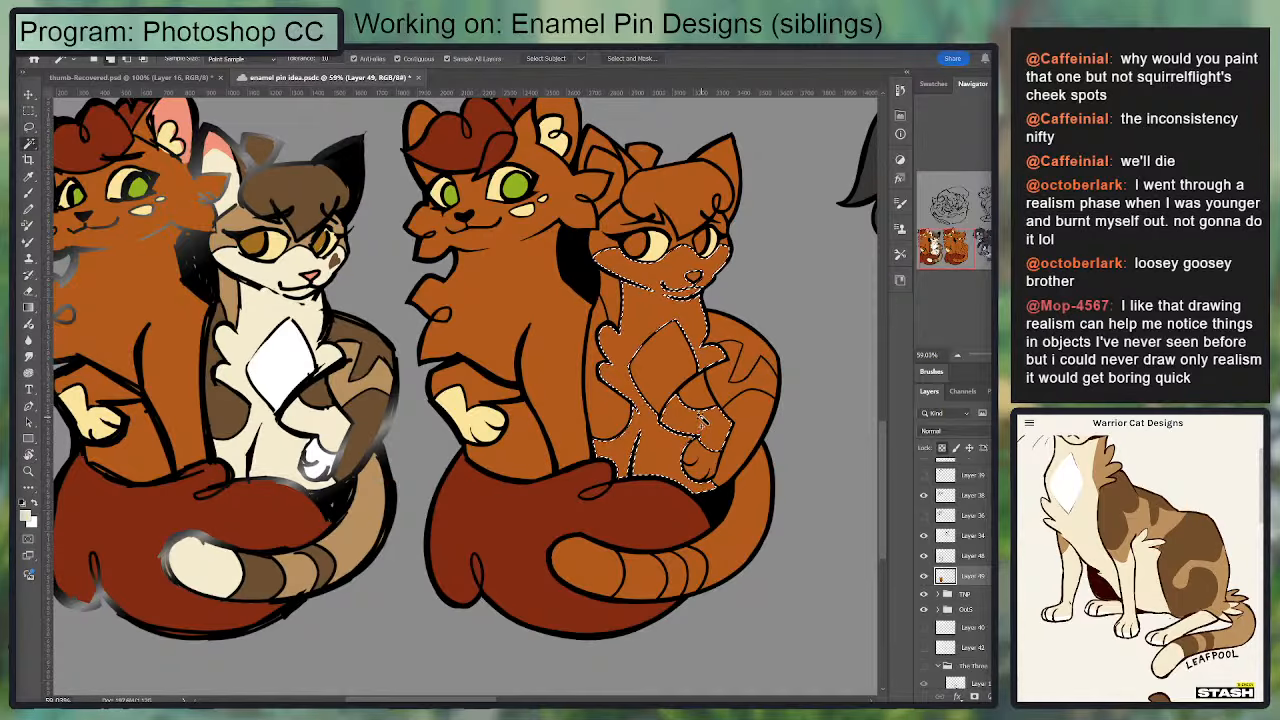
{"action": "left_click", "coordinate": [606, 166], "text": "shift"}
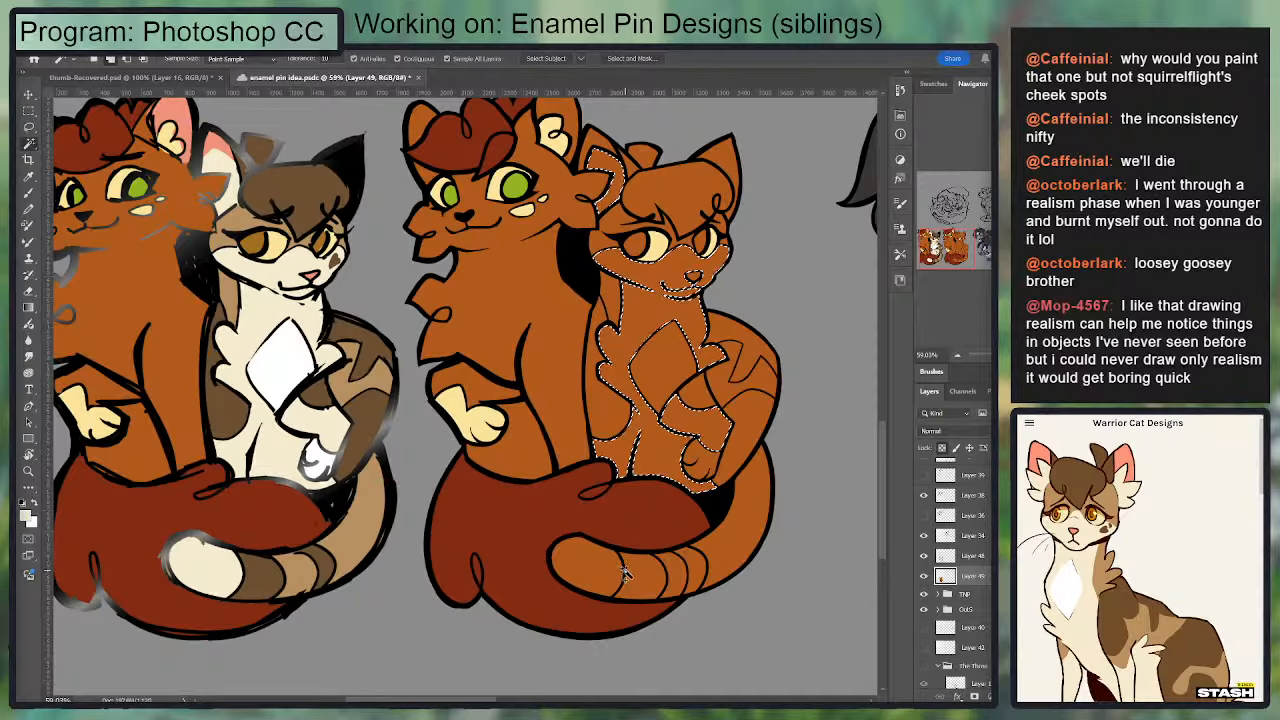
{"action": "left_click", "coordinate": [585, 565]}
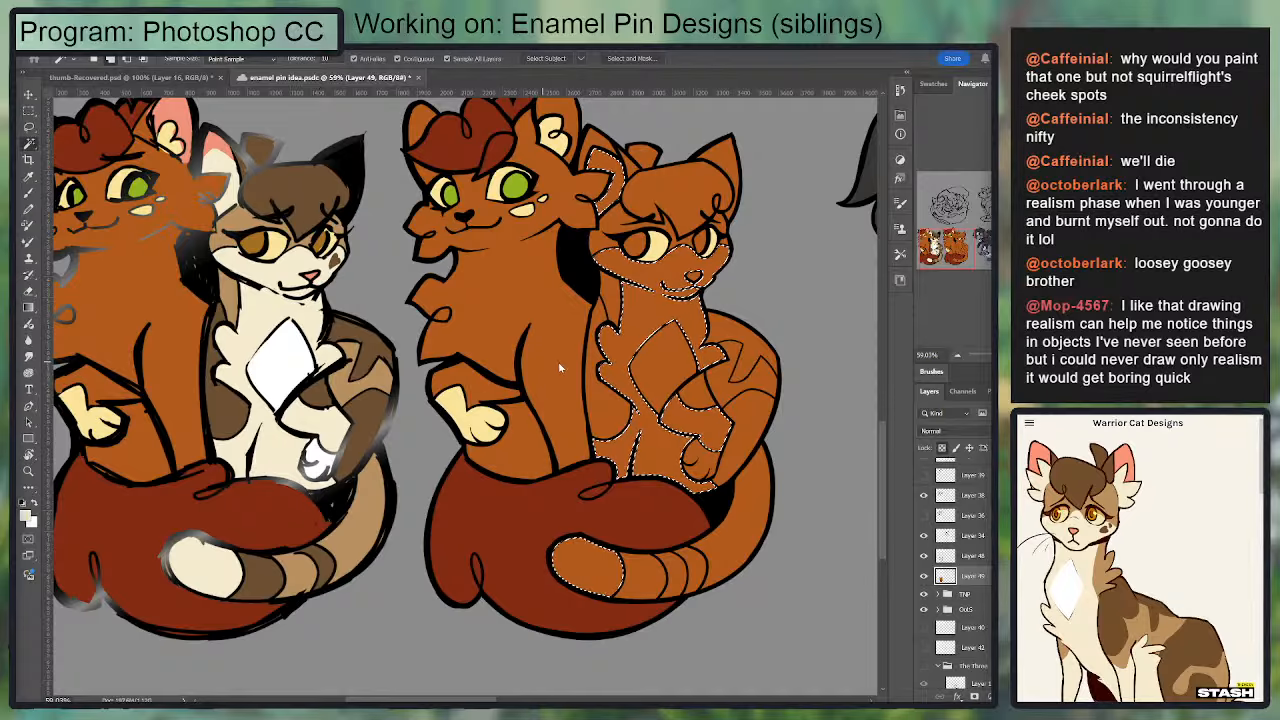
{"action": "key", "text": "g"}
{"action": "key", "text": "alt+BackSpace"}
{"action": "key", "text": "ctrl+d"}
Step: Fill the smaller cat's chest diamond and raised paw with the white sampled from the coloured sketch and clear the selection
{"action": "key", "text": "i"}
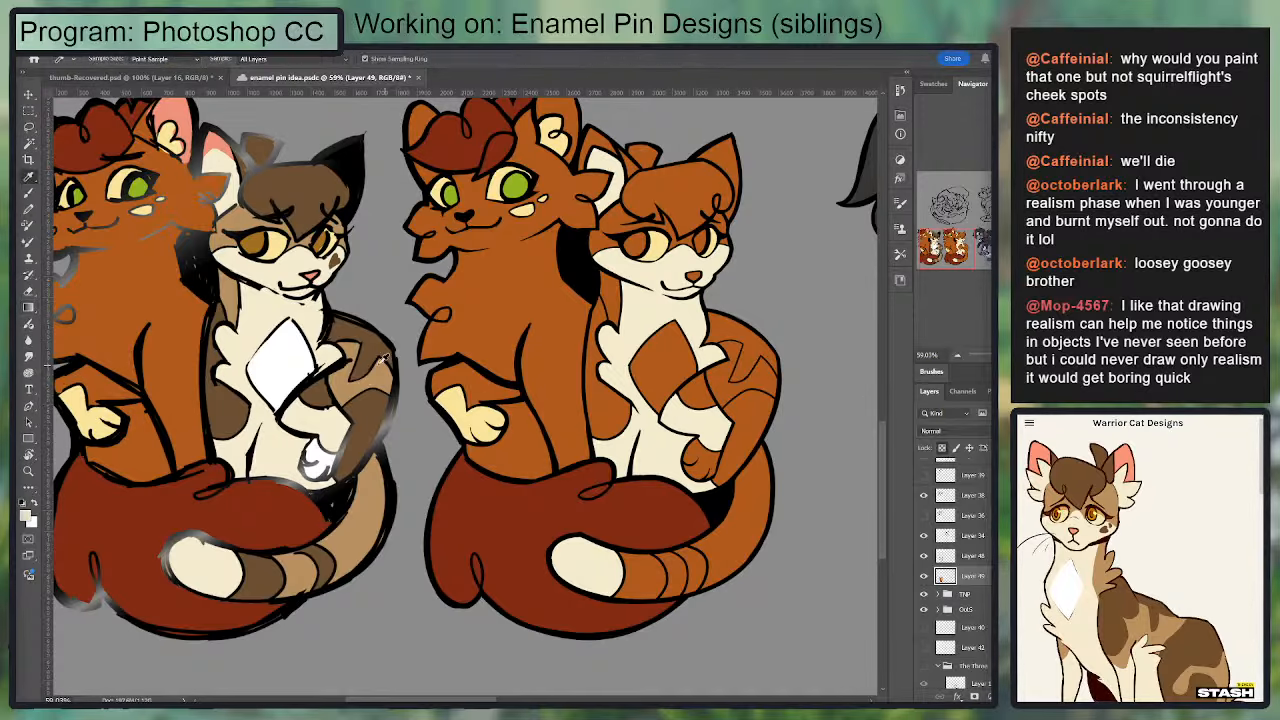
{"action": "key", "text": "w"}
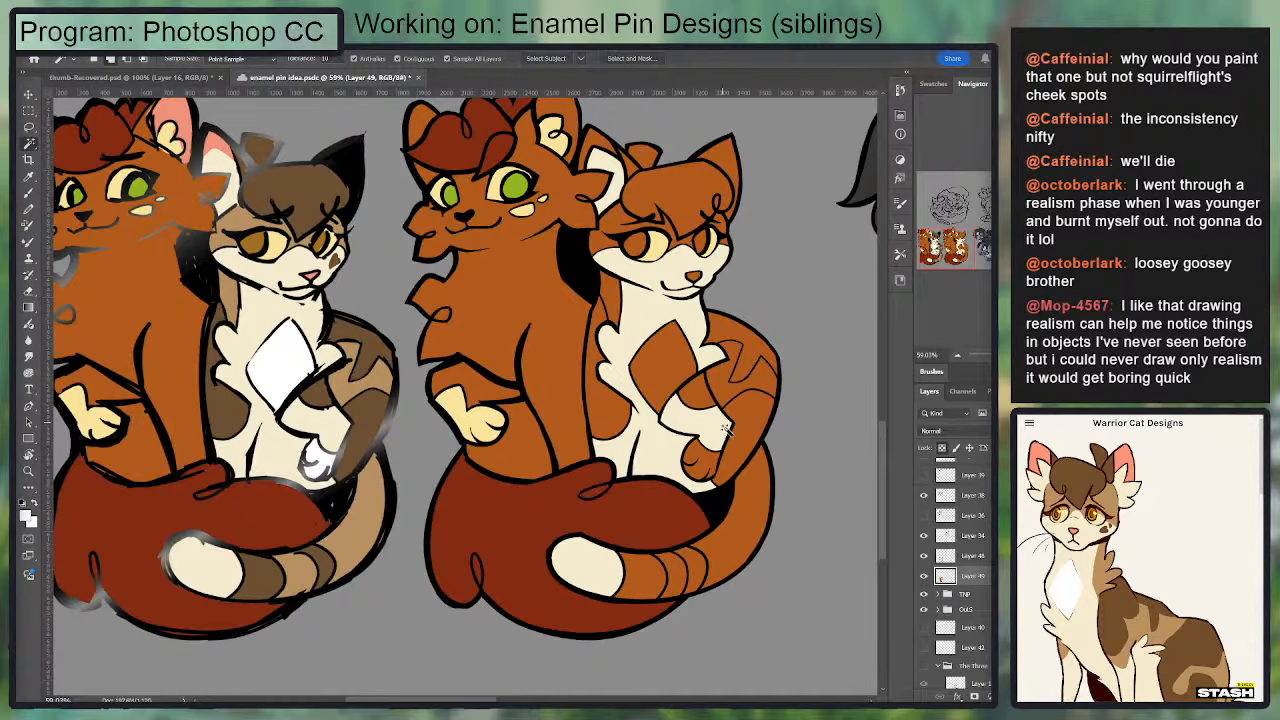
{"action": "left_click", "coordinate": [666, 373]}
{"action": "left_click", "coordinate": [708, 460], "text": "shift"}
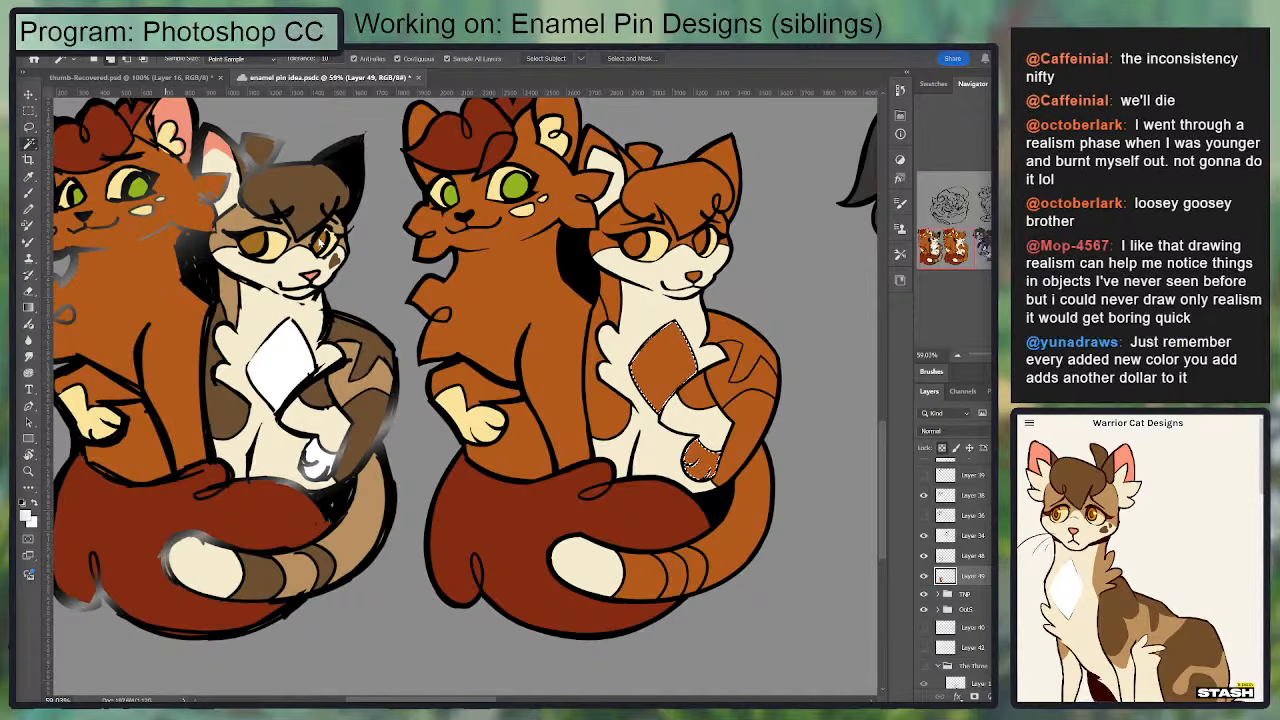
{"action": "key", "text": "g"}
{"action": "left_click_drag", "start_coordinate": [823, 367], "coordinate": [494, 392]}
{"action": "key", "text": "ctrl+d"}
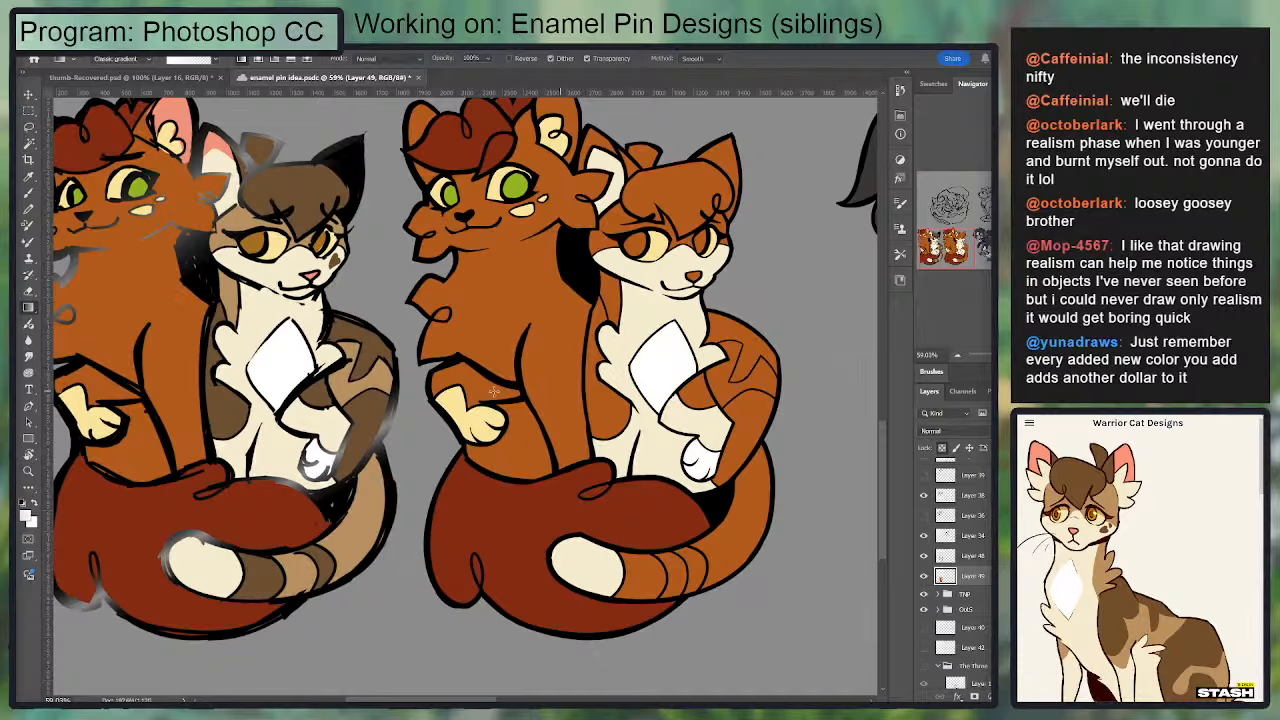
Step: Fill the smaller cat's face mask, neck side, back patch and light tail sections with the tan sampled from the sketch's back
{"action": "key", "text": "i"}
{"action": "left_click", "coordinate": [357, 381]}
{"action": "key", "text": "w"}
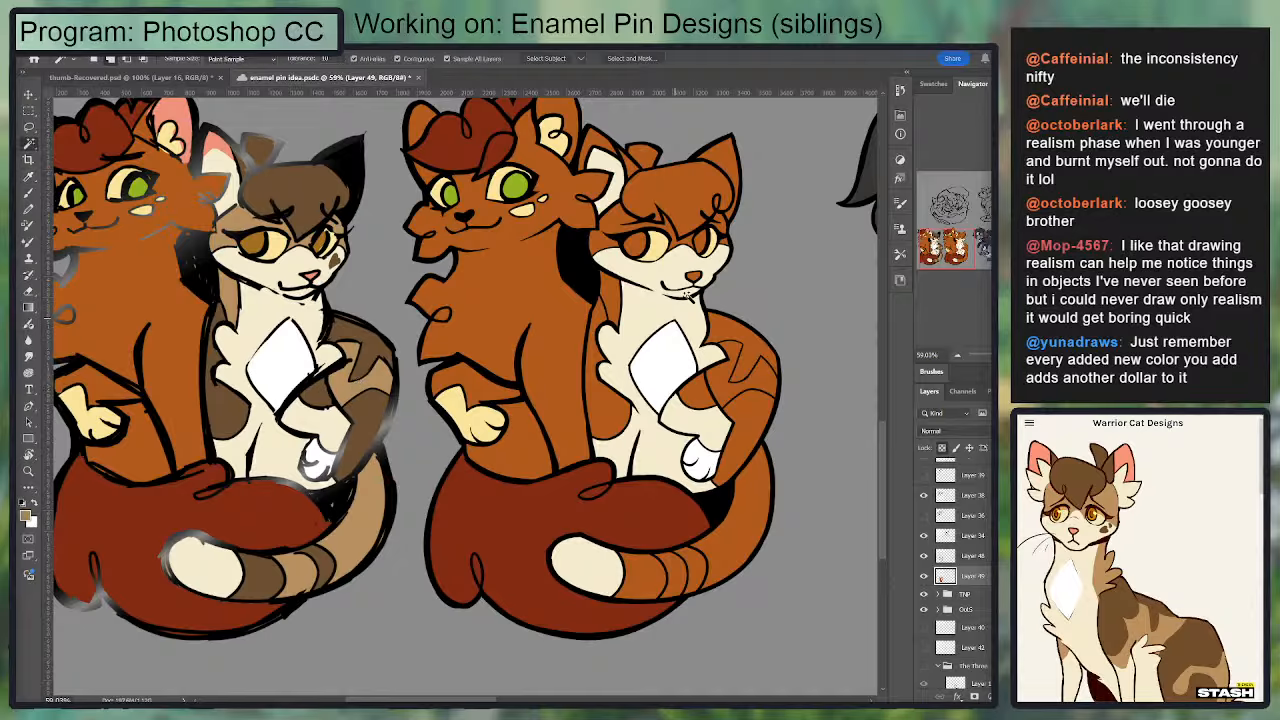
{"action": "left_click", "coordinate": [604, 226]}
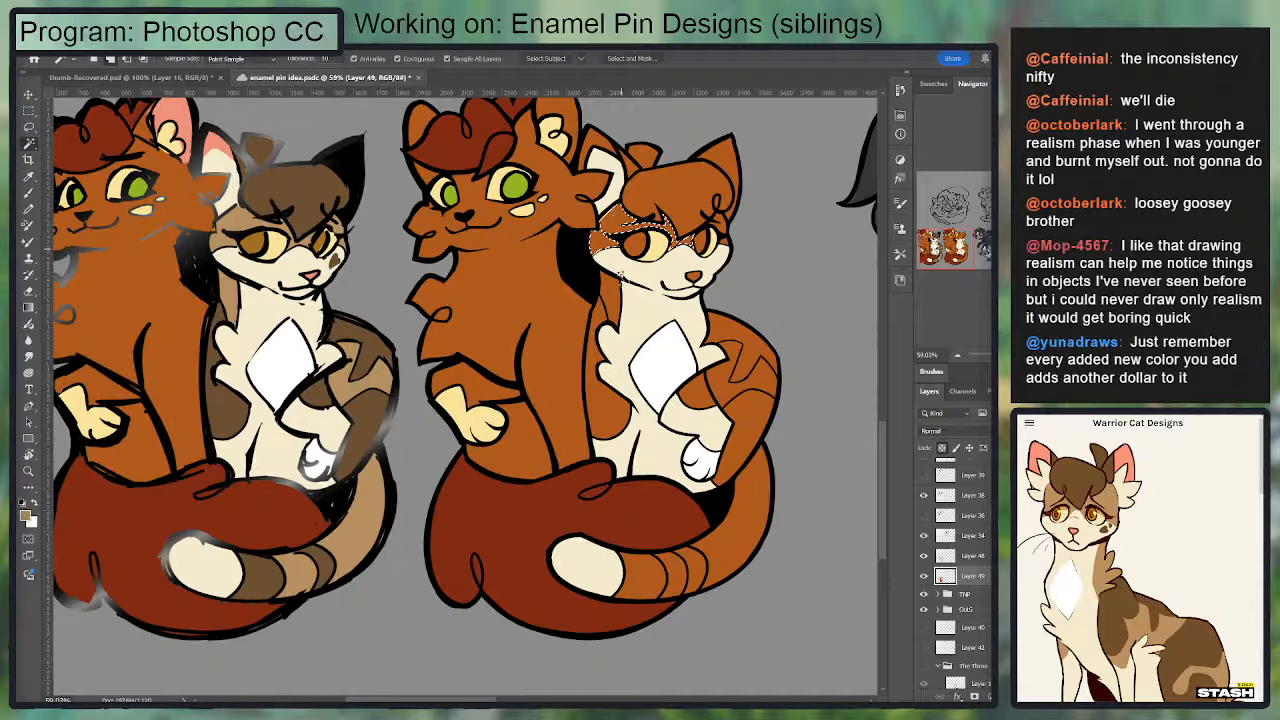
{"action": "left_click", "coordinate": [610, 300], "text": "shift"}
{"action": "left_click", "coordinate": [725, 389], "text": "shift"}
{"action": "left_click", "coordinate": [751, 548], "text": "shift"}
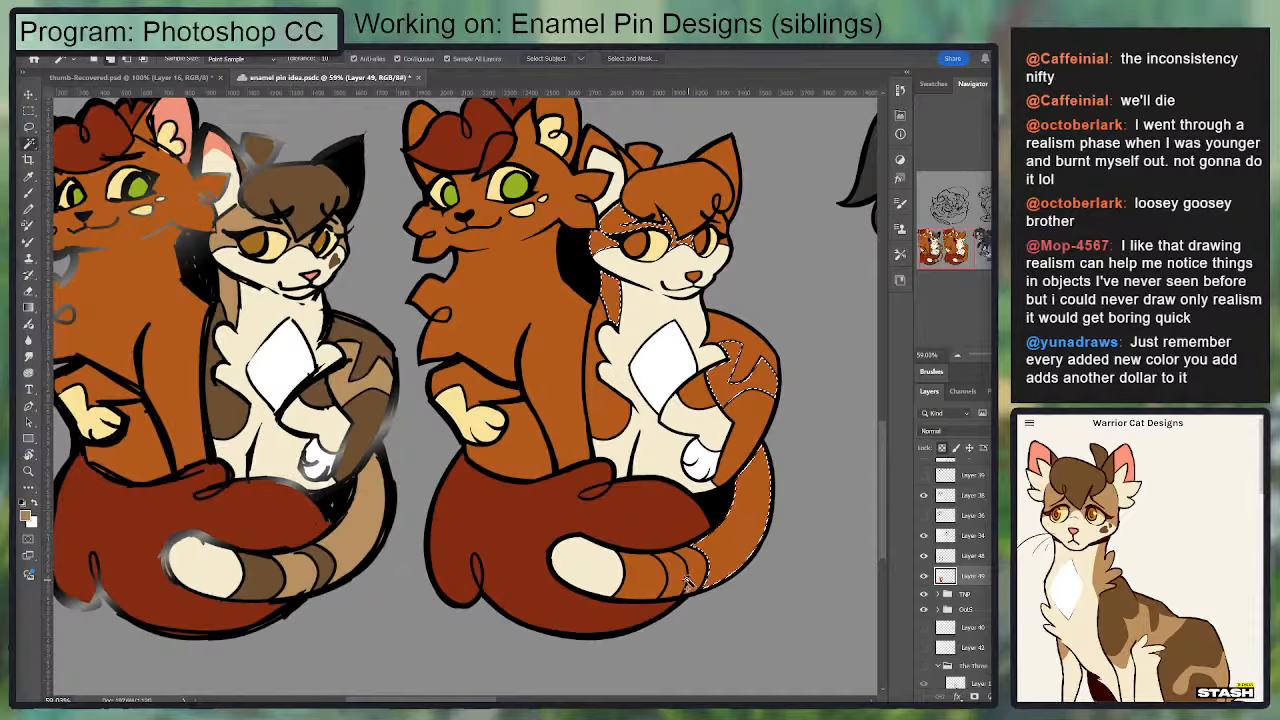
{"action": "left_click", "coordinate": [690, 582], "text": "shift"}
{"action": "left_click", "coordinate": [725, 230], "text": "shift"}
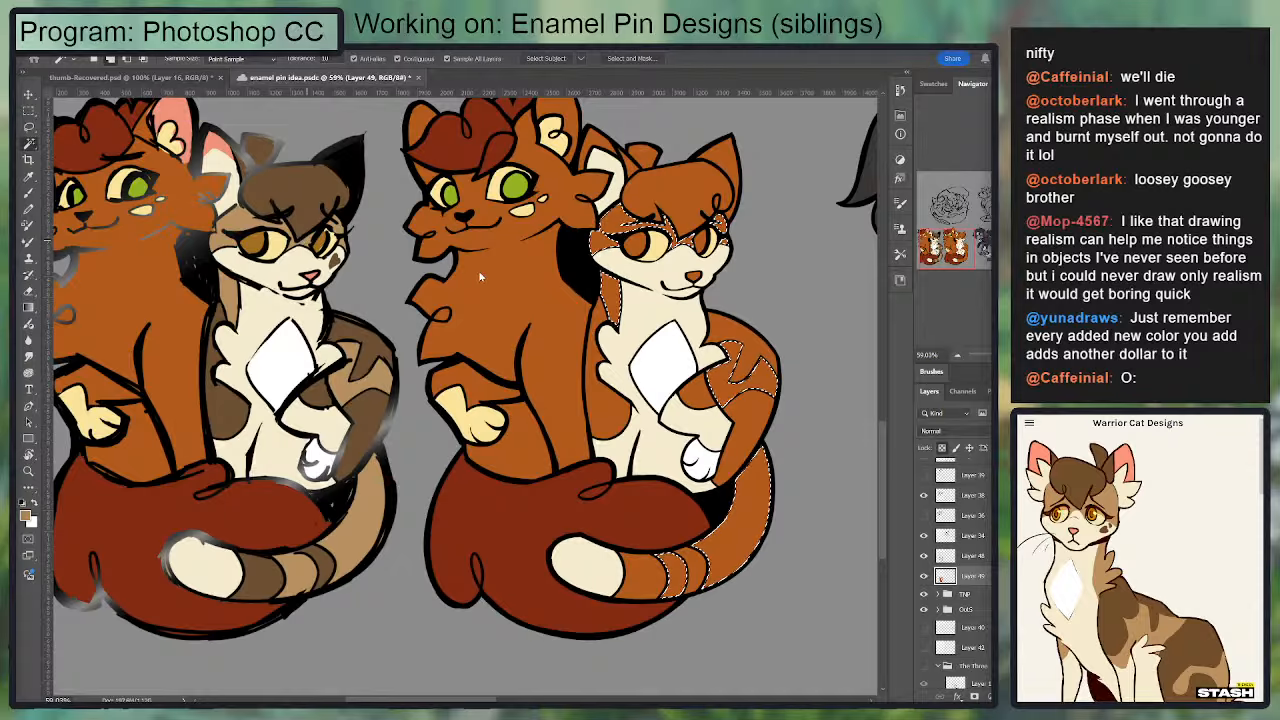
{"action": "key", "text": "g"}
{"action": "left_click_drag", "start_coordinate": [849, 364], "coordinate": [862, 364]}
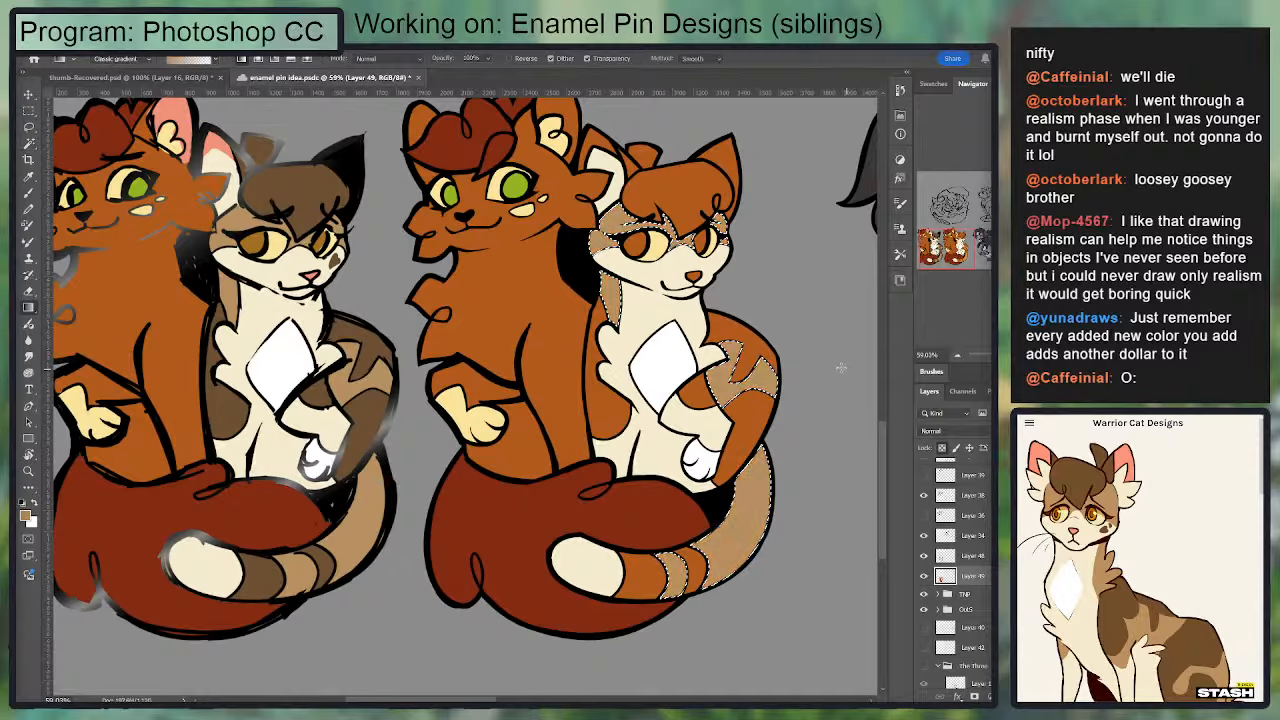
{"action": "key", "text": "ctrl+d"}
Step: Fill the smaller cat's head fur, ear, back, leg patches and two tail stripes with the dark brown sampled from the sketch's head
{"action": "key", "text": "i"}
{"action": "left_click", "coordinate": [308, 183]}
{"action": "key", "text": "w"}
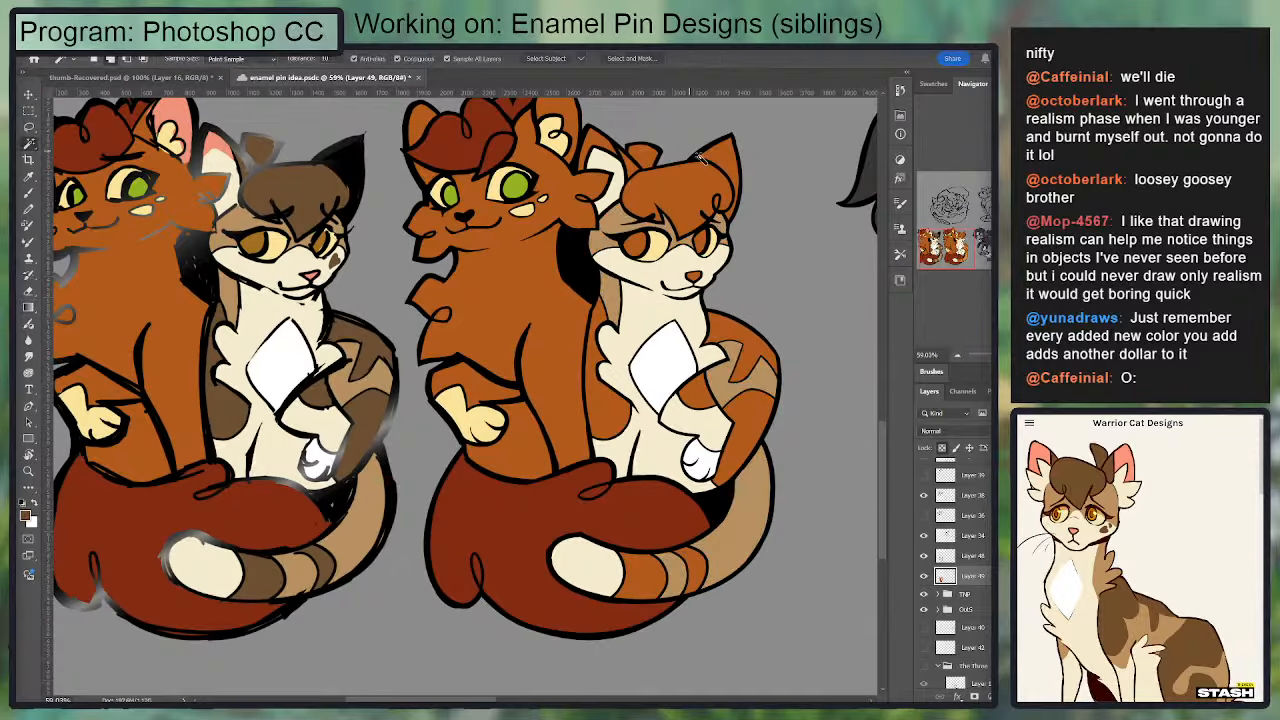
{"action": "left_click", "coordinate": [634, 168]}
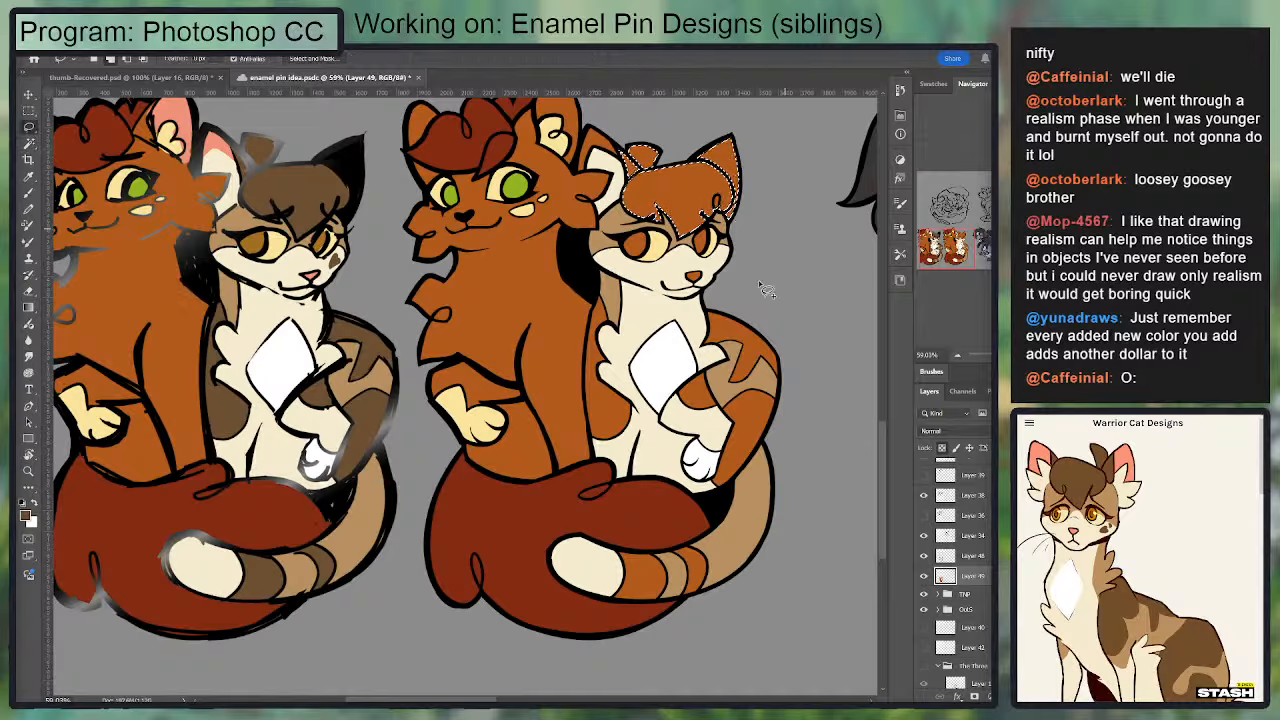
{"action": "key", "text": "g"}
{"action": "key", "text": "w"}
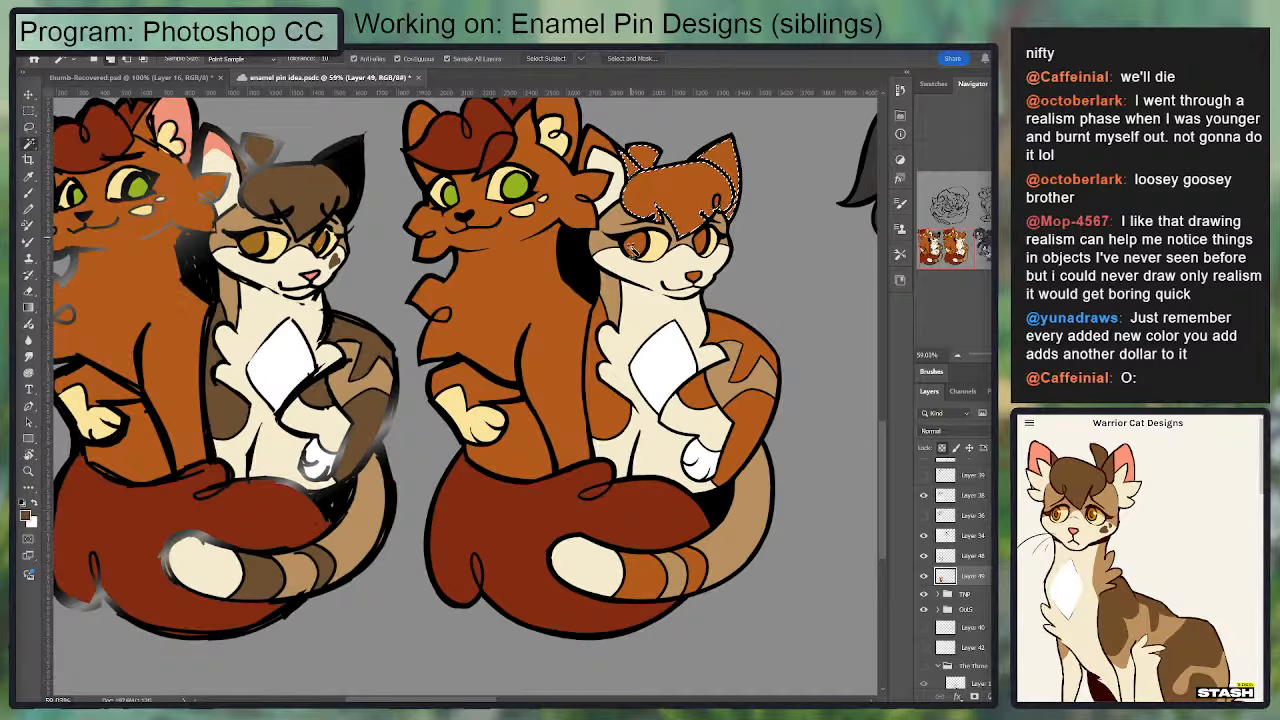
{"action": "left_click", "coordinate": [724, 345], "text": "shift"}
{"action": "left_click", "coordinate": [702, 400], "text": "shift"}
{"action": "left_click", "coordinate": [741, 411], "text": "shift"}
{"action": "left_click", "coordinate": [614, 420], "text": "shift"}
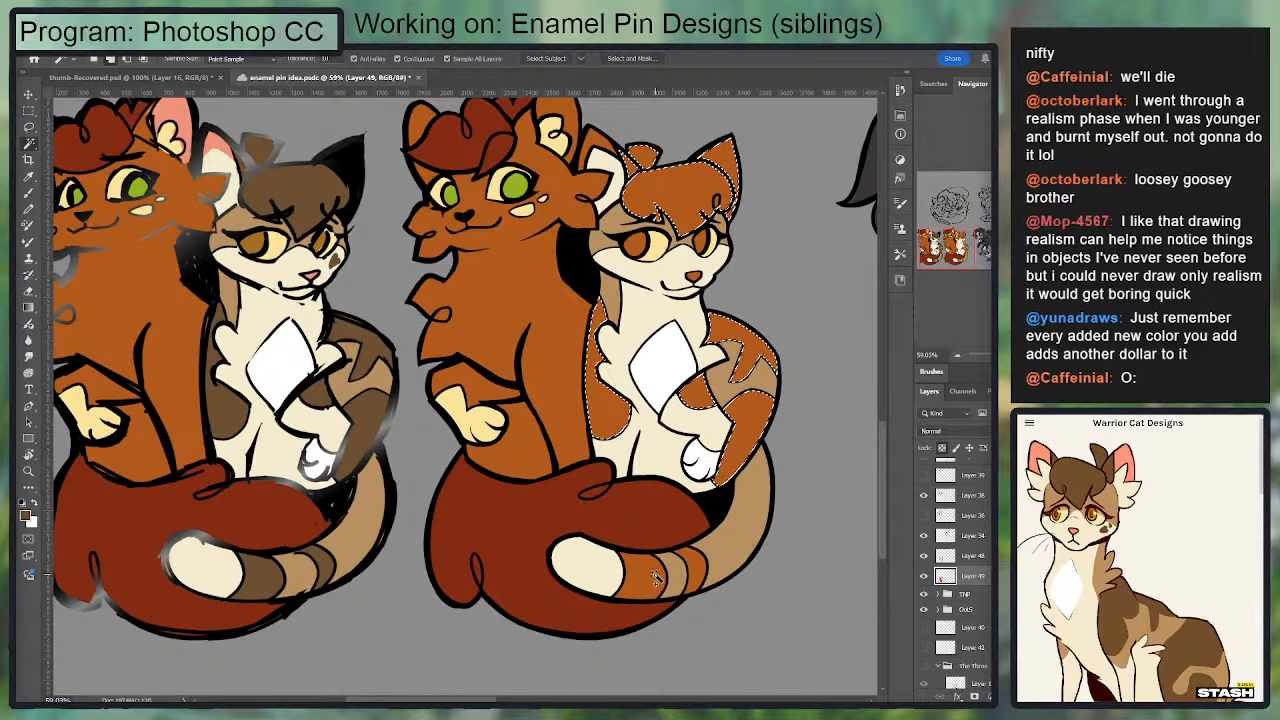
{"action": "left_click", "coordinate": [658, 577], "text": "shift"}
{"action": "left_click", "coordinate": [696, 572], "text": "shift"}
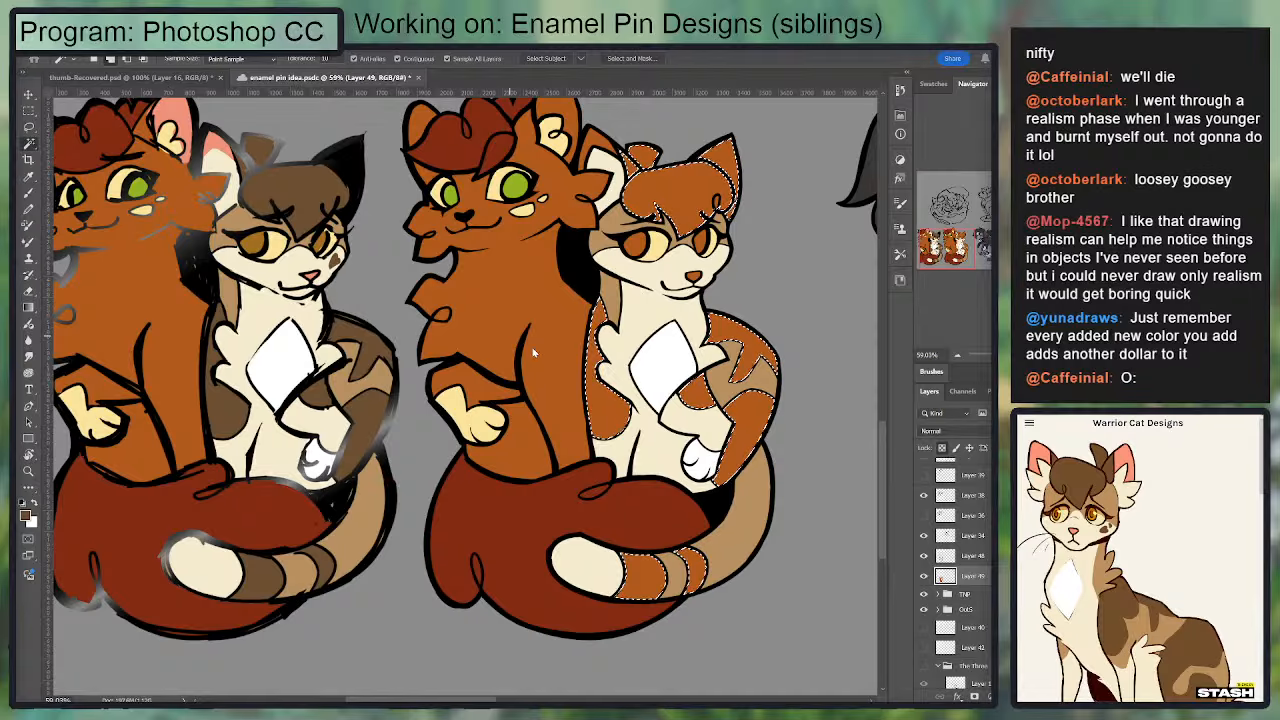
{"action": "key", "text": "g"}
{"action": "left_click_drag", "start_coordinate": [822, 382], "coordinate": [850, 377]}
{"action": "key", "text": "ctrl+d"}
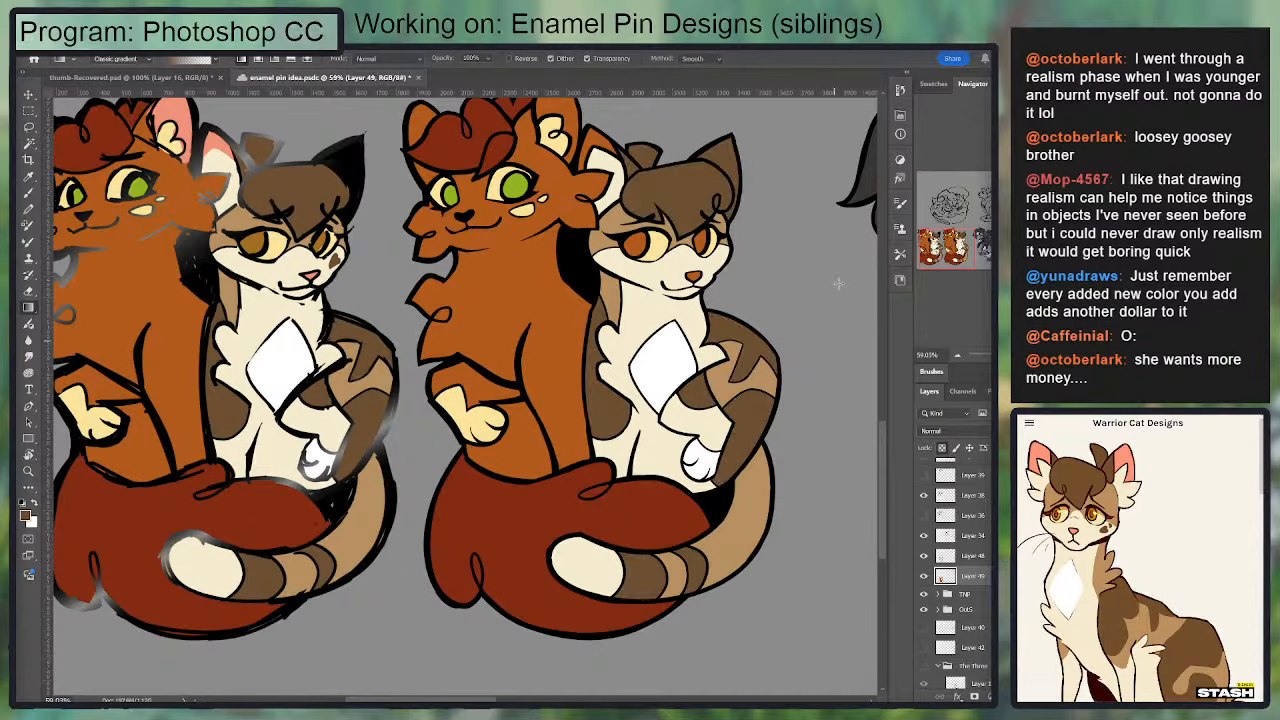
Step: Fill both cats' inner ears and the smaller cat's nose with the pink sampled from the sketch's inner ear
{"action": "left_click_drag", "start_coordinate": [474, 295], "coordinate": [390, 339]}
{"action": "key", "text": "i"}
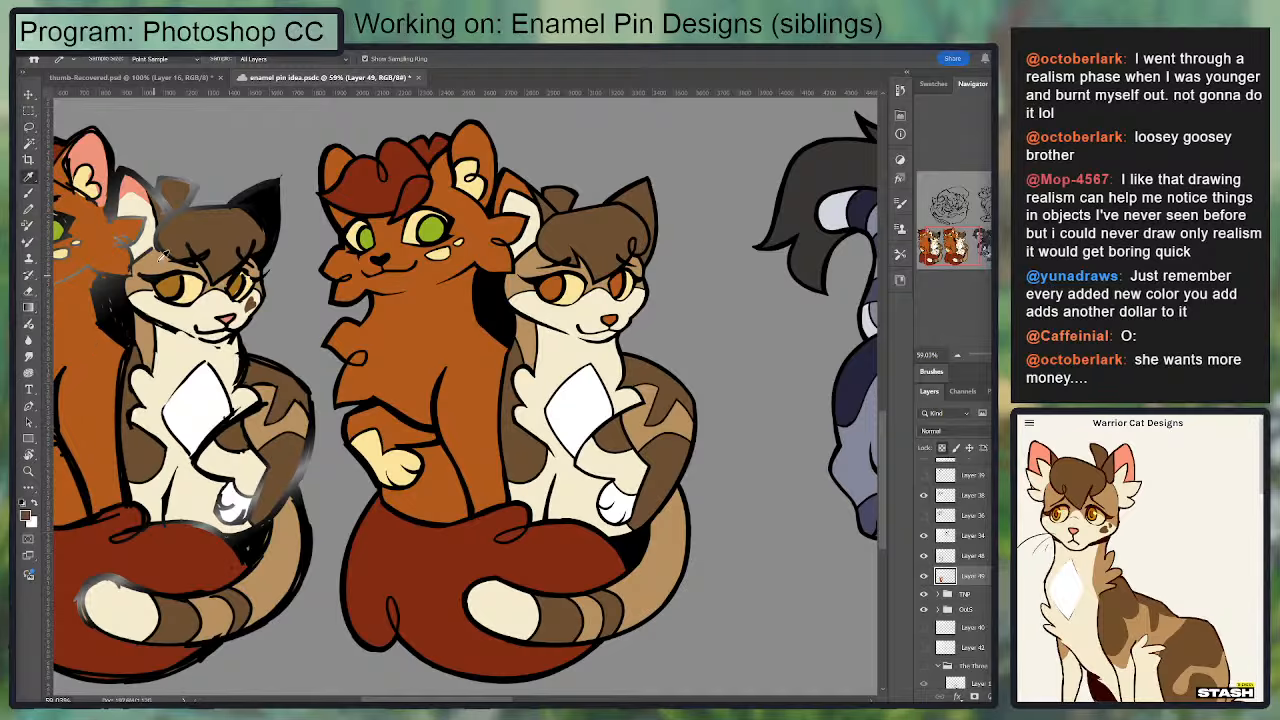
{"action": "left_click", "coordinate": [124, 186]}
{"action": "key", "text": "w"}
{"action": "left_click", "coordinate": [472, 150]}
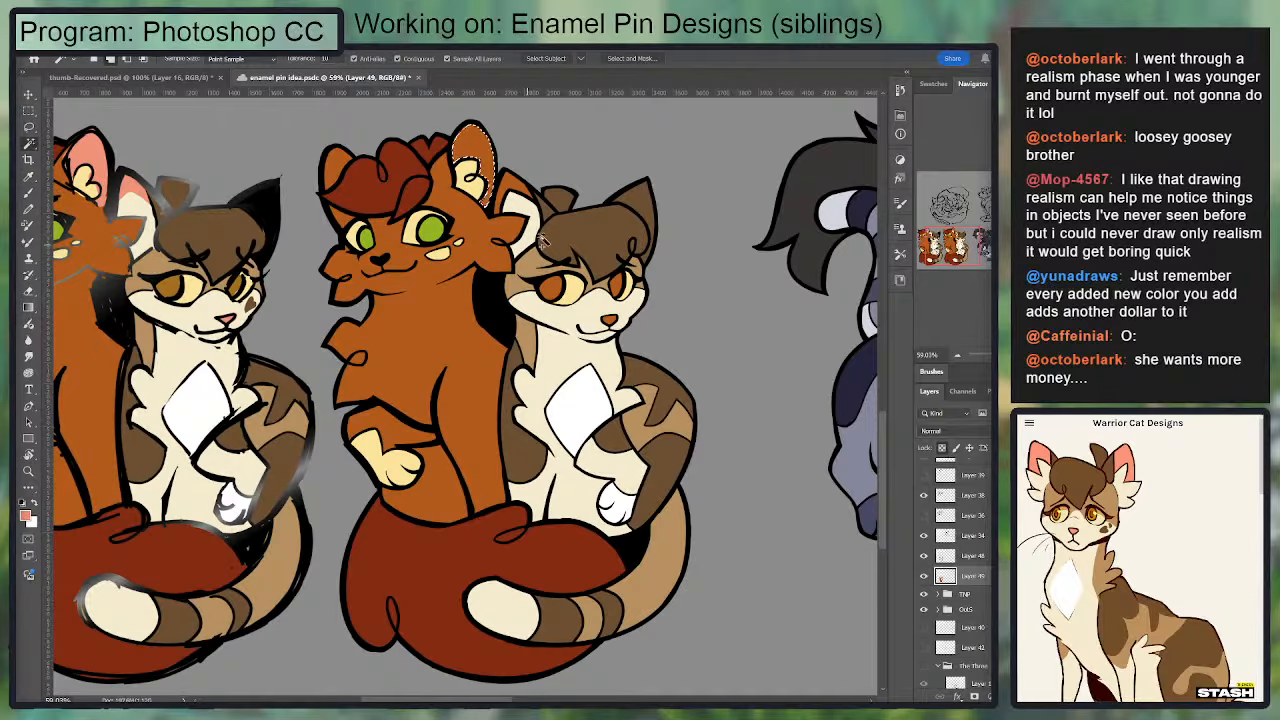
{"action": "left_click", "coordinate": [516, 192]}
{"action": "left_click", "coordinate": [610, 320]}
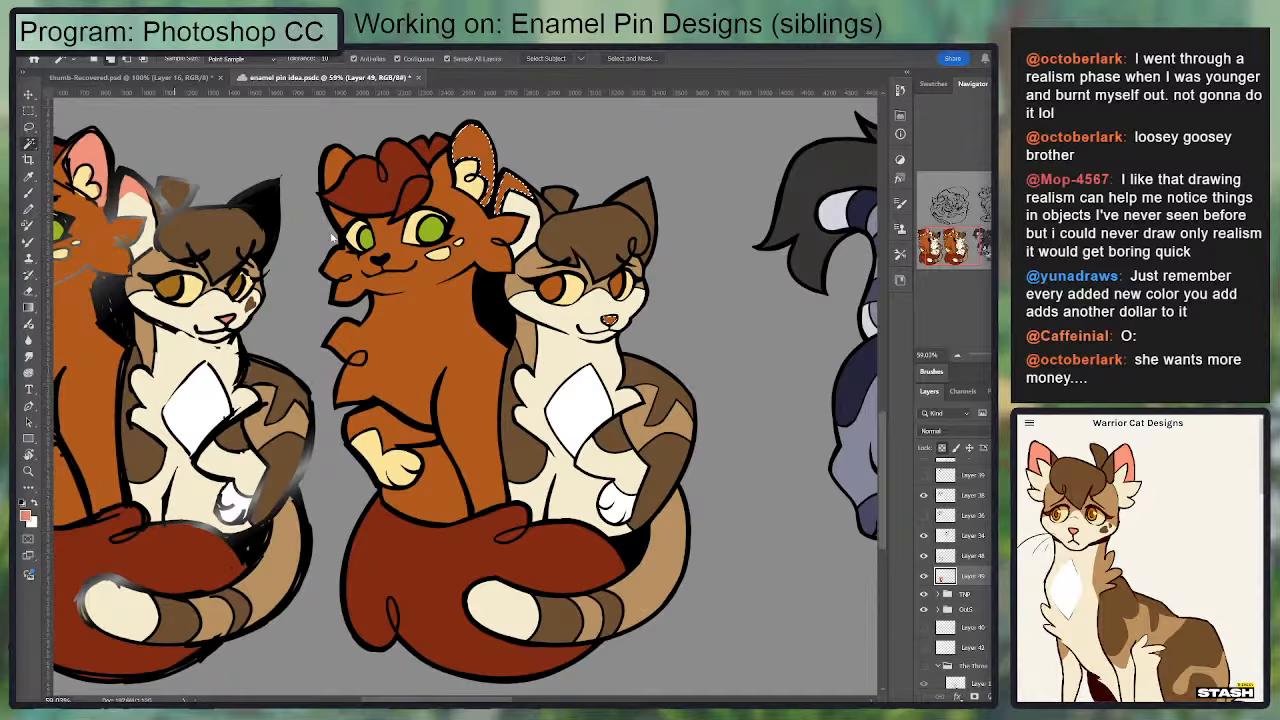
{"action": "key", "text": "g"}
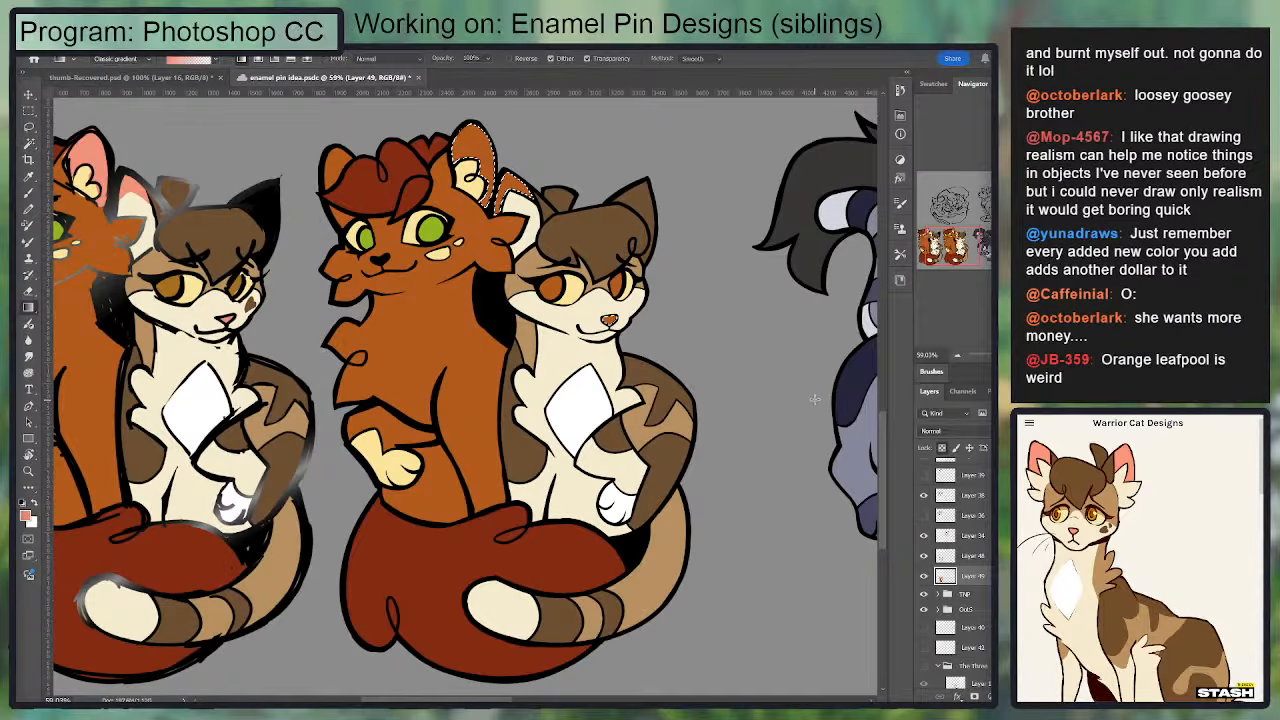
{"action": "left_click_drag", "start_coordinate": [815, 399], "coordinate": [858, 396]}
{"action": "key", "text": "ctrl+d"}
Step: Hide the TNP group containing the coloured sketch so only the clean siblings design shows beside the other pins
{"action": "left_click_drag", "start_coordinate": [431, 331], "coordinate": [445, 310]}
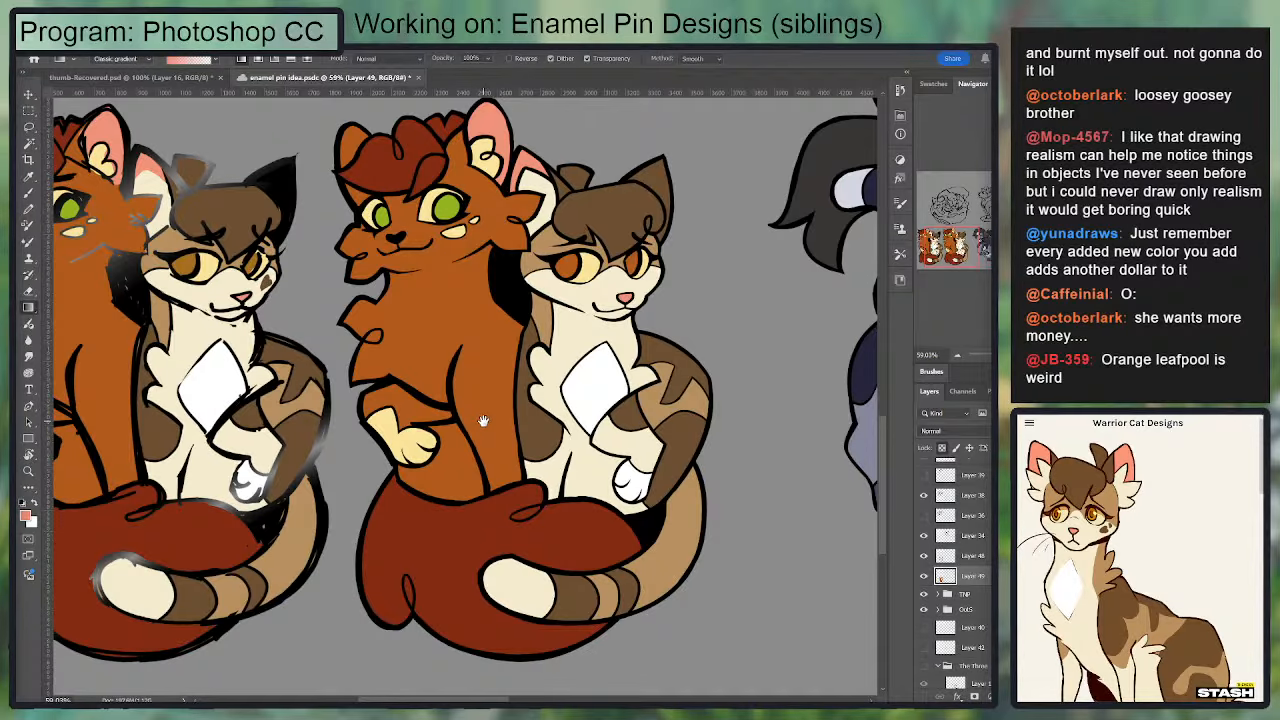
{"action": "left_click_drag", "start_coordinate": [484, 412], "coordinate": [485, 438]}
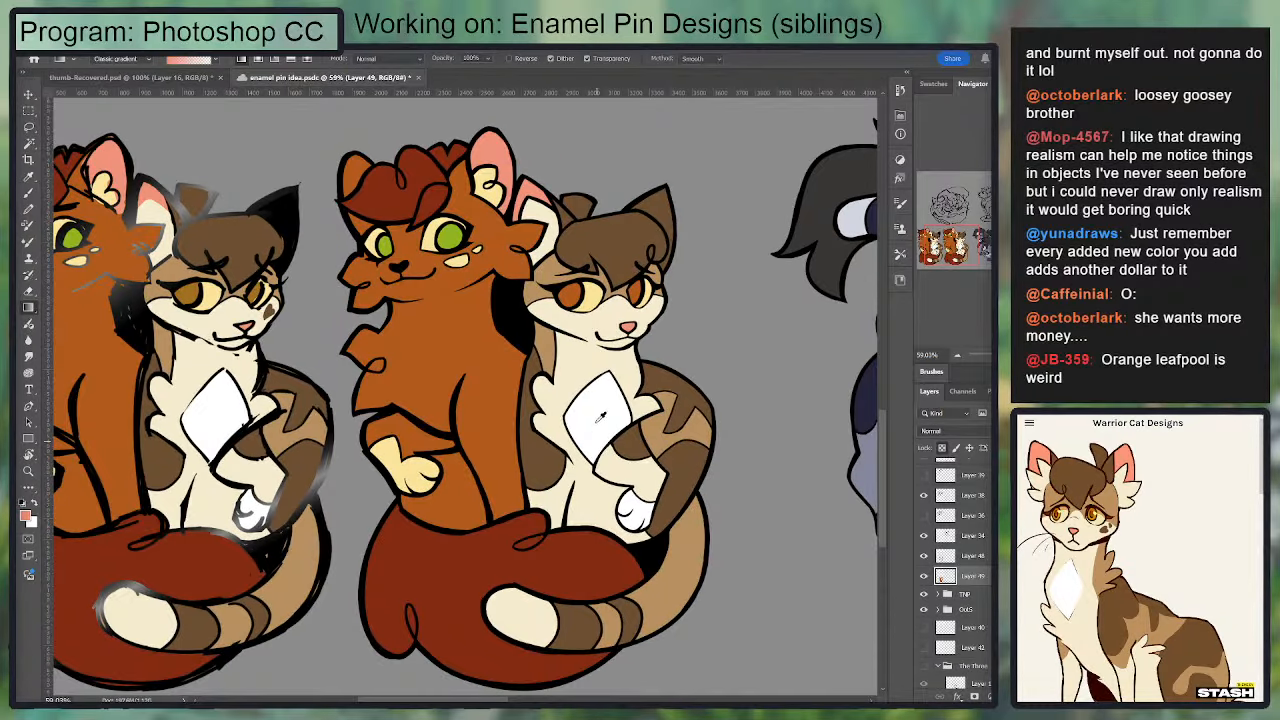
{"action": "scroll", "coordinate": [601, 417], "scroll_direction": "down", "scroll_amount": 3}
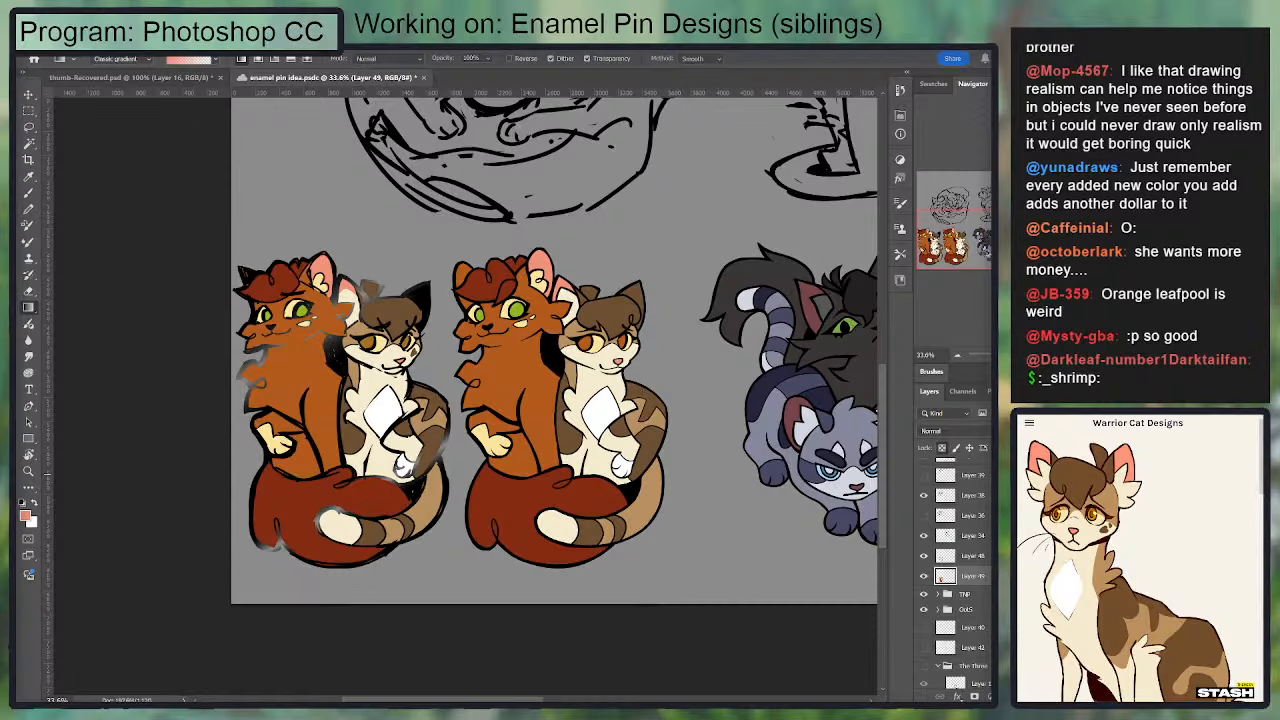
{"action": "scroll", "coordinate": [660, 418], "scroll_direction": "up", "scroll_amount": 2}
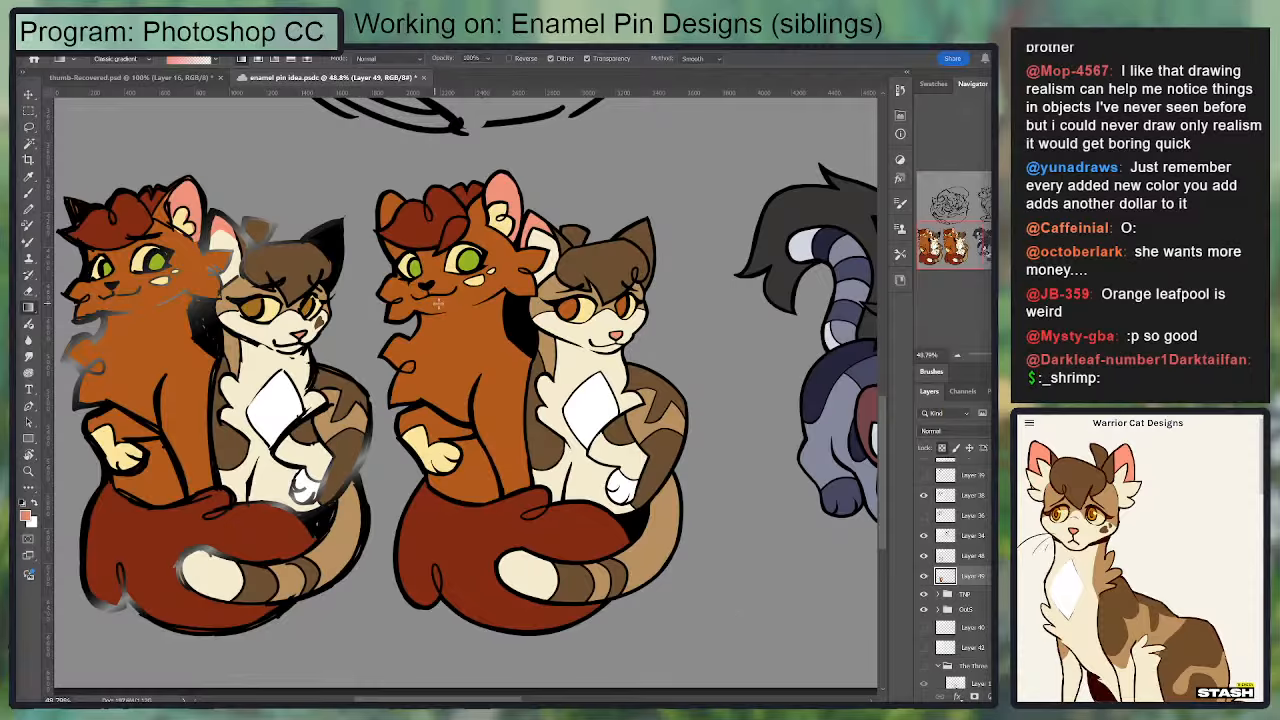
{"action": "scroll", "coordinate": [556, 420], "scroll_direction": "down", "scroll_amount": 2}
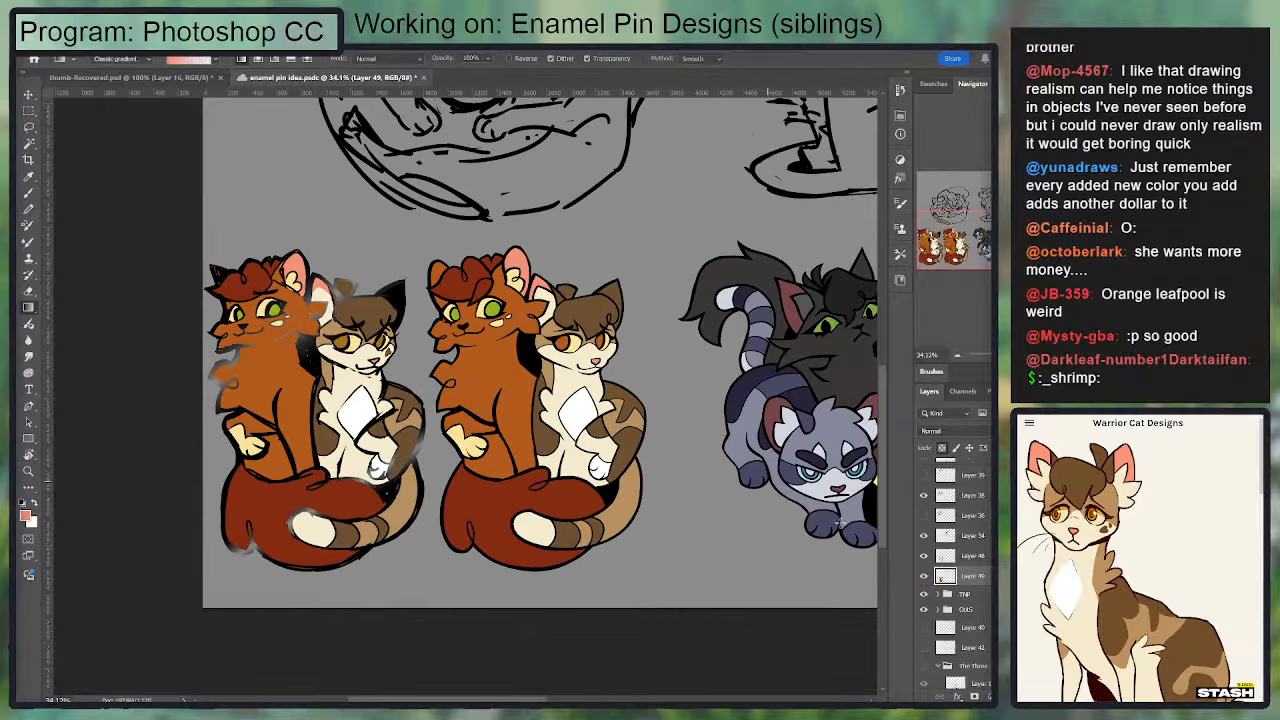
{"action": "left_click", "coordinate": [924, 594]}
{"action": "left_click_drag", "start_coordinate": [625, 403], "coordinate": [474, 447]}
{"action": "scroll", "coordinate": [570, 417], "scroll_direction": "down", "scroll_amount": 1}
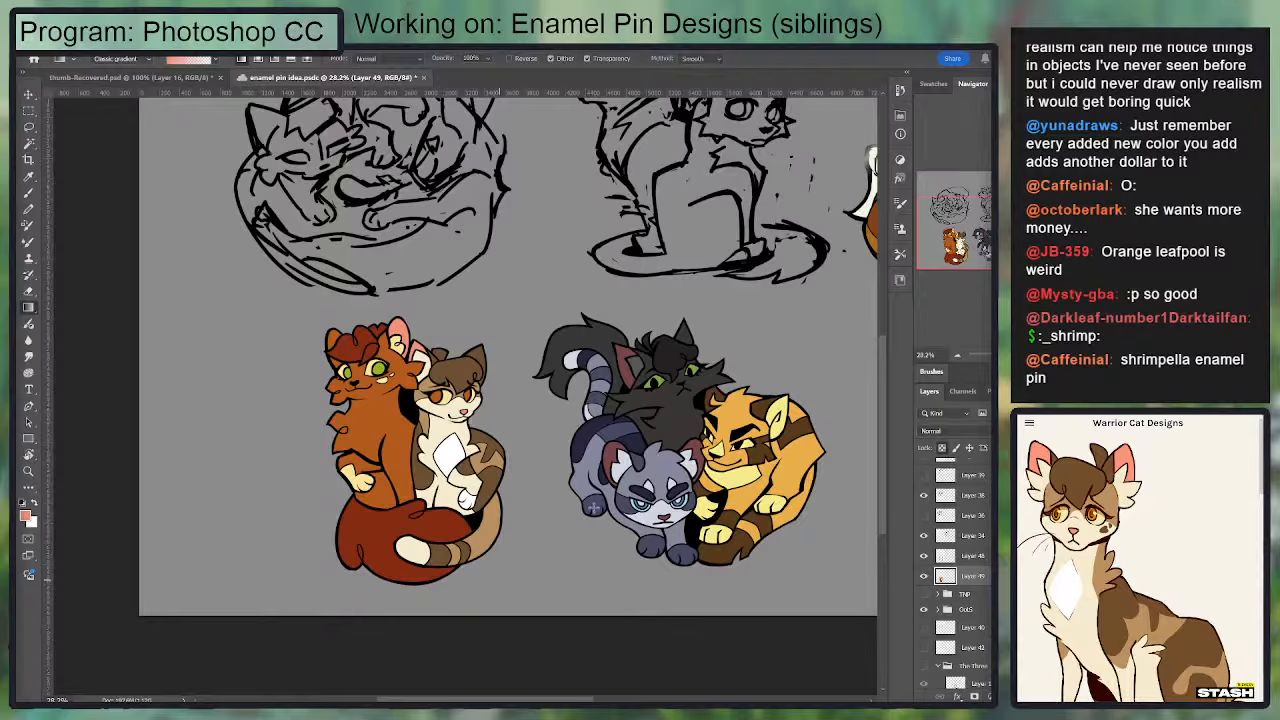
{"action": "left_click_drag", "start_coordinate": [518, 439], "coordinate": [511, 451]}
{"action": "scroll", "coordinate": [970, 575], "scroll_direction": "up", "scroll_amount": 2}
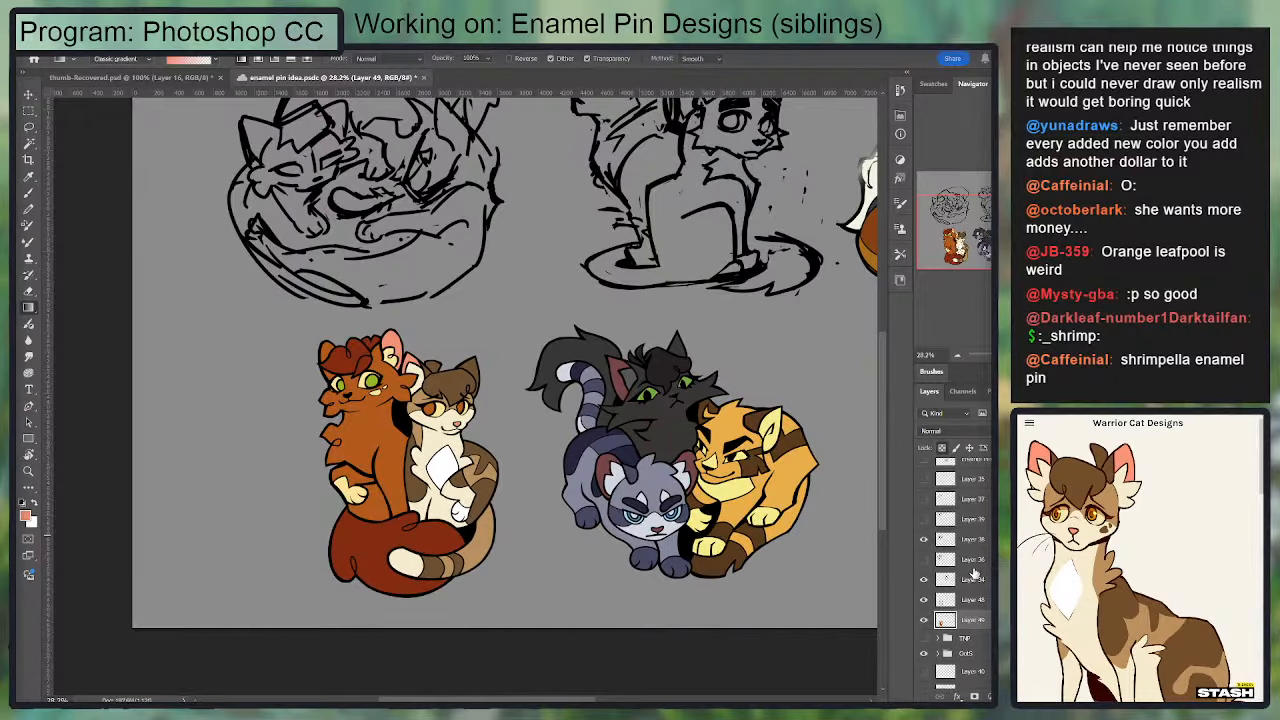
Step: Group the siblings design's Layer 48 and Layer 49 and name the group Squirrelflight & Leafpool
{"action": "left_click", "coordinate": [924, 580]}
{"action": "left_click", "coordinate": [924, 580]}
{"action": "left_click", "coordinate": [962, 608], "text": "shift"}
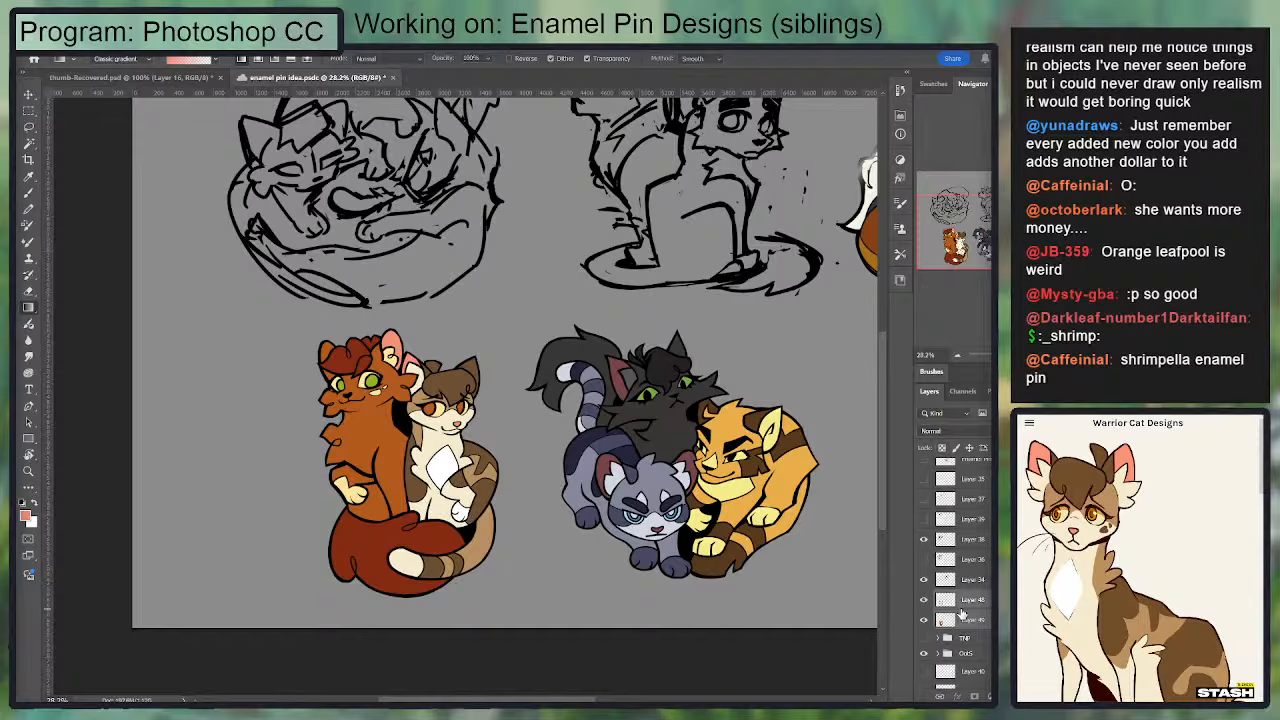
{"action": "key", "text": "ctrl+g"}
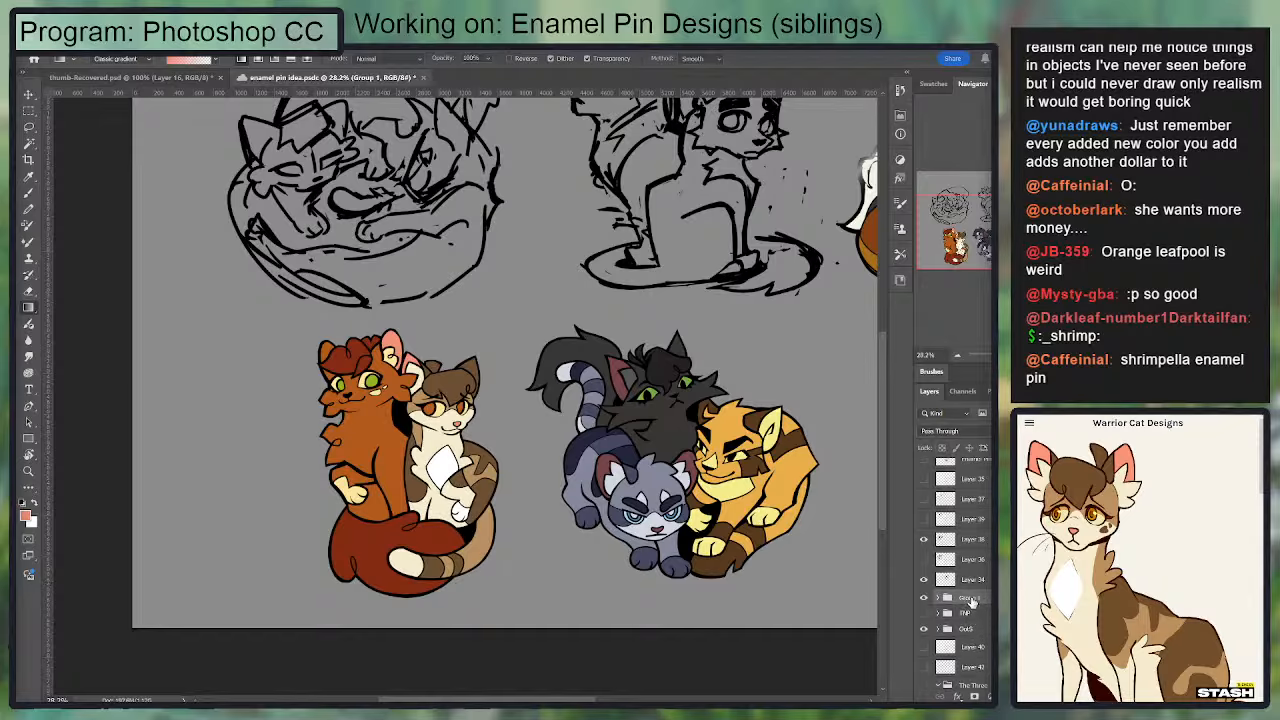
{"action": "double_click", "coordinate": [968, 597]}
{"action": "left_click", "coordinate": [972, 598]}
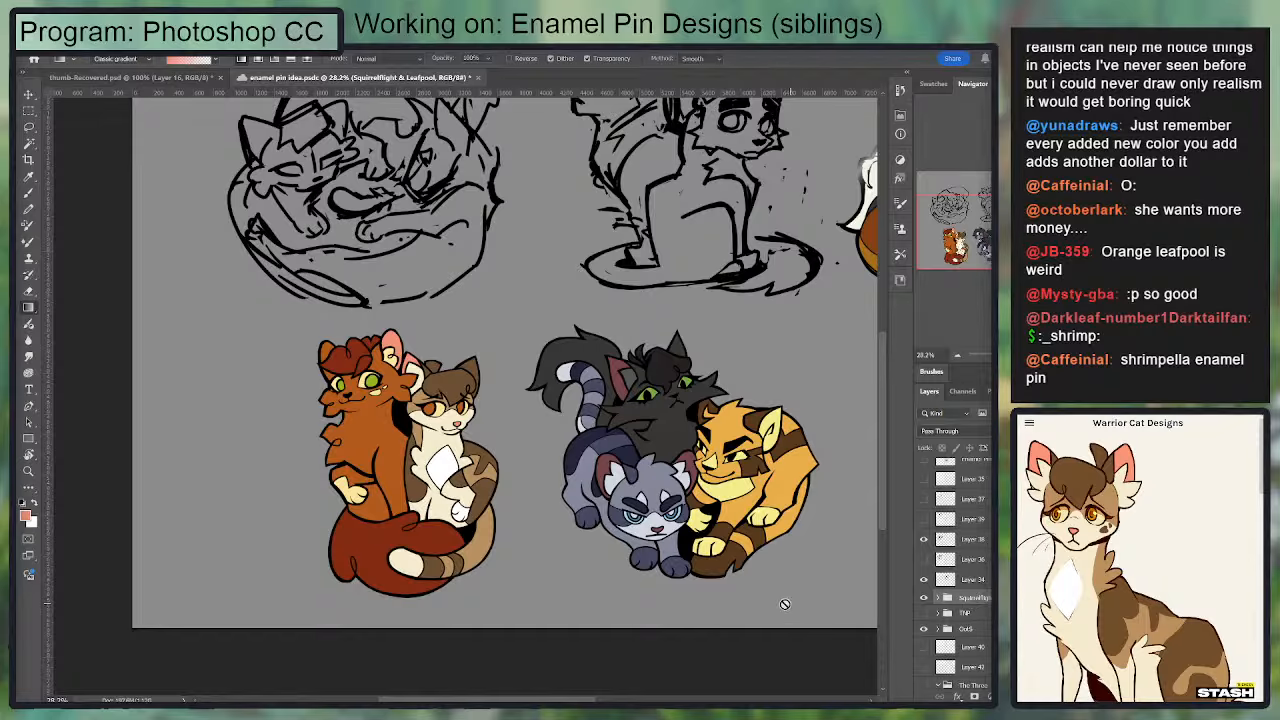
Step: Expand the Squirrelflight & Leafpool group and make its flat colour layer, Layer 49, active
{"action": "scroll", "coordinate": [434, 446], "scroll_direction": "up", "scroll_amount": 5}
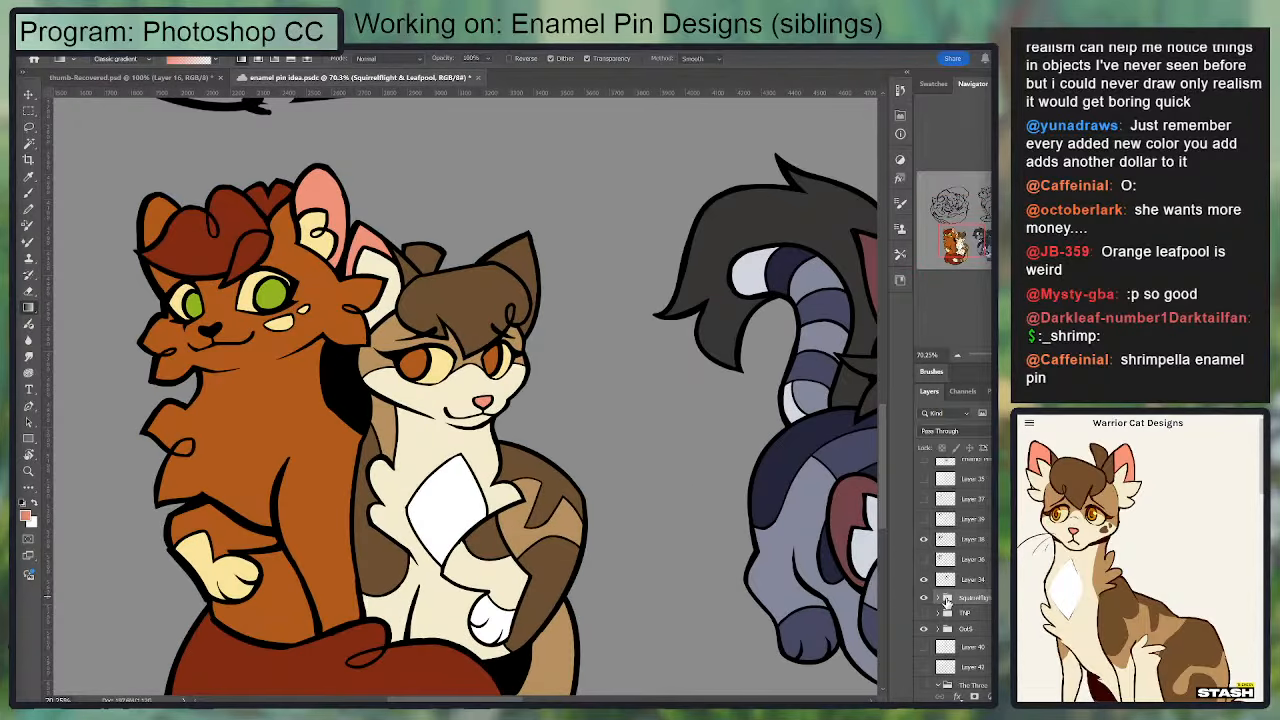
{"action": "left_click", "coordinate": [938, 598]}
{"action": "left_click", "coordinate": [962, 615]}
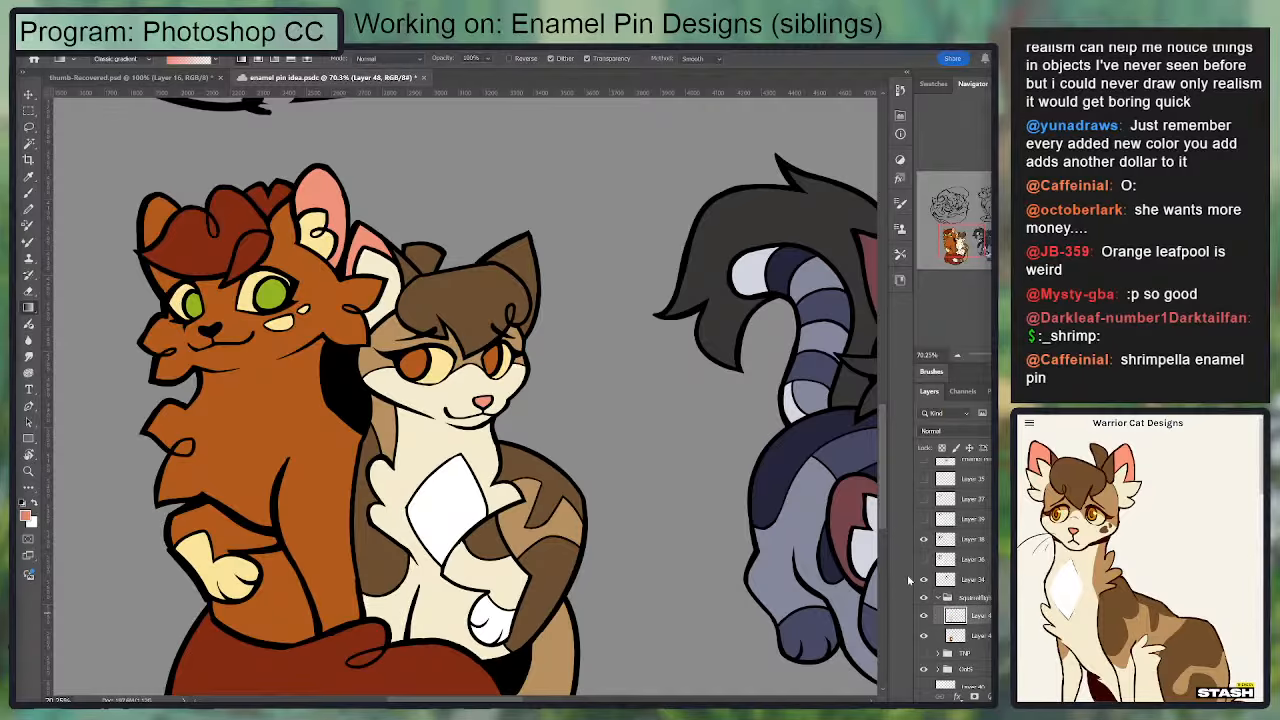
{"action": "left_click", "coordinate": [962, 635]}
{"action": "scroll", "coordinate": [600, 434], "scroll_direction": "up", "scroll_amount": 4}
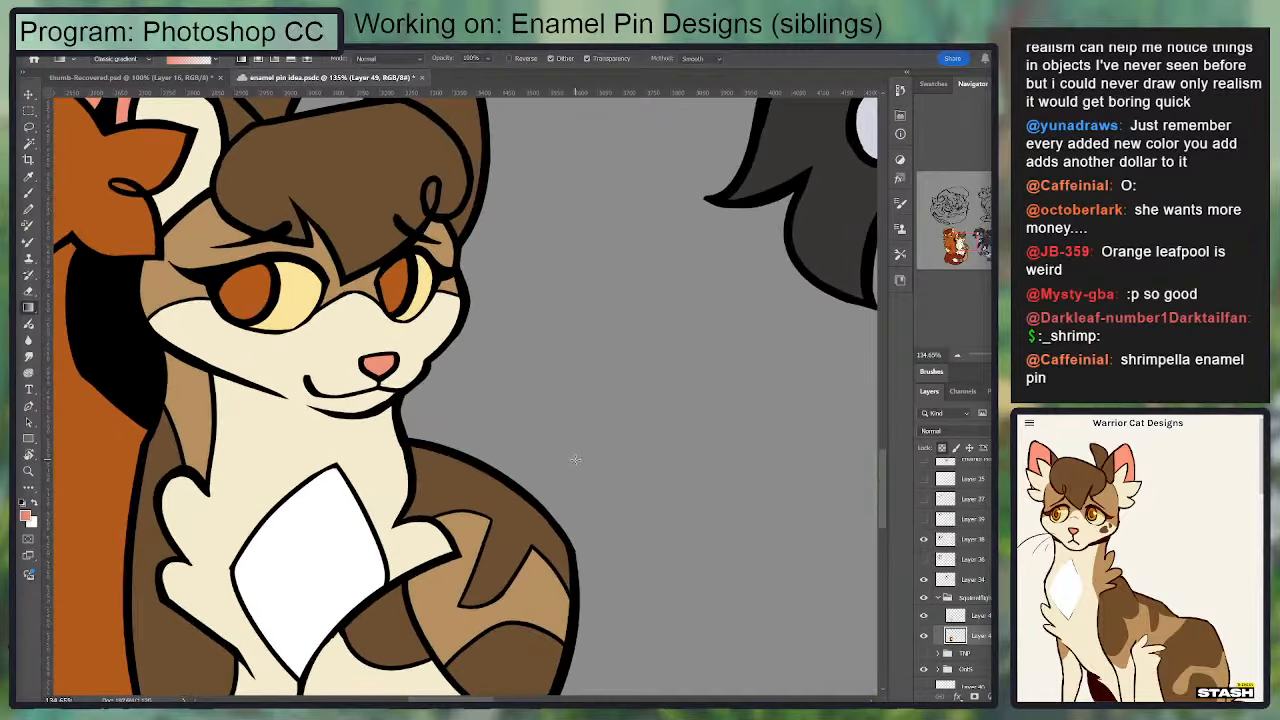
Step: Try to paint a dark brown spot on the smaller cat's cheek and trim it with the Eraser
{"action": "key", "text": "i"}
{"action": "key", "text": "b"}
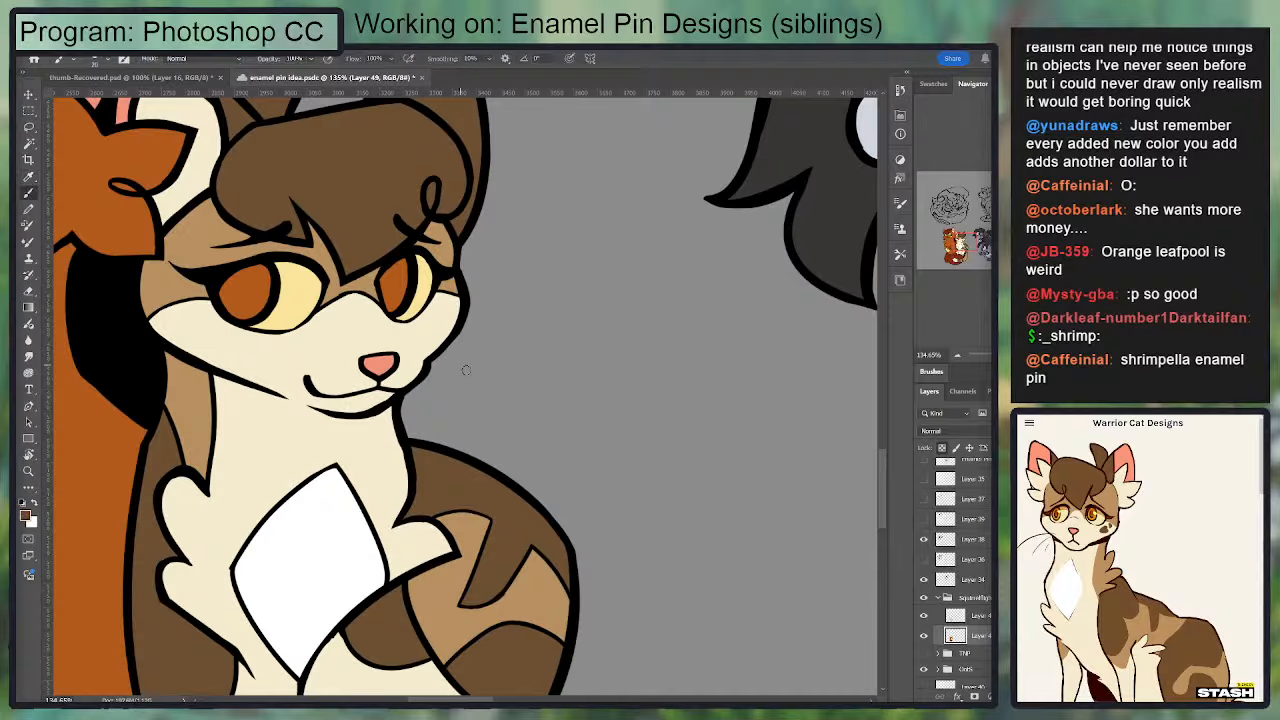
{"action": "mouse_move", "coordinate": [424, 335]}
{"action": "left_mouse_down"}
{"action": "mouse_move", "coordinate": [433, 308]}
{"action": "mouse_move", "coordinate": [428, 342]}
{"action": "mouse_move", "coordinate": [429, 312]}
{"action": "mouse_move", "coordinate": [446, 320]}
{"action": "mouse_move", "coordinate": [421, 346]}
{"action": "left_mouse_up"}
{"action": "key", "text": "ctrl+z"}
{"action": "key", "text": "e"}
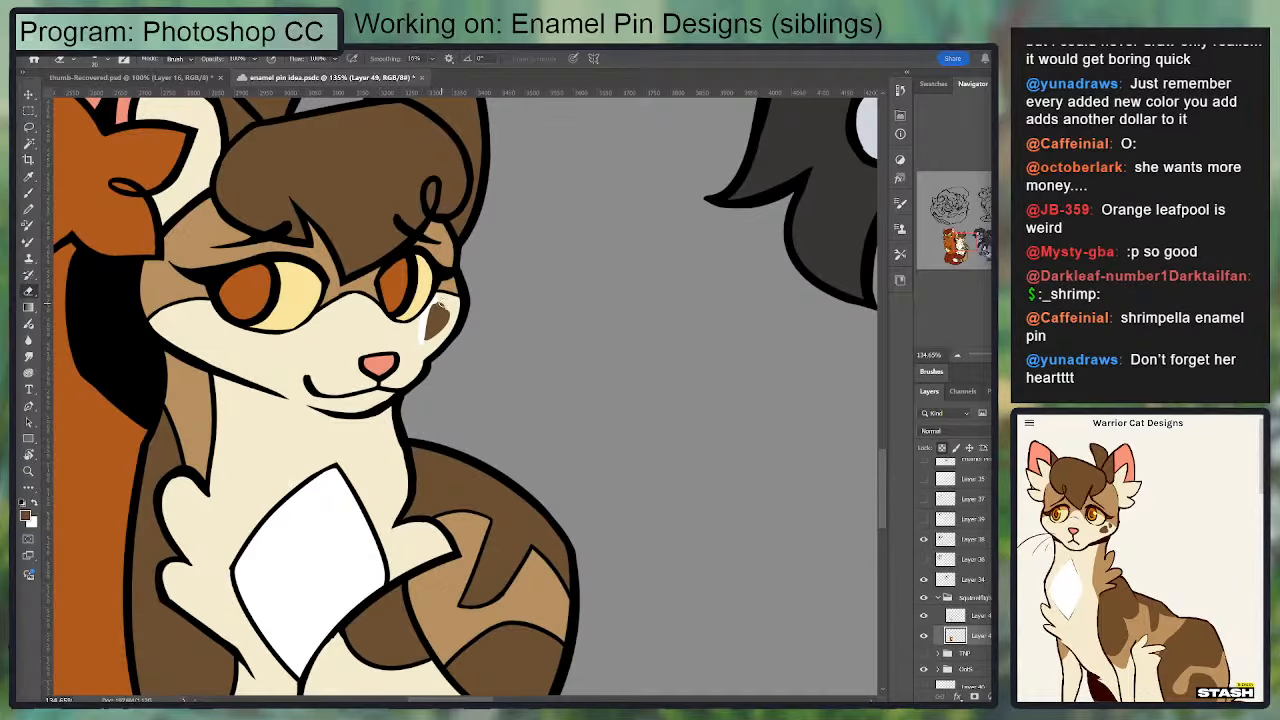
{"action": "key", "text": "ctrl+z"}
{"action": "key", "text": "ctrl+z"}
{"action": "key", "text": "ctrl+z"}
{"action": "key", "text": "ctrl+plus"}
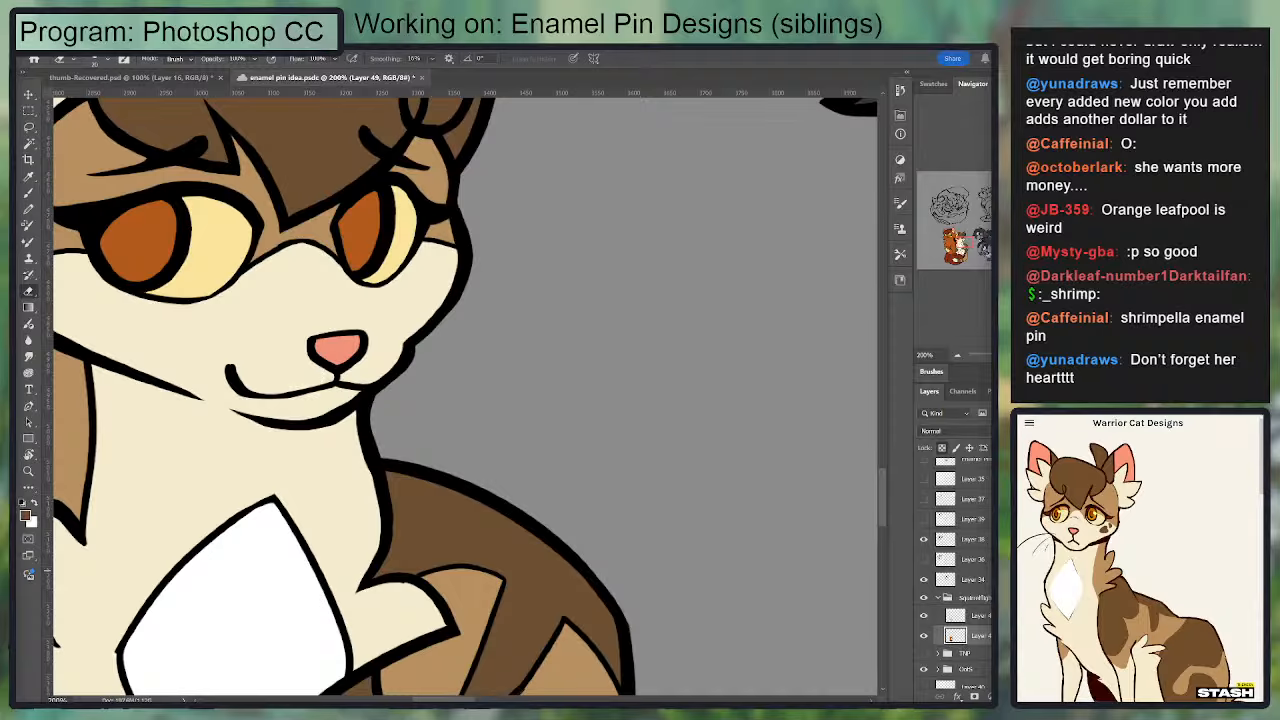
Step: Paint a dark brown heart-shaped spot on the smaller cat's cheek on a new layer and trim its edges with the Eraser
{"action": "key", "text": "ctrl+alt+shift+n"}
{"action": "key", "text": "b"}
{"action": "mouse_move", "coordinate": [404, 312]}
{"action": "left_mouse_down"}
{"action": "mouse_move", "coordinate": [423, 272]}
{"action": "mouse_move", "coordinate": [406, 310]}
{"action": "mouse_move", "coordinate": [424, 272]}
{"action": "mouse_move", "coordinate": [438, 287]}
{"action": "mouse_move", "coordinate": [409, 306]}
{"action": "mouse_move", "coordinate": [412, 262]}
{"action": "left_mouse_up"}
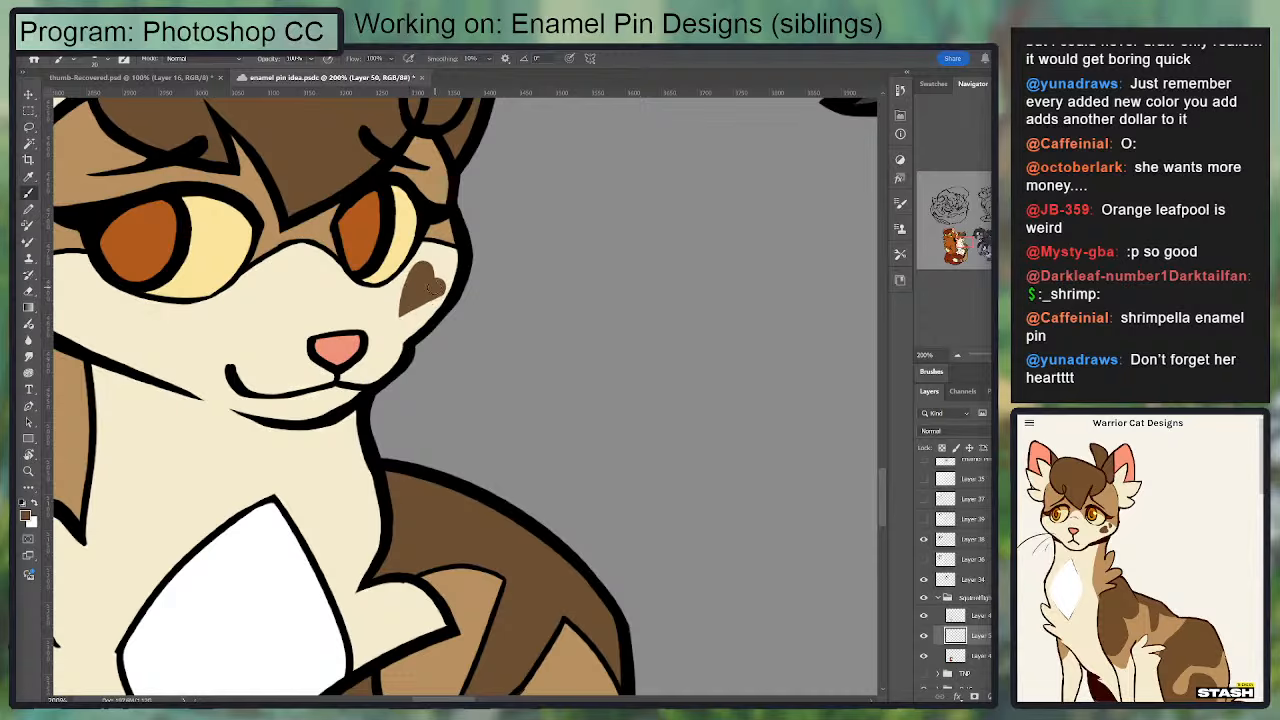
{"action": "key", "text": "e"}
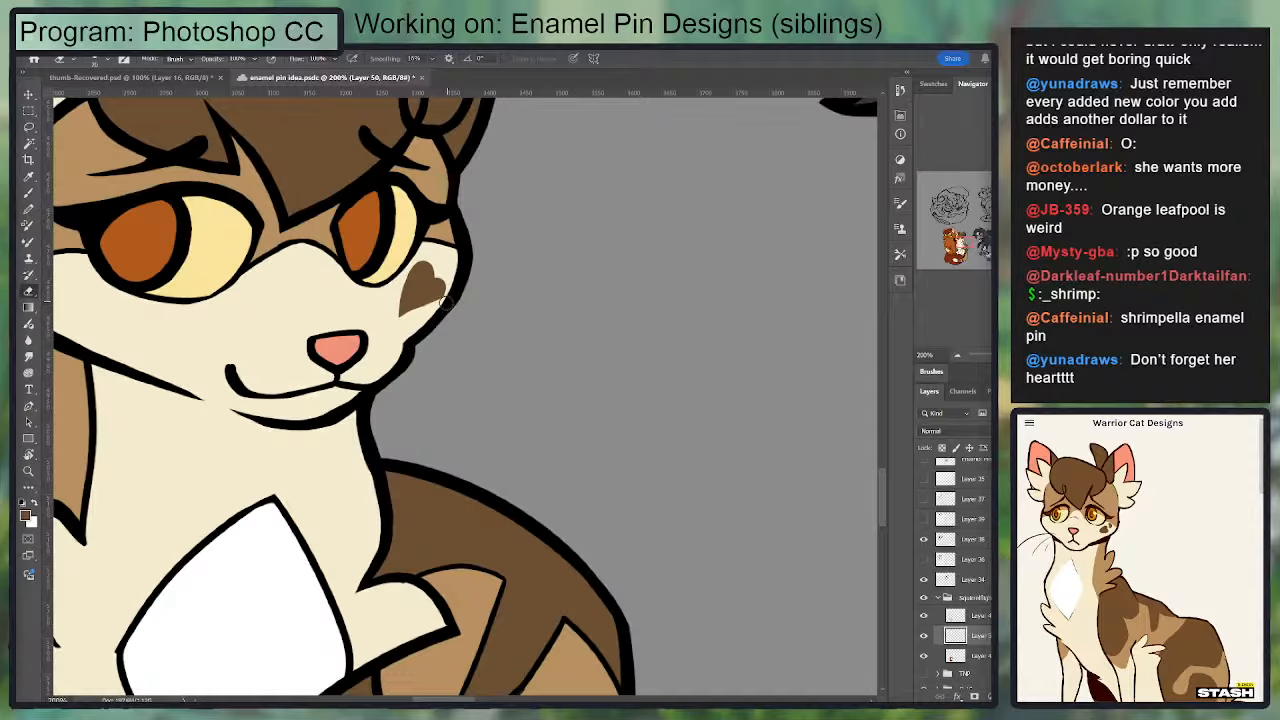
{"action": "key", "text": "b"}
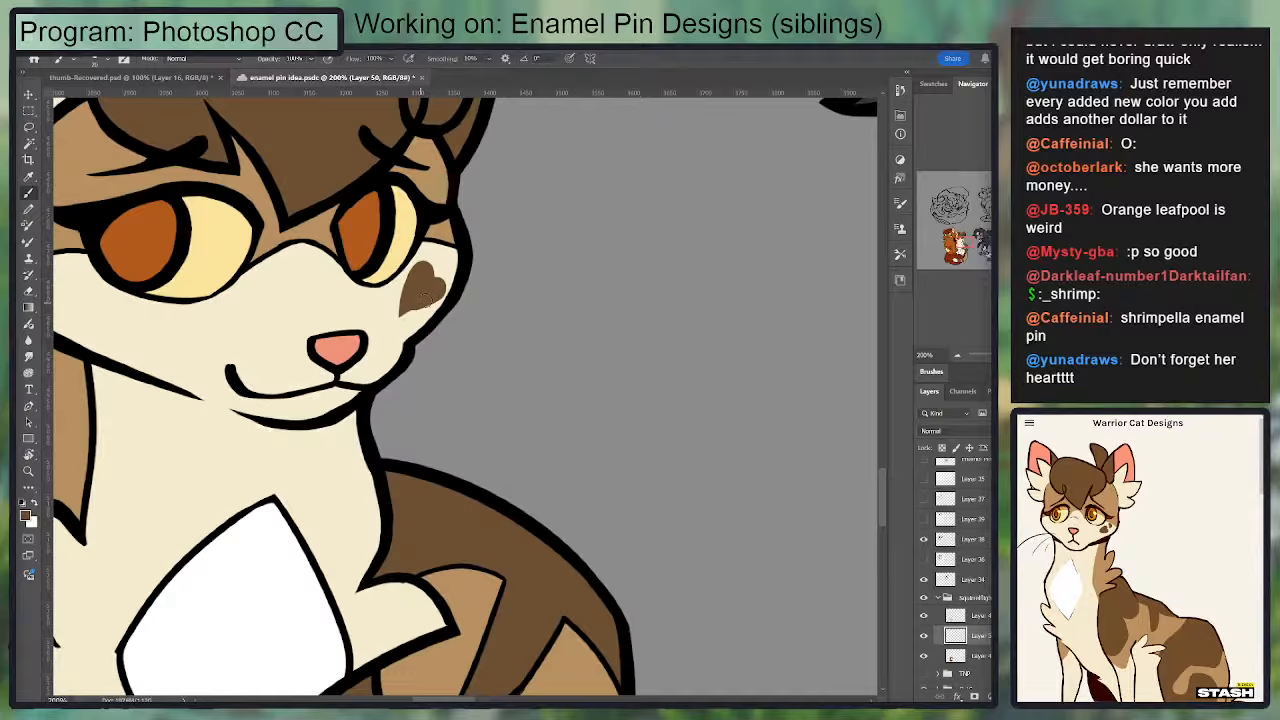
{"action": "key", "text": "e"}
{"action": "key", "text": "b"}
{"action": "key", "text": "e"}
{"action": "mouse_move", "coordinate": [412, 273]}
{"action": "left_mouse_down"}
{"action": "mouse_move", "coordinate": [403, 302]}
{"action": "mouse_move", "coordinate": [424, 271]}
{"action": "left_mouse_up"}
{"action": "key", "text": "b"}
{"action": "key", "text": "e"}
{"action": "left_click_drag", "start_coordinate": [400, 325], "coordinate": [408, 319]}
{"action": "key", "text": "b"}
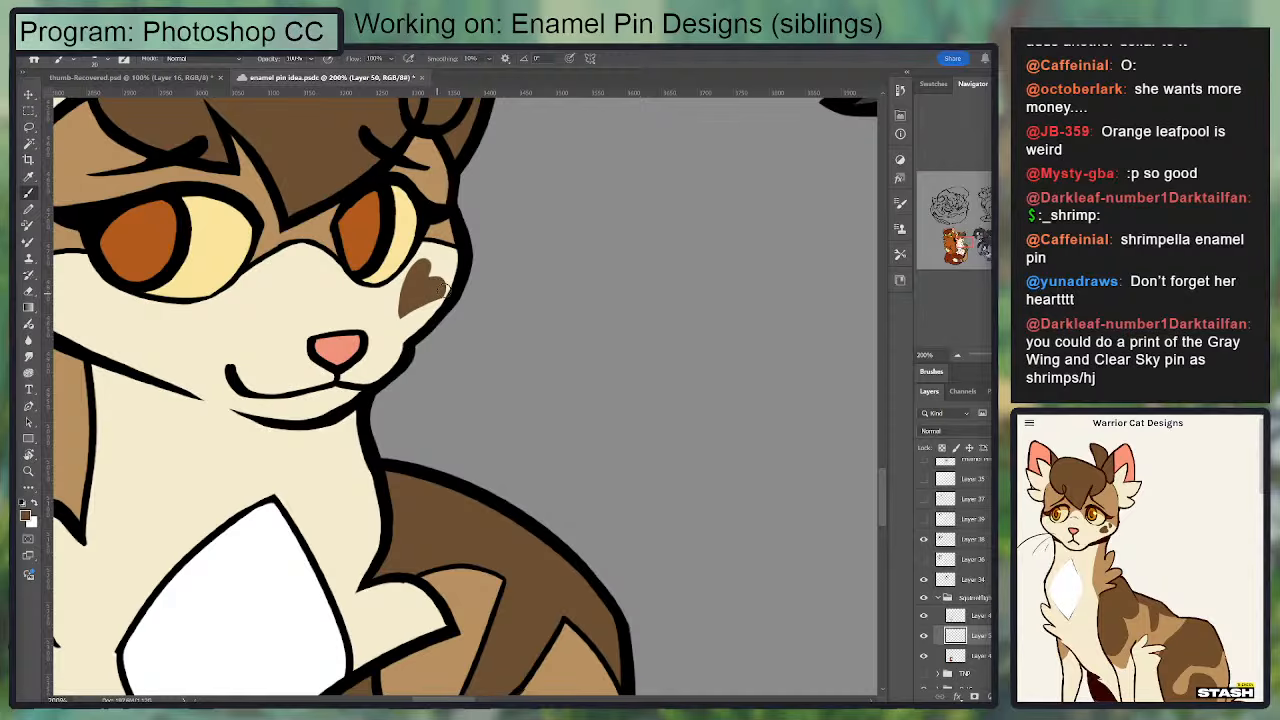
{"action": "key", "text": "e"}
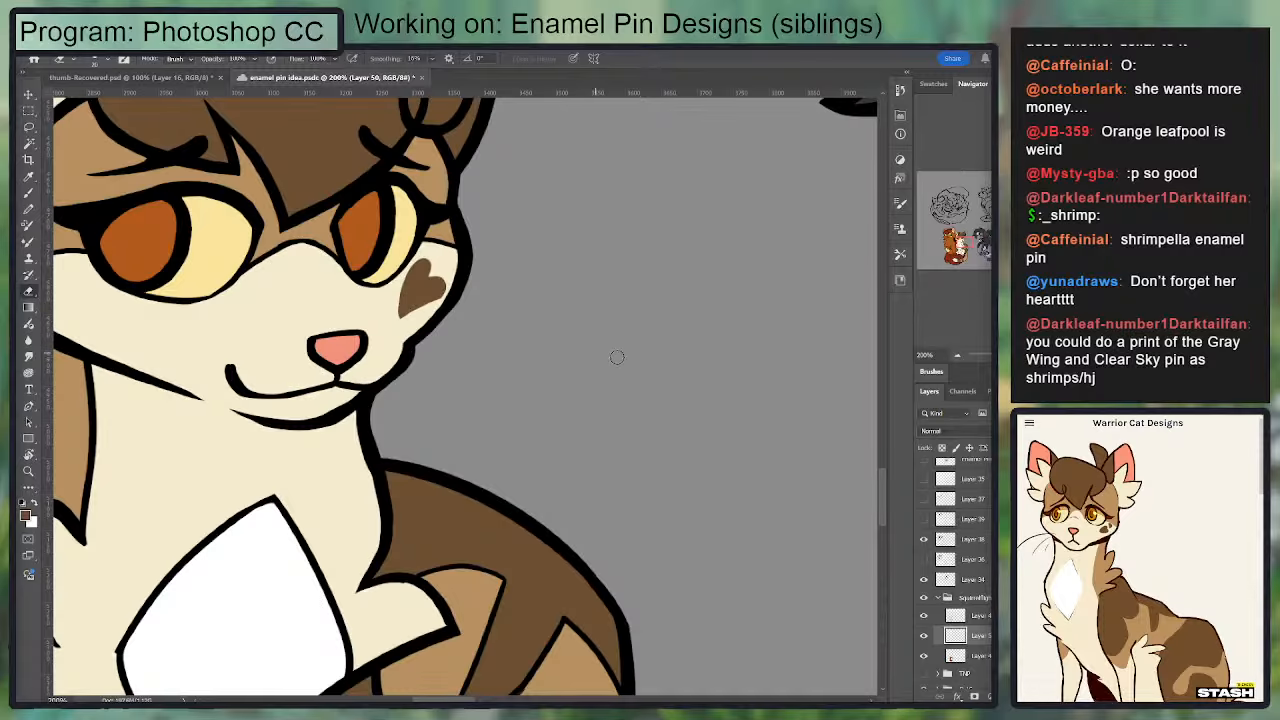
Step: Refine the cheek heart's lobes, notch and point by alternately painting with the Brush and trimming with the Eraser
{"action": "mouse_move", "coordinate": [465, 284]}
{"action": "left_mouse_down"}
{"action": "mouse_move", "coordinate": [571, 342]}
{"action": "mouse_move", "coordinate": [514, 378]}
{"action": "mouse_move", "coordinate": [520, 322]}
{"action": "mouse_move", "coordinate": [523, 348]}
{"action": "mouse_move", "coordinate": [531, 326]}
{"action": "mouse_move", "coordinate": [544, 338]}
{"action": "left_mouse_up"}
{"action": "key", "text": "b"}
{"action": "key", "text": "e"}
{"action": "key", "text": "b"}
{"action": "key", "text": "e"}
{"action": "key", "text": "b"}
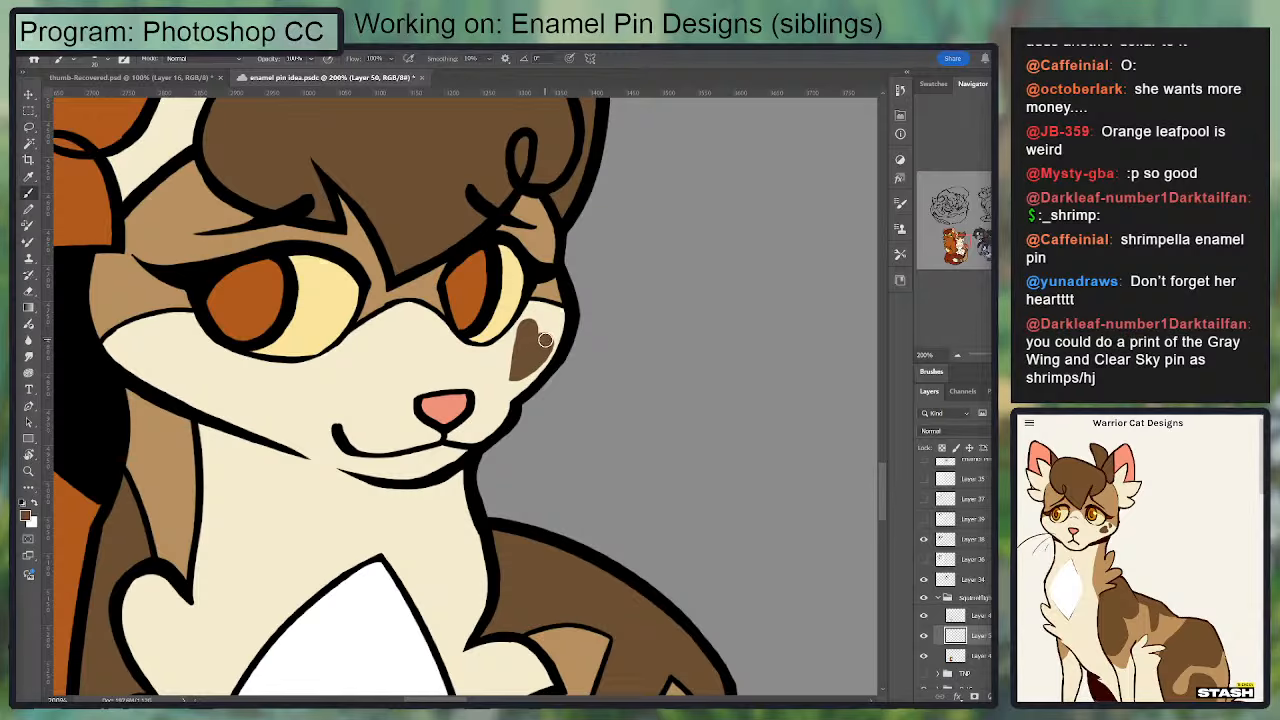
{"action": "key", "text": "e"}
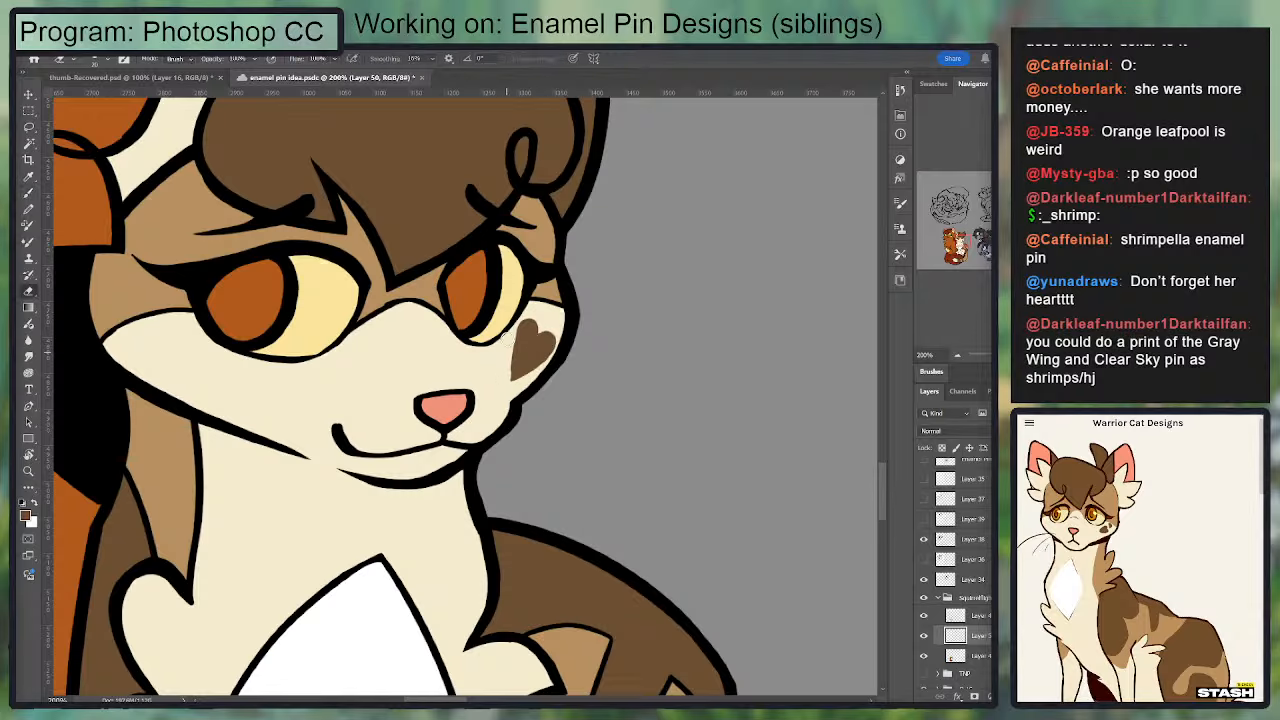
{"action": "key", "text": "b"}
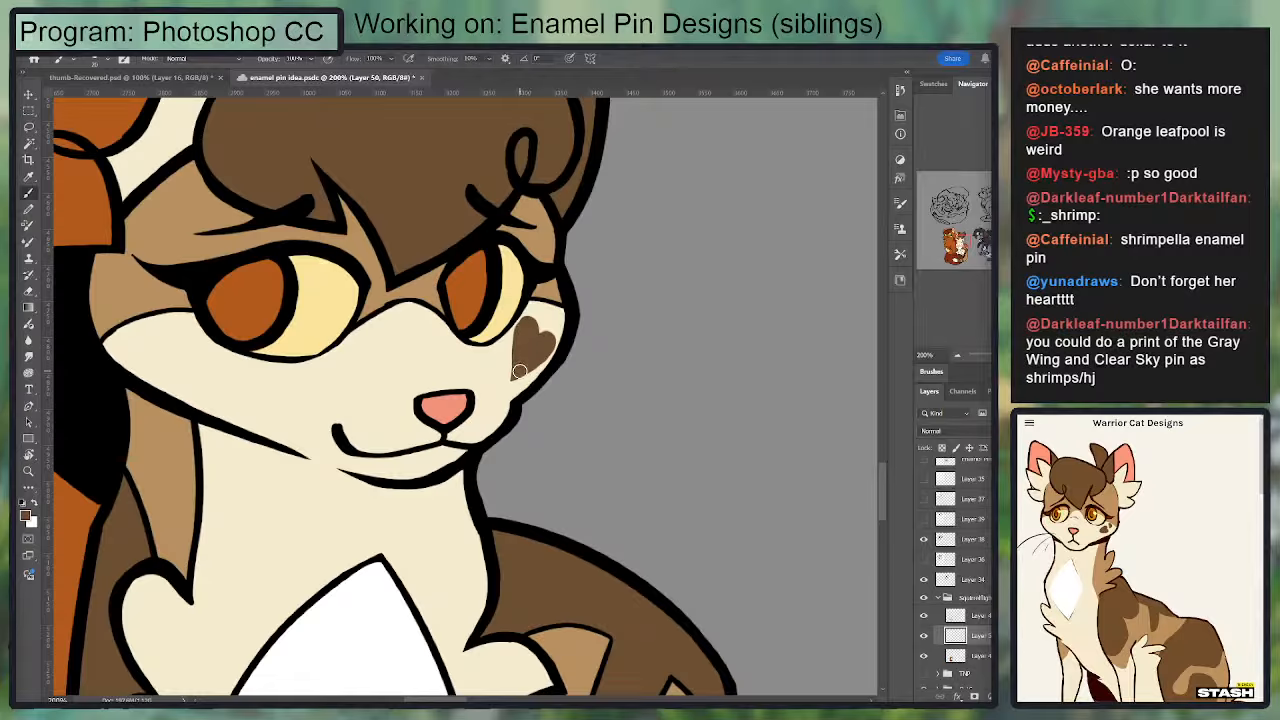
{"action": "key", "text": "e"}
{"action": "key", "text": "b"}
{"action": "key", "text": "e"}
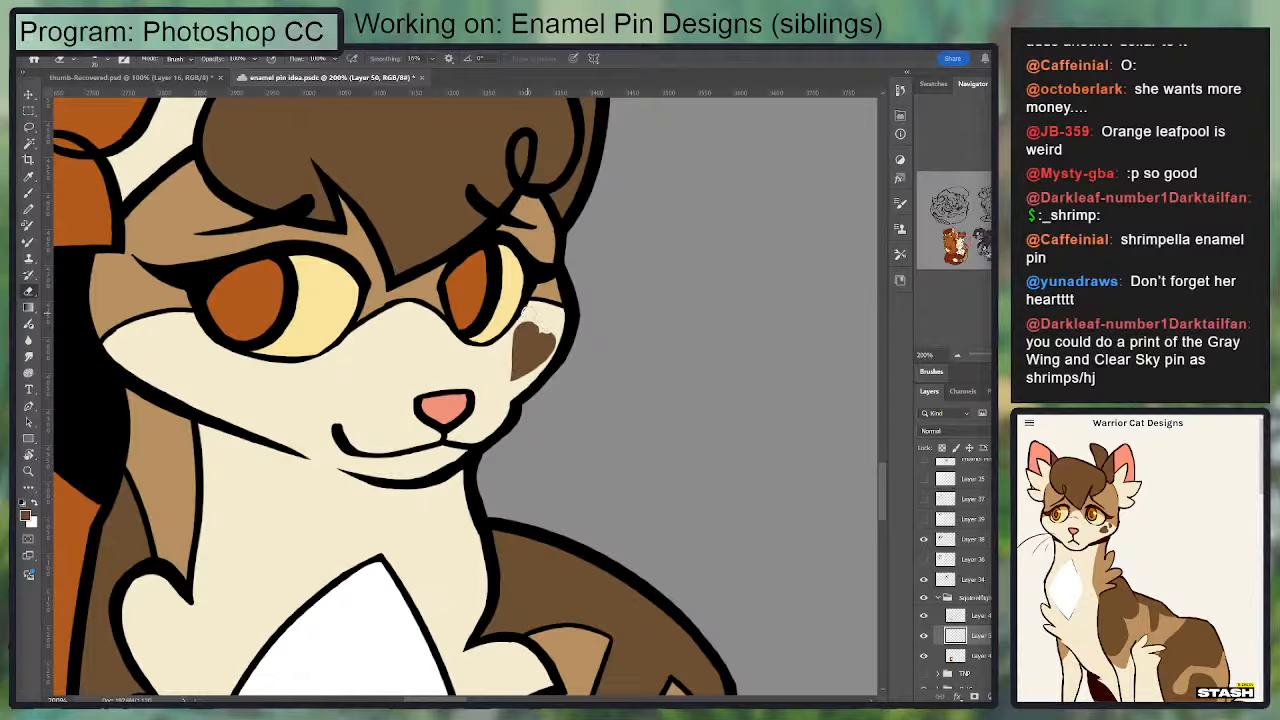
{"action": "key", "text": "b"}
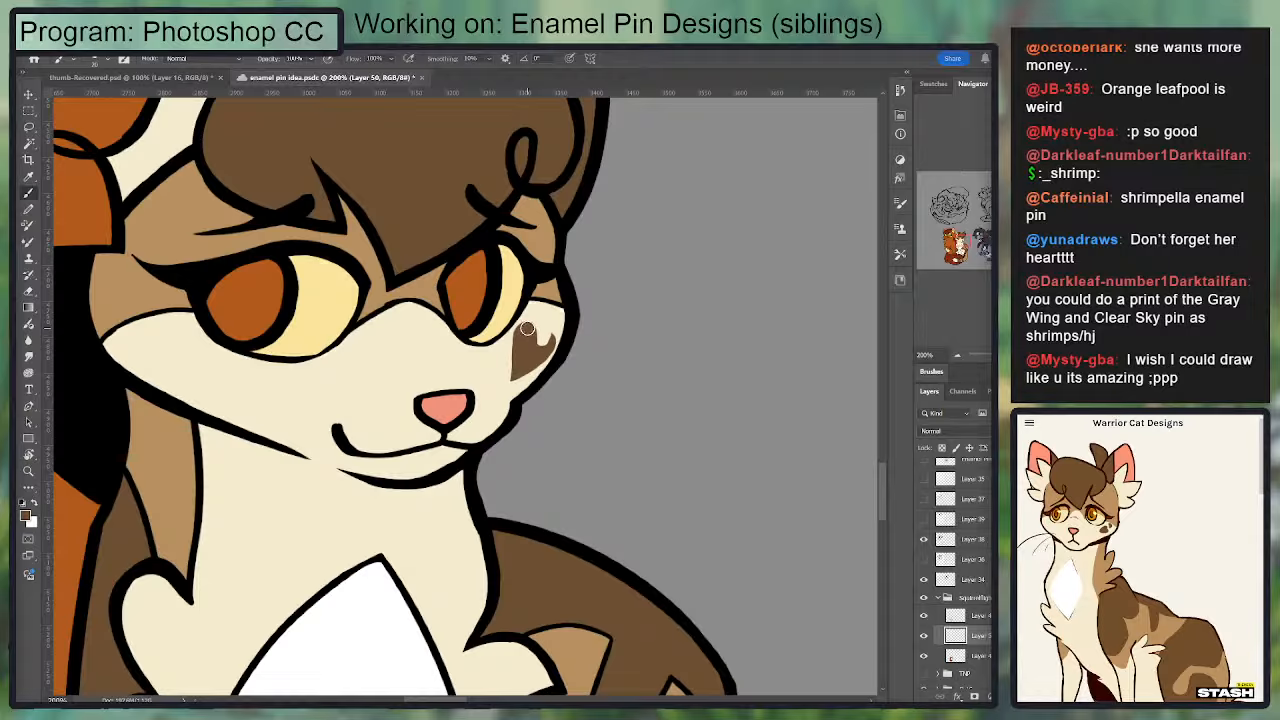
{"action": "key", "text": "e"}
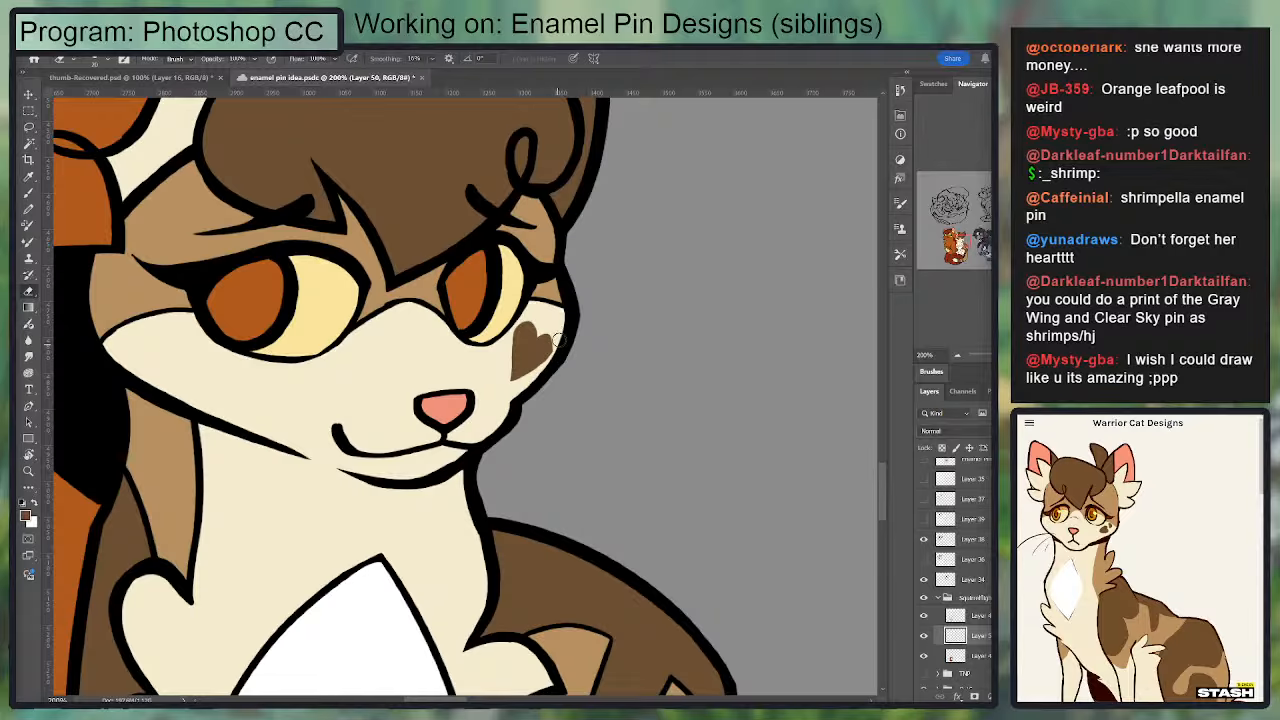
{"action": "key", "text": "b"}
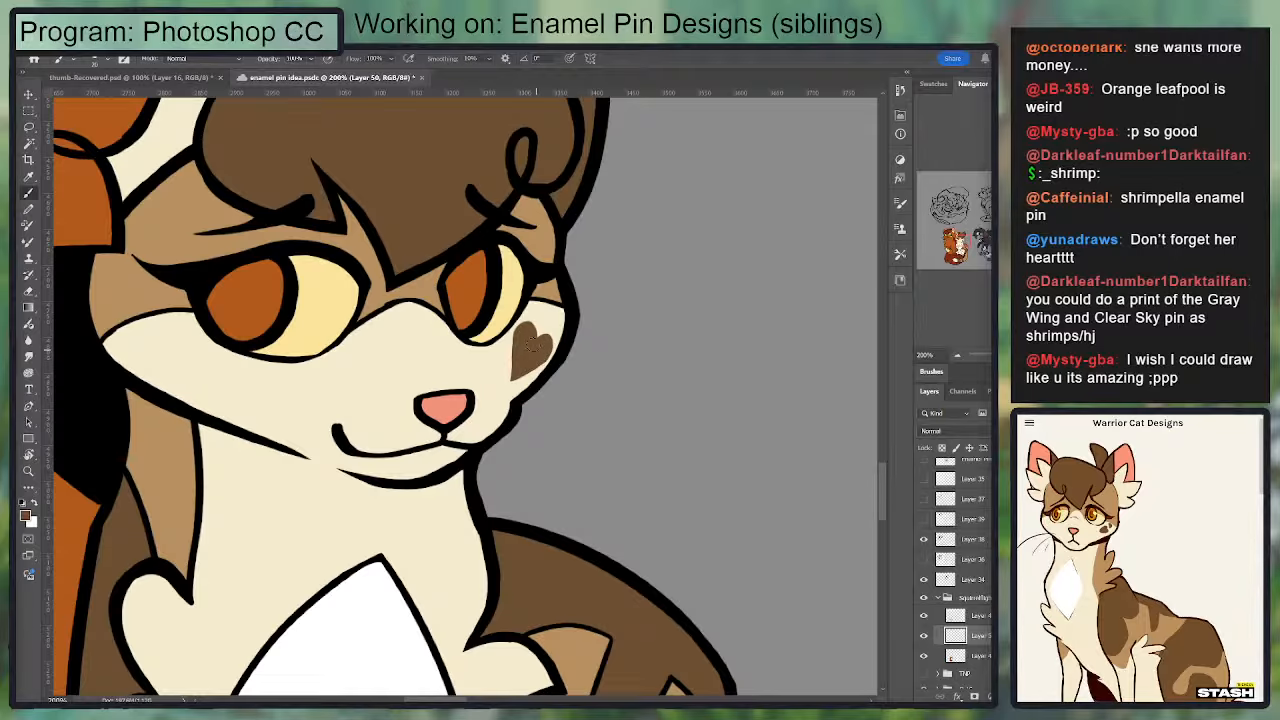
{"action": "key", "text": "e"}
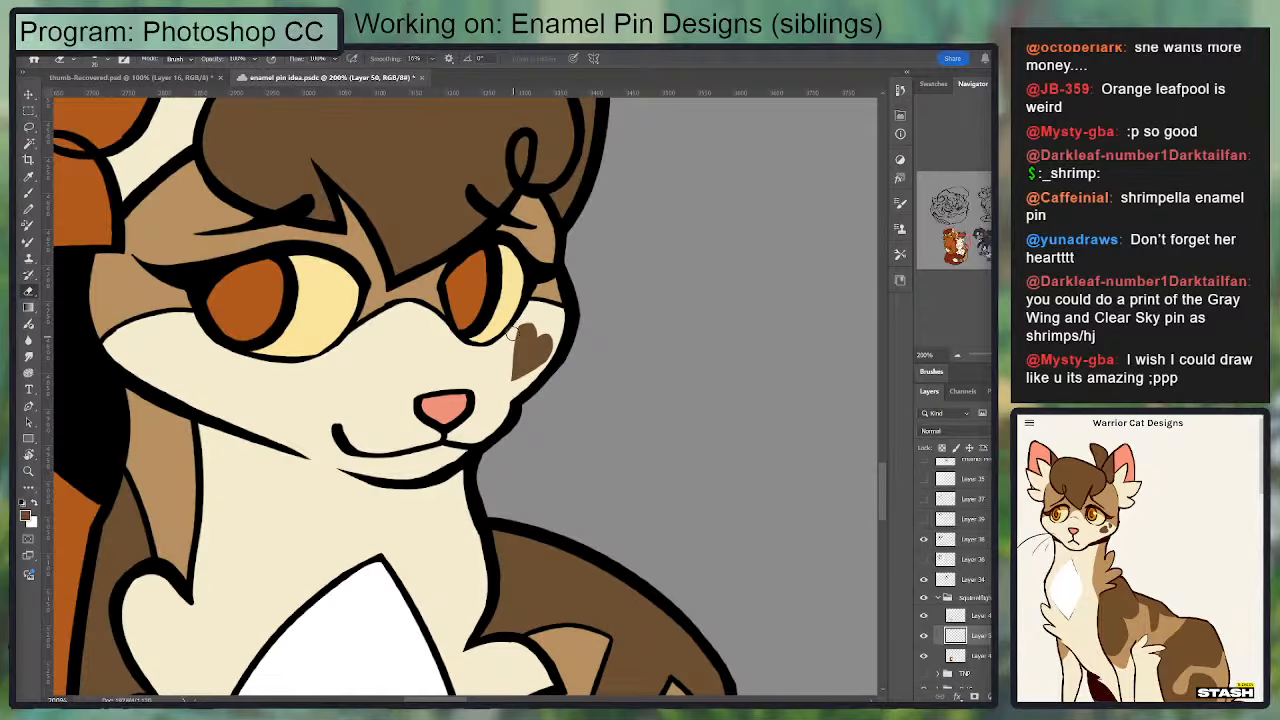
{"action": "left_click_drag", "start_coordinate": [509, 323], "coordinate": [501, 394]}
{"action": "scroll", "coordinate": [668, 362], "scroll_direction": "down", "scroll_amount": 1}
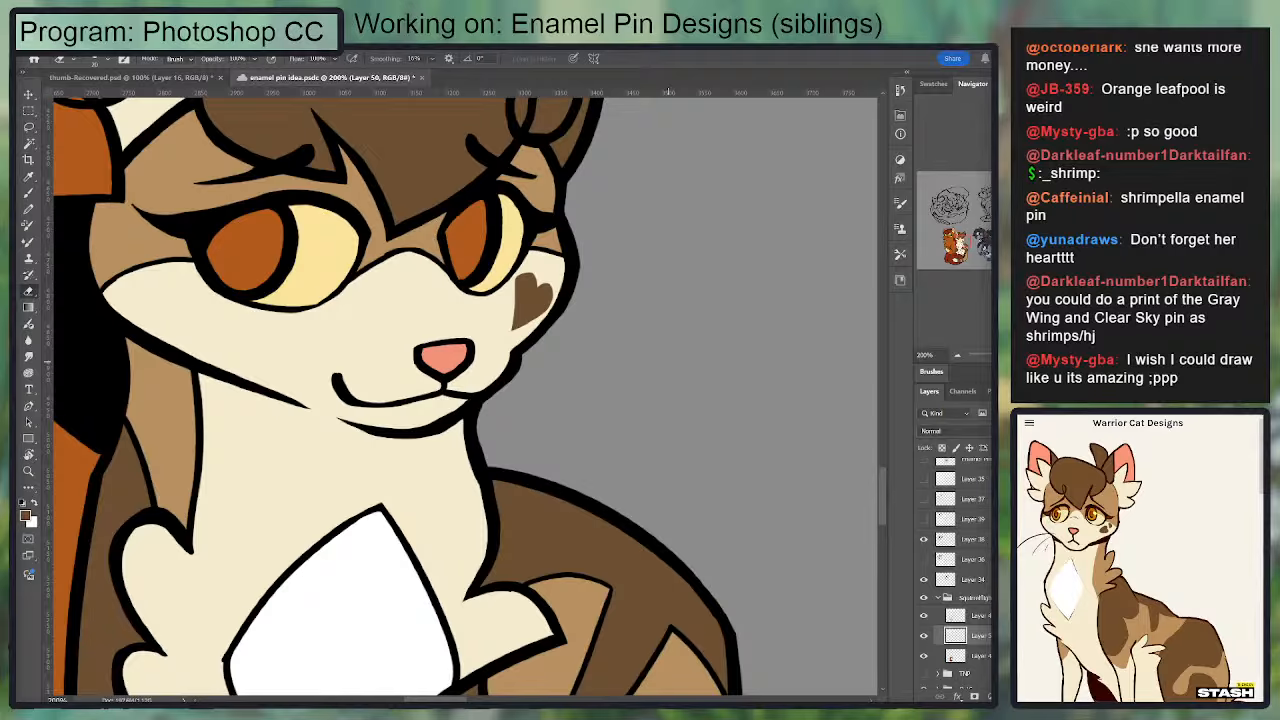
{"action": "scroll", "coordinate": [493, 328], "scroll_direction": "down", "scroll_amount": 10}
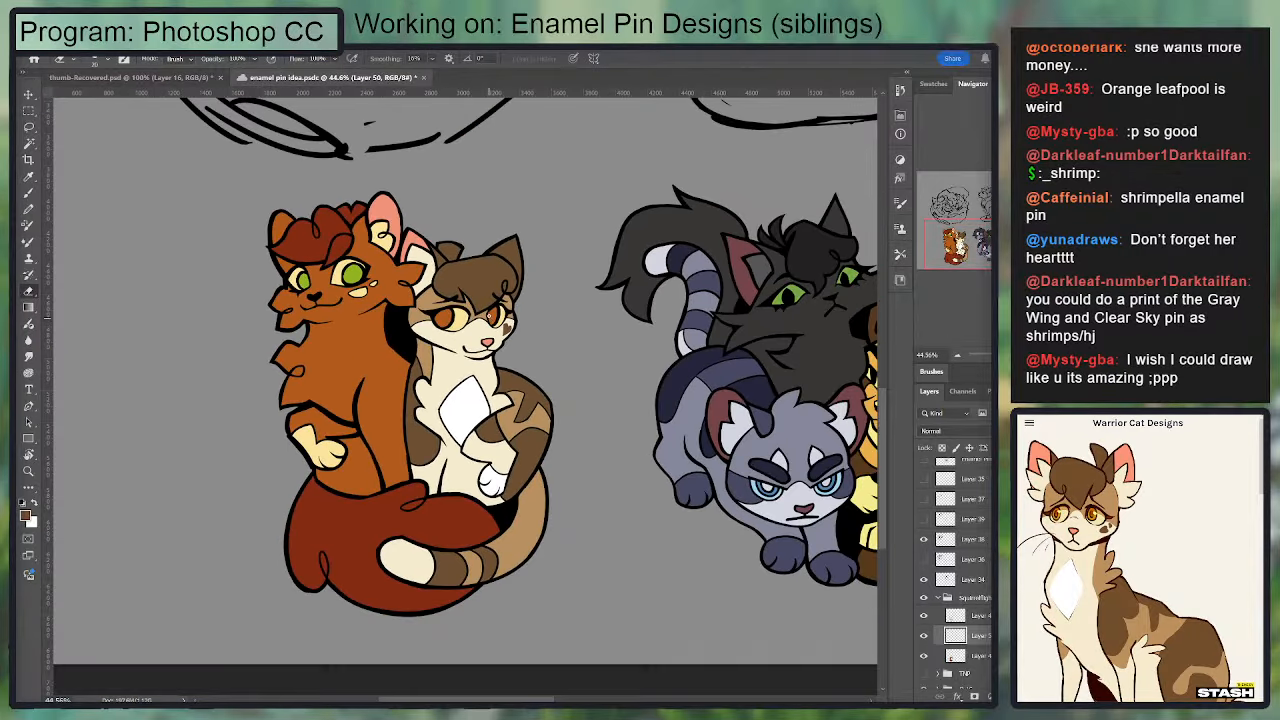
{"action": "scroll", "coordinate": [480, 290], "scroll_direction": "up", "scroll_amount": 1}
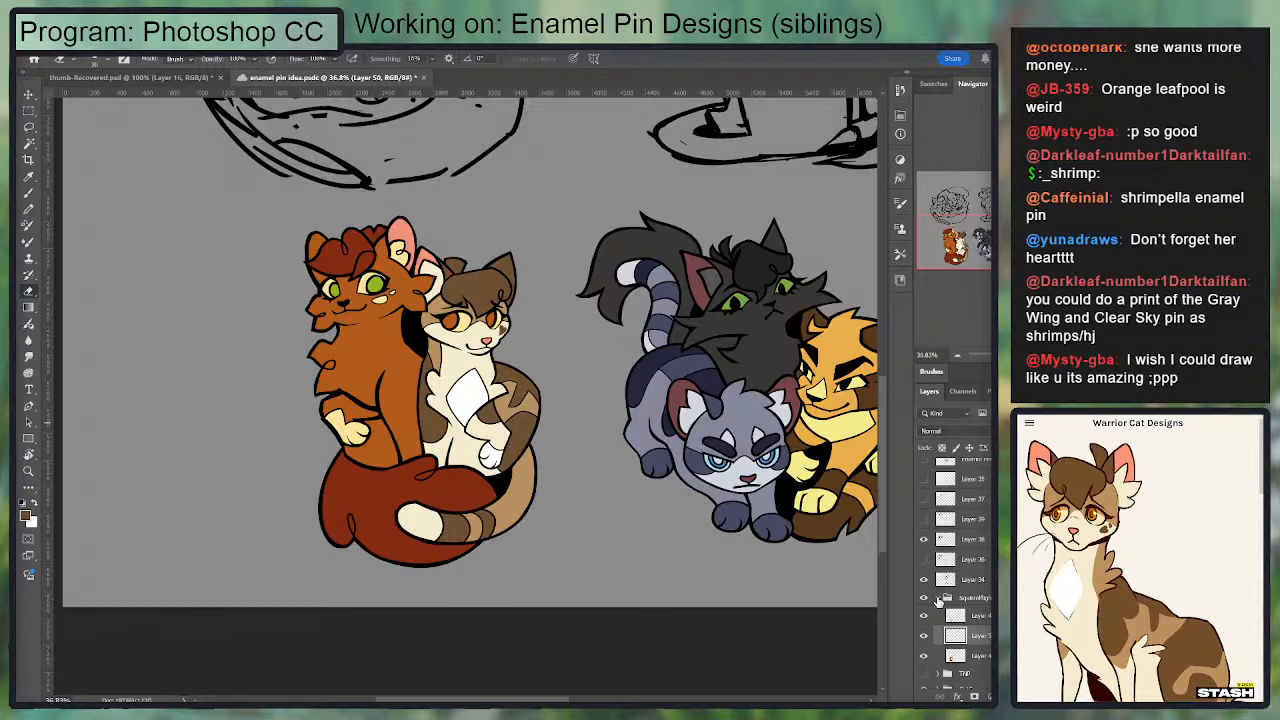
Step: Collapse the Squirrelflight & Leafpool group and move it up the layer stack to sit directly above PoT Clean
{"action": "left_click", "coordinate": [940, 598]}
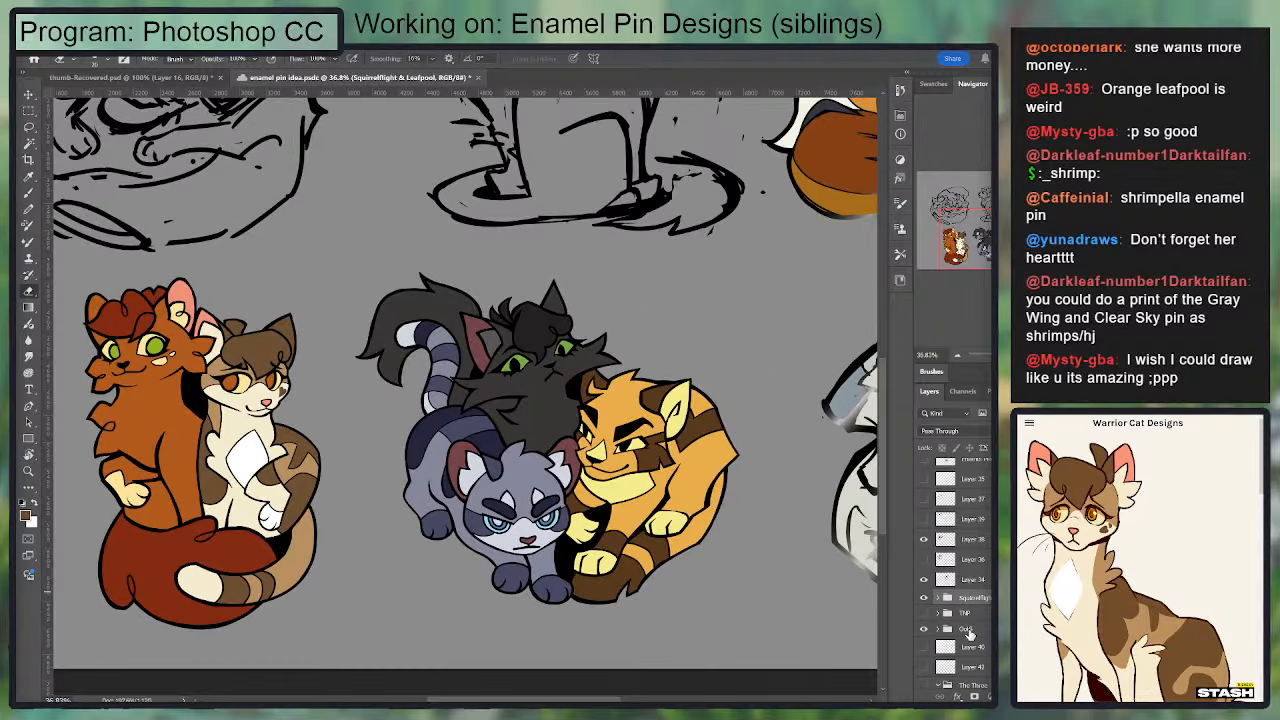
{"action": "left_click", "coordinate": [966, 630]}
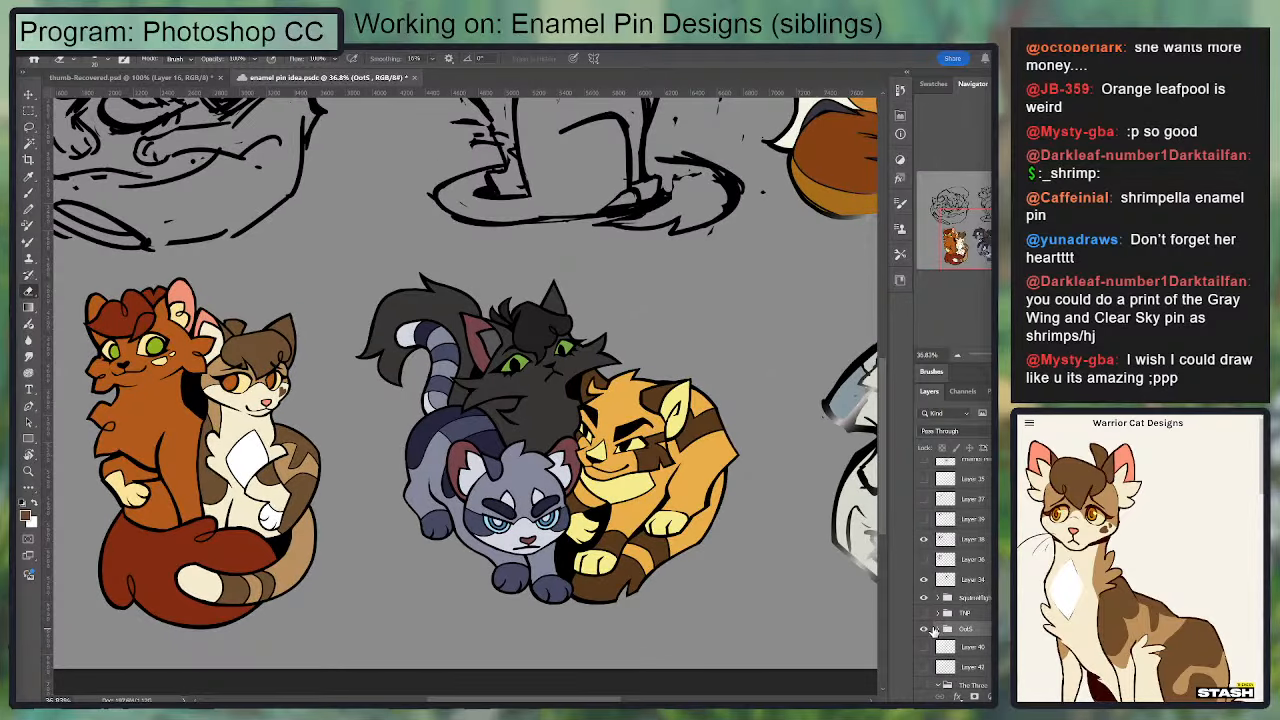
{"action": "left_click_drag", "start_coordinate": [571, 448], "coordinate": [681, 491]}
{"action": "left_click_drag", "start_coordinate": [962, 600], "coordinate": [950, 474]}
{"action": "scroll", "coordinate": [930, 500], "scroll_direction": "up", "scroll_amount": 3}
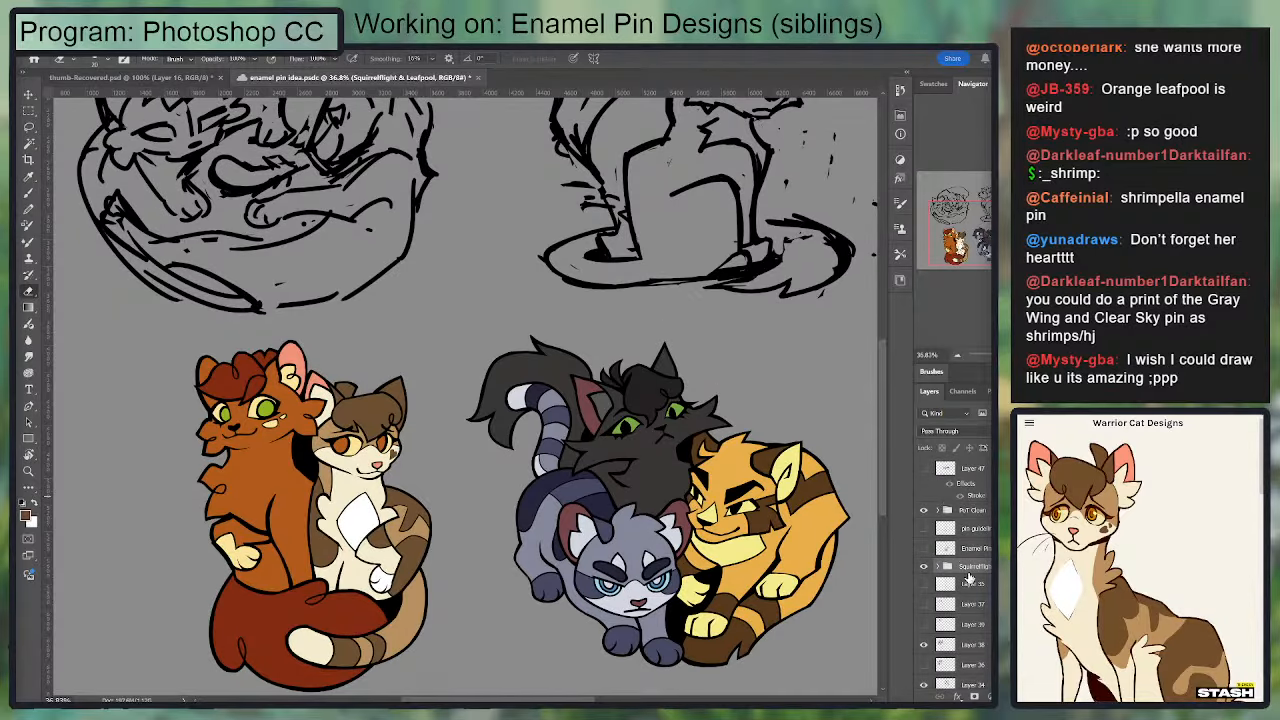
{"action": "left_click_drag", "start_coordinate": [971, 570], "coordinate": [974, 508]}
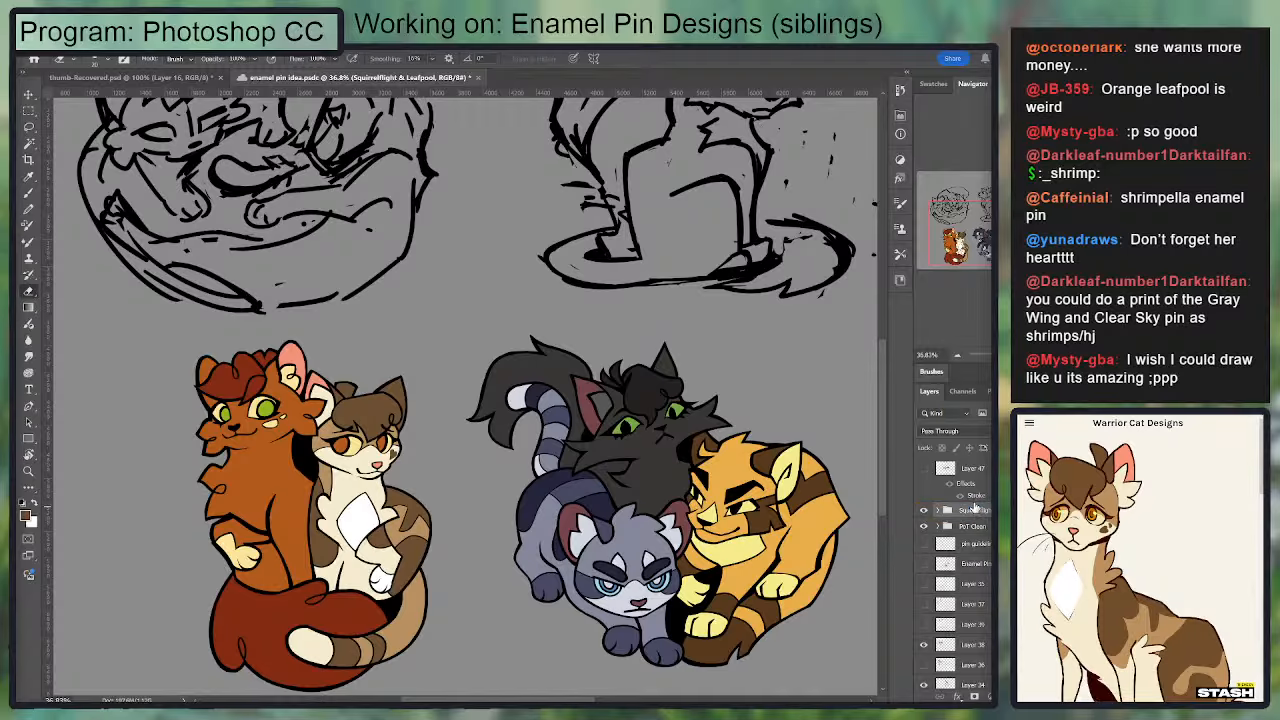
Step: Prefix the Squirrelflight & Leafpool group's name with CLEAN and rename the PoT Clean group as CLEAN Jay, Lion, Holly
{"action": "double_click", "coordinate": [974, 510]}
{"action": "left_click", "coordinate": [963, 510]}
{"action": "type", "text": "CLEAN Squi"}
{"action": "key", "text": "Return"}
{"action": "double_click", "coordinate": [968, 526]}
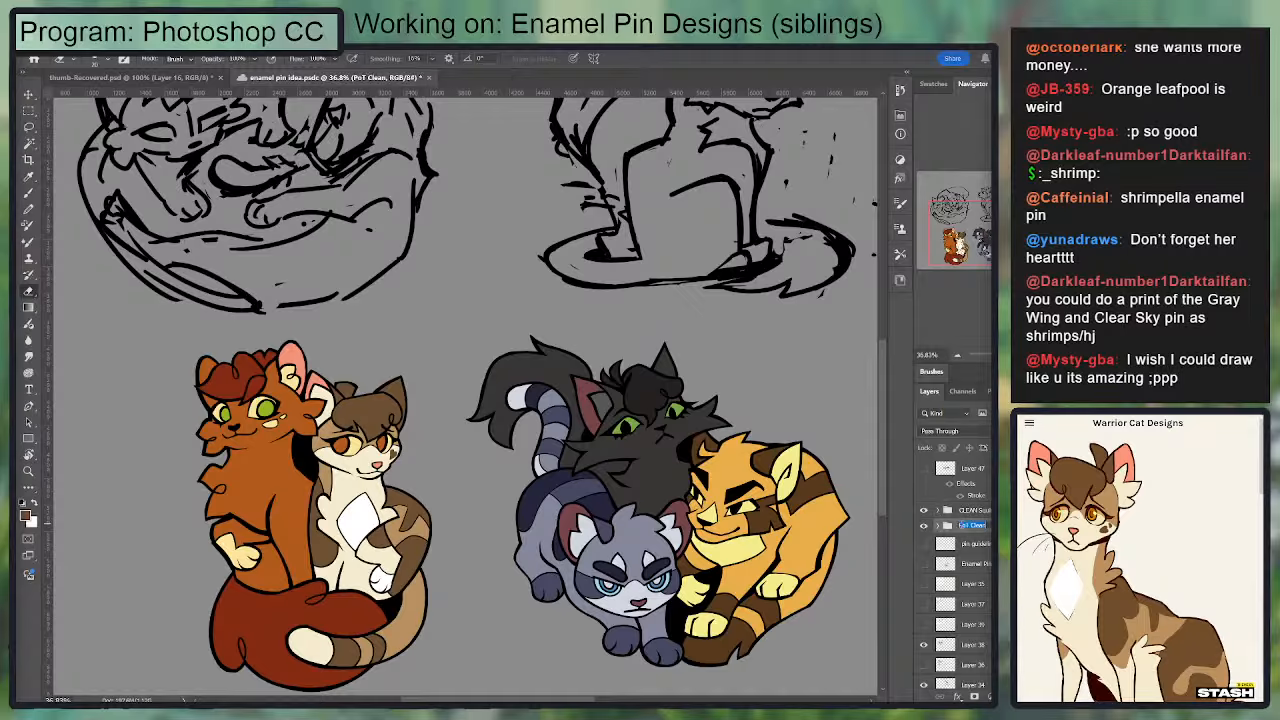
{"action": "type", "text": "CLEAN Jay, Lion, Holly"}
{"action": "key", "text": "Return"}
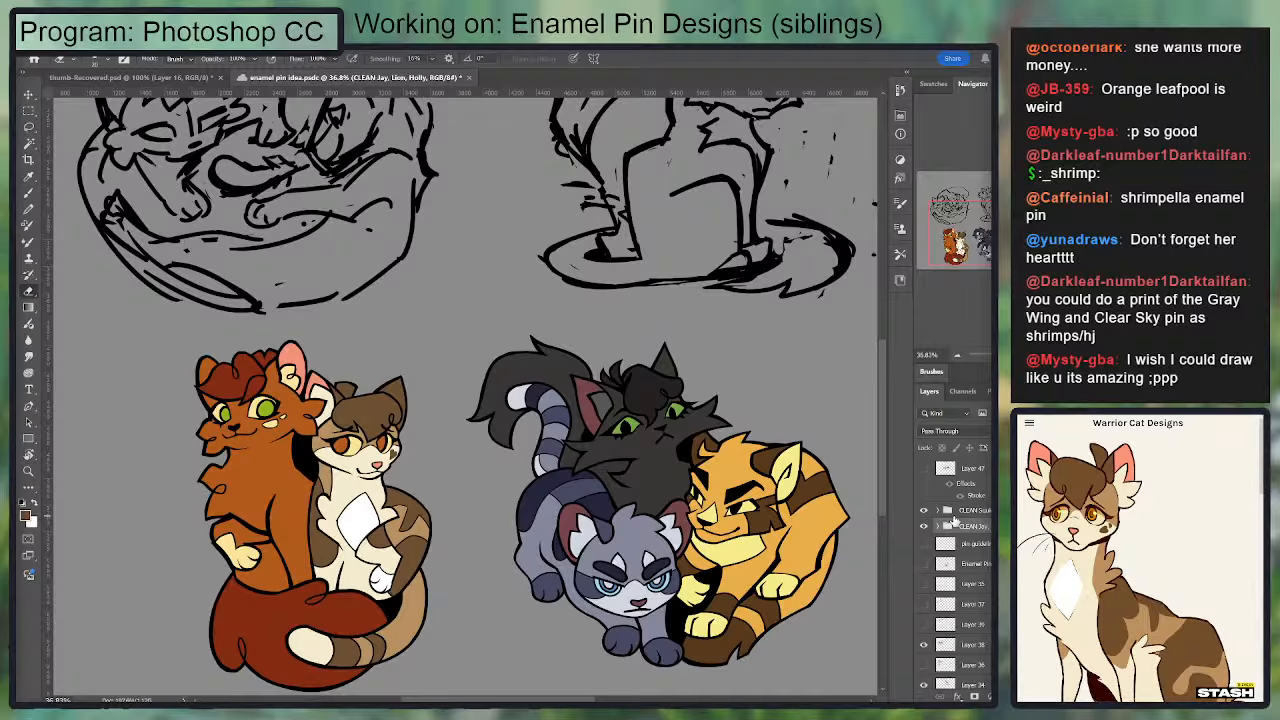
Step: Examine the two finished cat pins beside the remaining sketches, comparing their size and spacing on the canvas
{"action": "scroll", "coordinate": [549, 362], "scroll_direction": "down", "scroll_amount": 3}
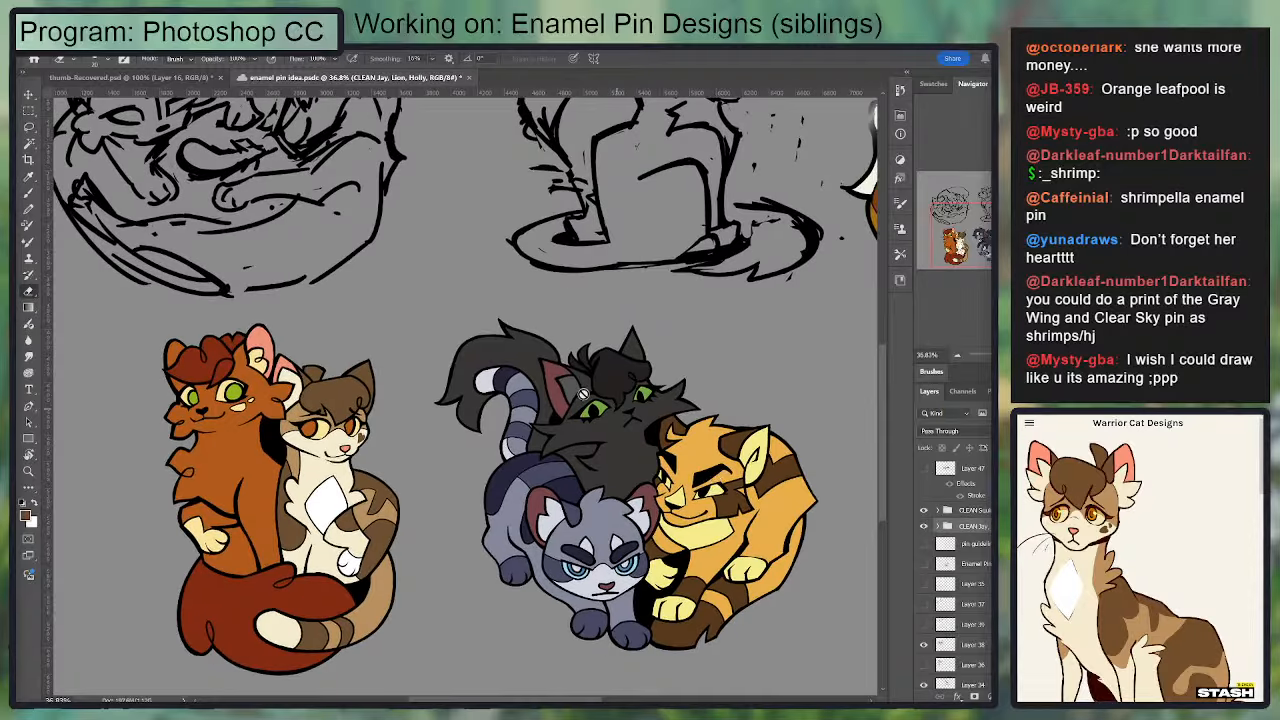
{"action": "key", "text": "v"}
{"action": "left_click_drag", "start_coordinate": [636, 428], "coordinate": [630, 479]}
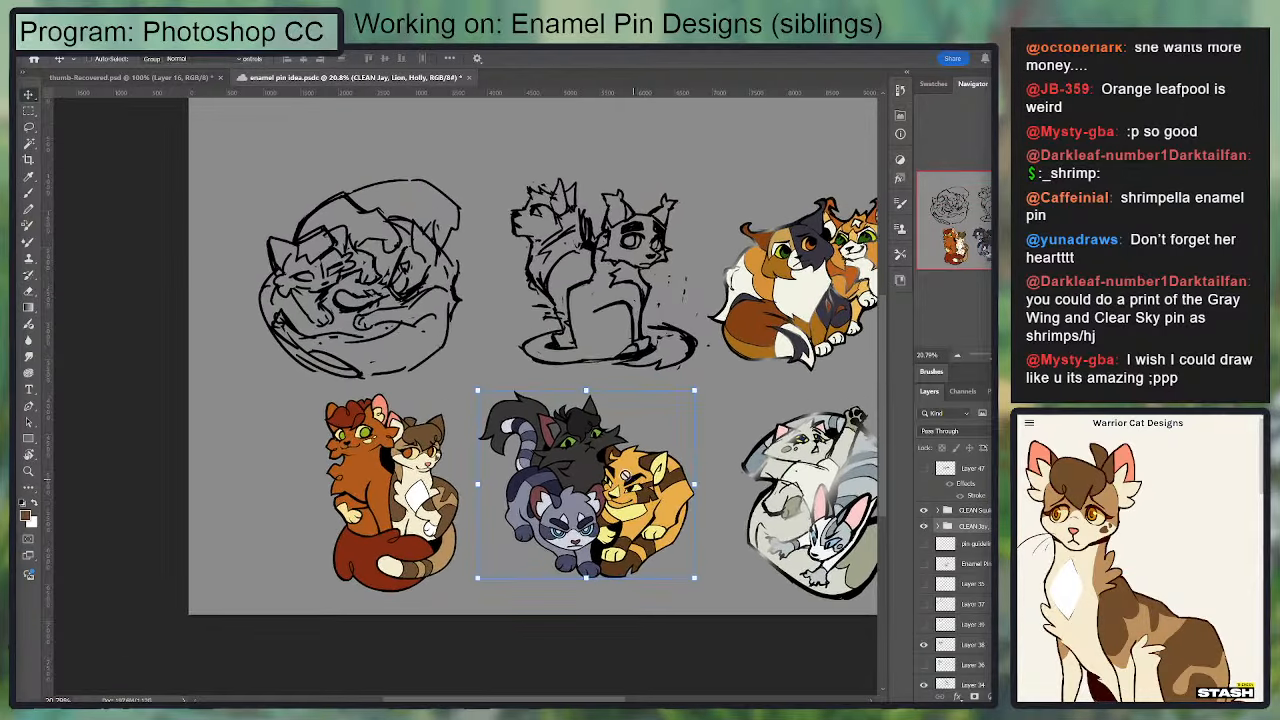
{"action": "key", "text": "b"}
{"action": "scroll", "coordinate": [412, 445], "scroll_direction": "up", "scroll_amount": 3}
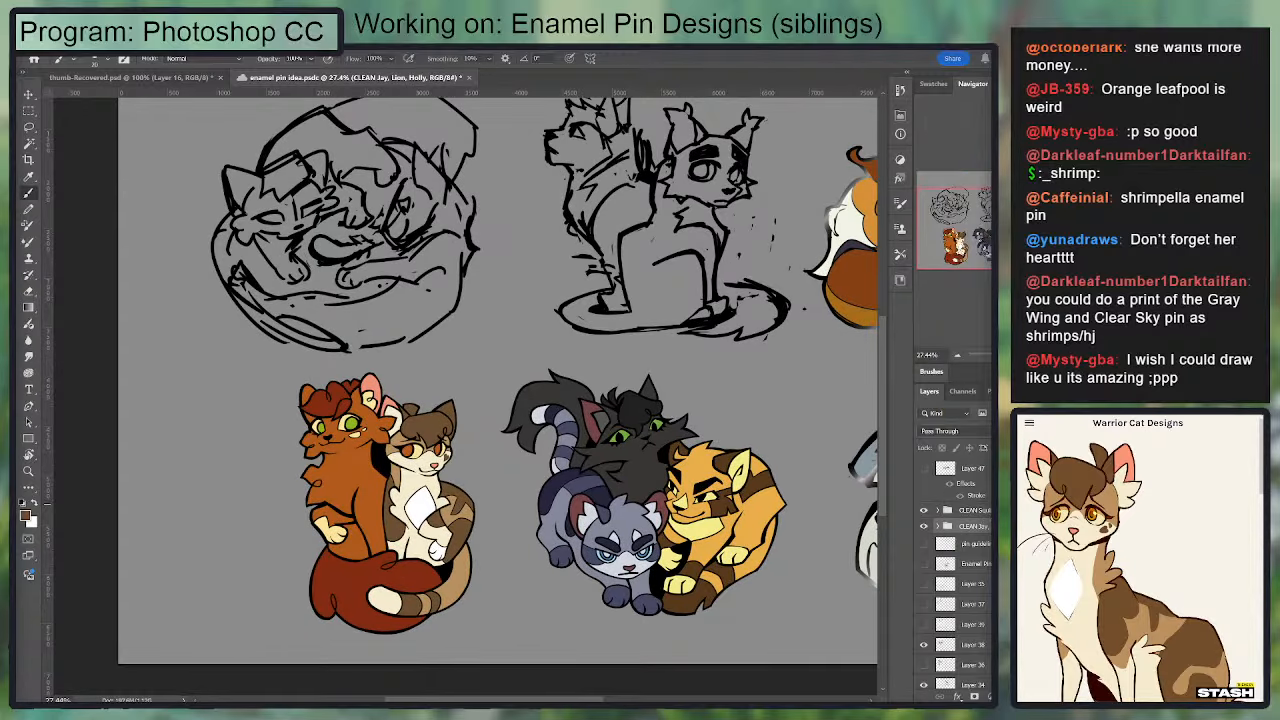
{"action": "left_click_drag", "start_coordinate": [583, 443], "coordinate": [559, 469]}
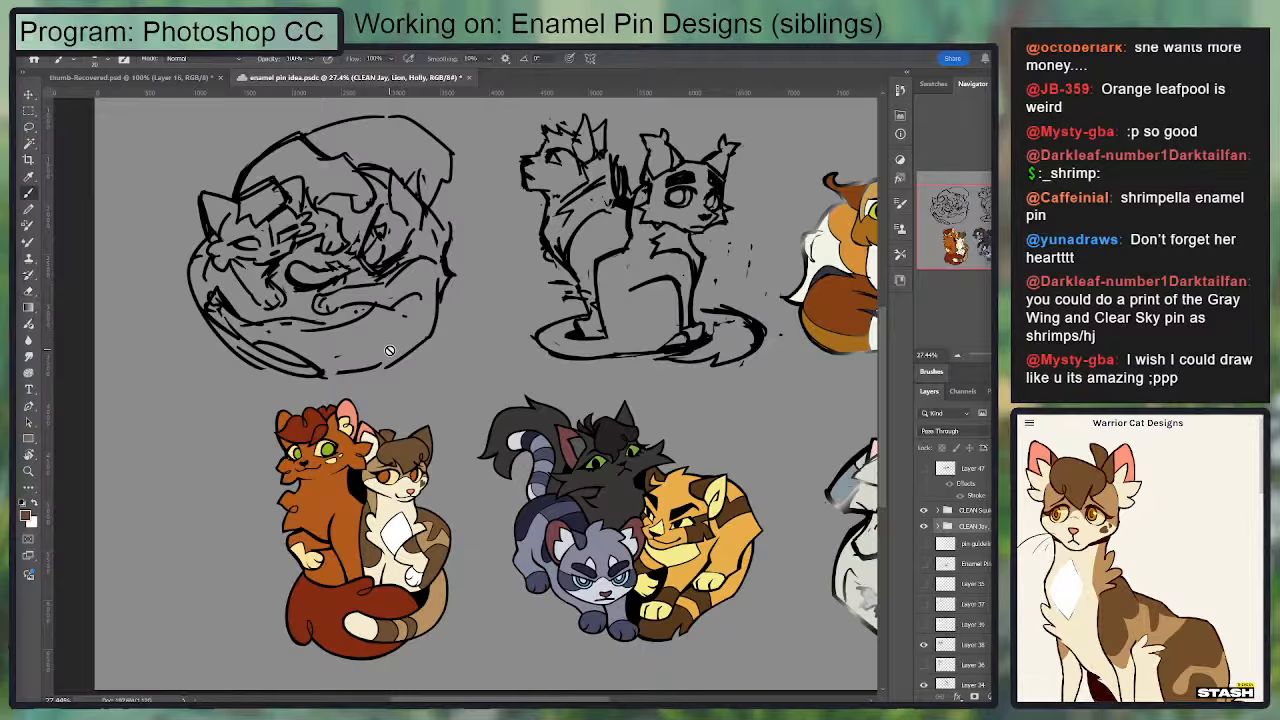
{"action": "scroll", "coordinate": [387, 375], "scroll_direction": "up", "scroll_amount": 4}
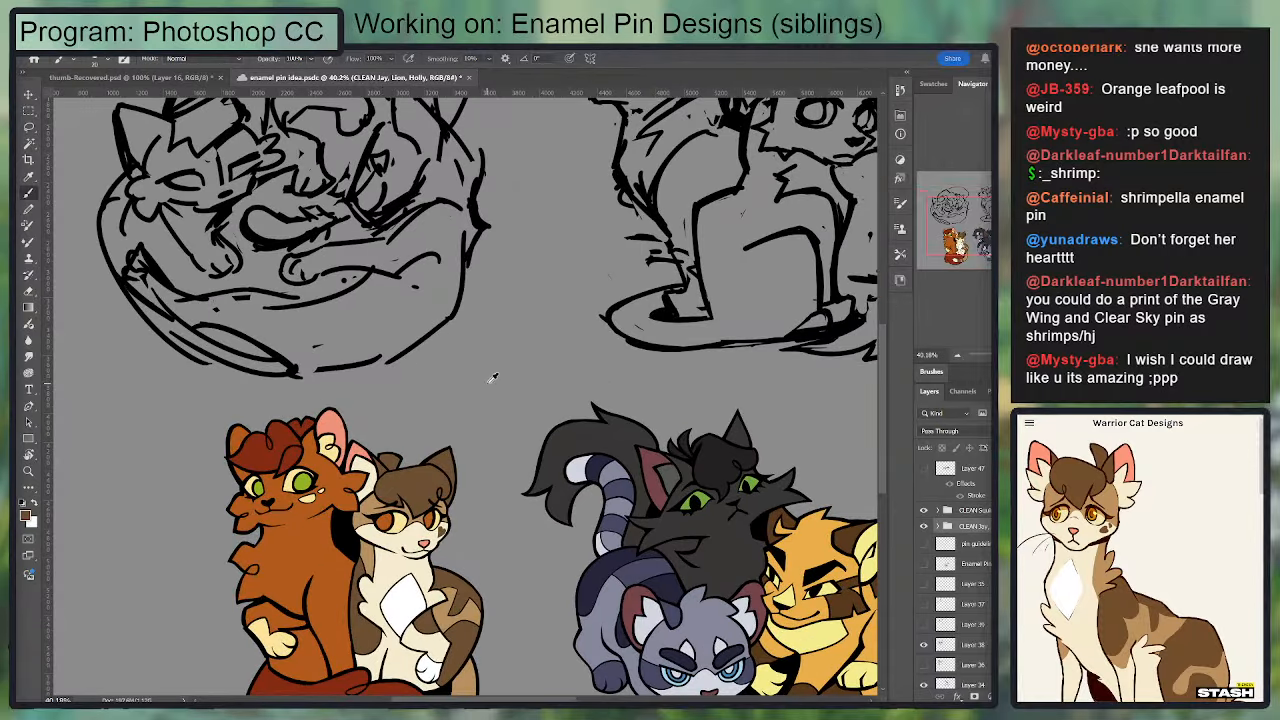
{"action": "left_click_drag", "start_coordinate": [473, 433], "coordinate": [647, 265]}
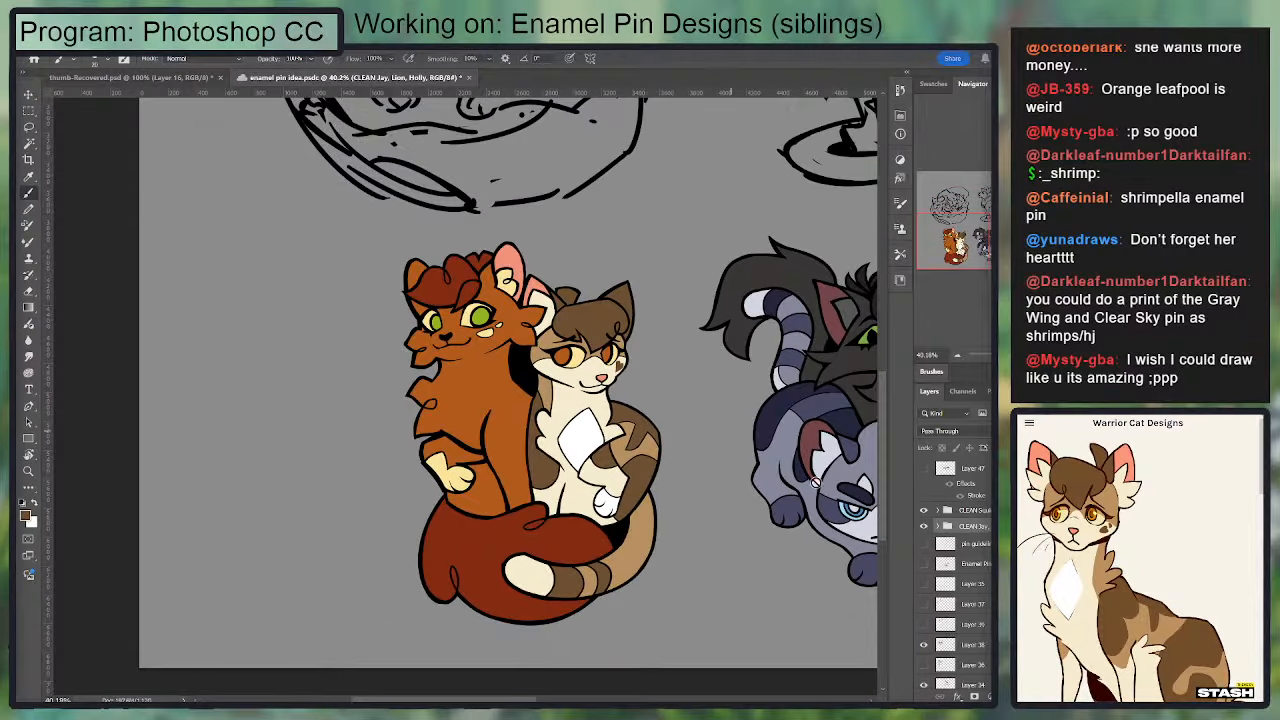
{"action": "left_click_drag", "start_coordinate": [763, 486], "coordinate": [553, 565]}
{"action": "scroll", "coordinate": [563, 459], "scroll_direction": "down", "scroll_amount": 3}
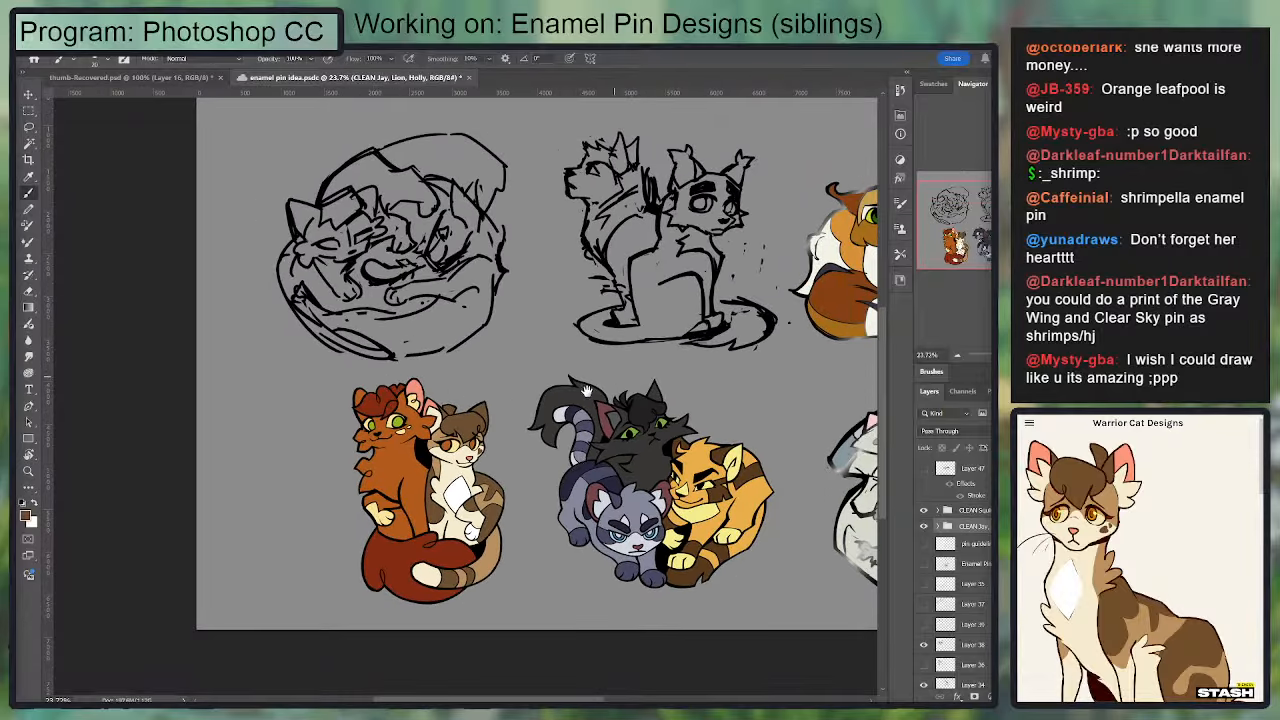
Step: Move the two CLEAN pin groups closer to the canvas's left edge, then reselect the CLEAN Jay, Lion, Holly group
{"action": "left_click", "coordinate": [983, 515], "text": "shift"}
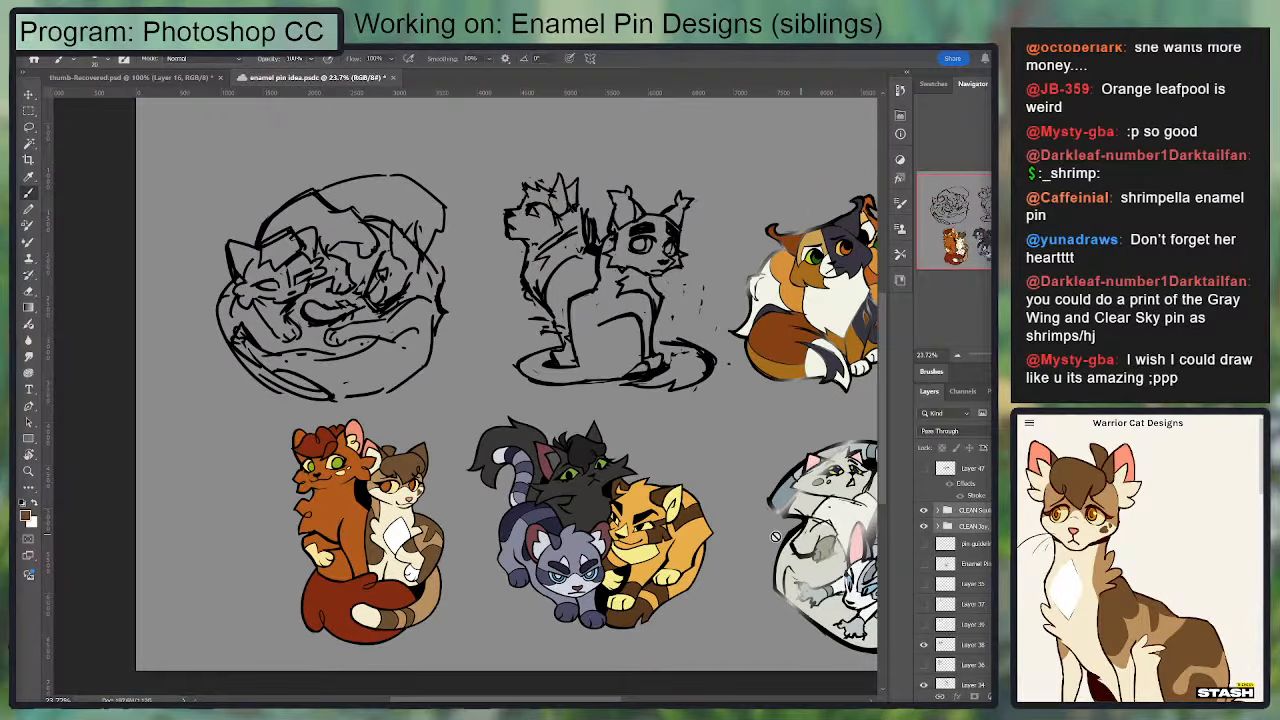
{"action": "key", "text": "v"}
{"action": "left_click_drag", "start_coordinate": [568, 529], "coordinate": [448, 541]}
{"action": "mouse_move", "coordinate": [504, 571]}
{"action": "left_mouse_down"}
{"action": "mouse_move", "coordinate": [496, 527]}
{"action": "mouse_move", "coordinate": [522, 503]}
{"action": "mouse_move", "coordinate": [439, 511]}
{"action": "mouse_move", "coordinate": [455, 510]}
{"action": "left_mouse_up"}
{"action": "left_click", "coordinate": [974, 511]}
{"action": "left_click", "coordinate": [974, 526]}
{"action": "key", "text": "space"}
{"action": "key", "text": "b"}
Step: Inspect the two finished pins and the unfinished grey and white cats' sketch up close
{"action": "key", "text": "space"}
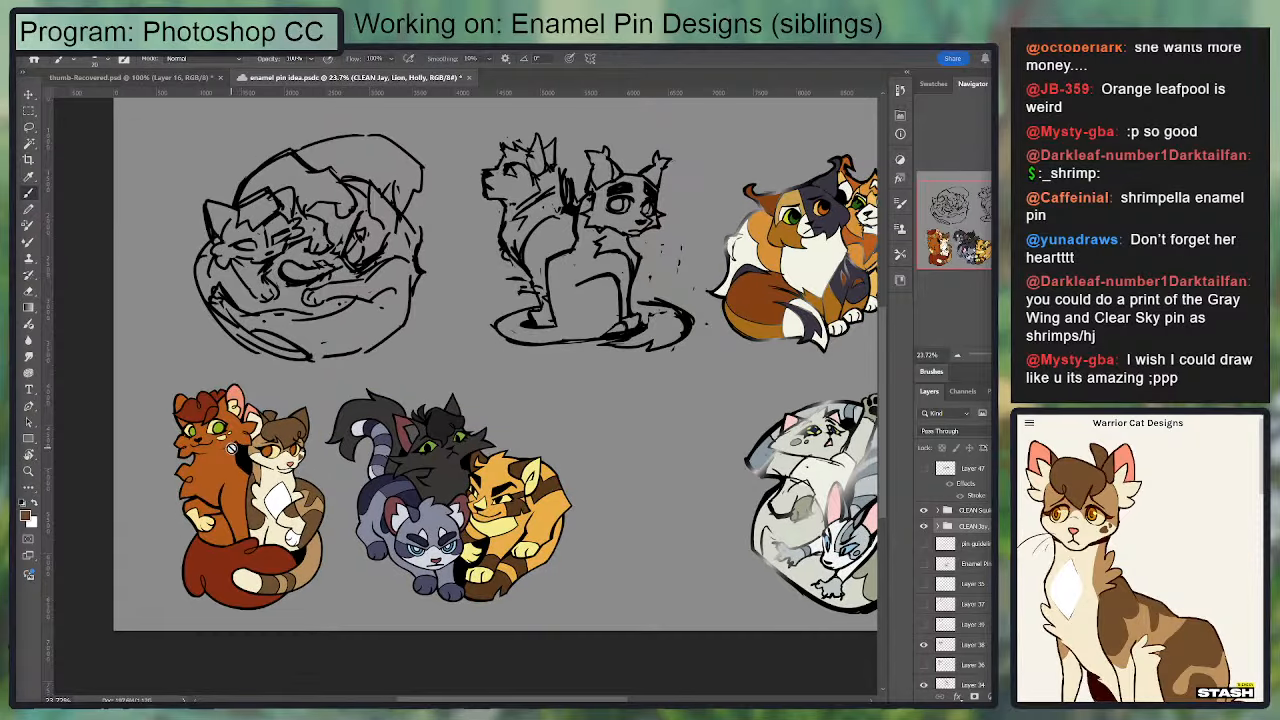
{"action": "key", "text": "space"}
{"action": "left_click_drag", "start_coordinate": [259, 445], "coordinate": [409, 468]}
{"action": "key", "text": "ctrl+space"}
{"action": "key", "text": "space"}
{"action": "left_click_drag", "start_coordinate": [672, 522], "coordinate": [237, 402]}
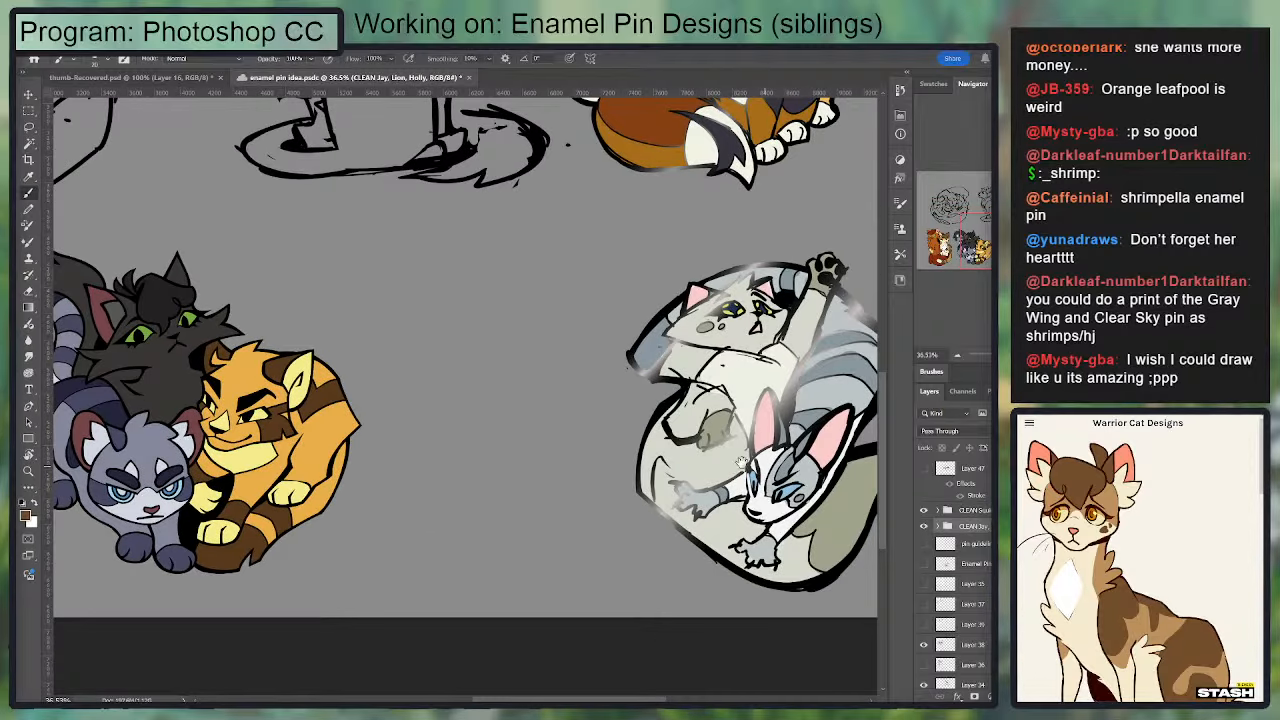
{"action": "key", "text": "space"}
{"action": "left_click_drag", "start_coordinate": [718, 468], "coordinate": [634, 482]}
{"action": "key", "text": "ctrl+space"}
{"action": "left_click_drag", "start_coordinate": [655, 420], "coordinate": [697, 424]}
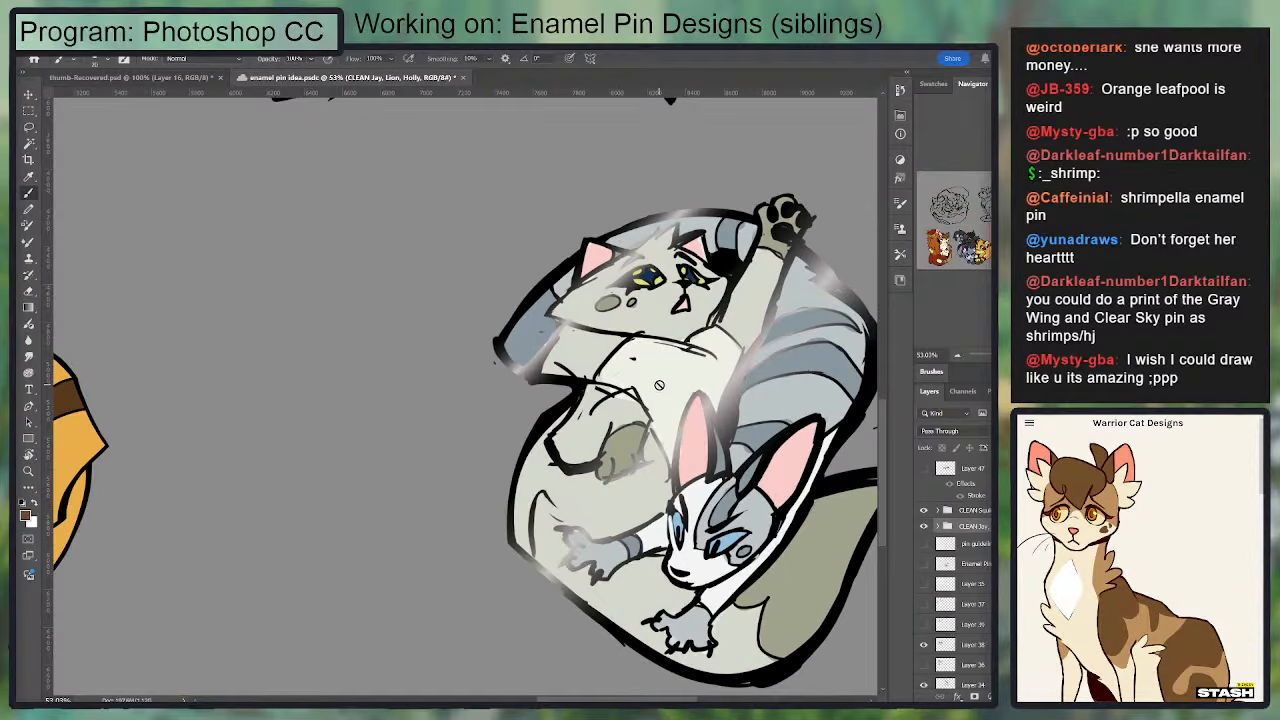
{"action": "key", "text": "space"}
{"action": "left_click_drag", "start_coordinate": [364, 314], "coordinate": [683, 339]}
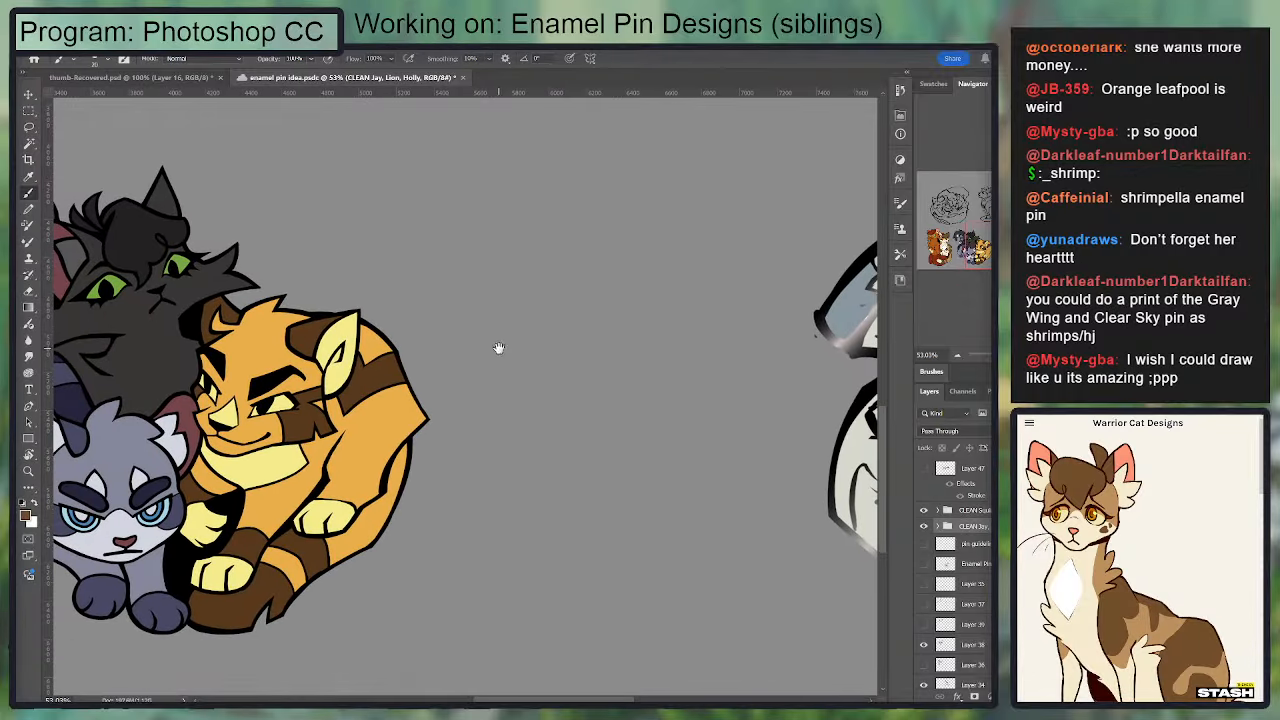
{"action": "left_click_drag", "start_coordinate": [185, 349], "coordinate": [751, 397]}
{"action": "key", "text": "ctrl+space"}
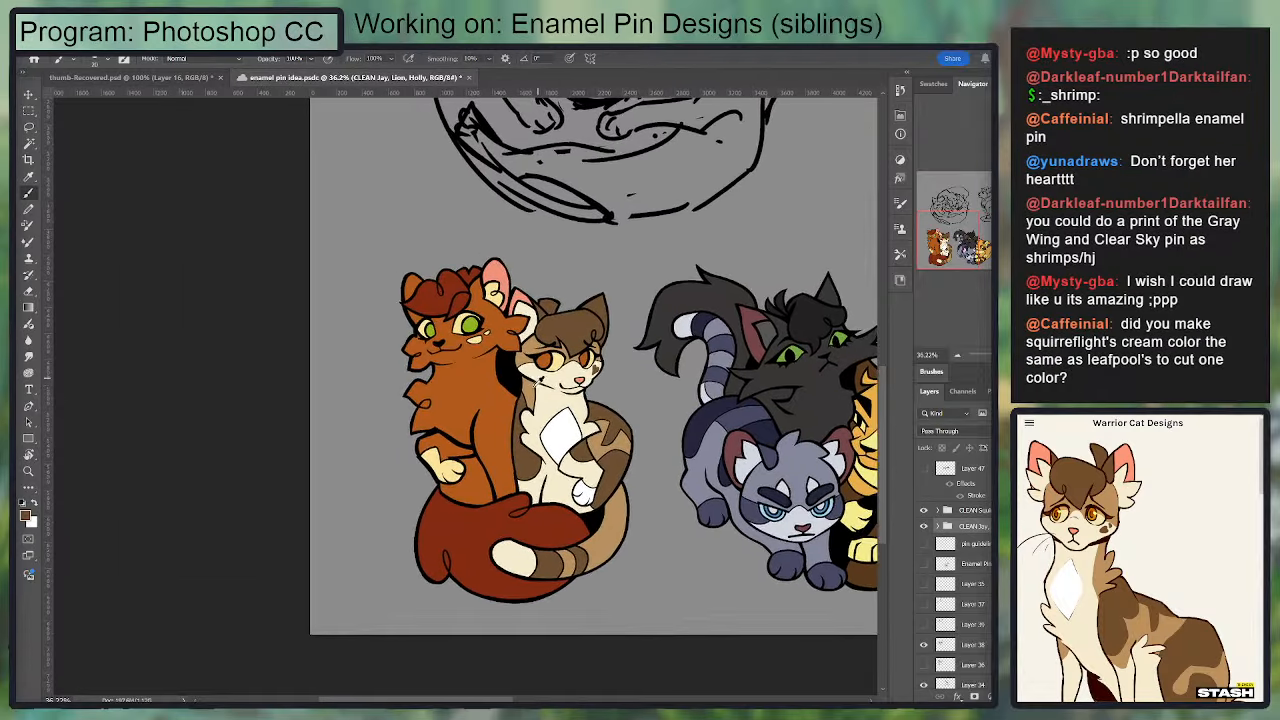
Step: Examine the cream and white fur areas on the Squirrelflight & Leafpool pin up close and at a distance
{"action": "key", "text": "ctrl+space"}
{"action": "left_click_drag", "start_coordinate": [530, 377], "coordinate": [580, 378]}
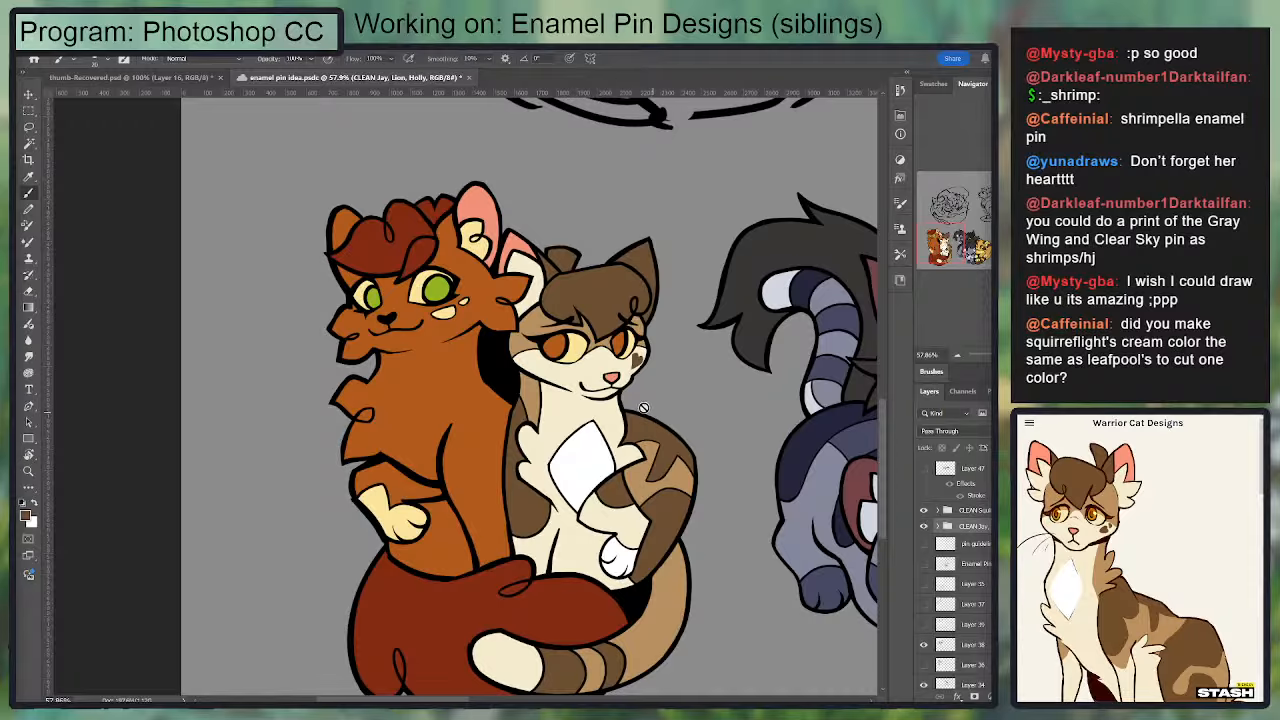
{"action": "key", "text": "ctrl+space"}
{"action": "left_click_drag", "start_coordinate": [630, 386], "coordinate": [600, 388]}
{"action": "left_click_drag", "start_coordinate": [671, 456], "coordinate": [466, 413]}
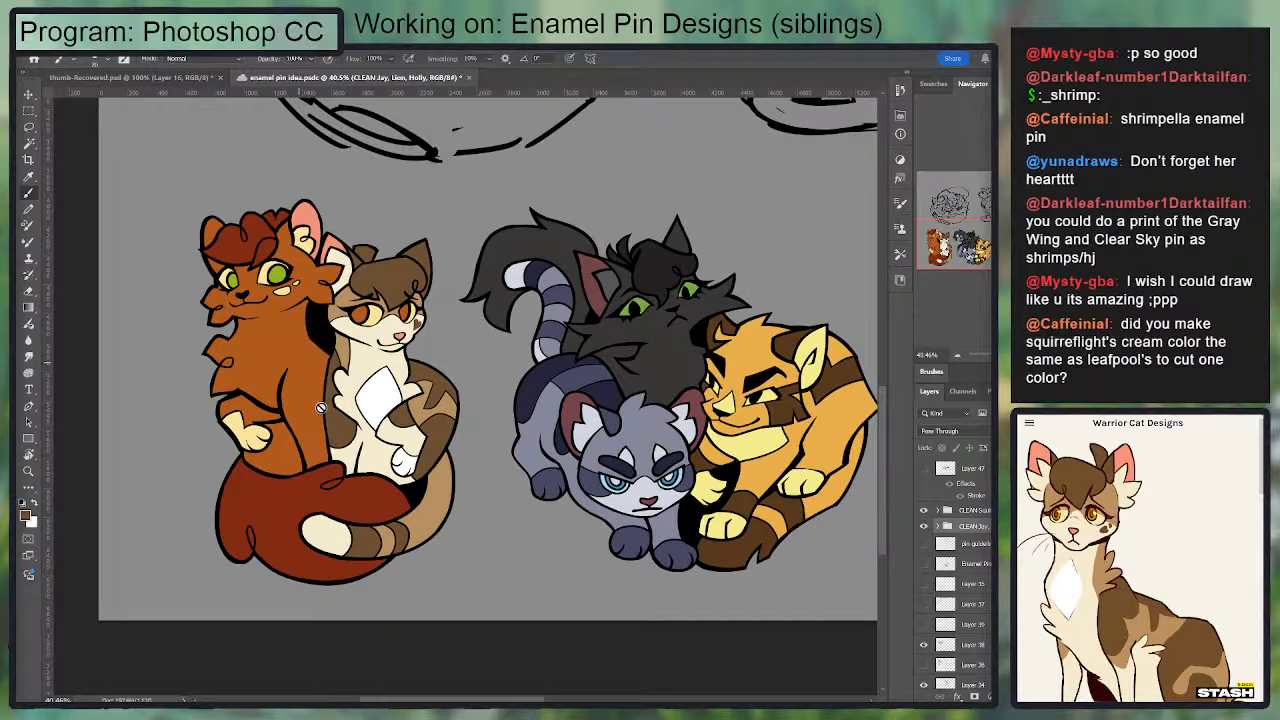
{"action": "key", "text": "ctrl+space"}
{"action": "left_click_drag", "start_coordinate": [356, 392], "coordinate": [376, 404]}
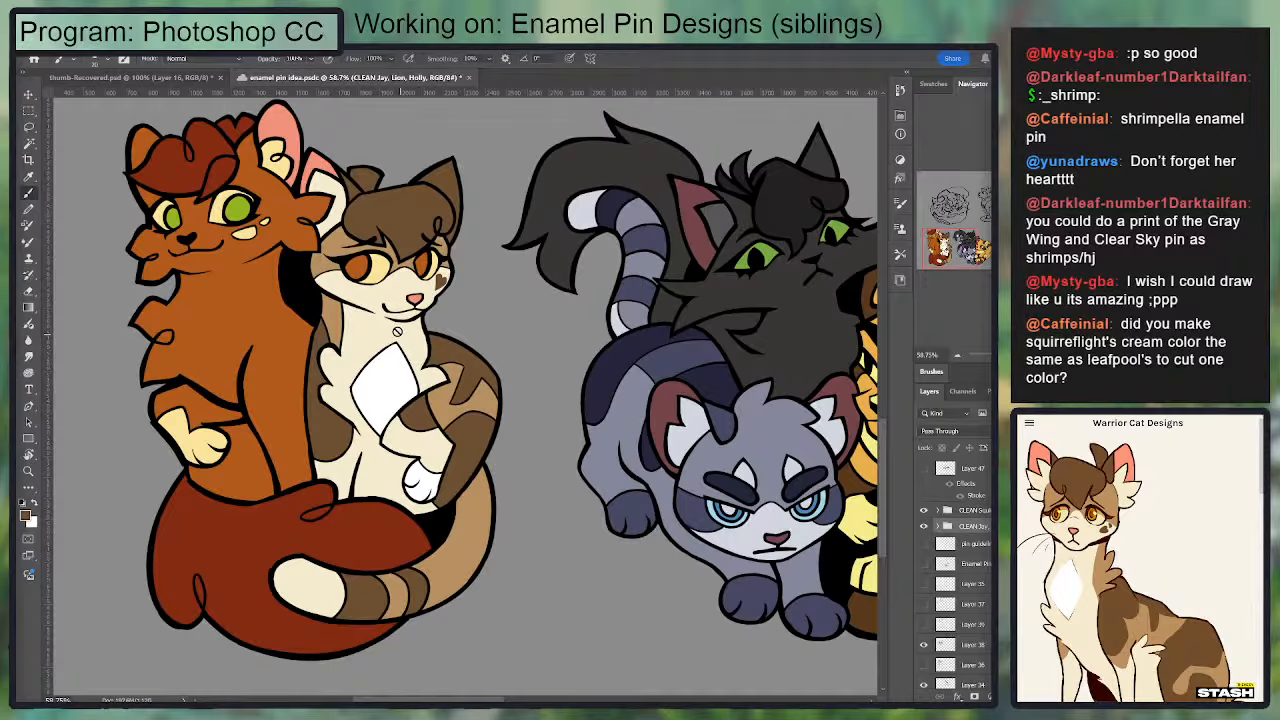
{"action": "key", "text": "ctrl+space"}
{"action": "left_click_drag", "start_coordinate": [408, 264], "coordinate": [380, 266]}
{"action": "left_click_drag", "start_coordinate": [479, 309], "coordinate": [391, 365]}
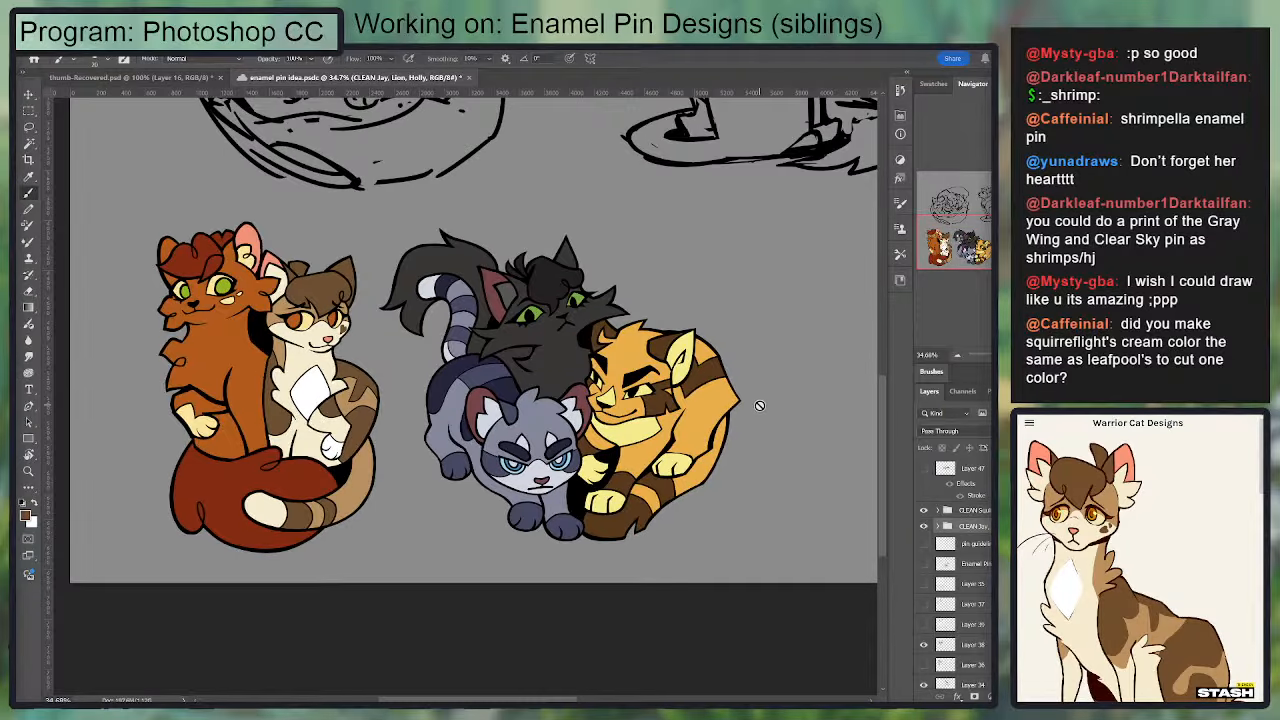
Step: Review the gap between the CLEAN Jay, Lion, Holly pin and the grey and white cats' sketch
{"action": "mouse_move", "coordinate": [776, 421]}
{"action": "left_mouse_down"}
{"action": "mouse_move", "coordinate": [474, 450]}
{"action": "mouse_move", "coordinate": [390, 482]}
{"action": "mouse_move", "coordinate": [734, 556]}
{"action": "mouse_move", "coordinate": [405, 455]}
{"action": "left_mouse_up"}
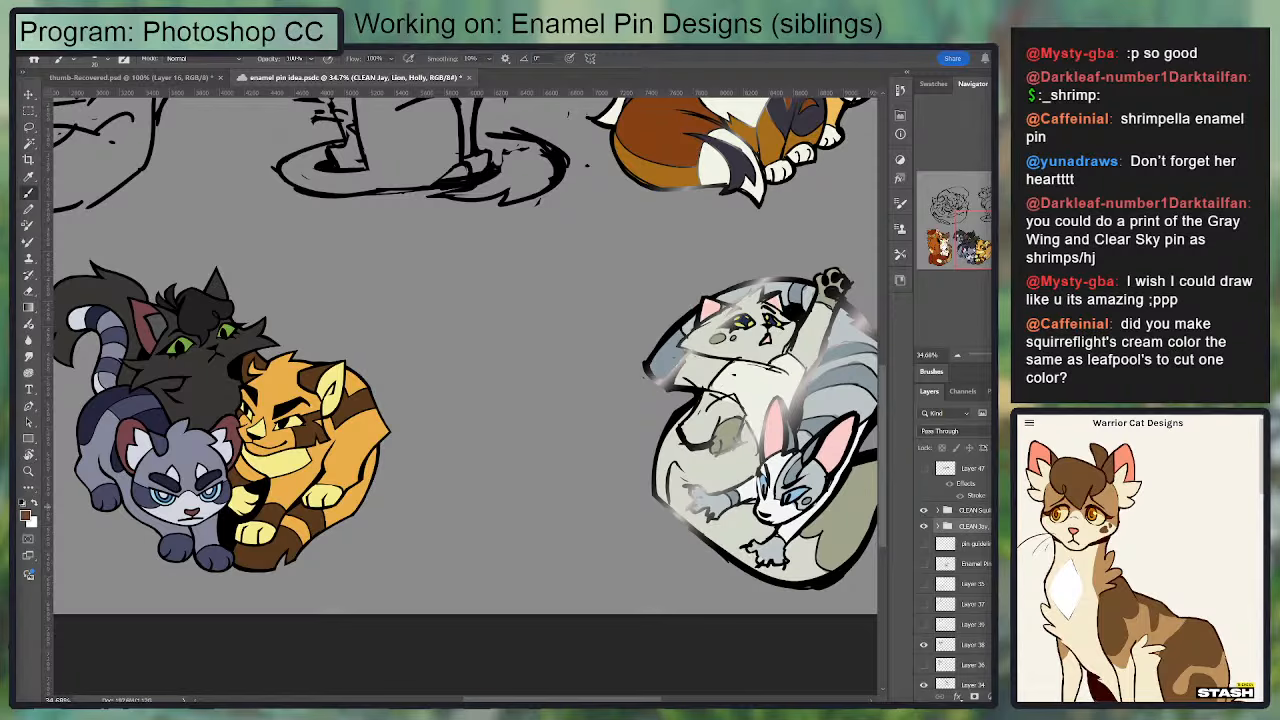
{"action": "left_click", "coordinate": [973, 511]}
{"action": "left_click_drag", "start_coordinate": [767, 481], "coordinate": [648, 498]}
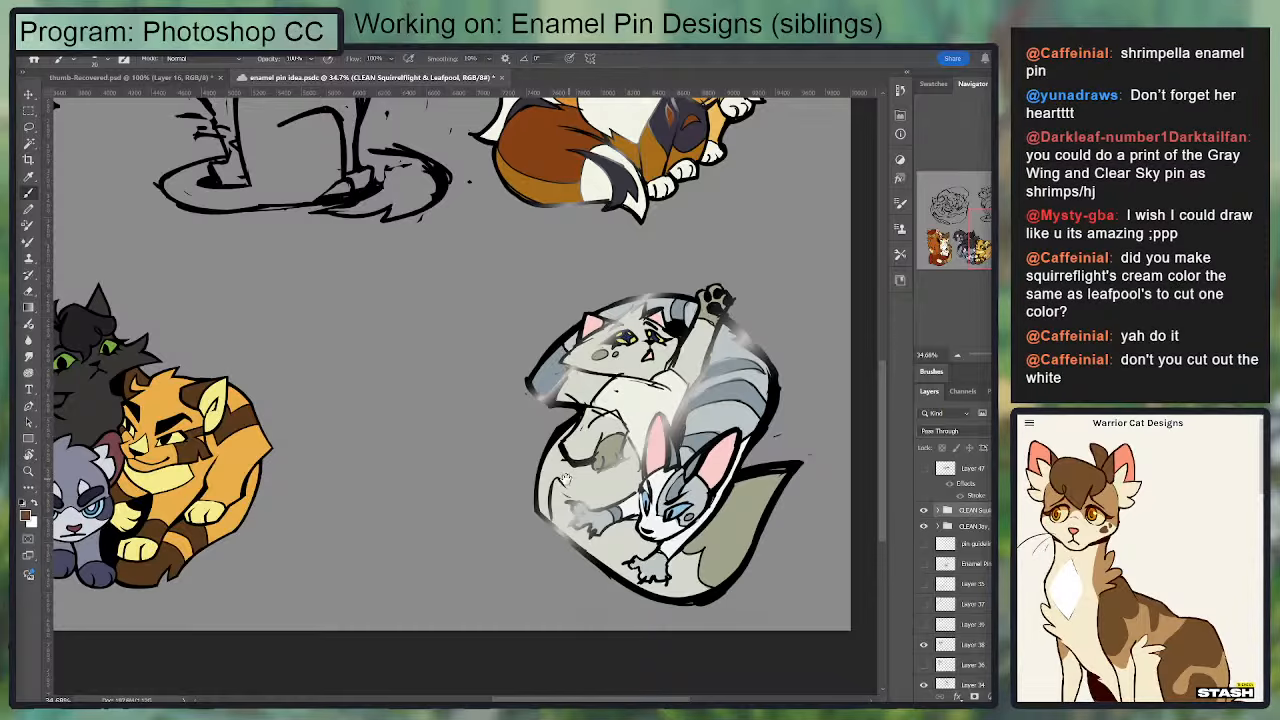
{"action": "left_click_drag", "start_coordinate": [621, 480], "coordinate": [639, 482]}
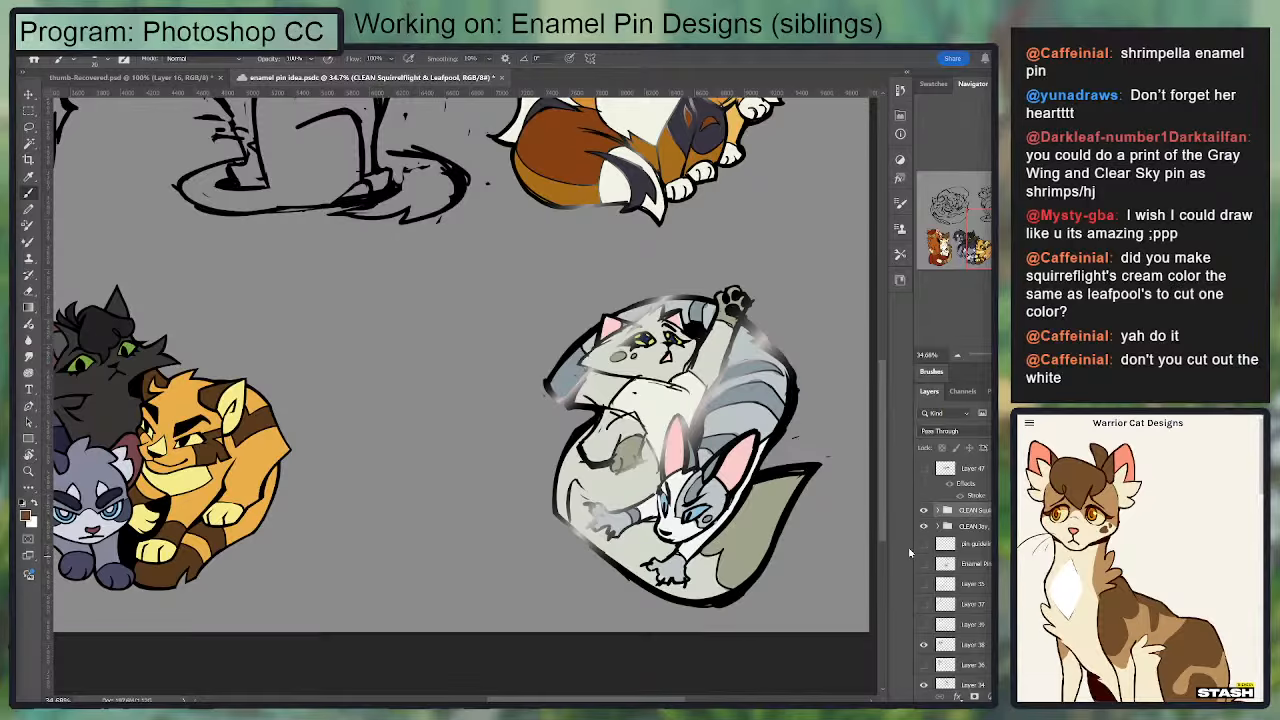
{"action": "left_click_drag", "start_coordinate": [363, 485], "coordinate": [603, 486]}
{"action": "scroll", "coordinate": [610, 483], "scroll_direction": "down", "scroll_amount": 3}
{"action": "scroll", "coordinate": [620, 483], "scroll_direction": "up", "scroll_amount": 2}
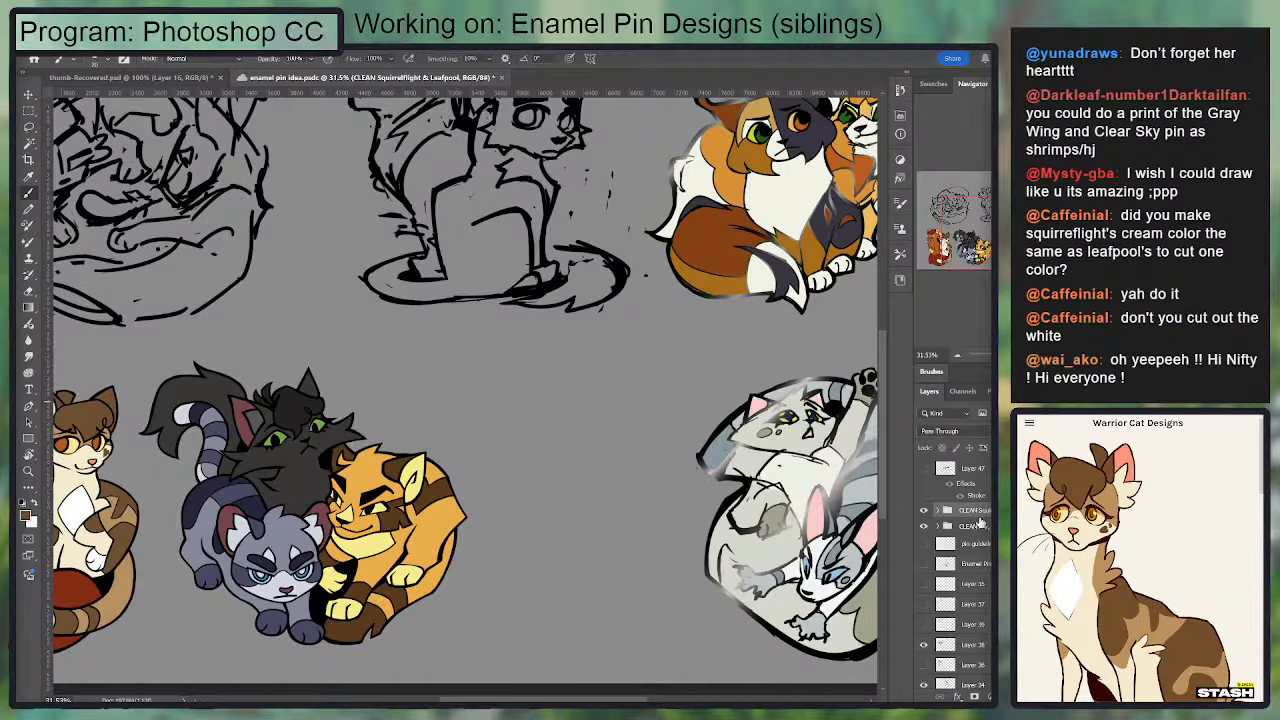
{"action": "scroll", "coordinate": [749, 535], "scroll_direction": "right", "scroll_amount": 3}
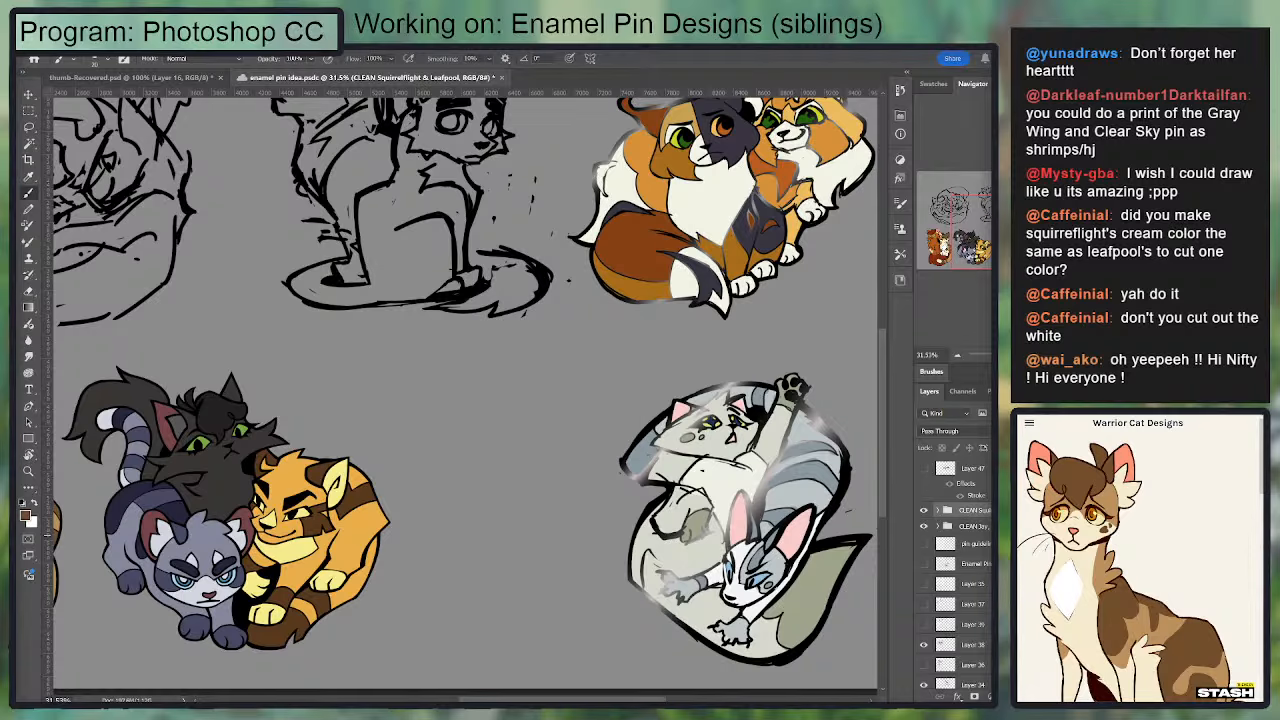
Step: Move the OotS group with the grey and white cats closer to the CLEAN Jay, Lion, Holly pin
{"action": "left_click", "coordinate": [948, 647]}
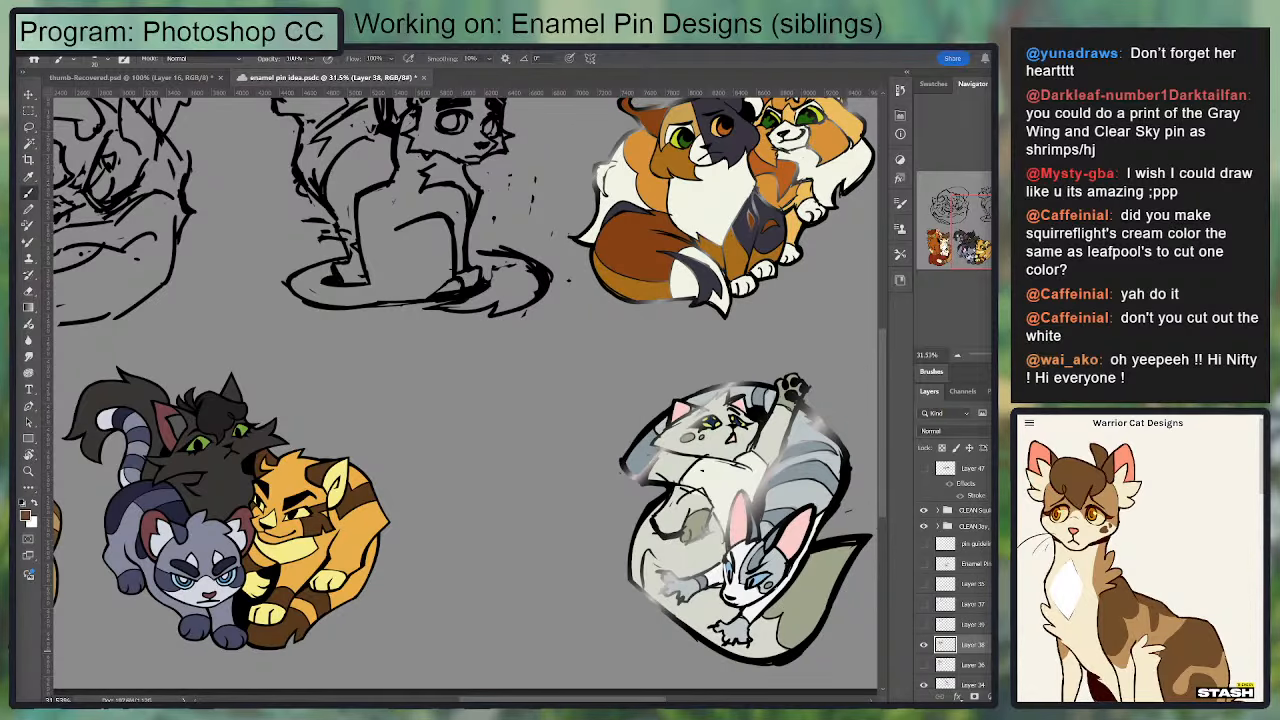
{"action": "scroll", "coordinate": [955, 570], "scroll_direction": "down", "scroll_amount": 3}
{"action": "left_click", "coordinate": [963, 620]}
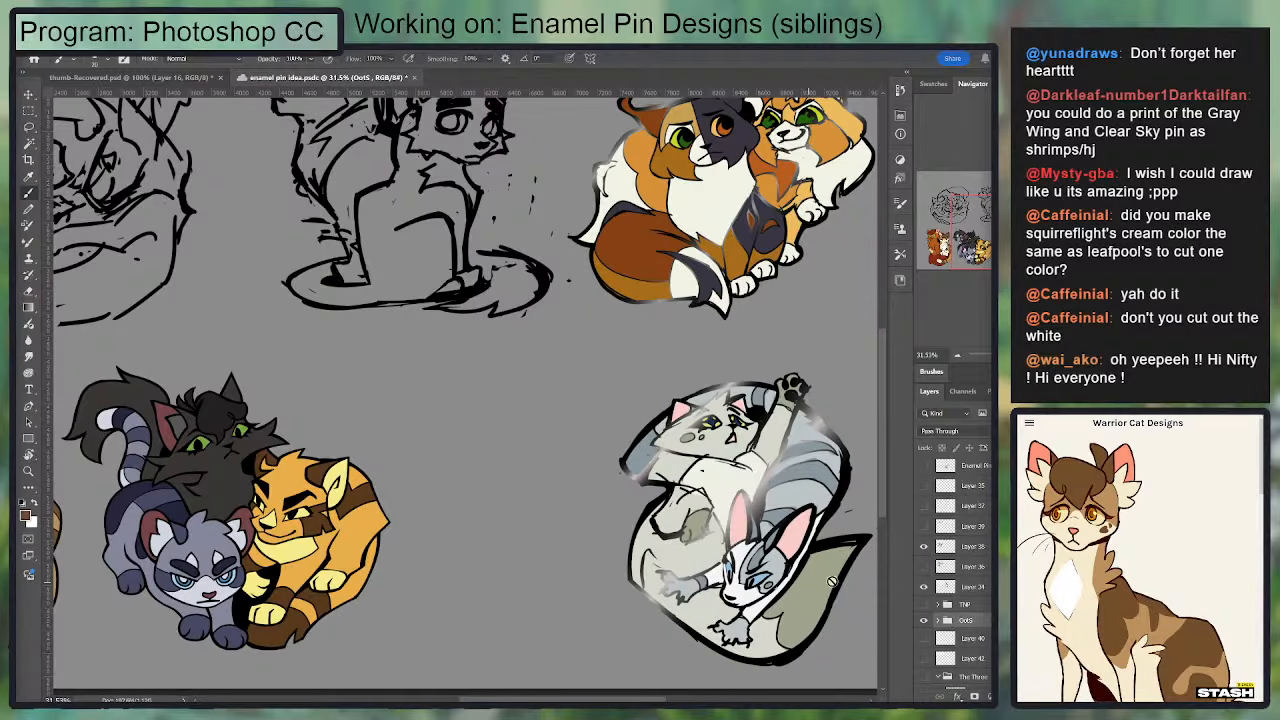
{"action": "key", "text": "v"}
{"action": "left_click_drag", "start_coordinate": [783, 553], "coordinate": [617, 550]}
{"action": "key", "text": "b"}
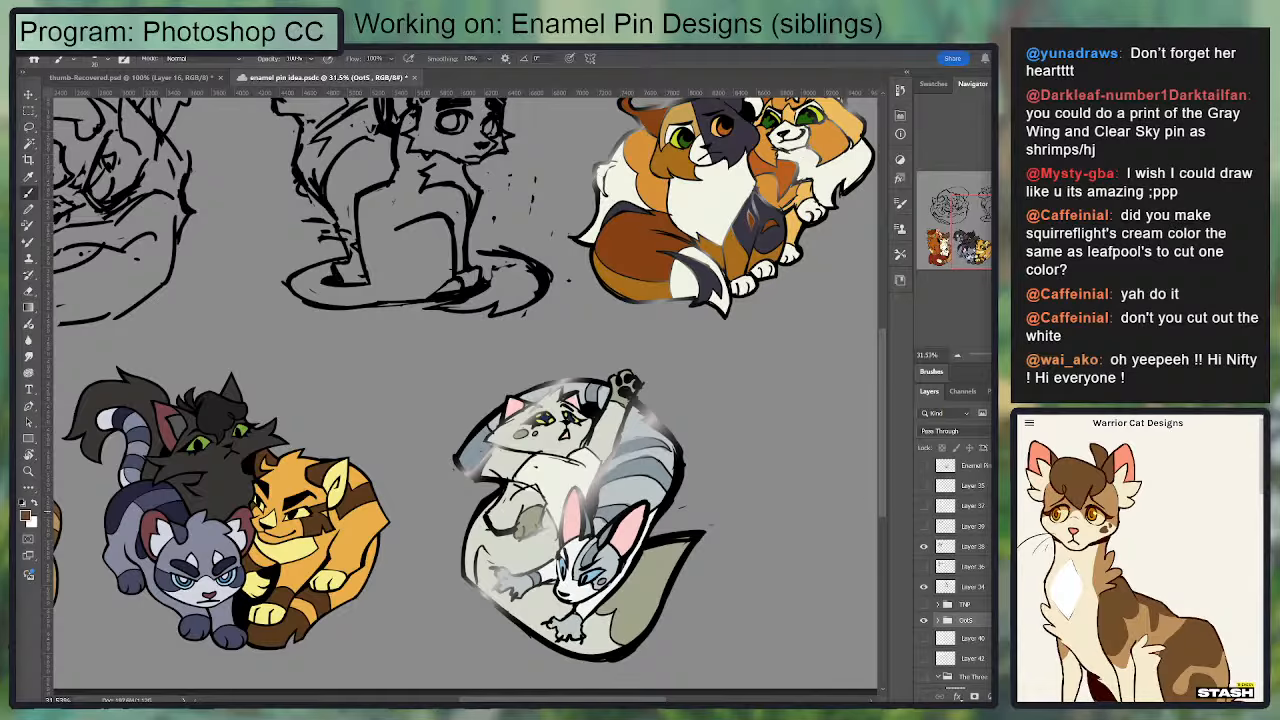
{"action": "left_click_drag", "start_coordinate": [738, 526], "coordinate": [750, 601]}
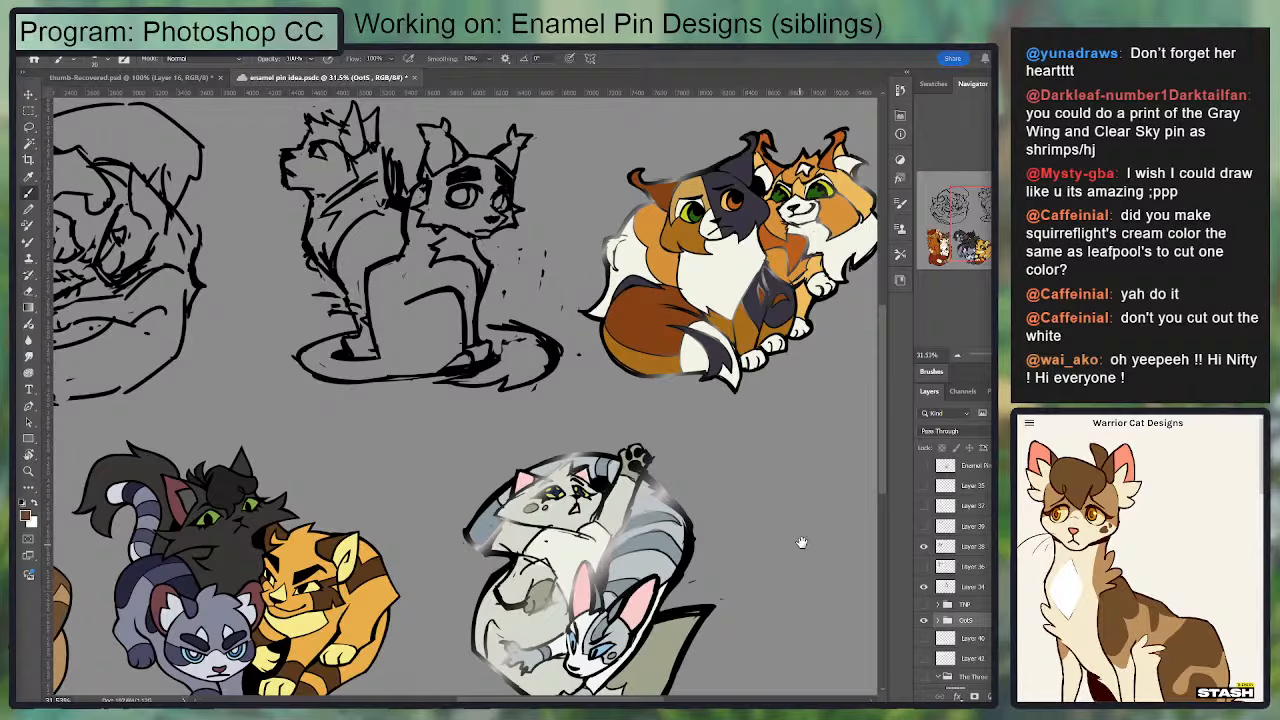
{"action": "left_click_drag", "start_coordinate": [801, 542], "coordinate": [786, 439]}
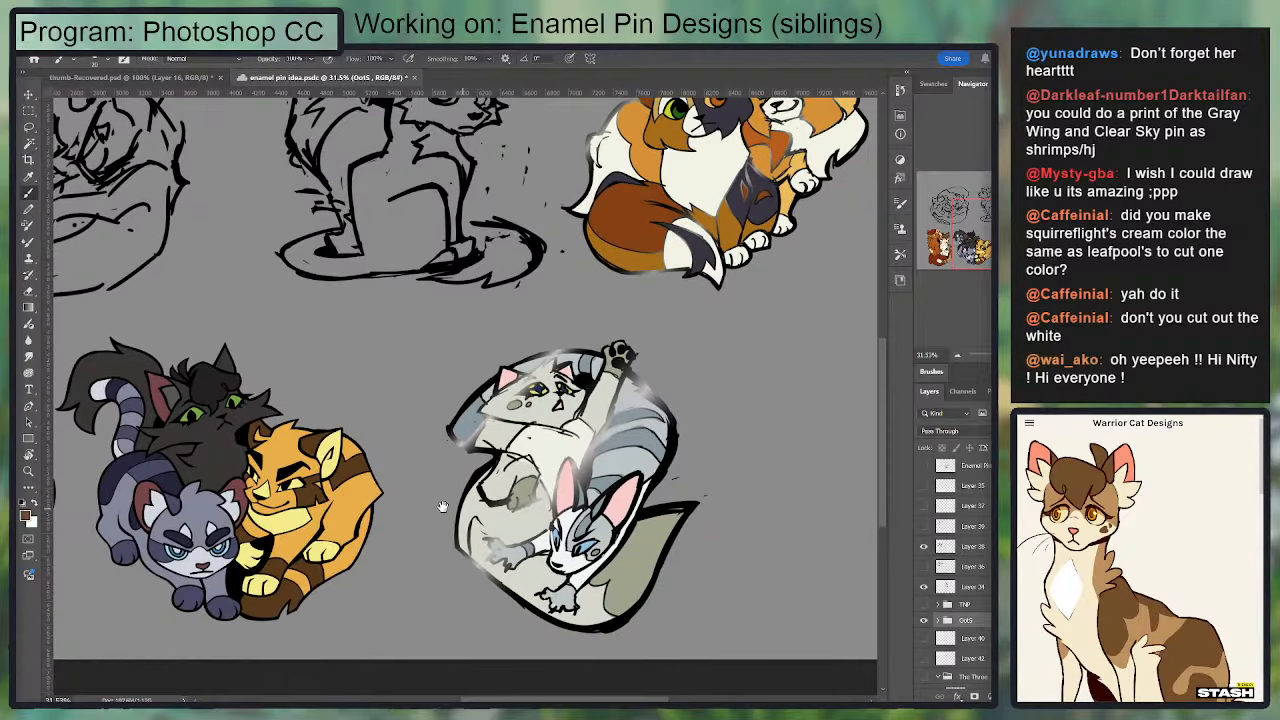
Step: Duplicate the CLEAN Squirrelflight & Leafpool group and select Layer 49 inside the copy
{"action": "left_click_drag", "start_coordinate": [443, 507], "coordinate": [820, 472]}
{"action": "scroll", "coordinate": [979, 543], "scroll_direction": "up", "scroll_amount": 3}
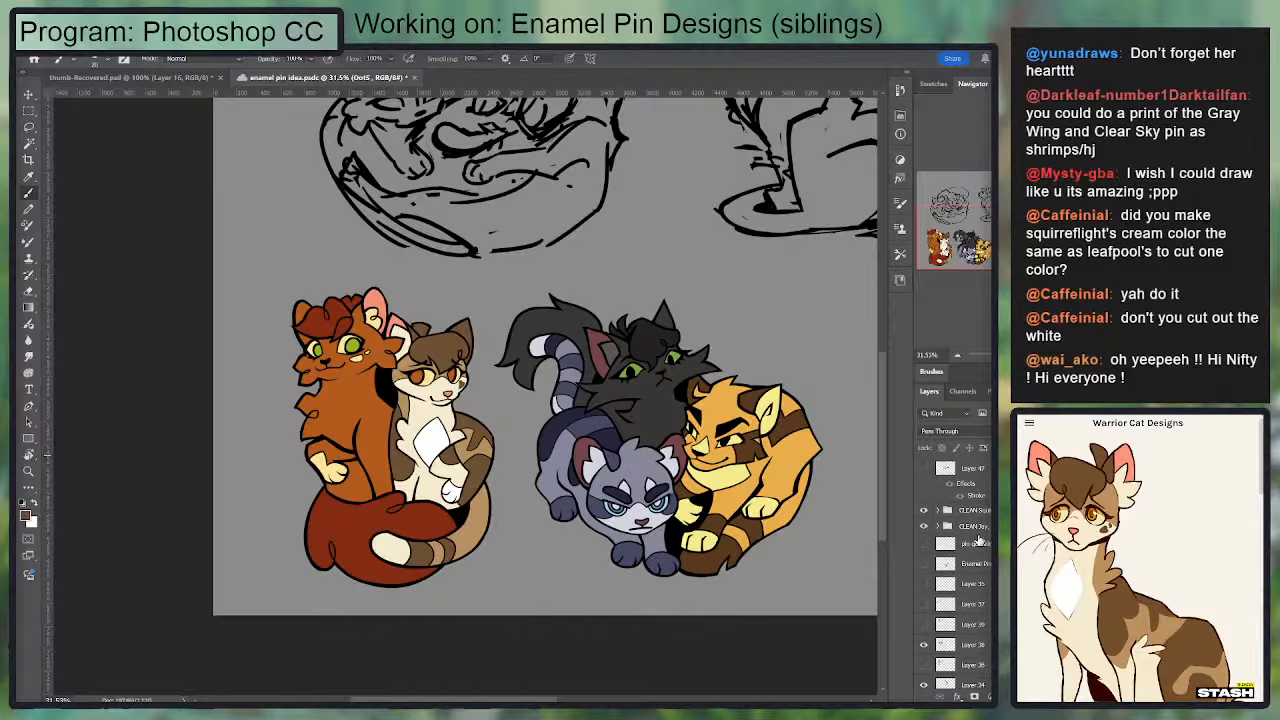
{"action": "left_click", "coordinate": [978, 514]}
{"action": "key", "text": "ctrl+j"}
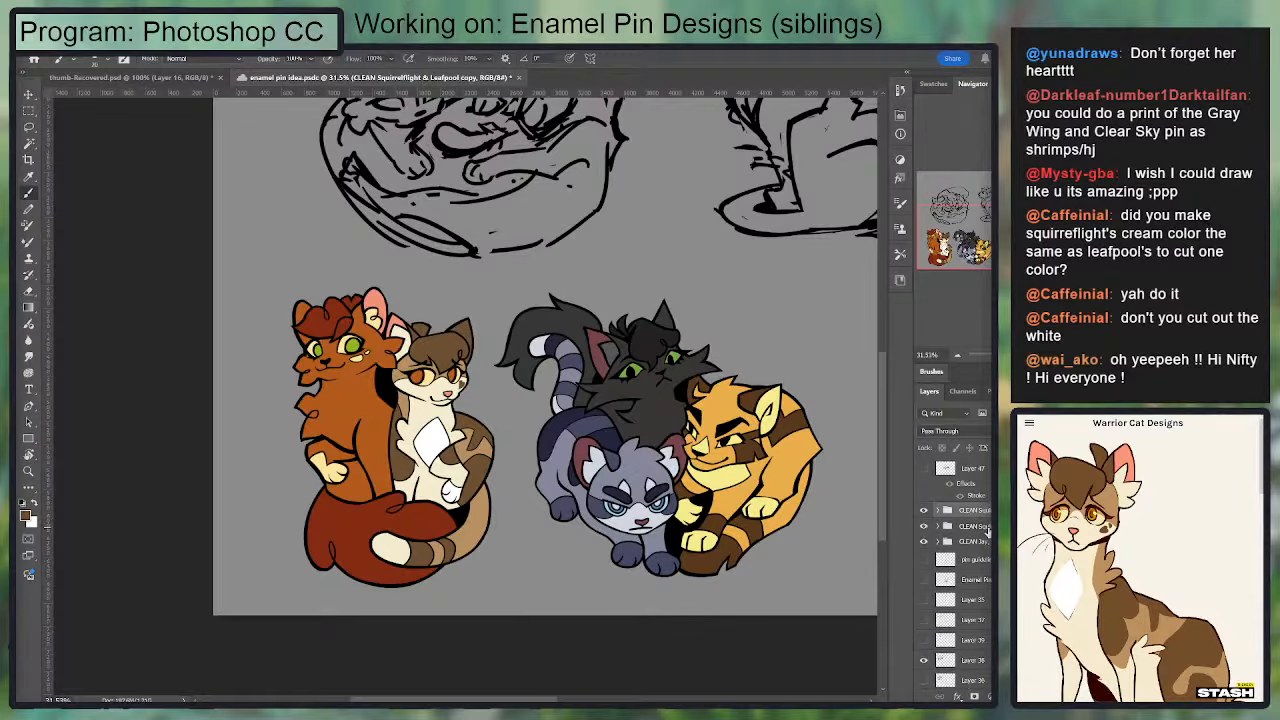
{"action": "left_click", "coordinate": [939, 512]}
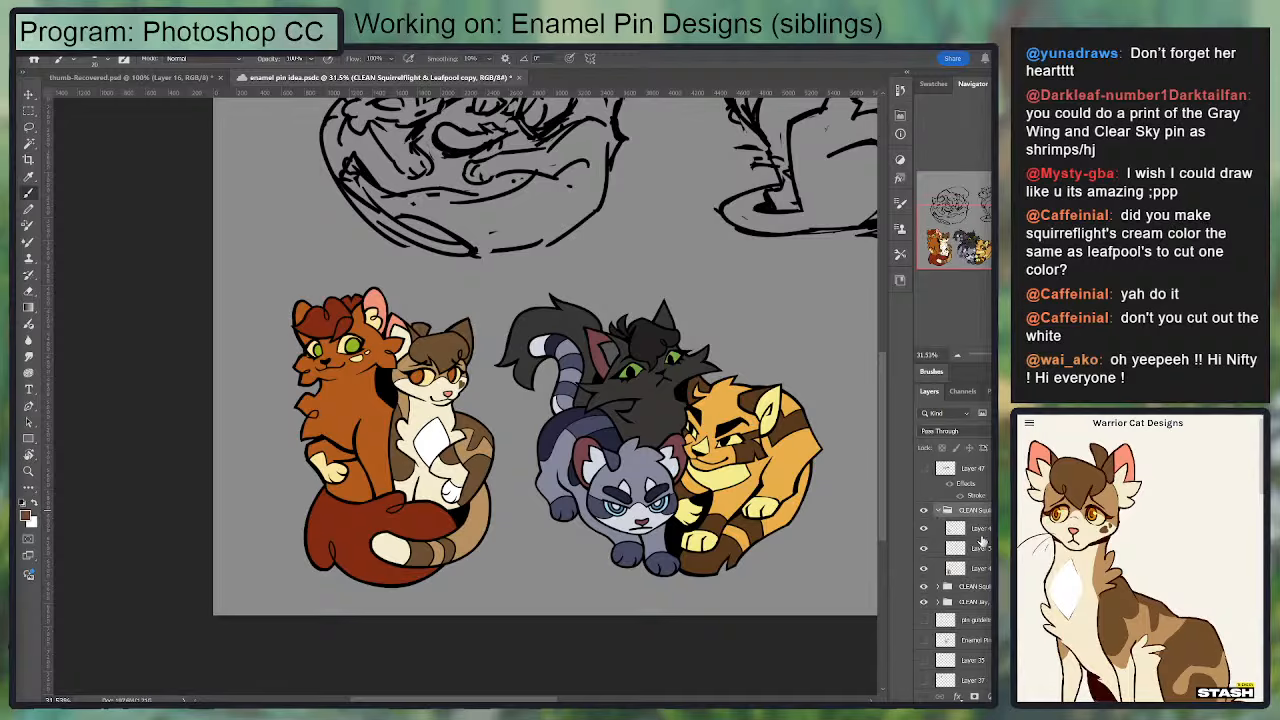
{"action": "left_click", "coordinate": [982, 530]}
{"action": "left_click", "coordinate": [984, 568]}
Step: Select Leafpool's cream face, chest and body fur and fill it with Squirrelflight's yellower cream
{"action": "scroll", "coordinate": [434, 490], "scroll_direction": "up", "scroll_amount": 2}
{"action": "key", "text": "w"}
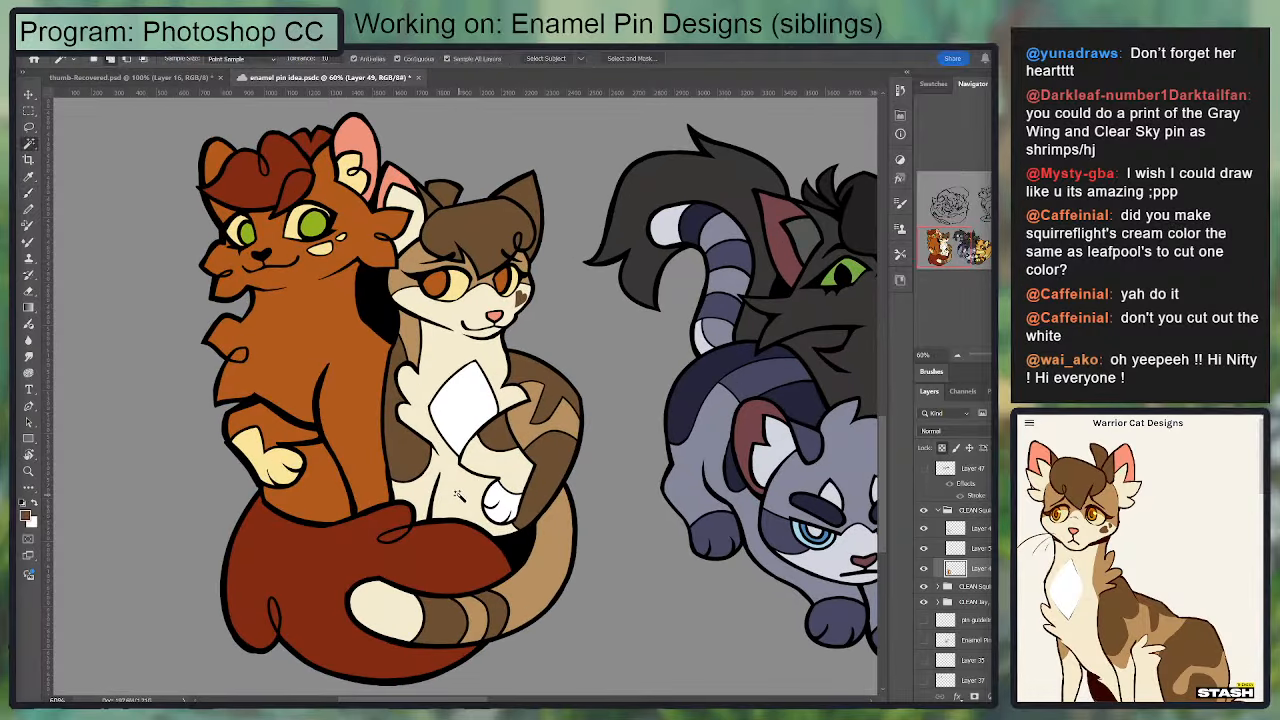
{"action": "left_click", "coordinate": [465, 486]}
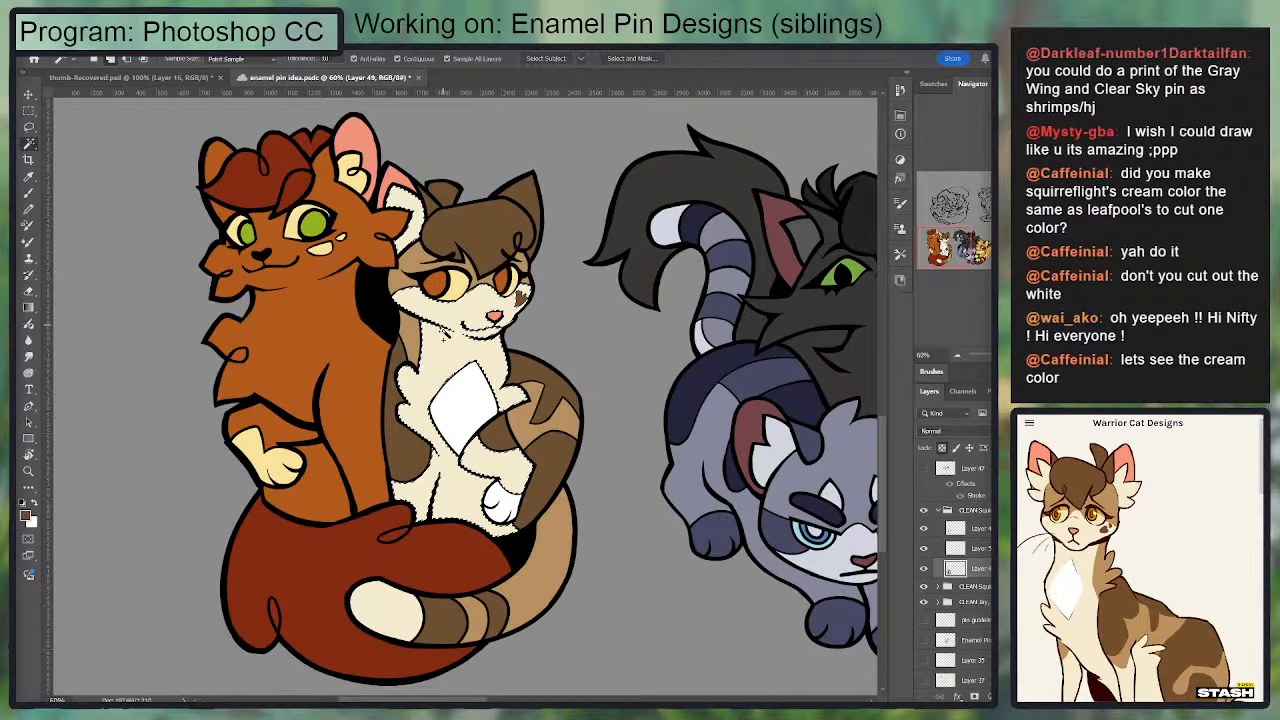
{"action": "key", "text": "g"}
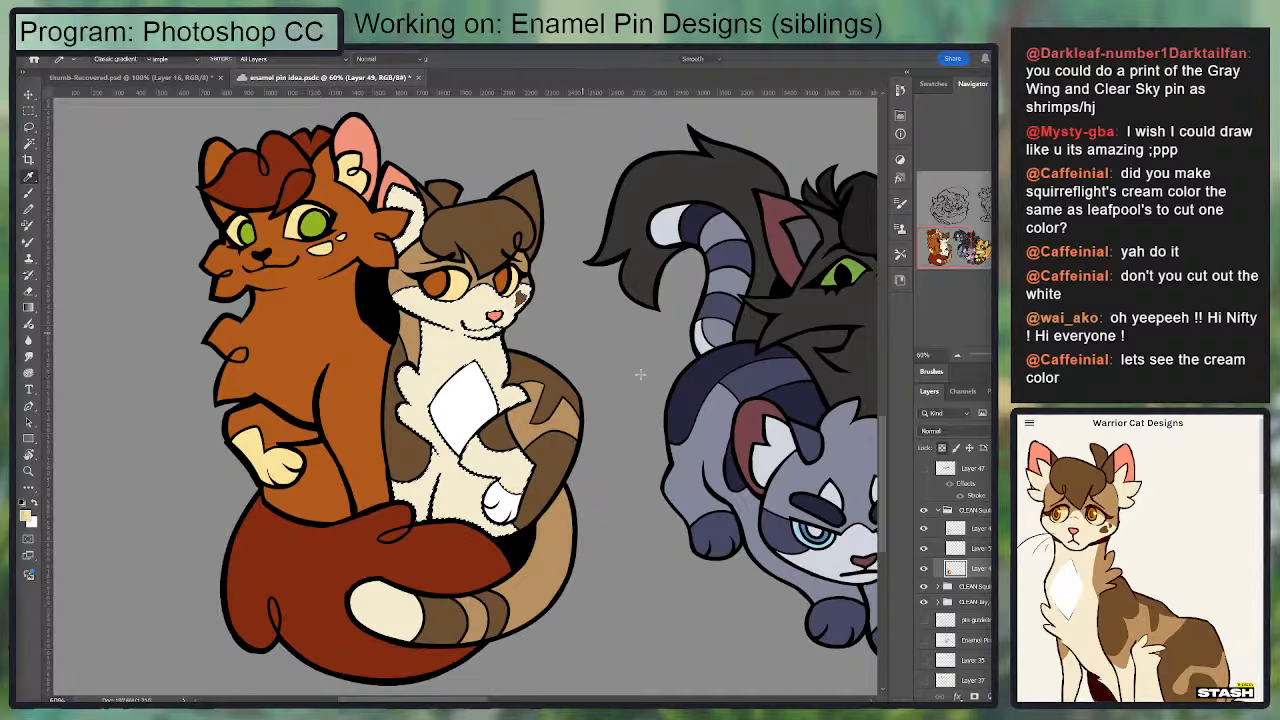
{"action": "left_click_drag", "start_coordinate": [764, 450], "coordinate": [770, 450]}
{"action": "key", "text": "ctrl+d"}
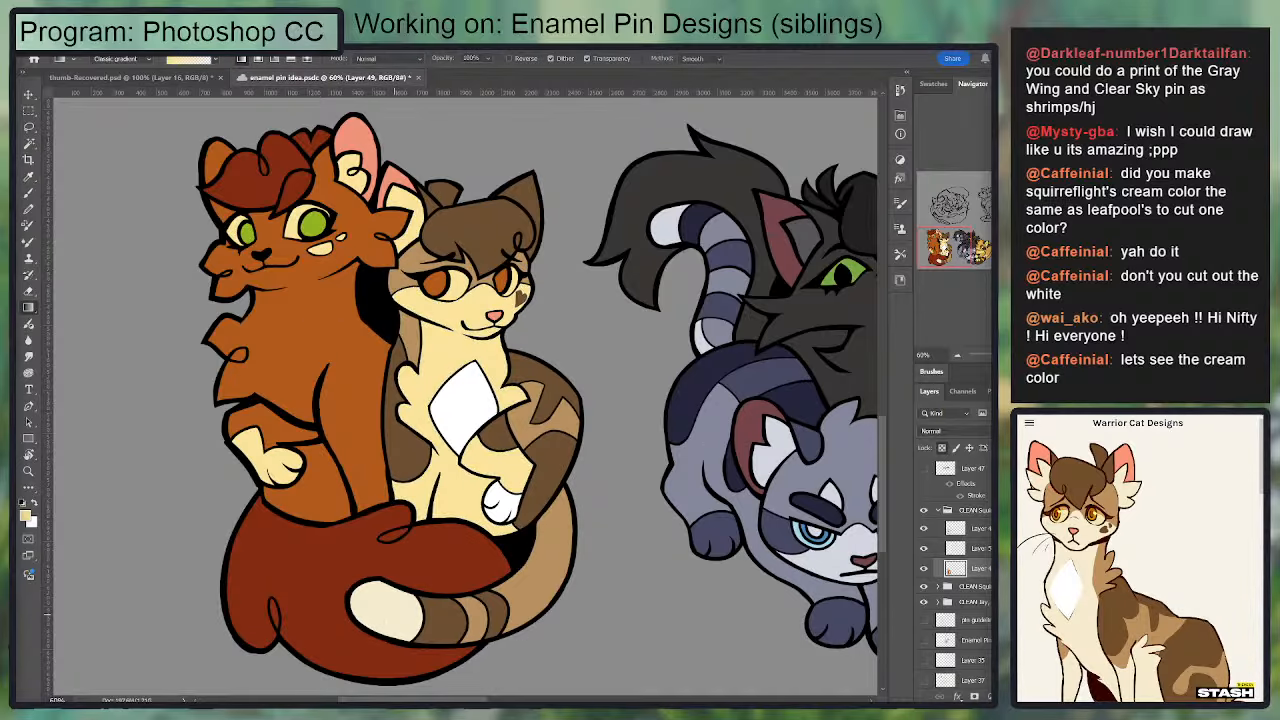
Step: Fill the cream tail tip with the same yellower cream and clear the selection
{"action": "key", "text": "w"}
{"action": "left_click", "coordinate": [394, 594]}
{"action": "key", "text": "g"}
{"action": "left_click_drag", "start_coordinate": [628, 597], "coordinate": [634, 597]}
{"action": "key", "text": "ctrl+d"}
Step: Select all matching cream areas on both cats and recolour them with one lighter shared cream
{"action": "key", "text": "w"}
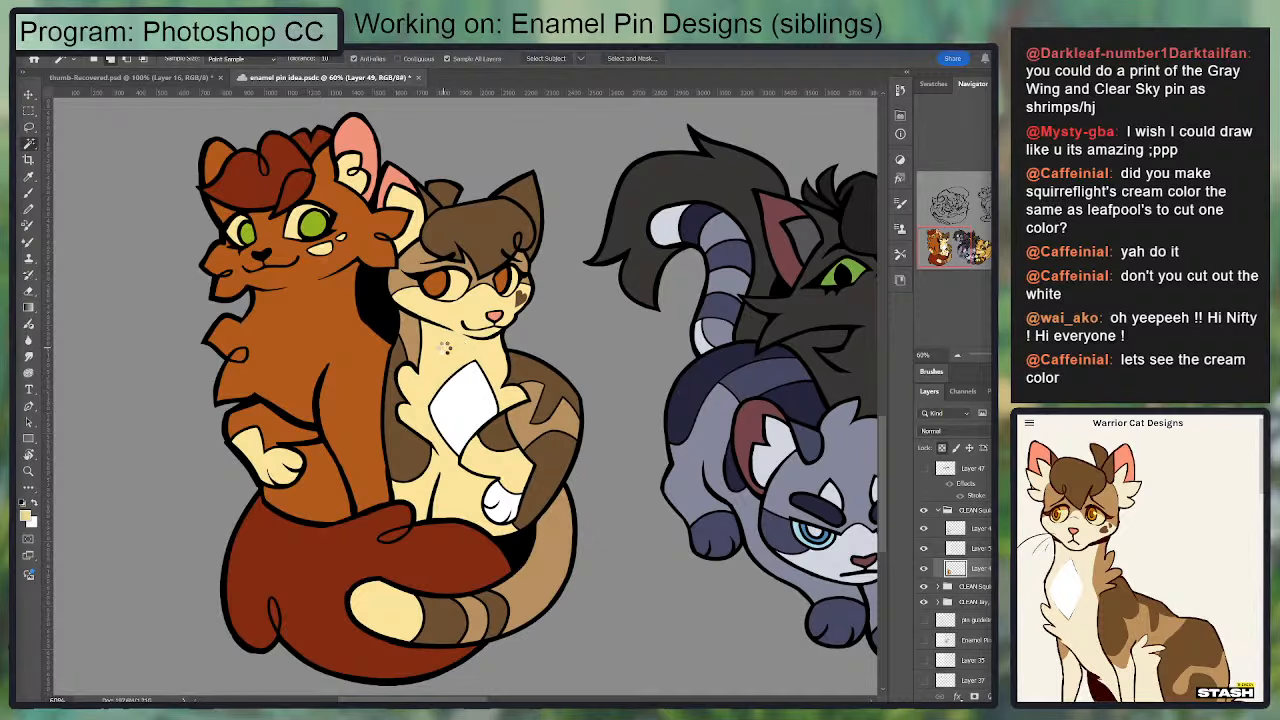
{"action": "left_click", "coordinate": [449, 348]}
{"action": "key", "text": "i"}
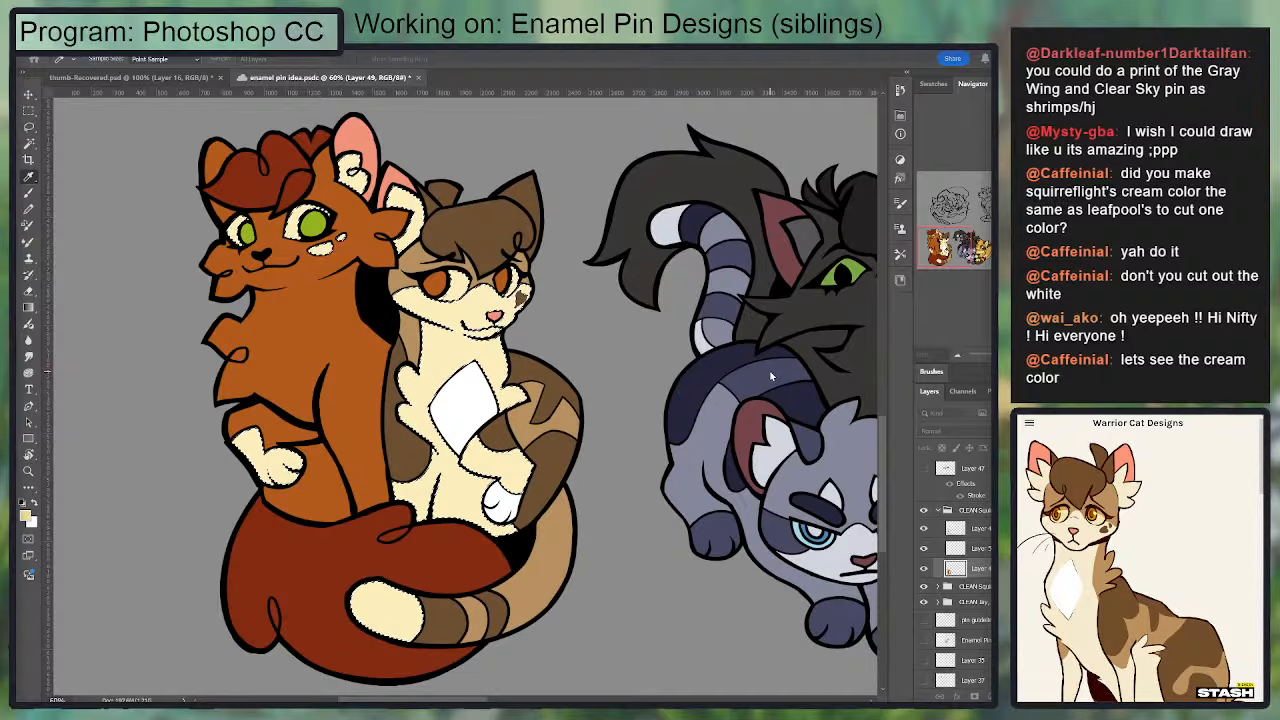
{"action": "key", "text": "w"}
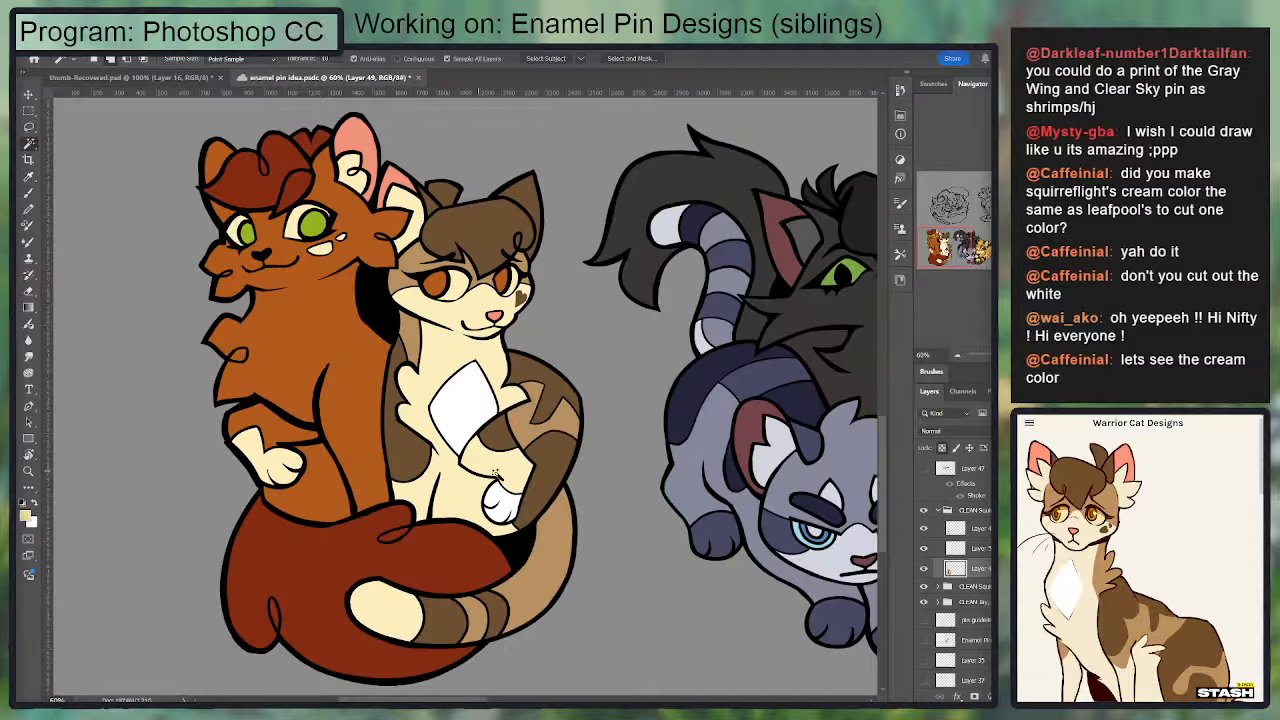
Step: Check the shared cream colour on both cats from several viewing distances beside the neighbouring pin
{"action": "scroll", "coordinate": [514, 440], "scroll_direction": "down", "scroll_amount": 2}
{"action": "scroll", "coordinate": [511, 447], "scroll_direction": "down", "scroll_amount": 2}
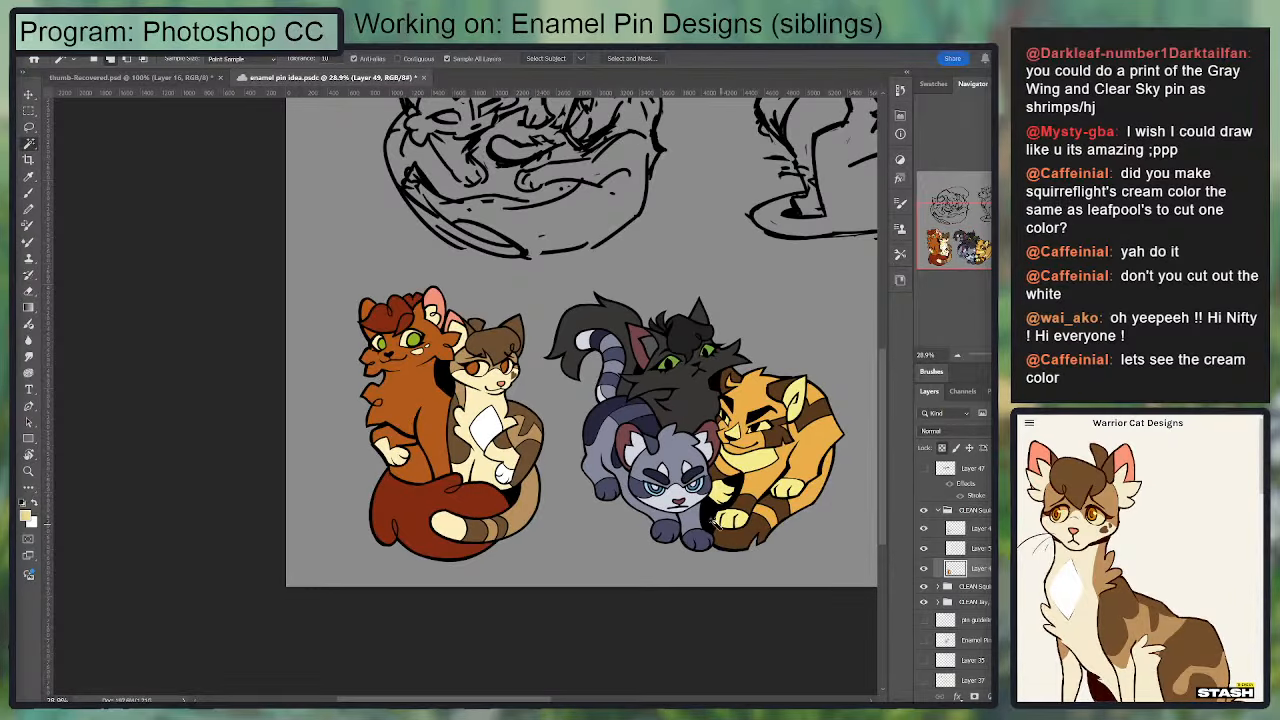
{"action": "scroll", "coordinate": [718, 530], "scroll_direction": "up", "scroll_amount": 1}
{"action": "scroll", "coordinate": [700, 520], "scroll_direction": "down", "scroll_amount": 1}
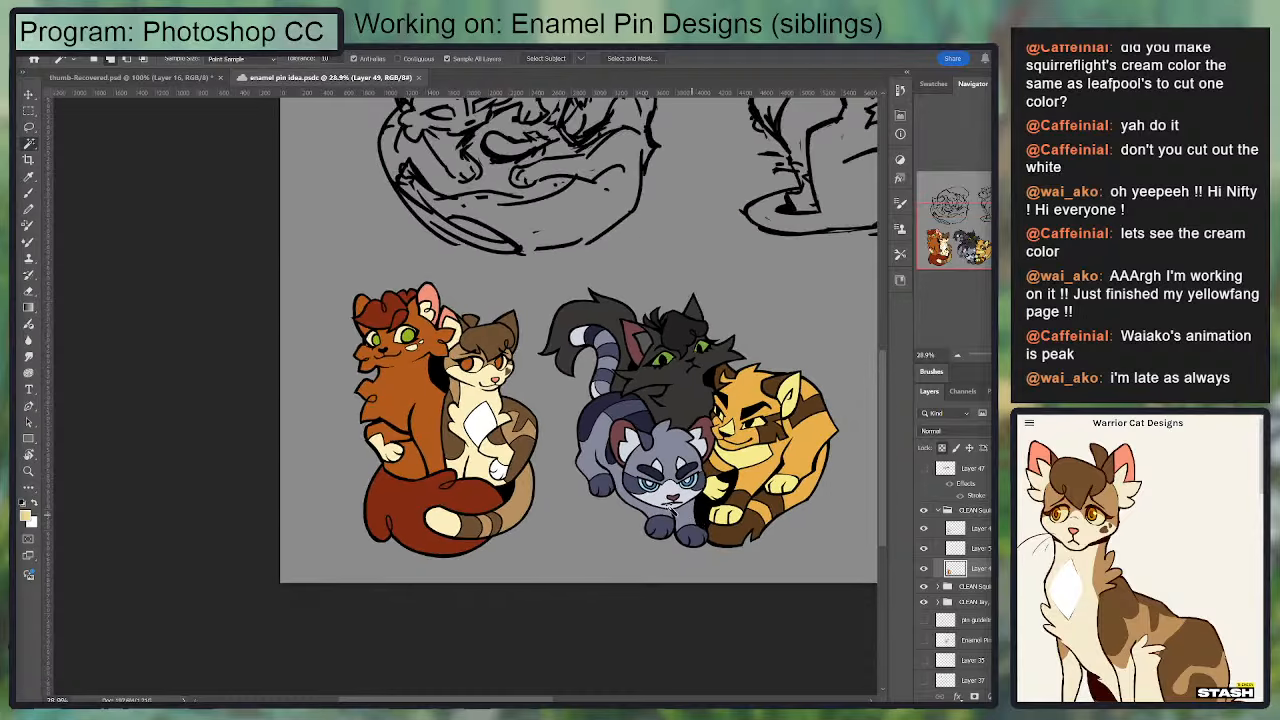
{"action": "scroll", "coordinate": [672, 510], "scroll_direction": "up", "scroll_amount": 3}
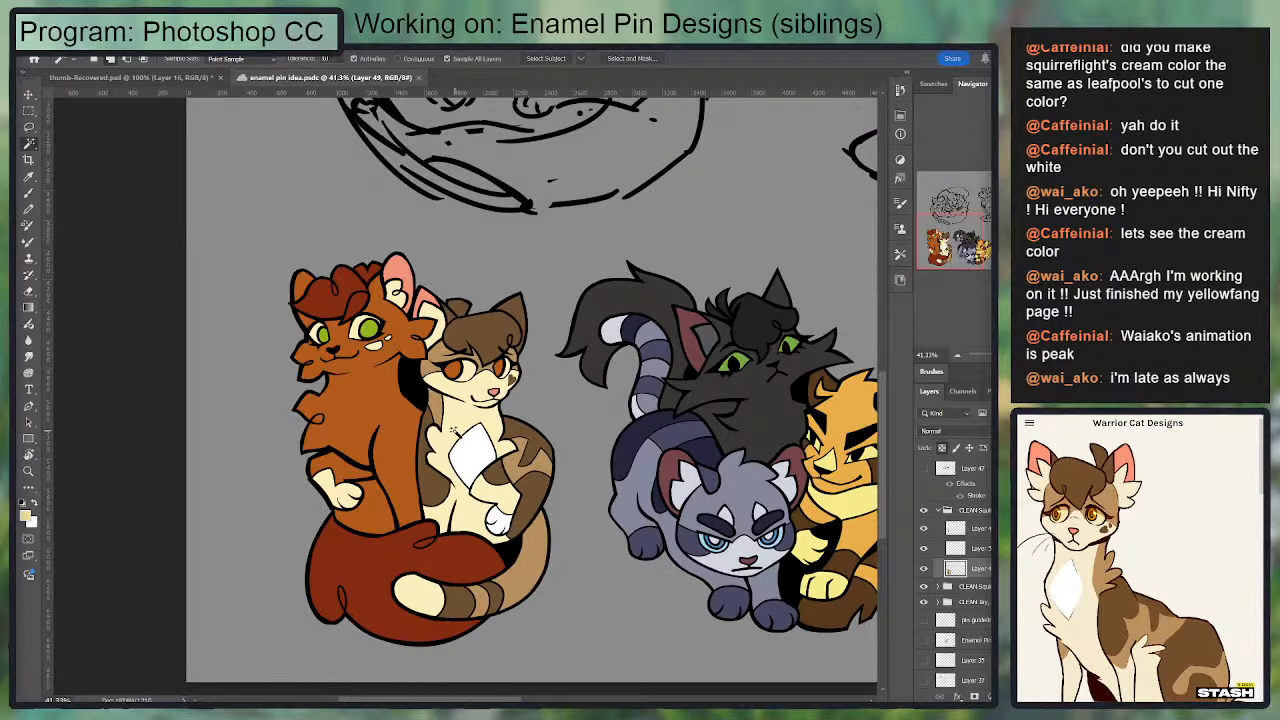
{"action": "scroll", "coordinate": [418, 482], "scroll_direction": "up", "scroll_amount": 1}
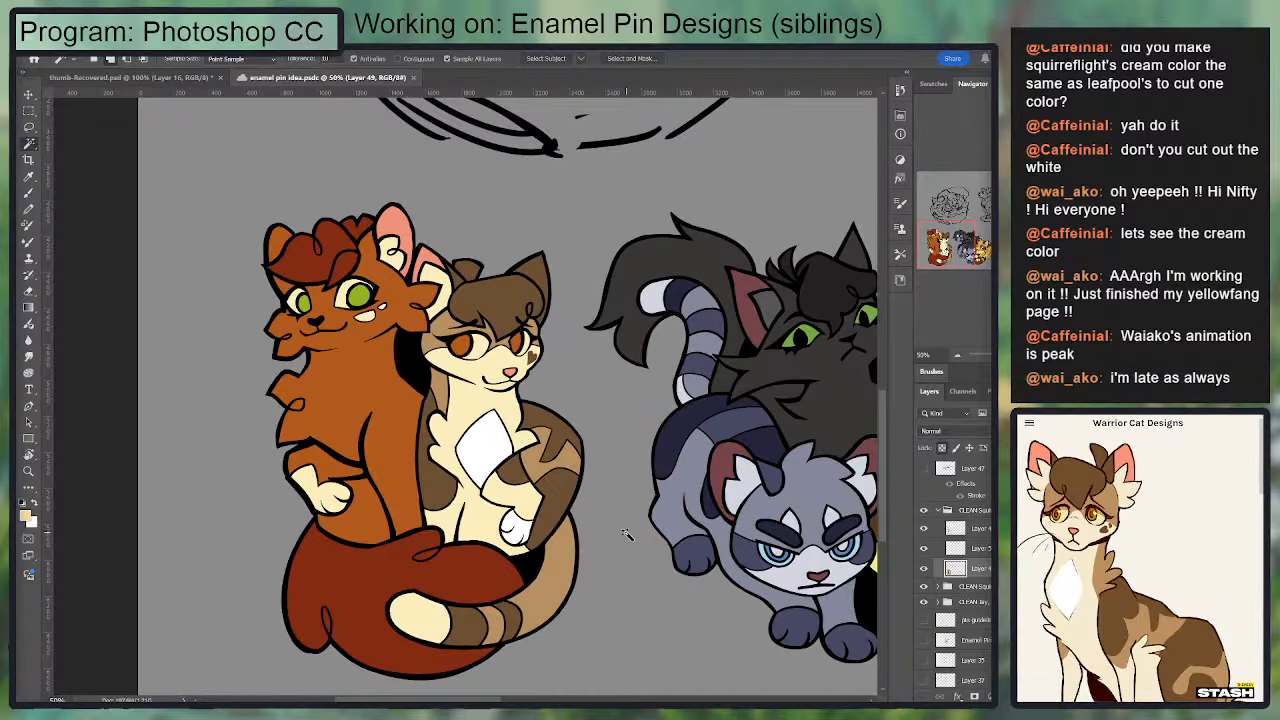
{"action": "scroll", "coordinate": [640, 508], "scroll_direction": "down", "scroll_amount": 1}
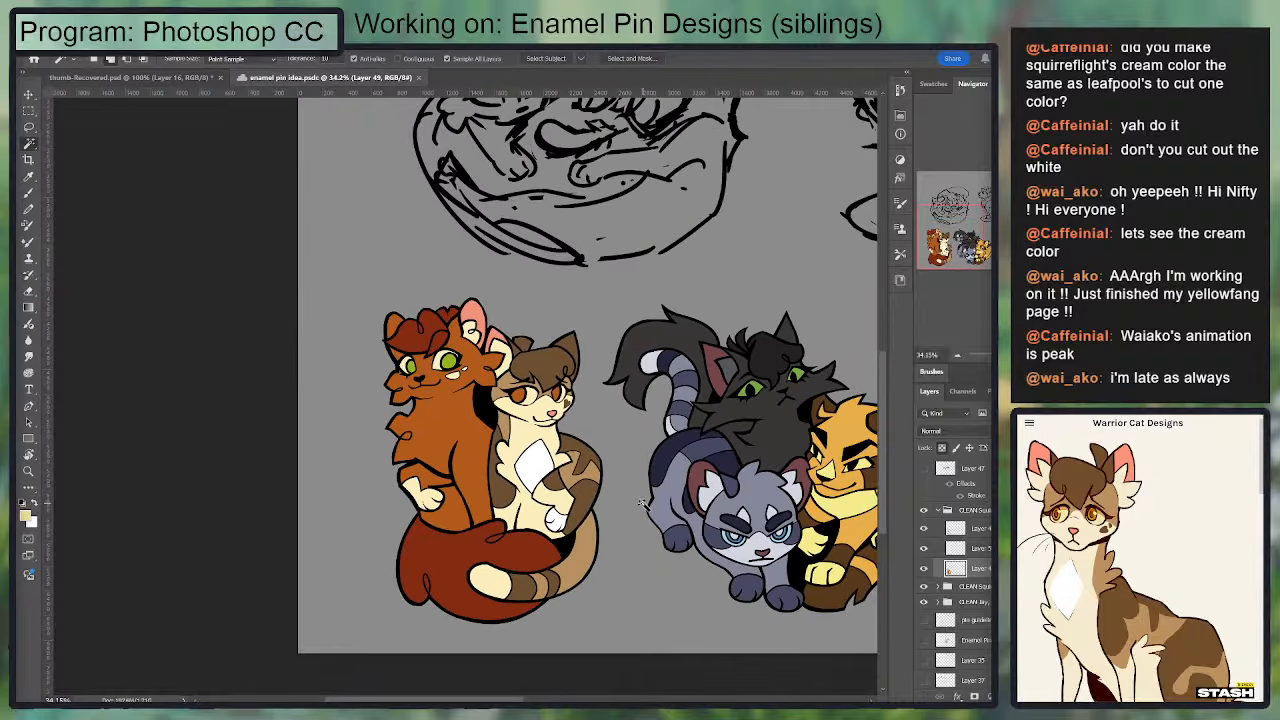
Step: Collapse the copied Squirrelflight & Leafpool group and toggle its visibility to compare the new cream with the original colours
{"action": "left_click", "coordinate": [943, 512]}
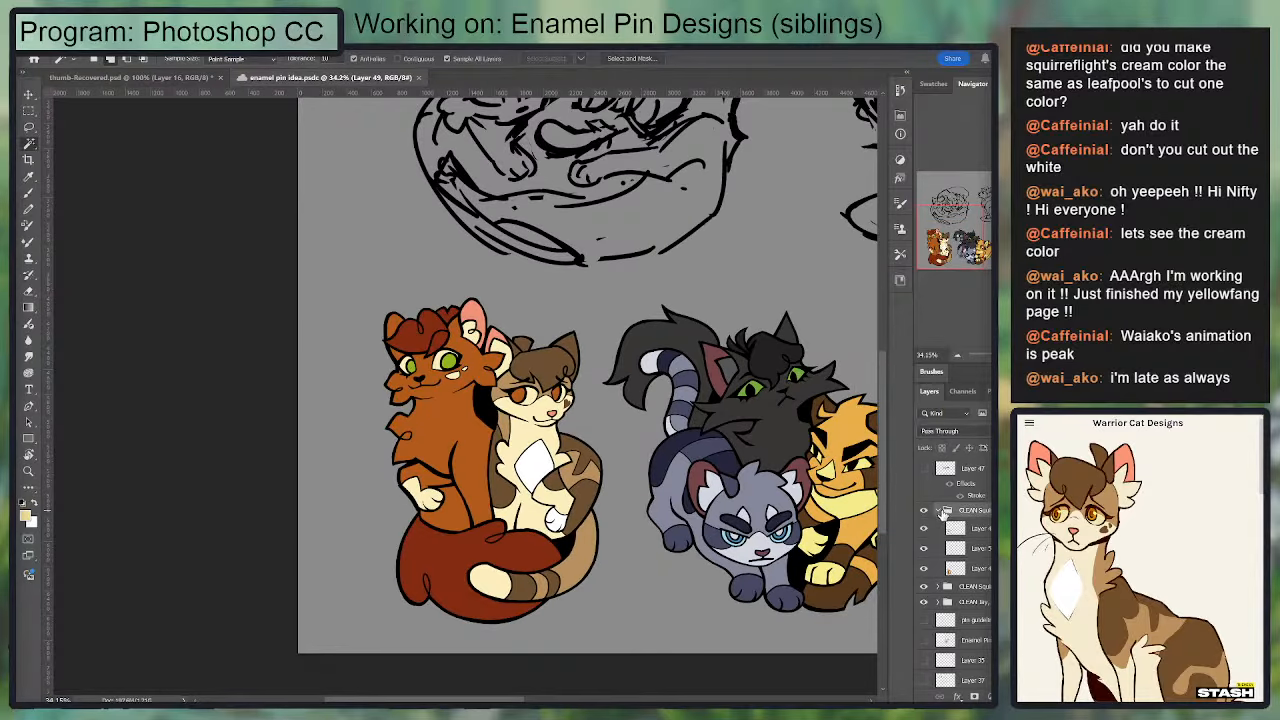
{"action": "left_click", "coordinate": [938, 510]}
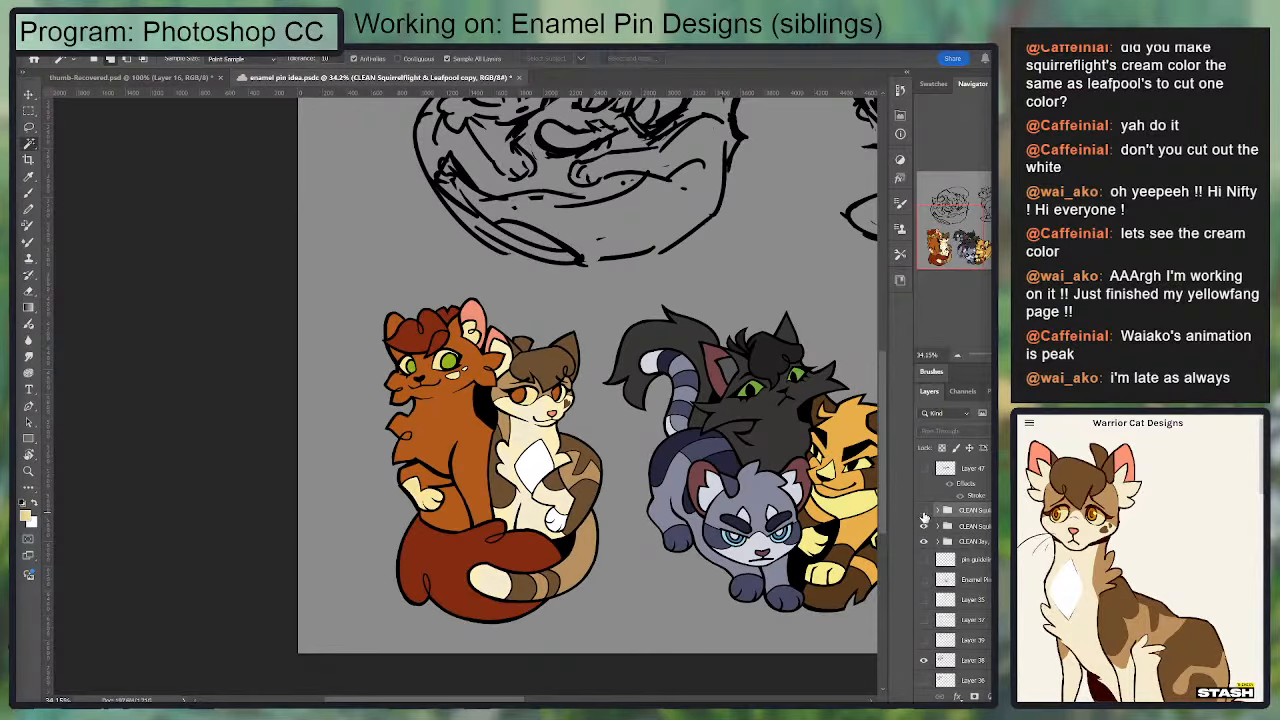
{"action": "left_click", "coordinate": [923, 511]}
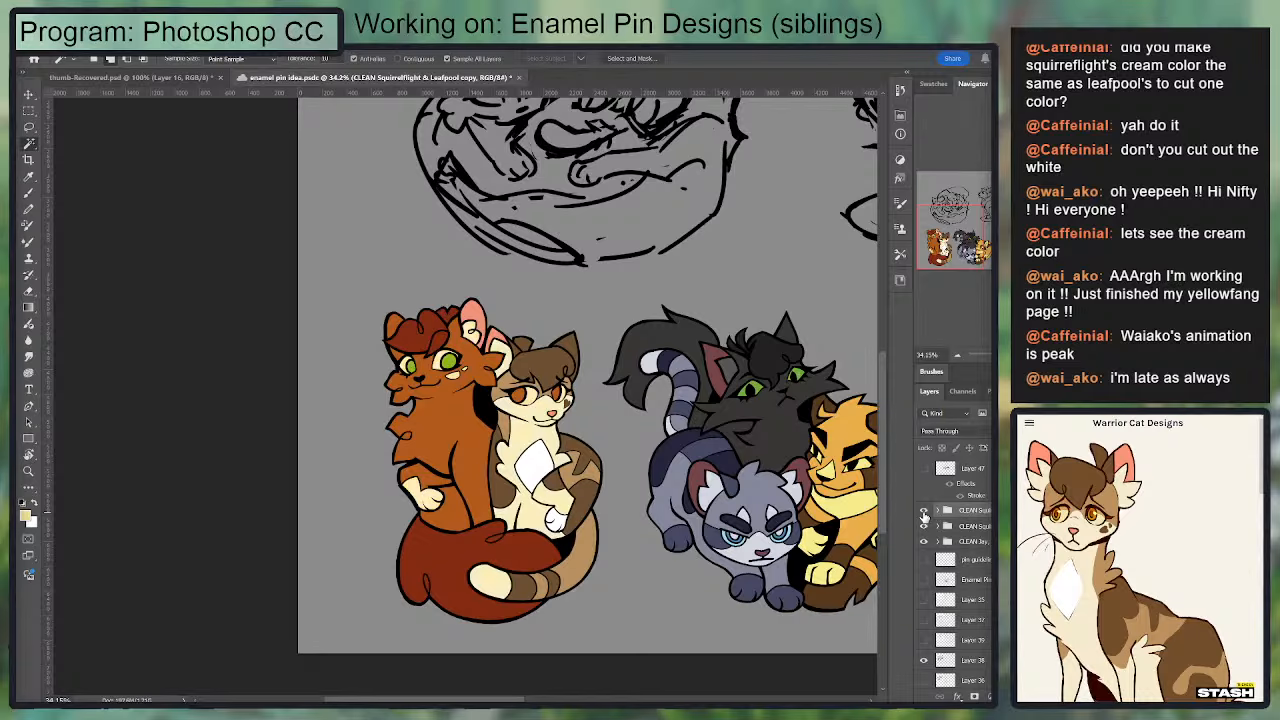
{"action": "left_click", "coordinate": [924, 512]}
{"action": "left_click", "coordinate": [924, 512]}
{"action": "left_click", "coordinate": [924, 512]}
{"action": "left_click", "coordinate": [924, 512]}
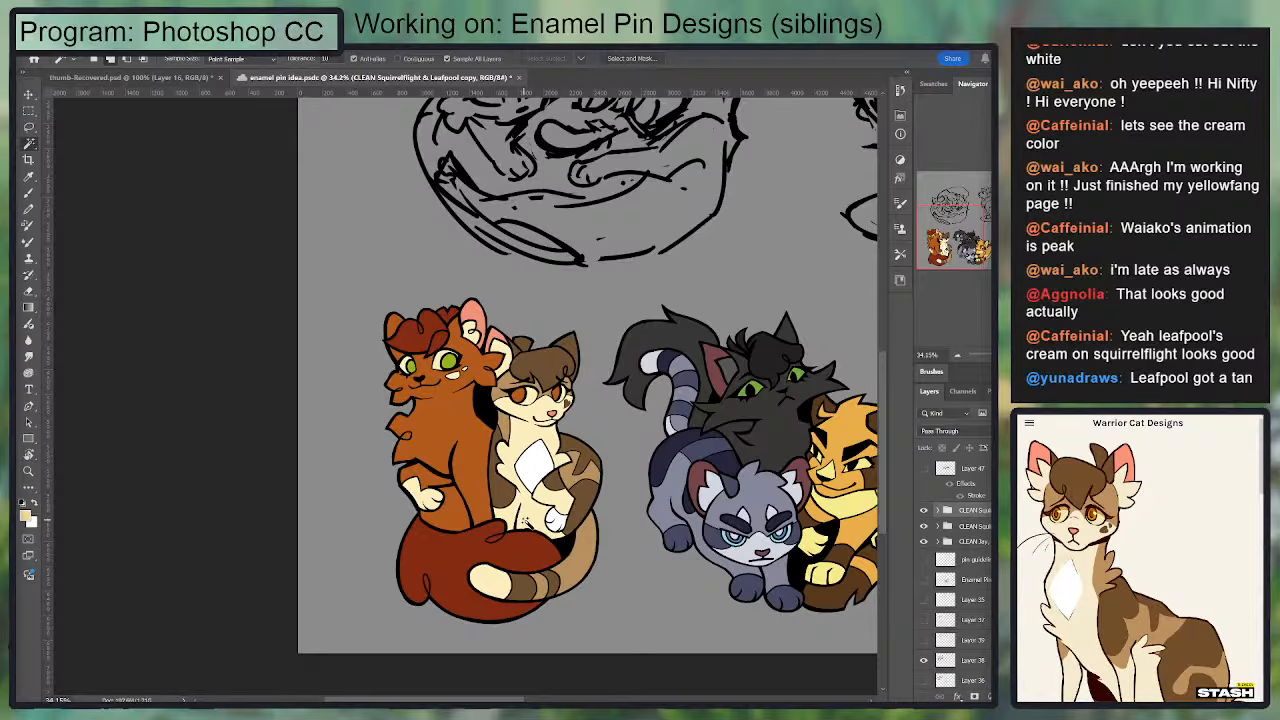
{"action": "scroll", "coordinate": [550, 523], "scroll_direction": "right", "scroll_amount": 5}
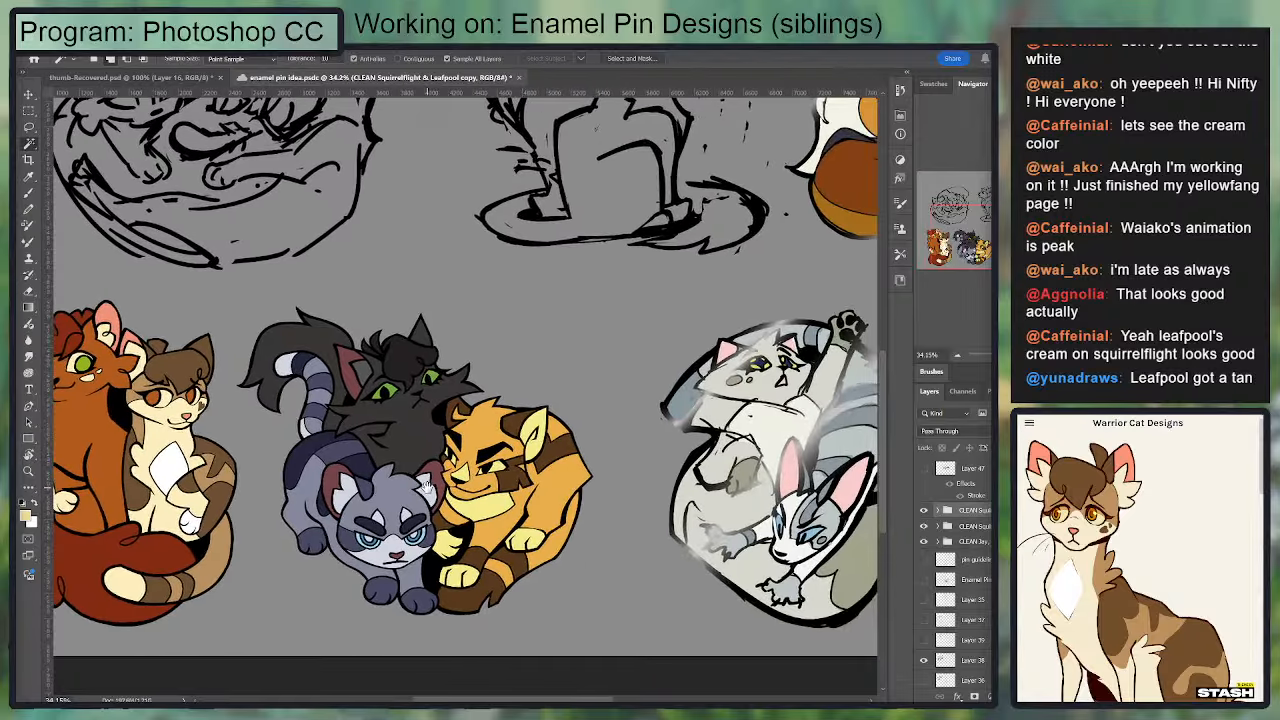
{"action": "left_click_drag", "start_coordinate": [427, 489], "coordinate": [419, 515]}
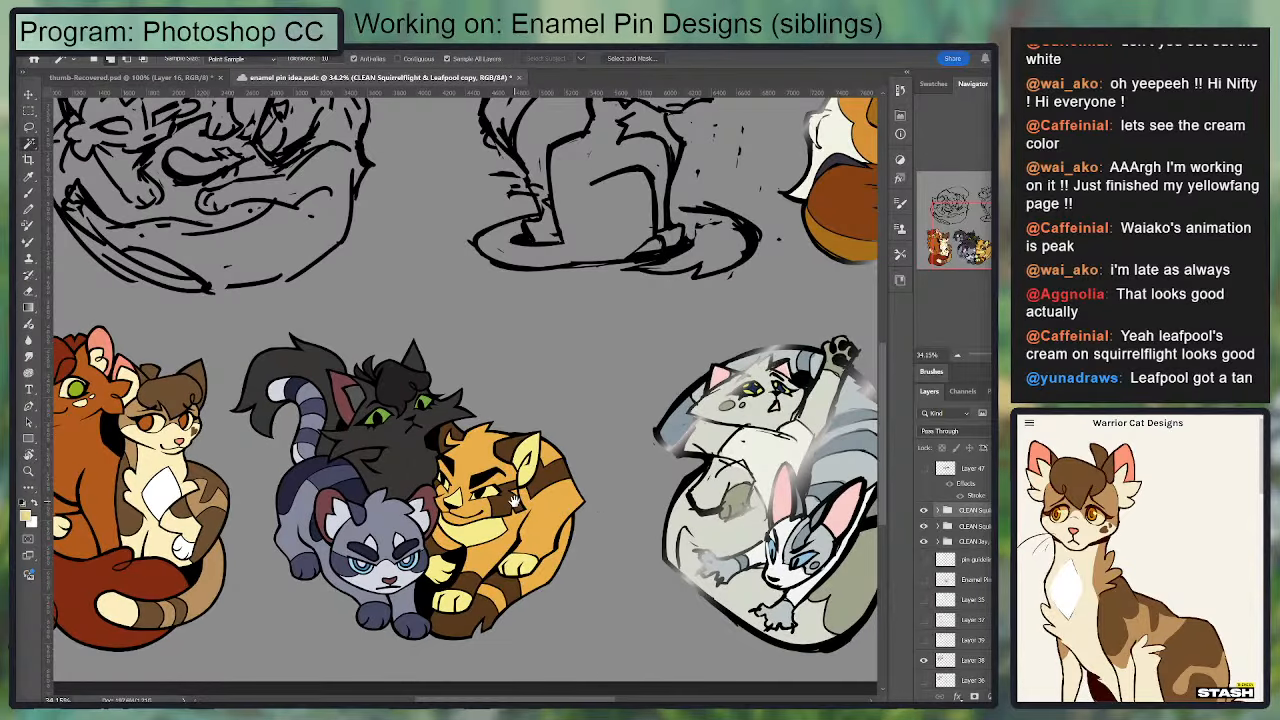
Step: Look over the rough grey two-cat sketch and the finished CLEAN pins beside it, comparing their line art and sizes
{"action": "left_click_drag", "start_coordinate": [522, 501], "coordinate": [462, 510]}
{"action": "scroll", "coordinate": [664, 486], "scroll_direction": "down", "scroll_amount": 4}
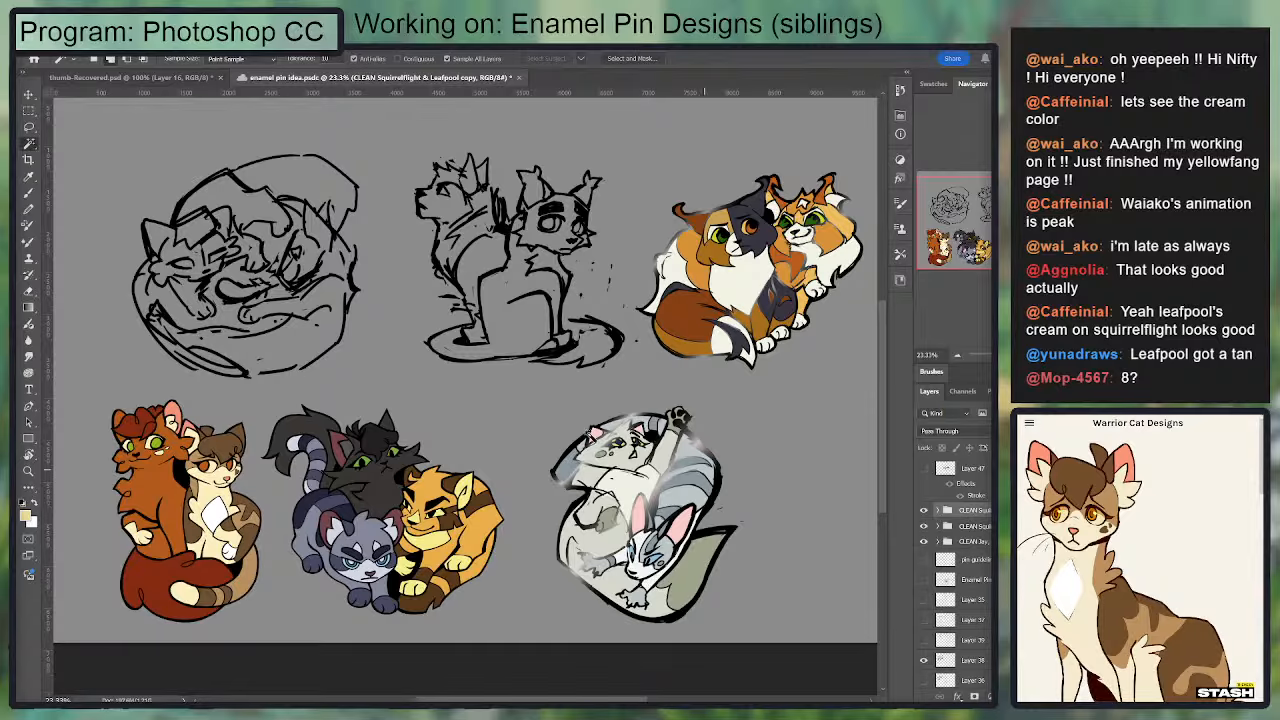
{"action": "scroll", "coordinate": [522, 518], "scroll_direction": "up", "scroll_amount": 4}
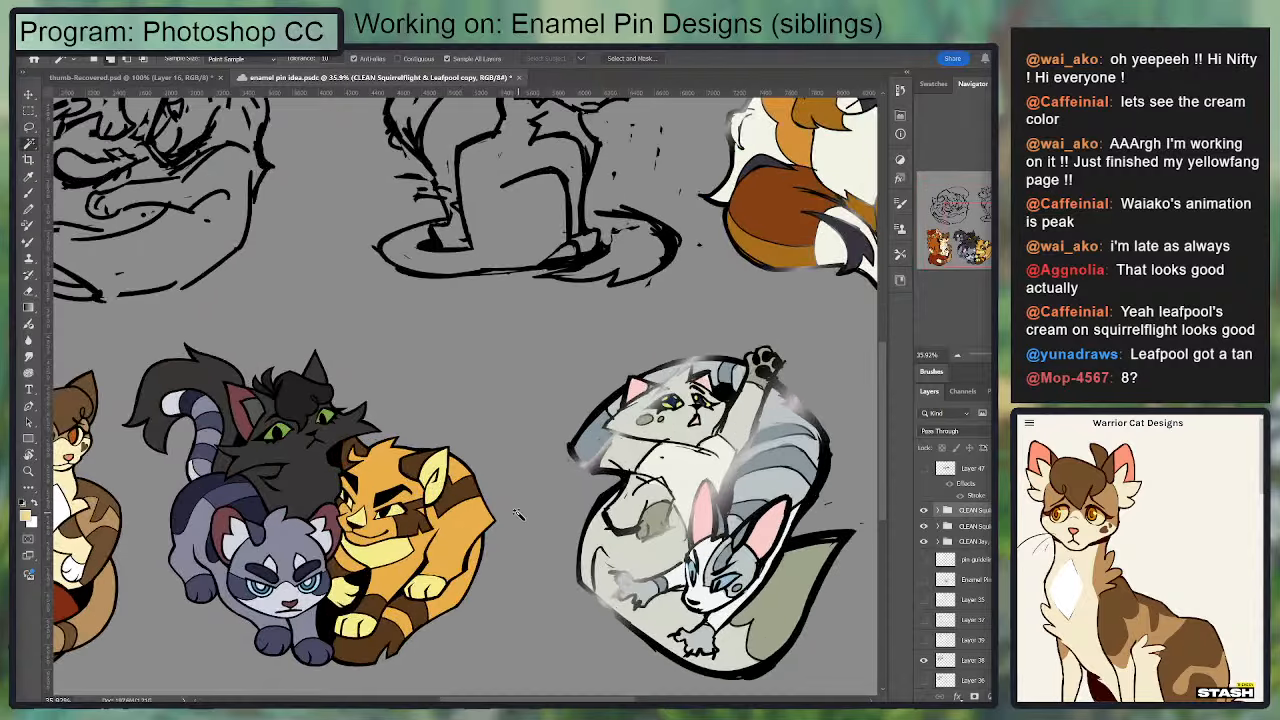
{"action": "left_click_drag", "start_coordinate": [606, 512], "coordinate": [447, 467]}
{"action": "scroll", "coordinate": [645, 508], "scroll_direction": "up", "scroll_amount": 2}
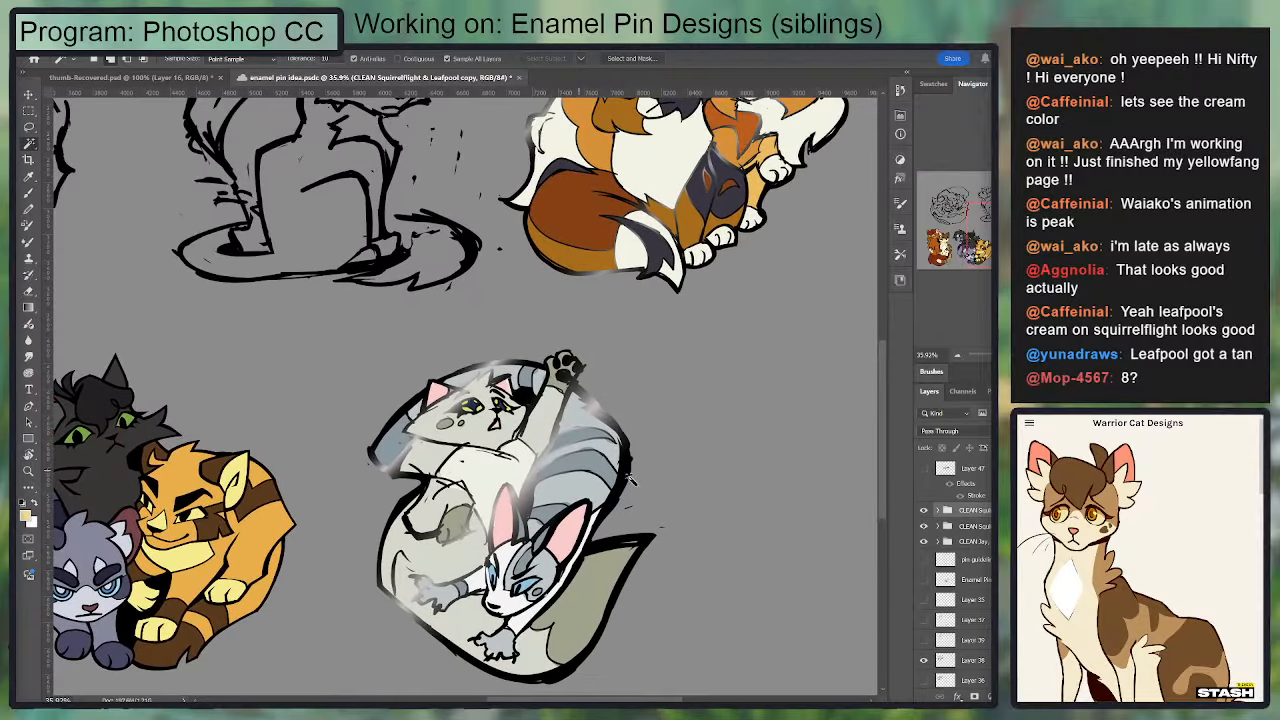
{"action": "scroll", "coordinate": [660, 455], "scroll_direction": "up", "scroll_amount": 2}
{"action": "scroll", "coordinate": [715, 505], "scroll_direction": "up", "scroll_amount": 2}
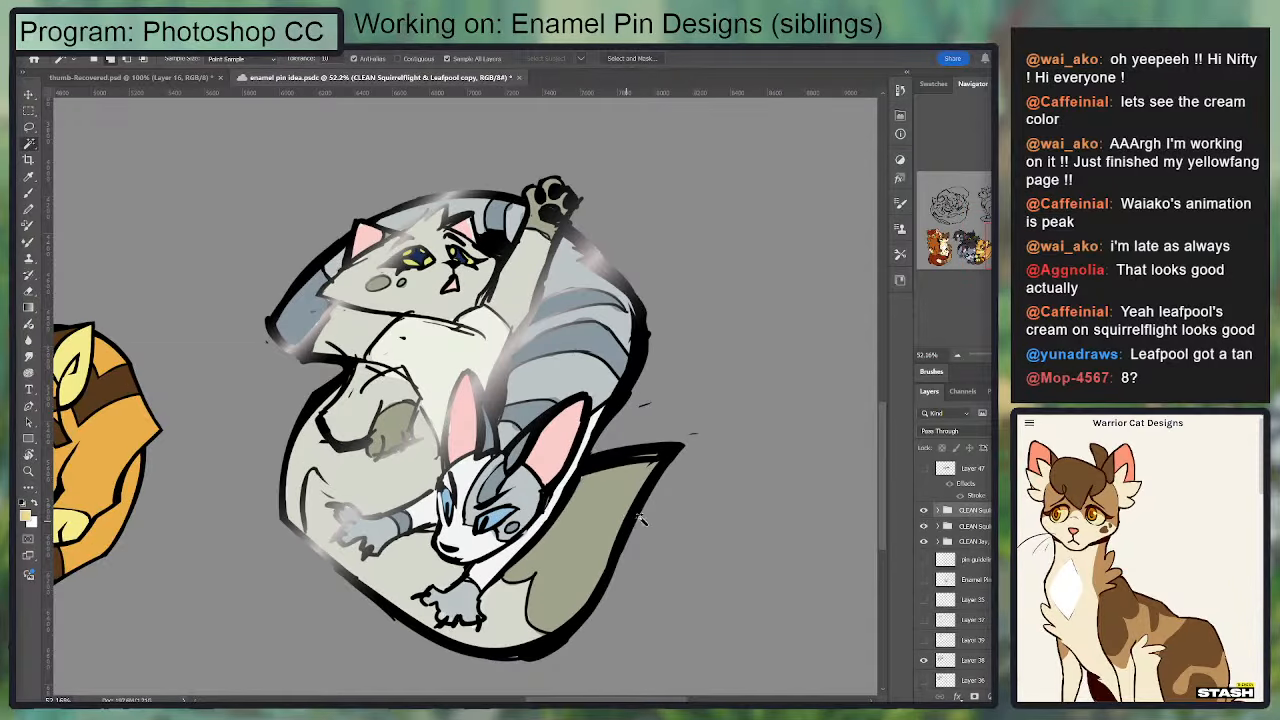
{"action": "left_click_drag", "start_coordinate": [561, 456], "coordinate": [655, 490]}
{"action": "left_click", "coordinate": [974, 470]}
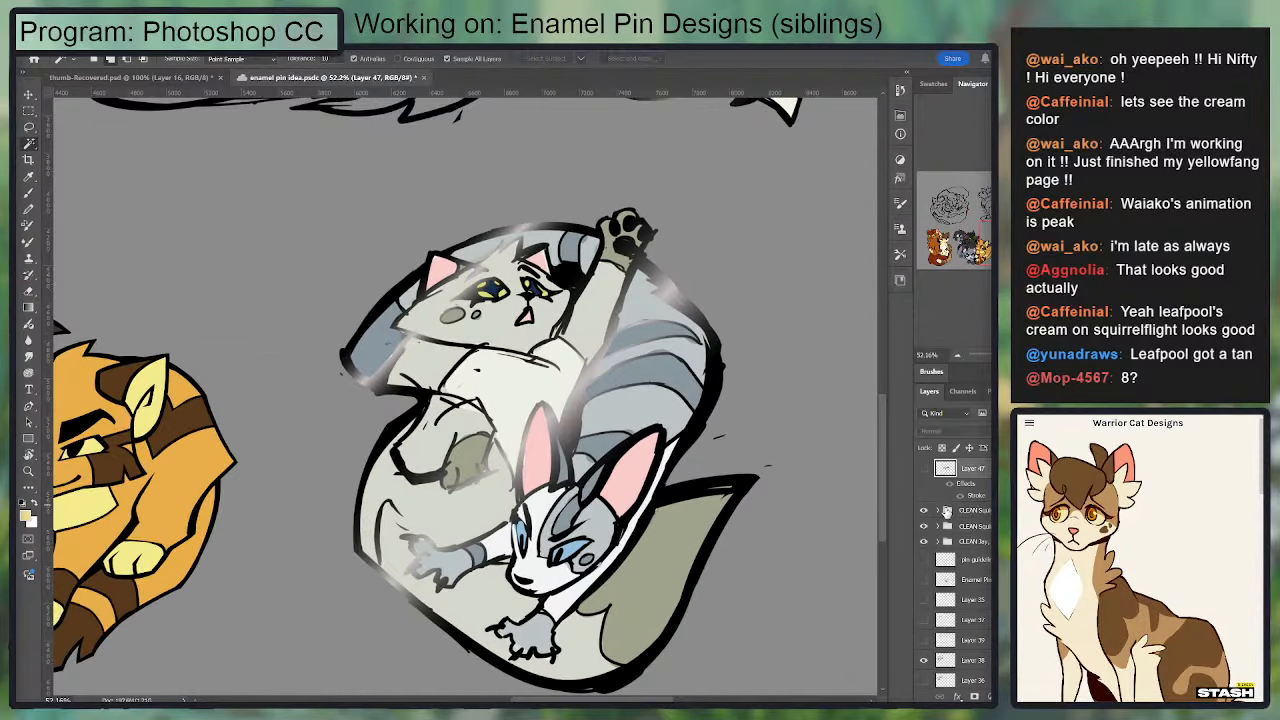
{"action": "left_click", "coordinate": [978, 512]}
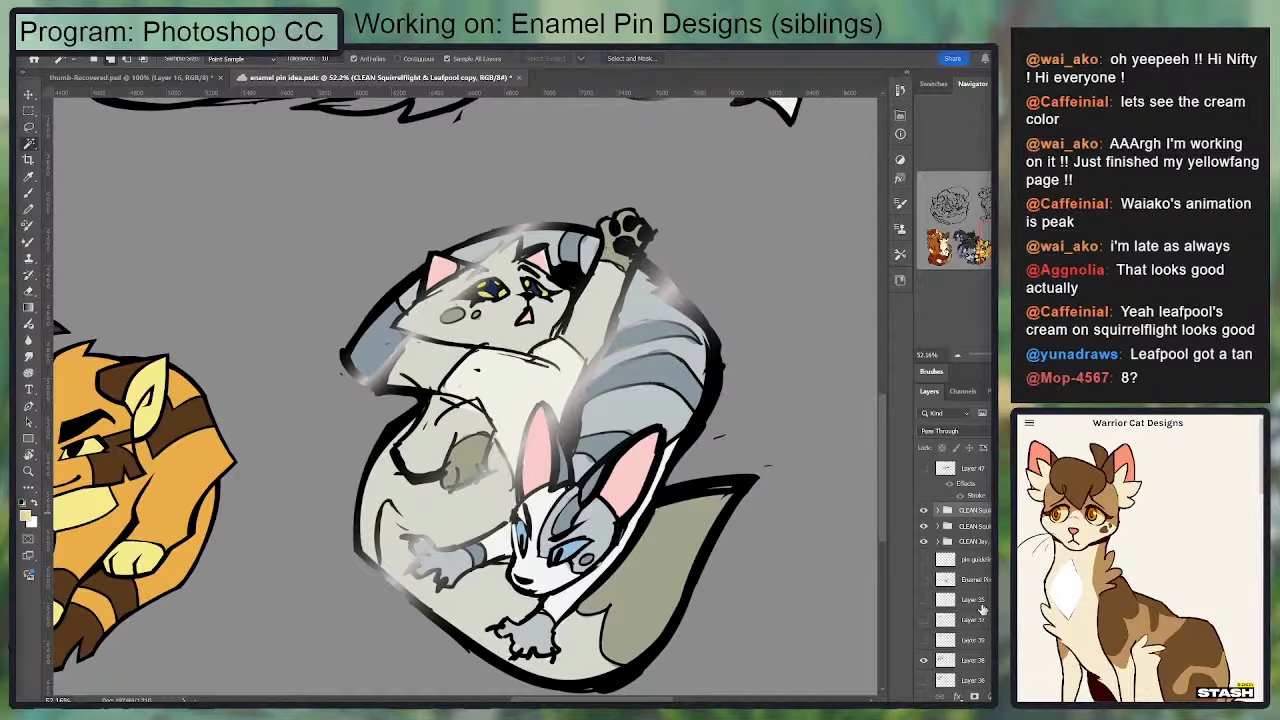
{"action": "left_click_drag", "start_coordinate": [120, 388], "coordinate": [663, 437]}
{"action": "left_click_drag", "start_coordinate": [85, 335], "coordinate": [414, 409]}
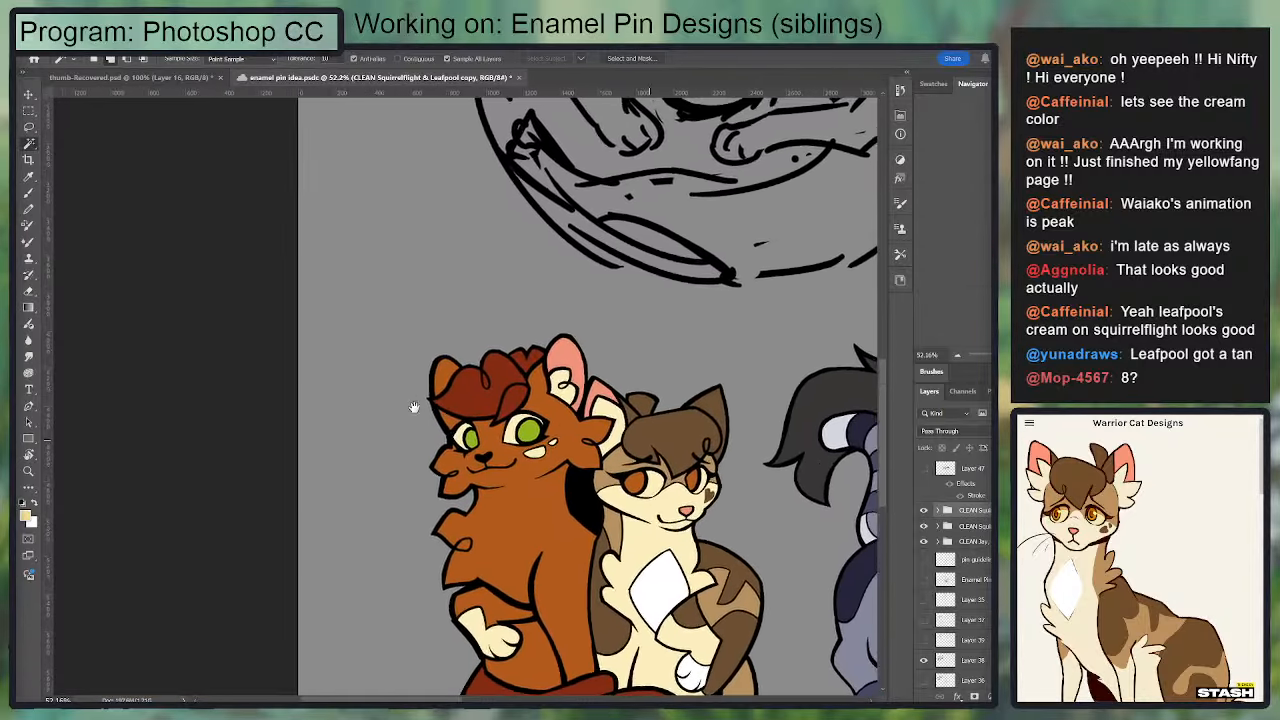
{"action": "left_click_drag", "start_coordinate": [860, 470], "coordinate": [361, 371]}
{"action": "left_click_drag", "start_coordinate": [537, 402], "coordinate": [390, 397]}
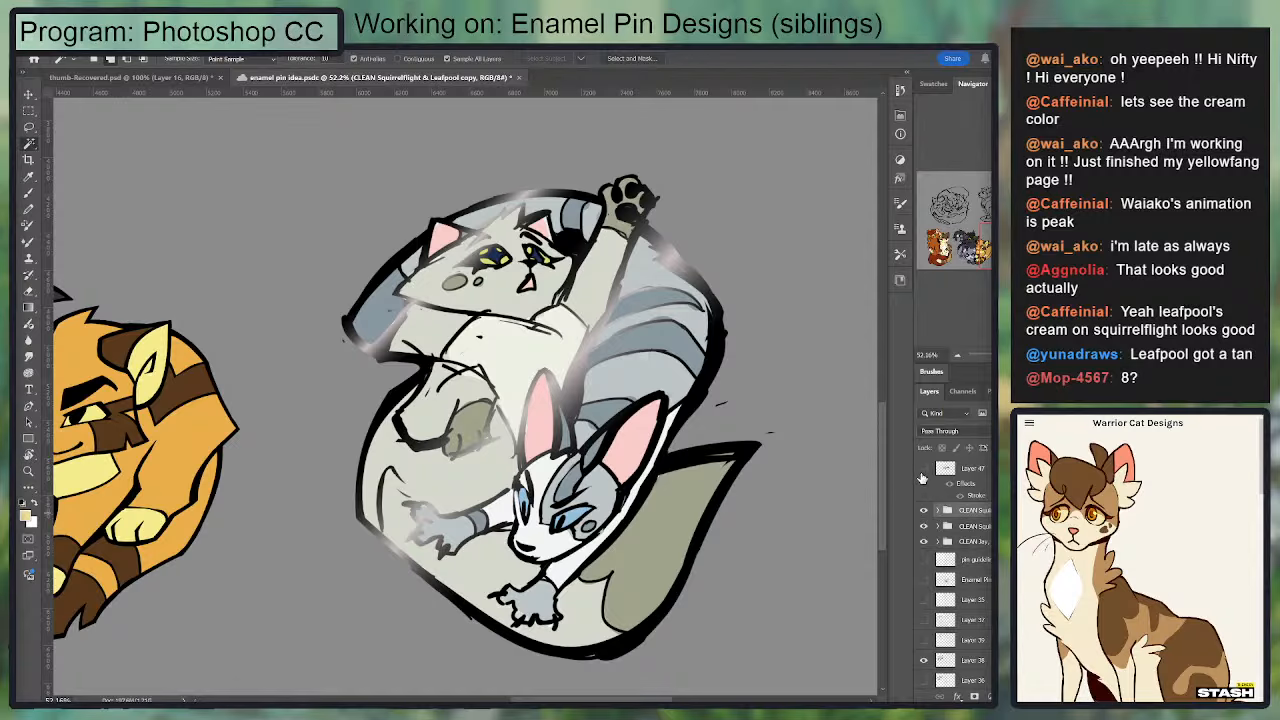
Step: Find the layer group holding the grey two-cat sketch and select OotS, toggling its visibility to verify the match
{"action": "left_click", "coordinate": [922, 474]}
{"action": "left_click", "coordinate": [922, 474]}
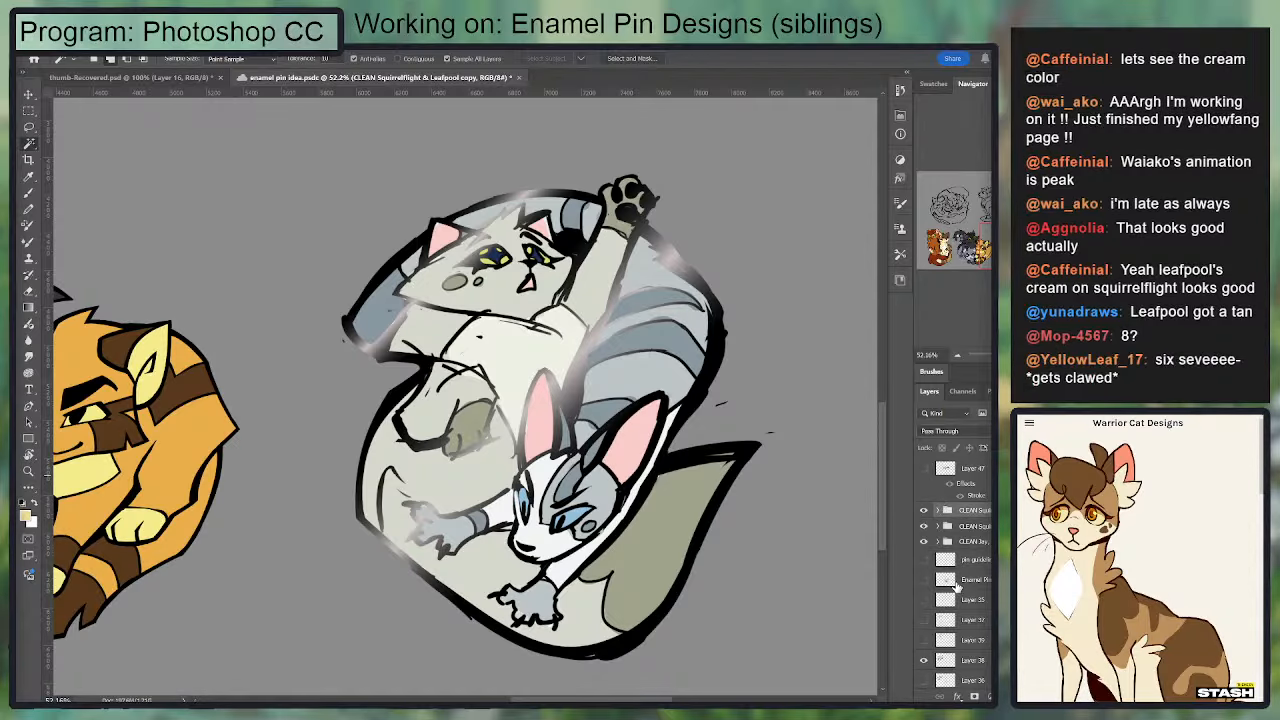
{"action": "scroll", "coordinate": [960, 580], "scroll_direction": "down", "scroll_amount": 5}
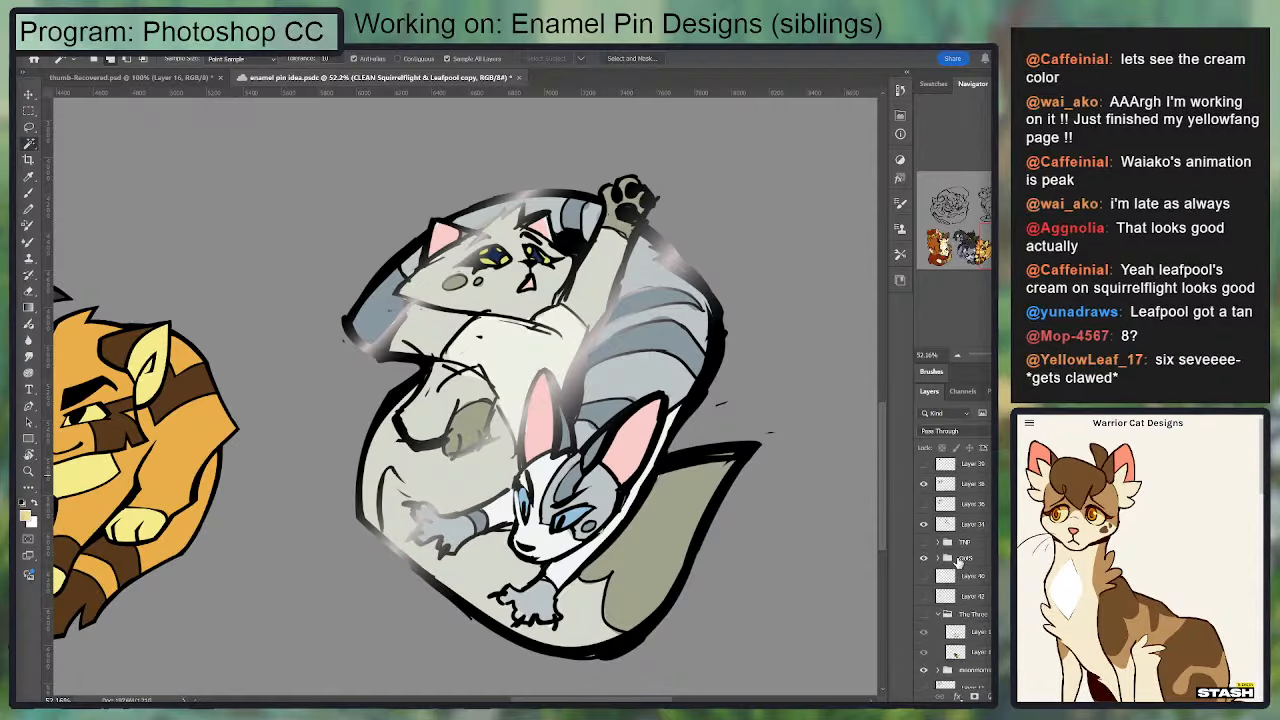
{"action": "left_click", "coordinate": [958, 560]}
{"action": "left_click", "coordinate": [924, 558]}
{"action": "left_click", "coordinate": [924, 558]}
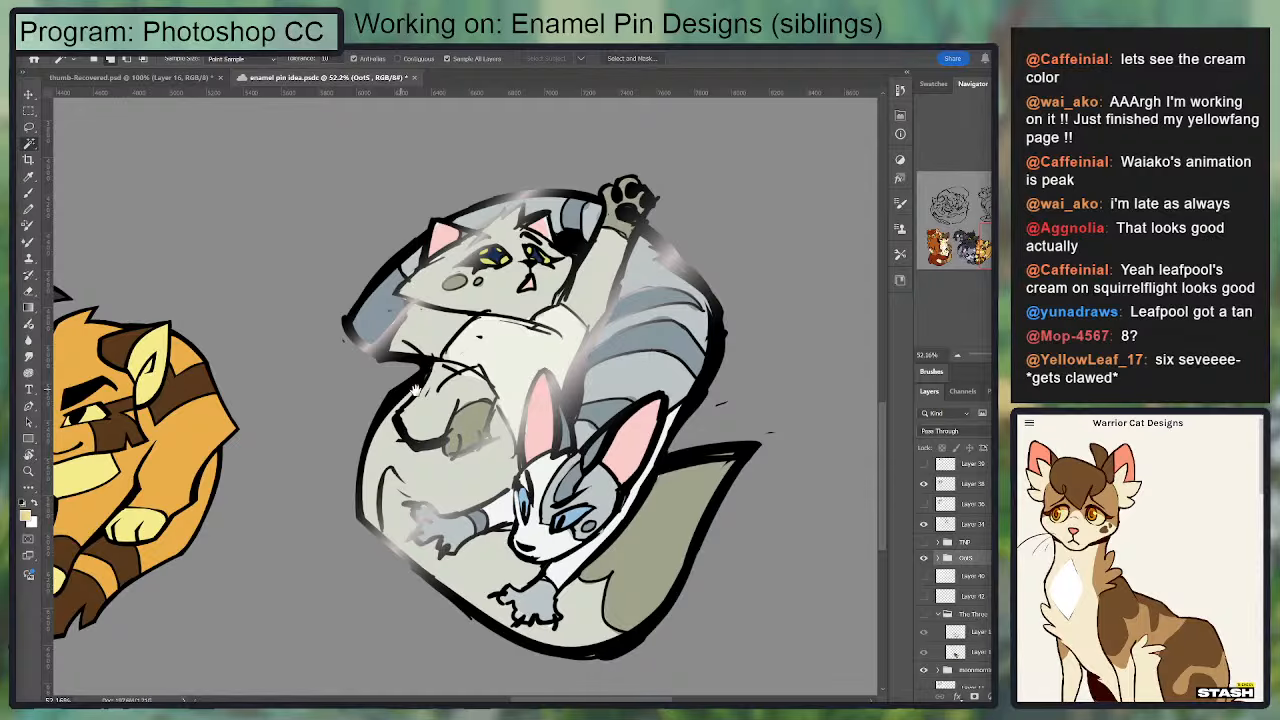
Step: Compare the OotS sketch's size with the Squirrelflight & Leafpool pin by moving it over that pin and back to its place
{"action": "left_click_drag", "start_coordinate": [415, 388], "coordinate": [658, 404]}
{"action": "left_click_drag", "start_coordinate": [849, 480], "coordinate": [537, 466]}
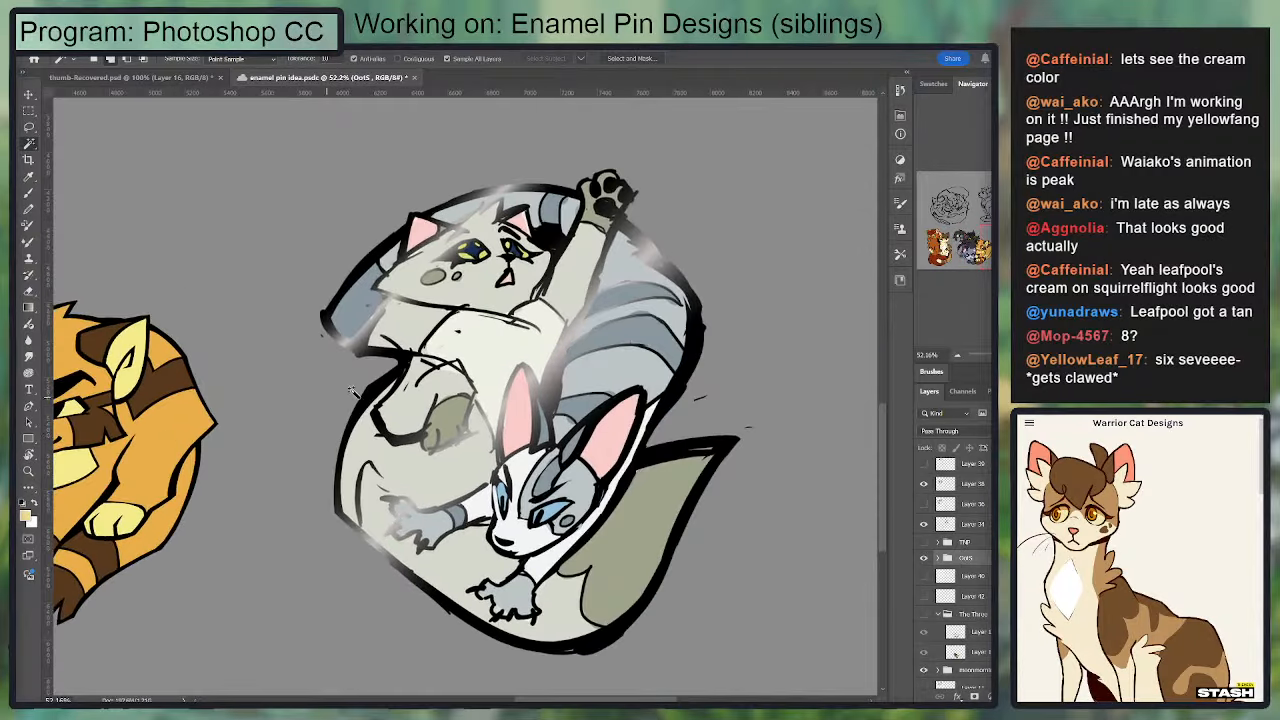
{"action": "left_click_drag", "start_coordinate": [268, 341], "coordinate": [446, 370]}
{"action": "key", "text": "ctrl+t"}
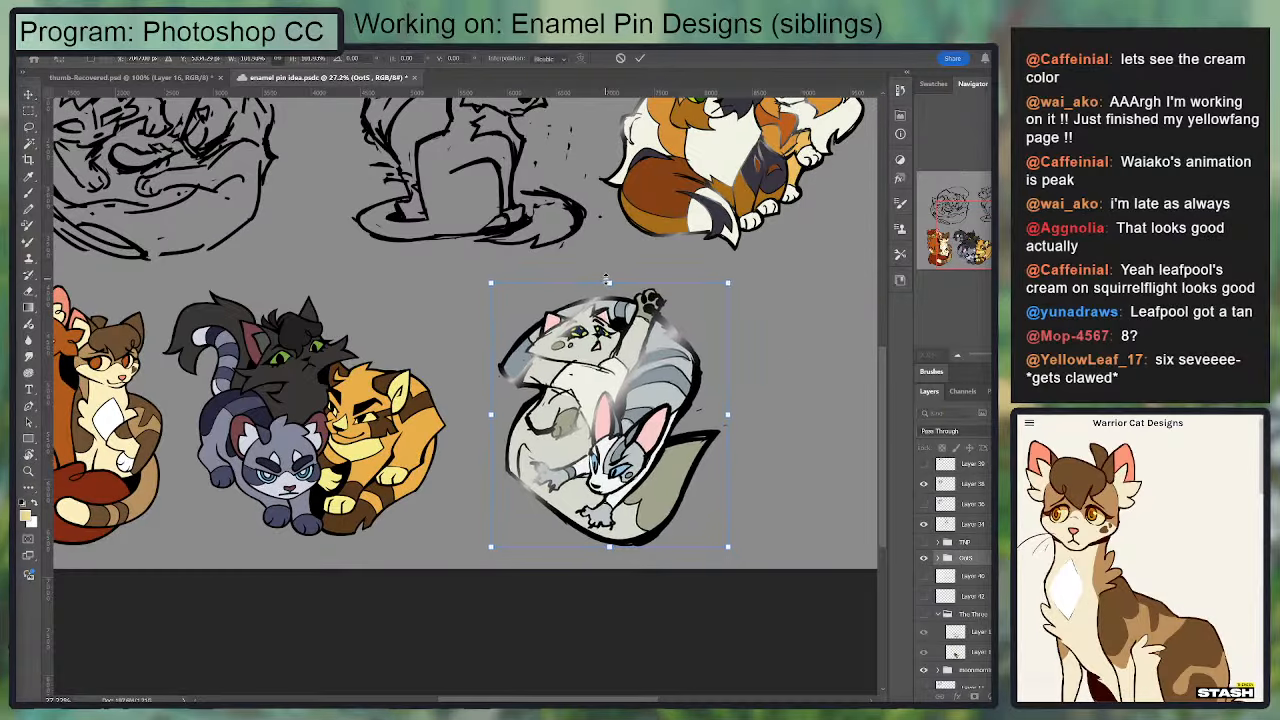
{"action": "left_click_drag", "start_coordinate": [600, 365], "coordinate": [87, 362]}
{"action": "left_click_drag", "start_coordinate": [219, 367], "coordinate": [487, 398]}
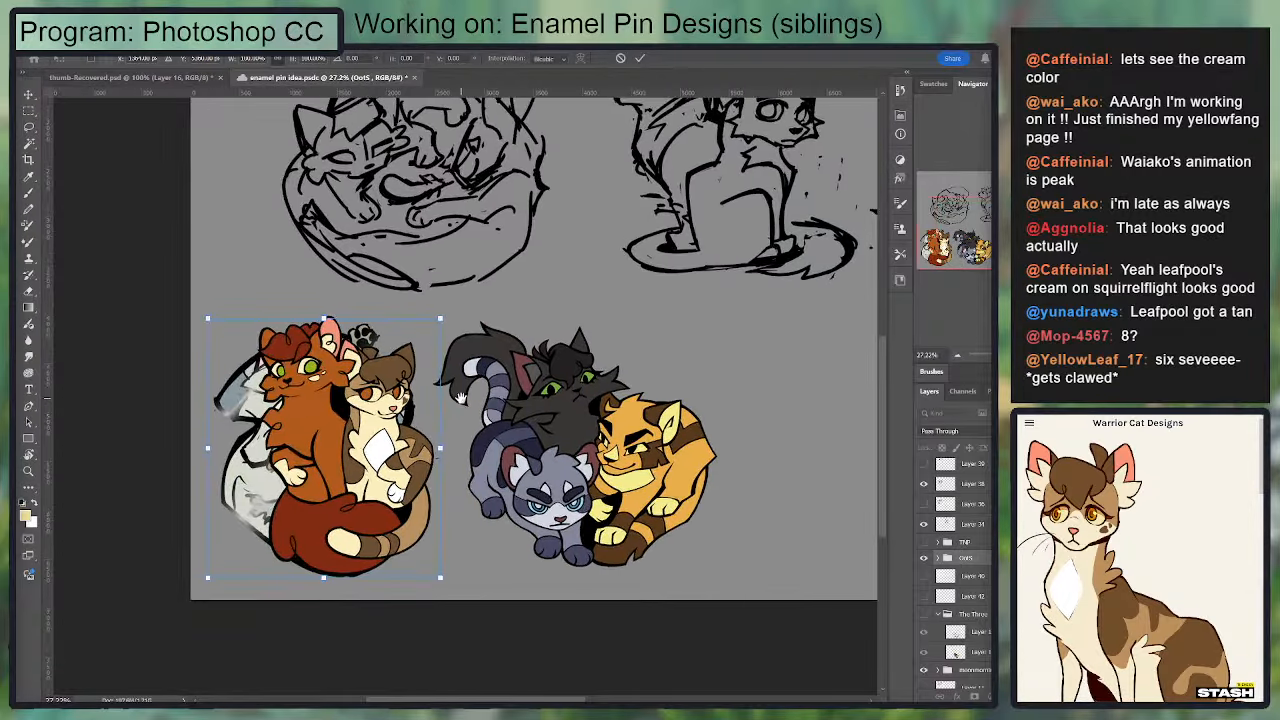
{"action": "left_click_drag", "start_coordinate": [396, 422], "coordinate": [861, 424]}
{"action": "left_click_drag", "start_coordinate": [685, 426], "coordinate": [436, 432]}
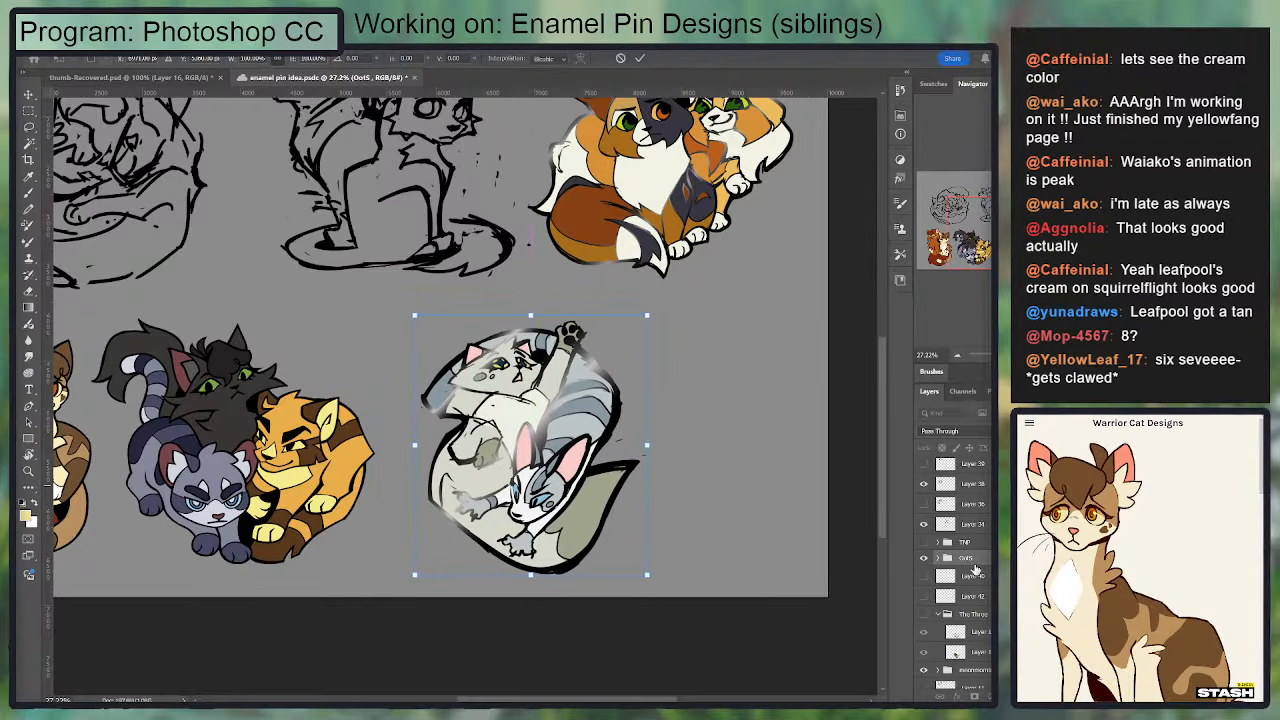
{"action": "key", "text": "Return"}
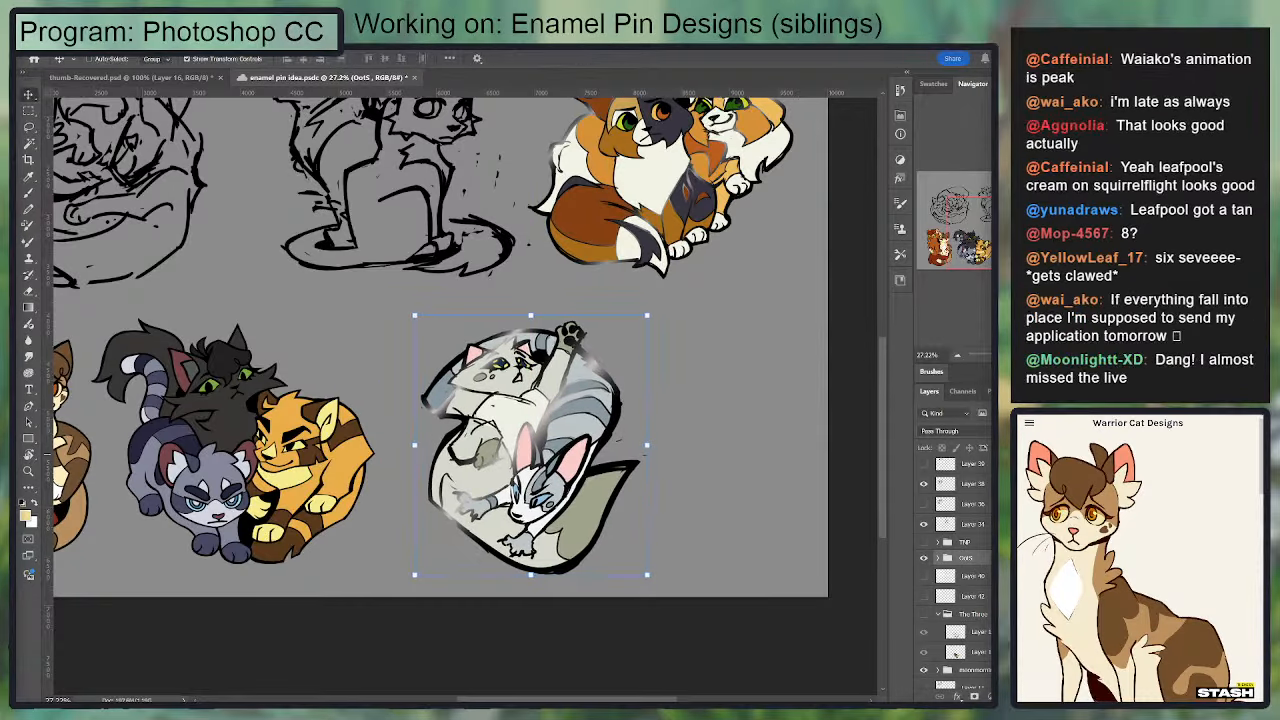
Step: Lower the OotS sketch group's opacity to 30%, add a new layer above it and ready a black brush for inking
{"action": "key", "text": "3"}
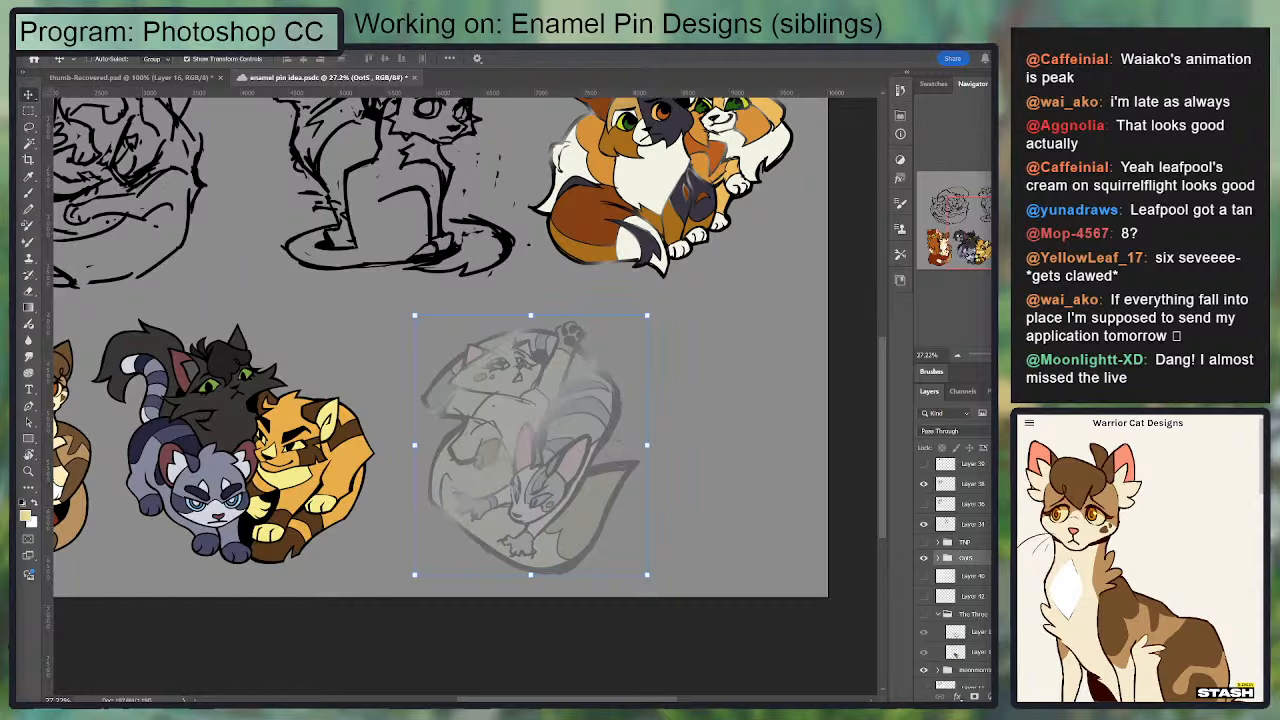
{"action": "key", "text": "ctrl+shift+alt+n"}
{"action": "scroll", "coordinate": [650, 453], "scroll_direction": "up", "scroll_amount": 5}
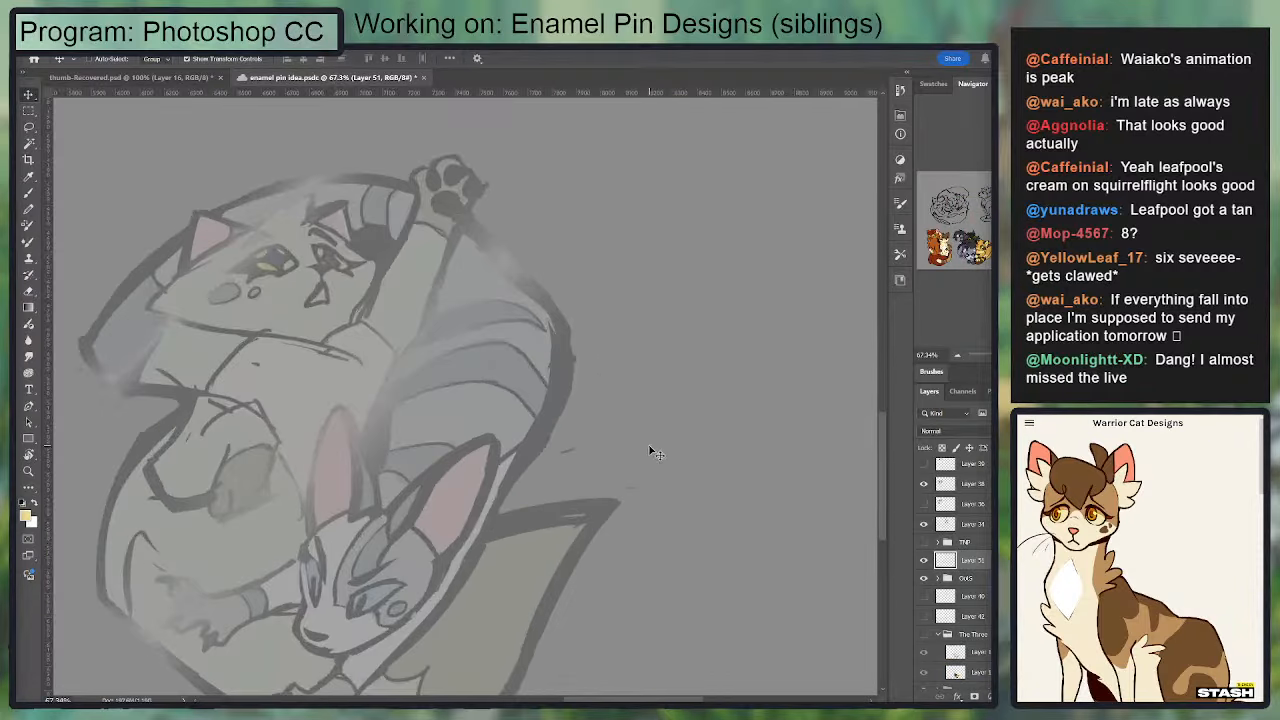
{"action": "left_click_drag", "start_coordinate": [508, 230], "coordinate": [768, 199]}
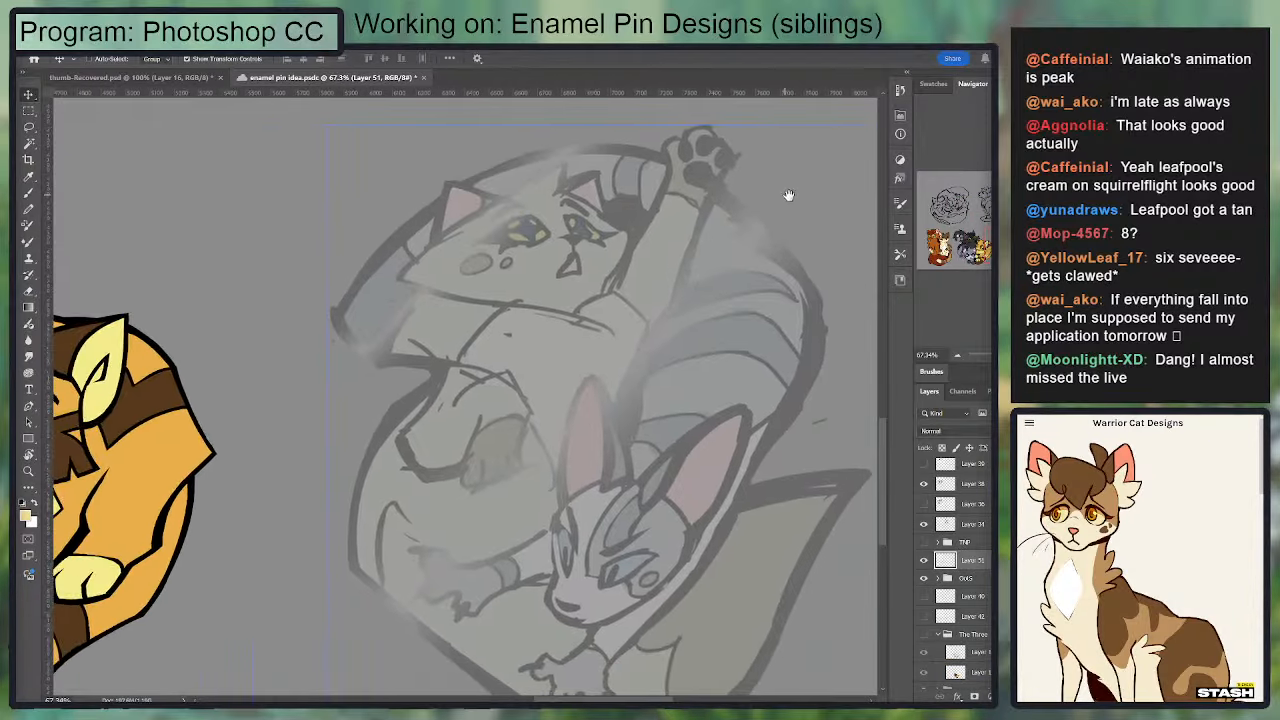
{"action": "key", "text": "d"}
{"action": "key", "text": "b"}
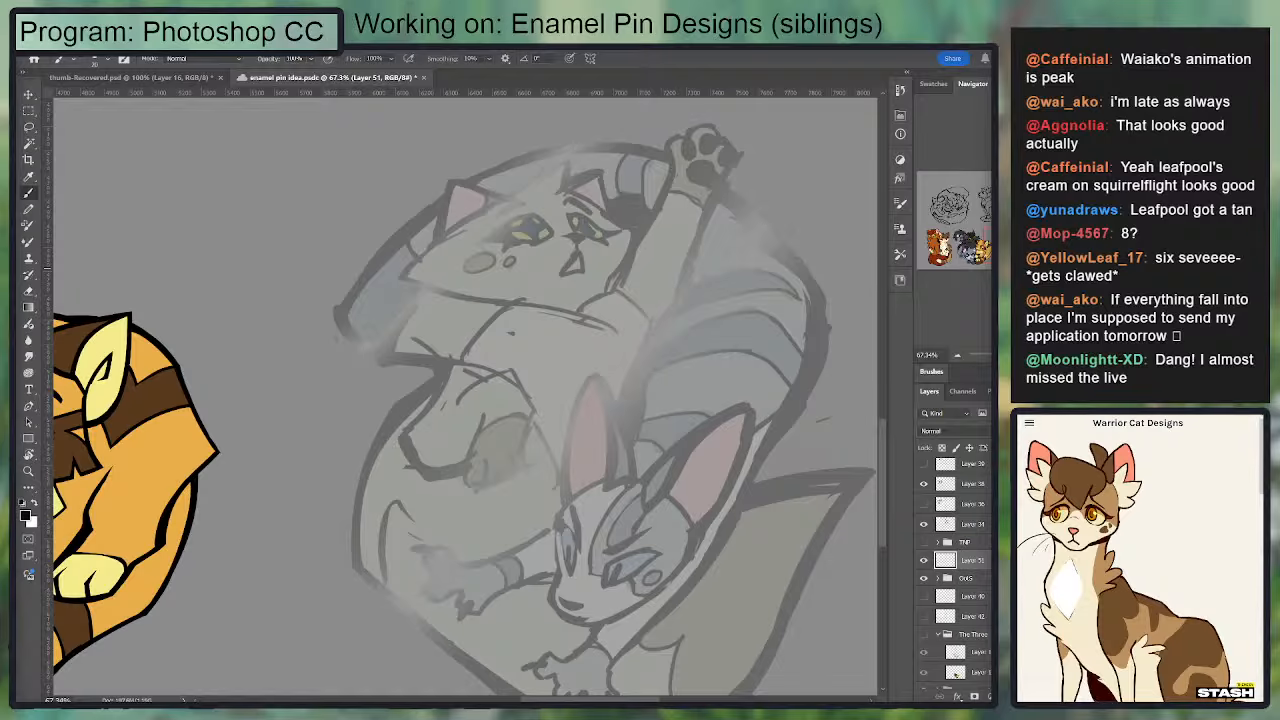
{"action": "scroll", "coordinate": [550, 241], "scroll_direction": "up", "scroll_amount": 3}
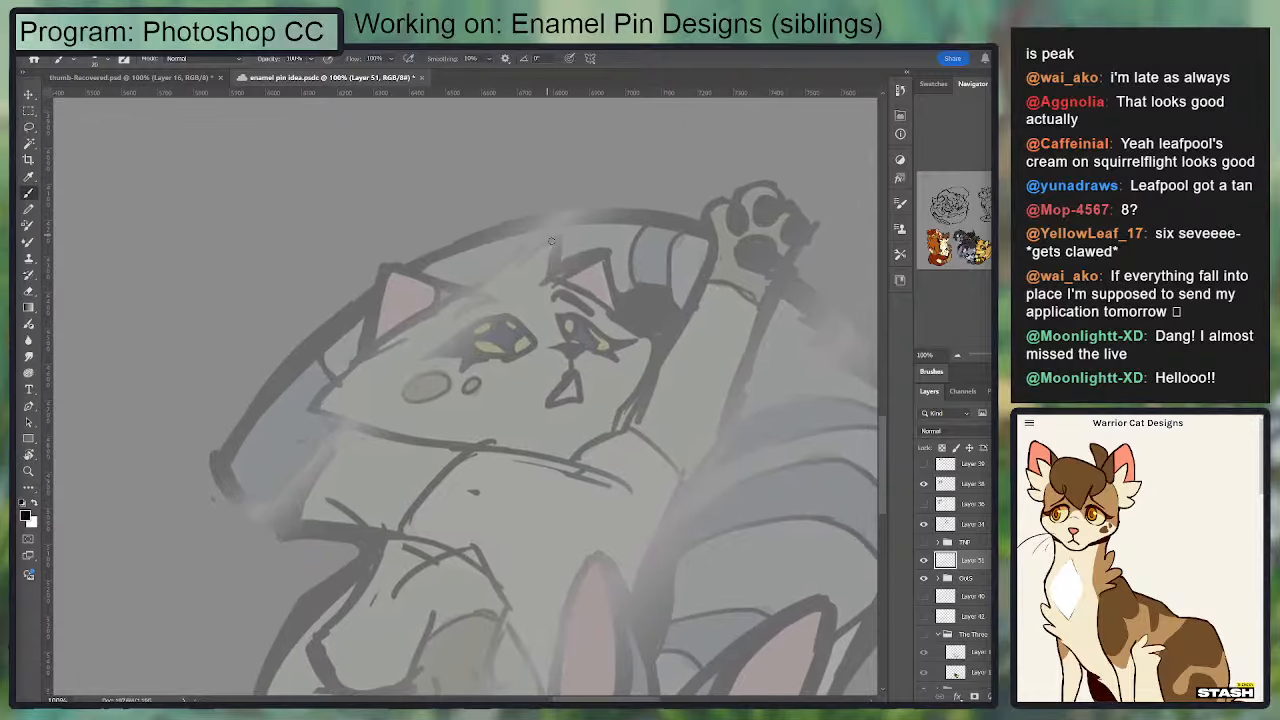
{"action": "mouse_move", "coordinate": [552, 271]}
{"action": "left_mouse_down"}
{"action": "mouse_move", "coordinate": [628, 311]}
{"action": "mouse_move", "coordinate": [610, 243]}
{"action": "left_mouse_up"}
{"action": "key", "text": "ctrl+z"}
{"action": "key", "text": "ctrl+z"}
Step: Ink the zigzag fur tuft on top of the upper cat's head in black and trim its edges with the eraser
{"action": "left_click_drag", "start_coordinate": [488, 278], "coordinate": [521, 243]}
{"action": "mouse_move", "coordinate": [478, 287]}
{"action": "left_mouse_down"}
{"action": "mouse_move", "coordinate": [521, 240]}
{"action": "mouse_move", "coordinate": [517, 265]}
{"action": "mouse_move", "coordinate": [559, 235]}
{"action": "left_mouse_up"}
{"action": "key", "text": "e"}
{"action": "key", "text": "b"}
{"action": "key", "text": "e"}
{"action": "key", "text": "b"}
{"action": "key", "text": "e"}
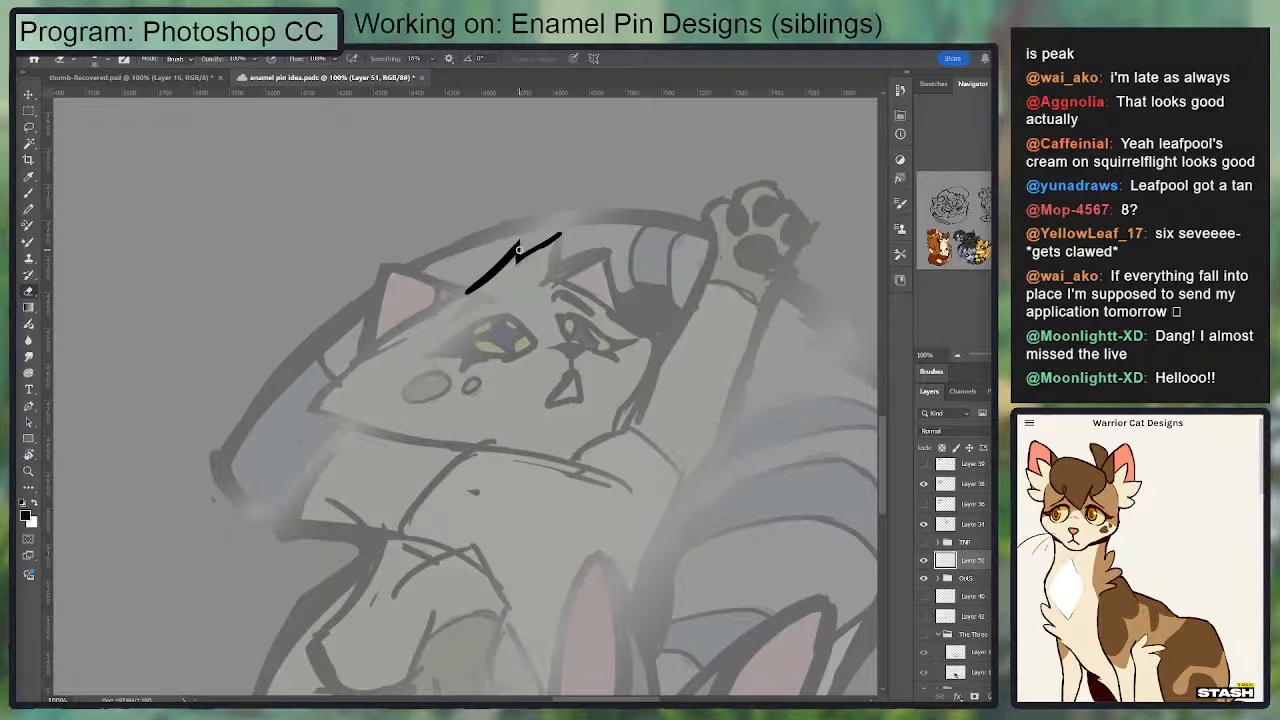
{"action": "key", "text": "b"}
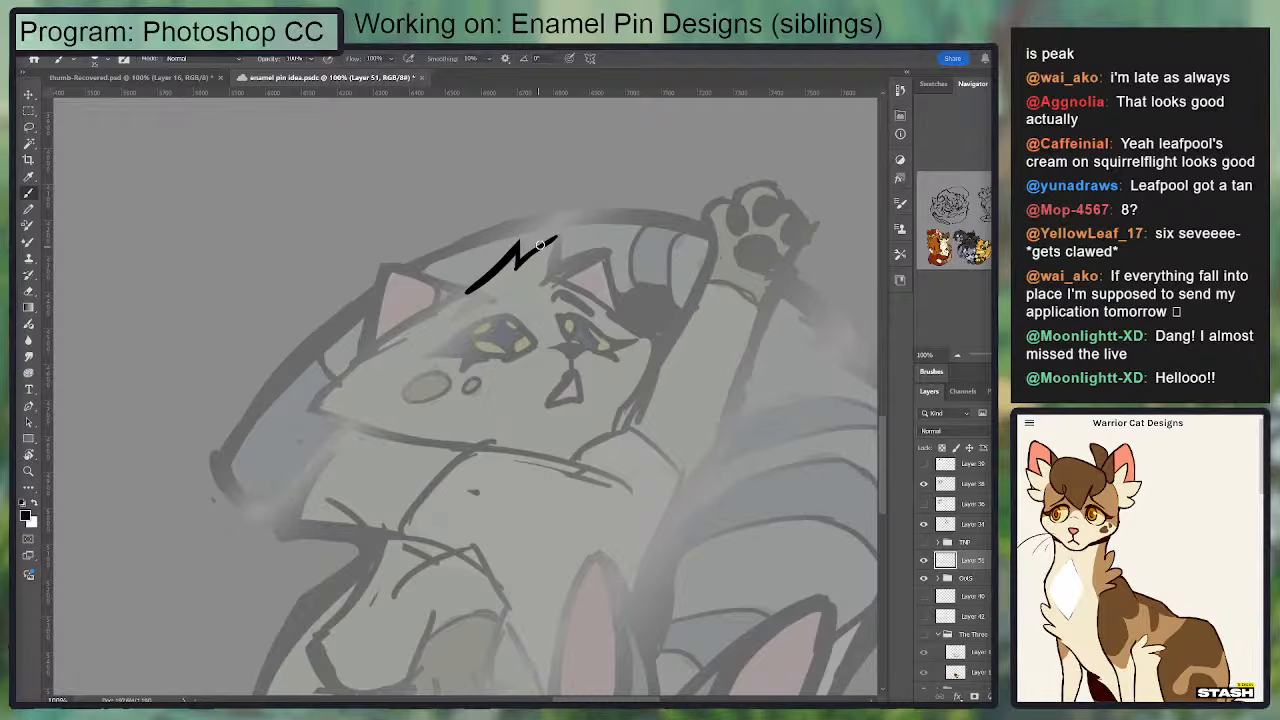
{"action": "key", "text": "e"}
{"action": "mouse_move", "coordinate": [516, 275]}
{"action": "left_mouse_down"}
{"action": "mouse_move", "coordinate": [553, 240]}
{"action": "mouse_move", "coordinate": [561, 281]}
{"action": "left_mouse_up"}
{"action": "key", "text": "b"}
Step: Thin and sharpen the head tuft's second spike, then ink its short downward edge beside the right ear
{"action": "key", "text": "ctrl+plus"}
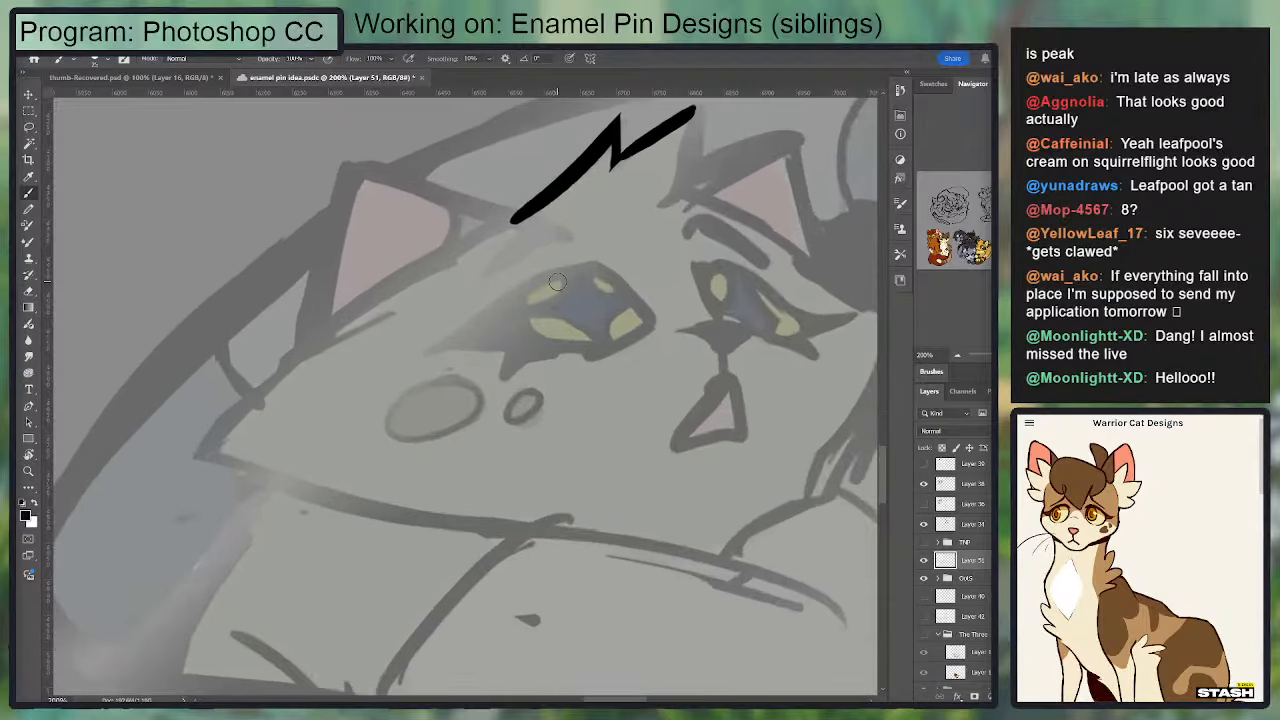
{"action": "key", "text": "e"}
{"action": "left_click_drag", "start_coordinate": [616, 181], "coordinate": [714, 95]}
{"action": "left_click_drag", "start_coordinate": [680, 128], "coordinate": [628, 203]}
{"action": "key", "text": "b"}
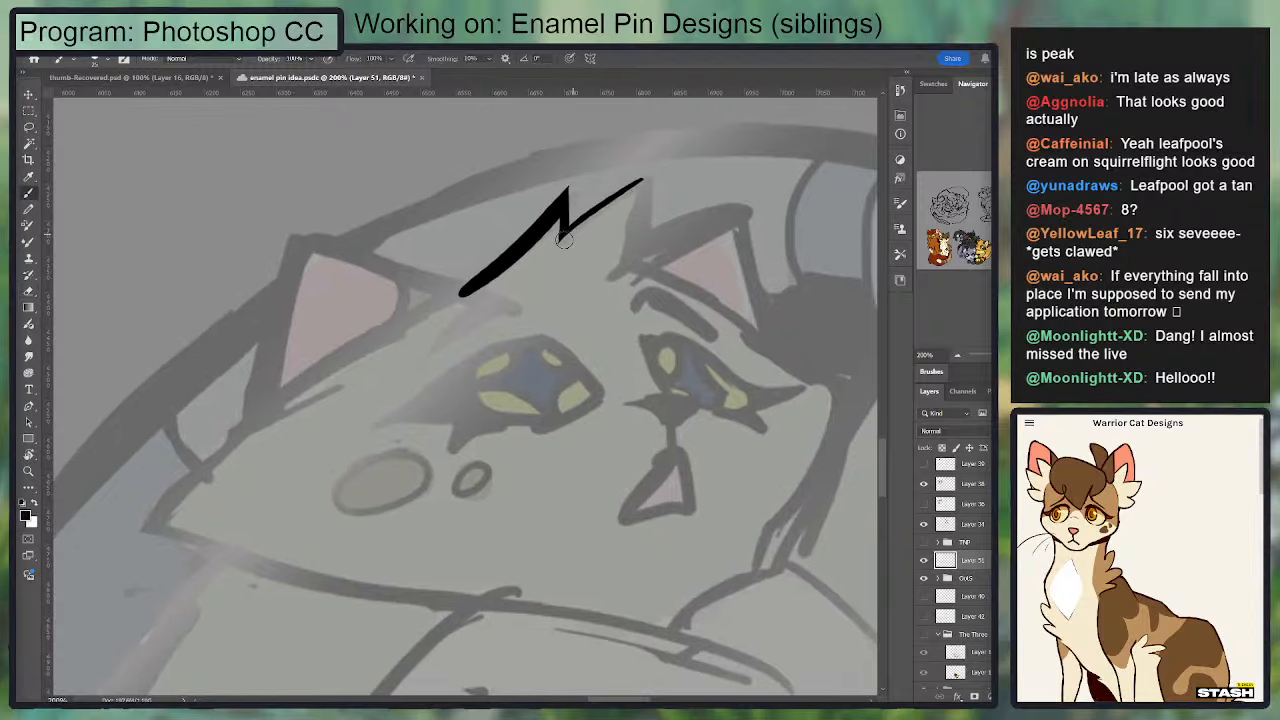
{"action": "mouse_move", "coordinate": [564, 234]}
{"action": "left_mouse_down"}
{"action": "mouse_move", "coordinate": [642, 173]}
{"action": "mouse_move", "coordinate": [634, 261]}
{"action": "mouse_move", "coordinate": [645, 173]}
{"action": "mouse_move", "coordinate": [618, 272]}
{"action": "mouse_move", "coordinate": [642, 176]}
{"action": "mouse_move", "coordinate": [648, 210]}
{"action": "left_mouse_up"}
{"action": "key", "text": "ctrl+z"}
{"action": "key", "text": "e"}
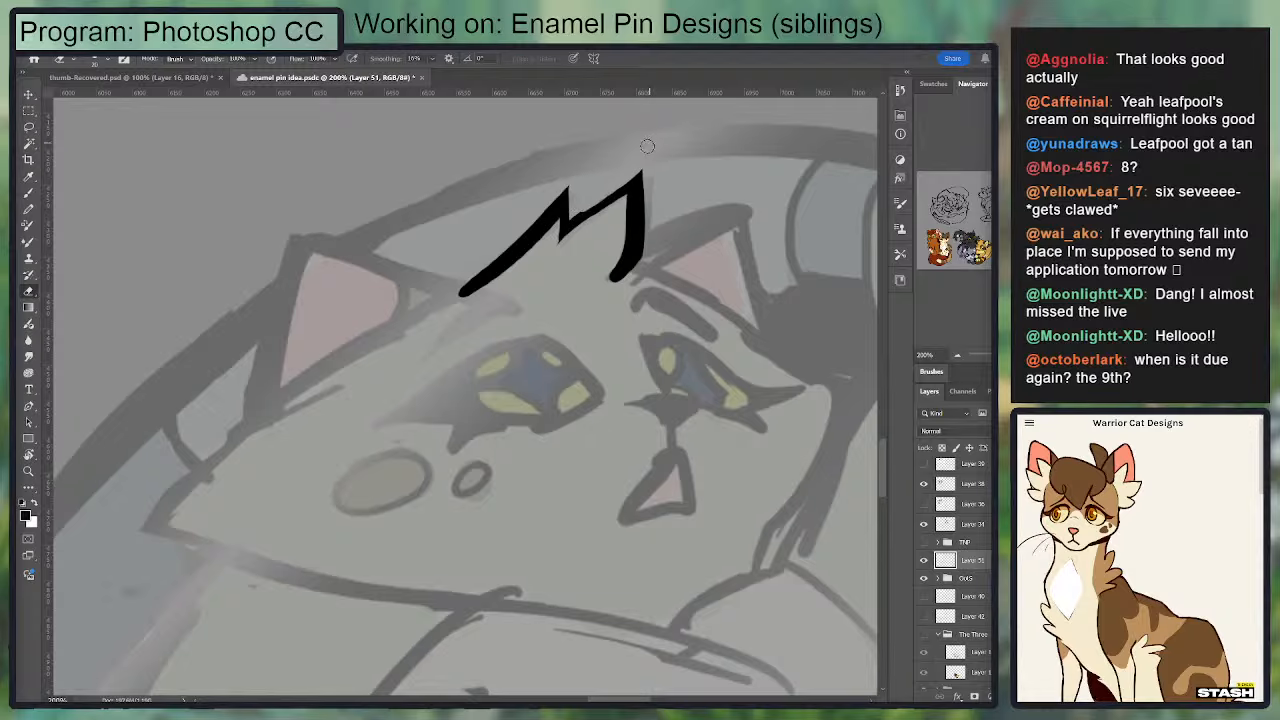
{"action": "left_click_drag", "start_coordinate": [593, 243], "coordinate": [572, 213]}
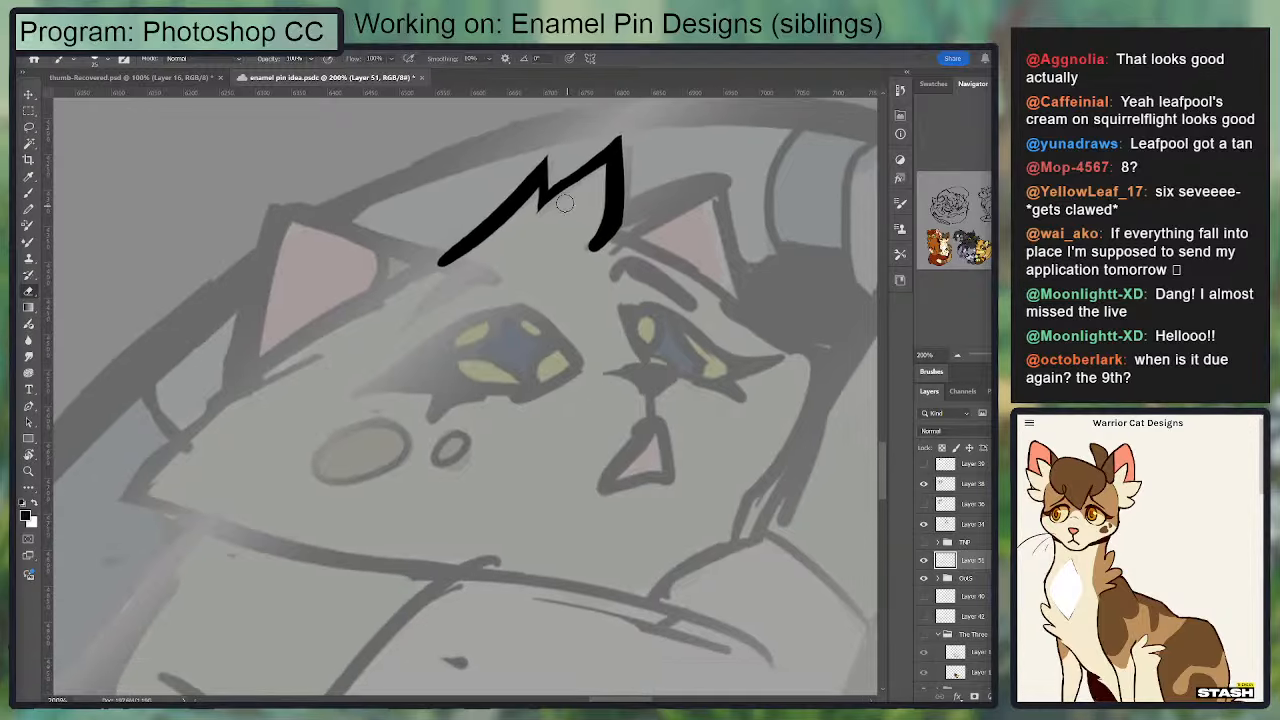
{"action": "key", "text": "b"}
{"action": "key", "text": "e"}
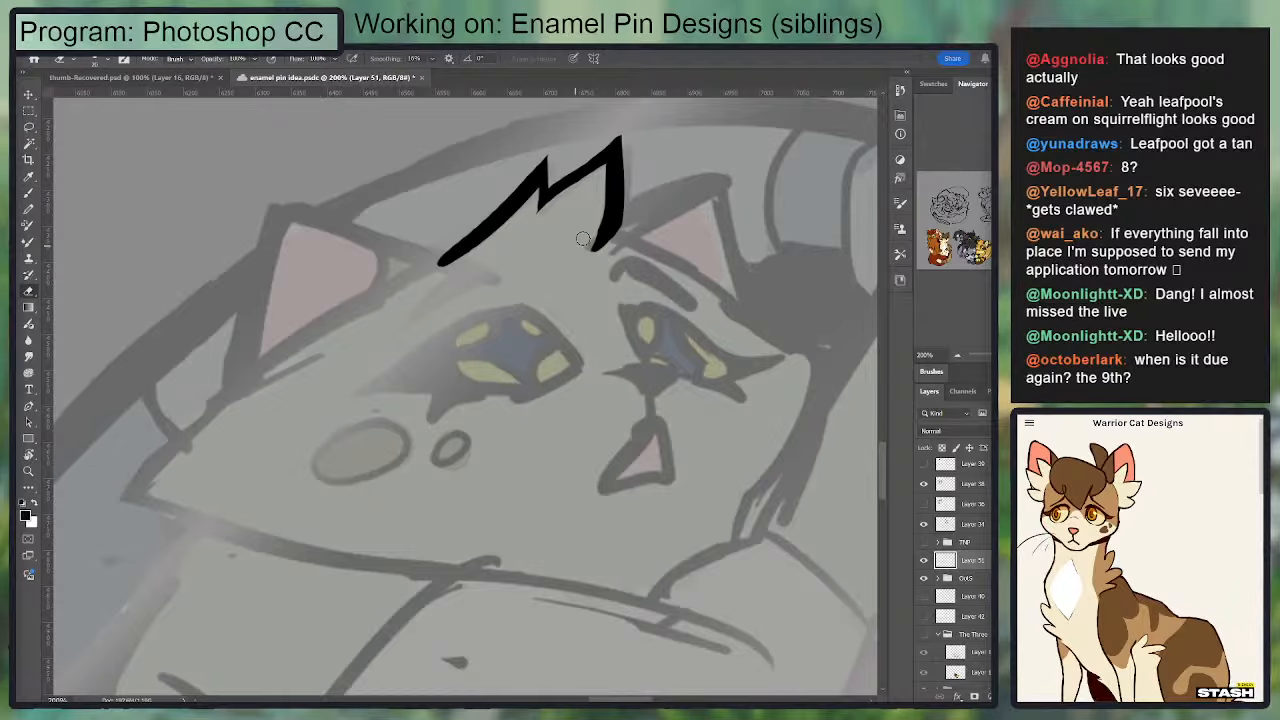
Step: Ink the upper cat's left ear from the head tuft to the tip and down its outer side, redoing unsatisfactory strokes
{"action": "key", "text": "b"}
{"action": "mouse_move", "coordinate": [446, 262]}
{"action": "left_mouse_down"}
{"action": "mouse_move", "coordinate": [281, 202]}
{"action": "mouse_move", "coordinate": [255, 357]}
{"action": "mouse_move", "coordinate": [281, 188]}
{"action": "mouse_move", "coordinate": [229, 292]}
{"action": "left_mouse_up"}
{"action": "key", "text": "ctrl+z"}
{"action": "key", "text": "ctrl+z"}
{"action": "key", "text": "ctrl+z"}
{"action": "key", "text": "e"}
{"action": "mouse_move", "coordinate": [280, 246]}
{"action": "left_mouse_down"}
{"action": "mouse_move", "coordinate": [391, 186]}
{"action": "mouse_move", "coordinate": [351, 328]}
{"action": "mouse_move", "coordinate": [388, 140]}
{"action": "mouse_move", "coordinate": [405, 205]}
{"action": "mouse_move", "coordinate": [443, 205]}
{"action": "mouse_move", "coordinate": [520, 160]}
{"action": "left_mouse_up"}
{"action": "key", "text": "ctrl+z"}
{"action": "key", "text": "ctrl+z"}
{"action": "key", "text": "b"}
{"action": "key", "text": "e"}
{"action": "left_click_drag", "start_coordinate": [639, 206], "coordinate": [437, 157]}
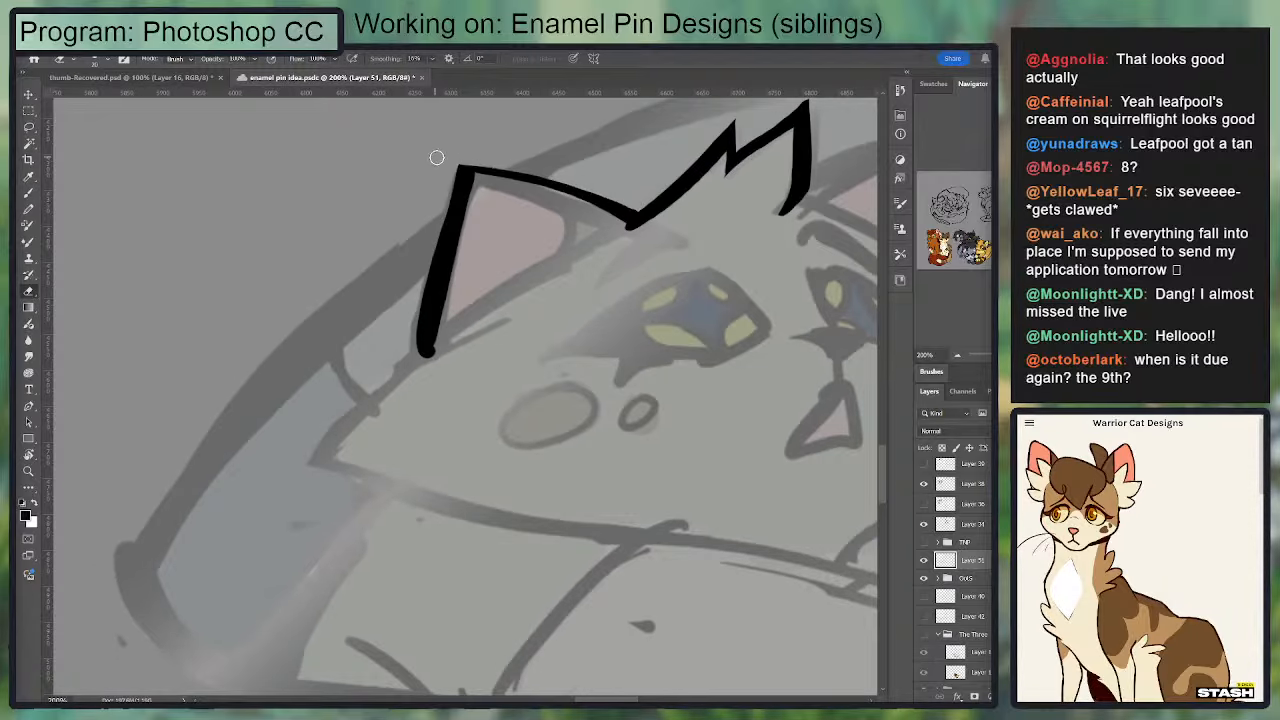
Step: Thicken and clean the left ear's upper and outer lines, alternating brush strokes with eraser trims around the tip
{"action": "key", "text": "b"}
{"action": "mouse_move", "coordinate": [631, 214]}
{"action": "left_mouse_down"}
{"action": "mouse_move", "coordinate": [584, 188]}
{"action": "mouse_move", "coordinate": [471, 171]}
{"action": "left_mouse_up"}
{"action": "key", "text": "e"}
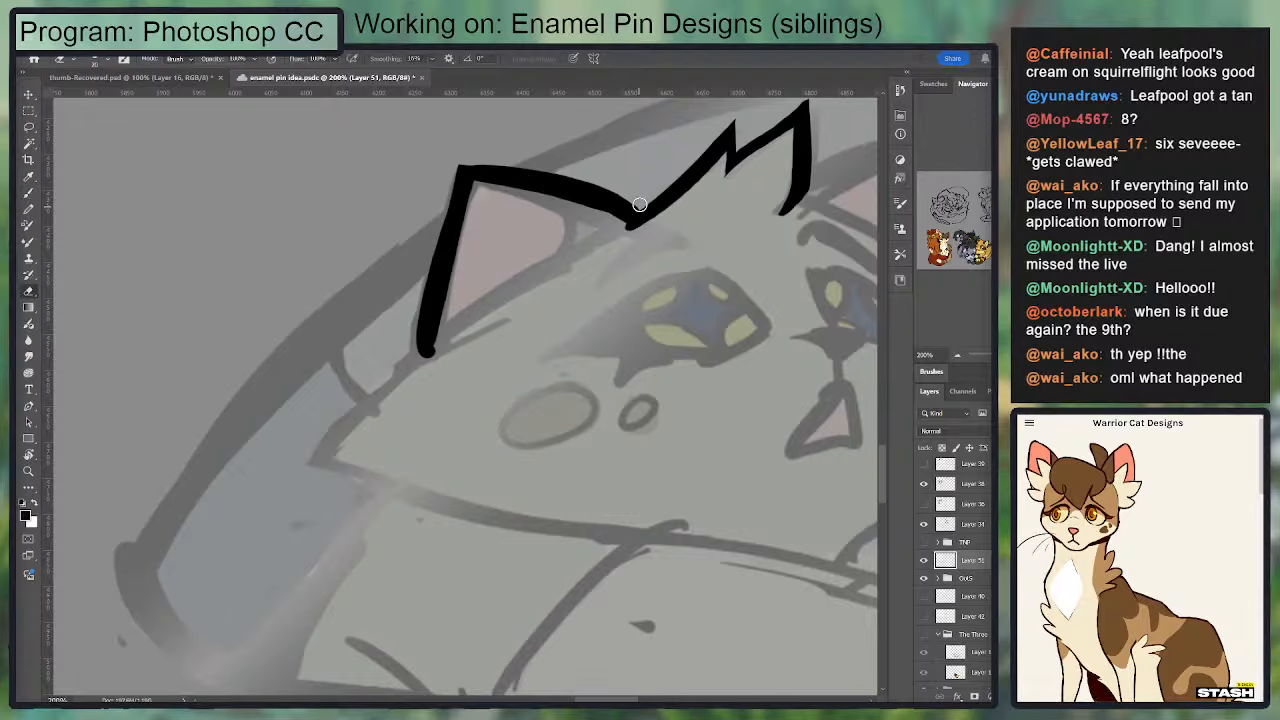
{"action": "mouse_move", "coordinate": [630, 212]}
{"action": "left_mouse_down"}
{"action": "mouse_move", "coordinate": [531, 174]}
{"action": "mouse_move", "coordinate": [428, 171]}
{"action": "left_mouse_up"}
{"action": "key", "text": "b"}
{"action": "mouse_move", "coordinate": [620, 208]}
{"action": "left_mouse_down"}
{"action": "mouse_move", "coordinate": [482, 177]}
{"action": "mouse_move", "coordinate": [404, 332]}
{"action": "left_mouse_up"}
{"action": "key", "text": "e"}
{"action": "key", "text": "b"}
{"action": "mouse_move", "coordinate": [452, 178]}
{"action": "left_mouse_down"}
{"action": "mouse_move", "coordinate": [420, 352]}
{"action": "mouse_move", "coordinate": [414, 331]}
{"action": "left_mouse_up"}
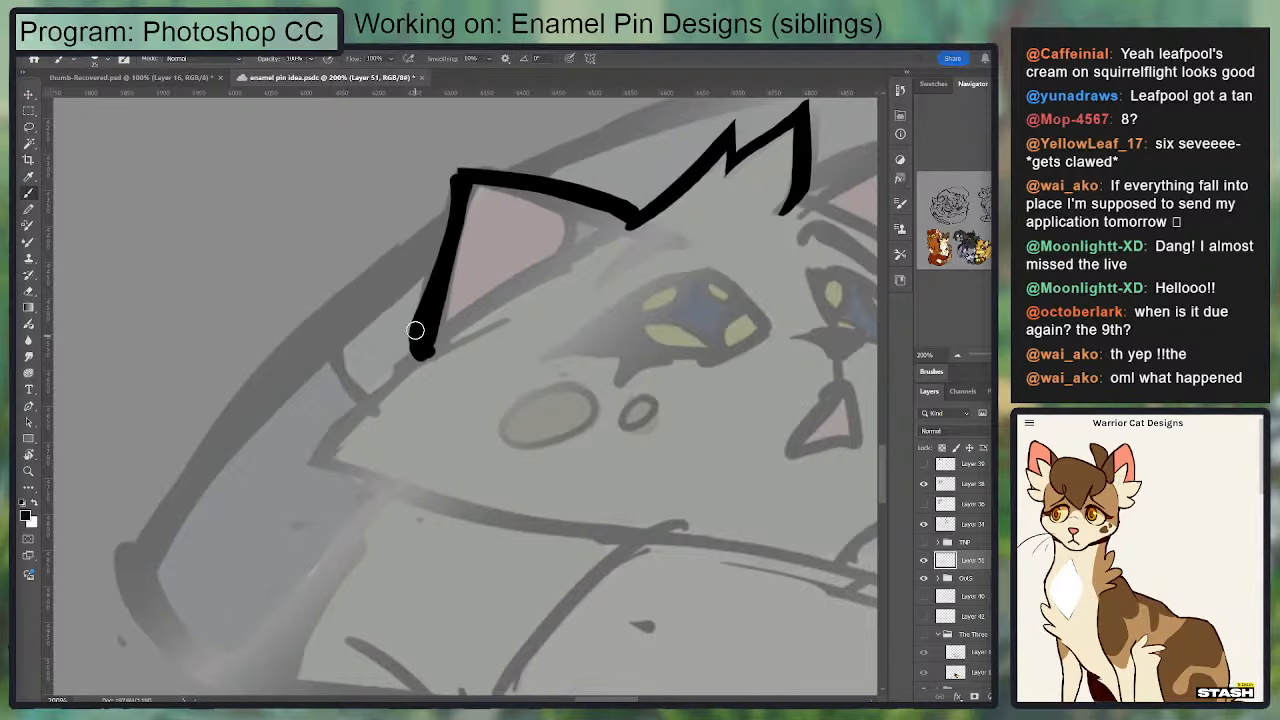
{"action": "key", "text": "e"}
{"action": "left_click_drag", "start_coordinate": [454, 166], "coordinate": [446, 190]}
{"action": "left_click_drag", "start_coordinate": [409, 287], "coordinate": [355, 262]}
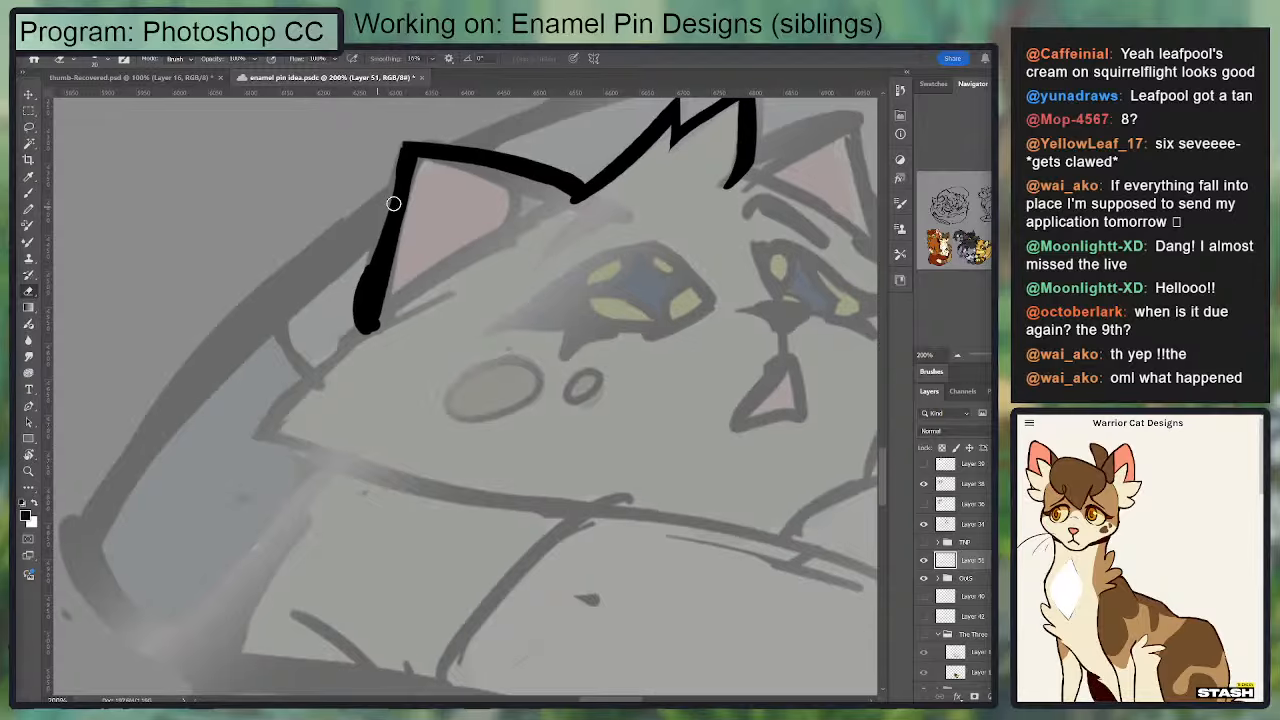
Step: Reshape the left ear's outer line into a smooth outward curve, erasing the excess ink along both sides
{"action": "left_click_drag", "start_coordinate": [394, 143], "coordinate": [386, 193]}
{"action": "mouse_move", "coordinate": [386, 315]}
{"action": "left_mouse_down"}
{"action": "mouse_move", "coordinate": [417, 207]}
{"action": "mouse_move", "coordinate": [385, 310]}
{"action": "left_mouse_up"}
{"action": "key", "text": "b"}
{"action": "mouse_move", "coordinate": [409, 154]}
{"action": "left_mouse_down"}
{"action": "mouse_move", "coordinate": [356, 308]}
{"action": "mouse_move", "coordinate": [366, 288]}
{"action": "mouse_move", "coordinate": [377, 338]}
{"action": "left_mouse_up"}
{"action": "key", "text": "e"}
{"action": "left_click_drag", "start_coordinate": [416, 180], "coordinate": [385, 320]}
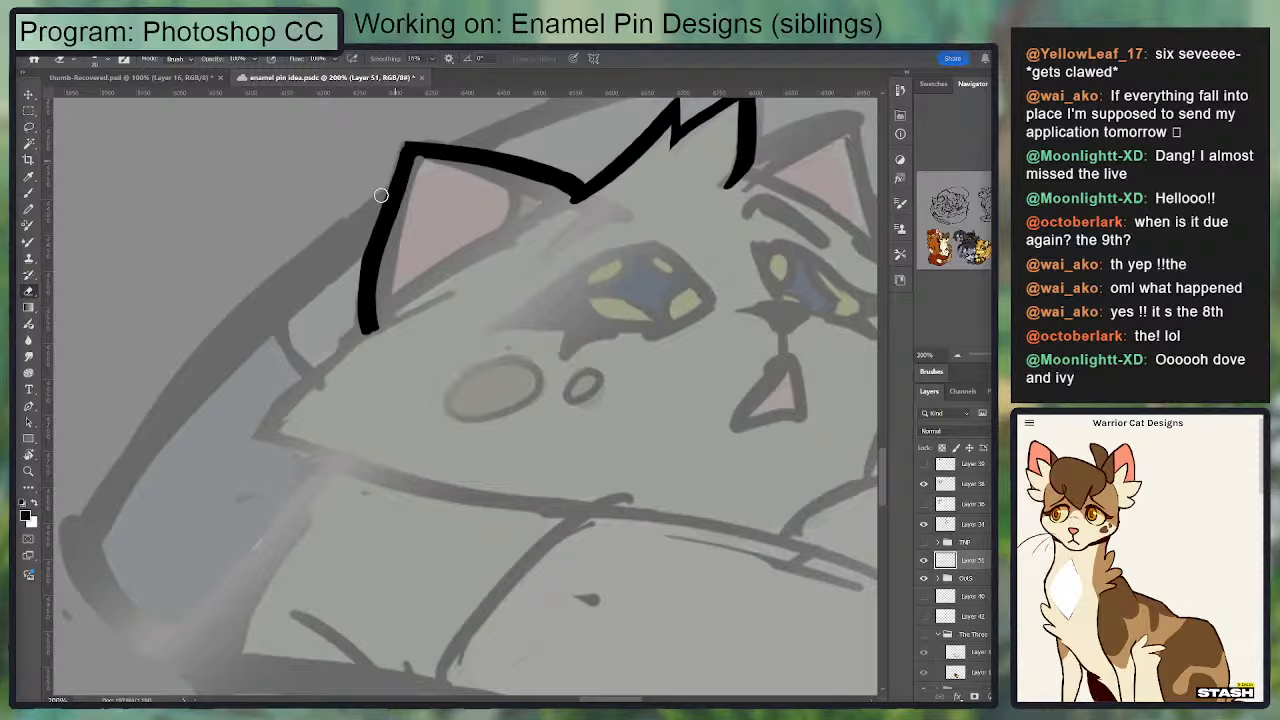
{"action": "left_click_drag", "start_coordinate": [381, 195], "coordinate": [368, 212]}
Step: Retouch the left ear's outer line from the tip downward with repeated brush strokes, undoing those that do not fit
{"action": "key", "text": "b"}
{"action": "left_click_drag", "start_coordinate": [418, 150], "coordinate": [378, 258]}
{"action": "key", "text": "ctrl+z"}
{"action": "left_click_drag", "start_coordinate": [415, 151], "coordinate": [364, 277]}
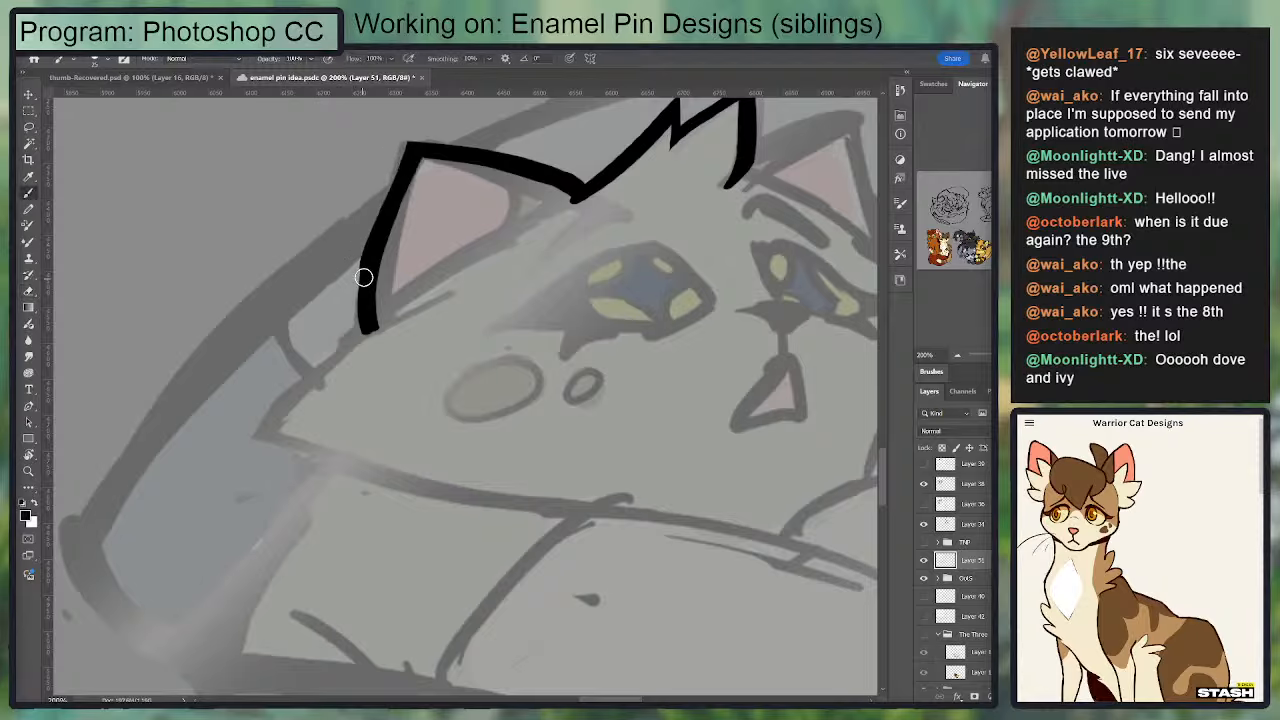
{"action": "key", "text": "ctrl+z"}
{"action": "left_click_drag", "start_coordinate": [414, 151], "coordinate": [368, 270]}
{"action": "mouse_move", "coordinate": [414, 151]}
{"action": "left_mouse_down"}
{"action": "mouse_move", "coordinate": [594, 185]}
{"action": "mouse_move", "coordinate": [416, 151]}
{"action": "mouse_move", "coordinate": [583, 169]}
{"action": "left_mouse_up"}
{"action": "key", "text": "ctrl+z"}
{"action": "key", "text": "ctrl+z"}
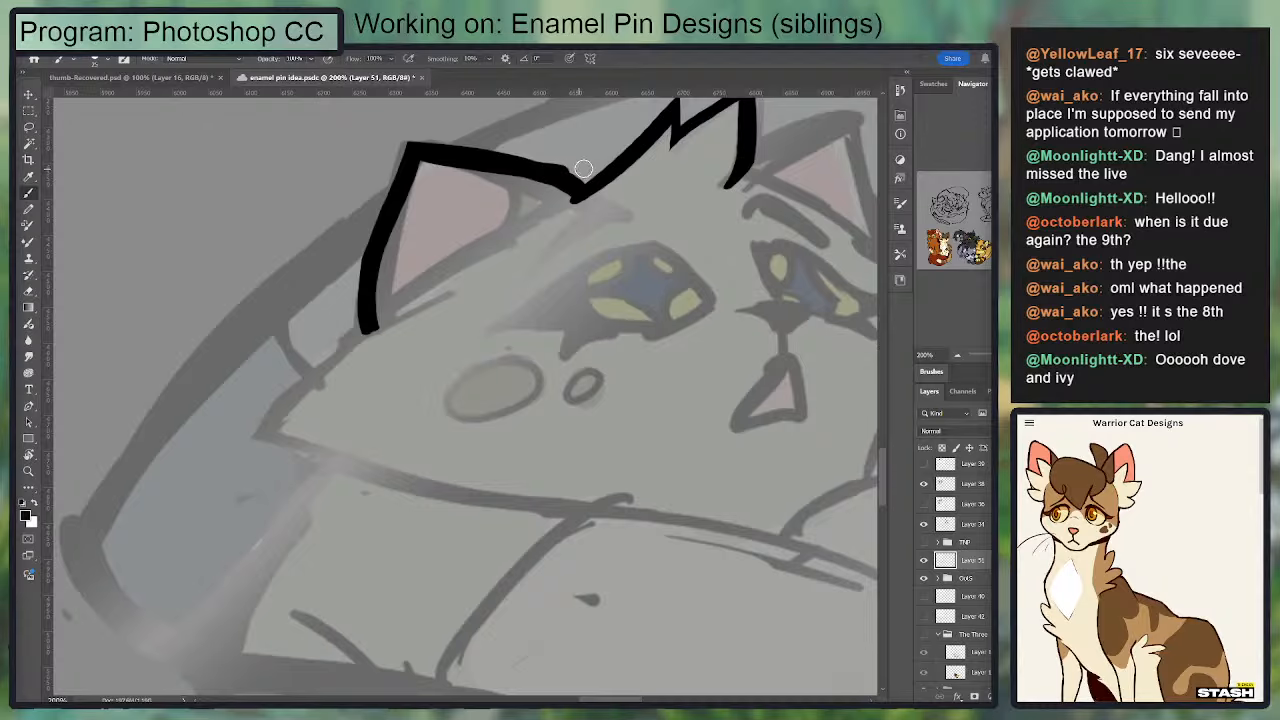
Step: Trim the left ear's upper line thinner and straighter between the ear tip and the head tuft
{"action": "key", "text": "e"}
{"action": "key", "text": "b"}
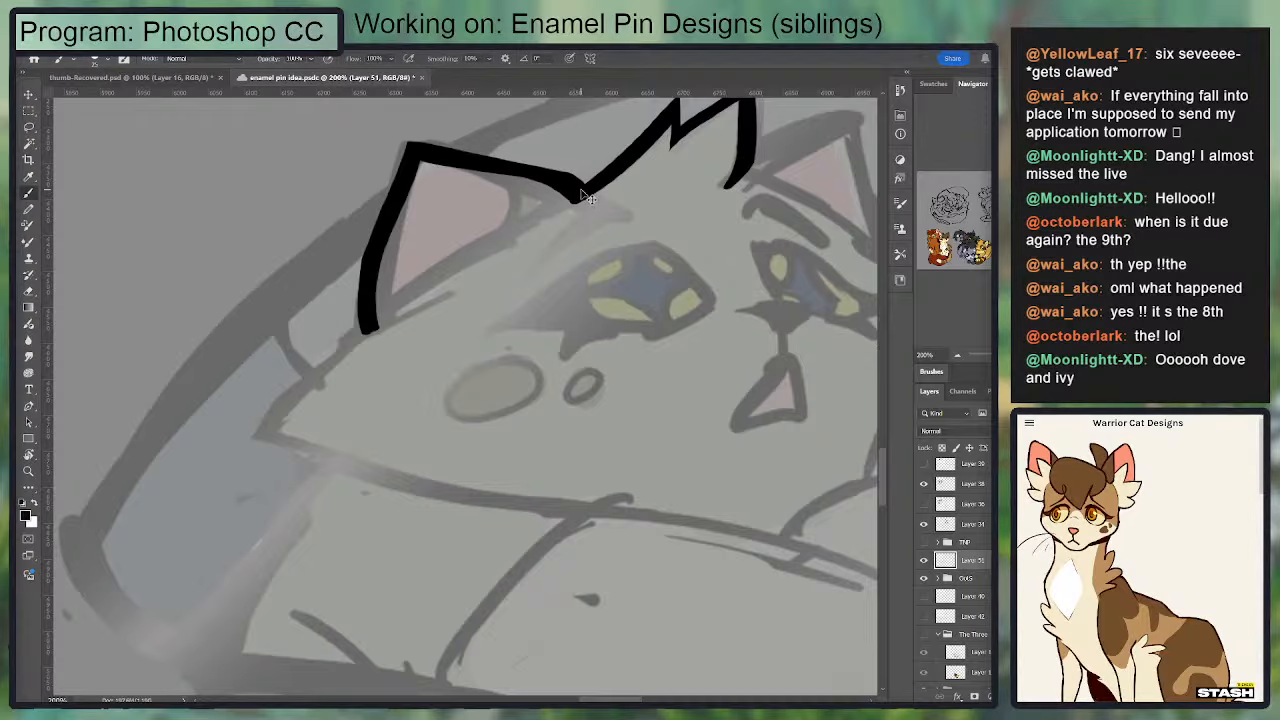
{"action": "mouse_move", "coordinate": [575, 184]}
{"action": "left_mouse_down"}
{"action": "mouse_move", "coordinate": [474, 162]}
{"action": "mouse_move", "coordinate": [368, 229]}
{"action": "left_mouse_up"}
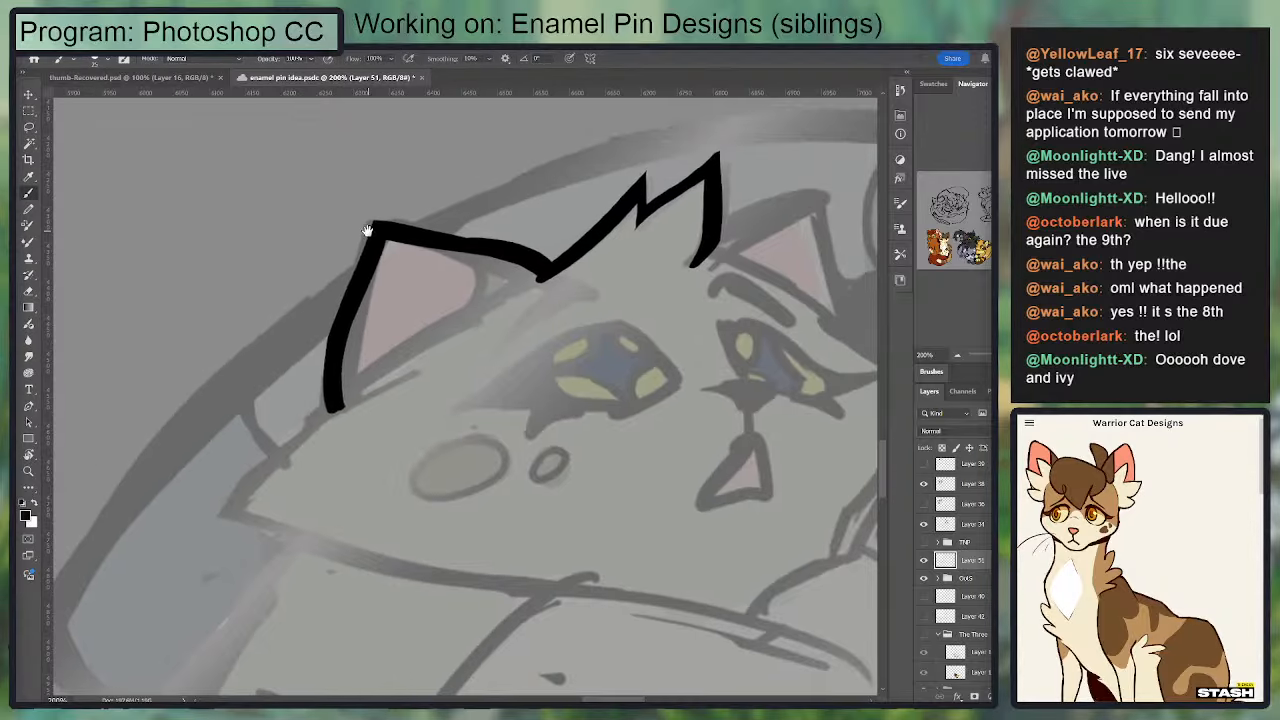
{"action": "key", "text": "e"}
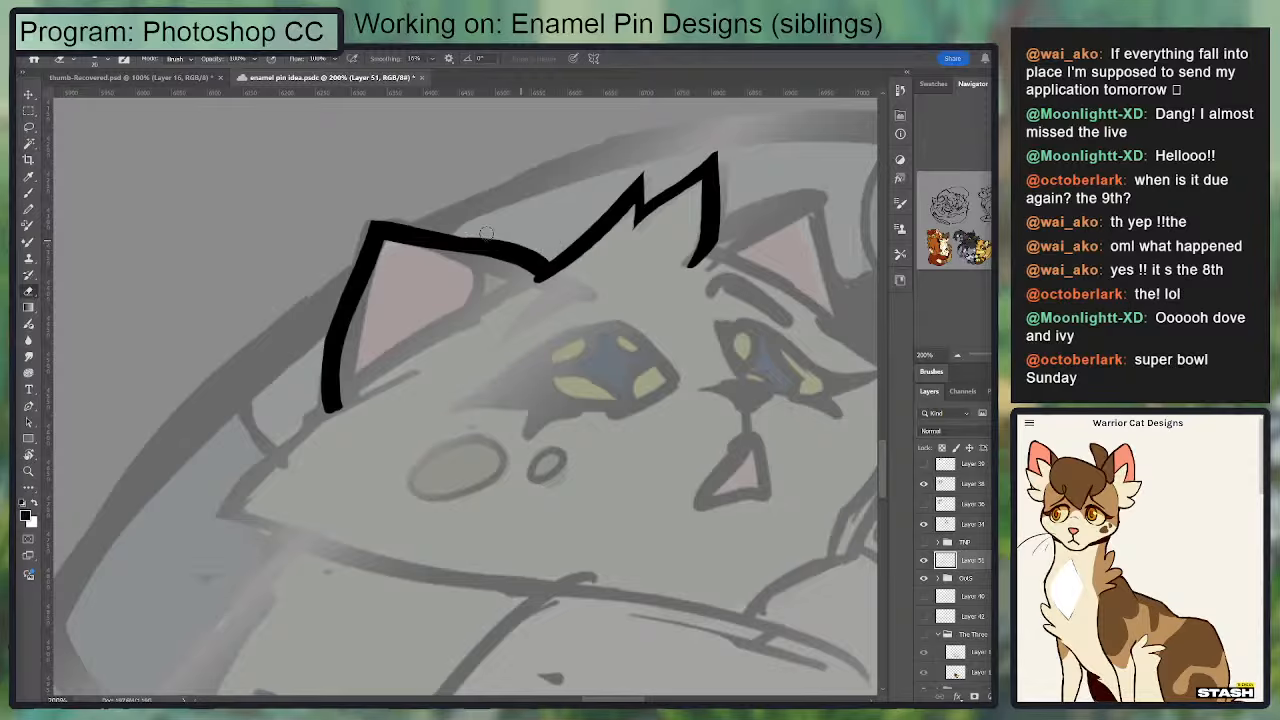
{"action": "key", "text": "b"}
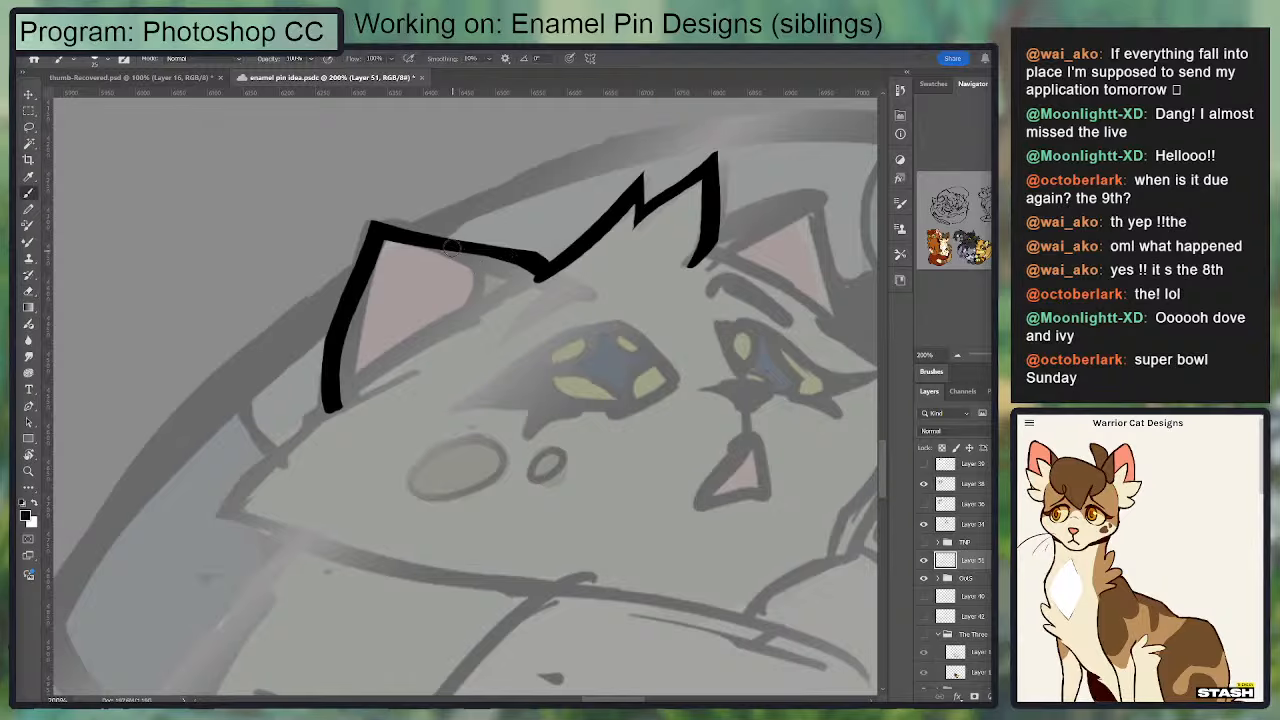
Step: Ink the left ear's base line down from the notch by the head tuft and the curved inner fold, redoing misplaced strokes
{"action": "left_click_drag", "start_coordinate": [458, 245], "coordinate": [486, 306]}
{"action": "key", "text": "ctrl+z"}
{"action": "mouse_move", "coordinate": [547, 271]}
{"action": "left_mouse_down"}
{"action": "mouse_move", "coordinate": [467, 313]}
{"action": "mouse_move", "coordinate": [553, 262]}
{"action": "left_mouse_up"}
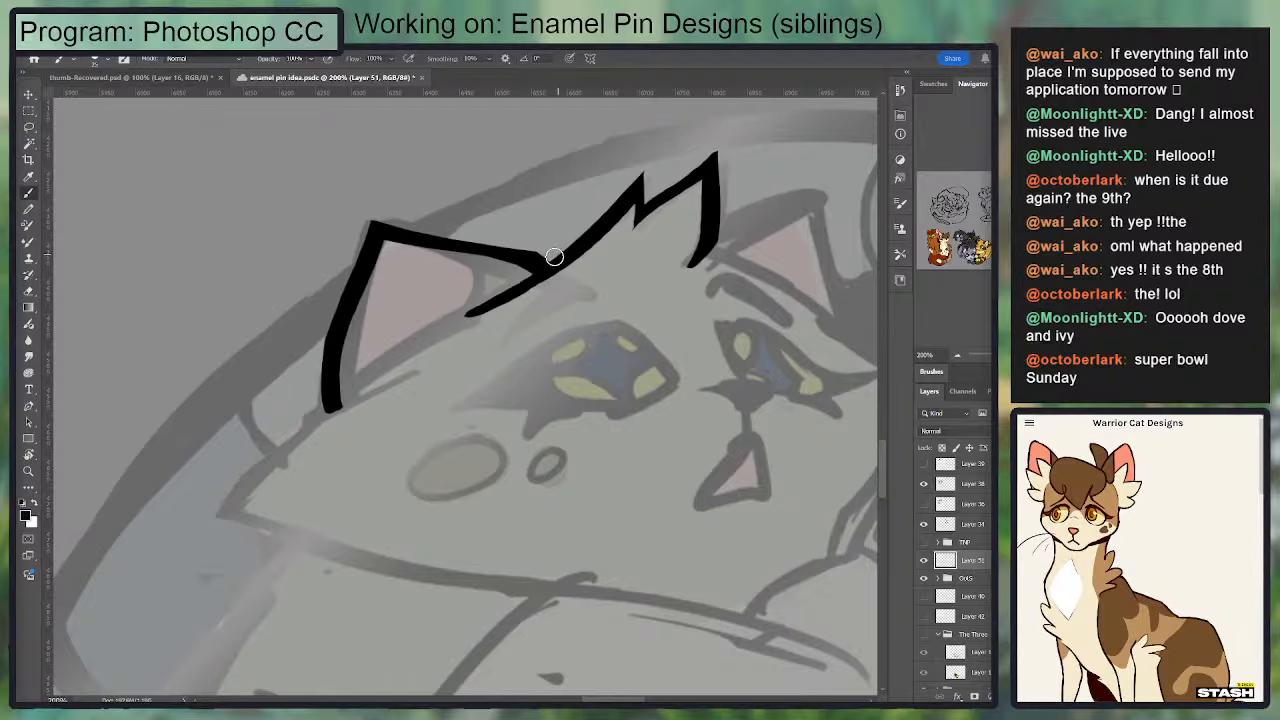
{"action": "key", "text": "e"}
{"action": "left_click_drag", "start_coordinate": [485, 302], "coordinate": [459, 319]}
{"action": "key", "text": "b"}
{"action": "left_click_drag", "start_coordinate": [455, 250], "coordinate": [474, 315]}
{"action": "left_click_drag", "start_coordinate": [496, 291], "coordinate": [526, 220]}
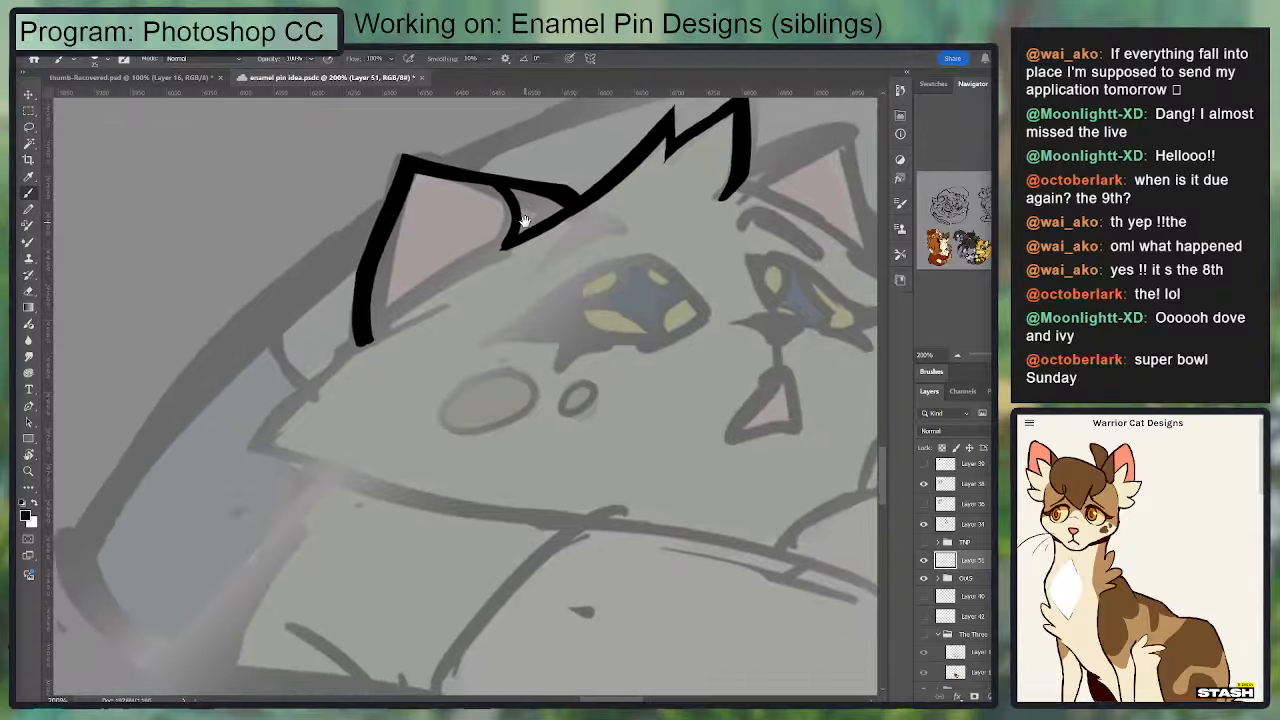
Step: Ink the line from the left ear's inner base past its outer side down to the pointed left cheek tip, and clean its edge
{"action": "key", "text": "e"}
{"action": "key", "text": "b"}
{"action": "mouse_move", "coordinate": [358, 343]}
{"action": "left_mouse_down"}
{"action": "mouse_move", "coordinate": [513, 230]}
{"action": "mouse_move", "coordinate": [343, 355]}
{"action": "mouse_move", "coordinate": [444, 227]}
{"action": "mouse_move", "coordinate": [325, 343]}
{"action": "mouse_move", "coordinate": [440, 230]}
{"action": "left_mouse_up"}
{"action": "key", "text": "ctrl+z"}
{"action": "key", "text": "ctrl+z"}
{"action": "key", "text": "e"}
{"action": "key", "text": "ctrl+z"}
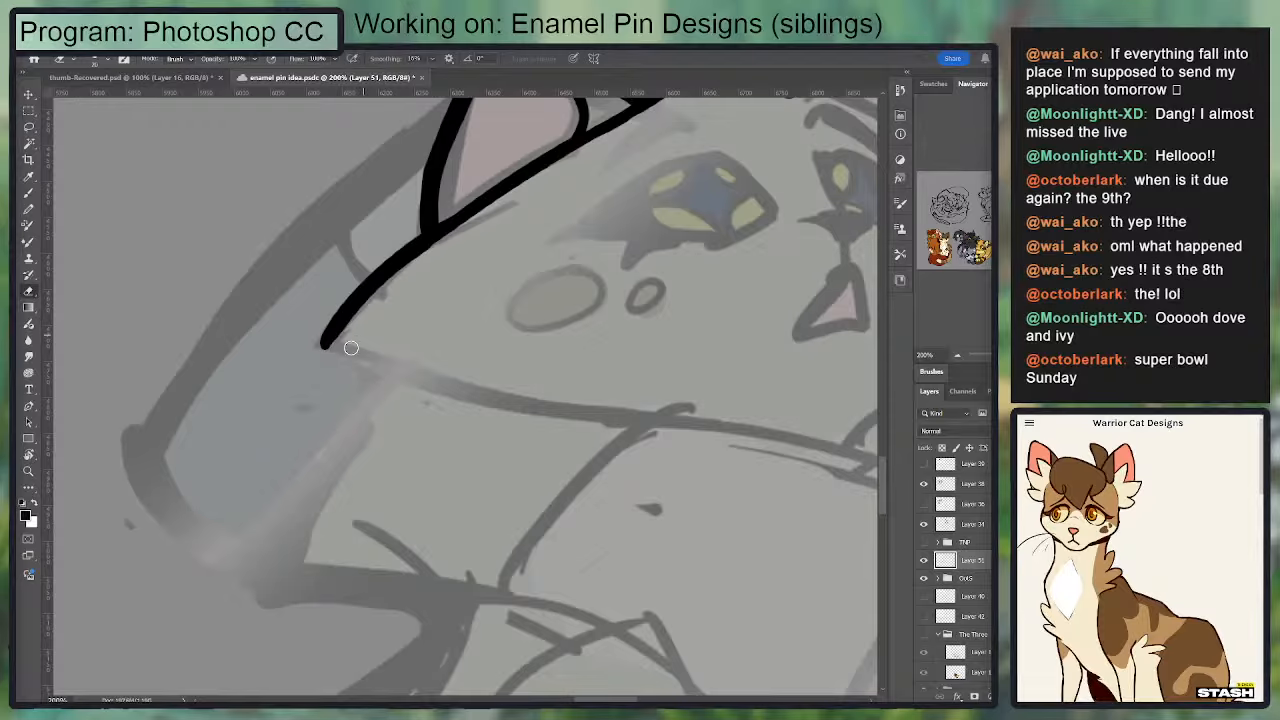
{"action": "mouse_move", "coordinate": [358, 325]}
{"action": "left_mouse_down"}
{"action": "mouse_move", "coordinate": [444, 241]}
{"action": "mouse_move", "coordinate": [377, 203]}
{"action": "mouse_move", "coordinate": [373, 183]}
{"action": "left_mouse_up"}
{"action": "key", "text": "b"}
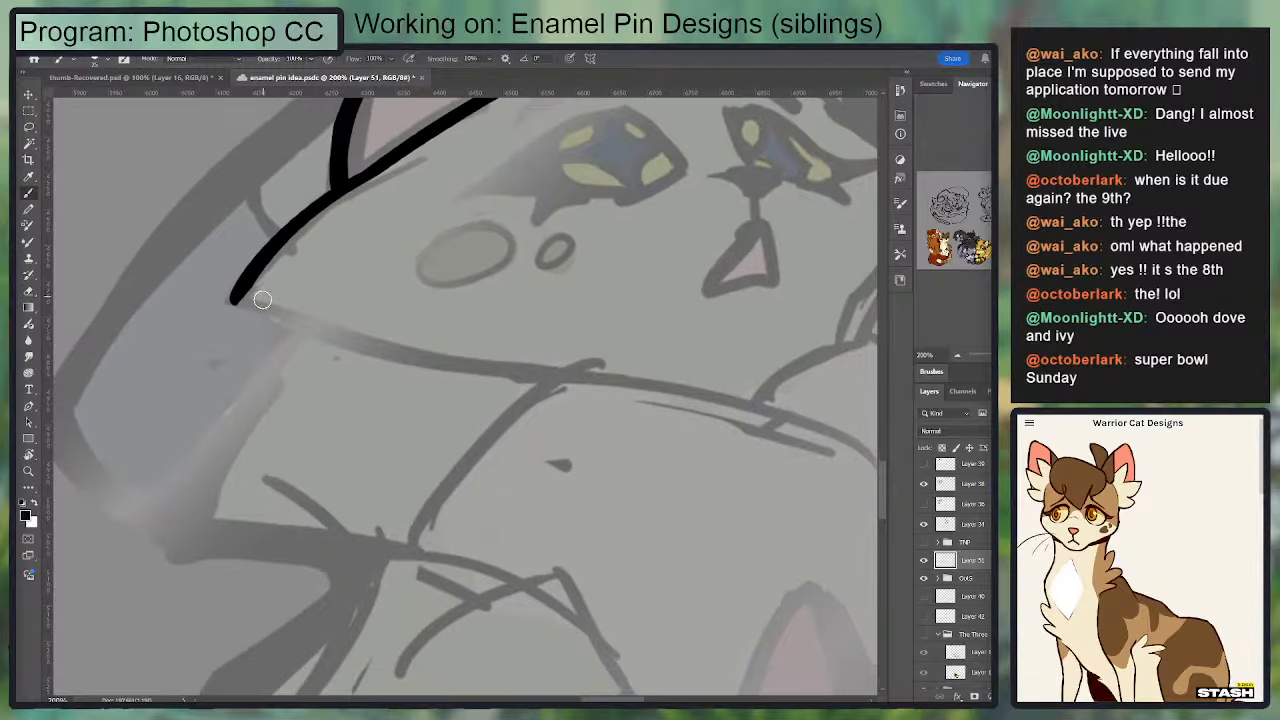
{"action": "mouse_move", "coordinate": [235, 299]}
{"action": "left_mouse_down"}
{"action": "mouse_move", "coordinate": [586, 398]}
{"action": "mouse_move", "coordinate": [682, 405]}
{"action": "left_mouse_up"}
{"action": "key", "text": "ctrl+z"}
{"action": "left_click_drag", "start_coordinate": [773, 420], "coordinate": [400, 345]}
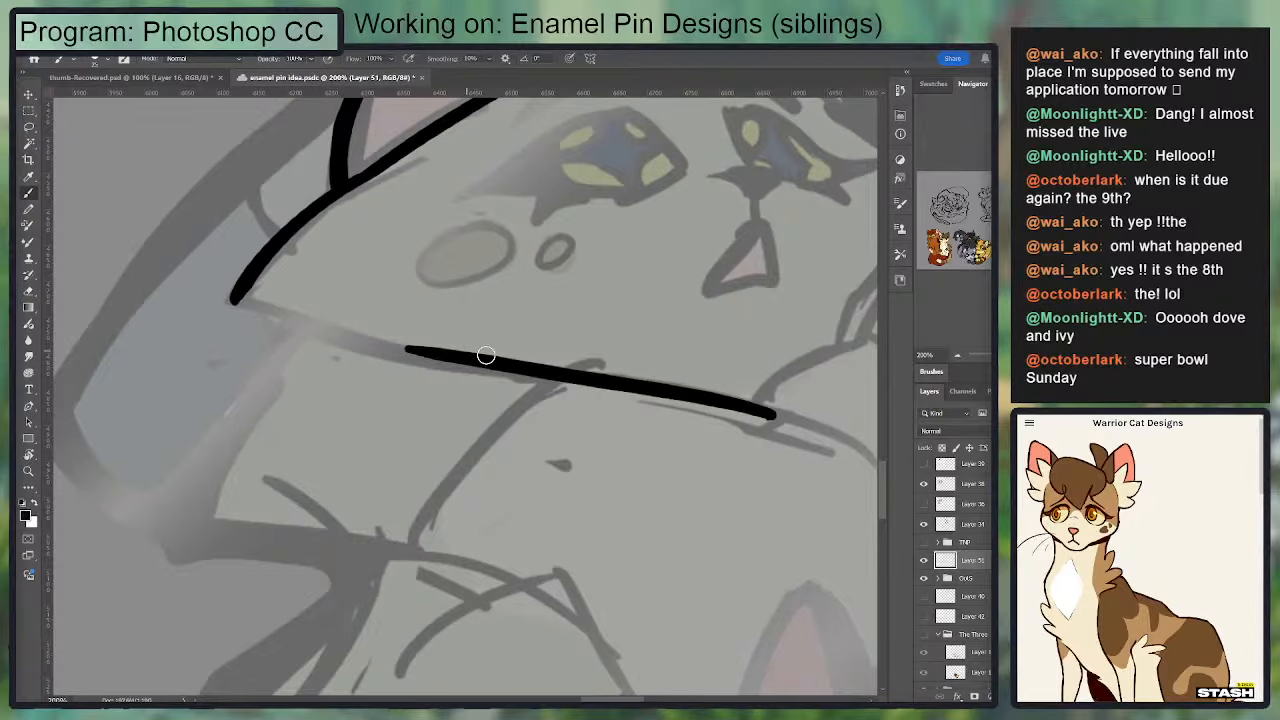
{"action": "key", "text": "ctrl+z"}
{"action": "mouse_move", "coordinate": [808, 415]}
{"action": "left_mouse_down"}
{"action": "mouse_move", "coordinate": [669, 379]}
{"action": "mouse_move", "coordinate": [420, 347]}
{"action": "left_mouse_up"}
{"action": "key", "text": "ctrl+z"}
{"action": "mouse_move", "coordinate": [795, 413]}
{"action": "left_mouse_down"}
{"action": "mouse_move", "coordinate": [689, 388]}
{"action": "mouse_move", "coordinate": [432, 364]}
{"action": "left_mouse_up"}
{"action": "mouse_move", "coordinate": [554, 369]}
{"action": "left_mouse_down"}
{"action": "mouse_move", "coordinate": [220, 324]}
{"action": "mouse_move", "coordinate": [270, 308]}
{"action": "mouse_move", "coordinate": [535, 366]}
{"action": "mouse_move", "coordinate": [268, 292]}
{"action": "left_mouse_up"}
{"action": "key", "text": "ctrl+z"}
{"action": "key", "text": "ctrl+z"}
{"action": "left_click_drag", "start_coordinate": [706, 261], "coordinate": [784, 181]}
Step: Rotate the canvas and ink the jaw line from the left cheek tip along the underside of the face
{"action": "key", "text": "ctrl+z"}
{"action": "key", "text": "r"}
{"action": "mouse_move", "coordinate": [623, 438]}
{"action": "left_mouse_down"}
{"action": "mouse_move", "coordinate": [571, 517]}
{"action": "mouse_move", "coordinate": [450, 553]}
{"action": "left_mouse_up"}
{"action": "left_click_drag", "start_coordinate": [410, 322], "coordinate": [300, 257]}
{"action": "key", "text": "b"}
{"action": "mouse_move", "coordinate": [492, 135]}
{"action": "left_mouse_down"}
{"action": "mouse_move", "coordinate": [472, 378]}
{"action": "mouse_move", "coordinate": [491, 417]}
{"action": "mouse_move", "coordinate": [471, 345]}
{"action": "mouse_move", "coordinate": [505, 178]}
{"action": "mouse_move", "coordinate": [468, 382]}
{"action": "left_mouse_up"}
{"action": "key", "text": "ctrl+z"}
{"action": "key", "text": "ctrl+z"}
{"action": "key", "text": "ctrl+z"}
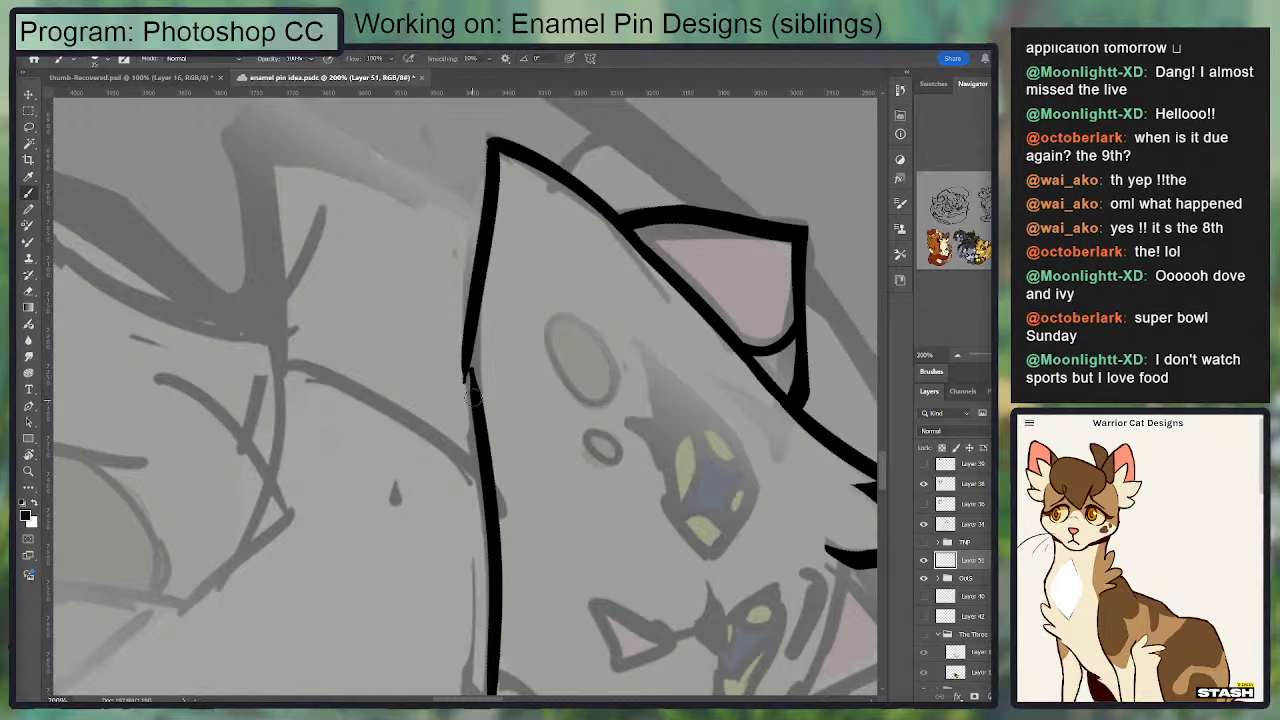
Step: Blend the join in the jaw line near the left cheek with brush strokes and erase the uneven edges
{"action": "left_click_drag", "start_coordinate": [479, 238], "coordinate": [481, 430]}
{"action": "key", "text": "e"}
{"action": "left_click_drag", "start_coordinate": [470, 203], "coordinate": [453, 394]}
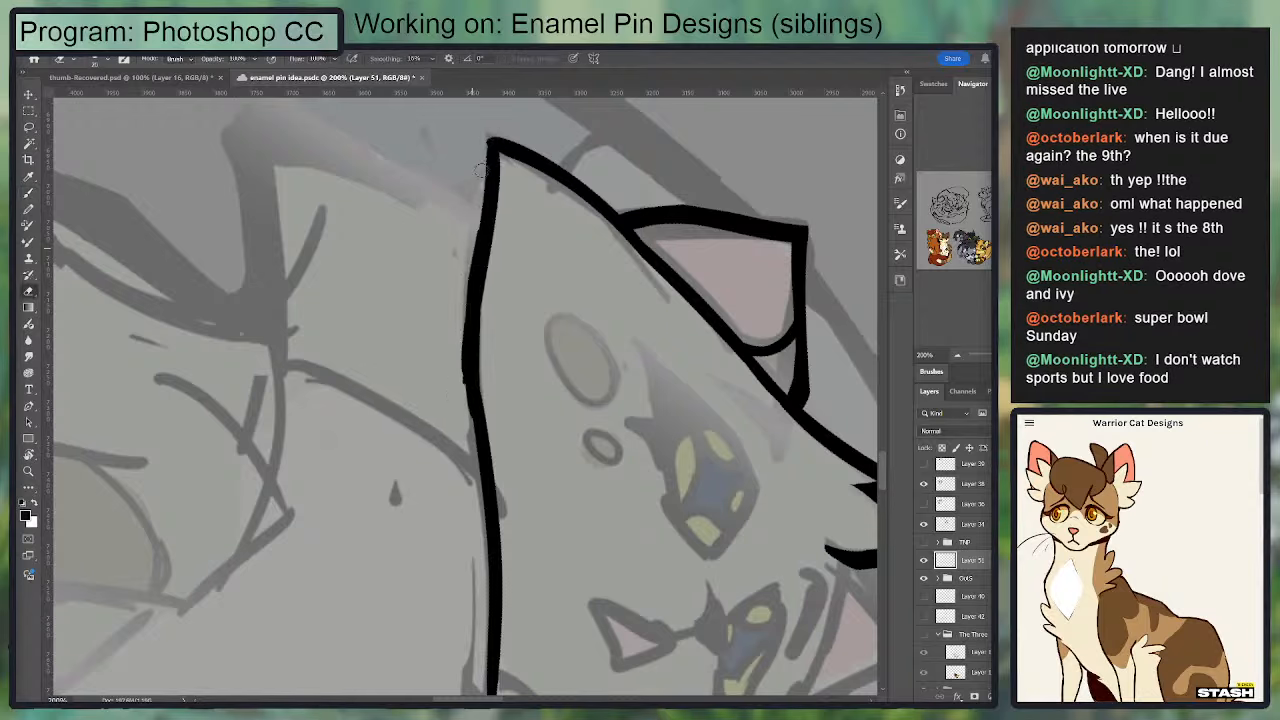
{"action": "left_click_drag", "start_coordinate": [482, 169], "coordinate": [451, 382]}
{"action": "mouse_move", "coordinate": [467, 296]}
{"action": "left_mouse_down"}
{"action": "mouse_move", "coordinate": [458, 352]}
{"action": "mouse_move", "coordinate": [484, 492]}
{"action": "mouse_move", "coordinate": [480, 328]}
{"action": "mouse_move", "coordinate": [487, 474]}
{"action": "mouse_move", "coordinate": [482, 445]}
{"action": "mouse_move", "coordinate": [640, 300]}
{"action": "mouse_move", "coordinate": [712, 194]}
{"action": "left_mouse_up"}
{"action": "key", "text": "b"}
{"action": "key", "text": "ctrl+z"}
{"action": "key", "text": "ctrl+z"}
{"action": "key", "text": "r"}
{"action": "key", "text": "e"}
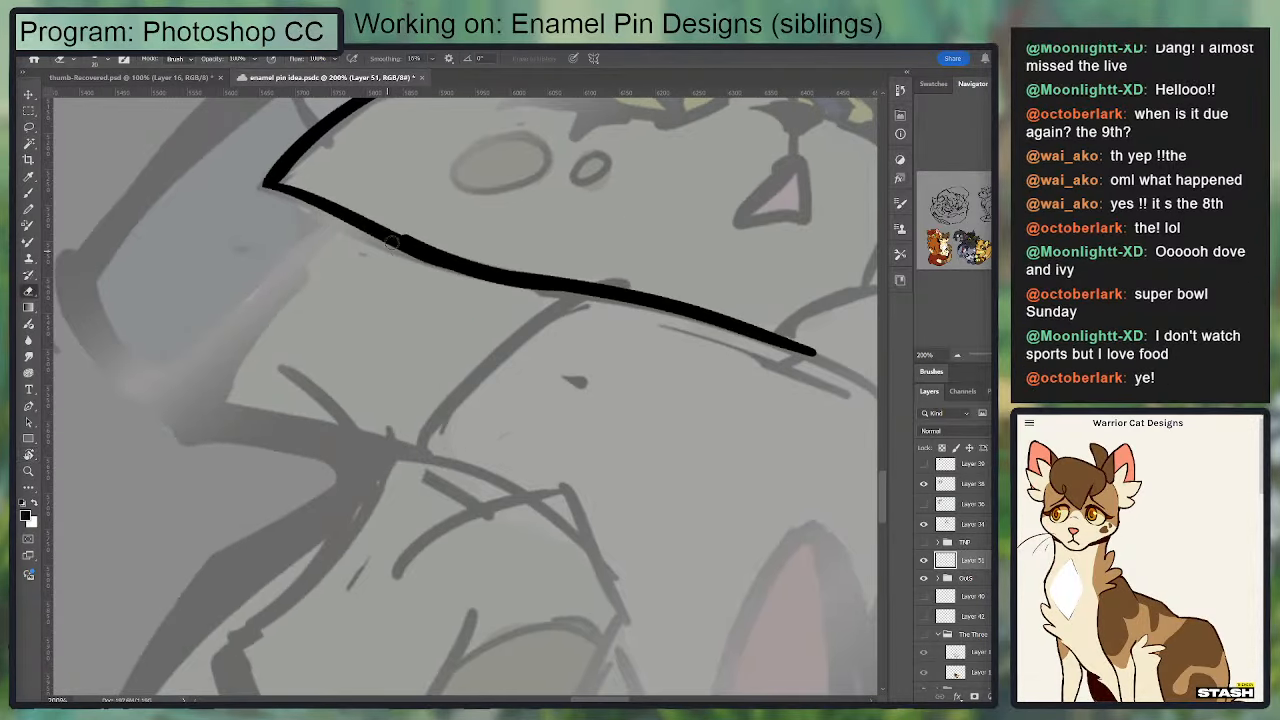
{"action": "left_click_drag", "start_coordinate": [386, 220], "coordinate": [503, 259]}
{"action": "key", "text": "space"}
{"action": "left_click_drag", "start_coordinate": [606, 222], "coordinate": [374, 383]}
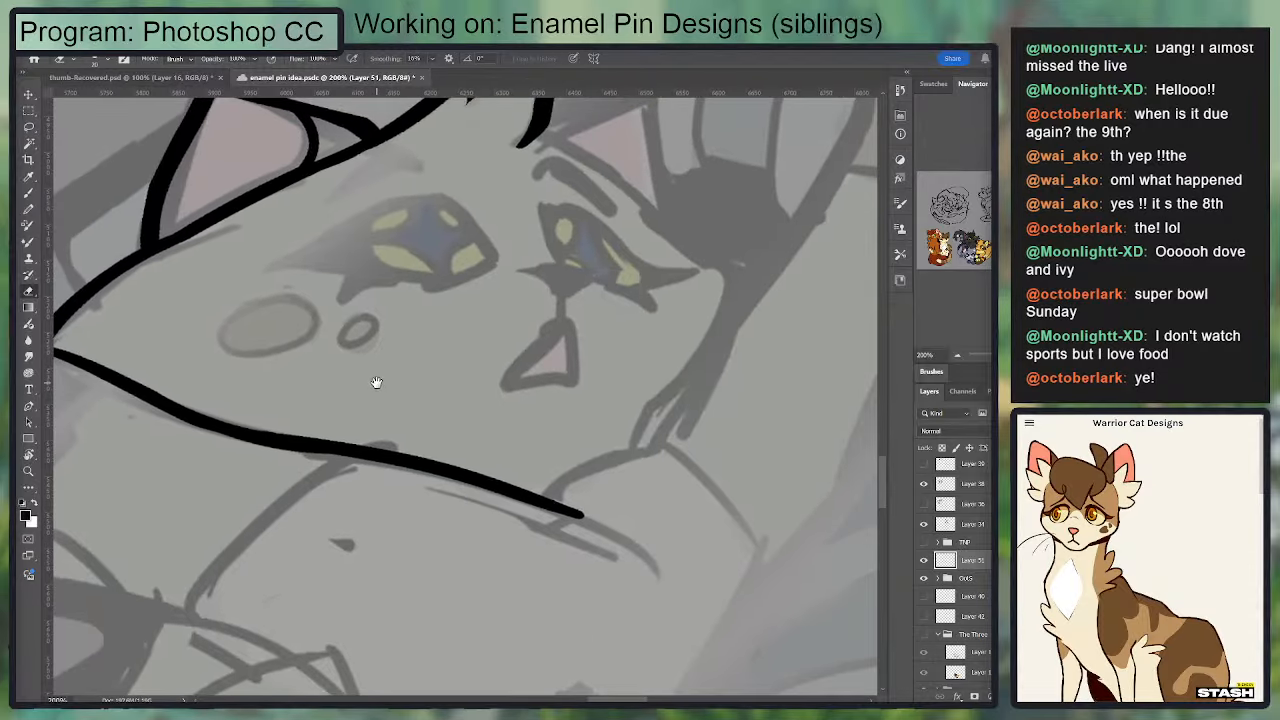
{"action": "mouse_move", "coordinate": [512, 354]}
{"action": "left_mouse_down"}
{"action": "mouse_move", "coordinate": [608, 362]}
{"action": "mouse_move", "coordinate": [535, 371]}
{"action": "left_mouse_up"}
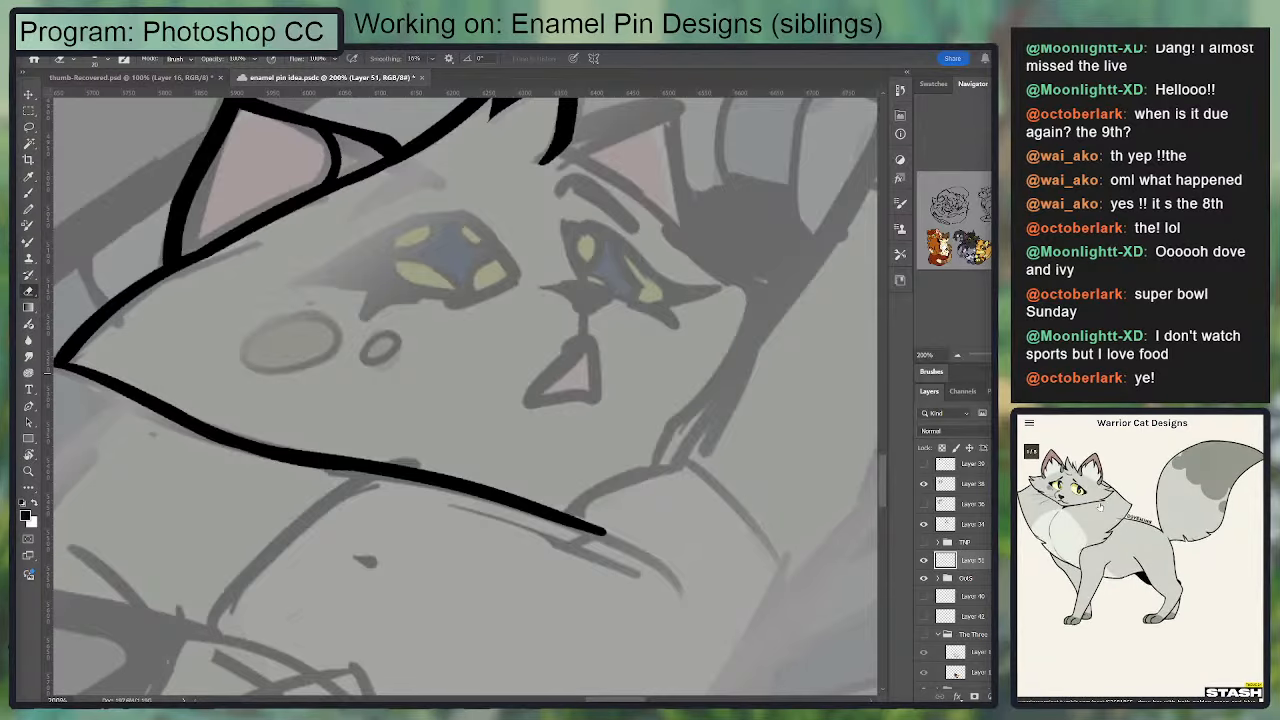
{"action": "left_click_drag", "start_coordinate": [258, 326], "coordinate": [373, 298]}
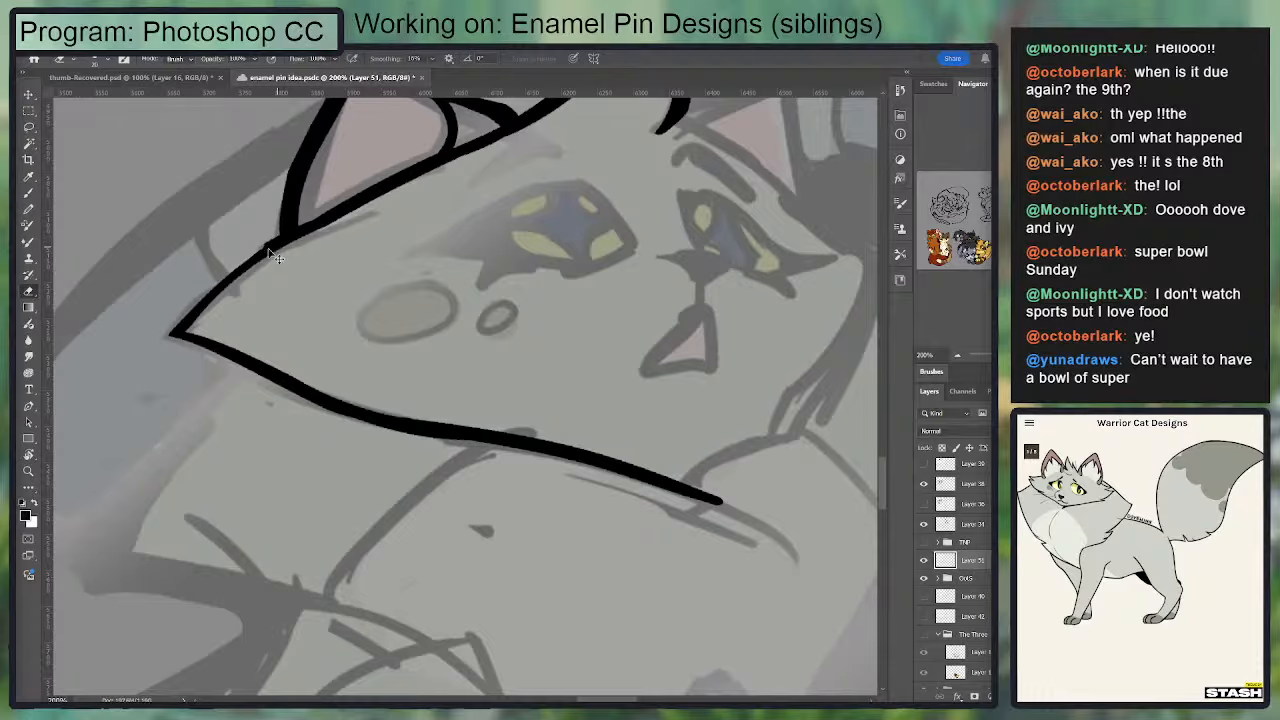
{"action": "key", "text": "ctrl+z"}
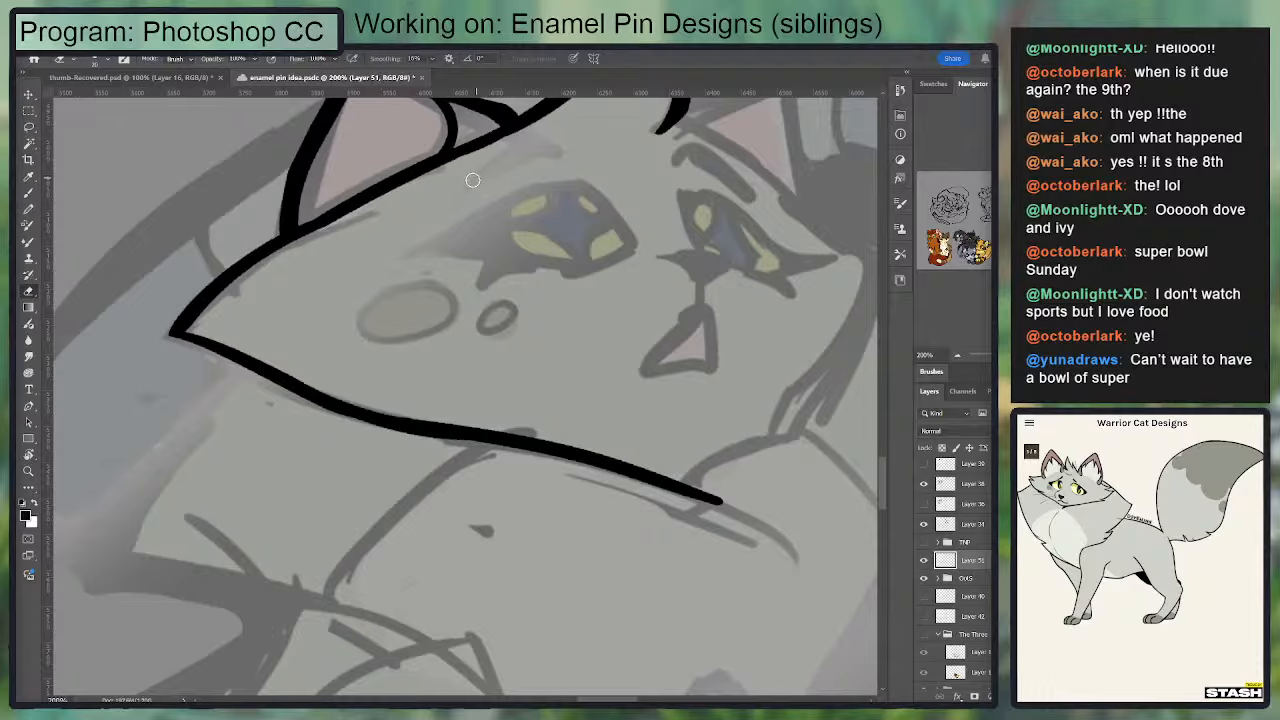
Step: Ink the upper cat's left eyebrow as an arched stroke, thicken it and erase its edges into a tapered shape
{"action": "key", "text": "b"}
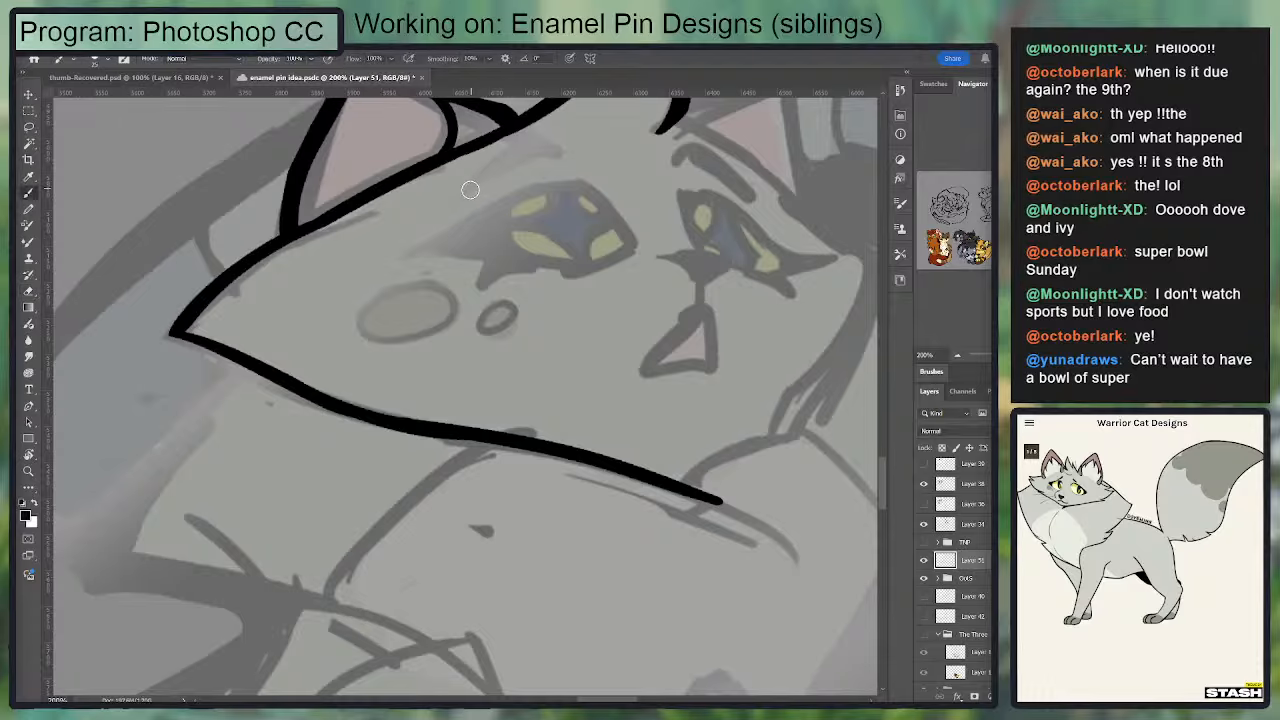
{"action": "left_click_drag", "start_coordinate": [467, 189], "coordinate": [561, 157]}
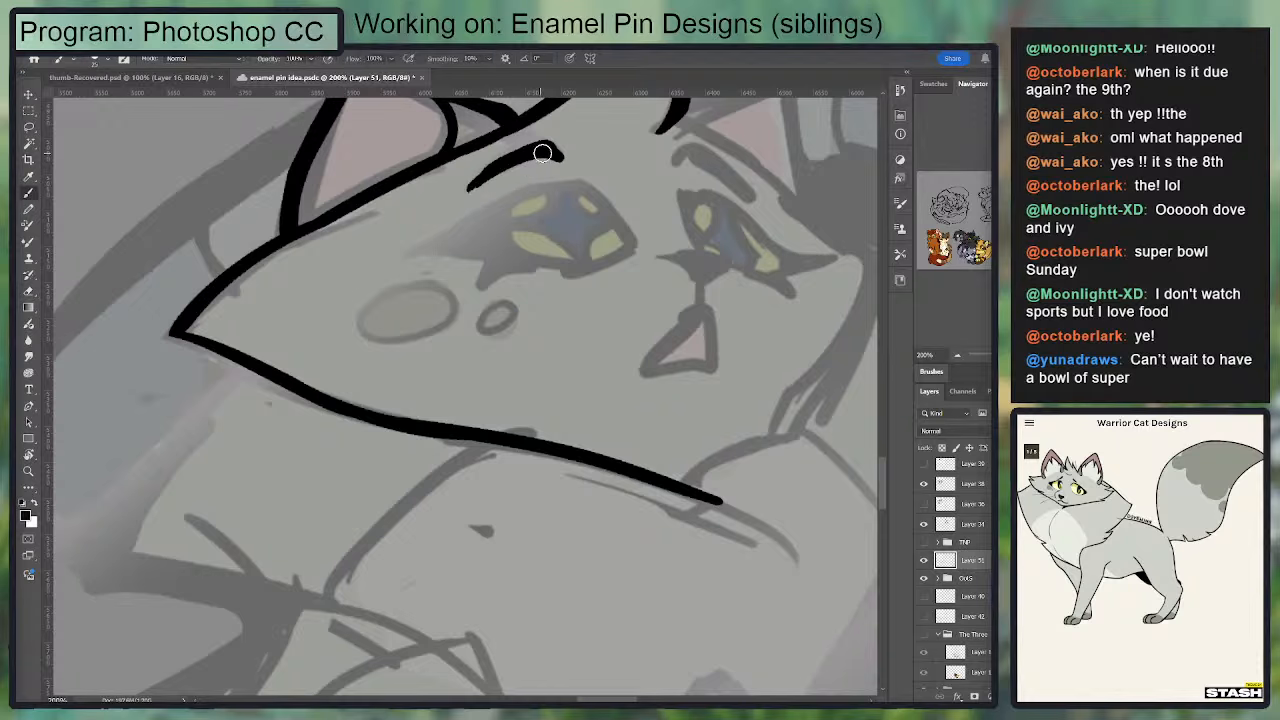
{"action": "left_click_drag", "start_coordinate": [472, 179], "coordinate": [537, 136]}
{"action": "key", "text": "b"}
{"action": "mouse_move", "coordinate": [490, 176]}
{"action": "left_mouse_down"}
{"action": "mouse_move", "coordinate": [551, 150]}
{"action": "mouse_move", "coordinate": [563, 160]}
{"action": "left_mouse_up"}
{"action": "key", "text": "e"}
{"action": "left_click_drag", "start_coordinate": [478, 195], "coordinate": [518, 173]}
{"action": "mouse_move", "coordinate": [588, 155]}
{"action": "left_mouse_down"}
{"action": "mouse_move", "coordinate": [467, 201]}
{"action": "mouse_move", "coordinate": [433, 192]}
{"action": "mouse_move", "coordinate": [427, 175]}
{"action": "left_mouse_up"}
{"action": "key", "text": "b"}
{"action": "key", "text": "e"}
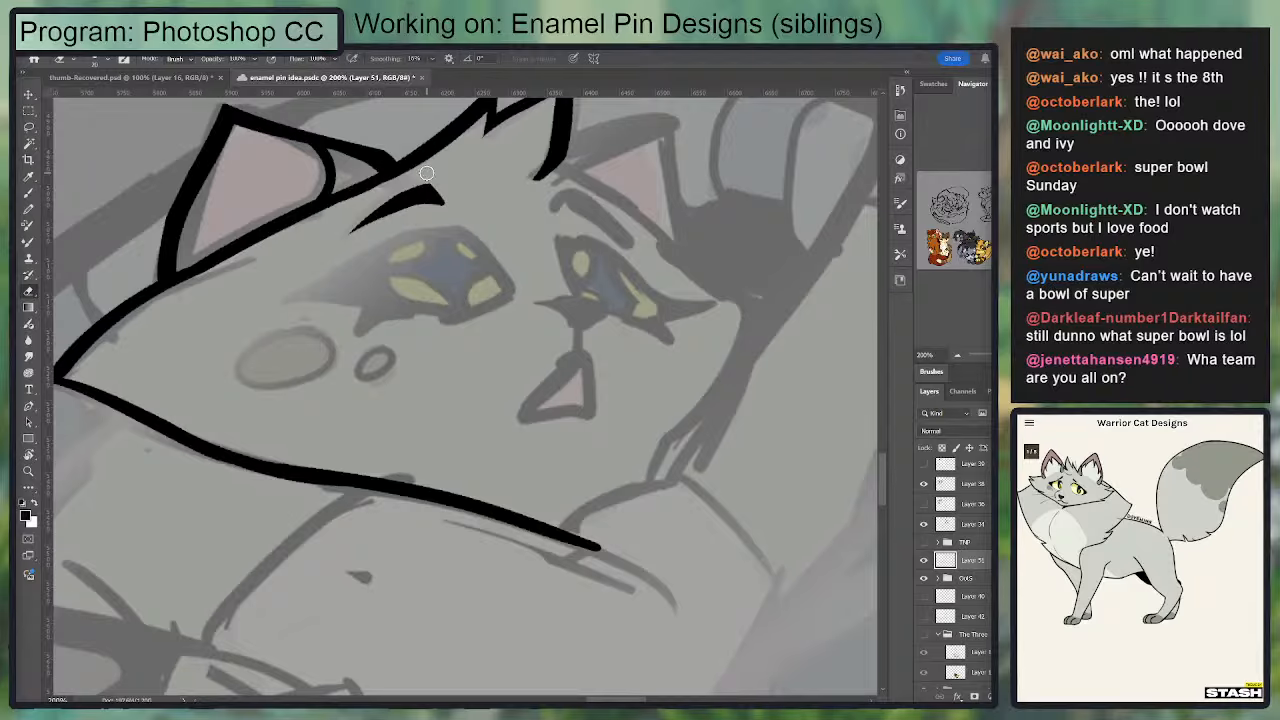
Step: Ink the upper cat's right eyebrow as a curved stroke sloping down and outward, building up its thickness
{"action": "key", "text": "b"}
{"action": "left_click_drag", "start_coordinate": [553, 204], "coordinate": [623, 239]}
{"action": "key", "text": "e"}
{"action": "key", "text": "b"}
{"action": "mouse_move", "coordinate": [556, 204]}
{"action": "left_mouse_down"}
{"action": "mouse_move", "coordinate": [608, 221]}
{"action": "mouse_move", "coordinate": [629, 246]}
{"action": "left_mouse_up"}
{"action": "key", "text": "e"}
{"action": "key", "text": "b"}
{"action": "left_click_drag", "start_coordinate": [563, 199], "coordinate": [631, 239]}
Step: Trim the right eyebrow's upper and lower edges with the eraser so that it tapers to a point
{"action": "key", "text": "e"}
{"action": "mouse_move", "coordinate": [553, 193]}
{"action": "left_mouse_down"}
{"action": "mouse_move", "coordinate": [573, 175]}
{"action": "mouse_move", "coordinate": [648, 243]}
{"action": "left_mouse_up"}
{"action": "key", "text": "b"}
{"action": "key", "text": "ctrl+z"}
{"action": "key", "text": "e"}
{"action": "mouse_move", "coordinate": [570, 185]}
{"action": "left_mouse_down"}
{"action": "mouse_move", "coordinate": [642, 246]}
{"action": "mouse_move", "coordinate": [553, 204]}
{"action": "mouse_move", "coordinate": [558, 190]}
{"action": "mouse_move", "coordinate": [548, 215]}
{"action": "mouse_move", "coordinate": [630, 243]}
{"action": "left_mouse_up"}
{"action": "key", "text": "b"}
{"action": "key", "text": "e"}
{"action": "mouse_move", "coordinate": [539, 211]}
{"action": "left_mouse_down"}
{"action": "mouse_move", "coordinate": [582, 170]}
{"action": "mouse_move", "coordinate": [639, 250]}
{"action": "left_mouse_up"}
{"action": "key", "text": "ctrl+z"}
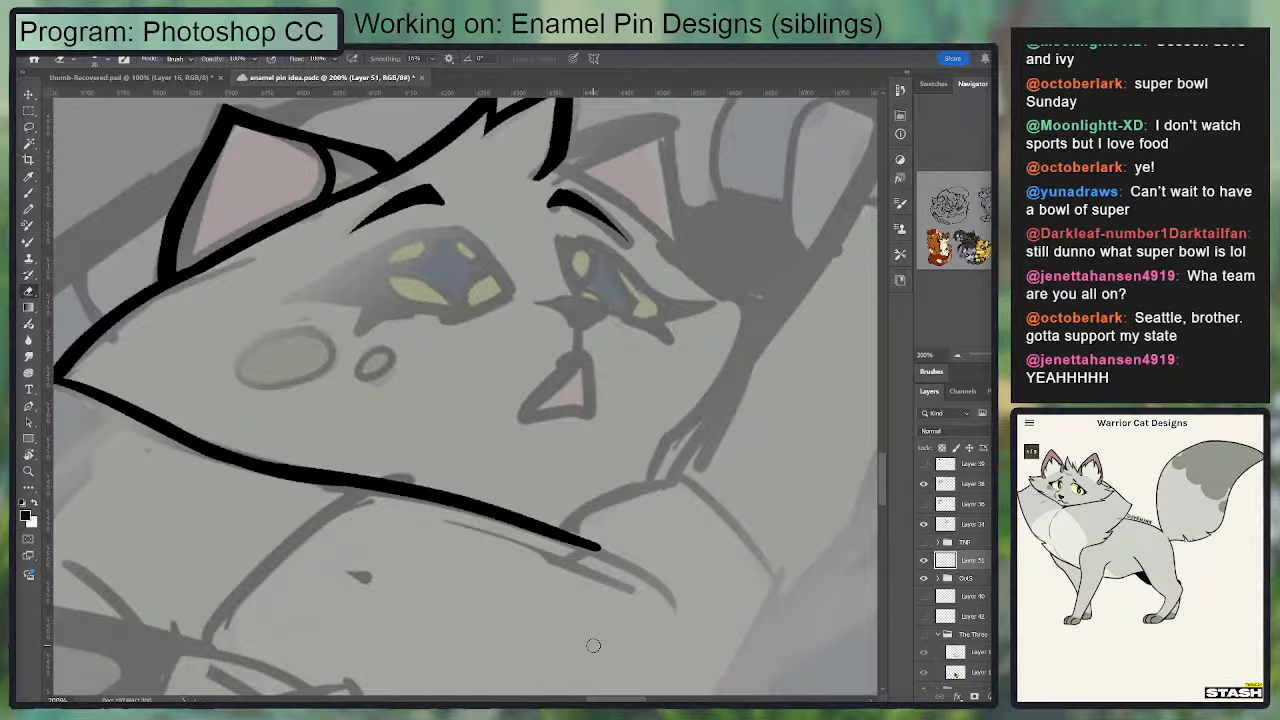
Step: Ink the short curved fur line rising from the jaw line's right end toward the right cheek
{"action": "left_click_drag", "start_coordinate": [437, 325], "coordinate": [514, 213]}
{"action": "key", "text": "b"}
{"action": "left_click_drag", "start_coordinate": [638, 414], "coordinate": [749, 332]}
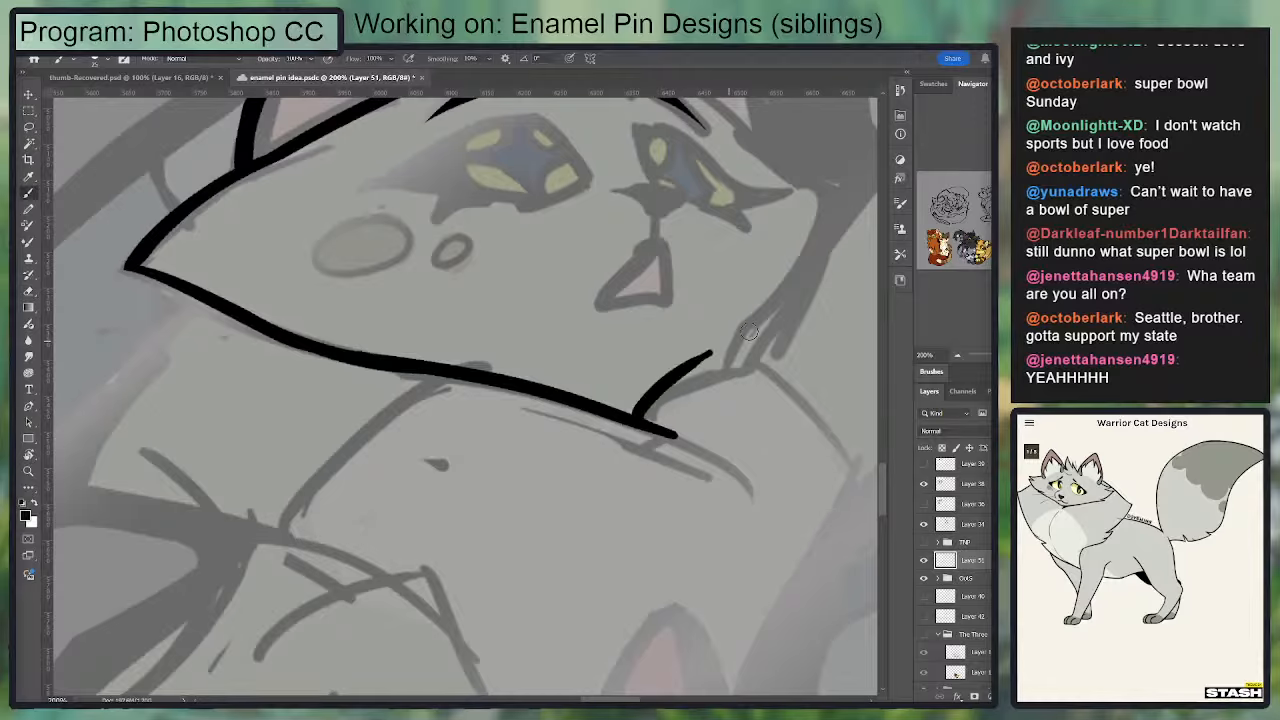
{"action": "key", "text": "ctrl+z"}
{"action": "left_click_drag", "start_coordinate": [638, 416], "coordinate": [747, 367]}
Step: Ink the right side of the face up to the cheek point and from there to the head tuft, undoing poor strokes
{"action": "mouse_move", "coordinate": [650, 321]}
{"action": "left_mouse_down"}
{"action": "mouse_move", "coordinate": [577, 337]}
{"action": "mouse_move", "coordinate": [535, 383]}
{"action": "left_mouse_up"}
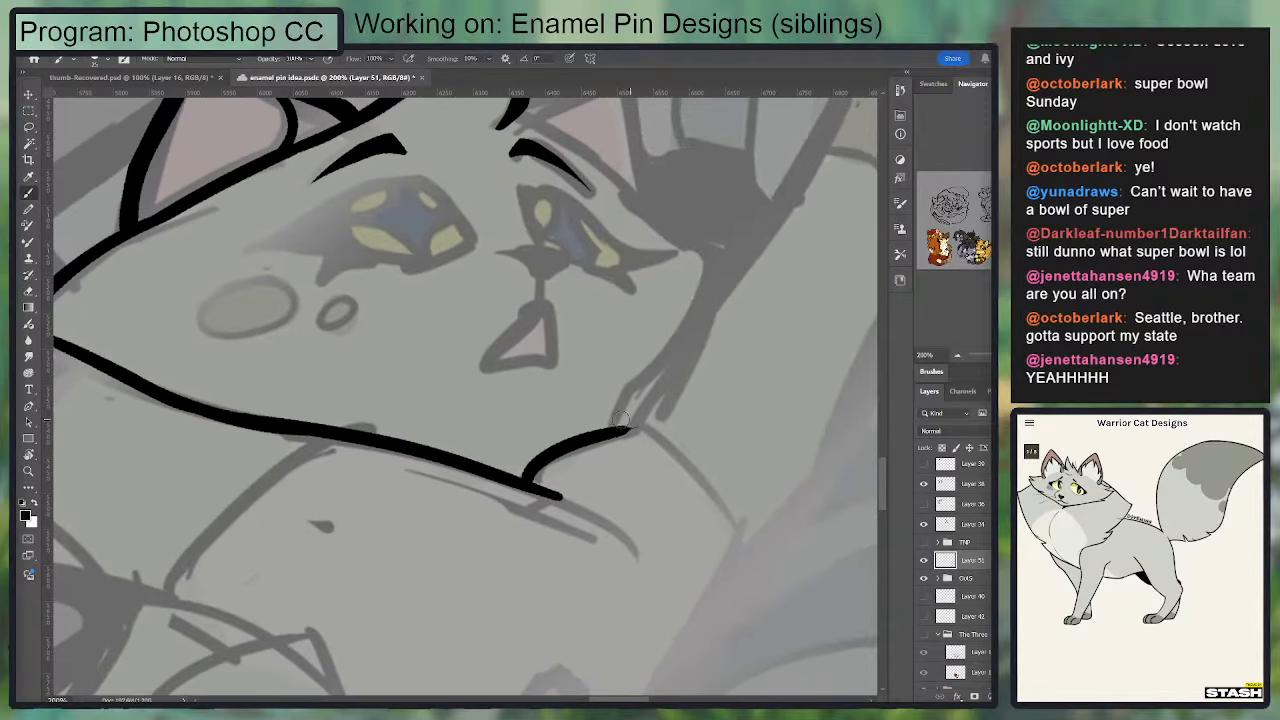
{"action": "mouse_move", "coordinate": [609, 427]}
{"action": "left_mouse_down"}
{"action": "mouse_move", "coordinate": [643, 386]}
{"action": "mouse_move", "coordinate": [614, 421]}
{"action": "left_mouse_up"}
{"action": "key", "text": "ctrl+z"}
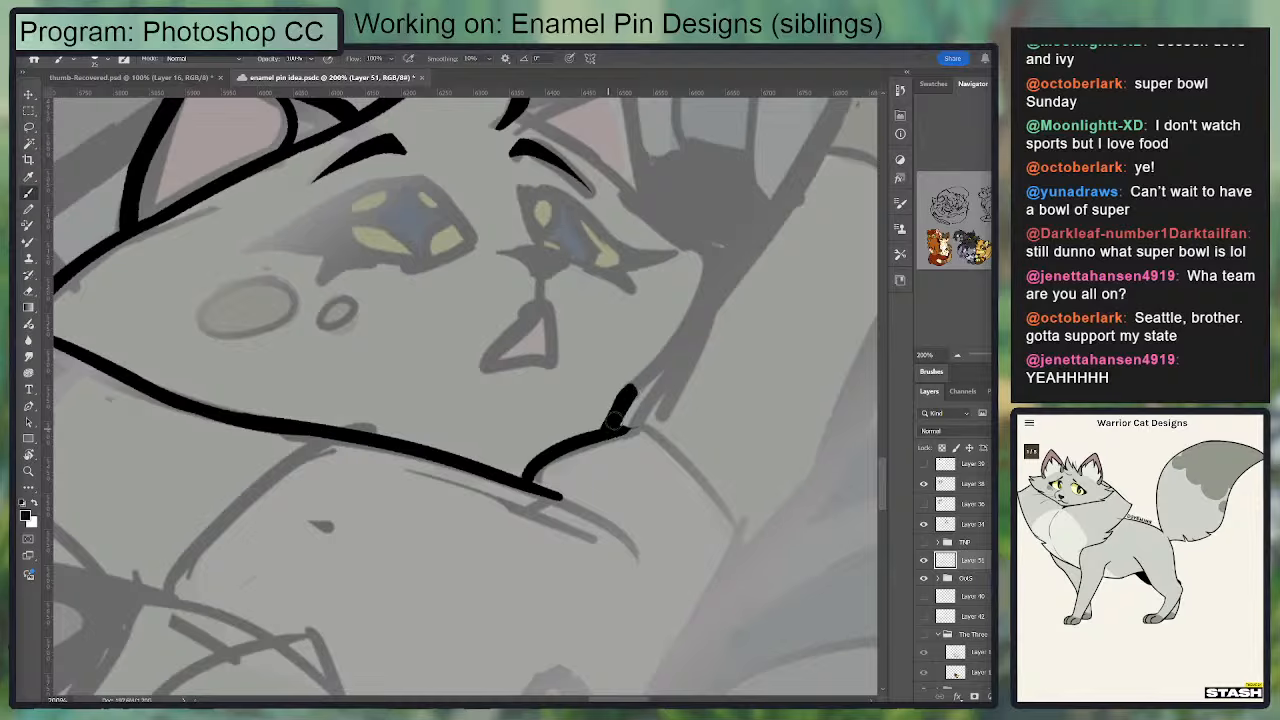
{"action": "left_click_drag", "start_coordinate": [626, 374], "coordinate": [619, 340]}
{"action": "left_click_drag", "start_coordinate": [659, 295], "coordinate": [648, 362]}
{"action": "mouse_move", "coordinate": [587, 422]}
{"action": "left_mouse_down"}
{"action": "mouse_move", "coordinate": [662, 340]}
{"action": "mouse_move", "coordinate": [683, 264]}
{"action": "mouse_move", "coordinate": [559, 193]}
{"action": "mouse_move", "coordinate": [693, 284]}
{"action": "mouse_move", "coordinate": [788, 308]}
{"action": "mouse_move", "coordinate": [591, 222]}
{"action": "mouse_move", "coordinate": [723, 325]}
{"action": "mouse_move", "coordinate": [774, 343]}
{"action": "left_mouse_up"}
{"action": "key", "text": "ctrl+z"}
{"action": "key", "text": "ctrl+z"}
{"action": "key", "text": "ctrl+z"}
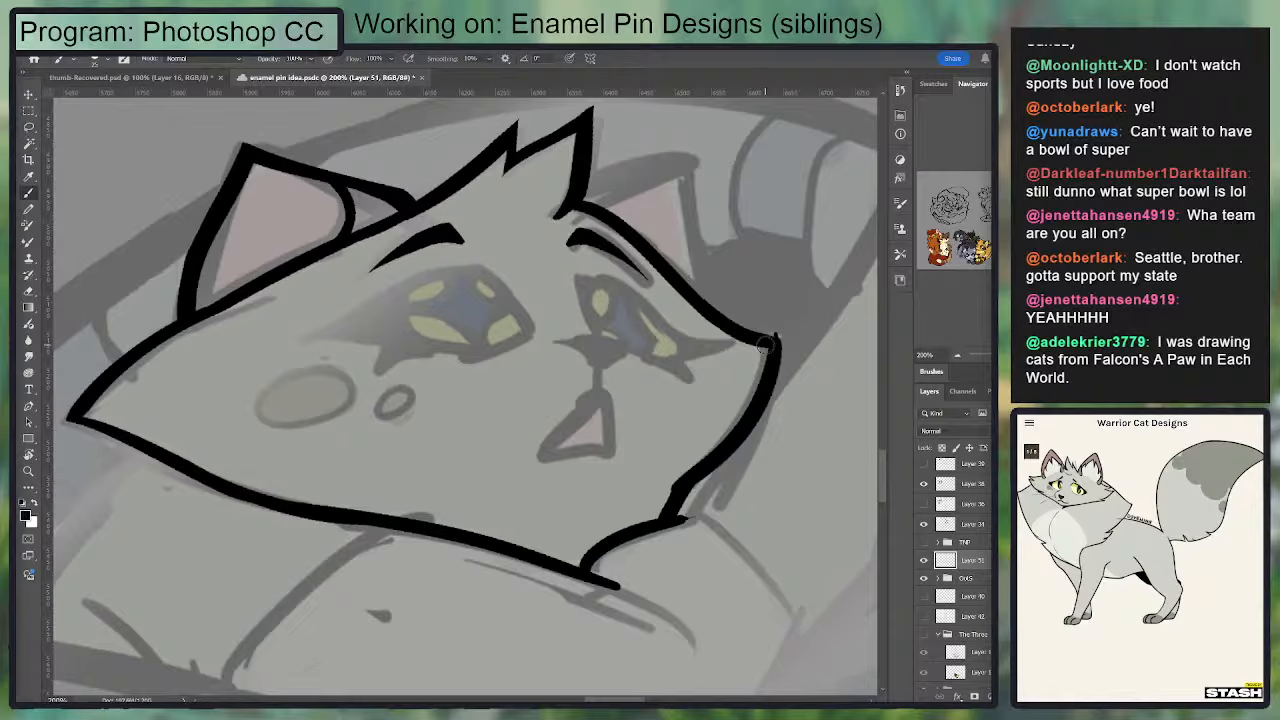
Step: Sharpen the corner of the right cheek point by filling it with the brush and erasing the excess ink
{"action": "key", "text": "e"}
{"action": "mouse_move", "coordinate": [684, 304]}
{"action": "left_mouse_down"}
{"action": "mouse_move", "coordinate": [766, 354]}
{"action": "mouse_move", "coordinate": [680, 263]}
{"action": "mouse_move", "coordinate": [740, 296]}
{"action": "mouse_move", "coordinate": [733, 348]}
{"action": "left_mouse_up"}
{"action": "key", "text": "b"}
{"action": "key", "text": "e"}
{"action": "key", "text": "b"}
{"action": "left_click_drag", "start_coordinate": [730, 295], "coordinate": [702, 382]}
{"action": "key", "text": "e"}
{"action": "left_click_drag", "start_coordinate": [746, 277], "coordinate": [676, 405]}
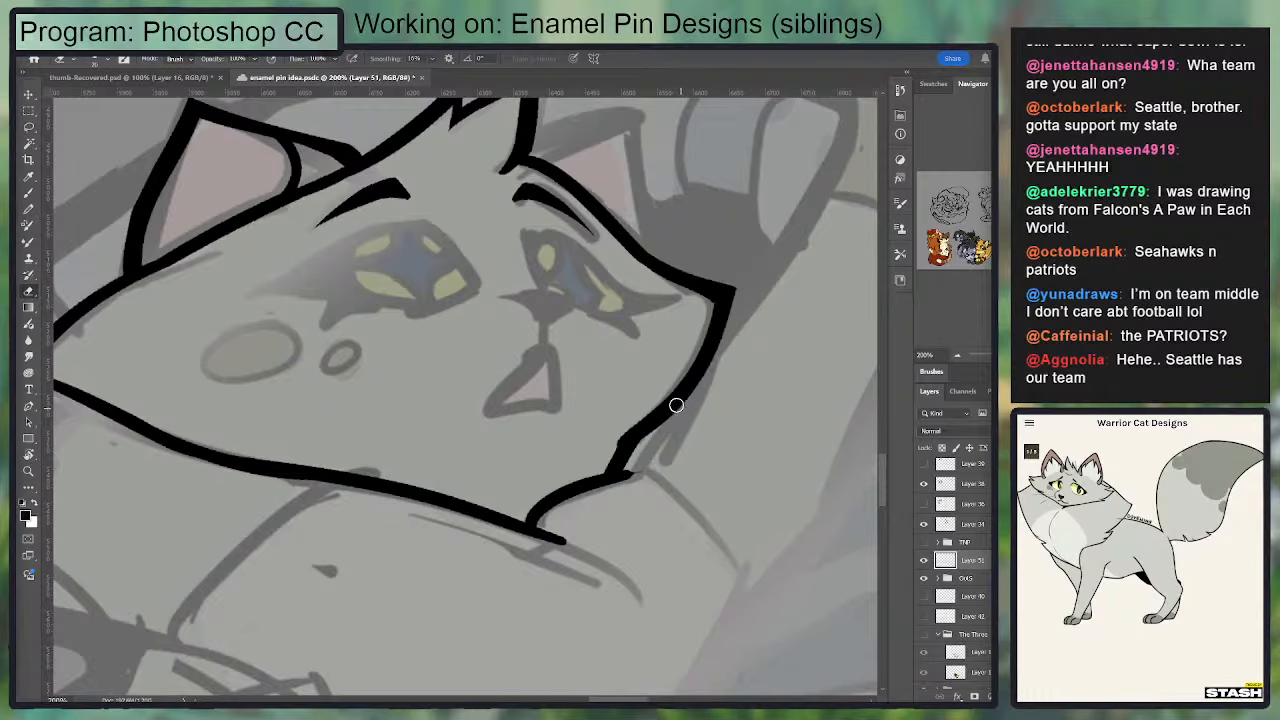
Step: Smooth the line weight along the right cheek and the face edge above it, alternating brush strokes and eraser trims
{"action": "key", "text": "b"}
{"action": "left_click_drag", "start_coordinate": [714, 299], "coordinate": [682, 383]}
{"action": "mouse_move", "coordinate": [747, 318]}
{"action": "left_mouse_down"}
{"action": "mouse_move", "coordinate": [803, 244]}
{"action": "mouse_move", "coordinate": [716, 349]}
{"action": "left_mouse_up"}
{"action": "key", "text": "e"}
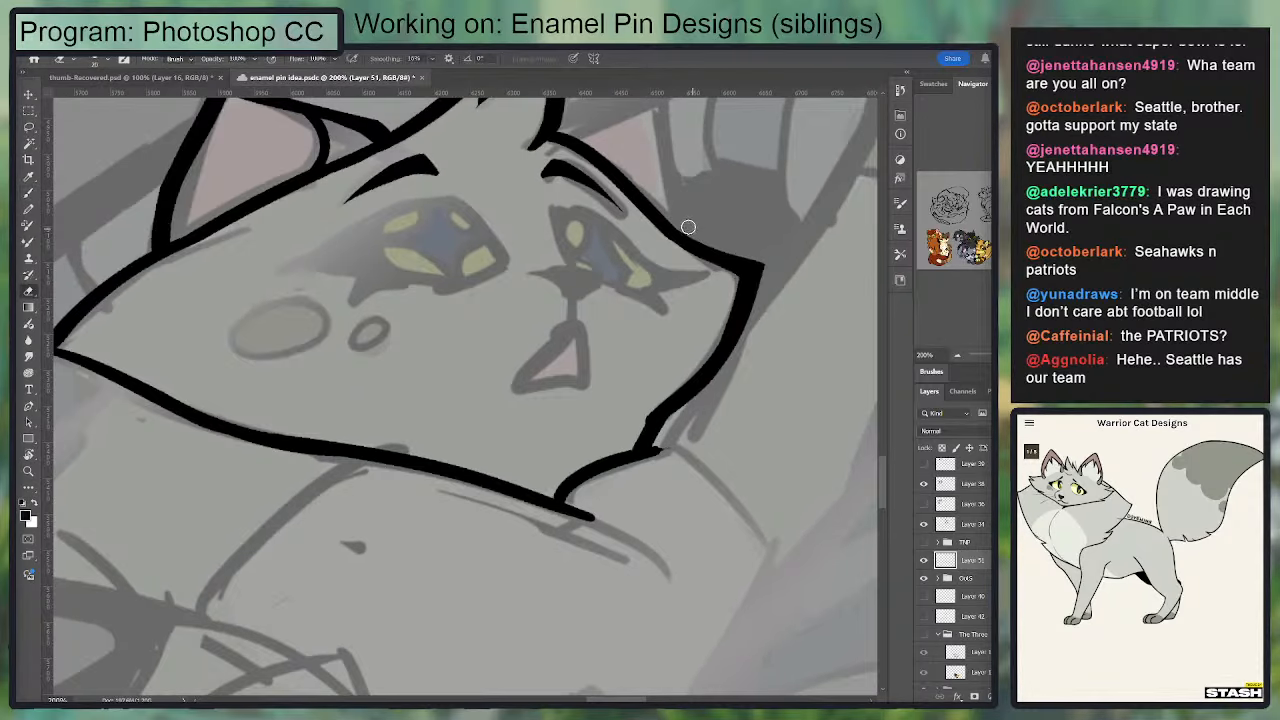
{"action": "left_click_drag", "start_coordinate": [715, 207], "coordinate": [657, 266]}
{"action": "key", "text": "b"}
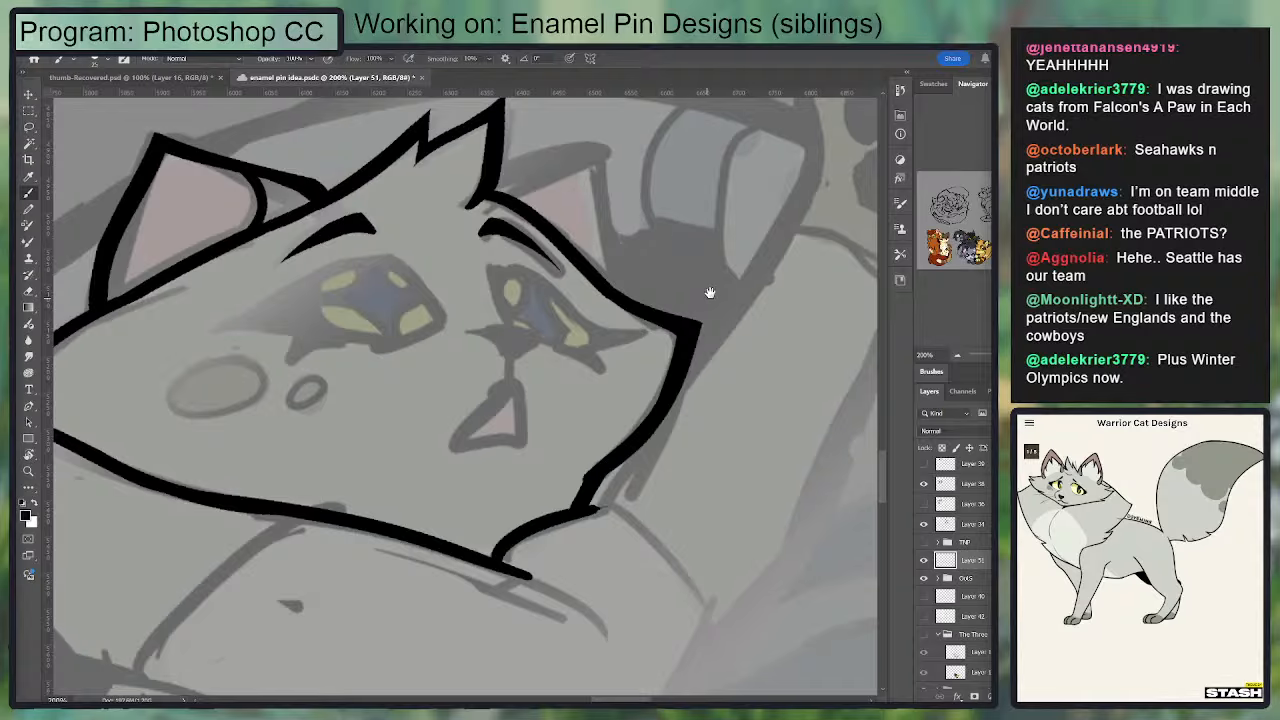
{"action": "mouse_move", "coordinate": [709, 291]}
{"action": "left_mouse_down"}
{"action": "mouse_move", "coordinate": [735, 237]}
{"action": "mouse_move", "coordinate": [755, 266]}
{"action": "left_mouse_up"}
{"action": "key", "text": "e"}
{"action": "left_click_drag", "start_coordinate": [635, 190], "coordinate": [651, 291]}
Step: Ink the right ear from the head tuft to the tip and down its outer side, redoing strokes that do not fit
{"action": "key", "text": "b"}
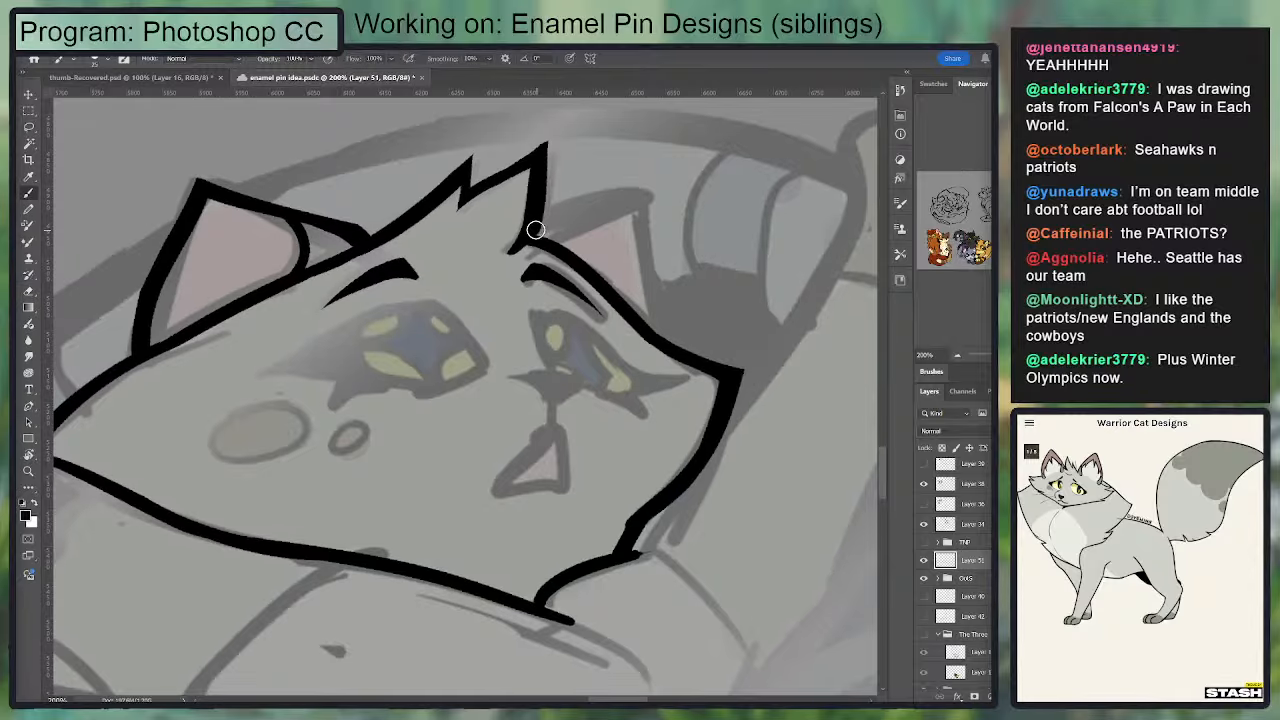
{"action": "mouse_move", "coordinate": [536, 227]}
{"action": "left_mouse_down"}
{"action": "mouse_move", "coordinate": [635, 192]}
{"action": "mouse_move", "coordinate": [667, 338]}
{"action": "left_mouse_up"}
{"action": "key", "text": "ctrl+z"}
{"action": "key", "text": "ctrl+z"}
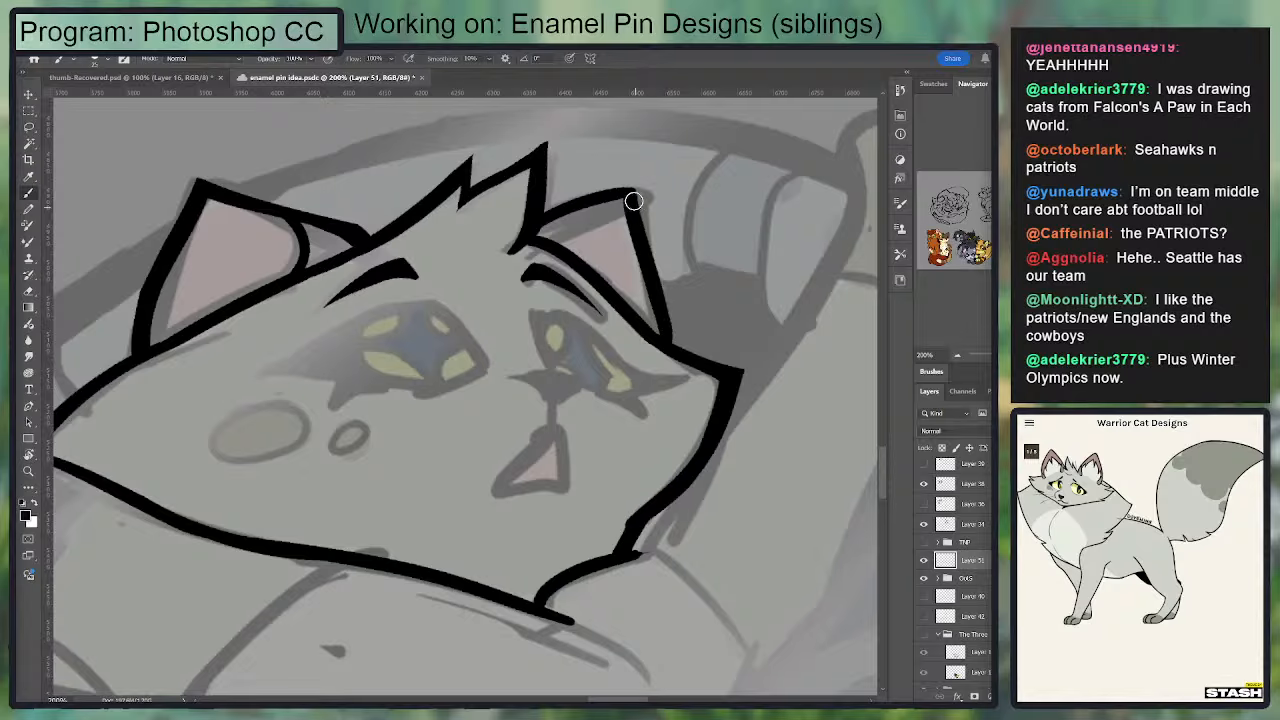
{"action": "key", "text": "e"}
{"action": "mouse_move", "coordinate": [644, 262]}
{"action": "left_mouse_down"}
{"action": "mouse_move", "coordinate": [660, 326]}
{"action": "mouse_move", "coordinate": [649, 275]}
{"action": "left_mouse_up"}
{"action": "key", "text": "b"}
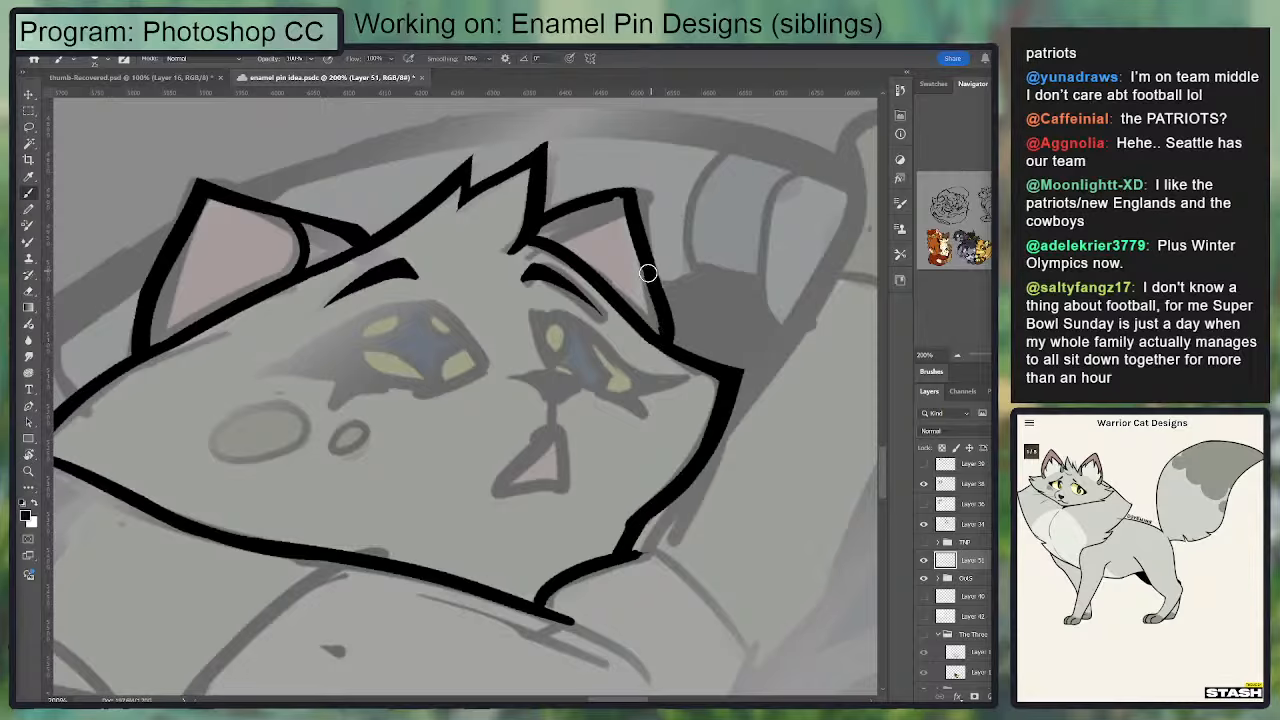
Step: Clean the right ear's upper and outer lines with alternating eraser trims and brush touch-ups
{"action": "key", "text": "e"}
{"action": "mouse_move", "coordinate": [656, 328]}
{"action": "left_mouse_down"}
{"action": "mouse_move", "coordinate": [644, 282]}
{"action": "mouse_move", "coordinate": [671, 340]}
{"action": "mouse_move", "coordinate": [640, 196]}
{"action": "mouse_move", "coordinate": [562, 221]}
{"action": "mouse_move", "coordinate": [578, 214]}
{"action": "left_mouse_up"}
{"action": "key", "text": "b"}
{"action": "key", "text": "e"}
{"action": "key", "text": "b"}
{"action": "key", "text": "e"}
{"action": "key", "text": "b"}
{"action": "key", "text": "e"}
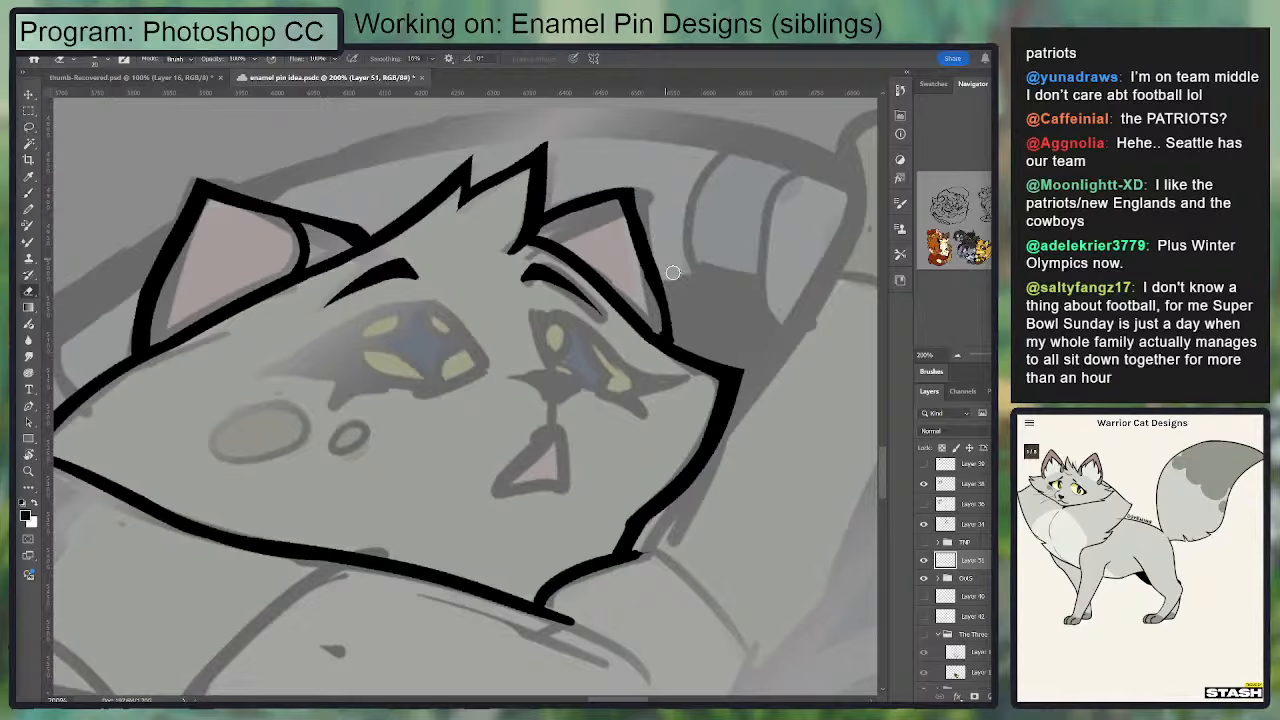
Step: Reshape the right ear's outer line below the tip and ink the short inner fold near the head tuft
{"action": "key", "text": "b"}
{"action": "left_click_drag", "start_coordinate": [628, 199], "coordinate": [661, 306]}
{"action": "key", "text": "e"}
{"action": "mouse_move", "coordinate": [626, 228]}
{"action": "left_mouse_down"}
{"action": "mouse_move", "coordinate": [664, 325]}
{"action": "mouse_move", "coordinate": [631, 206]}
{"action": "left_mouse_up"}
{"action": "key", "text": "b"}
{"action": "left_click_drag", "start_coordinate": [660, 292], "coordinate": [682, 260]}
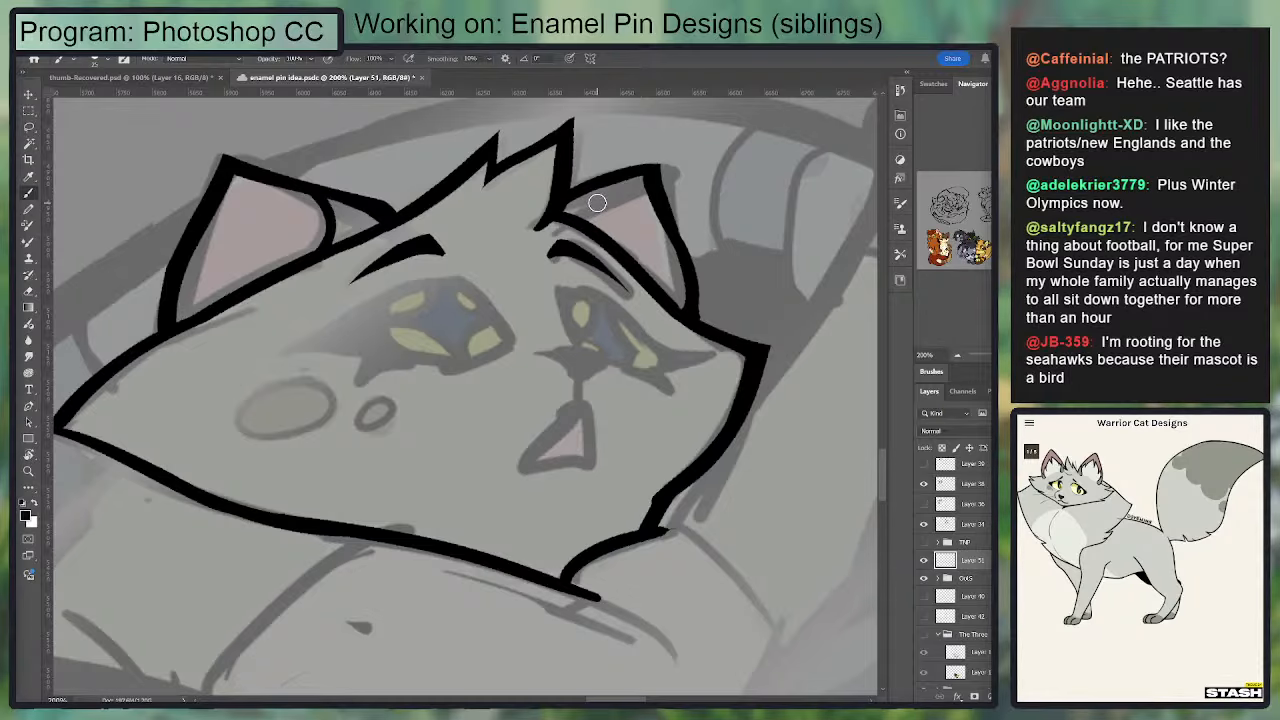
{"action": "mouse_move", "coordinate": [603, 206]}
{"action": "left_mouse_down"}
{"action": "mouse_move", "coordinate": [617, 210]}
{"action": "mouse_move", "coordinate": [612, 246]}
{"action": "left_mouse_up"}
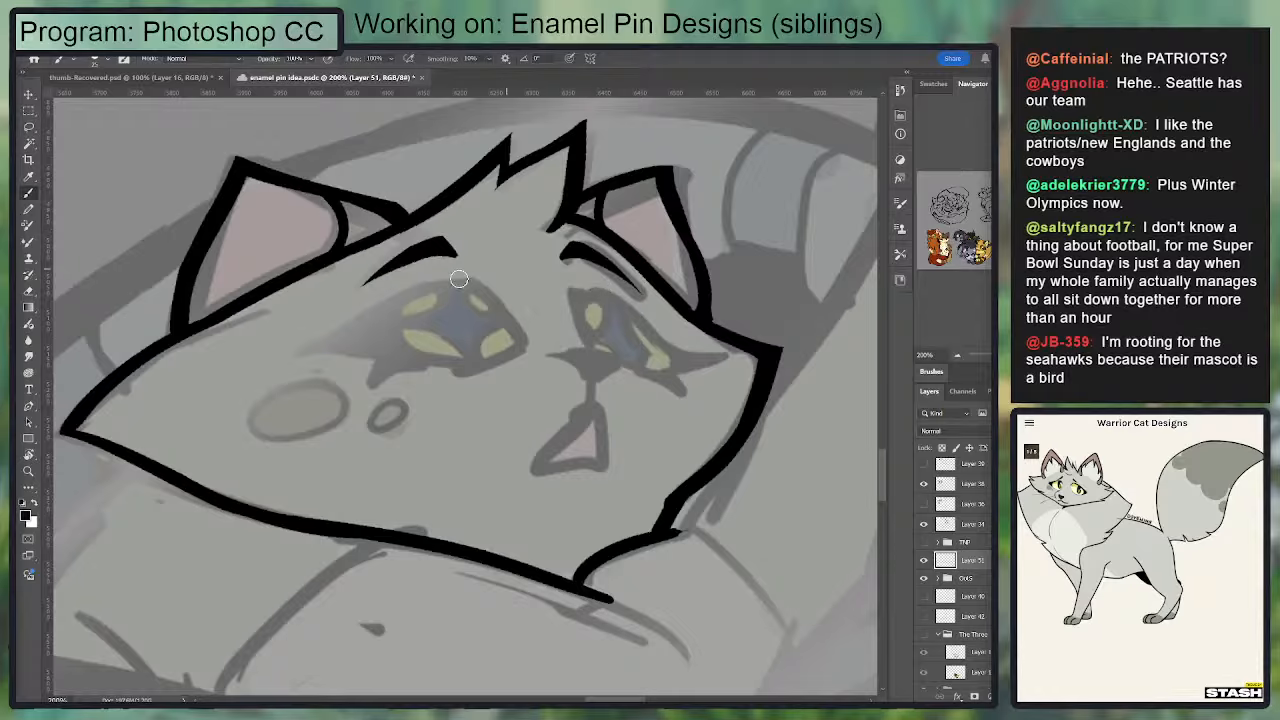
Step: Reduce the brush size and start inking the left eye's upper lid, undoing and erasing unsatisfactory strokes
{"action": "left_click_drag", "start_coordinate": [467, 282], "coordinate": [525, 349]}
{"action": "key", "text": "ctrl+z"}
{"action": "key", "text": "bracketleft"}
{"action": "key", "text": "ctrl+z"}
{"action": "mouse_move", "coordinate": [472, 286]}
{"action": "left_mouse_down"}
{"action": "mouse_move", "coordinate": [370, 317]}
{"action": "mouse_move", "coordinate": [497, 274]}
{"action": "left_mouse_up"}
{"action": "key", "text": "e"}
{"action": "mouse_move", "coordinate": [569, 237]}
{"action": "left_mouse_down"}
{"action": "mouse_move", "coordinate": [630, 310]}
{"action": "mouse_move", "coordinate": [574, 240]}
{"action": "mouse_move", "coordinate": [637, 302]}
{"action": "mouse_move", "coordinate": [577, 219]}
{"action": "mouse_move", "coordinate": [405, 292]}
{"action": "left_mouse_up"}
Step: Outline the whole left eye with a filled, pointed outer corner and add a short lash beneath it
{"action": "key", "text": "b"}
{"action": "key", "text": "e"}
{"action": "key", "text": "b"}
{"action": "mouse_move", "coordinate": [472, 264]}
{"action": "left_mouse_down"}
{"action": "mouse_move", "coordinate": [384, 301]}
{"action": "mouse_move", "coordinate": [486, 306]}
{"action": "mouse_move", "coordinate": [388, 300]}
{"action": "mouse_move", "coordinate": [466, 280]}
{"action": "mouse_move", "coordinate": [510, 309]}
{"action": "mouse_move", "coordinate": [623, 294]}
{"action": "mouse_move", "coordinate": [532, 325]}
{"action": "left_mouse_up"}
{"action": "key", "text": "ctrl+z"}
{"action": "key", "text": "e"}
{"action": "key", "text": "b"}
{"action": "left_click_drag", "start_coordinate": [635, 299], "coordinate": [542, 310]}
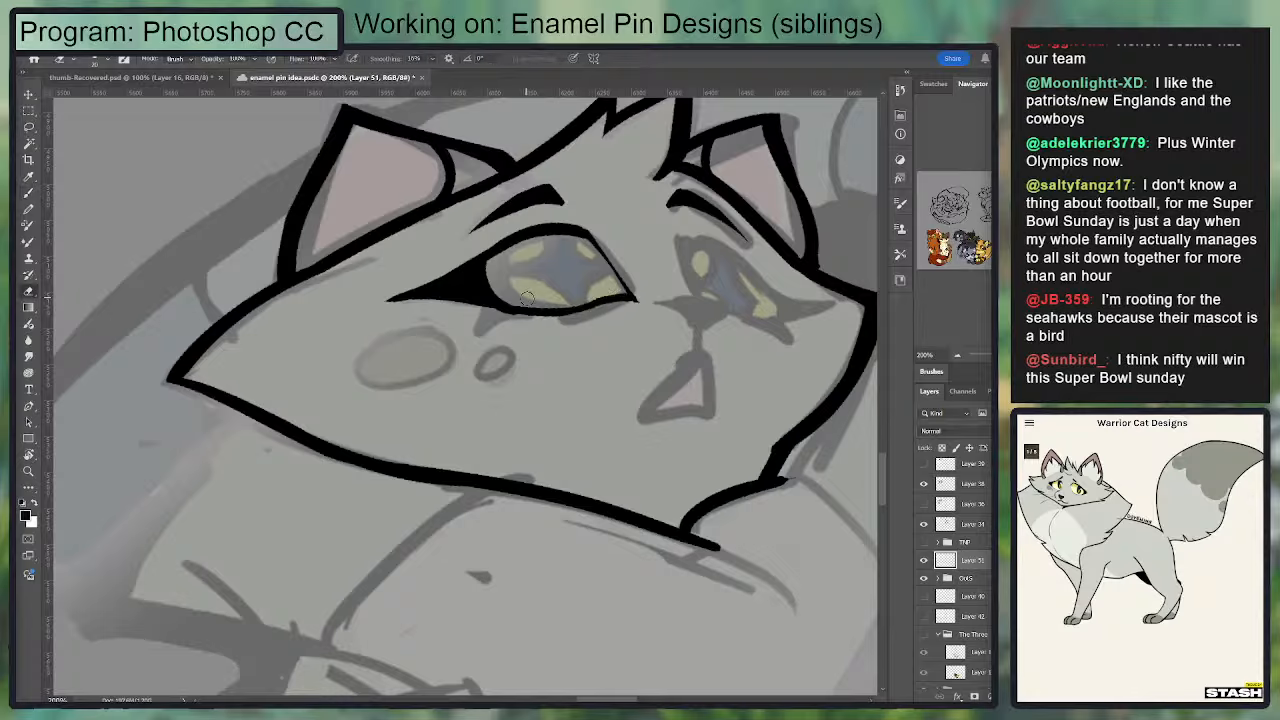
{"action": "key", "text": "b"}
{"action": "left_click_drag", "start_coordinate": [478, 306], "coordinate": [467, 330]}
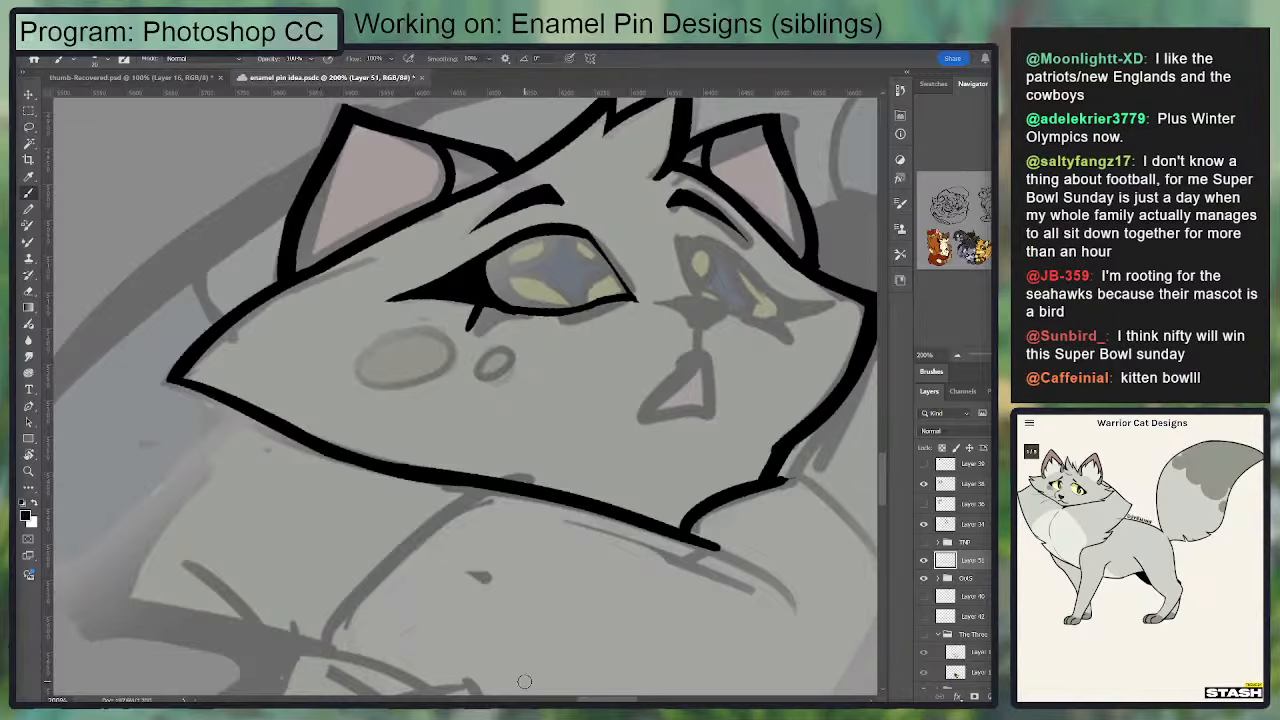
Step: Thicken the short lash beneath the left eye into a solid pointed wedge and trim its edge
{"action": "mouse_move", "coordinate": [511, 349]}
{"action": "left_mouse_down"}
{"action": "mouse_move", "coordinate": [569, 287]}
{"action": "mouse_move", "coordinate": [497, 267]}
{"action": "left_mouse_up"}
{"action": "key", "text": "b"}
{"action": "mouse_move", "coordinate": [580, 254]}
{"action": "left_mouse_down"}
{"action": "mouse_move", "coordinate": [350, 353]}
{"action": "mouse_move", "coordinate": [393, 340]}
{"action": "mouse_move", "coordinate": [371, 336]}
{"action": "mouse_move", "coordinate": [349, 362]}
{"action": "left_mouse_up"}
{"action": "key", "text": "ctrl+z"}
{"action": "key", "text": "e"}
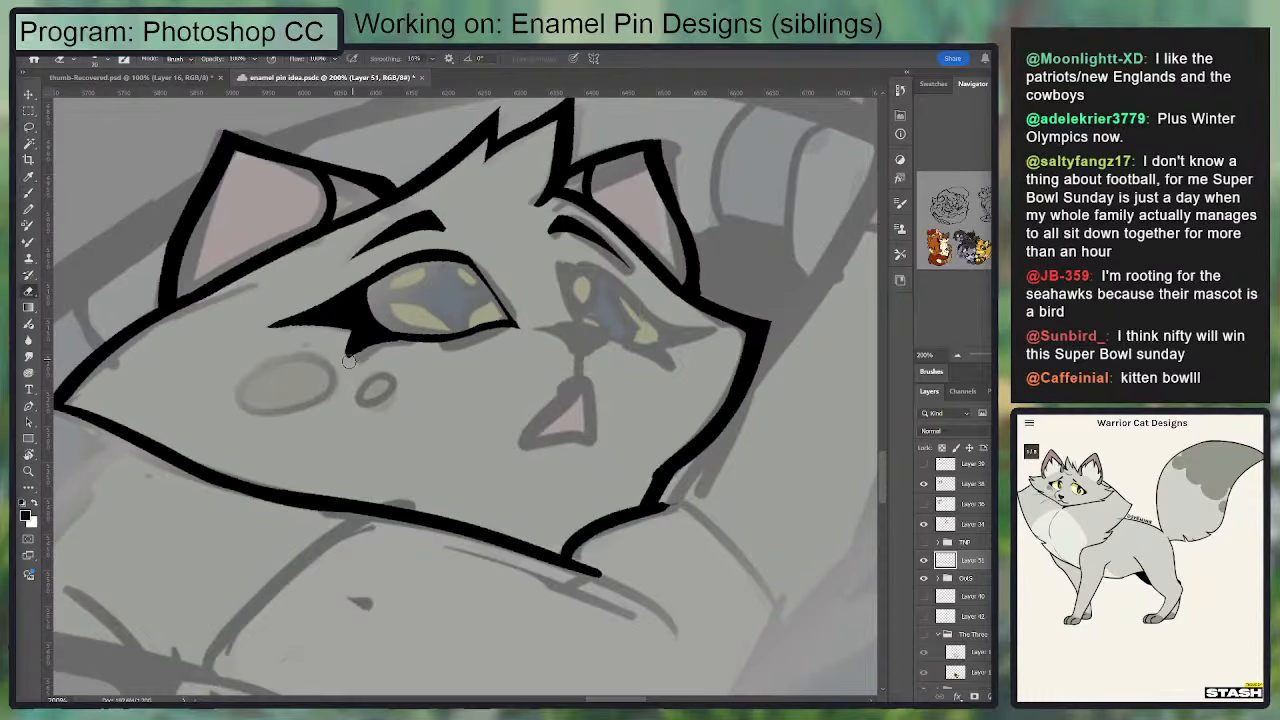
{"action": "left_click_drag", "start_coordinate": [431, 330], "coordinate": [486, 305]}
{"action": "key", "text": "b"}
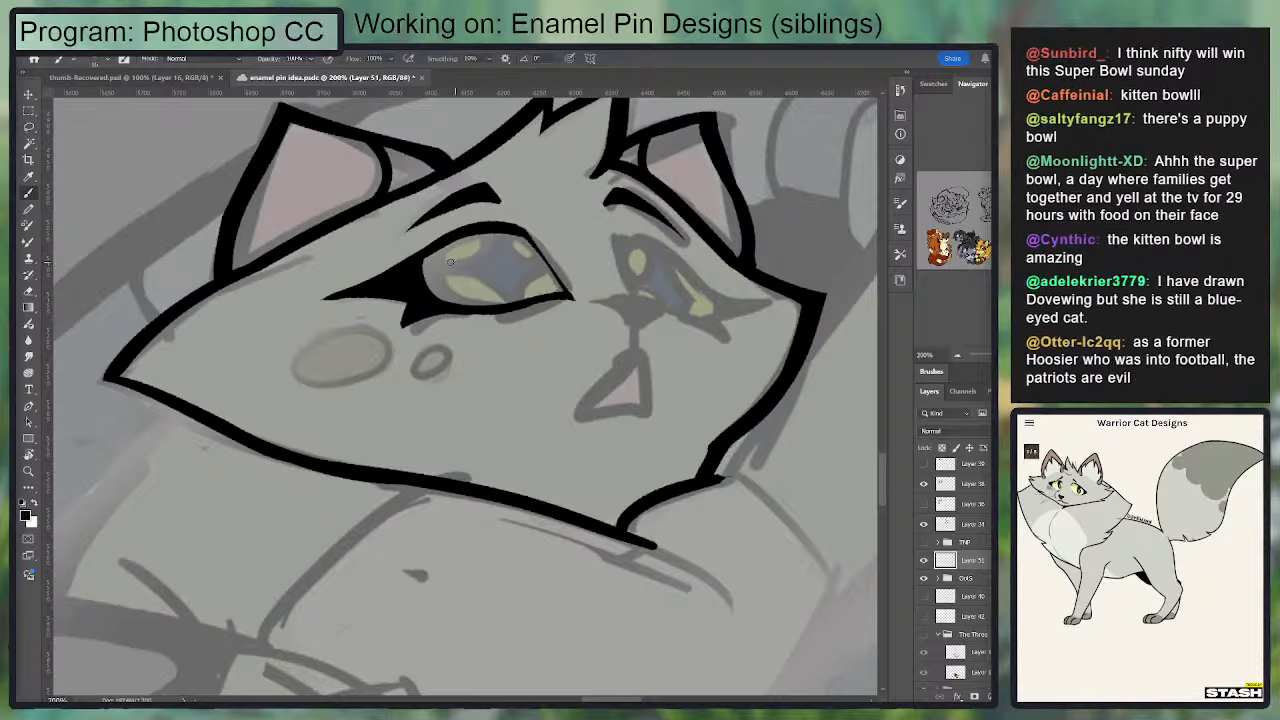
Step: Ink the four-pointed star pupil with curved outlines inside the left eye, undoing unsatisfactory strokes
{"action": "mouse_move", "coordinate": [440, 265]}
{"action": "left_mouse_down"}
{"action": "mouse_move", "coordinate": [480, 253]}
{"action": "mouse_move", "coordinate": [486, 232]}
{"action": "mouse_move", "coordinate": [439, 270]}
{"action": "mouse_move", "coordinate": [514, 305]}
{"action": "mouse_move", "coordinate": [632, 270]}
{"action": "left_mouse_up"}
{"action": "key", "text": "e"}
{"action": "key", "text": "b"}
{"action": "key", "text": "ctrl+z"}
{"action": "key", "text": "ctrl+z"}
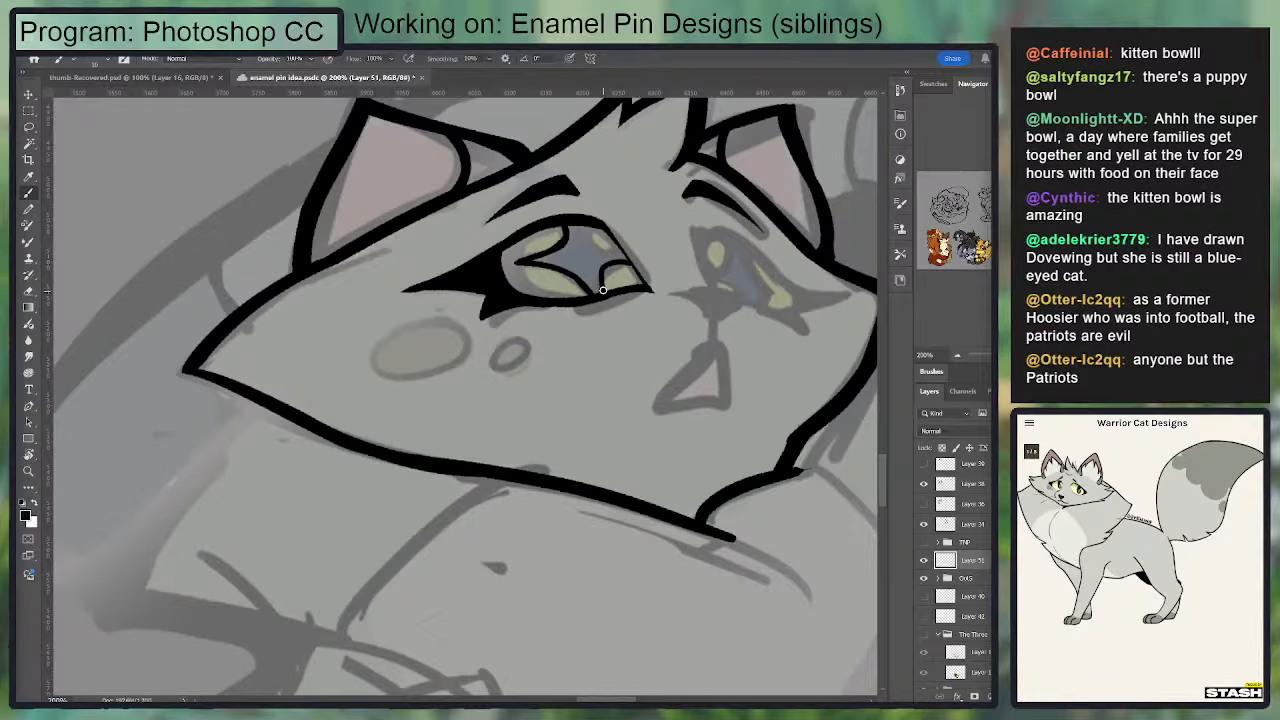
{"action": "mouse_move", "coordinate": [601, 289]}
{"action": "left_mouse_down"}
{"action": "mouse_move", "coordinate": [614, 260]}
{"action": "mouse_move", "coordinate": [630, 262]}
{"action": "mouse_move", "coordinate": [597, 246]}
{"action": "mouse_move", "coordinate": [608, 250]}
{"action": "mouse_move", "coordinate": [518, 261]}
{"action": "mouse_move", "coordinate": [492, 245]}
{"action": "left_mouse_up"}
{"action": "key", "text": "ctrl+z"}
{"action": "key", "text": "ctrl+z"}
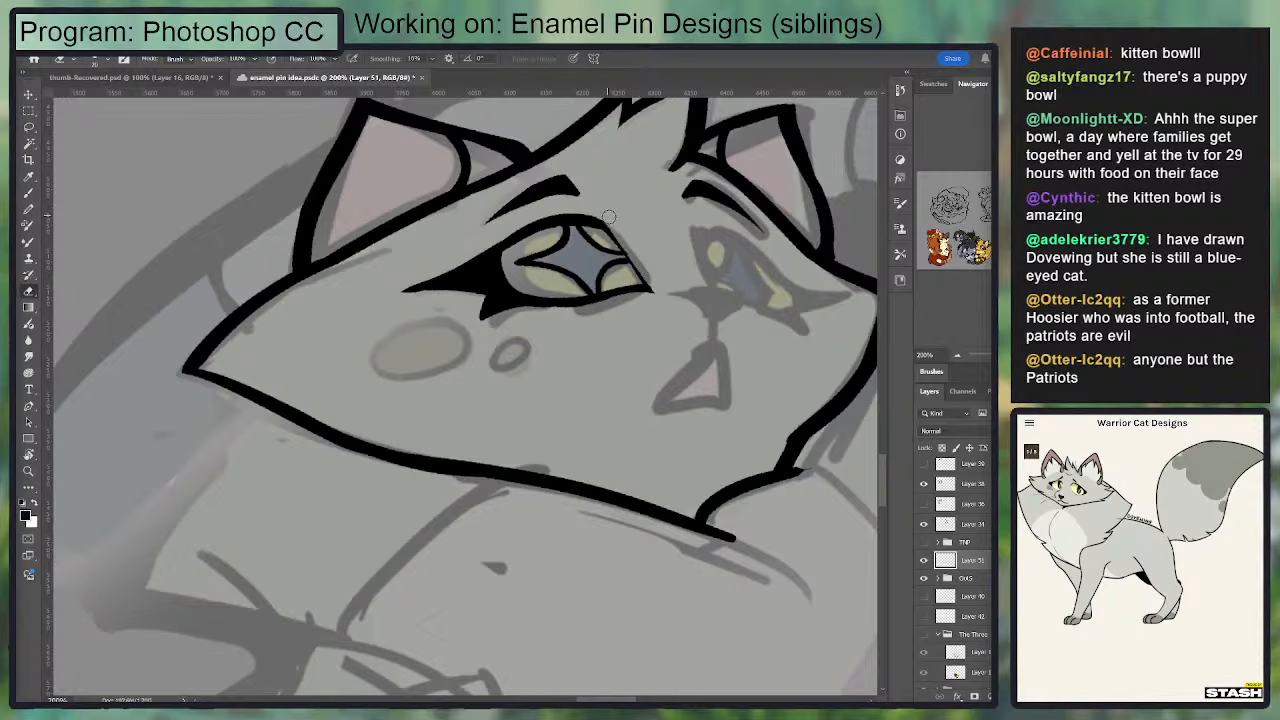
Step: Ink the right eye's upper lid and inner edge, redrawing the lid stroke until it follows the sketch
{"action": "key", "text": "b"}
{"action": "left_click_drag", "start_coordinate": [574, 251], "coordinate": [604, 310]}
{"action": "key", "text": "ctrl+z"}
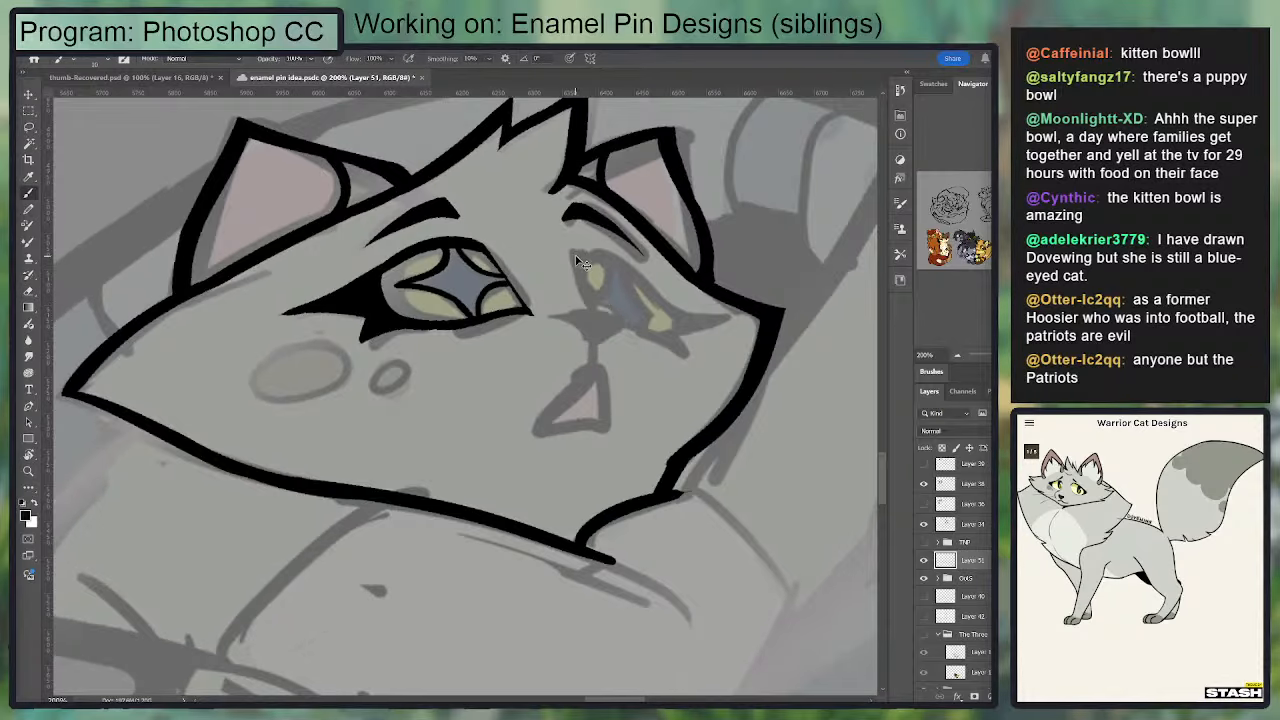
{"action": "left_click_drag", "start_coordinate": [575, 250], "coordinate": [601, 306]}
{"action": "left_click_drag", "start_coordinate": [577, 252], "coordinate": [672, 292]}
{"action": "key", "text": "ctrl+z"}
{"action": "left_click_drag", "start_coordinate": [579, 253], "coordinate": [660, 284]}
{"action": "left_click_drag", "start_coordinate": [617, 251], "coordinate": [577, 254]}
Step: Ink the solid black nose beside the right eye and clean up the strokes where they meet
{"action": "key", "text": "e"}
{"action": "mouse_move", "coordinate": [661, 271]}
{"action": "left_mouse_down"}
{"action": "mouse_move", "coordinate": [585, 234]}
{"action": "mouse_move", "coordinate": [660, 290]}
{"action": "mouse_move", "coordinate": [596, 258]}
{"action": "mouse_move", "coordinate": [595, 277]}
{"action": "mouse_move", "coordinate": [616, 253]}
{"action": "mouse_move", "coordinate": [637, 280]}
{"action": "mouse_move", "coordinate": [587, 276]}
{"action": "mouse_move", "coordinate": [602, 250]}
{"action": "mouse_move", "coordinate": [634, 280]}
{"action": "mouse_move", "coordinate": [603, 313]}
{"action": "mouse_move", "coordinate": [665, 325]}
{"action": "mouse_move", "coordinate": [562, 311]}
{"action": "mouse_move", "coordinate": [590, 326]}
{"action": "mouse_move", "coordinate": [620, 314]}
{"action": "mouse_move", "coordinate": [575, 311]}
{"action": "mouse_move", "coordinate": [618, 314]}
{"action": "left_mouse_up"}
{"action": "key", "text": "b"}
{"action": "key", "text": "ctrl+z"}
{"action": "key", "text": "ctrl+z"}
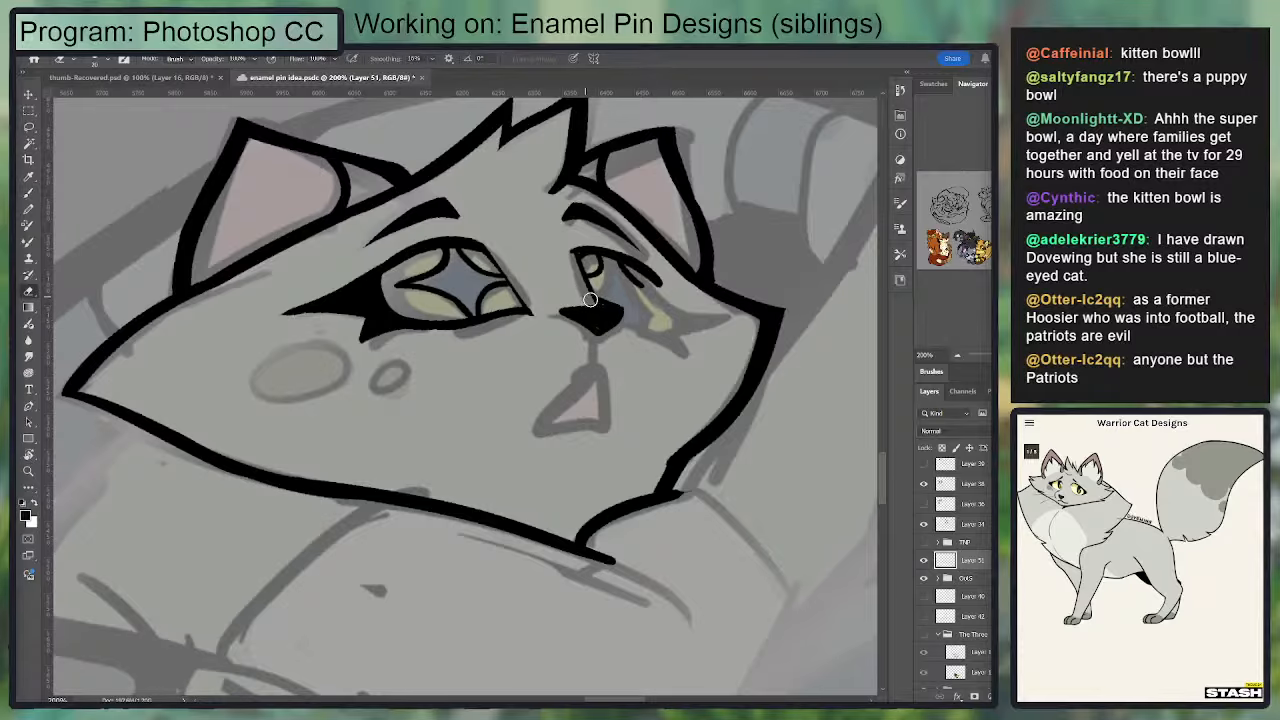
{"action": "left_click_drag", "start_coordinate": [593, 294], "coordinate": [622, 312]}
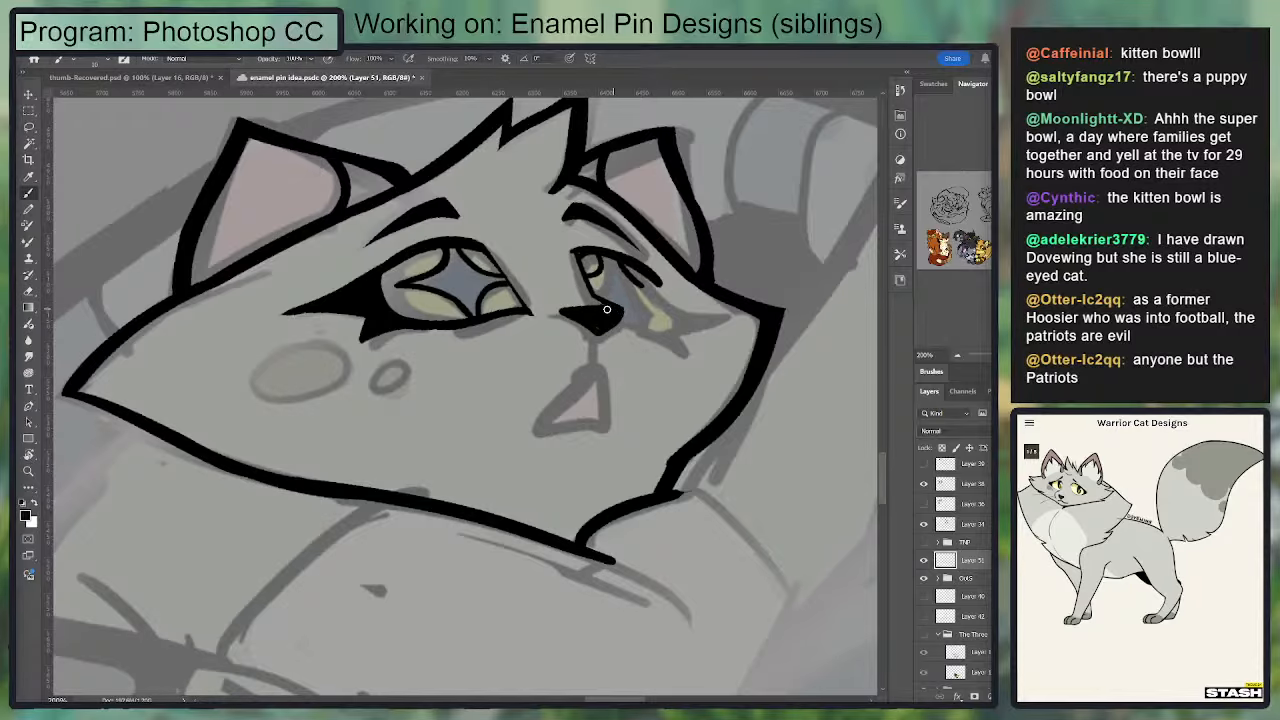
Step: Ink the right eye's lower inner line past the nose and its short lower lid, undoing stray strokes
{"action": "scroll", "coordinate": [606, 309], "scroll_direction": "down", "scroll_amount": 1}
{"action": "key", "text": "e"}
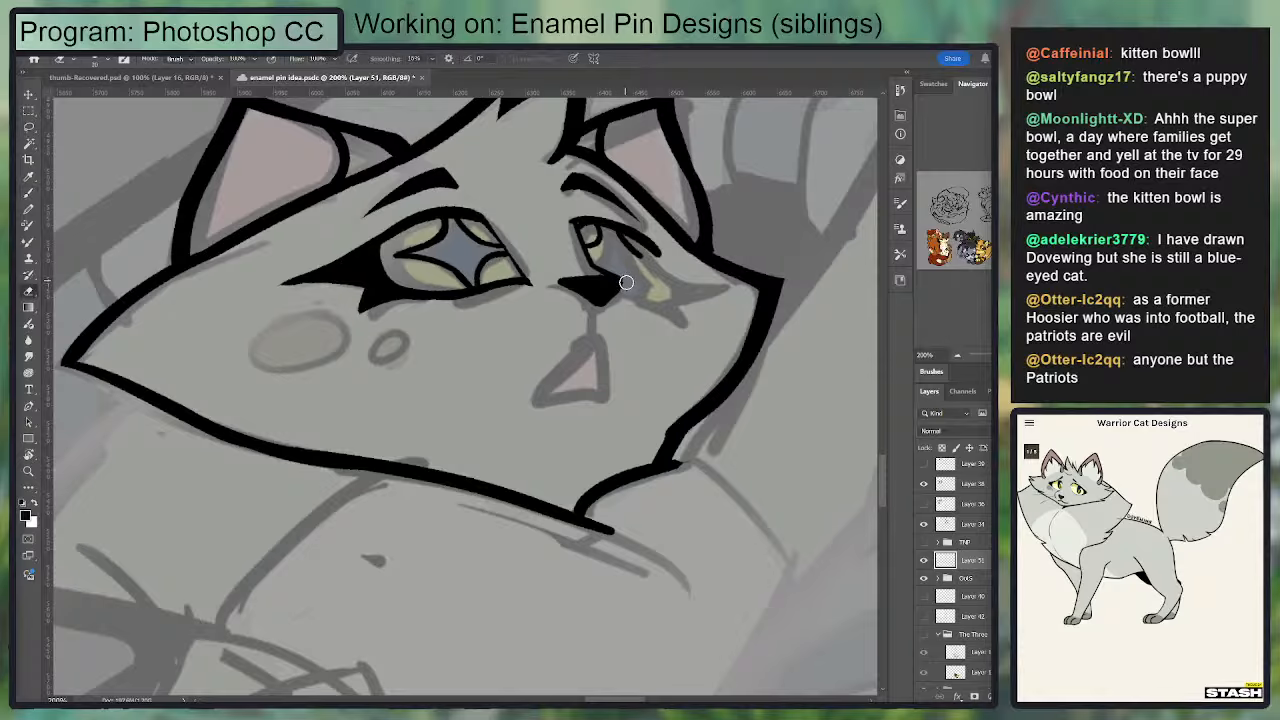
{"action": "key", "text": "b"}
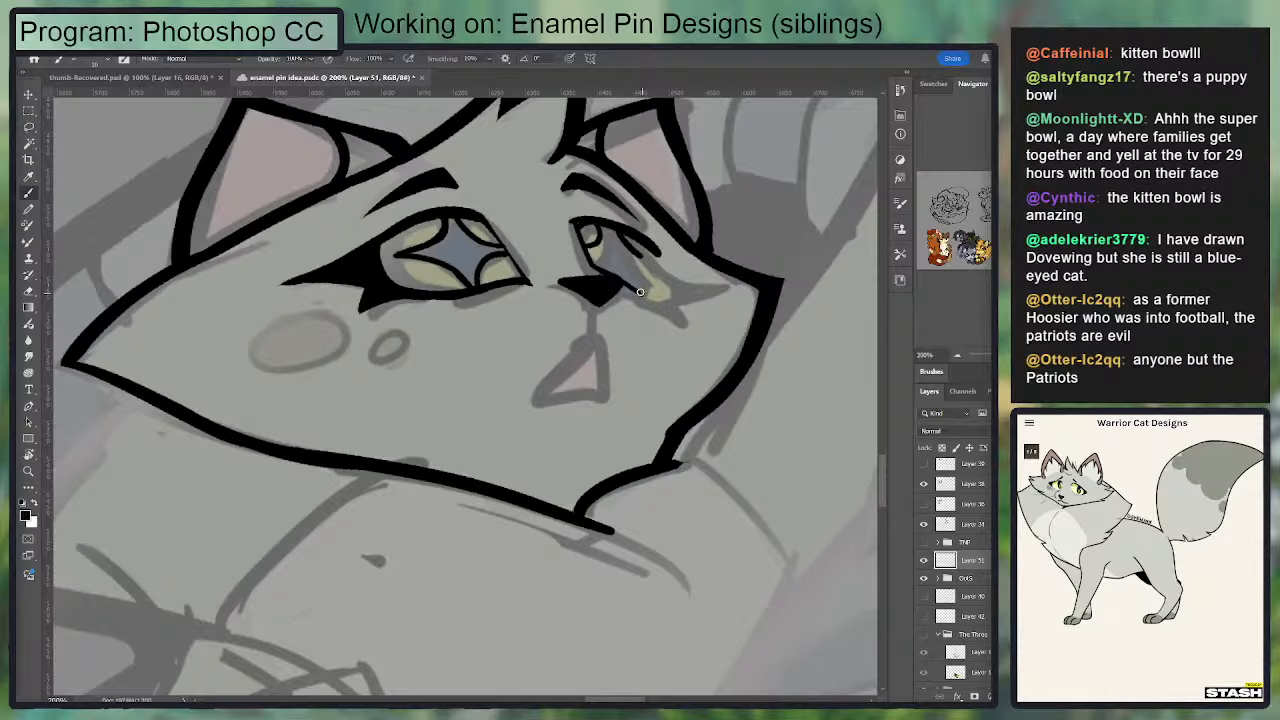
{"action": "mouse_move", "coordinate": [640, 291]}
{"action": "left_mouse_down"}
{"action": "mouse_move", "coordinate": [673, 307]}
{"action": "mouse_move", "coordinate": [632, 289]}
{"action": "mouse_move", "coordinate": [676, 290]}
{"action": "mouse_move", "coordinate": [627, 297]}
{"action": "left_mouse_up"}
{"action": "key", "text": "ctrl+z"}
{"action": "key", "text": "ctrl+z"}
{"action": "left_click_drag", "start_coordinate": [624, 283], "coordinate": [627, 307]}
{"action": "left_click_drag", "start_coordinate": [588, 303], "coordinate": [540, 336]}
{"action": "key", "text": "ctrl+z"}
{"action": "key", "text": "e"}
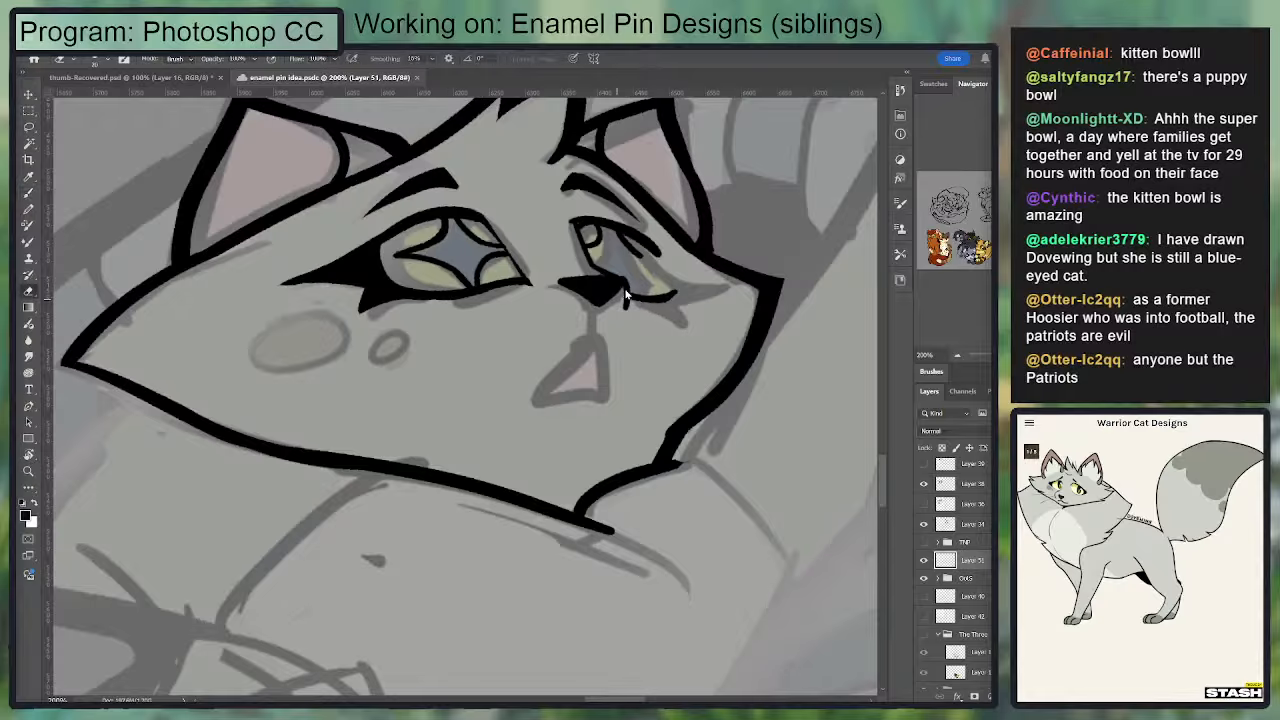
Step: Erase the stray mark beside the nose and redraw the short line under the right eye's inner side
{"action": "left_click_drag", "start_coordinate": [626, 296], "coordinate": [621, 313]}
{"action": "key", "text": "b"}
{"action": "key", "text": "e"}
{"action": "key", "text": "b"}
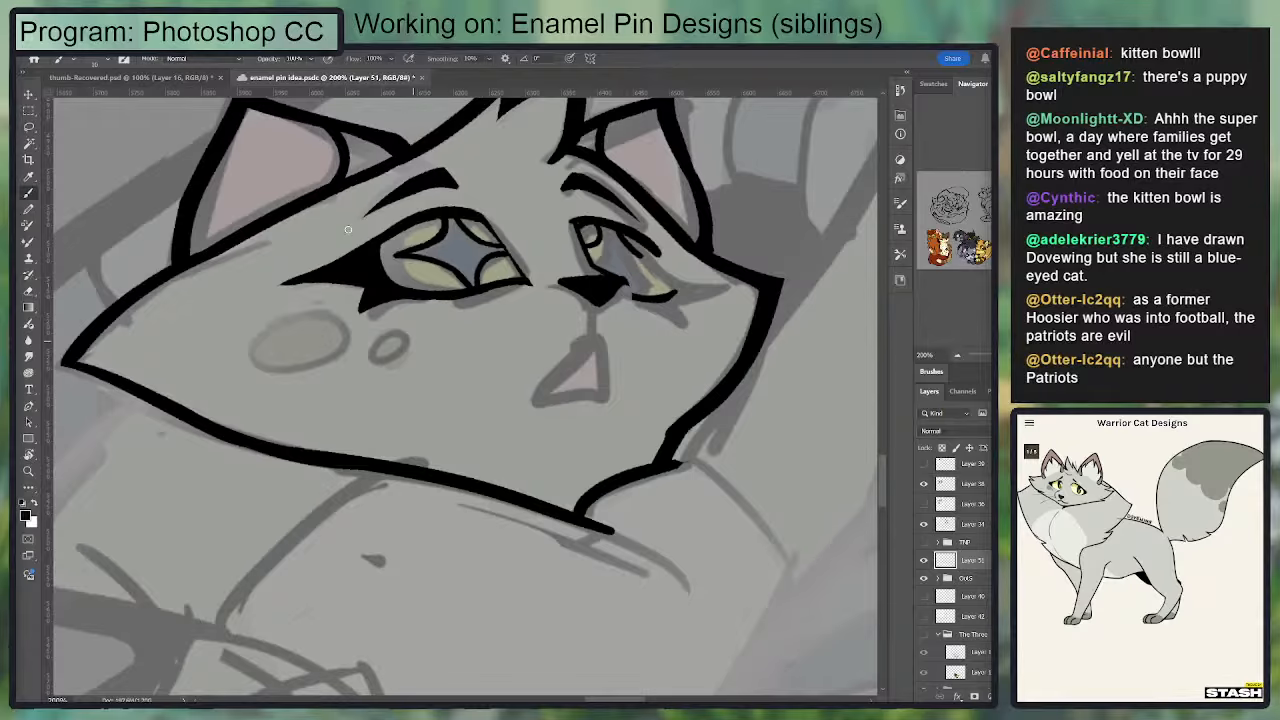
{"action": "left_click_drag", "start_coordinate": [629, 280], "coordinate": [631, 305]}
{"action": "mouse_move", "coordinate": [631, 305]}
{"action": "left_mouse_down"}
{"action": "mouse_move", "coordinate": [713, 344]}
{"action": "mouse_move", "coordinate": [675, 450]}
{"action": "mouse_move", "coordinate": [768, 465]}
{"action": "mouse_move", "coordinate": [972, 262]}
{"action": "mouse_move", "coordinate": [781, 313]}
{"action": "mouse_move", "coordinate": [972, 262]}
{"action": "mouse_move", "coordinate": [618, 157]}
{"action": "mouse_move", "coordinate": [599, 364]}
{"action": "mouse_move", "coordinate": [313, 378]}
{"action": "mouse_move", "coordinate": [558, 262]}
{"action": "left_mouse_up"}
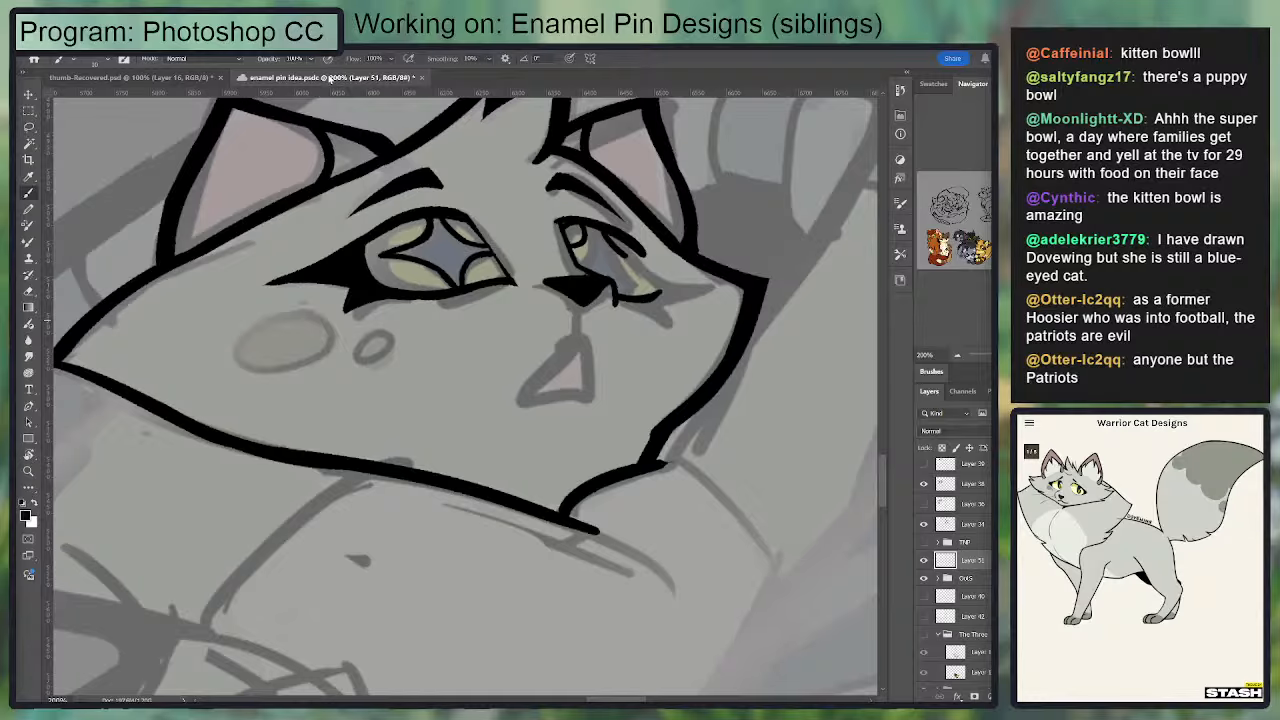
Step: Close and reopen the enamel pin idea document, returning to the grey cat's face
{"action": "left_click", "coordinate": [417, 77]}
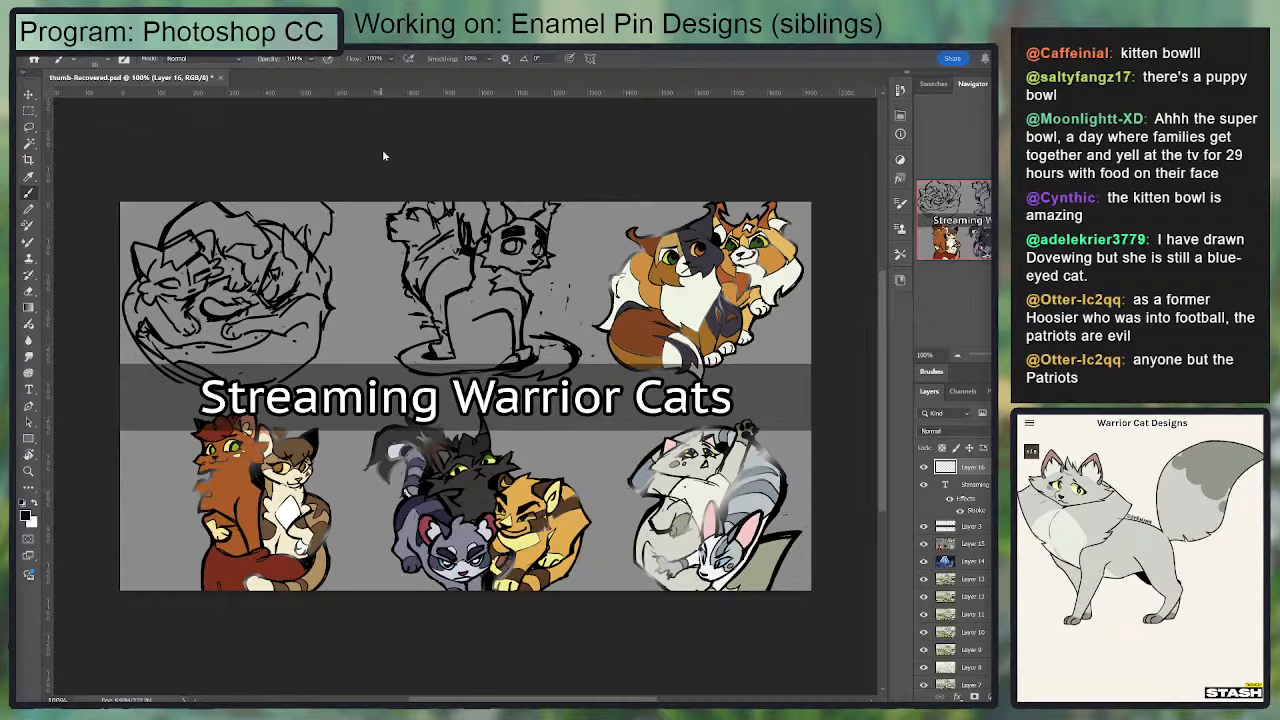
{"action": "left_click", "coordinate": [763, 413]}
{"action": "scroll", "coordinate": [424, 500], "scroll_direction": "up", "scroll_amount": 14}
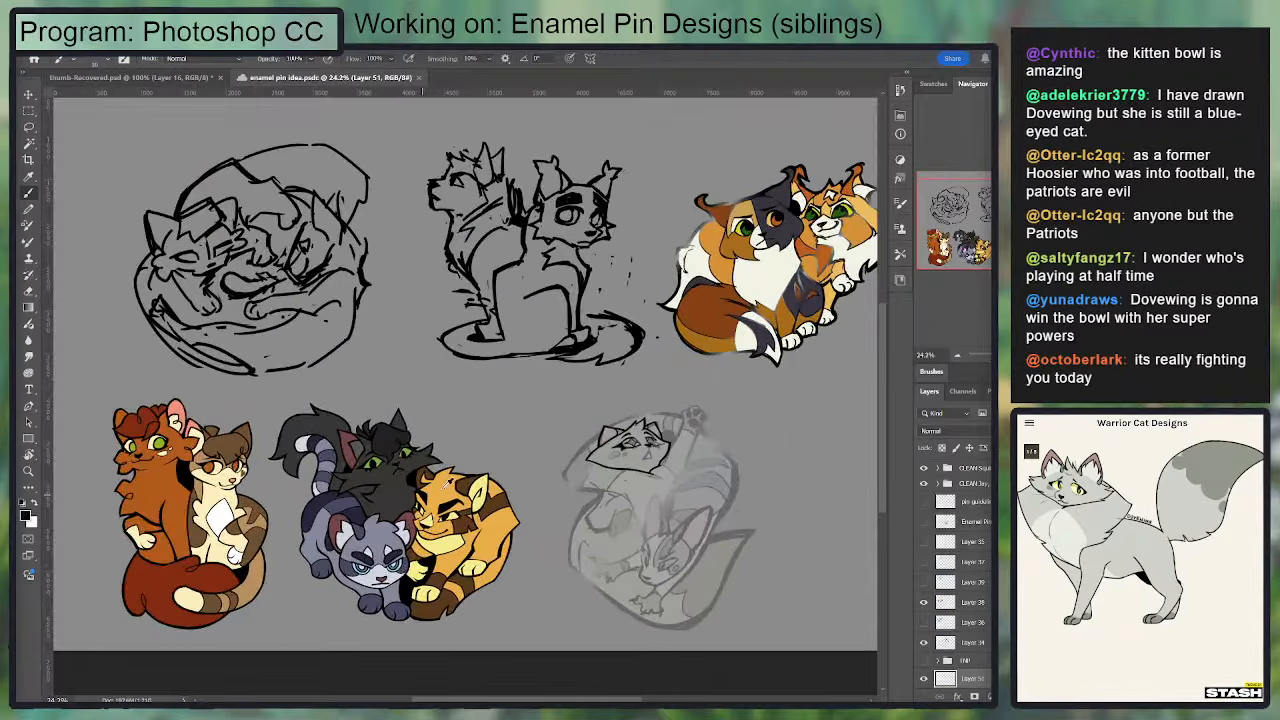
{"action": "scroll", "coordinate": [806, 455], "scroll_direction": "up", "scroll_amount": 6}
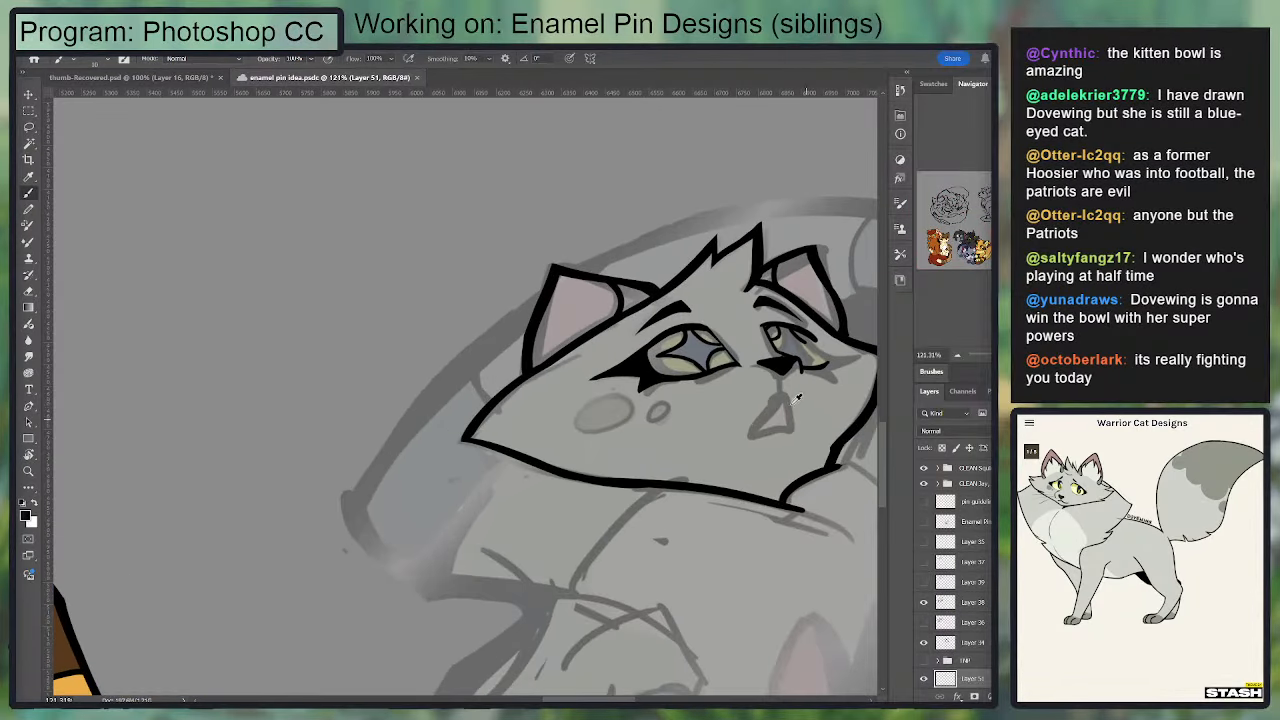
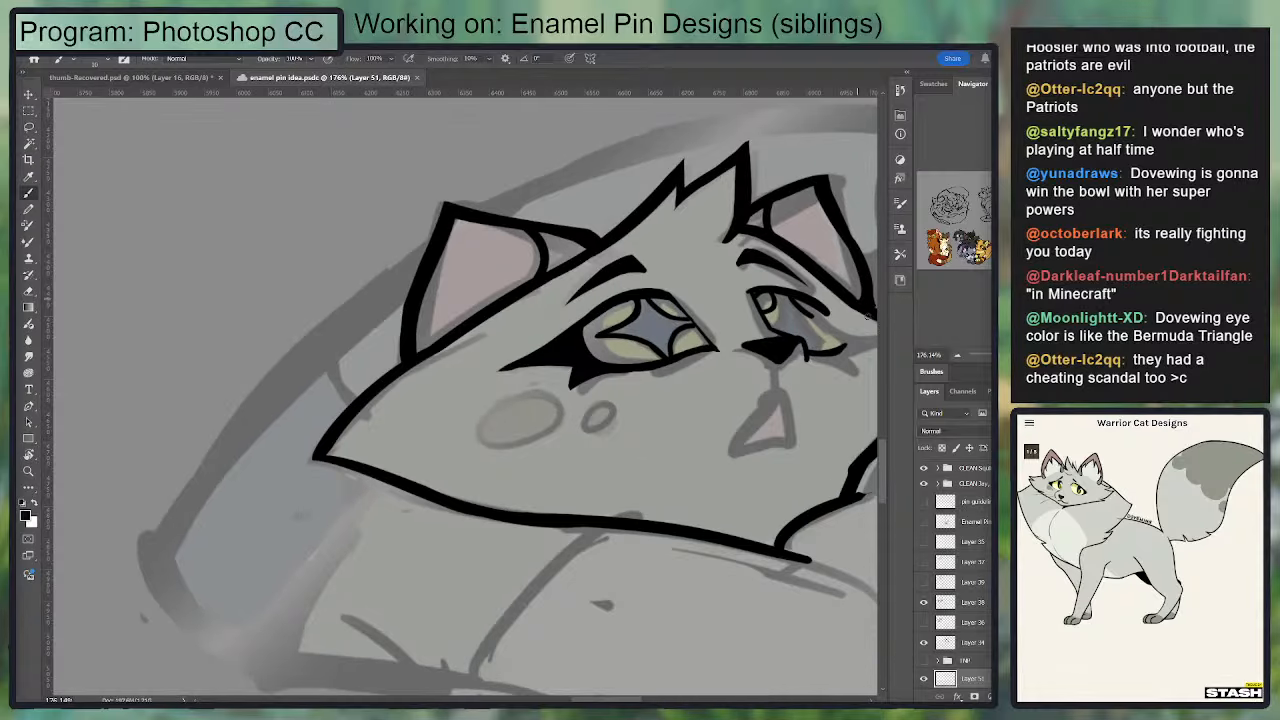
Step: Ink the short line running down from the grey cat's nose to its mouth and trim its edges
{"action": "left_click_drag", "start_coordinate": [868, 316], "coordinate": [689, 274]}
{"action": "key", "text": "e"}
{"action": "mouse_move", "coordinate": [627, 320]}
{"action": "left_mouse_down"}
{"action": "mouse_move", "coordinate": [600, 288]}
{"action": "mouse_move", "coordinate": [645, 297]}
{"action": "mouse_move", "coordinate": [621, 314]}
{"action": "mouse_move", "coordinate": [583, 300]}
{"action": "mouse_move", "coordinate": [607, 323]}
{"action": "mouse_move", "coordinate": [602, 352]}
{"action": "mouse_move", "coordinate": [554, 405]}
{"action": "left_mouse_up"}
{"action": "key", "text": "b"}
{"action": "key", "text": "e"}
{"action": "key", "text": "b"}
{"action": "key", "text": "e"}
{"action": "key", "text": "b"}
{"action": "key", "text": "e"}
{"action": "key", "text": "b"}
{"action": "key", "text": "e"}
{"action": "key", "text": "b"}
Step: Ink the sloping sides of the small triangular open mouth, undoing and erasing stray strokes
{"action": "mouse_move", "coordinate": [600, 352]}
{"action": "left_mouse_down"}
{"action": "mouse_move", "coordinate": [549, 415]}
{"action": "mouse_move", "coordinate": [615, 404]}
{"action": "left_mouse_up"}
{"action": "key", "text": "ctrl+z"}
{"action": "mouse_move", "coordinate": [614, 403]}
{"action": "left_mouse_down"}
{"action": "mouse_move", "coordinate": [601, 347]}
{"action": "mouse_move", "coordinate": [616, 402]}
{"action": "left_mouse_up"}
{"action": "key", "text": "e"}
{"action": "key", "text": "b"}
{"action": "mouse_move", "coordinate": [603, 351]}
{"action": "left_mouse_down"}
{"action": "mouse_move", "coordinate": [629, 402]}
{"action": "mouse_move", "coordinate": [617, 368]}
{"action": "mouse_move", "coordinate": [576, 411]}
{"action": "mouse_move", "coordinate": [624, 402]}
{"action": "left_mouse_up"}
{"action": "key", "text": "e"}
{"action": "key", "text": "b"}
{"action": "key", "text": "e"}
{"action": "key", "text": "b"}
{"action": "mouse_move", "coordinate": [604, 350]}
{"action": "left_mouse_down"}
{"action": "mouse_move", "coordinate": [615, 363]}
{"action": "mouse_move", "coordinate": [671, 317]}
{"action": "left_mouse_up"}
{"action": "key", "text": "e"}
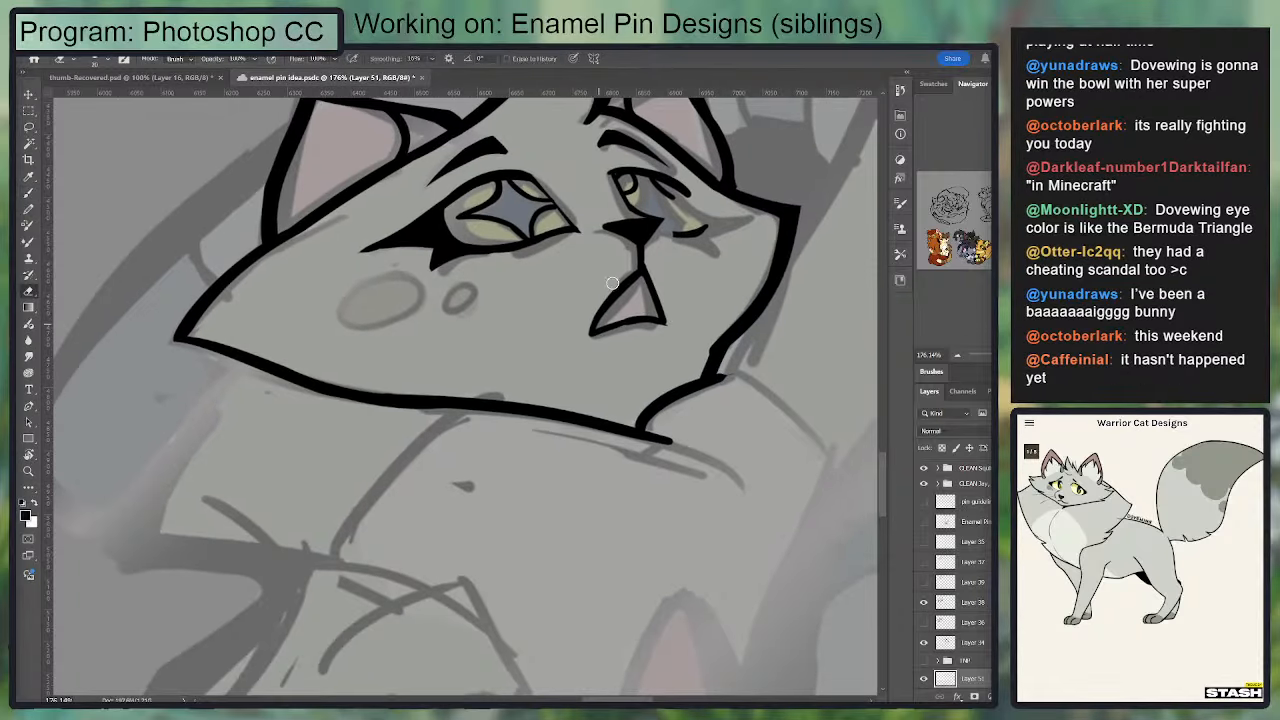
{"action": "key", "text": "b"}
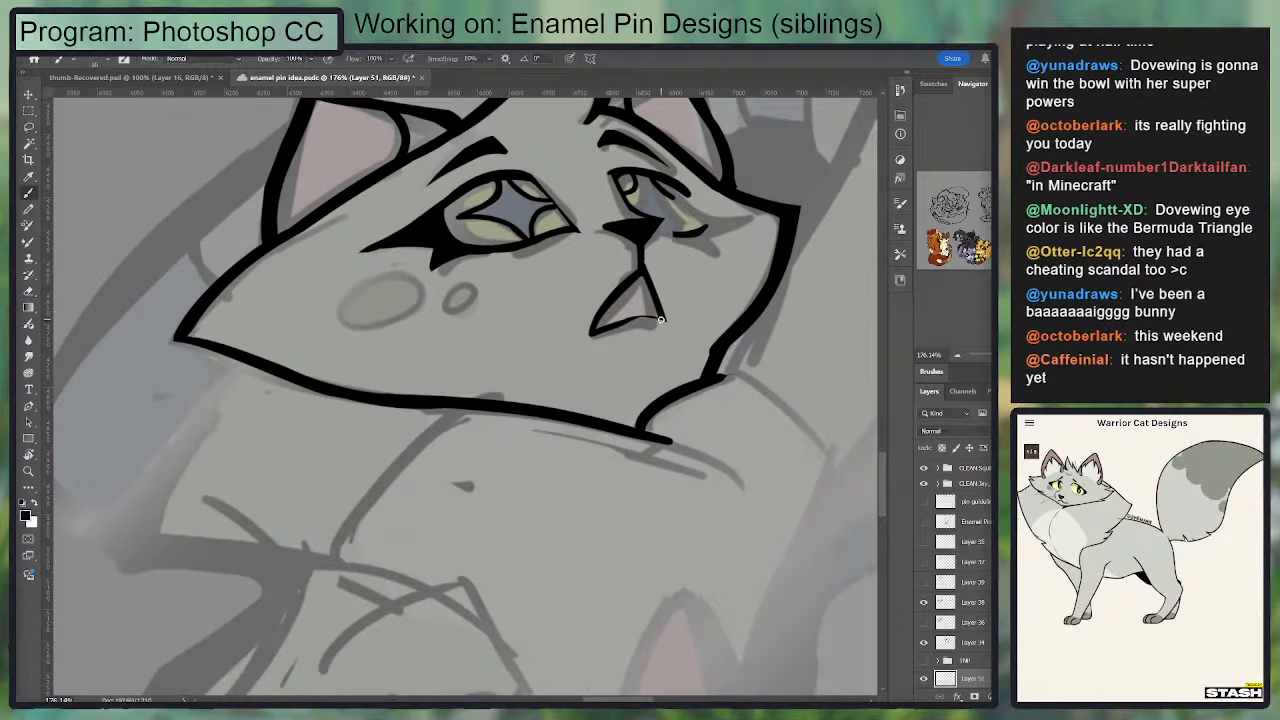
Step: Ink the mouth's lower edge to close the triangle and clean up its outer side
{"action": "left_click_drag", "start_coordinate": [644, 317], "coordinate": [597, 341]}
{"action": "key", "text": "e"}
{"action": "mouse_move", "coordinate": [630, 268]}
{"action": "left_mouse_down"}
{"action": "mouse_move", "coordinate": [583, 354]}
{"action": "mouse_move", "coordinate": [640, 272]}
{"action": "mouse_move", "coordinate": [598, 330]}
{"action": "mouse_move", "coordinate": [649, 321]}
{"action": "mouse_move", "coordinate": [596, 334]}
{"action": "mouse_move", "coordinate": [664, 320]}
{"action": "mouse_move", "coordinate": [604, 343]}
{"action": "mouse_move", "coordinate": [579, 328]}
{"action": "mouse_move", "coordinate": [607, 297]}
{"action": "mouse_move", "coordinate": [590, 335]}
{"action": "left_mouse_up"}
{"action": "key", "text": "b"}
{"action": "key", "text": "e"}
{"action": "key", "text": "b"}
{"action": "key", "text": "e"}
{"action": "key", "text": "b"}
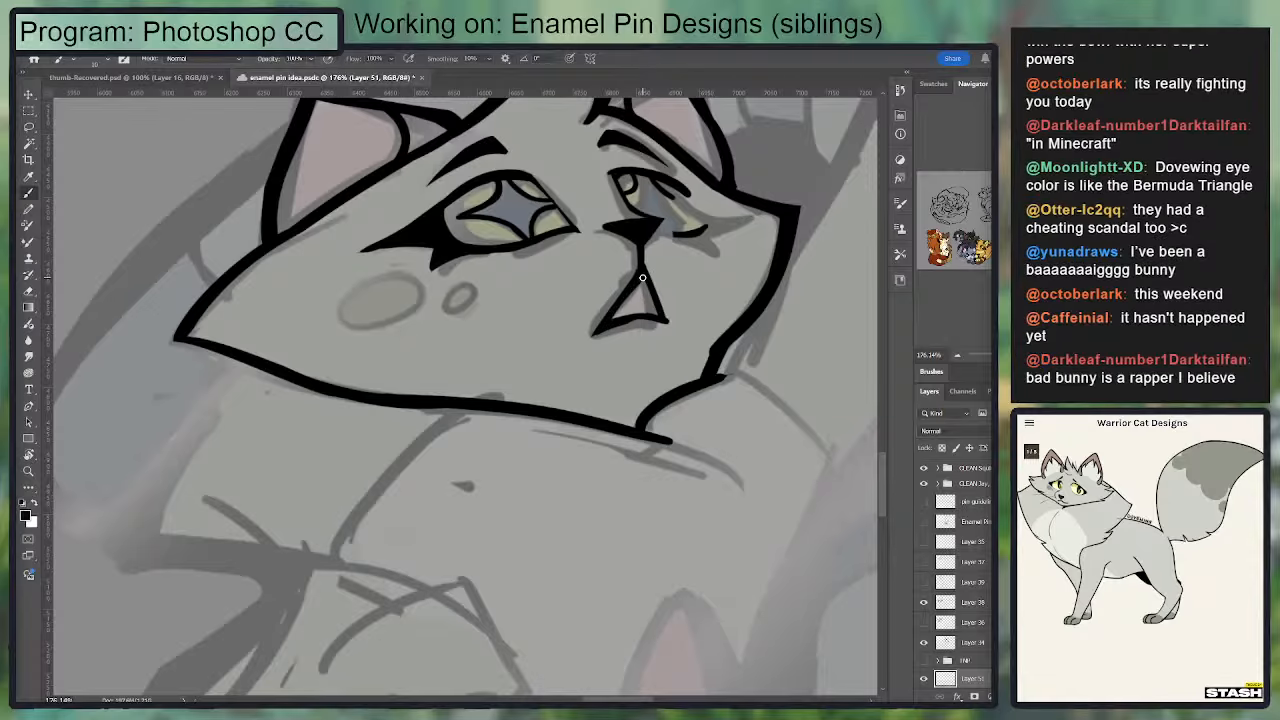
Step: Thicken the join between the nose line and the mouth and trim the mouth's lower corner
{"action": "left_click_drag", "start_coordinate": [645, 263], "coordinate": [627, 285]}
{"action": "key", "text": "e"}
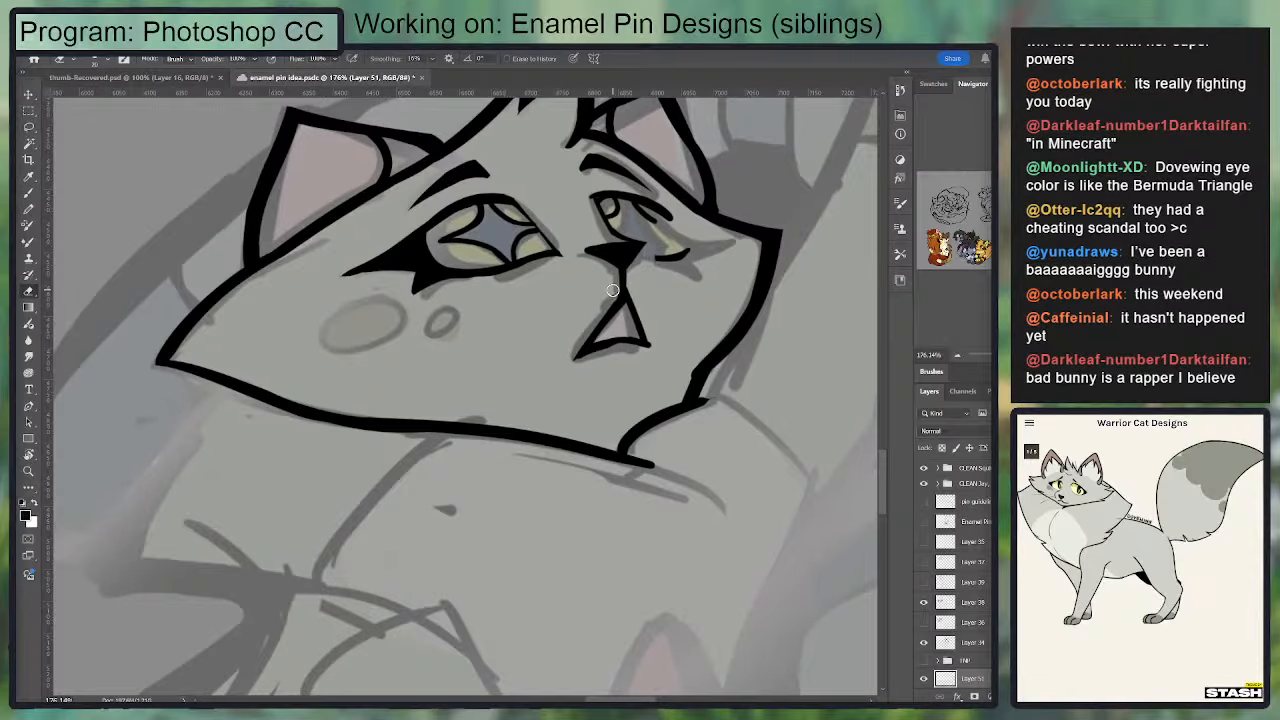
{"action": "key", "text": "b"}
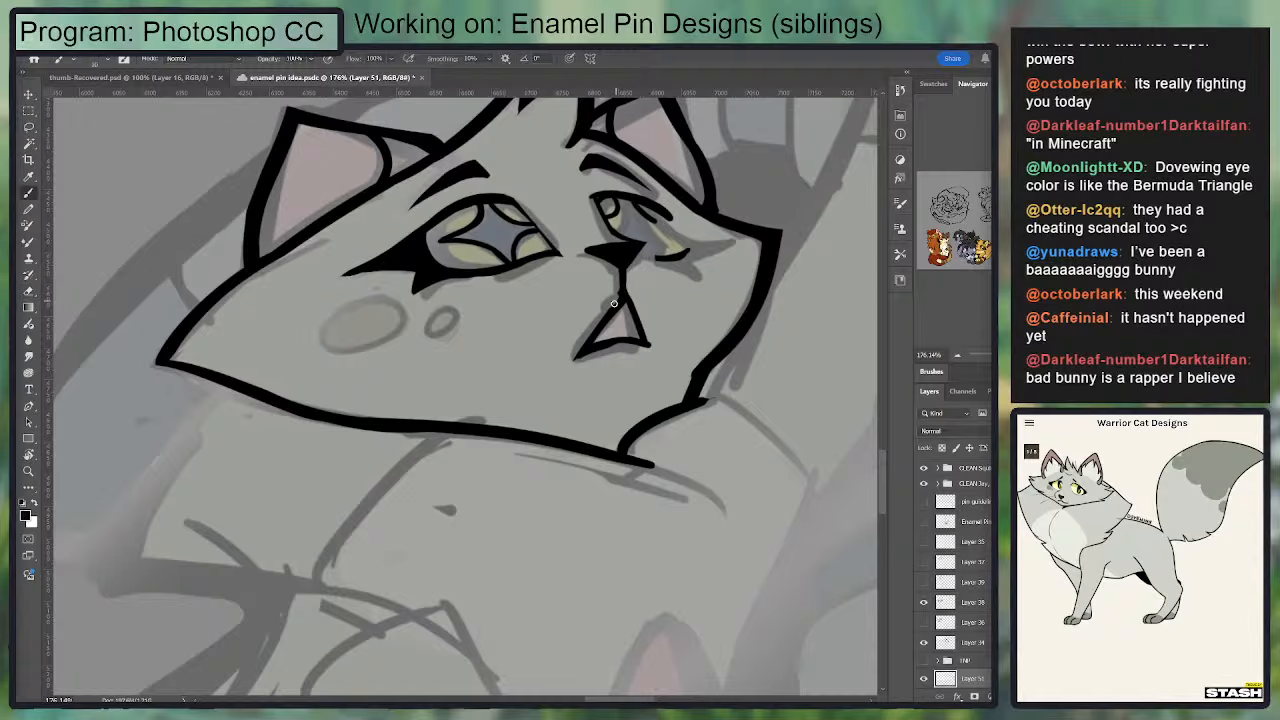
{"action": "left_click_drag", "start_coordinate": [635, 295], "coordinate": [650, 350]}
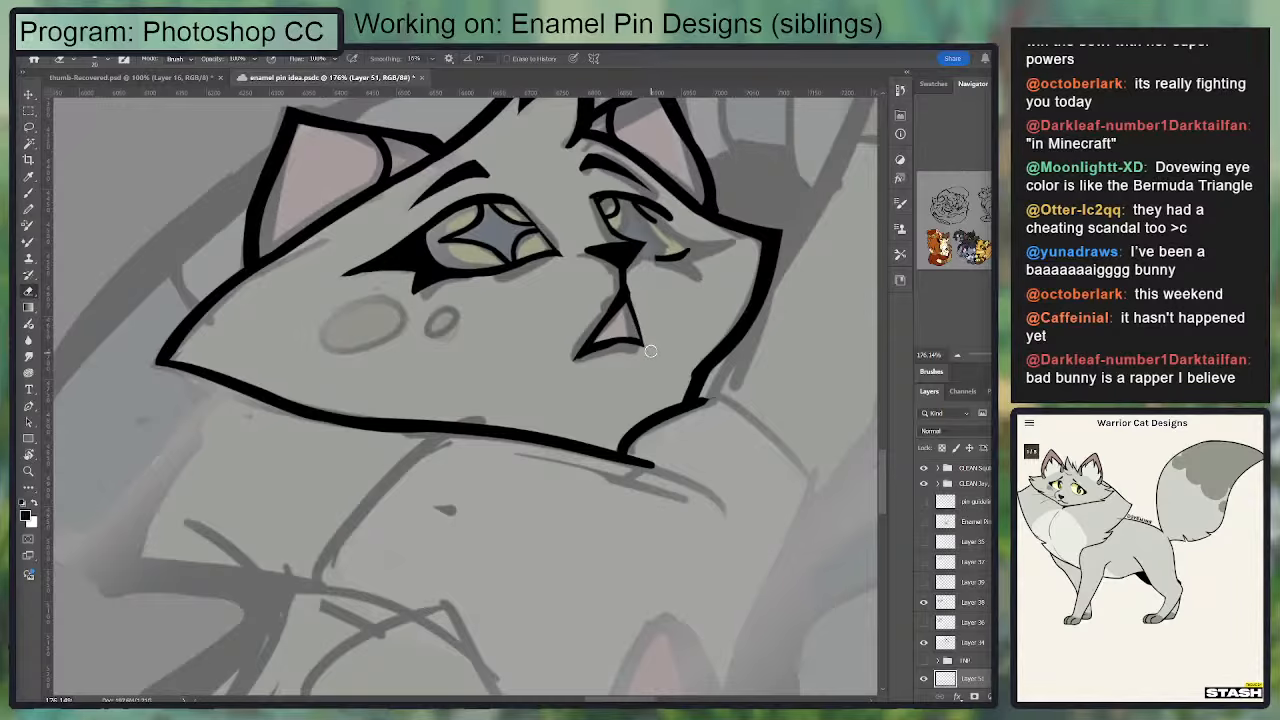
{"action": "key", "text": "b"}
{"action": "mouse_move", "coordinate": [628, 299]}
{"action": "left_mouse_down"}
{"action": "mouse_move", "coordinate": [637, 333]}
{"action": "mouse_move", "coordinate": [634, 292]}
{"action": "left_mouse_up"}
{"action": "key", "text": "e"}
{"action": "key", "text": "b"}
Step: Erase the stray mark under the right eye and ink its pointed outer lash towards the cheek
{"action": "left_click_drag", "start_coordinate": [665, 211], "coordinate": [598, 231]}
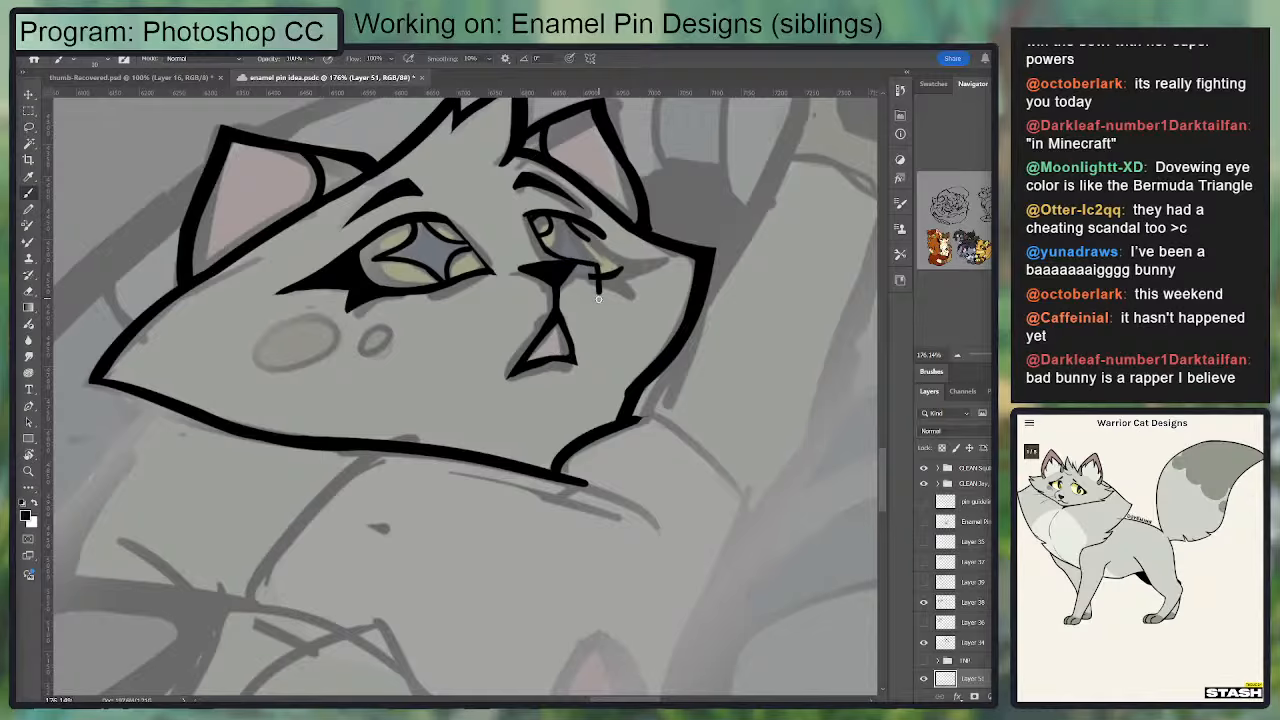
{"action": "key", "text": "e"}
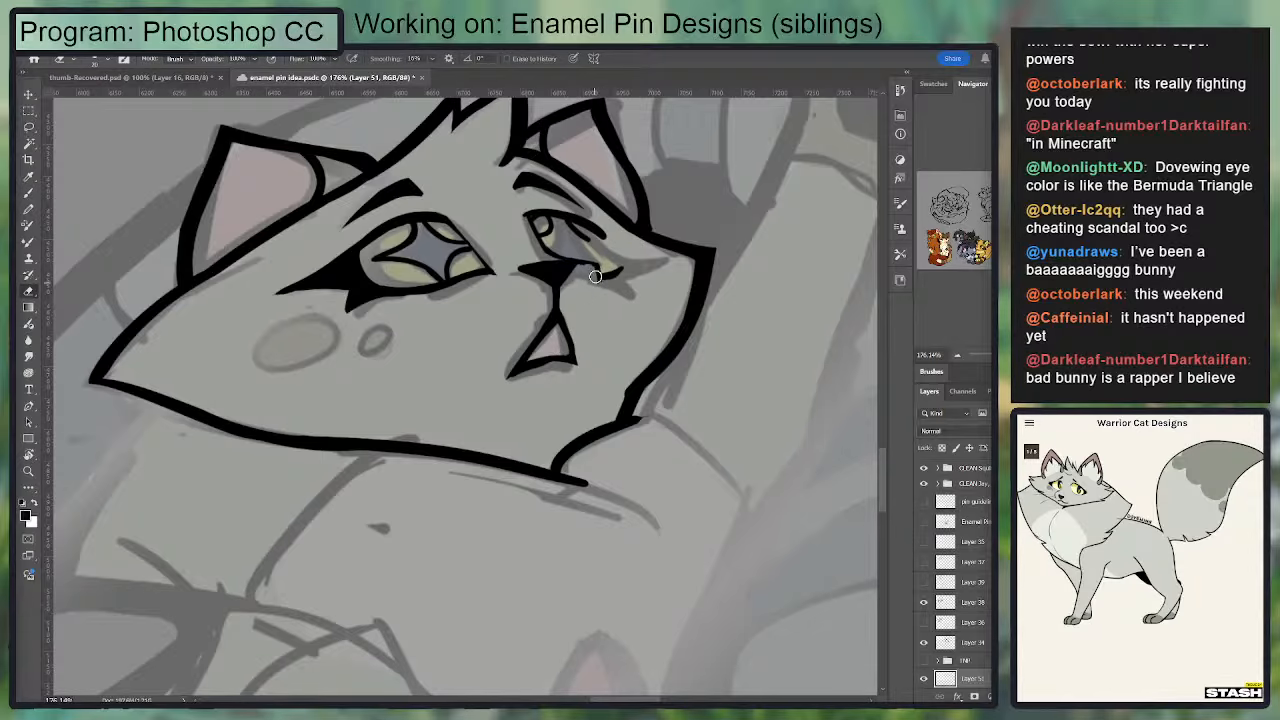
{"action": "key", "text": "b"}
{"action": "mouse_move", "coordinate": [619, 267]}
{"action": "left_mouse_down"}
{"action": "mouse_move", "coordinate": [603, 306]}
{"action": "mouse_move", "coordinate": [639, 291]}
{"action": "mouse_move", "coordinate": [608, 298]}
{"action": "mouse_move", "coordinate": [577, 271]}
{"action": "mouse_move", "coordinate": [597, 305]}
{"action": "mouse_move", "coordinate": [613, 292]}
{"action": "mouse_move", "coordinate": [653, 305]}
{"action": "left_mouse_up"}
{"action": "key", "text": "ctrl+z"}
{"action": "key", "text": "ctrl+z"}
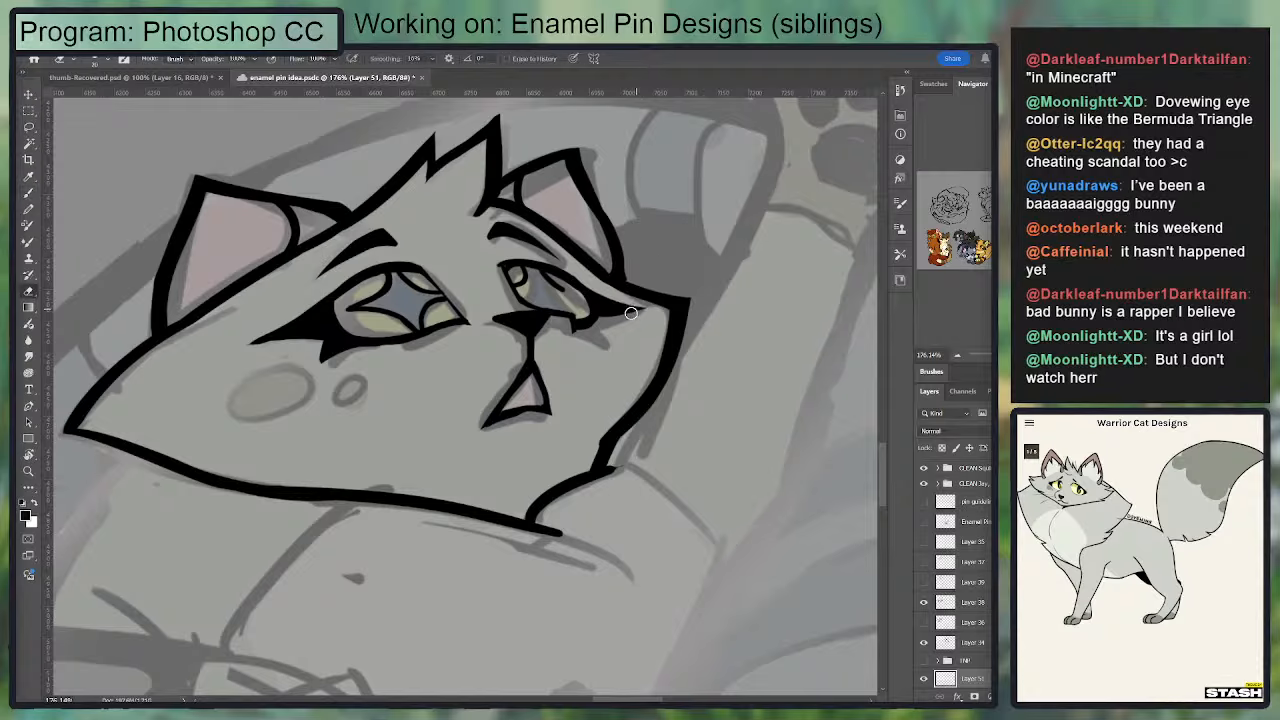
Step: Ink the small lower lash spike under the right eye's outer corner
{"action": "mouse_move", "coordinate": [602, 321]}
{"action": "left_mouse_down"}
{"action": "mouse_move", "coordinate": [607, 333]}
{"action": "mouse_move", "coordinate": [579, 328]}
{"action": "mouse_move", "coordinate": [609, 334]}
{"action": "mouse_move", "coordinate": [577, 338]}
{"action": "left_mouse_up"}
{"action": "key", "text": "ctrl+z"}
{"action": "key", "text": "e"}
{"action": "key", "text": "b"}
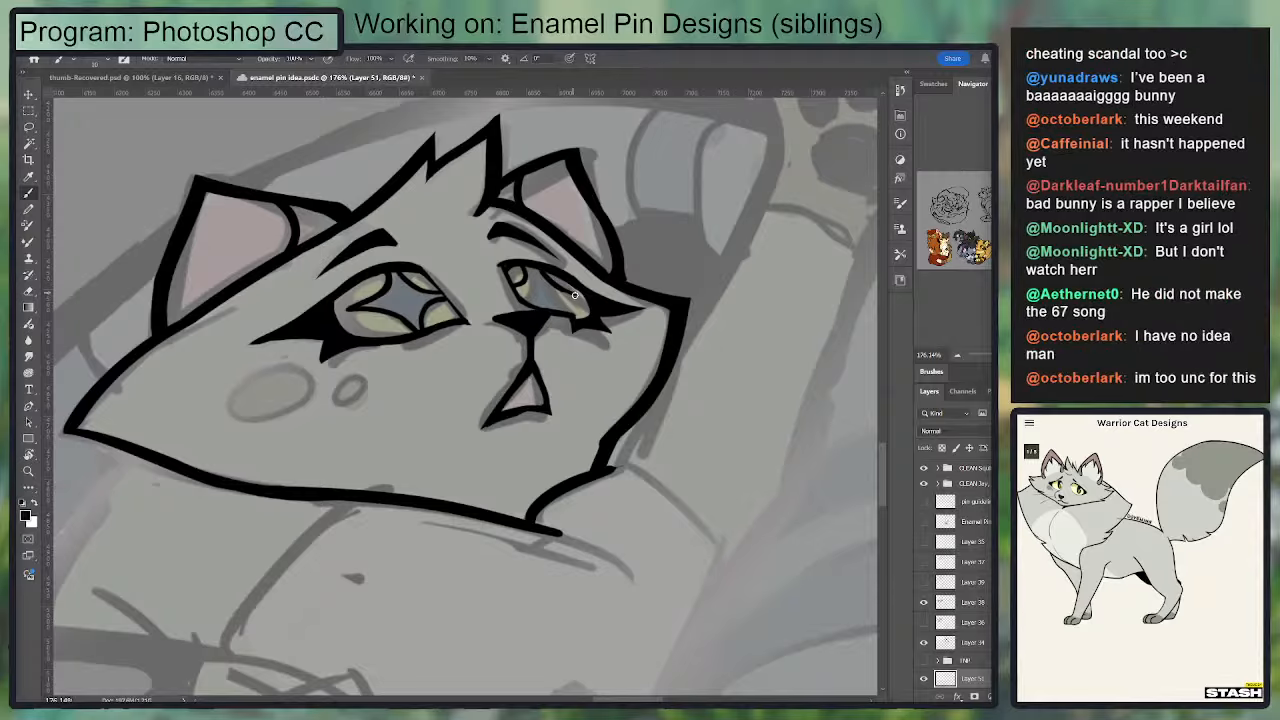
Step: Redraw the curved lines of the star-shaped pupil inside the right eye
{"action": "key", "text": "e"}
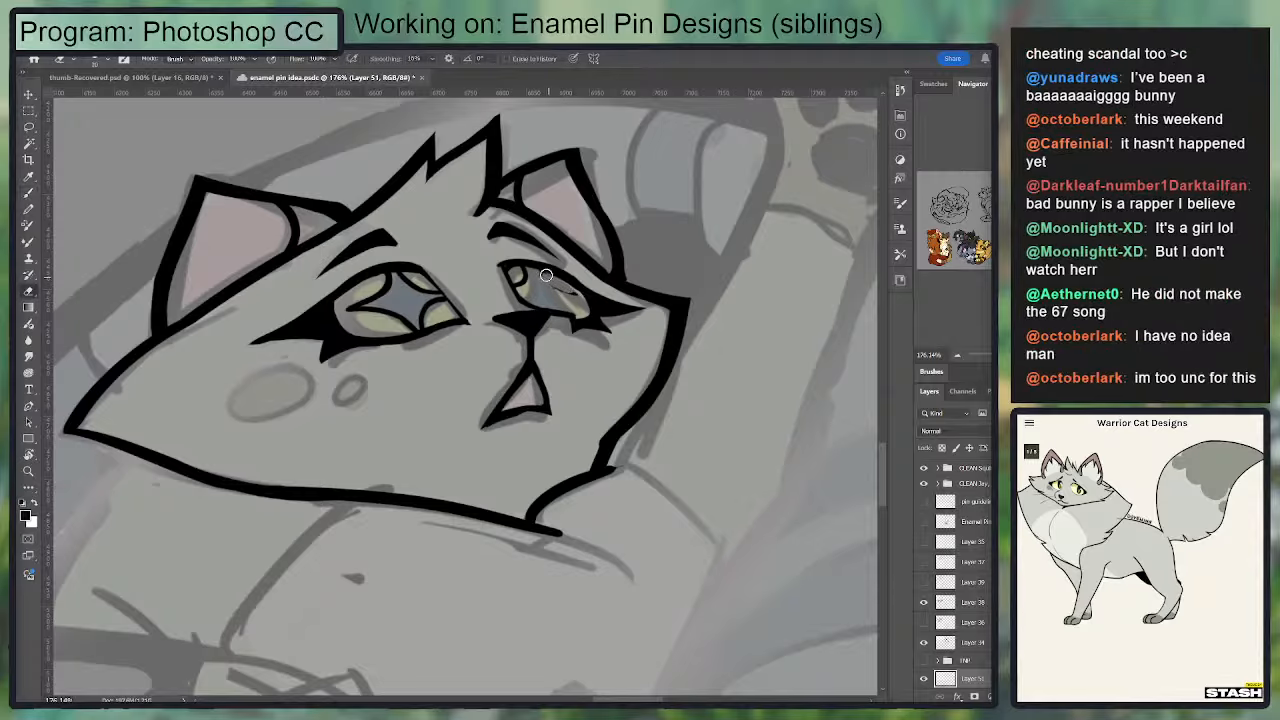
{"action": "key", "text": "b"}
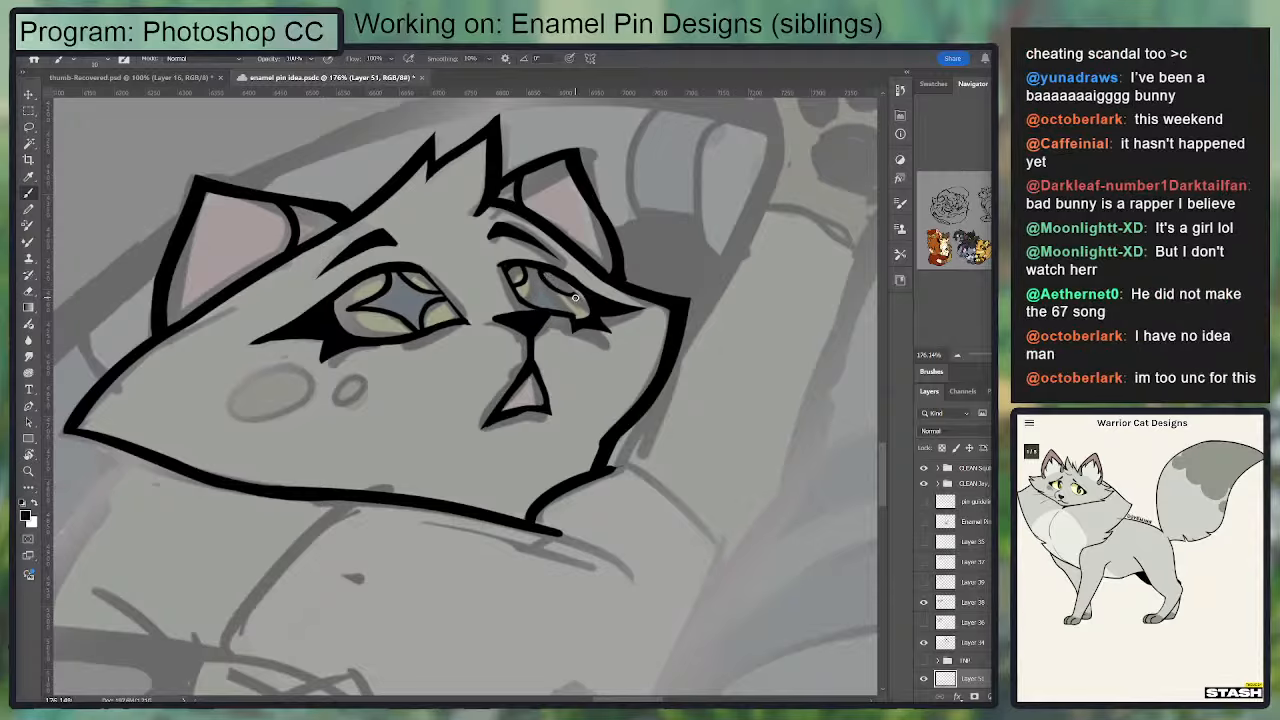
{"action": "mouse_move", "coordinate": [580, 296]}
{"action": "left_mouse_down"}
{"action": "mouse_move", "coordinate": [551, 310]}
{"action": "mouse_move", "coordinate": [560, 283]}
{"action": "left_mouse_up"}
{"action": "key", "text": "e"}
{"action": "key", "text": "b"}
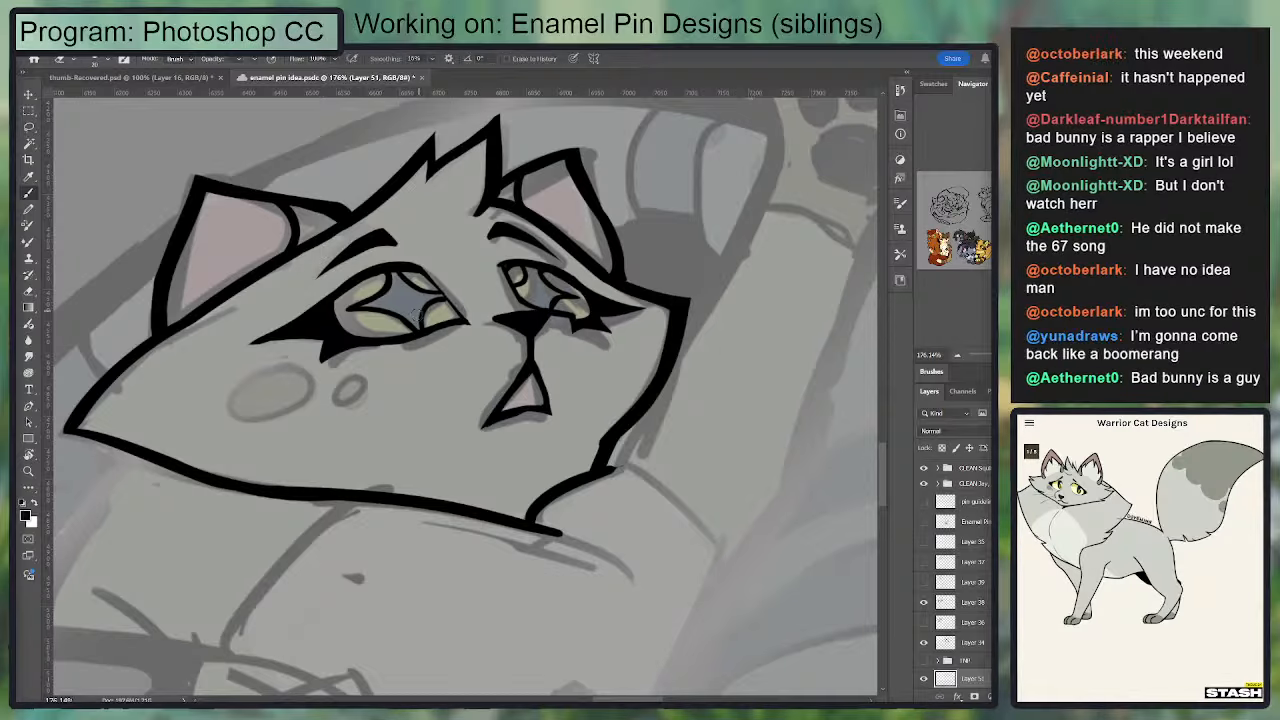
Step: Refine the lower inner curve of the left eye's star-shaped pupil
{"action": "key", "text": "e"}
{"action": "mouse_move", "coordinate": [434, 299]}
{"action": "left_mouse_down"}
{"action": "mouse_move", "coordinate": [420, 324]}
{"action": "mouse_move", "coordinate": [445, 300]}
{"action": "mouse_move", "coordinate": [420, 323]}
{"action": "left_mouse_up"}
{"action": "key", "text": "b"}
{"action": "key", "text": "e"}
{"action": "key", "text": "b"}
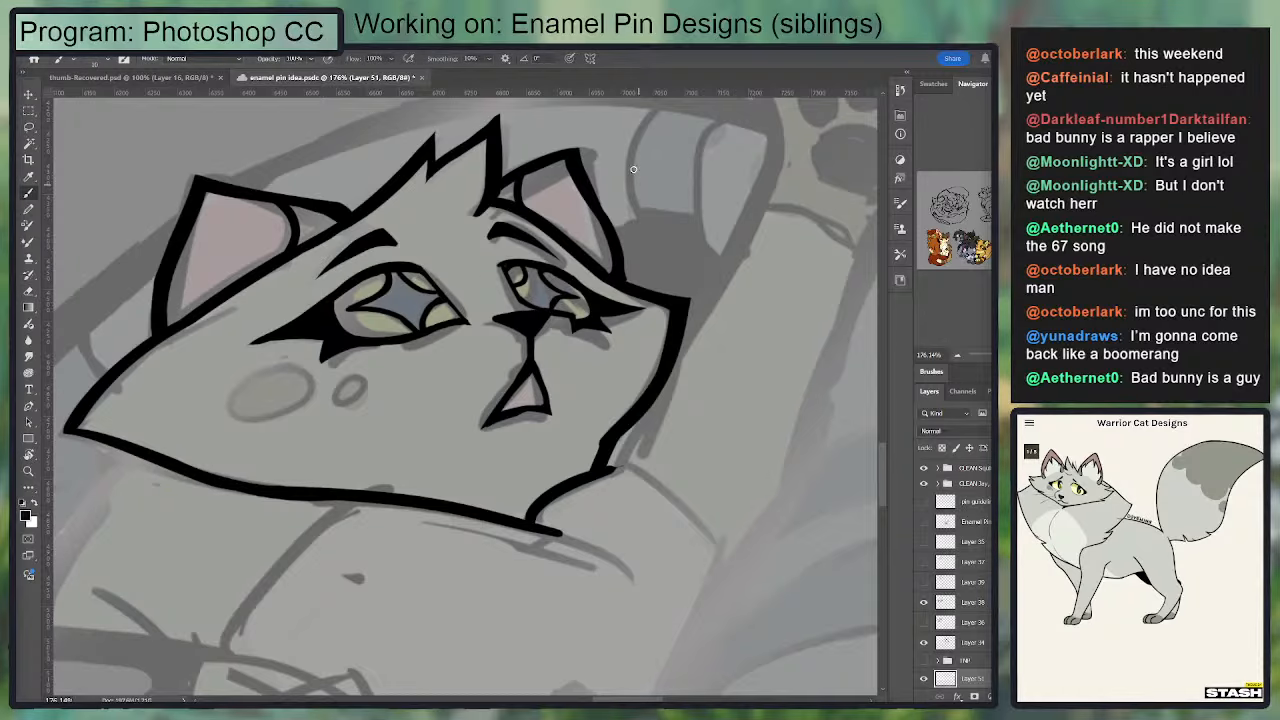
Step: Clean up and thicken the line art at the notch where the right cheek meets the chin
{"action": "left_click_drag", "start_coordinate": [474, 283], "coordinate": [583, 209]}
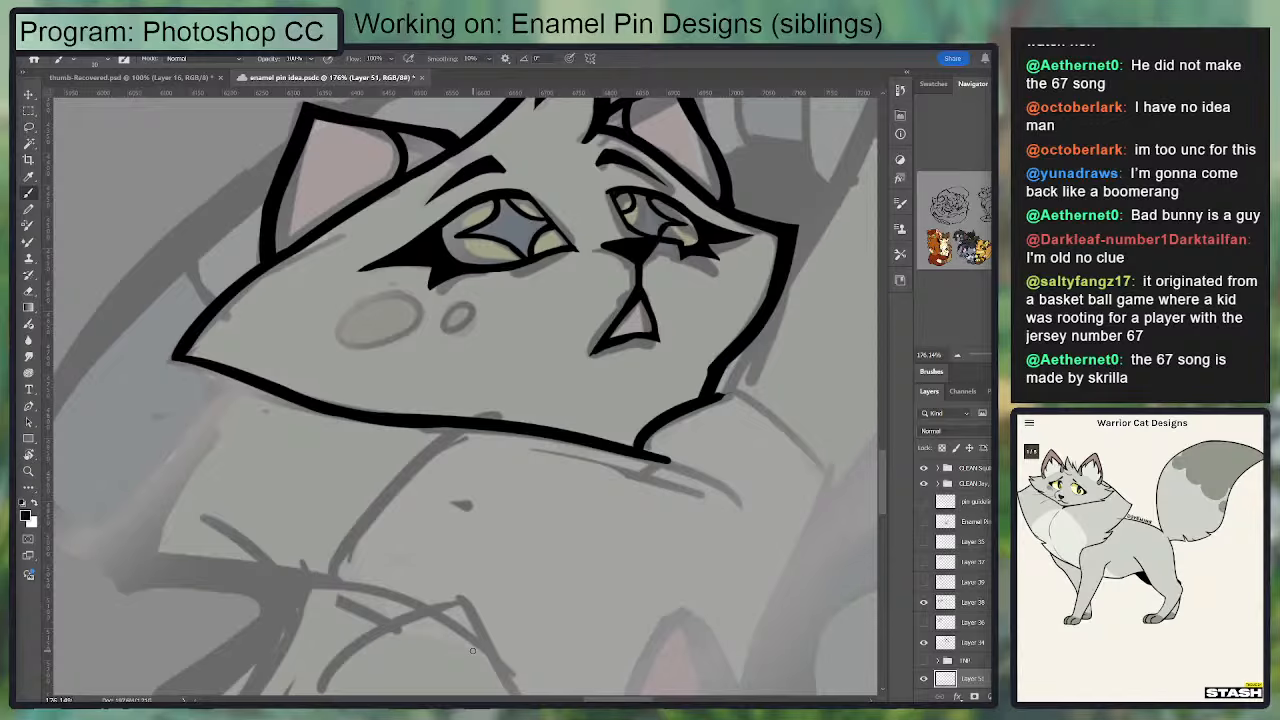
{"action": "left_click_drag", "start_coordinate": [574, 367], "coordinate": [599, 347]}
{"action": "key", "text": "e"}
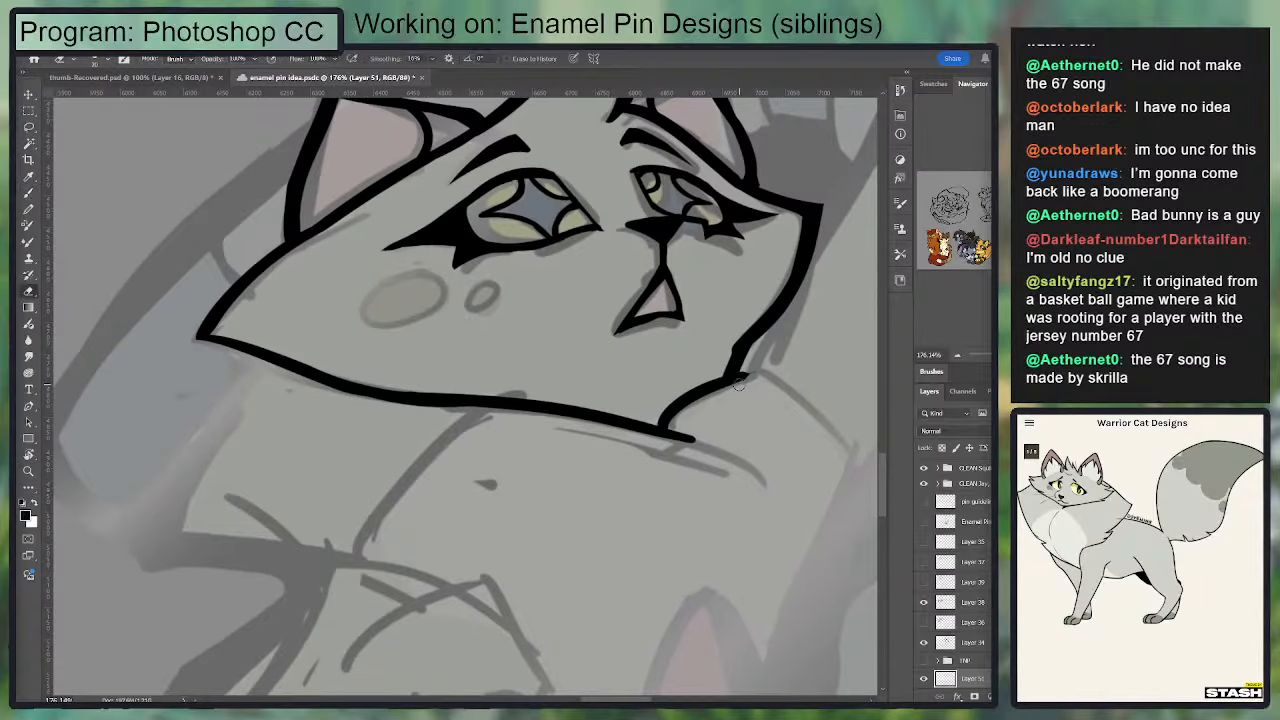
{"action": "key", "text": "b"}
{"action": "mouse_move", "coordinate": [729, 374]}
{"action": "left_mouse_down"}
{"action": "mouse_move", "coordinate": [749, 337]}
{"action": "mouse_move", "coordinate": [723, 376]}
{"action": "mouse_move", "coordinate": [784, 324]}
{"action": "mouse_move", "coordinate": [680, 350]}
{"action": "left_mouse_up"}
{"action": "key", "text": "e"}
{"action": "key", "text": "b"}
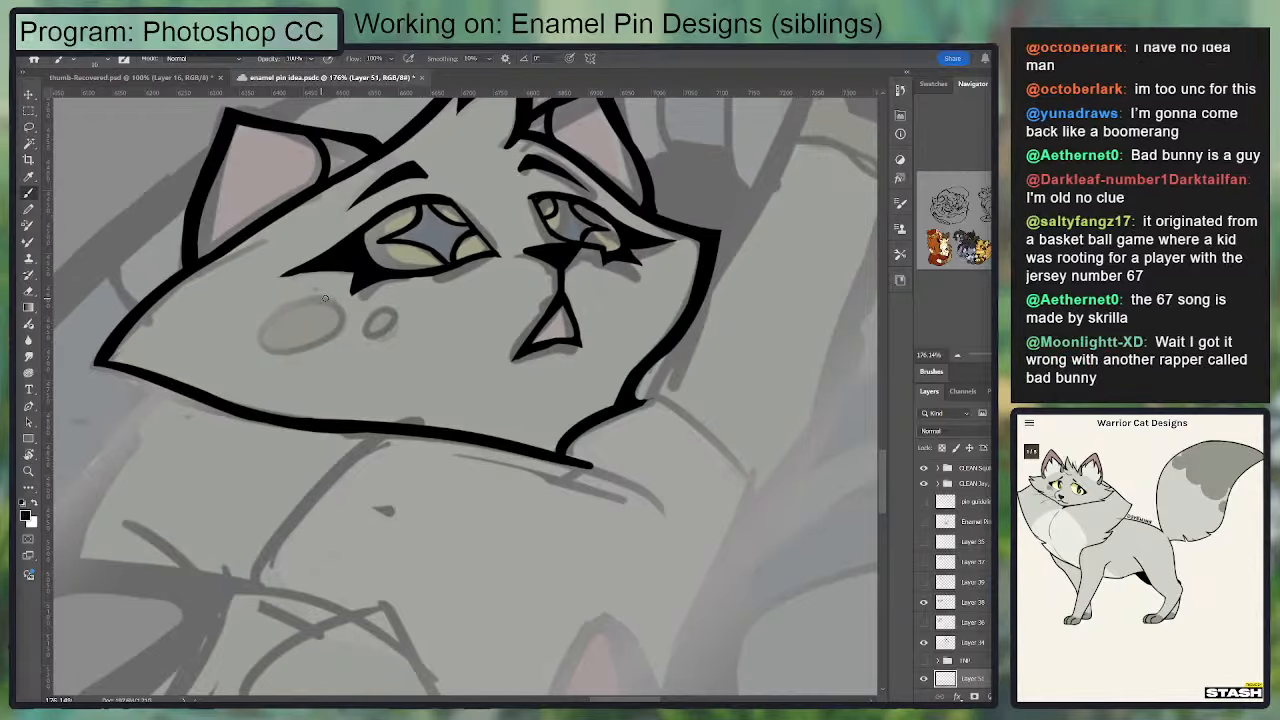
Step: Ink the large oval spot on the left cheek and erase the overshooting stroke end
{"action": "mouse_move", "coordinate": [322, 297]}
{"action": "left_mouse_down"}
{"action": "mouse_move", "coordinate": [273, 309]}
{"action": "mouse_move", "coordinate": [299, 358]}
{"action": "mouse_move", "coordinate": [301, 298]}
{"action": "mouse_move", "coordinate": [308, 347]}
{"action": "mouse_move", "coordinate": [267, 306]}
{"action": "mouse_move", "coordinate": [307, 293]}
{"action": "left_mouse_up"}
{"action": "key", "text": "ctrl+z"}
{"action": "key", "text": "ctrl+z"}
{"action": "key", "text": "e"}
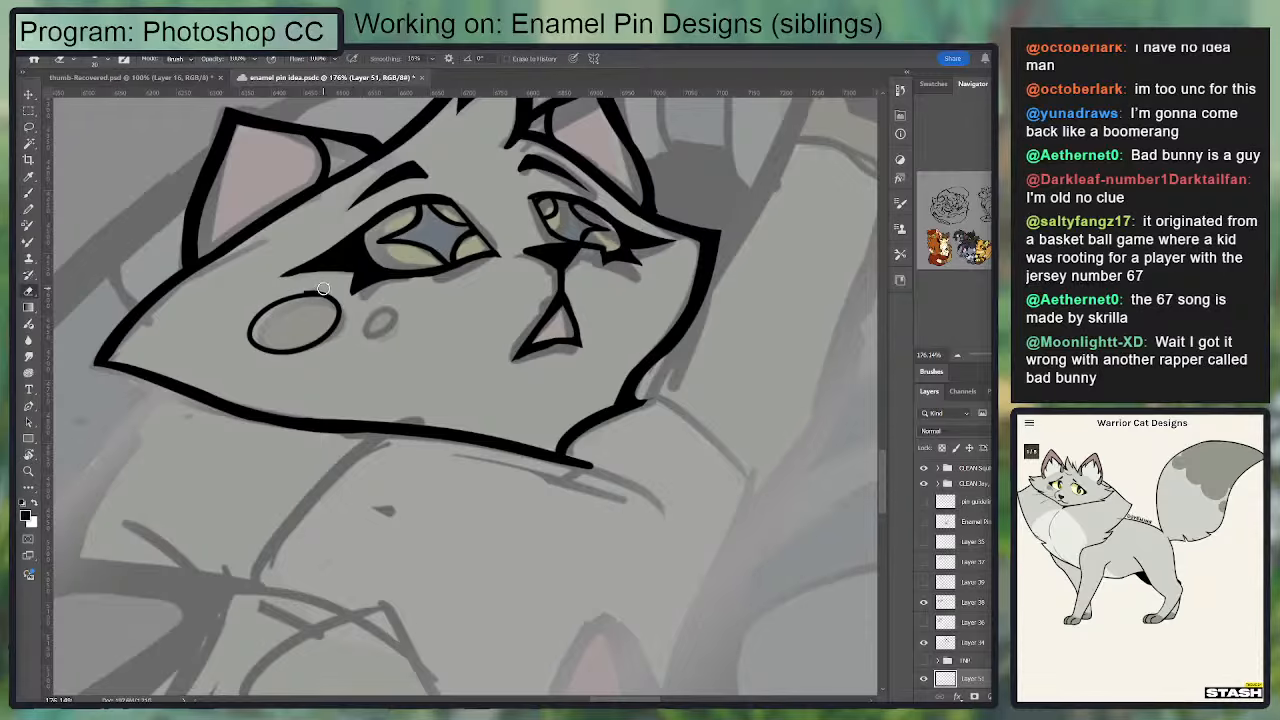
{"action": "key", "text": "b"}
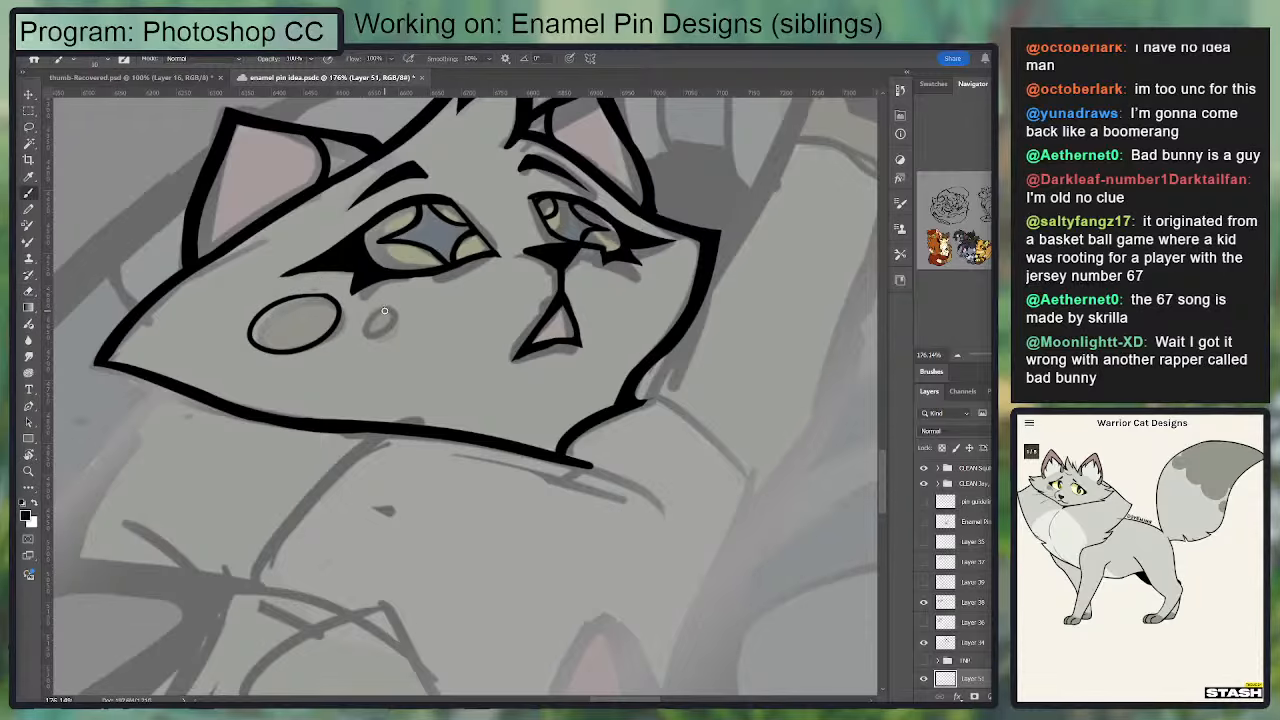
Step: Ink the small oval spot beside the large one on the left cheek
{"action": "mouse_move", "coordinate": [386, 310]}
{"action": "left_mouse_down"}
{"action": "mouse_move", "coordinate": [392, 322]}
{"action": "mouse_move", "coordinate": [388, 311]}
{"action": "left_mouse_up"}
{"action": "key", "text": "ctrl+z"}
{"action": "left_click_drag", "start_coordinate": [459, 296], "coordinate": [450, 392]}
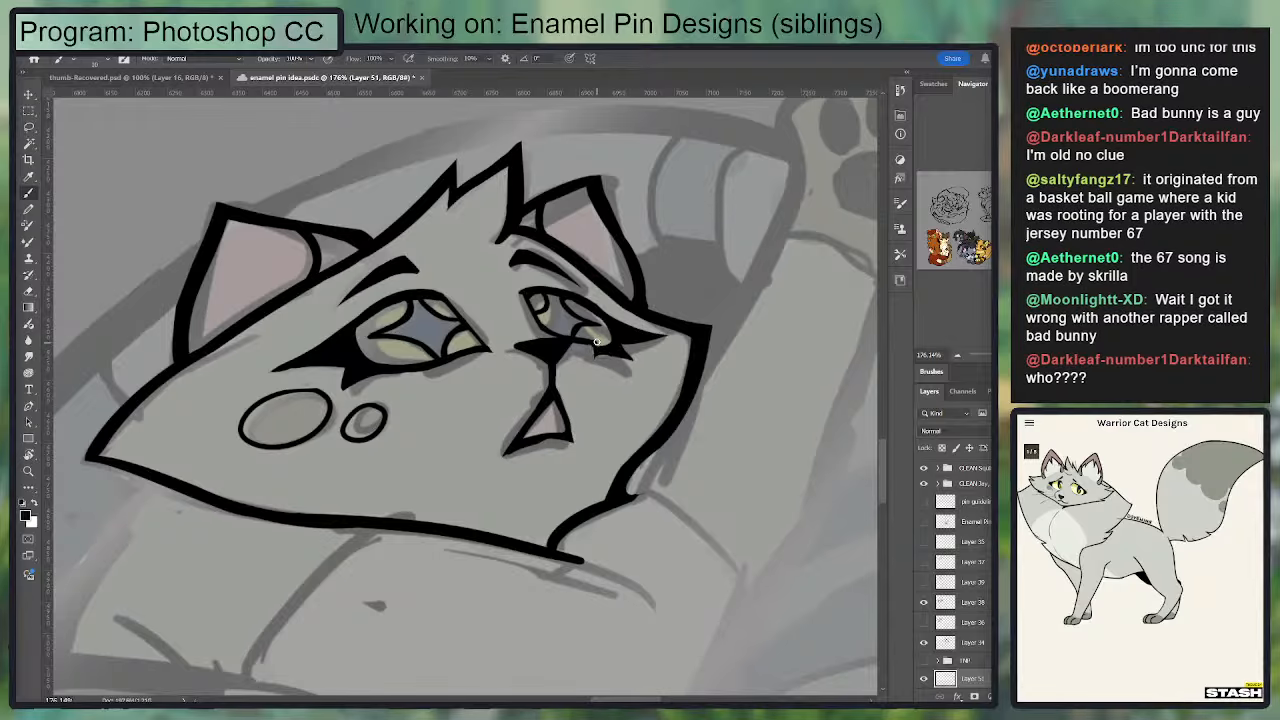
Step: Ink the shoulder line curving down from beneath the left cheek's fur tip, undoing a stray stroke
{"action": "key", "text": "e"}
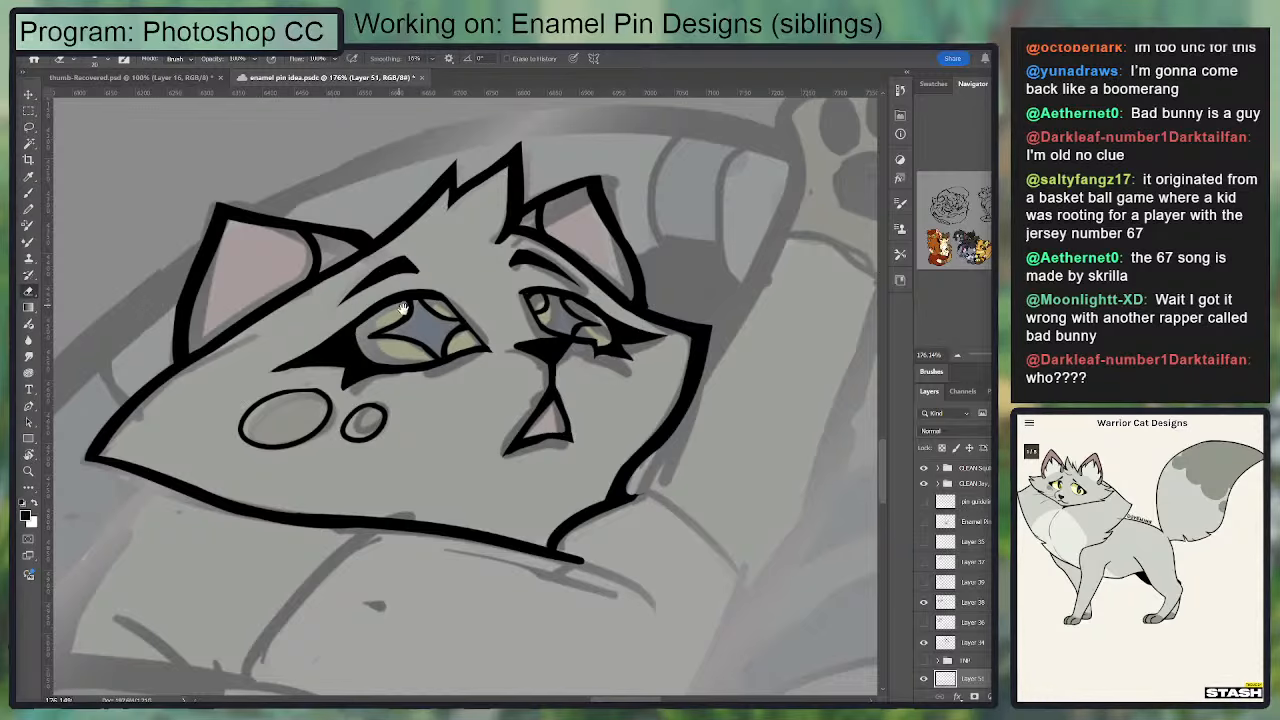
{"action": "mouse_move", "coordinate": [398, 428]}
{"action": "left_mouse_down"}
{"action": "mouse_move", "coordinate": [448, 408]}
{"action": "mouse_move", "coordinate": [450, 474]}
{"action": "left_mouse_up"}
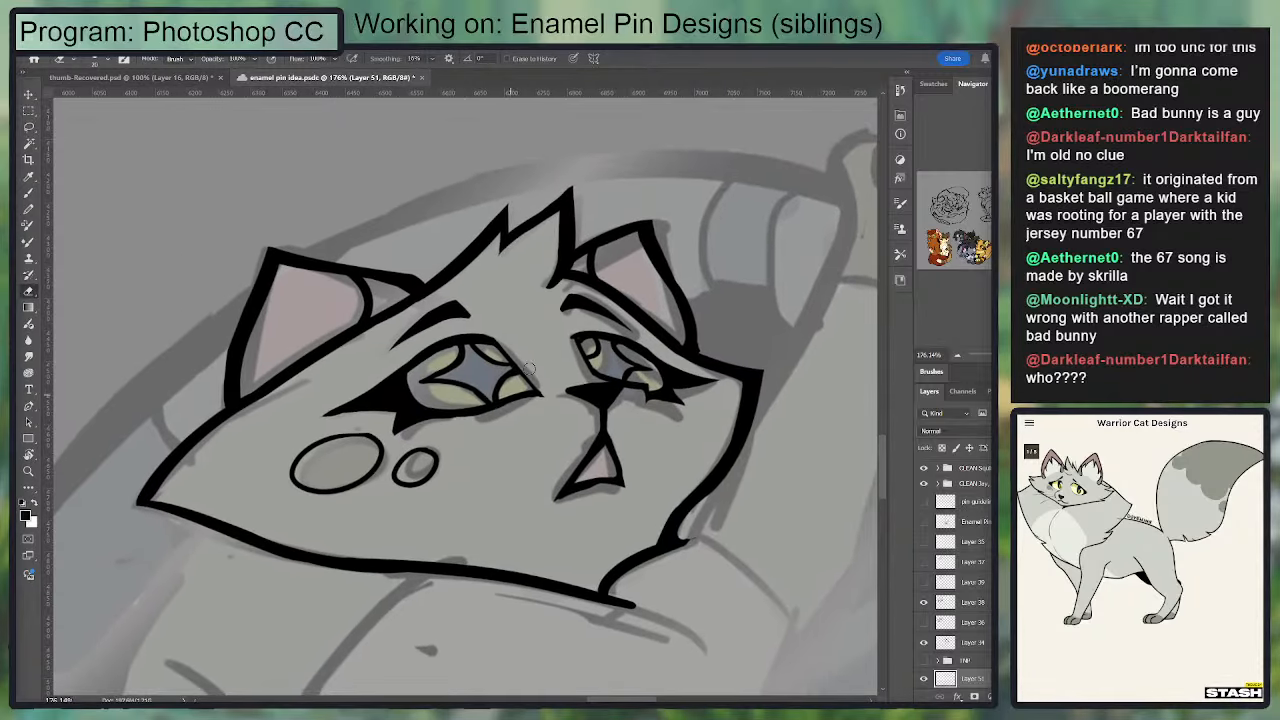
{"action": "left_click_drag", "start_coordinate": [240, 540], "coordinate": [272, 220]}
{"action": "key", "text": "b"}
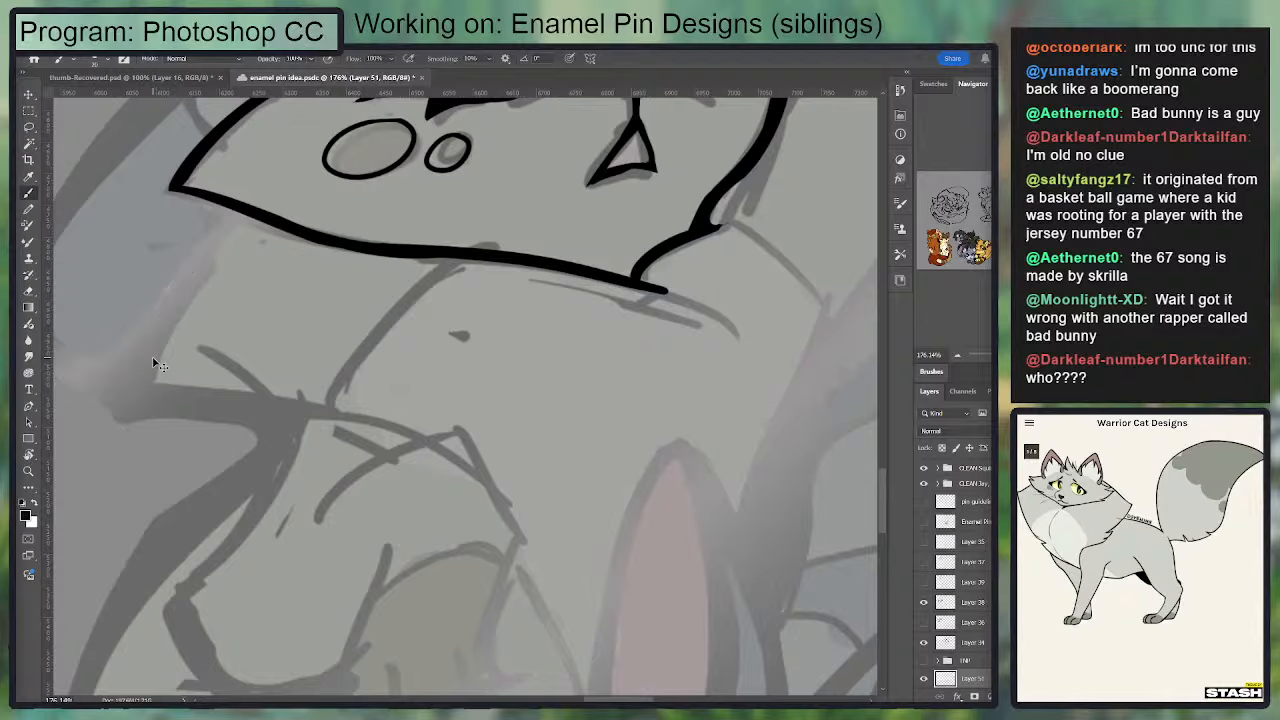
{"action": "key", "text": "ctrl+1"}
{"action": "left_click_drag", "start_coordinate": [509, 253], "coordinate": [594, 223]}
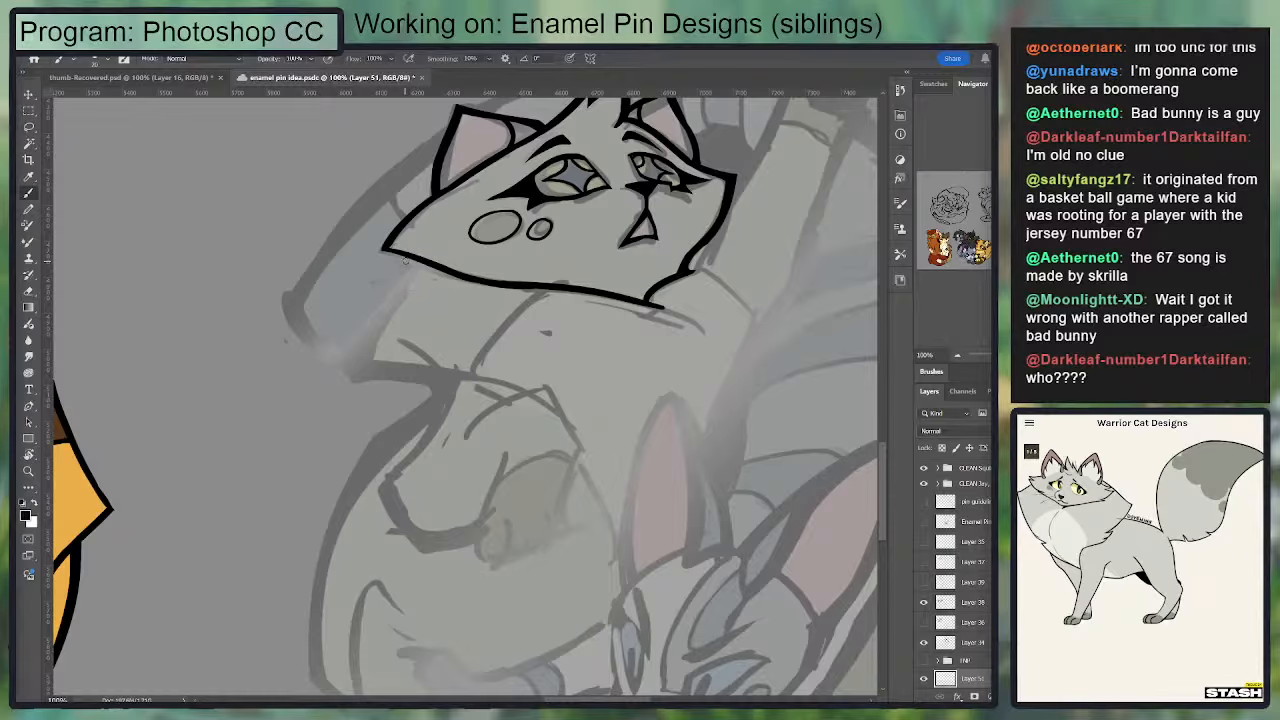
{"action": "left_click_drag", "start_coordinate": [404, 260], "coordinate": [355, 341]}
{"action": "mouse_move", "coordinate": [406, 259]}
{"action": "left_mouse_down"}
{"action": "mouse_move", "coordinate": [356, 337]}
{"action": "mouse_move", "coordinate": [515, 402]}
{"action": "left_mouse_up"}
{"action": "key", "text": "ctrl+z"}
Step: Ink the curved upper line of the cat's bent front leg below the neck and trim its end
{"action": "mouse_move", "coordinate": [580, 446]}
{"action": "left_mouse_down"}
{"action": "mouse_move", "coordinate": [481, 376]}
{"action": "mouse_move", "coordinate": [424, 367]}
{"action": "left_mouse_up"}
{"action": "key", "text": "ctrl+z"}
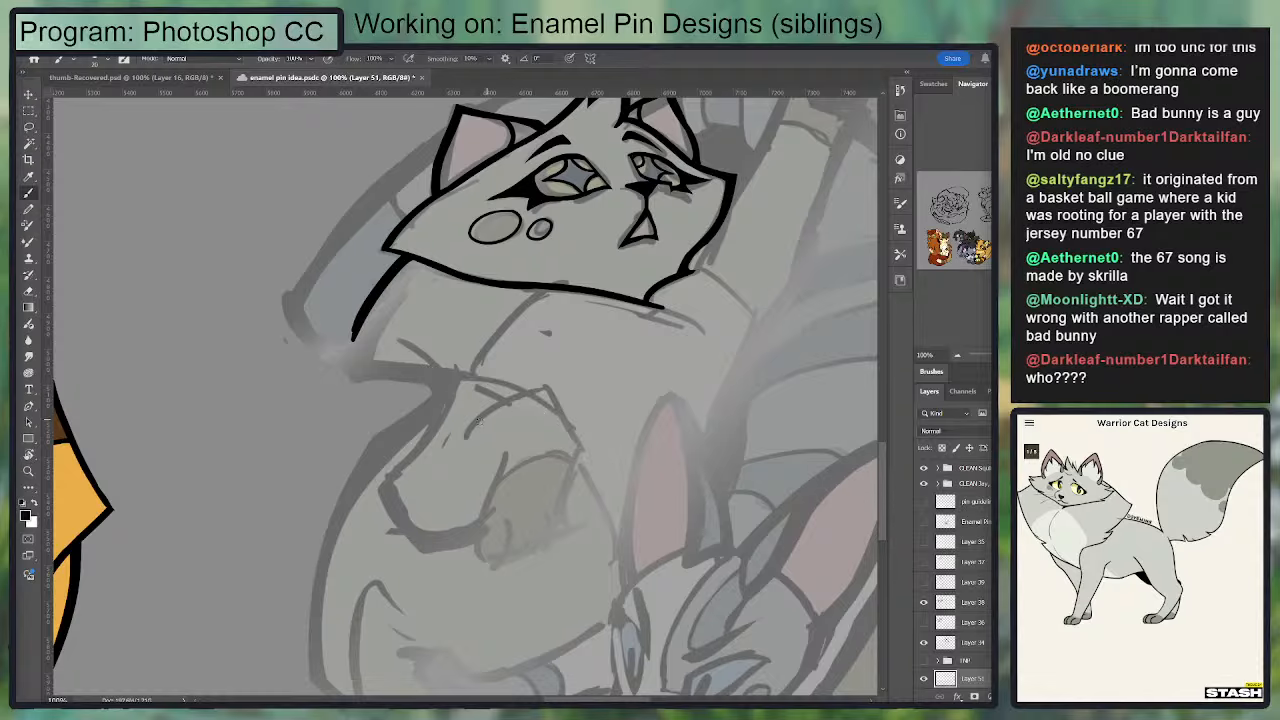
{"action": "mouse_move", "coordinate": [469, 427]}
{"action": "left_mouse_down"}
{"action": "mouse_move", "coordinate": [550, 391]}
{"action": "mouse_move", "coordinate": [505, 315]}
{"action": "left_mouse_up"}
{"action": "key", "text": "e"}
{"action": "left_click_drag", "start_coordinate": [441, 344], "coordinate": [428, 351]}
{"action": "key", "text": "b"}
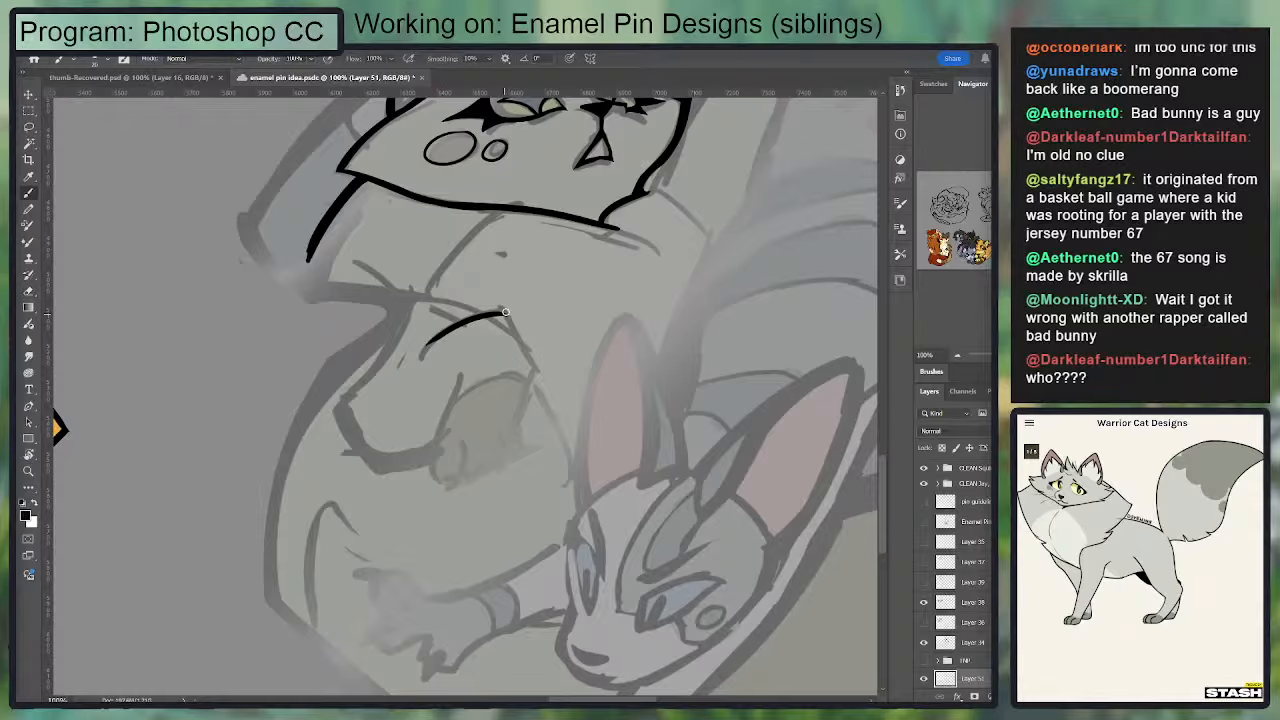
Step: Ink the bent leg's outer edge from the top bend down to the hanging paw, retrying strokes
{"action": "left_click_drag", "start_coordinate": [504, 313], "coordinate": [537, 377]}
{"action": "key", "text": "ctrl+z"}
{"action": "left_click_drag", "start_coordinate": [504, 313], "coordinate": [535, 358]}
{"action": "key", "text": "ctrl+z"}
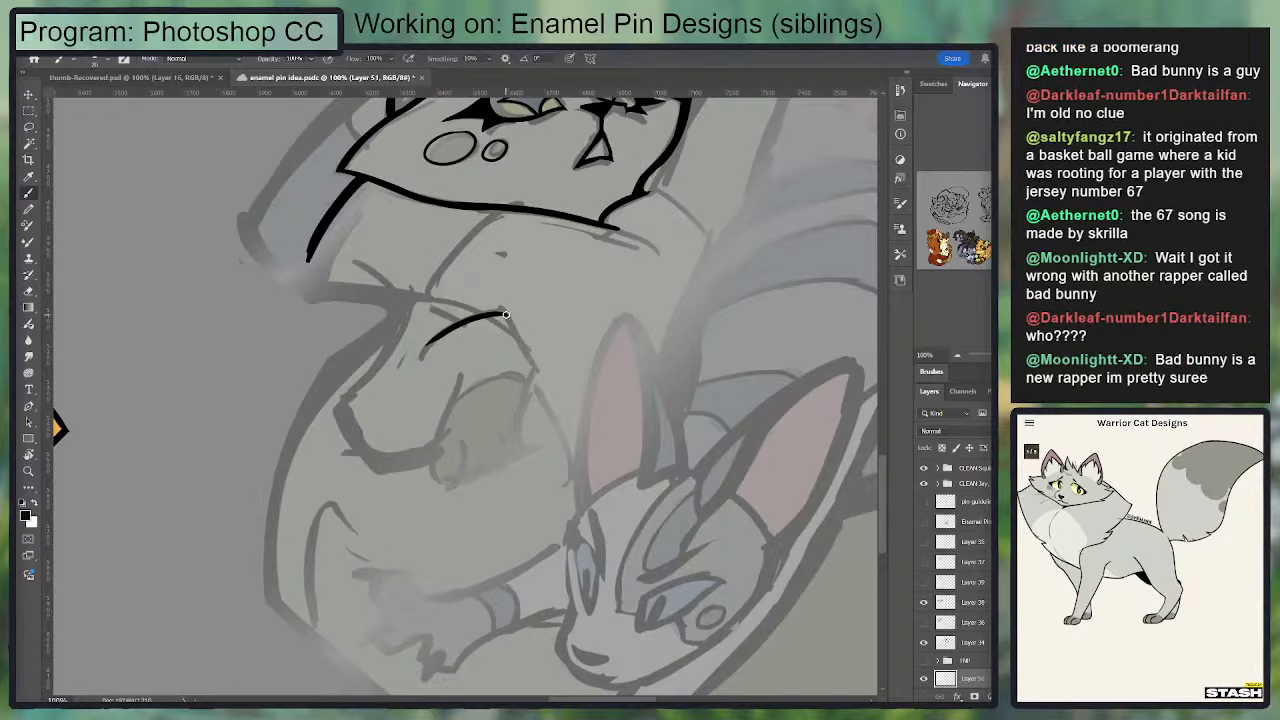
{"action": "left_click_drag", "start_coordinate": [505, 313], "coordinate": [538, 368]}
{"action": "key", "text": "ctrl+z"}
{"action": "left_click_drag", "start_coordinate": [516, 320], "coordinate": [510, 211]}
{"action": "mouse_move", "coordinate": [531, 255]}
{"action": "left_mouse_down"}
{"action": "mouse_move", "coordinate": [523, 337]}
{"action": "mouse_move", "coordinate": [517, 306]}
{"action": "mouse_move", "coordinate": [477, 362]}
{"action": "left_mouse_up"}
Step: Ink the inner edge of the hanging paw down to its tip, undoing and redrawing strokes
{"action": "mouse_move", "coordinate": [450, 266]}
{"action": "left_mouse_down"}
{"action": "mouse_move", "coordinate": [428, 368]}
{"action": "mouse_move", "coordinate": [478, 366]}
{"action": "mouse_move", "coordinate": [504, 342]}
{"action": "left_mouse_up"}
{"action": "key", "text": "ctrl+z"}
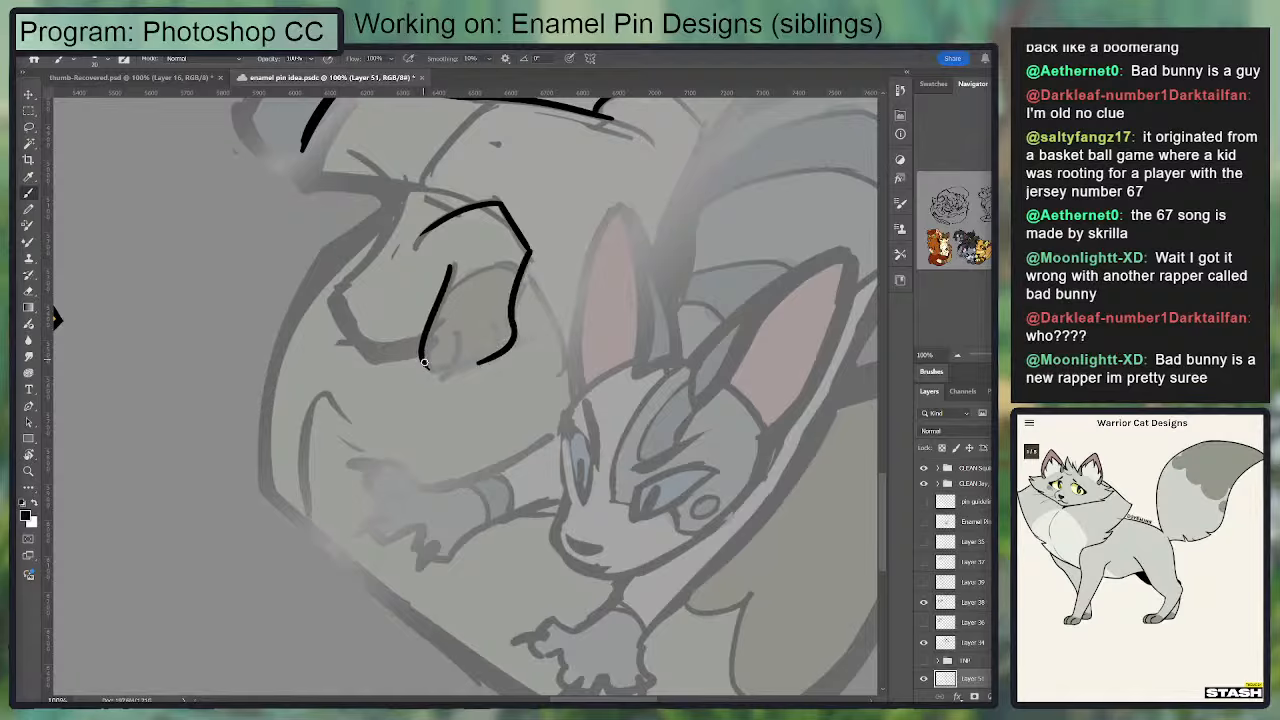
{"action": "mouse_move", "coordinate": [423, 355]}
{"action": "left_mouse_down"}
{"action": "mouse_move", "coordinate": [444, 376]}
{"action": "mouse_move", "coordinate": [500, 341]}
{"action": "left_mouse_up"}
{"action": "key", "text": "ctrl+z"}
{"action": "key", "text": "ctrl+z"}
{"action": "key", "text": "ctrl+z"}
{"action": "mouse_move", "coordinate": [450, 263]}
{"action": "left_mouse_down"}
{"action": "mouse_move", "coordinate": [419, 361]}
{"action": "mouse_move", "coordinate": [425, 347]}
{"action": "mouse_move", "coordinate": [440, 380]}
{"action": "left_mouse_up"}
{"action": "key", "text": "ctrl+z"}
{"action": "key", "text": "e"}
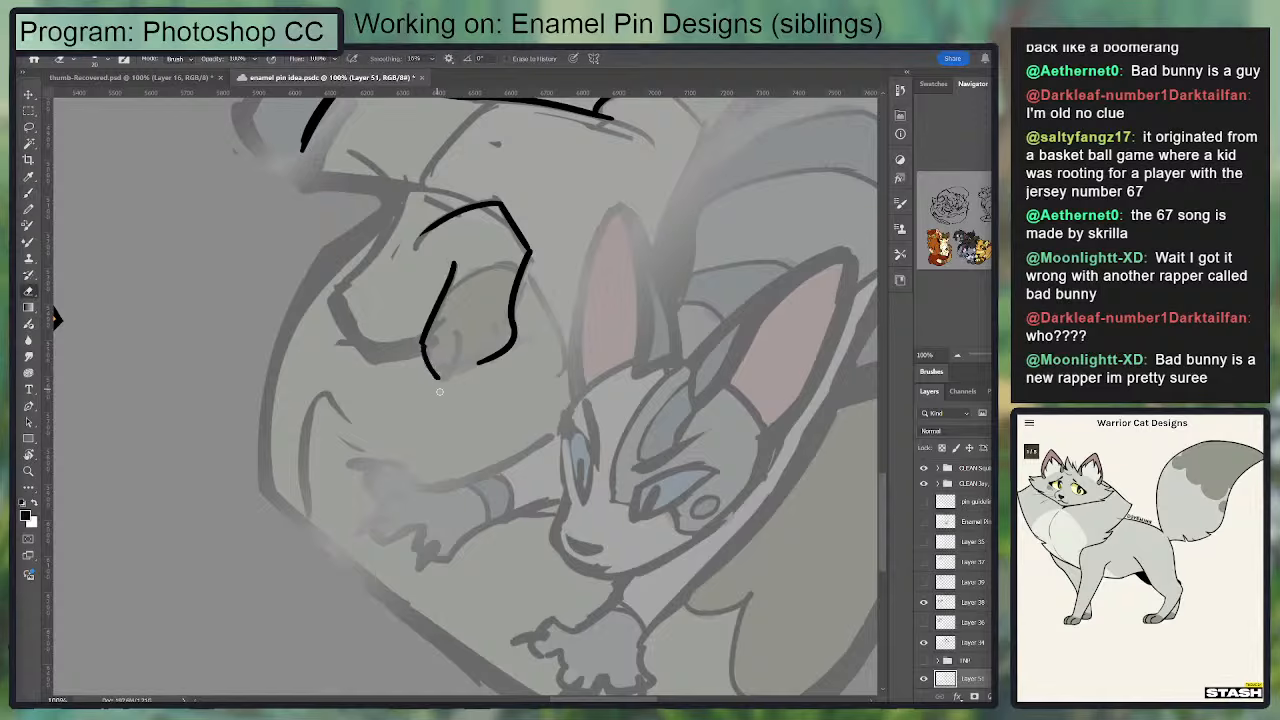
{"action": "key", "text": "b"}
Step: Ink the paw's rounded bottom edge to join its two sides and tidy the line
{"action": "mouse_move", "coordinate": [423, 332]}
{"action": "left_mouse_down"}
{"action": "mouse_move", "coordinate": [430, 370]}
{"action": "mouse_move", "coordinate": [509, 343]}
{"action": "mouse_move", "coordinate": [523, 257]}
{"action": "mouse_move", "coordinate": [516, 307]}
{"action": "mouse_move", "coordinate": [528, 333]}
{"action": "left_mouse_up"}
{"action": "key", "text": "e"}
{"action": "key", "text": "b"}
{"action": "key", "text": "e"}
{"action": "key", "text": "b"}
Step: Trim the paw's outer line and ink the arc bordering the darker marking across the paw
{"action": "key", "text": "e"}
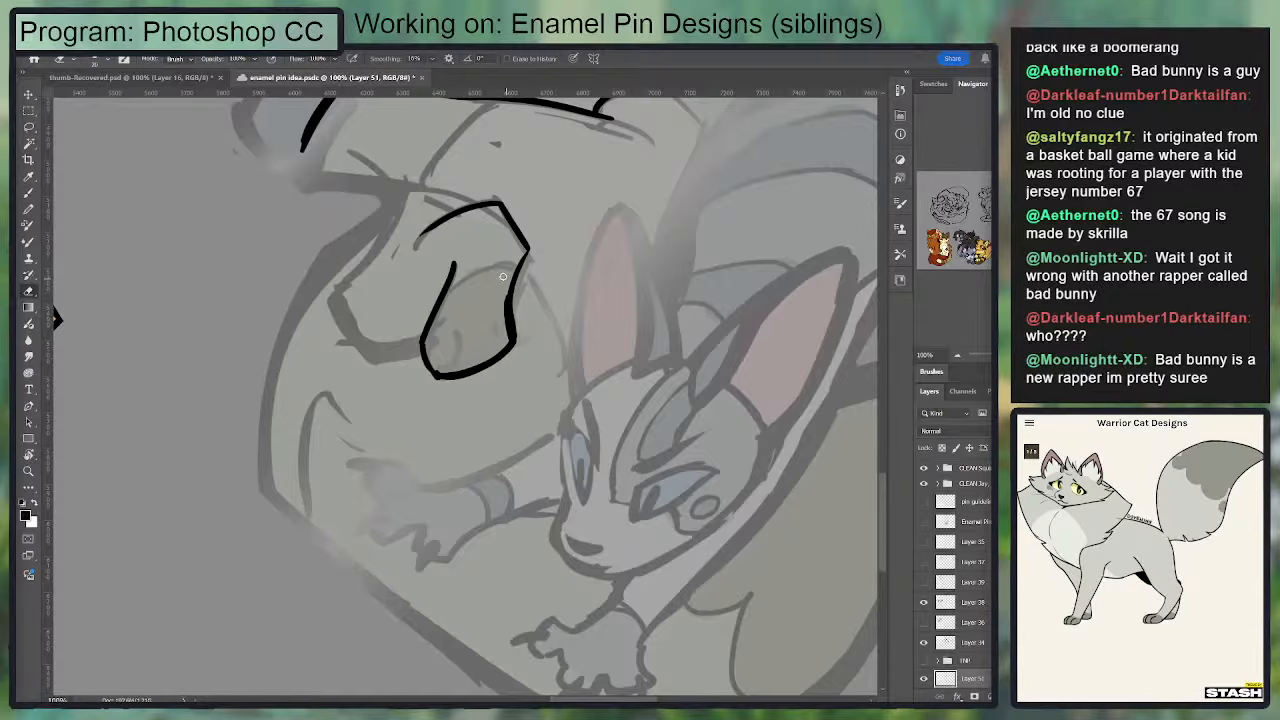
{"action": "mouse_move", "coordinate": [505, 289]}
{"action": "left_mouse_down"}
{"action": "mouse_move", "coordinate": [503, 328]}
{"action": "mouse_move", "coordinate": [495, 268]}
{"action": "mouse_move", "coordinate": [453, 298]}
{"action": "mouse_move", "coordinate": [491, 270]}
{"action": "mouse_move", "coordinate": [515, 275]}
{"action": "left_mouse_up"}
{"action": "key", "text": "b"}
{"action": "key", "text": "ctrl+z"}
{"action": "left_click_drag", "start_coordinate": [496, 349], "coordinate": [539, 319]}
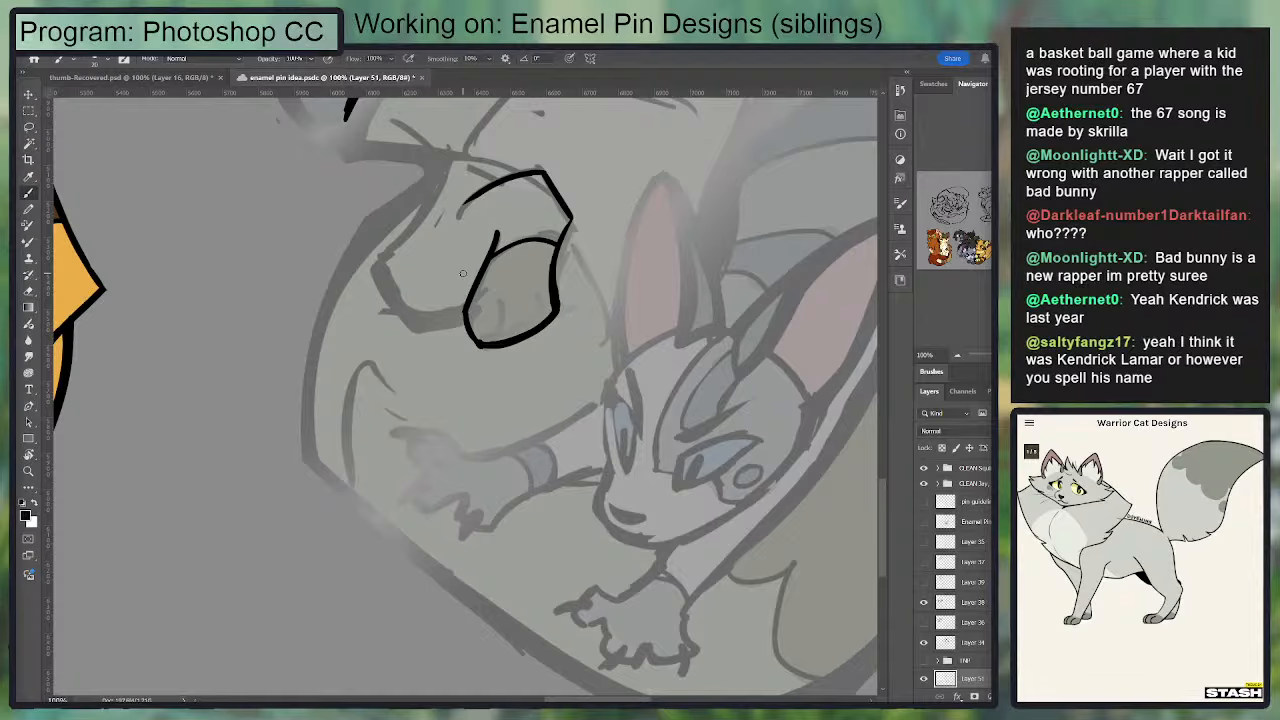
Step: Ink the first toe line at the bottom of the paw and smooth the outline around it
{"action": "key", "text": "ctrl+plus"}
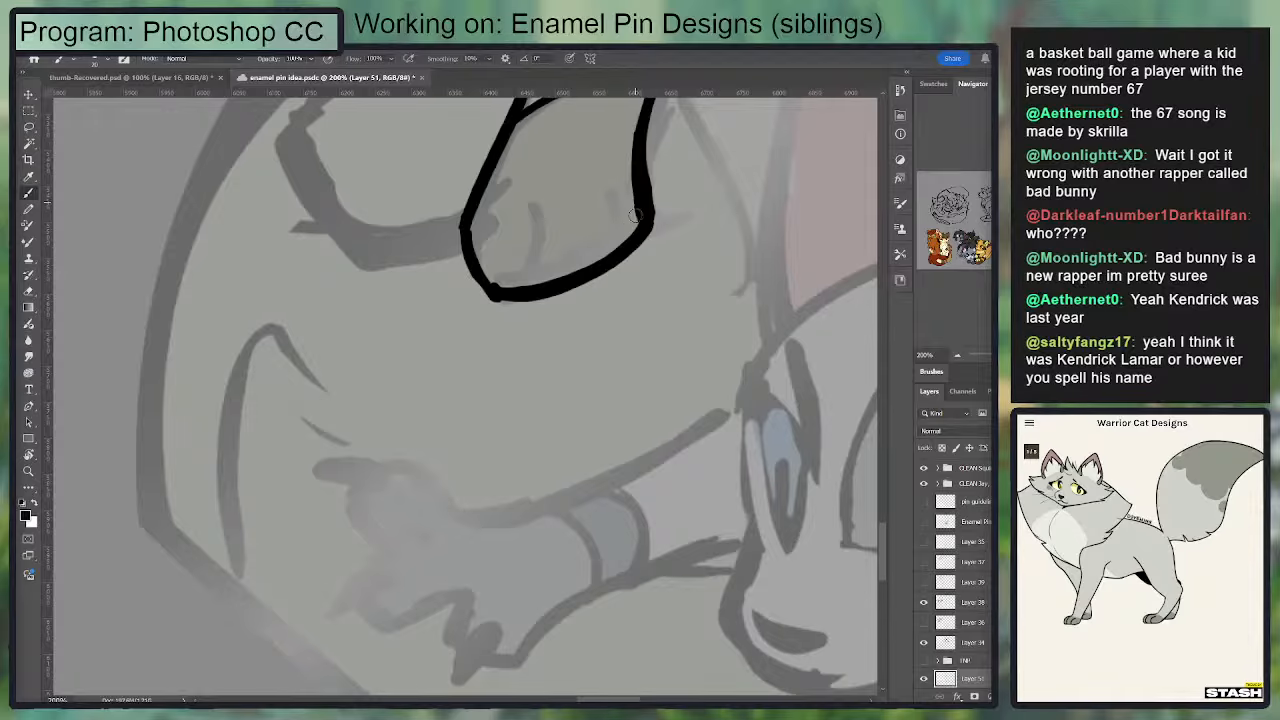
{"action": "mouse_move", "coordinate": [522, 208]}
{"action": "left_mouse_down"}
{"action": "mouse_move", "coordinate": [536, 264]}
{"action": "mouse_move", "coordinate": [518, 281]}
{"action": "left_mouse_up"}
{"action": "key", "text": "ctrl+z"}
{"action": "mouse_move", "coordinate": [536, 204]}
{"action": "left_mouse_down"}
{"action": "mouse_move", "coordinate": [535, 265]}
{"action": "mouse_move", "coordinate": [516, 287]}
{"action": "mouse_move", "coordinate": [549, 238]}
{"action": "left_mouse_up"}
{"action": "key", "text": "e"}
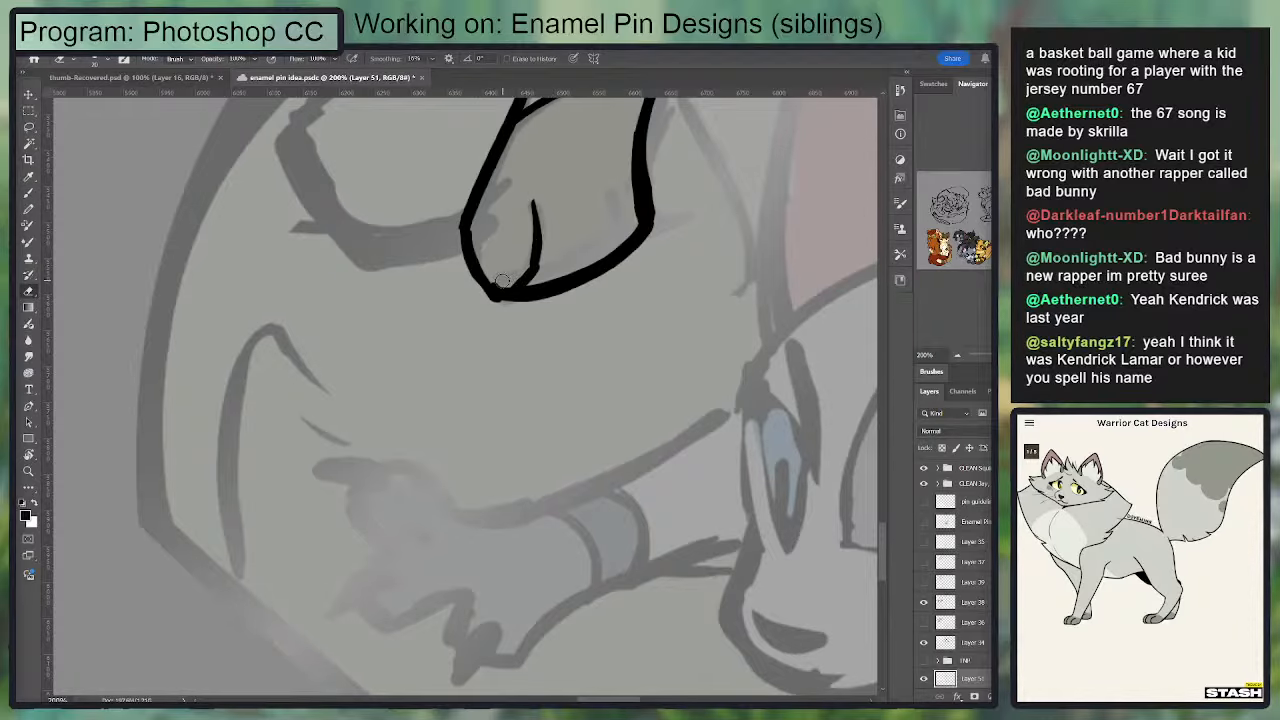
{"action": "key", "text": "b"}
{"action": "mouse_move", "coordinate": [486, 281]}
{"action": "left_mouse_down"}
{"action": "mouse_move", "coordinate": [638, 247]}
{"action": "mouse_move", "coordinate": [616, 276]}
{"action": "mouse_move", "coordinate": [480, 304]}
{"action": "mouse_move", "coordinate": [540, 306]}
{"action": "left_mouse_up"}
{"action": "key", "text": "e"}
{"action": "left_click_drag", "start_coordinate": [632, 207], "coordinate": [594, 287]}
{"action": "key", "text": "b"}
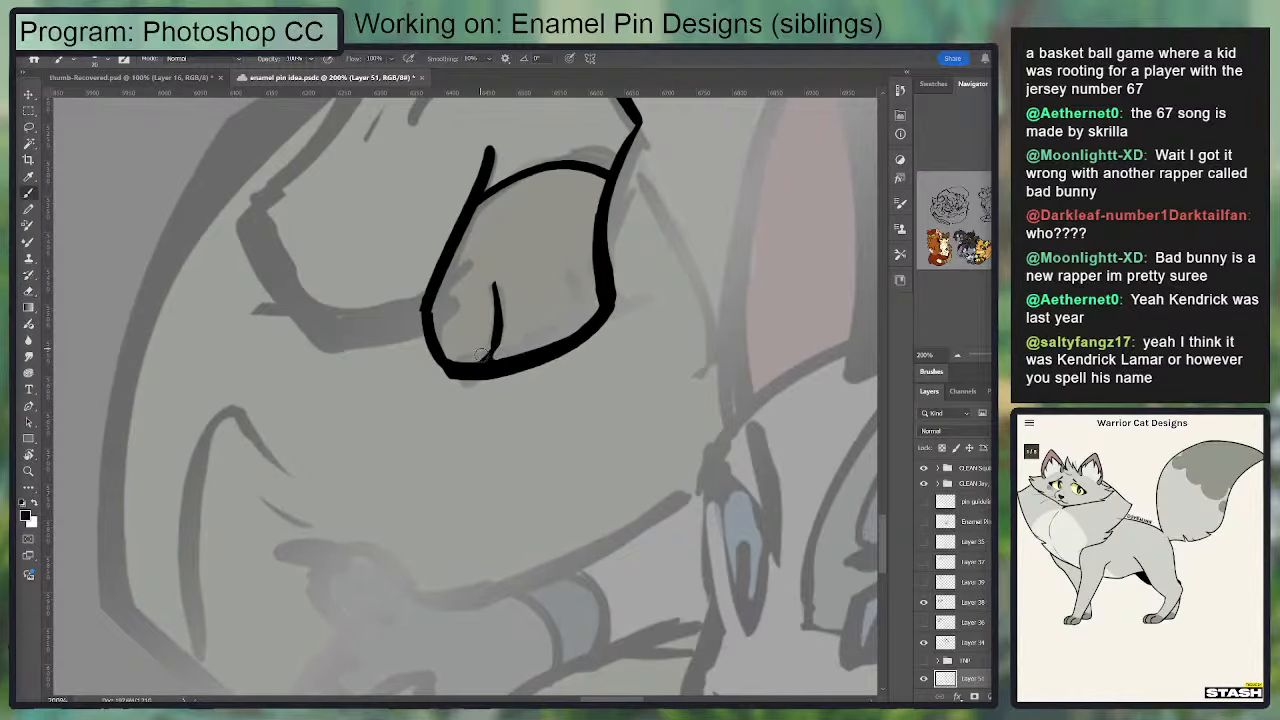
Step: Thicken the first toe line's base and ink the second toe line near the paw's outer edge
{"action": "mouse_move", "coordinate": [483, 367]}
{"action": "left_mouse_down"}
{"action": "mouse_move", "coordinate": [499, 348]}
{"action": "mouse_move", "coordinate": [486, 272]}
{"action": "left_mouse_up"}
{"action": "key", "text": "e"}
{"action": "key", "text": "b"}
{"action": "key", "text": "e"}
{"action": "left_click_drag", "start_coordinate": [501, 351], "coordinate": [489, 278]}
{"action": "key", "text": "b"}
{"action": "mouse_move", "coordinate": [568, 272]}
{"action": "left_mouse_down"}
{"action": "mouse_move", "coordinate": [575, 334]}
{"action": "mouse_move", "coordinate": [564, 348]}
{"action": "mouse_move", "coordinate": [578, 290]}
{"action": "mouse_move", "coordinate": [578, 353]}
{"action": "mouse_move", "coordinate": [566, 438]}
{"action": "left_mouse_up"}
{"action": "key", "text": "e"}
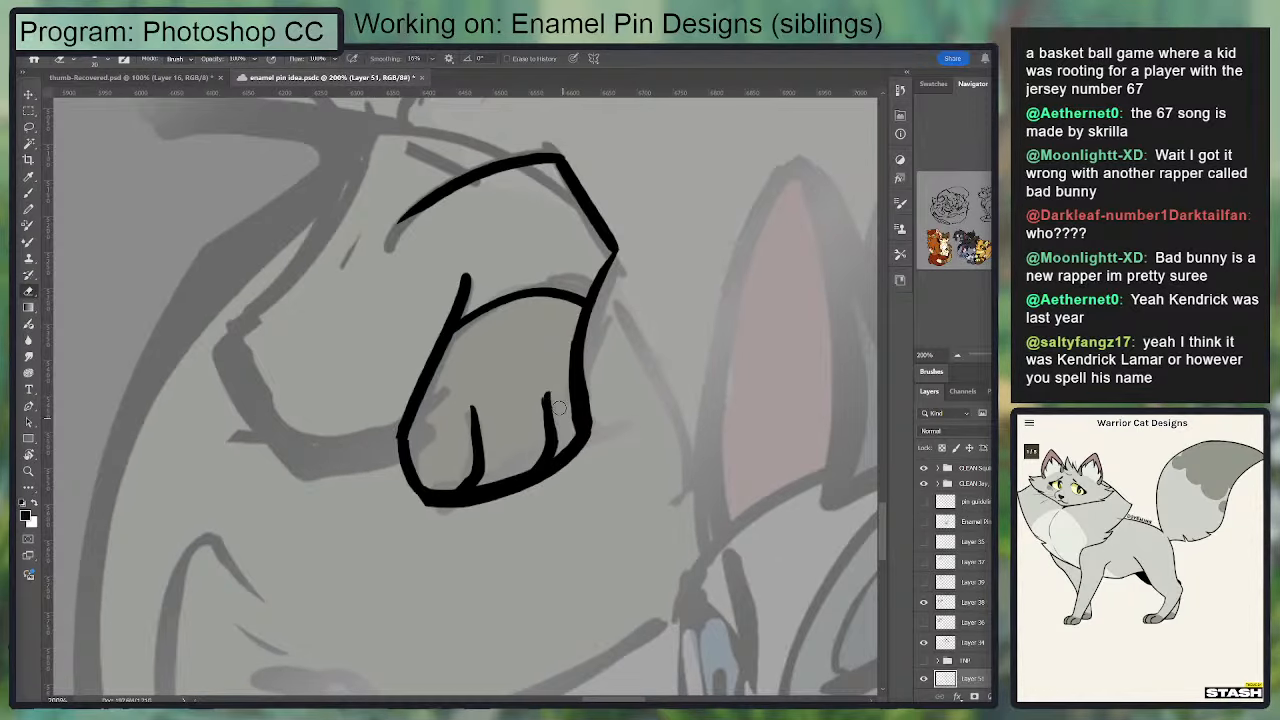
Step: Redraw the outer line between the bent foreleg's wrist and paw, and ink the foreleg's underside back to the elbow
{"action": "key", "text": "b"}
{"action": "left_click_drag", "start_coordinate": [614, 246], "coordinate": [571, 391]}
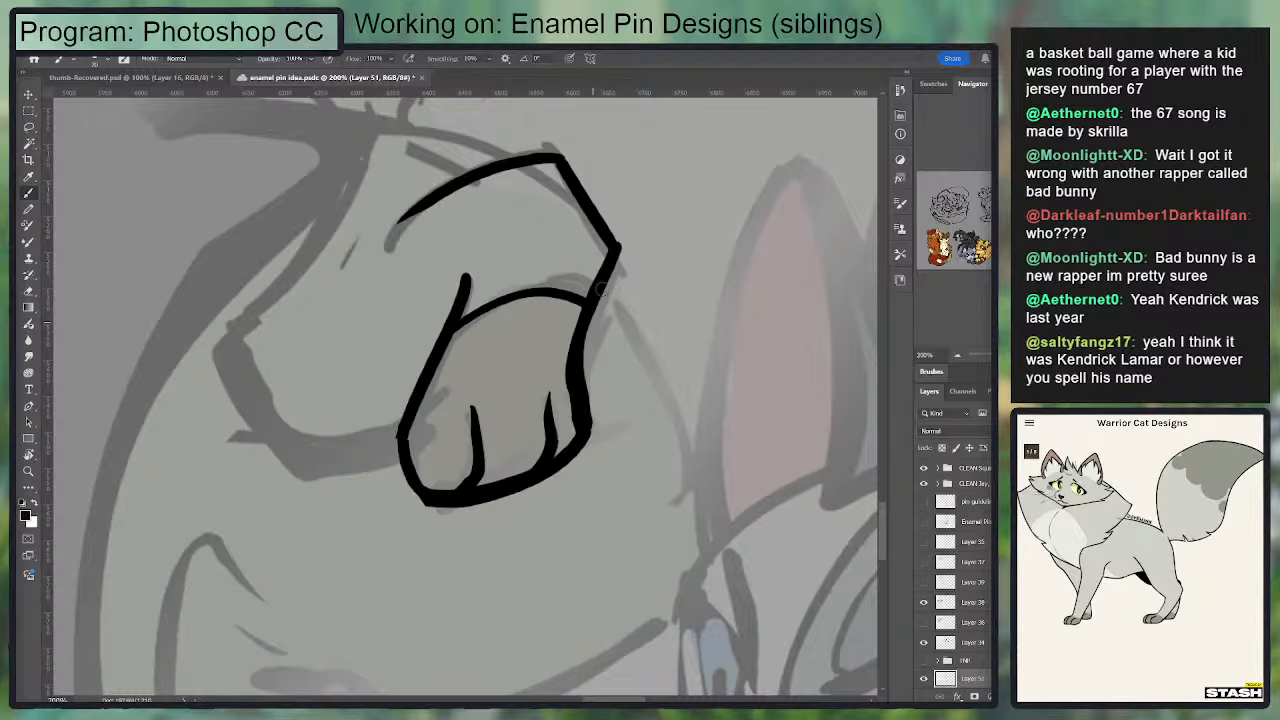
{"action": "key", "text": "ctrl+z"}
{"action": "left_click_drag", "start_coordinate": [614, 248], "coordinate": [586, 400]}
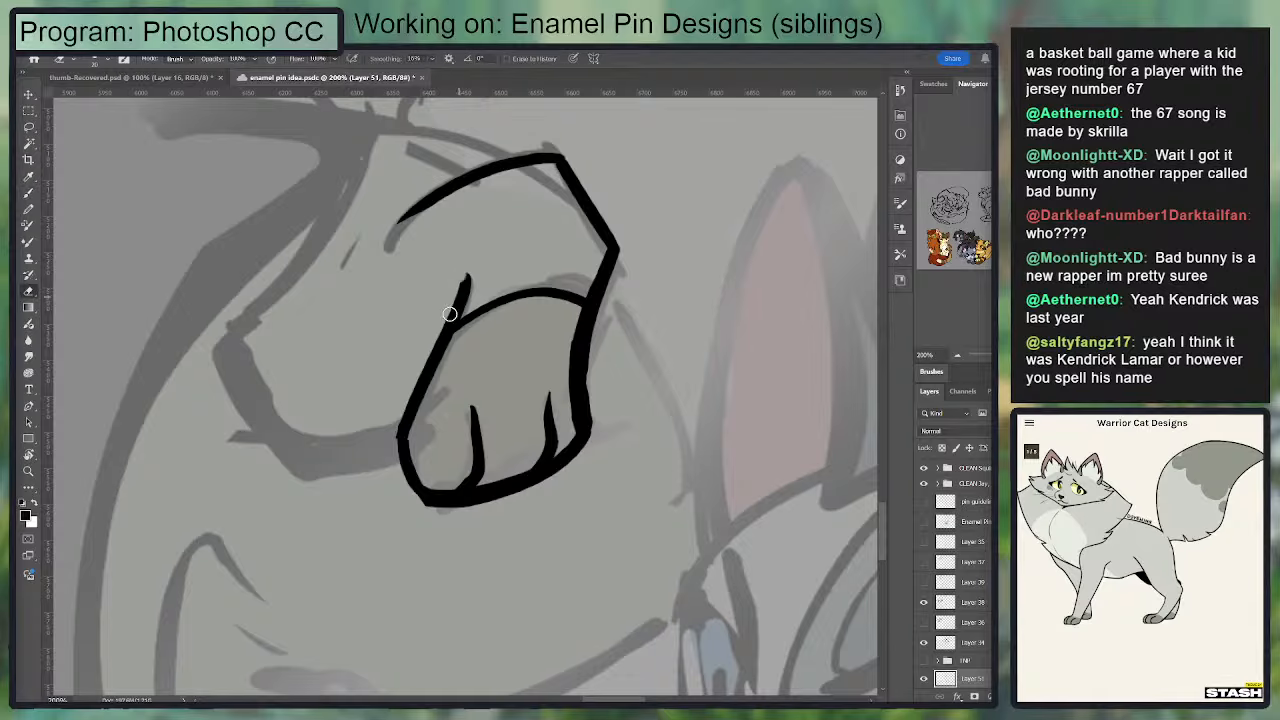
{"action": "left_click_drag", "start_coordinate": [396, 442], "coordinate": [283, 433]}
{"action": "mouse_move", "coordinate": [238, 347]}
{"action": "left_mouse_down"}
{"action": "mouse_move", "coordinate": [307, 459]}
{"action": "mouse_move", "coordinate": [336, 460]}
{"action": "mouse_move", "coordinate": [434, 240]}
{"action": "left_mouse_up"}
{"action": "key", "text": "e"}
Step: Ink the thick chest line from the neck fur's lower corner across to the top of the bent foreleg
{"action": "scroll", "coordinate": [428, 423], "scroll_direction": "up", "scroll_amount": 3}
{"action": "key", "text": "b"}
{"action": "mouse_move", "coordinate": [595, 256]}
{"action": "left_mouse_down"}
{"action": "mouse_move", "coordinate": [700, 301]}
{"action": "mouse_move", "coordinate": [298, 232]}
{"action": "left_mouse_up"}
{"action": "key", "text": "ctrl+z"}
{"action": "key", "text": "ctrl+z"}
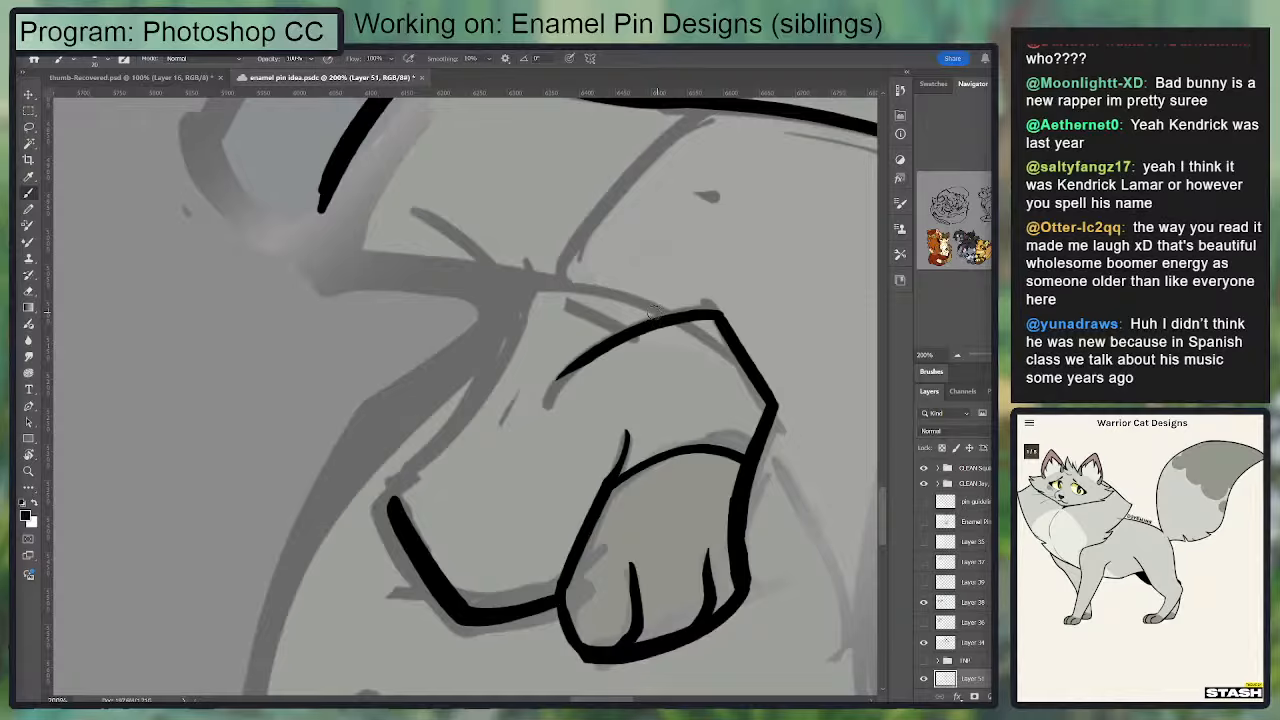
{"action": "mouse_move", "coordinate": [660, 322]}
{"action": "left_mouse_down"}
{"action": "mouse_move", "coordinate": [315, 272]}
{"action": "mouse_move", "coordinate": [345, 162]}
{"action": "mouse_move", "coordinate": [318, 270]}
{"action": "mouse_move", "coordinate": [664, 308]}
{"action": "mouse_move", "coordinate": [511, 285]}
{"action": "left_mouse_up"}
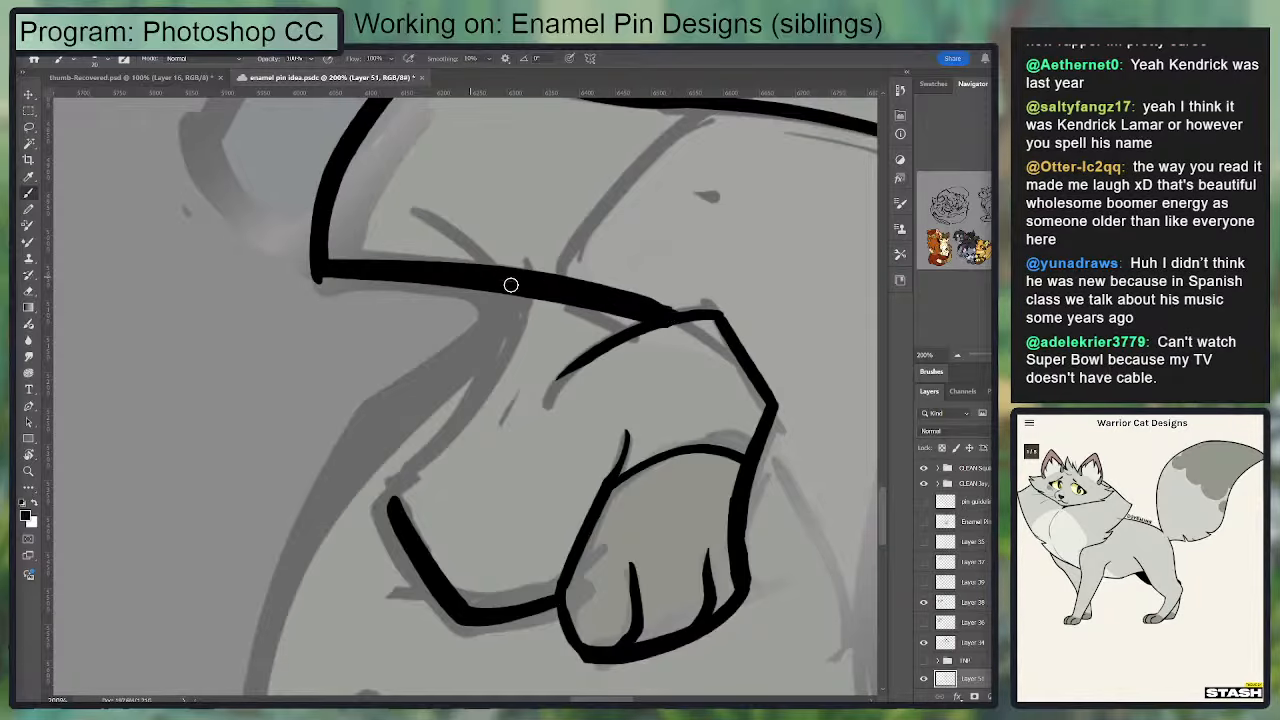
{"action": "left_click_drag", "start_coordinate": [633, 301], "coordinate": [687, 314]}
{"action": "left_click_drag", "start_coordinate": [545, 268], "coordinate": [613, 257]}
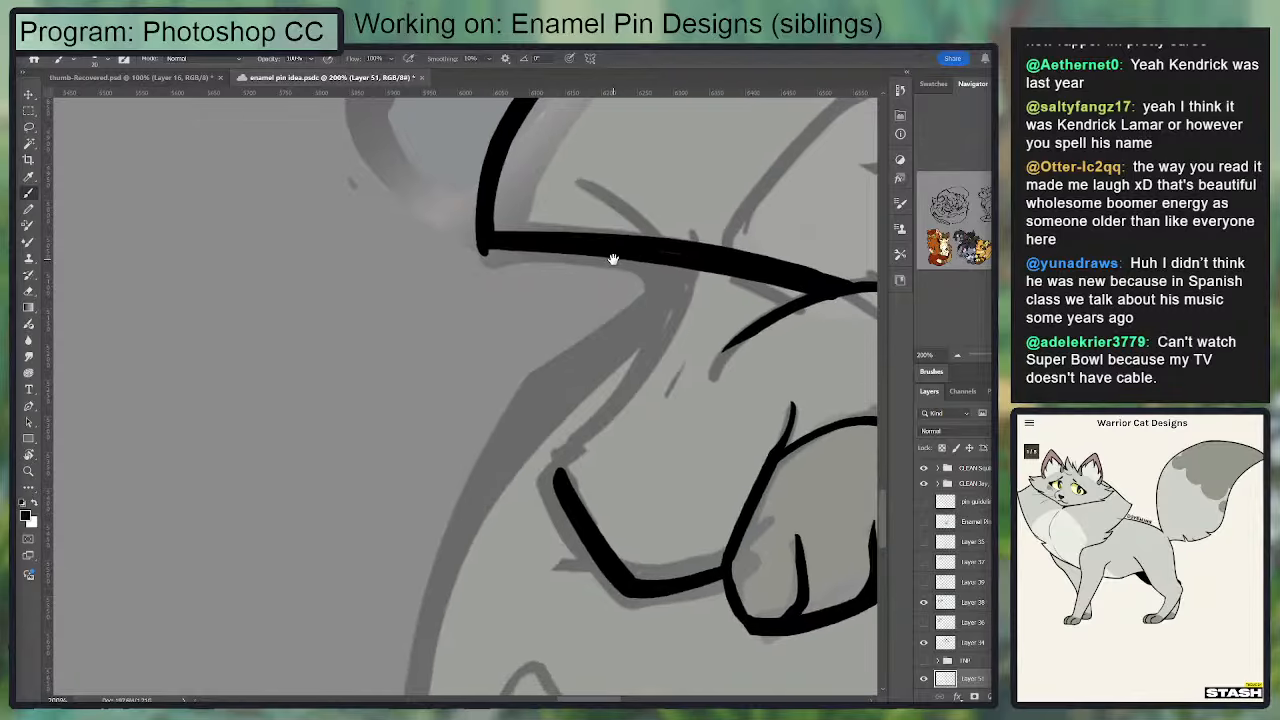
Step: Trim the neck fur's lower corner to a sharp point and smooth the chest line beside it
{"action": "key", "text": "e"}
{"action": "mouse_move", "coordinate": [468, 258]}
{"action": "left_mouse_down"}
{"action": "mouse_move", "coordinate": [784, 292]}
{"action": "mouse_move", "coordinate": [590, 252]}
{"action": "mouse_move", "coordinate": [694, 252]}
{"action": "mouse_move", "coordinate": [427, 250]}
{"action": "left_mouse_up"}
{"action": "key", "text": "b"}
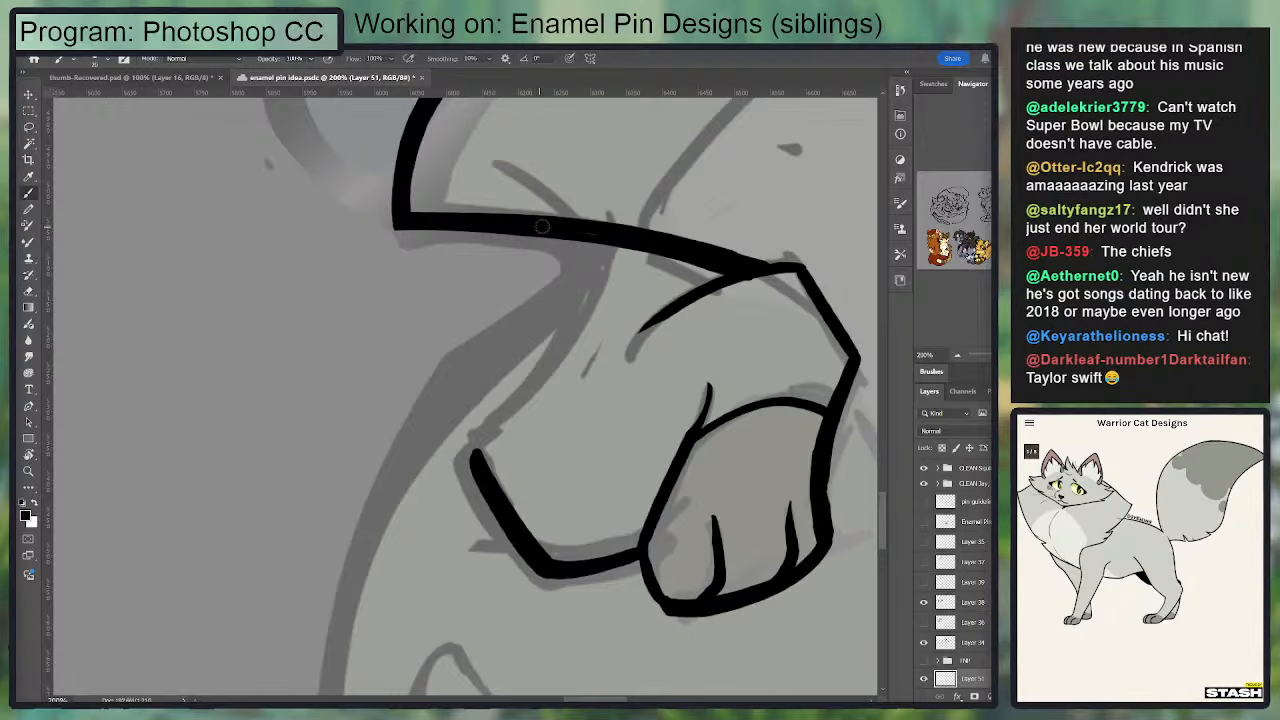
{"action": "left_click_drag", "start_coordinate": [545, 228], "coordinate": [716, 280]}
{"action": "key", "text": "e"}
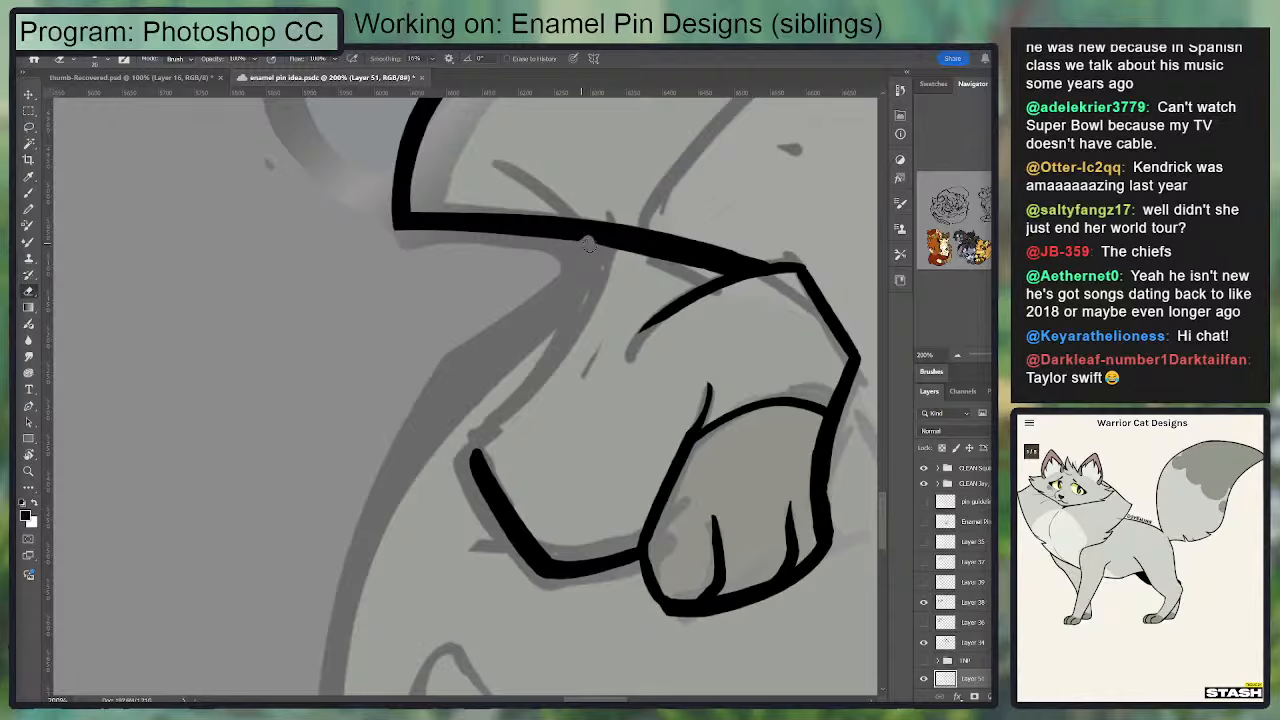
Step: Ink the bent foreleg's back edge from the elbow up to the chest line
{"action": "key", "text": "b"}
{"action": "left_click_drag", "start_coordinate": [474, 457], "coordinate": [543, 383]}
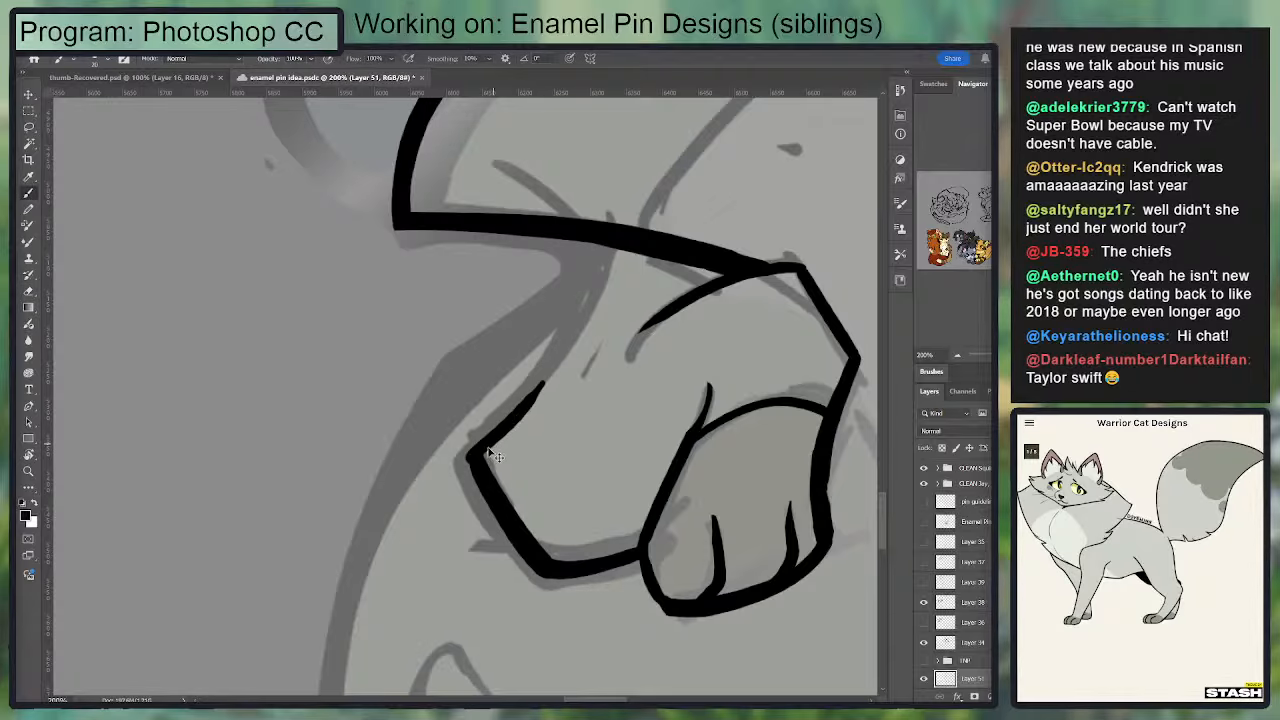
{"action": "key", "text": "ctrl+z"}
{"action": "left_click_drag", "start_coordinate": [473, 457], "coordinate": [560, 345]}
{"action": "mouse_move", "coordinate": [597, 243]}
{"action": "left_mouse_down"}
{"action": "mouse_move", "coordinate": [483, 443]}
{"action": "mouse_move", "coordinate": [546, 376]}
{"action": "mouse_move", "coordinate": [598, 244]}
{"action": "mouse_move", "coordinate": [540, 381]}
{"action": "left_mouse_up"}
{"action": "key", "text": "ctrl+z"}
{"action": "key", "text": "ctrl+z"}
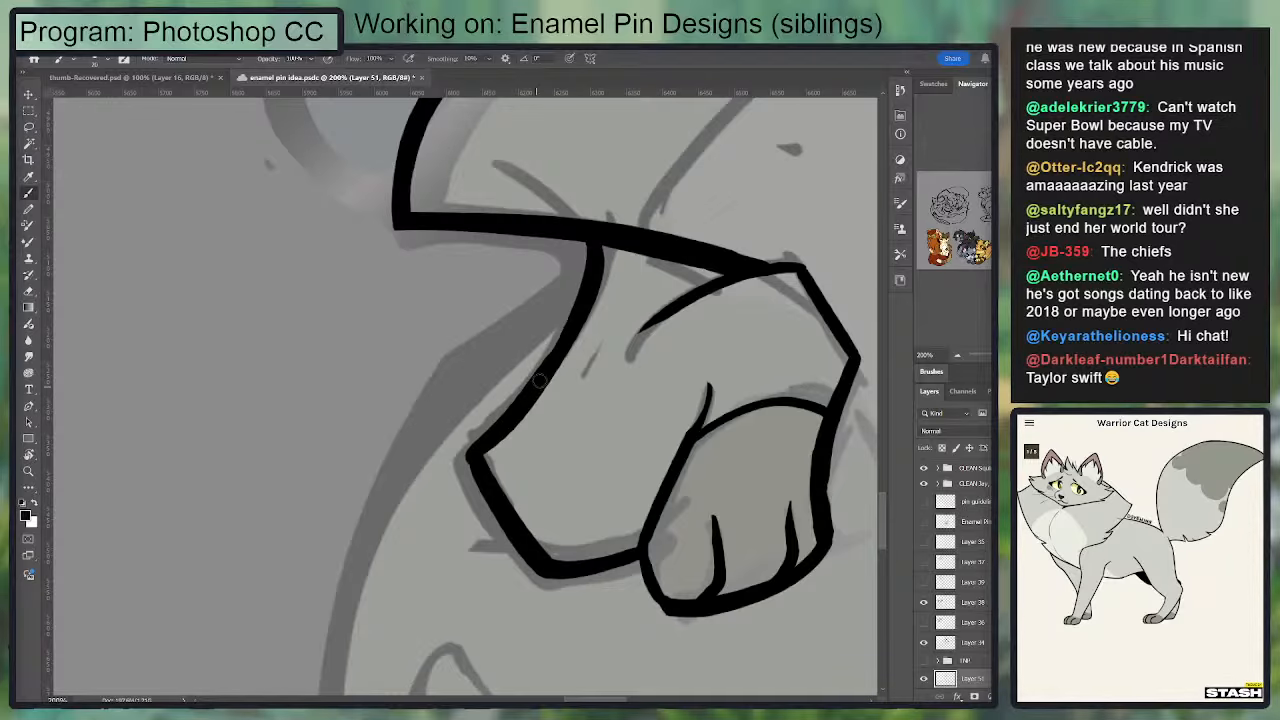
Step: Ink the long curved body outline from the chest line down the cat's side and thicken it
{"action": "key", "text": "ctrl+minus"}
{"action": "key", "text": "ctrl+minus"}
{"action": "left_click_drag", "start_coordinate": [578, 301], "coordinate": [496, 317]}
{"action": "left_click_drag", "start_coordinate": [378, 485], "coordinate": [498, 376]}
{"action": "left_click_drag", "start_coordinate": [512, 278], "coordinate": [447, 521]}
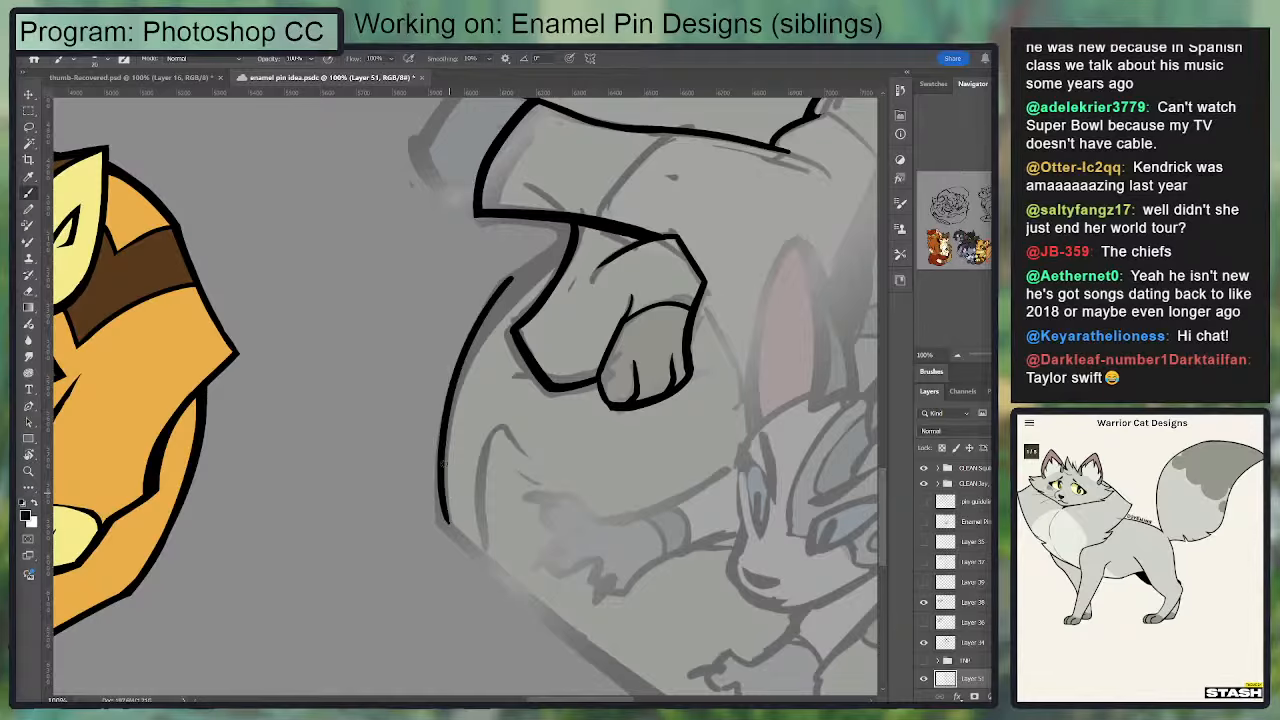
{"action": "left_click_drag", "start_coordinate": [512, 277], "coordinate": [452, 525]}
{"action": "mouse_move", "coordinate": [511, 277]}
{"action": "left_mouse_down"}
{"action": "mouse_move", "coordinate": [574, 230]}
{"action": "mouse_move", "coordinate": [510, 280]}
{"action": "mouse_move", "coordinate": [560, 250]}
{"action": "left_mouse_up"}
{"action": "key", "text": "ctrl+z"}
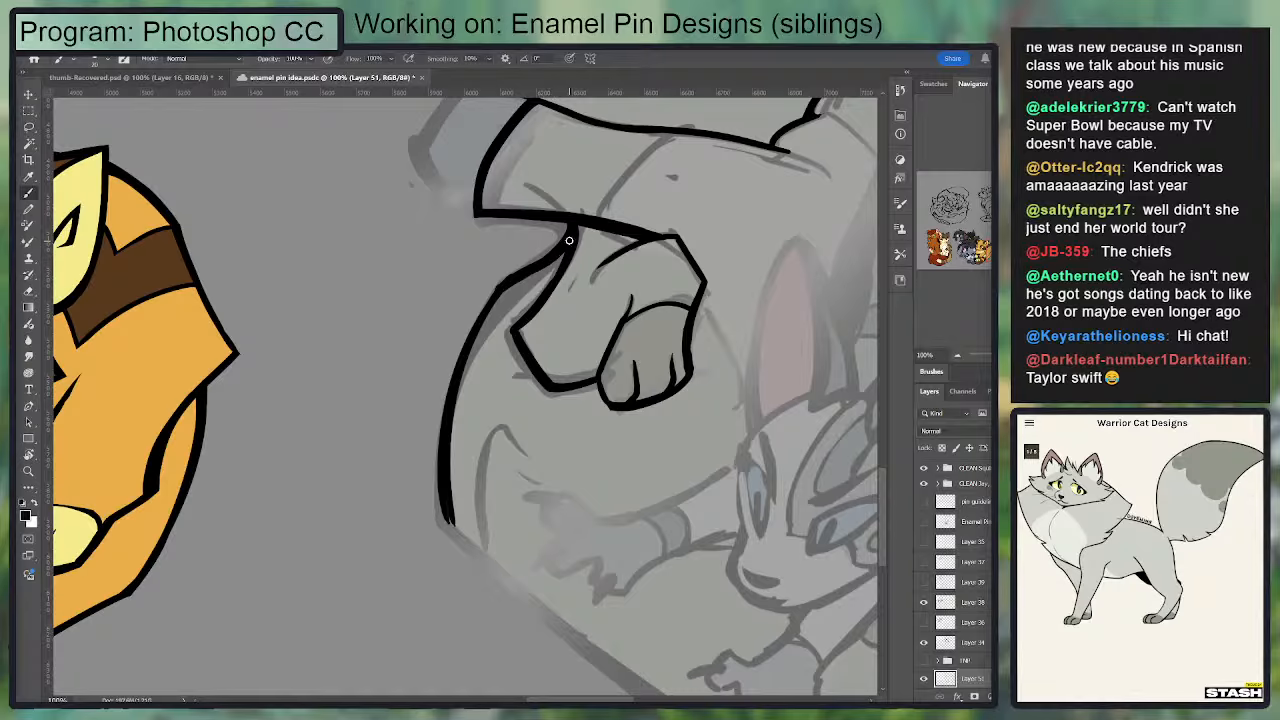
Step: Ink the lower curved end of the striped shape behind the cat's neck, joining it to the neck fur corner
{"action": "left_click_drag", "start_coordinate": [612, 218], "coordinate": [422, 330]}
{"action": "mouse_move", "coordinate": [210, 264]}
{"action": "left_mouse_down"}
{"action": "mouse_move", "coordinate": [232, 315]}
{"action": "mouse_move", "coordinate": [256, 326]}
{"action": "left_mouse_up"}
{"action": "mouse_move", "coordinate": [211, 282]}
{"action": "left_mouse_down"}
{"action": "mouse_move", "coordinate": [221, 254]}
{"action": "mouse_move", "coordinate": [341, 130]}
{"action": "left_mouse_up"}
{"action": "left_click_drag", "start_coordinate": [283, 221], "coordinate": [273, 304]}
{"action": "key", "text": "ctrl+z"}
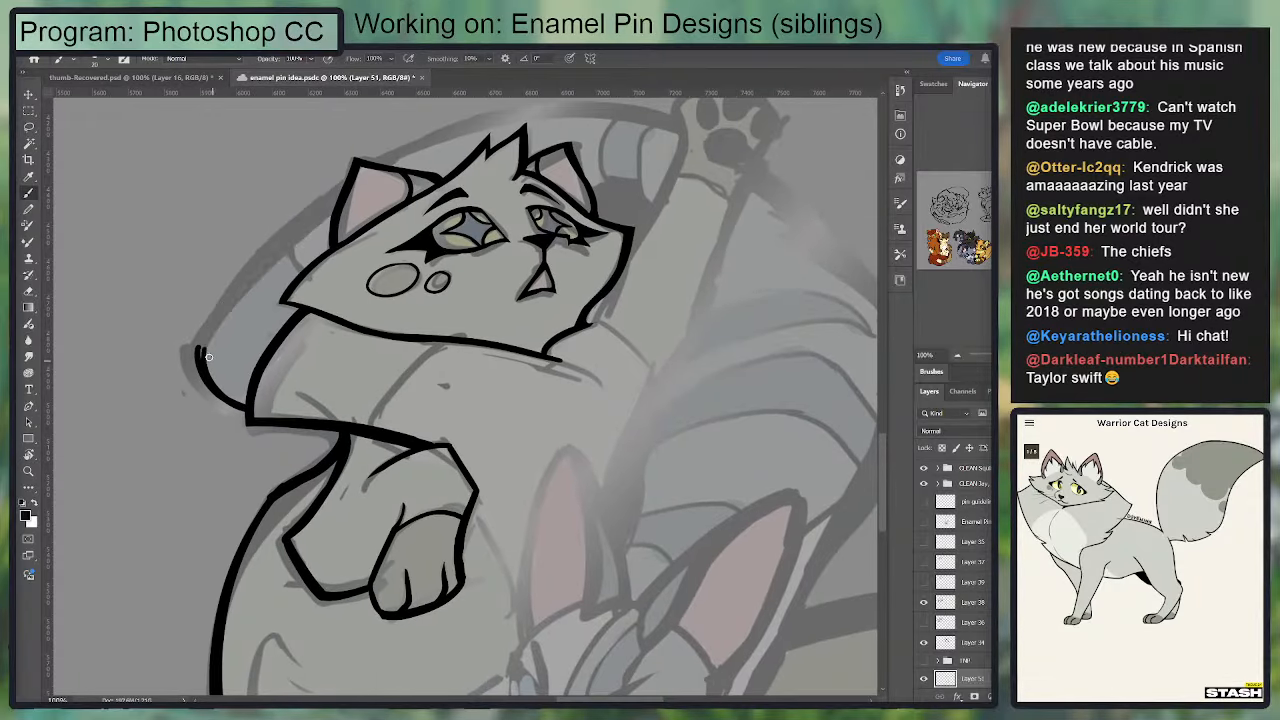
Step: Ink the outer edge of the striped shape behind the head, curving from its lower end up to the ear
{"action": "left_click_drag", "start_coordinate": [203, 357], "coordinate": [314, 223]}
{"action": "key", "text": "ctrl+z"}
{"action": "left_click_drag", "start_coordinate": [200, 353], "coordinate": [242, 281]}
{"action": "key", "text": "ctrl+z"}
{"action": "left_click_drag", "start_coordinate": [204, 342], "coordinate": [306, 220]}
{"action": "left_click_drag", "start_coordinate": [200, 354], "coordinate": [335, 204]}
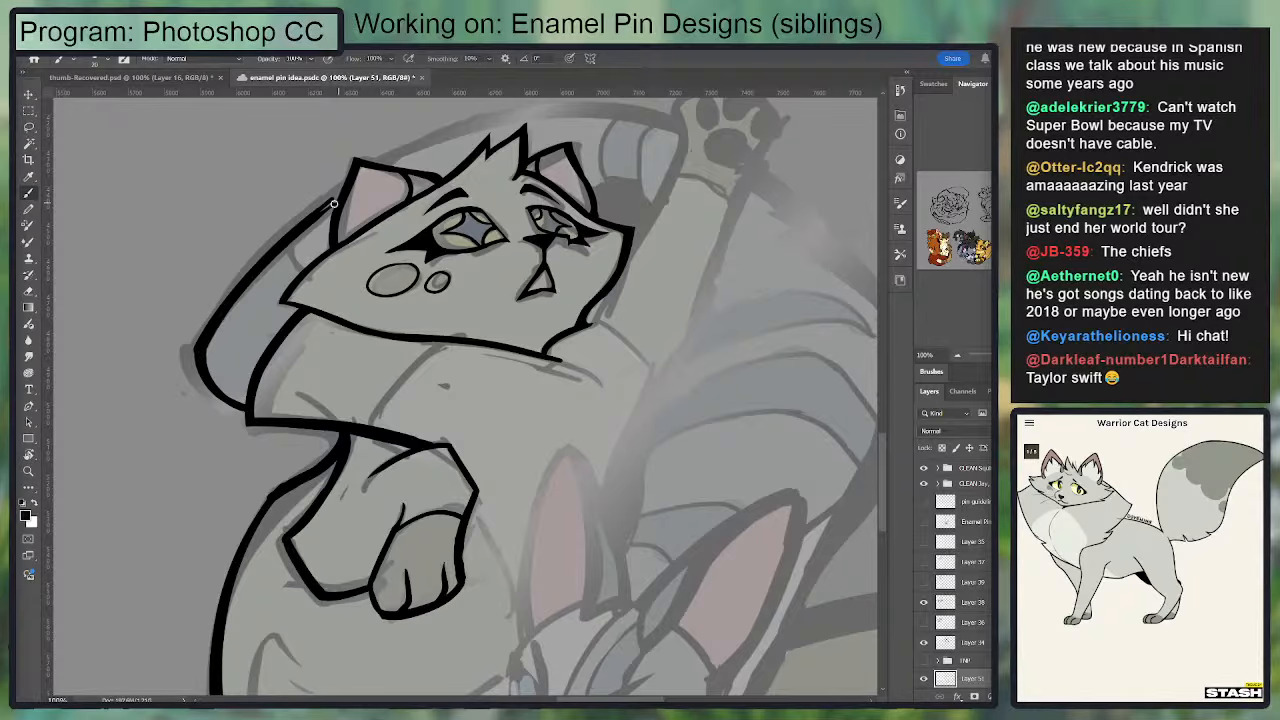
{"action": "key", "text": "ctrl+z"}
{"action": "key", "text": "ctrl+z"}
{"action": "mouse_move", "coordinate": [202, 352]}
{"action": "left_mouse_down"}
{"action": "mouse_move", "coordinate": [282, 240]}
{"action": "mouse_move", "coordinate": [350, 184]}
{"action": "left_mouse_up"}
{"action": "mouse_move", "coordinate": [202, 346]}
{"action": "left_mouse_down"}
{"action": "mouse_move", "coordinate": [366, 161]}
{"action": "mouse_move", "coordinate": [207, 339]}
{"action": "left_mouse_up"}
{"action": "key", "text": "ctrl+z"}
Step: Tidy the shoulder line beneath the chin where it meets the jaw outline
{"action": "left_click_drag", "start_coordinate": [422, 165], "coordinate": [318, 215]}
{"action": "mouse_move", "coordinate": [421, 404]}
{"action": "left_mouse_down"}
{"action": "mouse_move", "coordinate": [417, 310]}
{"action": "mouse_move", "coordinate": [488, 339]}
{"action": "left_mouse_up"}
{"action": "key", "text": "e"}
{"action": "key", "text": "b"}
{"action": "key", "text": "e"}
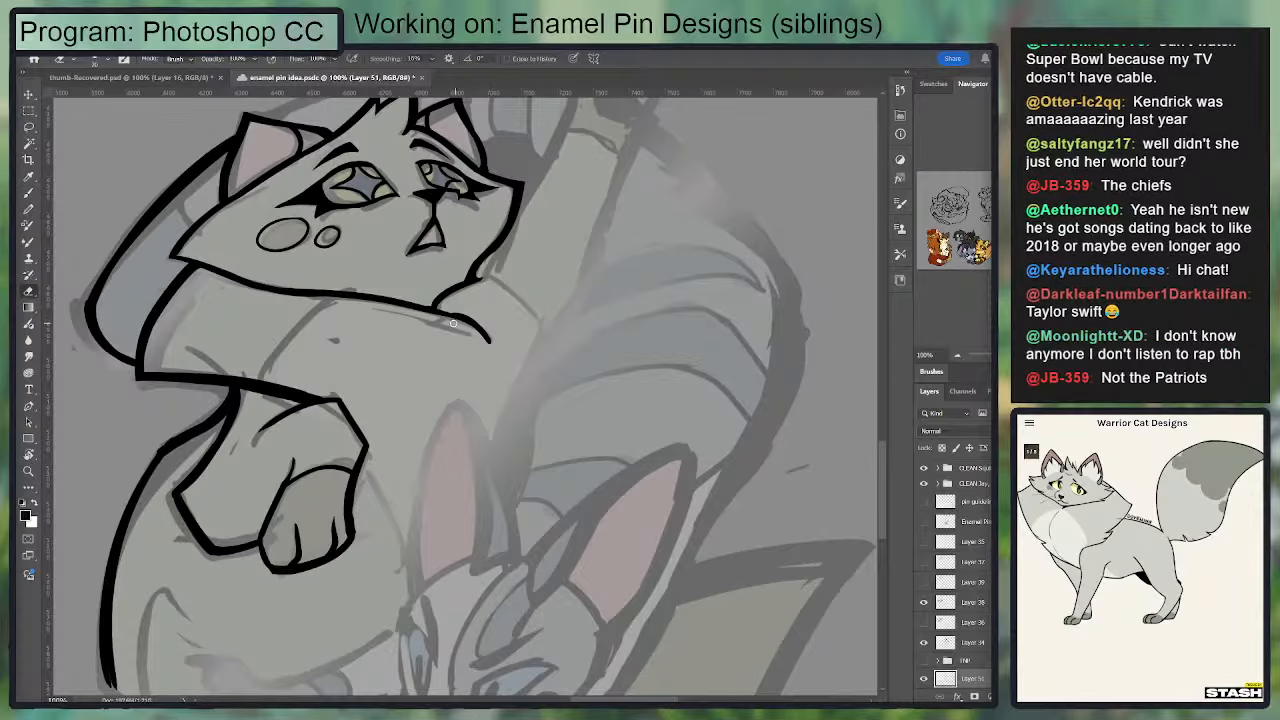
{"action": "key", "text": "b"}
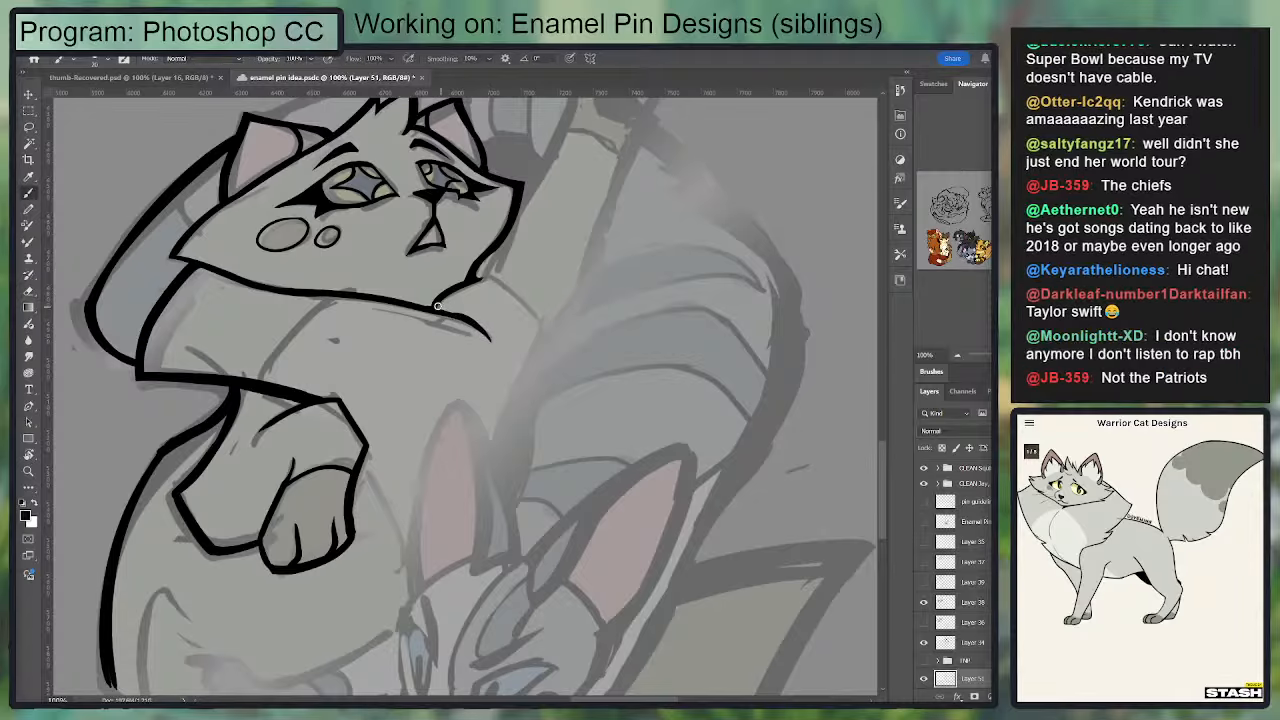
{"action": "key", "text": "e"}
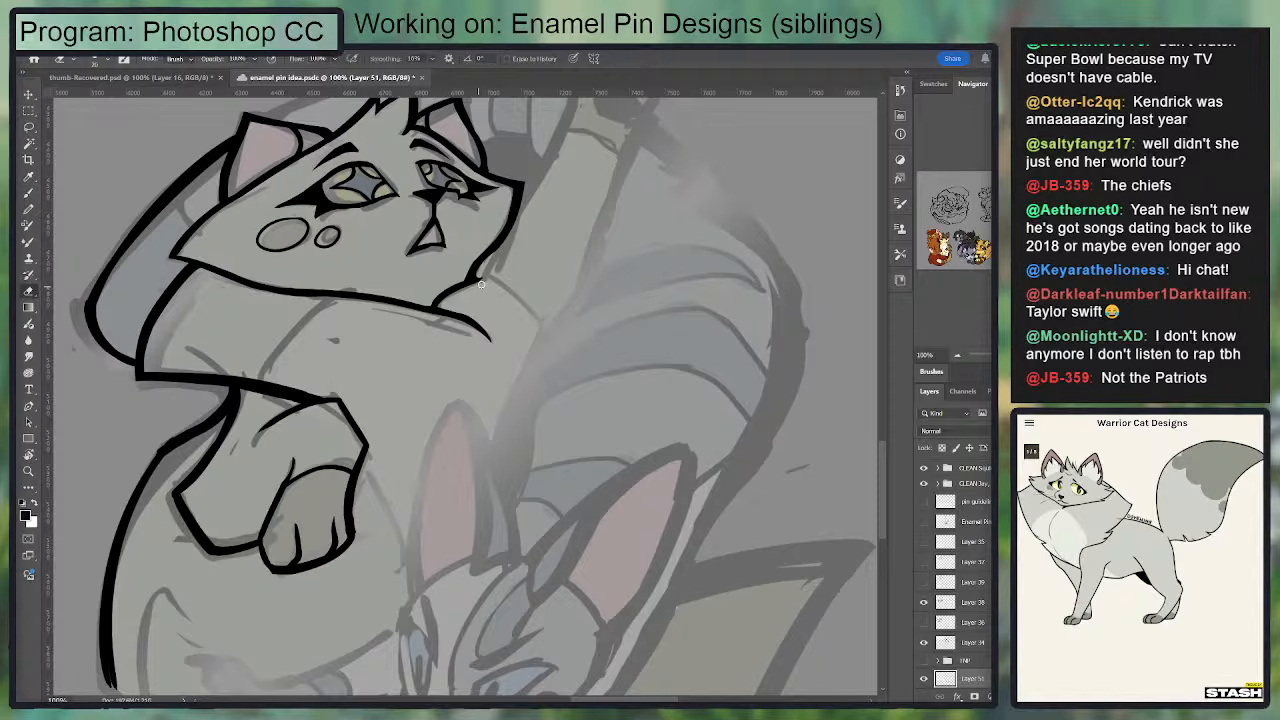
Step: Ink the curved marking line on the chest between the jaw outline and the chest line
{"action": "left_click_drag", "start_coordinate": [536, 290], "coordinate": [651, 251]}
{"action": "key", "text": "b"}
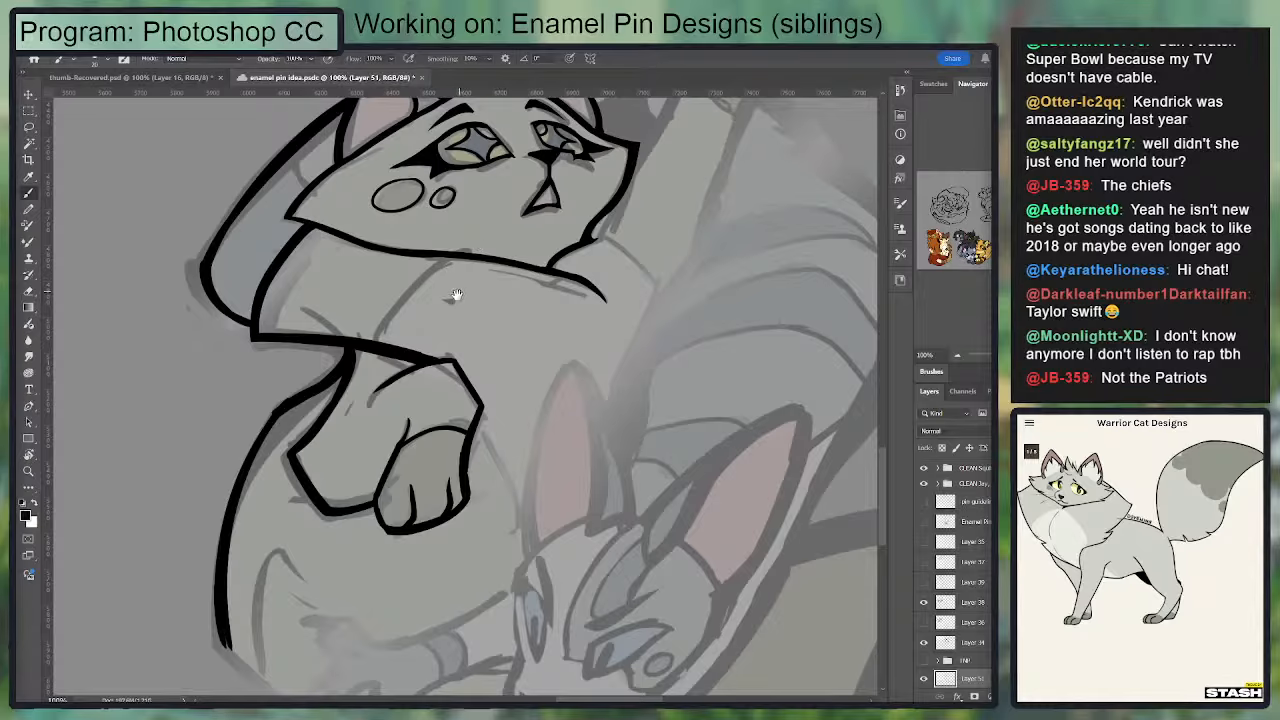
{"action": "mouse_move", "coordinate": [455, 294]}
{"action": "left_mouse_down"}
{"action": "mouse_move", "coordinate": [496, 280]}
{"action": "mouse_move", "coordinate": [485, 265]}
{"action": "mouse_move", "coordinate": [506, 223]}
{"action": "mouse_move", "coordinate": [414, 316]}
{"action": "mouse_move", "coordinate": [503, 224]}
{"action": "left_mouse_up"}
{"action": "key", "text": "ctrl+z"}
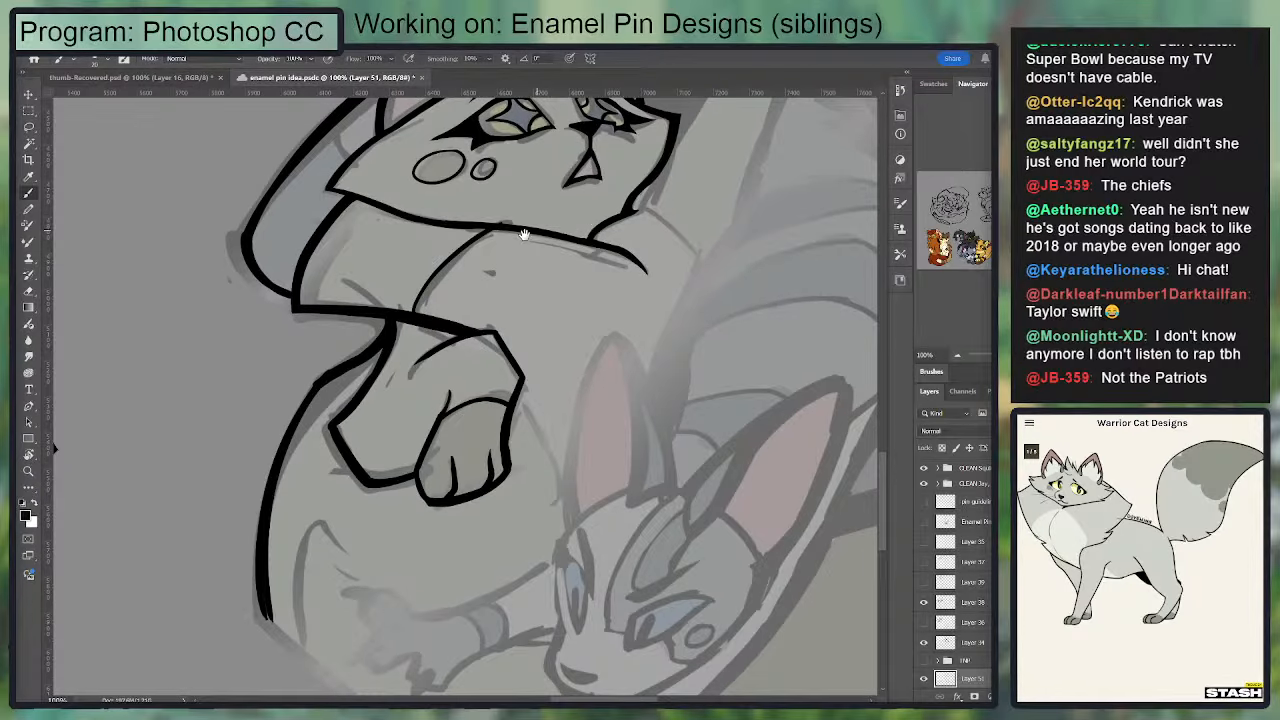
{"action": "key", "text": "e"}
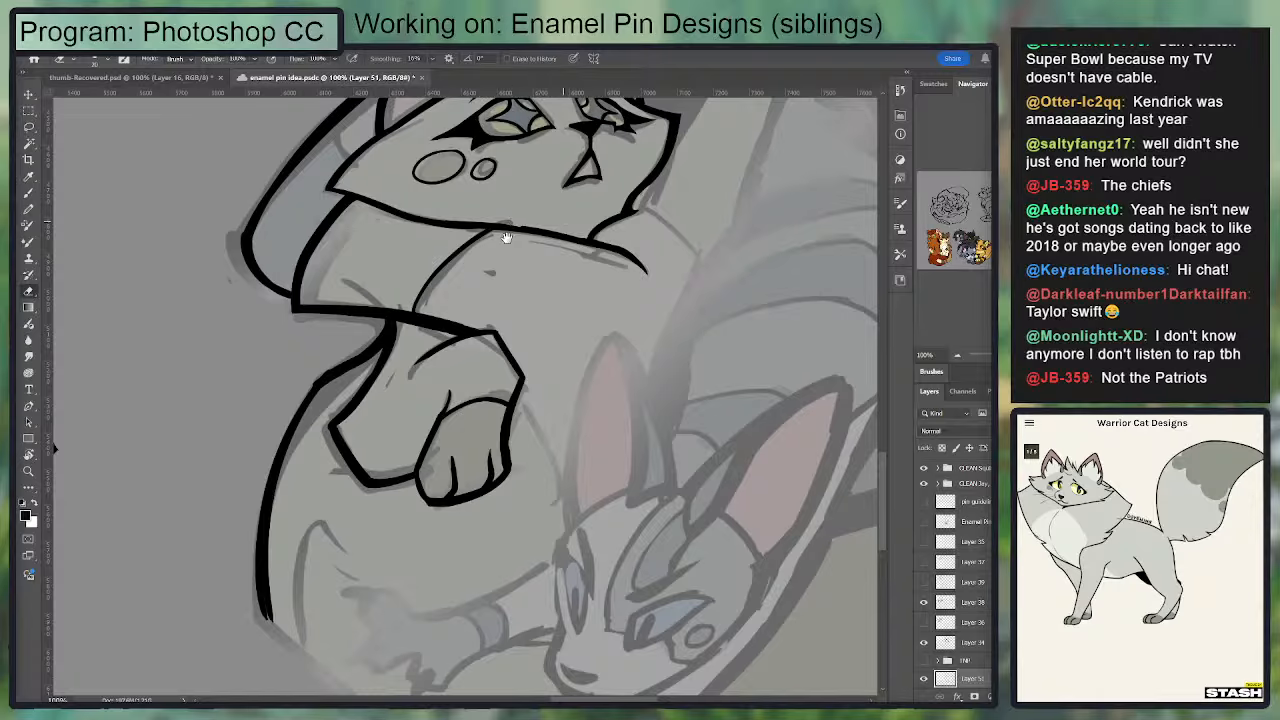
Step: Ink the inner side and first toe of the raised paw and fill its first toe pad in black
{"action": "left_click_drag", "start_coordinate": [506, 237], "coordinate": [376, 327]}
{"action": "key", "text": "b"}
{"action": "left_click_drag", "start_coordinate": [362, 258], "coordinate": [262, 373]}
{"action": "mouse_move", "coordinate": [488, 201]}
{"action": "left_mouse_down"}
{"action": "mouse_move", "coordinate": [491, 258]}
{"action": "mouse_move", "coordinate": [524, 216]}
{"action": "mouse_move", "coordinate": [447, 533]}
{"action": "left_mouse_up"}
{"action": "key", "text": "ctrl+plus"}
{"action": "mouse_move", "coordinate": [476, 290]}
{"action": "left_mouse_down"}
{"action": "mouse_move", "coordinate": [462, 322]}
{"action": "mouse_move", "coordinate": [472, 300]}
{"action": "mouse_move", "coordinate": [486, 334]}
{"action": "left_mouse_up"}
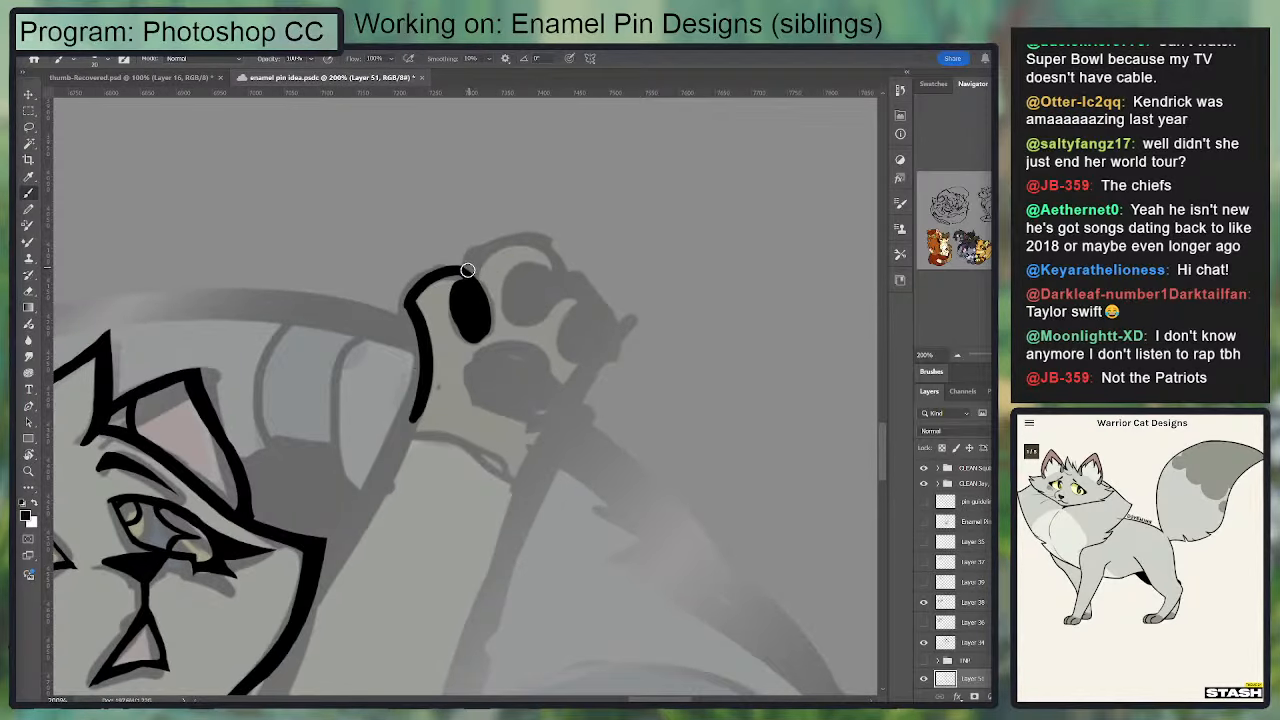
Step: Ink the raised paw's second toe, fill its toe pad in black and refine the outline where the toes meet
{"action": "mouse_move", "coordinate": [467, 272]}
{"action": "left_mouse_down"}
{"action": "mouse_move", "coordinate": [501, 245]}
{"action": "mouse_move", "coordinate": [547, 260]}
{"action": "mouse_move", "coordinate": [551, 283]}
{"action": "mouse_move", "coordinate": [539, 245]}
{"action": "mouse_move", "coordinate": [468, 262]}
{"action": "left_mouse_up"}
{"action": "key", "text": "ctrl+z"}
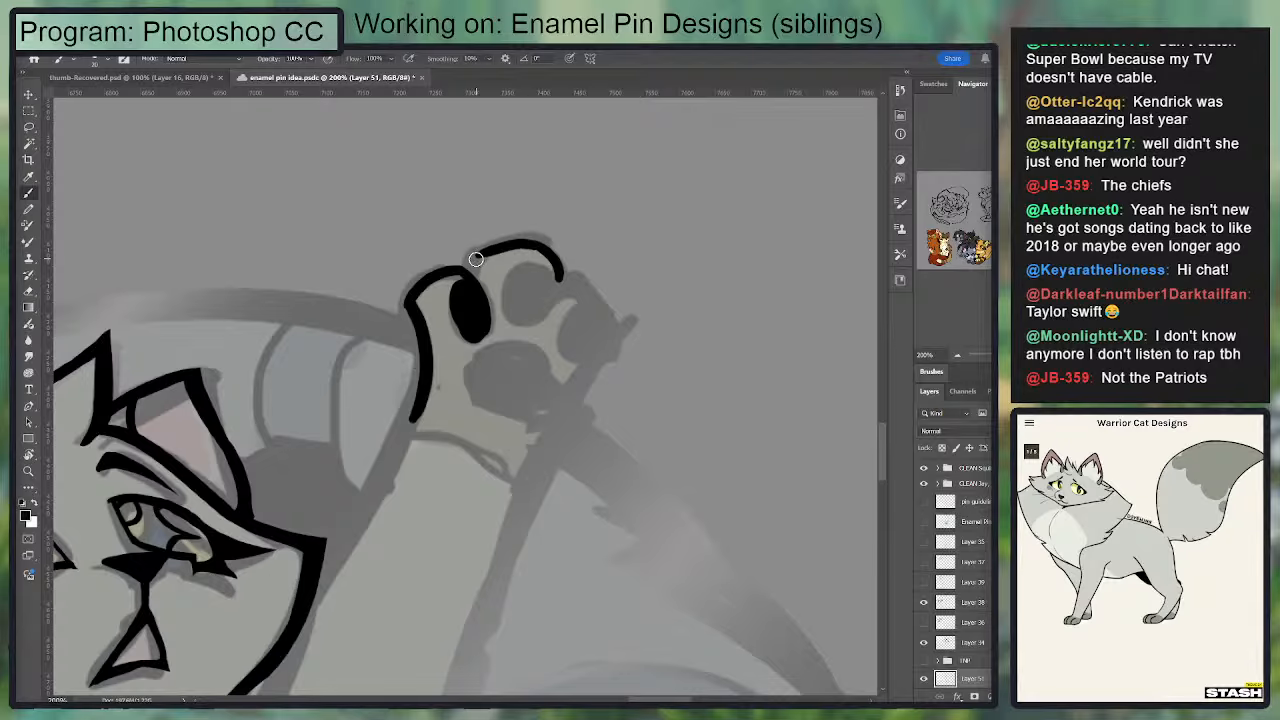
{"action": "mouse_move", "coordinate": [558, 268]}
{"action": "left_mouse_down"}
{"action": "mouse_move", "coordinate": [548, 312]}
{"action": "mouse_move", "coordinate": [514, 310]}
{"action": "mouse_move", "coordinate": [532, 273]}
{"action": "mouse_move", "coordinate": [555, 316]}
{"action": "left_mouse_up"}
{"action": "key", "text": "e"}
{"action": "key", "text": "b"}
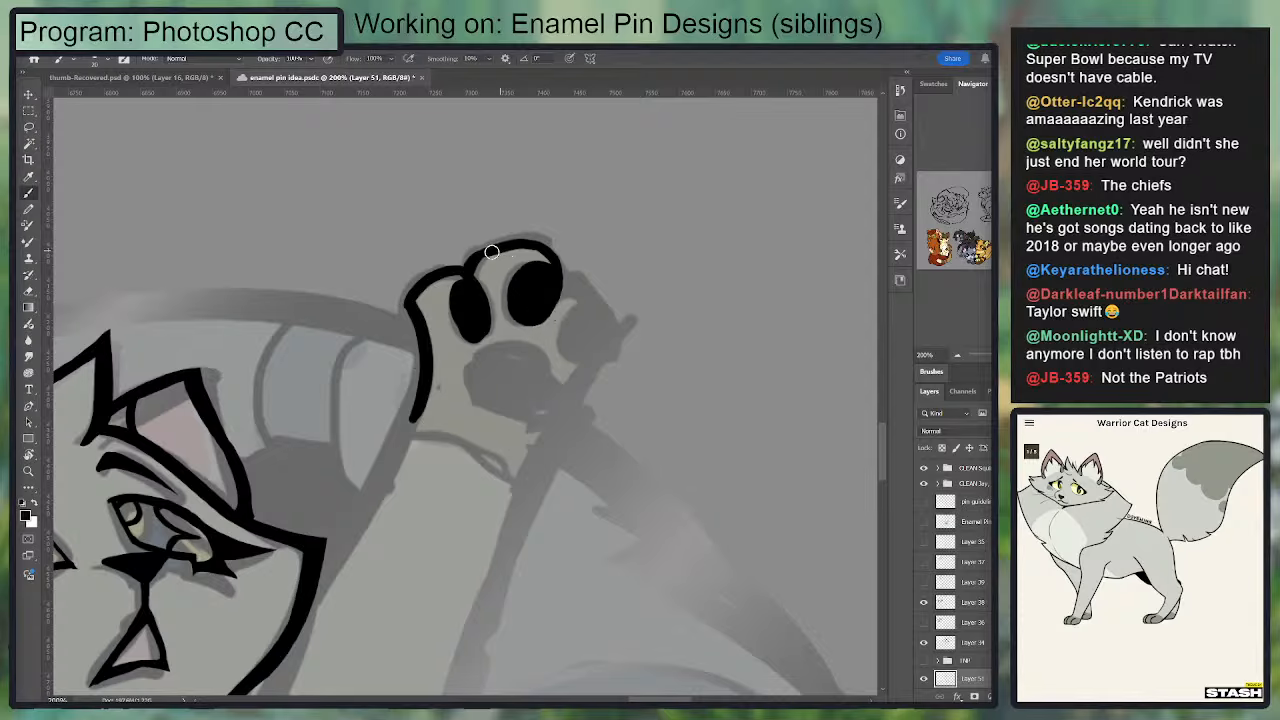
{"action": "key", "text": "e"}
{"action": "mouse_move", "coordinate": [469, 277]}
{"action": "left_mouse_down"}
{"action": "mouse_move", "coordinate": [470, 242]}
{"action": "mouse_move", "coordinate": [526, 232]}
{"action": "mouse_move", "coordinate": [478, 255]}
{"action": "mouse_move", "coordinate": [536, 250]}
{"action": "left_mouse_up"}
{"action": "key", "text": "b"}
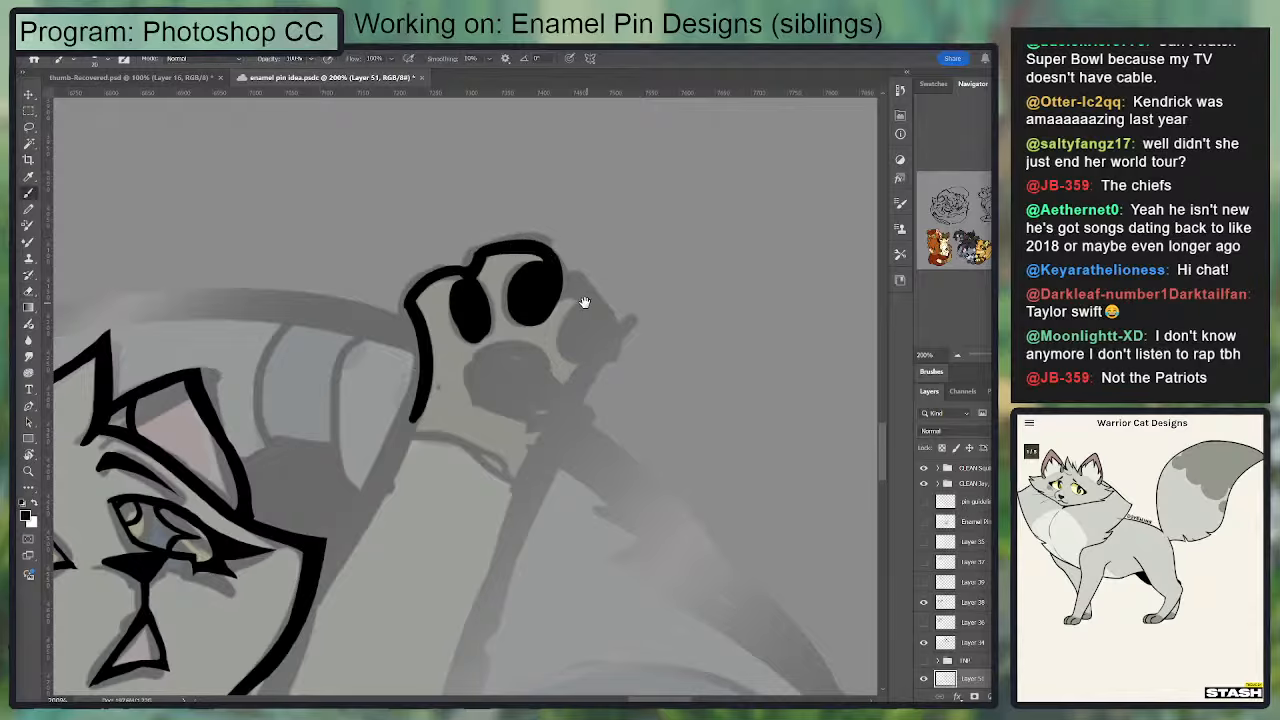
Step: Fill the raised paw's third toe pad and main pad in black and ink the third toe's outline
{"action": "mouse_move", "coordinate": [591, 315]}
{"action": "left_mouse_down"}
{"action": "mouse_move", "coordinate": [574, 354]}
{"action": "mouse_move", "coordinate": [584, 305]}
{"action": "mouse_move", "coordinate": [593, 353]}
{"action": "mouse_move", "coordinate": [576, 328]}
{"action": "left_mouse_up"}
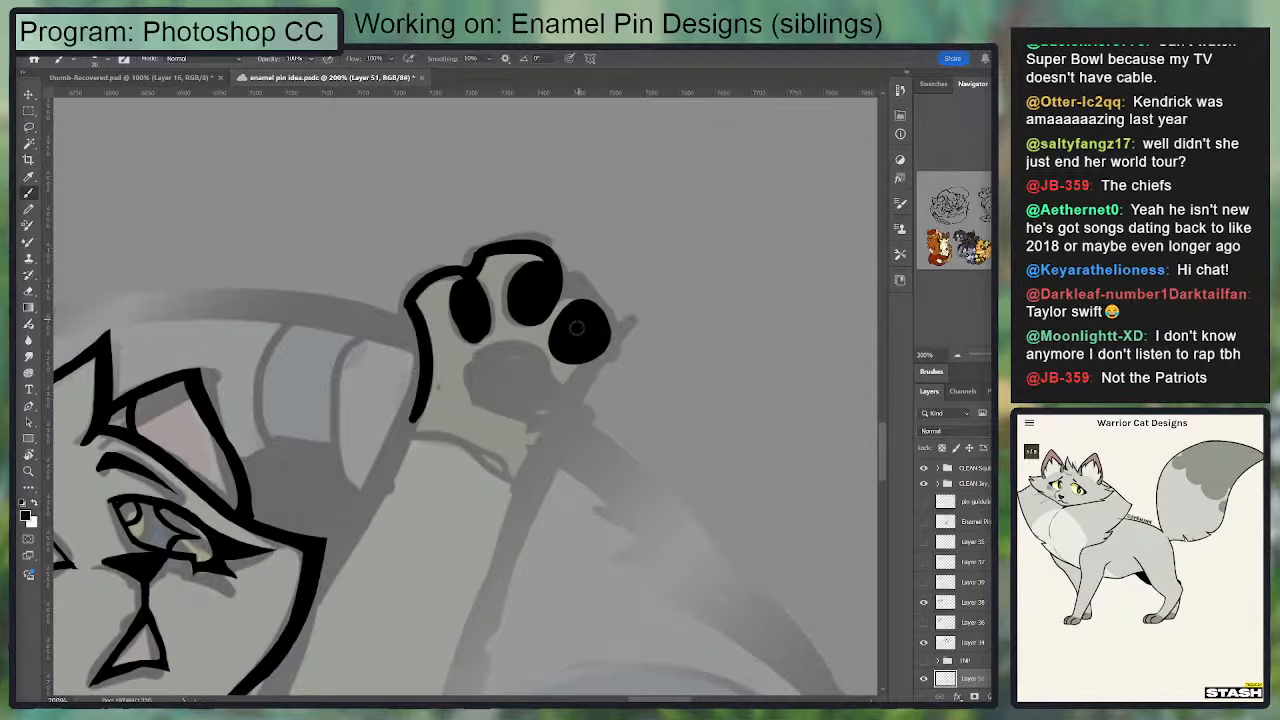
{"action": "left_click_drag", "start_coordinate": [556, 286], "coordinate": [601, 333]}
{"action": "mouse_move", "coordinate": [604, 285]}
{"action": "left_mouse_down"}
{"action": "mouse_move", "coordinate": [619, 213]}
{"action": "mouse_move", "coordinate": [527, 226]}
{"action": "mouse_move", "coordinate": [485, 275]}
{"action": "mouse_move", "coordinate": [538, 278]}
{"action": "mouse_move", "coordinate": [549, 247]}
{"action": "mouse_move", "coordinate": [560, 288]}
{"action": "mouse_move", "coordinate": [535, 256]}
{"action": "left_mouse_up"}
{"action": "key", "text": "e"}
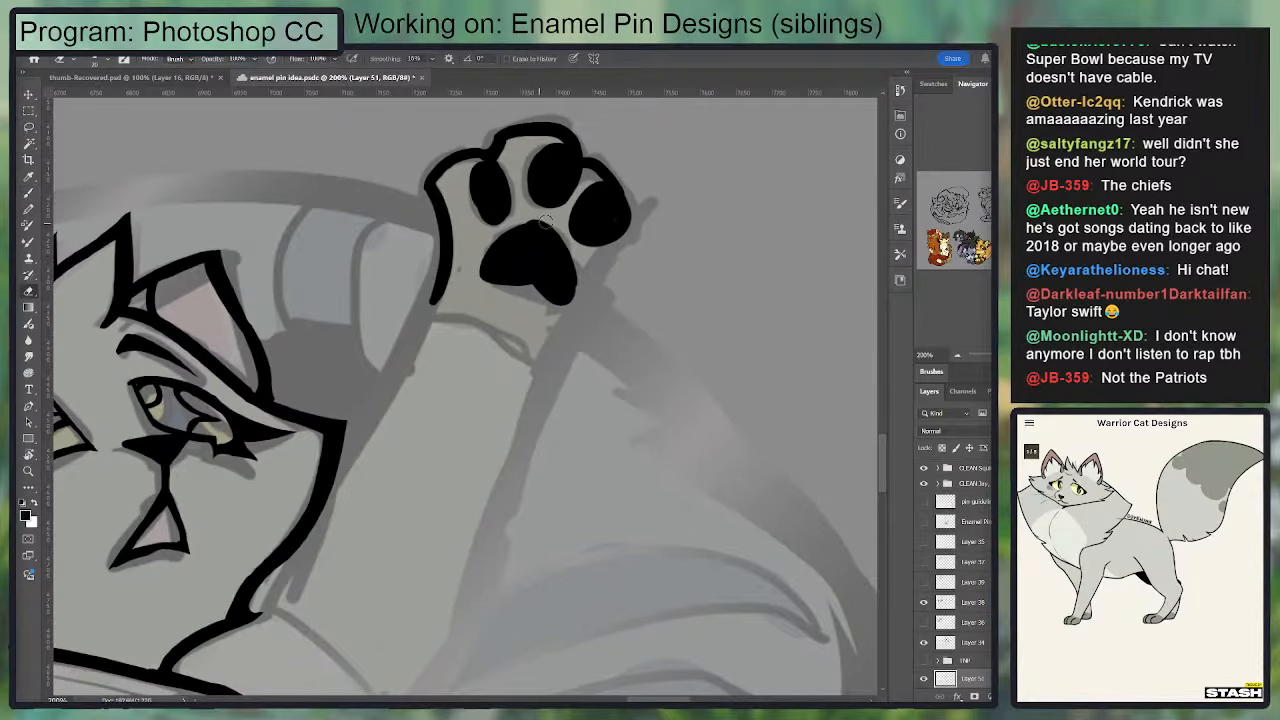
Step: Close the raised paw's outer edge and ink the foreleg's outer line partway down from the paw
{"action": "key", "text": "b"}
{"action": "mouse_move", "coordinate": [620, 232]}
{"action": "left_mouse_down"}
{"action": "mouse_move", "coordinate": [586, 286]}
{"action": "mouse_move", "coordinate": [582, 263]}
{"action": "mouse_move", "coordinate": [572, 302]}
{"action": "mouse_move", "coordinate": [608, 246]}
{"action": "left_mouse_up"}
{"action": "left_click_drag", "start_coordinate": [625, 190], "coordinate": [547, 398]}
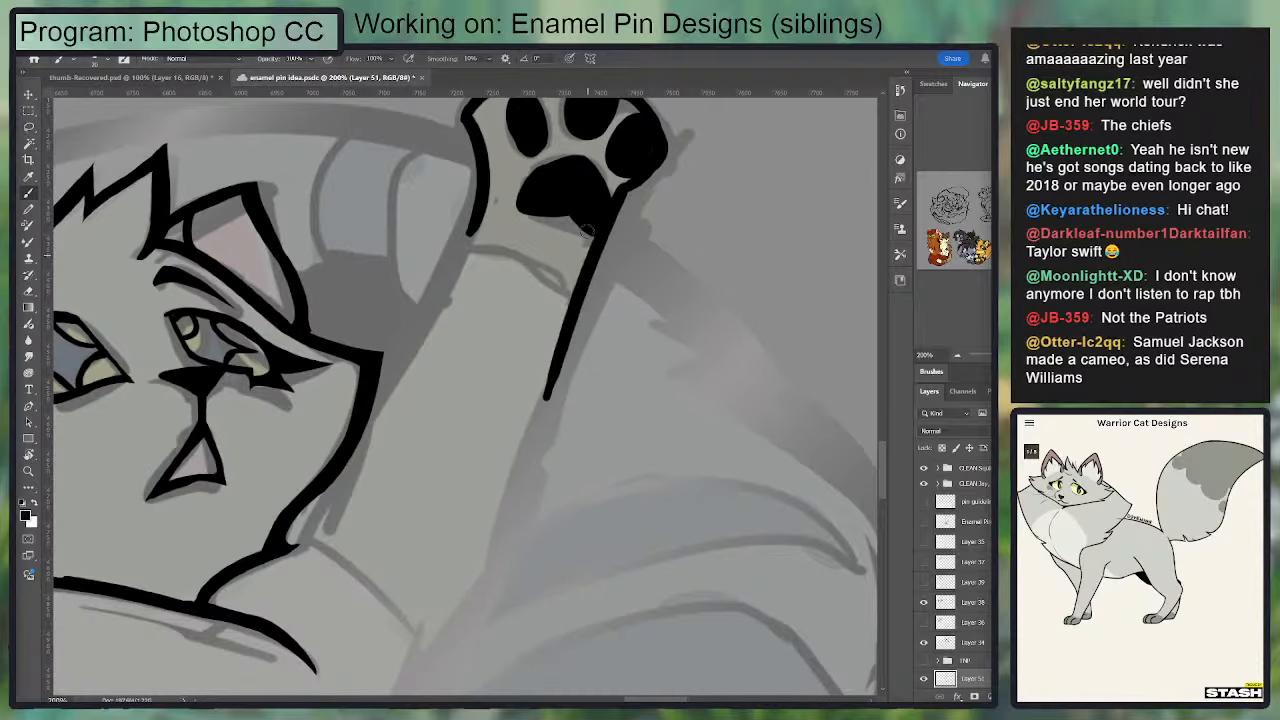
Step: Ink the raised foreleg's inner edge from the paw down to the cheek and thicken the line
{"action": "mouse_move", "coordinate": [473, 205]}
{"action": "left_mouse_down"}
{"action": "mouse_move", "coordinate": [407, 409]}
{"action": "mouse_move", "coordinate": [465, 178]}
{"action": "mouse_move", "coordinate": [363, 412]}
{"action": "mouse_move", "coordinate": [487, 164]}
{"action": "mouse_move", "coordinate": [362, 413]}
{"action": "mouse_move", "coordinate": [483, 170]}
{"action": "mouse_move", "coordinate": [382, 386]}
{"action": "left_mouse_up"}
{"action": "key", "text": "ctrl+z"}
{"action": "key", "text": "ctrl+z"}
{"action": "key", "text": "ctrl+z"}
{"action": "key", "text": "ctrl+z"}
{"action": "key", "text": "ctrl+z"}
{"action": "key", "text": "ctrl+z"}
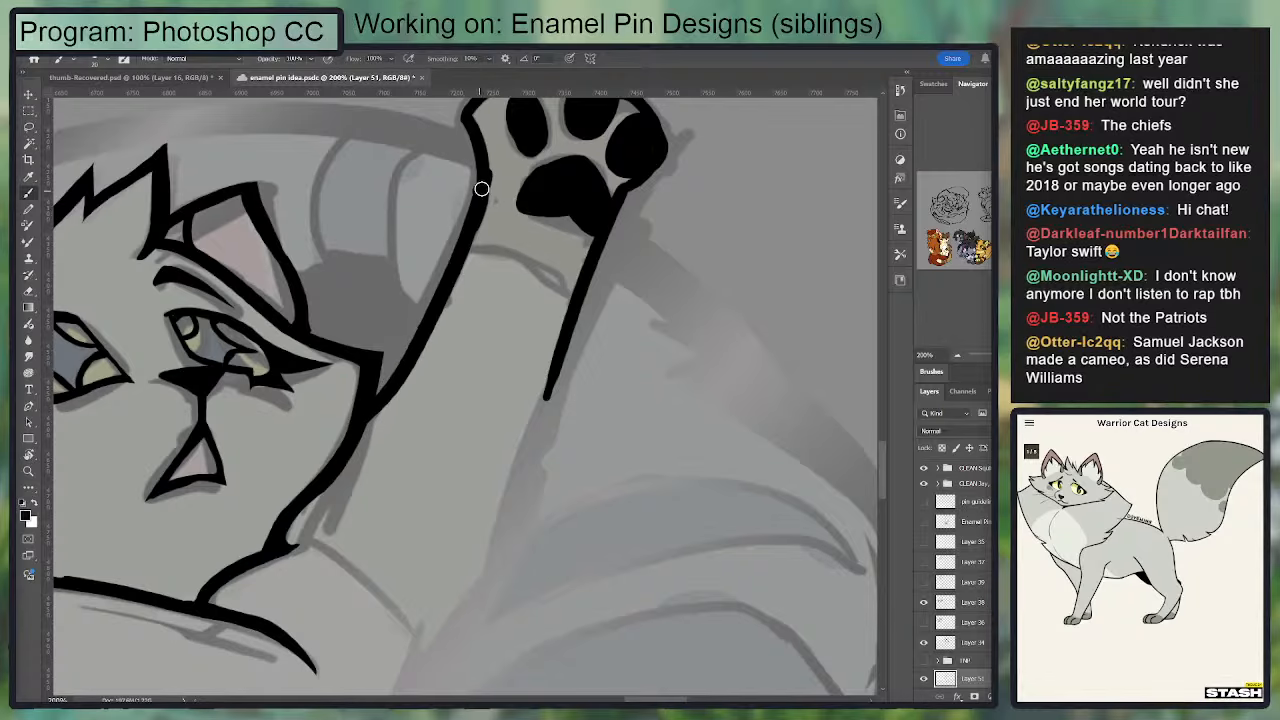
{"action": "left_click_drag", "start_coordinate": [481, 190], "coordinate": [390, 391]}
{"action": "key", "text": "ctrl+z"}
{"action": "left_click_drag", "start_coordinate": [464, 232], "coordinate": [371, 397]}
{"action": "key", "text": "ctrl+z"}
{"action": "left_click_drag", "start_coordinate": [480, 207], "coordinate": [403, 369]}
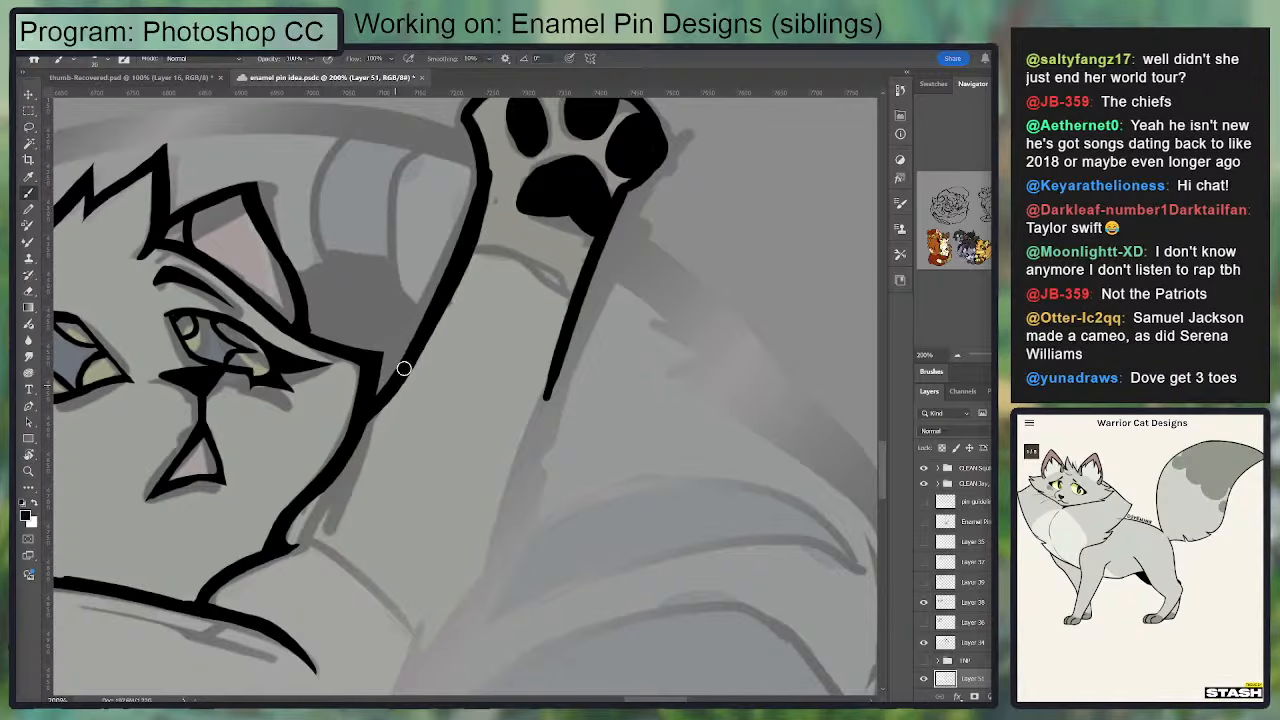
{"action": "key", "text": "e"}
{"action": "left_click_drag", "start_coordinate": [530, 268], "coordinate": [605, 320]}
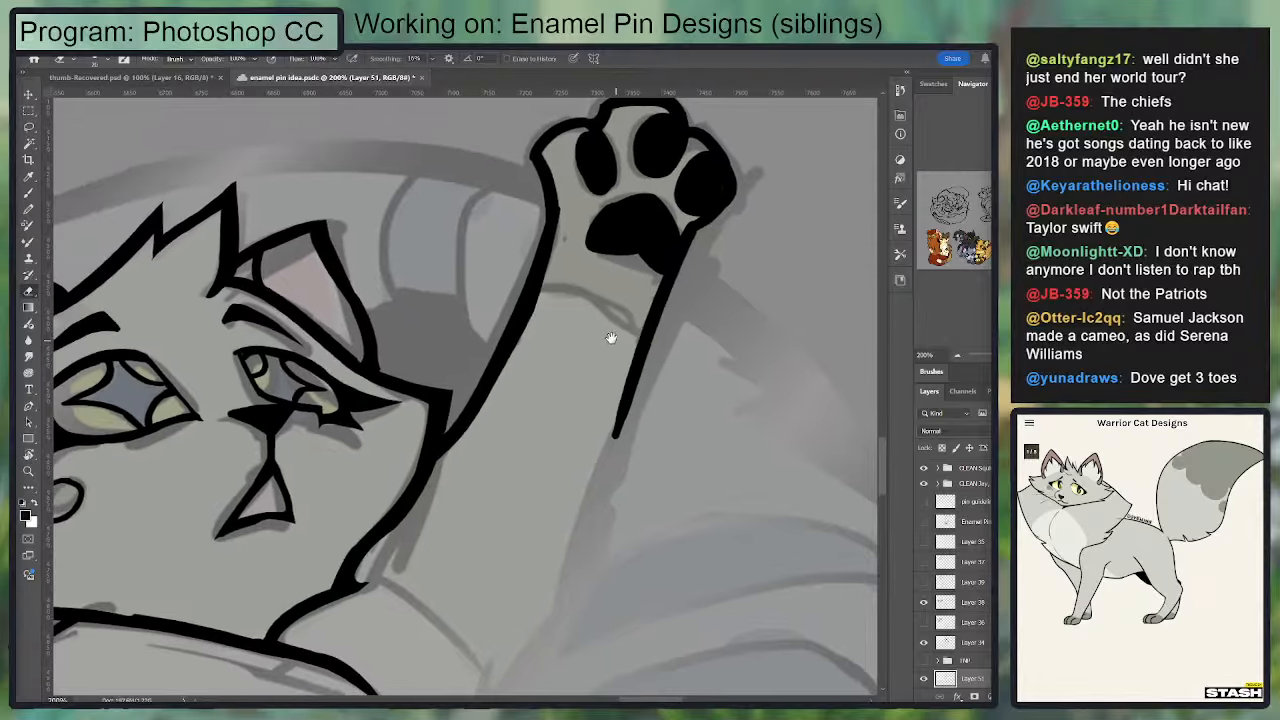
{"action": "mouse_move", "coordinate": [641, 372]}
{"action": "left_mouse_down"}
{"action": "mouse_move", "coordinate": [660, 165]}
{"action": "mouse_move", "coordinate": [681, 157]}
{"action": "mouse_move", "coordinate": [612, 384]}
{"action": "left_mouse_up"}
{"action": "key", "text": "b"}
{"action": "key", "text": "ctrl+z"}
{"action": "left_click_drag", "start_coordinate": [682, 155], "coordinate": [622, 396]}
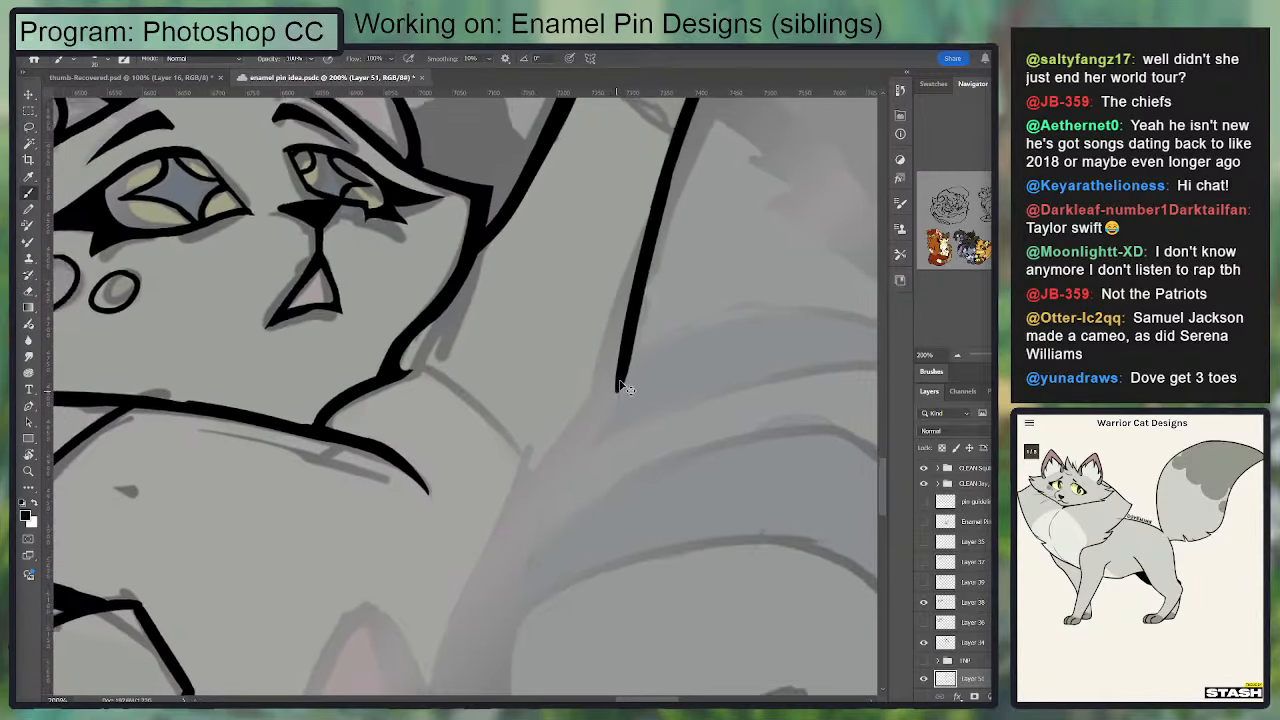
{"action": "key", "text": "ctrl+minus"}
{"action": "key", "text": "ctrl+z"}
Step: Ink the short shoulder line below the raised foreleg and tidy the outline beside the paw's main pad
{"action": "left_click_drag", "start_coordinate": [502, 439], "coordinate": [536, 396]}
{"action": "key", "text": "e"}
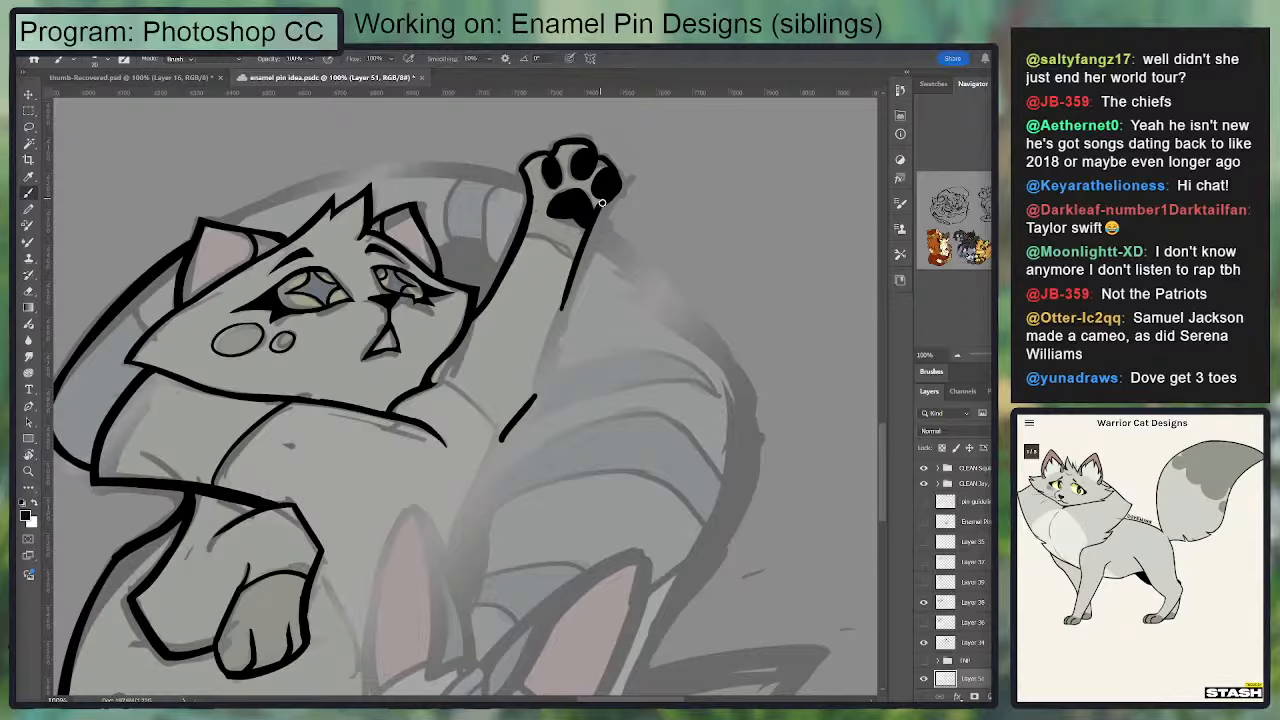
{"action": "mouse_move", "coordinate": [602, 211]}
{"action": "left_mouse_down"}
{"action": "mouse_move", "coordinate": [629, 189]}
{"action": "mouse_move", "coordinate": [607, 198]}
{"action": "left_mouse_up"}
{"action": "key", "text": "b"}
{"action": "key", "text": "e"}
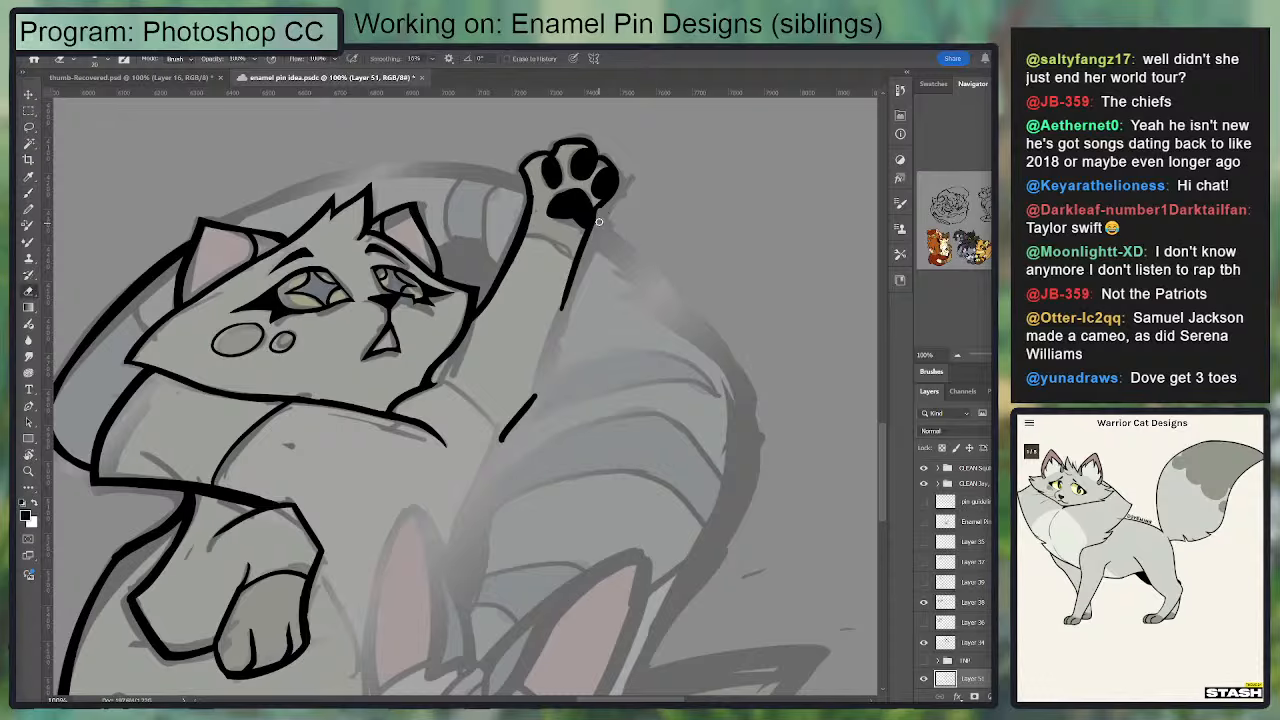
Step: Complete the raised foreleg's outer edge by inking it down to the short shoulder line
{"action": "key", "text": "b"}
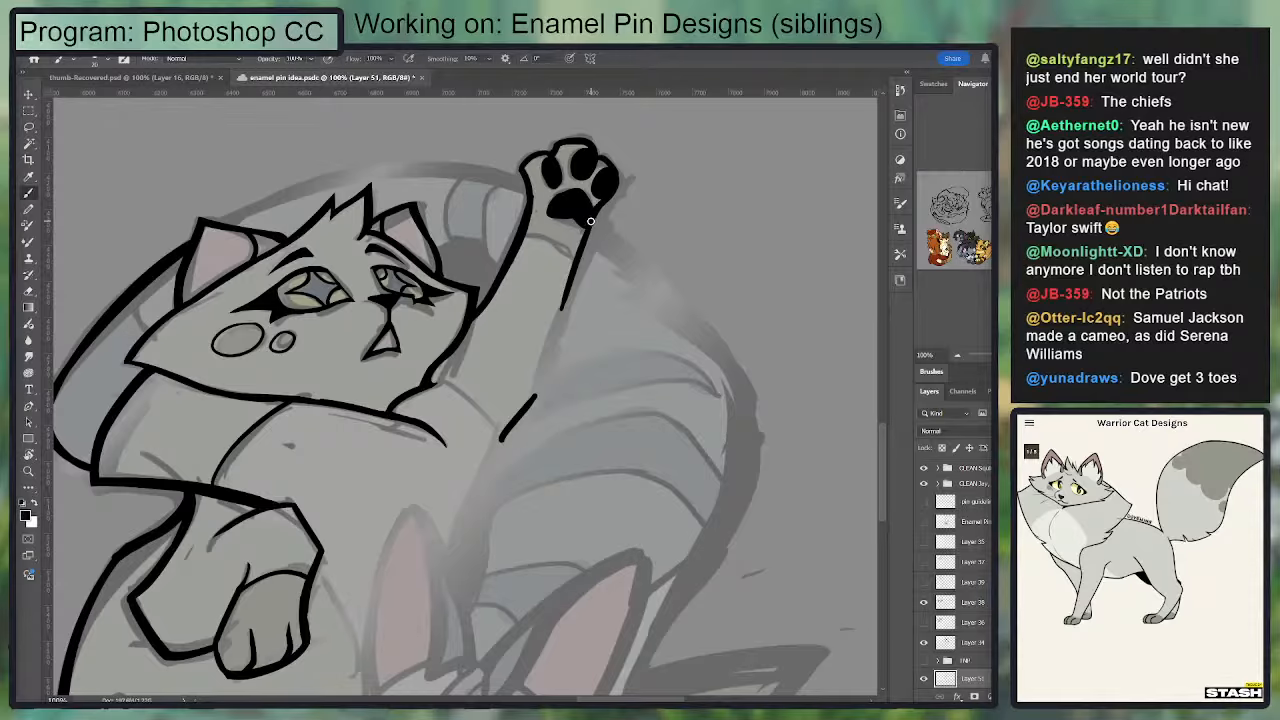
{"action": "left_click_drag", "start_coordinate": [582, 245], "coordinate": [535, 396]}
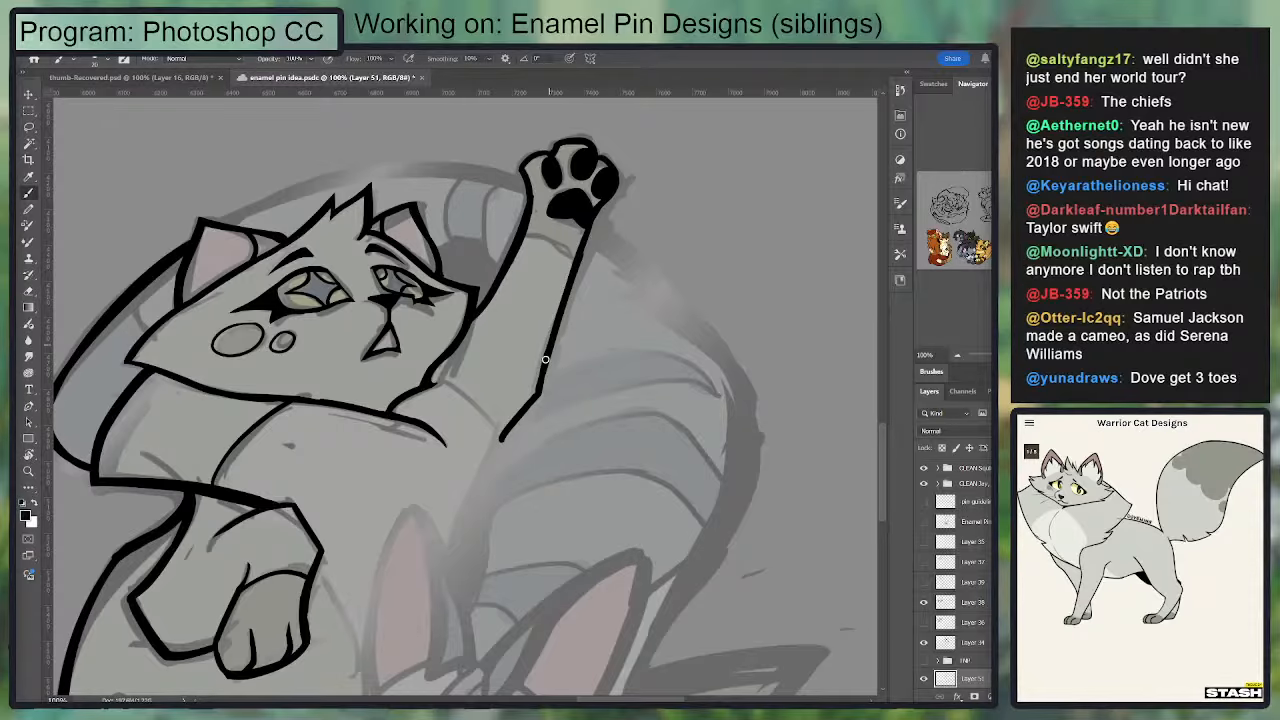
{"action": "left_click_drag", "start_coordinate": [552, 350], "coordinate": [620, 231]}
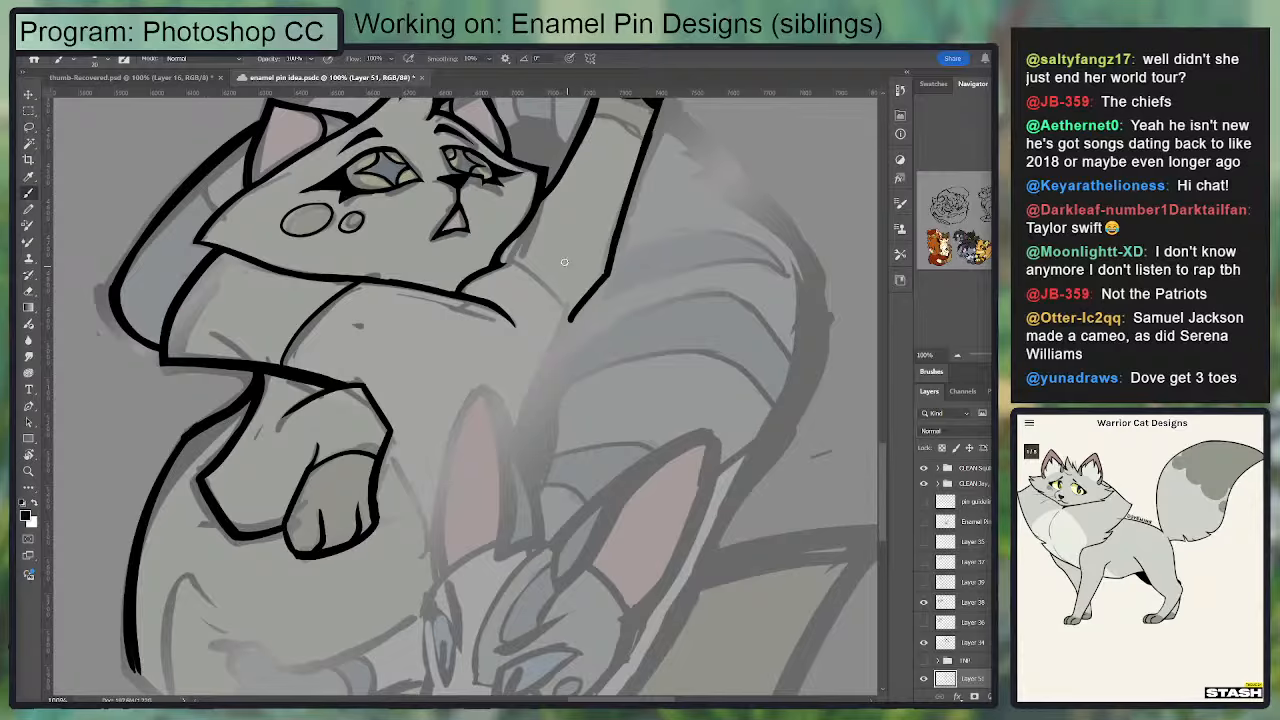
Step: Ink the curved outline behind the upper cat's head from the ear across to the raised paw
{"action": "left_click_drag", "start_coordinate": [509, 260], "coordinate": [561, 305]}
{"action": "left_click_drag", "start_coordinate": [538, 400], "coordinate": [409, 545]}
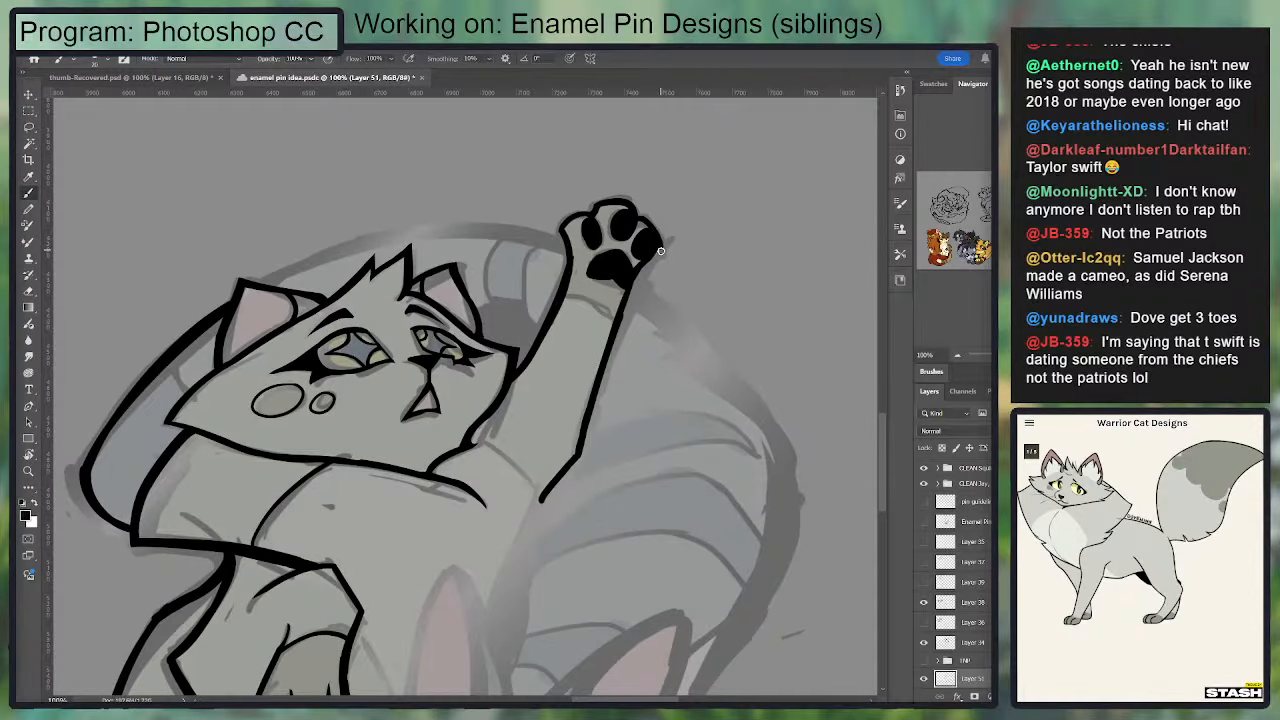
{"action": "key", "text": "e"}
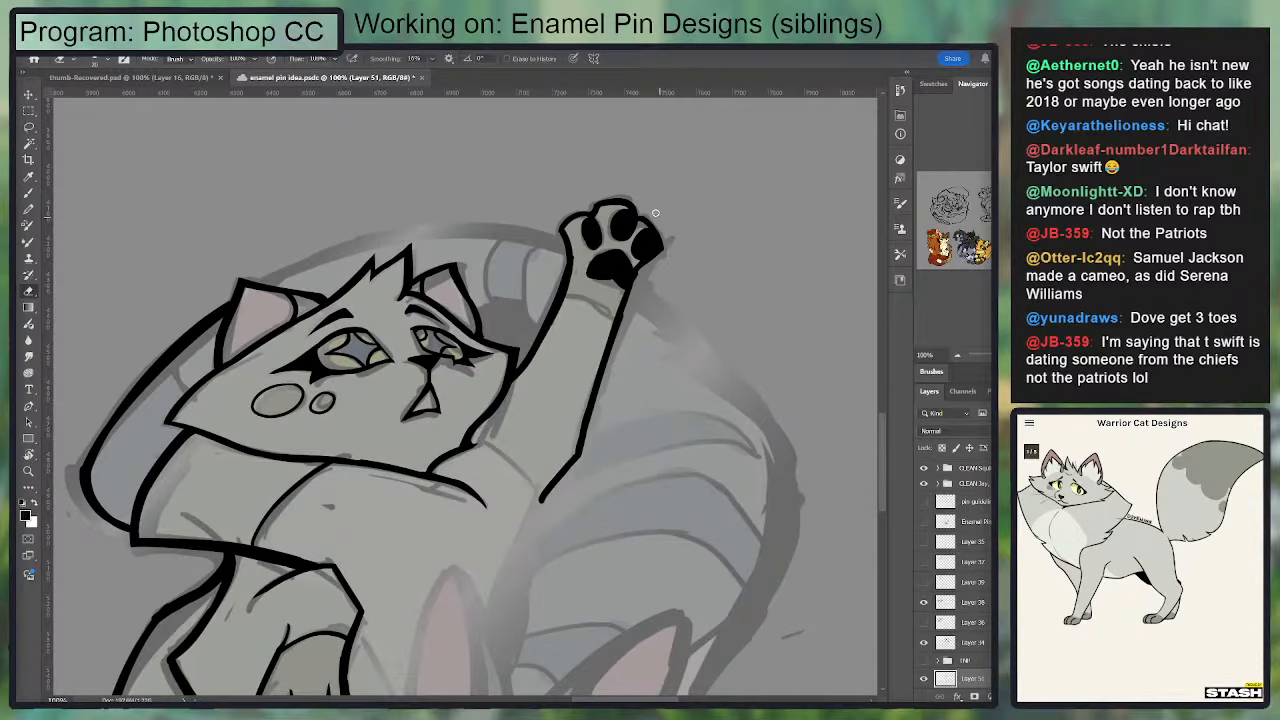
{"action": "mouse_move", "coordinate": [638, 250]}
{"action": "left_mouse_down"}
{"action": "mouse_move", "coordinate": [757, 221]}
{"action": "mouse_move", "coordinate": [753, 155]}
{"action": "left_mouse_up"}
{"action": "key", "text": "b"}
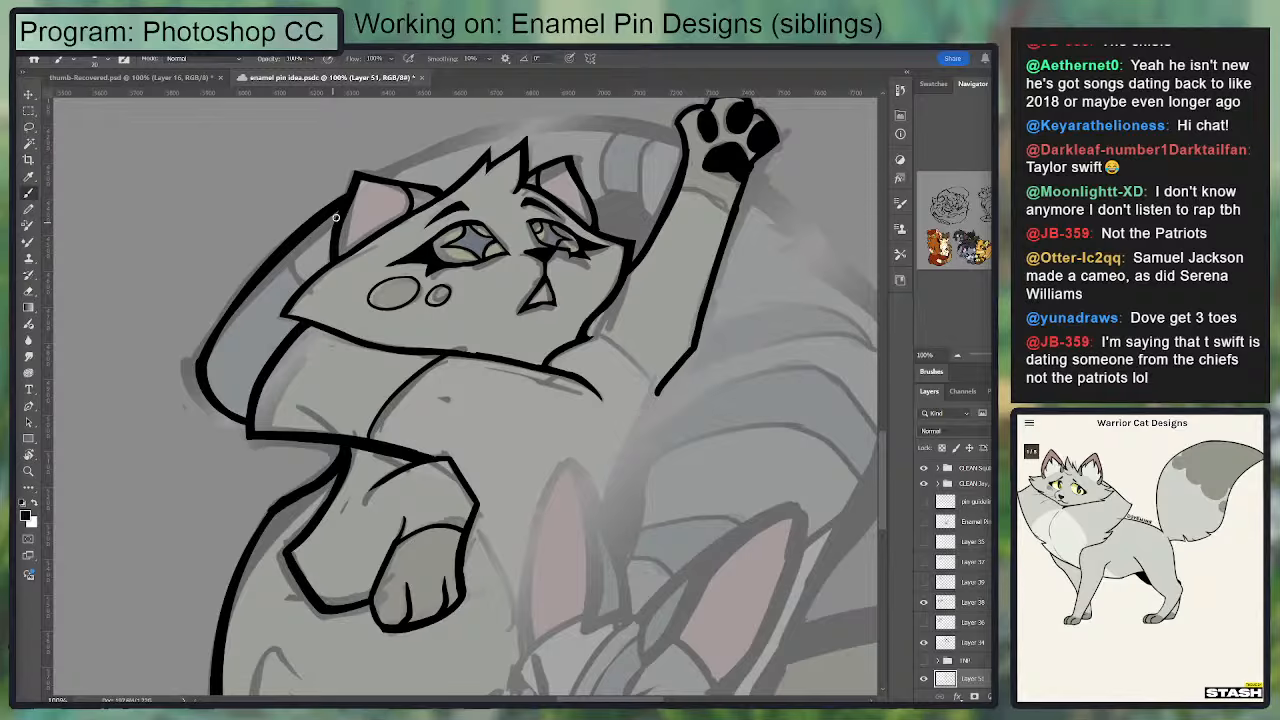
{"action": "left_click_drag", "start_coordinate": [336, 217], "coordinate": [296, 292]}
{"action": "left_click_drag", "start_coordinate": [335, 253], "coordinate": [566, 191]}
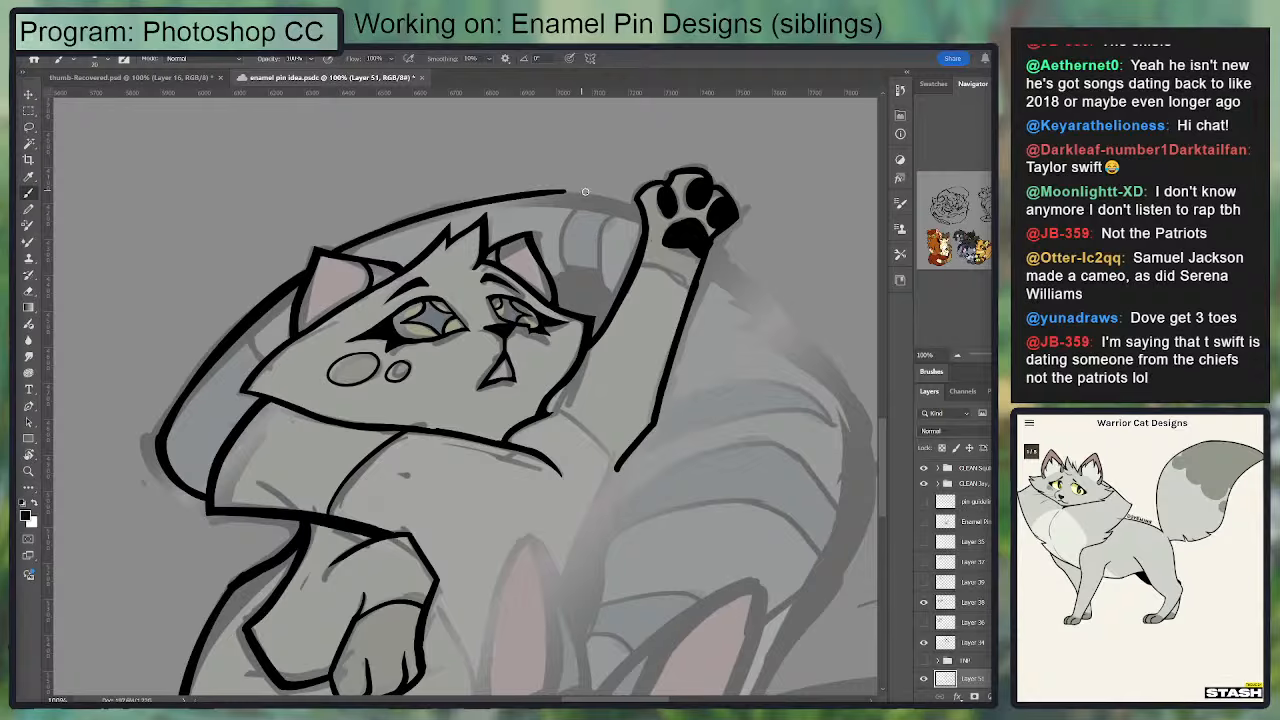
{"action": "key", "text": "r"}
{"action": "left_click_drag", "start_coordinate": [634, 262], "coordinate": [572, 209]}
{"action": "key", "text": "ctrl+z"}
{"action": "key", "text": "b"}
{"action": "left_click_drag", "start_coordinate": [286, 308], "coordinate": [505, 167]}
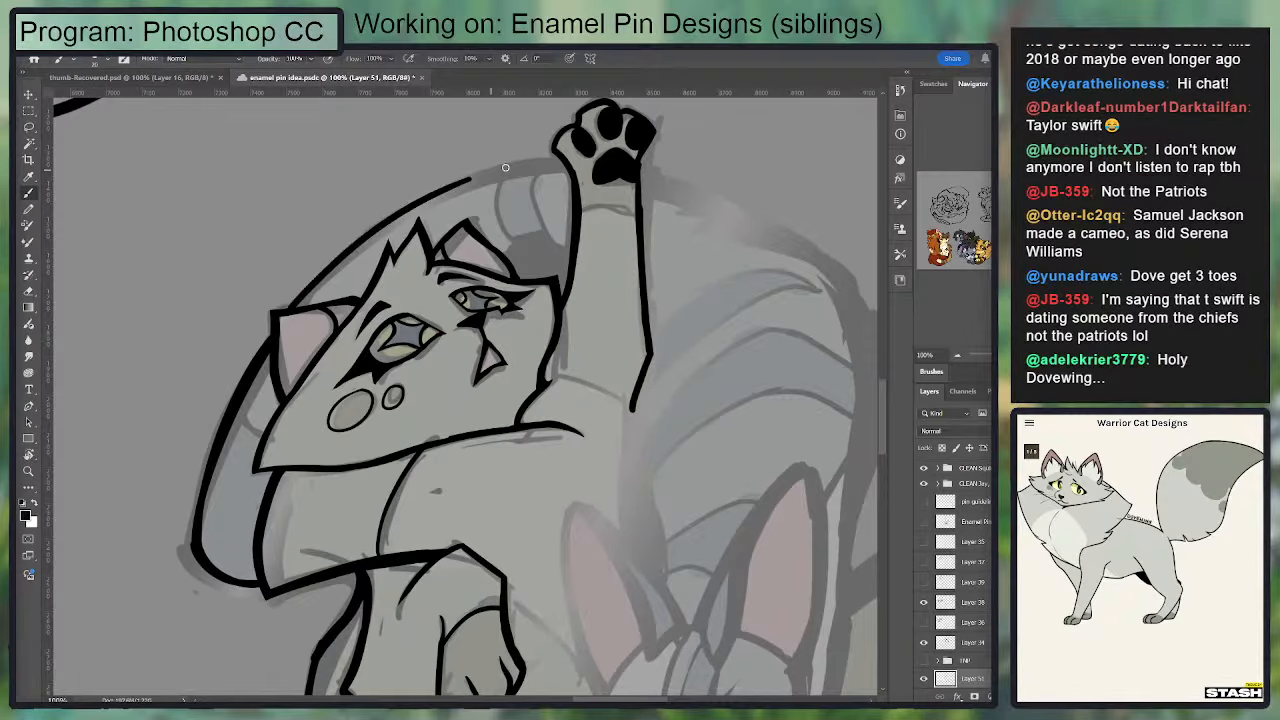
{"action": "mouse_move", "coordinate": [287, 310]}
{"action": "left_mouse_down"}
{"action": "mouse_move", "coordinate": [510, 168]}
{"action": "mouse_move", "coordinate": [570, 160]}
{"action": "left_mouse_up"}
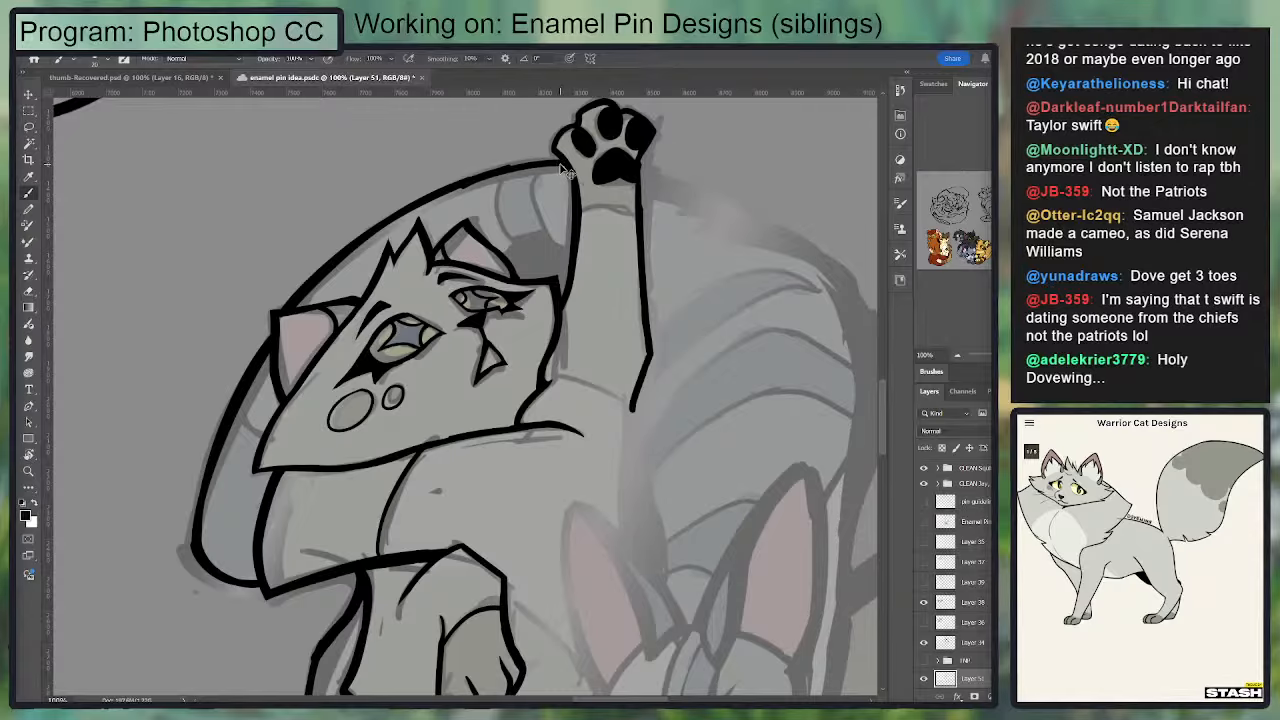
{"action": "left_click_drag", "start_coordinate": [430, 198], "coordinate": [560, 160]}
Step: Ink the first stretch of the large curved outline on the far side of the raised paw
{"action": "mouse_move", "coordinate": [710, 190]}
{"action": "left_mouse_down"}
{"action": "mouse_move", "coordinate": [520, 126]}
{"action": "mouse_move", "coordinate": [482, 132]}
{"action": "left_mouse_up"}
{"action": "left_click_drag", "start_coordinate": [478, 152], "coordinate": [446, 302]}
{"action": "left_click_drag", "start_coordinate": [405, 252], "coordinate": [606, 192]}
{"action": "key", "text": "ctrl+z"}
{"action": "key", "text": "ctrl+z"}
{"action": "left_click_drag", "start_coordinate": [418, 253], "coordinate": [653, 192]}
Step: Continue the large outer outline around the striped area towards the lower cat's ear
{"action": "key", "text": "ctrl+z"}
{"action": "mouse_move", "coordinate": [527, 222]}
{"action": "left_mouse_down"}
{"action": "mouse_move", "coordinate": [684, 215]}
{"action": "mouse_move", "coordinate": [497, 140]}
{"action": "mouse_move", "coordinate": [404, 150]}
{"action": "left_mouse_up"}
{"action": "key", "text": "r"}
{"action": "left_click_drag", "start_coordinate": [399, 193], "coordinate": [322, 390]}
{"action": "left_click_drag", "start_coordinate": [592, 338], "coordinate": [474, 302]}
{"action": "key", "text": "ctrl+z"}
{"action": "key", "text": "b"}
{"action": "left_click_drag", "start_coordinate": [402, 254], "coordinate": [364, 578]}
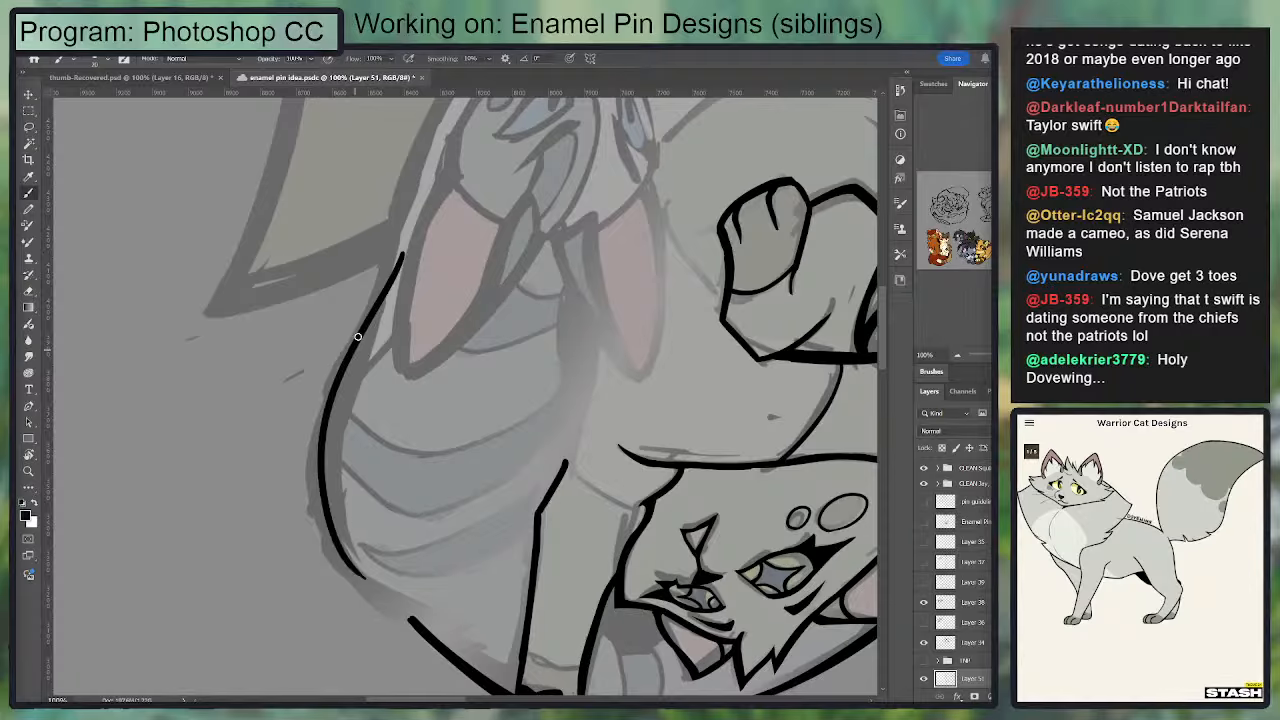
{"action": "key", "text": "ctrl+z"}
{"action": "left_click_drag", "start_coordinate": [364, 323], "coordinate": [377, 600]}
{"action": "mouse_move", "coordinate": [327, 522]}
{"action": "left_mouse_down"}
{"action": "mouse_move", "coordinate": [411, 620]}
{"action": "mouse_move", "coordinate": [335, 534]}
{"action": "left_mouse_up"}
Step: Thicken the outer outline around the striped area and blend it into the line coming from the paw
{"action": "key", "text": "ctrl+z"}
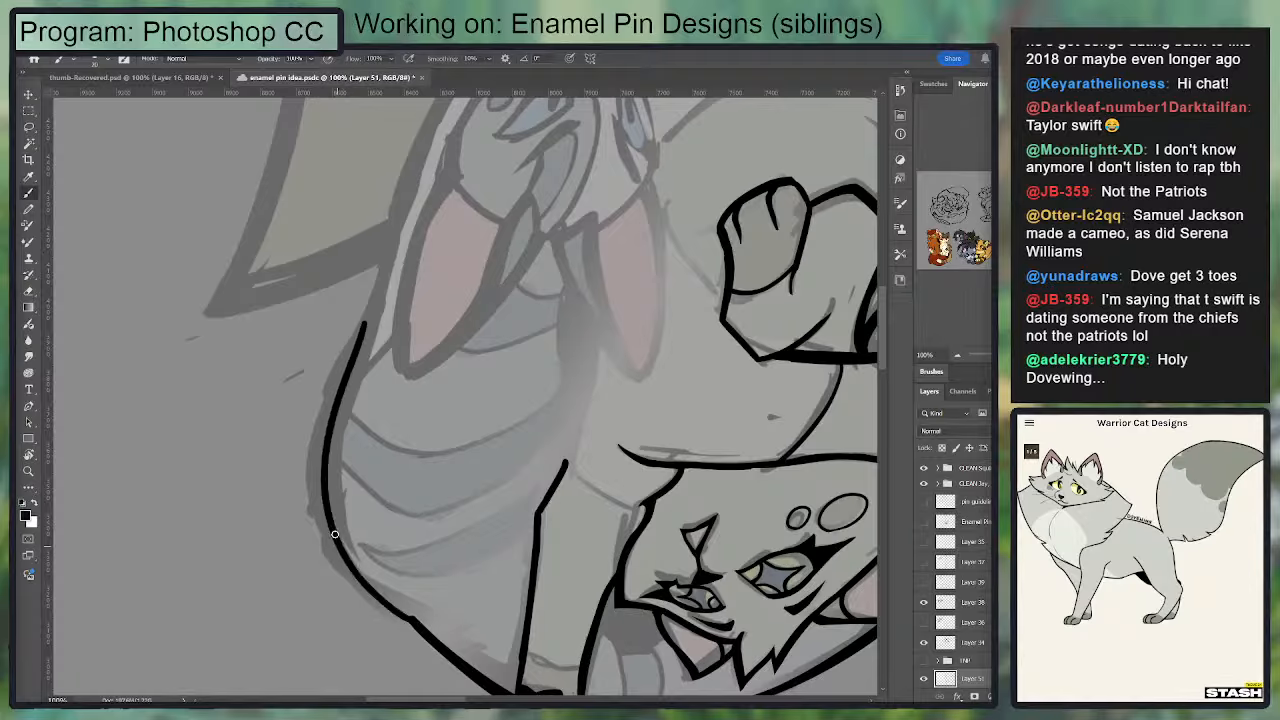
{"action": "mouse_move", "coordinate": [381, 606]}
{"action": "left_mouse_down"}
{"action": "mouse_move", "coordinate": [413, 625]}
{"action": "mouse_move", "coordinate": [323, 460]}
{"action": "left_mouse_up"}
{"action": "key", "text": "ctrl+z"}
{"action": "key", "text": "ctrl+z"}
{"action": "mouse_move", "coordinate": [361, 341]}
{"action": "left_mouse_down"}
{"action": "mouse_move", "coordinate": [381, 609]}
{"action": "mouse_move", "coordinate": [411, 630]}
{"action": "left_mouse_up"}
{"action": "key", "text": "e"}
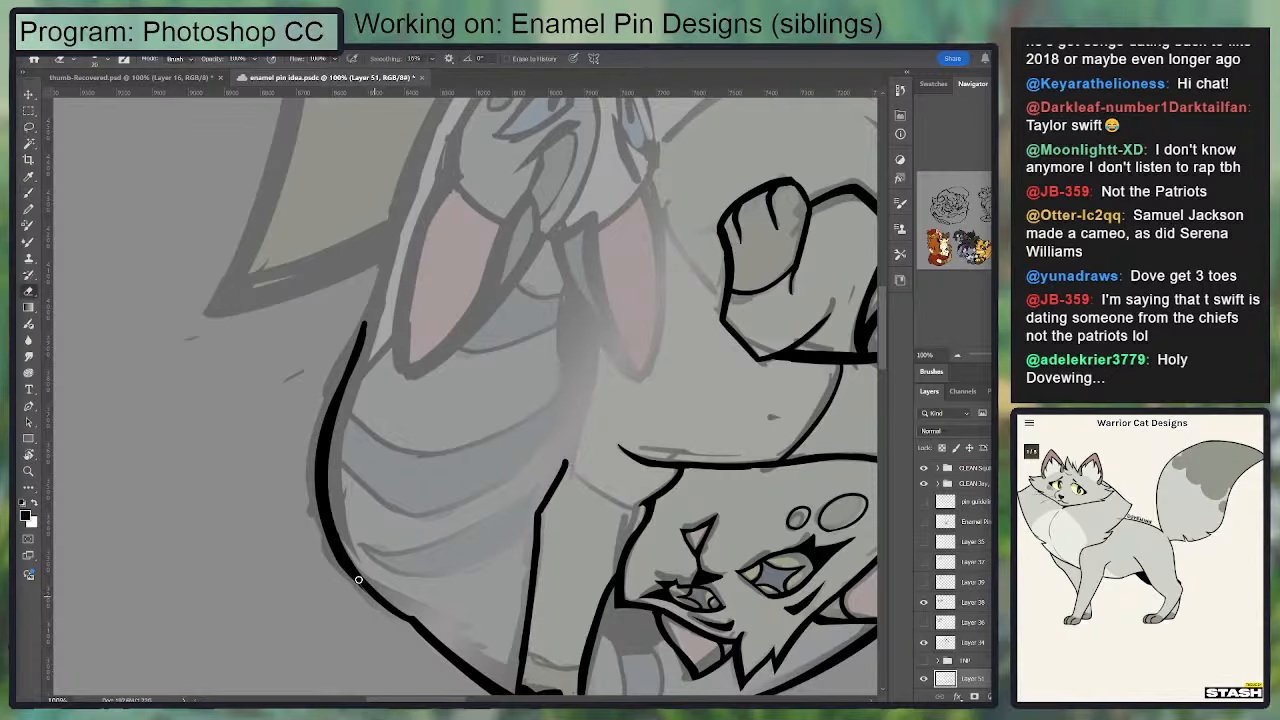
{"action": "key", "text": "b"}
{"action": "mouse_move", "coordinate": [348, 575]}
{"action": "left_mouse_down"}
{"action": "mouse_move", "coordinate": [416, 627]}
{"action": "mouse_move", "coordinate": [397, 627]}
{"action": "left_mouse_up"}
{"action": "key", "text": "e"}
Step: Reset the canvas rotation and look over the inked outlines around both cats
{"action": "key", "text": "r"}
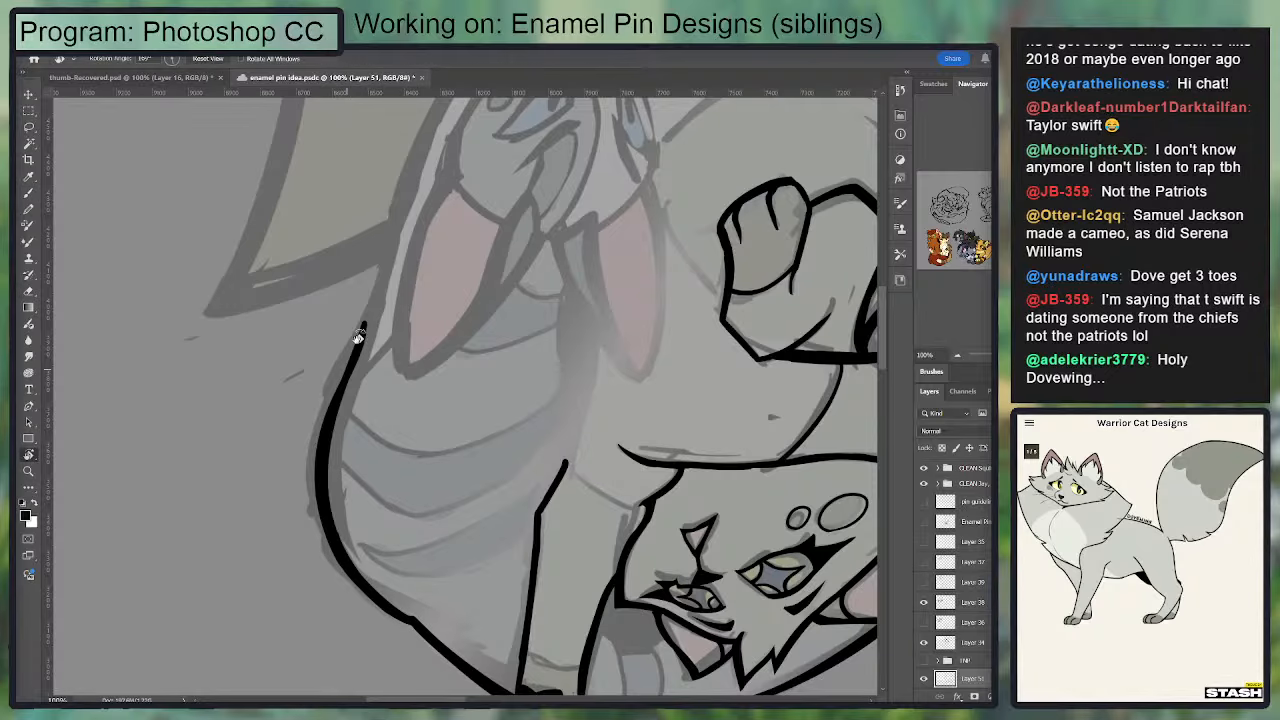
{"action": "left_click", "coordinate": [199, 60]}
{"action": "left_click_drag", "start_coordinate": [556, 360], "coordinate": [603, 495]}
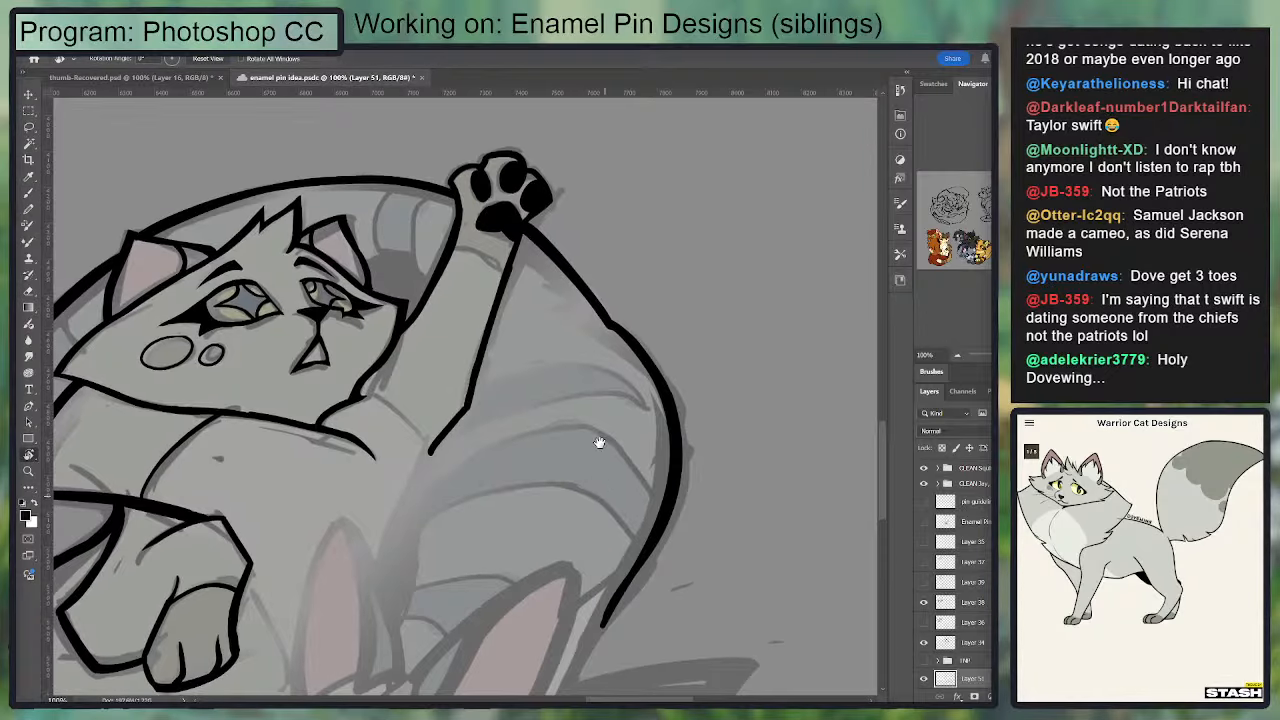
{"action": "left_click_drag", "start_coordinate": [600, 442], "coordinate": [876, 118]}
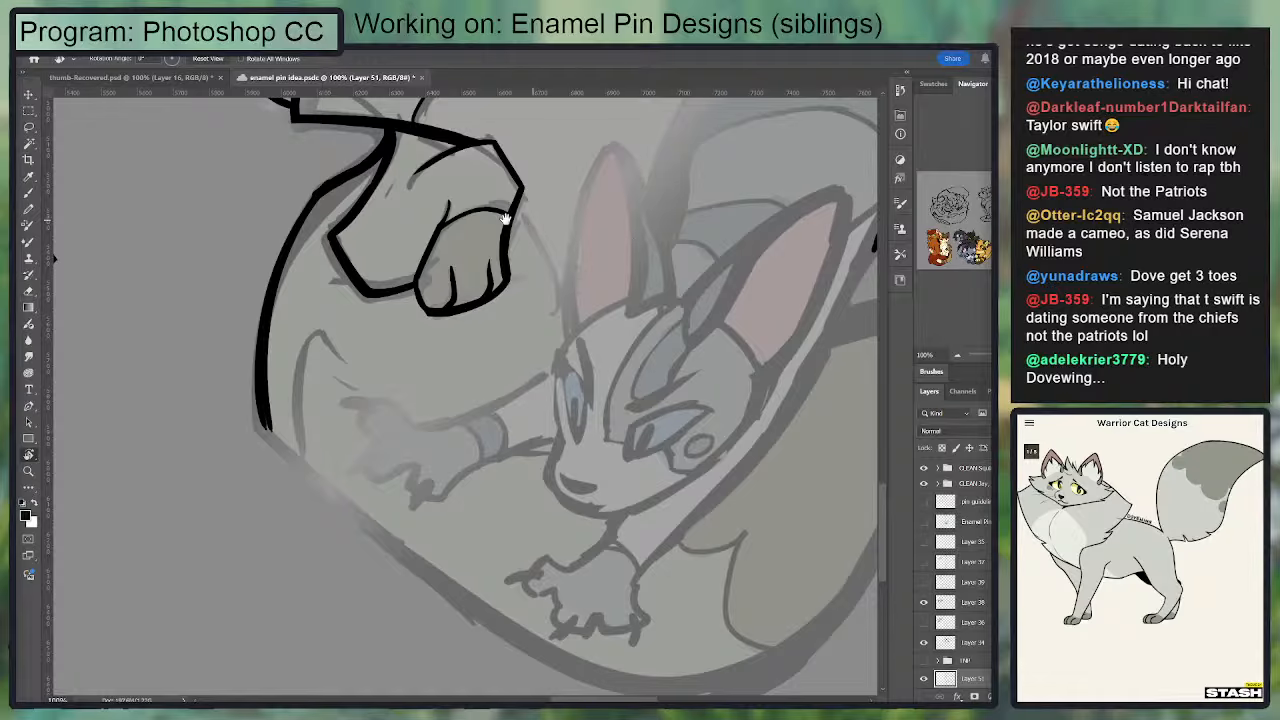
{"action": "left_click_drag", "start_coordinate": [440, 237], "coordinate": [379, 467]}
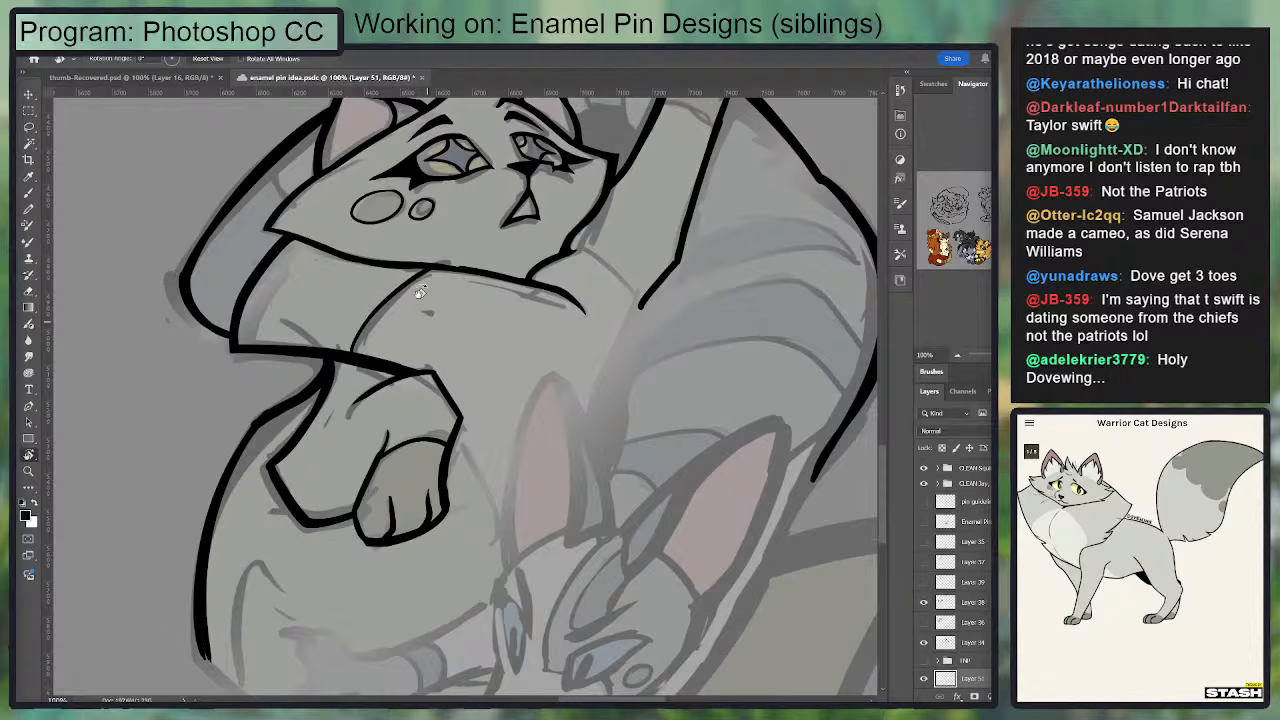
{"action": "key", "text": "b"}
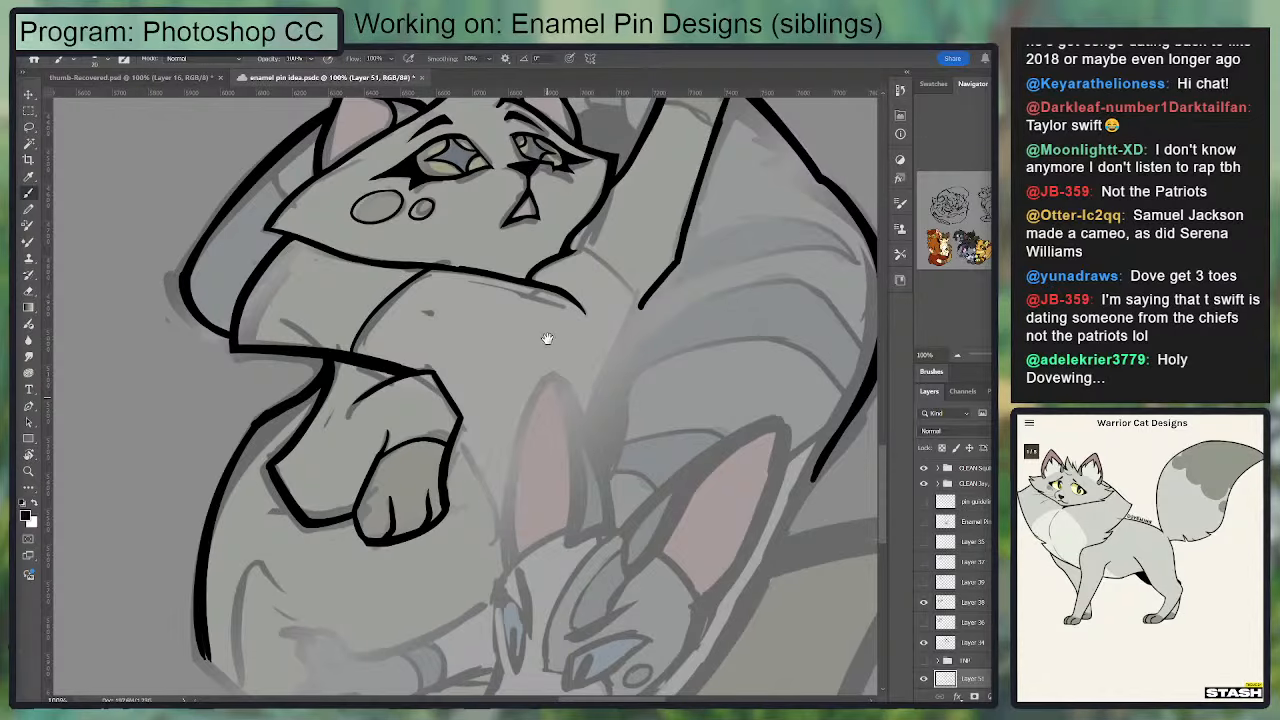
Step: Ink the almond-shaped outline of the lower cat's near eye over the sketch
{"action": "left_click_drag", "start_coordinate": [547, 338], "coordinate": [544, 265]}
{"action": "key", "text": "ctrl+plus"}
{"action": "left_click_drag", "start_coordinate": [601, 472], "coordinate": [415, 128]}
{"action": "mouse_move", "coordinate": [572, 327]}
{"action": "left_mouse_down"}
{"action": "mouse_move", "coordinate": [480, 312]}
{"action": "mouse_move", "coordinate": [452, 372]}
{"action": "left_mouse_up"}
{"action": "key", "text": "ctrl+z"}
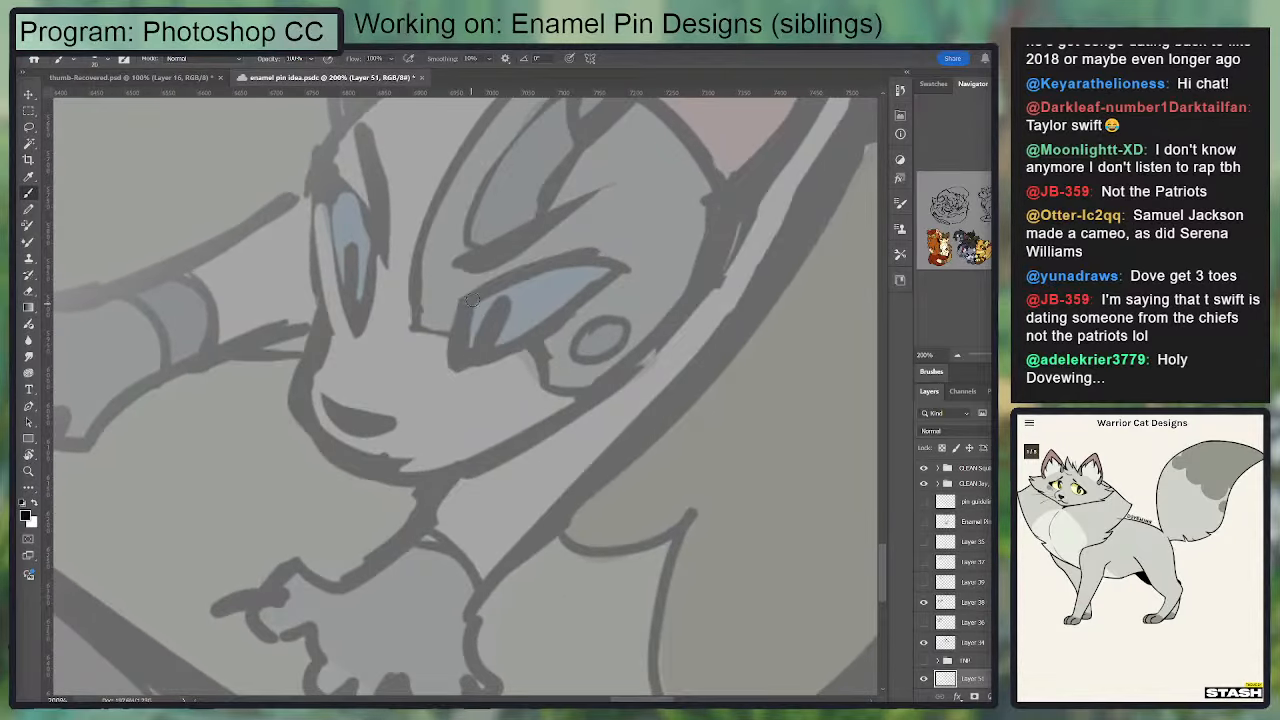
{"action": "left_click_drag", "start_coordinate": [478, 292], "coordinate": [438, 378]}
{"action": "key", "text": "ctrl+z"}
{"action": "left_click_drag", "start_coordinate": [472, 298], "coordinate": [453, 368]}
{"action": "key", "text": "ctrl+z"}
{"action": "mouse_move", "coordinate": [475, 295]}
{"action": "left_mouse_down"}
{"action": "mouse_move", "coordinate": [452, 370]}
{"action": "mouse_move", "coordinate": [625, 268]}
{"action": "left_mouse_up"}
{"action": "key", "text": "e"}
{"action": "key", "text": "b"}
{"action": "key", "text": "ctrl+z"}
Step: Switch to the Warrior Cat Designs site and search it for "ivypool"
{"action": "left_click", "coordinate": [1029, 423]}
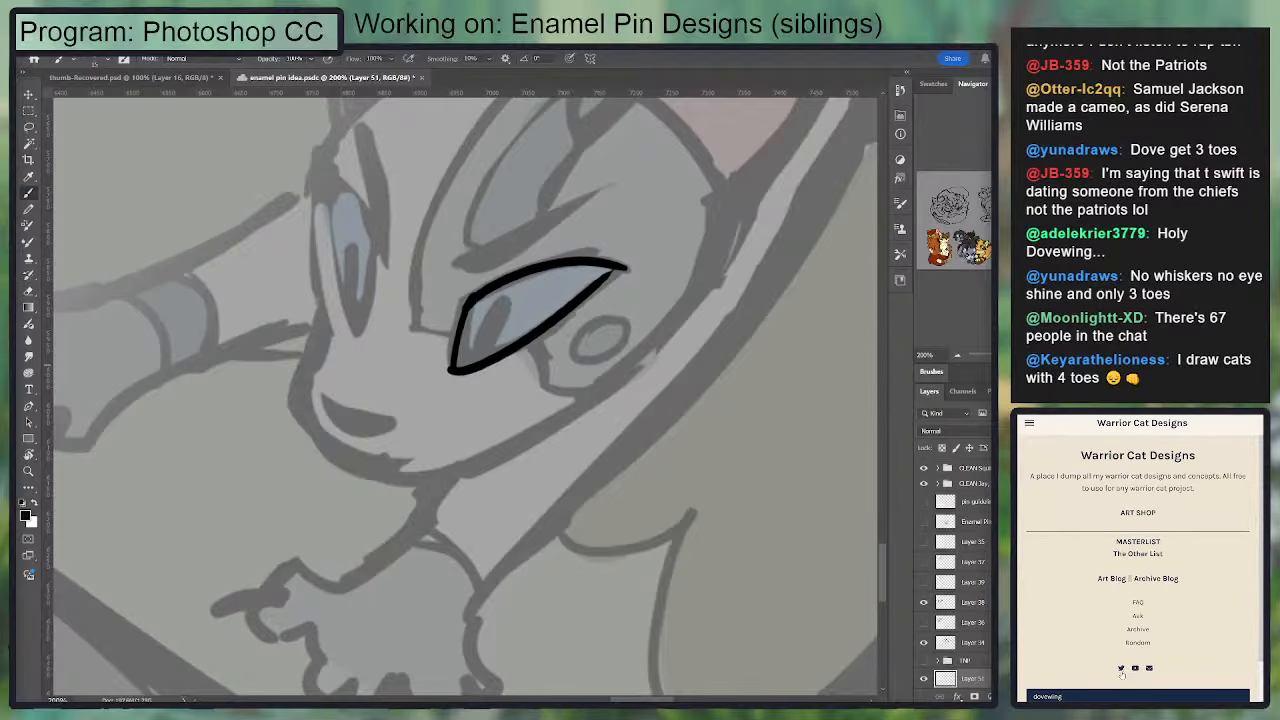
{"action": "double_click", "coordinate": [1084, 692]}
{"action": "type", "text": "ivypoo"}
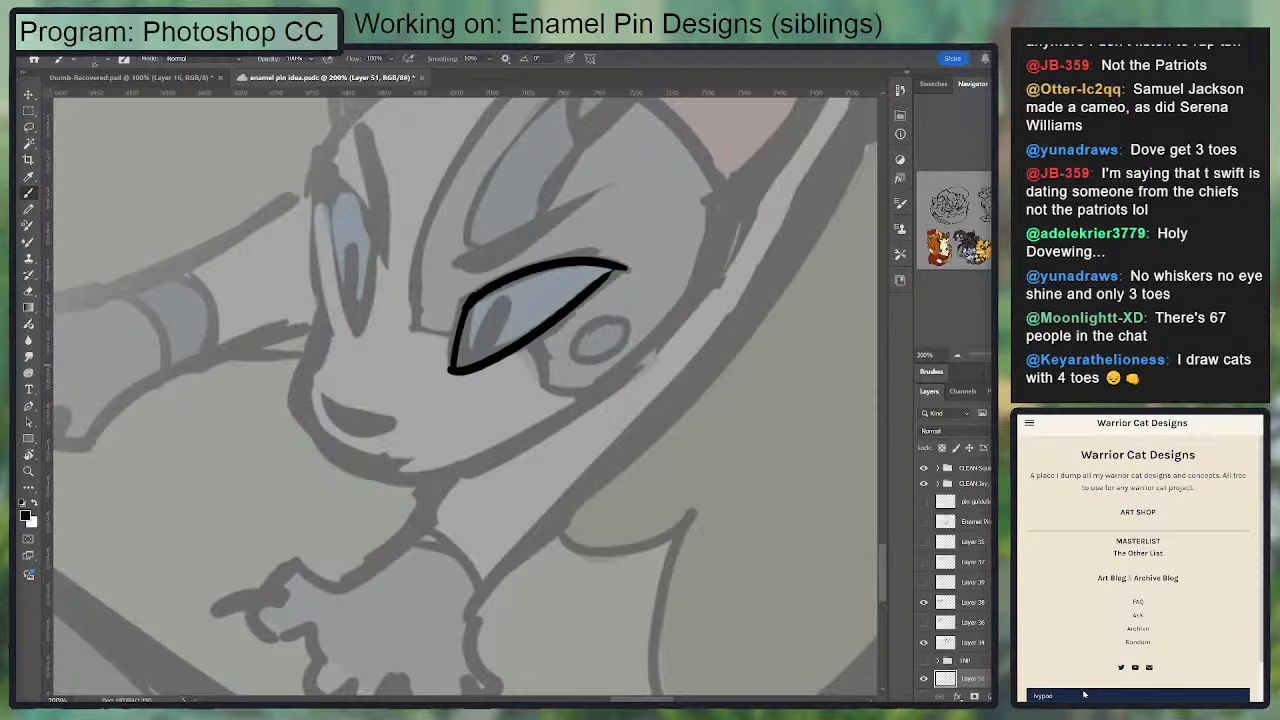
{"action": "type", "text": "l"}
{"action": "key", "text": "Return"}
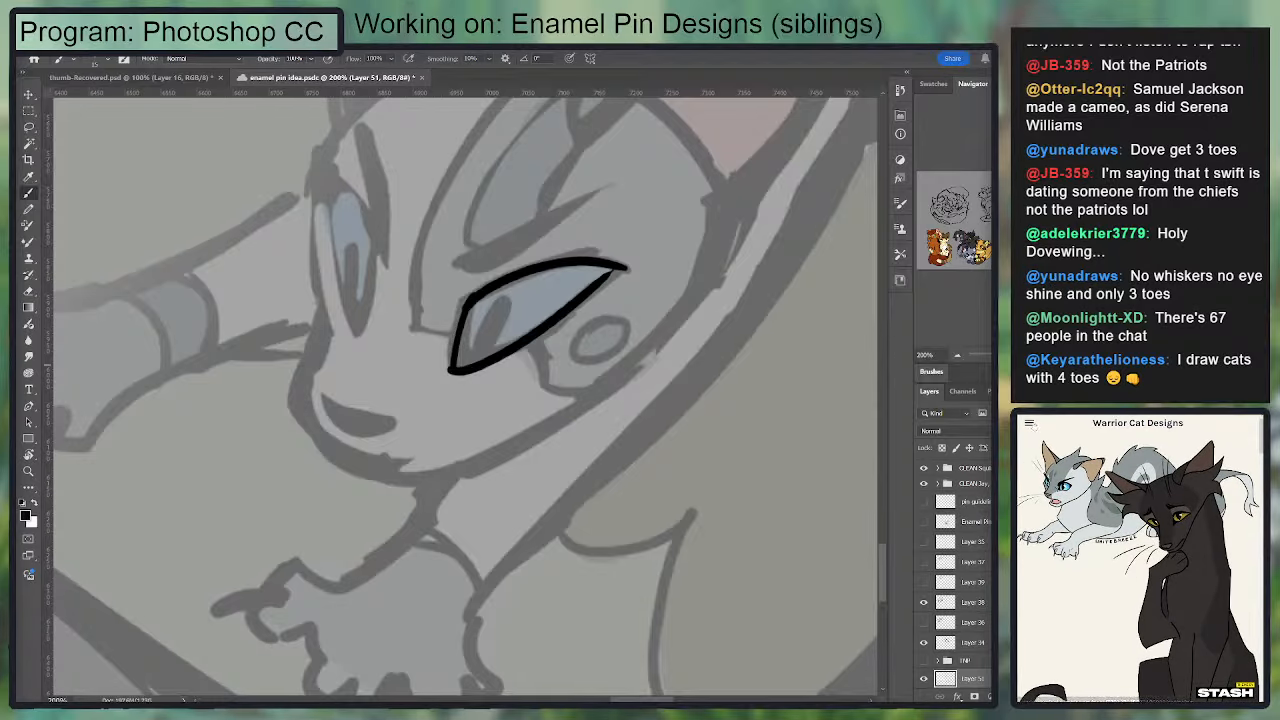
Step: Search the designs site for Ivypool again and examine the grey-and-white cat's reference drawings
{"action": "left_click", "coordinate": [1032, 425]}
{"action": "scroll", "coordinate": [1107, 668], "scroll_direction": "down", "scroll_amount": 1}
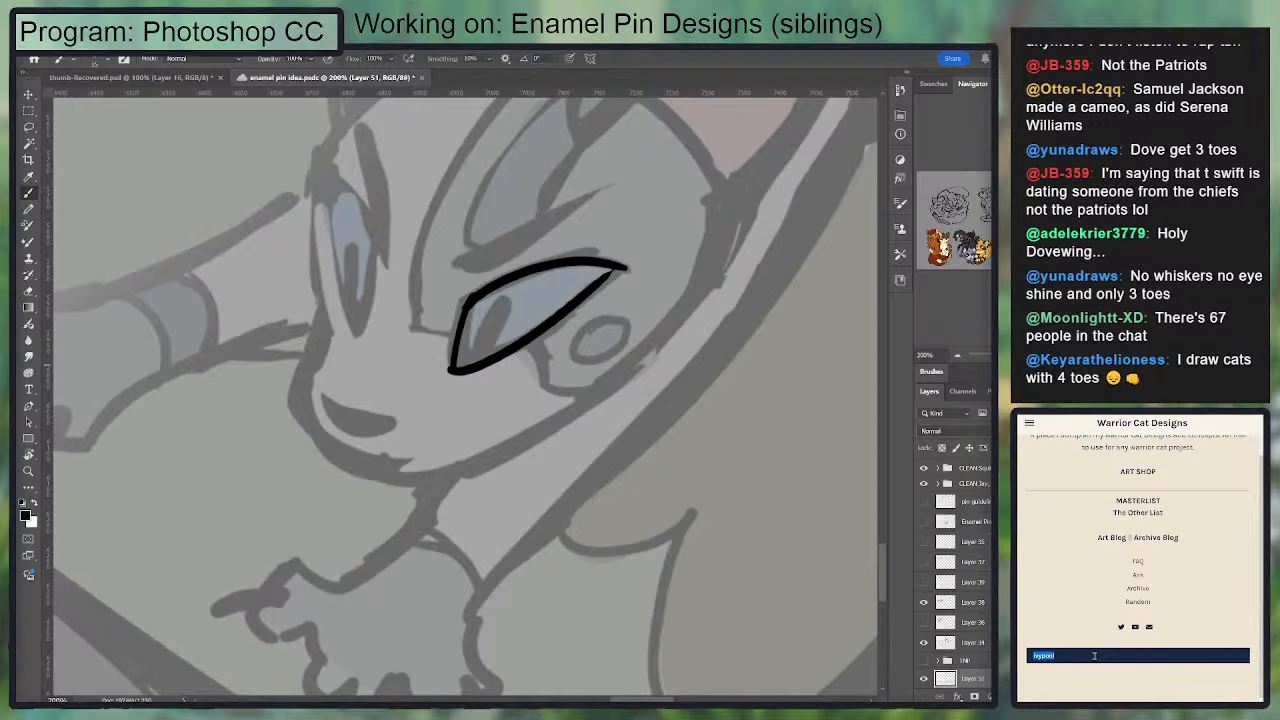
{"action": "type", "text": "ool"}
{"action": "key", "text": "Return"}
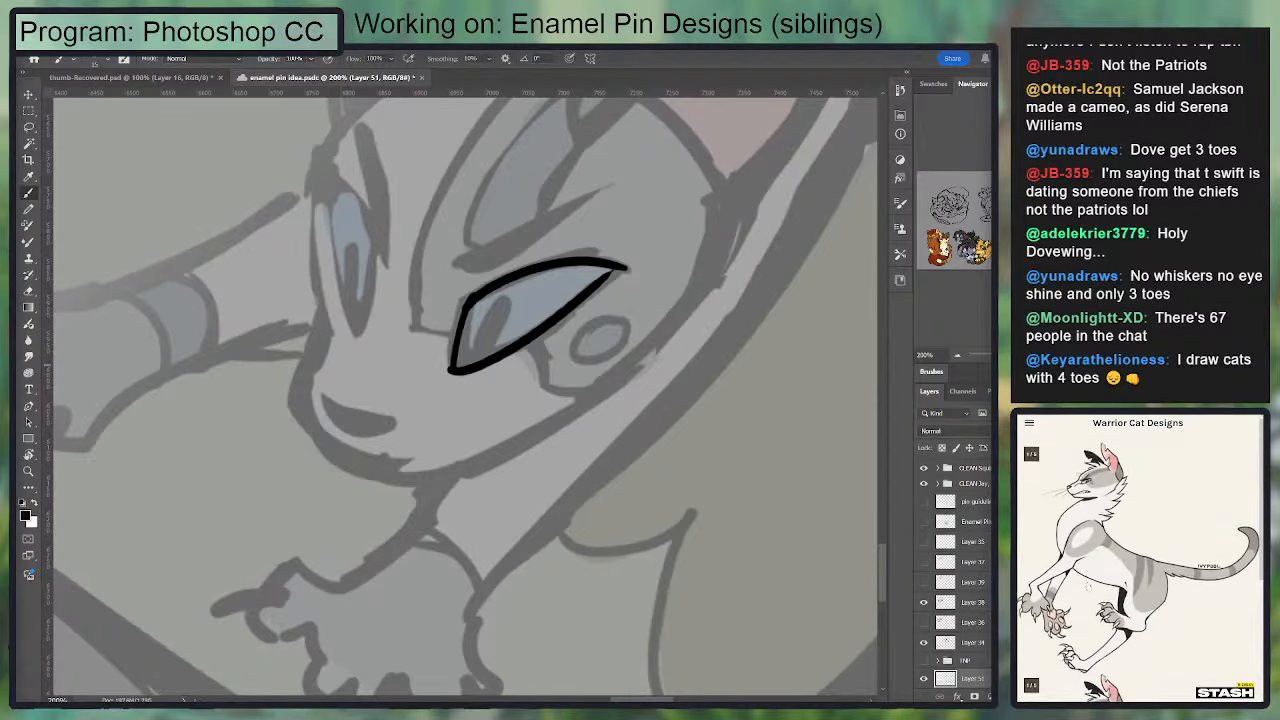
{"action": "left_click", "coordinate": [1095, 541]}
{"action": "scroll", "coordinate": [1124, 552], "scroll_direction": "down", "scroll_amount": 5}
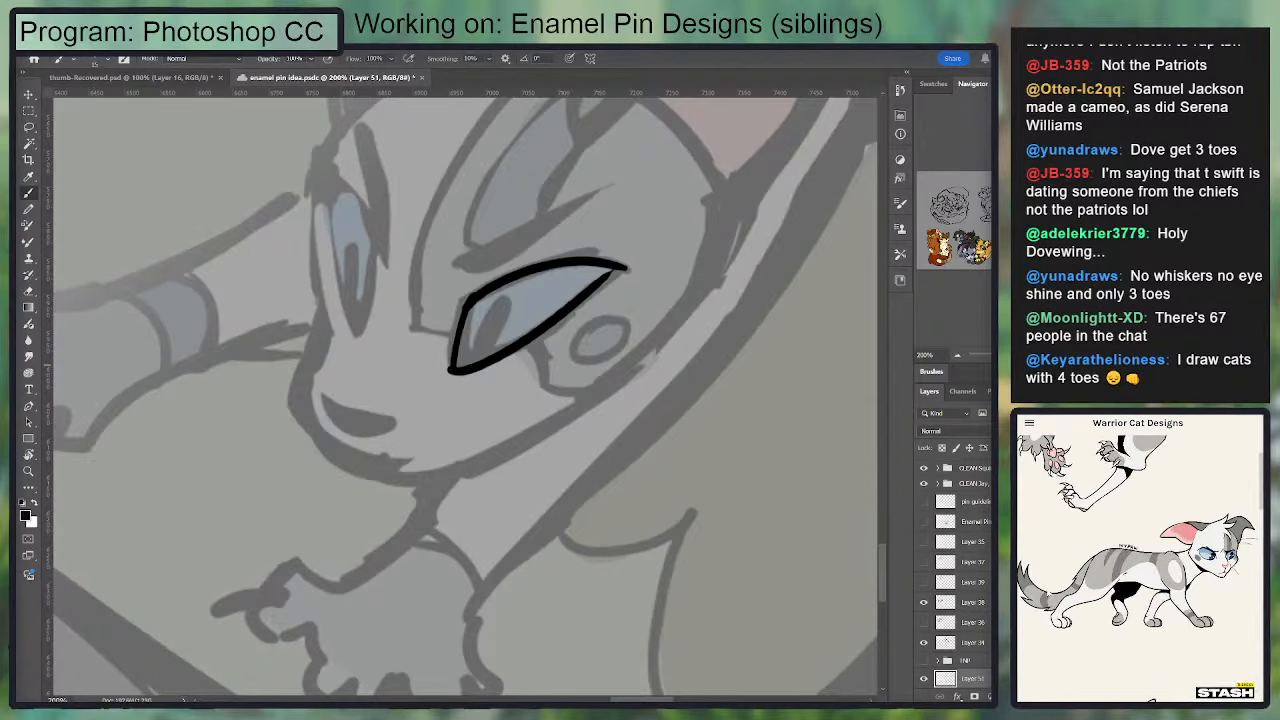
{"action": "scroll", "coordinate": [1126, 553], "scroll_direction": "up", "scroll_amount": 5}
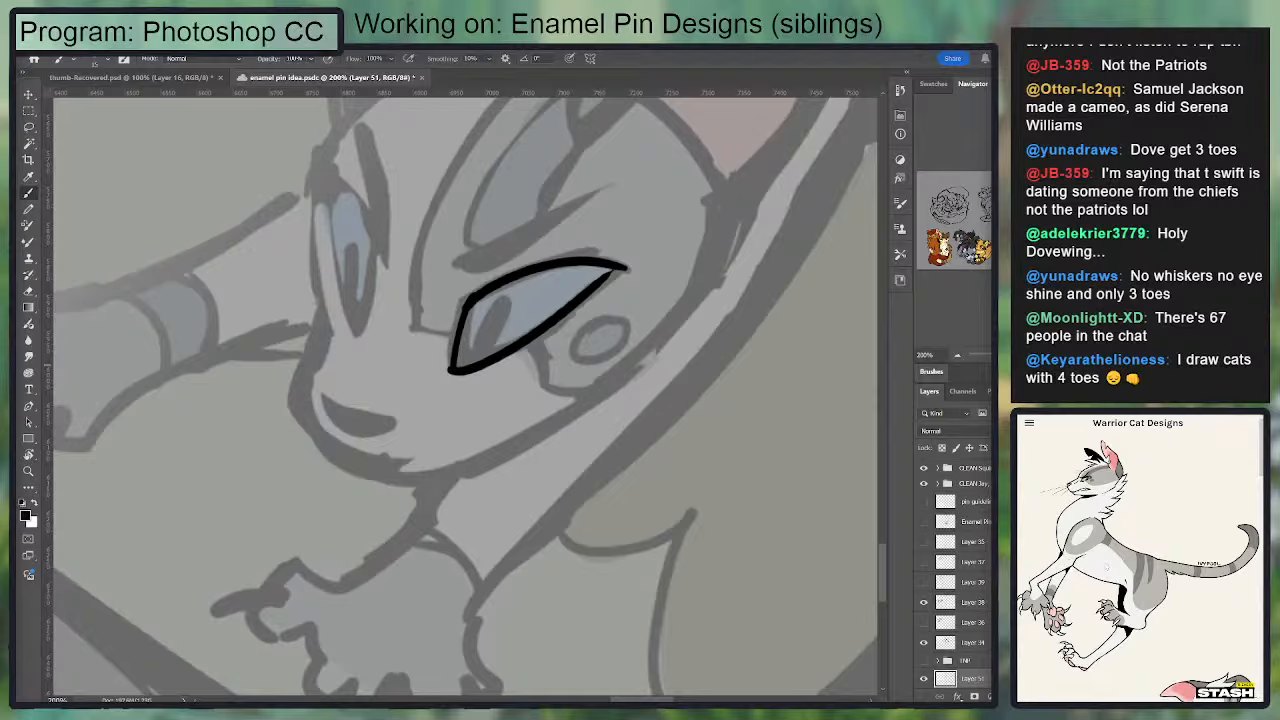
Step: Thicken the near eye's lower lid line and flare it into a small lash at the outer corner
{"action": "left_click_drag", "start_coordinate": [433, 432], "coordinate": [451, 323]}
{"action": "key", "text": "e"}
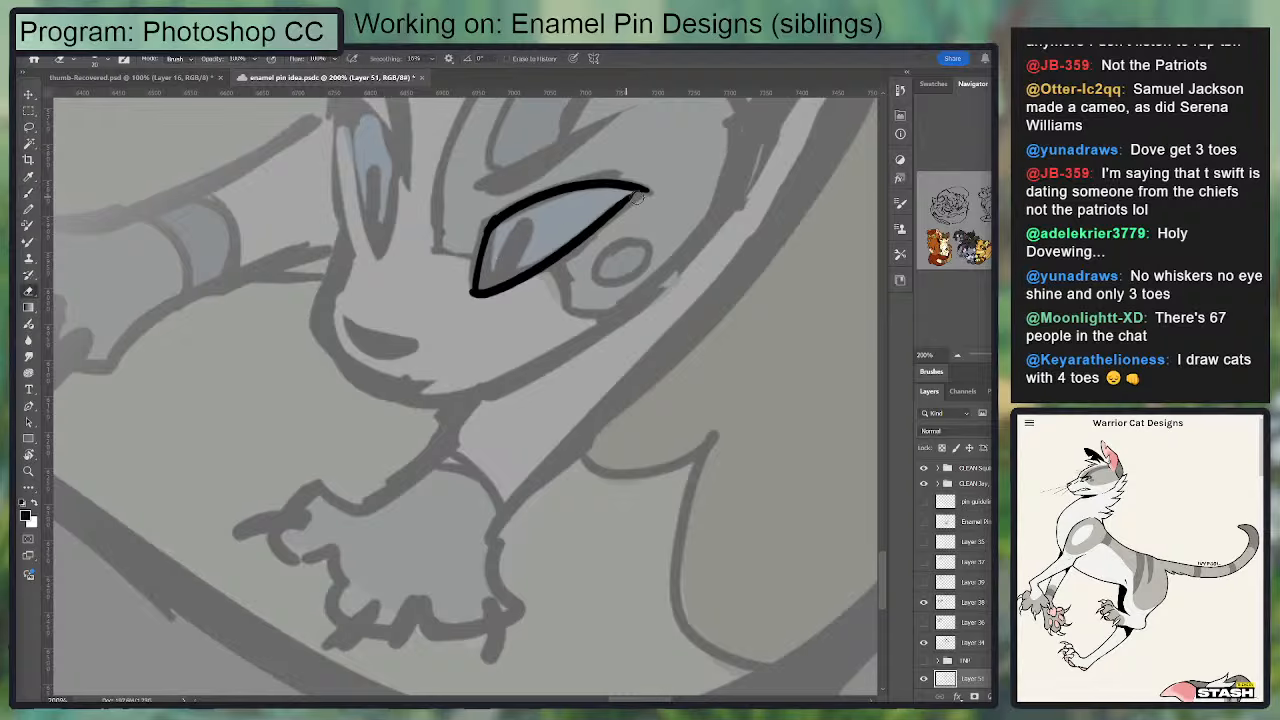
{"action": "key", "text": "b"}
{"action": "mouse_move", "coordinate": [605, 217]}
{"action": "left_mouse_down"}
{"action": "mouse_move", "coordinate": [638, 198]}
{"action": "mouse_move", "coordinate": [627, 203]}
{"action": "left_mouse_up"}
{"action": "key", "text": "e"}
{"action": "mouse_move", "coordinate": [570, 232]}
{"action": "left_mouse_down"}
{"action": "mouse_move", "coordinate": [623, 196]}
{"action": "mouse_move", "coordinate": [562, 240]}
{"action": "mouse_move", "coordinate": [635, 203]}
{"action": "mouse_move", "coordinate": [622, 214]}
{"action": "left_mouse_up"}
{"action": "key", "text": "b"}
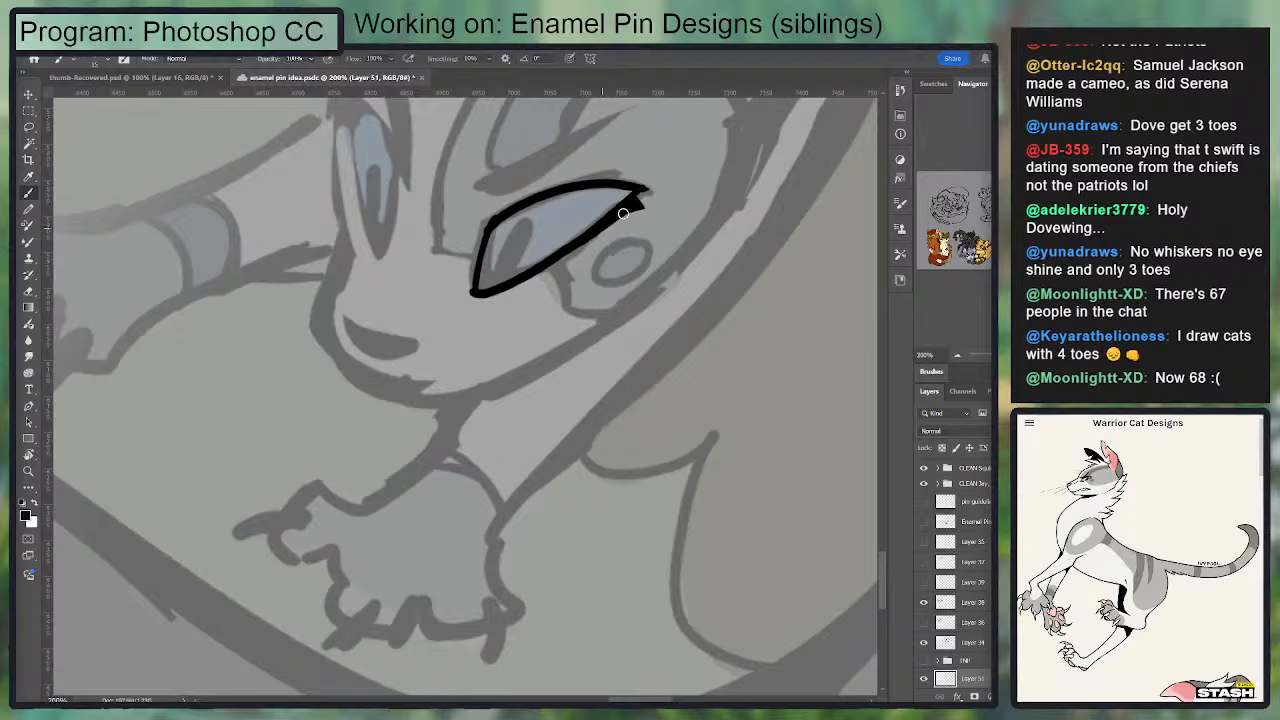
{"action": "key", "text": "e"}
{"action": "key", "text": "b"}
Step: Extend the near eye's upper lid to a point and clean up the split between both lids at the outer corner
{"action": "left_click_drag", "start_coordinate": [663, 189], "coordinate": [747, 190]}
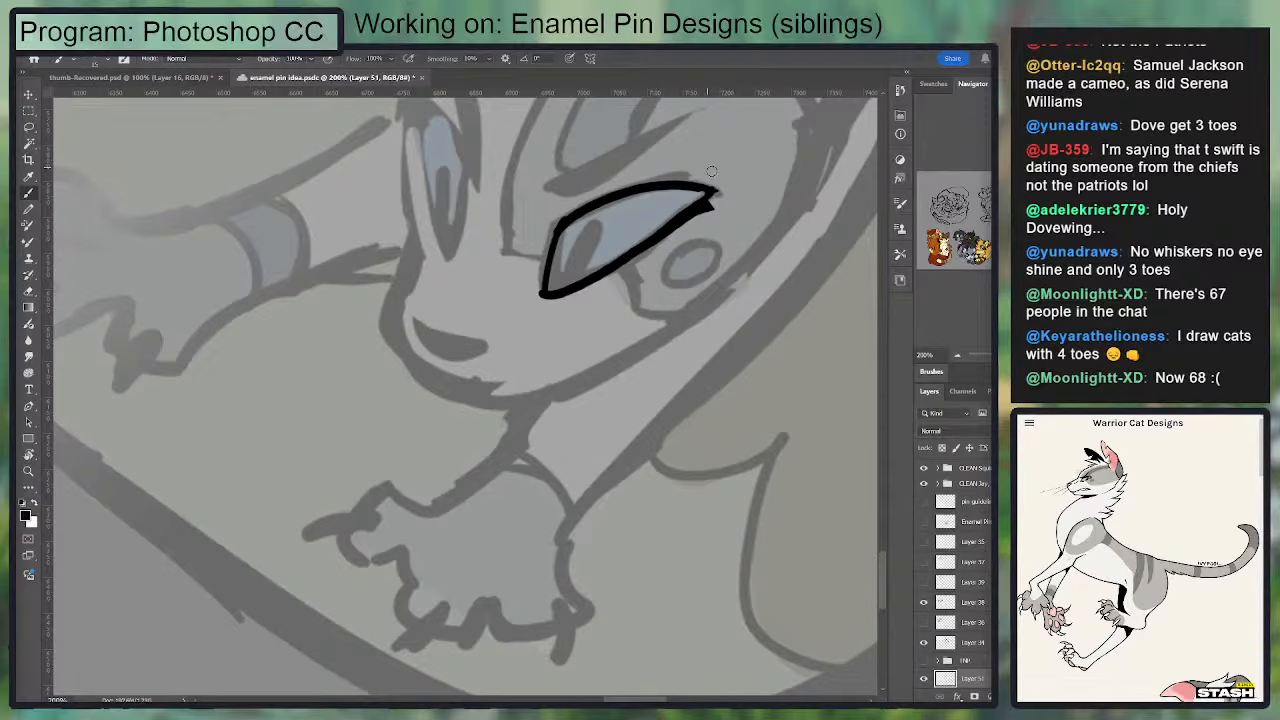
{"action": "left_click_drag", "start_coordinate": [722, 191], "coordinate": [662, 184]}
{"action": "key", "text": "e"}
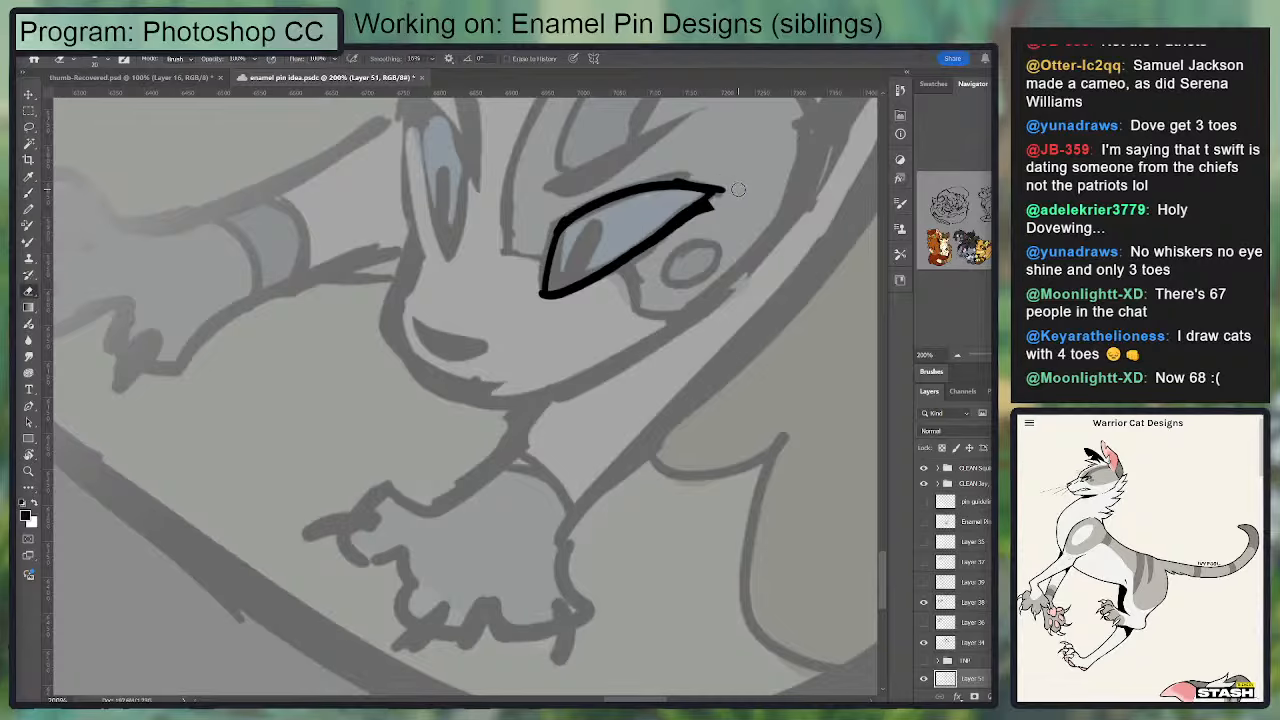
{"action": "key", "text": "ctrl+z"}
{"action": "key", "text": "b"}
{"action": "mouse_move", "coordinate": [636, 188]}
{"action": "left_mouse_down"}
{"action": "mouse_move", "coordinate": [723, 191]}
{"action": "mouse_move", "coordinate": [652, 185]}
{"action": "left_mouse_up"}
{"action": "key", "text": "e"}
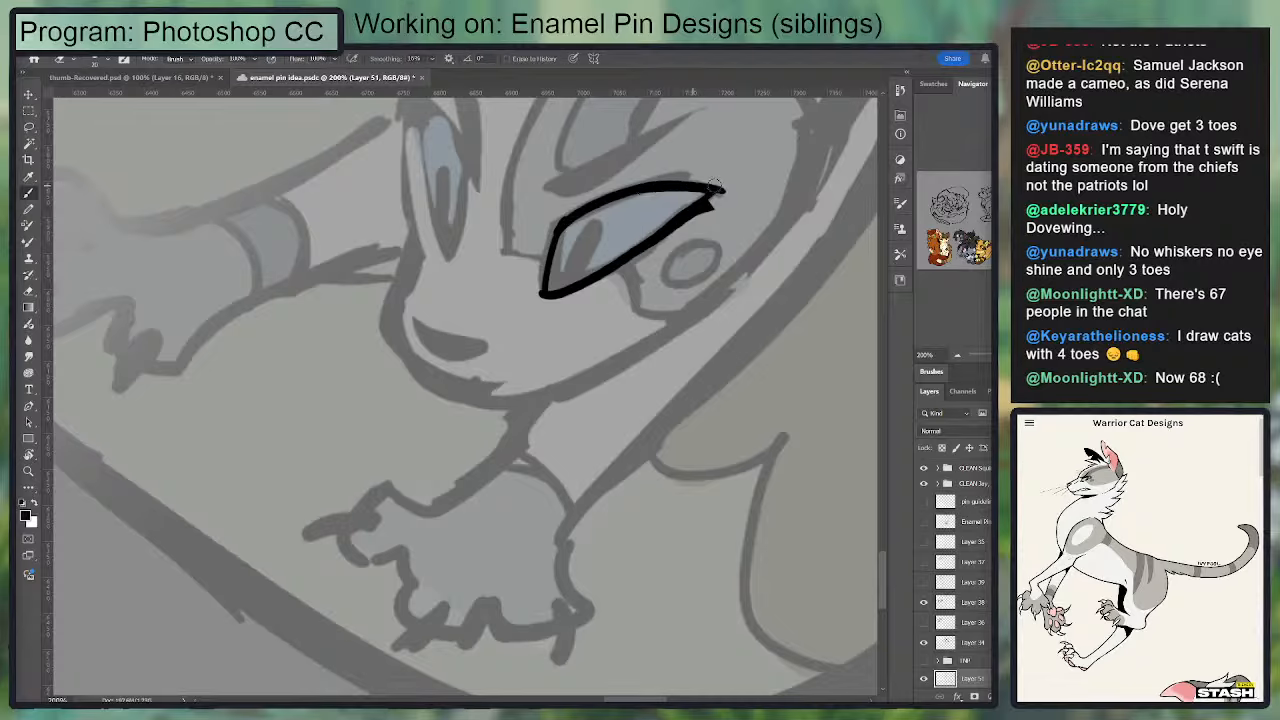
{"action": "left_click_drag", "start_coordinate": [713, 212], "coordinate": [728, 190]}
{"action": "key", "text": "b"}
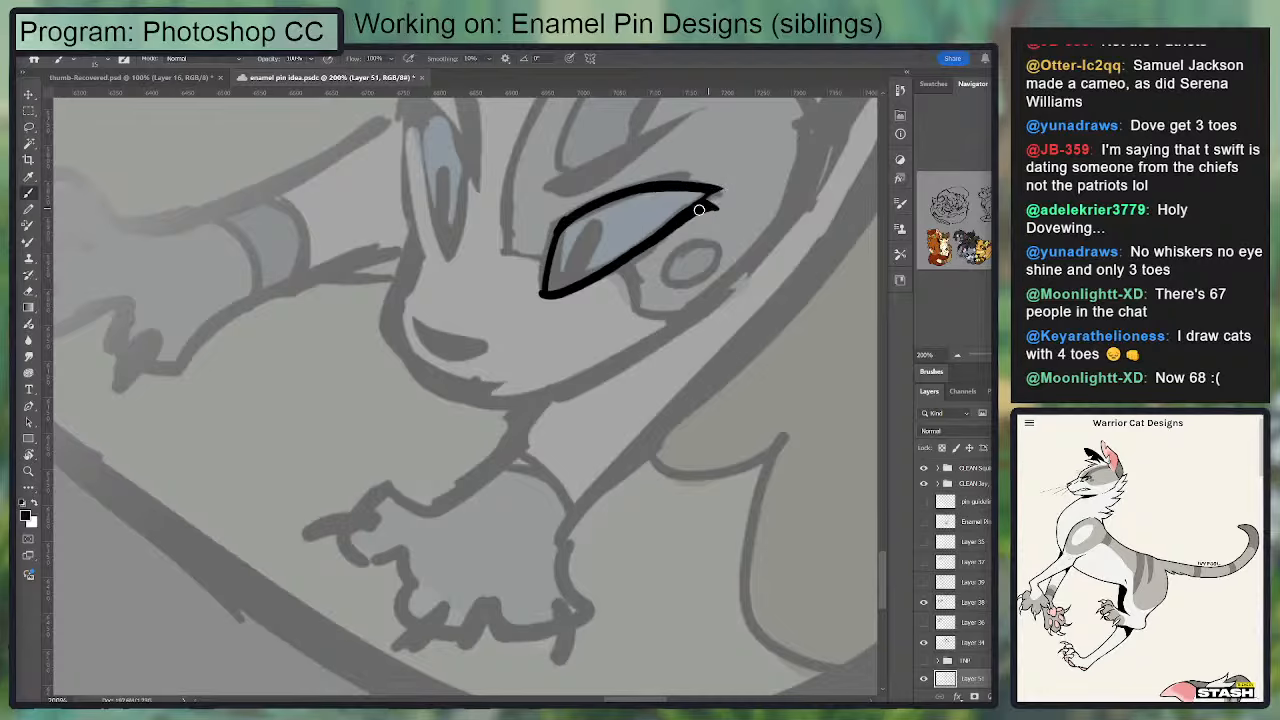
{"action": "key", "text": "e"}
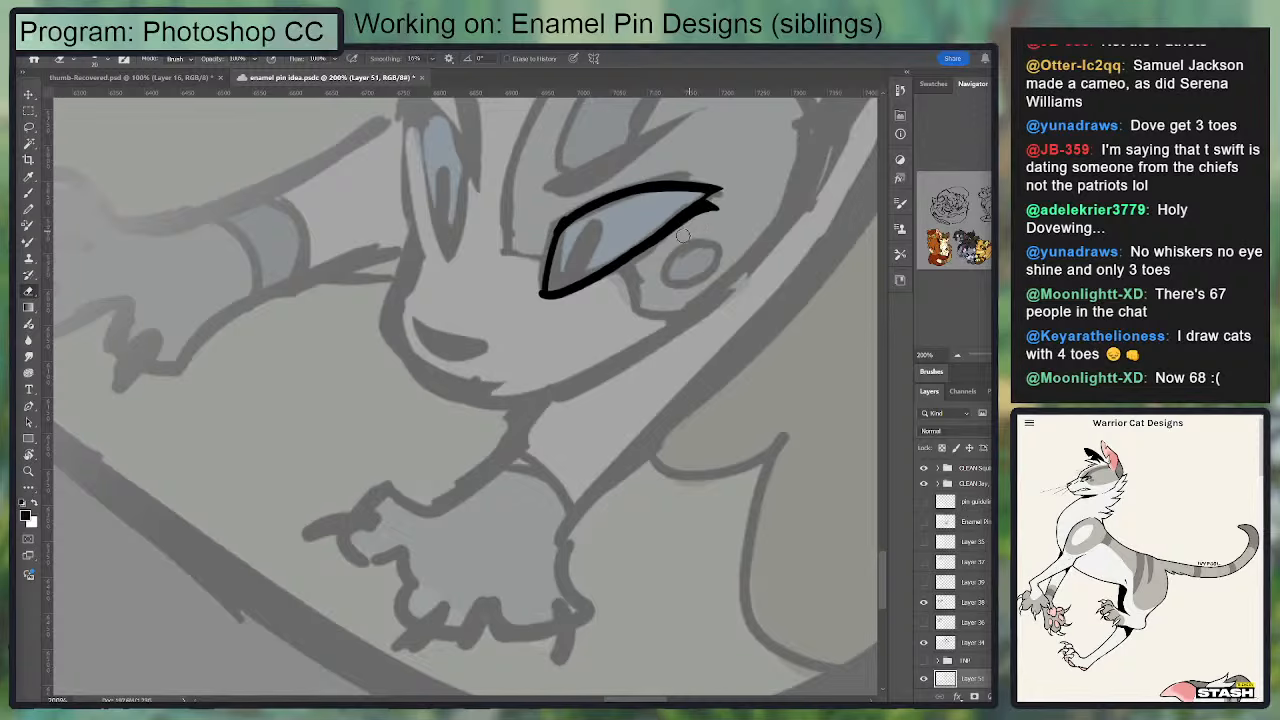
Step: Trim the near eye's lower and inner edges and thicken the upper lid with a pointed inner corner
{"action": "left_click_drag", "start_coordinate": [708, 220], "coordinate": [625, 283]}
{"action": "left_click_drag", "start_coordinate": [552, 227], "coordinate": [540, 300]}
{"action": "key", "text": "b"}
{"action": "left_click_drag", "start_coordinate": [550, 226], "coordinate": [676, 184]}
{"action": "mouse_move", "coordinate": [563, 220]}
{"action": "left_mouse_down"}
{"action": "mouse_move", "coordinate": [700, 191]}
{"action": "mouse_move", "coordinate": [640, 193]}
{"action": "left_mouse_up"}
{"action": "key", "text": "ctrl+z"}
{"action": "key", "text": "ctrl+z"}
{"action": "mouse_move", "coordinate": [550, 231]}
{"action": "left_mouse_down"}
{"action": "mouse_move", "coordinate": [668, 186]}
{"action": "mouse_move", "coordinate": [573, 197]}
{"action": "mouse_move", "coordinate": [752, 178]}
{"action": "left_mouse_up"}
{"action": "key", "text": "e"}
{"action": "key", "text": "b"}
{"action": "mouse_move", "coordinate": [664, 188]}
{"action": "left_mouse_down"}
{"action": "mouse_move", "coordinate": [588, 213]}
{"action": "mouse_move", "coordinate": [715, 191]}
{"action": "left_mouse_up"}
{"action": "mouse_move", "coordinate": [546, 243]}
{"action": "left_mouse_down"}
{"action": "mouse_move", "coordinate": [574, 217]}
{"action": "mouse_move", "coordinate": [563, 205]}
{"action": "left_mouse_up"}
Step: Ink the near eye's iris edge and fill in its slanted black pupil
{"action": "key", "text": "e"}
{"action": "key", "text": "b"}
{"action": "mouse_move", "coordinate": [568, 281]}
{"action": "left_mouse_down"}
{"action": "mouse_move", "coordinate": [597, 252]}
{"action": "mouse_move", "coordinate": [570, 287]}
{"action": "mouse_move", "coordinate": [578, 269]}
{"action": "left_mouse_up"}
{"action": "key", "text": "e"}
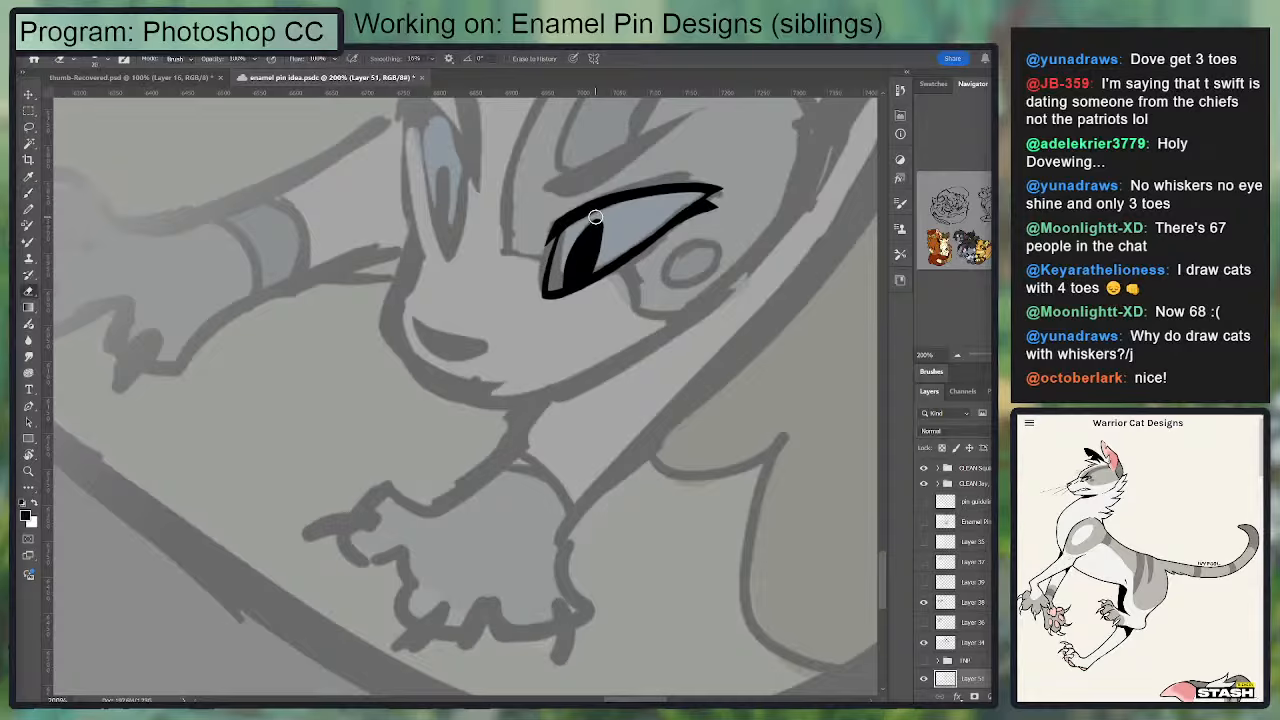
{"action": "mouse_move", "coordinate": [596, 217]}
{"action": "left_mouse_down"}
{"action": "mouse_move", "coordinate": [598, 265]}
{"action": "mouse_move", "coordinate": [595, 220]}
{"action": "left_mouse_up"}
{"action": "key", "text": "b"}
{"action": "key", "text": "e"}
{"action": "key", "text": "b"}
Step: Reshape the near eye's pupil into a slimmer slit by trimming and repainting its edges
{"action": "key", "text": "e"}
{"action": "left_click_drag", "start_coordinate": [589, 275], "coordinate": [607, 228]}
{"action": "key", "text": "b"}
{"action": "key", "text": "e"}
{"action": "key", "text": "b"}
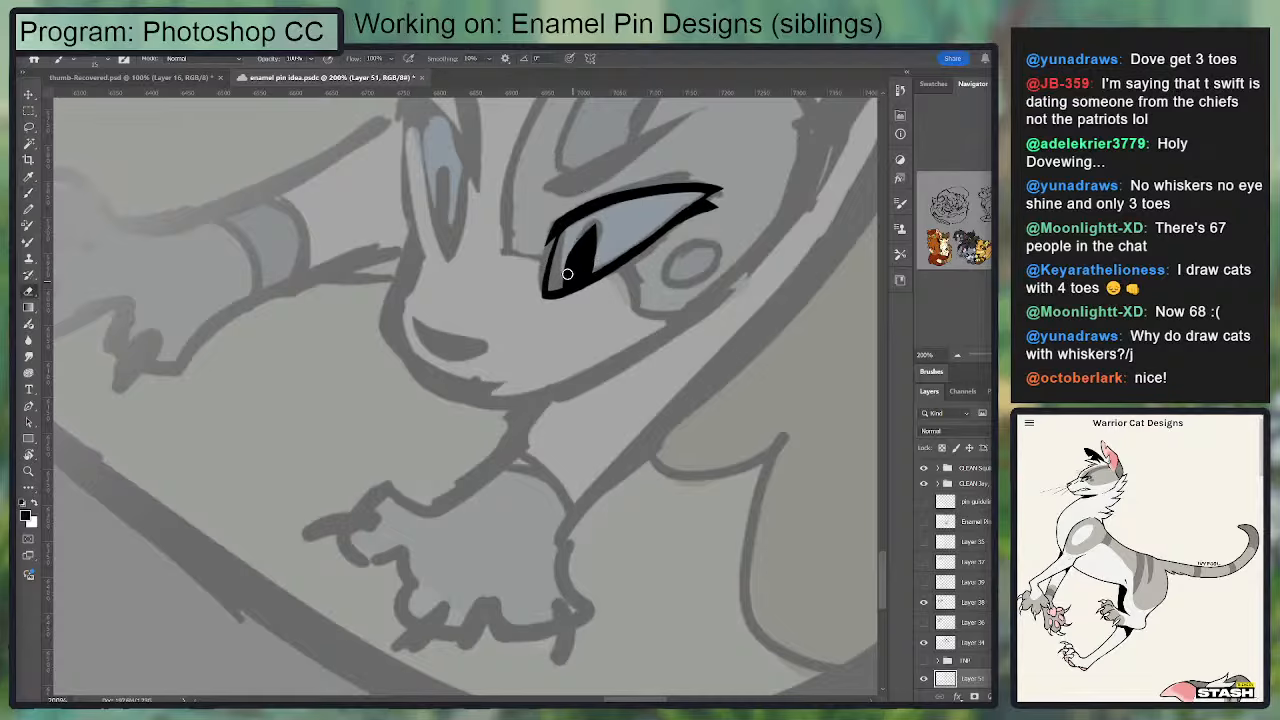
{"action": "key", "text": "e"}
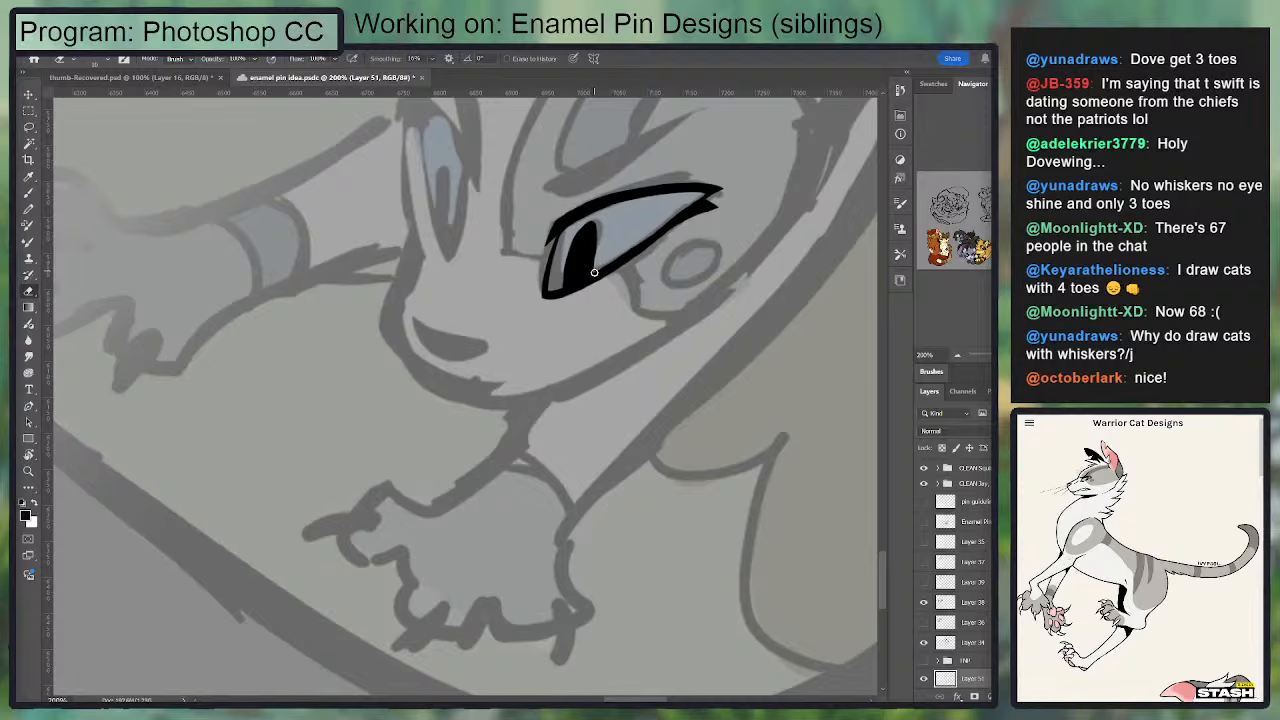
{"action": "mouse_move", "coordinate": [595, 271]}
{"action": "left_mouse_down"}
{"action": "mouse_move", "coordinate": [594, 218]}
{"action": "mouse_move", "coordinate": [593, 271]}
{"action": "mouse_move", "coordinate": [595, 221]}
{"action": "mouse_move", "coordinate": [563, 272]}
{"action": "mouse_move", "coordinate": [592, 216]}
{"action": "mouse_move", "coordinate": [562, 290]}
{"action": "left_mouse_up"}
{"action": "key", "text": "ctrl+z"}
{"action": "key", "text": "b"}
Step: Erase the extra lower lash so the near eye's outer corner tapers to a single point
{"action": "mouse_move", "coordinate": [631, 192]}
{"action": "left_mouse_down"}
{"action": "mouse_move", "coordinate": [594, 272]}
{"action": "mouse_move", "coordinate": [669, 271]}
{"action": "left_mouse_up"}
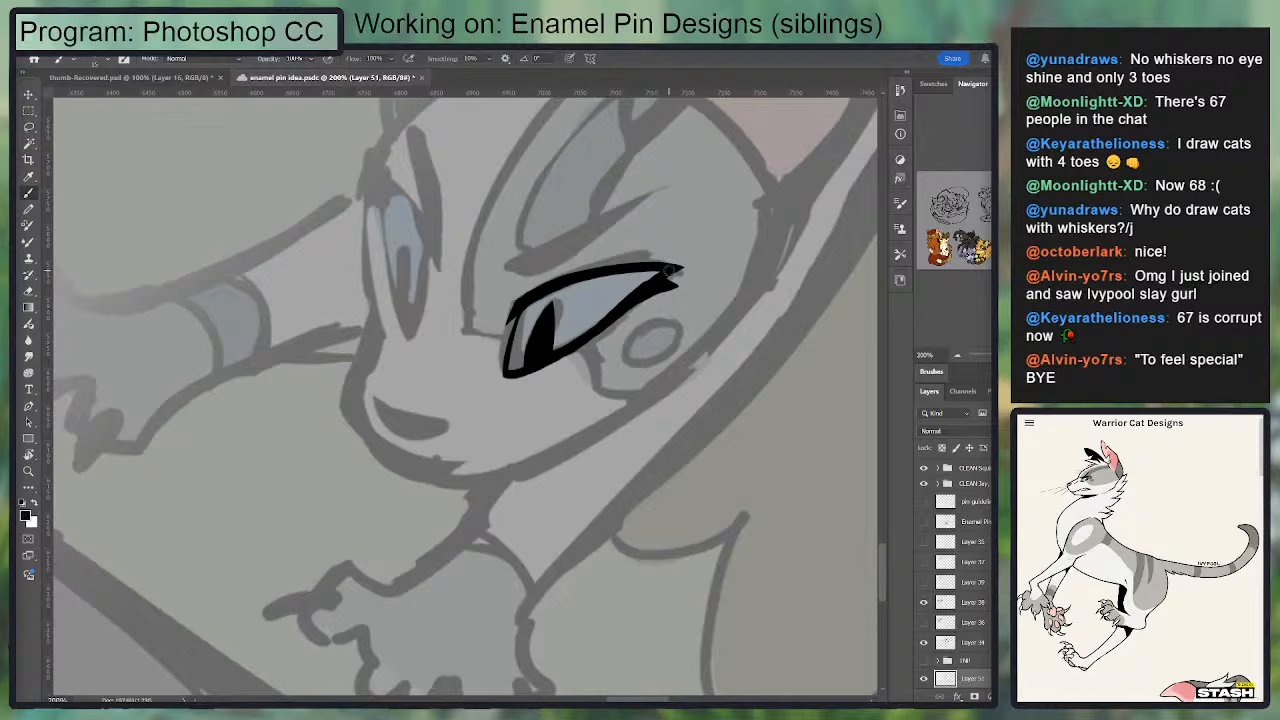
{"action": "key", "text": "e"}
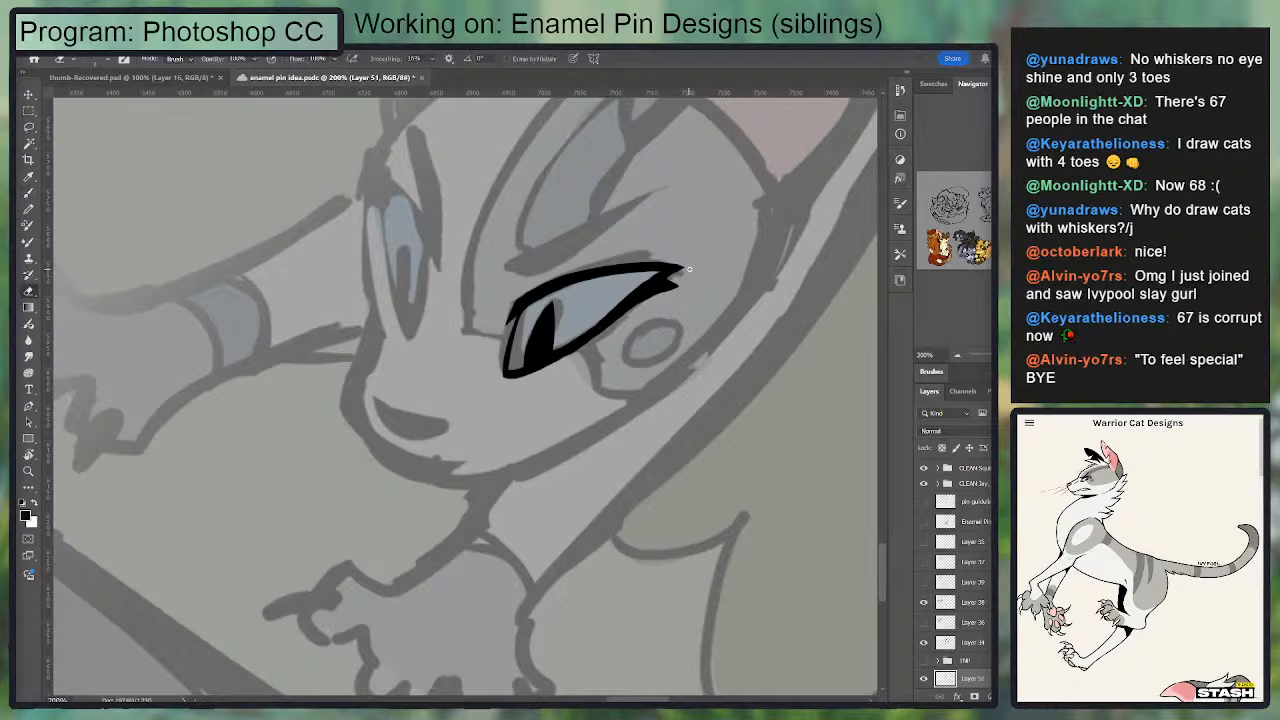
{"action": "left_click_drag", "start_coordinate": [622, 326], "coordinate": [705, 260]}
{"action": "left_click_drag", "start_coordinate": [580, 329], "coordinate": [560, 343]}
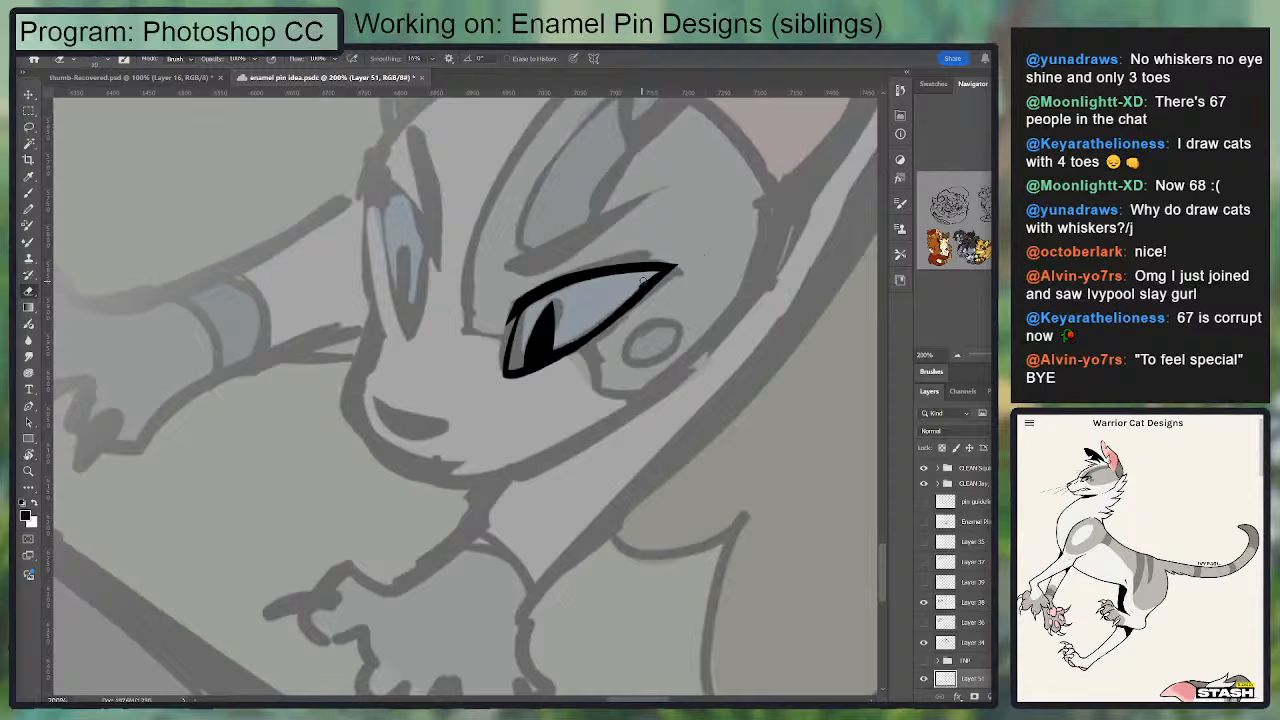
Step: Add a short pointed lower lash at the near eye's outer corner and trim the upper lid's tip
{"action": "key", "text": "b"}
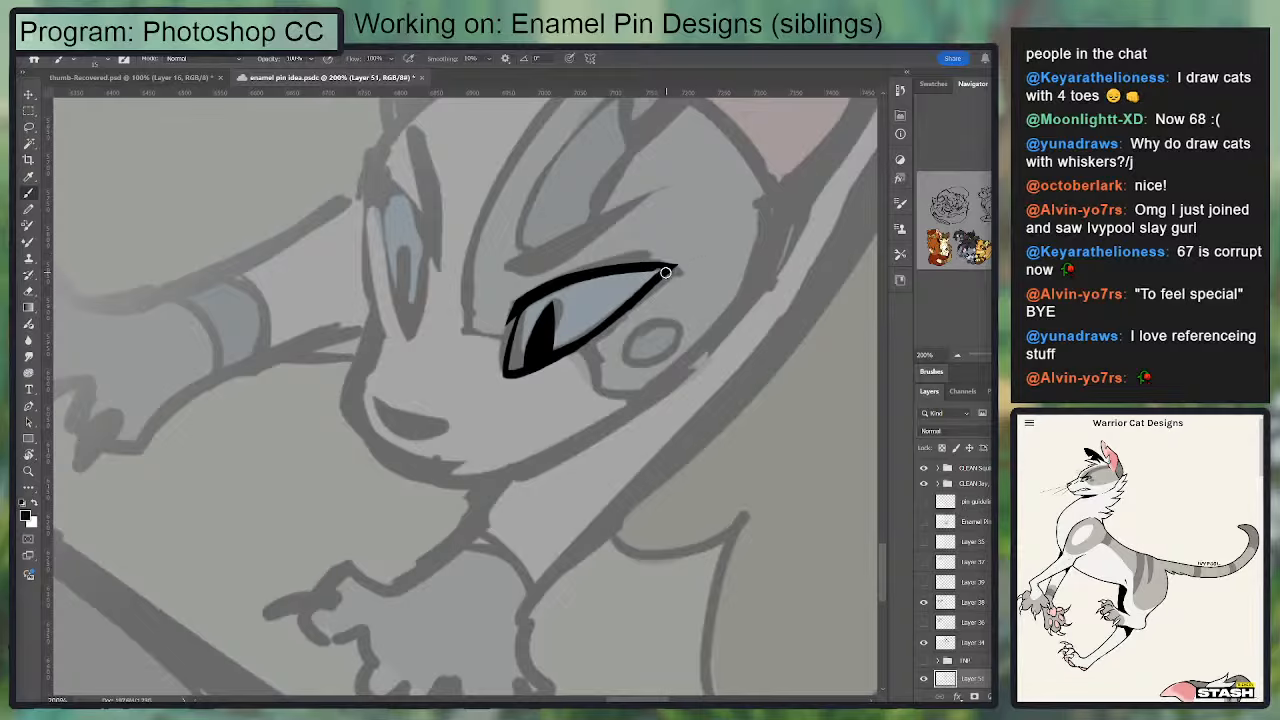
{"action": "mouse_move", "coordinate": [657, 271]}
{"action": "left_mouse_down"}
{"action": "mouse_move", "coordinate": [569, 285]}
{"action": "mouse_move", "coordinate": [662, 297]}
{"action": "mouse_move", "coordinate": [628, 311]}
{"action": "left_mouse_up"}
{"action": "key", "text": "ctrl+z"}
{"action": "key", "text": "e"}
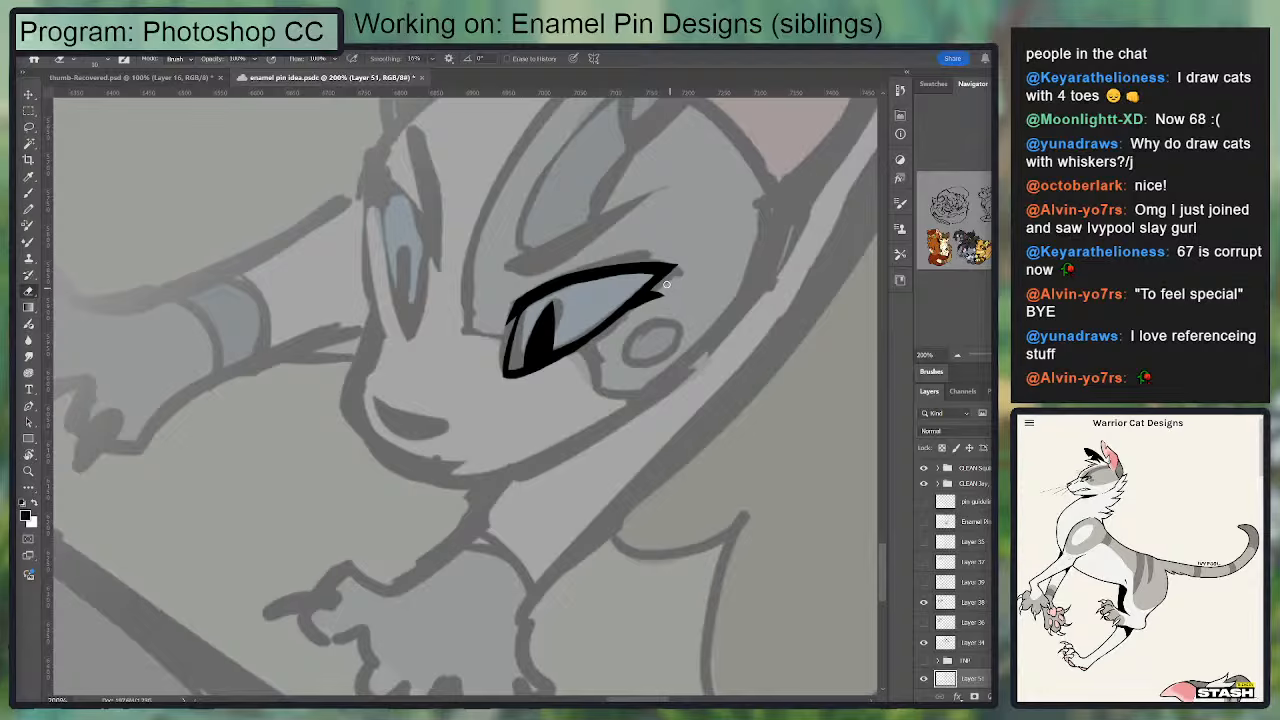
{"action": "left_click_drag", "start_coordinate": [692, 265], "coordinate": [647, 265]}
{"action": "key", "text": "b"}
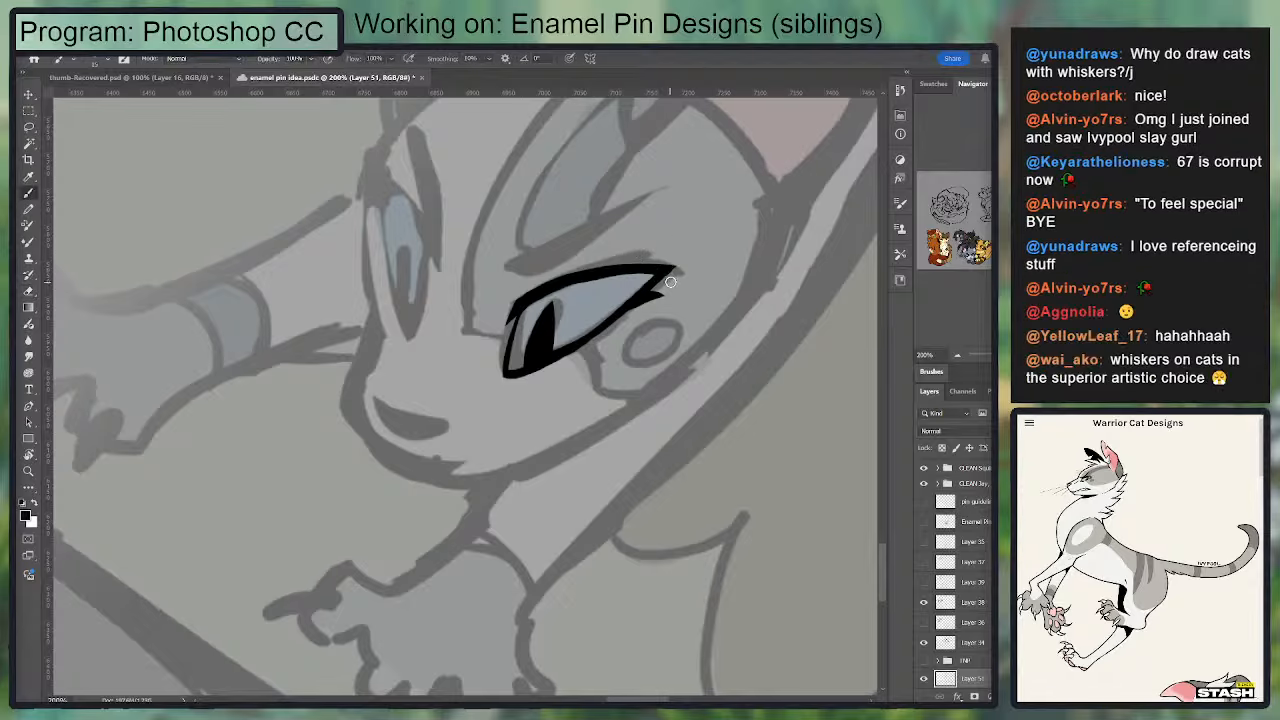
Step: Touch up the near eye's upper lid and try to trim its lower outer edge
{"action": "left_click_drag", "start_coordinate": [529, 300], "coordinate": [657, 271]}
{"action": "key", "text": "ctrl+z"}
{"action": "key", "text": "e"}
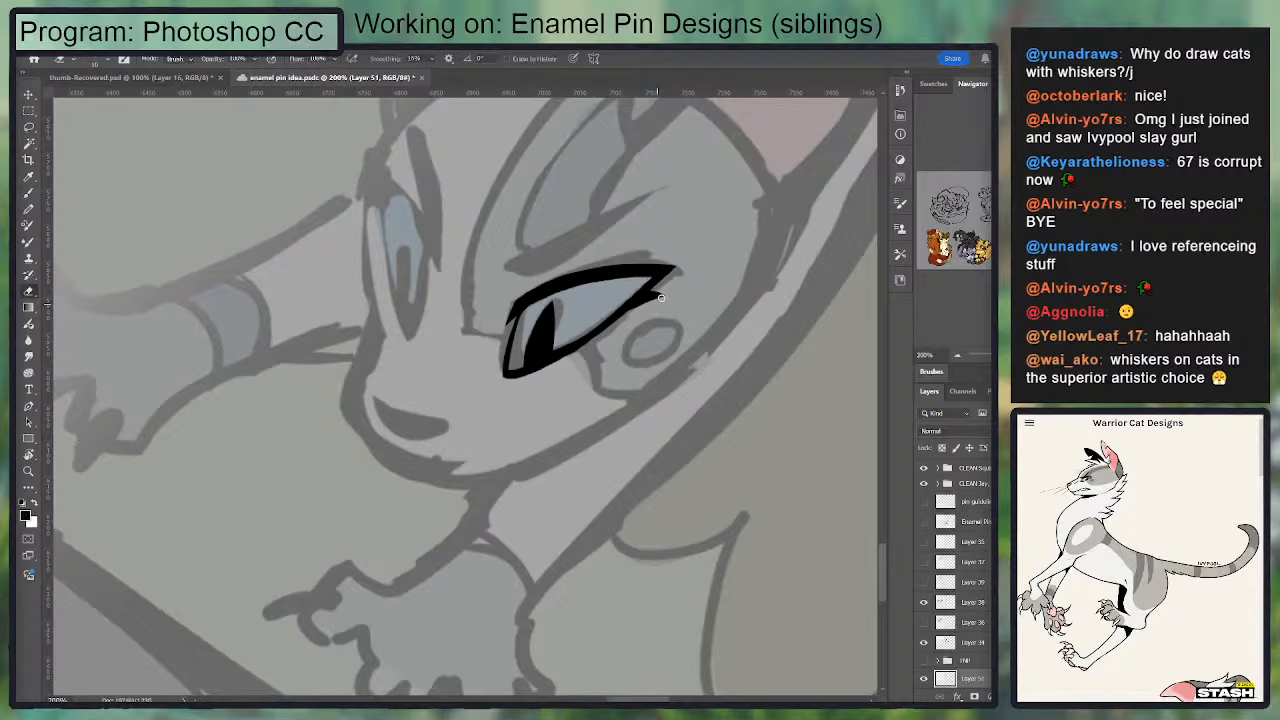
{"action": "mouse_move", "coordinate": [617, 335]}
{"action": "left_mouse_down"}
{"action": "mouse_move", "coordinate": [520, 376]}
{"action": "mouse_move", "coordinate": [623, 305]}
{"action": "left_mouse_up"}
{"action": "key", "text": "b"}
{"action": "key", "text": "e"}
{"action": "key", "text": "ctrl+z"}
{"action": "left_click_drag", "start_coordinate": [558, 347], "coordinate": [636, 293]}
{"action": "key", "text": "ctrl+z"}
Step: Ink the far eye's curved inner lid from its upper corner down to the lower point and trim its edge
{"action": "mouse_move", "coordinate": [428, 262]}
{"action": "left_mouse_down"}
{"action": "mouse_move", "coordinate": [415, 374]}
{"action": "mouse_move", "coordinate": [430, 289]}
{"action": "left_mouse_up"}
{"action": "key", "text": "b"}
{"action": "key", "text": "e"}
{"action": "key", "text": "b"}
{"action": "left_click_drag", "start_coordinate": [373, 210], "coordinate": [431, 330]}
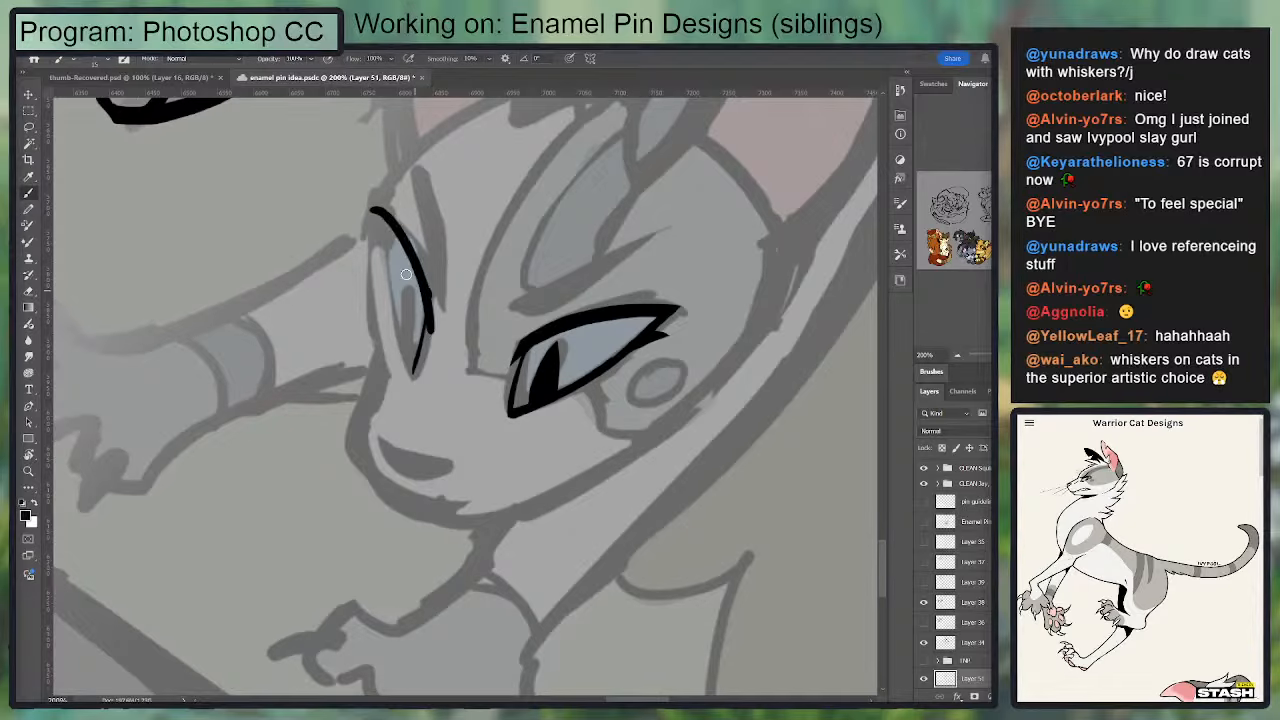
{"action": "mouse_move", "coordinate": [380, 216]}
{"action": "left_mouse_down"}
{"action": "mouse_move", "coordinate": [436, 329]}
{"action": "mouse_move", "coordinate": [396, 220]}
{"action": "left_mouse_up"}
{"action": "key", "text": "ctrl+z"}
{"action": "key", "text": "e"}
{"action": "left_click_drag", "start_coordinate": [432, 308], "coordinate": [430, 345]}
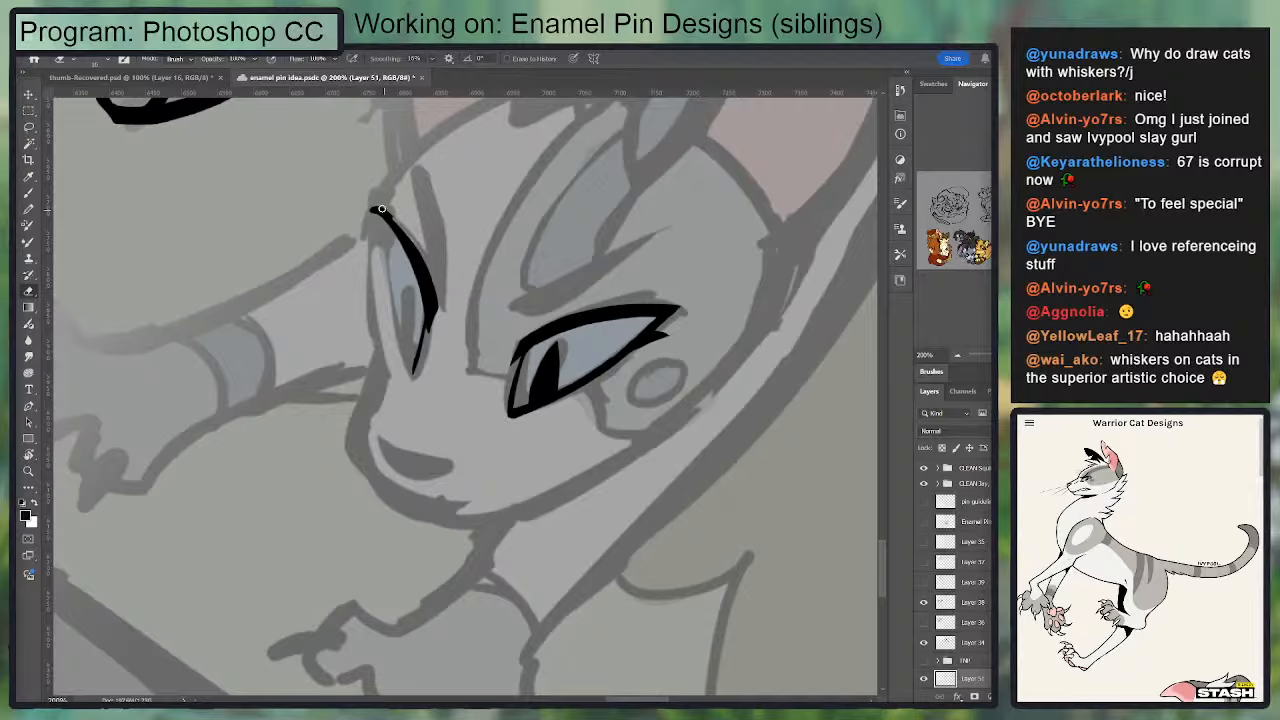
Step: Thicken the far eye's upper lid line and sharpen its upper corner
{"action": "key", "text": "b"}
{"action": "left_click_drag", "start_coordinate": [376, 211], "coordinate": [437, 305]}
{"action": "key", "text": "e"}
{"action": "key", "text": "b"}
Step: Ink the far eye's outer edge down to meet the inner lid at a lower point
{"action": "left_click_drag", "start_coordinate": [376, 212], "coordinate": [400, 358]}
{"action": "key", "text": "ctrl+z"}
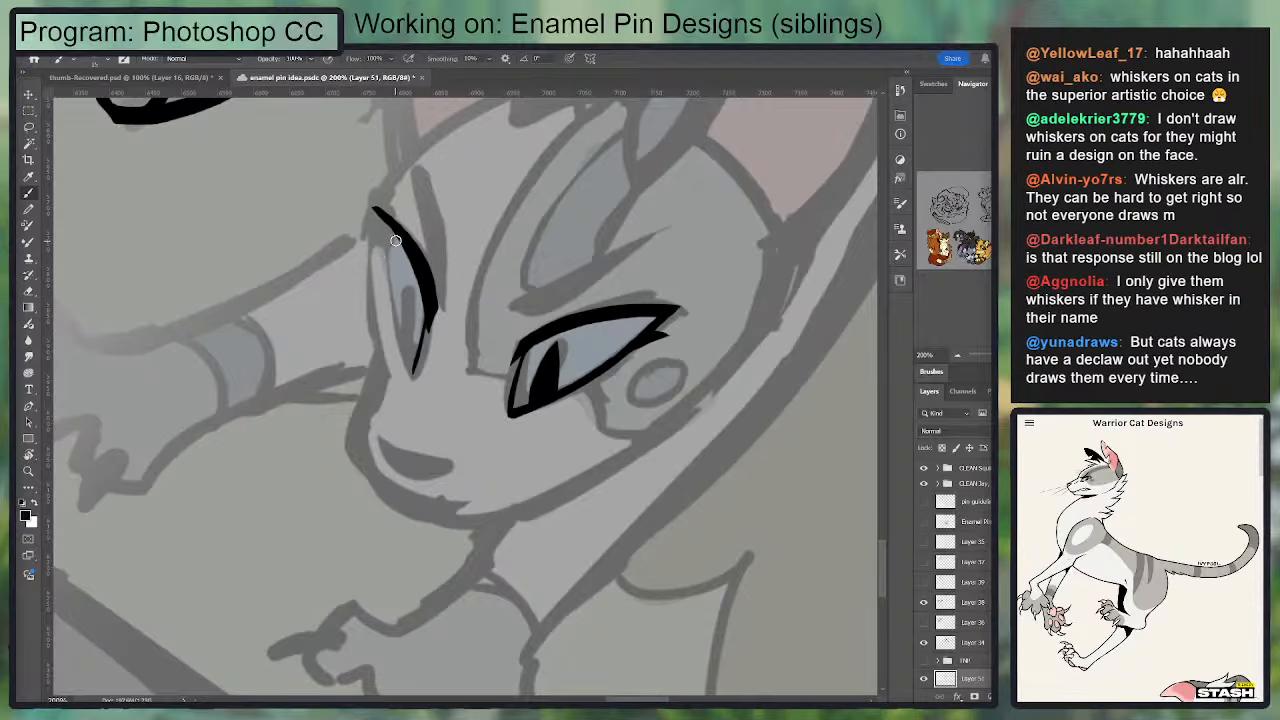
{"action": "left_click_drag", "start_coordinate": [376, 212], "coordinate": [412, 374]}
{"action": "key", "text": "ctrl+z"}
{"action": "key", "text": "ctrl+z"}
{"action": "mouse_move", "coordinate": [385, 238]}
{"action": "left_mouse_down"}
{"action": "mouse_move", "coordinate": [413, 378]}
{"action": "mouse_move", "coordinate": [386, 252]}
{"action": "mouse_move", "coordinate": [412, 374]}
{"action": "mouse_move", "coordinate": [390, 274]}
{"action": "mouse_move", "coordinate": [398, 209]}
{"action": "left_mouse_up"}
{"action": "key", "text": "ctrl+z"}
{"action": "key", "text": "ctrl+z"}
{"action": "key", "text": "e"}
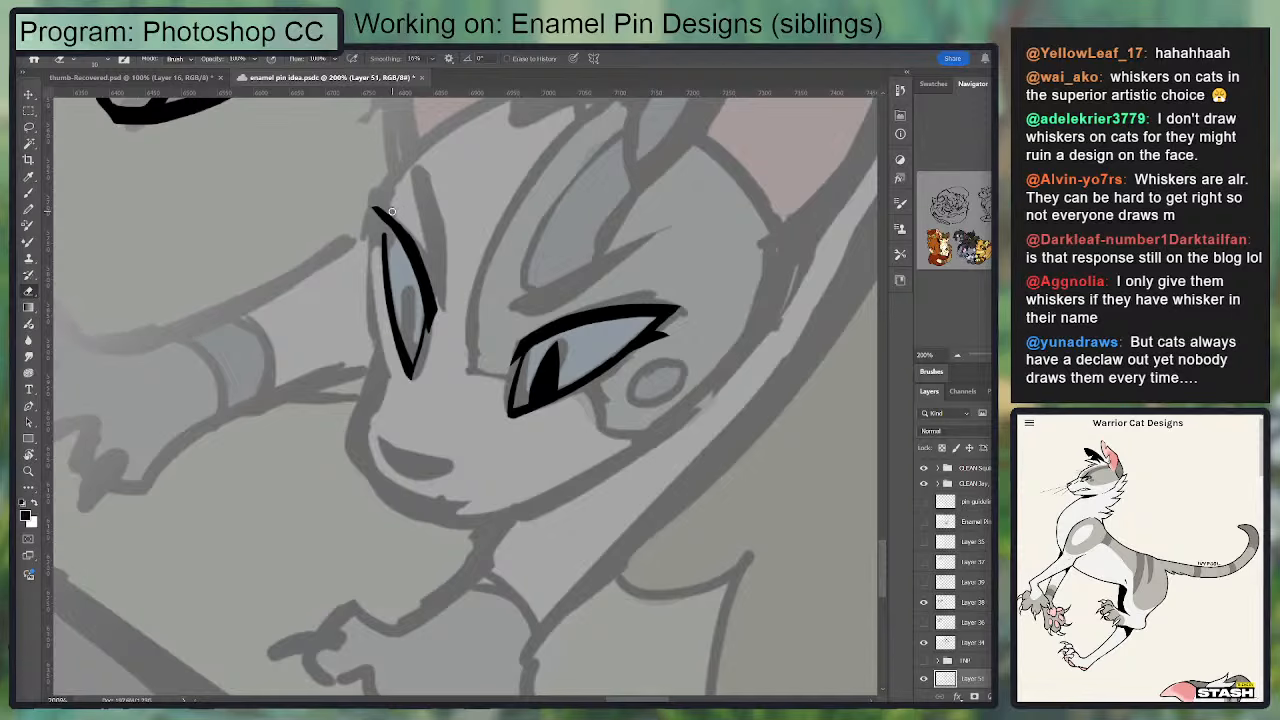
Step: Join the far eye's two edges in a sharp upper corner and extend its tip
{"action": "key", "text": "b"}
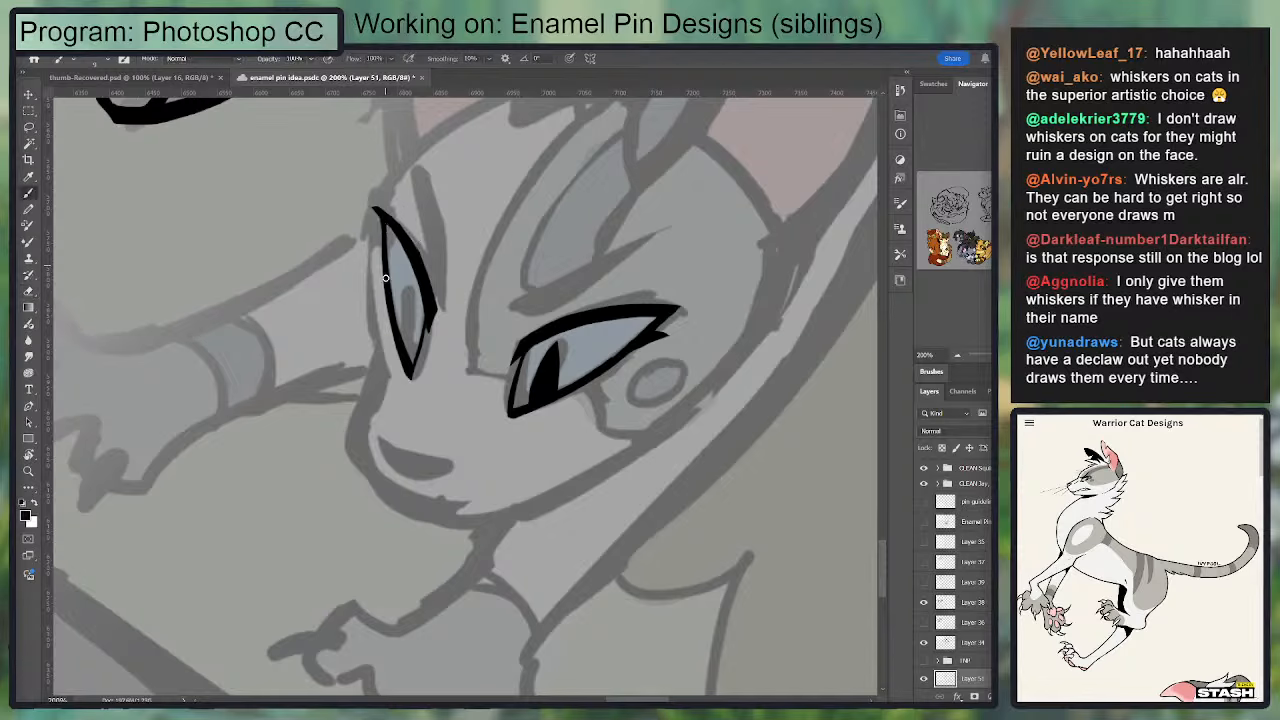
{"action": "key", "text": "e"}
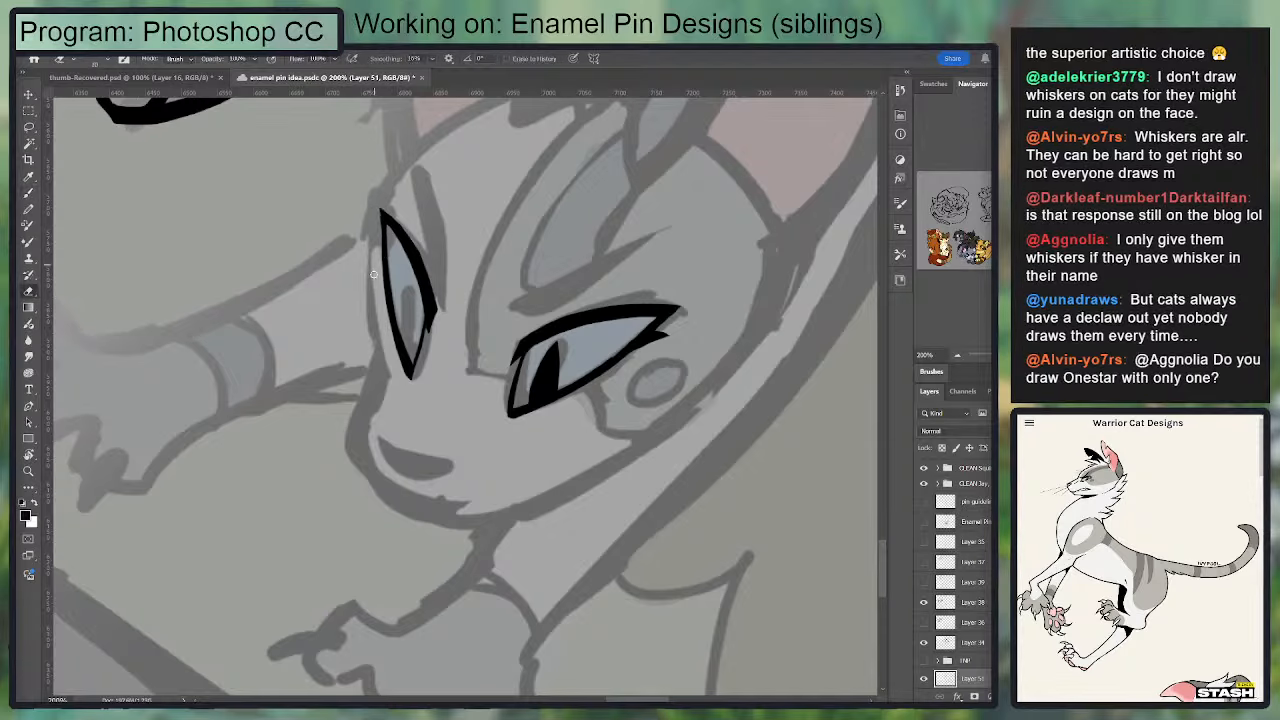
{"action": "key", "text": "b"}
{"action": "mouse_move", "coordinate": [378, 199]}
{"action": "left_mouse_down"}
{"action": "mouse_move", "coordinate": [407, 239]}
{"action": "mouse_move", "coordinate": [375, 201]}
{"action": "left_mouse_up"}
{"action": "key", "text": "ctrl+z"}
{"action": "key", "text": "e"}
{"action": "key", "text": "b"}
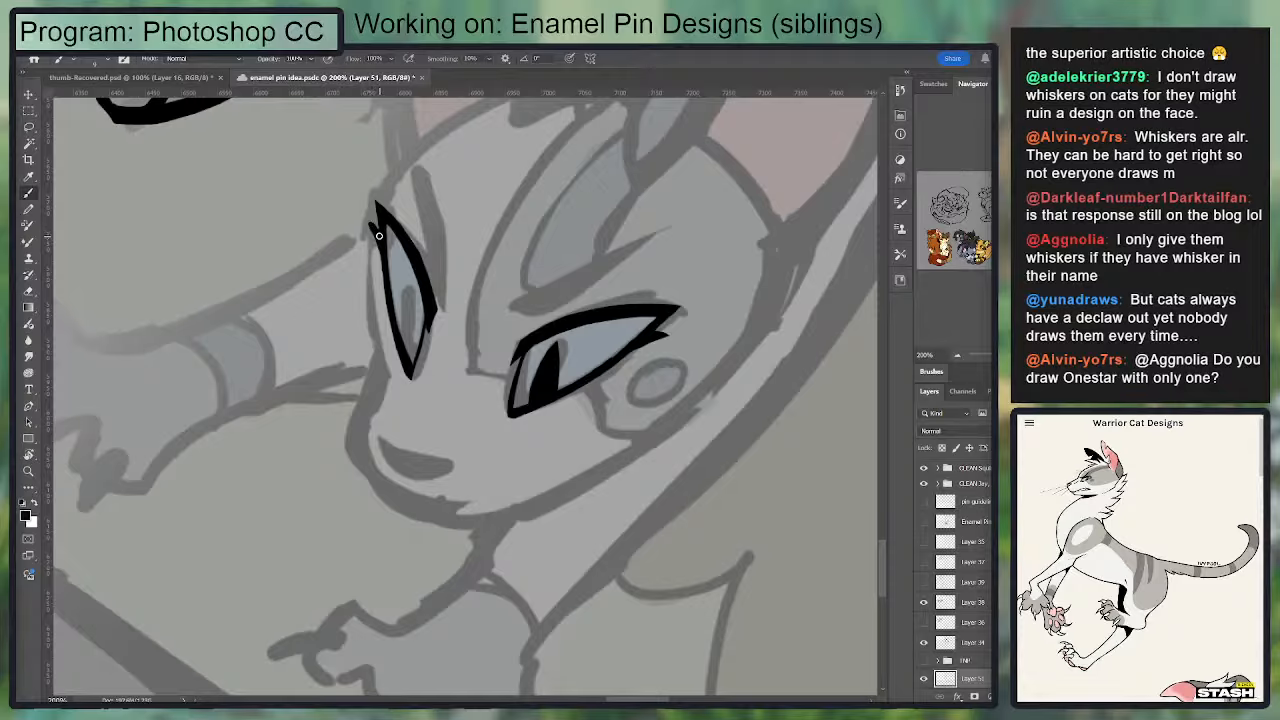
Step: Shape a small lash beside the far eye's upper corner and trim the lid edge next to it
{"action": "key", "text": "e"}
{"action": "key", "text": "b"}
{"action": "key", "text": "e"}
{"action": "key", "text": "b"}
{"action": "key", "text": "e"}
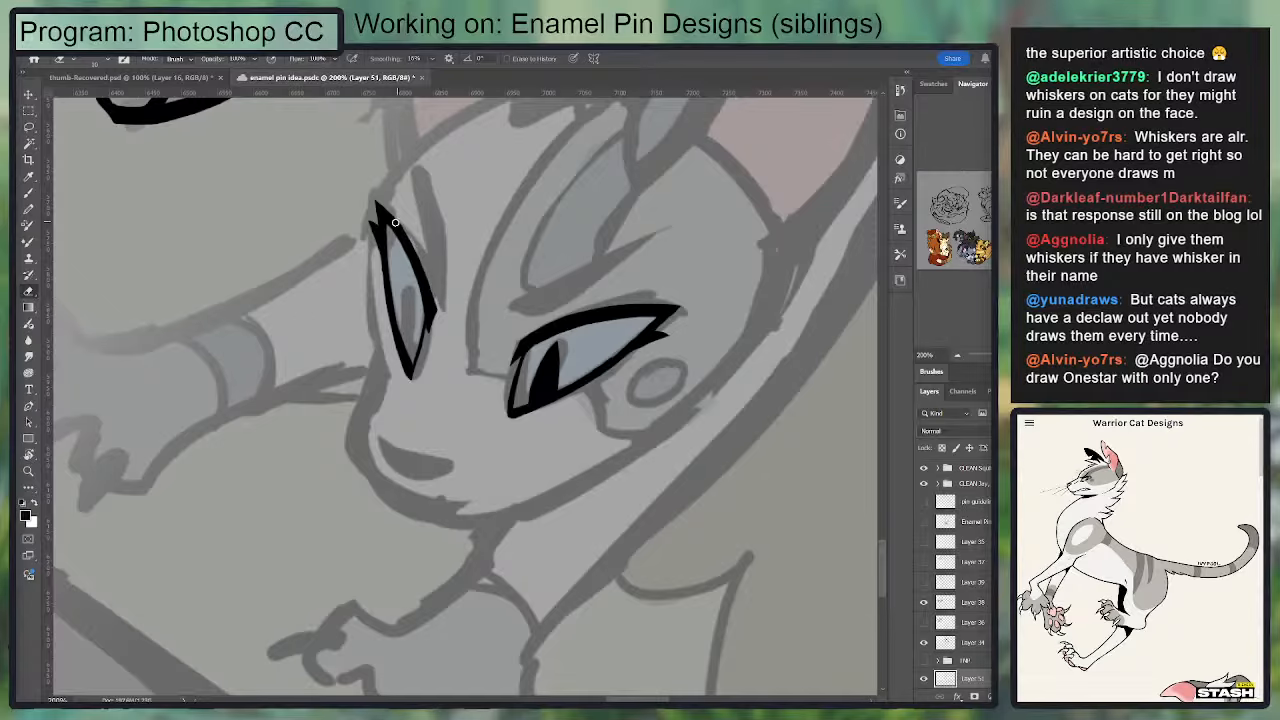
{"action": "left_click_drag", "start_coordinate": [384, 202], "coordinate": [407, 236]}
{"action": "key", "text": "b"}
Step: Outline the slanted brow above the near eye and fill it solid black with a larger brush
{"action": "left_click_drag", "start_coordinate": [502, 285], "coordinate": [485, 281]}
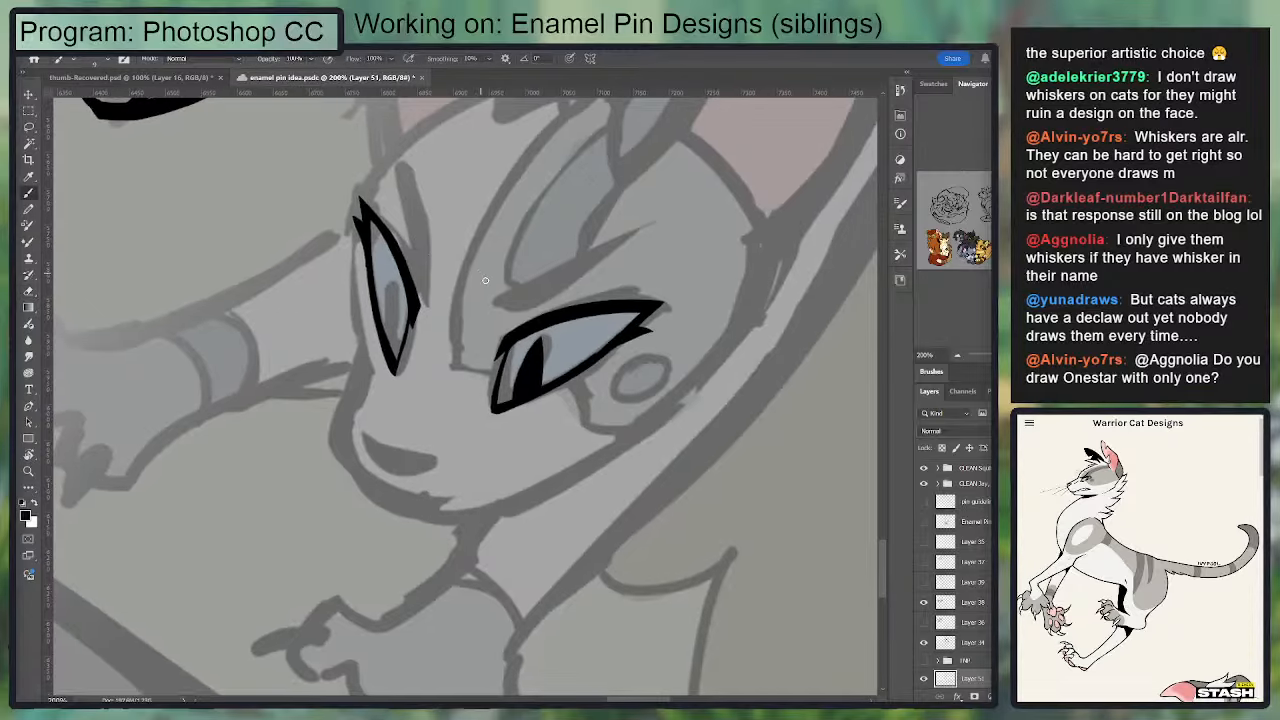
{"action": "mouse_move", "coordinate": [643, 229]}
{"action": "left_mouse_down"}
{"action": "mouse_move", "coordinate": [507, 301]}
{"action": "mouse_move", "coordinate": [636, 222]}
{"action": "mouse_move", "coordinate": [491, 295]}
{"action": "mouse_move", "coordinate": [575, 258]}
{"action": "left_mouse_up"}
{"action": "key", "text": "ctrl+z"}
{"action": "key", "text": "ctrl+z"}
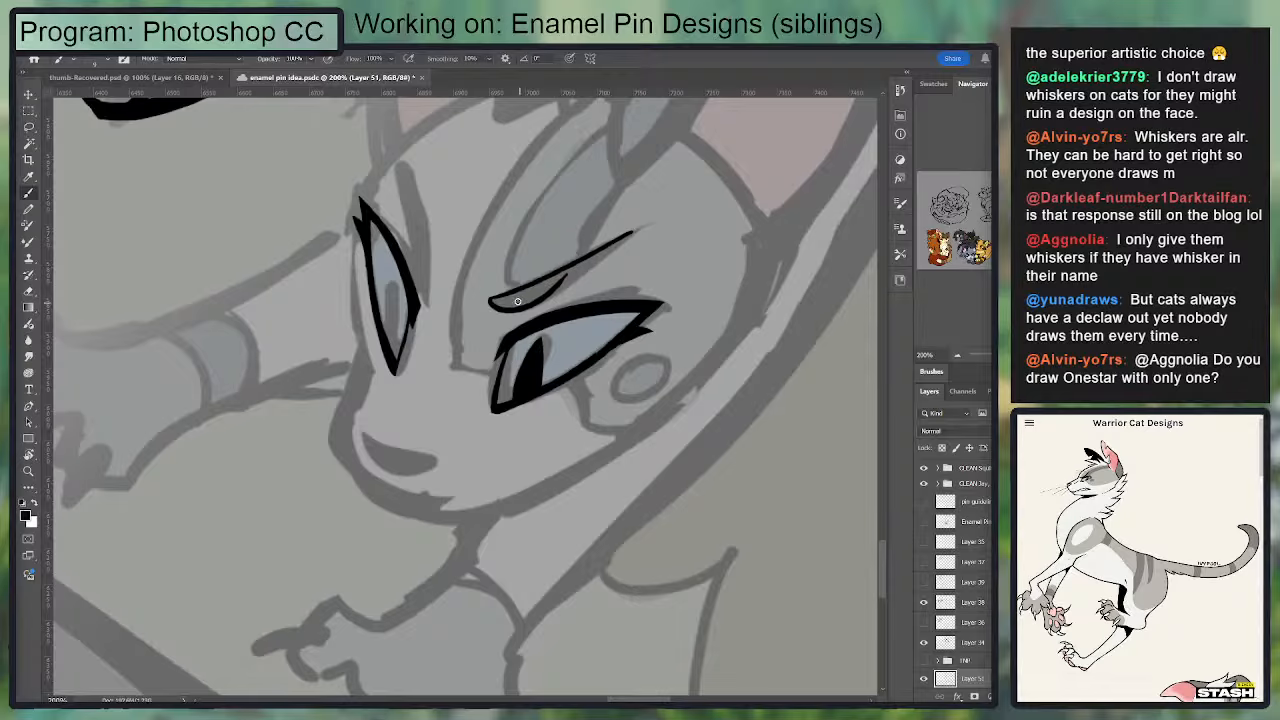
{"action": "left_click_drag", "start_coordinate": [493, 300], "coordinate": [524, 298]}
{"action": "key", "text": "bracketright"}
{"action": "key", "text": "bracketright"}
{"action": "key", "text": "bracketright"}
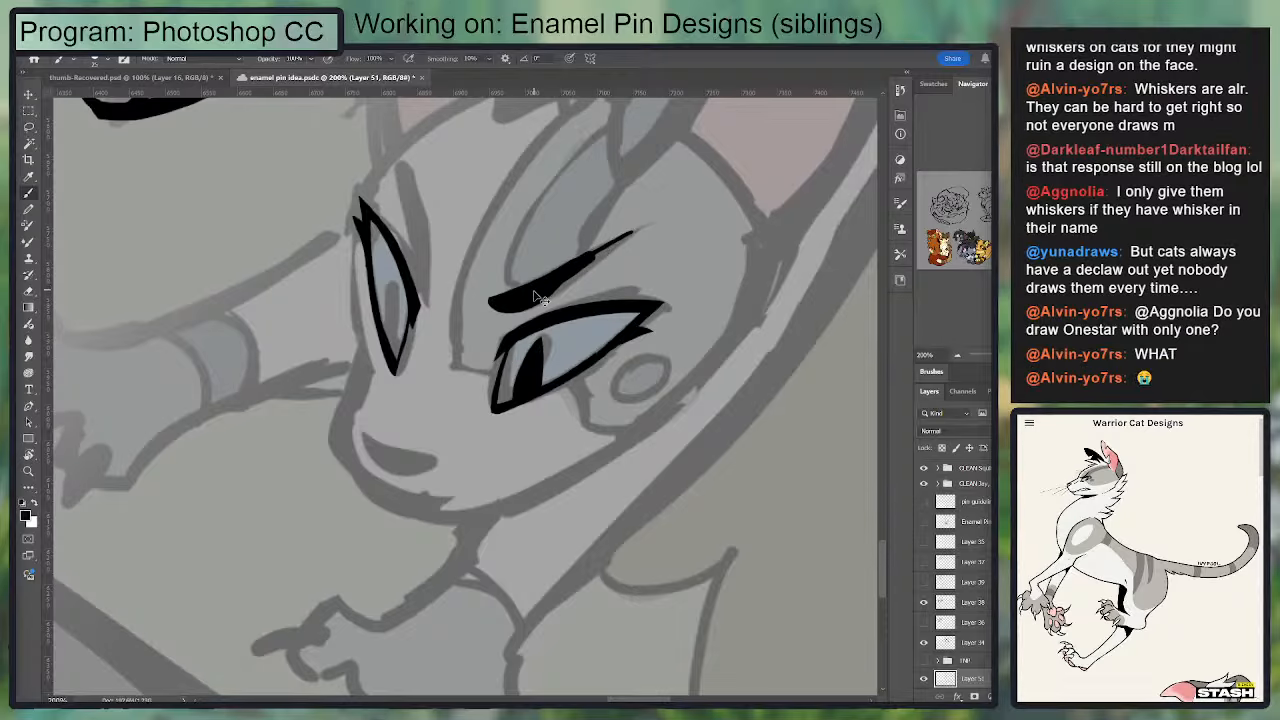
{"action": "left_click_drag", "start_coordinate": [538, 298], "coordinate": [632, 232]}
Step: Slim the near brow by trimming its edges and taper its inner end to a point
{"action": "key", "text": "e"}
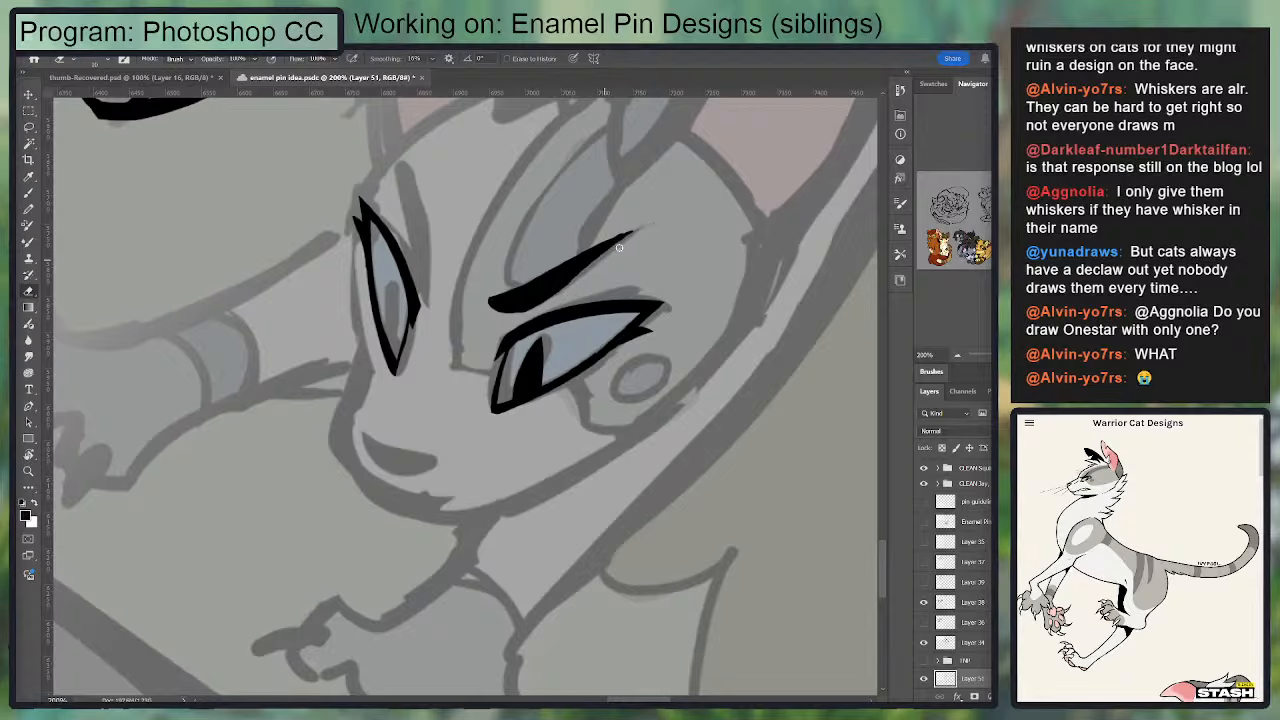
{"action": "mouse_move", "coordinate": [488, 292]}
{"action": "left_mouse_down"}
{"action": "mouse_move", "coordinate": [664, 197]}
{"action": "mouse_move", "coordinate": [499, 290]}
{"action": "mouse_move", "coordinate": [638, 225]}
{"action": "left_mouse_up"}
{"action": "key", "text": "b"}
{"action": "left_click_drag", "start_coordinate": [492, 307], "coordinate": [582, 261]}
{"action": "key", "text": "e"}
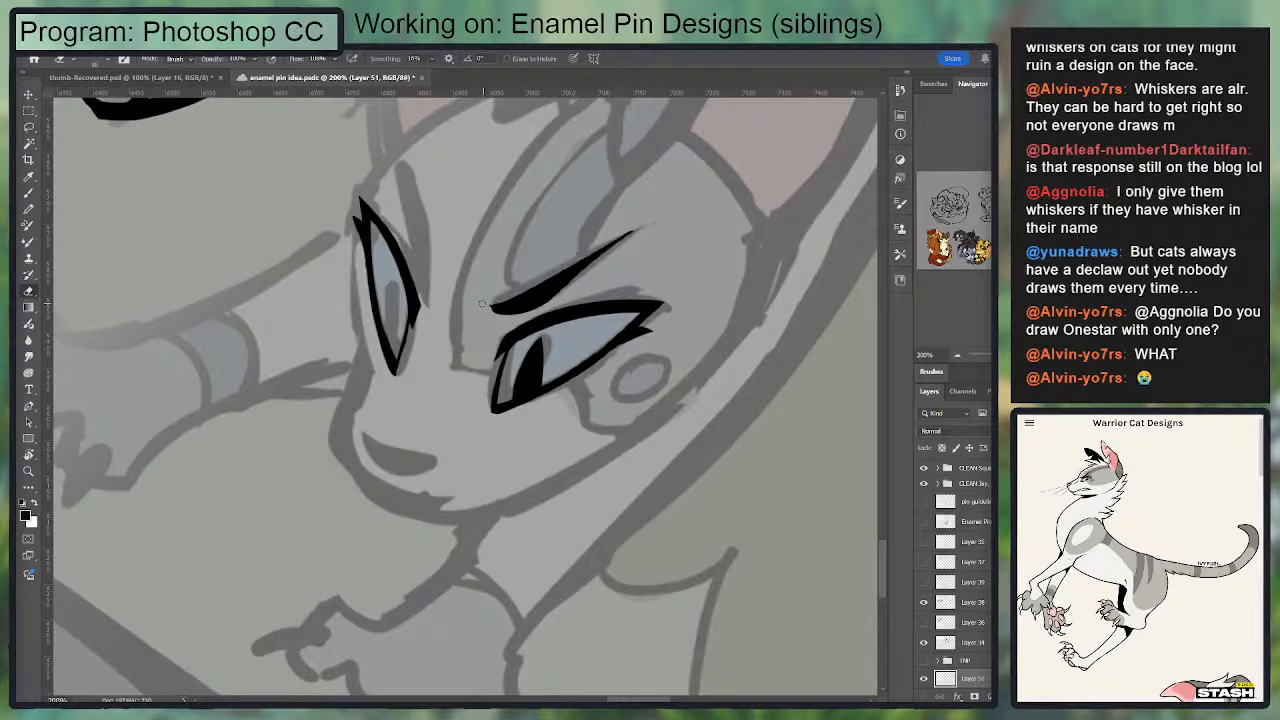
{"action": "left_click_drag", "start_coordinate": [481, 303], "coordinate": [520, 306]}
{"action": "key", "text": "ctrl+z"}
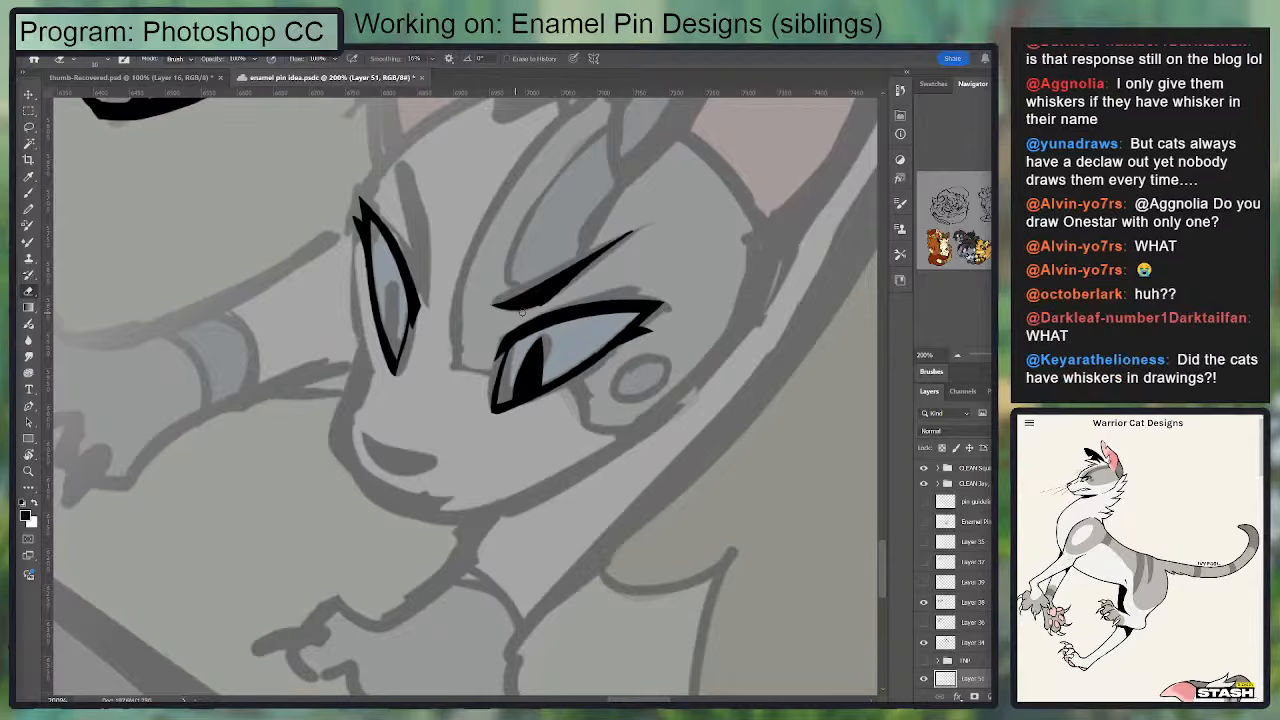
Step: Ink a slanted brow stroke beside the far eye
{"action": "key", "text": "b"}
{"action": "left_click_drag", "start_coordinate": [475, 193], "coordinate": [456, 256]}
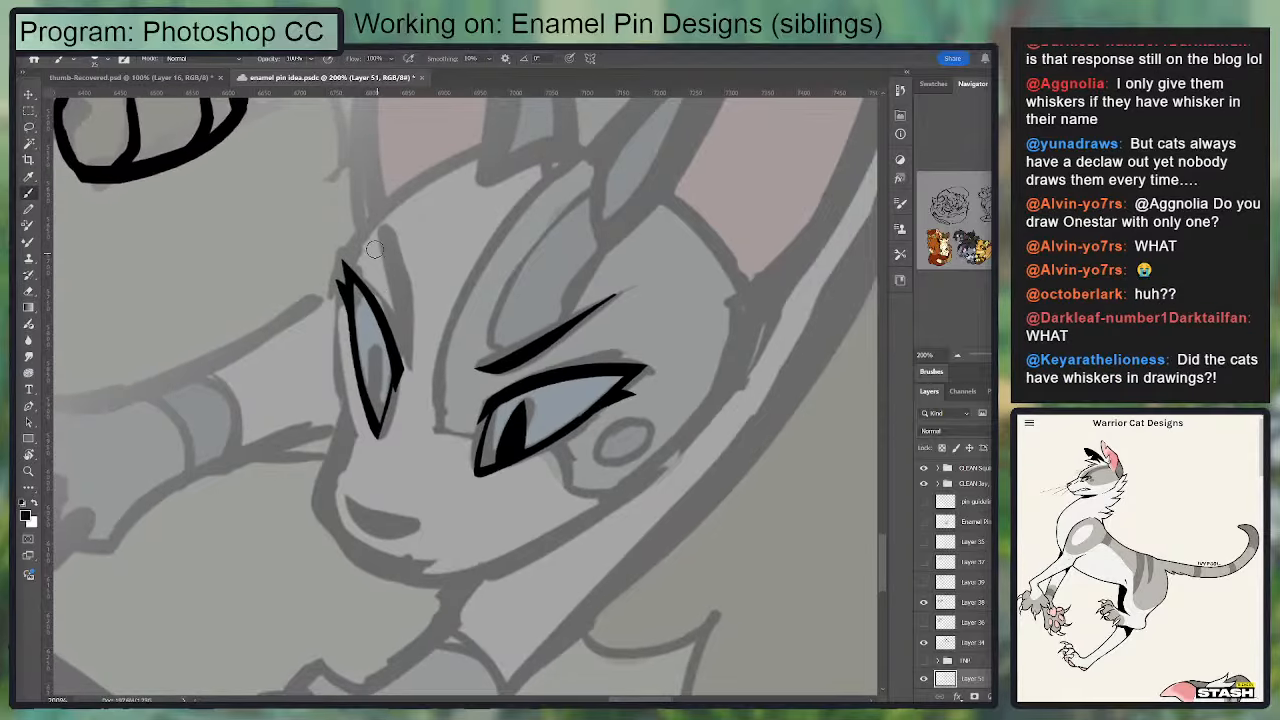
{"action": "left_click_drag", "start_coordinate": [375, 243], "coordinate": [412, 354]}
{"action": "key", "text": "e"}
{"action": "left_click_drag", "start_coordinate": [379, 239], "coordinate": [419, 333]}
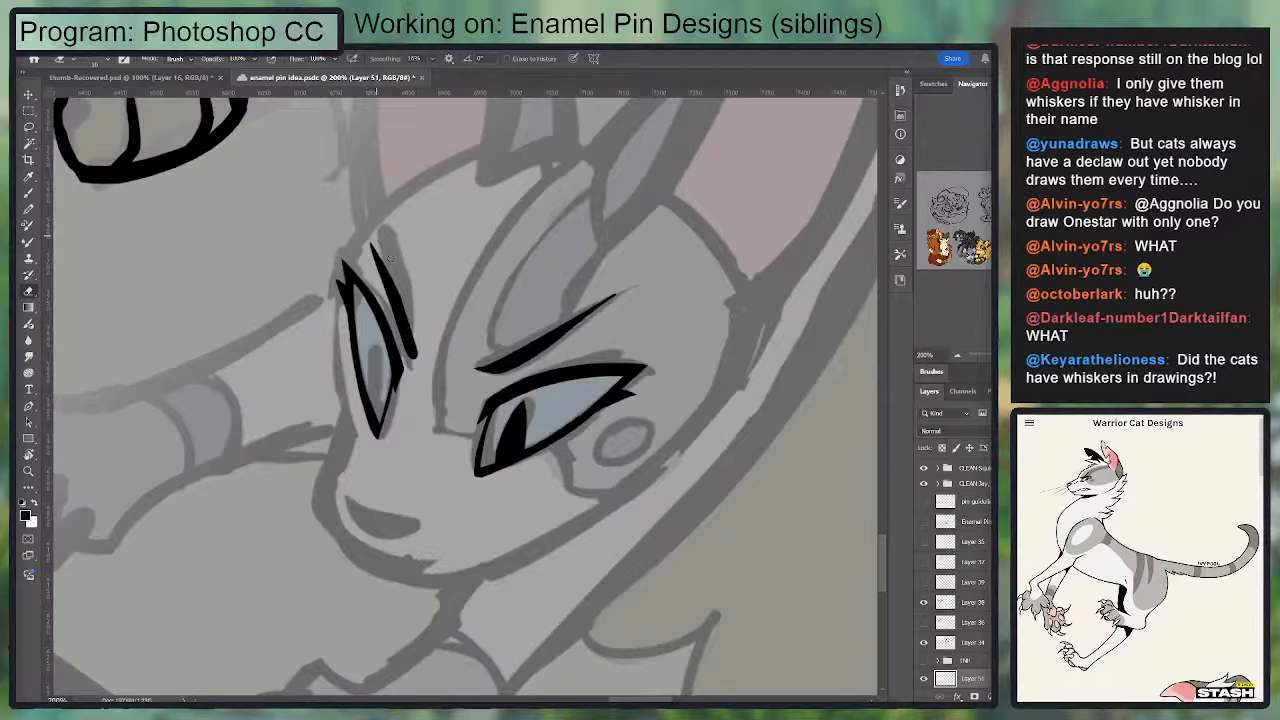
{"action": "key", "text": "ctrl+z"}
Step: Thicken the far brow's lower half and trim its inner edge into a slim taper
{"action": "key", "text": "b"}
{"action": "mouse_move", "coordinate": [395, 330]}
{"action": "left_mouse_down"}
{"action": "mouse_move", "coordinate": [384, 272]}
{"action": "mouse_move", "coordinate": [415, 353]}
{"action": "left_mouse_up"}
{"action": "left_click_drag", "start_coordinate": [397, 295], "coordinate": [417, 356]}
{"action": "key", "text": "e"}
{"action": "left_click_drag", "start_coordinate": [390, 268], "coordinate": [422, 348]}
{"action": "mouse_move", "coordinate": [399, 273]}
{"action": "left_mouse_down"}
{"action": "mouse_move", "coordinate": [421, 353]}
{"action": "mouse_move", "coordinate": [386, 246]}
{"action": "mouse_move", "coordinate": [424, 367]}
{"action": "mouse_move", "coordinate": [487, 233]}
{"action": "left_mouse_up"}
{"action": "key", "text": "ctrl+z"}
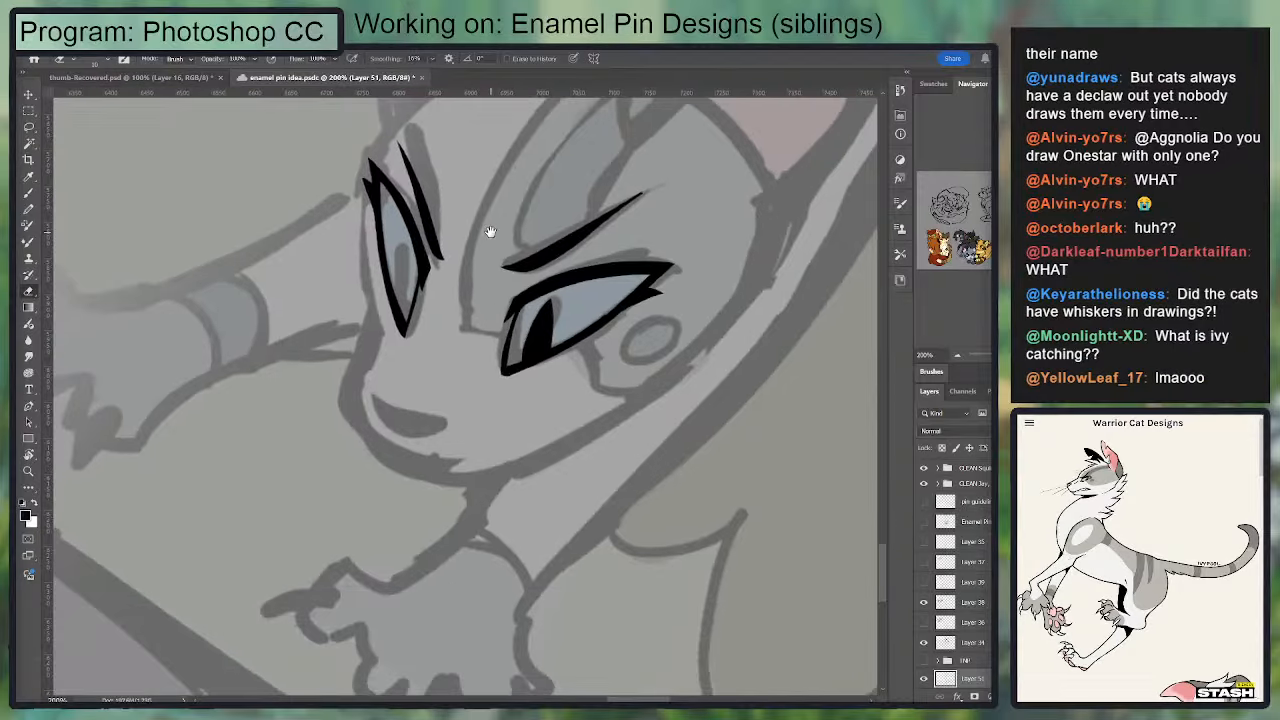
Step: Widen the far brow and extend its lower end with repainted strokes
{"action": "key", "text": "b"}
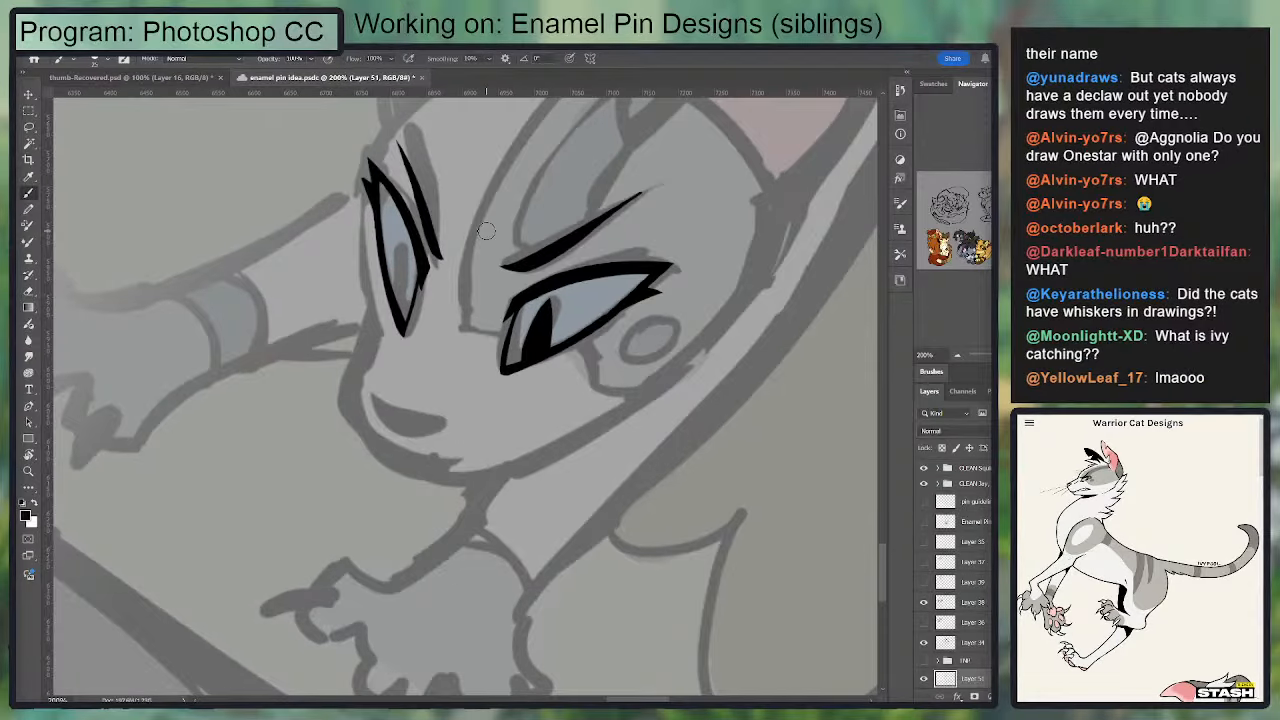
{"action": "left_click_drag", "start_coordinate": [672, 314], "coordinate": [746, 281]}
{"action": "left_click_drag", "start_coordinate": [480, 203], "coordinate": [463, 330]}
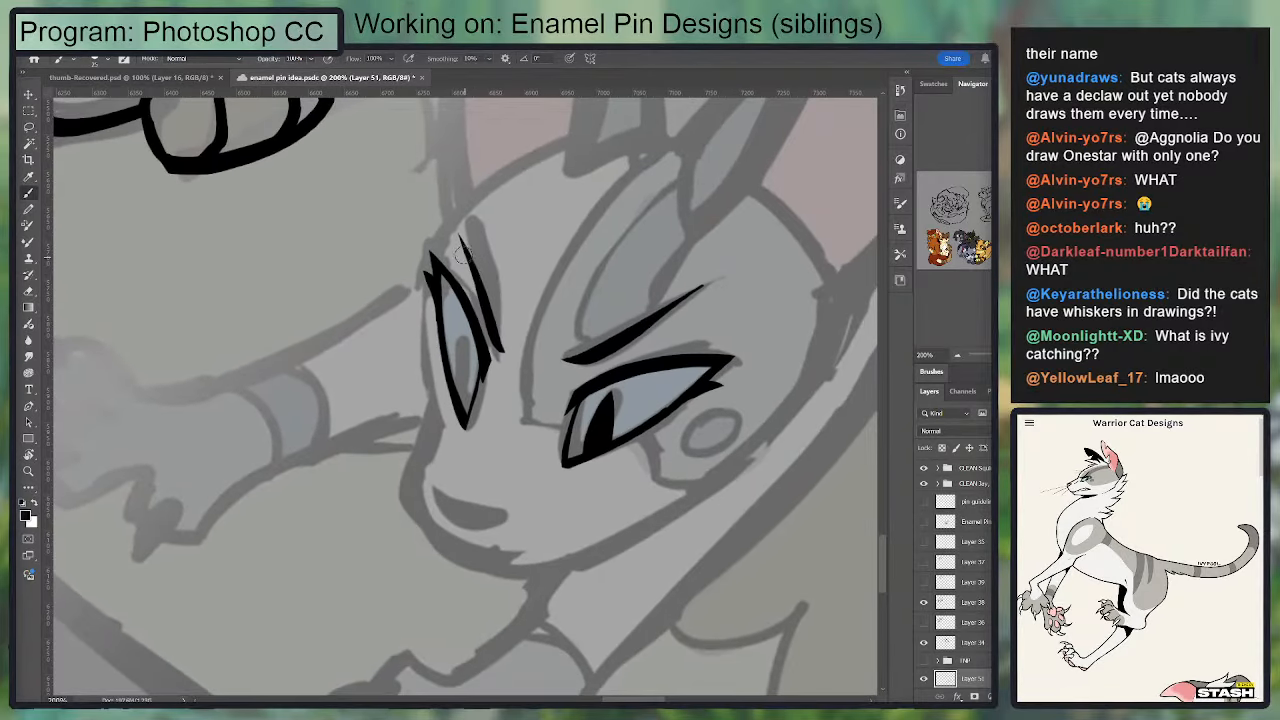
{"action": "left_click_drag", "start_coordinate": [463, 242], "coordinate": [506, 338]}
{"action": "key", "text": "ctrl+z"}
{"action": "key", "text": "e"}
{"action": "key", "text": "b"}
{"action": "left_click_drag", "start_coordinate": [468, 258], "coordinate": [508, 349]}
{"action": "key", "text": "ctrl+z"}
Step: Trim the far brow's lower tip and inner side to a clean pointed shape
{"action": "key", "text": "e"}
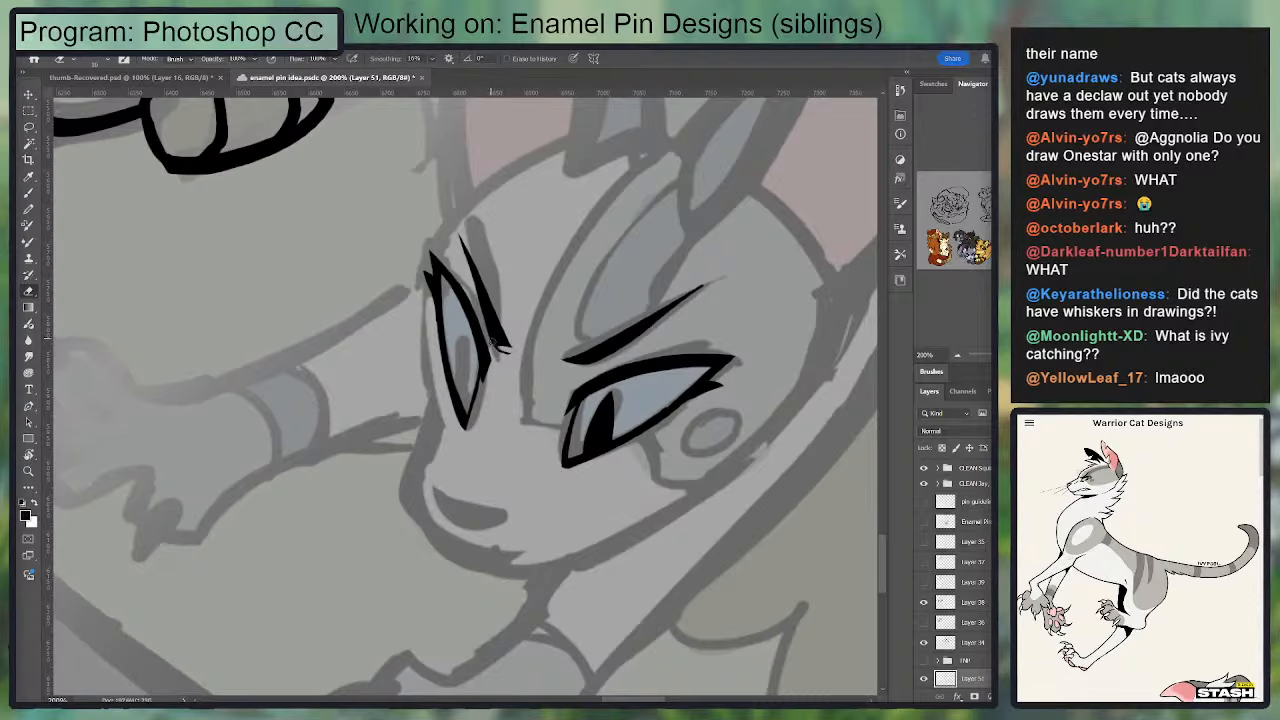
{"action": "left_click_drag", "start_coordinate": [498, 351], "coordinate": [523, 354]}
{"action": "left_click_drag", "start_coordinate": [492, 272], "coordinate": [518, 356]}
{"action": "left_click_drag", "start_coordinate": [483, 241], "coordinate": [516, 356]}
Step: Ink the nose as a solid black wedge over the sketched nose
{"action": "left_click_drag", "start_coordinate": [508, 193], "coordinate": [482, 179]}
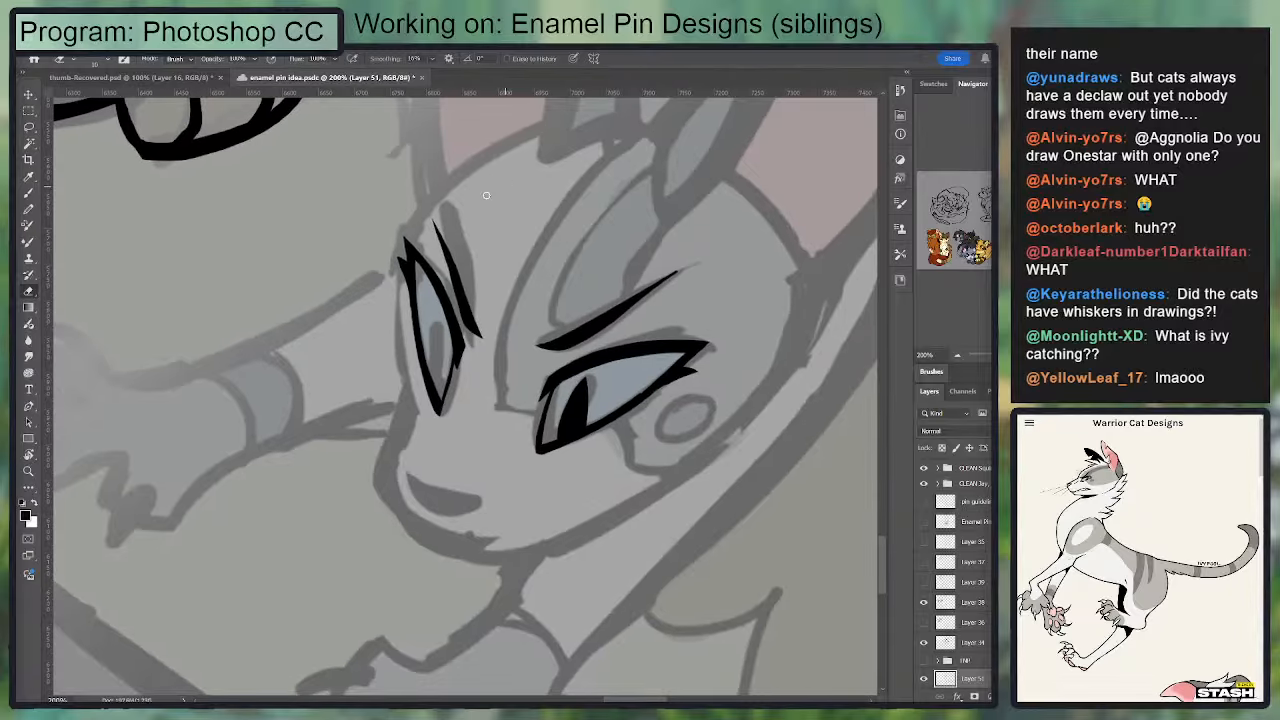
{"action": "key", "text": "b"}
{"action": "mouse_move", "coordinate": [410, 480]}
{"action": "left_mouse_down"}
{"action": "mouse_move", "coordinate": [445, 510]}
{"action": "mouse_move", "coordinate": [420, 495]}
{"action": "mouse_move", "coordinate": [472, 506]}
{"action": "mouse_move", "coordinate": [405, 478]}
{"action": "mouse_move", "coordinate": [469, 533]}
{"action": "mouse_move", "coordinate": [484, 512]}
{"action": "mouse_move", "coordinate": [489, 405]}
{"action": "left_mouse_up"}
{"action": "key", "text": "e"}
{"action": "key", "text": "b"}
Step: Ink the muzzle contour from below the far eye around the front of the nose and along the chin
{"action": "mouse_move", "coordinate": [400, 349]}
{"action": "left_mouse_down"}
{"action": "mouse_move", "coordinate": [373, 438]}
{"action": "mouse_move", "coordinate": [399, 350]}
{"action": "left_mouse_up"}
{"action": "key", "text": "ctrl+z"}
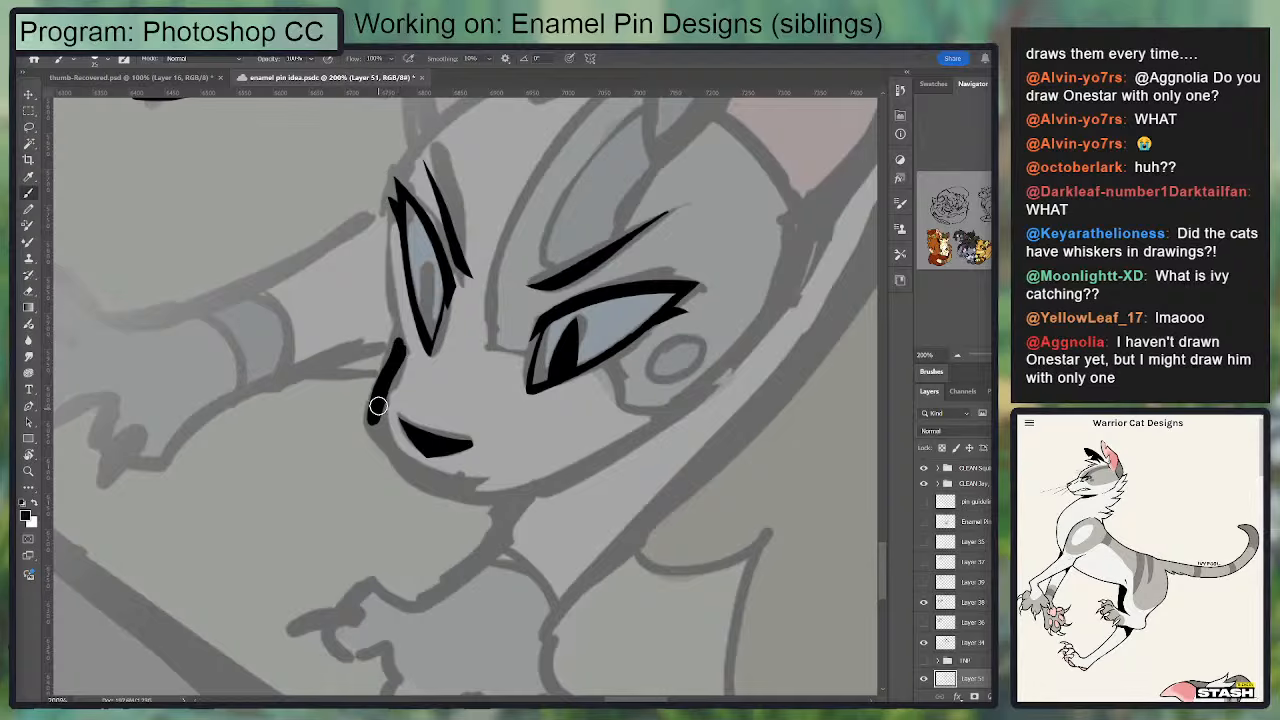
{"action": "left_click_drag", "start_coordinate": [378, 407], "coordinate": [462, 487]}
{"action": "key", "text": "ctrl+z"}
{"action": "left_click_drag", "start_coordinate": [373, 405], "coordinate": [530, 490]}
Step: Thin the muzzle line below the far eye to a taper and thicken its bend in front of the nose
{"action": "key", "text": "e"}
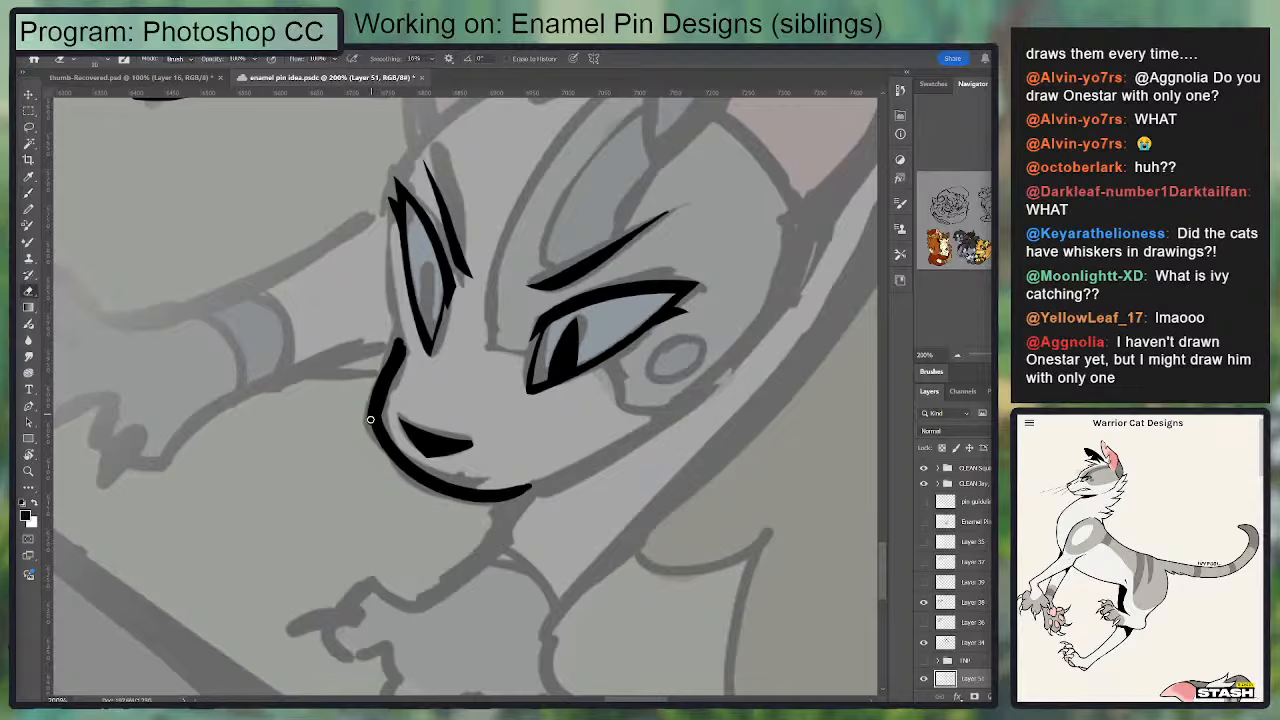
{"action": "left_click_drag", "start_coordinate": [403, 336], "coordinate": [363, 429]}
{"action": "key", "text": "b"}
{"action": "mouse_move", "coordinate": [403, 345]}
{"action": "left_mouse_down"}
{"action": "mouse_move", "coordinate": [383, 436]}
{"action": "mouse_move", "coordinate": [402, 354]}
{"action": "left_mouse_up"}
{"action": "key", "text": "e"}
{"action": "key", "text": "b"}
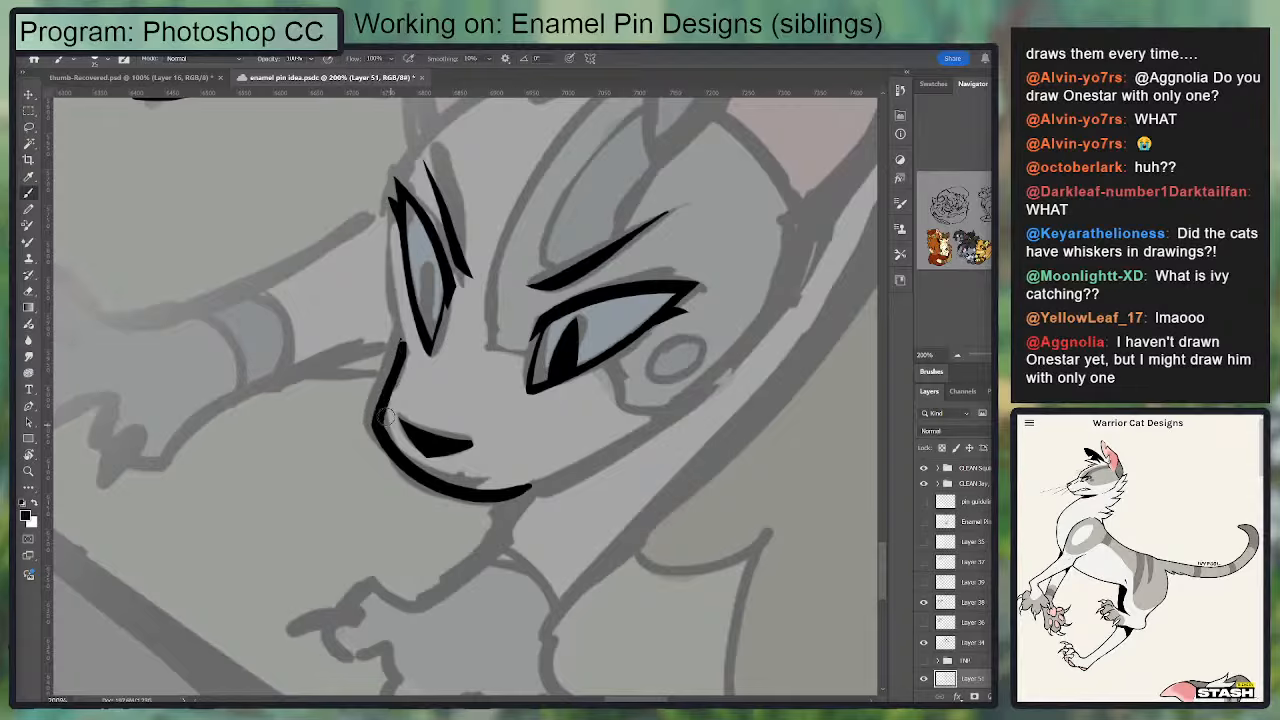
{"action": "left_click_drag", "start_coordinate": [385, 398], "coordinate": [408, 466]}
{"action": "key", "text": "e"}
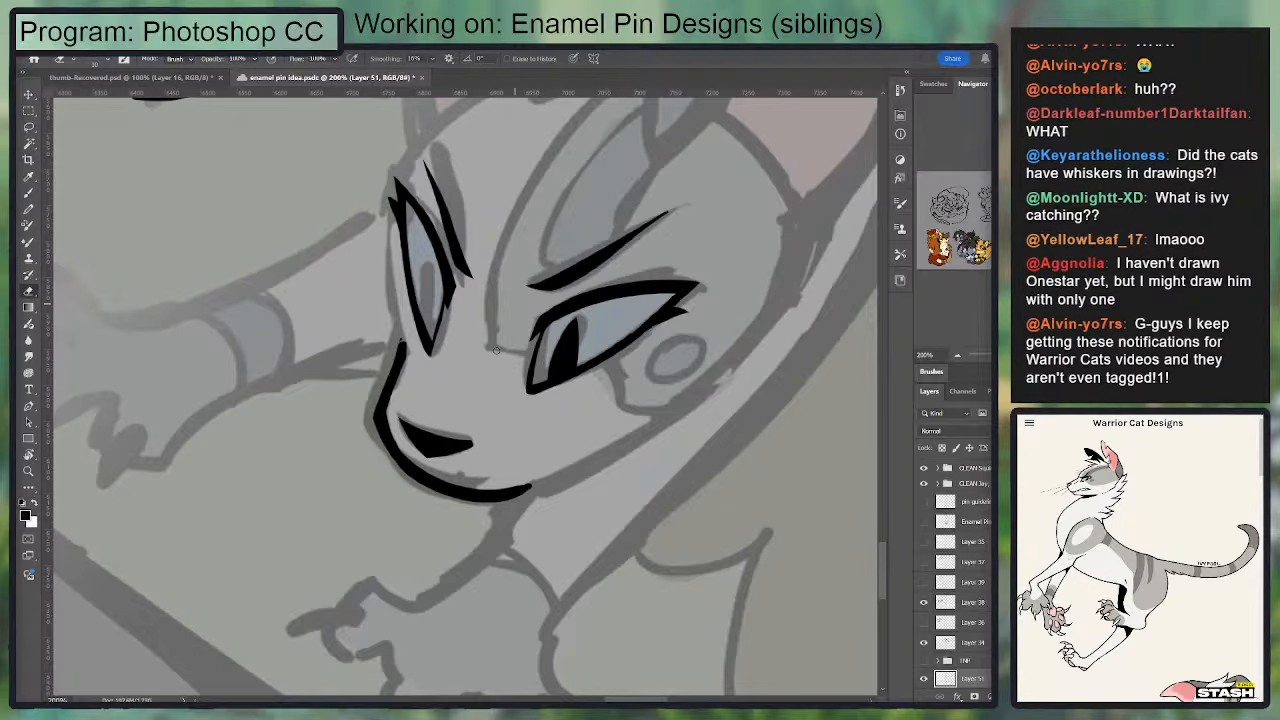
Step: Ink the jaw line from the chin along the cheek up to the base of the near ear
{"action": "left_click_drag", "start_coordinate": [500, 314], "coordinate": [518, 331]}
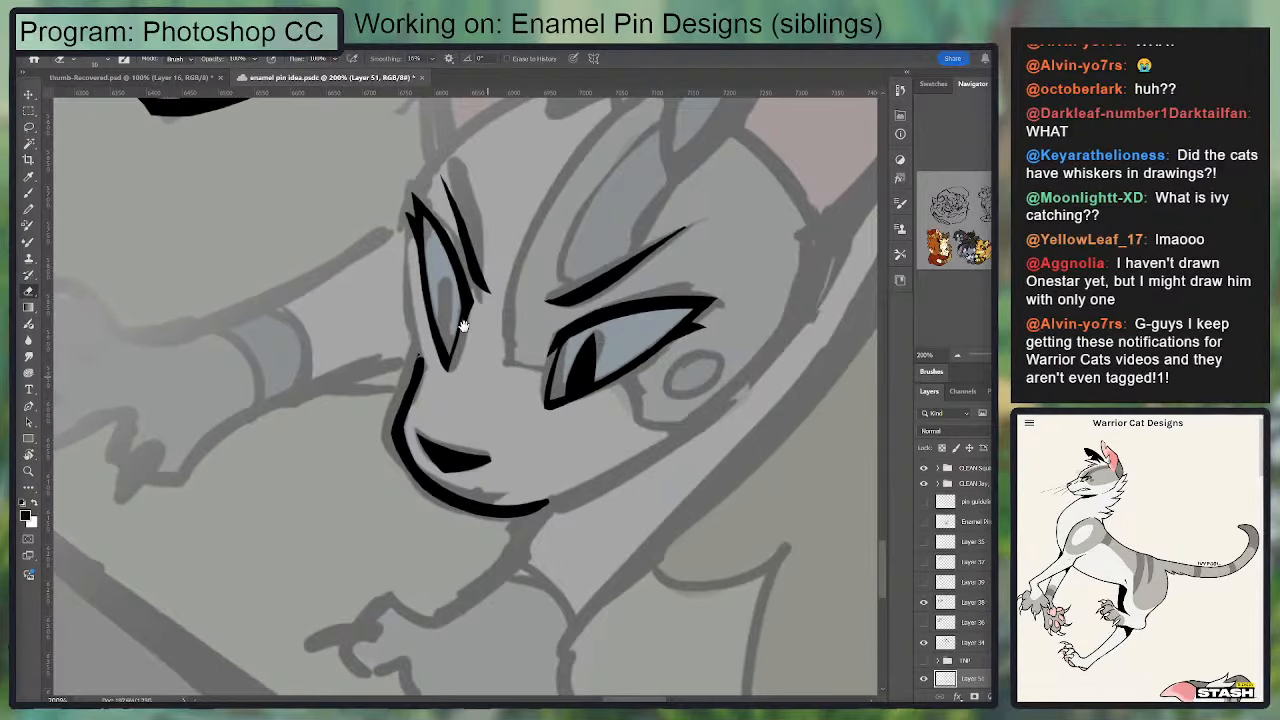
{"action": "key", "text": "b"}
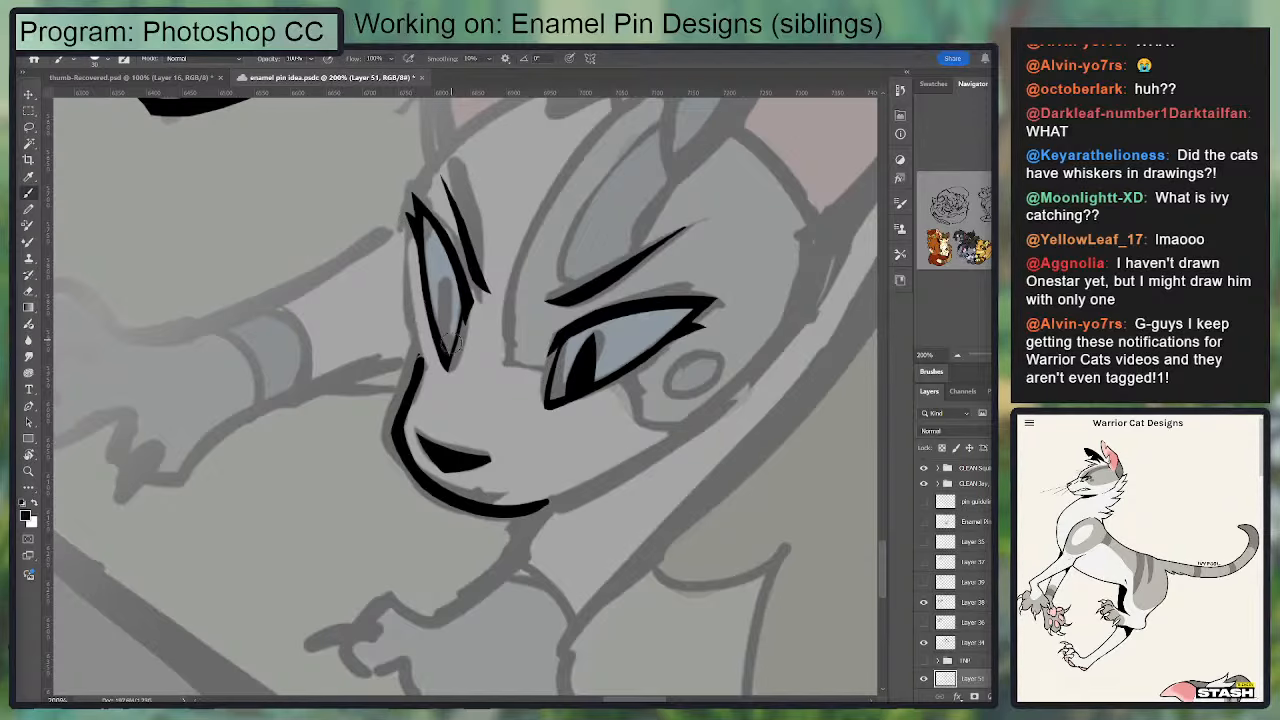
{"action": "left_click_drag", "start_coordinate": [555, 419], "coordinate": [530, 381]}
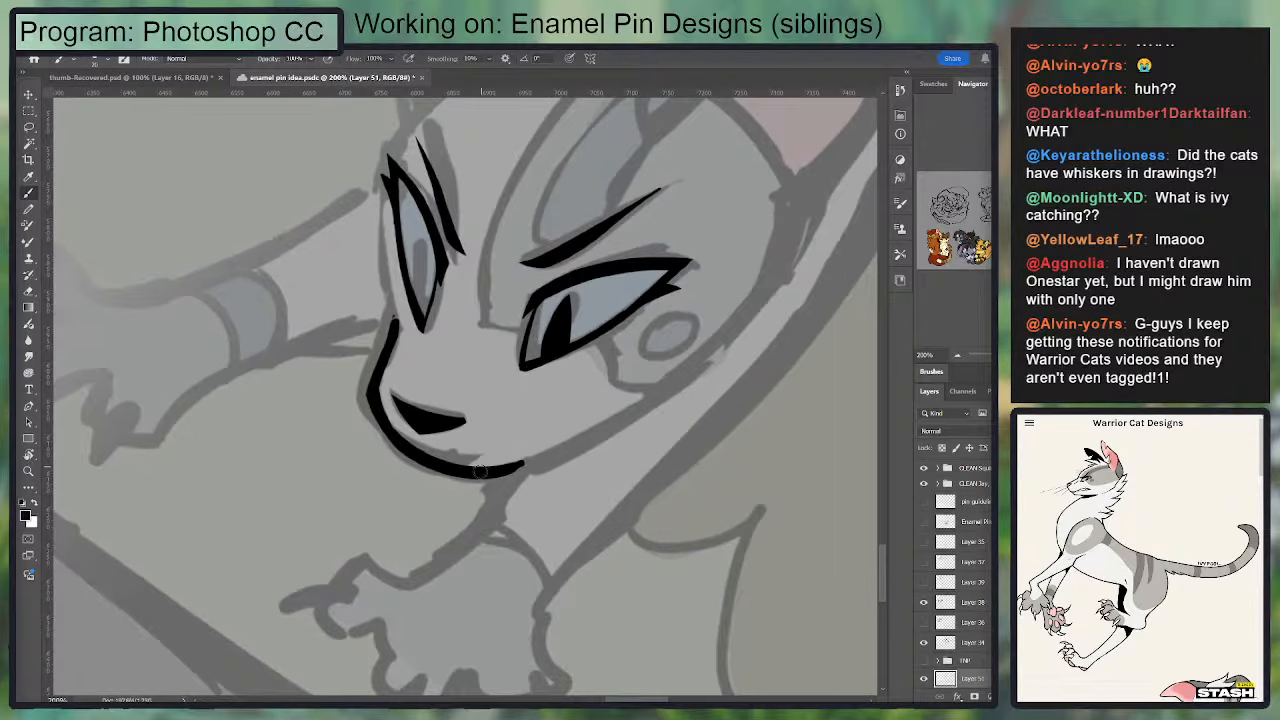
{"action": "left_click_drag", "start_coordinate": [480, 472], "coordinate": [724, 328]}
{"action": "left_click_drag", "start_coordinate": [788, 196], "coordinate": [692, 368]}
{"action": "key", "text": "ctrl+z"}
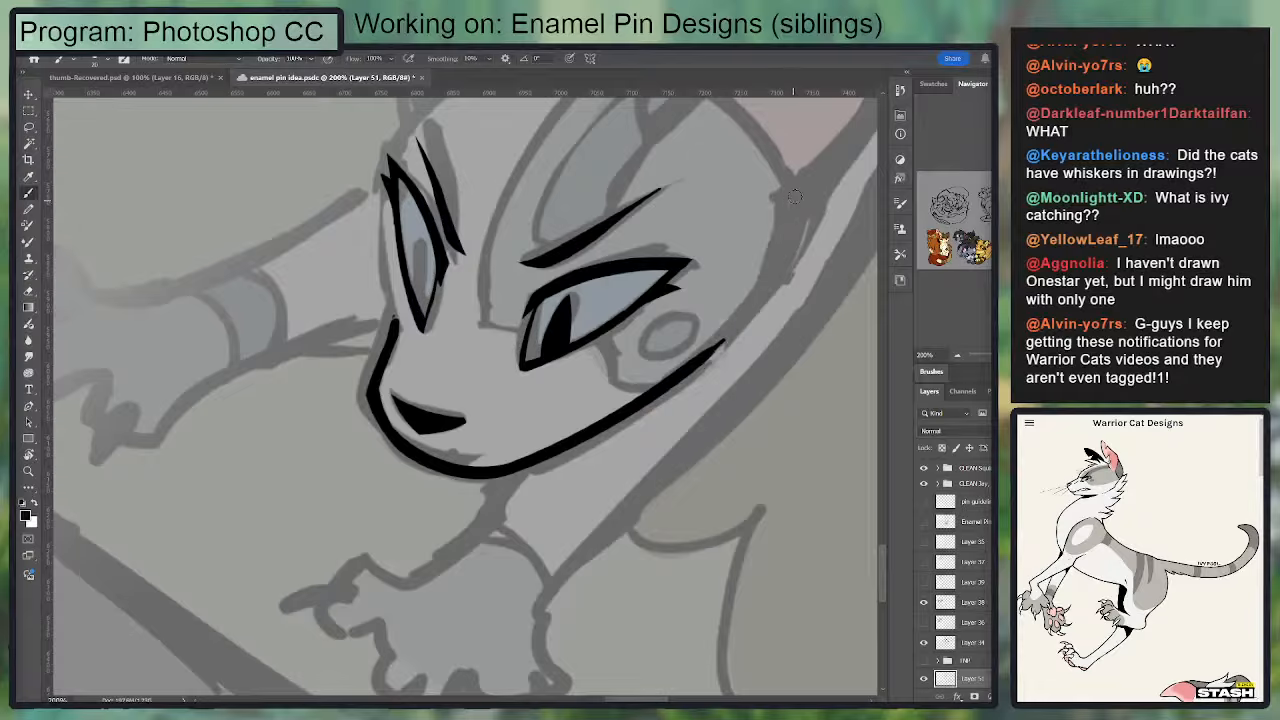
{"action": "left_click_drag", "start_coordinate": [796, 195], "coordinate": [624, 404]}
Step: Thicken the jaw line between the chin and the cheek
{"action": "key", "text": "e"}
{"action": "key", "text": "b"}
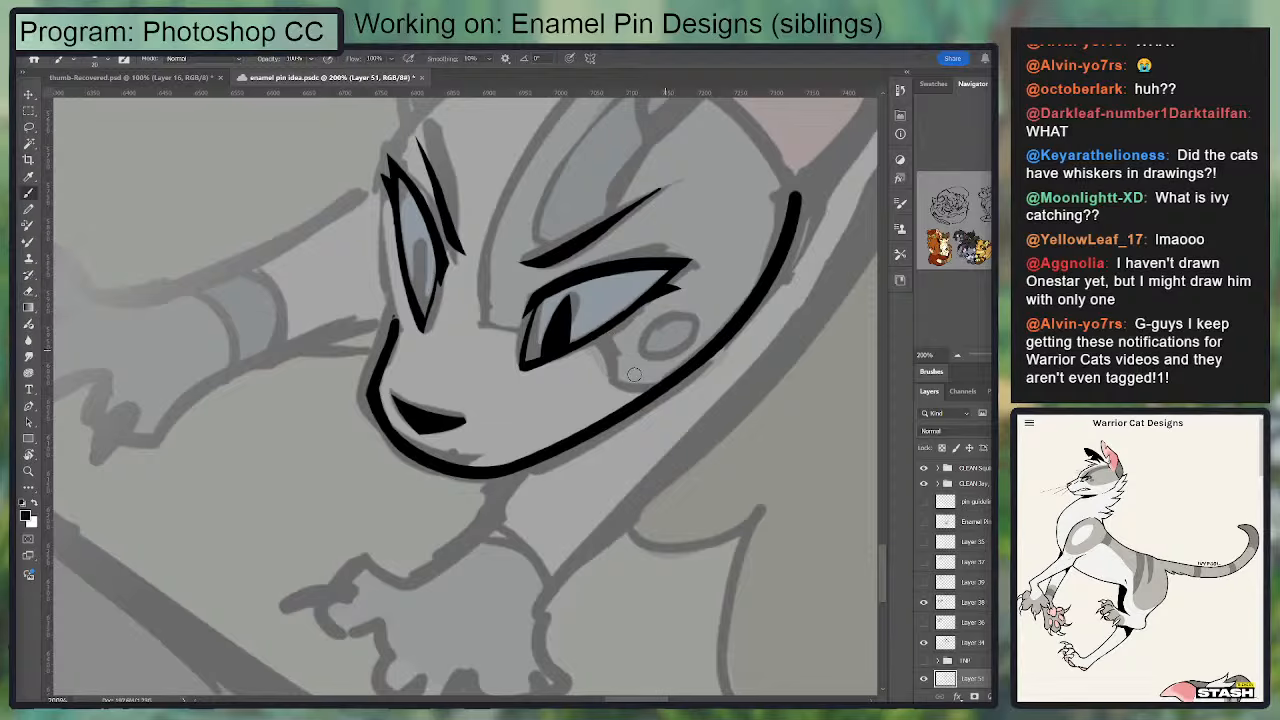
{"action": "left_click_drag", "start_coordinate": [462, 470], "coordinate": [785, 292]}
{"action": "key", "text": "ctrl+z"}
{"action": "left_click_drag", "start_coordinate": [492, 470], "coordinate": [750, 296]}
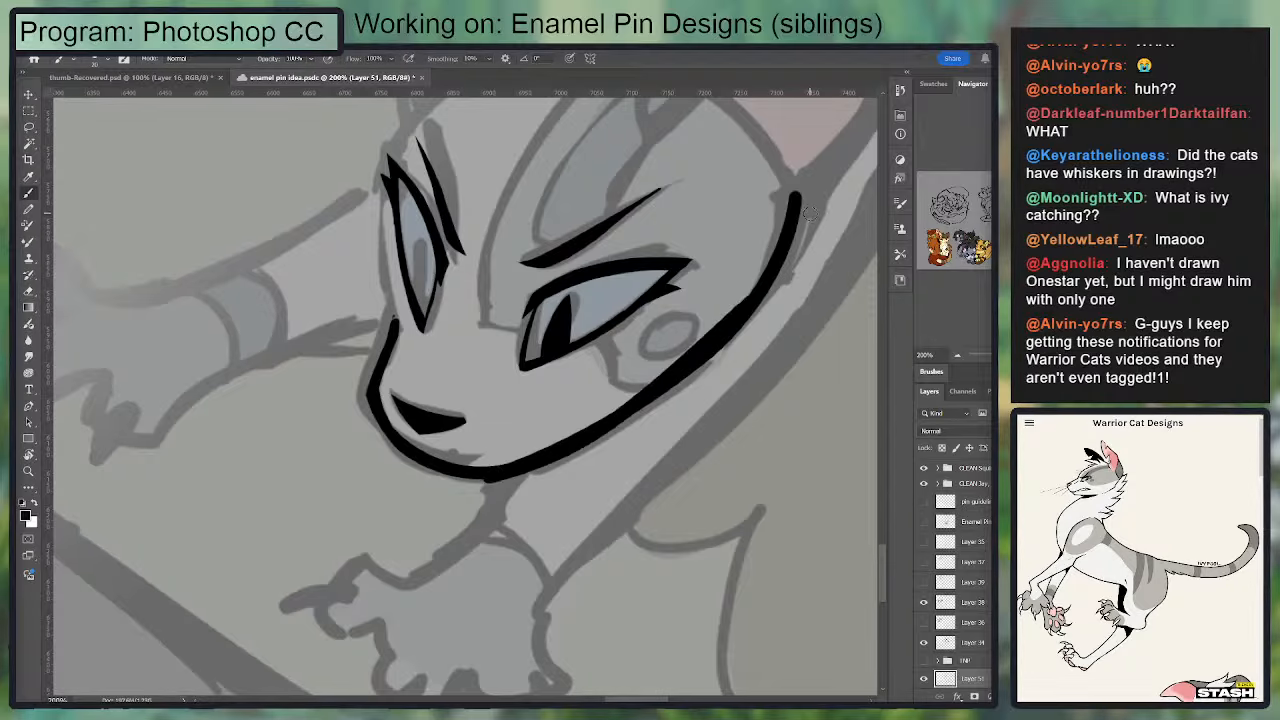
Step: Redo the jaw line's thickening between cheek and chin and trim the outer corner of the near eye
{"action": "key", "text": "ctrl+z"}
{"action": "left_click_drag", "start_coordinate": [788, 252], "coordinate": [548, 450]}
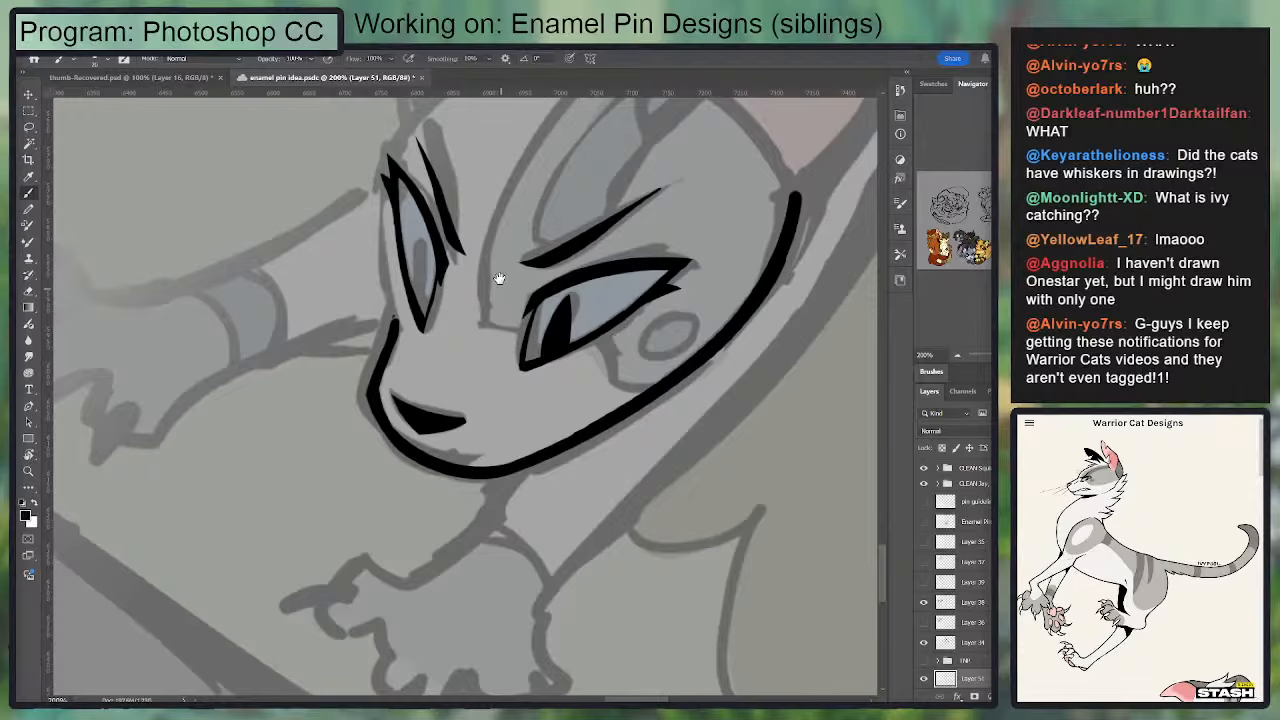
{"action": "left_click_drag", "start_coordinate": [499, 278], "coordinate": [495, 414]}
{"action": "left_click_drag", "start_coordinate": [405, 458], "coordinate": [395, 305]}
{"action": "key", "text": "ctrl+z"}
{"action": "key", "text": "e"}
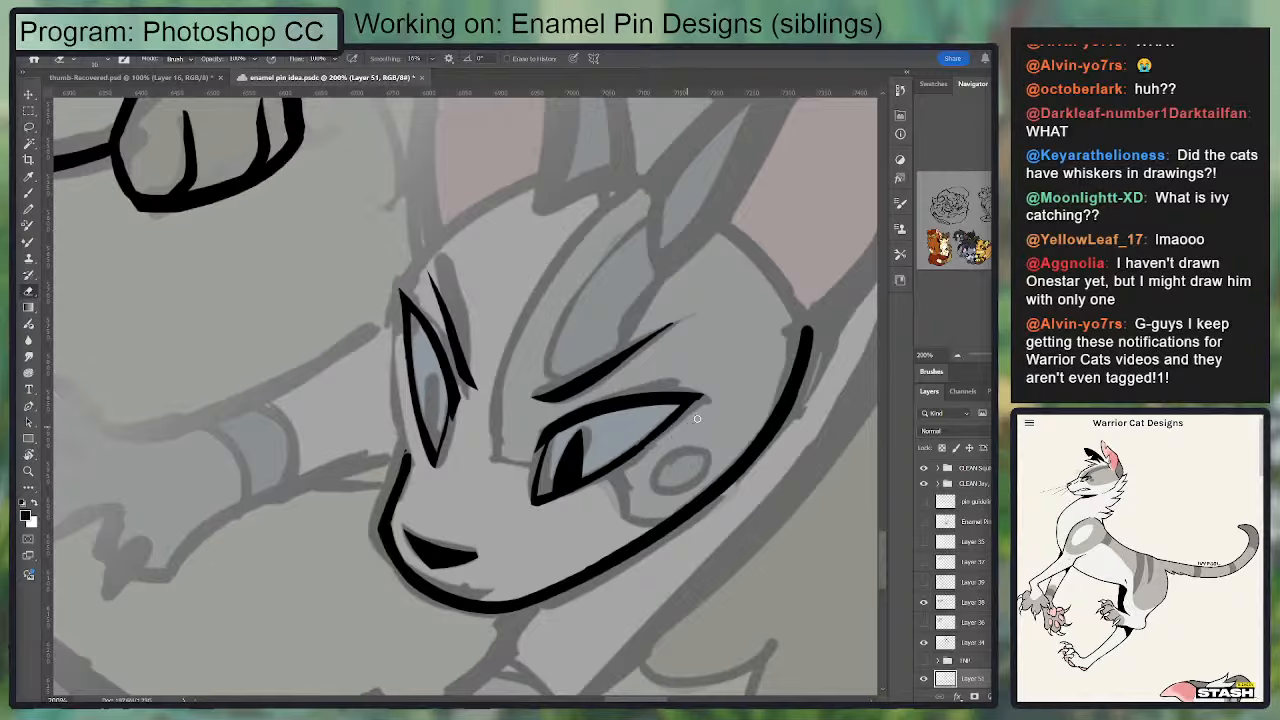
{"action": "key", "text": "b"}
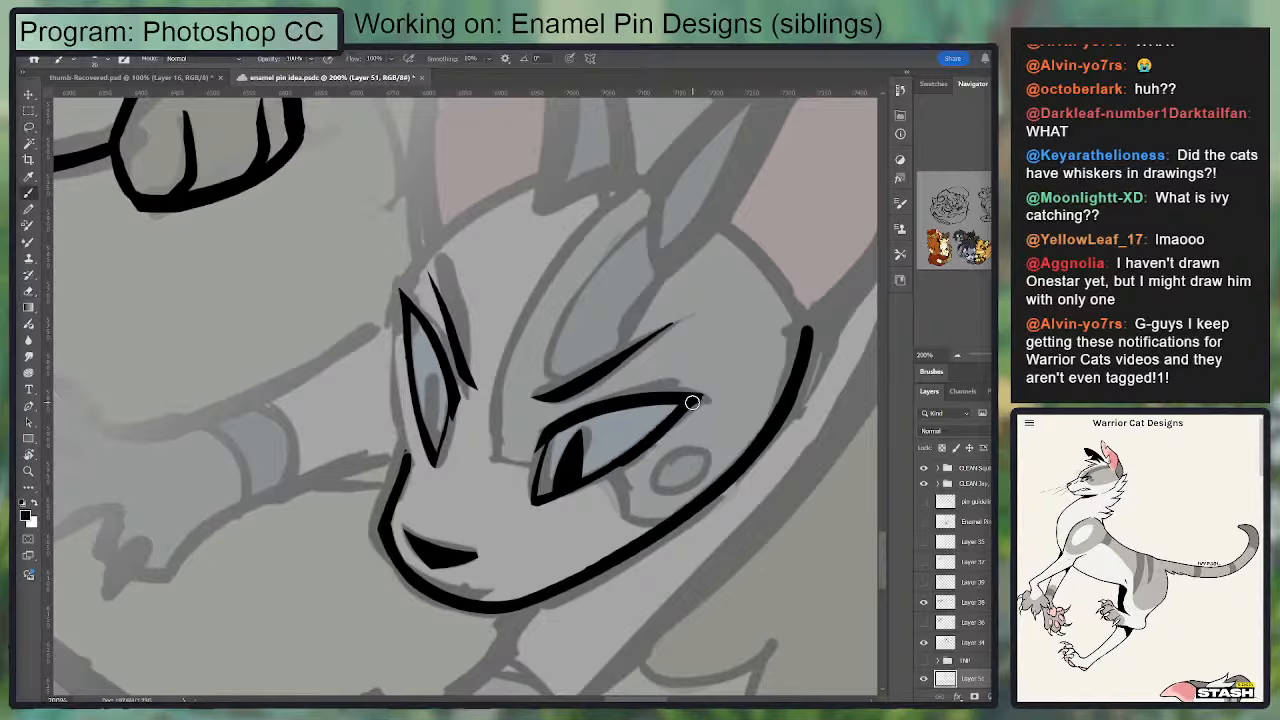
{"action": "key", "text": "e"}
{"action": "key", "text": "b"}
Step: Ink the far side of the face from the muzzle past the far eye and over the forehead to the far ear
{"action": "left_click_drag", "start_coordinate": [405, 455], "coordinate": [402, 298]}
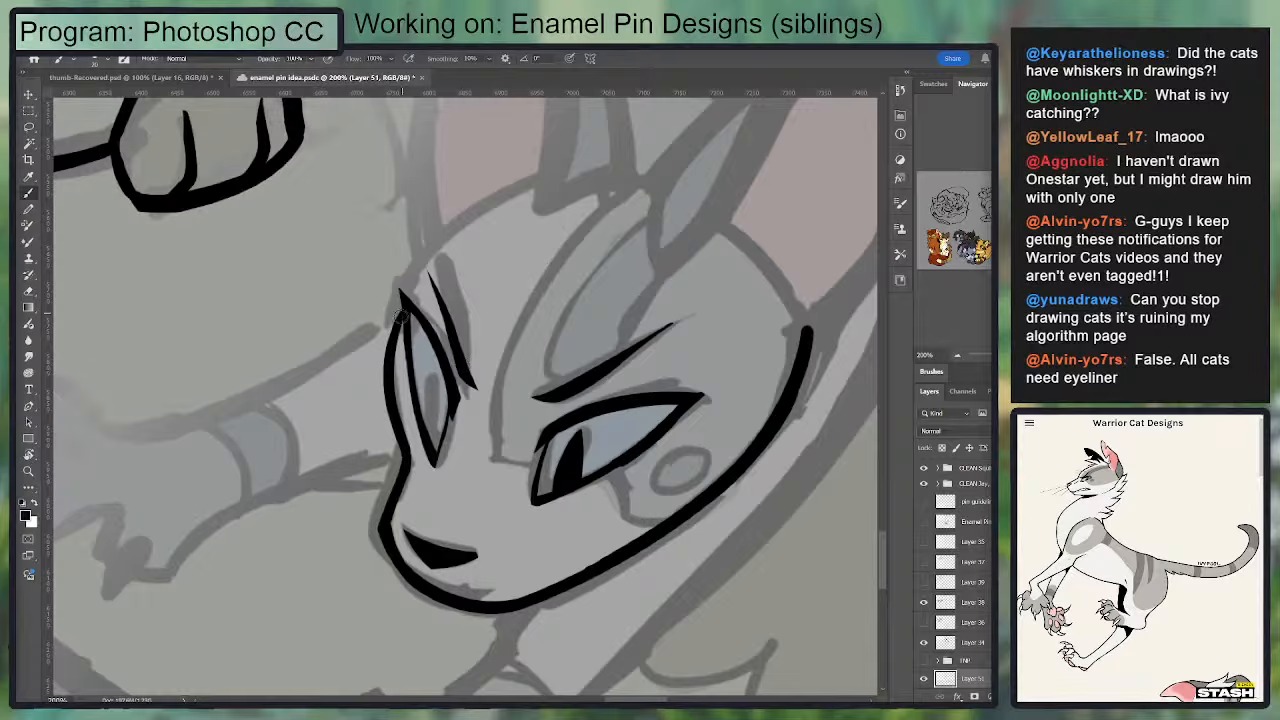
{"action": "left_click_drag", "start_coordinate": [399, 313], "coordinate": [490, 190]}
{"action": "key", "text": "ctrl+z"}
{"action": "left_click_drag", "start_coordinate": [402, 305], "coordinate": [442, 236]}
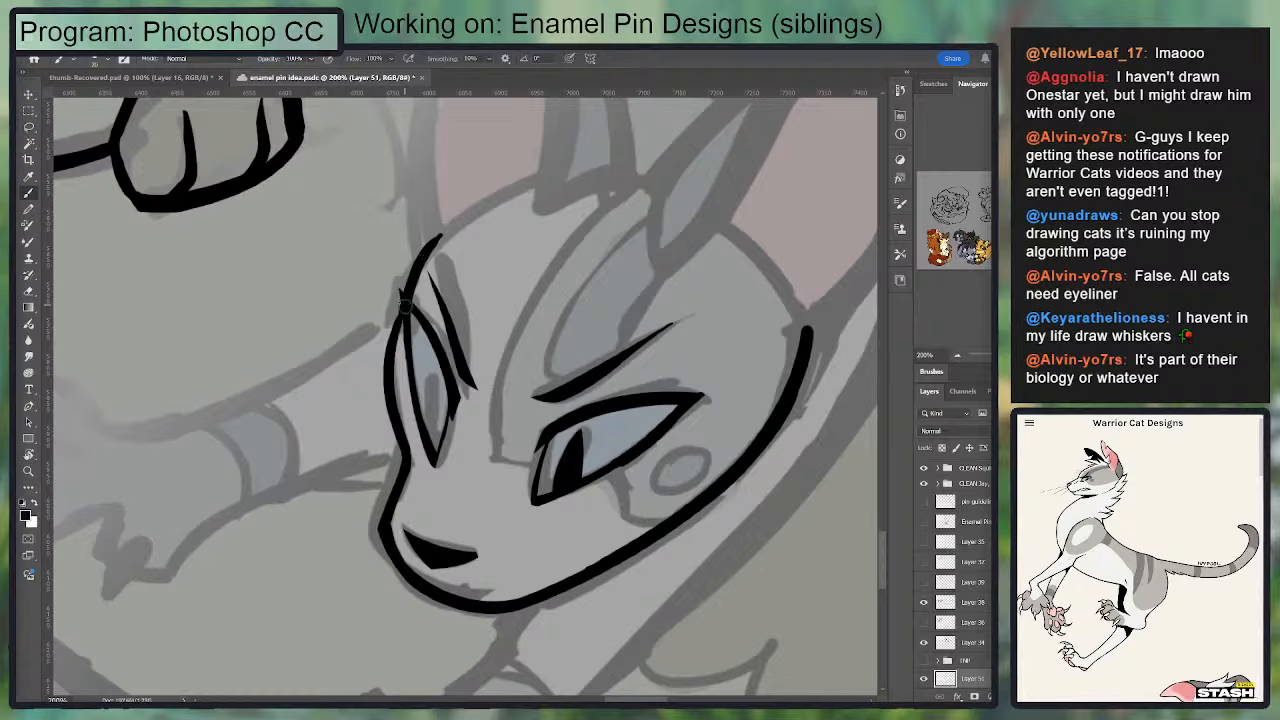
{"action": "key", "text": "ctrl+z"}
{"action": "left_click_drag", "start_coordinate": [402, 300], "coordinate": [517, 188]}
Step: Thin the face contour beside the far eye and re-ink its join with the forehead line as one smooth curve
{"action": "key", "text": "e"}
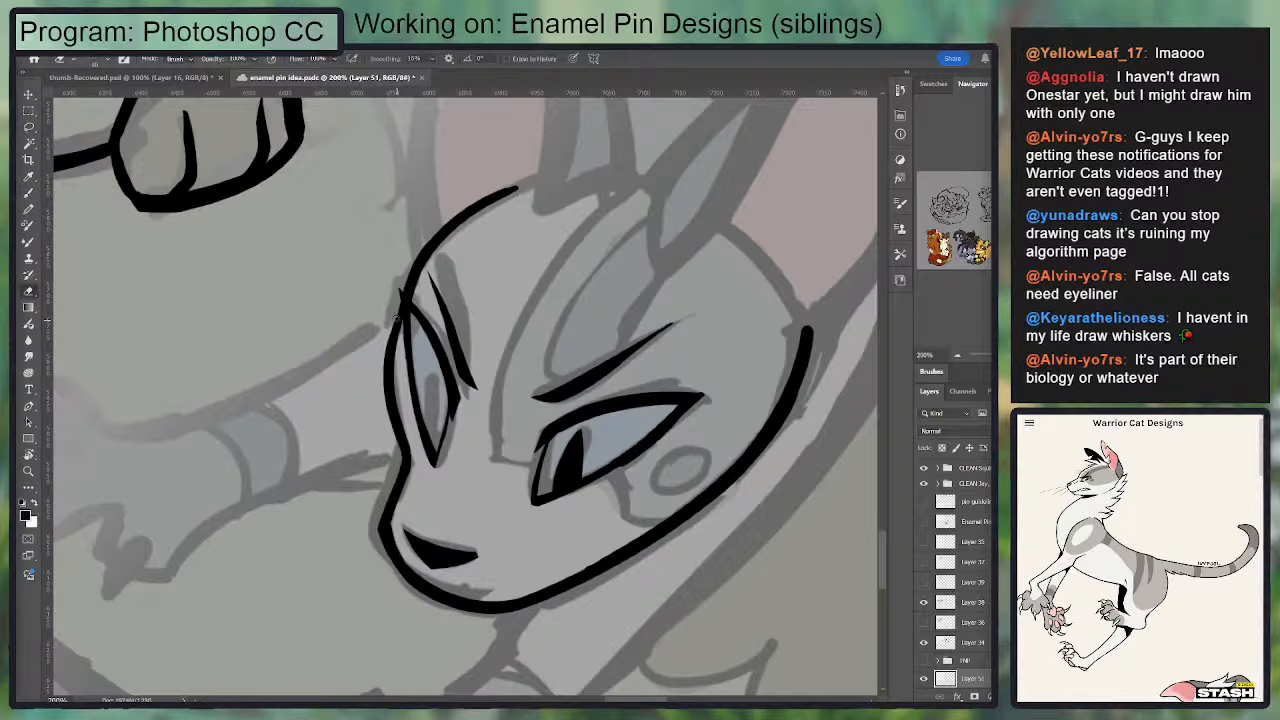
{"action": "key", "text": "b"}
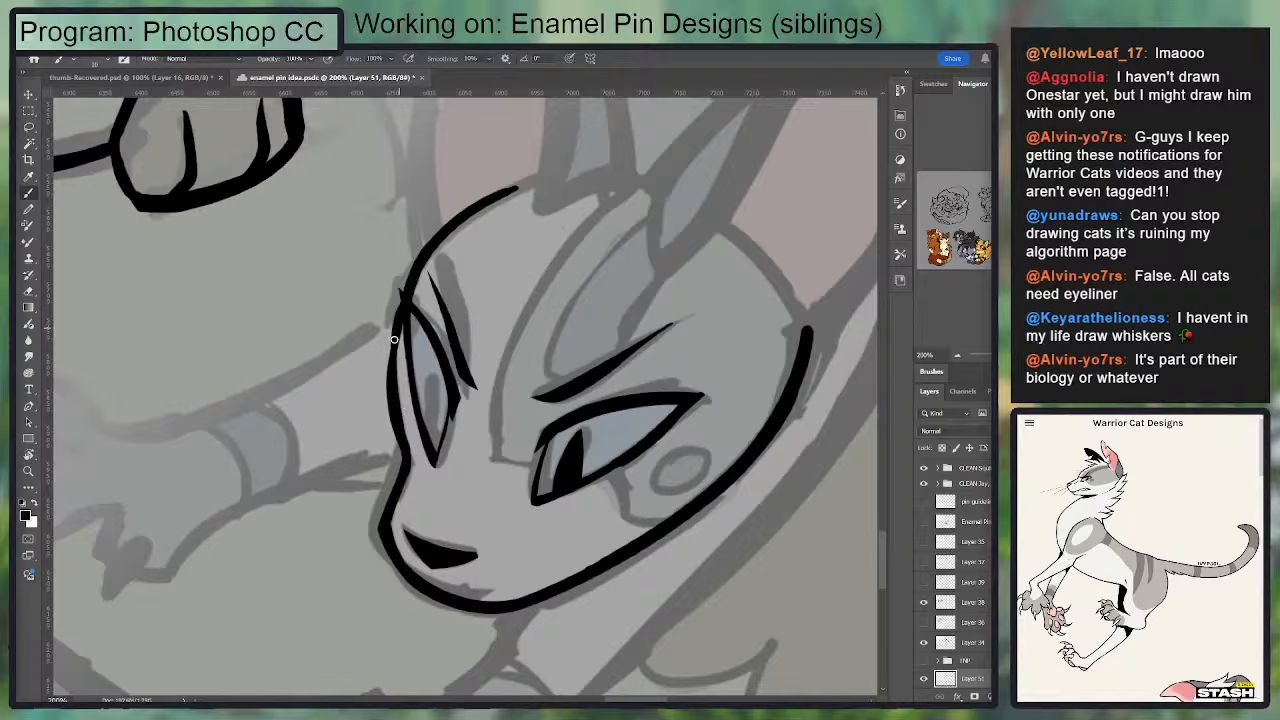
{"action": "key", "text": "e"}
{"action": "mouse_move", "coordinate": [384, 370]}
{"action": "left_mouse_down"}
{"action": "mouse_move", "coordinate": [398, 447]}
{"action": "mouse_move", "coordinate": [406, 316]}
{"action": "mouse_move", "coordinate": [405, 443]}
{"action": "left_mouse_up"}
{"action": "key", "text": "b"}
{"action": "mouse_move", "coordinate": [396, 335]}
{"action": "left_mouse_down"}
{"action": "mouse_move", "coordinate": [409, 469]}
{"action": "mouse_move", "coordinate": [409, 303]}
{"action": "mouse_move", "coordinate": [393, 327]}
{"action": "mouse_move", "coordinate": [396, 306]}
{"action": "mouse_move", "coordinate": [401, 460]}
{"action": "mouse_move", "coordinate": [388, 316]}
{"action": "mouse_move", "coordinate": [399, 451]}
{"action": "left_mouse_up"}
{"action": "key", "text": "ctrl+z"}
{"action": "key", "text": "ctrl+z"}
{"action": "key", "text": "ctrl+z"}
{"action": "key", "text": "e"}
{"action": "key", "text": "b"}
{"action": "key", "text": "e"}
{"action": "left_click_drag", "start_coordinate": [400, 286], "coordinate": [390, 354]}
{"action": "key", "text": "b"}
{"action": "left_click_drag", "start_coordinate": [409, 283], "coordinate": [402, 321]}
{"action": "left_click_drag", "start_coordinate": [422, 262], "coordinate": [398, 400]}
{"action": "key", "text": "ctrl+minus"}
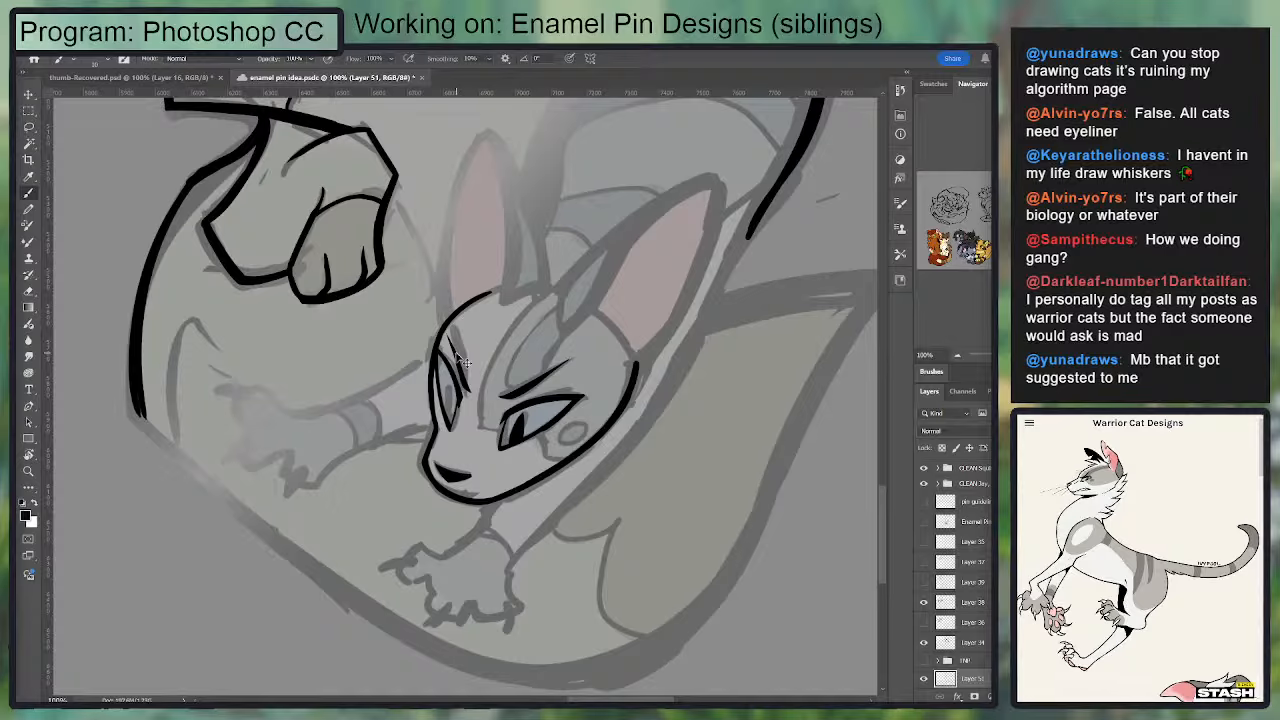
{"action": "key", "text": "ctrl+plus"}
{"action": "key", "text": "w"}
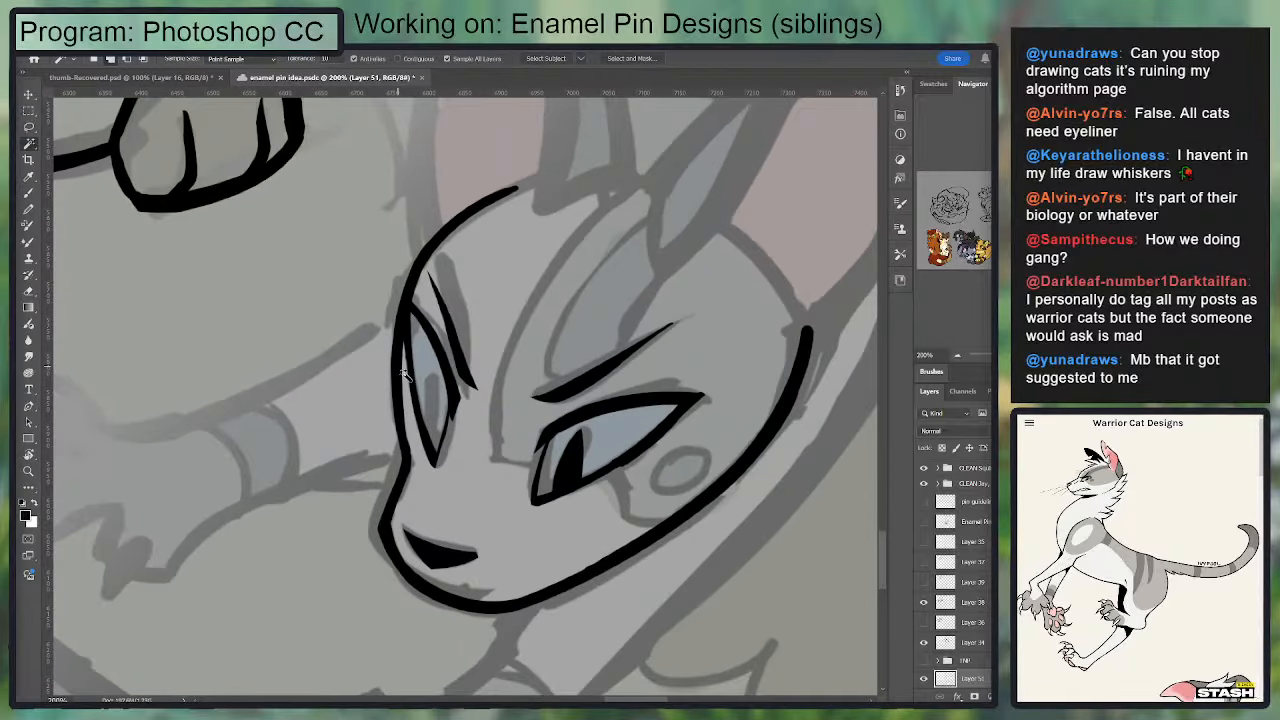
{"action": "left_click", "coordinate": [466, 357]}
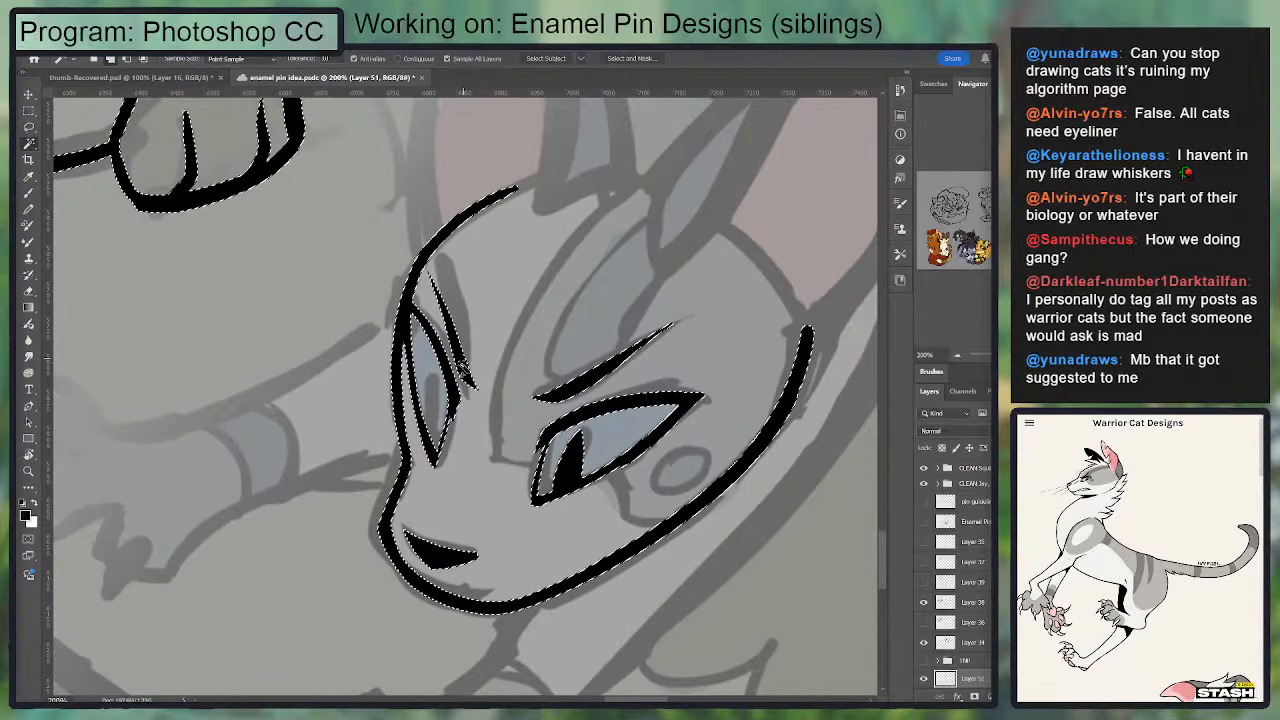
{"action": "left_click", "coordinate": [462, 367]}
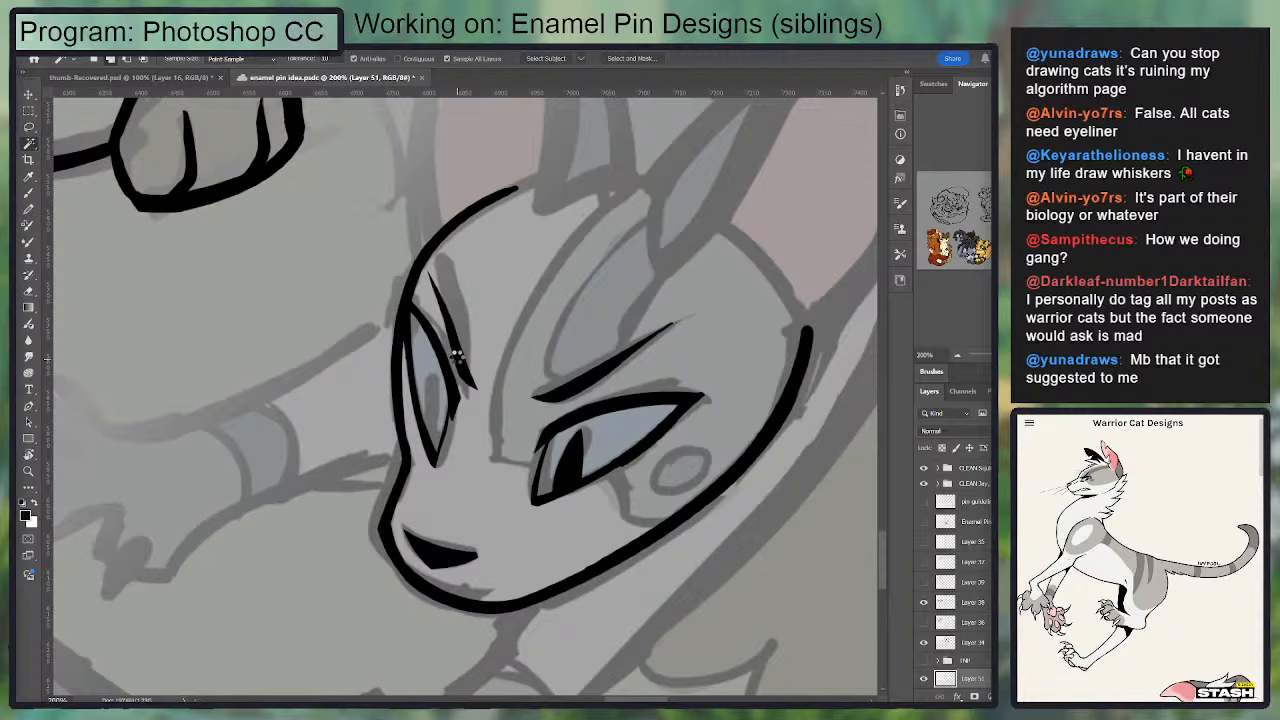
{"action": "key", "text": "ctrl+d"}
Step: Lasso the brow line above the far eye and move it slightly outward against the head contour
{"action": "key", "text": "l"}
{"action": "left_click_drag", "start_coordinate": [428, 268], "coordinate": [462, 369]}
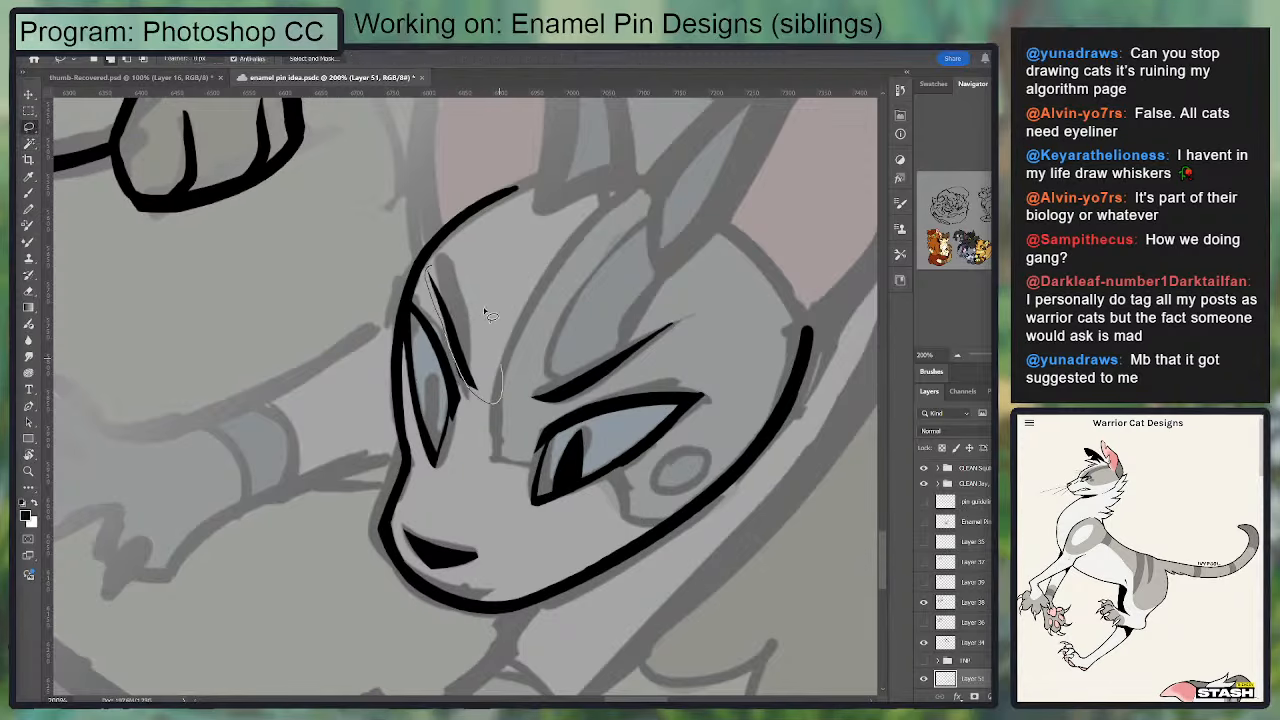
{"action": "left_click_drag", "start_coordinate": [487, 312], "coordinate": [430, 270]}
{"action": "key", "text": "v"}
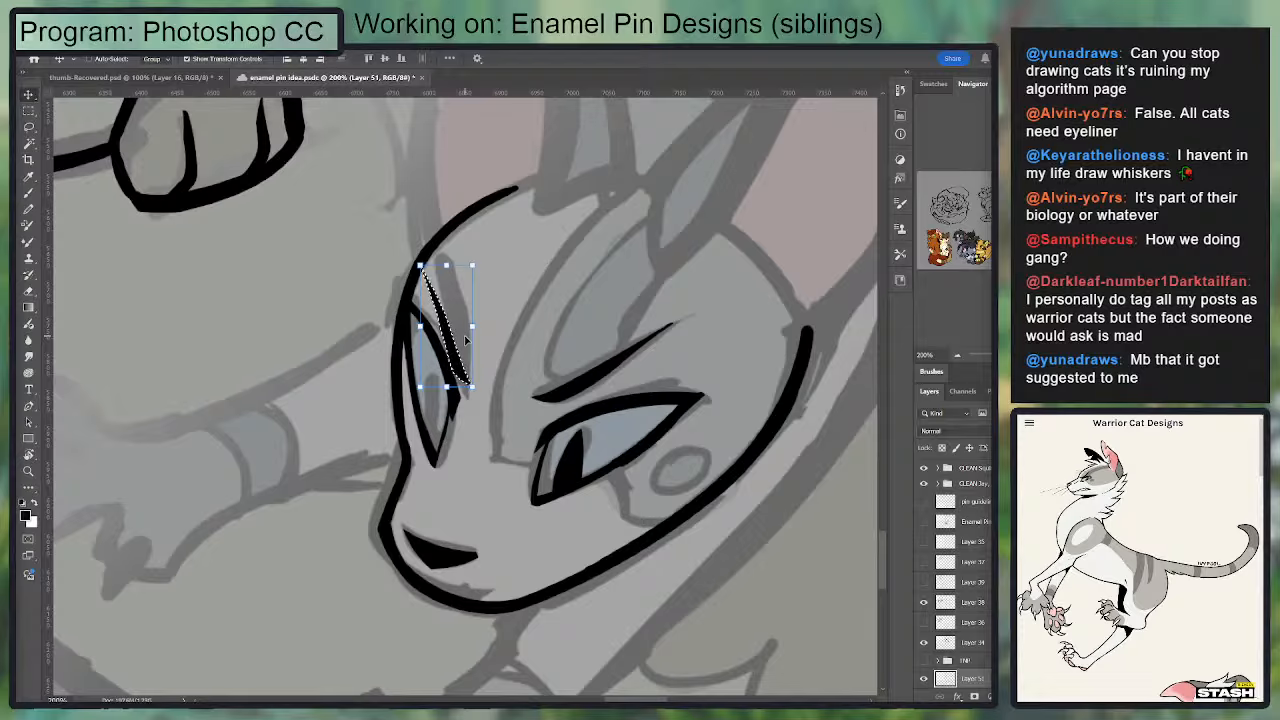
{"action": "key", "text": "ctrl+d"}
Step: Reshape the far brow line so it joins the head contour and ends in a thicker, blunt inner end
{"action": "key", "text": "e"}
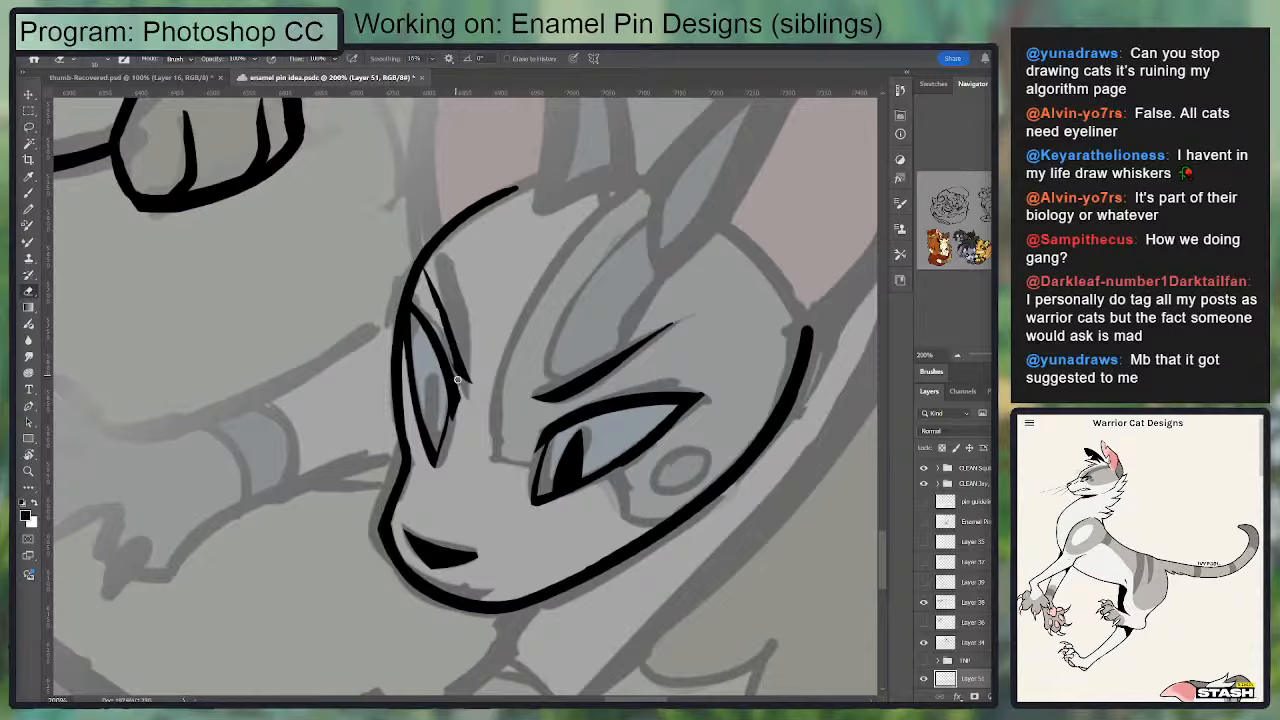
{"action": "key", "text": "b"}
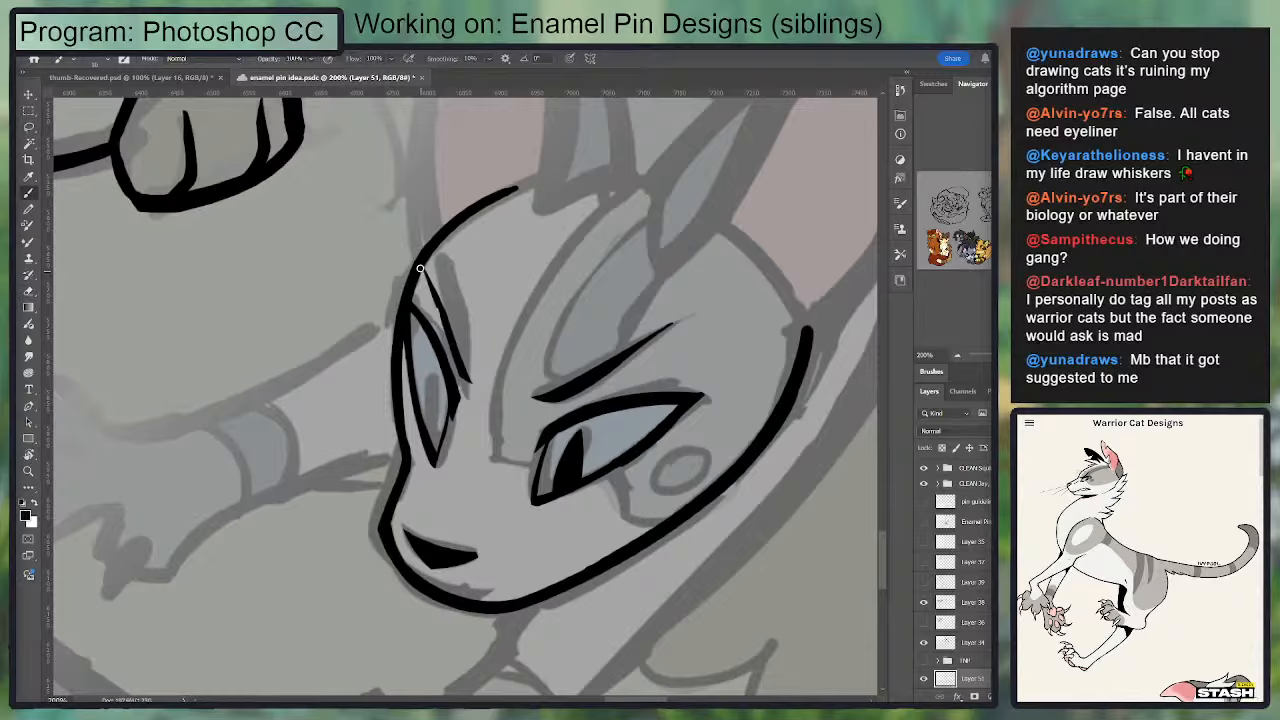
{"action": "left_click_drag", "start_coordinate": [420, 268], "coordinate": [456, 356]}
{"action": "key", "text": "e"}
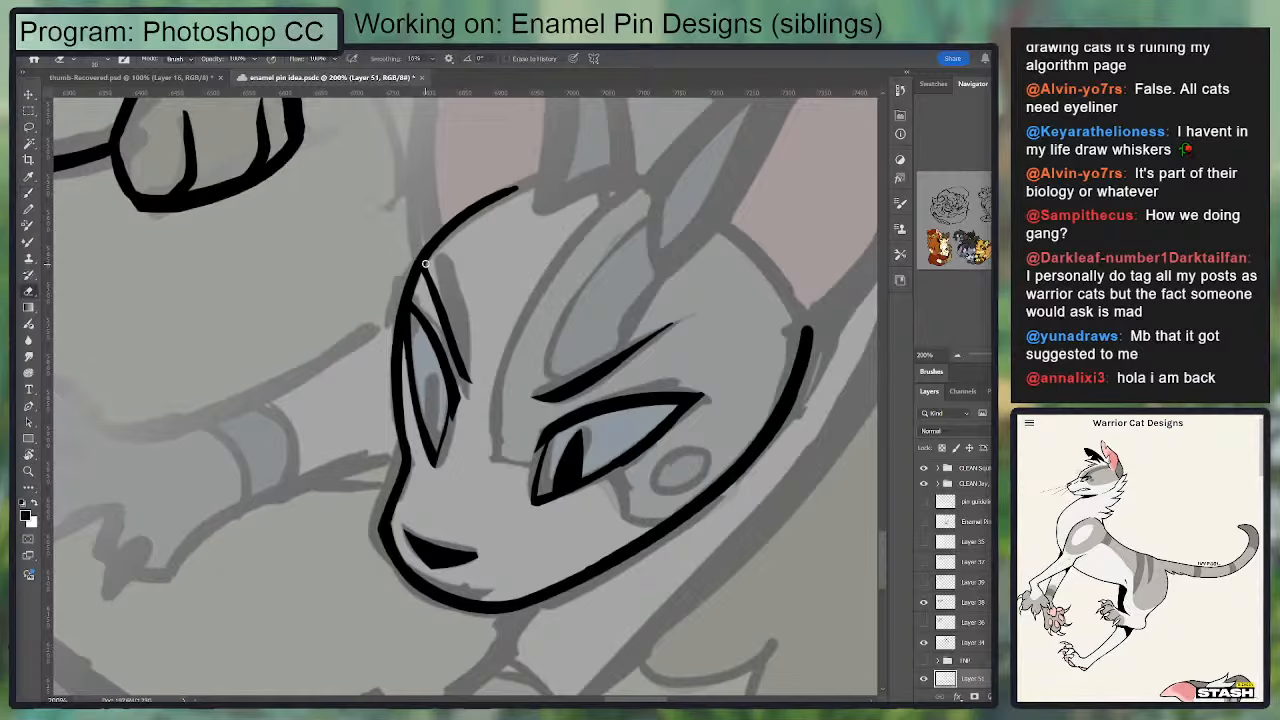
{"action": "left_click_drag", "start_coordinate": [426, 265], "coordinate": [470, 369]}
{"action": "key", "text": "b"}
{"action": "left_click_drag", "start_coordinate": [423, 268], "coordinate": [471, 380]}
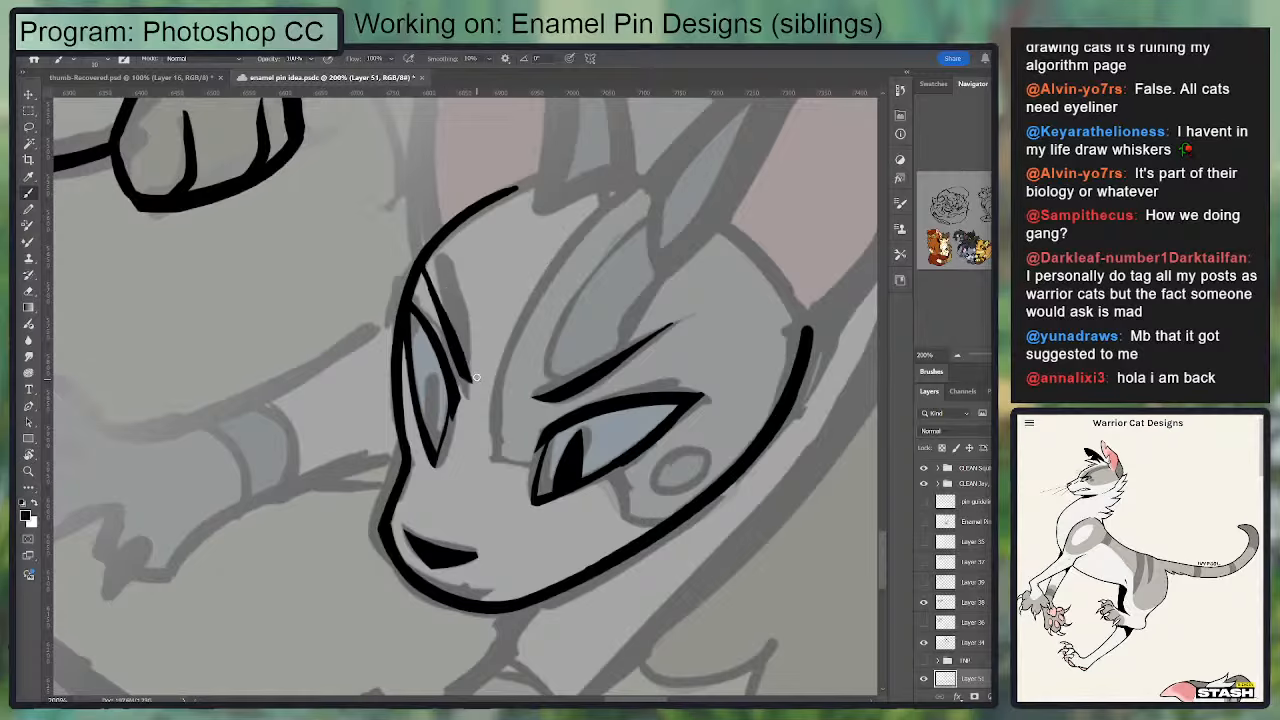
{"action": "key", "text": "ctrl+z"}
{"action": "left_click_drag", "start_coordinate": [432, 292], "coordinate": [483, 386]}
{"action": "key", "text": "ctrl+z"}
{"action": "left_click_drag", "start_coordinate": [434, 292], "coordinate": [478, 379]}
{"action": "key", "text": "e"}
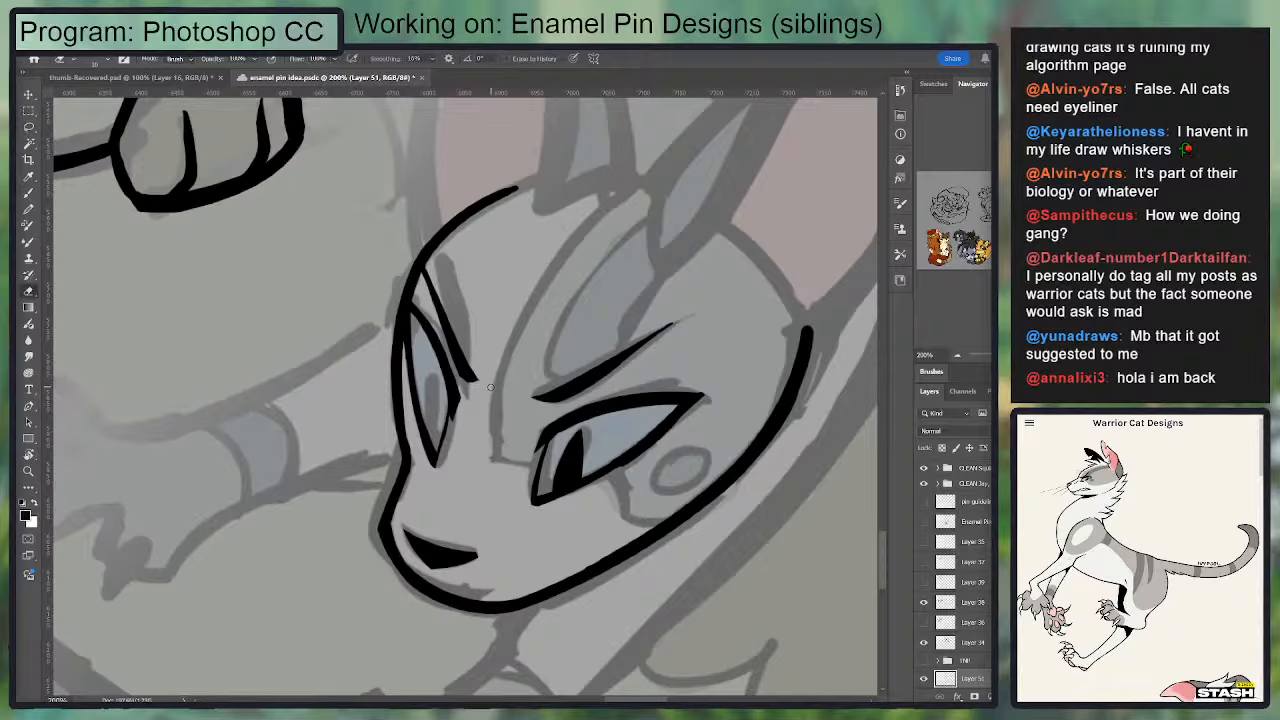
Step: Ink a narrow solid black pupil inside the far eye
{"action": "key", "text": "b"}
{"action": "left_click_drag", "start_coordinate": [432, 377], "coordinate": [428, 434]}
{"action": "key", "text": "ctrl+z"}
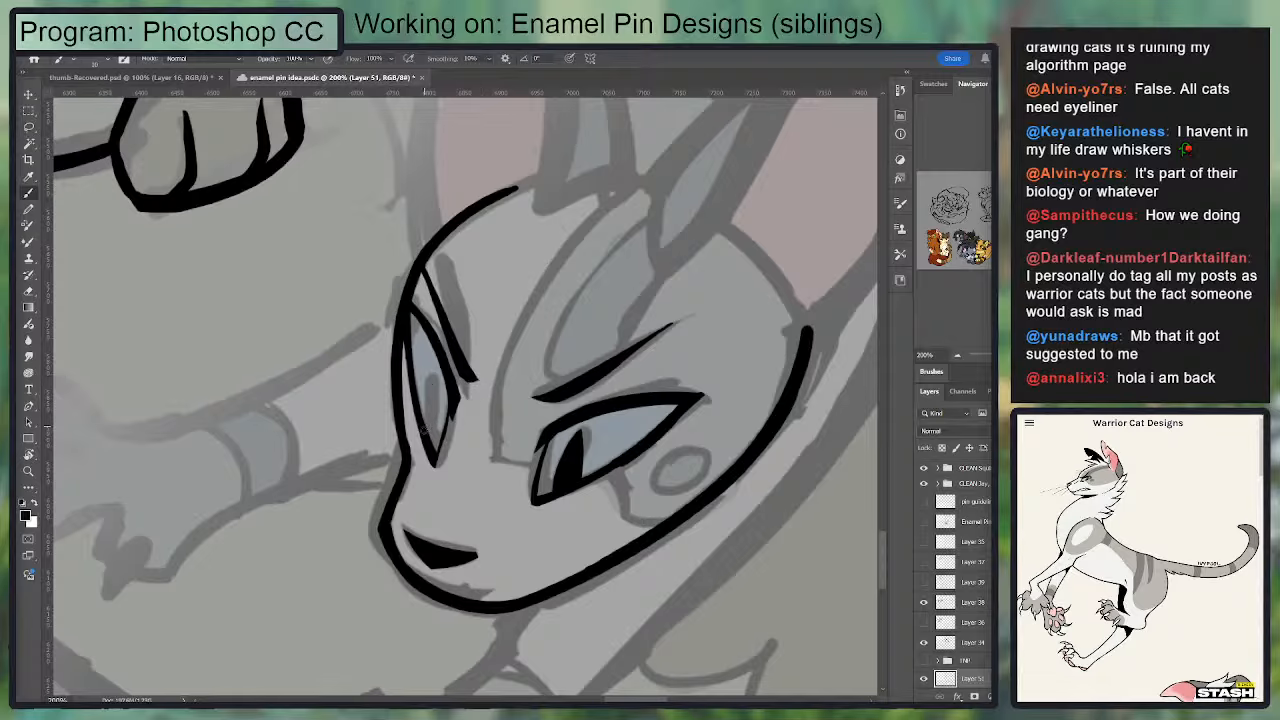
{"action": "left_click_drag", "start_coordinate": [431, 374], "coordinate": [428, 433]}
{"action": "left_click_drag", "start_coordinate": [431, 374], "coordinate": [436, 443]}
{"action": "mouse_move", "coordinate": [432, 388]}
{"action": "left_mouse_down"}
{"action": "mouse_move", "coordinate": [436, 438]}
{"action": "mouse_move", "coordinate": [428, 375]}
{"action": "mouse_move", "coordinate": [428, 392]}
{"action": "left_mouse_up"}
{"action": "key", "text": "ctrl+z"}
{"action": "key", "text": "ctrl+z"}
{"action": "key", "text": "e"}
{"action": "key", "text": "b"}
{"action": "left_click_drag", "start_coordinate": [427, 420], "coordinate": [437, 379]}
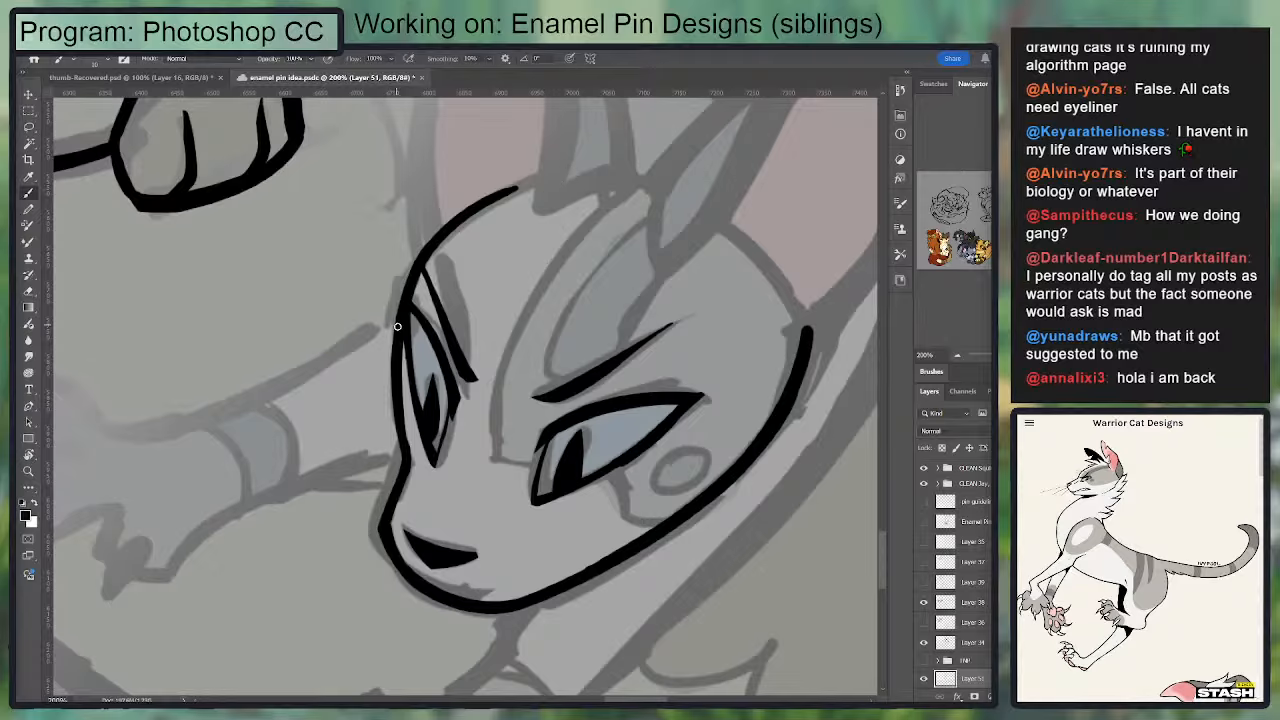
{"action": "left_click_drag", "start_coordinate": [397, 326], "coordinate": [392, 334]}
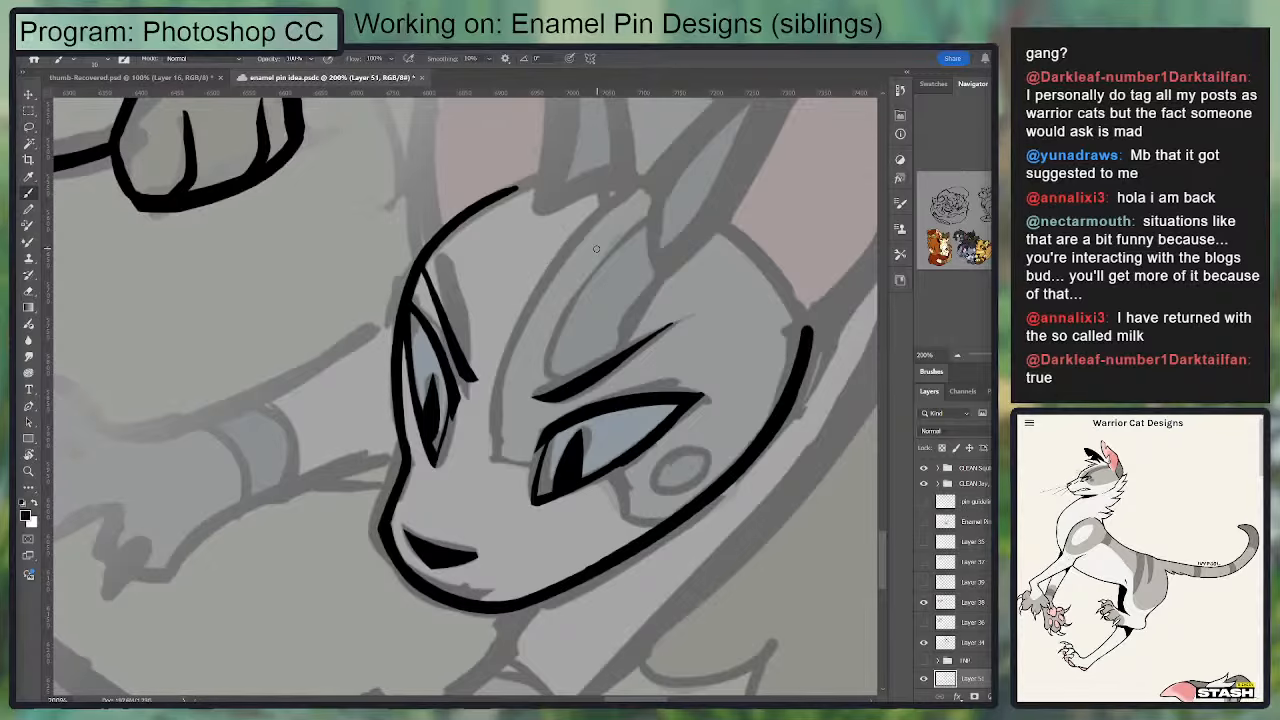
Step: Ink the curved fold at the base of the near ear, tapering it up along the inner ear
{"action": "mouse_move", "coordinate": [485, 430]}
{"action": "left_mouse_down"}
{"action": "mouse_move", "coordinate": [417, 443]}
{"action": "mouse_move", "coordinate": [430, 473]}
{"action": "left_mouse_up"}
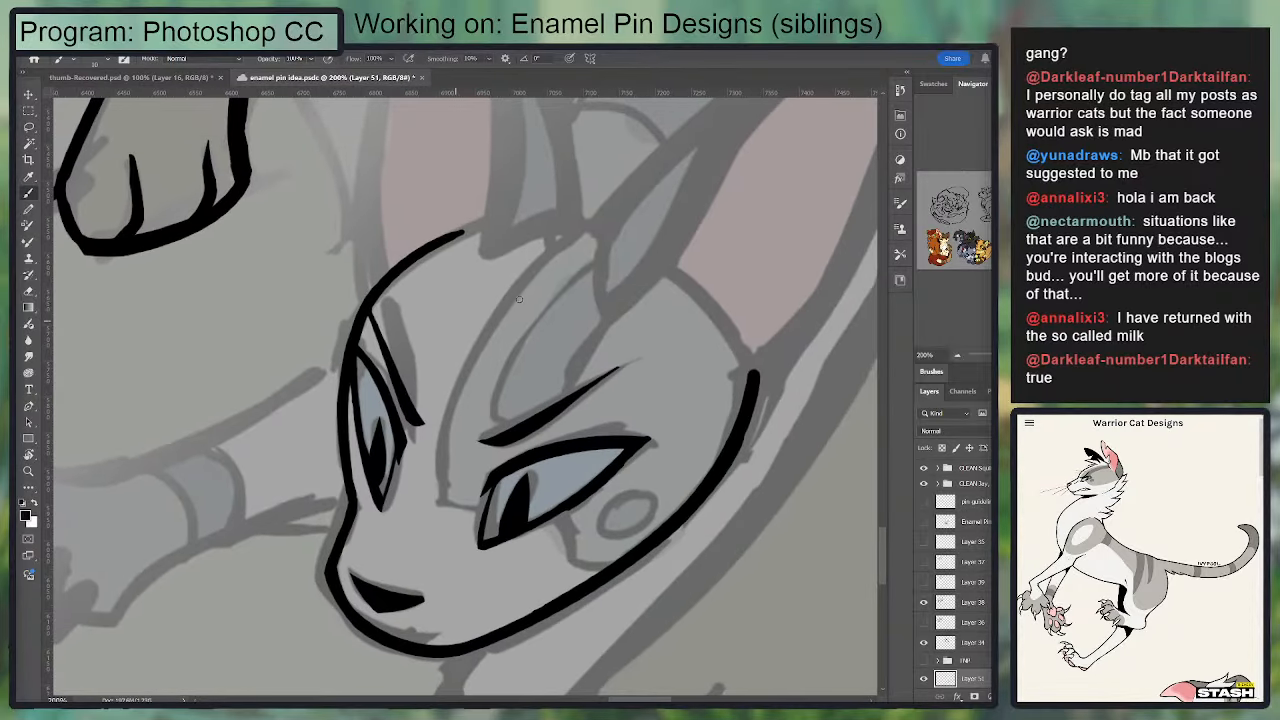
{"action": "mouse_move", "coordinate": [500, 316]}
{"action": "left_mouse_down"}
{"action": "mouse_move", "coordinate": [360, 414]}
{"action": "mouse_move", "coordinate": [303, 514]}
{"action": "left_mouse_up"}
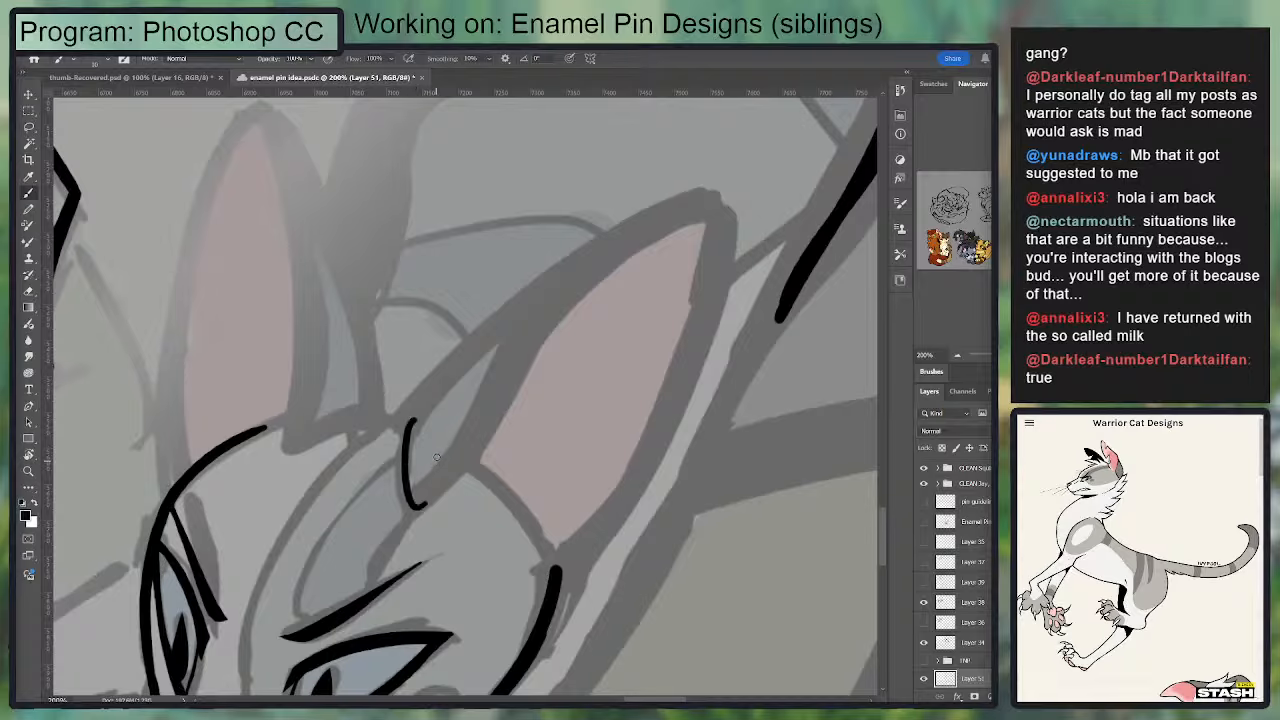
{"action": "mouse_move", "coordinate": [402, 418]}
{"action": "left_mouse_down"}
{"action": "mouse_move", "coordinate": [406, 512]}
{"action": "mouse_move", "coordinate": [486, 404]}
{"action": "mouse_move", "coordinate": [500, 350]}
{"action": "left_mouse_up"}
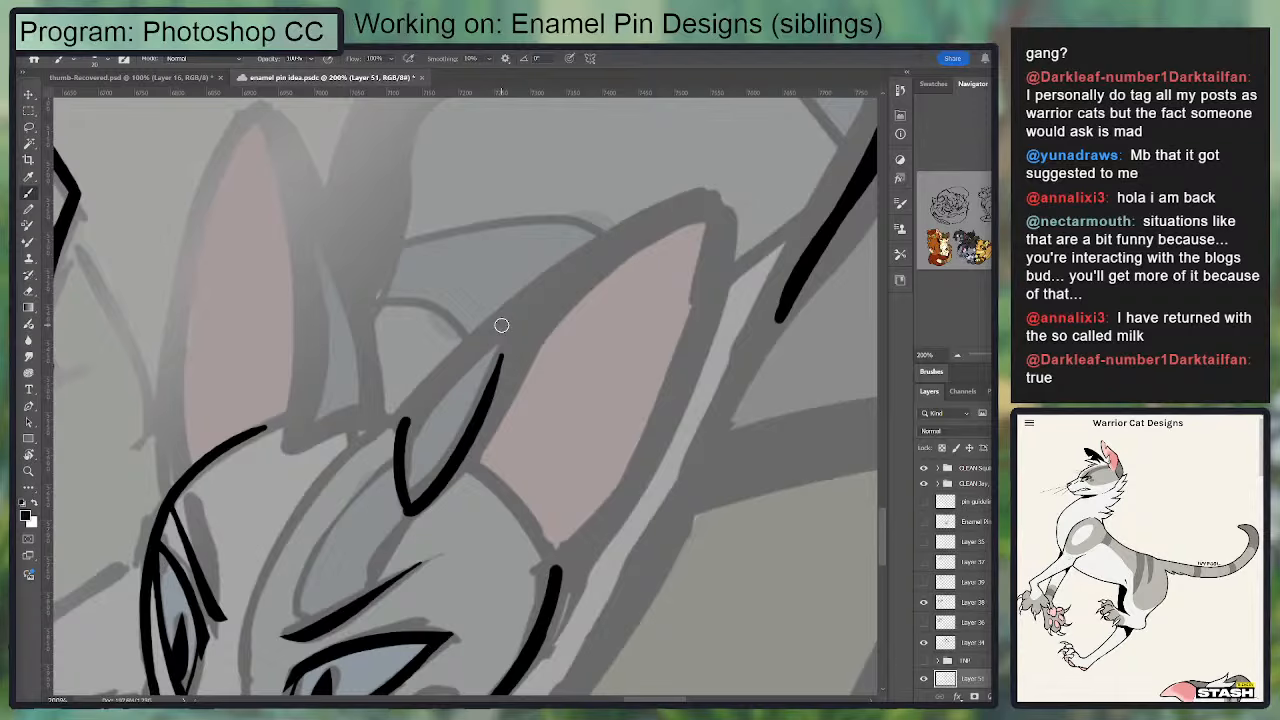
Step: Ink the near ear's upper edge from the base fold to the tip and round the line over the tip
{"action": "left_click_drag", "start_coordinate": [407, 430], "coordinate": [595, 256]}
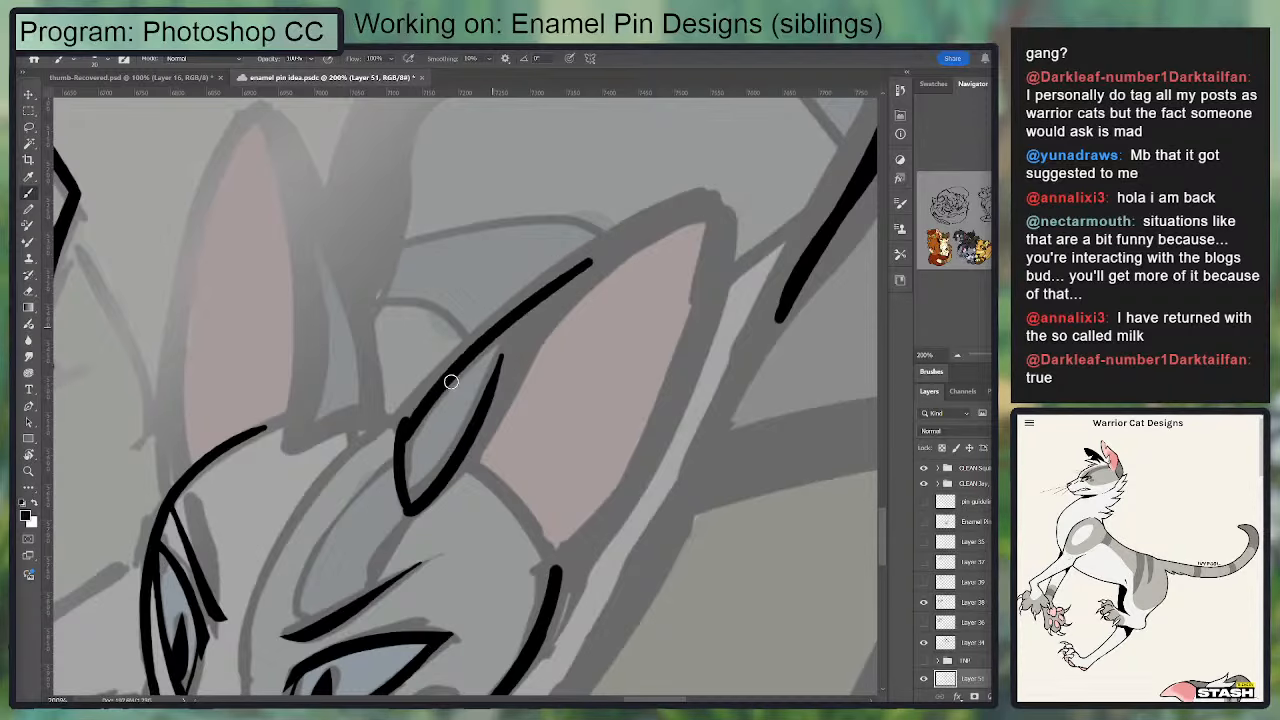
{"action": "key", "text": "ctrl+z"}
{"action": "mouse_move", "coordinate": [405, 424]}
{"action": "left_mouse_down"}
{"action": "mouse_move", "coordinate": [757, 167]}
{"action": "mouse_move", "coordinate": [435, 400]}
{"action": "mouse_move", "coordinate": [412, 444]}
{"action": "mouse_move", "coordinate": [738, 182]}
{"action": "left_mouse_up"}
{"action": "key", "text": "ctrl+z"}
{"action": "key", "text": "ctrl+z"}
{"action": "left_click_drag", "start_coordinate": [684, 230], "coordinate": [659, 317]}
{"action": "key", "text": "e"}
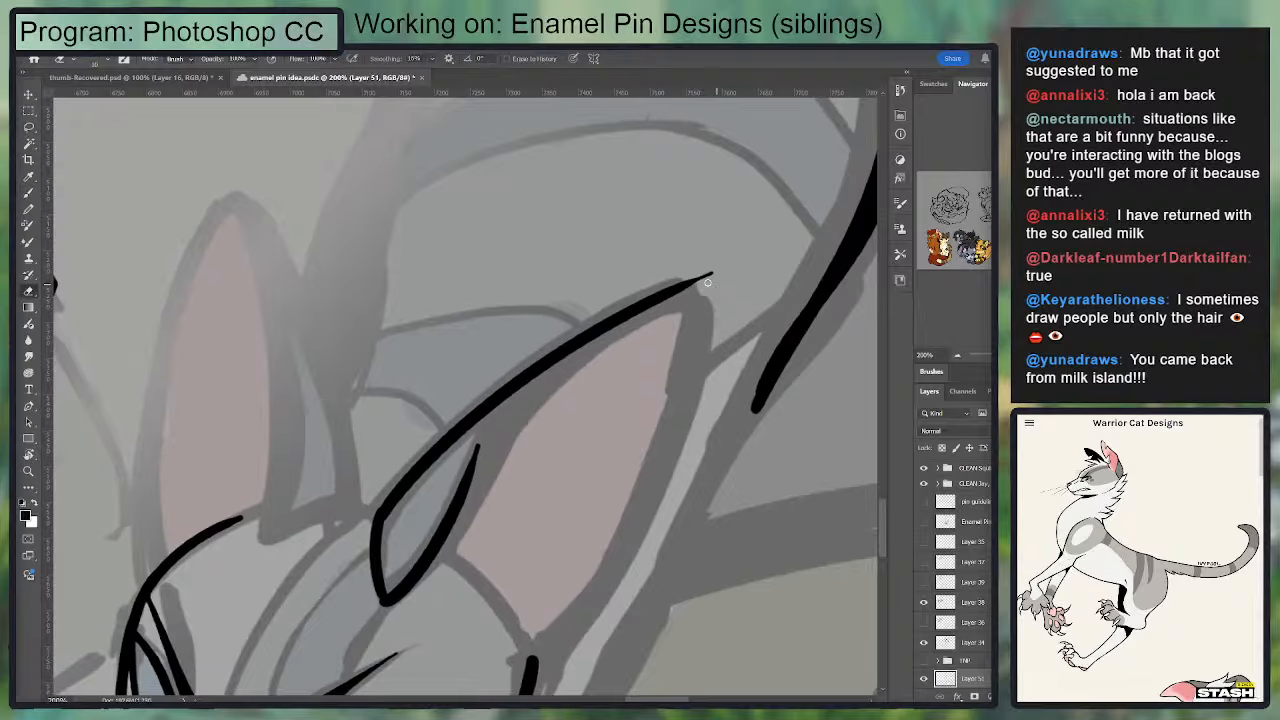
{"action": "mouse_move", "coordinate": [710, 282]}
{"action": "left_mouse_down"}
{"action": "mouse_move", "coordinate": [671, 278]}
{"action": "mouse_move", "coordinate": [716, 285]}
{"action": "mouse_move", "coordinate": [686, 286]}
{"action": "mouse_move", "coordinate": [692, 356]}
{"action": "left_mouse_up"}
{"action": "key", "text": "b"}
{"action": "left_click_drag", "start_coordinate": [681, 410], "coordinate": [715, 273]}
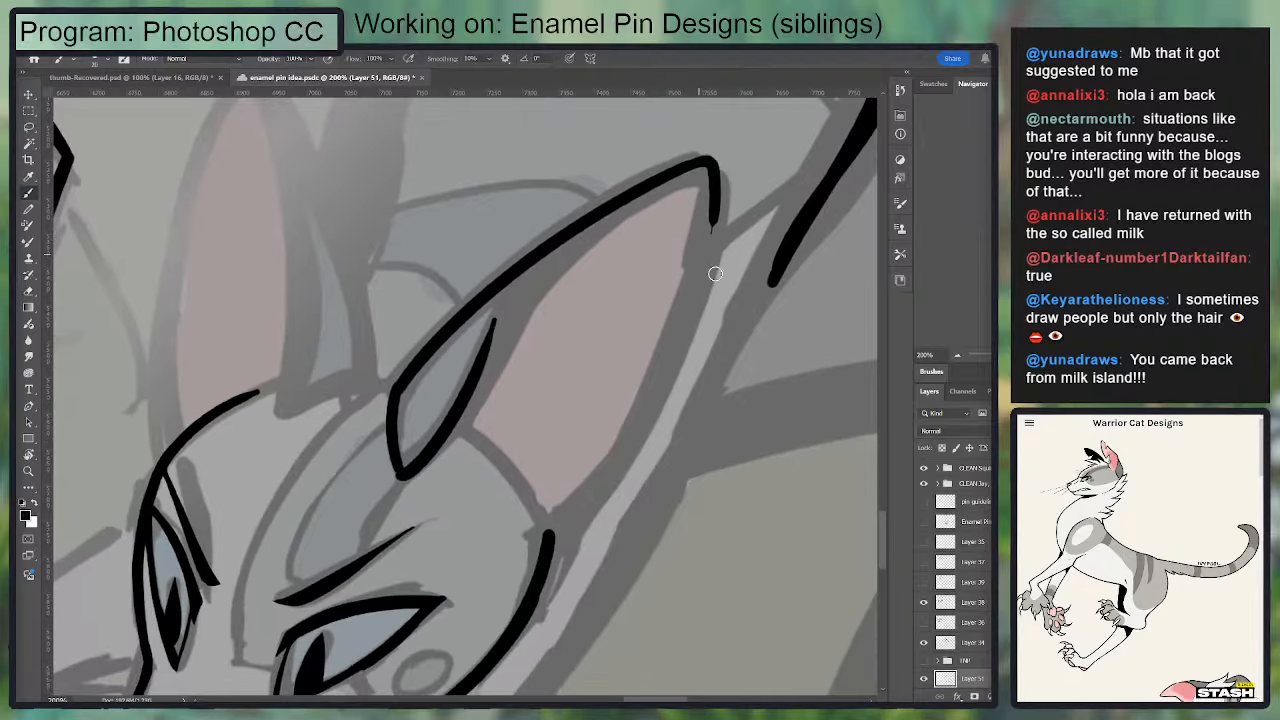
Step: Extend the near ear's fold line upward until it joins the ear's upper edge
{"action": "key", "text": "r"}
{"action": "key", "text": "ctrl+minus"}
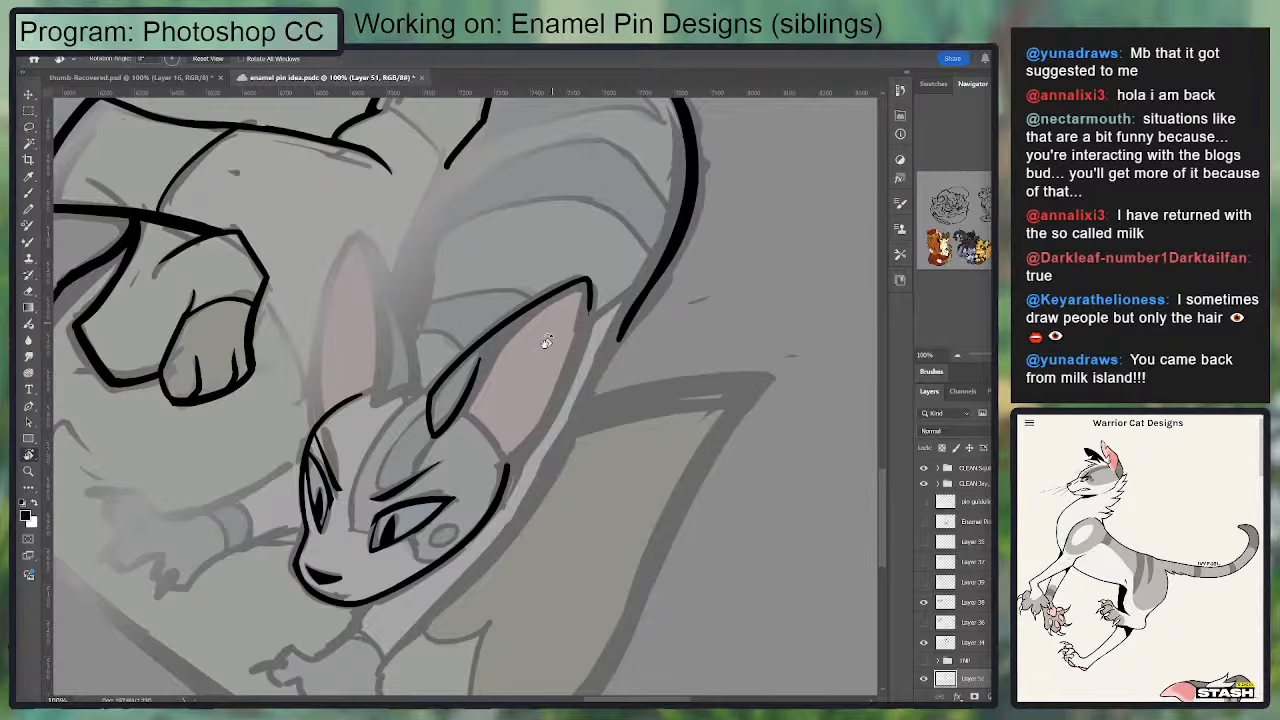
{"action": "left_click_drag", "start_coordinate": [515, 352], "coordinate": [557, 308]}
{"action": "key", "text": "b"}
{"action": "key", "text": "e"}
{"action": "mouse_move", "coordinate": [473, 397]}
{"action": "left_mouse_down"}
{"action": "mouse_move", "coordinate": [471, 359]}
{"action": "mouse_move", "coordinate": [480, 391]}
{"action": "mouse_move", "coordinate": [496, 326]}
{"action": "left_mouse_up"}
{"action": "key", "text": "b"}
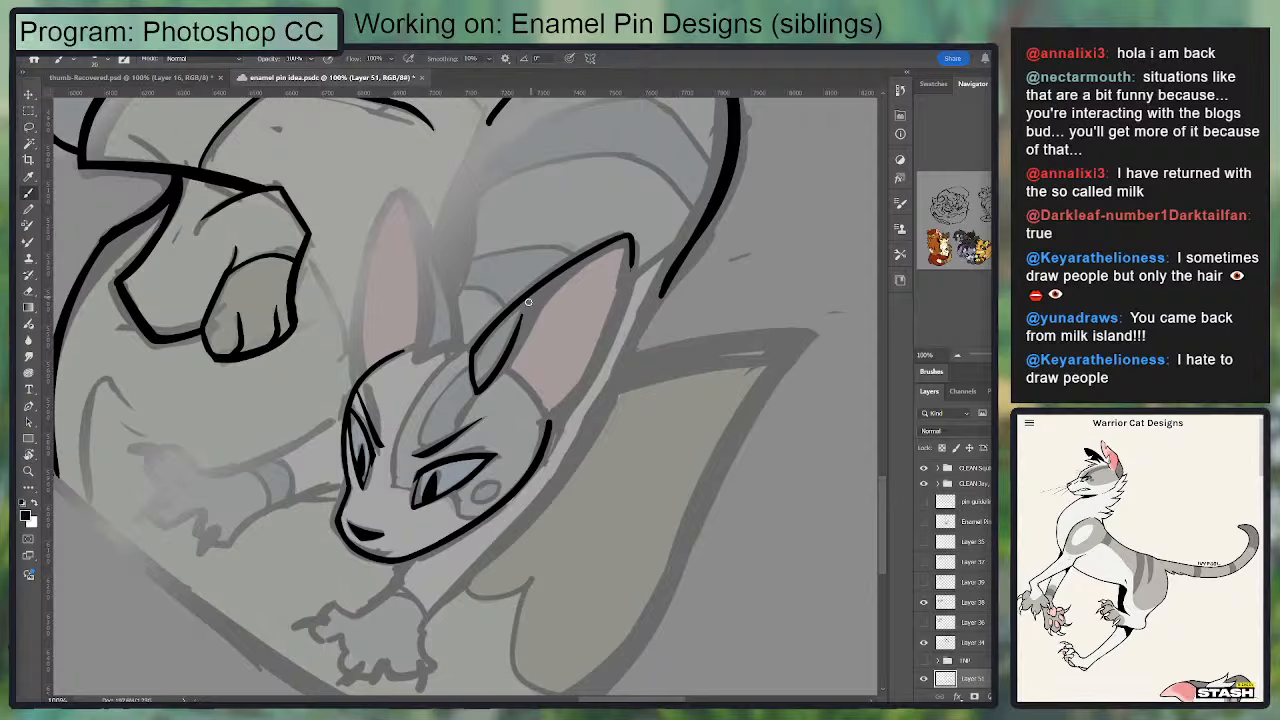
{"action": "left_click_drag", "start_coordinate": [549, 284], "coordinate": [495, 380]}
{"action": "key", "text": "ctrl+z"}
Step: Ink the head contour from the near ear's base fold around the temple down to the jaw line
{"action": "key", "text": "ctrl+z"}
{"action": "key", "text": "ctrl+z"}
{"action": "key", "text": "ctrl+z"}
{"action": "left_click_drag", "start_coordinate": [533, 298], "coordinate": [495, 381]}
{"action": "mouse_move", "coordinate": [534, 380]}
{"action": "left_mouse_down"}
{"action": "mouse_move", "coordinate": [549, 431]}
{"action": "mouse_move", "coordinate": [509, 370]}
{"action": "mouse_move", "coordinate": [549, 434]}
{"action": "left_mouse_up"}
{"action": "key", "text": "ctrl+z"}
{"action": "key", "text": "ctrl+z"}
{"action": "key", "text": "ctrl+z"}
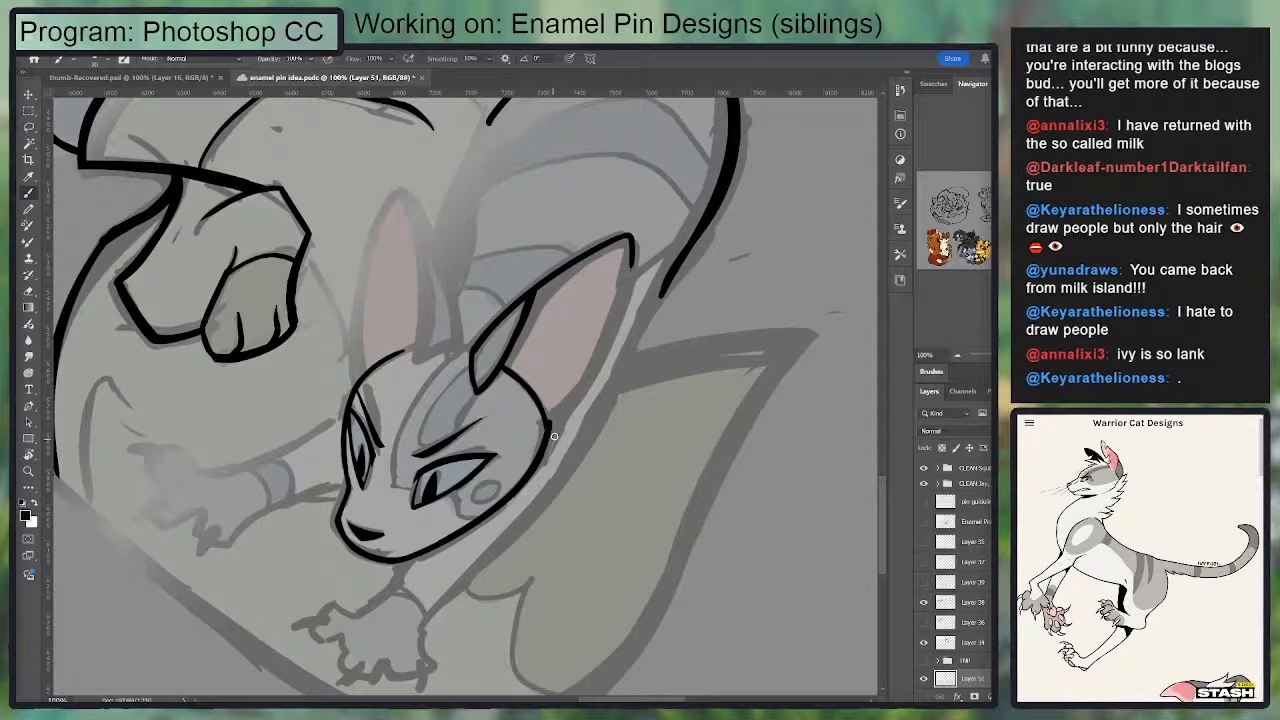
{"action": "key", "text": "e"}
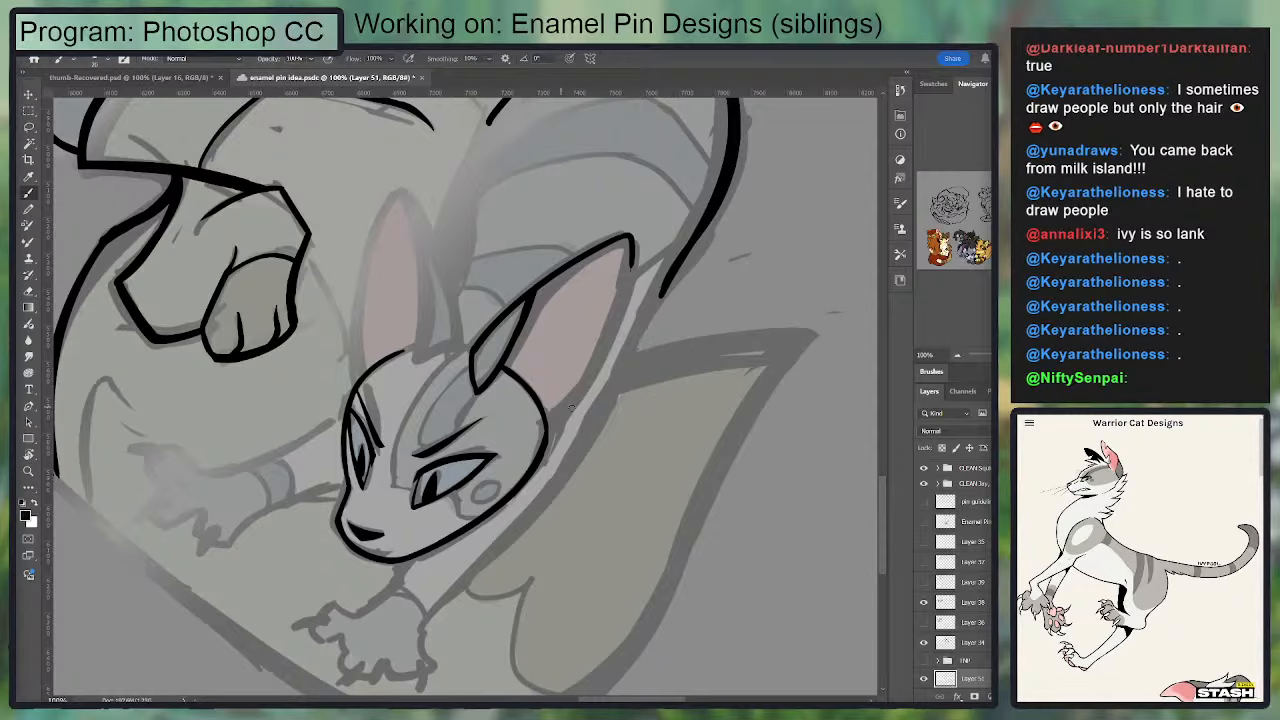
Step: Ink the near ear's lower edge from the pointed tip down to the head contour at the cheek
{"action": "left_click_drag", "start_coordinate": [549, 430], "coordinate": [621, 288]}
{"action": "key", "text": "ctrl+z"}
{"action": "left_click_drag", "start_coordinate": [634, 242], "coordinate": [559, 445]}
{"action": "key", "text": "ctrl+z"}
{"action": "mouse_move", "coordinate": [634, 245]}
{"action": "left_mouse_down"}
{"action": "mouse_move", "coordinate": [552, 439]}
{"action": "mouse_move", "coordinate": [626, 268]}
{"action": "left_mouse_up"}
{"action": "key", "text": "ctrl+z"}
{"action": "mouse_move", "coordinate": [629, 237]}
{"action": "left_mouse_down"}
{"action": "mouse_move", "coordinate": [547, 432]}
{"action": "mouse_move", "coordinate": [590, 391]}
{"action": "left_mouse_up"}
{"action": "key", "text": "ctrl+z"}
{"action": "mouse_move", "coordinate": [548, 435]}
{"action": "left_mouse_down"}
{"action": "mouse_move", "coordinate": [631, 330]}
{"action": "mouse_move", "coordinate": [625, 287]}
{"action": "mouse_move", "coordinate": [591, 378]}
{"action": "mouse_move", "coordinate": [550, 434]}
{"action": "left_mouse_up"}
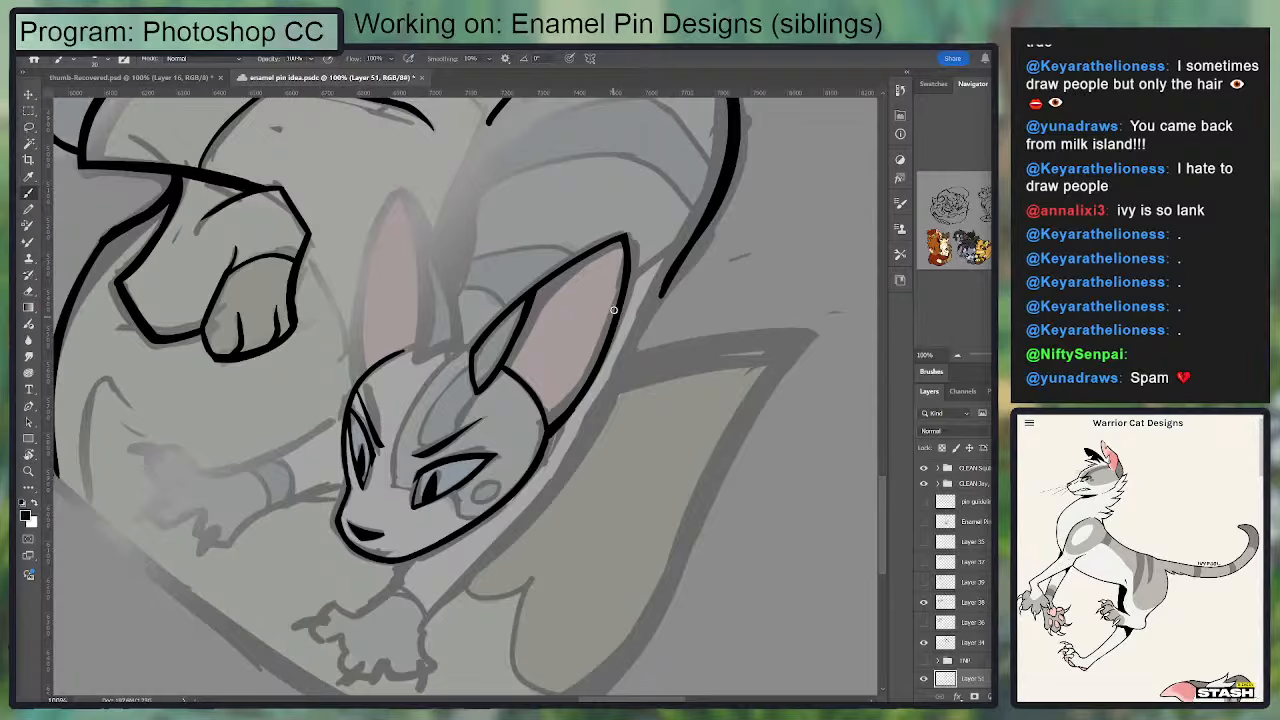
Step: Ink the far ear's inner edge from the tip to the base, with a short head line toward the near ear
{"action": "key", "text": "e"}
{"action": "left_click_drag", "start_coordinate": [429, 280], "coordinate": [409, 375]}
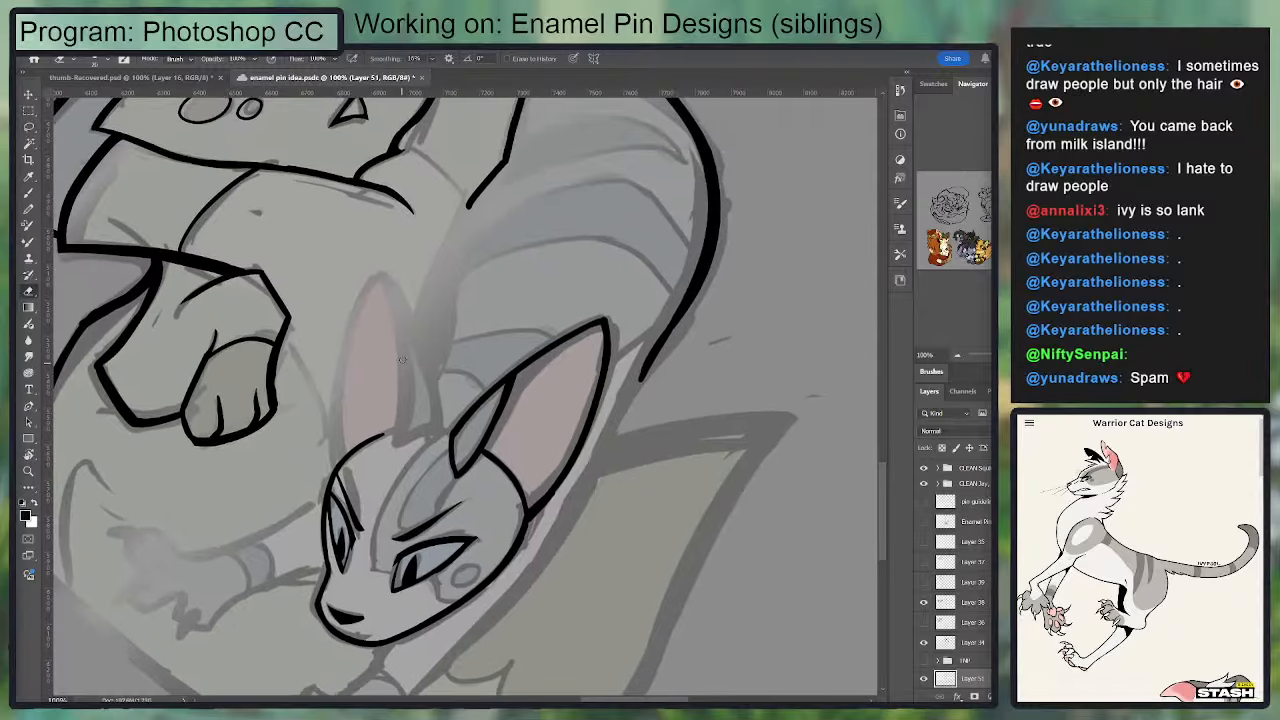
{"action": "key", "text": "b"}
{"action": "mouse_move", "coordinate": [380, 273]}
{"action": "left_mouse_down"}
{"action": "mouse_move", "coordinate": [401, 401]}
{"action": "mouse_move", "coordinate": [394, 445]}
{"action": "mouse_move", "coordinate": [440, 429]}
{"action": "mouse_move", "coordinate": [409, 308]}
{"action": "mouse_move", "coordinate": [424, 312]}
{"action": "mouse_move", "coordinate": [399, 276]}
{"action": "mouse_move", "coordinate": [339, 450]}
{"action": "left_mouse_up"}
{"action": "key", "text": "ctrl+z"}
Step: Ink the far ear's outer edge from the pointed tip down to the forehead contour
{"action": "key", "text": "ctrl+z"}
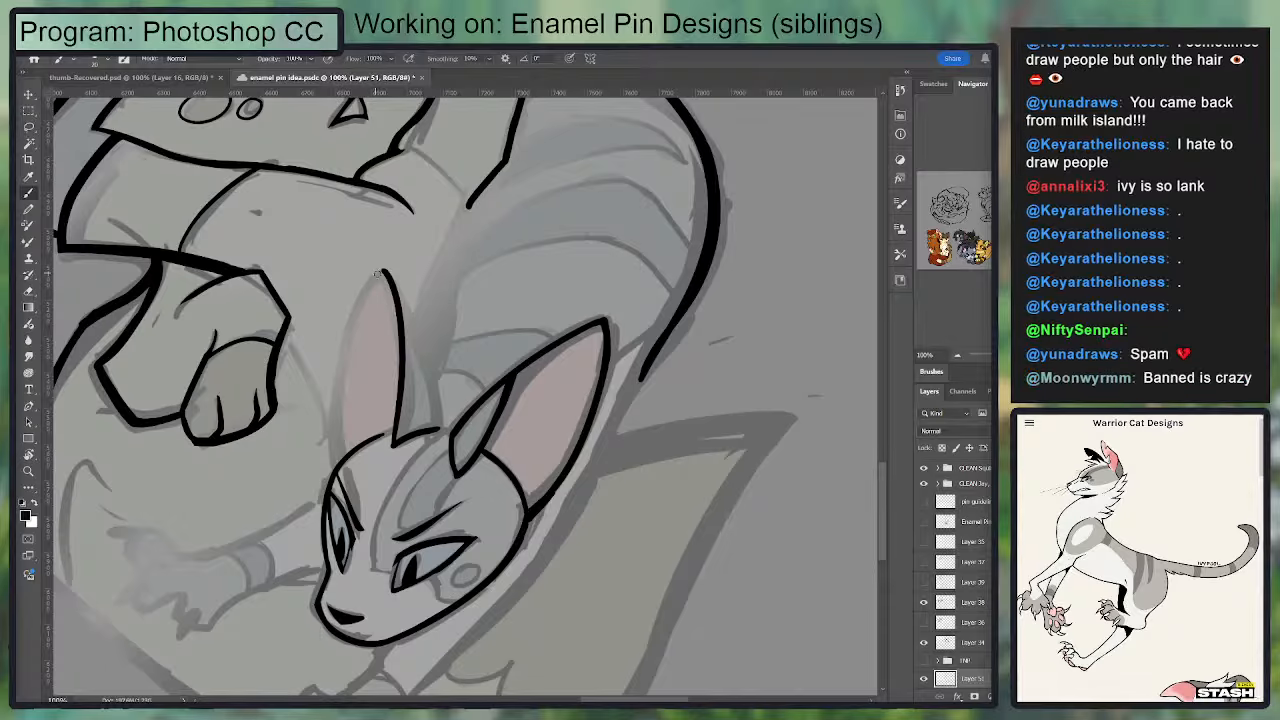
{"action": "left_click_drag", "start_coordinate": [382, 271], "coordinate": [334, 474]}
{"action": "key", "text": "ctrl+z"}
{"action": "mouse_move", "coordinate": [384, 270]}
{"action": "left_mouse_down"}
{"action": "mouse_move", "coordinate": [337, 477]}
{"action": "mouse_move", "coordinate": [366, 302]}
{"action": "mouse_move", "coordinate": [340, 461]}
{"action": "left_mouse_up"}
{"action": "key", "text": "ctrl+z"}
{"action": "key", "text": "ctrl+z"}
Step: Ink the far ear's back edge from below the tip down to the head contour
{"action": "key", "text": "ctrl+z"}
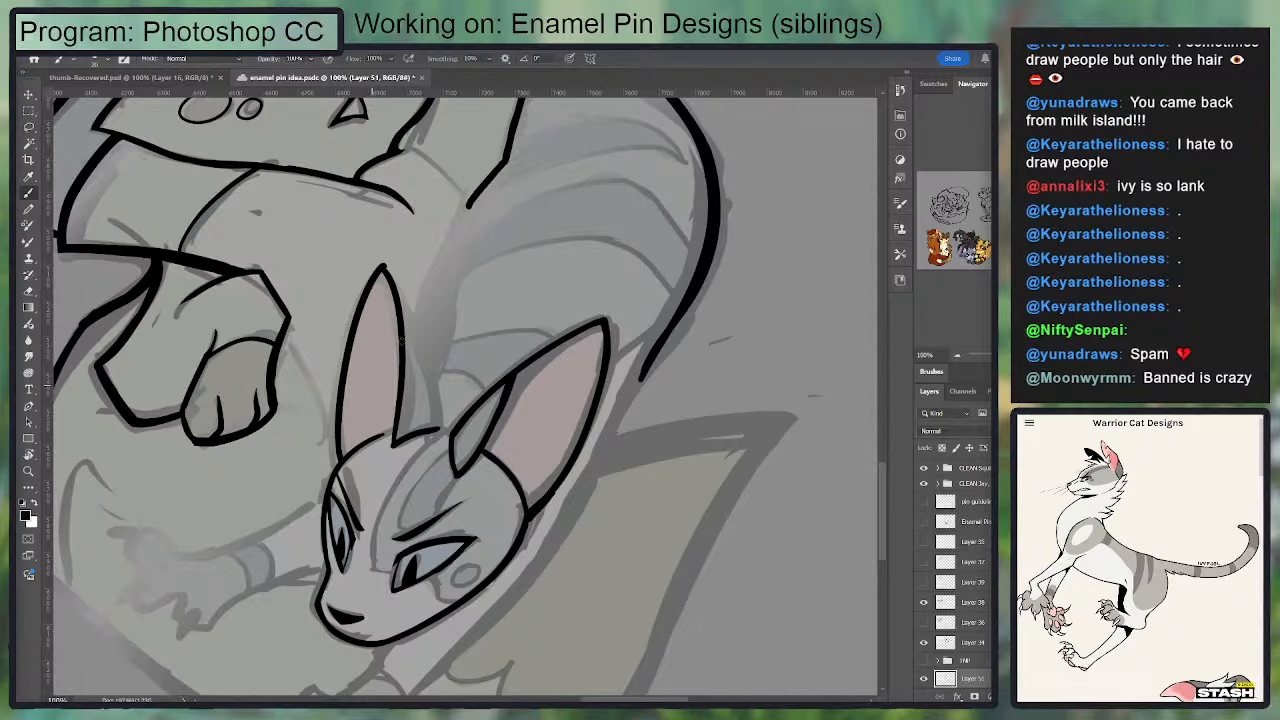
{"action": "key", "text": "e"}
{"action": "key", "text": "b"}
{"action": "mouse_move", "coordinate": [403, 313]}
{"action": "left_mouse_down"}
{"action": "mouse_move", "coordinate": [446, 266]}
{"action": "mouse_move", "coordinate": [475, 380]}
{"action": "left_mouse_up"}
{"action": "key", "text": "ctrl+z"}
{"action": "left_click_drag", "start_coordinate": [442, 264], "coordinate": [471, 377]}
{"action": "key", "text": "ctrl+z"}
{"action": "left_click_drag", "start_coordinate": [438, 242], "coordinate": [476, 381]}
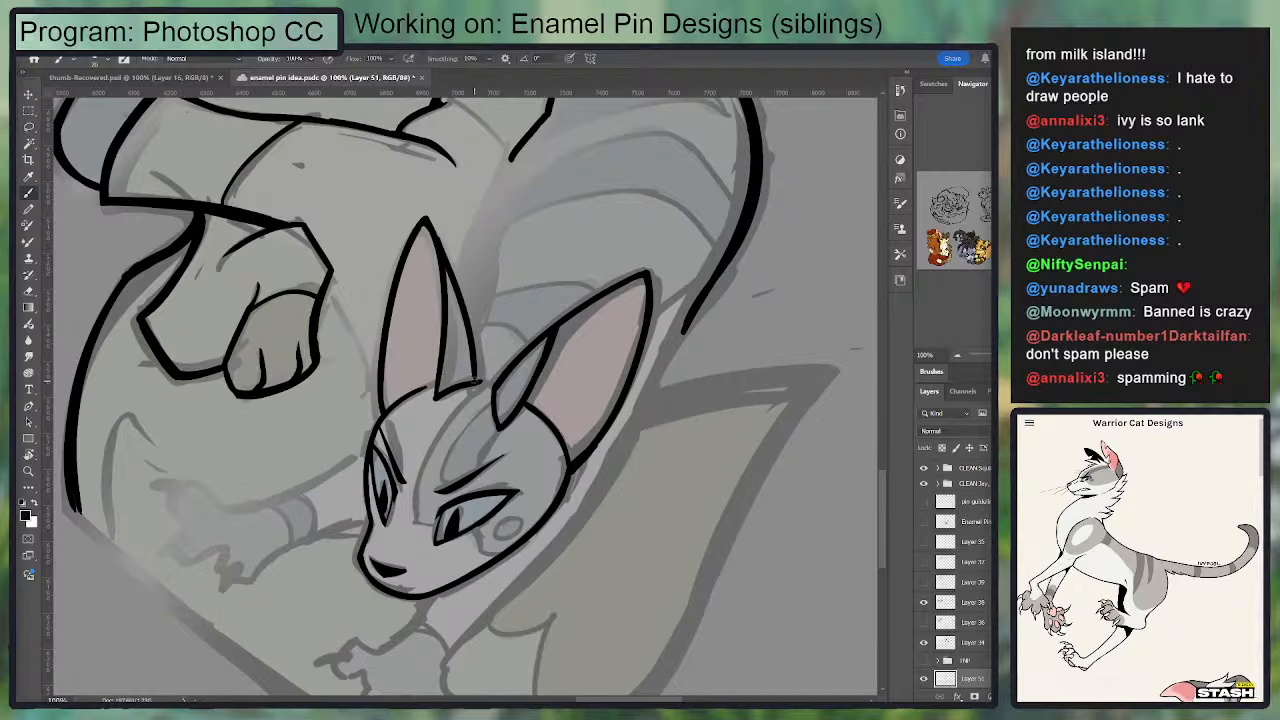
{"action": "key", "text": "ctrl+plus"}
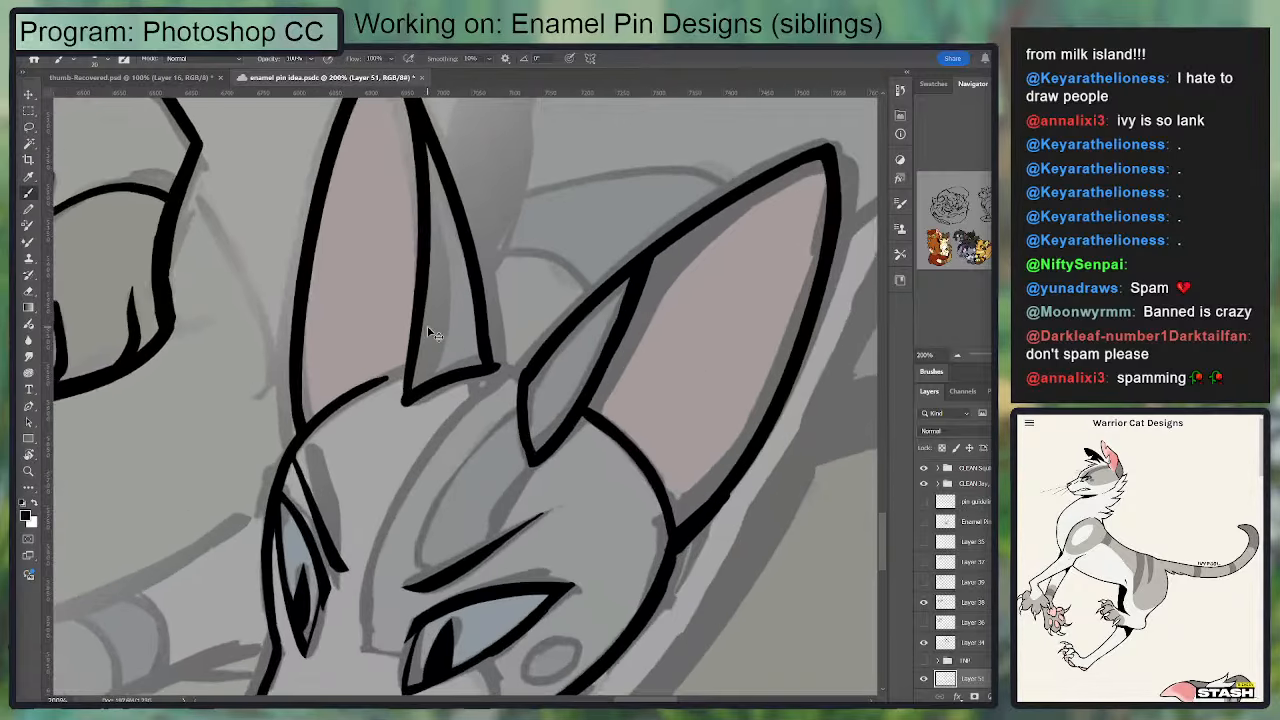
{"action": "mouse_move", "coordinate": [400, 149]}
{"action": "left_mouse_down"}
{"action": "mouse_move", "coordinate": [367, 277]}
{"action": "mouse_move", "coordinate": [465, 467]}
{"action": "mouse_move", "coordinate": [382, 239]}
{"action": "mouse_move", "coordinate": [458, 478]}
{"action": "left_mouse_up"}
{"action": "key", "text": "ctrl+z"}
{"action": "key", "text": "ctrl+z"}
{"action": "key", "text": "ctrl+z"}
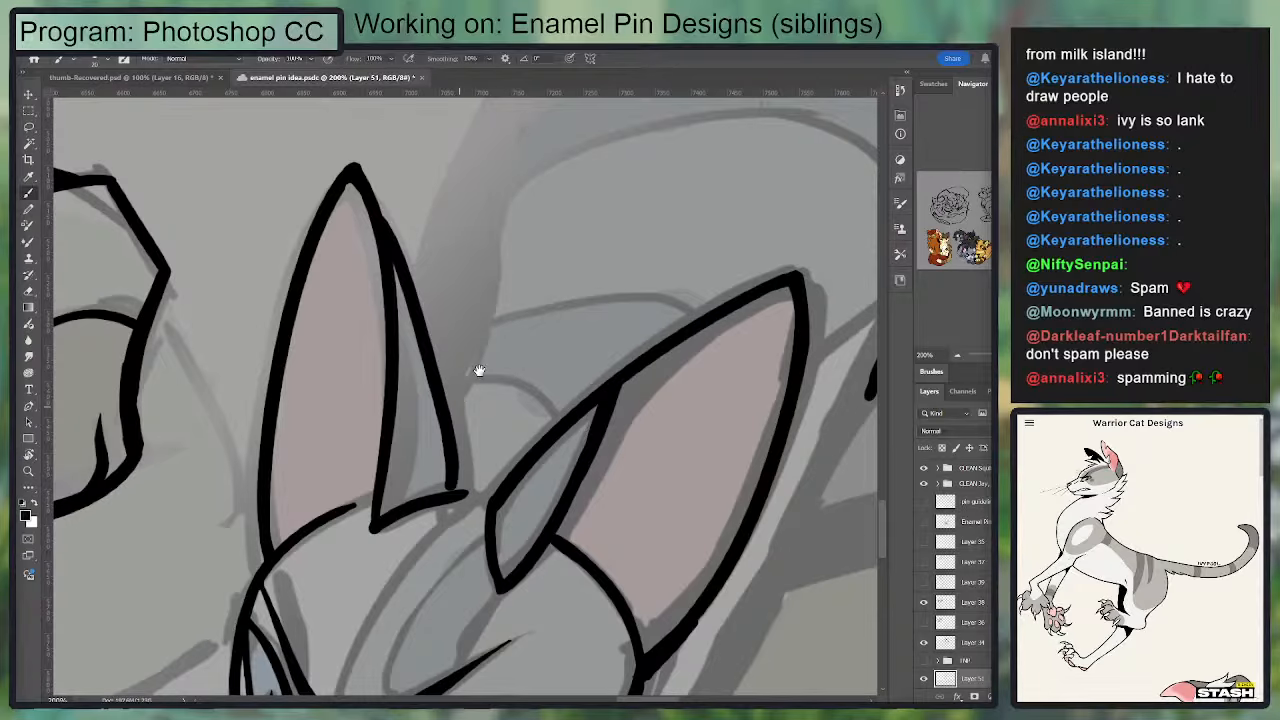
Step: Ink the head contour between the two ears and extend the forehead line to the far ear's base
{"action": "left_click_drag", "start_coordinate": [477, 371], "coordinate": [514, 243]}
{"action": "key", "text": "e"}
{"action": "mouse_move", "coordinate": [506, 361]}
{"action": "left_mouse_down"}
{"action": "mouse_move", "coordinate": [523, 334]}
{"action": "mouse_move", "coordinate": [406, 409]}
{"action": "mouse_move", "coordinate": [491, 349]}
{"action": "mouse_move", "coordinate": [545, 360]}
{"action": "left_mouse_up"}
{"action": "key", "text": "b"}
{"action": "key", "text": "e"}
{"action": "left_click_drag", "start_coordinate": [415, 391], "coordinate": [420, 325]}
{"action": "key", "text": "b"}
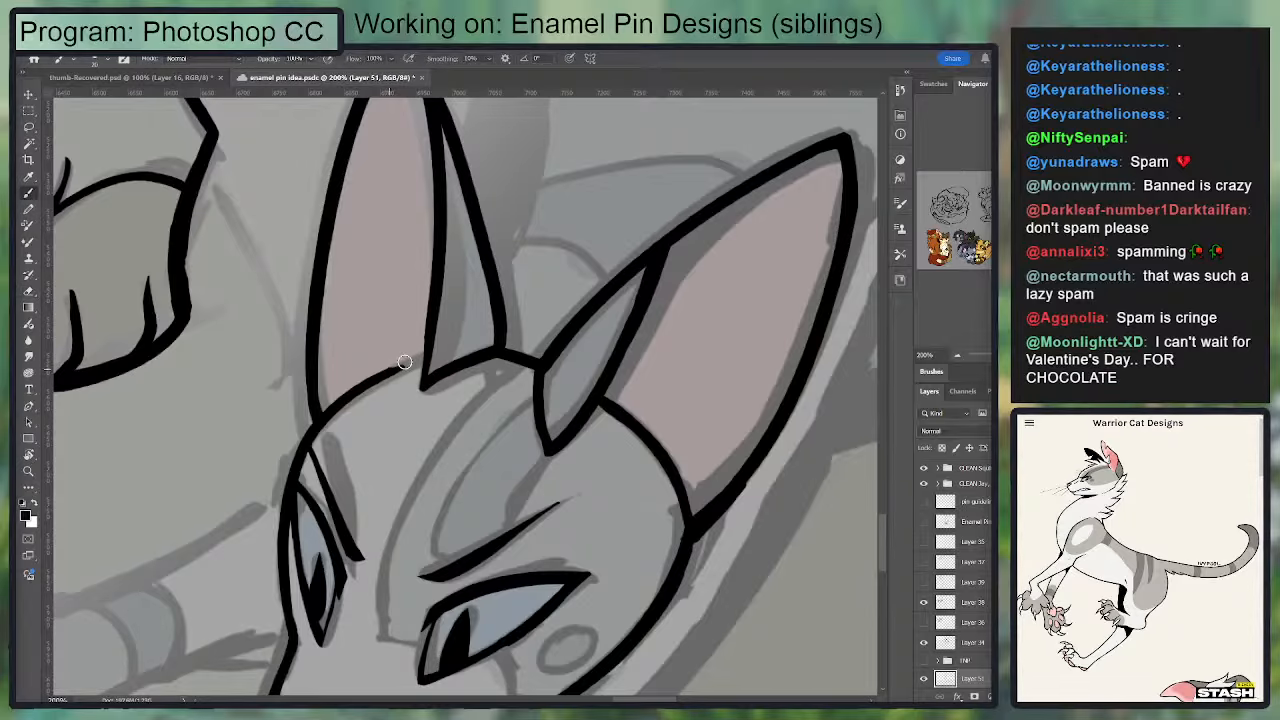
{"action": "left_click_drag", "start_coordinate": [396, 369], "coordinate": [426, 360]}
{"action": "left_click_drag", "start_coordinate": [466, 255], "coordinate": [463, 429]}
{"action": "key", "text": "e"}
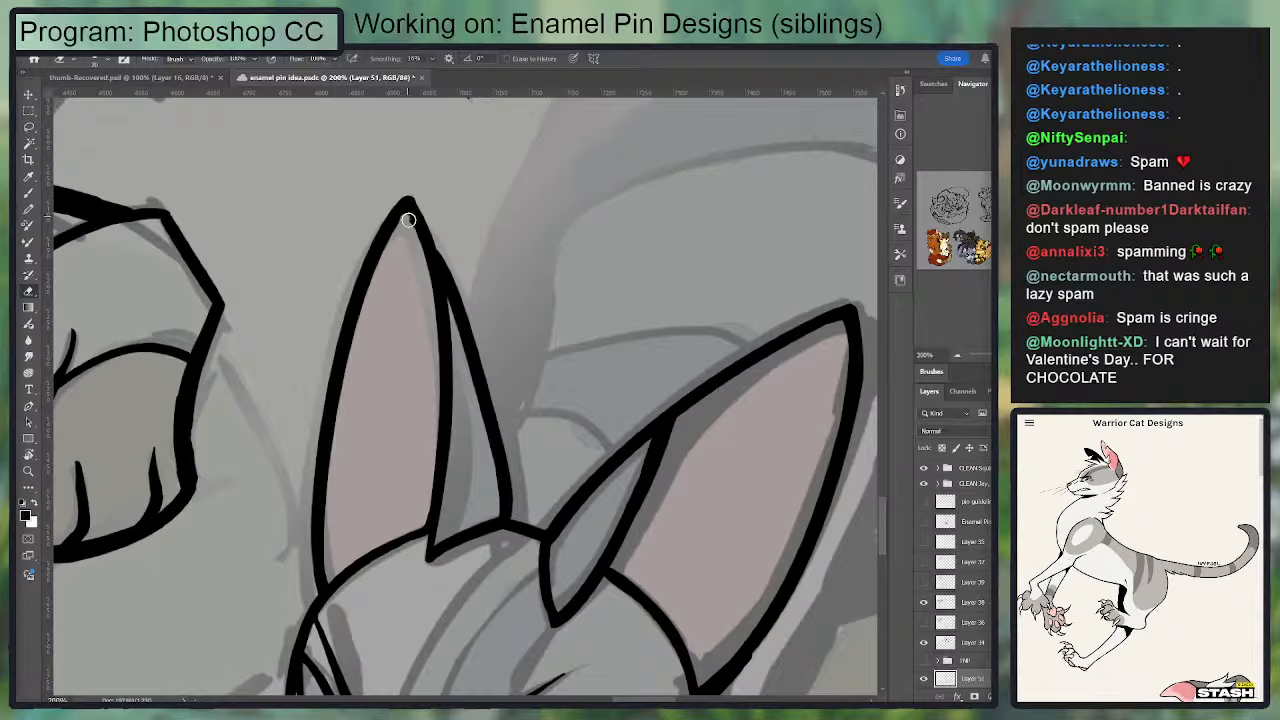
Step: Clean up the far ear's tip and thin its outer edge by erasing along the inside
{"action": "key", "text": "b"}
{"action": "mouse_move", "coordinate": [408, 219]}
{"action": "left_mouse_down"}
{"action": "mouse_move", "coordinate": [444, 326]}
{"action": "mouse_move", "coordinate": [448, 299]}
{"action": "mouse_move", "coordinate": [440, 345]}
{"action": "mouse_move", "coordinate": [407, 201]}
{"action": "mouse_move", "coordinate": [443, 267]}
{"action": "mouse_move", "coordinate": [444, 337]}
{"action": "mouse_move", "coordinate": [408, 203]}
{"action": "mouse_move", "coordinate": [444, 316]}
{"action": "left_mouse_up"}
{"action": "key", "text": "ctrl+z"}
{"action": "key", "text": "ctrl+z"}
{"action": "key", "text": "ctrl+z"}
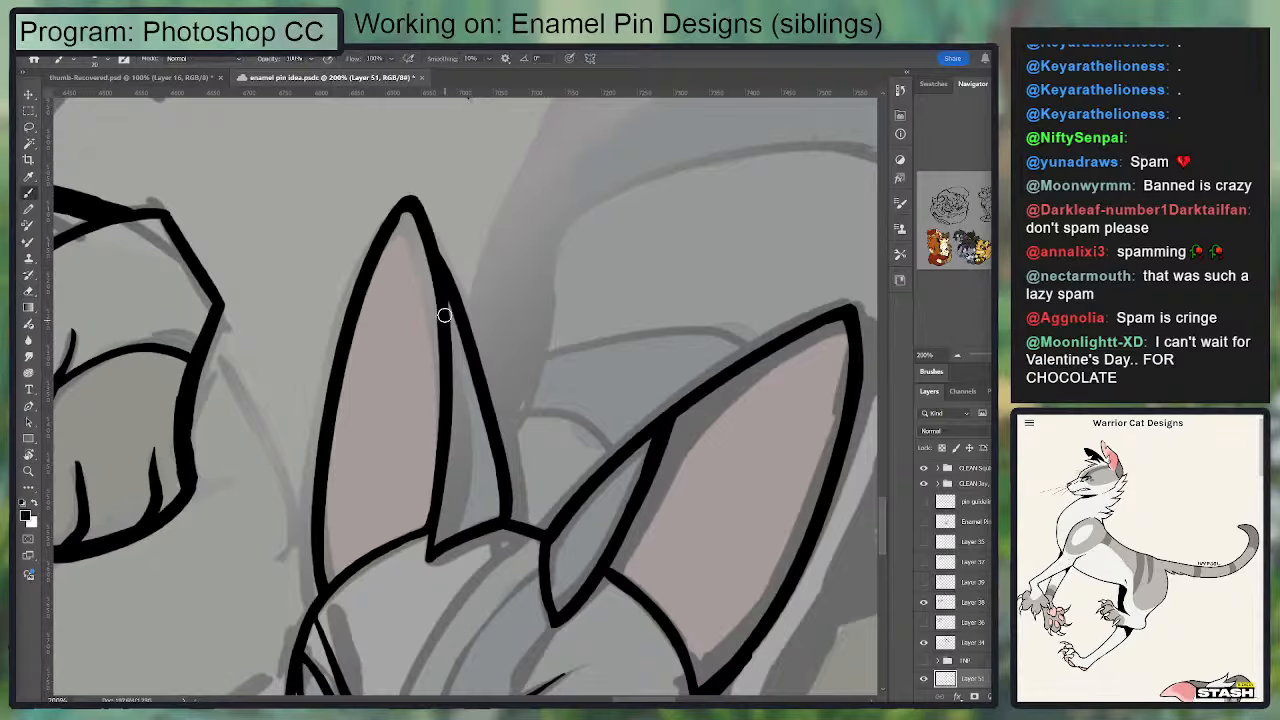
{"action": "key", "text": "e"}
{"action": "left_click_drag", "start_coordinate": [405, 219], "coordinate": [376, 306]}
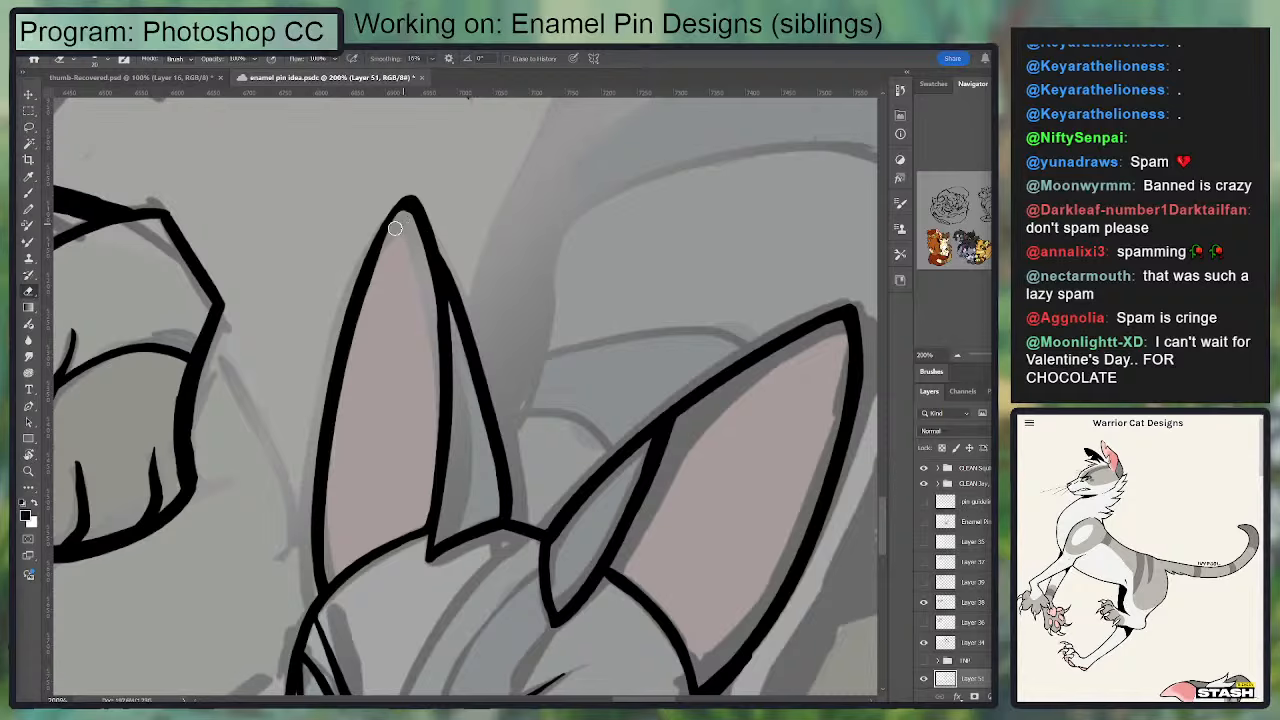
{"action": "left_click_drag", "start_coordinate": [391, 226], "coordinate": [368, 318]}
{"action": "key", "text": "b"}
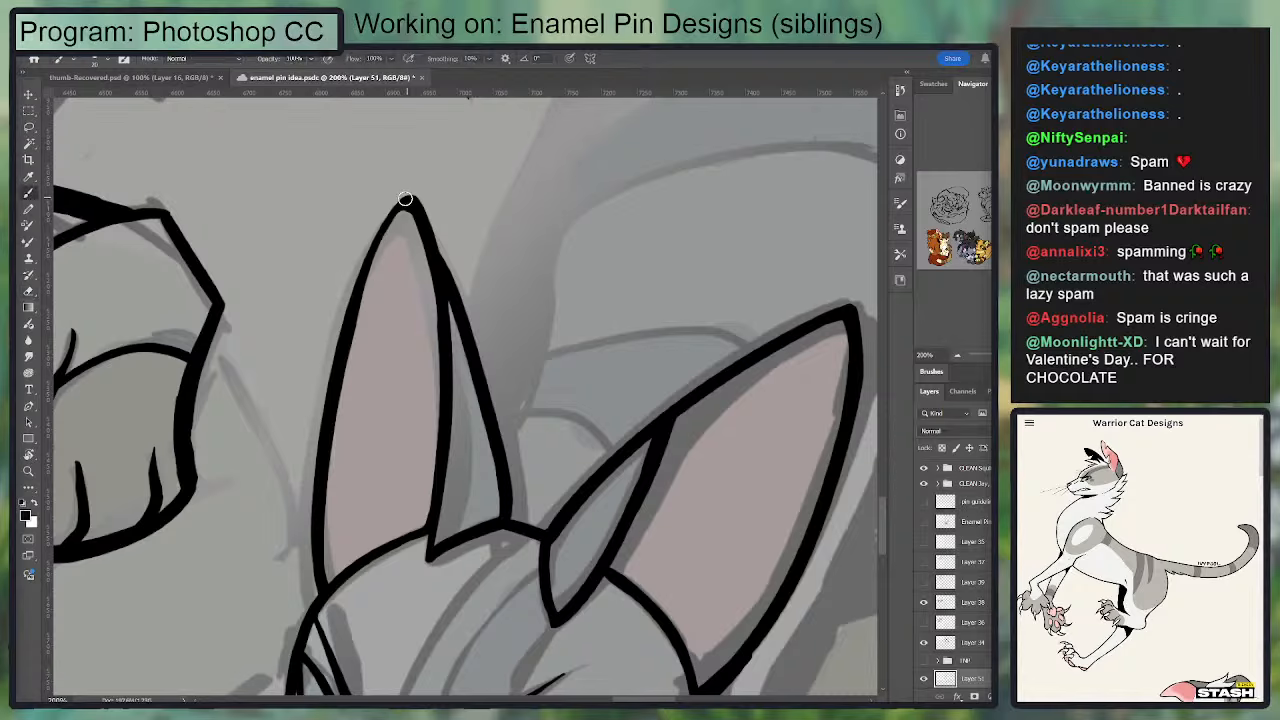
Step: Thicken the far ear's inner edge from the tip down to where the back edge branches off
{"action": "key", "text": "e"}
{"action": "key", "text": "b"}
{"action": "mouse_move", "coordinate": [412, 207]}
{"action": "left_mouse_down"}
{"action": "mouse_move", "coordinate": [440, 365]}
{"action": "mouse_move", "coordinate": [444, 330]}
{"action": "mouse_move", "coordinate": [410, 205]}
{"action": "mouse_move", "coordinate": [466, 331]}
{"action": "mouse_move", "coordinate": [416, 207]}
{"action": "mouse_move", "coordinate": [453, 408]}
{"action": "mouse_move", "coordinate": [434, 270]}
{"action": "mouse_move", "coordinate": [441, 321]}
{"action": "mouse_move", "coordinate": [478, 352]}
{"action": "left_mouse_up"}
{"action": "key", "text": "ctrl+z"}
{"action": "key", "text": "e"}
{"action": "key", "text": "ctrl+z"}
{"action": "key", "text": "b"}
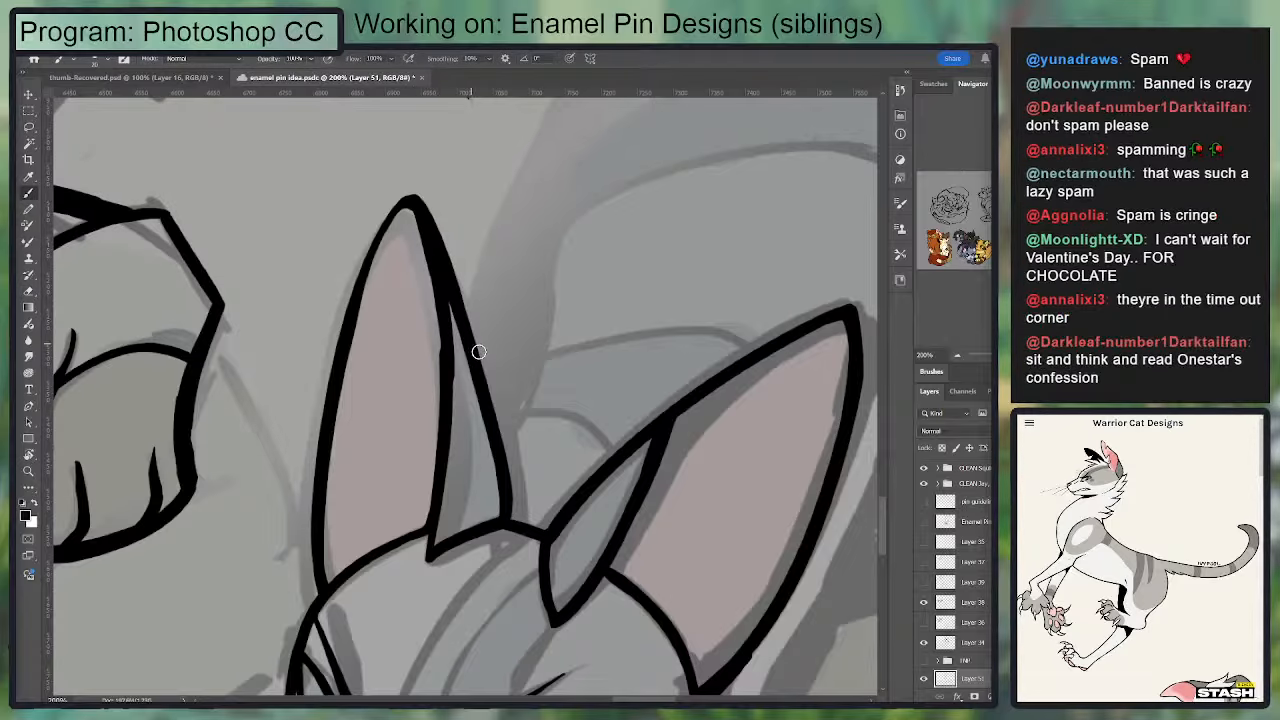
{"action": "mouse_move", "coordinate": [404, 208]}
{"action": "left_mouse_down"}
{"action": "mouse_move", "coordinate": [326, 352]}
{"action": "mouse_move", "coordinate": [312, 422]}
{"action": "left_mouse_up"}
{"action": "key", "text": "ctrl+z"}
{"action": "left_click_drag", "start_coordinate": [404, 198], "coordinate": [312, 425]}
{"action": "key", "text": "ctrl+z"}
{"action": "mouse_move", "coordinate": [337, 372]}
{"action": "left_mouse_down"}
{"action": "mouse_move", "coordinate": [404, 189]}
{"action": "mouse_move", "coordinate": [337, 351]}
{"action": "left_mouse_up"}
{"action": "key", "text": "ctrl+z"}
Step: Ink a long line from the upper cat's raised arm down behind the lower cat's far ear
{"action": "key", "text": "ctrl+minus"}
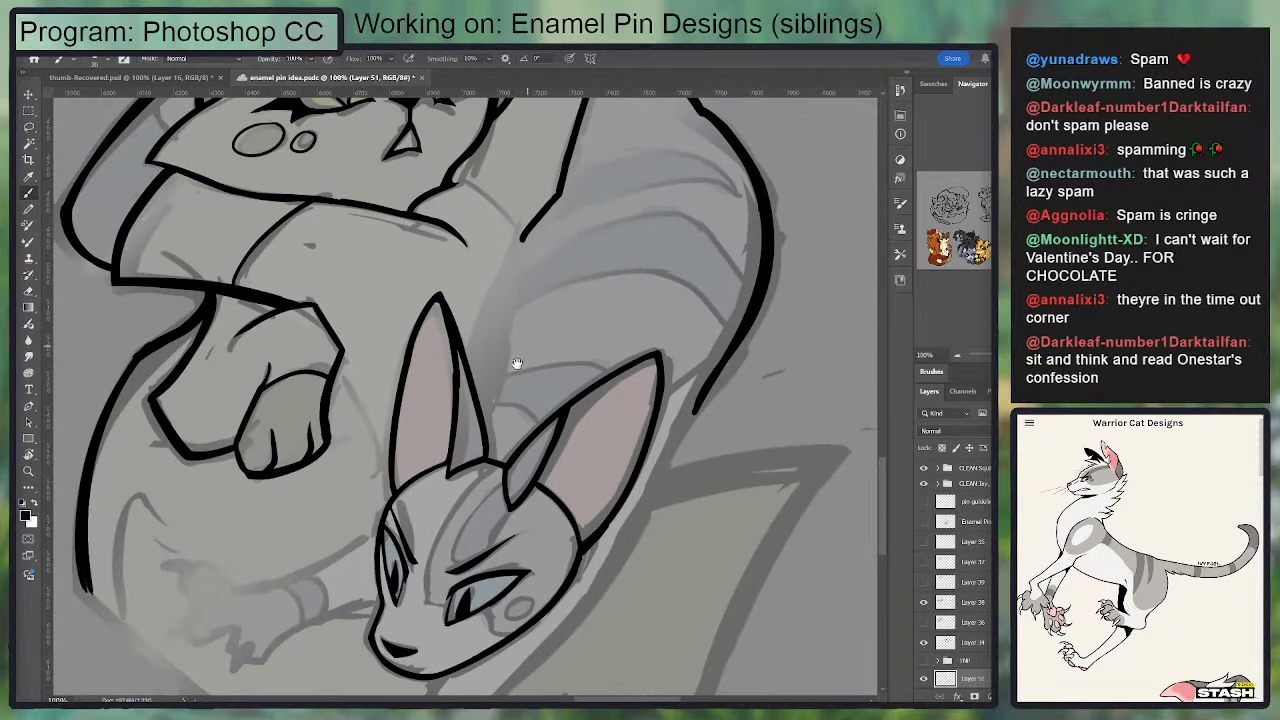
{"action": "left_click_drag", "start_coordinate": [462, 316], "coordinate": [434, 276]}
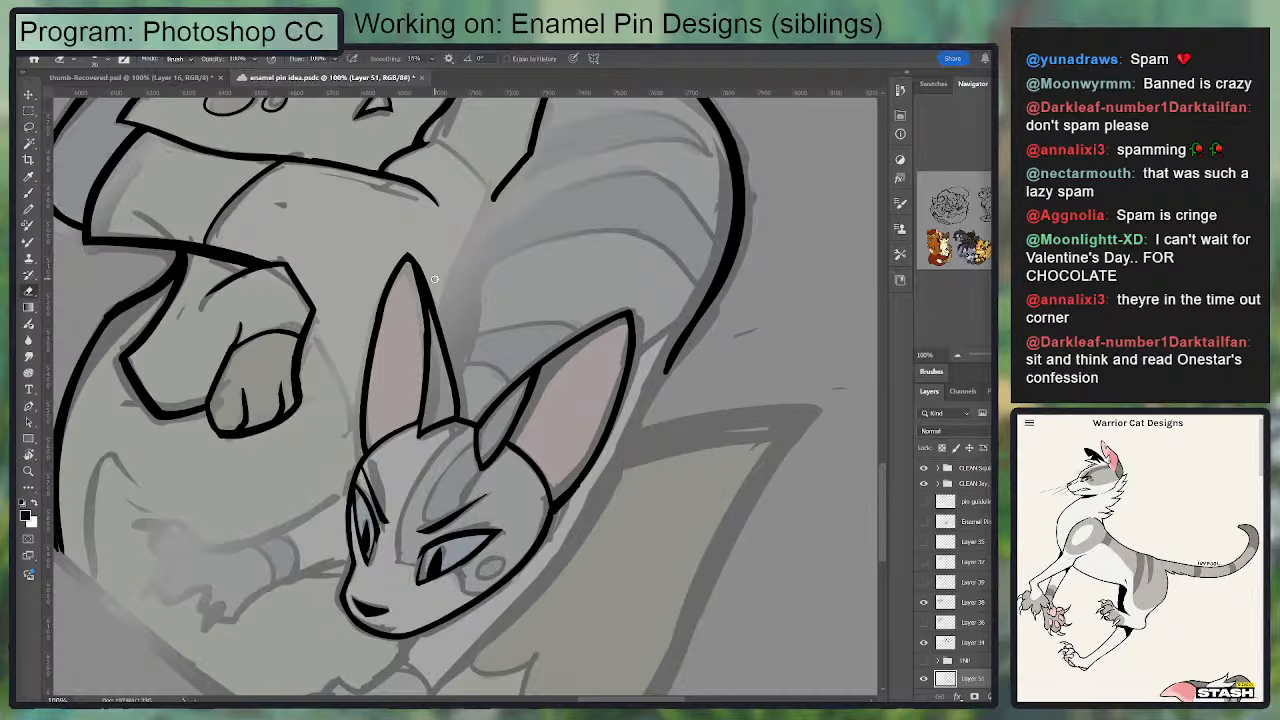
{"action": "left_click_drag", "start_coordinate": [456, 378], "coordinate": [487, 246]}
{"action": "left_click_drag", "start_coordinate": [495, 199], "coordinate": [485, 289]}
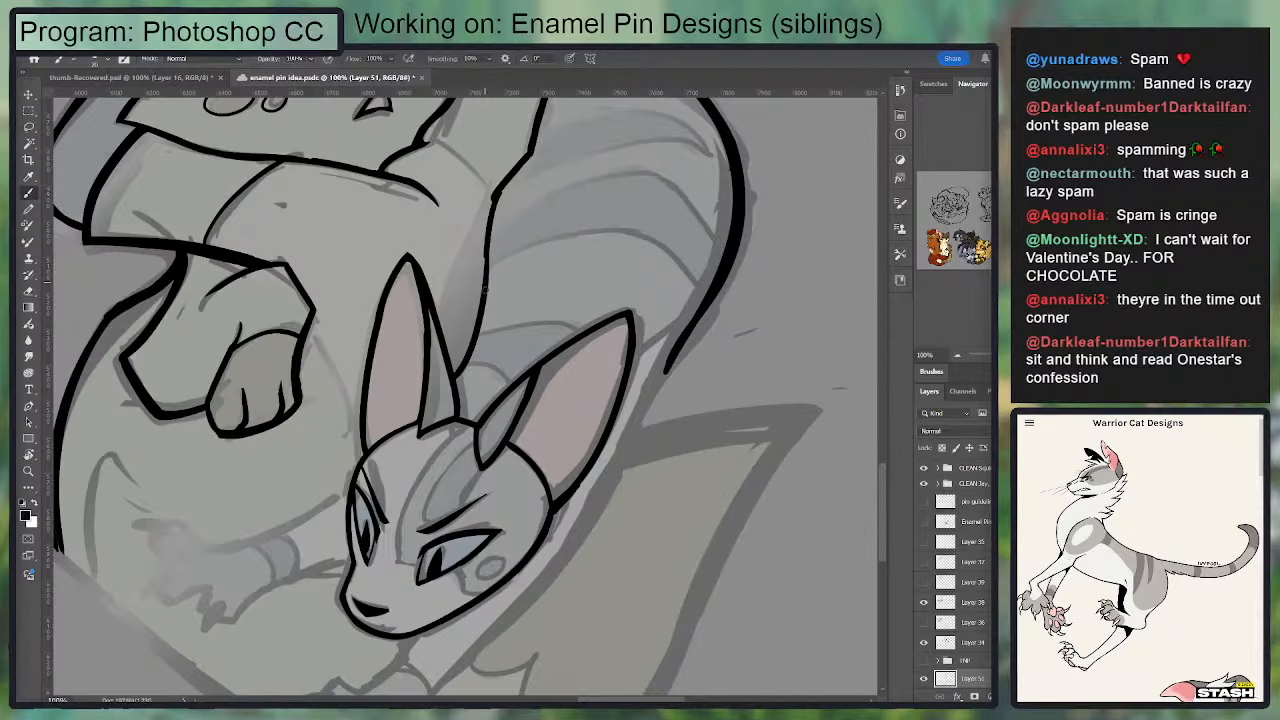
{"action": "key", "text": "ctrl+z"}
{"action": "key", "text": "ctrl+z"}
{"action": "left_click_drag", "start_coordinate": [496, 199], "coordinate": [478, 302]}
{"action": "key", "text": "ctrl+z"}
{"action": "left_click_drag", "start_coordinate": [498, 197], "coordinate": [463, 377]}
Step: Ink a second line beside it, from below the raised arm's joint to the far ear's edge
{"action": "key", "text": "ctrl+z"}
{"action": "key", "text": "ctrl+z"}
{"action": "mouse_move", "coordinate": [490, 202]}
{"action": "left_mouse_down"}
{"action": "mouse_move", "coordinate": [449, 316]}
{"action": "mouse_move", "coordinate": [484, 218]}
{"action": "left_mouse_up"}
{"action": "key", "text": "ctrl+z"}
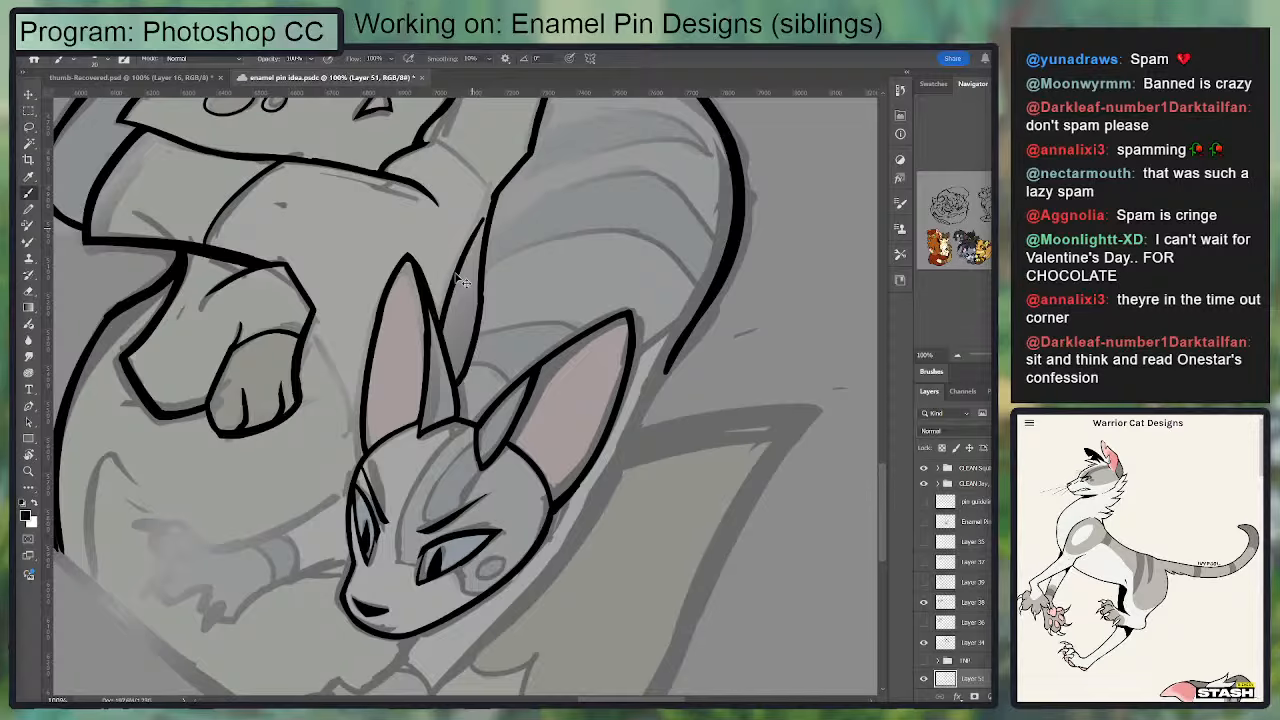
{"action": "key", "text": "ctrl+z"}
{"action": "mouse_move", "coordinate": [444, 335]}
{"action": "left_mouse_down"}
{"action": "mouse_move", "coordinate": [448, 283]}
{"action": "mouse_move", "coordinate": [480, 298]}
{"action": "mouse_move", "coordinate": [488, 269]}
{"action": "mouse_move", "coordinate": [466, 297]}
{"action": "mouse_move", "coordinate": [475, 259]}
{"action": "mouse_move", "coordinate": [420, 216]}
{"action": "mouse_move", "coordinate": [475, 262]}
{"action": "left_mouse_up"}
{"action": "key", "text": "ctrl+z"}
{"action": "key", "text": "ctrl+z"}
{"action": "key", "text": "ctrl+z"}
Step: Ink the upper cat's shoulder arc from the chin to the raised arm's outer corner and tidy the line joints
{"action": "left_click_drag", "start_coordinate": [412, 208], "coordinate": [481, 258]}
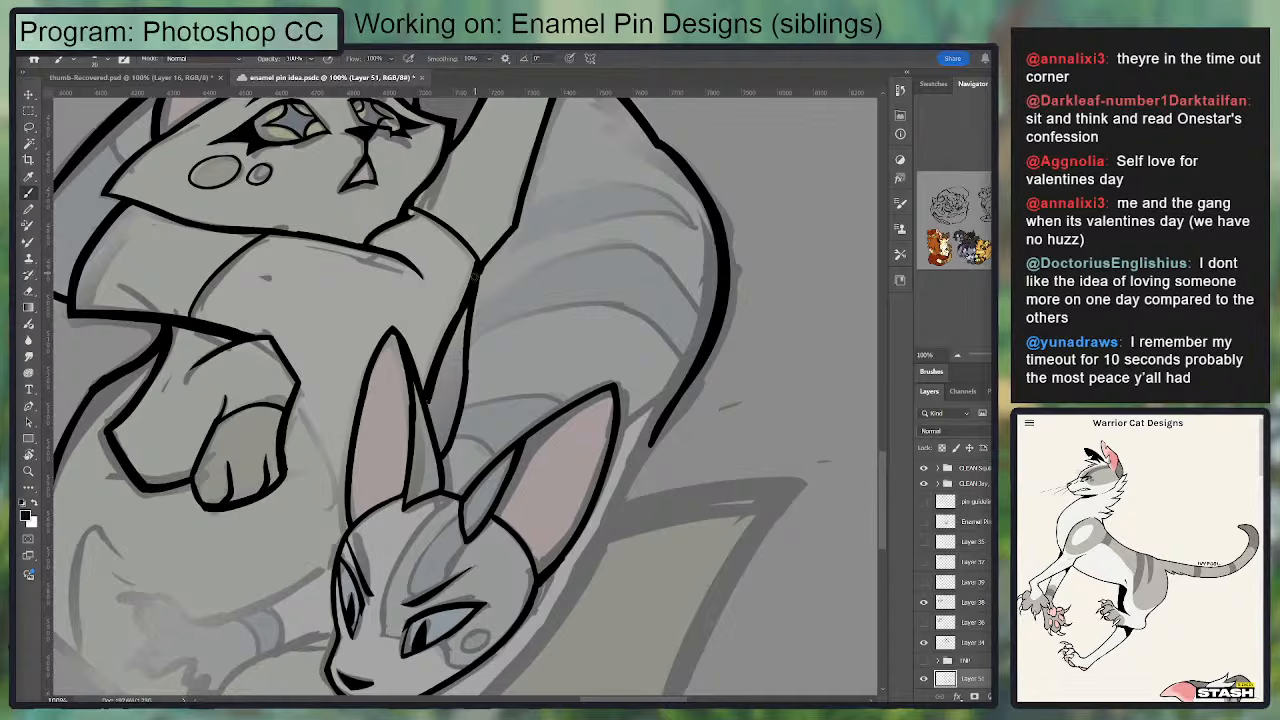
{"action": "left_click_drag", "start_coordinate": [475, 266], "coordinate": [461, 315]}
{"action": "mouse_move", "coordinate": [471, 283]}
{"action": "left_mouse_down"}
{"action": "mouse_move", "coordinate": [436, 336]}
{"action": "mouse_move", "coordinate": [480, 270]}
{"action": "left_mouse_up"}
{"action": "left_click_drag", "start_coordinate": [446, 156], "coordinate": [392, 237]}
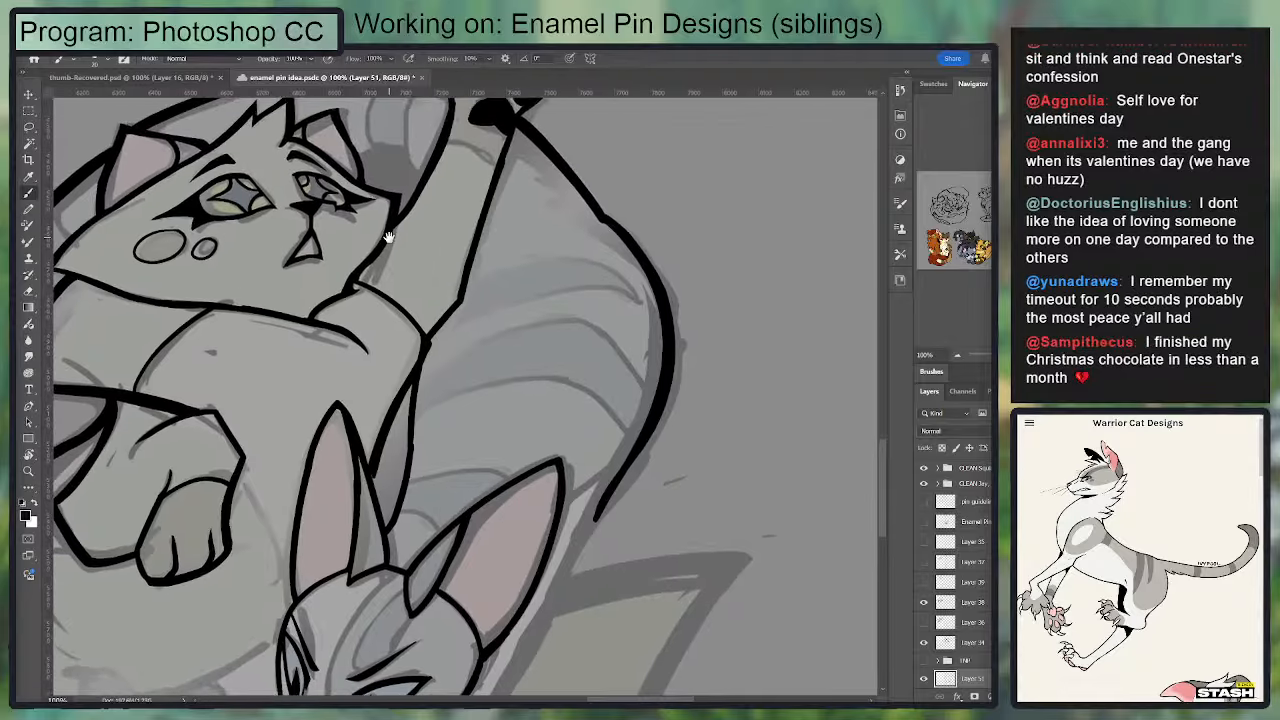
{"action": "left_click_drag", "start_coordinate": [448, 364], "coordinate": [448, 340]}
{"action": "key", "text": "e"}
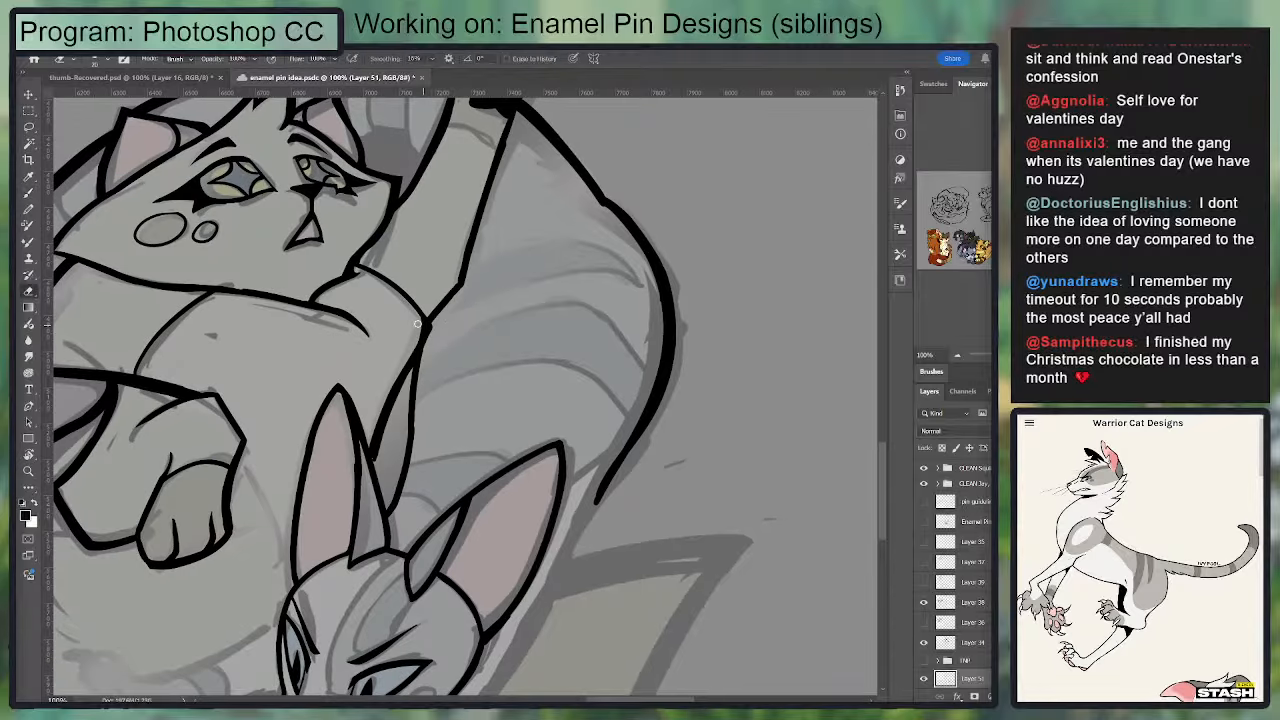
{"action": "key", "text": "b"}
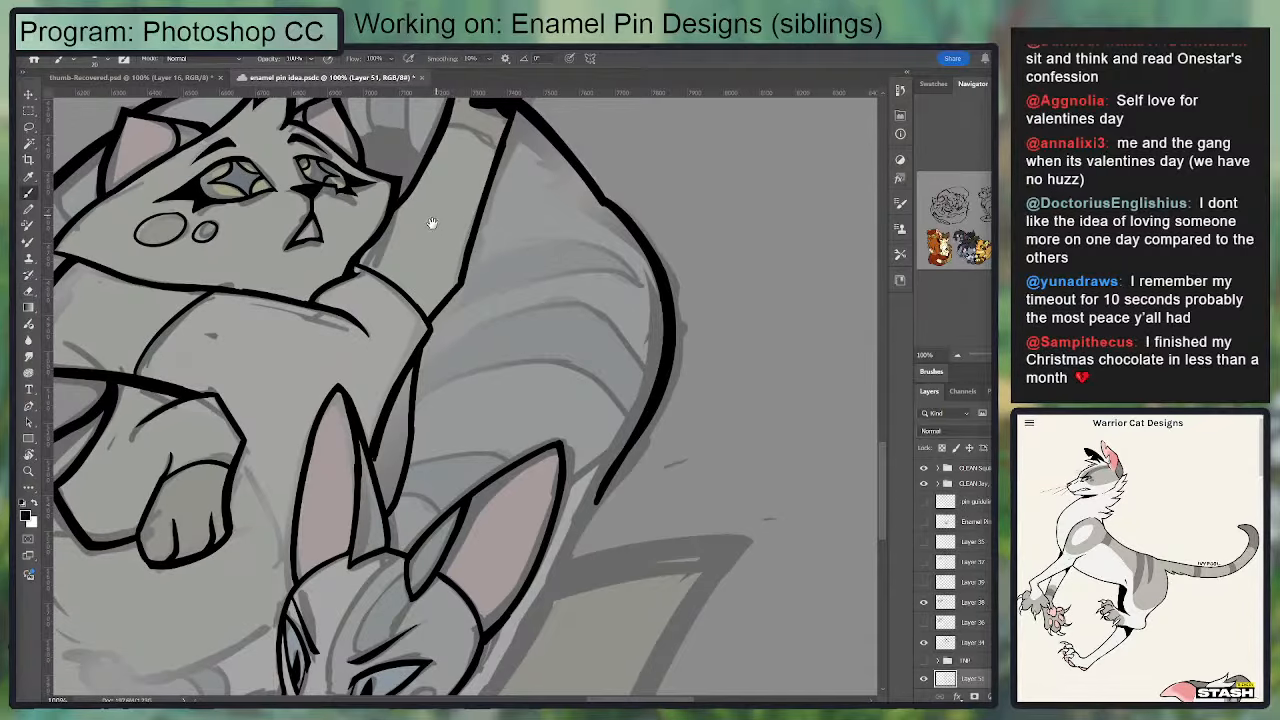
{"action": "left_click_drag", "start_coordinate": [451, 313], "coordinate": [502, 266]}
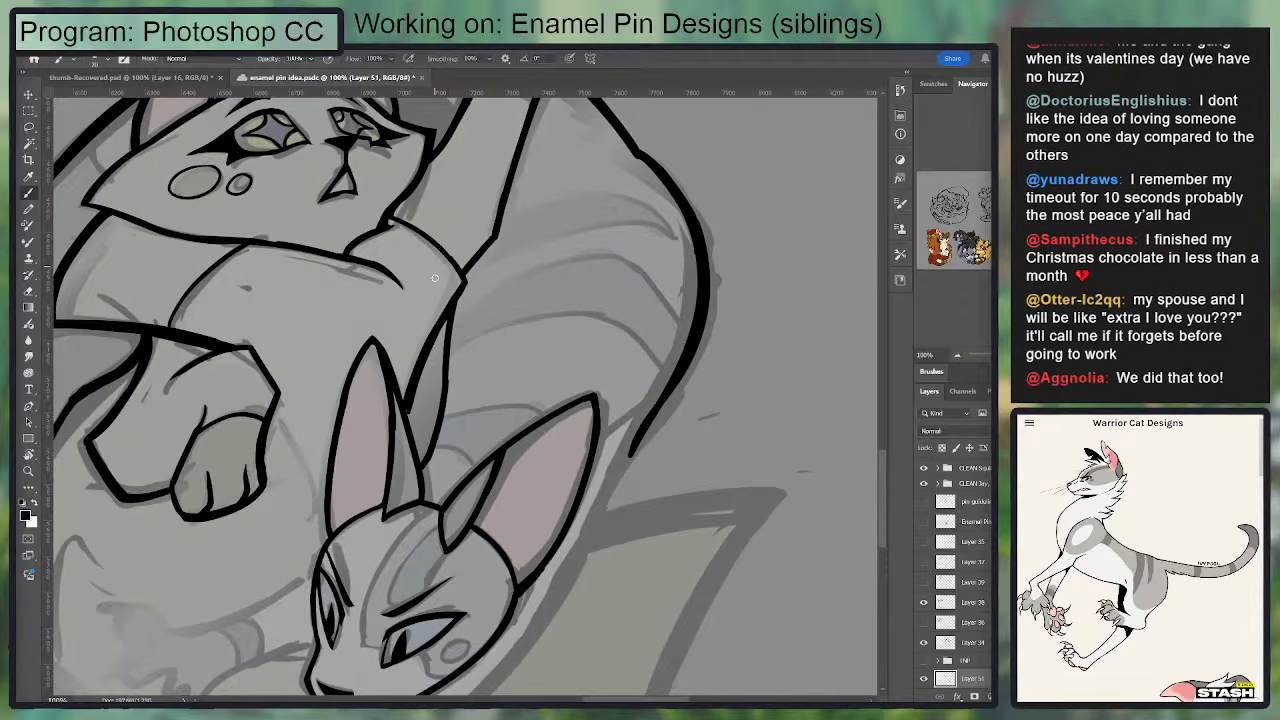
{"action": "left_click_drag", "start_coordinate": [479, 263], "coordinate": [489, 286]}
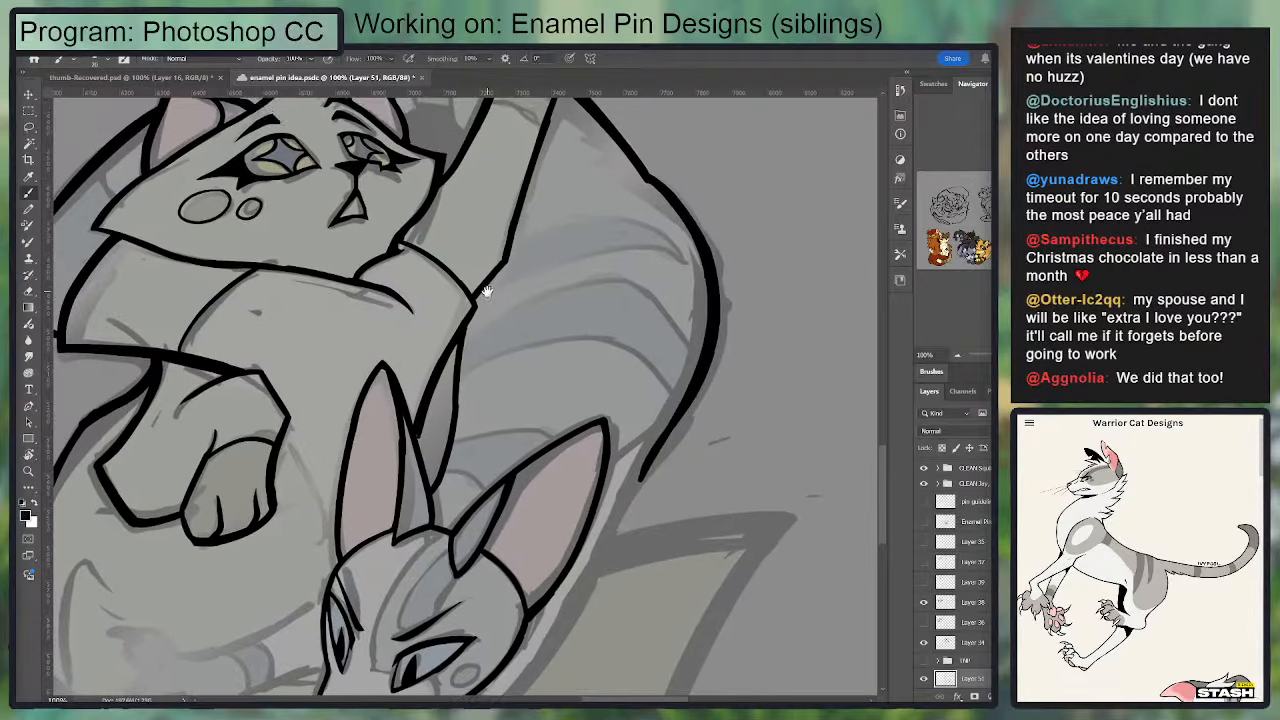
{"action": "mouse_move", "coordinate": [405, 240]}
{"action": "left_mouse_down"}
{"action": "mouse_move", "coordinate": [479, 296]}
{"action": "mouse_move", "coordinate": [401, 233]}
{"action": "mouse_move", "coordinate": [434, 262]}
{"action": "mouse_move", "coordinate": [408, 242]}
{"action": "mouse_move", "coordinate": [403, 258]}
{"action": "mouse_move", "coordinate": [411, 222]}
{"action": "mouse_move", "coordinate": [408, 309]}
{"action": "left_mouse_up"}
{"action": "key", "text": "ctrl+z"}
{"action": "key", "text": "e"}
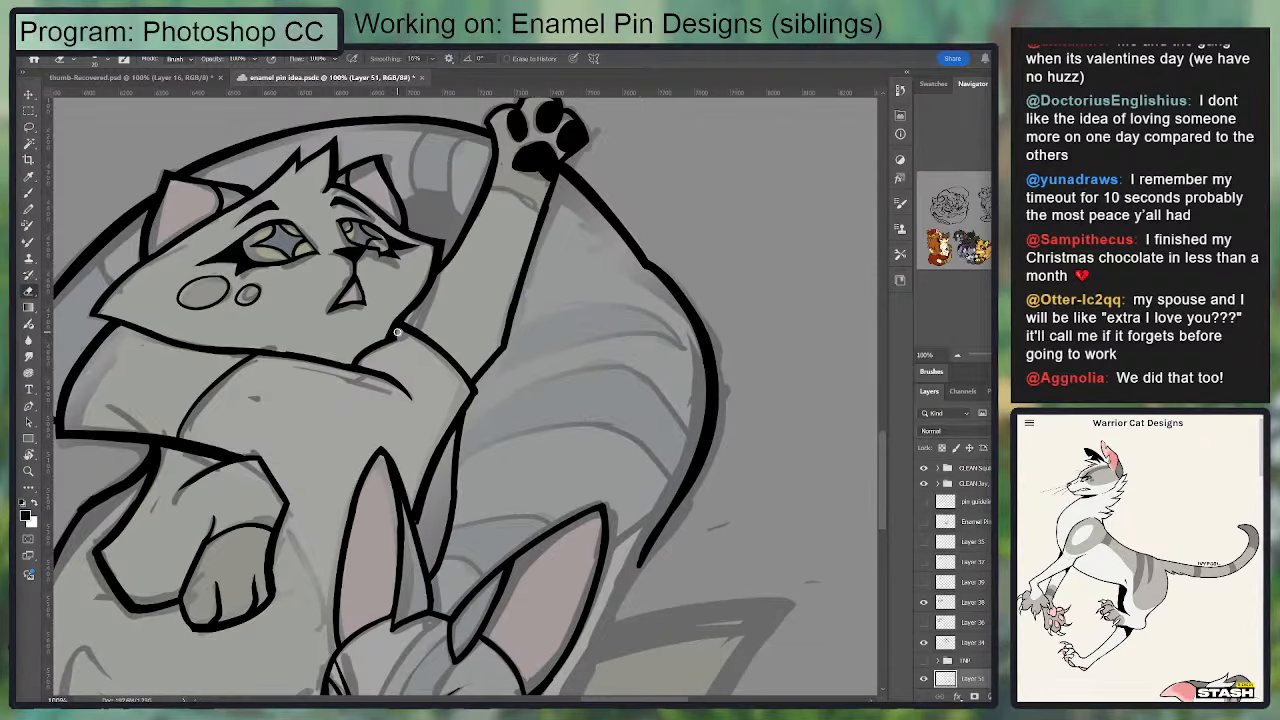
{"action": "key", "text": "b"}
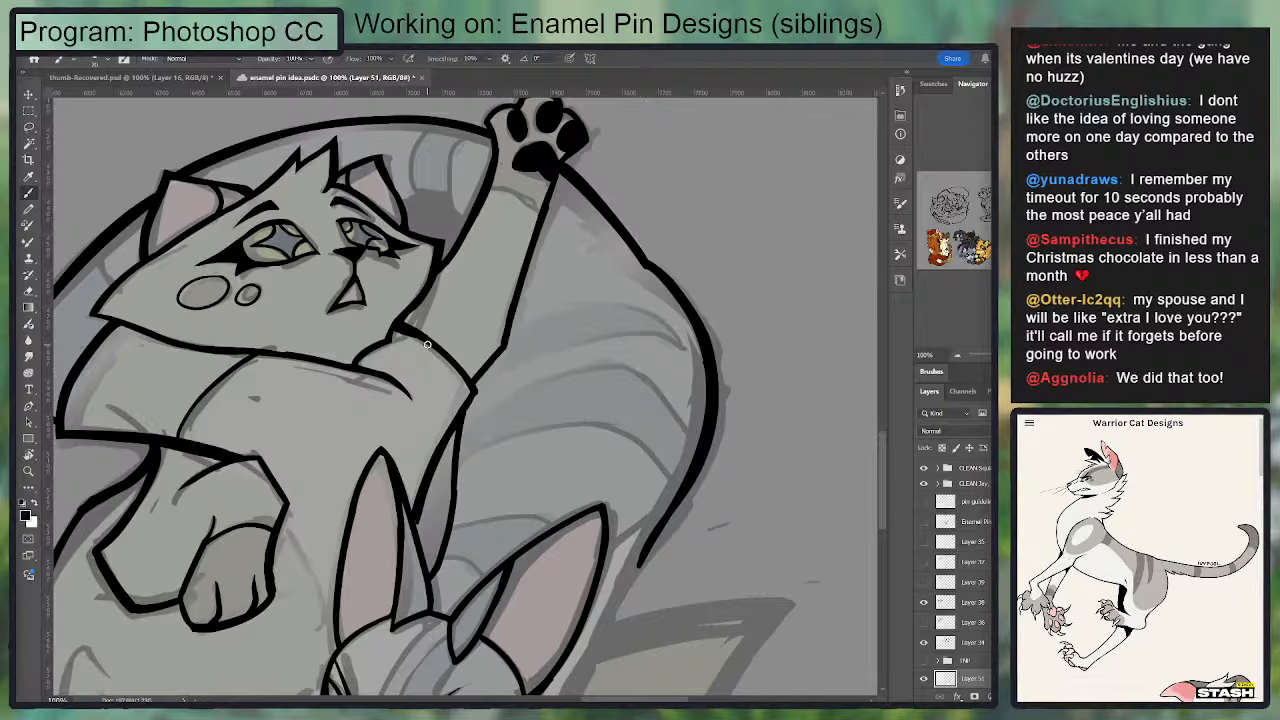
{"action": "left_click_drag", "start_coordinate": [402, 385], "coordinate": [450, 343]}
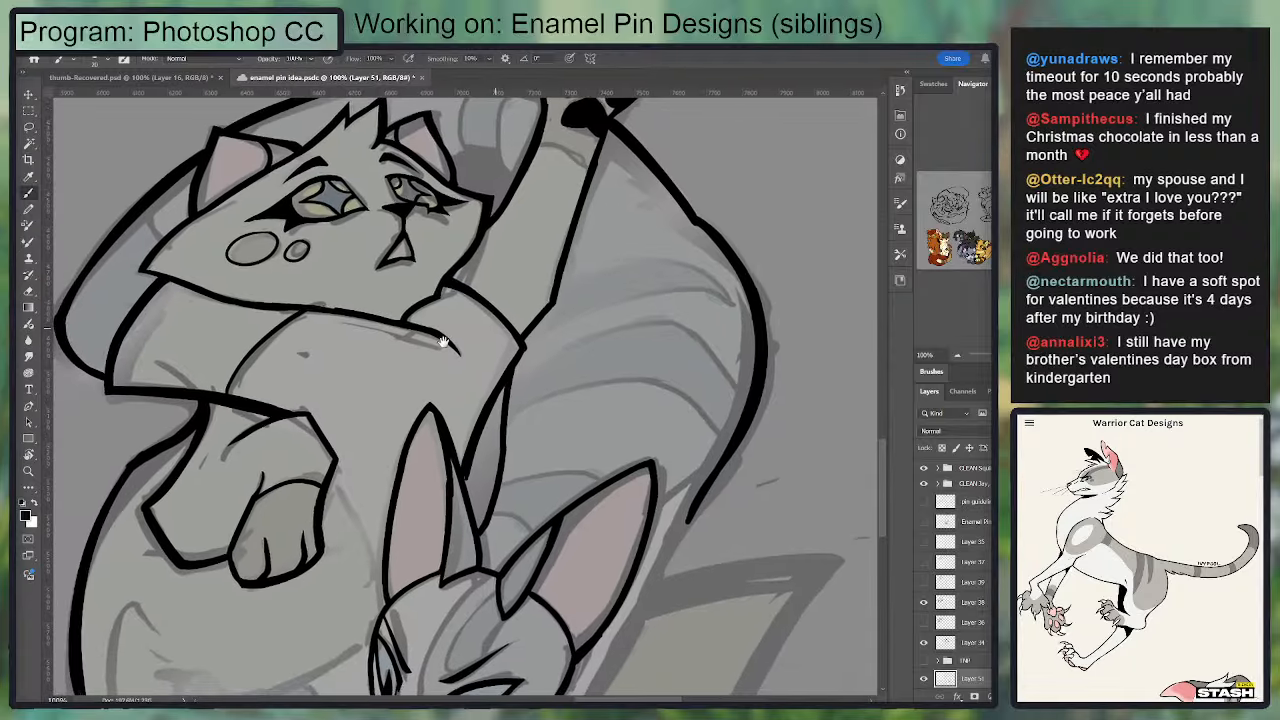
Step: Ink the upper cat's body curve from the hanging paw down to the base of the lower cat's far ear
{"action": "left_click_drag", "start_coordinate": [341, 552], "coordinate": [453, 331]}
{"action": "left_click_drag", "start_coordinate": [446, 262], "coordinate": [491, 372]}
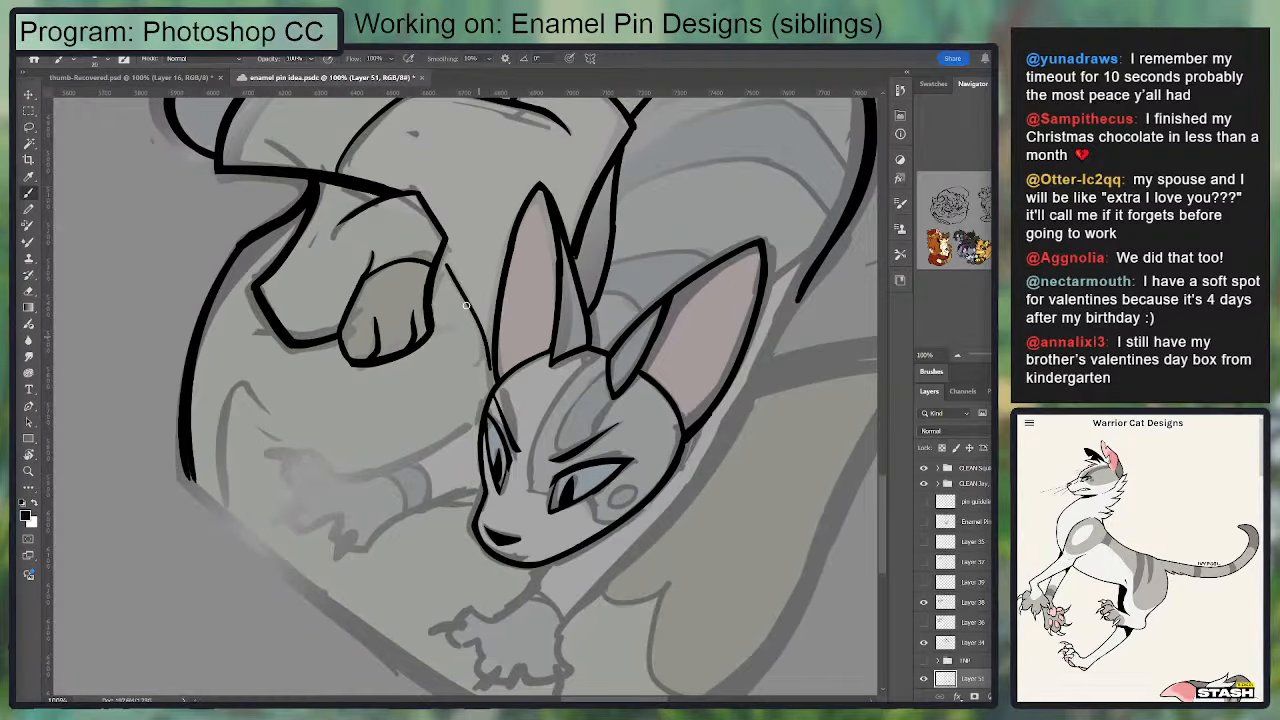
{"action": "key", "text": "ctrl+z"}
{"action": "mouse_move", "coordinate": [436, 246]}
{"action": "left_mouse_down"}
{"action": "mouse_move", "coordinate": [492, 354]}
{"action": "mouse_move", "coordinate": [437, 254]}
{"action": "mouse_move", "coordinate": [388, 449]}
{"action": "mouse_move", "coordinate": [468, 291]}
{"action": "left_mouse_up"}
{"action": "key", "text": "ctrl+z"}
{"action": "key", "text": "ctrl+z"}
{"action": "key", "text": "ctrl+z"}
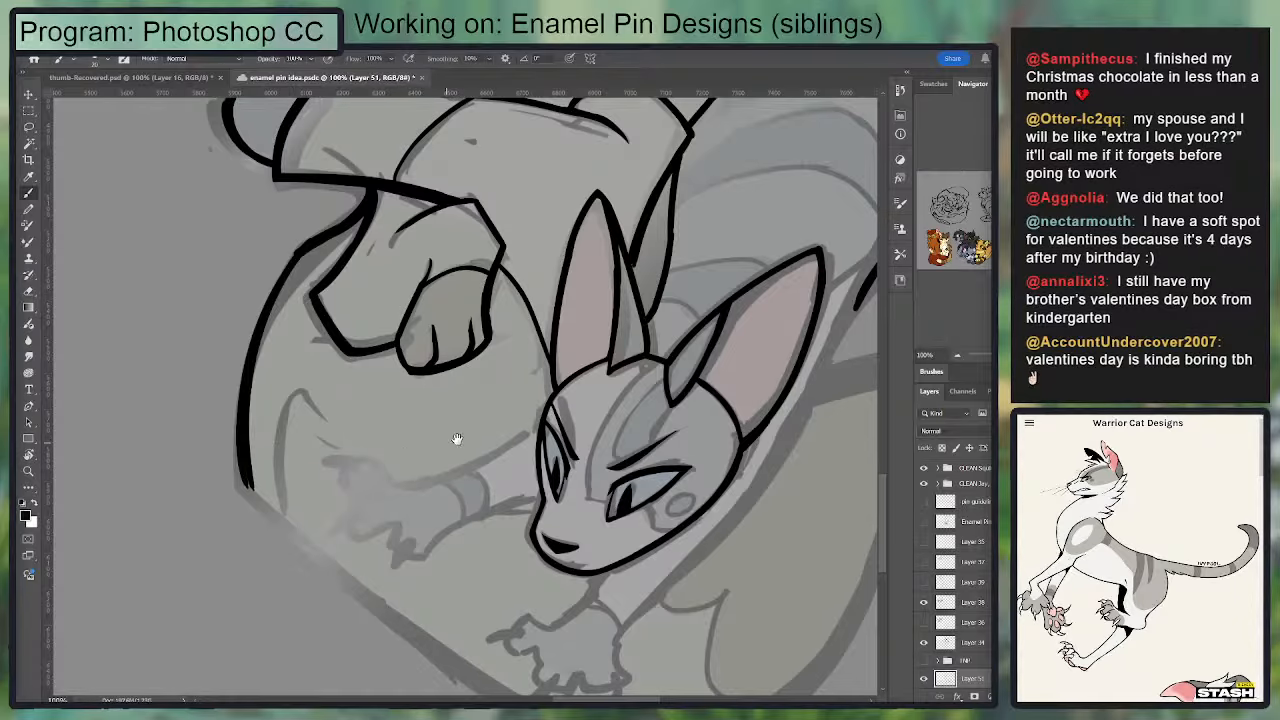
Step: Ink the upper edge of the lower cat's outstretched foreleg and join it to the face contour
{"action": "mouse_move", "coordinate": [456, 438]}
{"action": "left_mouse_down"}
{"action": "mouse_move", "coordinate": [386, 306]}
{"action": "mouse_move", "coordinate": [392, 318]}
{"action": "left_mouse_up"}
{"action": "left_click_drag", "start_coordinate": [340, 363], "coordinate": [476, 312]}
{"action": "key", "text": "ctrl+z"}
{"action": "key", "text": "ctrl+z"}
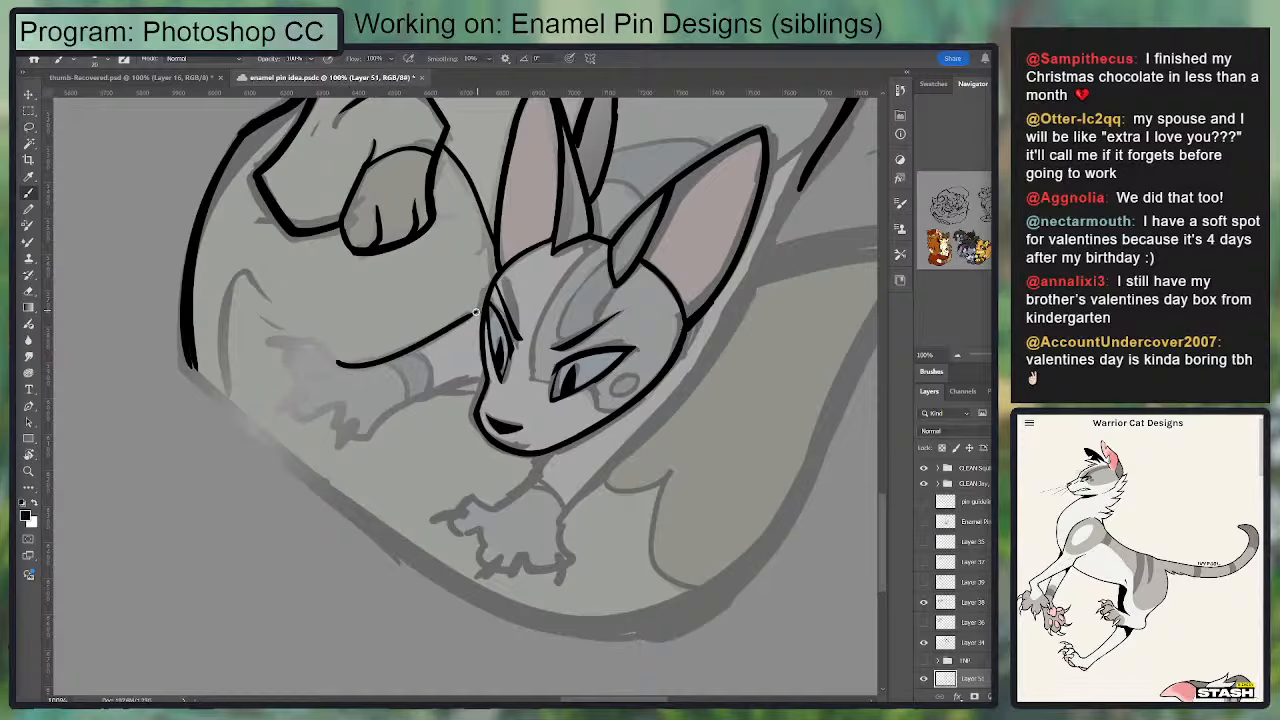
{"action": "key", "text": "ctrl+plus"}
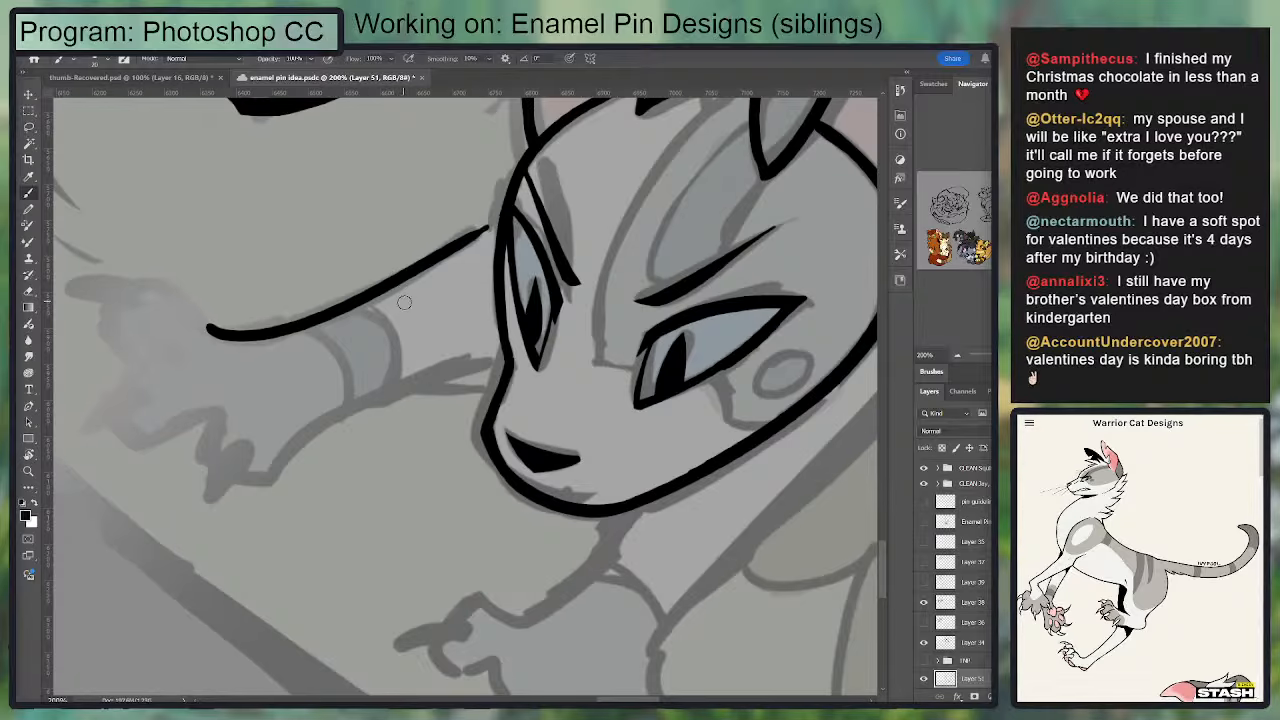
{"action": "left_click_drag", "start_coordinate": [500, 214], "coordinate": [472, 243]}
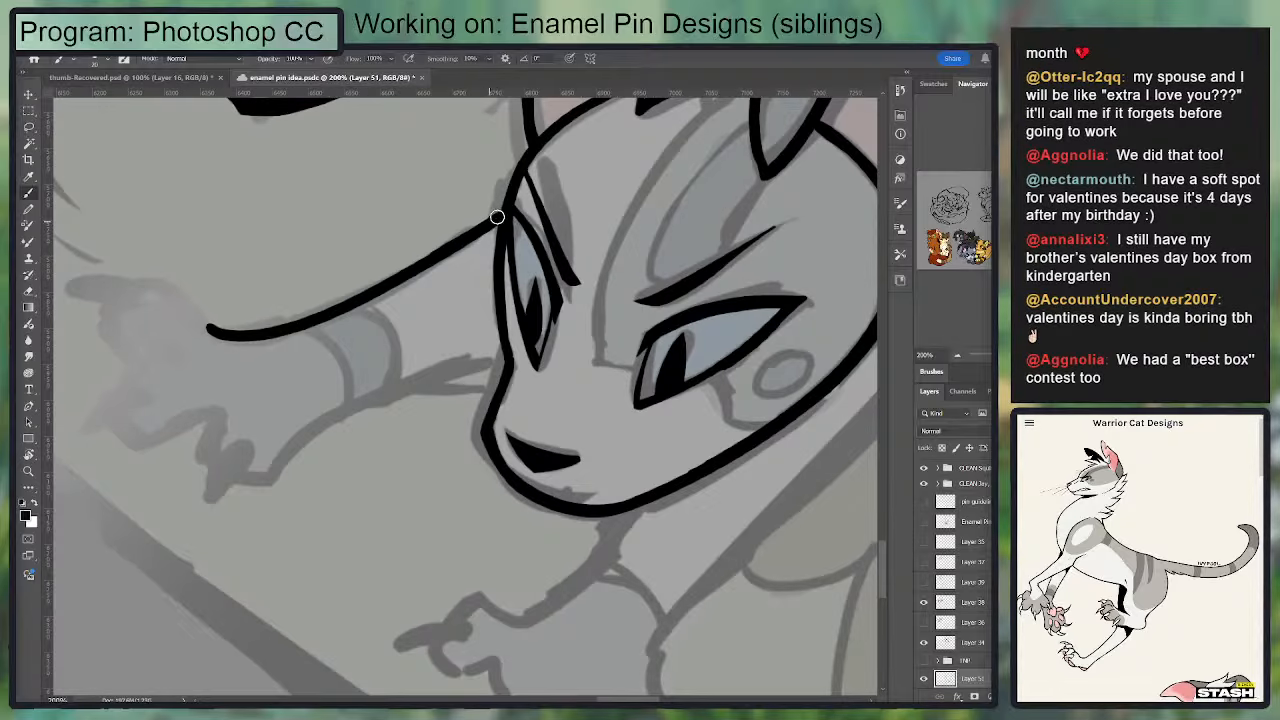
Step: Ink the outstretched foreleg's lower edge from the muzzle contour down to the paw
{"action": "mouse_move", "coordinate": [505, 358]}
{"action": "left_mouse_down"}
{"action": "mouse_move", "coordinate": [262, 476]}
{"action": "mouse_move", "coordinate": [350, 405]}
{"action": "mouse_move", "coordinate": [511, 339]}
{"action": "mouse_move", "coordinate": [322, 422]}
{"action": "mouse_move", "coordinate": [503, 361]}
{"action": "left_mouse_up"}
{"action": "key", "text": "ctrl+z"}
{"action": "key", "text": "ctrl+z"}
{"action": "key", "text": "ctrl+z"}
{"action": "key", "text": "ctrl+z"}
{"action": "left_click_drag", "start_coordinate": [335, 352], "coordinate": [408, 336]}
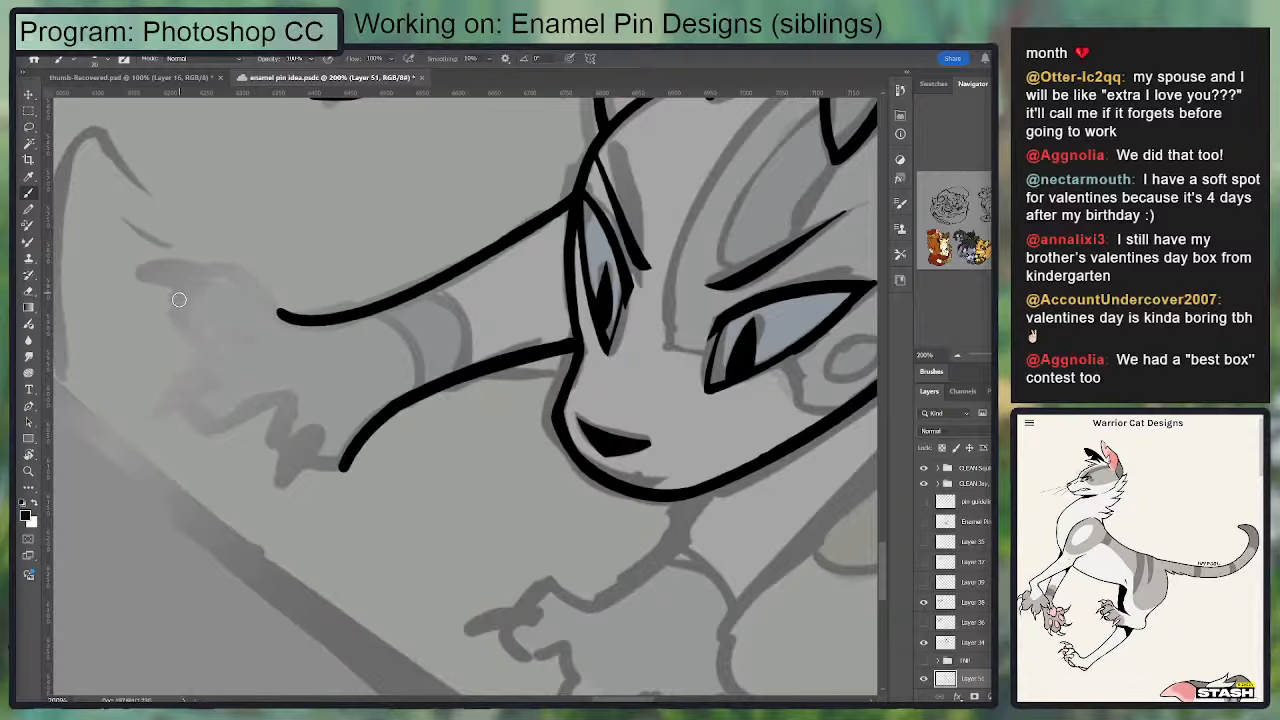
Step: Ink the paw's uppermost toe and connect it to the foreleg's upper edge
{"action": "mouse_move", "coordinate": [176, 302]}
{"action": "left_mouse_down"}
{"action": "mouse_move", "coordinate": [260, 285]}
{"action": "mouse_move", "coordinate": [292, 313]}
{"action": "left_mouse_up"}
{"action": "key", "text": "ctrl+z"}
{"action": "left_click_drag", "start_coordinate": [223, 259], "coordinate": [300, 317]}
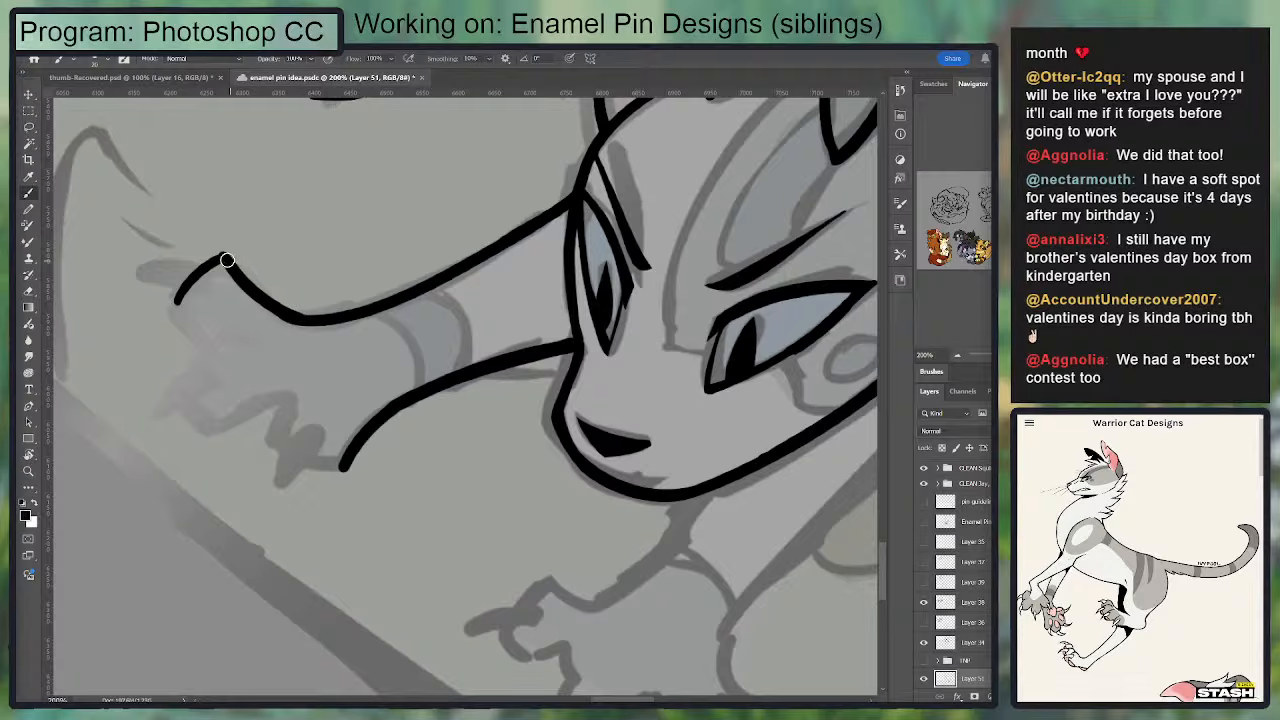
{"action": "left_click_drag", "start_coordinate": [227, 260], "coordinate": [338, 317]}
{"action": "key", "text": "ctrl+z"}
{"action": "left_click_drag", "start_coordinate": [224, 261], "coordinate": [366, 299]}
{"action": "key", "text": "ctrl+z"}
{"action": "left_click_drag", "start_coordinate": [226, 261], "coordinate": [320, 323]}
{"action": "key", "text": "ctrl+z"}
{"action": "left_click_drag", "start_coordinate": [228, 263], "coordinate": [315, 316]}
Step: Ink the paw's middle toe and trim the line between it and the uppermost toe
{"action": "mouse_move", "coordinate": [180, 305]}
{"action": "left_mouse_down"}
{"action": "mouse_move", "coordinate": [222, 344]}
{"action": "mouse_move", "coordinate": [177, 366]}
{"action": "mouse_move", "coordinate": [222, 421]}
{"action": "left_mouse_up"}
{"action": "key", "text": "e"}
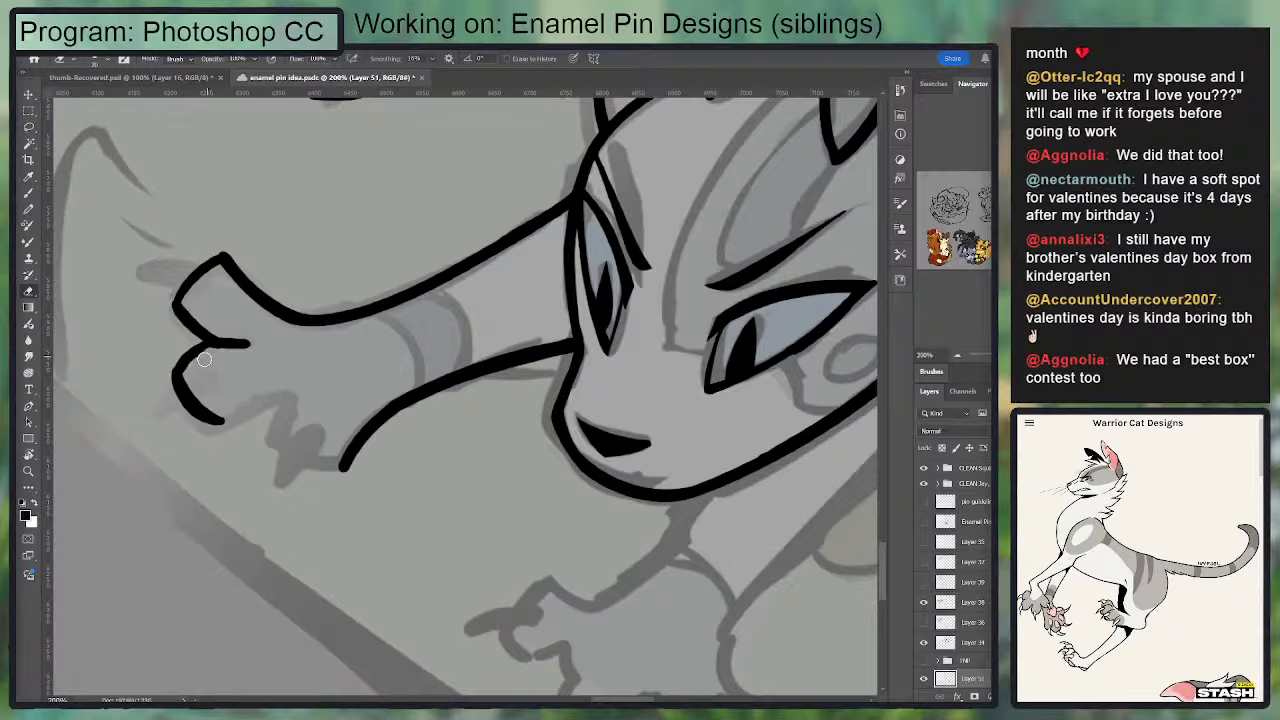
{"action": "key", "text": "b"}
{"action": "mouse_move", "coordinate": [212, 424]}
{"action": "left_mouse_down"}
{"action": "mouse_move", "coordinate": [297, 398]}
{"action": "mouse_move", "coordinate": [216, 424]}
{"action": "mouse_move", "coordinate": [286, 406]}
{"action": "left_mouse_up"}
{"action": "key", "text": "ctrl+z"}
{"action": "key", "text": "e"}
{"action": "left_click_drag", "start_coordinate": [255, 337], "coordinate": [222, 342]}
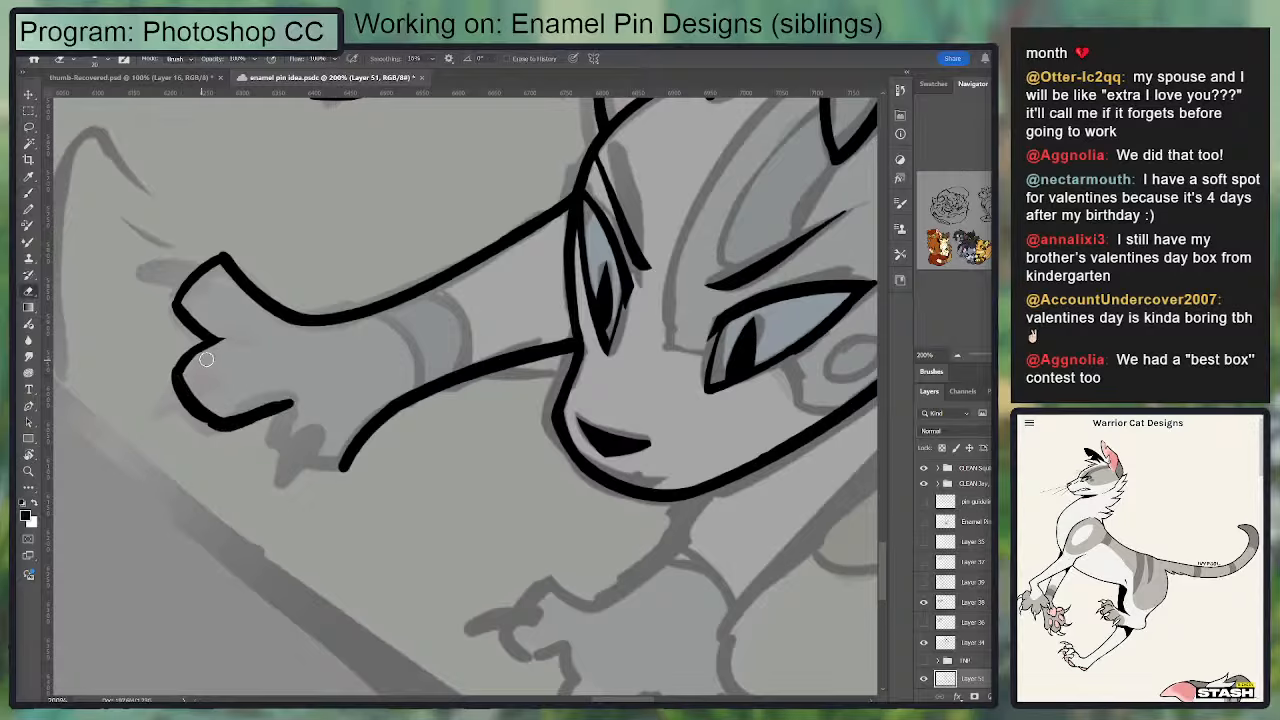
Step: Ink the paw's lowest toe, join it to the foreleg's lower edge and clean up its corners
{"action": "key", "text": "b"}
{"action": "mouse_move", "coordinate": [290, 404]}
{"action": "left_mouse_down"}
{"action": "mouse_move", "coordinate": [275, 452]}
{"action": "mouse_move", "coordinate": [332, 472]}
{"action": "mouse_move", "coordinate": [351, 435]}
{"action": "mouse_move", "coordinate": [322, 472]}
{"action": "left_mouse_up"}
{"action": "key", "text": "ctrl+z"}
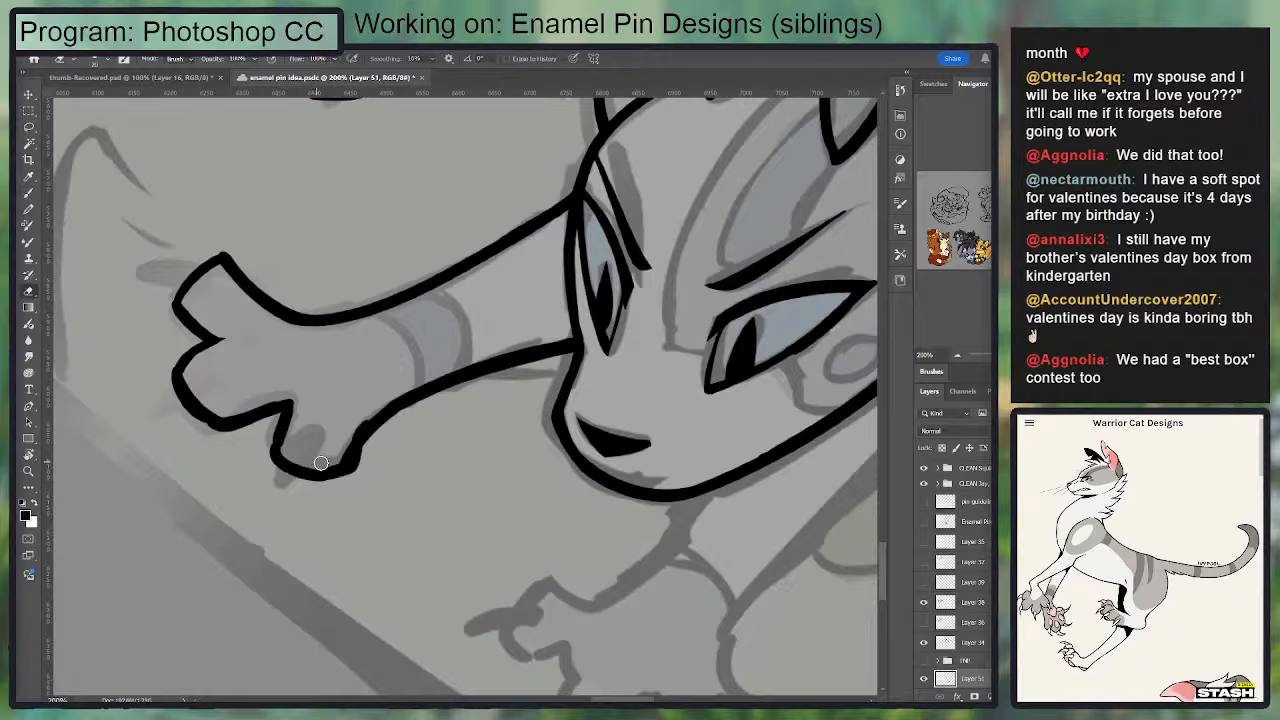
{"action": "key", "text": "e"}
{"action": "key", "text": "b"}
{"action": "mouse_move", "coordinate": [388, 404]}
{"action": "left_mouse_down"}
{"action": "mouse_move", "coordinate": [359, 434]}
{"action": "mouse_move", "coordinate": [354, 465]}
{"action": "mouse_move", "coordinate": [319, 467]}
{"action": "mouse_move", "coordinate": [285, 445]}
{"action": "mouse_move", "coordinate": [279, 463]}
{"action": "mouse_move", "coordinate": [353, 455]}
{"action": "left_mouse_up"}
{"action": "key", "text": "e"}
{"action": "key", "text": "b"}
{"action": "key", "text": "e"}
{"action": "mouse_move", "coordinate": [268, 432]}
{"action": "left_mouse_down"}
{"action": "mouse_move", "coordinate": [265, 460]}
{"action": "mouse_move", "coordinate": [286, 411]}
{"action": "left_mouse_up"}
{"action": "key", "text": "b"}
{"action": "key", "text": "e"}
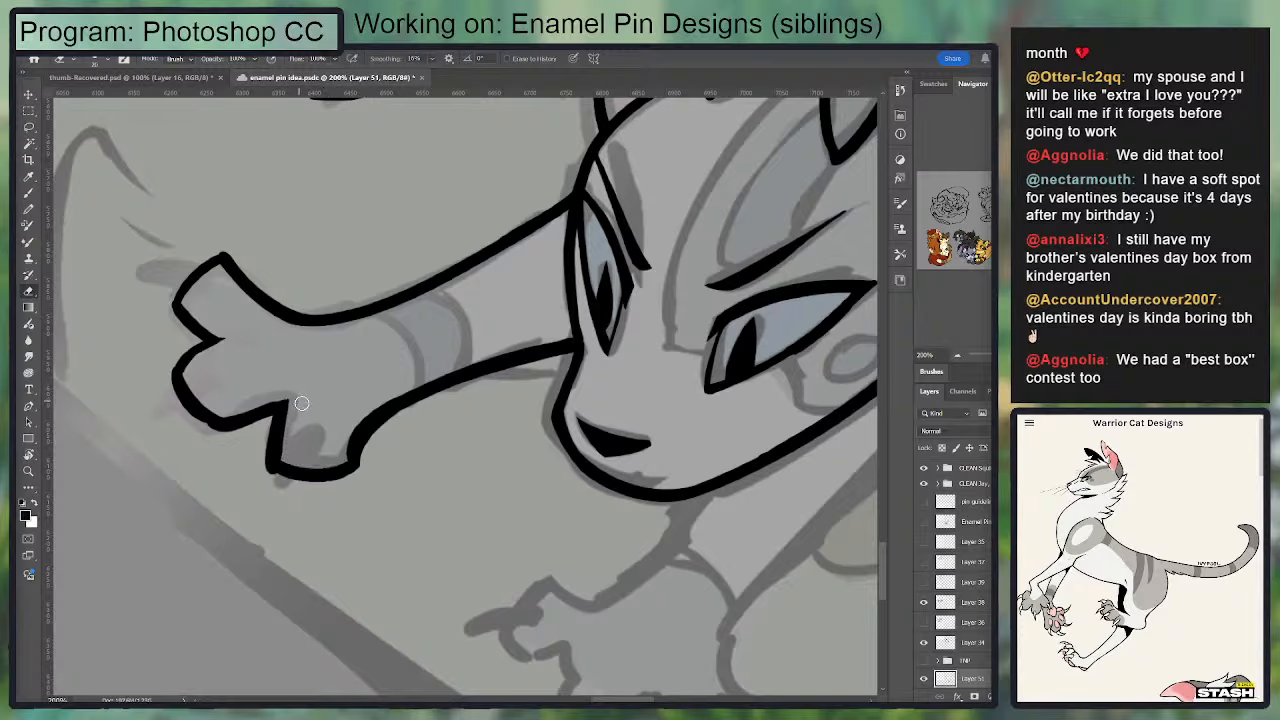
Step: Reshape the middle toe with a fuller outline and a curved gap toward the lowest toe
{"action": "mouse_move", "coordinate": [187, 388]}
{"action": "left_mouse_down"}
{"action": "mouse_move", "coordinate": [205, 352]}
{"action": "mouse_move", "coordinate": [192, 362]}
{"action": "mouse_move", "coordinate": [190, 340]}
{"action": "mouse_move", "coordinate": [183, 362]}
{"action": "mouse_move", "coordinate": [216, 426]}
{"action": "left_mouse_up"}
{"action": "key", "text": "b"}
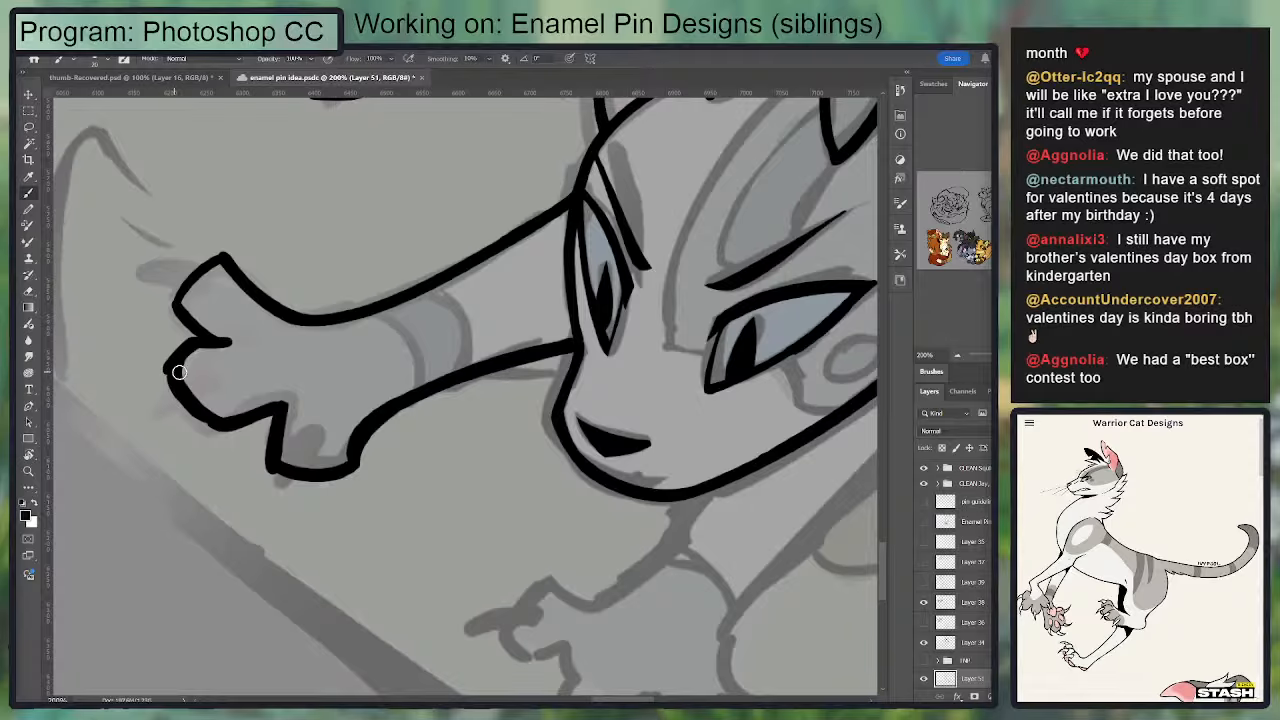
{"action": "key", "text": "e"}
{"action": "mouse_move", "coordinate": [159, 362]}
{"action": "left_mouse_down"}
{"action": "mouse_move", "coordinate": [194, 418]}
{"action": "mouse_move", "coordinate": [269, 421]}
{"action": "mouse_move", "coordinate": [218, 423]}
{"action": "mouse_move", "coordinate": [266, 422]}
{"action": "mouse_move", "coordinate": [258, 464]}
{"action": "left_mouse_up"}
{"action": "key", "text": "b"}
{"action": "key", "text": "e"}
{"action": "key", "text": "b"}
{"action": "key", "text": "e"}
{"action": "key", "text": "b"}
{"action": "key", "text": "e"}
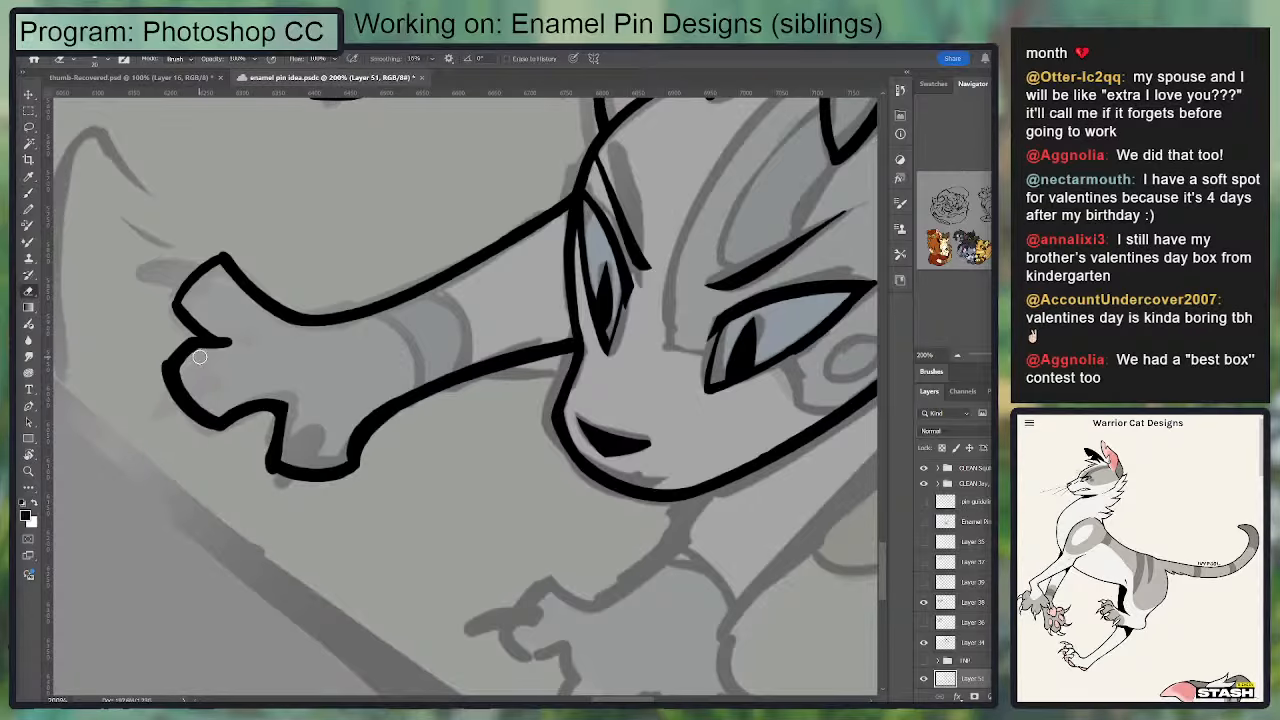
Step: Ink pointed claws on the paw's uppermost and middle toes
{"action": "mouse_move", "coordinate": [200, 297]}
{"action": "left_mouse_down"}
{"action": "mouse_move", "coordinate": [228, 387]}
{"action": "mouse_move", "coordinate": [223, 361]}
{"action": "mouse_move", "coordinate": [162, 356]}
{"action": "mouse_move", "coordinate": [230, 380]}
{"action": "left_mouse_up"}
{"action": "key", "text": "b"}
{"action": "key", "text": "e"}
{"action": "mouse_move", "coordinate": [303, 348]}
{"action": "left_mouse_down"}
{"action": "mouse_move", "coordinate": [366, 211]}
{"action": "mouse_move", "coordinate": [232, 372]}
{"action": "left_mouse_up"}
{"action": "key", "text": "b"}
{"action": "mouse_move", "coordinate": [232, 372]}
{"action": "left_mouse_down"}
{"action": "mouse_move", "coordinate": [283, 361]}
{"action": "mouse_move", "coordinate": [248, 357]}
{"action": "mouse_move", "coordinate": [280, 350]}
{"action": "mouse_move", "coordinate": [230, 378]}
{"action": "mouse_move", "coordinate": [242, 375]}
{"action": "left_mouse_up"}
{"action": "key", "text": "e"}
{"action": "left_click_drag", "start_coordinate": [378, 361], "coordinate": [370, 317]}
{"action": "key", "text": "b"}
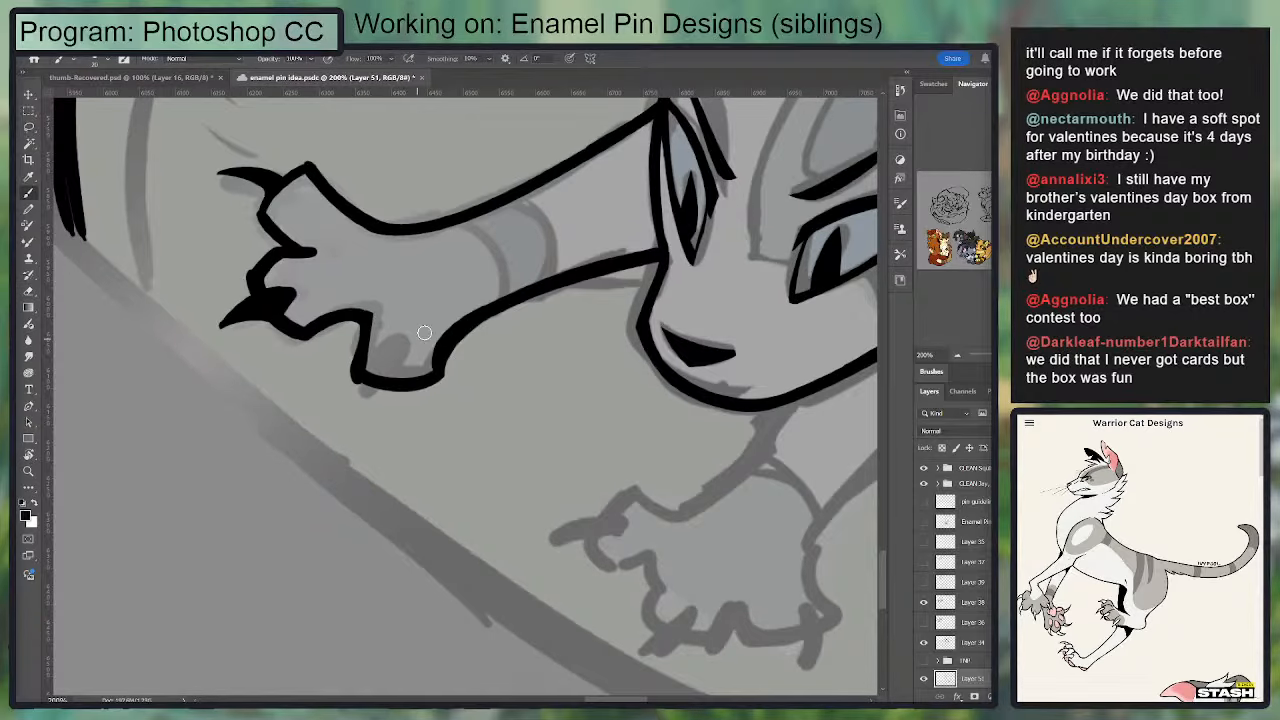
Step: Ink a pointed claw on the paw's lowest toe and trim its edges
{"action": "mouse_move", "coordinate": [442, 355]}
{"action": "left_mouse_down"}
{"action": "mouse_move", "coordinate": [521, 277]}
{"action": "mouse_move", "coordinate": [455, 318]}
{"action": "mouse_move", "coordinate": [449, 396]}
{"action": "mouse_move", "coordinate": [464, 363]}
{"action": "mouse_move", "coordinate": [443, 410]}
{"action": "mouse_move", "coordinate": [486, 369]}
{"action": "left_mouse_up"}
{"action": "key", "text": "e"}
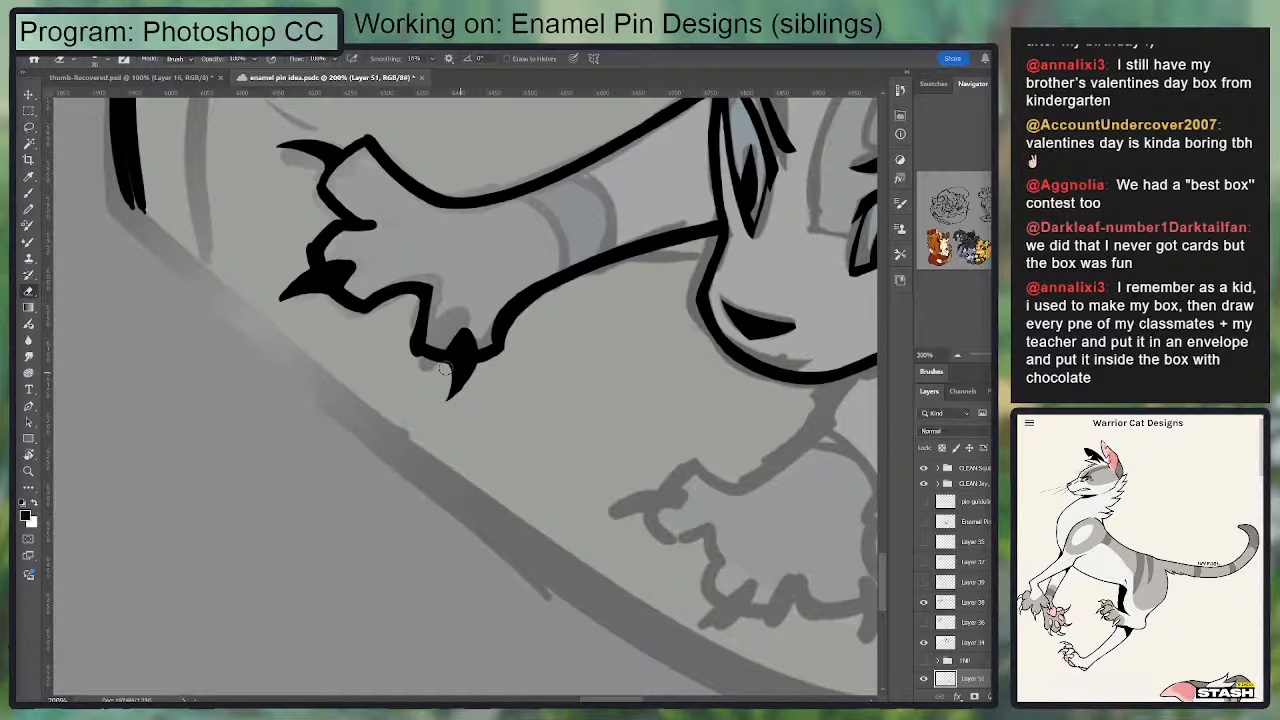
{"action": "key", "text": "b"}
{"action": "mouse_move", "coordinate": [416, 349]}
{"action": "left_mouse_down"}
{"action": "mouse_move", "coordinate": [495, 352]}
{"action": "mouse_move", "coordinate": [464, 366]}
{"action": "left_mouse_up"}
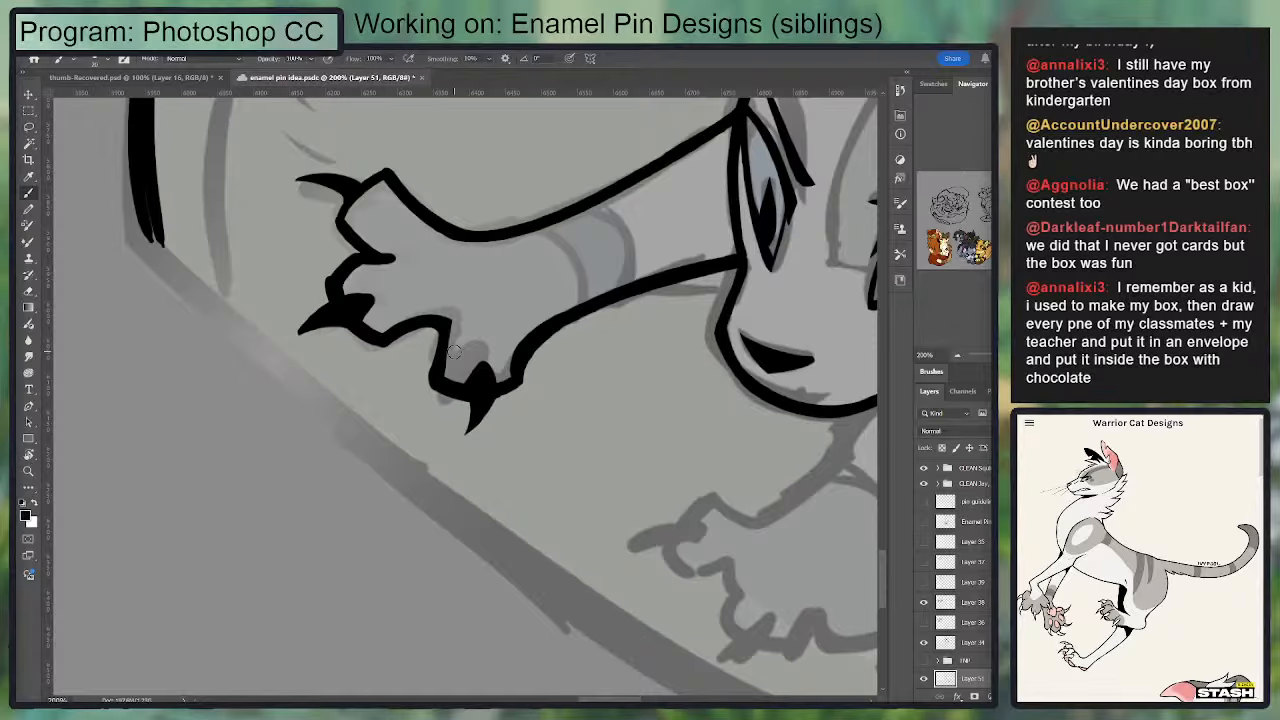
Step: Refine the outstretched paw's lowest toe, evening out its outline and trimming the edges around its claw
{"action": "key", "text": "e"}
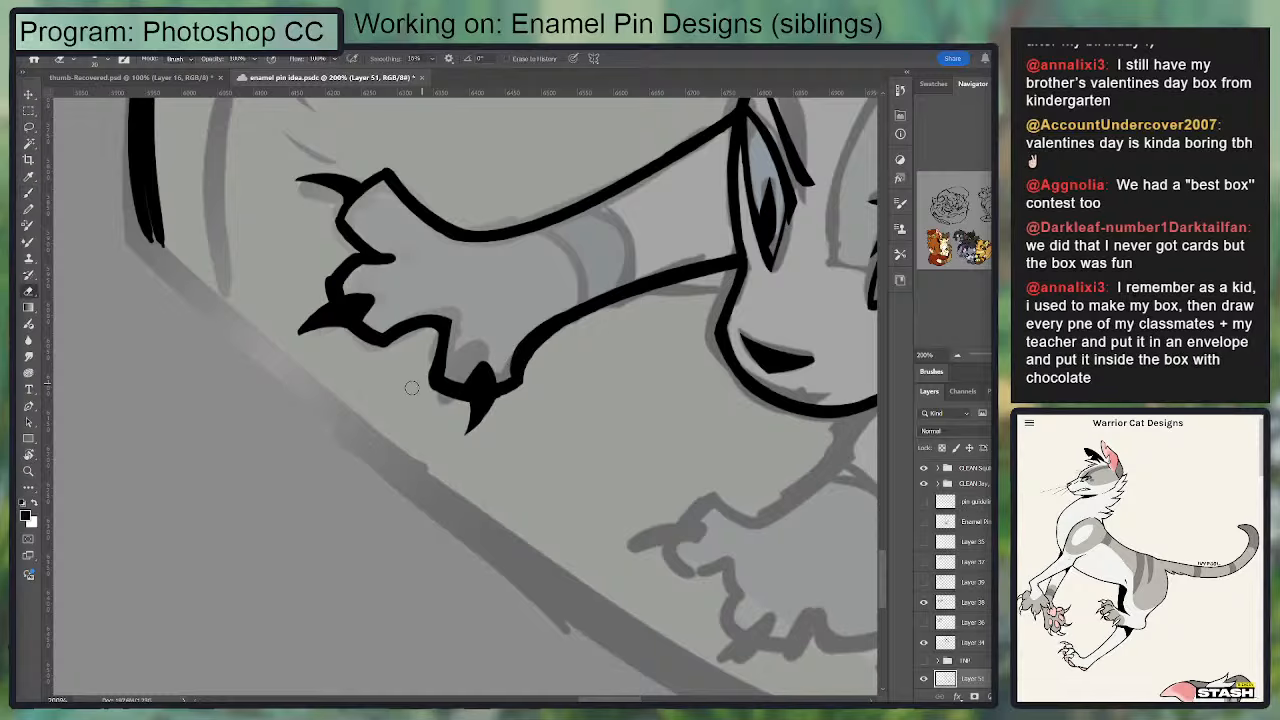
{"action": "mouse_move", "coordinate": [424, 388]}
{"action": "left_mouse_down"}
{"action": "mouse_move", "coordinate": [460, 403]}
{"action": "mouse_move", "coordinate": [438, 367]}
{"action": "left_mouse_up"}
{"action": "mouse_move", "coordinate": [441, 373]}
{"action": "left_mouse_down"}
{"action": "mouse_move", "coordinate": [433, 338]}
{"action": "mouse_move", "coordinate": [447, 365]}
{"action": "mouse_move", "coordinate": [417, 375]}
{"action": "mouse_move", "coordinate": [455, 400]}
{"action": "left_mouse_up"}
{"action": "key", "text": "b"}
{"action": "left_click_drag", "start_coordinate": [439, 343], "coordinate": [437, 384]}
{"action": "mouse_move", "coordinate": [519, 340]}
{"action": "left_mouse_down"}
{"action": "mouse_move", "coordinate": [443, 315]}
{"action": "mouse_move", "coordinate": [440, 337]}
{"action": "left_mouse_up"}
{"action": "mouse_move", "coordinate": [418, 388]}
{"action": "left_mouse_down"}
{"action": "mouse_move", "coordinate": [443, 384]}
{"action": "mouse_move", "coordinate": [464, 344]}
{"action": "mouse_move", "coordinate": [435, 347]}
{"action": "mouse_move", "coordinate": [425, 398]}
{"action": "mouse_move", "coordinate": [455, 383]}
{"action": "mouse_move", "coordinate": [421, 406]}
{"action": "left_mouse_up"}
{"action": "key", "text": "e"}
{"action": "key", "text": "b"}
{"action": "key", "text": "e"}
{"action": "key", "text": "b"}
{"action": "key", "text": "e"}
{"action": "mouse_move", "coordinate": [474, 371]}
{"action": "left_mouse_down"}
{"action": "mouse_move", "coordinate": [406, 394]}
{"action": "mouse_move", "coordinate": [433, 329]}
{"action": "left_mouse_up"}
{"action": "key", "text": "b"}
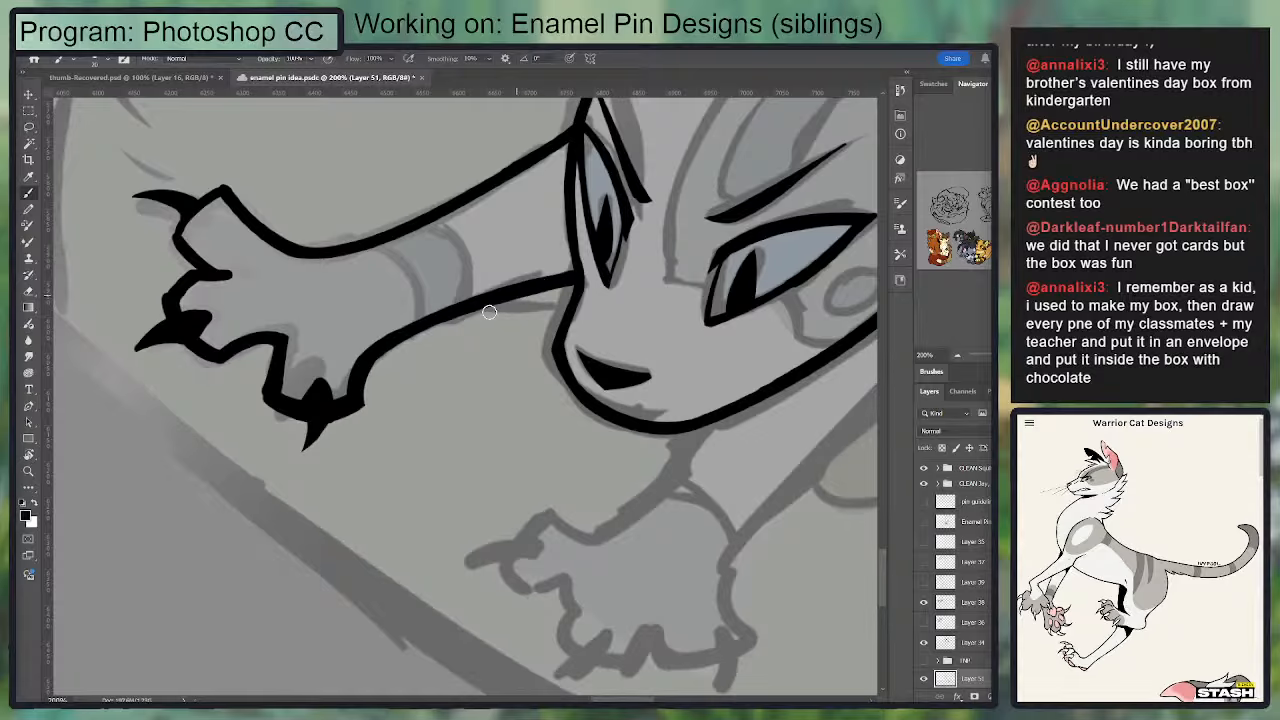
Step: Ink the outline of the lower cat's second front paw, including its three rounded toes
{"action": "left_click_drag", "start_coordinate": [396, 384], "coordinate": [440, 280]}
{"action": "left_click_drag", "start_coordinate": [582, 423], "coordinate": [518, 401]}
{"action": "mouse_move", "coordinate": [528, 392]}
{"action": "left_mouse_down"}
{"action": "mouse_move", "coordinate": [486, 429]}
{"action": "mouse_move", "coordinate": [520, 467]}
{"action": "mouse_move", "coordinate": [561, 455]}
{"action": "mouse_move", "coordinate": [545, 484]}
{"action": "mouse_move", "coordinate": [564, 526]}
{"action": "mouse_move", "coordinate": [619, 522]}
{"action": "left_mouse_up"}
{"action": "key", "text": "ctrl+z"}
Step: Ink the upper edge of the second foreleg from the chin down to the paw
{"action": "key", "text": "ctrl+z"}
{"action": "mouse_move", "coordinate": [541, 500]}
{"action": "left_mouse_down"}
{"action": "mouse_move", "coordinate": [606, 538]}
{"action": "mouse_move", "coordinate": [626, 501]}
{"action": "mouse_move", "coordinate": [632, 528]}
{"action": "mouse_move", "coordinate": [698, 535]}
{"action": "mouse_move", "coordinate": [719, 519]}
{"action": "mouse_move", "coordinate": [697, 450]}
{"action": "left_mouse_up"}
{"action": "mouse_move", "coordinate": [488, 420]}
{"action": "left_mouse_down"}
{"action": "mouse_move", "coordinate": [515, 386]}
{"action": "mouse_move", "coordinate": [610, 392]}
{"action": "mouse_move", "coordinate": [699, 297]}
{"action": "mouse_move", "coordinate": [654, 254]}
{"action": "mouse_move", "coordinate": [634, 258]}
{"action": "mouse_move", "coordinate": [681, 277]}
{"action": "left_mouse_up"}
{"action": "key", "text": "ctrl+z"}
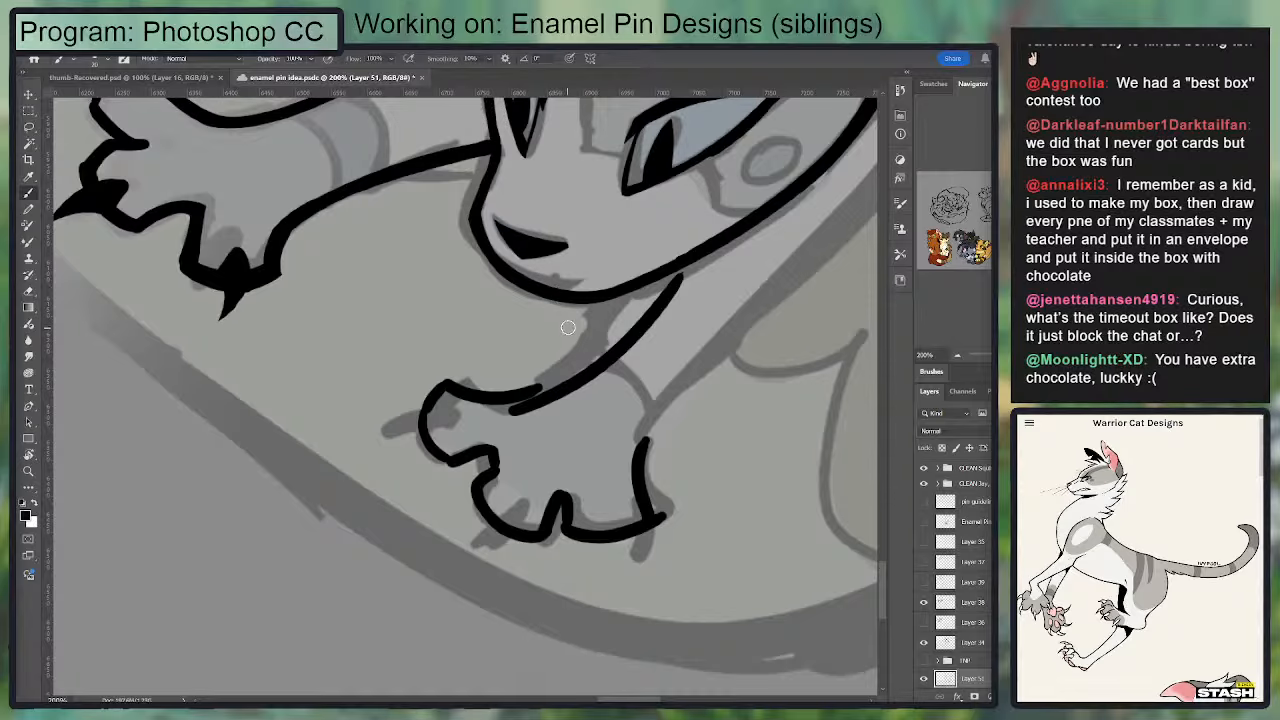
{"action": "key", "text": "ctrl+z"}
{"action": "mouse_move", "coordinate": [645, 278]}
{"action": "left_mouse_down"}
{"action": "mouse_move", "coordinate": [516, 386]}
{"action": "mouse_move", "coordinate": [634, 280]}
{"action": "mouse_move", "coordinate": [526, 391]}
{"action": "mouse_move", "coordinate": [628, 298]}
{"action": "mouse_move", "coordinate": [569, 354]}
{"action": "left_mouse_up"}
{"action": "key", "text": "ctrl+z"}
{"action": "key", "text": "ctrl+z"}
{"action": "key", "text": "ctrl+z"}
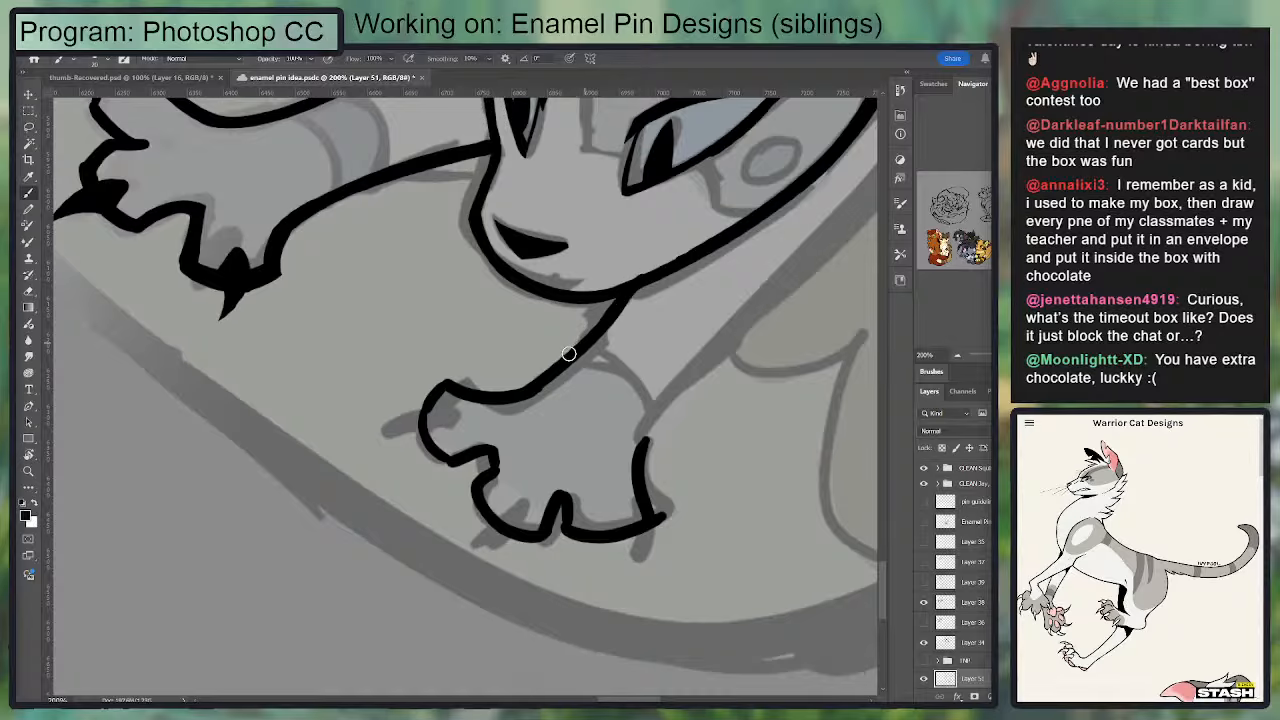
Step: Ink the lower edge of the second foreleg from the paw up along the cheek side of the head
{"action": "key", "text": "ctrl+z"}
{"action": "left_click_drag", "start_coordinate": [642, 286], "coordinate": [543, 368]}
{"action": "left_click_drag", "start_coordinate": [638, 461], "coordinate": [785, 282]}
{"action": "key", "text": "ctrl+z"}
{"action": "key", "text": "e"}
{"action": "mouse_move", "coordinate": [652, 435]}
{"action": "left_mouse_down"}
{"action": "mouse_move", "coordinate": [671, 520]}
{"action": "mouse_move", "coordinate": [651, 510]}
{"action": "mouse_move", "coordinate": [647, 432]}
{"action": "mouse_move", "coordinate": [739, 313]}
{"action": "left_mouse_up"}
{"action": "key", "text": "b"}
{"action": "mouse_move", "coordinate": [699, 351]}
{"action": "left_mouse_down"}
{"action": "mouse_move", "coordinate": [571, 423]}
{"action": "mouse_move", "coordinate": [816, 193]}
{"action": "left_mouse_up"}
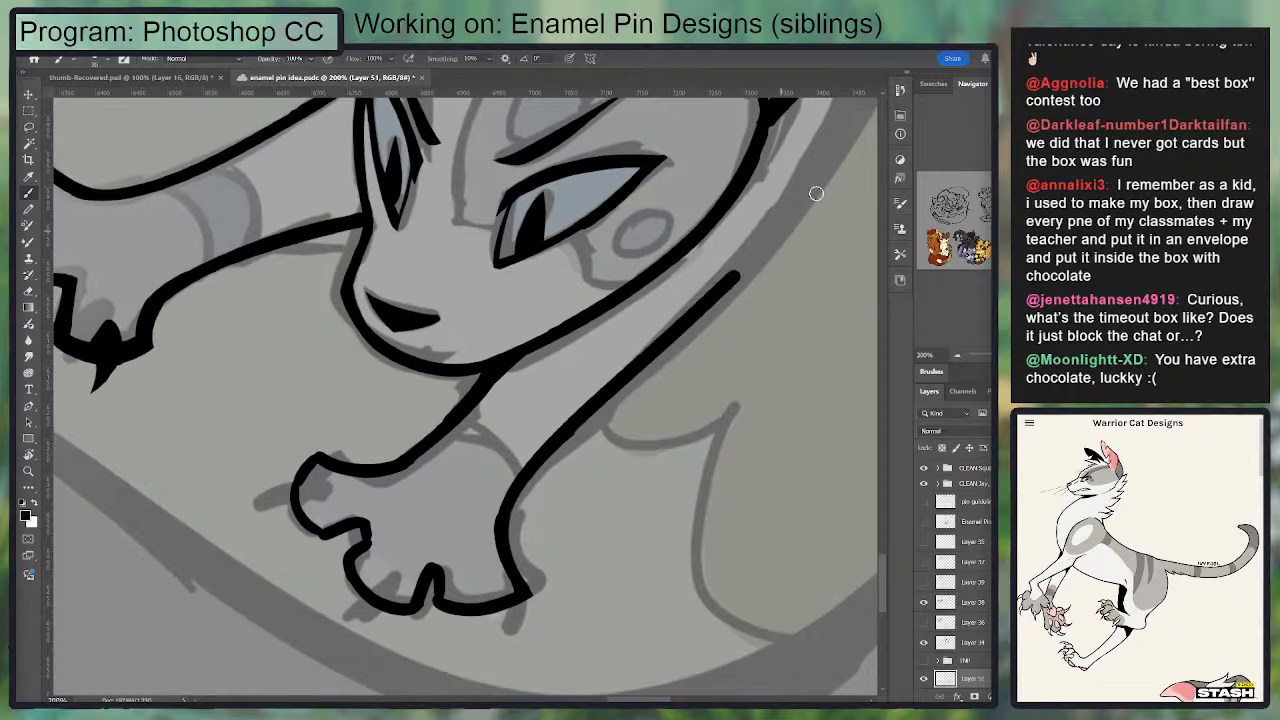
Step: Ink a pointed claw on the second paw's uppermost toe and save the document
{"action": "mouse_move", "coordinate": [560, 428]}
{"action": "left_mouse_down"}
{"action": "mouse_move", "coordinate": [580, 407]}
{"action": "mouse_move", "coordinate": [674, 379]}
{"action": "mouse_move", "coordinate": [700, 393]}
{"action": "left_mouse_up"}
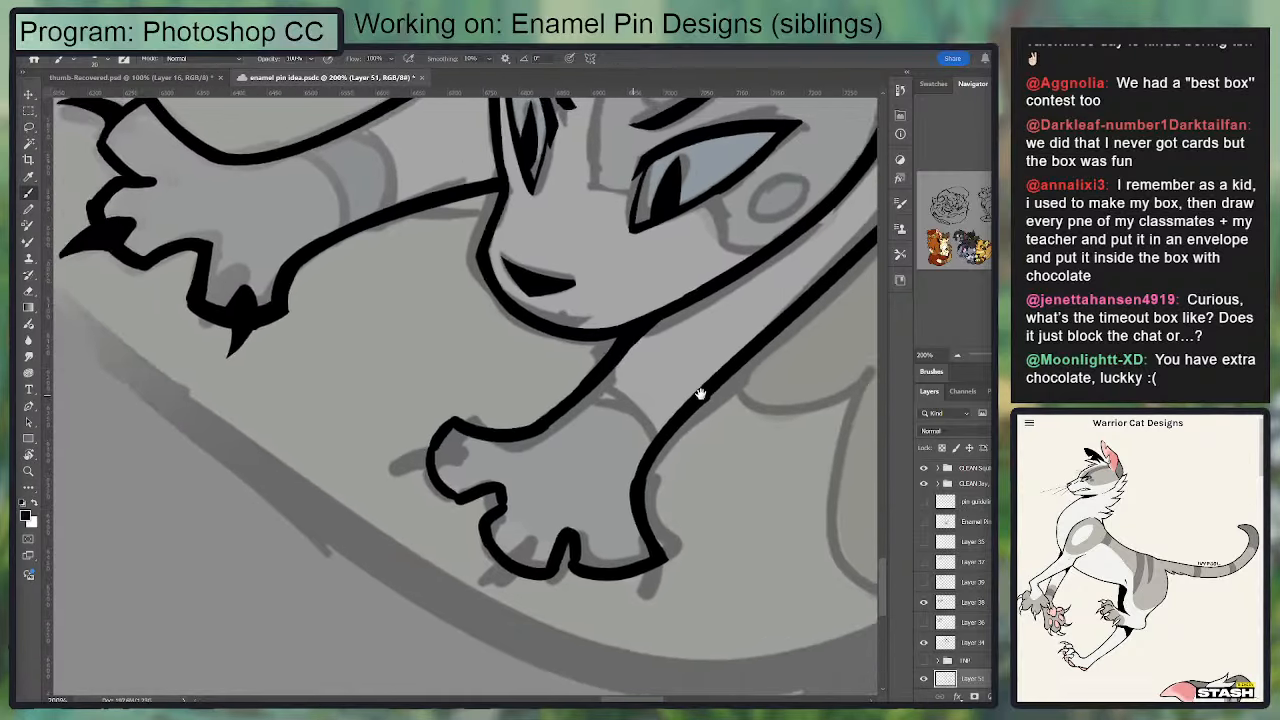
{"action": "key", "text": "e"}
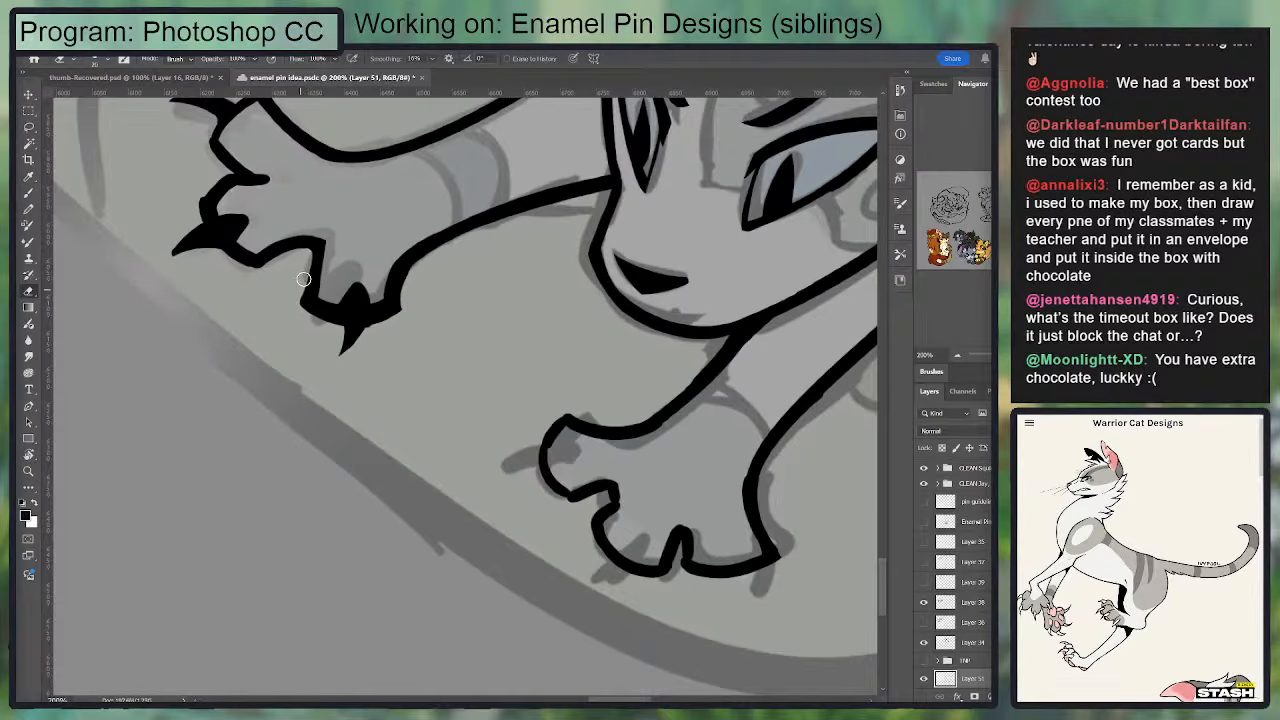
{"action": "left_click_drag", "start_coordinate": [523, 240], "coordinate": [451, 216]}
{"action": "mouse_move", "coordinate": [551, 412]}
{"action": "left_mouse_down"}
{"action": "mouse_move", "coordinate": [507, 396]}
{"action": "mouse_move", "coordinate": [418, 442]}
{"action": "mouse_move", "coordinate": [474, 434]}
{"action": "mouse_move", "coordinate": [420, 451]}
{"action": "mouse_move", "coordinate": [432, 422]}
{"action": "left_mouse_up"}
{"action": "key", "text": "b"}
{"action": "key", "text": "e"}
{"action": "left_click_drag", "start_coordinate": [465, 463], "coordinate": [472, 387]}
{"action": "key", "text": "ctrl+s"}
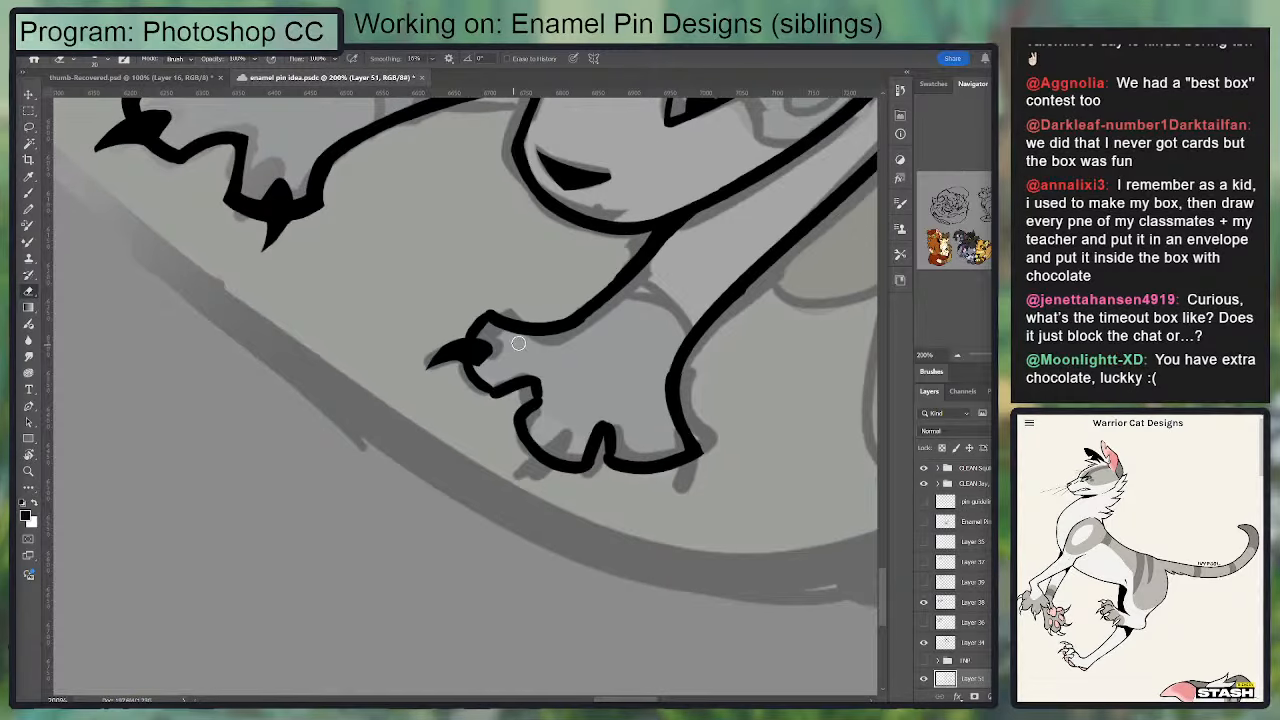
Step: Ink a solid claw on the second paw's middle toe
{"action": "mouse_move", "coordinate": [519, 343]}
{"action": "left_mouse_down"}
{"action": "mouse_move", "coordinate": [525, 536]}
{"action": "mouse_move", "coordinate": [531, 344]}
{"action": "left_mouse_up"}
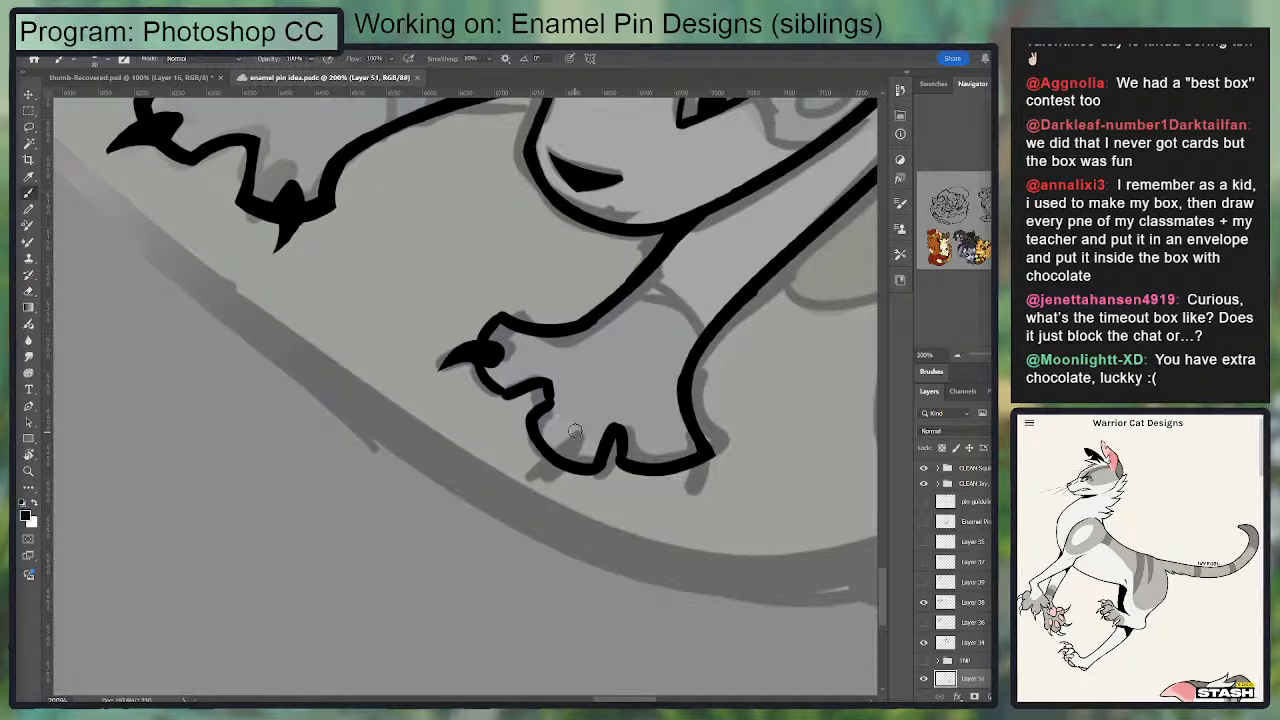
{"action": "mouse_move", "coordinate": [578, 425]}
{"action": "left_mouse_down"}
{"action": "mouse_move", "coordinate": [536, 479]}
{"action": "mouse_move", "coordinate": [554, 476]}
{"action": "mouse_move", "coordinate": [572, 431]}
{"action": "mouse_move", "coordinate": [552, 437]}
{"action": "mouse_move", "coordinate": [582, 420]}
{"action": "mouse_move", "coordinate": [549, 450]}
{"action": "left_mouse_up"}
{"action": "key", "text": "b"}
{"action": "key", "text": "e"}
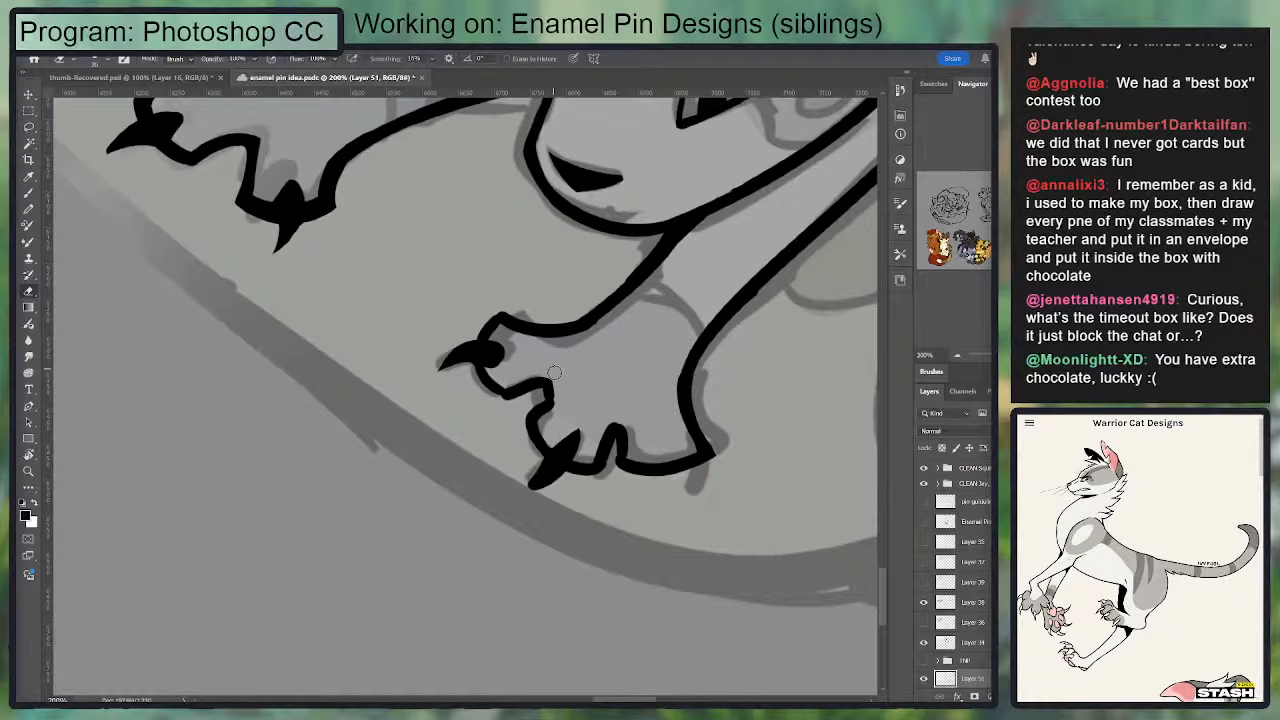
Step: Sharpen the middle toe's claw into a point and clean up the toe outline around it
{"action": "key", "text": "b"}
{"action": "mouse_move", "coordinate": [554, 373]}
{"action": "left_mouse_down"}
{"action": "mouse_move", "coordinate": [558, 416]}
{"action": "mouse_move", "coordinate": [501, 394]}
{"action": "mouse_move", "coordinate": [538, 384]}
{"action": "mouse_move", "coordinate": [530, 422]}
{"action": "mouse_move", "coordinate": [561, 415]}
{"action": "left_mouse_up"}
{"action": "key", "text": "e"}
{"action": "key", "text": "b"}
{"action": "key", "text": "e"}
{"action": "key", "text": "b"}
{"action": "key", "text": "e"}
{"action": "key", "text": "b"}
{"action": "key", "text": "e"}
{"action": "key", "text": "b"}
{"action": "key", "text": "e"}
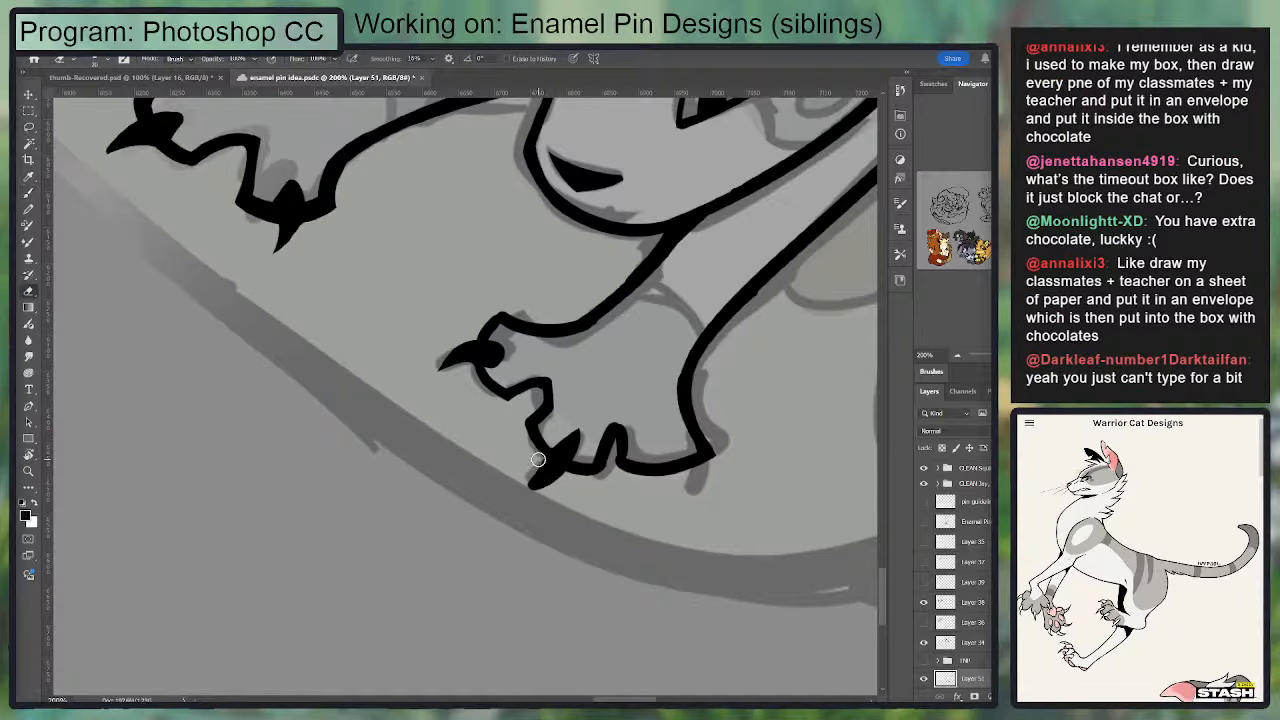
{"action": "left_click_drag", "start_coordinate": [538, 460], "coordinate": [519, 492]}
{"action": "key", "text": "b"}
{"action": "left_click_drag", "start_coordinate": [531, 427], "coordinate": [554, 460]}
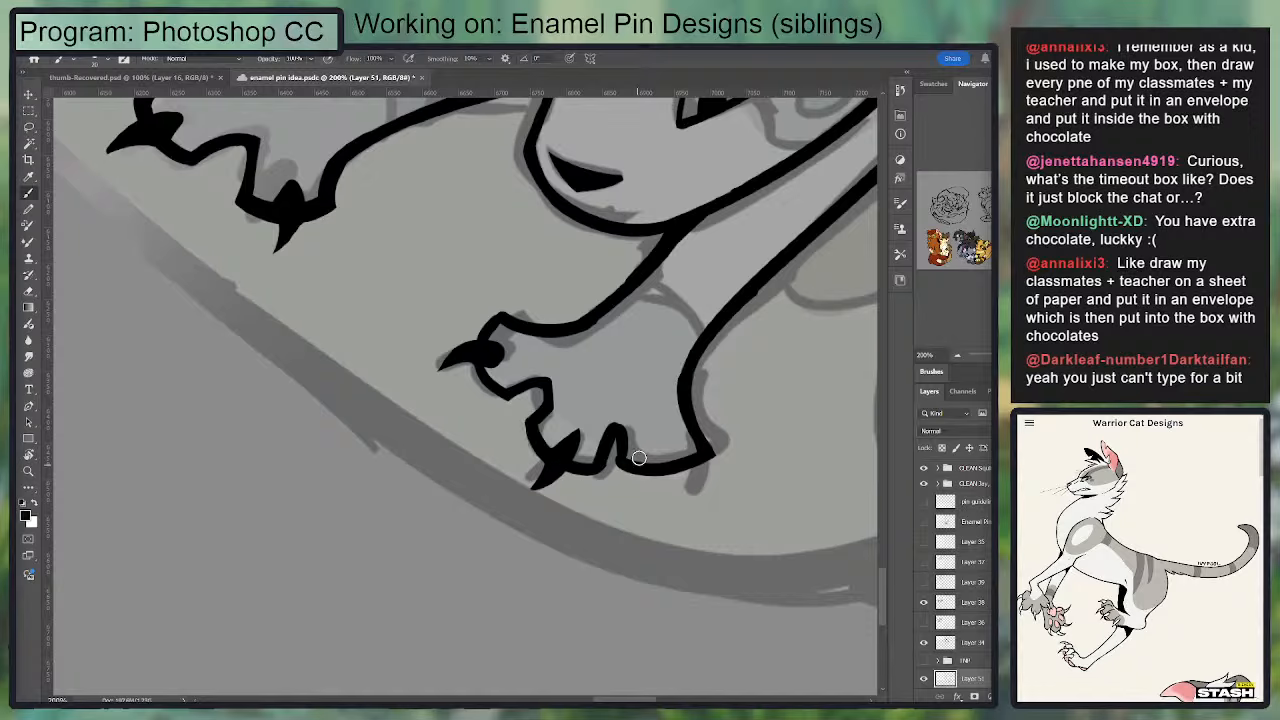
Step: Ink a pointed claw on the second paw's lowest toe and trim its edges
{"action": "mouse_move", "coordinate": [660, 462]}
{"action": "left_mouse_down"}
{"action": "mouse_move", "coordinate": [676, 489]}
{"action": "mouse_move", "coordinate": [661, 470]}
{"action": "mouse_move", "coordinate": [680, 498]}
{"action": "mouse_move", "coordinate": [677, 468]}
{"action": "mouse_move", "coordinate": [686, 512]}
{"action": "mouse_move", "coordinate": [701, 471]}
{"action": "left_mouse_up"}
{"action": "key", "text": "e"}
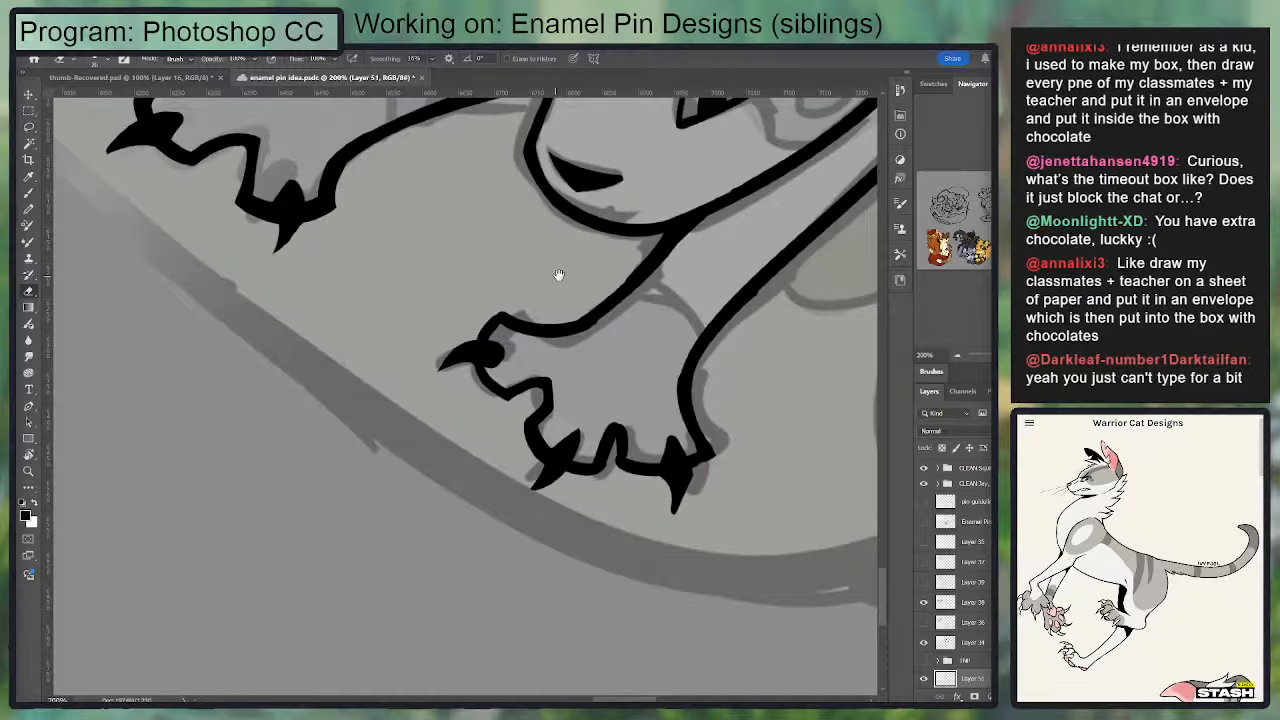
{"action": "left_click_drag", "start_coordinate": [532, 326], "coordinate": [520, 391]}
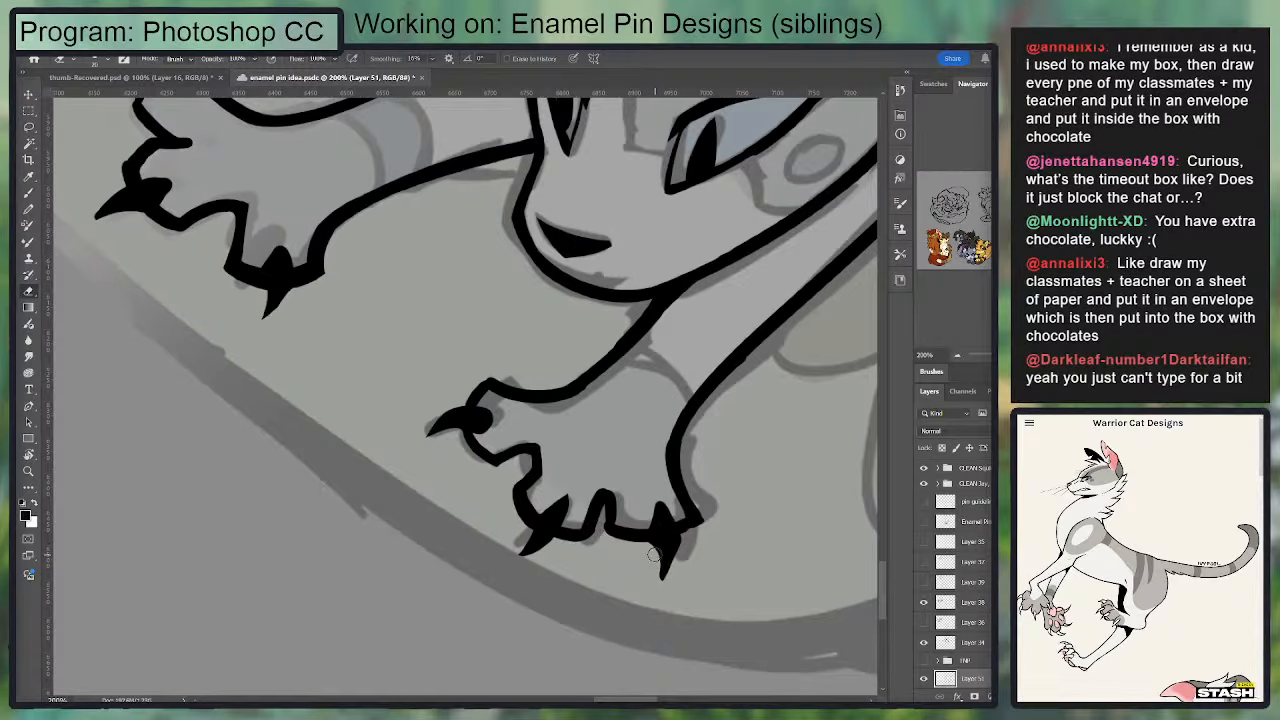
{"action": "key", "text": "b"}
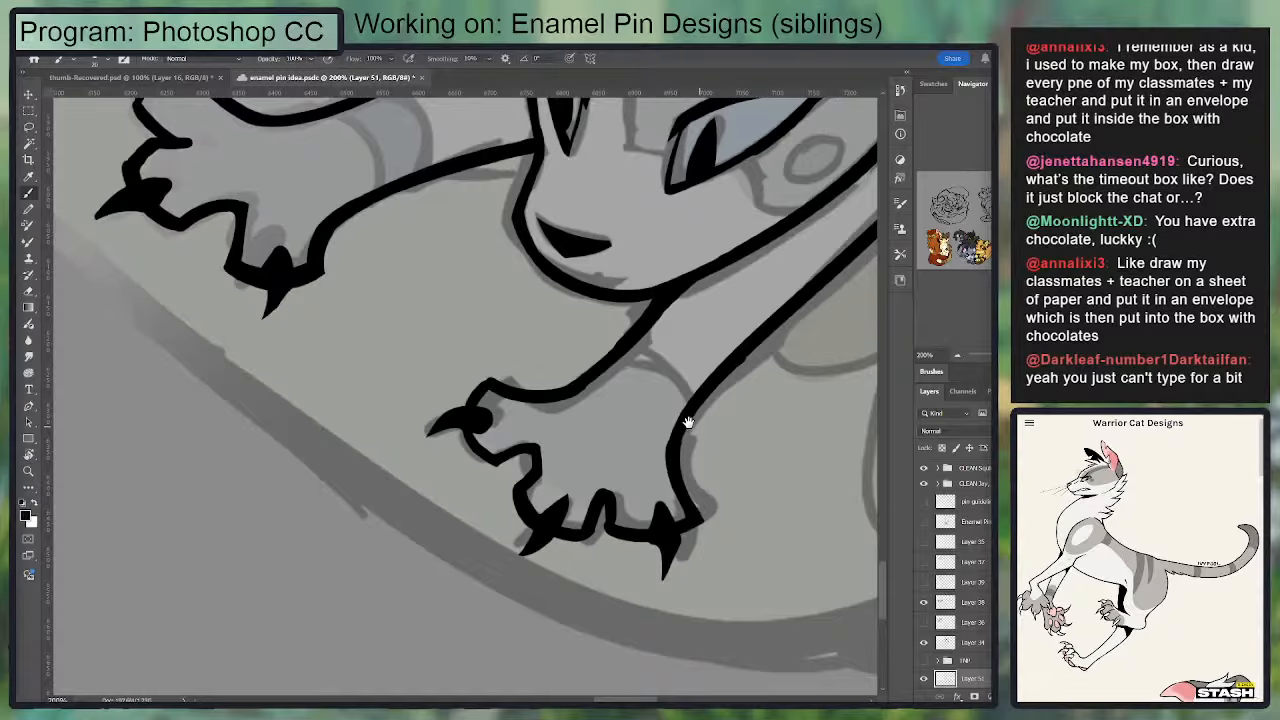
{"action": "mouse_move", "coordinate": [688, 422]}
{"action": "left_mouse_down"}
{"action": "mouse_move", "coordinate": [660, 410]}
{"action": "mouse_move", "coordinate": [666, 468]}
{"action": "mouse_move", "coordinate": [643, 443]}
{"action": "mouse_move", "coordinate": [651, 402]}
{"action": "mouse_move", "coordinate": [716, 350]}
{"action": "left_mouse_up"}
{"action": "key", "text": "e"}
{"action": "key", "text": "b"}
{"action": "key", "text": "e"}
Step: Ink a thin curved marking line across the wrist of the second foreleg
{"action": "left_click_drag", "start_coordinate": [776, 313], "coordinate": [701, 406]}
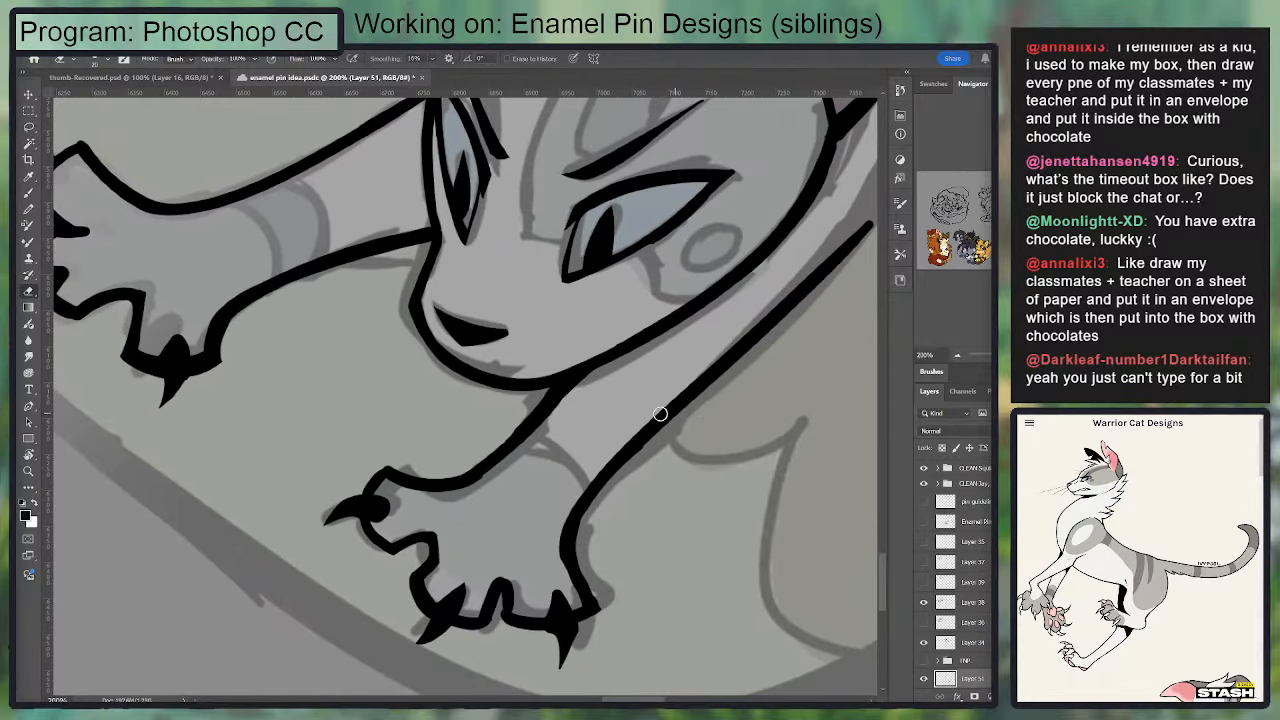
{"action": "key", "text": "b"}
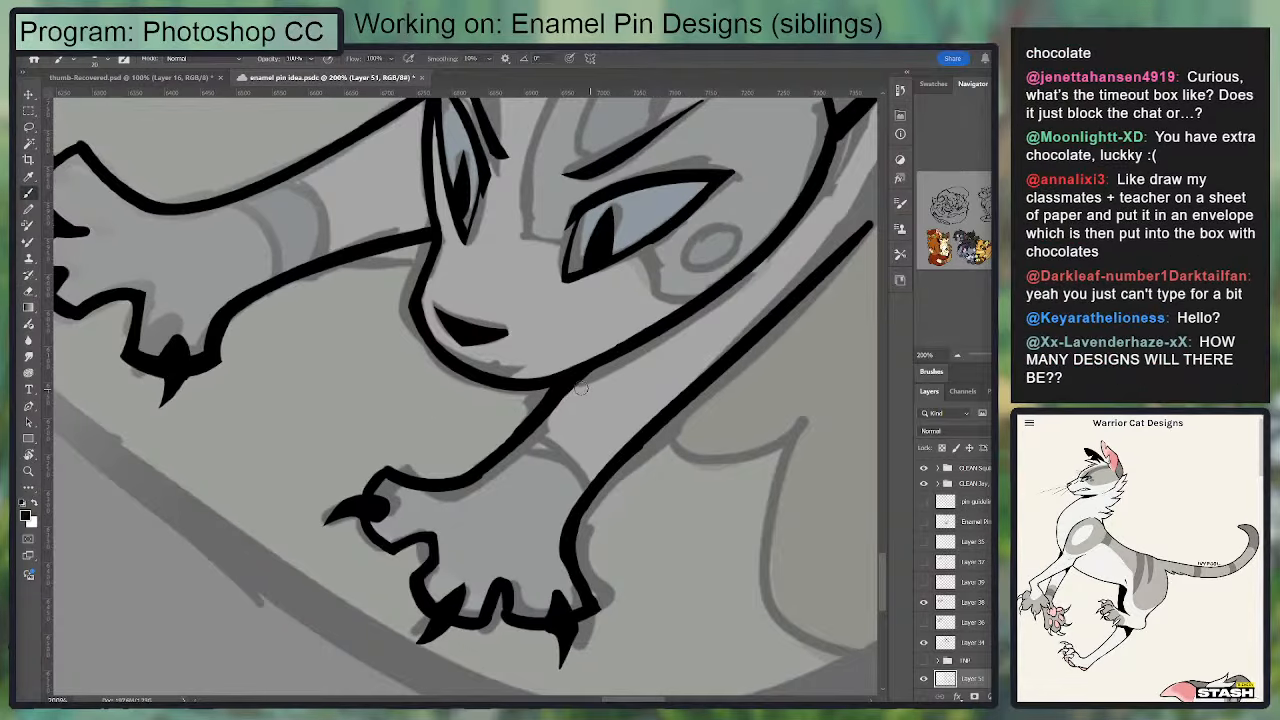
{"action": "left_click_drag", "start_coordinate": [530, 441], "coordinate": [588, 488]}
Step: Ink the two curved lines of the stripe band across the outstretched foreleg
{"action": "left_click_drag", "start_coordinate": [548, 345], "coordinate": [628, 390]}
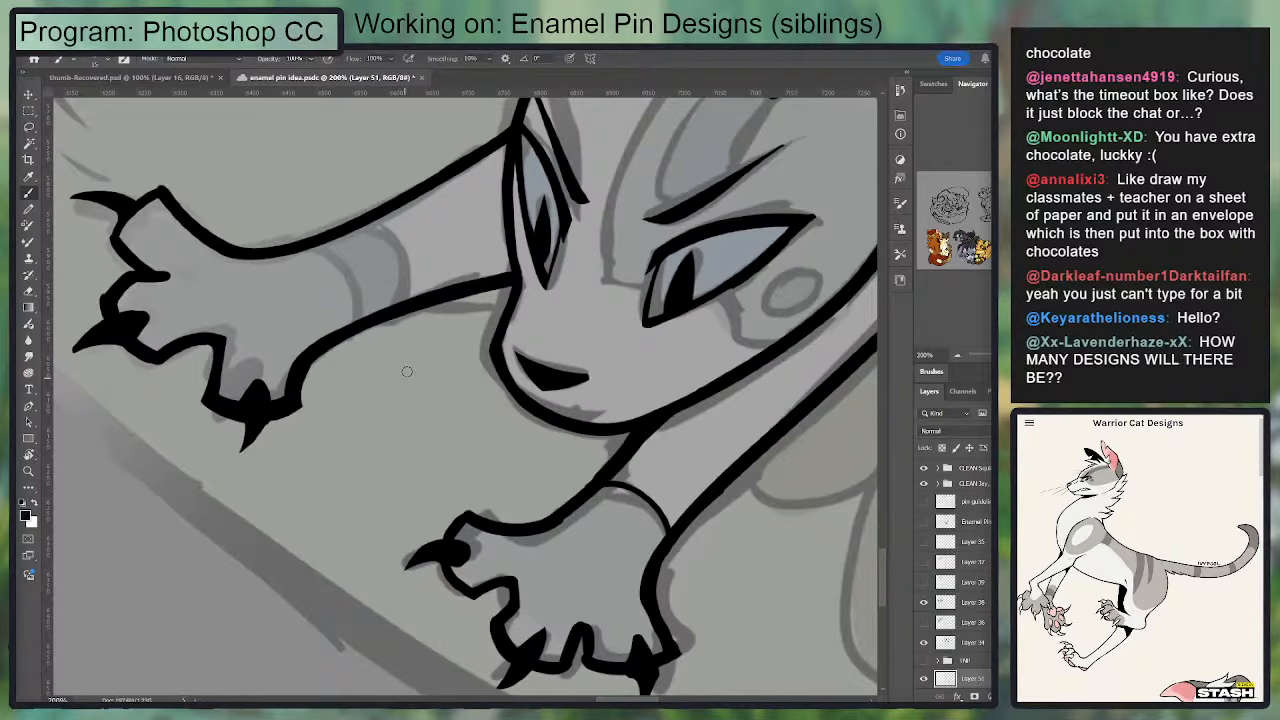
{"action": "left_click_drag", "start_coordinate": [429, 290], "coordinate": [497, 355]}
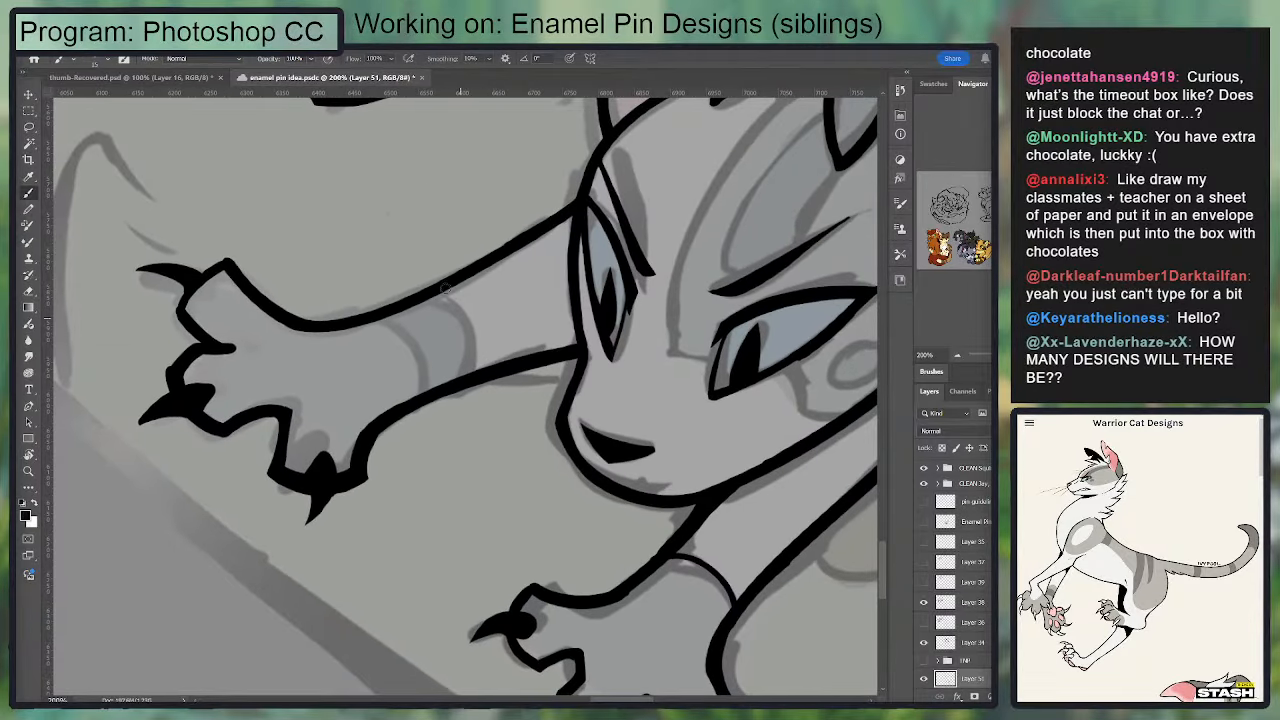
{"action": "left_click_drag", "start_coordinate": [407, 292], "coordinate": [438, 405]}
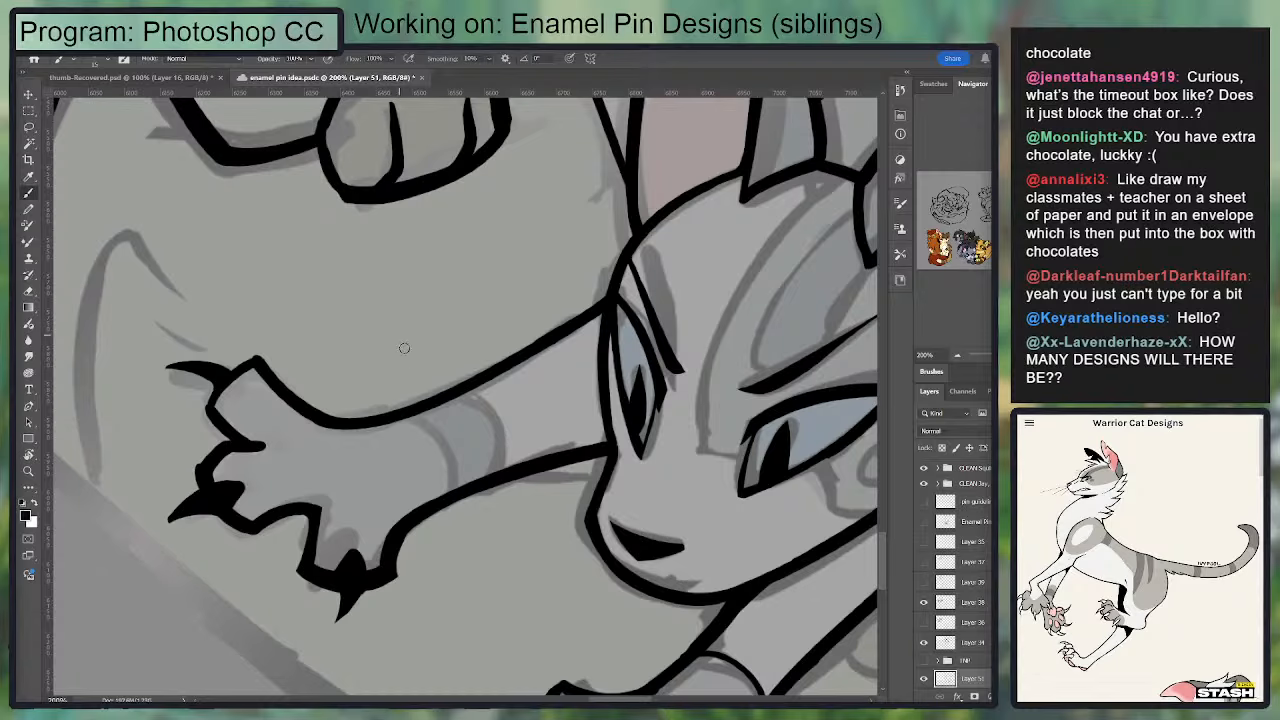
{"action": "mouse_move", "coordinate": [412, 424]}
{"action": "left_mouse_down"}
{"action": "mouse_move", "coordinate": [479, 393]}
{"action": "mouse_move", "coordinate": [480, 479]}
{"action": "mouse_move", "coordinate": [523, 462]}
{"action": "mouse_move", "coordinate": [533, 472]}
{"action": "mouse_move", "coordinate": [491, 382]}
{"action": "mouse_move", "coordinate": [535, 472]}
{"action": "left_mouse_up"}
{"action": "key", "text": "ctrl+z"}
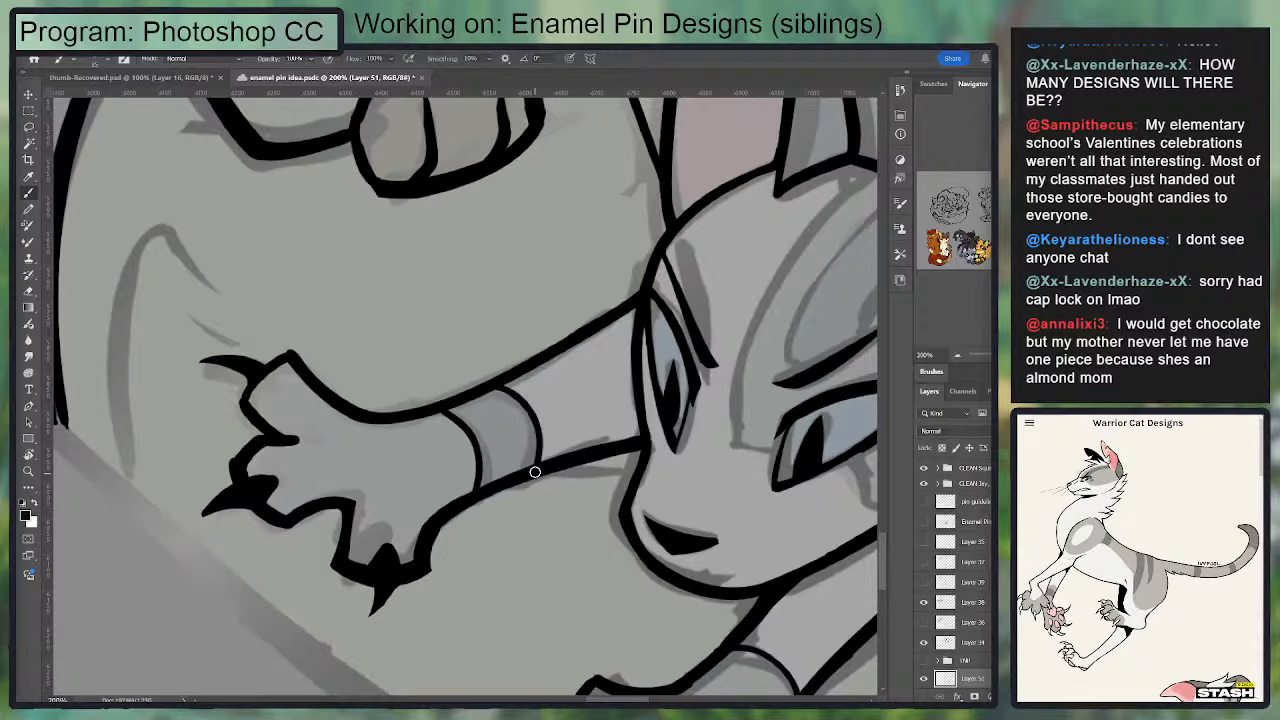
Step: Ink the lower cat's cheek markings: the curved patch edge below the eye and the small oval
{"action": "left_click_drag", "start_coordinate": [852, 490], "coordinate": [475, 410]}
{"action": "left_click_drag", "start_coordinate": [557, 434], "coordinate": [591, 473]}
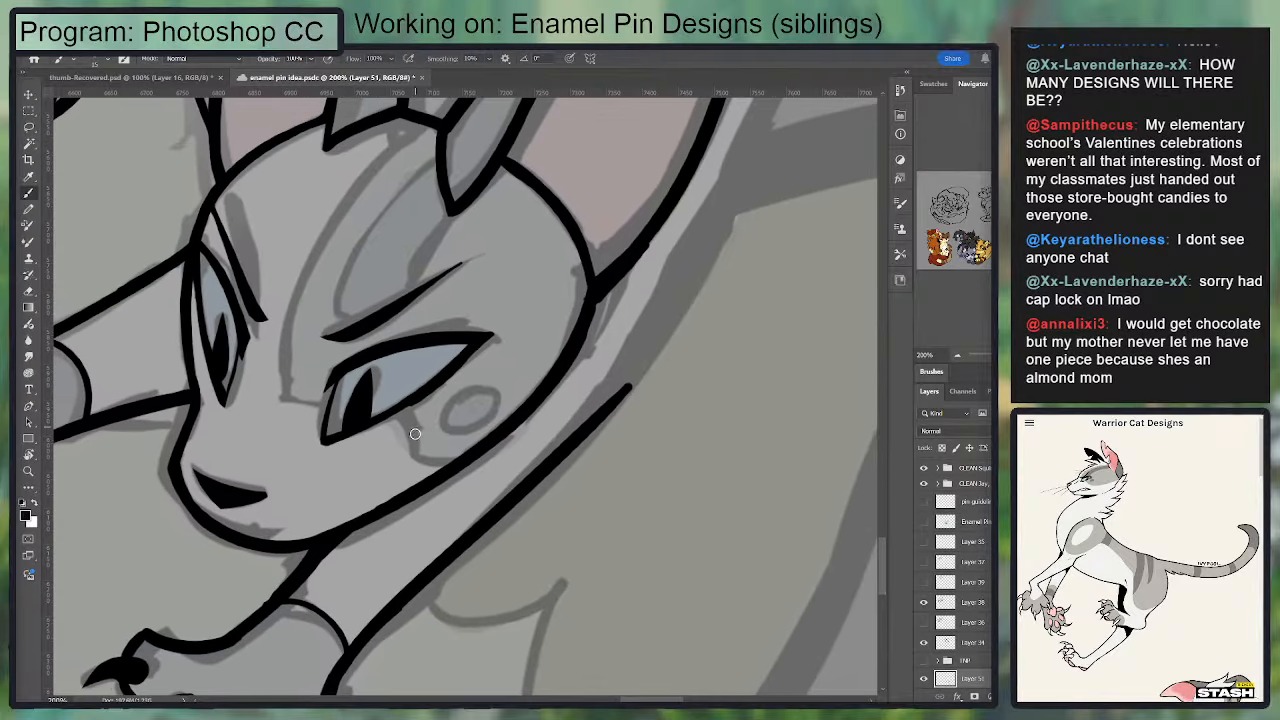
{"action": "left_click_drag", "start_coordinate": [401, 407], "coordinate": [417, 460]}
{"action": "key", "text": "ctrl+z"}
{"action": "mouse_move", "coordinate": [402, 407]}
{"action": "left_mouse_down"}
{"action": "mouse_move", "coordinate": [430, 461]}
{"action": "mouse_move", "coordinate": [456, 458]}
{"action": "left_mouse_up"}
{"action": "key", "text": "ctrl+z"}
{"action": "mouse_move", "coordinate": [397, 406]}
{"action": "left_mouse_down"}
{"action": "mouse_move", "coordinate": [416, 460]}
{"action": "mouse_move", "coordinate": [475, 456]}
{"action": "left_mouse_up"}
{"action": "left_click_drag", "start_coordinate": [481, 393], "coordinate": [568, 408]}
{"action": "key", "text": "ctrl+z"}
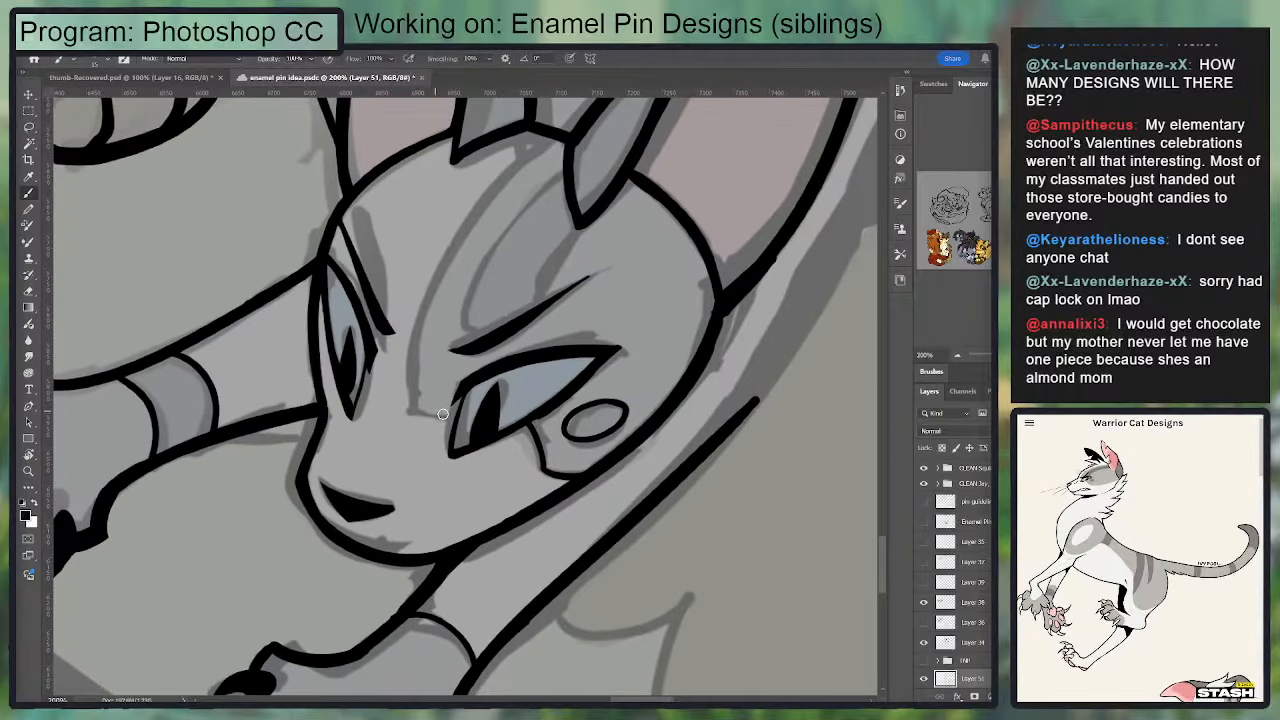
Step: Ink the thin outer line of the forehead marking from the eye's inner corner up to the top of the head
{"action": "left_click_drag", "start_coordinate": [463, 421], "coordinate": [408, 402]}
{"action": "key", "text": "ctrl+z"}
{"action": "mouse_move", "coordinate": [454, 418]}
{"action": "left_mouse_down"}
{"action": "mouse_move", "coordinate": [396, 408]}
{"action": "mouse_move", "coordinate": [448, 418]}
{"action": "mouse_move", "coordinate": [507, 186]}
{"action": "left_mouse_up"}
{"action": "key", "text": "ctrl+z"}
{"action": "key", "text": "ctrl+z"}
{"action": "key", "text": "ctrl+z"}
{"action": "key", "text": "ctrl+z"}
{"action": "mouse_move", "coordinate": [412, 406]}
{"action": "left_mouse_down"}
{"action": "mouse_move", "coordinate": [411, 374]}
{"action": "mouse_move", "coordinate": [562, 152]}
{"action": "mouse_move", "coordinate": [450, 246]}
{"action": "mouse_move", "coordinate": [420, 376]}
{"action": "mouse_move", "coordinate": [566, 143]}
{"action": "mouse_move", "coordinate": [408, 392]}
{"action": "left_mouse_up"}
{"action": "key", "text": "ctrl+z"}
{"action": "key", "text": "ctrl+z"}
{"action": "key", "text": "ctrl+z"}
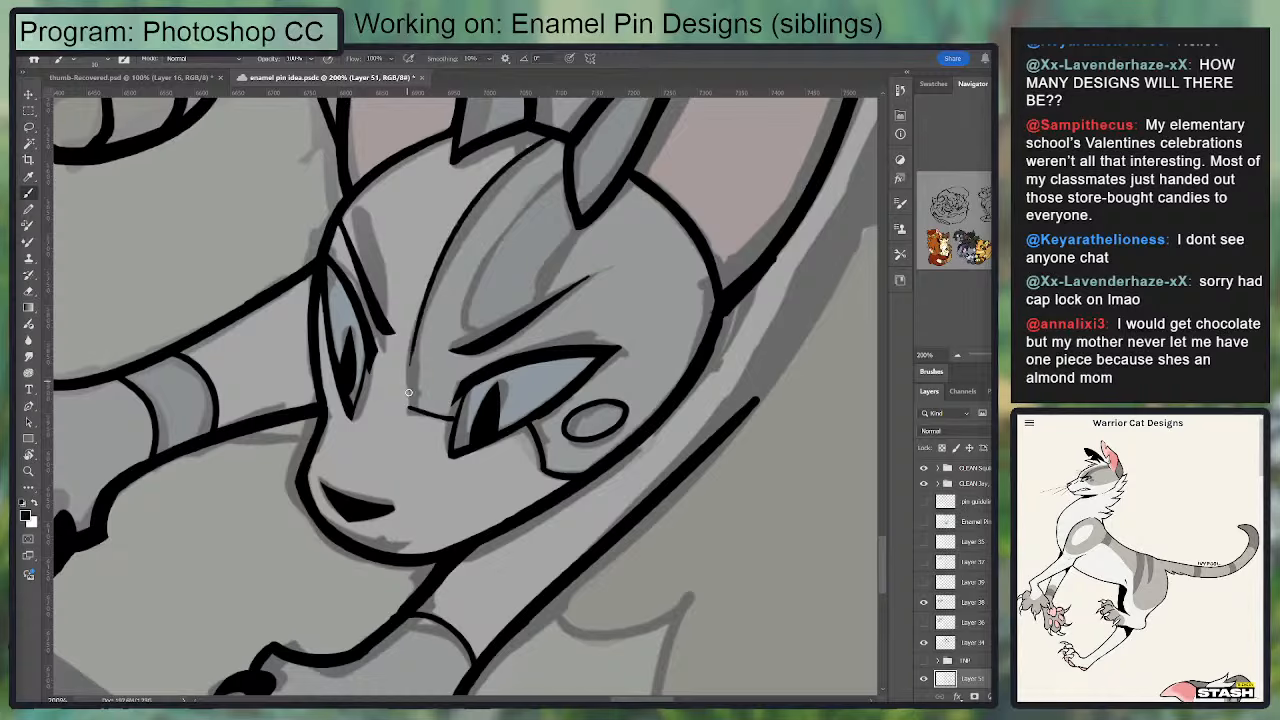
{"action": "mouse_move", "coordinate": [421, 326]}
{"action": "left_mouse_down"}
{"action": "mouse_move", "coordinate": [410, 406]}
{"action": "mouse_move", "coordinate": [422, 306]}
{"action": "left_mouse_up"}
{"action": "key", "text": "ctrl+z"}
Step: Ink the inner forehead stripe running from the hair tuft down to the brow
{"action": "left_click_drag", "start_coordinate": [412, 367], "coordinate": [449, 460]}
{"action": "left_click_drag", "start_coordinate": [476, 359], "coordinate": [503, 321]}
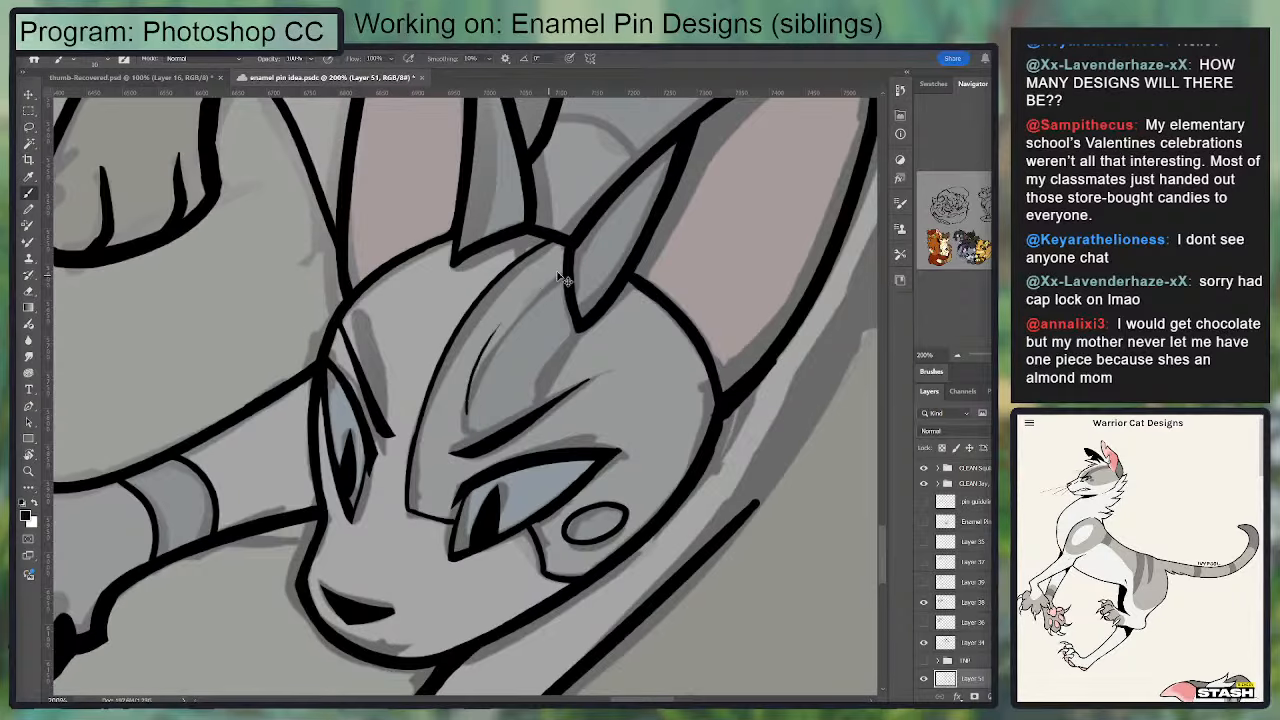
{"action": "key", "text": "ctrl+z"}
{"action": "mouse_move", "coordinate": [564, 268]}
{"action": "left_mouse_down"}
{"action": "mouse_move", "coordinate": [477, 450]}
{"action": "mouse_move", "coordinate": [467, 408]}
{"action": "left_mouse_up"}
{"action": "key", "text": "ctrl+z"}
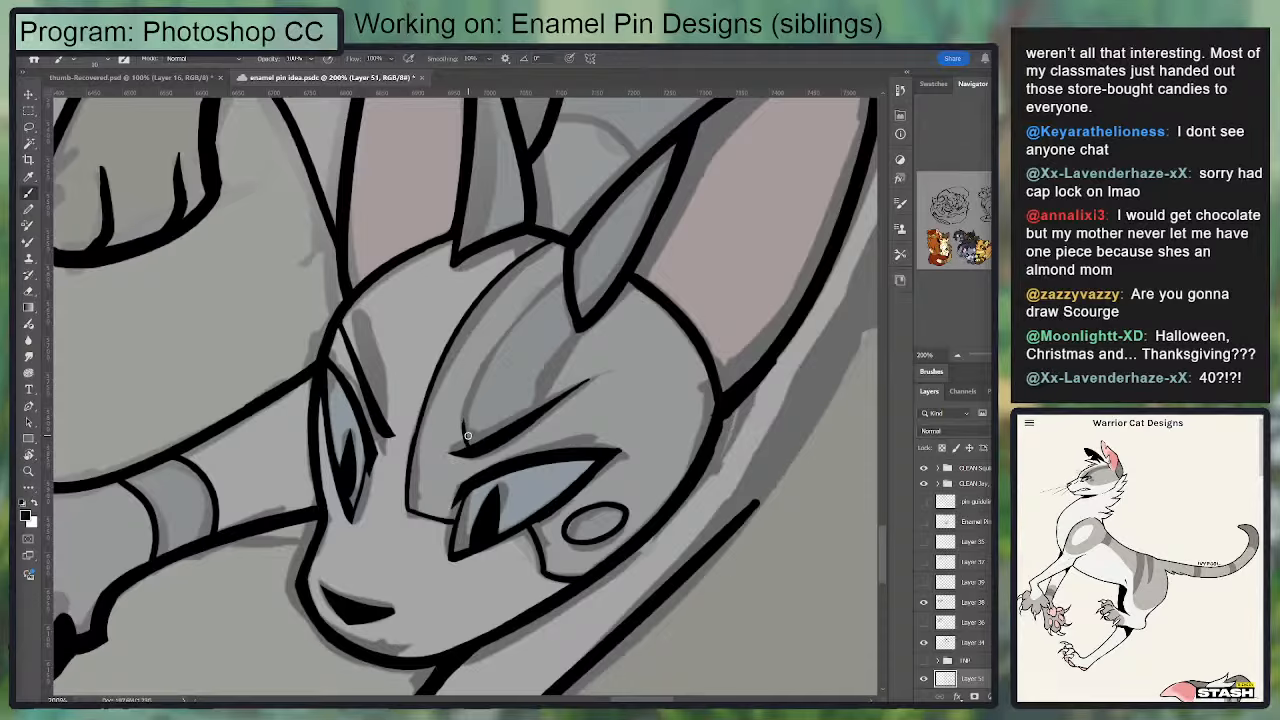
{"action": "left_click_drag", "start_coordinate": [464, 452], "coordinate": [494, 326]}
{"action": "key", "text": "ctrl+z"}
{"action": "mouse_move", "coordinate": [469, 451]}
{"action": "left_mouse_down"}
{"action": "mouse_move", "coordinate": [533, 297]}
{"action": "mouse_move", "coordinate": [484, 344]}
{"action": "mouse_move", "coordinate": [467, 438]}
{"action": "mouse_move", "coordinate": [474, 383]}
{"action": "mouse_move", "coordinate": [565, 263]}
{"action": "mouse_move", "coordinate": [521, 303]}
{"action": "left_mouse_up"}
{"action": "key", "text": "ctrl+z"}
{"action": "key", "text": "ctrl+z"}
{"action": "key", "text": "ctrl+z"}
{"action": "mouse_move", "coordinate": [565, 264]}
{"action": "left_mouse_down"}
{"action": "mouse_move", "coordinate": [527, 301]}
{"action": "mouse_move", "coordinate": [524, 416]}
{"action": "mouse_move", "coordinate": [579, 324]}
{"action": "left_mouse_up"}
{"action": "key", "text": "ctrl+z"}
{"action": "key", "text": "ctrl+z"}
Step: Extend the second foreleg's lower edge upward as a body line running beside the ear
{"action": "key", "text": "ctrl+minus"}
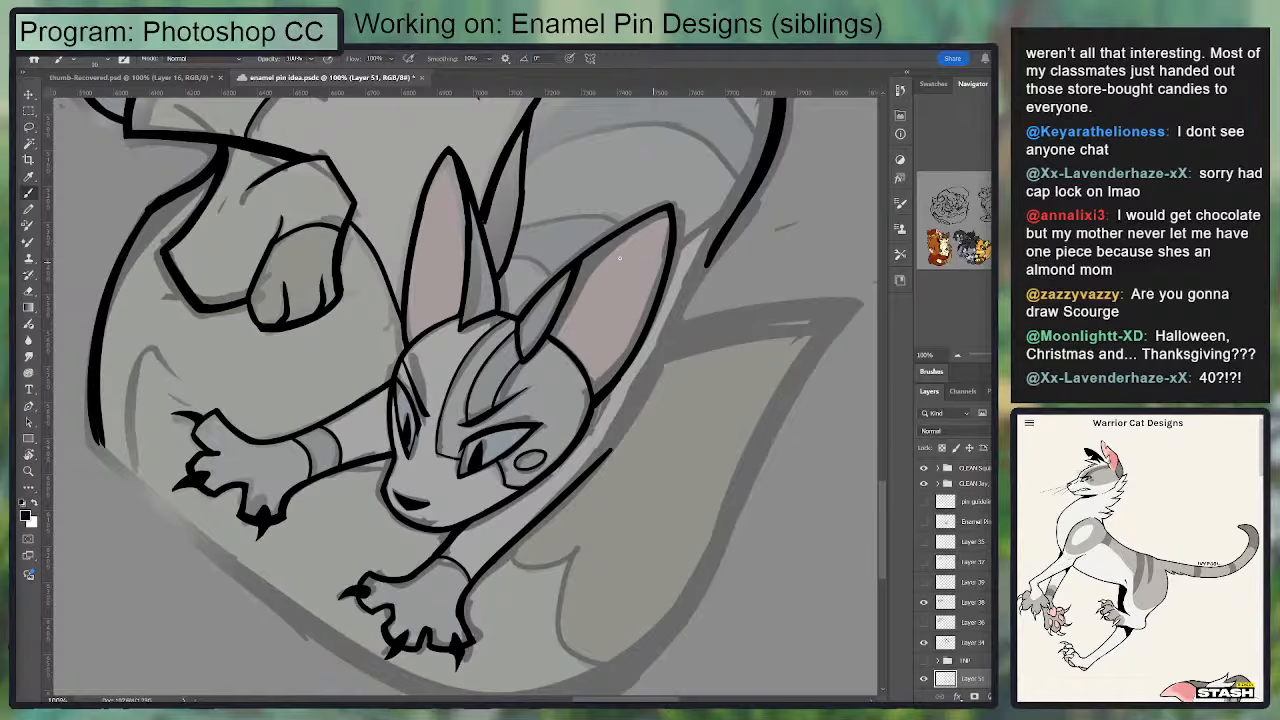
{"action": "mouse_move", "coordinate": [563, 277]}
{"action": "left_mouse_down"}
{"action": "mouse_move", "coordinate": [500, 380]}
{"action": "mouse_move", "coordinate": [451, 406]}
{"action": "mouse_move", "coordinate": [418, 375]}
{"action": "left_mouse_up"}
{"action": "key", "text": "ctrl+z"}
{"action": "key", "text": "ctrl+z"}
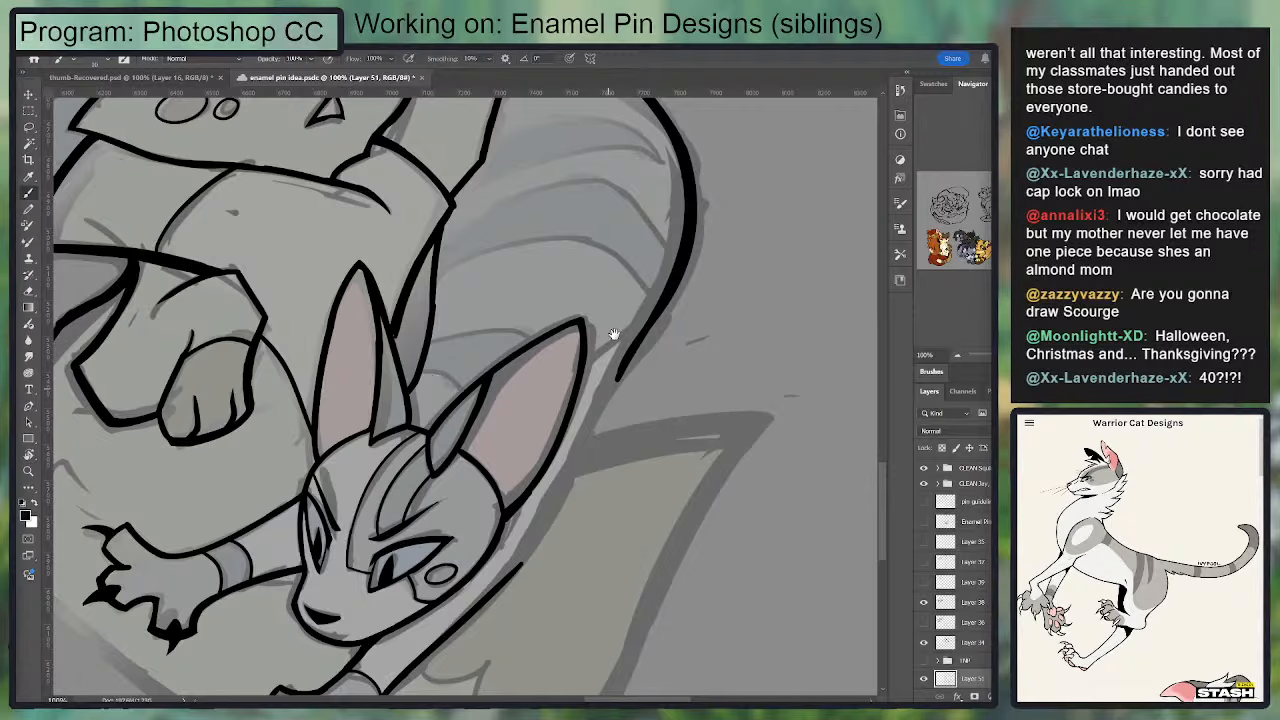
{"action": "left_click_drag", "start_coordinate": [614, 334], "coordinate": [632, 230]}
{"action": "left_click_drag", "start_coordinate": [529, 467], "coordinate": [616, 261]}
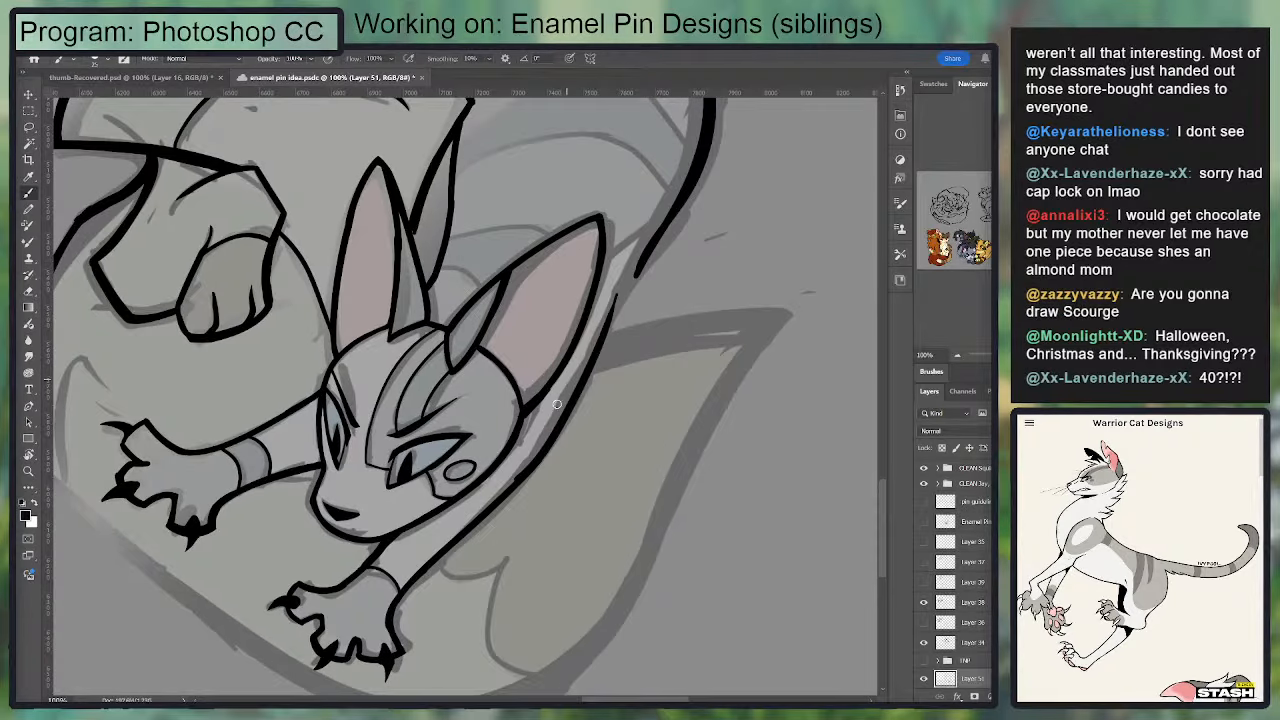
{"action": "key", "text": "ctrl+z"}
{"action": "key", "text": "ctrl+z"}
{"action": "mouse_move", "coordinate": [605, 319]}
{"action": "left_mouse_down"}
{"action": "mouse_move", "coordinate": [510, 484]}
{"action": "mouse_move", "coordinate": [614, 313]}
{"action": "mouse_move", "coordinate": [515, 469]}
{"action": "mouse_move", "coordinate": [604, 299]}
{"action": "mouse_move", "coordinate": [546, 446]}
{"action": "mouse_move", "coordinate": [517, 480]}
{"action": "left_mouse_up"}
{"action": "key", "text": "ctrl+z"}
{"action": "key", "text": "ctrl+z"}
{"action": "key", "text": "ctrl+z"}
Step: Even out the body line beside the ear and taper its upper end
{"action": "key", "text": "e"}
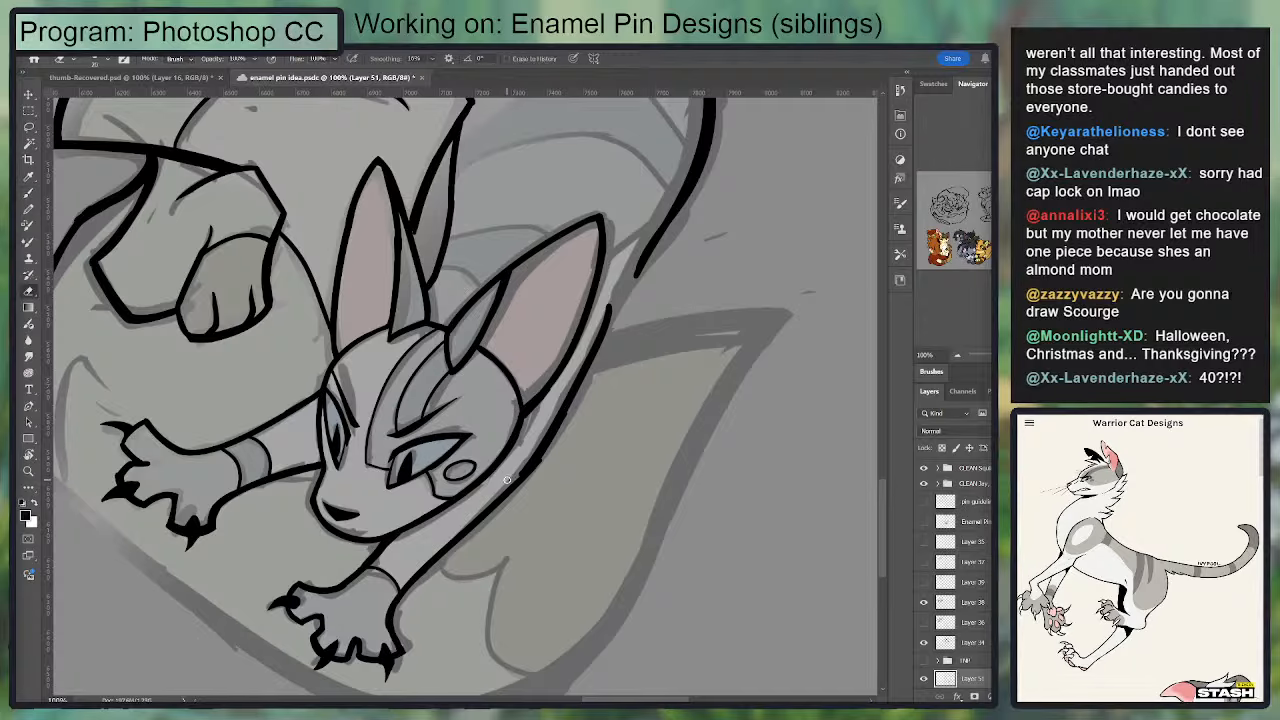
{"action": "key", "text": "b"}
{"action": "mouse_move", "coordinate": [571, 404]}
{"action": "left_mouse_down"}
{"action": "mouse_move", "coordinate": [532, 472]}
{"action": "mouse_move", "coordinate": [594, 356]}
{"action": "left_mouse_up"}
{"action": "key", "text": "e"}
{"action": "left_click_drag", "start_coordinate": [637, 289], "coordinate": [623, 349]}
Step: Join the body line beside the ear to the thick outer outline above it and smooth the joint
{"action": "key", "text": "b"}
{"action": "left_click_drag", "start_coordinate": [548, 450], "coordinate": [672, 281]}
{"action": "key", "text": "ctrl+z"}
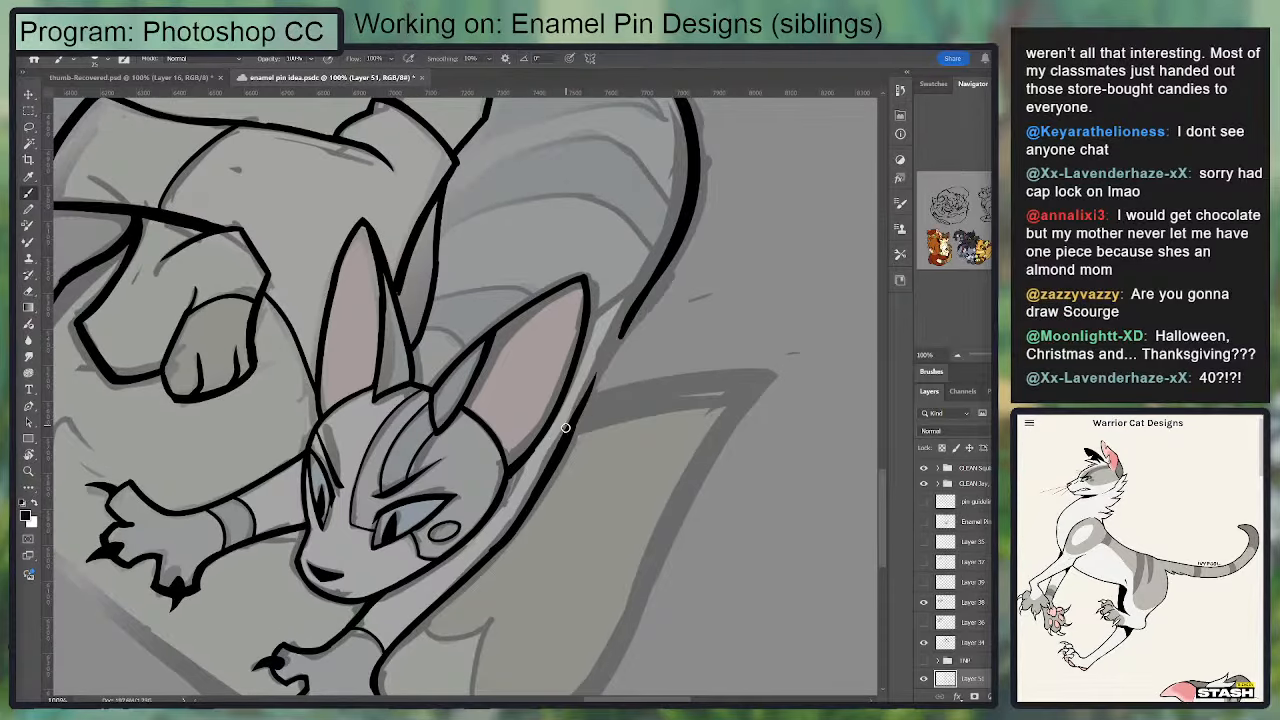
{"action": "left_click_drag", "start_coordinate": [568, 430], "coordinate": [677, 247]}
{"action": "key", "text": "ctrl+z"}
{"action": "left_click_drag", "start_coordinate": [571, 414], "coordinate": [694, 202]}
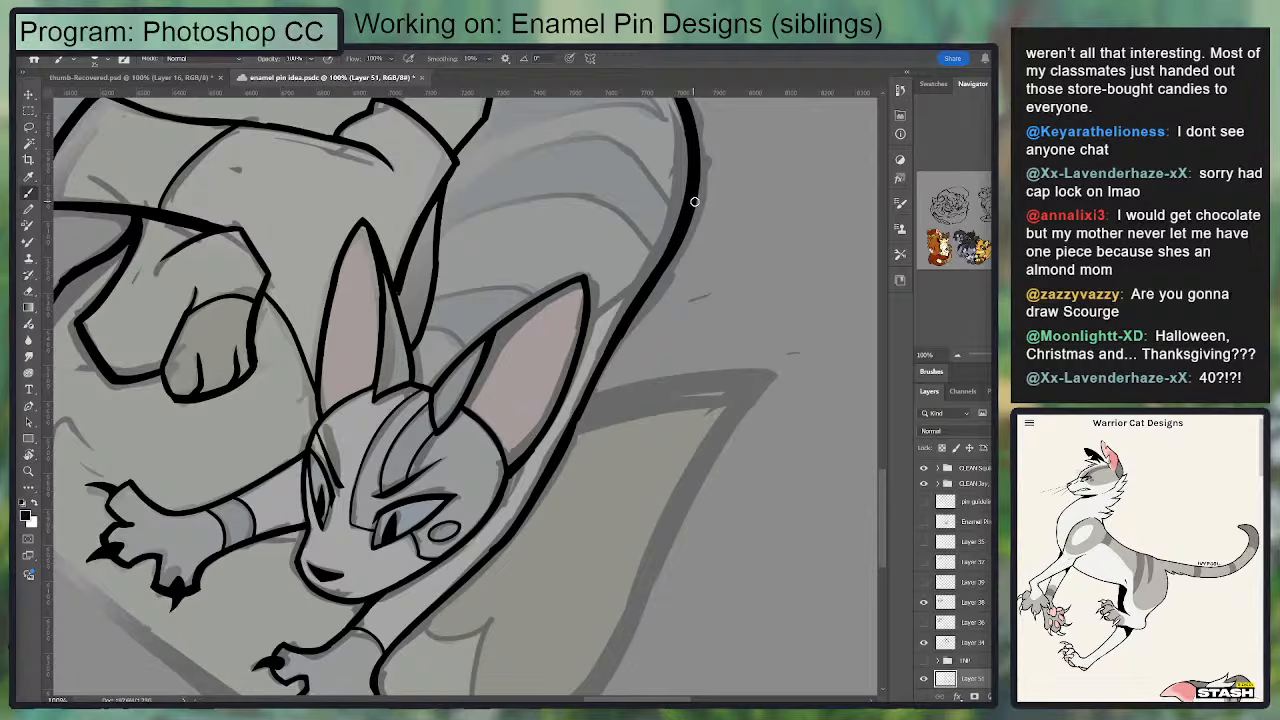
{"action": "key", "text": "e"}
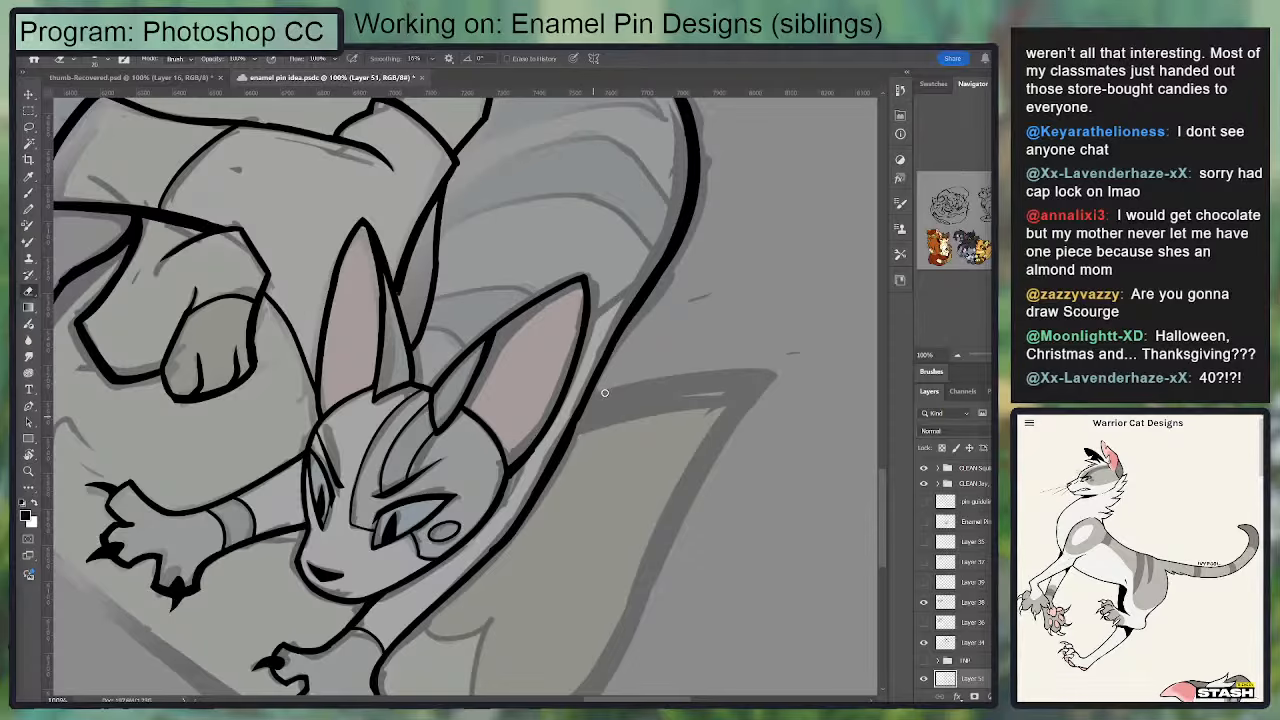
{"action": "mouse_move", "coordinate": [648, 286]}
{"action": "left_mouse_down"}
{"action": "mouse_move", "coordinate": [678, 250]}
{"action": "mouse_move", "coordinate": [666, 343]}
{"action": "left_mouse_up"}
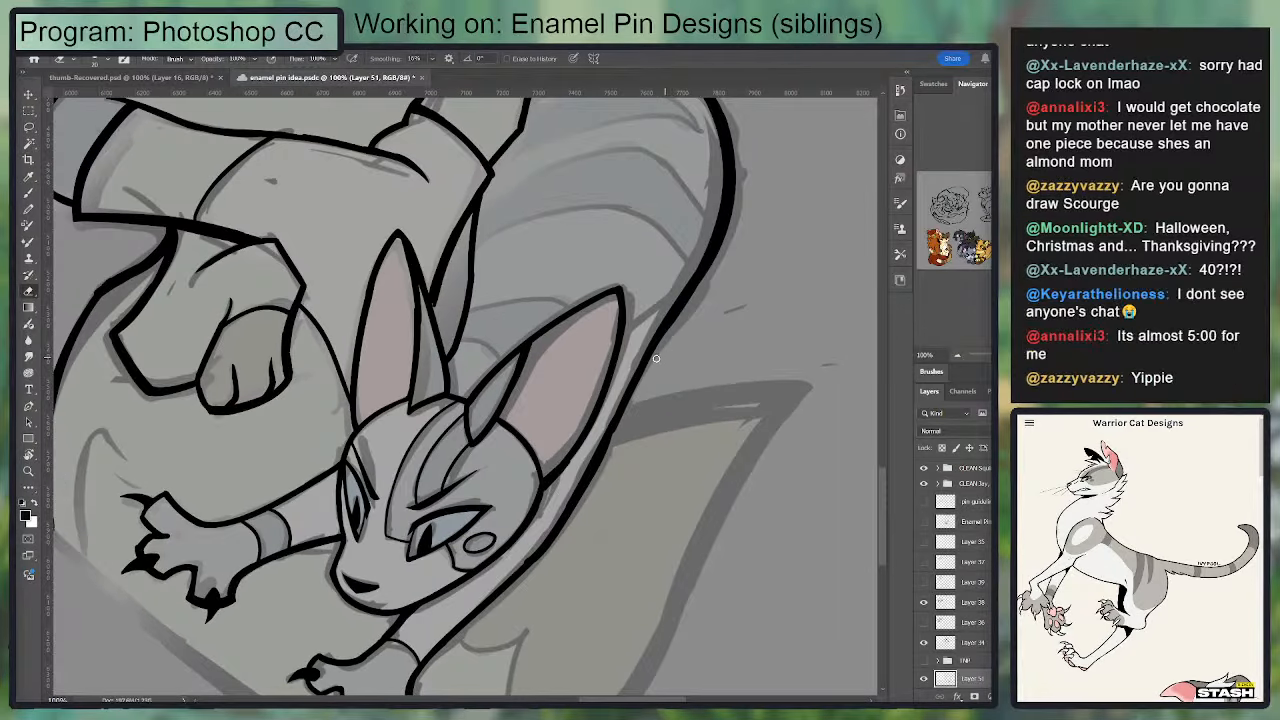
{"action": "key", "text": "b"}
{"action": "left_click_drag", "start_coordinate": [635, 358], "coordinate": [655, 348]}
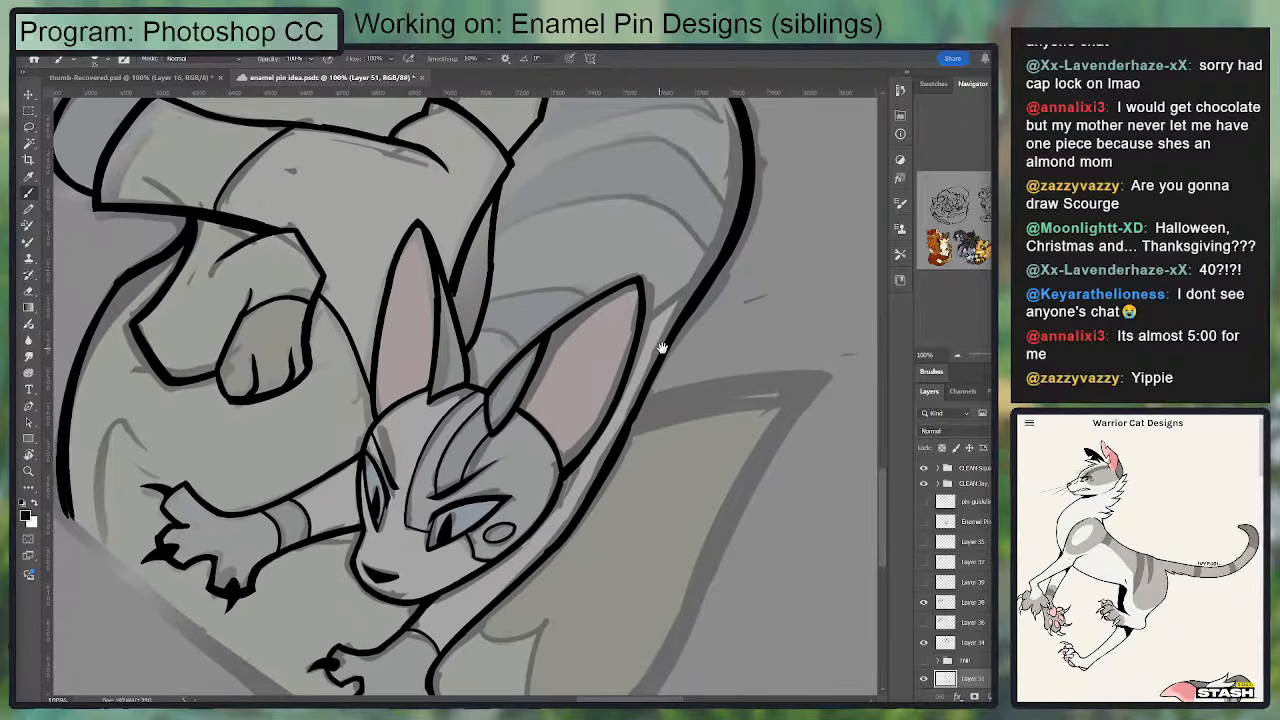
Step: Trim the outline joint beside the lower cat's ear and ink the short body line from the ear to the outer outline
{"action": "key", "text": "e"}
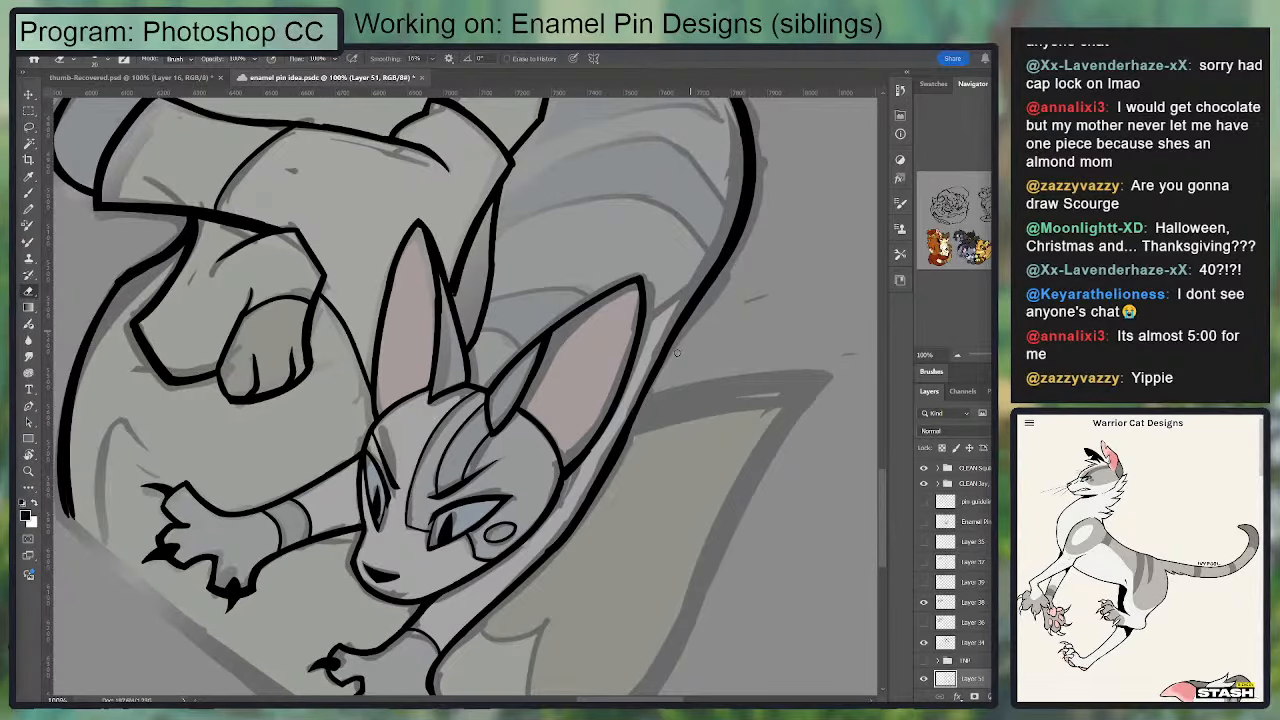
{"action": "mouse_move", "coordinate": [676, 352]}
{"action": "left_mouse_down"}
{"action": "mouse_move", "coordinate": [644, 372]}
{"action": "mouse_move", "coordinate": [704, 260]}
{"action": "left_mouse_up"}
{"action": "key", "text": "b"}
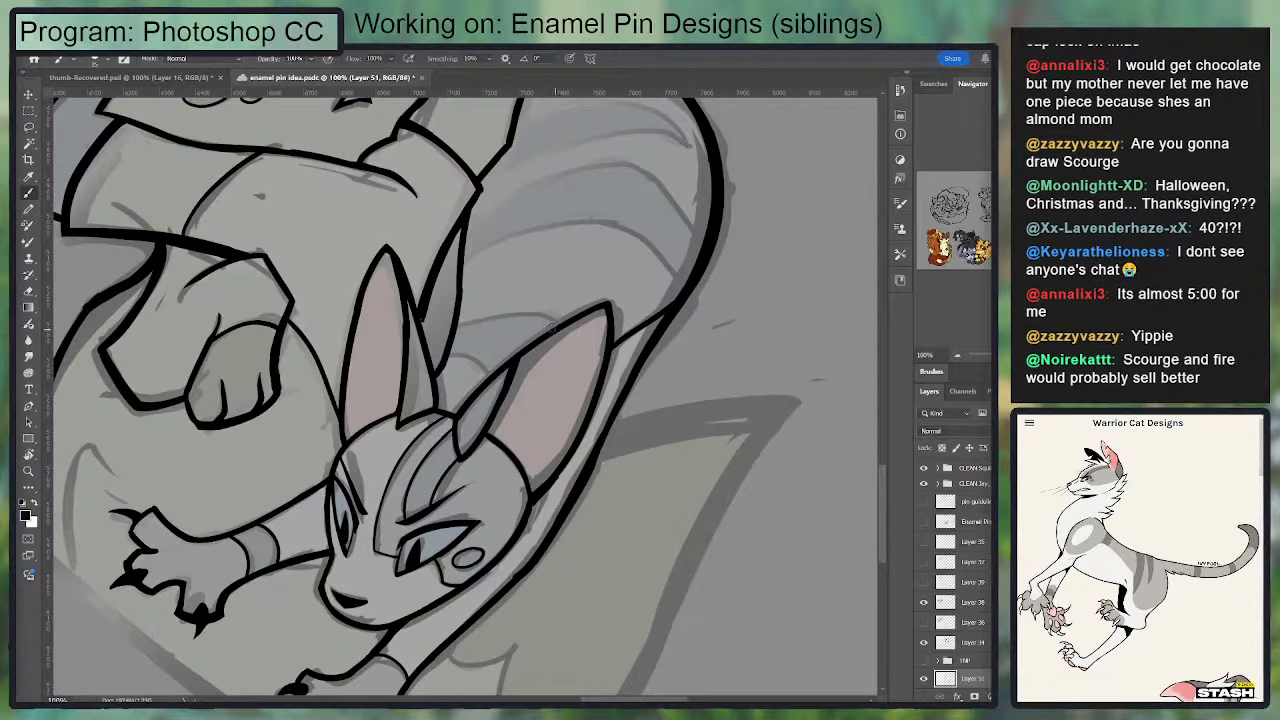
Step: Fill the narrow gap between the lower cat's upright ear and the upper cat's body solid black and trim its edge
{"action": "mouse_move", "coordinate": [424, 323]}
{"action": "left_mouse_down"}
{"action": "mouse_move", "coordinate": [438, 374]}
{"action": "mouse_move", "coordinate": [437, 321]}
{"action": "mouse_move", "coordinate": [423, 321]}
{"action": "mouse_move", "coordinate": [461, 232]}
{"action": "mouse_move", "coordinate": [446, 345]}
{"action": "mouse_move", "coordinate": [445, 298]}
{"action": "left_mouse_up"}
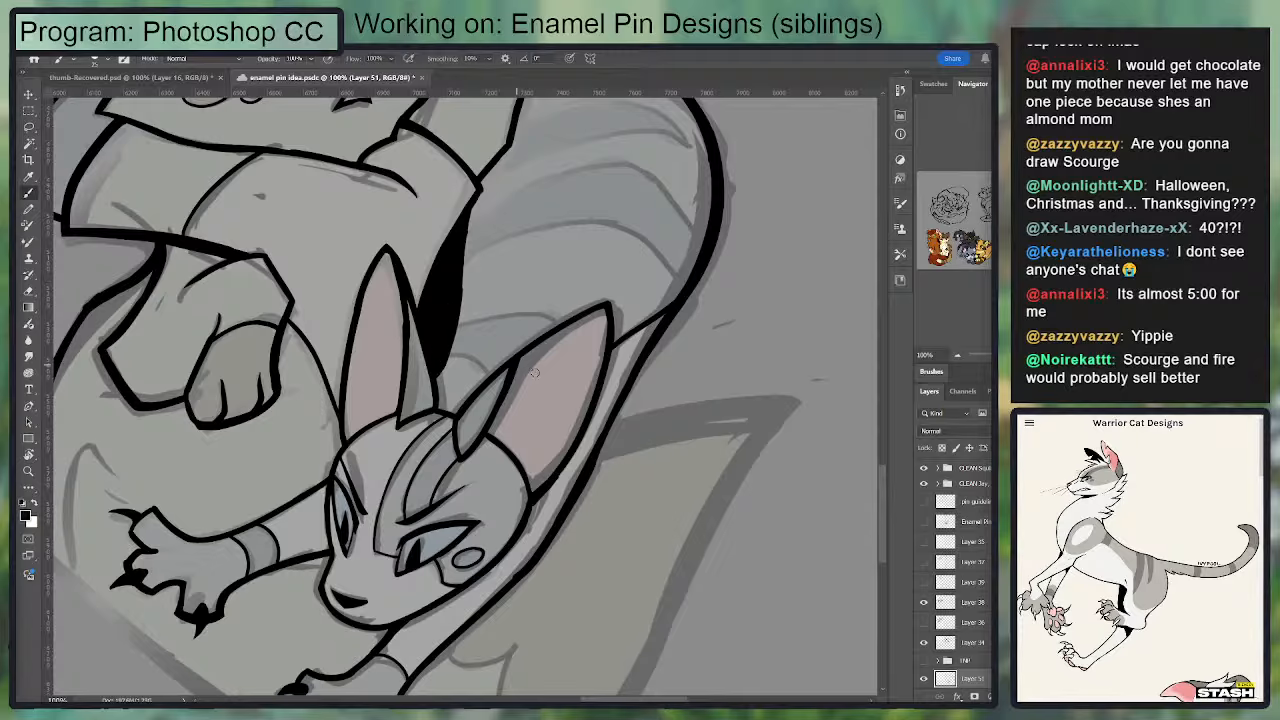
{"action": "key", "text": "e"}
{"action": "mouse_move", "coordinate": [453, 368]}
{"action": "left_mouse_down"}
{"action": "mouse_move", "coordinate": [468, 259]}
{"action": "mouse_move", "coordinate": [452, 330]}
{"action": "left_mouse_up"}
{"action": "key", "text": "ctrl+z"}
{"action": "mouse_move", "coordinate": [474, 220]}
{"action": "left_mouse_down"}
{"action": "mouse_move", "coordinate": [444, 339]}
{"action": "mouse_move", "coordinate": [470, 358]}
{"action": "left_mouse_up"}
{"action": "key", "text": "b"}
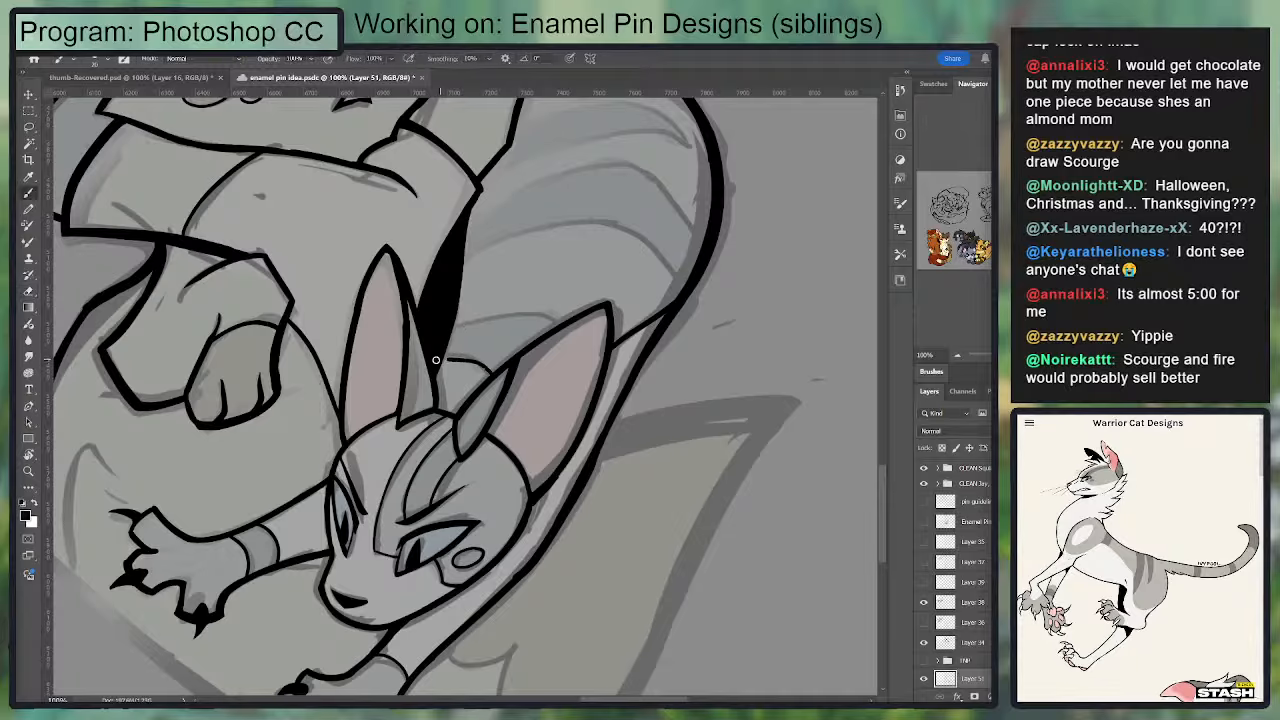
Step: Ink the two short stripe lines on the striped body just behind the lower cat's ears
{"action": "key", "text": "ctrl+z"}
{"action": "mouse_move", "coordinate": [439, 361]}
{"action": "left_mouse_down"}
{"action": "mouse_move", "coordinate": [494, 377]}
{"action": "mouse_move", "coordinate": [448, 360]}
{"action": "left_mouse_up"}
{"action": "mouse_move", "coordinate": [513, 315]}
{"action": "left_mouse_down"}
{"action": "mouse_move", "coordinate": [562, 337]}
{"action": "mouse_move", "coordinate": [443, 322]}
{"action": "left_mouse_up"}
{"action": "key", "text": "ctrl+z"}
Step: Ink the two long arched stripe lines across the middle of the striped body out to the thick outer outline
{"action": "mouse_move", "coordinate": [501, 272]}
{"action": "left_mouse_down"}
{"action": "mouse_move", "coordinate": [423, 342]}
{"action": "mouse_move", "coordinate": [542, 297]}
{"action": "left_mouse_up"}
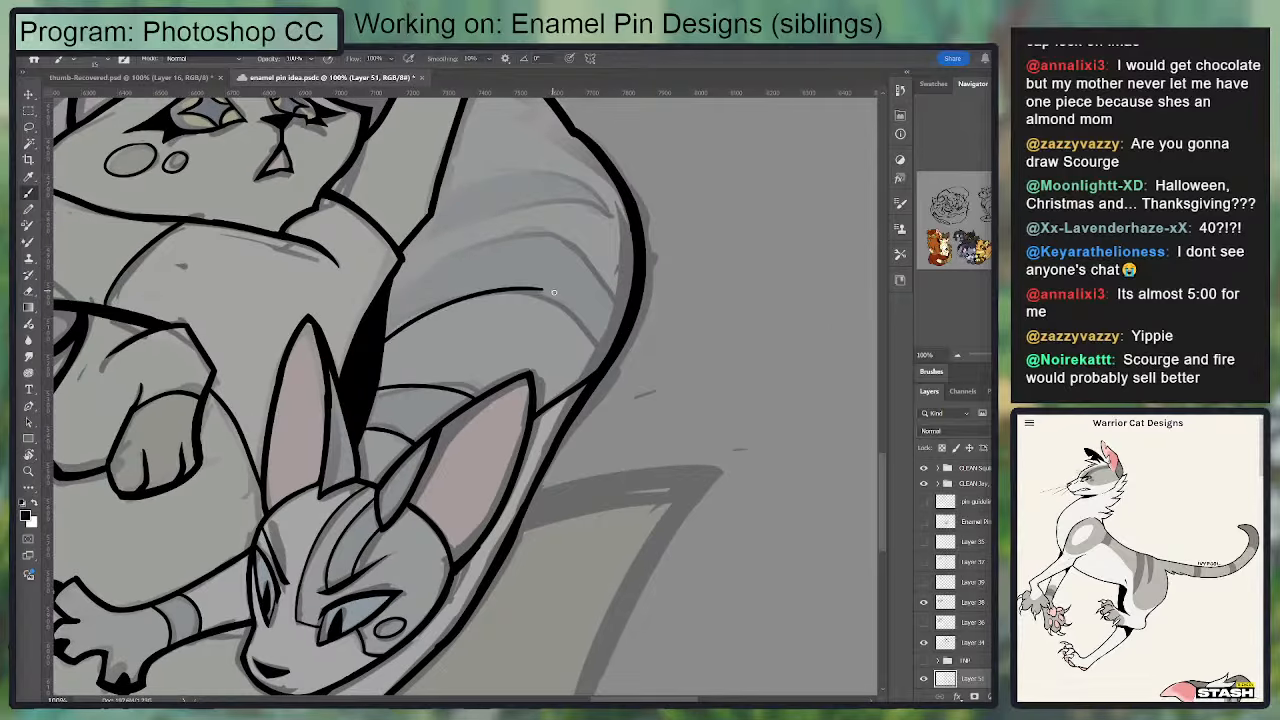
{"action": "key", "text": "ctrl+z"}
{"action": "left_click_drag", "start_coordinate": [606, 359], "coordinate": [486, 298]}
{"action": "key", "text": "ctrl+z"}
{"action": "mouse_move", "coordinate": [608, 358]}
{"action": "left_mouse_down"}
{"action": "mouse_move", "coordinate": [526, 295]}
{"action": "mouse_move", "coordinate": [388, 332]}
{"action": "mouse_move", "coordinate": [543, 234]}
{"action": "mouse_move", "coordinate": [632, 305]}
{"action": "mouse_move", "coordinate": [608, 265]}
{"action": "mouse_move", "coordinate": [545, 240]}
{"action": "mouse_move", "coordinate": [632, 313]}
{"action": "mouse_move", "coordinate": [538, 233]}
{"action": "mouse_move", "coordinate": [567, 273]}
{"action": "left_mouse_up"}
{"action": "key", "text": "ctrl+z"}
{"action": "key", "text": "ctrl+z"}
{"action": "key", "text": "ctrl+z"}
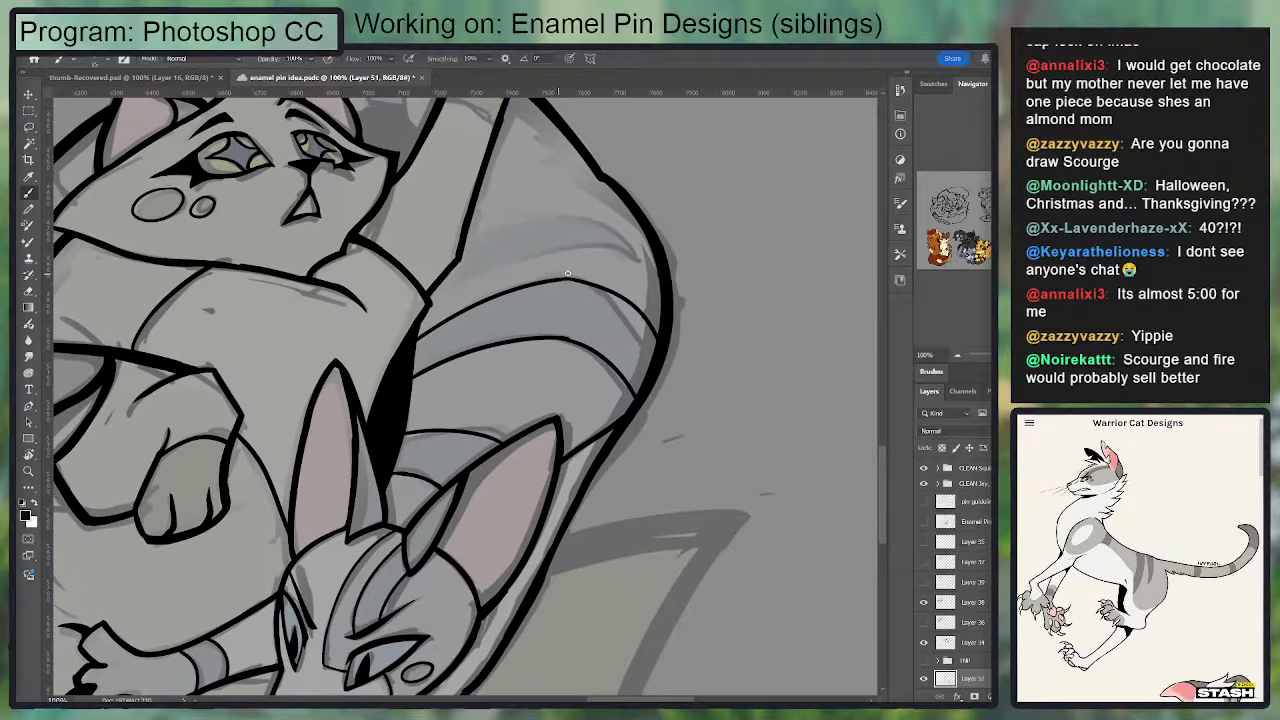
{"action": "key", "text": "e"}
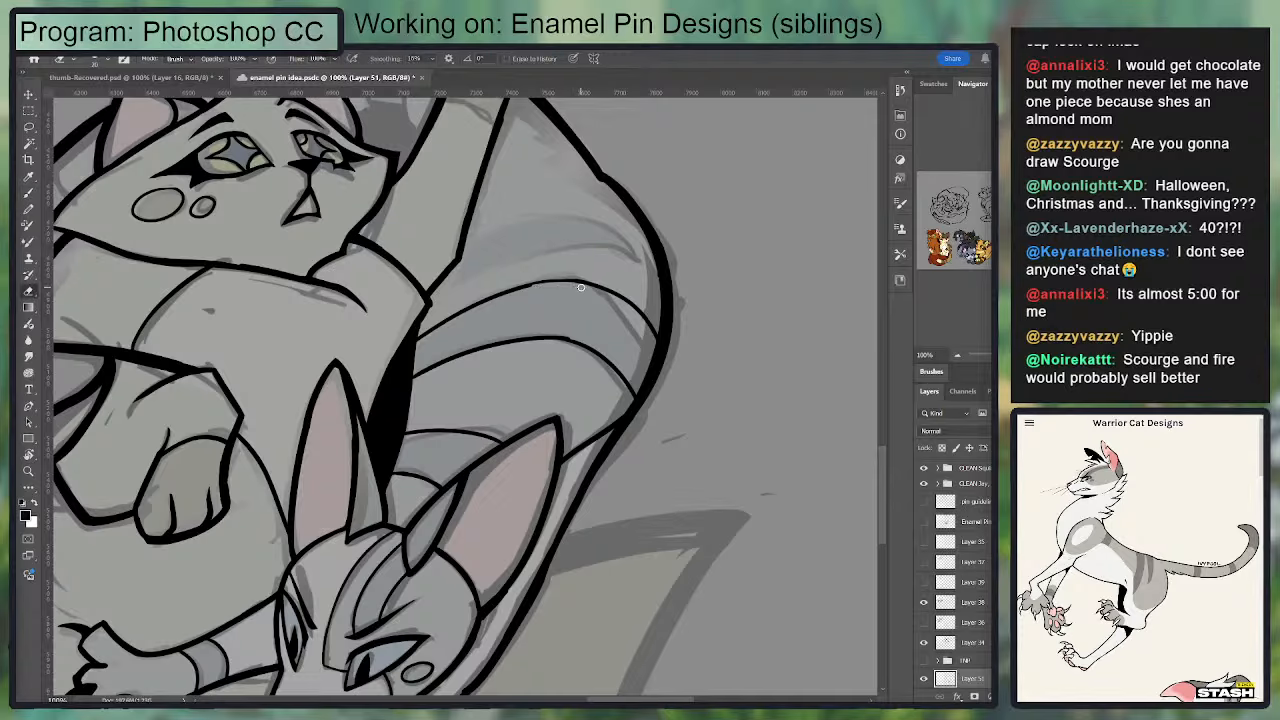
{"action": "key", "text": "b"}
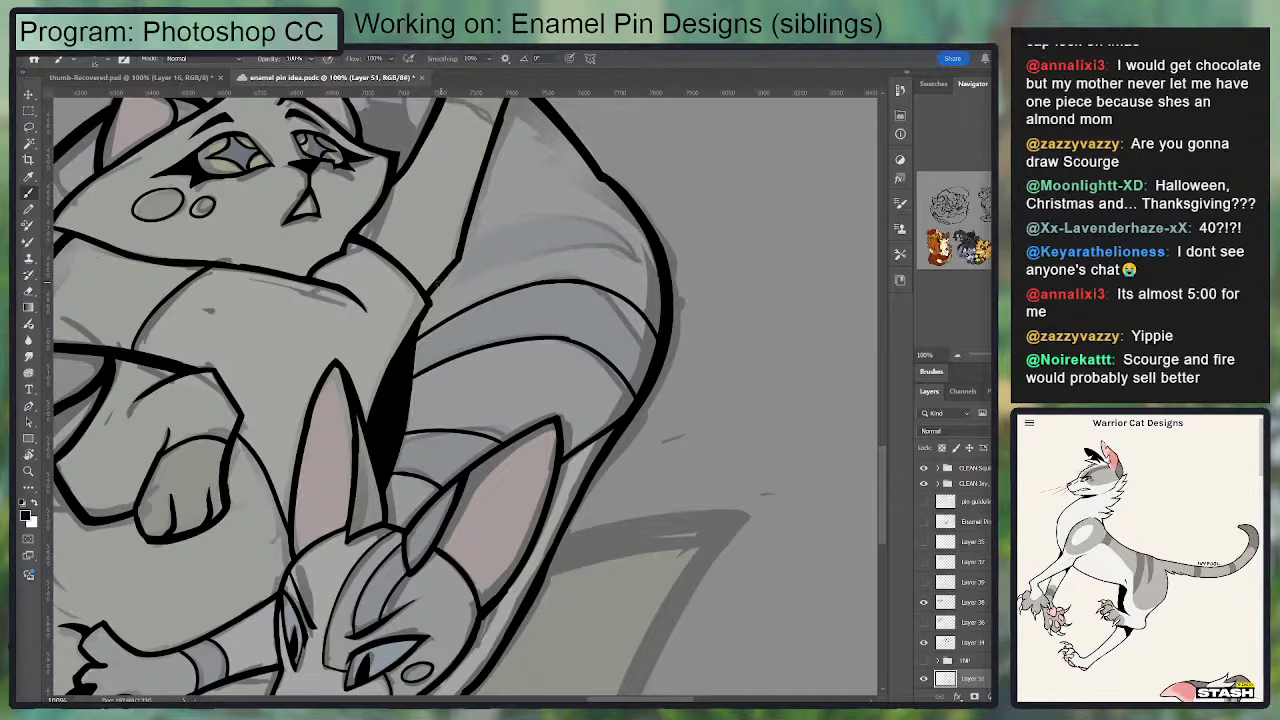
Step: Ink the upper and lower edges of the pointed stripe beside the upper cat's raised foreleg
{"action": "mouse_move", "coordinate": [440, 282]}
{"action": "left_mouse_down"}
{"action": "mouse_move", "coordinate": [606, 249]}
{"action": "mouse_move", "coordinate": [648, 272]}
{"action": "mouse_move", "coordinate": [568, 213]}
{"action": "mouse_move", "coordinate": [482, 230]}
{"action": "mouse_move", "coordinate": [560, 208]}
{"action": "left_mouse_up"}
{"action": "key", "text": "ctrl+z"}
{"action": "key", "text": "ctrl+z"}
{"action": "key", "text": "ctrl+z"}
{"action": "key", "text": "ctrl+z"}
{"action": "key", "text": "ctrl+z"}
{"action": "left_click_drag", "start_coordinate": [467, 236], "coordinate": [590, 221]}
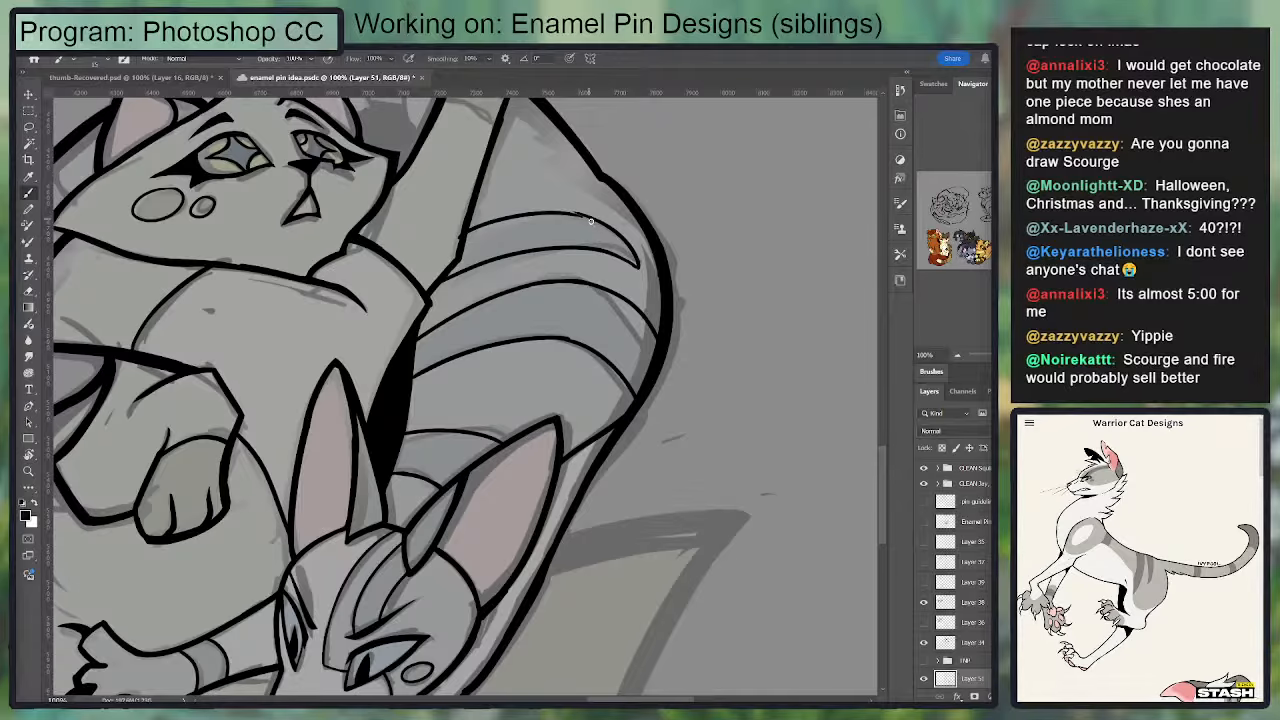
{"action": "key", "text": "ctrl+z"}
{"action": "mouse_move", "coordinate": [467, 237]}
{"action": "left_mouse_down"}
{"action": "mouse_move", "coordinate": [549, 208]}
{"action": "mouse_move", "coordinate": [589, 217]}
{"action": "mouse_move", "coordinate": [556, 231]}
{"action": "left_mouse_up"}
Step: Add a solid black wedge along the outer edge of the upper cat's raised foreleg, above the pointed stripe
{"action": "left_click_drag", "start_coordinate": [470, 284], "coordinate": [500, 428]}
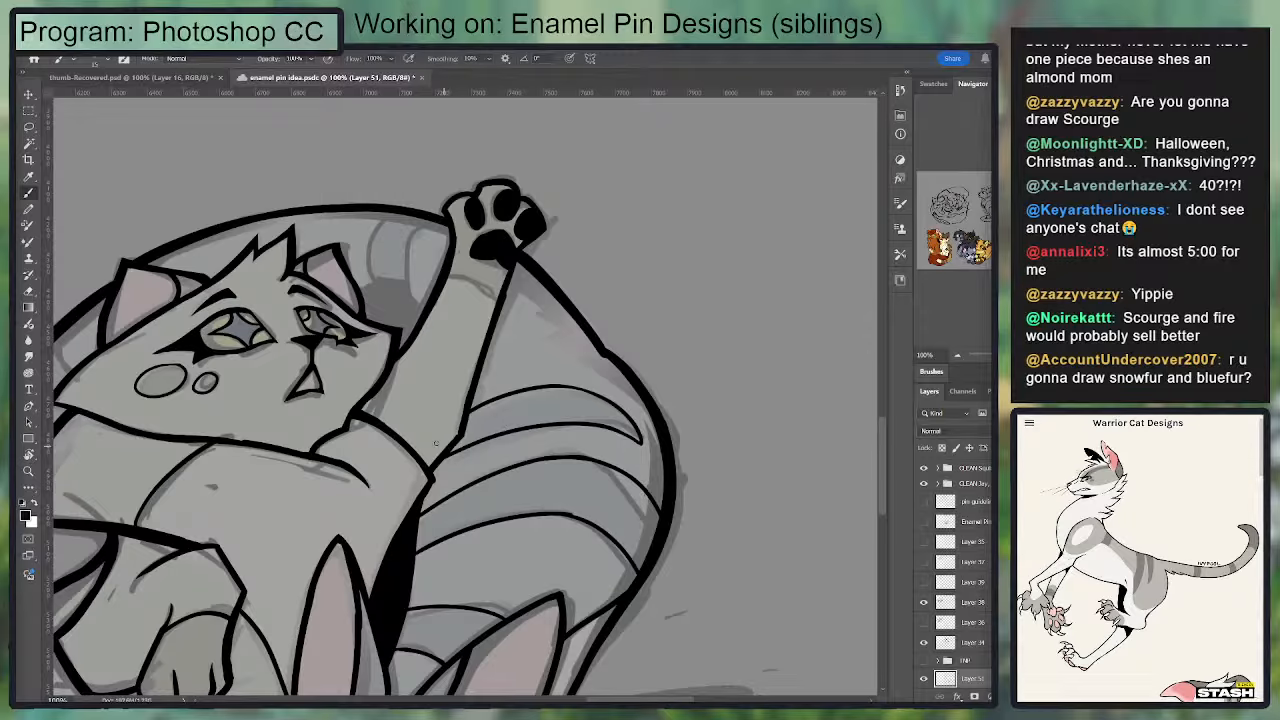
{"action": "scroll", "coordinate": [530, 300], "scroll_direction": "down", "scroll_amount": 1}
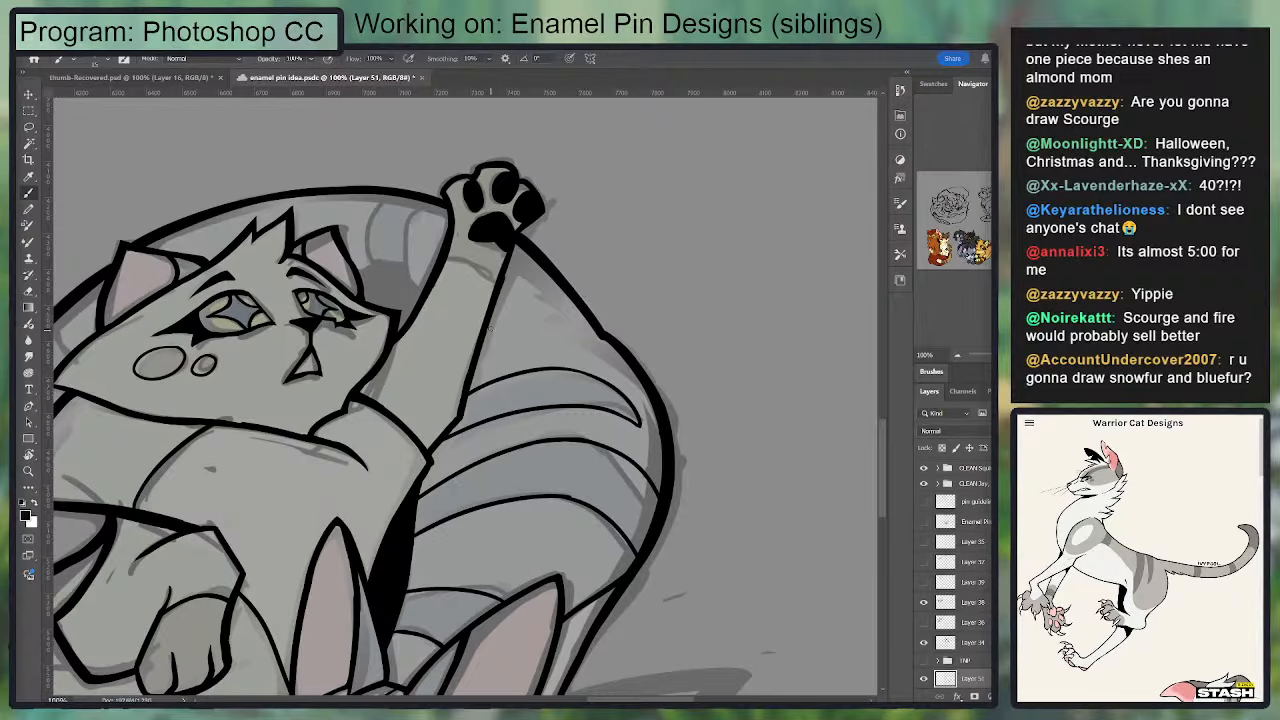
{"action": "mouse_move", "coordinate": [488, 318]}
{"action": "left_mouse_down"}
{"action": "mouse_move", "coordinate": [505, 337]}
{"action": "mouse_move", "coordinate": [481, 356]}
{"action": "mouse_move", "coordinate": [496, 313]}
{"action": "mouse_move", "coordinate": [480, 355]}
{"action": "left_mouse_up"}
{"action": "key", "text": "ctrl+z"}
{"action": "key", "text": "e"}
{"action": "key", "text": "b"}
Step: Ink the two short stripe lines on the striped body just below the raised paw
{"action": "left_click_drag", "start_coordinate": [509, 338], "coordinate": [600, 328]}
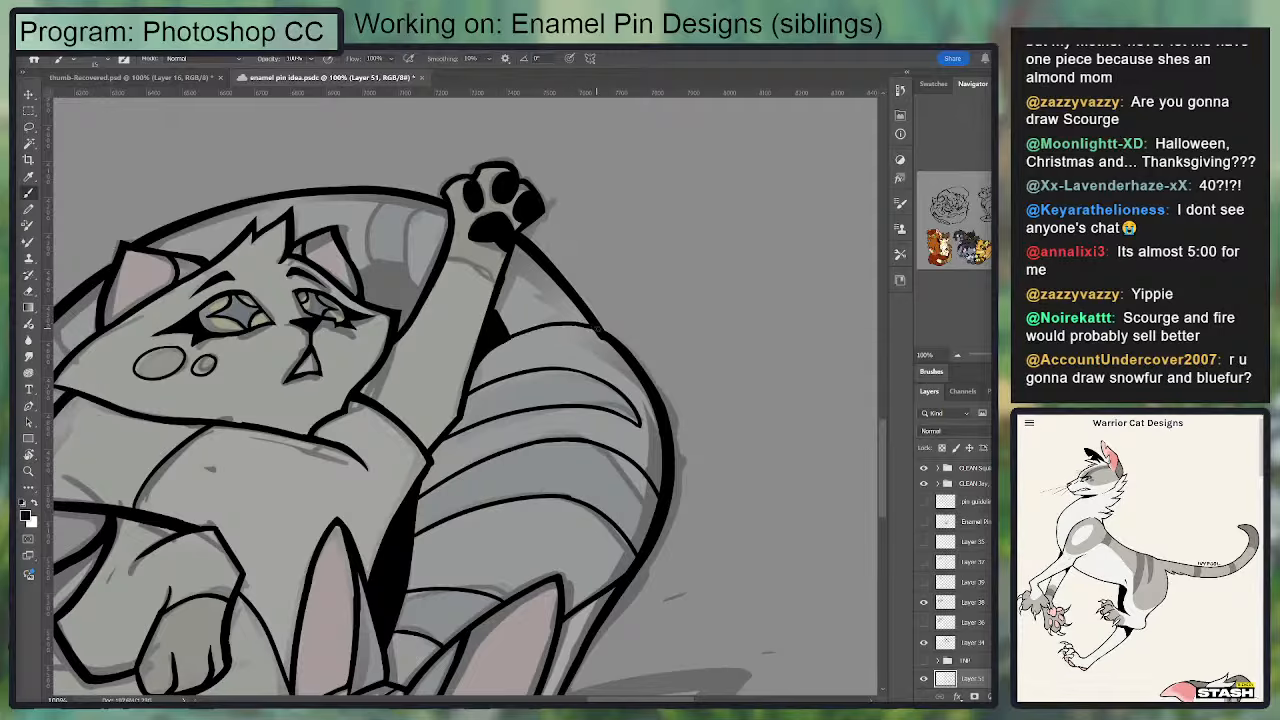
{"action": "key", "text": "ctrl+z"}
{"action": "mouse_move", "coordinate": [507, 329]}
{"action": "left_mouse_down"}
{"action": "mouse_move", "coordinate": [558, 306]}
{"action": "mouse_move", "coordinate": [588, 316]}
{"action": "left_mouse_up"}
{"action": "key", "text": "ctrl+z"}
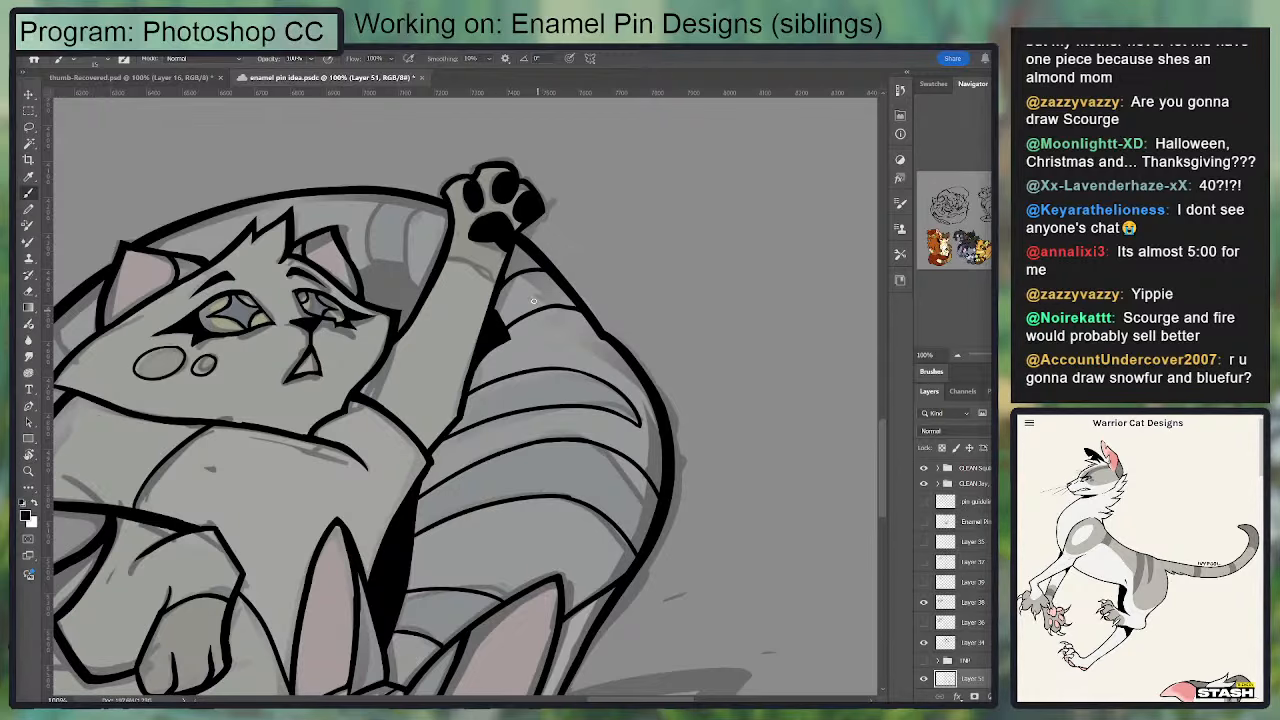
Step: Touch up the corner of the thick outer outline below the raised paw with the Brush and Eraser
{"action": "scroll", "coordinate": [517, 313], "scroll_direction": "down", "scroll_amount": 5}
{"action": "scroll", "coordinate": [531, 360], "scroll_direction": "up", "scroll_amount": 5}
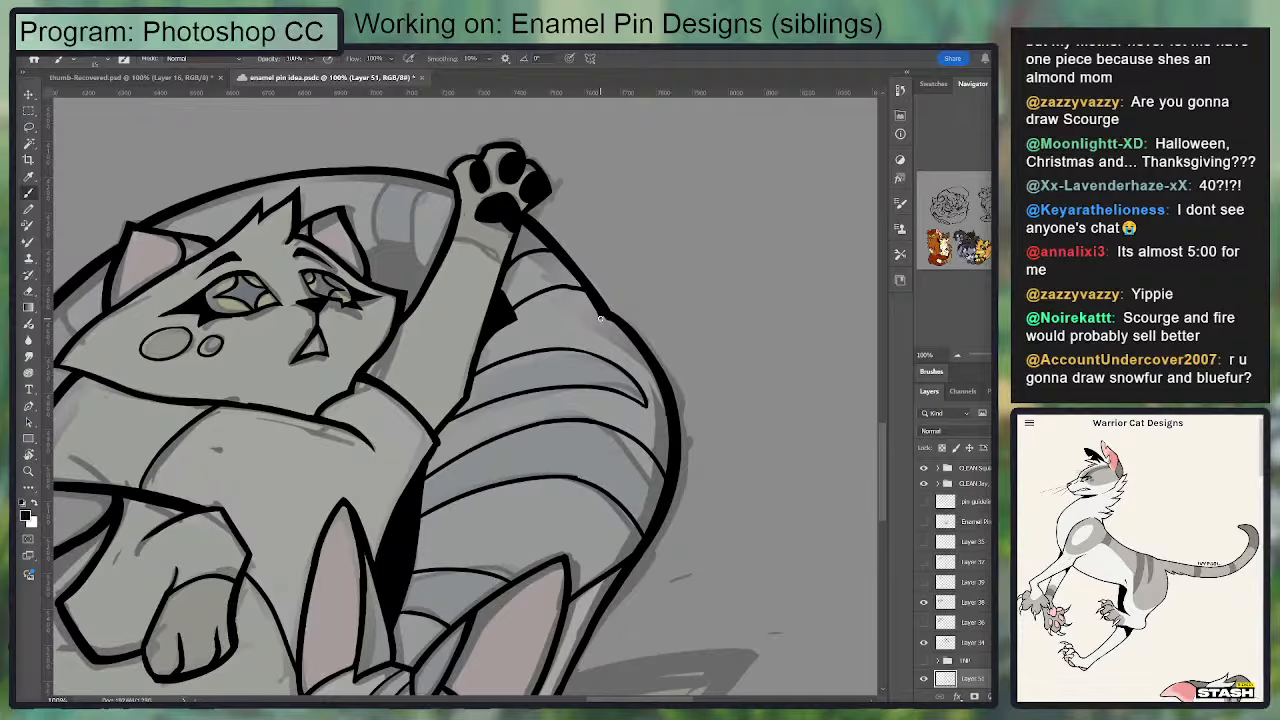
{"action": "mouse_move", "coordinate": [598, 314]}
{"action": "left_mouse_down"}
{"action": "mouse_move", "coordinate": [643, 363]}
{"action": "mouse_move", "coordinate": [579, 309]}
{"action": "left_mouse_up"}
{"action": "key", "text": "e"}
{"action": "key", "text": "b"}
{"action": "key", "text": "e"}
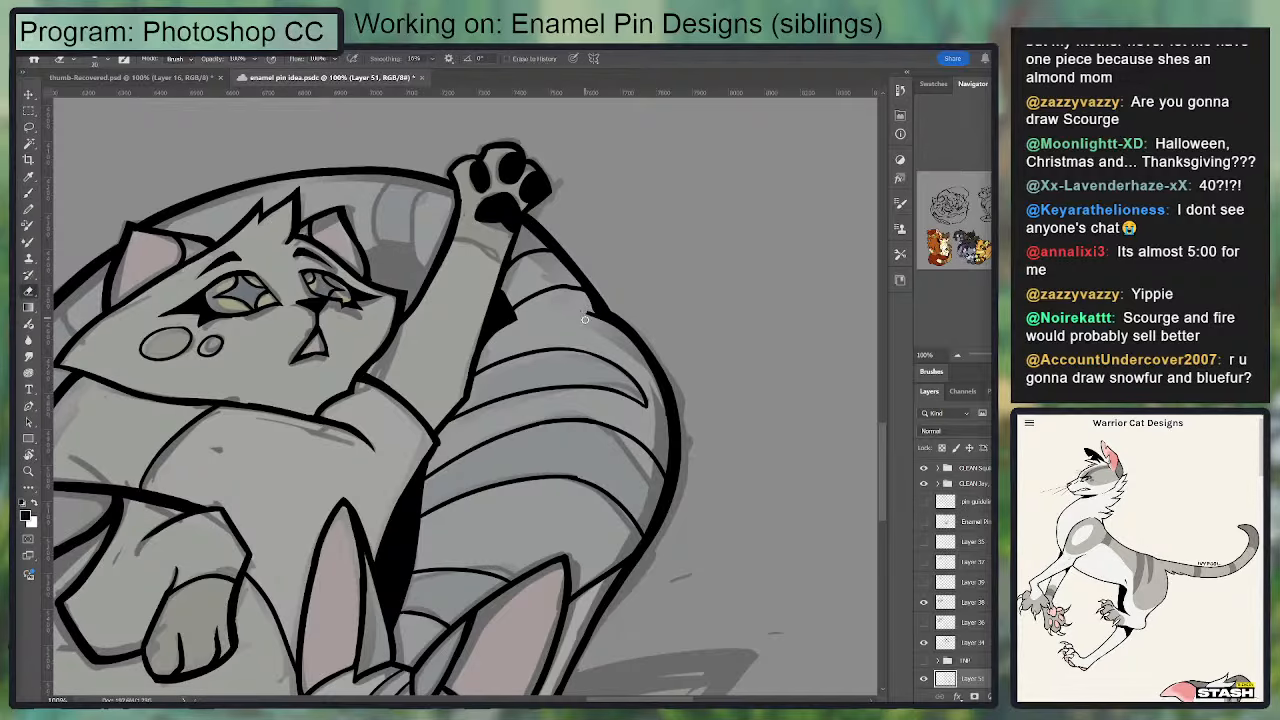
Step: Ink the marking line across the raised wrist and the body's inner edge between the upper cat's head and raised foreleg
{"action": "key", "text": "b"}
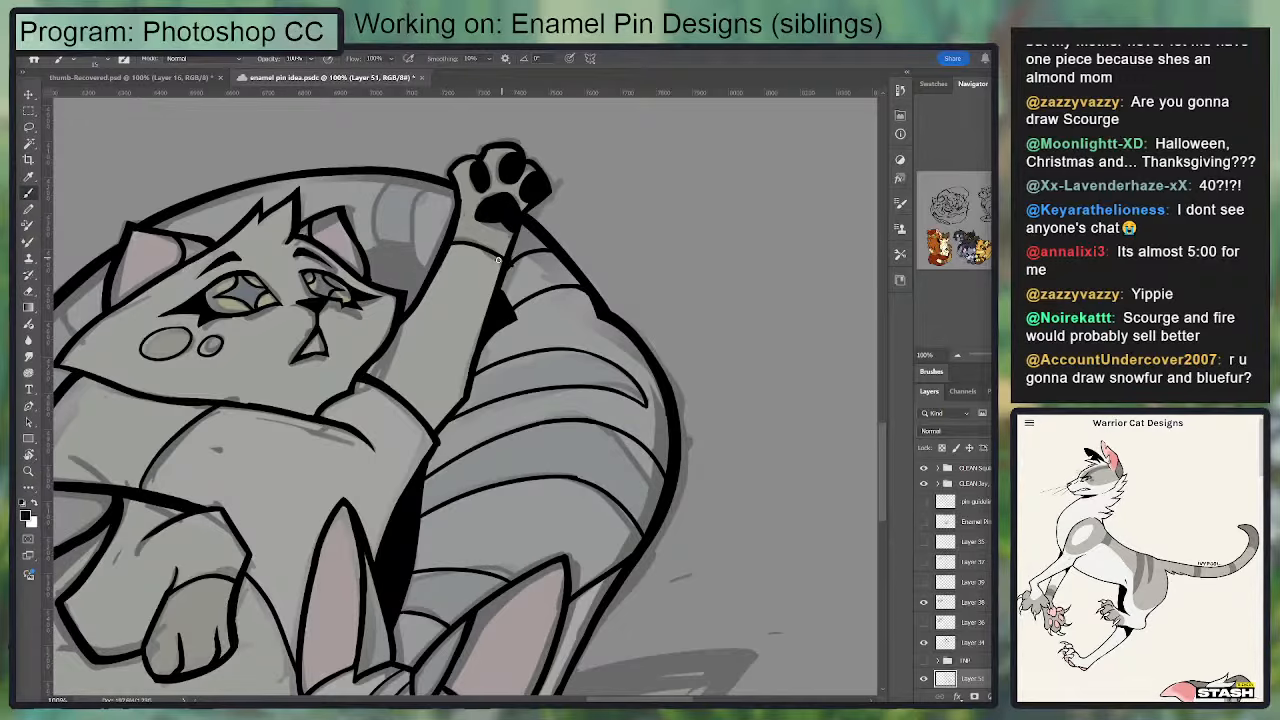
{"action": "mouse_move", "coordinate": [429, 258]}
{"action": "left_mouse_down"}
{"action": "mouse_move", "coordinate": [471, 300]}
{"action": "mouse_move", "coordinate": [395, 290]}
{"action": "mouse_move", "coordinate": [468, 298]}
{"action": "mouse_move", "coordinate": [403, 287]}
{"action": "left_mouse_up"}
{"action": "key", "text": "ctrl+z"}
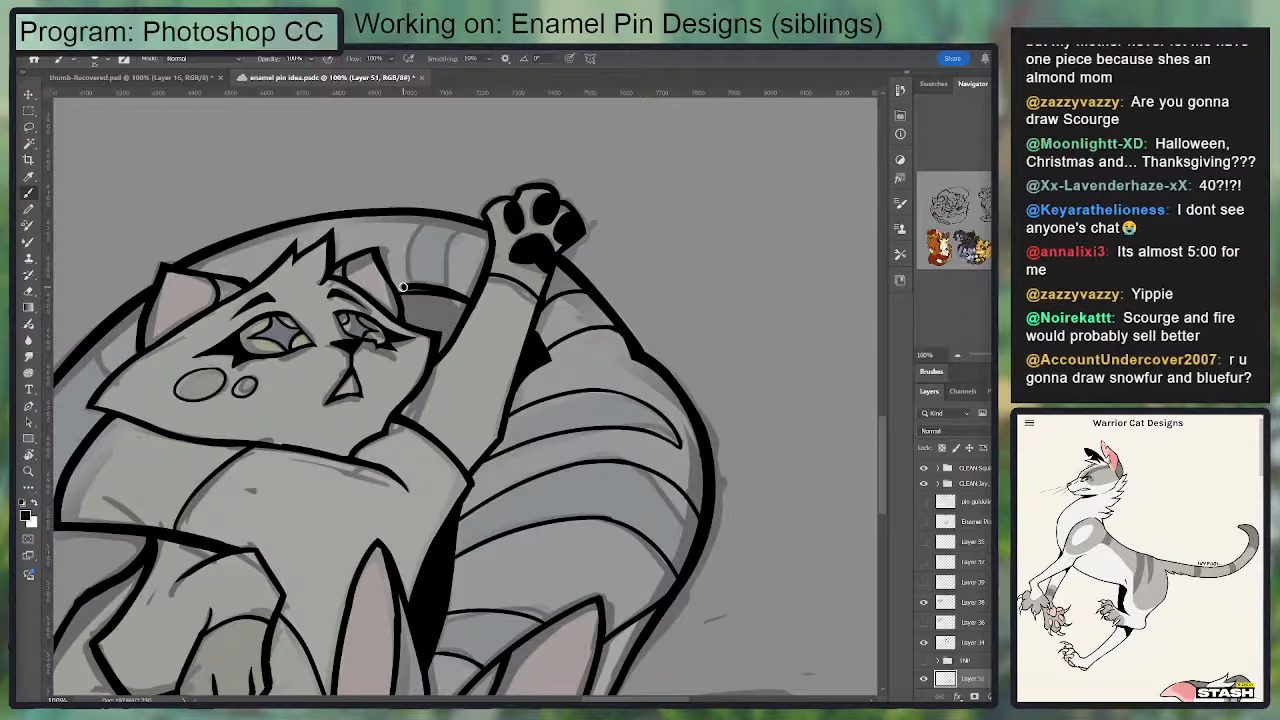
Step: Fill the gap between the upper cat's head and raised foreleg solid black
{"action": "key", "text": "w"}
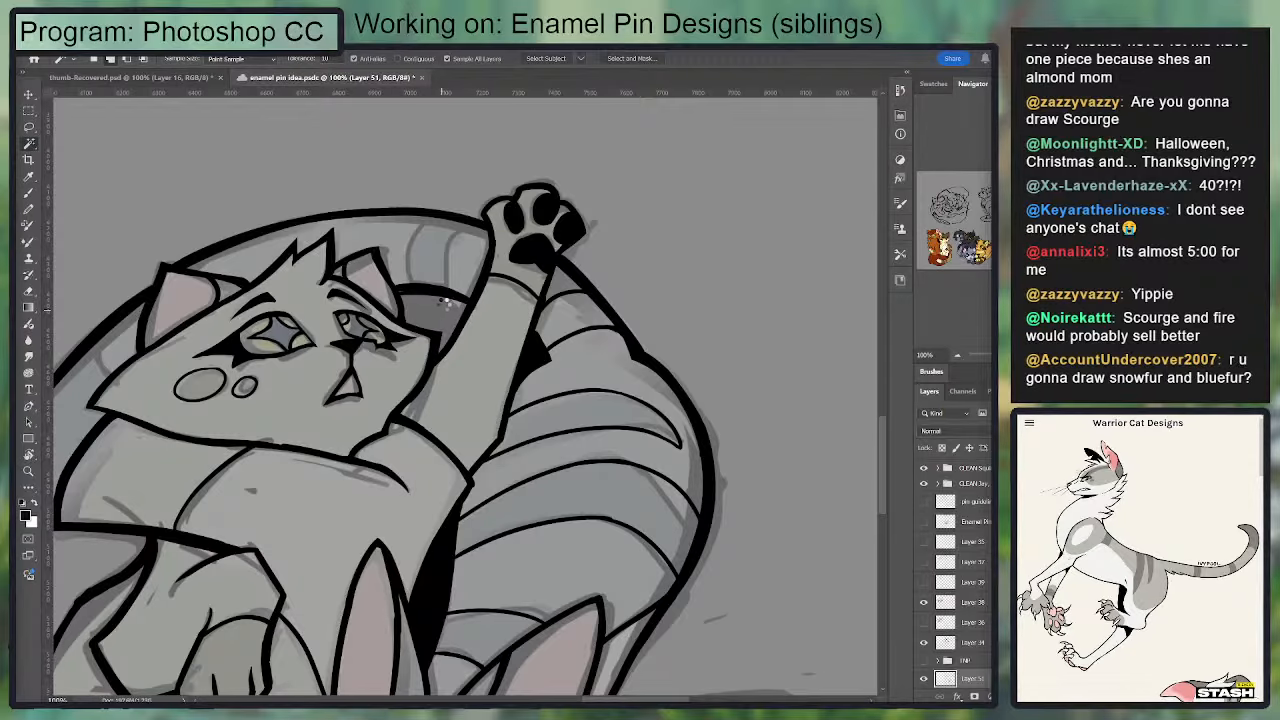
{"action": "left_click", "coordinate": [465, 268]}
{"action": "key", "text": "b"}
{"action": "mouse_move", "coordinate": [400, 292]}
{"action": "left_mouse_down"}
{"action": "mouse_move", "coordinate": [412, 322]}
{"action": "mouse_move", "coordinate": [459, 306]}
{"action": "mouse_move", "coordinate": [574, 384]}
{"action": "left_mouse_up"}
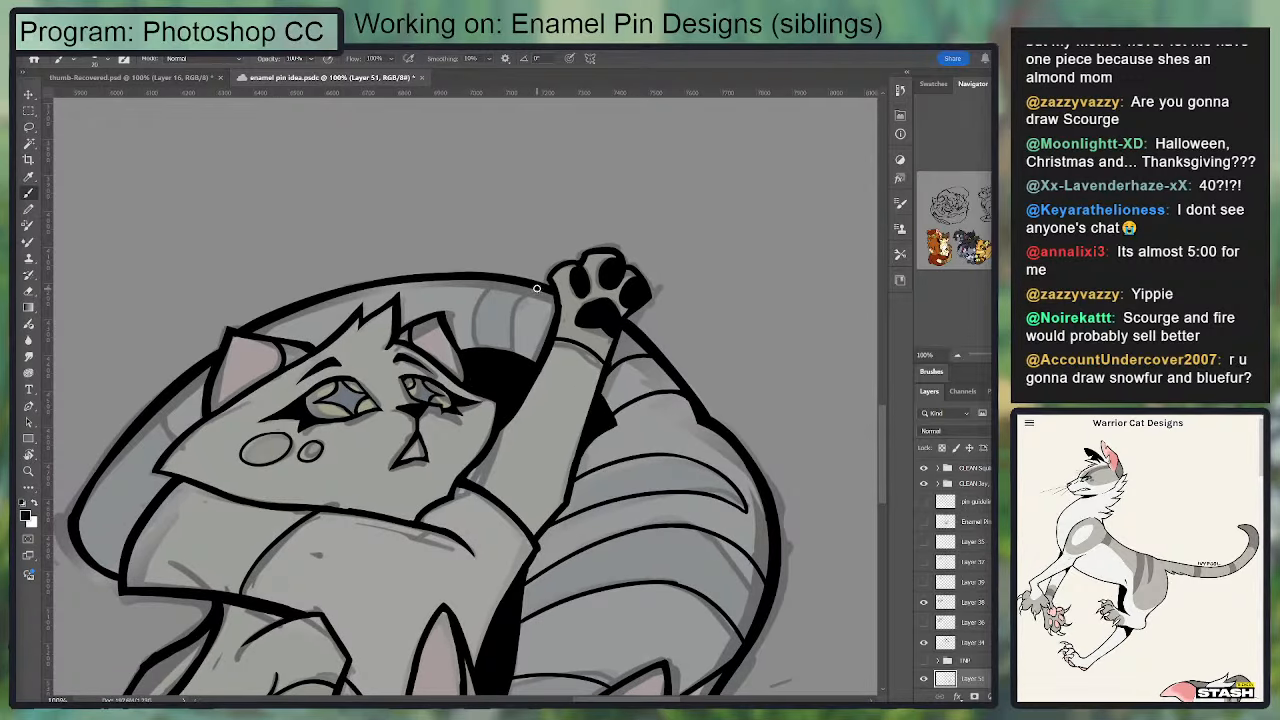
Step: Ink the curved band lines beside the raised paw and the short stripe line behind the upper cat's far ear
{"action": "left_click_drag", "start_coordinate": [536, 289], "coordinate": [519, 334]}
{"action": "mouse_move", "coordinate": [544, 287]}
{"action": "left_mouse_down"}
{"action": "mouse_move", "coordinate": [506, 307]}
{"action": "mouse_move", "coordinate": [589, 262]}
{"action": "left_mouse_up"}
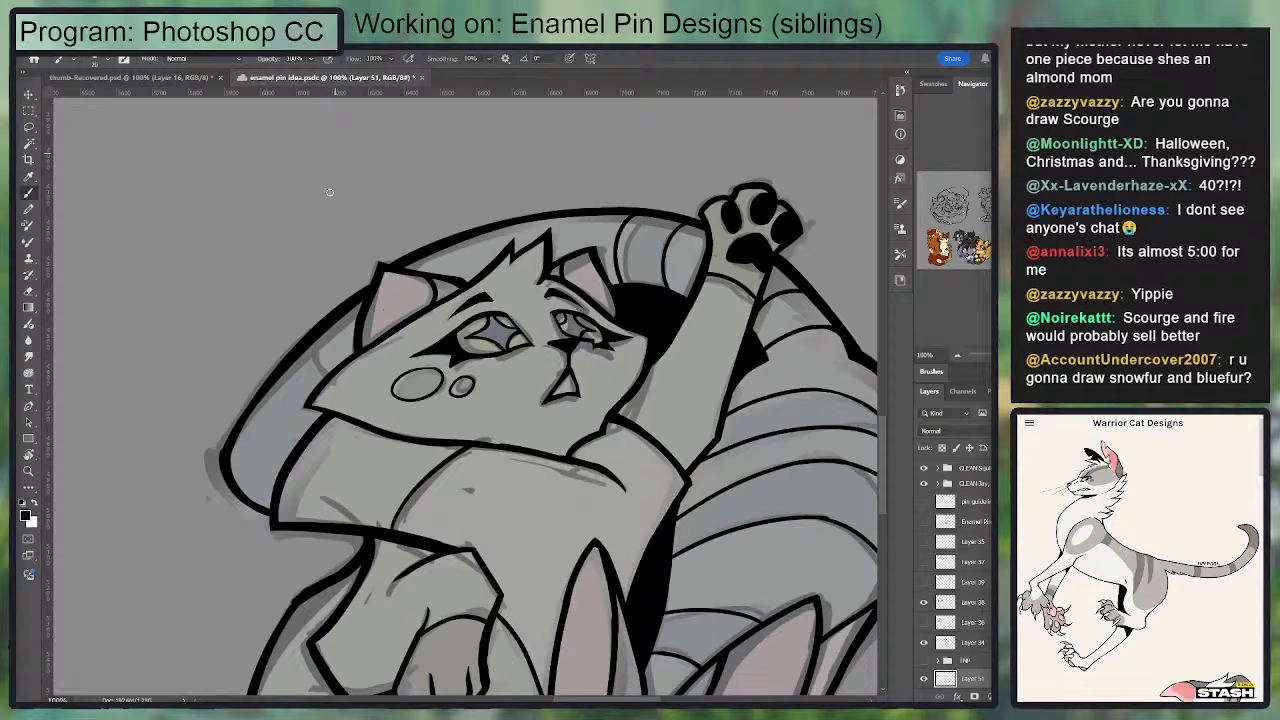
{"action": "mouse_move", "coordinate": [313, 337]}
{"action": "left_mouse_down"}
{"action": "mouse_move", "coordinate": [337, 381]}
{"action": "mouse_move", "coordinate": [313, 341]}
{"action": "mouse_move", "coordinate": [310, 361]}
{"action": "mouse_move", "coordinate": [330, 378]}
{"action": "mouse_move", "coordinate": [310, 348]}
{"action": "left_mouse_up"}
{"action": "key", "text": "ctrl+z"}
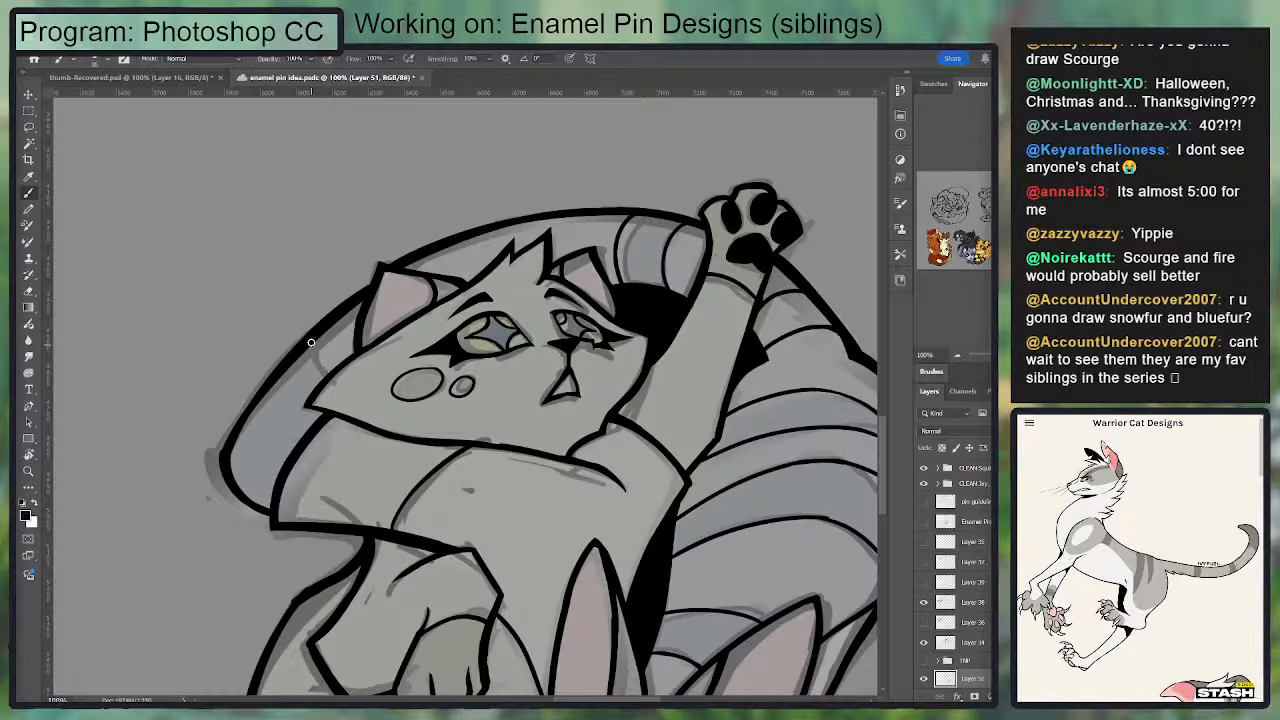
{"action": "key", "text": "e"}
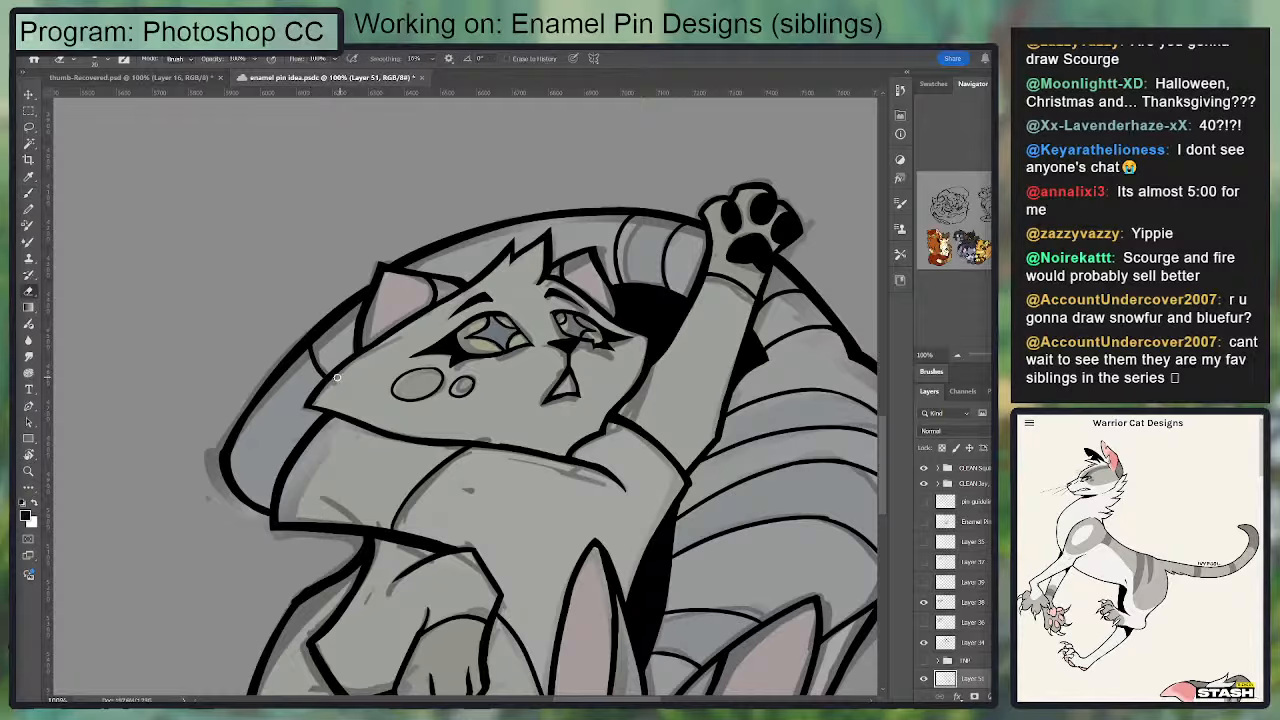
{"action": "key", "text": "b"}
{"action": "left_click_drag", "start_coordinate": [225, 454], "coordinate": [267, 377]}
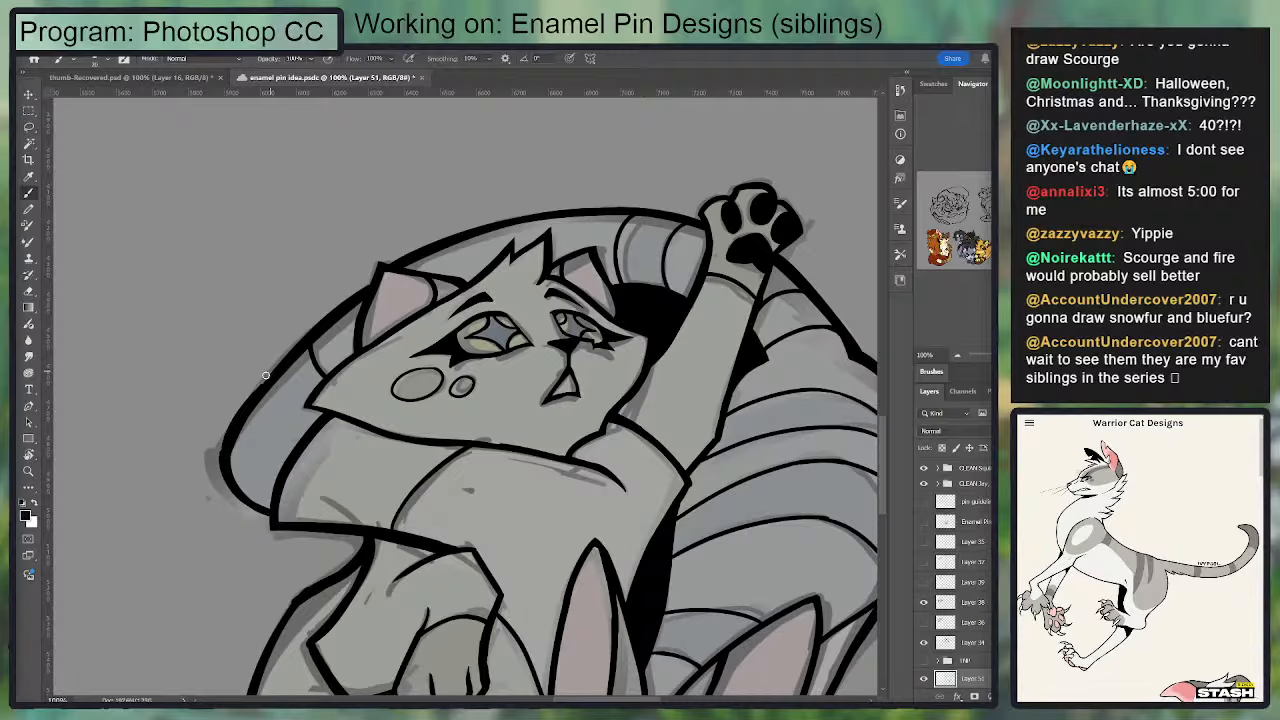
{"action": "key", "text": "ctrl+z"}
{"action": "mouse_move", "coordinate": [222, 455]}
{"action": "left_mouse_down"}
{"action": "mouse_move", "coordinate": [328, 316]}
{"action": "mouse_move", "coordinate": [227, 453]}
{"action": "mouse_move", "coordinate": [272, 374]}
{"action": "left_mouse_up"}
{"action": "key", "text": "ctrl+z"}
Step: Ink the upper edge of the large pointed tail tip beside the lower cat as a thick line tapering toward the point
{"action": "left_click_drag", "start_coordinate": [346, 328], "coordinate": [294, 365]}
{"action": "left_click_drag", "start_coordinate": [448, 688], "coordinate": [453, 267]}
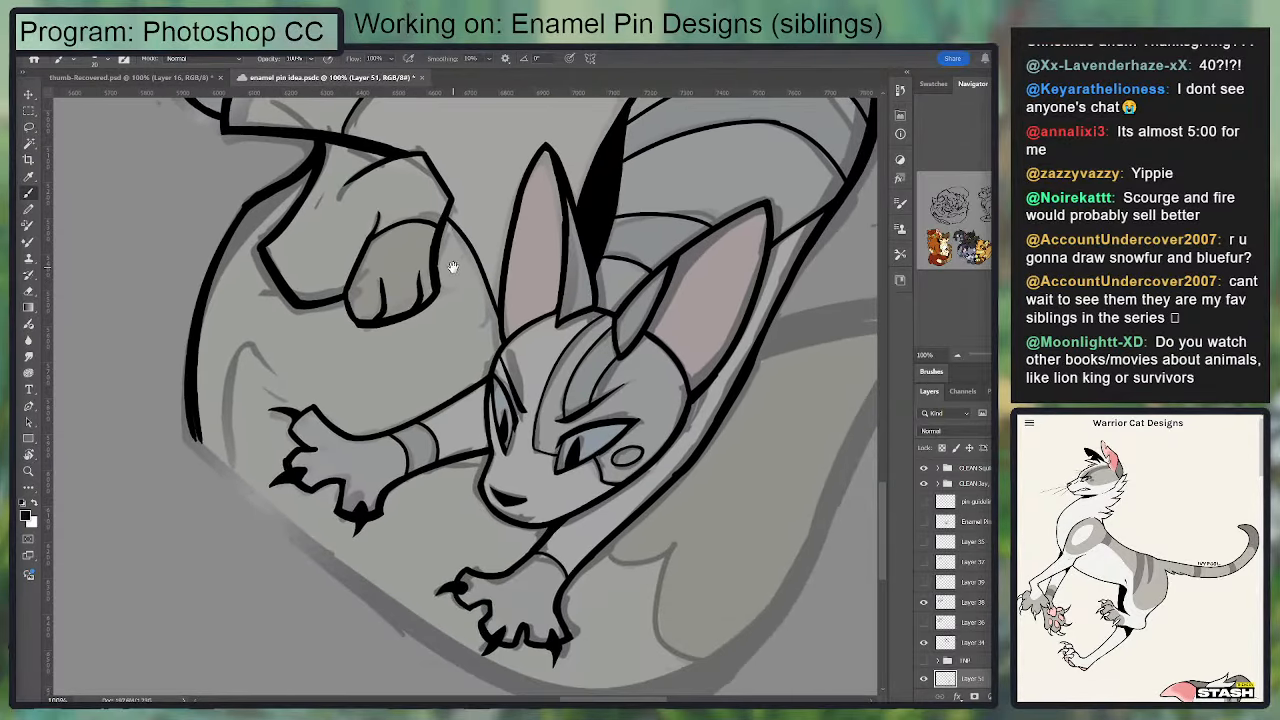
{"action": "left_click_drag", "start_coordinate": [583, 322], "coordinate": [451, 286]}
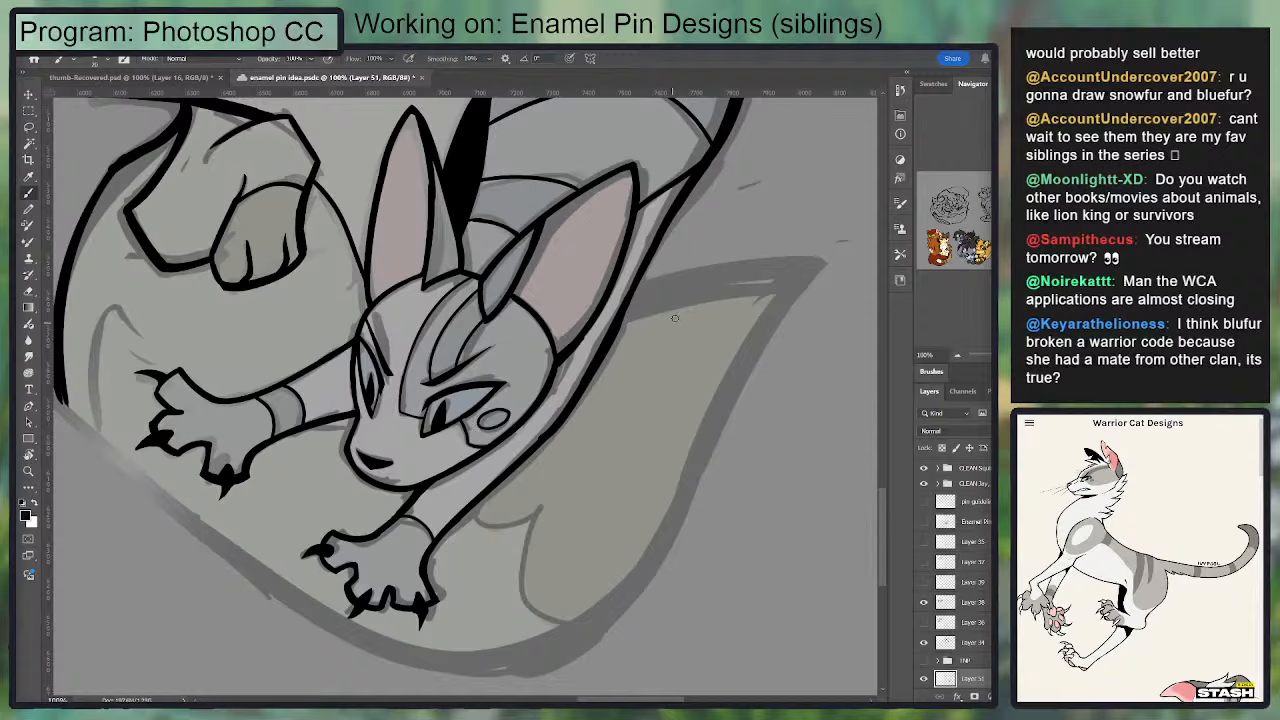
{"action": "left_click_drag", "start_coordinate": [625, 303], "coordinate": [795, 270]}
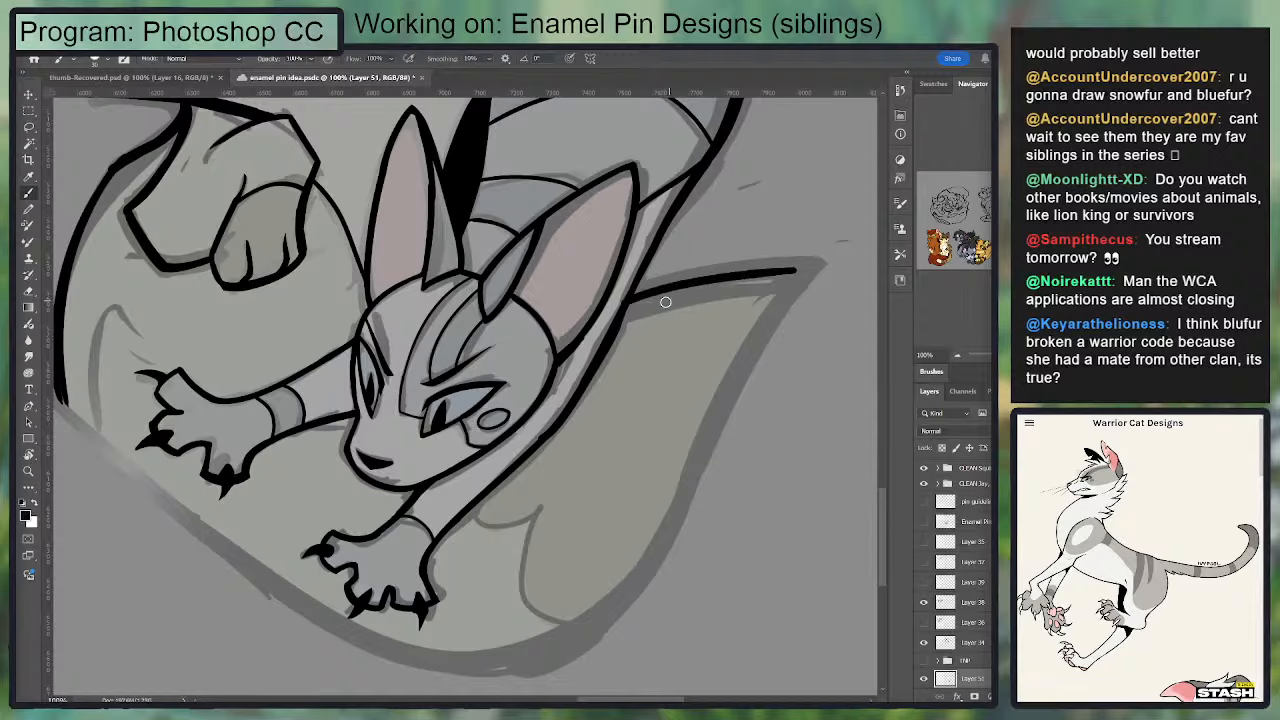
{"action": "key", "text": "ctrl+z"}
{"action": "key", "text": "]"}
{"action": "left_click_drag", "start_coordinate": [634, 297], "coordinate": [801, 267]}
{"action": "left_click_drag", "start_coordinate": [629, 306], "coordinate": [743, 271]}
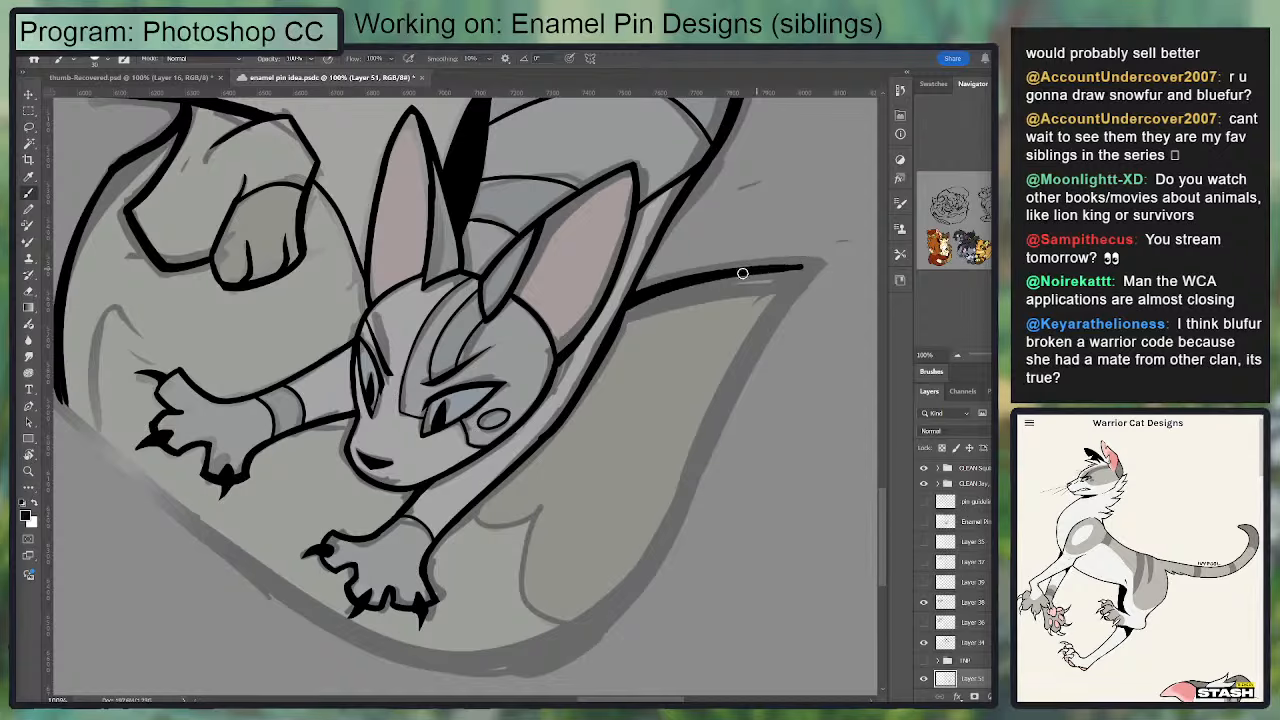
{"action": "left_click_drag", "start_coordinate": [635, 289], "coordinate": [822, 265]}
{"action": "key", "text": "e"}
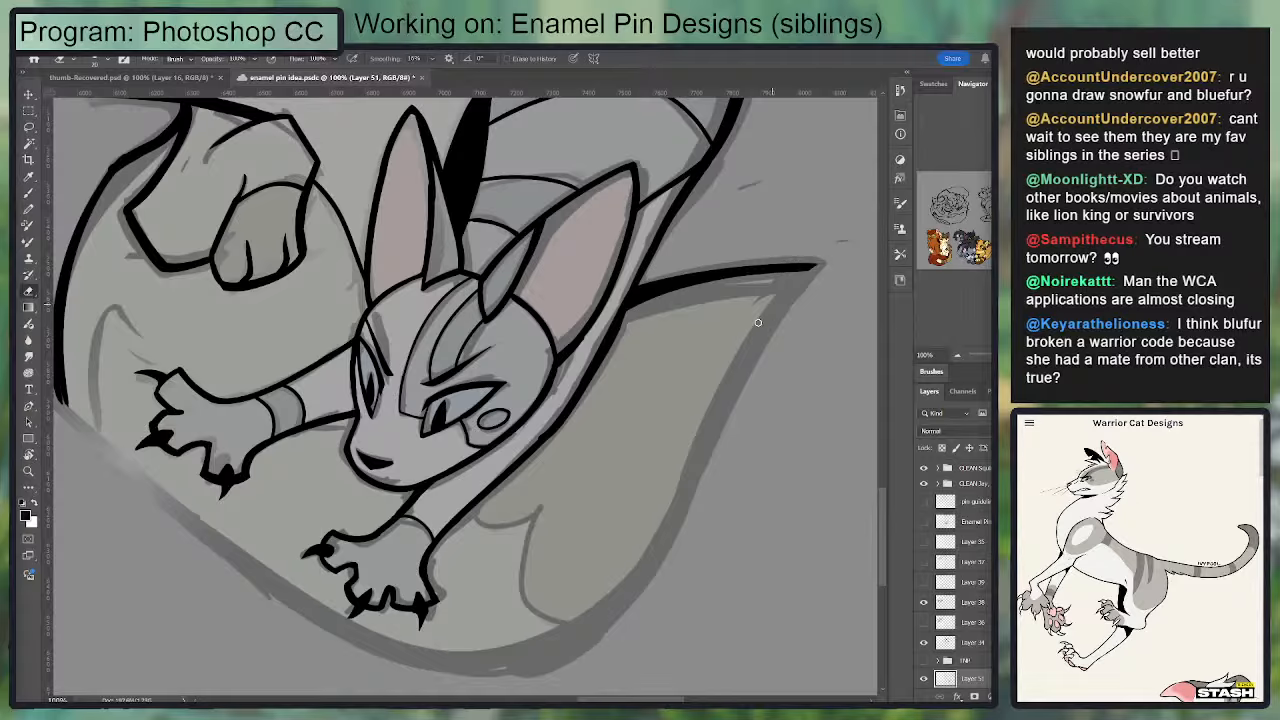
{"action": "key", "text": "b"}
Step: Extend the thick outer outline down past both of the lower cat's forepaws toward the bottom curve of the tail
{"action": "left_click_drag", "start_coordinate": [420, 312], "coordinate": [652, 302]}
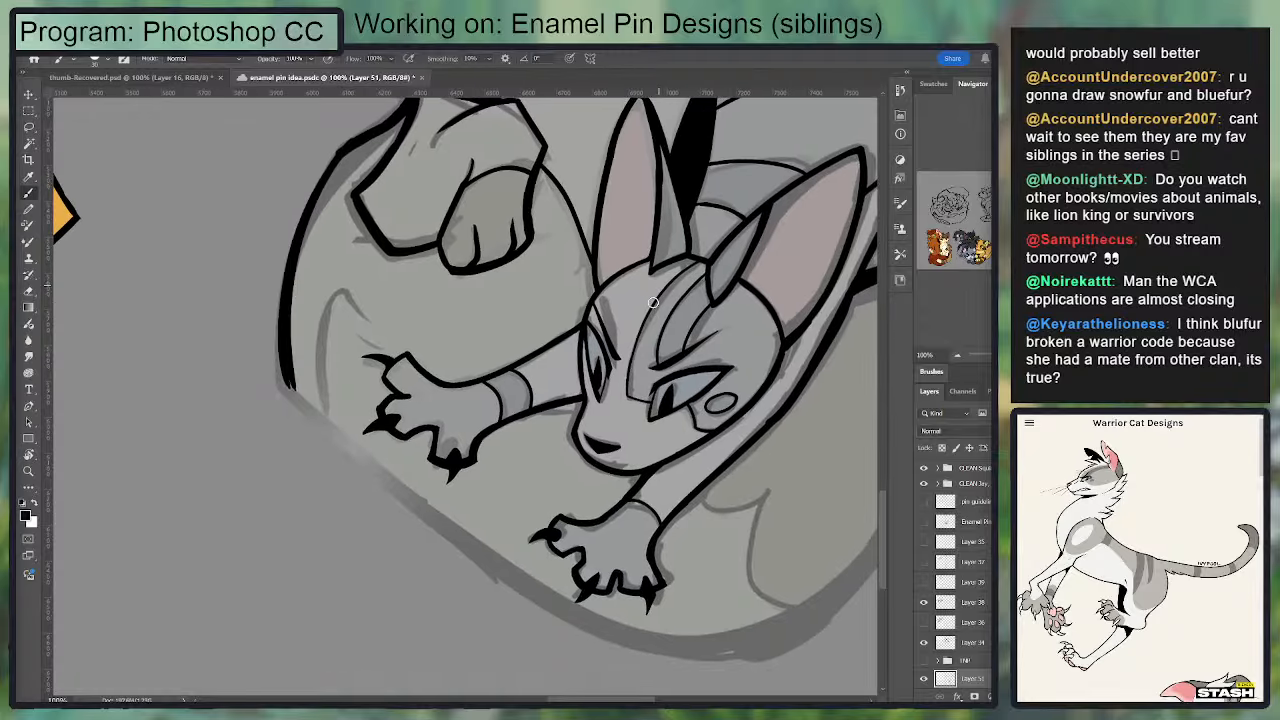
{"action": "key", "text": "r"}
{"action": "mouse_move", "coordinate": [653, 456]}
{"action": "left_mouse_down"}
{"action": "mouse_move", "coordinate": [563, 580]}
{"action": "mouse_move", "coordinate": [510, 598]}
{"action": "left_mouse_up"}
{"action": "left_click_drag", "start_coordinate": [387, 240], "coordinate": [346, 440]}
{"action": "key", "text": "ctrl+z"}
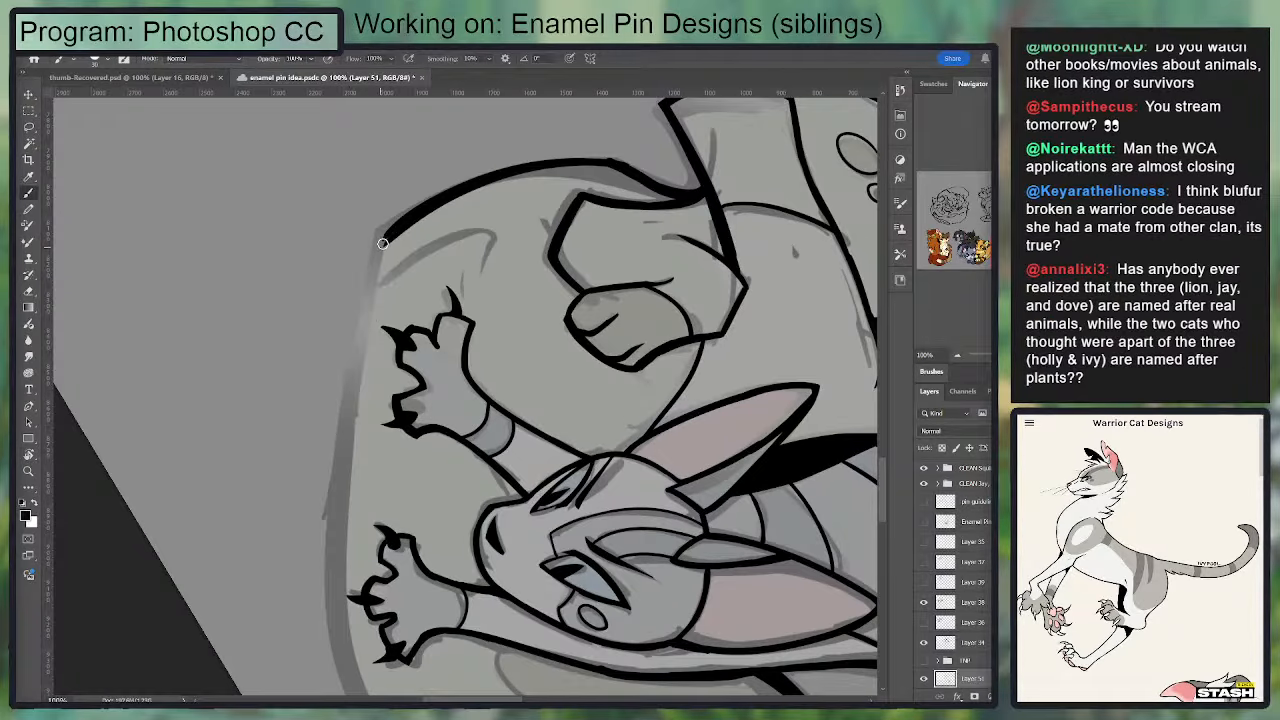
{"action": "left_click_drag", "start_coordinate": [383, 243], "coordinate": [346, 470]}
{"action": "key", "text": "ctrl+z"}
{"action": "left_click_drag", "start_coordinate": [392, 238], "coordinate": [356, 325]}
{"action": "key", "text": "ctrl+z"}
{"action": "left_click_drag", "start_coordinate": [391, 239], "coordinate": [366, 338]}
{"action": "key", "text": "ctrl+z"}
{"action": "mouse_move", "coordinate": [389, 236]}
{"action": "left_mouse_down"}
{"action": "mouse_move", "coordinate": [341, 477]}
{"action": "mouse_move", "coordinate": [329, 329]}
{"action": "mouse_move", "coordinate": [344, 593]}
{"action": "left_mouse_up"}
{"action": "key", "text": "ctrl+z"}
{"action": "mouse_move", "coordinate": [316, 305]}
{"action": "left_mouse_down"}
{"action": "mouse_move", "coordinate": [302, 451]}
{"action": "mouse_move", "coordinate": [352, 603]}
{"action": "left_mouse_up"}
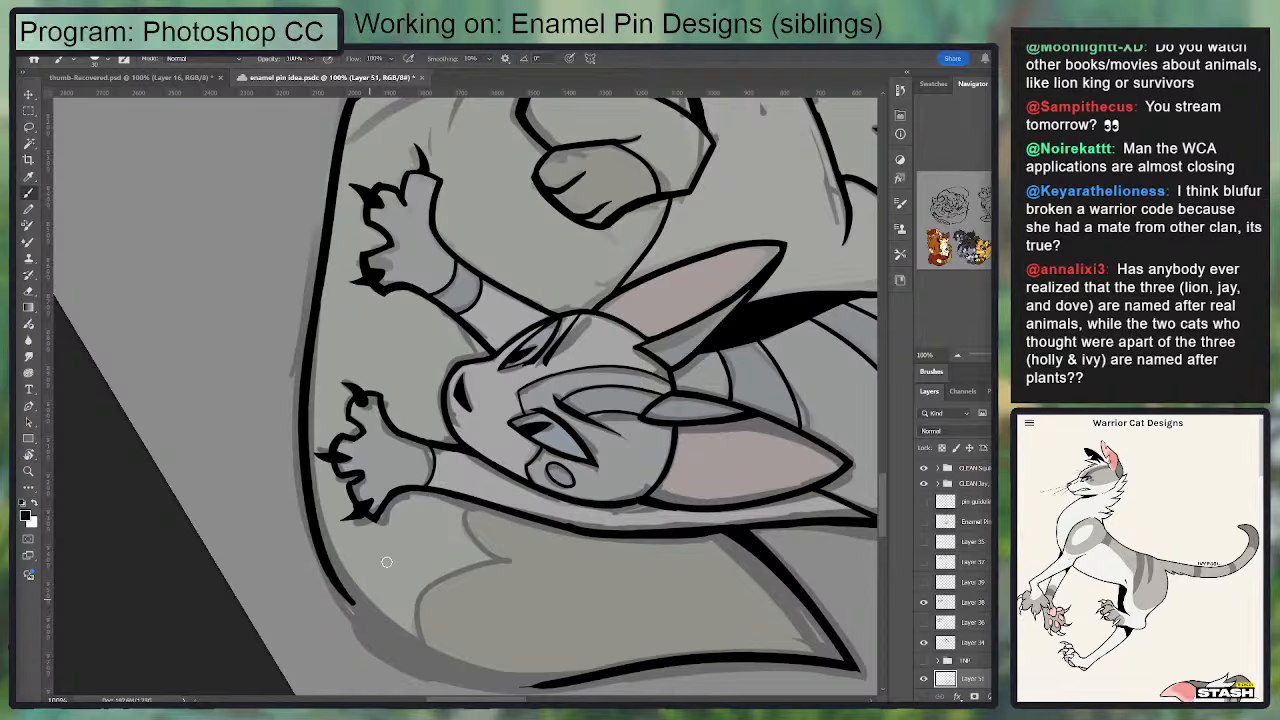
Step: Join the lower outline to the tail tip's outer edge with a thick line around the bottom curve and clean up the joint
{"action": "key", "text": "r"}
{"action": "mouse_move", "coordinate": [480, 580]}
{"action": "left_mouse_down"}
{"action": "mouse_move", "coordinate": [429, 580]}
{"action": "mouse_move", "coordinate": [168, 390]}
{"action": "left_mouse_up"}
{"action": "left_click_drag", "start_coordinate": [169, 460], "coordinate": [316, 229]}
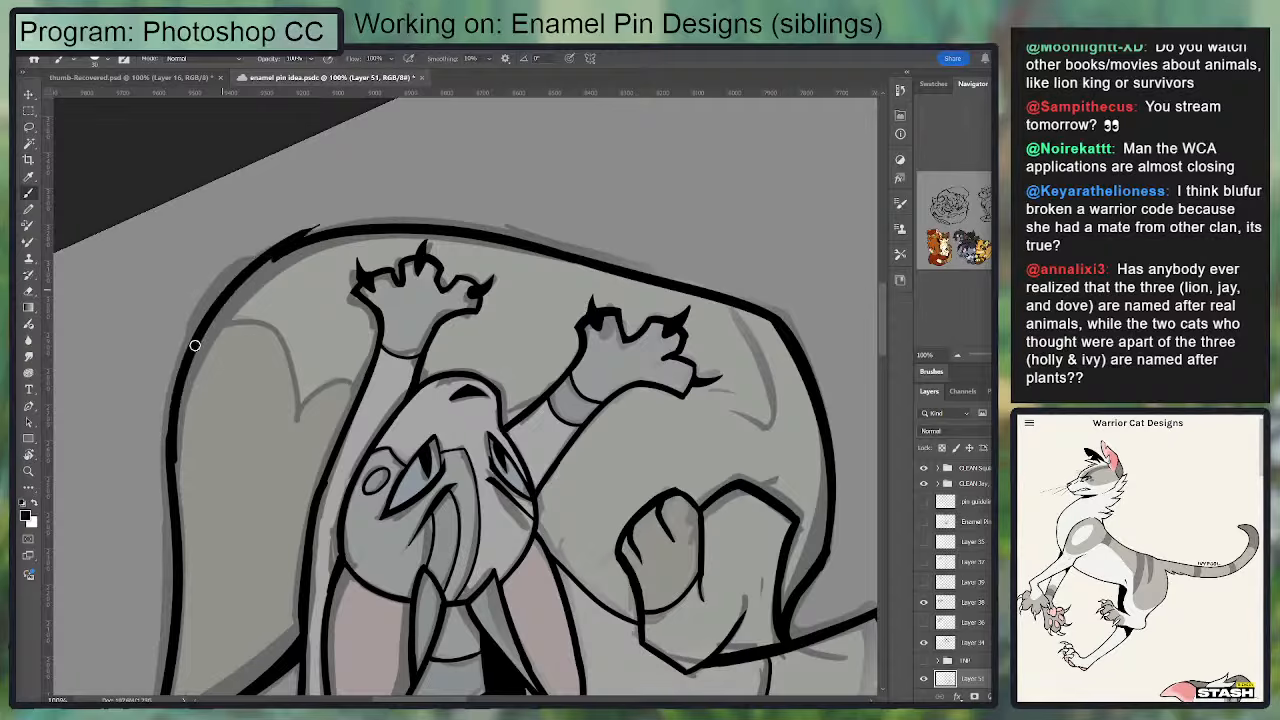
{"action": "key", "text": "ctrl+z"}
{"action": "key", "text": "ctrl+z"}
{"action": "mouse_move", "coordinate": [172, 468]}
{"action": "left_mouse_down"}
{"action": "mouse_move", "coordinate": [300, 235]}
{"action": "mouse_move", "coordinate": [181, 388]}
{"action": "mouse_move", "coordinate": [340, 222]}
{"action": "mouse_move", "coordinate": [178, 412]}
{"action": "mouse_move", "coordinate": [191, 351]}
{"action": "mouse_move", "coordinate": [240, 280]}
{"action": "mouse_move", "coordinate": [338, 232]}
{"action": "left_mouse_up"}
{"action": "key", "text": "ctrl+z"}
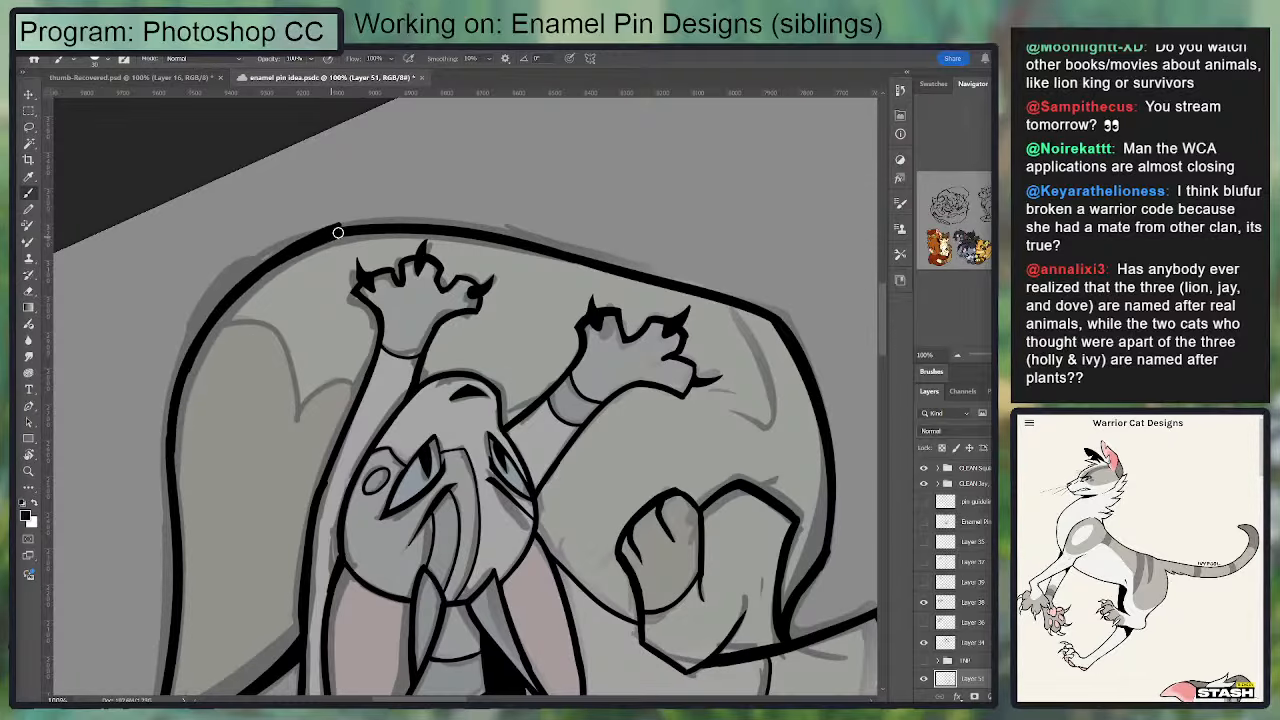
{"action": "key", "text": "e"}
{"action": "key", "text": "r"}
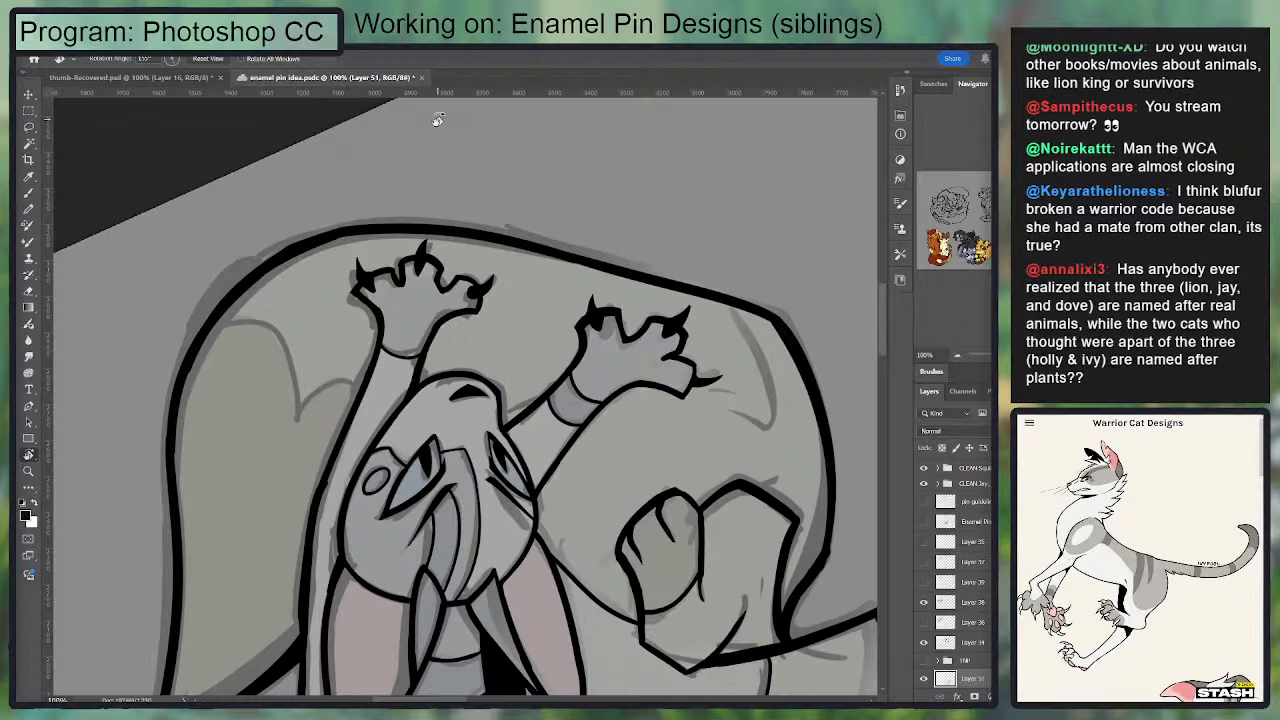
{"action": "left_click", "coordinate": [214, 59]}
{"action": "left_click_drag", "start_coordinate": [484, 365], "coordinate": [428, 302]}
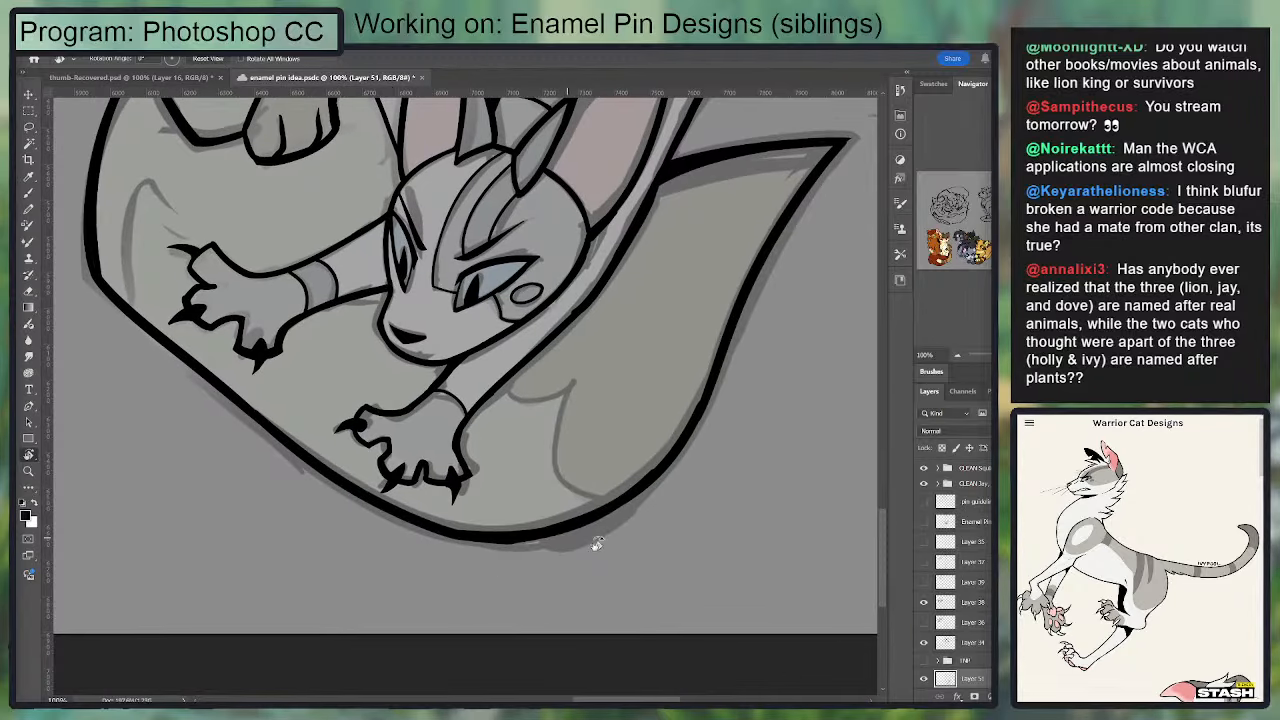
Step: Thicken and smooth the outer outline around the bottom curve where it meets the large tail tip
{"action": "left_click_drag", "start_coordinate": [596, 543], "coordinate": [274, 466]}
{"action": "key", "text": "b"}
{"action": "mouse_move", "coordinate": [333, 388]}
{"action": "left_mouse_down"}
{"action": "mouse_move", "coordinate": [342, 510]}
{"action": "mouse_move", "coordinate": [380, 566]}
{"action": "left_mouse_up"}
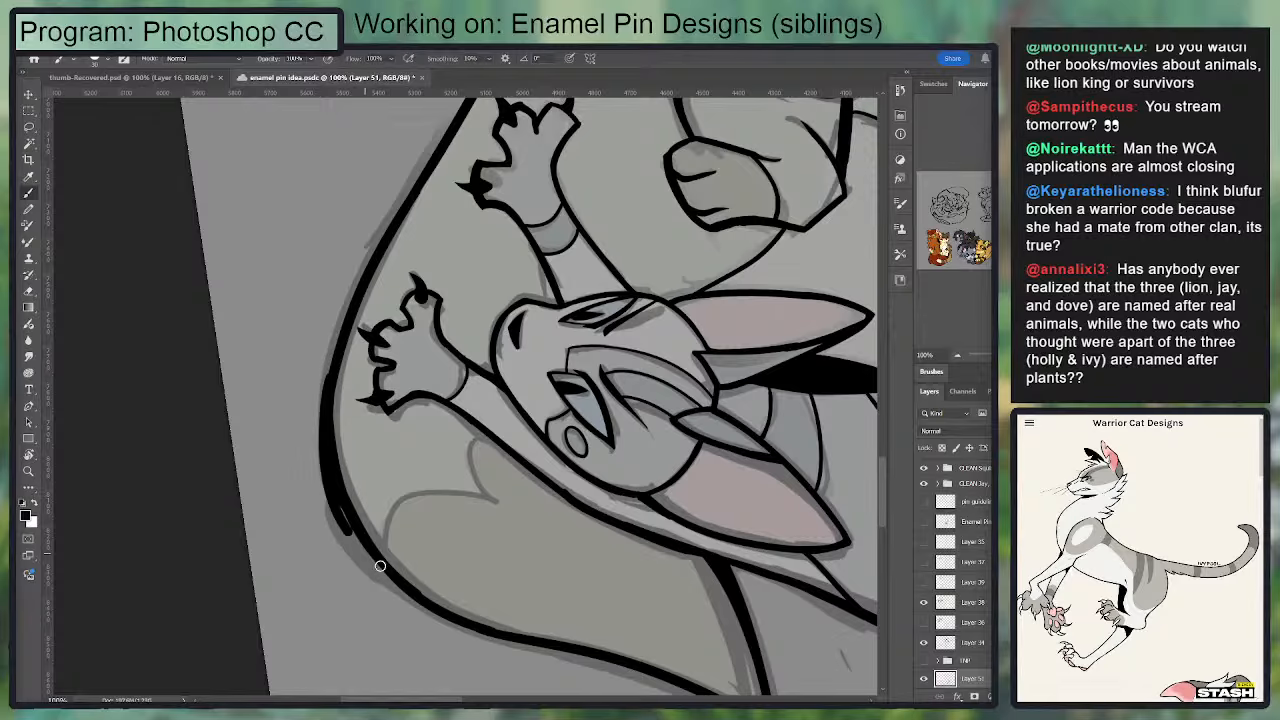
{"action": "key", "text": "ctrl+z"}
{"action": "left_click_drag", "start_coordinate": [325, 380], "coordinate": [387, 570]}
{"action": "key", "text": "ctrl+z"}
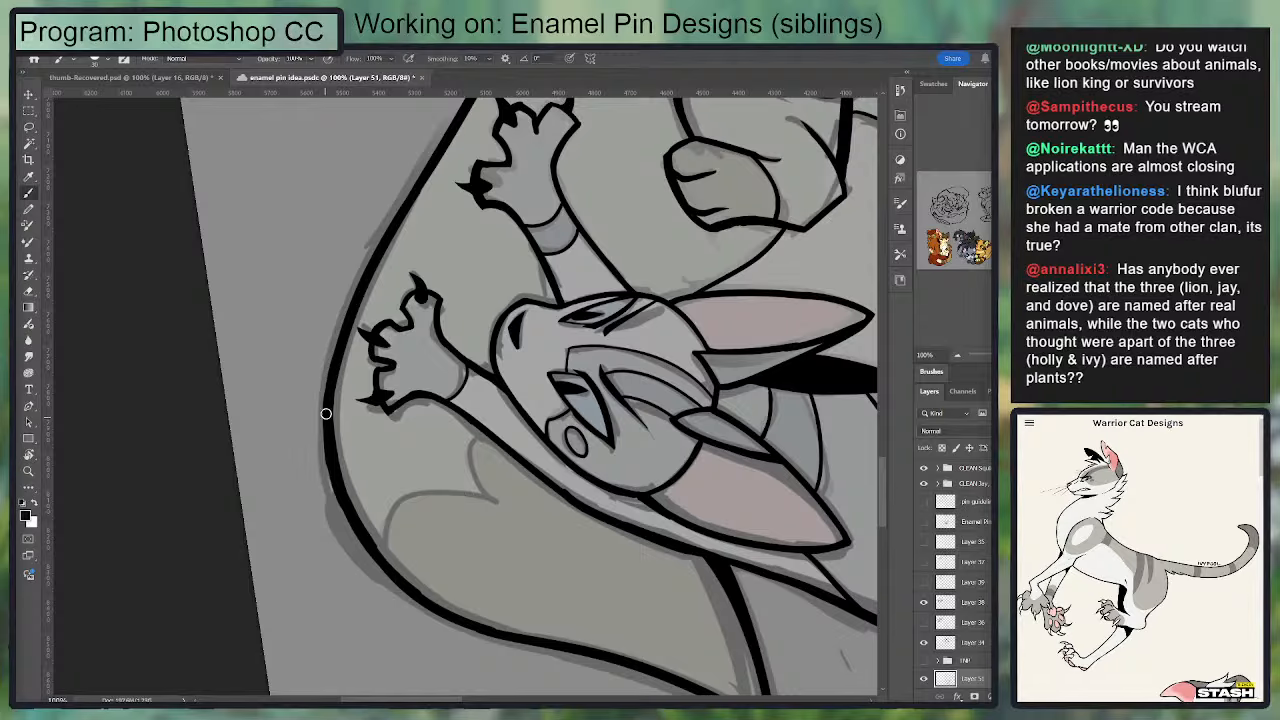
{"action": "left_click_drag", "start_coordinate": [326, 414], "coordinate": [403, 587]}
{"action": "left_click_drag", "start_coordinate": [349, 514], "coordinate": [439, 596]}
{"action": "key", "text": "ctrl+z"}
{"action": "left_click_drag", "start_coordinate": [351, 514], "coordinate": [434, 606]}
{"action": "mouse_move", "coordinate": [373, 543]}
{"action": "left_mouse_down"}
{"action": "mouse_move", "coordinate": [461, 631]}
{"action": "mouse_move", "coordinate": [364, 503]}
{"action": "mouse_move", "coordinate": [446, 612]}
{"action": "left_mouse_up"}
{"action": "key", "text": "ctrl+z"}
{"action": "key", "text": "ctrl+z"}
{"action": "key", "text": "ctrl+z"}
{"action": "left_click_drag", "start_coordinate": [361, 537], "coordinate": [446, 616]}
{"action": "key", "text": "e"}
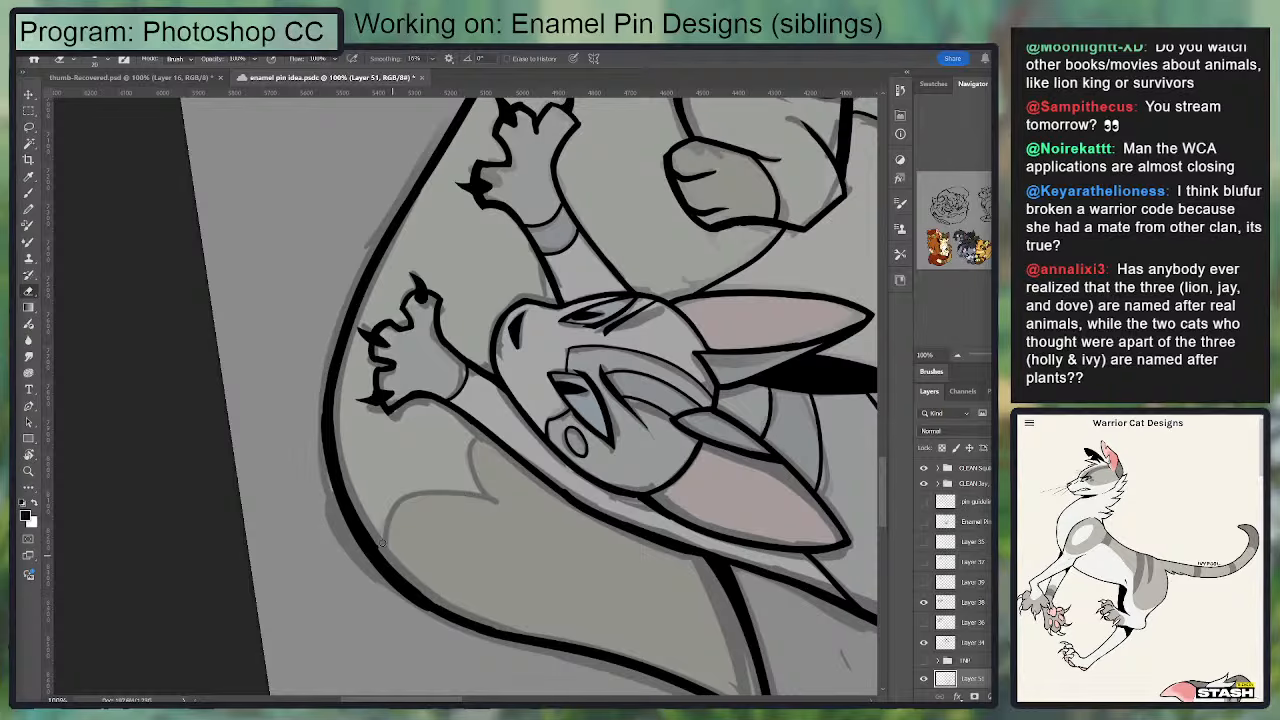
Step: Ink the tall pointed inner line and its short slanted stroke between the outer outline and the lower cat's far forepaw
{"action": "key", "text": "r"}
{"action": "left_click_drag", "start_coordinate": [381, 543], "coordinate": [281, 213]}
{"action": "left_click_drag", "start_coordinate": [477, 388], "coordinate": [502, 372]}
{"action": "key", "text": "space"}
{"action": "left_click_drag", "start_coordinate": [608, 426], "coordinate": [807, 502]}
{"action": "key", "text": "b"}
{"action": "left_click_drag", "start_coordinate": [350, 326], "coordinate": [337, 442]}
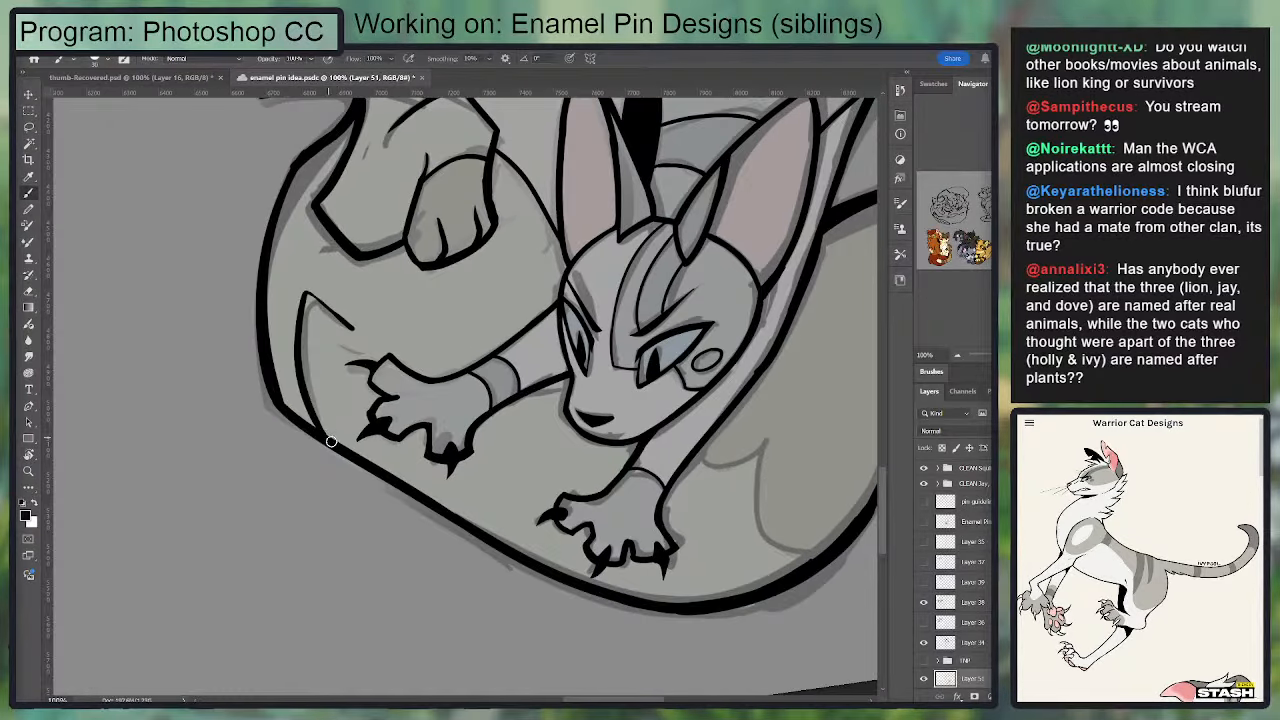
{"action": "left_click_drag", "start_coordinate": [306, 304], "coordinate": [326, 430]}
{"action": "mouse_move", "coordinate": [321, 304]}
{"action": "left_mouse_down"}
{"action": "mouse_move", "coordinate": [428, 362]}
{"action": "mouse_move", "coordinate": [488, 347]}
{"action": "left_mouse_up"}
{"action": "key", "text": "ctrl+z"}
{"action": "key", "text": "ctrl+z"}
{"action": "left_click_drag", "start_coordinate": [566, 338], "coordinate": [391, 363]}
{"action": "left_click_drag", "start_coordinate": [458, 257], "coordinate": [470, 448]}
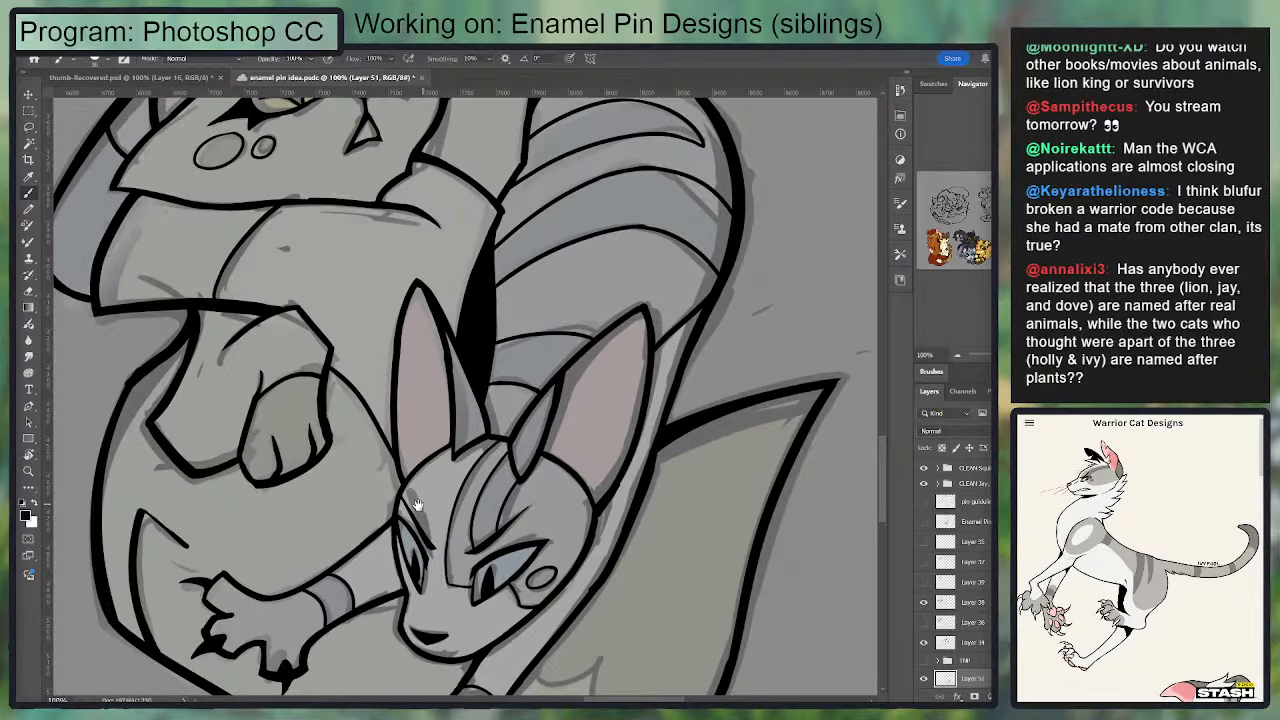
{"action": "left_click_drag", "start_coordinate": [301, 527], "coordinate": [286, 417]}
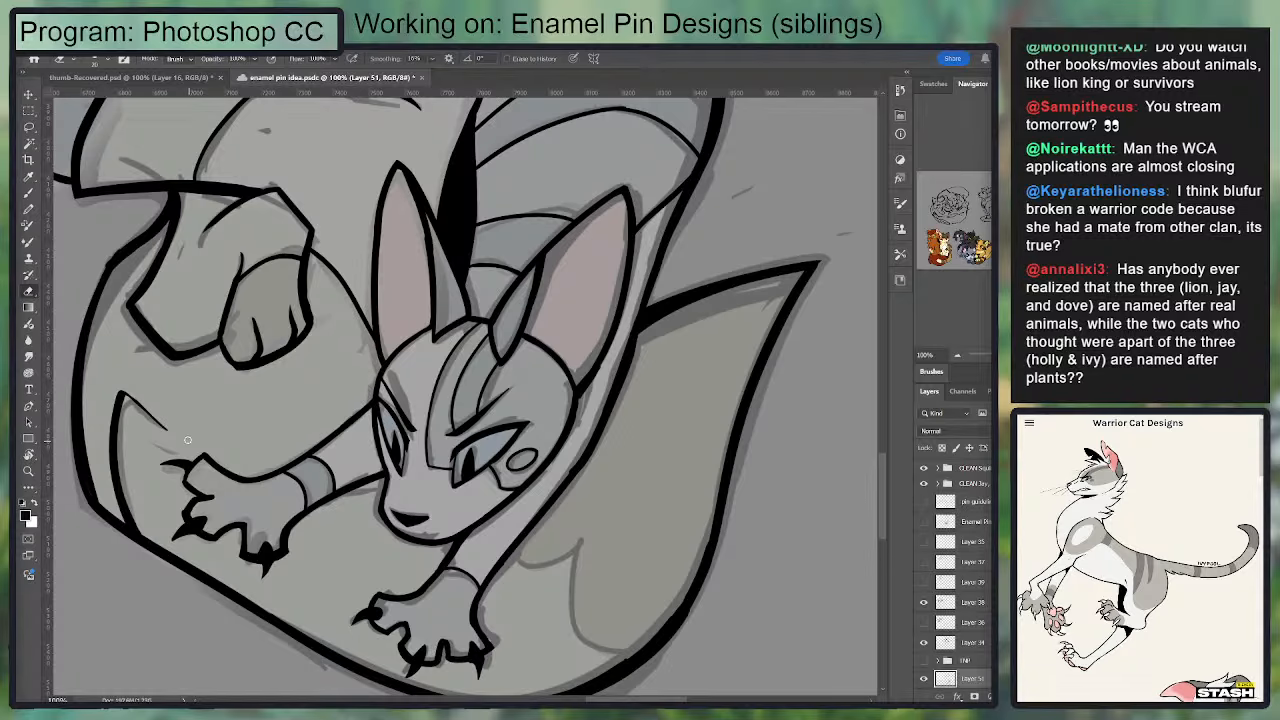
Step: Ink the scalloped marking line across the base of the large tail tip, from the foreleg to the bottom outline
{"action": "mouse_move", "coordinate": [524, 563]}
{"action": "left_mouse_down"}
{"action": "mouse_move", "coordinate": [486, 397]}
{"action": "mouse_move", "coordinate": [542, 381]}
{"action": "mouse_move", "coordinate": [542, 472]}
{"action": "mouse_move", "coordinate": [590, 489]}
{"action": "left_mouse_up"}
{"action": "key", "text": "b"}
{"action": "key", "text": "ctrl+z"}
{"action": "left_click_drag", "start_coordinate": [540, 385], "coordinate": [604, 486]}
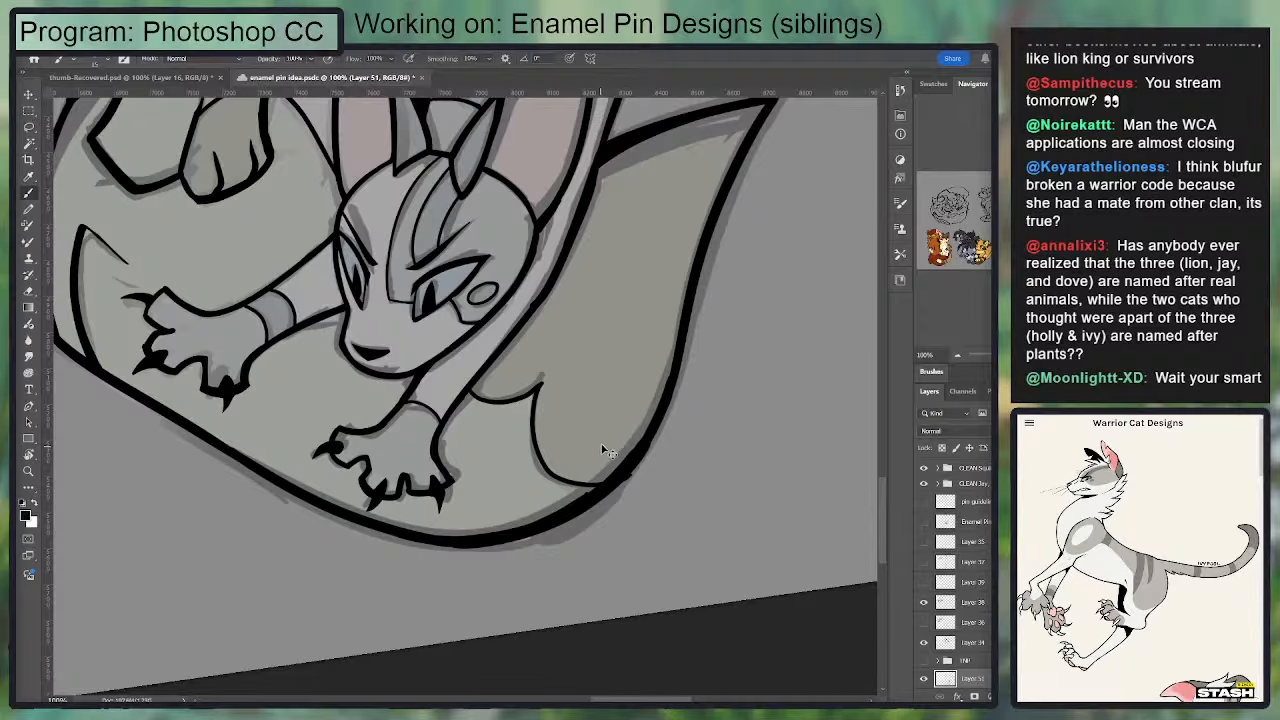
{"action": "left_click_drag", "start_coordinate": [491, 292], "coordinate": [532, 377]}
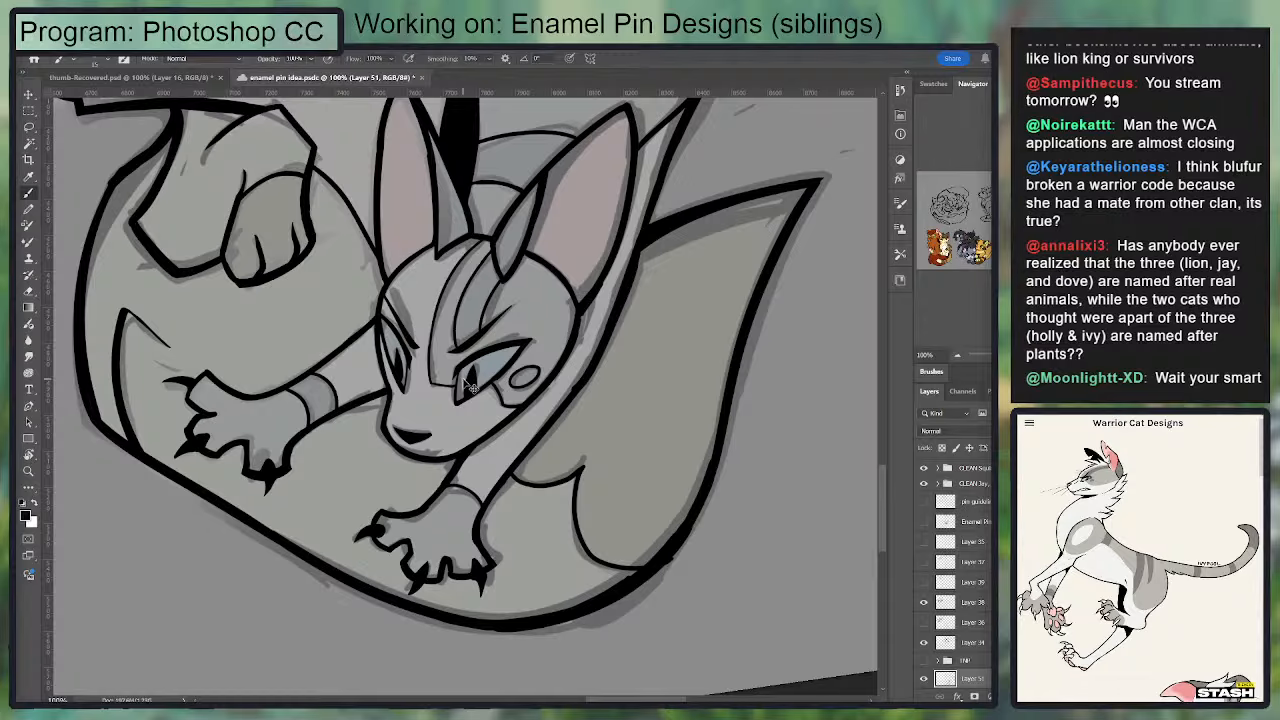
Step: Hide the grey sketch group beneath the line art so only the two cats' ink lines show
{"action": "key", "text": "ctrl+minus"}
{"action": "key", "text": "ctrl+minus"}
{"action": "left_click_drag", "start_coordinate": [603, 422], "coordinate": [607, 479]}
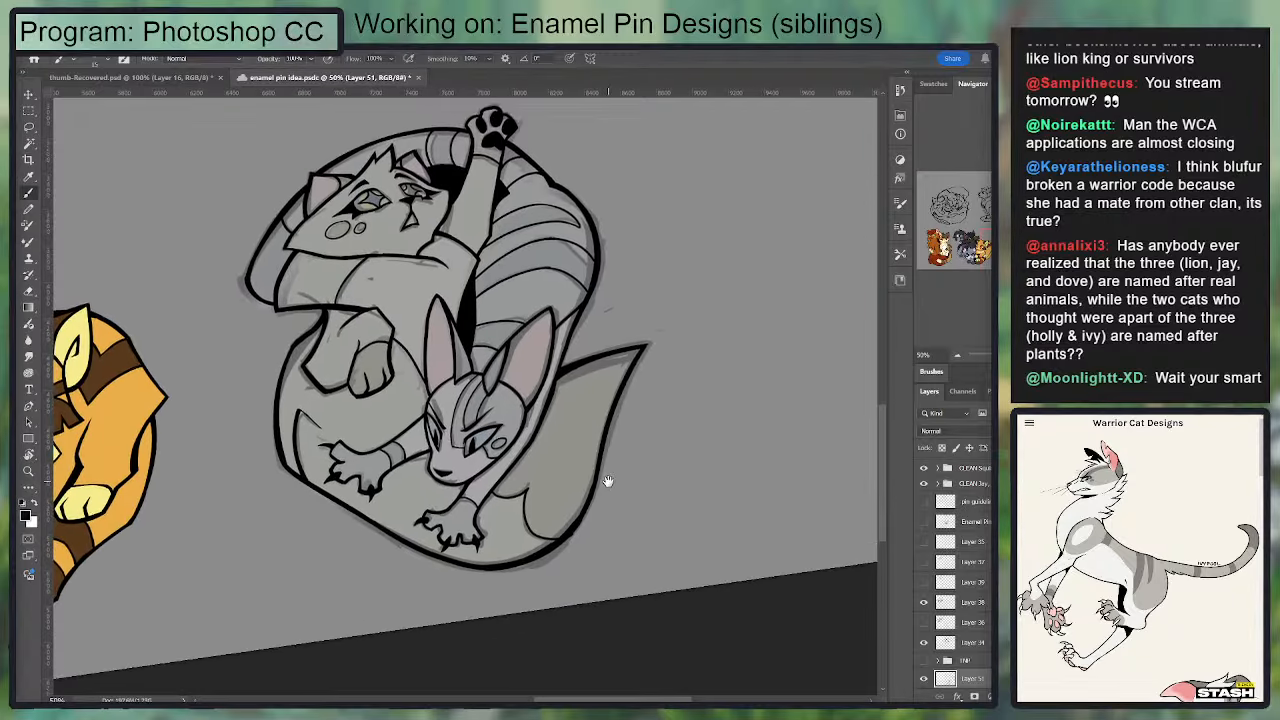
{"action": "key", "text": "r"}
{"action": "left_click", "coordinate": [210, 59]}
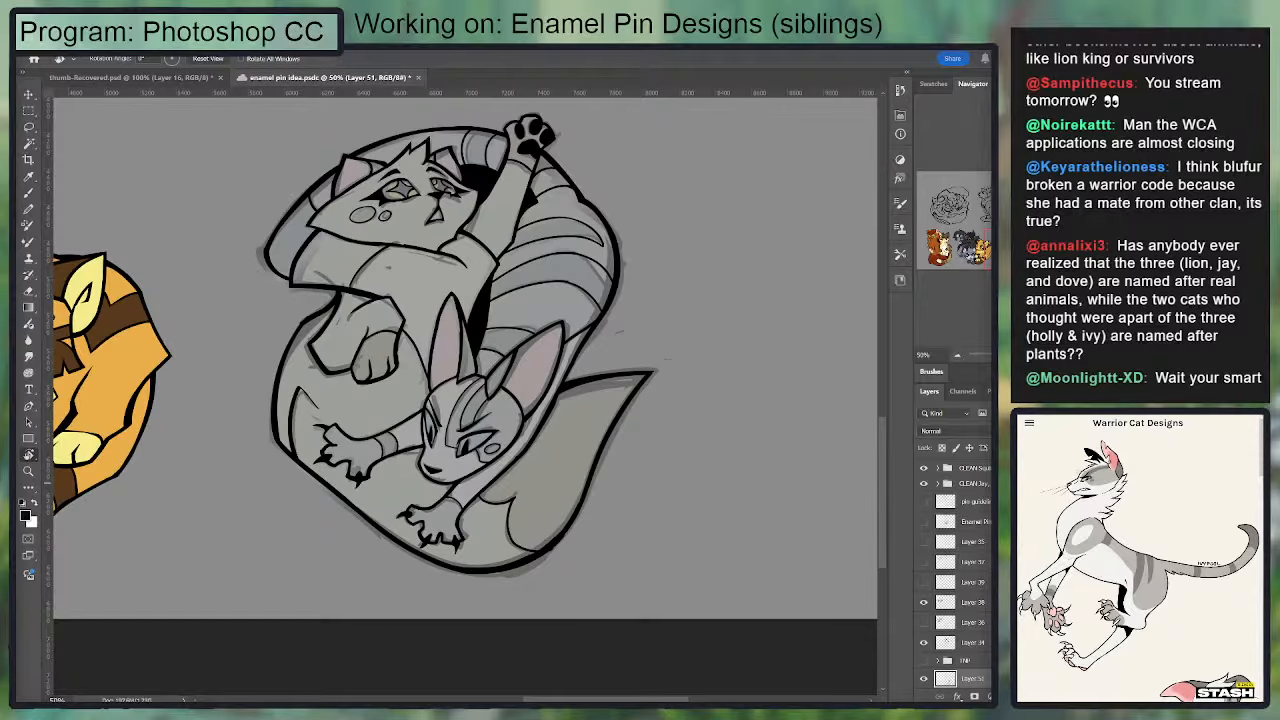
{"action": "scroll", "coordinate": [955, 580], "scroll_direction": "down", "scroll_amount": 3}
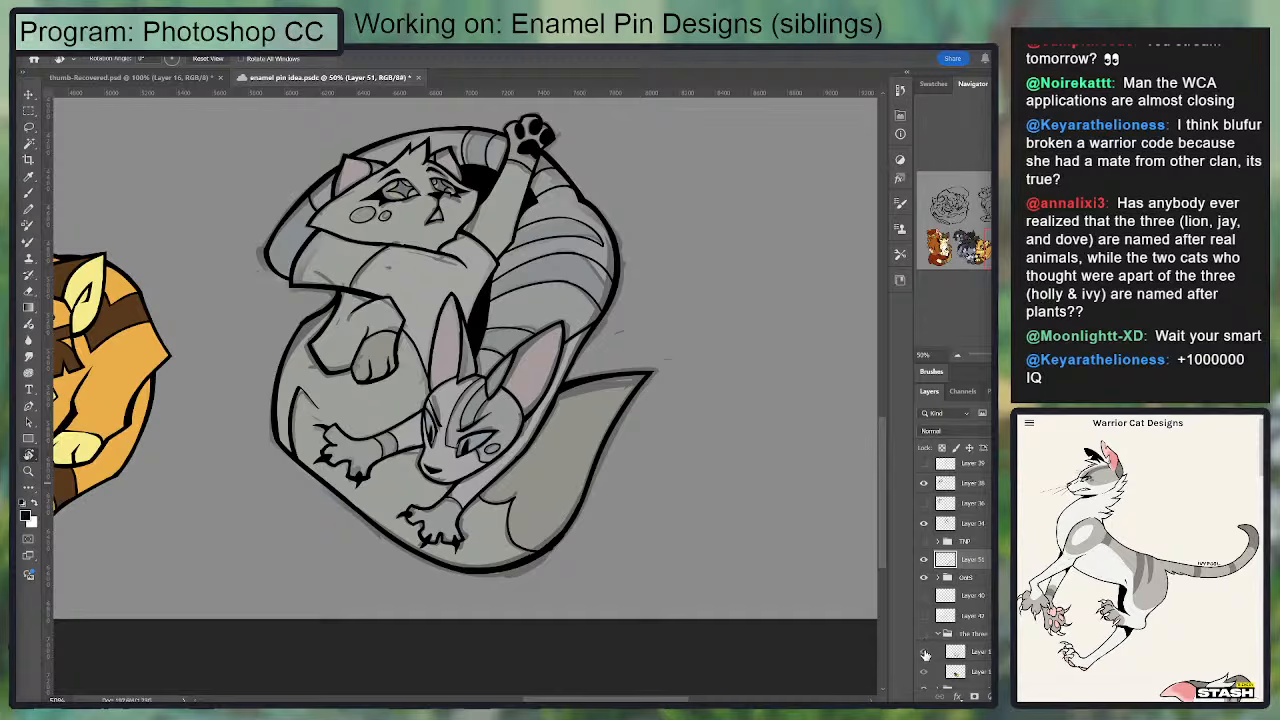
{"action": "left_click", "coordinate": [921, 579]}
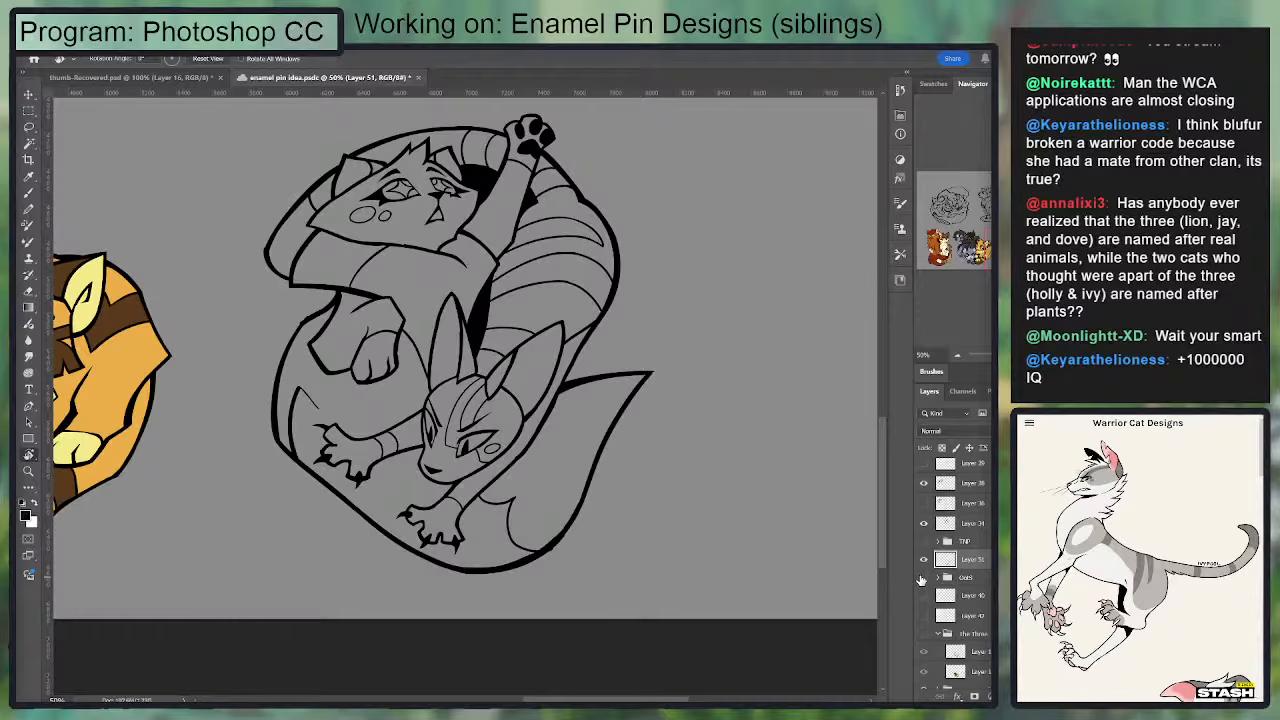
{"action": "left_click", "coordinate": [921, 580]}
{"action": "left_click", "coordinate": [920, 581]}
Step: Thicken both of the lower cat's eyebrows into solid black tapered shapes
{"action": "key", "text": "ctrl+plus"}
{"action": "key", "text": "ctrl+plus"}
{"action": "key", "text": "ctrl+plus"}
{"action": "key", "text": "b"}
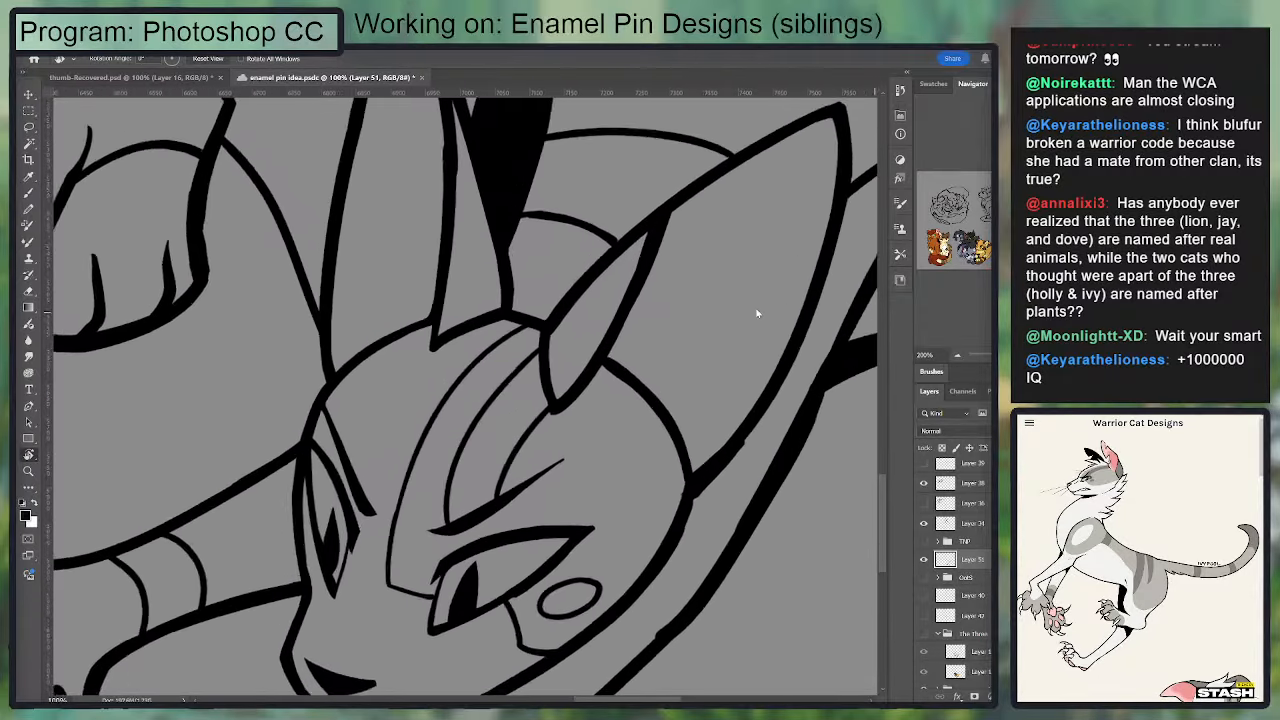
{"action": "left_click_drag", "start_coordinate": [316, 401], "coordinate": [367, 486]}
{"action": "mouse_move", "coordinate": [333, 421]}
{"action": "left_mouse_down"}
{"action": "mouse_move", "coordinate": [370, 512]}
{"action": "mouse_move", "coordinate": [317, 409]}
{"action": "left_mouse_up"}
{"action": "key", "text": "ctrl+z"}
{"action": "mouse_move", "coordinate": [453, 336]}
{"action": "left_mouse_down"}
{"action": "mouse_move", "coordinate": [479, 157]}
{"action": "mouse_move", "coordinate": [503, 325]}
{"action": "mouse_move", "coordinate": [600, 279]}
{"action": "left_mouse_up"}
{"action": "key", "text": "ctrl+z"}
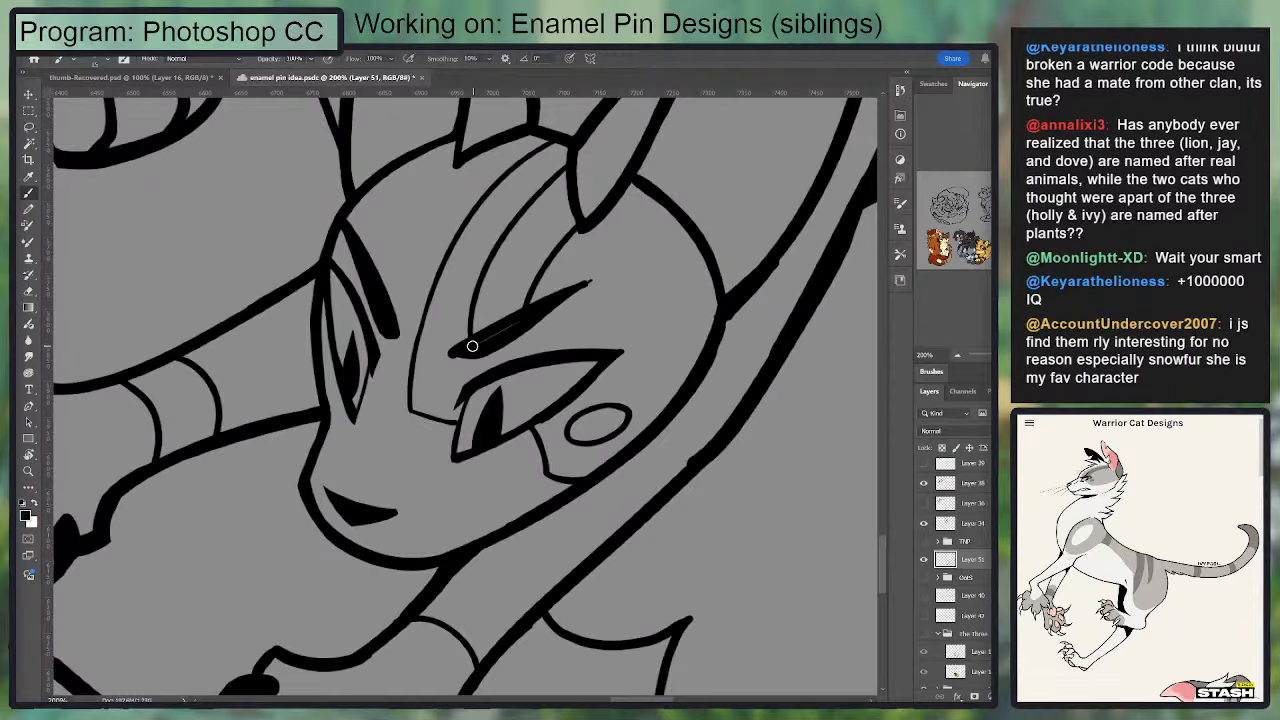
{"action": "mouse_move", "coordinate": [473, 346]}
{"action": "left_mouse_down"}
{"action": "mouse_move", "coordinate": [600, 279]}
{"action": "mouse_move", "coordinate": [553, 305]}
{"action": "mouse_move", "coordinate": [560, 314]}
{"action": "left_mouse_up"}
{"action": "key", "text": "e"}
{"action": "key", "text": "ctrl+z"}
{"action": "key", "text": "ctrl+z"}
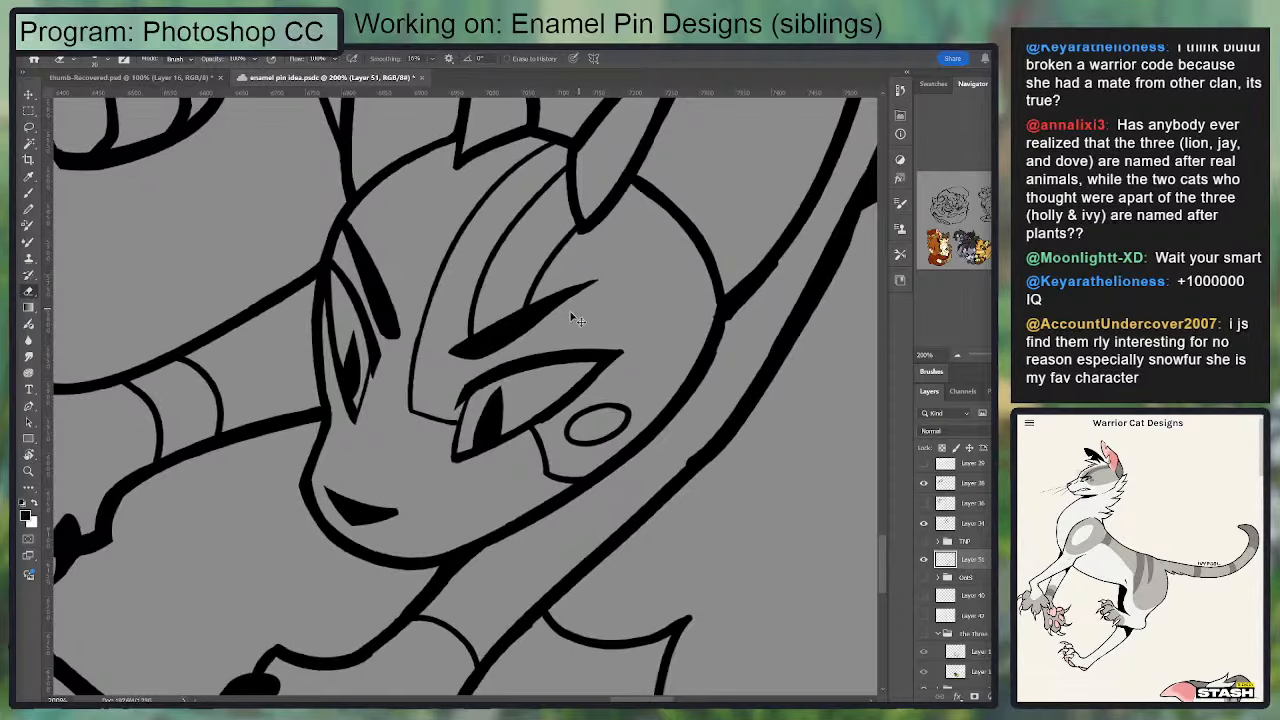
{"action": "key", "text": "ctrl+minus"}
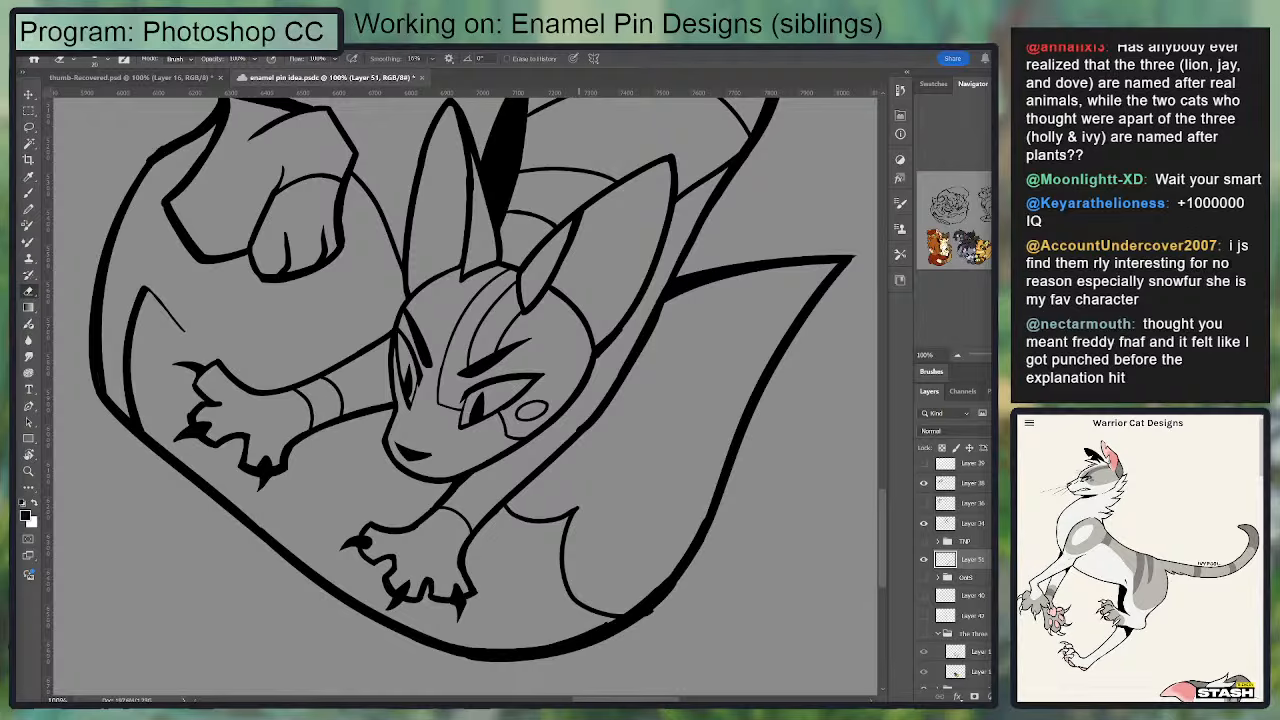
Step: Open Omen of the Stars.psdc and select the artwork layer of Ivypool's head
{"action": "left_click_drag", "start_coordinate": [541, 328], "coordinate": [536, 329]}
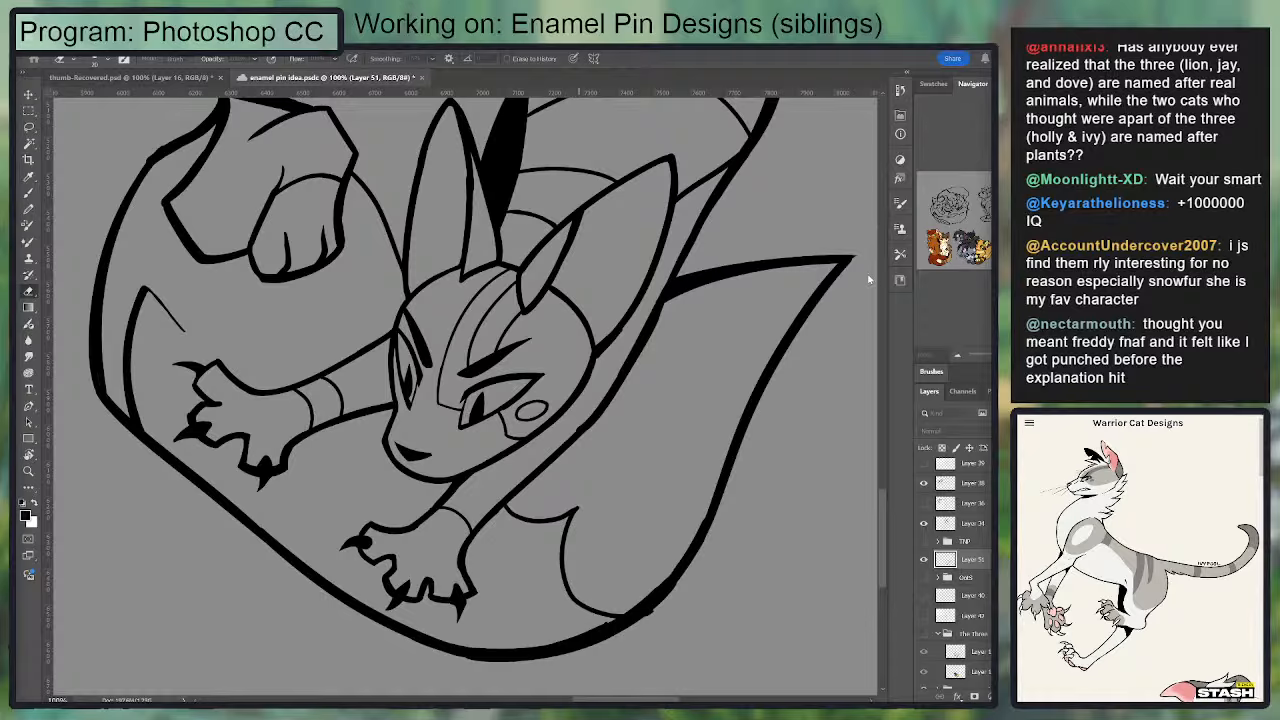
{"action": "left_click_drag", "start_coordinate": [521, 285], "coordinate": [514, 287]}
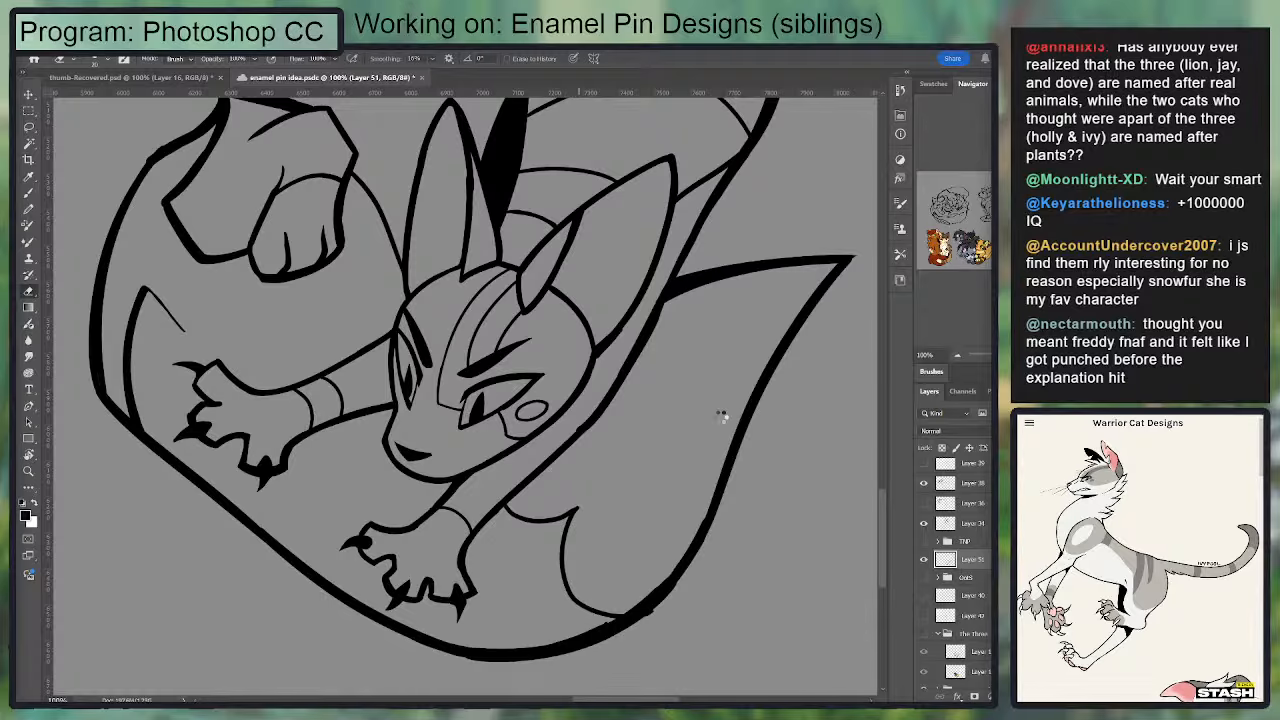
{"action": "scroll", "coordinate": [505, 465], "scroll_direction": "up", "scroll_amount": 5}
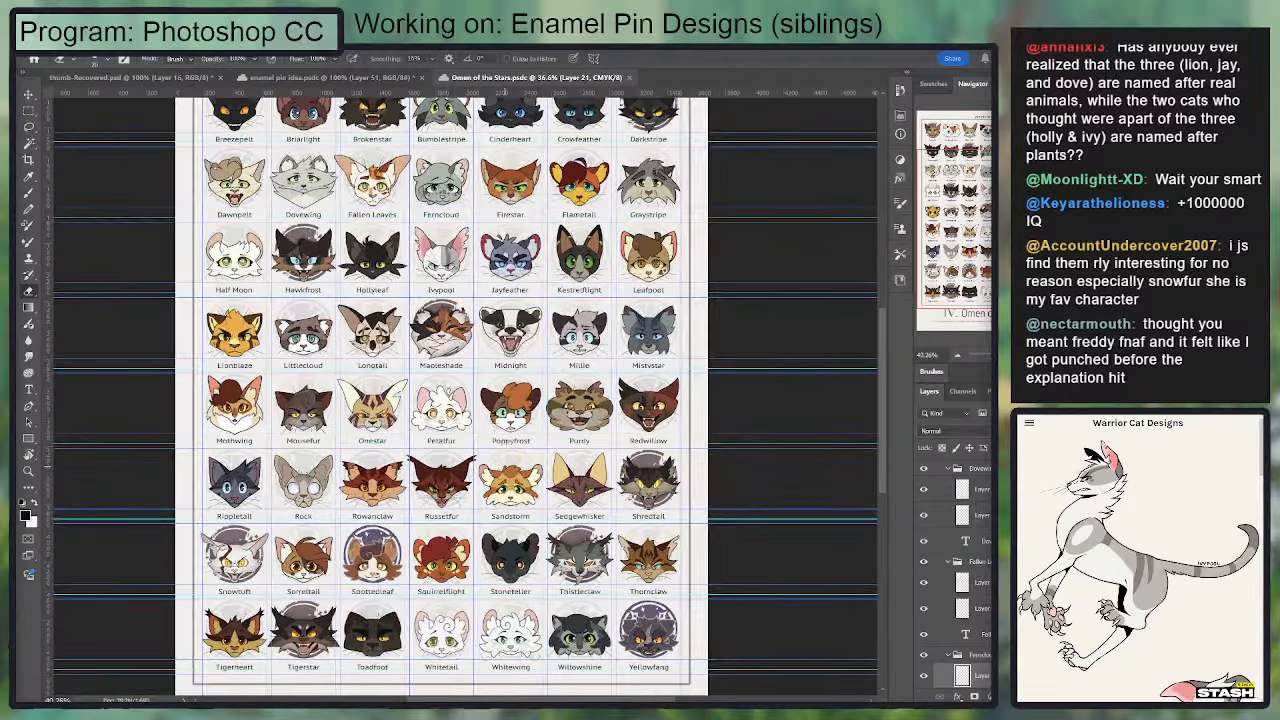
{"action": "scroll", "coordinate": [512, 453], "scroll_direction": "up", "scroll_amount": 4}
{"action": "left_click_drag", "start_coordinate": [518, 463], "coordinate": [594, 584]}
{"action": "key", "text": "t"}
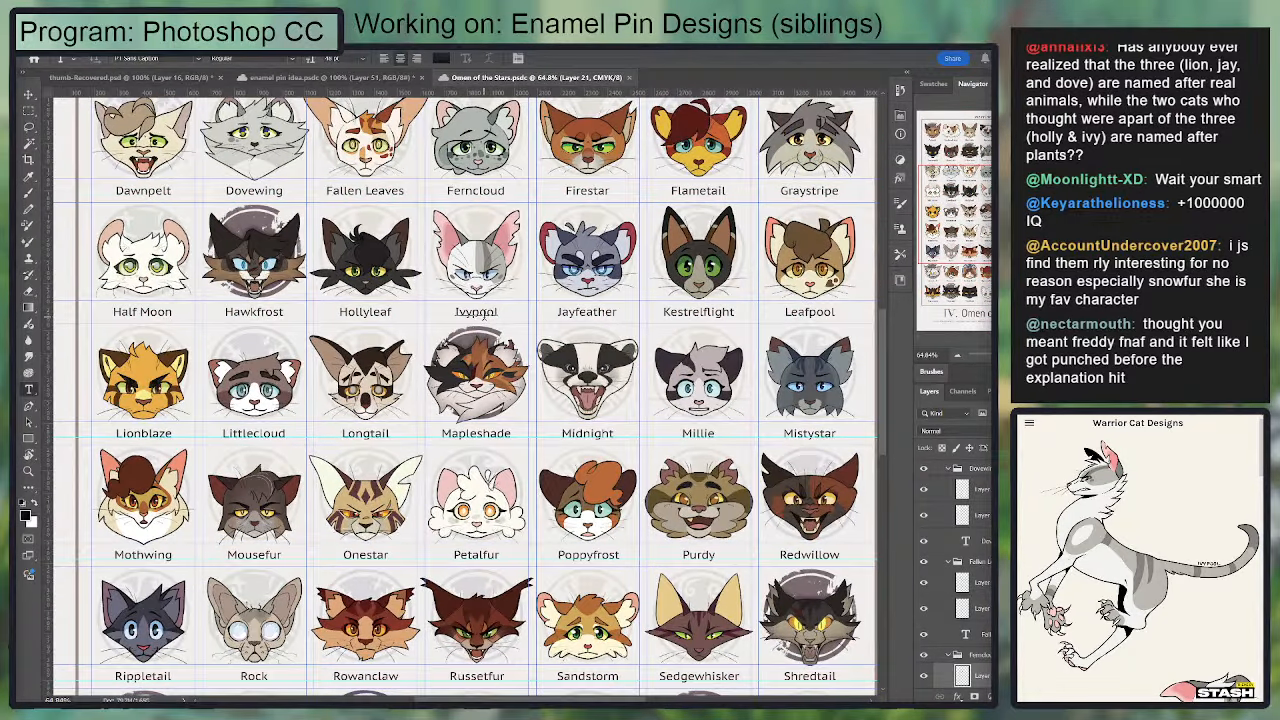
{"action": "left_click", "coordinate": [476, 312]}
{"action": "left_click", "coordinate": [985, 677]}
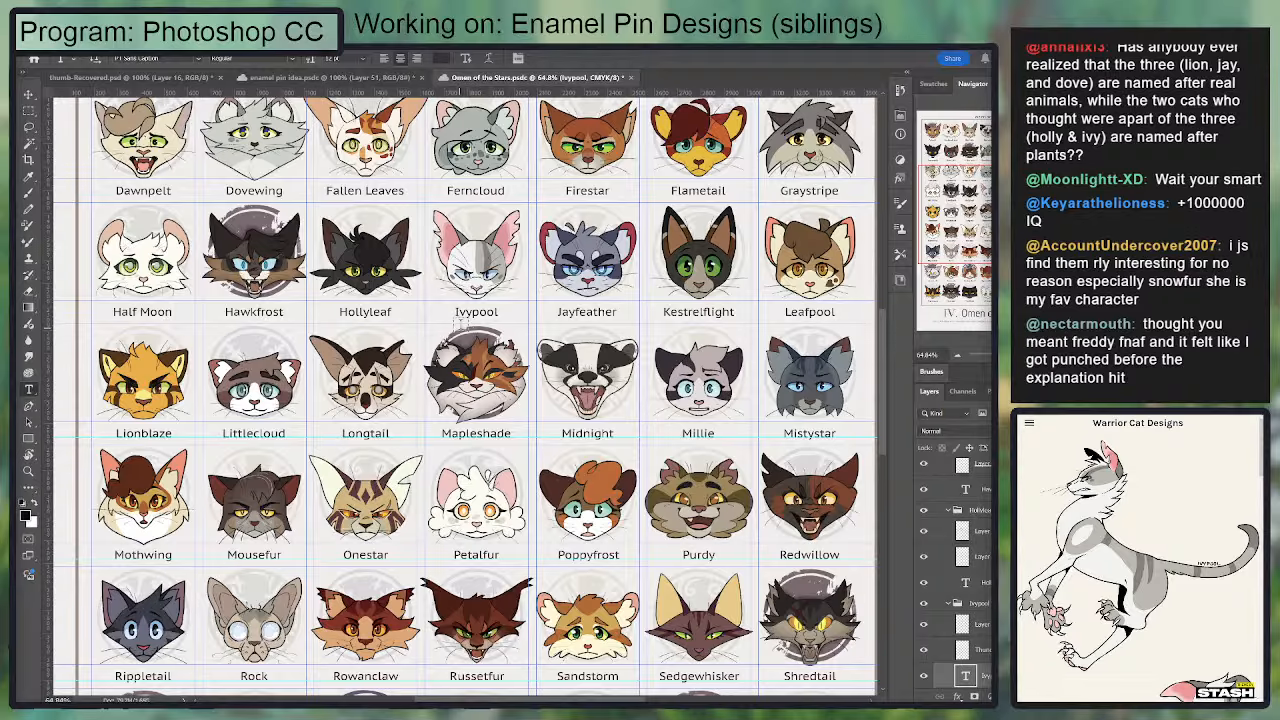
{"action": "scroll", "coordinate": [460, 312], "scroll_direction": "up", "scroll_amount": 5}
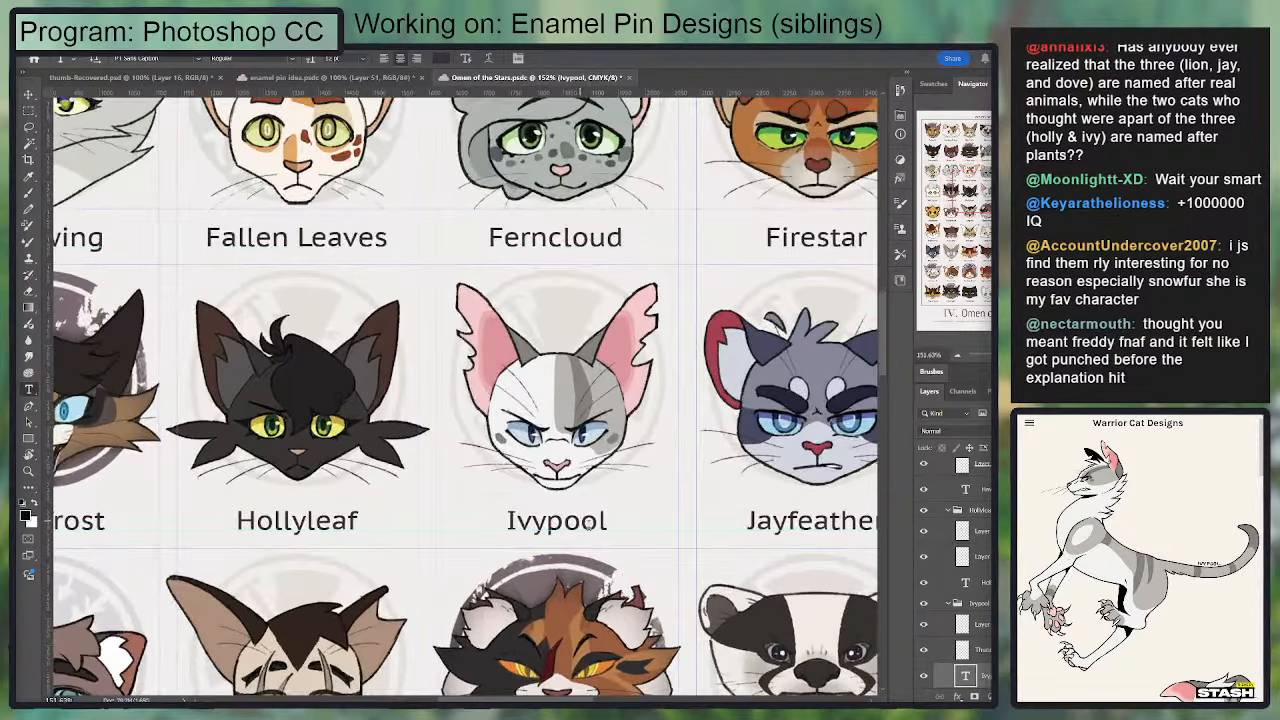
{"action": "scroll", "coordinate": [622, 560], "scroll_direction": "up", "scroll_amount": 2}
{"action": "left_click", "coordinate": [977, 631]}
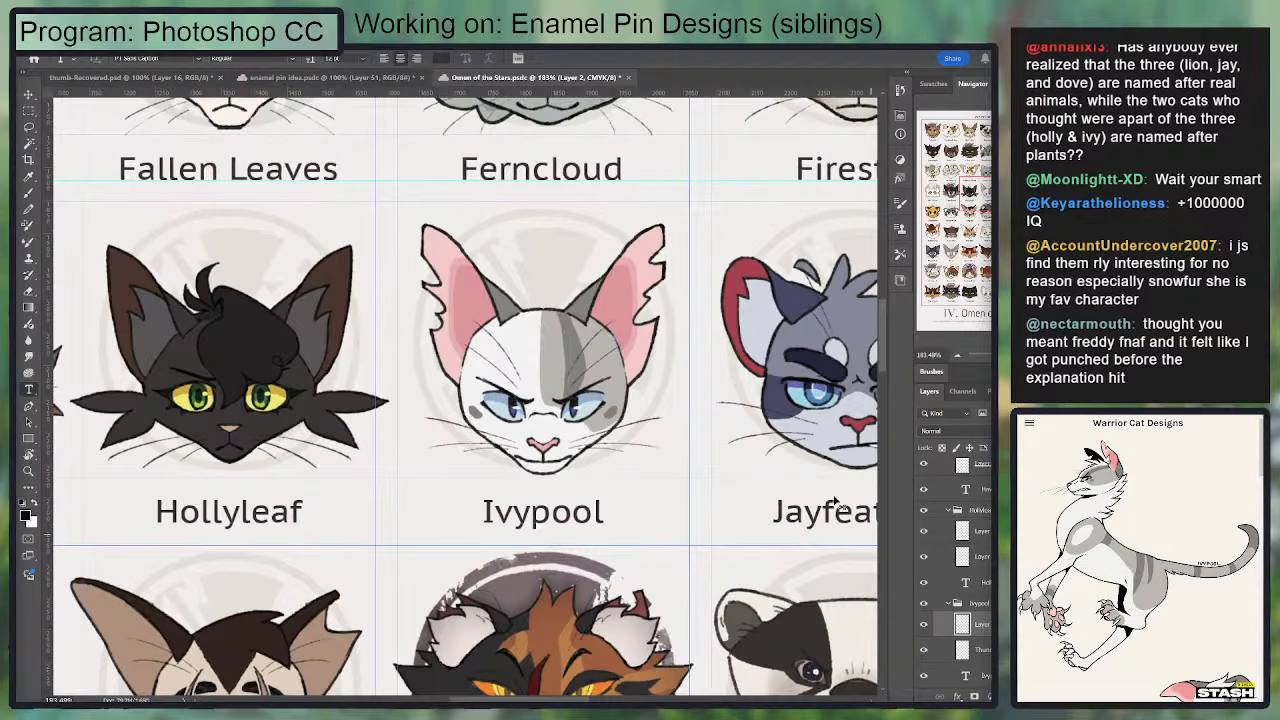
Step: Copy Ivypool's head into the enamel pin document and place it as a reference beside the two-cat design
{"action": "left_click_drag", "start_coordinate": [835, 505], "coordinate": [568, 393]}
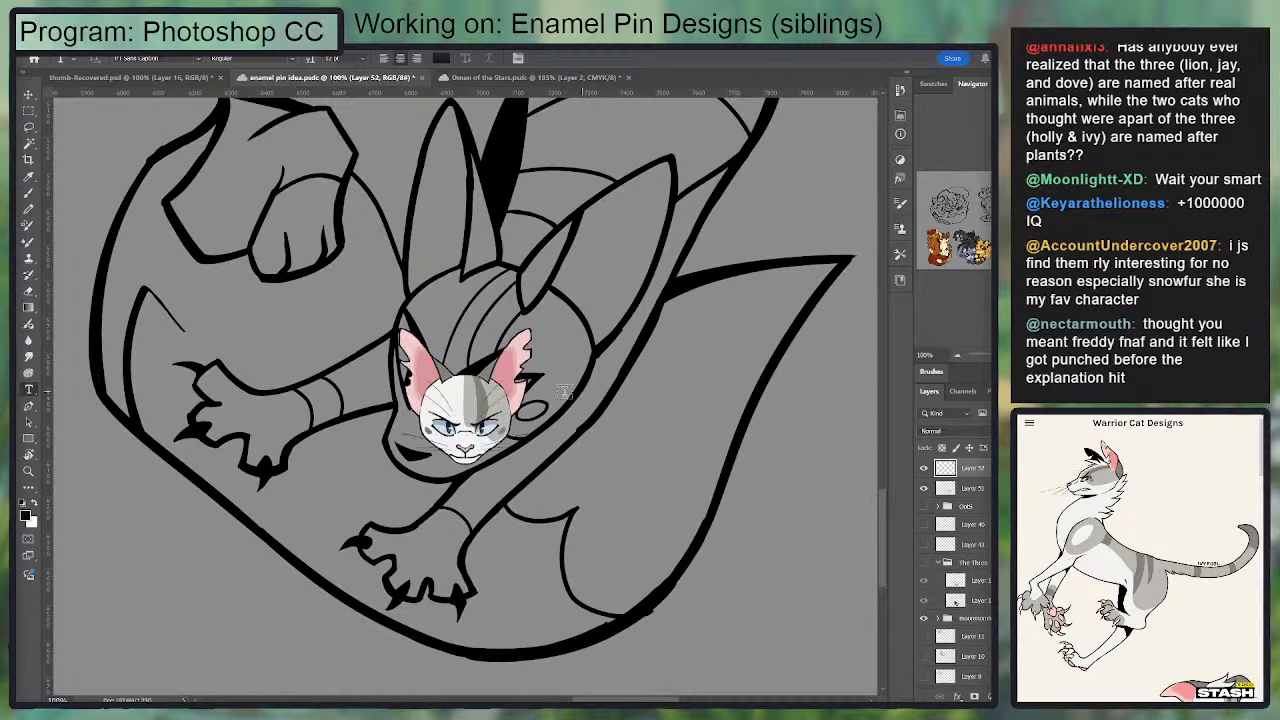
{"action": "scroll", "coordinate": [475, 399], "scroll_direction": "down", "scroll_amount": 3}
{"action": "key", "text": "v"}
{"action": "left_click_drag", "start_coordinate": [470, 383], "coordinate": [731, 253]}
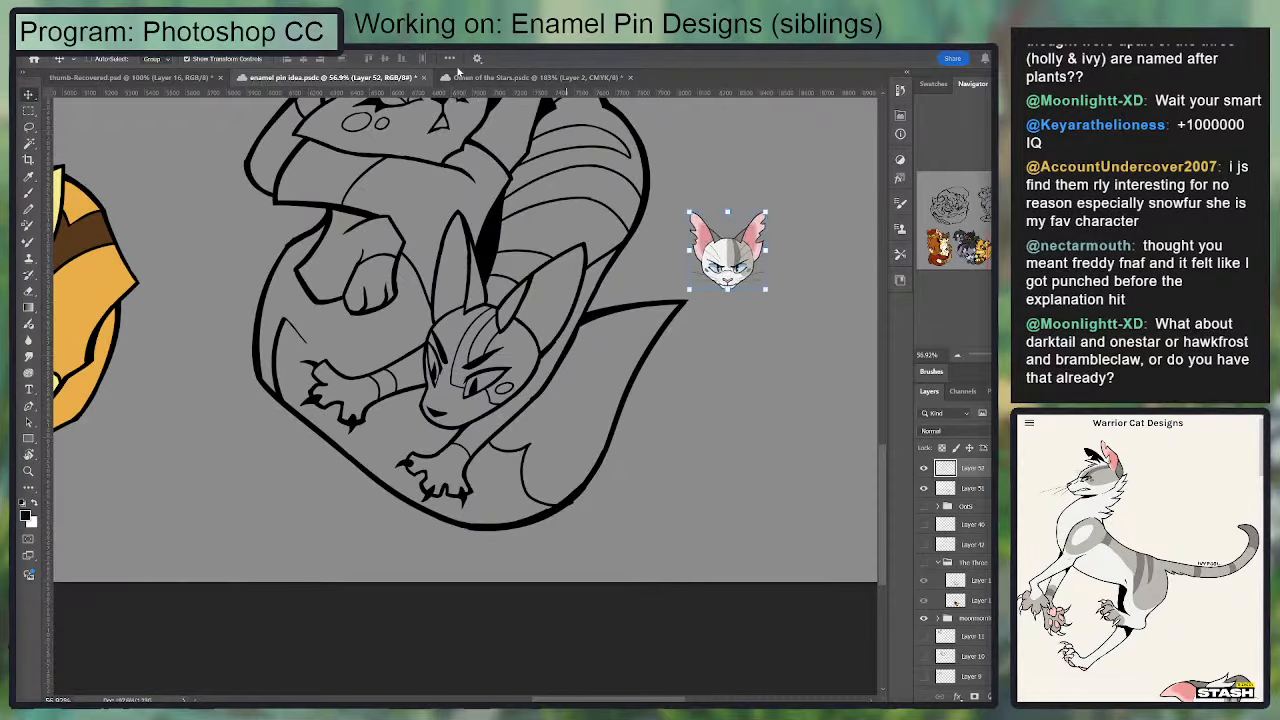
Step: Return to Omen of the Stars.psdc and select the artwork layer of Dovewing's head
{"action": "left_click", "coordinate": [470, 77]}
{"action": "mouse_move", "coordinate": [190, 185]}
{"action": "left_mouse_down"}
{"action": "mouse_move", "coordinate": [281, 168]}
{"action": "mouse_move", "coordinate": [562, 580]}
{"action": "mouse_move", "coordinate": [770, 561]}
{"action": "left_mouse_up"}
{"action": "key", "text": "t"}
{"action": "left_click", "coordinate": [518, 544]}
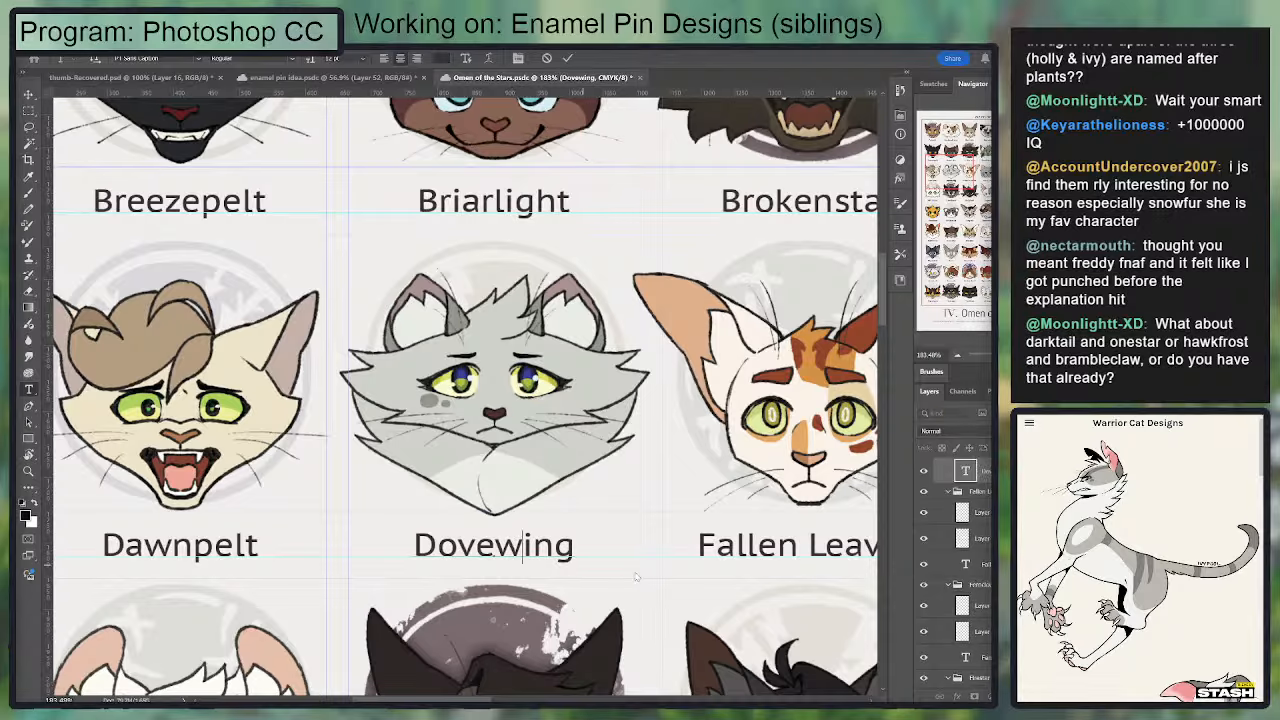
{"action": "left_click", "coordinate": [985, 480]}
{"action": "scroll", "coordinate": [984, 516], "scroll_direction": "up", "scroll_amount": 2}
{"action": "scroll", "coordinate": [984, 484], "scroll_direction": "up", "scroll_amount": 1}
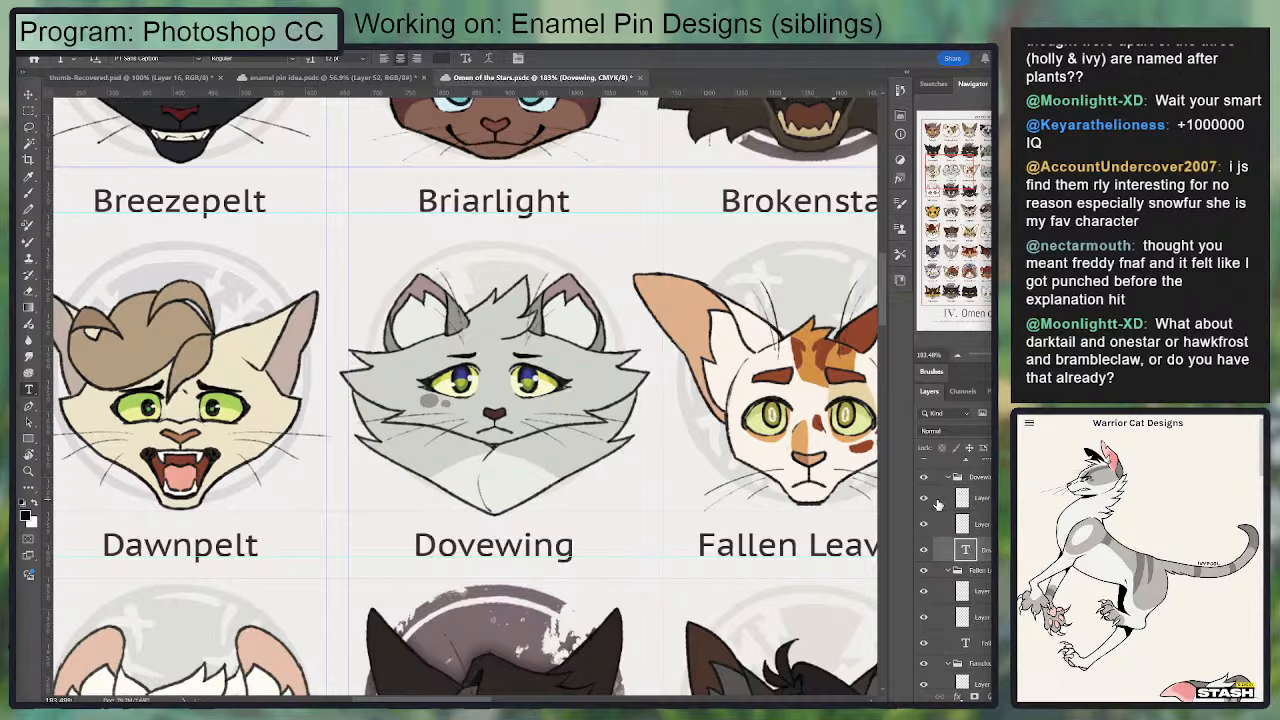
{"action": "left_click", "coordinate": [981, 498]}
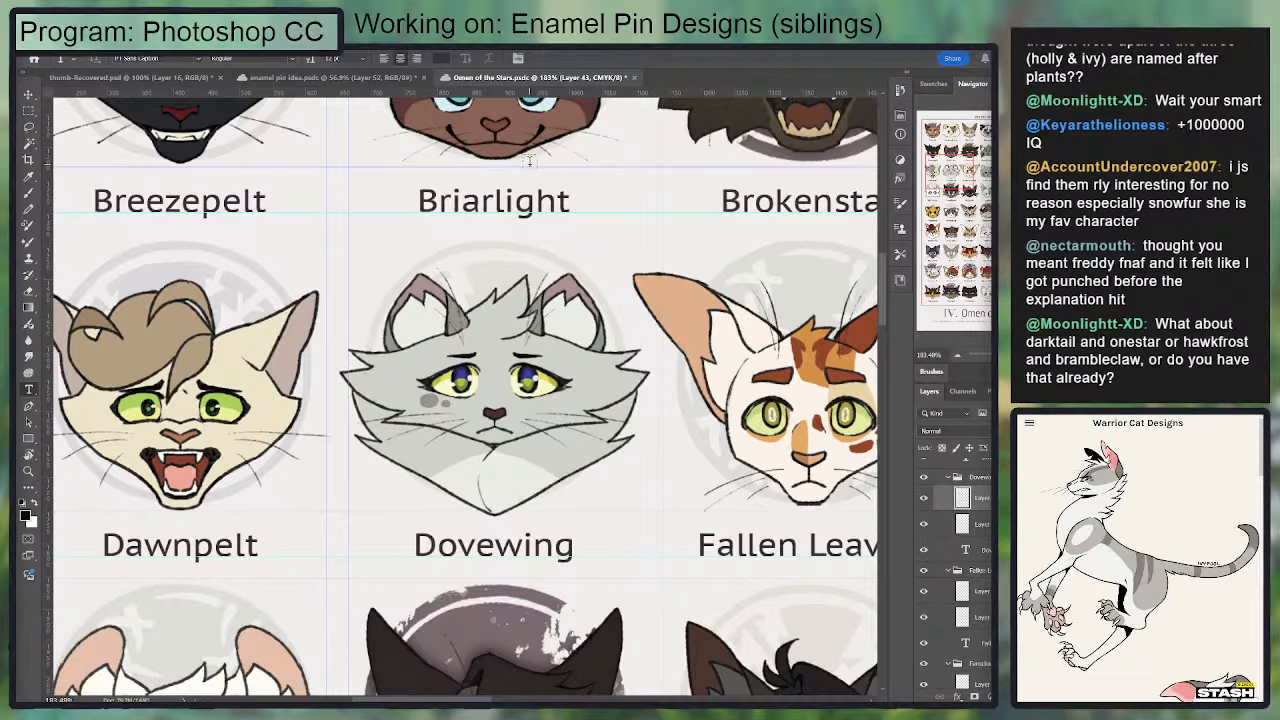
Step: Paste Dovewing's head into the enamel pin document and place it just above the Ivypool reference
{"action": "left_click", "coordinate": [360, 78]}
{"action": "key", "text": "ctrl+v"}
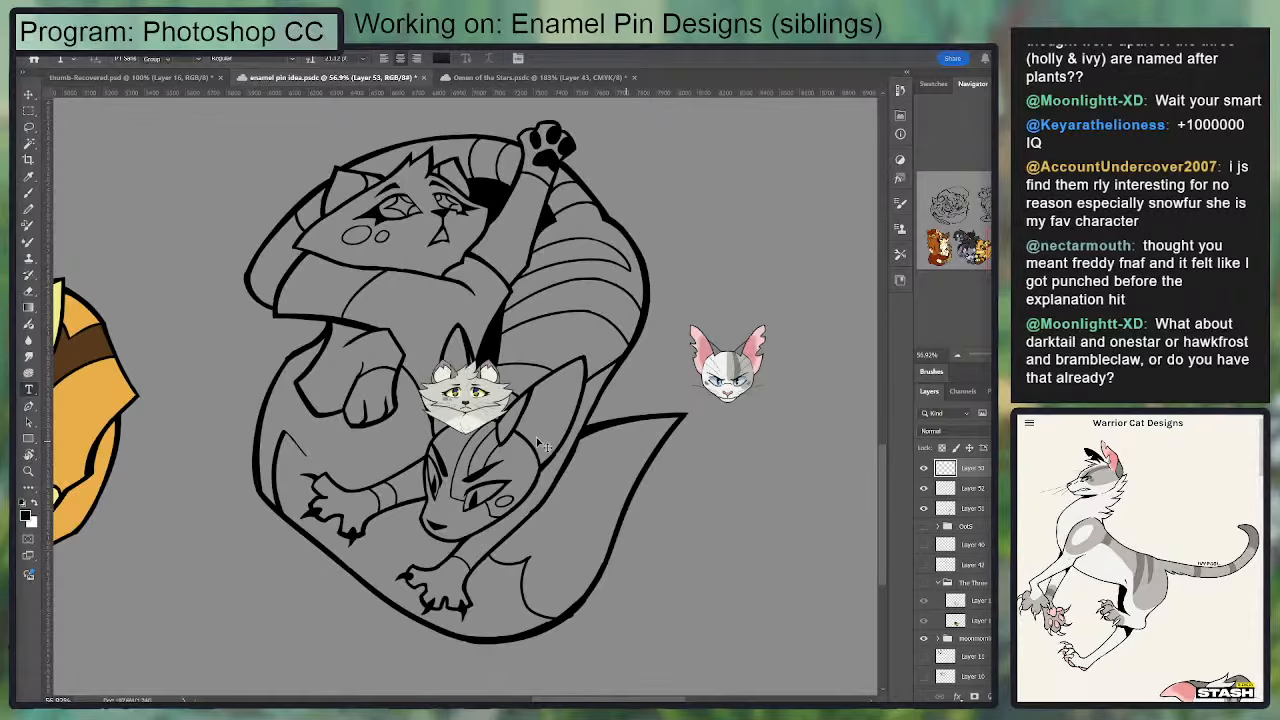
{"action": "key", "text": "v"}
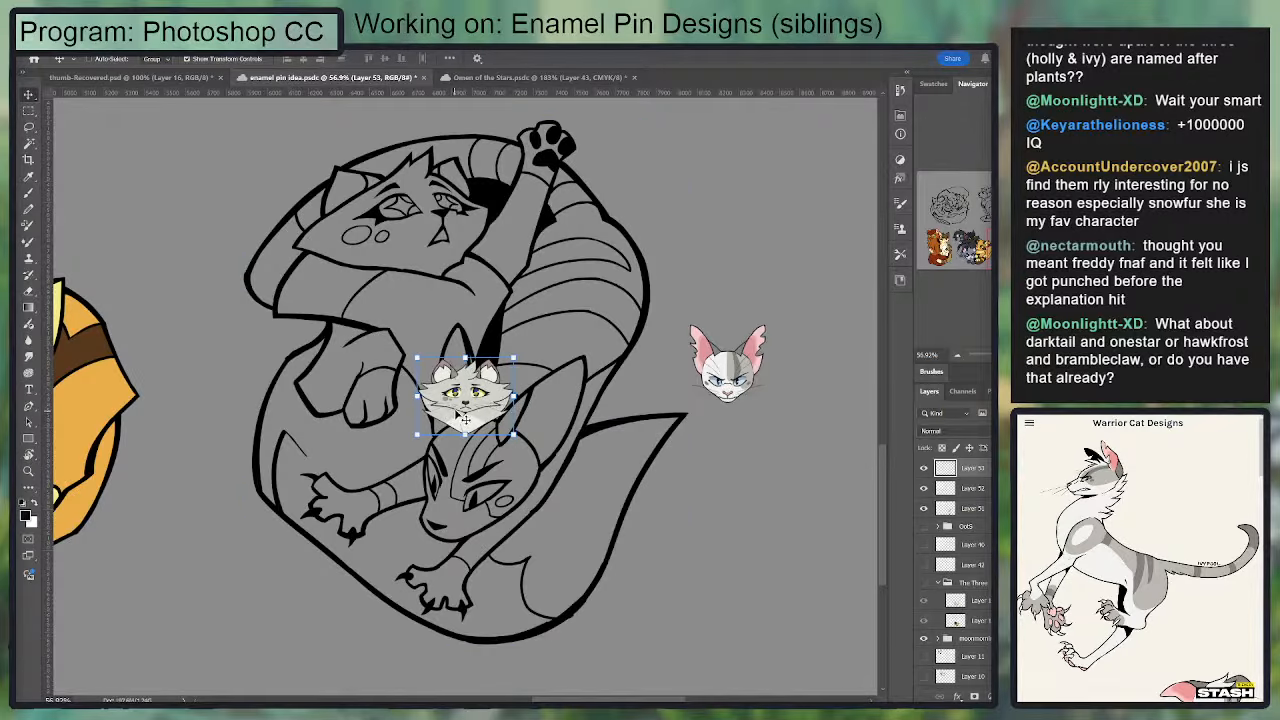
{"action": "mouse_move", "coordinate": [508, 403]}
{"action": "left_mouse_down"}
{"action": "mouse_move", "coordinate": [772, 279]}
{"action": "mouse_move", "coordinate": [745, 294]}
{"action": "left_mouse_up"}
{"action": "key", "text": "b"}
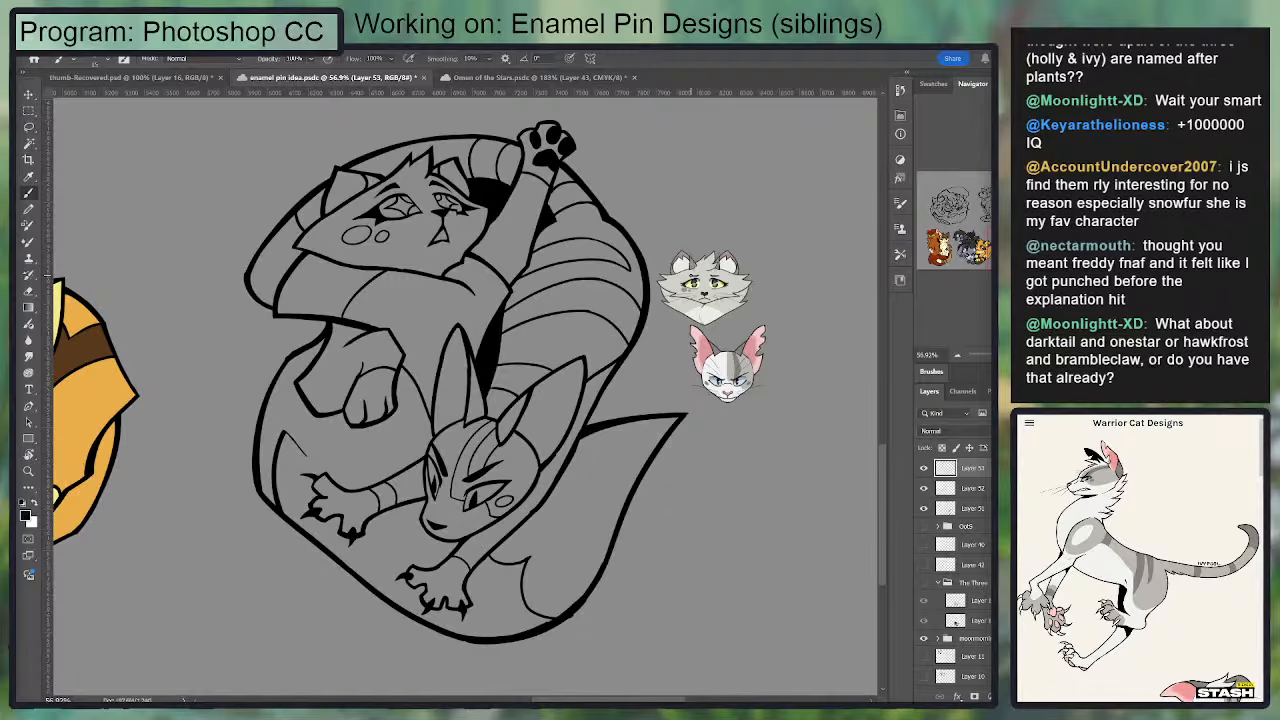
Step: Sample the light grey fur colour from the Dovewing reference head as the foreground colour
{"action": "key", "text": "ctrl+equal"}
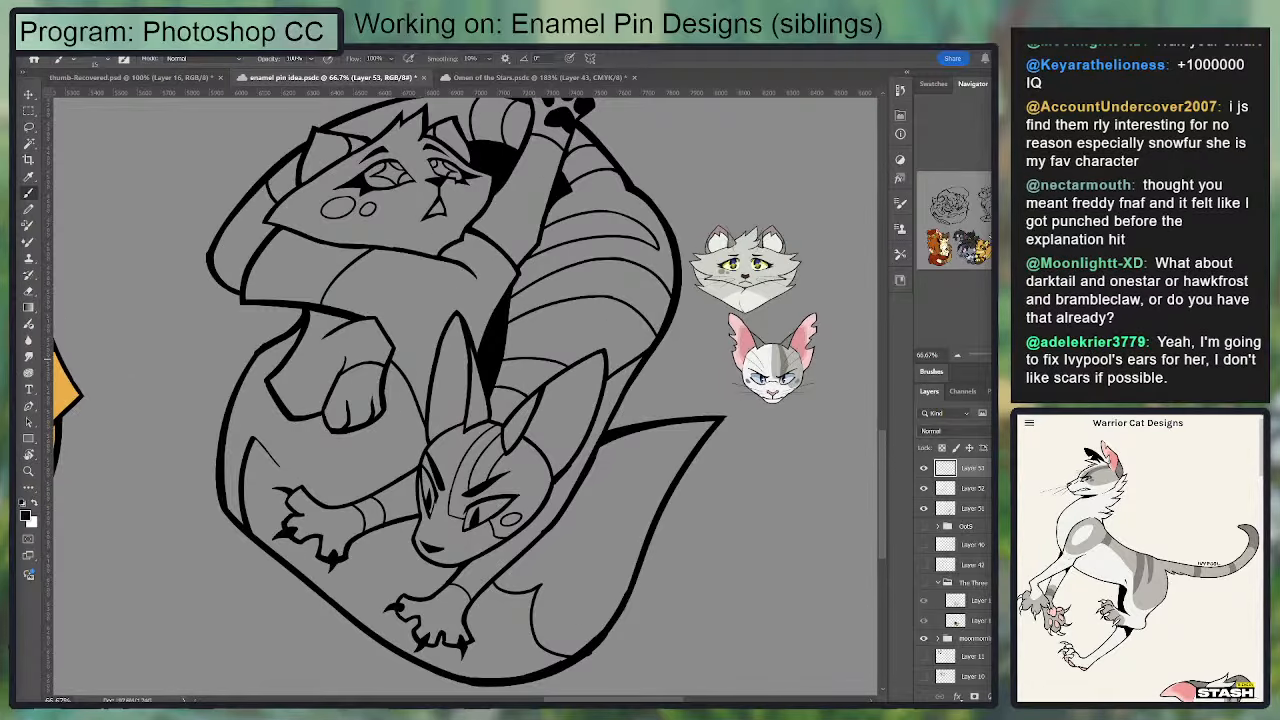
{"action": "left_click_drag", "start_coordinate": [657, 393], "coordinate": [616, 445]}
{"action": "key", "text": "i"}
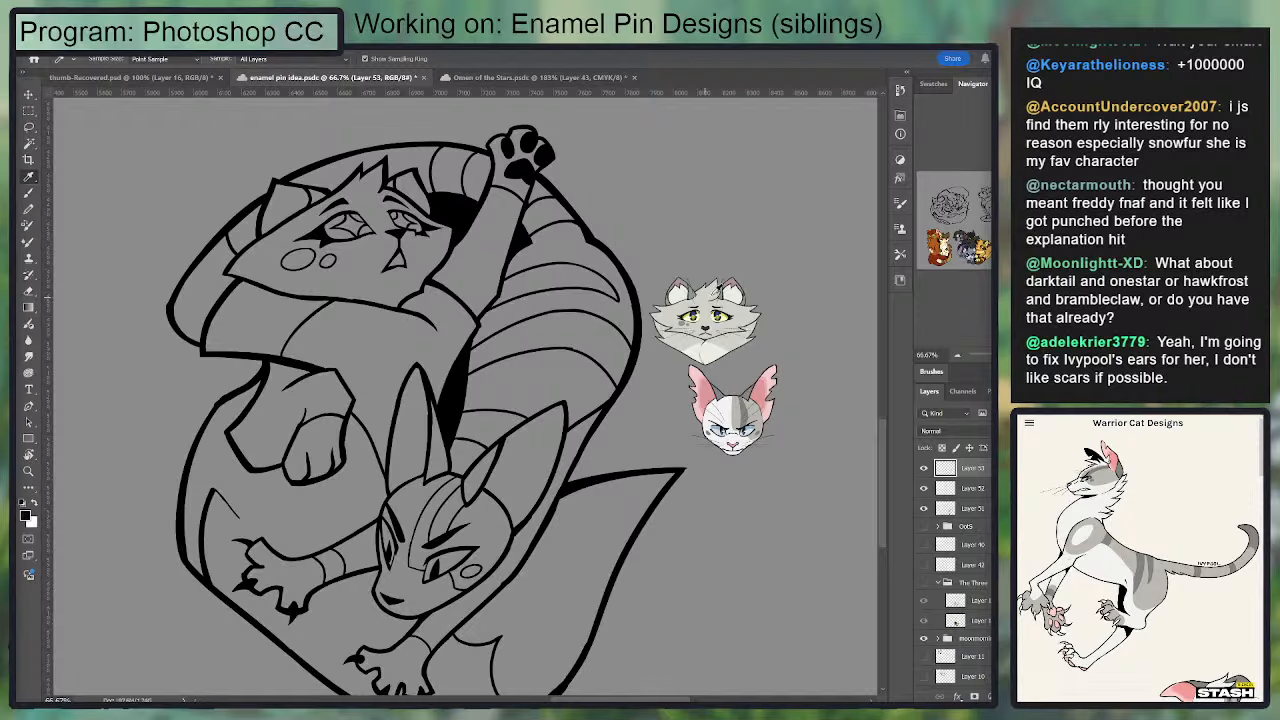
{"action": "left_click", "coordinate": [709, 293]}
{"action": "left_click", "coordinate": [743, 315]}
Step: Make the two-cat line art layer, Layer 51, active and turn off Sample All Layers for the Magic Wand
{"action": "scroll", "coordinate": [955, 570], "scroll_direction": "up", "scroll_amount": 3}
{"action": "left_click", "coordinate": [923, 602]}
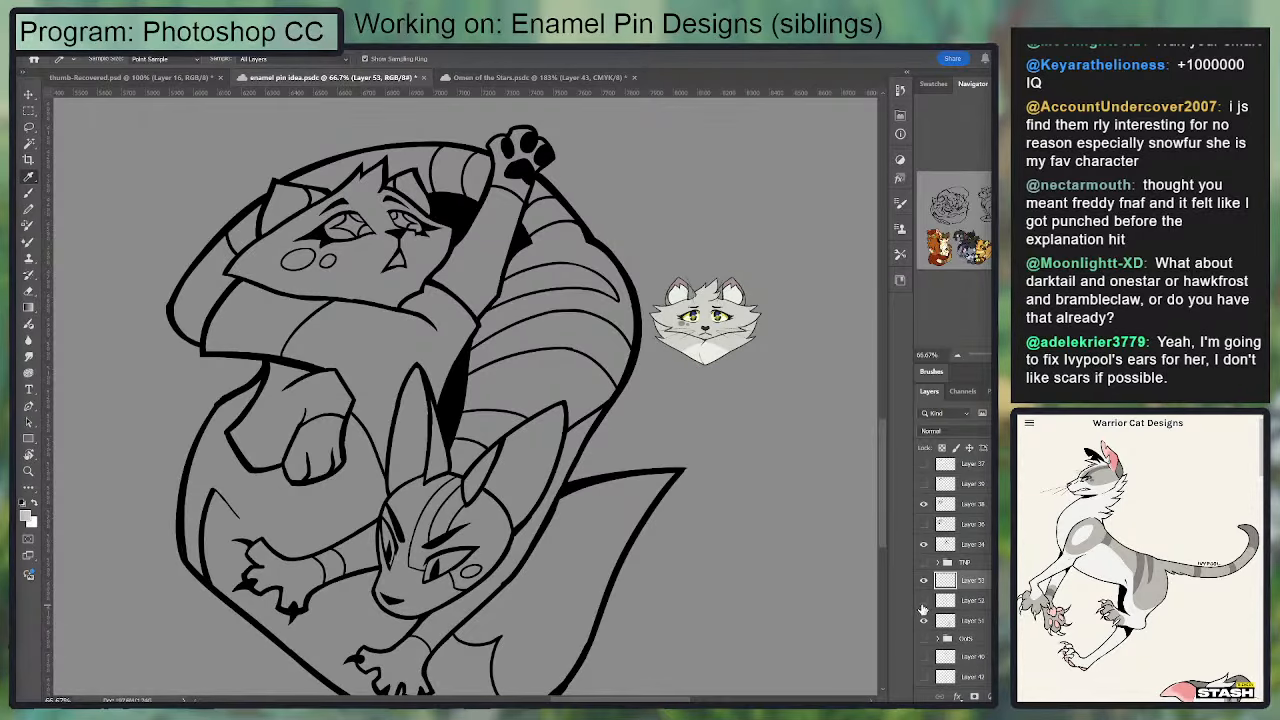
{"action": "left_click", "coordinate": [924, 622]}
{"action": "left_click", "coordinate": [924, 622]}
{"action": "left_click", "coordinate": [945, 622]}
{"action": "key", "text": "w"}
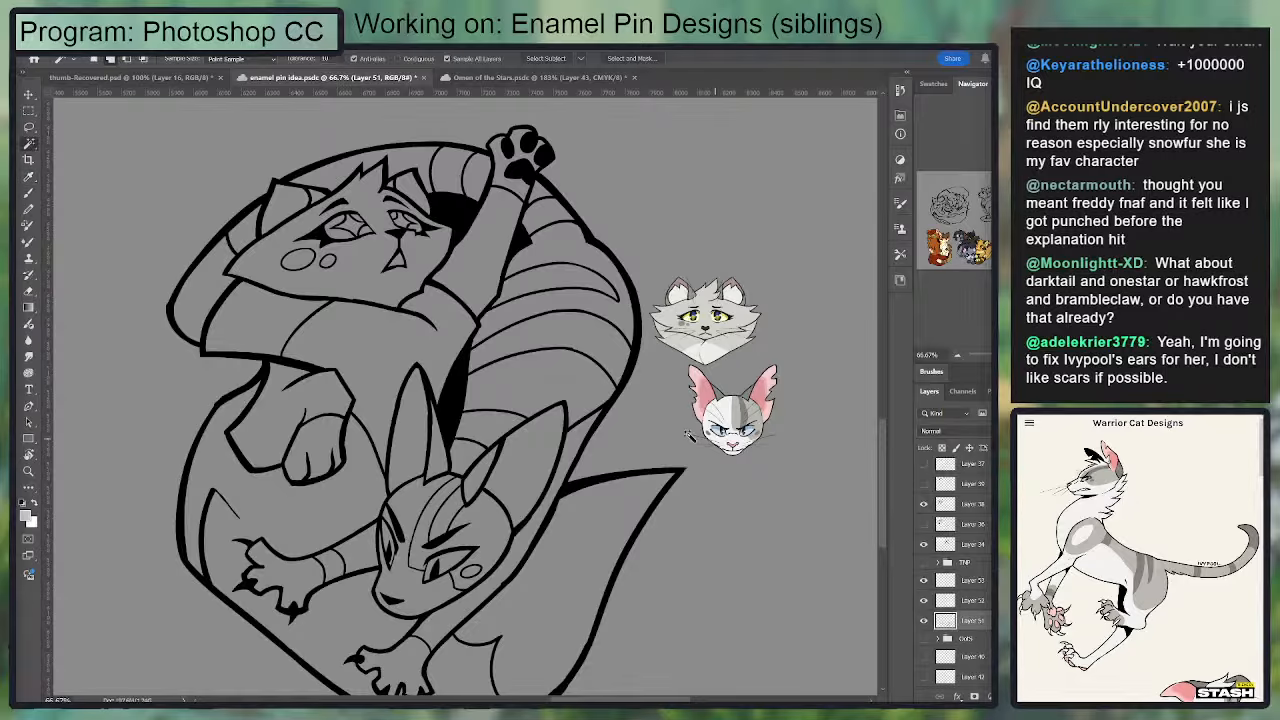
{"action": "left_click", "coordinate": [545, 246]}
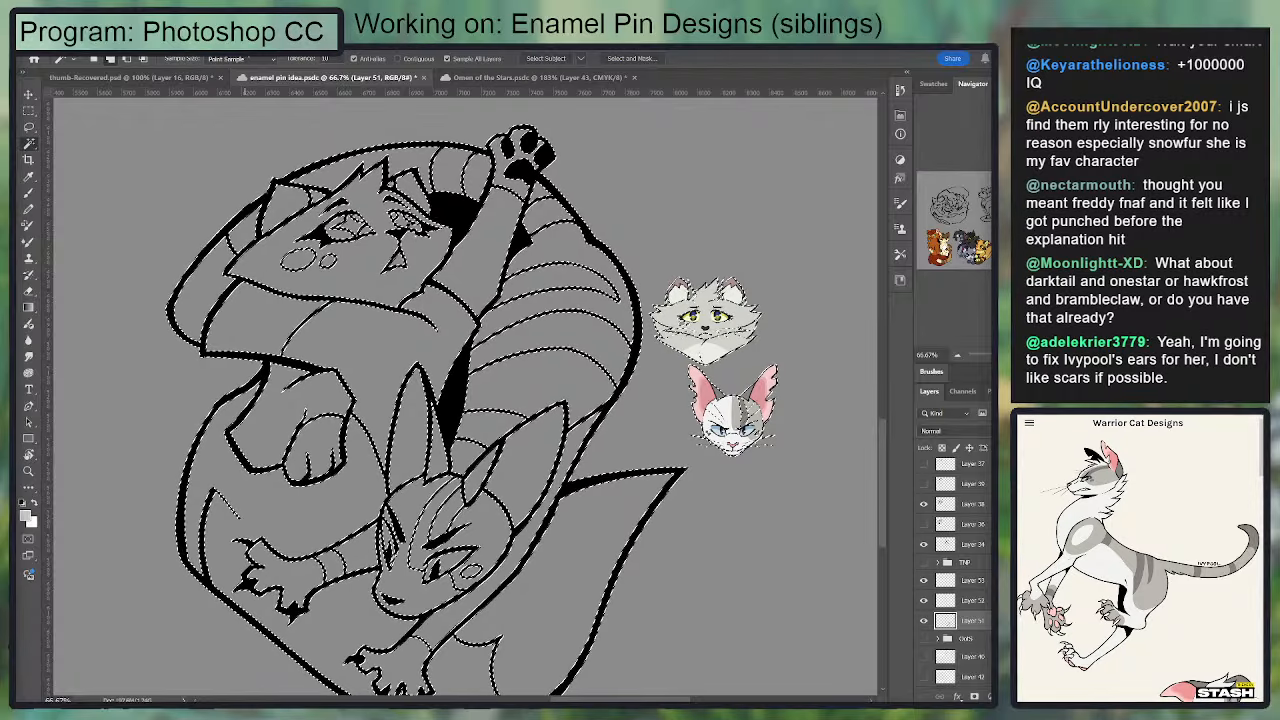
{"action": "key", "text": "ctrl+d"}
{"action": "left_click", "coordinate": [448, 58]}
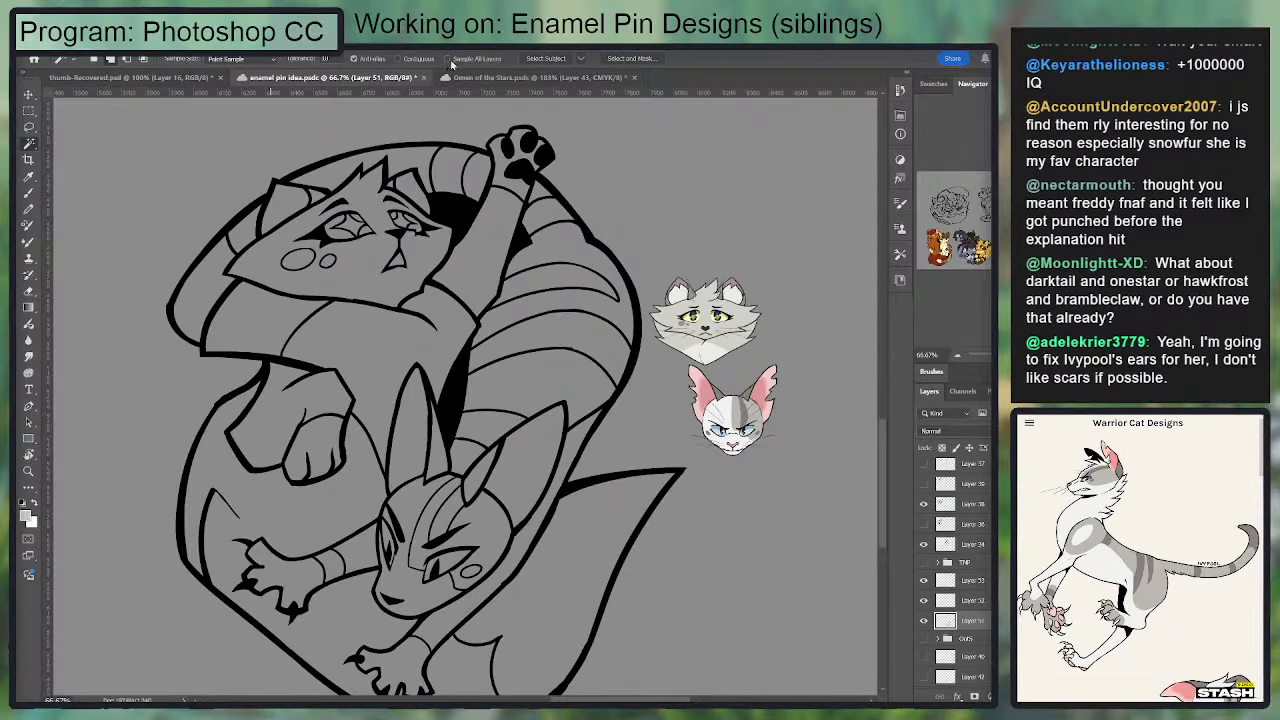
{"action": "left_click", "coordinate": [690, 222]}
{"action": "scroll", "coordinate": [806, 590], "scroll_direction": "down", "scroll_amount": 2}
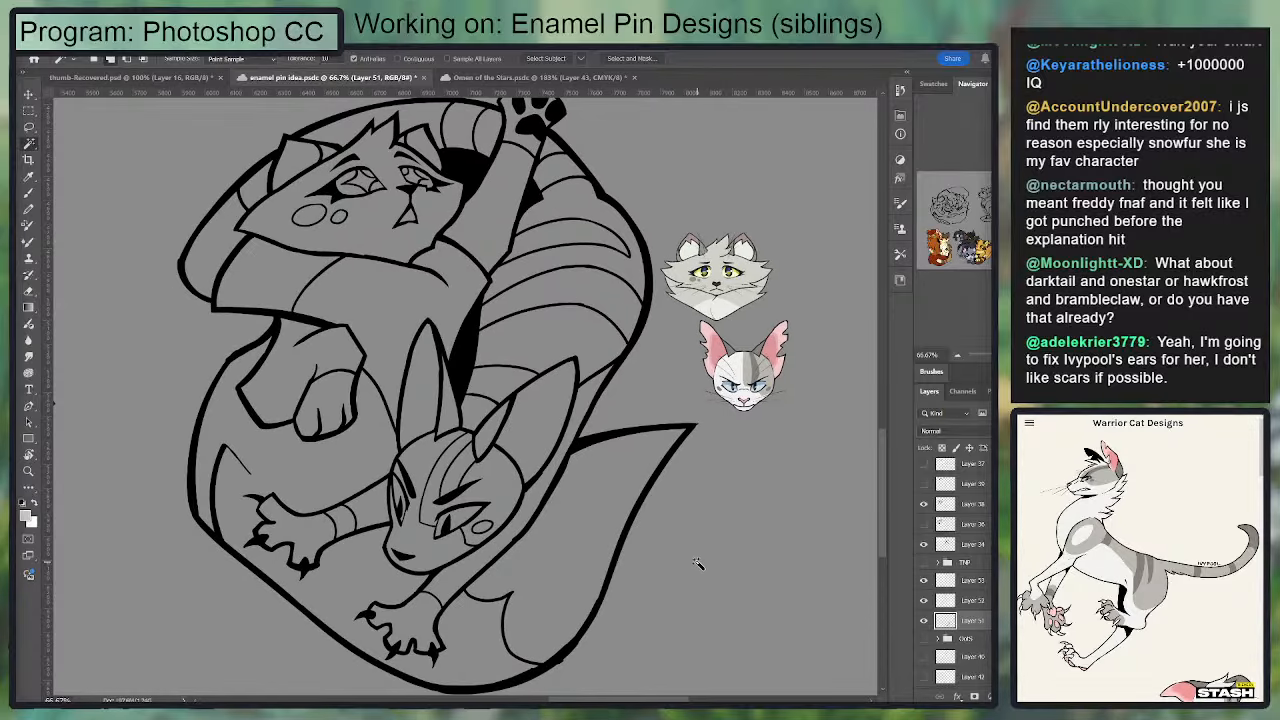
{"action": "left_click", "coordinate": [655, 589]}
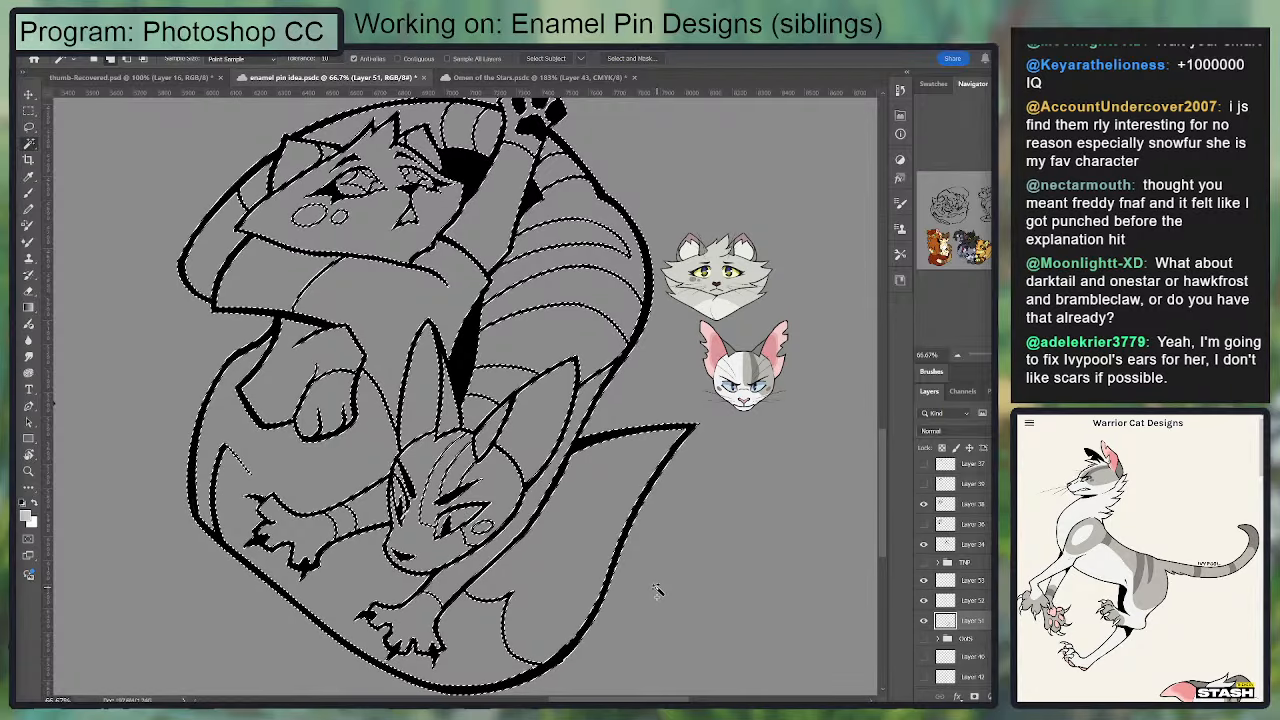
{"action": "scroll", "coordinate": [326, 278], "scroll_direction": "up", "scroll_amount": 2}
{"action": "key", "text": "ctrl+d"}
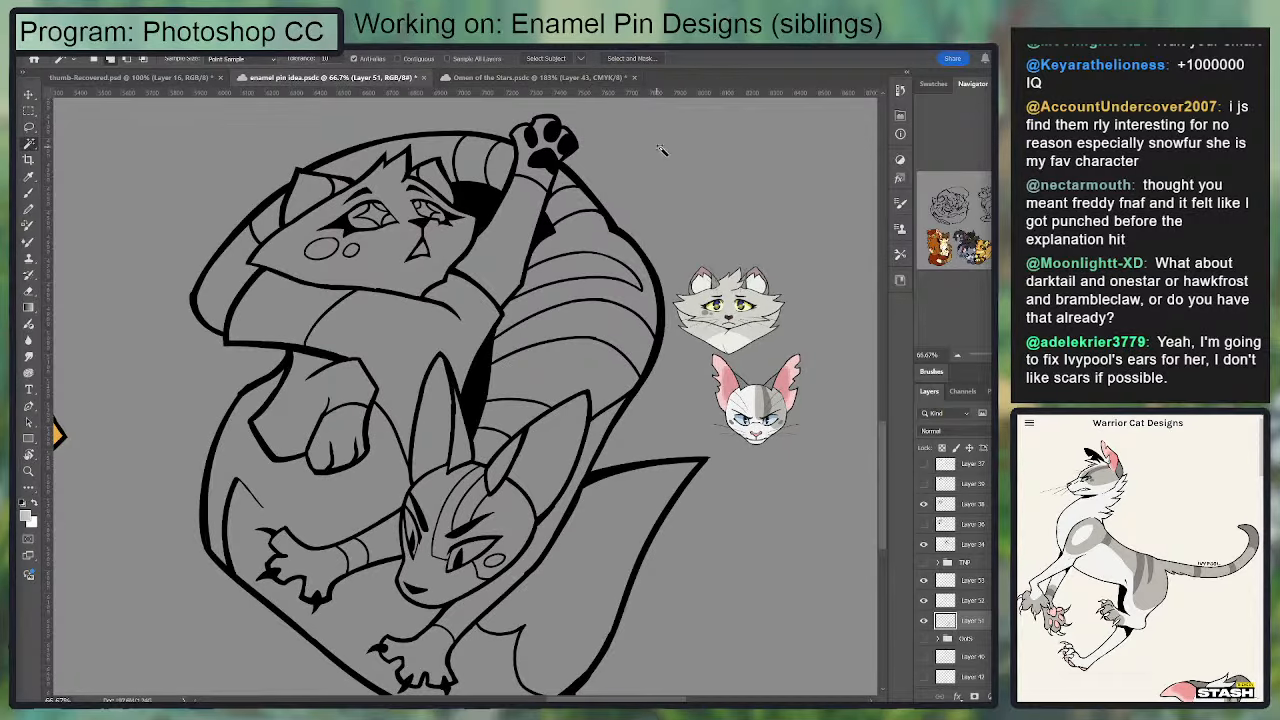
Step: Select the outer silhouette of both cats with Contiguous turned on, and add a new layer beneath the line art
{"action": "left_click", "coordinate": [398, 58]}
{"action": "left_click", "coordinate": [657, 163]}
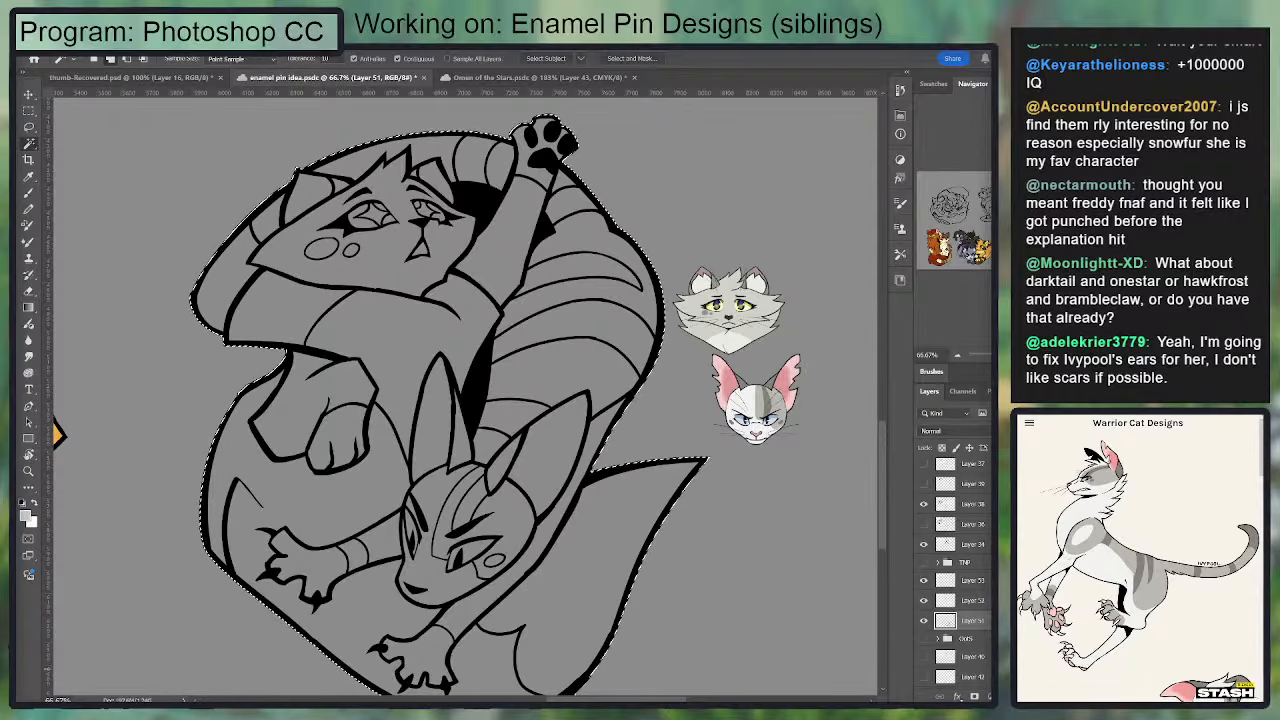
{"action": "key", "text": "ctrl+alt+shift+n"}
{"action": "left_click_drag", "start_coordinate": [971, 622], "coordinate": [971, 648]}
Step: Fill the selected two-cat silhouette with the light grey fur colour sampled from the Dovewing reference head
{"action": "key", "text": "i"}
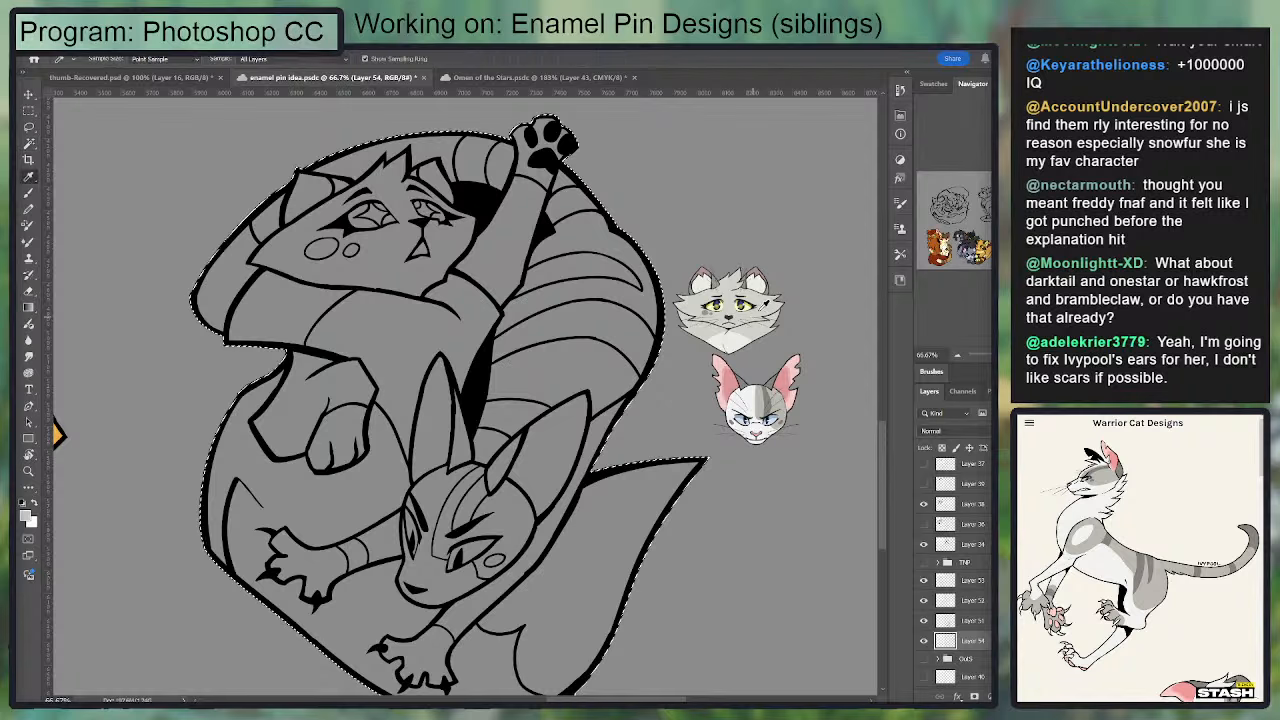
{"action": "left_click", "coordinate": [729, 305]}
{"action": "key", "text": "g"}
{"action": "key", "text": "alt+BackSpace"}
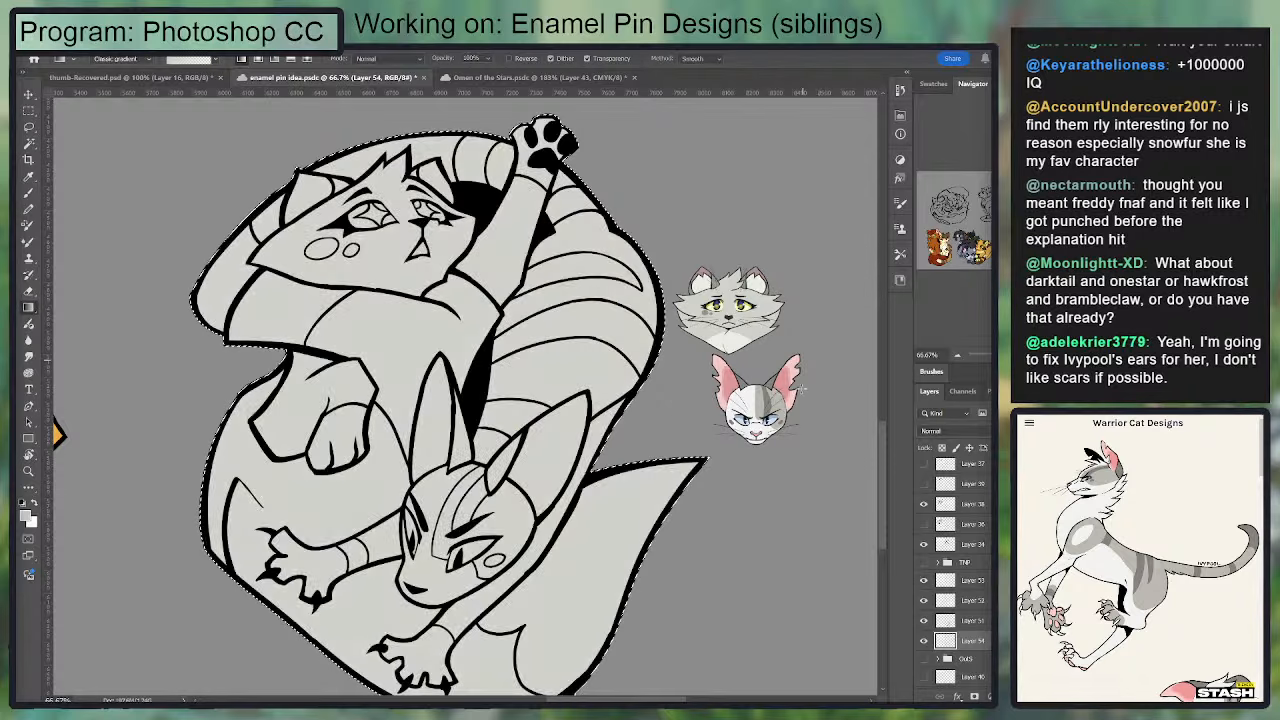
{"action": "key", "text": "ctrl+d"}
Step: Turn Sample All Layers back on for the Magic Wand and try selecting the upper cat's chest
{"action": "key", "text": "i"}
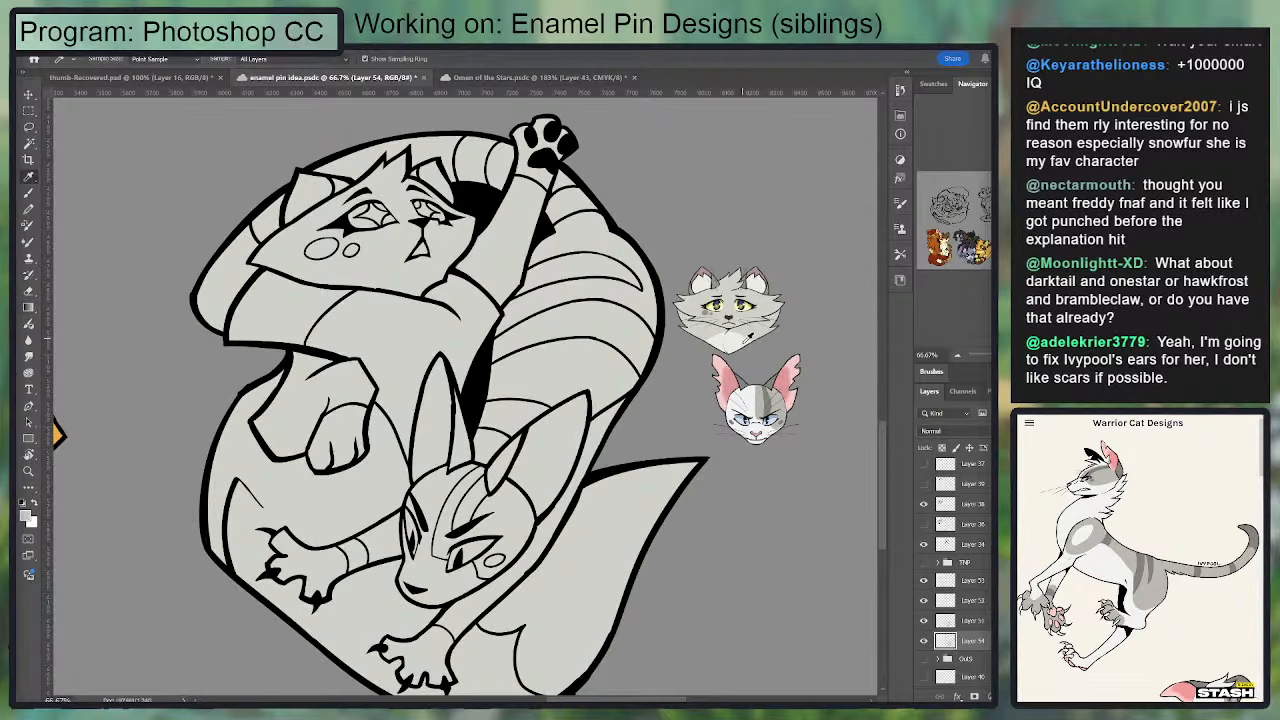
{"action": "left_click", "coordinate": [740, 340]}
{"action": "key", "text": "w"}
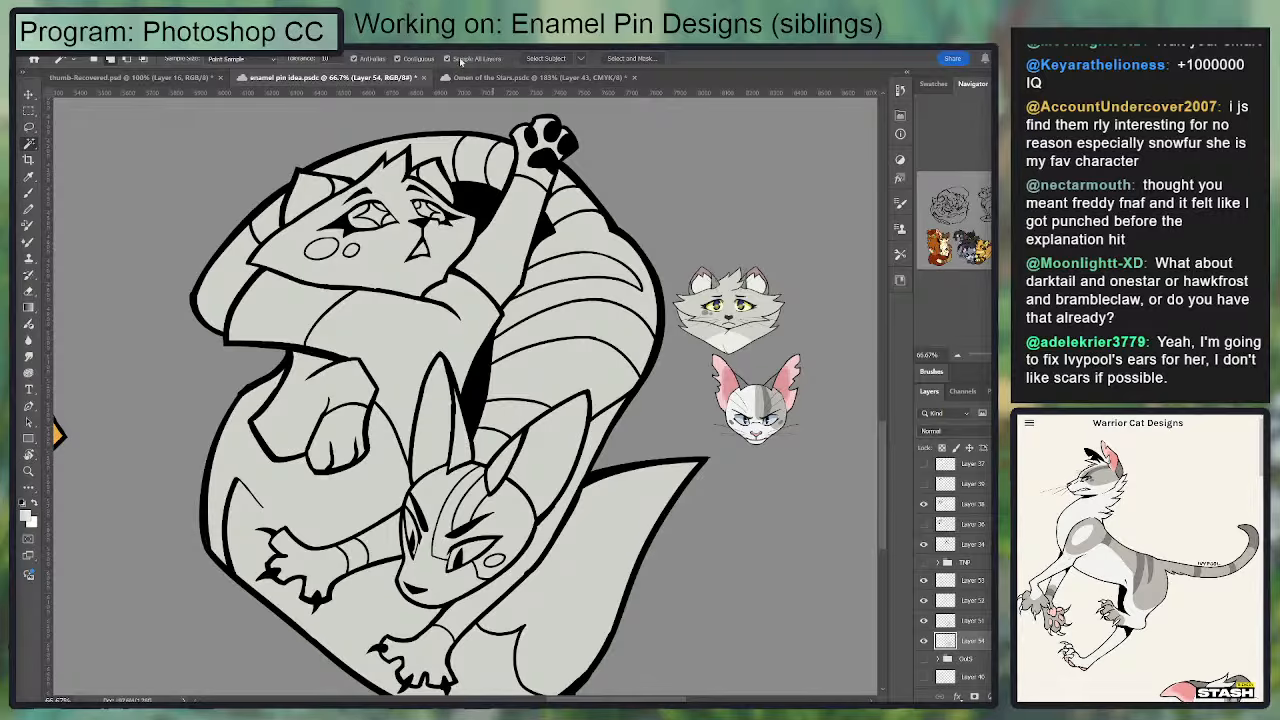
{"action": "left_click", "coordinate": [394, 331]}
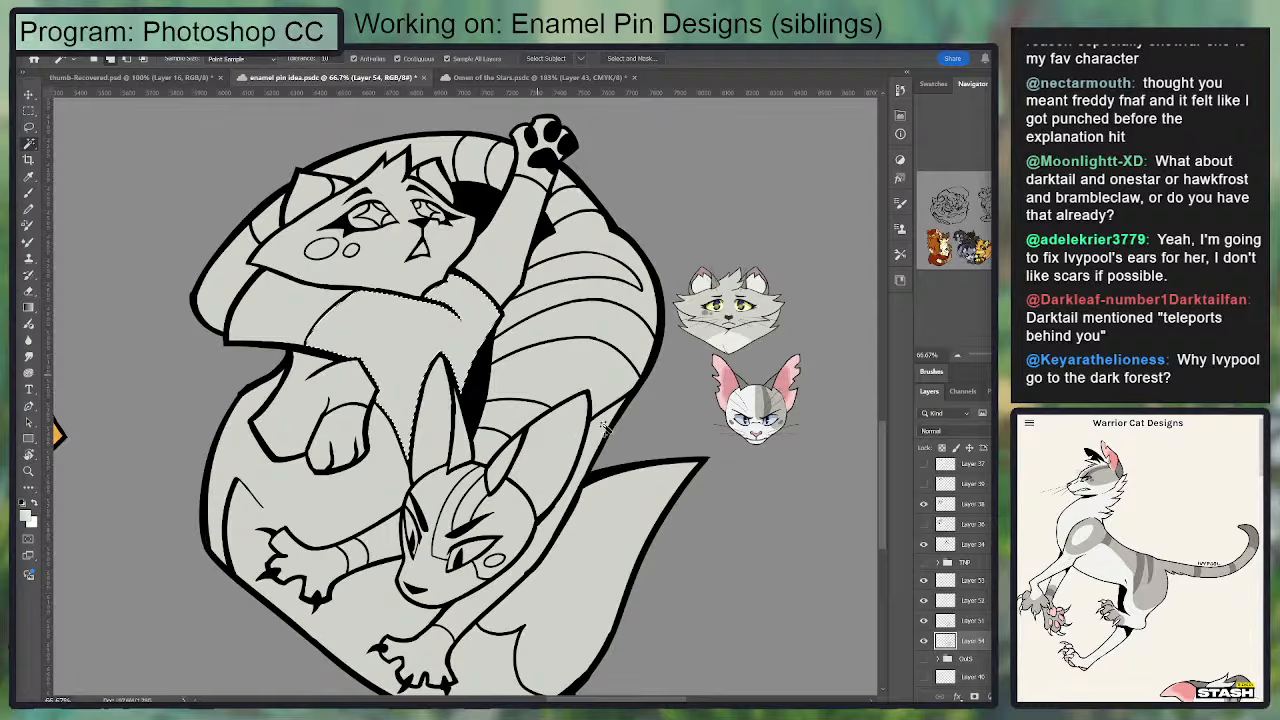
{"action": "key", "text": "ctrl+d"}
Step: Fill the lower cat's white face area, forelegs and narrow body strip with the white sampled from the Ivypool reference head
{"action": "key", "text": "i"}
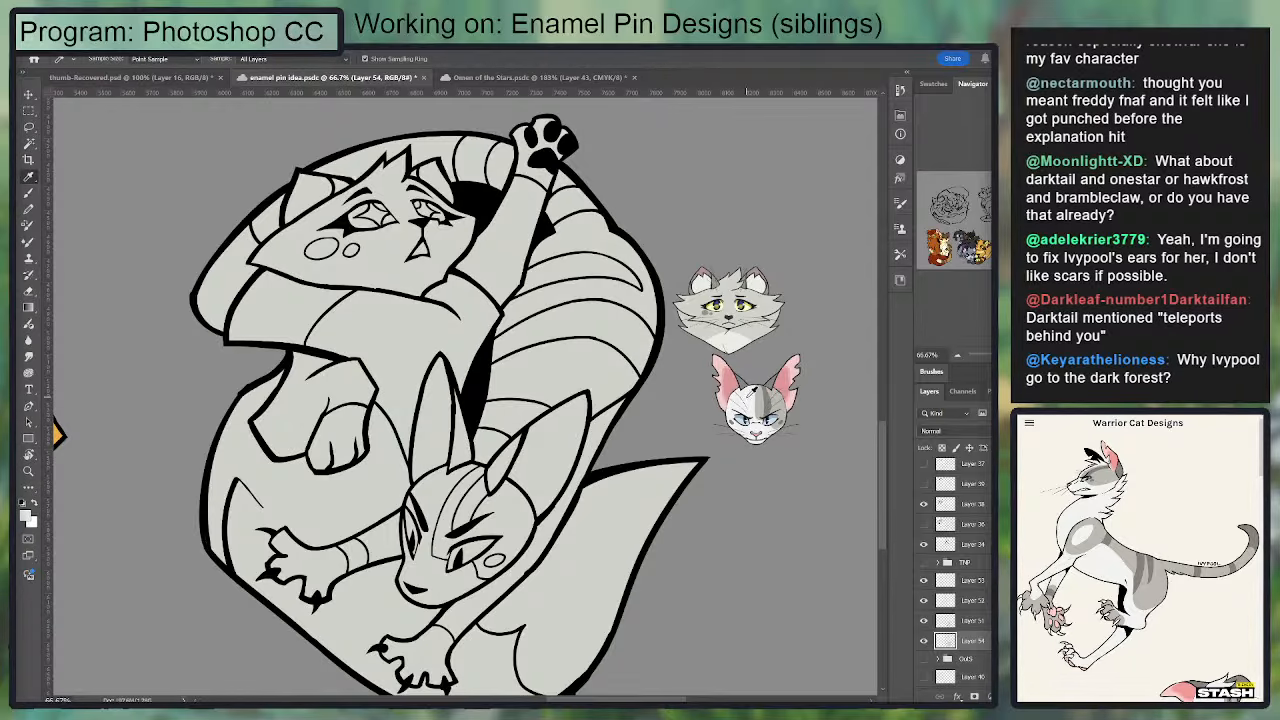
{"action": "left_click", "coordinate": [750, 390]}
{"action": "key", "text": "w"}
{"action": "left_click", "coordinate": [441, 500]}
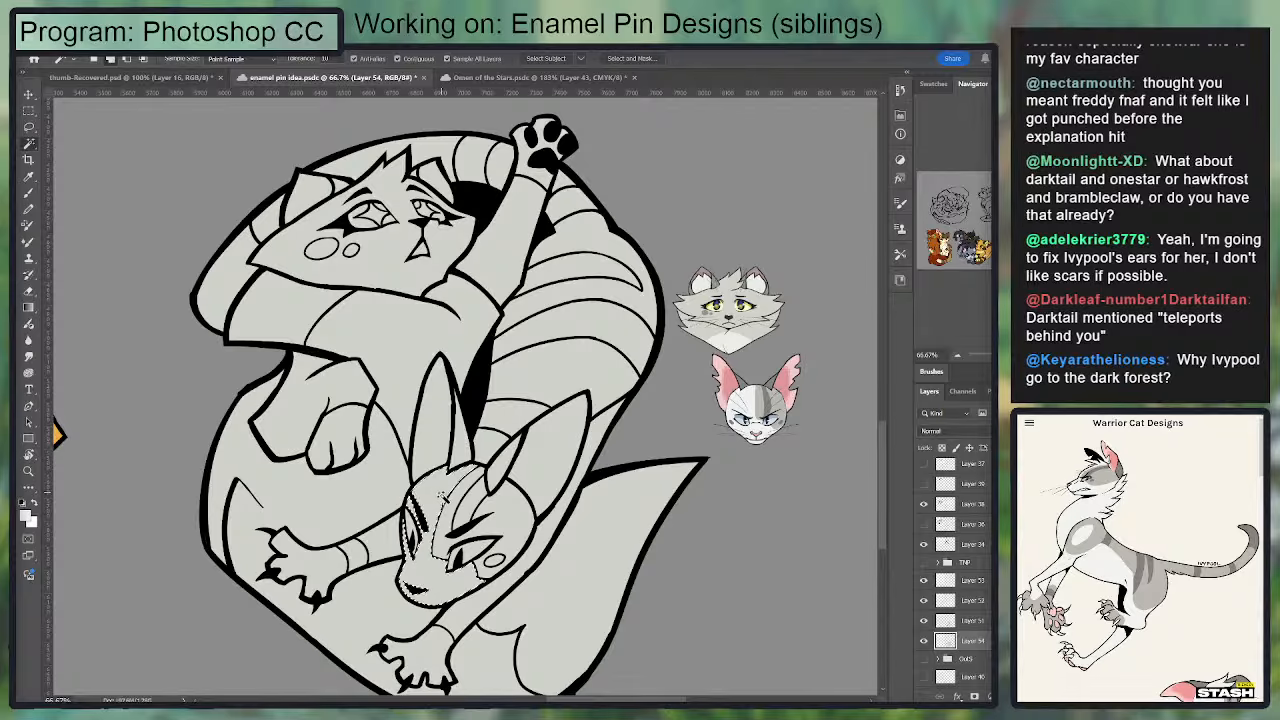
{"action": "left_click_drag", "start_coordinate": [464, 576], "coordinate": [476, 512]}
{"action": "left_click", "coordinate": [480, 553]}
{"action": "left_click", "coordinate": [407, 480]}
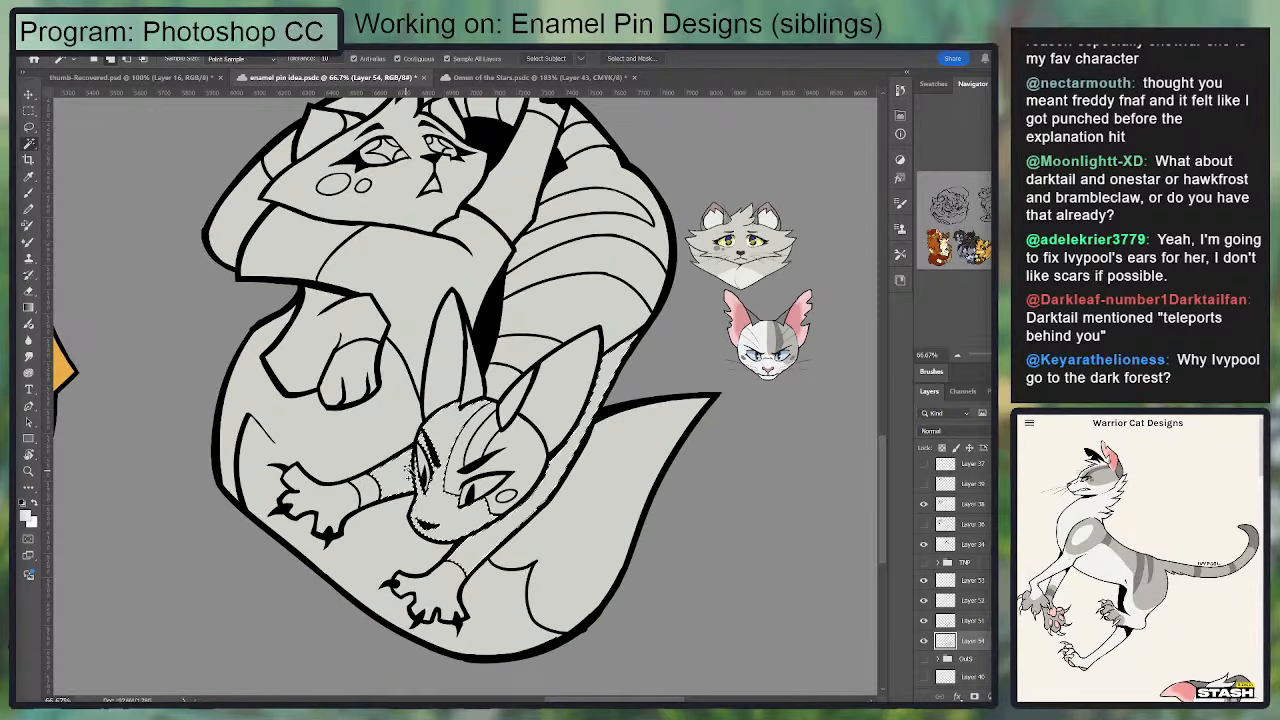
{"action": "left_click_drag", "start_coordinate": [518, 231], "coordinate": [540, 267]}
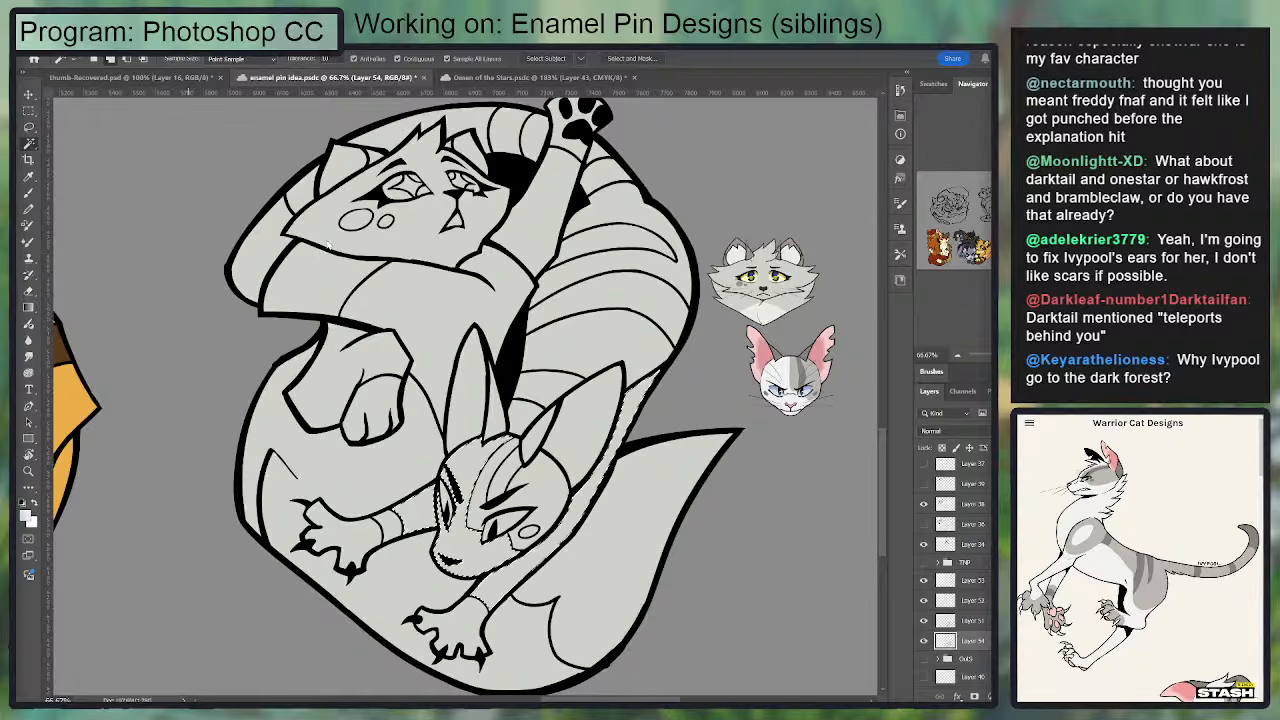
{"action": "key", "text": "g"}
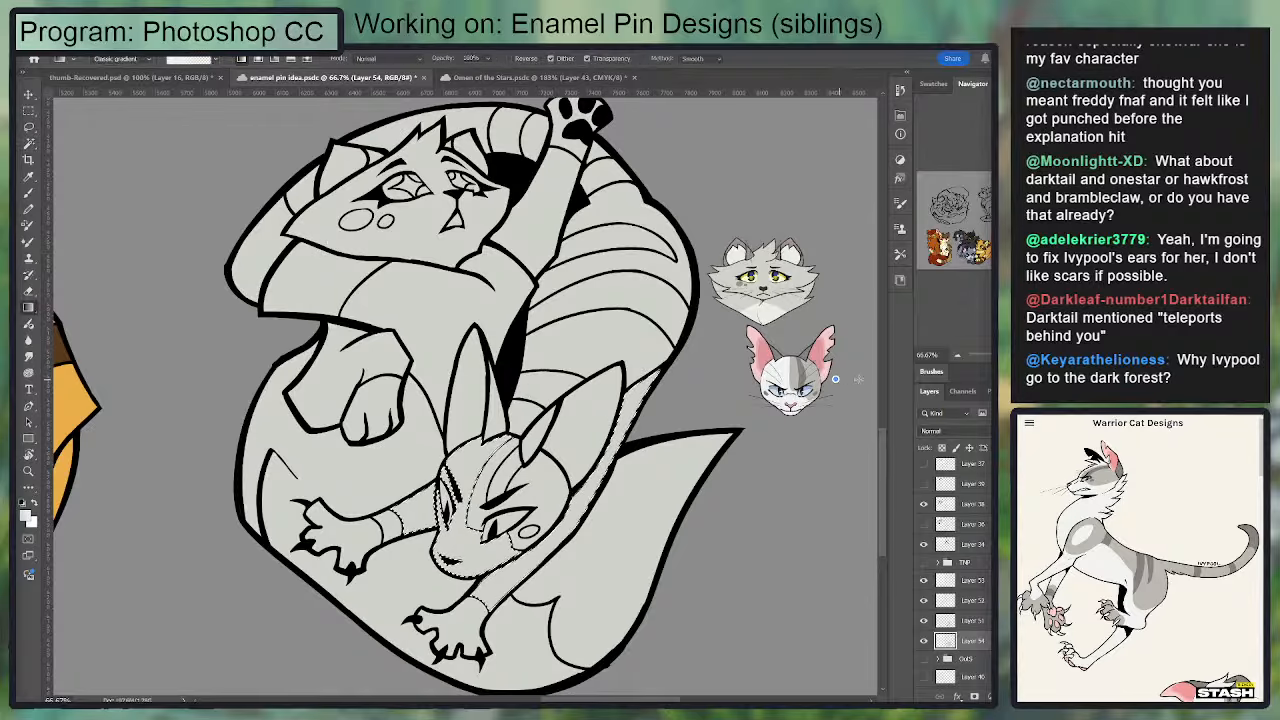
{"action": "key", "text": "alt+BackSpace"}
{"action": "key", "text": "ctrl+d"}
Step: Sample the dark grey from Ivypool's reference head and select the body stripes, ear patches, cheek spots, foreleg band and large tail section
{"action": "key", "text": "i"}
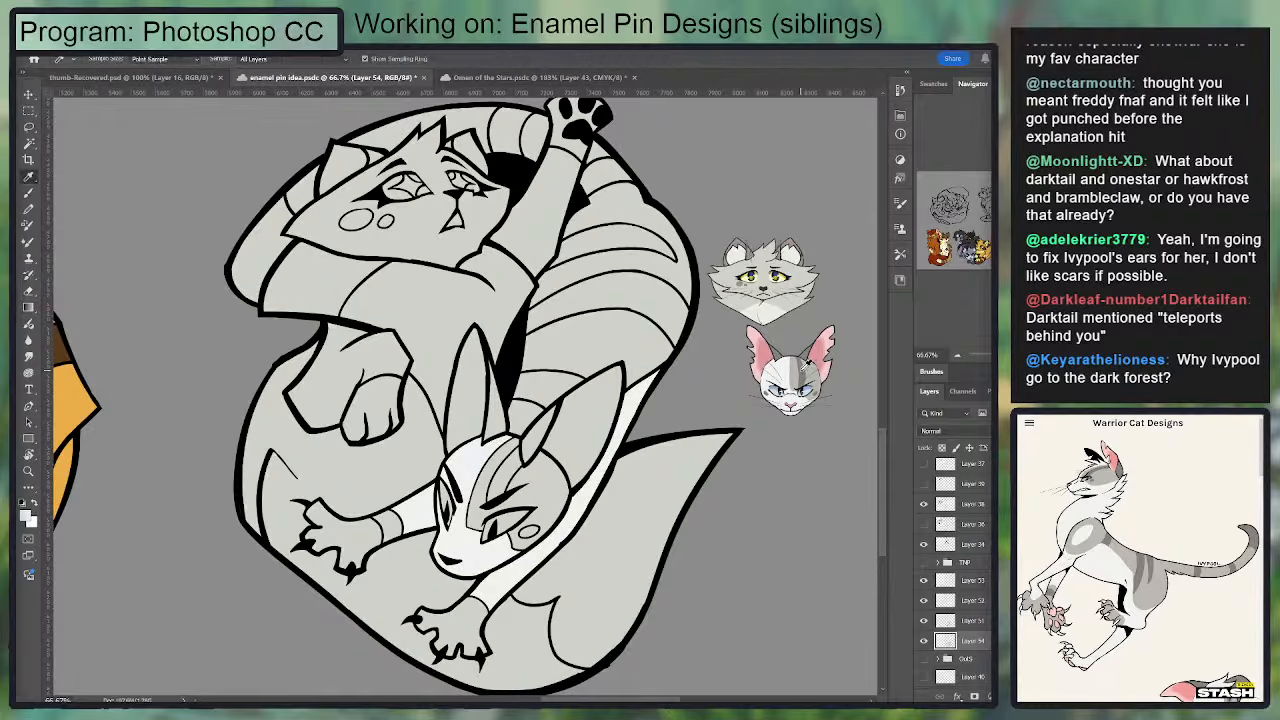
{"action": "left_click", "coordinate": [806, 364]}
{"action": "key", "text": "w"}
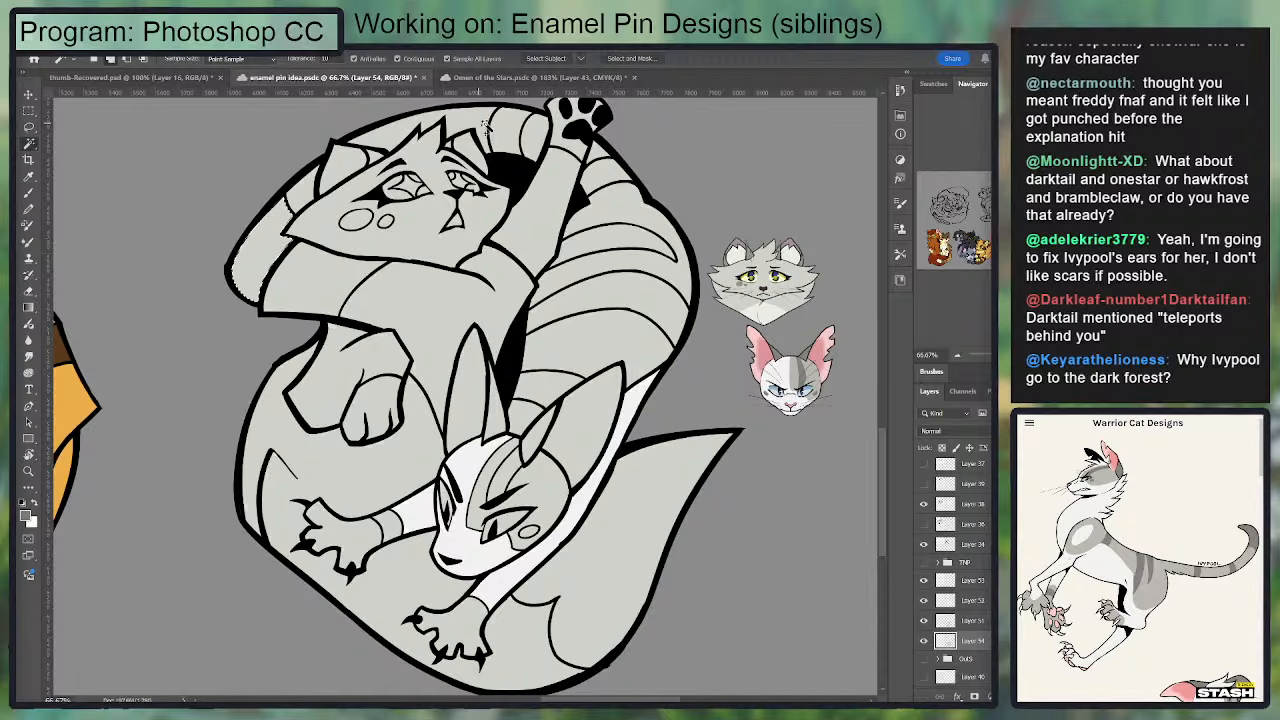
{"action": "left_click", "coordinate": [506, 137]}
{"action": "left_click", "coordinate": [606, 244], "text": "shift"}
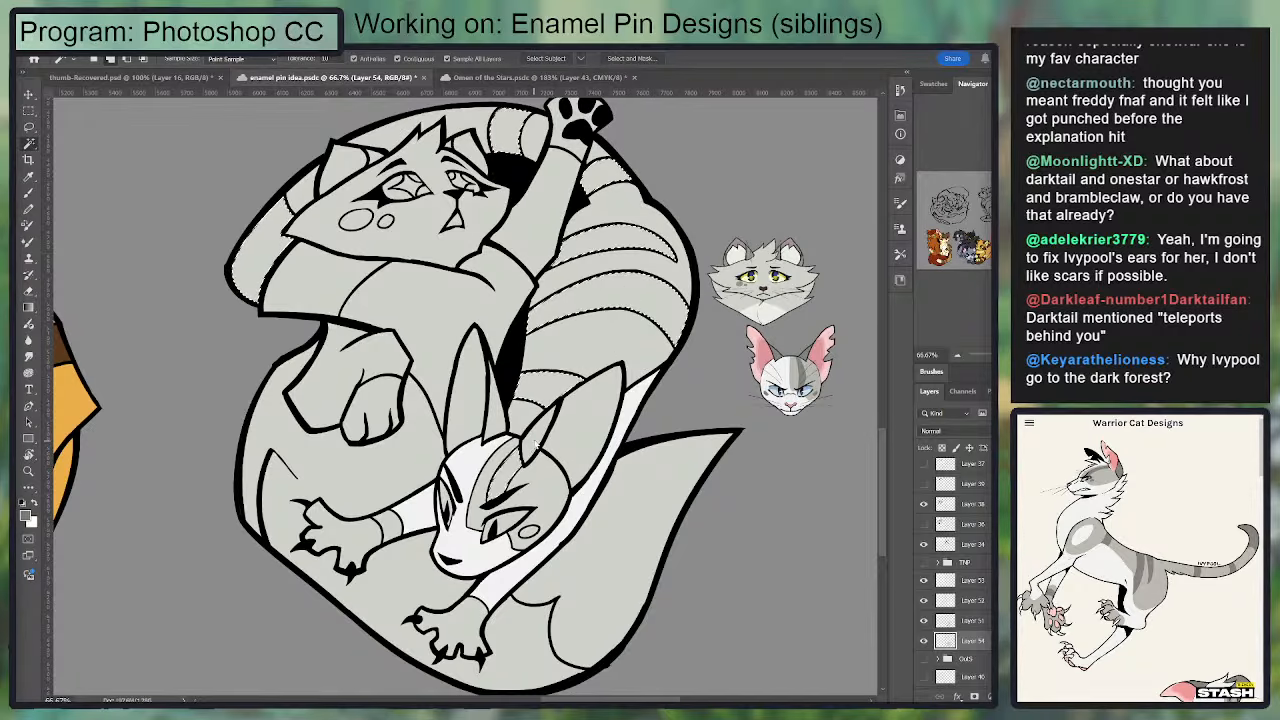
{"action": "left_click", "coordinate": [534, 446], "text": "shift"}
{"action": "left_click", "coordinate": [493, 428], "text": "shift"}
{"action": "left_click", "coordinate": [531, 532], "text": "shift"}
{"action": "left_click", "coordinate": [445, 626], "text": "shift"}
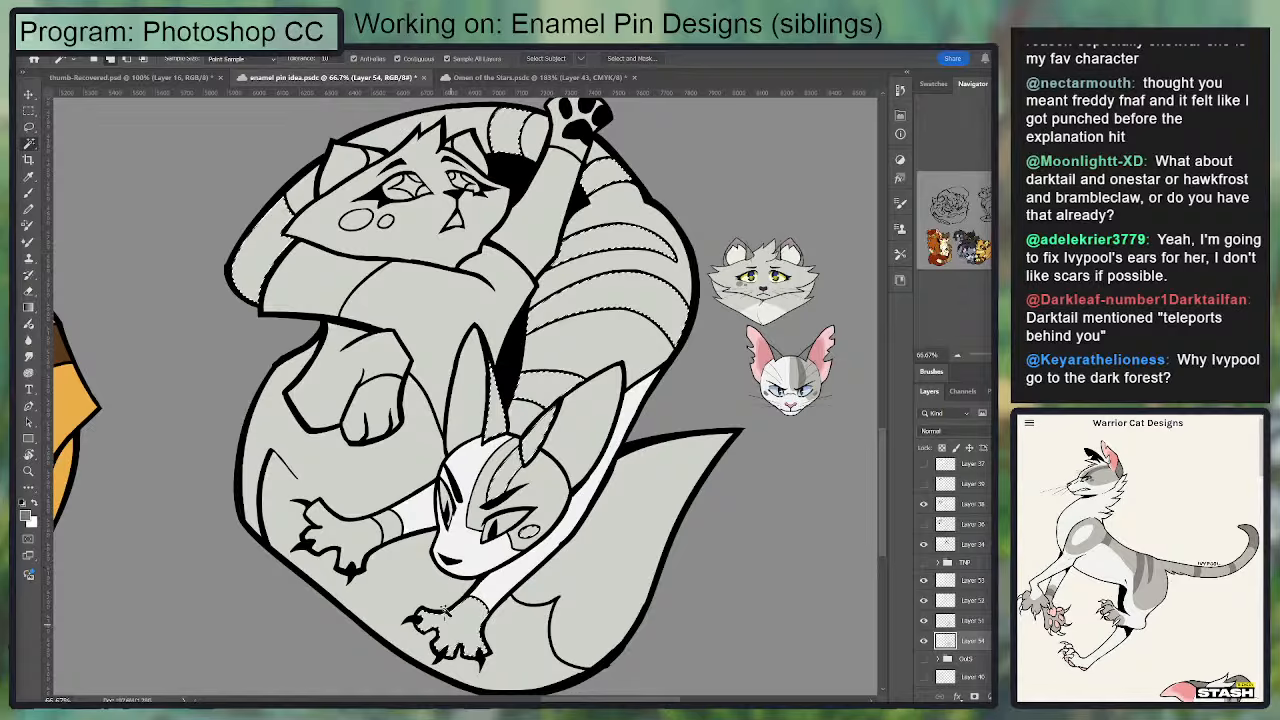
{"action": "left_click", "coordinate": [391, 526], "text": "shift"}
{"action": "left_click", "coordinate": [565, 550], "text": "shift"}
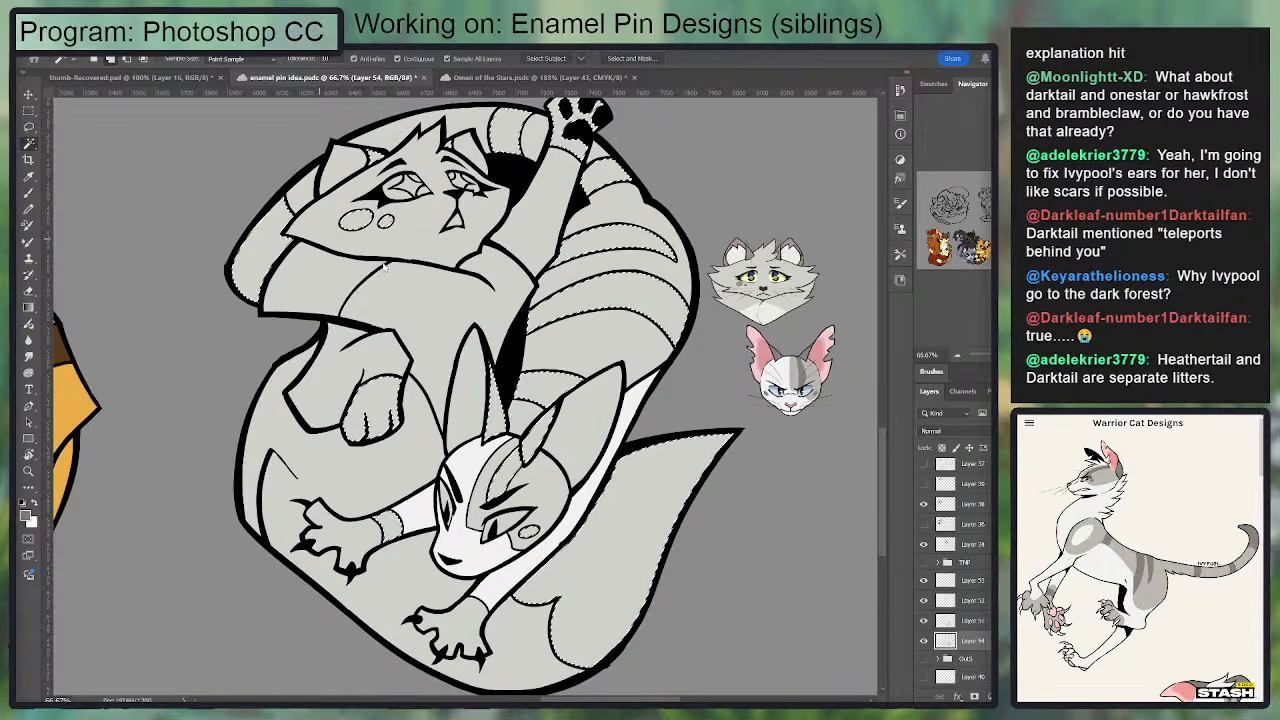
Step: Fill the selected dark markings with the sampled dark grey and clear the selection
{"action": "key", "text": "g"}
{"action": "left_click_drag", "start_coordinate": [852, 320], "coordinate": [874, 318]}
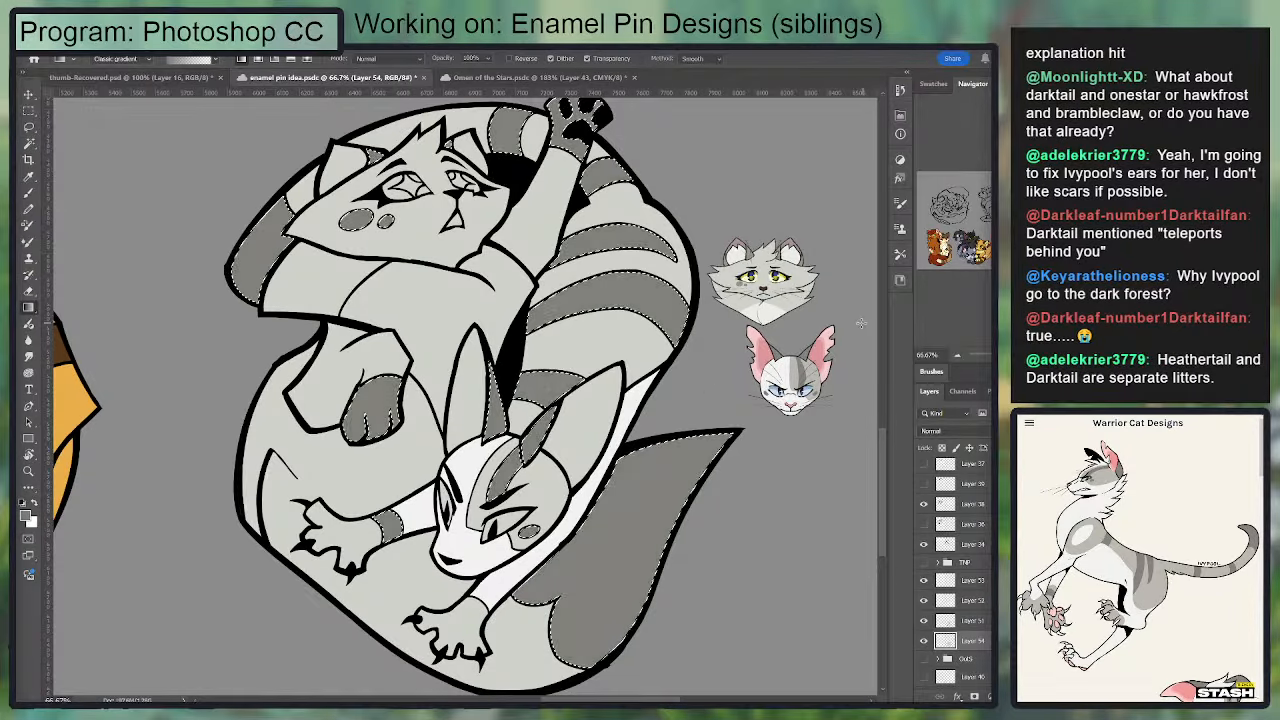
{"action": "key", "text": "ctrl+d"}
Step: Search the Warrior Cat Designs site for dovewing to bring up the full-body reference
{"action": "left_click", "coordinate": [479, 80]}
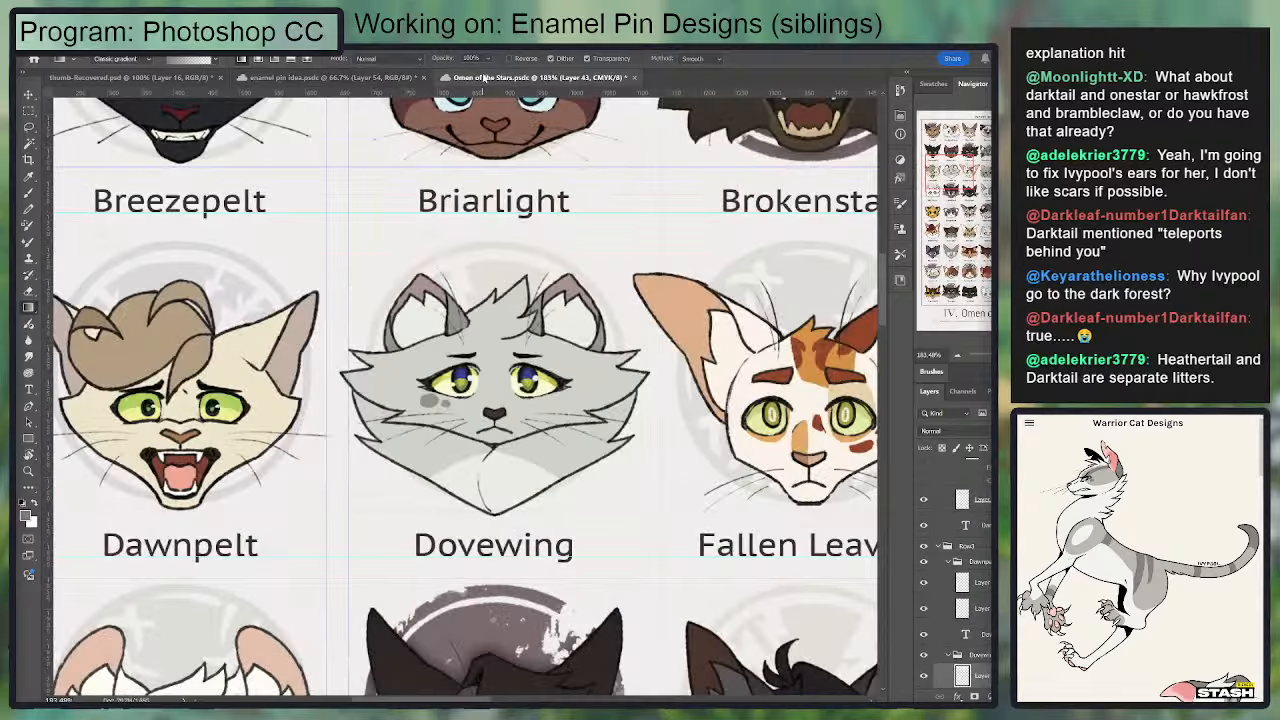
{"action": "left_click", "coordinate": [340, 84]}
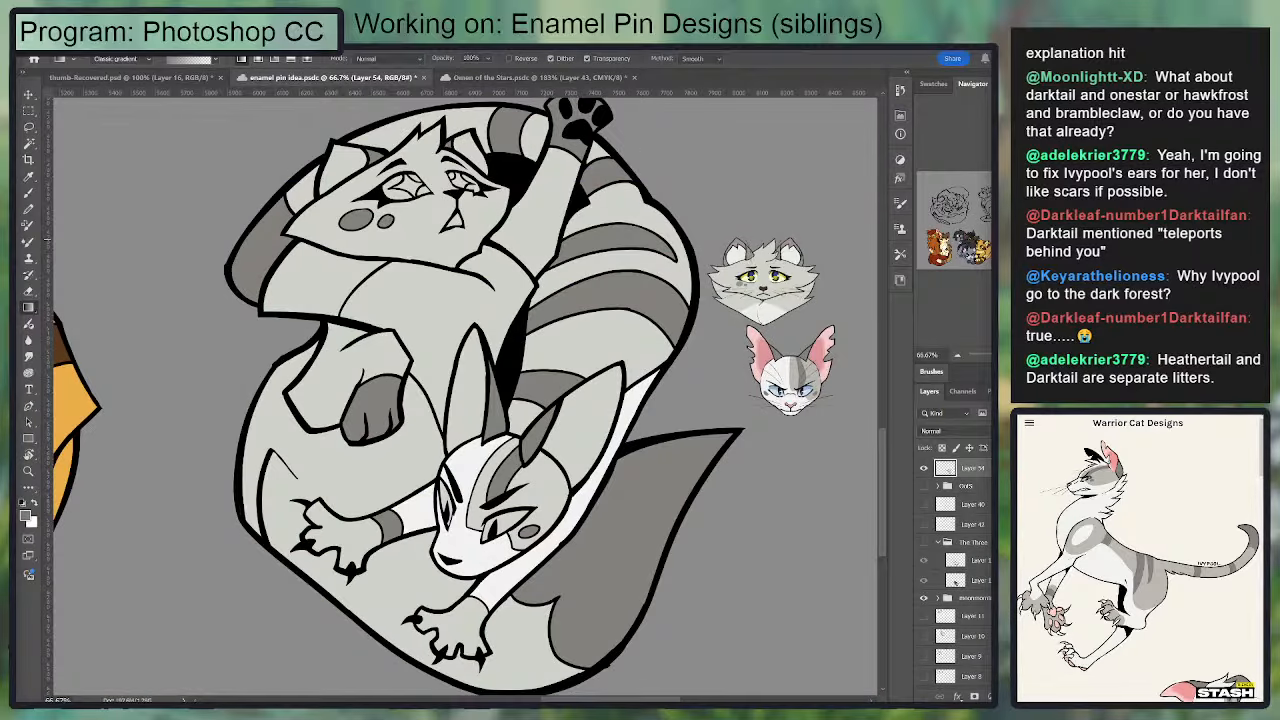
{"action": "left_click", "coordinate": [1030, 424]}
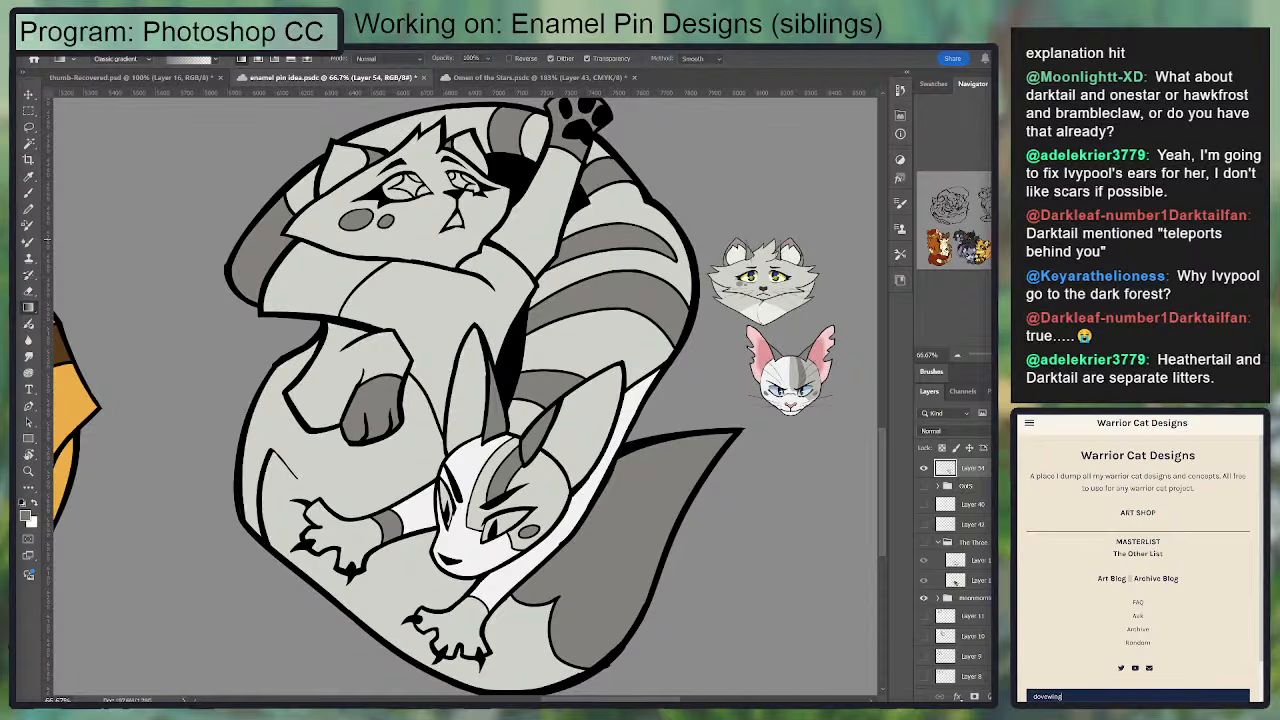
{"action": "type", "text": "dovewing"}
{"action": "key", "text": "Return"}
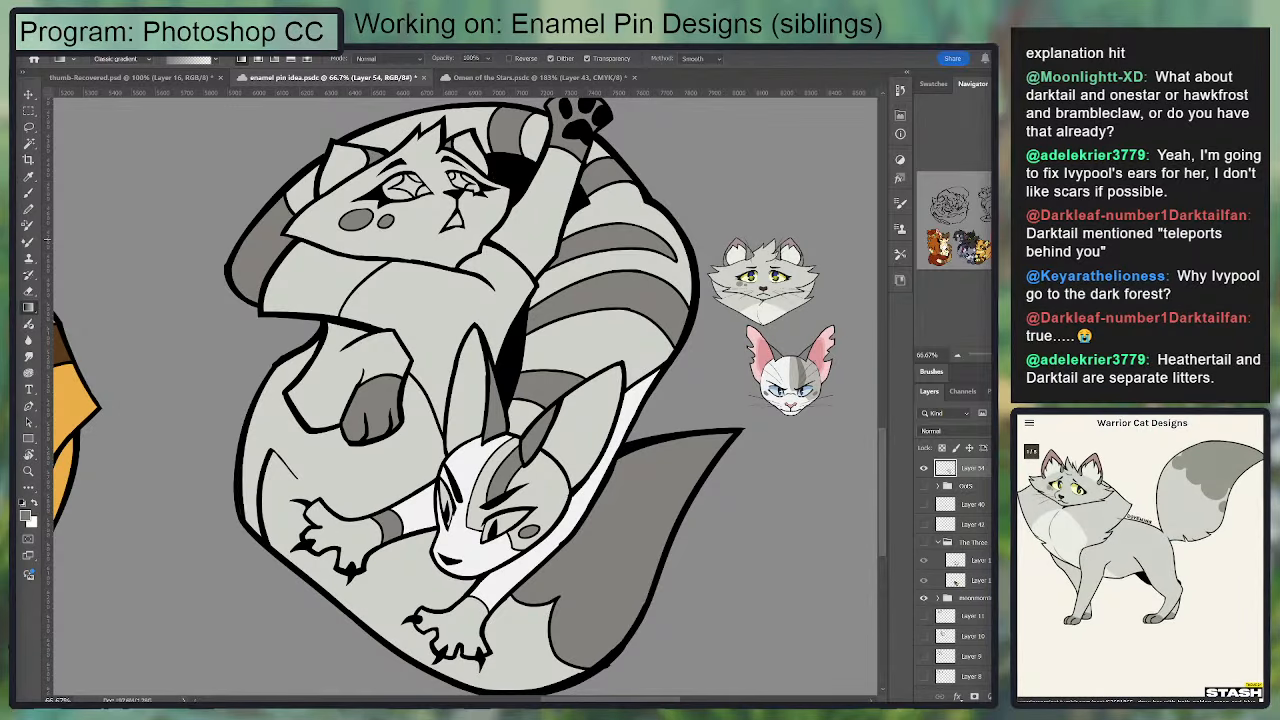
{"action": "left_click_drag", "start_coordinate": [770, 314], "coordinate": [722, 326]}
{"action": "key", "text": "i"}
{"action": "left_click", "coordinate": [722, 326]}
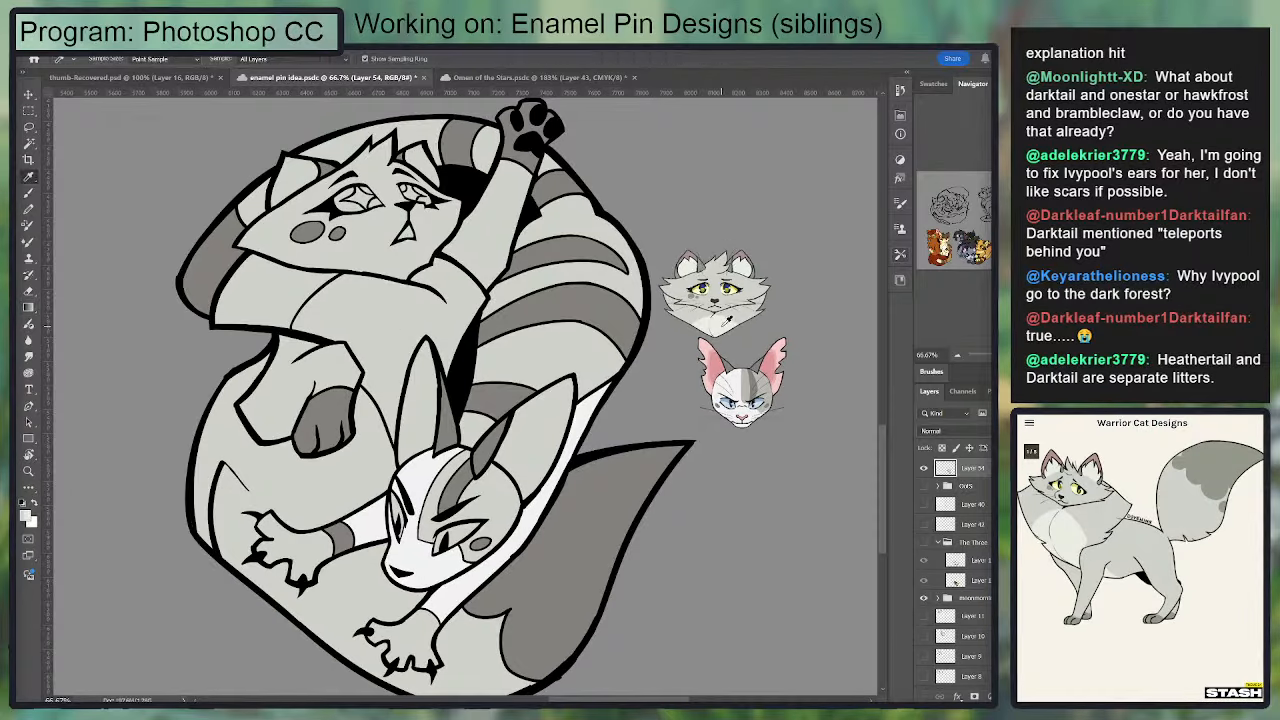
{"action": "key", "text": "w"}
{"action": "left_click", "coordinate": [399, 335]}
Step: Sample the grey from Ivypool's reference forehead and select the lower cat's light body bands, grey face areas and paws
{"action": "key", "text": "i"}
{"action": "left_click", "coordinate": [752, 386]}
{"action": "key", "text": "w"}
{"action": "left_click", "coordinate": [522, 366]}
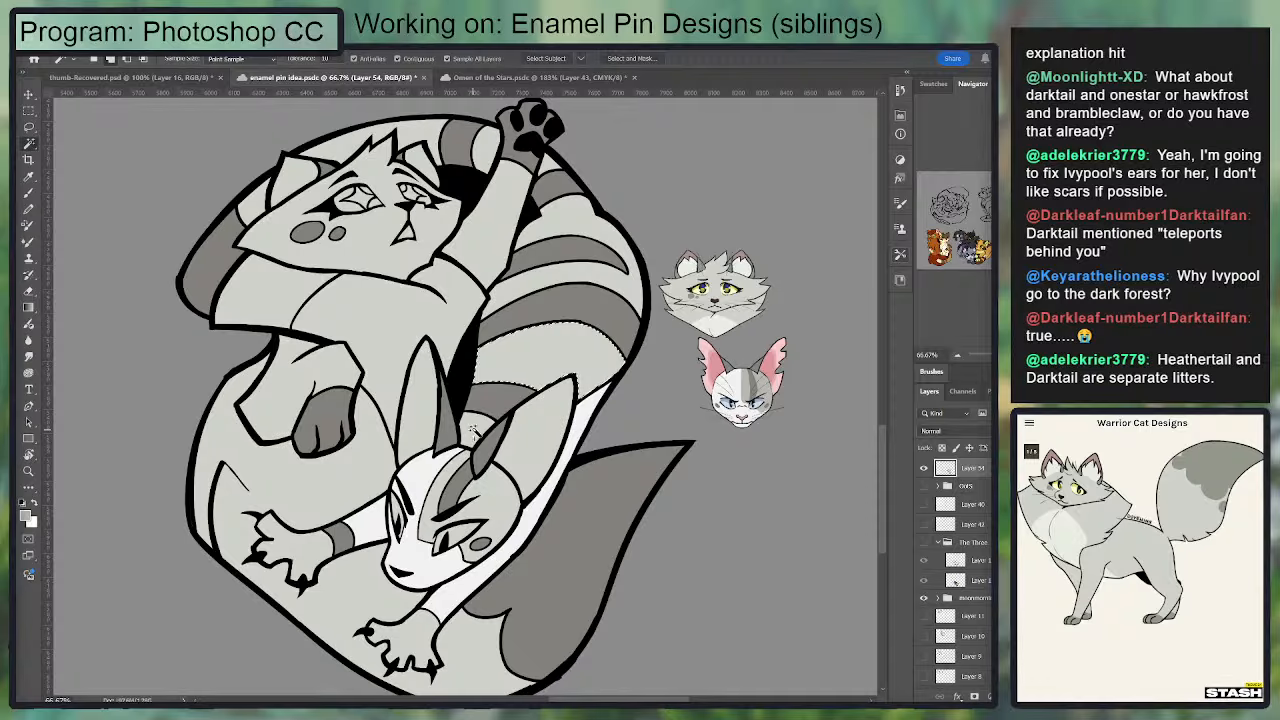
{"action": "left_click", "coordinate": [474, 431]}
{"action": "left_click", "coordinate": [488, 496]}
{"action": "left_click", "coordinate": [537, 284]}
{"action": "left_click", "coordinate": [547, 162]}
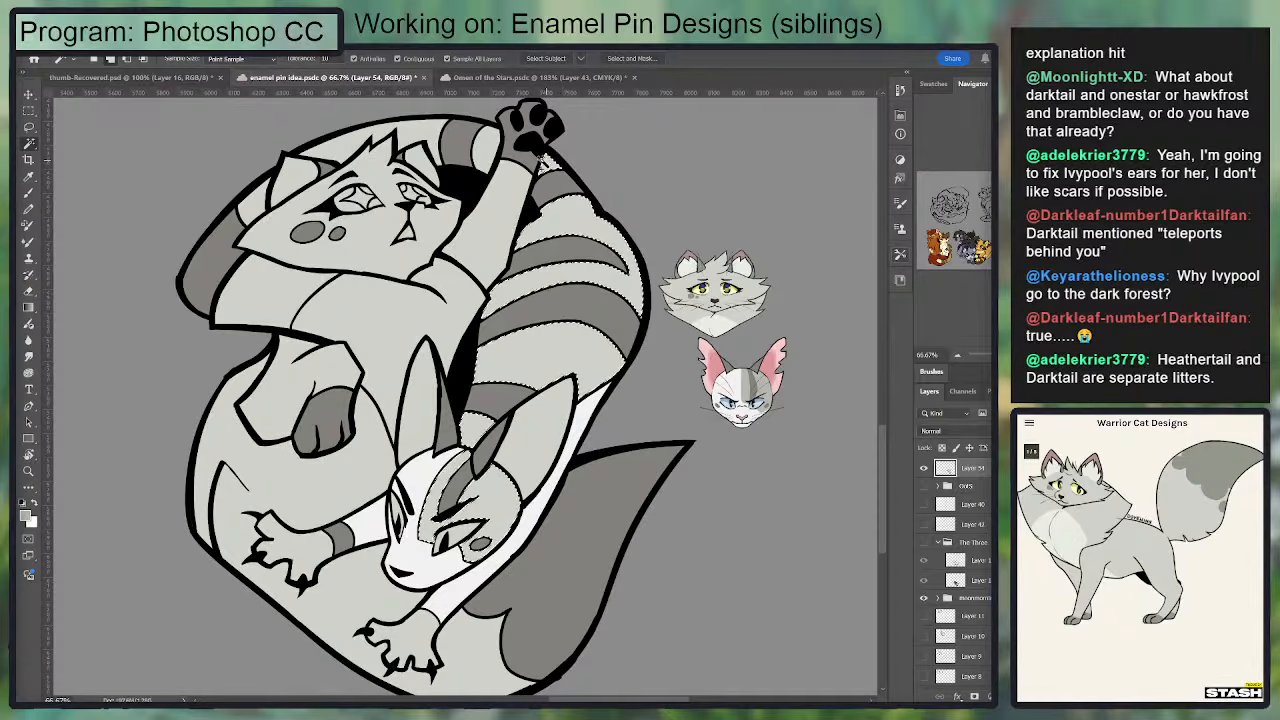
{"action": "left_click", "coordinate": [380, 140]}
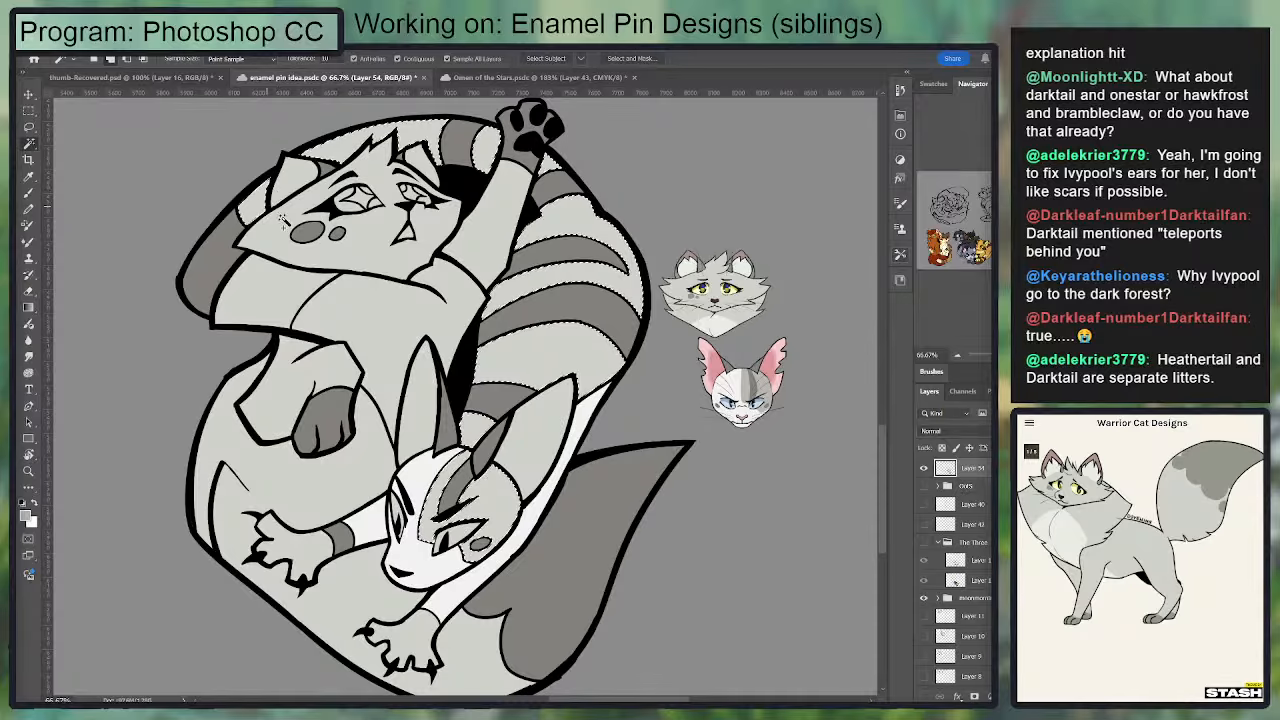
Step: Try filling the selected light fur areas with Ivypool's grey, compare the fill on and off, and restore the selection
{"action": "key", "text": "g"}
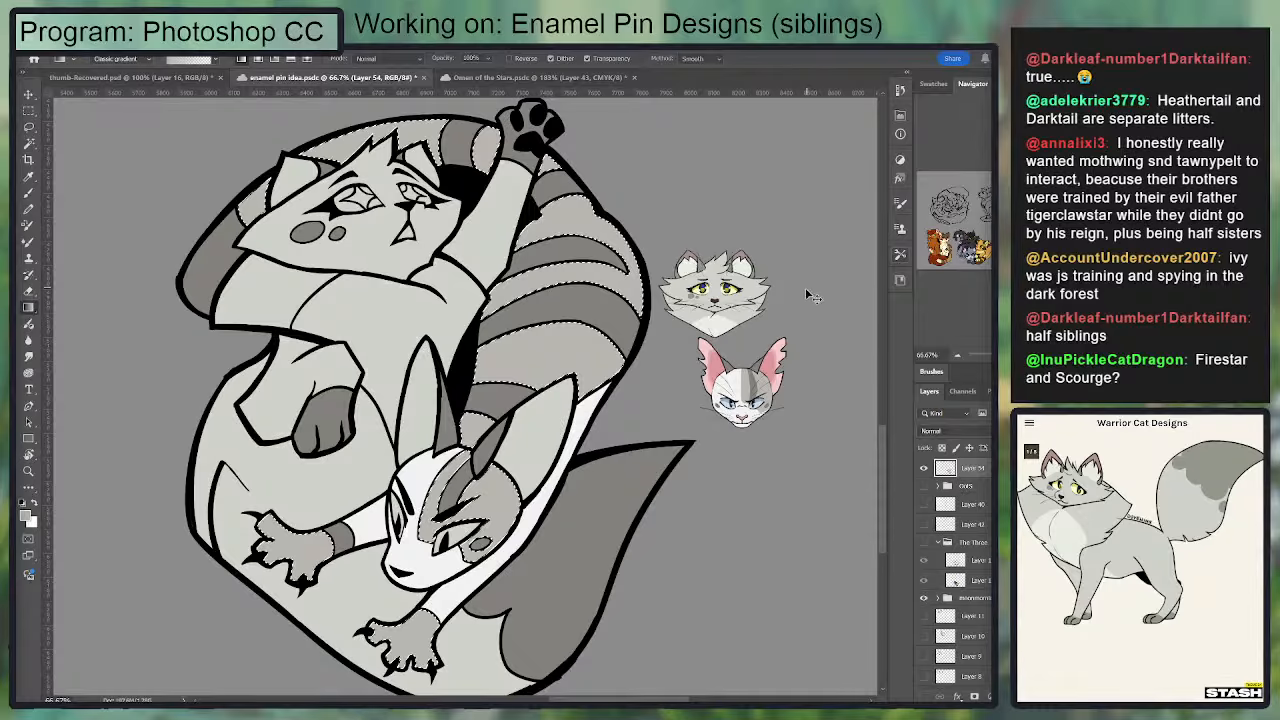
{"action": "key", "text": "ctrl+z"}
{"action": "key", "text": "ctrl+shift+z"}
{"action": "key", "text": "ctrl+d"}
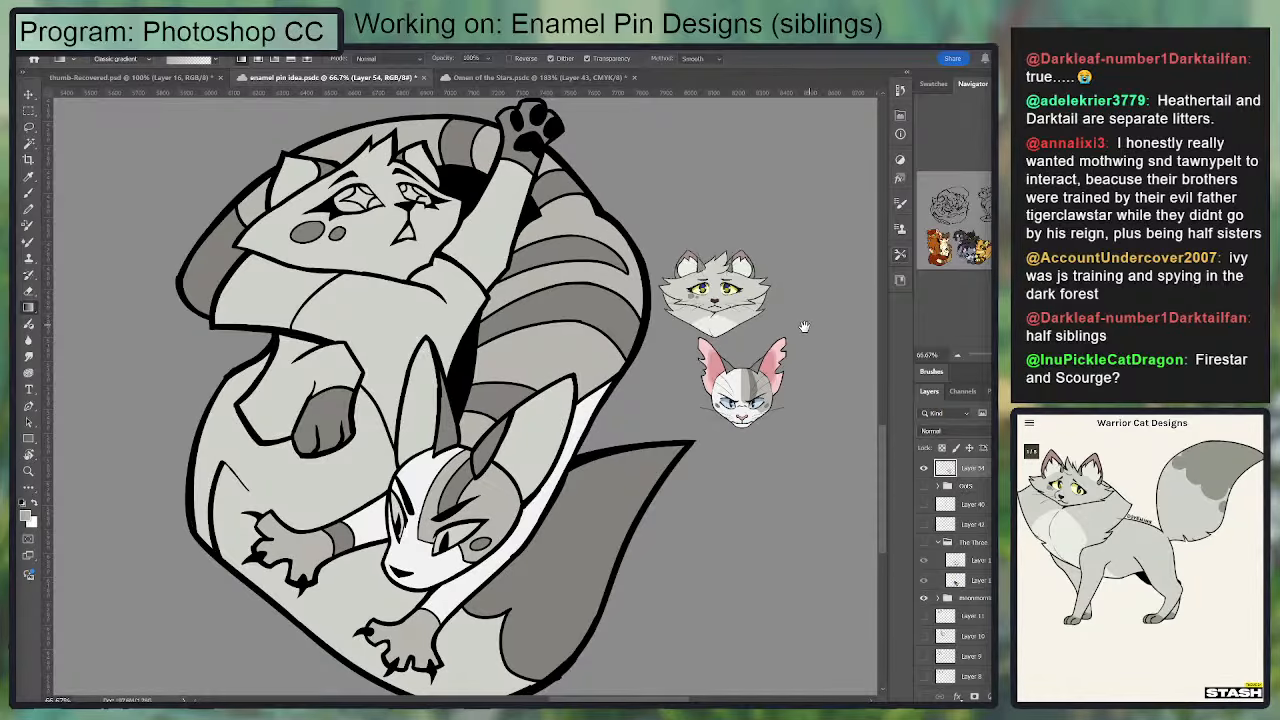
{"action": "left_click_drag", "start_coordinate": [804, 326], "coordinate": [842, 312]}
{"action": "key", "text": "ctrl+shift+d"}
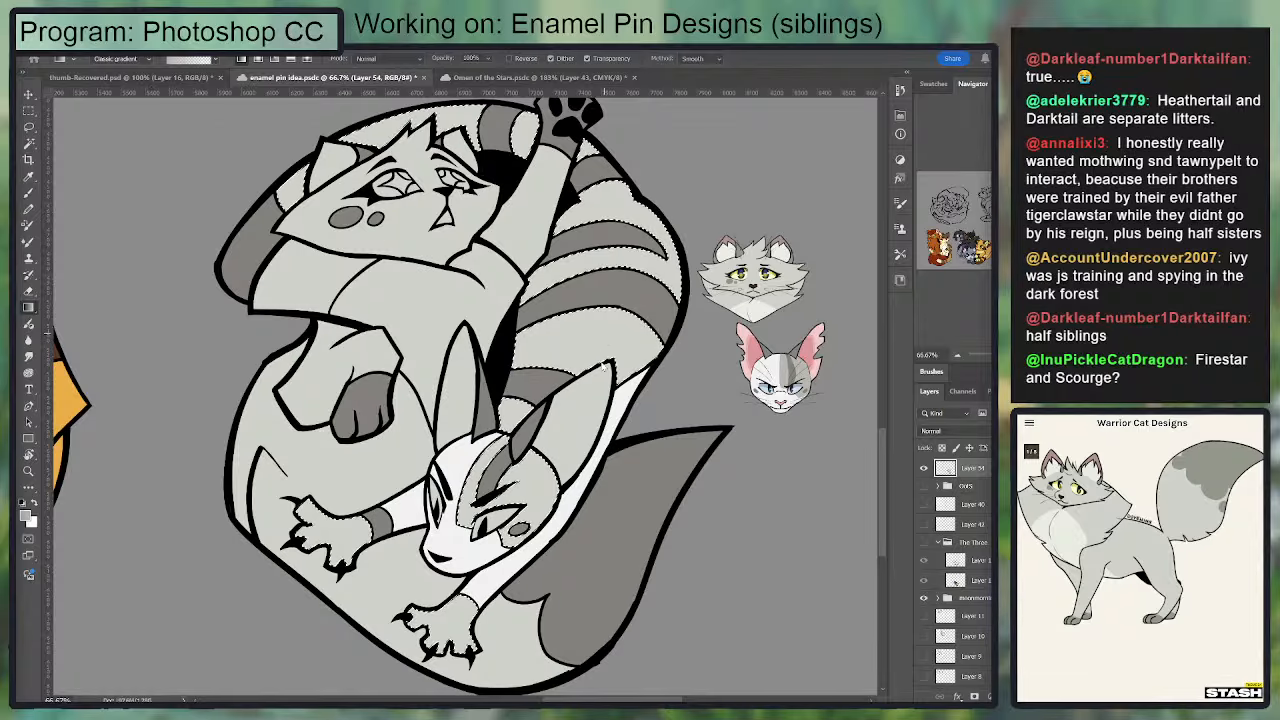
Step: Fill the lower cat's selected light bands, grey face areas and paws with Ivypool's grey and clear the selection
{"action": "key", "text": "alt+BackSpace"}
{"action": "key", "text": "ctrl+d"}
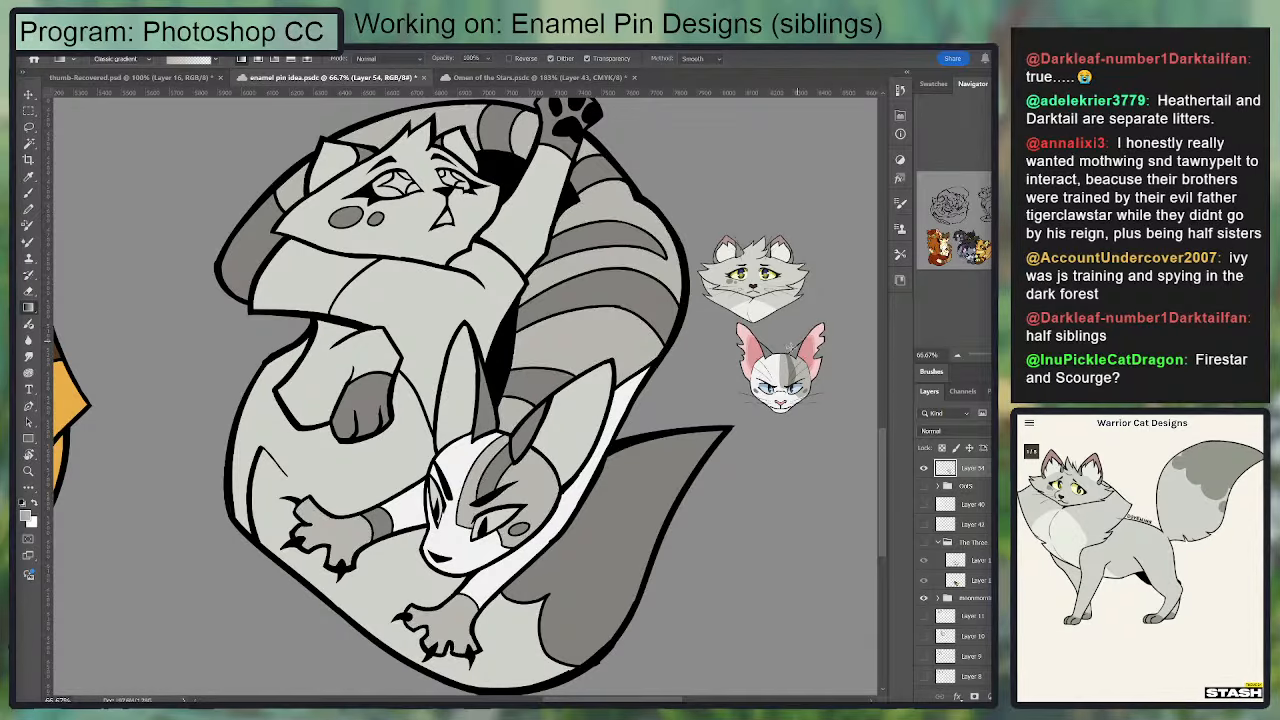
Step: Sample a pale off-white and fill the upper cat's chest with it, clearing the selection
{"action": "key", "text": "i"}
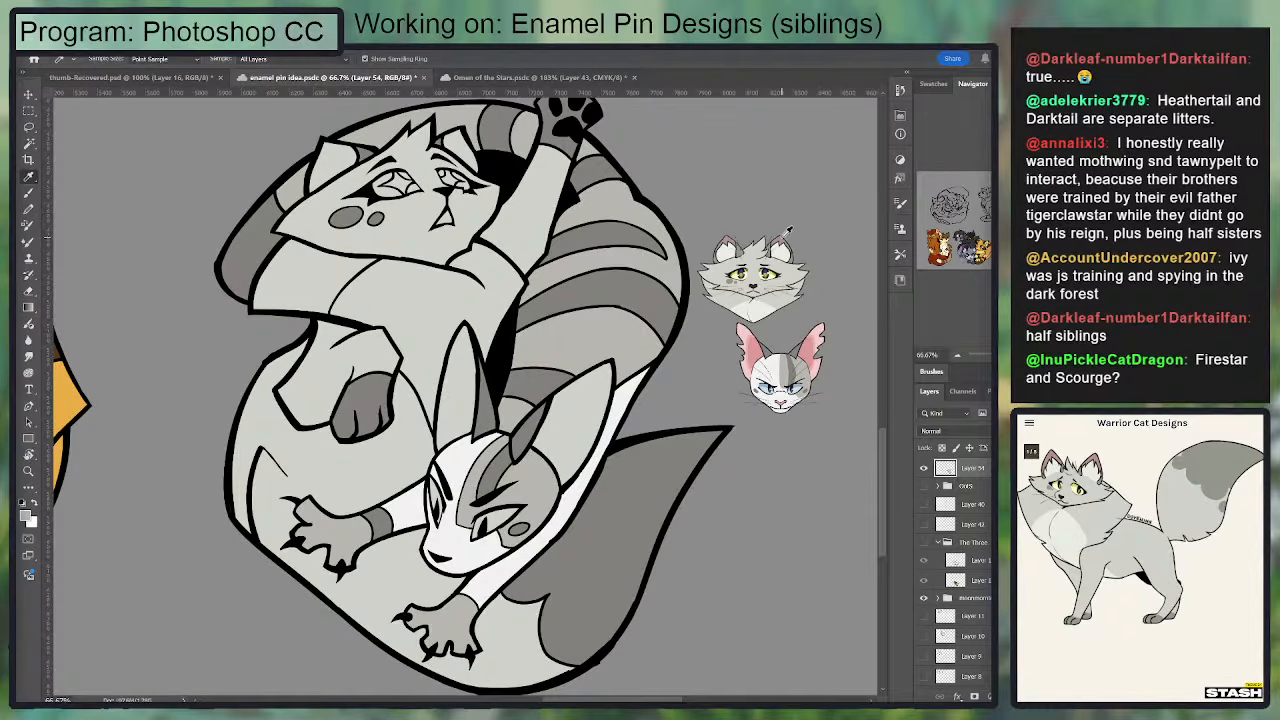
{"action": "left_click", "coordinate": [924, 487]}
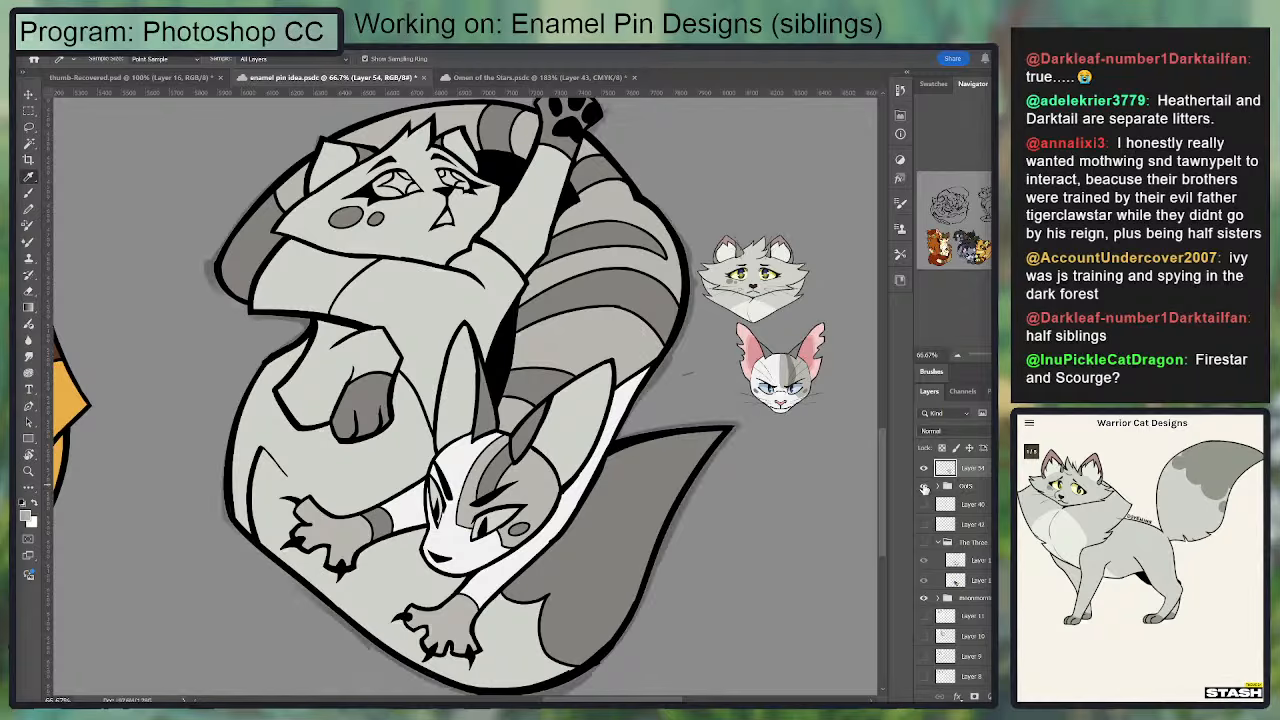
{"action": "left_click", "coordinate": [925, 487]}
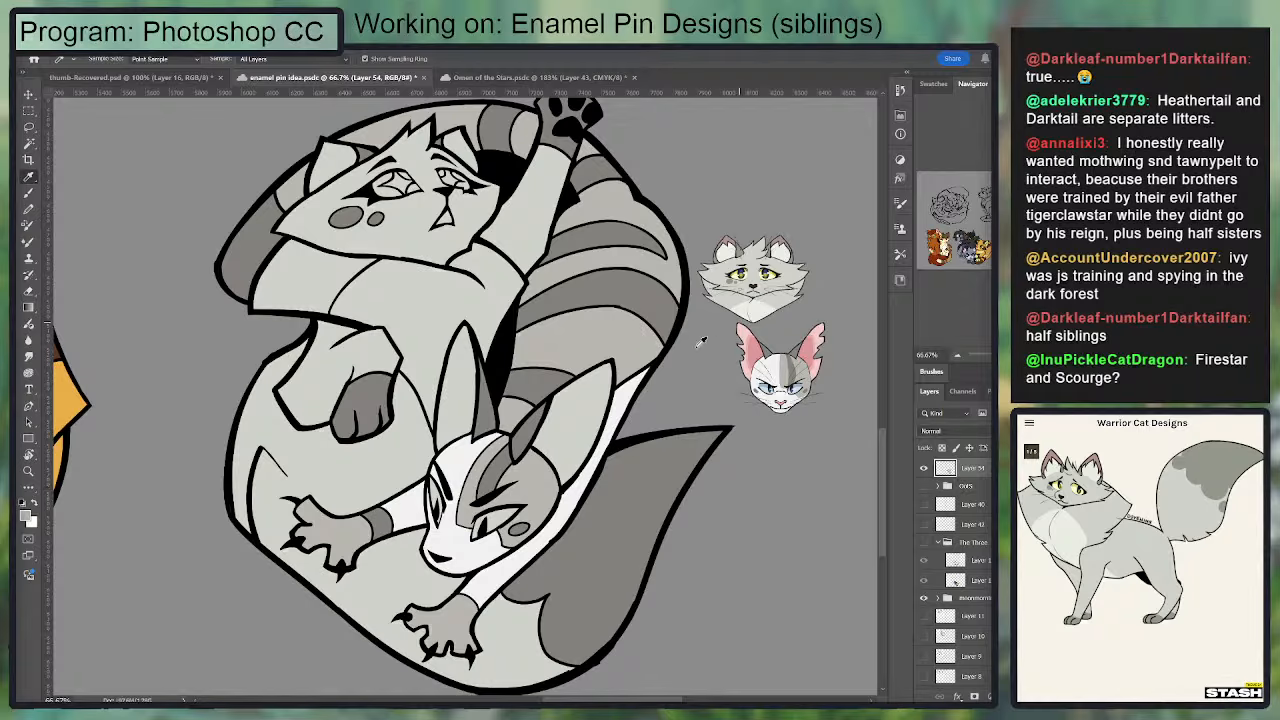
{"action": "key", "text": "w"}
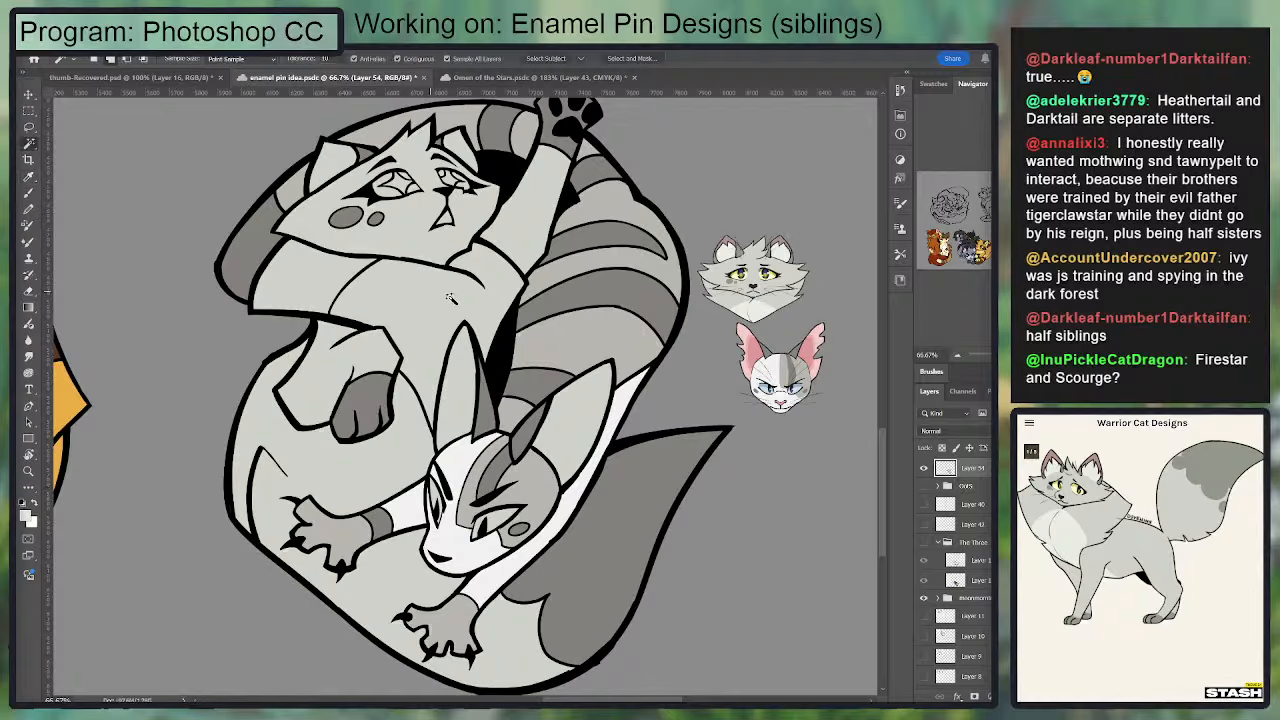
{"action": "left_click", "coordinate": [450, 298]}
{"action": "key", "text": "g"}
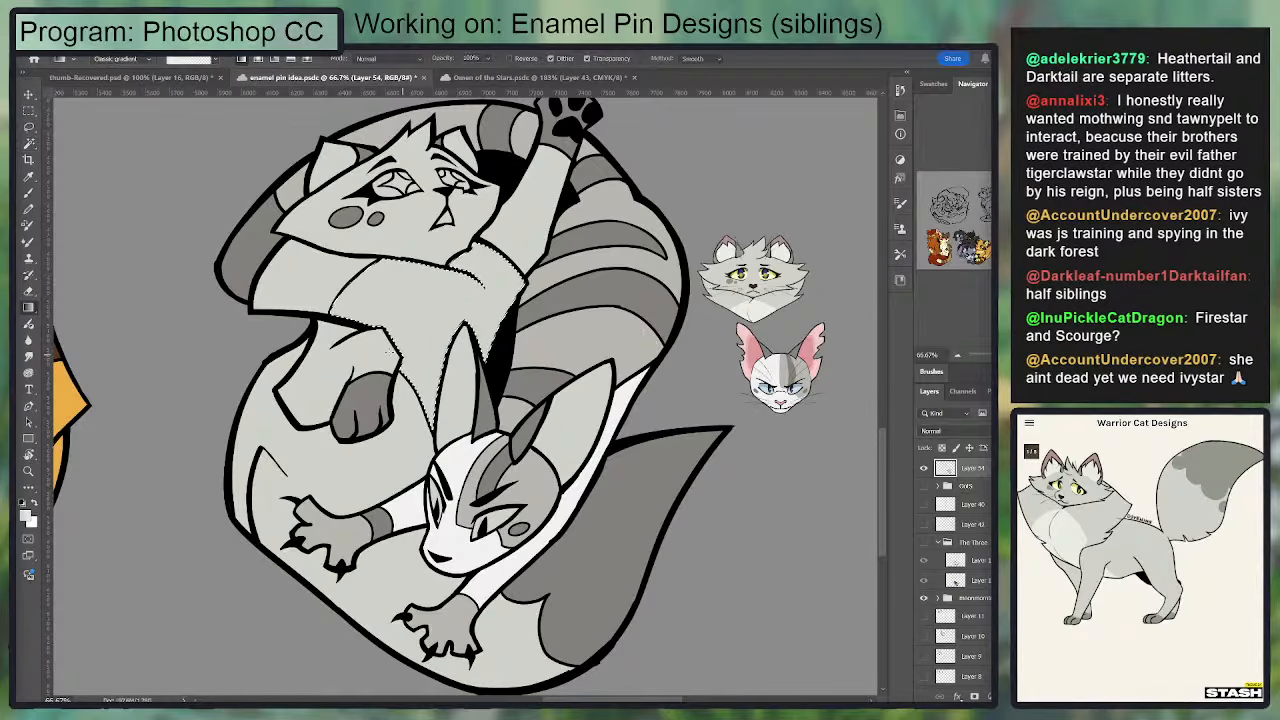
{"action": "key", "text": "ctrl+d"}
{"action": "left_click_drag", "start_coordinate": [558, 204], "coordinate": [528, 246]}
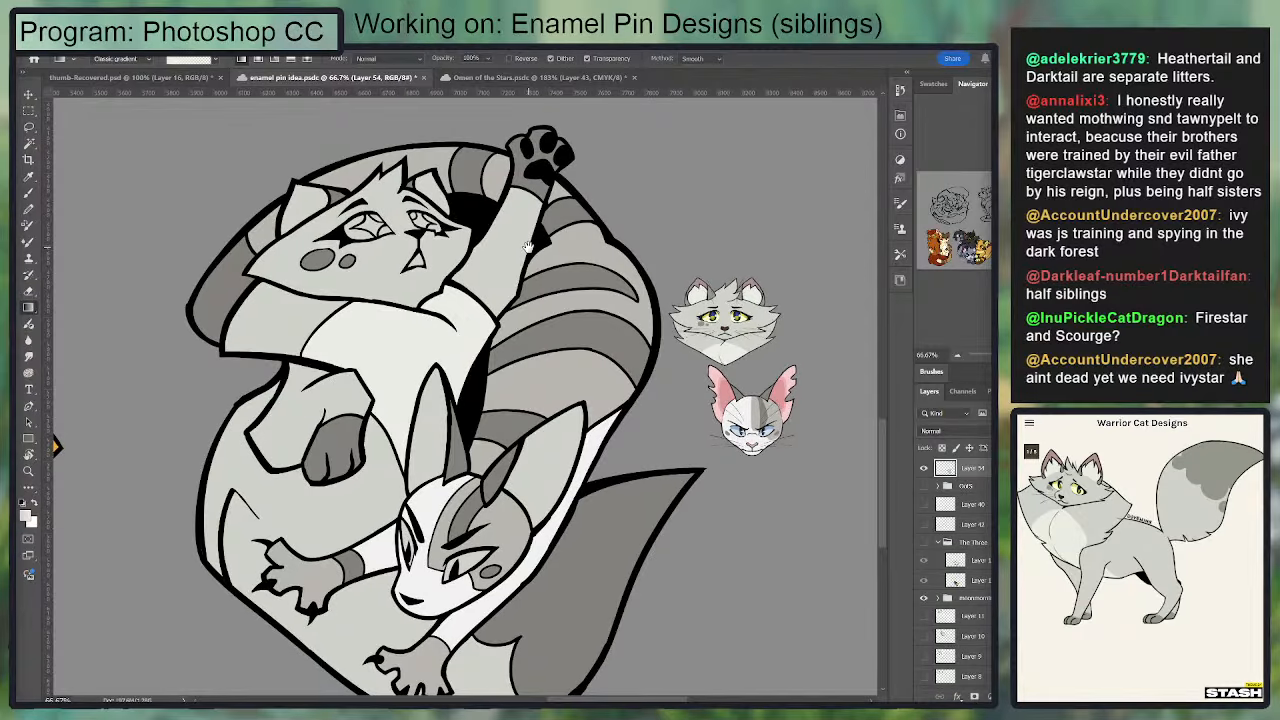
{"action": "left_click_drag", "start_coordinate": [528, 246], "coordinate": [513, 241]}
Step: Sample the pink from Ivypool's reference ear and fill both cats' inner ears and the upper cat's open mouth with it
{"action": "key", "text": "i"}
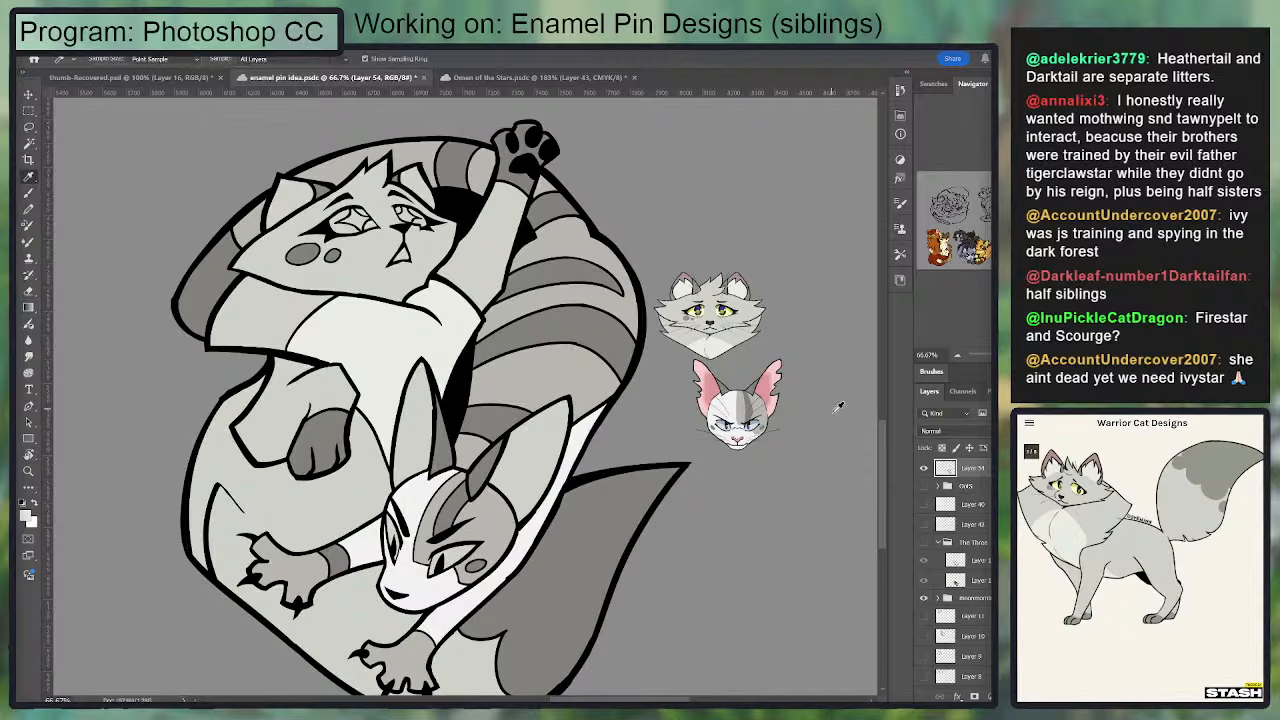
{"action": "left_click", "coordinate": [783, 360]}
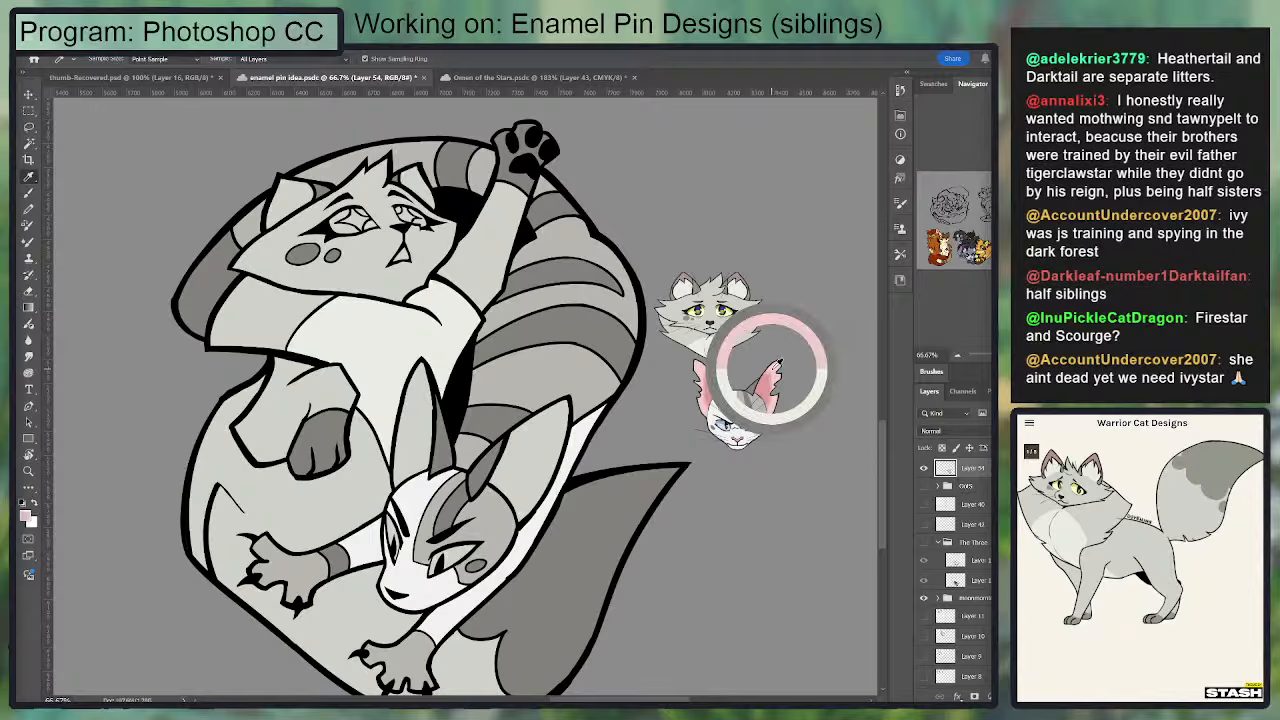
{"action": "key", "text": "w"}
{"action": "left_click", "coordinate": [417, 430]}
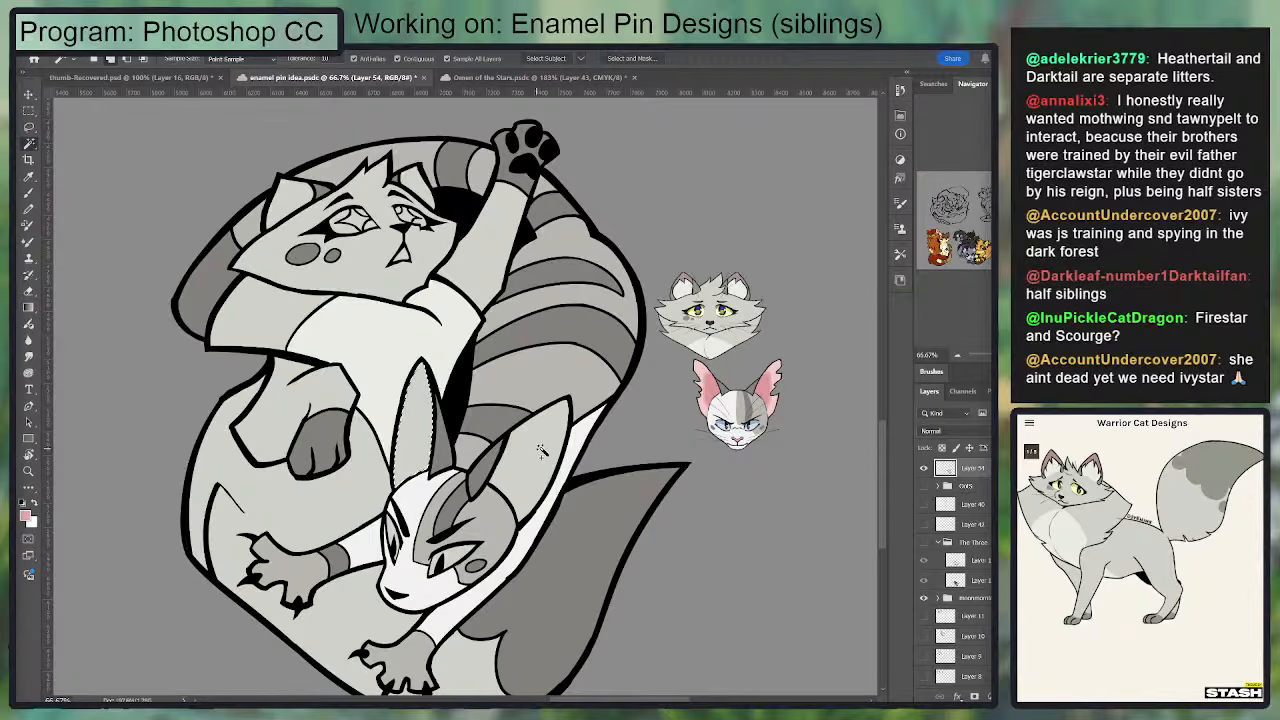
{"action": "left_click", "coordinate": [530, 450]}
{"action": "left_click", "coordinate": [294, 205]}
{"action": "left_click", "coordinate": [416, 185]}
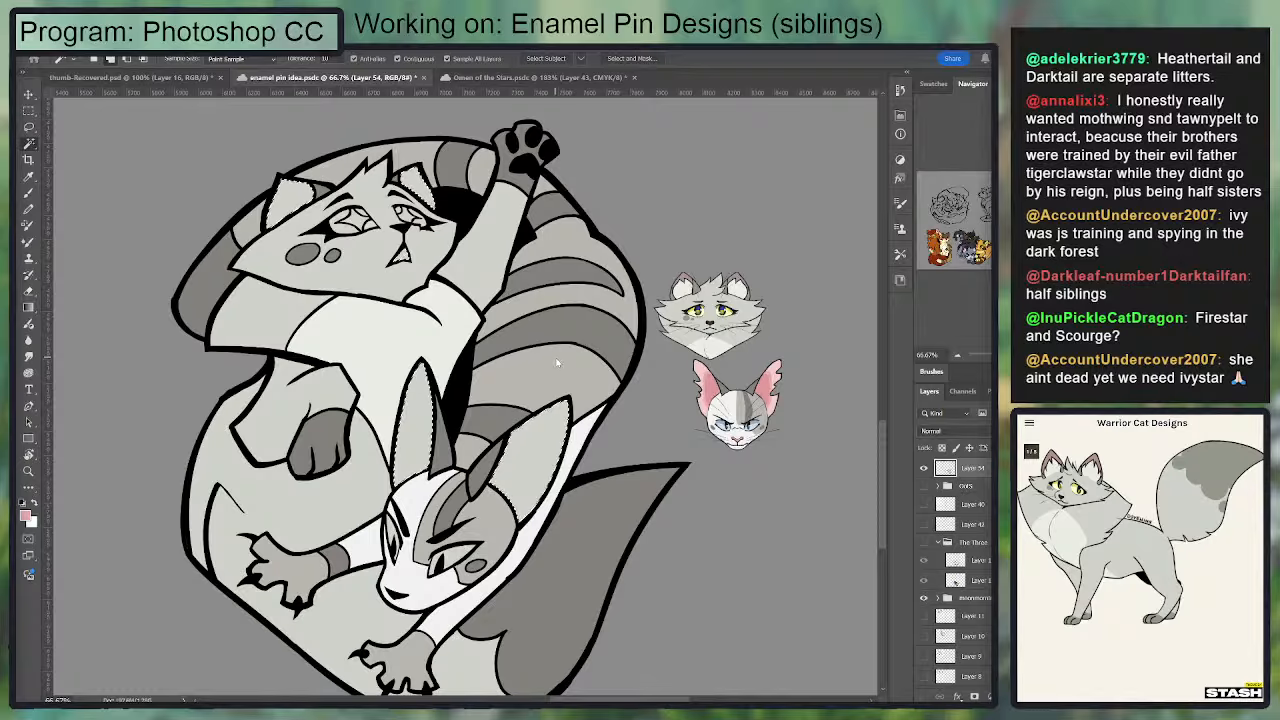
{"action": "key", "text": "g"}
{"action": "left_click_drag", "start_coordinate": [779, 318], "coordinate": [809, 317]}
{"action": "key", "text": "ctrl+d"}
{"action": "left_click_drag", "start_coordinate": [756, 369], "coordinate": [771, 322]}
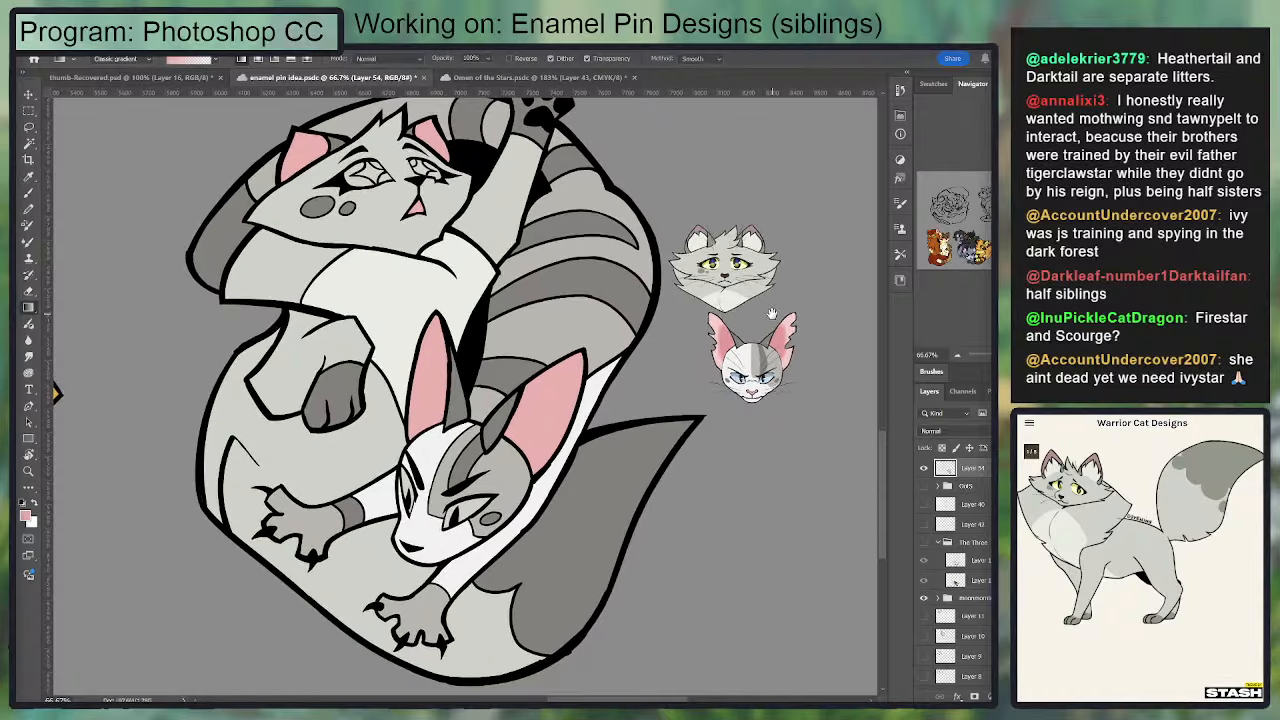
Step: Try recolouring the upper cat's inner ears off-white
{"action": "key", "text": "w"}
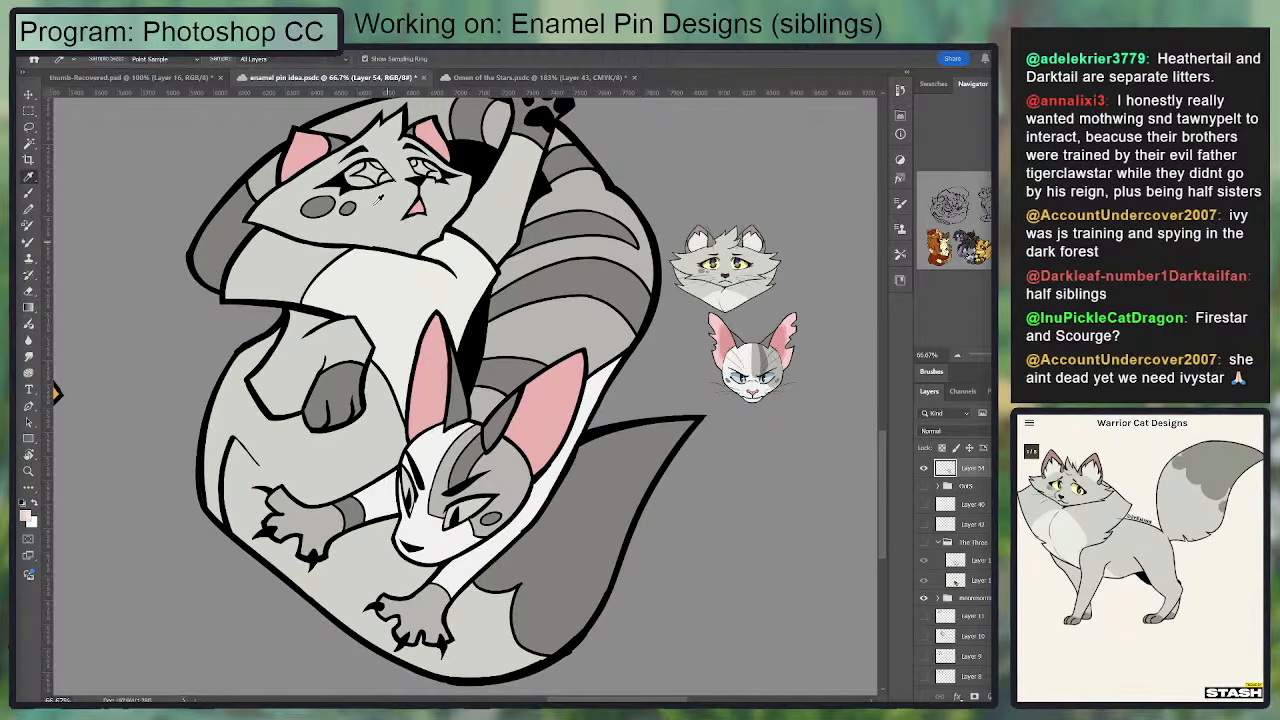
{"action": "left_click", "coordinate": [310, 152]}
{"action": "left_click", "coordinate": [426, 142], "text": "shift"}
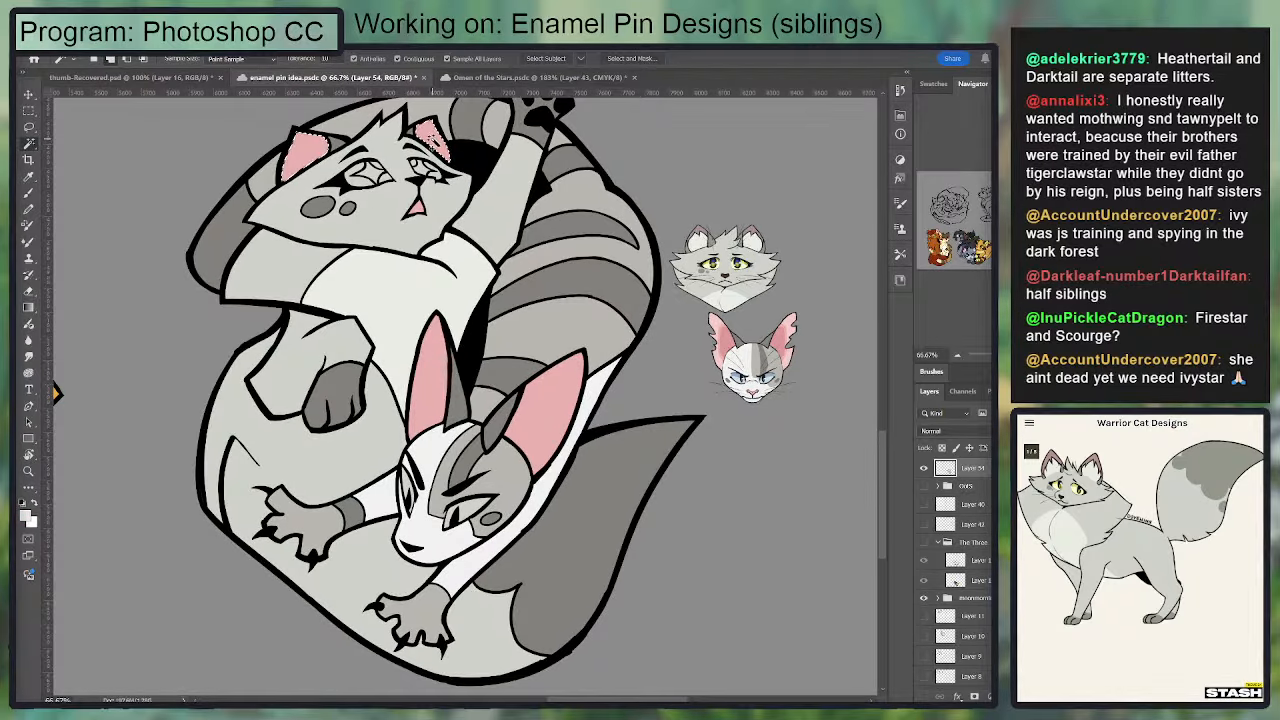
{"action": "key", "text": "g"}
{"action": "left_click_drag", "start_coordinate": [620, 178], "coordinate": [742, 182]}
{"action": "key", "text": "ctrl+d"}
{"action": "left_click_drag", "start_coordinate": [764, 237], "coordinate": [726, 323]}
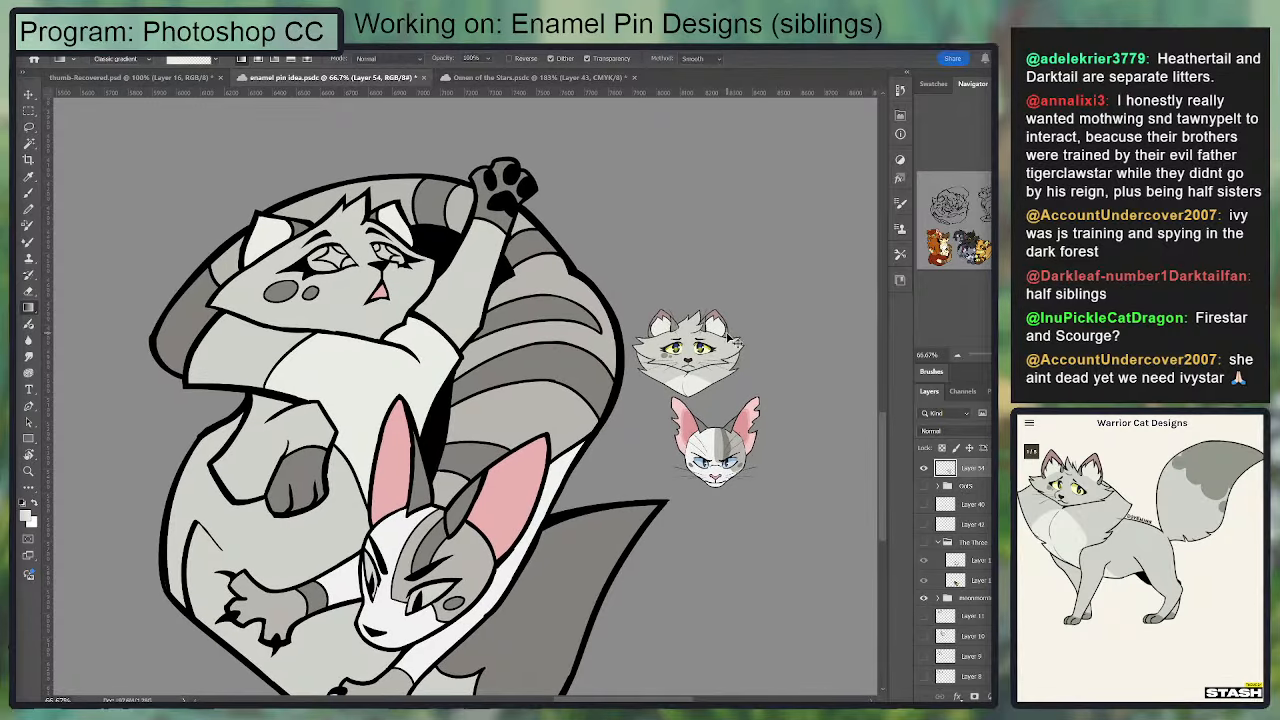
{"action": "key", "text": "ctrl+z"}
{"action": "key", "text": "ctrl+z"}
{"action": "key", "text": "ctrl+z"}
{"action": "key", "text": "ctrl+z"}
Step: Sample the yellow-green from Dovewing's reference eye and select the outer iris segments of the upper cat's larger eye
{"action": "key", "text": "i"}
{"action": "left_click_drag", "start_coordinate": [698, 373], "coordinate": [721, 339]}
{"action": "left_click", "coordinate": [701, 313]}
{"action": "left_click", "coordinate": [703, 311]}
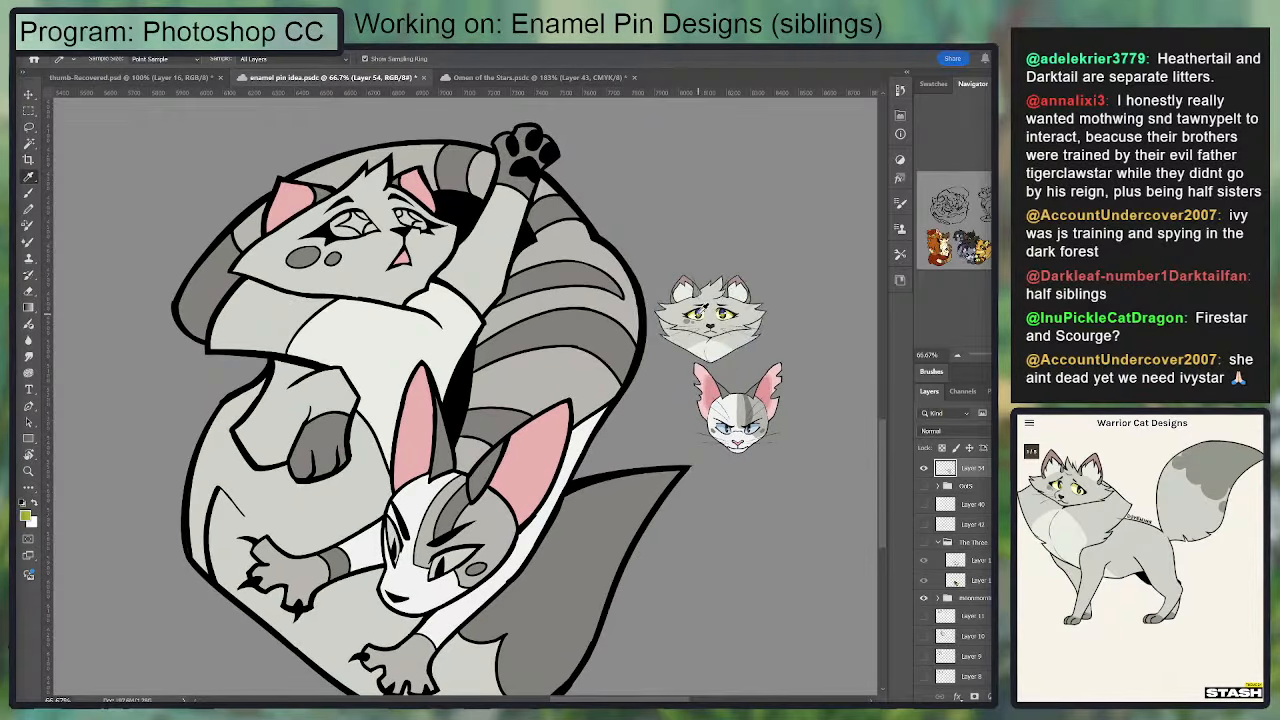
{"action": "key", "text": "w"}
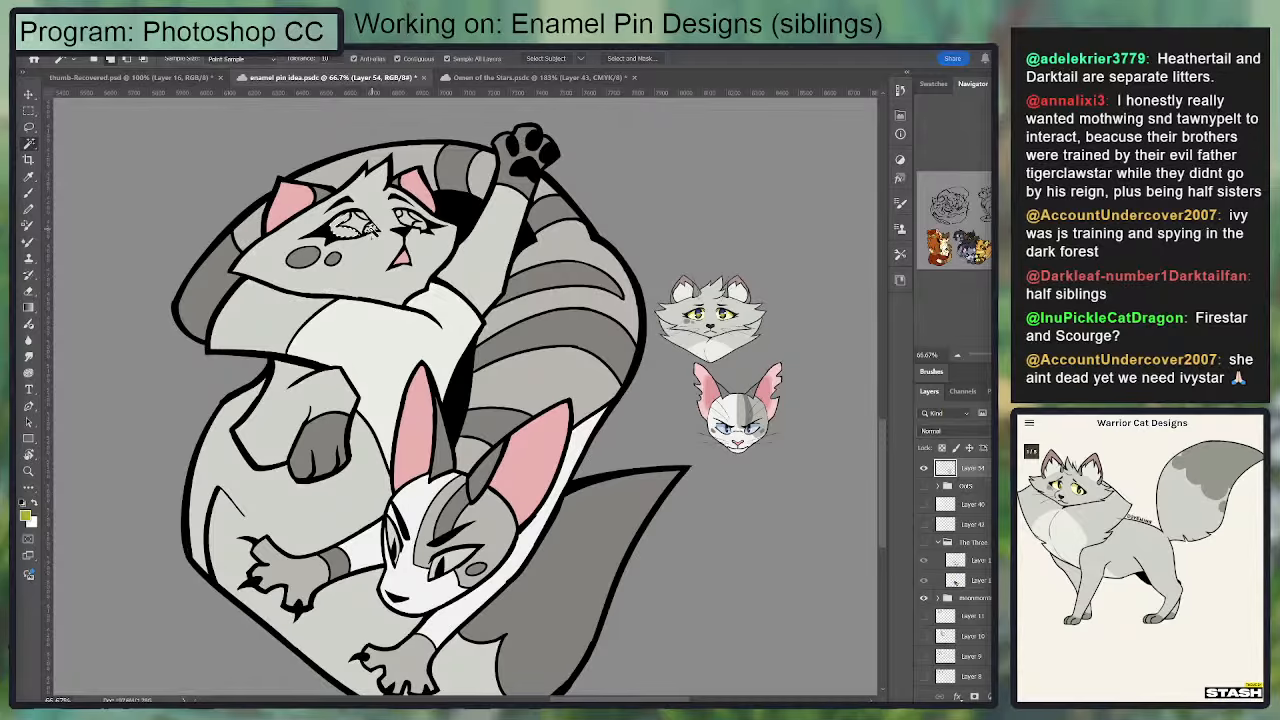
{"action": "left_click", "coordinate": [366, 218]}
Step: Resample Dovewing's yellow-green, add the upper cat's second eye segments to the selection, and fill both irises with it
{"action": "key", "text": "ctrl+plus"}
{"action": "key", "text": "ctrl+plus"}
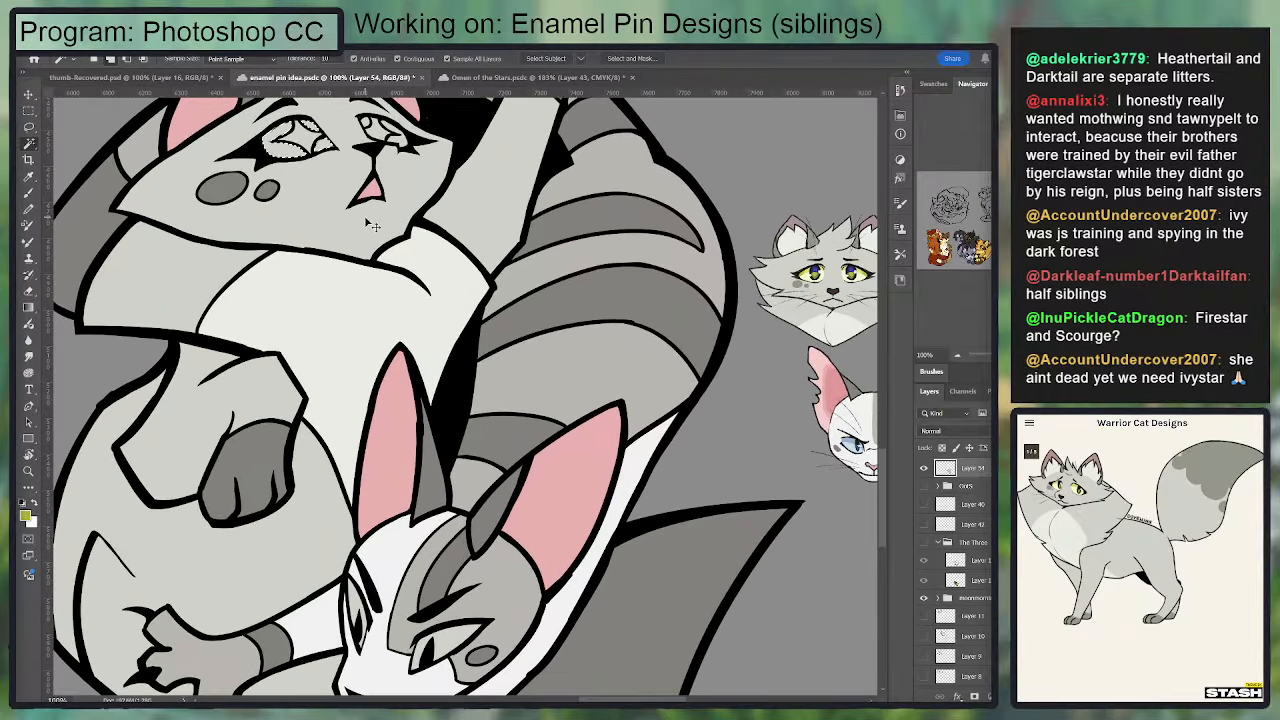
{"action": "left_click_drag", "start_coordinate": [620, 155], "coordinate": [286, 400]}
{"action": "key", "text": "i"}
{"action": "left_click", "coordinate": [819, 309]}
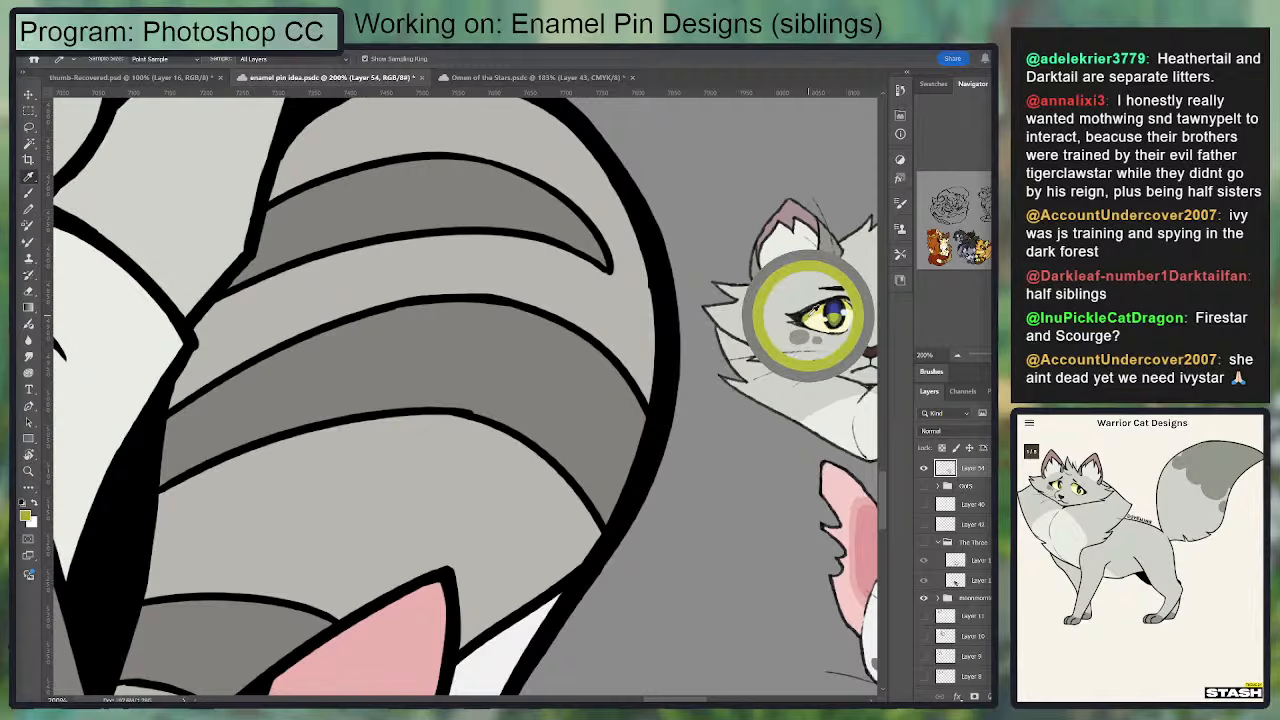
{"action": "left_click_drag", "start_coordinate": [211, 182], "coordinate": [609, 472]}
{"action": "key", "text": "w"}
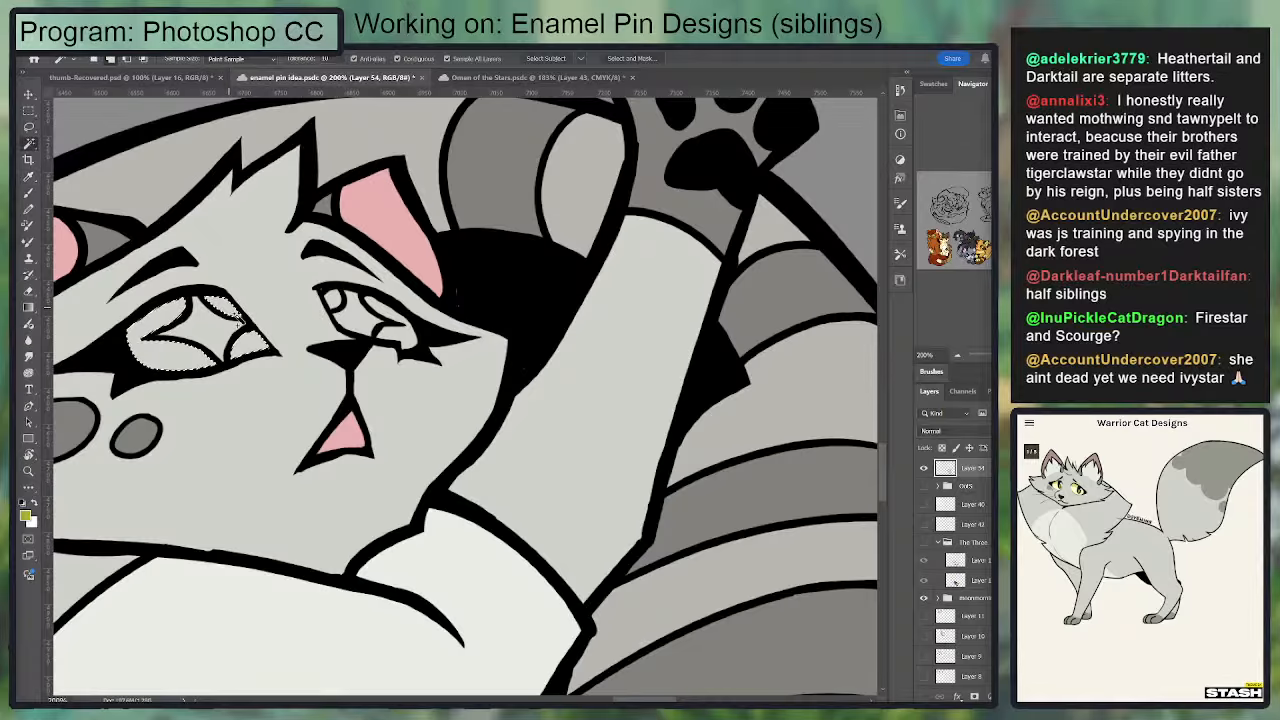
{"action": "left_click", "coordinate": [335, 300]}
{"action": "left_click", "coordinate": [396, 318]}
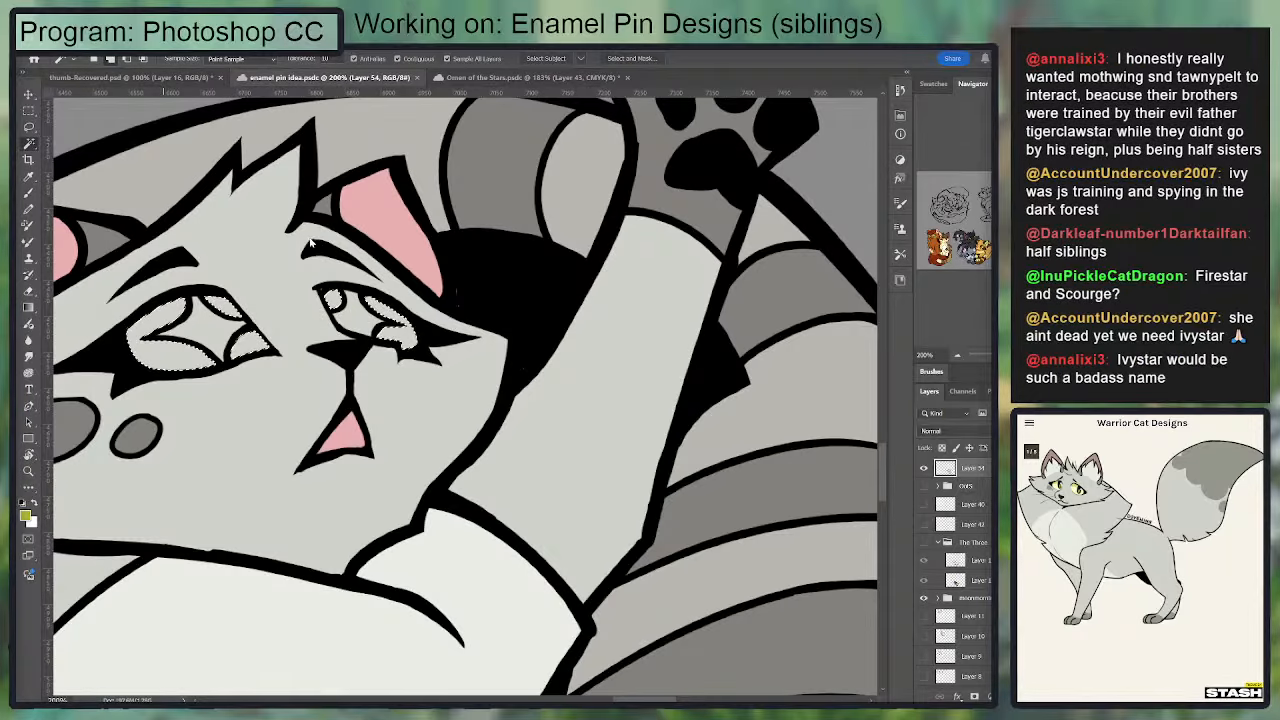
{"action": "key", "text": "g"}
{"action": "key", "text": "ctrl+d"}
Step: Sample the dark blue from Dovewing's reference pupil and fill the star-shaped pupils in both of the upper cat's eyes
{"action": "left_click_drag", "start_coordinate": [621, 338], "coordinate": [294, 206]}
{"action": "key", "text": "i"}
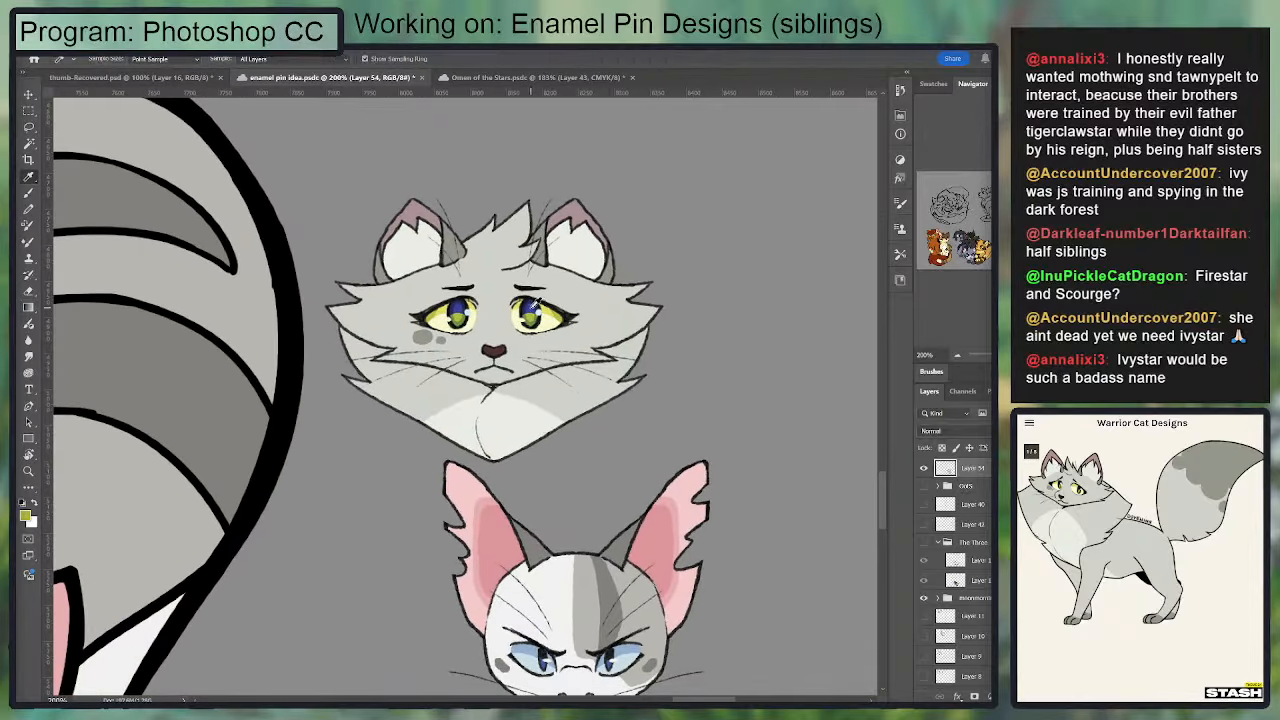
{"action": "left_click", "coordinate": [533, 303]}
{"action": "mouse_move", "coordinate": [299, 252]}
{"action": "left_mouse_down"}
{"action": "mouse_move", "coordinate": [637, 302]}
{"action": "mouse_move", "coordinate": [667, 395]}
{"action": "left_mouse_up"}
{"action": "key", "text": "w"}
{"action": "left_click", "coordinate": [400, 270]}
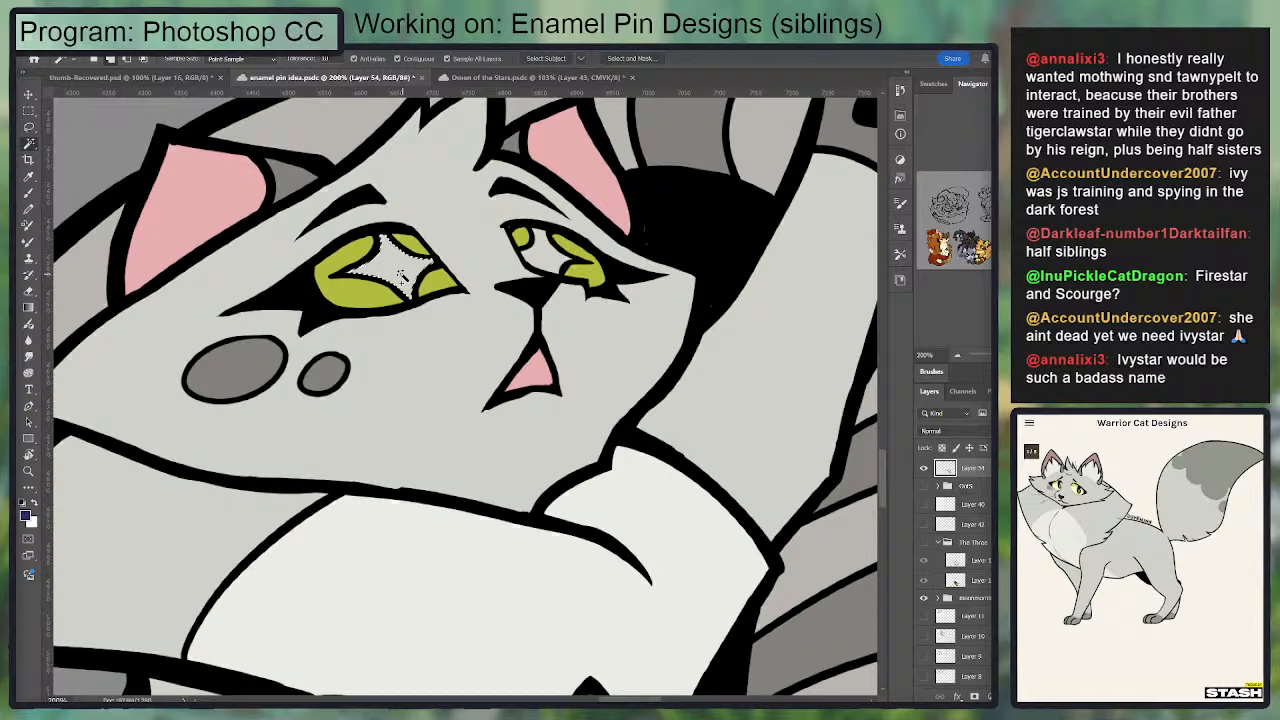
{"action": "left_click", "coordinate": [545, 264], "text": "shift"}
{"action": "key", "text": "g"}
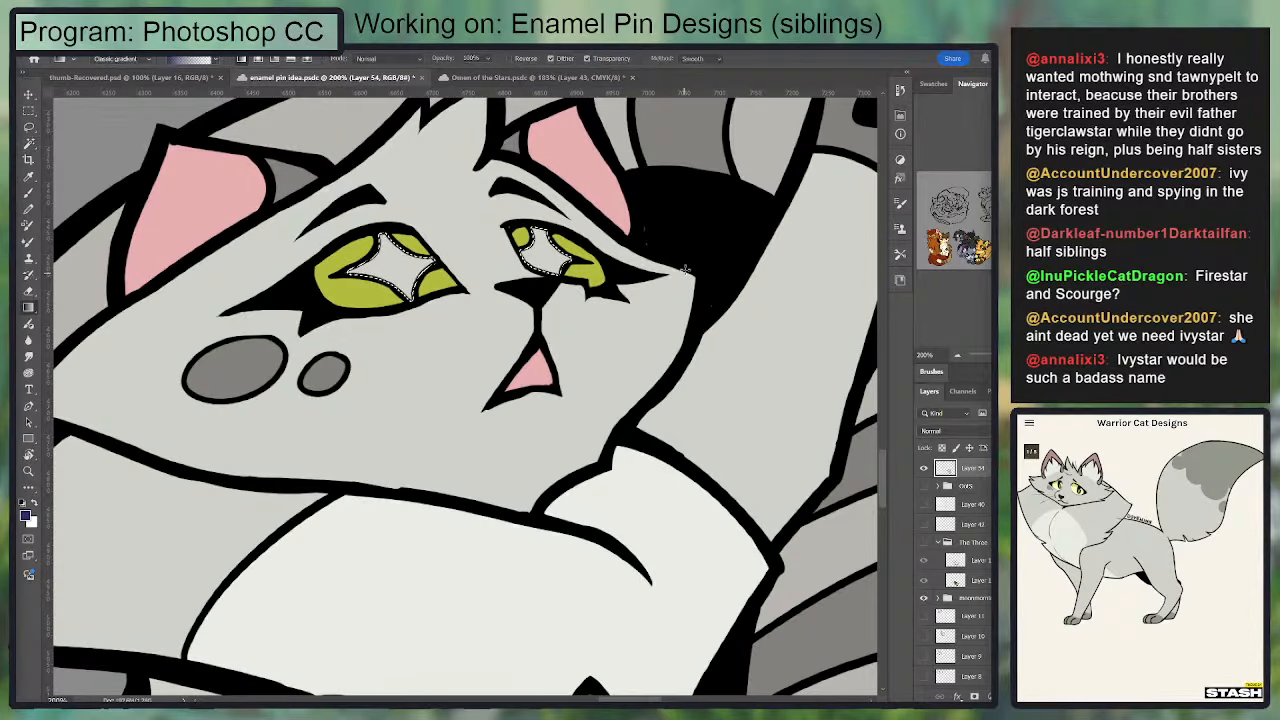
{"action": "key", "text": "alt+BackSpace"}
{"action": "key", "text": "ctrl+d"}
{"action": "key", "text": "ctrl+minus"}
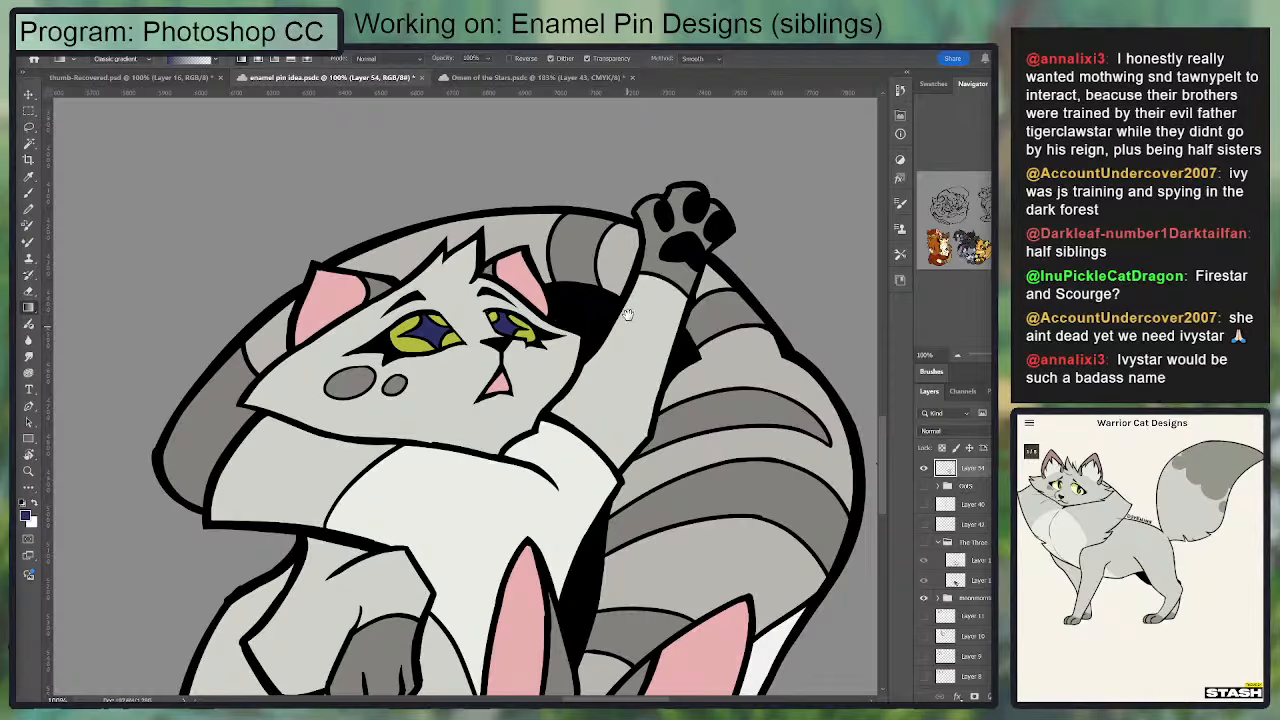
{"action": "left_click_drag", "start_coordinate": [629, 318], "coordinate": [617, 277]}
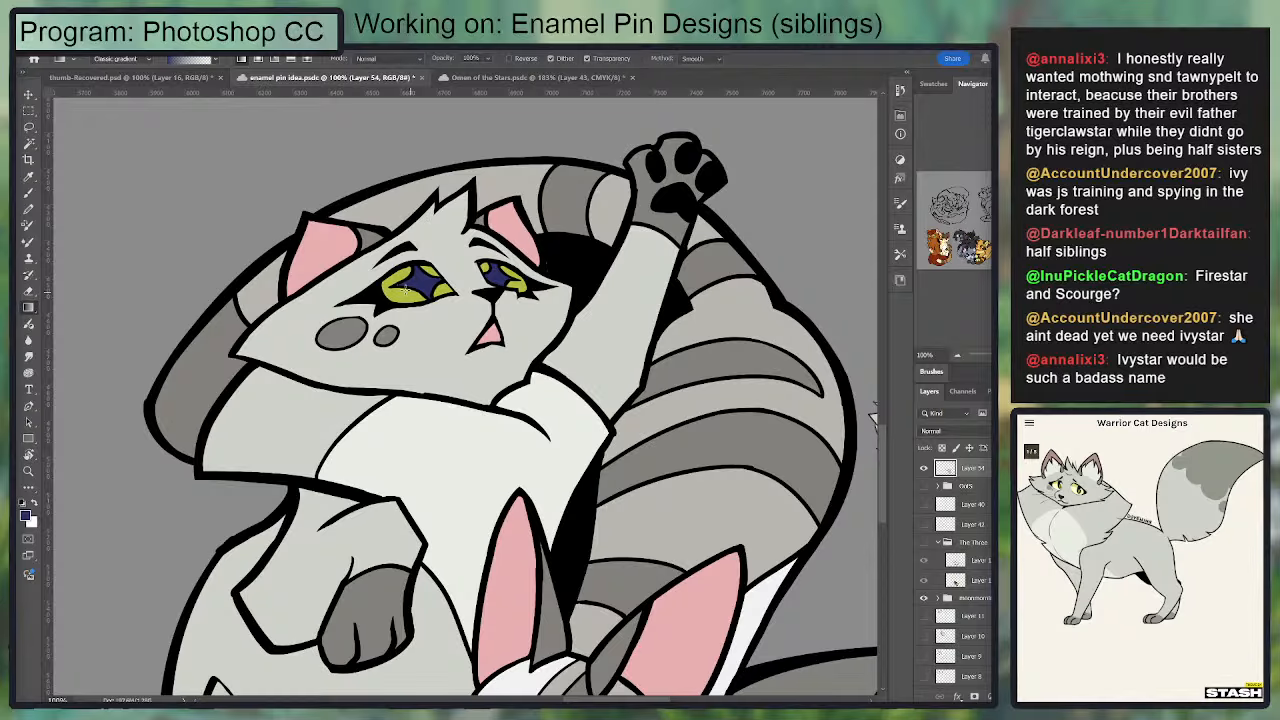
Step: Sample the light blue from Ivypool's reference eye and fill both of the lower cat's irises with it
{"action": "key", "text": "b"}
{"action": "mouse_move", "coordinate": [549, 311]}
{"action": "left_mouse_down"}
{"action": "mouse_move", "coordinate": [422, 176]}
{"action": "mouse_move", "coordinate": [356, 176]}
{"action": "left_mouse_up"}
{"action": "key", "text": "i"}
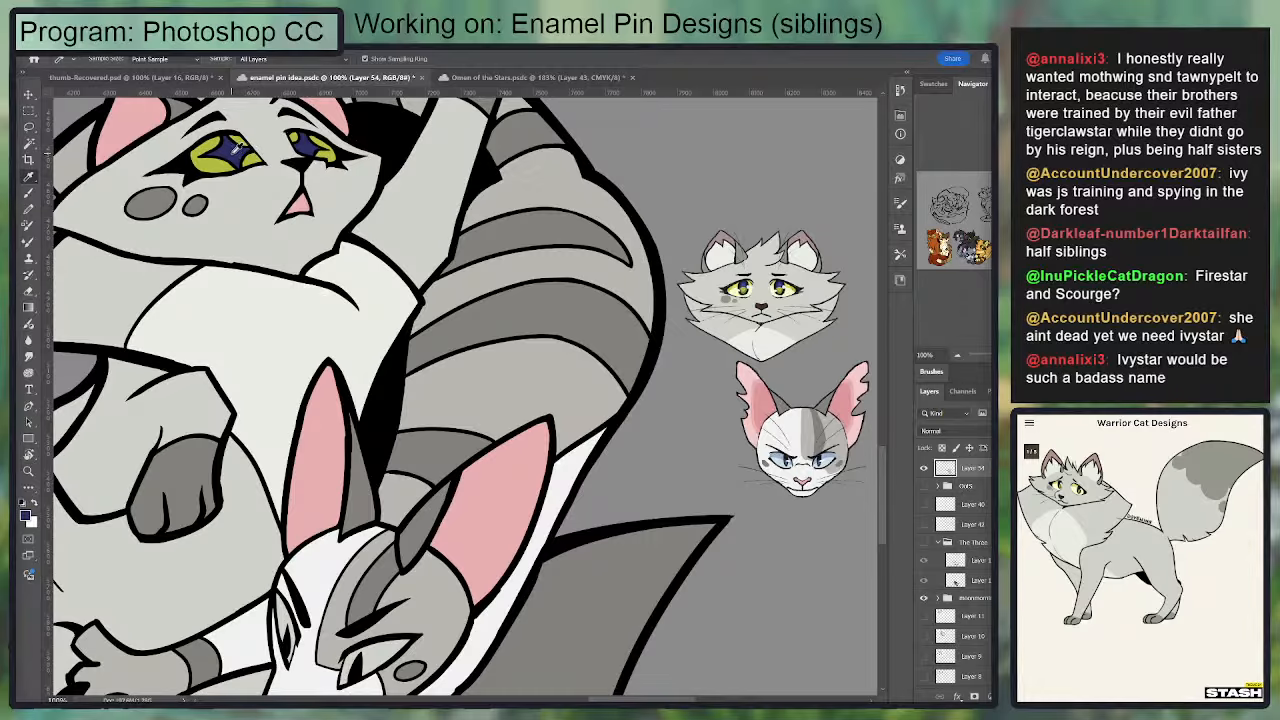
{"action": "left_click", "coordinate": [785, 453]}
{"action": "left_click_drag", "start_coordinate": [467, 517], "coordinate": [512, 273]}
{"action": "key", "text": "w"}
{"action": "left_click", "coordinate": [327, 376]}
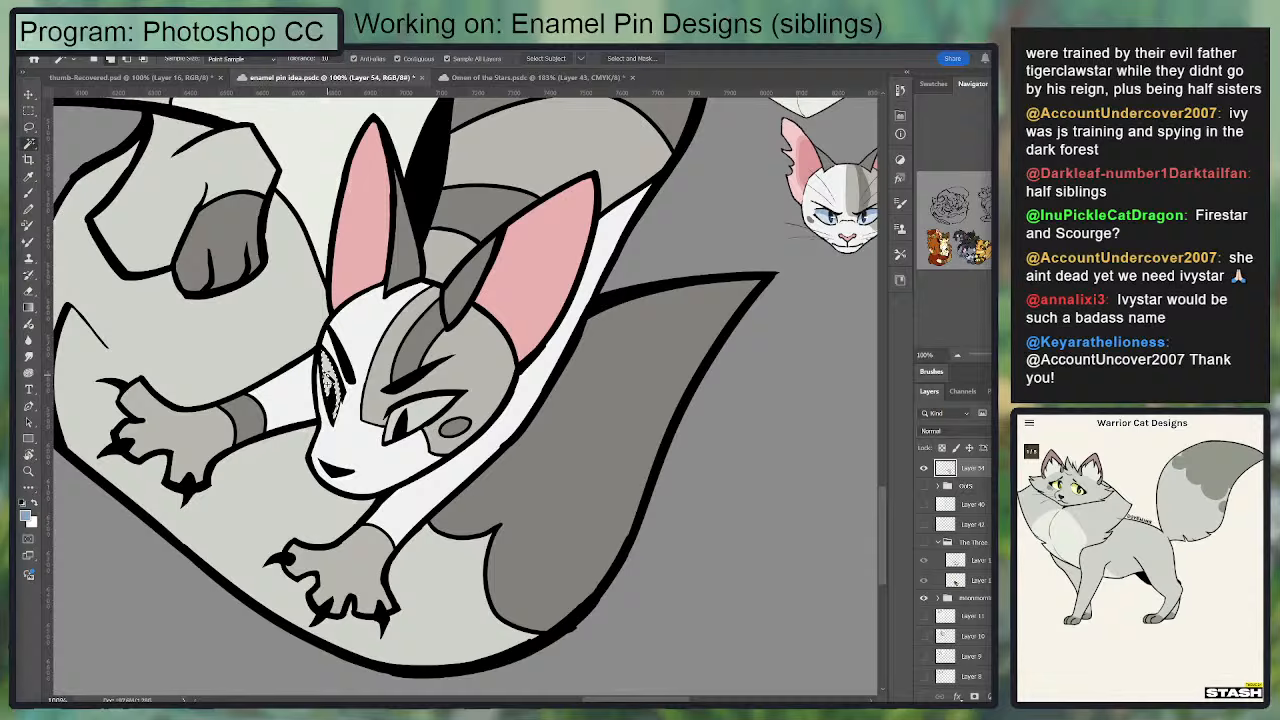
{"action": "left_click", "coordinate": [410, 418], "text": "shift"}
{"action": "key", "text": "g"}
{"action": "left_click_drag", "start_coordinate": [677, 369], "coordinate": [786, 345]}
{"action": "key", "text": "ctrl+d"}
{"action": "left_click_drag", "start_coordinate": [571, 177], "coordinate": [720, 172]}
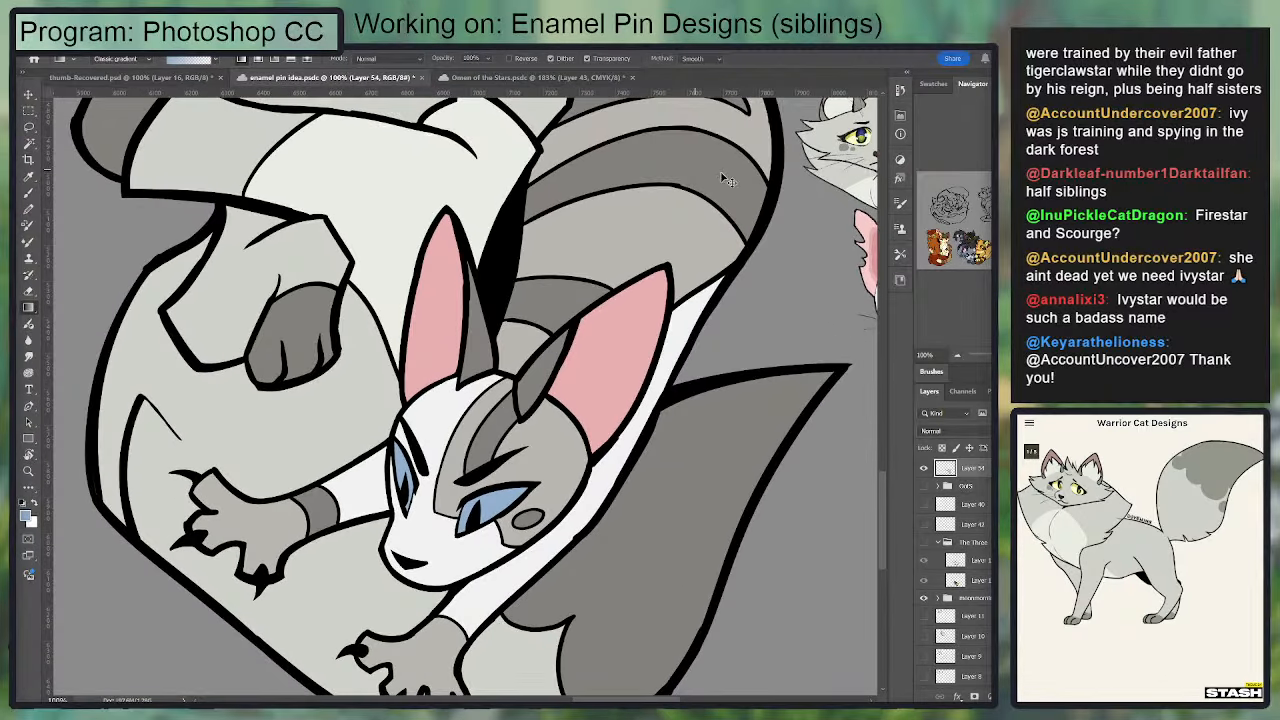
Step: Review the coloured sibling pin at several zoom levels beside the neighbouring pin designs, checking its overall colour balance
{"action": "key", "text": "ctrl+minus"}
{"action": "key", "text": "ctrl+minus"}
{"action": "key", "text": "ctrl+minus"}
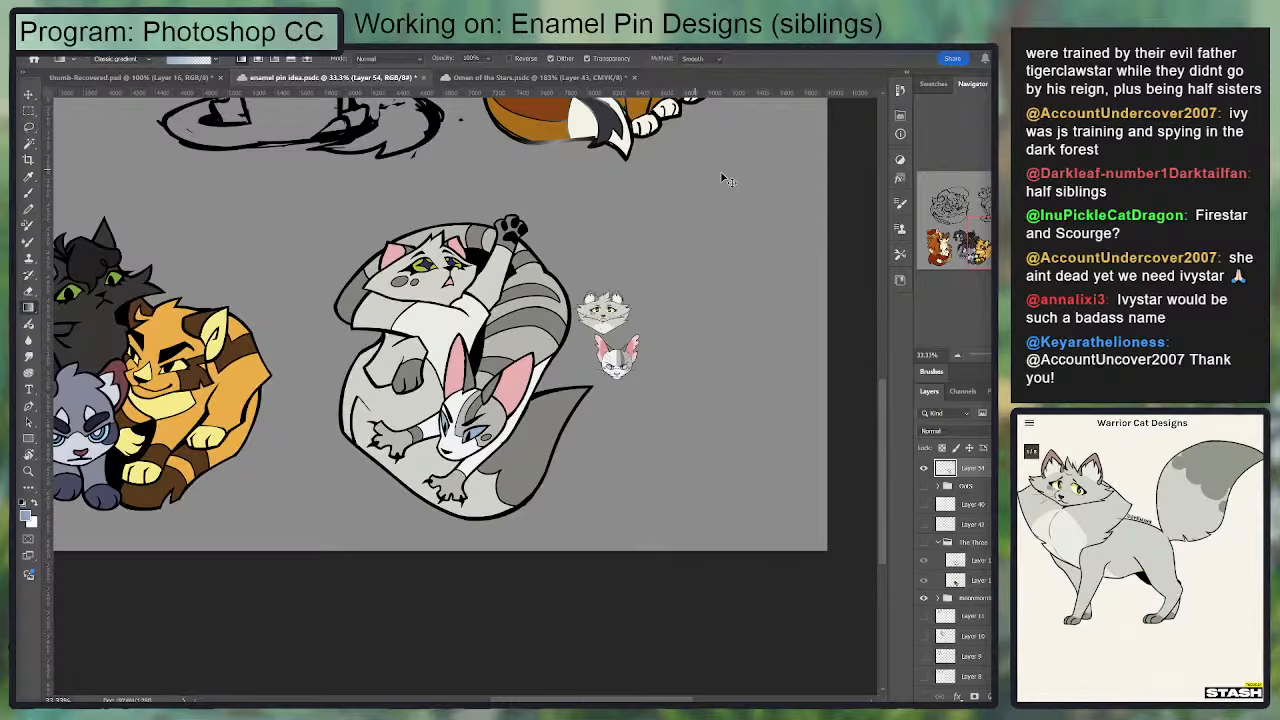
{"action": "key", "text": "ctrl+minus"}
{"action": "key", "text": "ctrl+plus"}
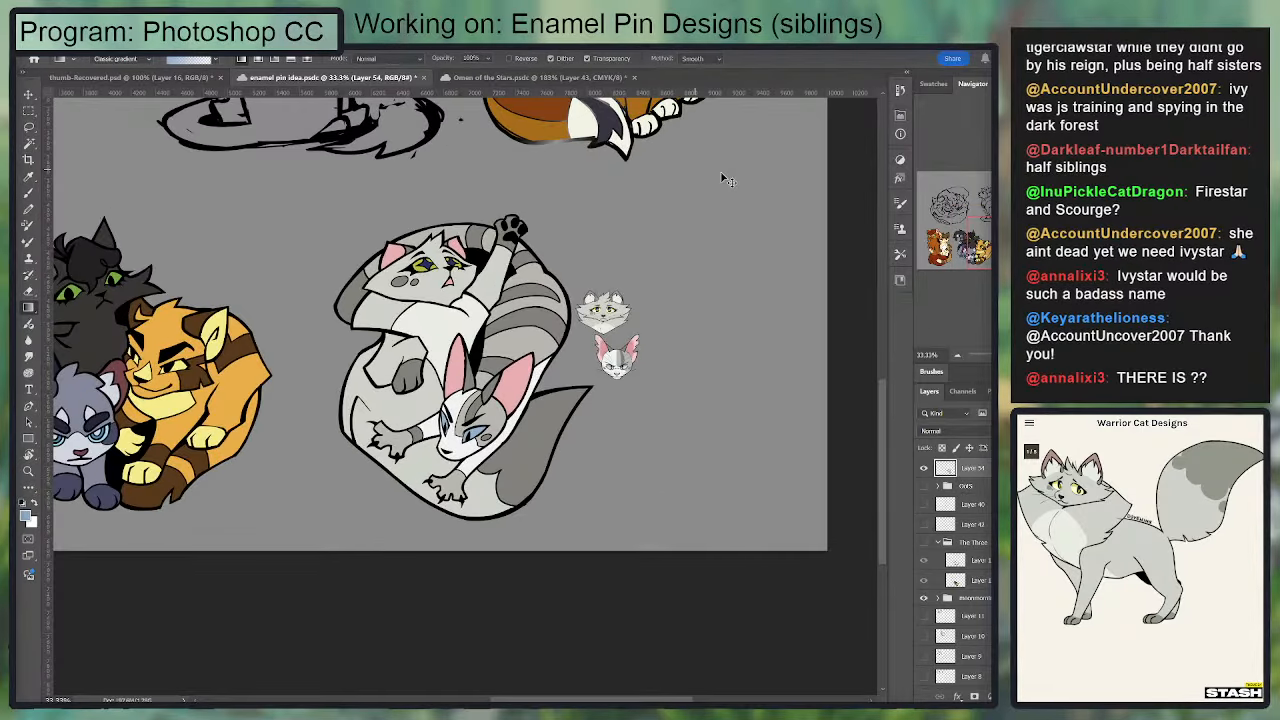
{"action": "key", "text": "ctrl+minus"}
{"action": "key", "text": "ctrl+plus"}
{"action": "key", "text": "ctrl+plus"}
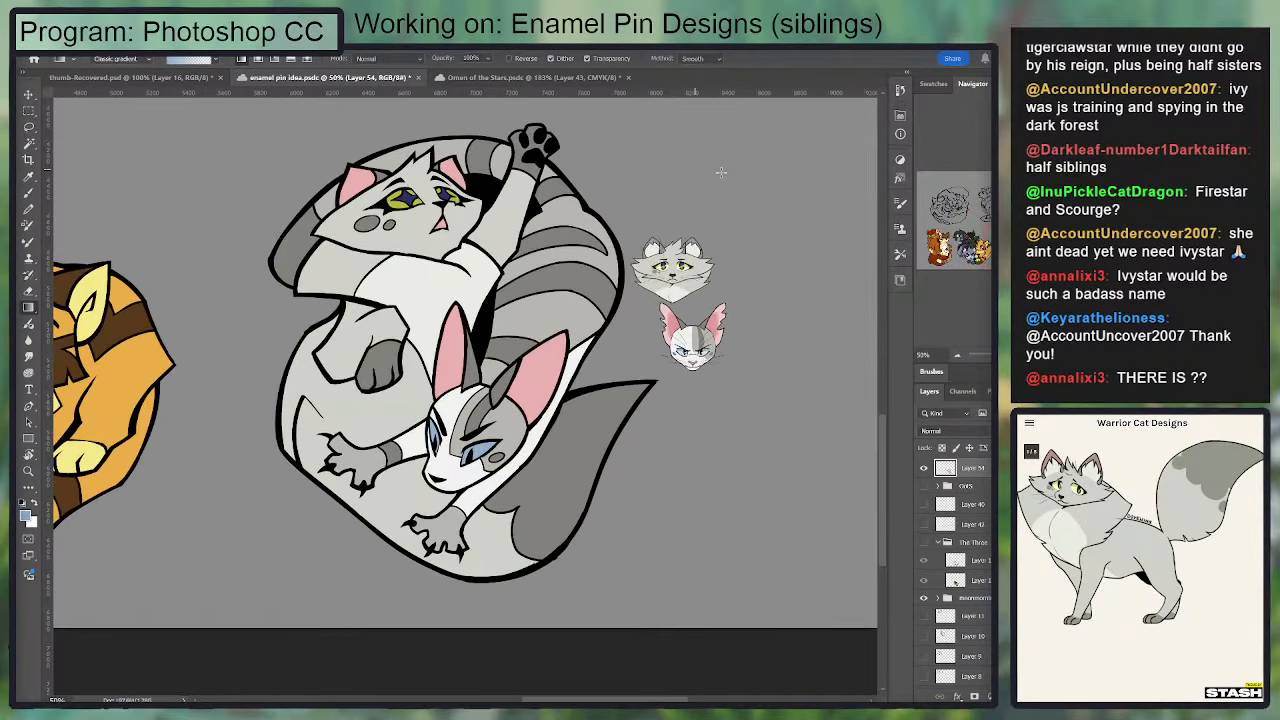
{"action": "scroll", "coordinate": [440, 320], "scroll_direction": "down", "scroll_amount": 6}
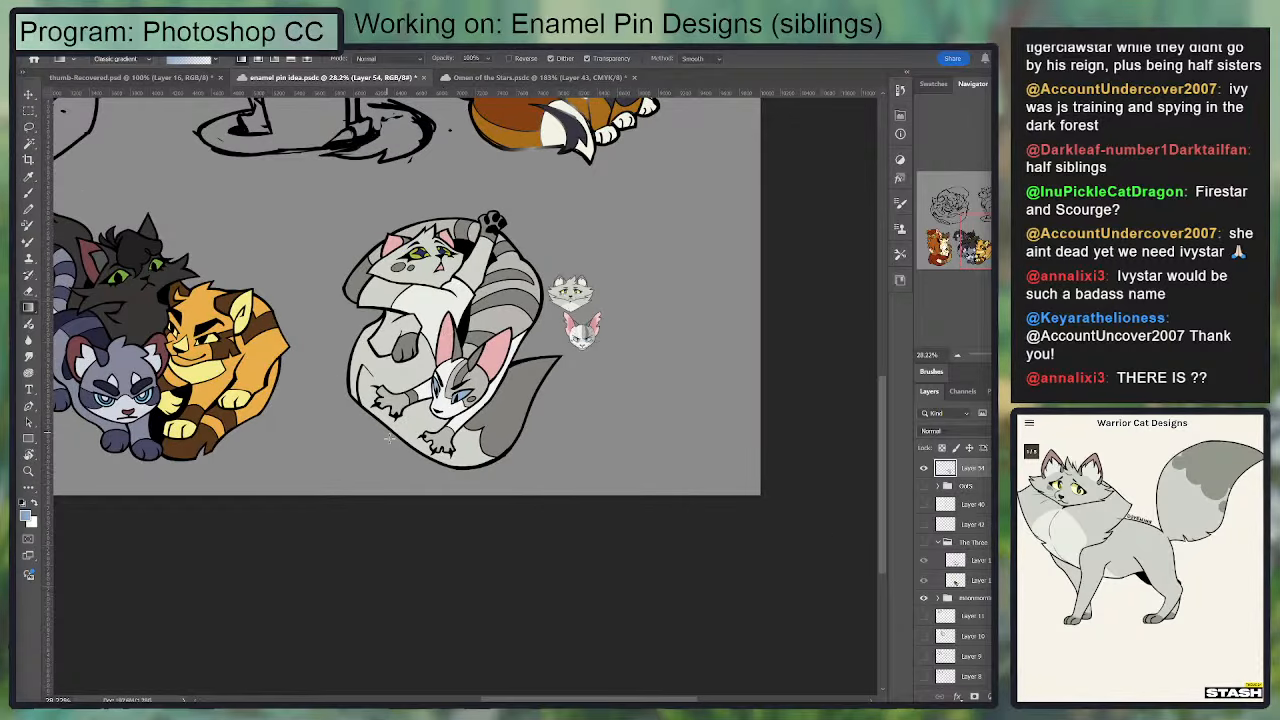
{"action": "left_click_drag", "start_coordinate": [417, 446], "coordinate": [430, 513]}
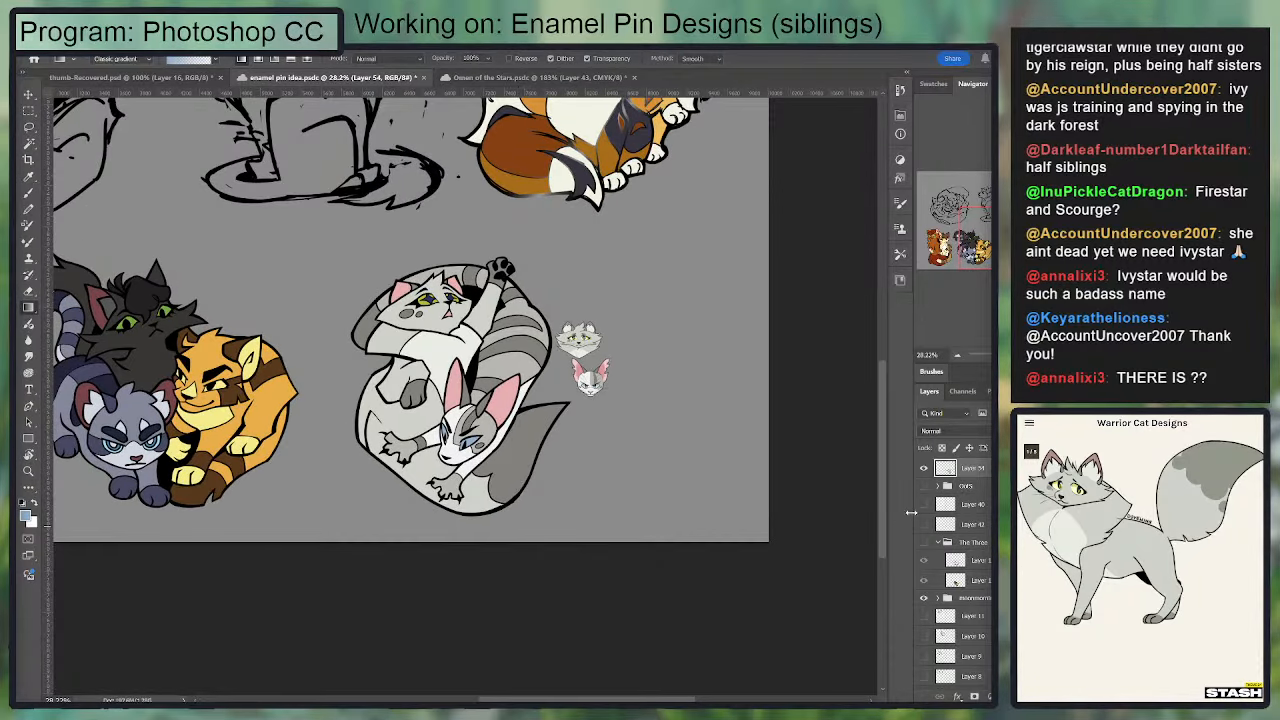
{"action": "scroll", "coordinate": [592, 428], "scroll_direction": "up", "scroll_amount": 2}
{"action": "scroll", "coordinate": [975, 530], "scroll_direction": "up", "scroll_amount": 3}
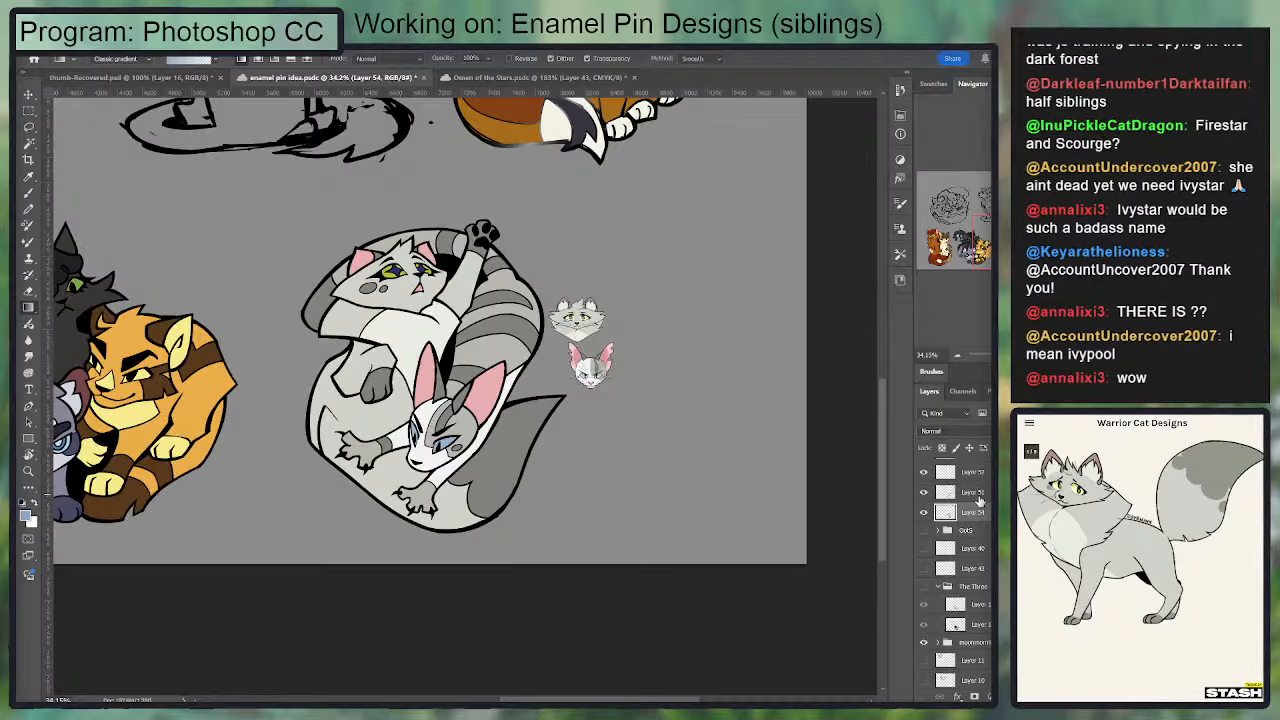
Step: Hide the two layers holding the small Dovewing and Ivypool reference heads beside the sibling pin
{"action": "left_click", "coordinate": [925, 563]}
{"action": "left_click", "coordinate": [925, 563]}
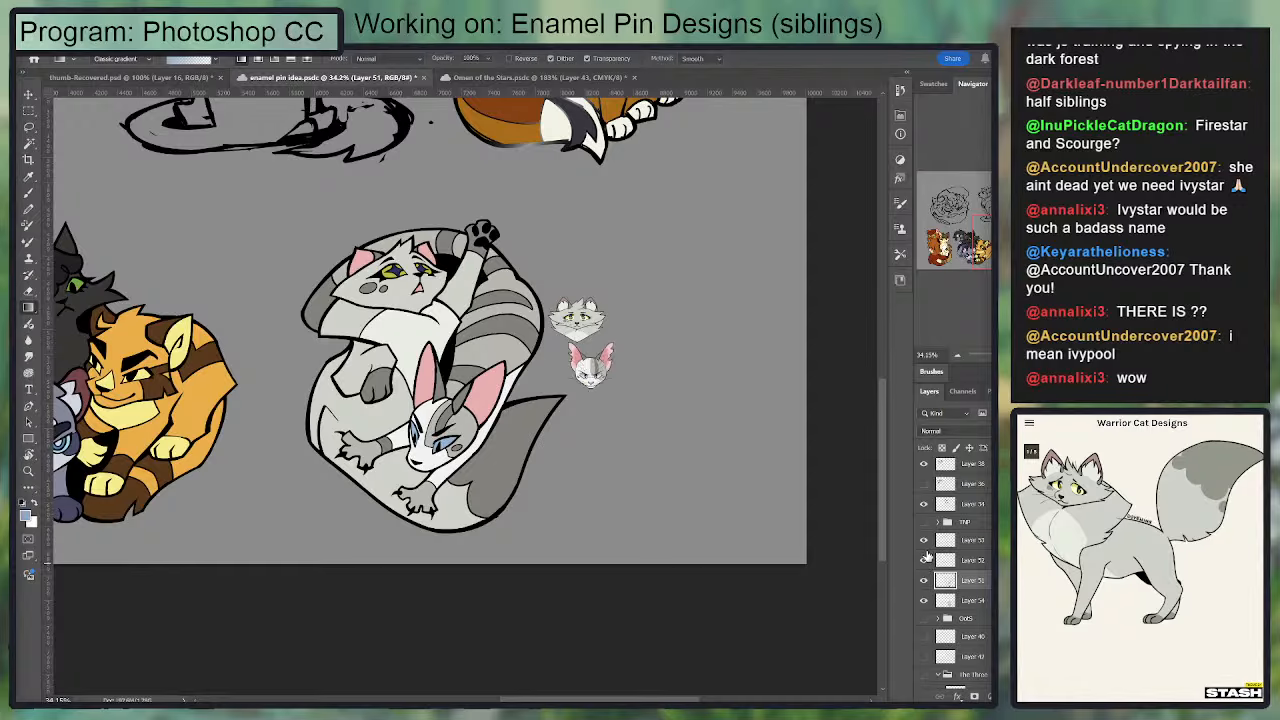
{"action": "left_click", "coordinate": [925, 544]}
{"action": "left_click", "coordinate": [925, 544]}
{"action": "left_click", "coordinate": [924, 561]}
{"action": "left_click", "coordinate": [924, 540]}
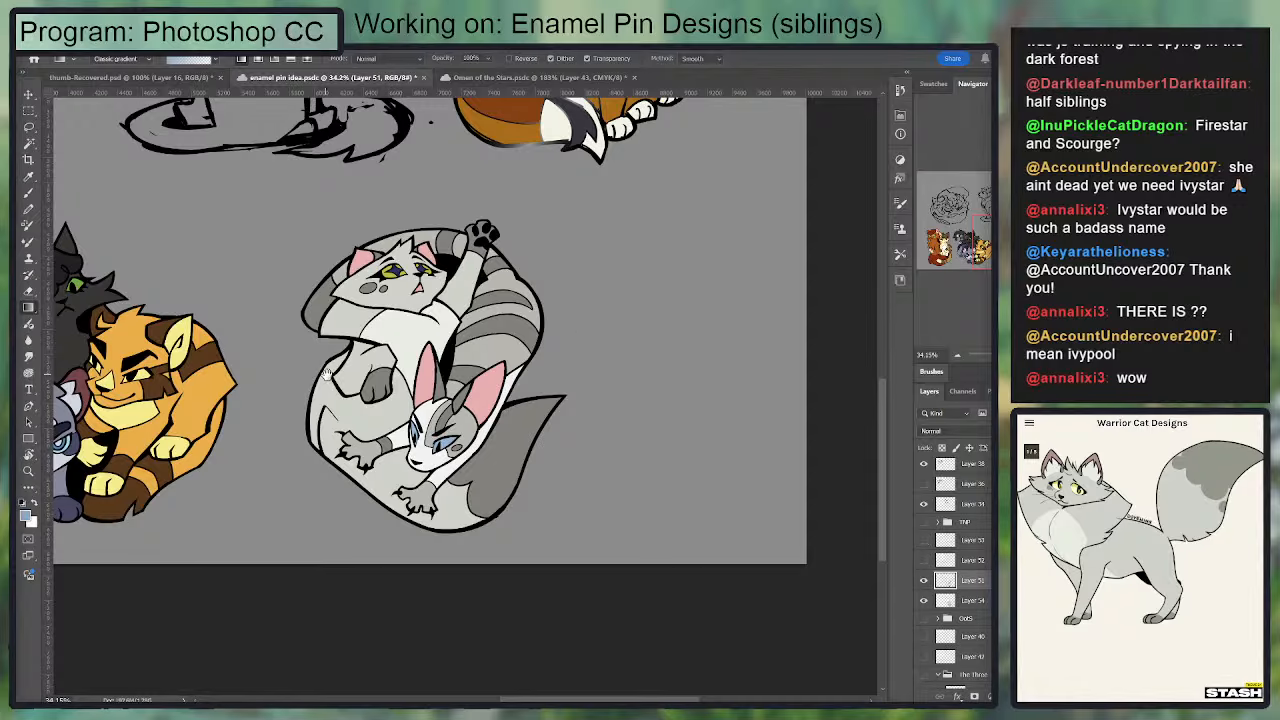
Step: Select the upper cat's irises and shift their colour on Layer 54 to a brighter yellow
{"action": "left_click_drag", "start_coordinate": [327, 374], "coordinate": [472, 412]}
{"action": "scroll", "coordinate": [588, 336], "scroll_direction": "up", "scroll_amount": 5}
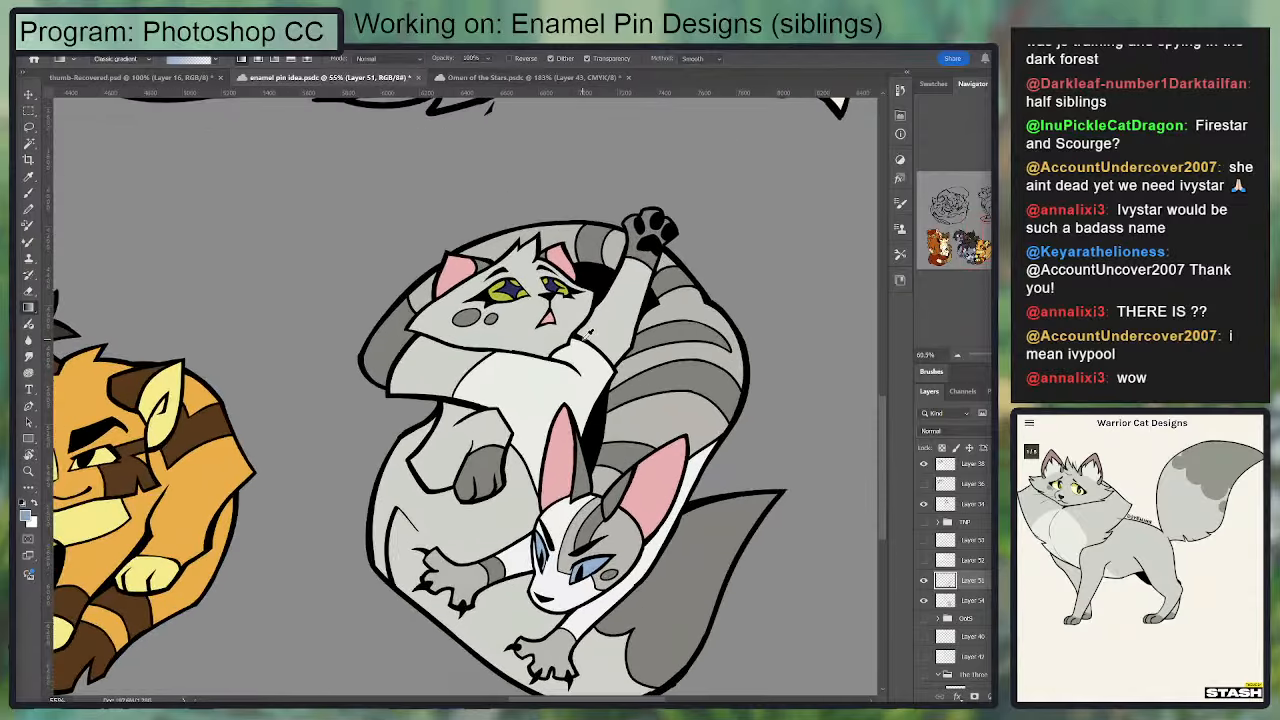
{"action": "scroll", "coordinate": [588, 336], "scroll_direction": "up", "scroll_amount": 1}
{"action": "key", "text": "w"}
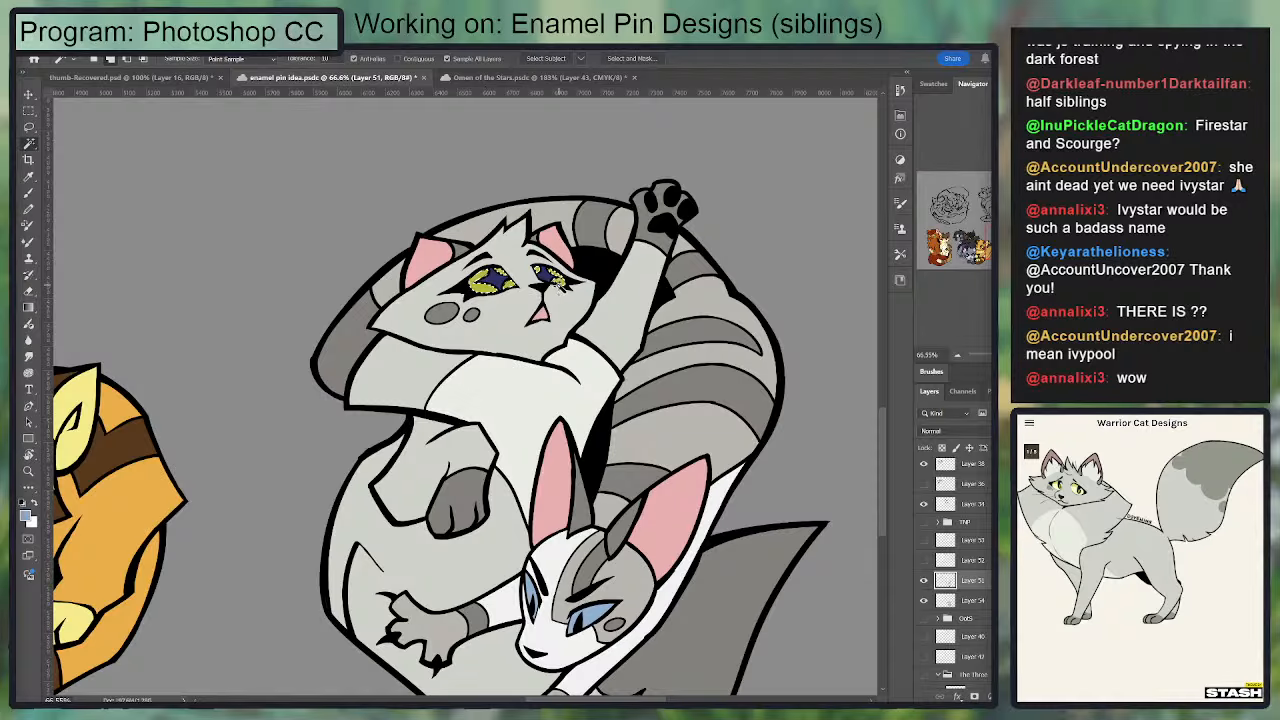
{"action": "key", "text": "i"}
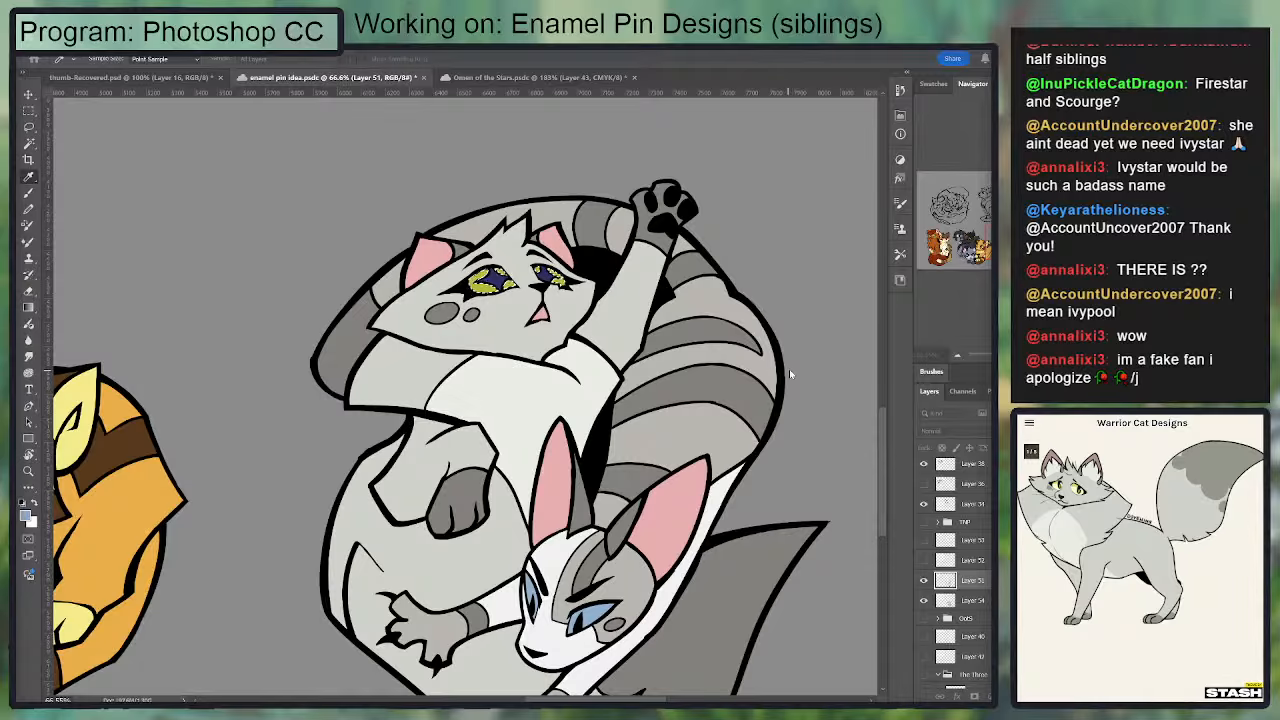
{"action": "key", "text": "w"}
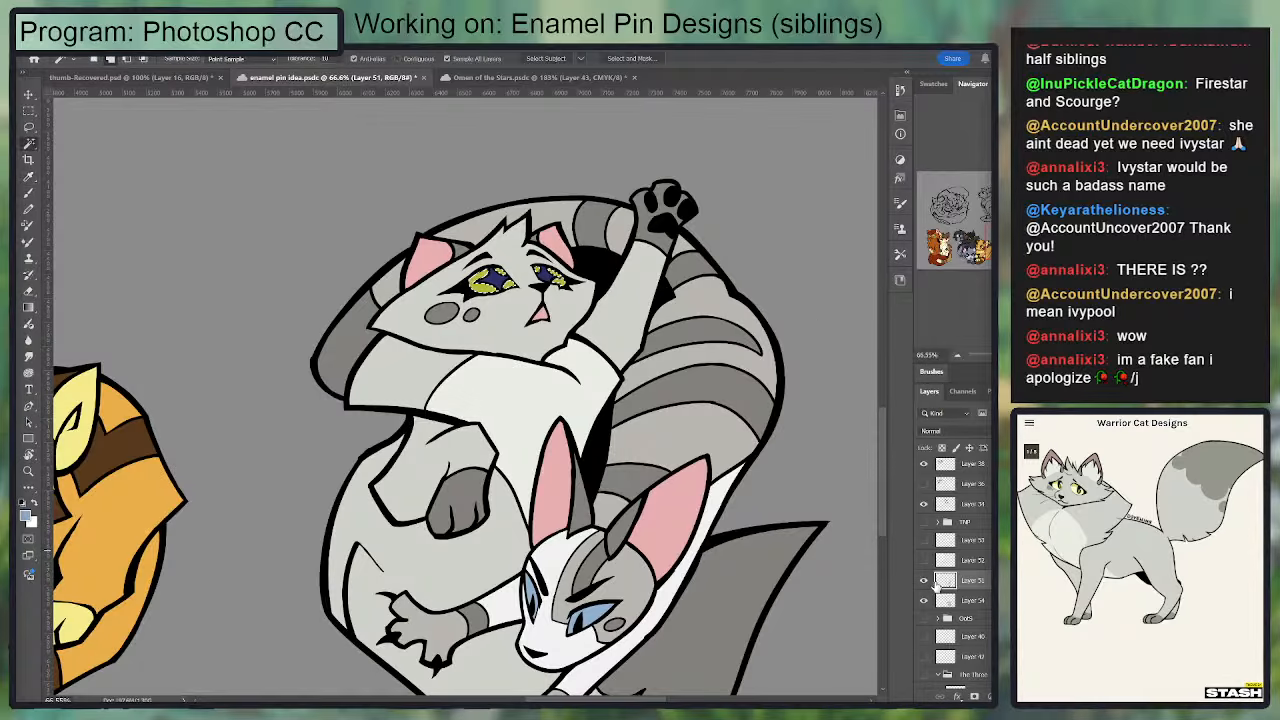
{"action": "left_click", "coordinate": [940, 596]}
{"action": "key", "text": "i"}
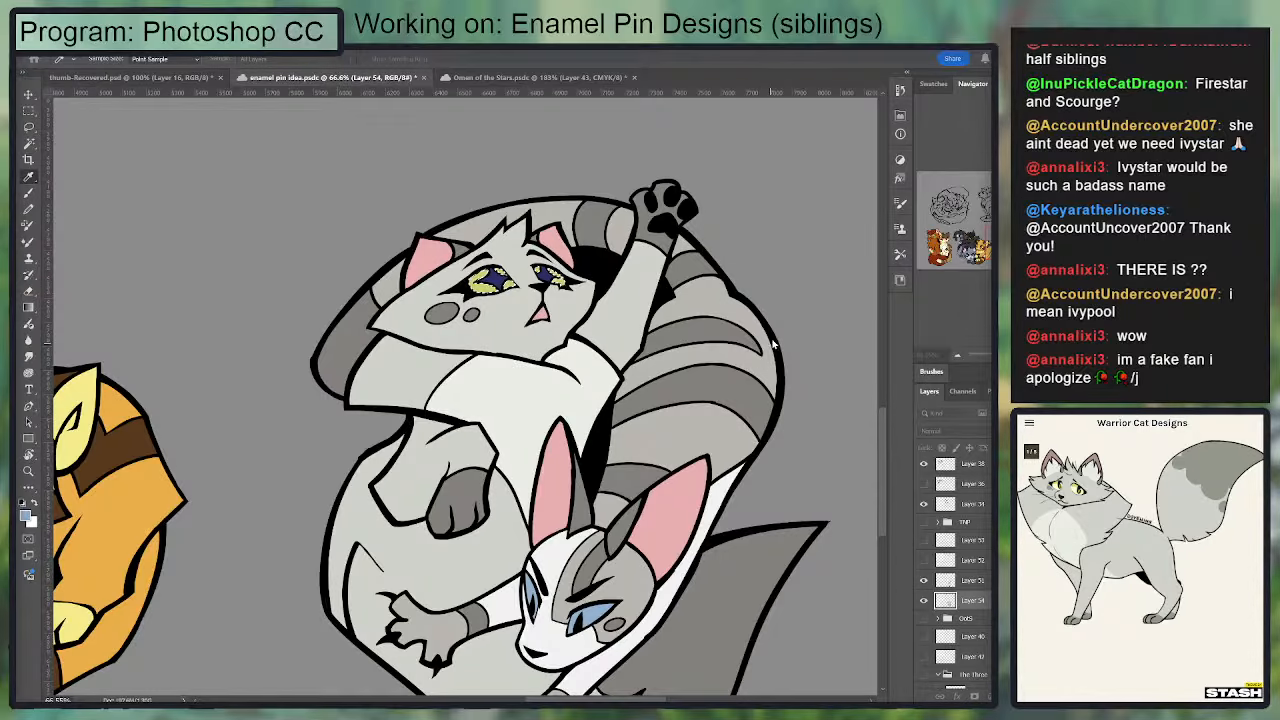
{"action": "key", "text": "w"}
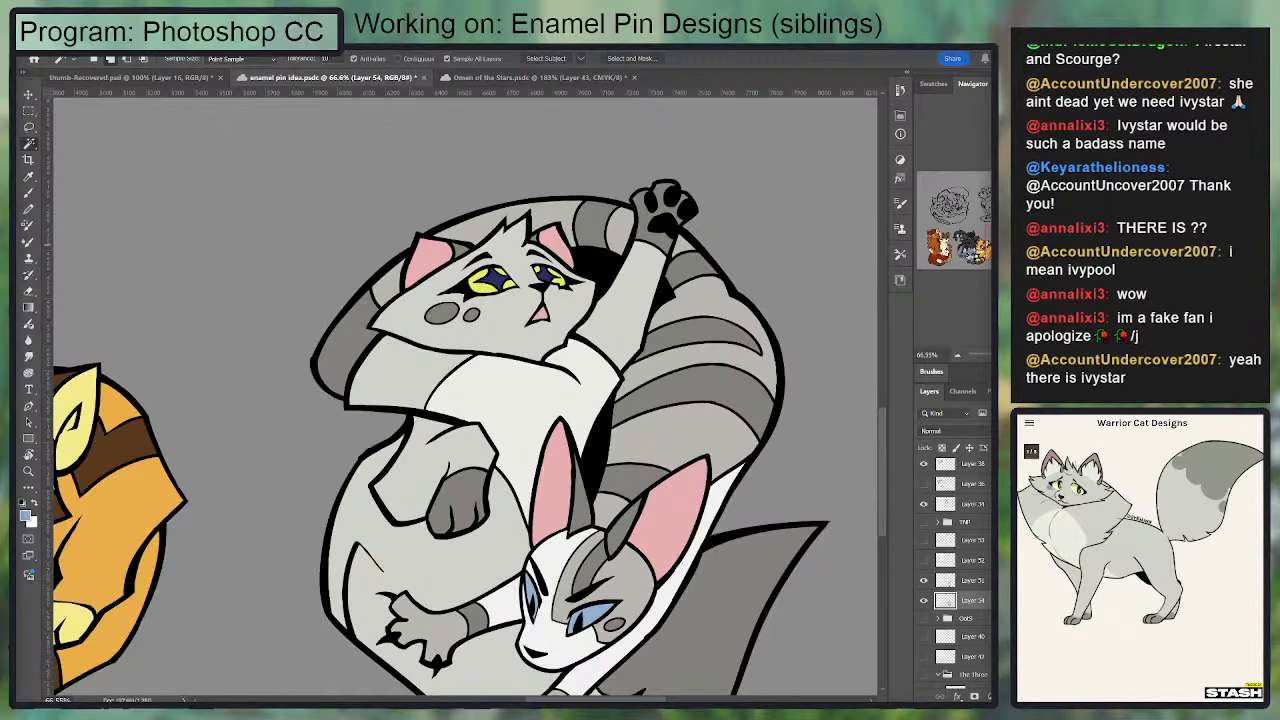
Step: Examine the brightened eyes and the whole sibling pin at smaller scale against the rest of the pin sheet
{"action": "scroll", "coordinate": [605, 392], "scroll_direction": "down", "scroll_amount": 5}
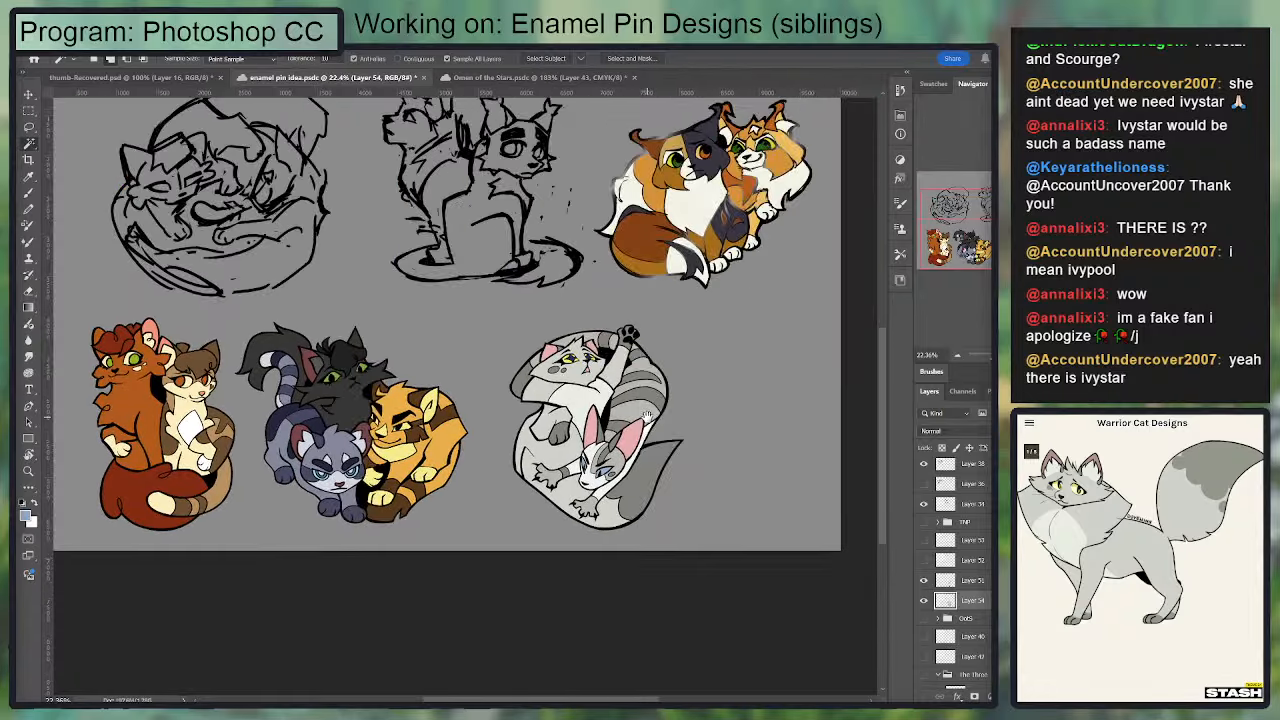
{"action": "key", "text": "ctrl+0"}
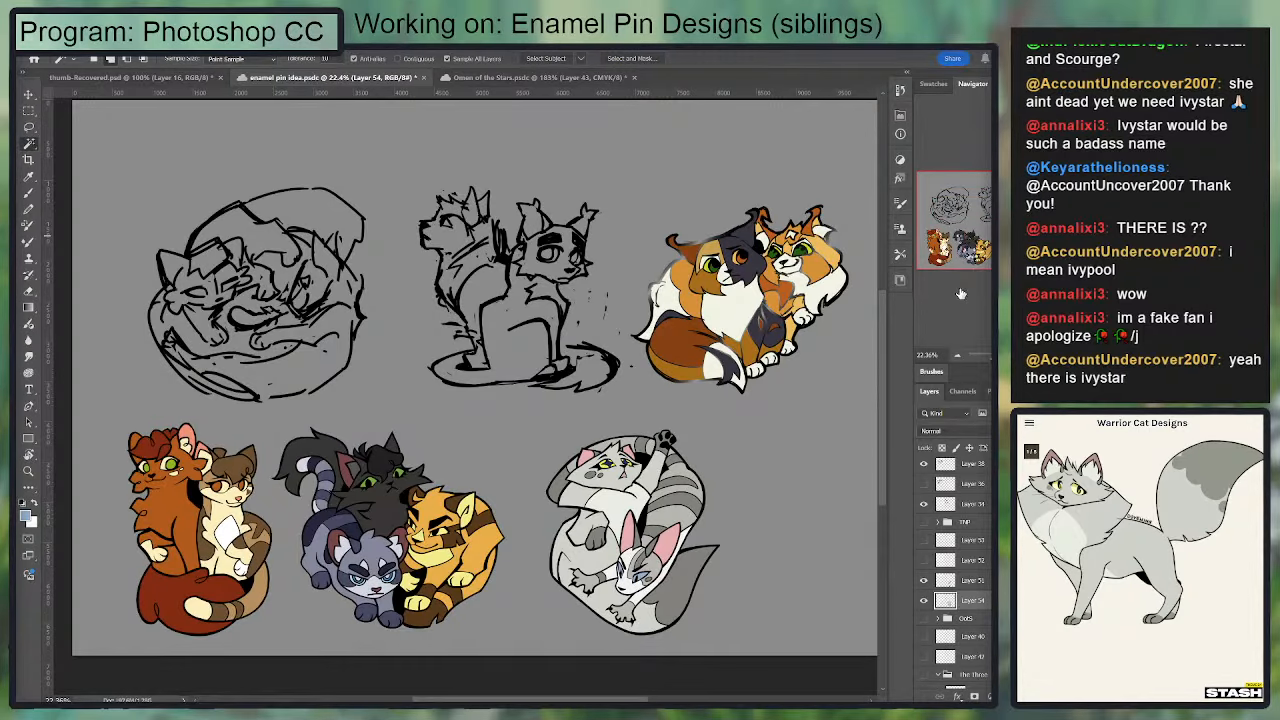
{"action": "scroll", "coordinate": [548, 392], "scroll_direction": "up", "scroll_amount": 4}
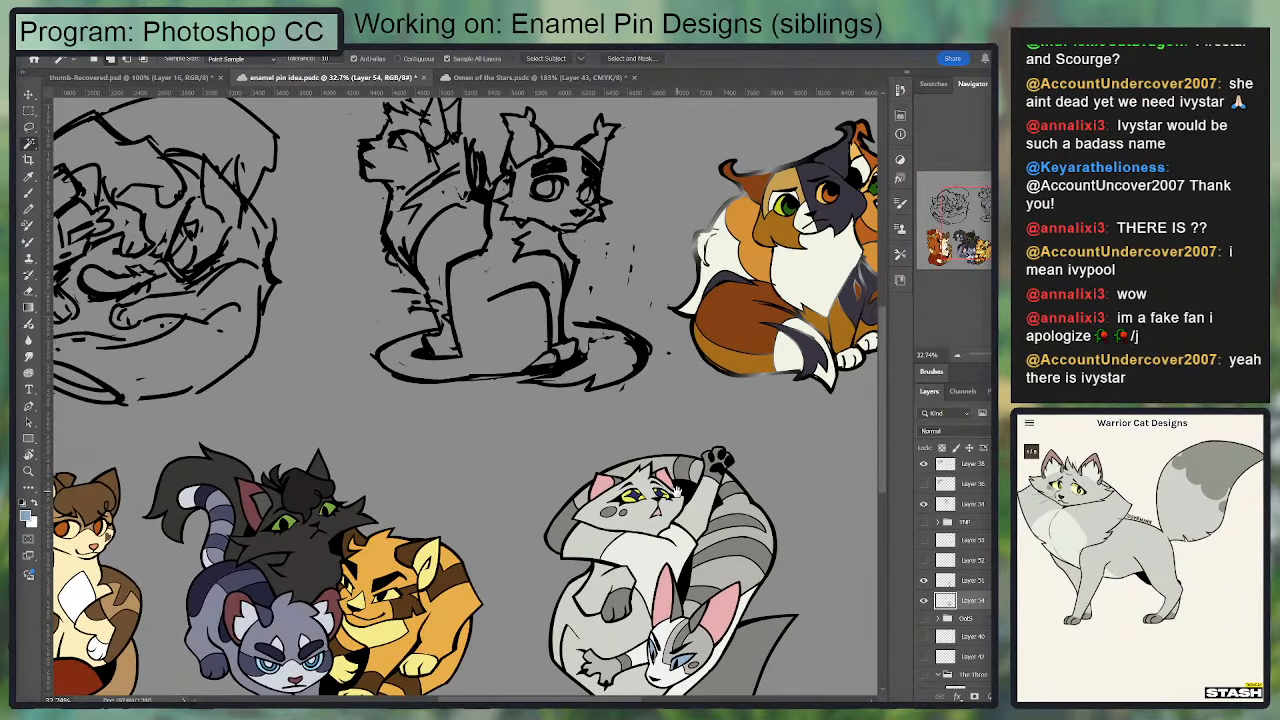
{"action": "left_click_drag", "start_coordinate": [676, 492], "coordinate": [726, 485]}
{"action": "left_click_drag", "start_coordinate": [886, 525], "coordinate": [882, 393]}
{"action": "left_click_drag", "start_coordinate": [783, 402], "coordinate": [670, 407]}
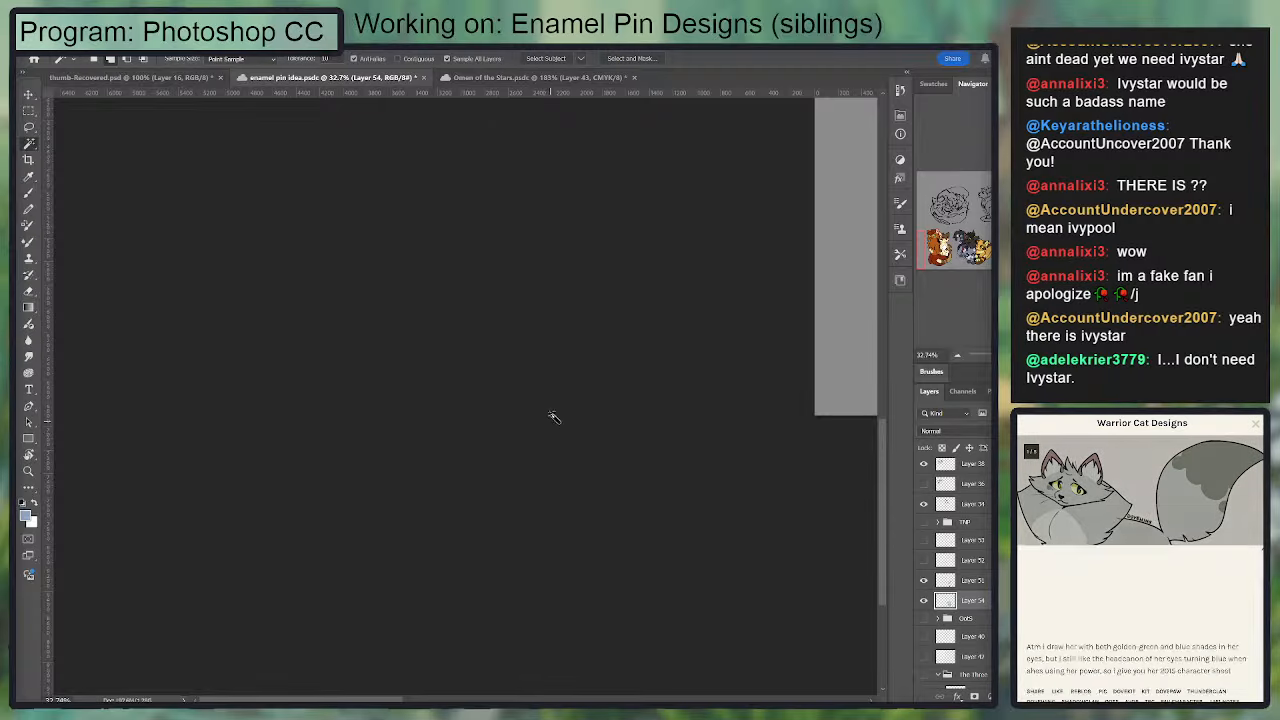
{"action": "scroll", "coordinate": [597, 374], "scroll_direction": "down", "scroll_amount": 2}
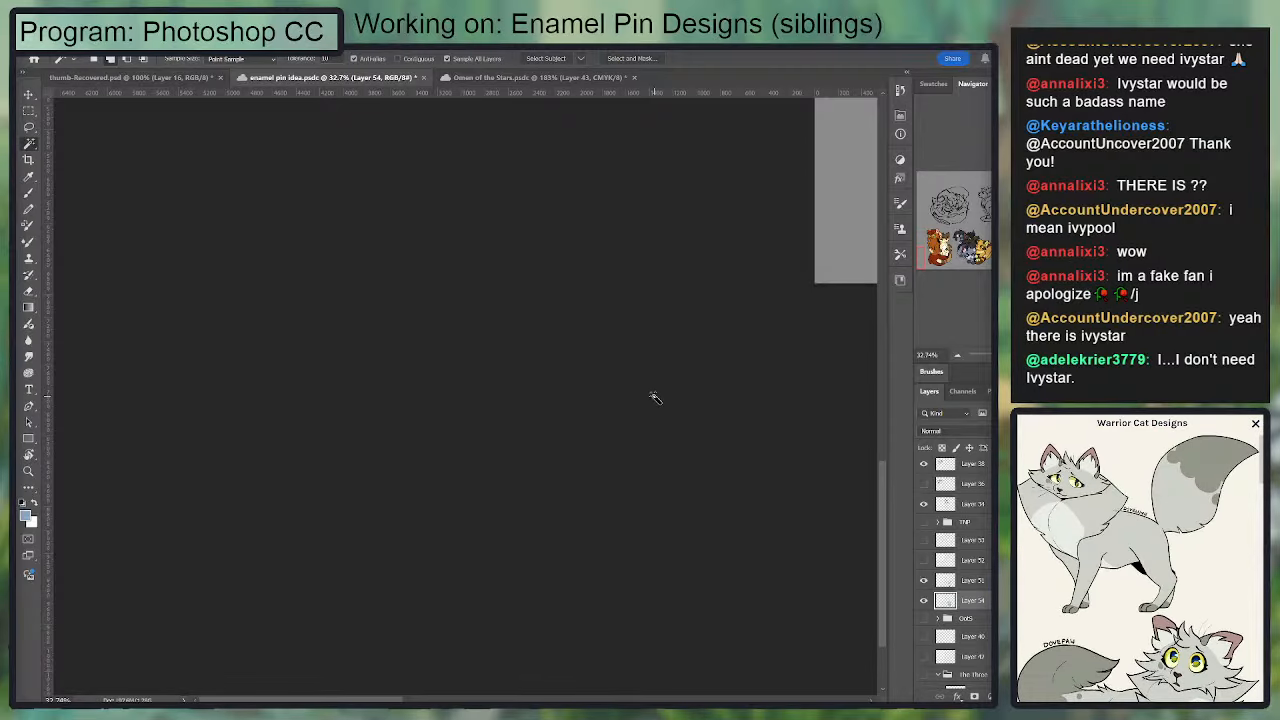
{"action": "left_click", "coordinate": [967, 236]}
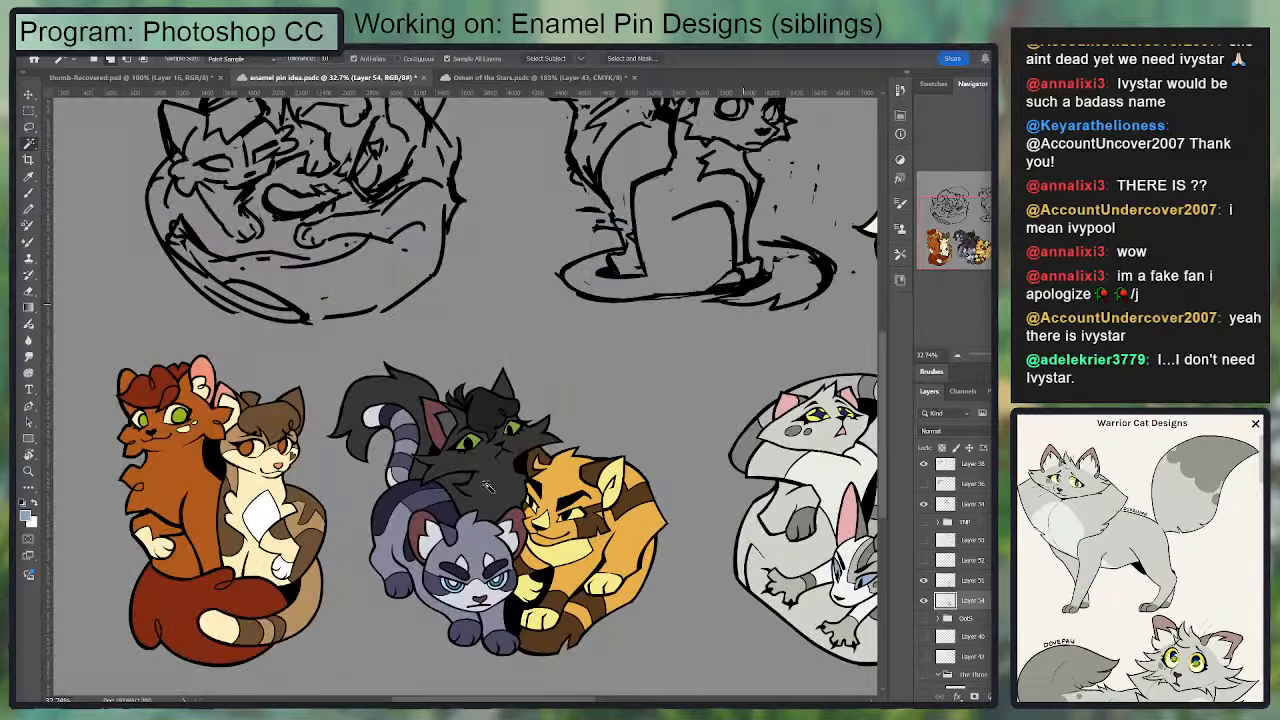
{"action": "scroll", "coordinate": [478, 538], "scroll_direction": "down", "scroll_amount": 2}
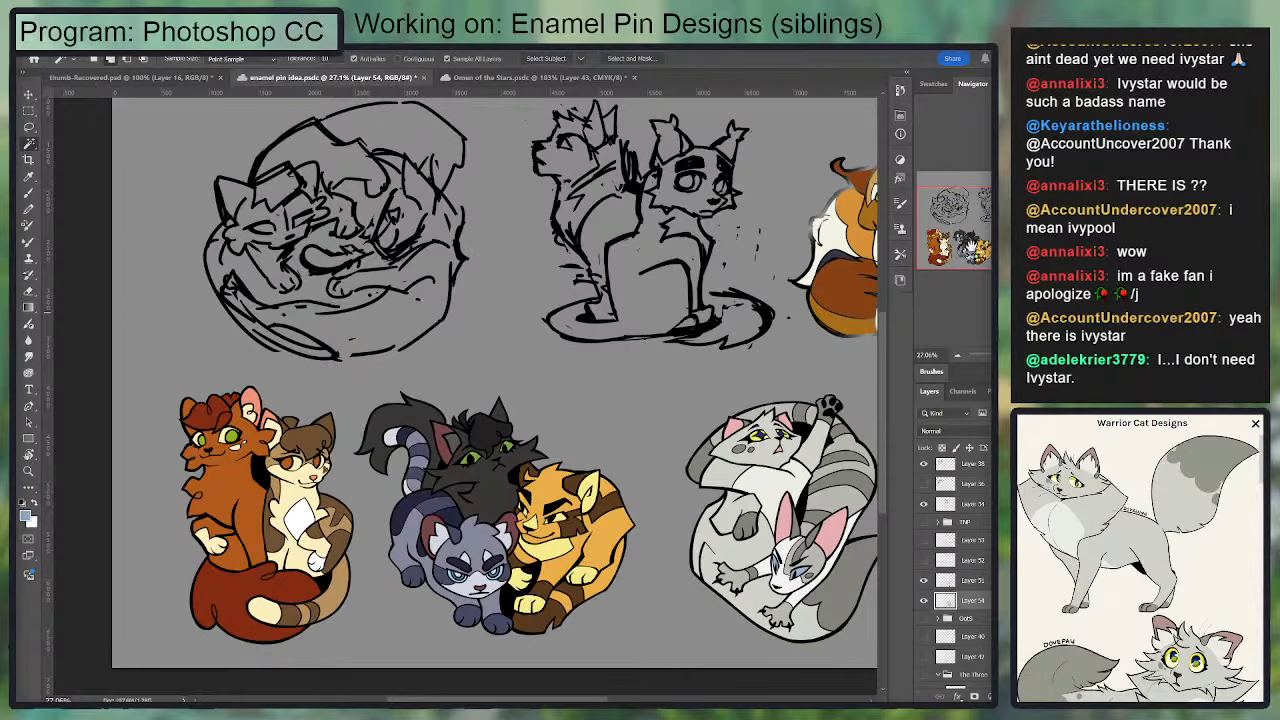
{"action": "left_click", "coordinate": [970, 246]}
{"action": "left_click_drag", "start_coordinate": [970, 246], "coordinate": [973, 246]}
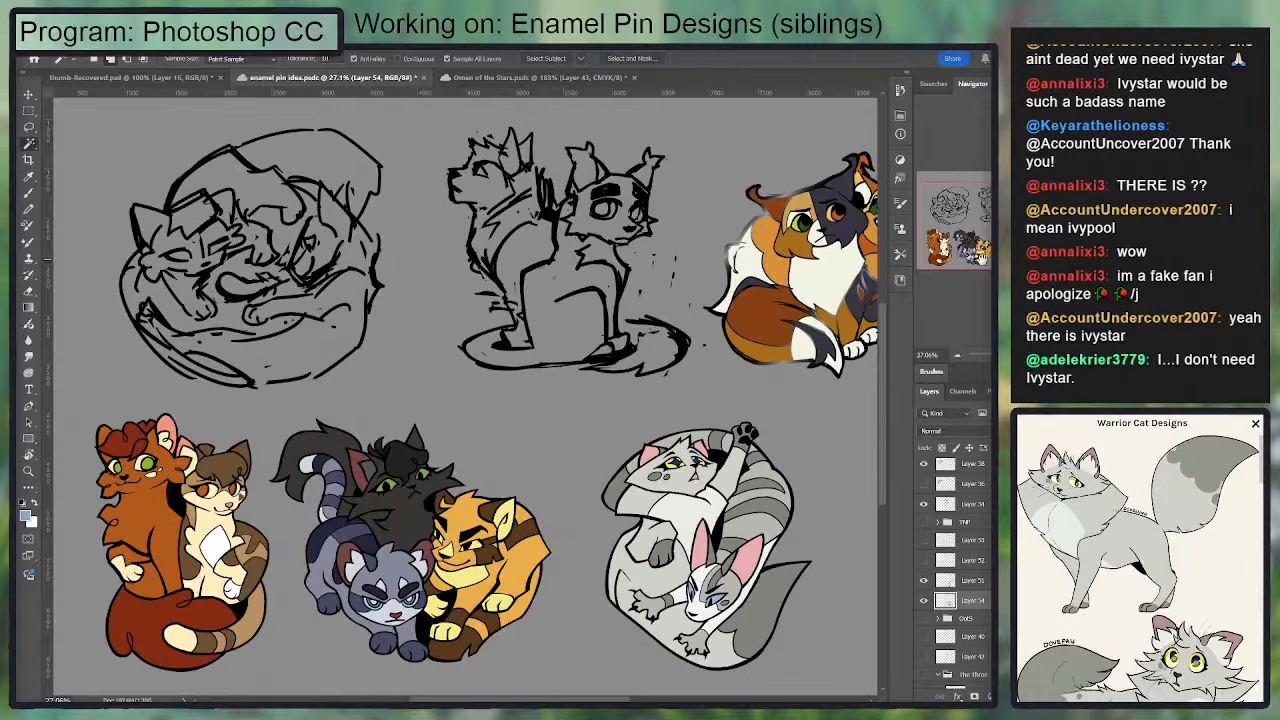
{"action": "key", "text": "ctrl+plus"}
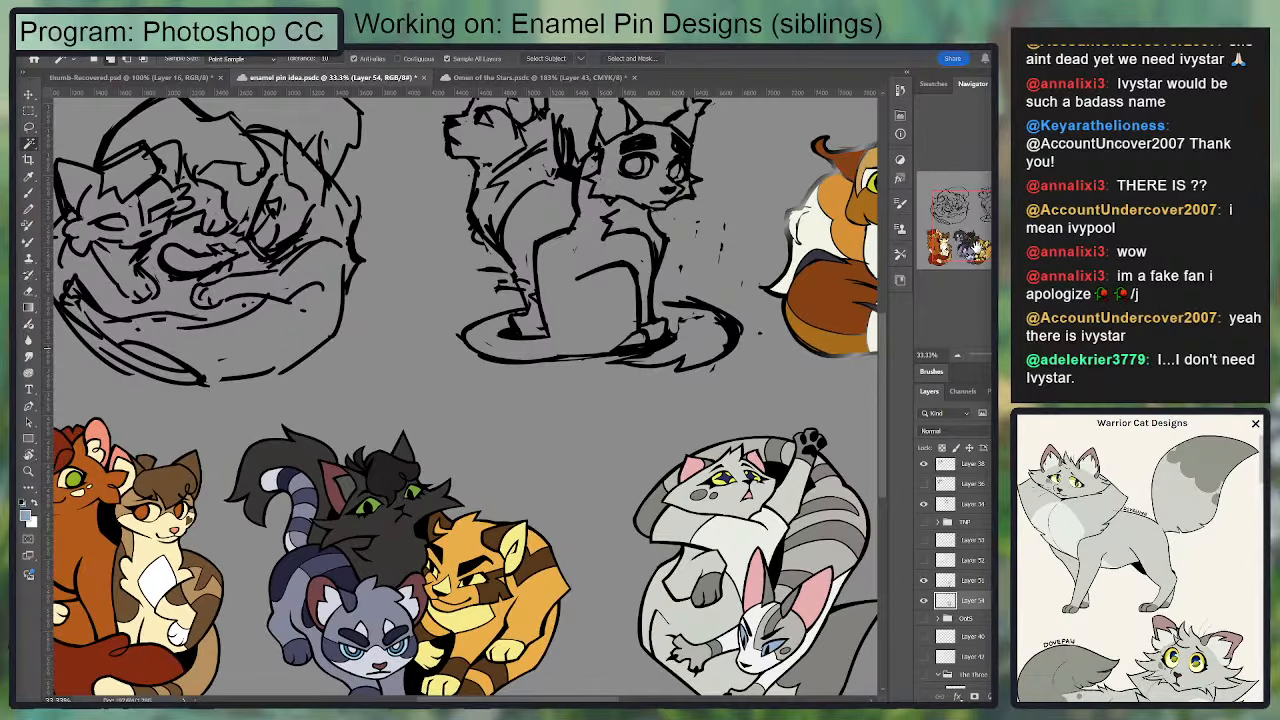
{"action": "mouse_move", "coordinate": [975, 242]}
{"action": "left_mouse_down"}
{"action": "mouse_move", "coordinate": [965, 251]}
{"action": "mouse_move", "coordinate": [975, 225]}
{"action": "left_mouse_up"}
{"action": "left_click", "coordinate": [959, 354]}
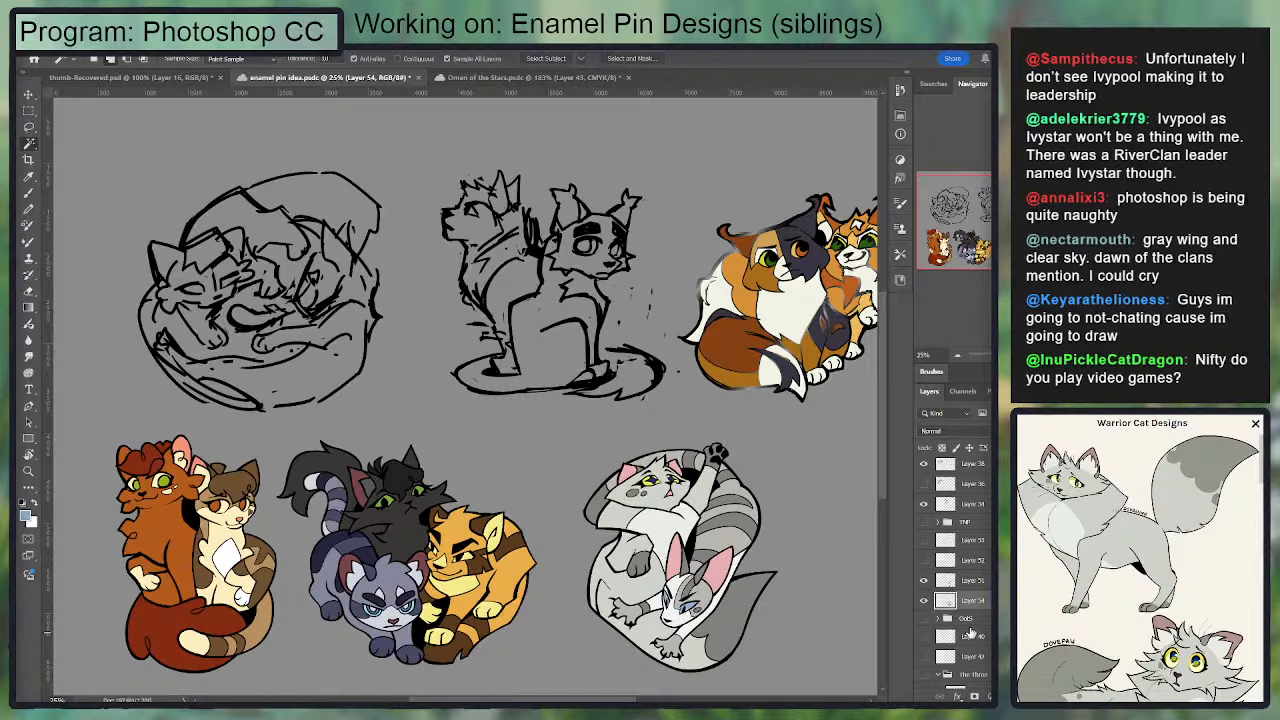
Step: Show the OotS group with the earlier painted version and move it directly to the right of the flat-coloured sibling pin
{"action": "left_click", "coordinate": [924, 619]}
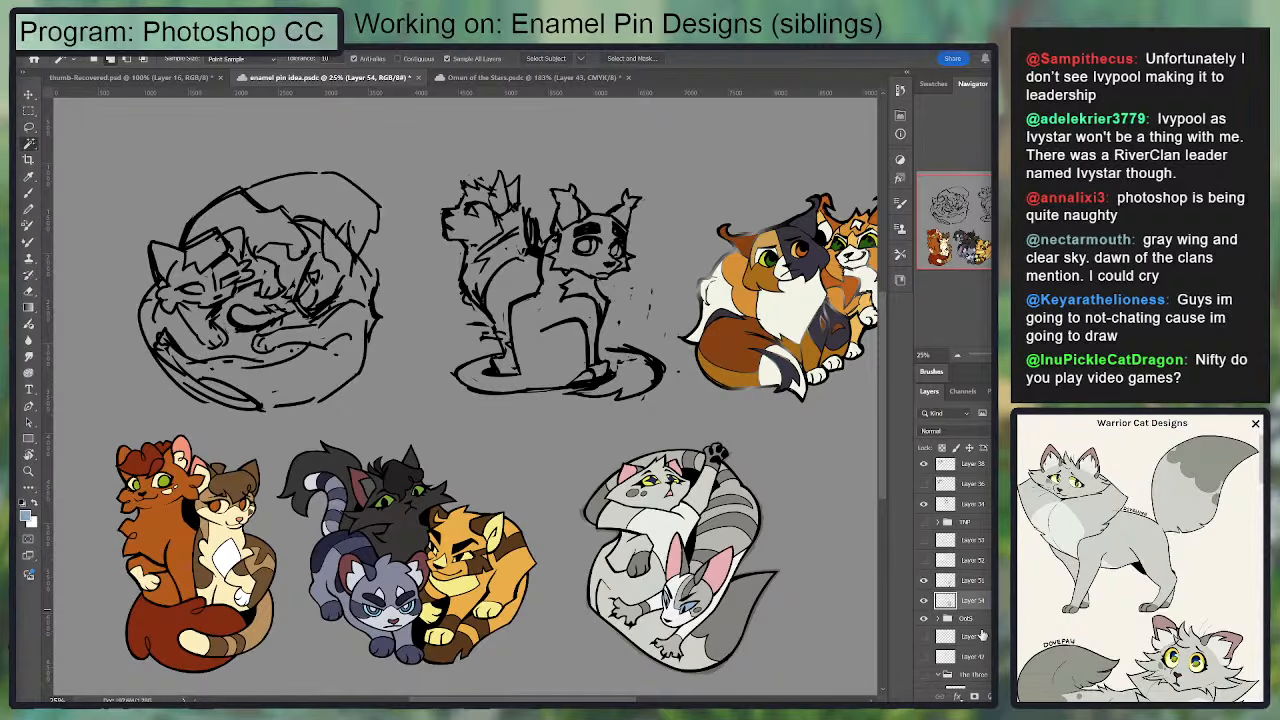
{"action": "left_click", "coordinate": [968, 619]}
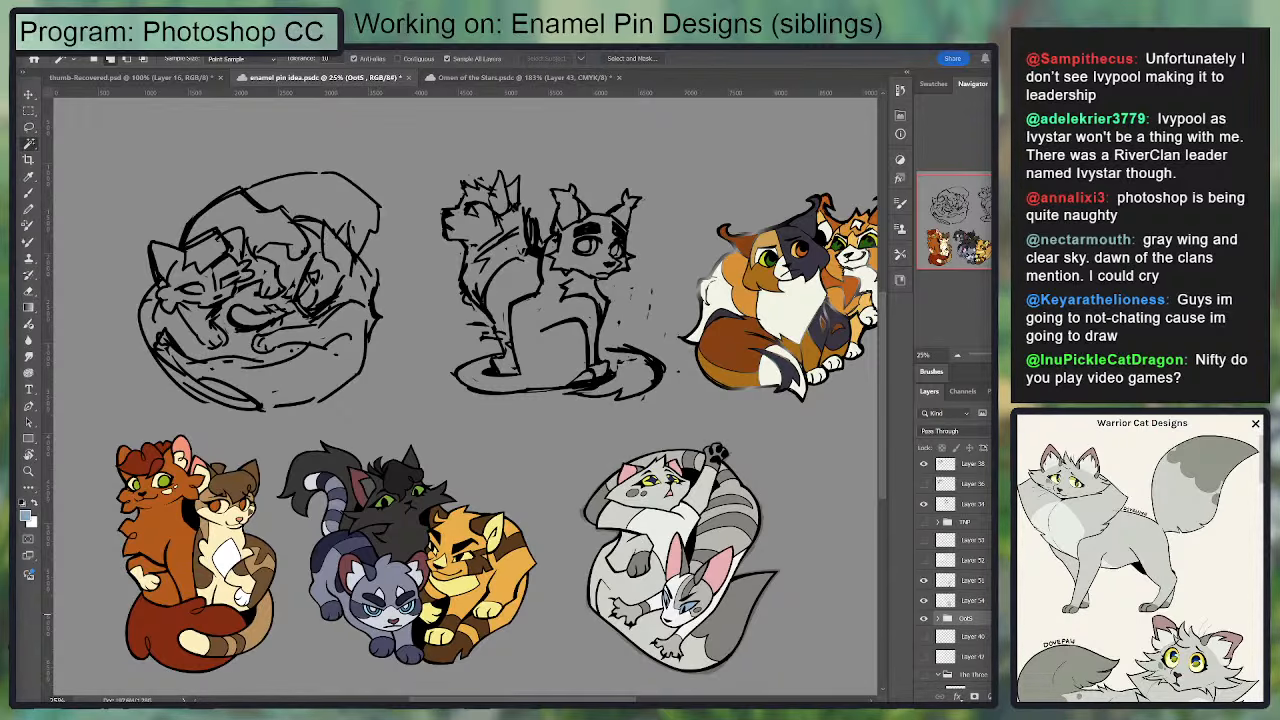
{"action": "key", "text": "v"}
{"action": "left_click_drag", "start_coordinate": [680, 584], "coordinate": [833, 584]}
{"action": "left_click_drag", "start_coordinate": [570, 688], "coordinate": [678, 573]}
{"action": "mouse_move", "coordinate": [850, 240]}
{"action": "left_mouse_down"}
{"action": "mouse_move", "coordinate": [727, 556]}
{"action": "mouse_move", "coordinate": [653, 580]}
{"action": "mouse_move", "coordinate": [653, 556]}
{"action": "left_mouse_up"}
{"action": "left_click_drag", "start_coordinate": [762, 564], "coordinate": [803, 572]}
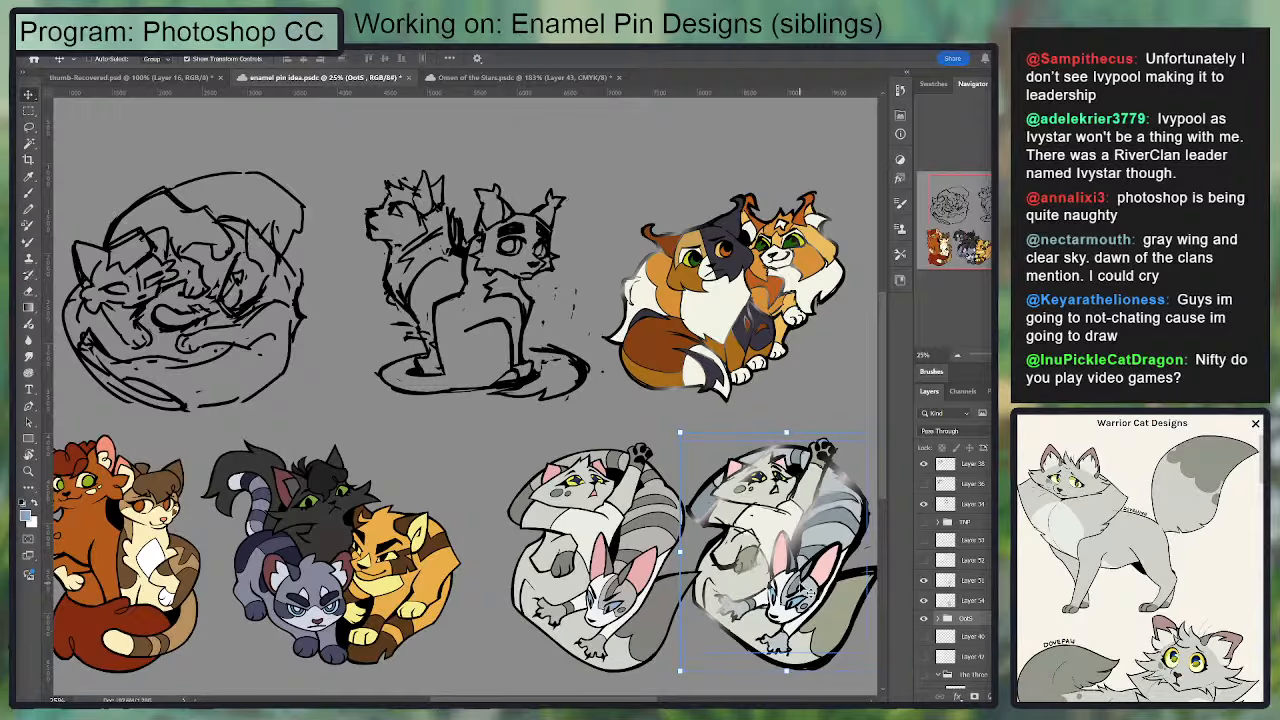
{"action": "key", "text": "b"}
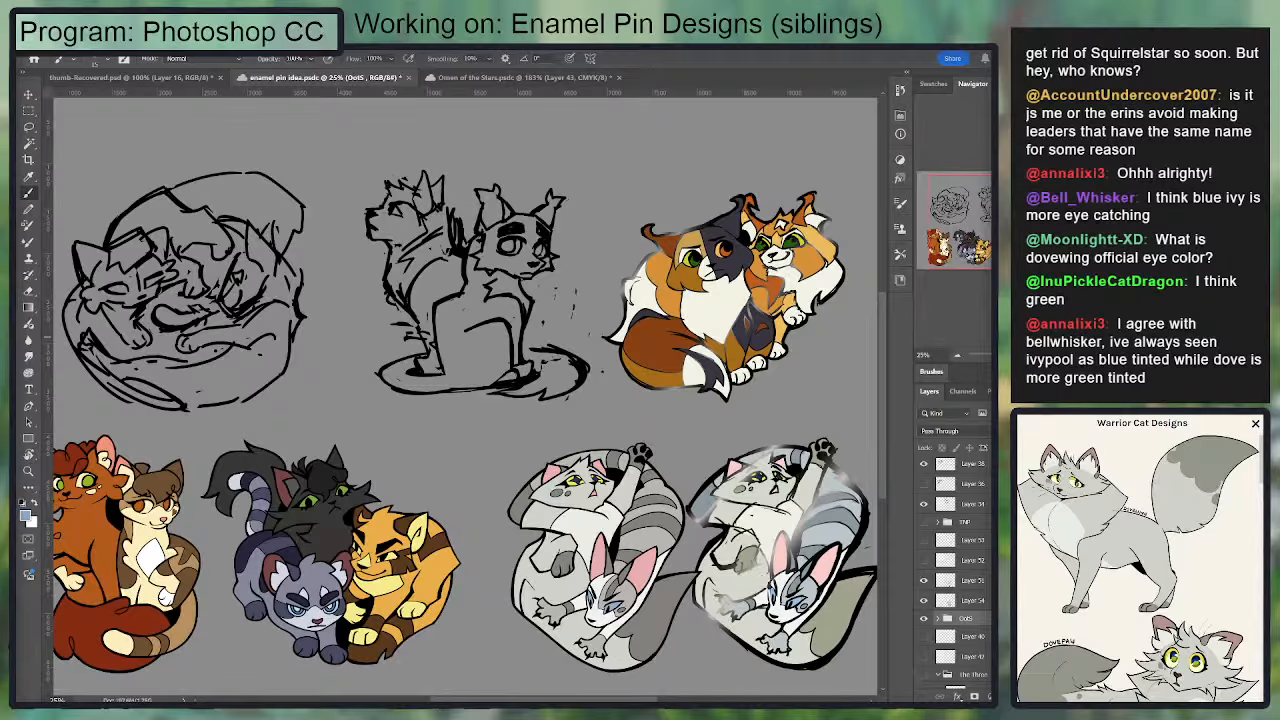
Step: Compare the flat-coloured sibling pin with its earlier painted version and look over all the pin designs and sketches
{"action": "left_click_drag", "start_coordinate": [649, 699], "coordinate": [631, 699]}
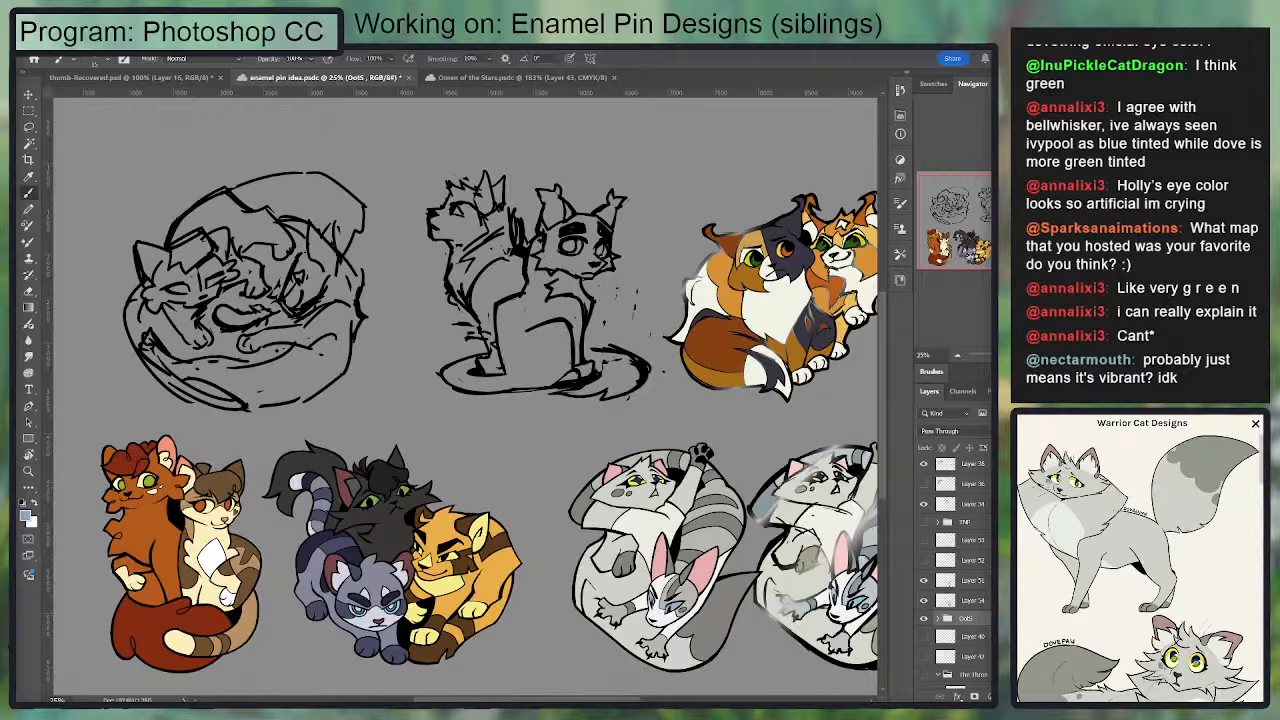
{"action": "scroll", "coordinate": [466, 392], "scroll_direction": "up", "scroll_amount": 1}
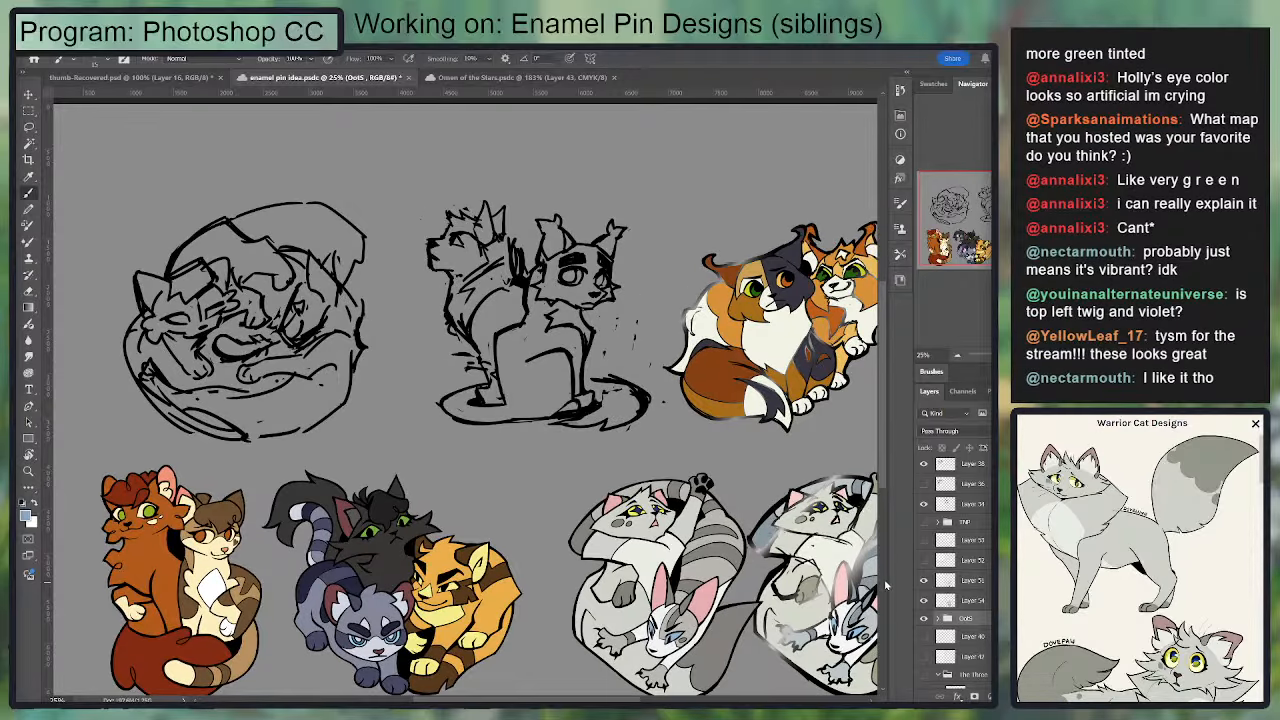
{"action": "left_click", "coordinate": [918, 485]}
{"action": "left_click", "coordinate": [918, 485]}
{"action": "scroll", "coordinate": [918, 482], "scroll_direction": "up", "scroll_amount": 3}
{"action": "scroll", "coordinate": [465, 468], "scroll_direction": "up", "scroll_amount": 1}
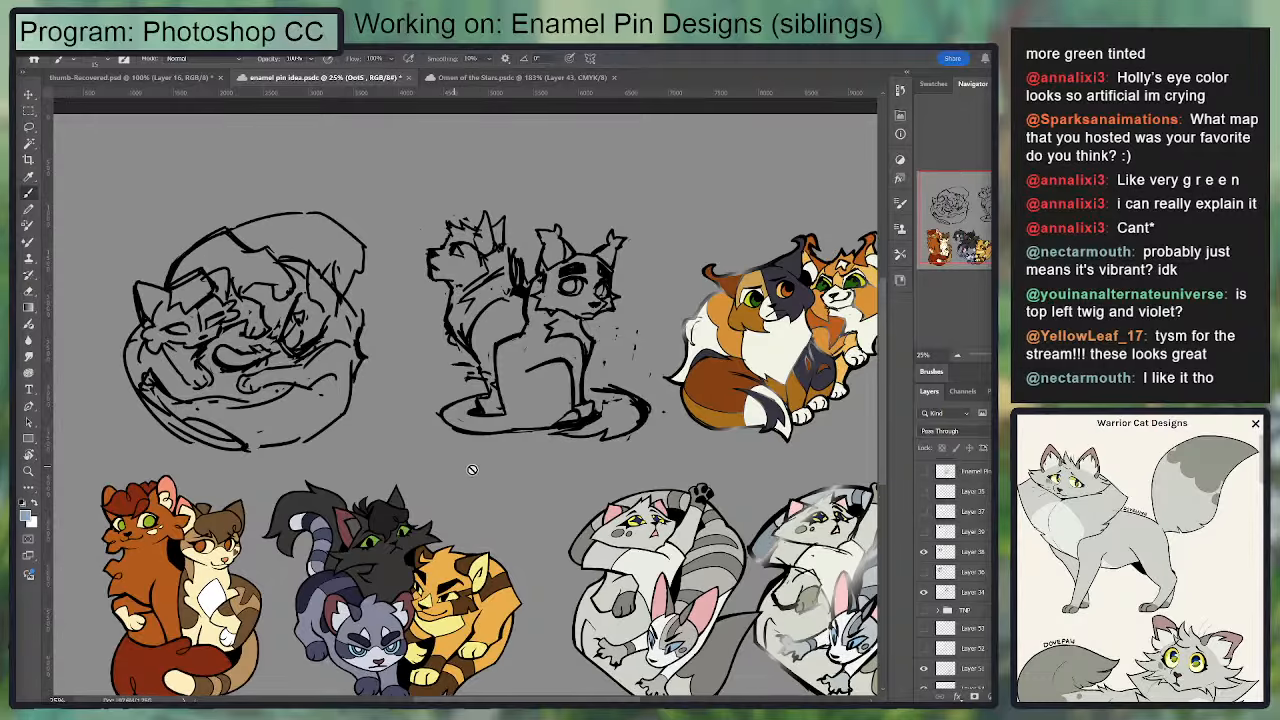
{"action": "scroll", "coordinate": [465, 468], "scroll_direction": "down", "scroll_amount": 1}
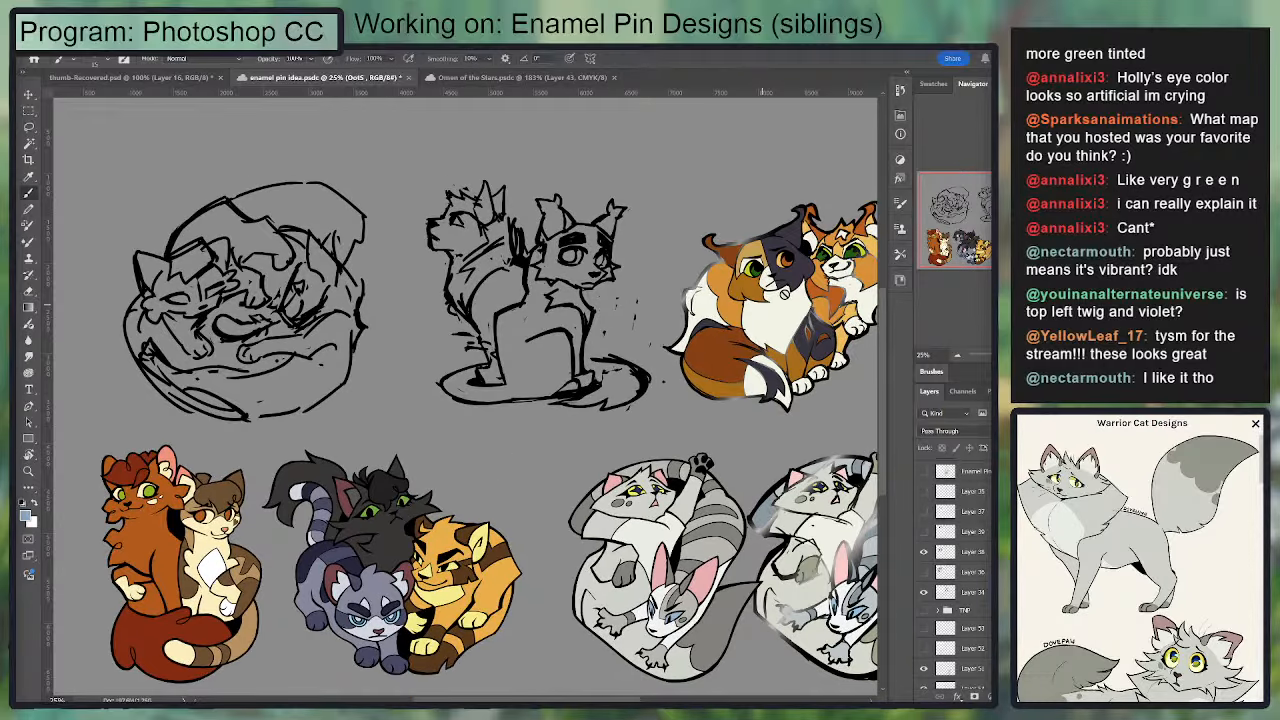
{"action": "scroll", "coordinate": [464, 451], "scroll_direction": "down", "scroll_amount": 1}
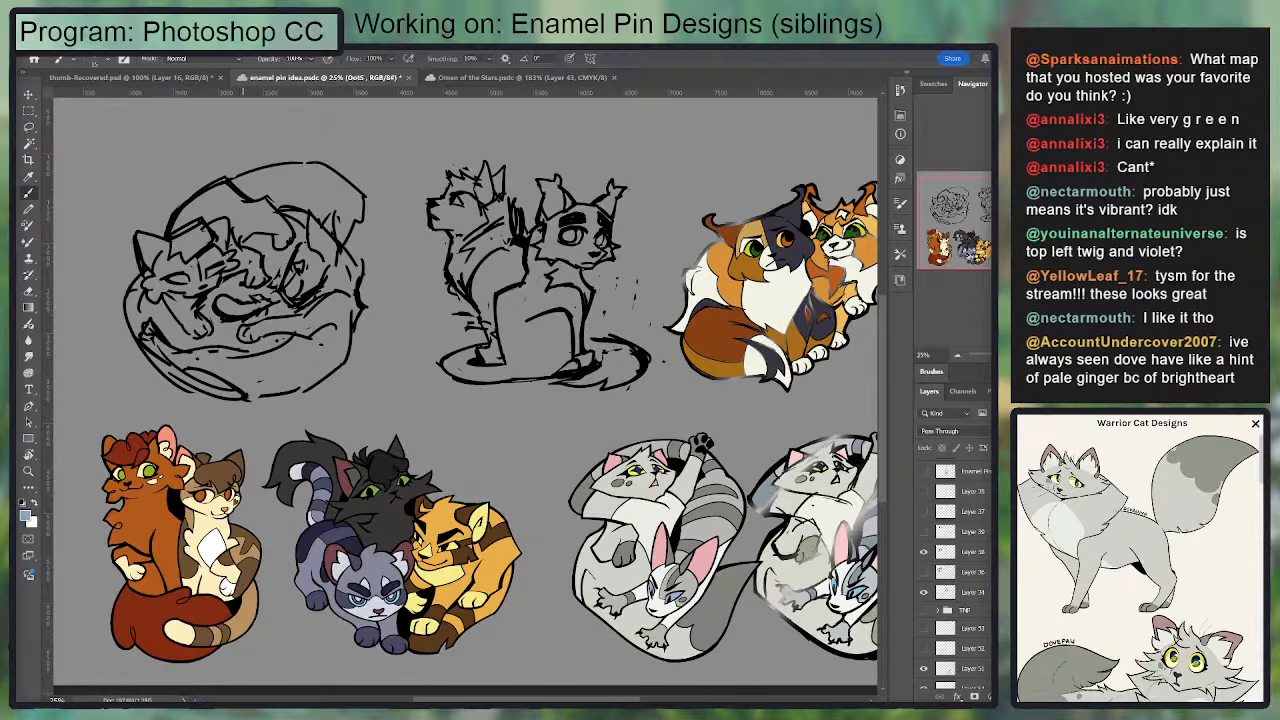
{"action": "mouse_move", "coordinate": [425, 700]}
{"action": "left_mouse_down"}
{"action": "mouse_move", "coordinate": [449, 700]}
{"action": "mouse_move", "coordinate": [413, 700]}
{"action": "mouse_move", "coordinate": [430, 700]}
{"action": "left_mouse_up"}
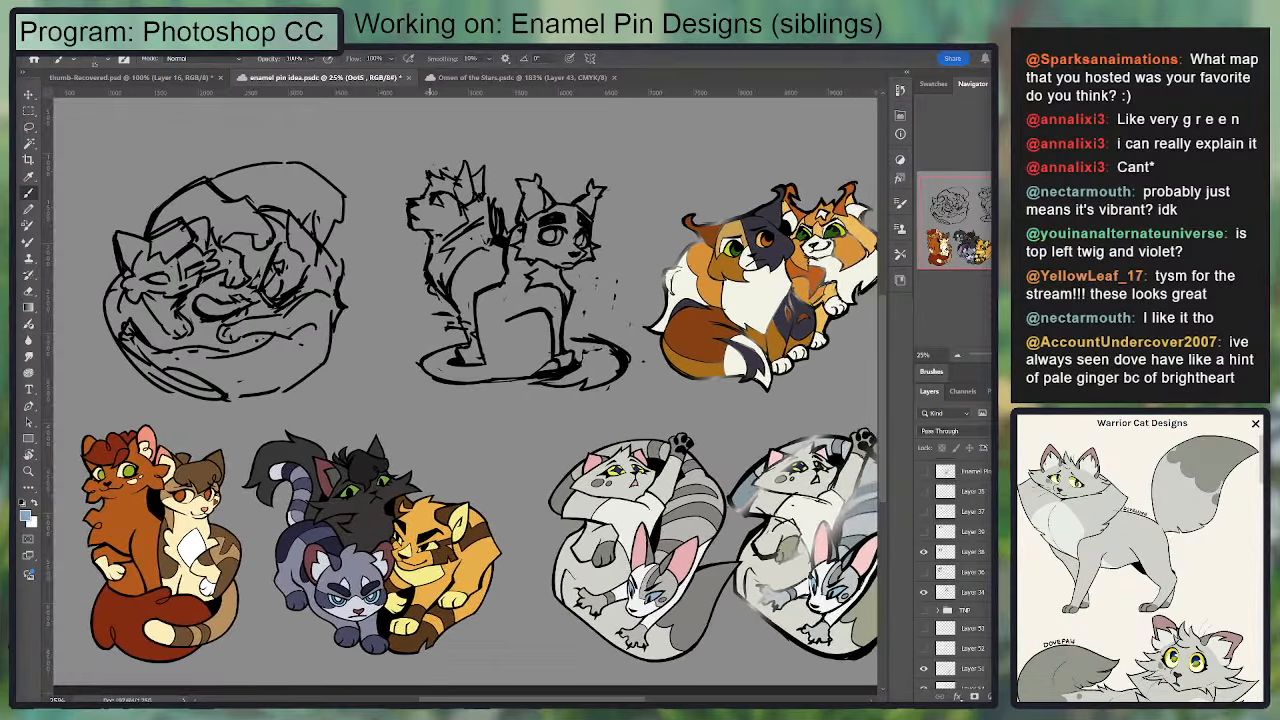
{"action": "scroll", "coordinate": [455, 574], "scroll_direction": "up", "scroll_amount": 1}
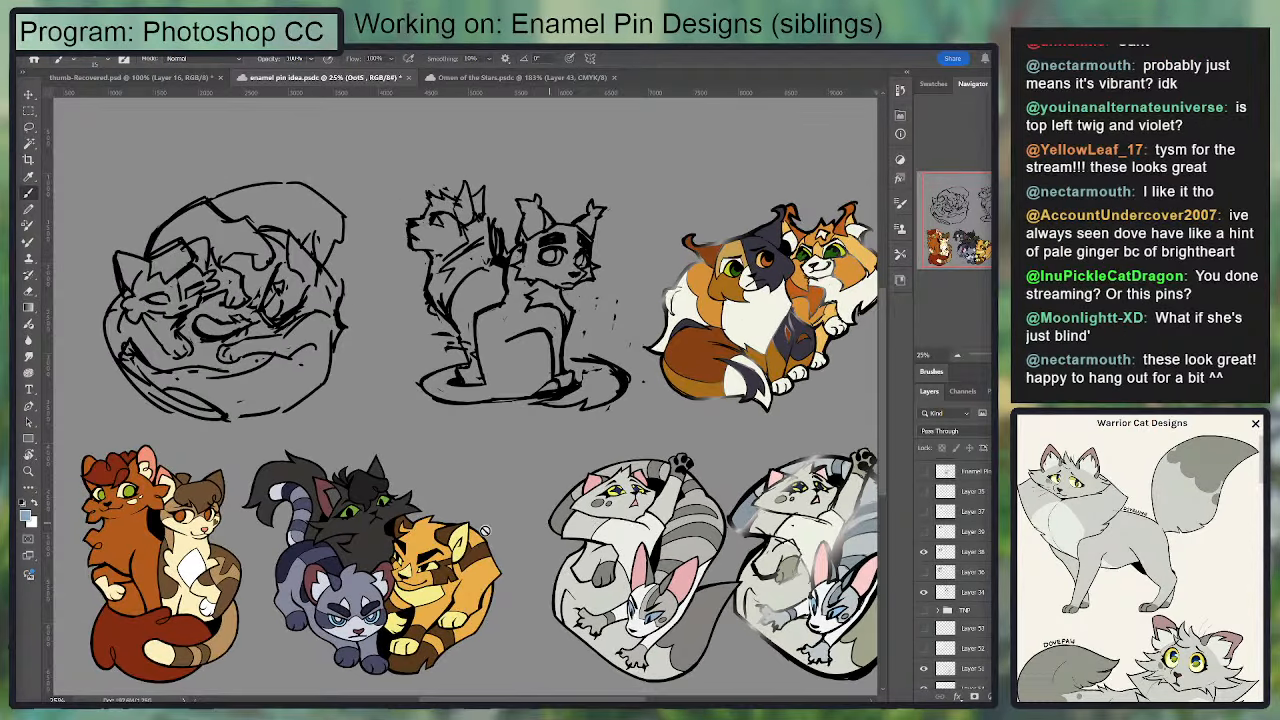
{"action": "scroll", "coordinate": [598, 519], "scroll_direction": "up", "scroll_amount": 3}
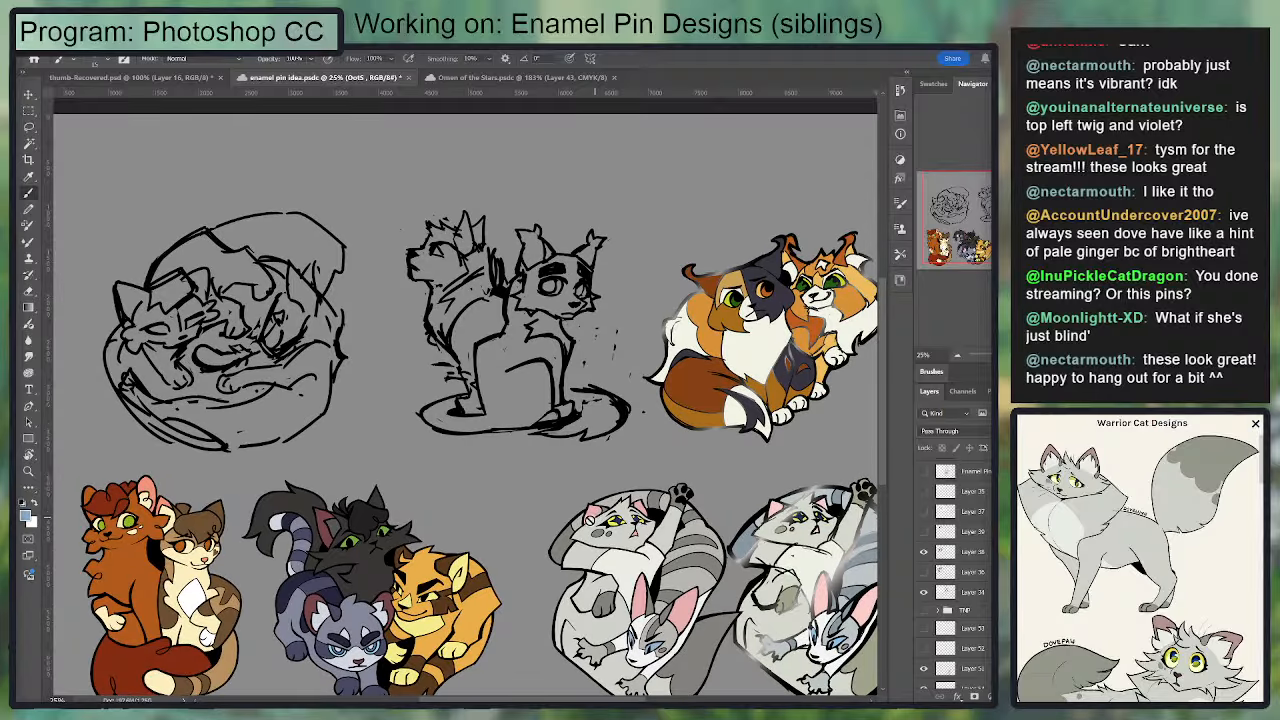
{"action": "scroll", "coordinate": [455, 588], "scroll_direction": "down", "scroll_amount": 4}
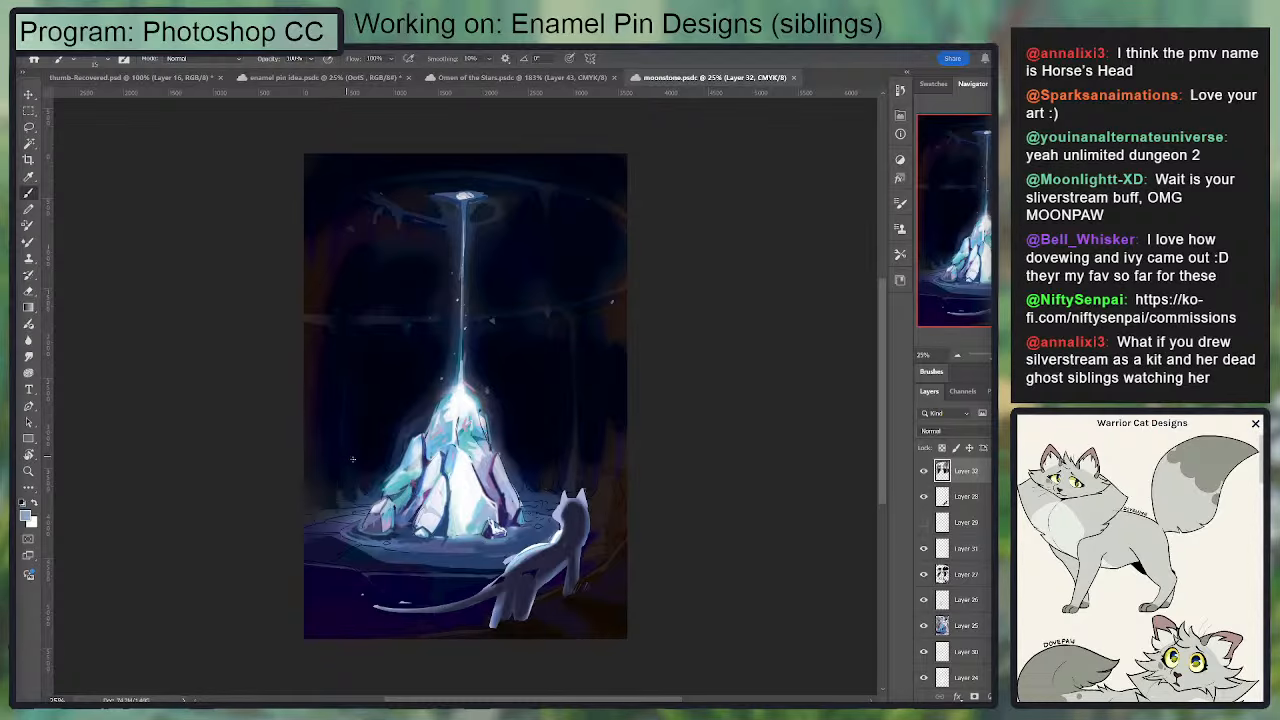
Step: Look over the moonstone painting and its layers, and close that document to return to the enamel pin sheet
{"action": "scroll", "coordinate": [350, 457], "scroll_direction": "up", "scroll_amount": 2}
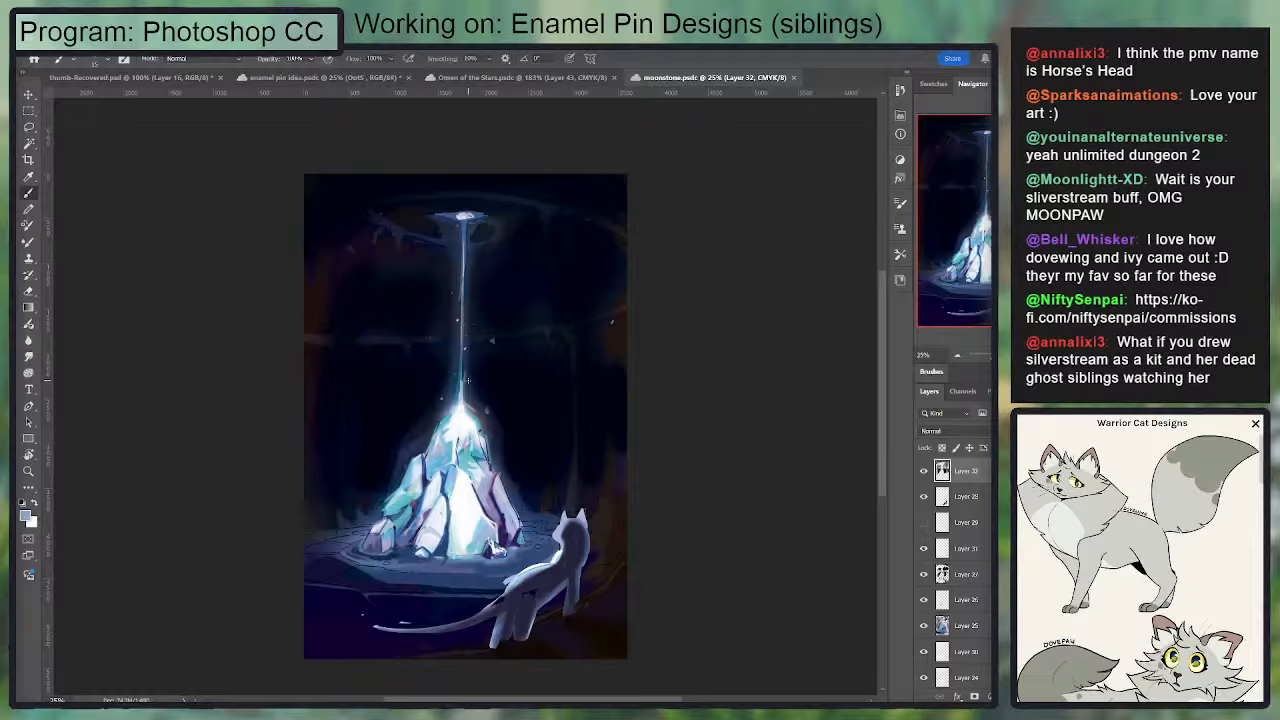
{"action": "scroll", "coordinate": [466, 380], "scroll_direction": "down", "scroll_amount": 2}
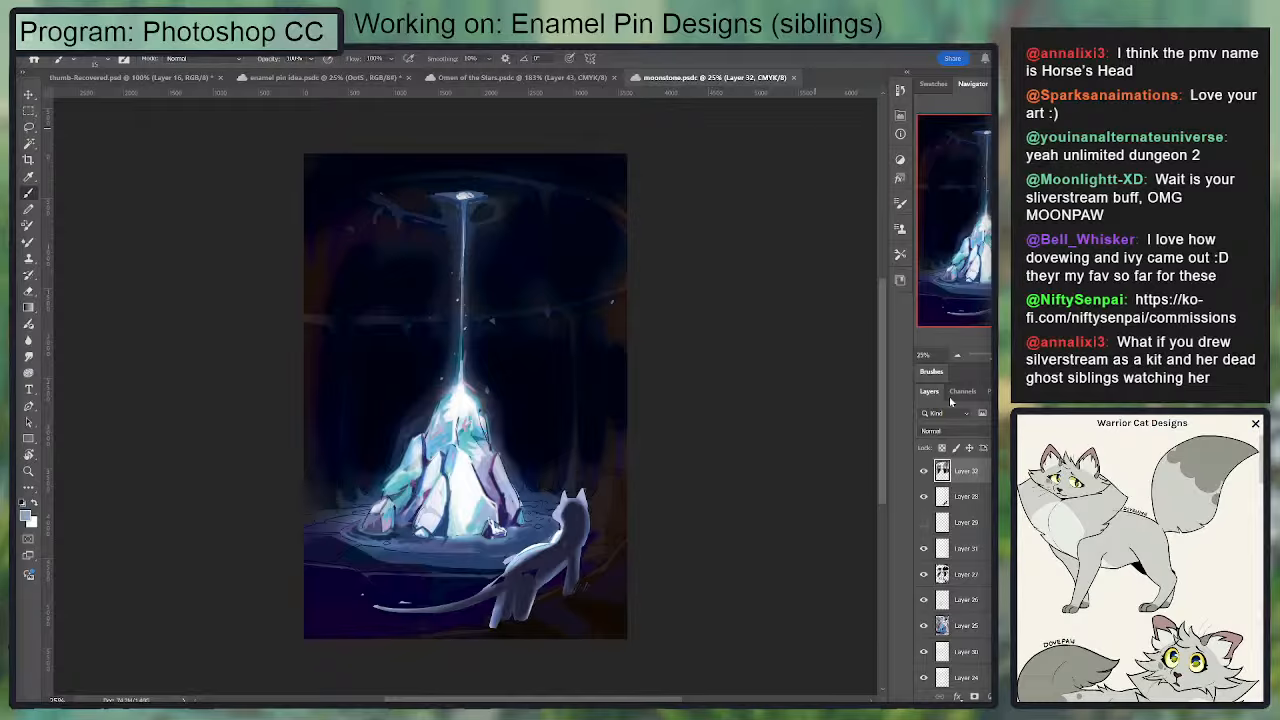
{"action": "scroll", "coordinate": [955, 570], "scroll_direction": "up", "scroll_amount": 1}
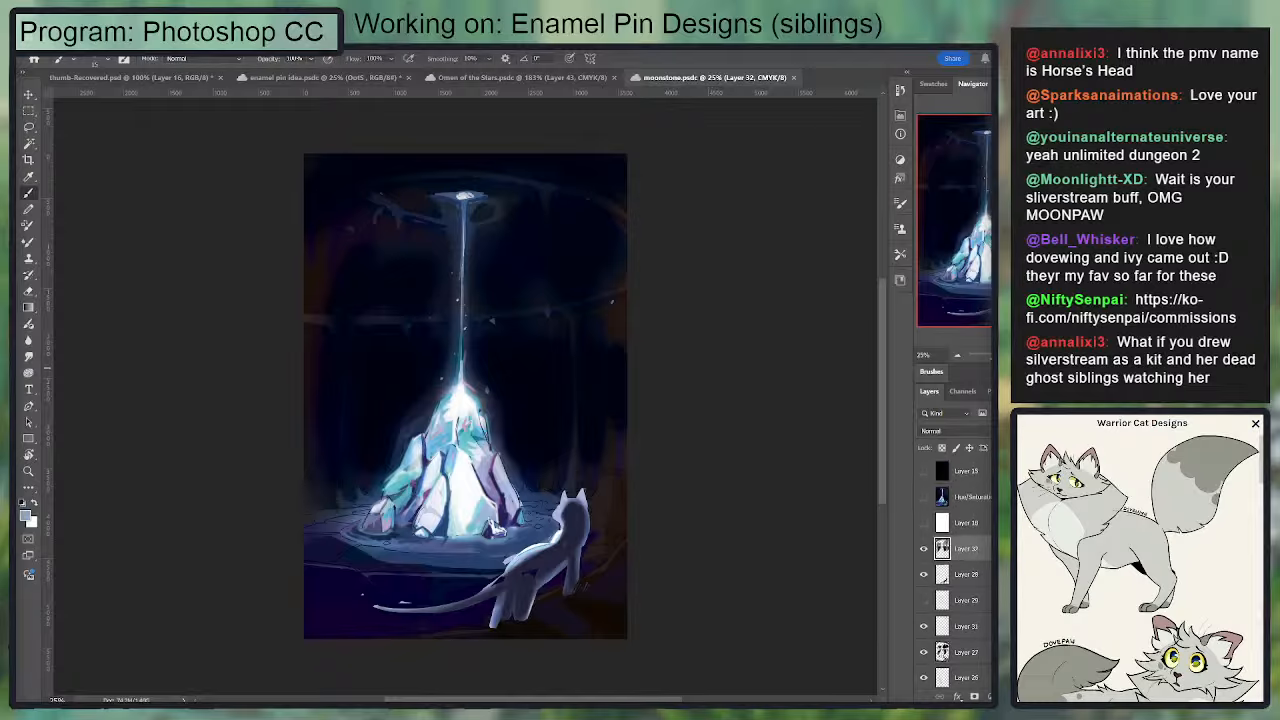
{"action": "left_click", "coordinate": [794, 78]}
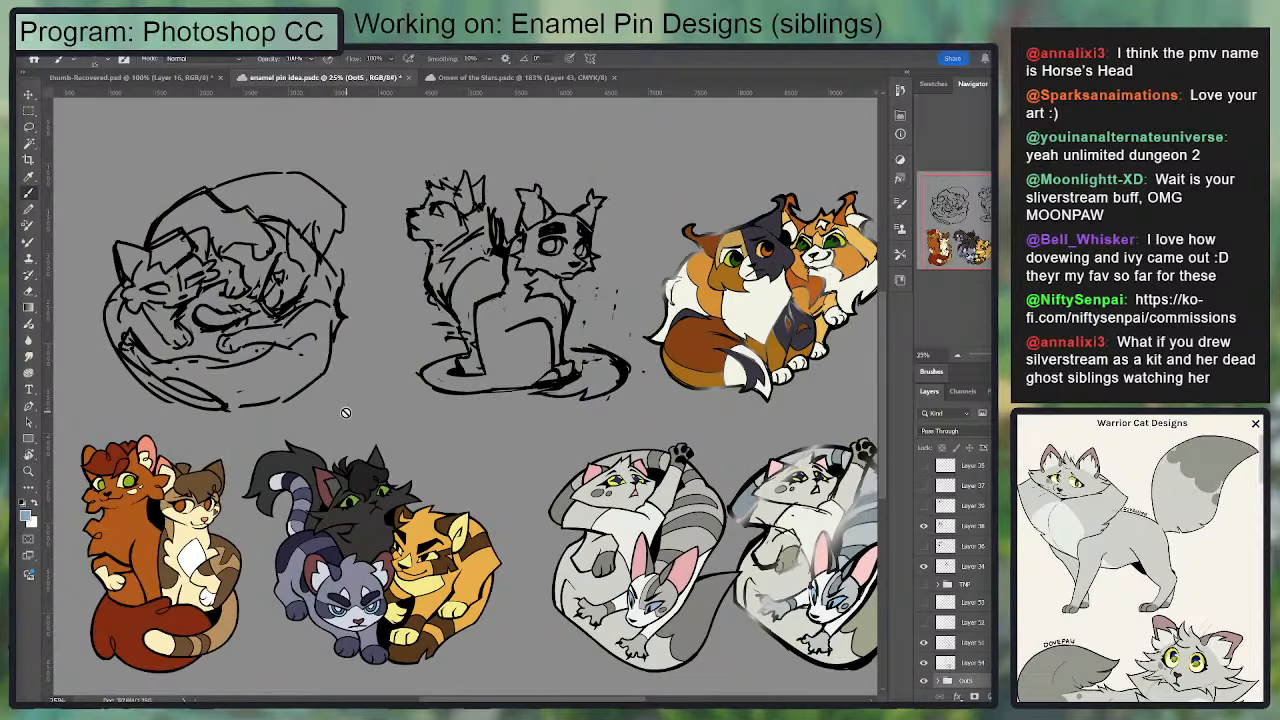